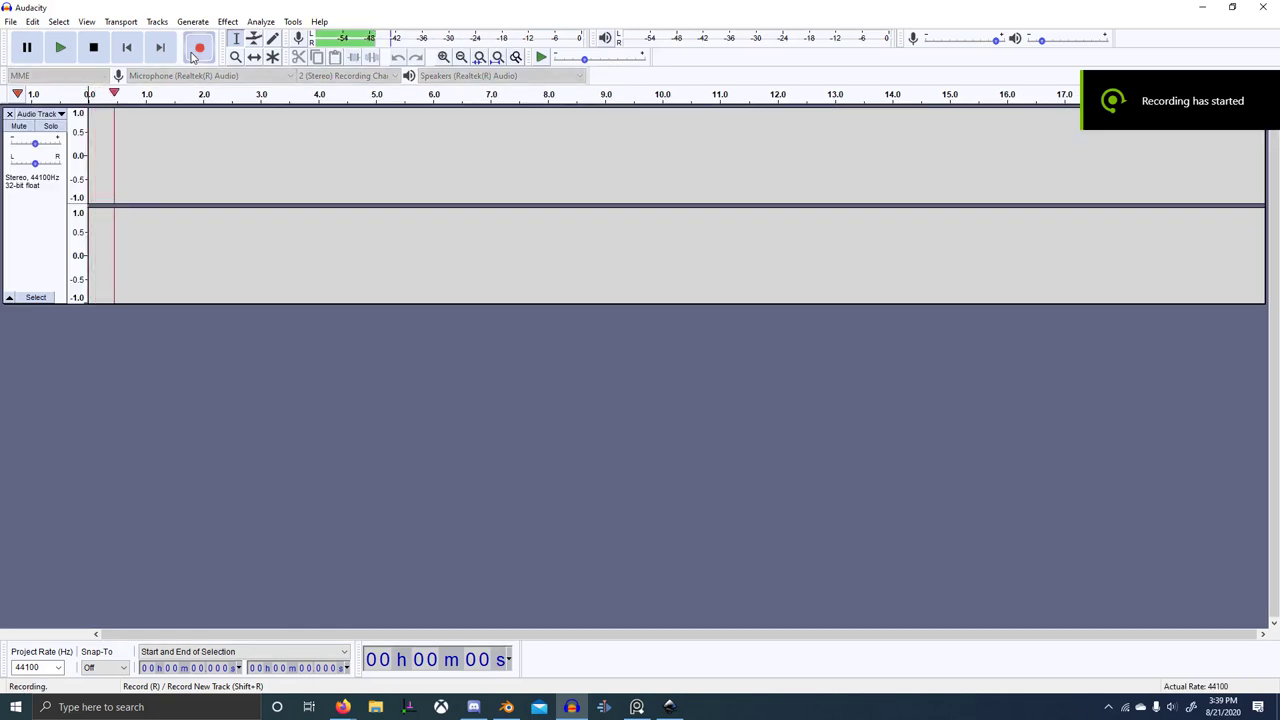
- Switch to Blender and orbit and zoom around the grenade casing and its head
{"action": "key", "text": "alt+Tab"}
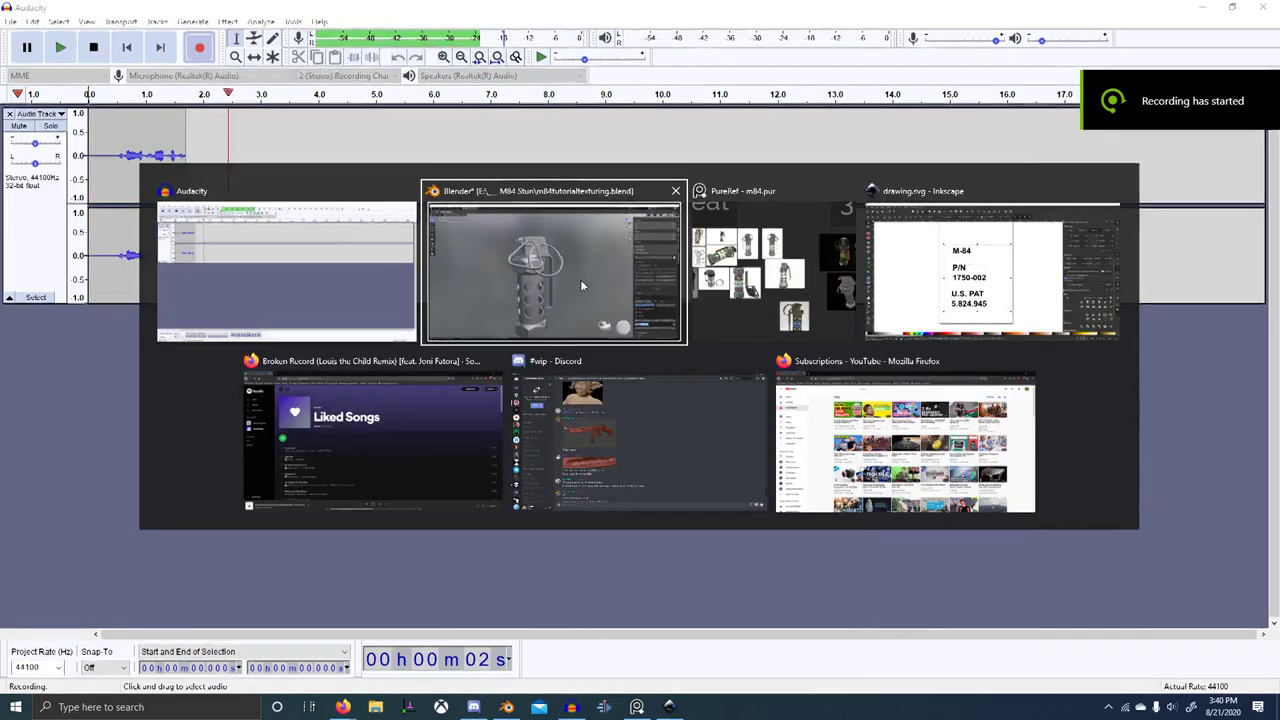
{"action": "middle_click_drag", "start_coordinate": [580, 279], "coordinate": [620, 310]}
{"action": "scroll", "coordinate": [620, 305], "scroll_direction": "up", "scroll_amount": 3}
{"action": "scroll", "coordinate": [623, 302], "scroll_direction": "down", "scroll_amount": 1}
{"action": "right_click", "coordinate": [521, 318]}
{"action": "middle_click_drag", "start_coordinate": [521, 318], "coordinate": [490, 256]}
{"action": "scroll", "coordinate": [579, 356], "scroll_direction": "up", "scroll_amount": 6}
{"action": "middle_click_drag", "start_coordinate": [579, 356], "coordinate": [698, 532], "text": "shift"}
{"action": "middle_click_drag", "start_coordinate": [535, 333], "coordinate": [600, 520]}
{"action": "middle_click_drag", "start_coordinate": [711, 480], "coordinate": [653, 448]}
{"action": "scroll", "coordinate": [653, 448], "scroll_direction": "up", "scroll_amount": 2}
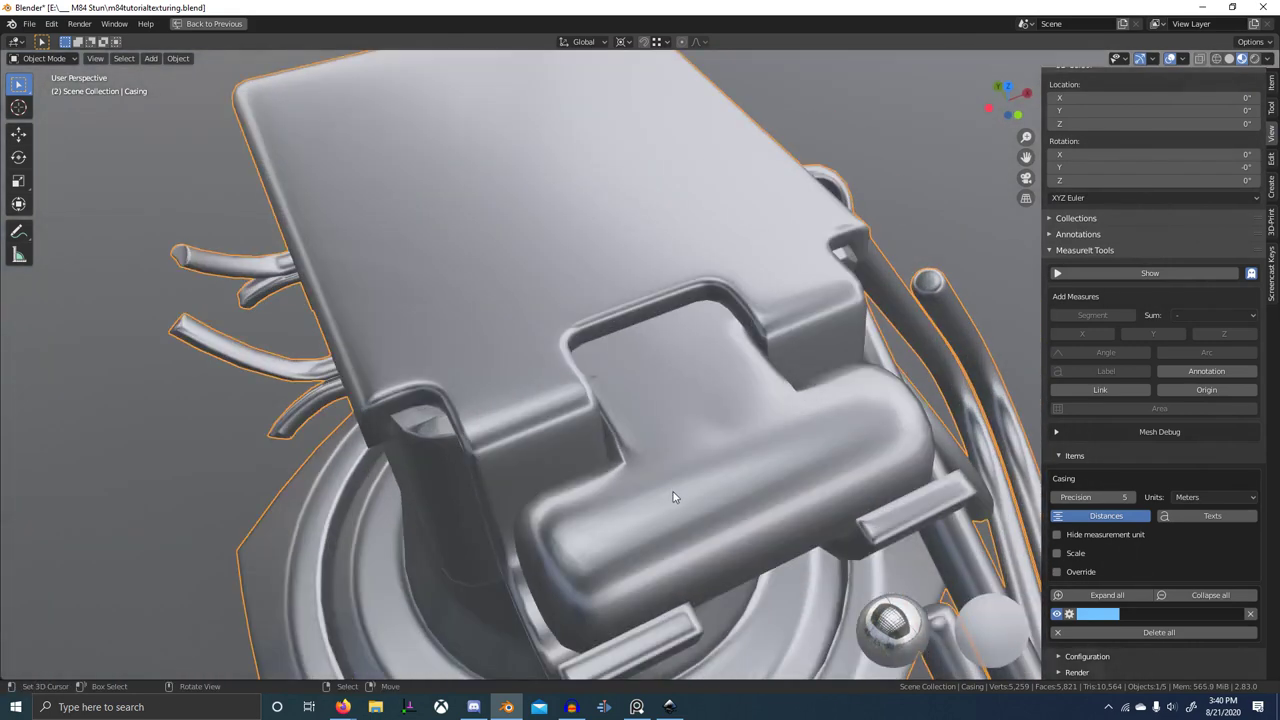
{"action": "scroll", "coordinate": [674, 497], "scroll_direction": "down", "scroll_amount": 3}
{"action": "middle_click_drag", "start_coordinate": [674, 497], "coordinate": [580, 489]}
{"action": "scroll", "coordinate": [791, 433], "scroll_direction": "down", "scroll_amount": 2}
{"action": "scroll", "coordinate": [660, 462], "scroll_direction": "up", "scroll_amount": 4}
{"action": "scroll", "coordinate": [607, 470], "scroll_direction": "down", "scroll_amount": 5}
- Look over the exploded grenade photo on the PureRef reference board
{"action": "key", "text": "alt+Tab"}
{"action": "left_click", "coordinate": [743, 312]}
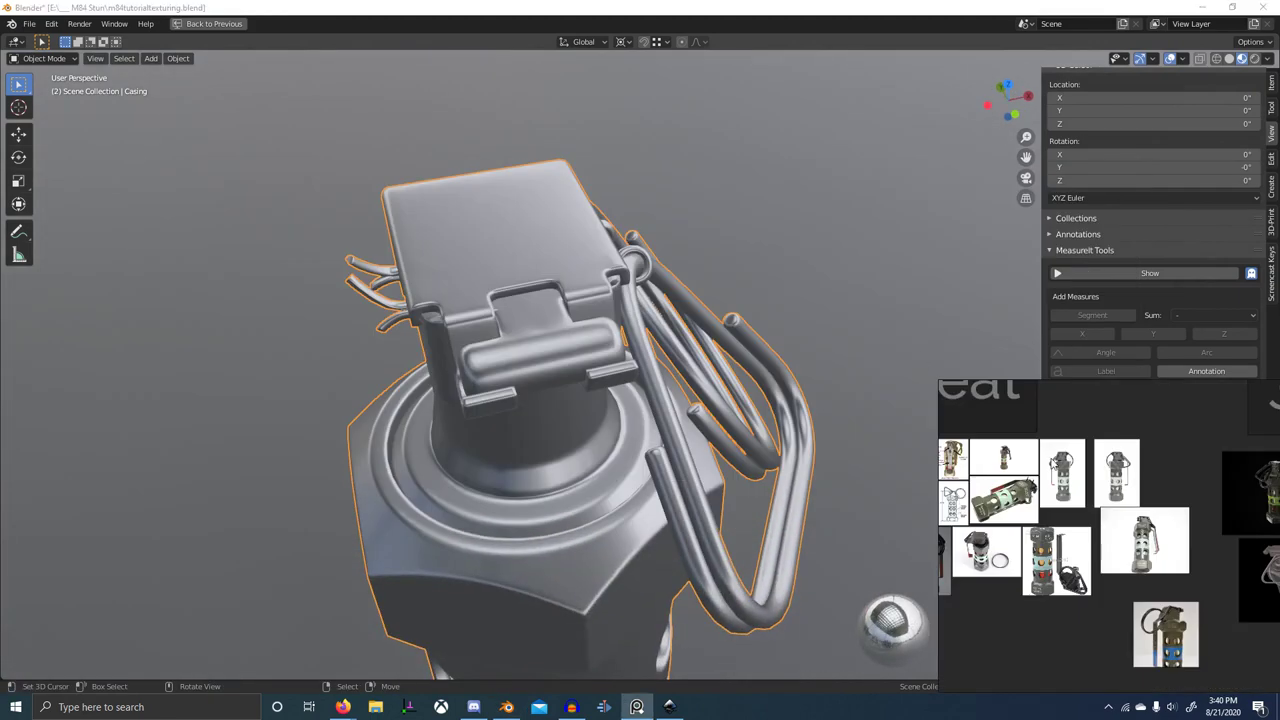
{"action": "scroll", "coordinate": [1062, 560], "scroll_direction": "up", "scroll_amount": 10}
{"action": "middle_click_drag", "start_coordinate": [1085, 655], "coordinate": [1090, 560]}
{"action": "scroll", "coordinate": [1090, 557], "scroll_direction": "up", "scroll_amount": 7}
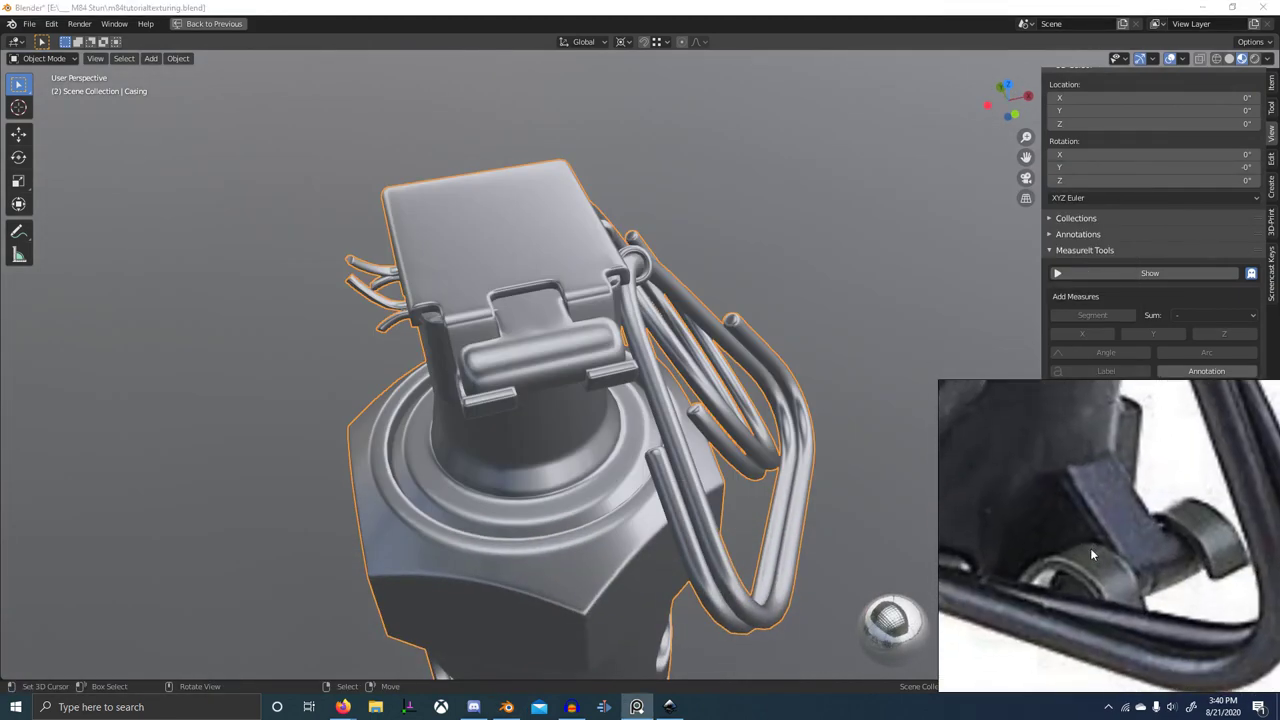
{"action": "scroll", "coordinate": [1092, 553], "scroll_direction": "down", "scroll_amount": 10}
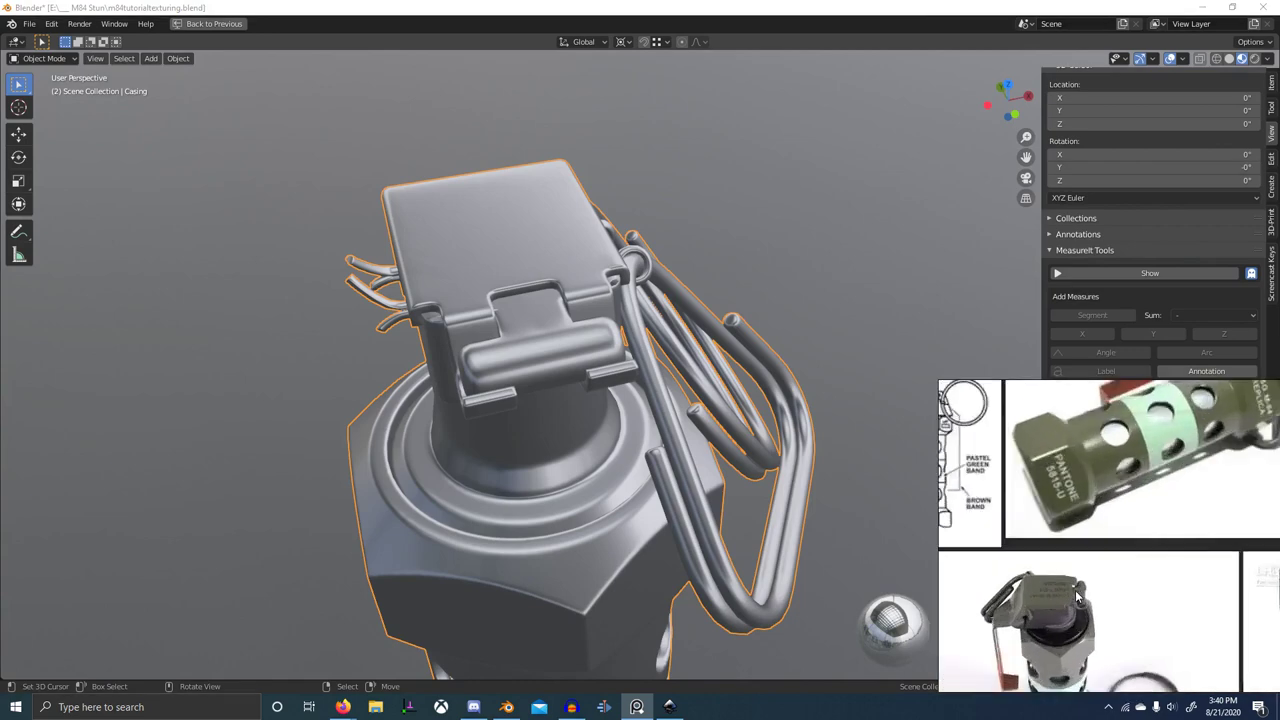
{"action": "scroll", "coordinate": [1077, 597], "scroll_direction": "up", "scroll_amount": 8}
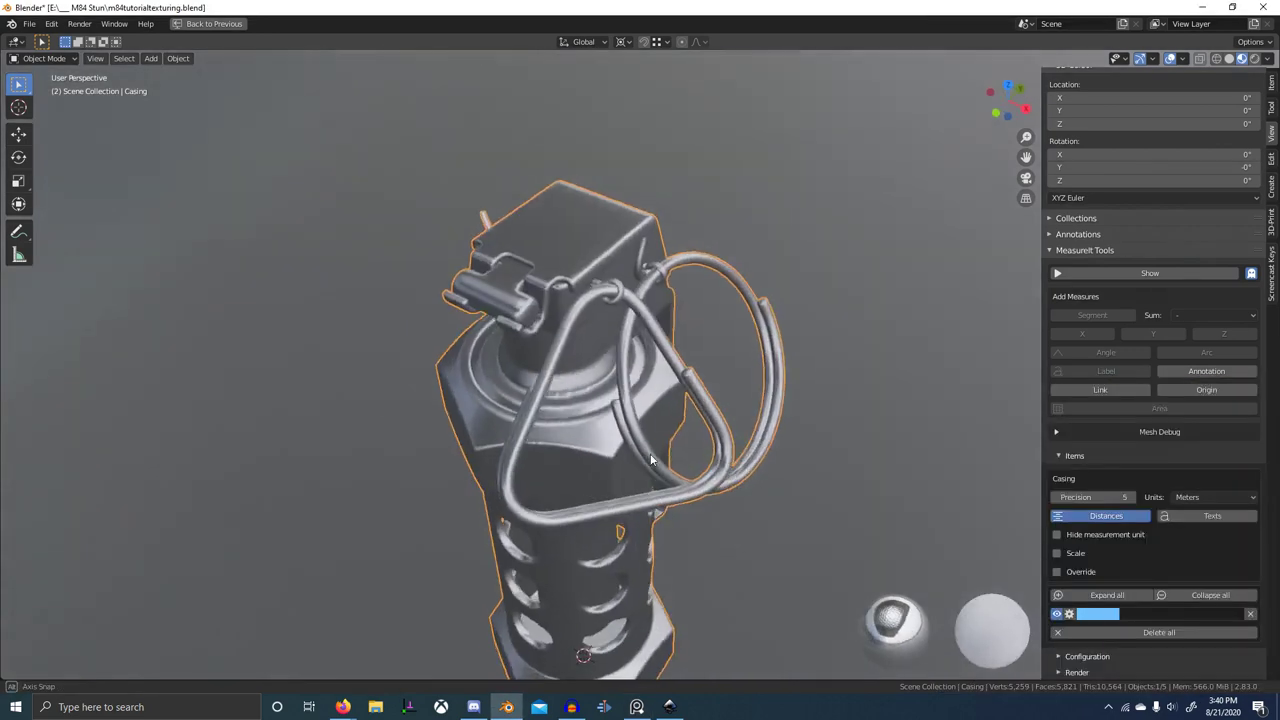
- Orbit the grenade around the fuze and pull rings, checking the right orthographic side view
{"action": "middle_click_drag", "start_coordinate": [615, 440], "coordinate": [728, 275]}
{"action": "scroll", "coordinate": [568, 369], "scroll_direction": "up", "scroll_amount": 5}
{"action": "scroll", "coordinate": [639, 378], "scroll_direction": "down", "scroll_amount": 3}
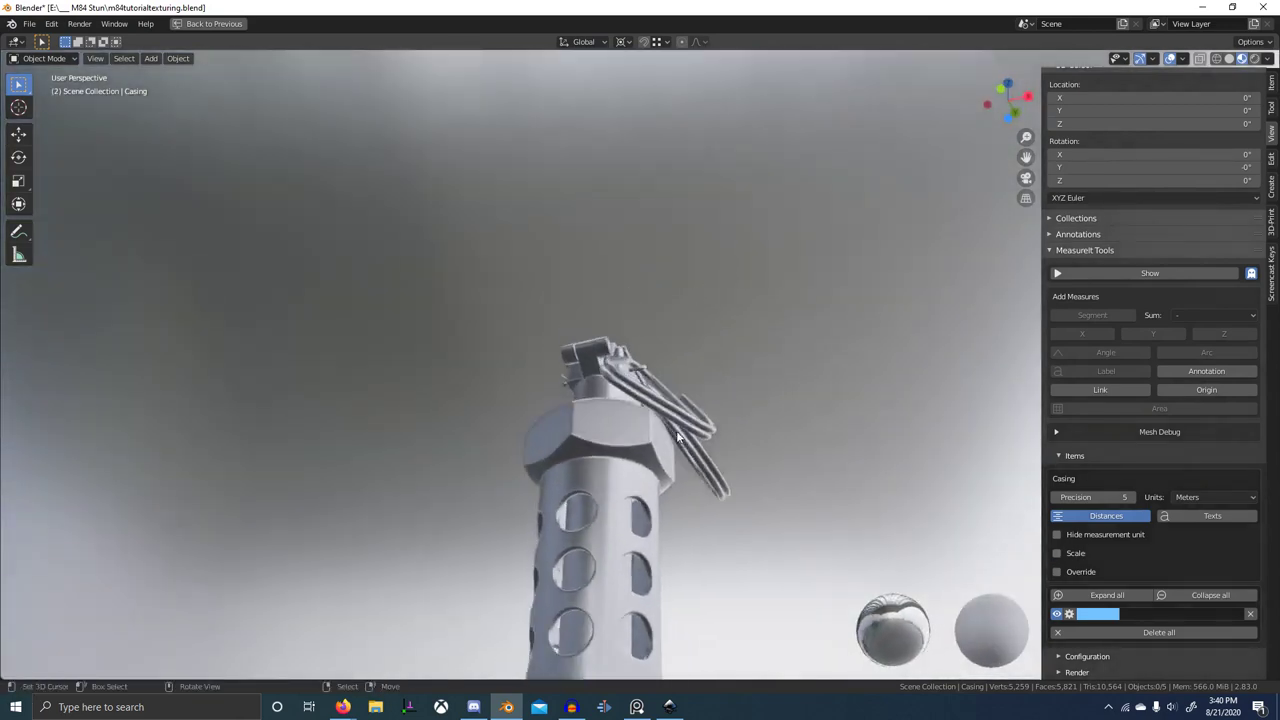
{"action": "scroll", "coordinate": [660, 430], "scroll_direction": "up", "scroll_amount": 4}
{"action": "middle_click_drag", "start_coordinate": [660, 440], "coordinate": [742, 505]}
{"action": "scroll", "coordinate": [535, 437], "scroll_direction": "up", "scroll_amount": 2}
{"action": "middle_click_drag", "start_coordinate": [585, 437], "coordinate": [690, 466]}
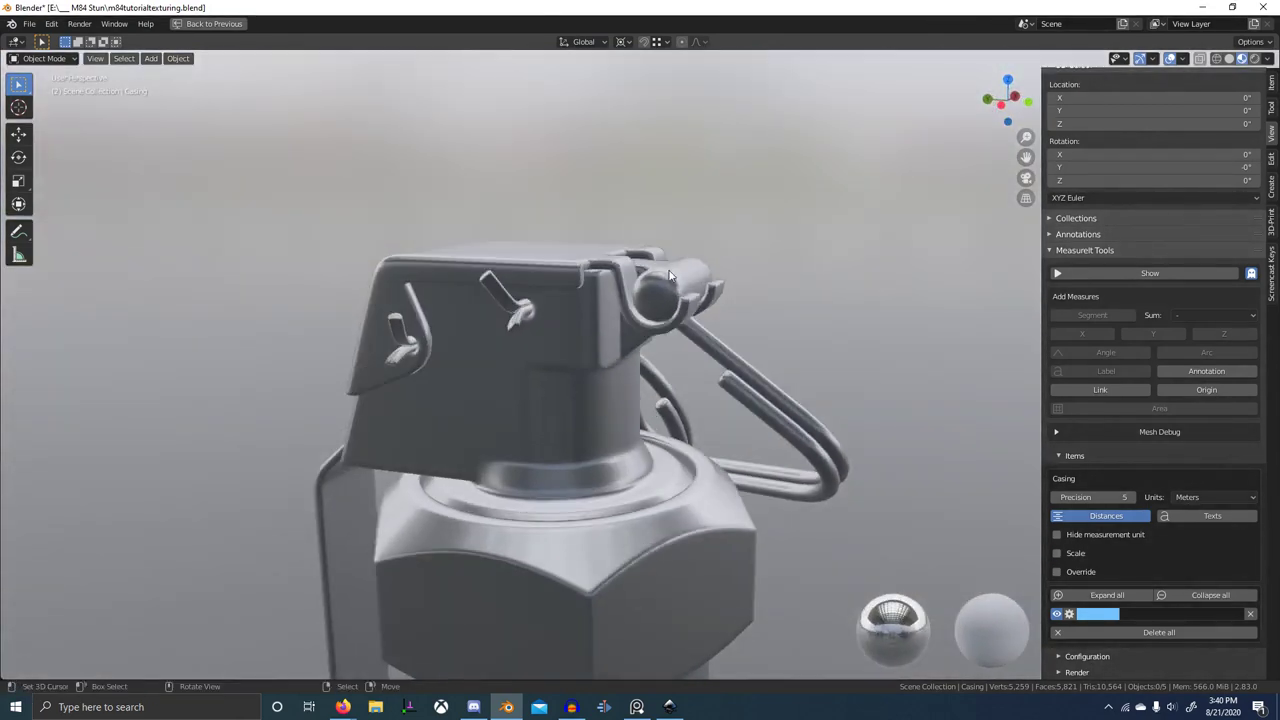
{"action": "scroll", "coordinate": [672, 290], "scroll_direction": "down", "scroll_amount": 4}
{"action": "middle_click_drag", "start_coordinate": [685, 330], "coordinate": [606, 402]}
{"action": "scroll", "coordinate": [642, 443], "scroll_direction": "down", "scroll_amount": 2}
{"action": "scroll", "coordinate": [772, 497], "scroll_direction": "down", "scroll_amount": 1}
{"action": "middle_click_drag", "start_coordinate": [772, 499], "coordinate": [636, 459]}
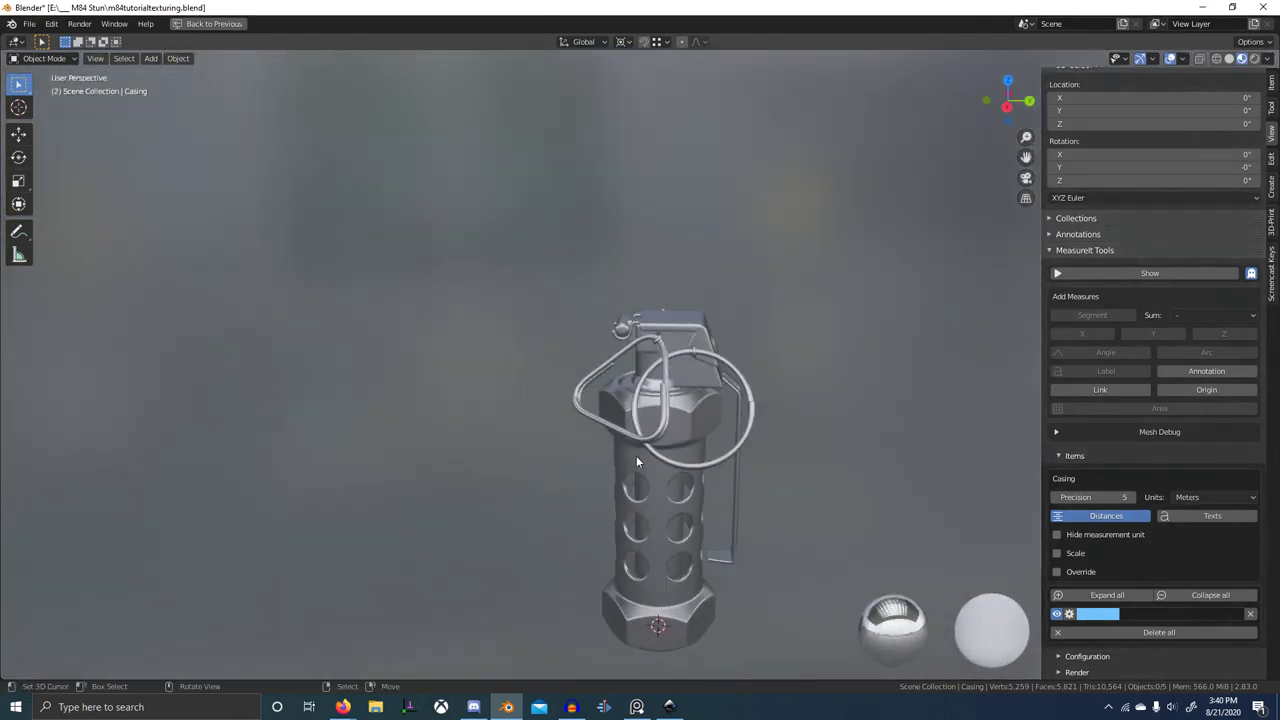
{"action": "key", "text": "KP_3"}
{"action": "scroll", "coordinate": [636, 455], "scroll_direction": "down", "scroll_amount": 4}
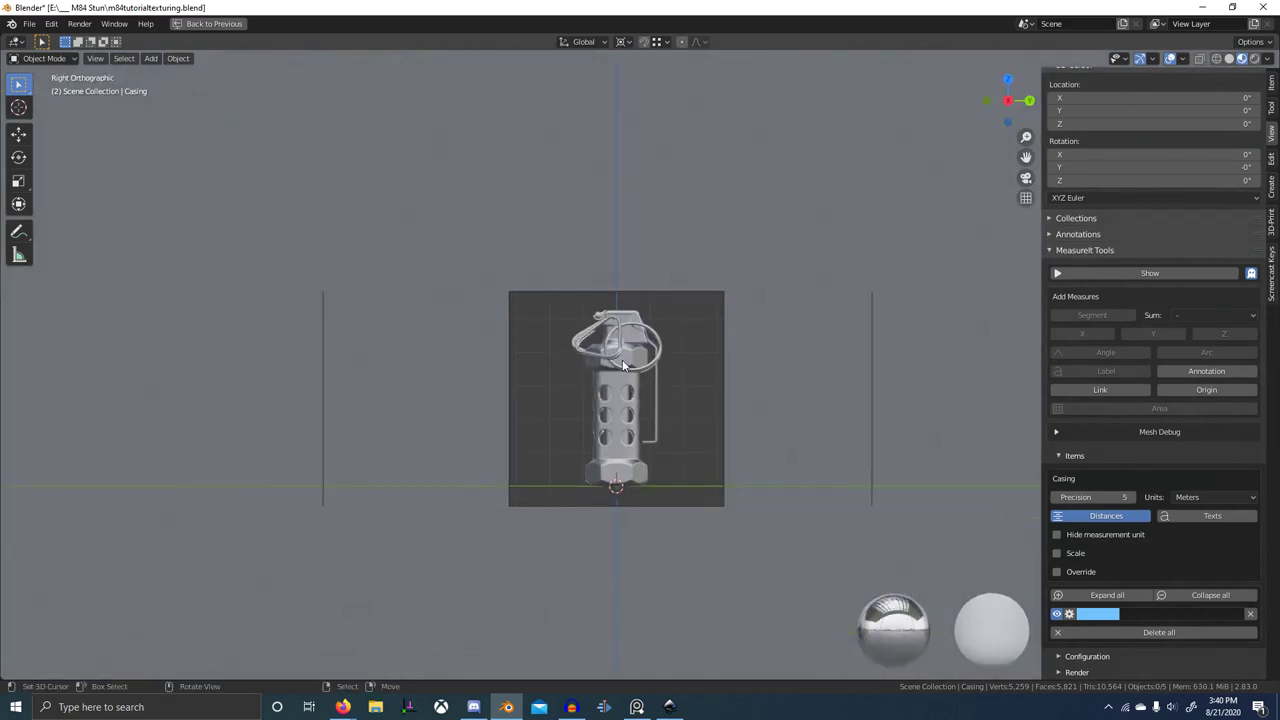
{"action": "scroll", "coordinate": [623, 366], "scroll_direction": "down", "scroll_amount": 5}
{"action": "mouse_move", "coordinate": [623, 366]}
{"action": "middle_mouse_down"}
{"action": "mouse_move", "coordinate": [733, 368]}
{"action": "mouse_move", "coordinate": [660, 366]}
{"action": "middle_mouse_up"}
- Restore the Shading layout, delete Empty through Empty.003, and select the Casing
{"action": "key", "text": "ctrl+space"}
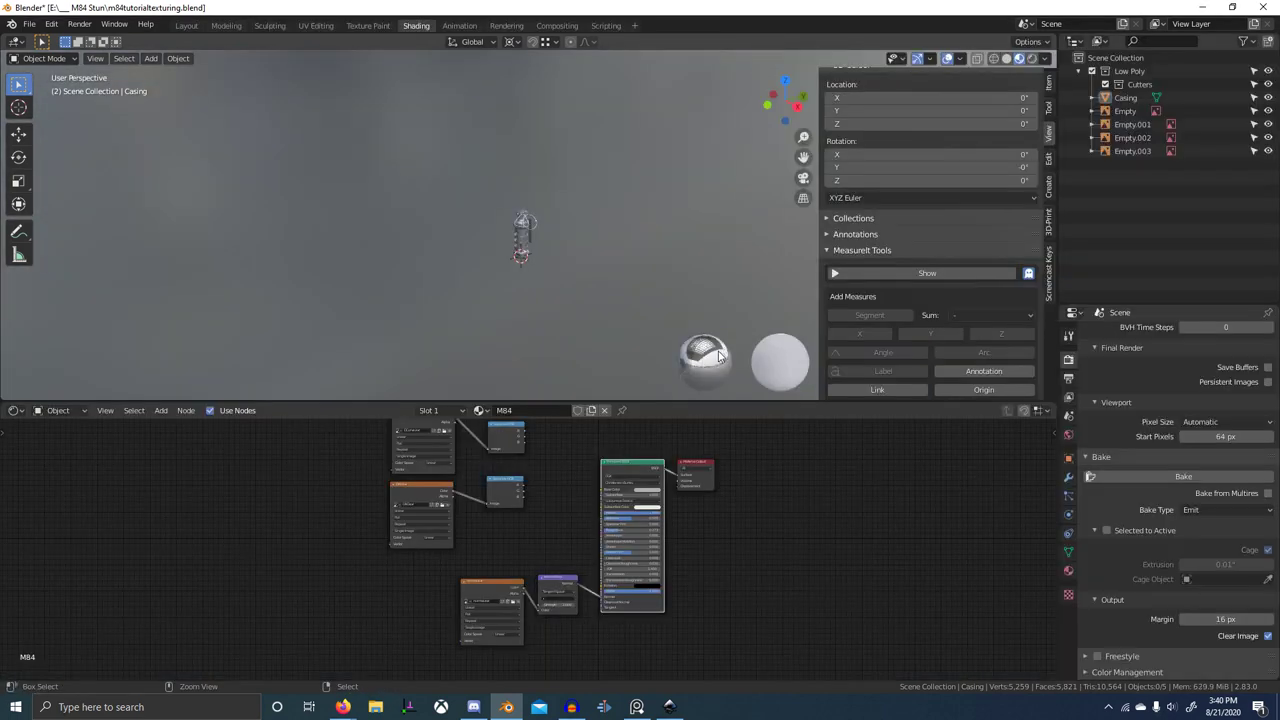
{"action": "left_click", "coordinate": [1124, 112]}
{"action": "left_click", "coordinate": [1124, 126], "text": "shift"}
{"action": "left_click", "coordinate": [1123, 139], "text": "shift"}
{"action": "left_click", "coordinate": [1116, 152], "text": "shift"}
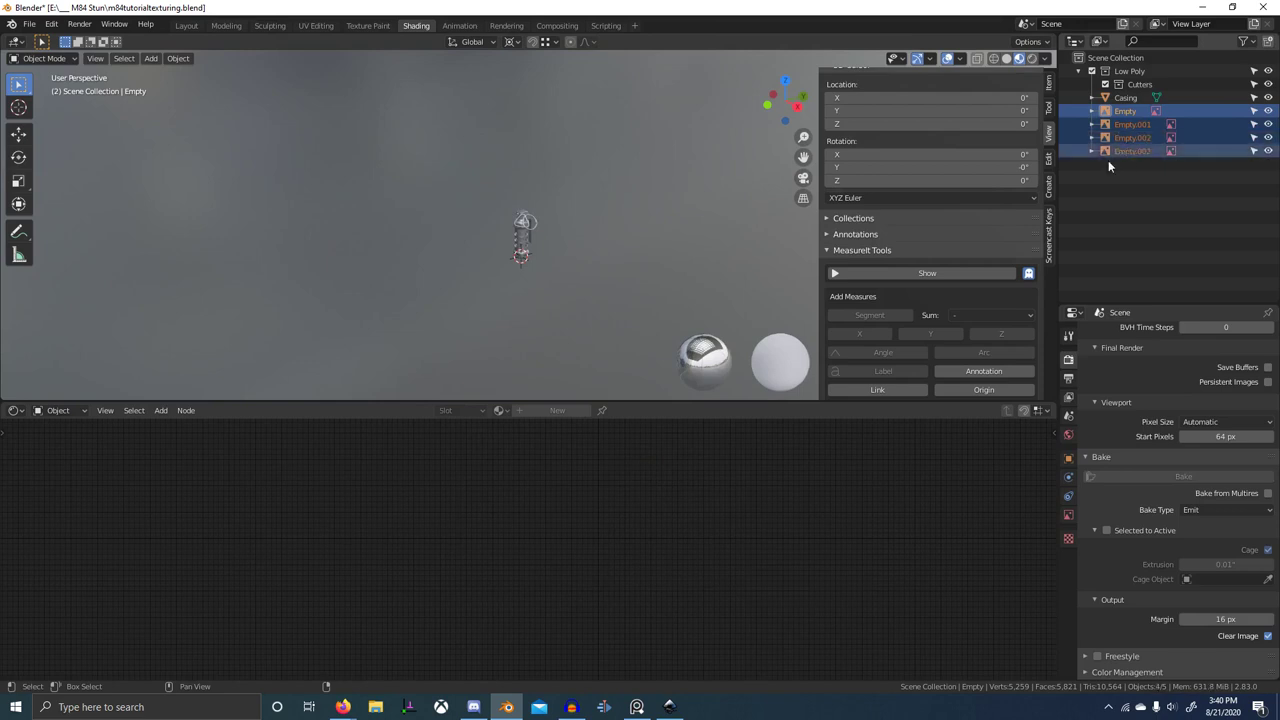
{"action": "middle_click_drag", "start_coordinate": [575, 210], "coordinate": [520, 222]}
{"action": "key", "text": "x"}
{"action": "left_click", "coordinate": [518, 216]}
{"action": "scroll", "coordinate": [574, 257], "scroll_direction": "up", "scroll_amount": 3}
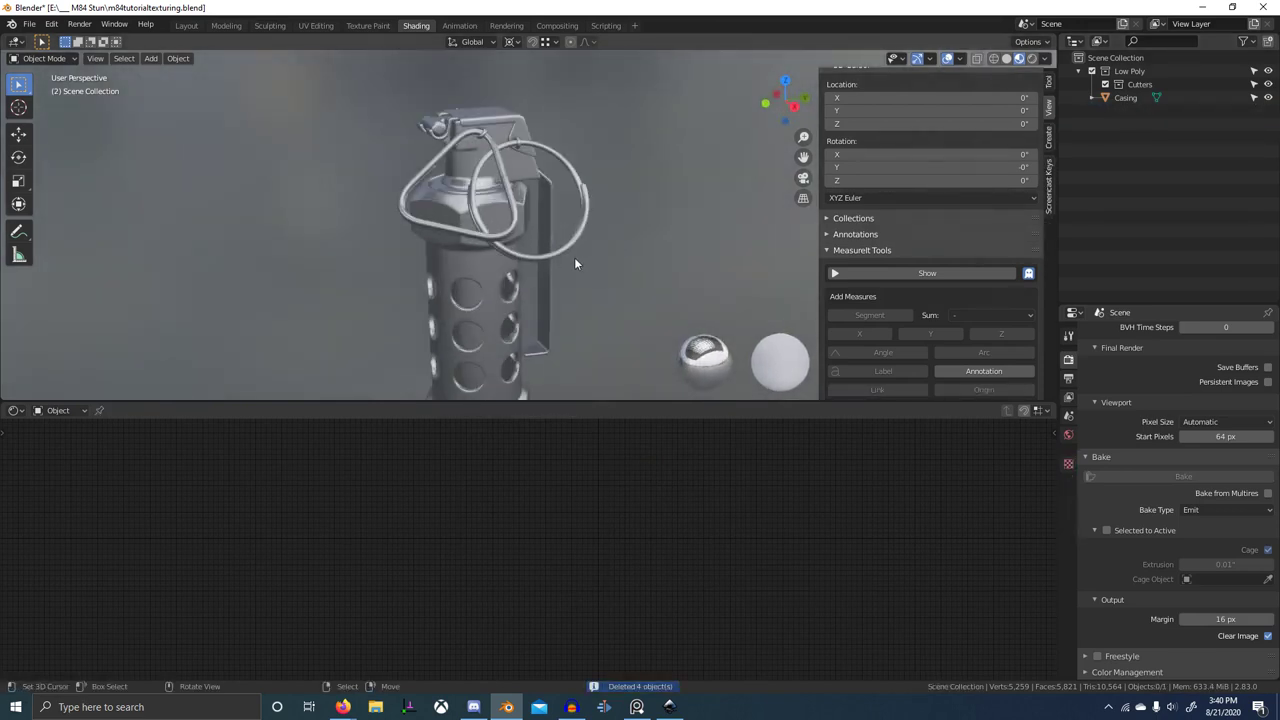
{"action": "left_click", "coordinate": [497, 216]}
- Inspect the fuze lettering on the reference photo board
{"action": "key", "text": "alt+Tab"}
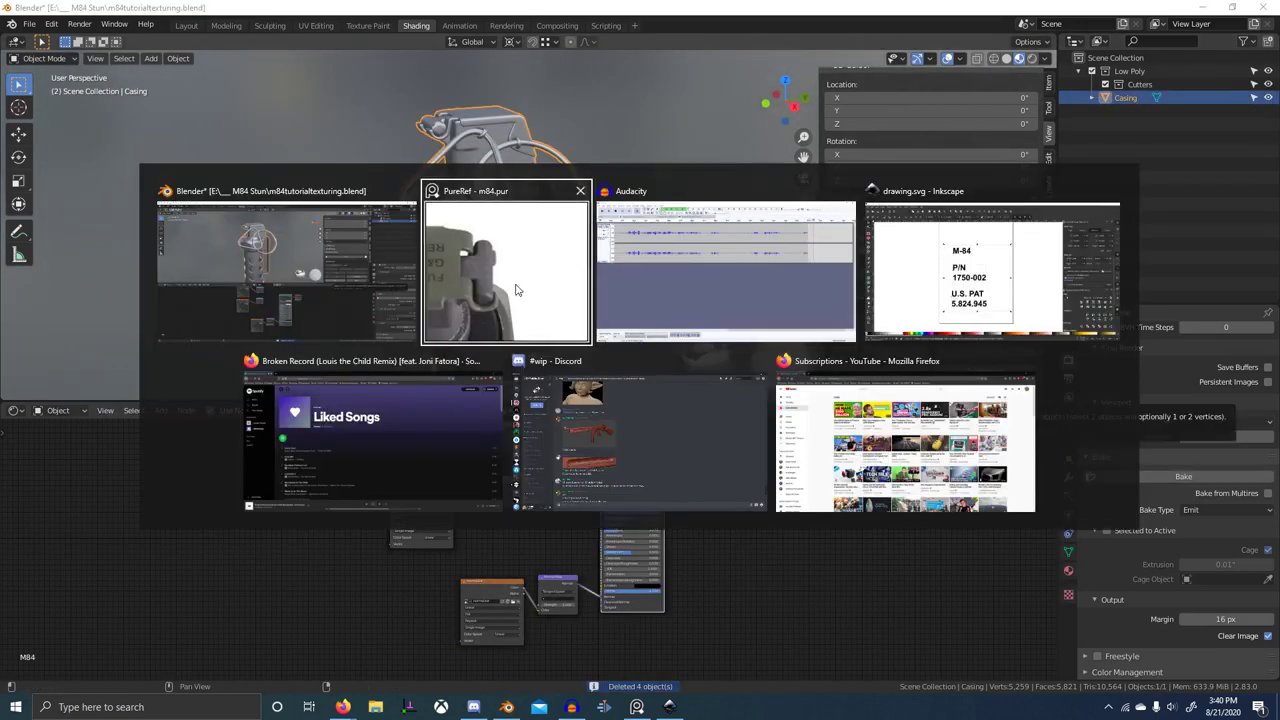
{"action": "scroll", "coordinate": [1146, 561], "scroll_direction": "down", "scroll_amount": 6}
{"action": "scroll", "coordinate": [1118, 524], "scroll_direction": "up", "scroll_amount": 7}
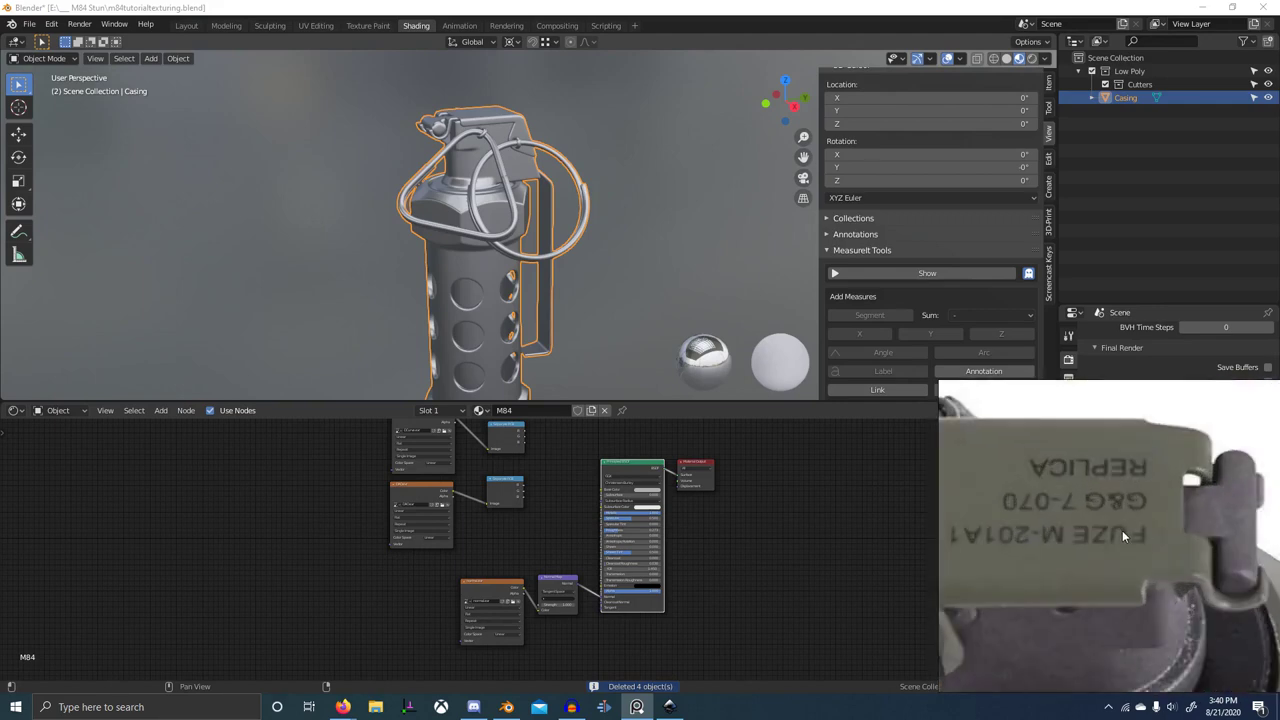
{"action": "middle_click_drag", "start_coordinate": [1122, 530], "coordinate": [1152, 565]}
{"action": "scroll", "coordinate": [1172, 558], "scroll_direction": "down", "scroll_amount": 7}
{"action": "scroll", "coordinate": [1161, 550], "scroll_direction": "up", "scroll_amount": 6}
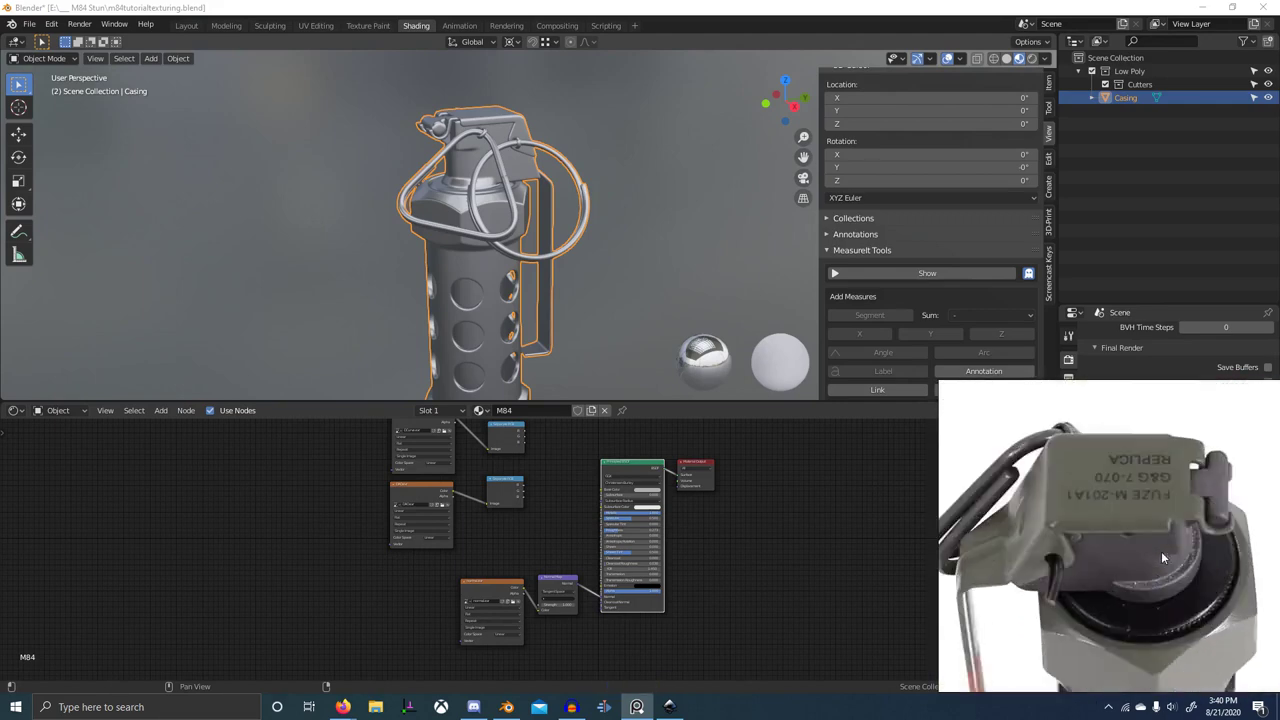
{"action": "right_click", "coordinate": [1142, 466]}
{"action": "left_click", "coordinate": [1085, 525]}
{"action": "key", "text": "alt+Tab"}
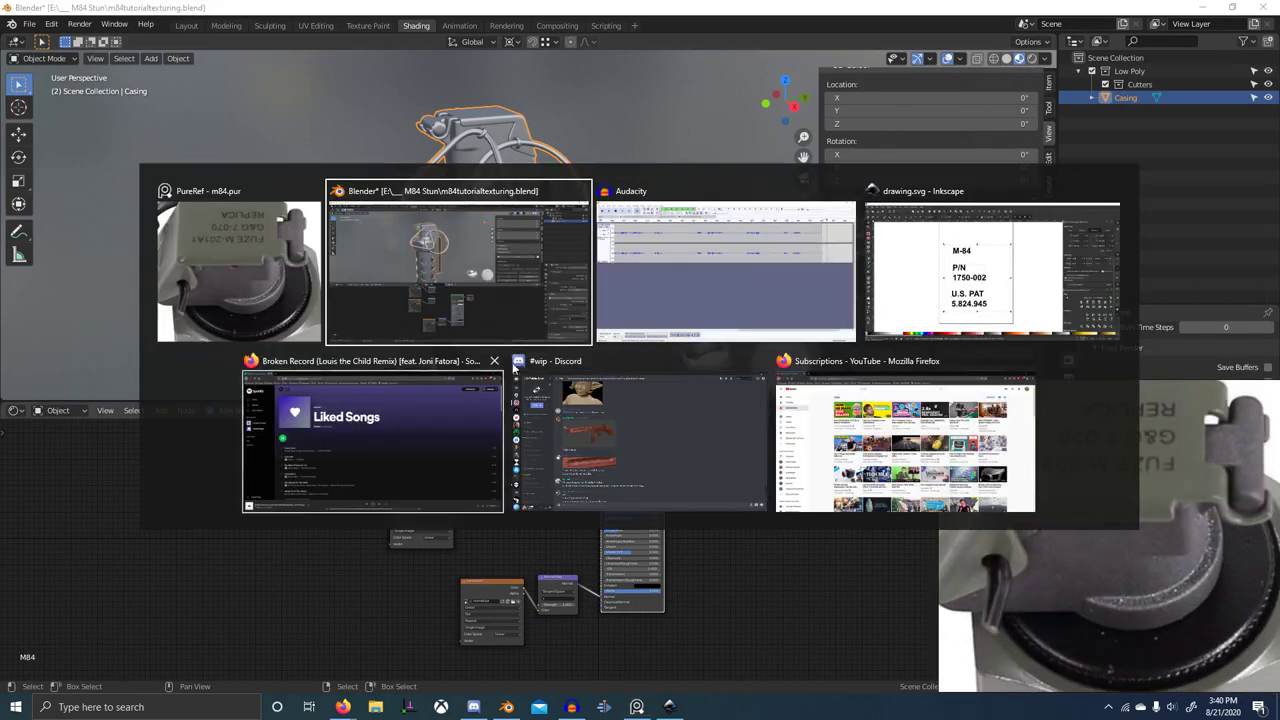
- Snap Inkscape to the left half beside Blender and frame the decal text
{"action": "left_click", "coordinate": [937, 307]}
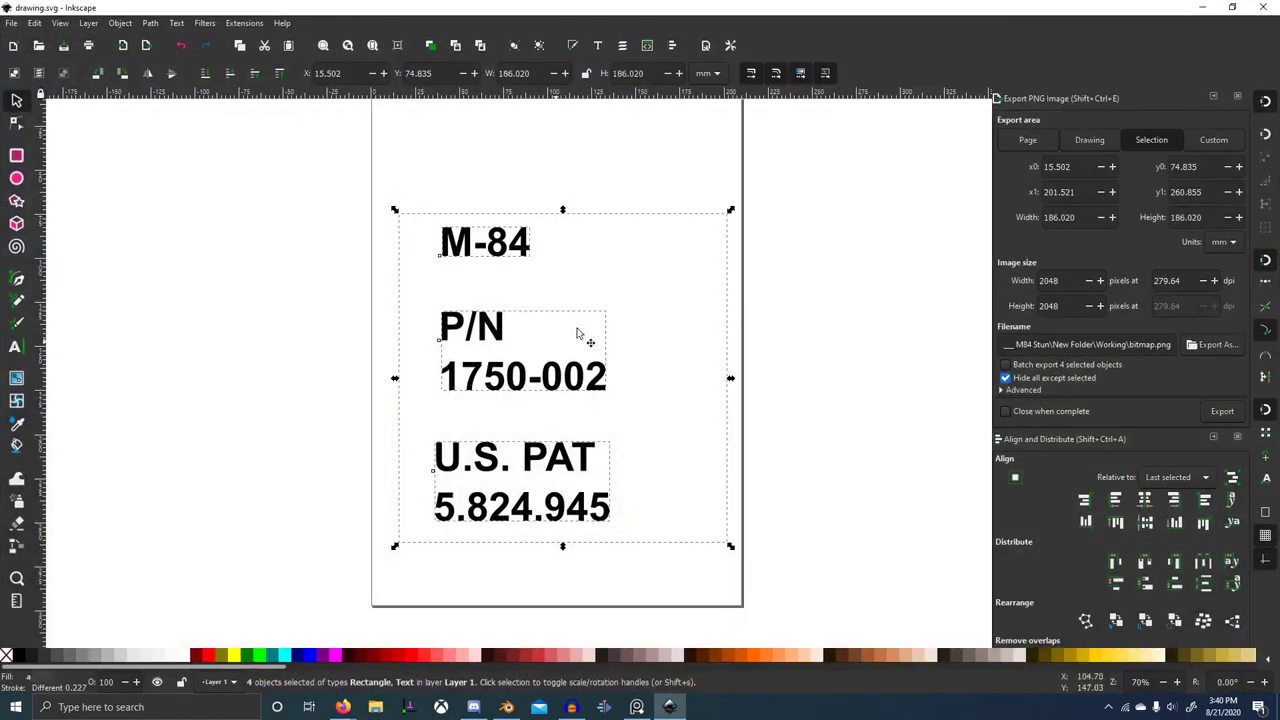
{"action": "key", "text": "super+Left"}
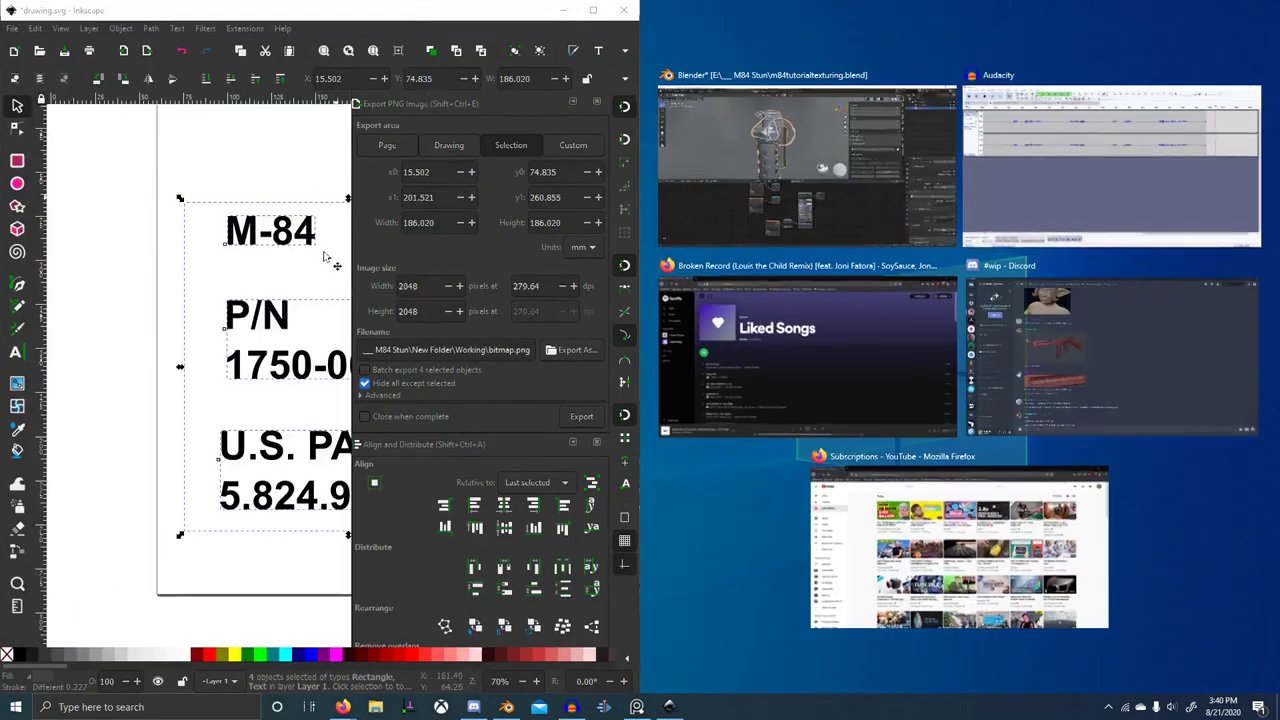
{"action": "left_click_drag", "start_coordinate": [352, 251], "coordinate": [498, 262]}
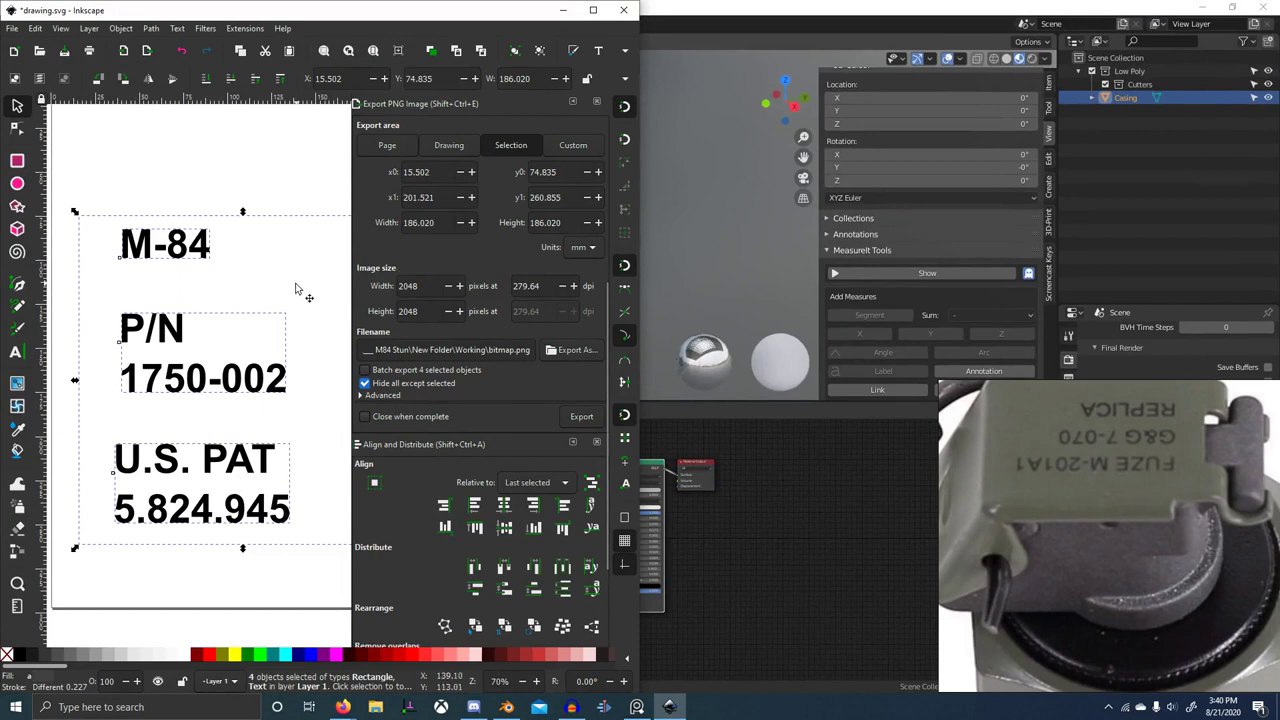
{"action": "scroll", "coordinate": [296, 288], "scroll_direction": "down", "scroll_amount": 4}
{"action": "scroll", "coordinate": [296, 288], "scroll_direction": "down", "scroll_amount": 2, "text": "ctrl"}
{"action": "middle_click_drag", "start_coordinate": [300, 287], "coordinate": [265, 255]}
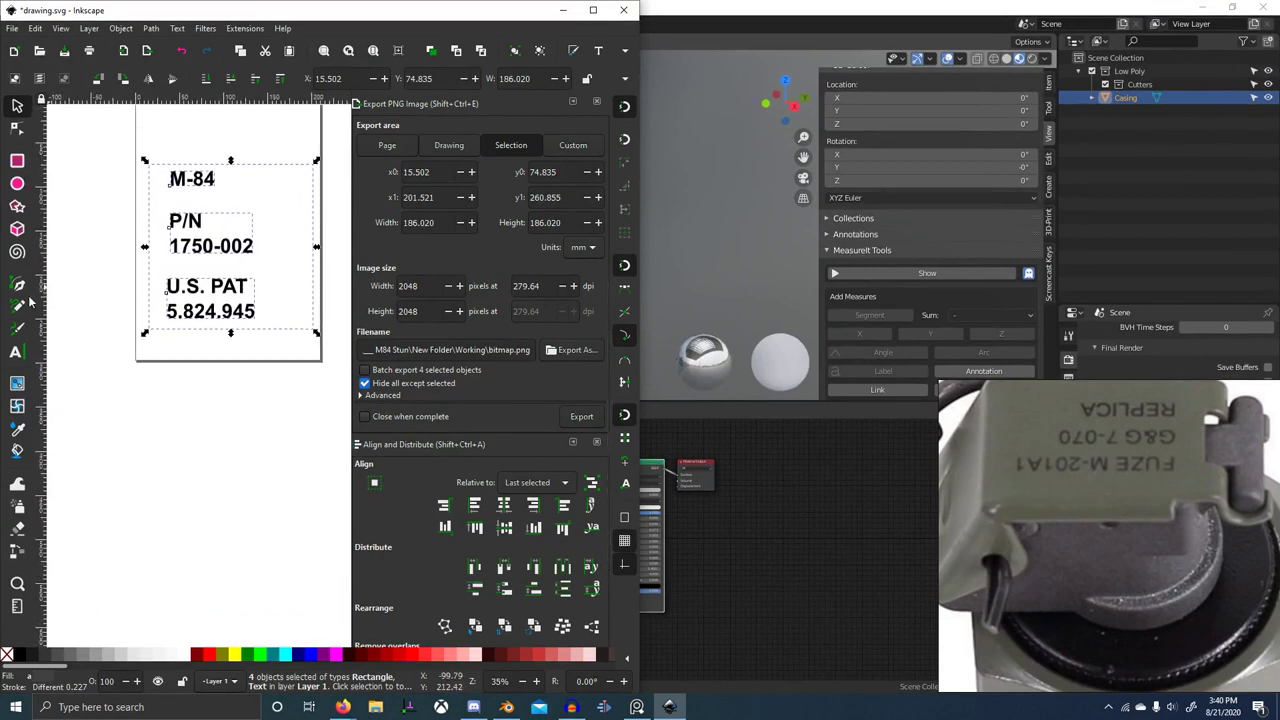
- Start a new text object below the page and type 'FU'
{"action": "left_click", "coordinate": [17, 351]}
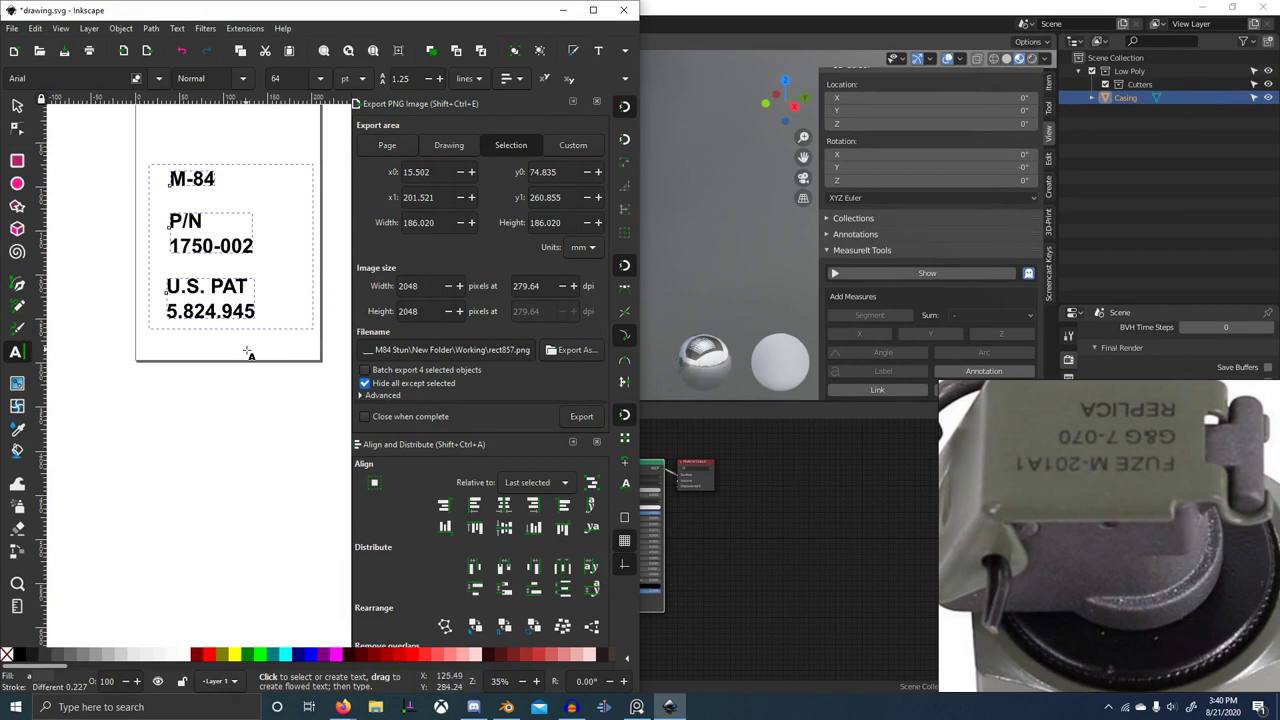
{"action": "left_click", "coordinate": [197, 414]}
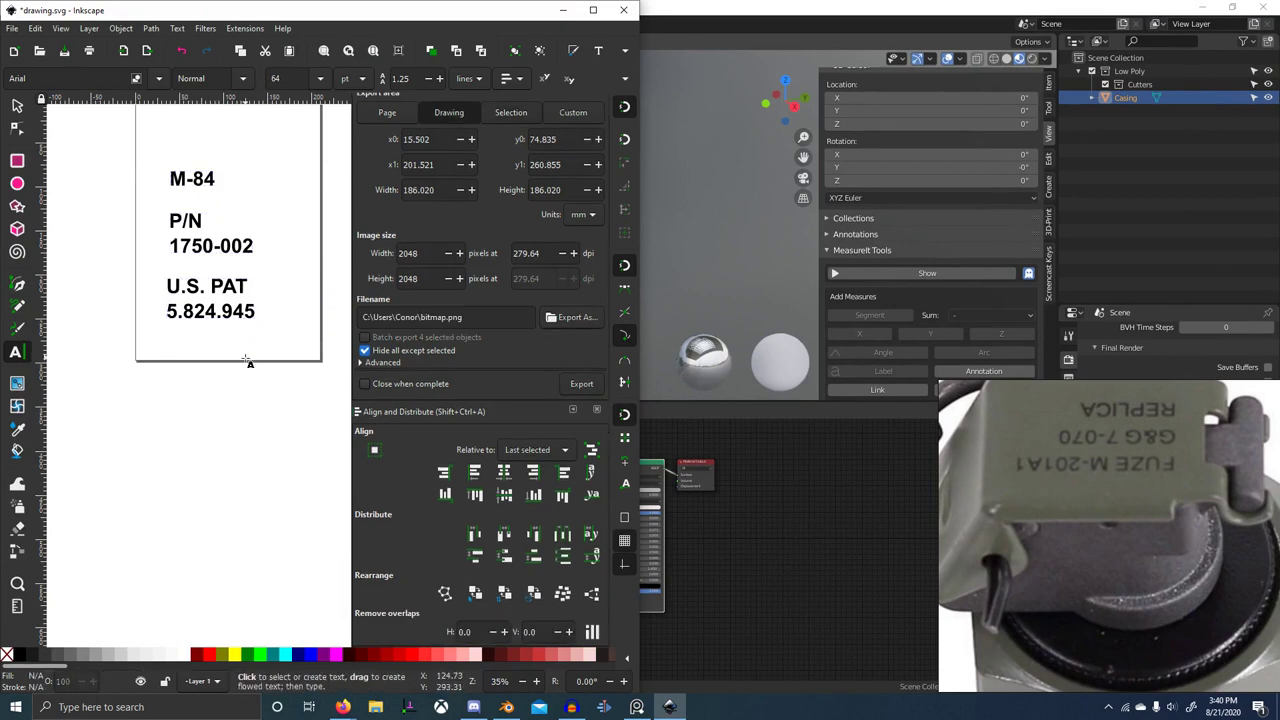
{"action": "type", "text": "FU"}
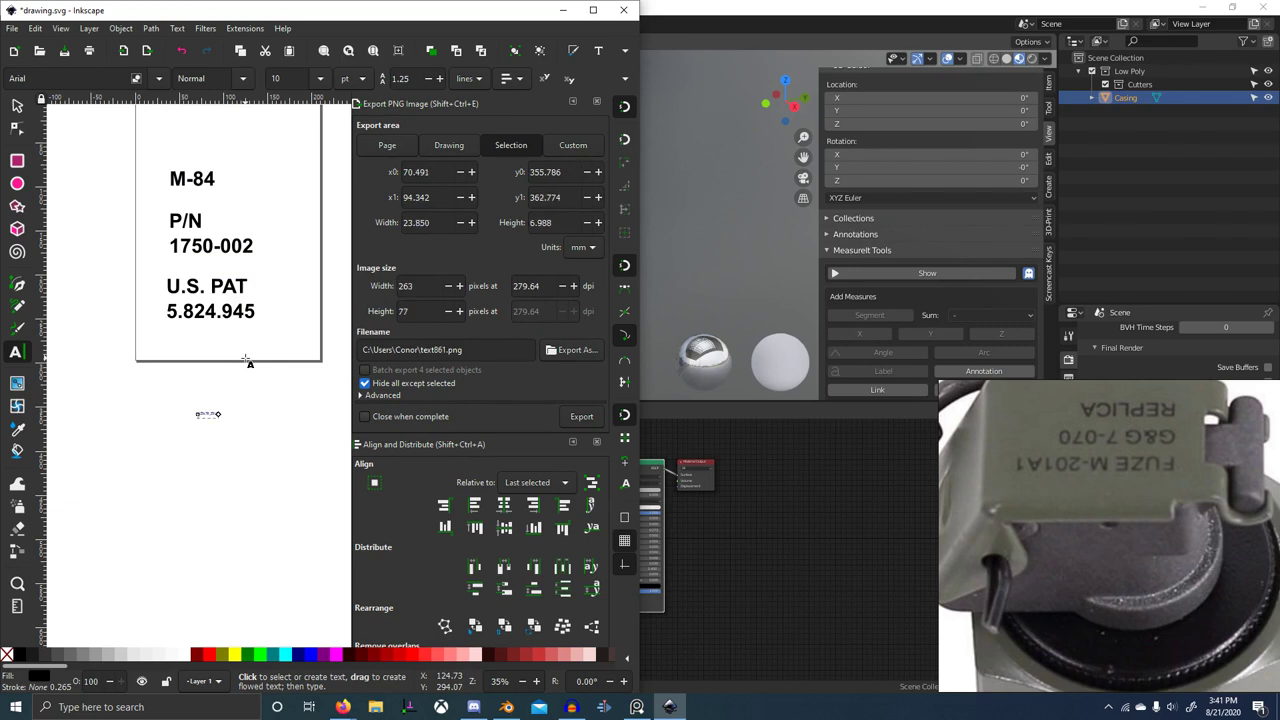
- Study the embossed top lettering on the M-84 grenade reference photo
{"action": "scroll", "coordinate": [1142, 510], "scroll_direction": "down", "scroll_amount": 8}
{"action": "middle_click_drag", "start_coordinate": [1142, 510], "coordinate": [1172, 541]}
{"action": "scroll", "coordinate": [1182, 532], "scroll_direction": "down", "scroll_amount": 5}
{"action": "scroll", "coordinate": [1098, 575], "scroll_direction": "up", "scroll_amount": 9}
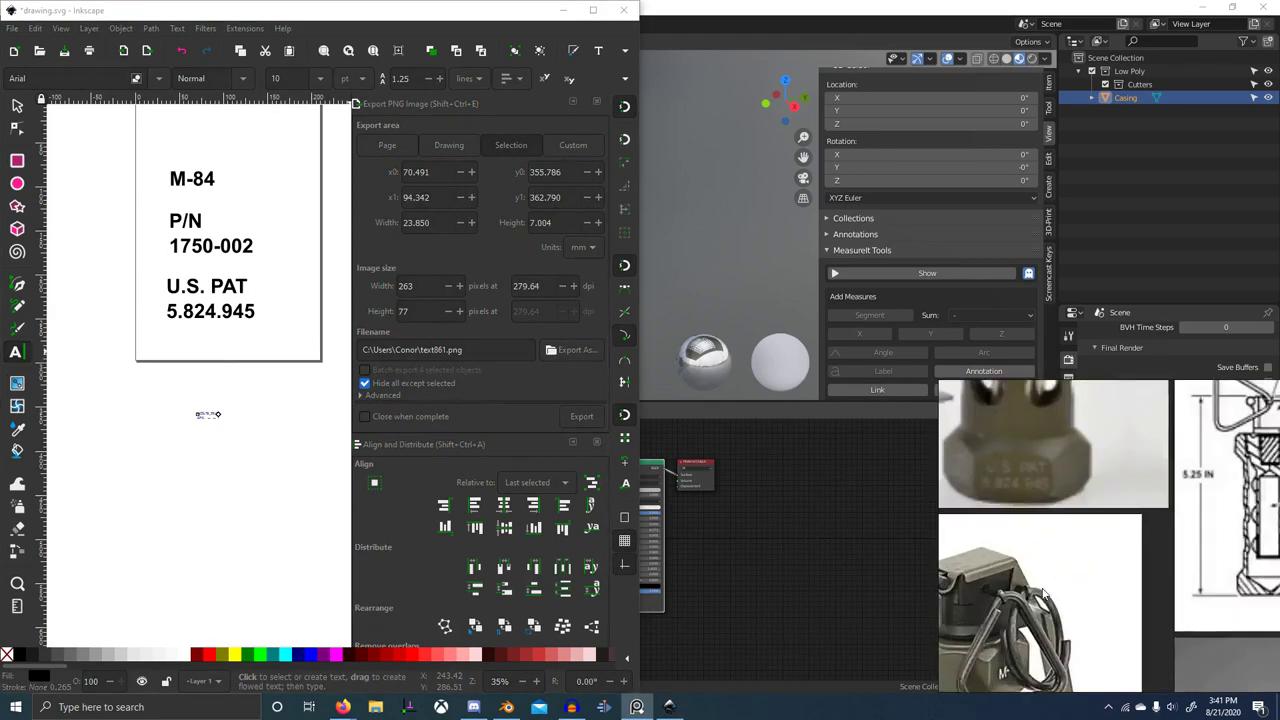
{"action": "middle_click_drag", "start_coordinate": [1080, 552], "coordinate": [1157, 584]}
{"action": "scroll", "coordinate": [1048, 545], "scroll_direction": "up", "scroll_amount": 4}
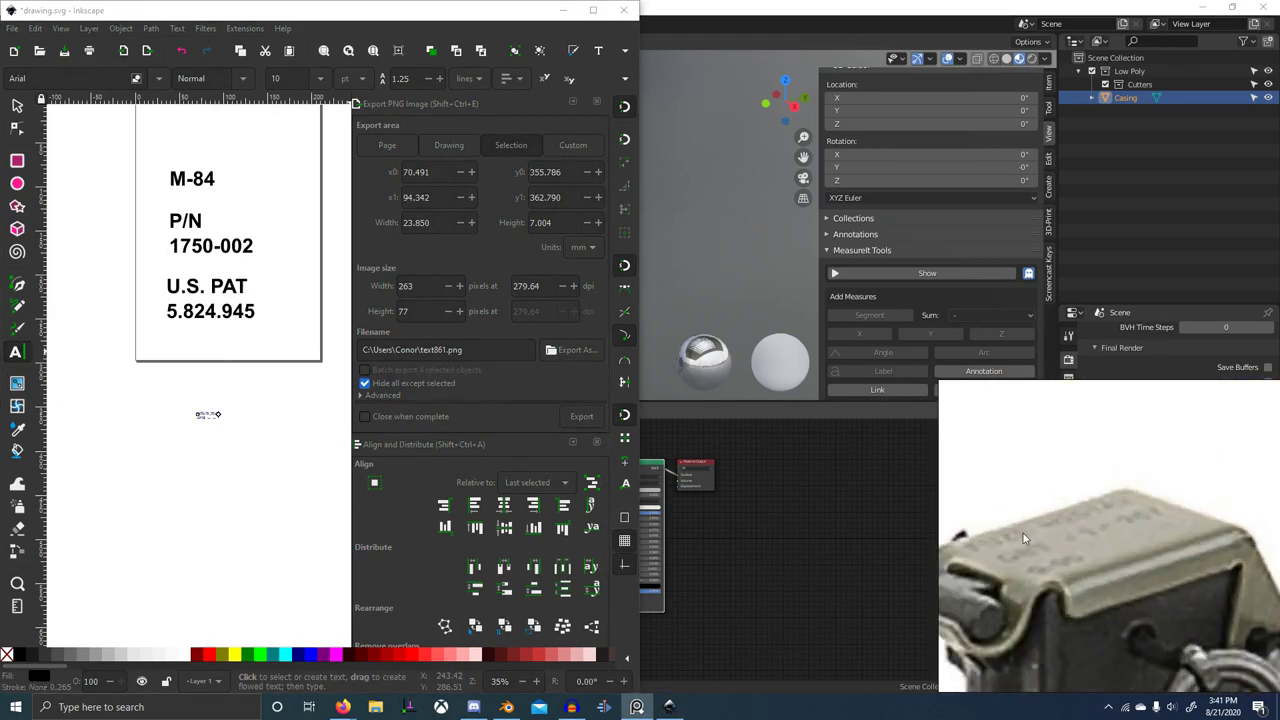
{"action": "scroll", "coordinate": [1040, 539], "scroll_direction": "down", "scroll_amount": 8}
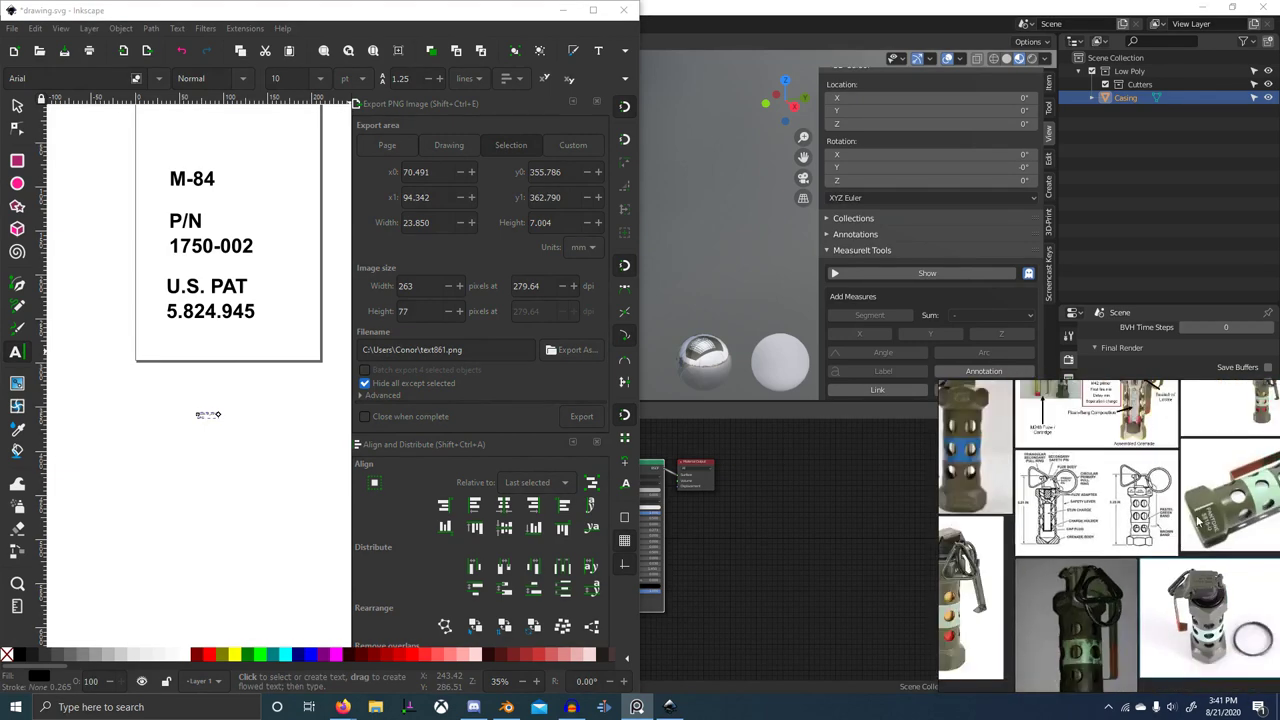
{"action": "middle_click_drag", "start_coordinate": [1145, 527], "coordinate": [1060, 524]}
{"action": "scroll", "coordinate": [1117, 526], "scroll_direction": "up", "scroll_amount": 2}
{"action": "scroll", "coordinate": [1140, 603], "scroll_direction": "up", "scroll_amount": 3}
{"action": "middle_click_drag", "start_coordinate": [1155, 683], "coordinate": [1142, 545]}
{"action": "scroll", "coordinate": [1145, 545], "scroll_direction": "down", "scroll_amount": 5}
{"action": "scroll", "coordinate": [1142, 545], "scroll_direction": "down", "scroll_amount": 6}
- Browse the reference grid to the labelled cutaway image, then minimize Inkscape to reveal Blender
{"action": "scroll", "coordinate": [1090, 561], "scroll_direction": "up", "scroll_amount": 5}
{"action": "scroll", "coordinate": [1190, 530], "scroll_direction": "up", "scroll_amount": 3}
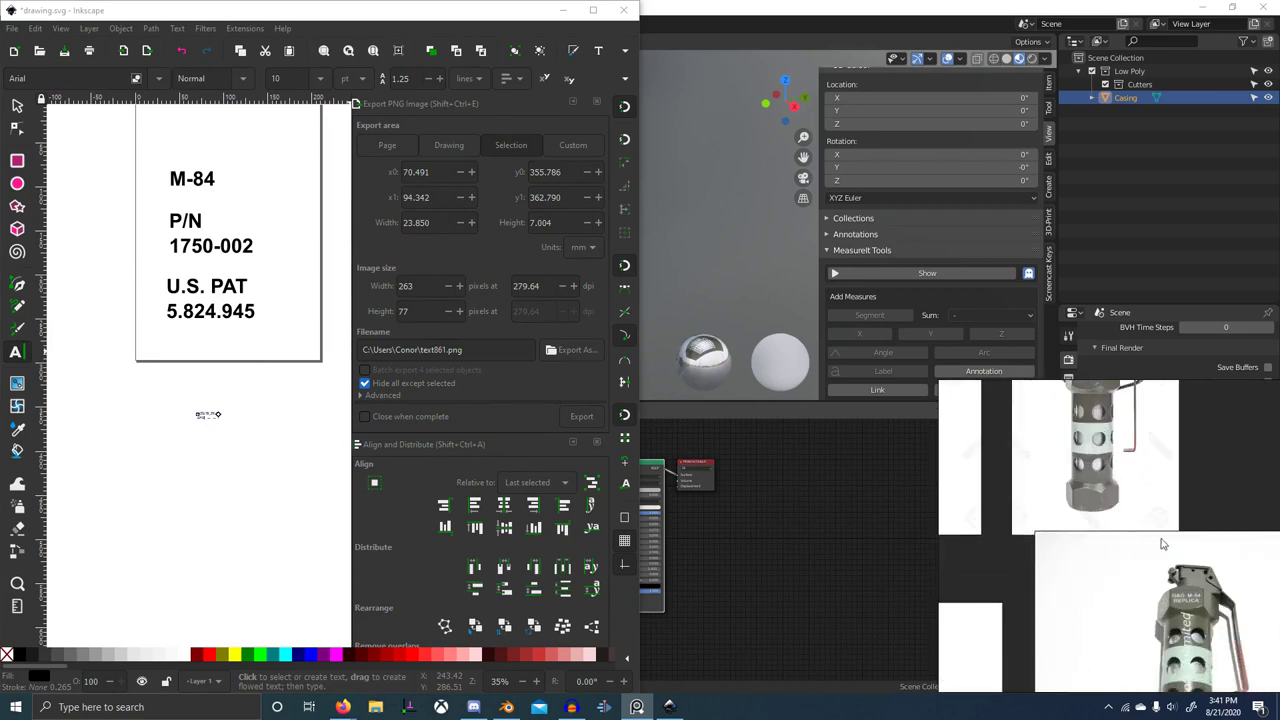
{"action": "scroll", "coordinate": [1191, 608], "scroll_direction": "up", "scroll_amount": 3}
{"action": "scroll", "coordinate": [1190, 625], "scroll_direction": "down", "scroll_amount": 8}
{"action": "scroll", "coordinate": [1164, 492], "scroll_direction": "up", "scroll_amount": 6}
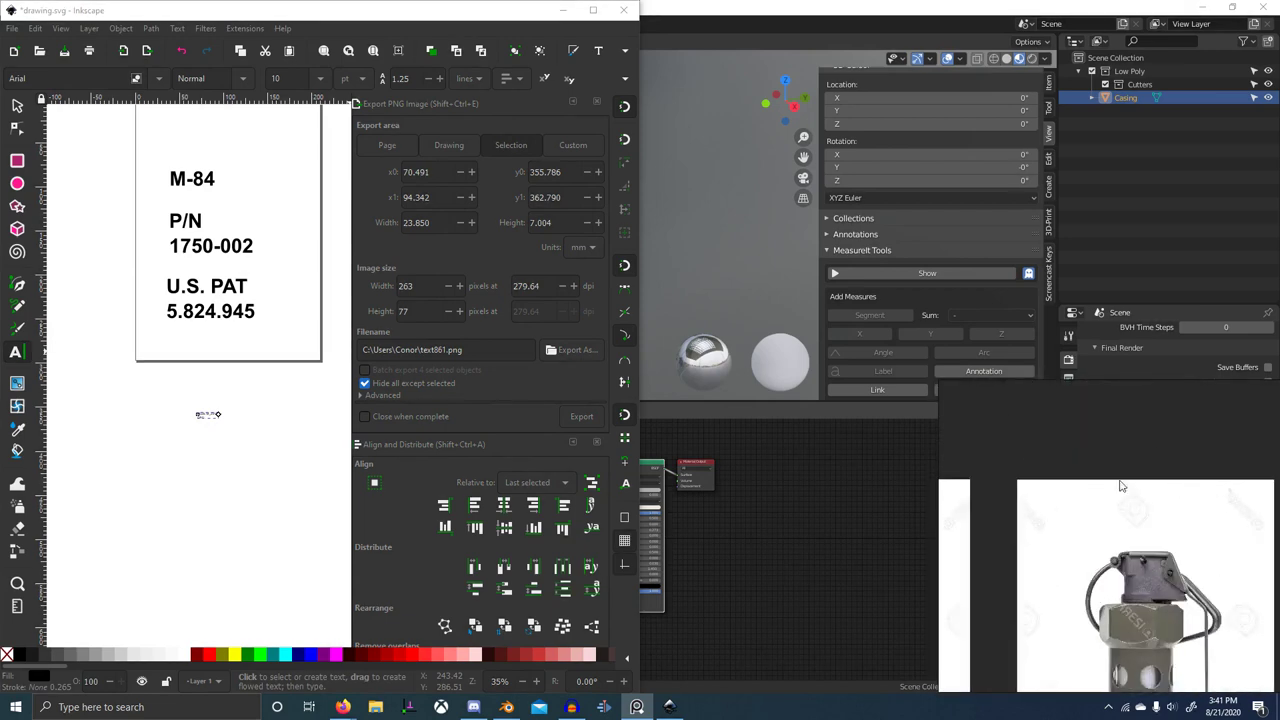
{"action": "middle_click_drag", "start_coordinate": [1164, 492], "coordinate": [1166, 452]}
{"action": "scroll", "coordinate": [1200, 523], "scroll_direction": "down", "scroll_amount": 3}
{"action": "scroll", "coordinate": [1083, 489], "scroll_direction": "up", "scroll_amount": 4}
{"action": "middle_click_drag", "start_coordinate": [1083, 489], "coordinate": [1240, 484]}
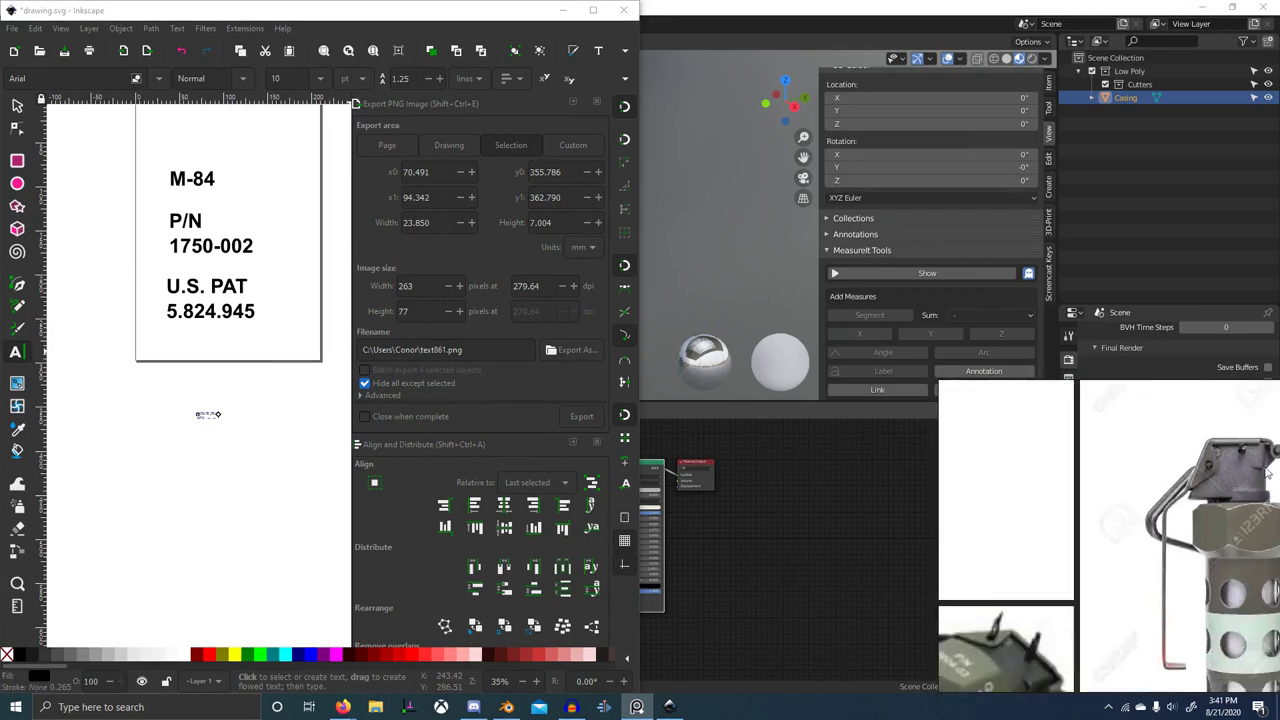
{"action": "scroll", "coordinate": [1238, 490], "scroll_direction": "down", "scroll_amount": 5}
{"action": "middle_click_drag", "start_coordinate": [1112, 512], "coordinate": [1197, 498]}
{"action": "middle_click_drag", "start_coordinate": [950, 395], "coordinate": [1175, 453]}
{"action": "scroll", "coordinate": [1114, 436], "scroll_direction": "up", "scroll_amount": 4}
{"action": "scroll", "coordinate": [1083, 502], "scroll_direction": "down", "scroll_amount": 5}
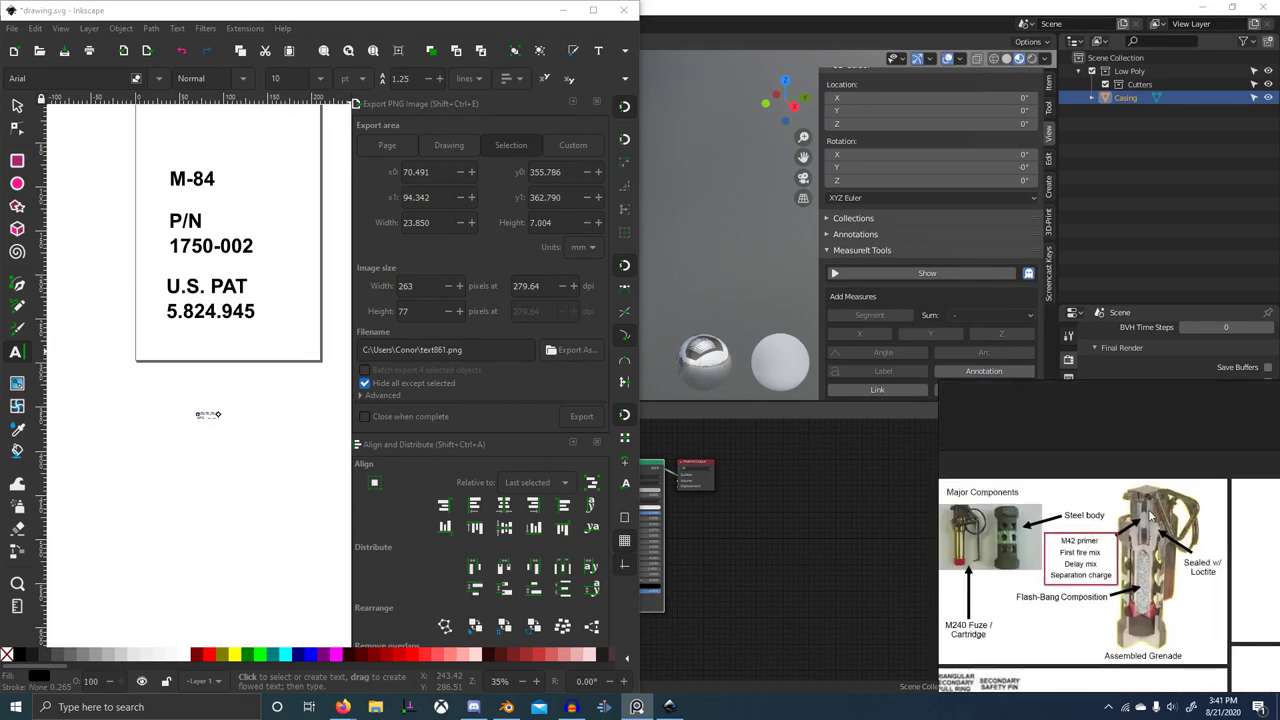
{"action": "left_click", "coordinate": [562, 12]}
{"action": "middle_click_drag", "start_coordinate": [497, 256], "coordinate": [453, 304]}
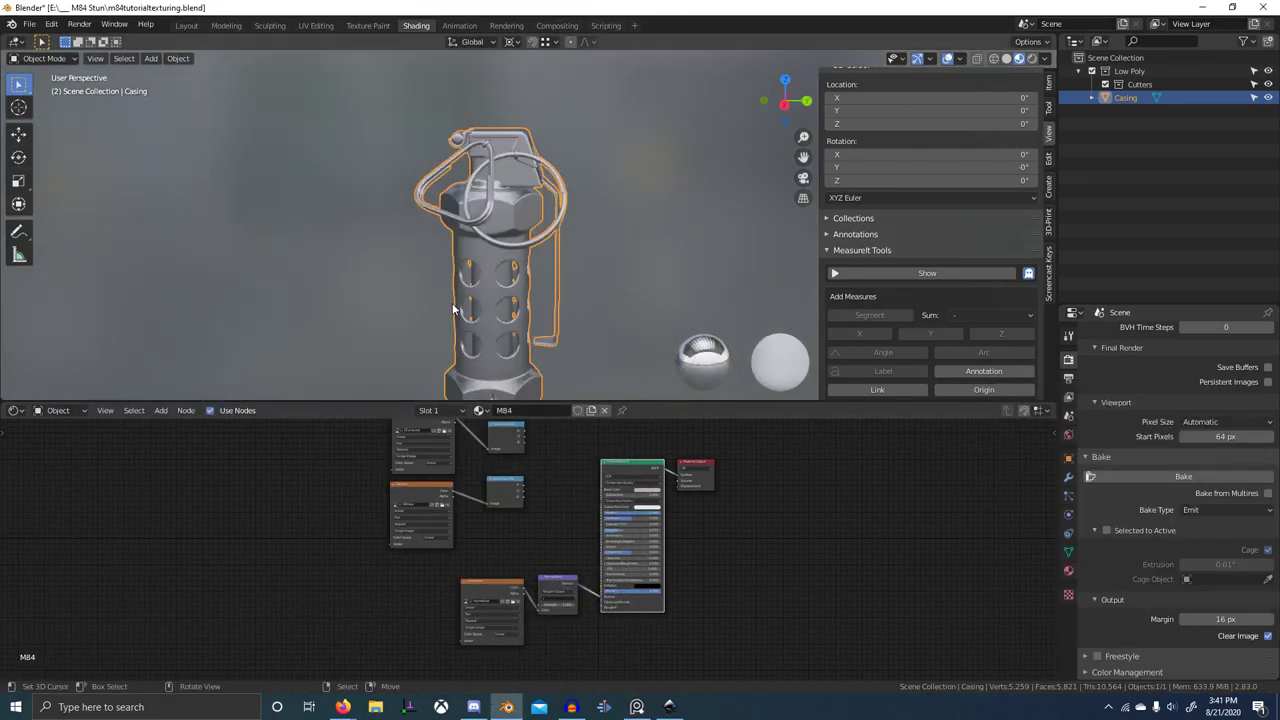
- Frame the whole grenade in the right orthographic view
{"action": "key", "text": "KP_Decimal"}
{"action": "key", "text": "KP_3"}
{"action": "scroll", "coordinate": [524, 545], "scroll_direction": "down", "scroll_amount": 2}
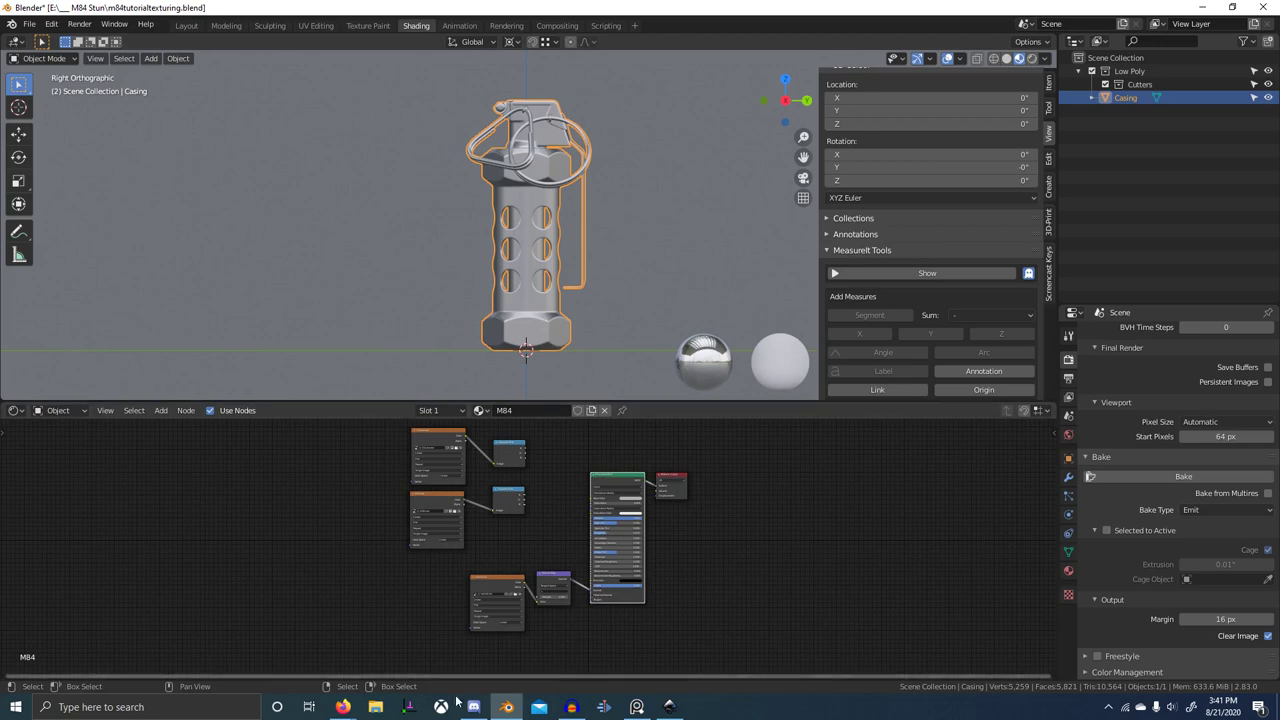
- Open drawing.svg's folder and drag bitmap.png into the Shader Editor as an image node
{"action": "left_click", "coordinate": [375, 707]}
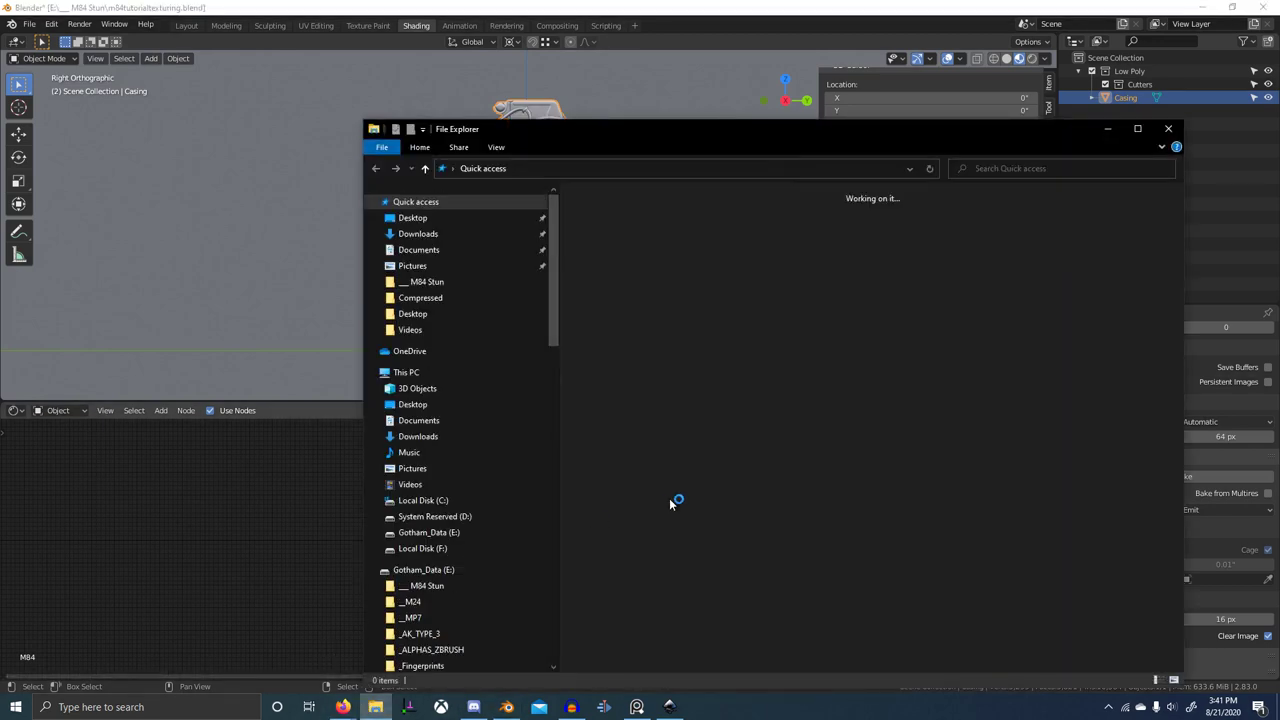
{"action": "right_click", "coordinate": [649, 376]}
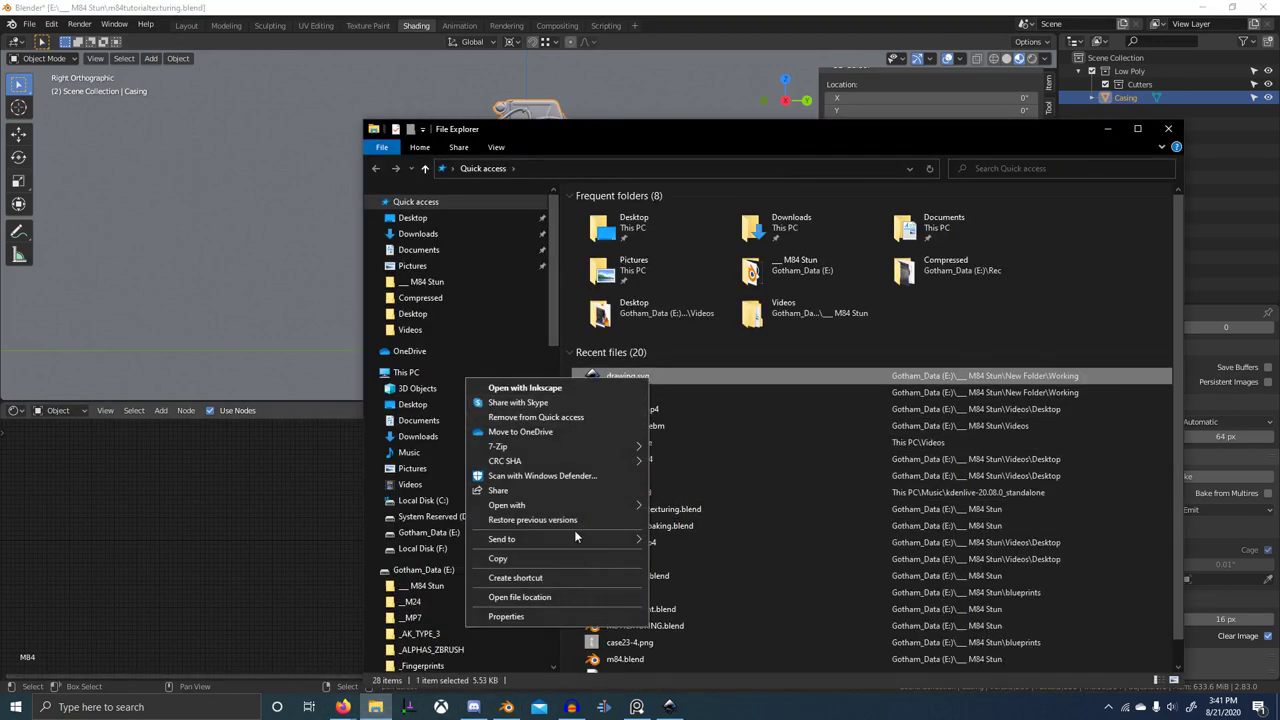
{"action": "left_click", "coordinate": [569, 594]}
{"action": "left_click_drag", "start_coordinate": [604, 226], "coordinate": [152, 503]}
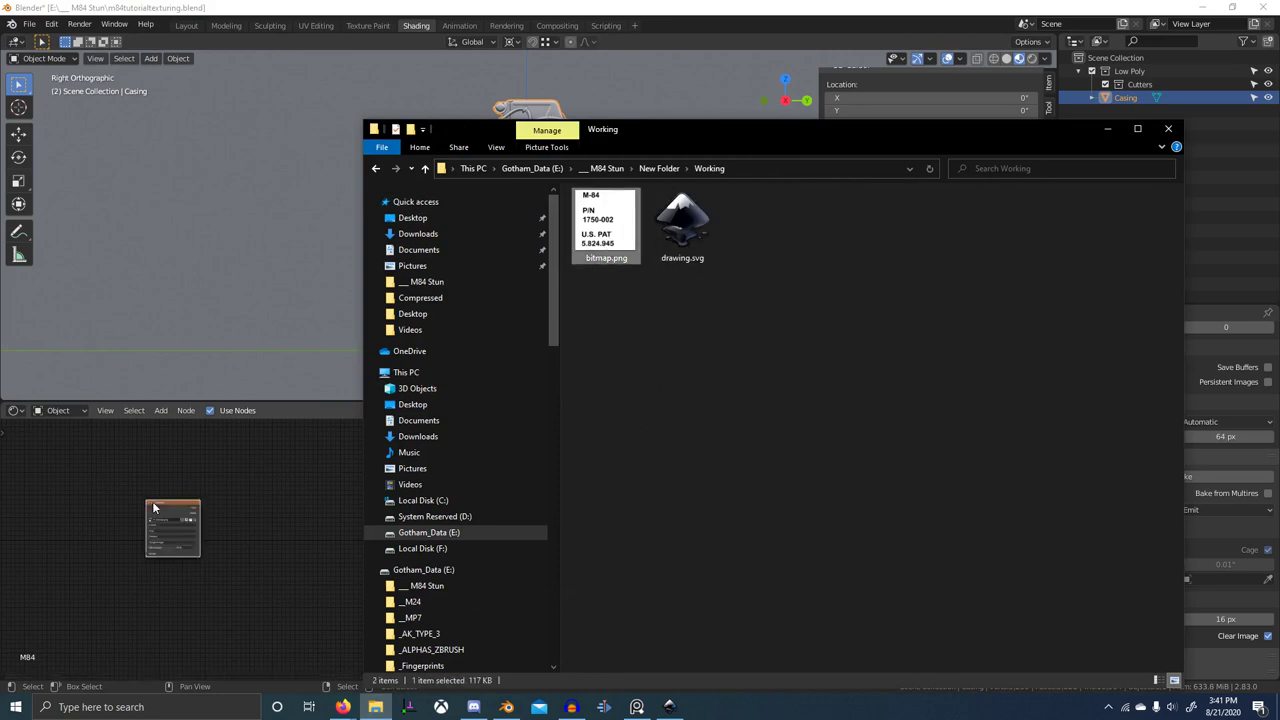
{"action": "middle_click_drag", "start_coordinate": [224, 522], "coordinate": [286, 521]}
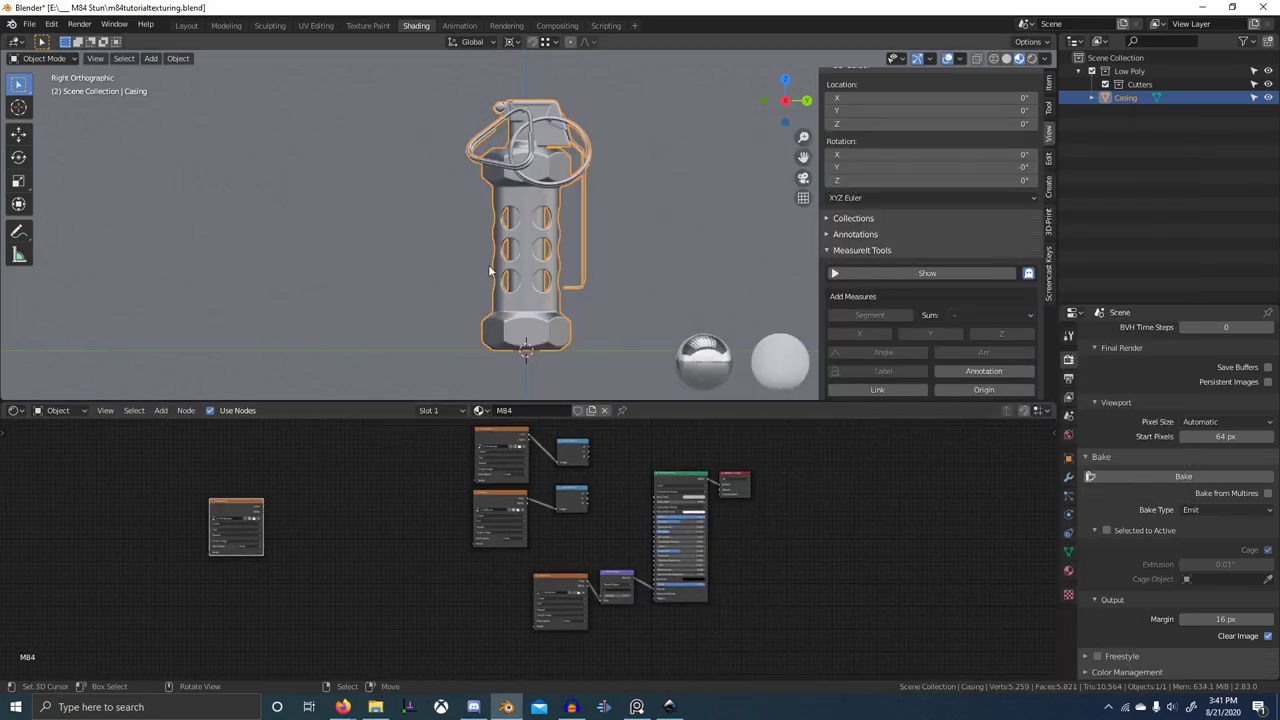
- Bring the PureRef board forward and set it to stay always on top
{"action": "key", "text": "alt+Tab"}
{"action": "key", "text": "alt+Tab"}
{"action": "key", "text": "alt+Tab"}
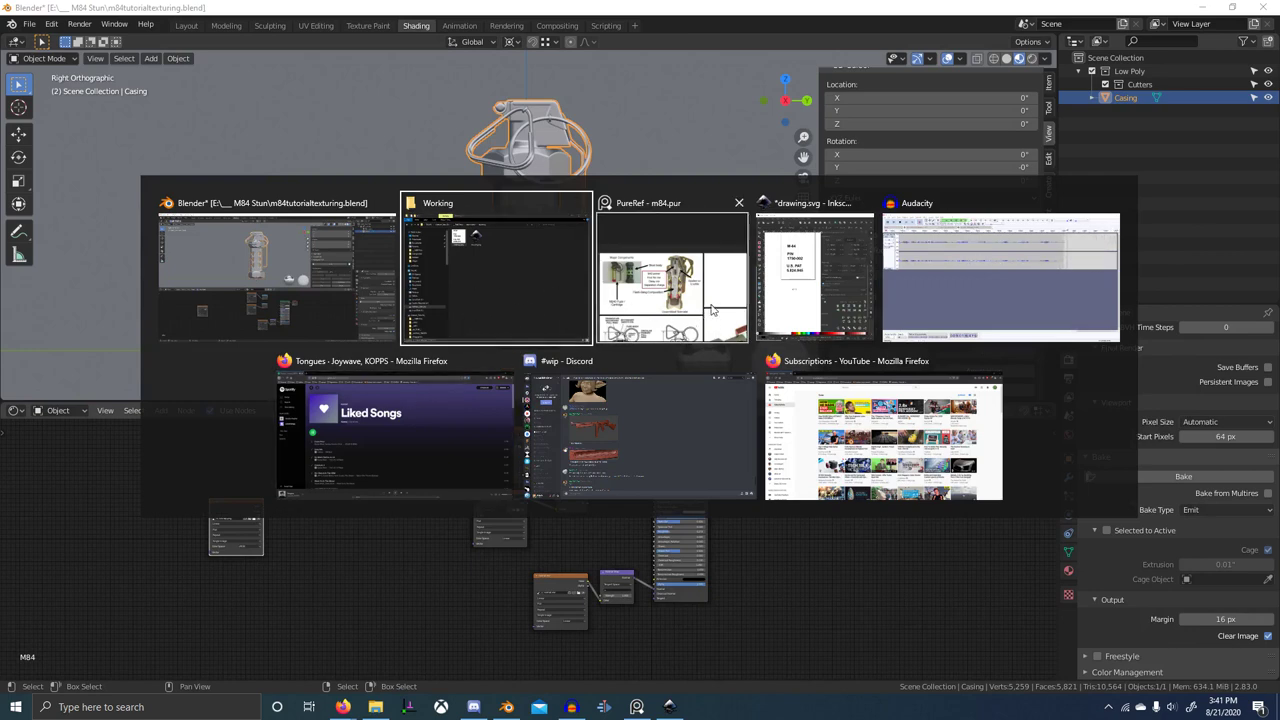
{"action": "left_click", "coordinate": [688, 282]}
{"action": "scroll", "coordinate": [1088, 515], "scroll_direction": "down", "scroll_amount": 4}
{"action": "key", "text": "ctrl+shift+a"}
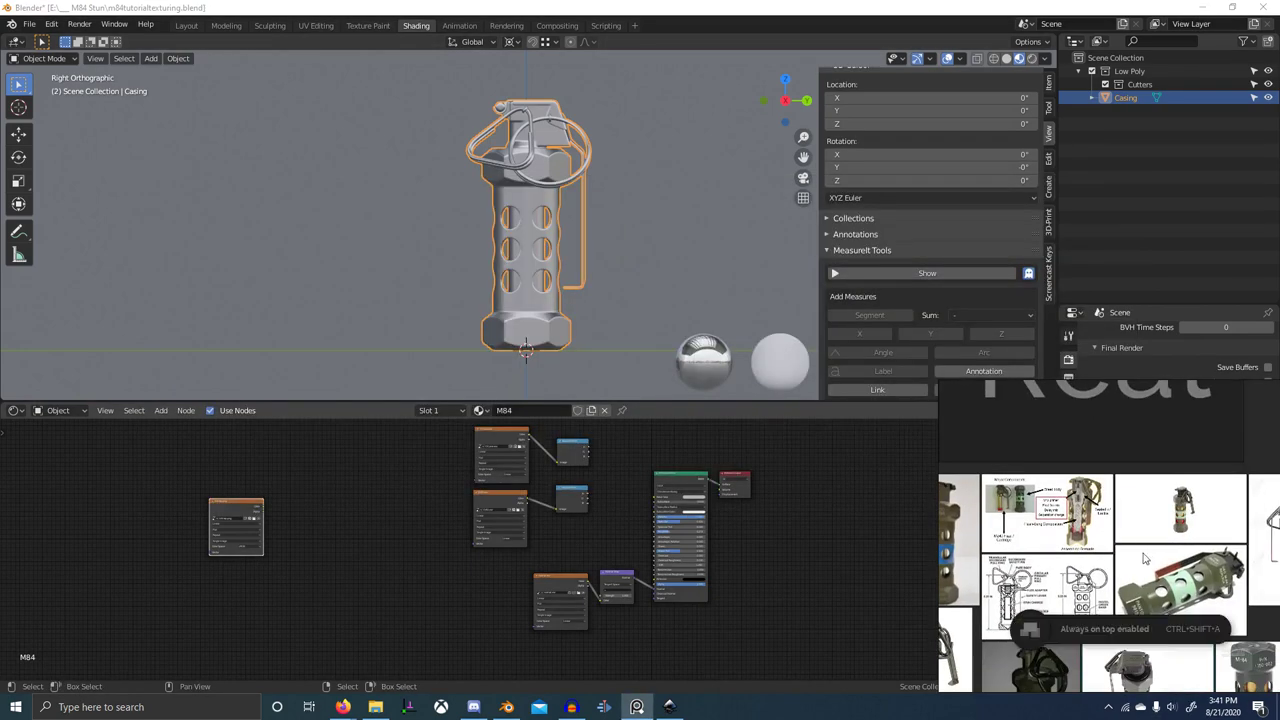
- Zoom the reference board onto the M-84 grenade's top markings
{"action": "middle_click_drag", "start_coordinate": [1100, 565], "coordinate": [1188, 436]}
{"action": "middle_click_drag", "start_coordinate": [1235, 598], "coordinate": [1108, 541]}
{"action": "scroll", "coordinate": [1108, 540], "scroll_direction": "up", "scroll_amount": 5}
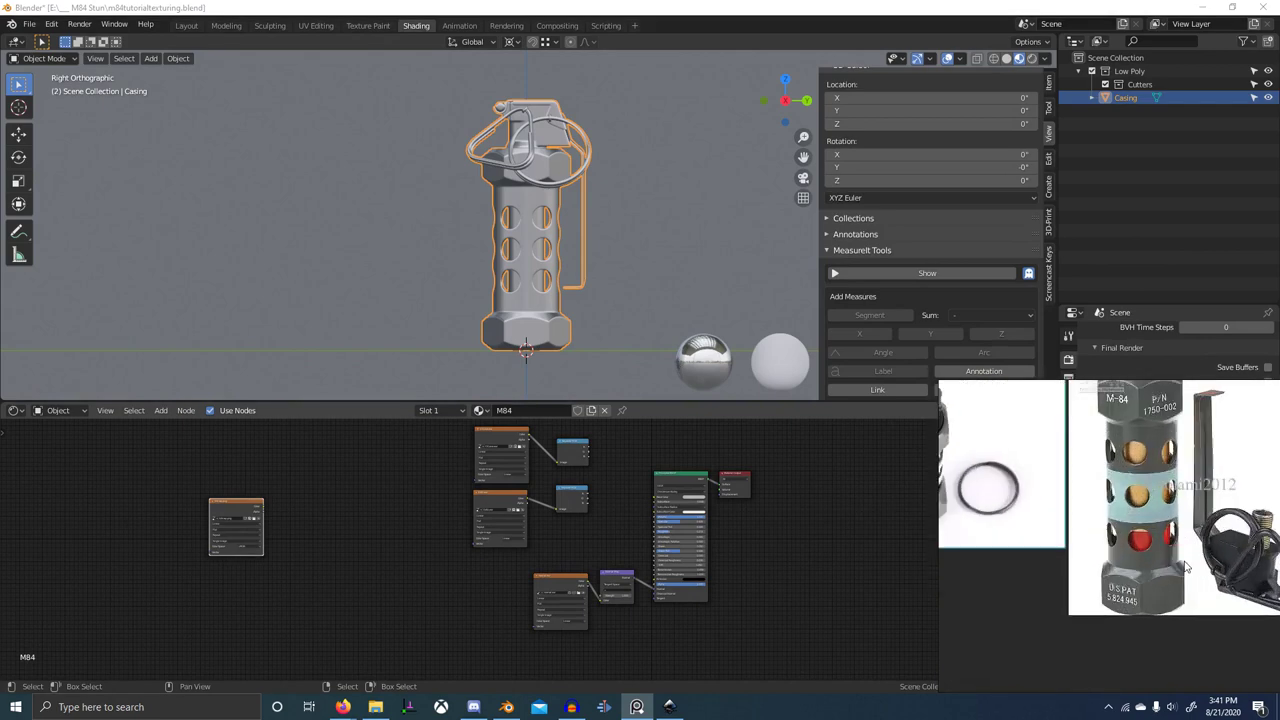
{"action": "scroll", "coordinate": [1180, 597], "scroll_direction": "up", "scroll_amount": 1}
{"action": "scroll", "coordinate": [1148, 568], "scroll_direction": "down", "scroll_amount": 4}
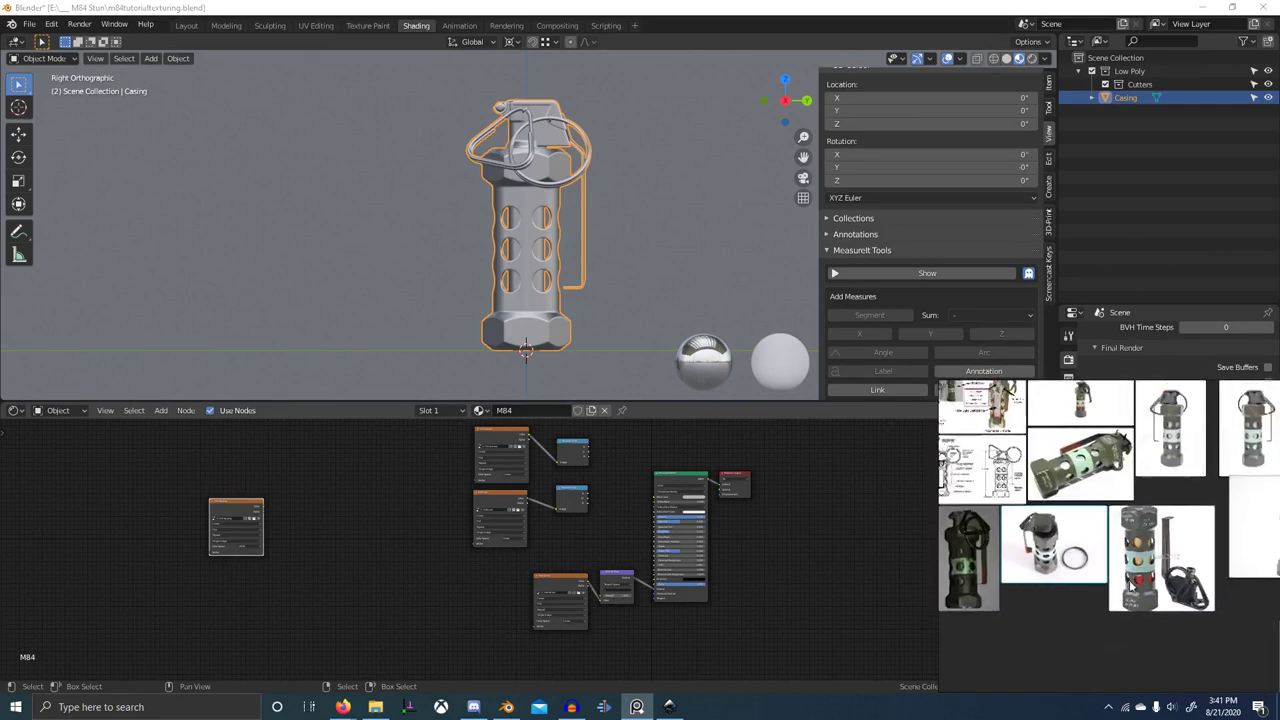
{"action": "scroll", "coordinate": [1122, 559], "scroll_direction": "up", "scroll_amount": 3}
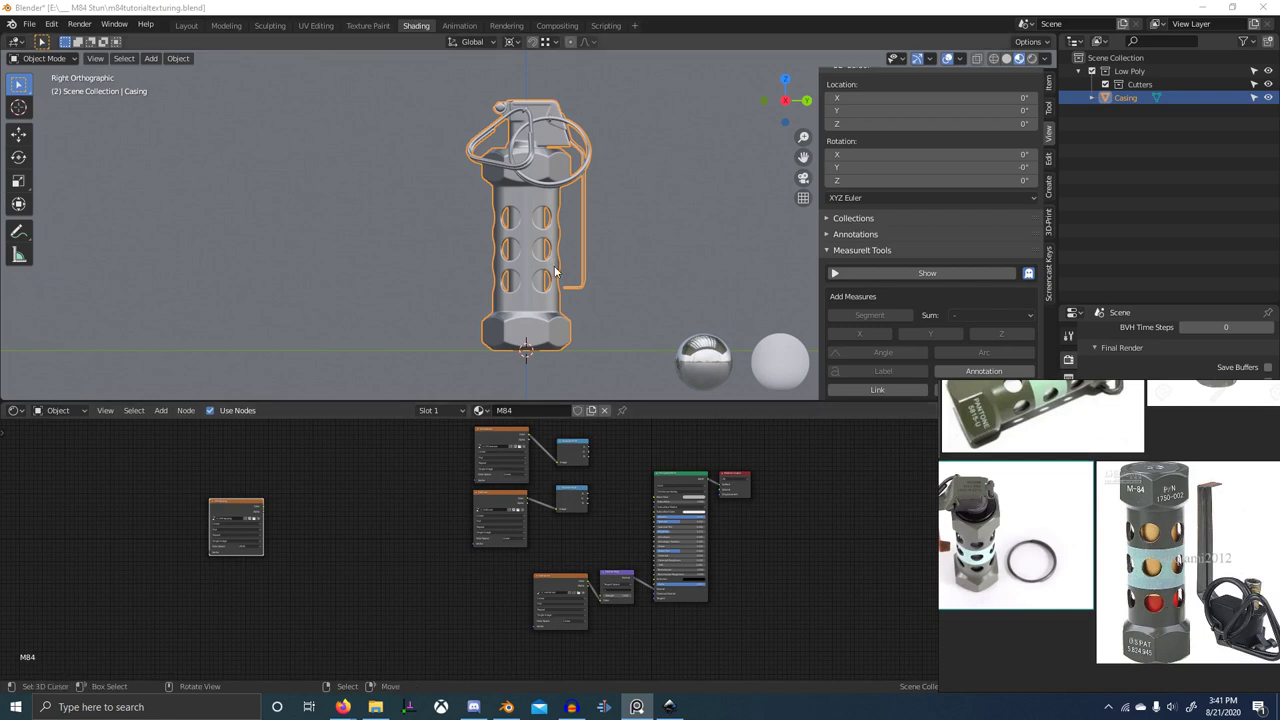
{"action": "scroll", "coordinate": [557, 281], "scroll_direction": "up", "scroll_amount": 2}
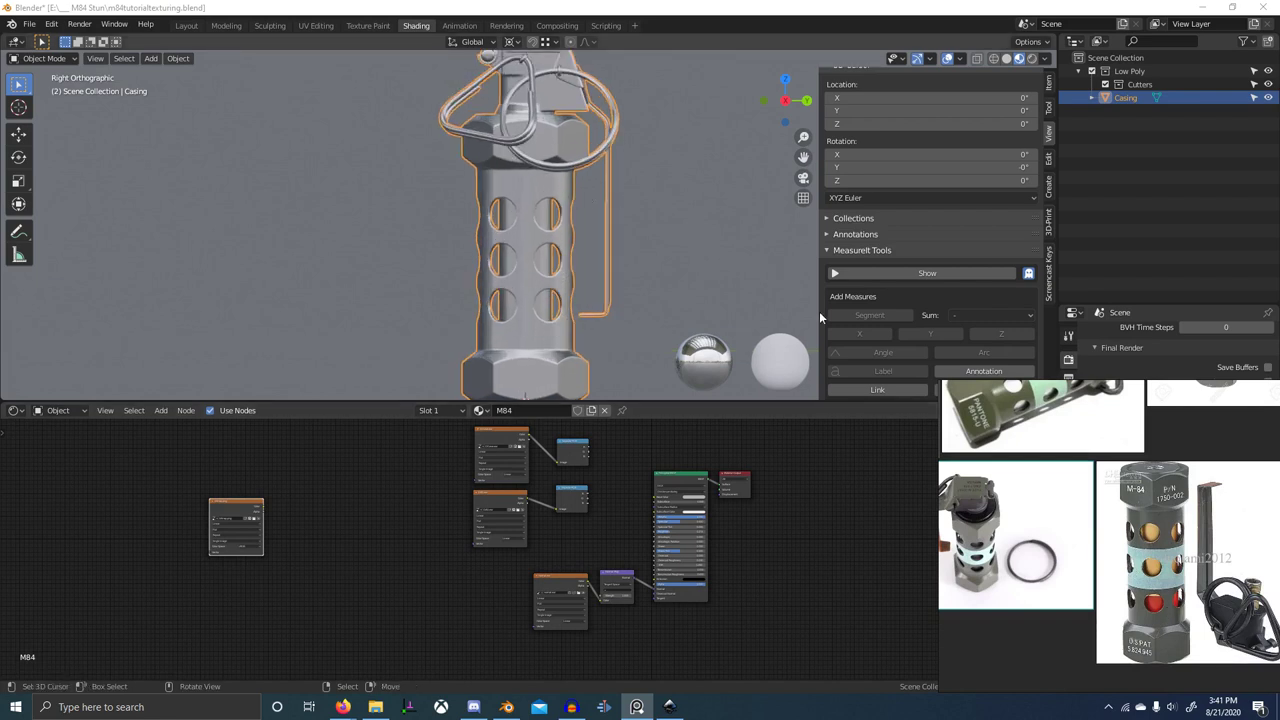
{"action": "scroll", "coordinate": [1135, 524], "scroll_direction": "down", "scroll_amount": 1}
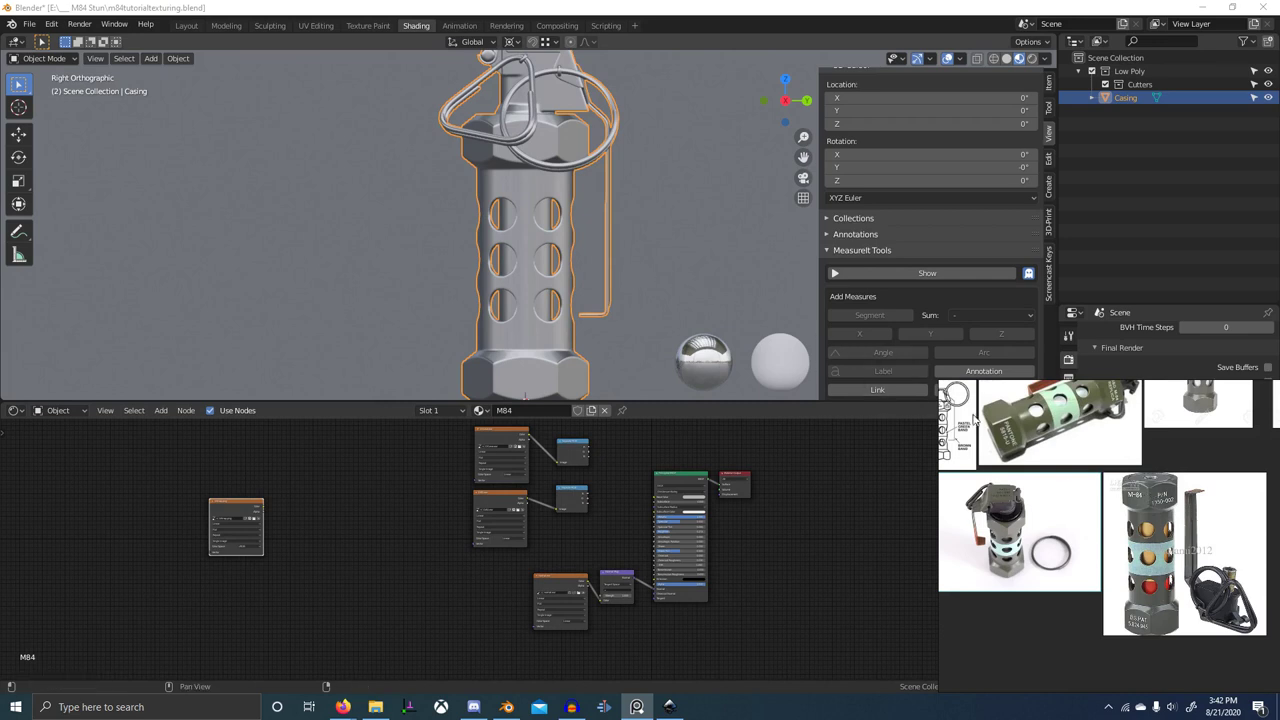
{"action": "scroll", "coordinate": [1134, 649], "scroll_direction": "up", "scroll_amount": 5}
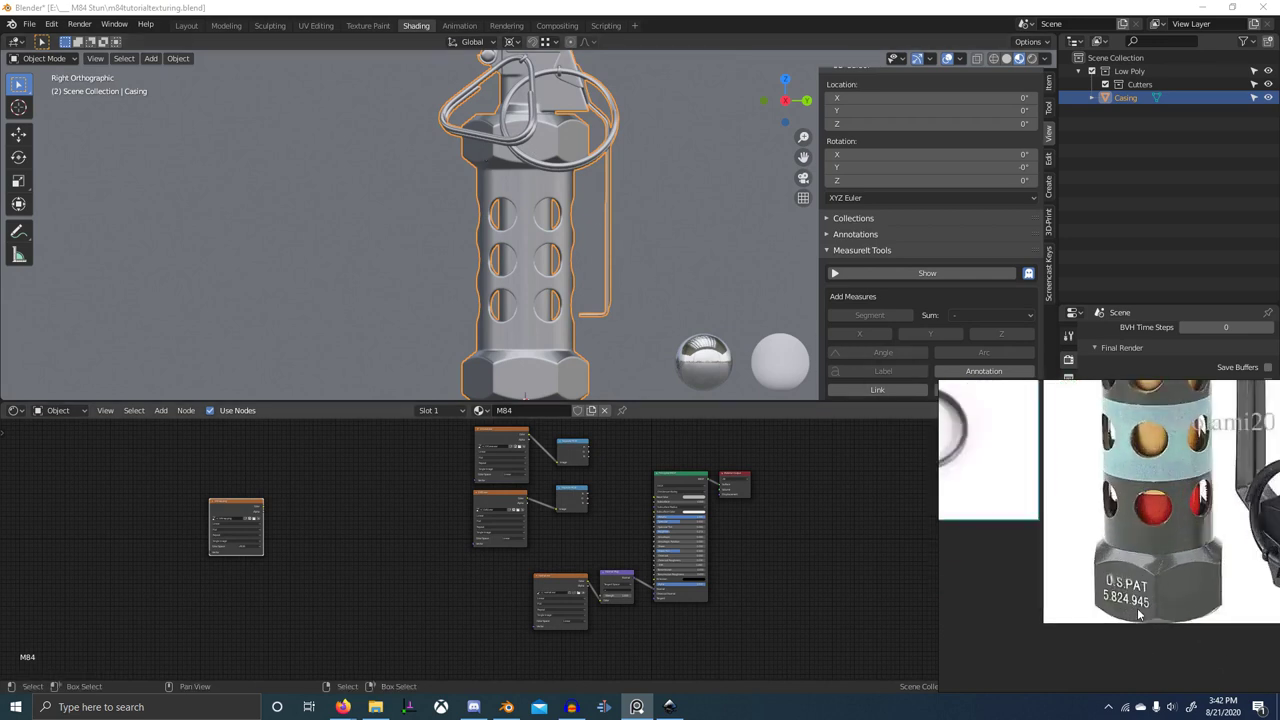
{"action": "scroll", "coordinate": [1149, 500], "scroll_direction": "down", "scroll_amount": 4}
{"action": "middle_click_drag", "start_coordinate": [1149, 500], "coordinate": [1129, 564]}
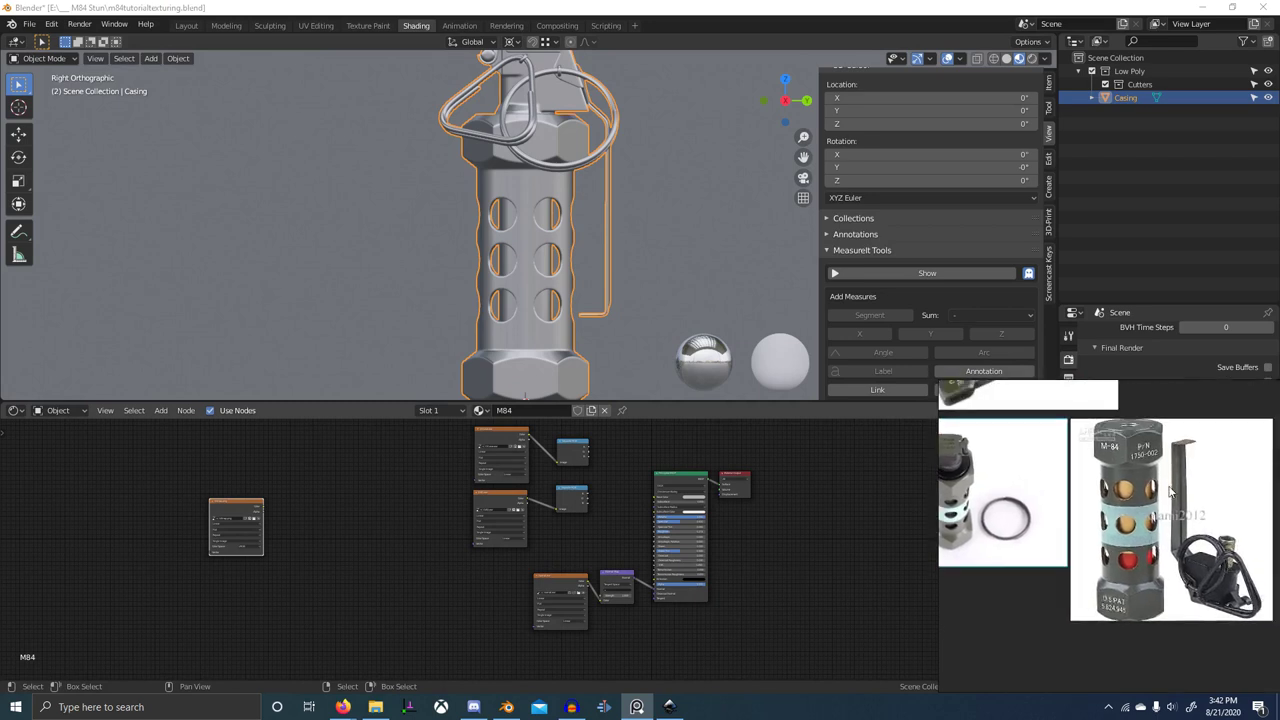
{"action": "scroll", "coordinate": [1145, 440], "scroll_direction": "up", "scroll_amount": 3}
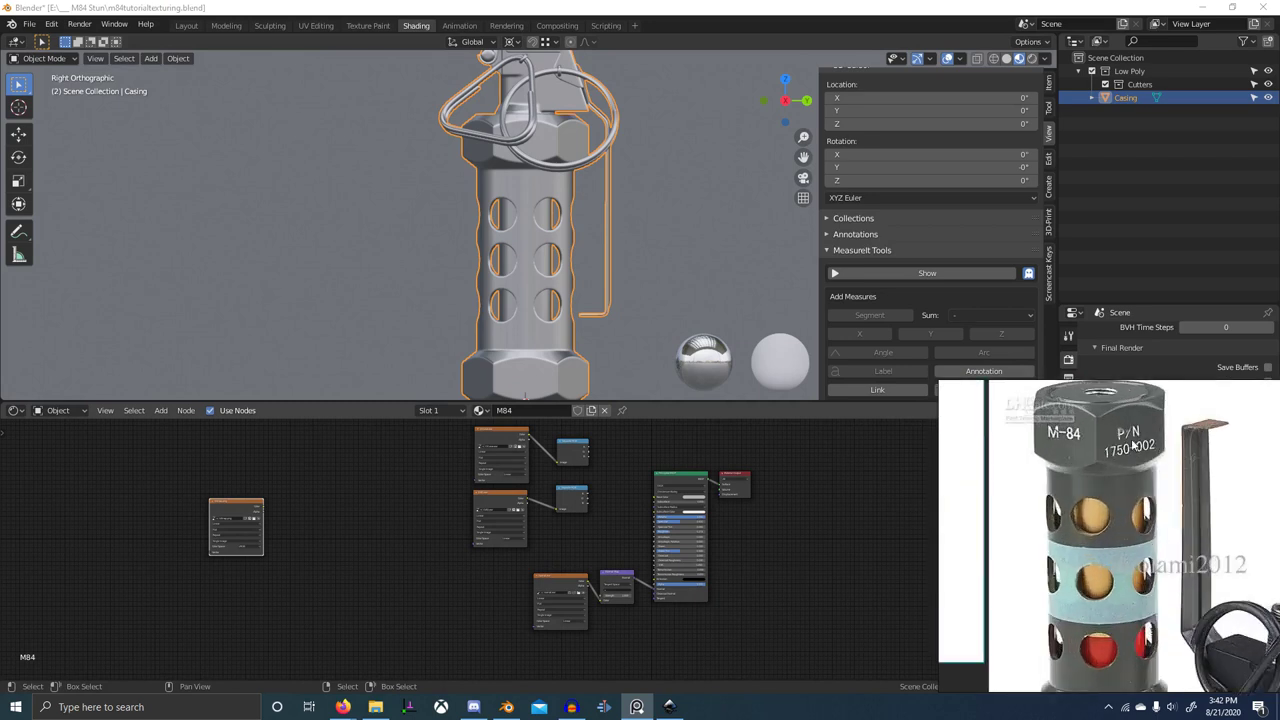
- Shrink the reference window into the lower left and split the 3D viewport side by side
{"action": "right_click", "coordinate": [540, 134]}
{"action": "right_click_drag", "start_coordinate": [1086, 431], "coordinate": [937, 449]}
{"action": "left_click_drag", "start_coordinate": [971, 408], "coordinate": [936, 567]}
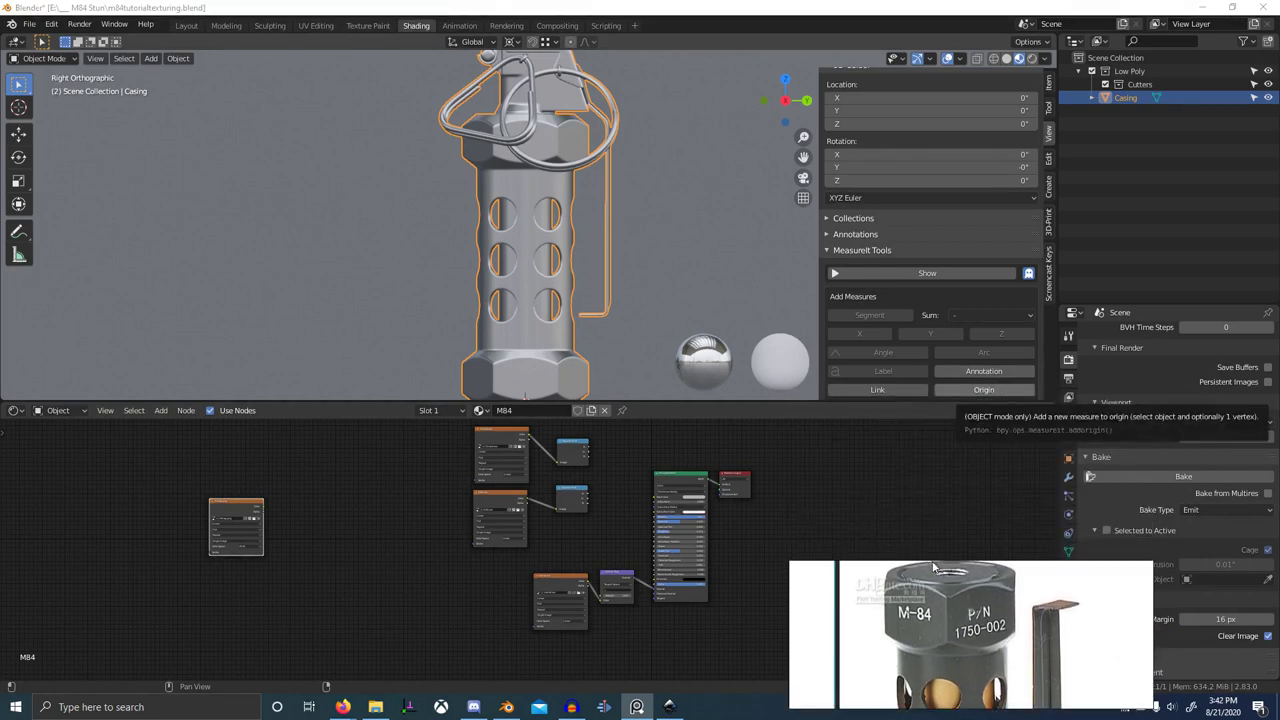
{"action": "right_click_drag", "start_coordinate": [955, 618], "coordinate": [450, 564]}
{"action": "left_click_drag", "start_coordinate": [2, 398], "coordinate": [429, 310]}
- Hide the side panel and turn the left area into an Image Editor
{"action": "key", "text": "n"}
{"action": "left_click", "coordinate": [40, 58]}
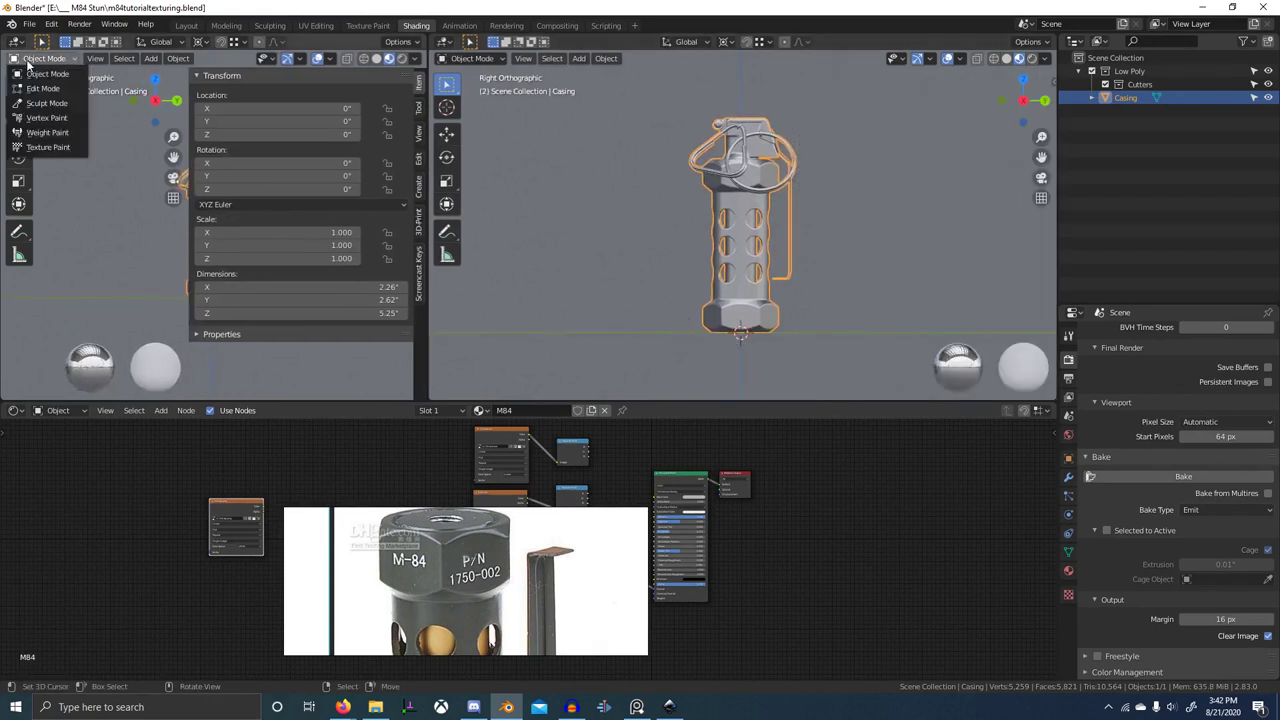
{"action": "left_click", "coordinate": [27, 58]}
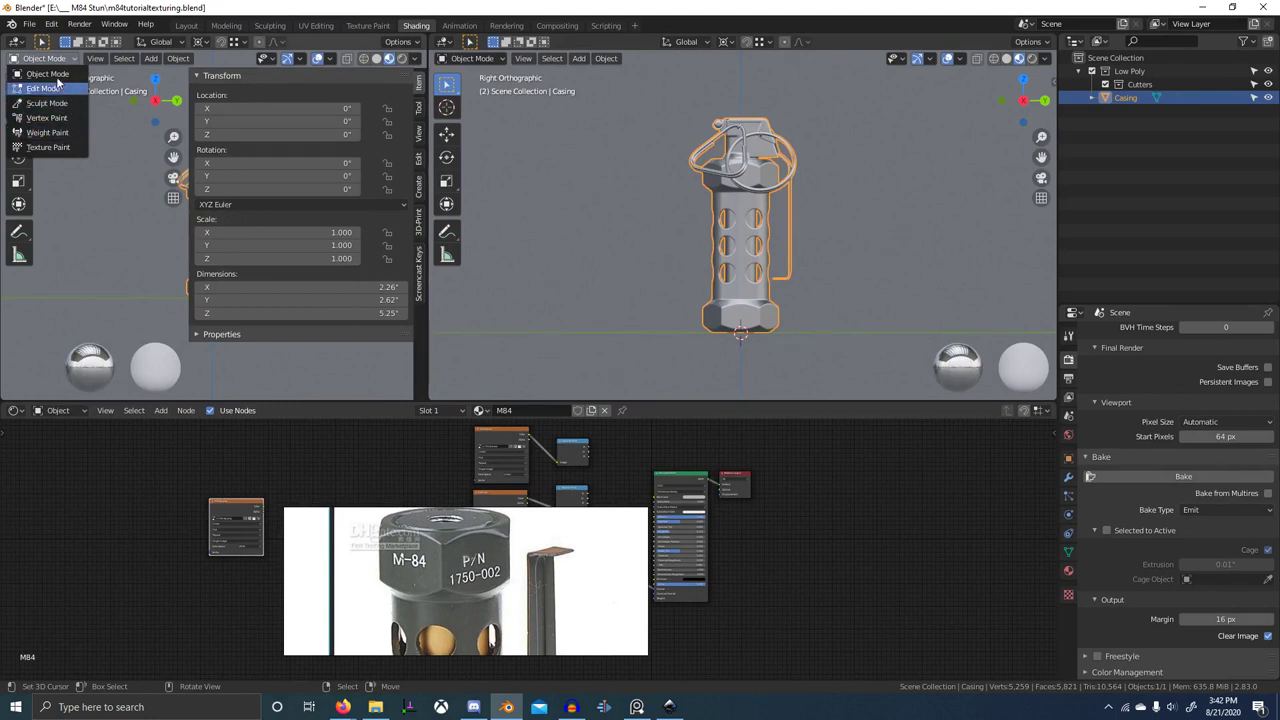
{"action": "left_click", "coordinate": [18, 45]}
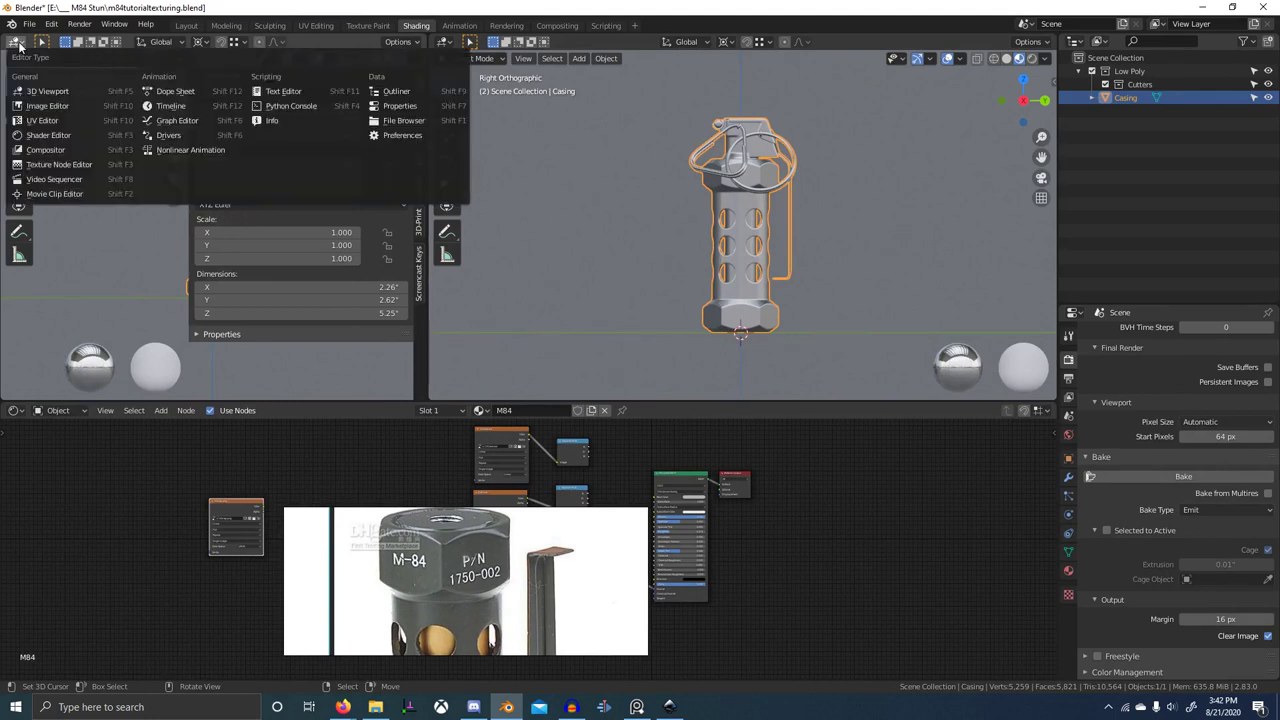
{"action": "left_click", "coordinate": [47, 105]}
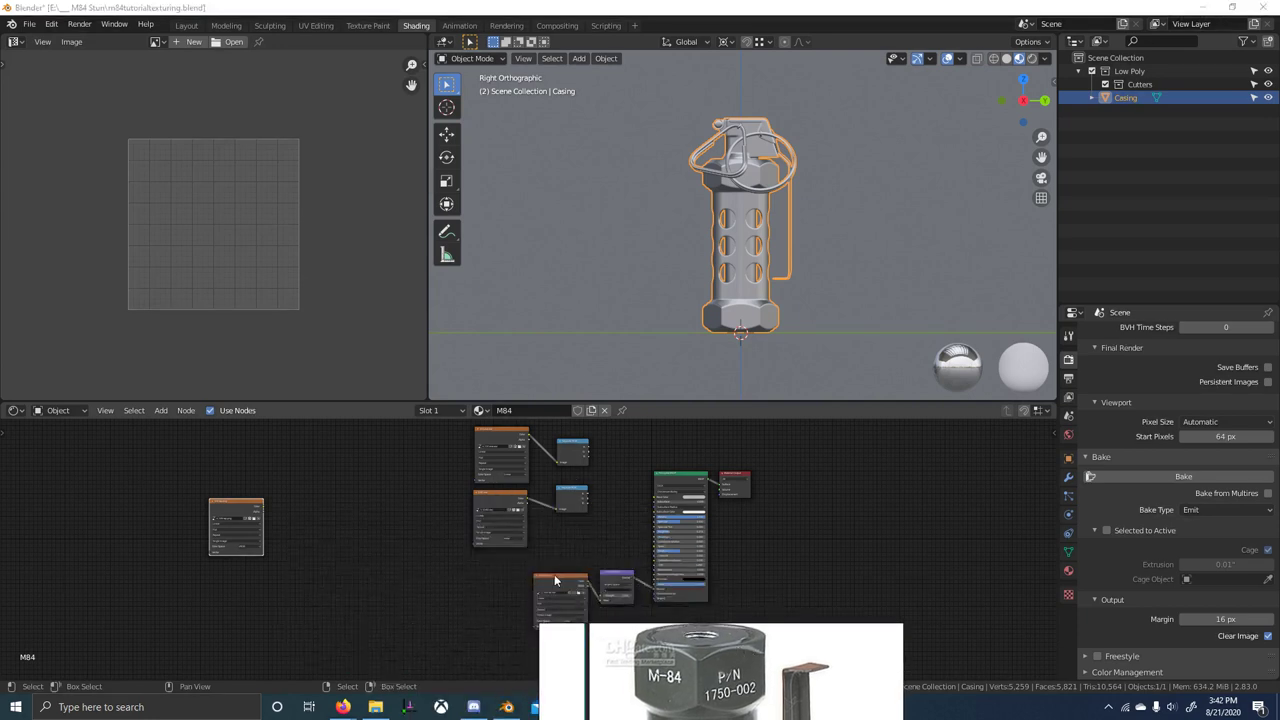
- Move the new image node down-right and bring the normal.exr and Normal Map nodes into view
{"action": "scroll", "coordinate": [555, 598], "scroll_direction": "up", "scroll_amount": 4}
{"action": "middle_click_drag", "start_coordinate": [555, 598], "coordinate": [607, 574]}
{"action": "left_click_drag", "start_coordinate": [184, 459], "coordinate": [353, 543]}
{"action": "middle_click_drag", "start_coordinate": [504, 530], "coordinate": [372, 426]}
{"action": "scroll", "coordinate": [491, 452], "scroll_direction": "up", "scroll_amount": 4}
{"action": "middle_click_drag", "start_coordinate": [574, 453], "coordinate": [566, 498]}
- Give the normal.exr and Normal Map nodes a matching lavender custom colour
{"action": "key", "text": "n"}
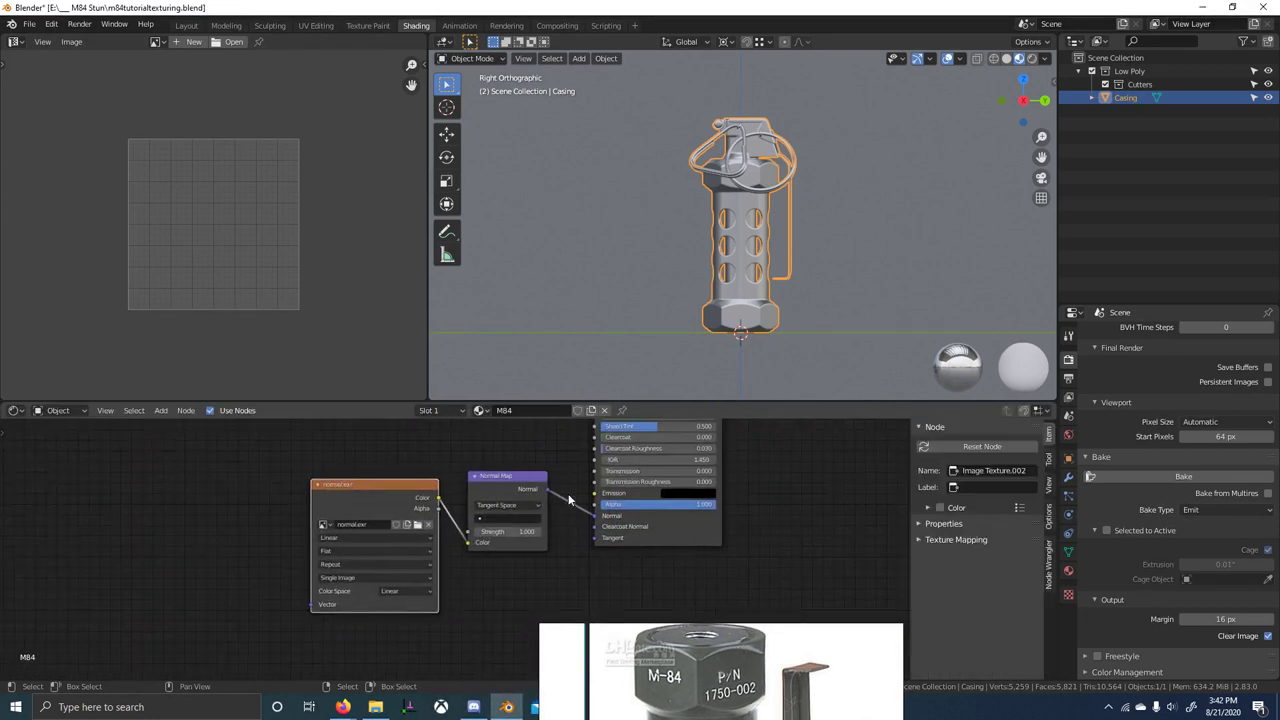
{"action": "left_click", "coordinate": [937, 507]}
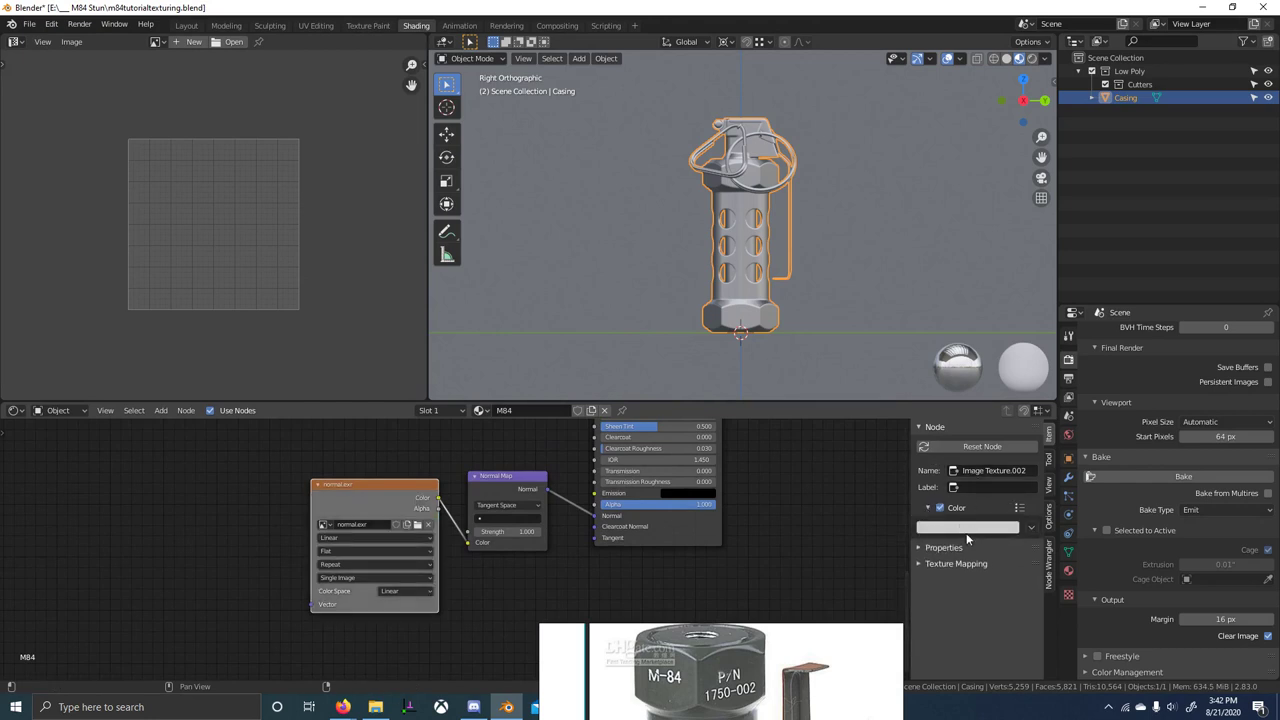
{"action": "left_click", "coordinate": [967, 527]}
{"action": "left_click_drag", "start_coordinate": [964, 496], "coordinate": [964, 482]}
{"action": "type", "text": ".5"}
{"action": "key", "text": "Return"}
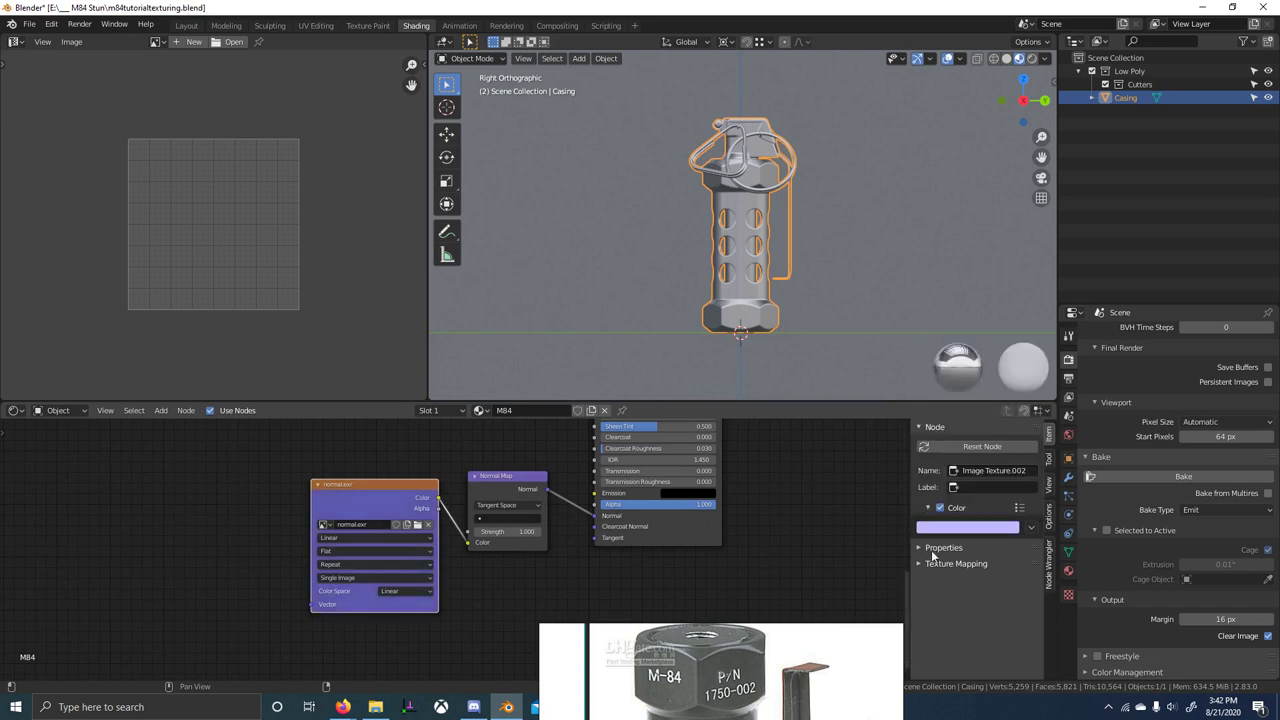
{"action": "left_click", "coordinate": [504, 485]}
{"action": "left_click", "coordinate": [948, 508]}
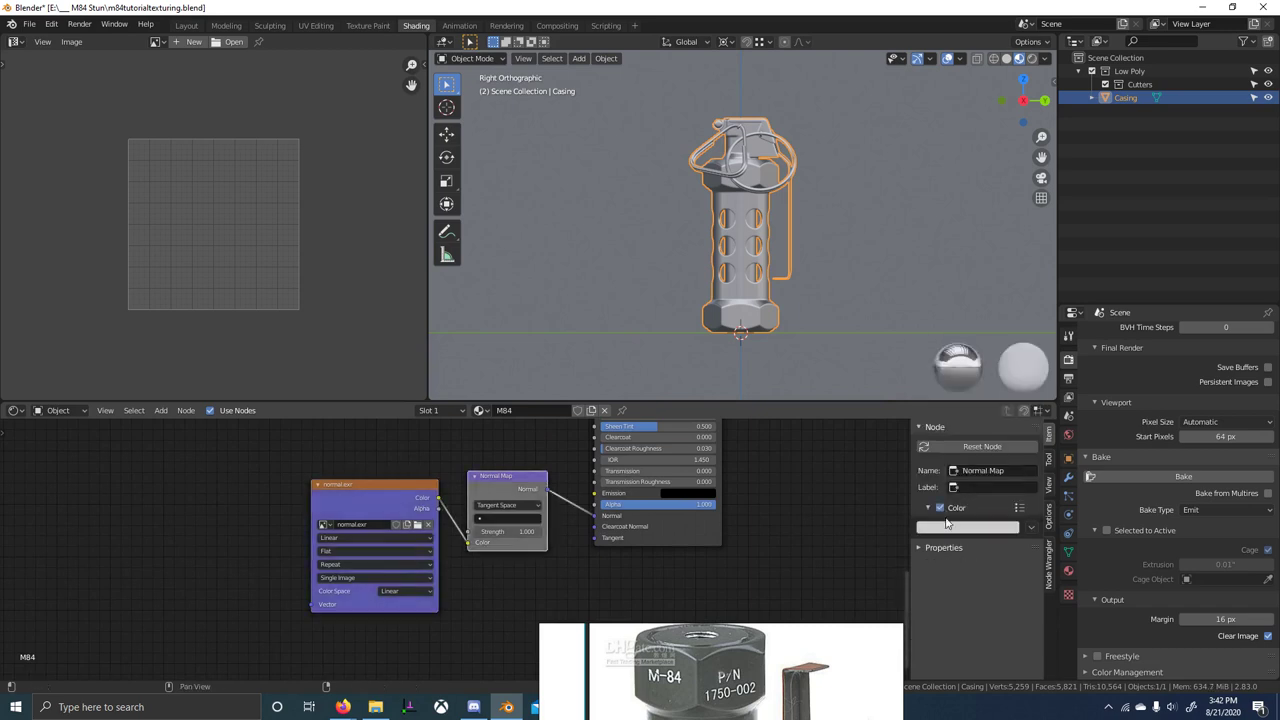
{"action": "key", "text": "ctrl+v"}
- Give the DAO.exr image node a black custom colour
{"action": "middle_click_drag", "start_coordinate": [569, 474], "coordinate": [726, 562]}
{"action": "middle_click_drag", "start_coordinate": [528, 528], "coordinate": [615, 636]}
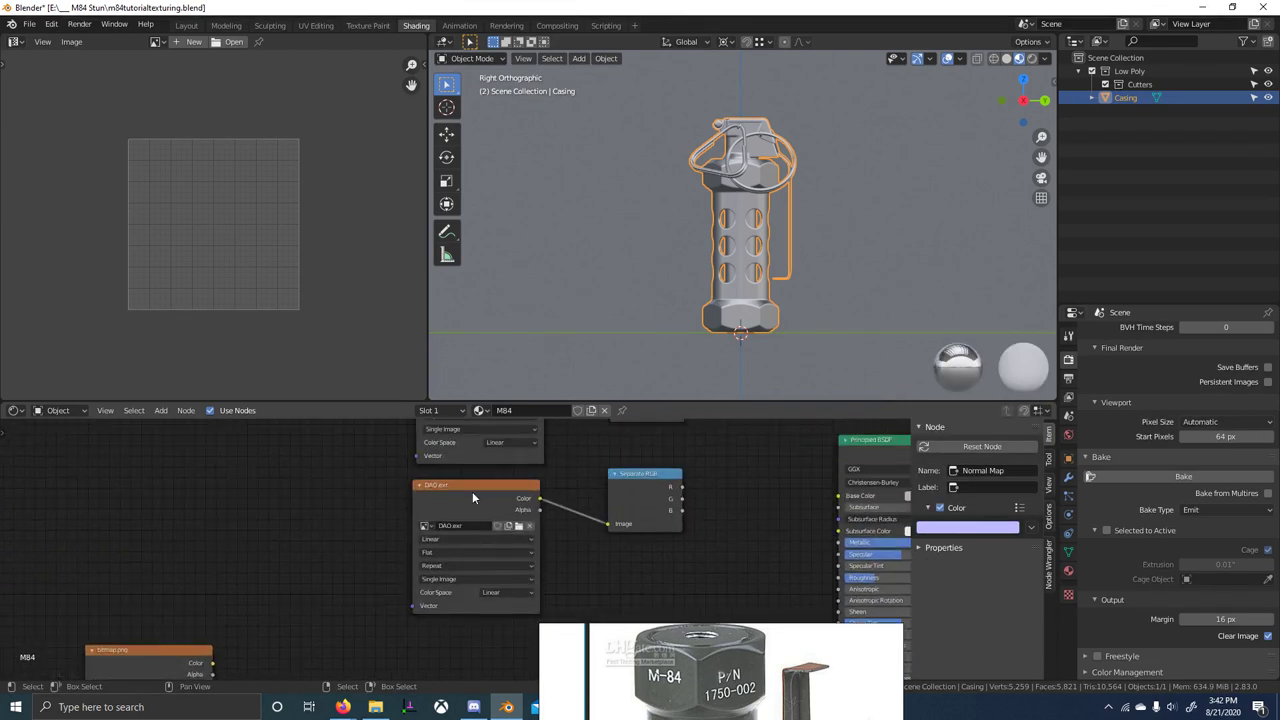
{"action": "left_click", "coordinate": [473, 491]}
{"action": "left_click", "coordinate": [935, 509]}
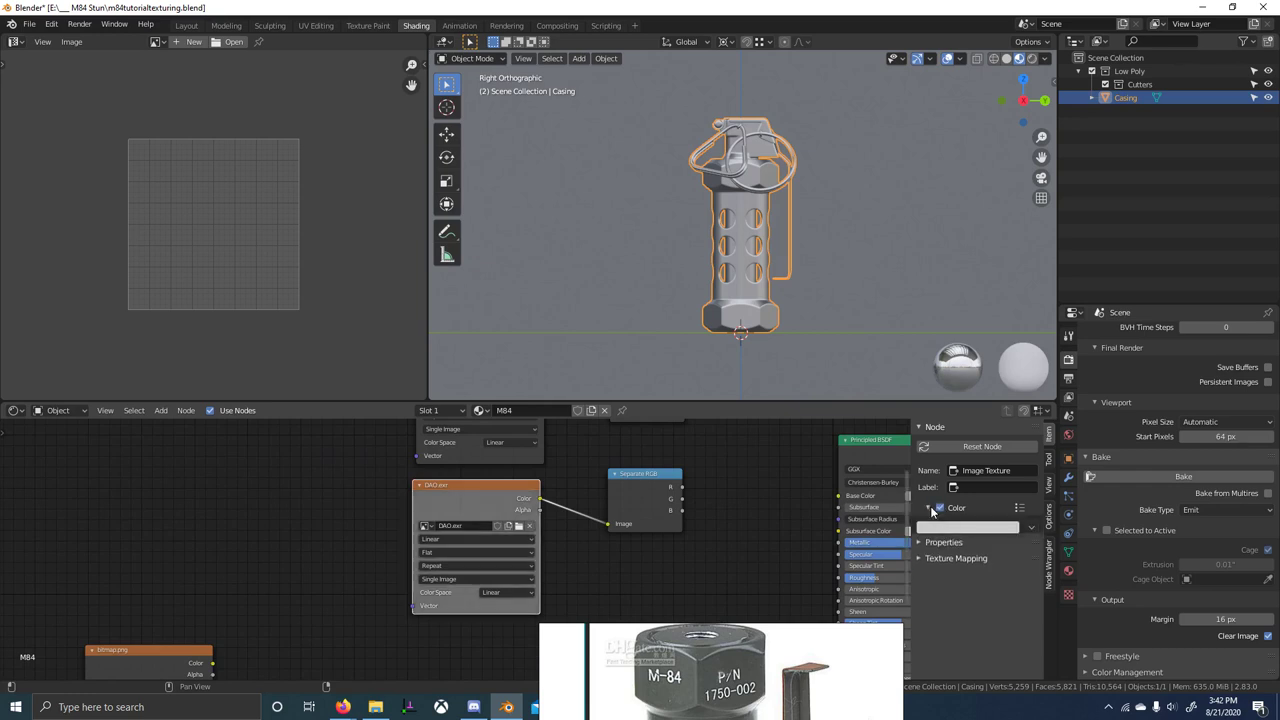
{"action": "left_click", "coordinate": [957, 530]}
{"action": "left_click_drag", "start_coordinate": [938, 407], "coordinate": [918, 440]}
- Give the DCurve.exr image node a white custom colour
{"action": "middle_click_drag", "start_coordinate": [552, 441], "coordinate": [525, 538]}
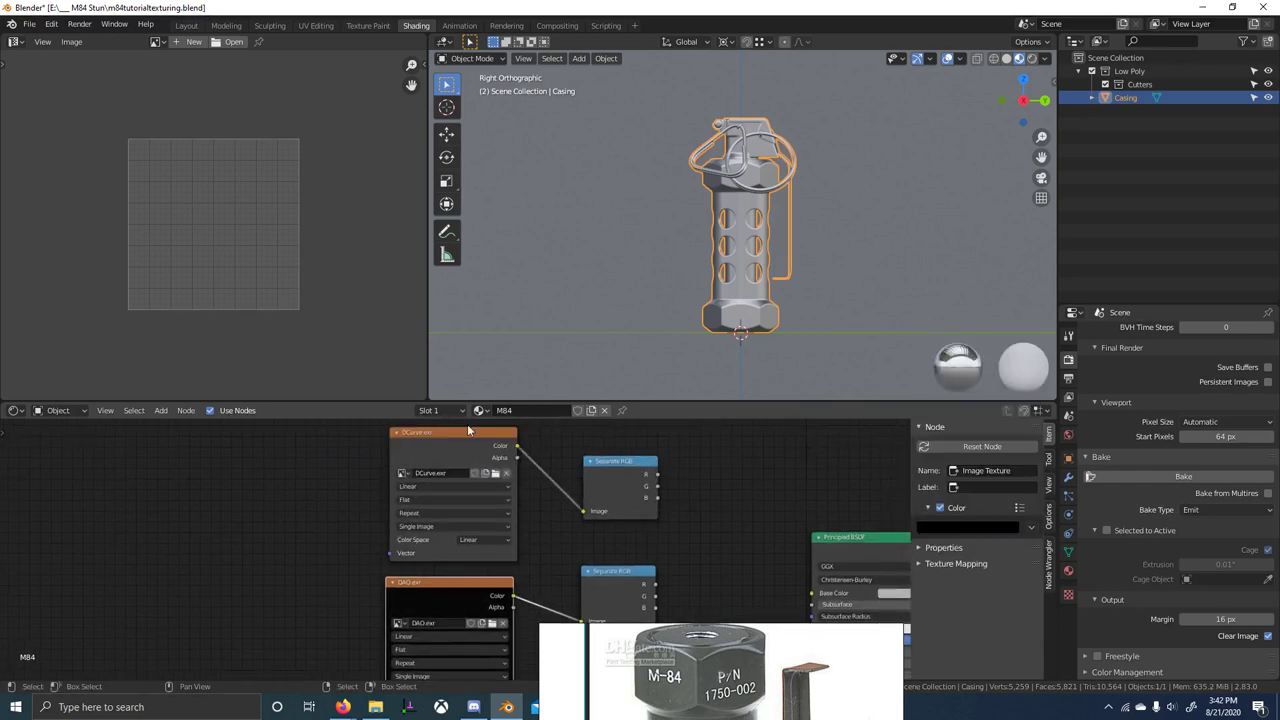
{"action": "right_click", "coordinate": [462, 413]}
{"action": "left_click", "coordinate": [450, 456]}
{"action": "left_click", "coordinate": [941, 509]}
{"action": "left_click", "coordinate": [949, 528]}
{"action": "left_click_drag", "start_coordinate": [928, 418], "coordinate": [902, 332]}
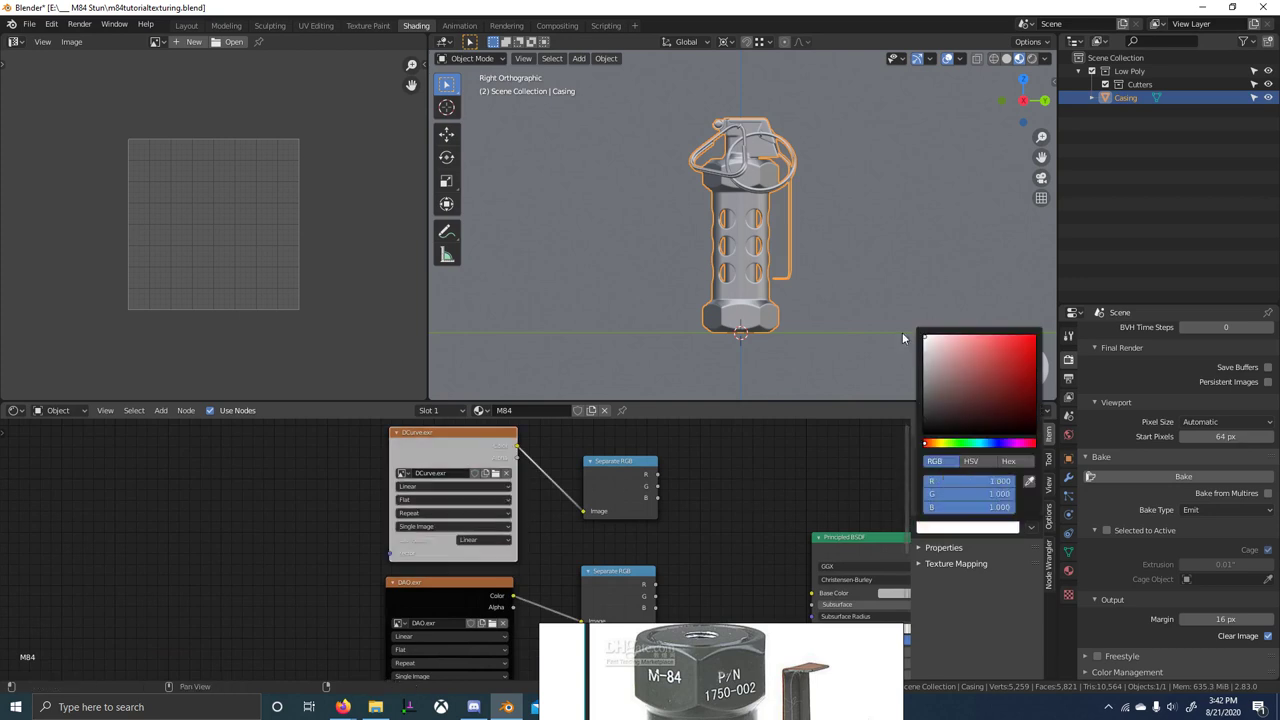
- Box-select the image texture and Separate RGB nodes
{"action": "scroll", "coordinate": [566, 636], "scroll_direction": "down", "scroll_amount": 5}
{"action": "scroll", "coordinate": [640, 598], "scroll_direction": "down", "scroll_amount": 4}
{"action": "middle_click_drag", "start_coordinate": [662, 620], "coordinate": [540, 532]}
{"action": "scroll", "coordinate": [545, 528], "scroll_direction": "down", "scroll_amount": 4}
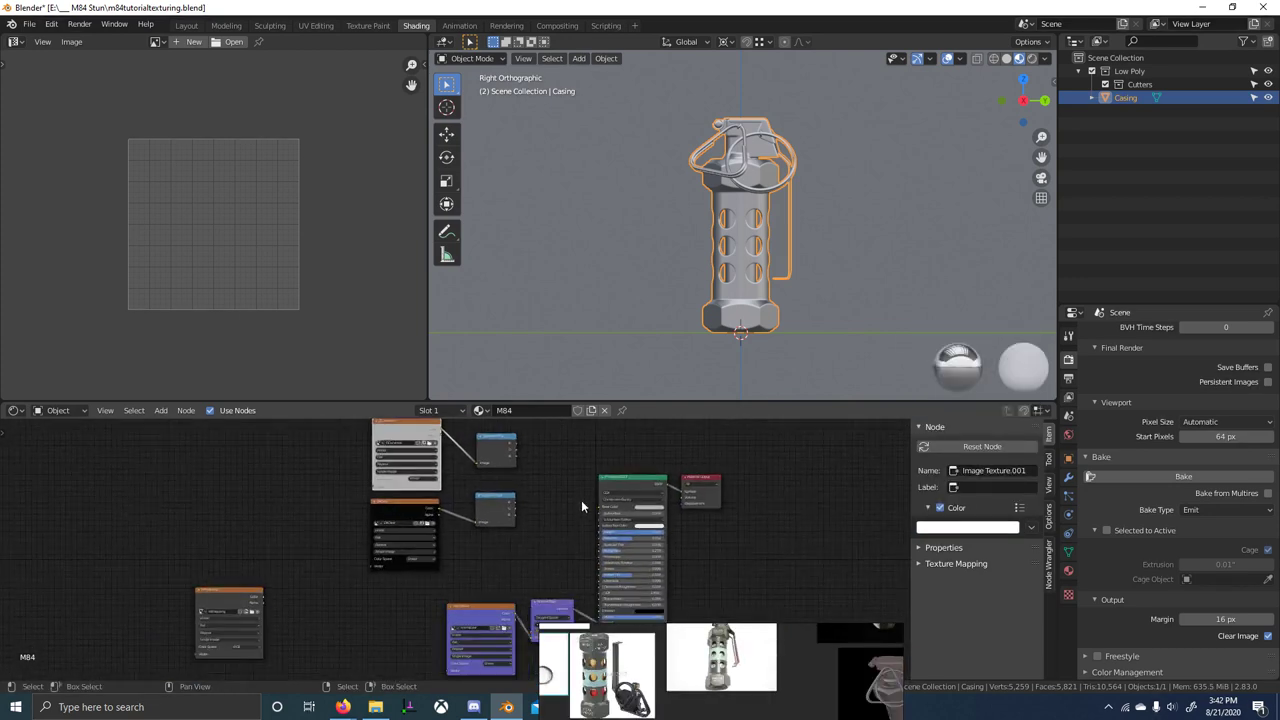
{"action": "scroll", "coordinate": [581, 502], "scroll_direction": "down", "scroll_amount": 2}
{"action": "scroll", "coordinate": [520, 523], "scroll_direction": "up", "scroll_amount": 1}
{"action": "left_click", "coordinate": [489, 526]}
{"action": "key", "text": "b"}
{"action": "left_click_drag", "start_coordinate": [392, 433], "coordinate": [577, 625]}
- Move the selected texture nodes far to the left of the shader
{"action": "scroll", "coordinate": [580, 625], "scroll_direction": "down", "scroll_amount": 2}
{"action": "scroll", "coordinate": [529, 600], "scroll_direction": "down", "scroll_amount": 2}
{"action": "middle_click_drag", "start_coordinate": [527, 598], "coordinate": [489, 571]}
{"action": "key", "text": "g"}
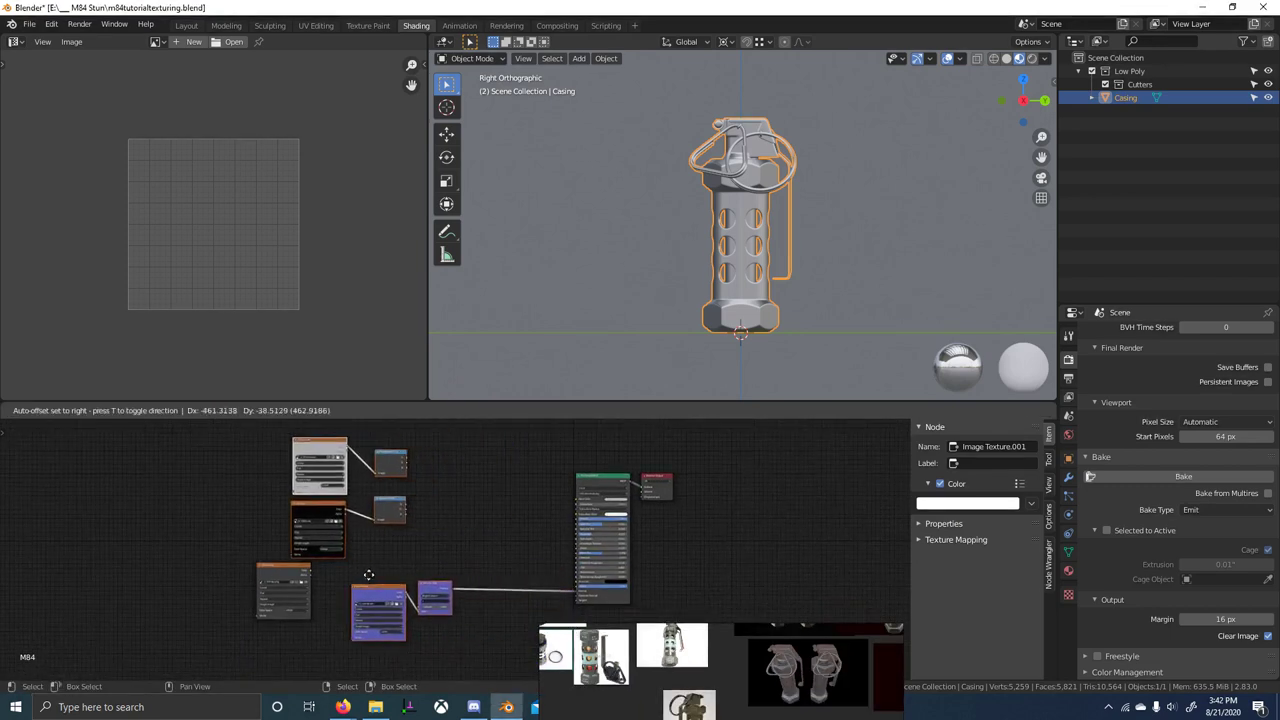
{"action": "left_click", "coordinate": [125, 580]}
{"action": "middle_click_drag", "start_coordinate": [341, 589], "coordinate": [441, 563]}
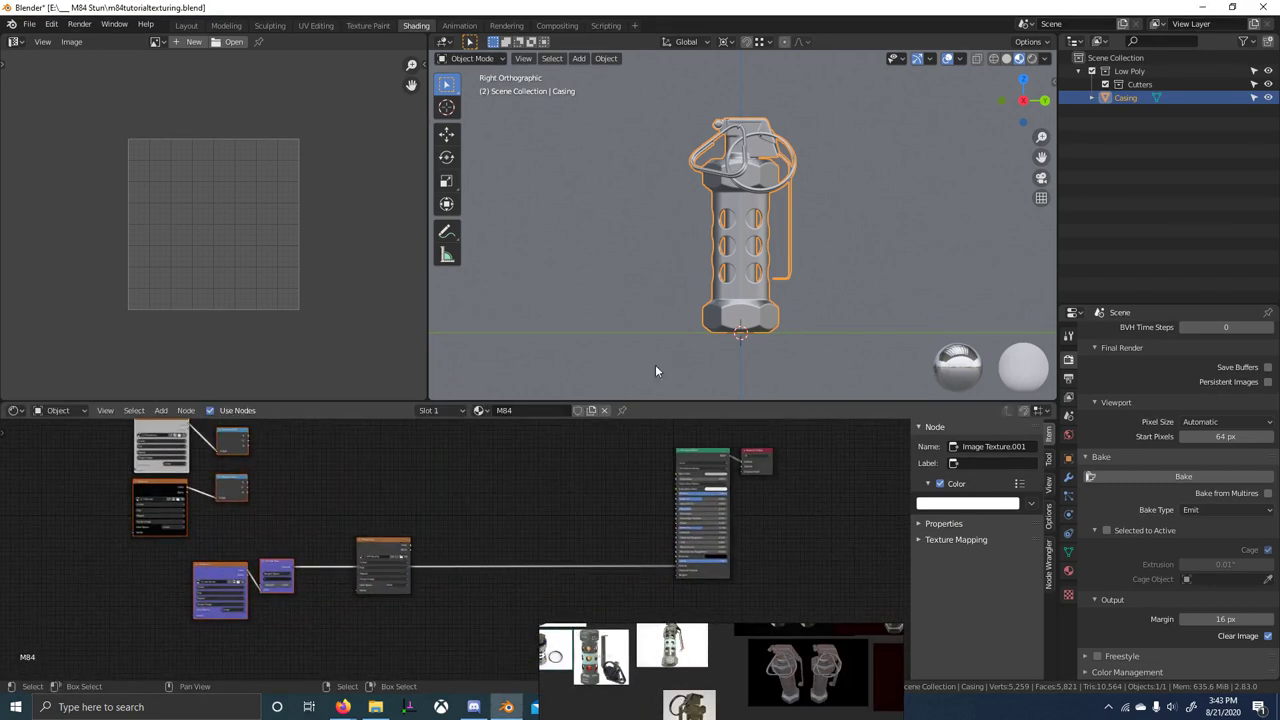
- Show the Casing's material settings and pan the PureRef board toward the banded photo
{"action": "left_click", "coordinate": [1069, 567]}
{"action": "scroll", "coordinate": [802, 249], "scroll_direction": "up", "scroll_amount": 3}
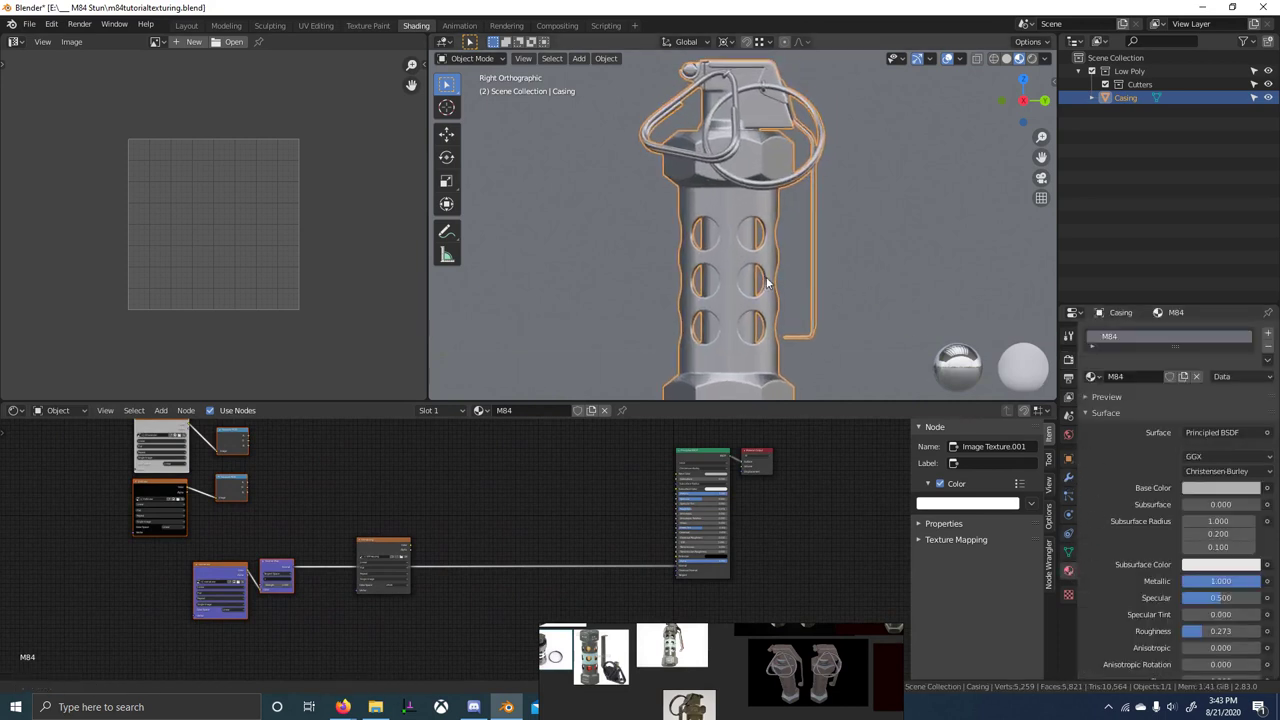
{"action": "scroll", "coordinate": [646, 675], "scroll_direction": "down", "scroll_amount": 3}
{"action": "scroll", "coordinate": [644, 680], "scroll_direction": "up", "scroll_amount": 7}
{"action": "middle_click_drag", "start_coordinate": [646, 675], "coordinate": [730, 660]}
{"action": "scroll", "coordinate": [673, 697], "scroll_direction": "up", "scroll_amount": 3}
{"action": "scroll", "coordinate": [680, 680], "scroll_direction": "down", "scroll_amount": 3}
{"action": "scroll", "coordinate": [735, 650], "scroll_direction": "down", "scroll_amount": 7}
{"action": "scroll", "coordinate": [714, 670], "scroll_direction": "down", "scroll_amount": 3}
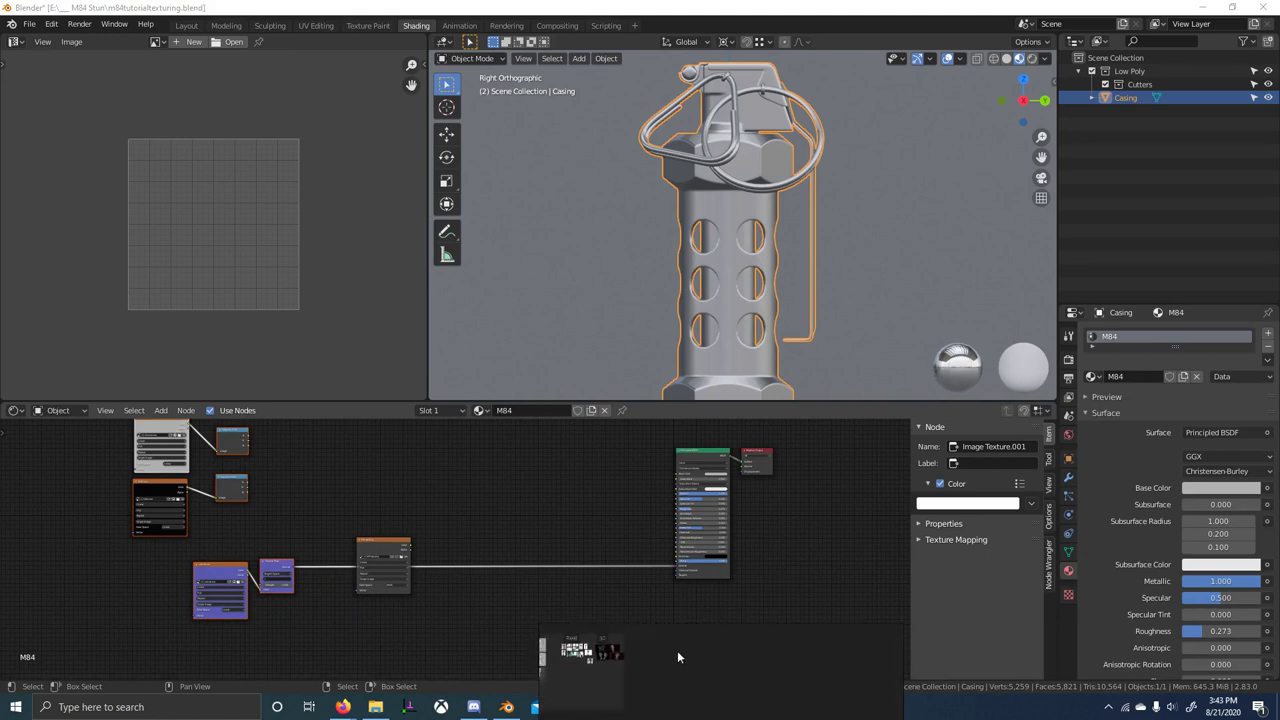
{"action": "middle_click_drag", "start_coordinate": [636, 654], "coordinate": [668, 648]}
- Maximize PureRef and zoom in on the Real M-84 reference photos
{"action": "key", "text": "ctrl+f"}
{"action": "middle_click_drag", "start_coordinate": [330, 310], "coordinate": [580, 540]}
{"action": "scroll", "coordinate": [580, 540], "scroll_direction": "up", "scroll_amount": 5}
{"action": "middle_click_drag", "start_coordinate": [400, 200], "coordinate": [686, 456]}
{"action": "scroll", "coordinate": [686, 456], "scroll_direction": "down", "scroll_amount": 1}
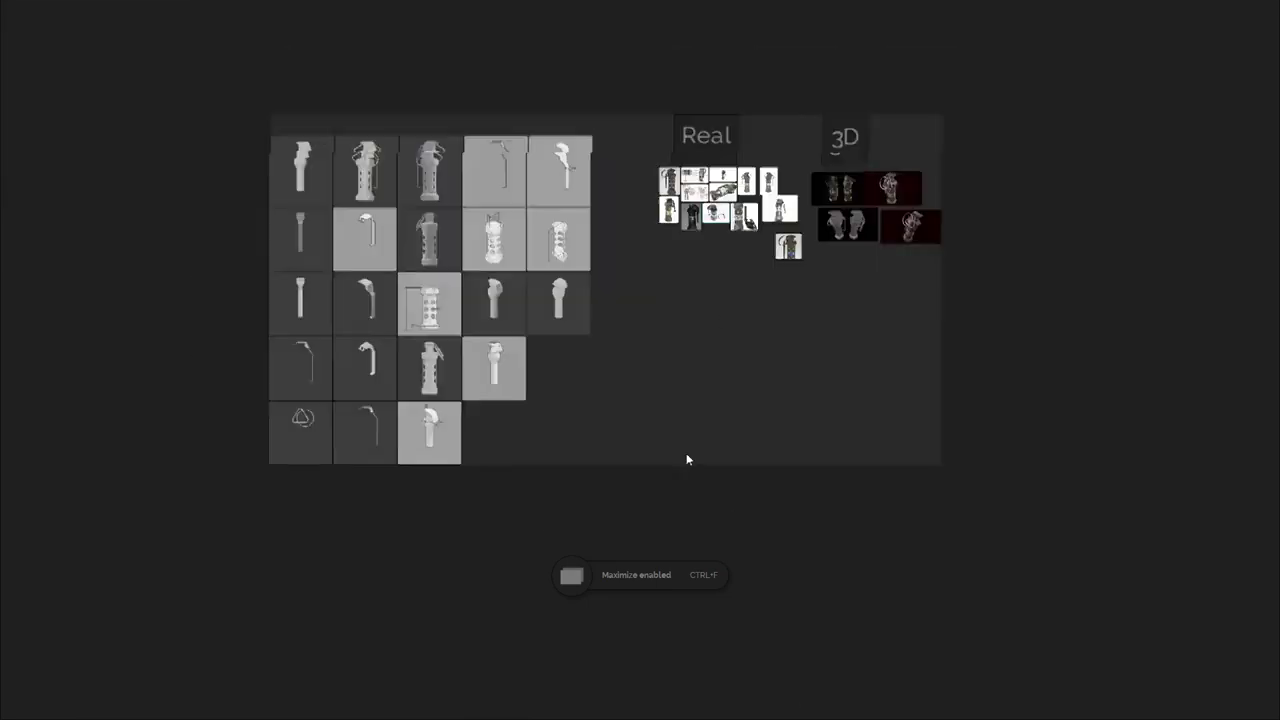
{"action": "middle_click_drag", "start_coordinate": [720, 250], "coordinate": [675, 438]}
{"action": "scroll", "coordinate": [675, 438], "scroll_direction": "up", "scroll_amount": 7}
{"action": "scroll", "coordinate": [670, 440], "scroll_direction": "up", "scroll_amount": 4}
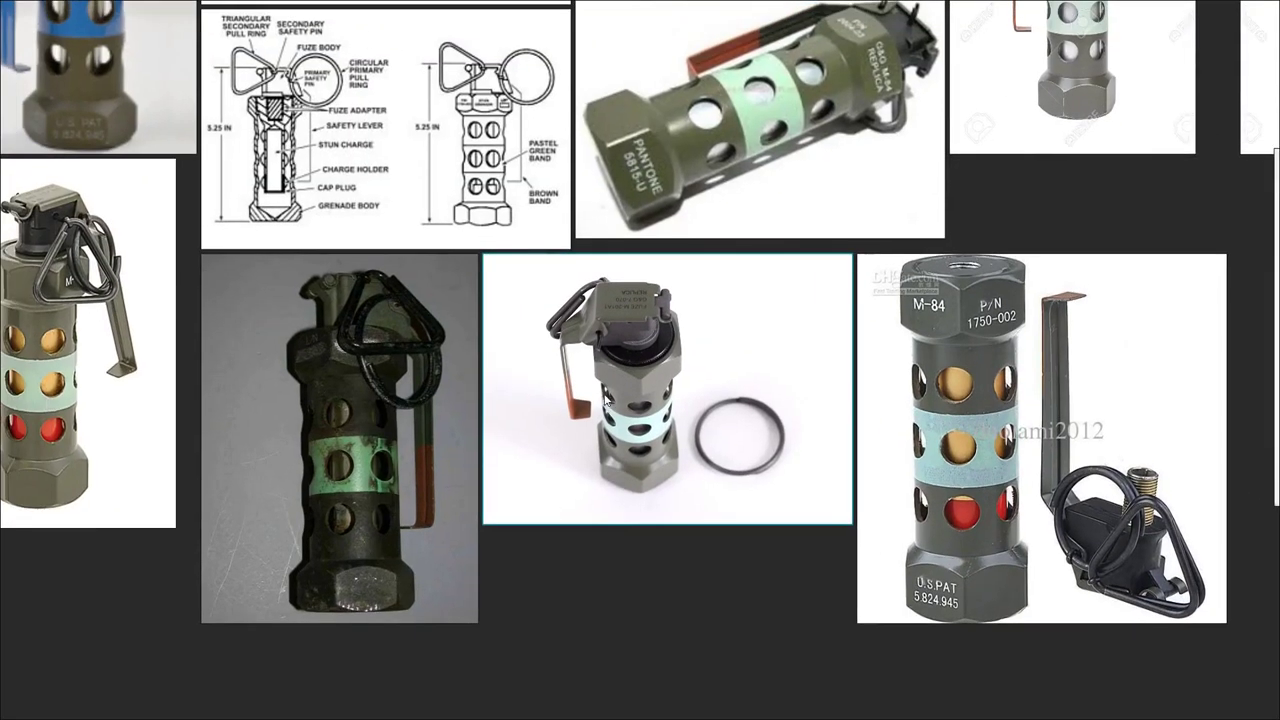
{"action": "scroll", "coordinate": [560, 320], "scroll_direction": "up", "scroll_amount": 1}
{"action": "scroll", "coordinate": [556, 326], "scroll_direction": "up", "scroll_amount": 5}
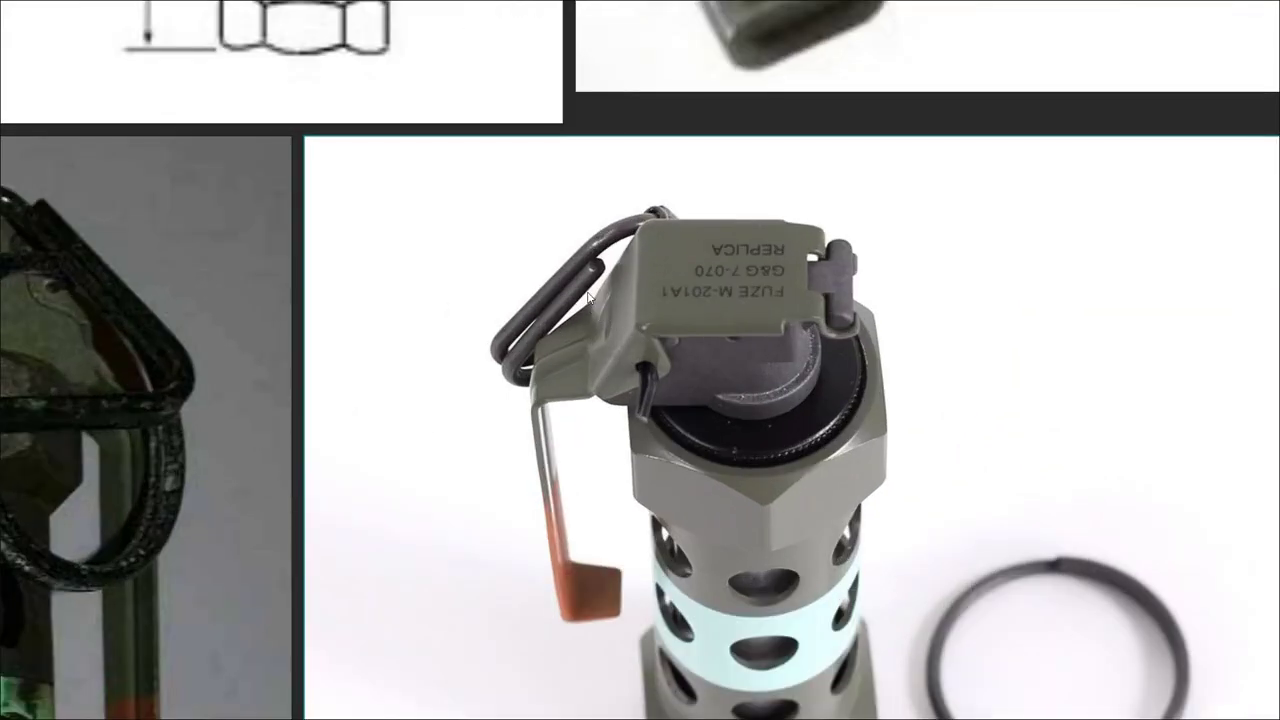
{"action": "scroll", "coordinate": [705, 362], "scroll_direction": "down", "scroll_amount": 7}
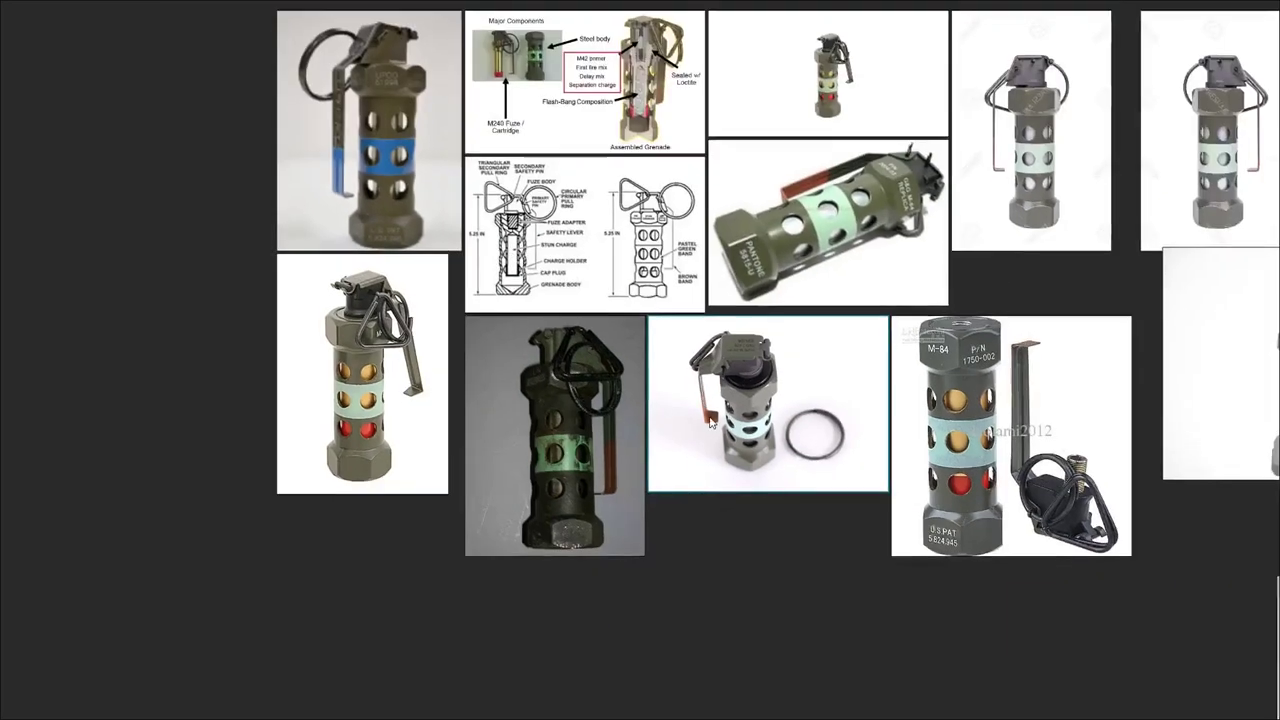
{"action": "middle_click_drag", "start_coordinate": [703, 404], "coordinate": [715, 595]}
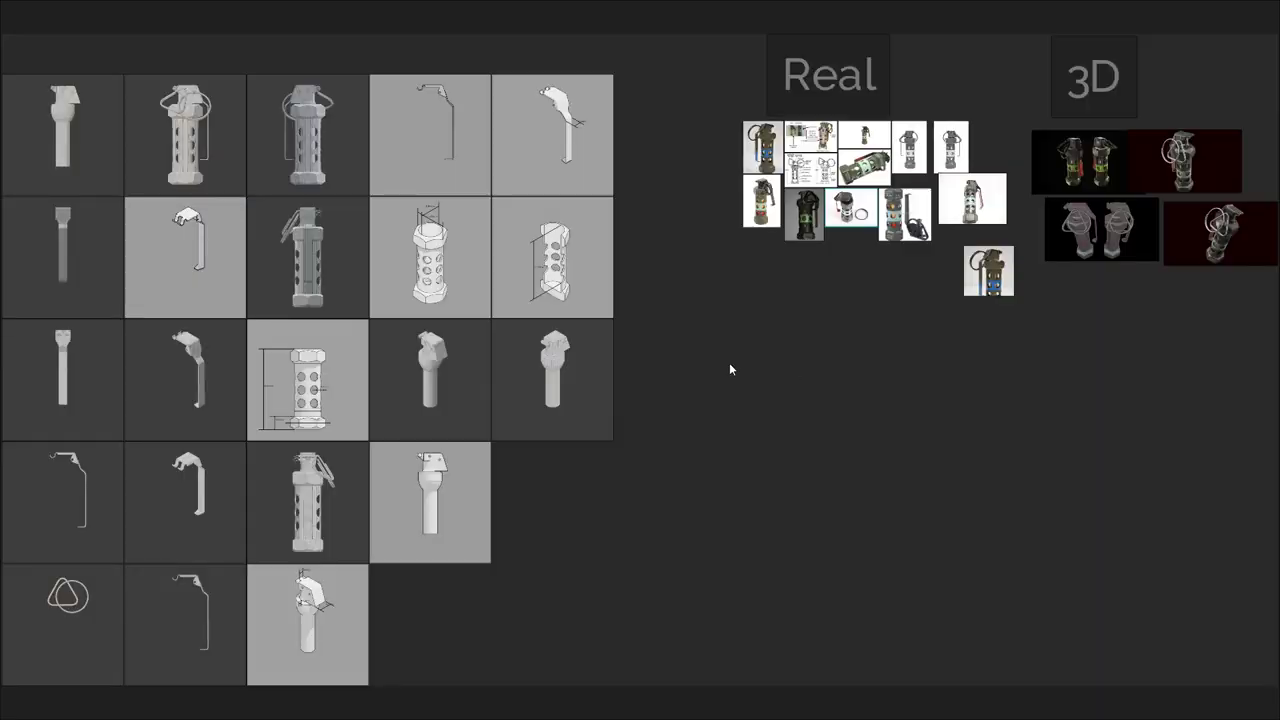
- Back in Blender, orbit the view around the grenade
{"action": "scroll", "coordinate": [744, 364], "scroll_direction": "down", "scroll_amount": 2}
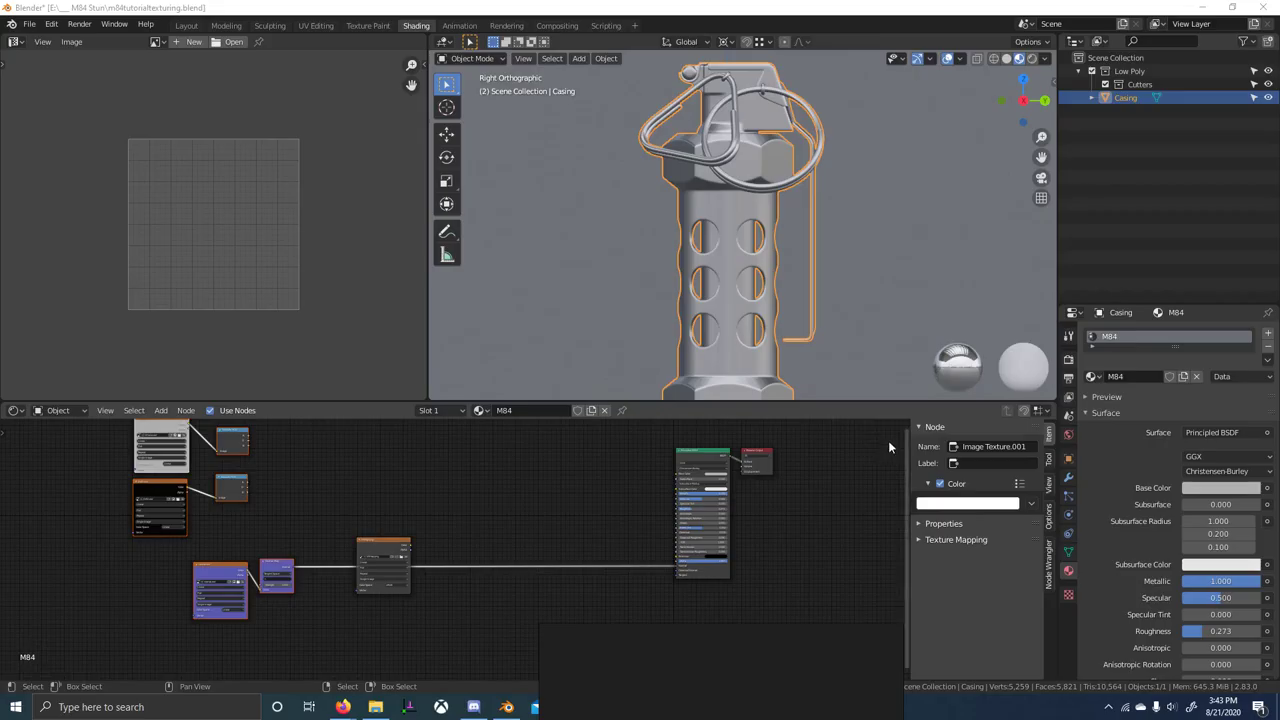
{"action": "middle_click_drag", "start_coordinate": [855, 330], "coordinate": [817, 237]}
{"action": "scroll", "coordinate": [817, 237], "scroll_direction": "up", "scroll_amount": 2}
{"action": "scroll", "coordinate": [1045, 356], "scroll_direction": "up", "scroll_amount": 1}
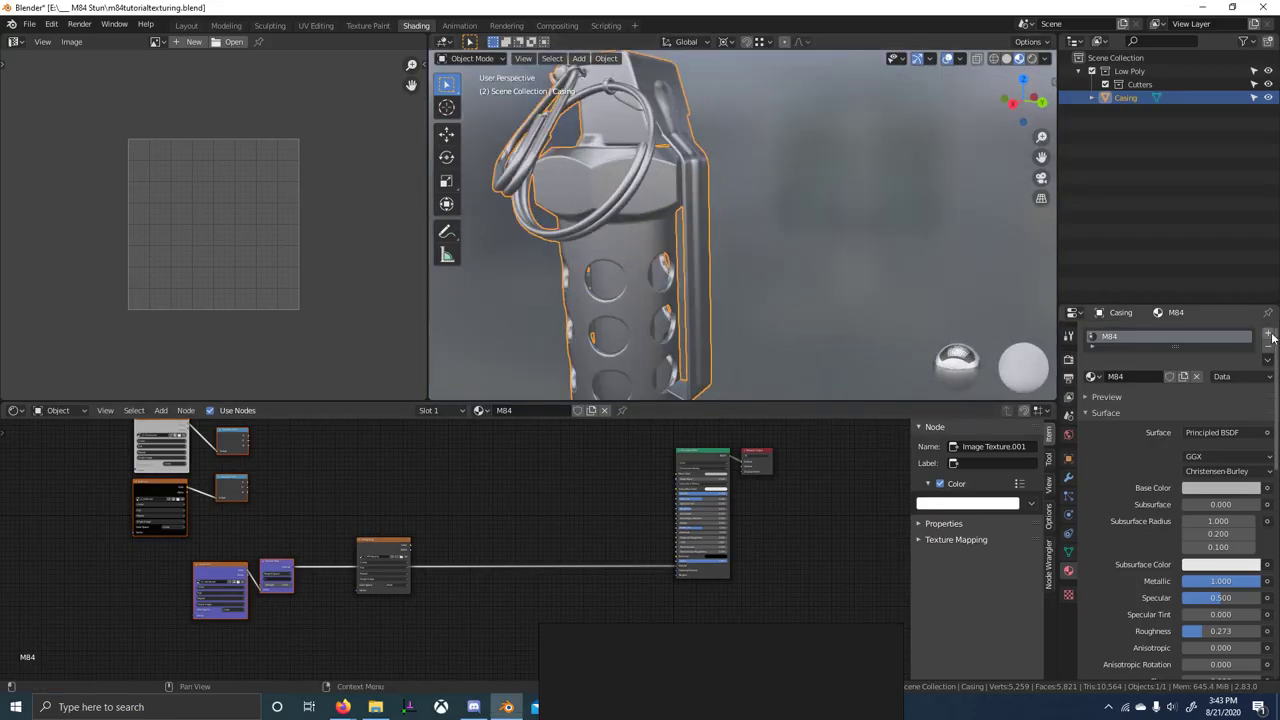
- Add a second material slot loaded with M84, made single-user as M84.001
{"action": "left_click", "coordinate": [1269, 336]}
{"action": "left_click", "coordinate": [1108, 409]}
{"action": "left_click", "coordinate": [1097, 410]}
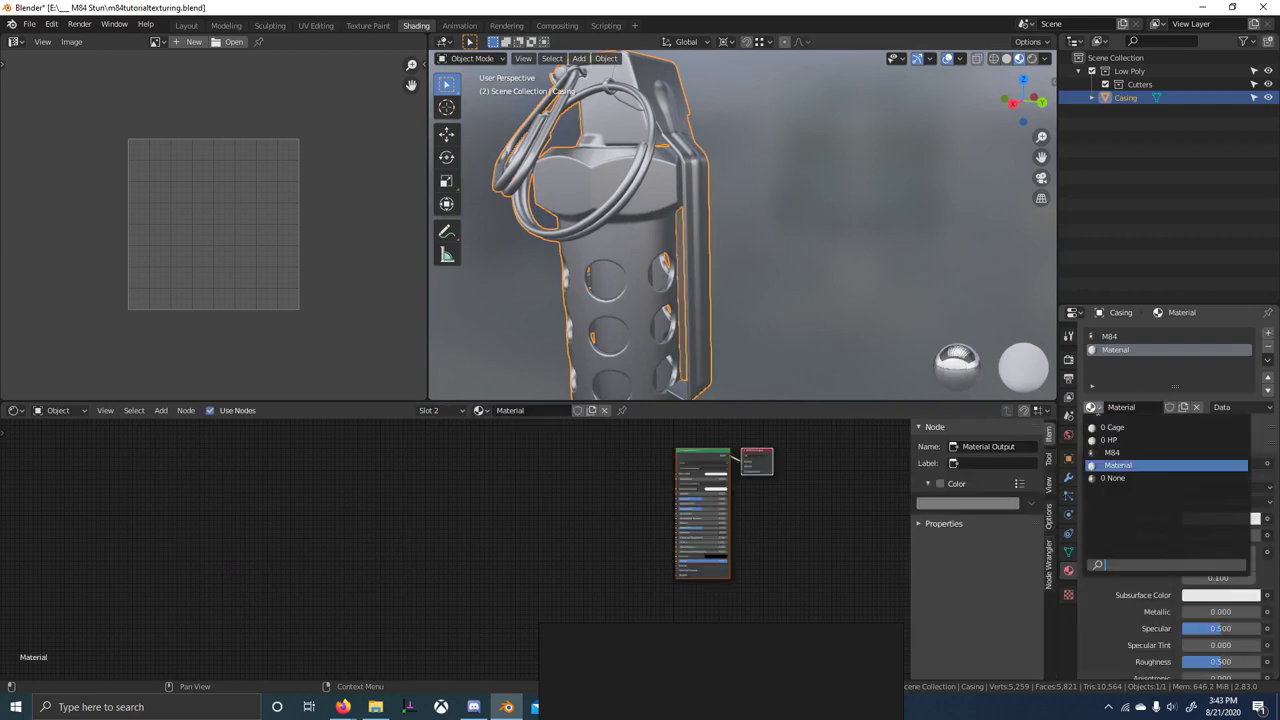
{"action": "left_click", "coordinate": [1112, 452]}
{"action": "left_click", "coordinate": [1148, 406]}
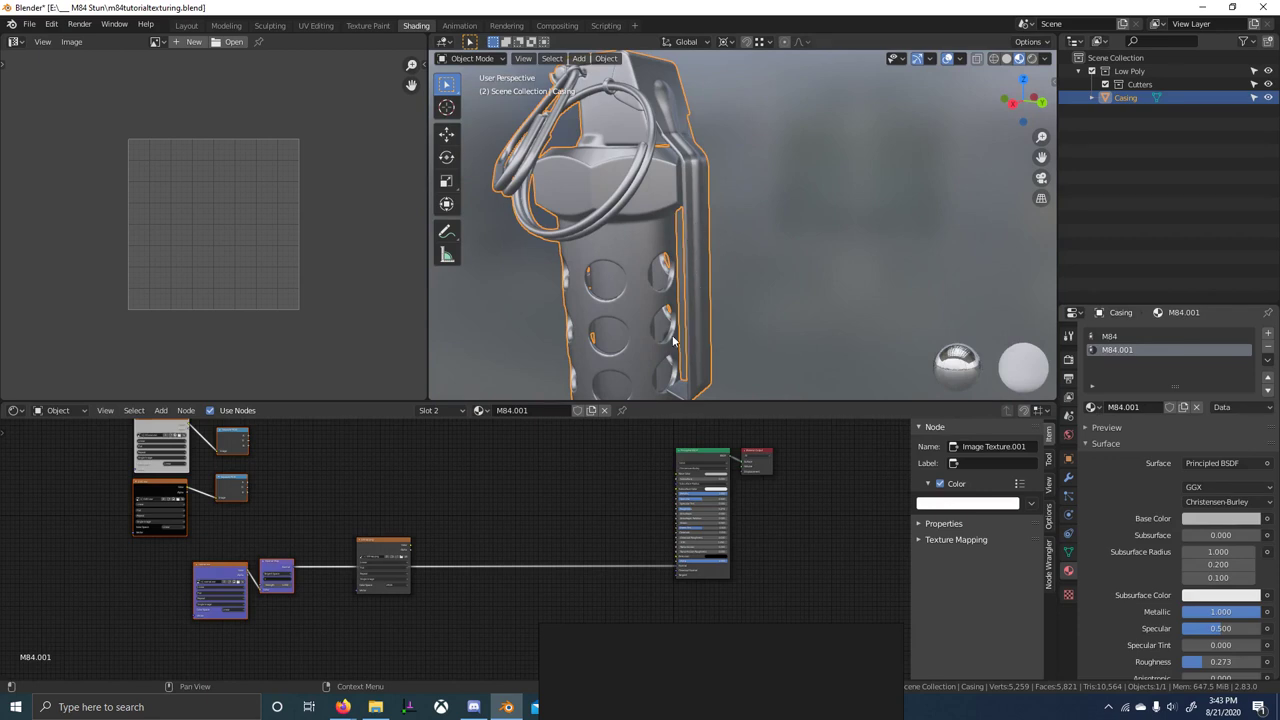
- Select the Casing object and enter Edit Mode
{"action": "scroll", "coordinate": [738, 321], "scroll_direction": "down", "scroll_amount": 3}
{"action": "left_click", "coordinate": [738, 321]}
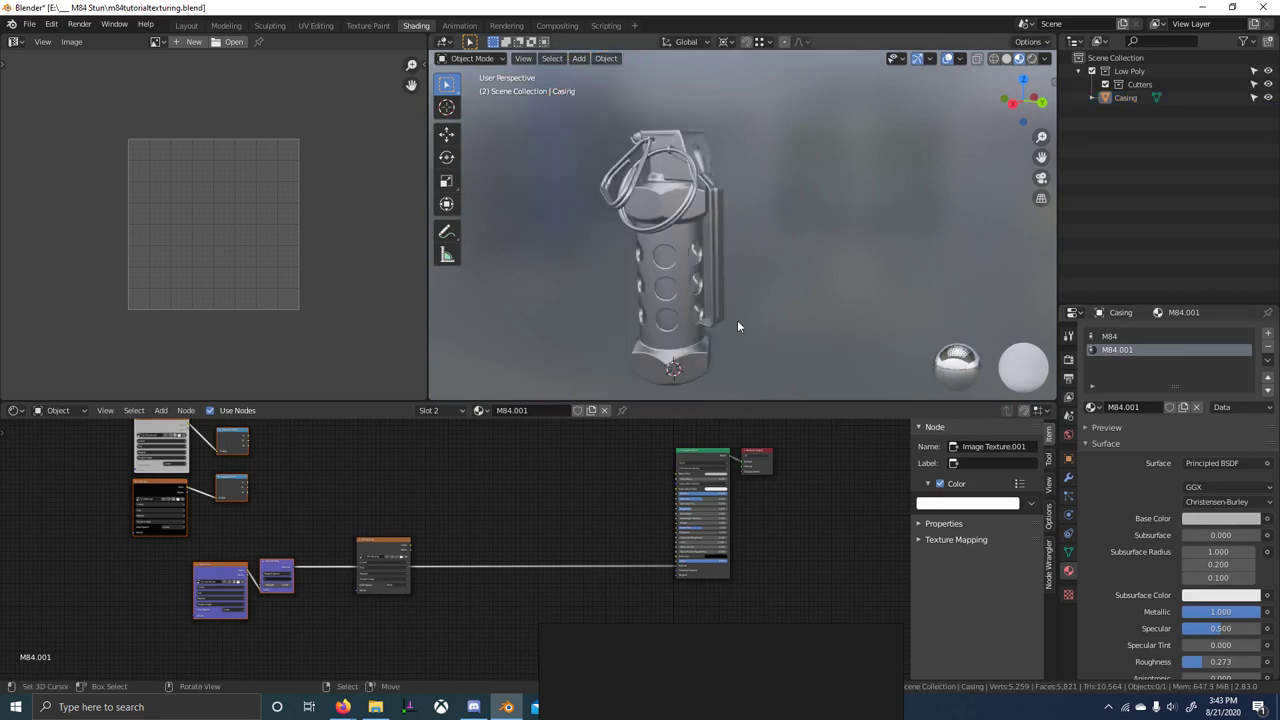
{"action": "scroll", "coordinate": [737, 320], "scroll_direction": "up", "scroll_amount": 3}
{"action": "middle_click_drag", "start_coordinate": [737, 320], "coordinate": [789, 277]}
{"action": "left_click", "coordinate": [688, 226]}
{"action": "key", "text": "Tab"}
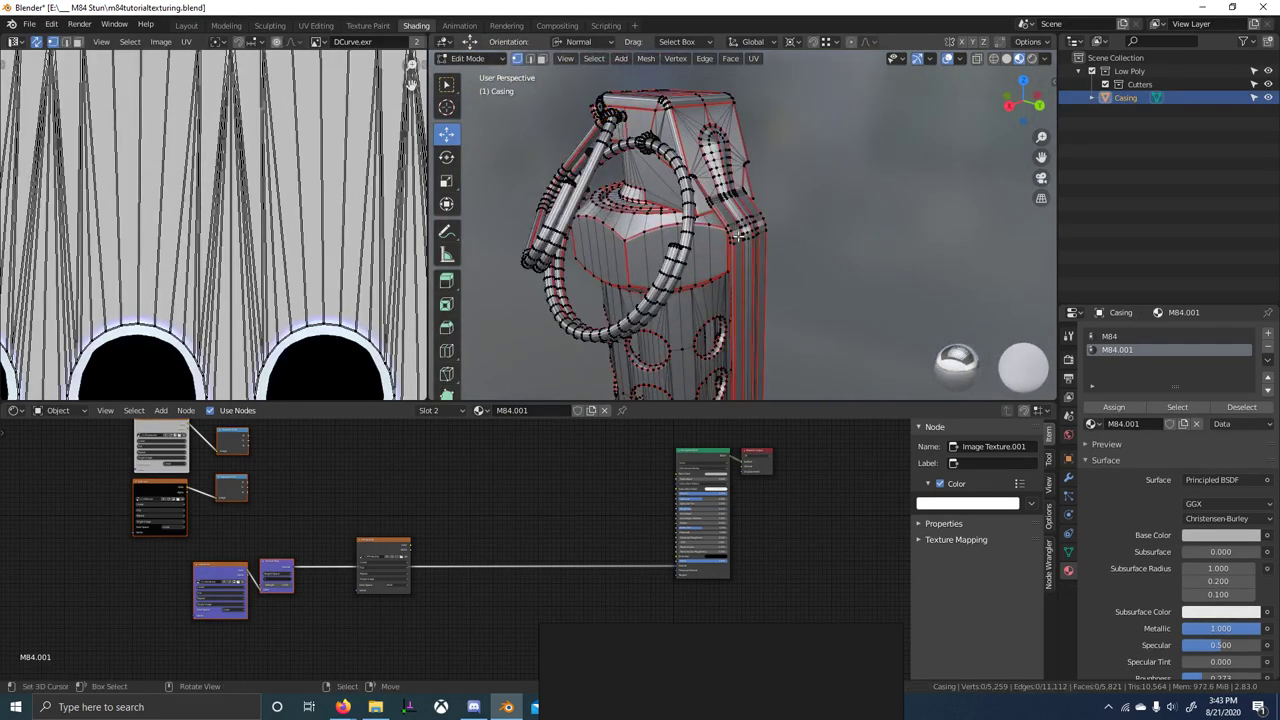
- Select the pull ring geometry, rename its material Metal and darken its base colour
{"action": "key", "text": "l"}
{"action": "key", "text": "l"}
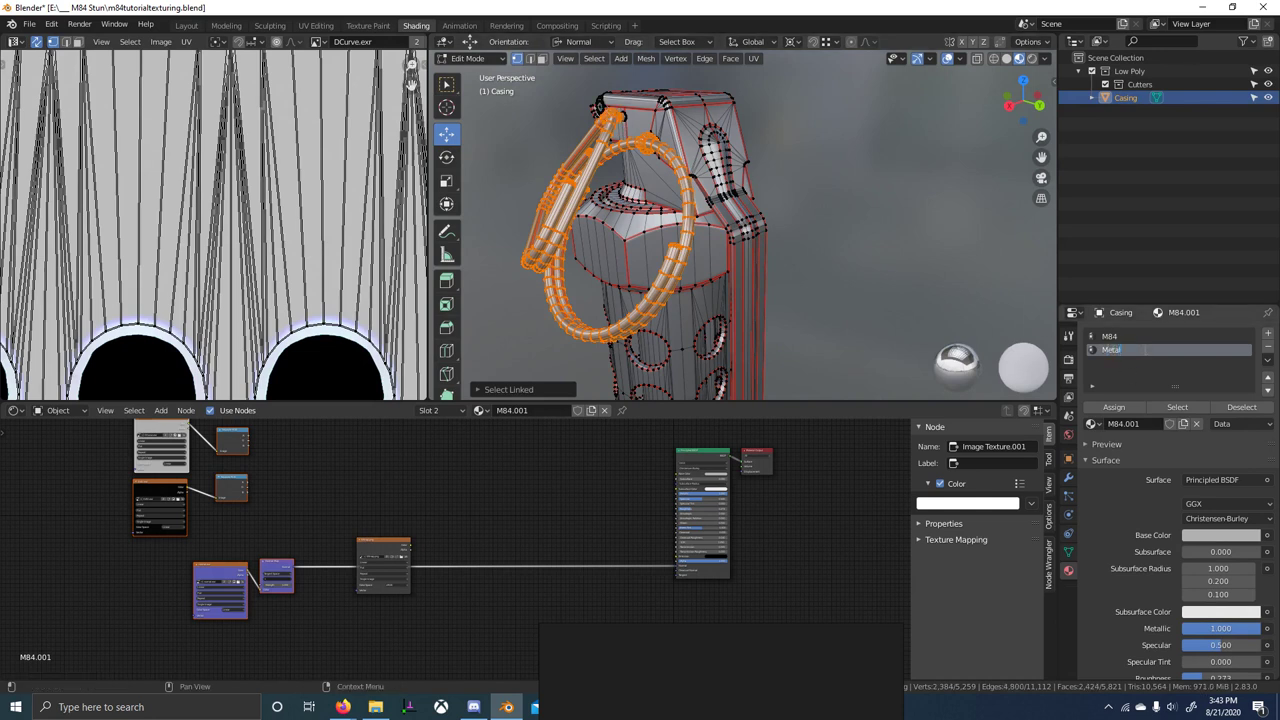
{"action": "key", "text": "Return"}
{"action": "scroll", "coordinate": [623, 320], "scroll_direction": "down", "scroll_amount": 3}
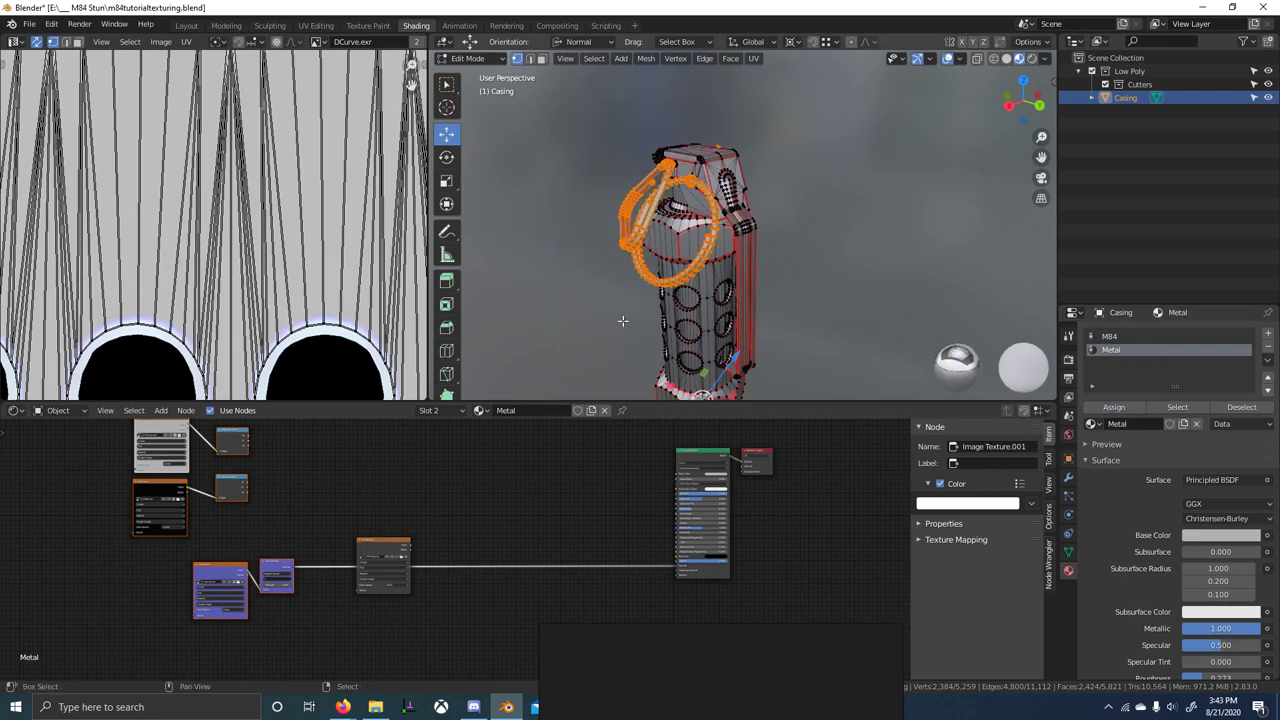
{"action": "middle_click_drag", "start_coordinate": [449, 507], "coordinate": [491, 554]}
{"action": "scroll", "coordinate": [491, 554], "scroll_direction": "up", "scroll_amount": 5}
{"action": "middle_click_drag", "start_coordinate": [740, 514], "coordinate": [489, 535]}
{"action": "scroll", "coordinate": [489, 535], "scroll_direction": "up", "scroll_amount": 5}
{"action": "middle_click_drag", "start_coordinate": [759, 495], "coordinate": [562, 454]}
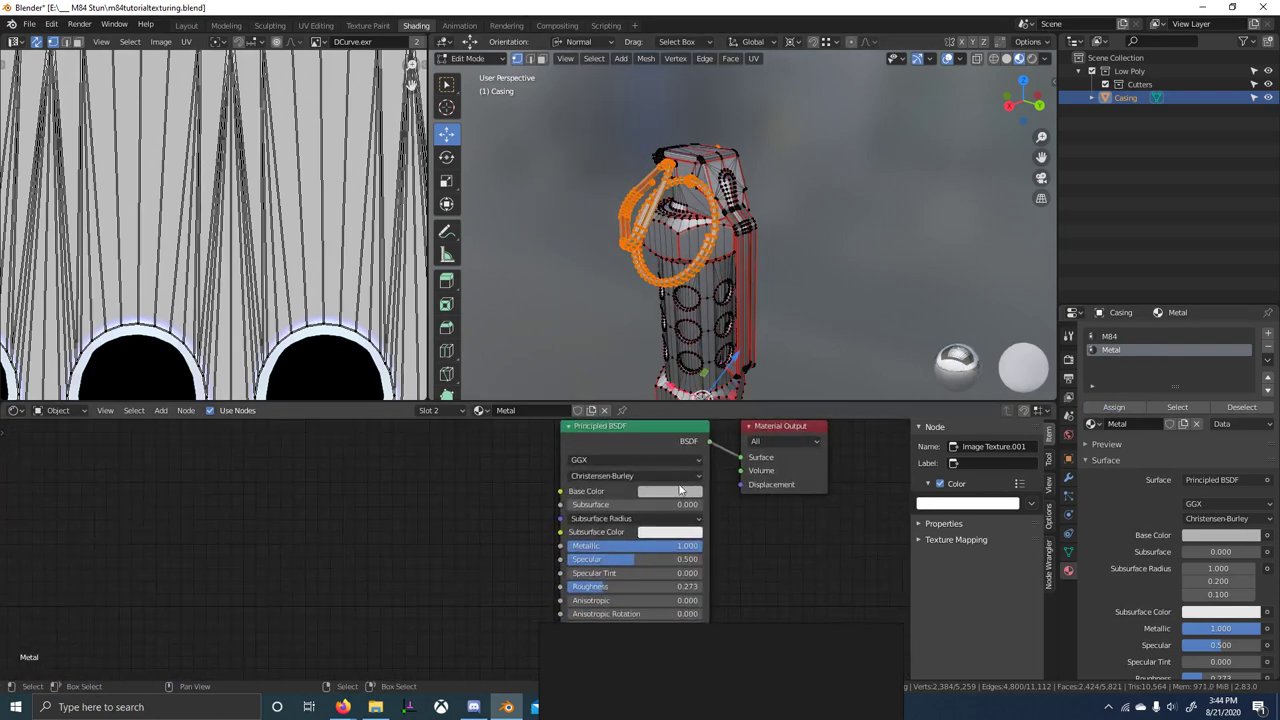
{"action": "left_click", "coordinate": [682, 491]}
{"action": "left_click_drag", "start_coordinate": [645, 342], "coordinate": [646, 354]}
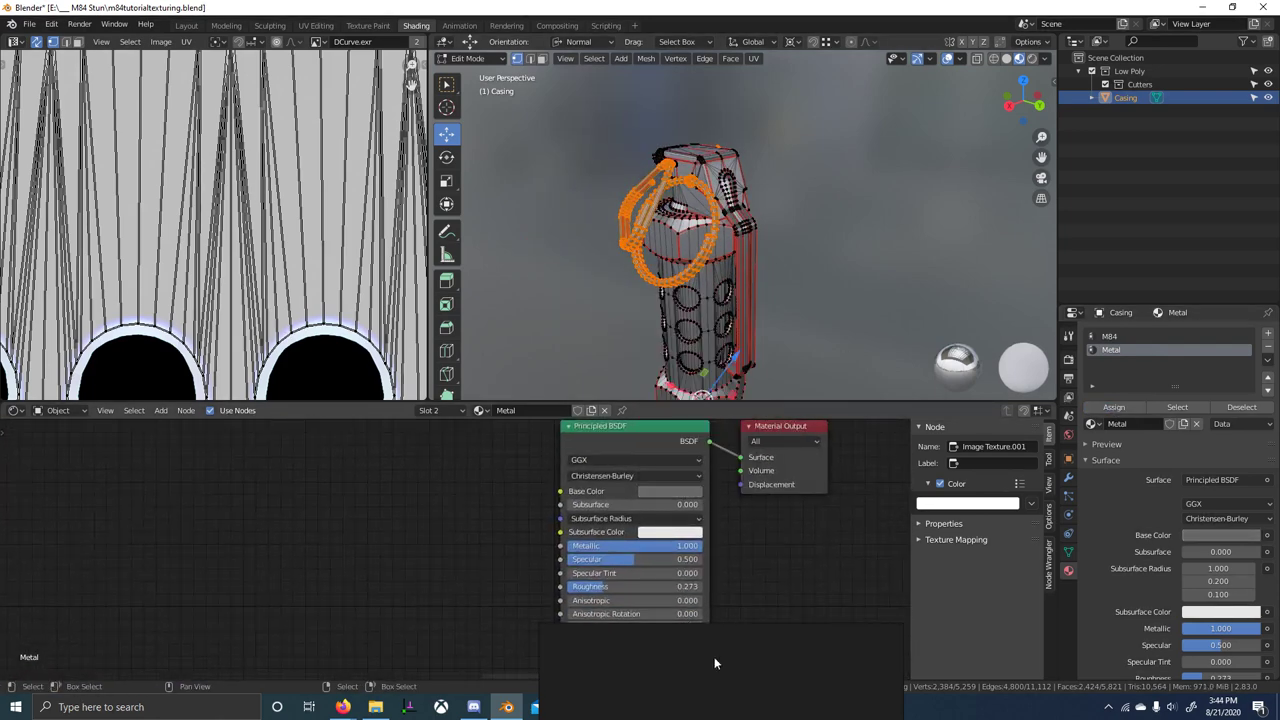
- Enlarge the reference window and browse to a white-background grenade photo
{"action": "right_click_drag", "start_coordinate": [718, 668], "coordinate": [793, 466]}
{"action": "left_click_drag", "start_coordinate": [806, 560], "coordinate": [794, 661]}
{"action": "scroll", "coordinate": [732, 554], "scroll_direction": "down", "scroll_amount": 6}
{"action": "scroll", "coordinate": [866, 537], "scroll_direction": "up", "scroll_amount": 8}
{"action": "middle_click_drag", "start_coordinate": [745, 486], "coordinate": [742, 546]}
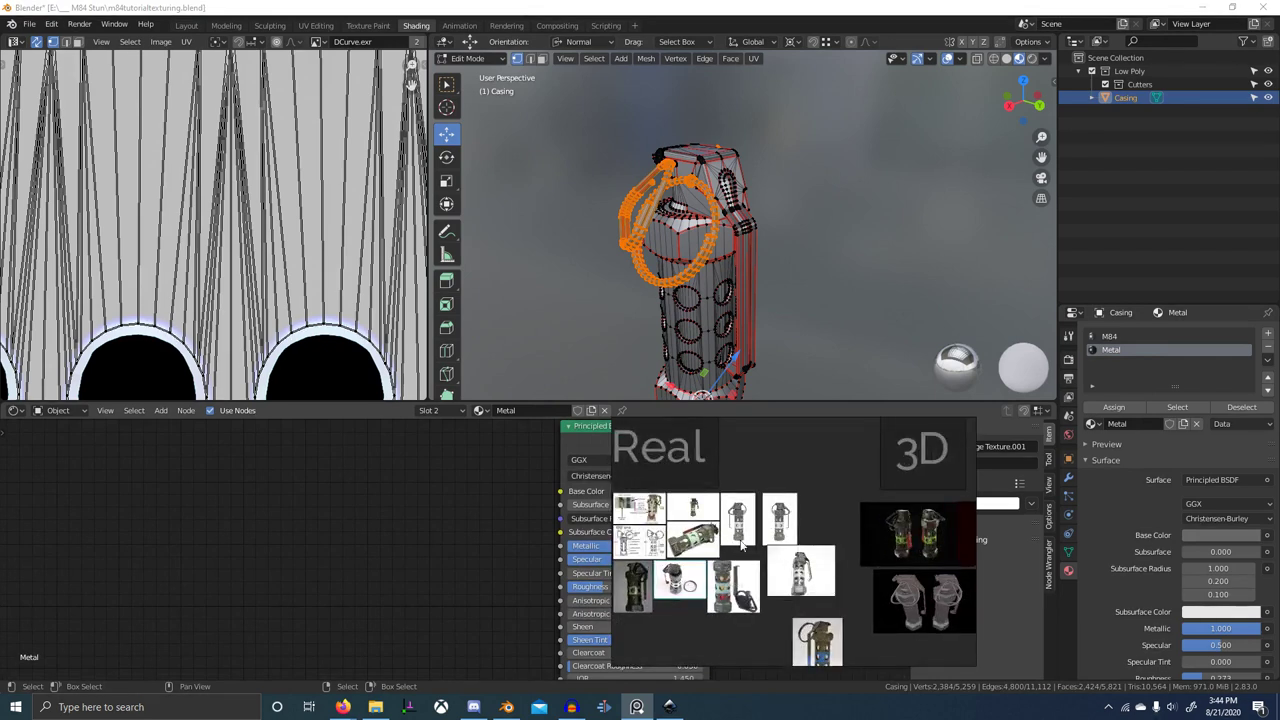
{"action": "scroll", "coordinate": [900, 554], "scroll_direction": "up", "scroll_amount": 3}
{"action": "middle_click_drag", "start_coordinate": [900, 554], "coordinate": [839, 614]}
{"action": "scroll", "coordinate": [843, 580], "scroll_direction": "up", "scroll_amount": 7}
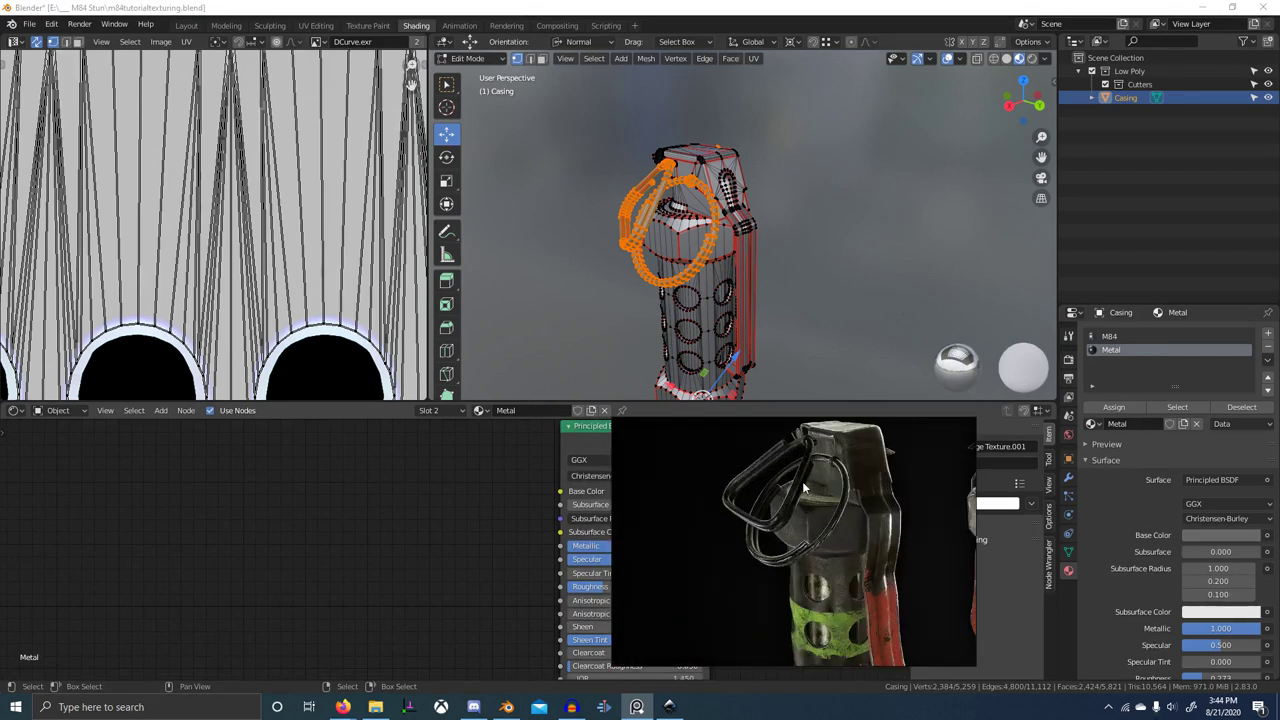
{"action": "scroll", "coordinate": [768, 531], "scroll_direction": "down", "scroll_amount": 4}
{"action": "scroll", "coordinate": [766, 532], "scroll_direction": "down", "scroll_amount": 3}
{"action": "middle_click_drag", "start_coordinate": [720, 540], "coordinate": [886, 548]}
{"action": "scroll", "coordinate": [737, 498], "scroll_direction": "up", "scroll_amount": 7}
{"action": "scroll", "coordinate": [797, 499], "scroll_direction": "up", "scroll_amount": 2}
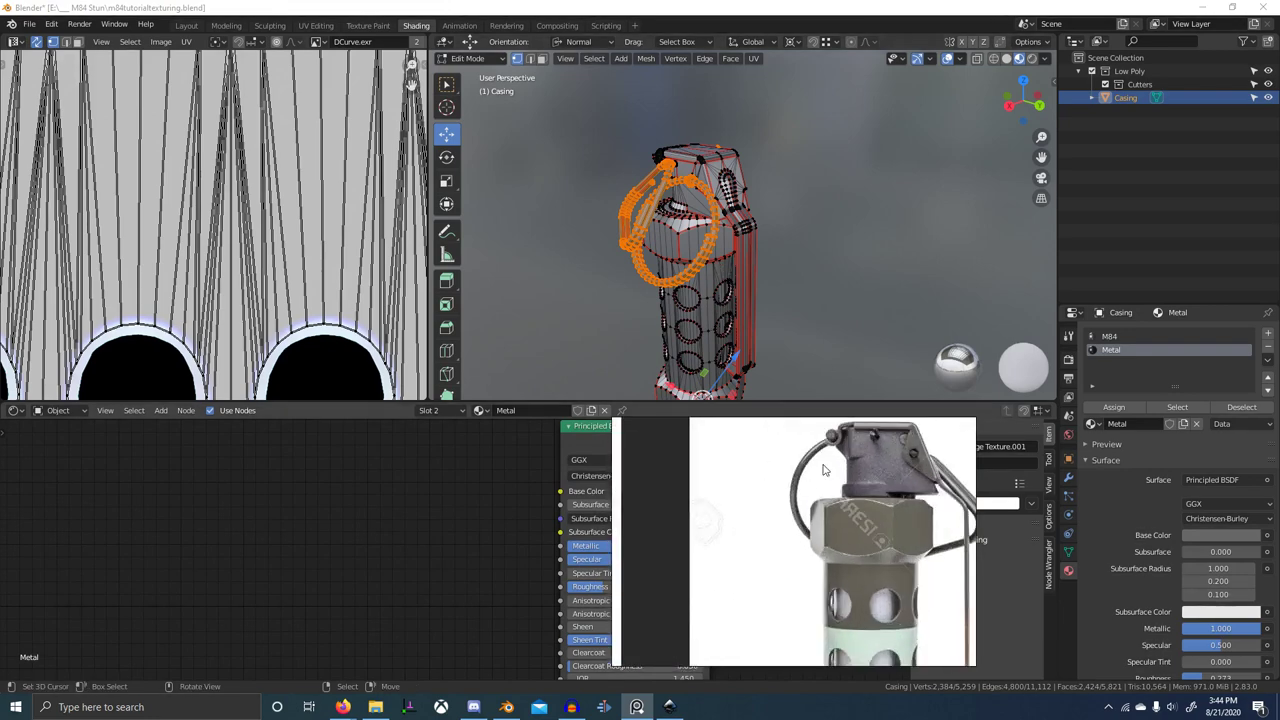
{"action": "scroll", "coordinate": [783, 555], "scroll_direction": "up", "scroll_amount": 3}
{"action": "scroll", "coordinate": [700, 290], "scroll_direction": "up", "scroll_amount": 3}
- Switch the viewport to Material Preview and return to Object Mode
{"action": "middle_click_drag", "start_coordinate": [694, 290], "coordinate": [789, 284]}
{"action": "key", "text": "z"}
{"action": "key", "text": "z"}
{"action": "left_click", "coordinate": [788, 362]}
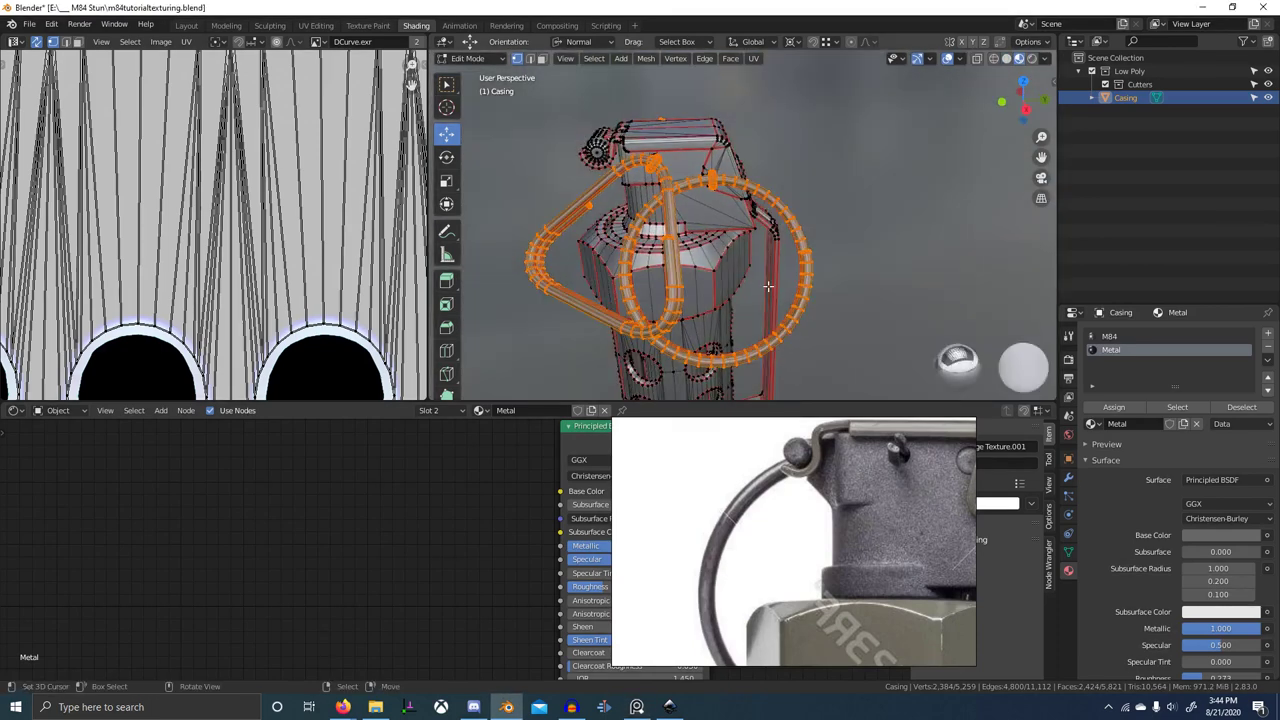
{"action": "key", "text": "Tab"}
{"action": "left_click", "coordinate": [1190, 516]}
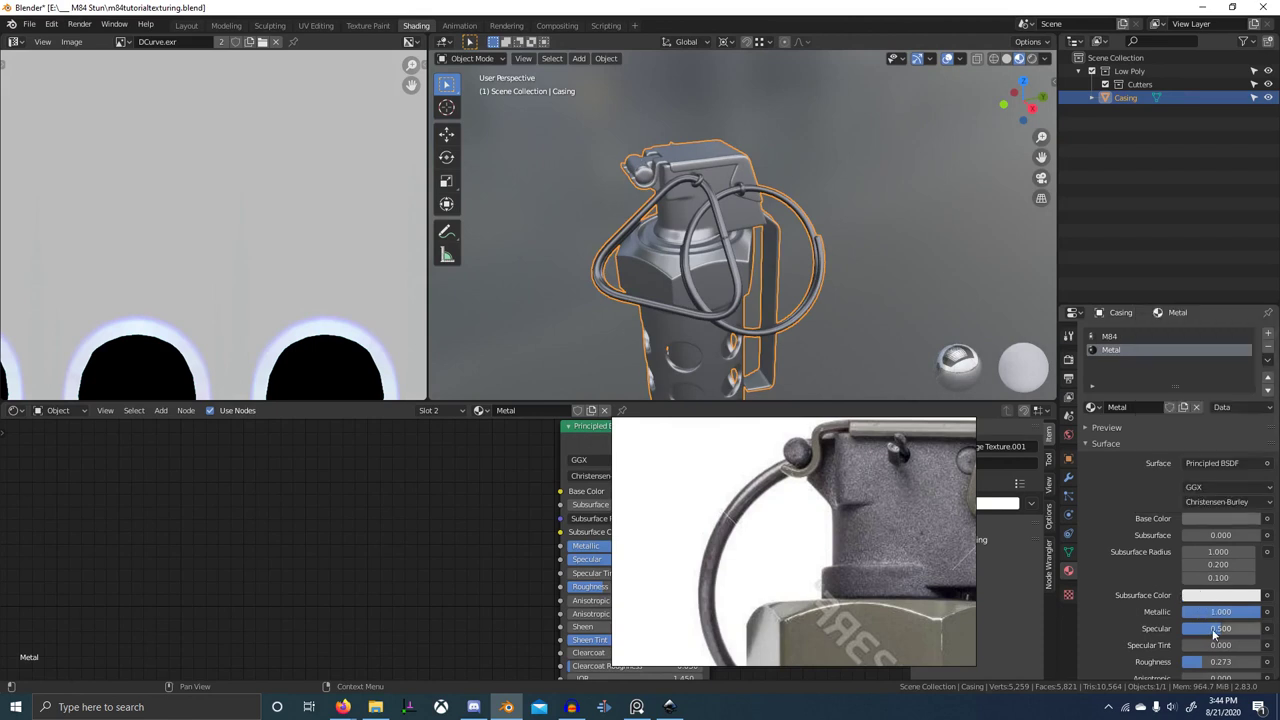
- Darken the Metal base colour further and try different Specular values
{"action": "mouse_move", "coordinate": [1216, 629]}
{"action": "left_mouse_down"}
{"action": "mouse_move", "coordinate": [1179, 629]}
{"action": "mouse_move", "coordinate": [1262, 629]}
{"action": "mouse_move", "coordinate": [1182, 629]}
{"action": "left_mouse_up"}
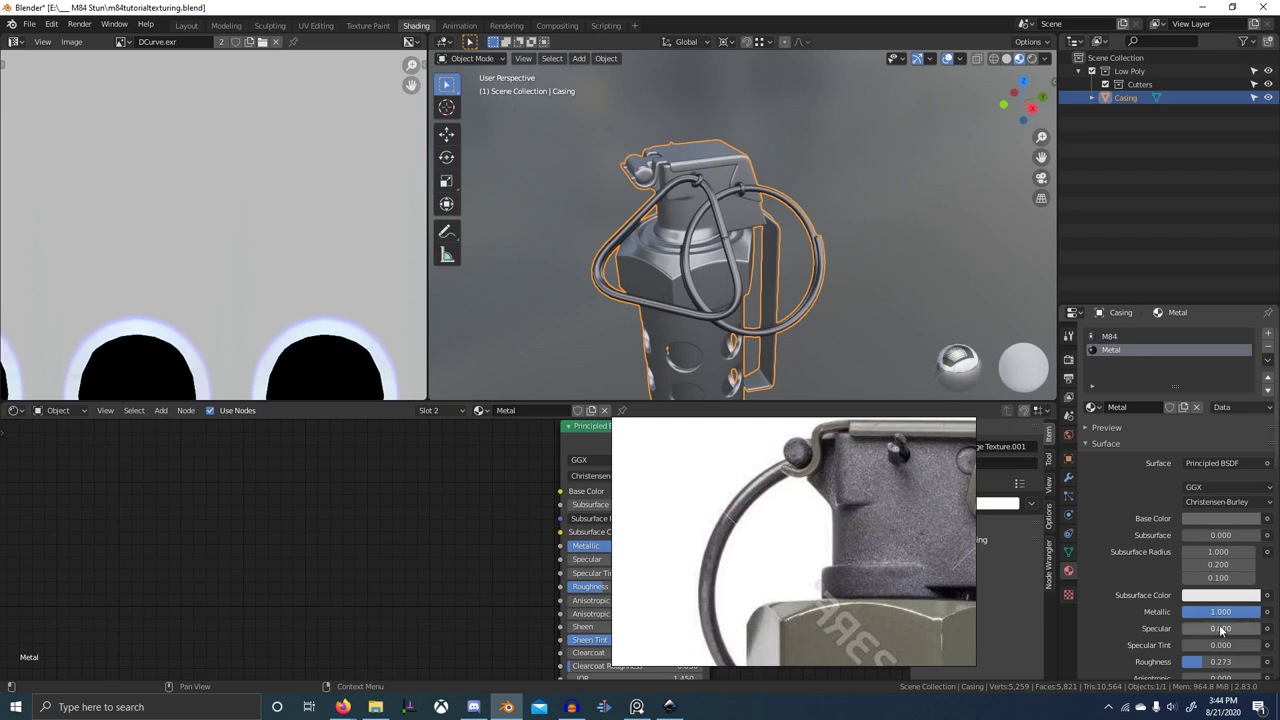
{"action": "left_click", "coordinate": [1216, 521]}
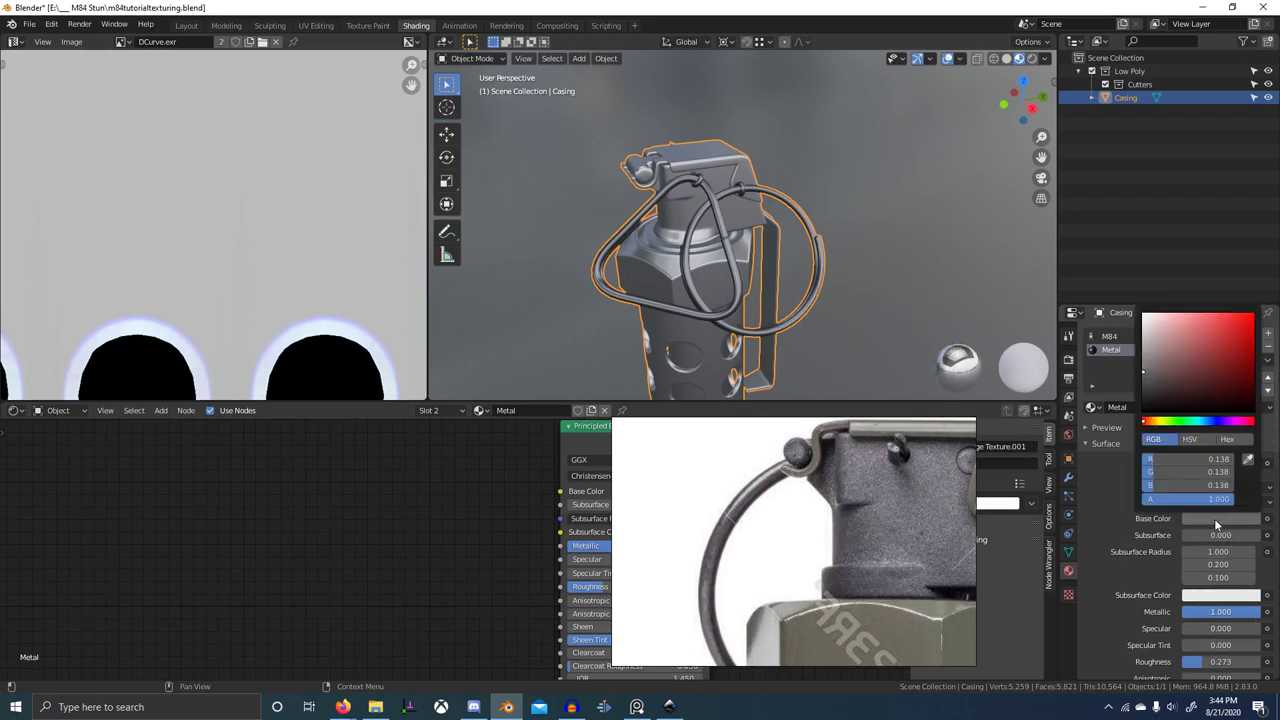
{"action": "left_click_drag", "start_coordinate": [1143, 371], "coordinate": [1143, 391]}
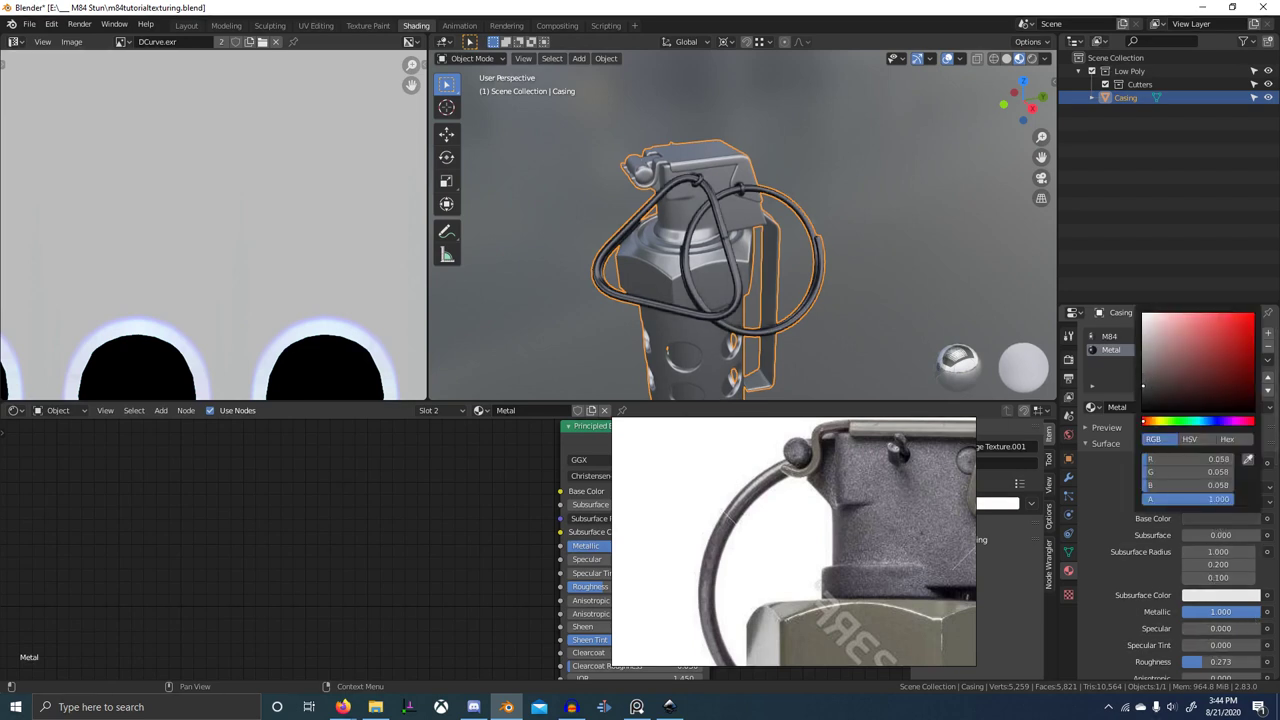
{"action": "left_click_drag", "start_coordinate": [1203, 628], "coordinate": [1264, 628]}
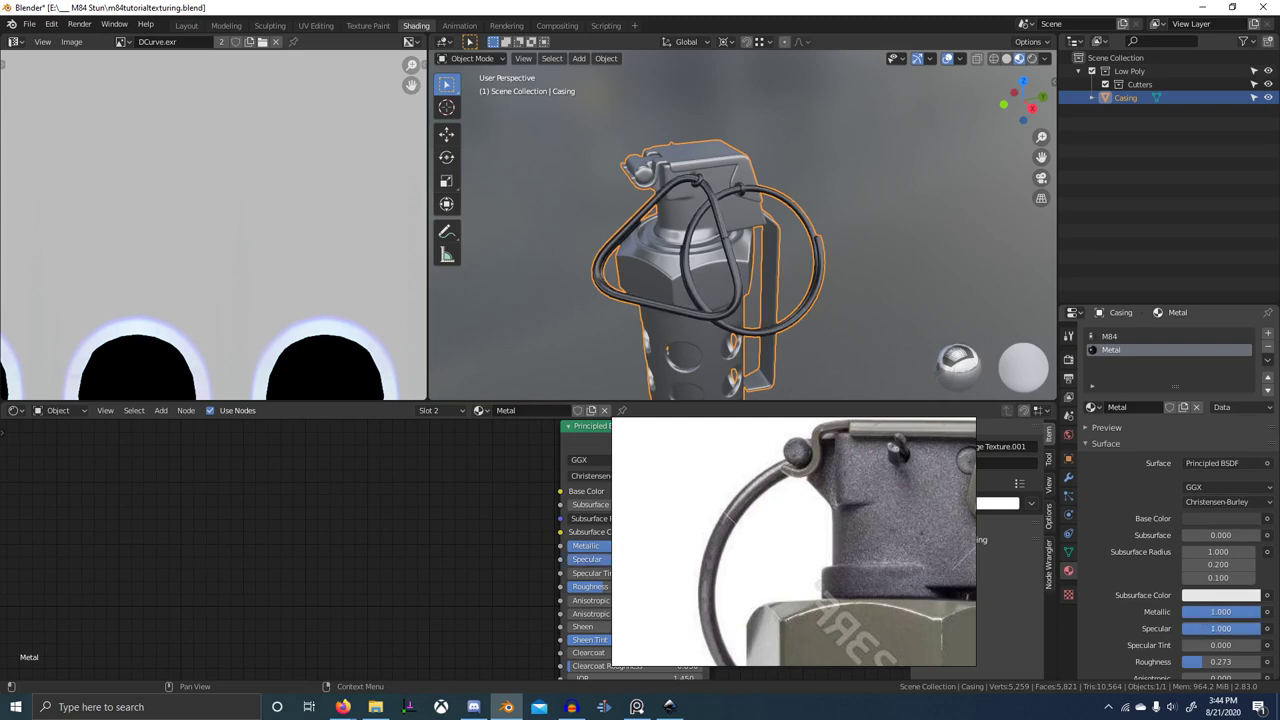
{"action": "scroll", "coordinate": [816, 346], "scroll_direction": "up", "scroll_amount": 5}
{"action": "middle_click_drag", "start_coordinate": [817, 352], "coordinate": [790, 352]}
{"action": "scroll", "coordinate": [795, 352], "scroll_direction": "down", "scroll_amount": 2}
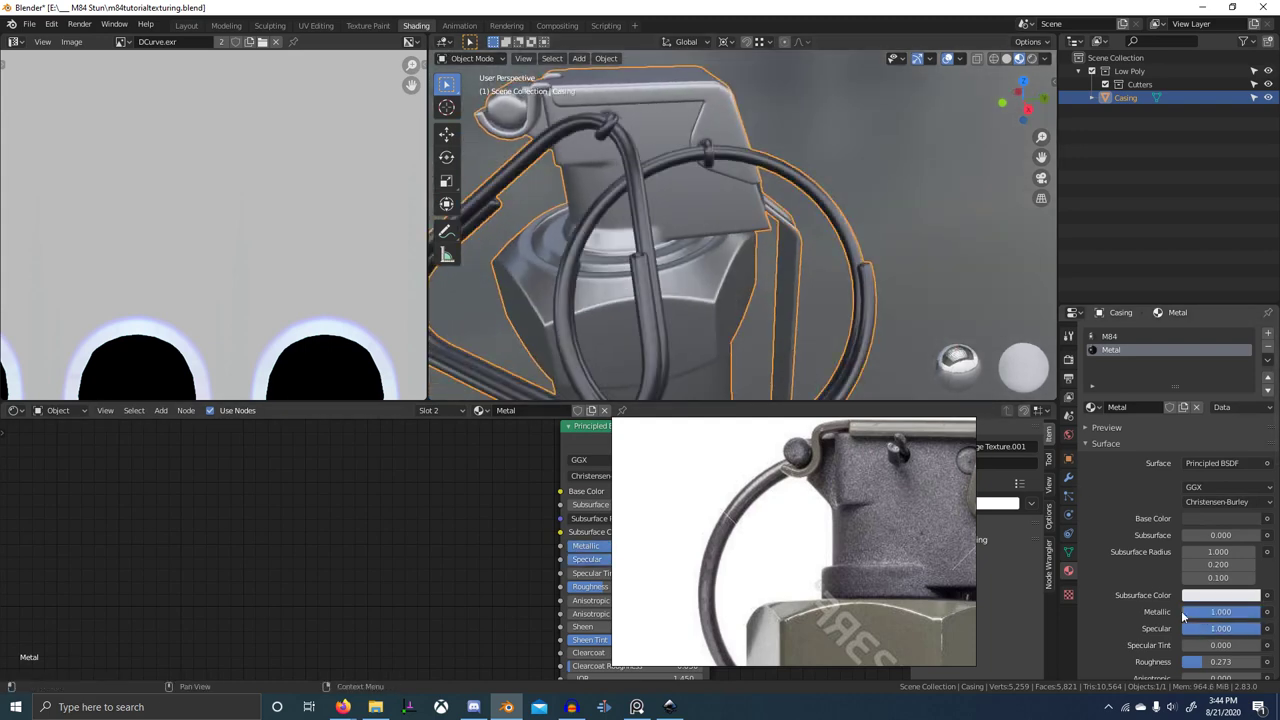
- Paste 0.058 into the Metal material's Specular field, keeping Metallic at 1.000
{"action": "left_click_drag", "start_coordinate": [1238, 617], "coordinate": [1230, 617]}
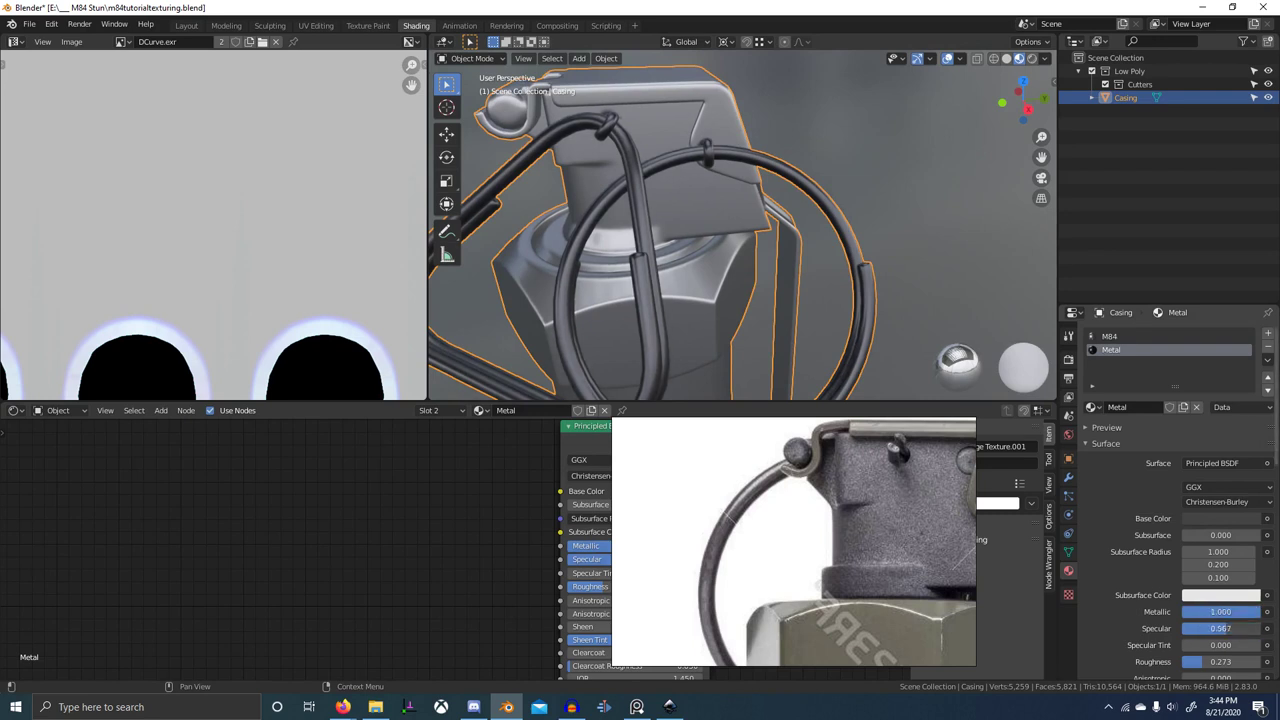
{"action": "left_click", "coordinate": [1220, 518]}
{"action": "key", "text": "ctrl+c"}
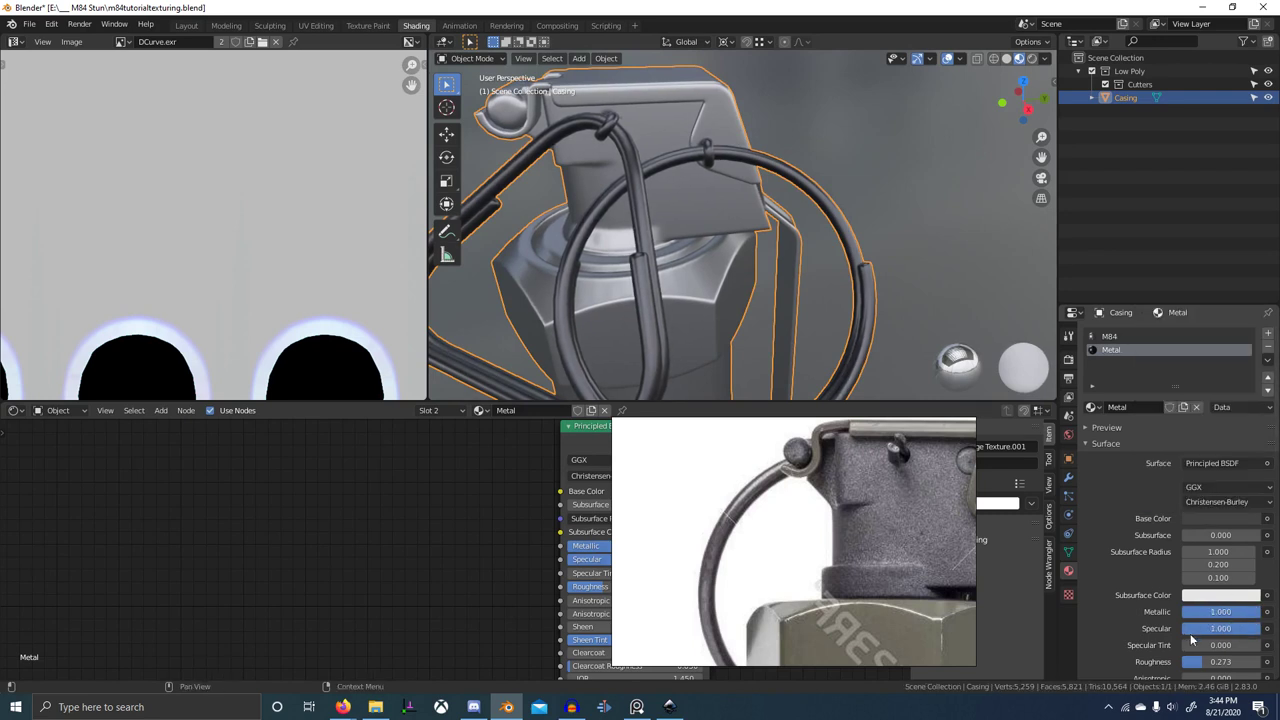
{"action": "key", "text": "ctrl+v"}
- Orbit the viewport to inspect the darker satin finish on the pull rings
{"action": "scroll", "coordinate": [756, 303], "scroll_direction": "down", "scroll_amount": 4}
{"action": "middle_click_drag", "start_coordinate": [756, 303], "coordinate": [728, 284]}
{"action": "scroll", "coordinate": [869, 289], "scroll_direction": "up", "scroll_amount": 4}
{"action": "scroll", "coordinate": [551, 483], "scroll_direction": "down", "scroll_amount": 7}
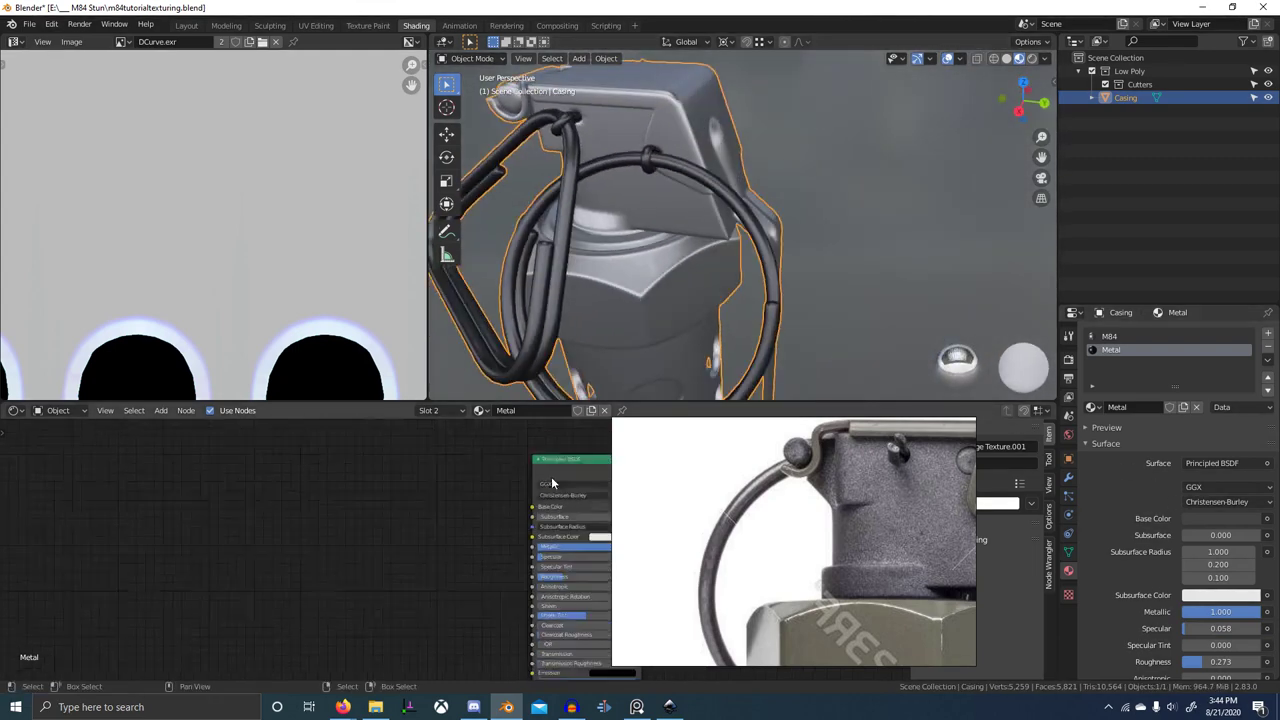
{"action": "middle_click_drag", "start_coordinate": [455, 514], "coordinate": [446, 530]}
{"action": "middle_click_drag", "start_coordinate": [648, 289], "coordinate": [752, 242]}
{"action": "scroll", "coordinate": [677, 310], "scroll_direction": "down", "scroll_amount": 4}
{"action": "scroll", "coordinate": [868, 512], "scroll_direction": "down", "scroll_amount": 4}
{"action": "middle_click_drag", "start_coordinate": [860, 514], "coordinate": [762, 523]}
{"action": "scroll", "coordinate": [798, 570], "scroll_direction": "down", "scroll_amount": 2}
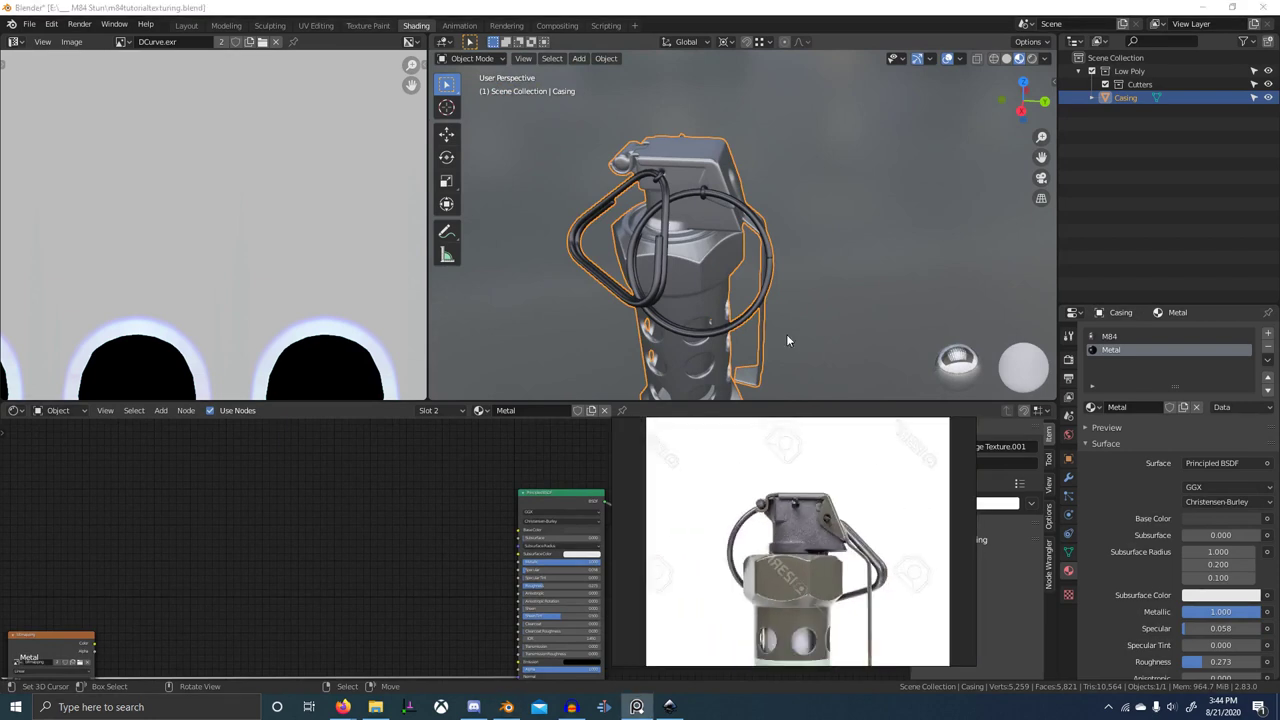
{"action": "left_click", "coordinate": [728, 171]}
- Add a material slot holding a single-user copy of M84 renamed 'Handle'
{"action": "middle_click_drag", "start_coordinate": [936, 301], "coordinate": [803, 277]}
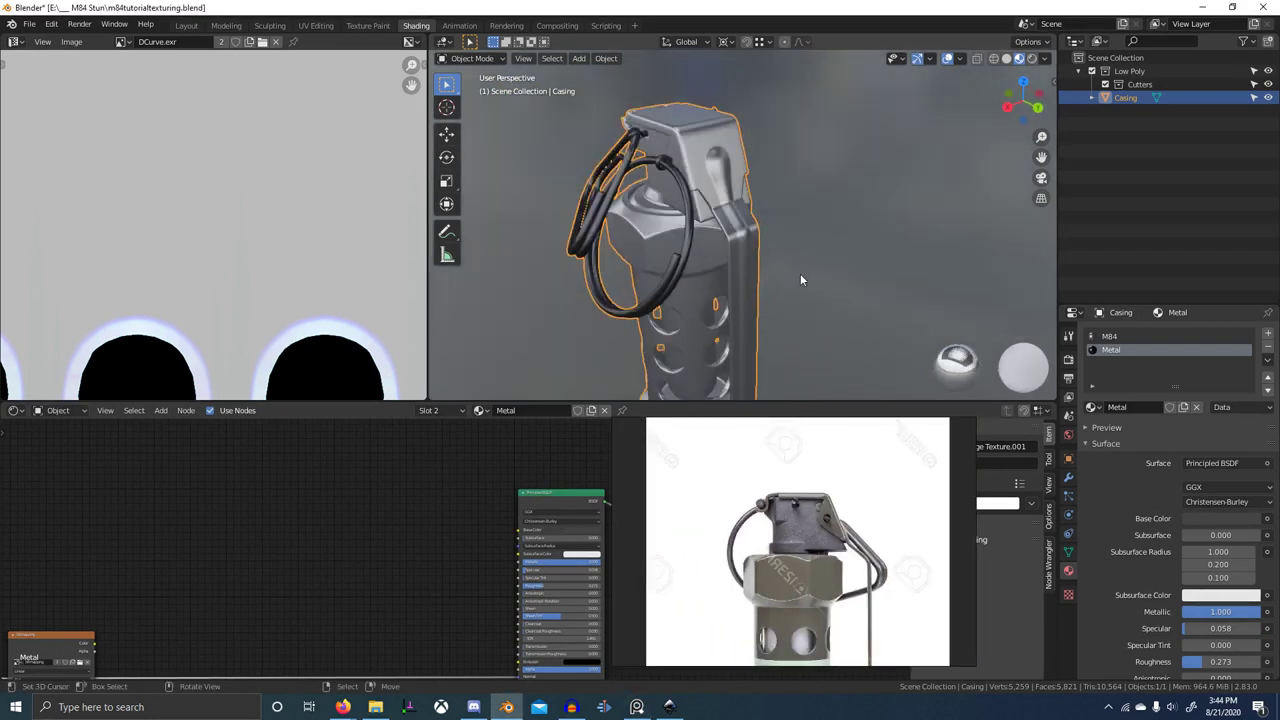
{"action": "left_click", "coordinate": [1268, 333]}
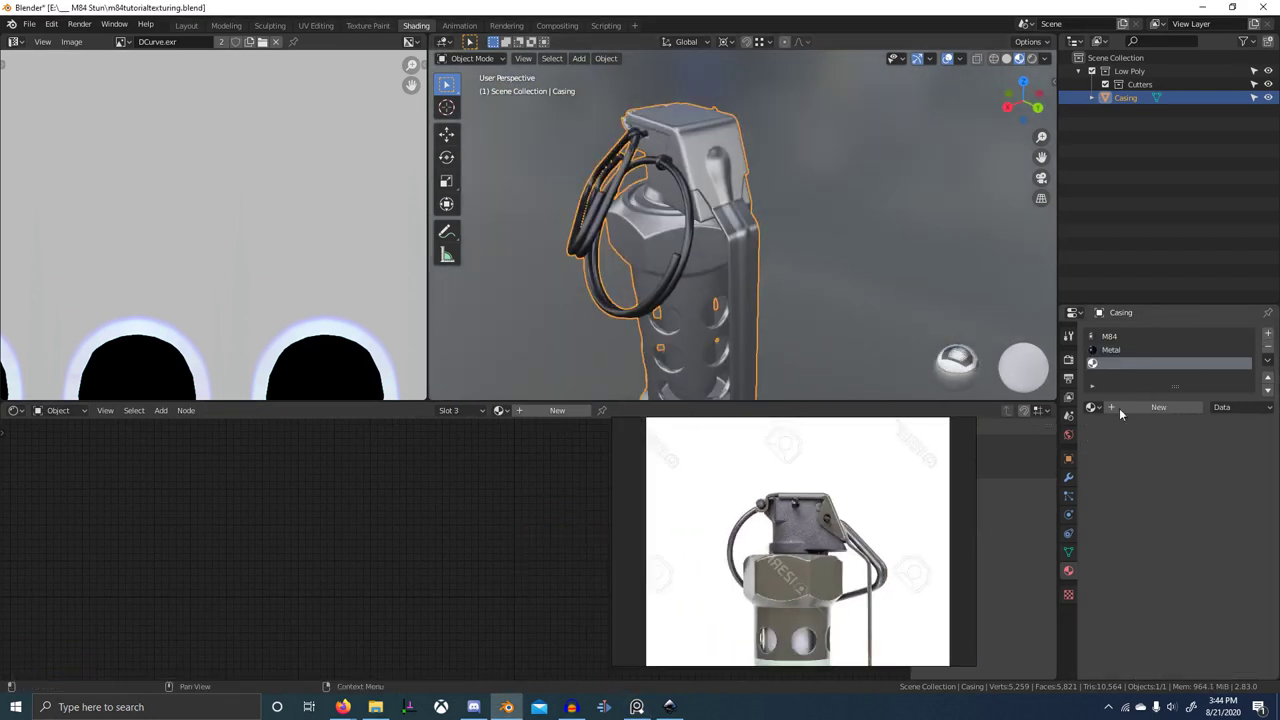
{"action": "left_click", "coordinate": [1092, 408]}
{"action": "left_click", "coordinate": [1124, 456]}
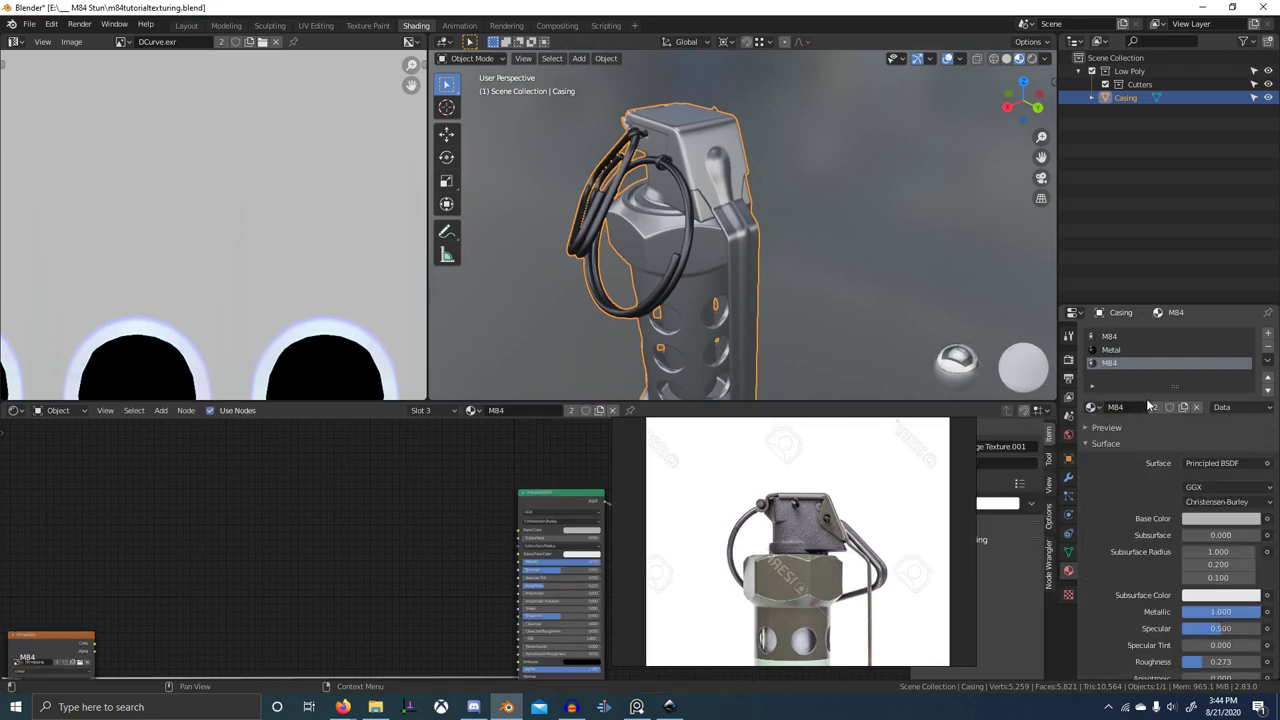
{"action": "left_click", "coordinate": [1153, 408]}
{"action": "left_click", "coordinate": [1131, 407]}
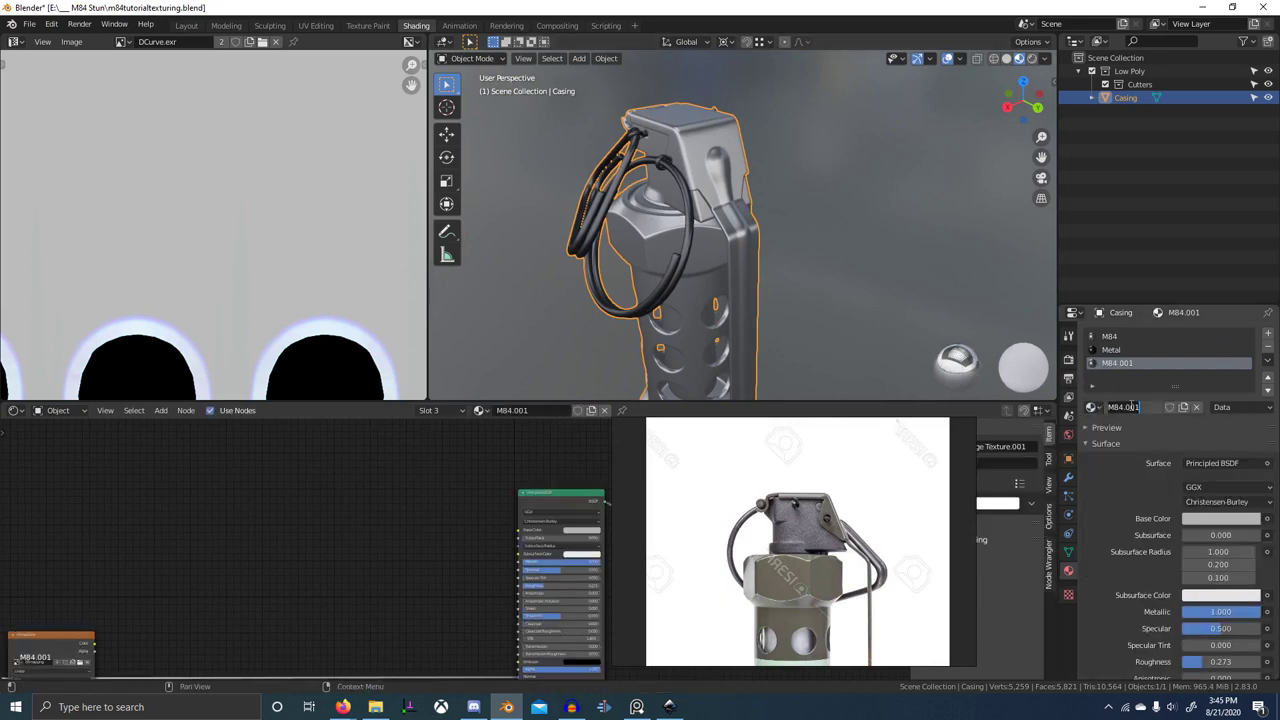
{"action": "type", "text": "Handle"}
{"action": "key", "text": "Return"}
- Select the casing's lever part in Edit Mode, then clear the selection and return to Object Mode
{"action": "key", "text": "Tab"}
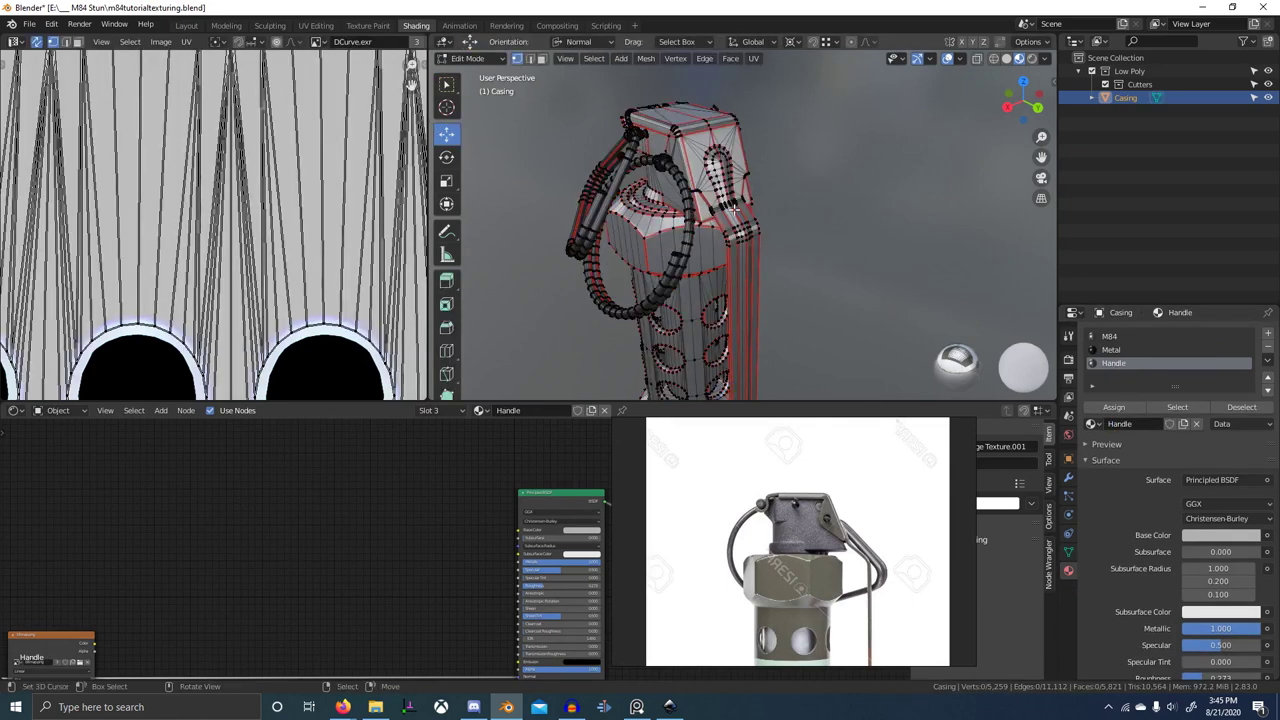
{"action": "key", "text": "l"}
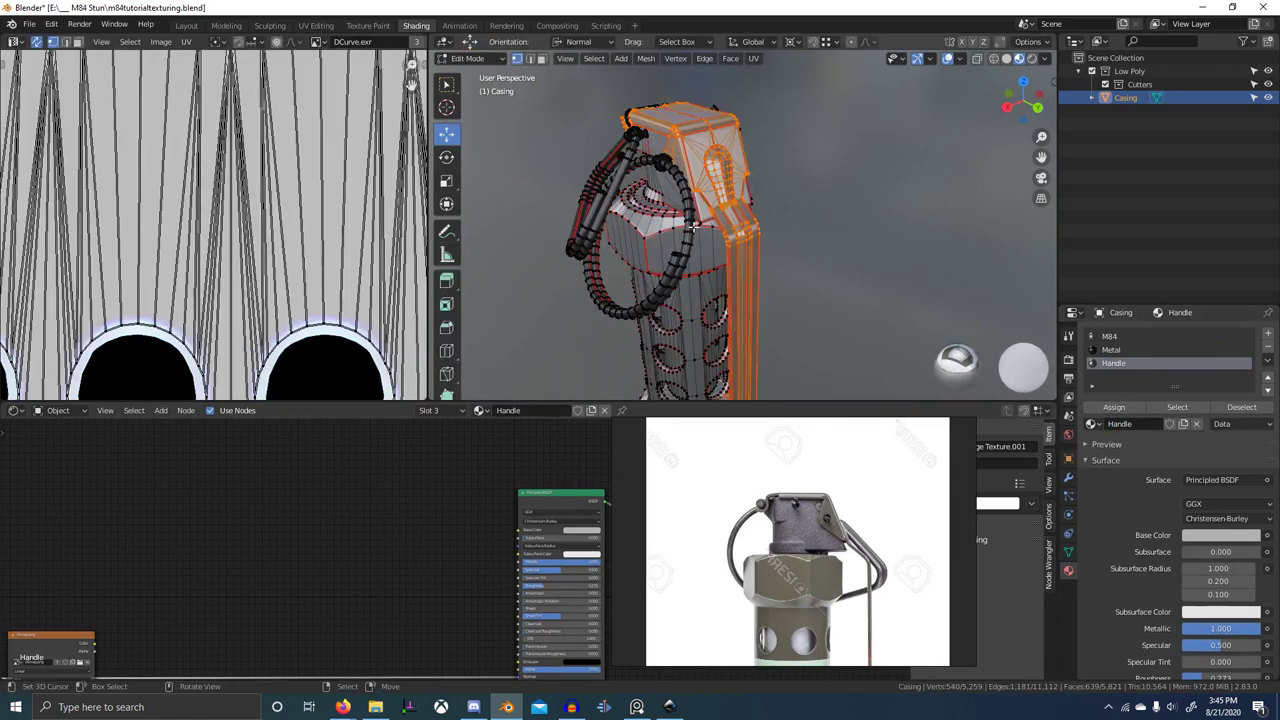
{"action": "middle_click_drag", "start_coordinate": [693, 227], "coordinate": [760, 289]}
{"action": "scroll", "coordinate": [760, 289], "scroll_direction": "up", "scroll_amount": 4}
{"action": "key", "text": "alt+a"}
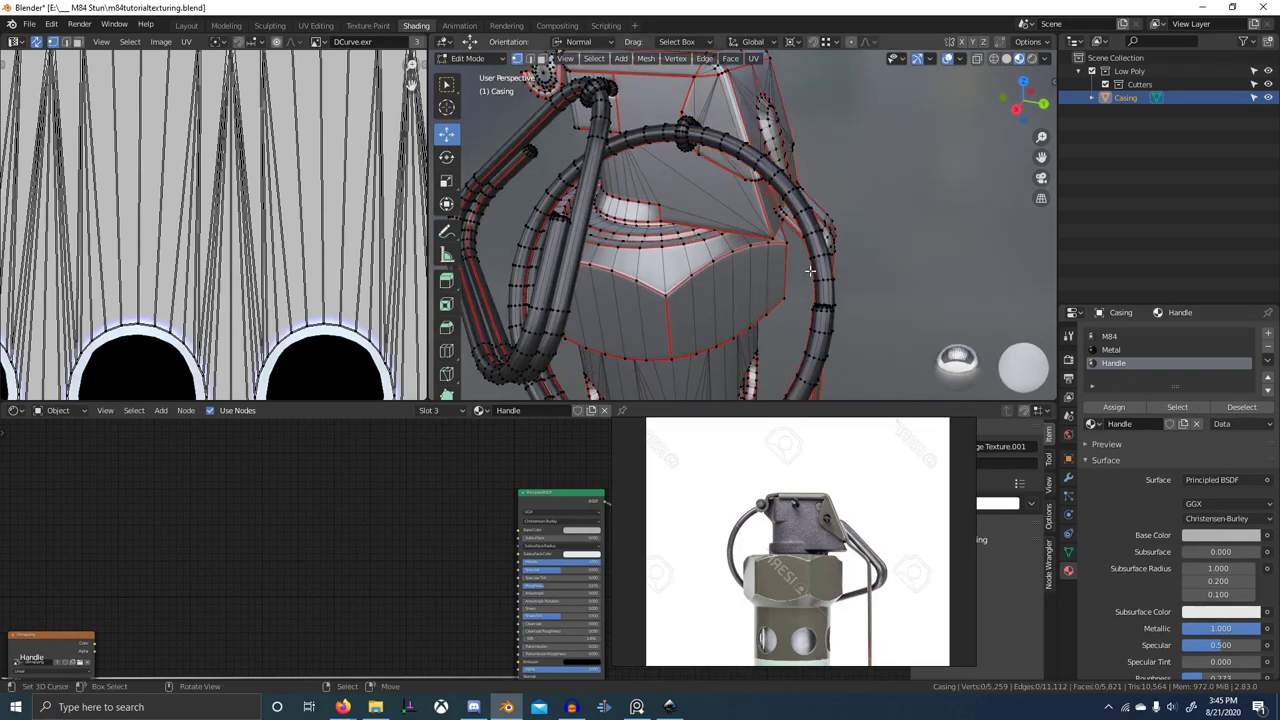
{"action": "key", "text": "Tab"}
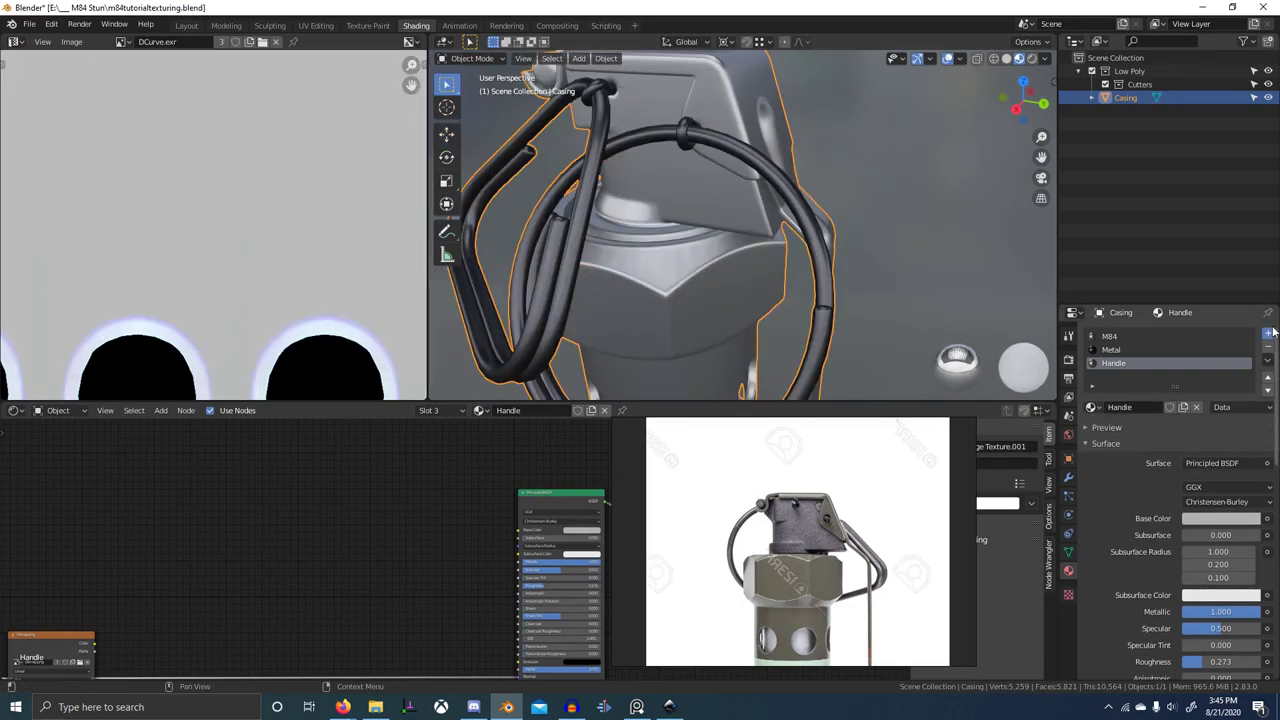
- Add a fourth slot with a single-user copy of Handle renamed 'Internal1'
{"action": "left_click", "coordinate": [1268, 333]}
{"action": "left_click", "coordinate": [1091, 407]}
{"action": "left_click", "coordinate": [1116, 440]}
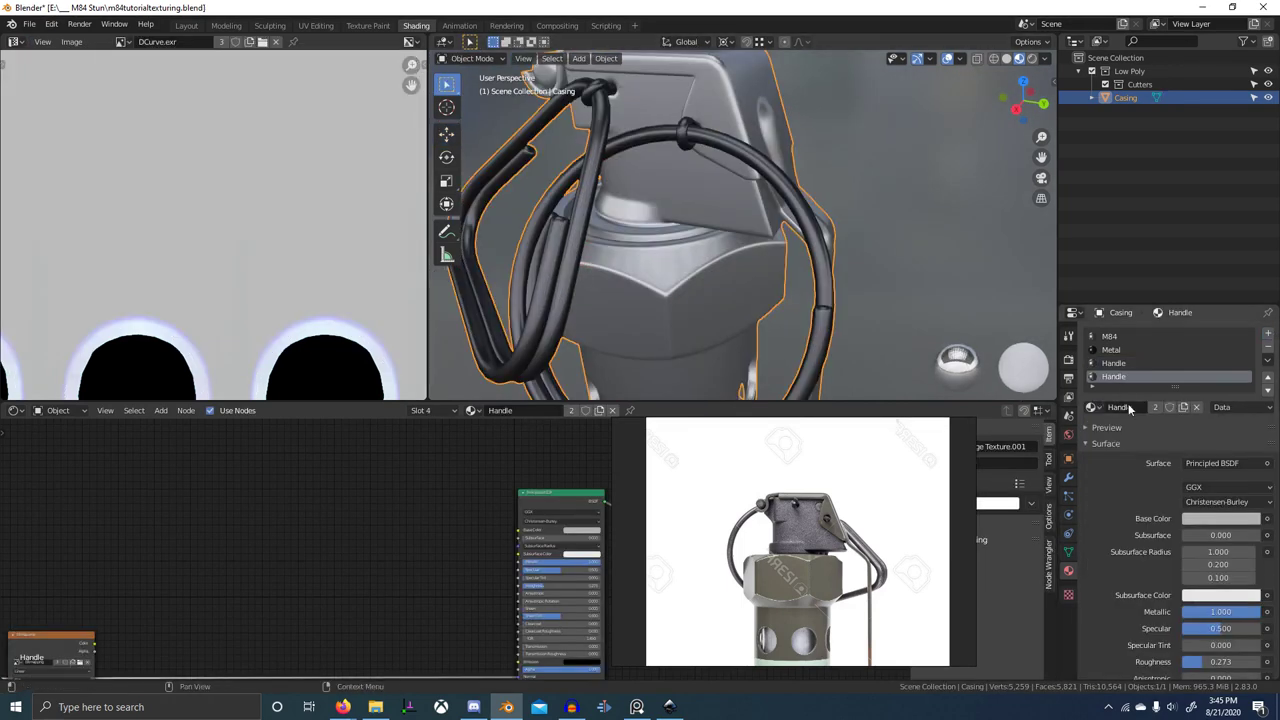
{"action": "left_click", "coordinate": [1155, 408]}
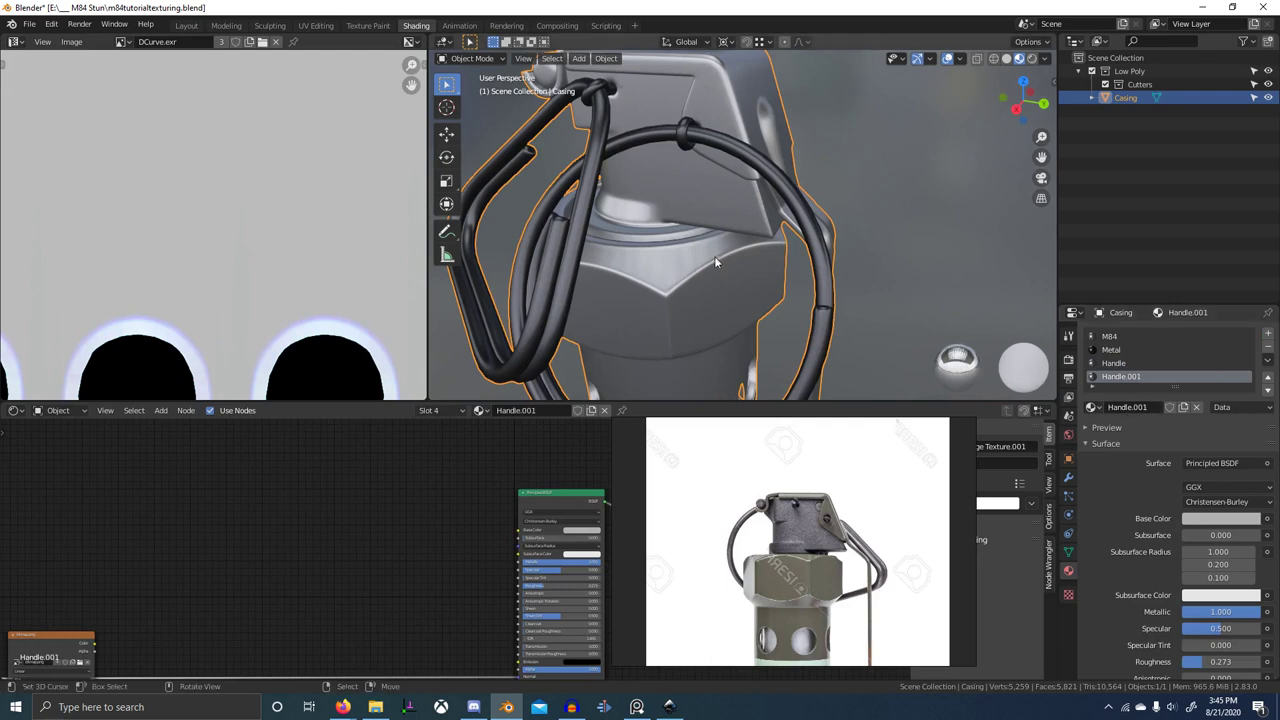
{"action": "left_click", "coordinate": [1131, 408]}
{"action": "left_click", "coordinate": [1128, 407]}
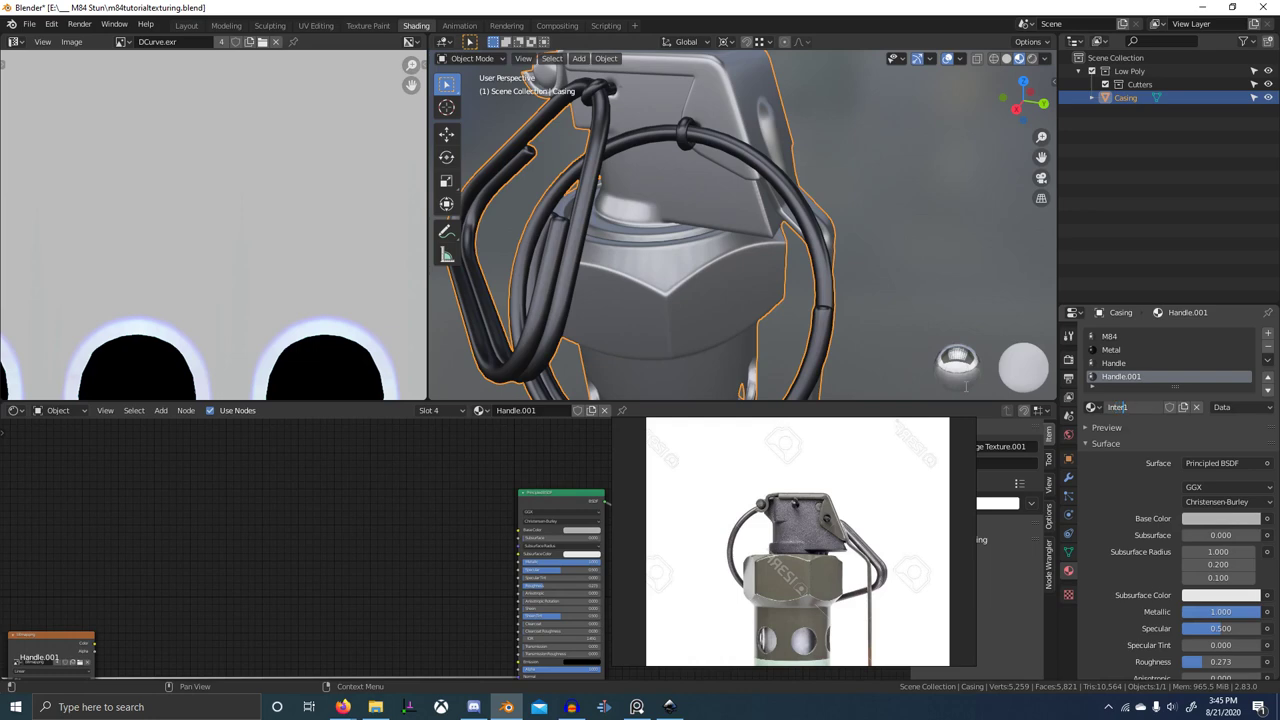
{"action": "key", "text": "Return"}
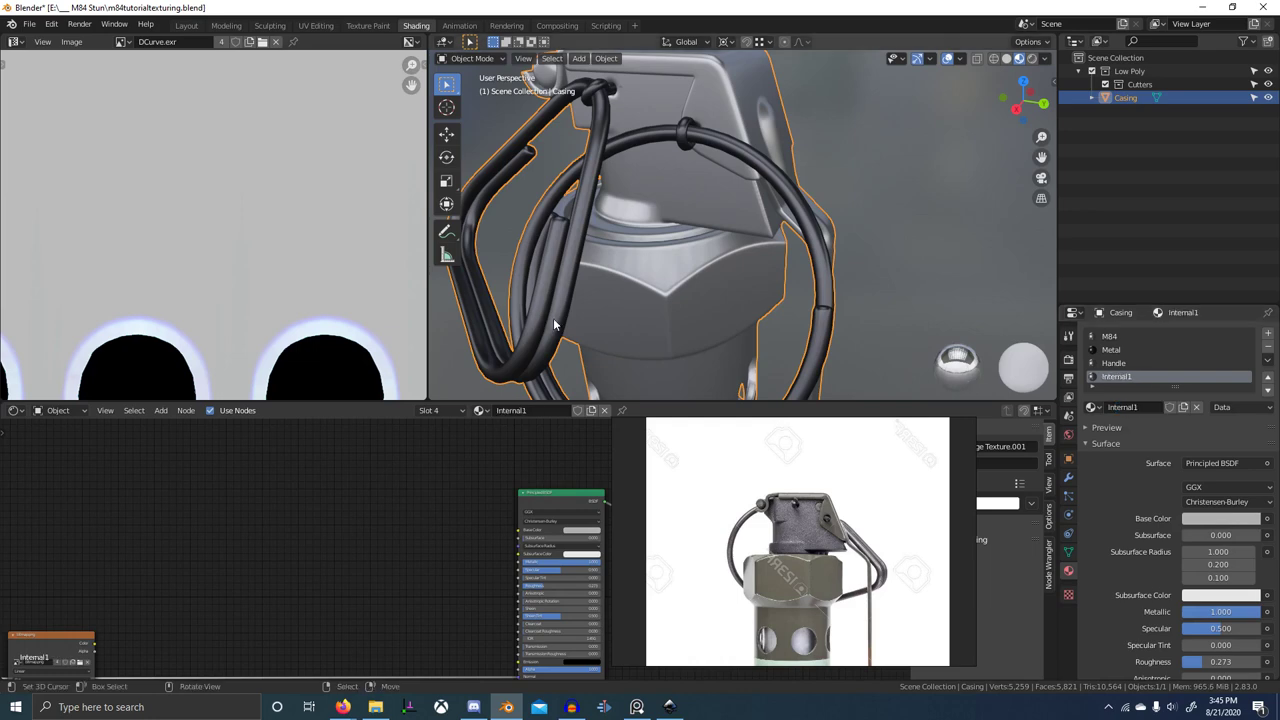
- Assign the Internal1 material to the linked inner top part of the casing
{"action": "key", "text": "Tab"}
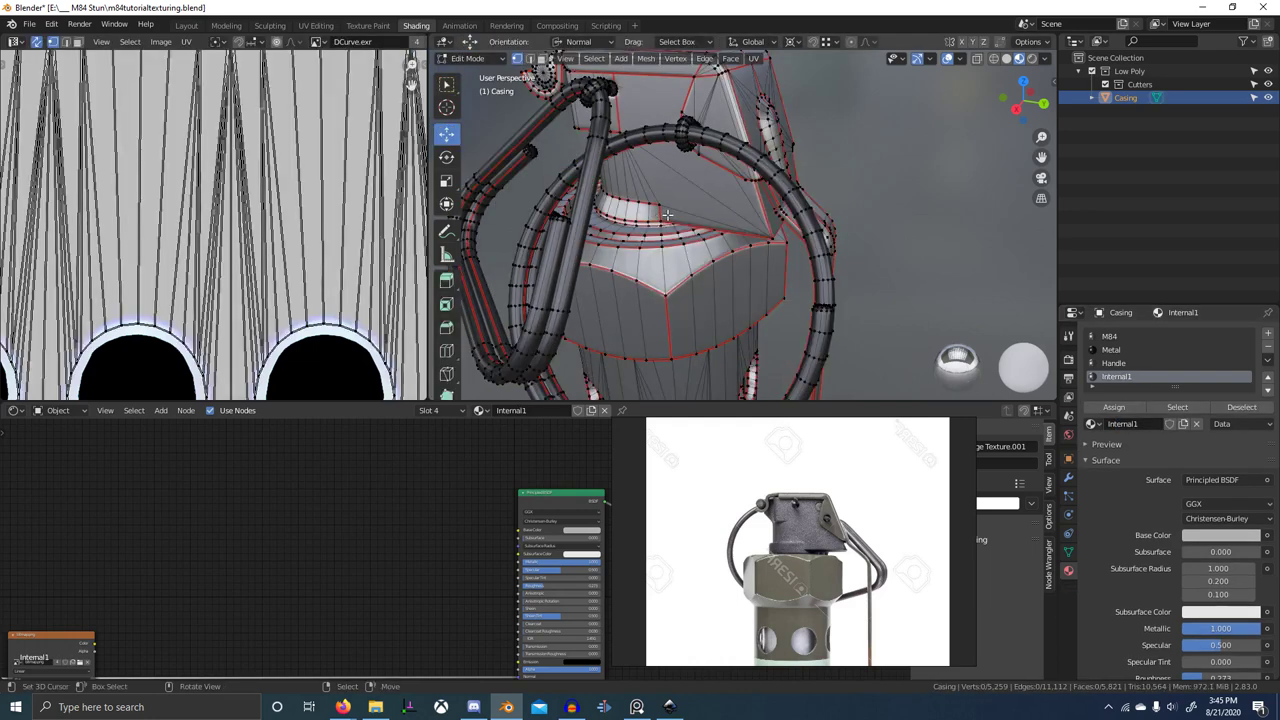
{"action": "key", "text": "l"}
{"action": "left_click", "coordinate": [1132, 410]}
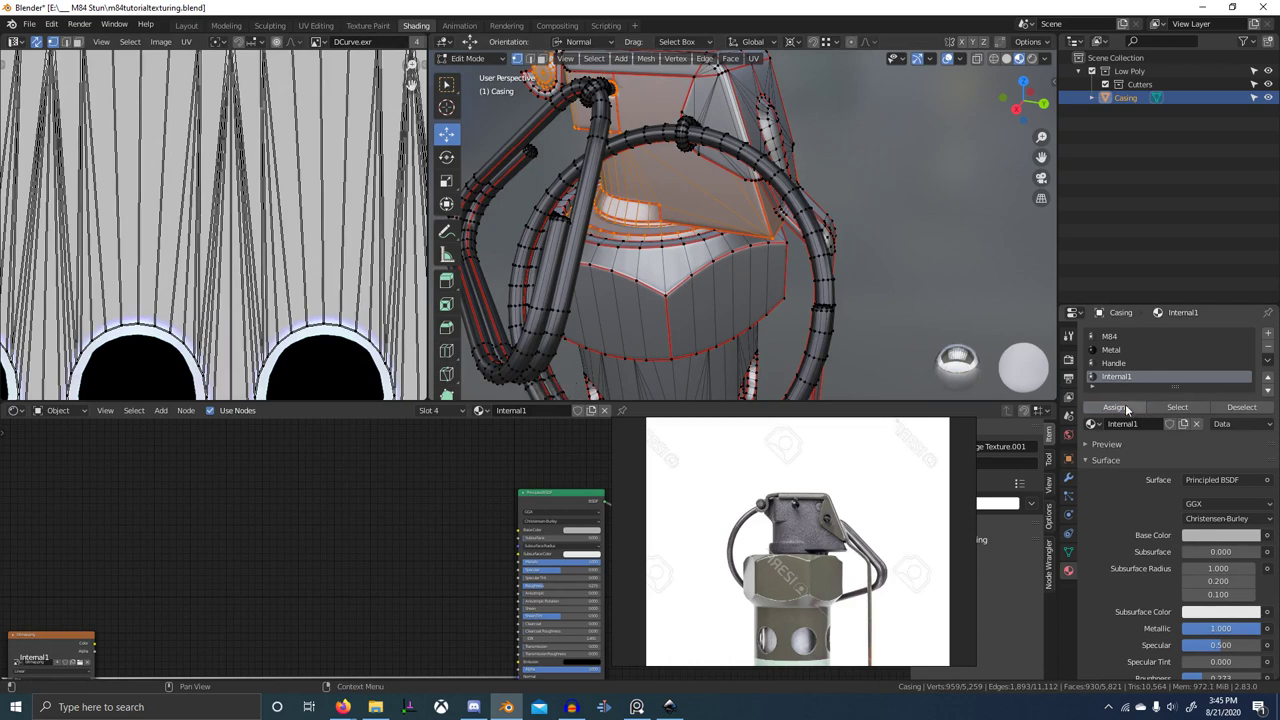
{"action": "scroll", "coordinate": [745, 355], "scroll_direction": "down", "scroll_amount": 5}
{"action": "middle_click_drag", "start_coordinate": [730, 358], "coordinate": [768, 367]}
{"action": "key", "text": "Tab"}
- Reselect the M84 slot and rearrange the reference window, node graph and properties panel
{"action": "scroll", "coordinate": [768, 367], "scroll_direction": "down", "scroll_amount": 1}
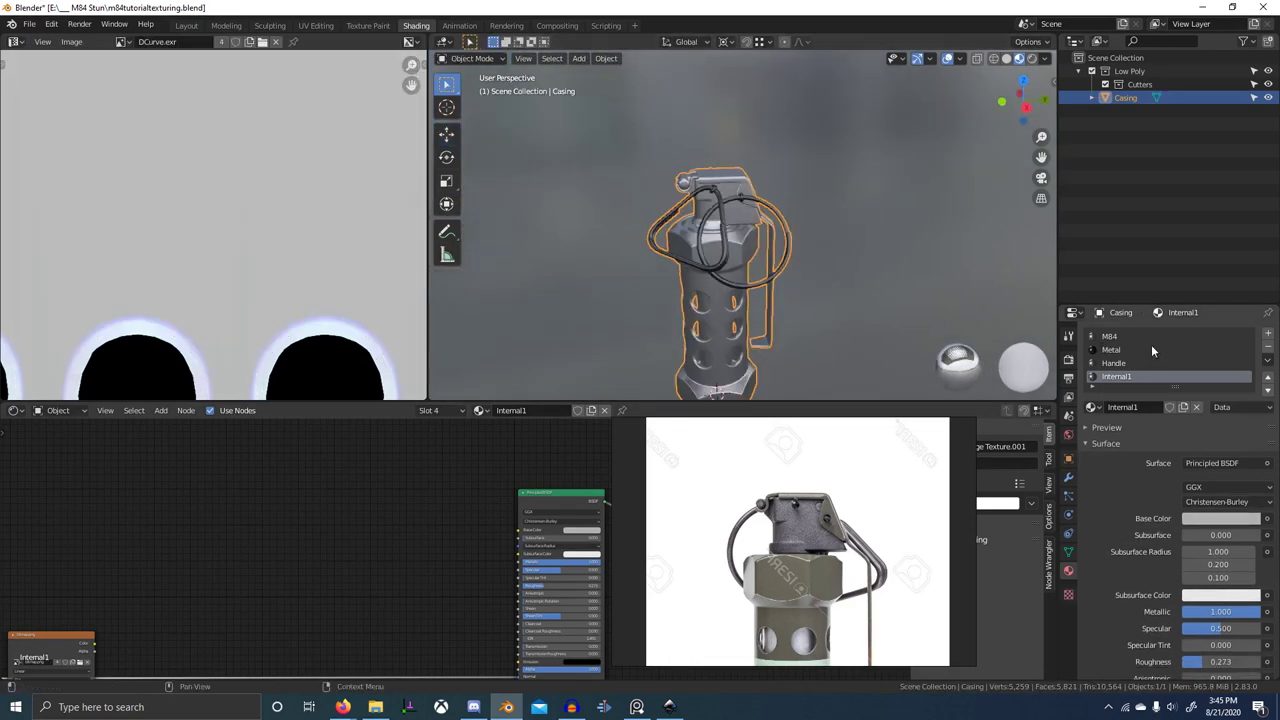
{"action": "left_click", "coordinate": [1140, 337]}
{"action": "scroll", "coordinate": [668, 460], "scroll_direction": "up", "scroll_amount": 1}
{"action": "scroll", "coordinate": [590, 510], "scroll_direction": "down", "scroll_amount": 3}
{"action": "scroll", "coordinate": [812, 580], "scroll_direction": "down", "scroll_amount": 7}
{"action": "middle_click_drag", "start_coordinate": [814, 580], "coordinate": [811, 497]}
{"action": "right_click_drag", "start_coordinate": [784, 509], "coordinate": [1143, 587]}
{"action": "scroll", "coordinate": [586, 572], "scroll_direction": "down", "scroll_amount": 6}
{"action": "middle_click_drag", "start_coordinate": [584, 577], "coordinate": [618, 578]}
{"action": "right_click_drag", "start_coordinate": [1086, 588], "coordinate": [874, 540]}
{"action": "key", "text": "ctrl+shift+a"}
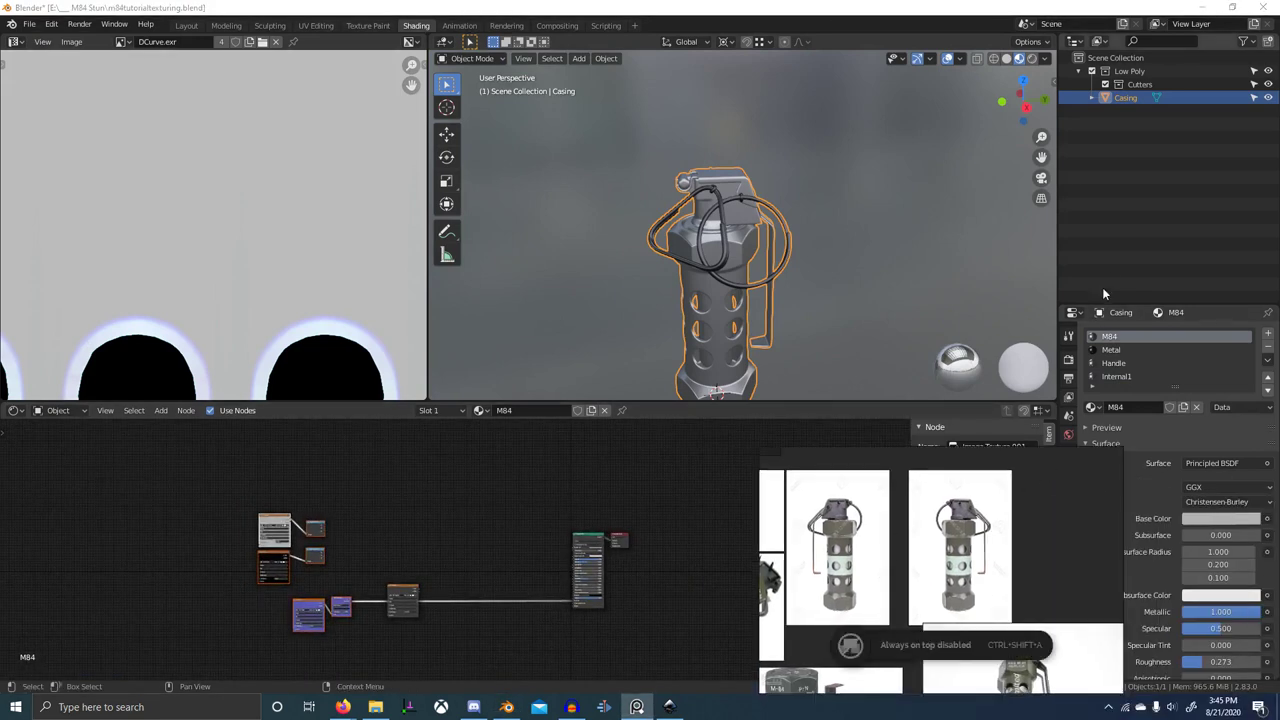
{"action": "left_click_drag", "start_coordinate": [1115, 304], "coordinate": [1115, 189]}
- In the Casing's Object Data UV Maps list, add a second UV map named 'Decal Map'
{"action": "left_click", "coordinate": [1069, 437]}
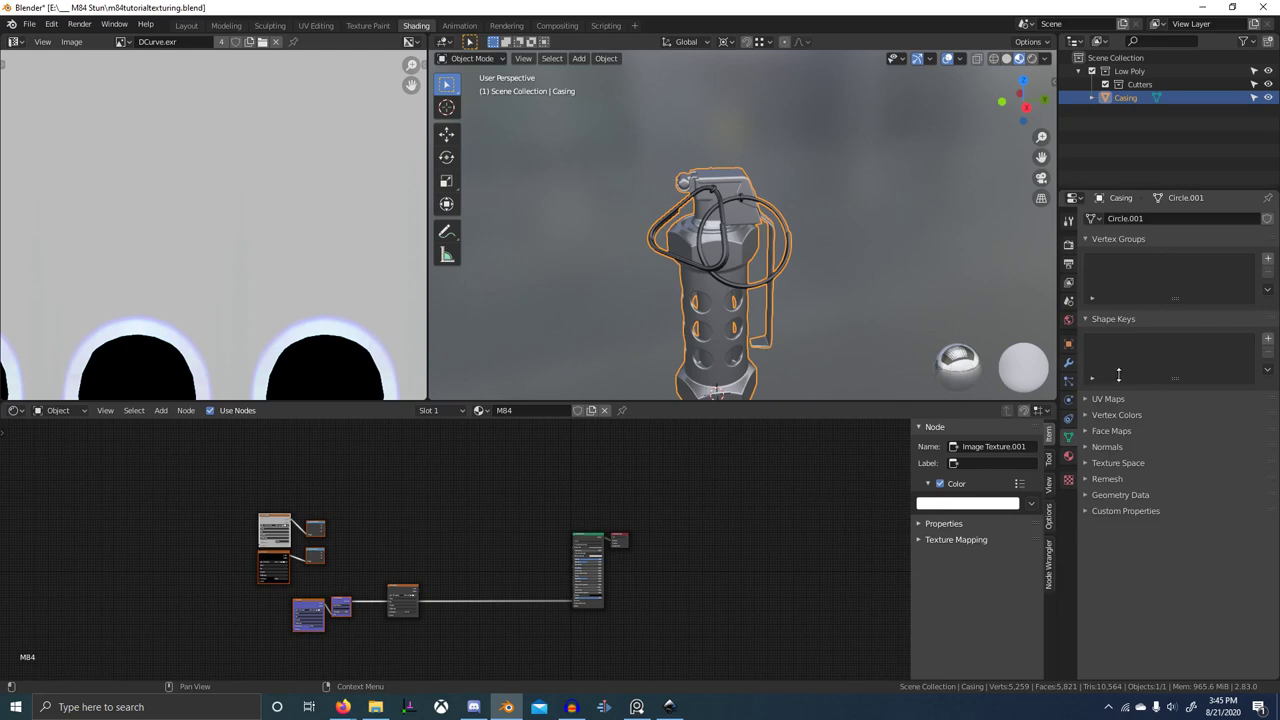
{"action": "left_click", "coordinate": [1108, 399]}
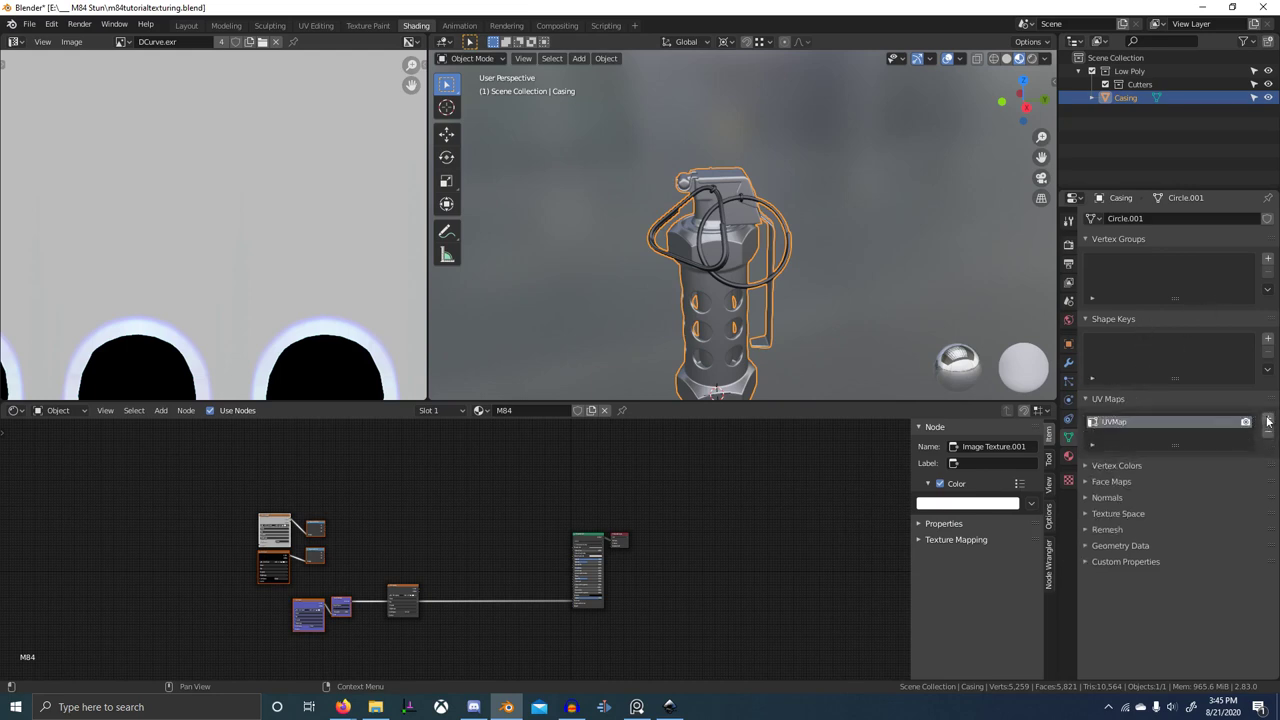
{"action": "left_click", "coordinate": [1268, 421]}
{"action": "double_click", "coordinate": [1128, 437]}
{"action": "type", "text": "Decal Map"}
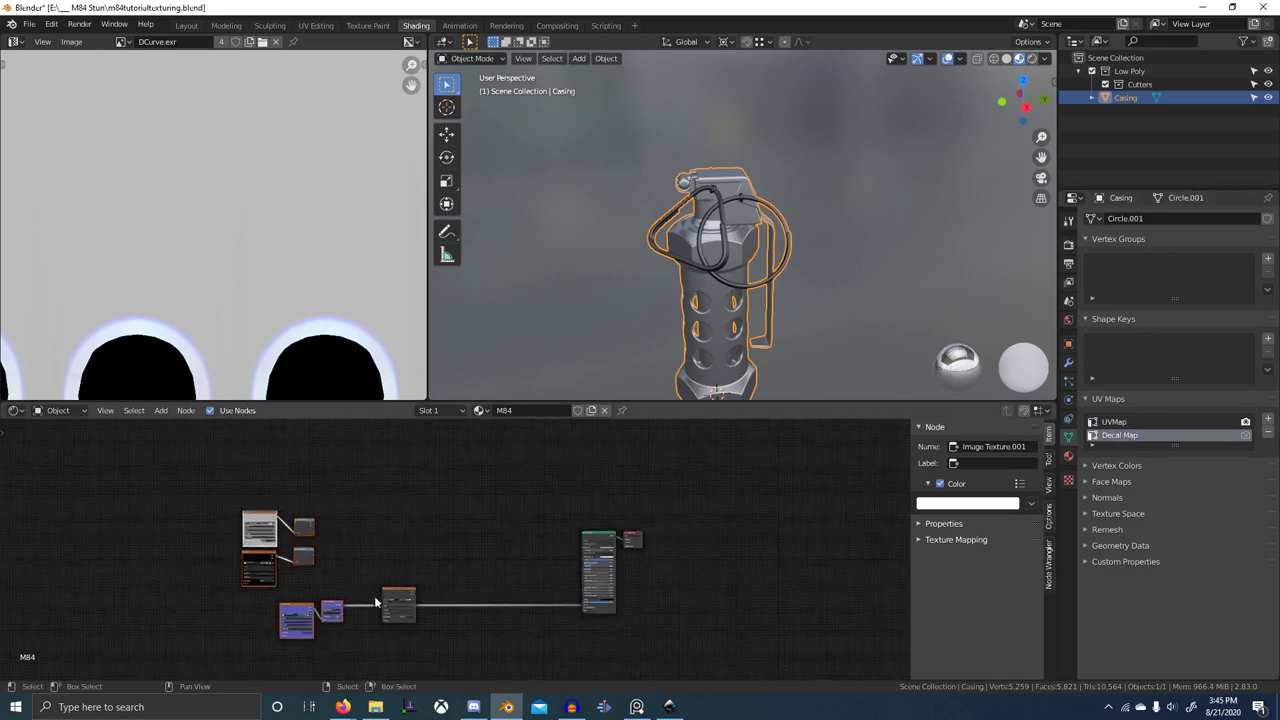
{"action": "scroll", "coordinate": [489, 515], "scroll_direction": "up", "scroll_amount": 5}
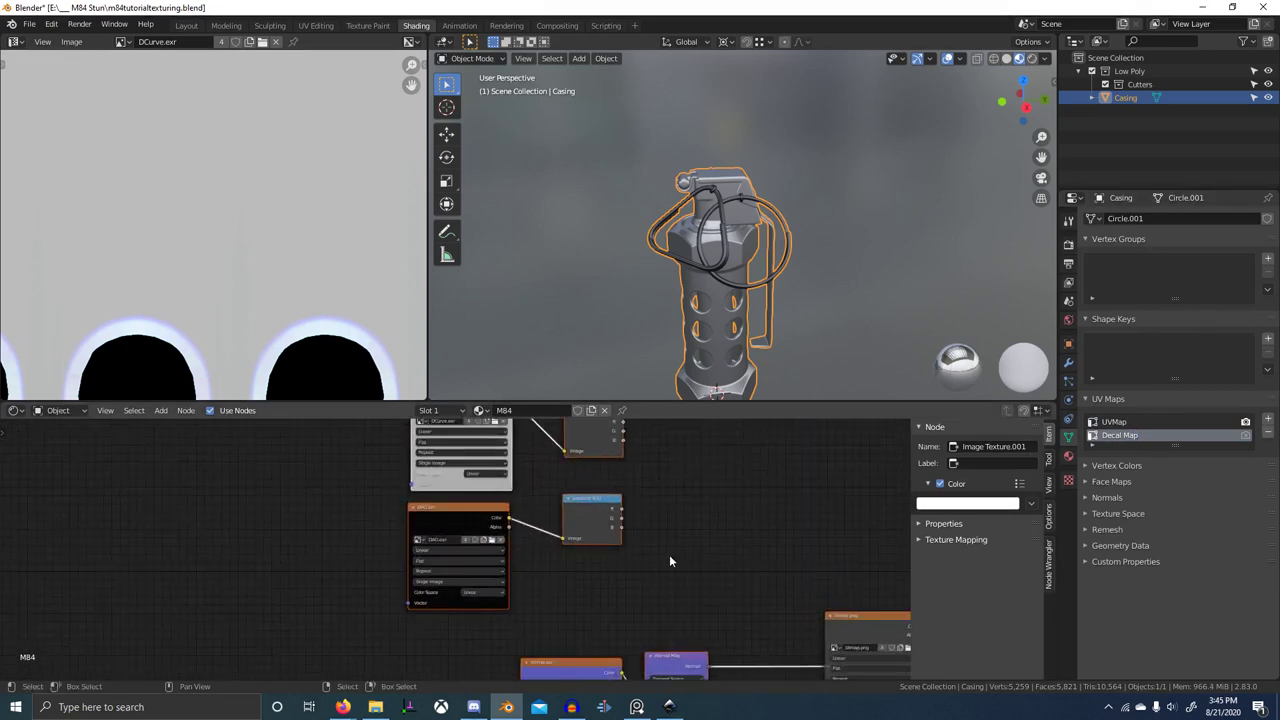
{"action": "scroll", "coordinate": [524, 562], "scroll_direction": "down", "scroll_amount": 6}
- Add an Image Texture node to the M84 material's node graph
{"action": "scroll", "coordinate": [568, 508], "scroll_direction": "up", "scroll_amount": 5}
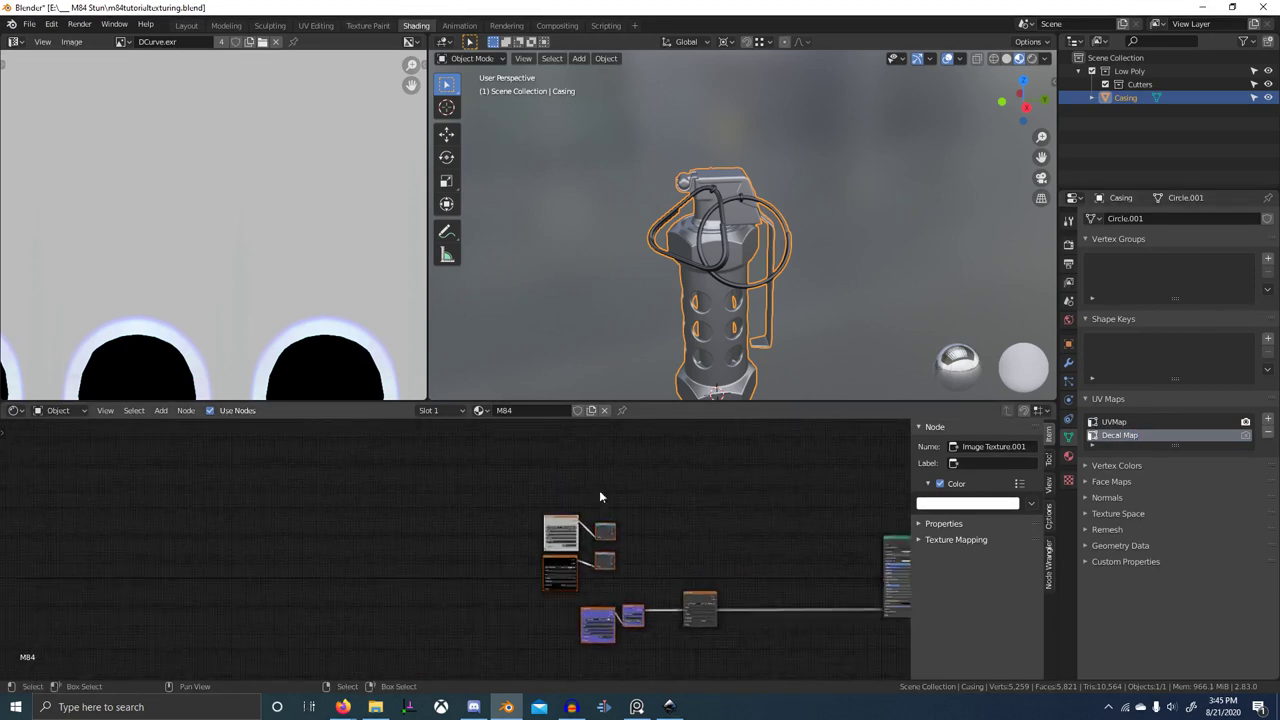
{"action": "middle_click_drag", "start_coordinate": [599, 490], "coordinate": [586, 490]}
{"action": "key", "text": "shift+a"}
{"action": "type", "text": "s"}
{"action": "type", "text": "image"}
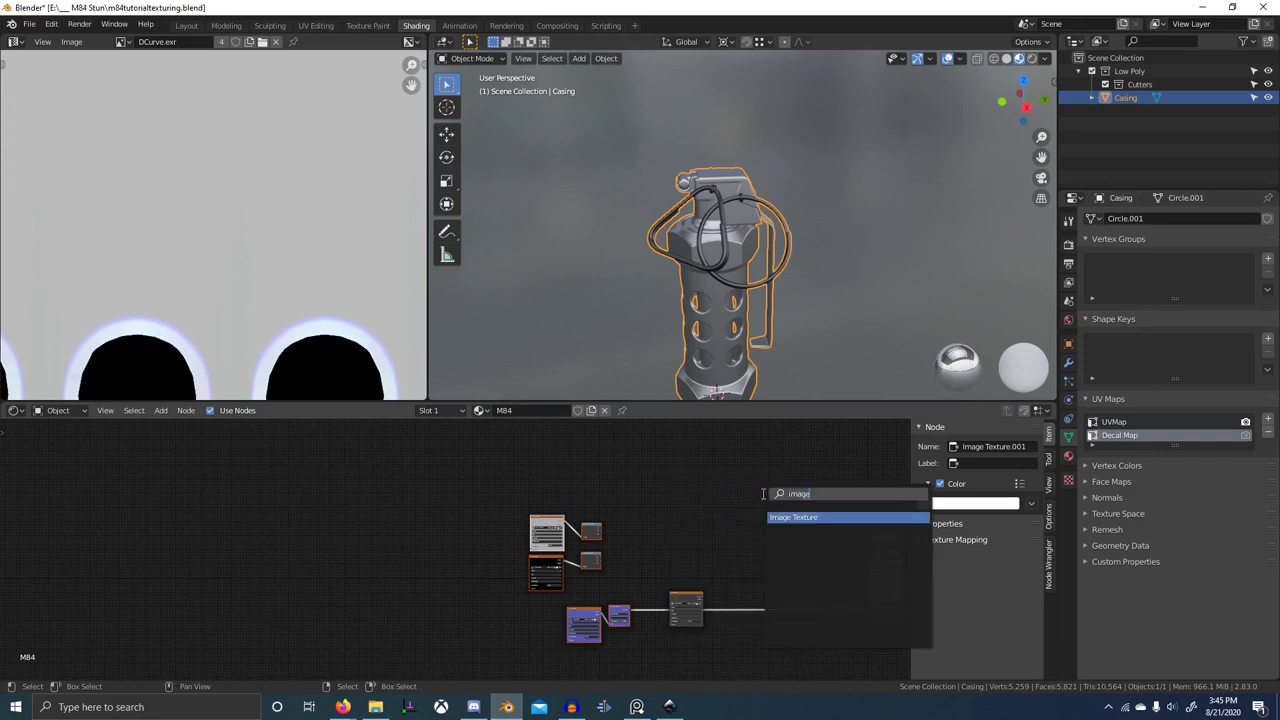
{"action": "key", "text": "Return"}
{"action": "left_click", "coordinate": [722, 505]}
- Try a different base colour on the shader node, then revert it
{"action": "middle_click_drag", "start_coordinate": [756, 563], "coordinate": [500, 581]}
{"action": "scroll", "coordinate": [510, 582], "scroll_direction": "up", "scroll_amount": 5}
{"action": "middle_click_drag", "start_coordinate": [733, 617], "coordinate": [656, 580]}
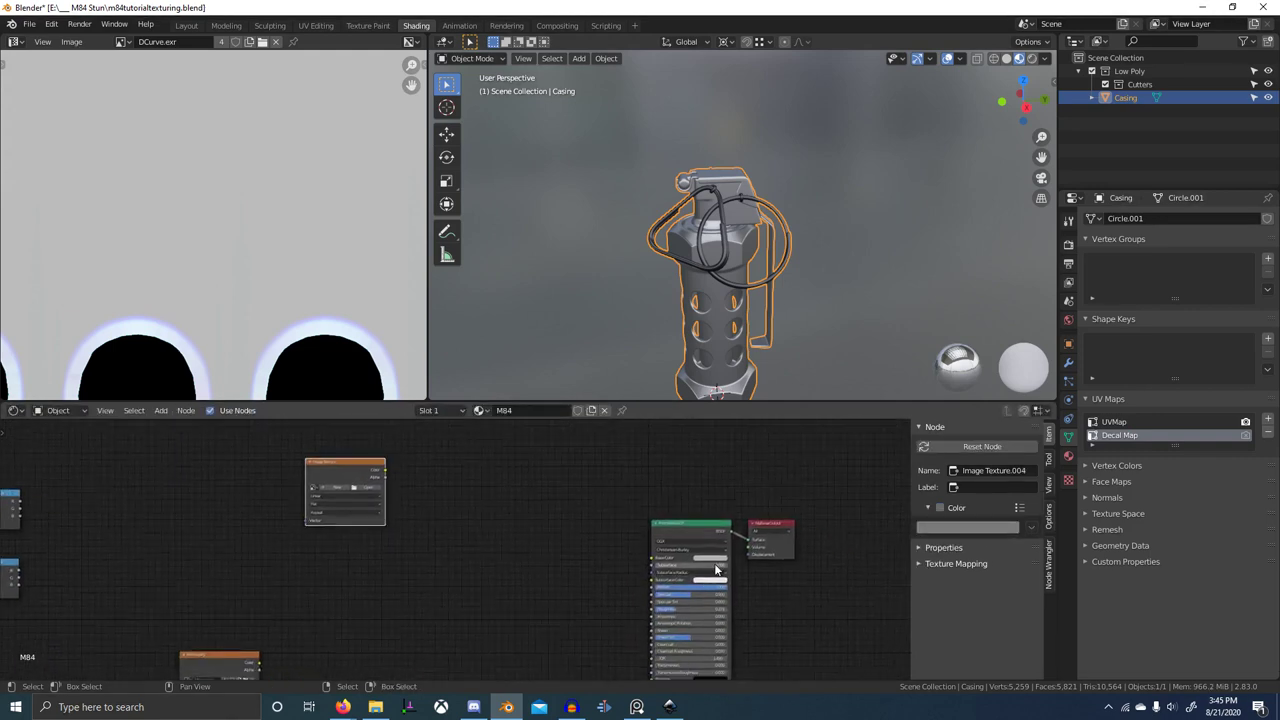
{"action": "left_click", "coordinate": [711, 558]}
{"action": "left_click_drag", "start_coordinate": [731, 470], "coordinate": [684, 482]}
- Load bitmap.png into the new Image Texture node and preview the decal on the grenade
{"action": "middle_click_drag", "start_coordinate": [485, 506], "coordinate": [656, 506]}
{"action": "scroll", "coordinate": [500, 470], "scroll_direction": "up", "scroll_amount": 3}
{"action": "left_click_drag", "start_coordinate": [497, 468], "coordinate": [419, 514]}
{"action": "left_click", "coordinate": [403, 536]}
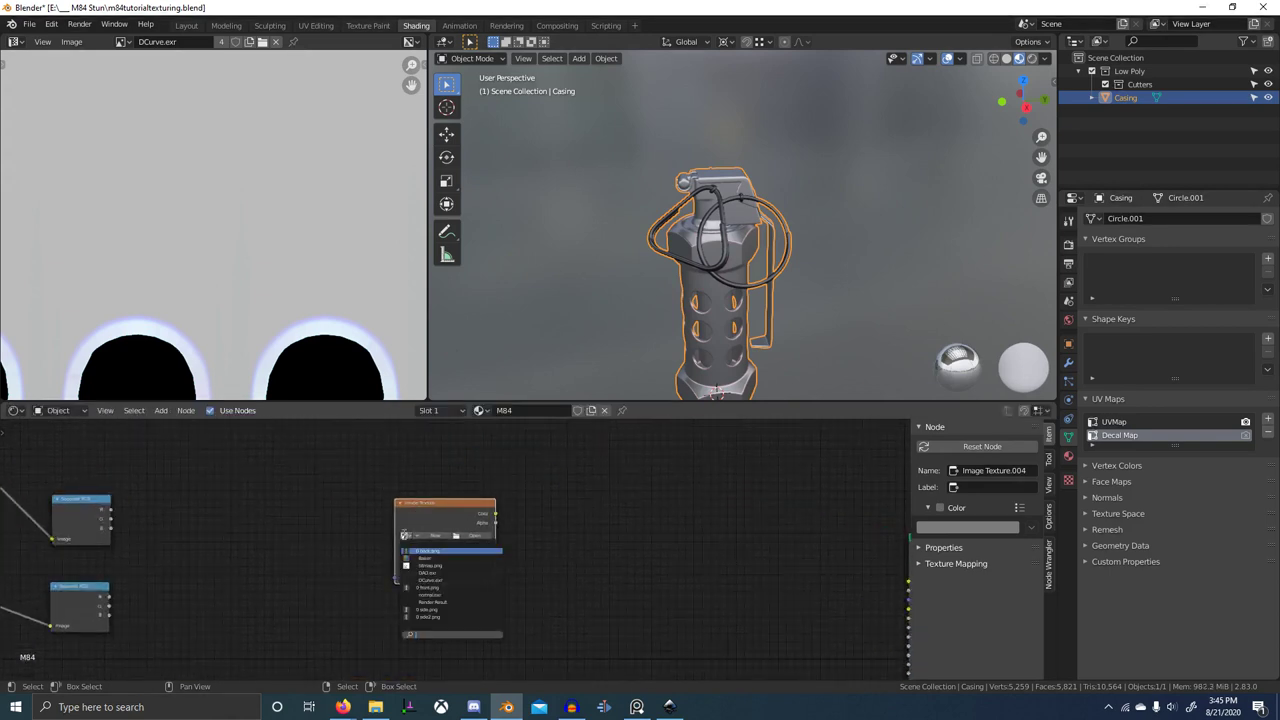
{"action": "type", "text": "bi"}
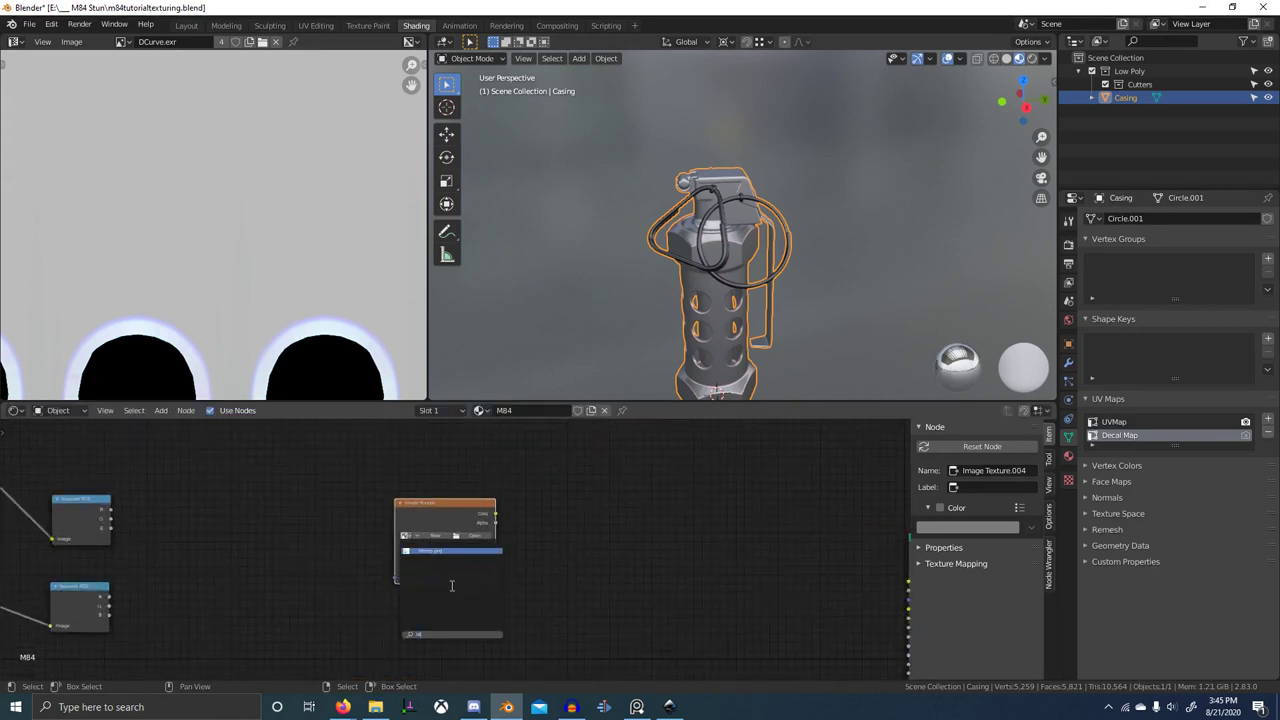
{"action": "key", "text": "Return"}
{"action": "left_click", "coordinate": [459, 523], "text": "ctrl+shift"}
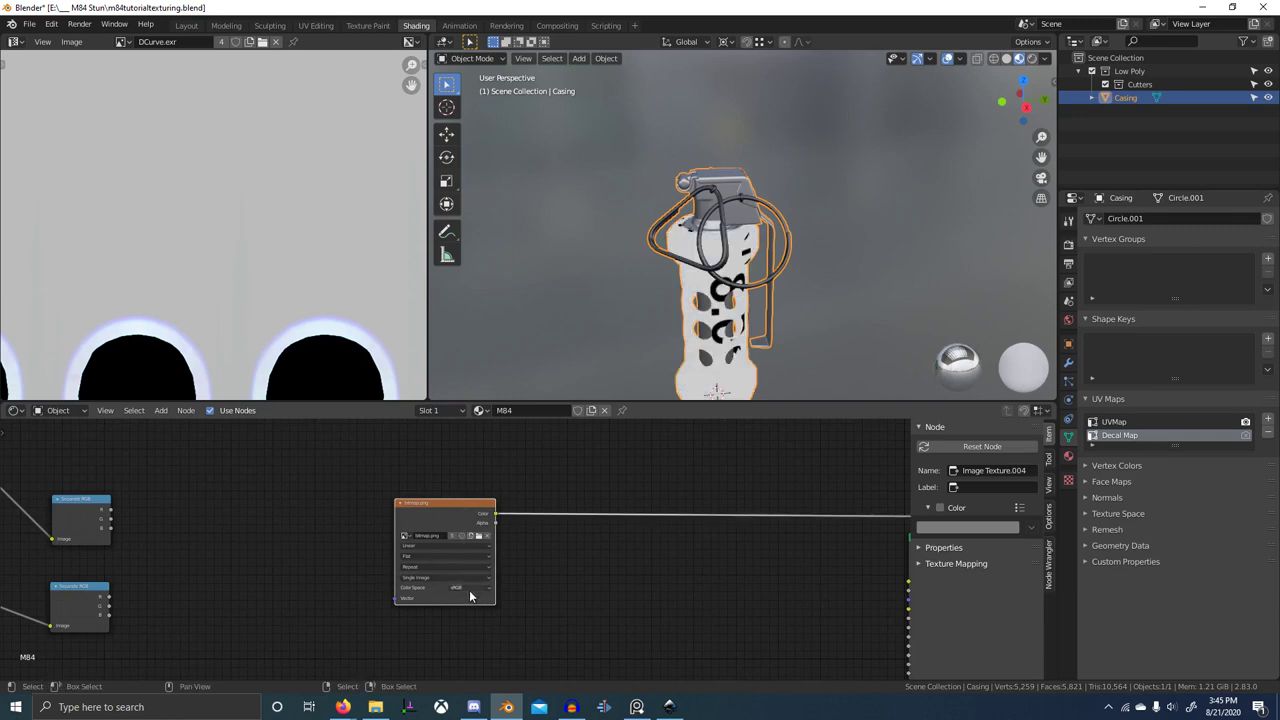
{"action": "scroll", "coordinate": [756, 335], "scroll_direction": "down", "scroll_amount": 2}
{"action": "scroll", "coordinate": [445, 535], "scroll_direction": "down", "scroll_amount": 3}
{"action": "middle_click_drag", "start_coordinate": [440, 537], "coordinate": [538, 528]}
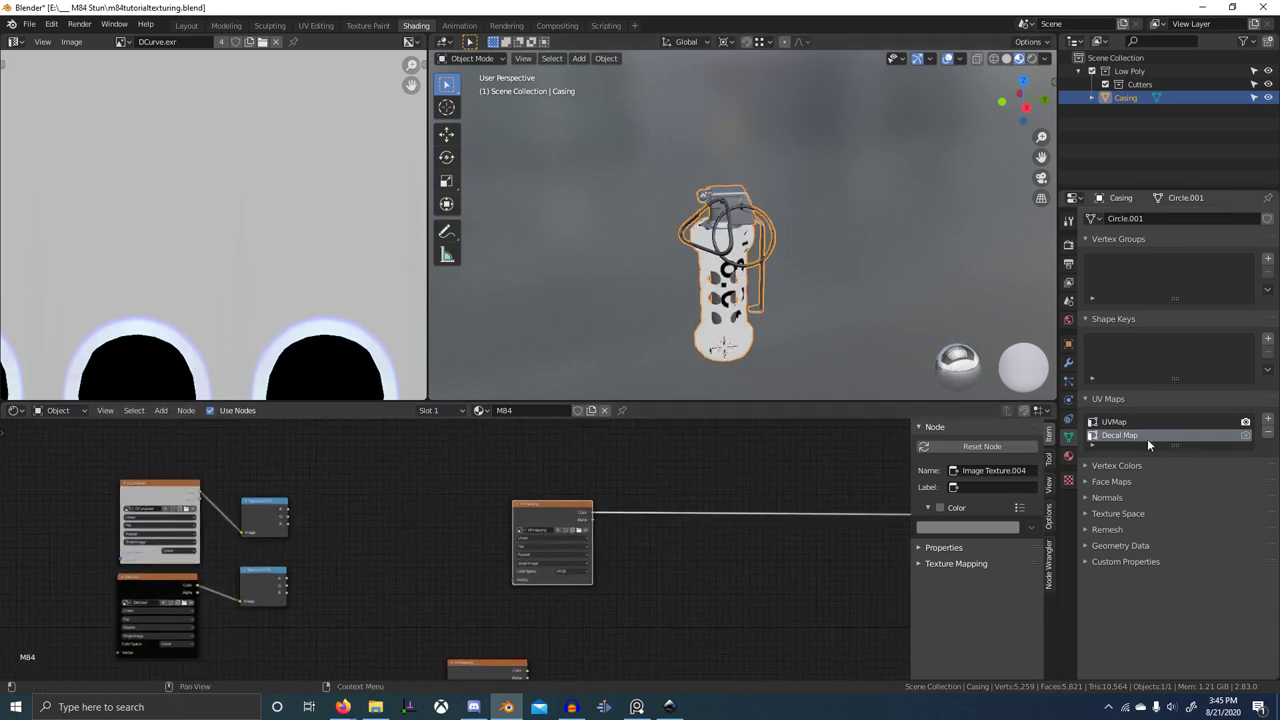
- Add a UV Map node set to Decal Map and link its UV output to bitmap.png's Vector input
{"action": "key", "text": "shift+a"}
{"action": "left_click", "coordinate": [527, 504]}
{"action": "type", "text": "uv ma"}
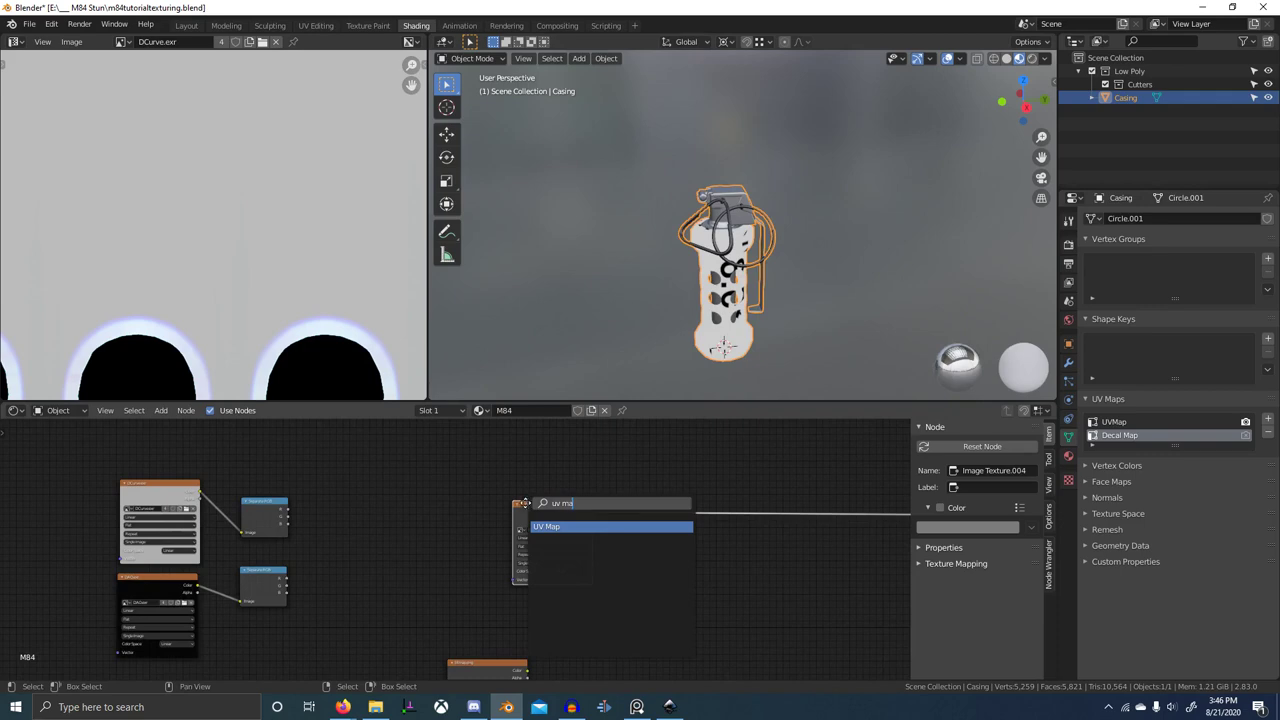
{"action": "key", "text": "Return"}
{"action": "left_click", "coordinate": [468, 534]}
{"action": "scroll", "coordinate": [508, 569], "scroll_direction": "up", "scroll_amount": 5}
{"action": "middle_click_drag", "start_coordinate": [508, 569], "coordinate": [556, 546]}
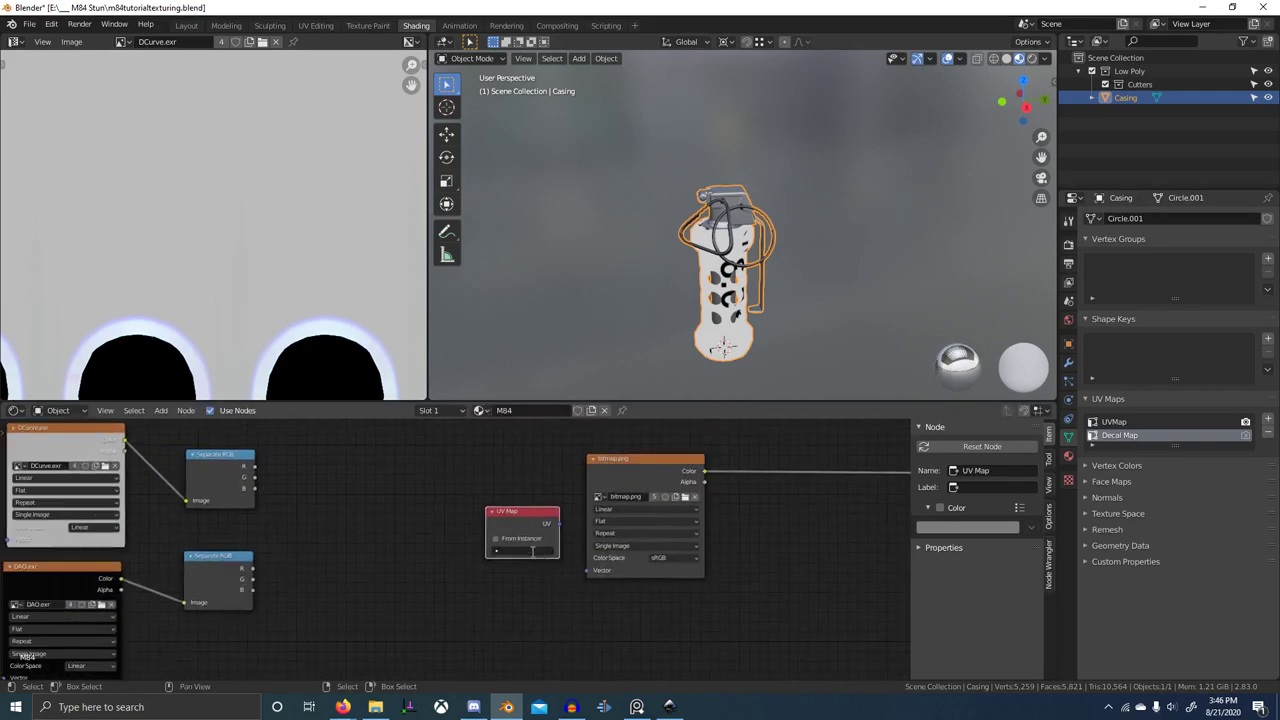
{"action": "left_click", "coordinate": [531, 552]}
{"action": "left_click", "coordinate": [522, 567]}
{"action": "left_click_drag", "start_coordinate": [559, 524], "coordinate": [588, 570]}
{"action": "scroll", "coordinate": [609, 551], "scroll_direction": "down", "scroll_amount": 4}
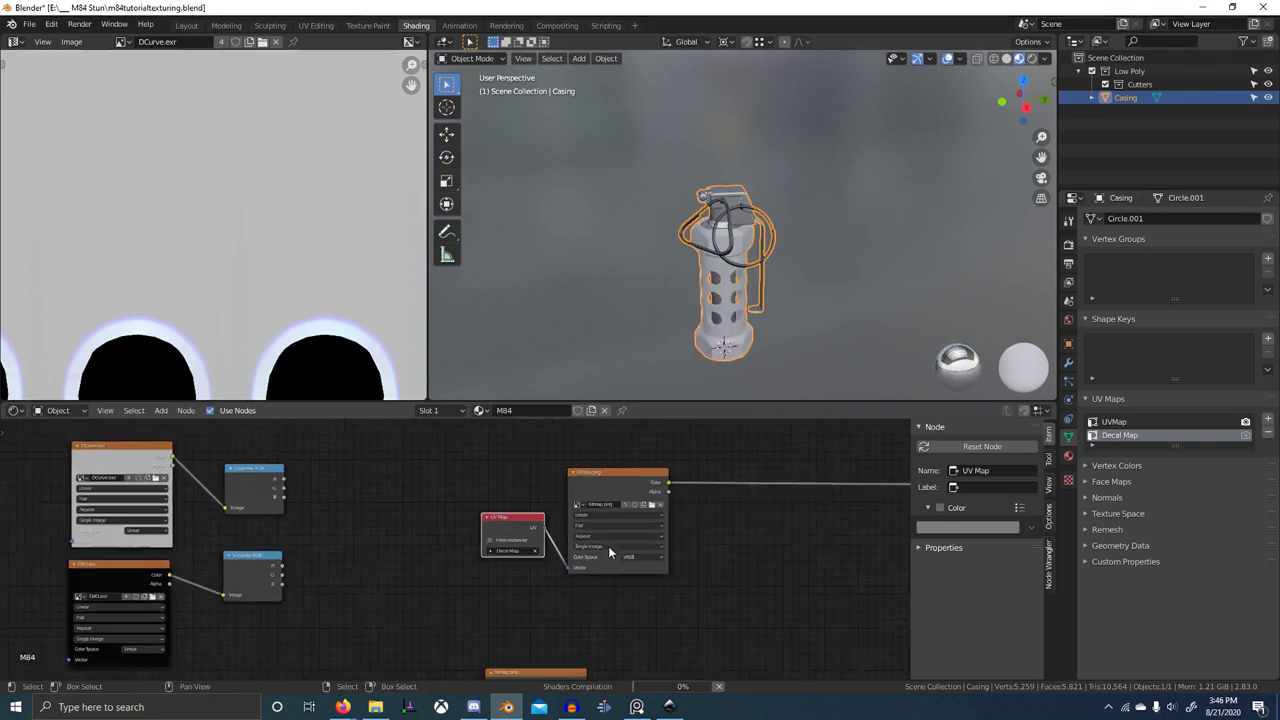
{"action": "scroll", "coordinate": [243, 257], "scroll_direction": "down", "scroll_amount": 7}
{"action": "scroll", "coordinate": [243, 258], "scroll_direction": "down", "scroll_amount": 3}
{"action": "left_click", "coordinate": [121, 42]}
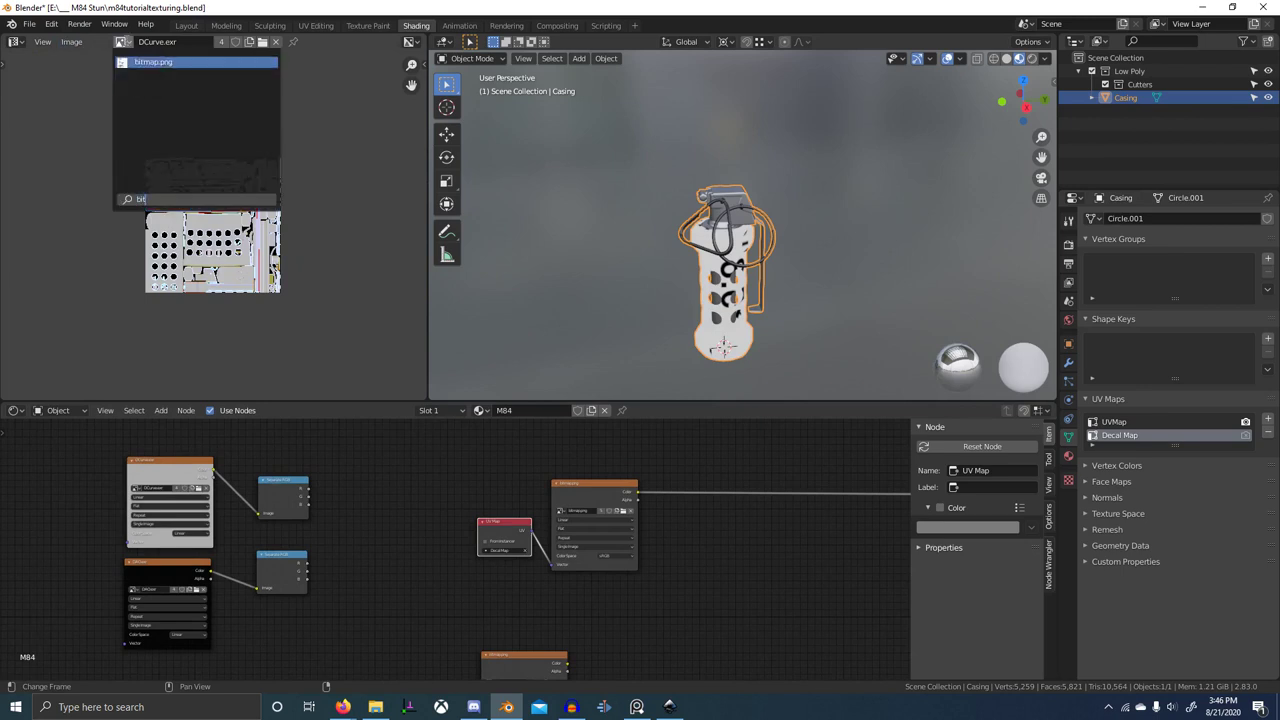
- Show bitmap.png in the image editor and switch to the right-side orthographic view
{"action": "left_click", "coordinate": [153, 87]}
{"action": "scroll", "coordinate": [758, 255], "scroll_direction": "up", "scroll_amount": 3}
{"action": "middle_click_drag", "start_coordinate": [758, 255], "coordinate": [725, 243]}
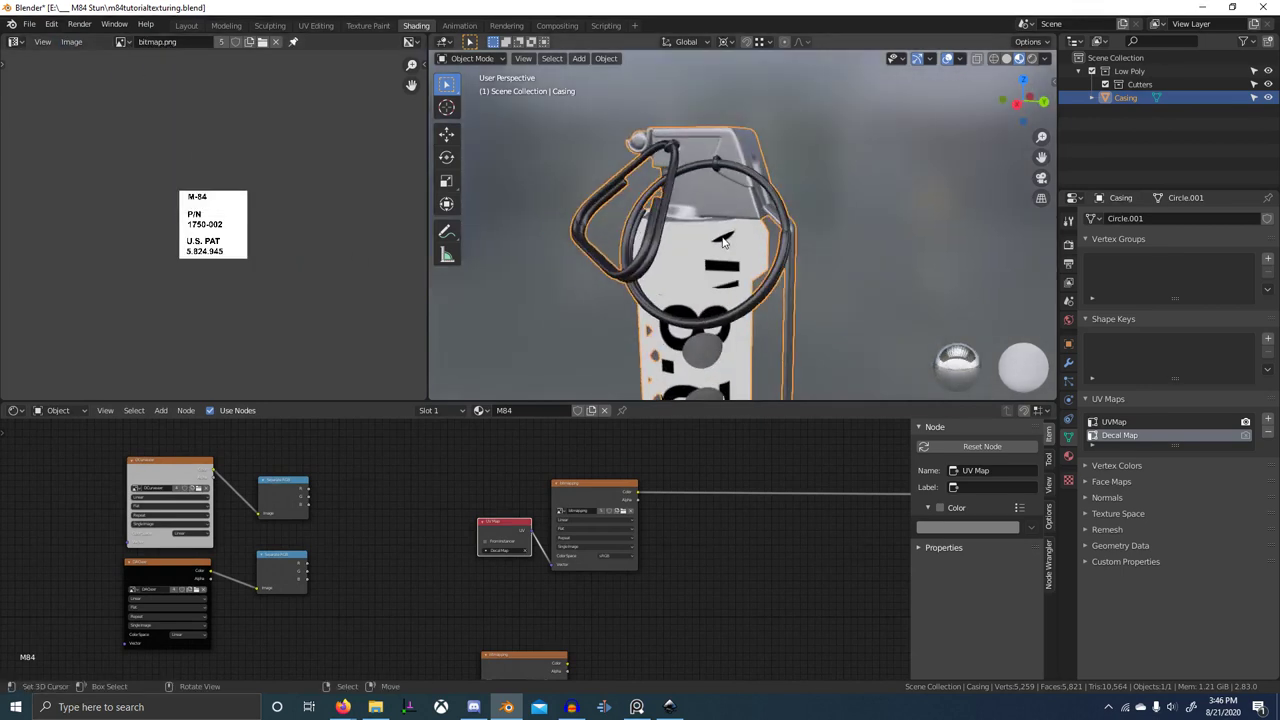
{"action": "key", "text": "KP_3"}
- In face select mode, pick one hexagonal band face and select all similar faces
{"action": "key", "text": "Tab"}
{"action": "scroll", "coordinate": [725, 243], "scroll_direction": "up", "scroll_amount": 3}
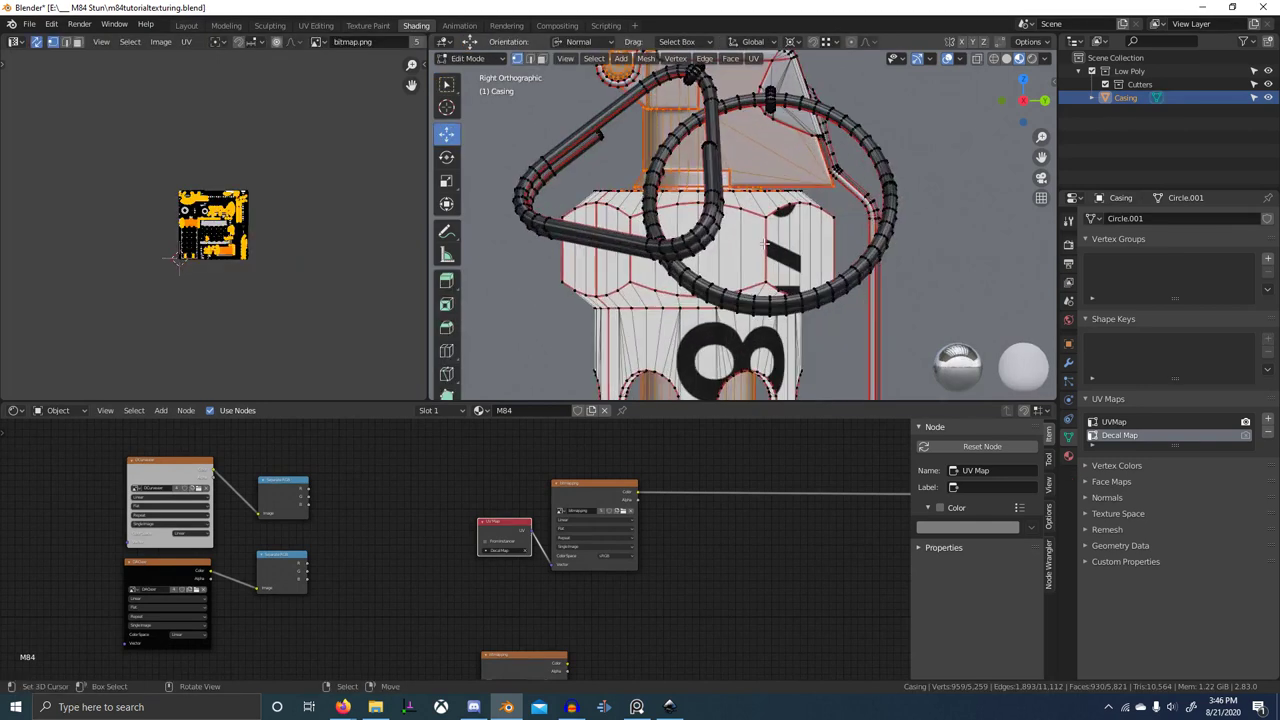
{"action": "key", "text": "3"}
{"action": "right_click", "coordinate": [740, 243]}
{"action": "key", "text": "shift+g"}
{"action": "key", "text": "c"}
{"action": "scroll", "coordinate": [735, 263], "scroll_direction": "up", "scroll_amount": 1}
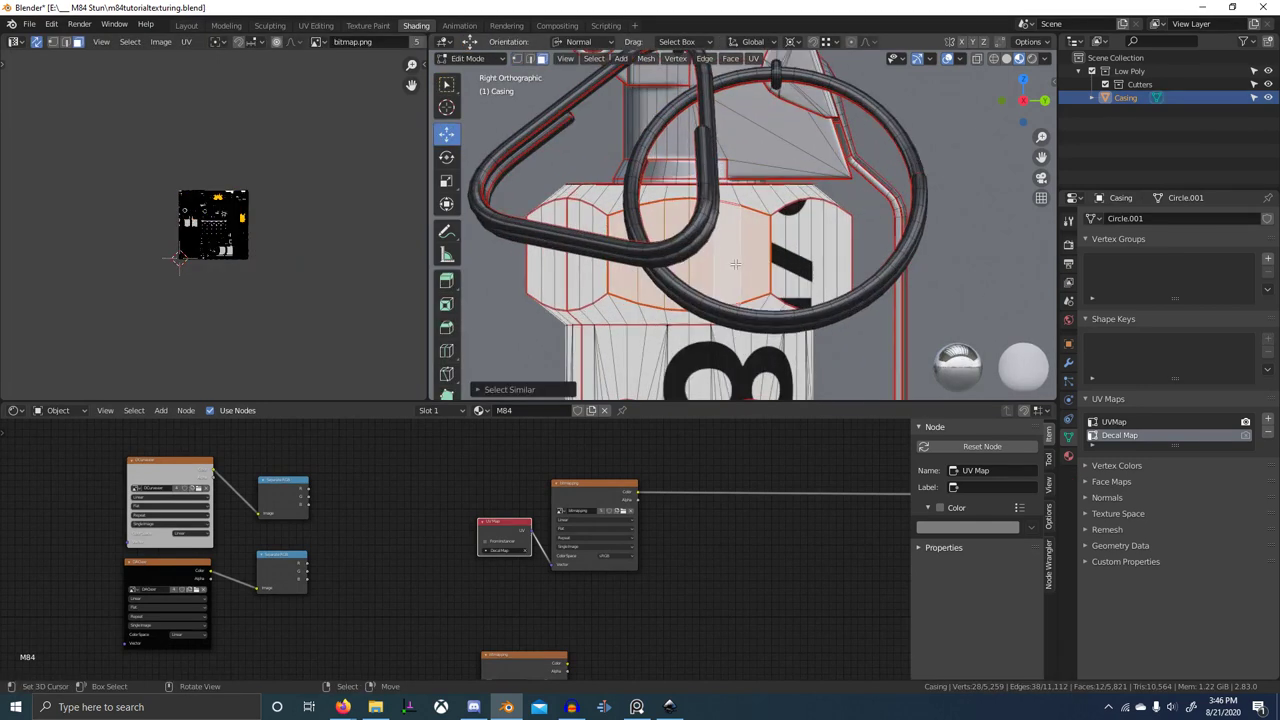
- Project the selected band faces from view into the Decal Map UV layout
{"action": "key", "text": "u"}
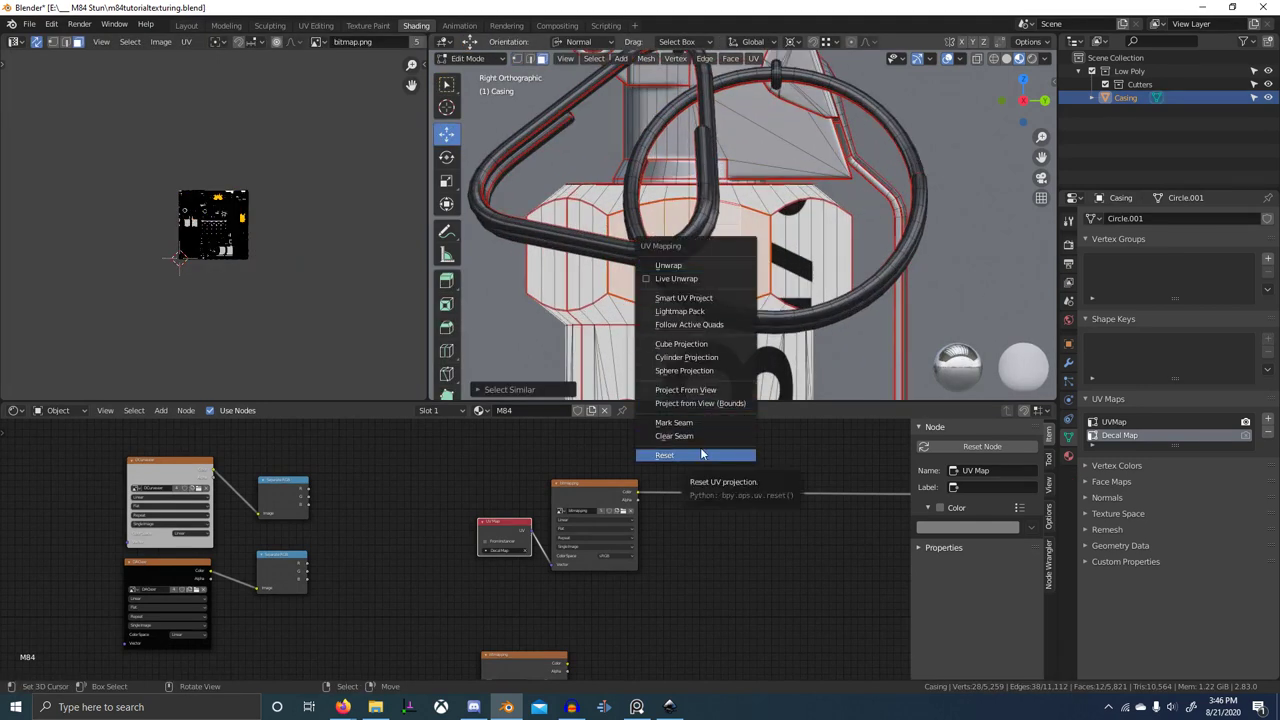
{"action": "scroll", "coordinate": [834, 346], "scroll_direction": "down", "scroll_amount": 6}
{"action": "middle_click_drag", "start_coordinate": [834, 346], "coordinate": [824, 162], "text": "shift"}
{"action": "scroll", "coordinate": [744, 245], "scroll_direction": "up", "scroll_amount": 3}
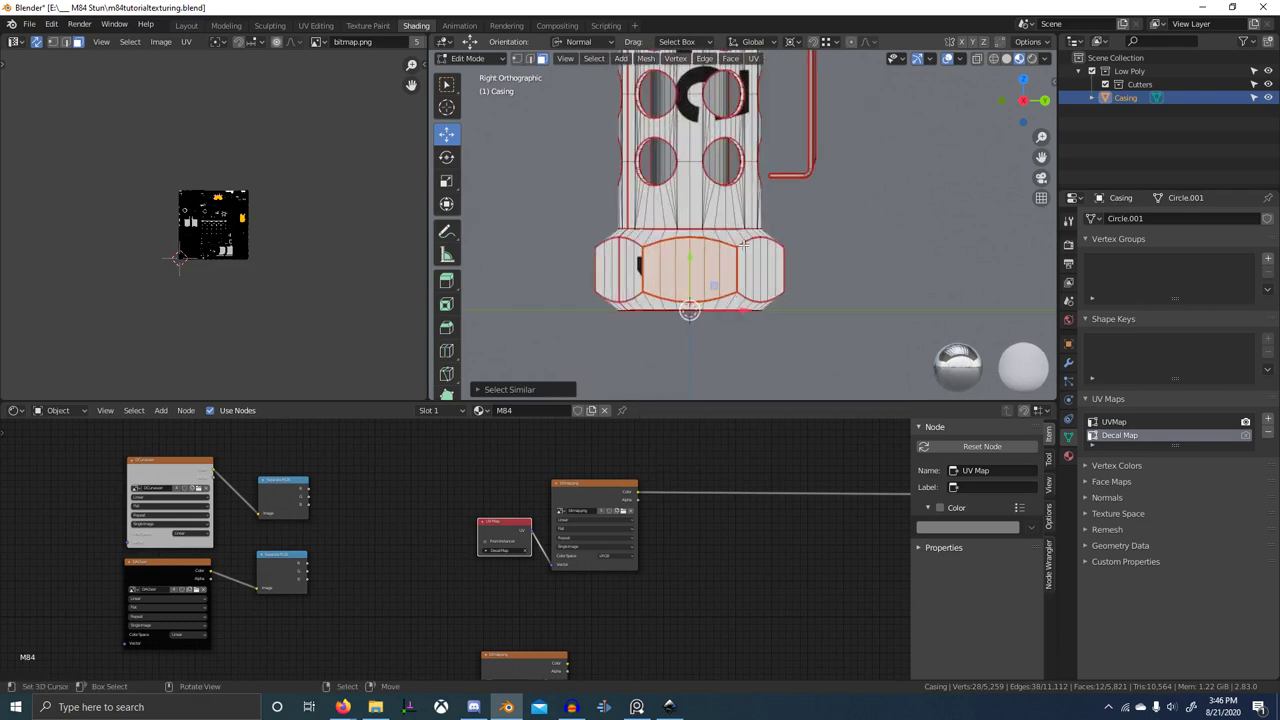
{"action": "key", "text": "u"}
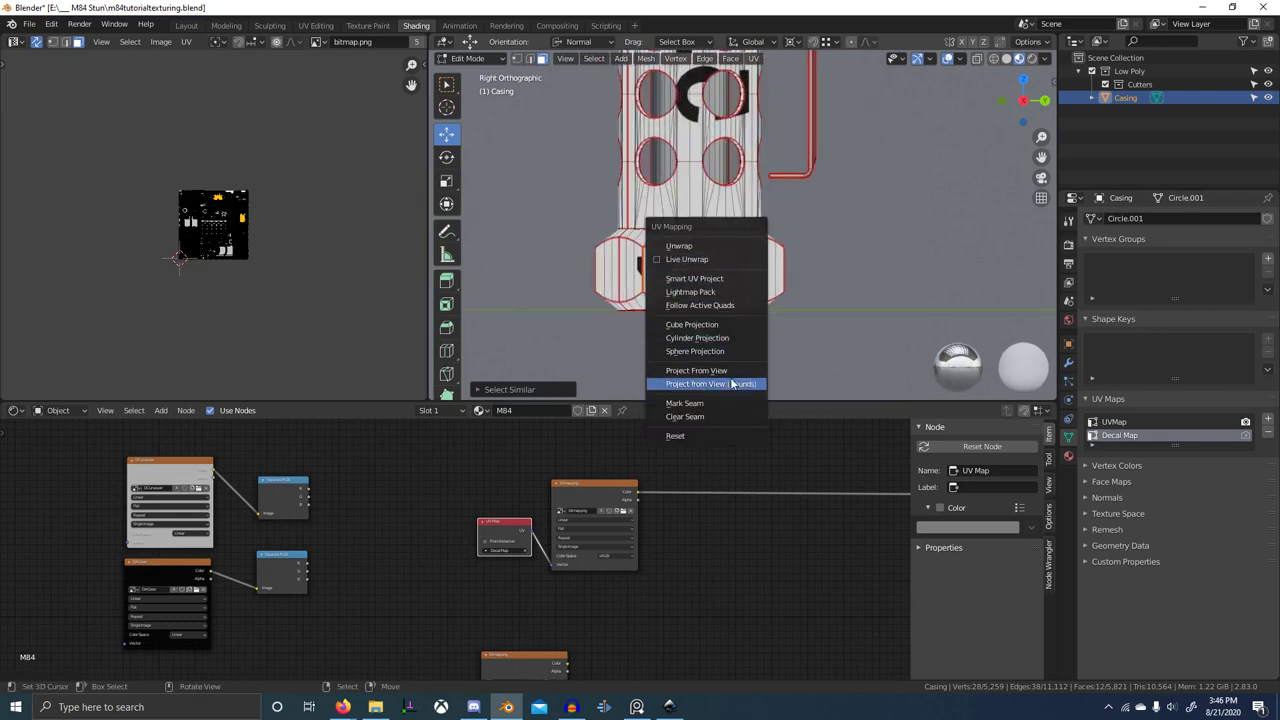
{"action": "left_click", "coordinate": [736, 371]}
{"action": "middle_click_drag", "start_coordinate": [319, 302], "coordinate": [273, 272]}
{"action": "scroll", "coordinate": [407, 350], "scroll_direction": "up", "scroll_amount": 4}
- Collapse all UVs to a point with s0 and set the image texture extension to Extend
{"action": "key", "text": "a"}
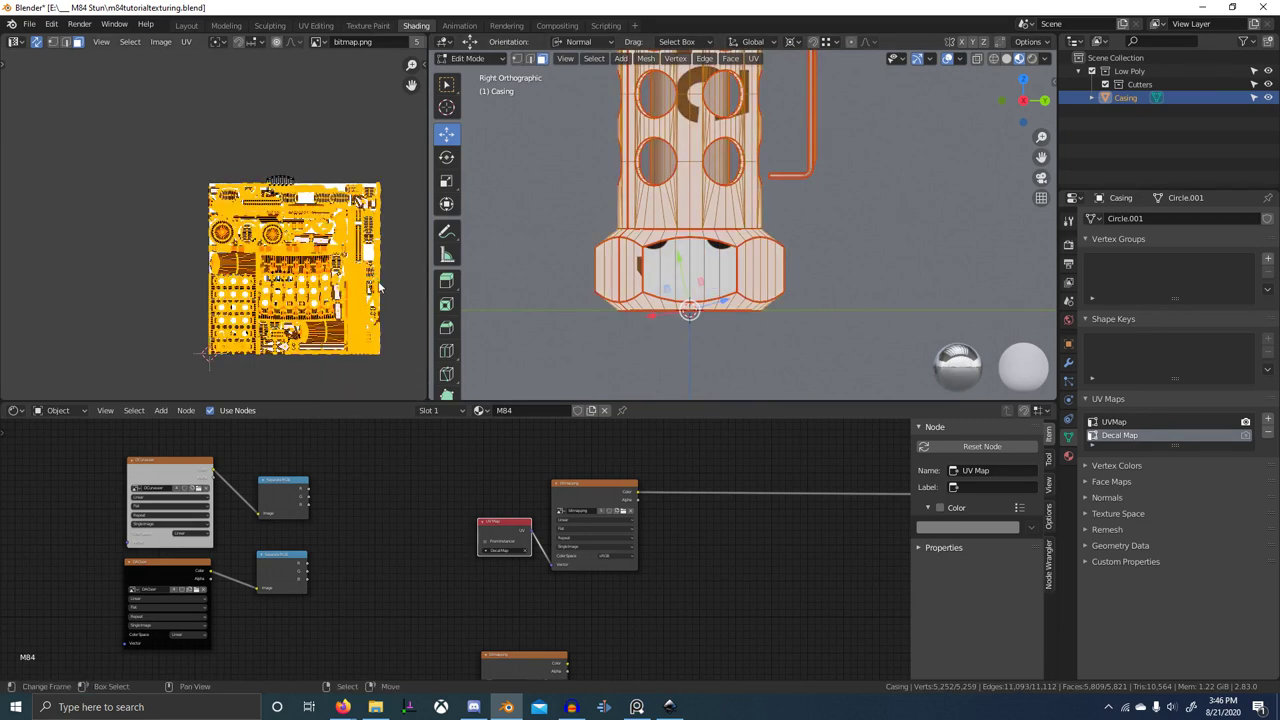
{"action": "type", "text": "s0"}
{"action": "key", "text": "Return"}
{"action": "key", "text": "g"}
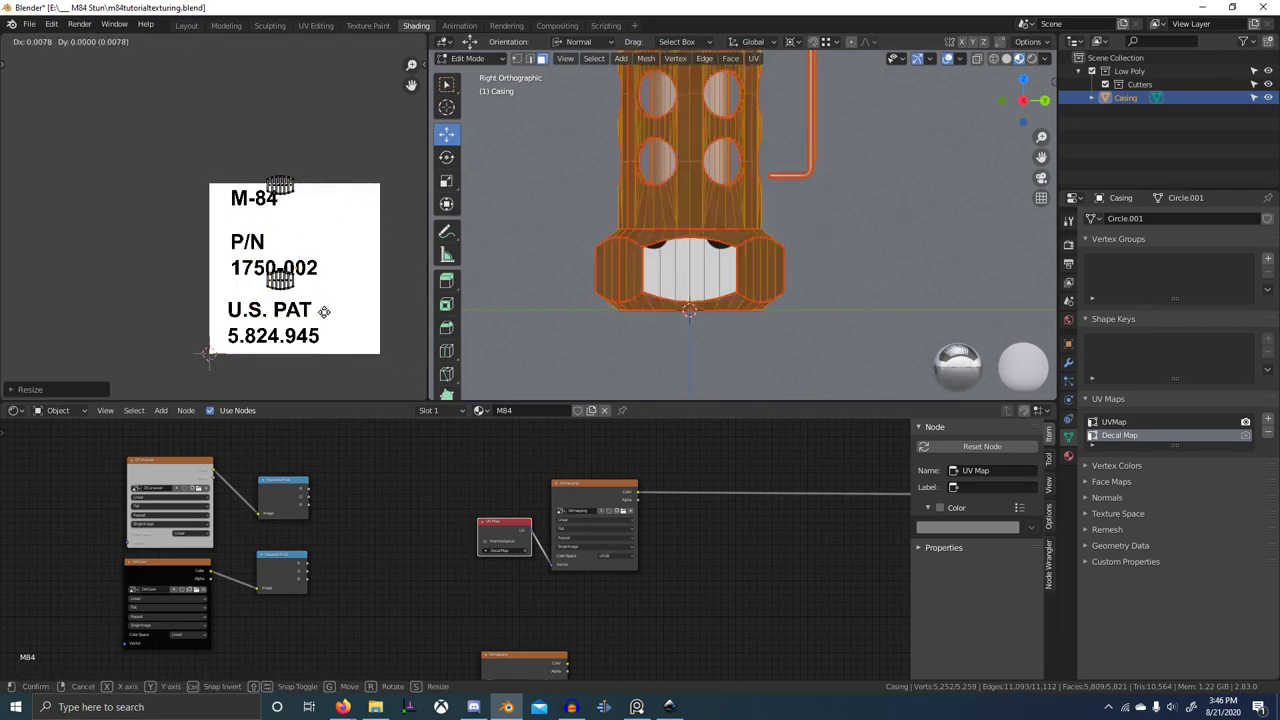
{"action": "left_click", "coordinate": [354, 340]}
{"action": "scroll", "coordinate": [557, 556], "scroll_direction": "up", "scroll_amount": 5}
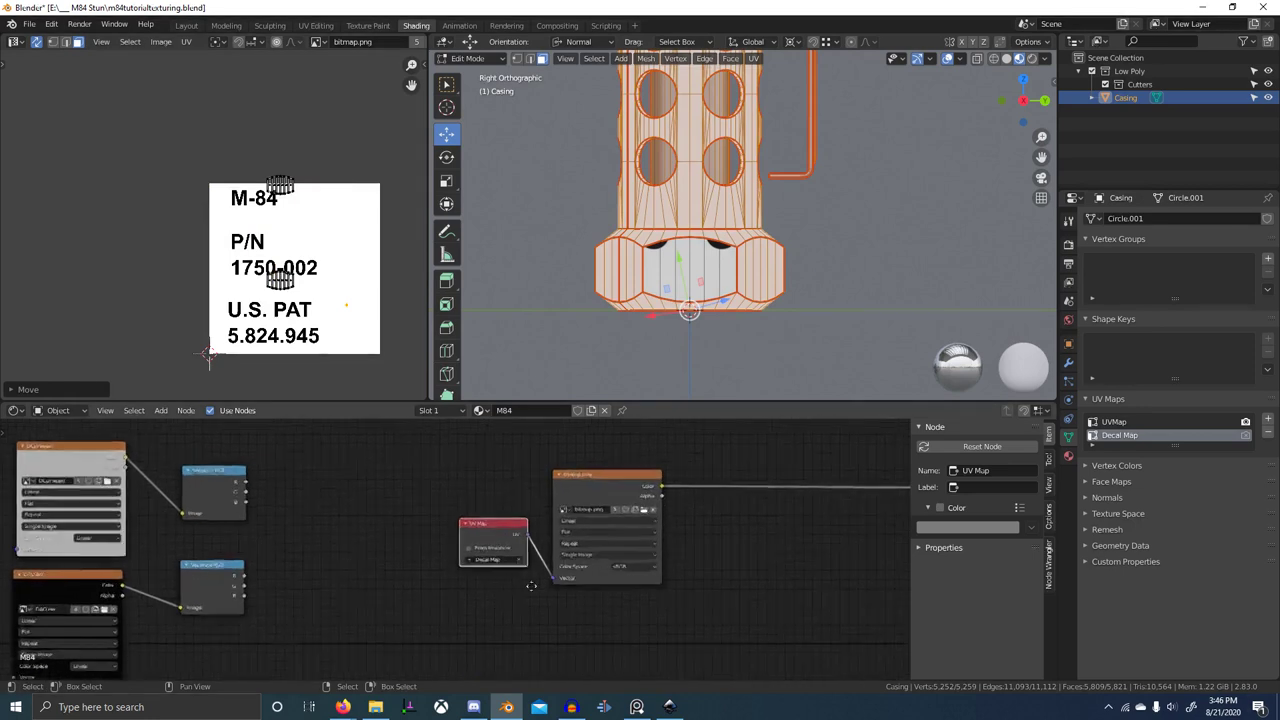
{"action": "left_click", "coordinate": [542, 585]}
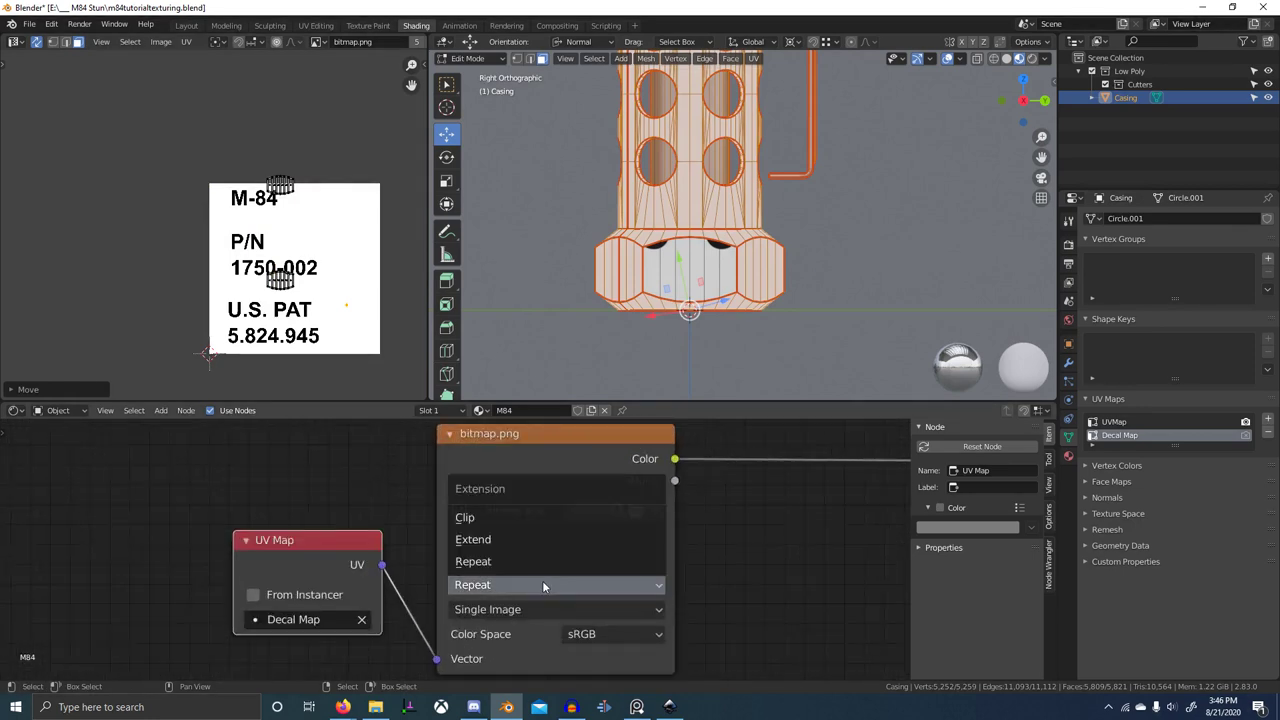
{"action": "left_click", "coordinate": [542, 562]}
- Select the lower band's UV island and find the U.S. PAT lettering photo on the reference board
{"action": "key", "text": "alt+a"}
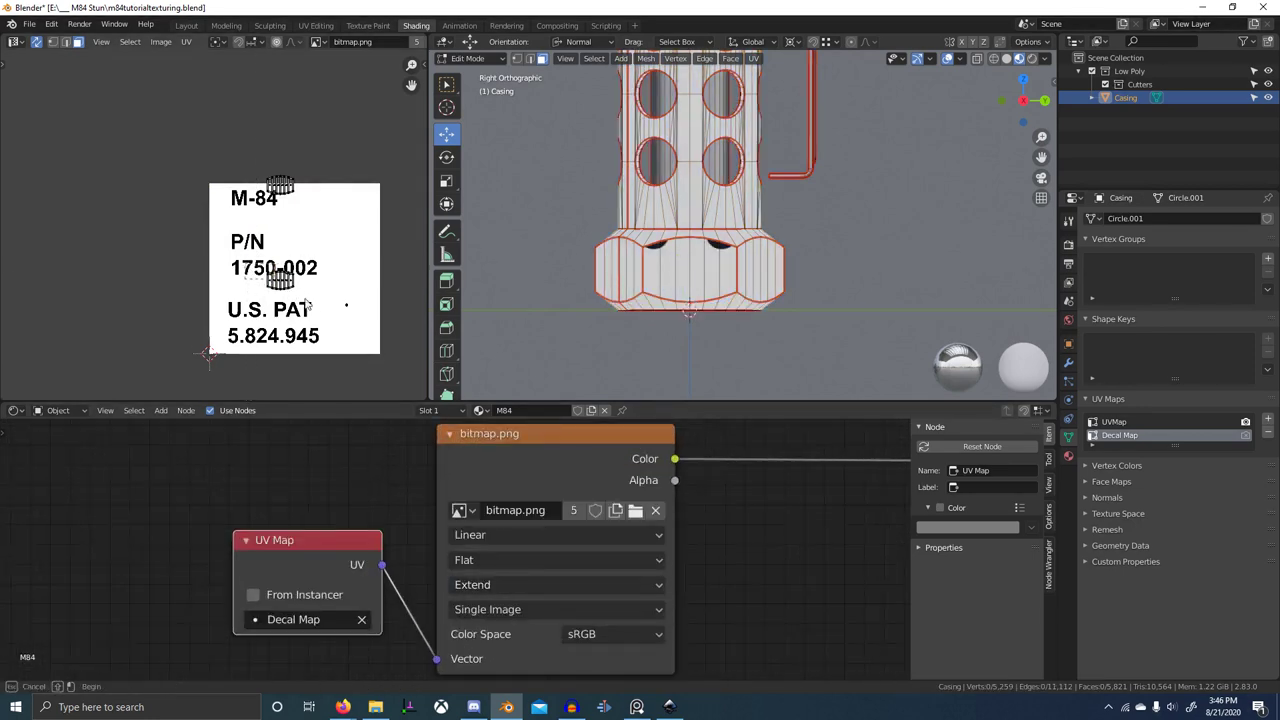
{"action": "key", "text": "l"}
{"action": "key", "text": "alt+Tab"}
{"action": "left_click", "coordinate": [660, 277]}
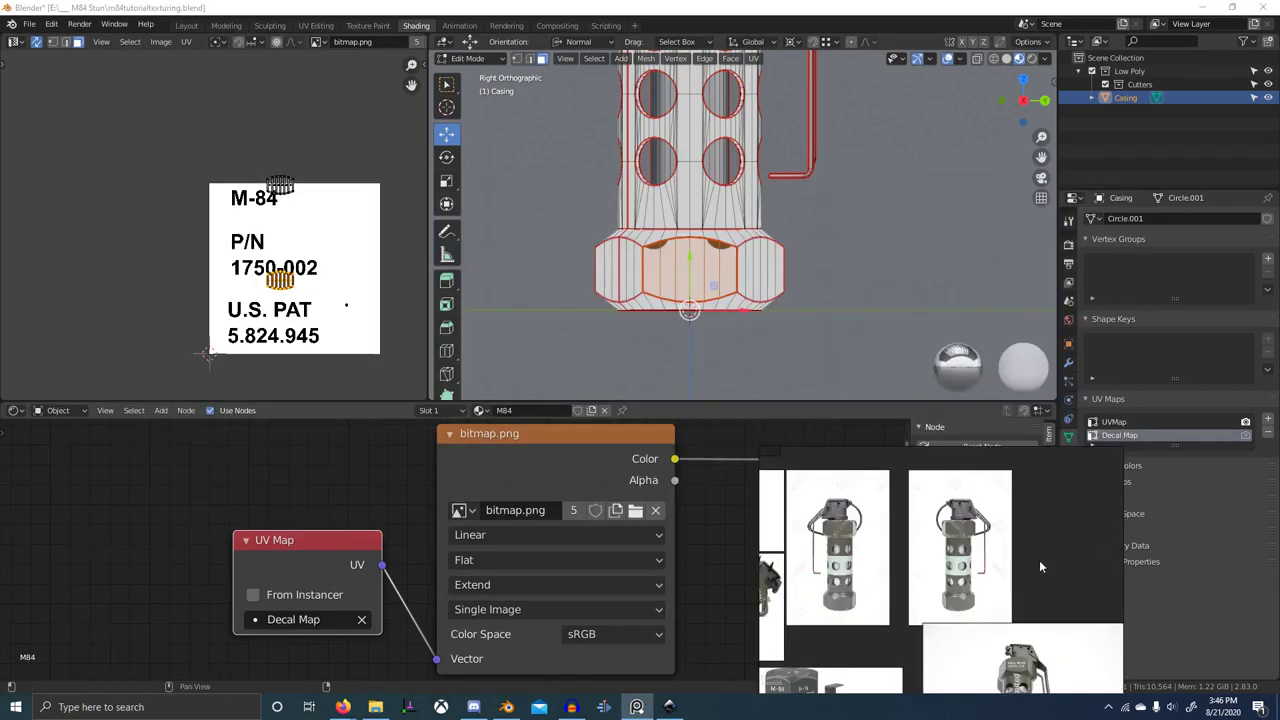
{"action": "middle_click_drag", "start_coordinate": [885, 590], "coordinate": [1005, 505]}
{"action": "scroll", "coordinate": [948, 526], "scroll_direction": "up", "scroll_amount": 2}
{"action": "middle_click_drag", "start_coordinate": [933, 661], "coordinate": [955, 584]}
{"action": "scroll", "coordinate": [955, 584], "scroll_direction": "up", "scroll_amount": 2}
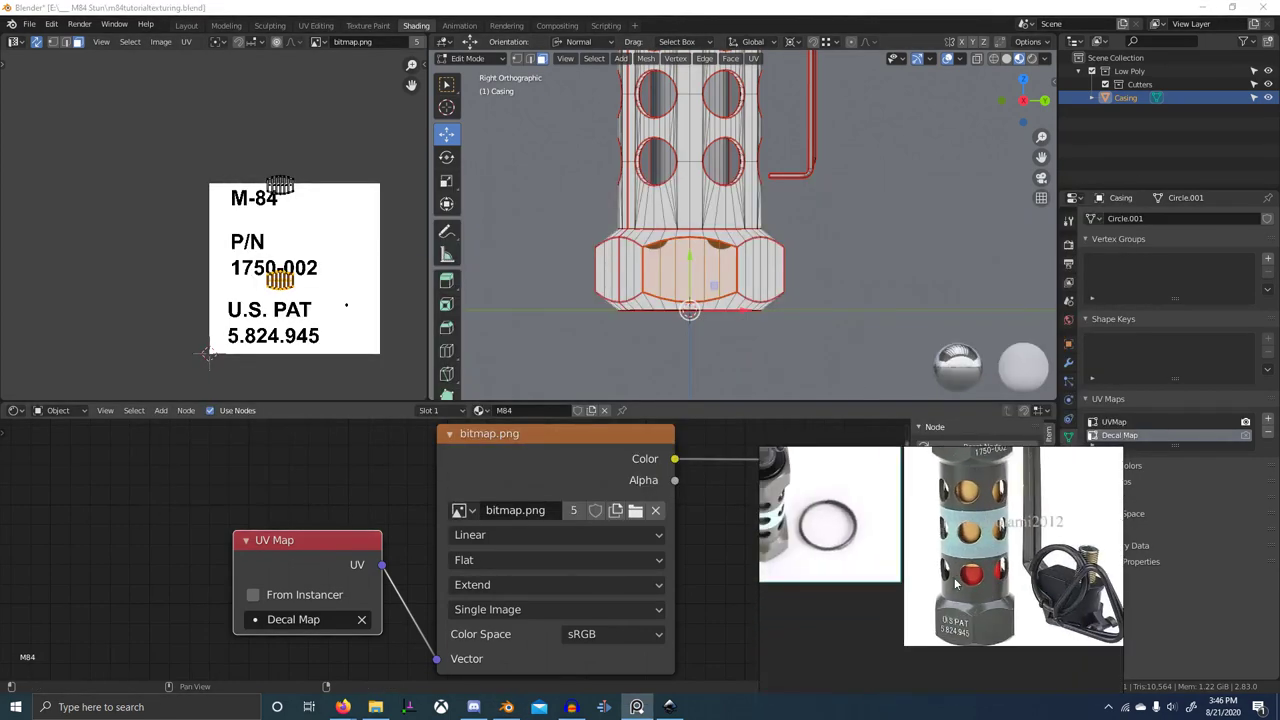
- Move and shrink the lower band's UV island over the U.S. PAT 5.824.945 lettering
{"action": "left_click", "coordinate": [288, 292]}
{"action": "key", "text": "ctrl+z"}
{"action": "key", "text": "g"}
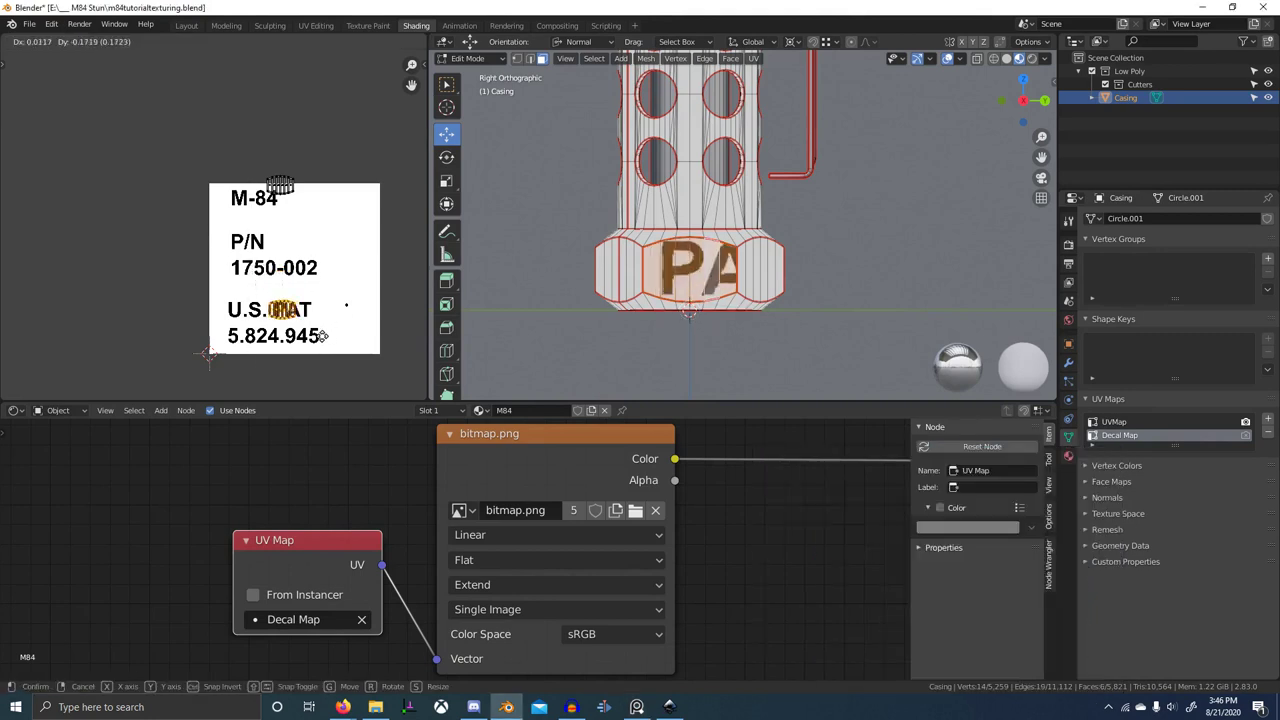
{"action": "left_click", "coordinate": [321, 347]}
{"action": "key", "text": "s"}
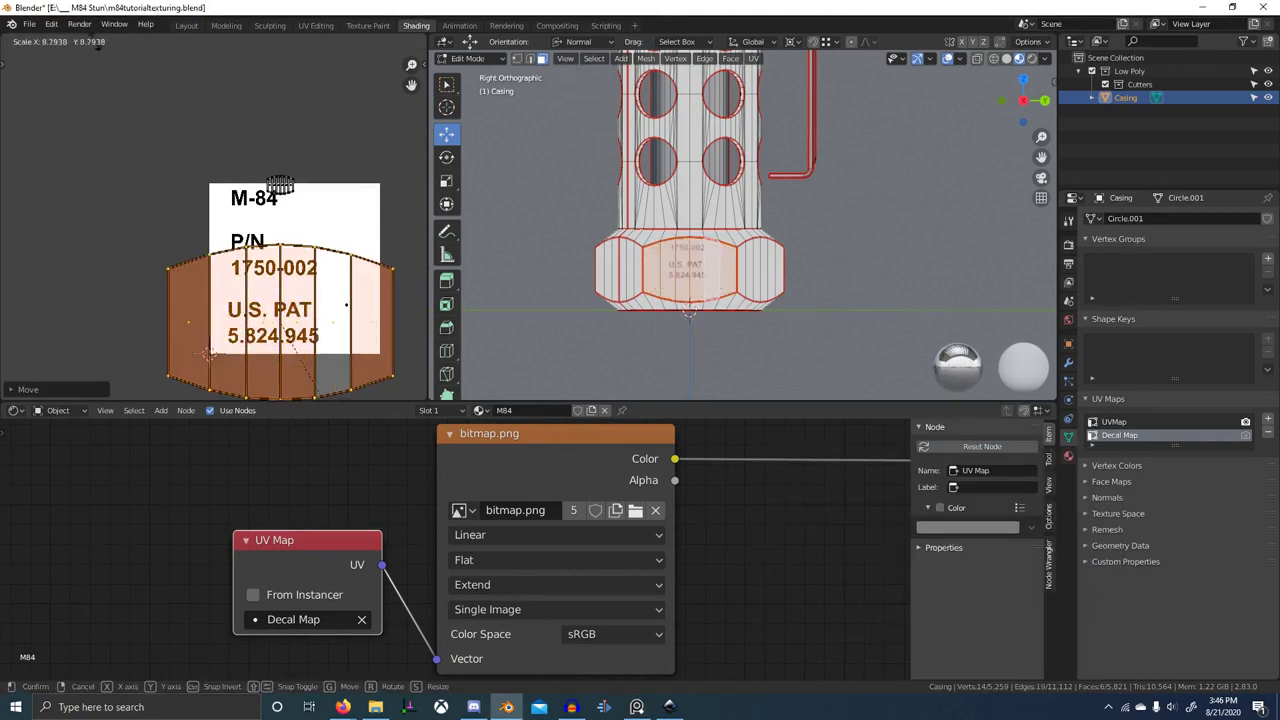
{"action": "left_click", "coordinate": [334, 346]}
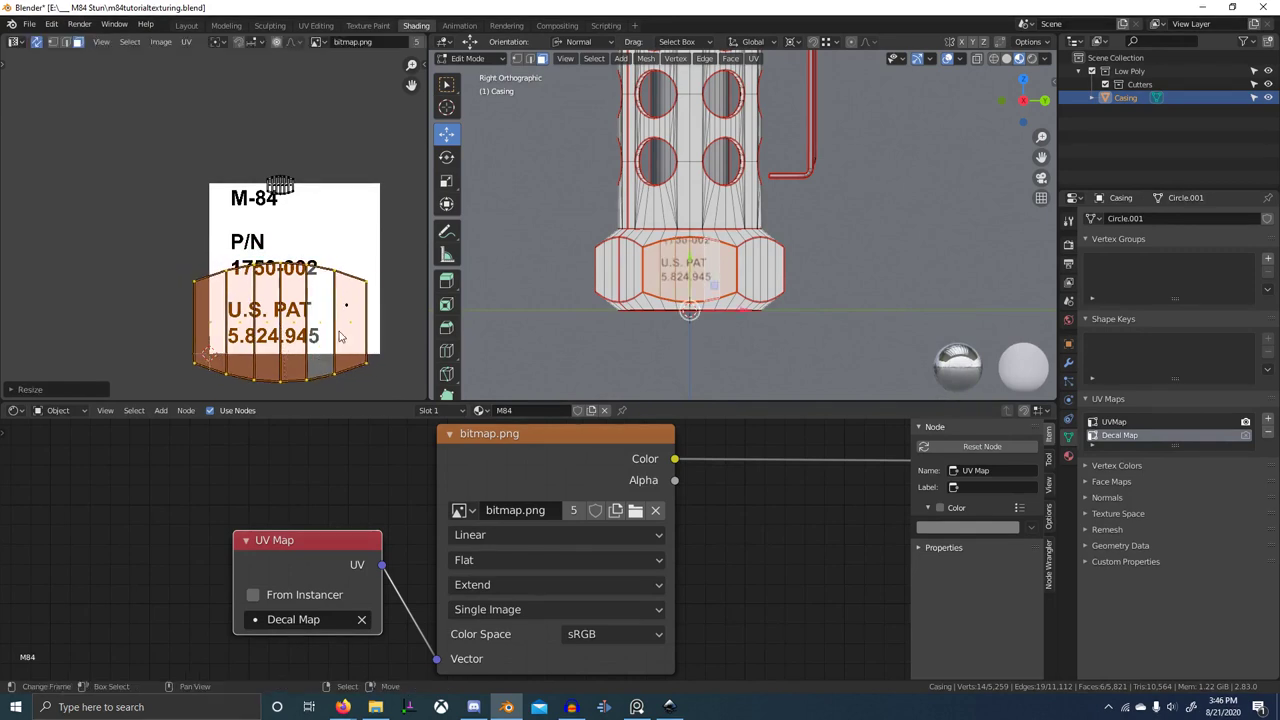
{"action": "key", "text": "g"}
{"action": "key", "text": "y"}
{"action": "left_click", "coordinate": [333, 324]}
{"action": "key", "text": "s"}
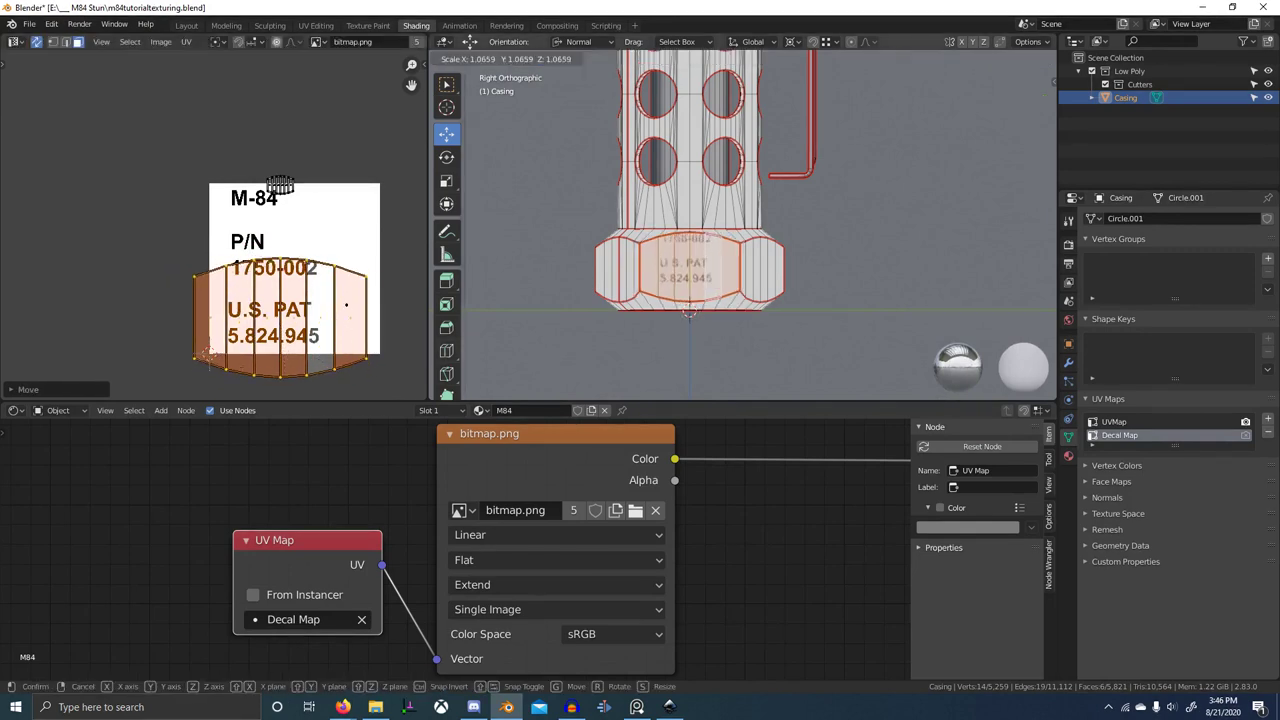
{"action": "right_click", "coordinate": [346, 304]}
{"action": "key", "text": "s"}
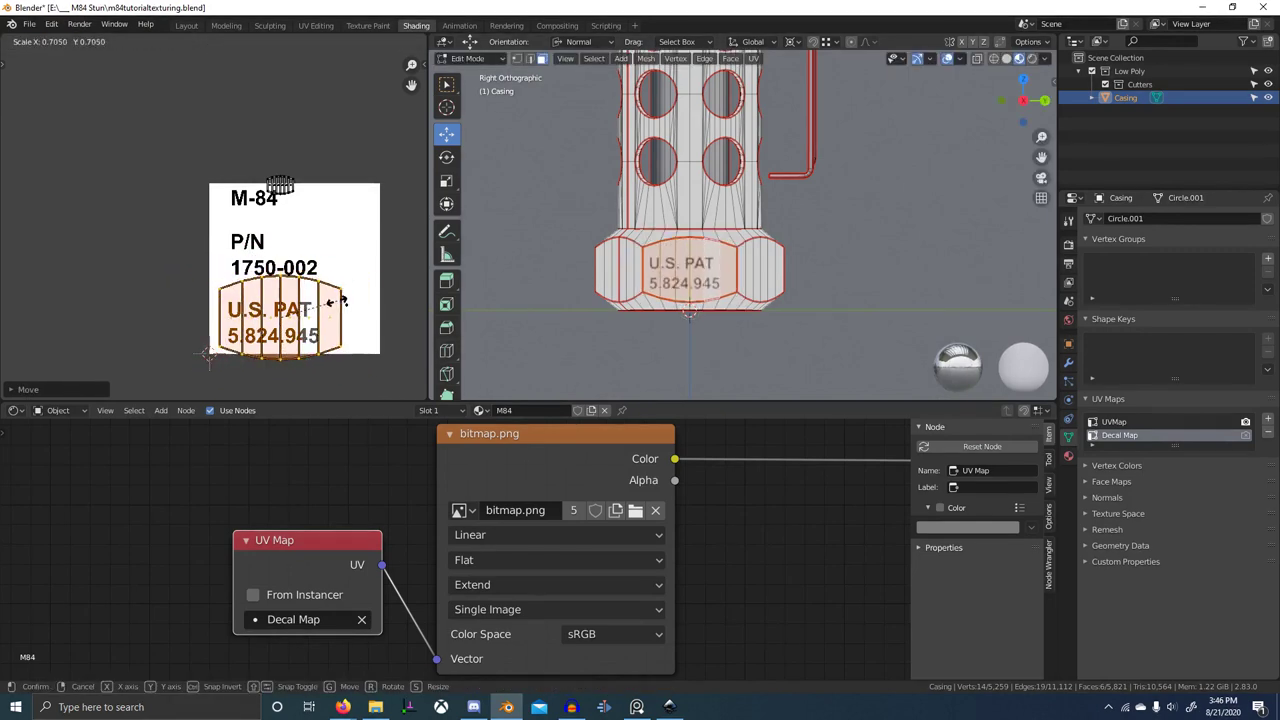
{"action": "left_click", "coordinate": [341, 303]}
- Fine-tune the island's vertical and horizontal position and size so it frames the text
{"action": "key", "text": "g"}
{"action": "key", "text": "y"}
{"action": "left_click", "coordinate": [158, 293]}
{"action": "key", "text": "g"}
{"action": "key", "text": "x"}
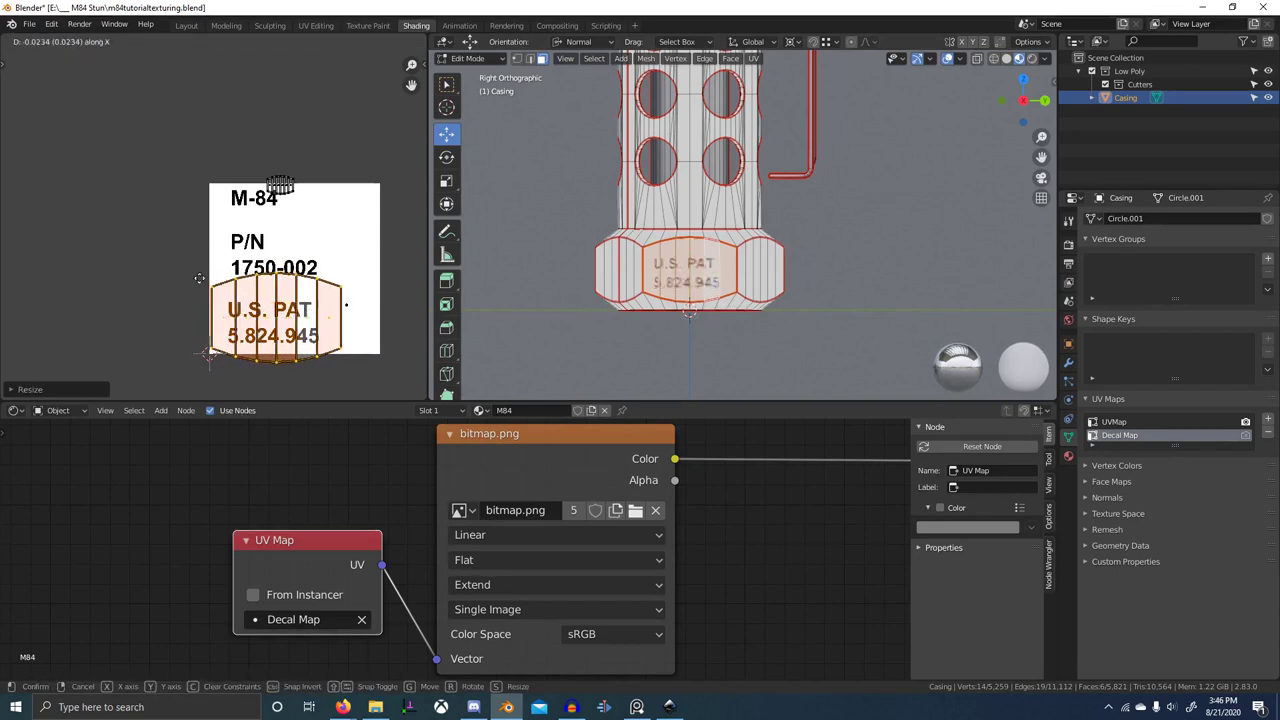
{"action": "left_click", "coordinate": [135, 277]}
{"action": "scroll", "coordinate": [318, 261], "scroll_direction": "up", "scroll_amount": 3}
{"action": "middle_click_drag", "start_coordinate": [236, 282], "coordinate": [209, 209]}
{"action": "key", "text": "g"}
{"action": "key", "text": "y"}
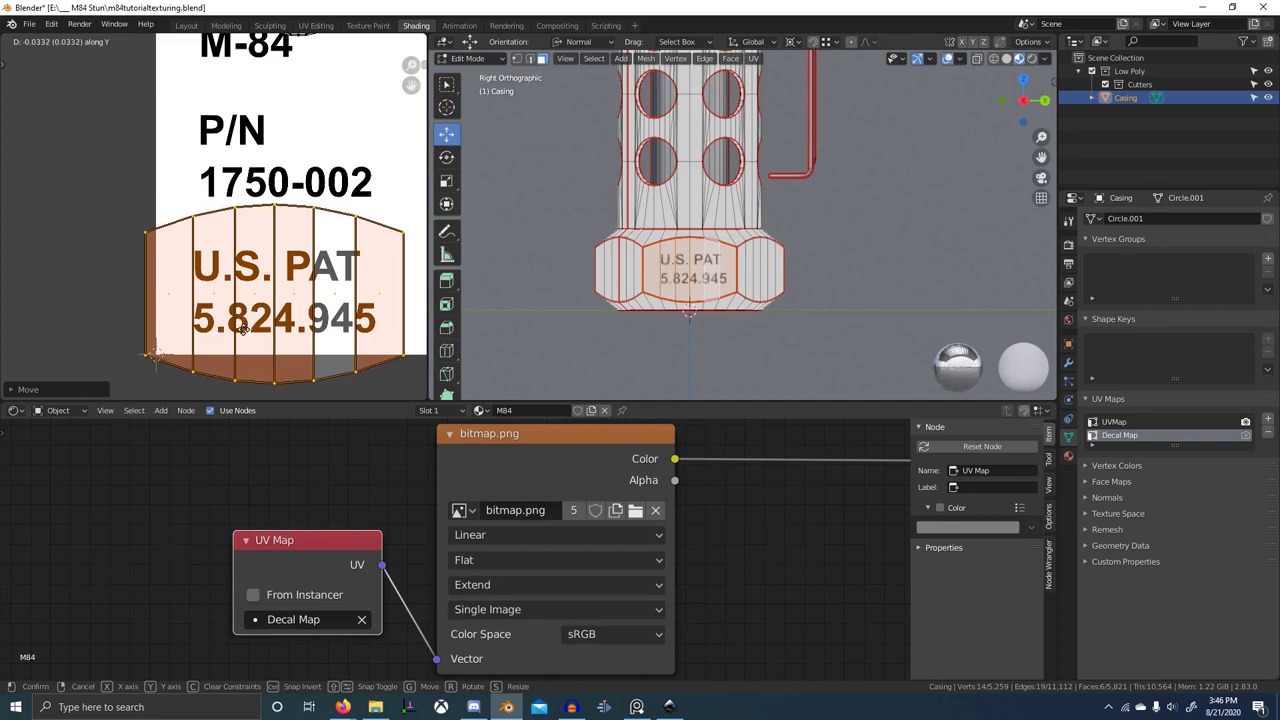
{"action": "left_click", "coordinate": [243, 326]}
{"action": "key", "text": "s"}
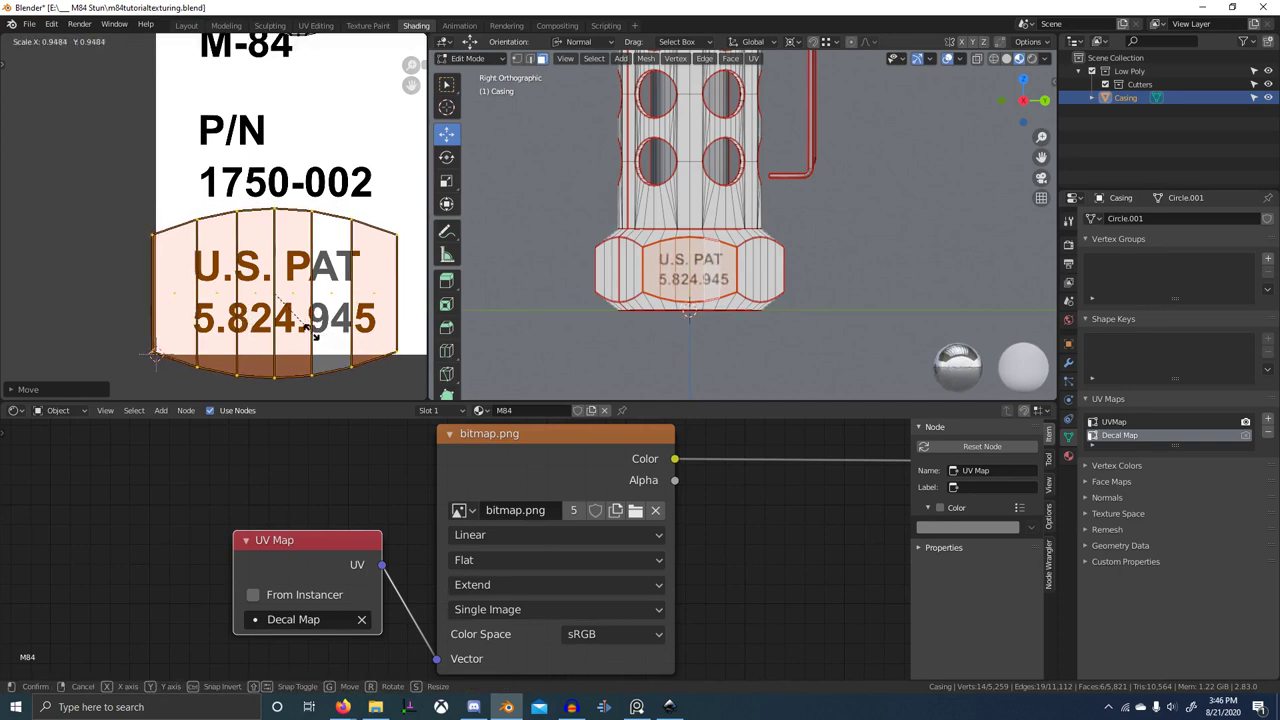
{"action": "left_click", "coordinate": [318, 333]}
- Set the band island's final horizontal position and return to Object Mode
{"action": "key", "text": "g"}
{"action": "key", "text": "y"}
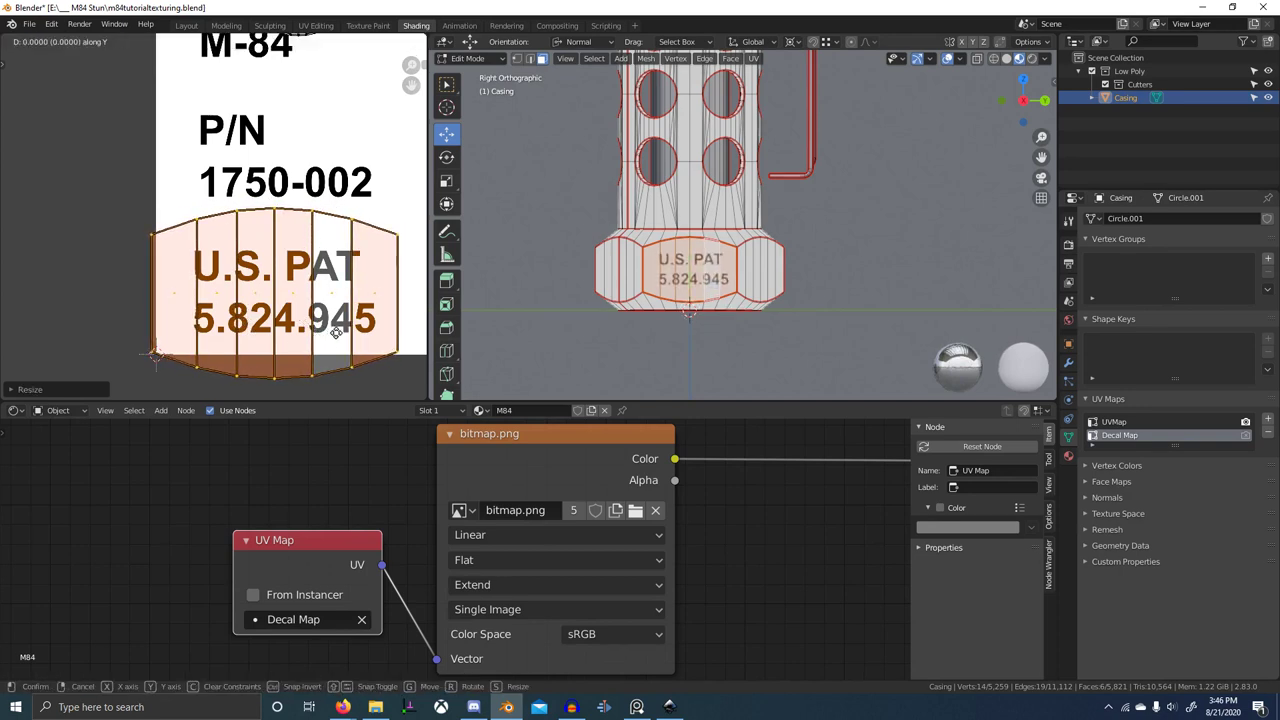
{"action": "right_click", "coordinate": [360, 334]}
{"action": "key", "text": "g"}
{"action": "key", "text": "x"}
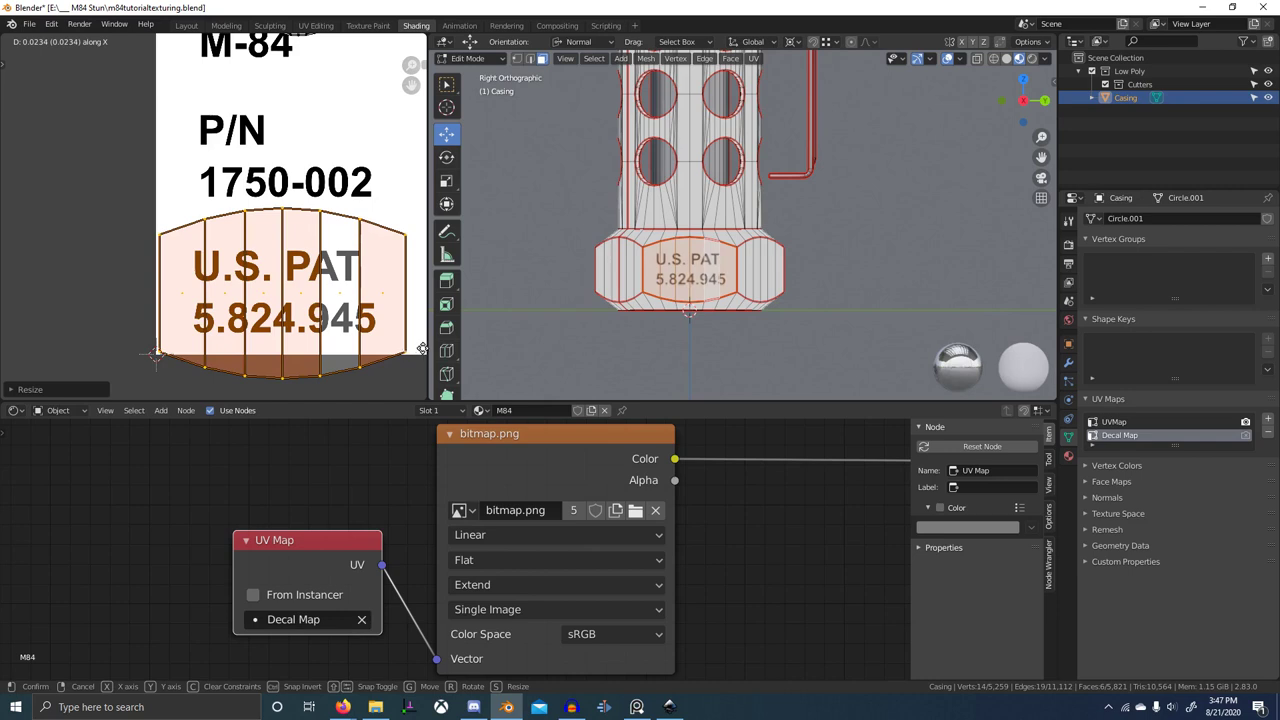
{"action": "left_click", "coordinate": [425, 350]}
{"action": "key", "text": "Tab"}
- In Edit Mode, select the faces around the casing's upper band
{"action": "scroll", "coordinate": [720, 316], "scroll_direction": "up", "scroll_amount": 3}
{"action": "scroll", "coordinate": [720, 317], "scroll_direction": "down", "scroll_amount": 2}
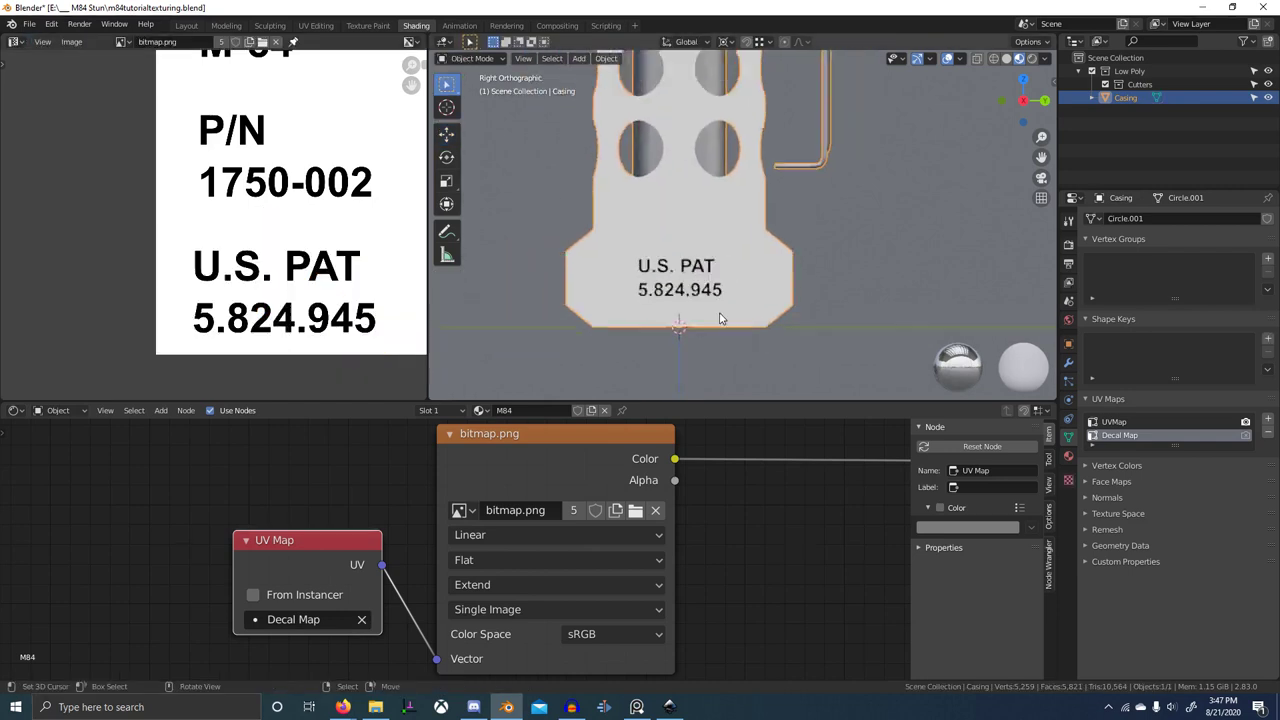
{"action": "scroll", "coordinate": [720, 318], "scroll_direction": "down", "scroll_amount": 5}
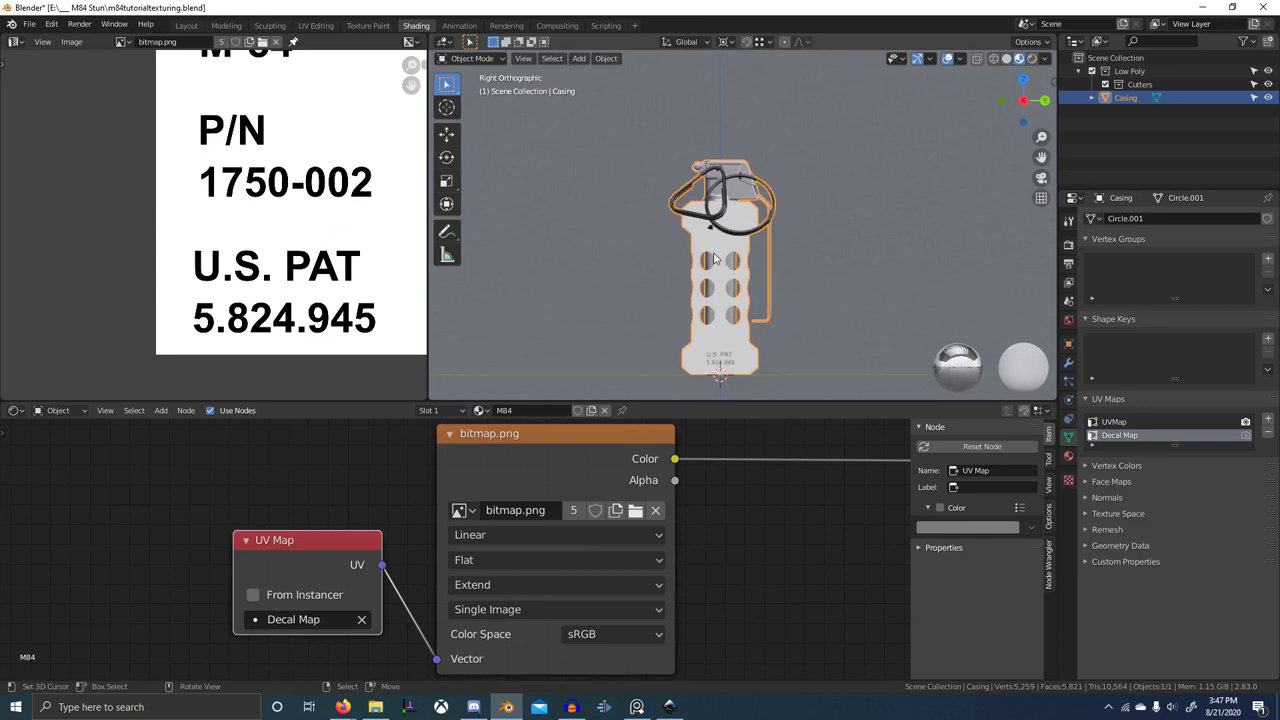
{"action": "key", "text": "Tab"}
{"action": "scroll", "coordinate": [720, 219], "scroll_direction": "up", "scroll_amount": 3}
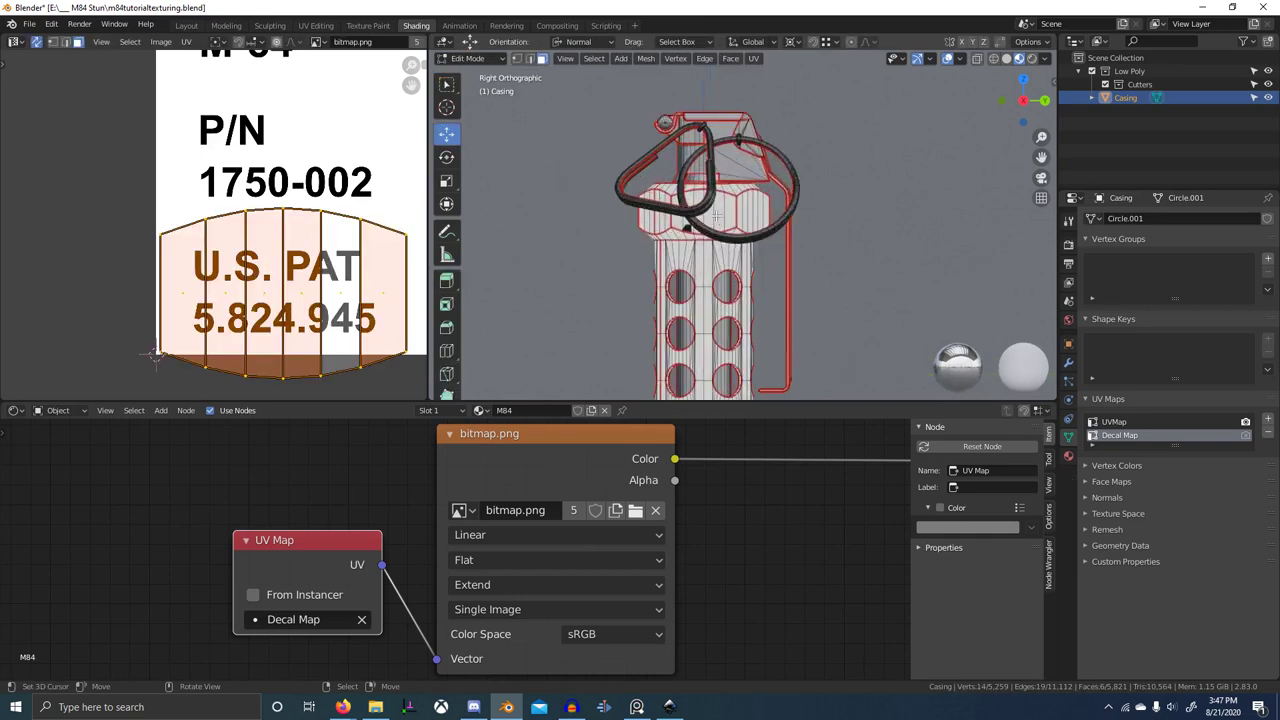
{"action": "left_click", "coordinate": [715, 215]}
{"action": "left_click", "coordinate": [674, 208], "text": "ctrl"}
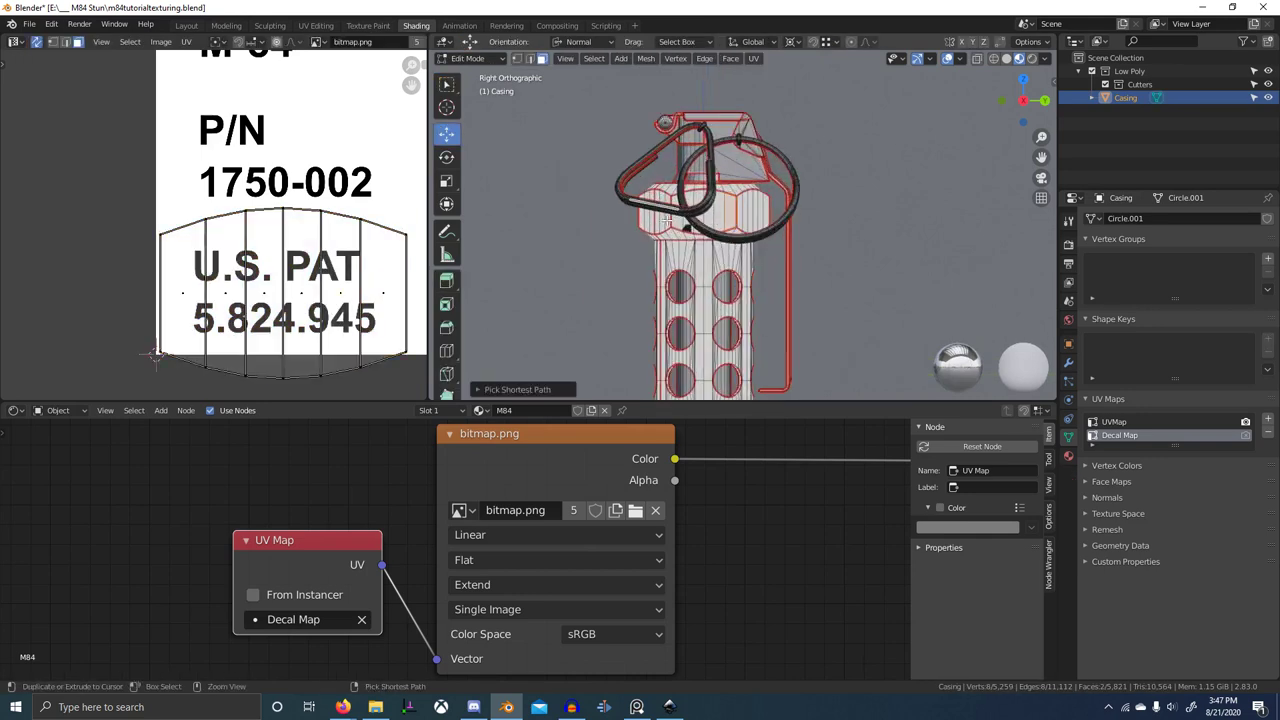
{"action": "key", "text": "ctrl+z"}
{"action": "left_click", "coordinate": [688, 222], "text": "ctrl"}
- Place the band's UV island over the 5.824.945 text and enlarge it
{"action": "scroll", "coordinate": [322, 242], "scroll_direction": "down", "scroll_amount": 4}
{"action": "middle_click_drag", "start_coordinate": [320, 240], "coordinate": [346, 317]}
{"action": "scroll", "coordinate": [332, 265], "scroll_direction": "up", "scroll_amount": 4}
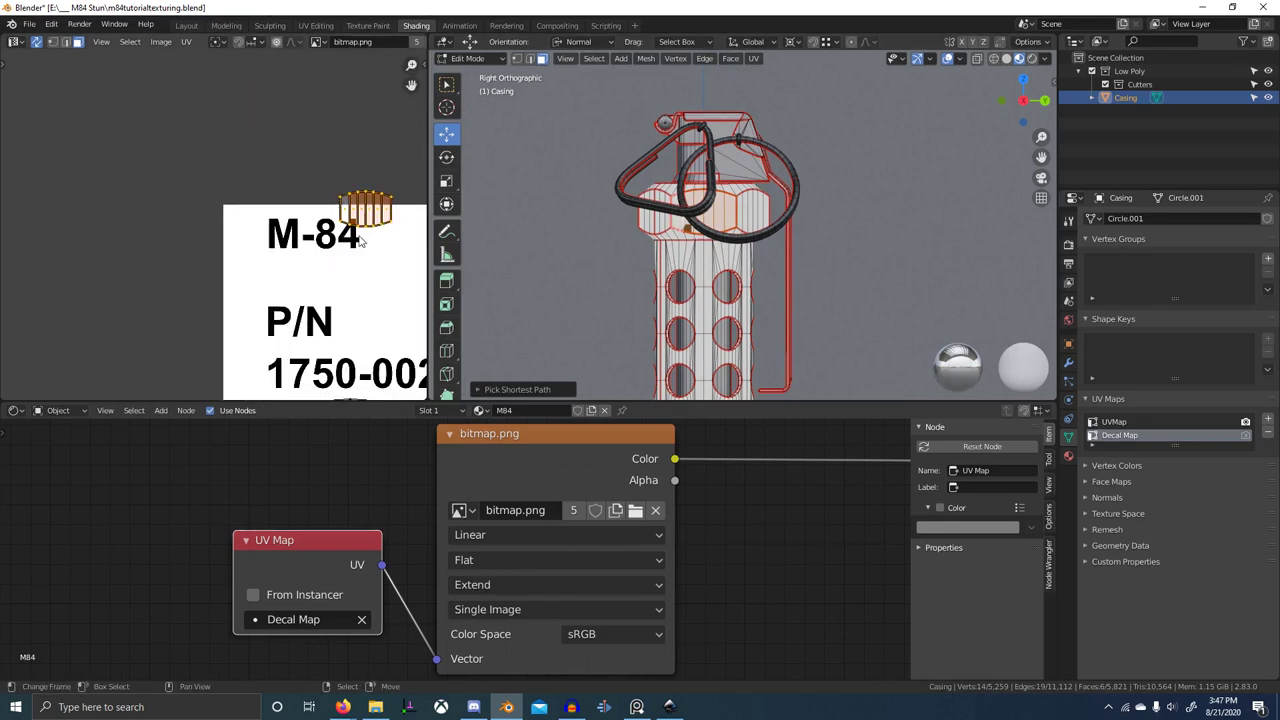
{"action": "scroll", "coordinate": [357, 240], "scroll_direction": "down", "scroll_amount": 1}
{"action": "middle_click_drag", "start_coordinate": [341, 257], "coordinate": [285, 225]}
{"action": "key", "text": "g"}
{"action": "left_click", "coordinate": [280, 357]}
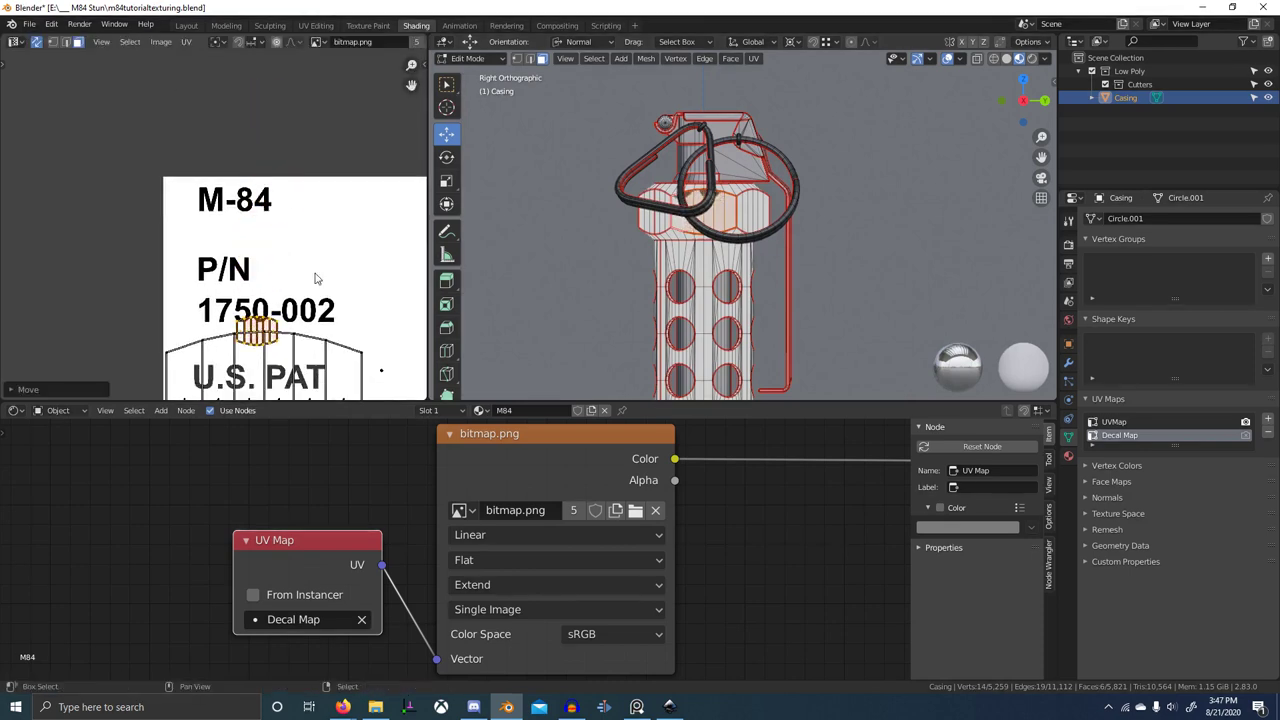
{"action": "middle_click_drag", "start_coordinate": [317, 278], "coordinate": [312, 132]}
{"action": "key", "text": "g"}
{"action": "left_click", "coordinate": [318, 205]}
{"action": "key", "text": "s"}
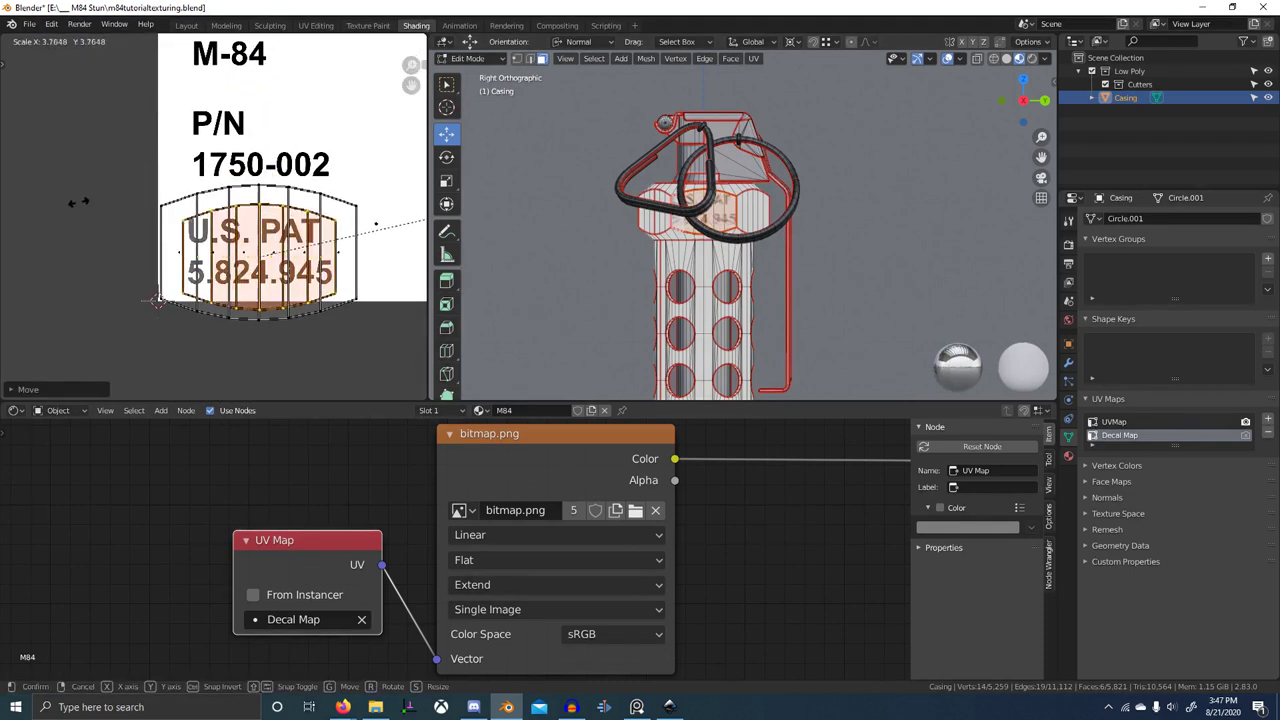
{"action": "left_click", "coordinate": [111, 200]}
- Refine the island's position and size over the U.S. PAT lettering
{"action": "key", "text": "g"}
{"action": "left_click", "coordinate": [249, 167]}
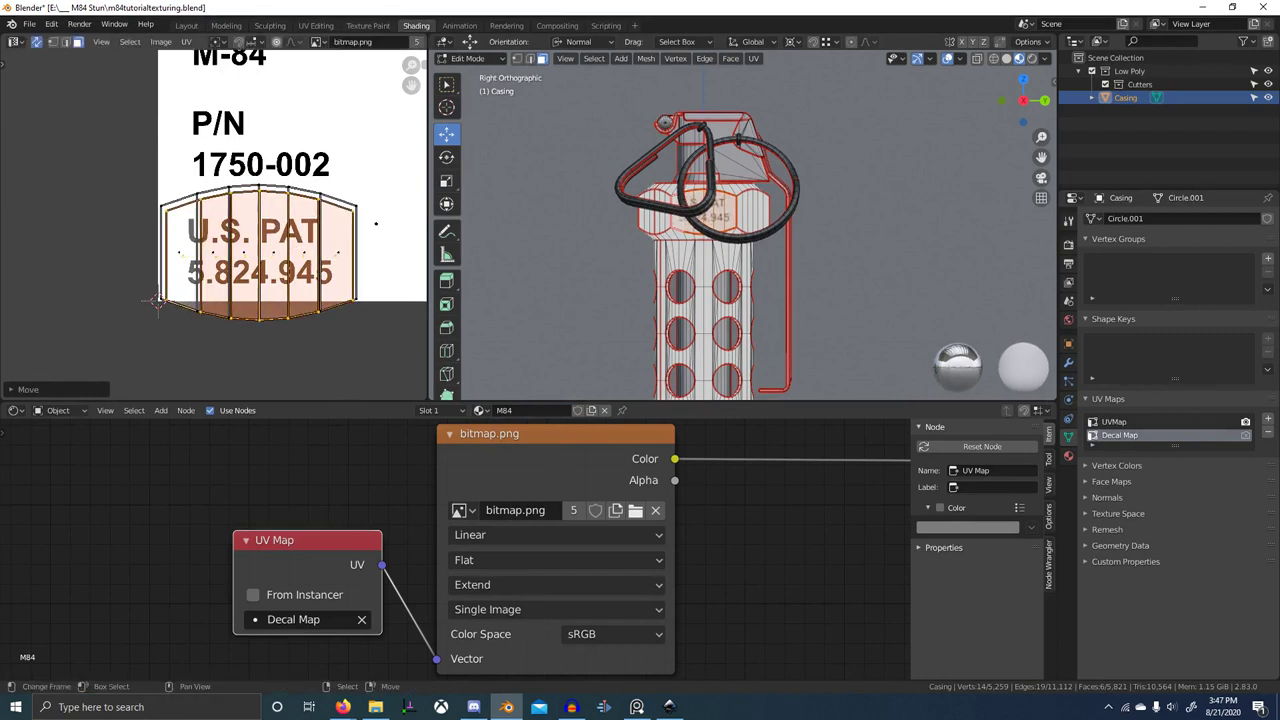
{"action": "key", "text": "s"}
{"action": "left_click", "coordinate": [264, 153]}
{"action": "key", "text": "g"}
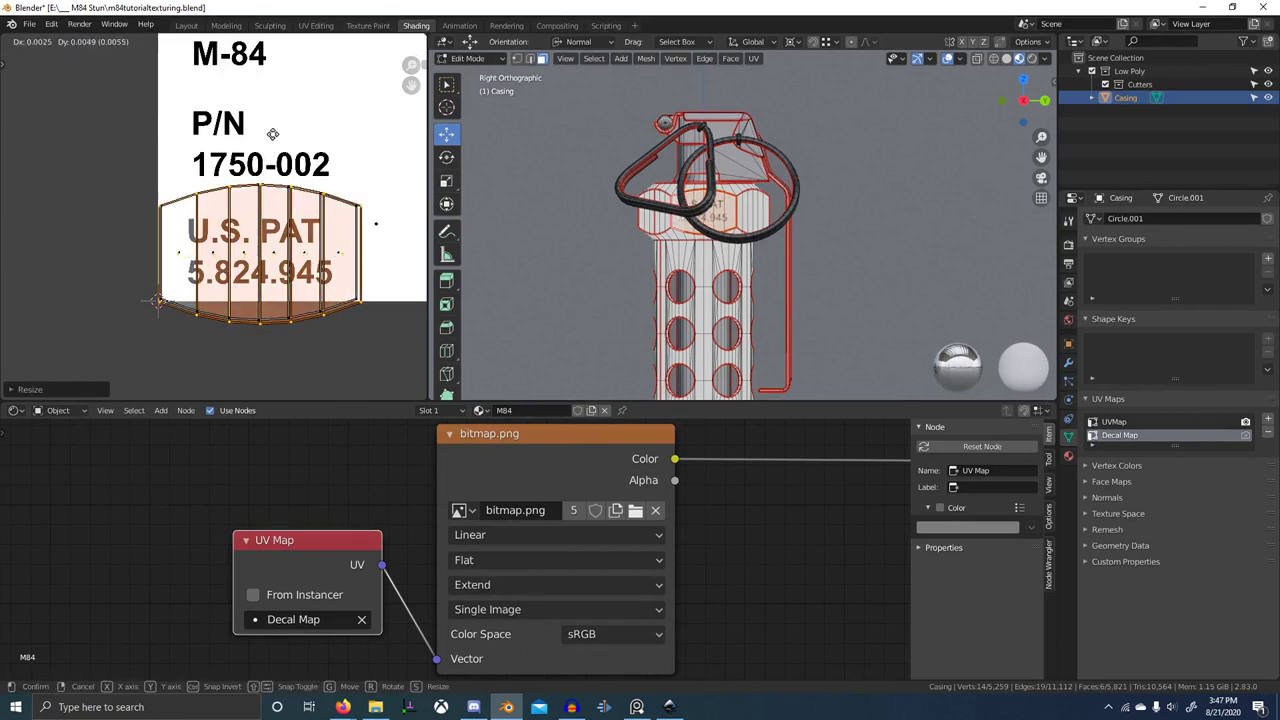
{"action": "left_click", "coordinate": [258, 142]}
{"action": "key", "text": "s"}
{"action": "left_click", "coordinate": [273, 139]}
- Move the island onto the M-84 lettering with vertical and horizontal constrained moves
{"action": "scroll", "coordinate": [281, 271], "scroll_direction": "down", "scroll_amount": 1}
{"action": "middle_click_drag", "start_coordinate": [281, 271], "coordinate": [267, 371]}
{"action": "key", "text": "g"}
{"action": "key", "text": "y"}
{"action": "left_click", "coordinate": [247, 181]}
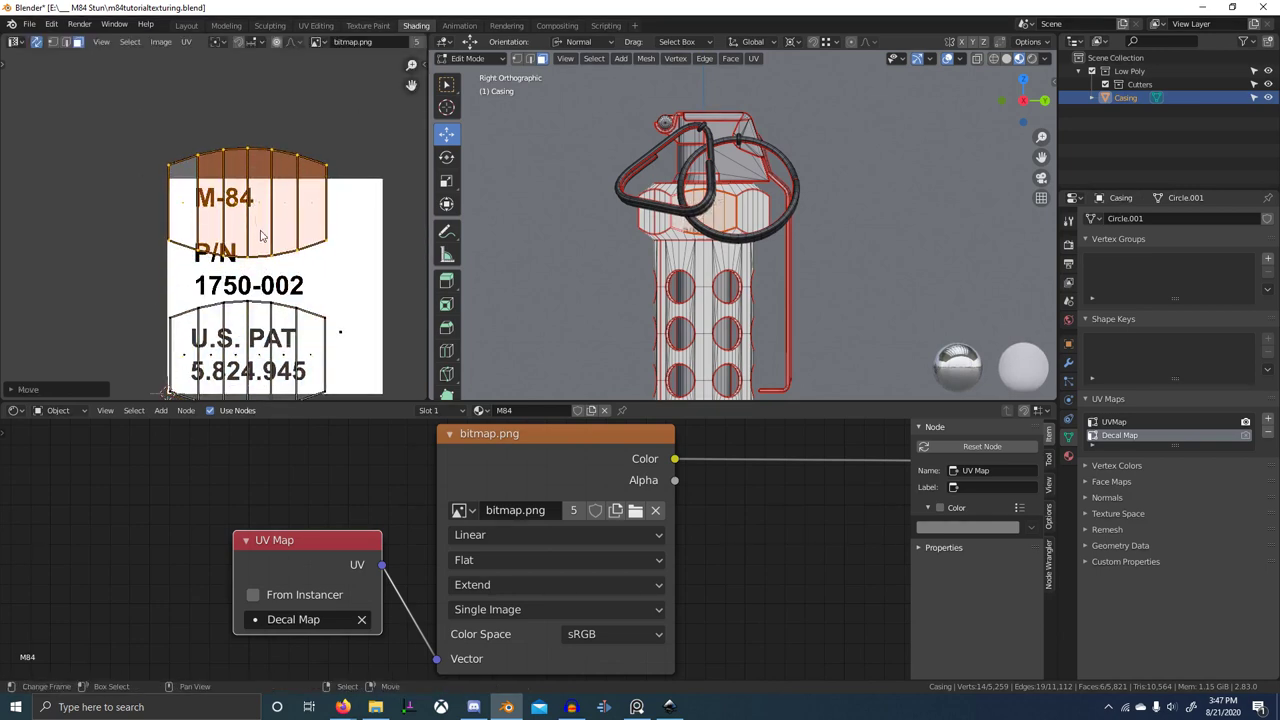
{"action": "scroll", "coordinate": [260, 236], "scroll_direction": "up", "scroll_amount": 2}
{"action": "key", "text": "g"}
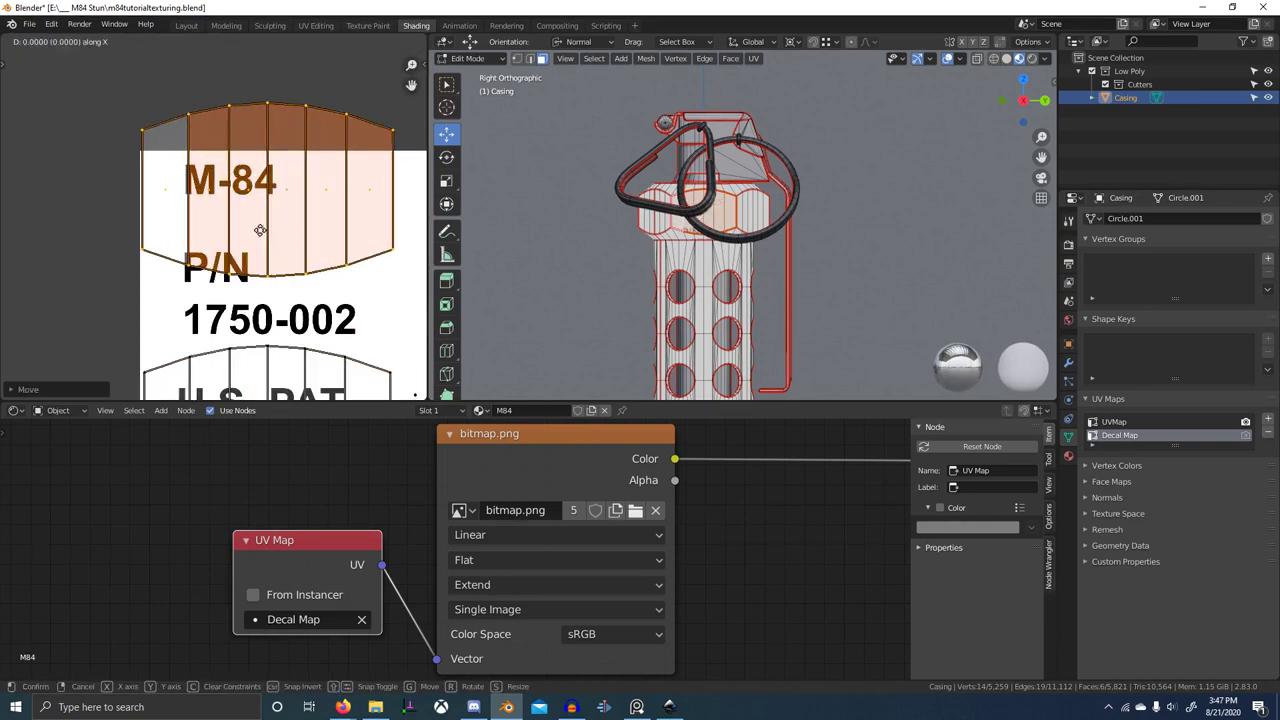
{"action": "key", "text": "x"}
{"action": "left_click", "coordinate": [240, 218]}
{"action": "scroll", "coordinate": [281, 287], "scroll_direction": "up", "scroll_amount": 3}
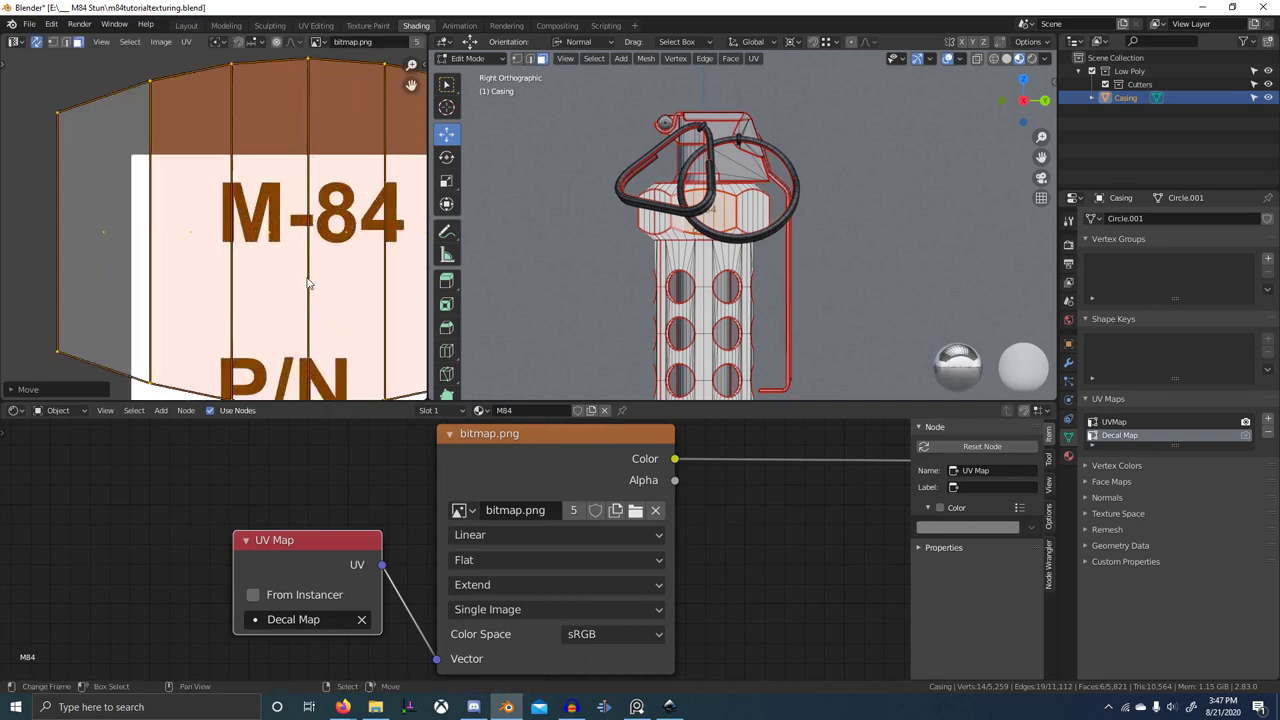
{"action": "key", "text": "g"}
{"action": "key", "text": "y"}
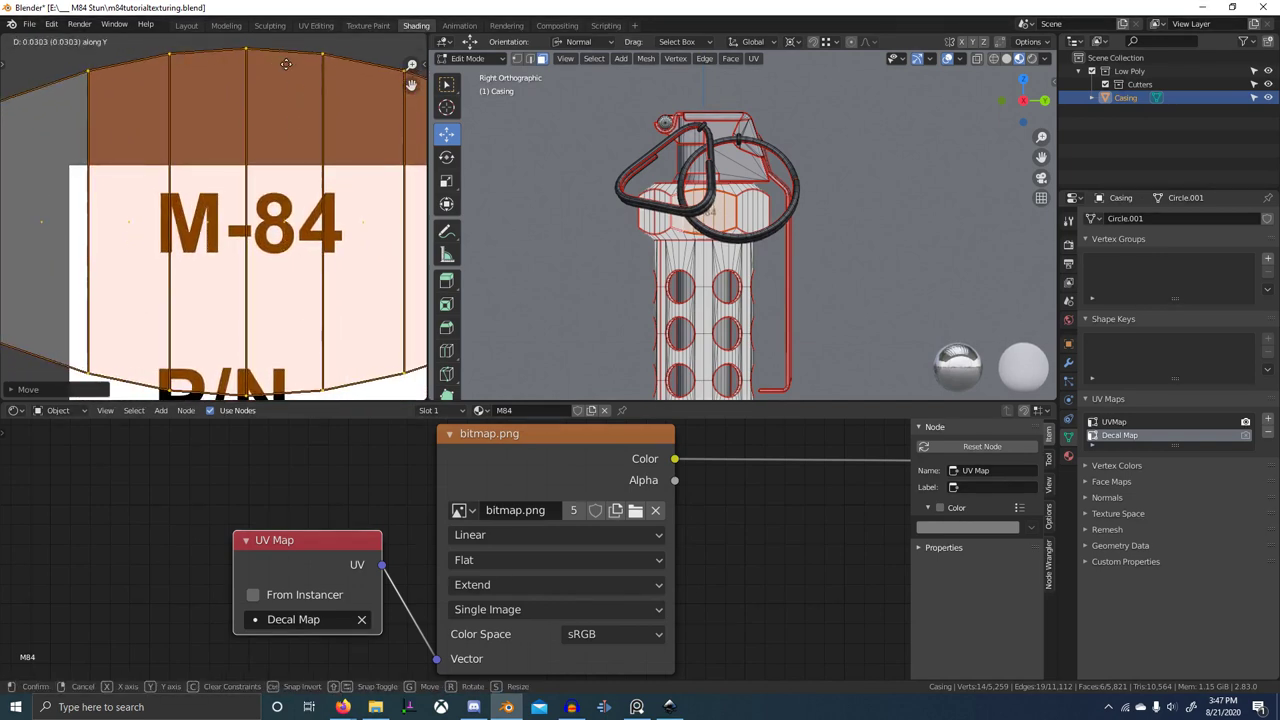
{"action": "left_click", "coordinate": [288, 53]}
- Check the band decal on the model, nudge the island vertically, and return to Object Mode
{"action": "scroll", "coordinate": [780, 234], "scroll_direction": "down", "scroll_amount": 1}
{"action": "scroll", "coordinate": [708, 263], "scroll_direction": "up", "scroll_amount": 4}
{"action": "middle_click_drag", "start_coordinate": [780, 234], "coordinate": [733, 252]}
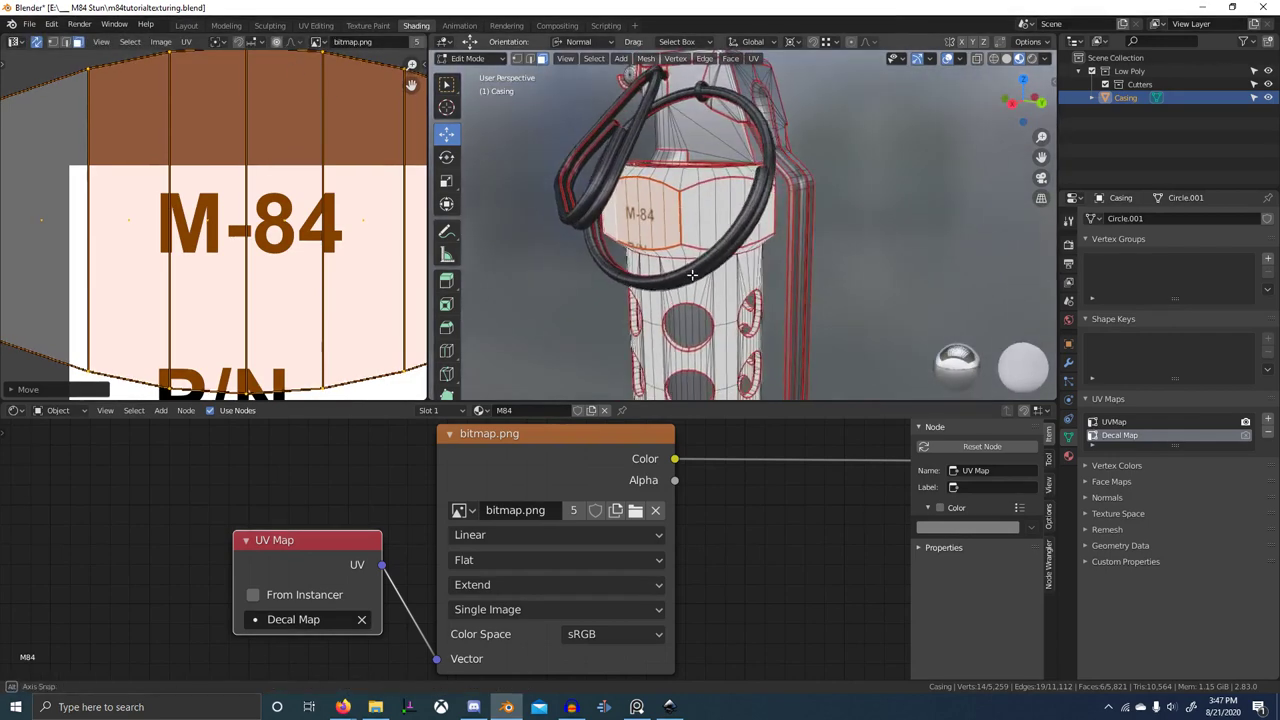
{"action": "scroll", "coordinate": [733, 252], "scroll_direction": "down", "scroll_amount": 2}
{"action": "scroll", "coordinate": [323, 312], "scroll_direction": "down", "scroll_amount": 3}
{"action": "key", "text": "g"}
{"action": "key", "text": "y"}
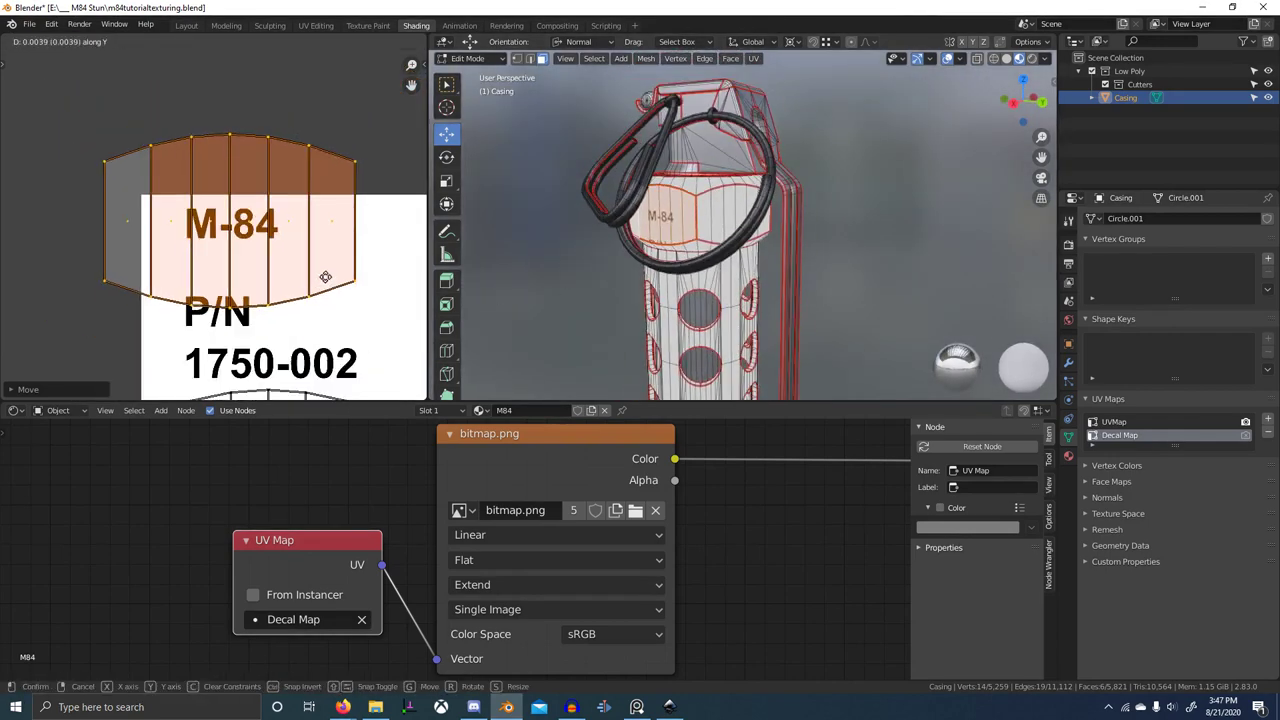
{"action": "left_click", "coordinate": [321, 299]}
{"action": "key", "text": "Tab"}
{"action": "scroll", "coordinate": [646, 326], "scroll_direction": "down", "scroll_amount": 4}
- In Inkscape, nudge the M-84 text and fill the background square maroon to show its extent
{"action": "key", "text": "alt+Tab"}
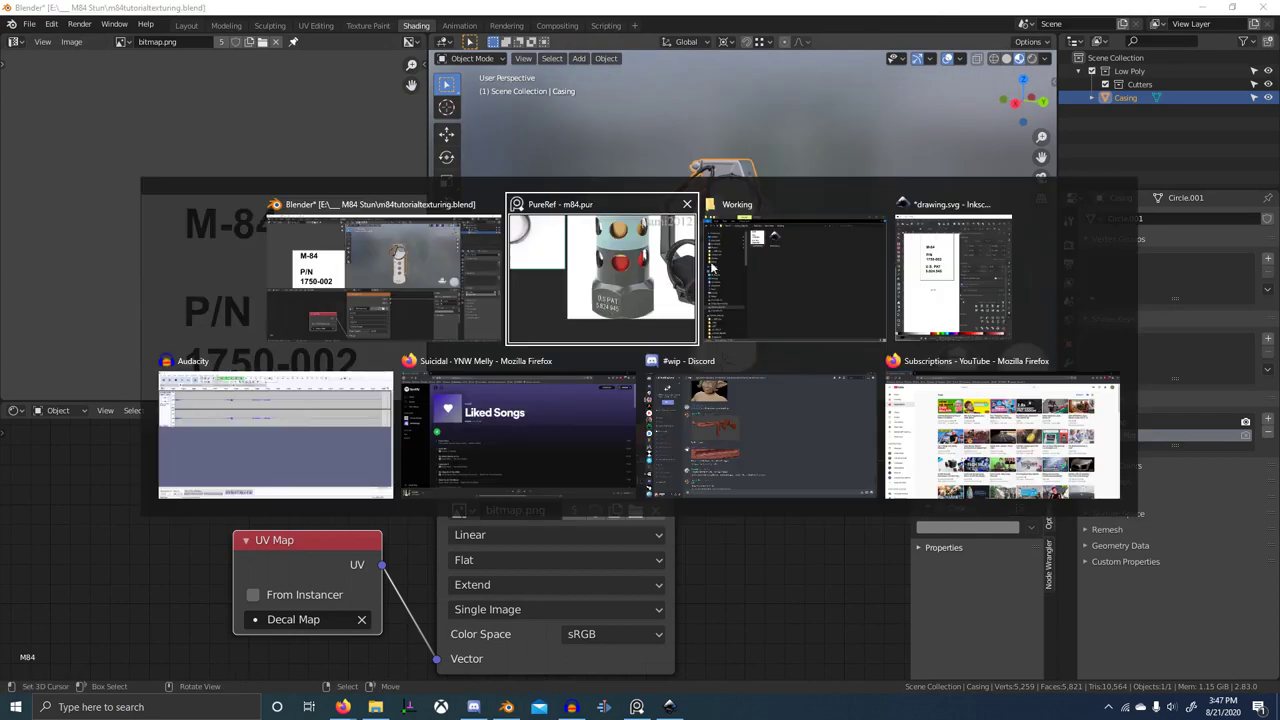
{"action": "left_click", "coordinate": [942, 290]}
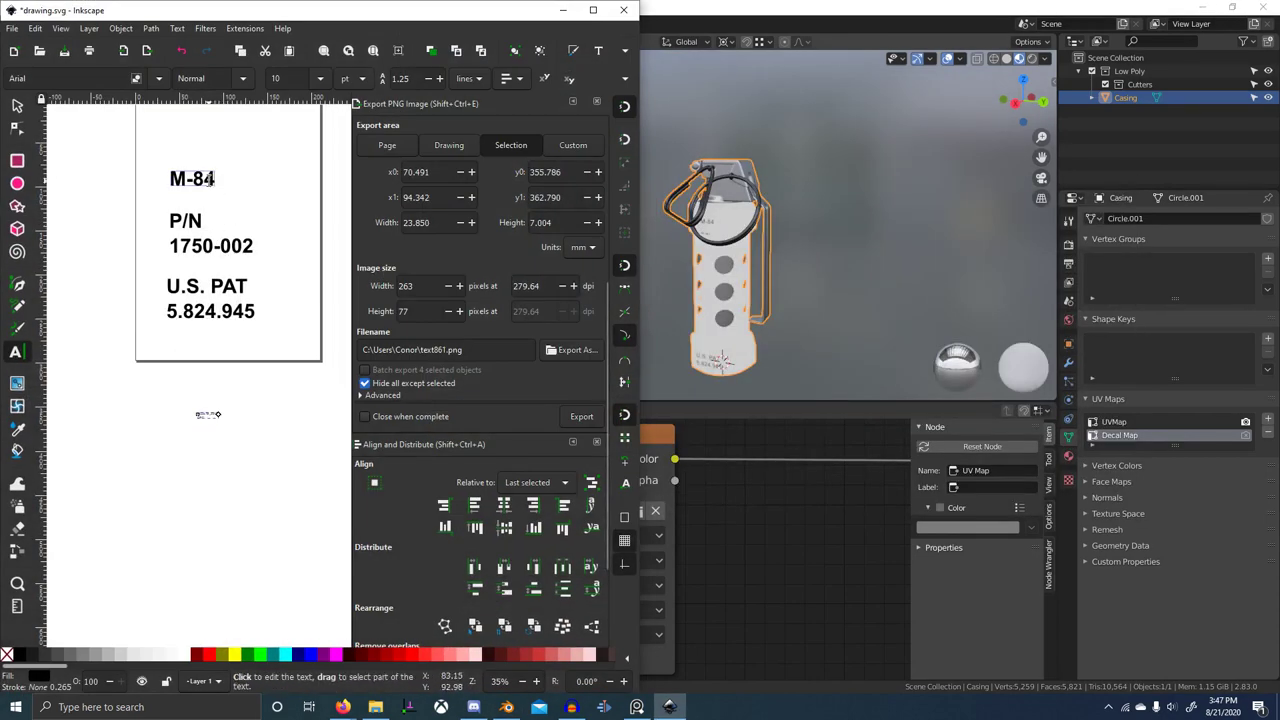
{"action": "middle_click_drag", "start_coordinate": [235, 198], "coordinate": [260, 266]}
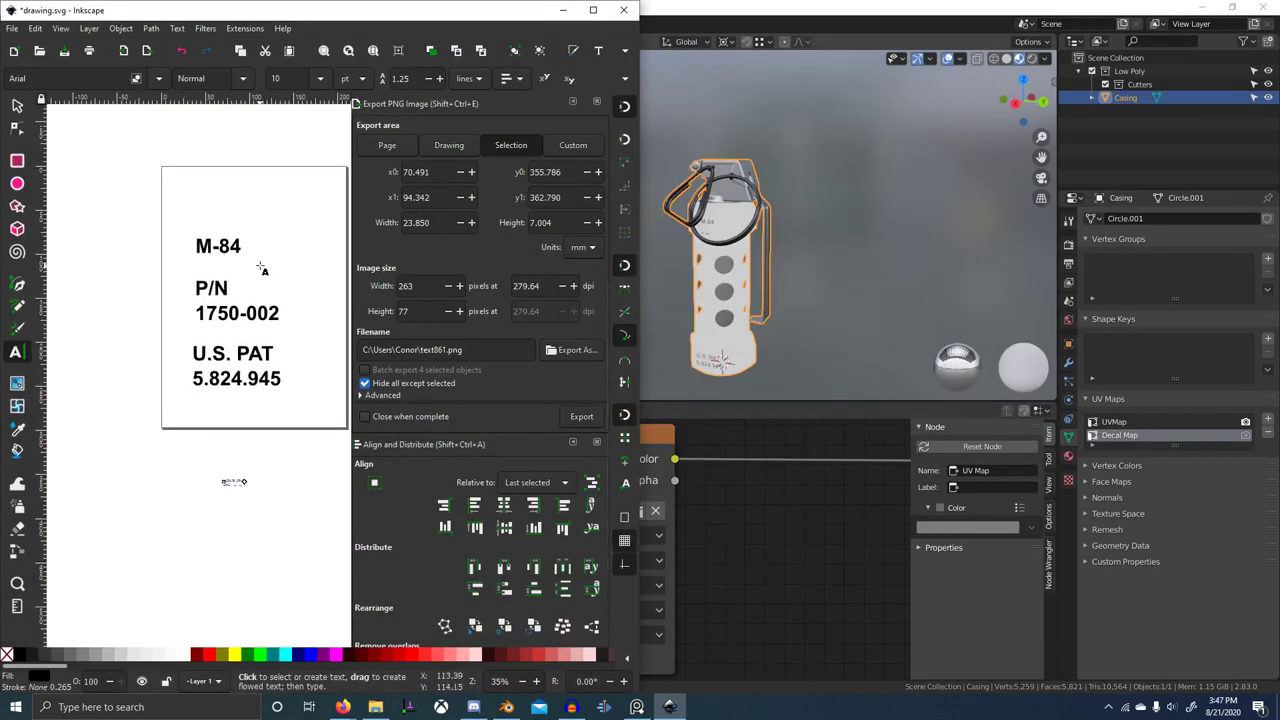
{"action": "left_click", "coordinate": [17, 107]}
{"action": "left_click", "coordinate": [275, 265]}
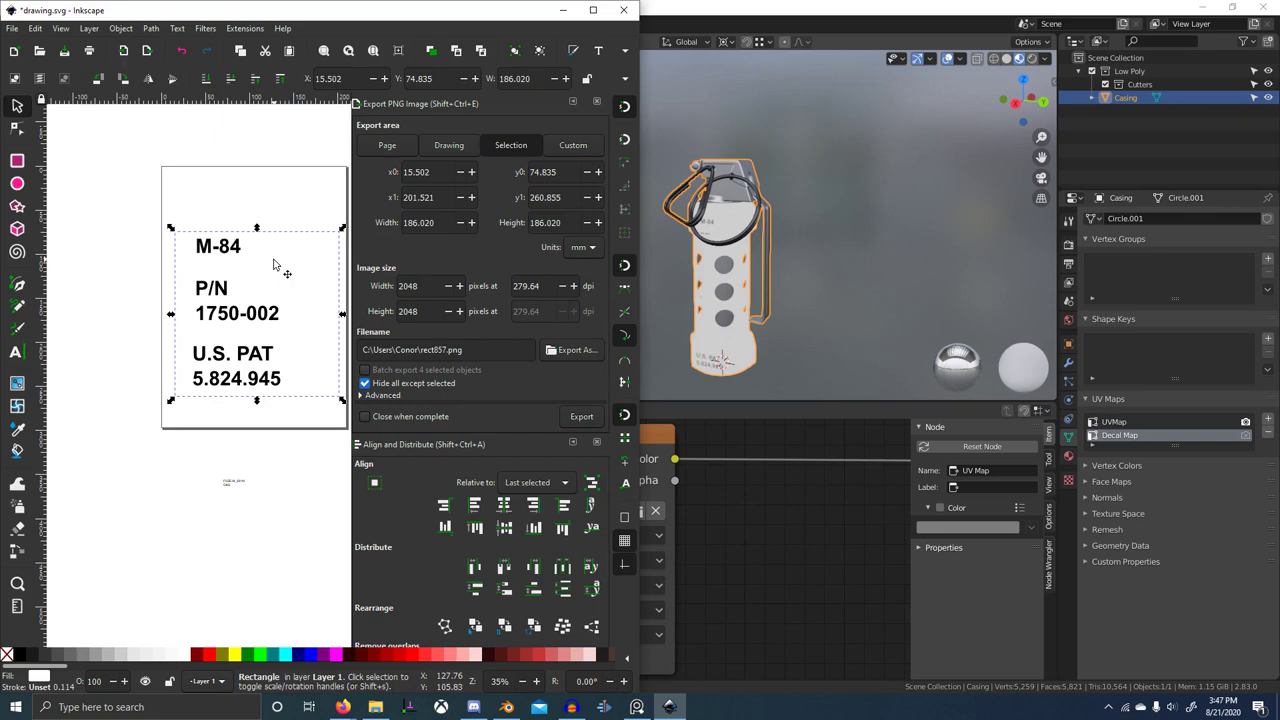
{"action": "left_click", "coordinate": [222, 246]}
{"action": "left_click_drag", "start_coordinate": [238, 249], "coordinate": [234, 246]}
{"action": "left_click", "coordinate": [254, 253], "text": "shift"}
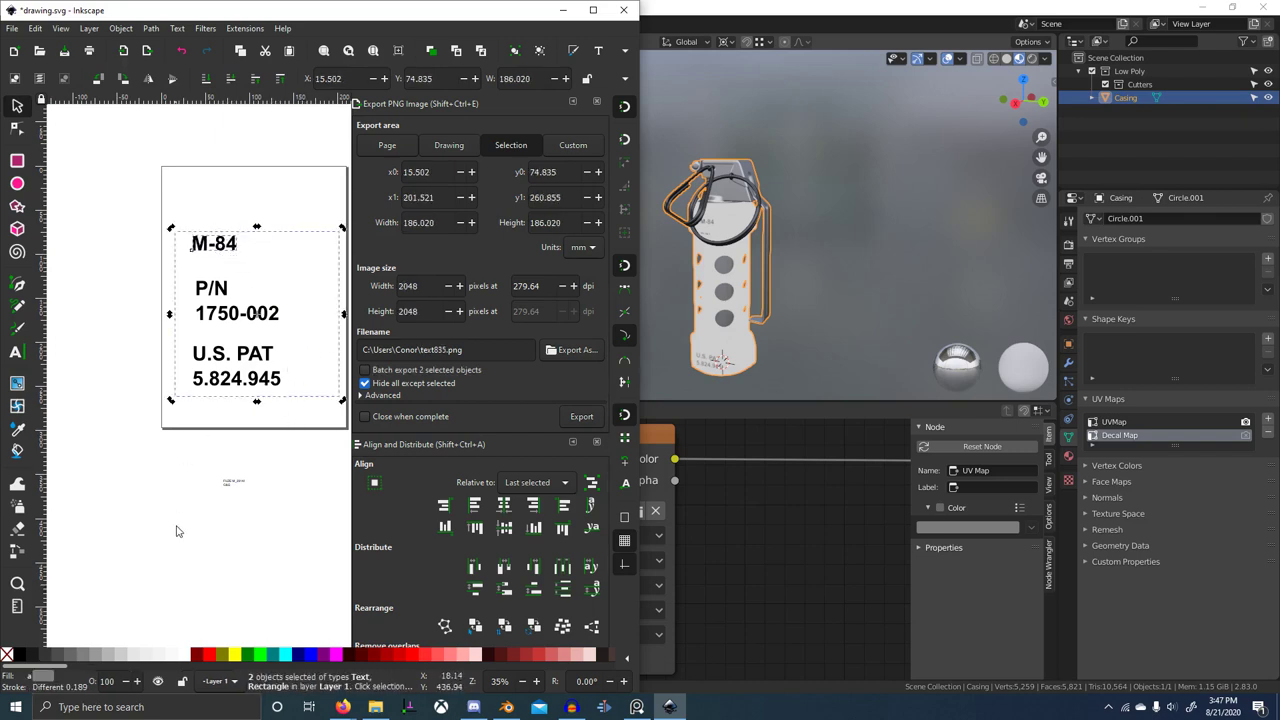
{"action": "left_click", "coordinate": [95, 411]}
{"action": "left_click", "coordinate": [299, 319]}
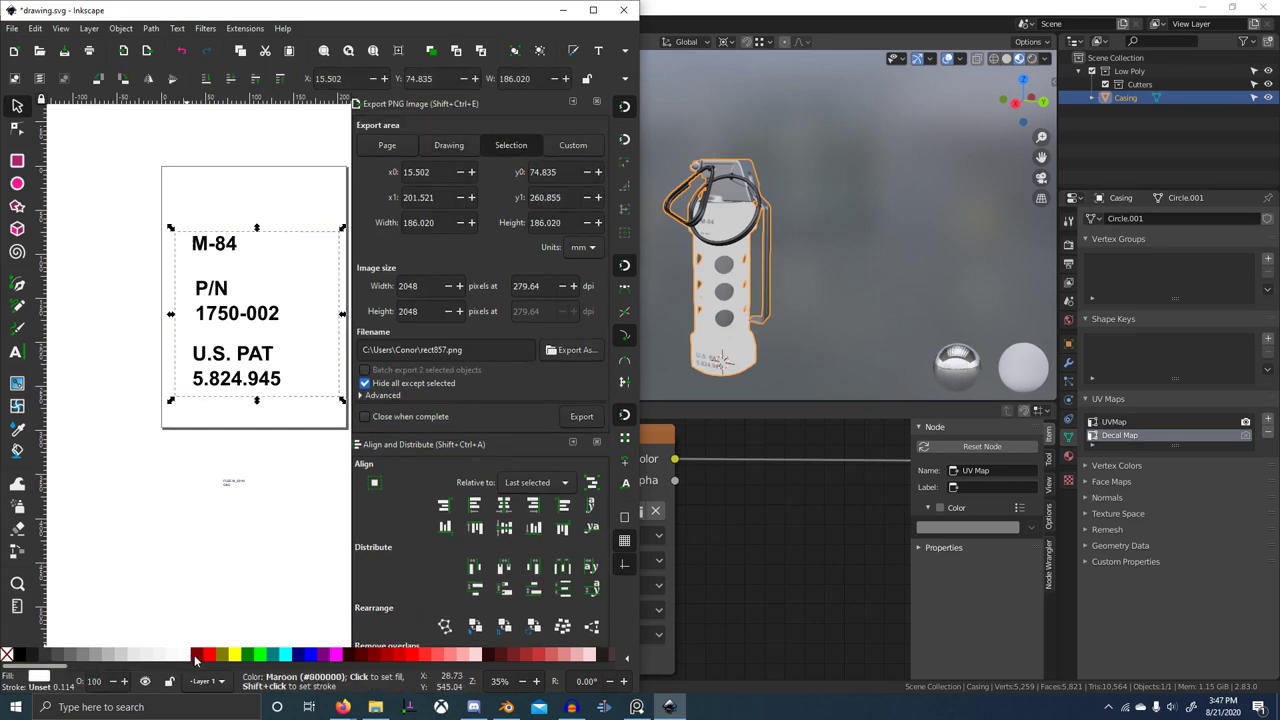
{"action": "left_click", "coordinate": [195, 659]}
- Move U.S. PAT 5.824.945 lower-left, P/N 1750-002 right, and M-84 to the left edge
{"action": "scroll", "coordinate": [281, 384], "scroll_direction": "up", "scroll_amount": 7, "text": "ctrl"}
{"action": "mouse_move", "coordinate": [281, 384]}
{"action": "middle_mouse_down"}
{"action": "mouse_move", "coordinate": [212, 320]}
{"action": "mouse_move", "coordinate": [208, 268]}
{"action": "mouse_move", "coordinate": [279, 385]}
{"action": "middle_mouse_up"}
{"action": "scroll", "coordinate": [208, 268], "scroll_direction": "down", "scroll_amount": 4, "text": "ctrl"}
{"action": "scroll", "coordinate": [220, 330], "scroll_direction": "down", "scroll_amount": 7, "text": "ctrl"}
{"action": "middle_click_drag", "start_coordinate": [157, 397], "coordinate": [219, 455]}
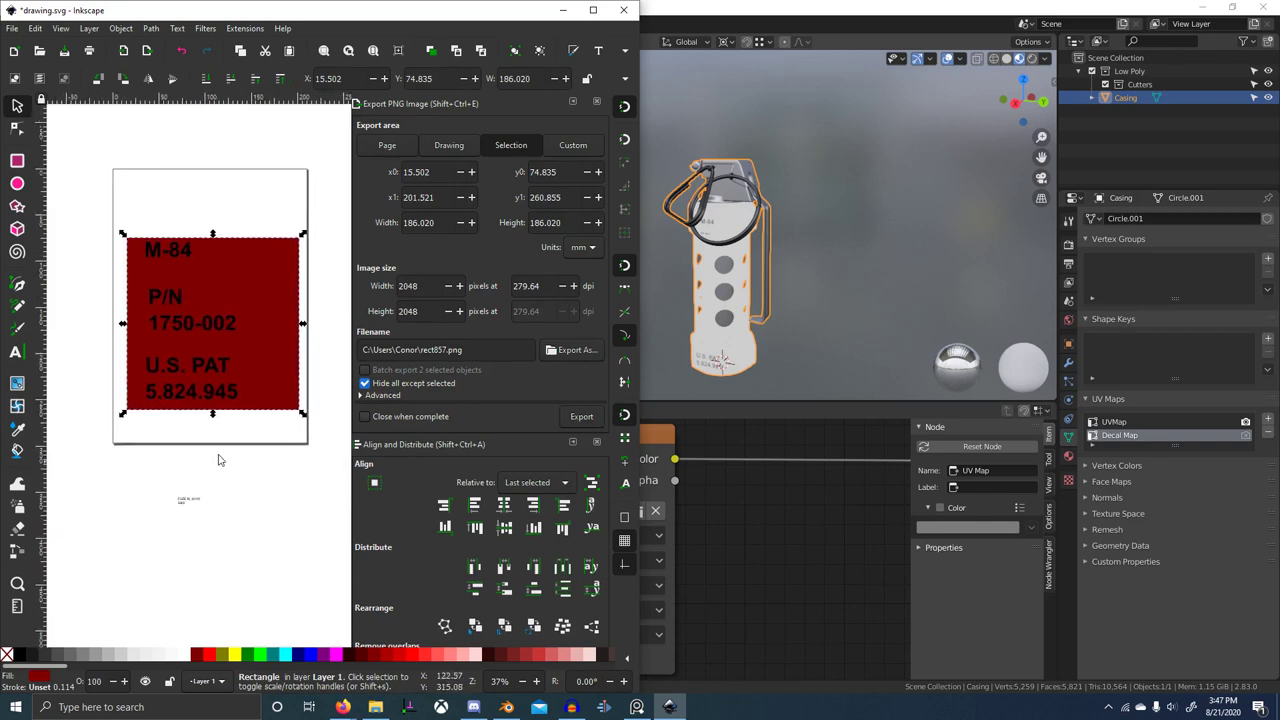
{"action": "scroll", "coordinate": [200, 475], "scroll_direction": "up", "scroll_amount": 2, "text": "ctrl"}
{"action": "left_click", "coordinate": [211, 398]}
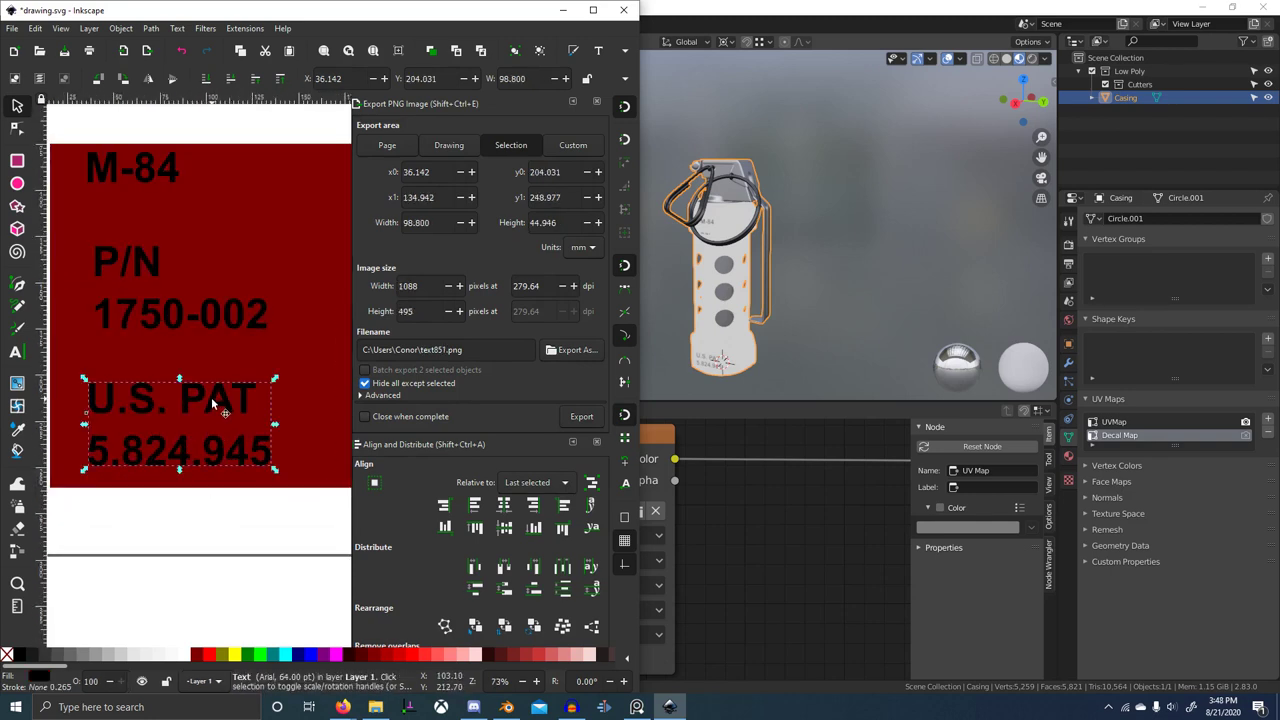
{"action": "left_click_drag", "start_coordinate": [211, 400], "coordinate": [180, 425]}
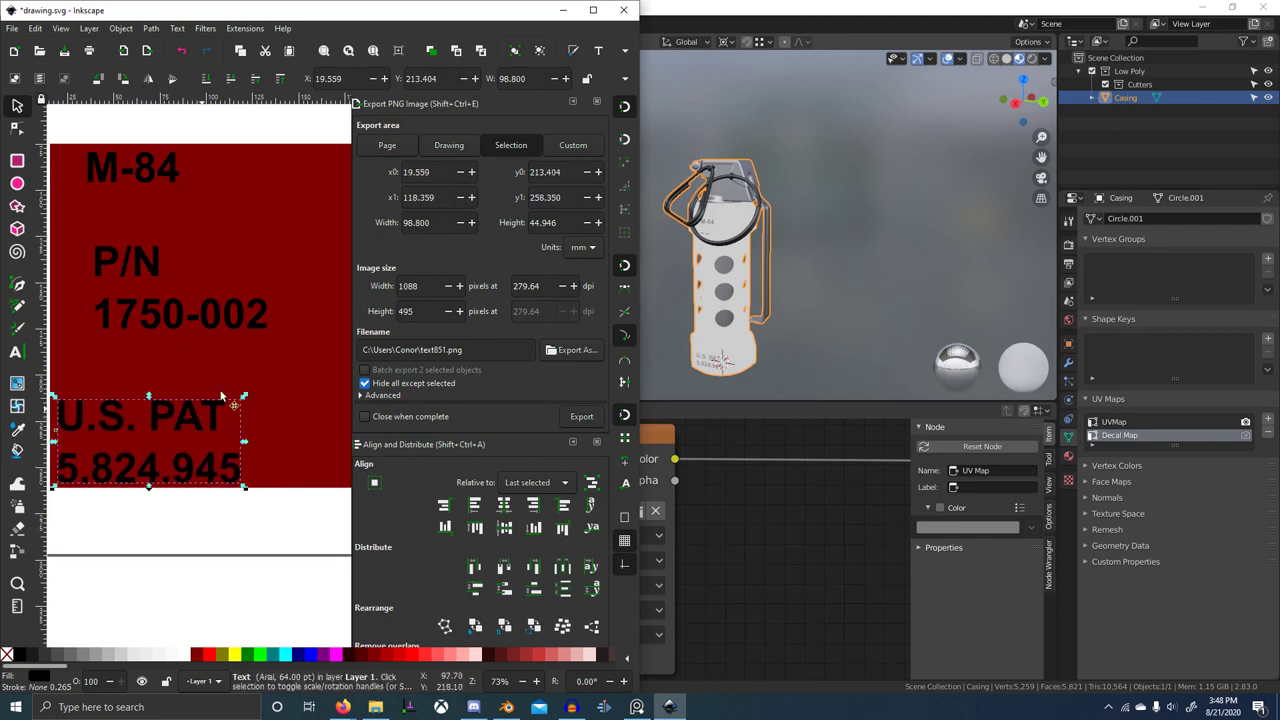
{"action": "scroll", "coordinate": [236, 342], "scroll_direction": "down", "scroll_amount": 1, "text": "ctrl"}
{"action": "left_click_drag", "start_coordinate": [254, 315], "coordinate": [344, 337]}
{"action": "left_click", "coordinate": [190, 218]}
{"action": "left_click_drag", "start_coordinate": [190, 218], "coordinate": [171, 217]}
- Turn the square's fill back to white and select it together with all three texts
{"action": "left_click", "coordinate": [253, 301], "text": "shift"}
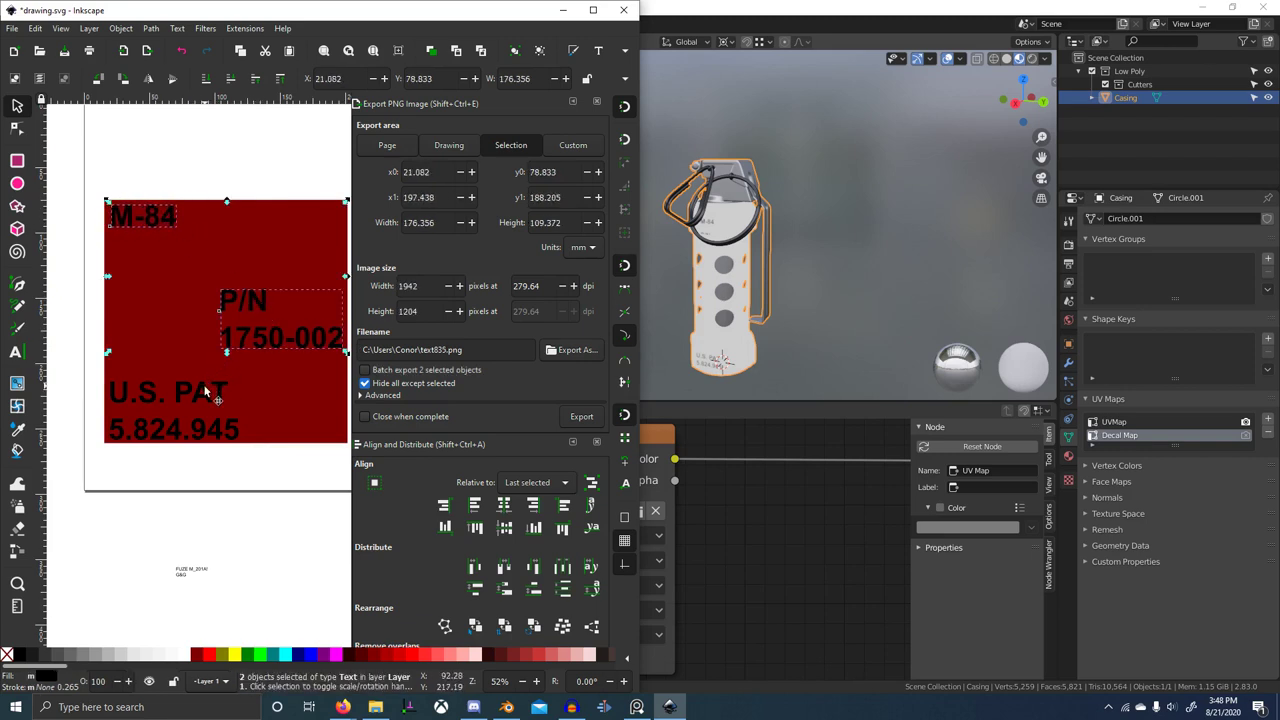
{"action": "left_click", "coordinate": [274, 400]}
{"action": "left_click", "coordinate": [184, 654]}
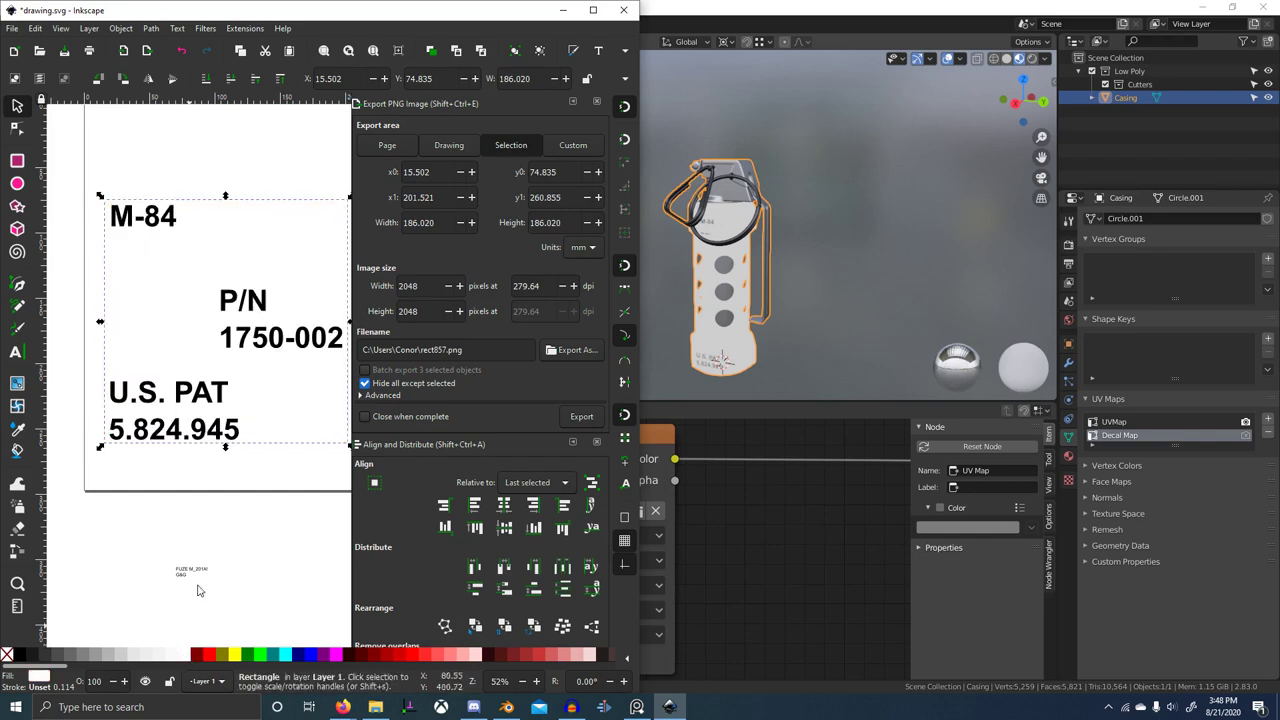
{"action": "left_click", "coordinate": [226, 396], "text": "shift"}
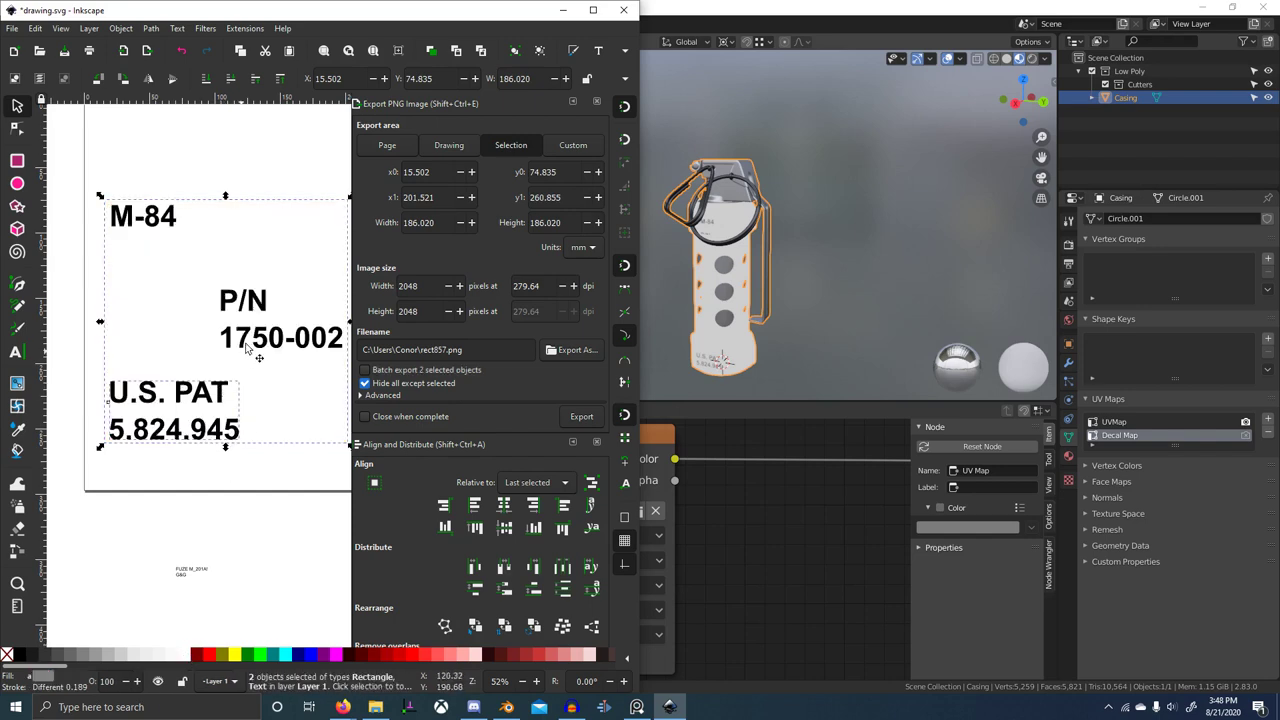
{"action": "left_click", "coordinate": [172, 222], "text": "shift"}
- Export the selection as a PNG and reload the bitmap in Blender's image editor
{"action": "left_click", "coordinate": [586, 421]}
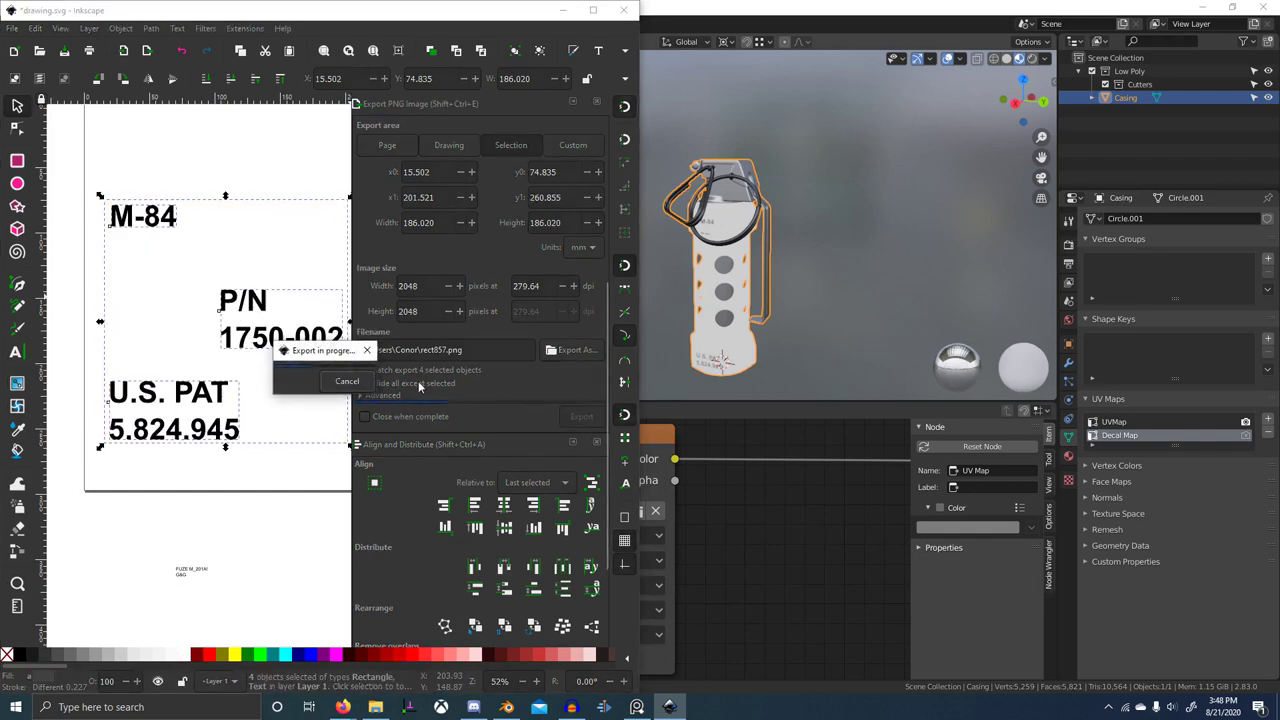
{"action": "left_click", "coordinate": [795, 526]}
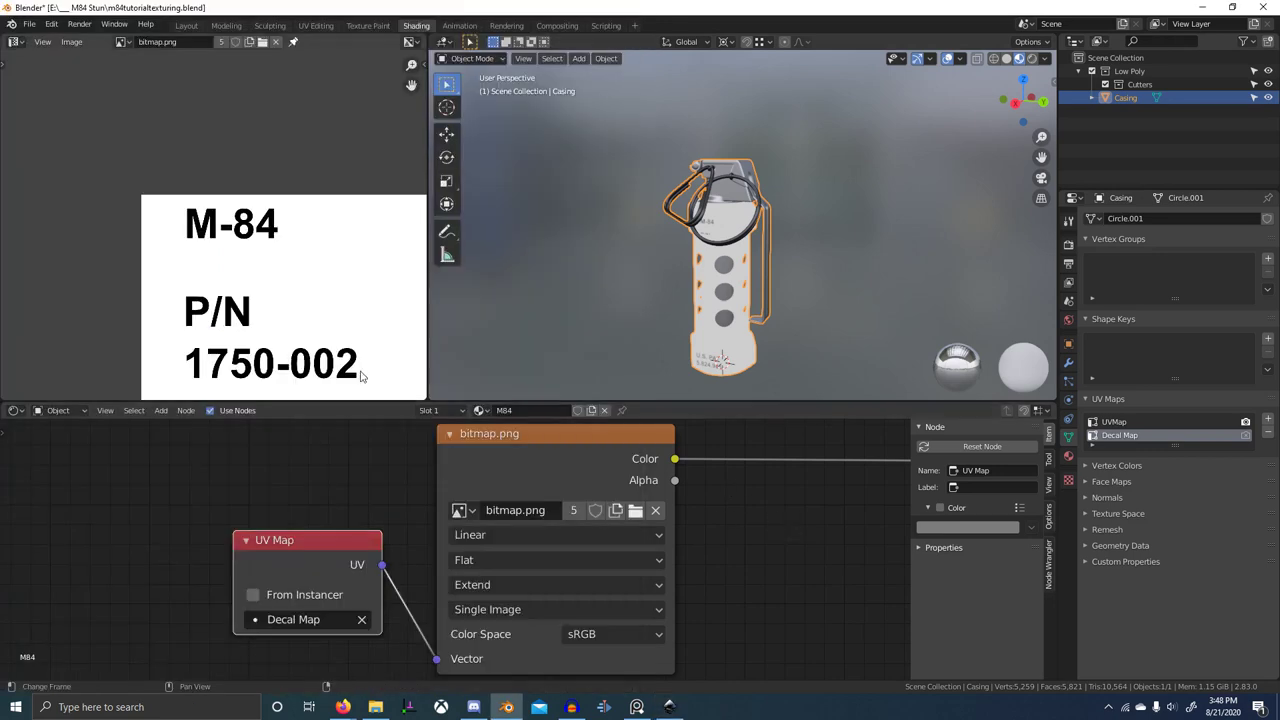
{"action": "scroll", "coordinate": [263, 257], "scroll_direction": "down", "scroll_amount": 3}
{"action": "key", "text": "n"}
{"action": "left_click", "coordinate": [419, 97]}
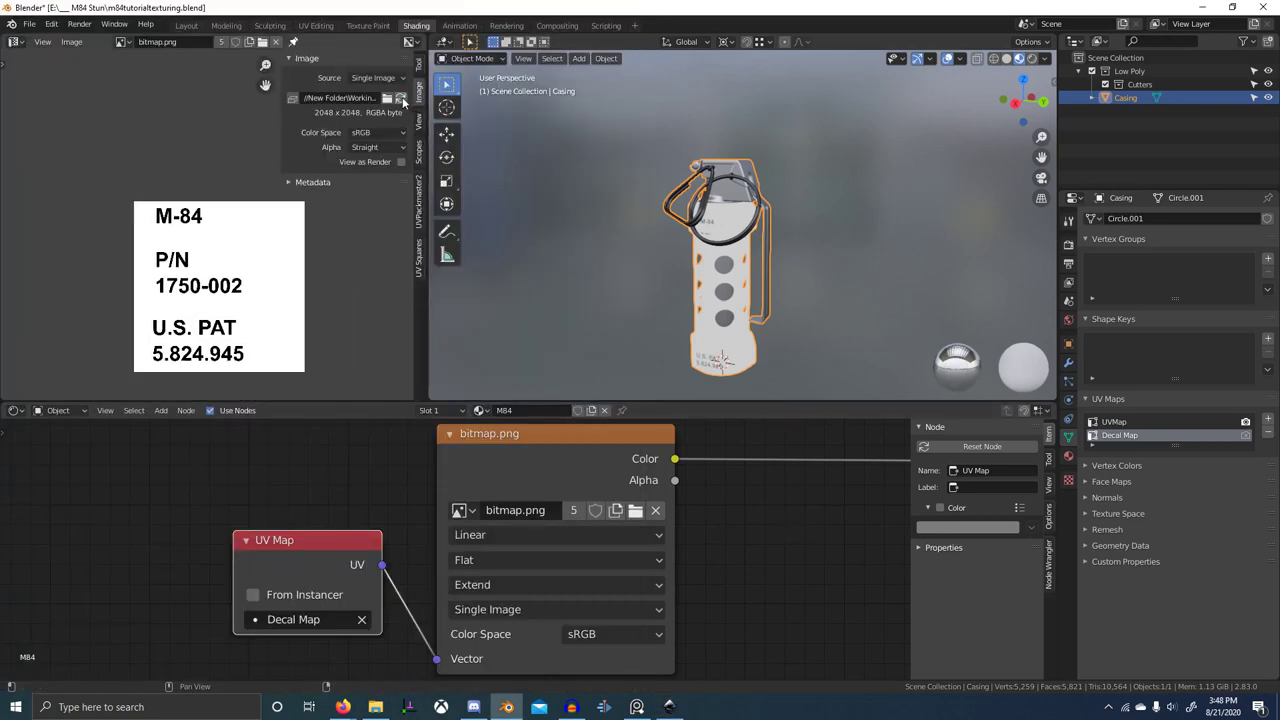
{"action": "left_click", "coordinate": [403, 100]}
- Re-export the selected lettering from Inkscape under the file name bitmap.png
{"action": "key", "text": "alt+Tab"}
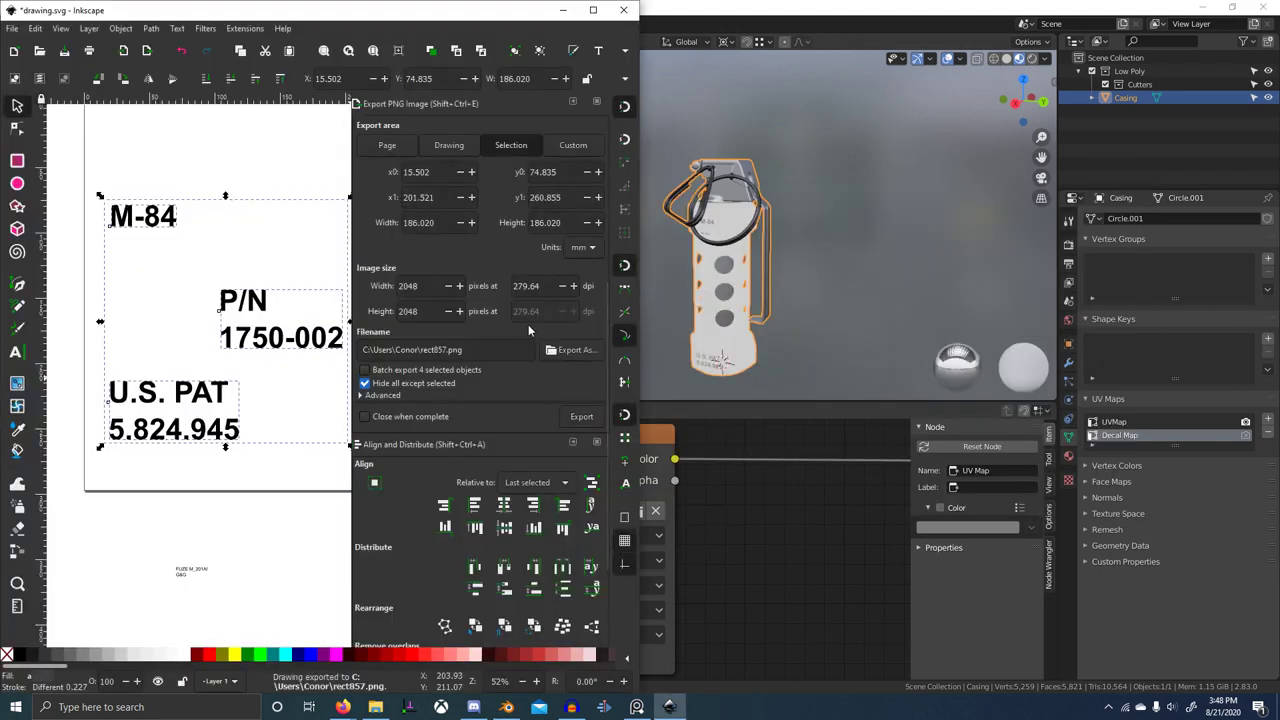
{"action": "left_click", "coordinate": [477, 349]}
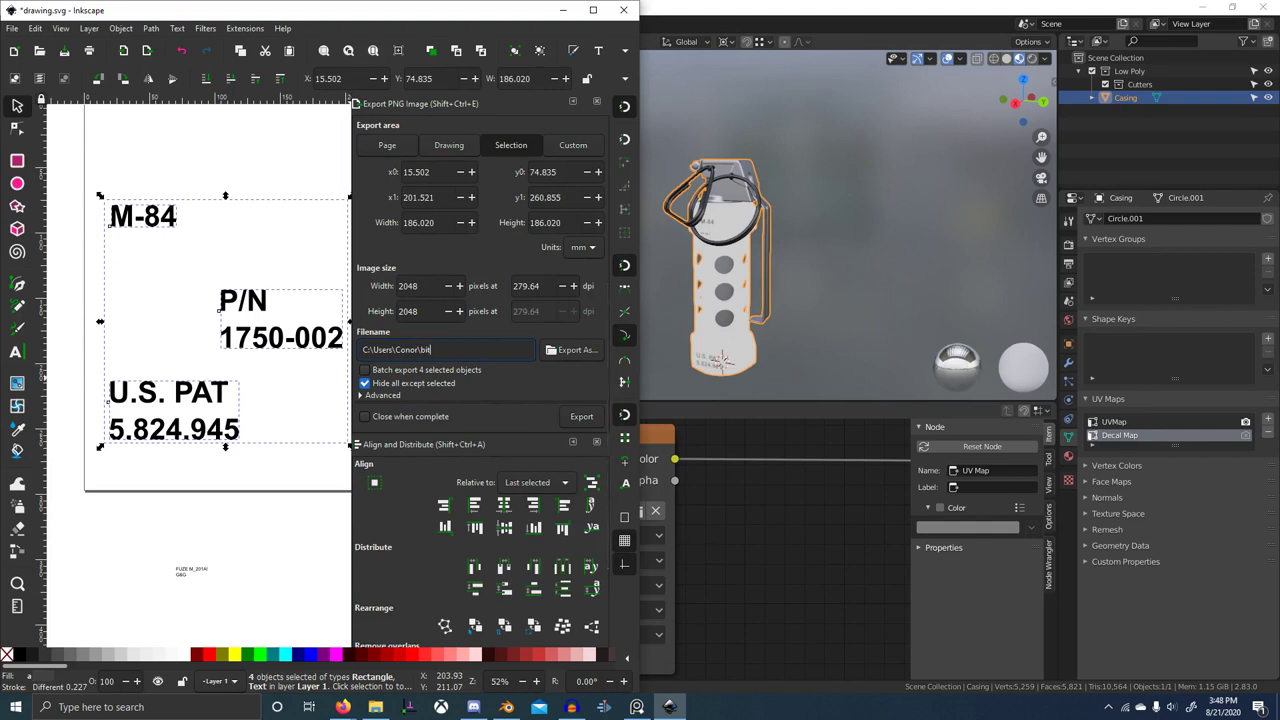
{"action": "left_click", "coordinate": [581, 417]}
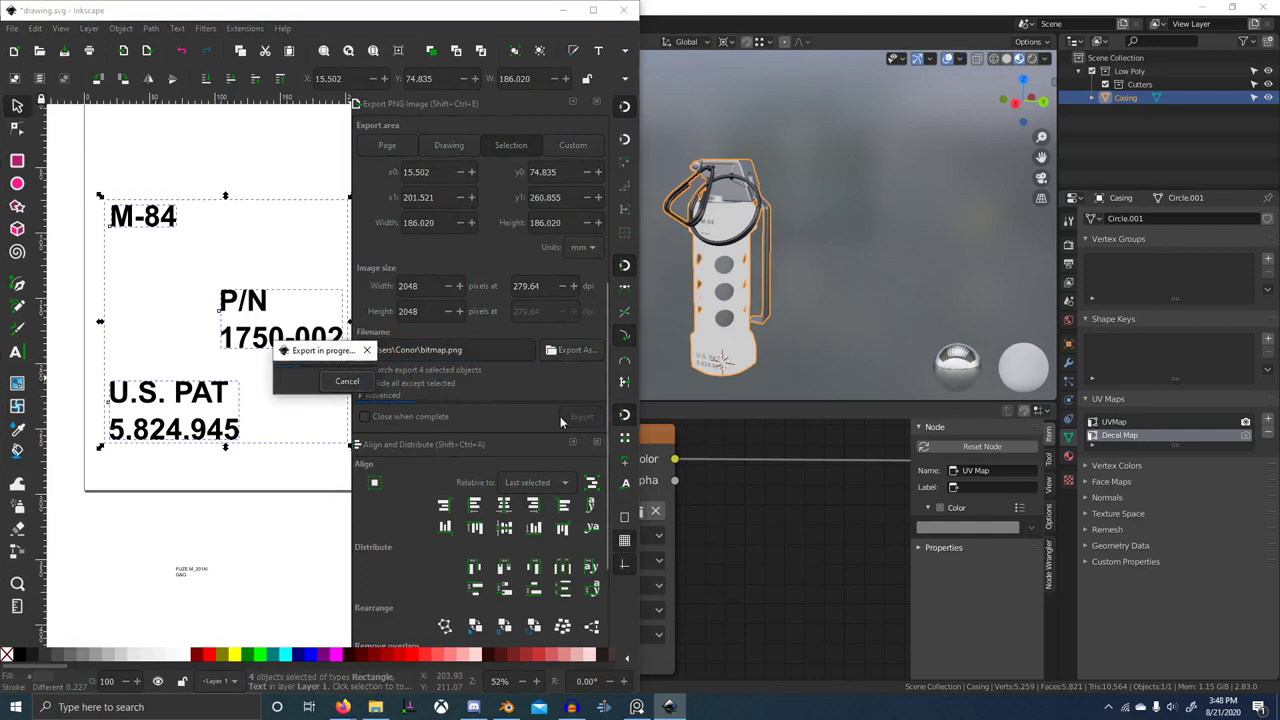
{"action": "left_click", "coordinate": [778, 449]}
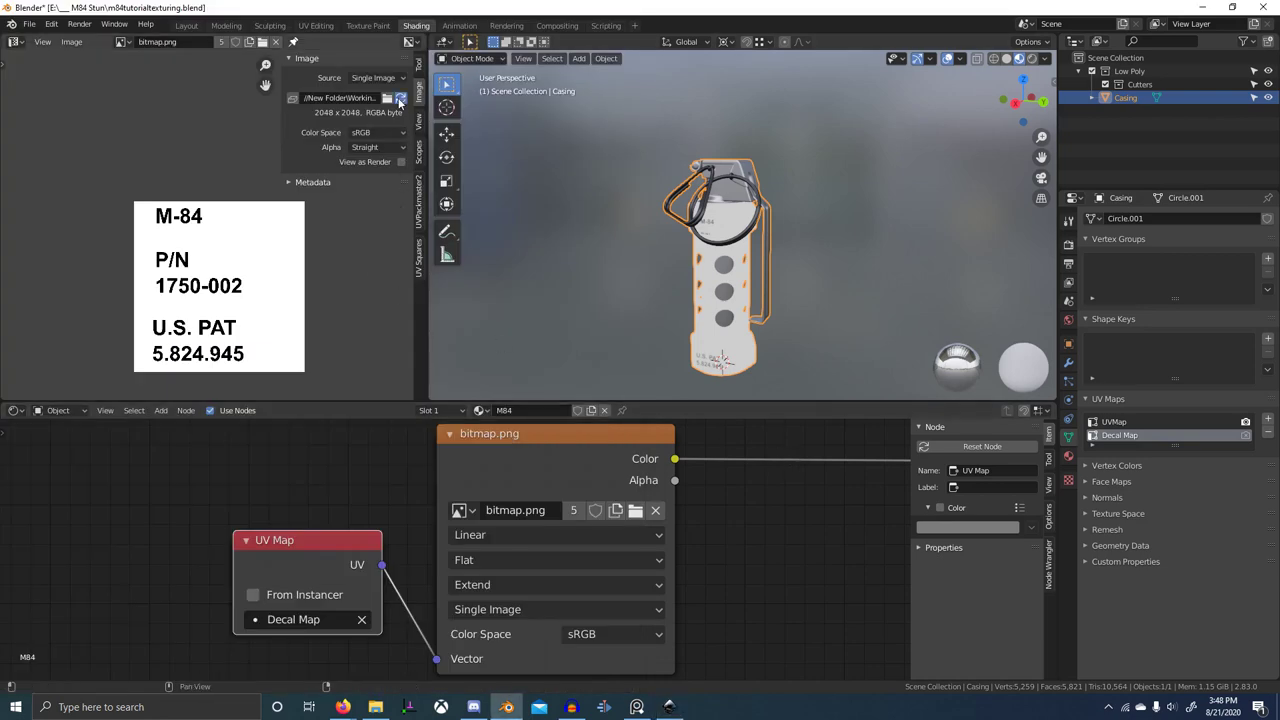
- Open bitmap.png from the Working folder in Explorer to check the export, then go back to the Inkscape drawing
{"action": "key", "text": "alt+Tab"}
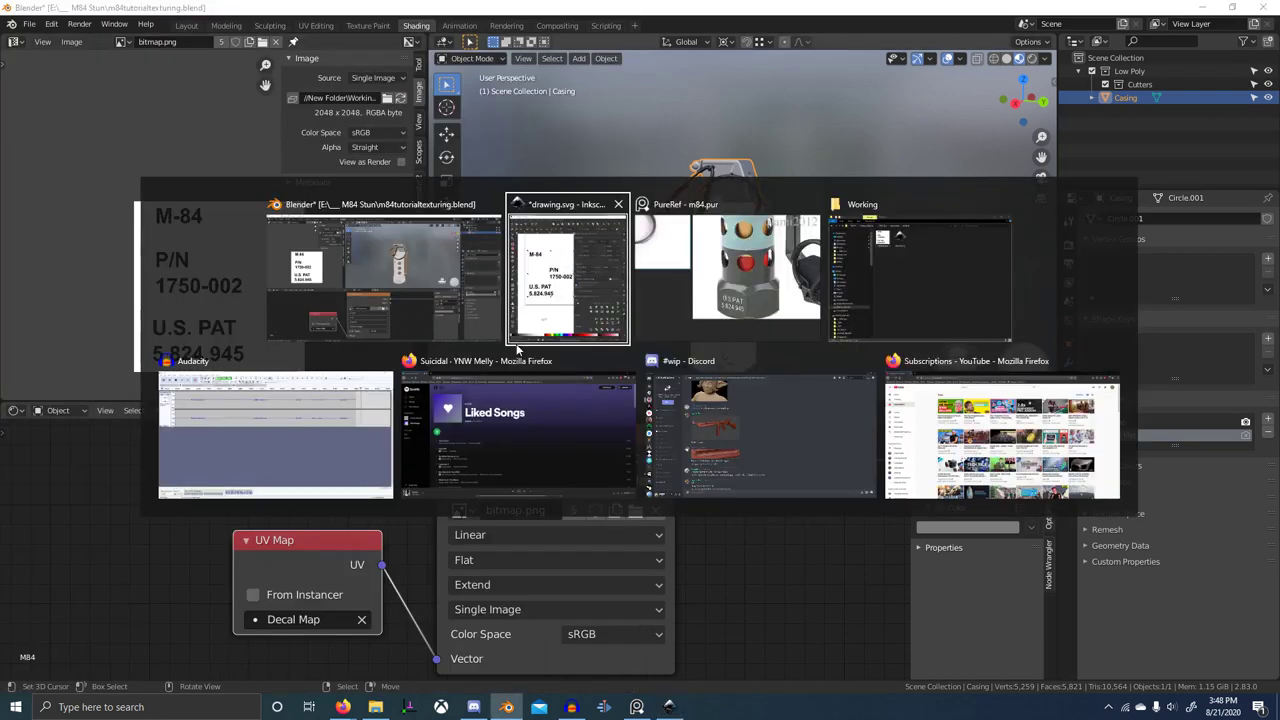
{"action": "left_click", "coordinate": [877, 287]}
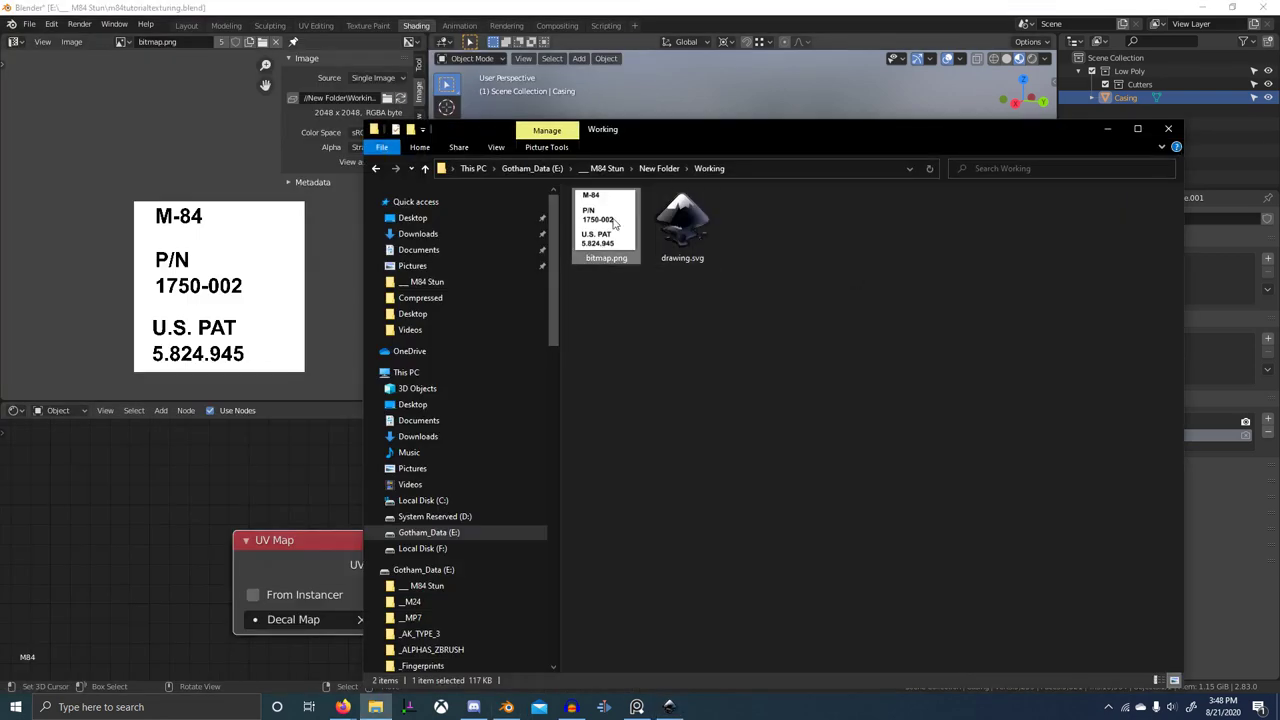
{"action": "double_click", "coordinate": [613, 221]}
{"action": "left_click", "coordinate": [1131, 82]}
{"action": "left_click", "coordinate": [764, 169]}
{"action": "key", "text": "alt+Tab"}
{"action": "key", "text": "alt+Tab"}
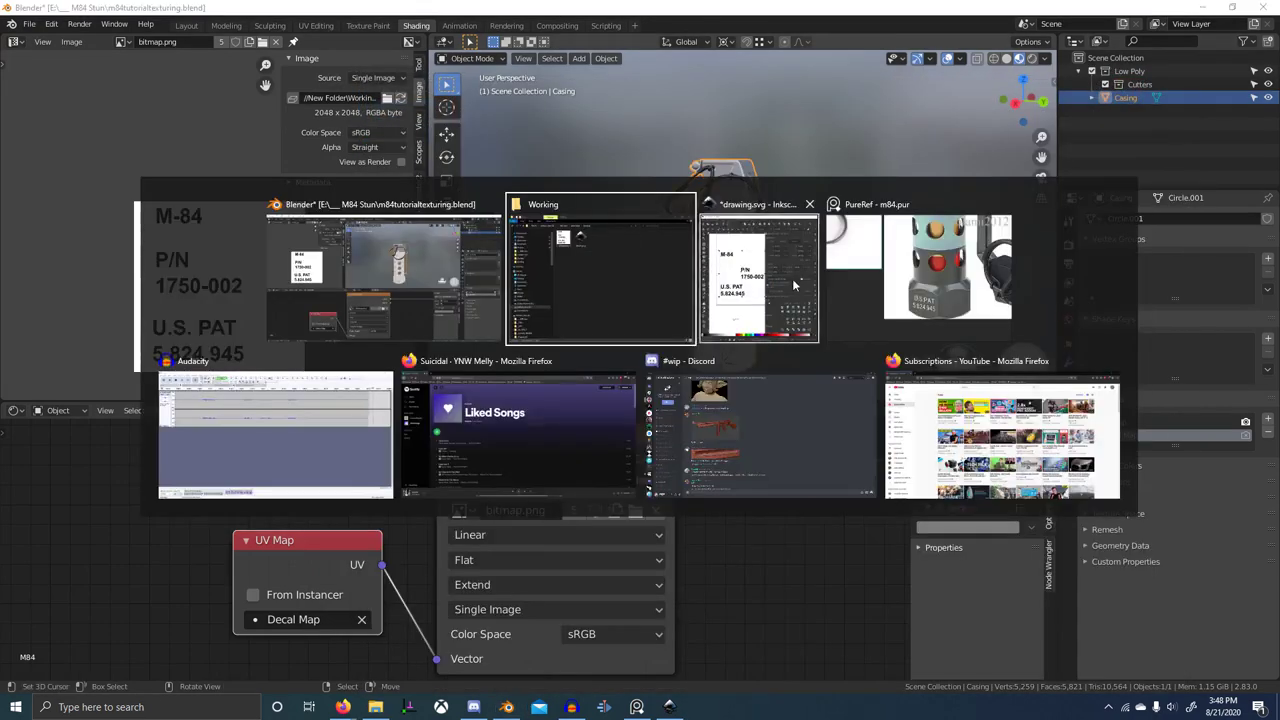
{"action": "left_click", "coordinate": [708, 265]}
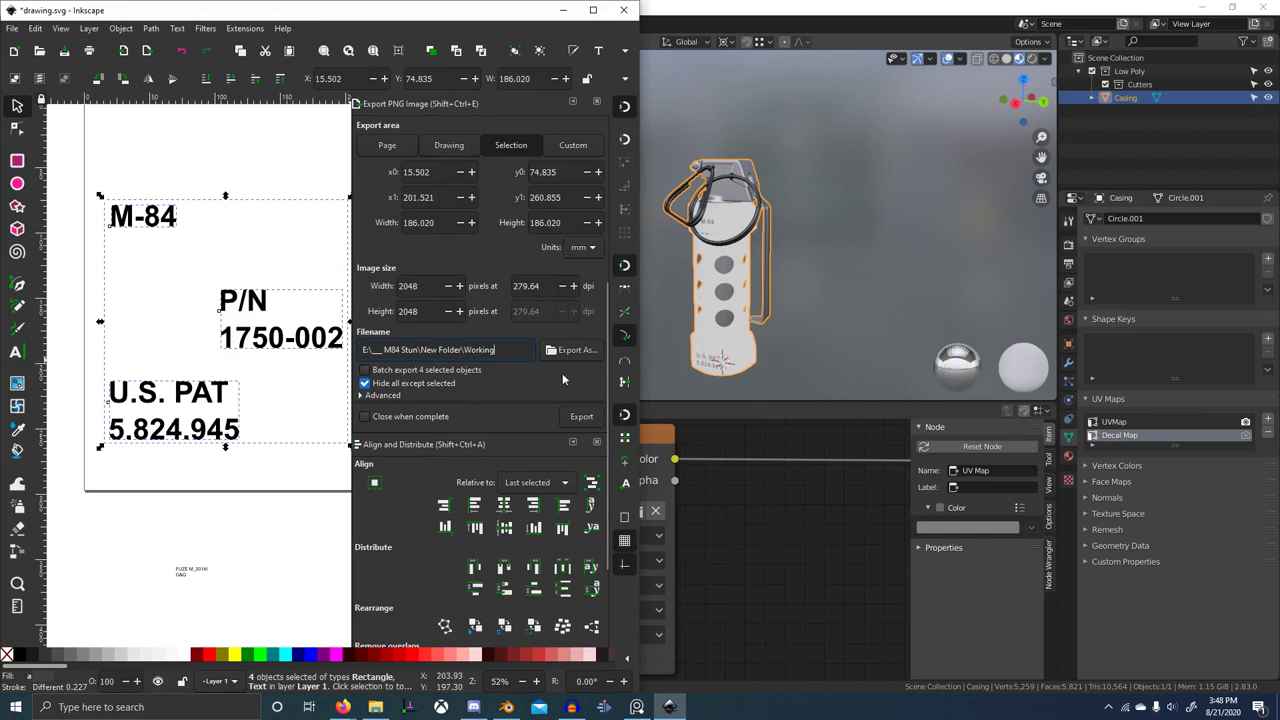
- Export the selected lettering as bitmap.png and check the Working folder's path in Explorer
{"action": "left_click", "coordinate": [580, 416]}
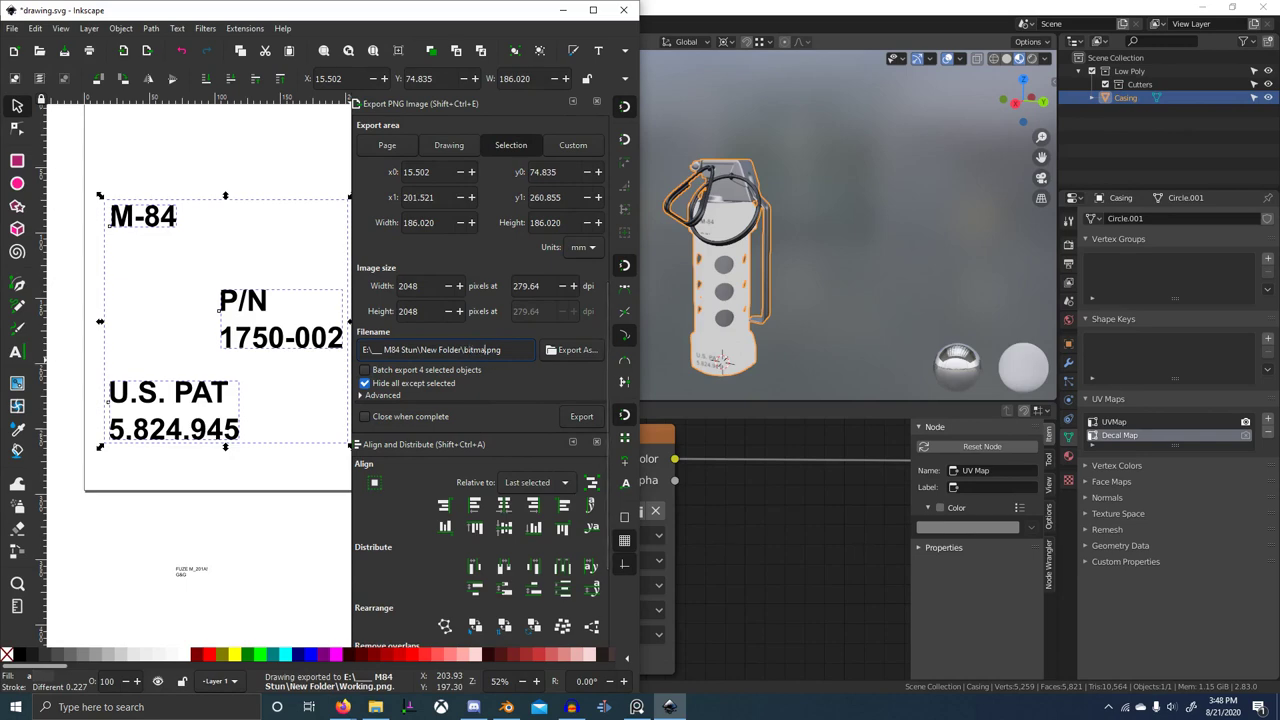
{"action": "left_click", "coordinate": [575, 421]}
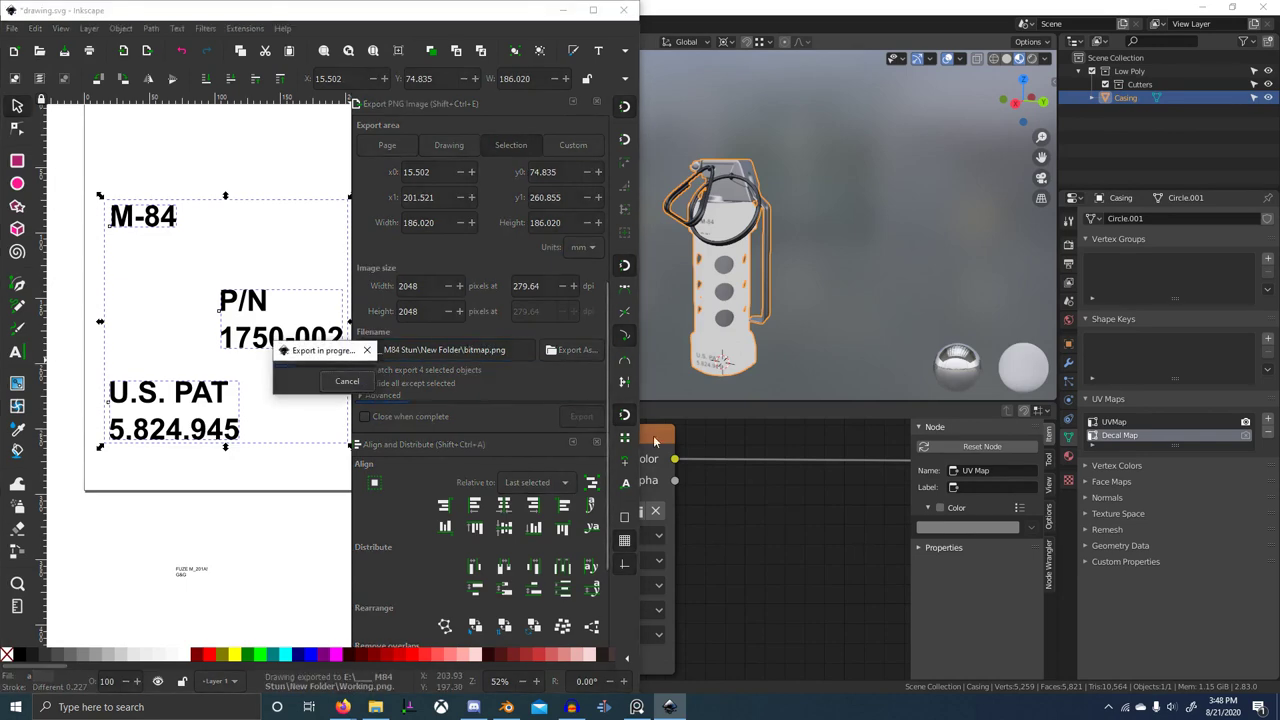
{"action": "middle_click_drag", "start_coordinate": [762, 456], "coordinate": [801, 467]}
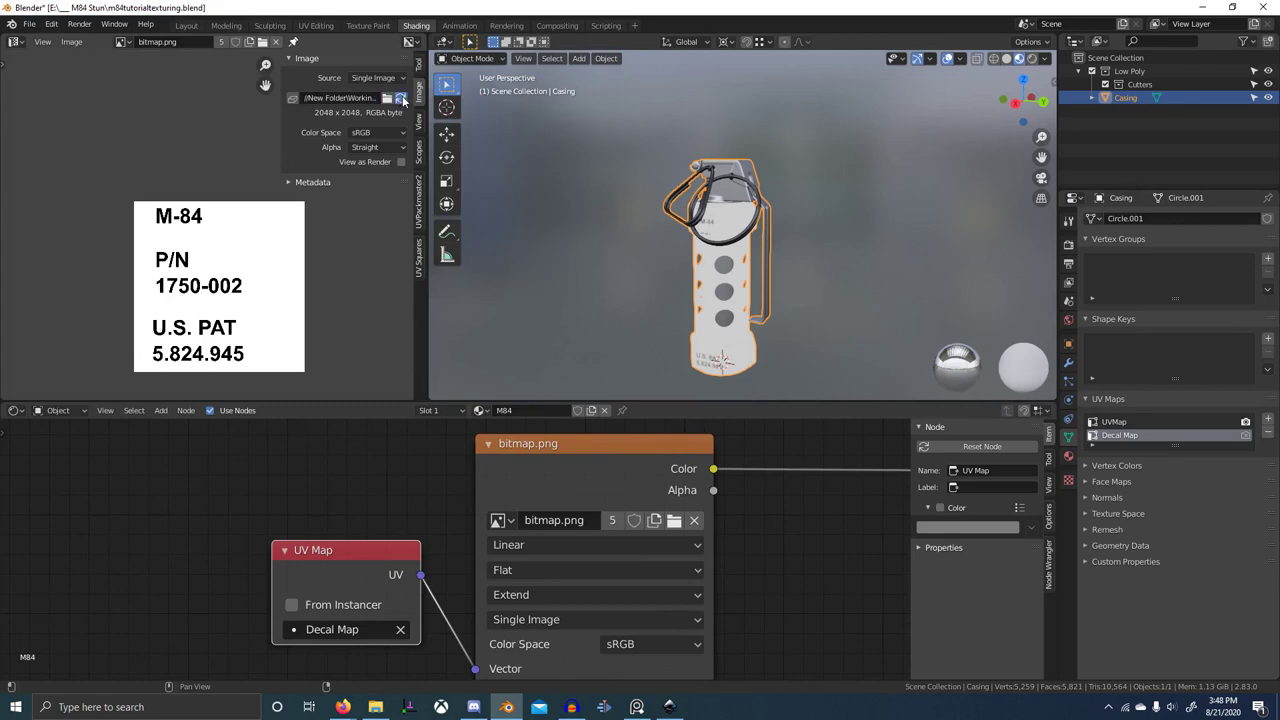
{"action": "key", "text": "alt+Tab"}
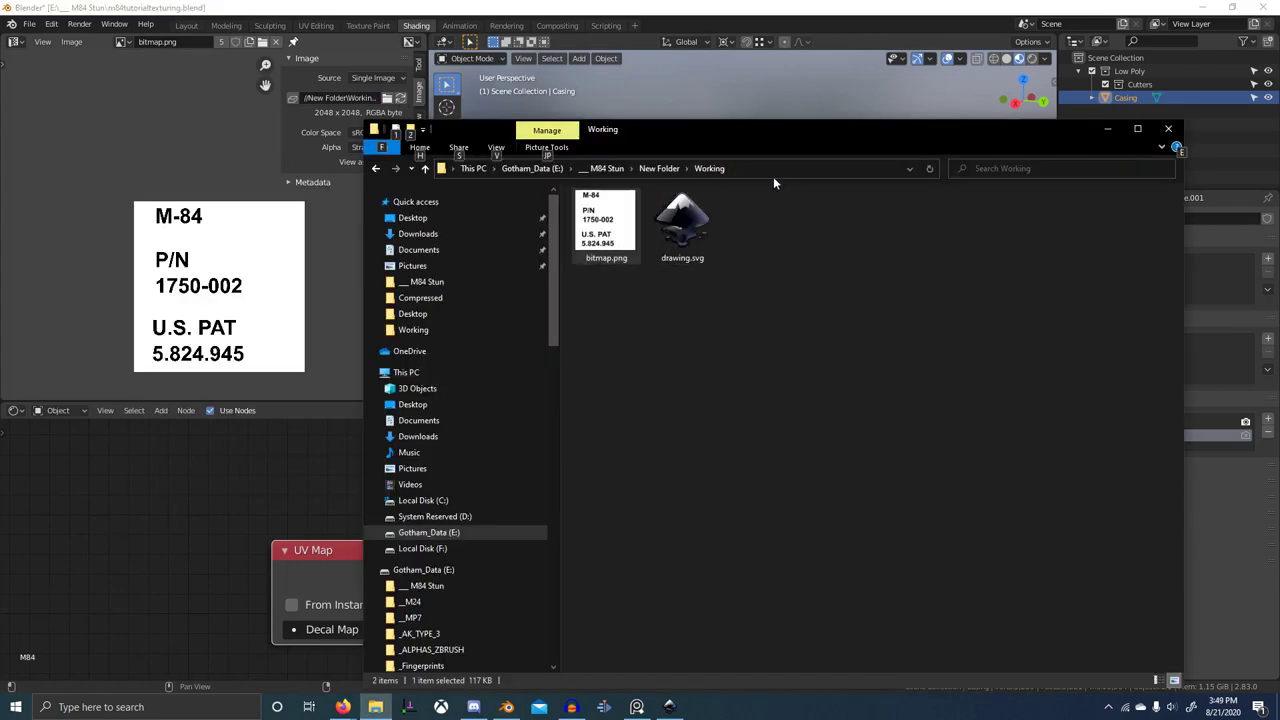
{"action": "left_click", "coordinate": [773, 170]}
{"action": "key", "text": "alt+Tab"}
{"action": "key", "text": "alt+Tab"}
{"action": "key", "text": "alt+Tab"}
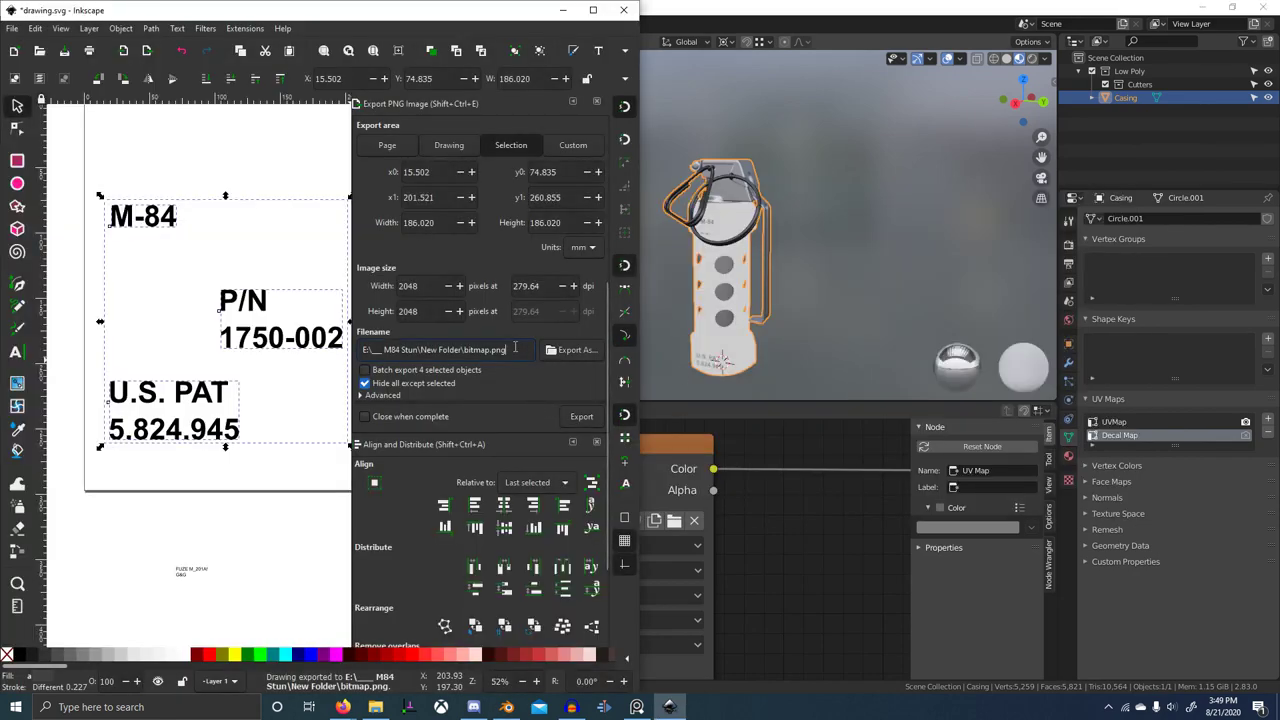
- Choose bitmap.png as the export target and re-export the lettering, replacing the existing file
{"action": "left_click", "coordinate": [573, 356]}
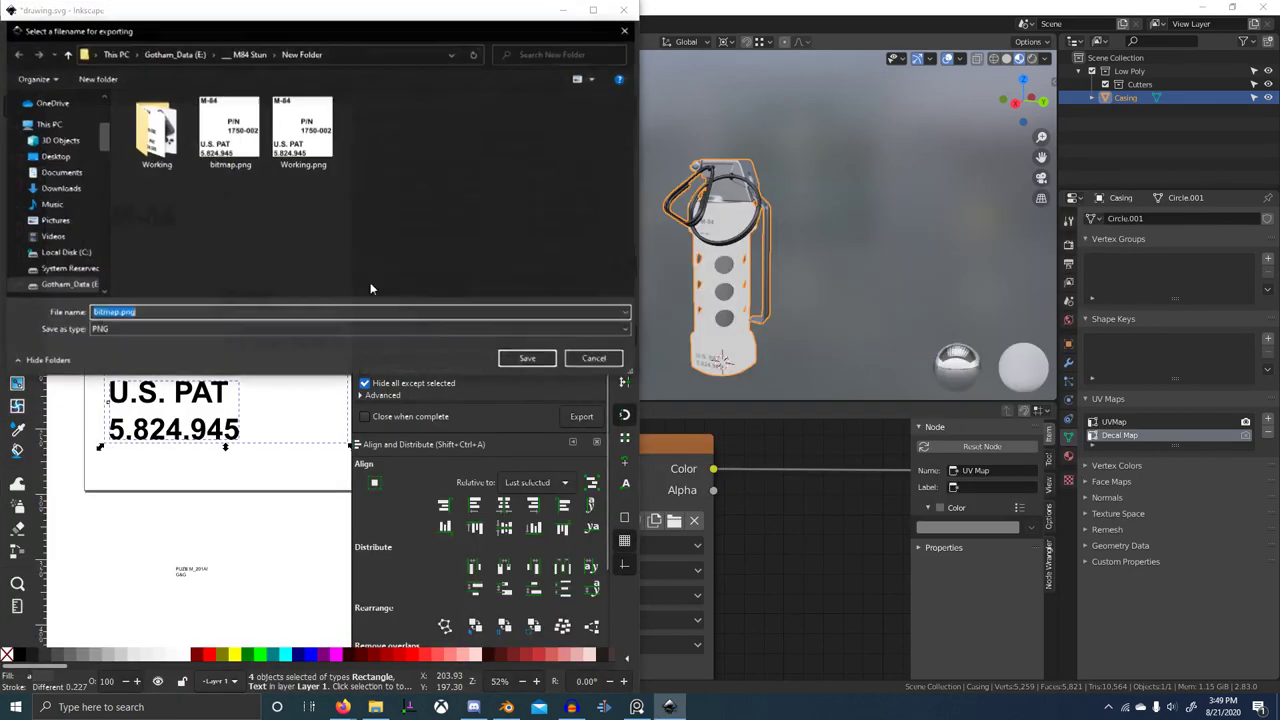
{"action": "double_click", "coordinate": [249, 130]}
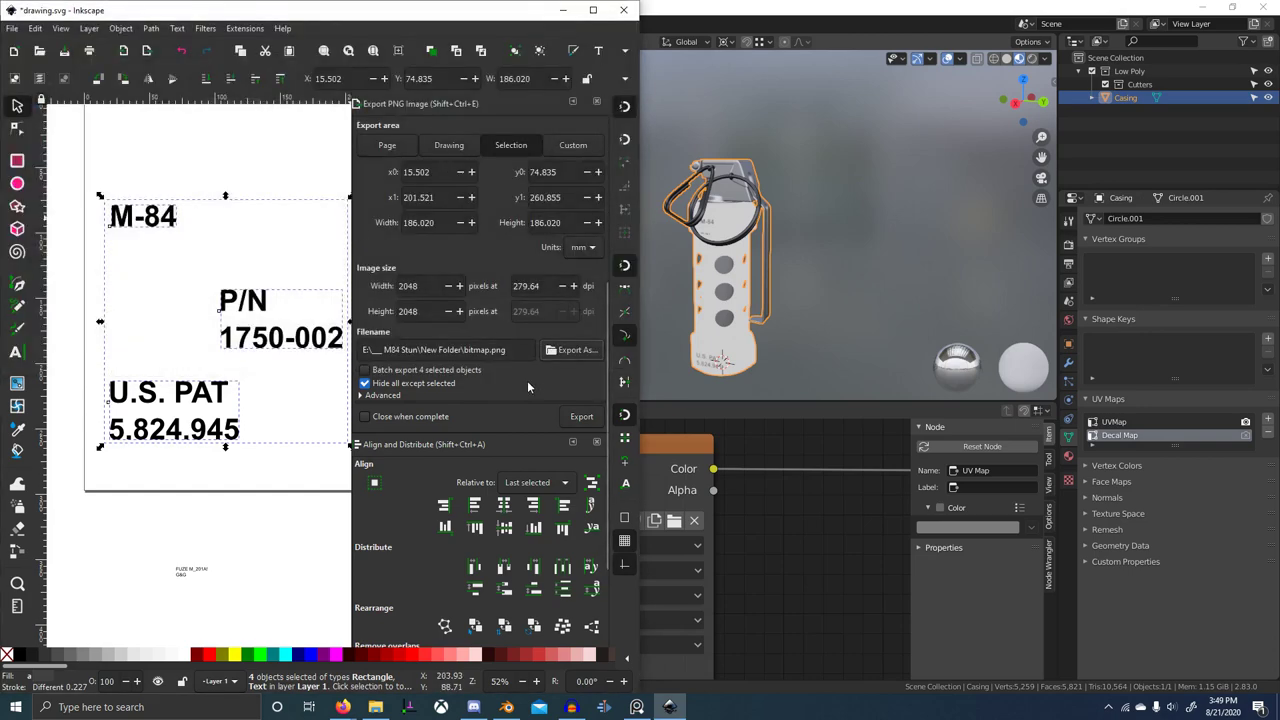
{"action": "left_click", "coordinate": [569, 414]}
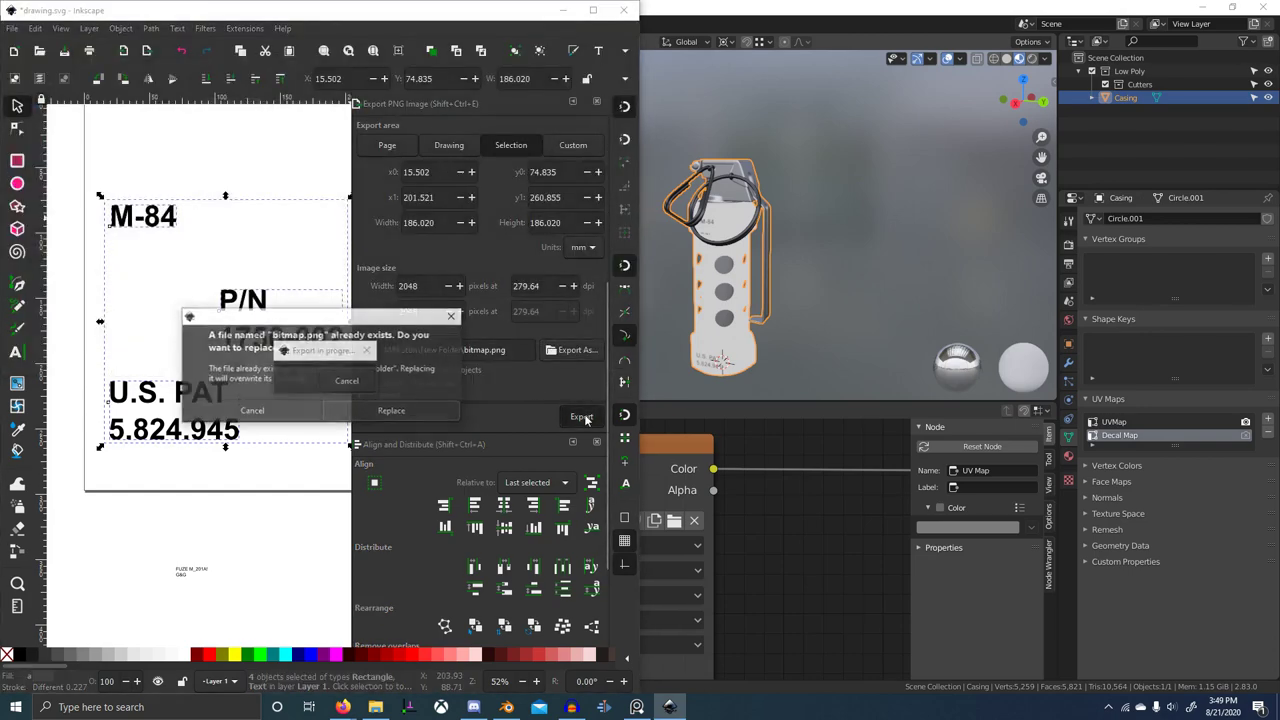
{"action": "left_click", "coordinate": [380, 416]}
{"action": "middle_click_drag", "start_coordinate": [773, 475], "coordinate": [799, 479]}
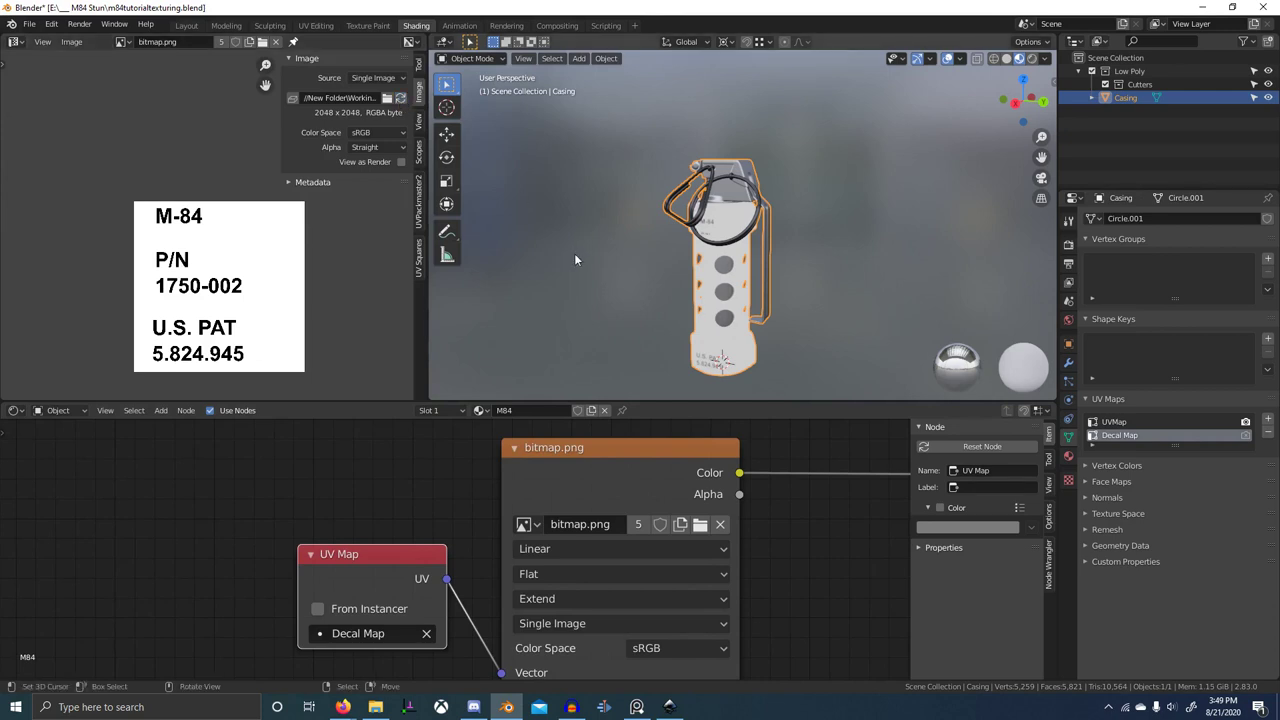
- Preview the re-exported bitmap.png in the Working folder, then return to Inkscape
{"action": "key", "text": "alt+Tab"}
{"action": "key", "text": "Tab"}
{"action": "key", "text": "alt"}
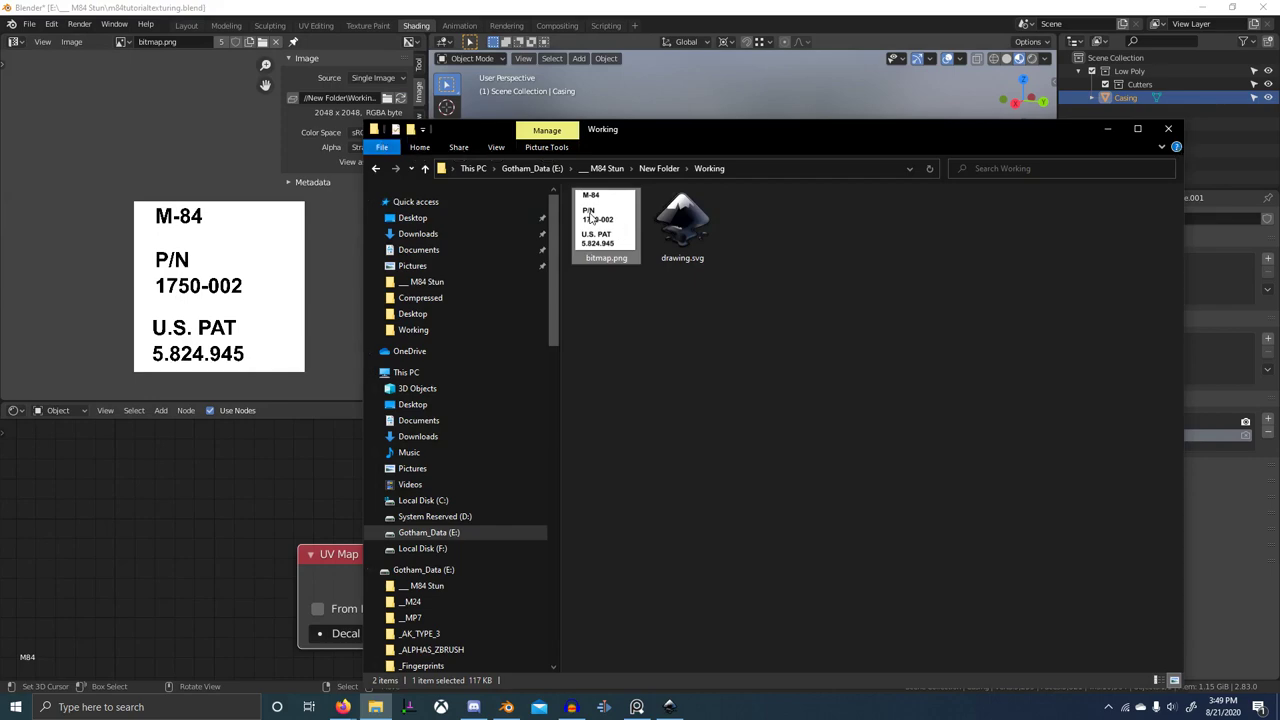
{"action": "double_click", "coordinate": [590, 214]}
{"action": "left_click", "coordinate": [1137, 78]}
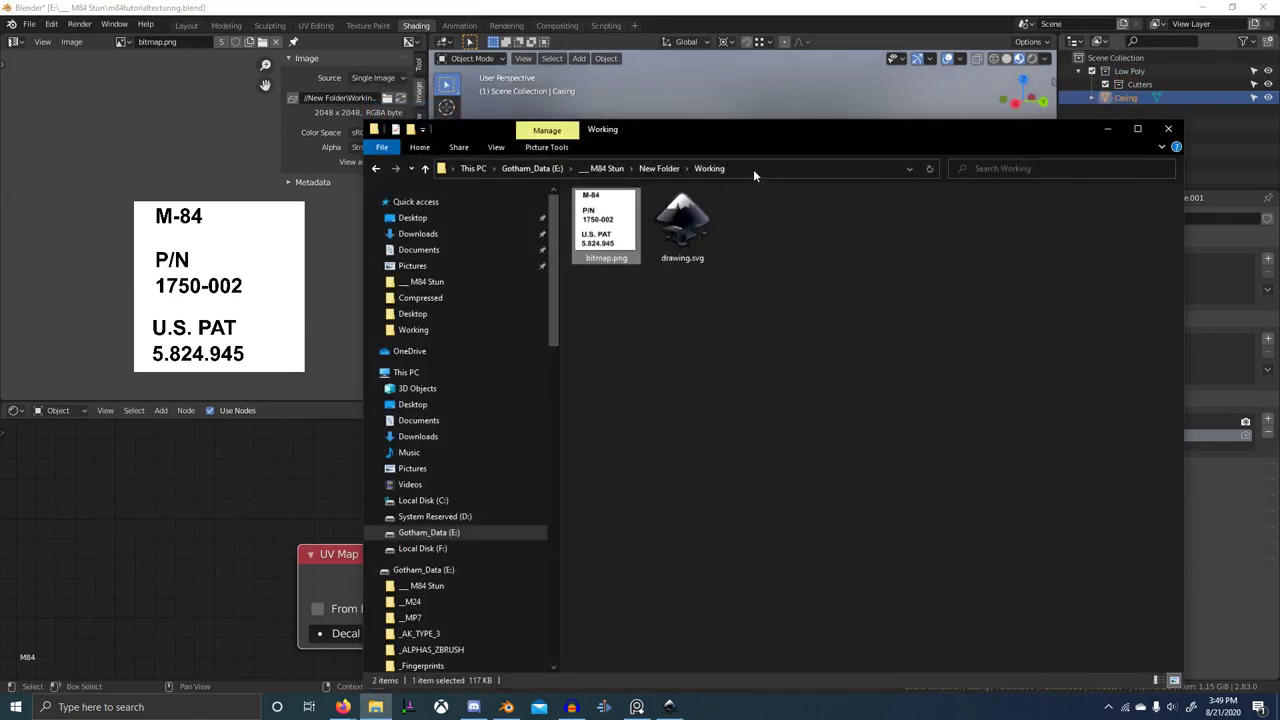
{"action": "key", "text": "alt+Tab"}
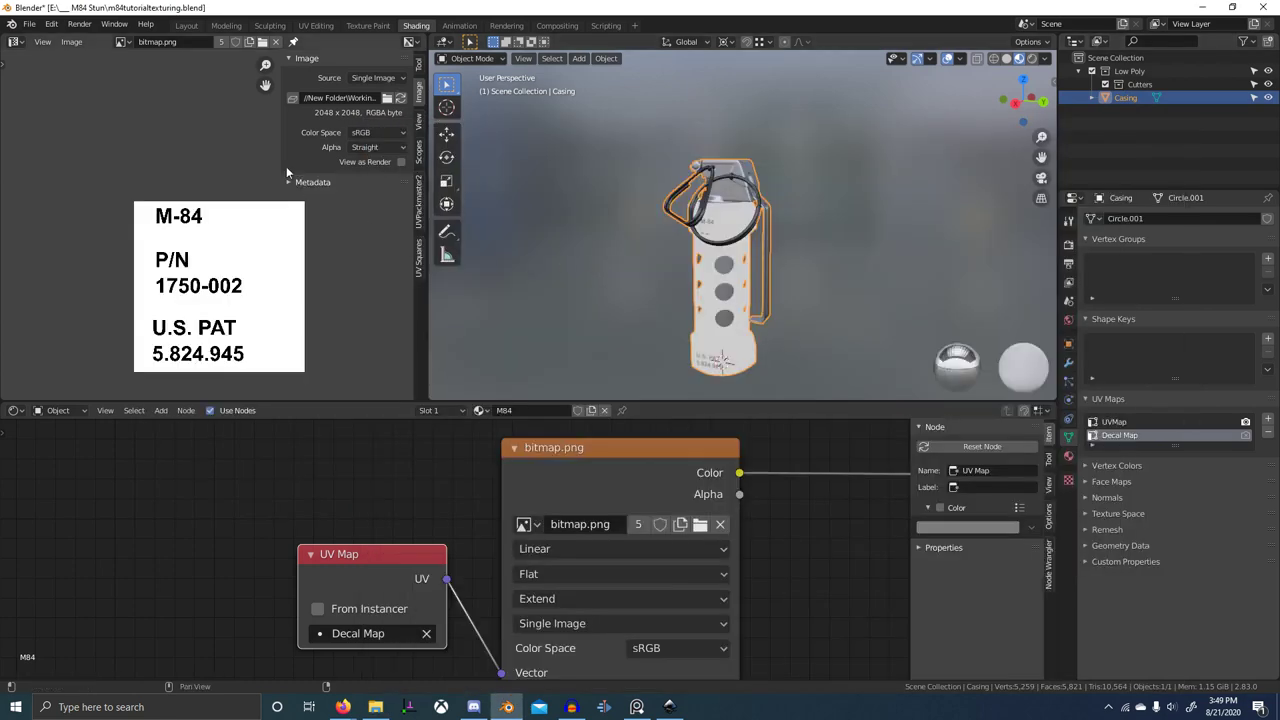
{"action": "key", "text": "alt+Tab"}
{"action": "key", "text": "alt+Tab"}
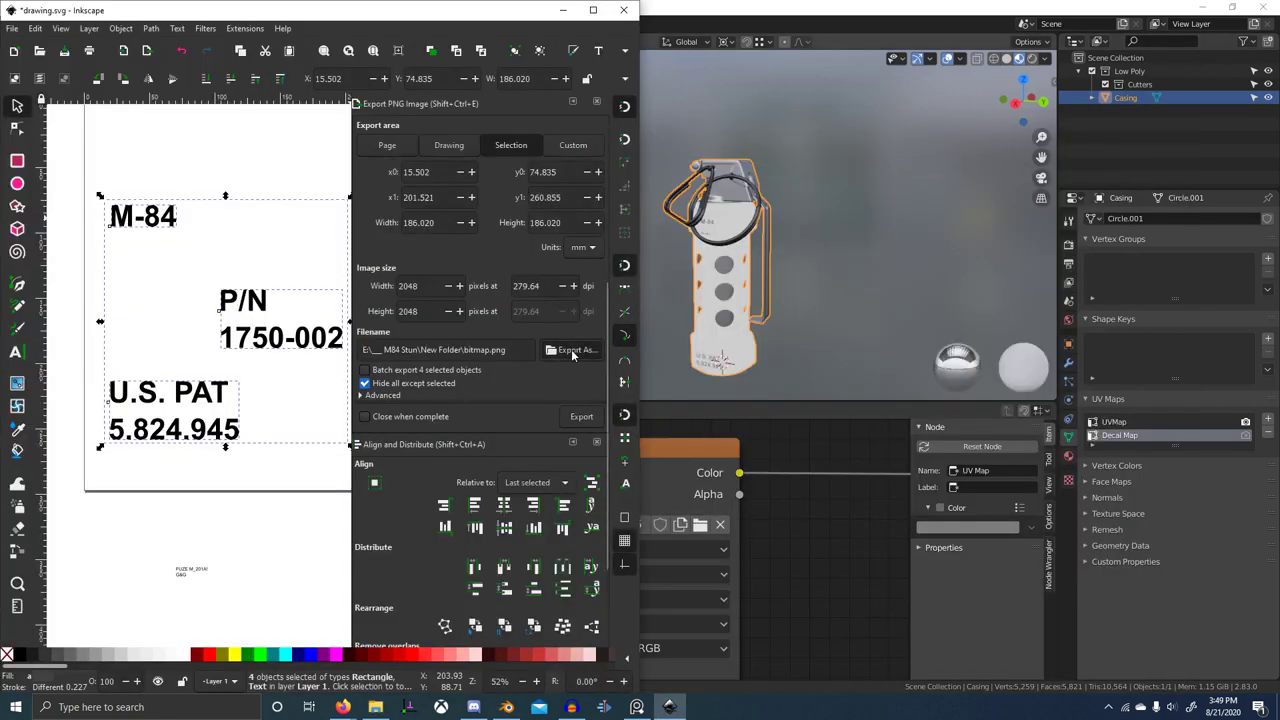
- Set the export target to Working\bitmap.png and export again, replacing the old file
{"action": "left_click", "coordinate": [573, 351]}
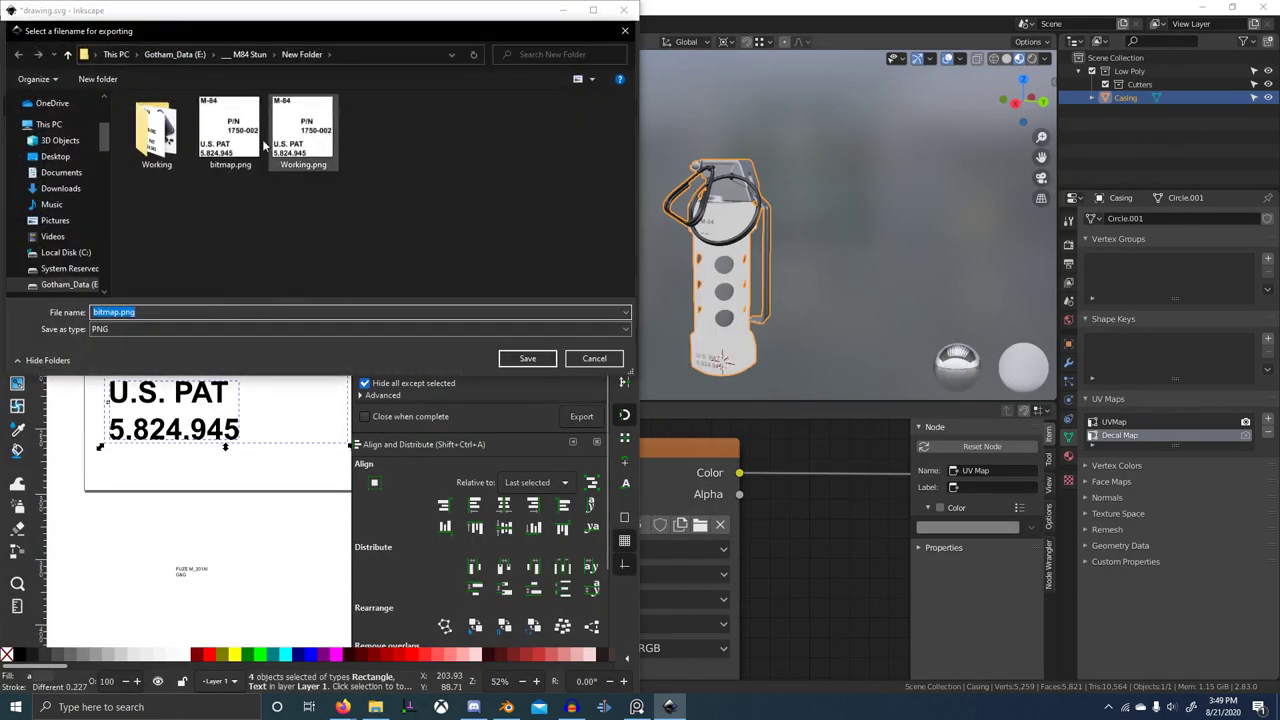
{"action": "double_click", "coordinate": [158, 132]}
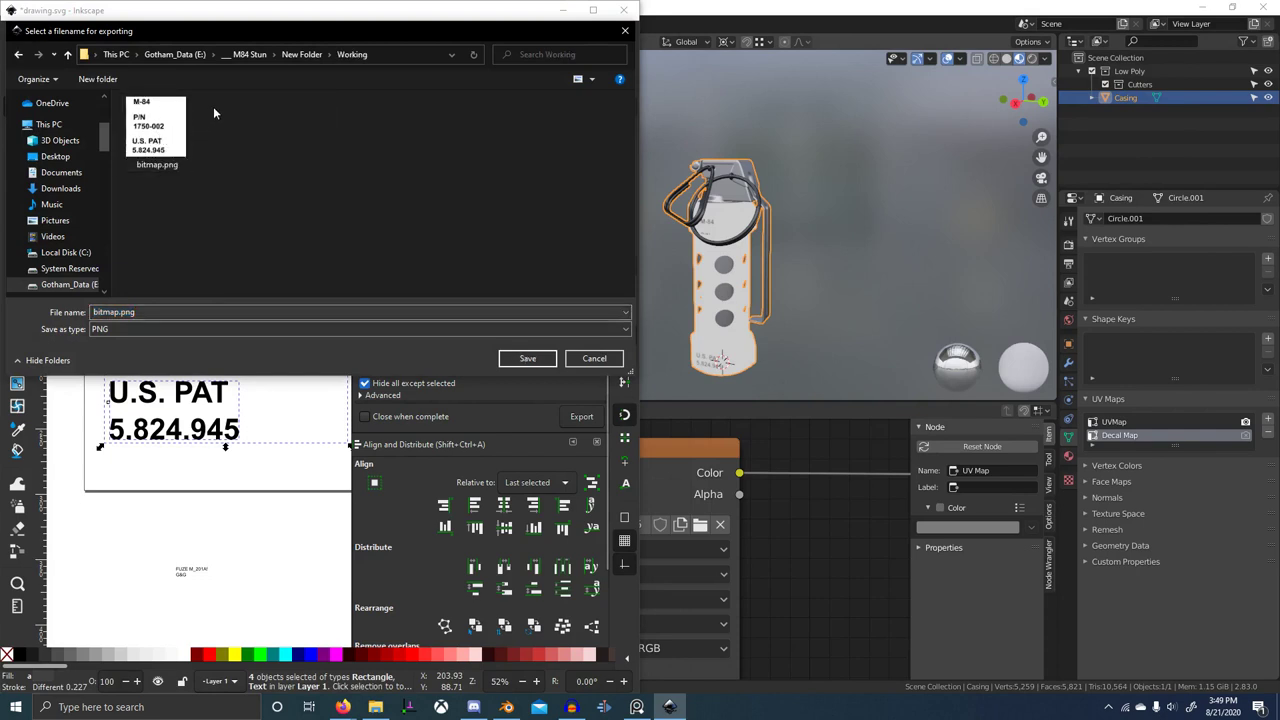
{"action": "left_click", "coordinate": [298, 54]}
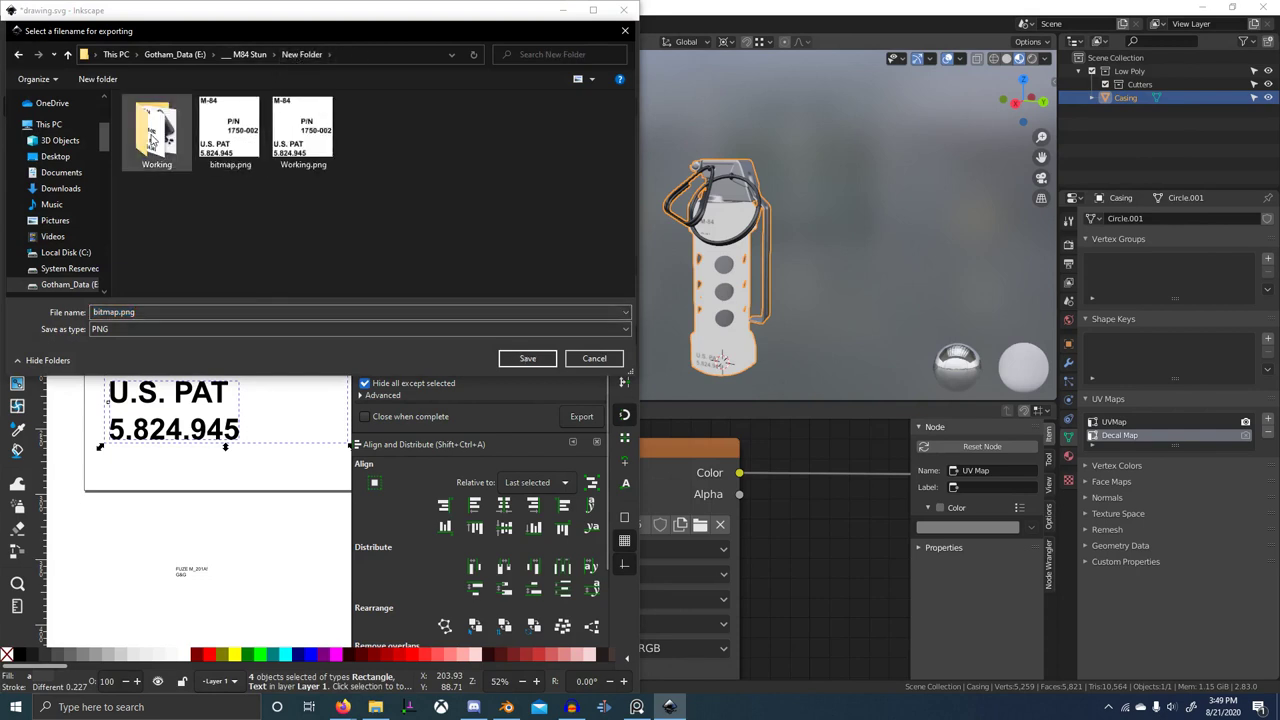
{"action": "double_click", "coordinate": [155, 132]}
{"action": "left_click", "coordinate": [527, 358]}
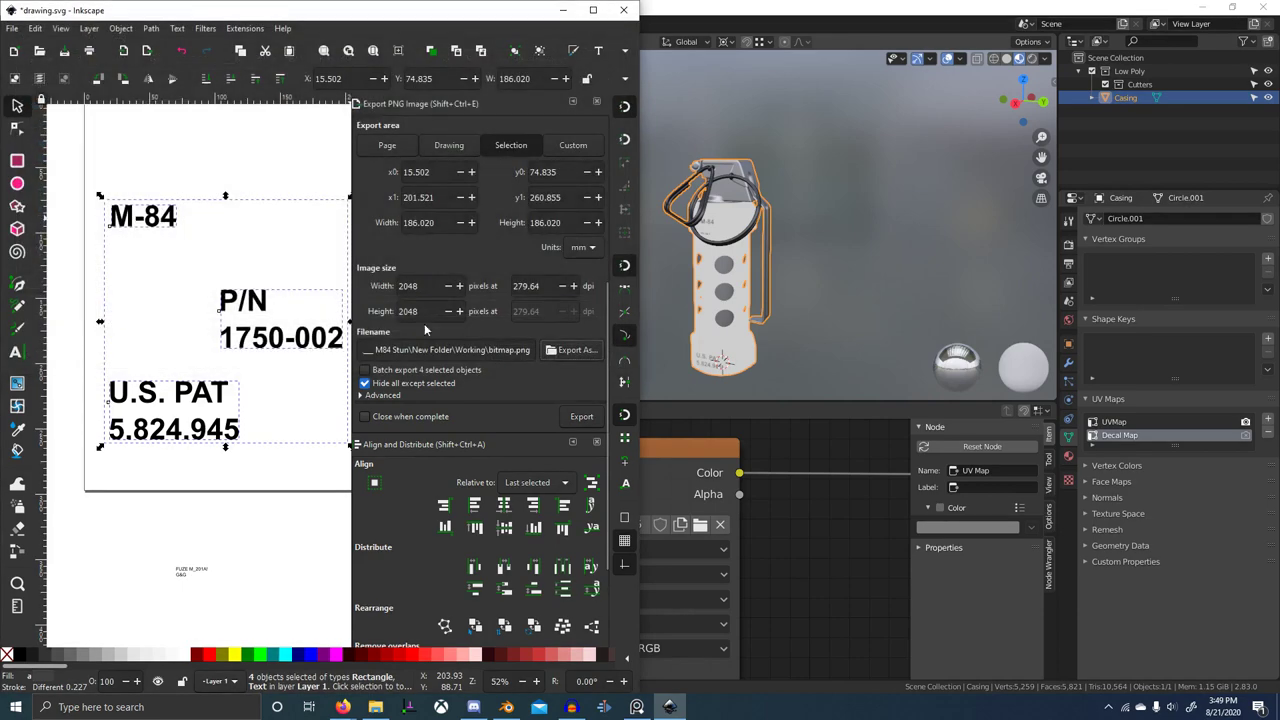
{"action": "left_click", "coordinate": [581, 417]}
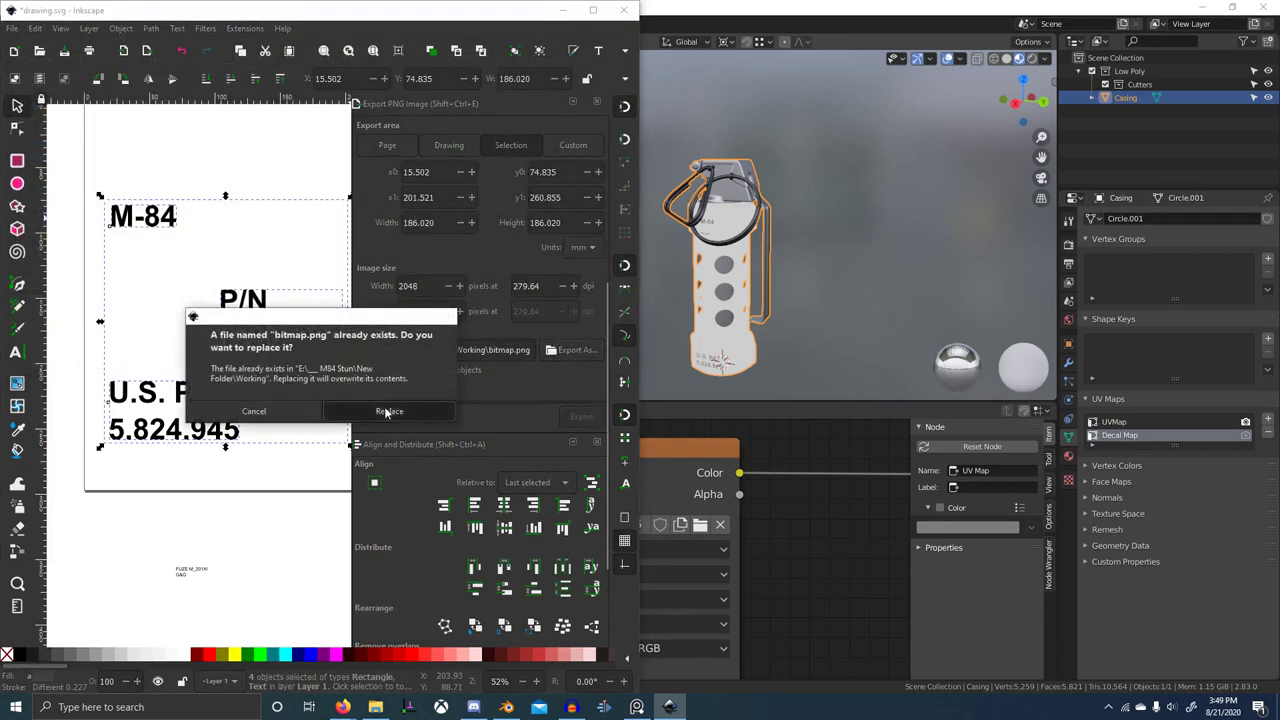
{"action": "left_click", "coordinate": [400, 412]}
- Delete the stray PNG copies from New Folder and reload bitmap.png in Blender
{"action": "key", "text": "alt+Tab"}
{"action": "left_click", "coordinate": [664, 256]}
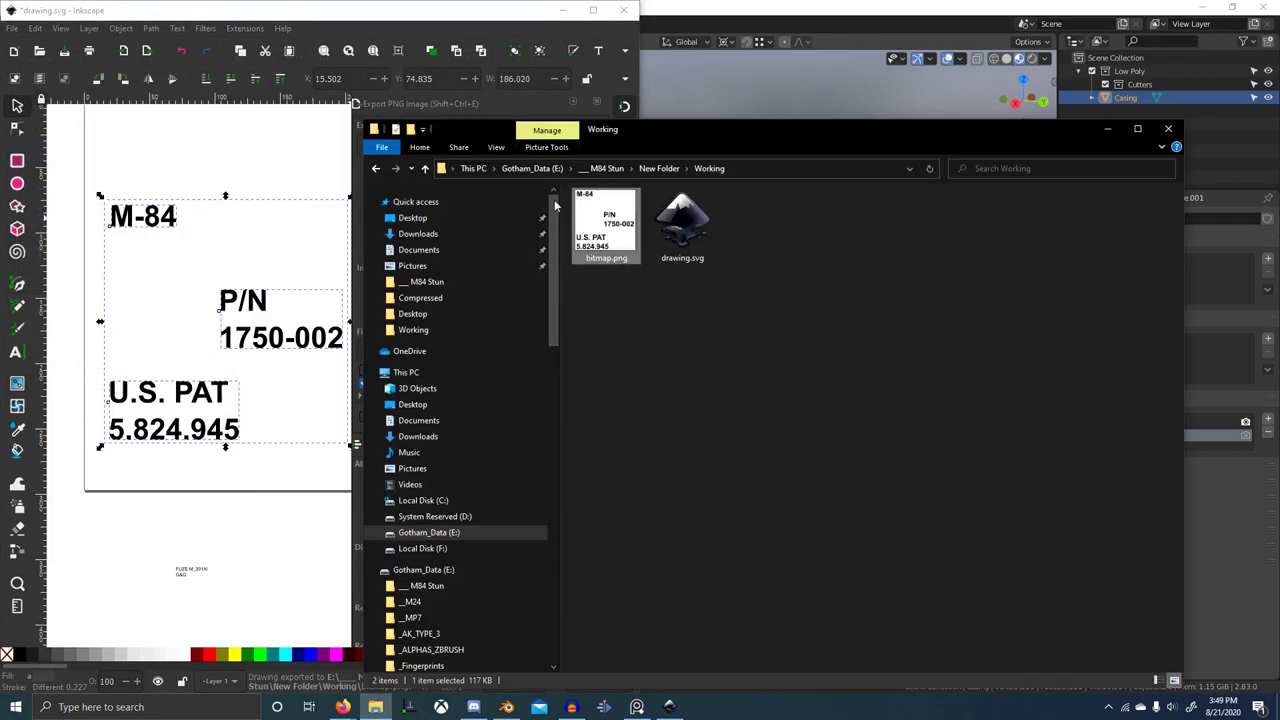
{"action": "left_click", "coordinate": [659, 168]}
{"action": "left_click", "coordinate": [834, 225]}
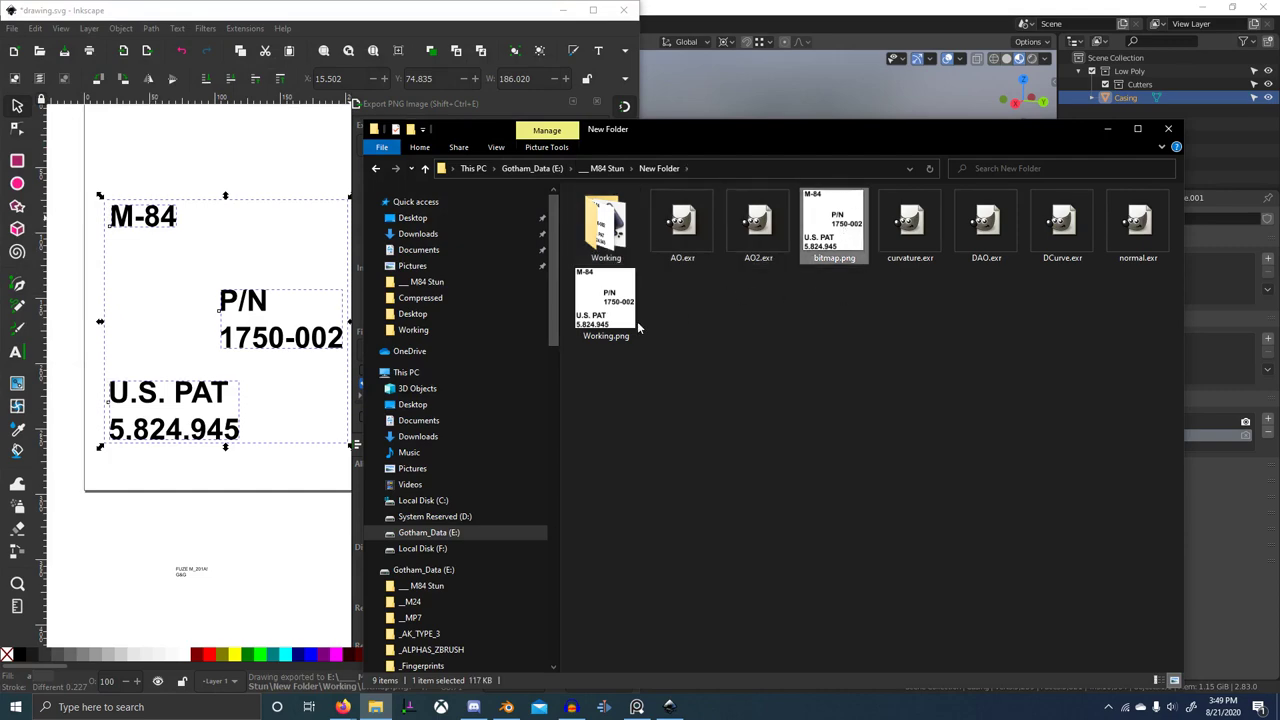
{"action": "key", "text": "Delete"}
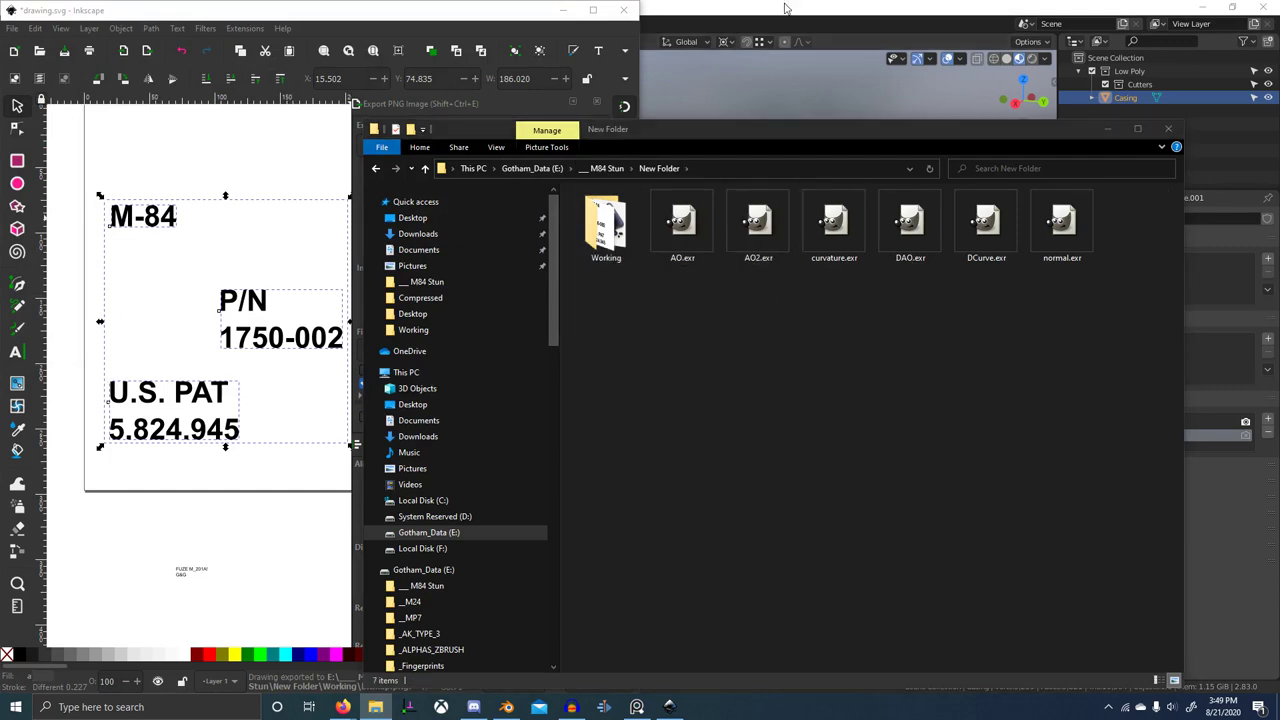
{"action": "left_click", "coordinate": [786, 8]}
{"action": "left_click", "coordinate": [404, 99]}
{"action": "left_click", "coordinate": [401, 100]}
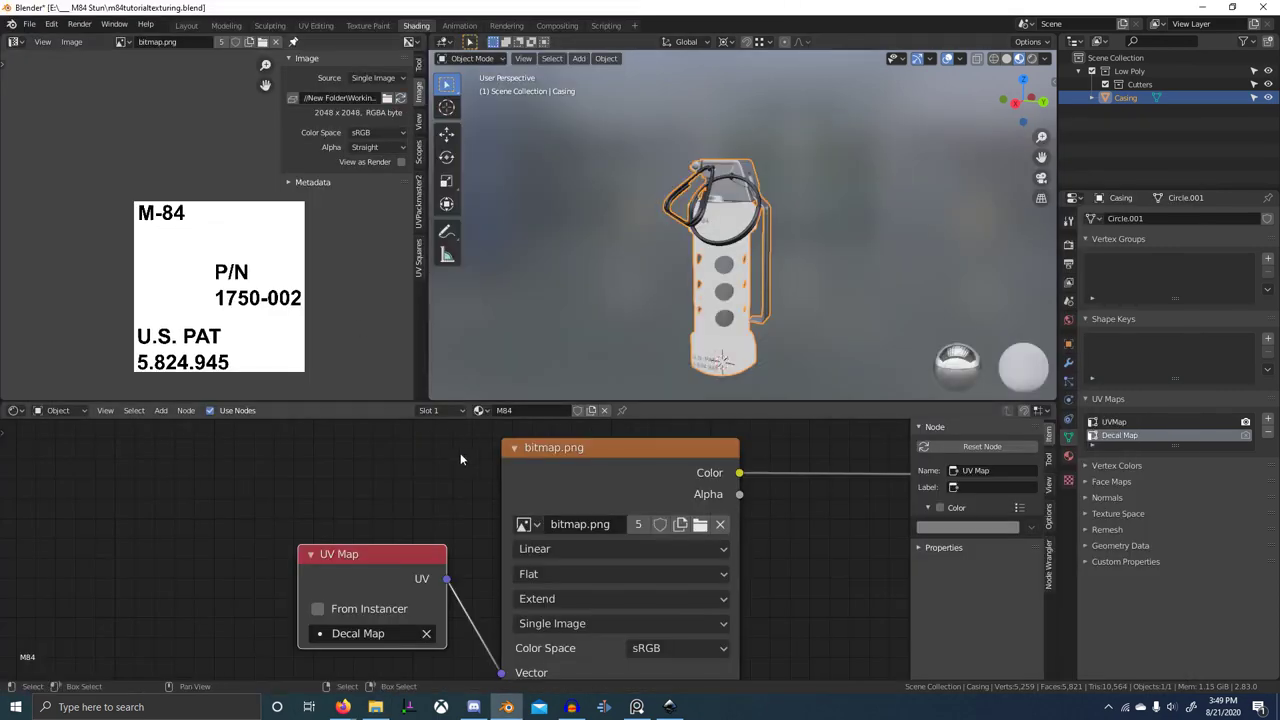
- Select the U.S. PAT band faces in Edit Mode and slide their UV island horizontally
{"action": "middle_click_drag", "start_coordinate": [718, 375], "coordinate": [686, 276], "text": "shift"}
{"action": "scroll", "coordinate": [686, 276], "scroll_direction": "up", "scroll_amount": 3}
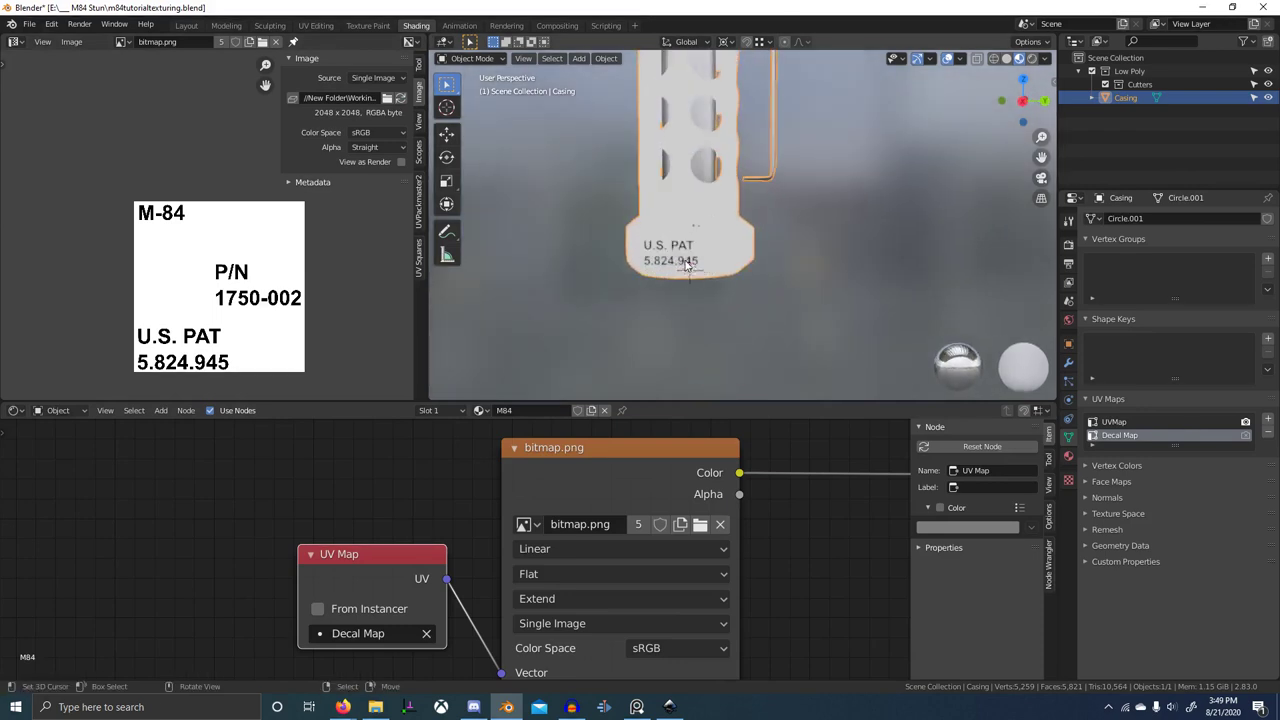
{"action": "key", "text": "Tab"}
{"action": "right_click", "coordinate": [708, 250]}
{"action": "right_click", "coordinate": [648, 246], "text": "ctrl"}
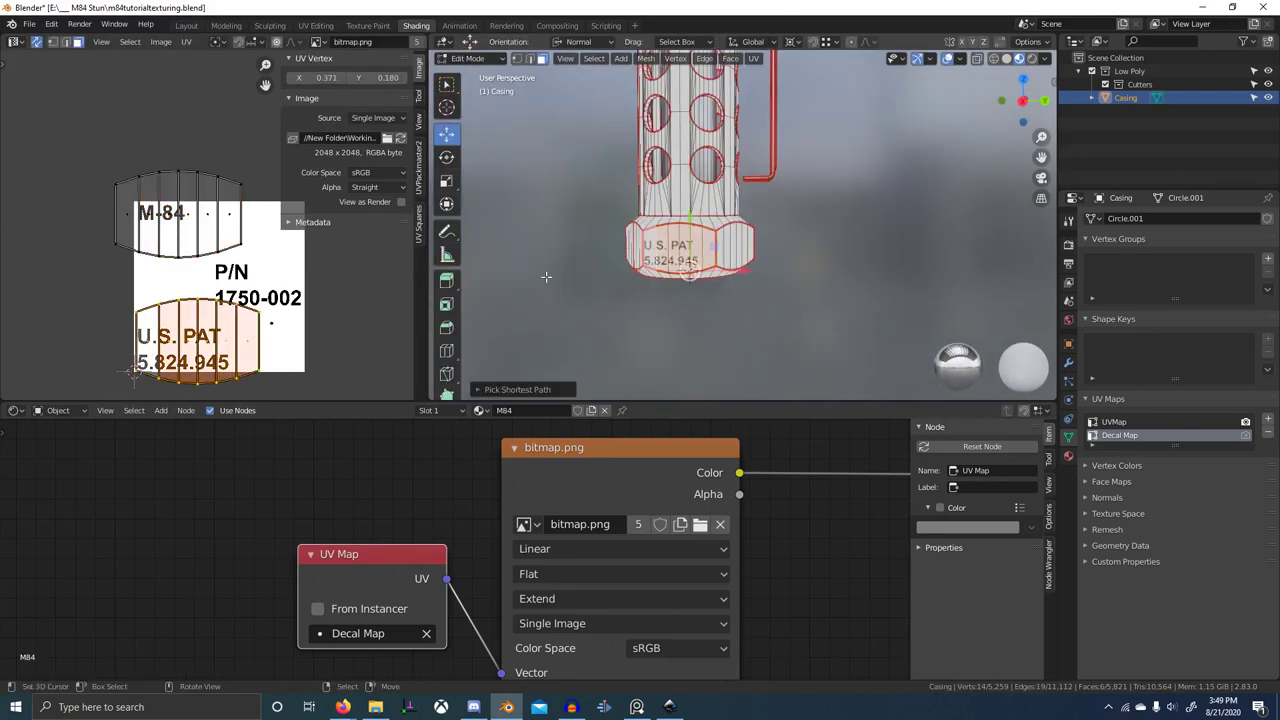
{"action": "key", "text": "g"}
{"action": "key", "text": "x"}
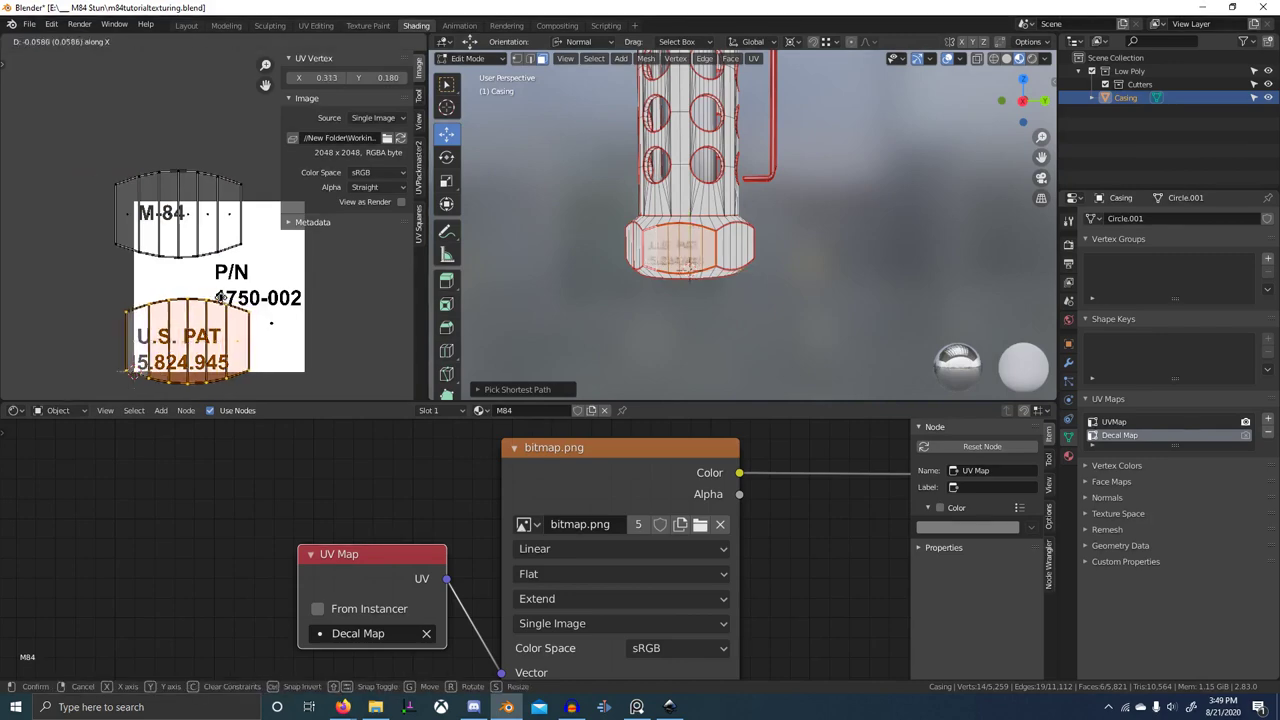
{"action": "left_click", "coordinate": [237, 302]}
- In the maximized UV Editor, shift the U.S. PAT island sideways and lower it over its text
{"action": "key", "text": "ctrl+space"}
{"action": "middle_click_drag", "start_coordinate": [715, 495], "coordinate": [636, 310]}
{"action": "scroll", "coordinate": [636, 310], "scroll_direction": "up", "scroll_amount": 6}
{"action": "middle_click_drag", "start_coordinate": [605, 270], "coordinate": [794, 359]}
{"action": "key", "text": "g"}
{"action": "key", "text": "x"}
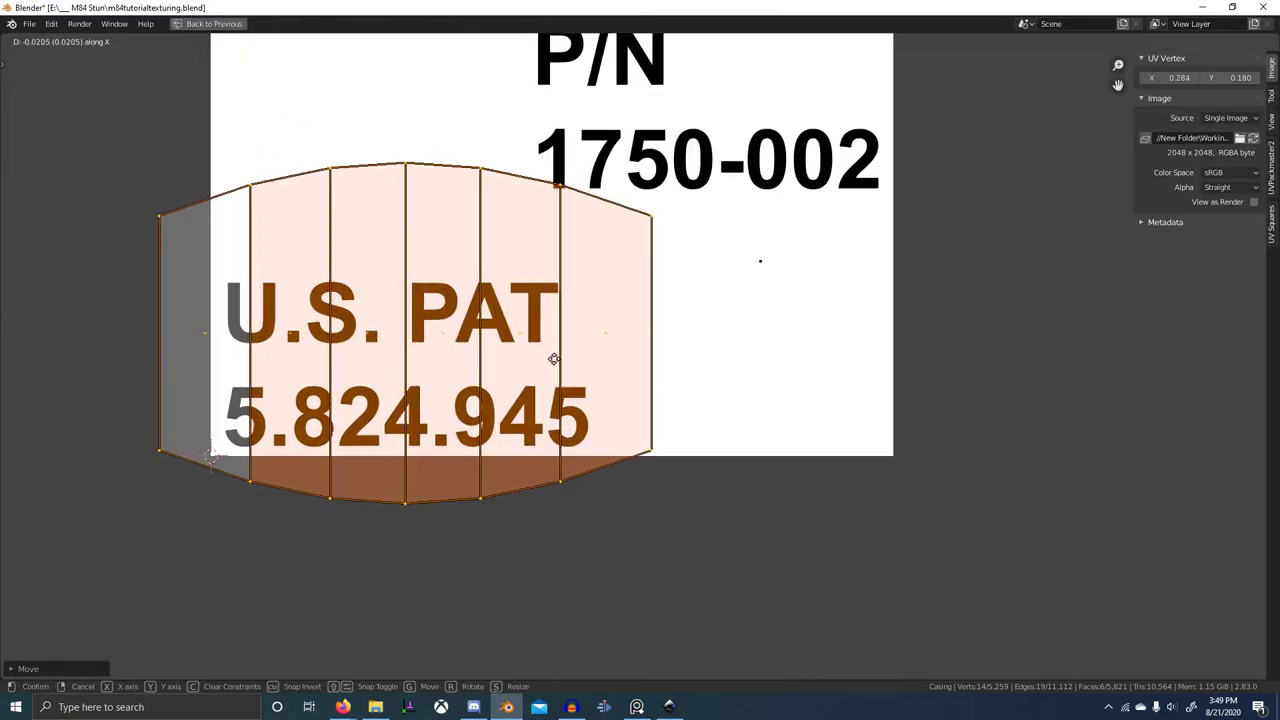
{"action": "left_click", "coordinate": [573, 400]}
{"action": "key", "text": "g"}
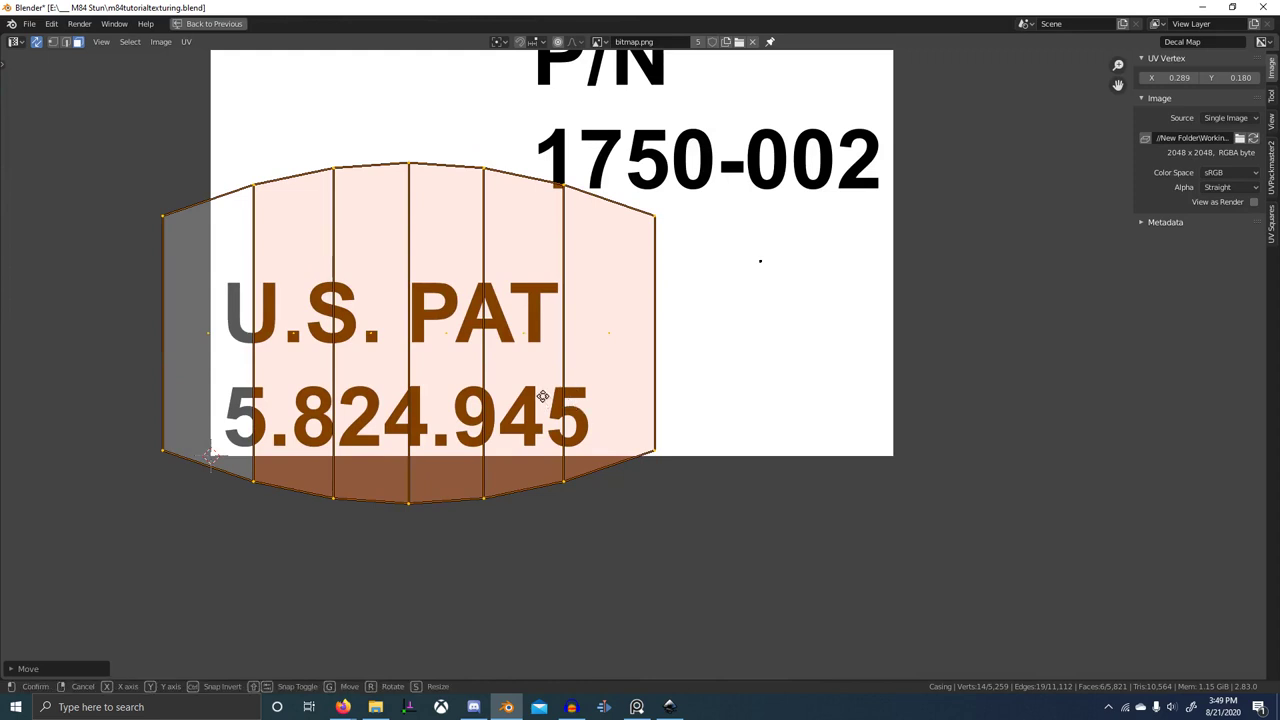
{"action": "key", "text": "y"}
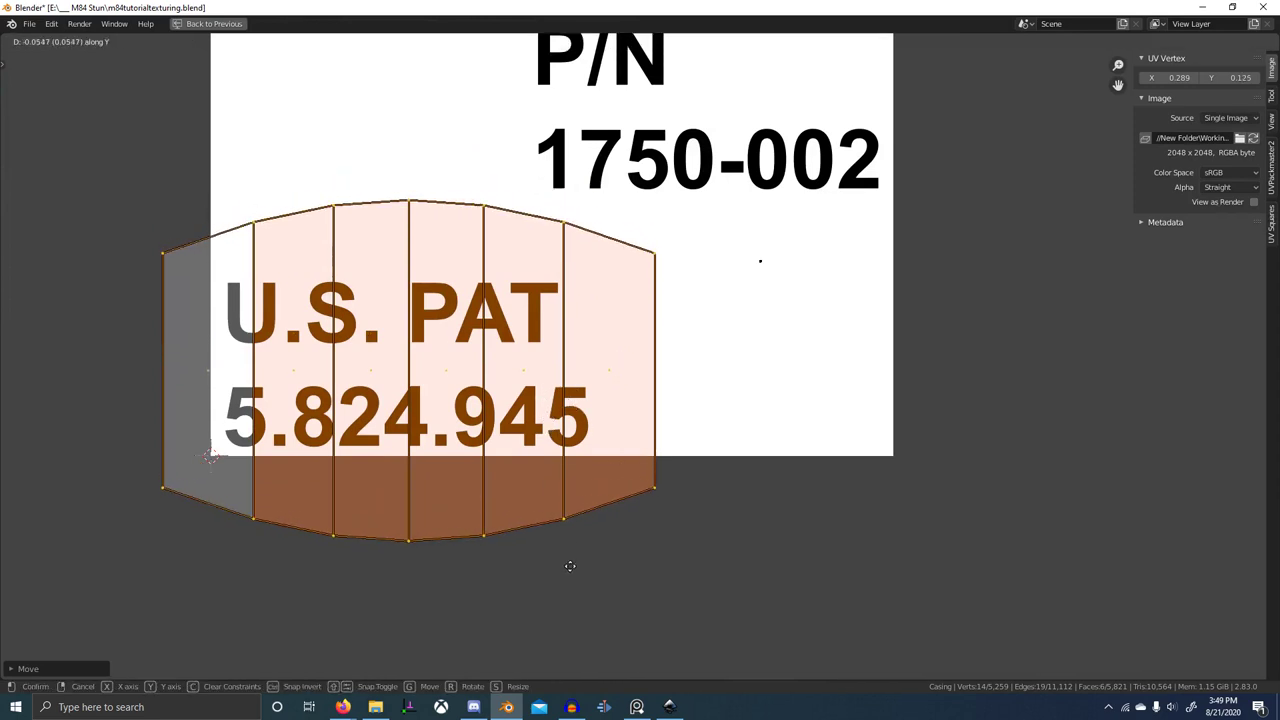
{"action": "left_click", "coordinate": [570, 566]}
- Select the whole M-84 island with L and move it sideways over the M-84 lettering
{"action": "scroll", "coordinate": [575, 480], "scroll_direction": "down", "scroll_amount": 3}
{"action": "middle_click_drag", "start_coordinate": [583, 343], "coordinate": [610, 503]}
{"action": "right_click", "coordinate": [557, 262]}
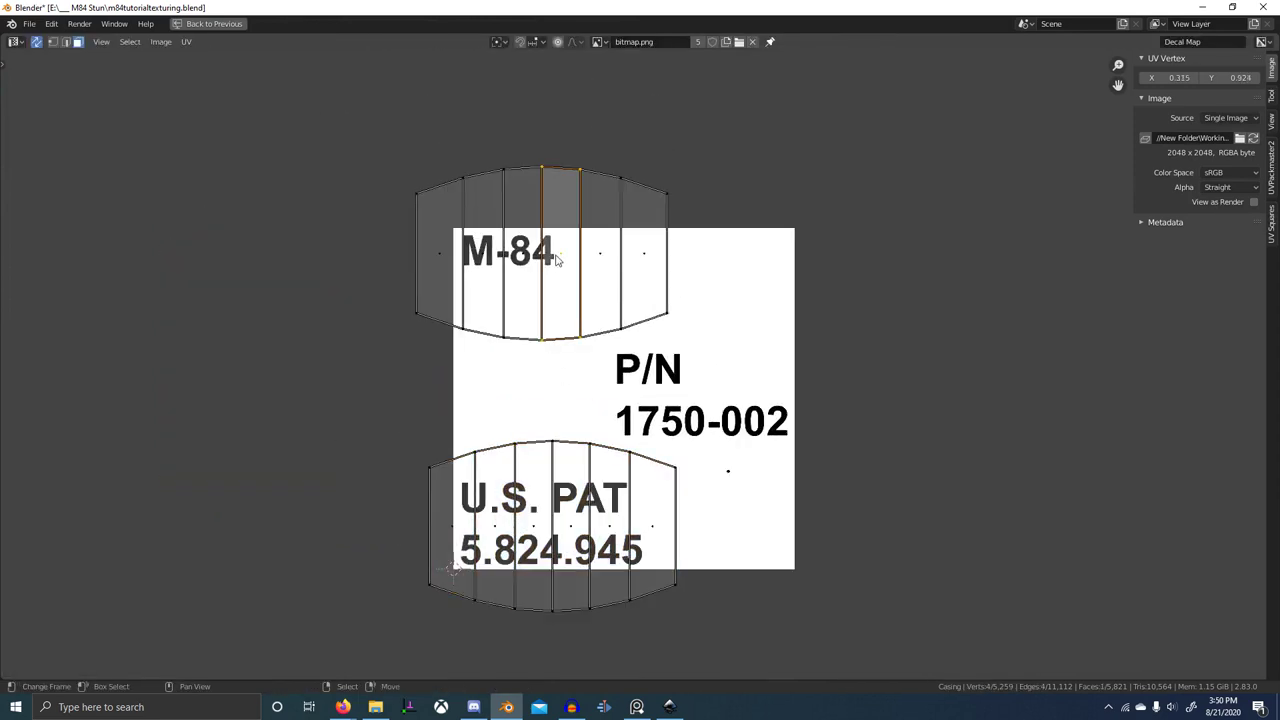
{"action": "key", "text": "l"}
{"action": "scroll", "coordinate": [570, 263], "scroll_direction": "up", "scroll_amount": 3}
{"action": "key", "text": "g"}
{"action": "key", "text": "y"}
{"action": "right_click", "coordinate": [548, 263]}
{"action": "key", "text": "g"}
{"action": "key", "text": "x"}
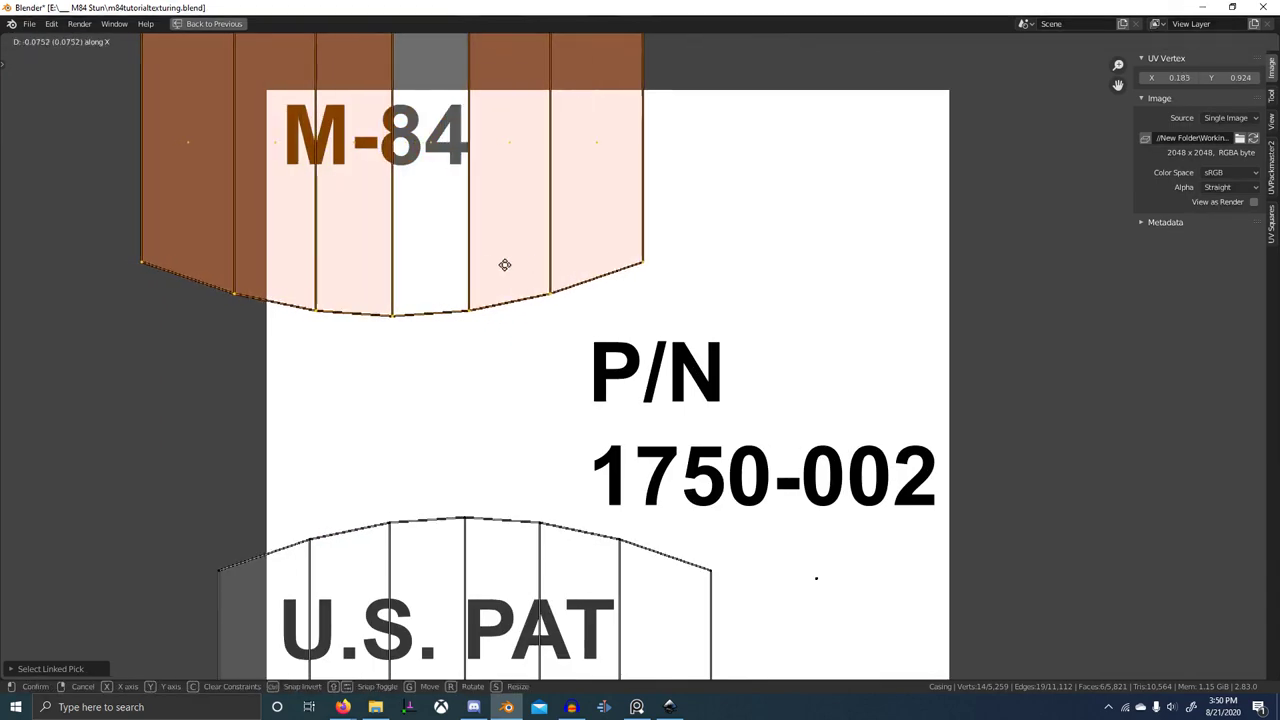
{"action": "left_click", "coordinate": [346, 266]}
- Raise the M-84 island into place, restore the normal layout and return to Object Mode
{"action": "middle_click_drag", "start_coordinate": [453, 250], "coordinate": [465, 336]}
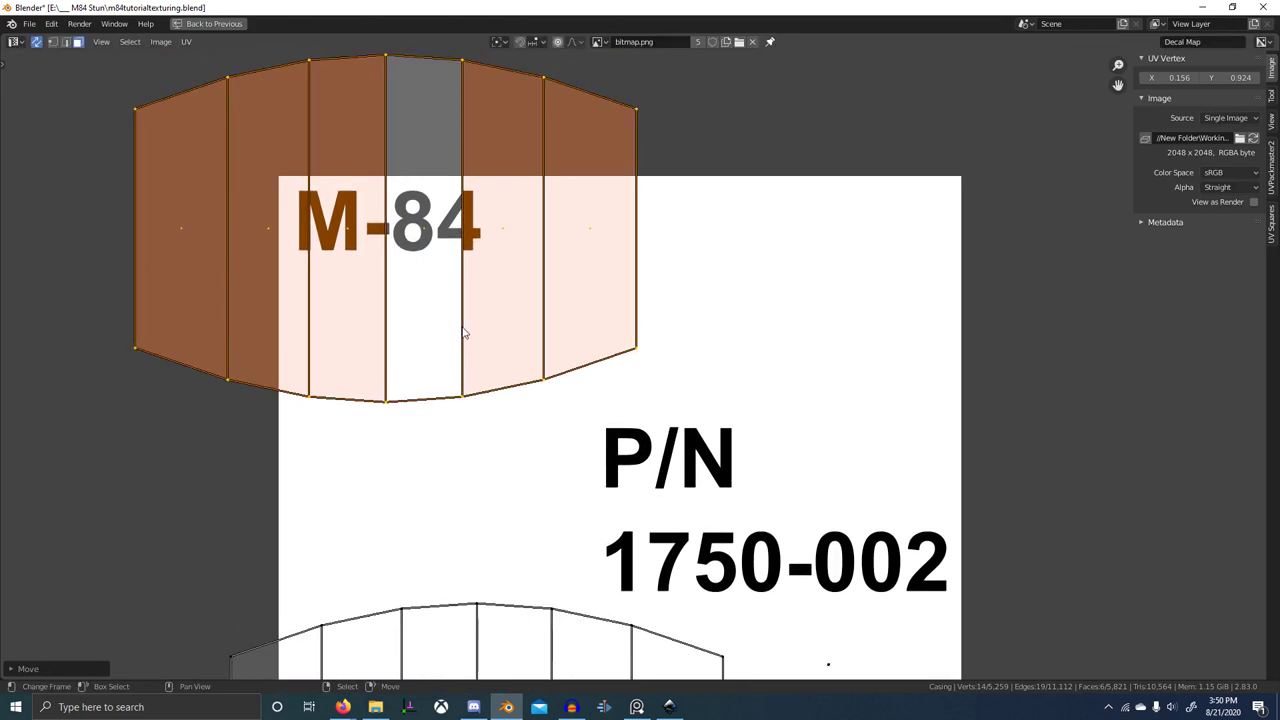
{"action": "key", "text": "g"}
{"action": "key", "text": "y"}
{"action": "left_click", "coordinate": [479, 227]}
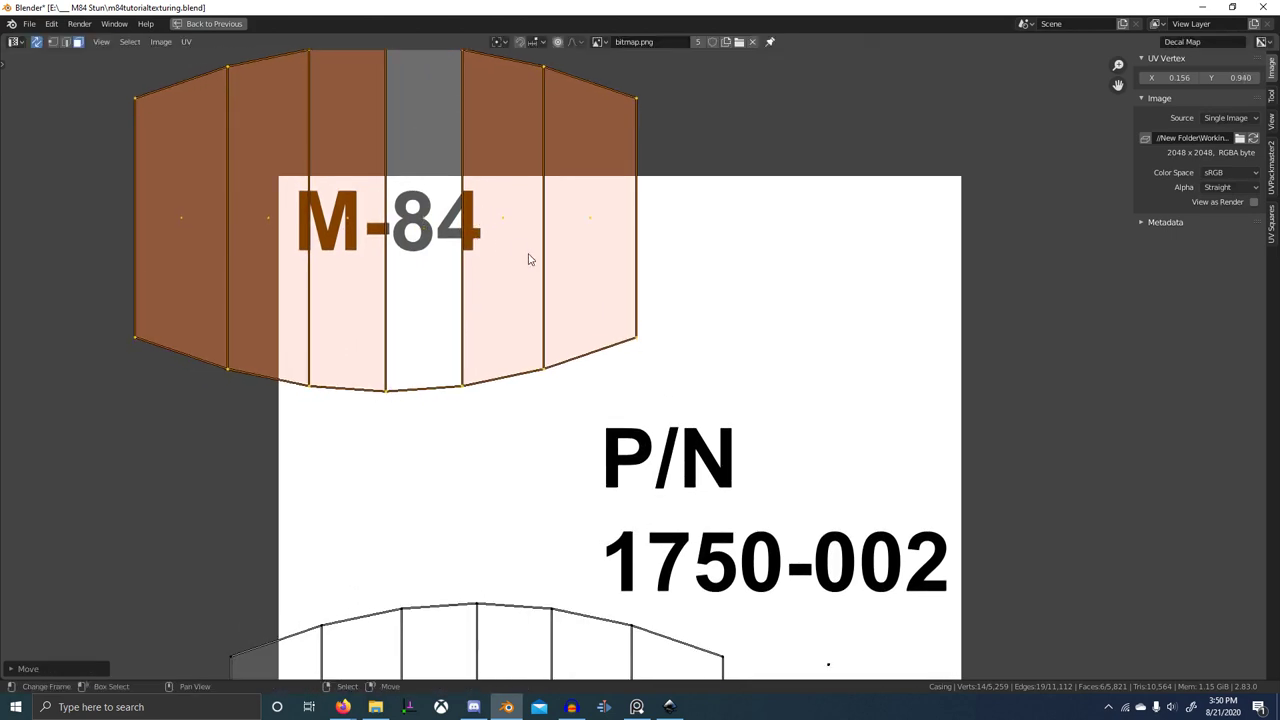
{"action": "key", "text": "ctrl+space"}
{"action": "key", "text": "Tab"}
{"action": "scroll", "coordinate": [720, 260], "scroll_direction": "down", "scroll_amount": 5}
{"action": "middle_click_drag", "start_coordinate": [720, 268], "coordinate": [730, 336], "text": "shift"}
- In Edit Mode, select the next casing band's faces and unwrap them
{"action": "scroll", "coordinate": [734, 276], "scroll_direction": "up", "scroll_amount": 4}
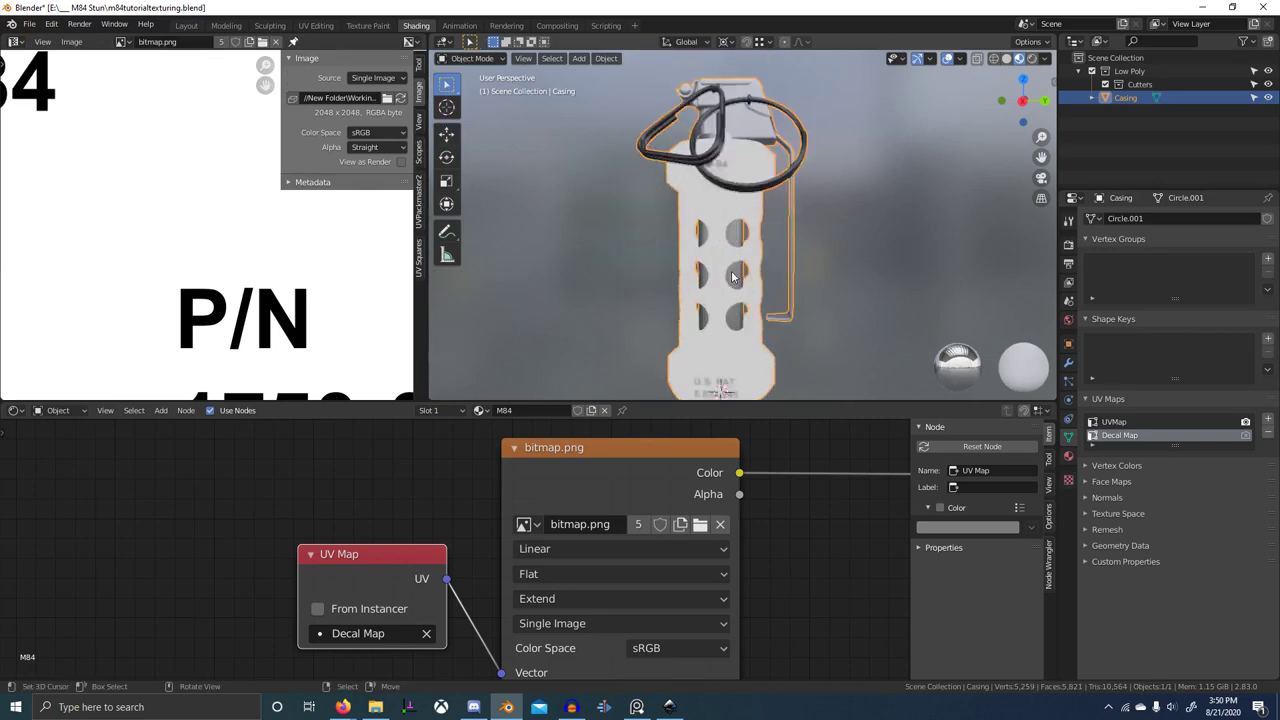
{"action": "middle_click_drag", "start_coordinate": [734, 274], "coordinate": [731, 240]}
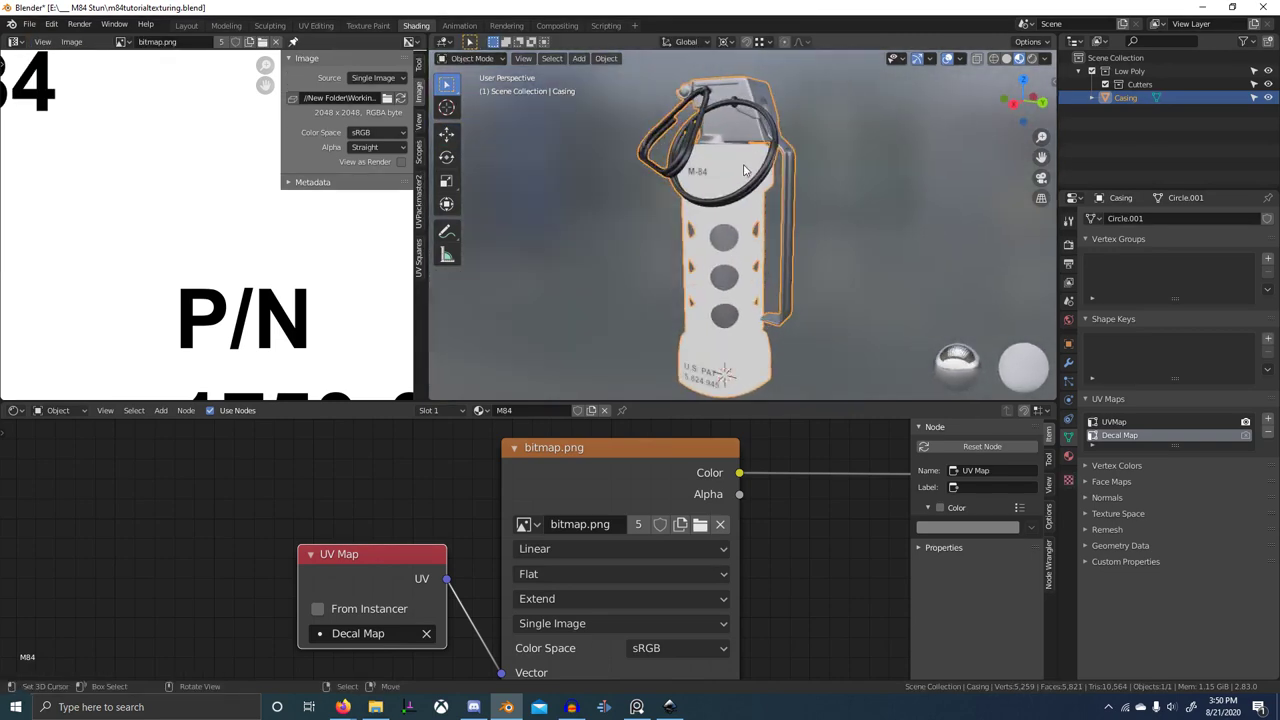
{"action": "key", "text": "Tab"}
{"action": "scroll", "coordinate": [743, 168], "scroll_direction": "up", "scroll_amount": 5}
{"action": "left_click", "coordinate": [715, 198]}
{"action": "mouse_move", "coordinate": [822, 190]}
{"action": "middle_mouse_down"}
{"action": "mouse_move", "coordinate": [759, 194]}
{"action": "mouse_move", "coordinate": [822, 176]}
{"action": "middle_mouse_up"}
{"action": "scroll", "coordinate": [771, 192], "scroll_direction": "up", "scroll_amount": 1}
{"action": "key", "text": "u"}
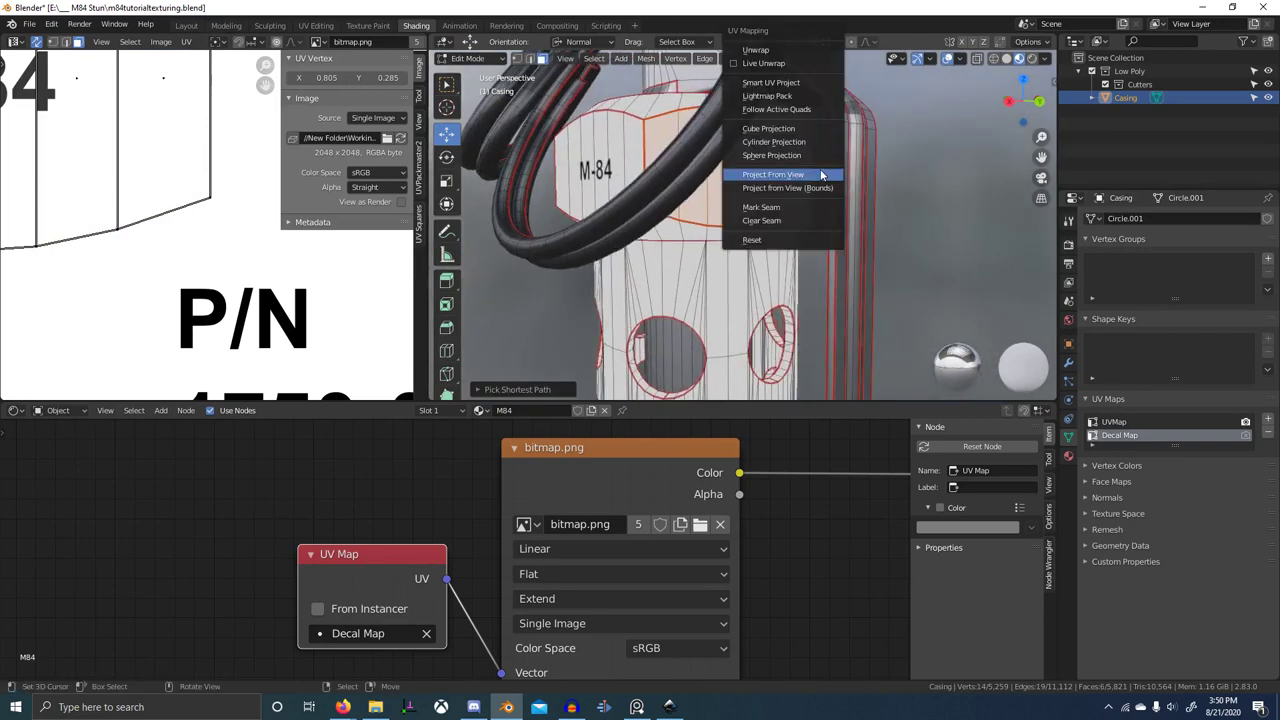
{"action": "left_click", "coordinate": [788, 55]}
{"action": "scroll", "coordinate": [340, 245], "scroll_direction": "down", "scroll_amount": 6}
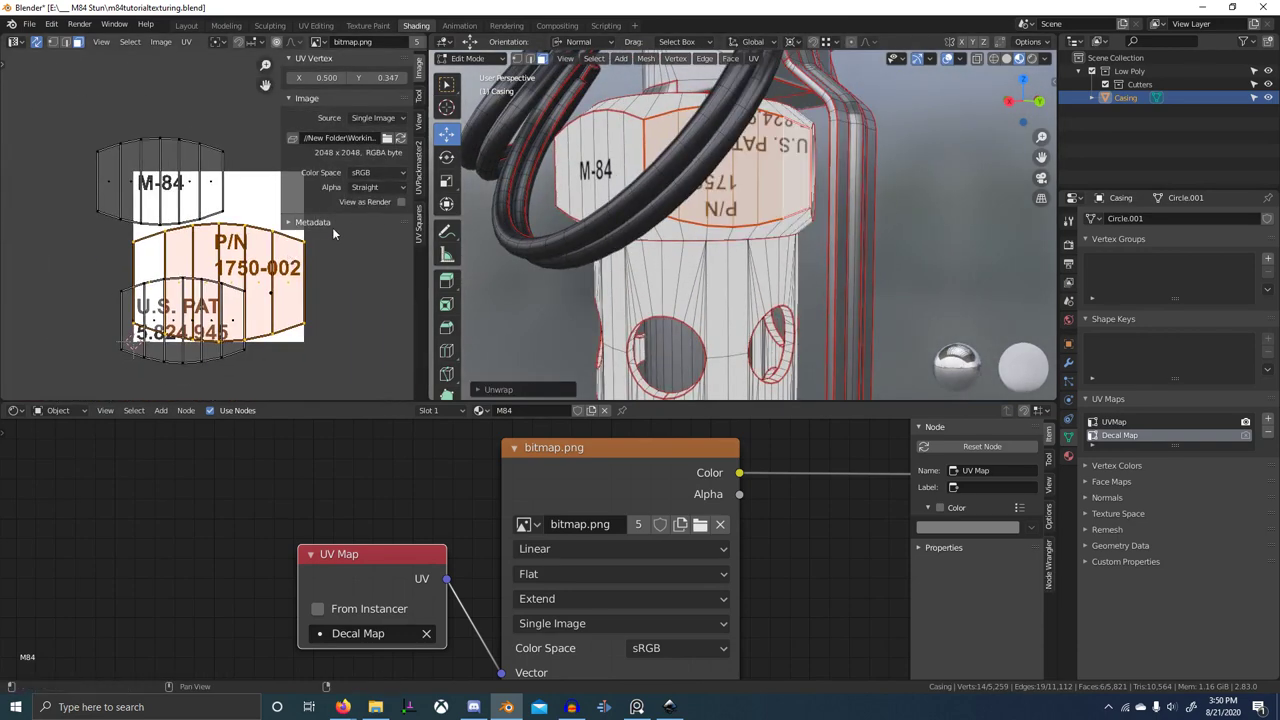
{"action": "left_click", "coordinate": [493, 390]}
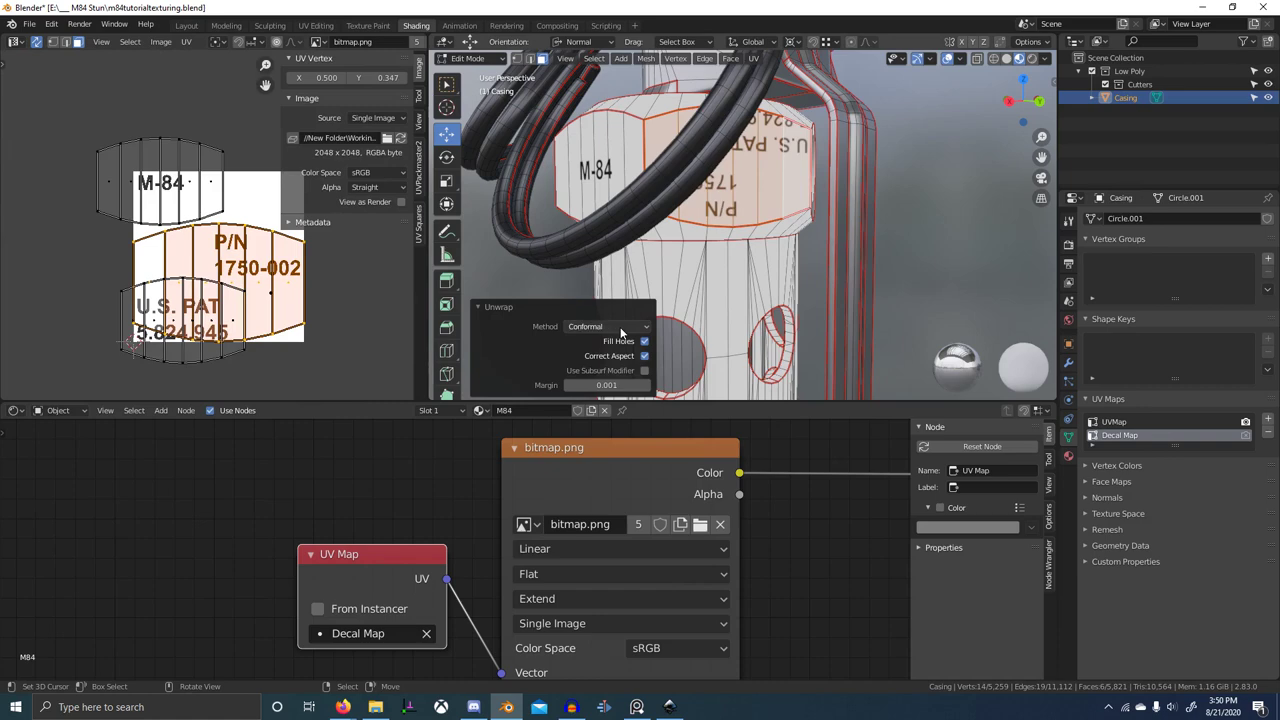
- In the full-screen UV Editor, scale and move the new island to match the U.S. PAT band's size
{"action": "key", "text": "ctrl+alt+space"}
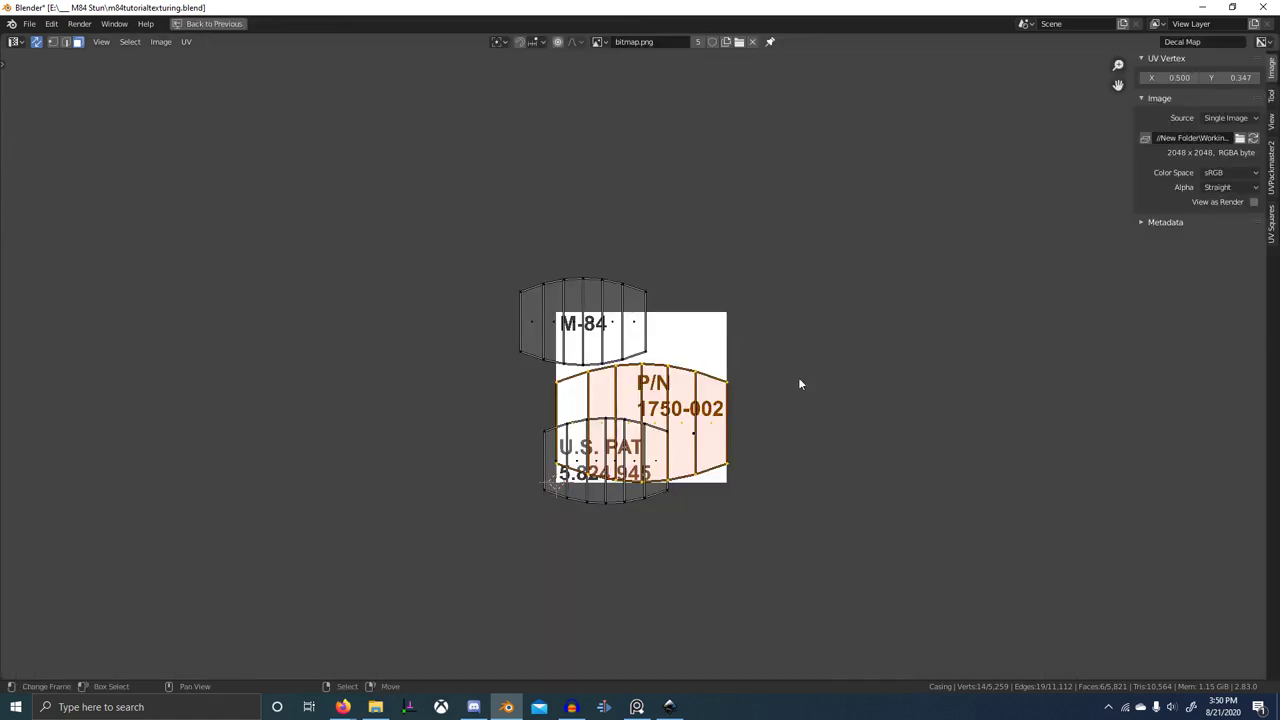
{"action": "key", "text": "s"}
{"action": "left_click", "coordinate": [583, 435]}
{"action": "key", "text": "s"}
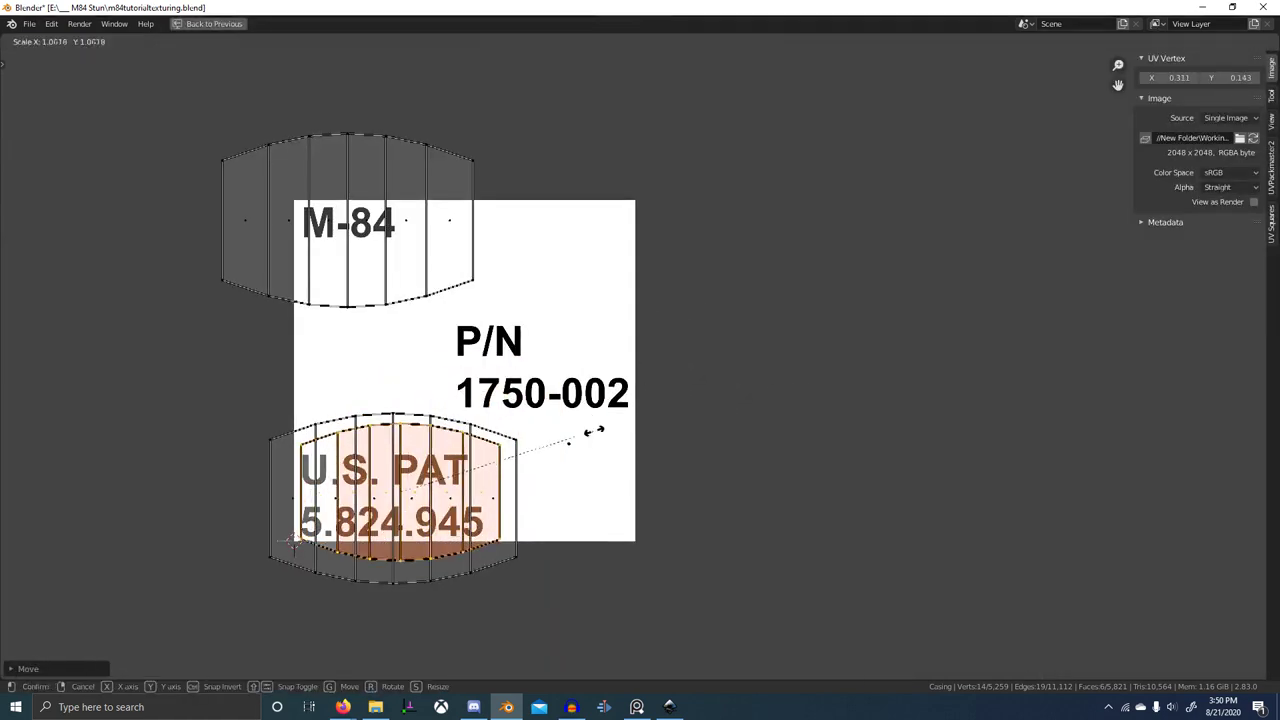
{"action": "left_click", "coordinate": [616, 429]}
{"action": "key", "text": "g"}
{"action": "left_click", "coordinate": [562, 469]}
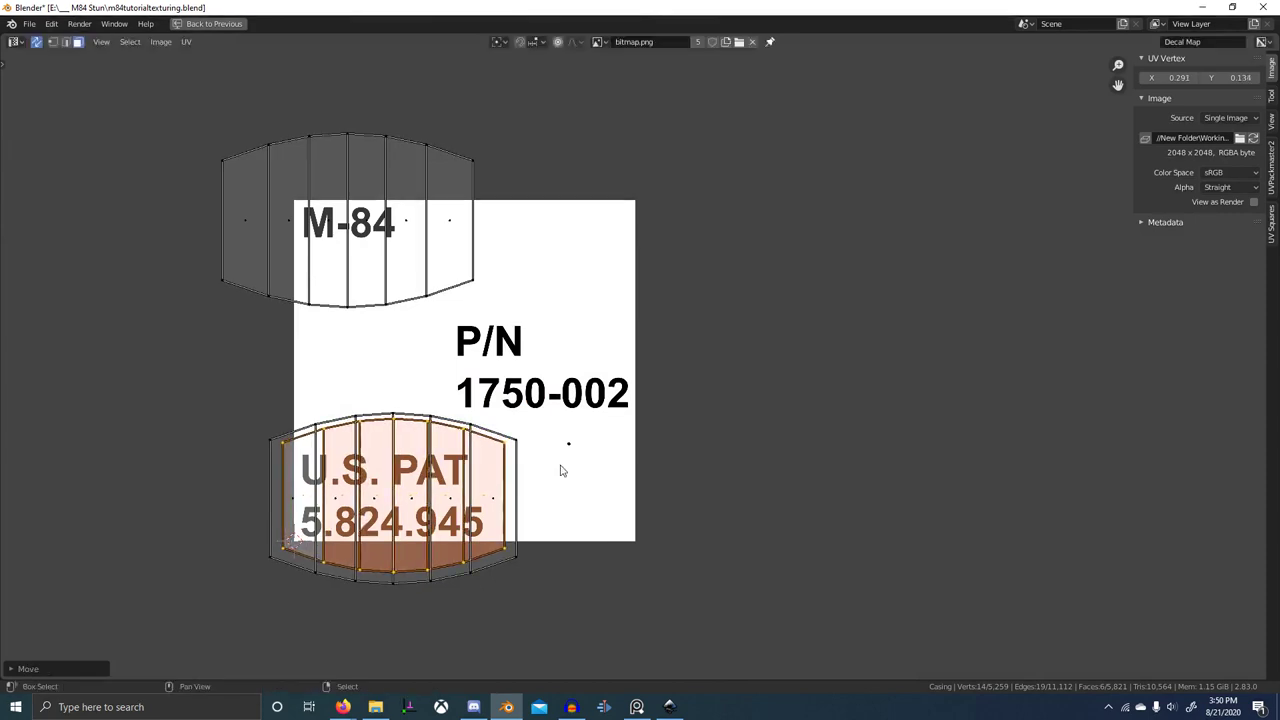
{"action": "key", "text": "s"}
{"action": "left_click", "coordinate": [580, 460]}
{"action": "key", "text": "g"}
{"action": "left_click", "coordinate": [556, 479]}
{"action": "key", "text": "s"}
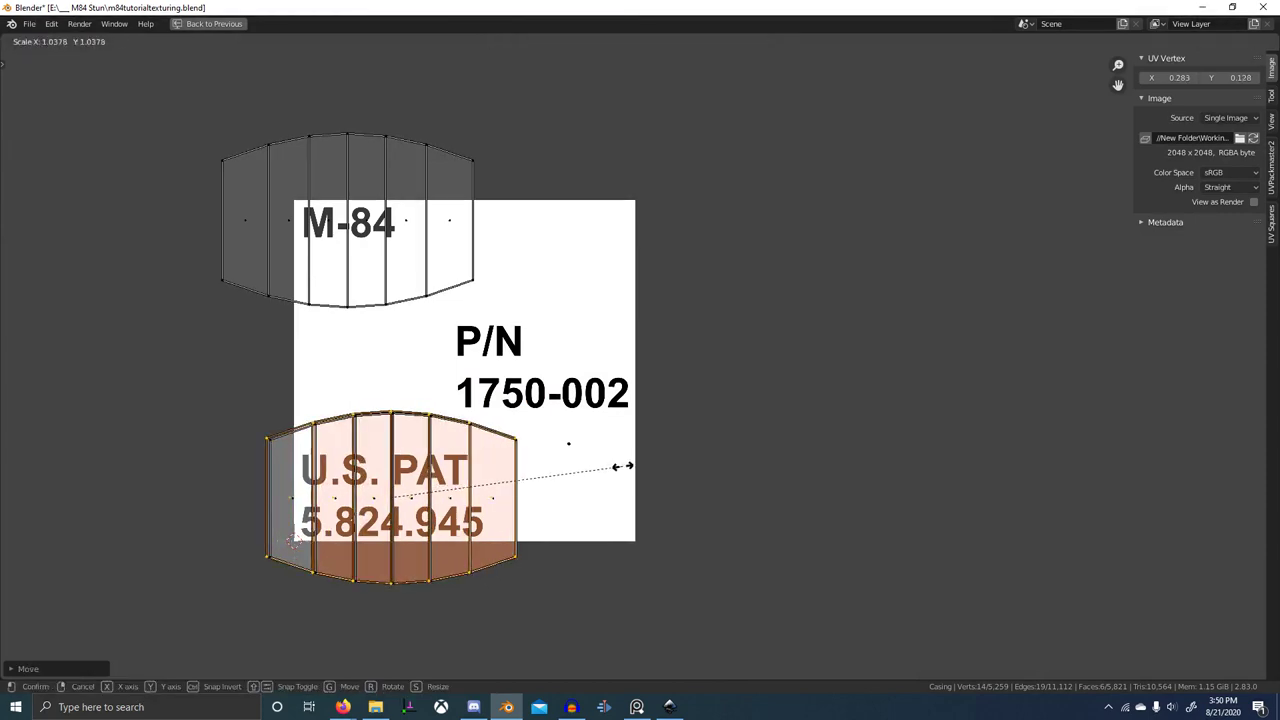
{"action": "left_click", "coordinate": [617, 466]}
{"action": "key", "text": "g"}
{"action": "left_click", "coordinate": [645, 477]}
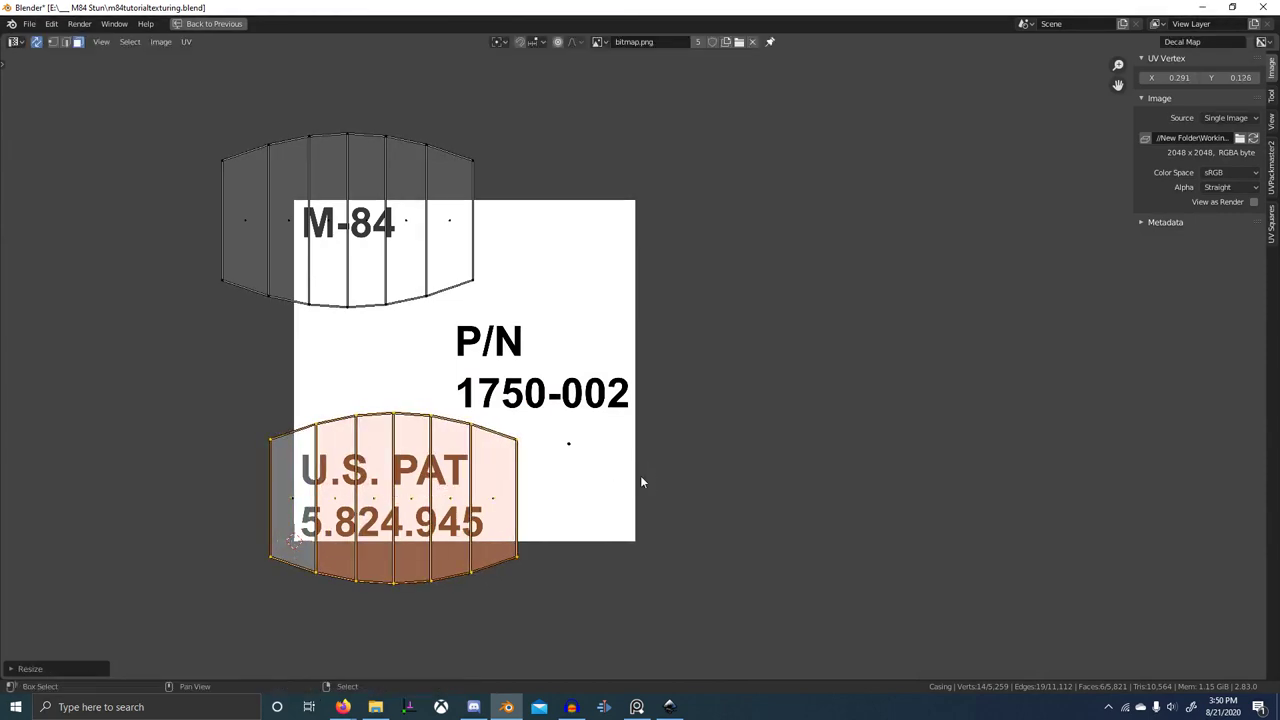
- Move the island up over the P/N 1750-002 text and nudge it into position
{"action": "key", "text": "g"}
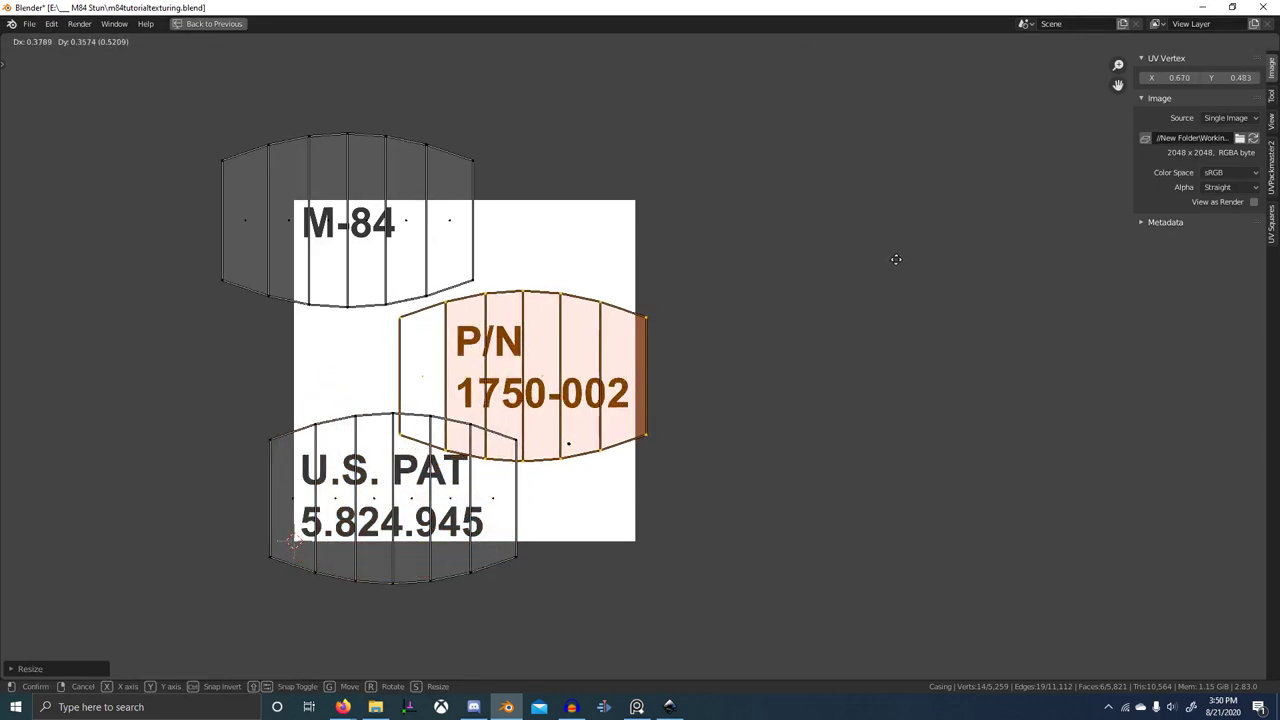
{"action": "left_click", "coordinate": [898, 259]}
{"action": "scroll", "coordinate": [549, 455], "scroll_direction": "up", "scroll_amount": 7}
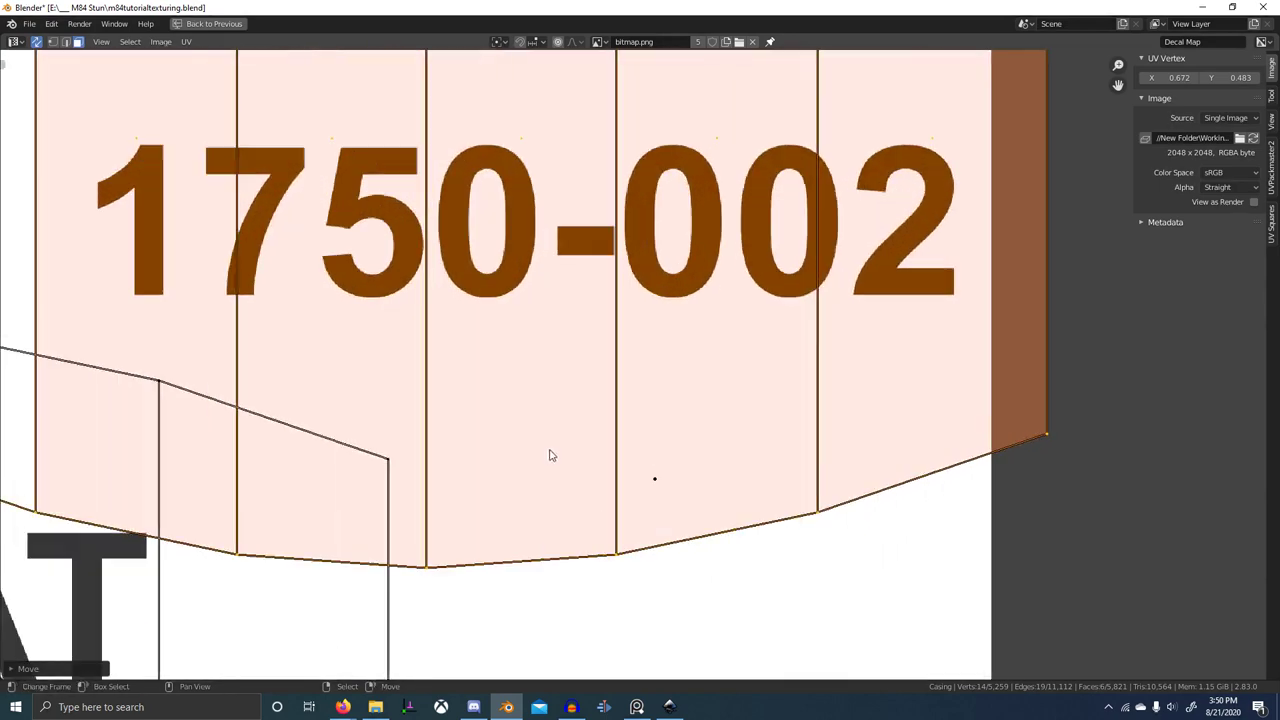
{"action": "scroll", "coordinate": [560, 455], "scroll_direction": "down", "scroll_amount": 5}
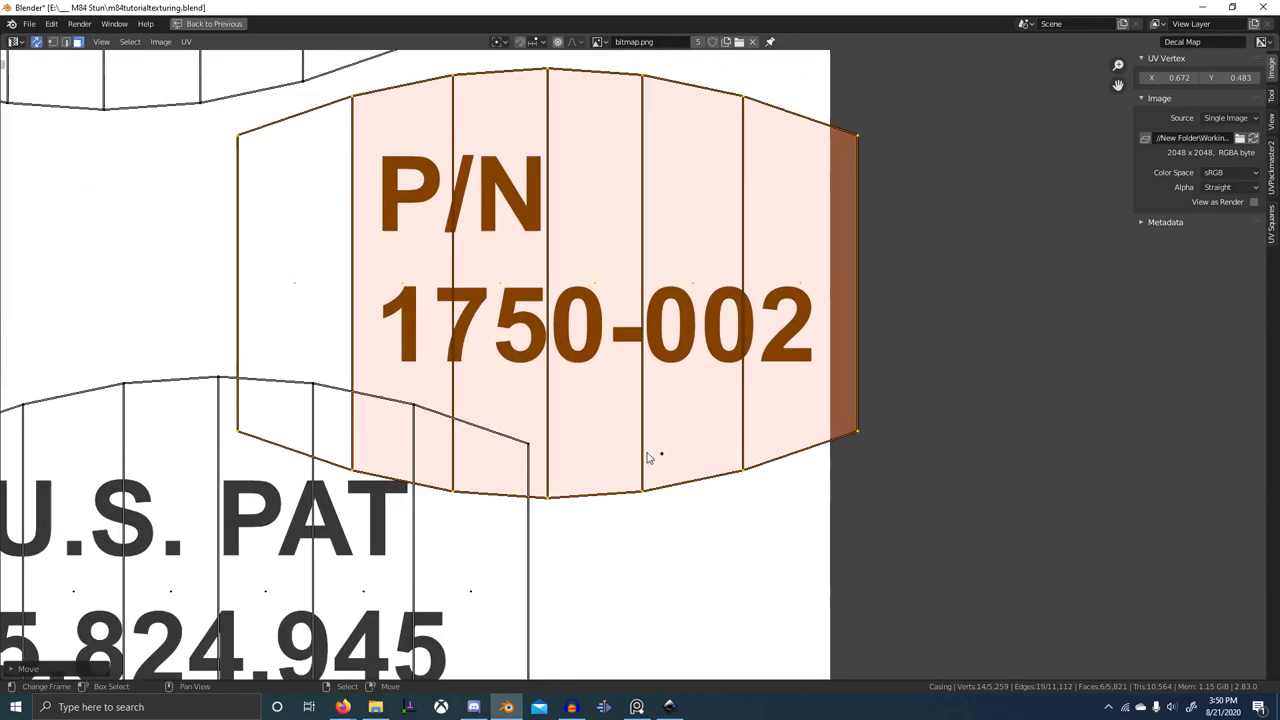
{"action": "key", "text": "g"}
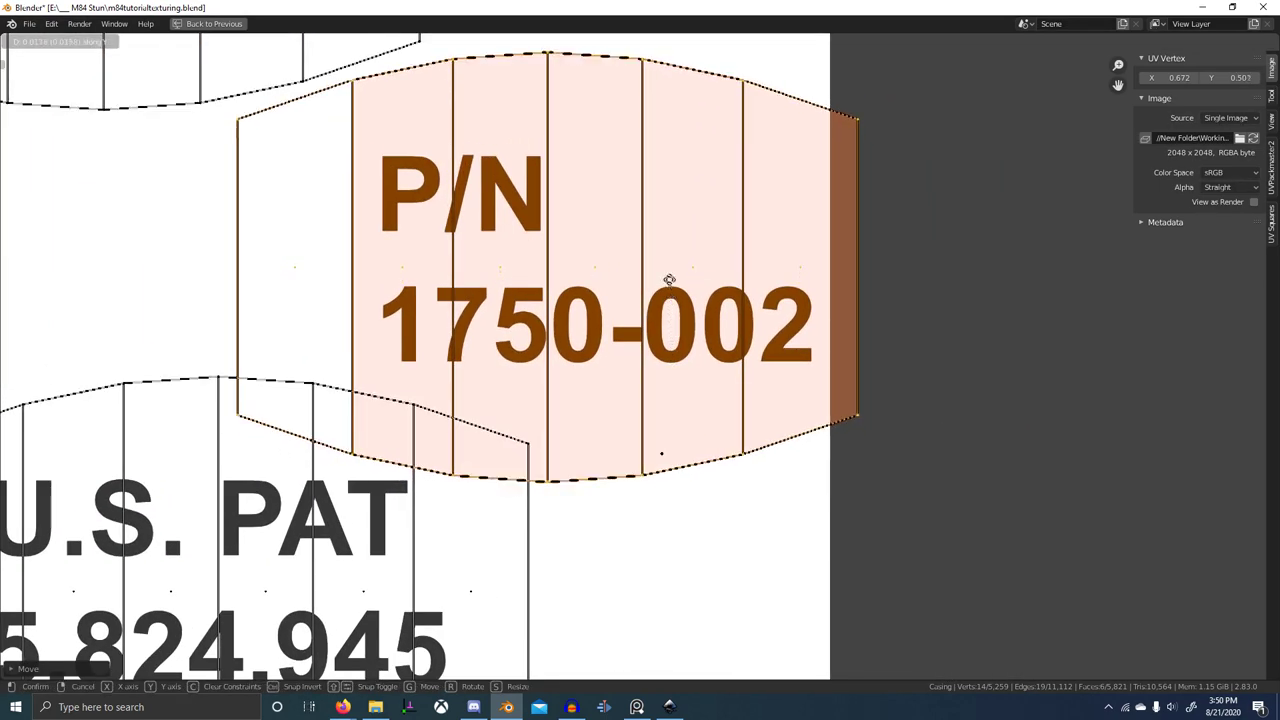
{"action": "left_click", "coordinate": [652, 225]}
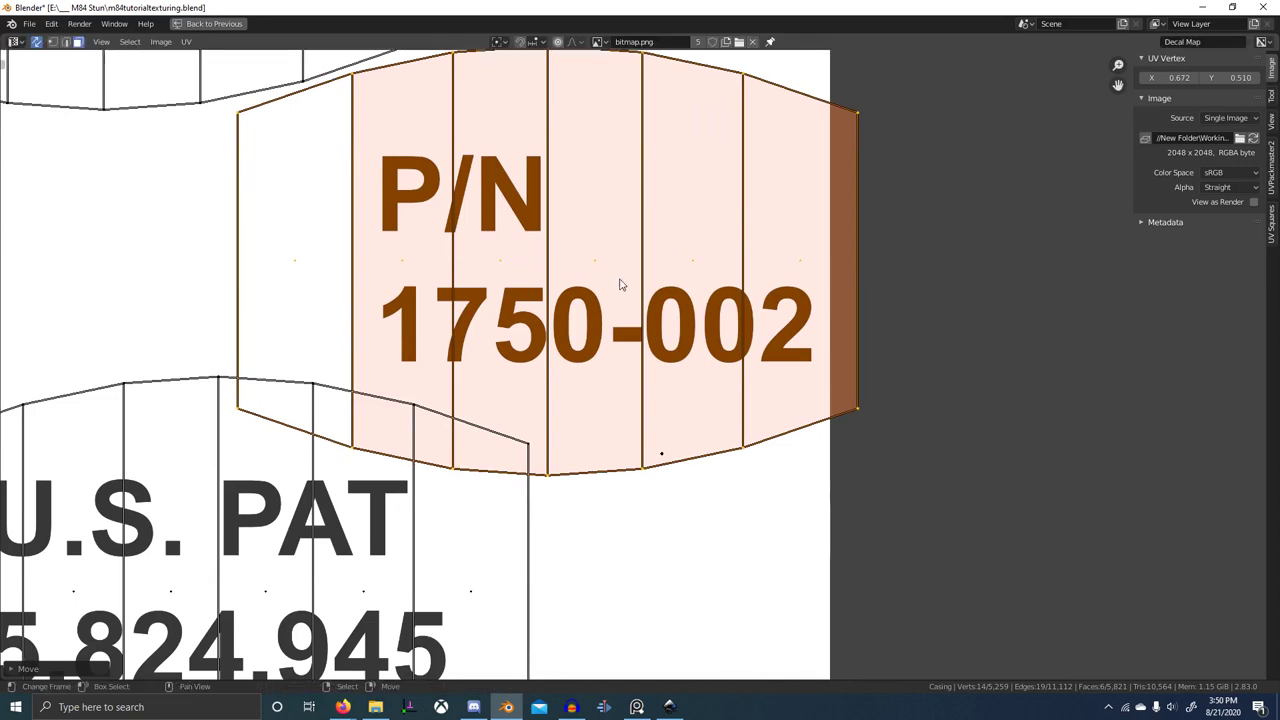
{"action": "key", "text": "g"}
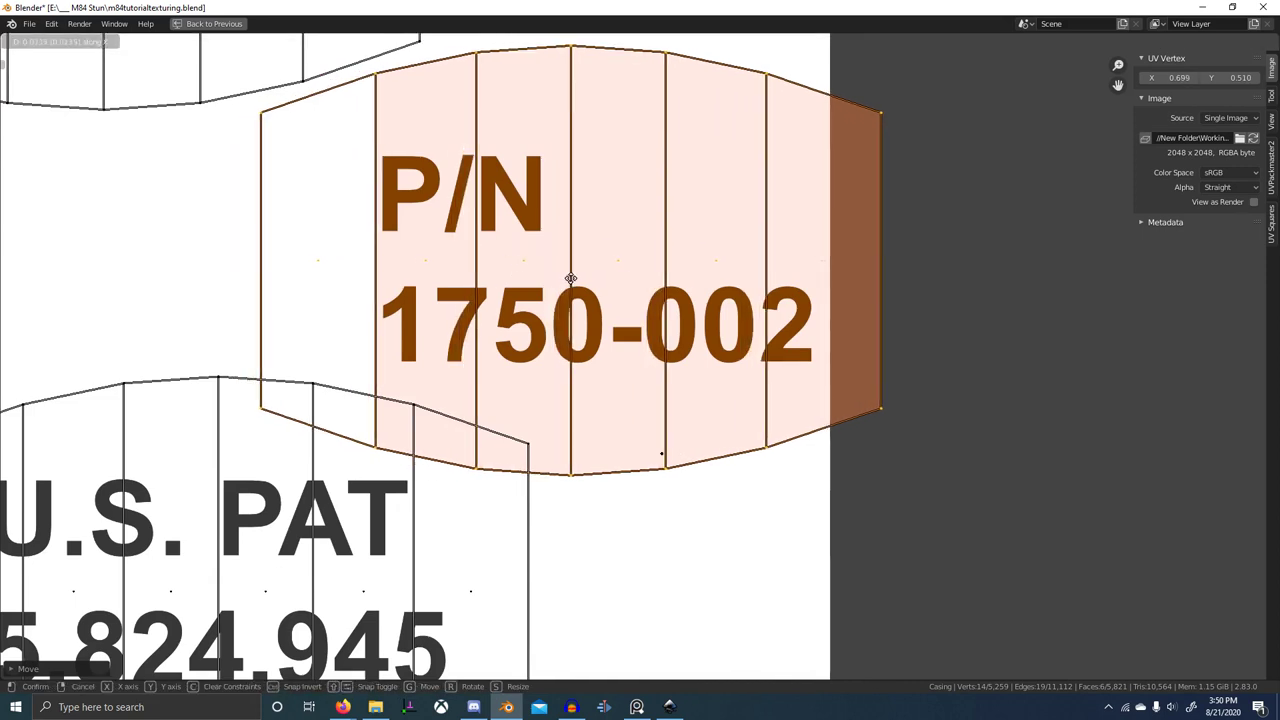
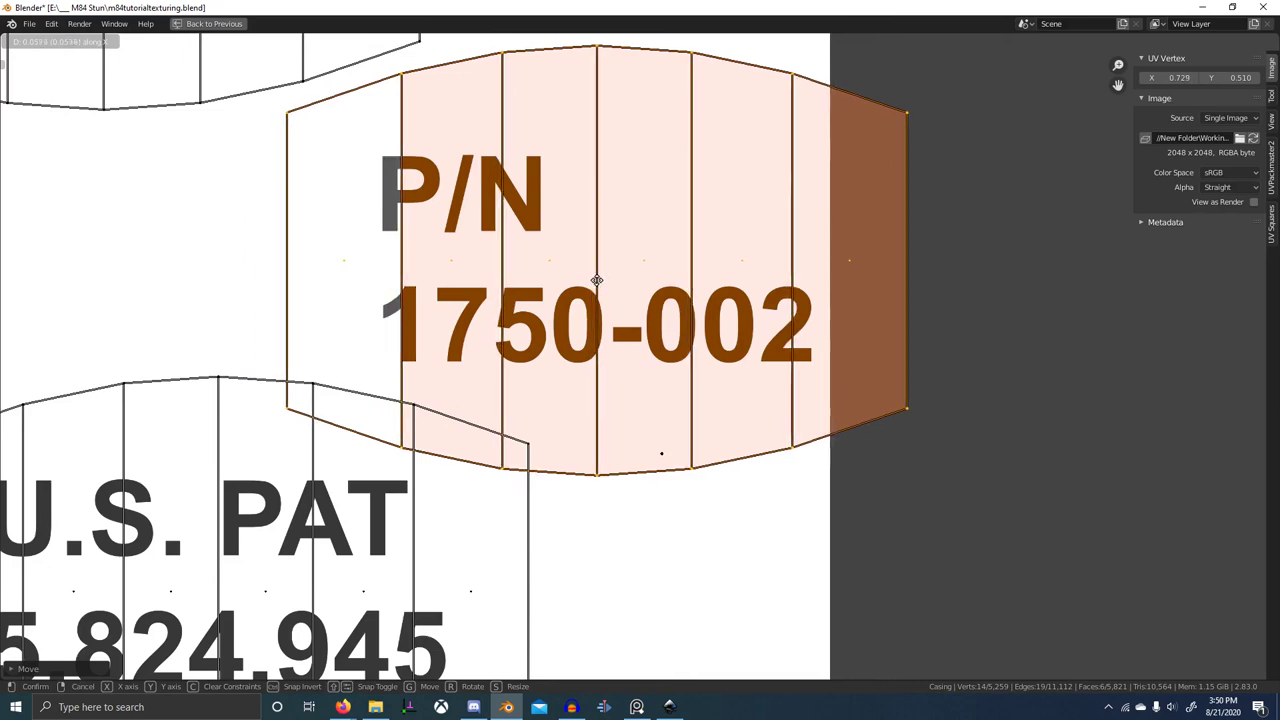
- Confirm the P/N island's new position and preview the decal on the casing in Object Mode
{"action": "left_click", "coordinate": [597, 281]}
{"action": "key", "text": "Tab"}
{"action": "scroll", "coordinate": [795, 330], "scroll_direction": "down", "scroll_amount": 7}
{"action": "key", "text": "ctrl+space"}
{"action": "middle_click_drag", "start_coordinate": [797, 330], "coordinate": [694, 294]}
- Mirror the P/N decal UVs on the Y and X axes and check the flipped lettering
{"action": "key", "text": "Tab"}
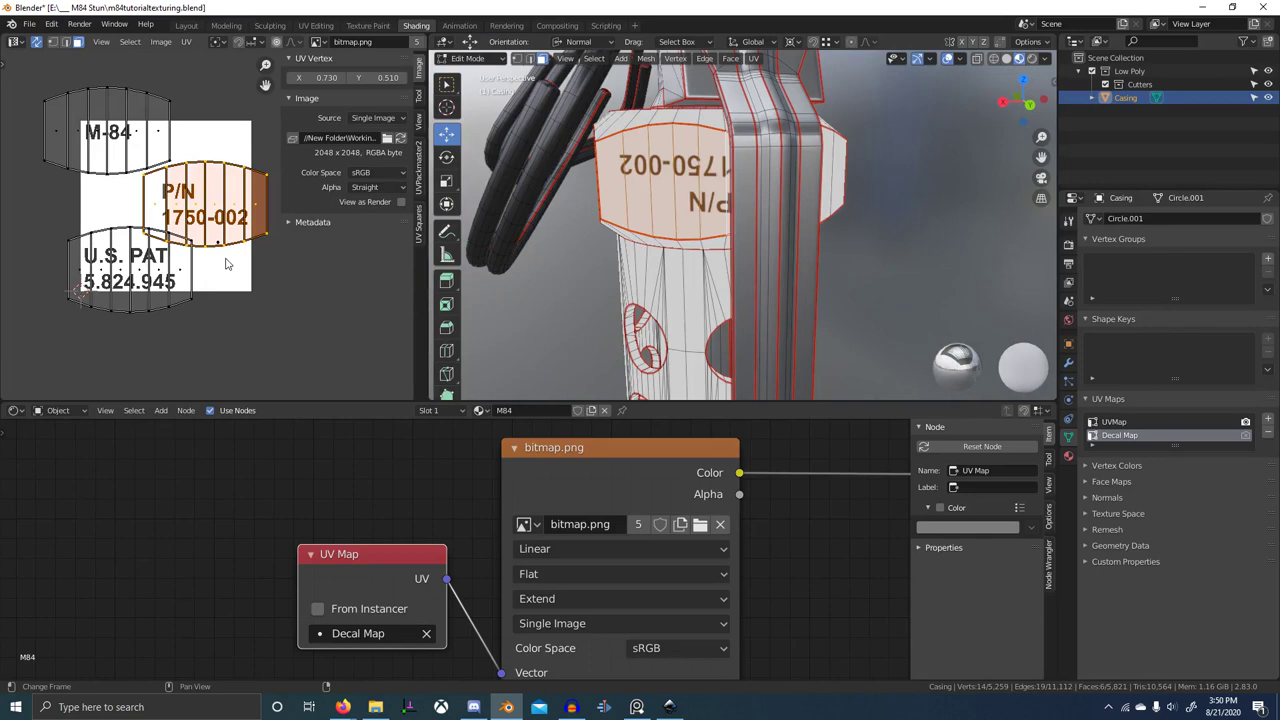
{"action": "key", "text": "ctrl+m"}
{"action": "key", "text": "y"}
{"action": "left_click", "coordinate": [225, 259]}
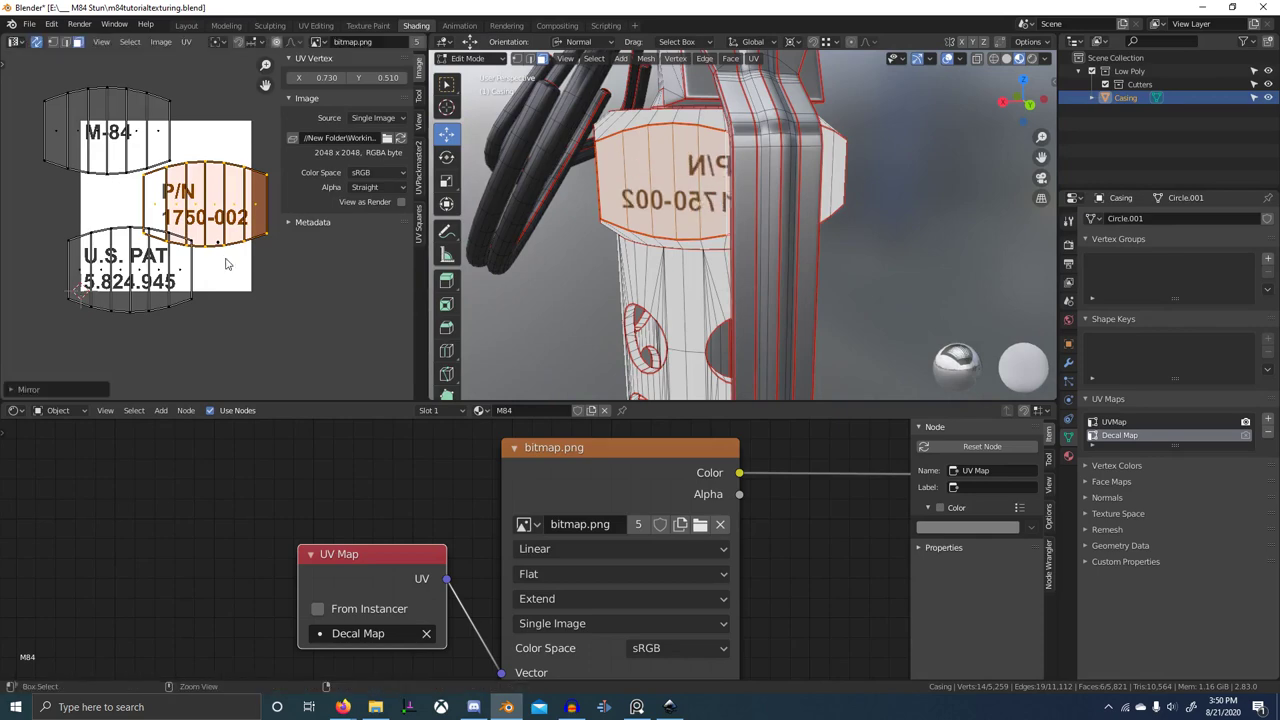
{"action": "key", "text": "ctrl+m"}
{"action": "key", "text": "x"}
{"action": "left_click", "coordinate": [227, 261]}
{"action": "middle_click_drag", "start_coordinate": [697, 208], "coordinate": [744, 188]}
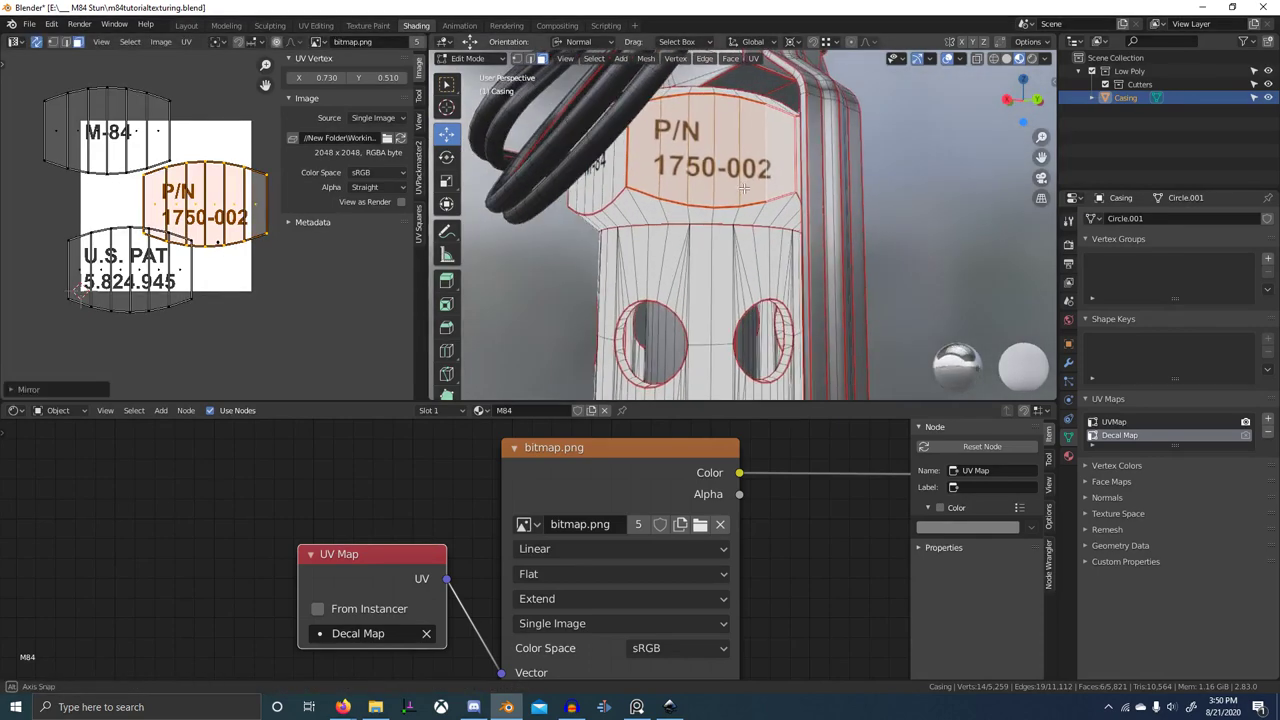
- Switch to PureRef and bring the M-84 reference photo into view
{"action": "key", "text": "alt+Tab"}
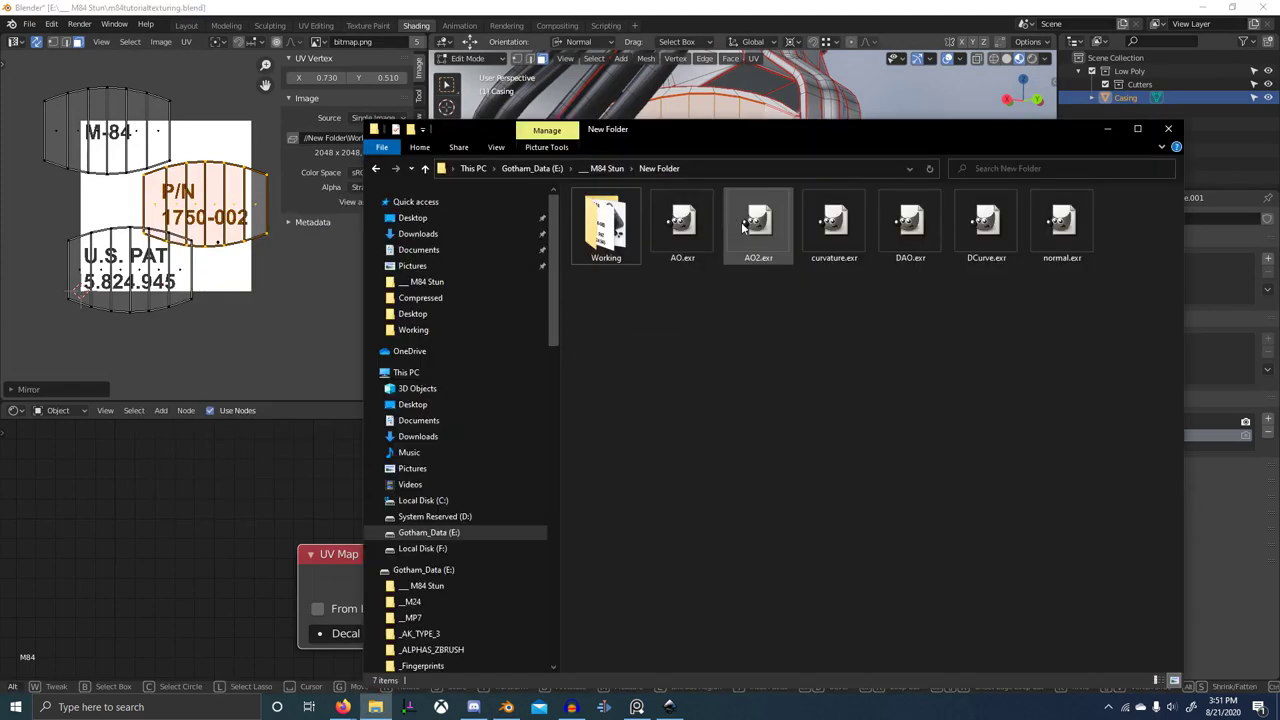
{"action": "key", "text": "alt+Tab"}
{"action": "left_click", "coordinate": [965, 278]}
{"action": "scroll", "coordinate": [1003, 468], "scroll_direction": "down", "scroll_amount": 5}
{"action": "middle_click_drag", "start_coordinate": [1003, 468], "coordinate": [877, 545]}
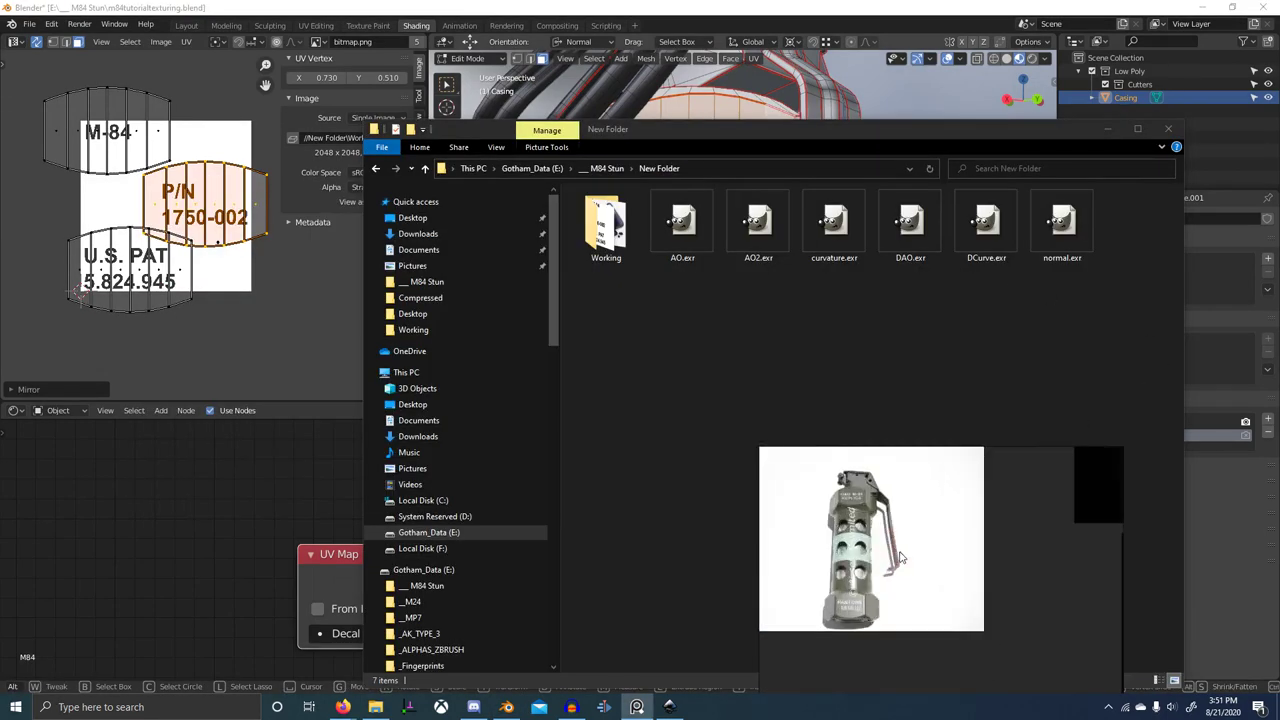
- Zoom in on the photo's P/N hex lettering, then switch to the Inkscape decal drawing
{"action": "scroll", "coordinate": [901, 558], "scroll_direction": "up", "scroll_amount": 5}
{"action": "scroll", "coordinate": [921, 627], "scroll_direction": "down", "scroll_amount": 4}
{"action": "scroll", "coordinate": [921, 627], "scroll_direction": "down", "scroll_amount": 5}
{"action": "scroll", "coordinate": [896, 540], "scroll_direction": "up", "scroll_amount": 5}
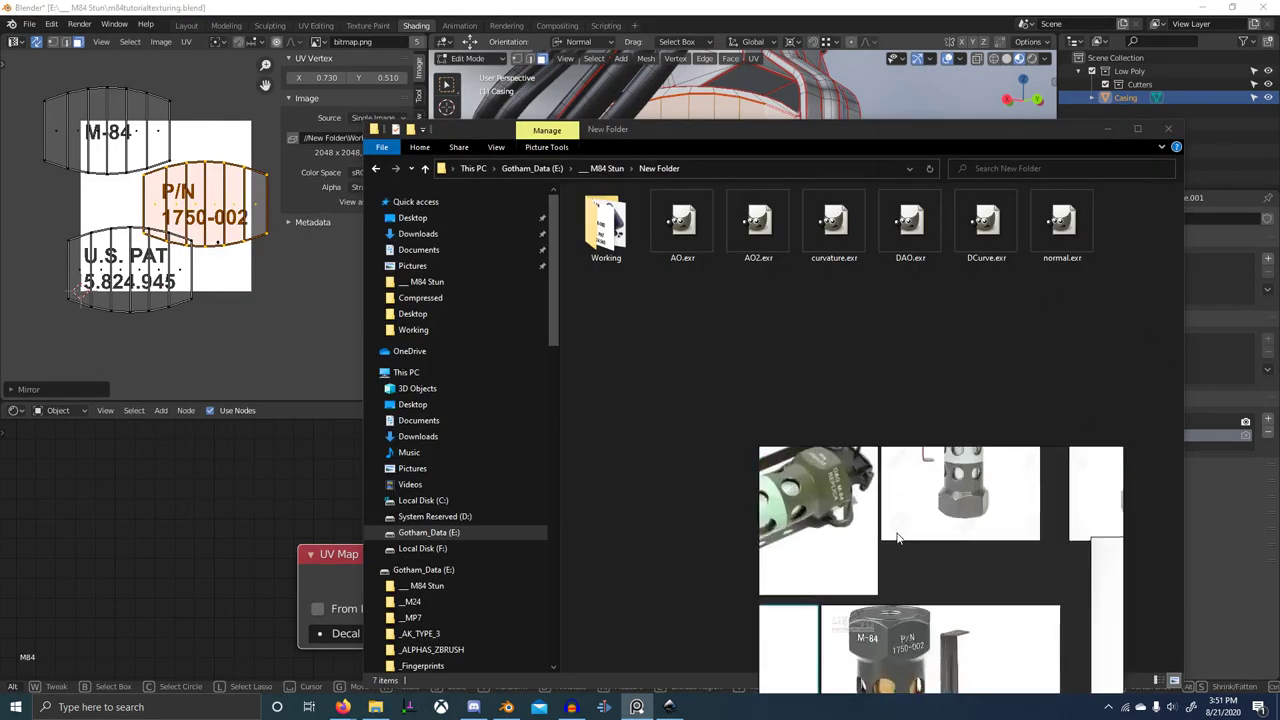
{"action": "middle_click_drag", "start_coordinate": [932, 642], "coordinate": [872, 619]}
{"action": "scroll", "coordinate": [872, 622], "scroll_direction": "up", "scroll_amount": 3}
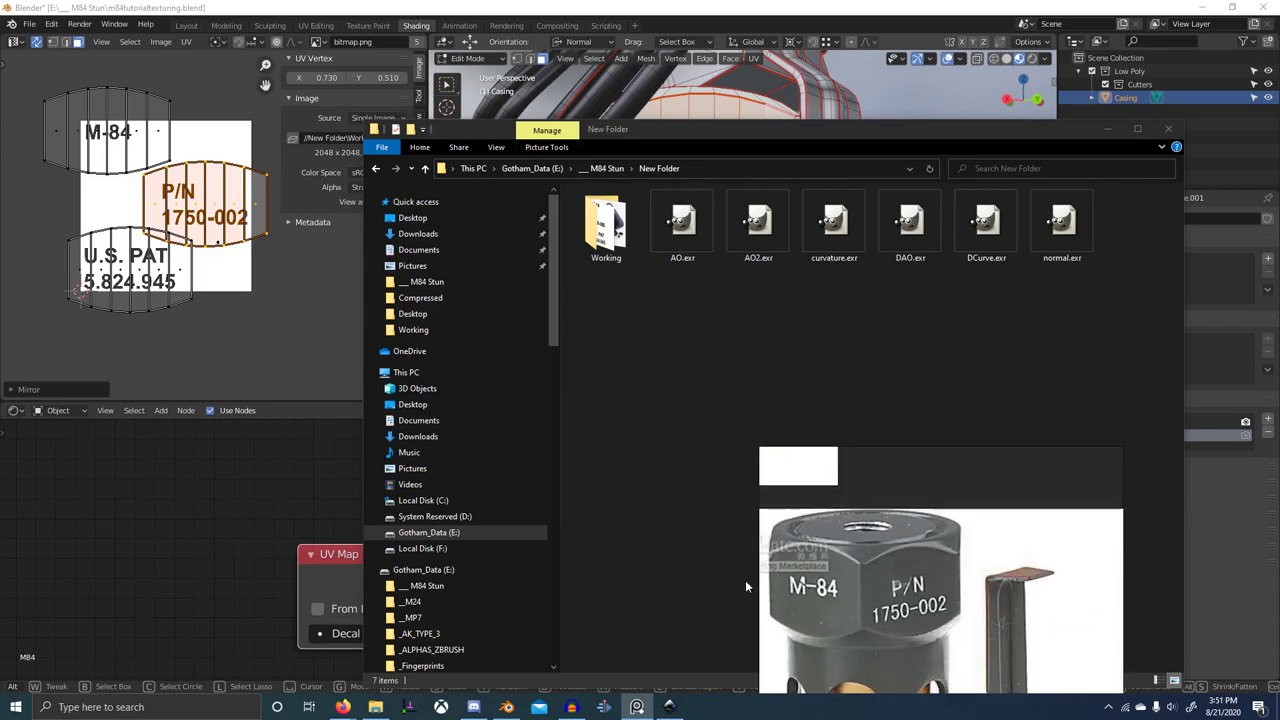
{"action": "key", "text": "alt+Tab"}
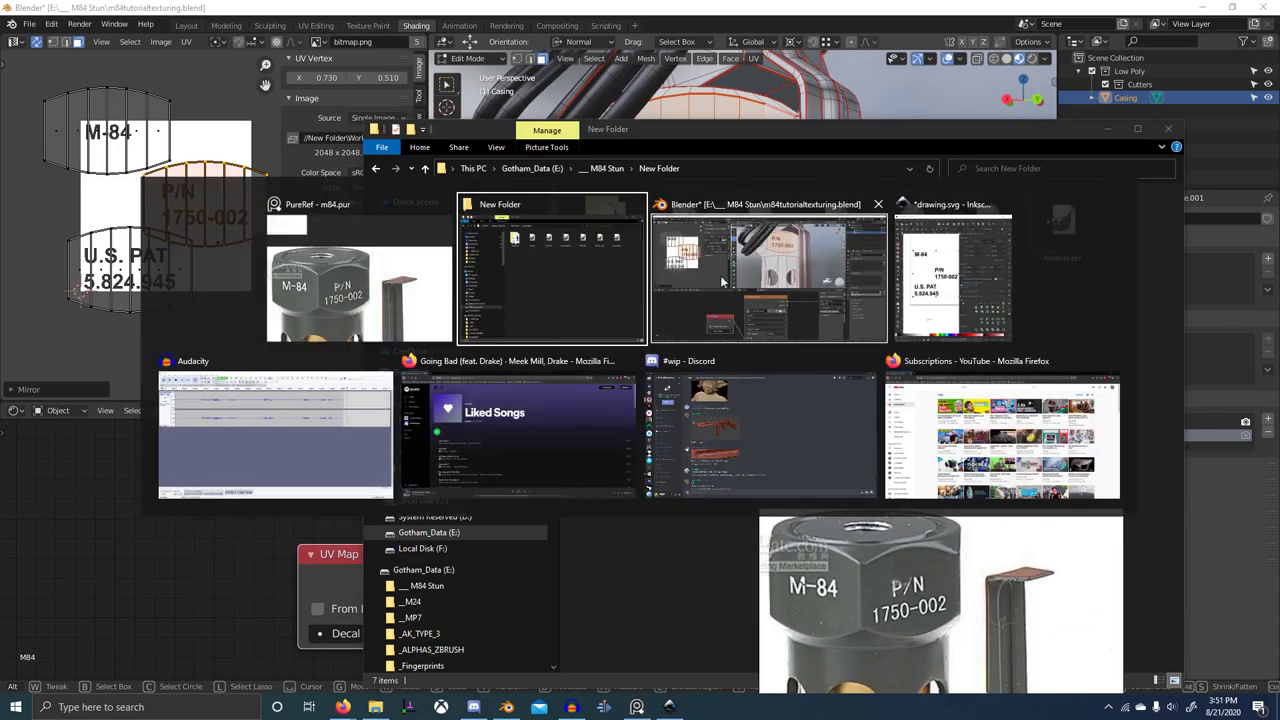
{"action": "left_click", "coordinate": [934, 282]}
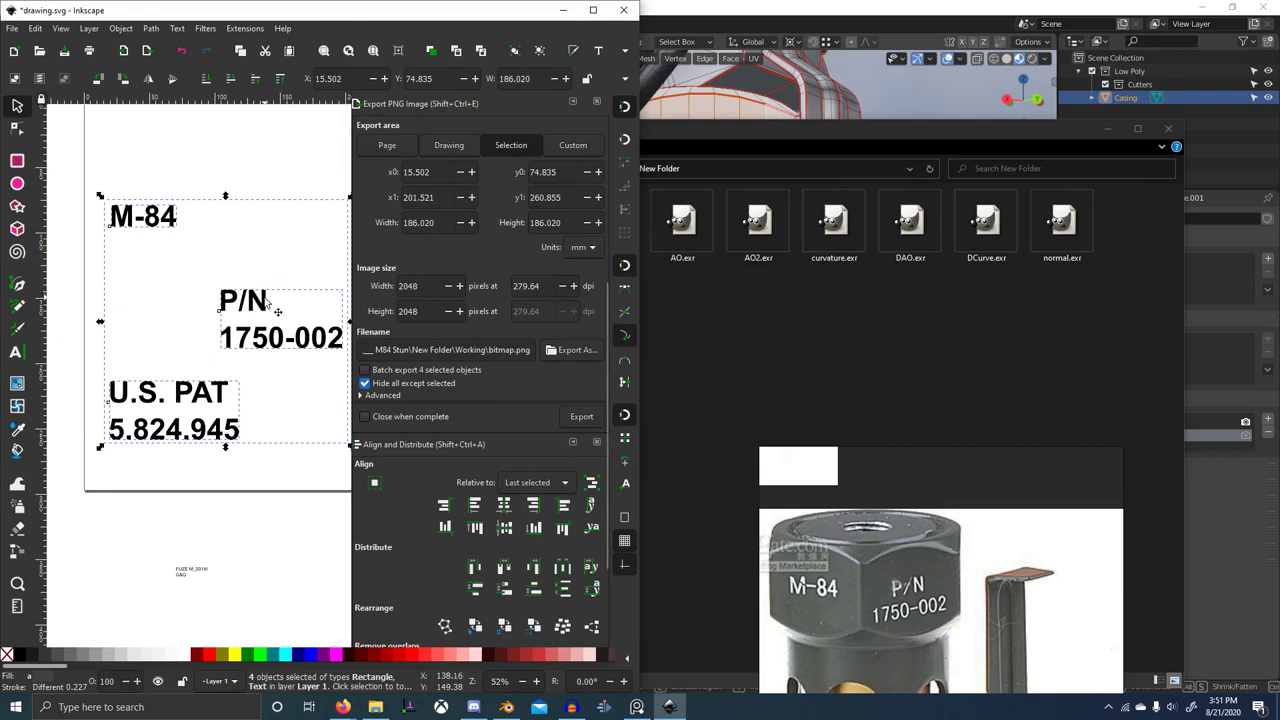
- Center-align the P/N text block over the 1750-002 line
{"action": "left_click", "coordinate": [16, 352]}
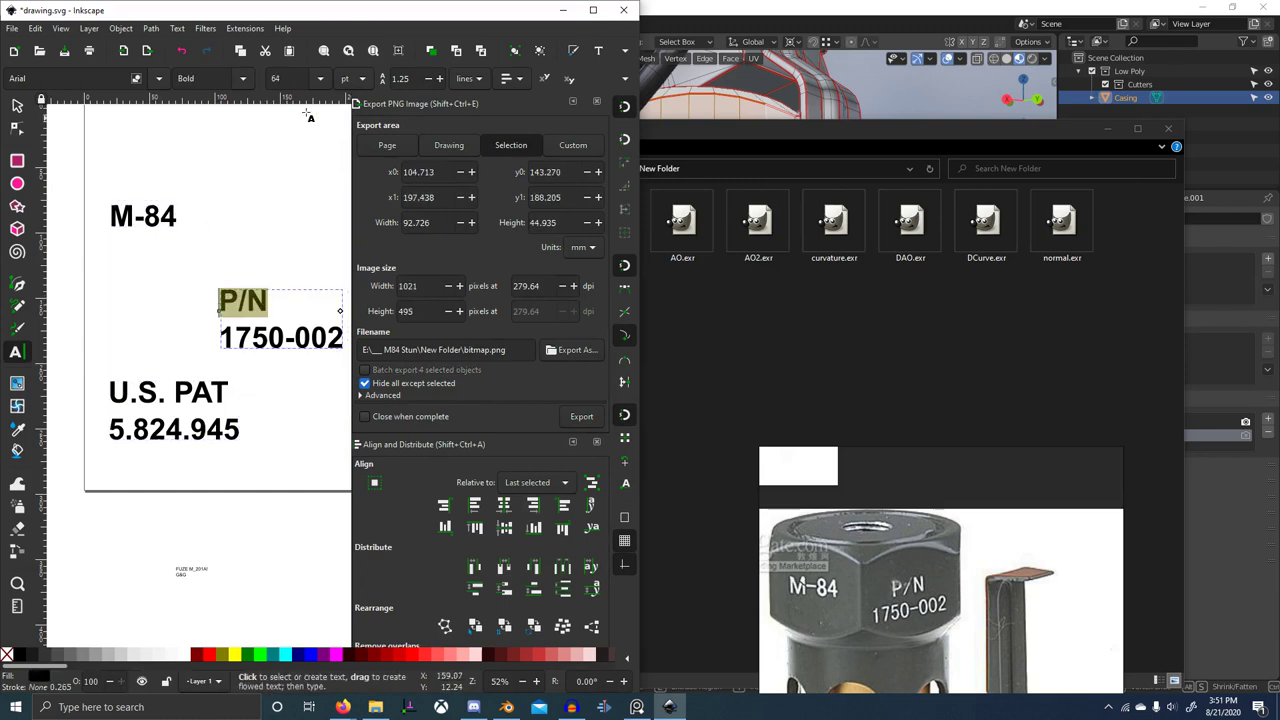
{"action": "left_click", "coordinate": [511, 120]}
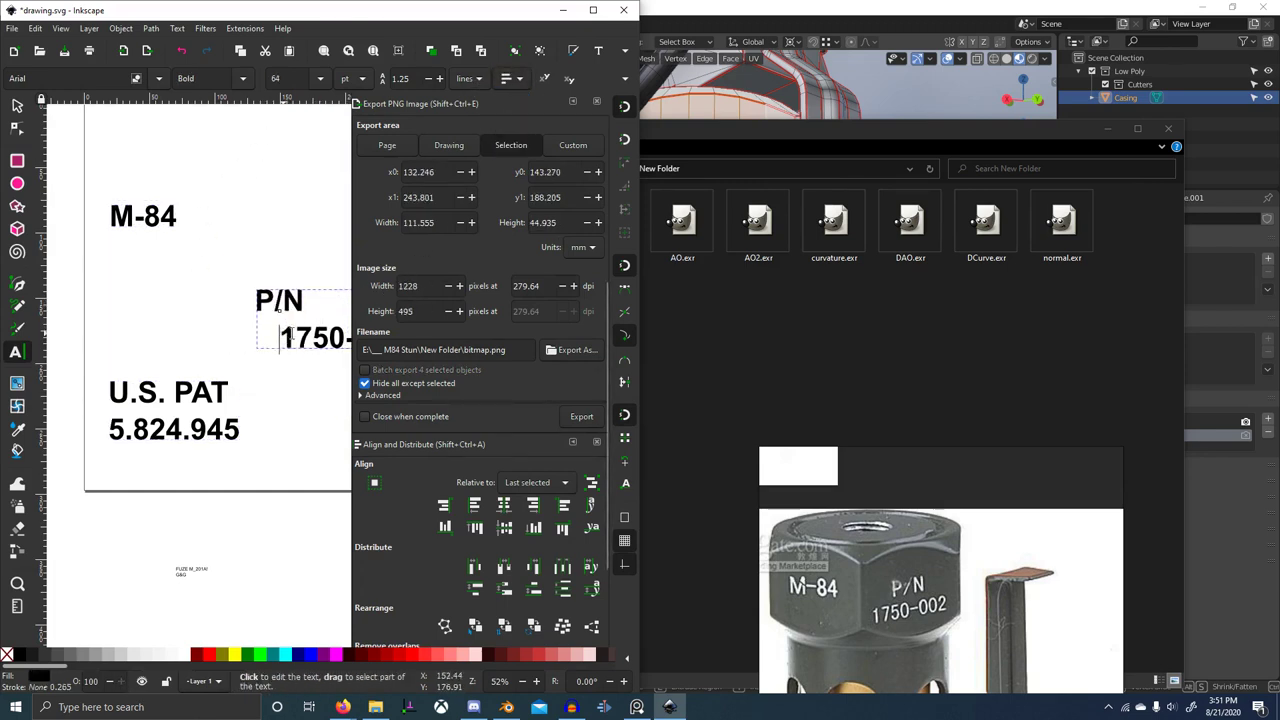
{"action": "left_click_drag", "start_coordinate": [288, 336], "coordinate": [382, 338]}
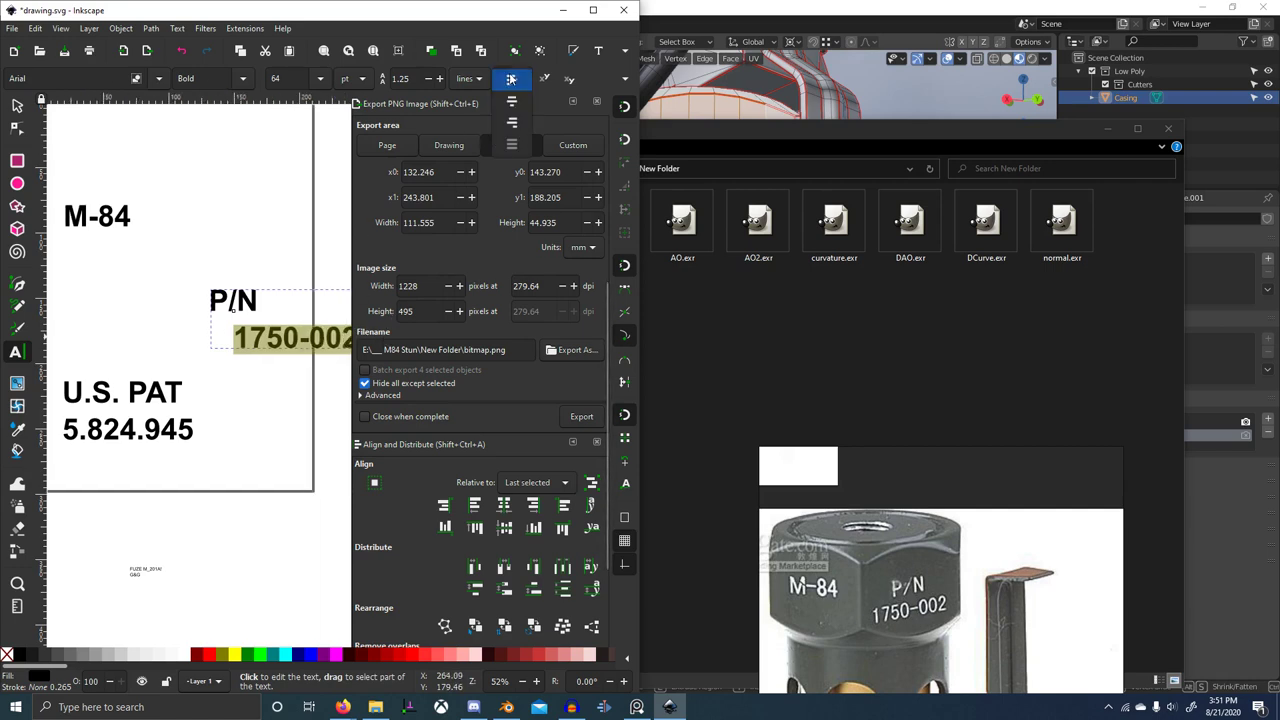
{"action": "scroll", "coordinate": [295, 268], "scroll_direction": "down", "scroll_amount": 2}
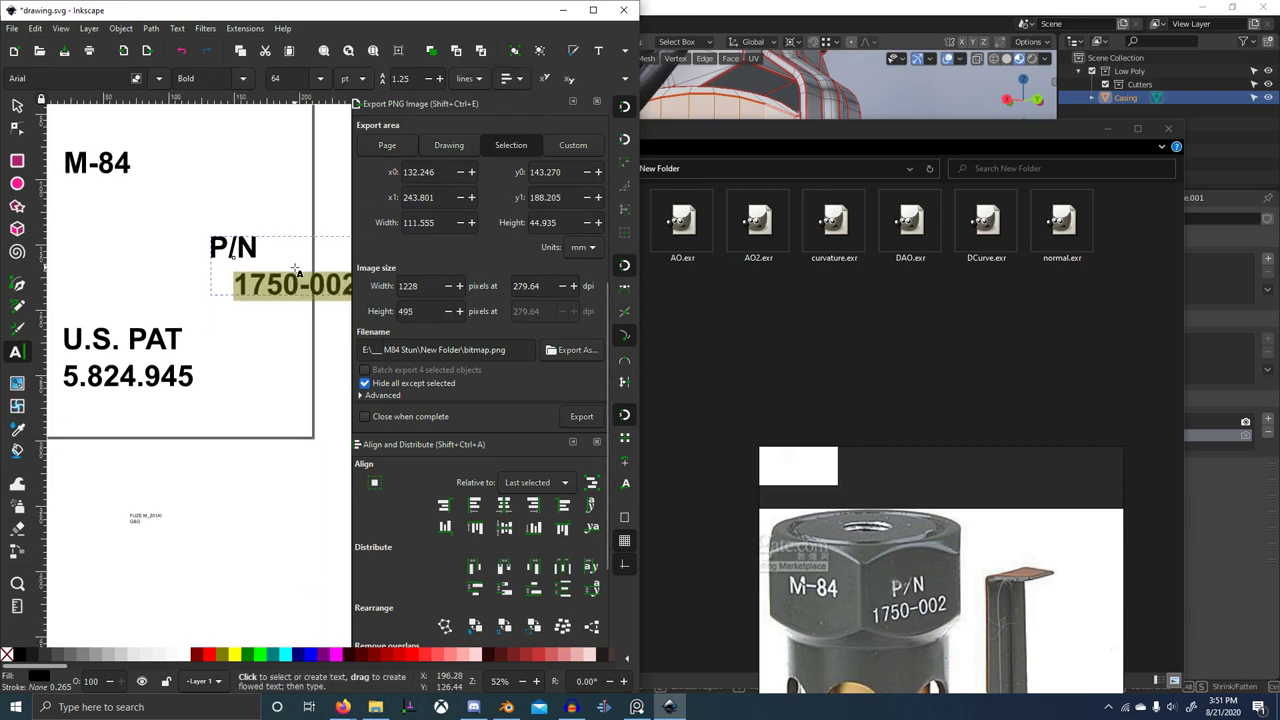
{"action": "key", "text": "ctrl+z"}
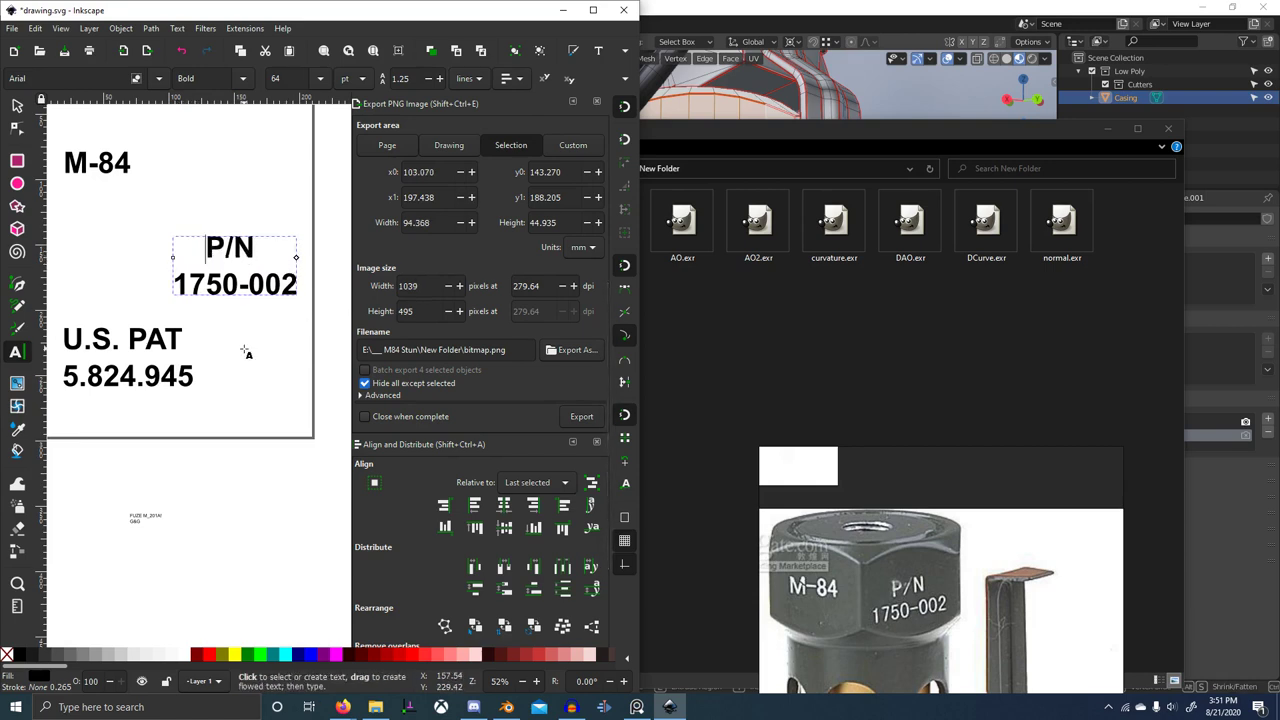
- Set the PNG export target to bitmap.png in the Working folder
{"action": "left_click", "coordinate": [577, 417]}
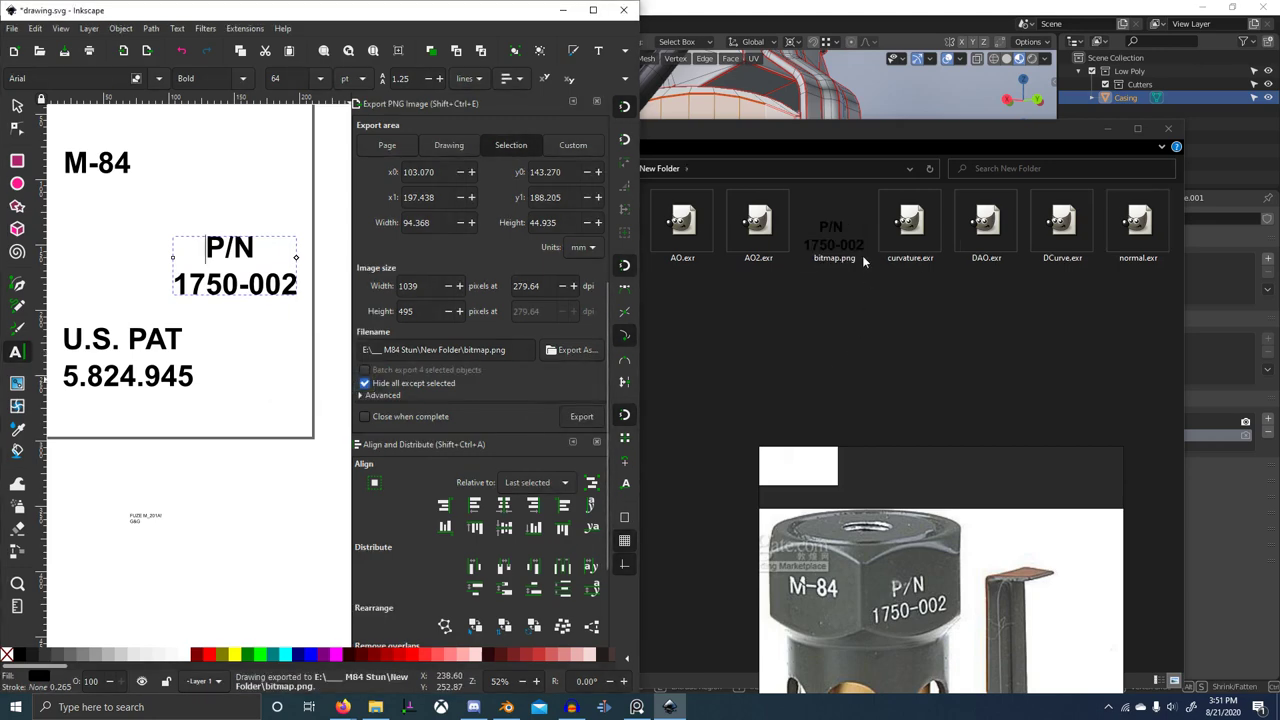
{"action": "left_click", "coordinate": [570, 350]}
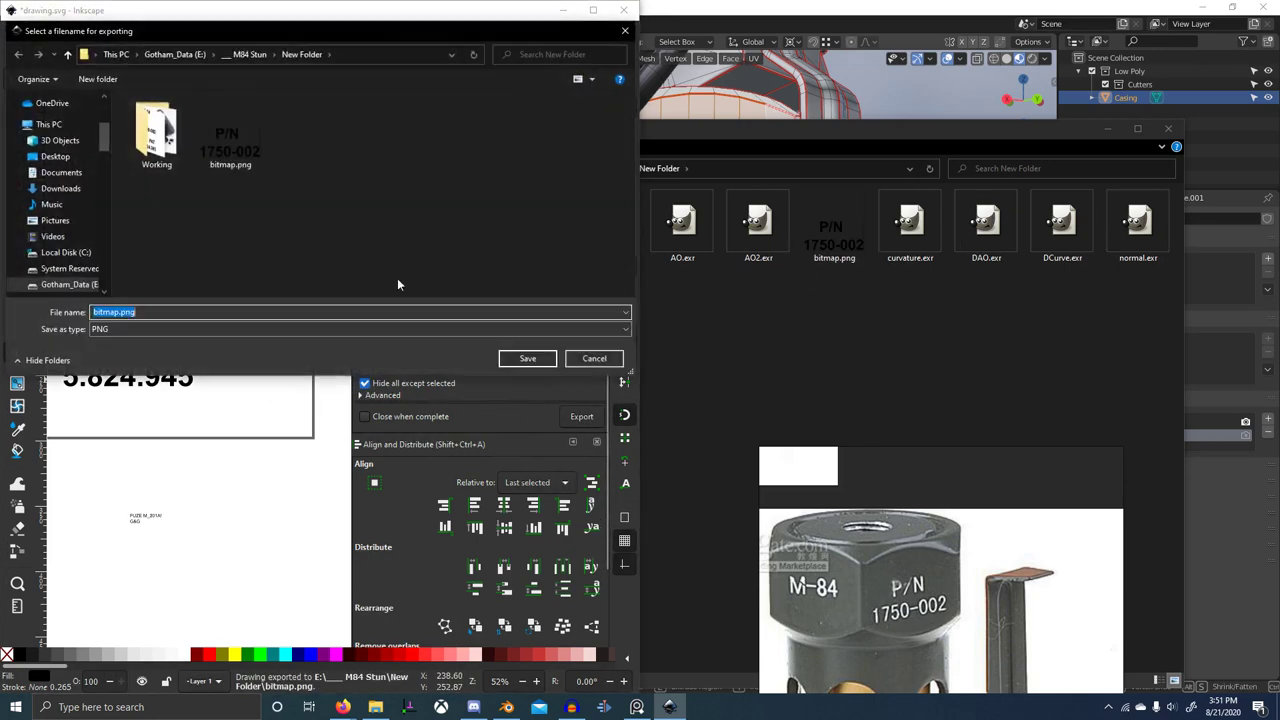
{"action": "double_click", "coordinate": [176, 135]}
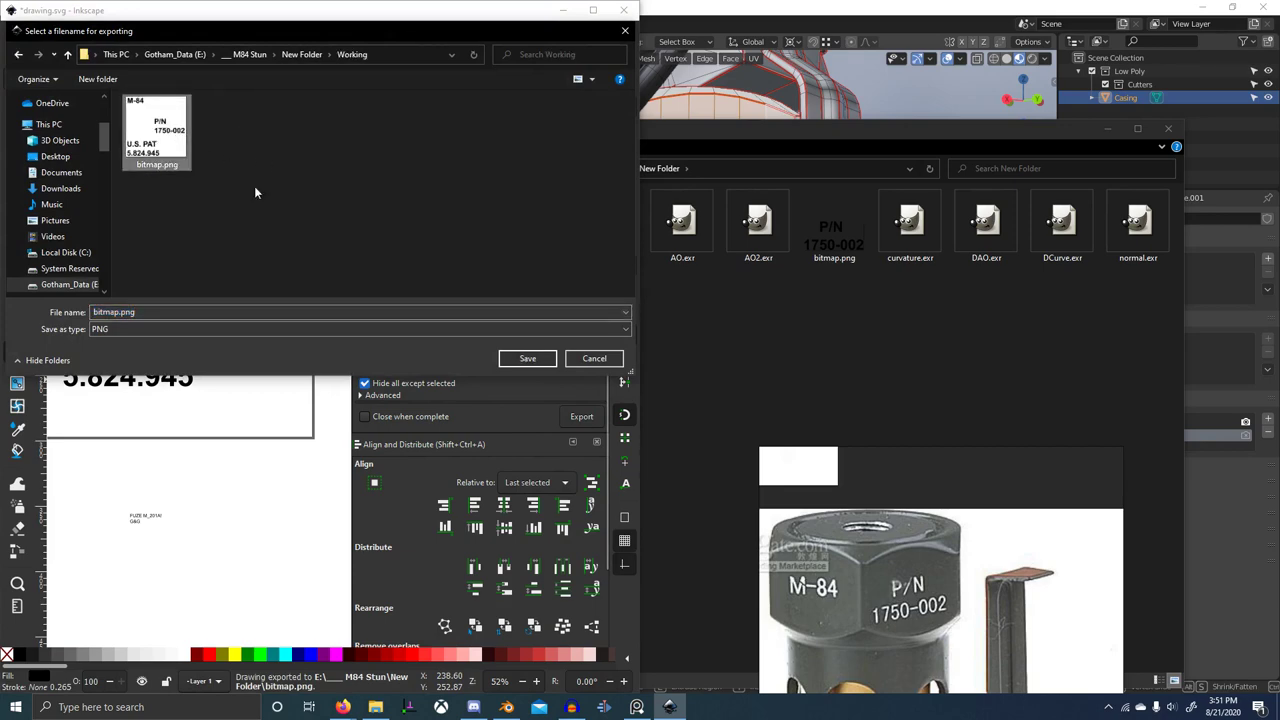
{"action": "left_click", "coordinate": [527, 358]}
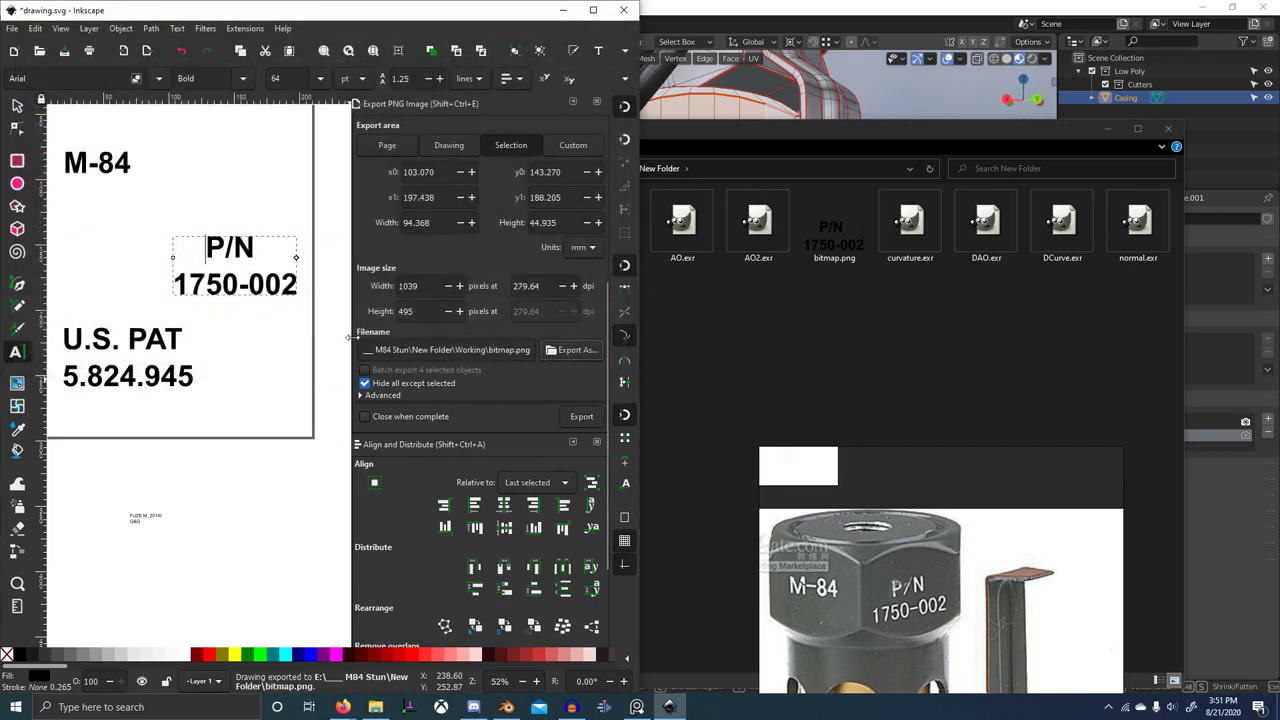
- Select all decal objects including U.S. PAT and export them, replacing the existing bitmap.png
{"action": "left_click", "coordinate": [18, 107]}
{"action": "left_click", "coordinate": [141, 354], "text": "shift"}
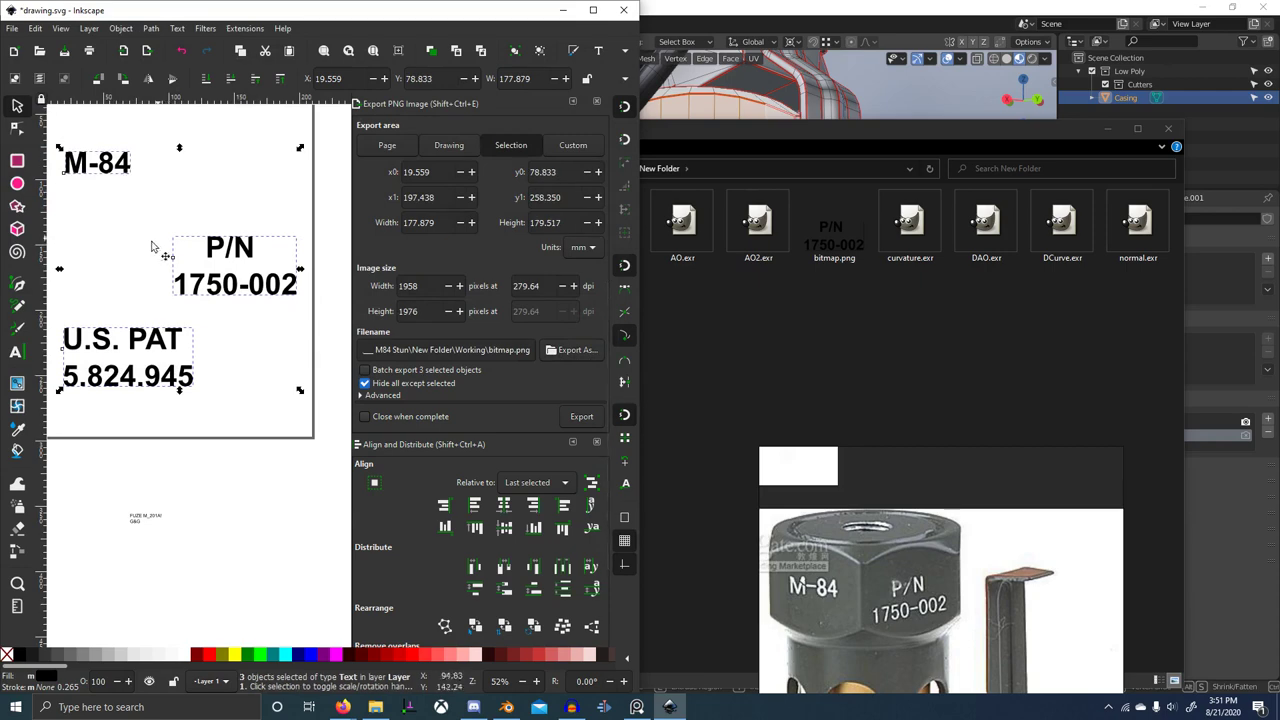
{"action": "left_click", "coordinate": [584, 351]}
{"action": "double_click", "coordinate": [180, 141]}
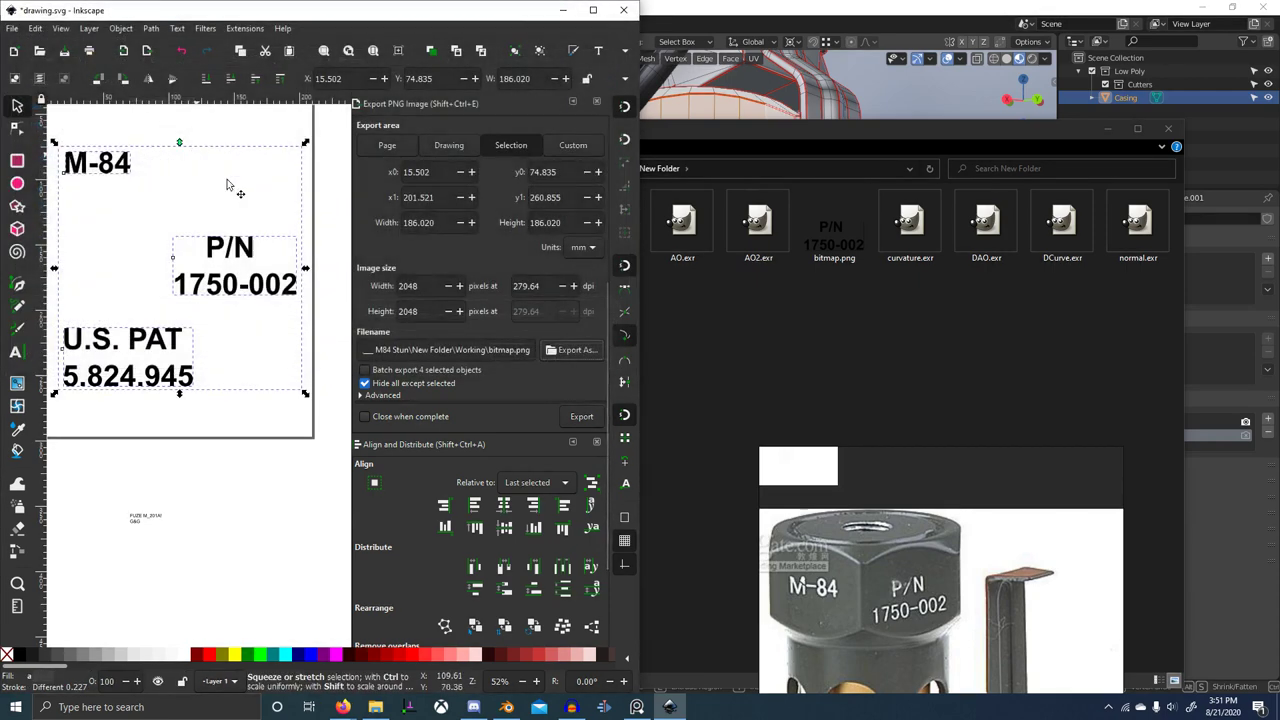
{"action": "left_click", "coordinate": [580, 416]}
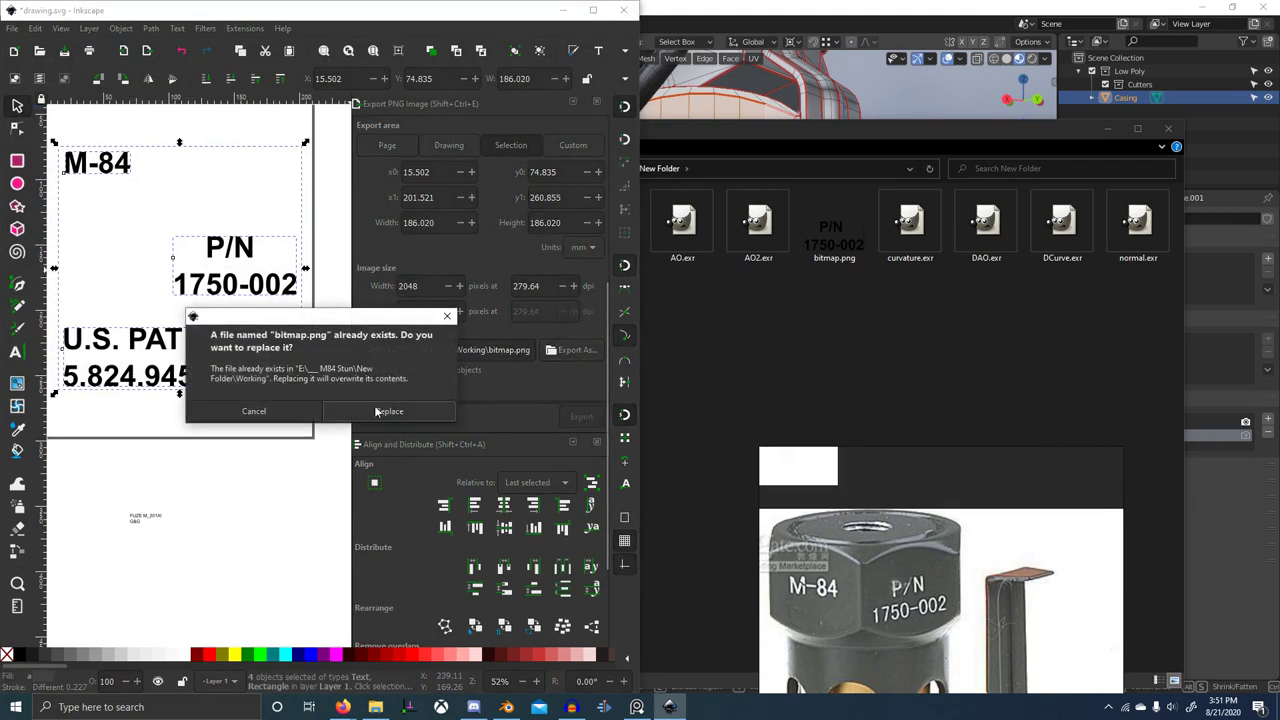
{"action": "left_click", "coordinate": [388, 411]}
{"action": "left_click", "coordinate": [835, 240]}
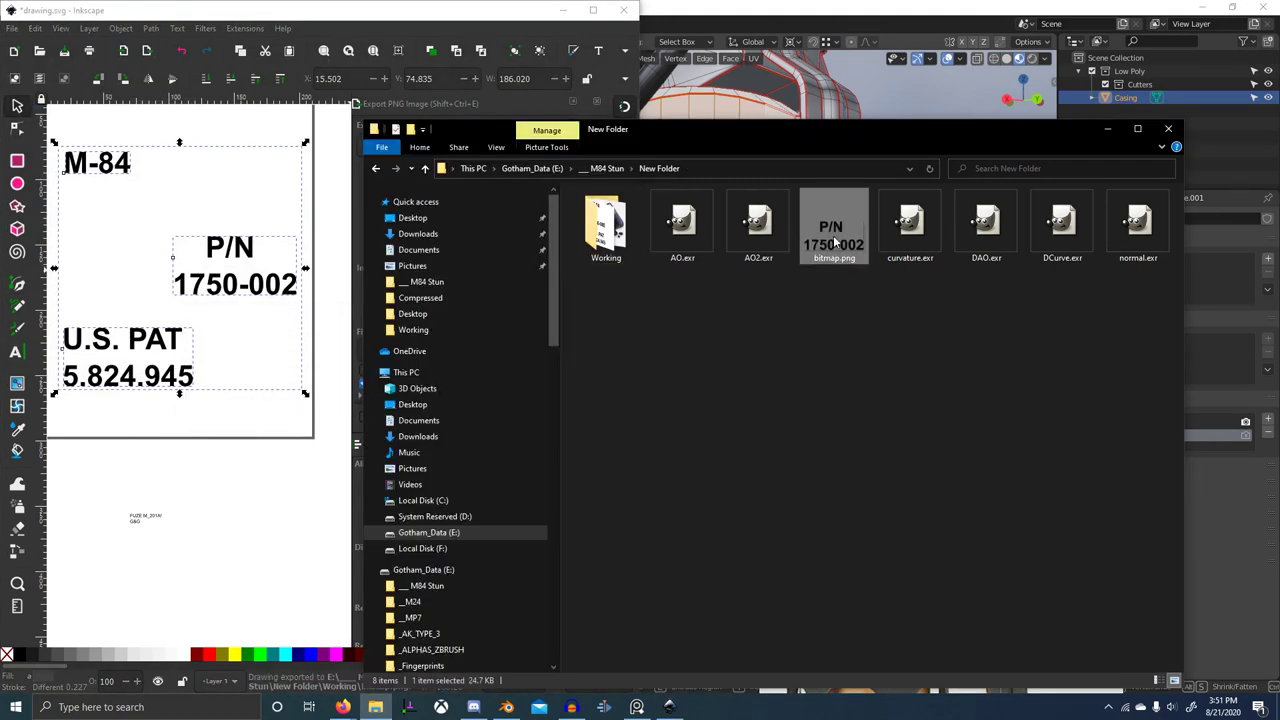
- Reload the updated bitmap.png decal image in Blender and return to Object Mode
{"action": "left_click", "coordinate": [817, 10]}
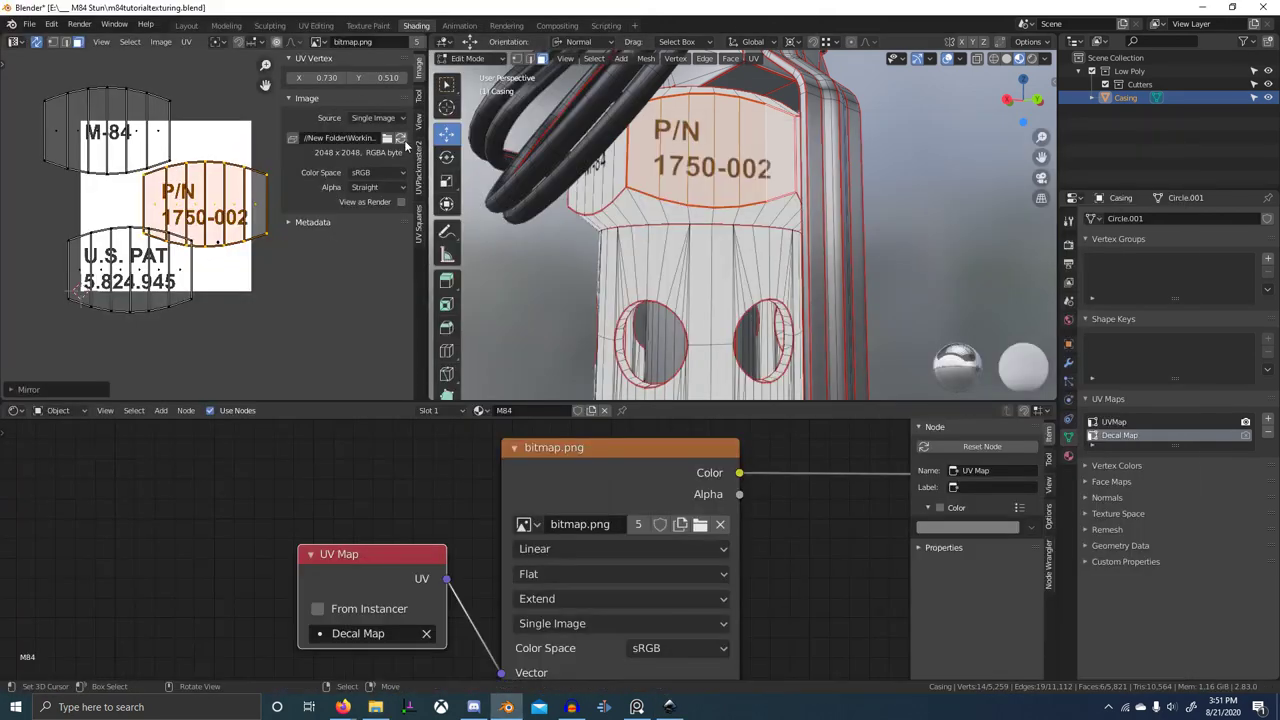
{"action": "left_click", "coordinate": [404, 140]}
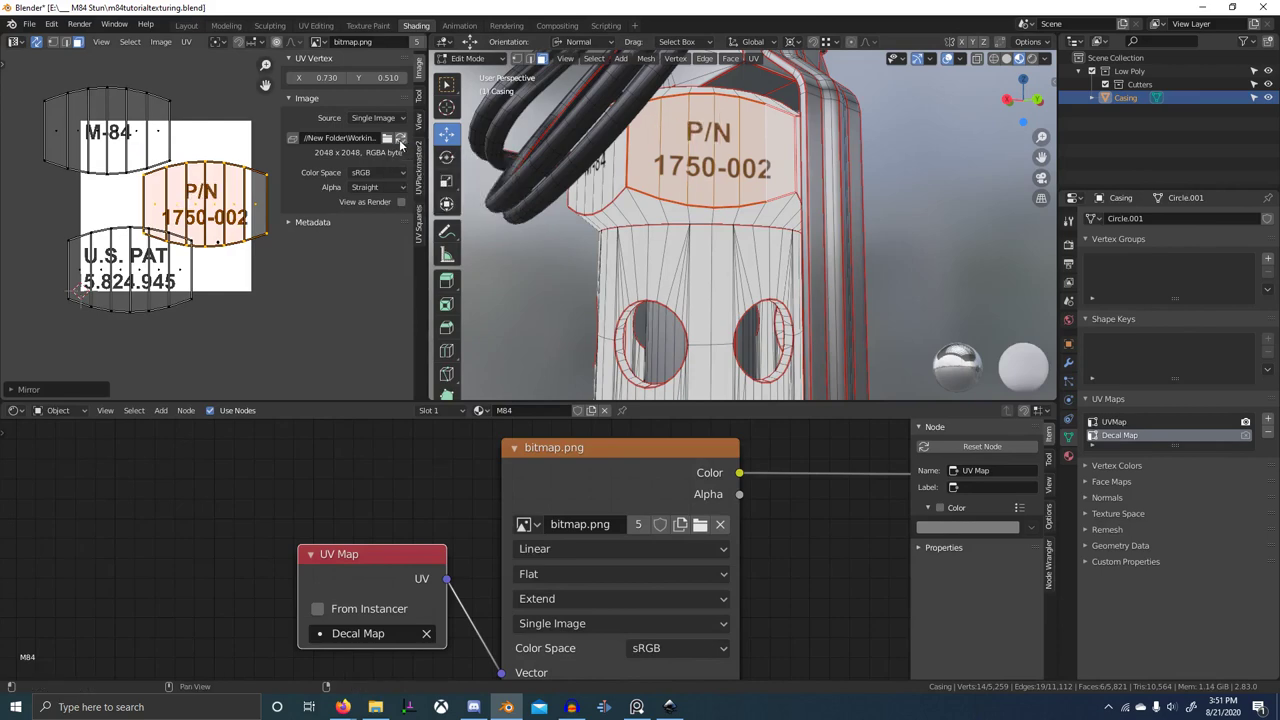
{"action": "scroll", "coordinate": [780, 208], "scroll_direction": "down", "scroll_amount": 4}
{"action": "middle_click_drag", "start_coordinate": [780, 208], "coordinate": [754, 135]}
{"action": "scroll", "coordinate": [746, 206], "scroll_direction": "up", "scroll_amount": 3}
{"action": "key", "text": "Tab"}
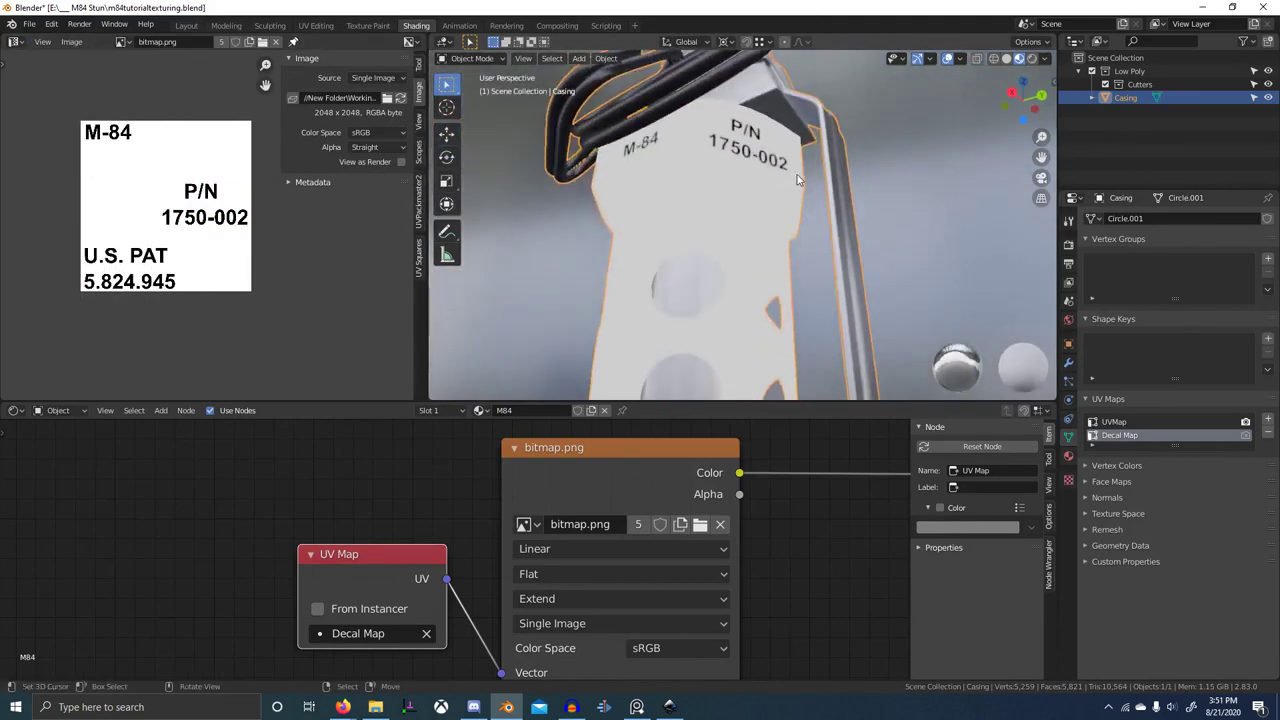
- Orbit the grenade to inspect the U.S. PAT decal at the base and the M-84 side
{"action": "scroll", "coordinate": [754, 135], "scroll_direction": "down", "scroll_amount": 4}
{"action": "scroll", "coordinate": [718, 236], "scroll_direction": "down", "scroll_amount": 3}
{"action": "middle_click_drag", "start_coordinate": [718, 236], "coordinate": [752, 228]}
{"action": "scroll", "coordinate": [726, 156], "scroll_direction": "up", "scroll_amount": 5}
{"action": "middle_click_drag", "start_coordinate": [752, 228], "coordinate": [769, 171], "text": "shift"}
{"action": "scroll", "coordinate": [768, 170], "scroll_direction": "down", "scroll_amount": 6}
{"action": "middle_click_drag", "start_coordinate": [696, 198], "coordinate": [624, 250]}
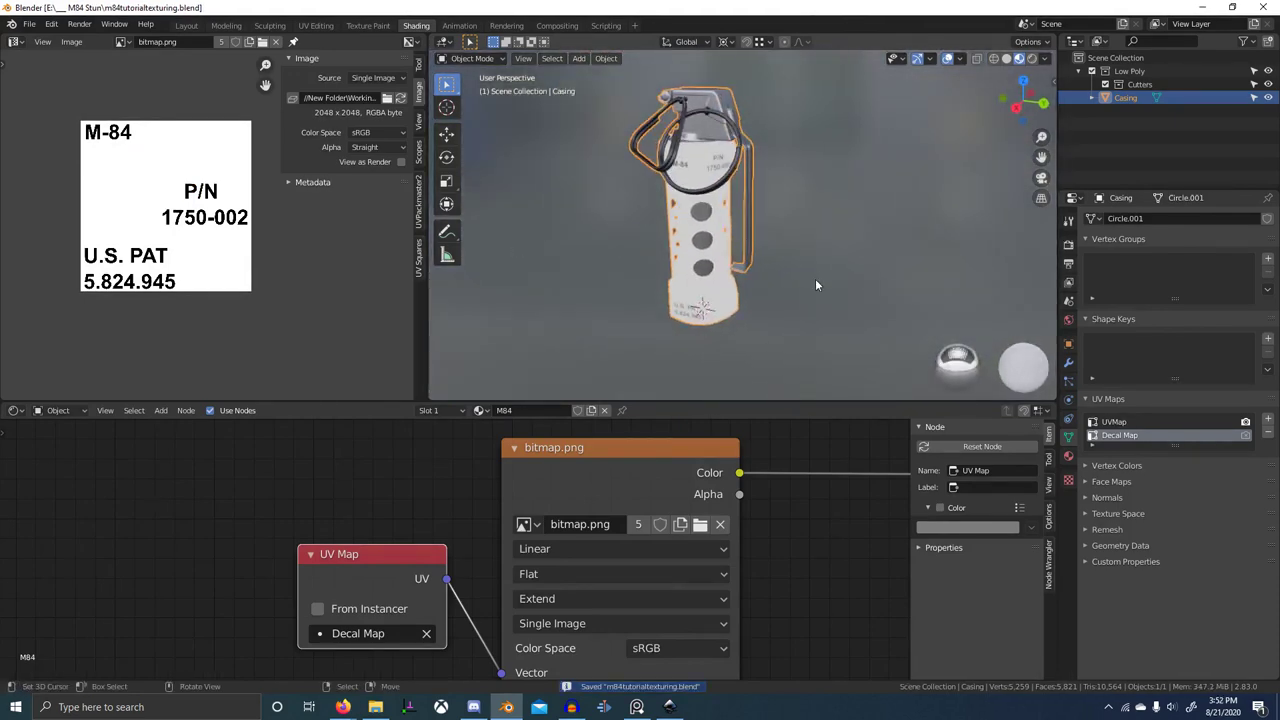
- Compare against the reference photo's M-84 and U.S.PAT casing lettering in PureRef
{"action": "key", "text": "alt+Tab"}
{"action": "key", "text": "alt+Tab"}
{"action": "key", "text": "alt+Tab"}
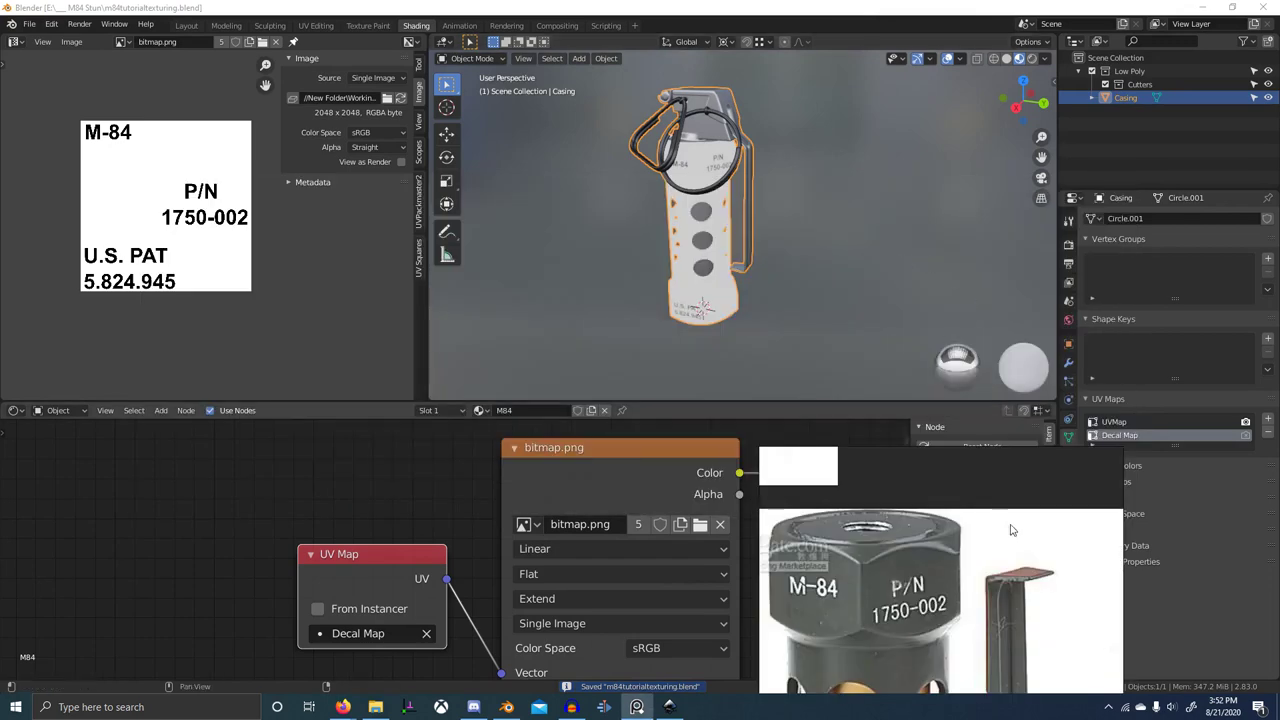
{"action": "scroll", "coordinate": [953, 561], "scroll_direction": "up", "scroll_amount": 4}
{"action": "middle_click_drag", "start_coordinate": [953, 561], "coordinate": [1015, 506]}
{"action": "middle_click_drag", "start_coordinate": [943, 585], "coordinate": [1002, 545]}
{"action": "scroll", "coordinate": [1012, 538], "scroll_direction": "down", "scroll_amount": 9}
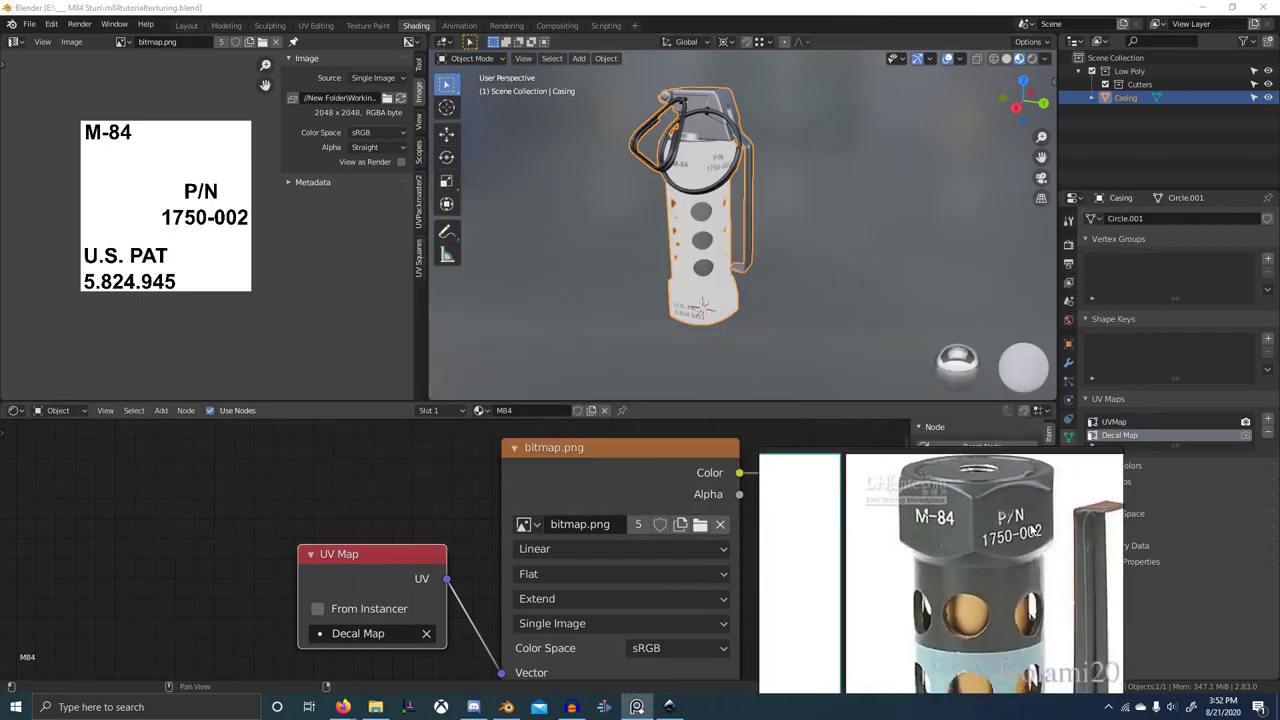
{"action": "scroll", "coordinate": [1050, 612], "scroll_direction": "up", "scroll_amount": 6}
{"action": "middle_click_drag", "start_coordinate": [1021, 611], "coordinate": [1066, 609]}
{"action": "scroll", "coordinate": [683, 320], "scroll_direction": "up", "scroll_amount": 3}
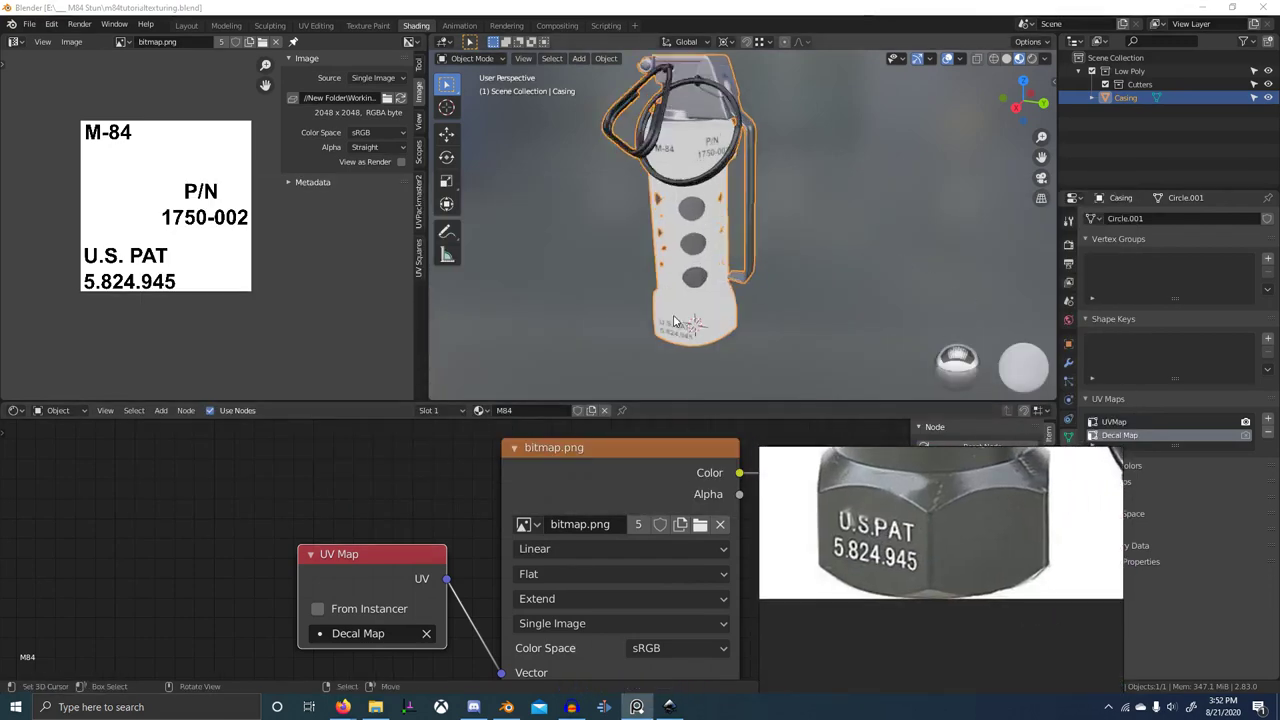
- Orbit around the casing to compare the decals, ending on the P/N lettering
{"action": "middle_click_drag", "start_coordinate": [683, 318], "coordinate": [790, 317]}
{"action": "scroll", "coordinate": [760, 250], "scroll_direction": "down", "scroll_amount": 3}
{"action": "middle_click_drag", "start_coordinate": [838, 255], "coordinate": [782, 240]}
{"action": "scroll", "coordinate": [806, 313], "scroll_direction": "up", "scroll_amount": 5}
{"action": "middle_click_drag", "start_coordinate": [782, 240], "coordinate": [795, 259]}
- Rotate the P/N UV island slightly, nudge it up, and return to Object Mode
{"action": "key", "text": "Tab"}
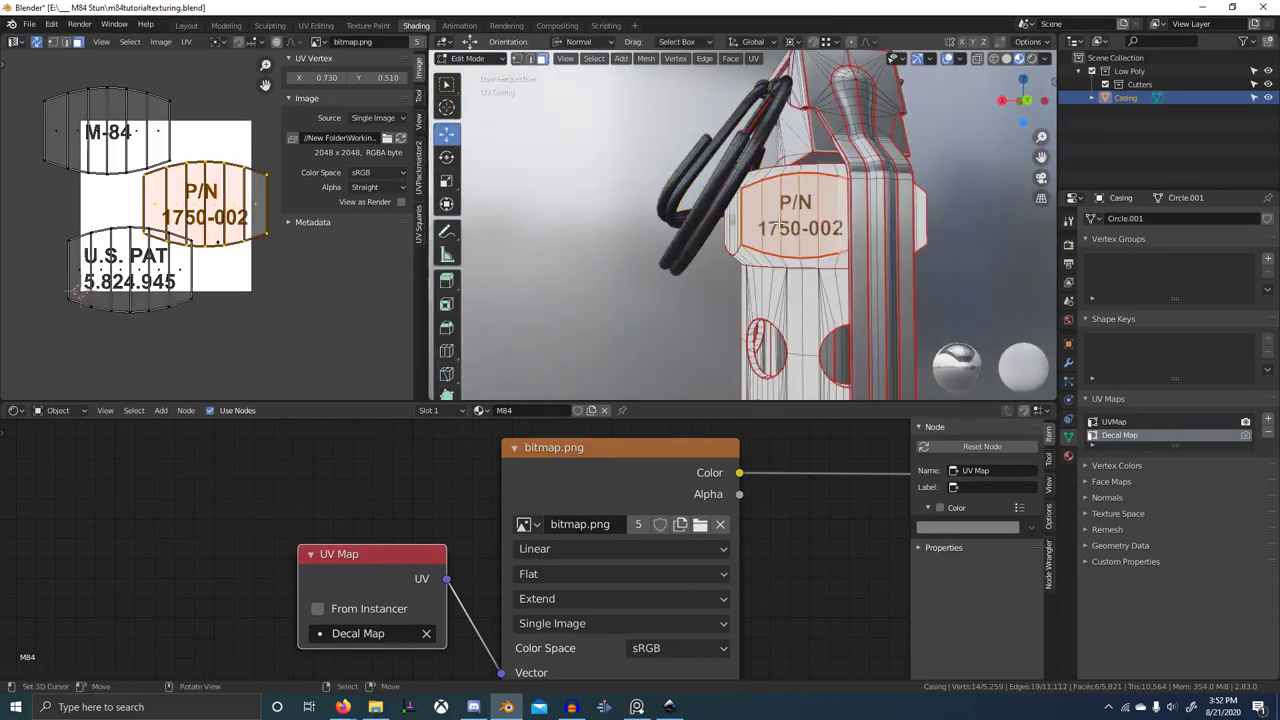
{"action": "key", "text": "r"}
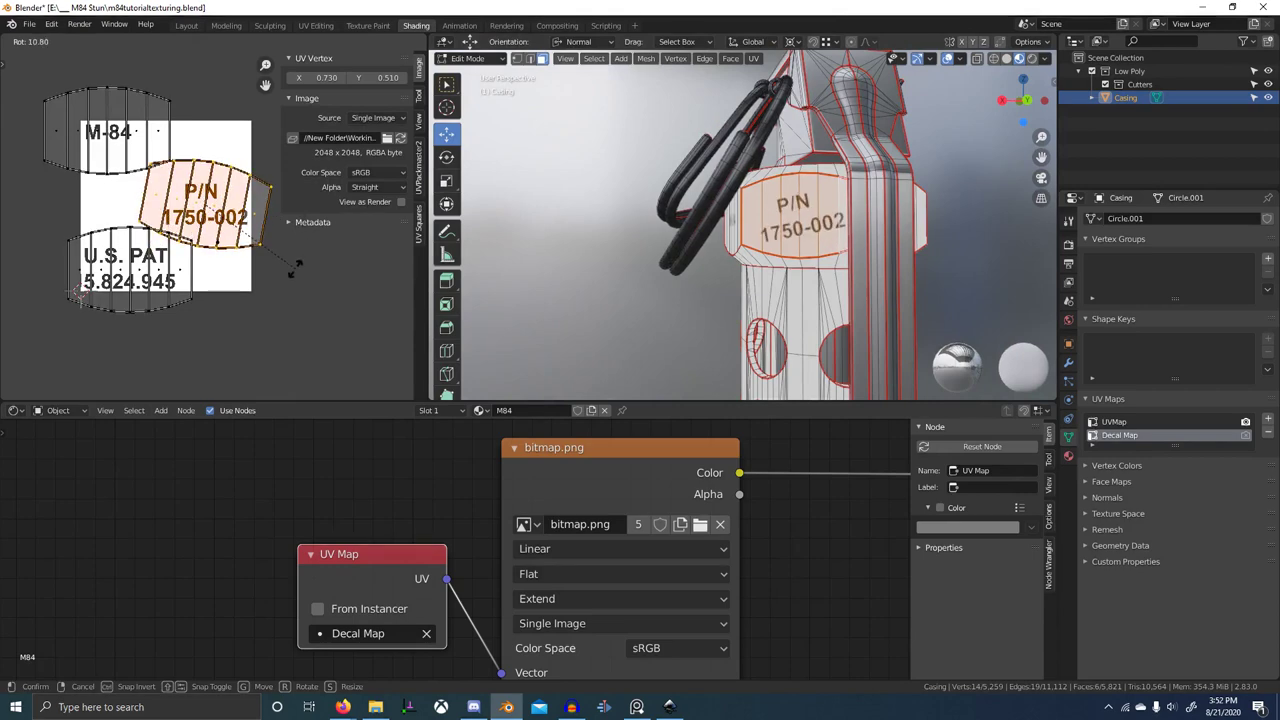
{"action": "left_click", "coordinate": [299, 262]}
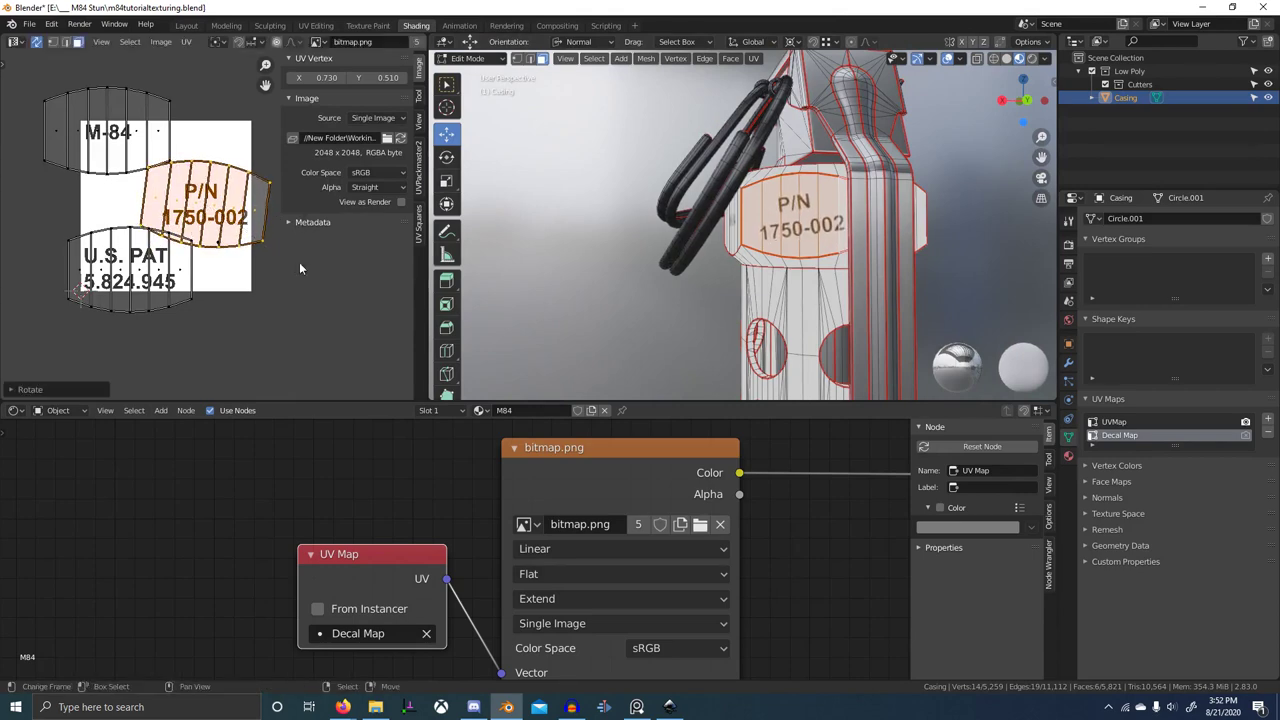
{"action": "key", "text": "g"}
{"action": "left_click", "coordinate": [299, 258]}
{"action": "middle_click_drag", "start_coordinate": [778, 262], "coordinate": [850, 274]}
{"action": "key", "text": "Tab"}
{"action": "middle_click_drag", "start_coordinate": [850, 274], "coordinate": [768, 248], "text": "shift"}
{"action": "middle_click_drag", "start_coordinate": [768, 248], "coordinate": [800, 272]}
- Bring up the PureRef reference photos and pin them always on top
{"action": "scroll", "coordinate": [788, 268], "scroll_direction": "down", "scroll_amount": 3}
{"action": "scroll", "coordinate": [747, 301], "scroll_direction": "up", "scroll_amount": 1}
{"action": "left_click", "coordinate": [637, 707]}
{"action": "scroll", "coordinate": [926, 504], "scroll_direction": "down", "scroll_amount": 3}
{"action": "scroll", "coordinate": [929, 515], "scroll_direction": "up", "scroll_amount": 3}
{"action": "key", "text": "ctrl+shift+a"}
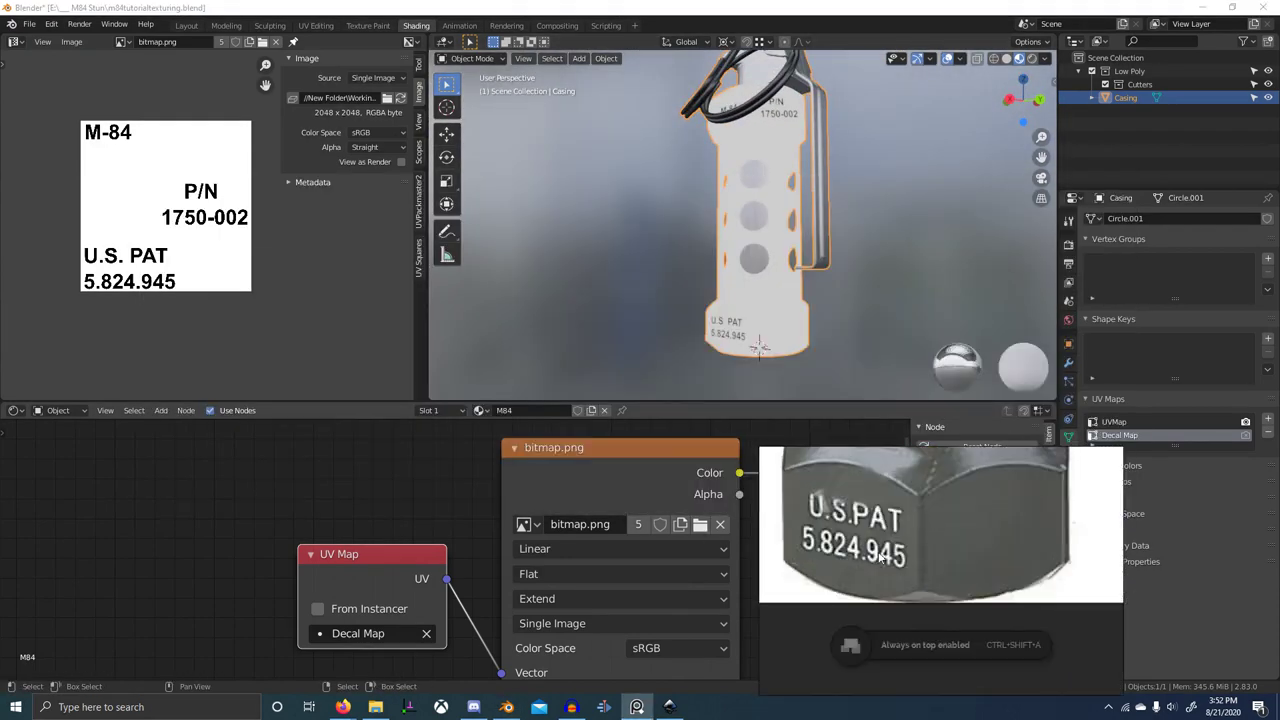
{"action": "scroll", "coordinate": [926, 512], "scroll_direction": "down", "scroll_amount": 8}
- Pan and zoom across the full M-84 grenade reference photos
{"action": "middle_click_drag", "start_coordinate": [922, 508], "coordinate": [1050, 566]}
{"action": "scroll", "coordinate": [955, 575], "scroll_direction": "up", "scroll_amount": 5}
{"action": "scroll", "coordinate": [838, 641], "scroll_direction": "up", "scroll_amount": 4}
{"action": "scroll", "coordinate": [884, 591], "scroll_direction": "down", "scroll_amount": 8}
{"action": "middle_click_drag", "start_coordinate": [881, 605], "coordinate": [891, 618]}
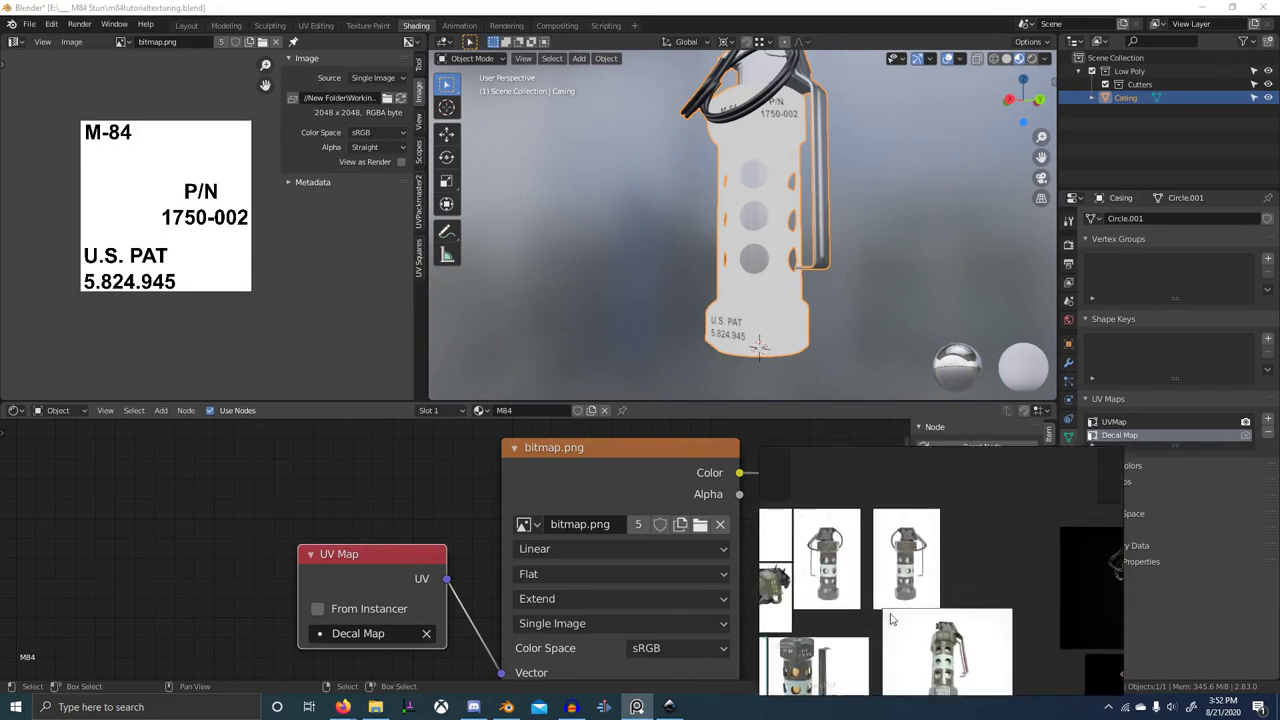
{"action": "scroll", "coordinate": [888, 590], "scroll_direction": "up", "scroll_amount": 6}
{"action": "scroll", "coordinate": [883, 659], "scroll_direction": "down", "scroll_amount": 5}
{"action": "scroll", "coordinate": [864, 538], "scroll_direction": "up", "scroll_amount": 3}
{"action": "scroll", "coordinate": [864, 545], "scroll_direction": "down", "scroll_amount": 5}
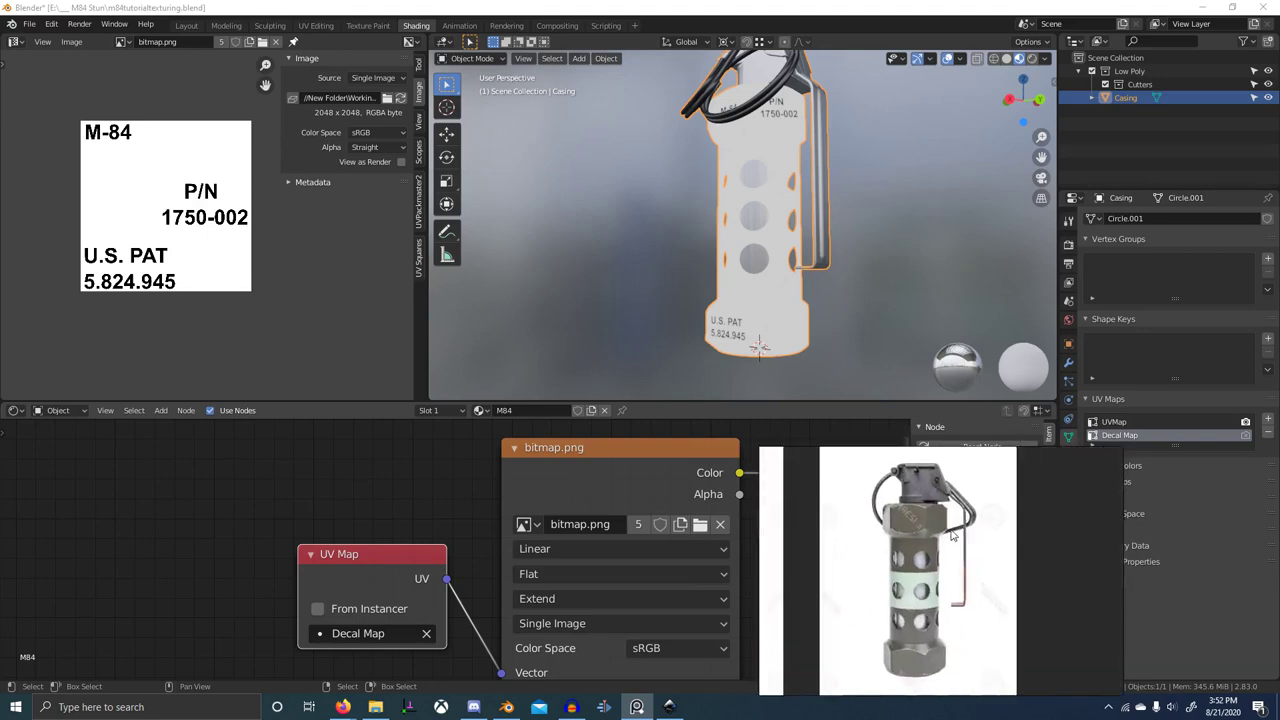
{"action": "scroll", "coordinate": [630, 545], "scroll_direction": "down", "scroll_amount": 2}
{"action": "scroll", "coordinate": [614, 545], "scroll_direction": "down", "scroll_amount": 3}
- Set bitmap.png's colour space to Linear and move its texture and UV Map nodes below the others
{"action": "left_click", "coordinate": [512, 585]}
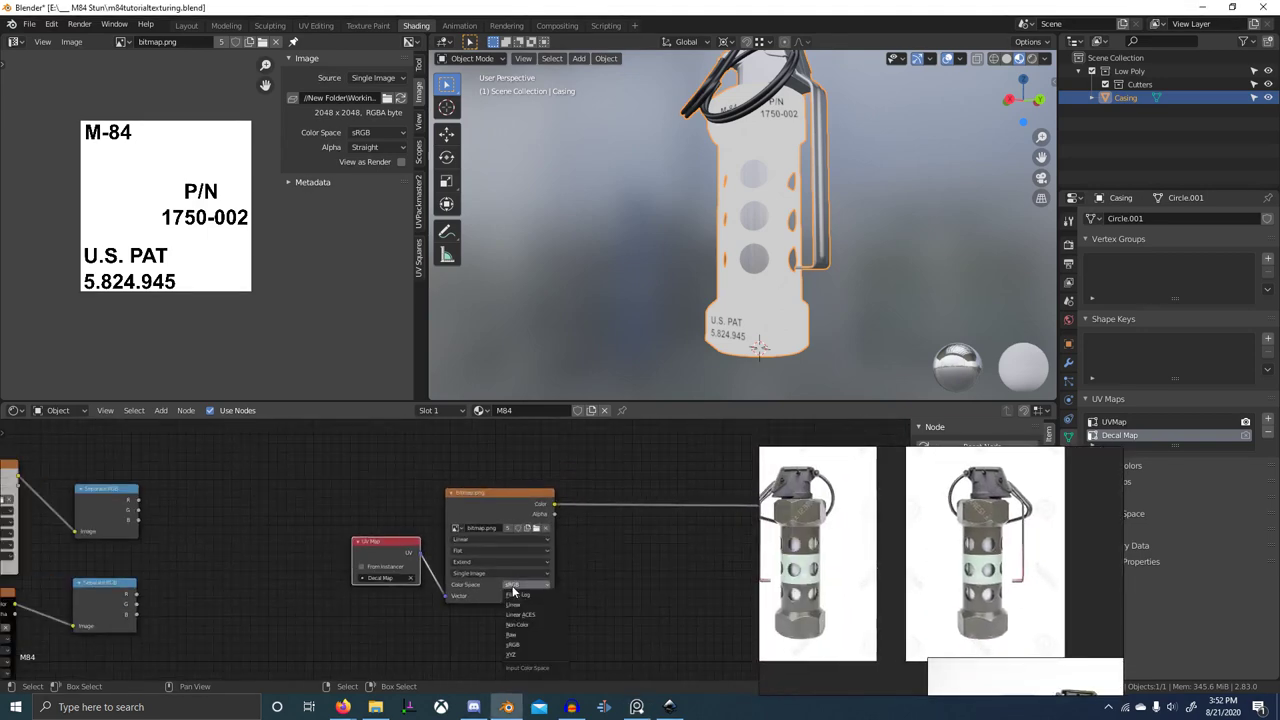
{"action": "left_click", "coordinate": [540, 606]}
{"action": "scroll", "coordinate": [642, 569], "scroll_direction": "down", "scroll_amount": 6}
{"action": "scroll", "coordinate": [546, 472], "scroll_direction": "down", "scroll_amount": 3}
{"action": "left_click_drag", "start_coordinate": [546, 480], "coordinate": [430, 555]}
{"action": "scroll", "coordinate": [495, 503], "scroll_direction": "down", "scroll_amount": 4}
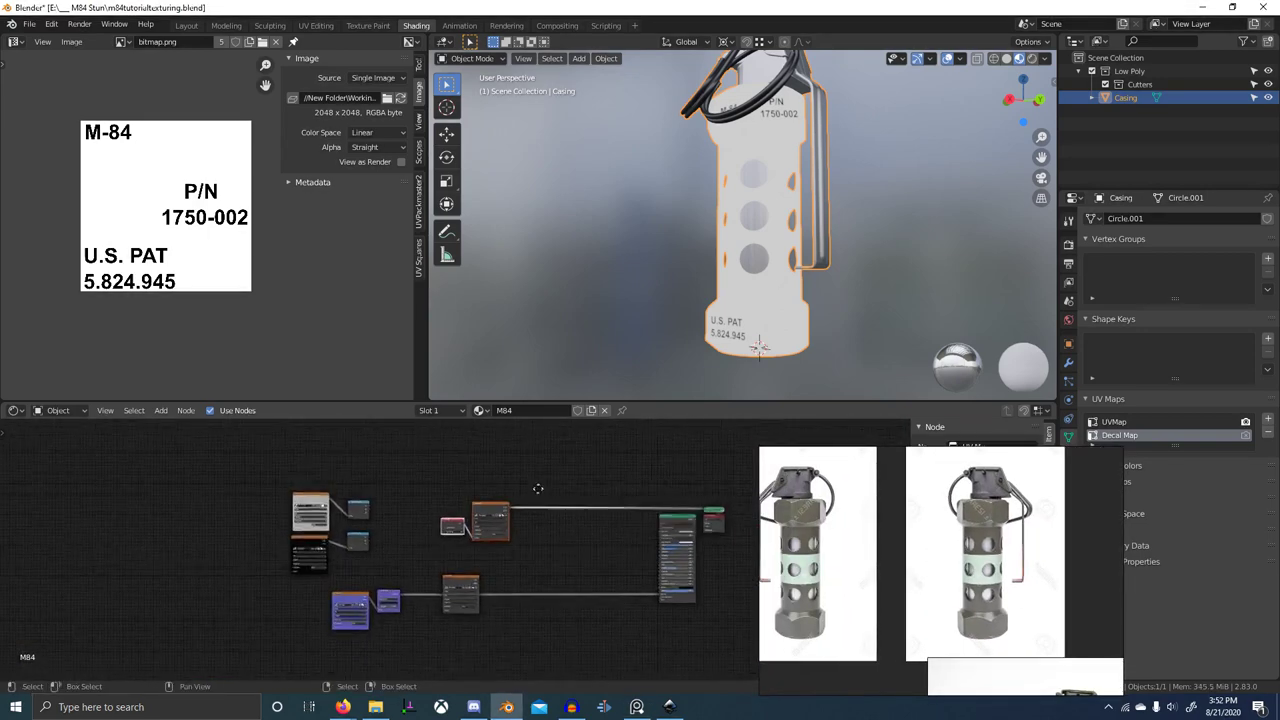
{"action": "middle_click_drag", "start_coordinate": [537, 489], "coordinate": [537, 466]}
{"action": "key", "text": "g"}
{"action": "left_click", "coordinate": [502, 612]}
{"action": "middle_click_drag", "start_coordinate": [526, 607], "coordinate": [508, 575]}
{"action": "key", "text": "g"}
{"action": "left_click", "coordinate": [511, 565]}
{"action": "scroll", "coordinate": [480, 548], "scroll_direction": "up", "scroll_amount": 7}
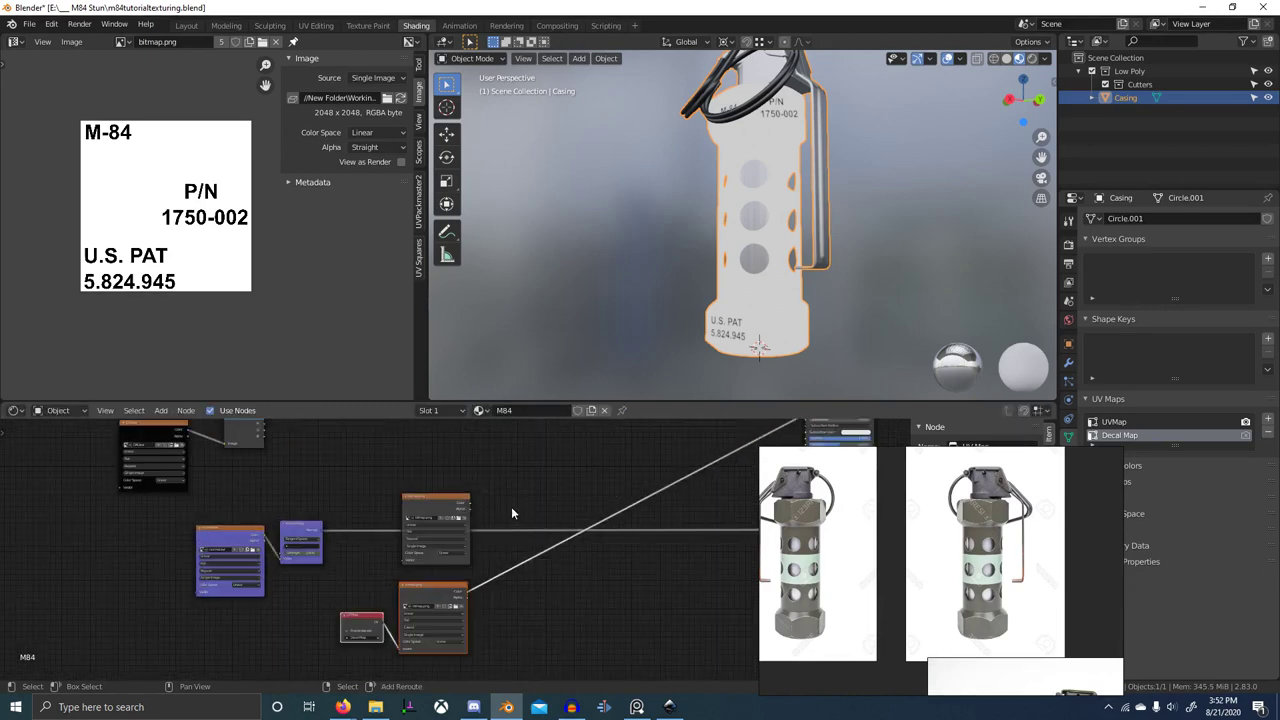
- Insert a Bump node on the casing's normal link and delete the duplicate upper bitmap.png node
{"action": "key", "text": "shift+a"}
{"action": "left_click", "coordinate": [511, 499]}
{"action": "type", "text": "bump"}
{"action": "key", "text": "Return"}
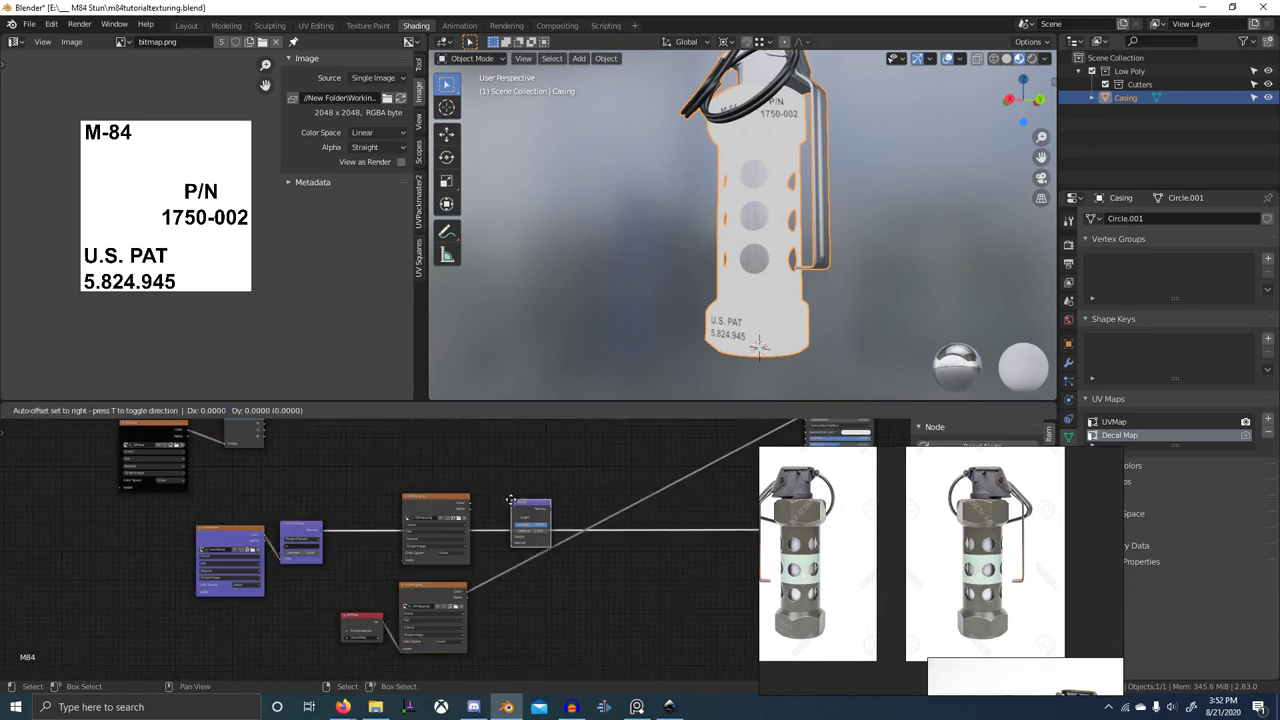
{"action": "left_click", "coordinate": [511, 499]}
{"action": "scroll", "coordinate": [400, 520], "scroll_direction": "up", "scroll_amount": 11}
{"action": "left_click", "coordinate": [425, 435]}
{"action": "key", "text": "x"}
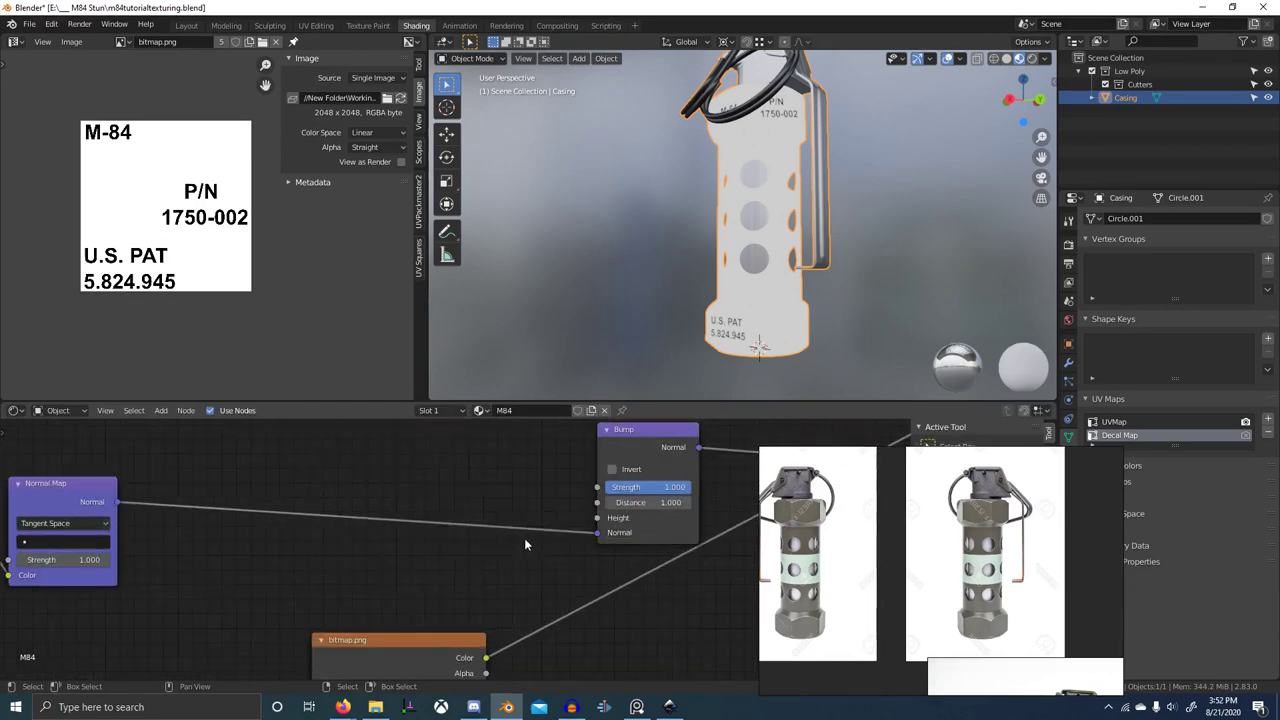
{"action": "scroll", "coordinate": [524, 539], "scroll_direction": "down", "scroll_amount": 5}
{"action": "middle_click_drag", "start_coordinate": [508, 558], "coordinate": [516, 523]}
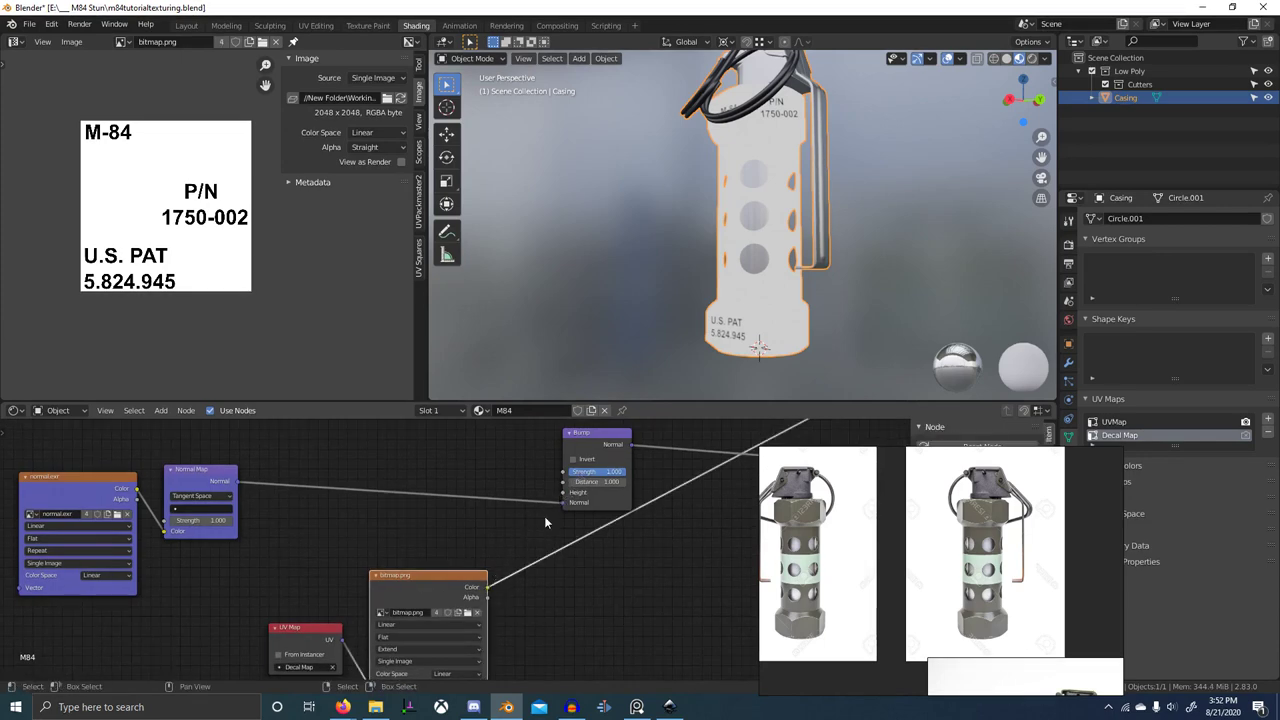
- Preview the Bump output, then the full shader, on the U.S. PAT lettering at the casing base
{"action": "left_click", "coordinate": [606, 451], "text": "ctrl+shift"}
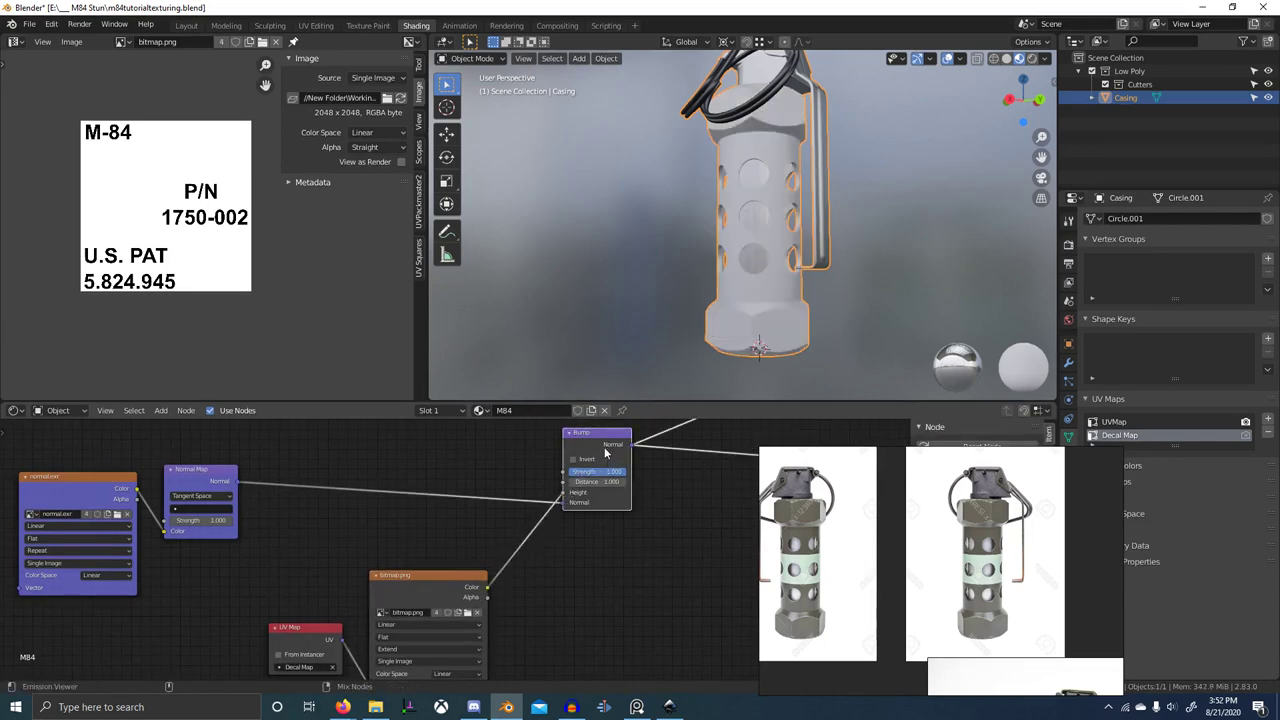
{"action": "scroll", "coordinate": [794, 290], "scroll_direction": "up", "scroll_amount": 6}
{"action": "middle_click_drag", "start_coordinate": [791, 306], "coordinate": [810, 130], "text": "shift"}
{"action": "middle_click_drag", "start_coordinate": [690, 355], "coordinate": [740, 331]}
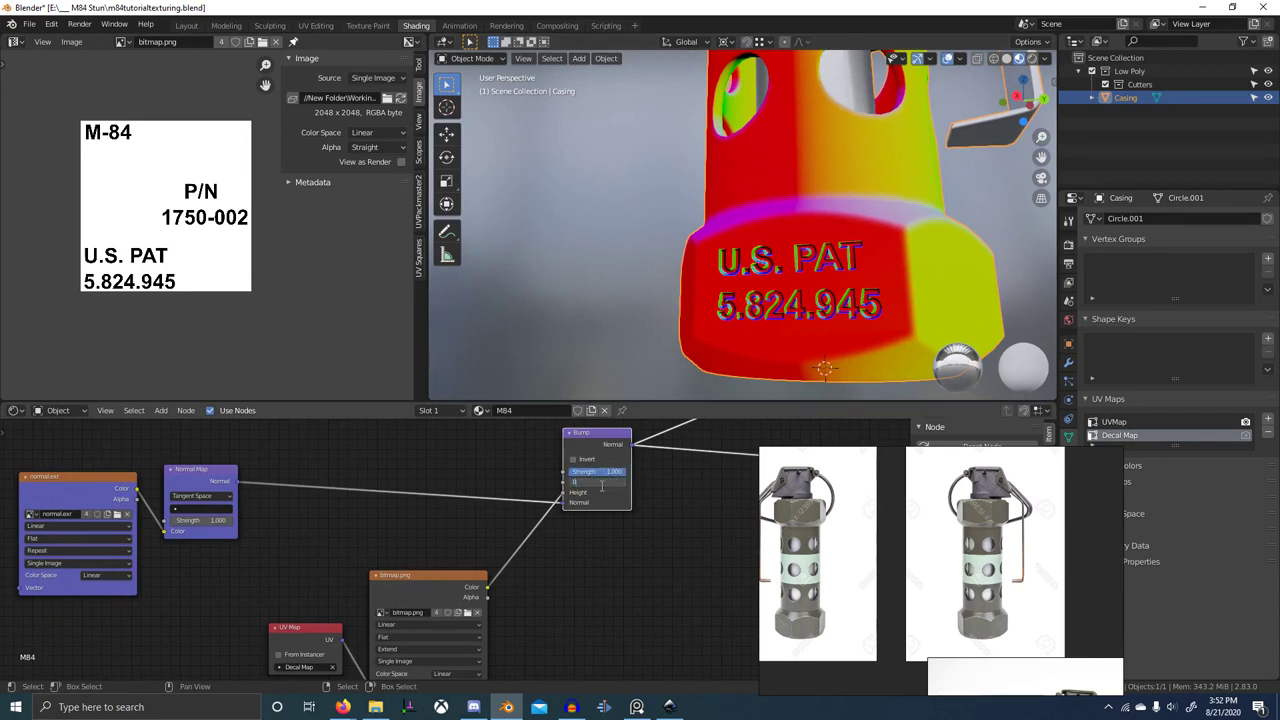
{"action": "scroll", "coordinate": [728, 239], "scroll_direction": "up", "scroll_amount": 2}
{"action": "middle_click_drag", "start_coordinate": [850, 279], "coordinate": [758, 236], "text": "shift"}
{"action": "scroll", "coordinate": [758, 236], "scroll_direction": "up", "scroll_amount": 4}
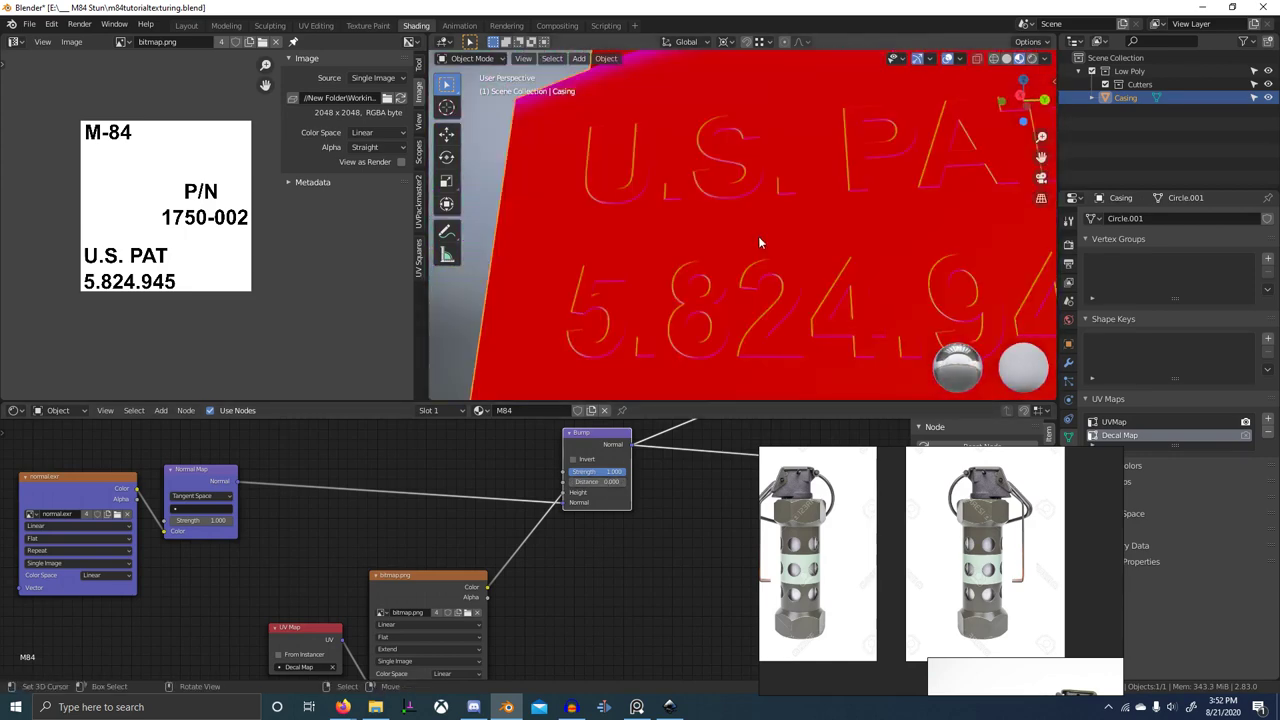
{"action": "scroll", "coordinate": [758, 236], "scroll_direction": "down", "scroll_amount": 6}
{"action": "scroll", "coordinate": [702, 462], "scroll_direction": "down", "scroll_amount": 3}
{"action": "middle_click_drag", "start_coordinate": [722, 474], "coordinate": [504, 598]}
{"action": "left_click", "coordinate": [622, 480], "text": "ctrl+shift"}
{"action": "scroll", "coordinate": [746, 300], "scroll_direction": "down", "scroll_amount": 4}
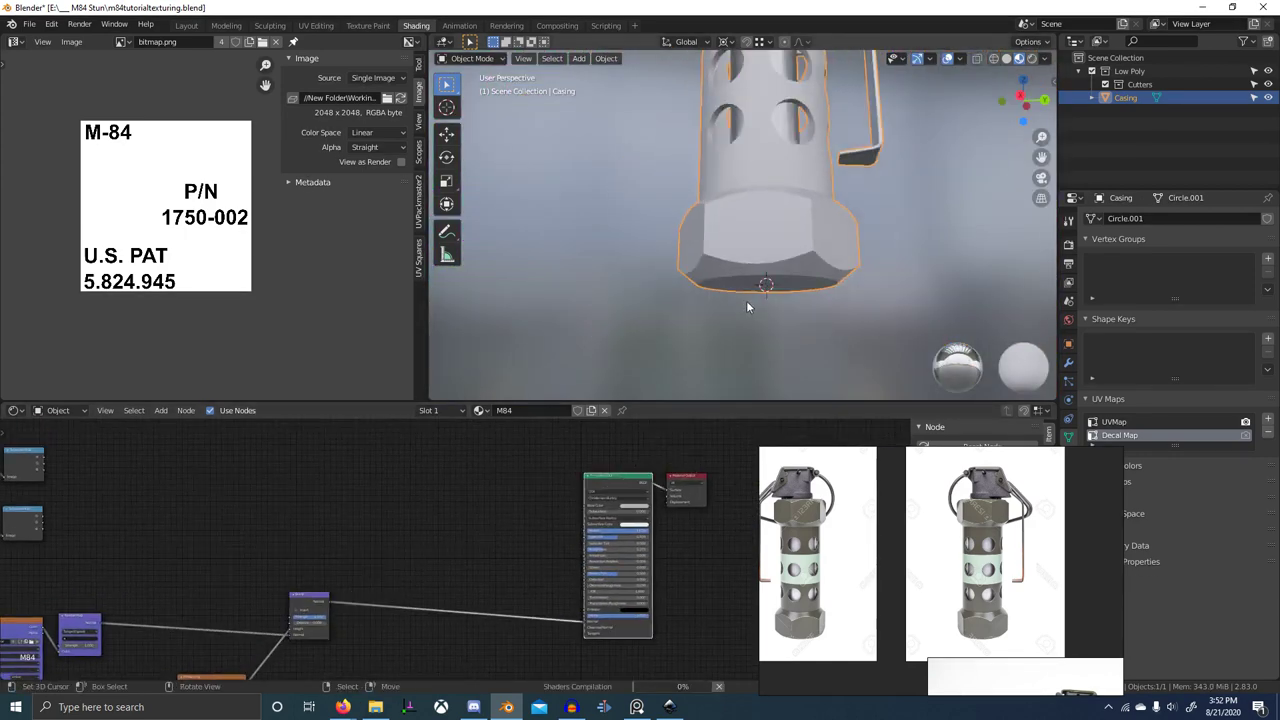
{"action": "middle_click_drag", "start_coordinate": [746, 300], "coordinate": [719, 327]}
{"action": "scroll", "coordinate": [748, 295], "scroll_direction": "up", "scroll_amount": 6}
{"action": "scroll", "coordinate": [719, 327], "scroll_direction": "up", "scroll_amount": 4}
- Invert the Bump node so the lettering is recessed, and check the whole grenade
{"action": "scroll", "coordinate": [352, 572], "scroll_direction": "down", "scroll_amount": 1}
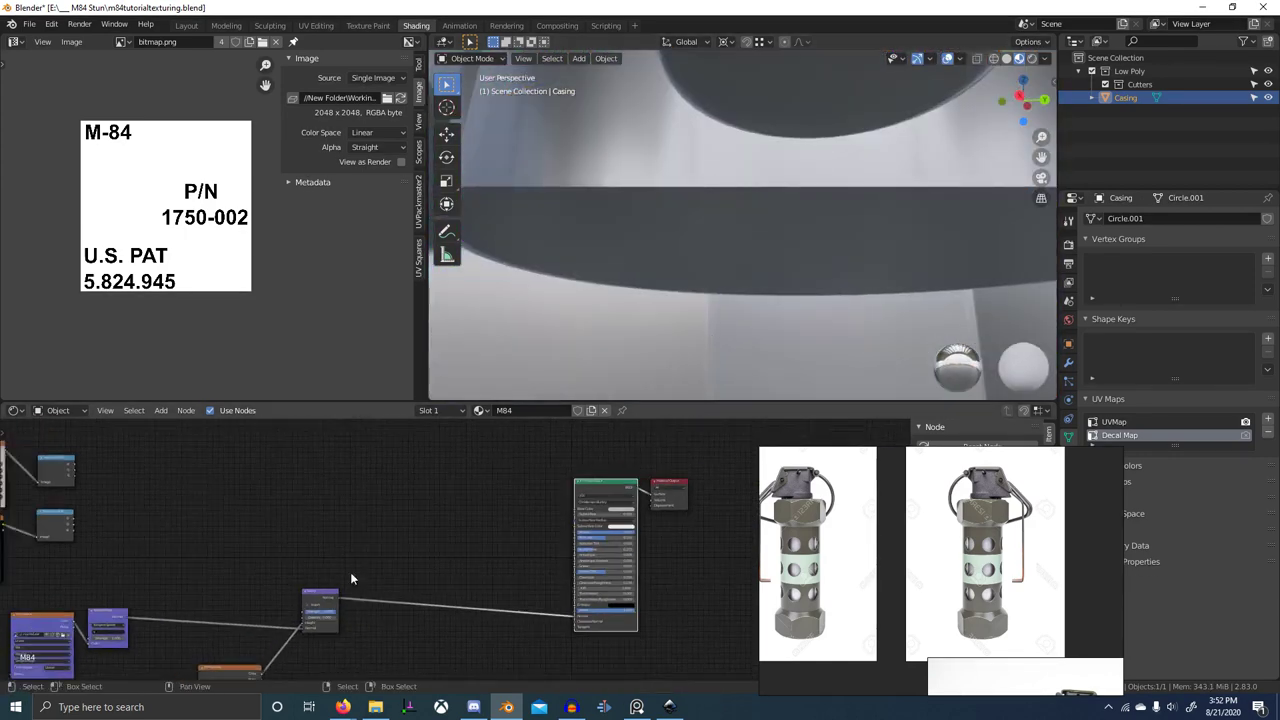
{"action": "middle_click_drag", "start_coordinate": [273, 658], "coordinate": [386, 562]}
{"action": "scroll", "coordinate": [387, 560], "scroll_direction": "up", "scroll_amount": 2}
{"action": "left_click", "coordinate": [409, 489]}
{"action": "scroll", "coordinate": [814, 163], "scroll_direction": "down", "scroll_amount": 6}
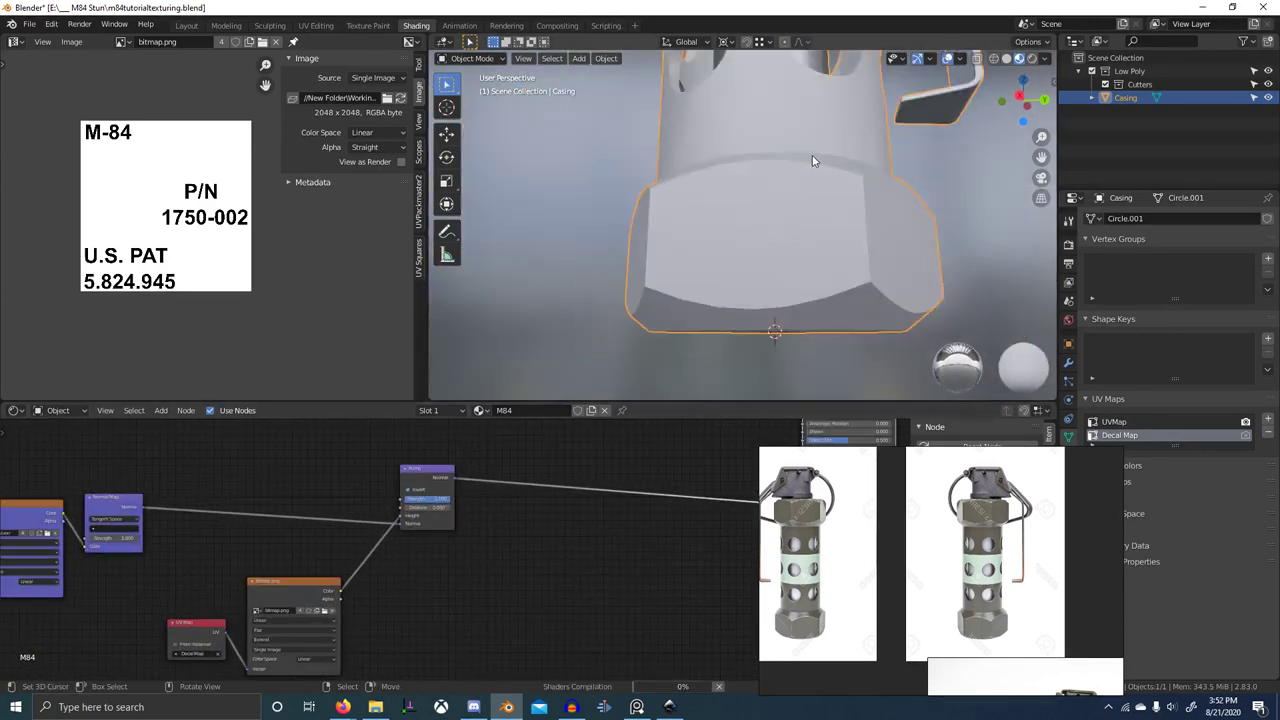
{"action": "middle_click_drag", "start_coordinate": [814, 163], "coordinate": [762, 228]}
- Compare the base with the PureRef hex-base reference photo, then maximize the node editor
{"action": "scroll", "coordinate": [804, 186], "scroll_direction": "down", "scroll_amount": 4}
{"action": "middle_click_drag", "start_coordinate": [762, 228], "coordinate": [776, 262]}
{"action": "scroll", "coordinate": [822, 566], "scroll_direction": "up", "scroll_amount": 4}
{"action": "middle_click_drag", "start_coordinate": [800, 572], "coordinate": [902, 519]}
{"action": "scroll", "coordinate": [880, 550], "scroll_direction": "up", "scroll_amount": 6}
{"action": "scroll", "coordinate": [808, 586], "scroll_direction": "up", "scroll_amount": 2}
{"action": "scroll", "coordinate": [894, 545], "scroll_direction": "down", "scroll_amount": 6}
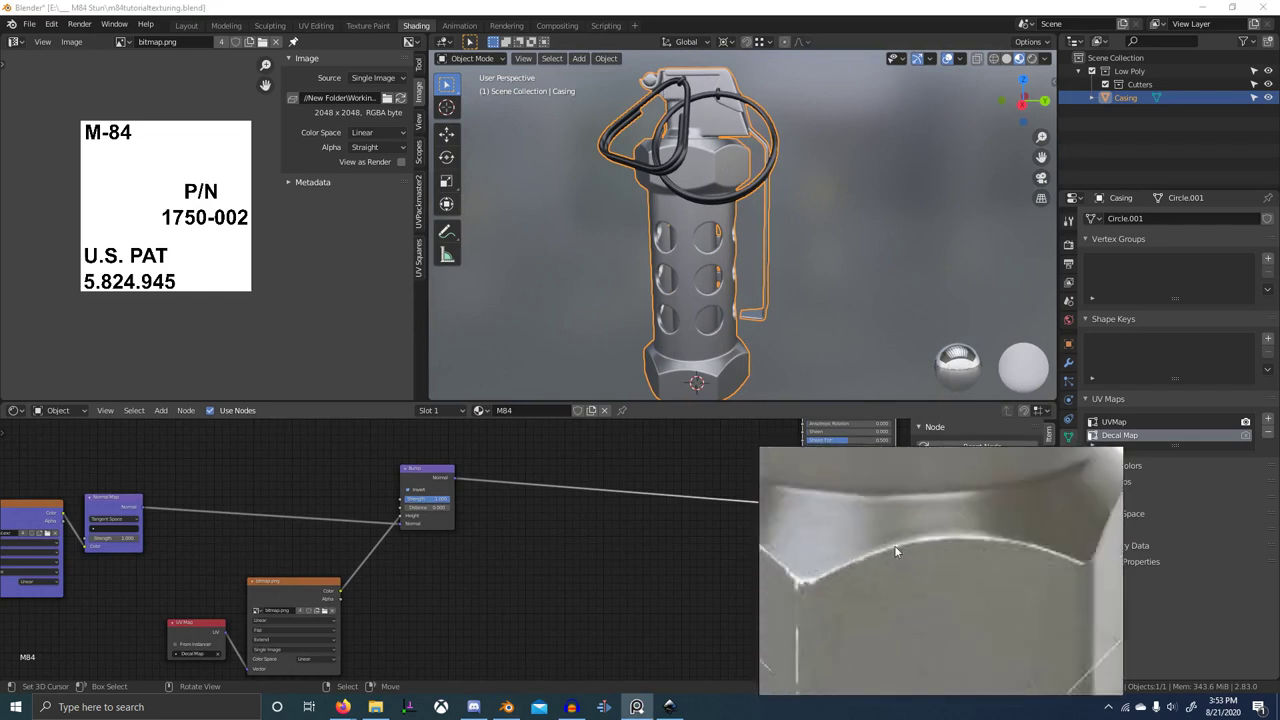
{"action": "scroll", "coordinate": [900, 580], "scroll_direction": "up", "scroll_amount": 6}
{"action": "scroll", "coordinate": [968, 530], "scroll_direction": "down", "scroll_amount": 6}
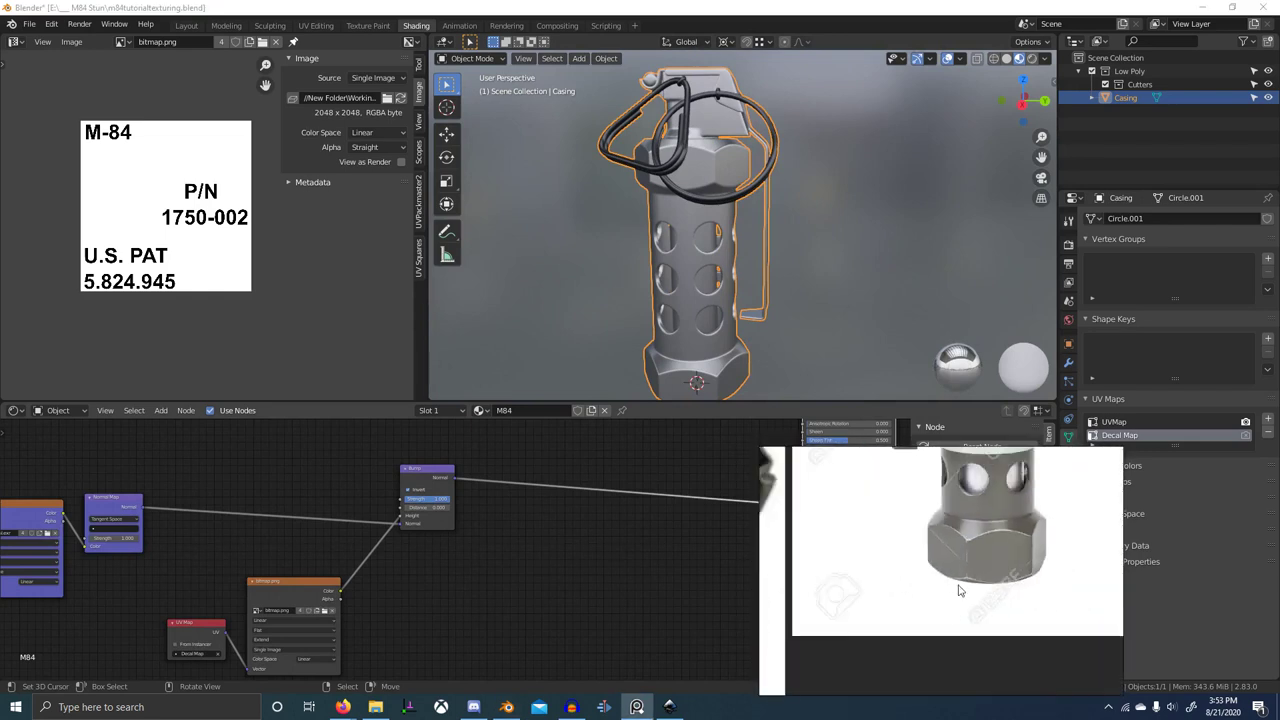
{"action": "scroll", "coordinate": [952, 615], "scroll_direction": "up", "scroll_amount": 5}
{"action": "scroll", "coordinate": [952, 615], "scroll_direction": "up", "scroll_amount": 4}
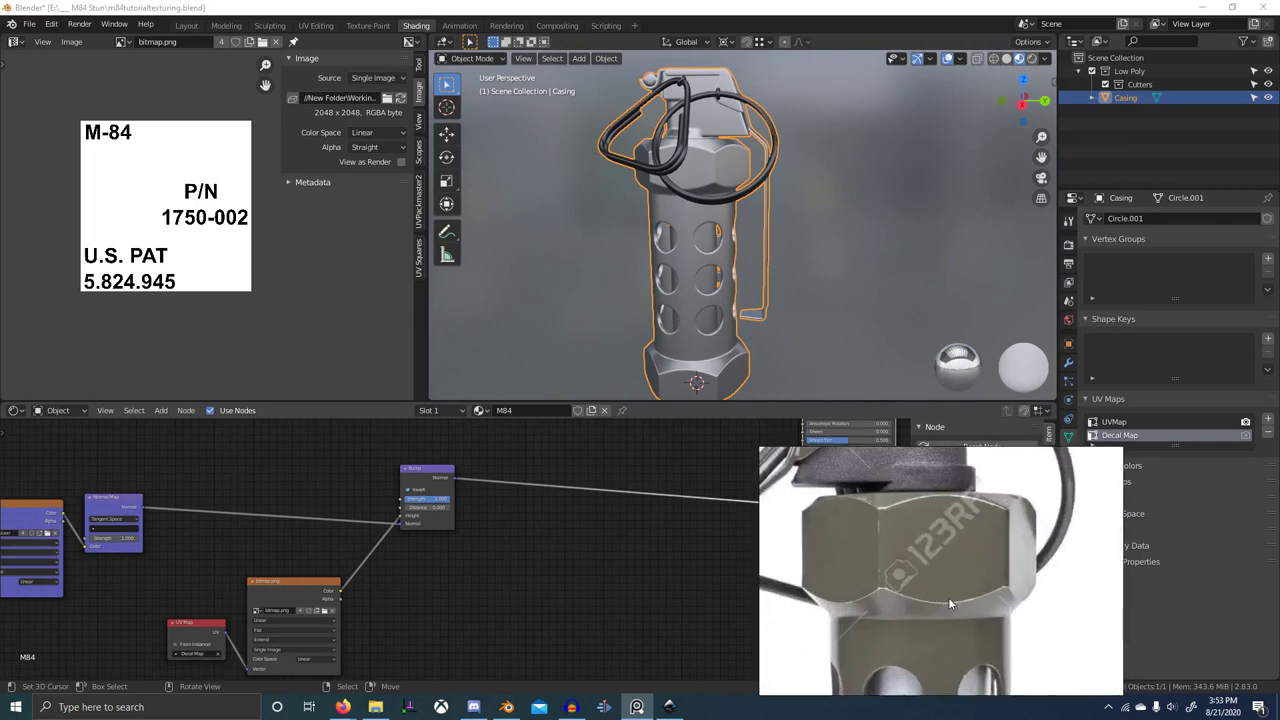
{"action": "scroll", "coordinate": [304, 568], "scroll_direction": "down", "scroll_amount": 14}
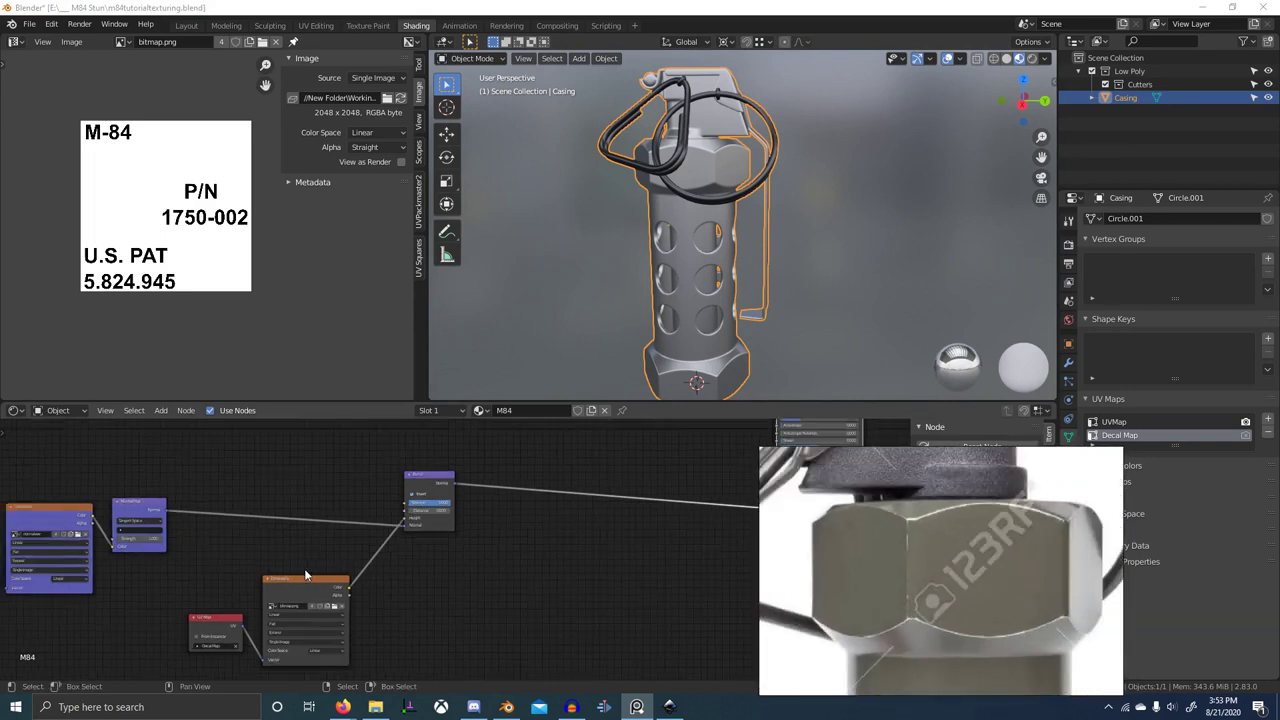
{"action": "scroll", "coordinate": [537, 528], "scroll_direction": "up", "scroll_amount": 5}
{"action": "scroll", "coordinate": [510, 558], "scroll_direction": "down", "scroll_amount": 3}
{"action": "middle_click_drag", "start_coordinate": [504, 561], "coordinate": [512, 584]}
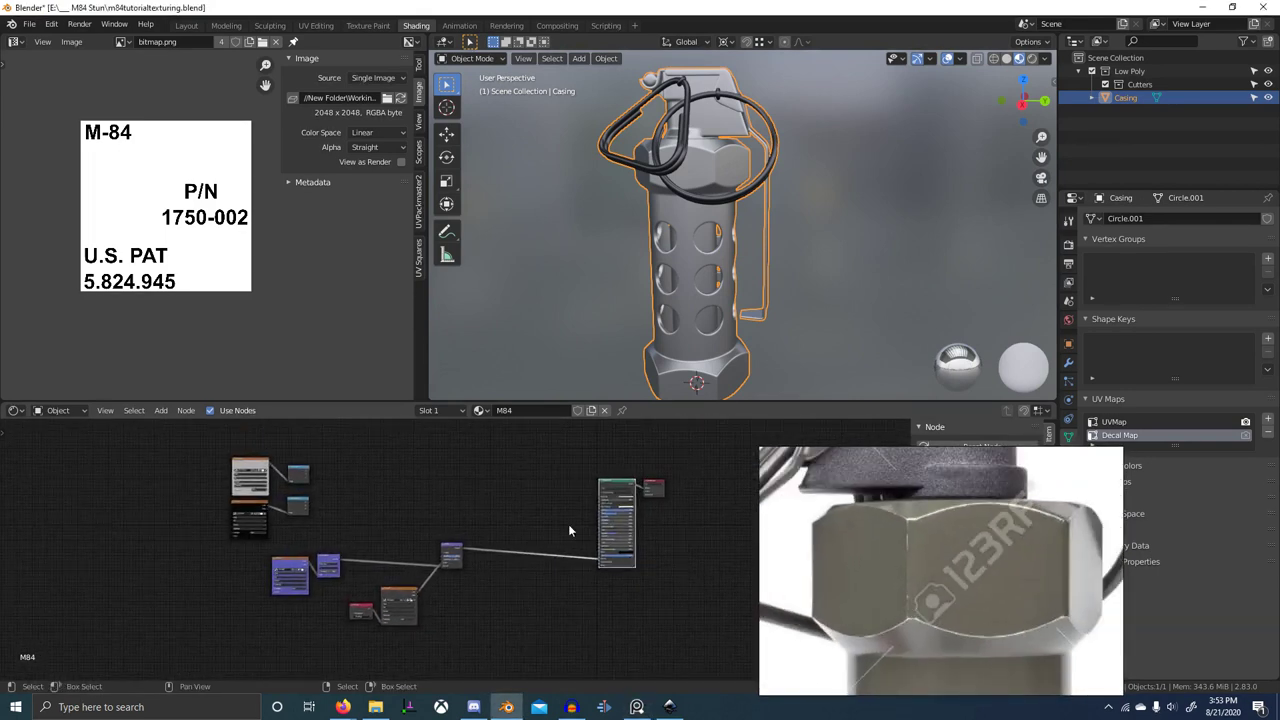
{"action": "mouse_move", "coordinate": [568, 526]}
{"action": "middle_mouse_down"}
{"action": "mouse_move", "coordinate": [612, 528]}
{"action": "mouse_move", "coordinate": [574, 531]}
{"action": "middle_mouse_up"}
{"action": "scroll", "coordinate": [620, 528], "scroll_direction": "up", "scroll_amount": 3}
{"action": "key", "text": "ctrl+space"}
- Turn off always-on-top for the PureRef reference photos and bring the node graph into view
{"action": "left_click", "coordinate": [967, 518]}
{"action": "key", "text": "ctrl+shift+a"}
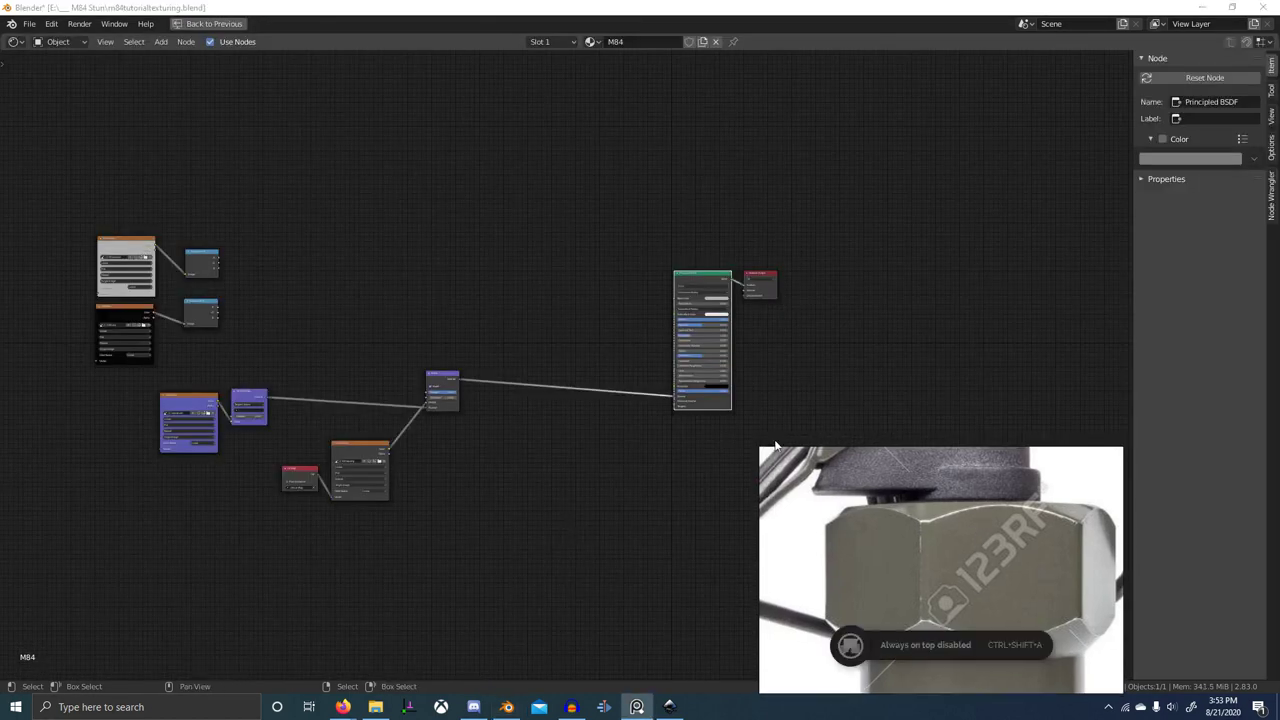
{"action": "scroll", "coordinate": [545, 395], "scroll_direction": "up", "scroll_amount": 2}
{"action": "middle_click_drag", "start_coordinate": [524, 395], "coordinate": [673, 450]}
{"action": "scroll", "coordinate": [540, 449], "scroll_direction": "up", "scroll_amount": 2}
{"action": "middle_click_drag", "start_coordinate": [435, 447], "coordinate": [518, 444]}
- Move the four upper-left nodes and the three texture nodes down and to the left
{"action": "left_click_drag", "start_coordinate": [149, 209], "coordinate": [316, 349]}
{"action": "key", "text": "g"}
{"action": "left_click", "coordinate": [383, 368]}
{"action": "left_click_drag", "start_coordinate": [227, 242], "coordinate": [439, 341]}
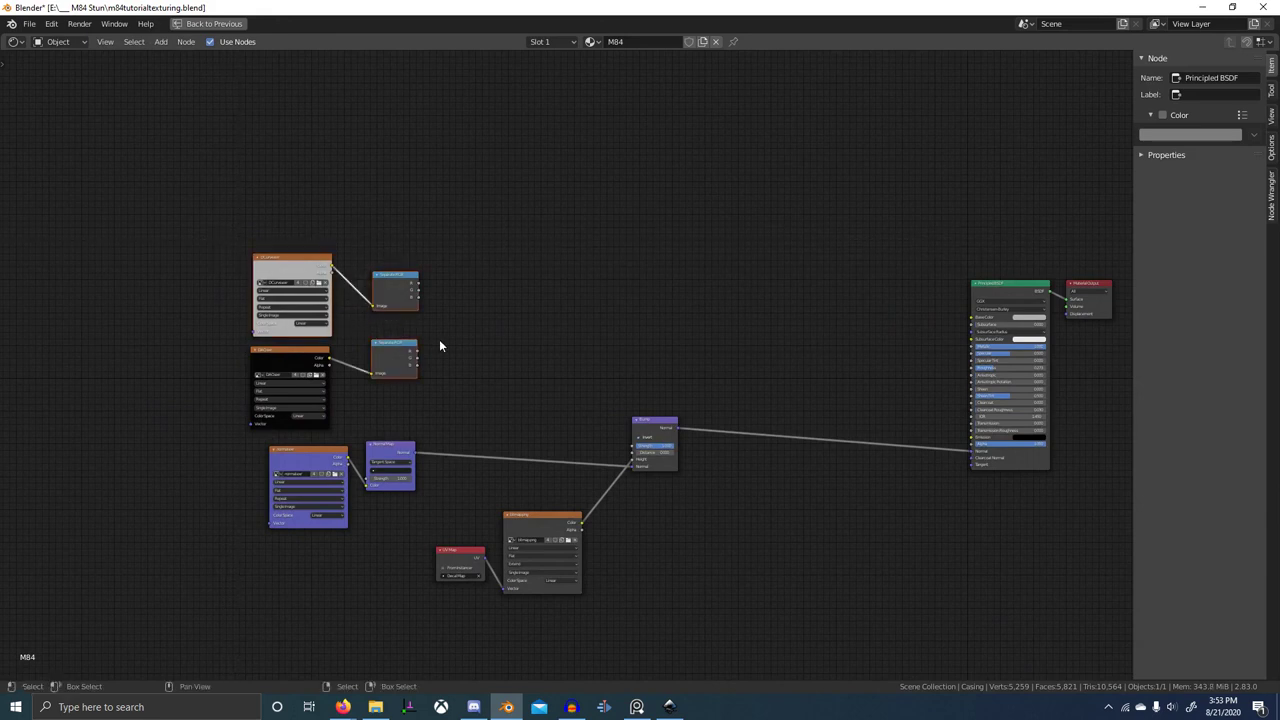
{"action": "key", "text": "g"}
{"action": "right_click", "coordinate": [250, 345]}
{"action": "key", "text": "b"}
{"action": "left_click_drag", "start_coordinate": [237, 338], "coordinate": [375, 394]}
{"action": "key", "text": "g"}
{"action": "left_click", "coordinate": [110, 422]}
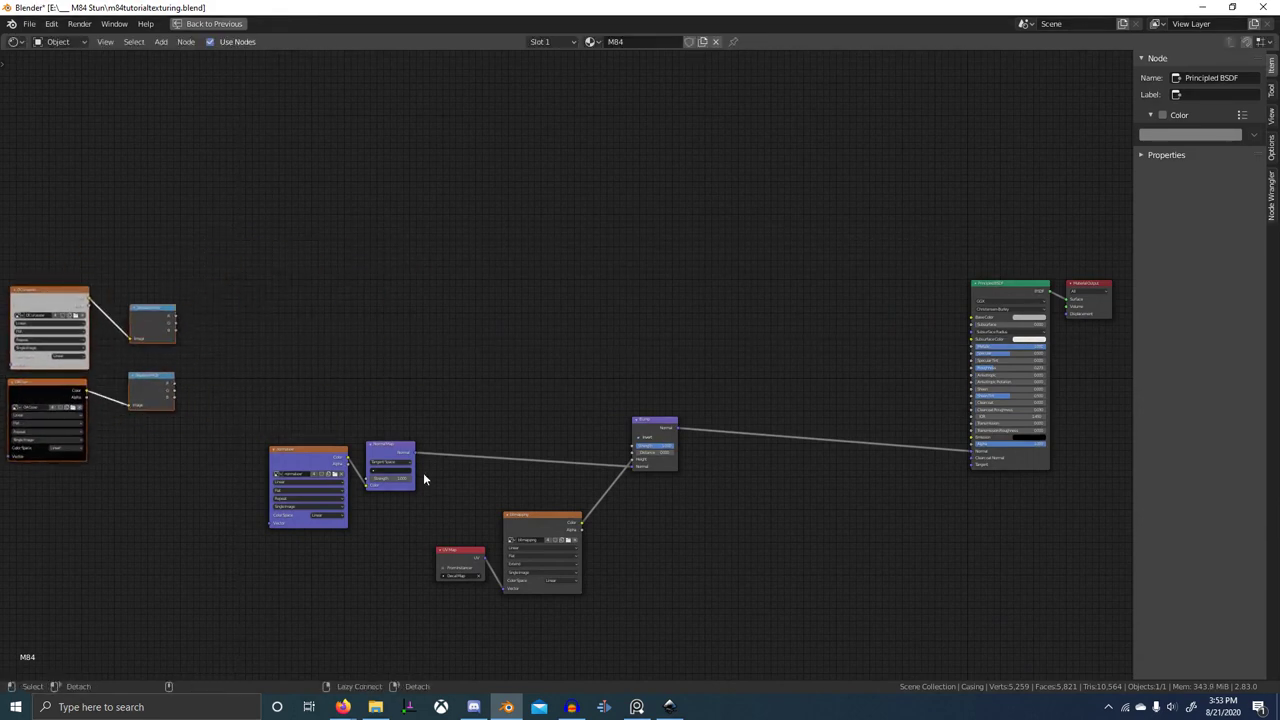
{"action": "key", "text": "b"}
{"action": "left_click_drag", "start_coordinate": [436, 525], "coordinate": [602, 579]}
{"action": "key", "text": "g"}
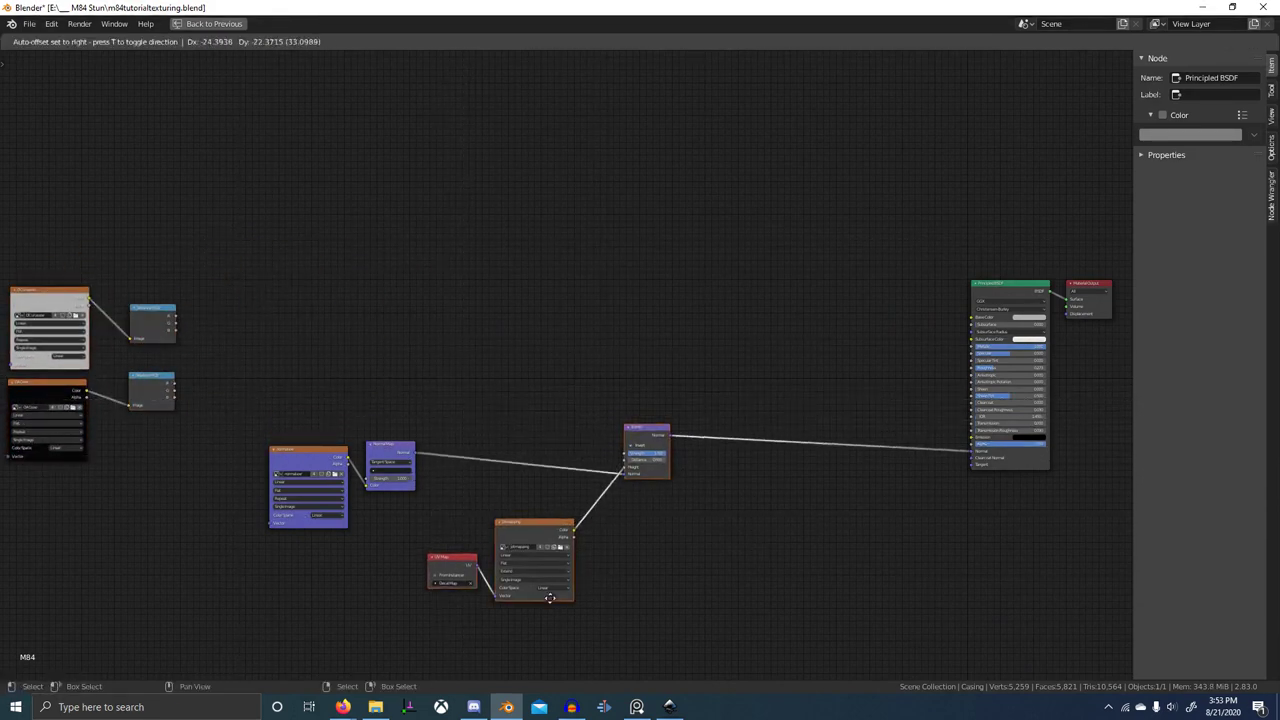
{"action": "left_click", "coordinate": [401, 607]}
- Place the Bump node beside the Normal Map node, with bitmap and UV Map nodes below
{"action": "left_click", "coordinate": [455, 458]}
{"action": "key", "text": "g"}
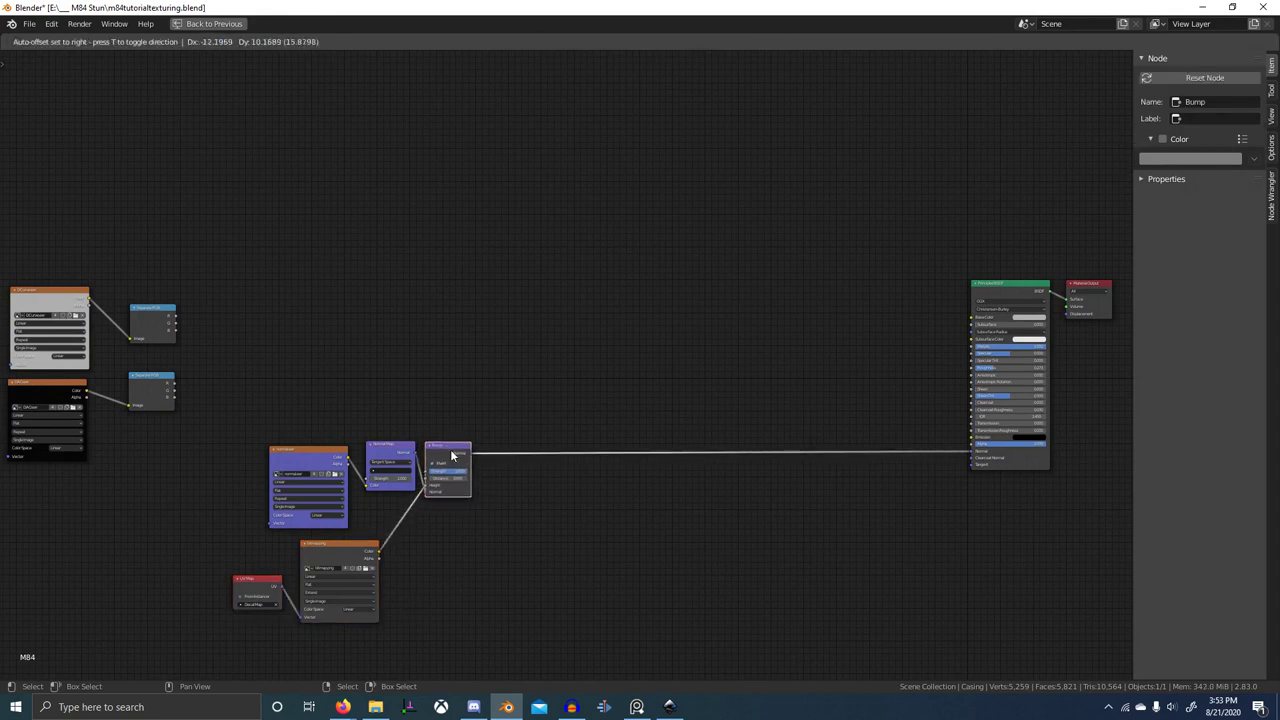
{"action": "left_click", "coordinate": [451, 454]}
{"action": "left_click", "coordinate": [339, 552]}
{"action": "left_click", "coordinate": [258, 588], "text": "shift"}
{"action": "key", "text": "g"}
{"action": "left_click", "coordinate": [291, 574]}
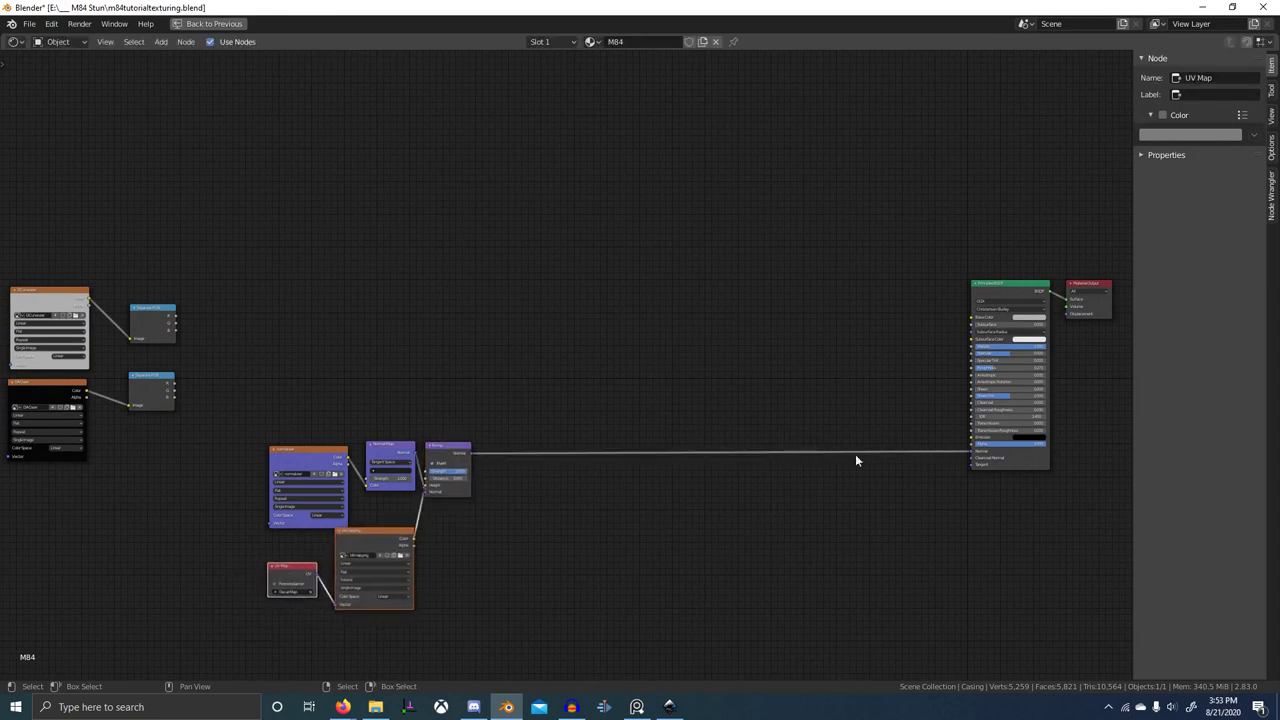
{"action": "middle_click_drag", "start_coordinate": [1002, 339], "coordinate": [610, 430]}
{"action": "scroll", "coordinate": [565, 442], "scroll_direction": "up", "scroll_amount": 8}
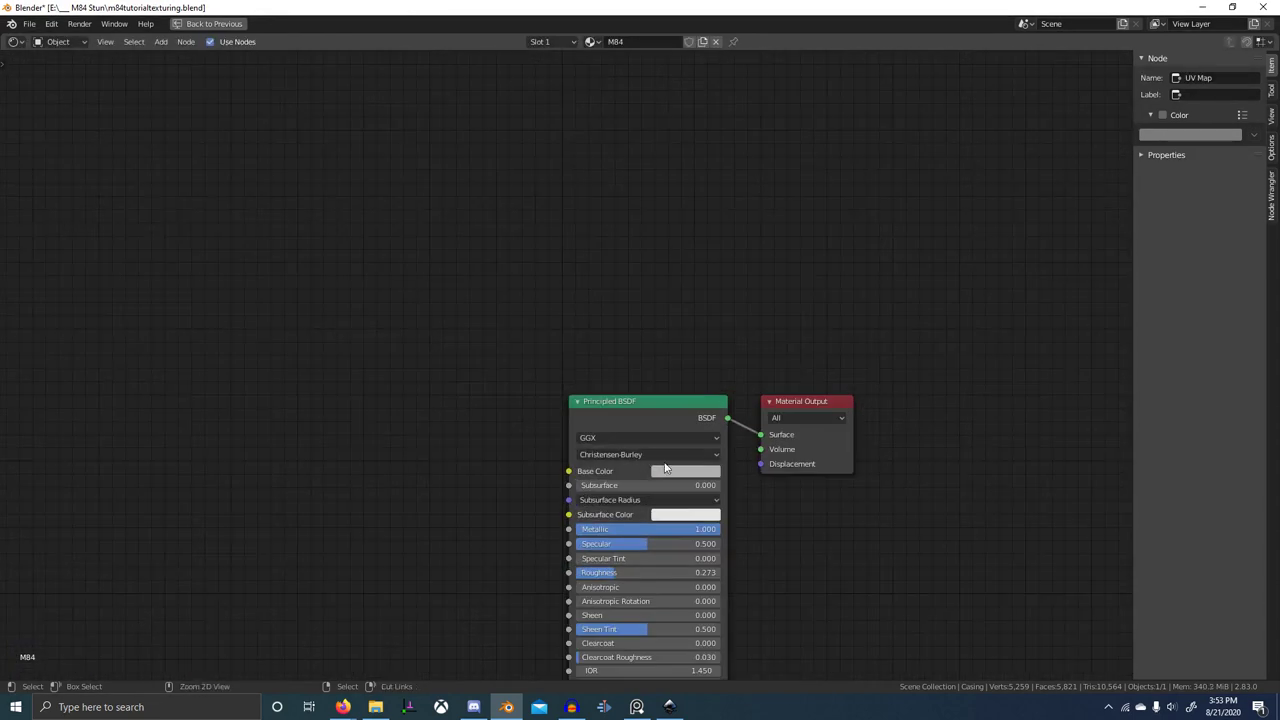
{"action": "scroll", "coordinate": [577, 503], "scroll_direction": "down", "scroll_amount": 8}
{"action": "middle_click_drag", "start_coordinate": [278, 543], "coordinate": [435, 443]}
- Add an RGB node left of the shader and connect its colour to the Principled BSDF
{"action": "key", "text": "shift+a"}
{"action": "left_click", "coordinate": [338, 385]}
{"action": "type", "text": "rg"}
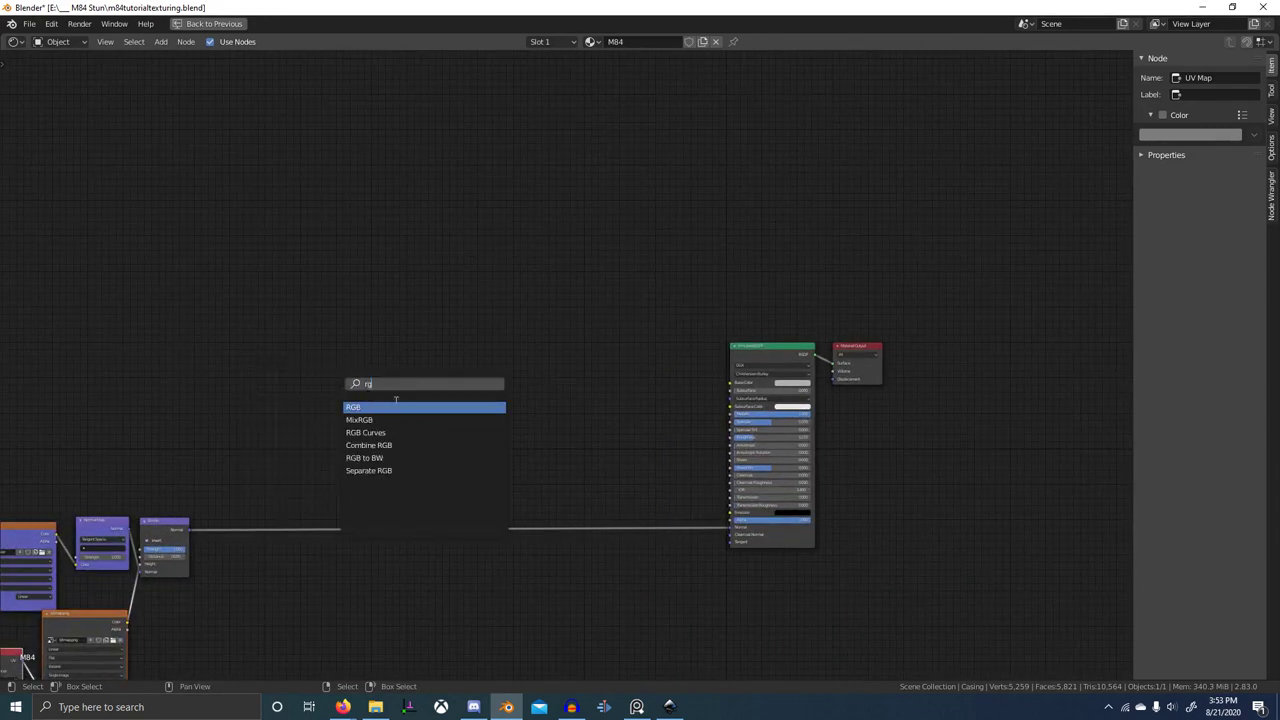
{"action": "key", "text": "Return"}
{"action": "left_click", "coordinate": [172, 370]}
{"action": "middle_click_drag", "start_coordinate": [246, 386], "coordinate": [429, 366]}
{"action": "scroll", "coordinate": [429, 366], "scroll_direction": "up", "scroll_amount": 5}
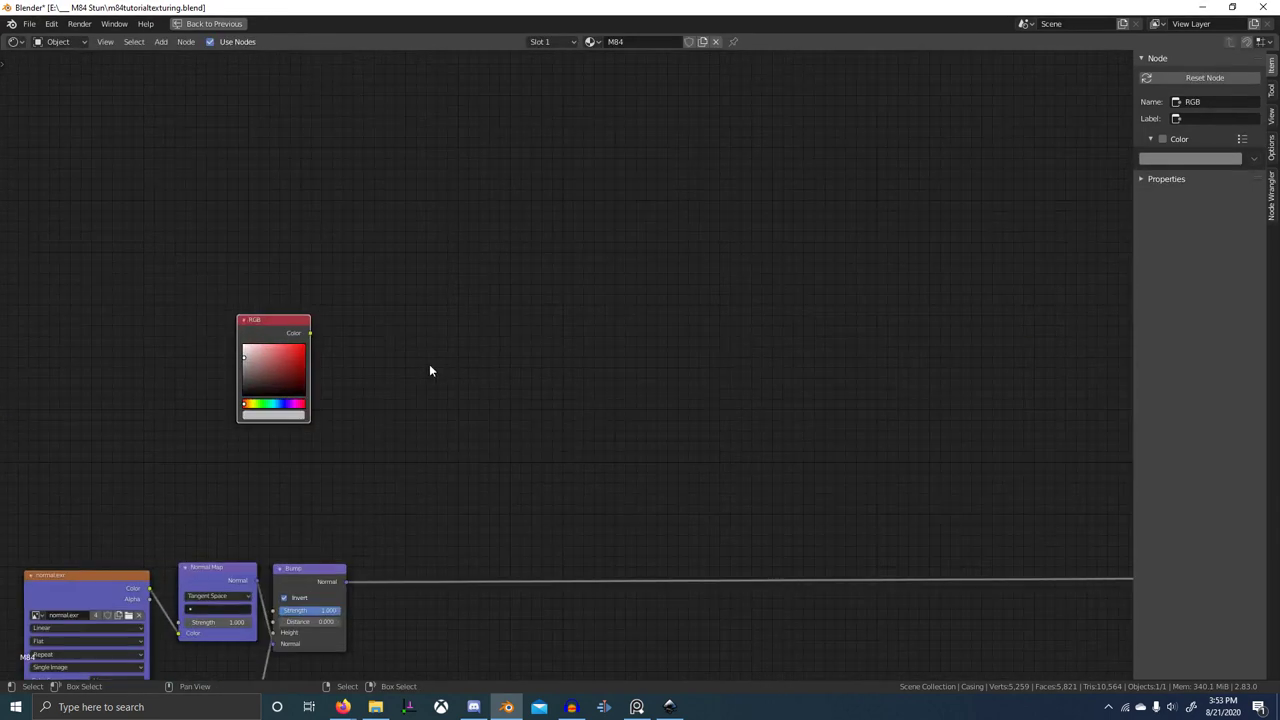
{"action": "scroll", "coordinate": [271, 421], "scroll_direction": "down", "scroll_amount": 2}
{"action": "left_click_drag", "start_coordinate": [343, 357], "coordinate": [857, 377]}
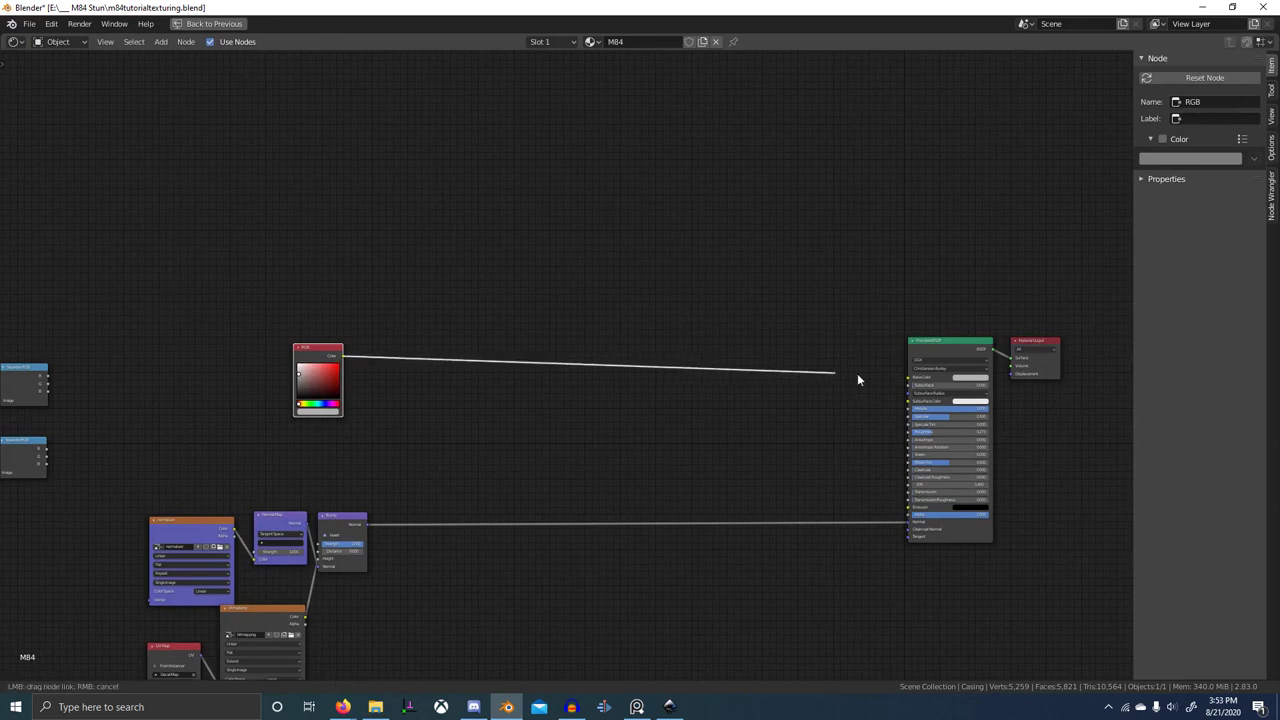
{"action": "left_click", "coordinate": [291, 349]}
{"action": "left_click", "coordinate": [322, 356]}
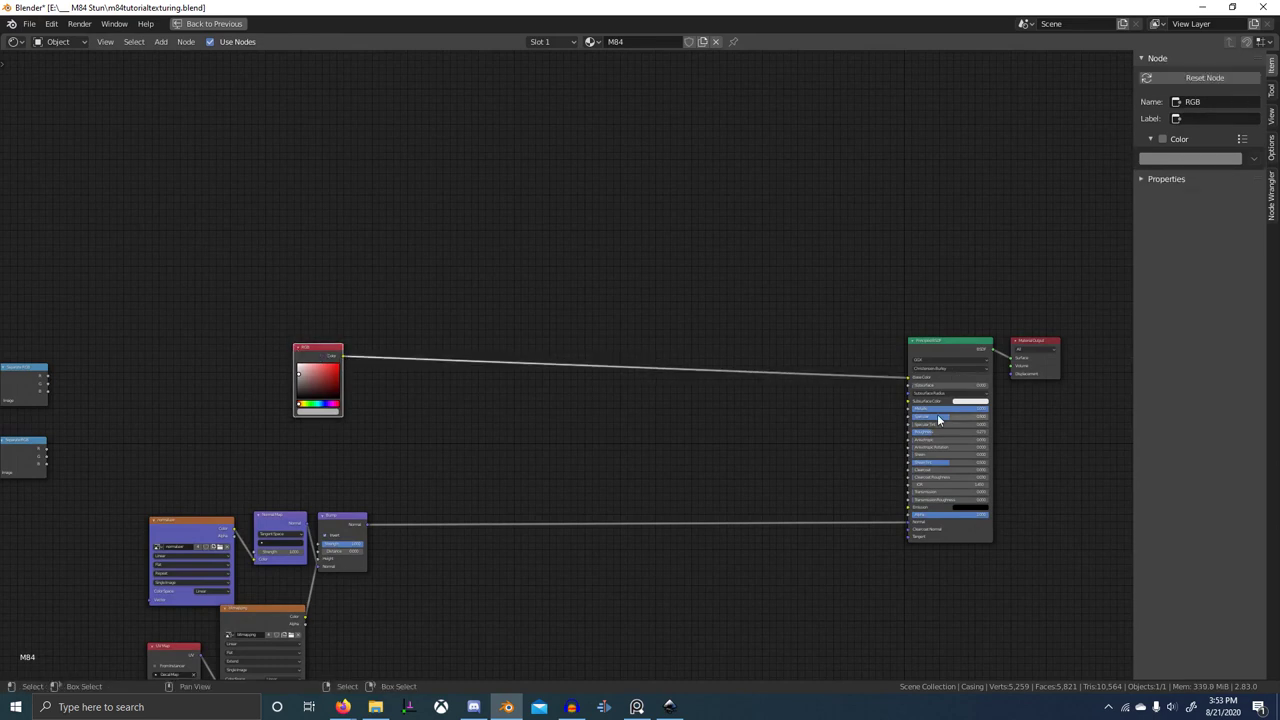
- Reroute the RGB colour to the Principled BSDF's Specular input, deleting a trial RGB duplicate
{"action": "key", "text": "shift+d"}
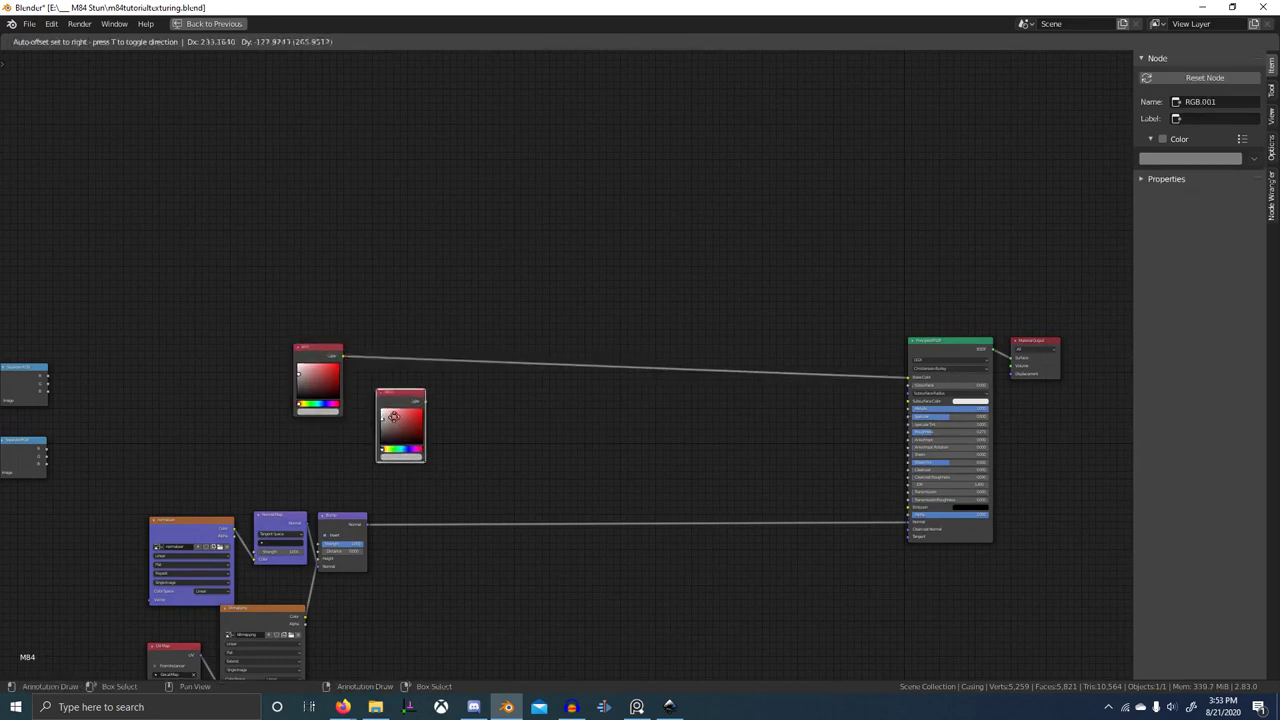
{"action": "left_click", "coordinate": [357, 438]}
{"action": "left_click_drag", "start_coordinate": [356, 438], "coordinate": [895, 408]}
{"action": "scroll", "coordinate": [654, 397], "scroll_direction": "up", "scroll_amount": 3}
{"action": "scroll", "coordinate": [660, 407], "scroll_direction": "down", "scroll_amount": 2}
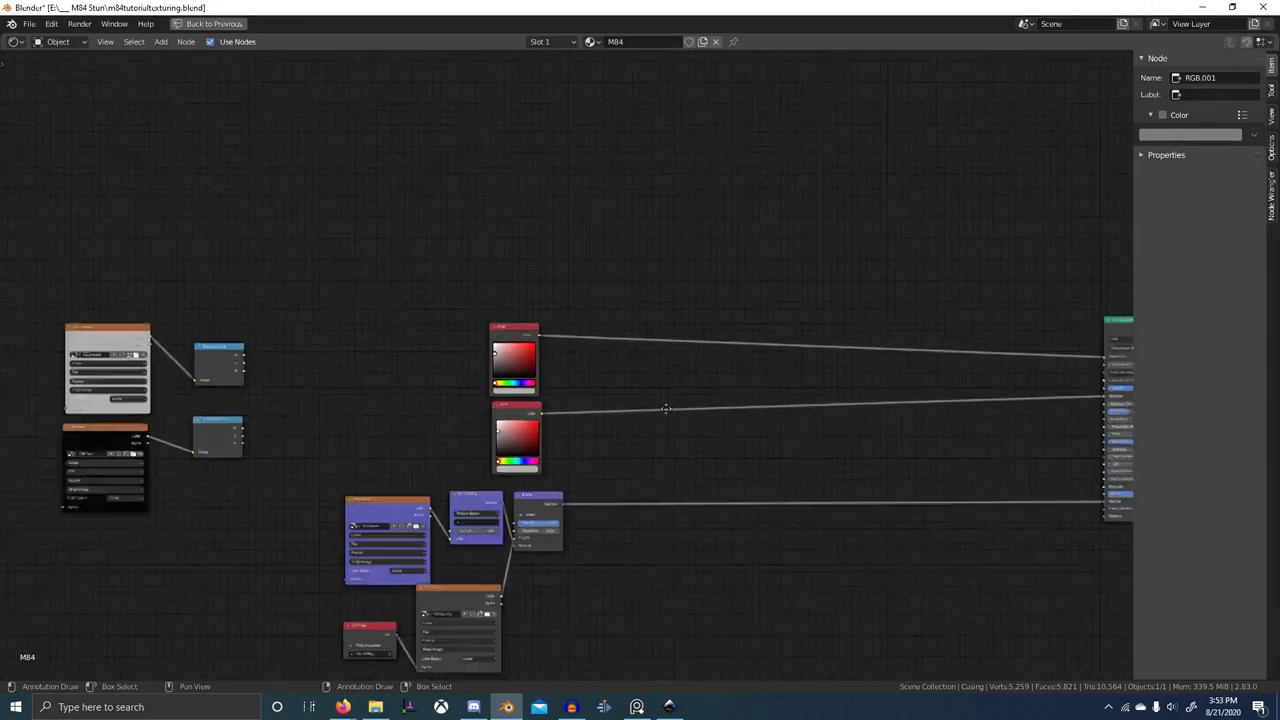
{"action": "middle_click_drag", "start_coordinate": [666, 406], "coordinate": [459, 401]}
{"action": "left_click_drag", "start_coordinate": [330, 330], "coordinate": [895, 391]}
{"action": "left_click", "coordinate": [303, 402]}
{"action": "key", "text": "x"}
{"action": "scroll", "coordinate": [514, 396], "scroll_direction": "up", "scroll_amount": 2}
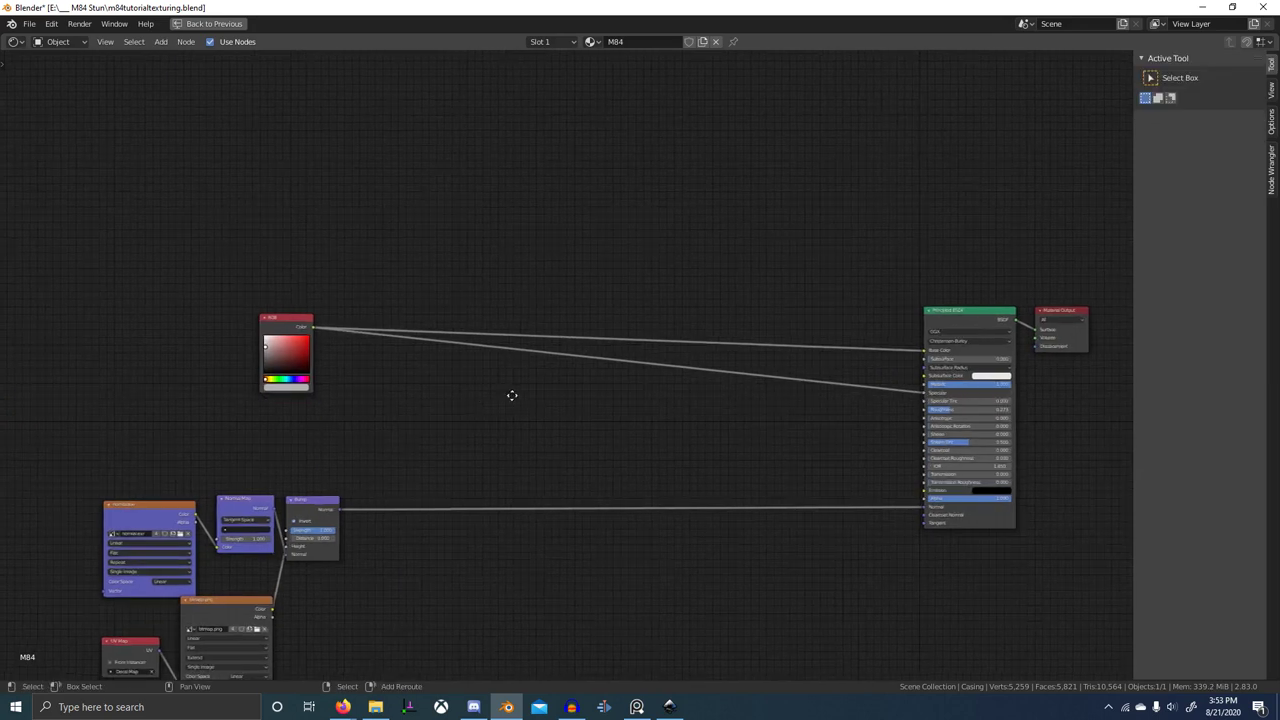
{"action": "middle_click_drag", "start_coordinate": [511, 394], "coordinate": [577, 387]}
- Add a Value node feeding the shader's Roughness and cut the diagonal RGB-to-shader link
{"action": "key", "text": "shift+a"}
{"action": "left_click", "coordinate": [773, 338]}
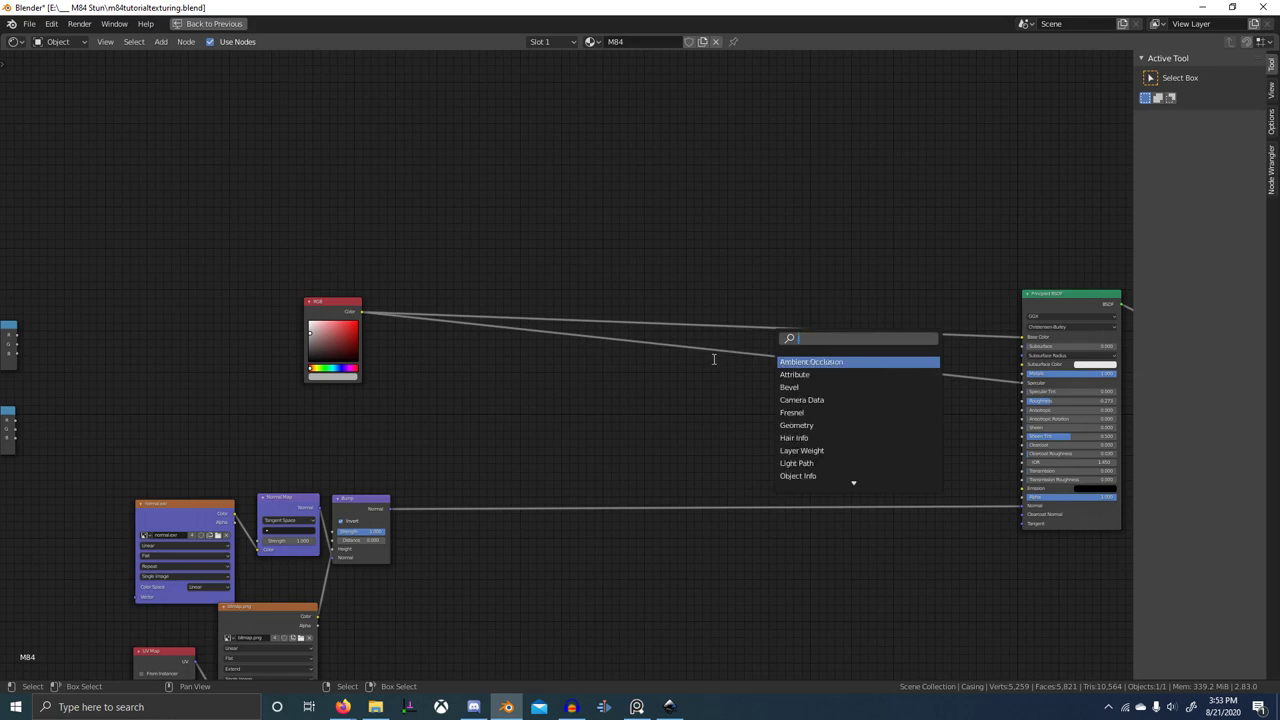
{"action": "left_click", "coordinate": [808, 360]}
{"action": "left_click", "coordinate": [334, 412]}
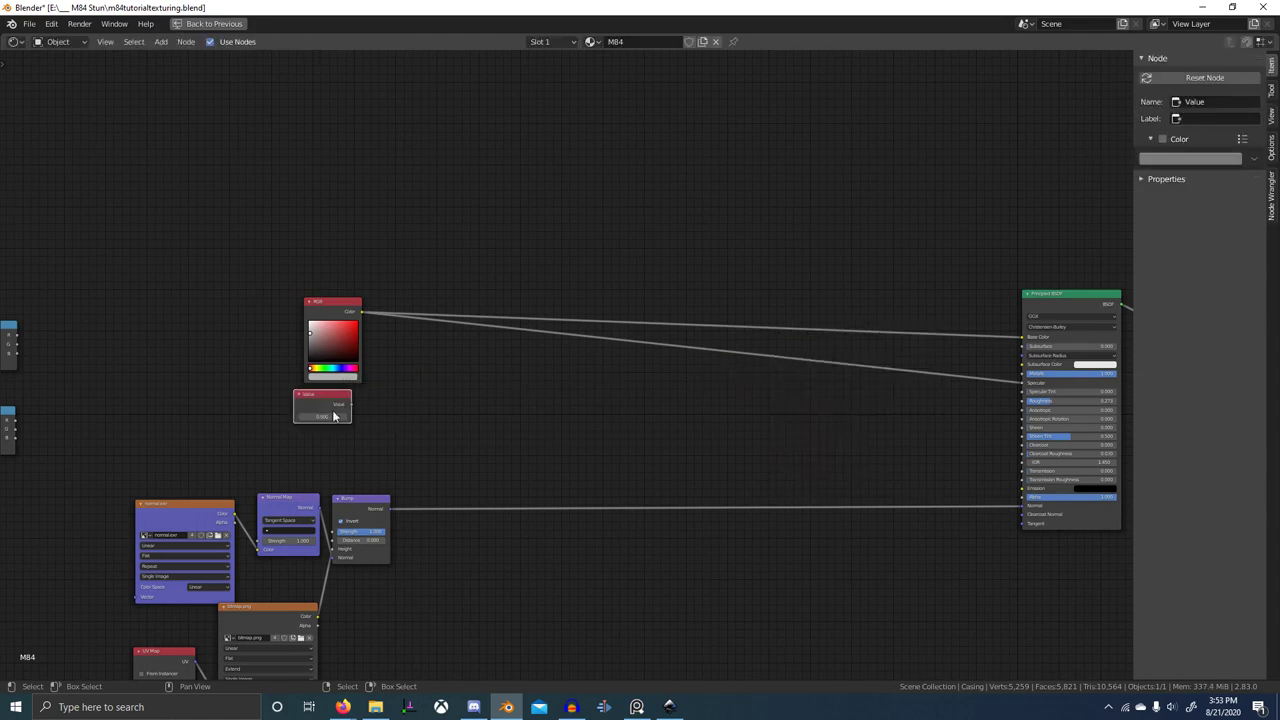
{"action": "left_click", "coordinate": [325, 378]}
{"action": "left_click_drag", "start_coordinate": [350, 405], "coordinate": [1009, 399]}
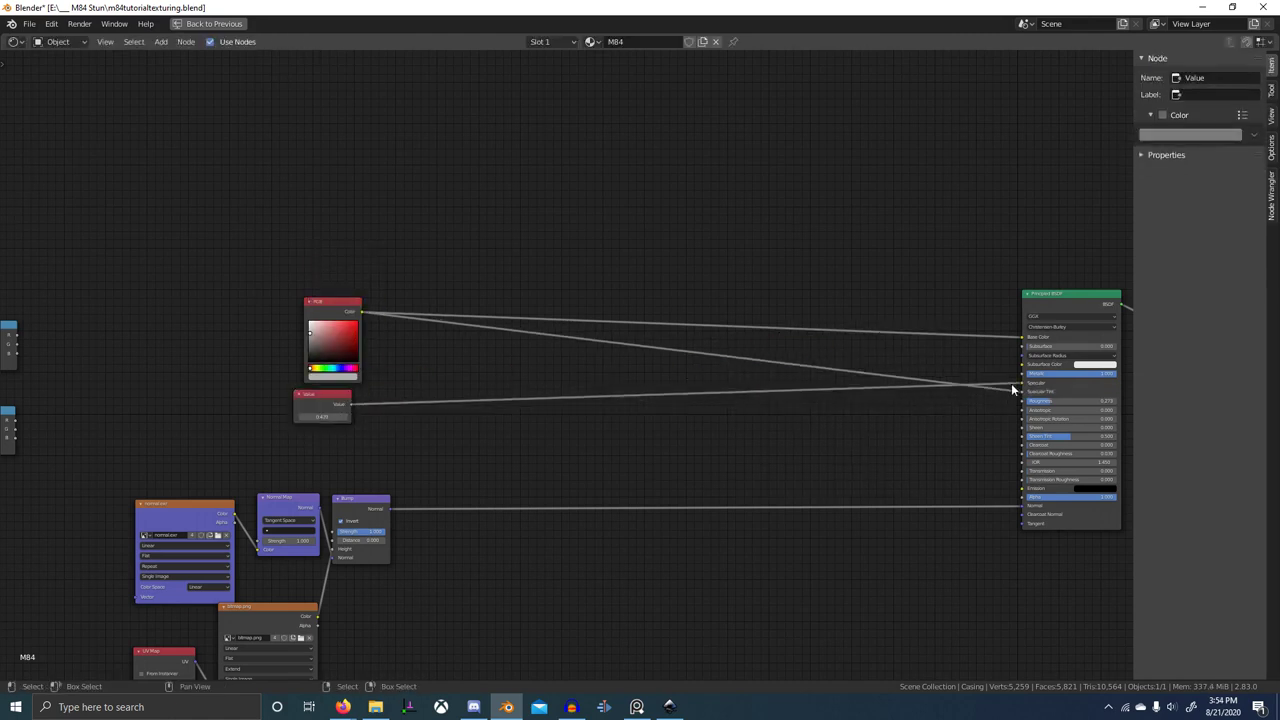
{"action": "right_click_drag", "start_coordinate": [831, 373], "coordinate": [829, 375], "text": "ctrl"}
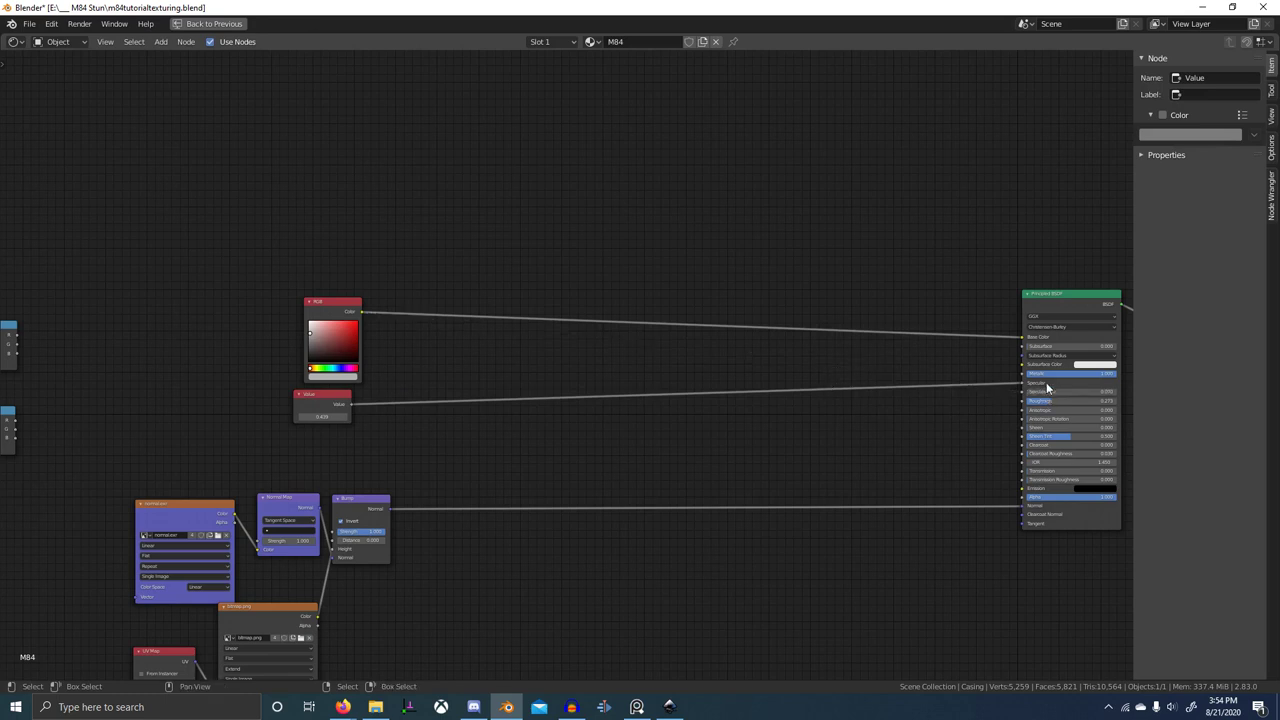
- Duplicate the Value node into three linked to the Principled BSDF, Metallic at 1.000, and restore the Shading layout
{"action": "left_click", "coordinate": [317, 402]}
{"action": "left_click_drag", "start_coordinate": [346, 311], "coordinate": [323, 251]}
{"action": "left_click_drag", "start_coordinate": [316, 398], "coordinate": [1022, 375]}
{"action": "key", "text": "shift+d"}
{"action": "left_click", "coordinate": [355, 370]}
{"action": "left_click", "coordinate": [315, 372]}
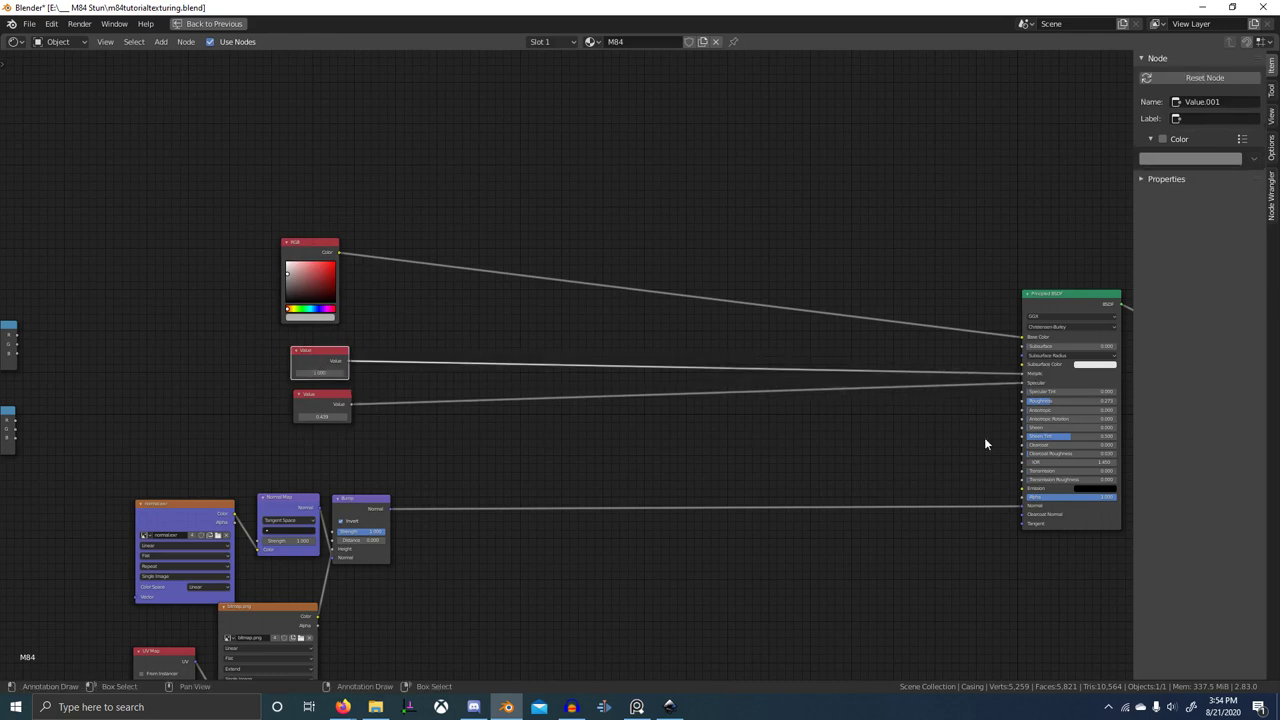
{"action": "key", "text": "shift+d"}
{"action": "left_click", "coordinate": [361, 458]}
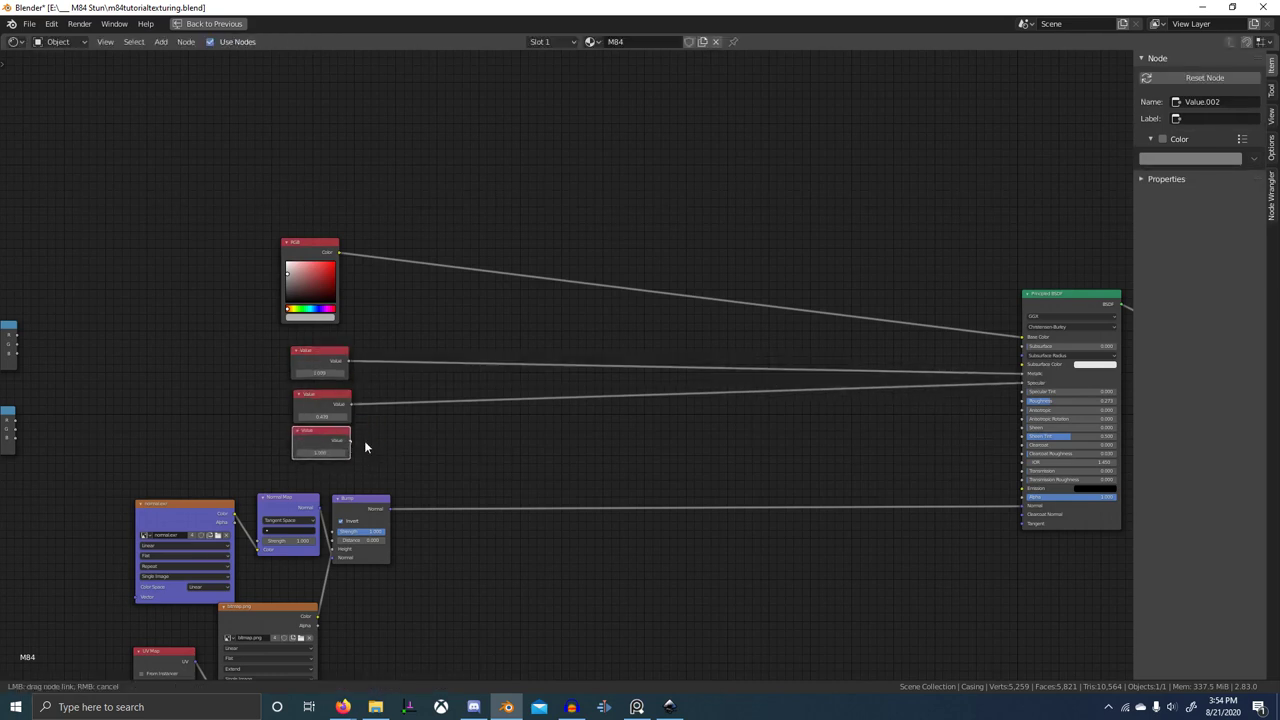
{"action": "left_click_drag", "start_coordinate": [365, 442], "coordinate": [1021, 402]}
{"action": "middle_click_drag", "start_coordinate": [447, 451], "coordinate": [578, 437]}
{"action": "scroll", "coordinate": [580, 438], "scroll_direction": "down", "scroll_amount": 4}
{"action": "middle_click_drag", "start_coordinate": [1005, 369], "coordinate": [779, 371]}
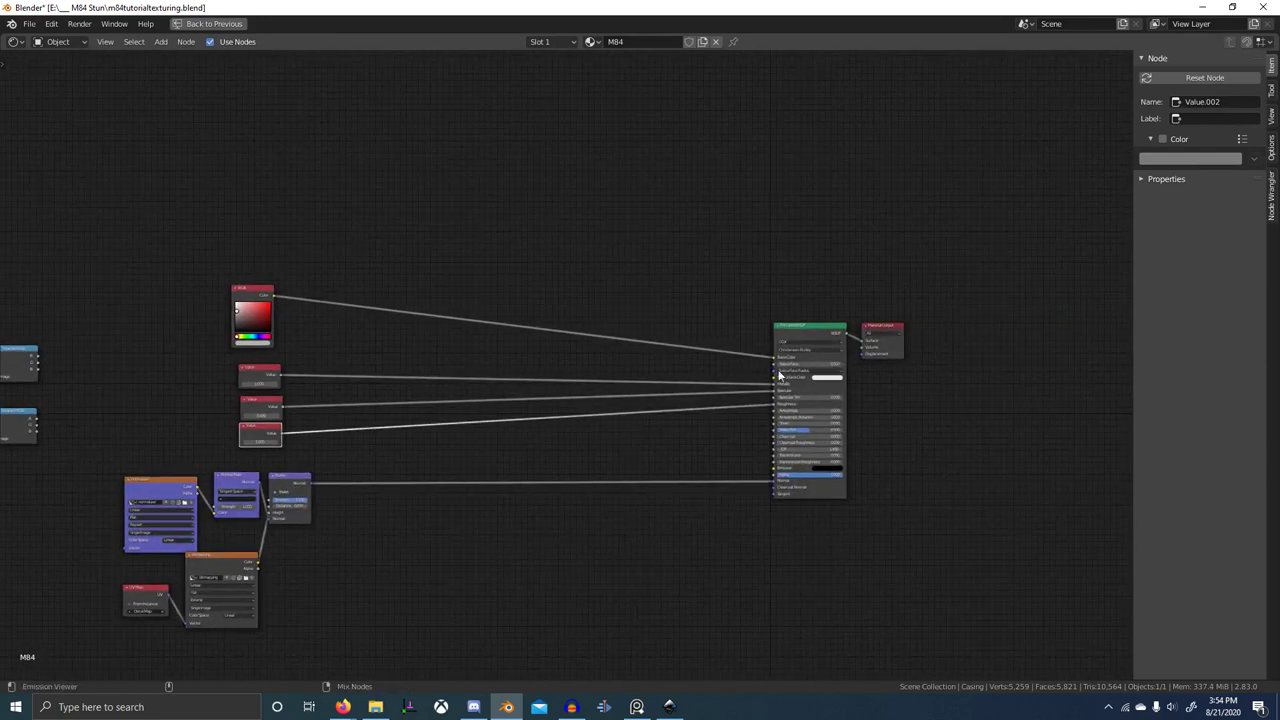
{"action": "key", "text": "ctrl+space"}
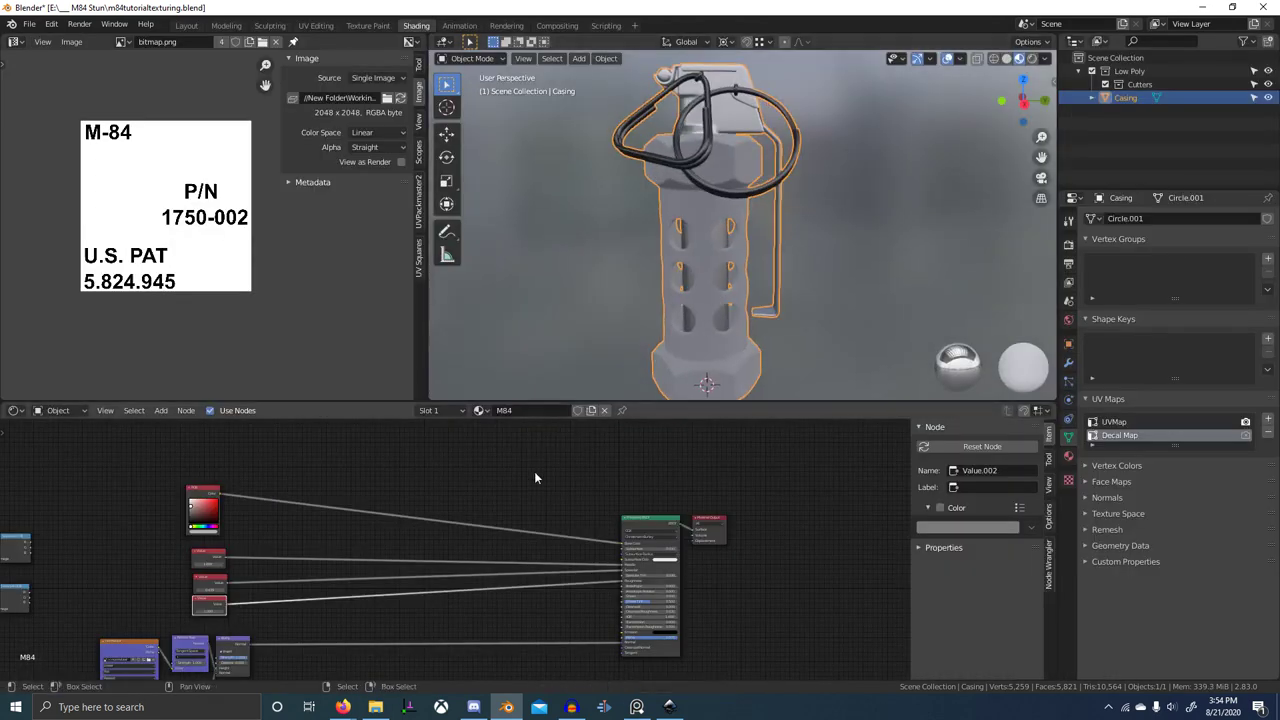
- Bring the third Value node into view and try 0.35 as its value
{"action": "middle_click_drag", "start_coordinate": [440, 549], "coordinate": [702, 467]}
{"action": "scroll", "coordinate": [475, 530], "scroll_direction": "up", "scroll_amount": 10}
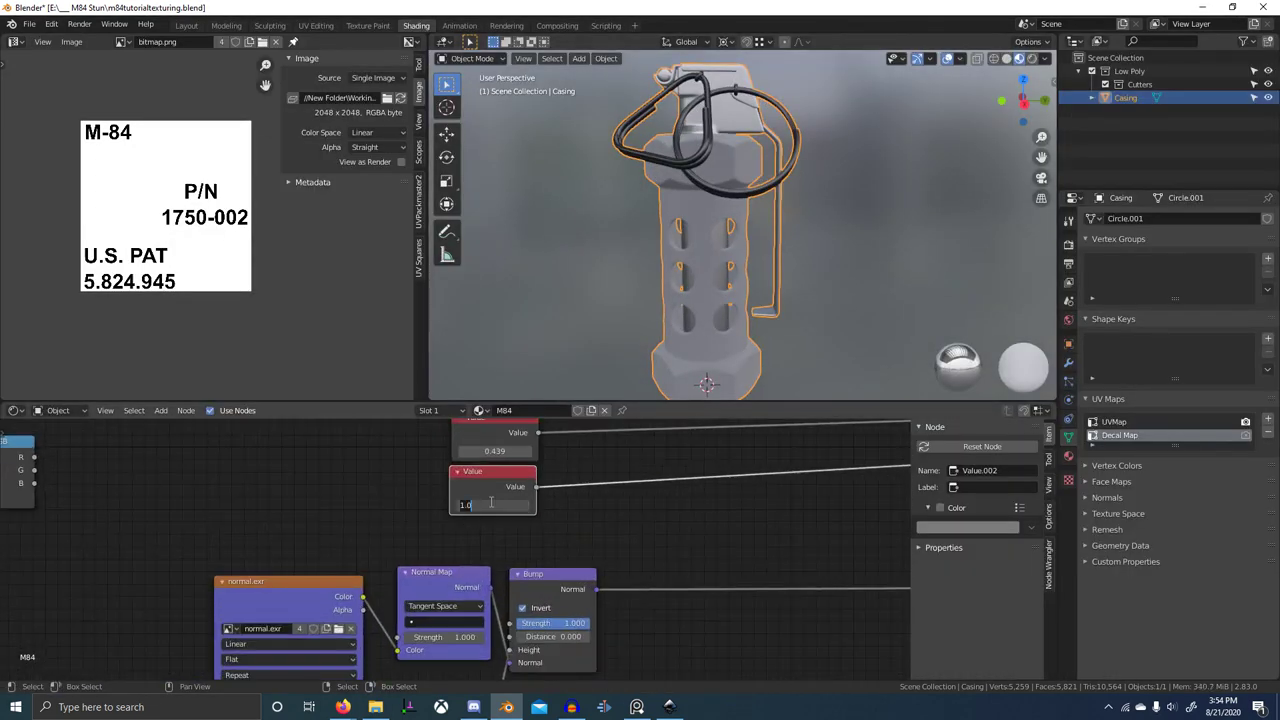
{"action": "key", "text": "alt+Tab"}
{"action": "key", "text": "ctrl+shift+a"}
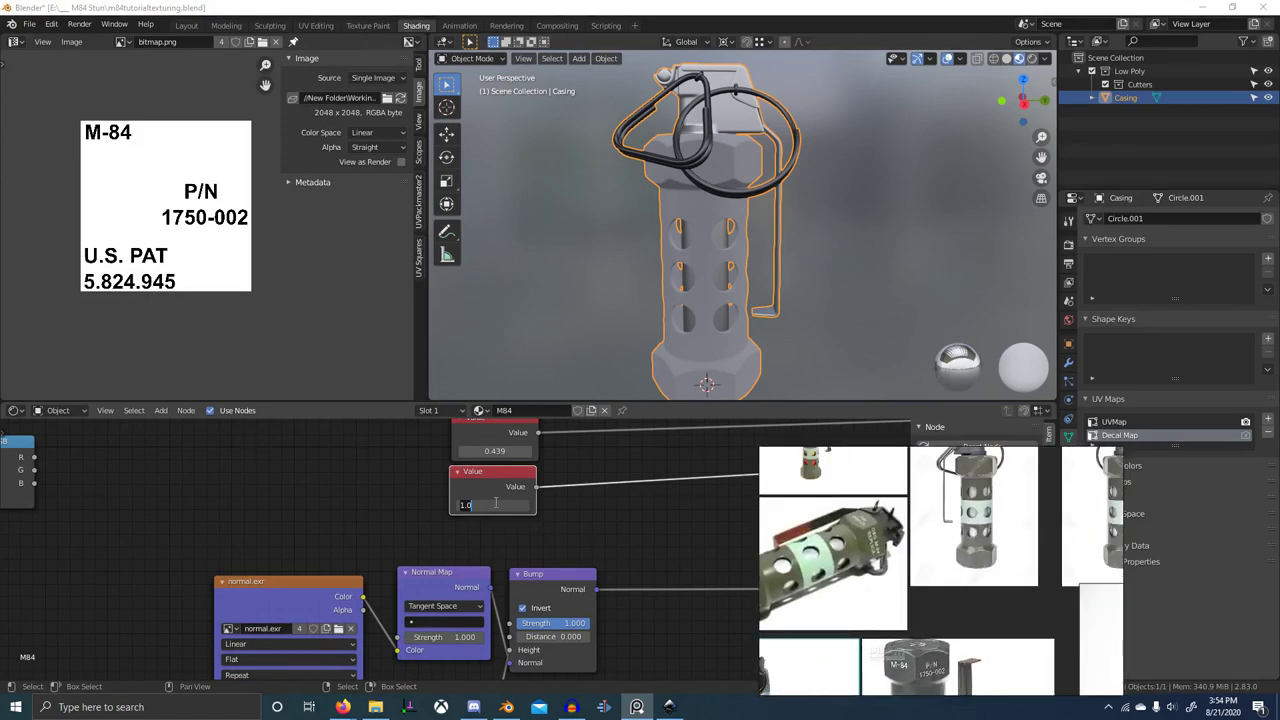
{"action": "left_click_drag", "start_coordinate": [496, 503], "coordinate": [394, 503]}
{"action": "key", "text": "Return"}
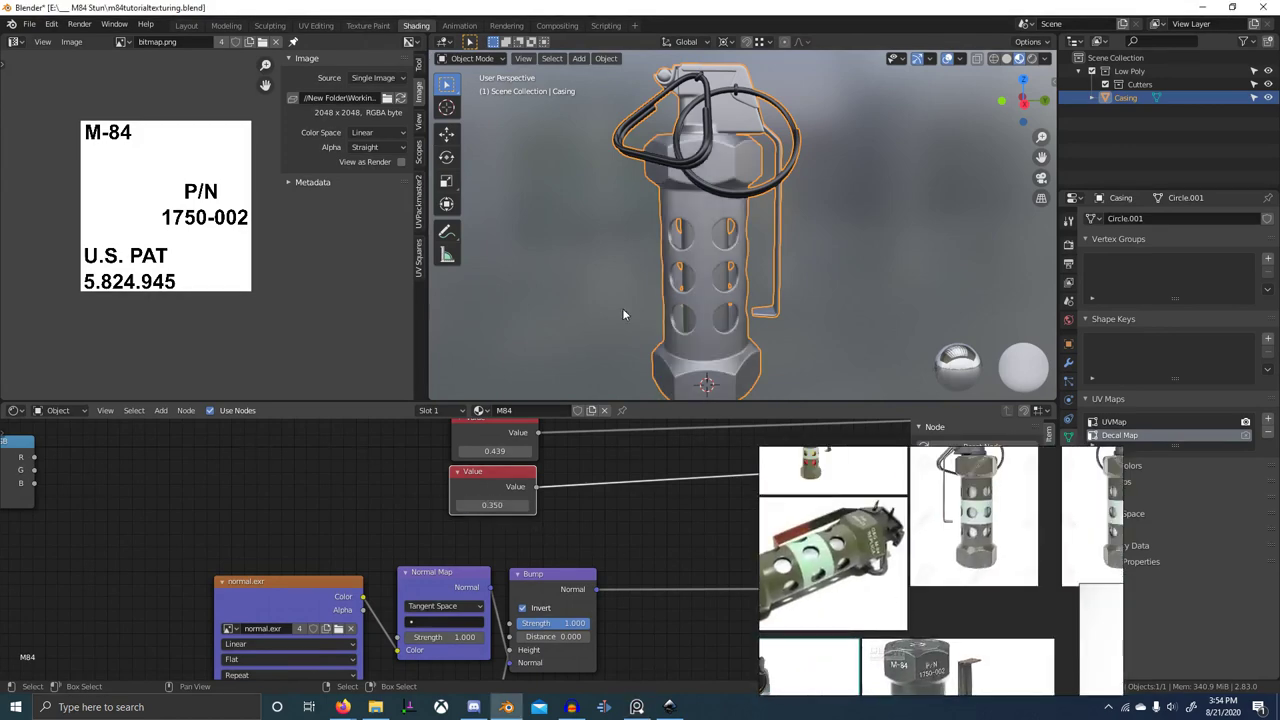
- Try 0.25 on the third Value node, then settle it at 0.2
{"action": "middle_click_drag", "start_coordinate": [622, 308], "coordinate": [705, 300]}
{"action": "scroll", "coordinate": [727, 206], "scroll_direction": "up", "scroll_amount": 4}
{"action": "middle_click_drag", "start_coordinate": [727, 206], "coordinate": [730, 326], "text": "shift"}
{"action": "scroll", "coordinate": [740, 305], "scroll_direction": "up", "scroll_amount": 3}
{"action": "scroll", "coordinate": [741, 305], "scroll_direction": "up", "scroll_amount": 3}
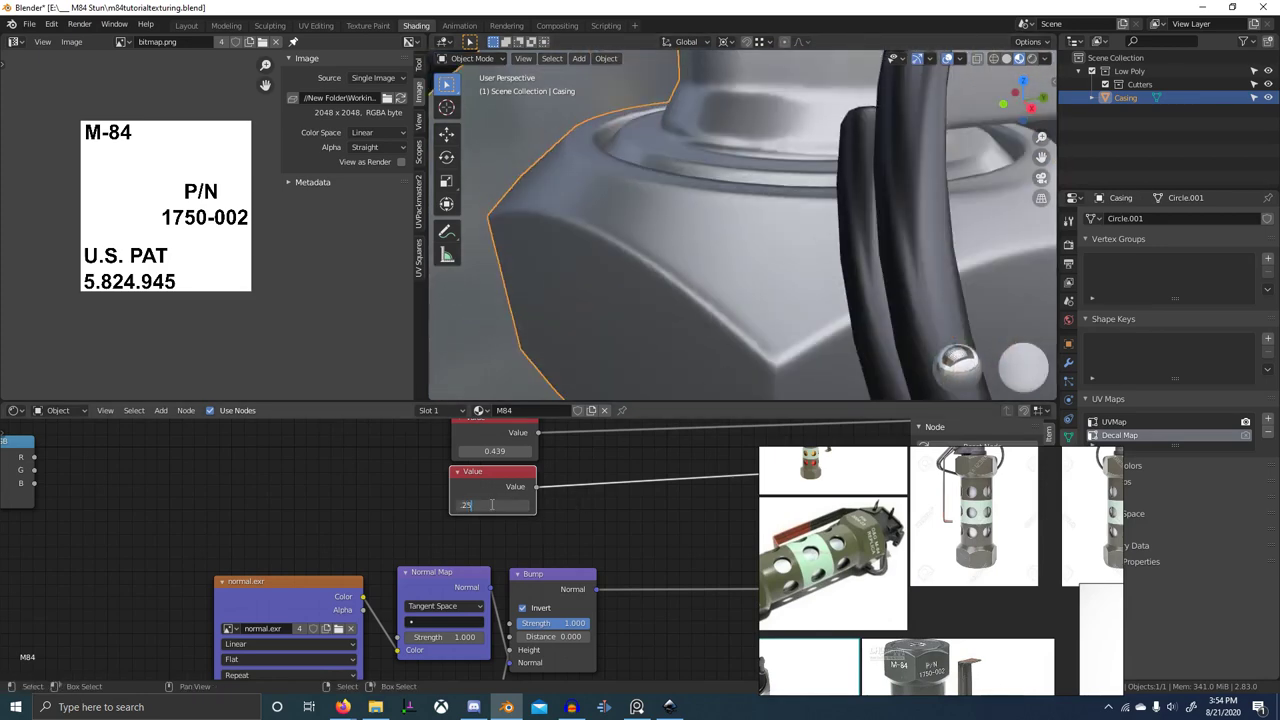
{"action": "key", "text": "Return"}
{"action": "scroll", "coordinate": [856, 325], "scroll_direction": "down", "scroll_amount": 8}
{"action": "scroll", "coordinate": [856, 325], "scroll_direction": "up", "scroll_amount": 8}
{"action": "middle_click_drag", "start_coordinate": [856, 325], "coordinate": [674, 285]}
{"action": "scroll", "coordinate": [673, 285], "scroll_direction": "down", "scroll_amount": 4}
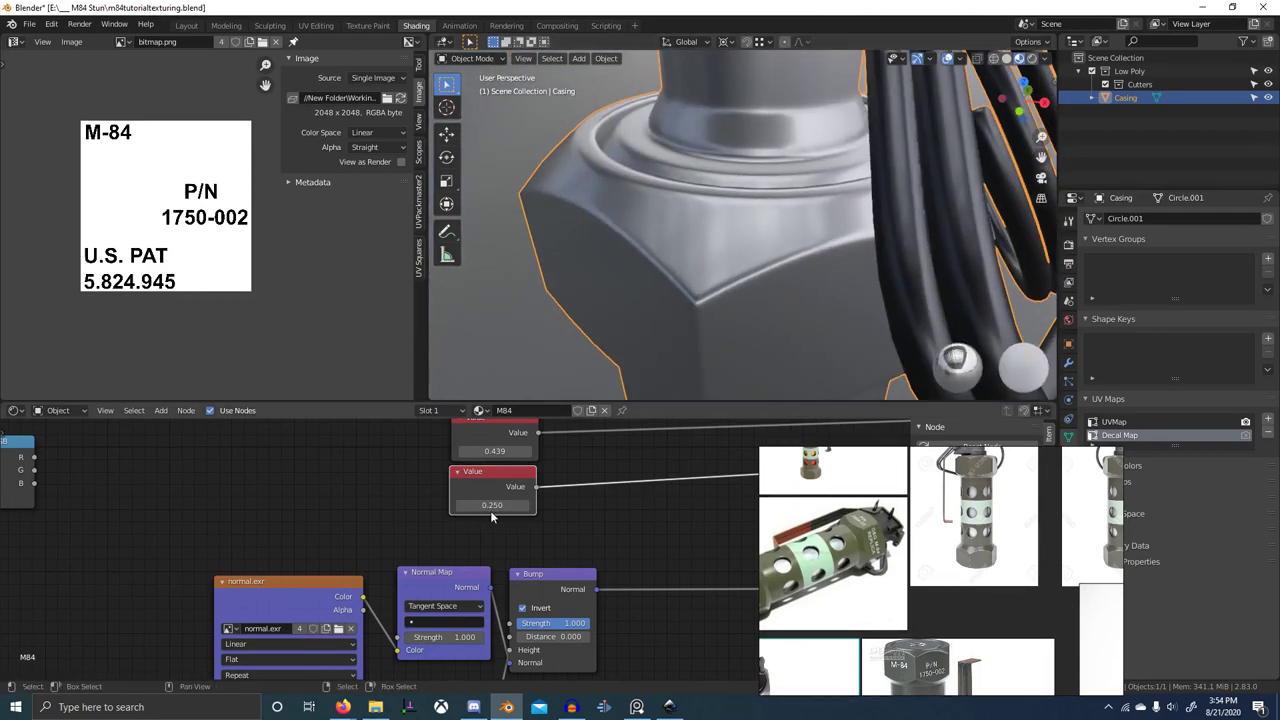
{"action": "type", "text": ".2"}
{"action": "key", "text": "Return"}
{"action": "scroll", "coordinate": [674, 265], "scroll_direction": "down", "scroll_amount": 9}
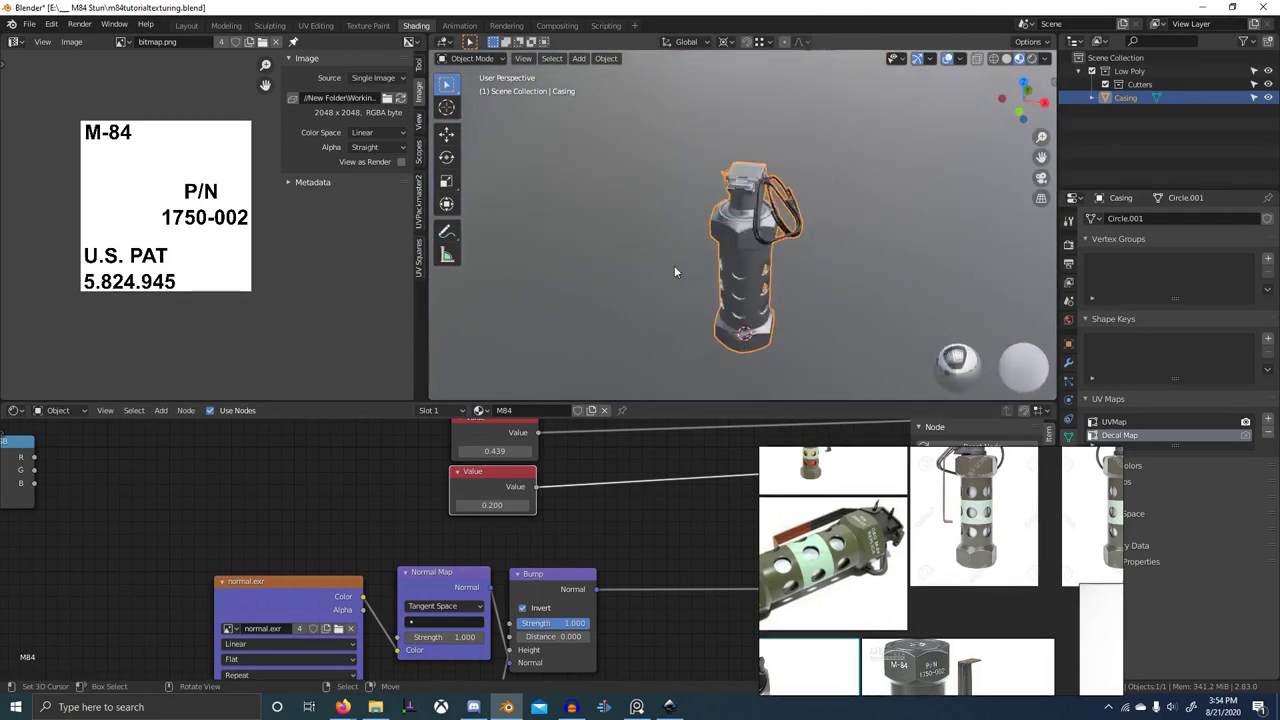
{"action": "middle_click_drag", "start_coordinate": [674, 265], "coordinate": [650, 219]}
{"action": "scroll", "coordinate": [678, 267], "scroll_direction": "up", "scroll_amount": 6}
{"action": "middle_click_drag", "start_coordinate": [678, 270], "coordinate": [608, 244]}
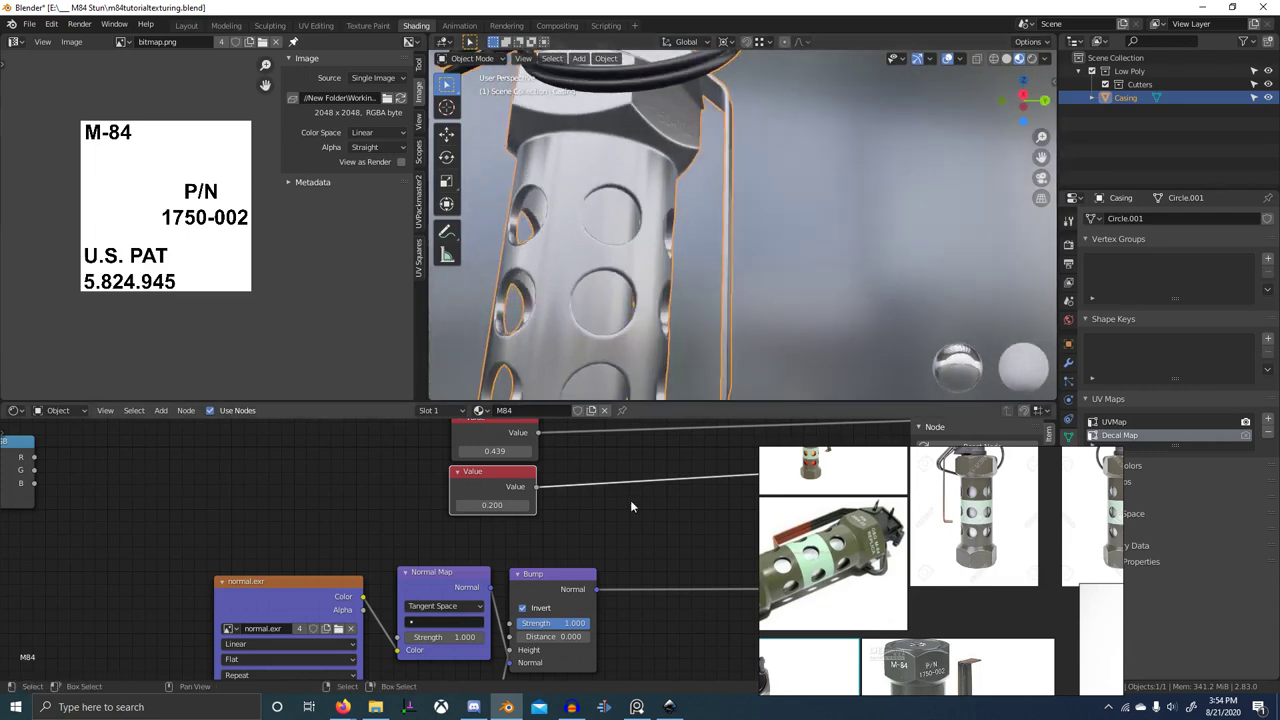
{"action": "scroll", "coordinate": [634, 504], "scroll_direction": "down", "scroll_amount": 5}
{"action": "scroll", "coordinate": [768, 563], "scroll_direction": "down", "scroll_amount": 4}
{"action": "middle_click_drag", "start_coordinate": [861, 546], "coordinate": [706, 572]}
{"action": "scroll", "coordinate": [905, 545], "scroll_direction": "up", "scroll_amount": 2}
{"action": "middle_click_drag", "start_coordinate": [905, 546], "coordinate": [1018, 552]}
{"action": "scroll", "coordinate": [911, 556], "scroll_direction": "up", "scroll_amount": 6}
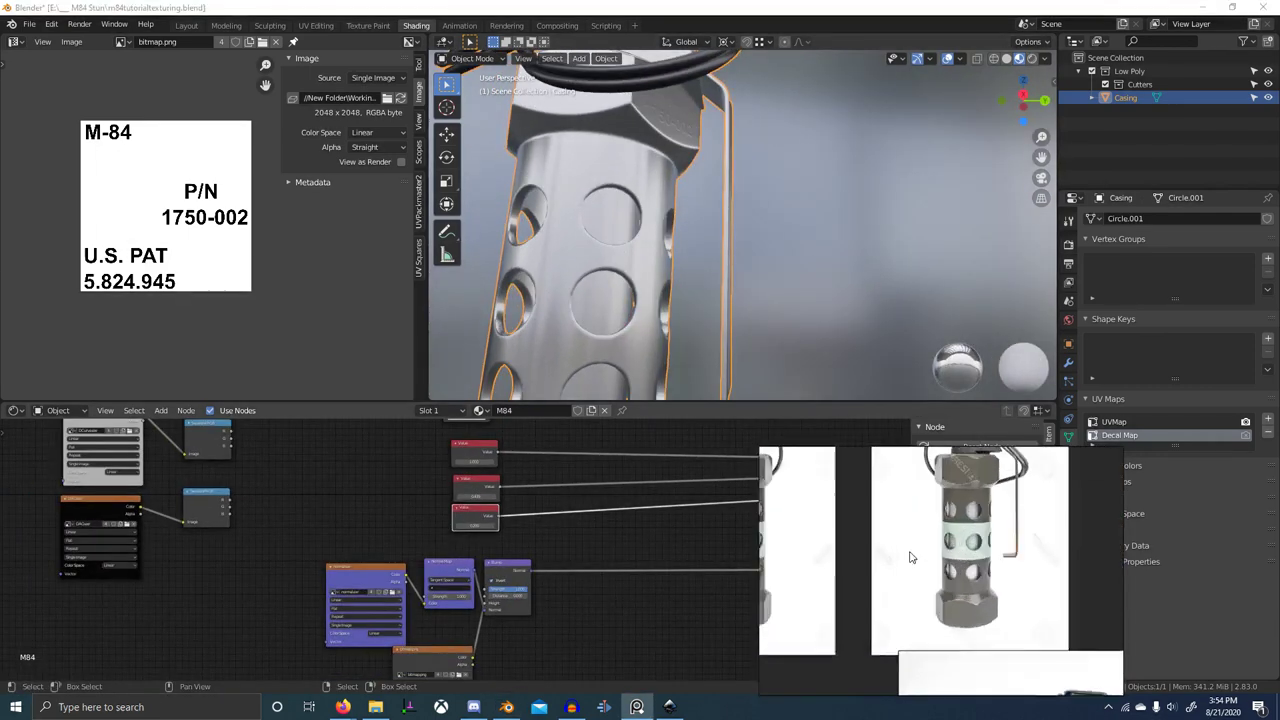
{"action": "scroll", "coordinate": [986, 540], "scroll_direction": "up", "scroll_amount": 8}
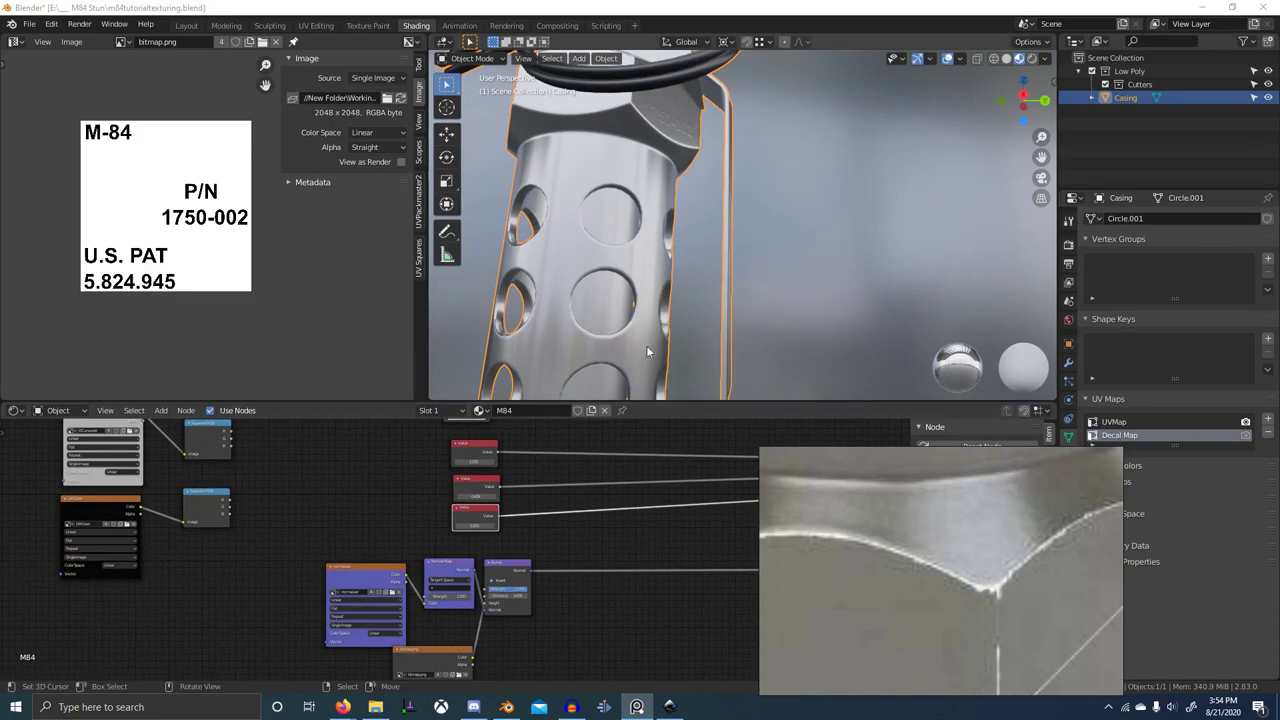
{"action": "scroll", "coordinate": [630, 325], "scroll_direction": "down", "scroll_amount": 5}
{"action": "middle_click_drag", "start_coordinate": [560, 264], "coordinate": [591, 291]}
{"action": "scroll", "coordinate": [690, 288], "scroll_direction": "up", "scroll_amount": 5}
{"action": "middle_click_drag", "start_coordinate": [712, 286], "coordinate": [721, 406]}
{"action": "scroll", "coordinate": [745, 357], "scroll_direction": "up", "scroll_amount": 2}
{"action": "key", "text": "ctrl+space"}
{"action": "scroll", "coordinate": [767, 378], "scroll_direction": "down", "scroll_amount": 5}
{"action": "right_click_drag", "start_coordinate": [922, 538], "coordinate": [1067, 457]}
{"action": "scroll", "coordinate": [640, 410], "scroll_direction": "down", "scroll_amount": 3}
{"action": "scroll", "coordinate": [644, 438], "scroll_direction": "up", "scroll_amount": 2}
{"action": "mouse_move", "coordinate": [637, 411]}
{"action": "middle_mouse_down"}
{"action": "mouse_move", "coordinate": [644, 438]}
{"action": "mouse_move", "coordinate": [735, 408]}
{"action": "mouse_move", "coordinate": [811, 462]}
{"action": "middle_mouse_up"}
{"action": "scroll", "coordinate": [644, 438], "scroll_direction": "up", "scroll_amount": 2}
{"action": "key", "text": "ctrl+space"}
{"action": "scroll", "coordinate": [700, 506], "scroll_direction": "down", "scroll_amount": 5}
{"action": "middle_click_drag", "start_coordinate": [662, 526], "coordinate": [464, 595]}
{"action": "scroll", "coordinate": [464, 602], "scroll_direction": "down", "scroll_amount": 1}
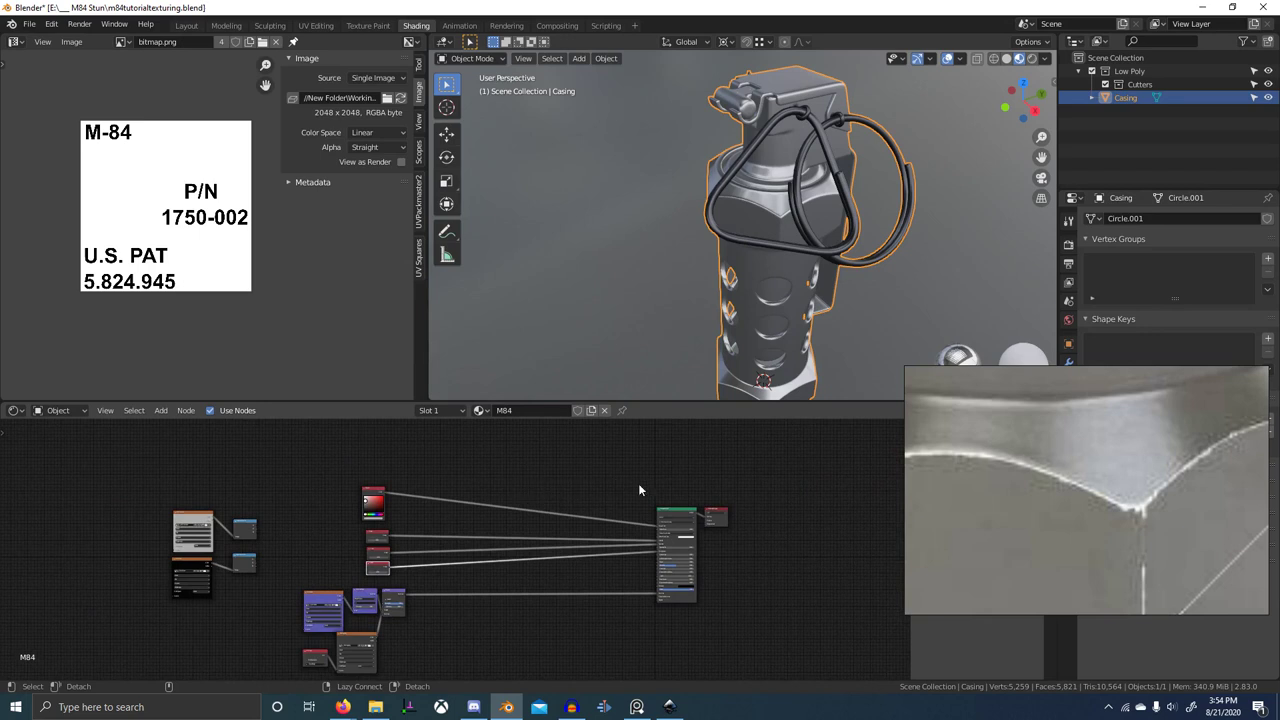
{"action": "scroll", "coordinate": [1126, 488], "scroll_direction": "down", "scroll_amount": 12}
{"action": "middle_click_drag", "start_coordinate": [1126, 488], "coordinate": [1112, 517]}
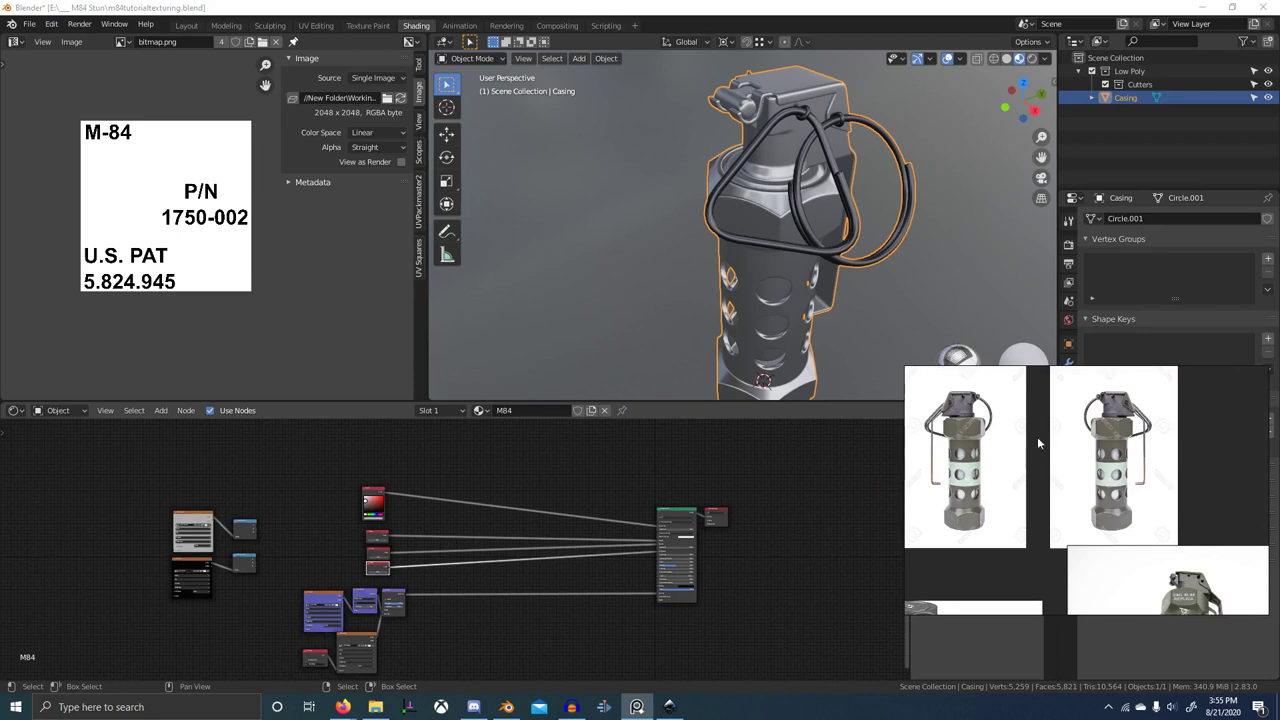
- Start an Append and browse to E:\_Material Library\Blends\Procedurals.blend
{"action": "left_click", "coordinate": [29, 24]}
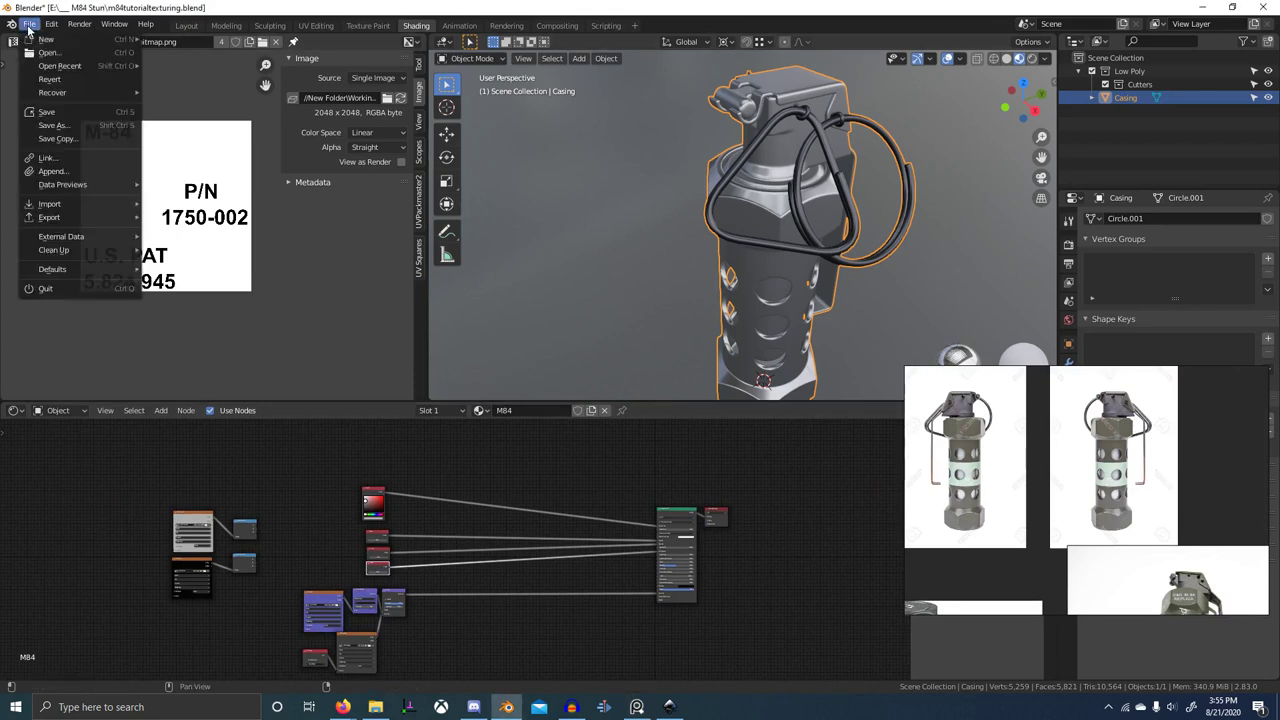
{"action": "left_click", "coordinate": [68, 171]}
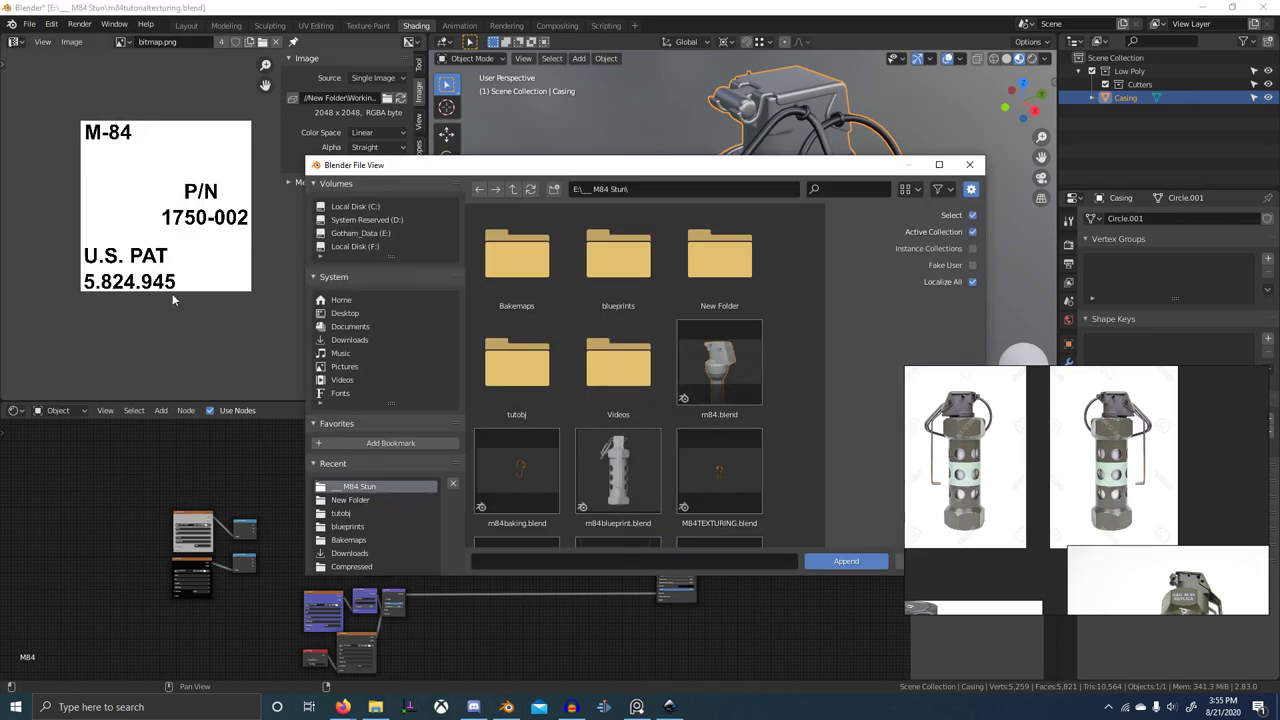
{"action": "left_click", "coordinate": [355, 233]}
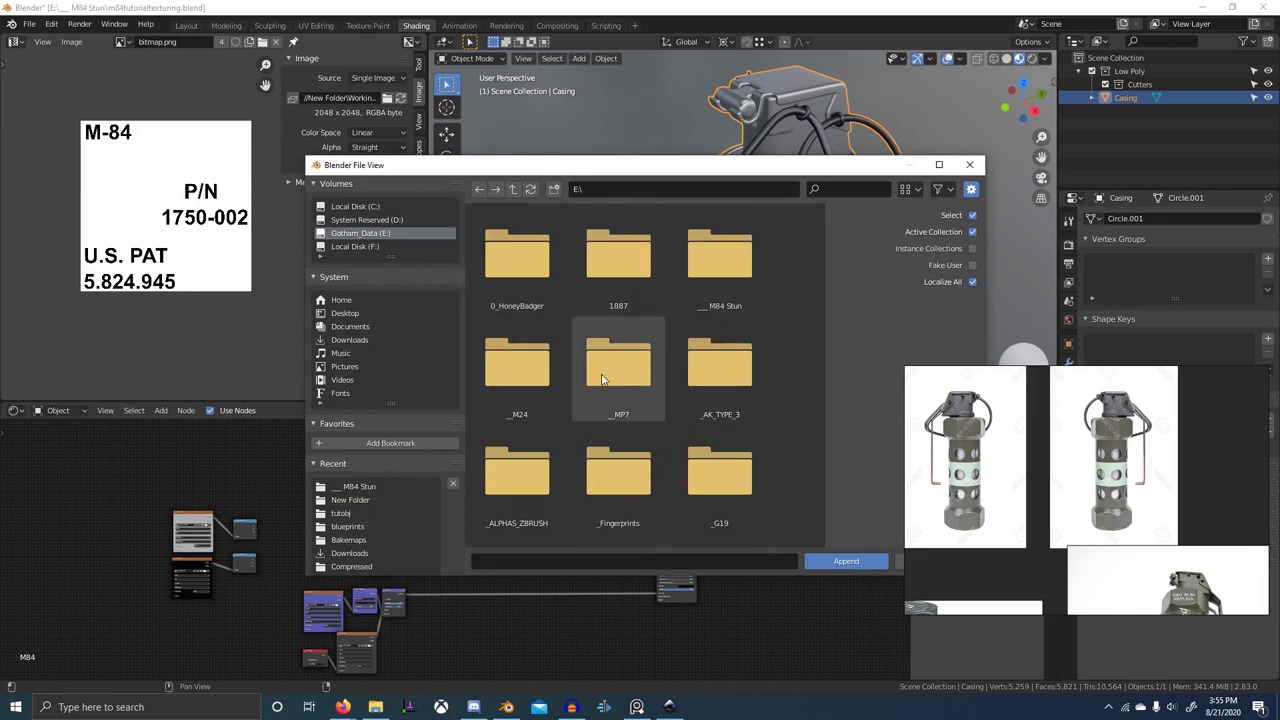
{"action": "scroll", "coordinate": [655, 400], "scroll_direction": "down", "scroll_amount": 6}
{"action": "double_click", "coordinate": [619, 424]}
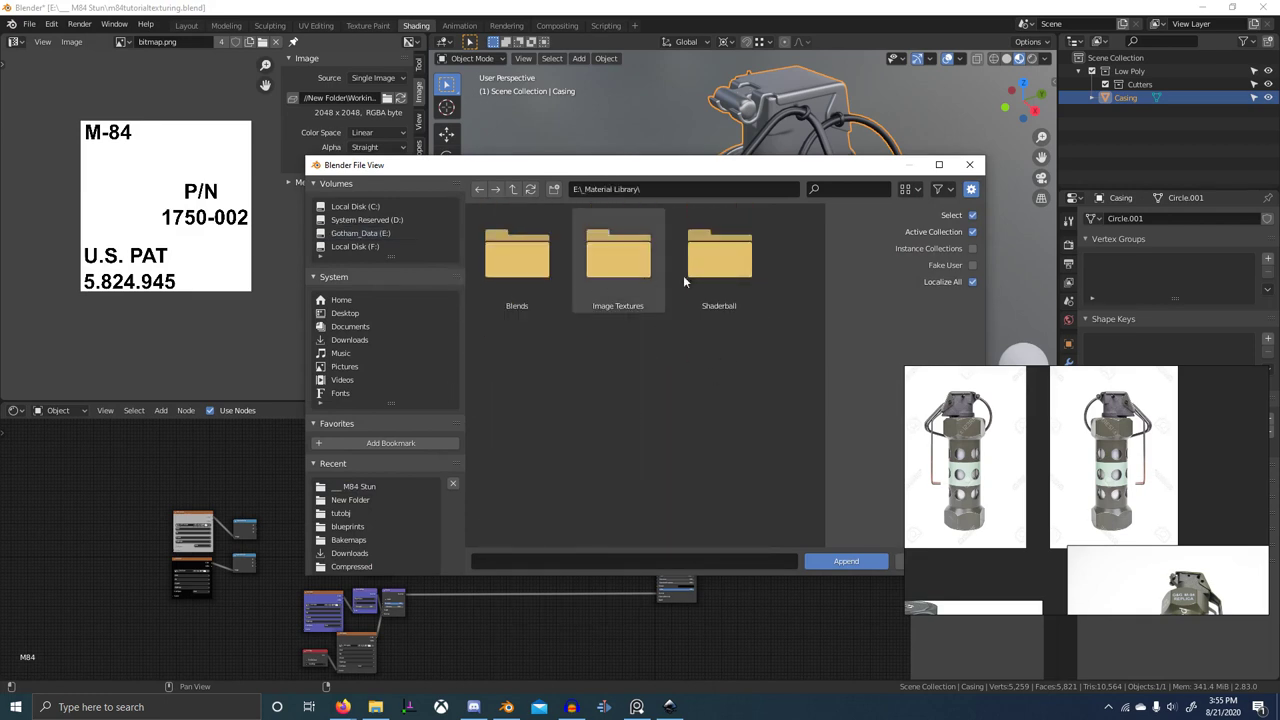
{"action": "double_click", "coordinate": [525, 255]}
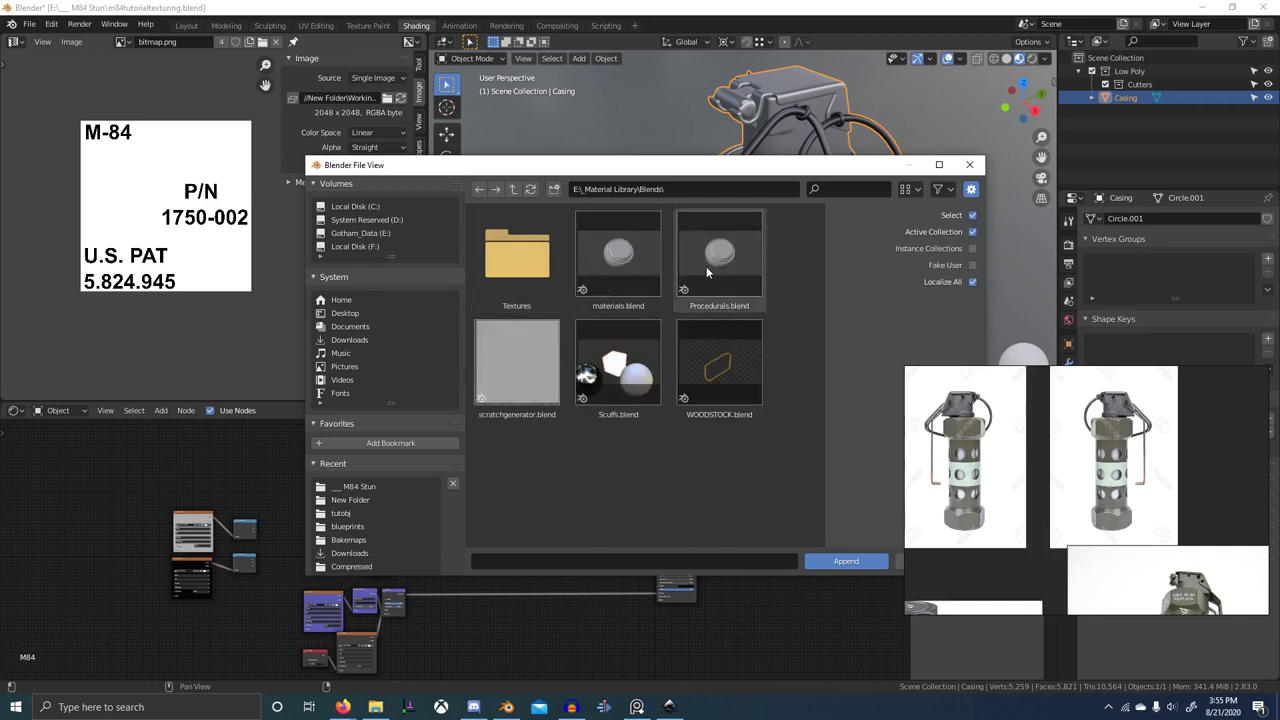
{"action": "double_click", "coordinate": [706, 266]}
- Append the Masks, Material Effects and Procedurals materials from its Material category
{"action": "left_click", "coordinate": [707, 380]}
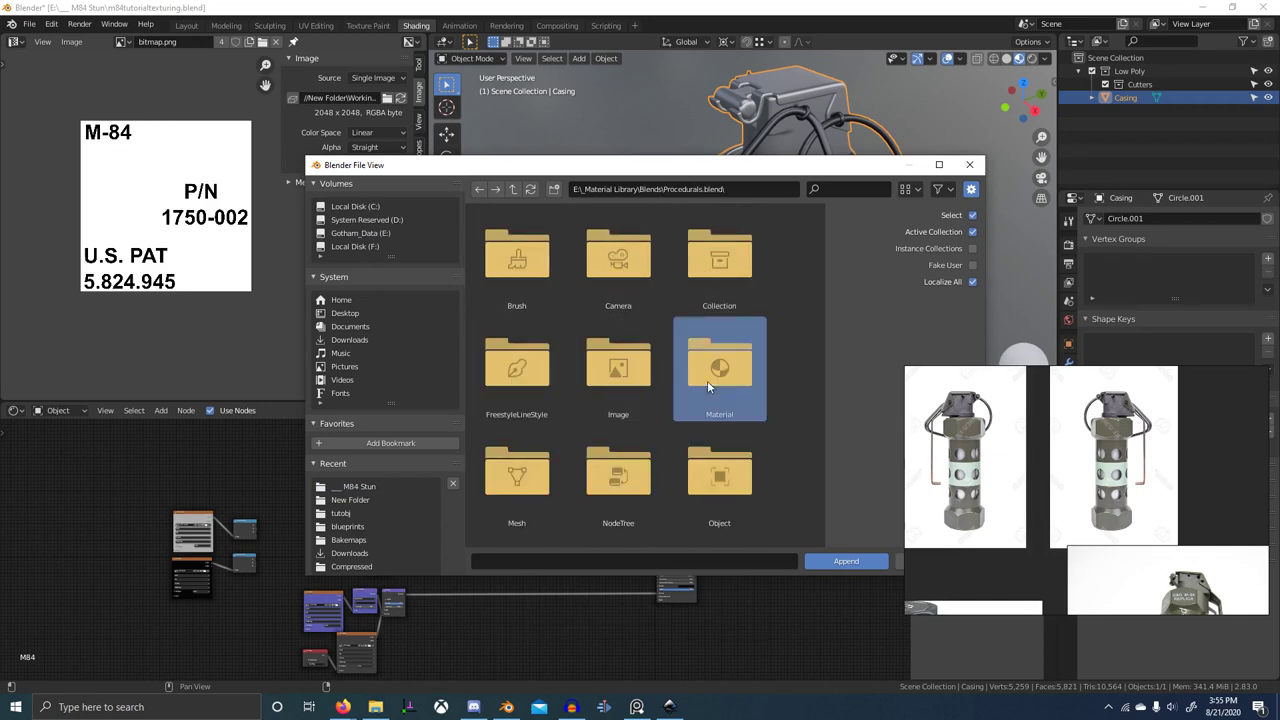
{"action": "double_click", "coordinate": [700, 379]}
{"action": "left_click_drag", "start_coordinate": [769, 349], "coordinate": [466, 288]}
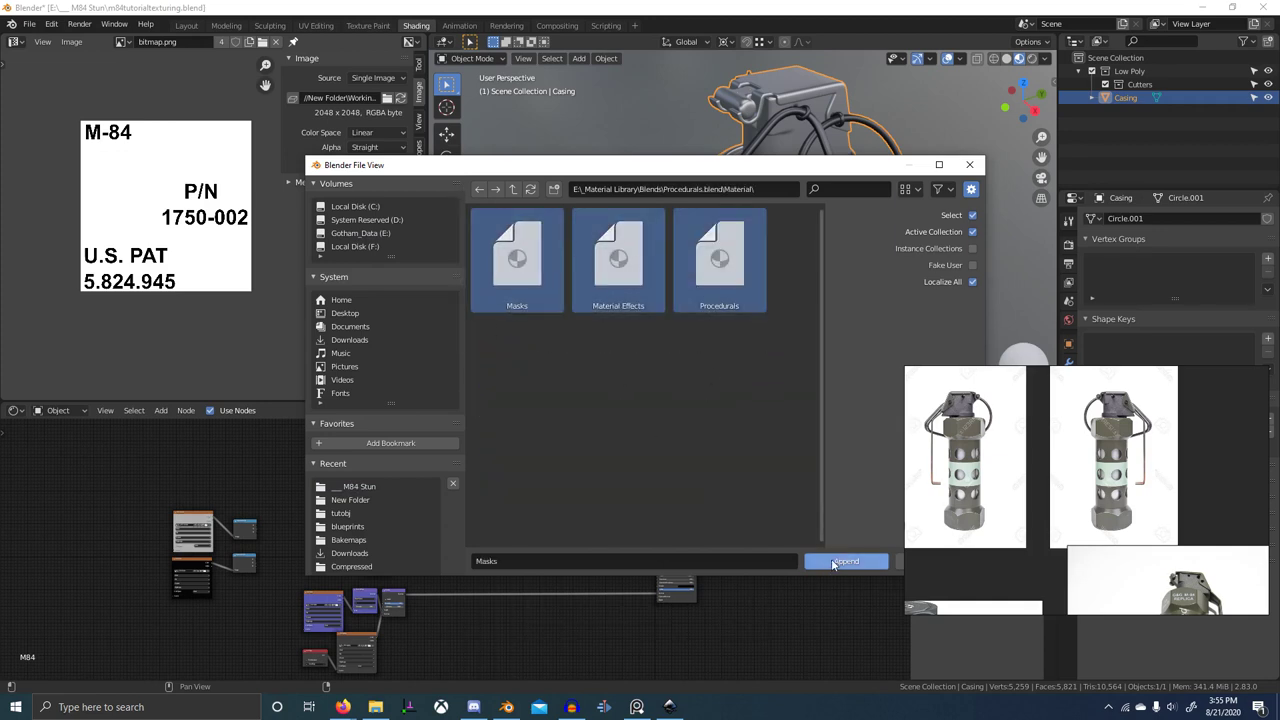
{"action": "left_click", "coordinate": [833, 563]}
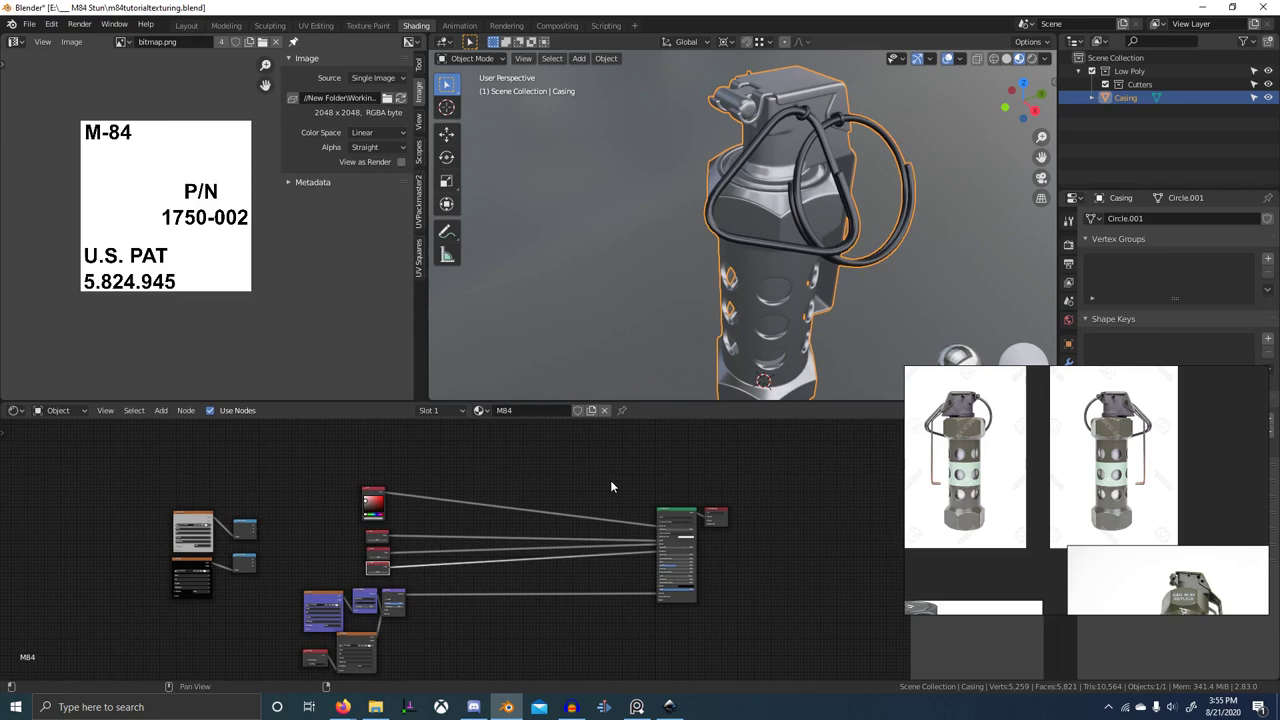
{"action": "scroll", "coordinate": [612, 487], "scroll_direction": "up", "scroll_amount": 5}
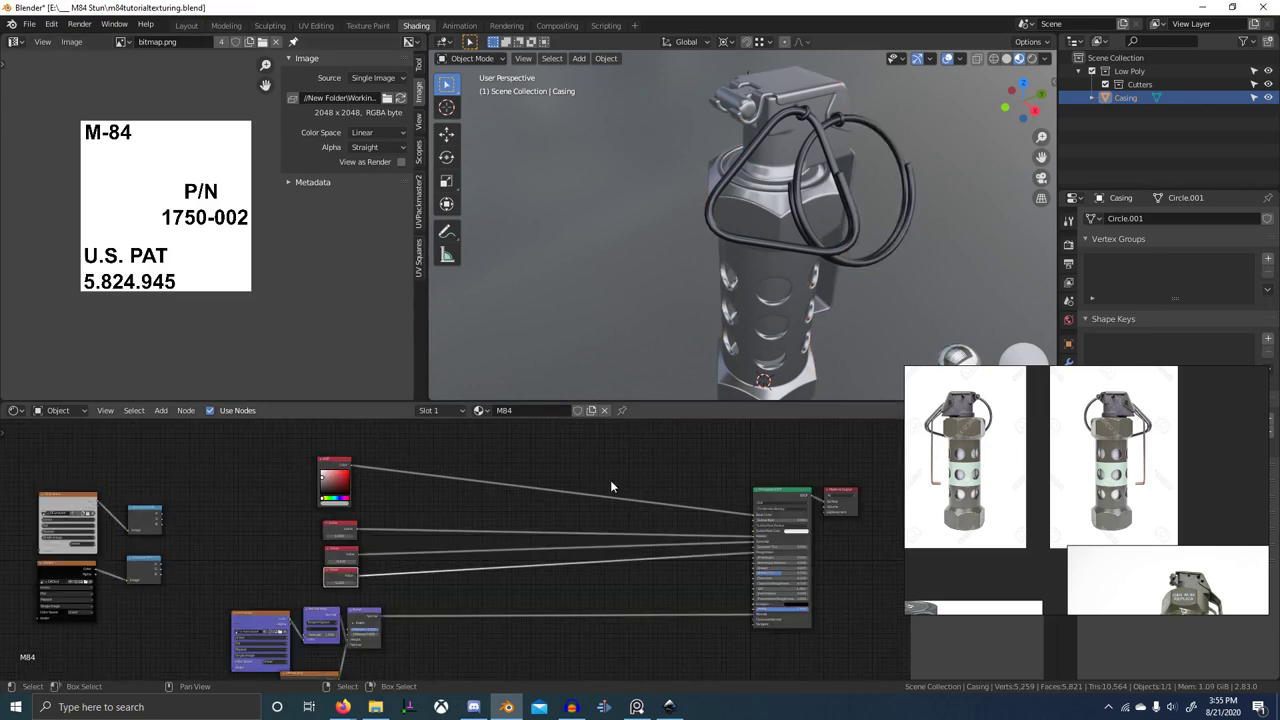
{"action": "scroll", "coordinate": [472, 516], "scroll_direction": "up", "scroll_amount": 3}
{"action": "middle_click_drag", "start_coordinate": [470, 519], "coordinate": [511, 536]}
- Add an Image Texture node through the add-node search, placing it left of RGB
{"action": "scroll", "coordinate": [494, 490], "scroll_direction": "up", "scroll_amount": 3}
{"action": "key", "text": "shift+a"}
{"action": "left_click", "coordinate": [575, 480]}
{"action": "type", "text": "gru"}
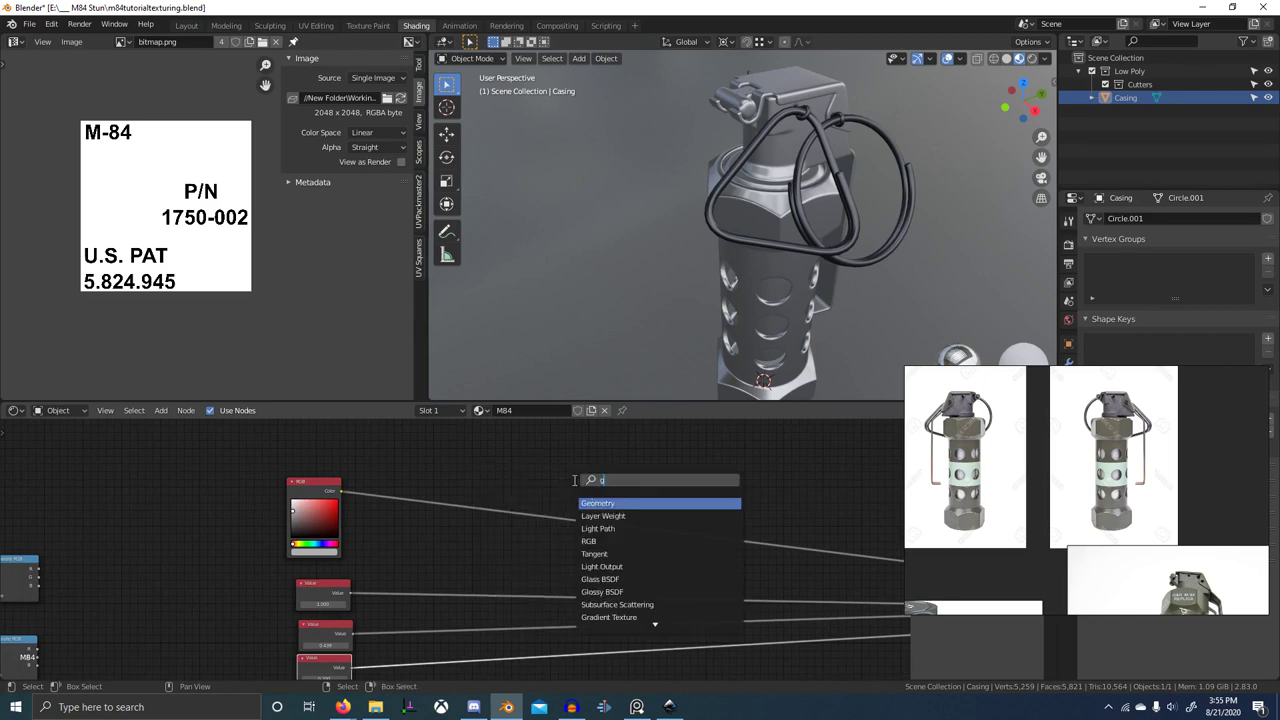
{"action": "left_click", "coordinate": [534, 462]}
{"action": "key", "text": "shift+a"}
{"action": "left_click", "coordinate": [535, 461]}
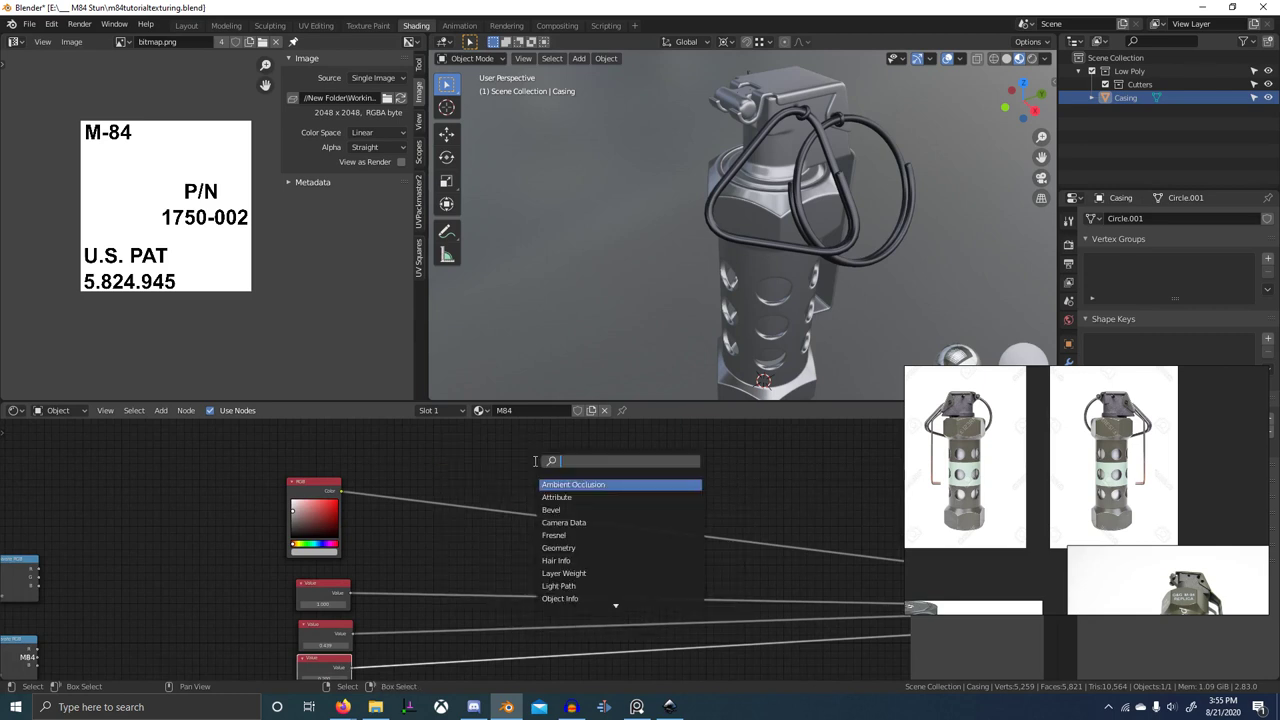
{"action": "type", "text": "image"}
{"action": "key", "text": "Return"}
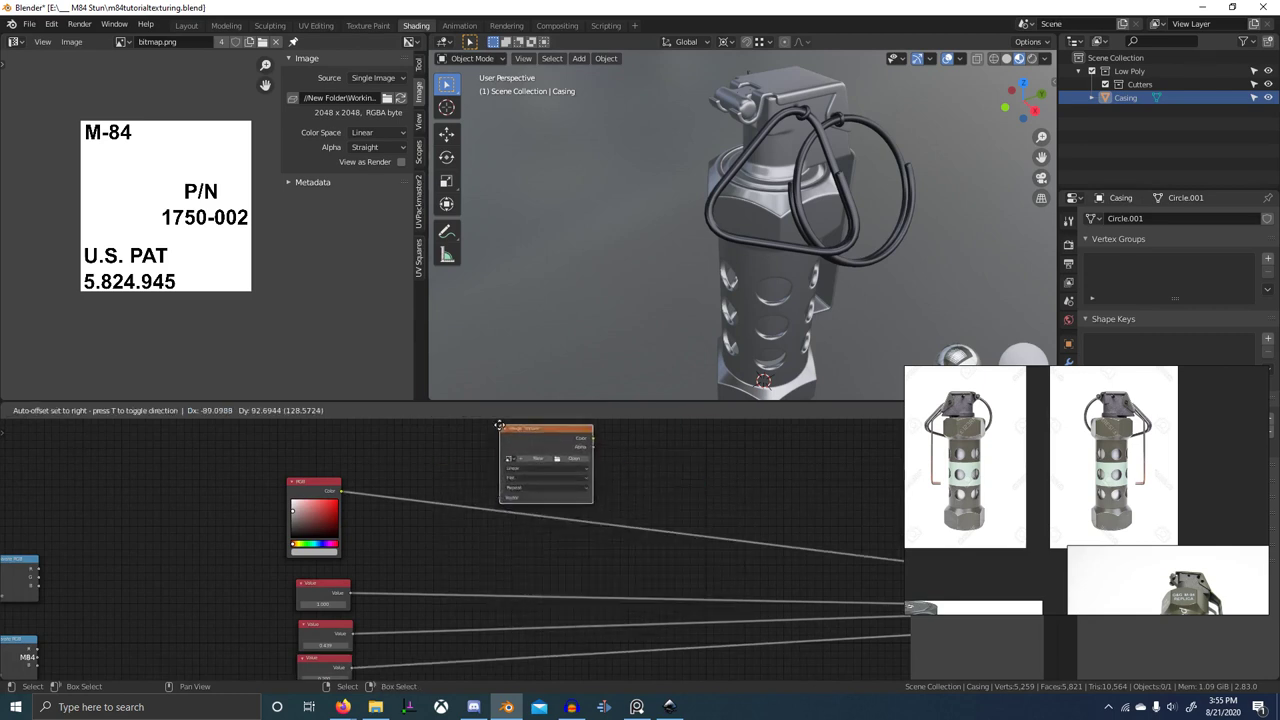
{"action": "left_click", "coordinate": [117, 482]}
{"action": "scroll", "coordinate": [237, 549], "scroll_direction": "up", "scroll_amount": 4}
{"action": "middle_click_drag", "start_coordinate": [237, 549], "coordinate": [337, 543]}
{"action": "scroll", "coordinate": [315, 580], "scroll_direction": "down", "scroll_amount": 4}
{"action": "middle_click_drag", "start_coordinate": [310, 588], "coordinate": [365, 600]}
- Move the Image Texture node so it sits above the RGB node
{"action": "key", "text": "shift+a"}
{"action": "left_click", "coordinate": [394, 497]}
{"action": "type", "text": "grung"}
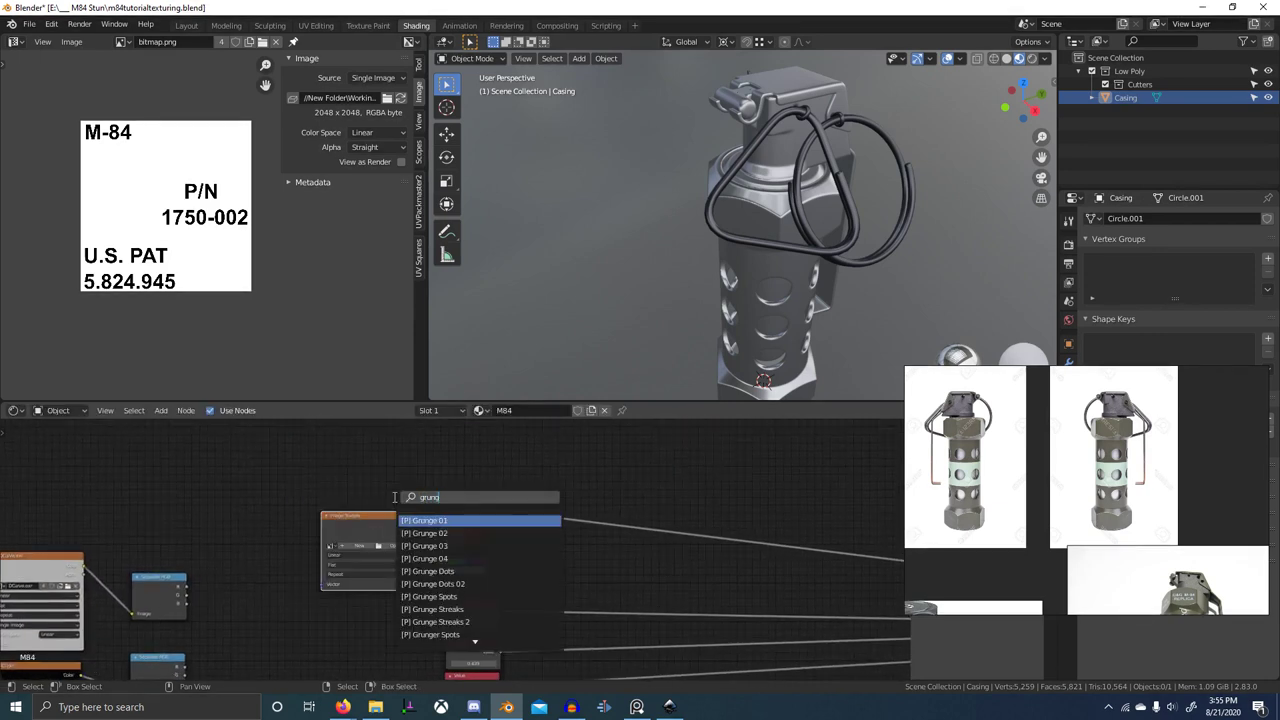
{"action": "key", "text": "Down"}
{"action": "key", "text": "Down"}
{"action": "key", "text": "Down"}
{"action": "key", "text": "Down"}
{"action": "key", "text": "Down"}
{"action": "key", "text": "Down"}
{"action": "key", "text": "Down"}
{"action": "key", "text": "Down"}
{"action": "key", "text": "Down"}
{"action": "key", "text": "Down"}
{"action": "key", "text": "Down"}
{"action": "key", "text": "Down"}
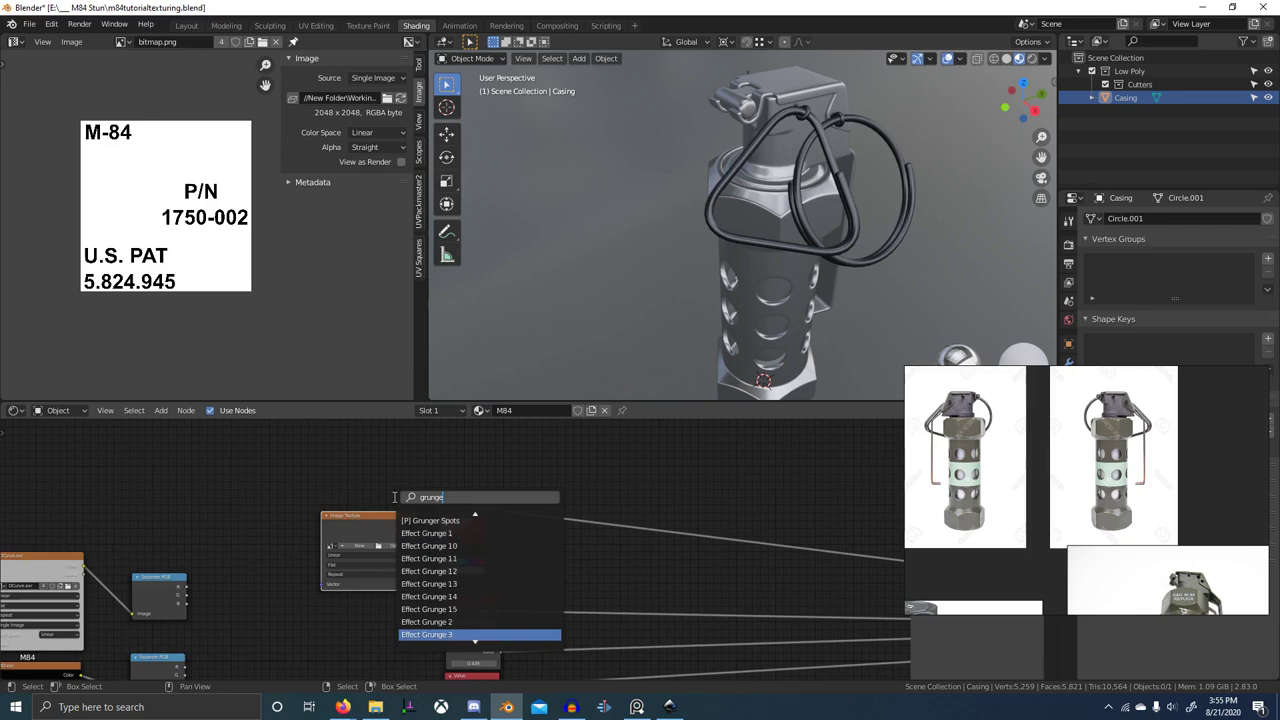
{"action": "key", "text": "Escape"}
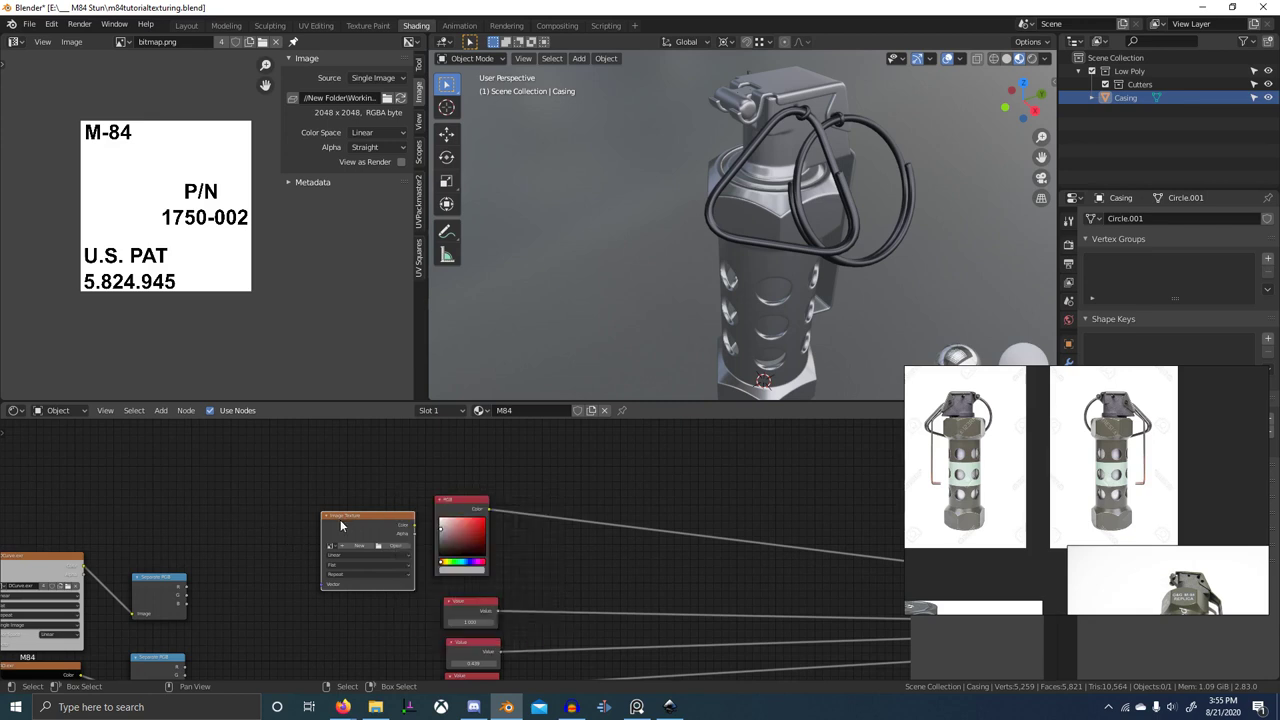
{"action": "scroll", "coordinate": [352, 555], "scroll_direction": "down", "scroll_amount": 3}
{"action": "middle_click_drag", "start_coordinate": [352, 555], "coordinate": [358, 596]}
{"action": "key", "text": "g"}
{"action": "left_click", "coordinate": [437, 515]}
{"action": "scroll", "coordinate": [441, 530], "scroll_direction": "up", "scroll_amount": 6}
{"action": "middle_click_drag", "start_coordinate": [441, 530], "coordinate": [446, 573]}
{"action": "scroll", "coordinate": [420, 555], "scroll_direction": "up", "scroll_amount": 2}
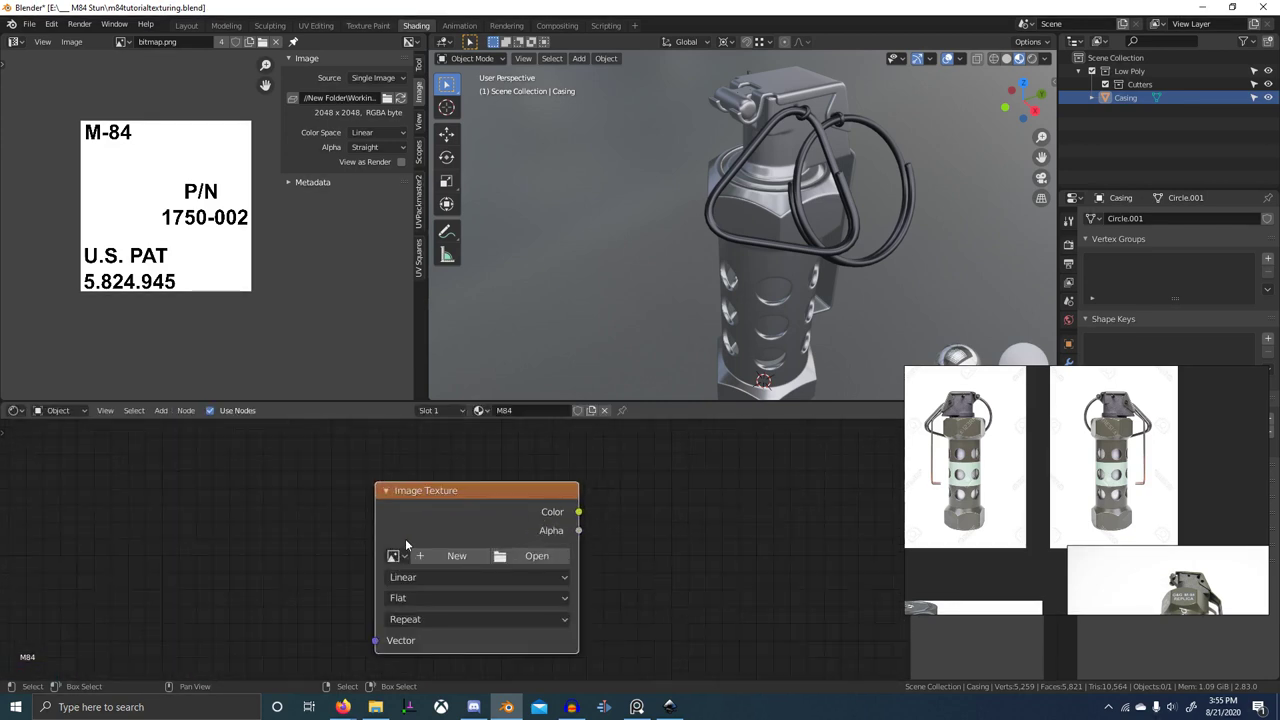
{"action": "key", "text": "alt+Tab"}
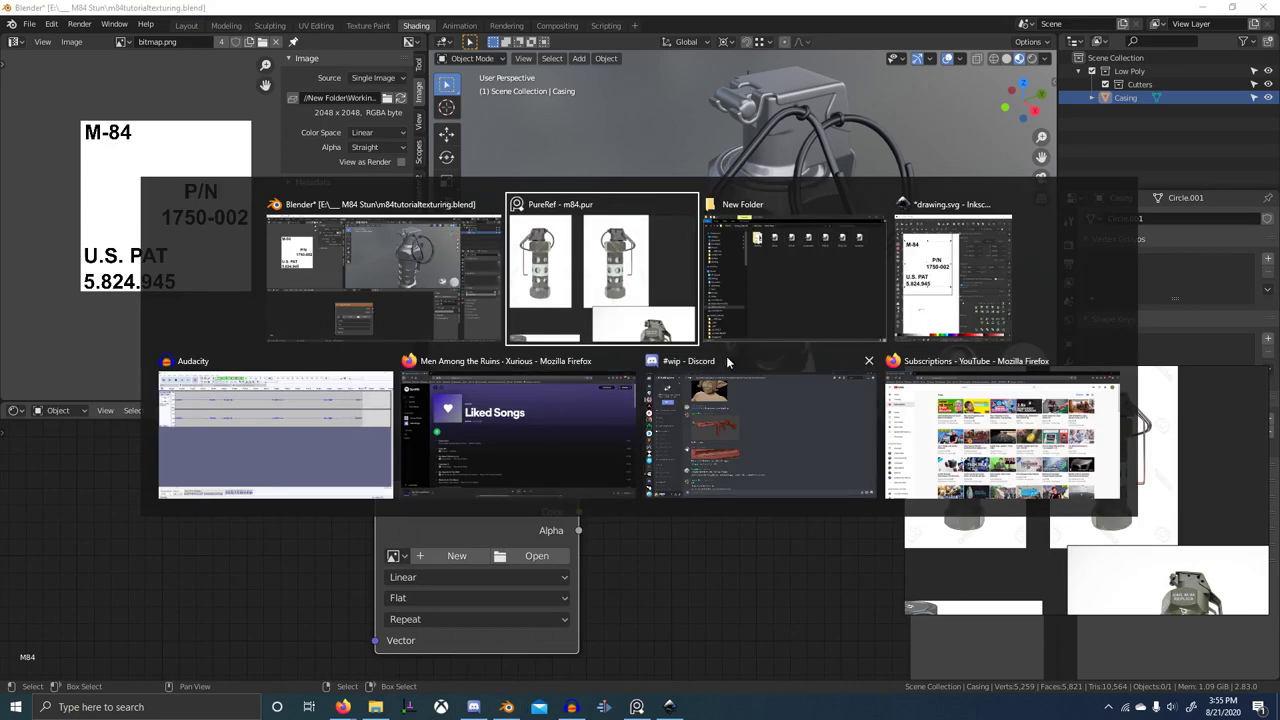
- Drag grunge01.png from Documents > Asset Library > Tileable Textures into Blender's node editor
{"action": "left_click", "coordinate": [771, 304]}
{"action": "left_click", "coordinate": [429, 252]}
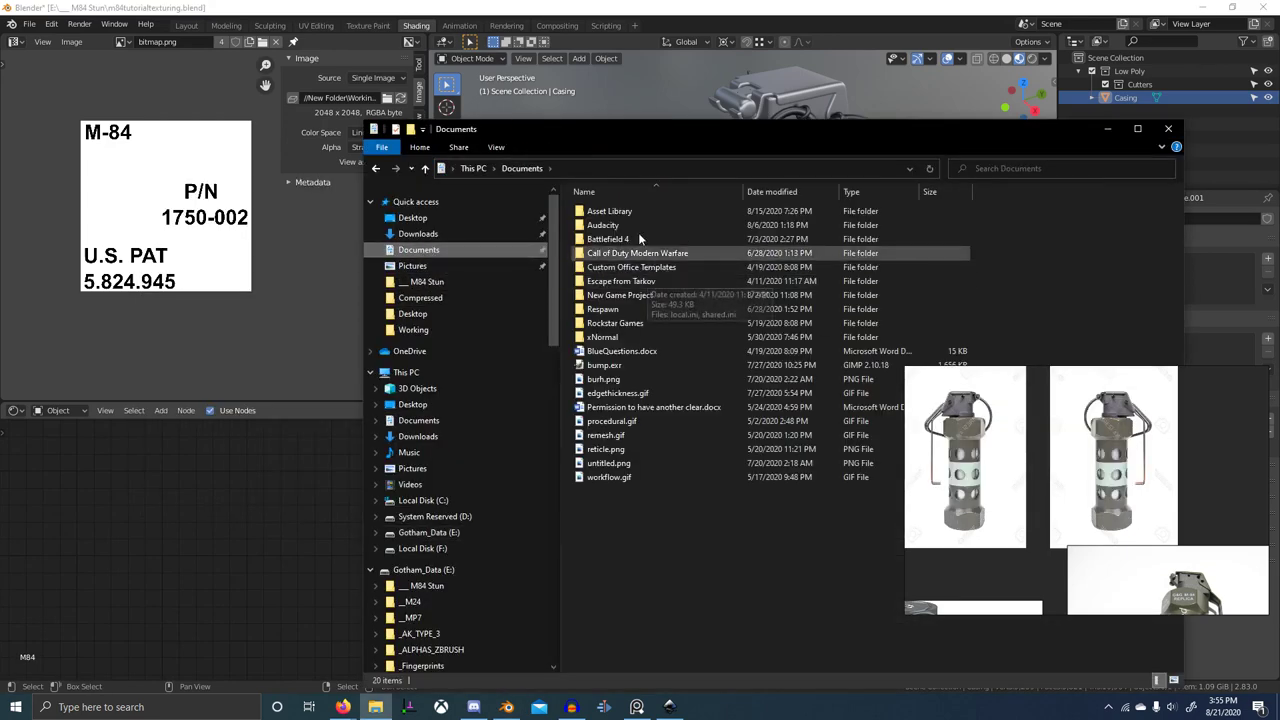
{"action": "double_click", "coordinate": [618, 211]}
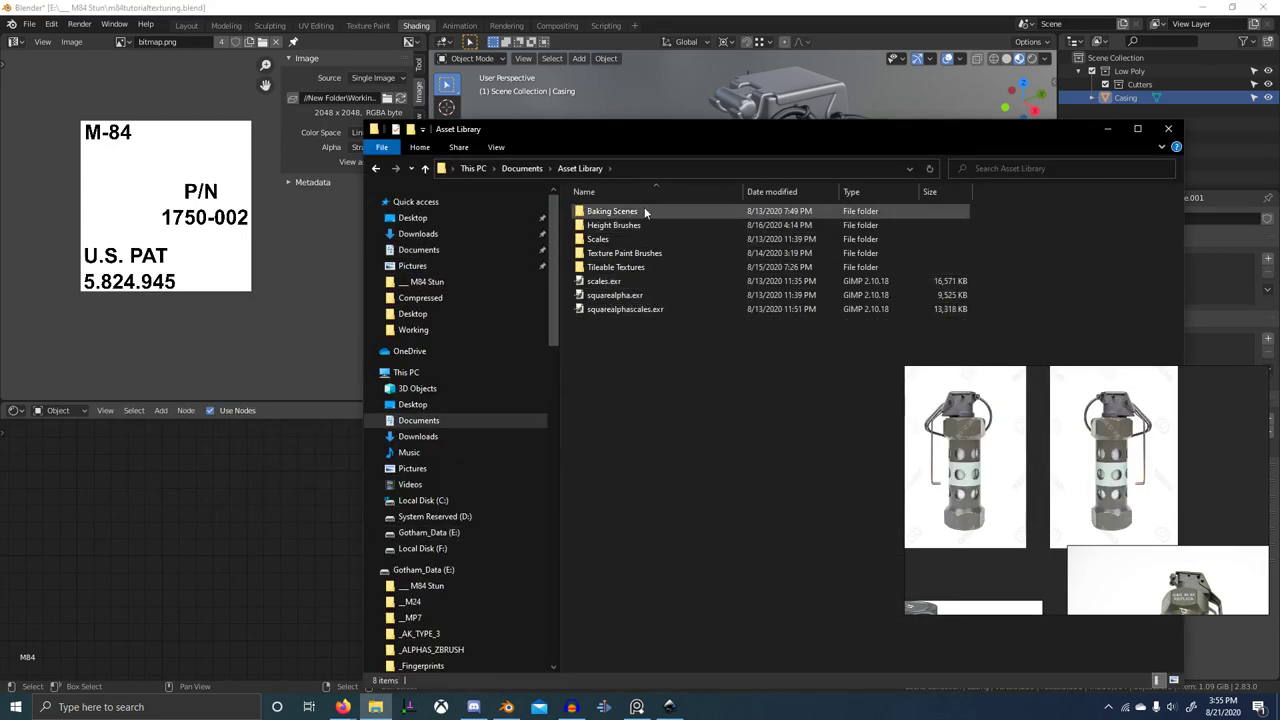
{"action": "left_click", "coordinate": [644, 268]}
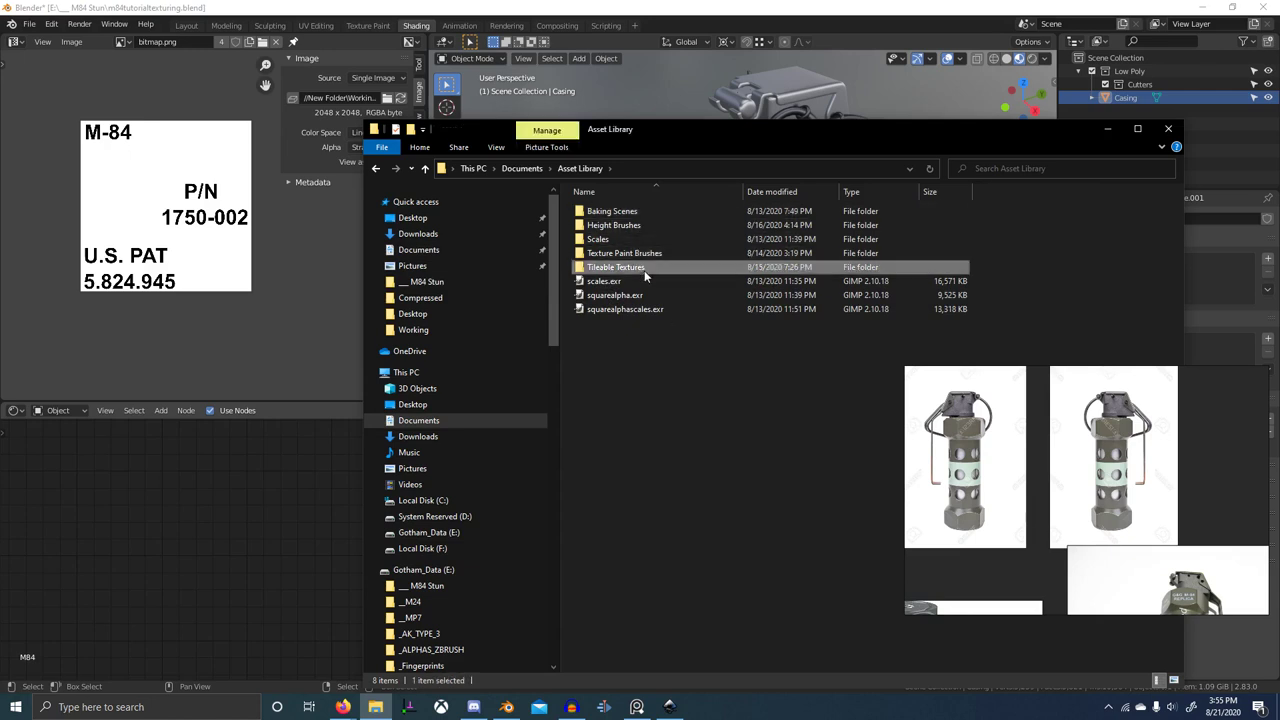
{"action": "double_click", "coordinate": [644, 268]}
{"action": "left_click_drag", "start_coordinate": [606, 217], "coordinate": [289, 497]}
{"action": "scroll", "coordinate": [331, 507], "scroll_direction": "up", "scroll_amount": 1}
- Delete the empty Image Texture and give grunge01.png Object-coordinate mapping nodes
{"action": "left_click", "coordinate": [293, 494], "text": "ctrl+shift"}
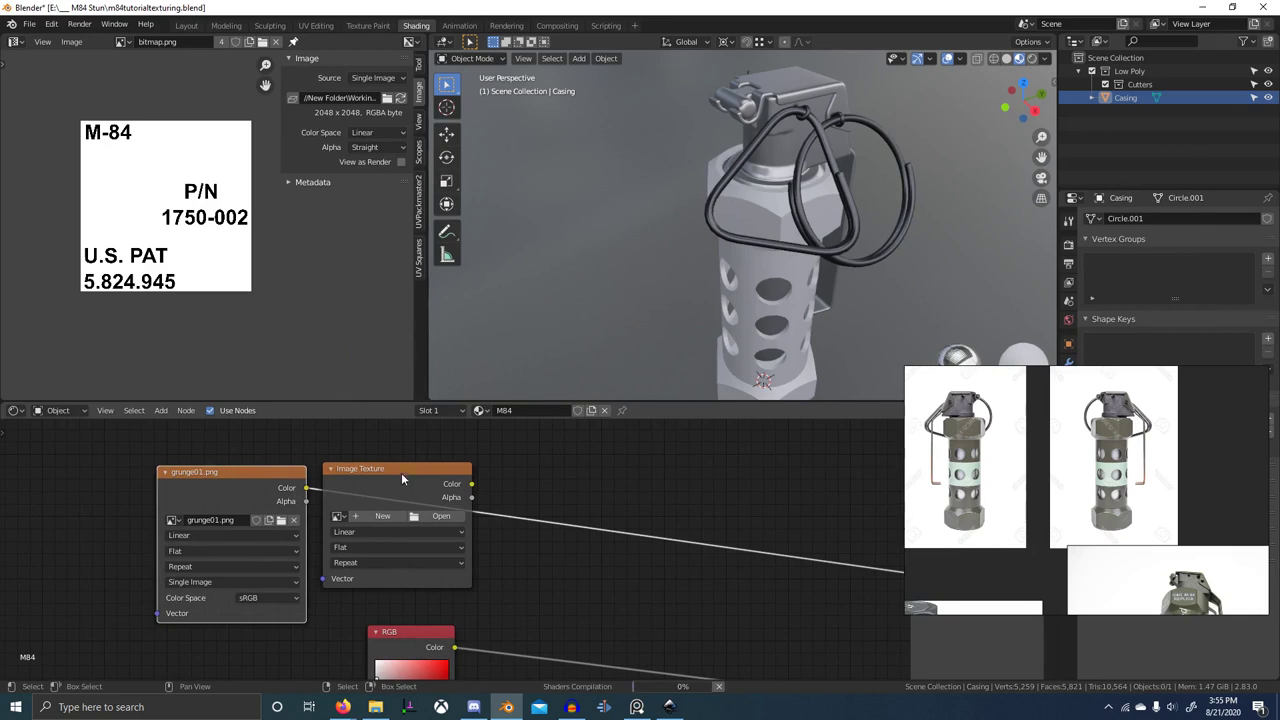
{"action": "scroll", "coordinate": [422, 481], "scroll_direction": "down", "scroll_amount": 3}
{"action": "left_click", "coordinate": [461, 477]}
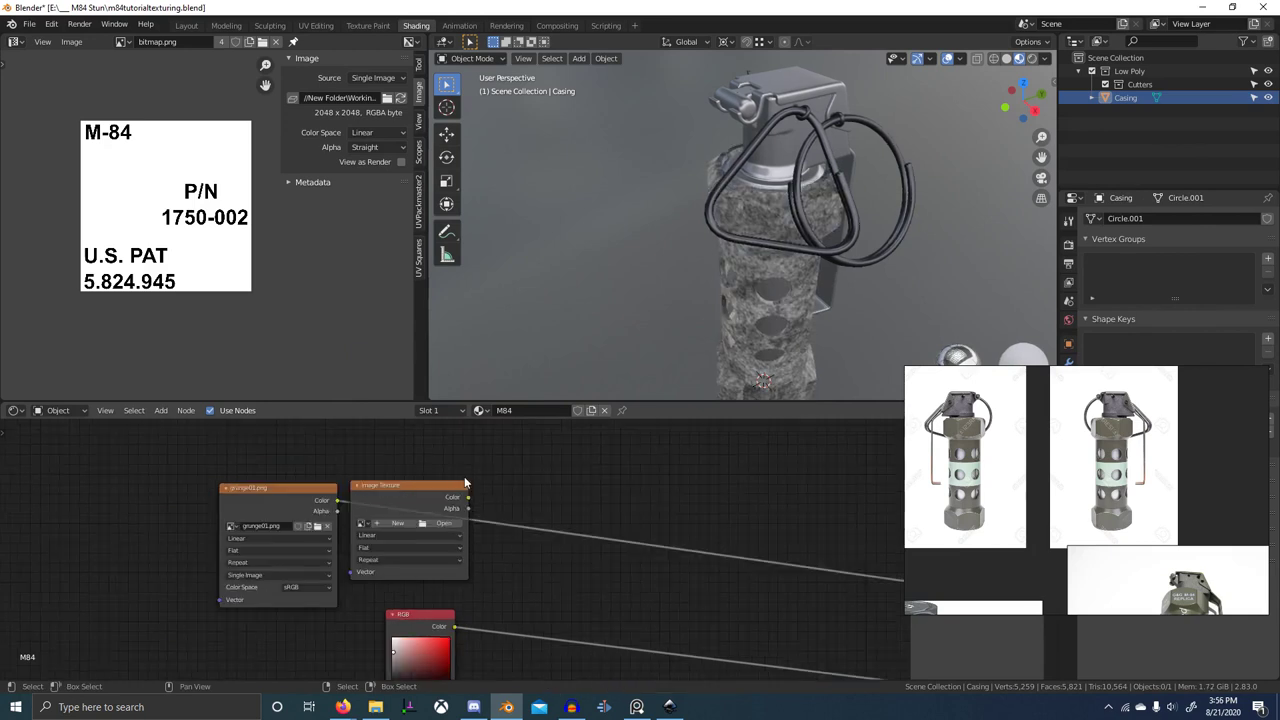
{"action": "scroll", "coordinate": [670, 288], "scroll_direction": "up", "scroll_amount": 1}
{"action": "key", "text": "x"}
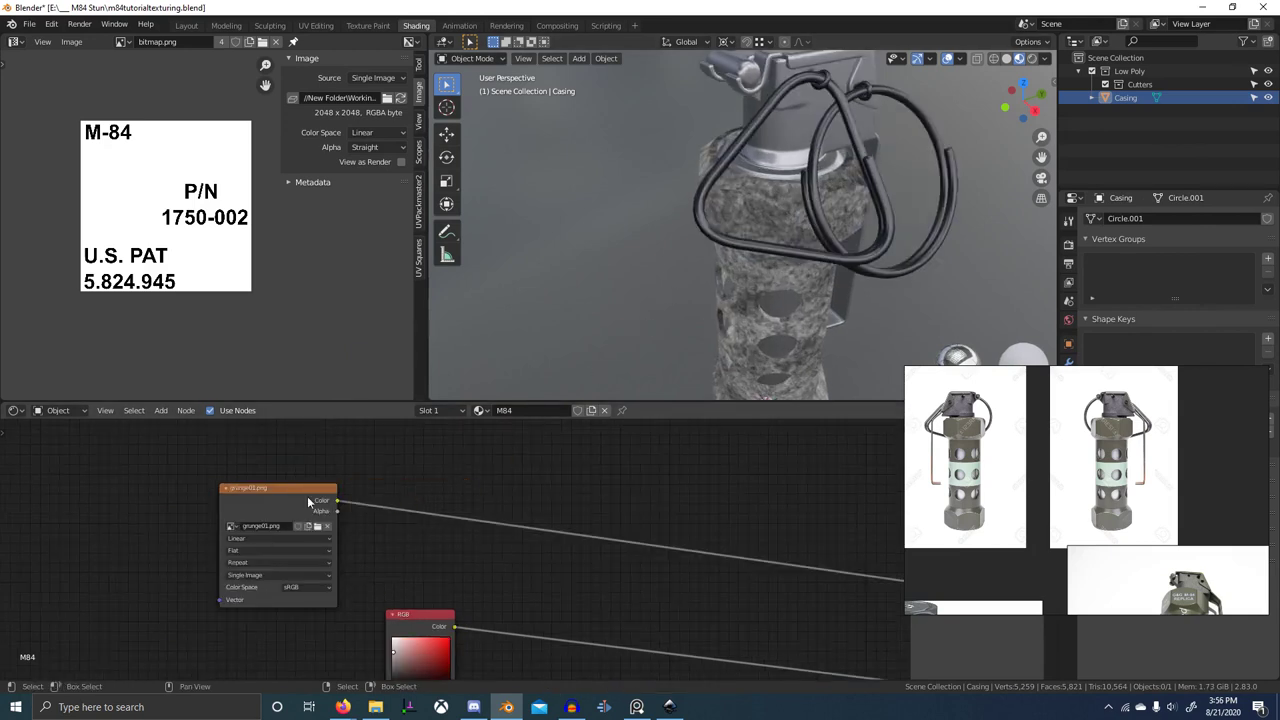
{"action": "left_click_drag", "start_coordinate": [307, 494], "coordinate": [501, 464]}
{"action": "key", "text": "ctrl+t"}
{"action": "scroll", "coordinate": [363, 502], "scroll_direction": "up", "scroll_amount": 4}
{"action": "middle_click_drag", "start_coordinate": [340, 540], "coordinate": [426, 511]}
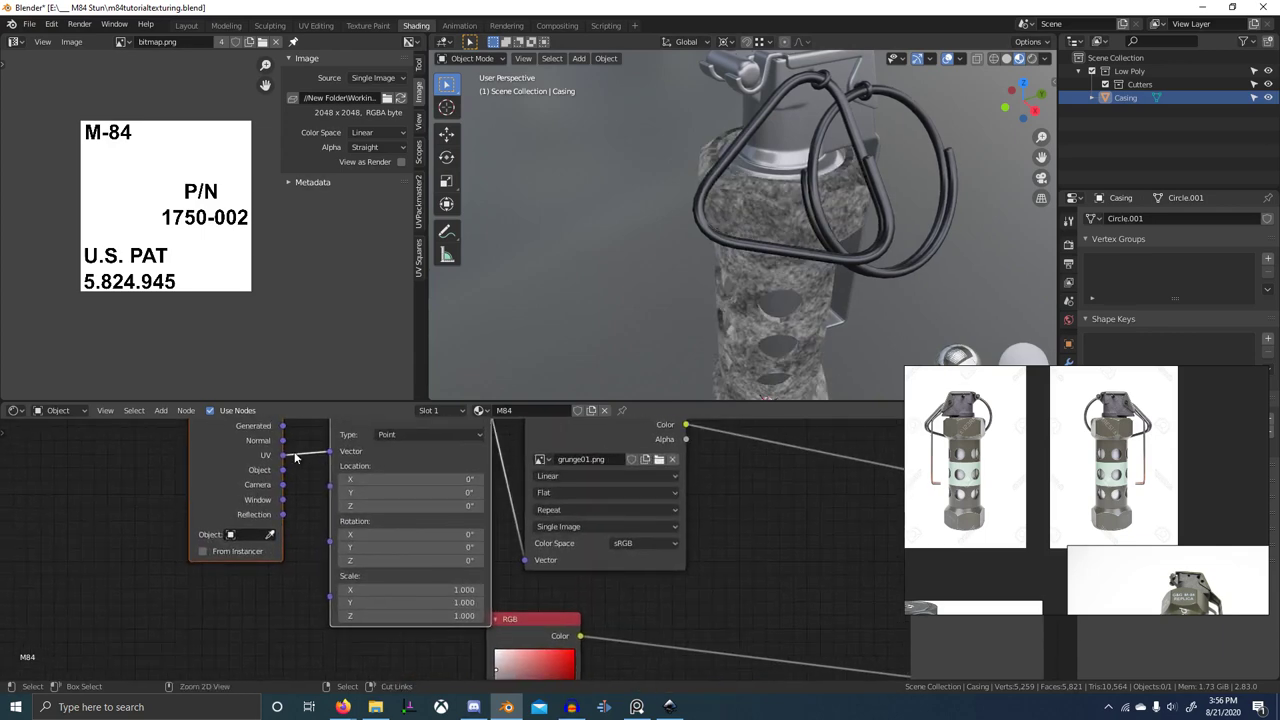
{"action": "left_click_drag", "start_coordinate": [283, 469], "coordinate": [330, 452]}
- Set grunge01.png's projection to Box with a 0.25 blend
{"action": "left_click", "coordinate": [571, 492]}
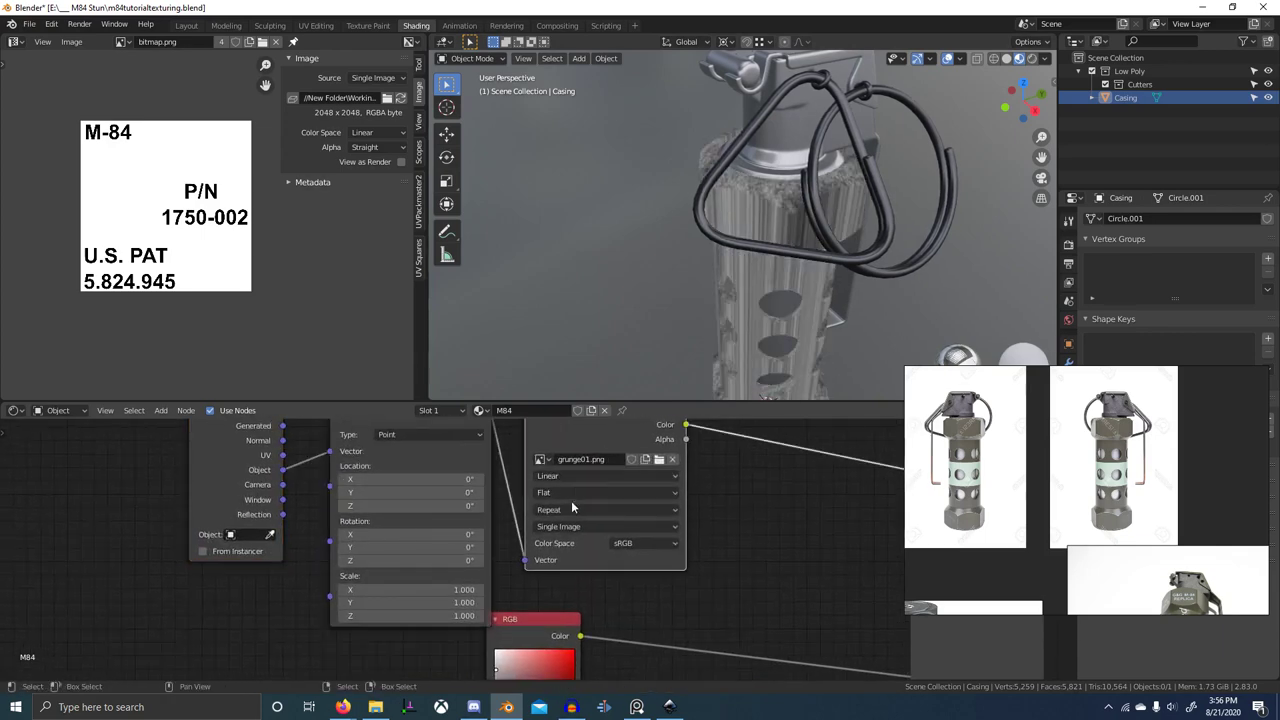
{"action": "left_click", "coordinate": [575, 500]}
{"action": "left_click", "coordinate": [576, 508]}
{"action": "type", "text": ".2"}
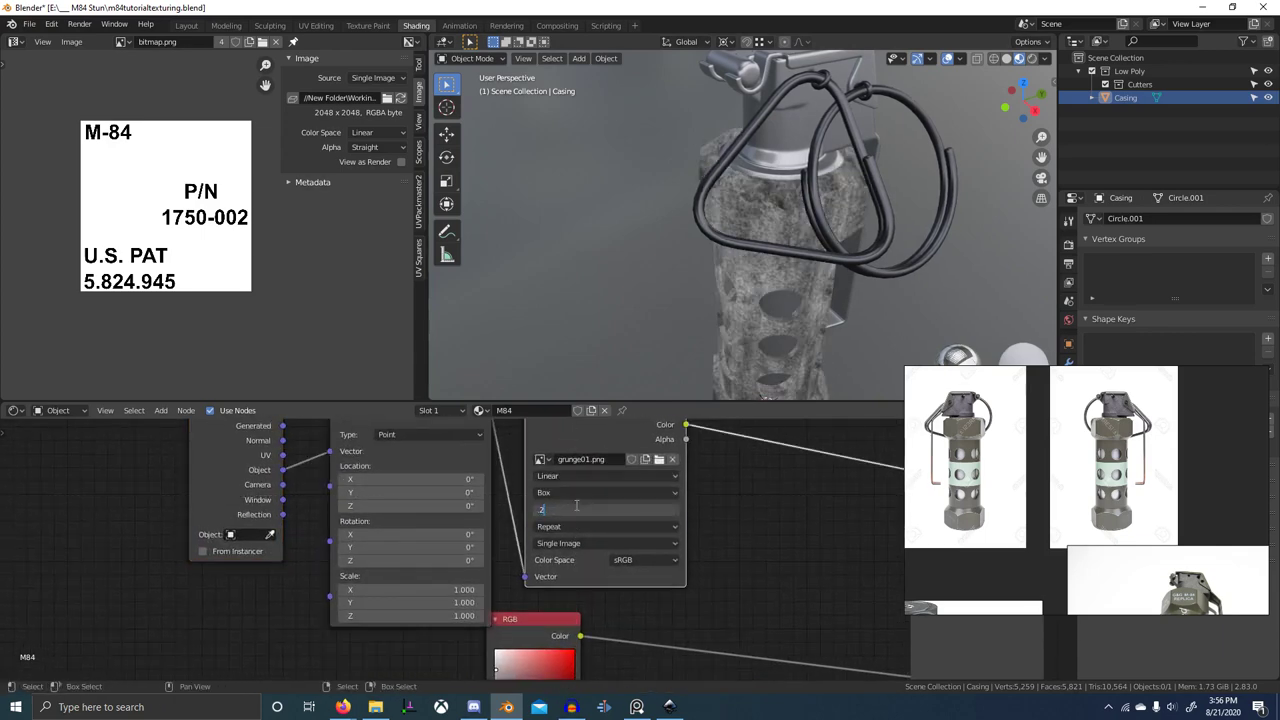
{"action": "type", "text": "5"}
{"action": "key", "text": "Return"}
- Set the mapping scale to 1.8 after trying 7.7, 6.9 and 1
{"action": "scroll", "coordinate": [805, 225], "scroll_direction": "up", "scroll_amount": 4}
{"action": "middle_click_drag", "start_coordinate": [790, 240], "coordinate": [836, 173]}
{"action": "scroll", "coordinate": [790, 235], "scroll_direction": "up", "scroll_amount": 2}
{"action": "middle_click_drag", "start_coordinate": [766, 260], "coordinate": [771, 264]}
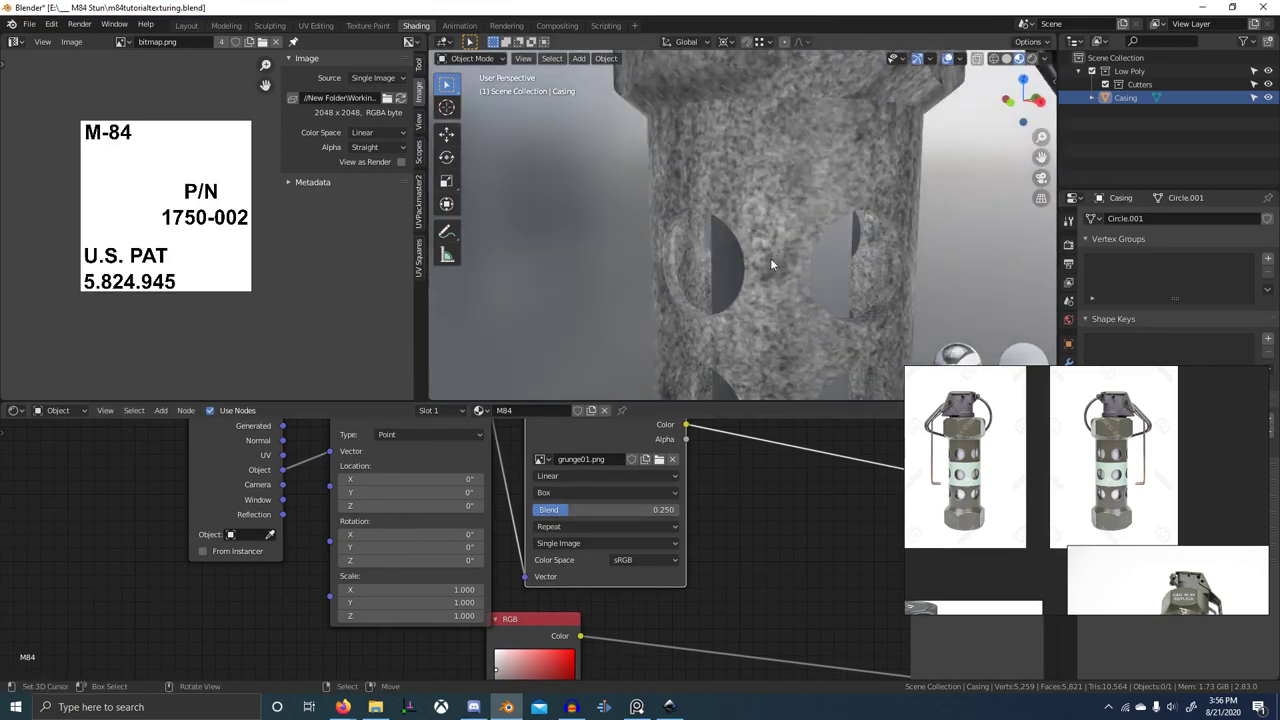
{"action": "middle_click_drag", "start_coordinate": [433, 588], "coordinate": [462, 546]}
{"action": "left_click_drag", "start_coordinate": [440, 548], "coordinate": [499, 574]}
{"action": "scroll", "coordinate": [676, 296], "scroll_direction": "down", "scroll_amount": 6}
{"action": "middle_click_drag", "start_coordinate": [676, 296], "coordinate": [620, 298]}
{"action": "middle_click_drag", "start_coordinate": [676, 298], "coordinate": [680, 240], "text": "shift"}
{"action": "scroll", "coordinate": [680, 240], "scroll_direction": "up", "scroll_amount": 5}
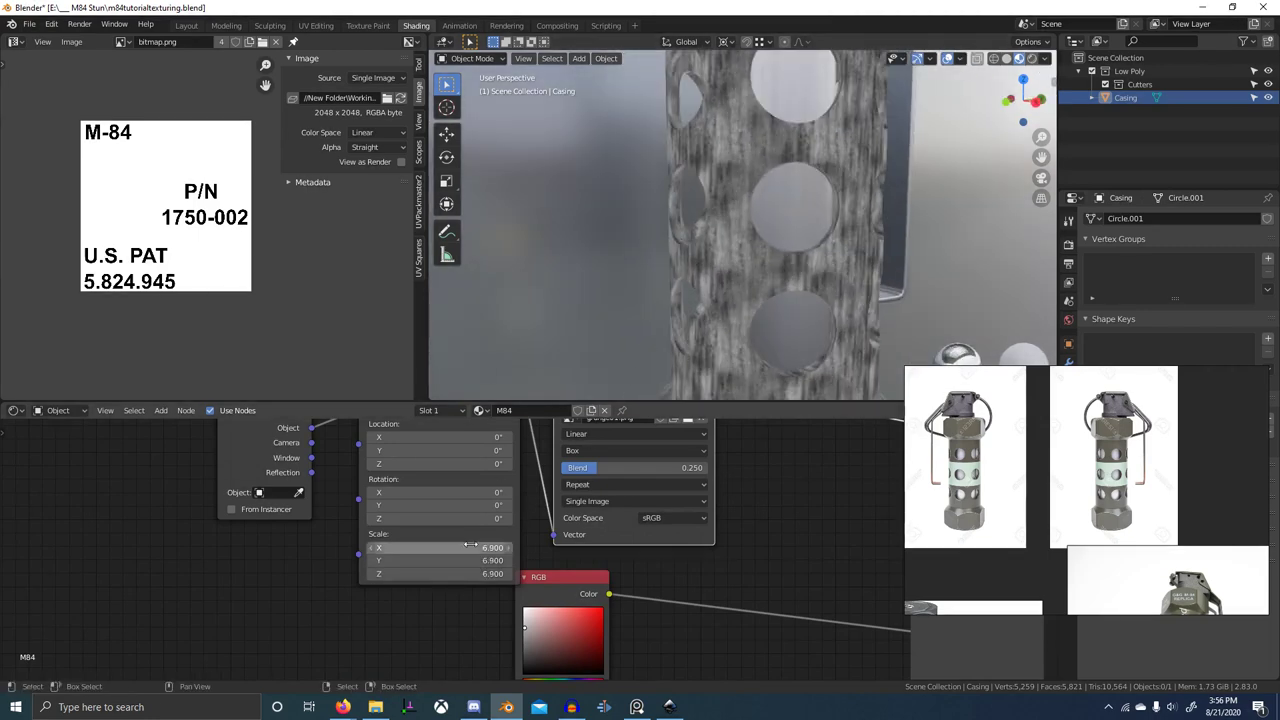
{"action": "type", "text": "1"}
{"action": "key", "text": "Return"}
{"action": "left_click_drag", "start_coordinate": [470, 548], "coordinate": [476, 574]}
{"action": "scroll", "coordinate": [780, 320], "scroll_direction": "down", "scroll_amount": 3}
{"action": "middle_click_drag", "start_coordinate": [800, 300], "coordinate": [841, 295]}
{"action": "scroll", "coordinate": [884, 307], "scroll_direction": "up", "scroll_amount": 2}
{"action": "scroll", "coordinate": [694, 489], "scroll_direction": "down", "scroll_amount": 7}
- Insert a MixRGB node into the RGB colour link and set its mode to Overlay
{"action": "key", "text": "shift+a"}
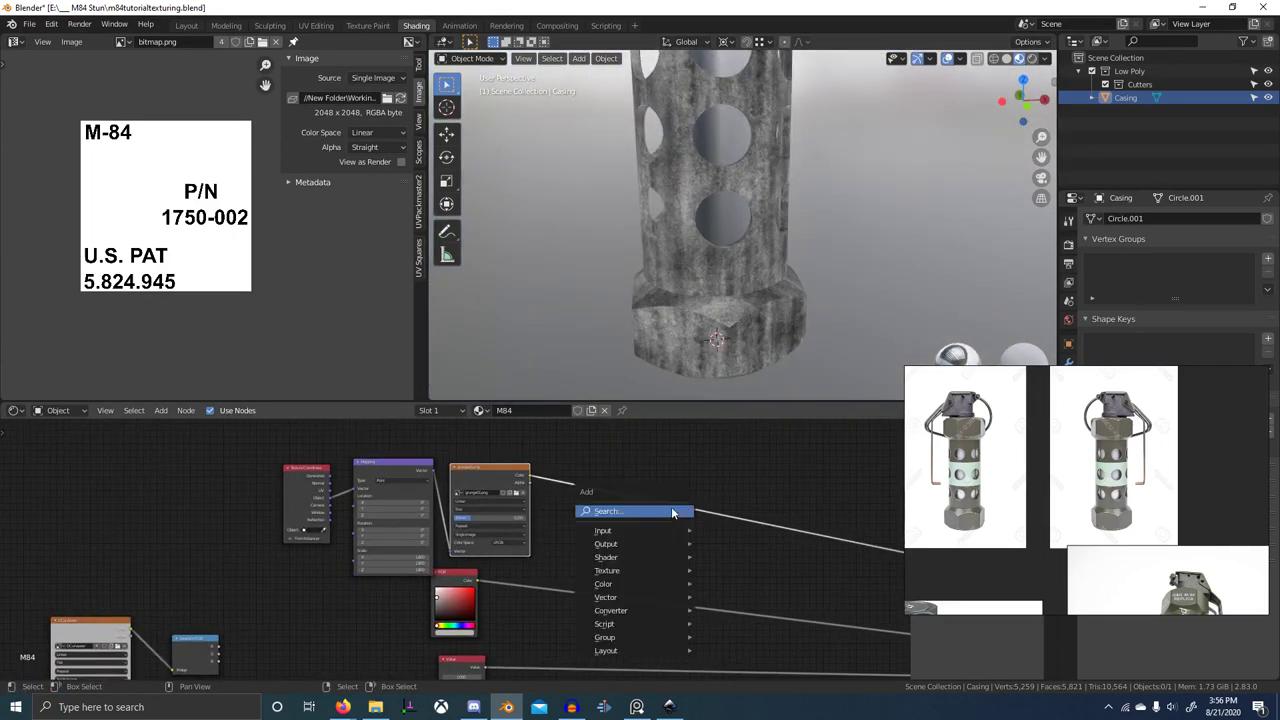
{"action": "left_click", "coordinate": [672, 510]}
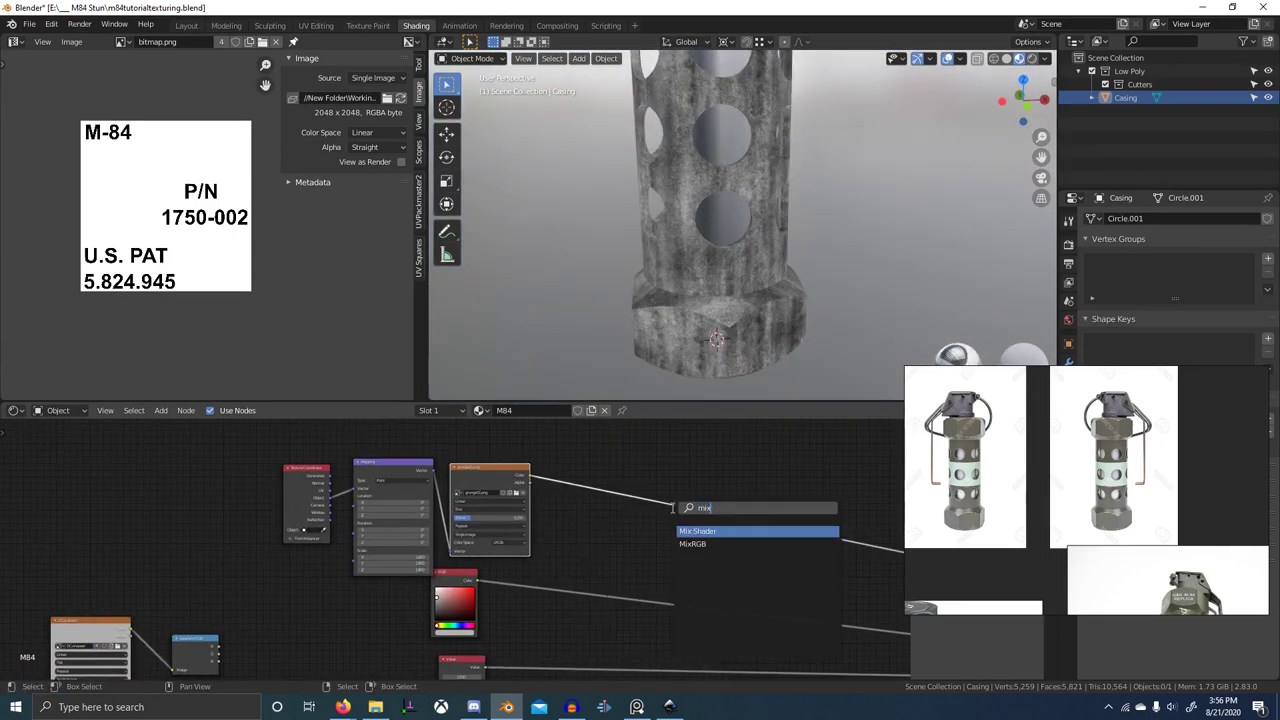
{"action": "key", "text": "Down"}
{"action": "key", "text": "Return"}
{"action": "left_click", "coordinate": [672, 547]}
{"action": "scroll", "coordinate": [700, 562], "scroll_direction": "down", "scroll_amount": 1}
{"action": "left_click_drag", "start_coordinate": [697, 549], "coordinate": [697, 573]}
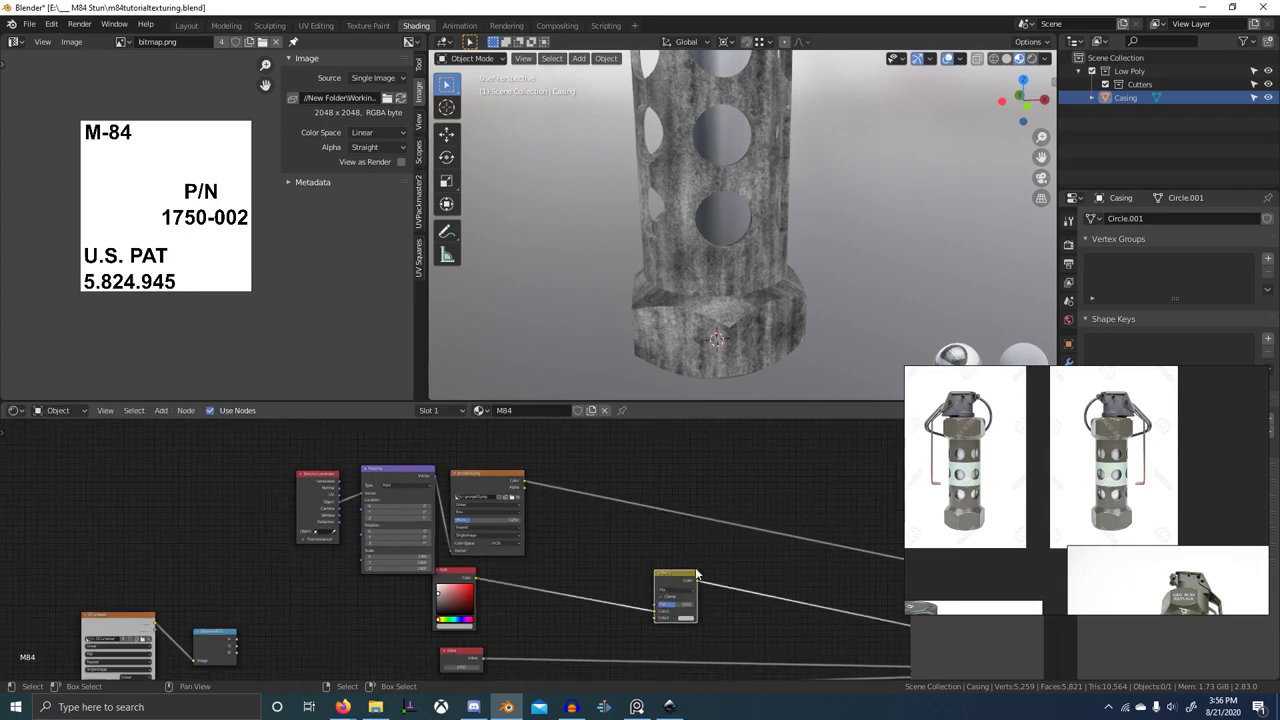
{"action": "scroll", "coordinate": [697, 576], "scroll_direction": "up", "scroll_amount": 4}
{"action": "left_click", "coordinate": [533, 478]}
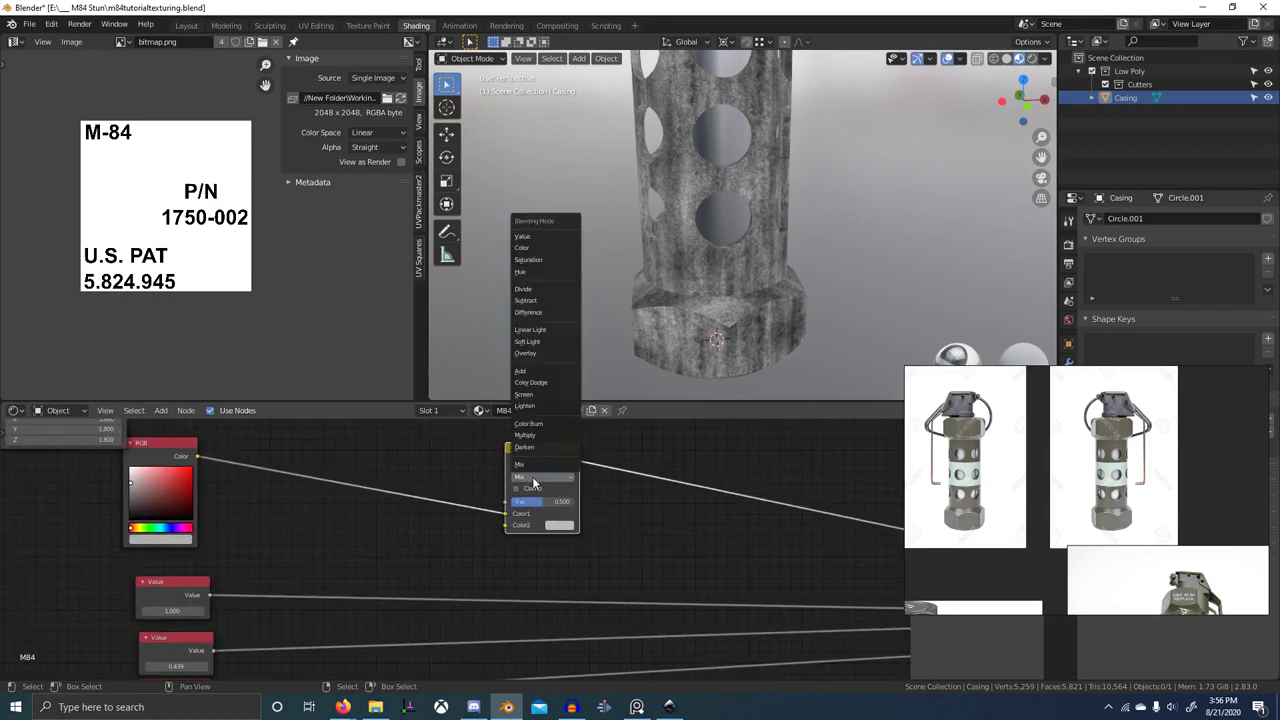
{"action": "key", "text": "o"}
- Connect the grunge texture's Color to the Overlay node's second colour input
{"action": "scroll", "coordinate": [544, 491], "scroll_direction": "down", "scroll_amount": 4}
{"action": "middle_click_drag", "start_coordinate": [588, 491], "coordinate": [517, 529]}
{"action": "scroll", "coordinate": [700, 538], "scroll_direction": "down", "scroll_amount": 3}
{"action": "middle_click_drag", "start_coordinate": [745, 538], "coordinate": [597, 548]}
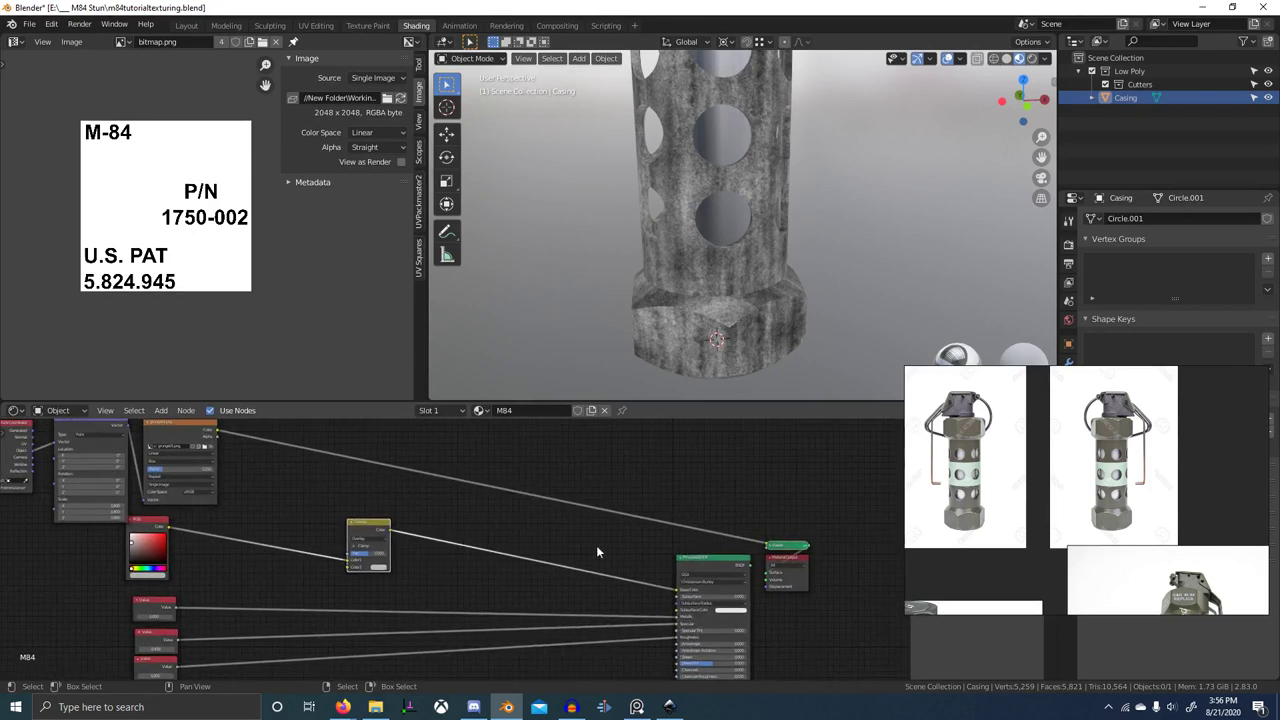
{"action": "left_click", "coordinate": [700, 562], "text": "ctrl+shift"}
{"action": "middle_click_drag", "start_coordinate": [635, 344], "coordinate": [717, 326]}
{"action": "scroll", "coordinate": [222, 451], "scroll_direction": "up", "scroll_amount": 2}
{"action": "middle_click_drag", "start_coordinate": [222, 451], "coordinate": [296, 482]}
{"action": "left_click_drag", "start_coordinate": [293, 453], "coordinate": [446, 606]}
{"action": "scroll", "coordinate": [700, 350], "scroll_direction": "up", "scroll_amount": 5}
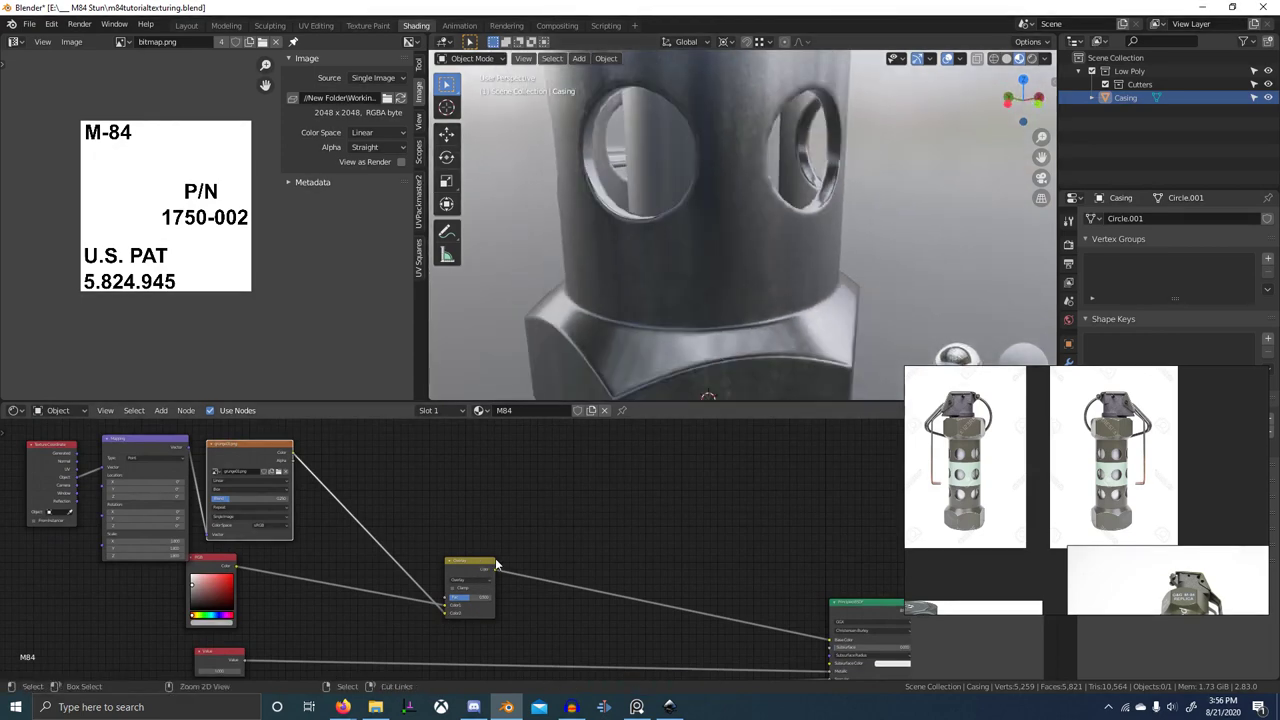
- Lower the Overlay factor from 0.500 to 0.150 and inspect the grunged casing
{"action": "left_click", "coordinate": [490, 564], "text": "ctrl+shift"}
{"action": "middle_click_drag", "start_coordinate": [676, 297], "coordinate": [708, 302]}
{"action": "scroll", "coordinate": [708, 304], "scroll_direction": "up", "scroll_amount": 2}
{"action": "scroll", "coordinate": [425, 602], "scroll_direction": "up", "scroll_amount": 6}
{"action": "middle_click_drag", "start_coordinate": [425, 604], "coordinate": [516, 571]}
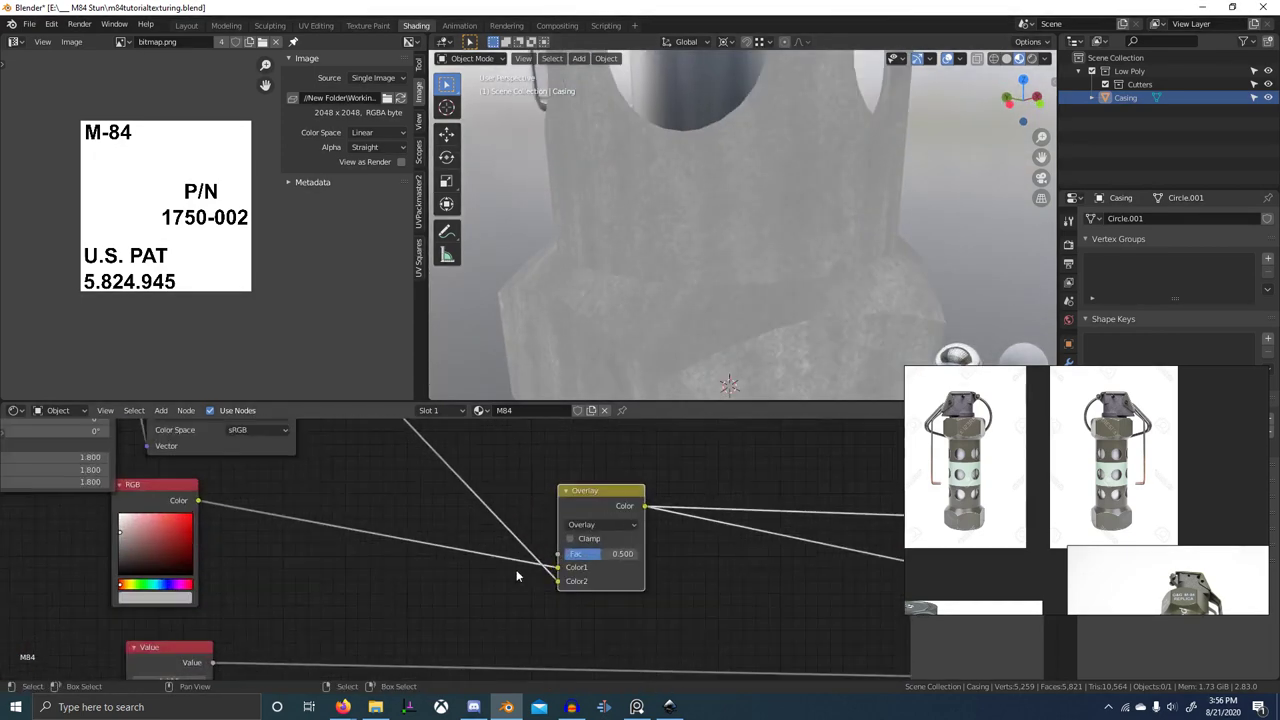
{"action": "scroll", "coordinate": [516, 572], "scroll_direction": "up", "scroll_amount": 3}
{"action": "middle_click_drag", "start_coordinate": [605, 558], "coordinate": [463, 567]}
{"action": "scroll", "coordinate": [463, 566], "scroll_direction": "up", "scroll_amount": 1}
{"action": "left_click_drag", "start_coordinate": [467, 559], "coordinate": [404, 559]}
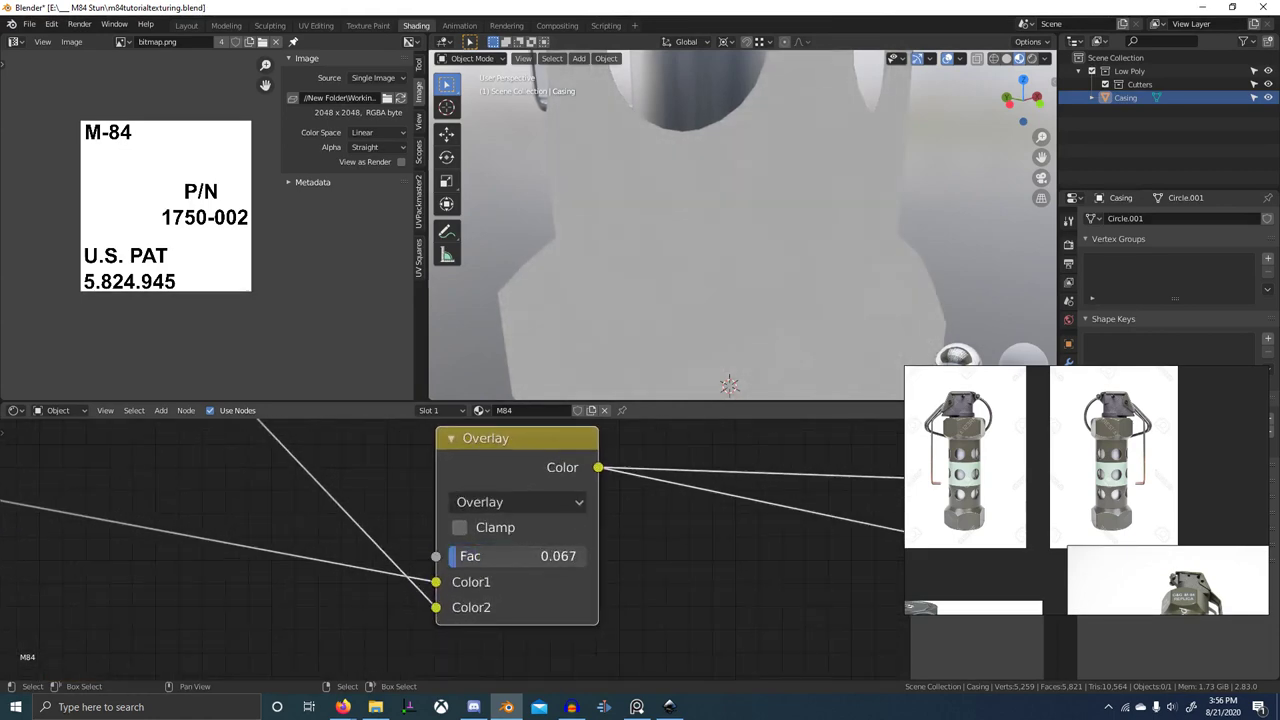
{"action": "scroll", "coordinate": [644, 374], "scroll_direction": "down", "scroll_amount": 4}
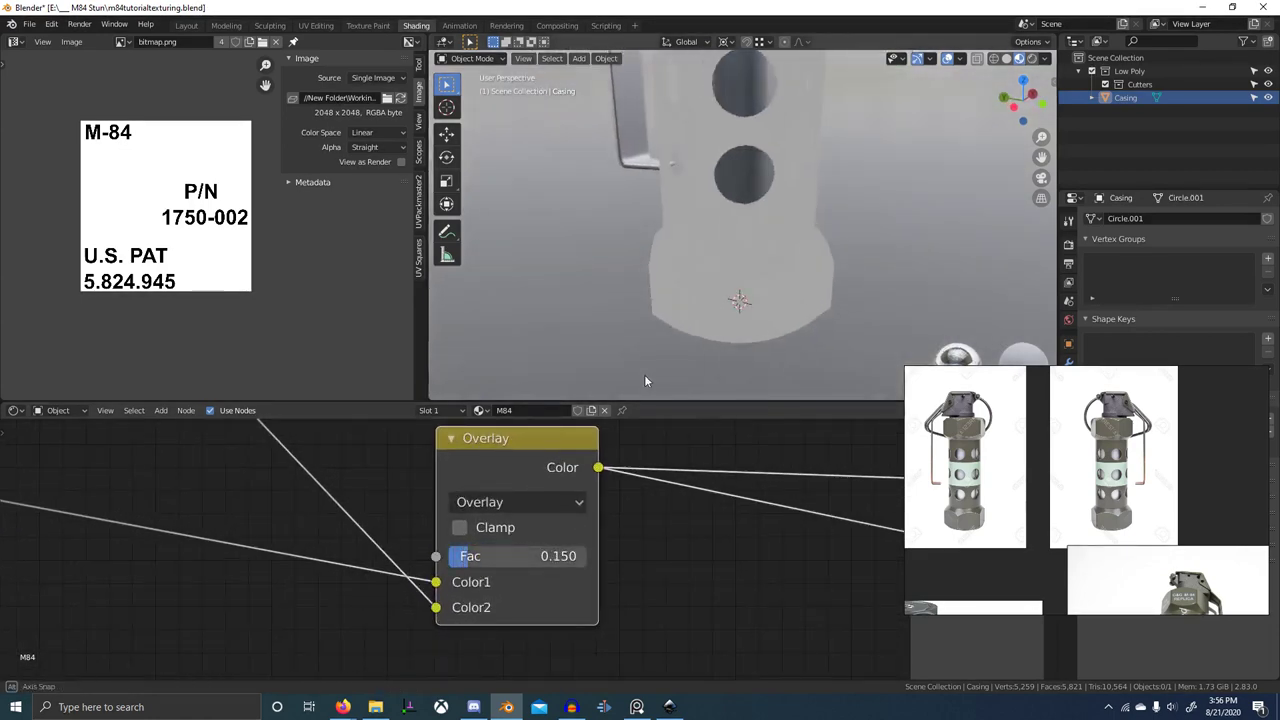
{"action": "key", "text": "ctrl+space"}
{"action": "scroll", "coordinate": [680, 367], "scroll_direction": "up", "scroll_amount": 1}
{"action": "middle_click_drag", "start_coordinate": [680, 367], "coordinate": [675, 471]}
{"action": "scroll", "coordinate": [675, 471], "scroll_direction": "down", "scroll_amount": 1}
{"action": "key", "text": "ctrl+space"}
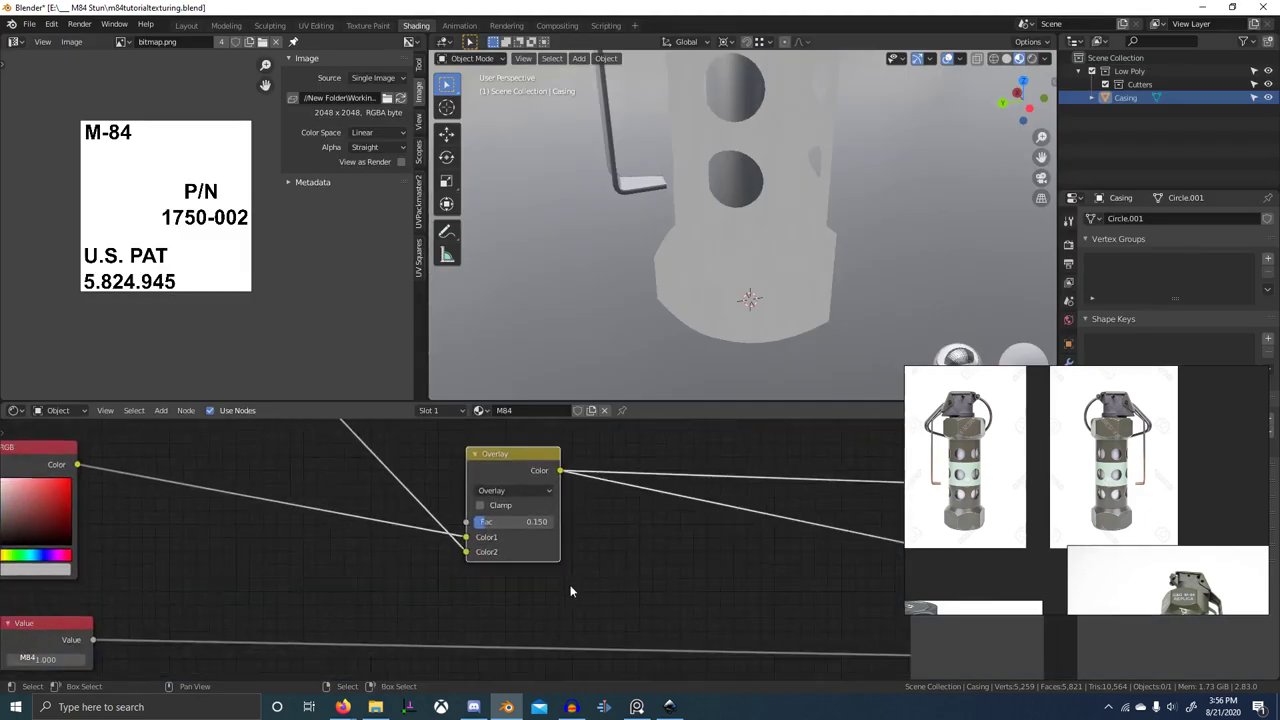
{"action": "scroll", "coordinate": [380, 510], "scroll_direction": "down", "scroll_amount": 4}
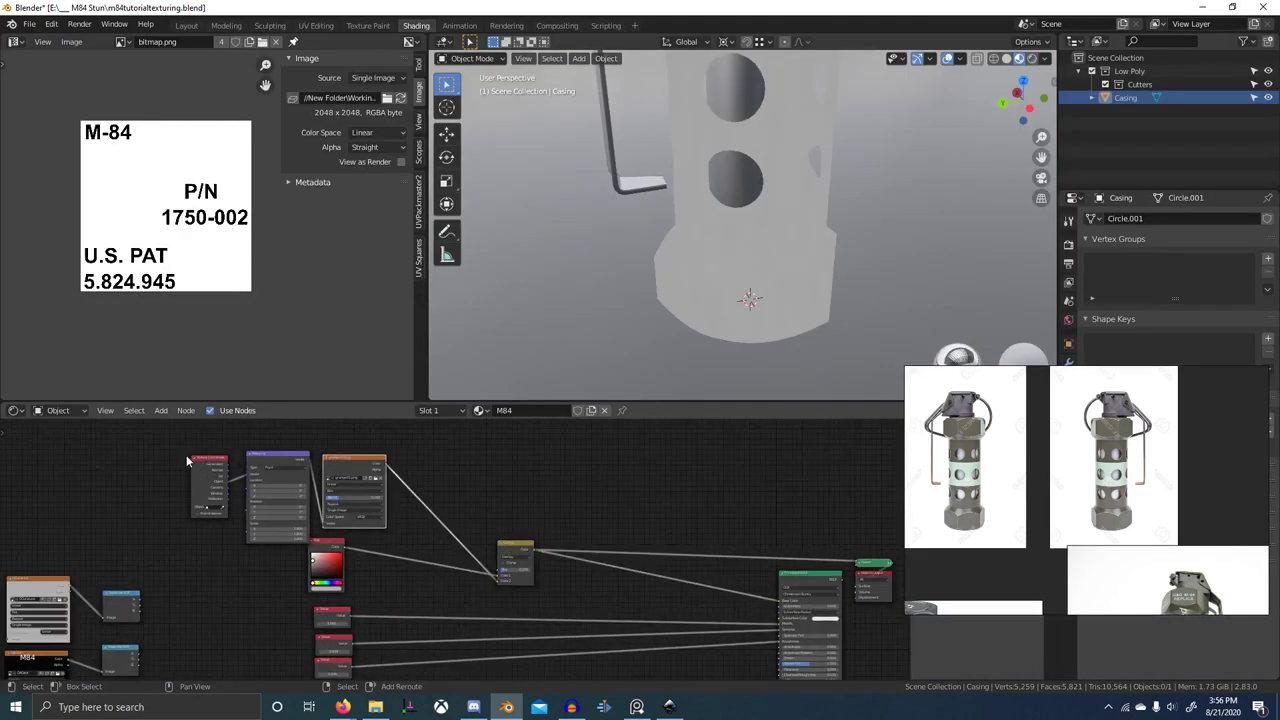
- Duplicate the Overlay node onto the lower Value link and feed grunge01.png into its Color2
{"action": "middle_click_drag", "start_coordinate": [501, 623], "coordinate": [434, 562]}
{"action": "scroll", "coordinate": [434, 562], "scroll_direction": "up", "scroll_amount": 4}
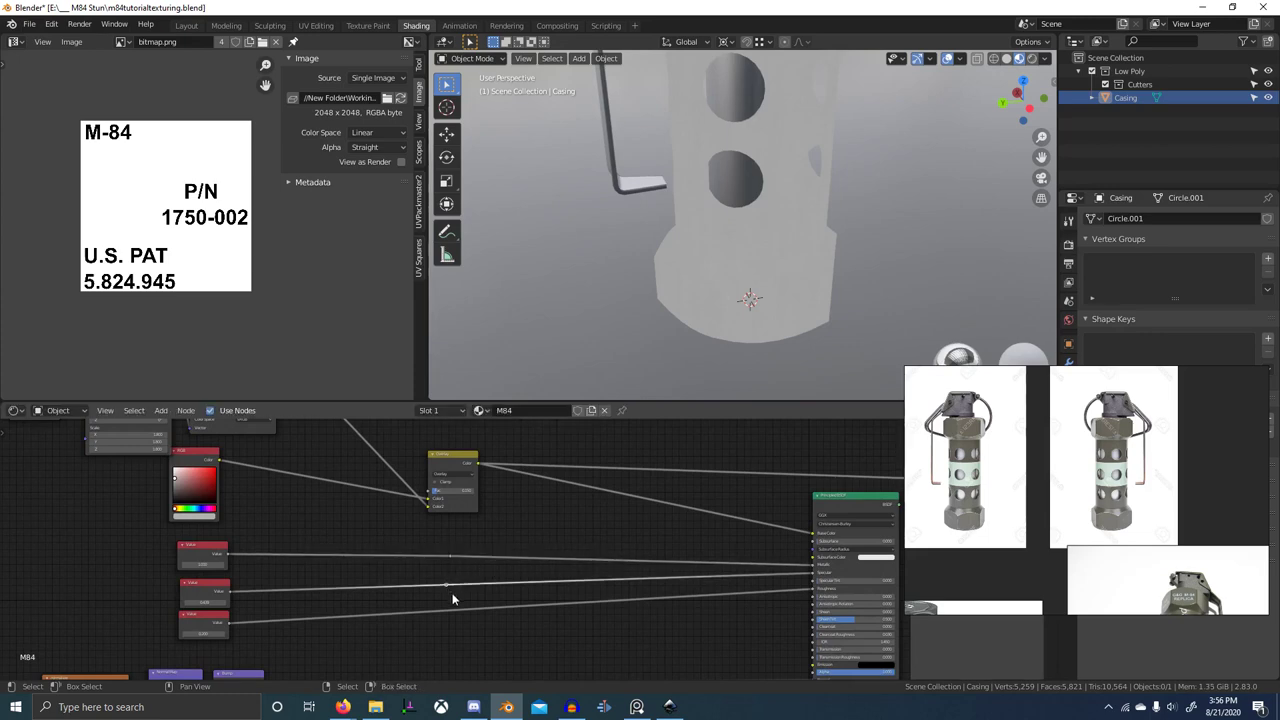
{"action": "scroll", "coordinate": [458, 582], "scroll_direction": "down", "scroll_amount": 3}
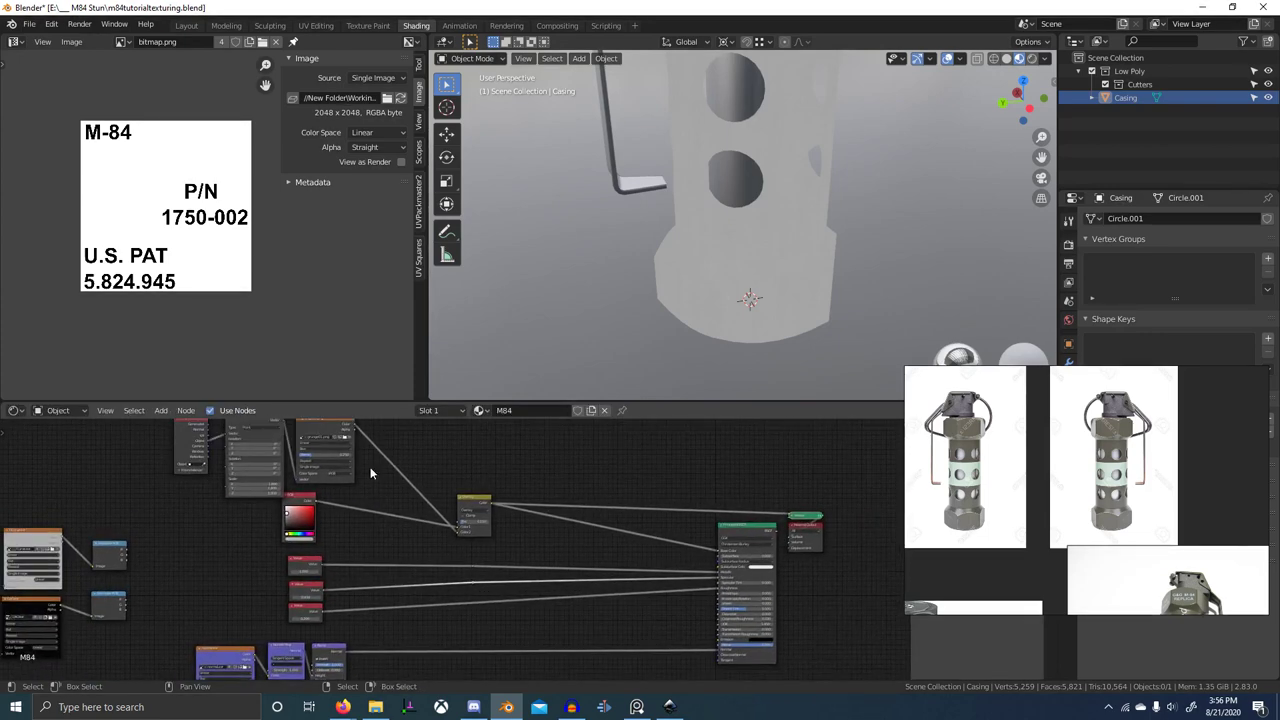
{"action": "middle_click_drag", "start_coordinate": [371, 473], "coordinate": [383, 506]}
{"action": "key", "text": "shift+d"}
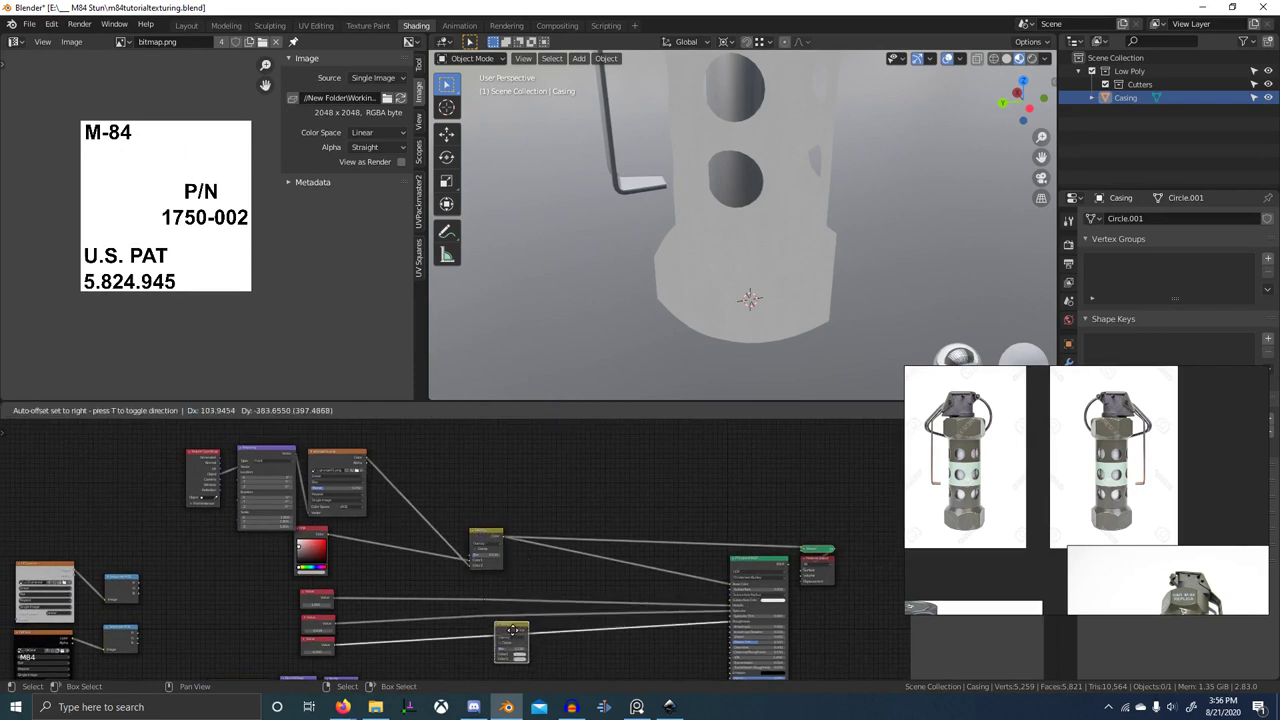
{"action": "left_click", "coordinate": [499, 641]}
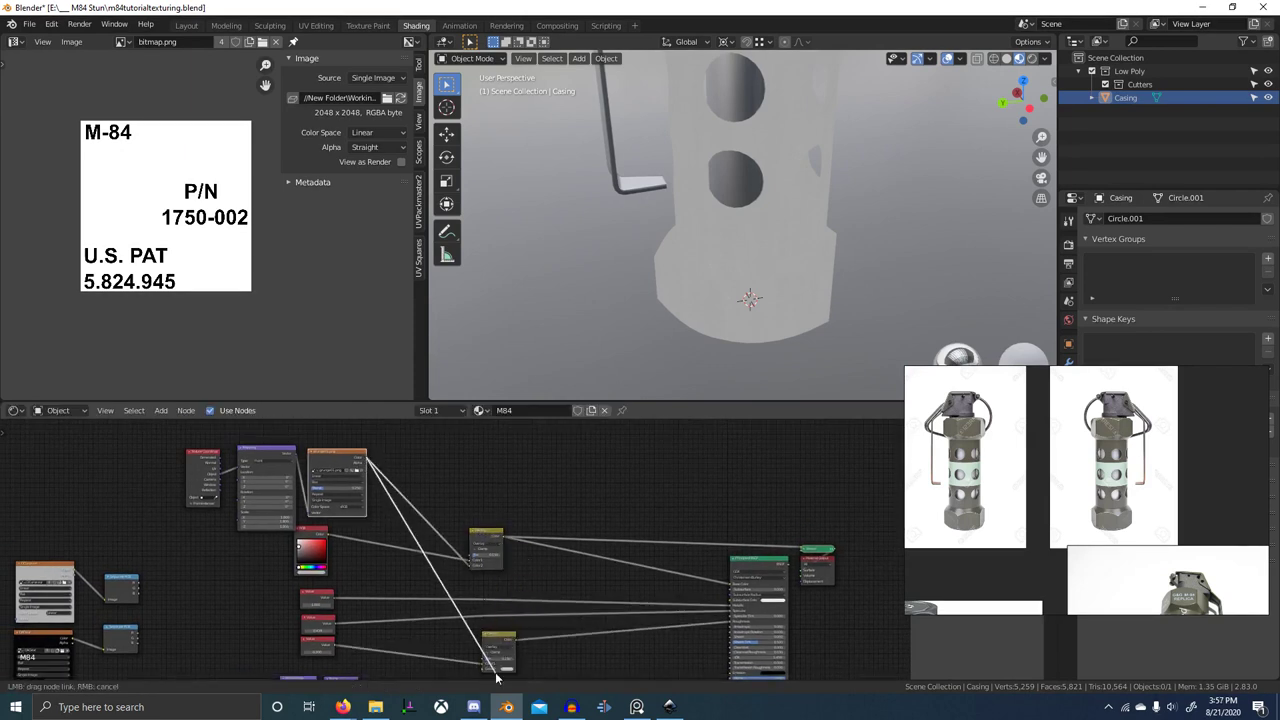
{"action": "left_click_drag", "start_coordinate": [485, 673], "coordinate": [486, 670]}
{"action": "left_click", "coordinate": [507, 649], "text": "ctrl+shift"}
- Set the second Overlay's factor to about 0.308 and frame both Overlay nodes together
{"action": "middle_click_drag", "start_coordinate": [587, 640], "coordinate": [580, 543]}
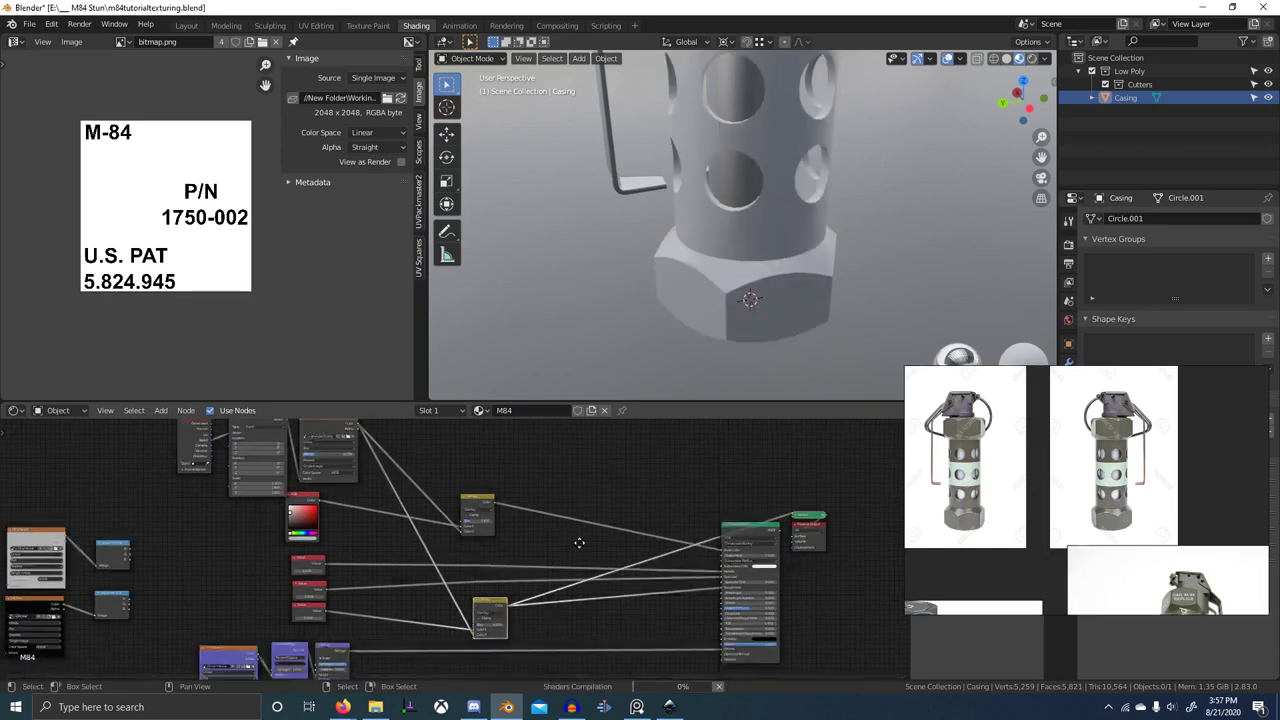
{"action": "scroll", "coordinate": [530, 544], "scroll_direction": "up", "scroll_amount": 5}
{"action": "scroll", "coordinate": [524, 547], "scroll_direction": "up", "scroll_amount": 4}
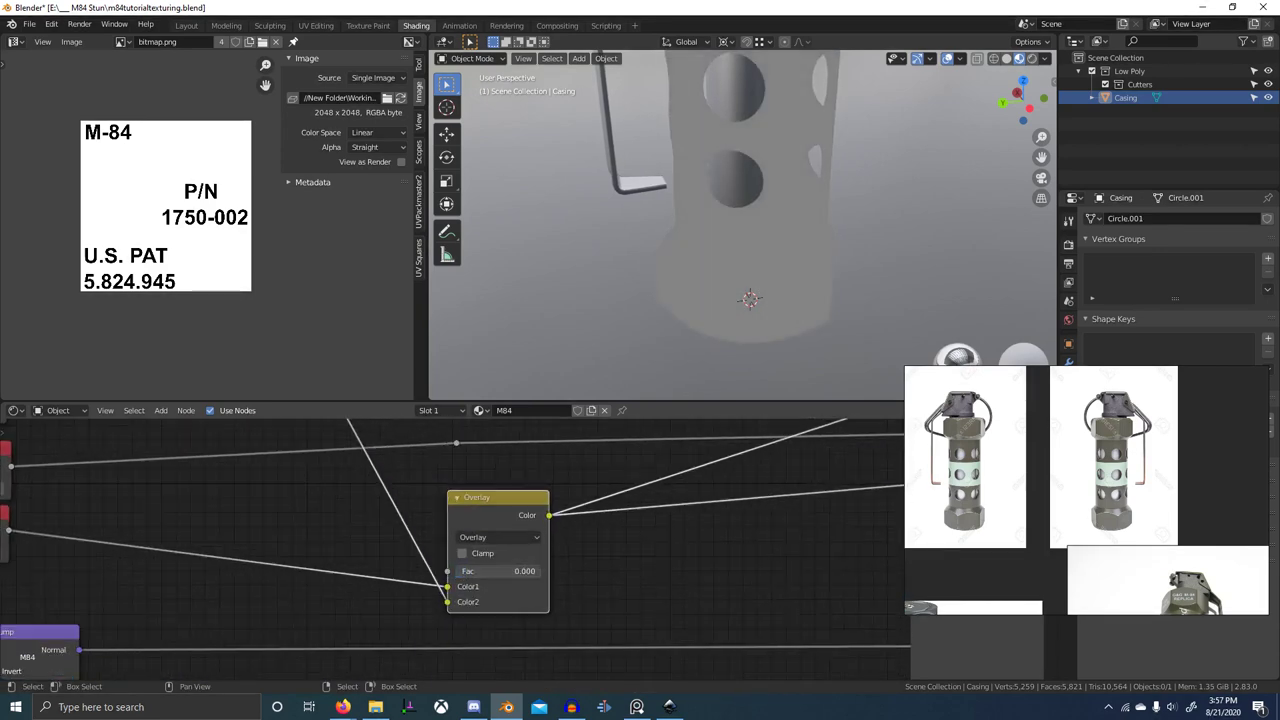
{"action": "mouse_move", "coordinate": [492, 571]}
{"action": "left_mouse_down"}
{"action": "mouse_move", "coordinate": [509, 571]}
{"action": "mouse_move", "coordinate": [498, 571]}
{"action": "left_mouse_up"}
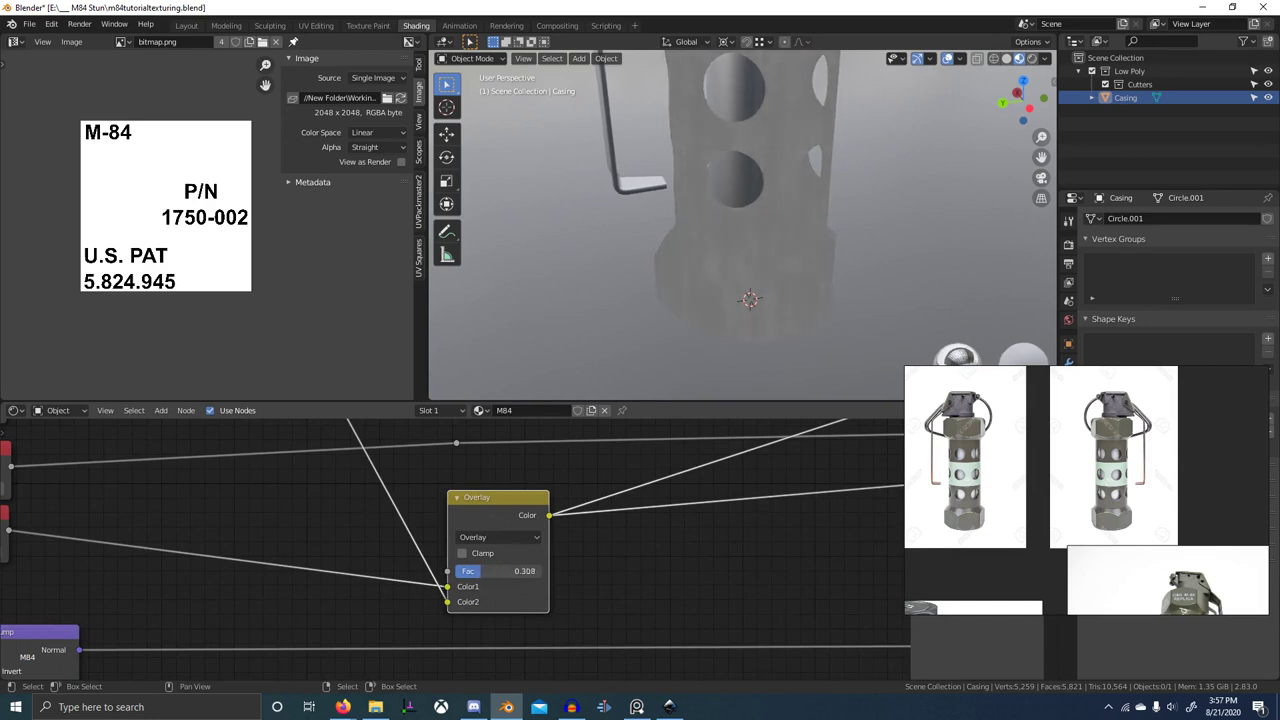
{"action": "scroll", "coordinate": [474, 574], "scroll_direction": "down", "scroll_amount": 5}
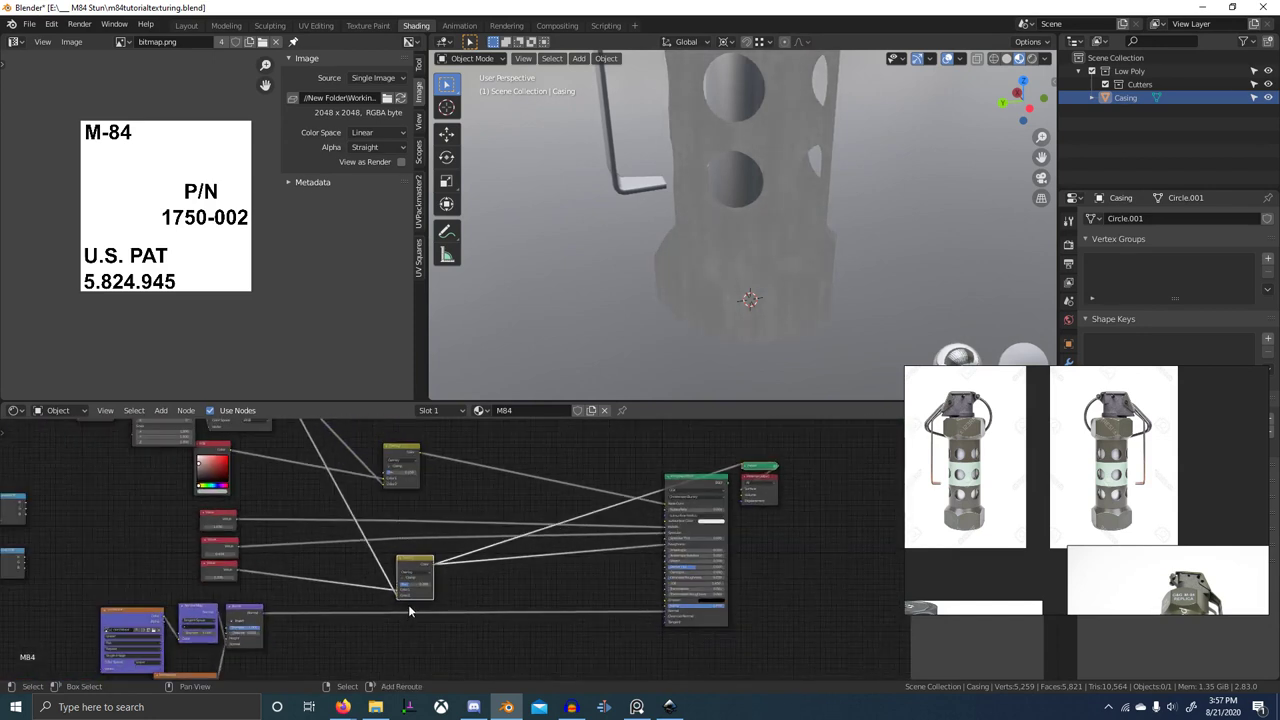
{"action": "left_click_drag", "start_coordinate": [435, 638], "coordinate": [376, 438]}
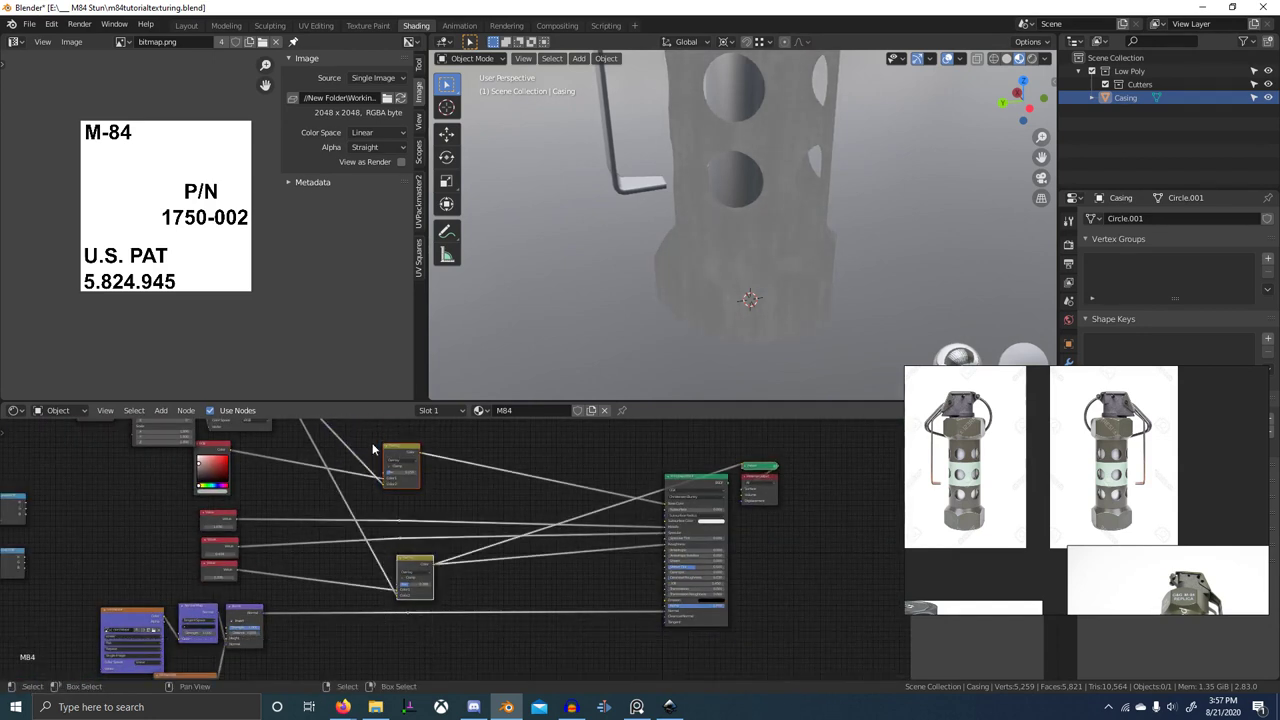
{"action": "key", "text": "ctrl+j"}
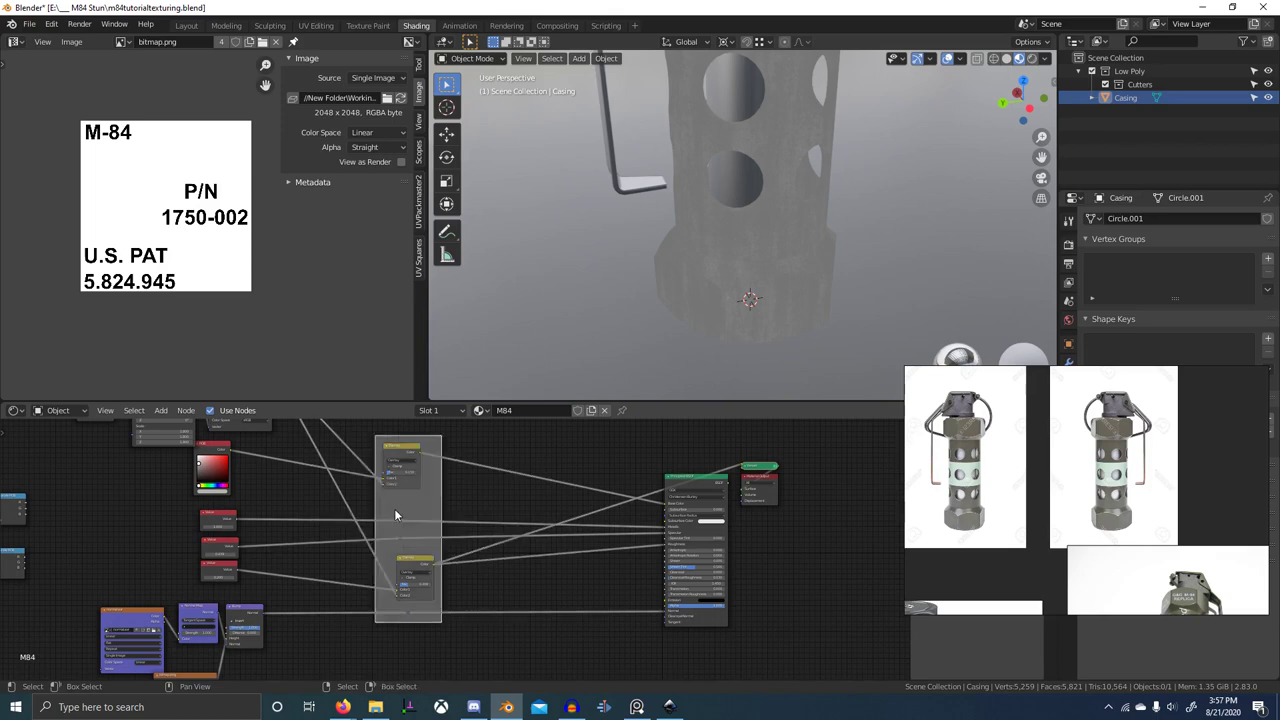
- Move the floating reference board aside and stop it staying on top
{"action": "scroll", "coordinate": [394, 508], "scroll_direction": "down", "scroll_amount": 6}
{"action": "middle_click_drag", "start_coordinate": [394, 508], "coordinate": [431, 529]}
{"action": "scroll", "coordinate": [1177, 424], "scroll_direction": "down", "scroll_amount": 4}
{"action": "middle_click_drag", "start_coordinate": [1040, 425], "coordinate": [1075, 455]}
{"action": "right_click_drag", "start_coordinate": [1085, 417], "coordinate": [1200, 520]}
{"action": "key", "text": "ctrl+shift+a"}
{"action": "middle_click_drag", "start_coordinate": [552, 557], "coordinate": [597, 543]}
{"action": "scroll", "coordinate": [597, 543], "scroll_direction": "up", "scroll_amount": 9}
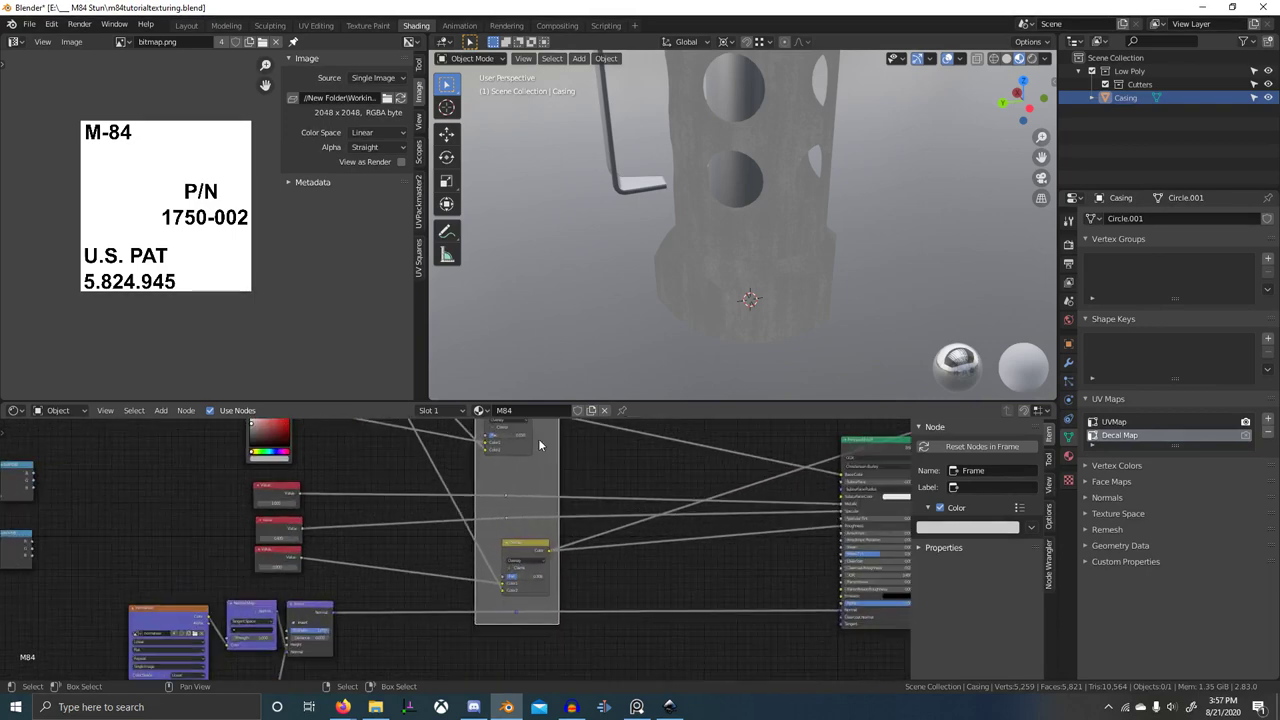
{"action": "scroll", "coordinate": [638, 487], "scroll_direction": "down", "scroll_amount": 1}
- Label the frame 'Base Noise' and raise its label size to 64
{"action": "left_click", "coordinate": [1000, 487]}
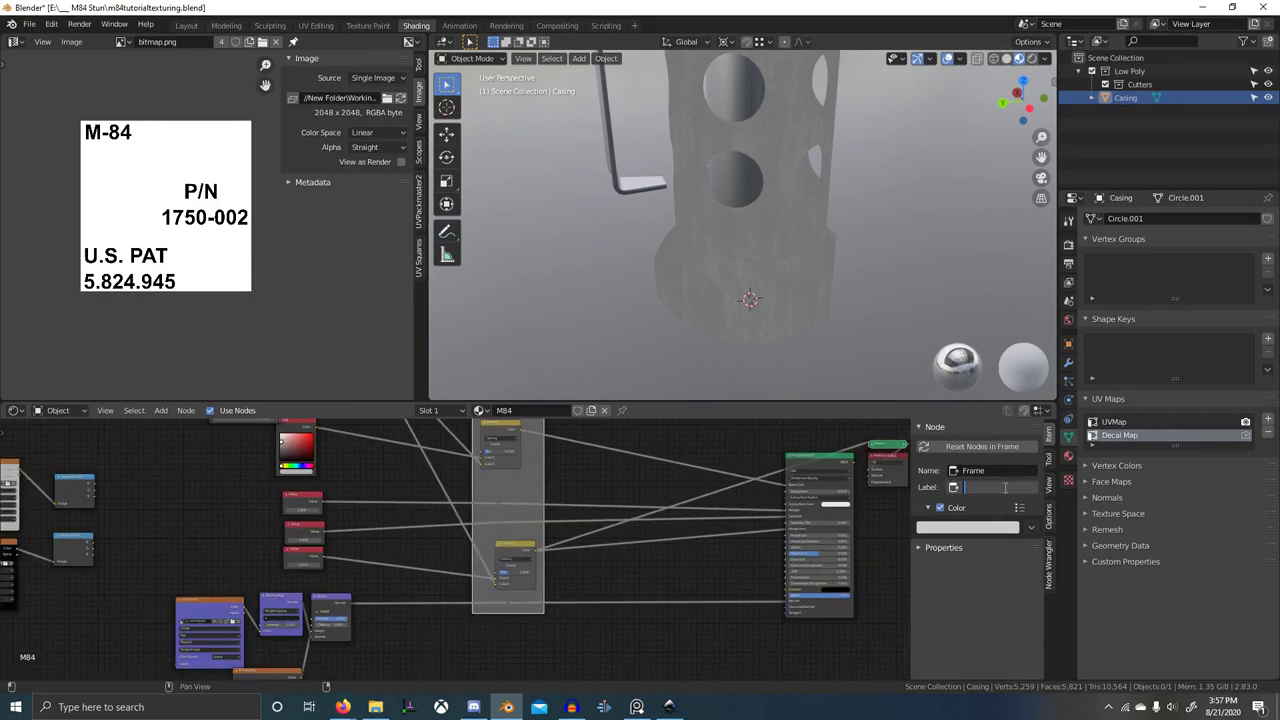
{"action": "type", "text": "Base Noise"}
{"action": "key", "text": "Return"}
{"action": "middle_click_drag", "start_coordinate": [691, 471], "coordinate": [724, 548]}
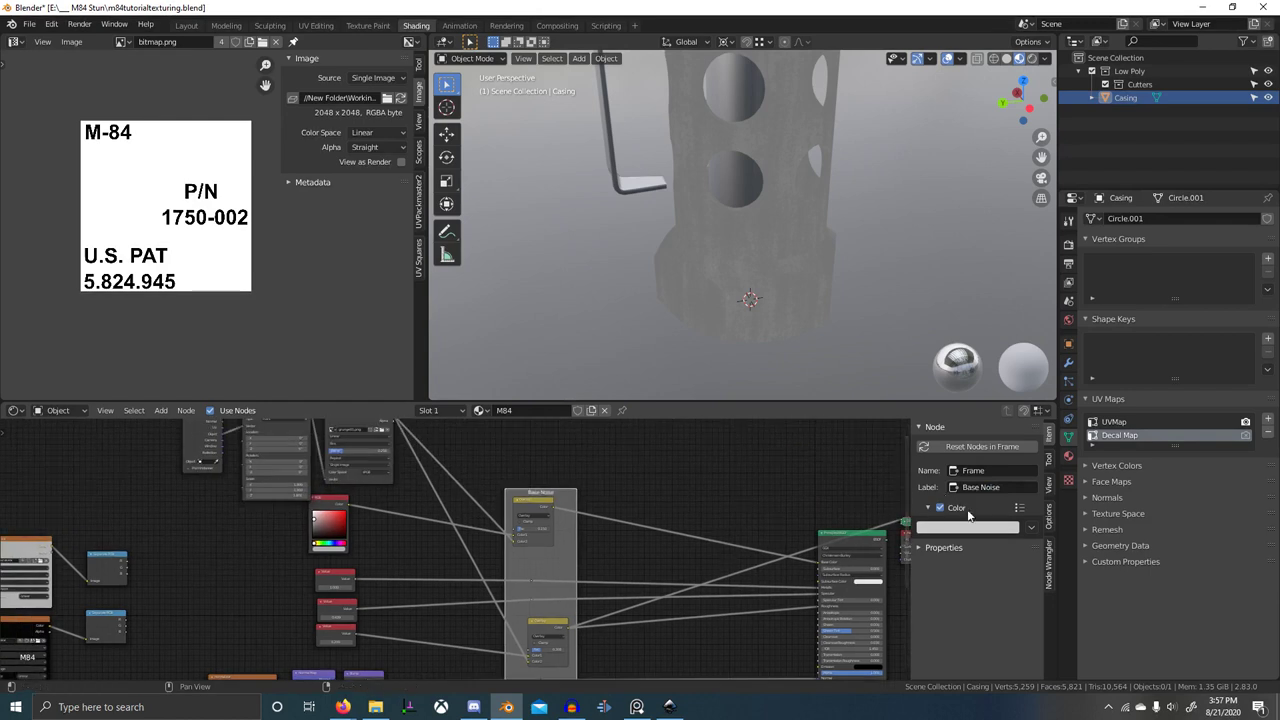
{"action": "left_click", "coordinate": [969, 547]}
{"action": "scroll", "coordinate": [552, 513], "scroll_direction": "down", "scroll_amount": 1}
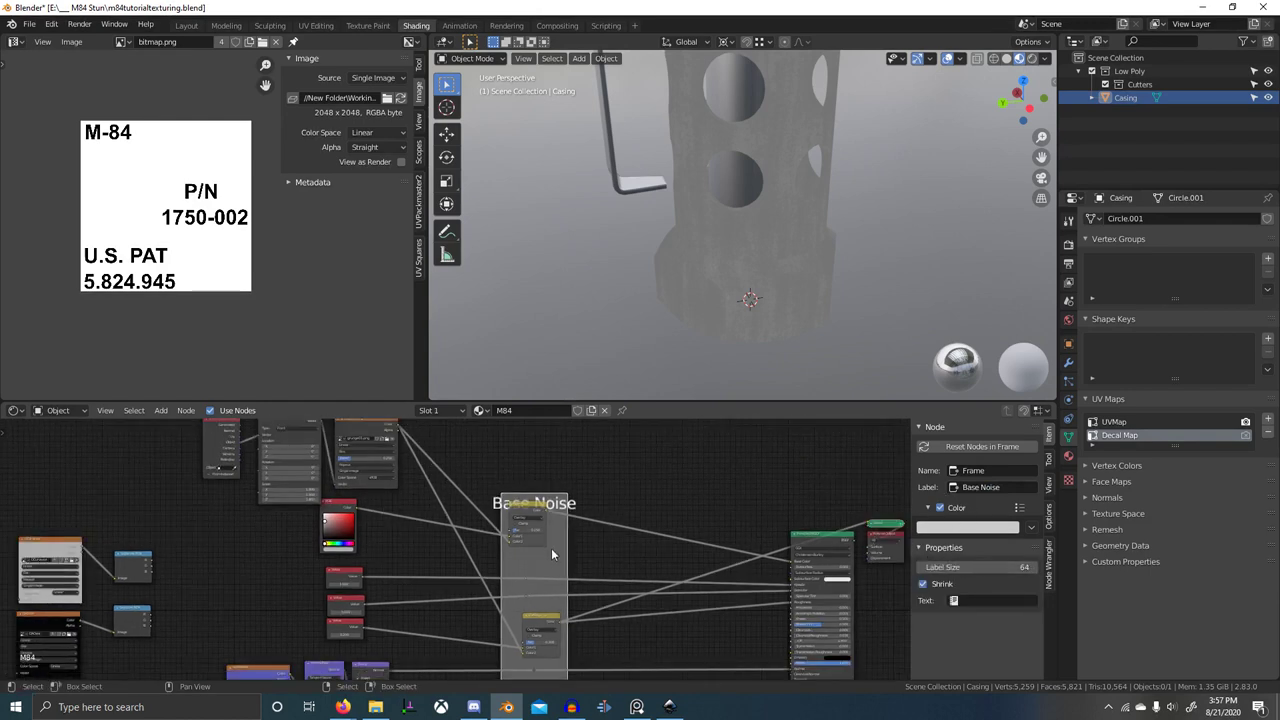
- Select the RGB colour node and box-select the base material nodes
{"action": "left_click", "coordinate": [528, 520]}
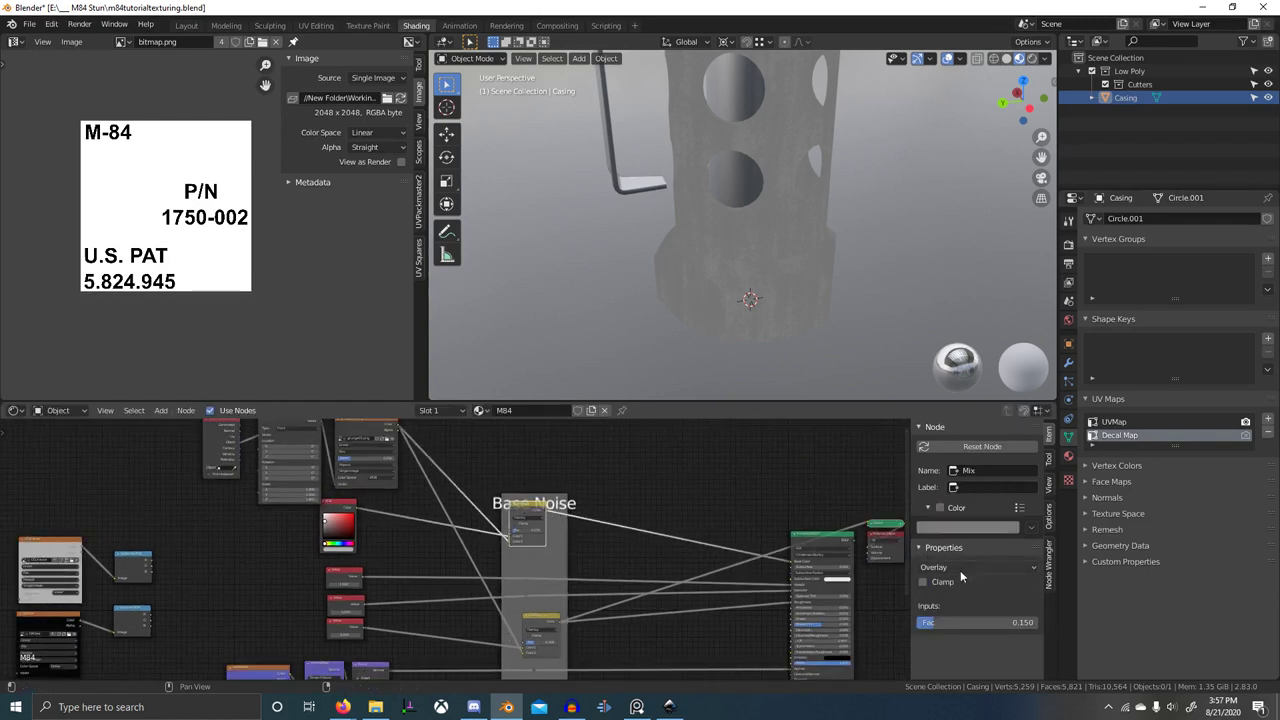
{"action": "left_click", "coordinate": [559, 561]}
{"action": "middle_click_drag", "start_coordinate": [332, 520], "coordinate": [438, 473]}
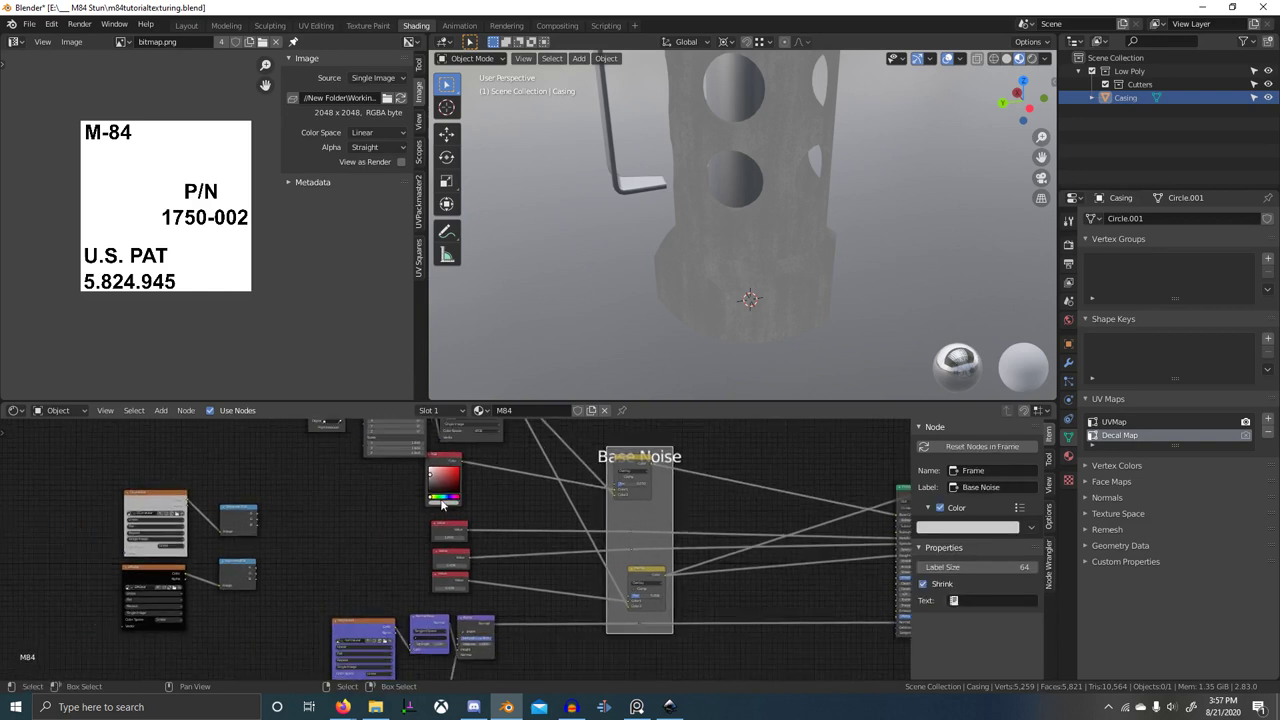
{"action": "right_click", "coordinate": [438, 473]}
{"action": "right_click", "coordinate": [439, 471]}
{"action": "left_click", "coordinate": [443, 460]}
{"action": "scroll", "coordinate": [508, 501], "scroll_direction": "down", "scroll_amount": 1}
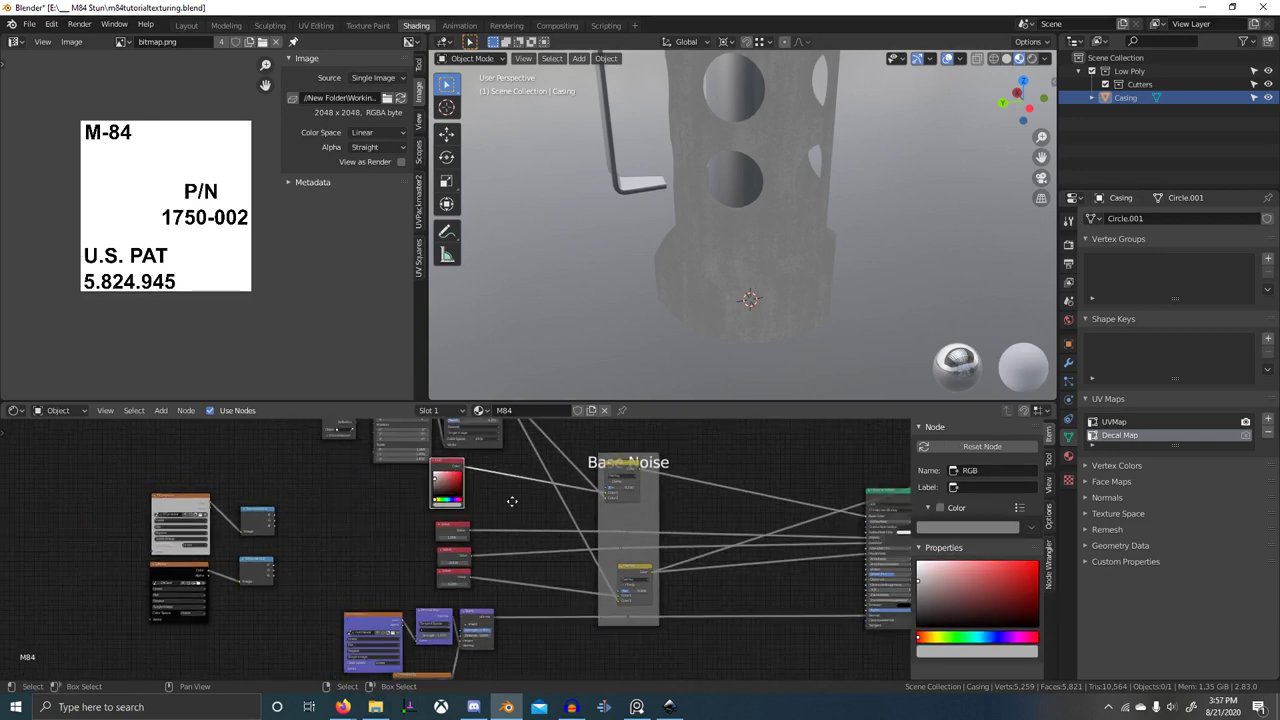
{"action": "middle_click_drag", "start_coordinate": [511, 503], "coordinate": [532, 492]}
{"action": "key", "text": "b"}
{"action": "mouse_move", "coordinate": [355, 472]}
{"action": "left_mouse_down"}
{"action": "mouse_move", "coordinate": [497, 589]}
{"action": "mouse_move", "coordinate": [478, 703]}
{"action": "mouse_move", "coordinate": [522, 664]}
{"action": "left_mouse_up"}
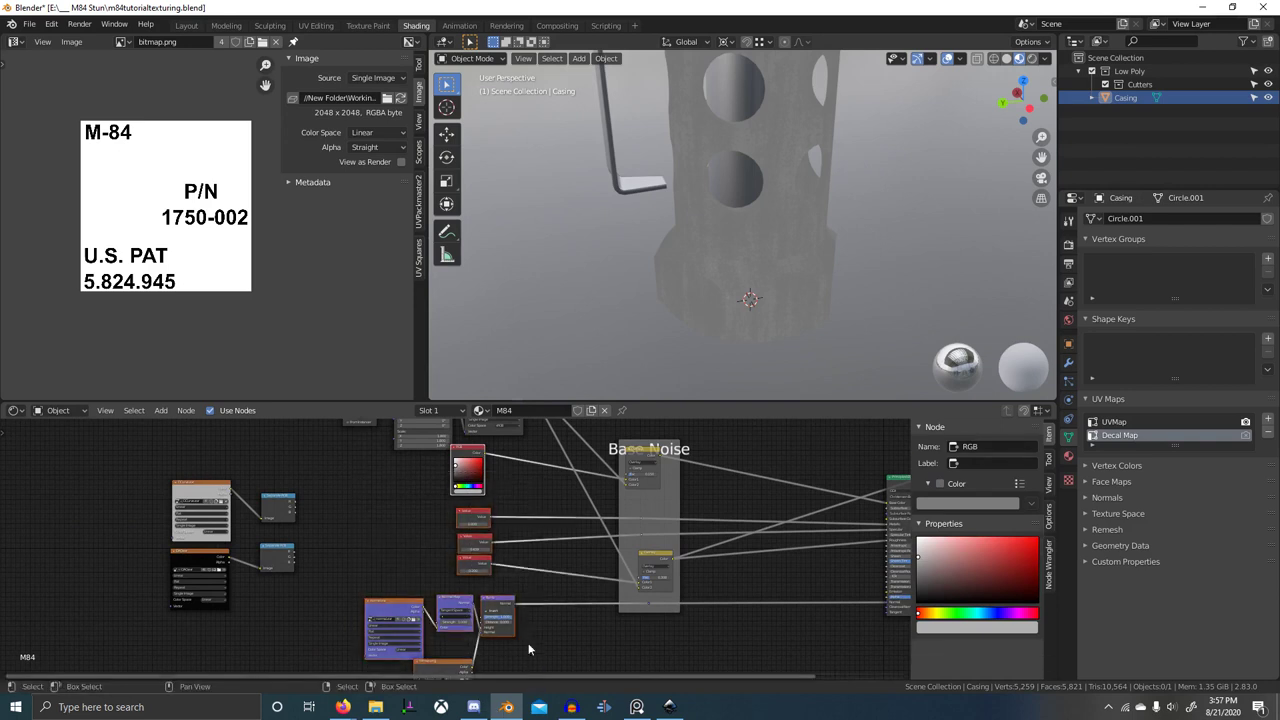
- Join the RGB, Value and texture nodes into a new frame labelled 'Base Material'
{"action": "middle_click_drag", "start_coordinate": [529, 646], "coordinate": [533, 630]}
{"action": "key", "text": "b"}
{"action": "left_click_drag", "start_coordinate": [455, 453], "coordinate": [494, 483]}
{"action": "scroll", "coordinate": [489, 545], "scroll_direction": "down", "scroll_amount": 2}
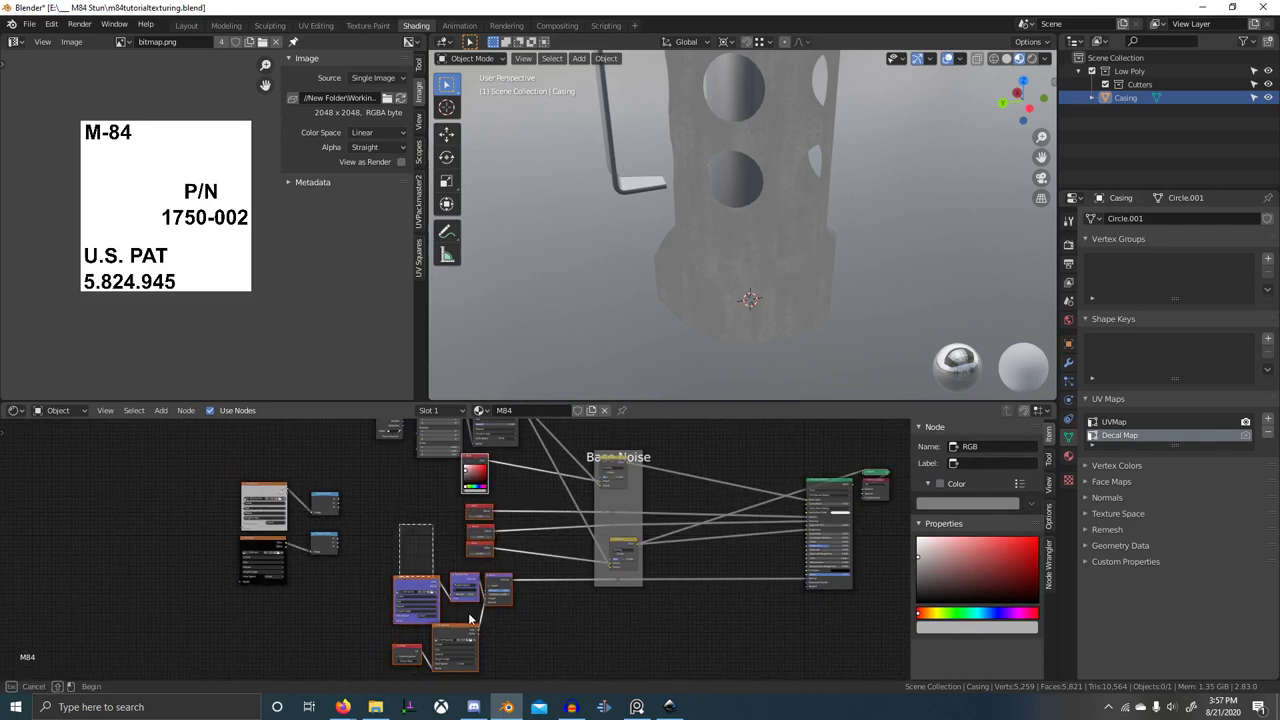
{"action": "key", "text": "ctrl+j"}
{"action": "key", "text": "g"}
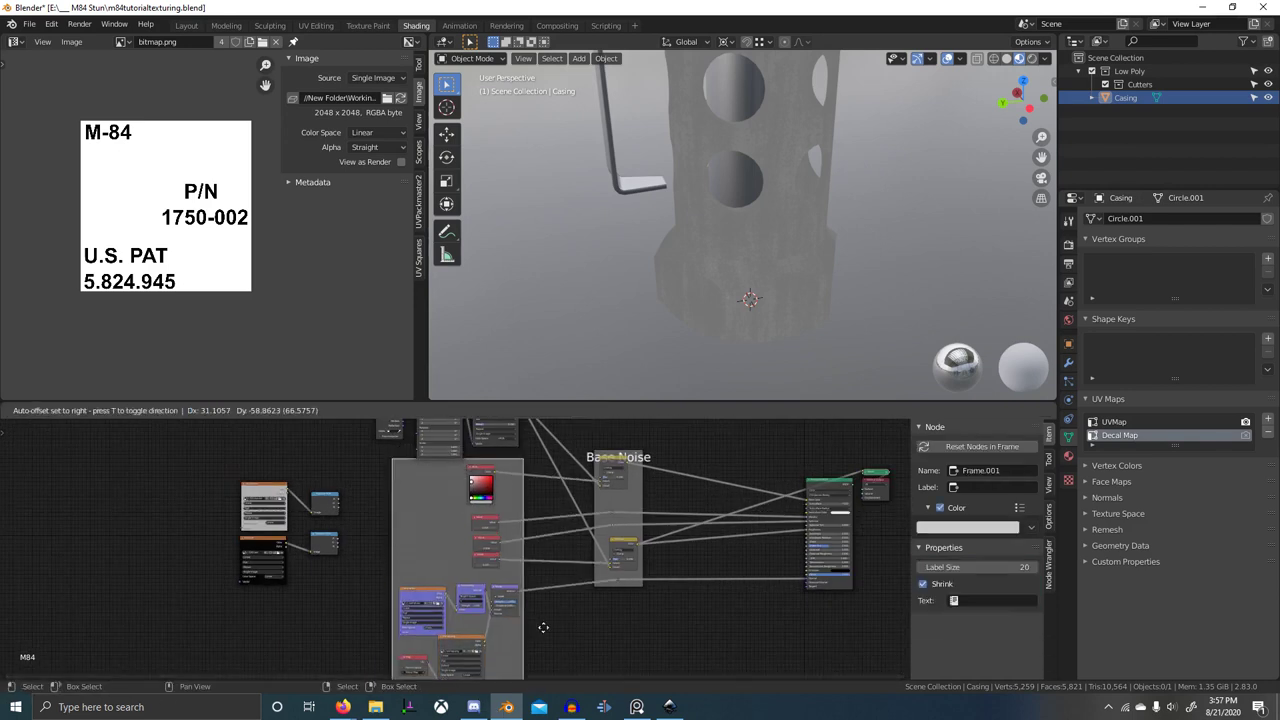
{"action": "left_click", "coordinate": [546, 634]}
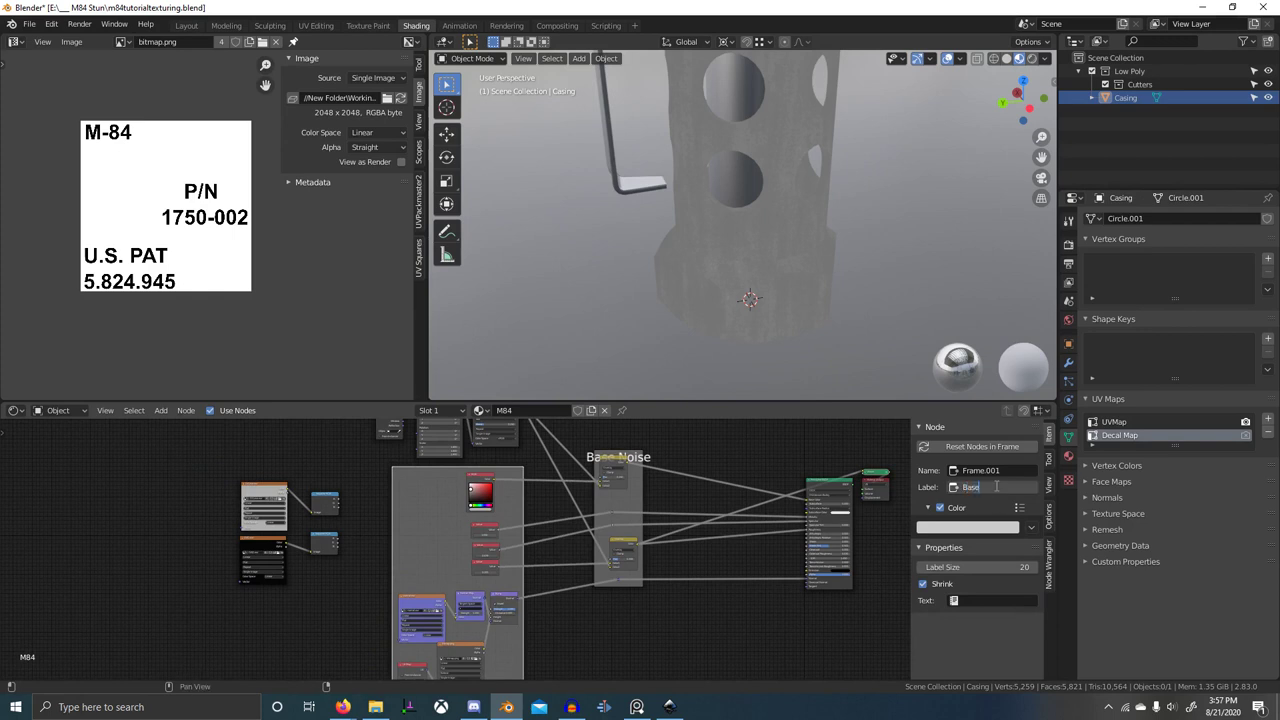
{"action": "key", "text": "Return"}
- Connect the Principled BSDF to the output to show the full metallic material
{"action": "left_click_drag", "start_coordinate": [975, 567], "coordinate": [1090, 567]}
{"action": "left_click", "coordinate": [687, 484]}
{"action": "scroll", "coordinate": [664, 482], "scroll_direction": "up", "scroll_amount": 2}
{"action": "middle_click_drag", "start_coordinate": [666, 484], "coordinate": [517, 533]}
{"action": "scroll", "coordinate": [624, 521], "scroll_direction": "up", "scroll_amount": 2}
{"action": "left_click", "coordinate": [730, 540], "text": "ctrl+shift"}
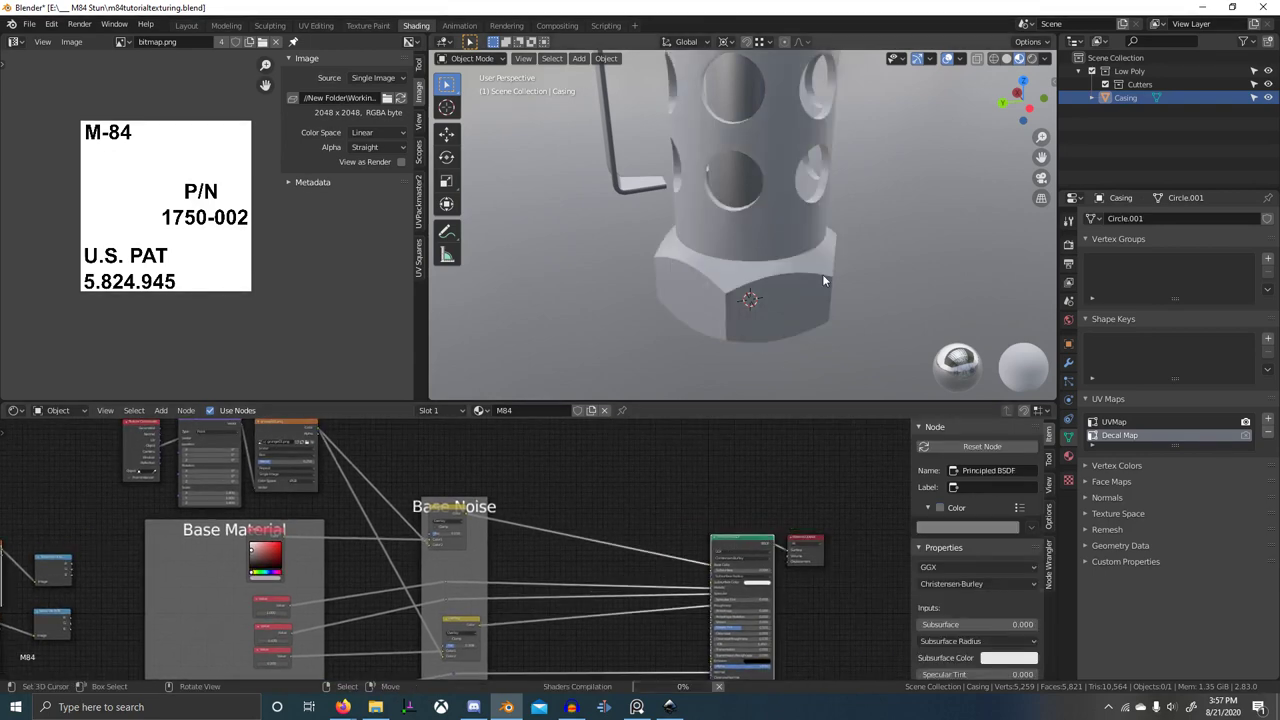
- Maximize the 3D view, orbit to inspect the casing's material, then restore the layout
{"action": "scroll", "coordinate": [822, 275], "scroll_direction": "down", "scroll_amount": 3}
{"action": "middle_click_drag", "start_coordinate": [822, 275], "coordinate": [742, 254]}
{"action": "scroll", "coordinate": [804, 242], "scroll_direction": "up", "scroll_amount": 6}
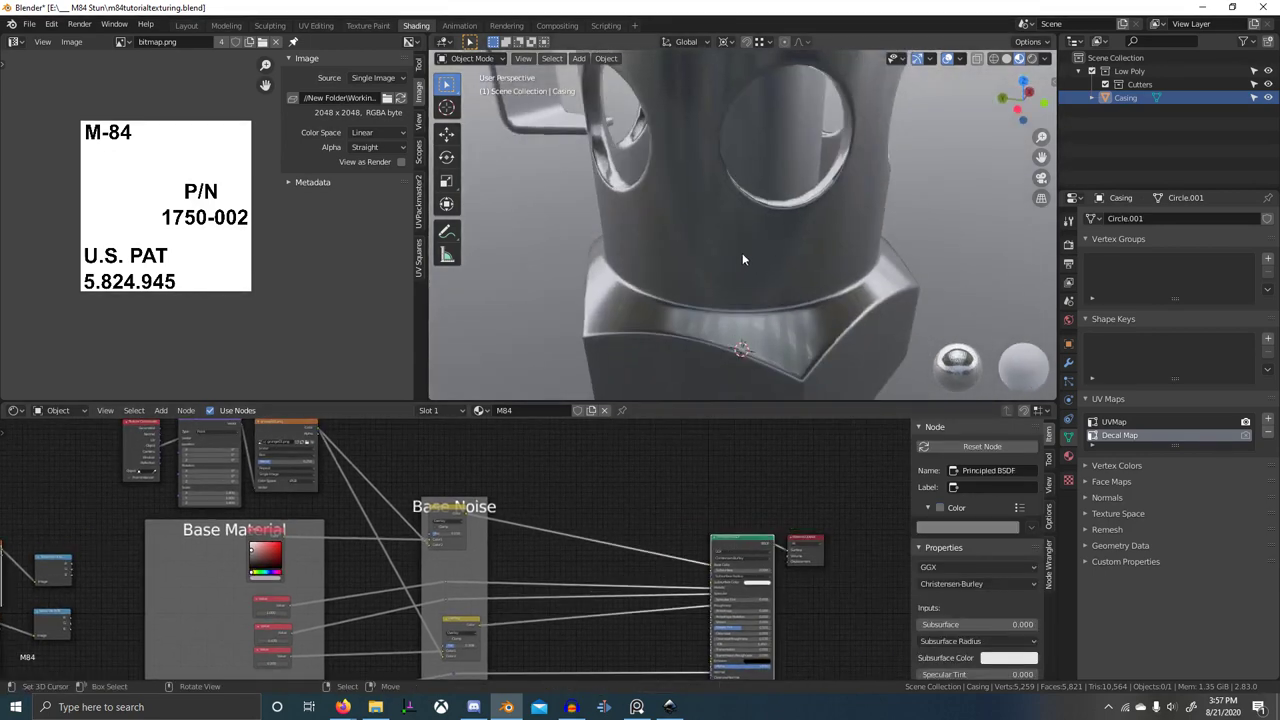
{"action": "key", "text": "ctrl+space"}
{"action": "scroll", "coordinate": [853, 283], "scroll_direction": "down", "scroll_amount": 7}
{"action": "mouse_move", "coordinate": [853, 283]}
{"action": "middle_mouse_down"}
{"action": "mouse_move", "coordinate": [830, 276]}
{"action": "mouse_move", "coordinate": [806, 301]}
{"action": "mouse_move", "coordinate": [736, 309]}
{"action": "mouse_move", "coordinate": [841, 410]}
{"action": "mouse_move", "coordinate": [741, 419]}
{"action": "mouse_move", "coordinate": [673, 371]}
{"action": "middle_mouse_up"}
{"action": "scroll", "coordinate": [806, 301], "scroll_direction": "up", "scroll_amount": 4}
{"action": "scroll", "coordinate": [815, 419], "scroll_direction": "down", "scroll_amount": 8}
{"action": "scroll", "coordinate": [741, 419], "scroll_direction": "up", "scroll_amount": 6}
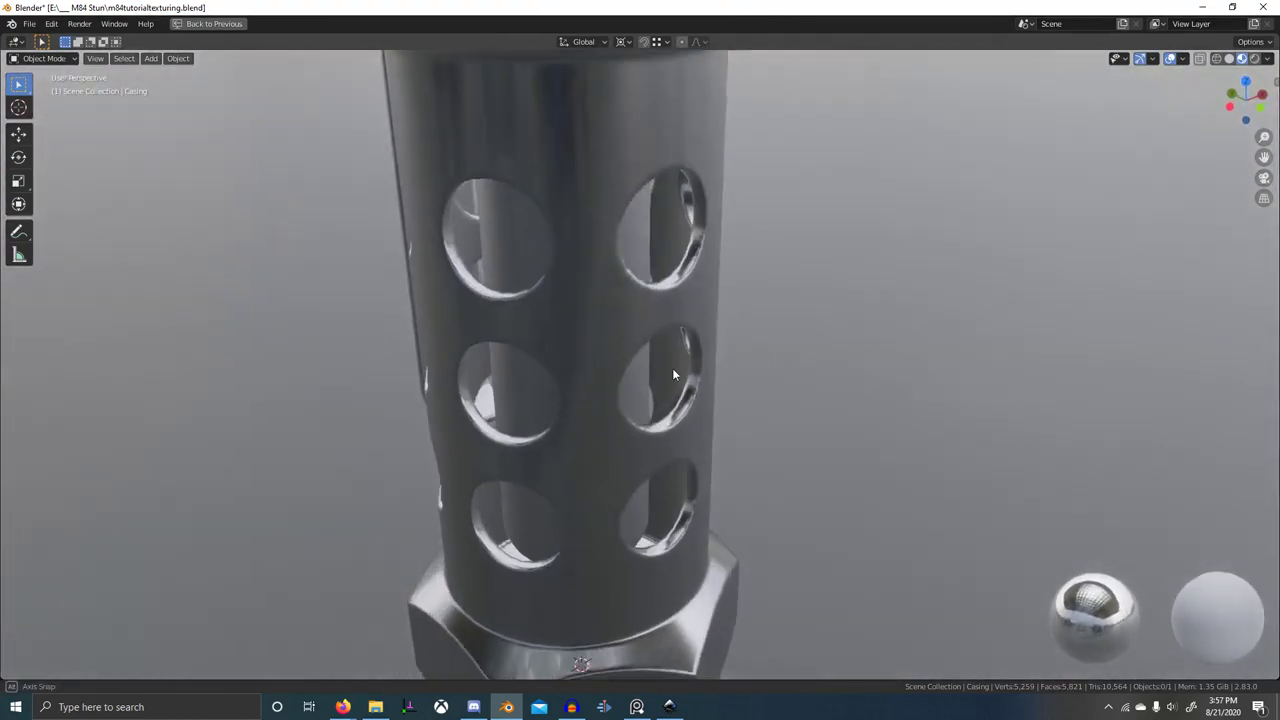
{"action": "middle_click_drag", "start_coordinate": [738, 298], "coordinate": [759, 377], "text": "shift"}
{"action": "key", "text": "ctrl+space"}
{"action": "scroll", "coordinate": [424, 562], "scroll_direction": "down", "scroll_amount": 6}
{"action": "mouse_move", "coordinate": [452, 558]}
{"action": "middle_mouse_down"}
{"action": "mouse_move", "coordinate": [463, 547]}
{"action": "mouse_move", "coordinate": [560, 567]}
{"action": "middle_mouse_up"}
- Select the Texture Coordinate, Mapping and grunge01.png texture nodes together
{"action": "scroll", "coordinate": [530, 555], "scroll_direction": "up", "scroll_amount": 6}
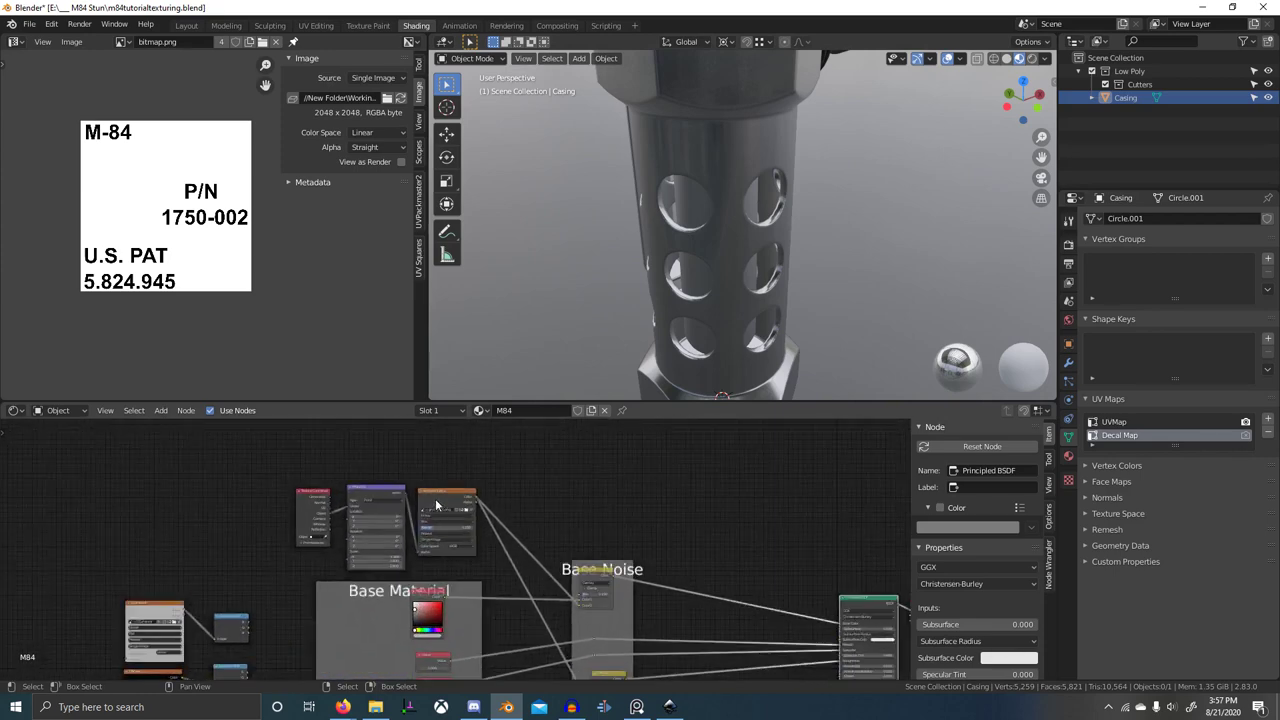
{"action": "left_click", "coordinate": [435, 498]}
{"action": "middle_click_drag", "start_coordinate": [552, 503], "coordinate": [538, 512]}
{"action": "scroll", "coordinate": [450, 540], "scroll_direction": "up", "scroll_amount": 8}
{"action": "middle_click_drag", "start_coordinate": [411, 494], "coordinate": [386, 534]}
{"action": "scroll", "coordinate": [386, 534], "scroll_direction": "up", "scroll_amount": 1}
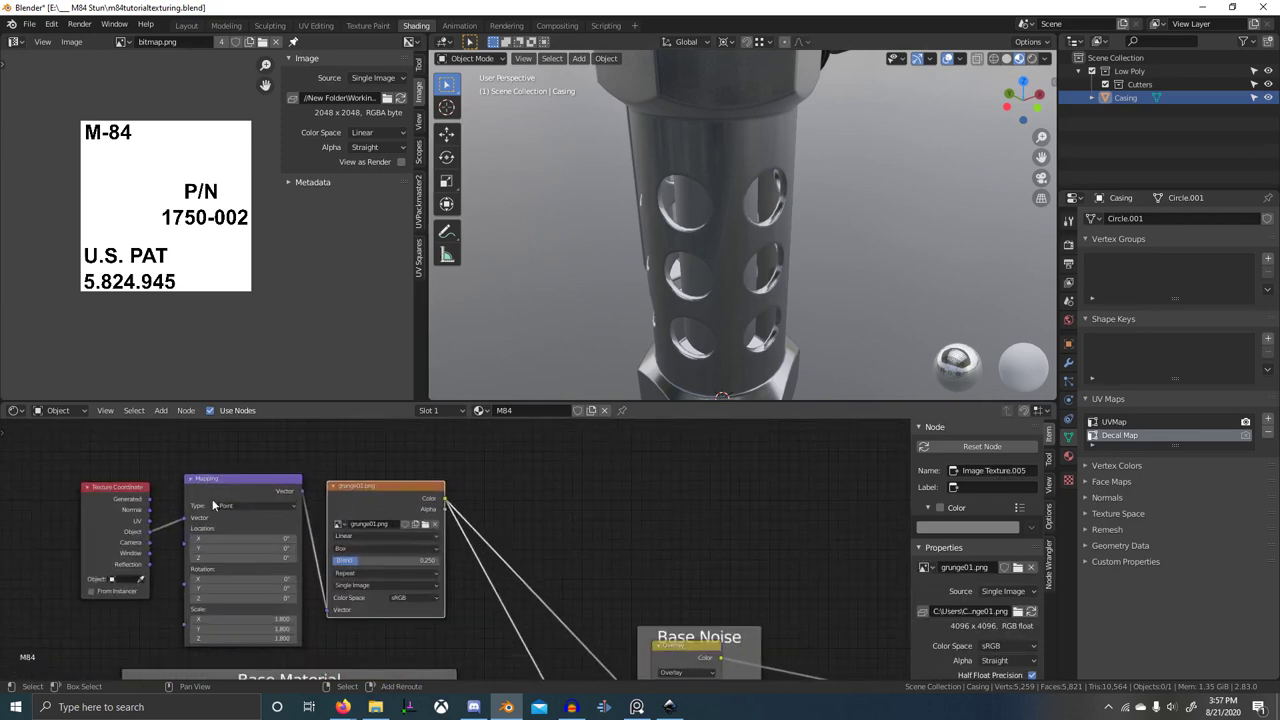
{"action": "left_click", "coordinate": [118, 502]}
{"action": "left_click", "coordinate": [203, 500]}
{"action": "left_click", "coordinate": [118, 502]}
{"action": "left_click", "coordinate": [343, 491]}
{"action": "left_click_drag", "start_coordinate": [150, 511], "coordinate": [333, 508]}
{"action": "key", "text": "Escape"}
{"action": "scroll", "coordinate": [342, 508], "scroll_direction": "down", "scroll_amount": 2}
{"action": "middle_click_drag", "start_coordinate": [361, 508], "coordinate": [289, 532]}
- Duplicate the three nodes and place the copies to the right
{"action": "key", "text": "shift+d"}
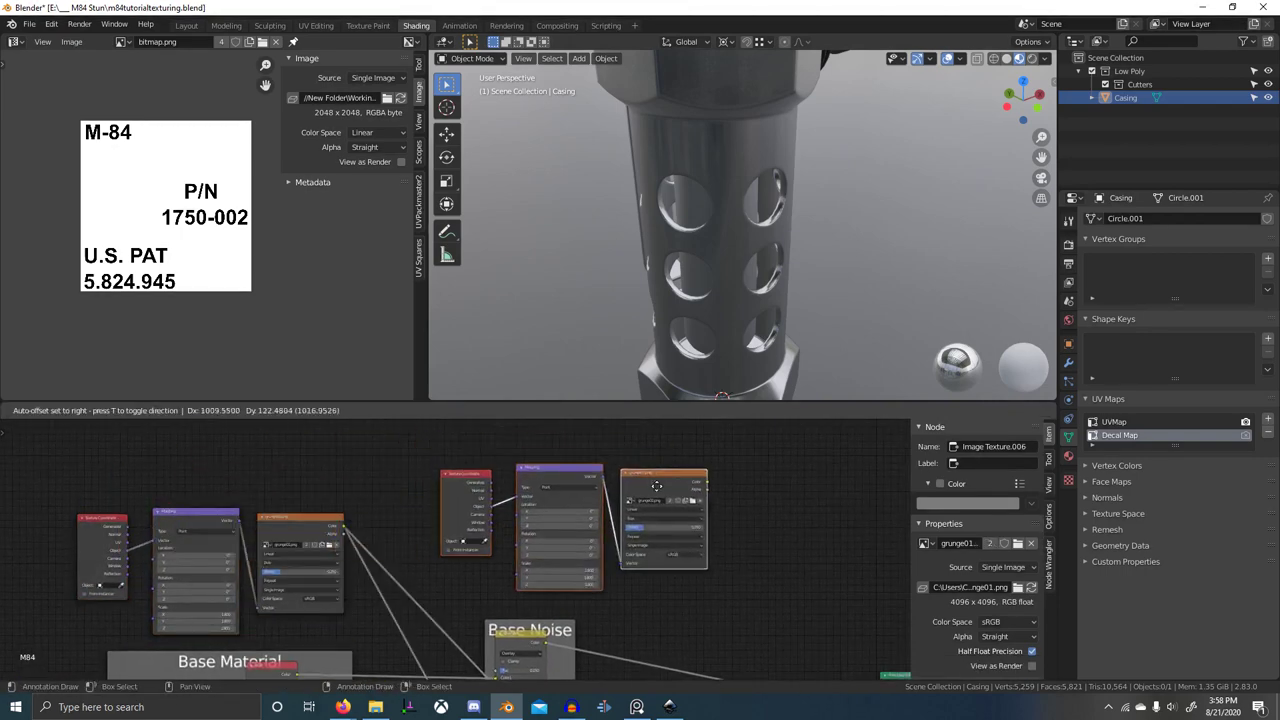
{"action": "left_click", "coordinate": [733, 498]}
{"action": "scroll", "coordinate": [506, 523], "scroll_direction": "up", "scroll_amount": 4}
{"action": "left_click", "coordinate": [520, 522]}
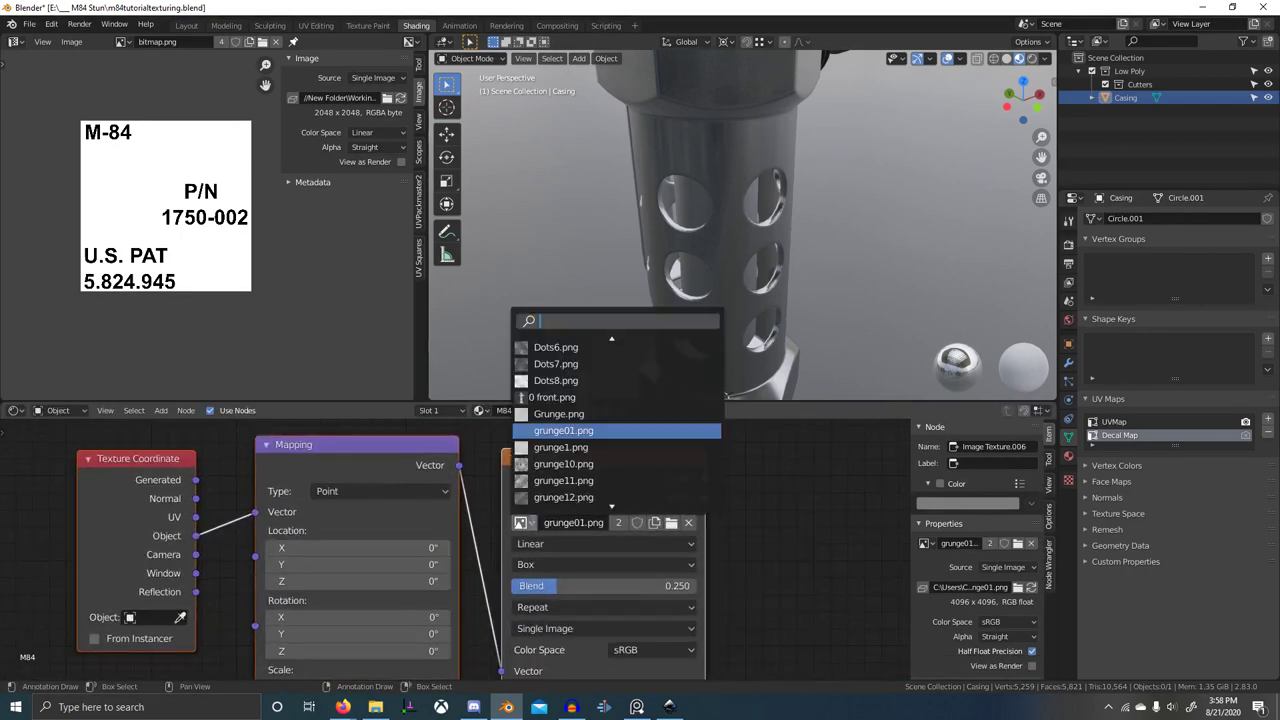
{"action": "scroll", "coordinate": [456, 526], "scroll_direction": "down", "scroll_amount": 2}
{"action": "middle_click_drag", "start_coordinate": [396, 541], "coordinate": [685, 513]}
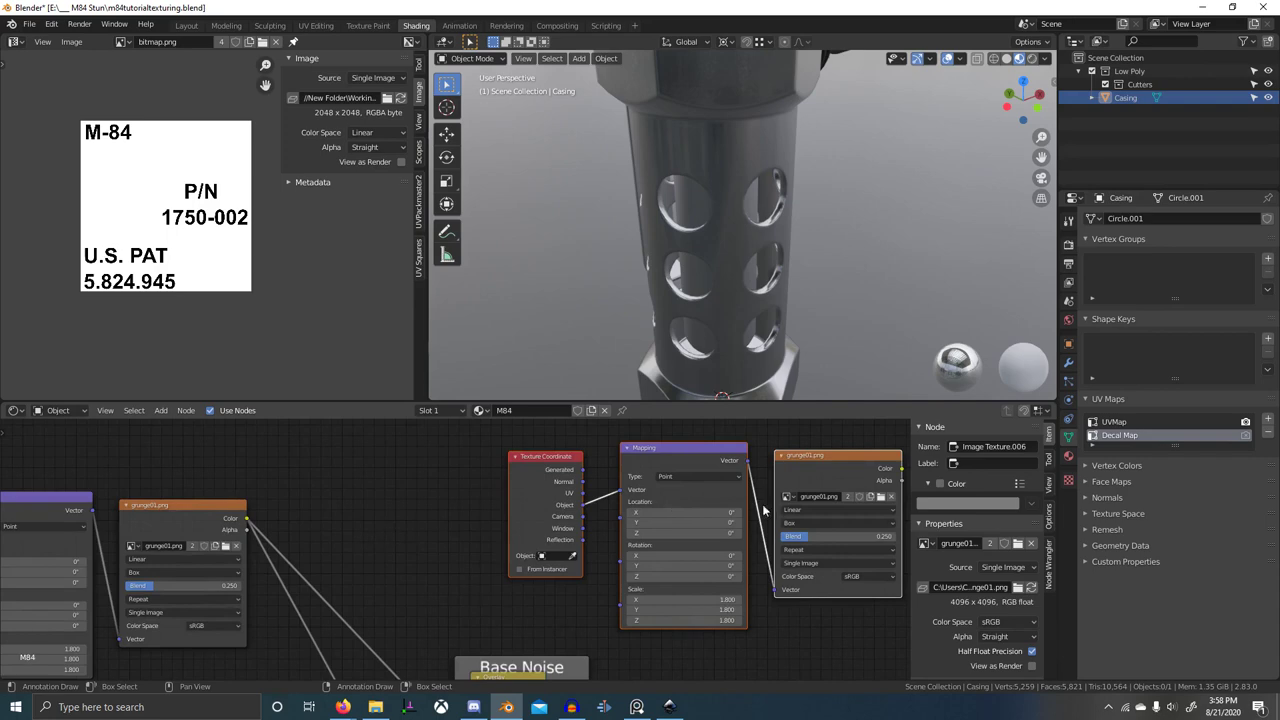
{"action": "left_click", "coordinate": [178, 523], "text": "ctrl+shift"}
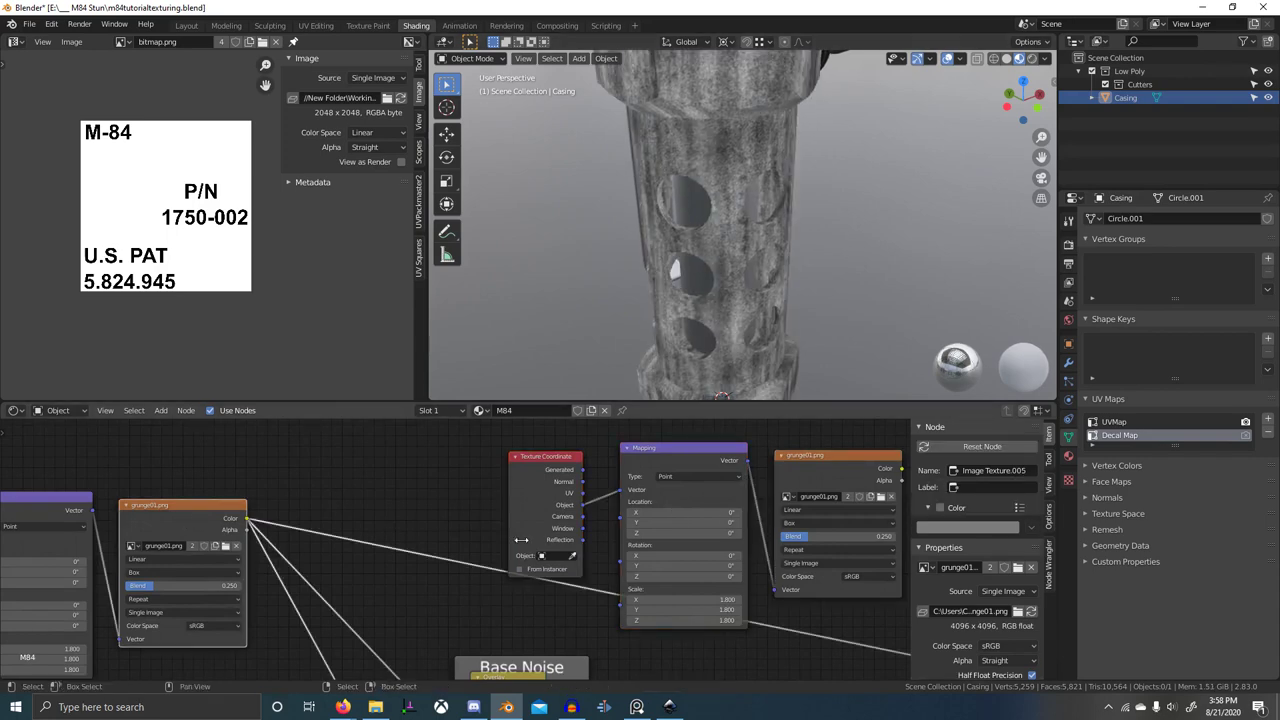
{"action": "middle_click_drag", "start_coordinate": [599, 534], "coordinate": [466, 549]}
{"action": "scroll", "coordinate": [466, 549], "scroll_direction": "up", "scroll_amount": 5}
{"action": "scroll", "coordinate": [739, 493], "scroll_direction": "down", "scroll_amount": 2}
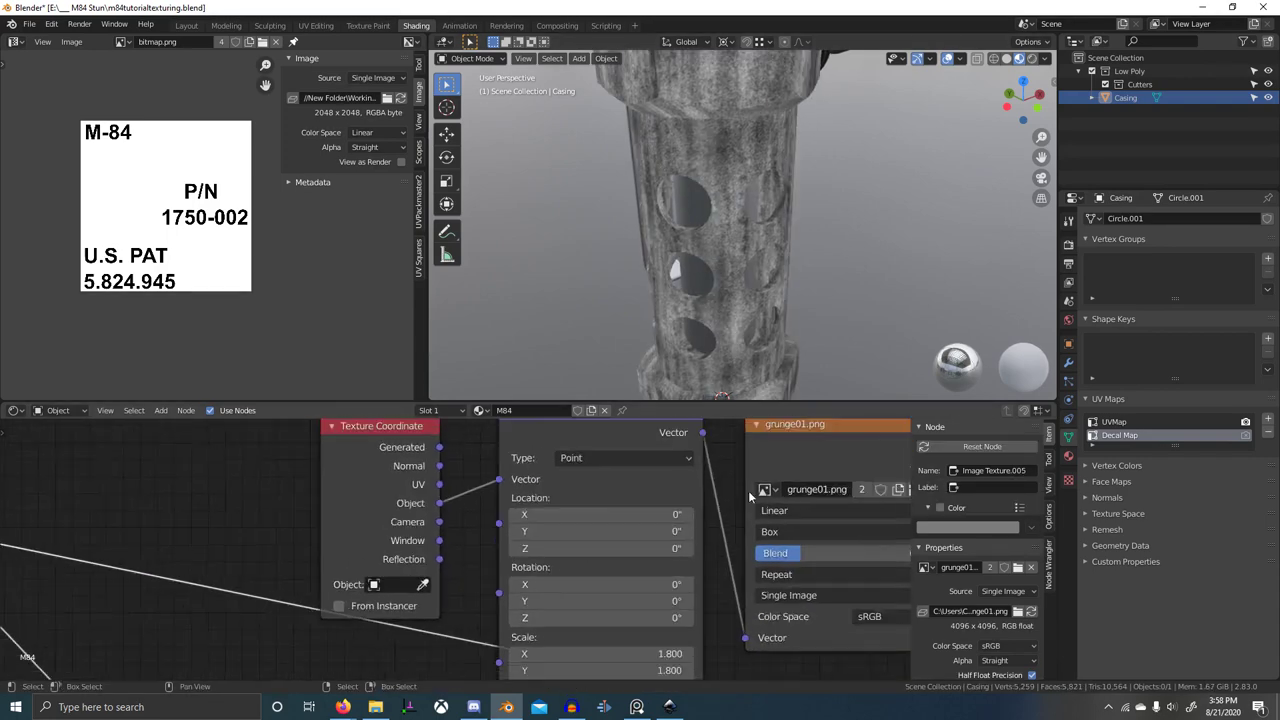
- Load Grunge.png into the copied Image Texture node and preview it on the casing
{"action": "left_click", "coordinate": [724, 486]}
{"action": "scroll", "coordinate": [726, 494], "scroll_direction": "up", "scroll_amount": 3}
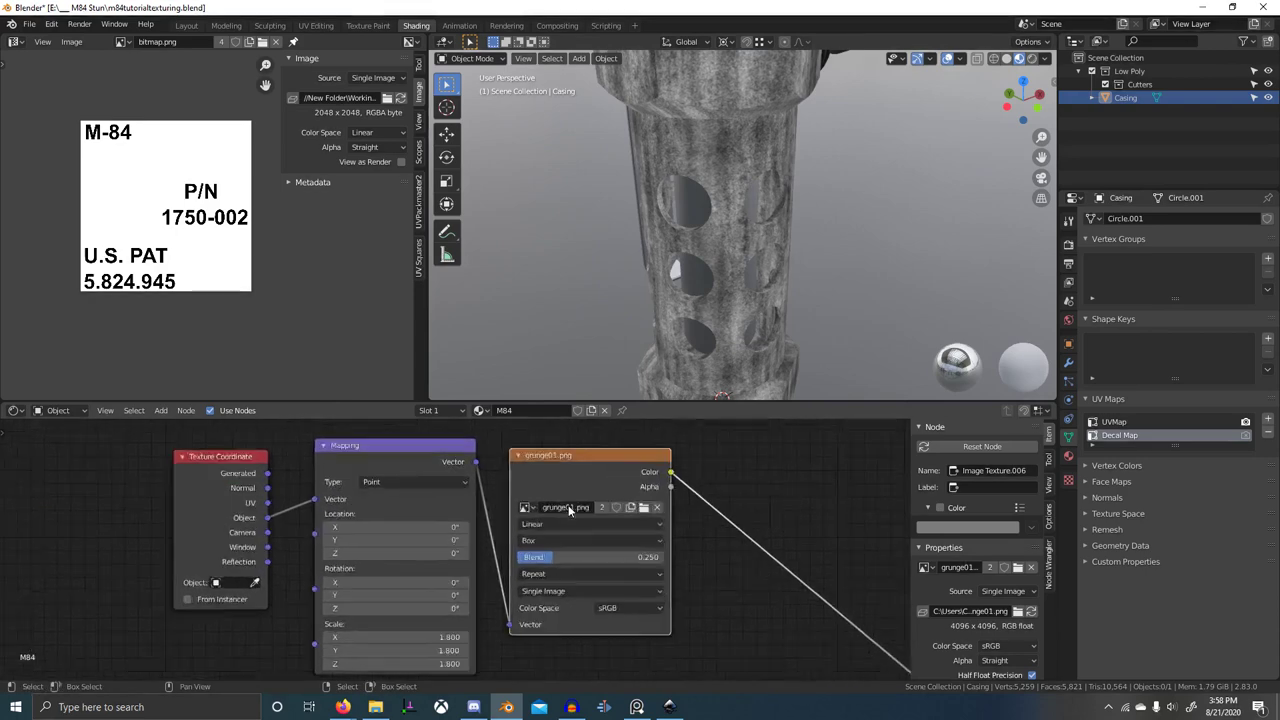
{"action": "left_click", "coordinate": [557, 487]}
{"action": "left_click", "coordinate": [634, 362]}
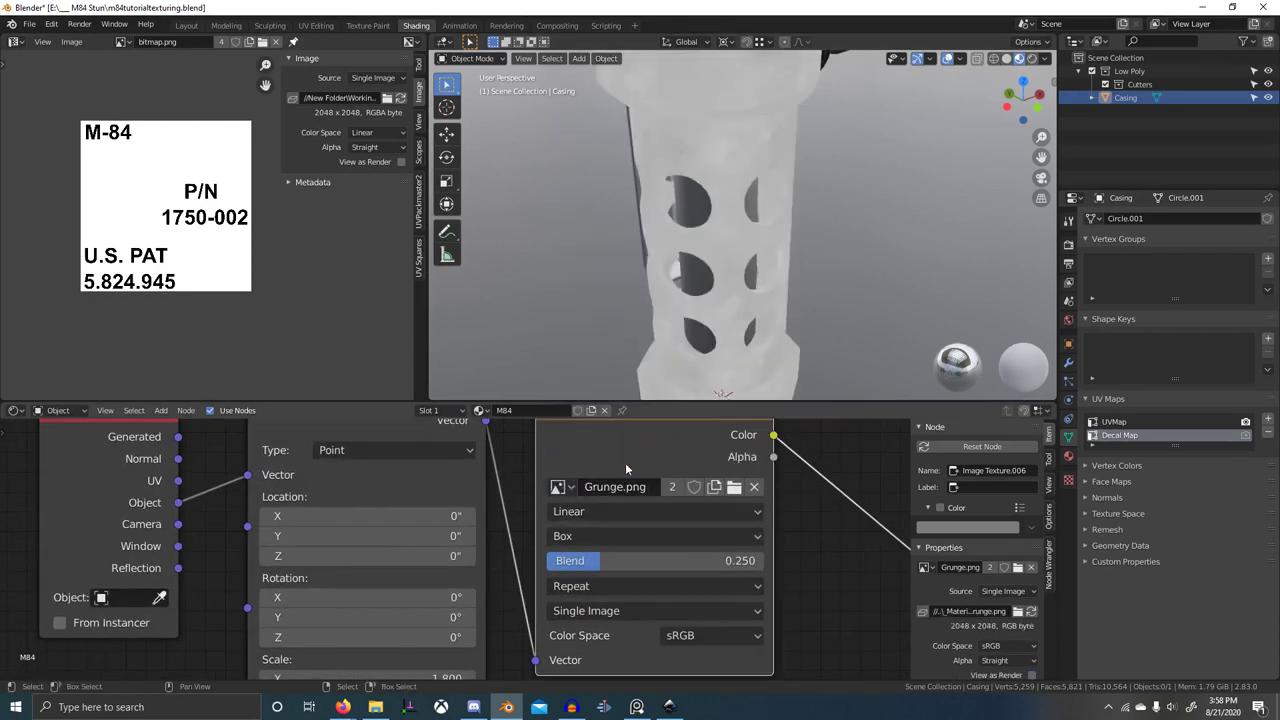
{"action": "scroll", "coordinate": [625, 462], "scroll_direction": "down", "scroll_amount": 1}
{"action": "scroll", "coordinate": [685, 330], "scroll_direction": "up", "scroll_amount": 6}
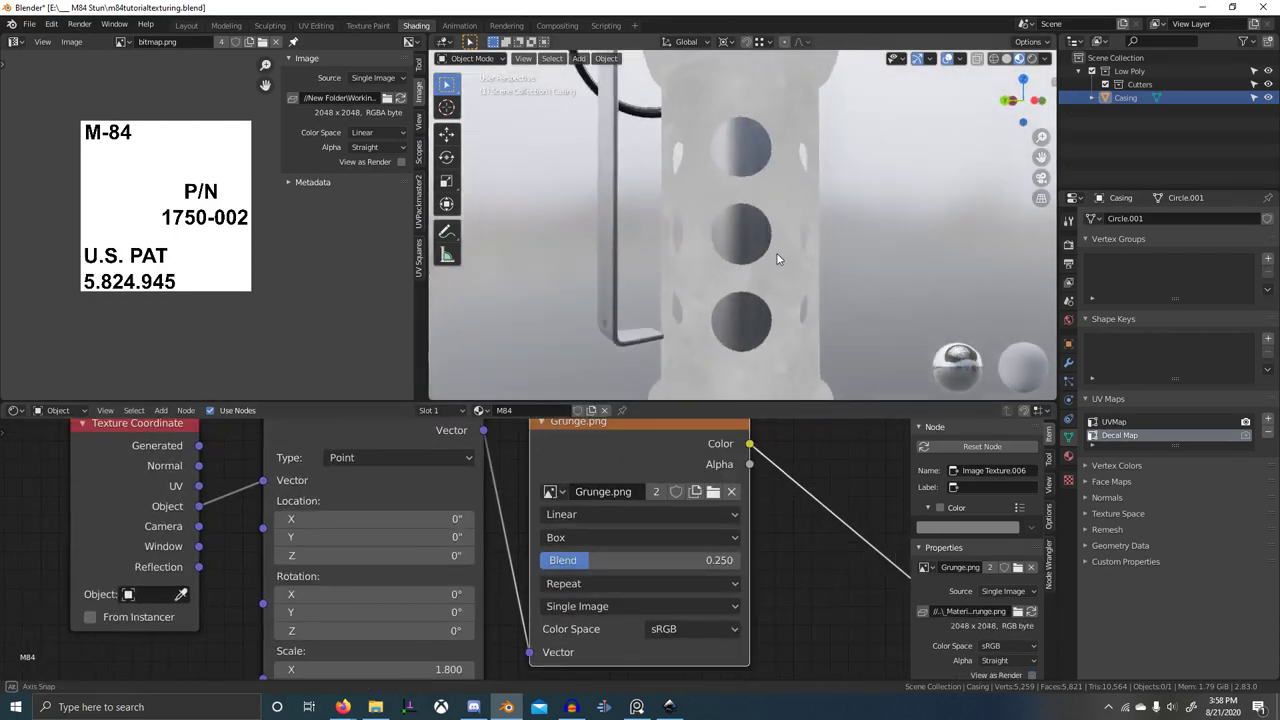
- Display Grunge.png in the Image Editor
{"action": "left_click", "coordinate": [121, 43]}
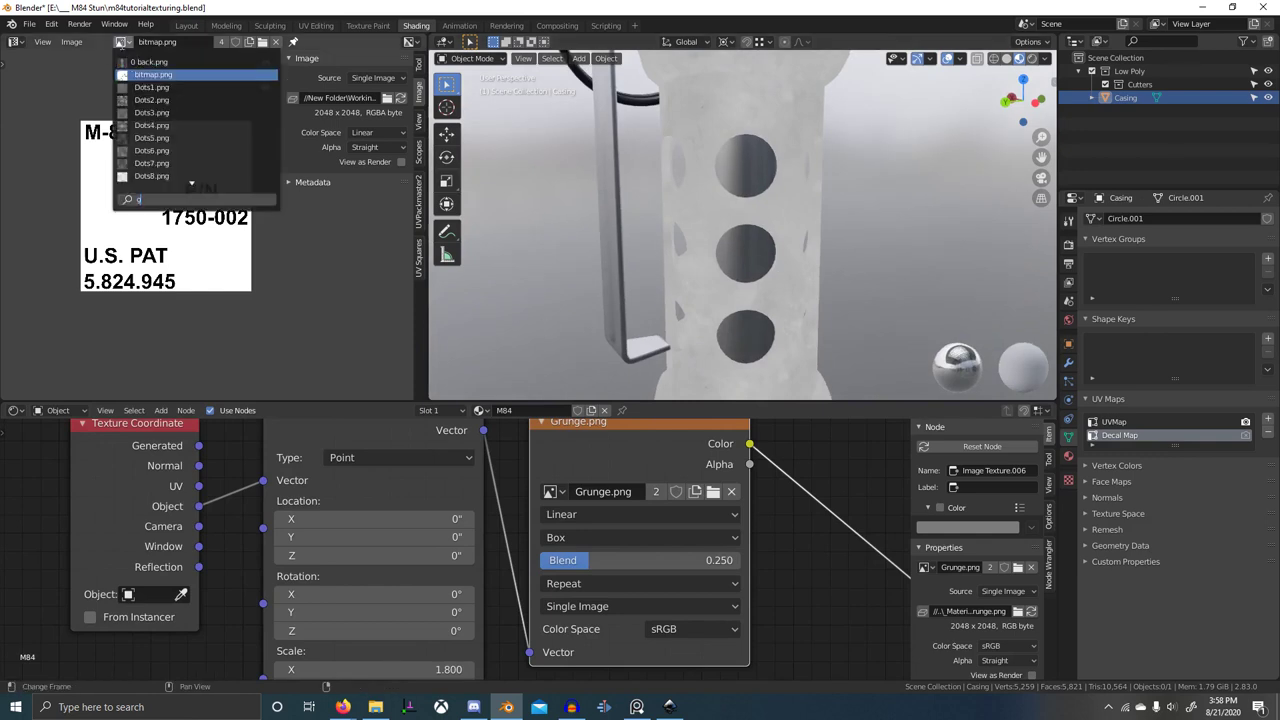
{"action": "type", "text": "gr"}
{"action": "left_click", "coordinate": [160, 75]}
{"action": "left_click", "coordinate": [130, 43]}
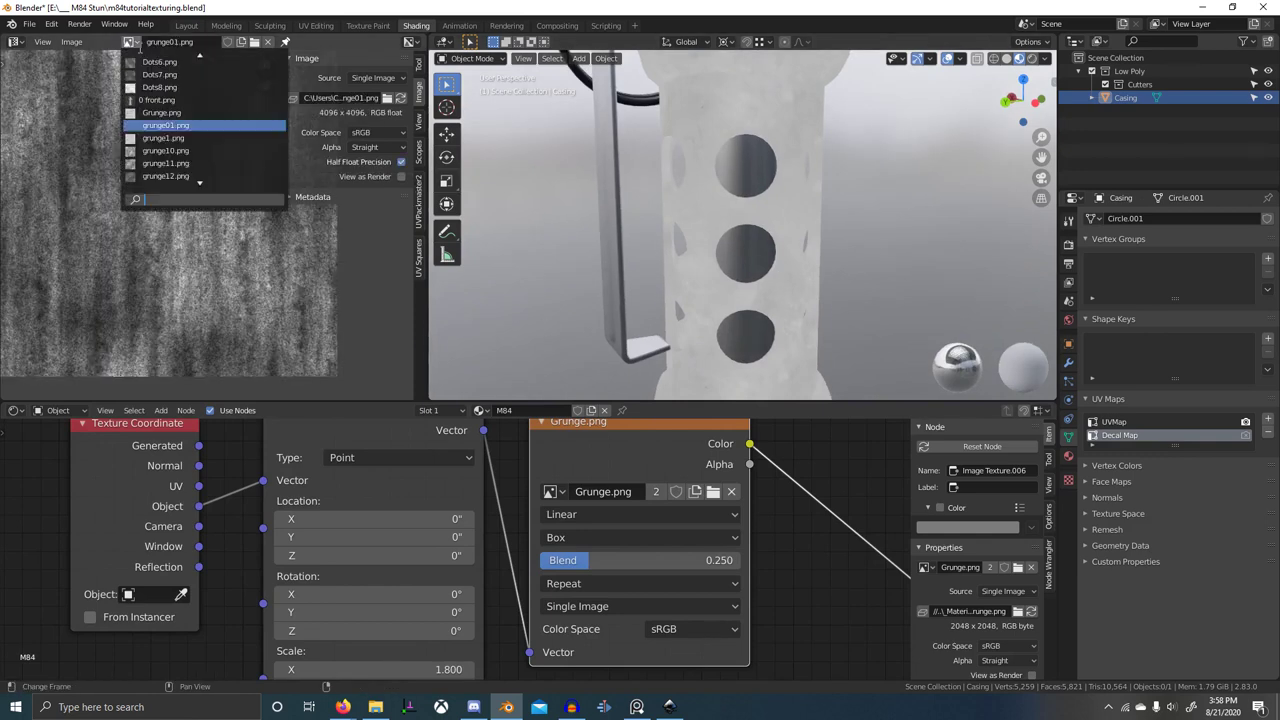
{"action": "left_click", "coordinate": [163, 64]}
{"action": "scroll", "coordinate": [170, 190], "scroll_direction": "up", "scroll_amount": 3}
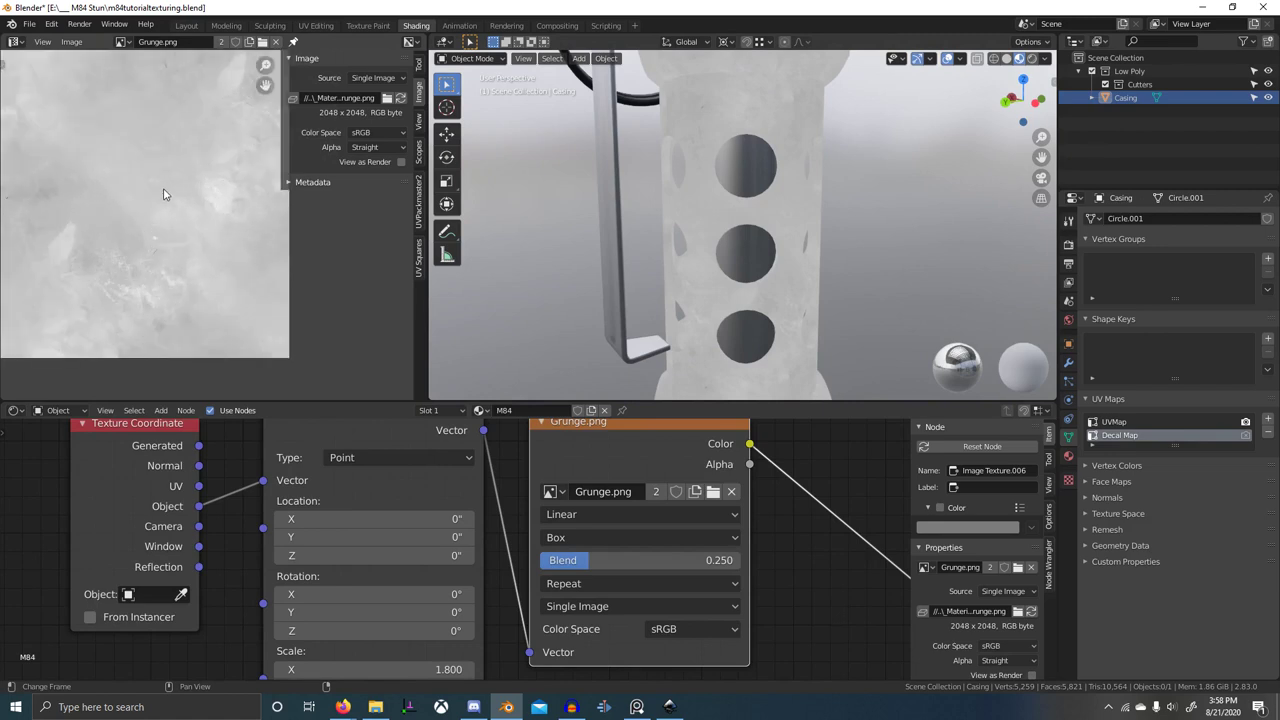
{"action": "scroll", "coordinate": [204, 232], "scroll_direction": "down", "scroll_amount": 1}
{"action": "scroll", "coordinate": [400, 500], "scroll_direction": "down", "scroll_amount": 8}
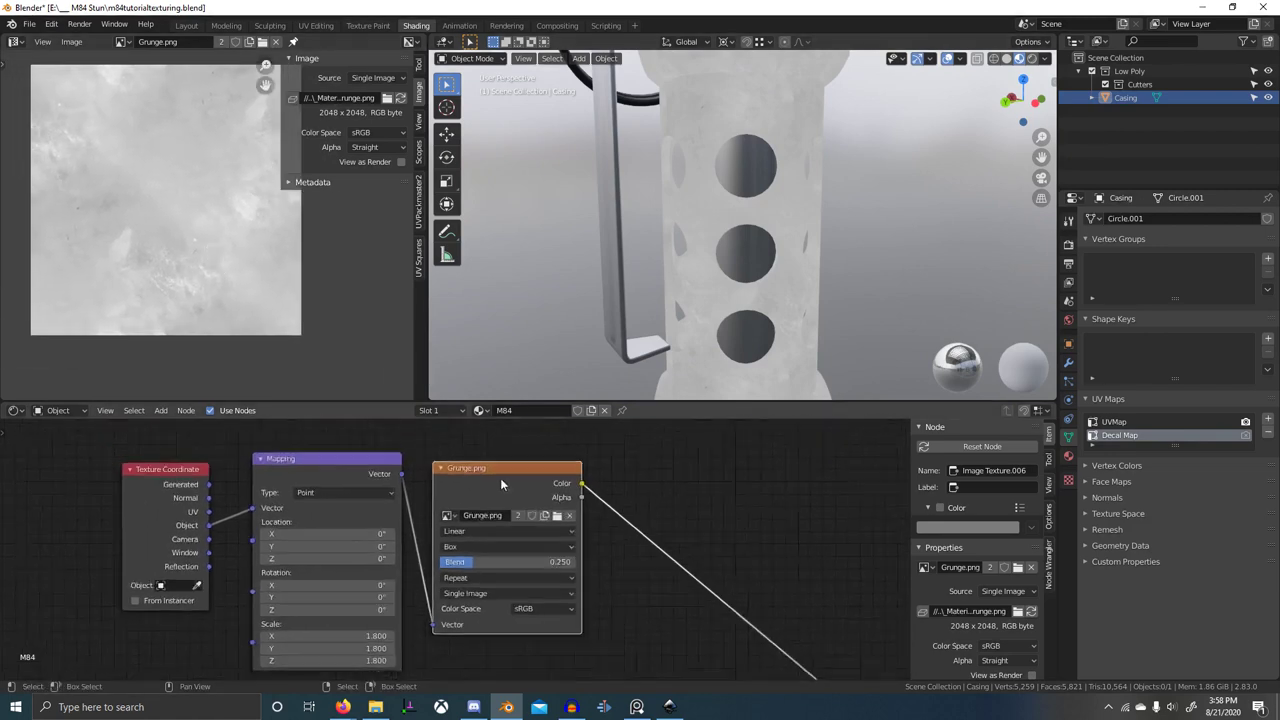
{"action": "middle_click_drag", "start_coordinate": [580, 491], "coordinate": [497, 490]}
{"action": "scroll", "coordinate": [500, 490], "scroll_direction": "down", "scroll_amount": 2}
{"action": "key", "text": "shift+a"}
- Insert a Map Range node on the Grunge link and add a Value node beside it
{"action": "key", "text": "s"}
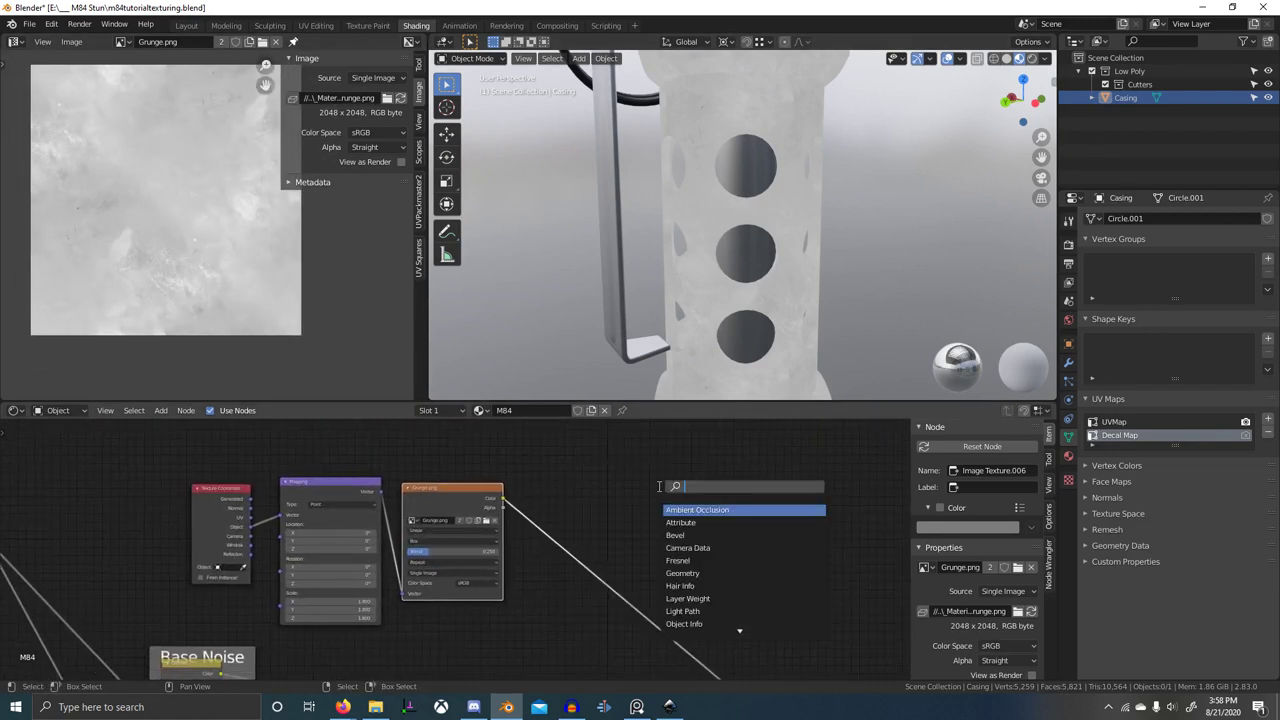
{"action": "key", "text": "Return"}
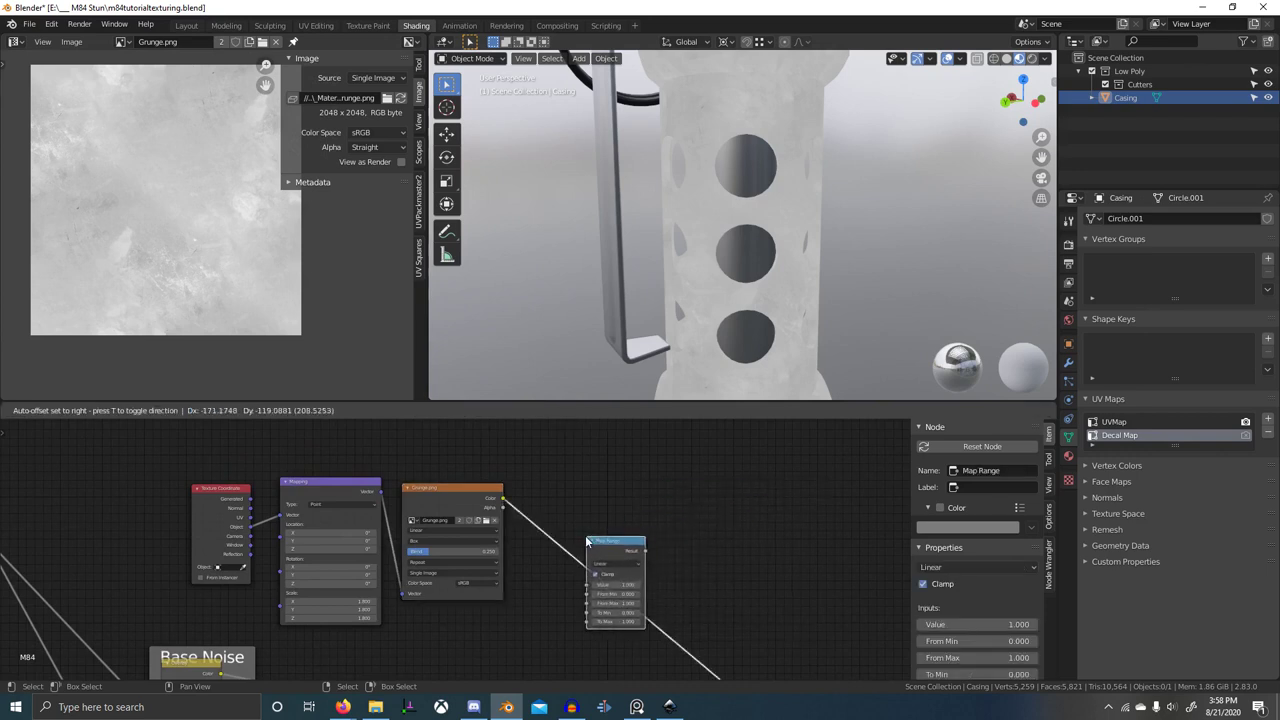
{"action": "left_click", "coordinate": [601, 487]}
{"action": "key", "text": "shift+a"}
{"action": "type", "text": "sval"}
{"action": "key", "text": "Return"}
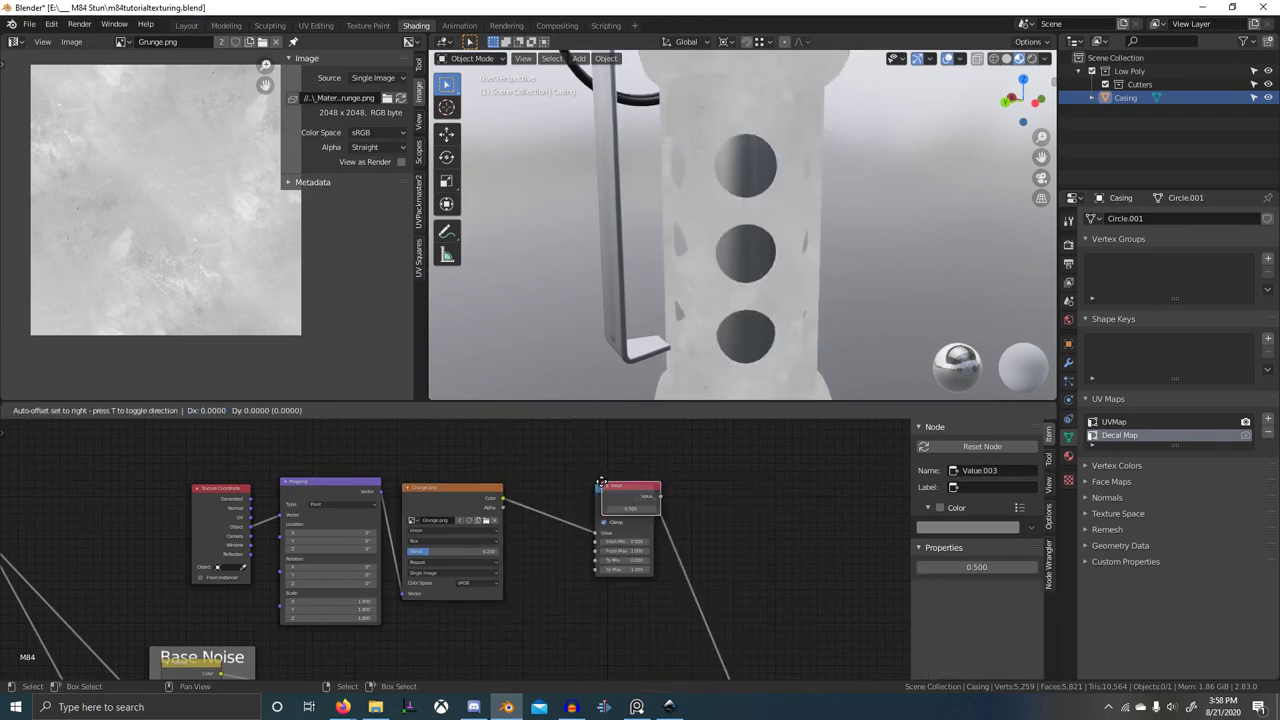
{"action": "left_click", "coordinate": [512, 551]}
- Add a Math node below the Map Range node
{"action": "key", "text": "shift+a"}
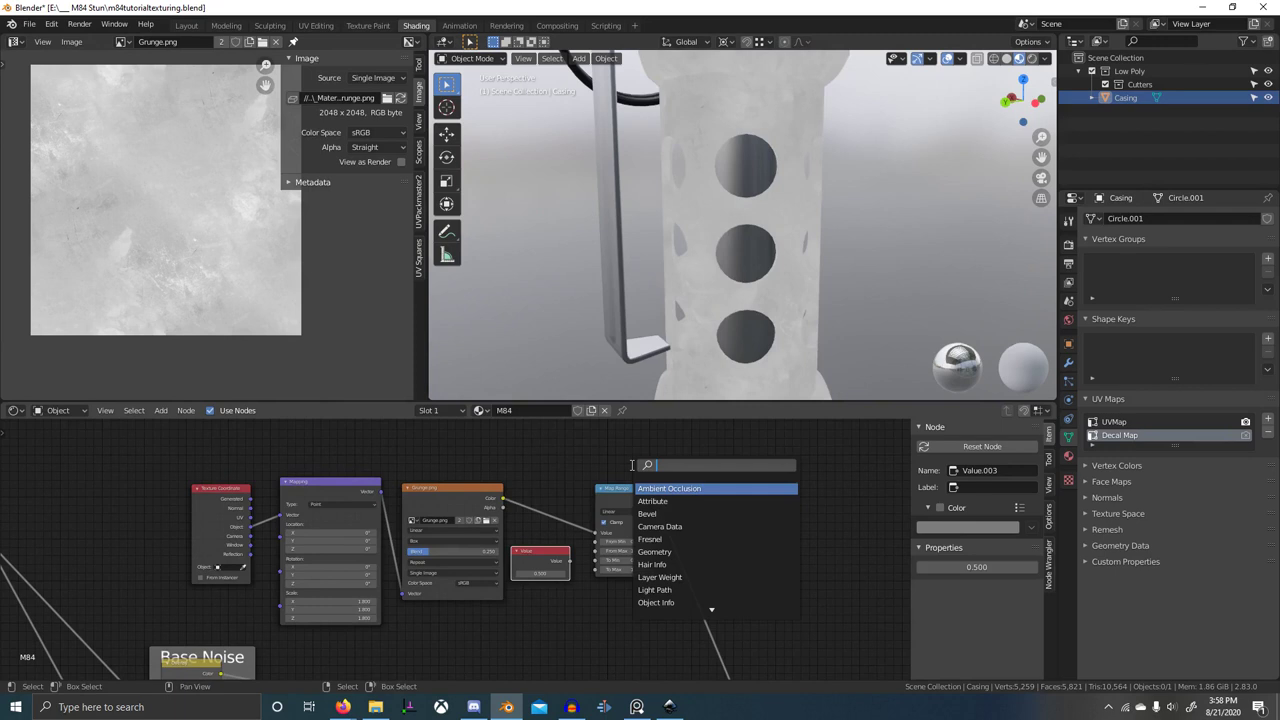
{"action": "key", "text": "Down"}
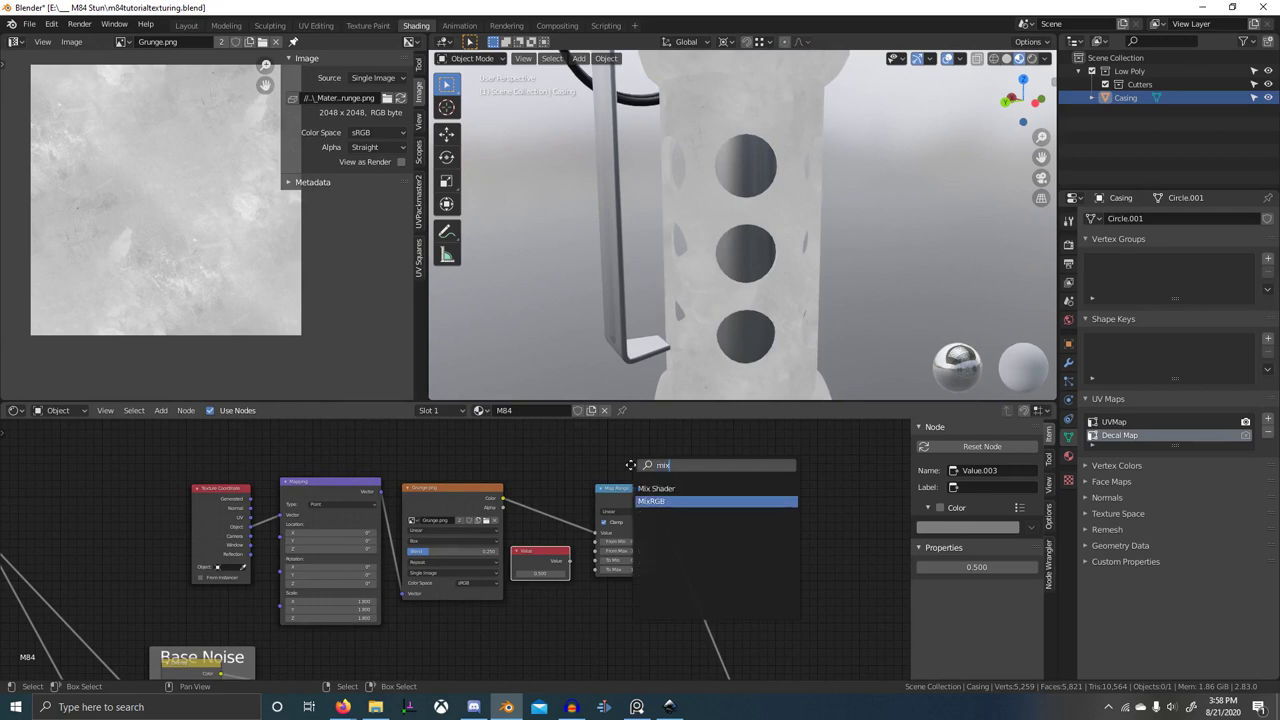
{"action": "key", "text": "Return"}
{"action": "right_click", "coordinate": [762, 433]}
{"action": "key", "text": "shift+a"}
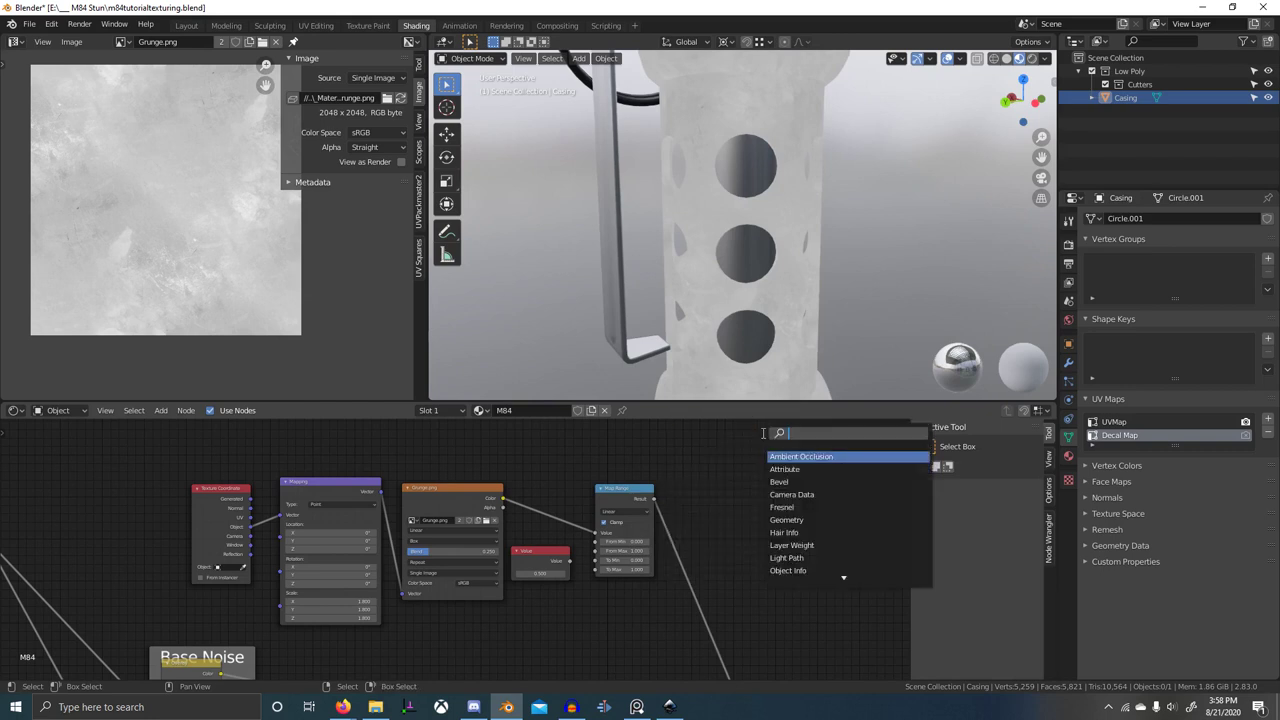
{"action": "type", "text": "math"}
{"action": "key", "text": "Return"}
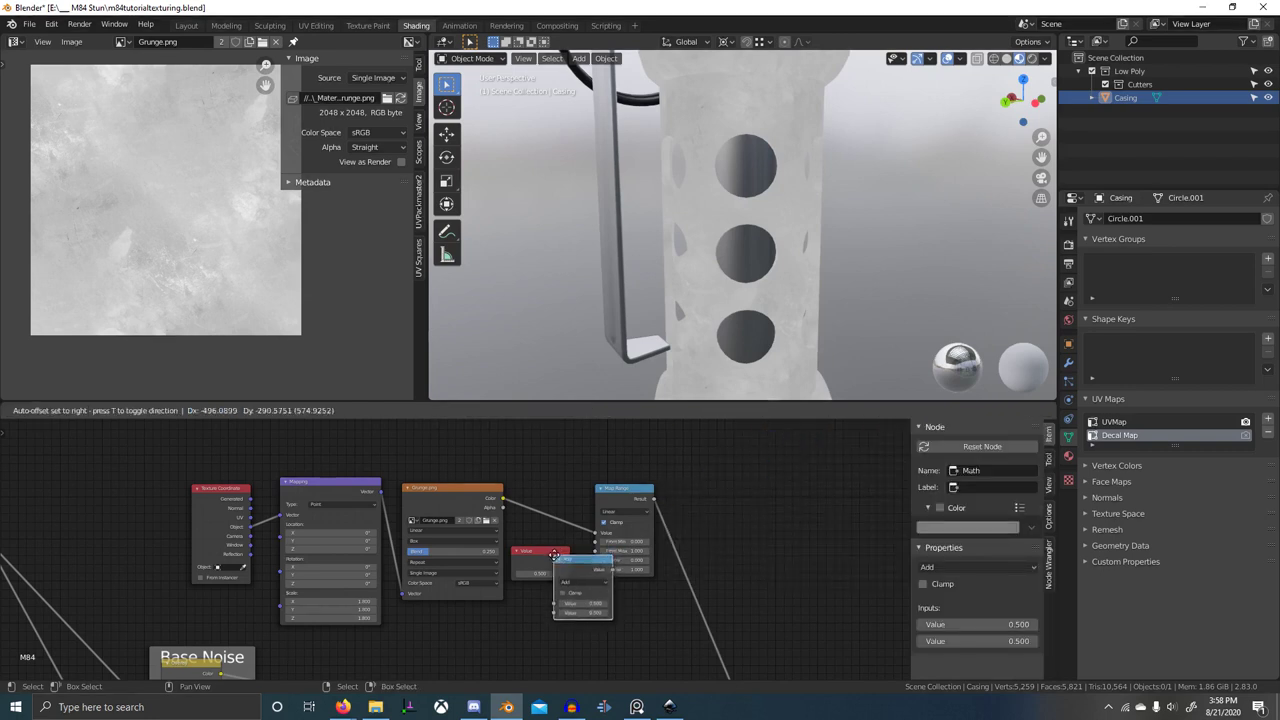
{"action": "left_click", "coordinate": [588, 580]}
- Set the Math node to Subtract and feed the Value node into its first input
{"action": "scroll", "coordinate": [548, 621], "scroll_direction": "up", "scroll_amount": 6}
{"action": "middle_click_drag", "start_coordinate": [548, 621], "coordinate": [533, 525]}
{"action": "scroll", "coordinate": [533, 525], "scroll_direction": "up", "scroll_amount": 2}
{"action": "left_click", "coordinate": [651, 501]}
{"action": "left_click", "coordinate": [654, 464]}
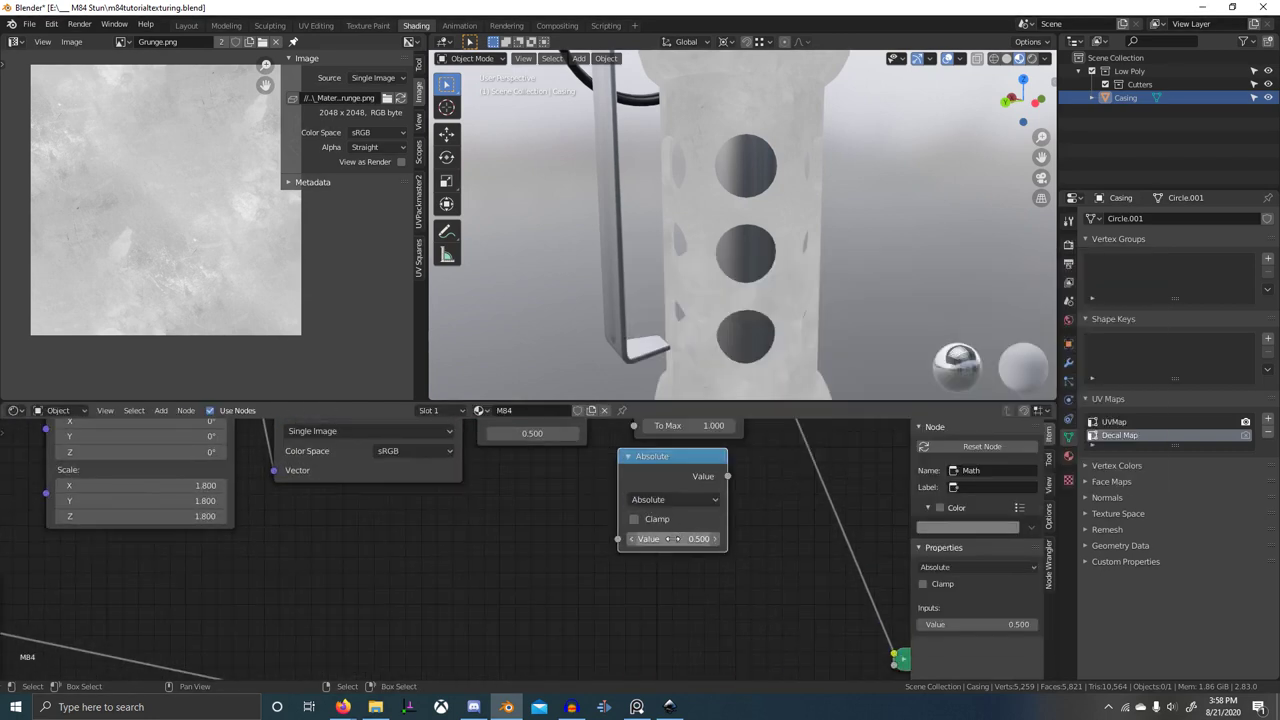
{"action": "left_click", "coordinate": [676, 500]}
{"action": "left_click", "coordinate": [660, 326]}
{"action": "scroll", "coordinate": [754, 572], "scroll_direction": "down", "scroll_amount": 1}
{"action": "middle_click_drag", "start_coordinate": [754, 572], "coordinate": [701, 635]}
{"action": "left_click_drag", "start_coordinate": [575, 603], "coordinate": [590, 452]}
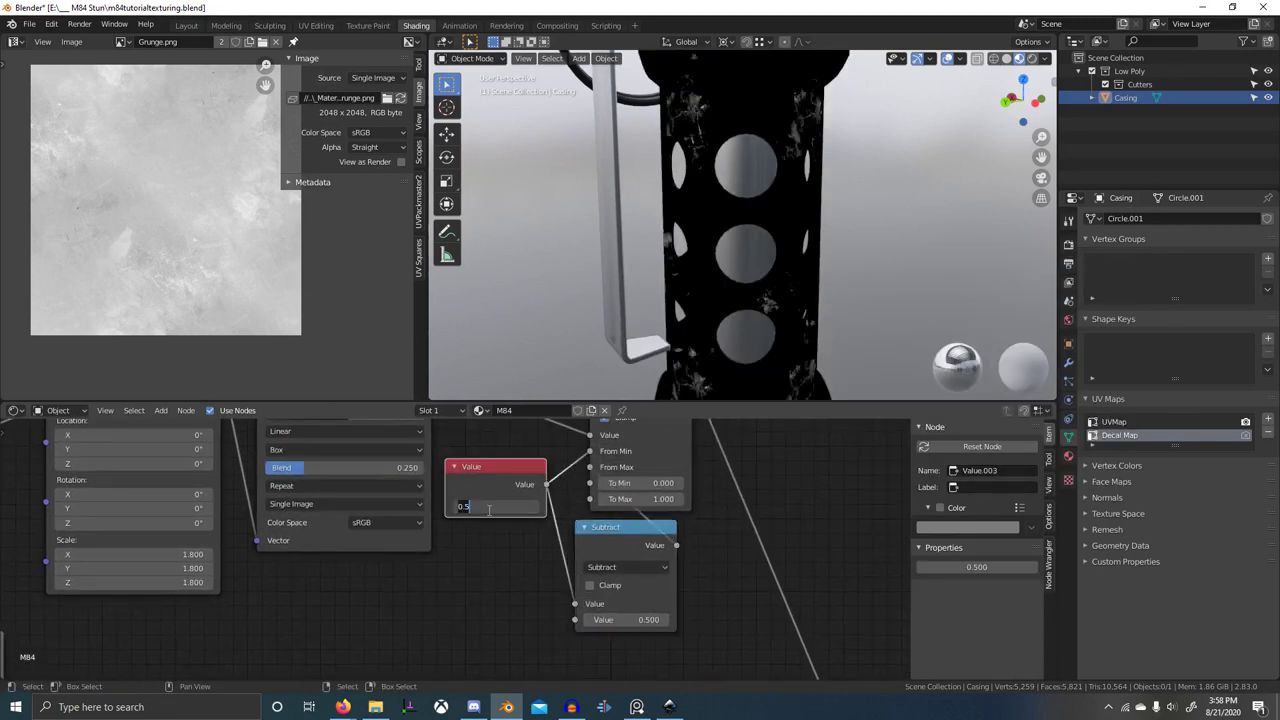
- Set the Value node to 0.1 and connect it to the Subtract node's second input
{"action": "type", "text": ".1"}
{"action": "key", "text": "Return"}
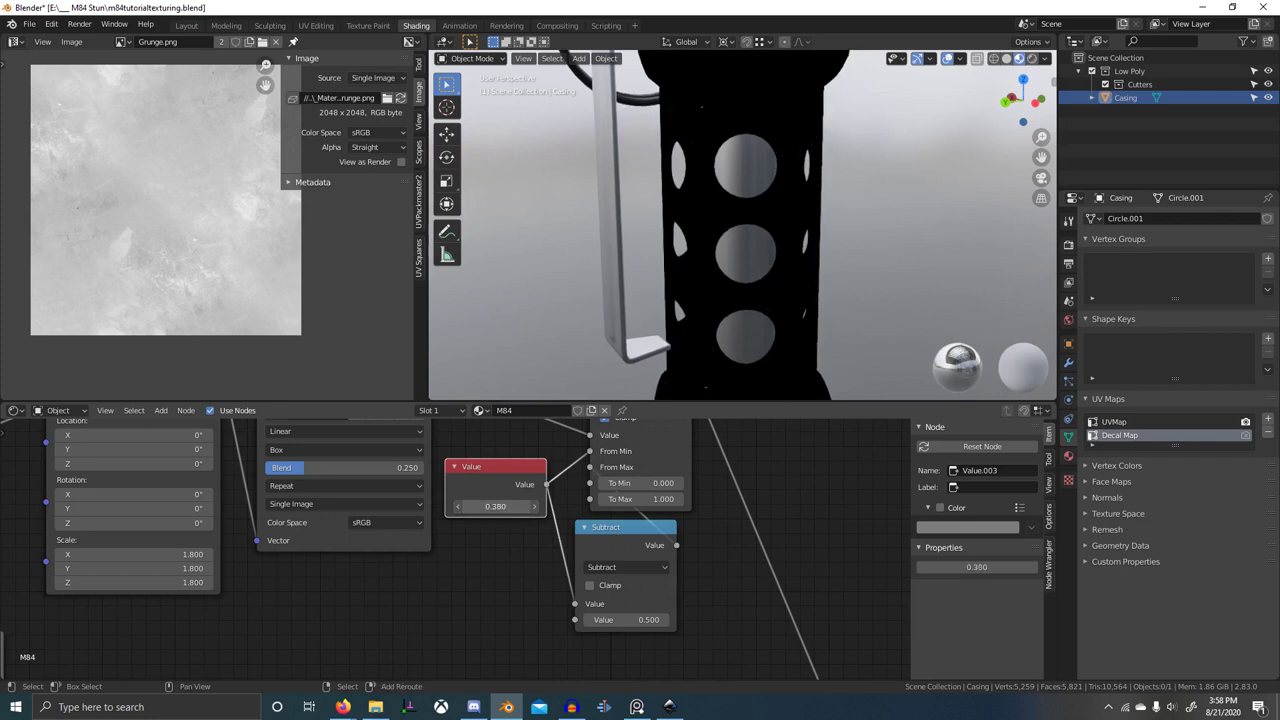
{"action": "left_click_drag", "start_coordinate": [496, 507], "coordinate": [526, 507]}
{"action": "right_click", "coordinate": [526, 507]}
{"action": "left_click_drag", "start_coordinate": [572, 596], "coordinate": [573, 616]}
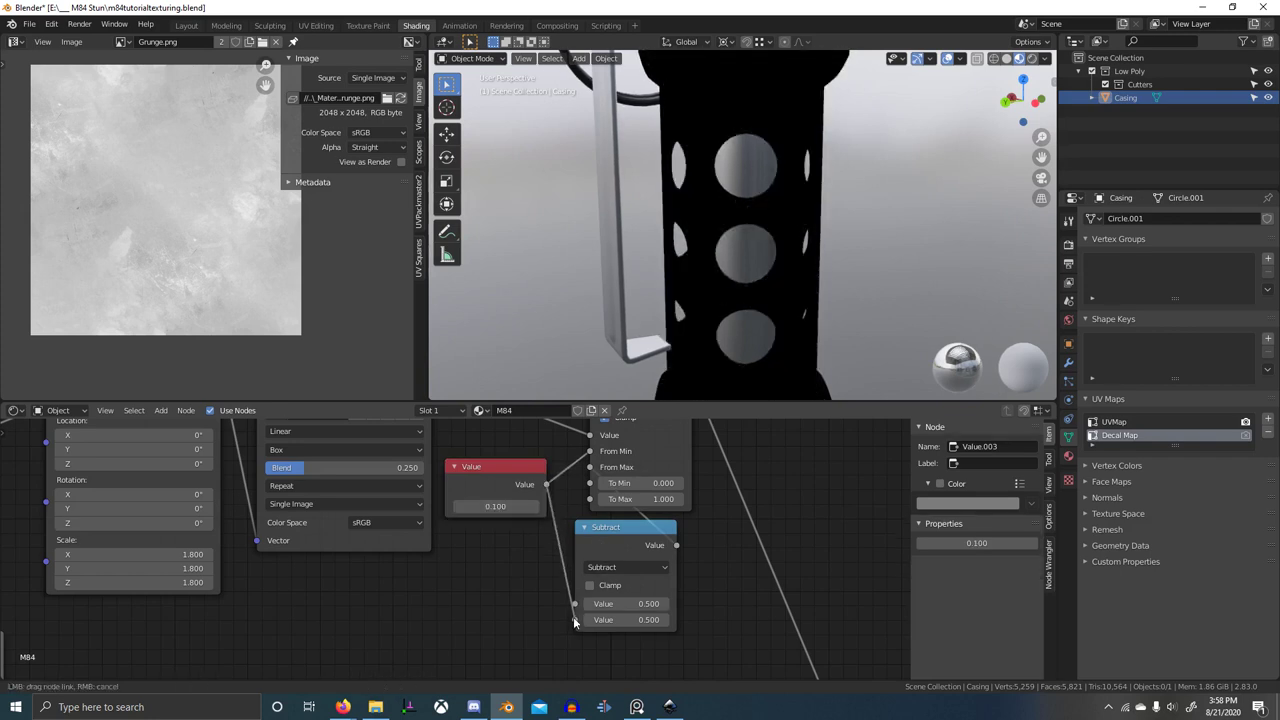
{"action": "left_click_drag", "start_coordinate": [510, 508], "coordinate": [504, 508]}
{"action": "right_click", "coordinate": [504, 508]}
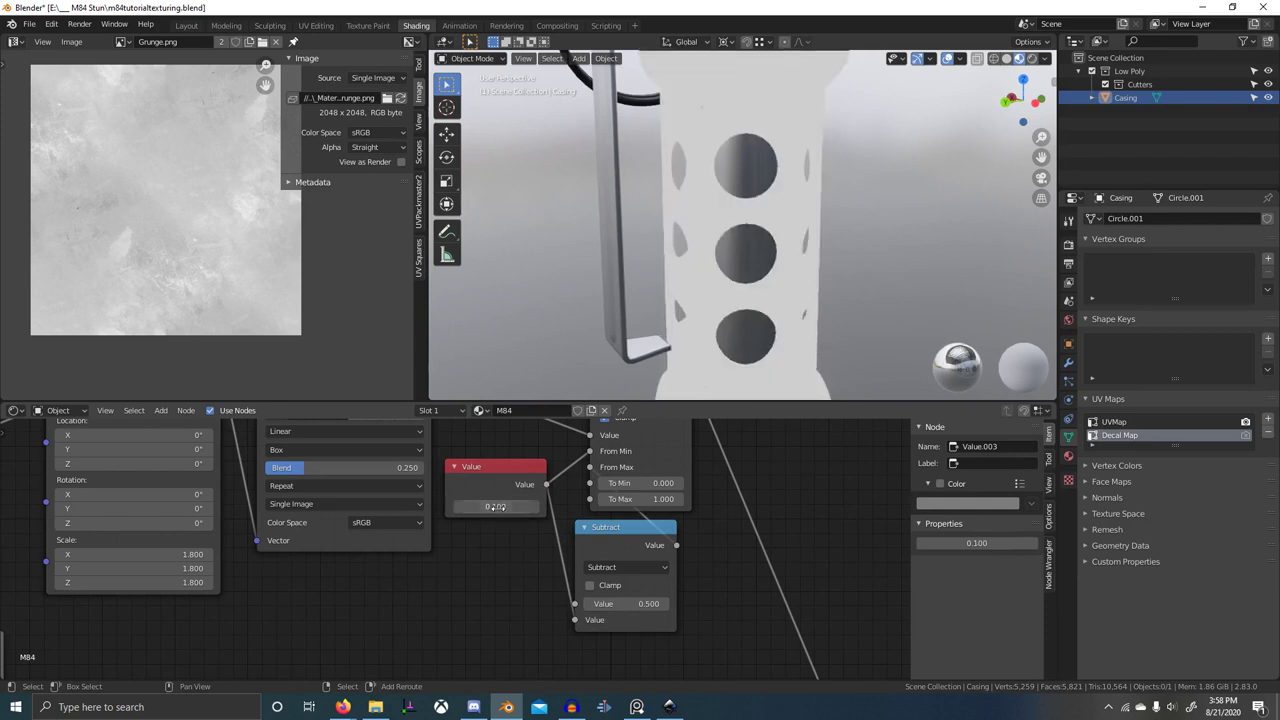
{"action": "left_click", "coordinate": [497, 509]}
{"action": "scroll", "coordinate": [701, 328], "scroll_direction": "down", "scroll_amount": 5}
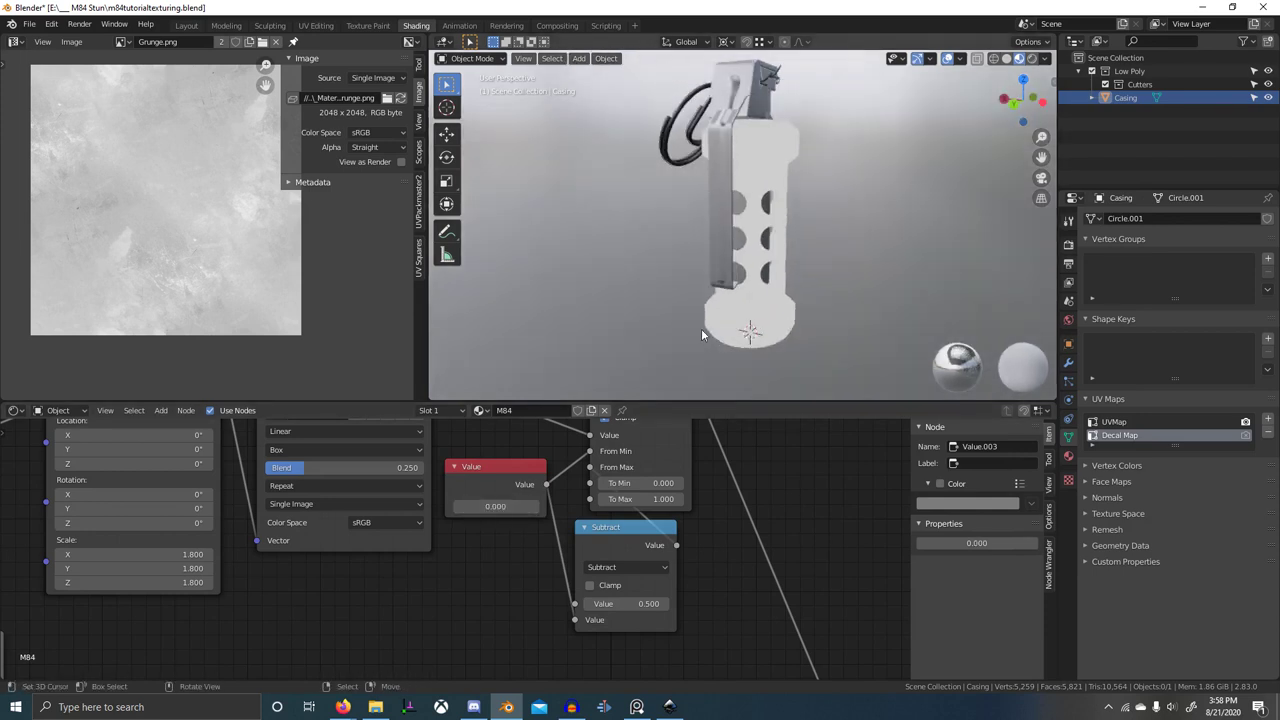
{"action": "scroll", "coordinate": [487, 524], "scroll_direction": "down", "scroll_amount": 2}
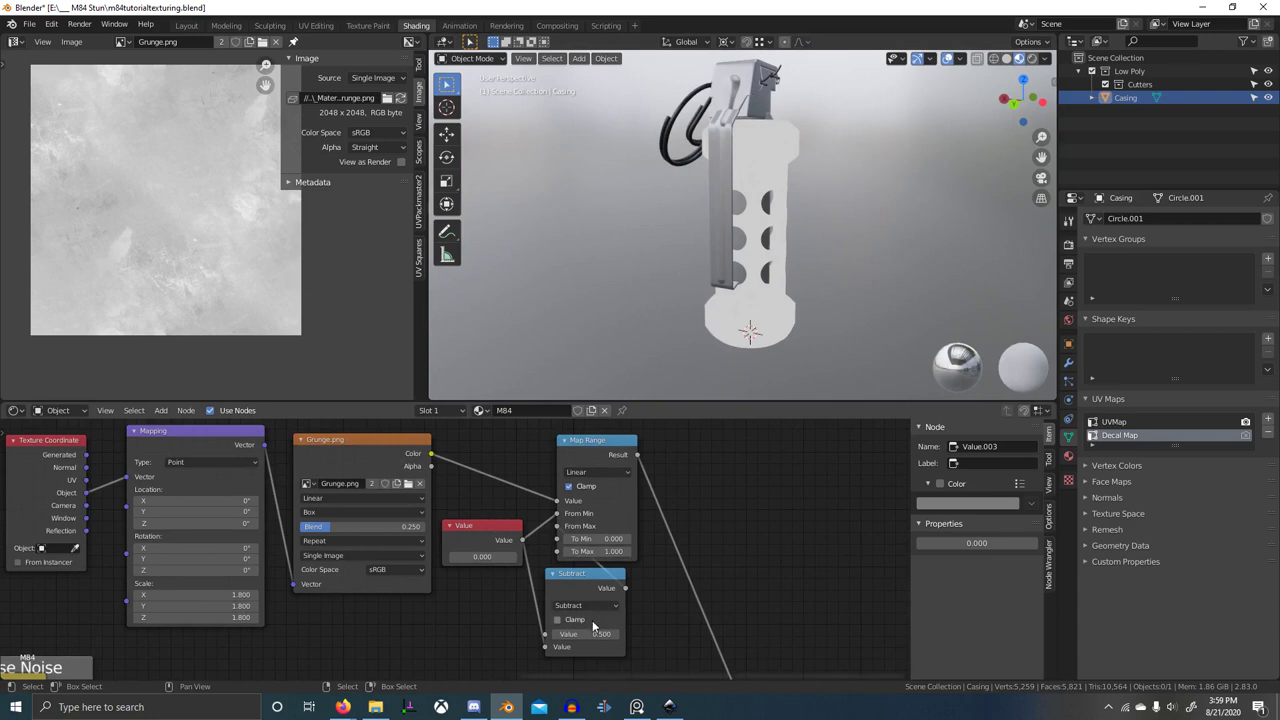
- Enable Clamp on the Subtract node and set its value to 1
{"action": "left_click", "coordinate": [592, 621]}
{"action": "left_click", "coordinate": [594, 634]}
{"action": "type", "text": "1"}
{"action": "key", "text": "Return"}
{"action": "scroll", "coordinate": [722, 285], "scroll_direction": "up", "scroll_amount": 4}
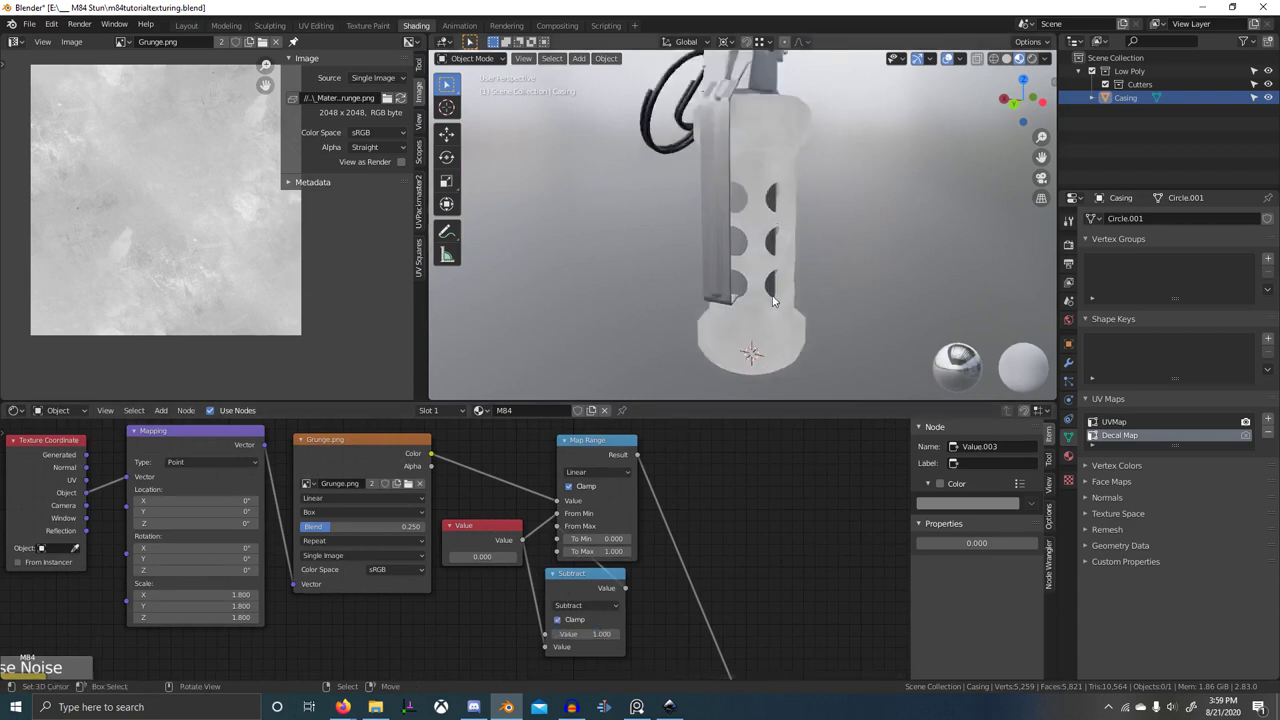
{"action": "middle_click_drag", "start_coordinate": [735, 262], "coordinate": [690, 262]}
{"action": "scroll", "coordinate": [710, 309], "scroll_direction": "down", "scroll_amount": 2}
- Step the grunge Value node through 0.400 and 0.200, settling on 0.300
{"action": "left_click", "coordinate": [513, 559]}
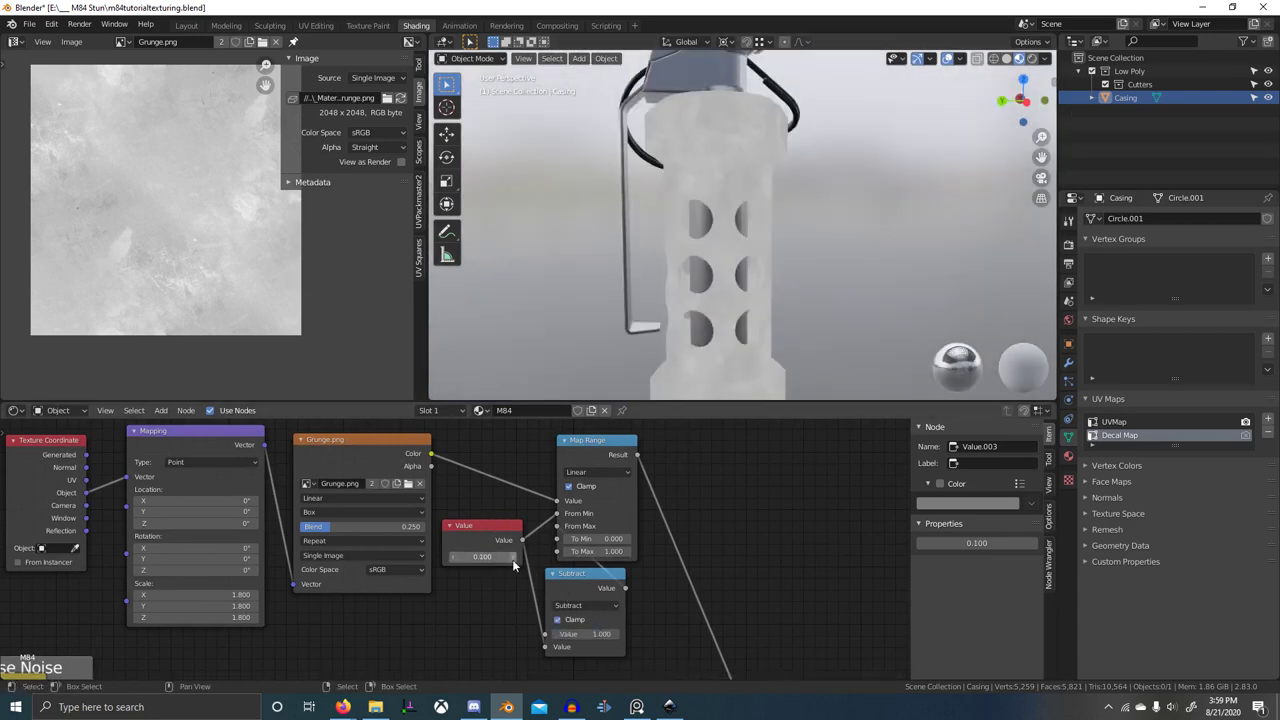
{"action": "left_click", "coordinate": [512, 559]}
{"action": "left_click", "coordinate": [512, 559]}
{"action": "left_click", "coordinate": [512, 559]}
{"action": "left_click", "coordinate": [454, 559]}
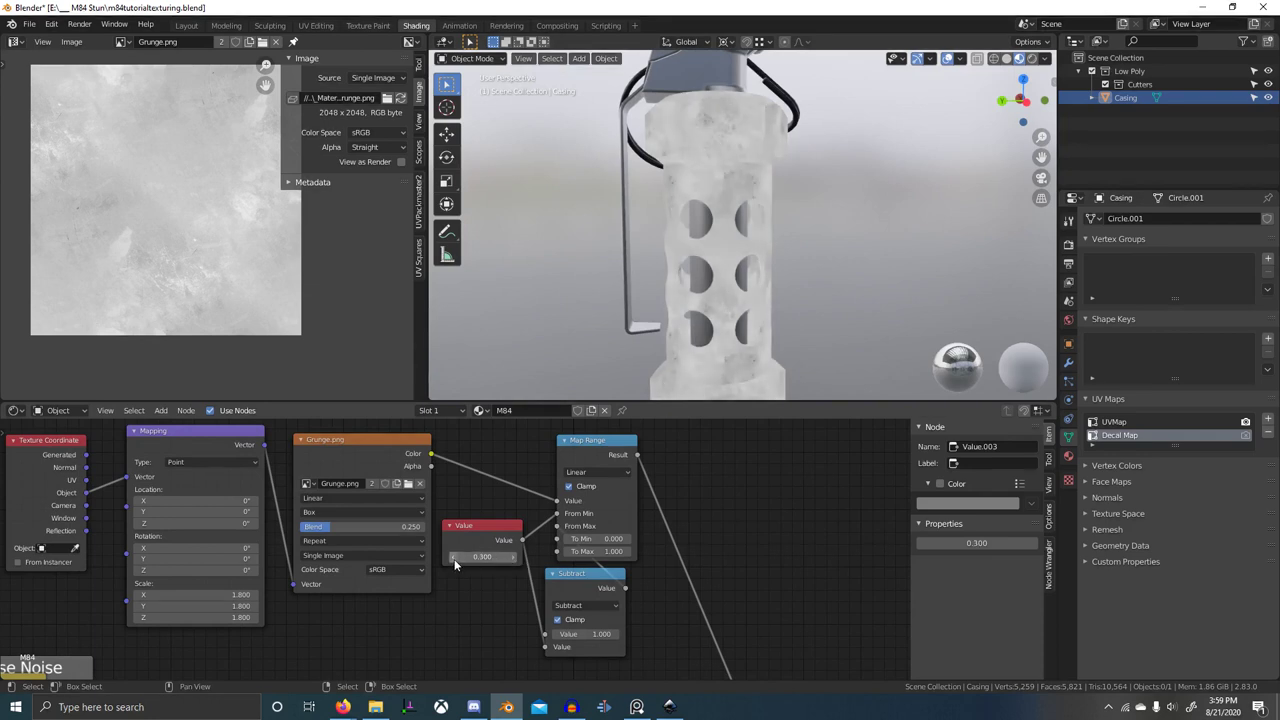
{"action": "left_click", "coordinate": [456, 559]}
{"action": "left_click", "coordinate": [514, 559]}
{"action": "scroll", "coordinate": [548, 546], "scroll_direction": "down", "scroll_amount": 5}
{"action": "scroll", "coordinate": [677, 291], "scroll_direction": "down", "scroll_amount": 1}
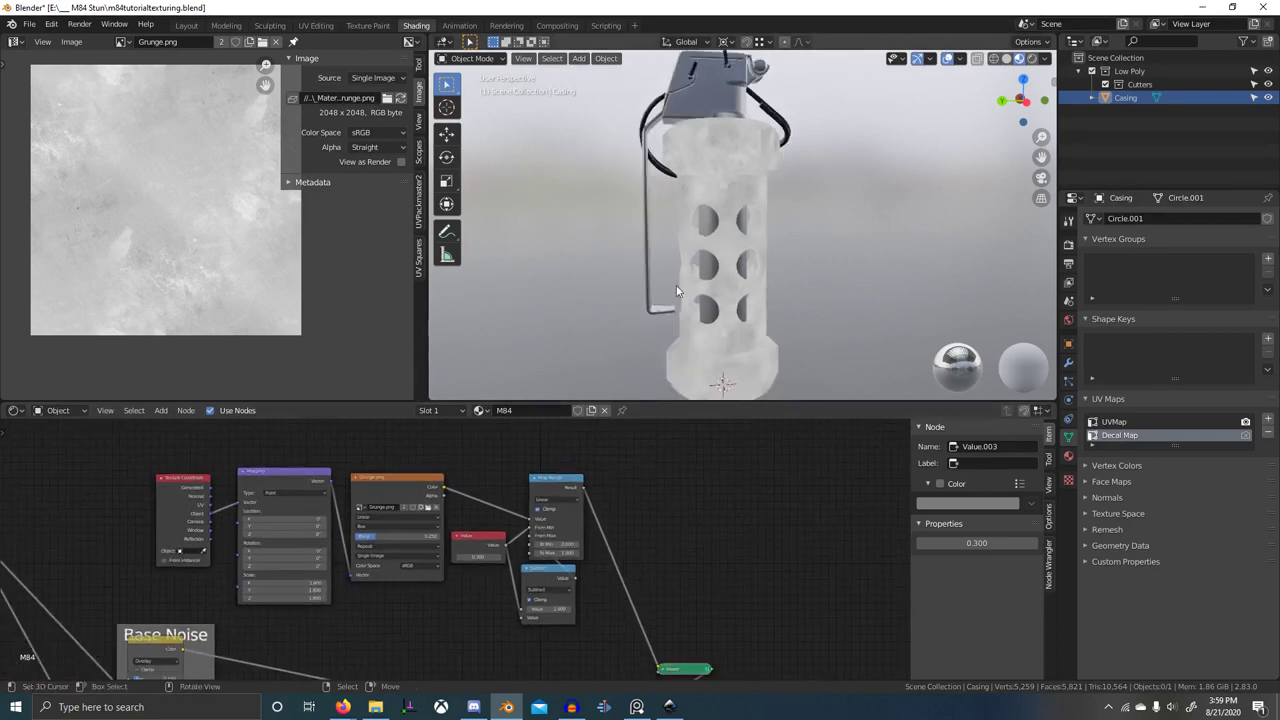
{"action": "middle_click_drag", "start_coordinate": [677, 291], "coordinate": [749, 306]}
{"action": "scroll", "coordinate": [450, 508], "scroll_direction": "down", "scroll_amount": 3}
- Box-select the Principled BSDF and Material Output nodes and move them right along X
{"action": "middle_click_drag", "start_coordinate": [446, 507], "coordinate": [511, 510]}
{"action": "scroll", "coordinate": [511, 510], "scroll_direction": "down", "scroll_amount": 4}
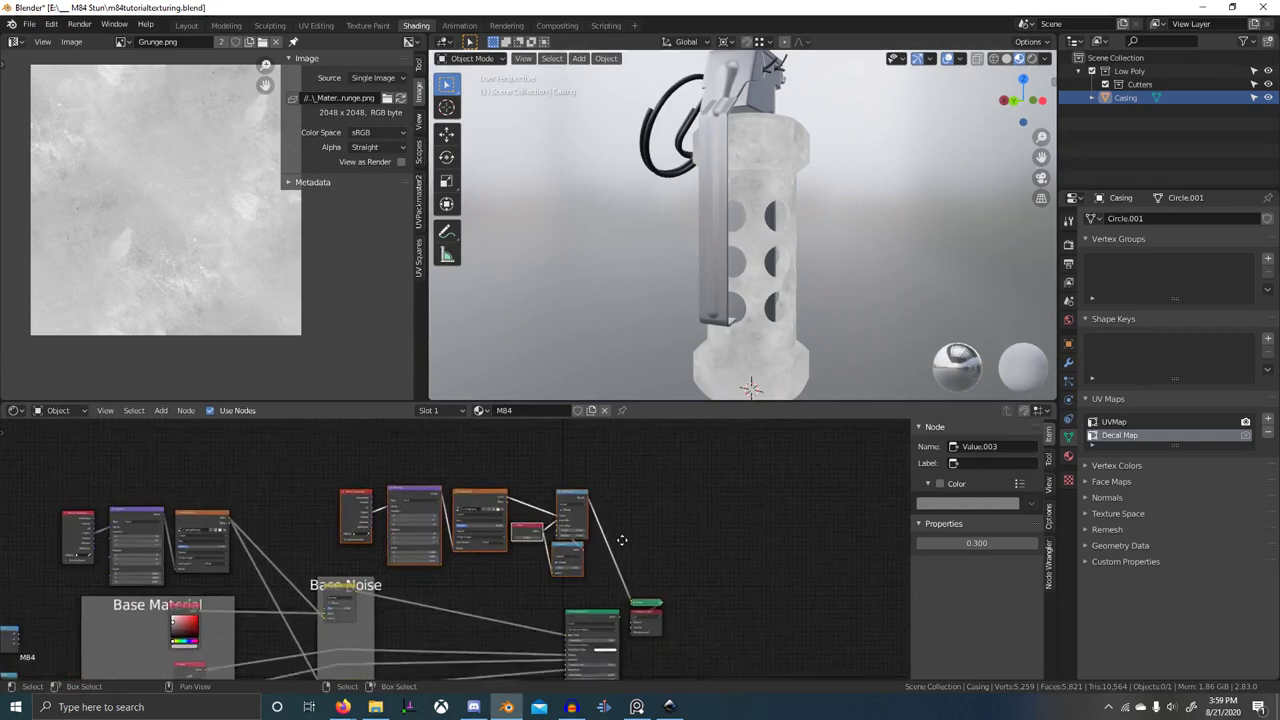
{"action": "key", "text": "b"}
{"action": "left_click_drag", "start_coordinate": [493, 569], "coordinate": [574, 623]}
{"action": "scroll", "coordinate": [574, 623], "scroll_direction": "down", "scroll_amount": 3}
{"action": "key", "text": "g"}
{"action": "middle_click_drag", "start_coordinate": [574, 623], "coordinate": [575, 573]}
{"action": "key", "text": "x"}
{"action": "left_click", "coordinate": [745, 566]}
{"action": "scroll", "coordinate": [540, 565], "scroll_direction": "up", "scroll_amount": 4}
- Duplicate the Base Noise overlay mix onto the upper shader link and unparent it from the frame
{"action": "scroll", "coordinate": [500, 550], "scroll_direction": "up", "scroll_amount": 4}
{"action": "left_click", "coordinate": [217, 515]}
{"action": "key", "text": "shift+d"}
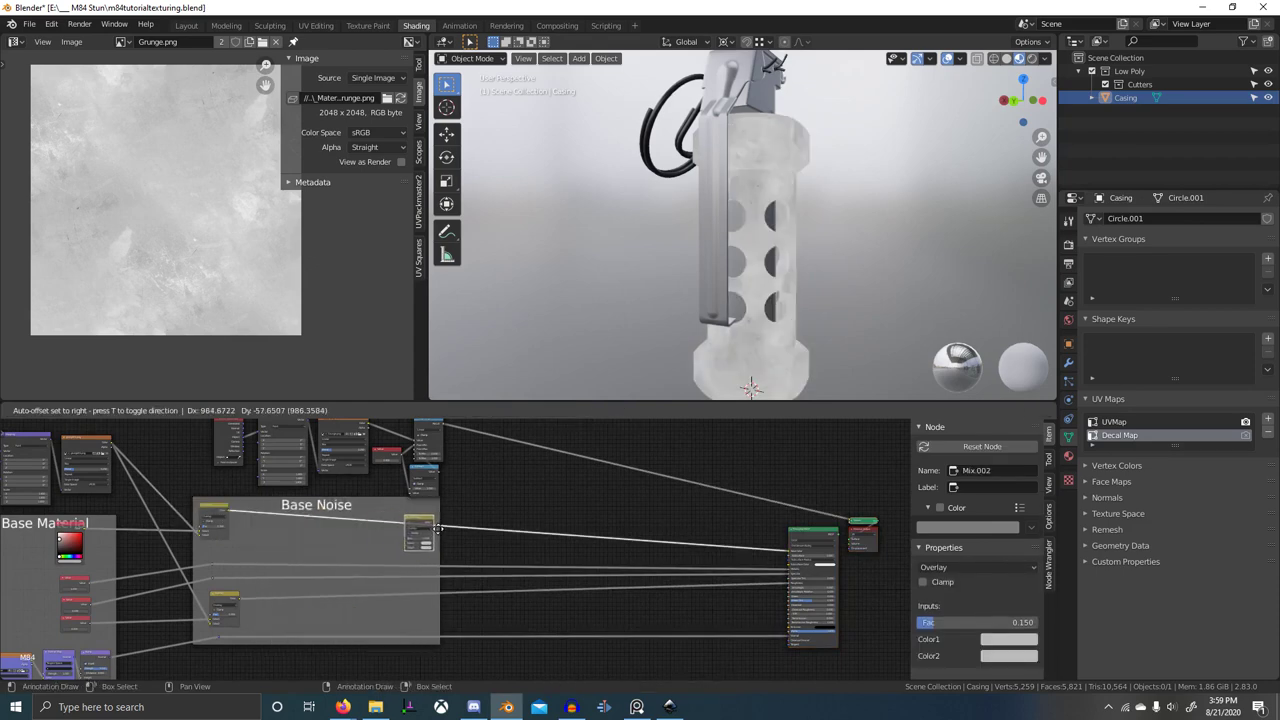
{"action": "left_click", "coordinate": [439, 532]}
{"action": "key", "text": "alt+p"}
{"action": "middle_click_drag", "start_coordinate": [421, 536], "coordinate": [370, 547]}
{"action": "key", "text": "g"}
{"action": "left_click", "coordinate": [508, 539]}
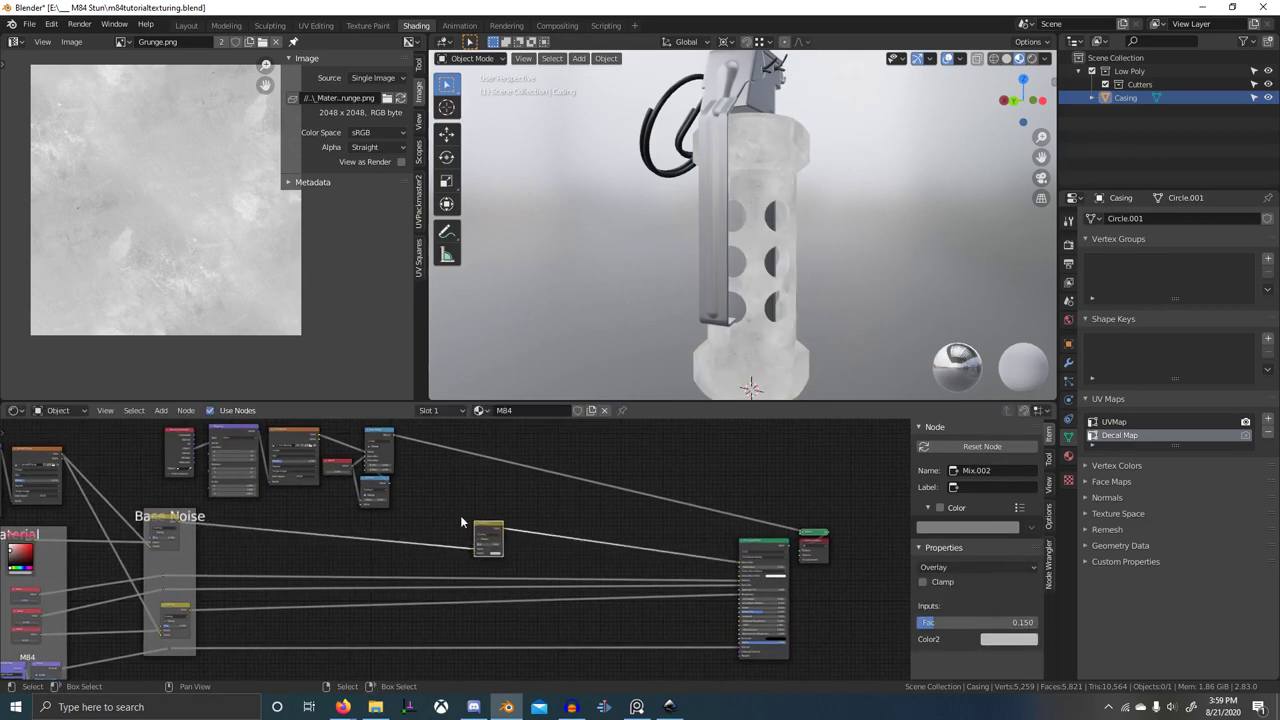
{"action": "middle_click_drag", "start_coordinate": [445, 519], "coordinate": [453, 529]}
{"action": "scroll", "coordinate": [425, 495], "scroll_direction": "up", "scroll_amount": 4}
- Drive the first overlay's Fac with the grunge mask, preview it, and tune its strength
{"action": "right_click_drag", "start_coordinate": [478, 555], "coordinate": [513, 582], "text": "alt"}
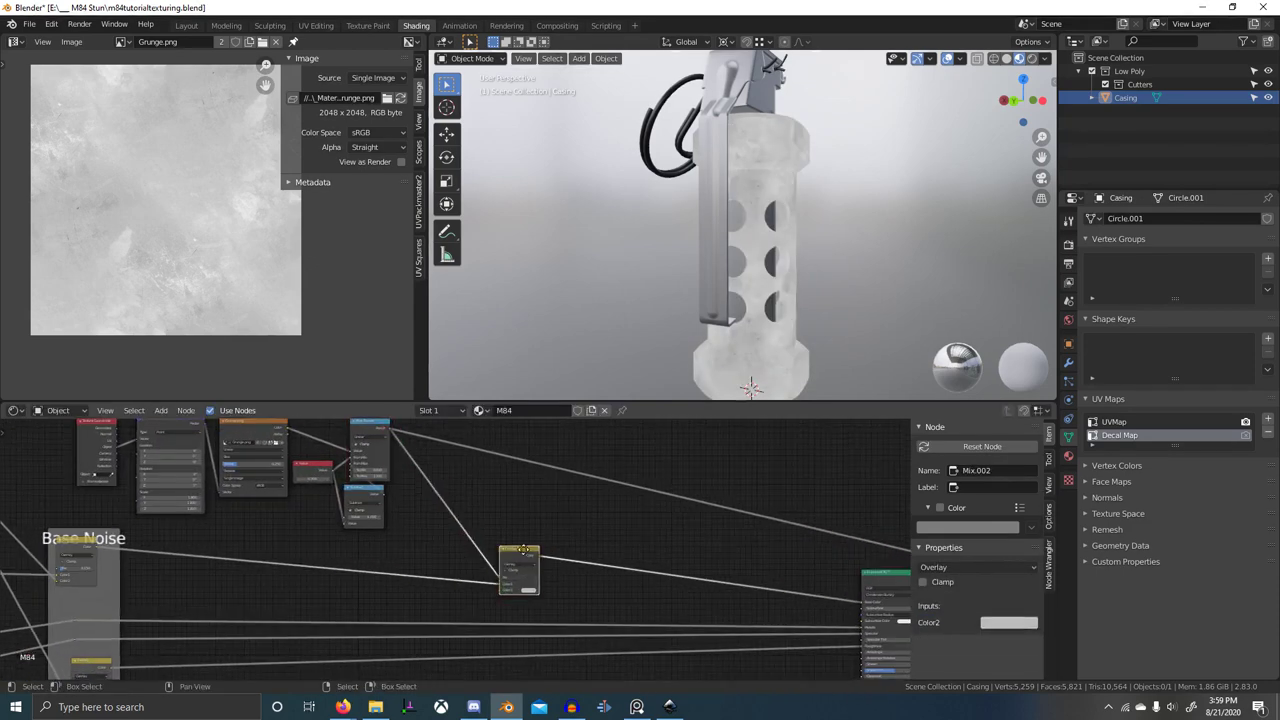
{"action": "middle_click_drag", "start_coordinate": [513, 587], "coordinate": [492, 560]}
{"action": "scroll", "coordinate": [492, 560], "scroll_direction": "up", "scroll_amount": 3}
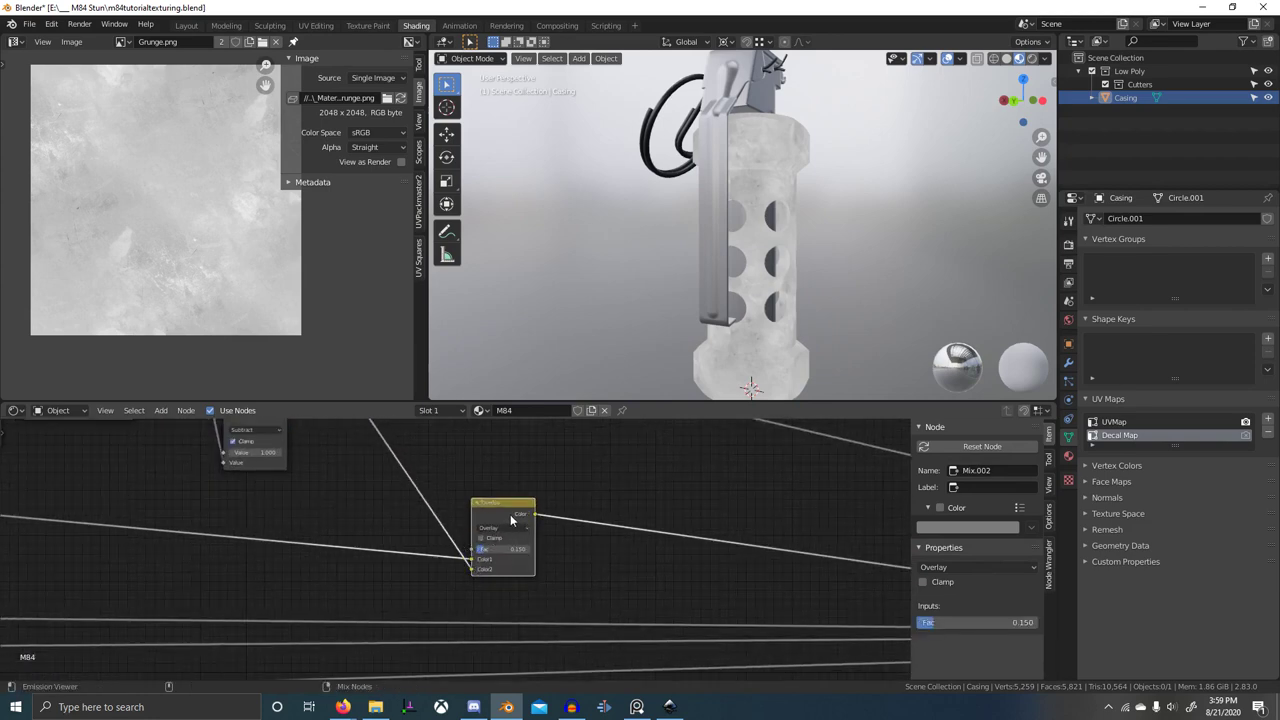
{"action": "left_click", "coordinate": [511, 519], "text": "ctrl+shift"}
{"action": "middle_click_drag", "start_coordinate": [783, 320], "coordinate": [746, 306]}
{"action": "scroll", "coordinate": [746, 306], "scroll_direction": "up", "scroll_amount": 1}
{"action": "scroll", "coordinate": [456, 548], "scroll_direction": "up", "scroll_amount": 4}
{"action": "left_click_drag", "start_coordinate": [498, 548], "coordinate": [547, 548]}
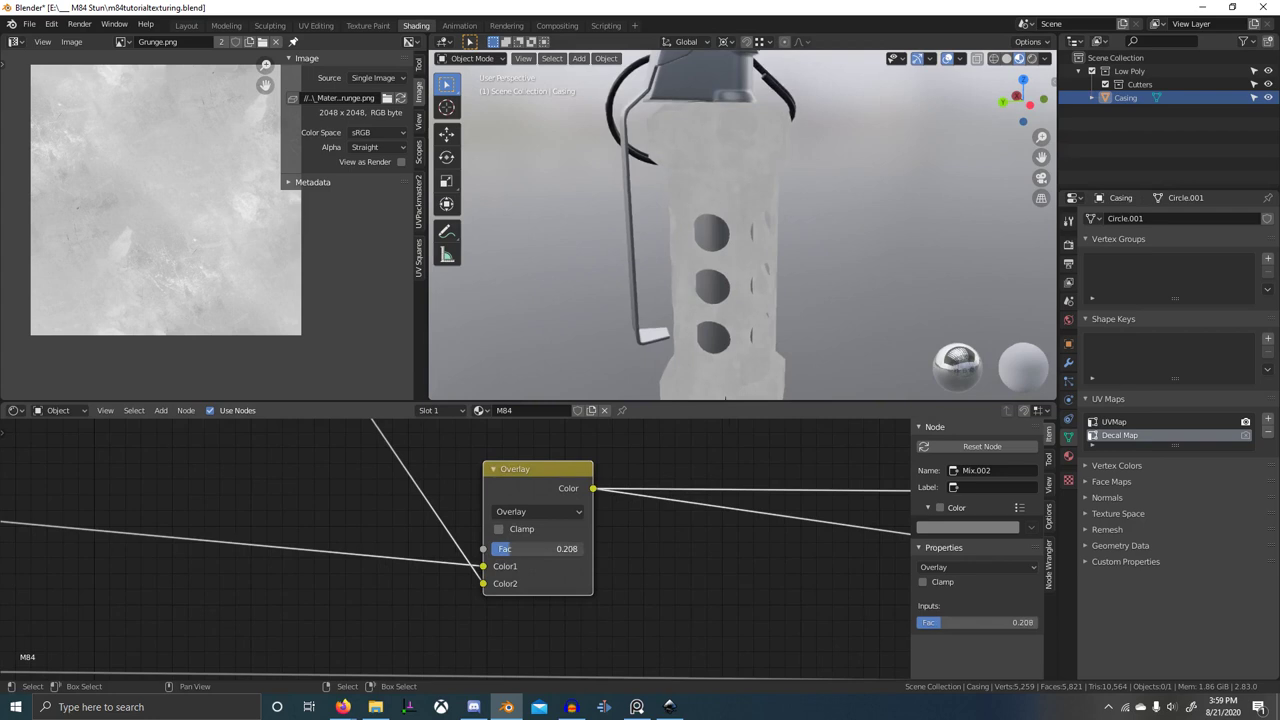
{"action": "scroll", "coordinate": [644, 293], "scroll_direction": "up", "scroll_amount": 5}
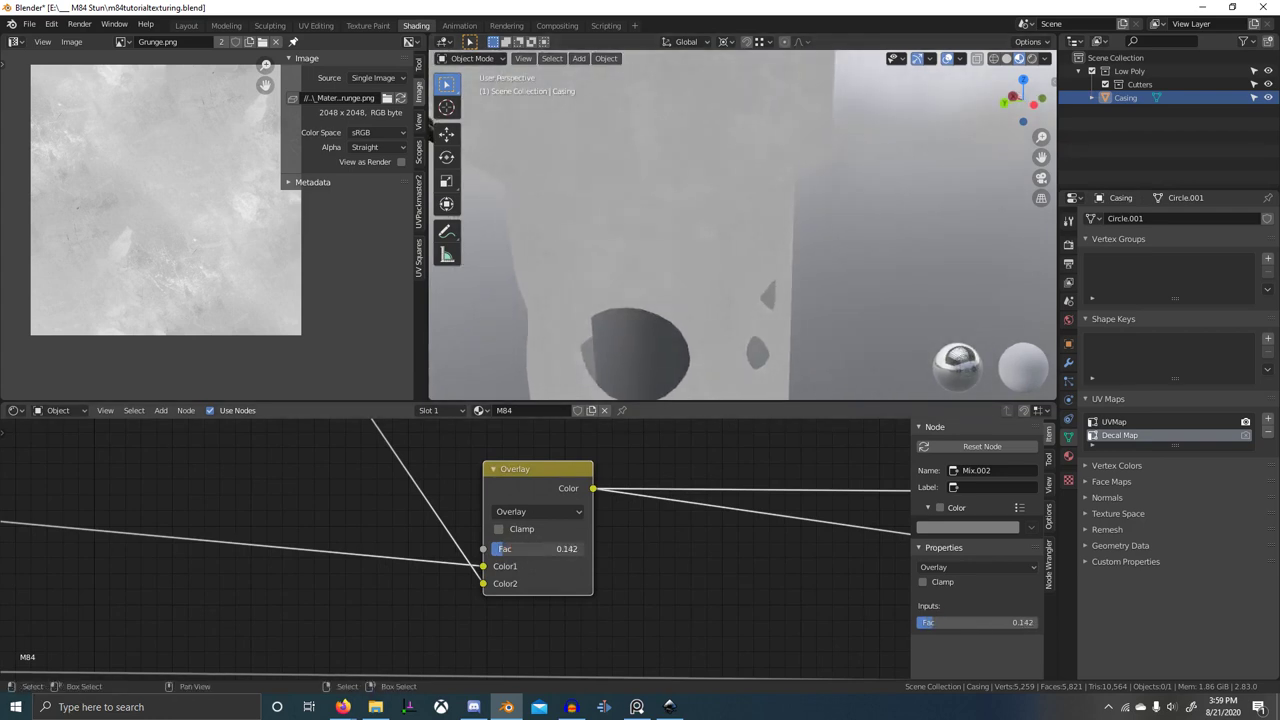
{"action": "scroll", "coordinate": [460, 545], "scroll_direction": "down", "scroll_amount": 6}
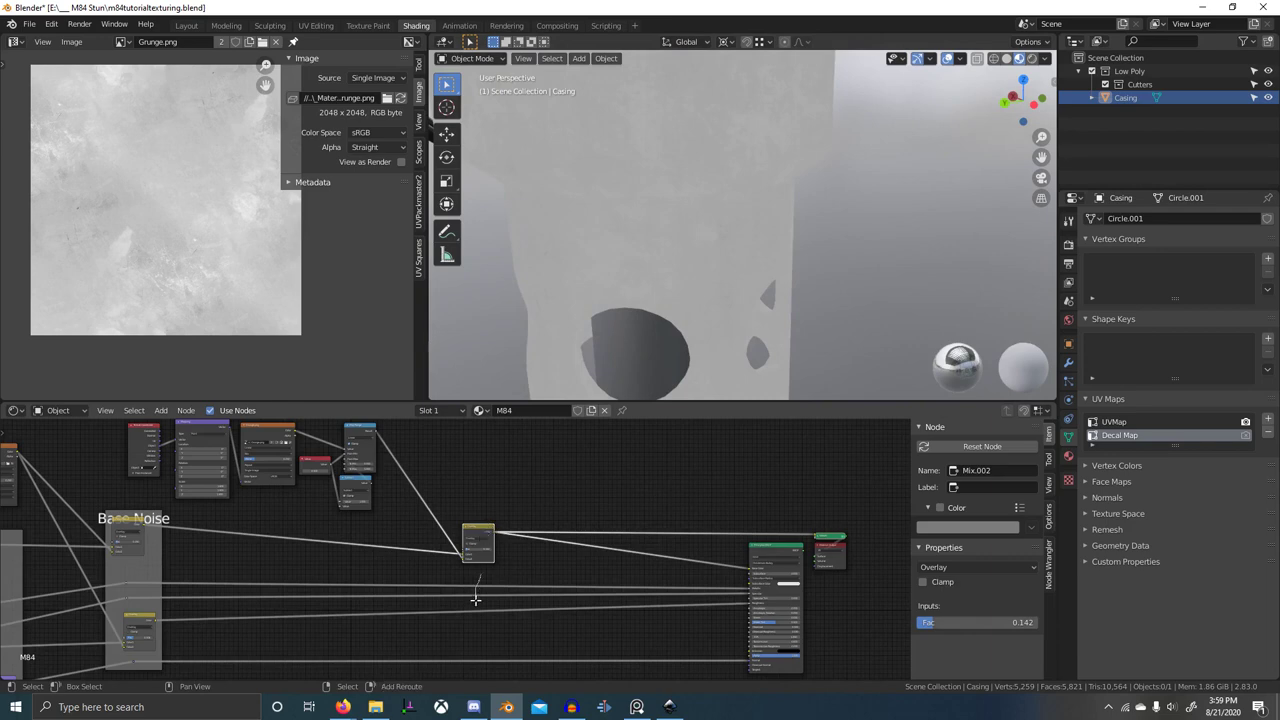
- Duplicate the overlay mix onto the lower shader link and connect the grunge mask to its Fac
{"action": "right_click_drag", "start_coordinate": [475, 600], "coordinate": [475, 603], "text": "shift"}
{"action": "left_click", "coordinate": [487, 528]}
{"action": "key", "text": "shift+d"}
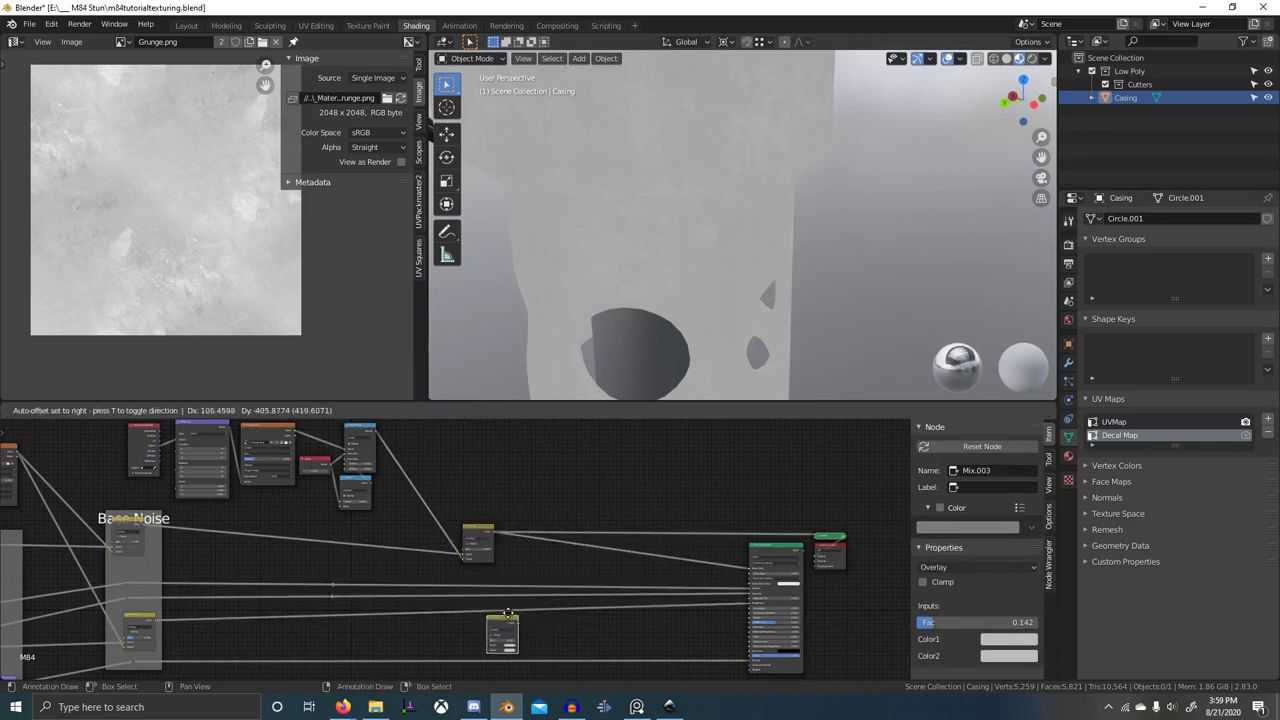
{"action": "left_click", "coordinate": [505, 608]}
{"action": "scroll", "coordinate": [543, 593], "scroll_direction": "up", "scroll_amount": 7}
{"action": "mouse_move", "coordinate": [543, 593]}
{"action": "middle_mouse_down"}
{"action": "mouse_move", "coordinate": [688, 551]}
{"action": "mouse_move", "coordinate": [554, 580]}
{"action": "middle_mouse_up"}
{"action": "scroll", "coordinate": [554, 580], "scroll_direction": "down", "scroll_amount": 8}
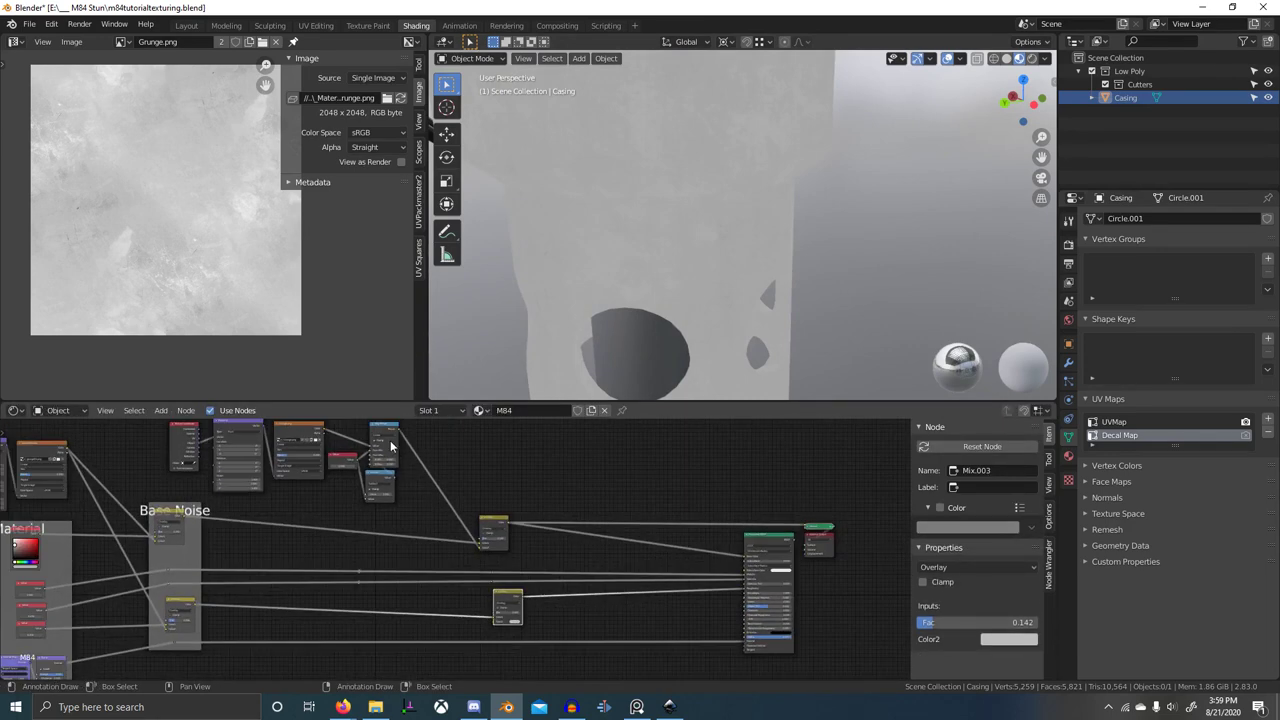
{"action": "right_click_drag", "start_coordinate": [526, 619], "coordinate": [526, 619], "text": "alt"}
{"action": "scroll", "coordinate": [526, 618], "scroll_direction": "up", "scroll_amount": 6}
{"action": "middle_click_drag", "start_coordinate": [526, 618], "coordinate": [529, 569]}
{"action": "scroll", "coordinate": [500, 565], "scroll_direction": "up", "scroll_amount": 3}
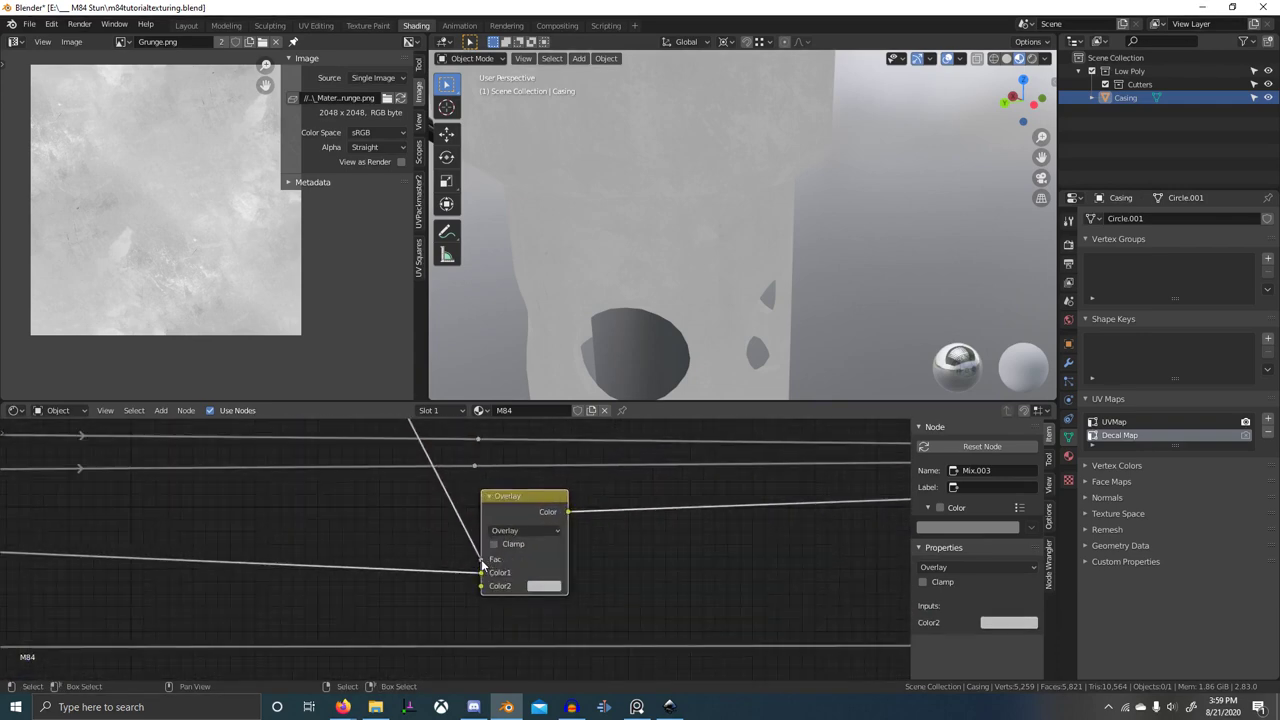
- Preview the second overlay mix on the casing and lower its strength
{"action": "left_click", "coordinate": [516, 544], "text": "ctrl+shift"}
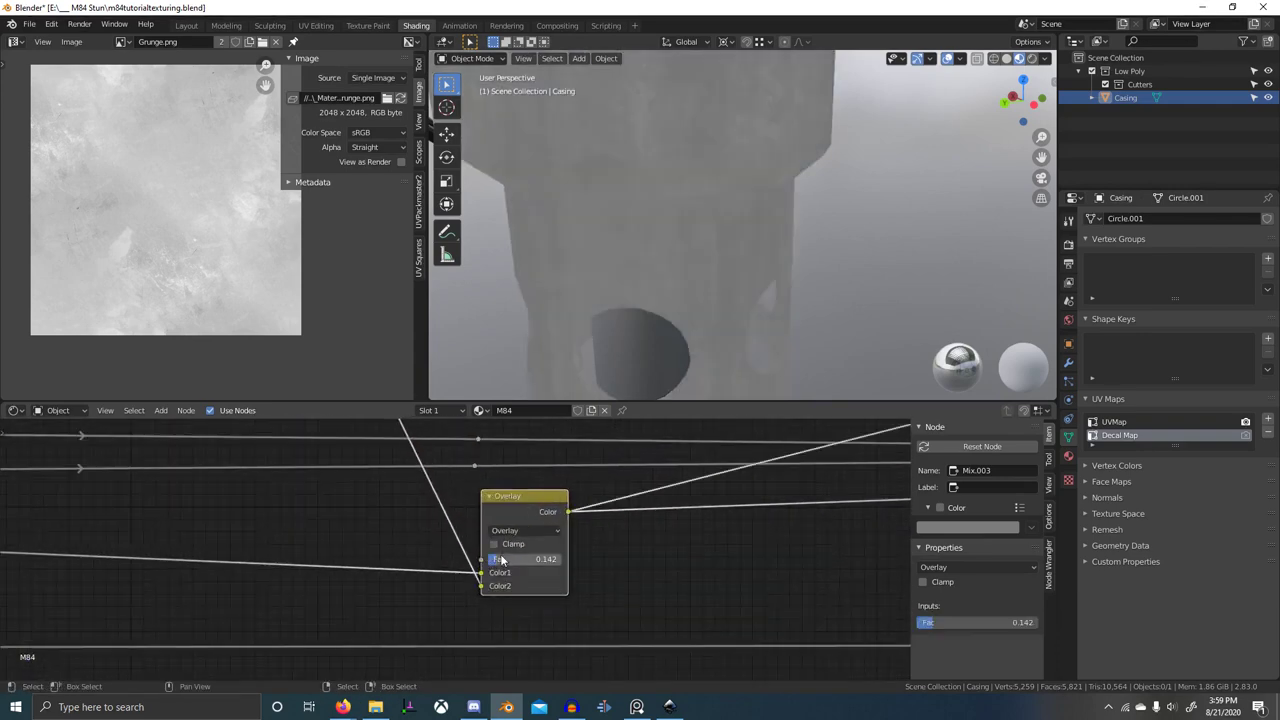
{"action": "left_click_drag", "start_coordinate": [512, 559], "coordinate": [504, 559]}
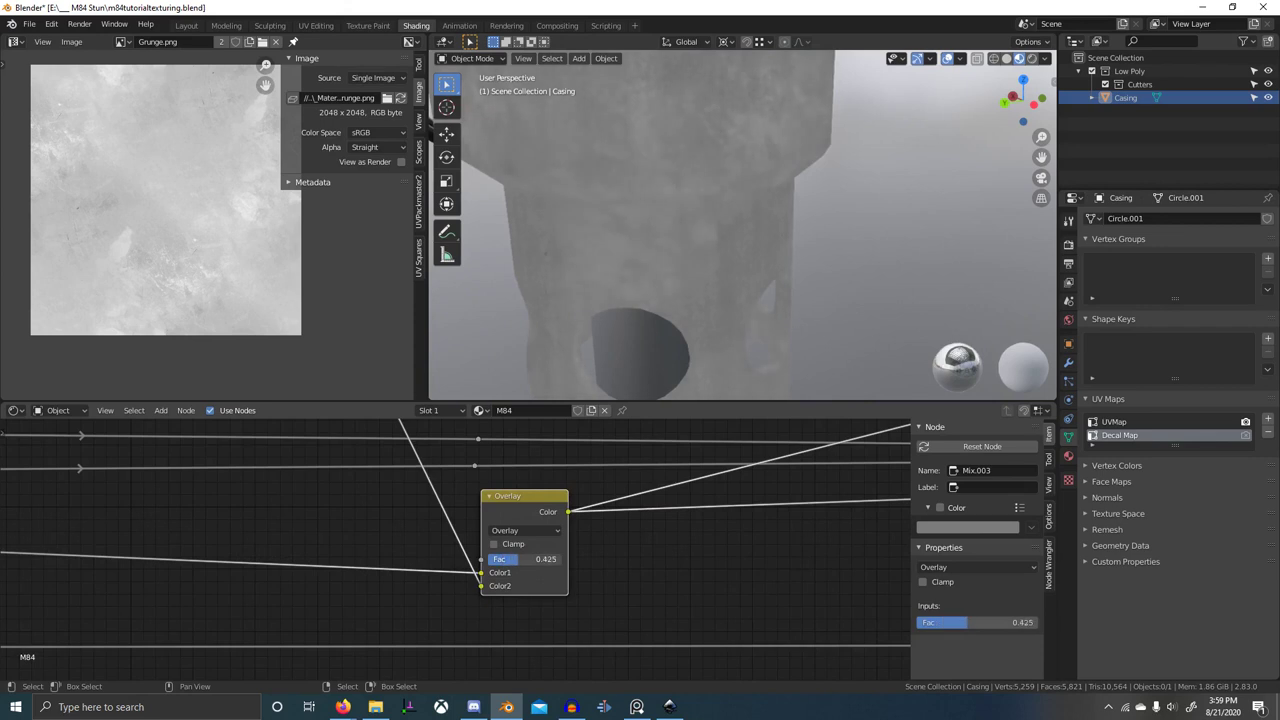
{"action": "middle_click_drag", "start_coordinate": [750, 280], "coordinate": [639, 262]}
{"action": "scroll", "coordinate": [639, 262], "scroll_direction": "down", "scroll_amount": 6}
{"action": "scroll", "coordinate": [647, 260], "scroll_direction": "up", "scroll_amount": 6}
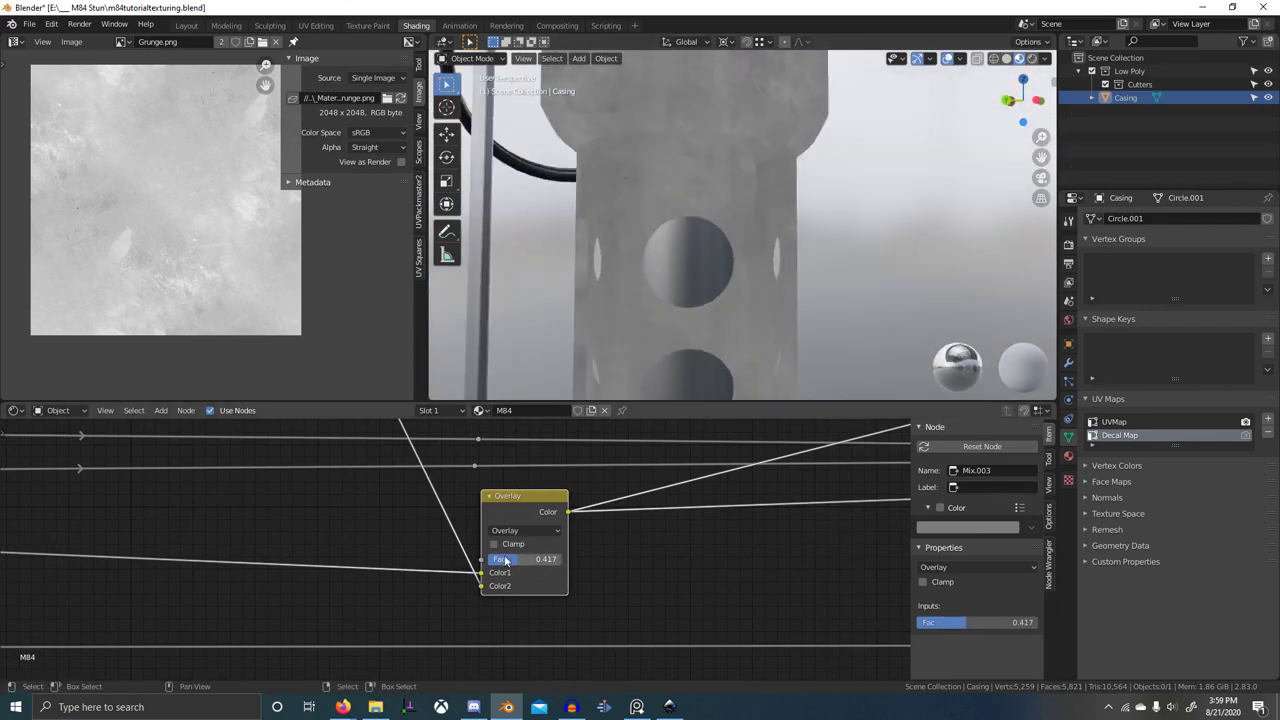
{"action": "mouse_move", "coordinate": [507, 560]}
{"action": "left_mouse_down"}
{"action": "mouse_move", "coordinate": [552, 560]}
{"action": "mouse_move", "coordinate": [484, 560]}
{"action": "mouse_move", "coordinate": [516, 560]}
{"action": "mouse_move", "coordinate": [504, 560]}
{"action": "left_mouse_up"}
{"action": "scroll", "coordinate": [590, 350], "scroll_direction": "down", "scroll_amount": 3}
{"action": "scroll", "coordinate": [578, 504], "scroll_direction": "down", "scroll_amount": 2}
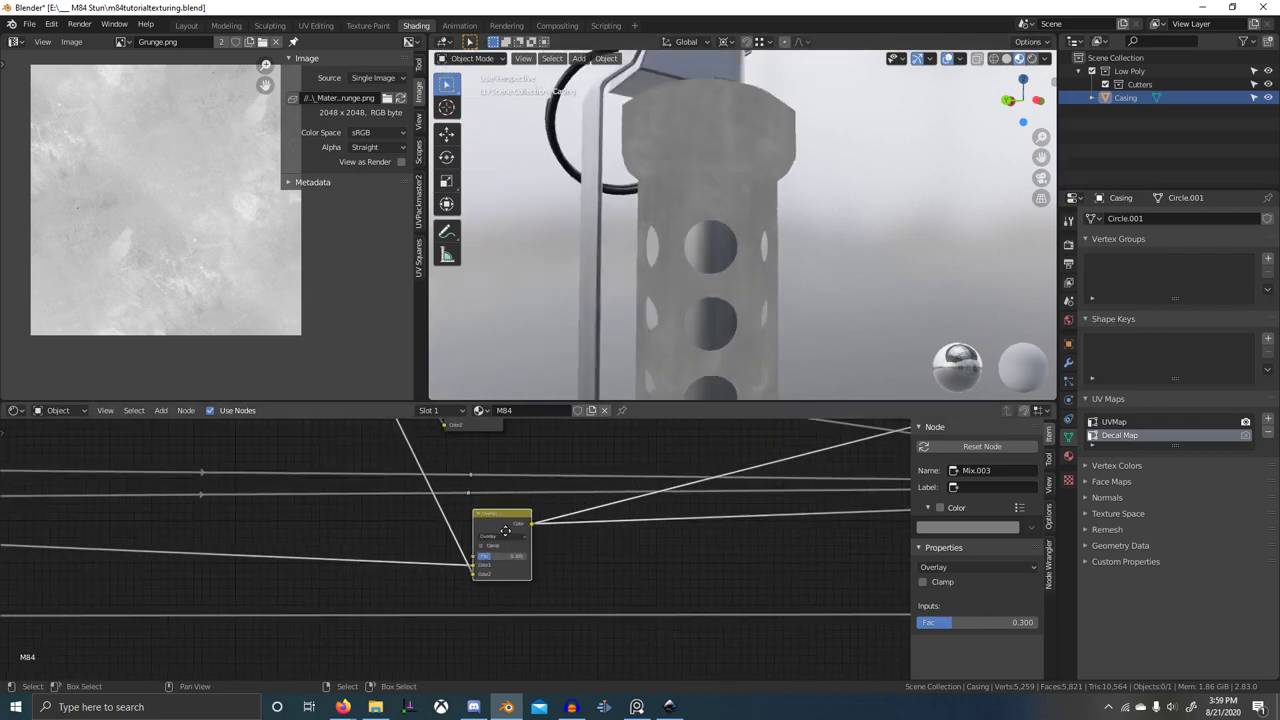
- Box-select the two new overlay mix nodes
{"action": "scroll", "coordinate": [480, 550], "scroll_direction": "down", "scroll_amount": 3}
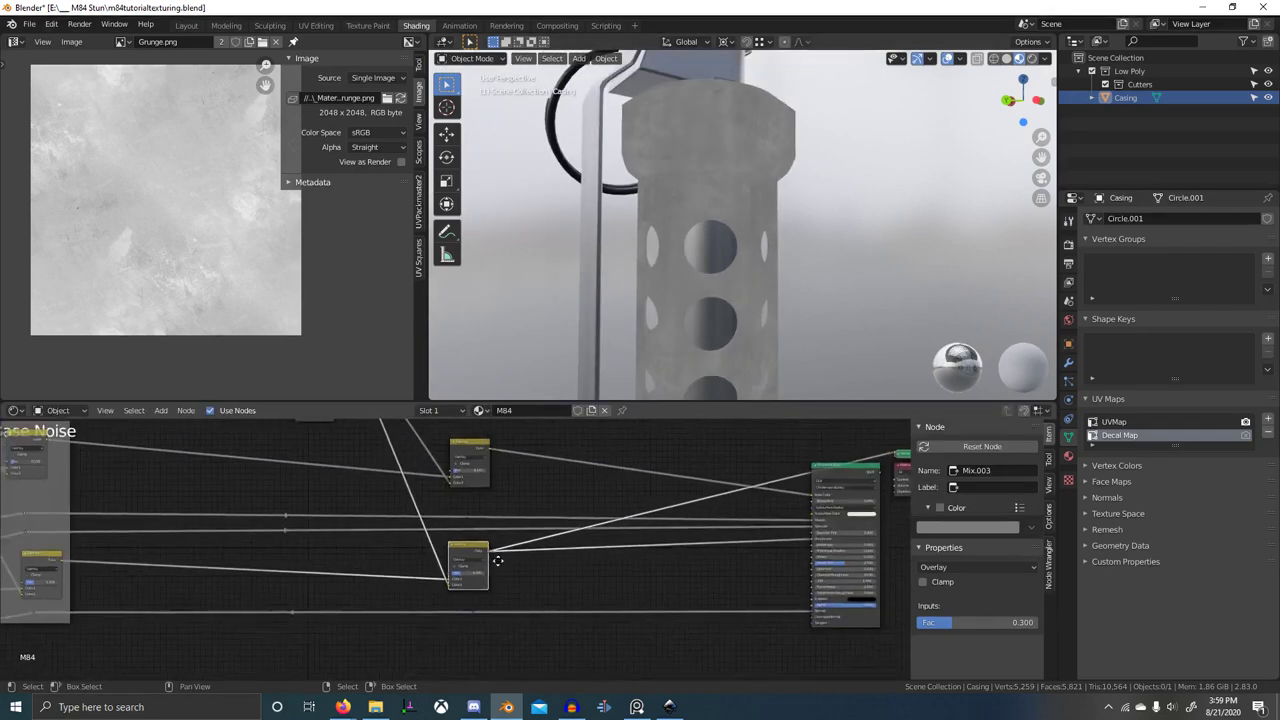
{"action": "middle_click_drag", "start_coordinate": [498, 561], "coordinate": [496, 598]}
{"action": "scroll", "coordinate": [515, 565], "scroll_direction": "down", "scroll_amount": 2}
{"action": "scroll", "coordinate": [448, 510], "scroll_direction": "down", "scroll_amount": 1}
{"action": "middle_click_drag", "start_coordinate": [448, 510], "coordinate": [506, 557]}
{"action": "scroll", "coordinate": [500, 550], "scroll_direction": "down", "scroll_amount": 1}
{"action": "key", "text": "b"}
{"action": "left_click_drag", "start_coordinate": [243, 469], "coordinate": [556, 658]}
{"action": "key", "text": "b"}
{"action": "left_click_drag", "start_coordinate": [477, 546], "coordinate": [562, 652]}
{"action": "scroll", "coordinate": [561, 638], "scroll_direction": "down", "scroll_amount": 2}
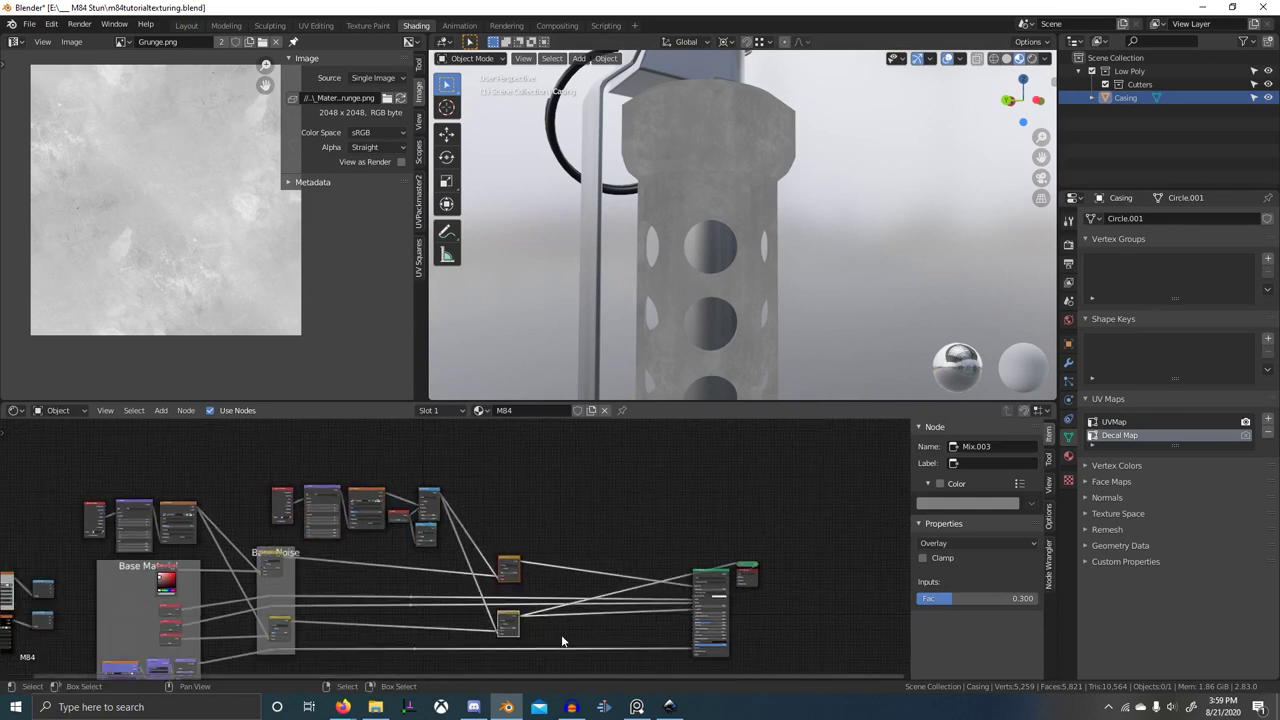
{"action": "middle_click_drag", "start_coordinate": [561, 634], "coordinate": [547, 564]}
{"action": "key", "text": "b"}
{"action": "left_click_drag", "start_coordinate": [483, 448], "coordinate": [511, 596]}
- Frame the two Overlay mix nodes with Ctrl+J and label the frame 'Grunge Overlay'
{"action": "key", "text": "ctrl+j"}
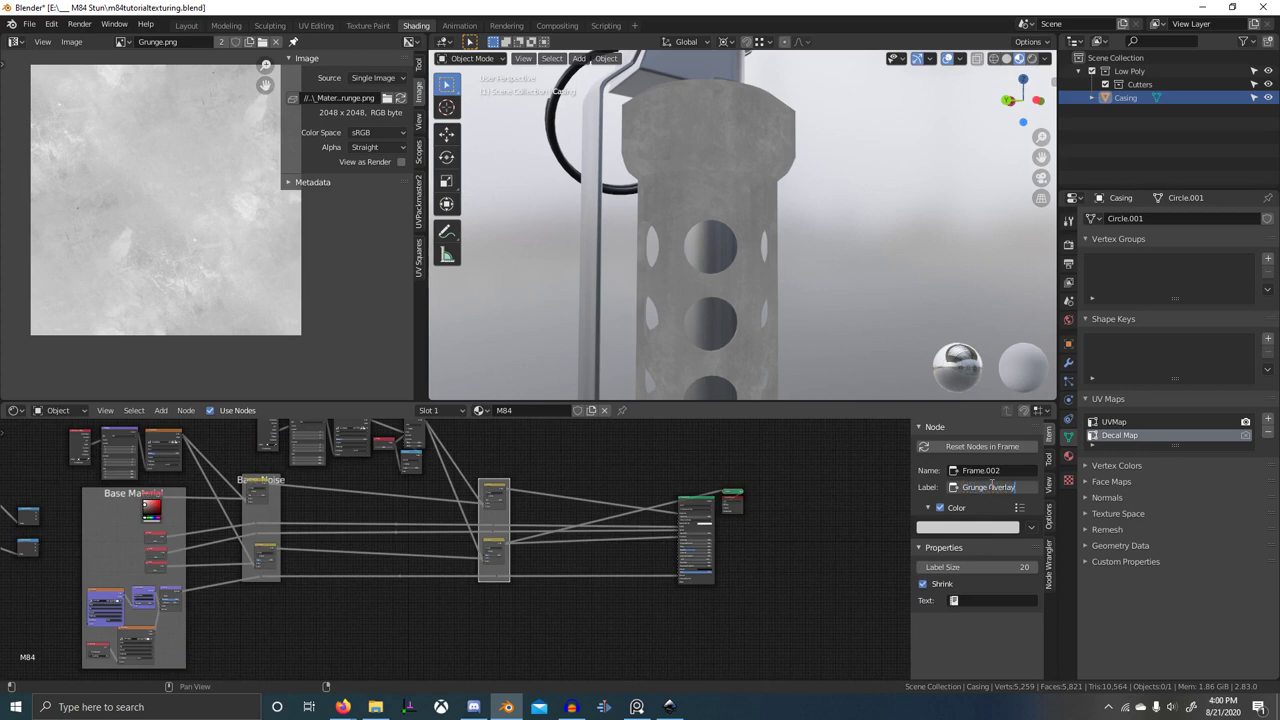
{"action": "scroll", "coordinate": [583, 470], "scroll_direction": "up", "scroll_amount": 4}
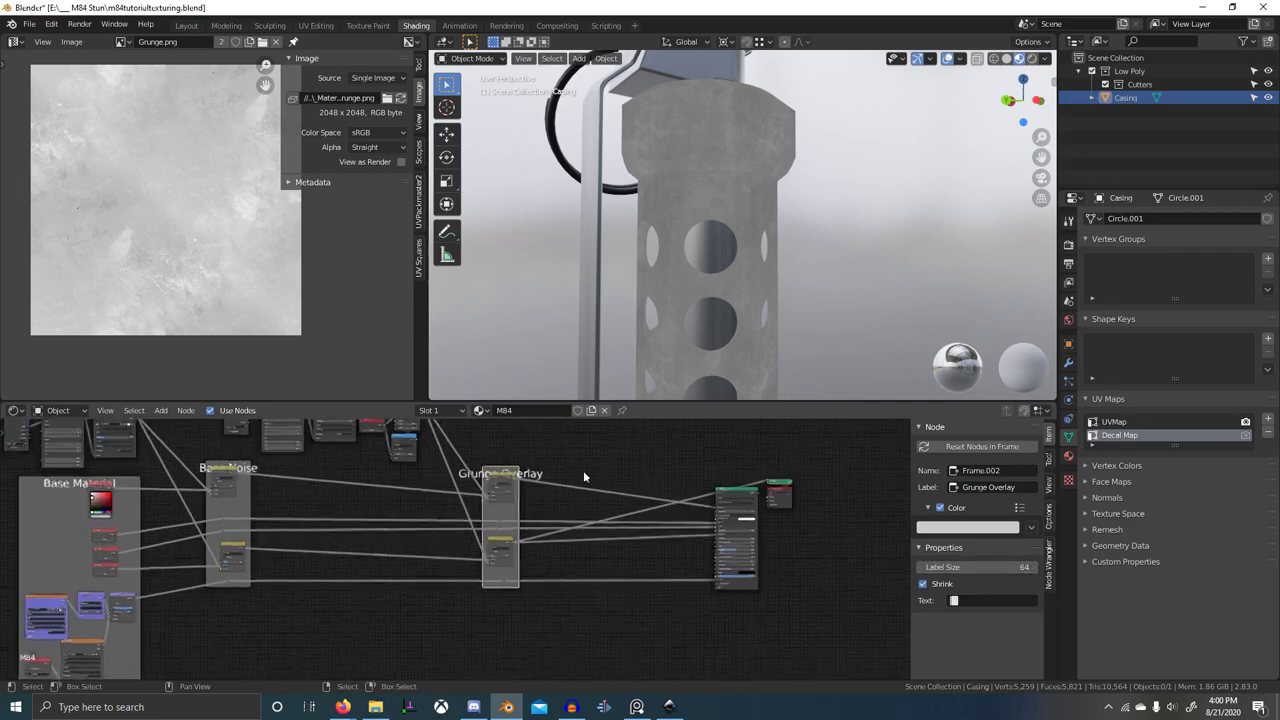
{"action": "scroll", "coordinate": [577, 474], "scroll_direction": "down", "scroll_amount": 2}
{"action": "middle_click_drag", "start_coordinate": [701, 487], "coordinate": [692, 537]}
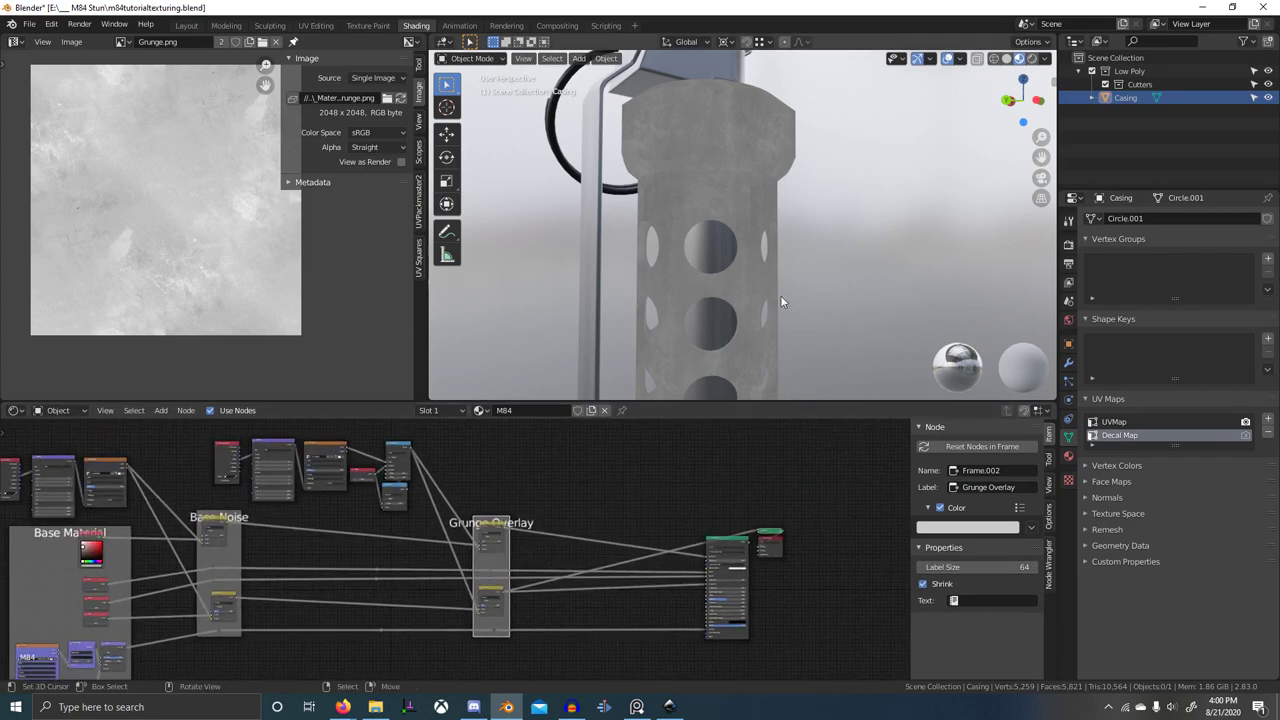
- Preview the Principled BSDF so the full finished material shows on the casing
{"action": "left_click", "coordinate": [724, 547], "text": "ctrl+shift"}
{"action": "scroll", "coordinate": [798, 314], "scroll_direction": "down", "scroll_amount": 3}
{"action": "middle_click_drag", "start_coordinate": [798, 314], "coordinate": [715, 340]}
{"action": "scroll", "coordinate": [714, 340], "scroll_direction": "up", "scroll_amount": 5}
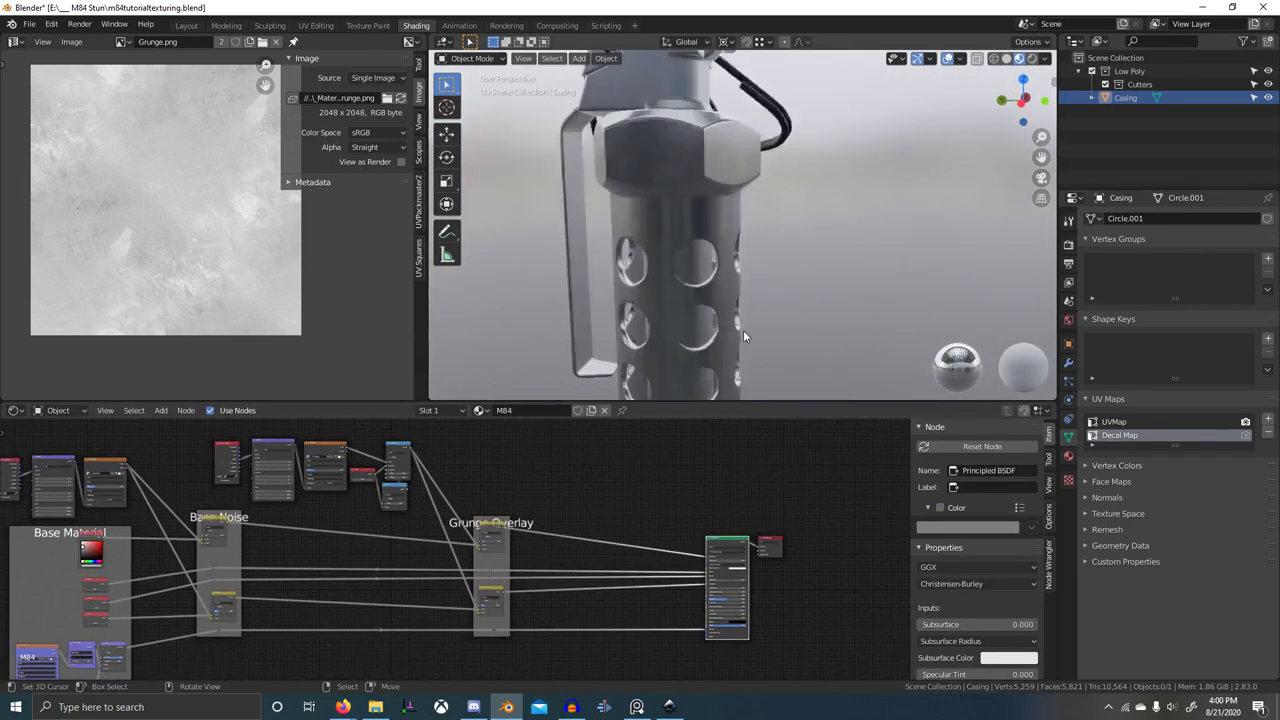
- Inspect the grenade from several angles in the maximized 3D view
{"action": "key", "text": "ctrl+space"}
{"action": "scroll", "coordinate": [907, 338], "scroll_direction": "up", "scroll_amount": 1}
{"action": "middle_click_drag", "start_coordinate": [907, 334], "coordinate": [702, 395]}
{"action": "scroll", "coordinate": [771, 404], "scroll_direction": "up", "scroll_amount": 3}
{"action": "scroll", "coordinate": [712, 431], "scroll_direction": "down", "scroll_amount": 2}
{"action": "scroll", "coordinate": [668, 355], "scroll_direction": "down", "scroll_amount": 3}
{"action": "middle_click_drag", "start_coordinate": [668, 355], "coordinate": [731, 429]}
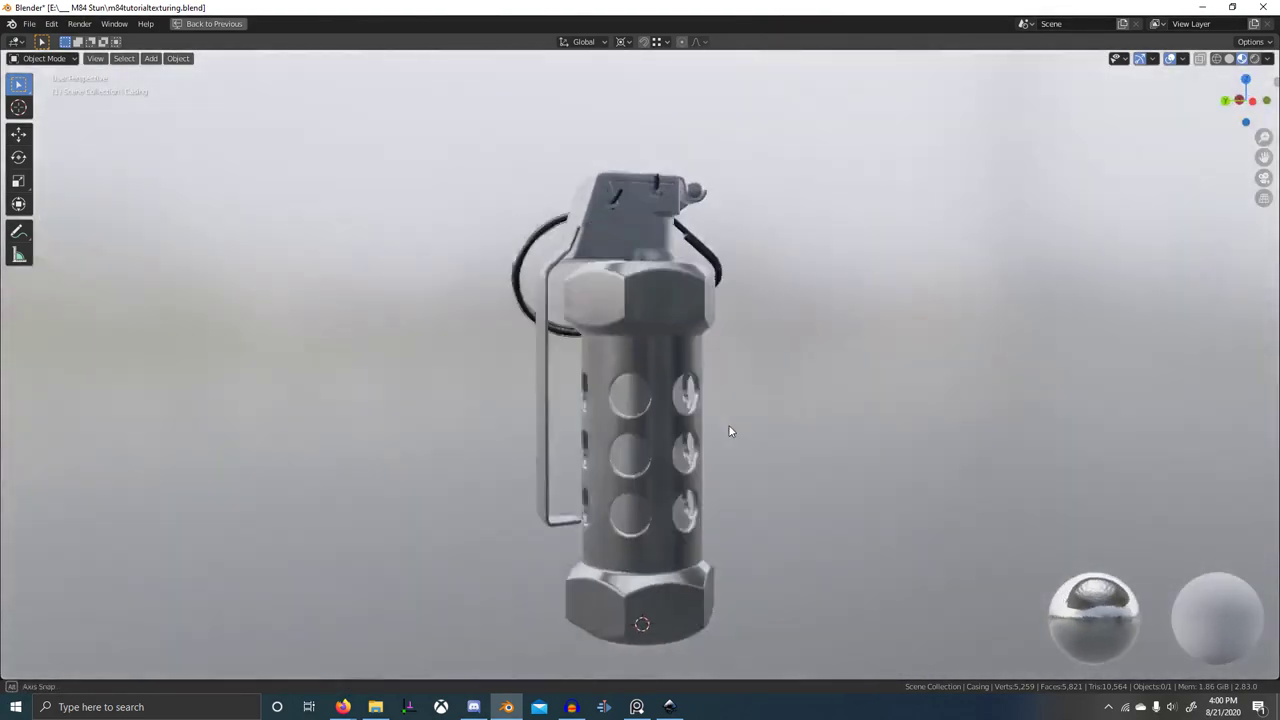
{"action": "scroll", "coordinate": [770, 425], "scroll_direction": "up", "scroll_amount": 8}
{"action": "middle_click_drag", "start_coordinate": [841, 281], "coordinate": [742, 349]}
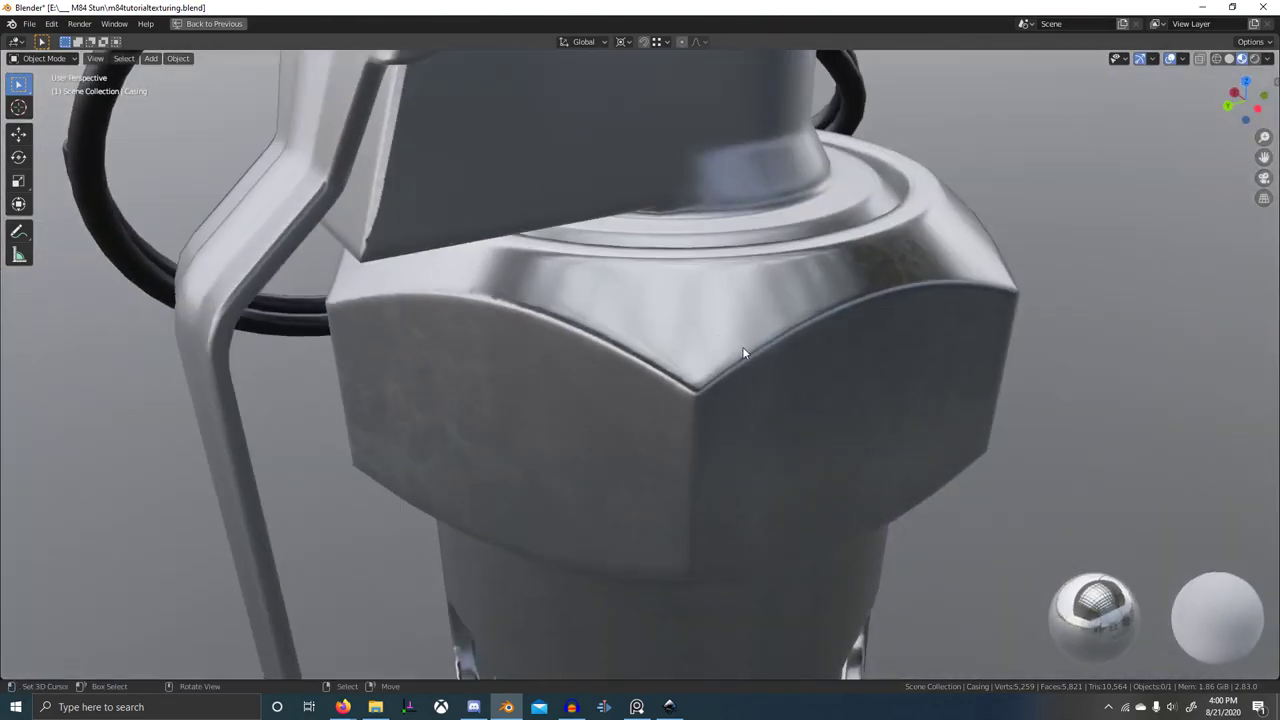
{"action": "scroll", "coordinate": [782, 464], "scroll_direction": "down", "scroll_amount": 6}
{"action": "middle_click_drag", "start_coordinate": [778, 510], "coordinate": [712, 487]}
- Restore the normal shading layout and pan the node tree toward the image textures
{"action": "key", "text": "ctrl+space"}
{"action": "scroll", "coordinate": [605, 570], "scroll_direction": "down", "scroll_amount": 3}
{"action": "scroll", "coordinate": [597, 574], "scroll_direction": "down", "scroll_amount": 1}
{"action": "middle_click_drag", "start_coordinate": [459, 579], "coordinate": [673, 560]}
{"action": "scroll", "coordinate": [603, 574], "scroll_direction": "up", "scroll_amount": 10}
{"action": "middle_click_drag", "start_coordinate": [377, 549], "coordinate": [466, 563]}
{"action": "scroll", "coordinate": [466, 563], "scroll_direction": "up", "scroll_amount": 6}
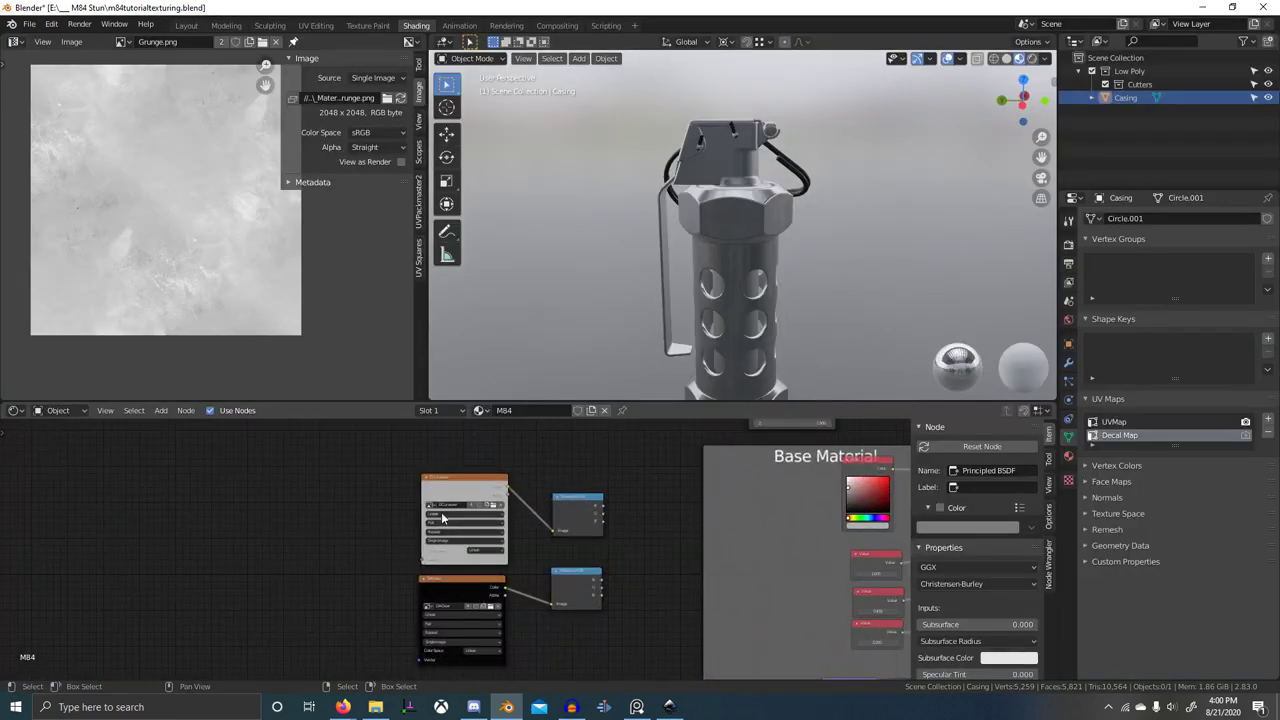
- Duplicate the DCurve.exr image texture and Separate RGB nodes and preview the R channel on the casing
{"action": "left_click", "coordinate": [471, 480]}
{"action": "left_click", "coordinate": [583, 500], "text": "shift"}
{"action": "scroll", "coordinate": [629, 508], "scroll_direction": "down", "scroll_amount": 7}
{"action": "middle_click_drag", "start_coordinate": [728, 613], "coordinate": [438, 652]}
{"action": "key", "text": "shift+d"}
{"action": "left_click", "coordinate": [785, 596]}
{"action": "scroll", "coordinate": [670, 566], "scroll_direction": "up", "scroll_amount": 18}
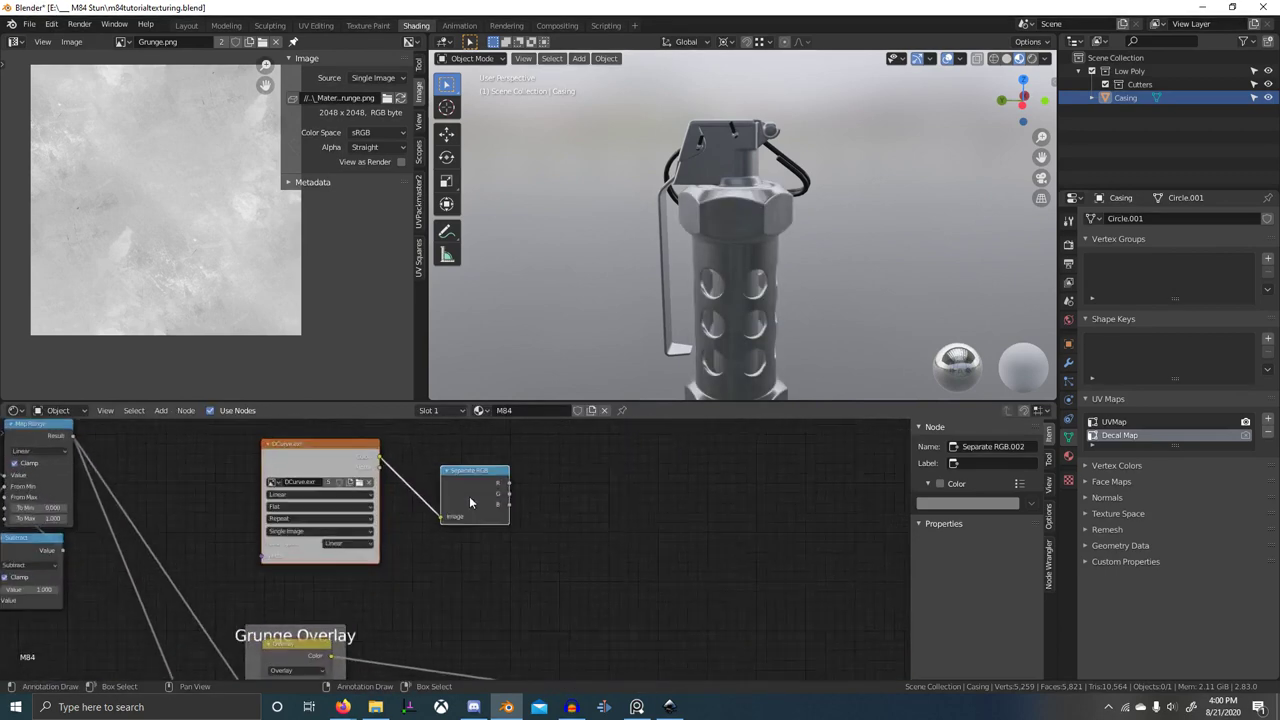
{"action": "middle_click_drag", "start_coordinate": [469, 496], "coordinate": [520, 530]}
{"action": "left_click", "coordinate": [521, 555], "text": "ctrl+shift"}
{"action": "scroll", "coordinate": [717, 280], "scroll_direction": "up", "scroll_amount": 4}
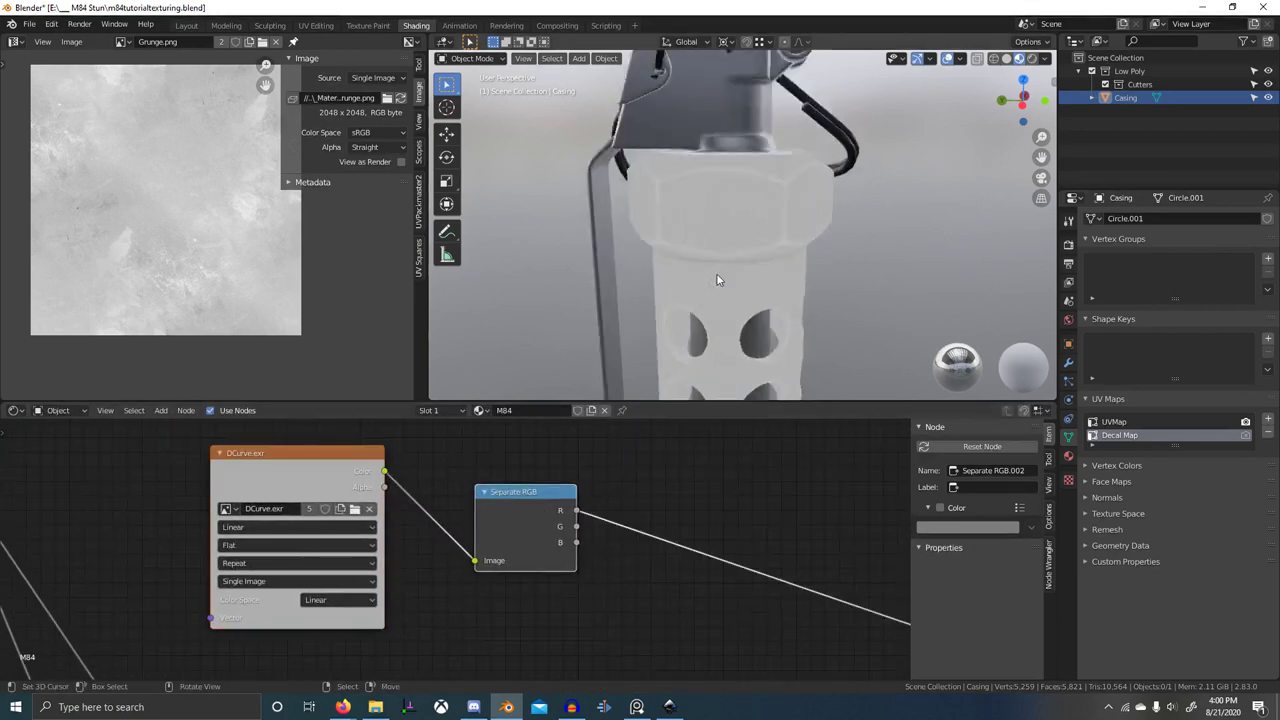
{"action": "middle_click_drag", "start_coordinate": [717, 280], "coordinate": [660, 307]}
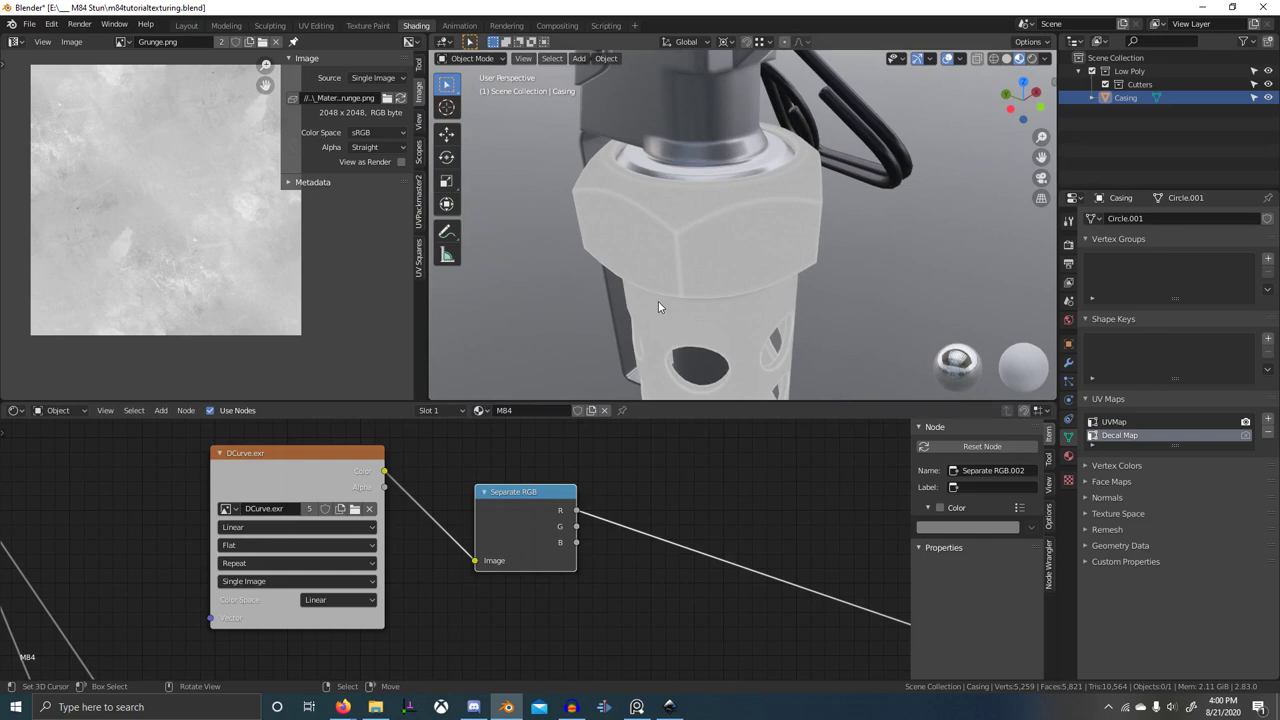
- Add an Edge Wear Image Based group node on the R link and look inside the group
{"action": "scroll", "coordinate": [700, 499], "scroll_direction": "down", "scroll_amount": 4}
{"action": "middle_click_drag", "start_coordinate": [706, 498], "coordinate": [597, 507]}
{"action": "key", "text": "shift+a"}
{"action": "left_click", "coordinate": [597, 506]}
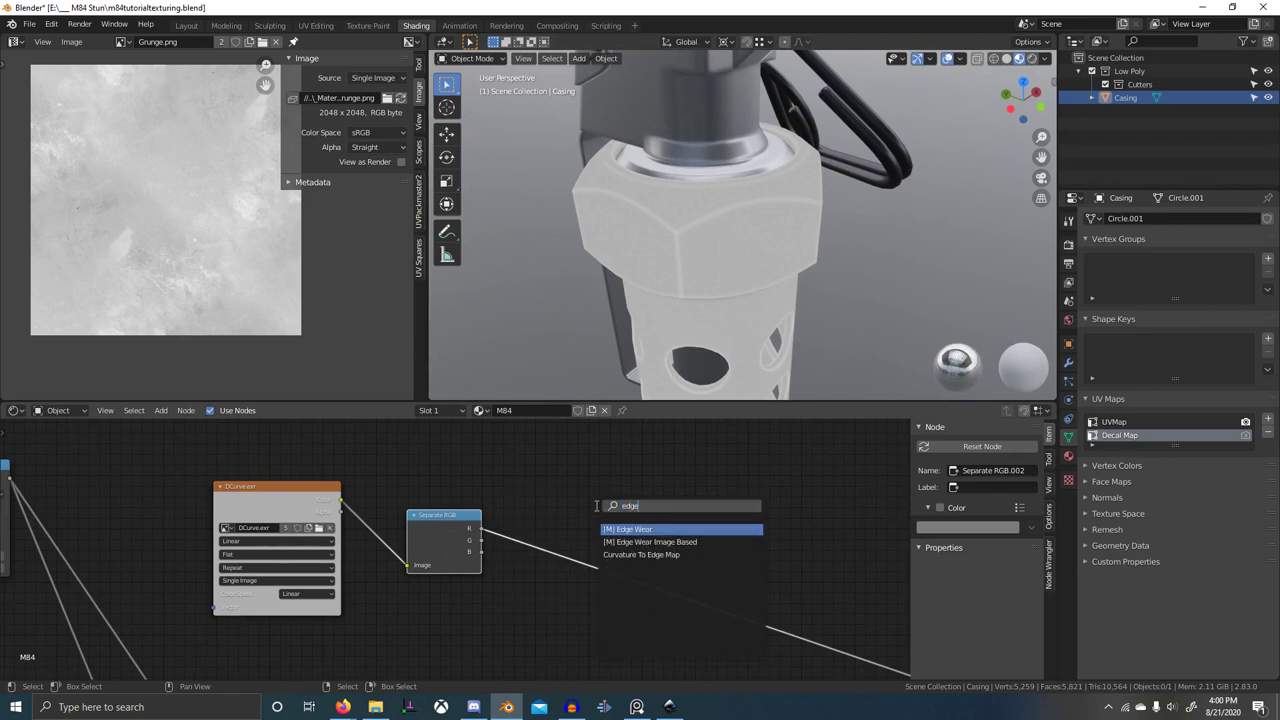
{"action": "key", "text": "Return"}
{"action": "left_click", "coordinate": [527, 506]}
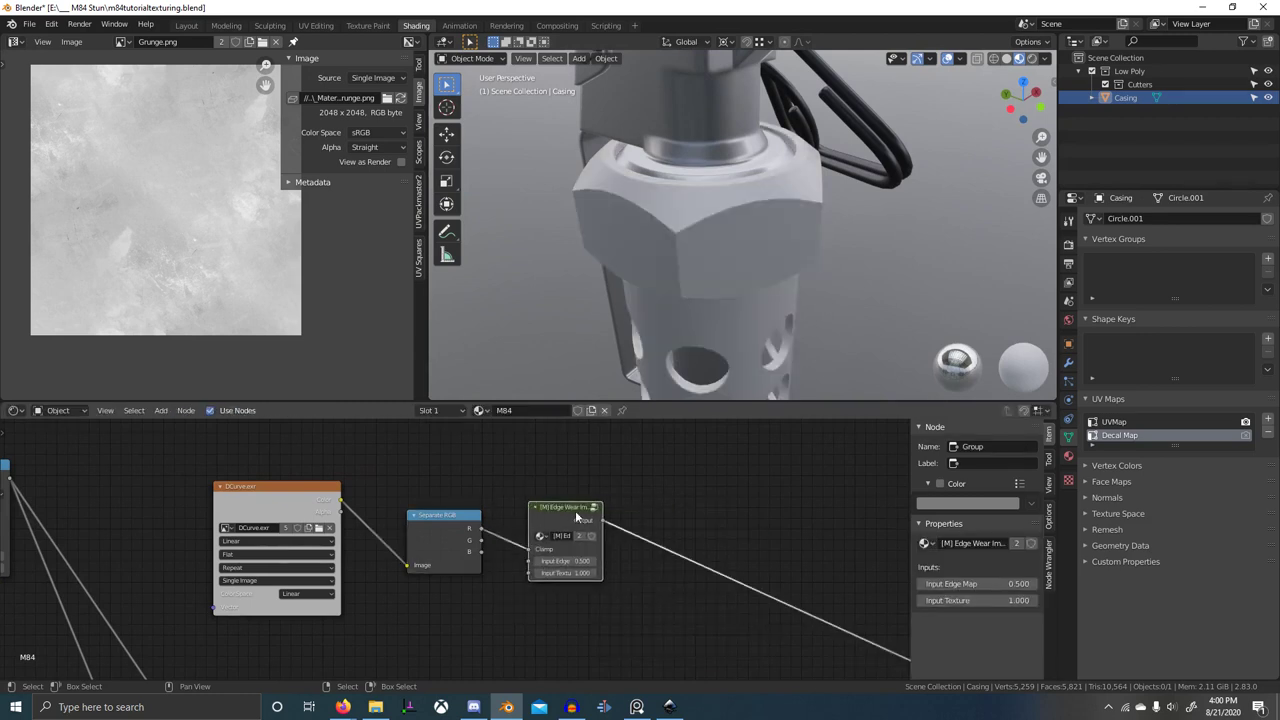
{"action": "scroll", "coordinate": [575, 518], "scroll_direction": "up", "scroll_amount": 3}
{"action": "middle_click_drag", "start_coordinate": [577, 532], "coordinate": [465, 577]}
{"action": "key", "text": "Tab"}
{"action": "scroll", "coordinate": [438, 564], "scroll_direction": "down", "scroll_amount": 5}
{"action": "scroll", "coordinate": [472, 565], "scroll_direction": "up", "scroll_amount": 6}
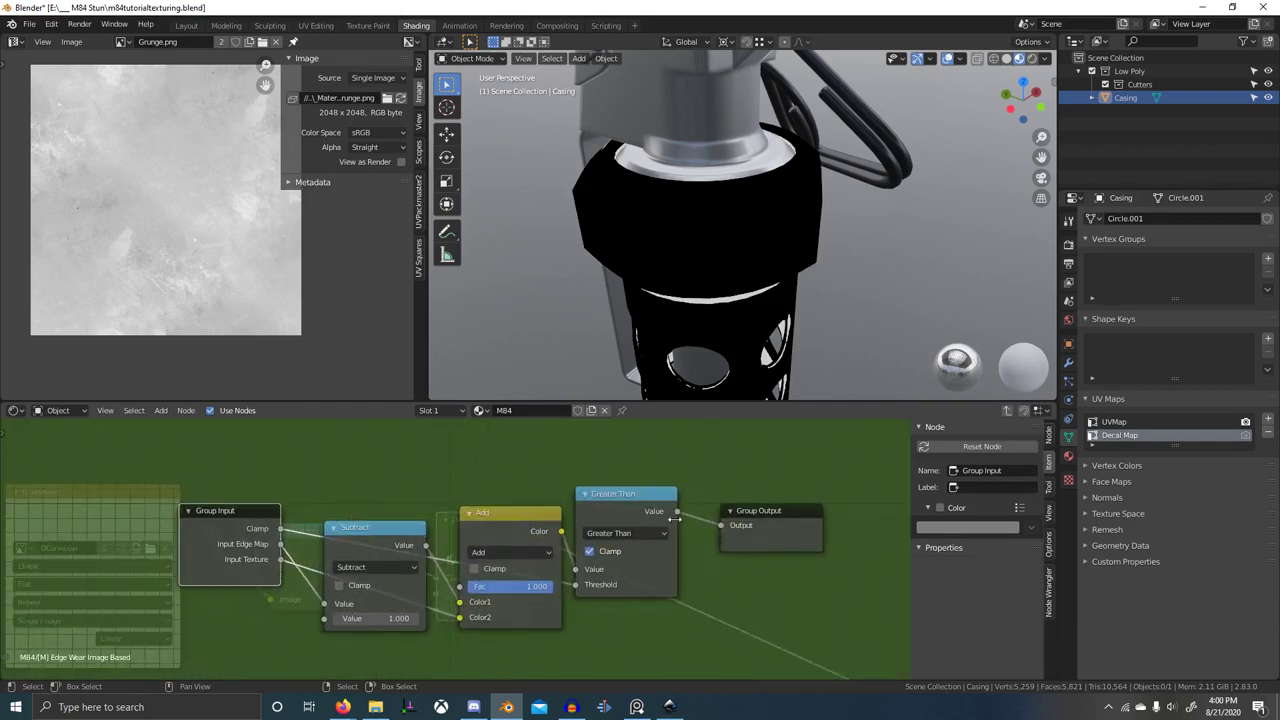
{"action": "key", "text": "Tab"}
- Connect the R channel to the edge wear node's Input Edge Map and move the node right
{"action": "scroll", "coordinate": [454, 537], "scroll_direction": "up", "scroll_amount": 2}
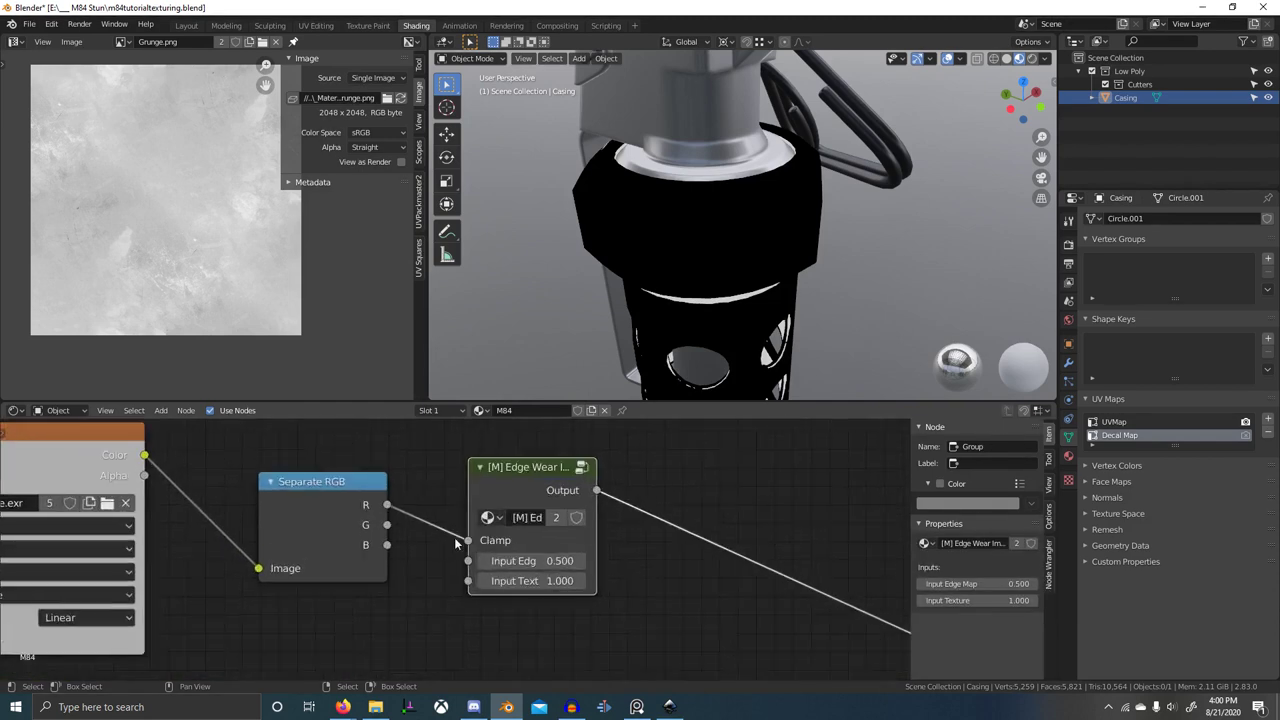
{"action": "left_click_drag", "start_coordinate": [443, 574], "coordinate": [477, 562]}
{"action": "left_click_drag", "start_coordinate": [548, 488], "coordinate": [729, 490]}
{"action": "key", "text": "shift+a"}
{"action": "left_click", "coordinate": [546, 459]}
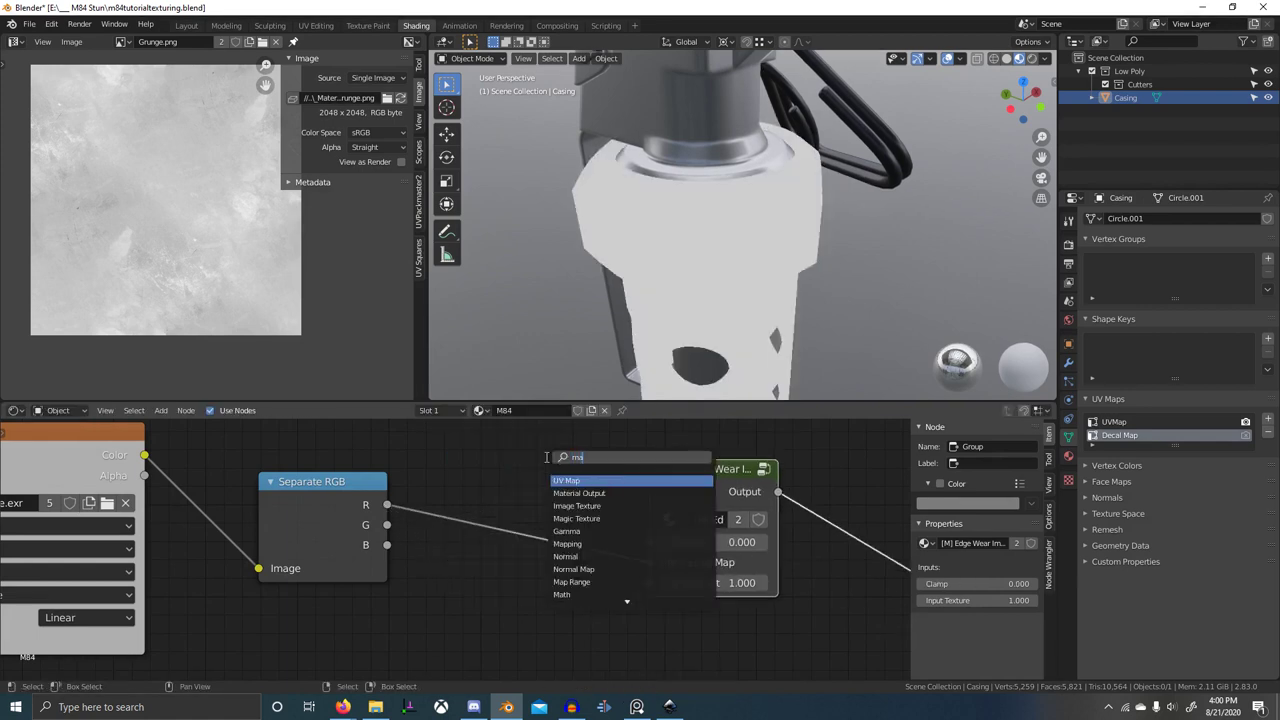
- Insert a Map Range node on the R link, preview it, and set To Min to -1
{"action": "key", "text": "Return"}
{"action": "left_click", "coordinate": [457, 477]}
{"action": "left_click", "coordinate": [544, 571], "text": "ctrl+shift"}
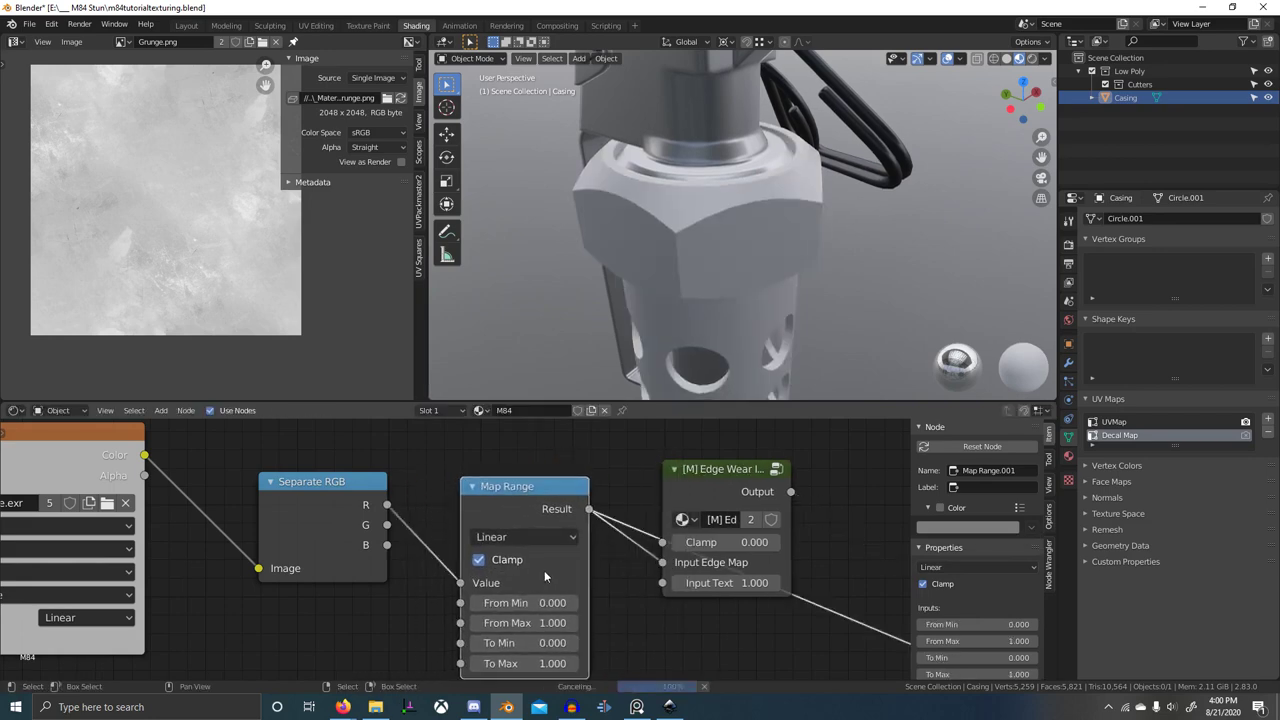
{"action": "scroll", "coordinate": [564, 560], "scroll_direction": "up", "scroll_amount": 3}
{"action": "middle_click_drag", "start_coordinate": [534, 595], "coordinate": [525, 516]}
{"action": "scroll", "coordinate": [564, 560], "scroll_direction": "up", "scroll_amount": 1}
{"action": "left_click", "coordinate": [510, 584]}
{"action": "type", "text": "-"}
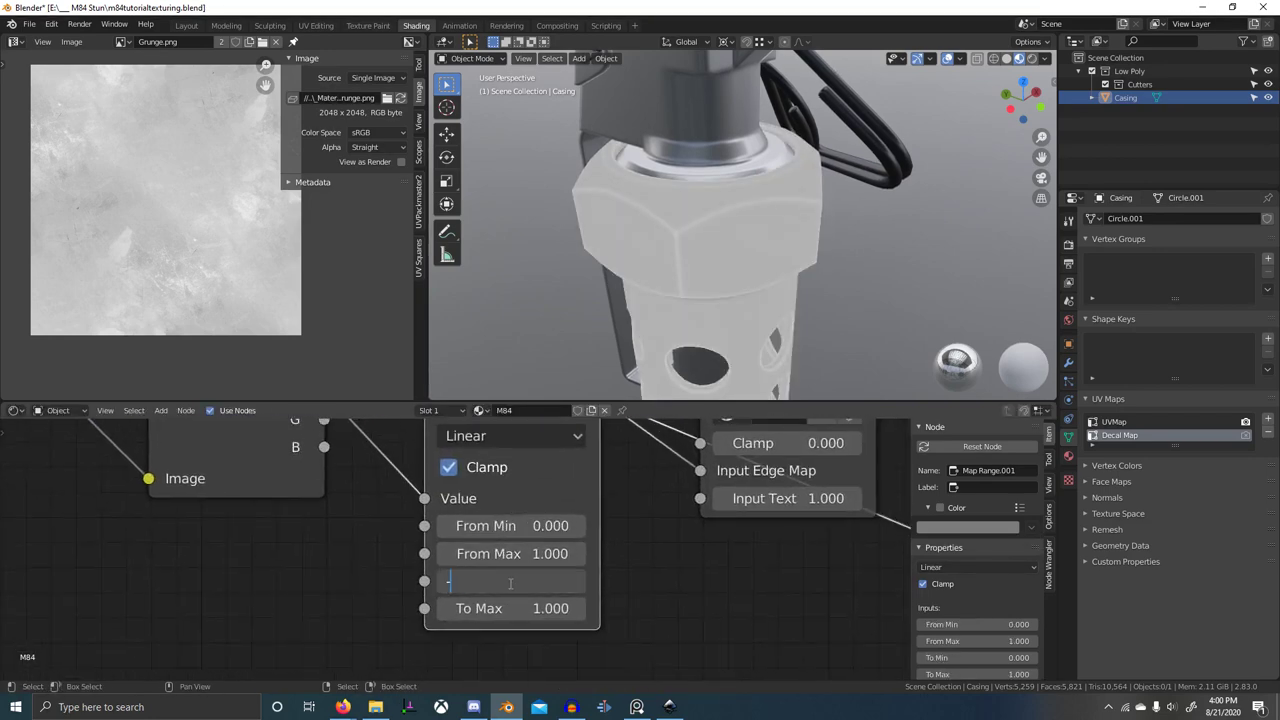
{"action": "type", "text": "1"}
{"action": "key", "text": "Return"}
- Inspect the darkened casing edges and hex nut in an enlarged 3D view
{"action": "middle_click_drag", "start_coordinate": [805, 290], "coordinate": [746, 298]}
{"action": "scroll", "coordinate": [789, 278], "scroll_direction": "down", "scroll_amount": 3}
{"action": "scroll", "coordinate": [788, 276], "scroll_direction": "up", "scroll_amount": 4}
{"action": "key", "text": "ctrl+space"}
{"action": "scroll", "coordinate": [754, 272], "scroll_direction": "down", "scroll_amount": 4}
{"action": "key", "text": "ctrl+space"}
{"action": "scroll", "coordinate": [762, 236], "scroll_direction": "up", "scroll_amount": 1}
{"action": "middle_click_drag", "start_coordinate": [762, 236], "coordinate": [765, 304]}
{"action": "middle_click_drag", "start_coordinate": [765, 304], "coordinate": [729, 283]}
{"action": "scroll", "coordinate": [729, 283], "scroll_direction": "up", "scroll_amount": 4}
{"action": "key", "text": "ctrl+space"}
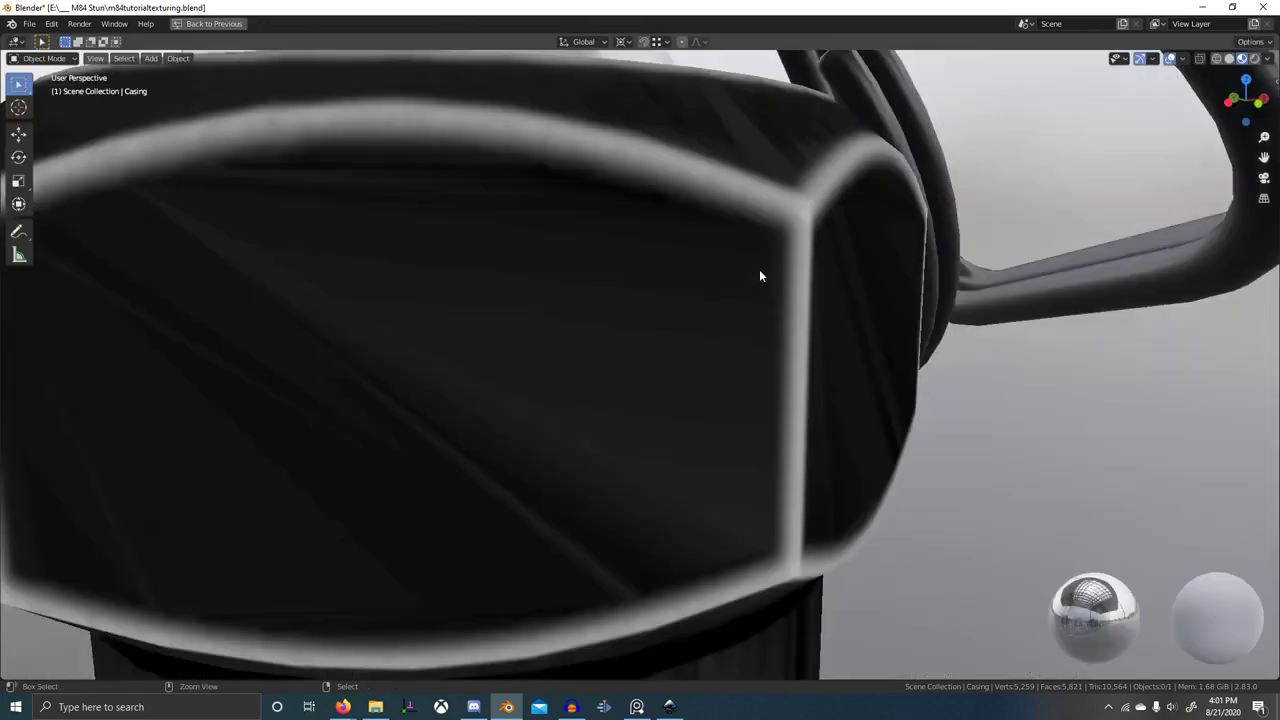
{"action": "scroll", "coordinate": [757, 272], "scroll_direction": "down", "scroll_amount": 5}
{"action": "mouse_move", "coordinate": [602, 354]}
{"action": "middle_mouse_down", "text": "shift"}
{"action": "mouse_move", "coordinate": [584, 404]}
{"action": "mouse_move", "coordinate": [653, 451]}
{"action": "mouse_move", "coordinate": [622, 368]}
{"action": "middle_mouse_up", "text": "shift"}
{"action": "scroll", "coordinate": [622, 368], "scroll_direction": "up", "scroll_amount": 4}
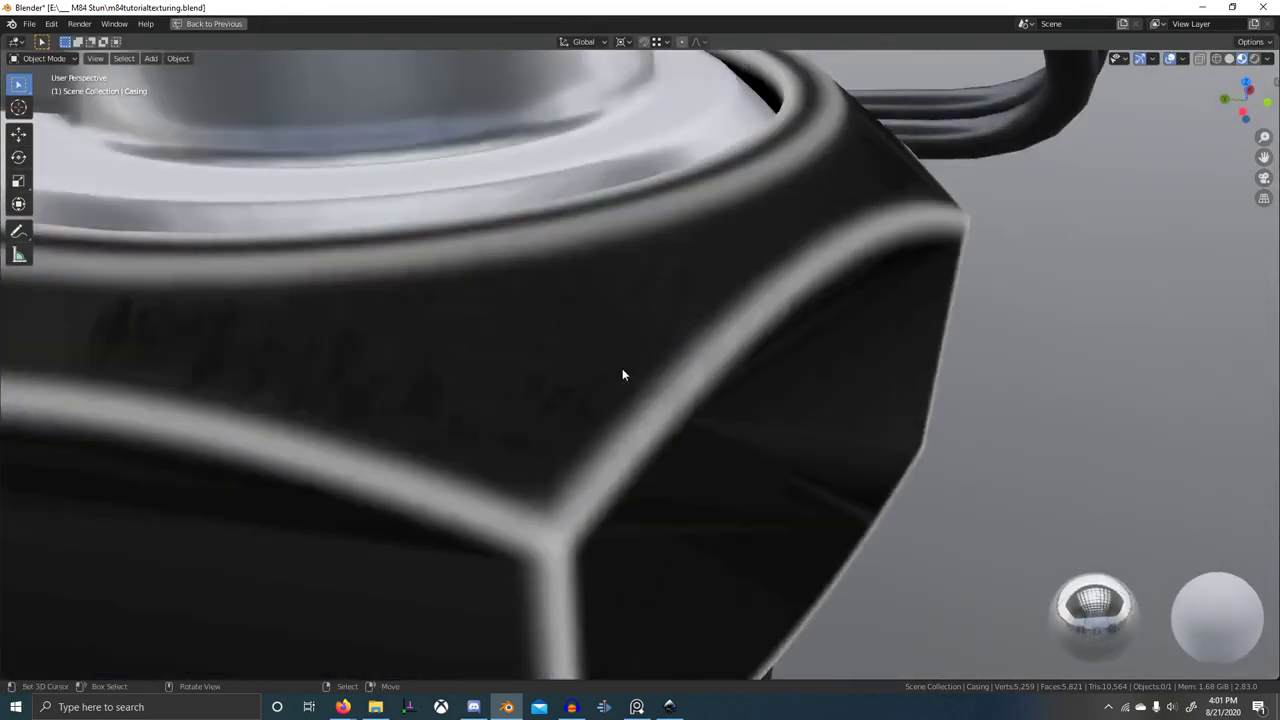
{"action": "middle_click_drag", "start_coordinate": [740, 448], "coordinate": [612, 432]}
{"action": "scroll", "coordinate": [600, 445], "scroll_direction": "down", "scroll_amount": 5}
{"action": "key", "text": "ctrl+space"}
- Try the G channel as Map Range input, compare the wear, then reconnect the R channel
{"action": "middle_click_drag", "start_coordinate": [356, 436], "coordinate": [434, 524]}
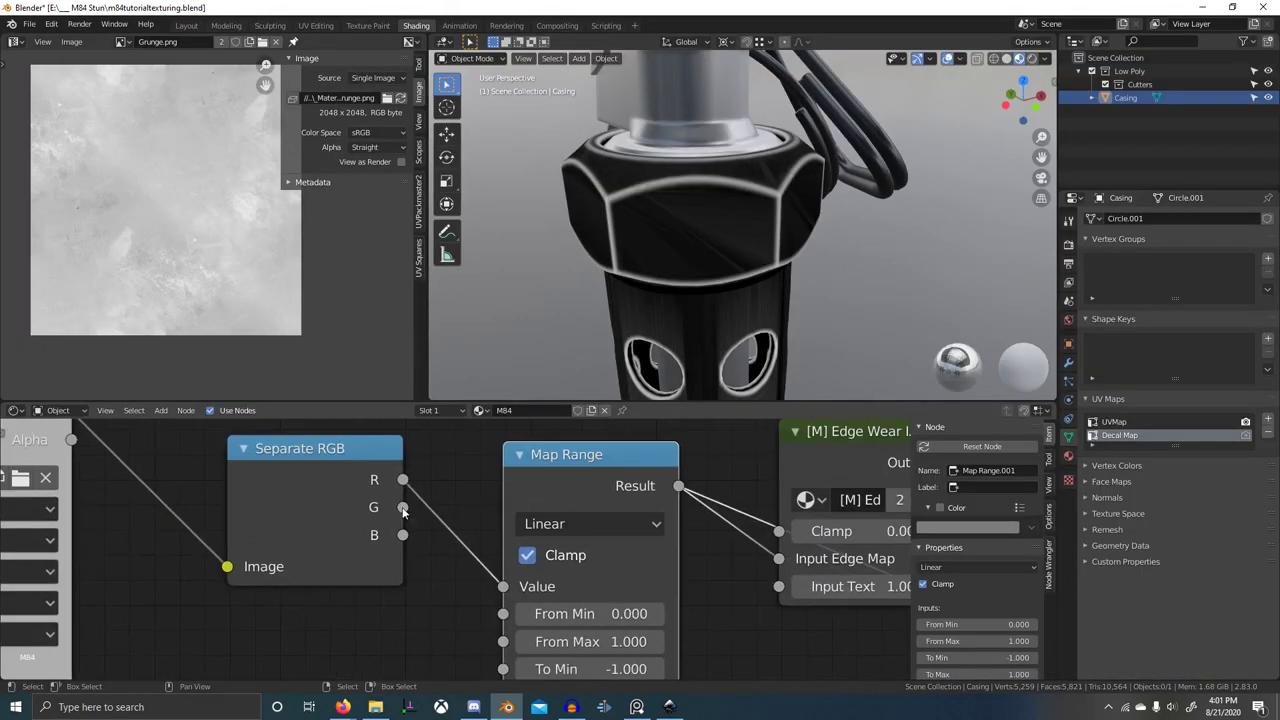
{"action": "left_click_drag", "start_coordinate": [403, 509], "coordinate": [509, 588]}
{"action": "mouse_move", "coordinate": [697, 308]}
{"action": "middle_mouse_down"}
{"action": "mouse_move", "coordinate": [780, 246]}
{"action": "mouse_move", "coordinate": [761, 252]}
{"action": "mouse_move", "coordinate": [686, 216]}
{"action": "mouse_move", "coordinate": [604, 454]}
{"action": "middle_mouse_up"}
{"action": "scroll", "coordinate": [794, 240], "scroll_direction": "down", "scroll_amount": 4}
{"action": "scroll", "coordinate": [794, 240], "scroll_direction": "up", "scroll_amount": 5}
{"action": "scroll", "coordinate": [604, 454], "scroll_direction": "down", "scroll_amount": 3}
{"action": "scroll", "coordinate": [439, 517], "scroll_direction": "down", "scroll_amount": 1}
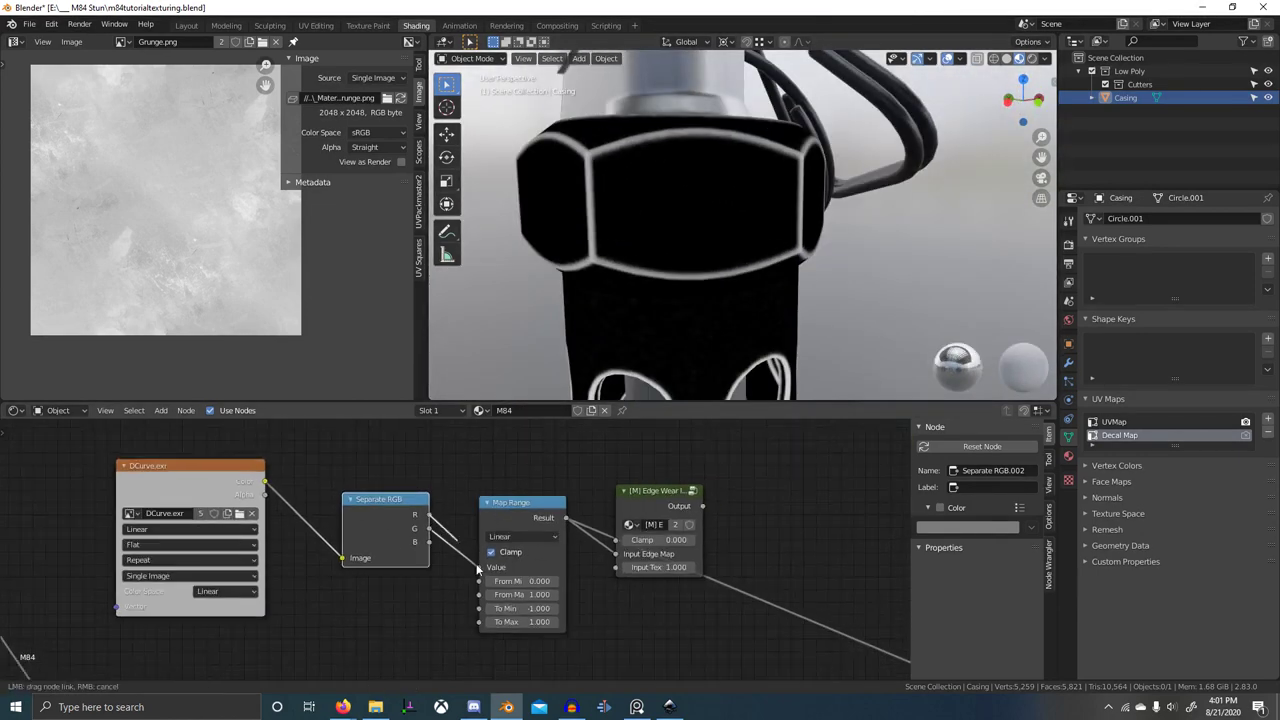
{"action": "left_click_drag", "start_coordinate": [478, 569], "coordinate": [479, 567]}
- Lower Map Range's To Min to -1.090 while checking the casing edges and lower holes
{"action": "scroll", "coordinate": [574, 492], "scroll_direction": "up", "scroll_amount": 6}
{"action": "middle_click_drag", "start_coordinate": [566, 575], "coordinate": [615, 543]}
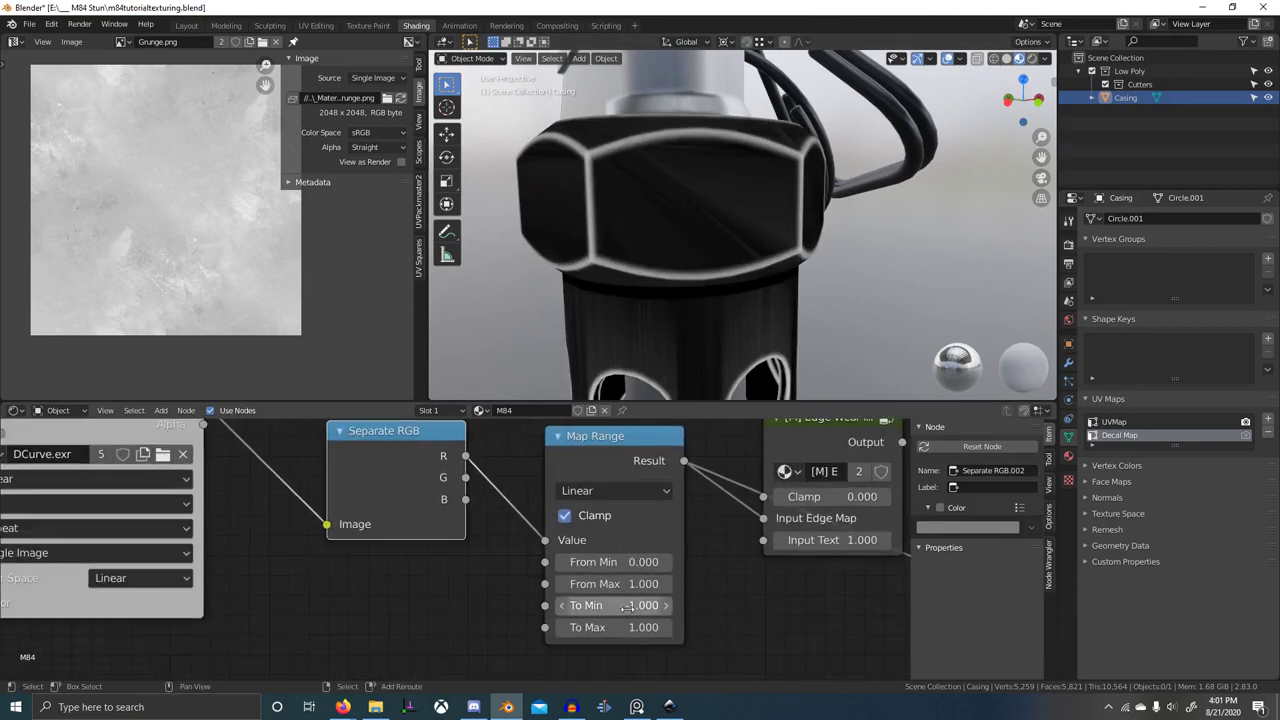
{"action": "left_click_drag", "start_coordinate": [627, 607], "coordinate": [612, 607]}
{"action": "scroll", "coordinate": [630, 560], "scroll_direction": "down", "scroll_amount": 1}
{"action": "scroll", "coordinate": [694, 368], "scroll_direction": "down", "scroll_amount": 2}
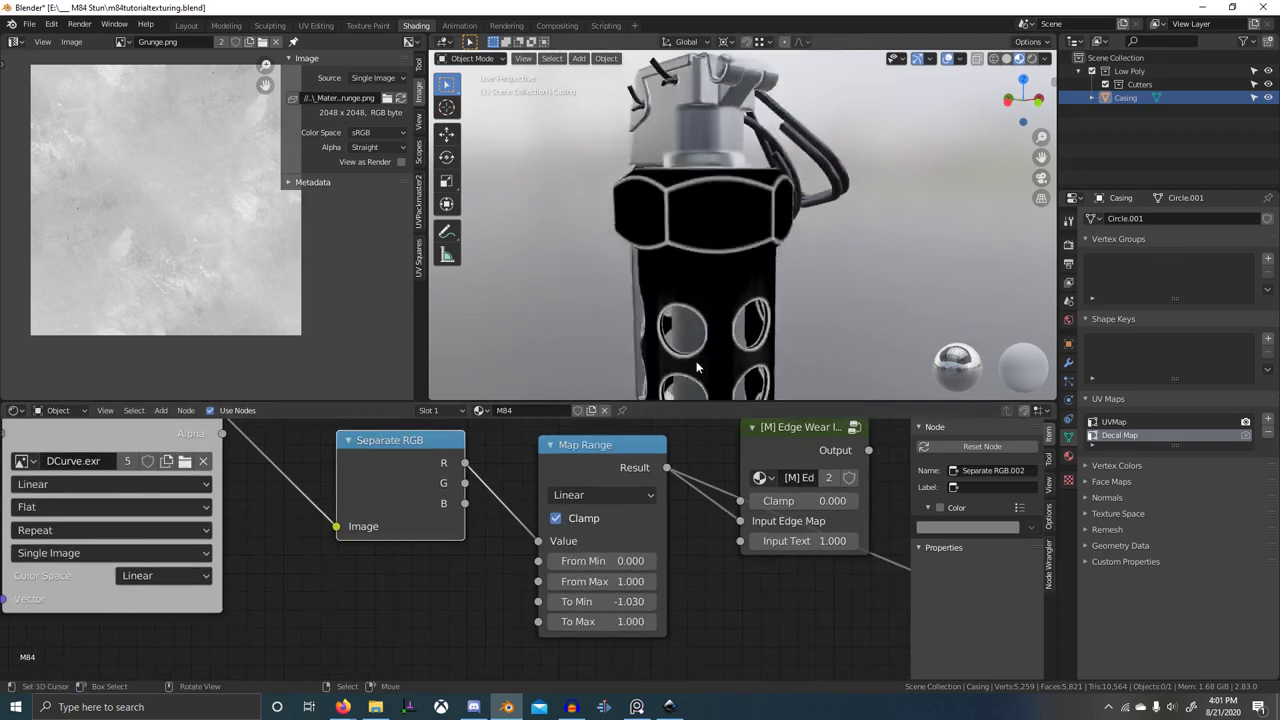
{"action": "middle_click_drag", "start_coordinate": [697, 366], "coordinate": [670, 362]}
{"action": "middle_click_drag", "start_coordinate": [672, 360], "coordinate": [680, 264], "text": "shift"}
{"action": "scroll", "coordinate": [680, 264], "scroll_direction": "up", "scroll_amount": 3}
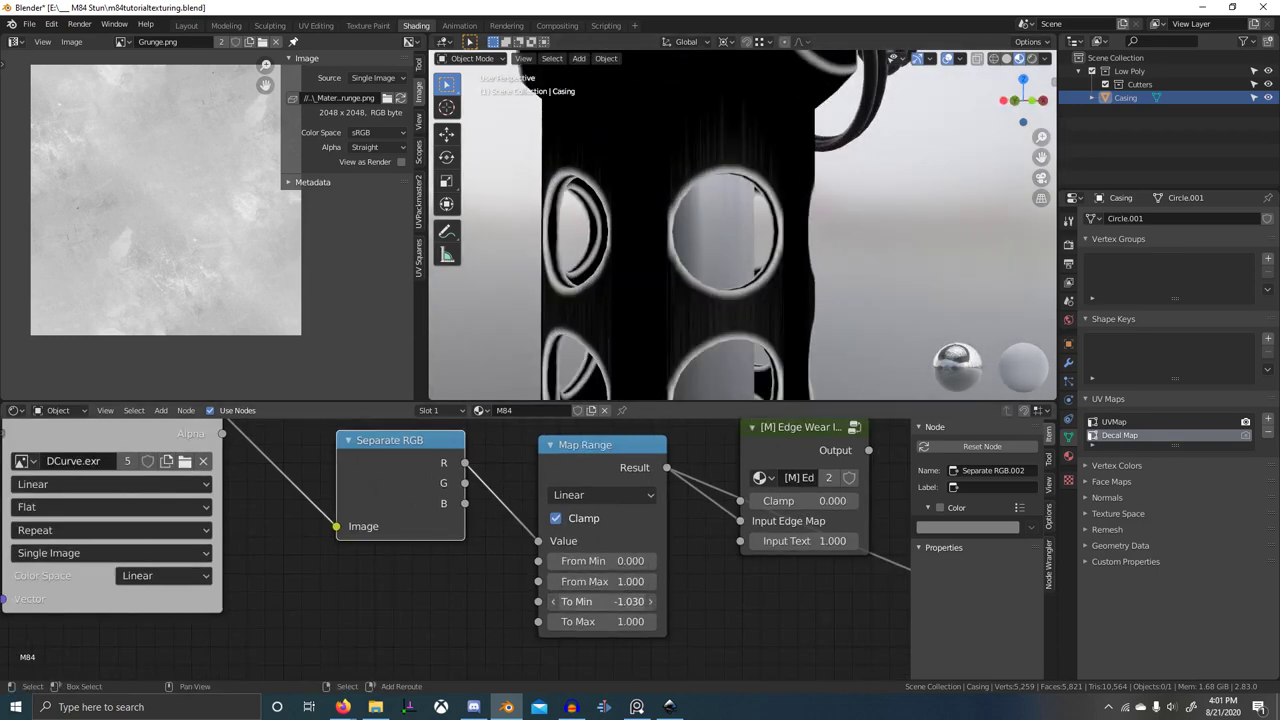
{"action": "left_click_drag", "start_coordinate": [621, 602], "coordinate": [615, 602]}
{"action": "scroll", "coordinate": [674, 309], "scroll_direction": "down", "scroll_amount": 3}
{"action": "scroll", "coordinate": [760, 309], "scroll_direction": "down", "scroll_amount": 2}
{"action": "middle_click_drag", "start_coordinate": [674, 309], "coordinate": [697, 296]}
- Preview the edge wear output and plug the grunge Map Range result into its Input Texture
{"action": "left_click", "coordinate": [798, 431], "text": "ctrl+shift"}
{"action": "scroll", "coordinate": [752, 226], "scroll_direction": "up", "scroll_amount": 2}
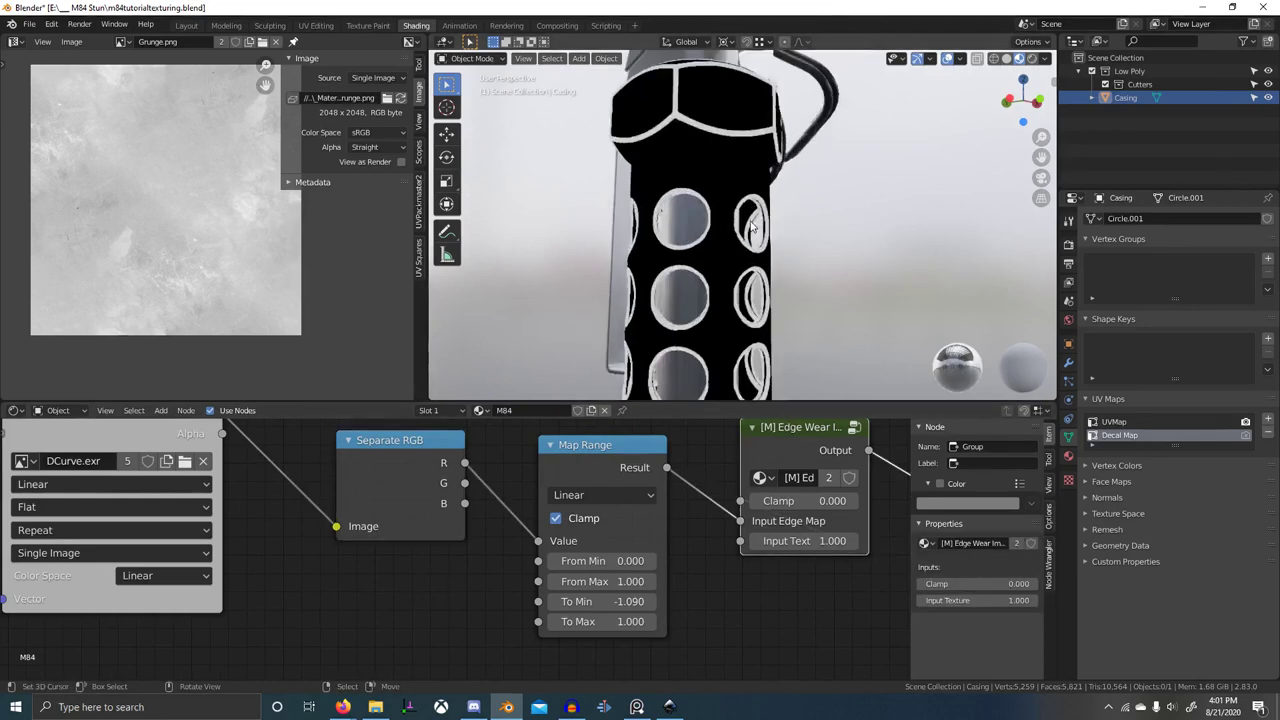
{"action": "middle_click_drag", "start_coordinate": [752, 226], "coordinate": [734, 271]}
{"action": "scroll", "coordinate": [380, 575], "scroll_direction": "down", "scroll_amount": 8}
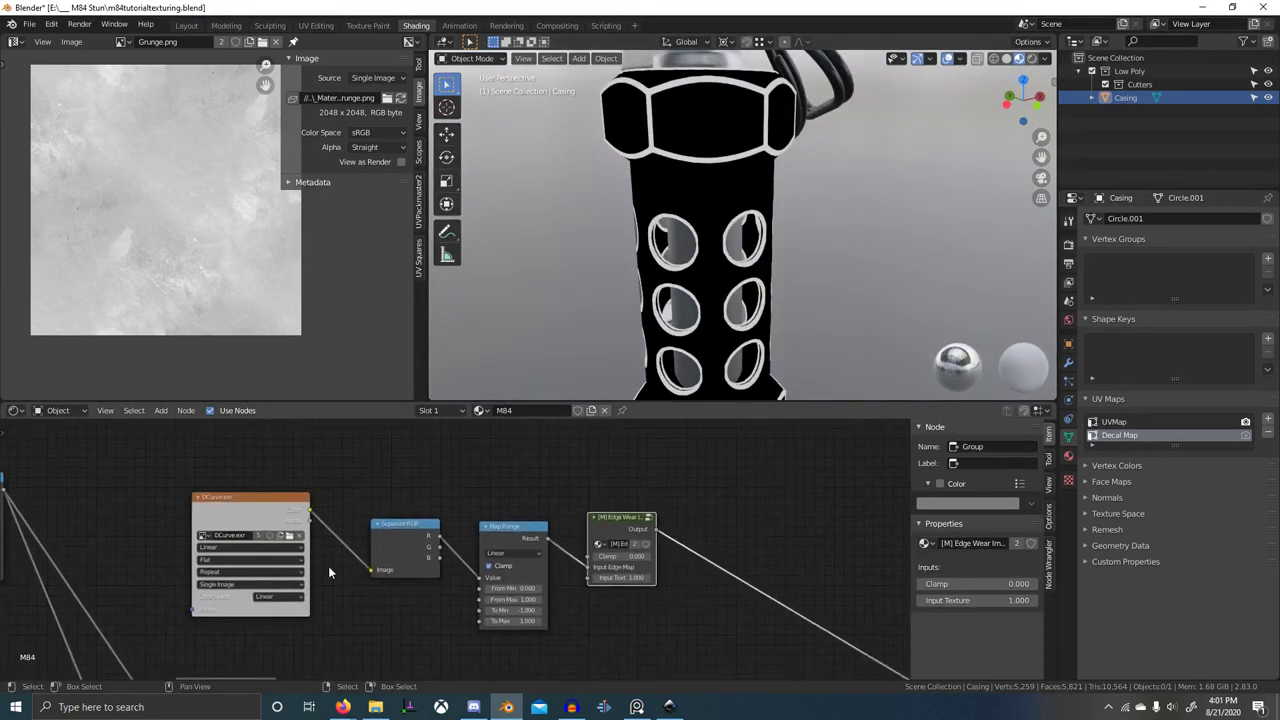
{"action": "middle_click_drag", "start_coordinate": [334, 530], "coordinate": [602, 514]}
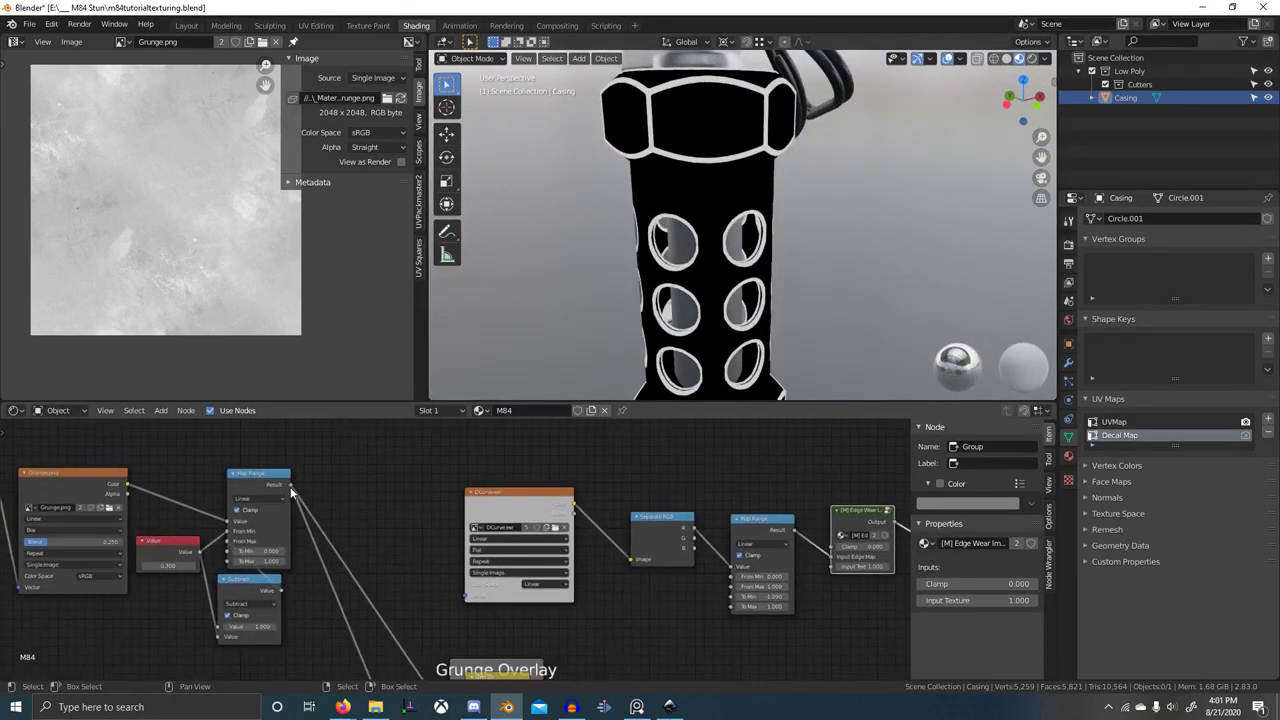
{"action": "left_click_drag", "start_coordinate": [290, 486], "coordinate": [832, 570]}
{"action": "middle_click_drag", "start_coordinate": [901, 523], "coordinate": [717, 526]}
{"action": "scroll", "coordinate": [736, 279], "scroll_direction": "up", "scroll_amount": 1}
{"action": "middle_click_drag", "start_coordinate": [764, 223], "coordinate": [733, 338], "text": "shift"}
{"action": "scroll", "coordinate": [796, 330], "scroll_direction": "up", "scroll_amount": 3}
{"action": "scroll", "coordinate": [808, 329], "scroll_direction": "up", "scroll_amount": 2}
{"action": "scroll", "coordinate": [733, 339], "scroll_direction": "down", "scroll_amount": 5}
- Inside the Edge Wear group, connect the Add node's Color to the Group Output
{"action": "middle_click_drag", "start_coordinate": [677, 600], "coordinate": [572, 617]}
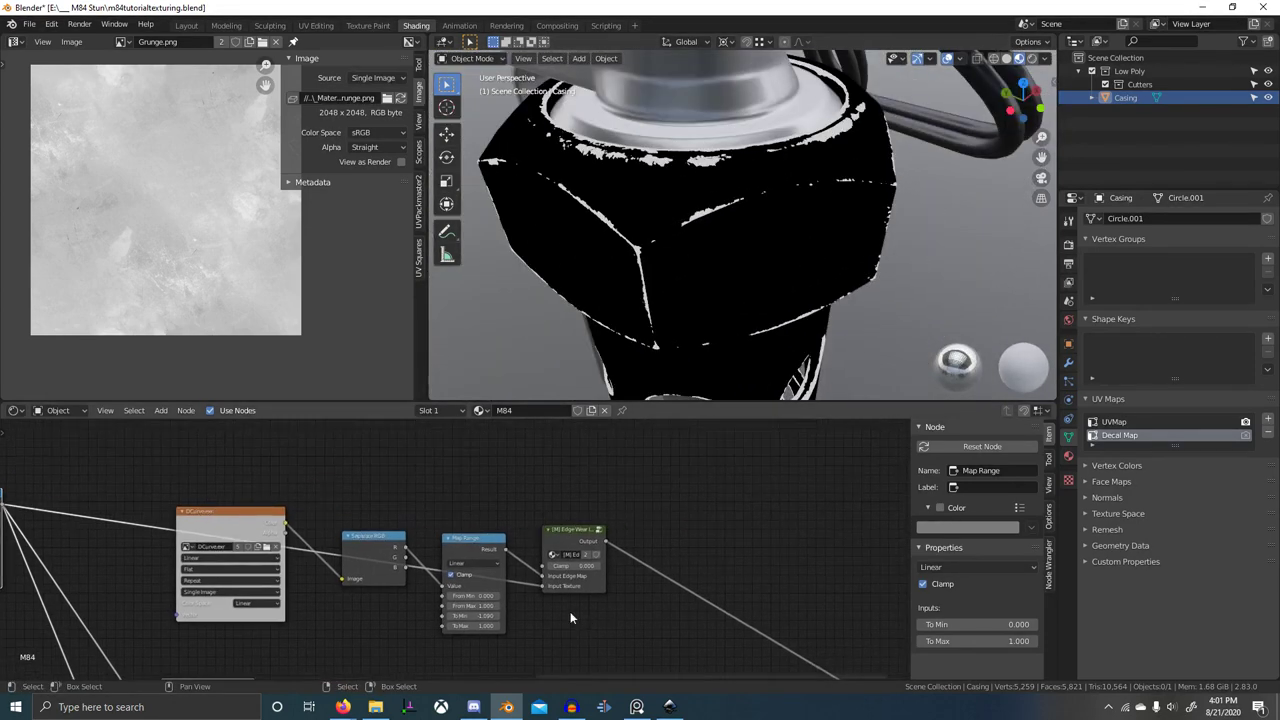
{"action": "scroll", "coordinate": [572, 614], "scroll_direction": "up", "scroll_amount": 4}
{"action": "left_click", "coordinate": [623, 529]}
{"action": "scroll", "coordinate": [670, 527], "scroll_direction": "down", "scroll_amount": 1}
{"action": "middle_click_drag", "start_coordinate": [688, 525], "coordinate": [519, 524]}
{"action": "key", "text": "Tab"}
{"action": "scroll", "coordinate": [519, 524], "scroll_direction": "up", "scroll_amount": 5}
{"action": "left_click_drag", "start_coordinate": [428, 503], "coordinate": [614, 516]}
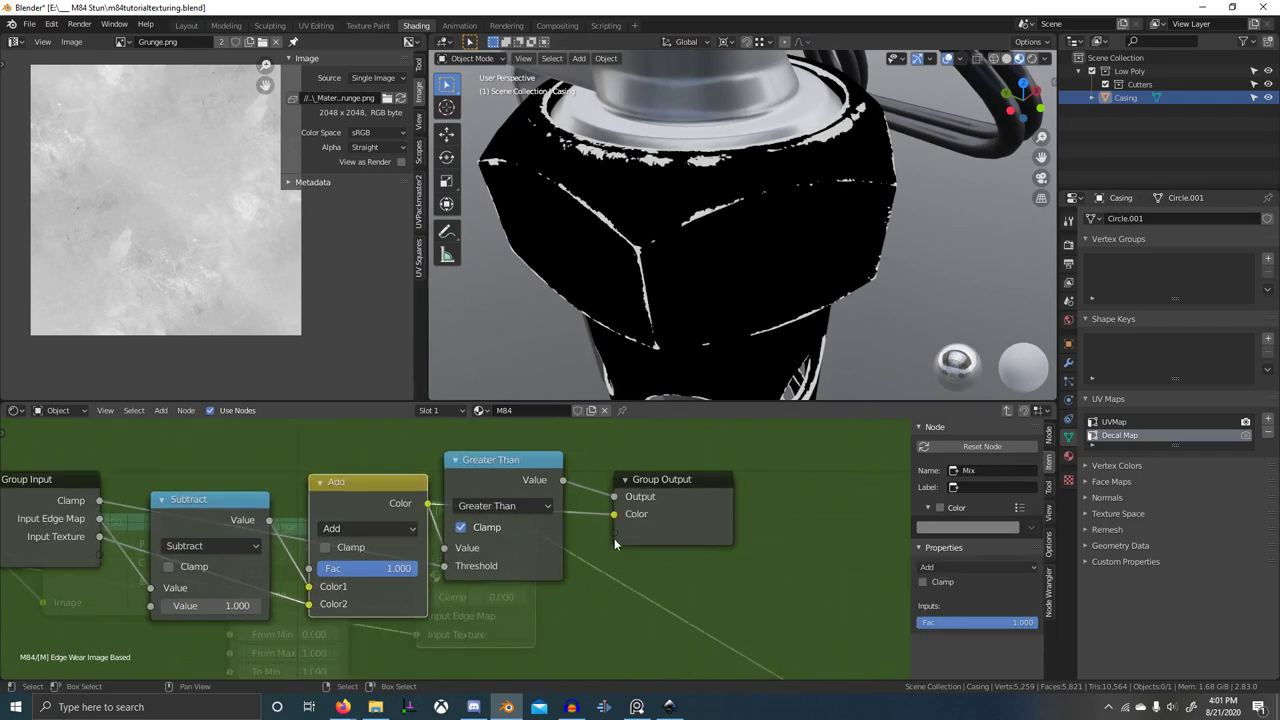
{"action": "key", "text": "Tab"}
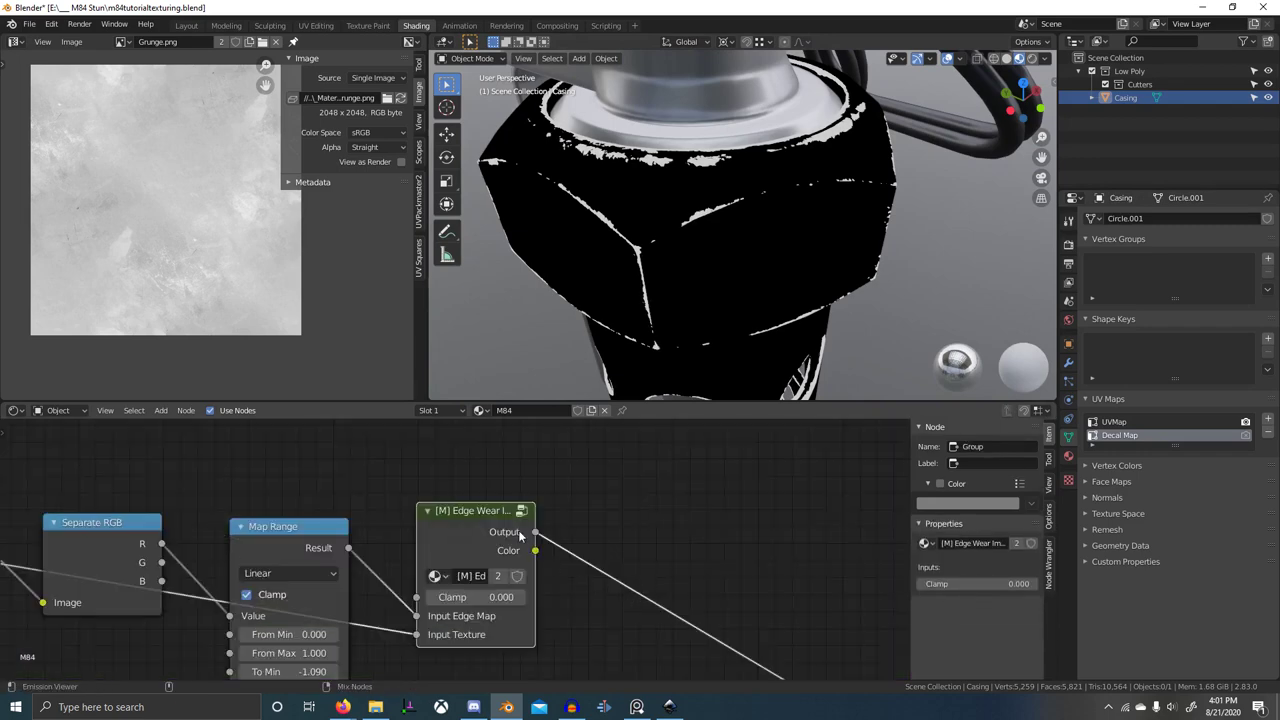
- Add a Value node inside the edge wear group, placed below Greater Than
{"action": "key", "text": "Tab"}
{"action": "key", "text": "shift+a"}
{"action": "left_click", "coordinate": [619, 516]}
{"action": "type", "text": "va"}
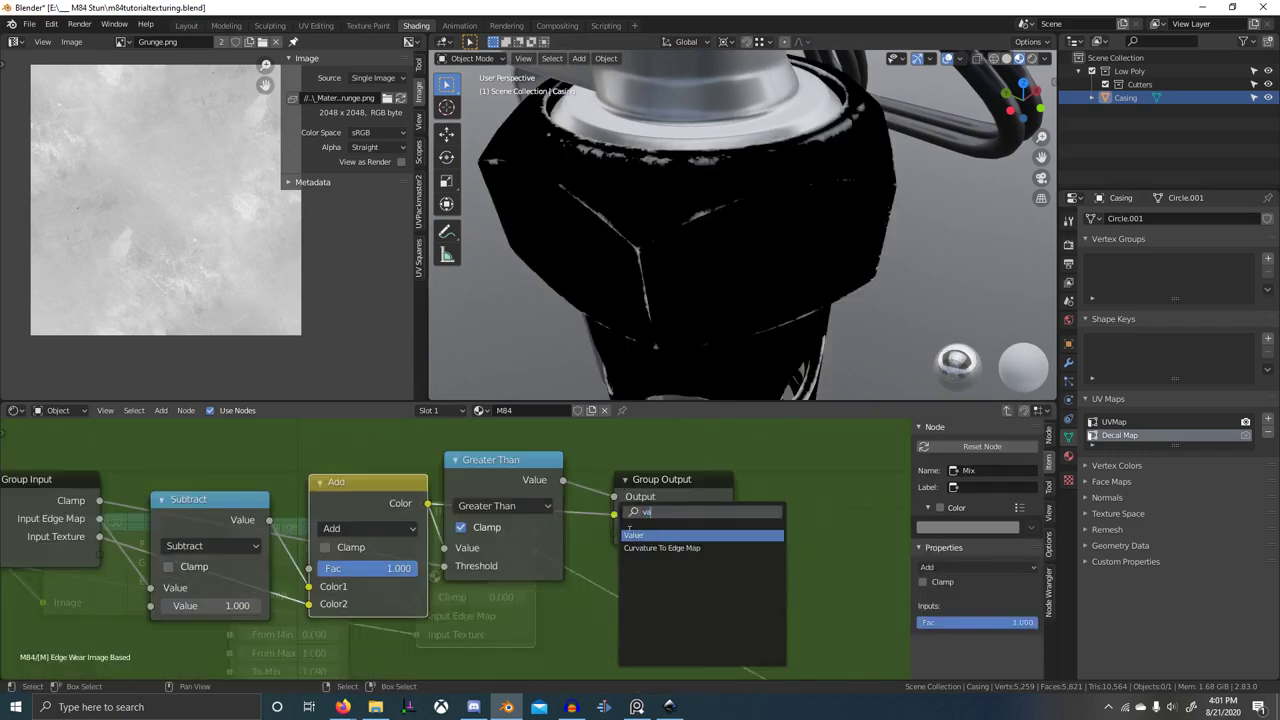
{"action": "key", "text": "Return"}
{"action": "left_click", "coordinate": [453, 650]}
- Replace the group's Color output with a Value output fed by the 0.500 Value node
{"action": "left_click_drag", "start_coordinate": [568, 634], "coordinate": [615, 517]}
{"action": "right_click_drag", "start_coordinate": [624, 537], "coordinate": [588, 536], "text": "ctrl"}
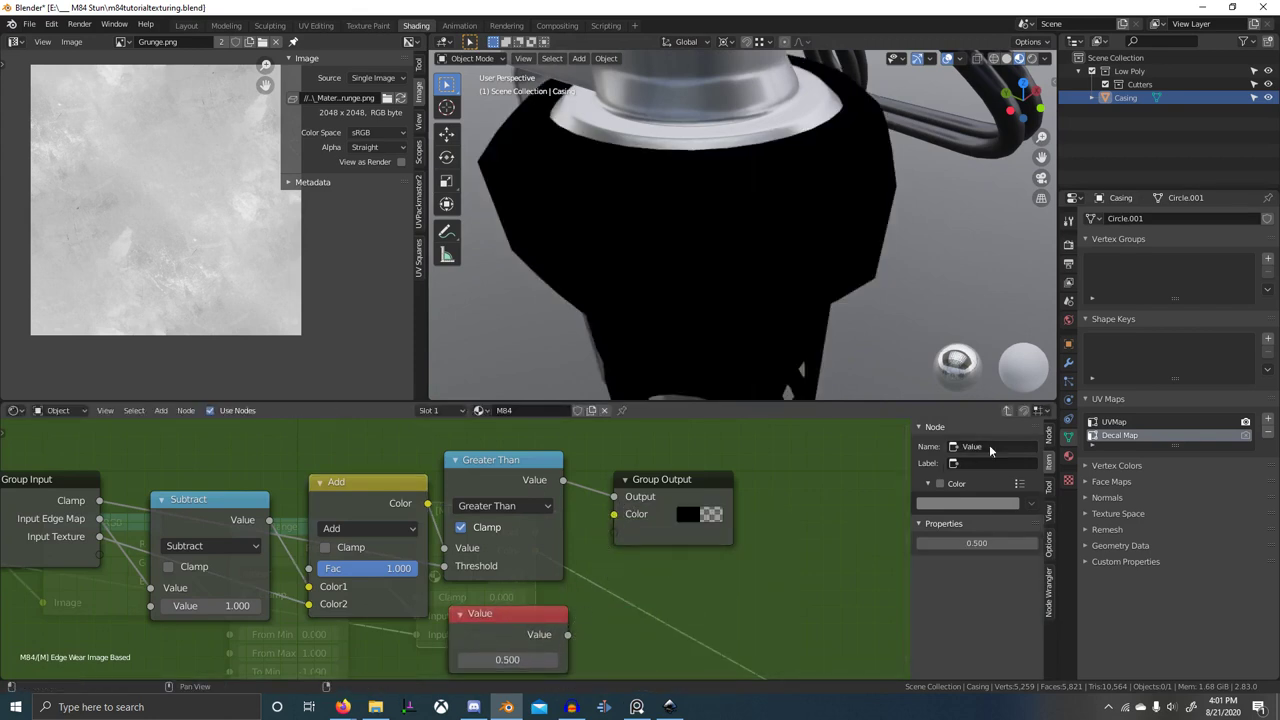
{"action": "left_click", "coordinate": [1048, 442]}
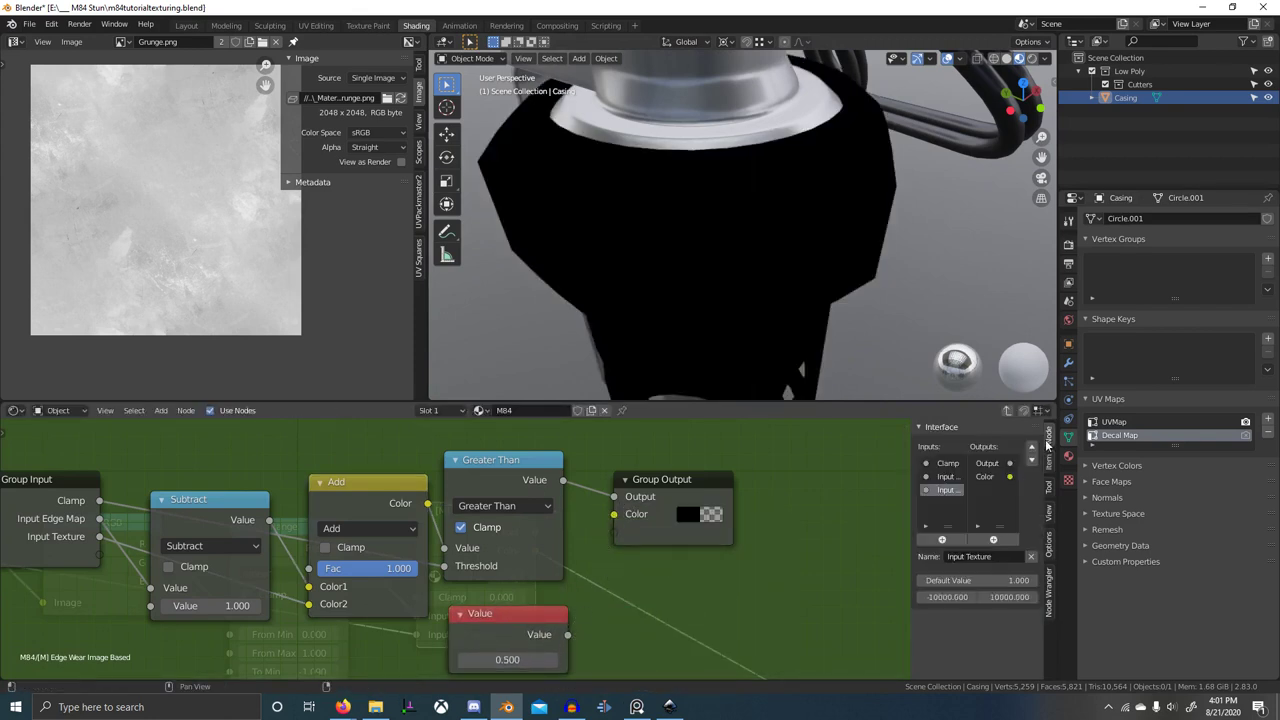
{"action": "left_click", "coordinate": [1030, 555]}
{"action": "left_click_drag", "start_coordinate": [619, 518], "coordinate": [618, 519]}
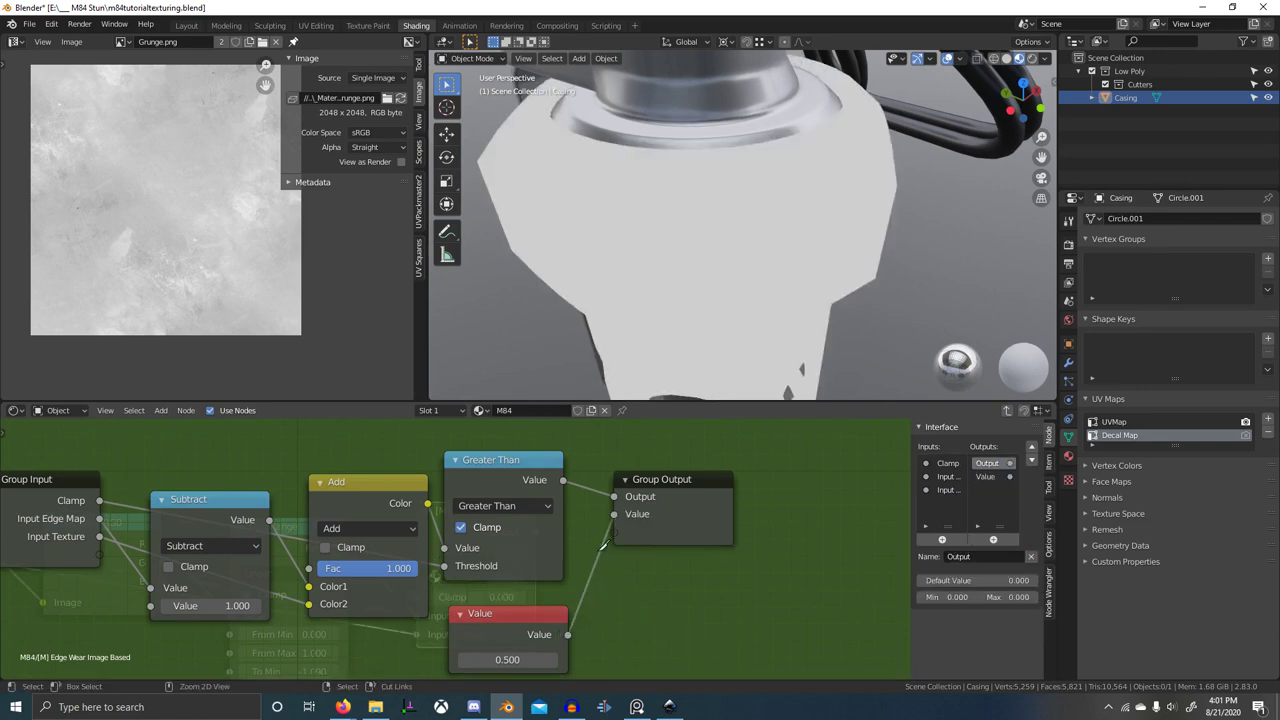
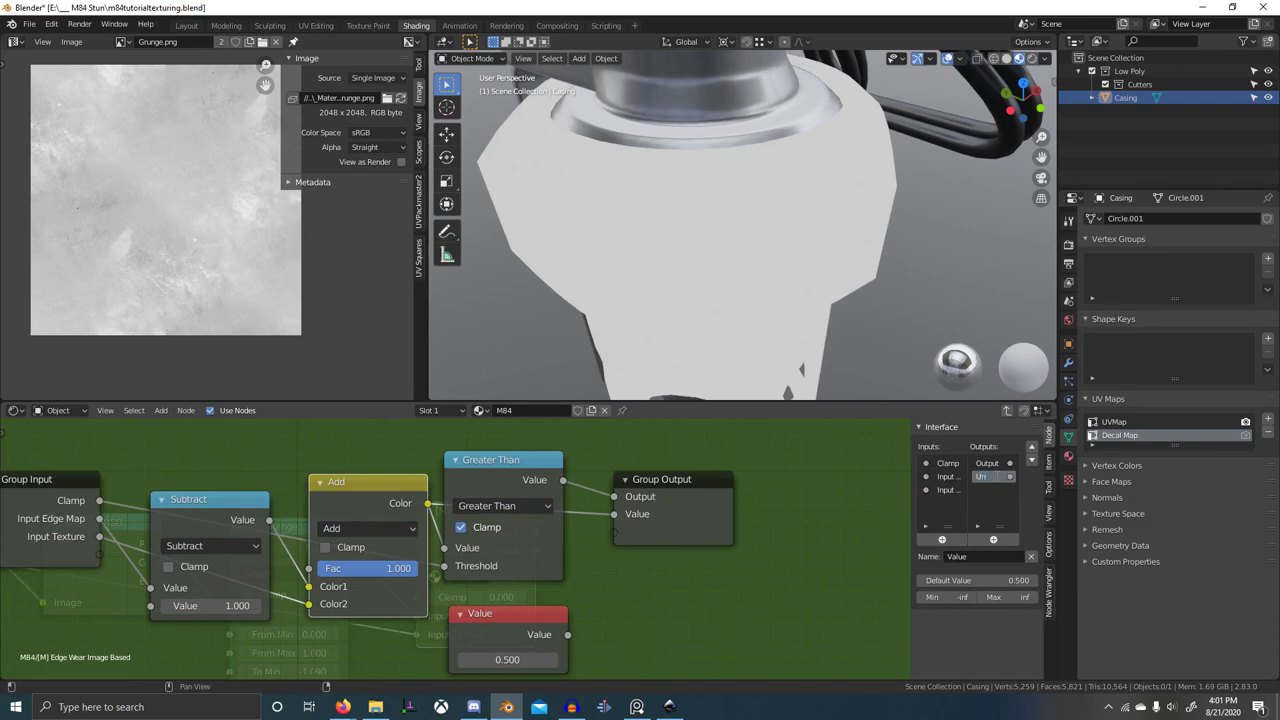
- Exit the [M] Edge Wear group back to the parent M84 material node tree
{"action": "key", "text": "Tab"}
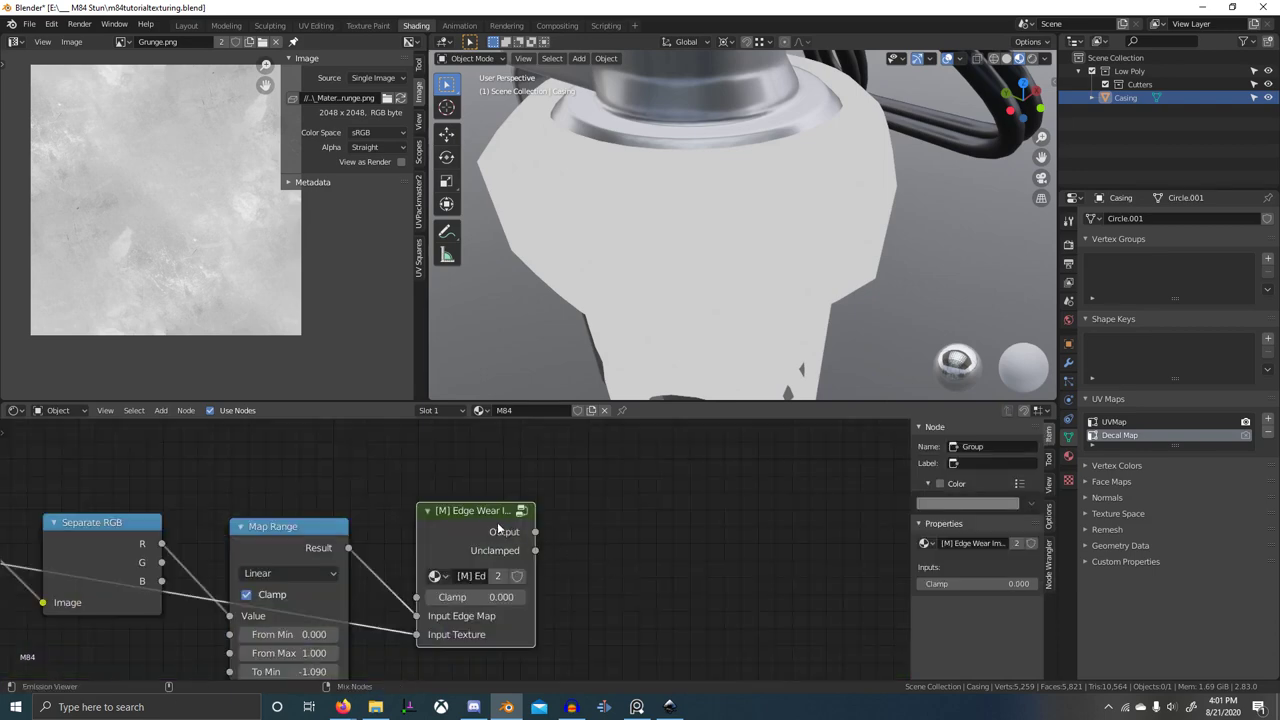
- Preview the Edge Wear group's Output and Unclamped results on the casing from a lower view
{"action": "left_click", "coordinate": [500, 530], "text": "ctrl+shift"}
{"action": "left_click", "coordinate": [566, 583], "text": "ctrl+shift"}
{"action": "scroll", "coordinate": [717, 269], "scroll_direction": "down", "scroll_amount": 5}
{"action": "middle_click_drag", "start_coordinate": [717, 269], "coordinate": [708, 322]}
{"action": "scroll", "coordinate": [767, 212], "scroll_direction": "up", "scroll_amount": 5}
{"action": "scroll", "coordinate": [734, 319], "scroll_direction": "down", "scroll_amount": 9}
{"action": "middle_click_drag", "start_coordinate": [489, 593], "coordinate": [514, 592]}
{"action": "scroll", "coordinate": [514, 592], "scroll_direction": "up", "scroll_amount": 3}
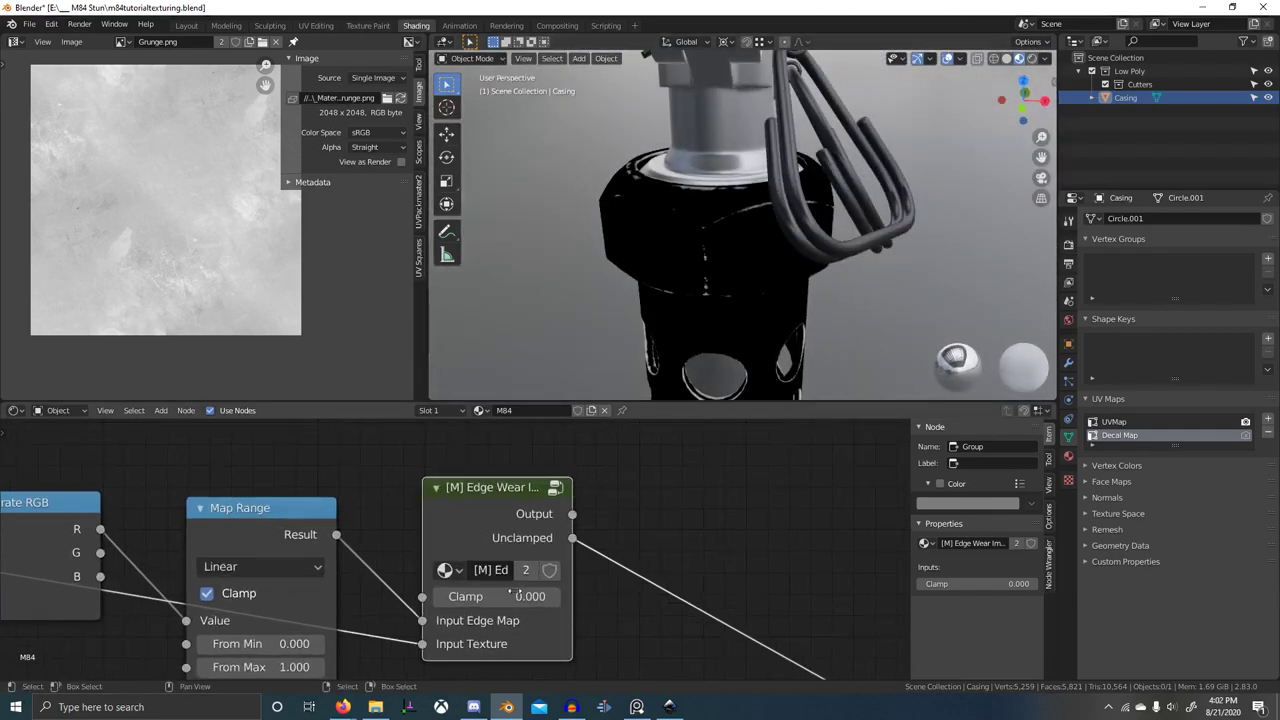
- Re-preview the group's Output, leave its Clamp at 0.000, and select the existing Map Range
{"action": "left_click", "coordinate": [519, 520], "text": "ctrl+shift"}
{"action": "left_click_drag", "start_coordinate": [517, 597], "coordinate": [497, 597]}
{"action": "right_click", "coordinate": [497, 597]}
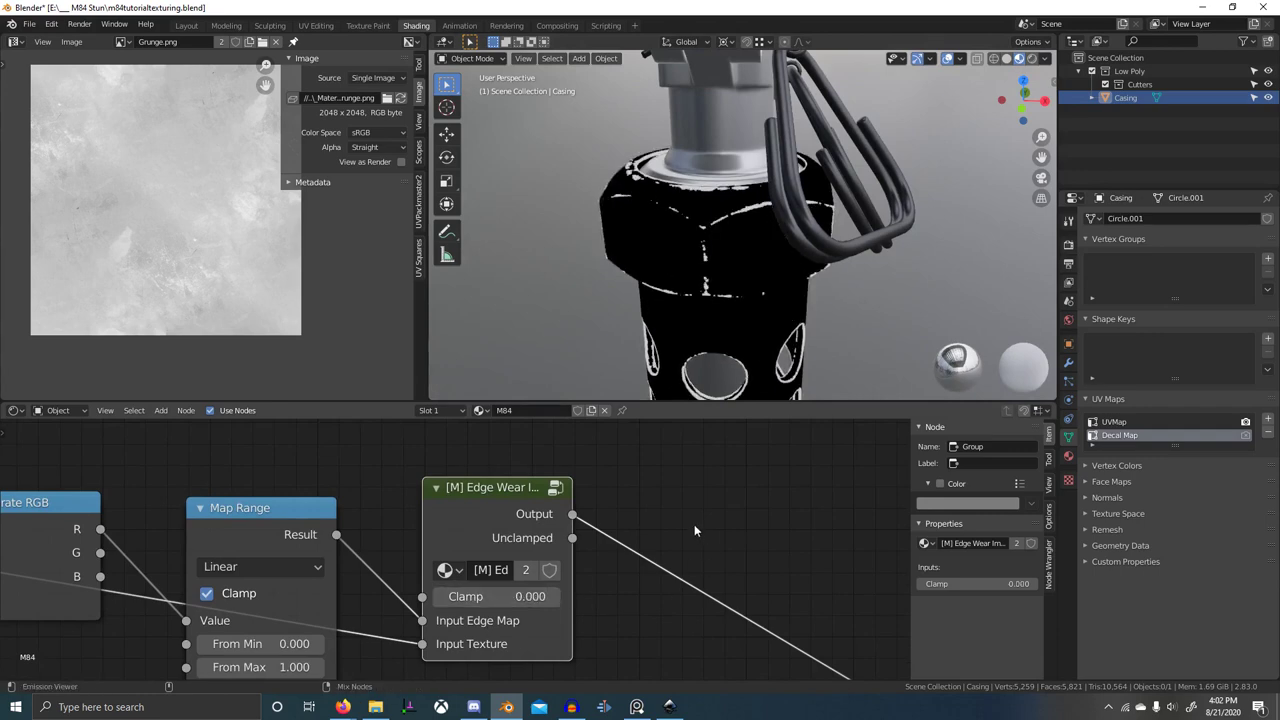
{"action": "left_click", "coordinate": [284, 508]}
- Insert a Map Range copy fed by the Unclamped output, with From Min lowered to -0.240
{"action": "key", "text": "shift+d"}
{"action": "left_click", "coordinate": [743, 514]}
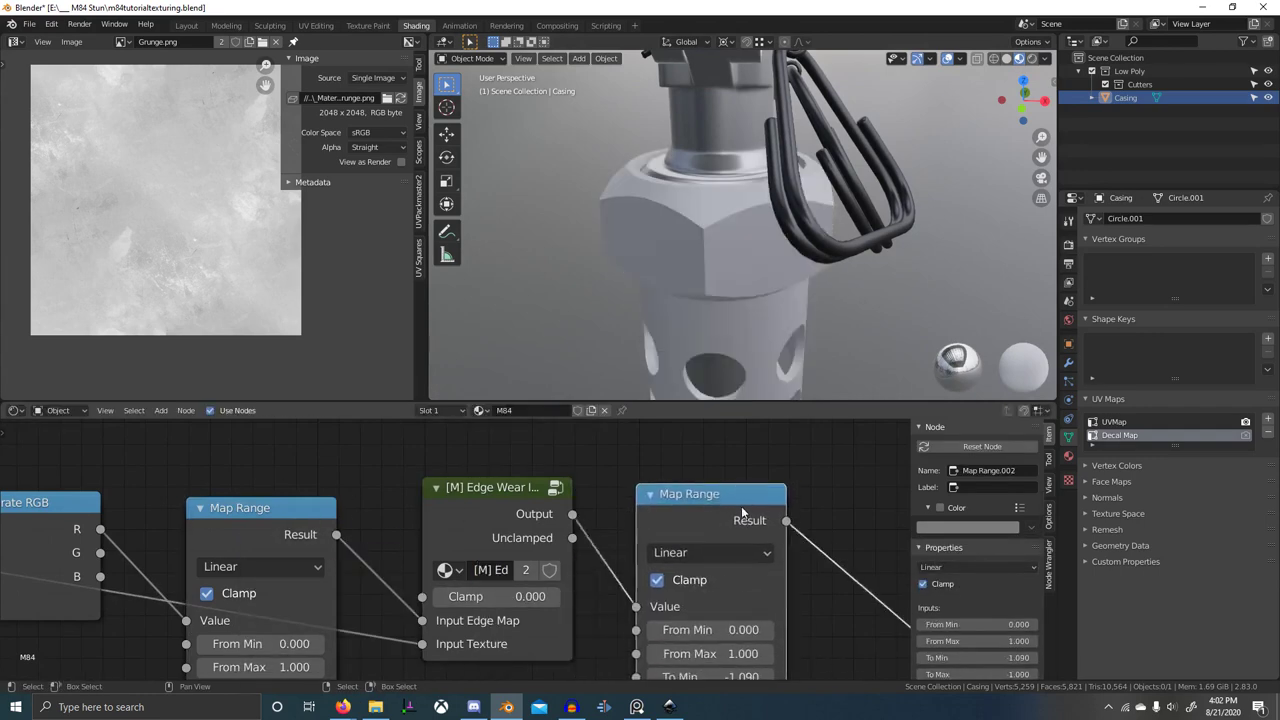
{"action": "middle_click_drag", "start_coordinate": [738, 596], "coordinate": [641, 551]}
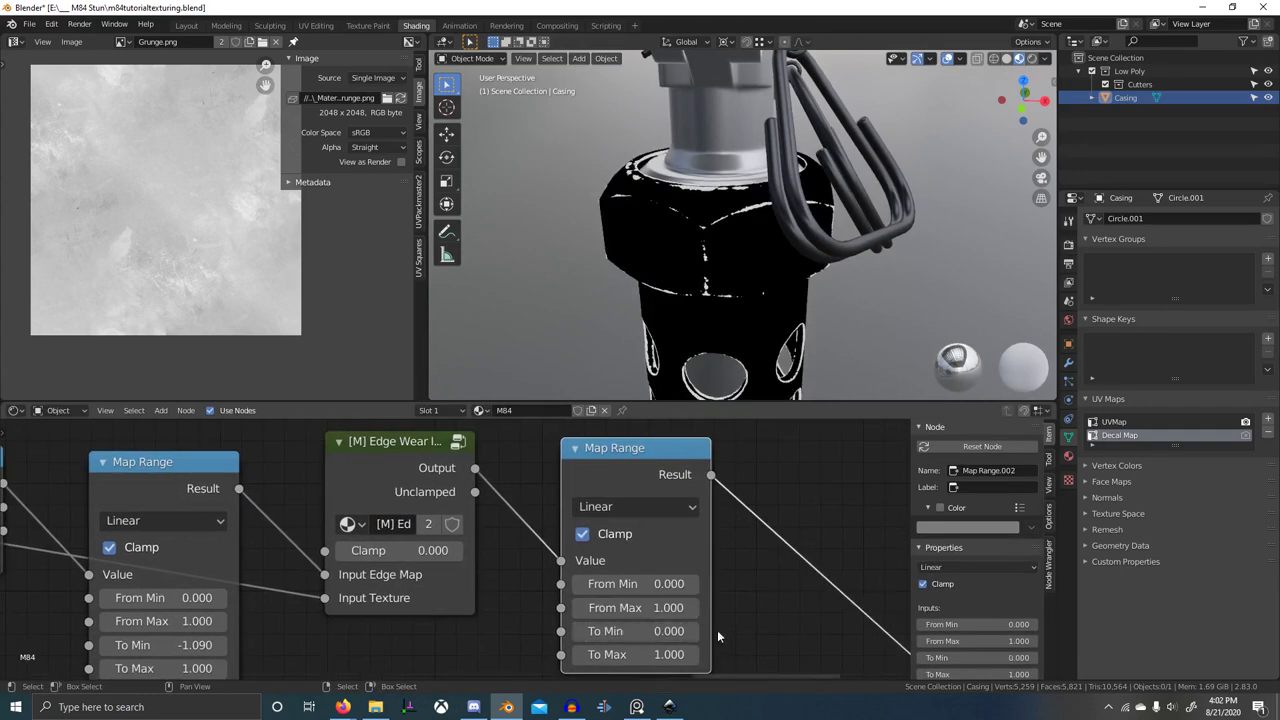
{"action": "left_click_drag", "start_coordinate": [475, 492], "coordinate": [561, 560]}
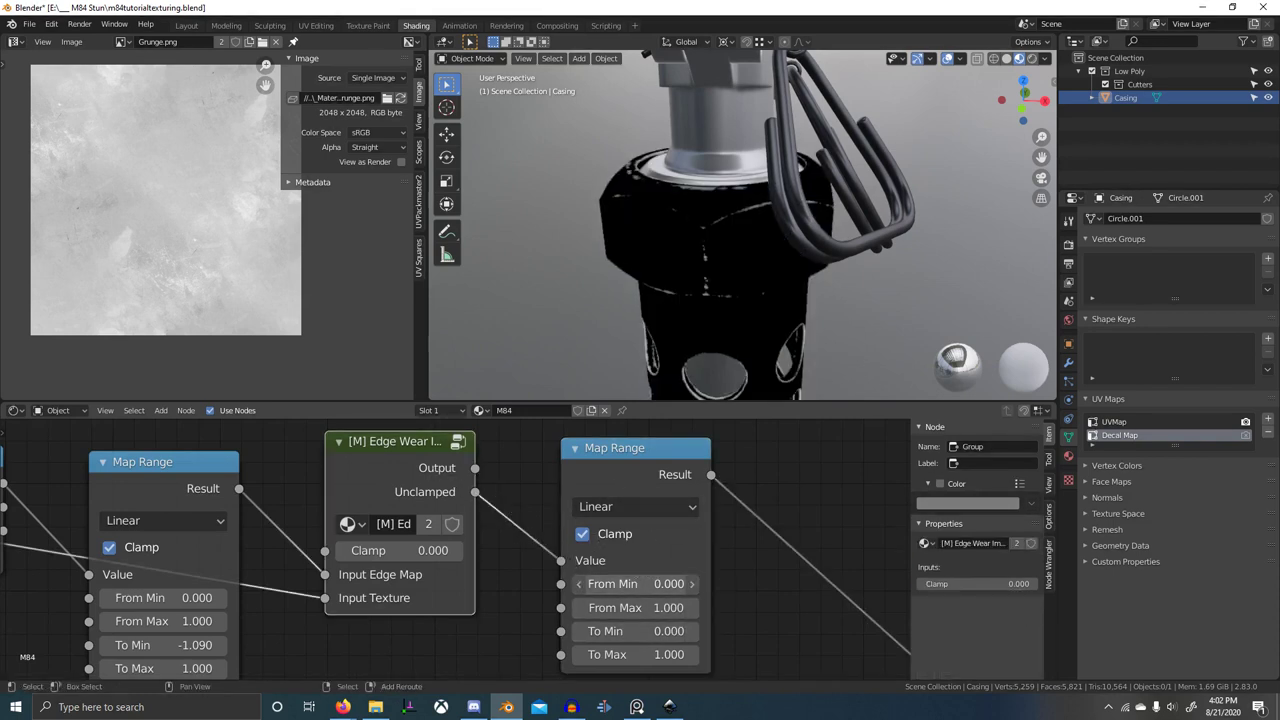
{"action": "left_click_drag", "start_coordinate": [637, 584], "coordinate": [613, 584]}
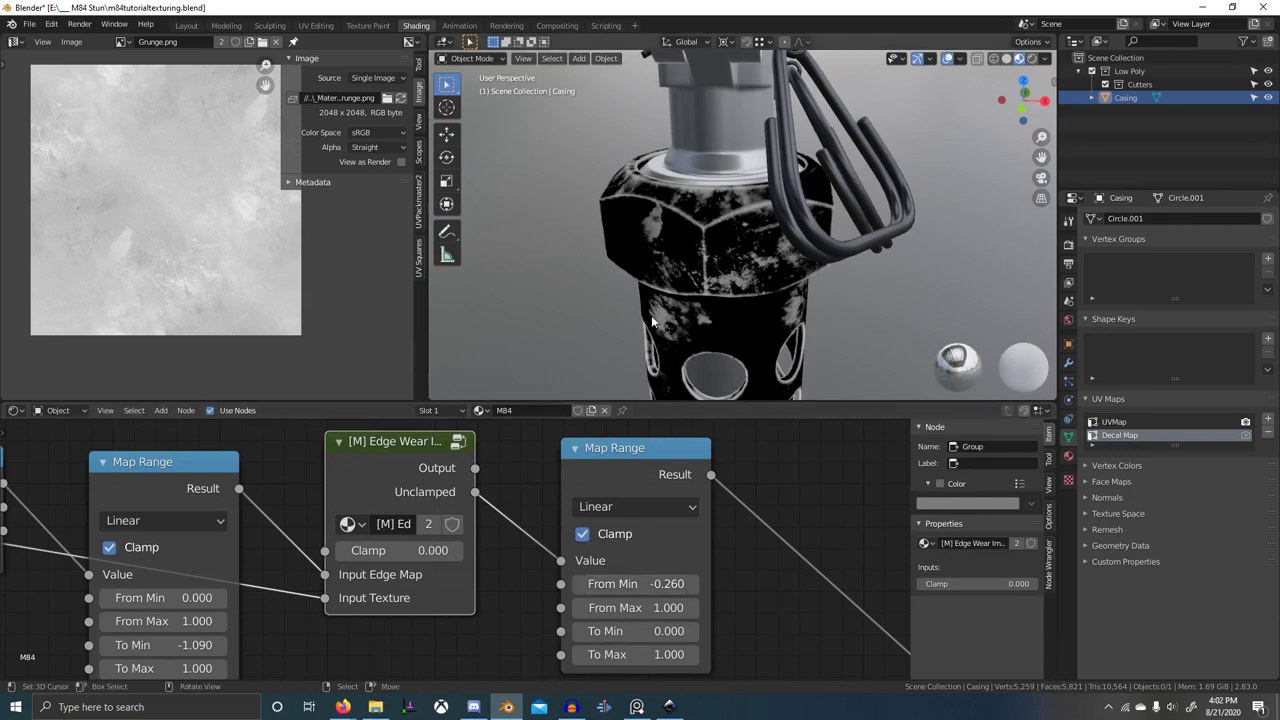
- Compare the Edge Wear output and Map Range result on the casing, testing other Clamp and From Min values
{"action": "scroll", "coordinate": [680, 250], "scroll_direction": "up", "scroll_amount": 4}
{"action": "middle_click_drag", "start_coordinate": [680, 250], "coordinate": [708, 300]}
{"action": "left_click", "coordinate": [436, 445], "text": "ctrl+shift"}
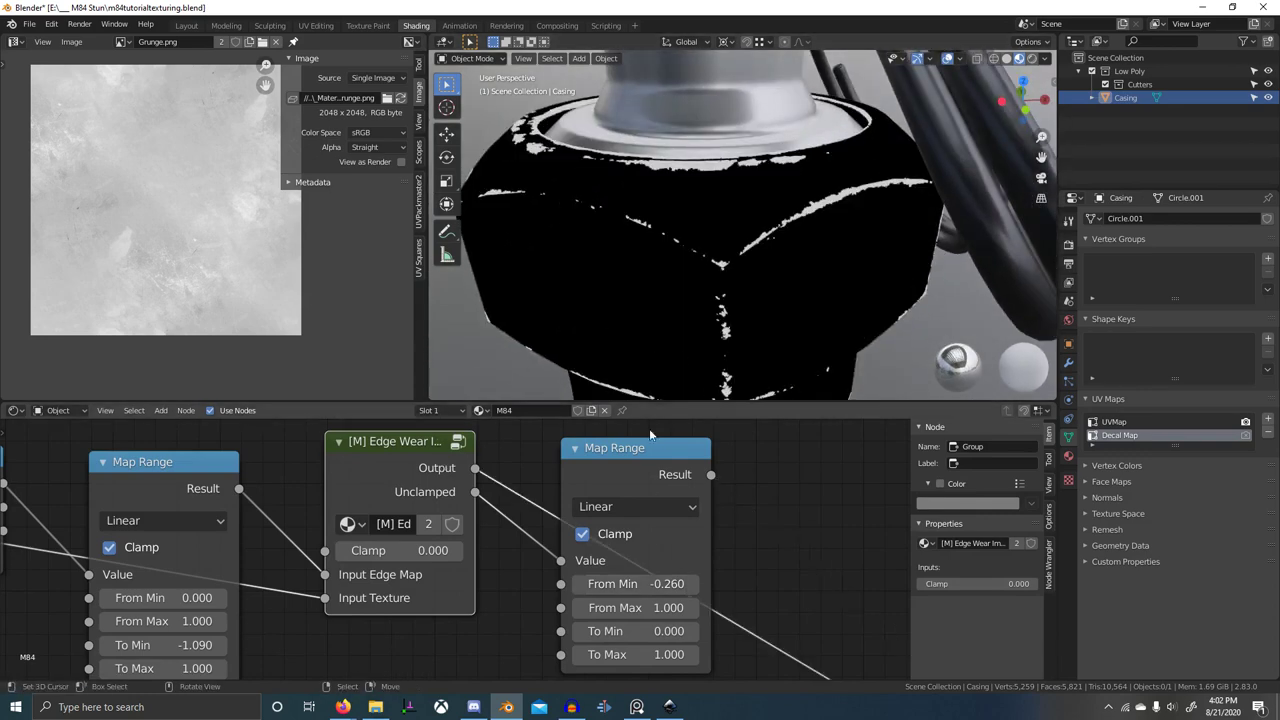
{"action": "mouse_move", "coordinate": [412, 548]}
{"action": "left_mouse_down"}
{"action": "mouse_move", "coordinate": [397, 548]}
{"action": "mouse_move", "coordinate": [412, 548]}
{"action": "left_mouse_up"}
{"action": "left_click", "coordinate": [666, 544], "text": "ctrl+shift"}
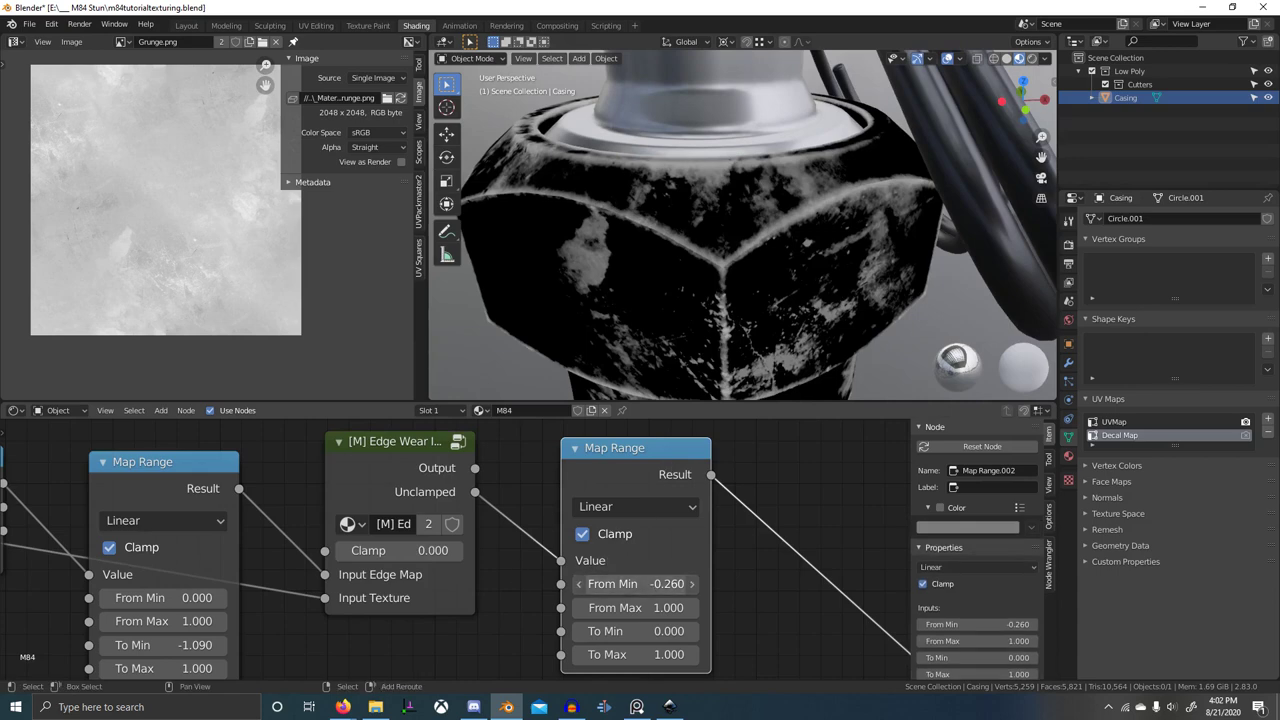
{"action": "left_click_drag", "start_coordinate": [640, 584], "coordinate": [640, 584]}
{"action": "scroll", "coordinate": [832, 306], "scroll_direction": "down", "scroll_amount": 7}
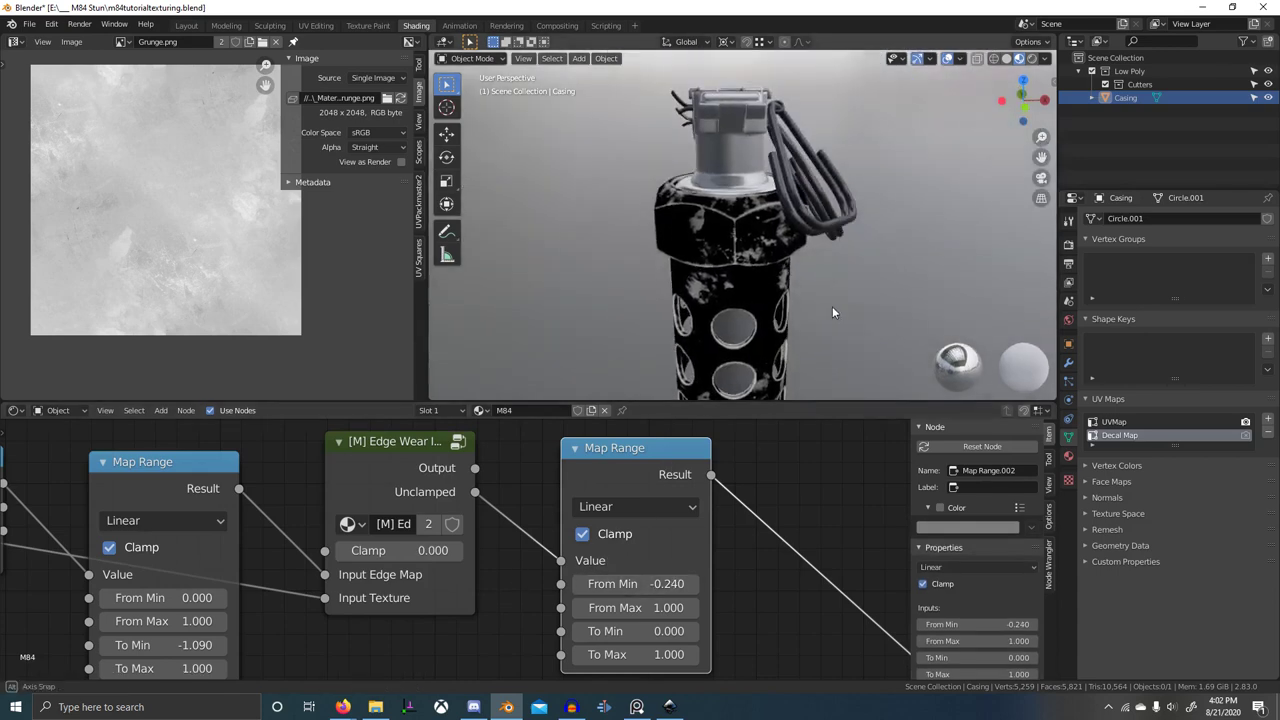
{"action": "middle_click_drag", "start_coordinate": [832, 306], "coordinate": [776, 250]}
{"action": "scroll", "coordinate": [745, 310], "scroll_direction": "up", "scroll_amount": 7}
{"action": "middle_click_drag", "start_coordinate": [745, 310], "coordinate": [746, 334]}
{"action": "scroll", "coordinate": [658, 550], "scroll_direction": "down", "scroll_amount": 3}
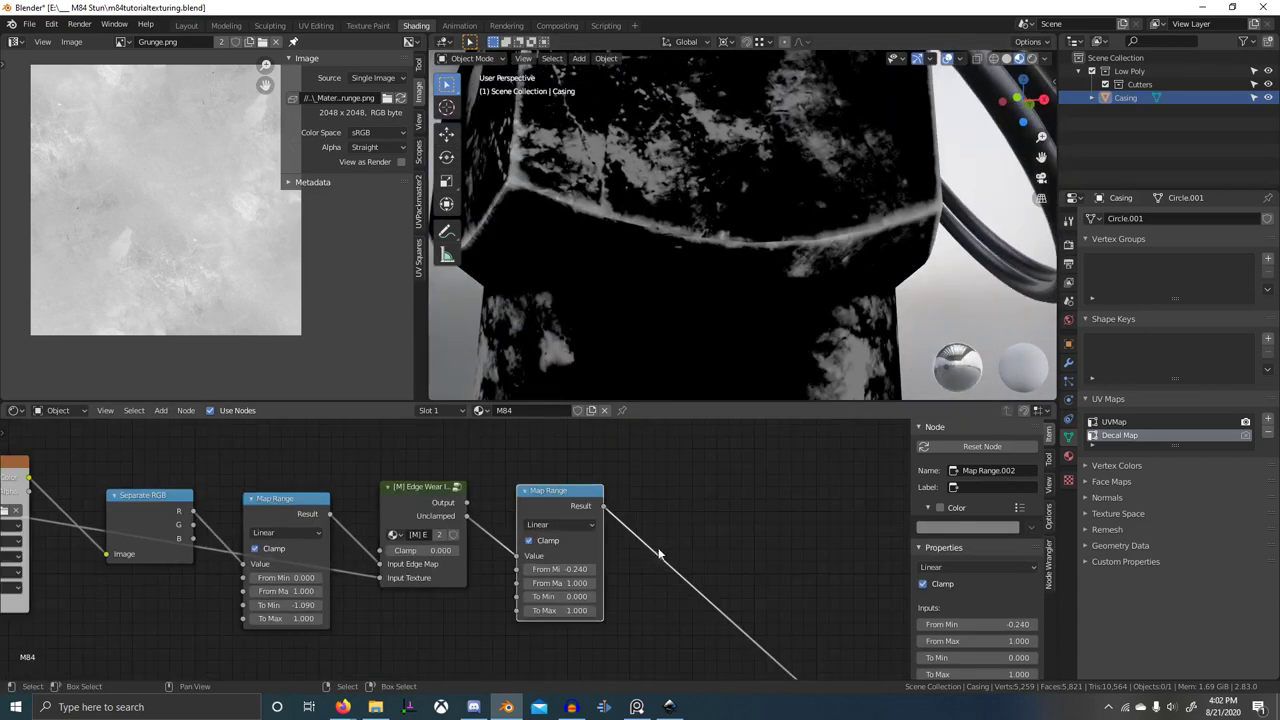
{"action": "scroll", "coordinate": [528, 558], "scroll_direction": "down", "scroll_amount": 1}
- Box-select the top-row texture nodes plus the Principled BSDF and Material Output
{"action": "middle_click_drag", "start_coordinate": [515, 548], "coordinate": [690, 560]}
{"action": "scroll", "coordinate": [690, 560], "scroll_direction": "down", "scroll_amount": 2}
{"action": "key", "text": "b"}
{"action": "left_click_drag", "start_coordinate": [272, 519], "coordinate": [715, 590]}
{"action": "scroll", "coordinate": [720, 590], "scroll_direction": "down", "scroll_amount": 2}
{"action": "middle_click_drag", "start_coordinate": [720, 590], "coordinate": [535, 540]}
{"action": "left_click_drag", "start_coordinate": [513, 571], "coordinate": [677, 688]}
{"action": "scroll", "coordinate": [662, 640], "scroll_direction": "down", "scroll_amount": 2}
{"action": "middle_click_drag", "start_coordinate": [662, 640], "coordinate": [580, 571]}
- Shift the selected nodes to the right to make room
{"action": "key", "text": "g"}
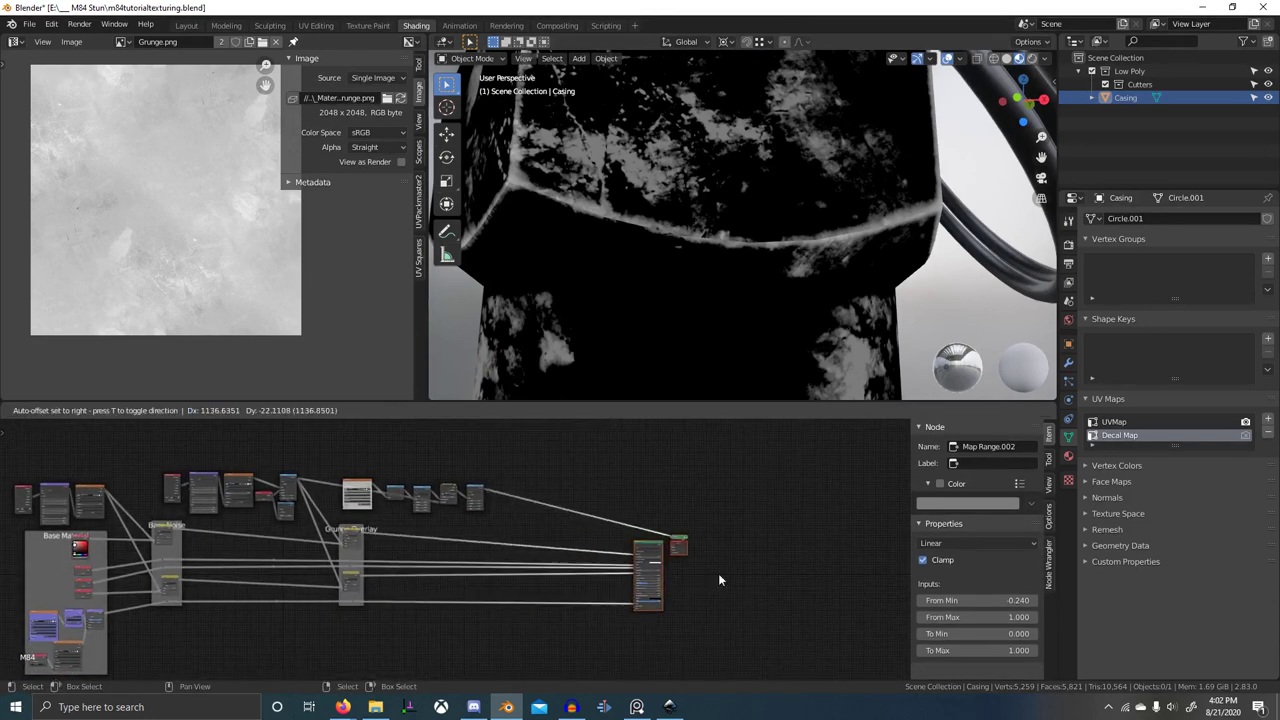
{"action": "left_click", "coordinate": [718, 573]}
{"action": "scroll", "coordinate": [450, 555], "scroll_direction": "up", "scroll_amount": 4}
- Duplicate the grunge Overlay mix node onto a Grunge Overlay link, outside the frame
{"action": "left_click", "coordinate": [320, 532]}
{"action": "key", "text": "shift+d"}
{"action": "left_click_drag", "start_coordinate": [513, 540], "coordinate": [519, 545]}
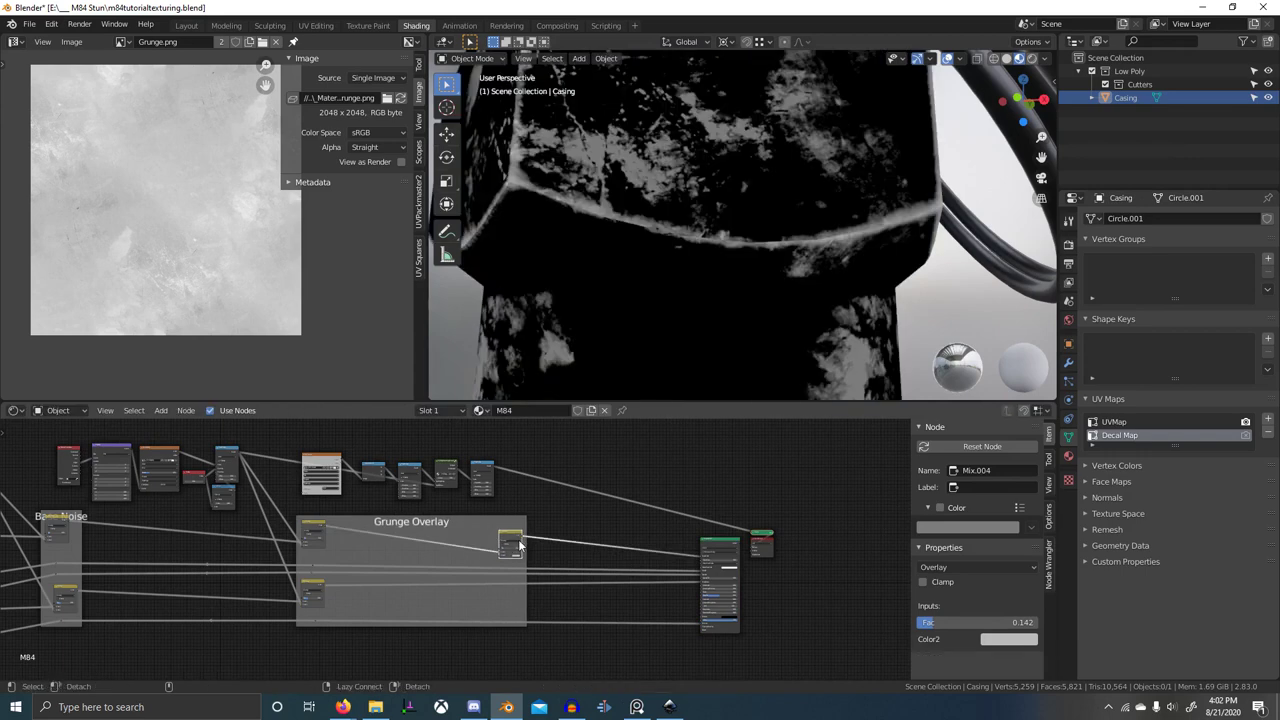
{"action": "key", "text": "alt+p"}
{"action": "scroll", "coordinate": [530, 540], "scroll_direction": "up", "scroll_amount": 6}
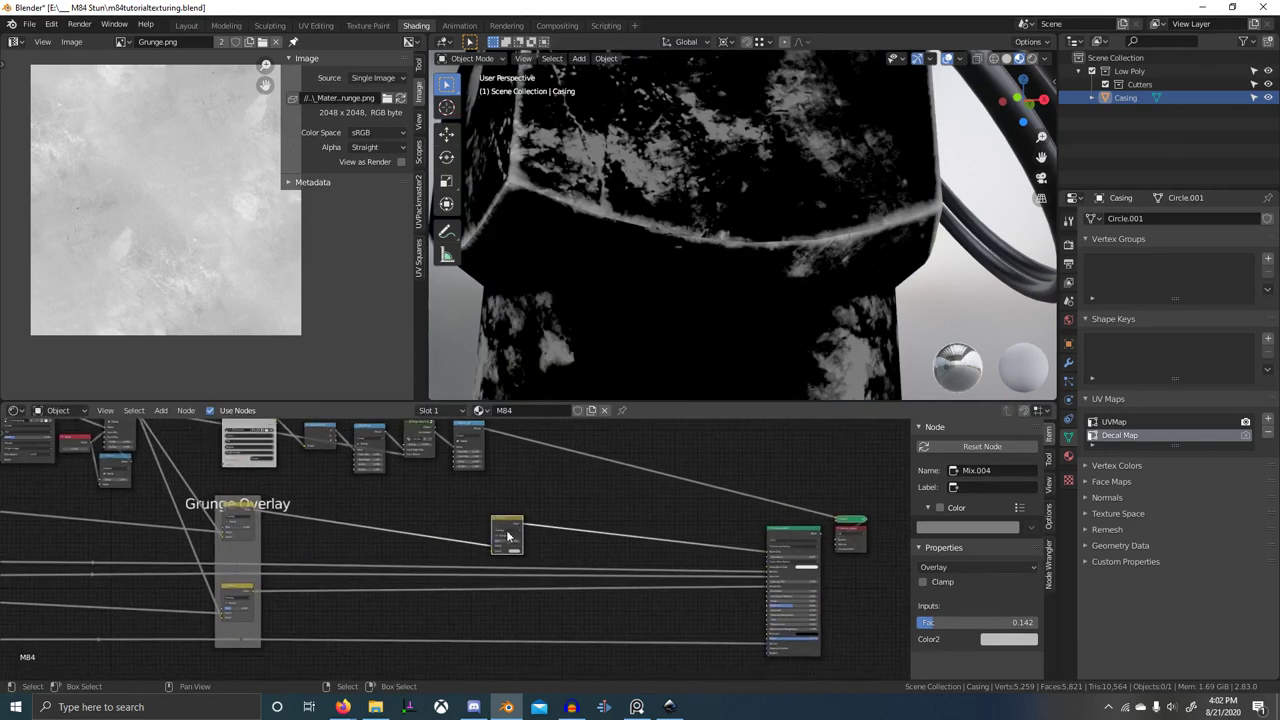
{"action": "middle_click_drag", "start_coordinate": [509, 537], "coordinate": [499, 560]}
{"action": "left_click_drag", "start_coordinate": [499, 560], "coordinate": [550, 555]}
{"action": "scroll", "coordinate": [551, 563], "scroll_direction": "up", "scroll_amount": 5}
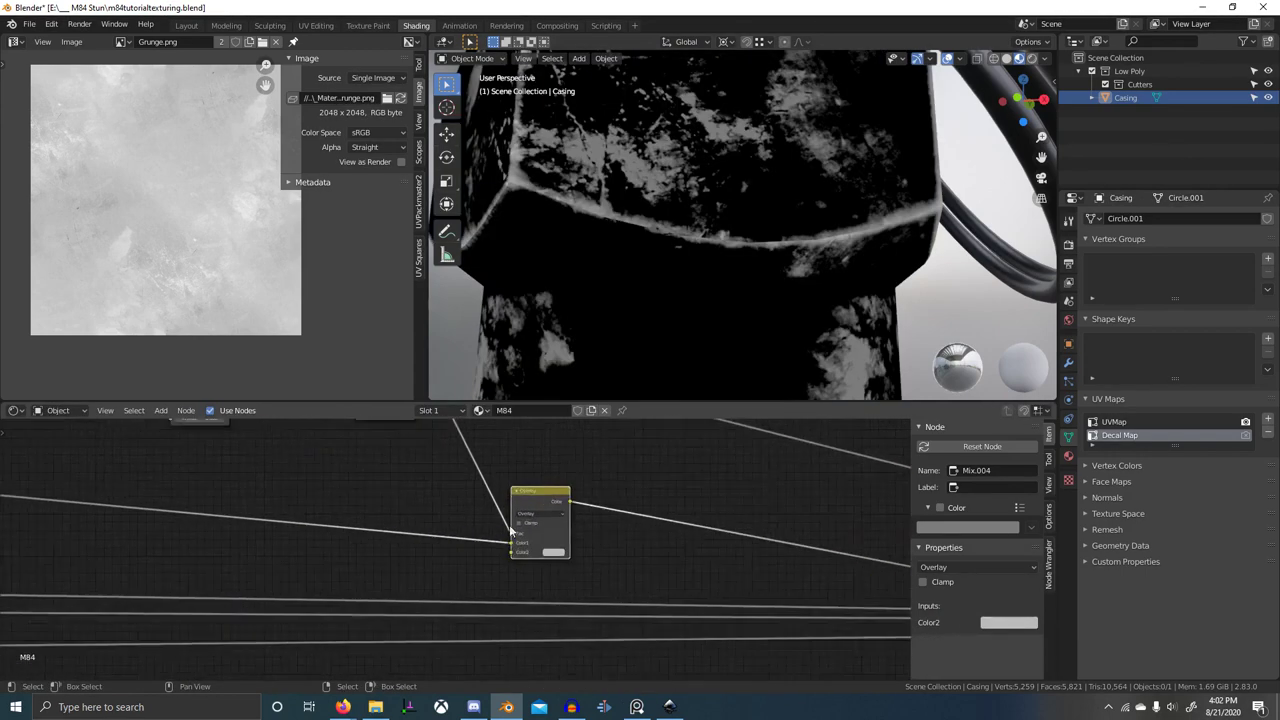
- Set the copied mix node to Subtract and disconnect its Fac input
{"action": "middle_click_drag", "start_coordinate": [509, 524], "coordinate": [527, 518]}
{"action": "left_click", "coordinate": [556, 504]}
{"action": "left_click", "coordinate": [556, 336]}
{"action": "left_click_drag", "start_coordinate": [526, 531], "coordinate": [531, 554]}
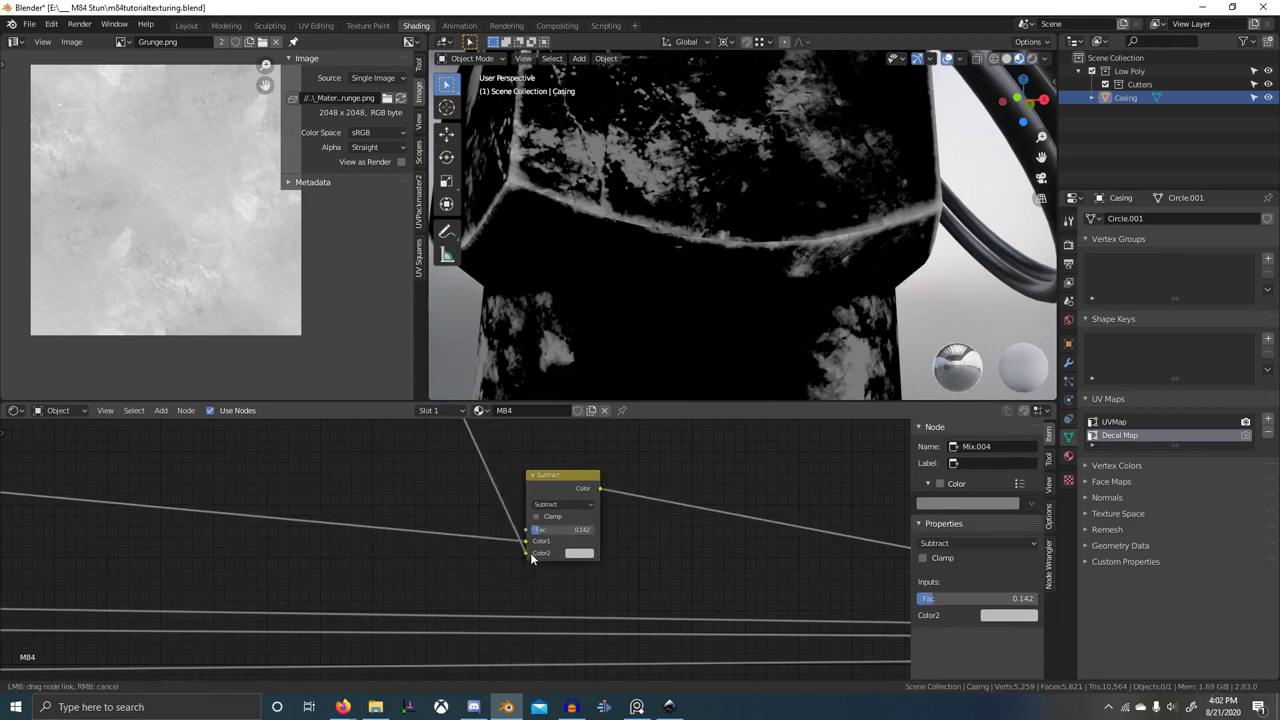
- Insert a duplicate of the Subtract mix node onto the Roughness link
{"action": "scroll", "coordinate": [560, 495], "scroll_direction": "up", "scroll_amount": 2}
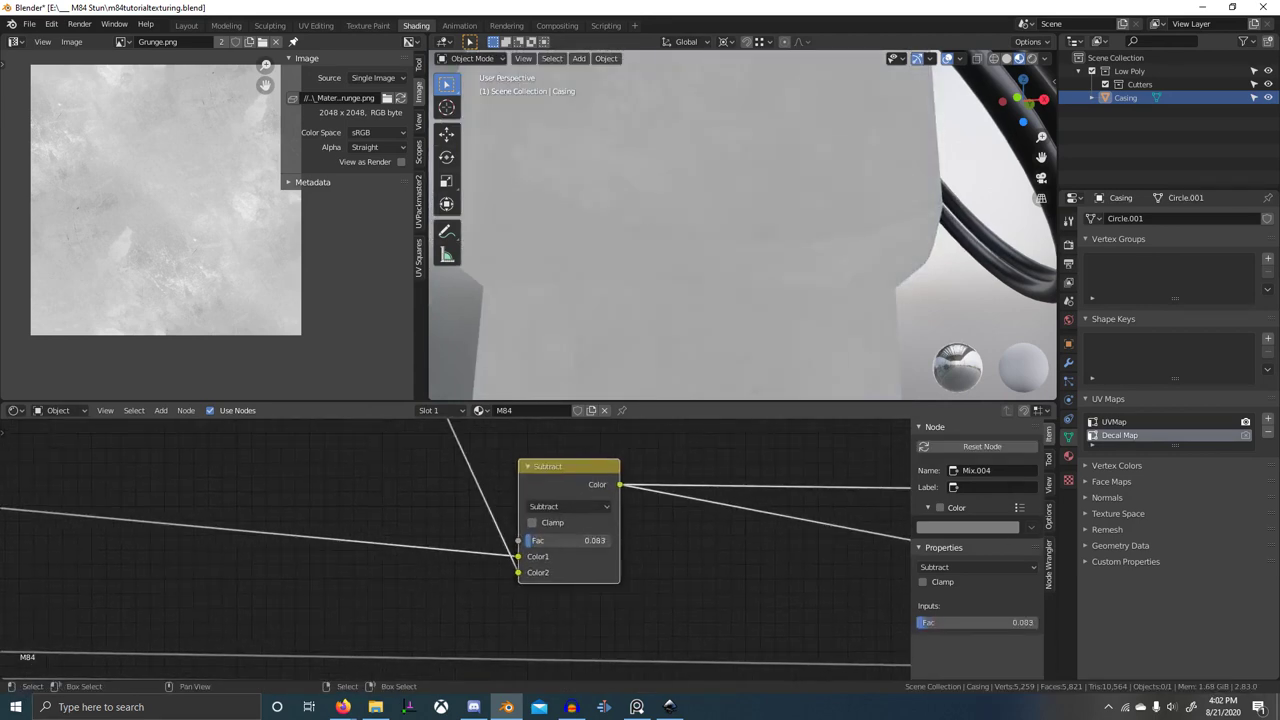
{"action": "scroll", "coordinate": [590, 548], "scroll_direction": "down", "scroll_amount": 5}
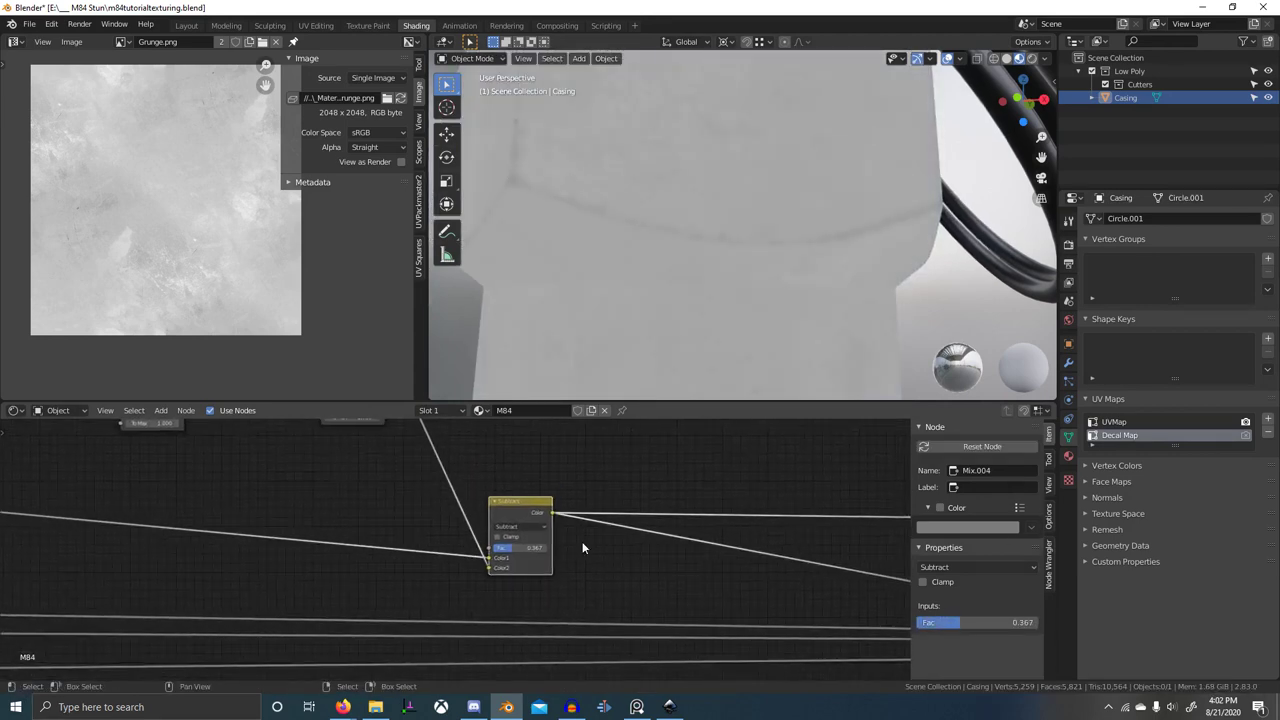
{"action": "scroll", "coordinate": [582, 541], "scroll_direction": "down", "scroll_amount": 3}
{"action": "middle_click_drag", "start_coordinate": [571, 545], "coordinate": [545, 512]}
{"action": "key", "text": "shift+d"}
{"action": "left_click", "coordinate": [556, 631]}
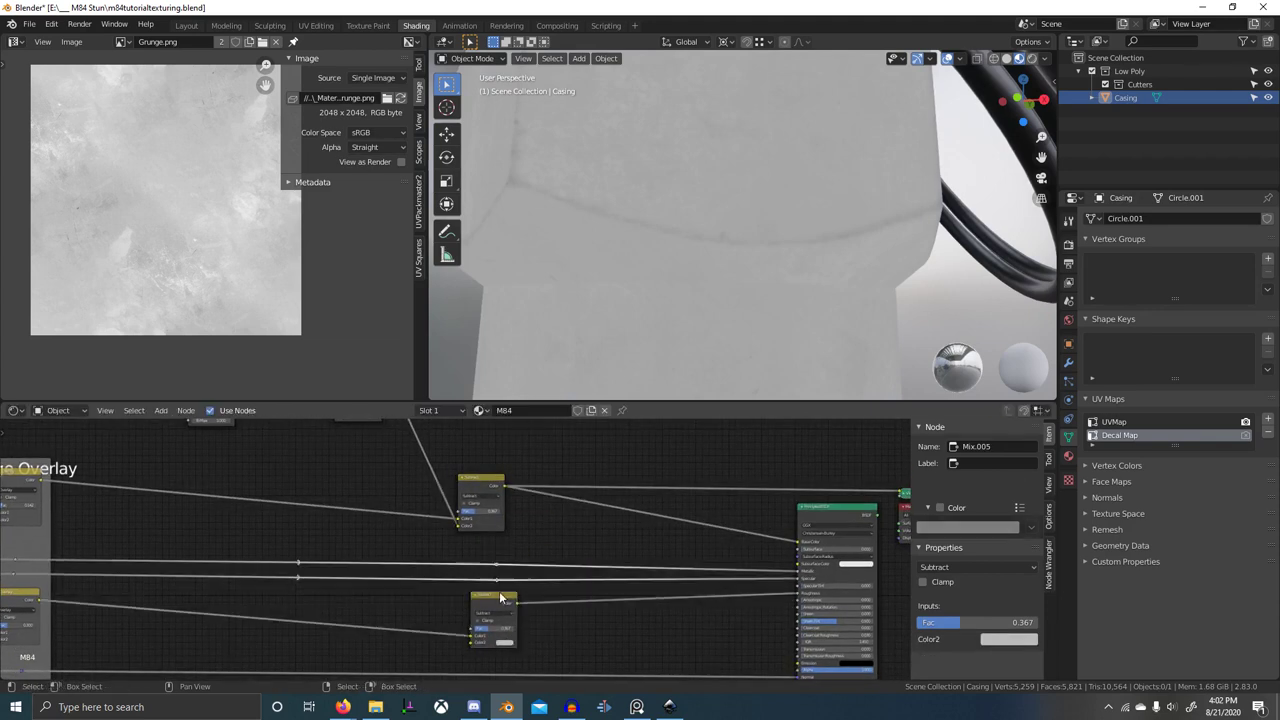
{"action": "left_click", "coordinate": [503, 600]}
- Route the upper mix's link into the lower node's Color2 and raise its Fac to about 0.367
{"action": "scroll", "coordinate": [487, 542], "scroll_direction": "down", "scroll_amount": 2}
{"action": "middle_click_drag", "start_coordinate": [487, 542], "coordinate": [516, 565]}
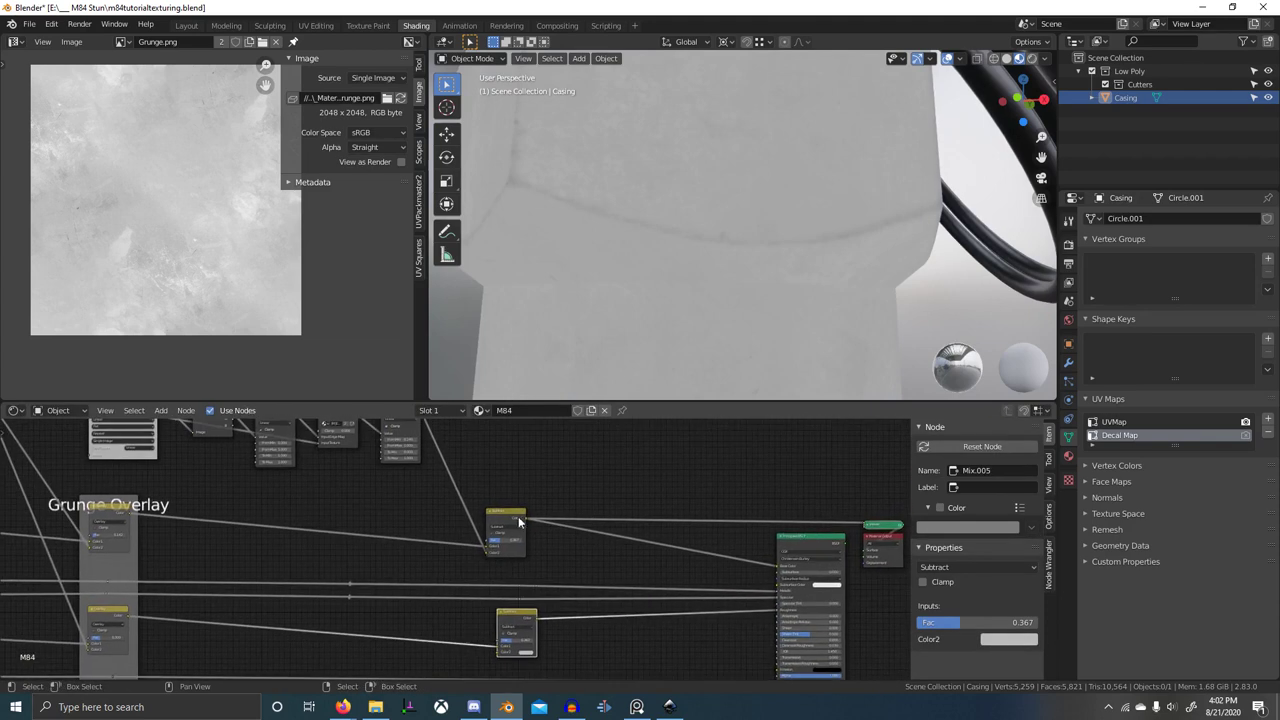
{"action": "left_click_drag", "start_coordinate": [487, 549], "coordinate": [497, 653]}
{"action": "left_click", "coordinate": [532, 616], "text": "ctrl+shift"}
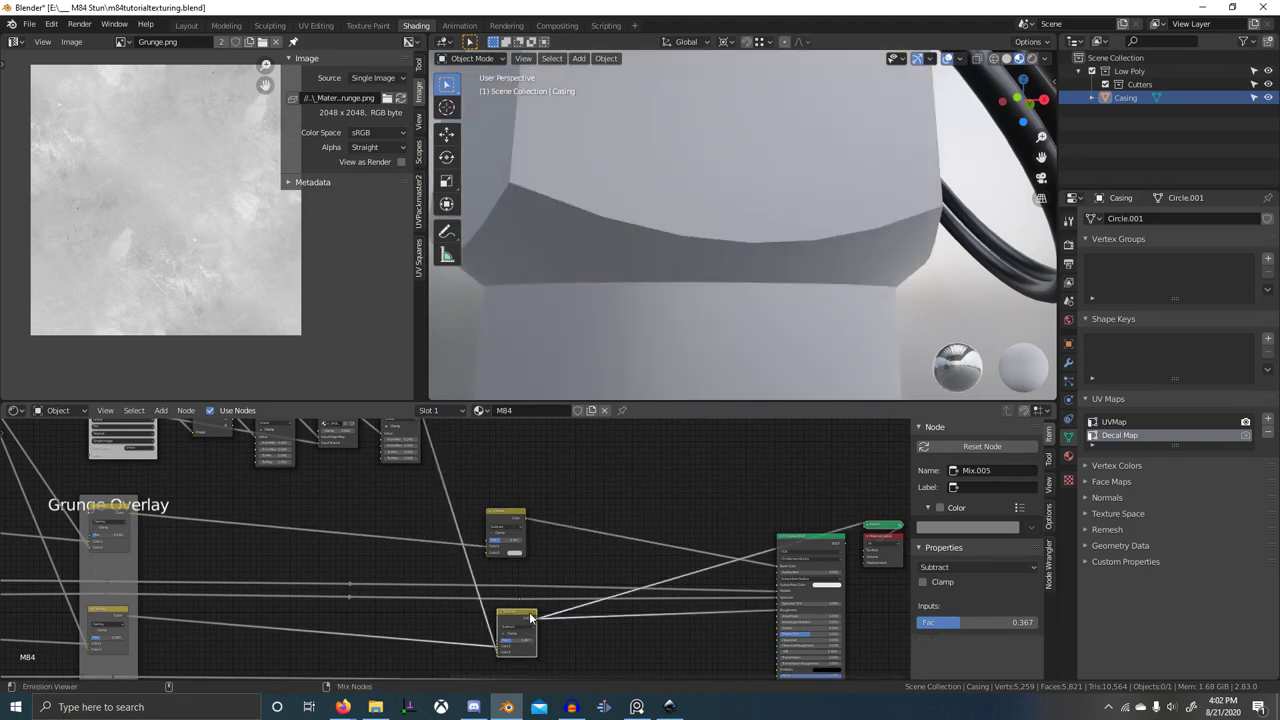
{"action": "middle_click_drag", "start_coordinate": [544, 611], "coordinate": [567, 555]}
{"action": "scroll", "coordinate": [588, 583], "scroll_direction": "up", "scroll_amount": 5}
{"action": "left_click_drag", "start_coordinate": [580, 604], "coordinate": [576, 571]}
- Connect the blue node's output to the lower mix and preview the Map Range result
{"action": "scroll", "coordinate": [576, 571], "scroll_direction": "down", "scroll_amount": 5}
{"action": "middle_click_drag", "start_coordinate": [566, 545], "coordinate": [522, 664]}
{"action": "left_click_drag", "start_coordinate": [437, 469], "coordinate": [508, 618]}
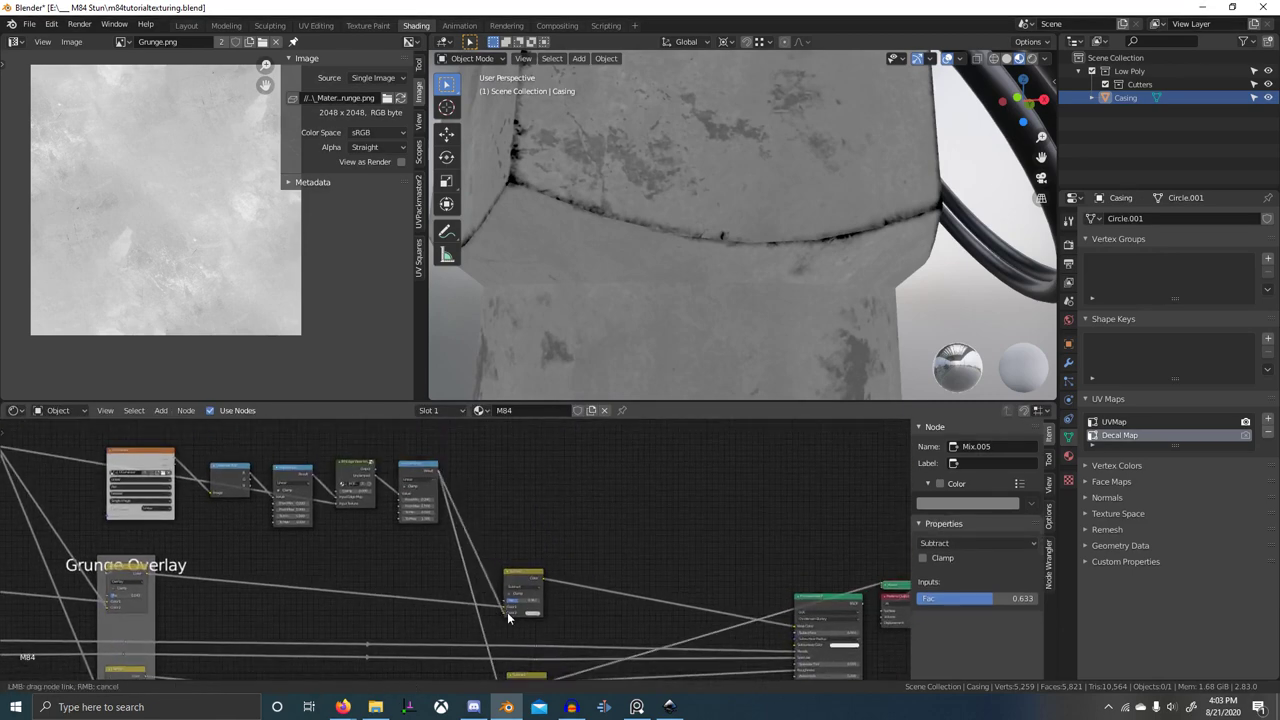
{"action": "left_click", "coordinate": [422, 475], "text": "ctrl+shift"}
{"action": "scroll", "coordinate": [519, 587], "scroll_direction": "up", "scroll_amount": 5}
- Switch the upper mix node to Add and preview it, then the full shader, on the casing
{"action": "middle_click_drag", "start_coordinate": [525, 575], "coordinate": [577, 541]}
{"action": "left_click", "coordinate": [577, 568]}
{"action": "key", "text": "a"}
{"action": "left_click", "coordinate": [585, 550], "text": "ctrl+shift"}
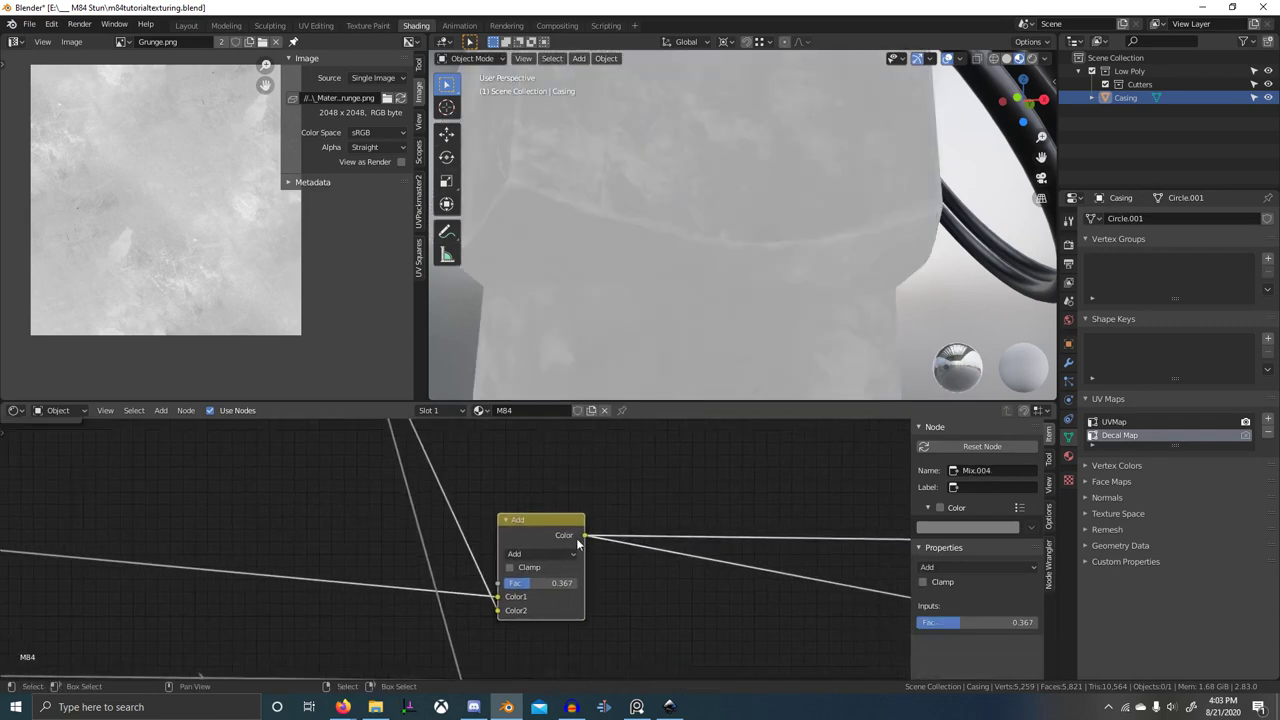
{"action": "scroll", "coordinate": [562, 562], "scroll_direction": "up", "scroll_amount": 1}
{"action": "scroll", "coordinate": [662, 588], "scroll_direction": "down", "scroll_amount": 10}
{"action": "middle_click_drag", "start_coordinate": [785, 578], "coordinate": [614, 572]}
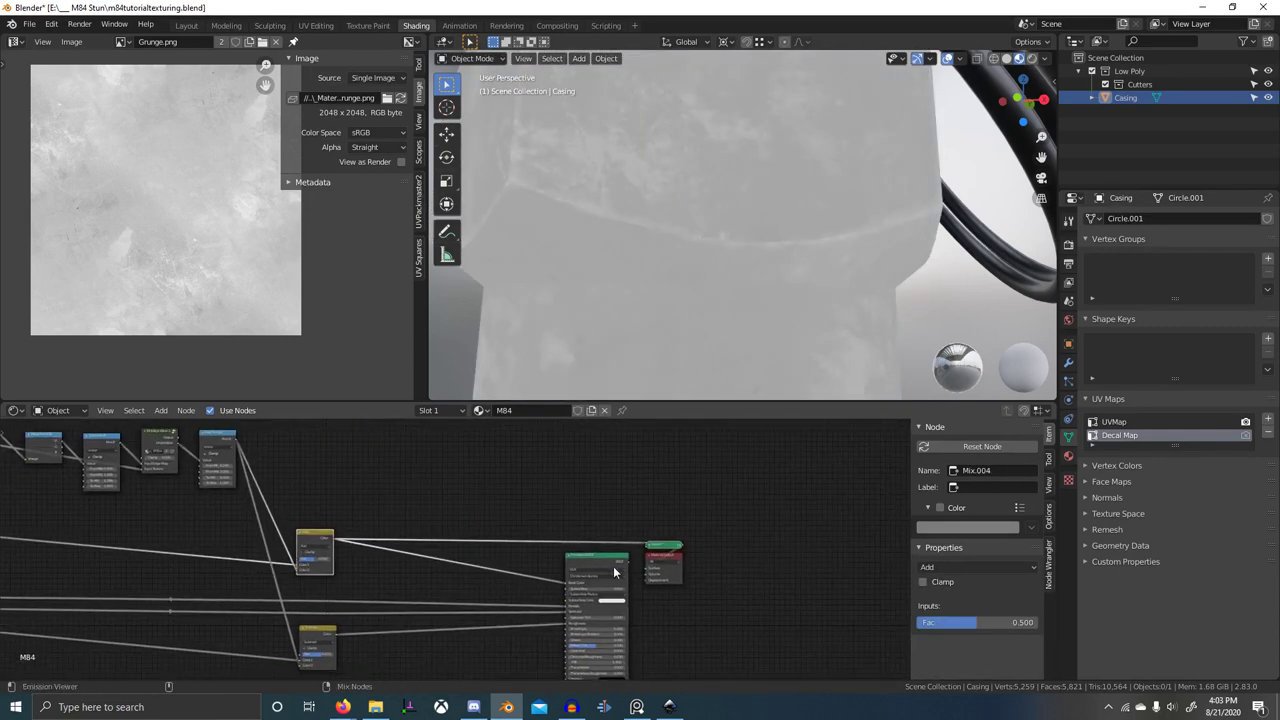
{"action": "left_click", "coordinate": [614, 571], "text": "ctrl+shift"}
- Look down at the shaded hex collar and expand the 3D view to fill the window
{"action": "scroll", "coordinate": [741, 300], "scroll_direction": "down", "scroll_amount": 5}
{"action": "scroll", "coordinate": [741, 300], "scroll_direction": "down", "scroll_amount": 3}
{"action": "middle_click_drag", "start_coordinate": [741, 300], "coordinate": [898, 347]}
{"action": "scroll", "coordinate": [788, 336], "scroll_direction": "up", "scroll_amount": 7}
{"action": "scroll", "coordinate": [791, 348], "scroll_direction": "down", "scroll_amount": 3}
{"action": "scroll", "coordinate": [787, 342], "scroll_direction": "down", "scroll_amount": 5}
{"action": "key", "text": "ctrl+space"}
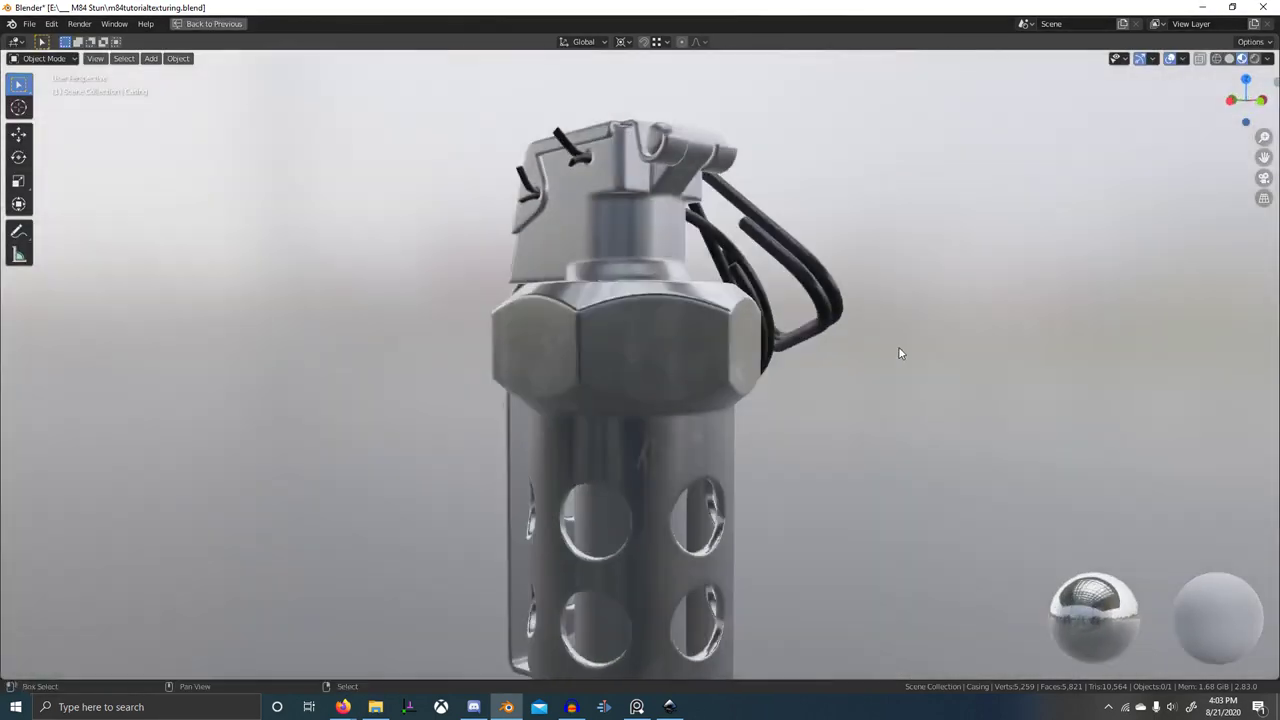
- Orbit and pan along the casing to inspect the shading from the side
{"action": "scroll", "coordinate": [896, 350], "scroll_direction": "down", "scroll_amount": 1}
{"action": "middle_click_drag", "start_coordinate": [738, 465], "coordinate": [768, 400], "text": "shift"}
{"action": "middle_click_drag", "start_coordinate": [768, 398], "coordinate": [675, 472], "text": "shift"}
{"action": "scroll", "coordinate": [772, 347], "scroll_direction": "down", "scroll_amount": 3}
{"action": "scroll", "coordinate": [760, 408], "scroll_direction": "up", "scroll_amount": 5}
{"action": "scroll", "coordinate": [744, 485], "scroll_direction": "down", "scroll_amount": 3}
{"action": "middle_click_drag", "start_coordinate": [744, 485], "coordinate": [742, 345], "text": "shift"}
{"action": "middle_click_drag", "start_coordinate": [742, 345], "coordinate": [694, 424], "text": "shift"}
{"action": "scroll", "coordinate": [684, 423], "scroll_direction": "up", "scroll_amount": 7}
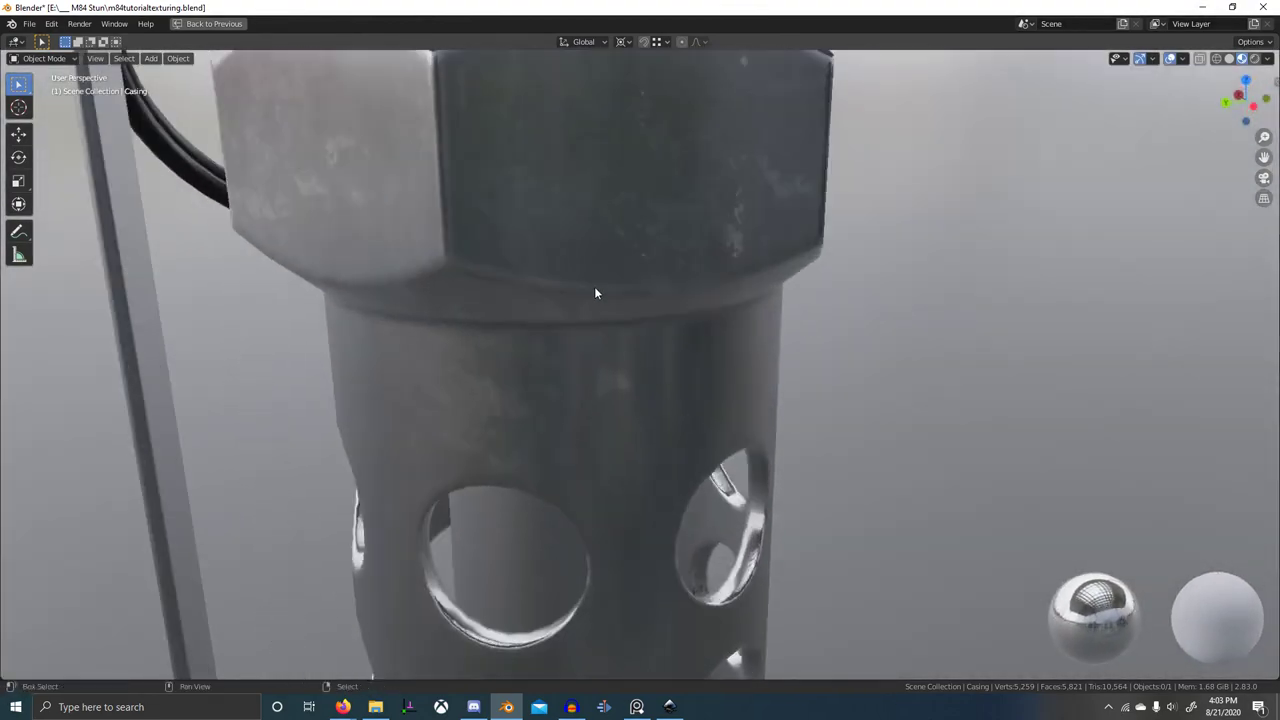
{"action": "mouse_move", "coordinate": [595, 288]}
{"action": "middle_mouse_down"}
{"action": "mouse_move", "coordinate": [574, 352]}
{"action": "mouse_move", "coordinate": [604, 415]}
{"action": "middle_mouse_up"}
- Restore the shading layout and preview the Subtract node's mask on the casing
{"action": "key", "text": "ctrl+space"}
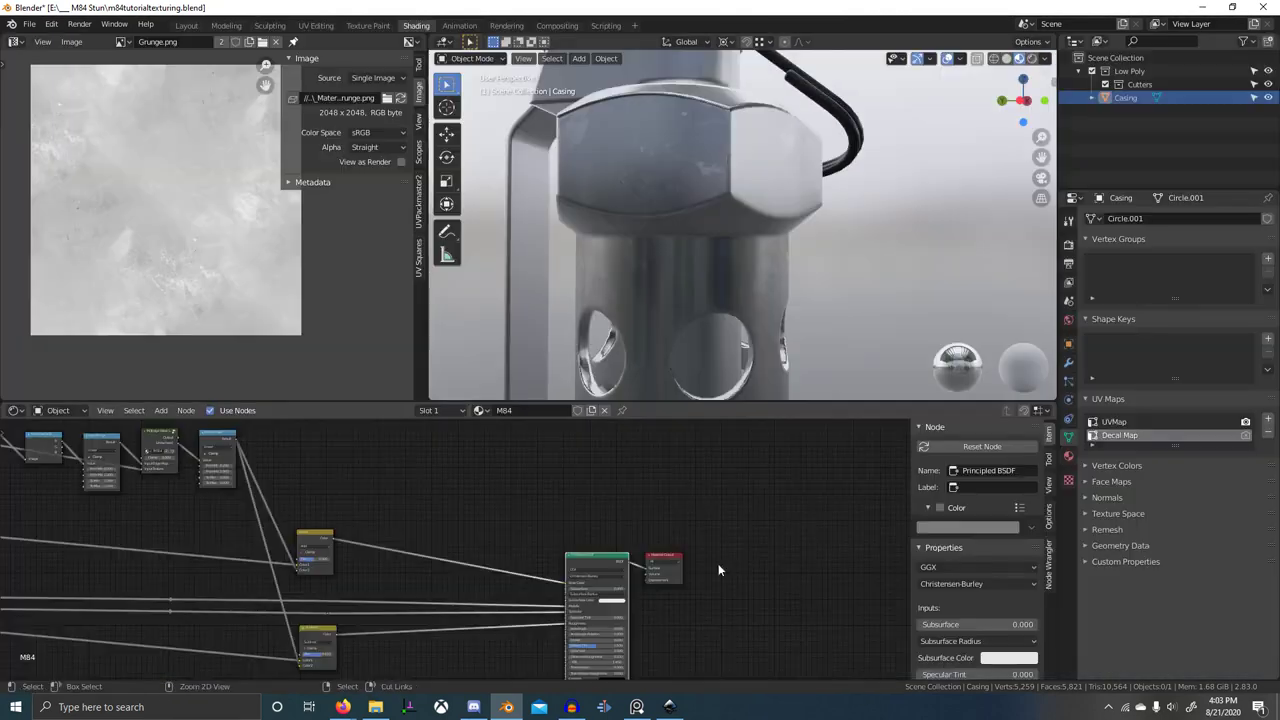
{"action": "scroll", "coordinate": [690, 568], "scroll_direction": "down", "scroll_amount": 4}
{"action": "middle_click_drag", "start_coordinate": [655, 608], "coordinate": [663, 571]}
{"action": "scroll", "coordinate": [455, 560], "scroll_direction": "up", "scroll_amount": 6}
{"action": "left_click", "coordinate": [430, 595], "text": "ctrl+shift"}
{"action": "scroll", "coordinate": [650, 342], "scroll_direction": "up", "scroll_amount": 2}
{"action": "middle_click_drag", "start_coordinate": [650, 342], "coordinate": [698, 348]}
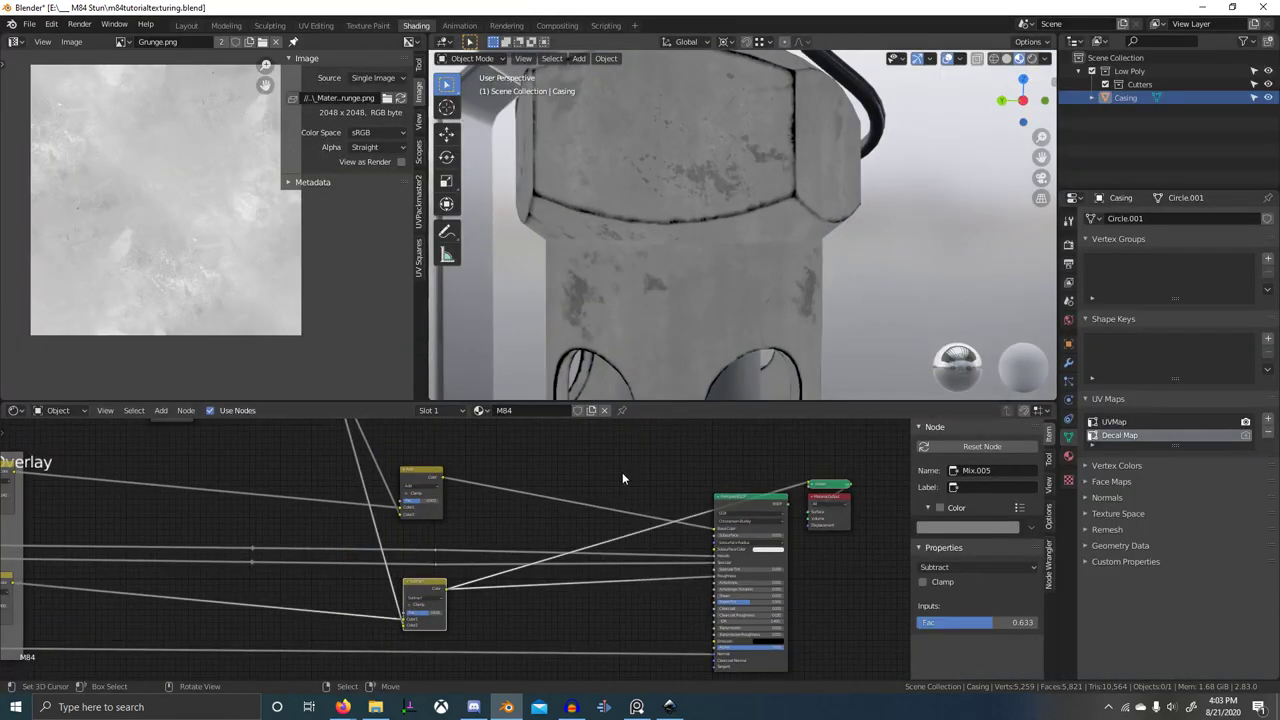
{"action": "scroll", "coordinate": [450, 620], "scroll_direction": "up", "scroll_amount": 3}
- Lower the Subtract node's Fac to 0.375 to fade the grunge
{"action": "middle_click_drag", "start_coordinate": [450, 620], "coordinate": [590, 592]}
{"action": "scroll", "coordinate": [588, 592], "scroll_direction": "up", "scroll_amount": 3}
{"action": "left_click_drag", "start_coordinate": [546, 576], "coordinate": [529, 576]}
{"action": "scroll", "coordinate": [548, 576], "scroll_direction": "down", "scroll_amount": 1}
{"action": "middle_click_drag", "start_coordinate": [548, 576], "coordinate": [783, 538]}
- Tune the Overlay mix Fac values, settling the grunge overlay at about half strength
{"action": "middle_click_drag", "start_coordinate": [360, 552], "coordinate": [575, 546]}
{"action": "mouse_move", "coordinate": [388, 526]}
{"action": "left_mouse_down"}
{"action": "mouse_move", "coordinate": [430, 524]}
{"action": "mouse_move", "coordinate": [387, 524]}
{"action": "left_mouse_up"}
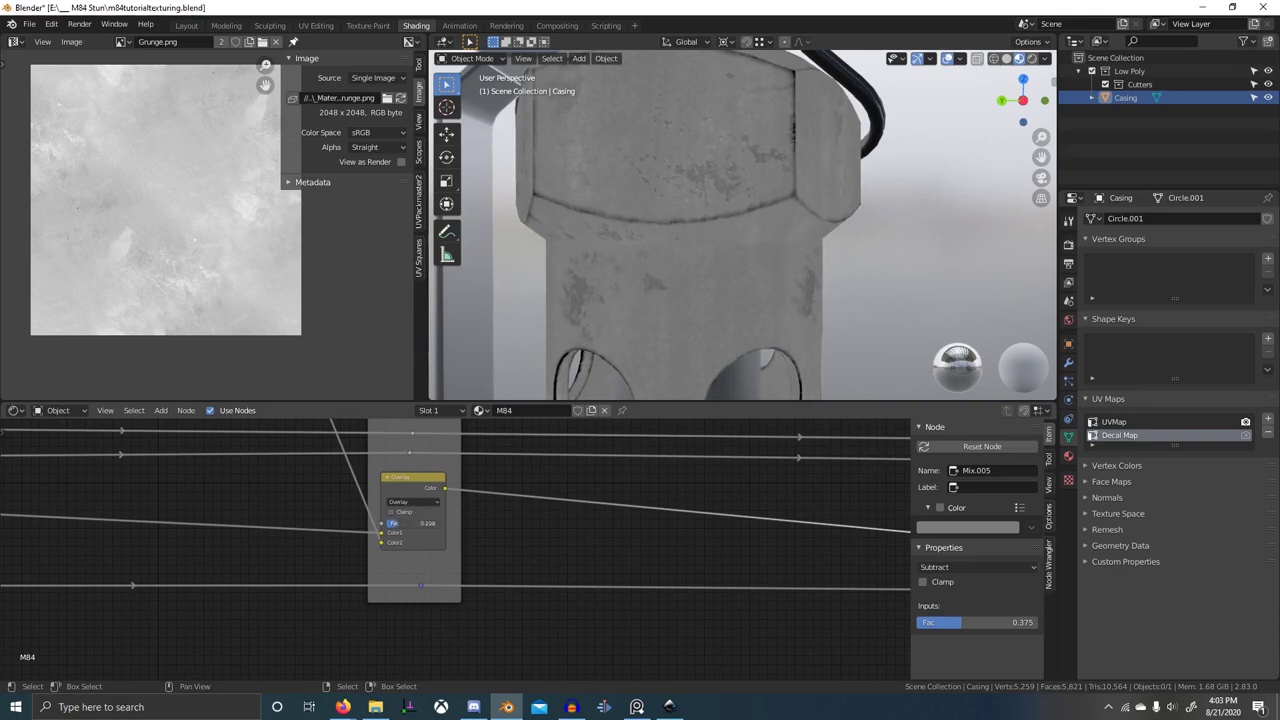
{"action": "mouse_move", "coordinate": [402, 524]}
{"action": "left_mouse_down"}
{"action": "mouse_move", "coordinate": [440, 524]}
{"action": "mouse_move", "coordinate": [386, 524]}
{"action": "left_mouse_up"}
{"action": "scroll", "coordinate": [341, 520], "scroll_direction": "down", "scroll_amount": 4}
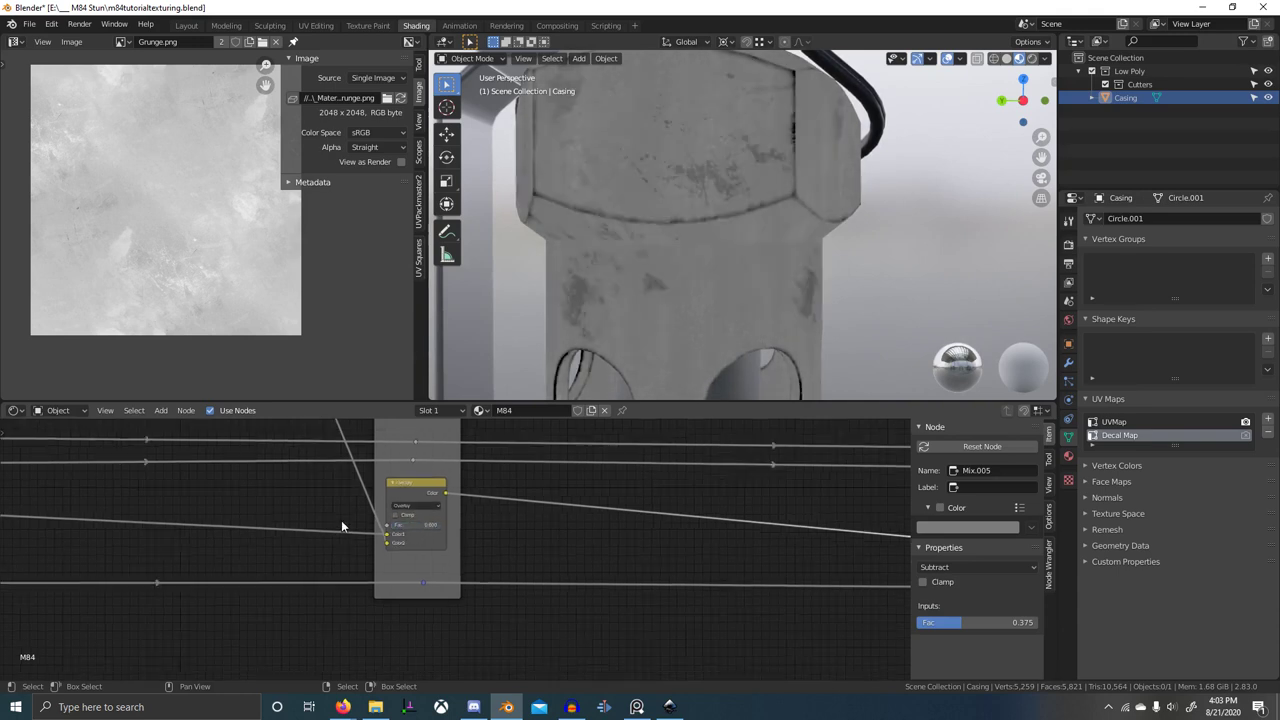
{"action": "middle_click_drag", "start_coordinate": [332, 525], "coordinate": [669, 550]}
{"action": "mouse_move", "coordinate": [279, 562]}
{"action": "left_mouse_down"}
{"action": "mouse_move", "coordinate": [307, 562]}
{"action": "mouse_move", "coordinate": [291, 562]}
{"action": "left_mouse_up"}
{"action": "left_click_drag", "start_coordinate": [768, 553], "coordinate": [788, 553]}
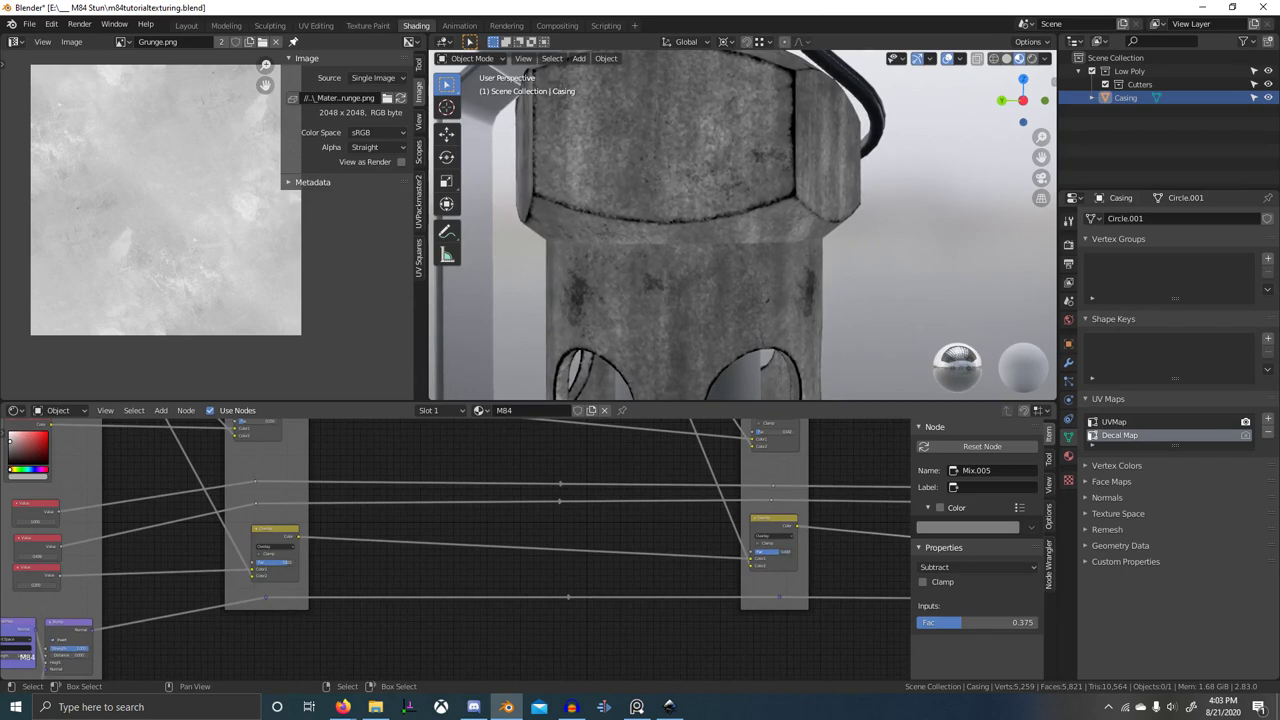
{"action": "left_click_drag", "start_coordinate": [288, 562], "coordinate": [275, 562]}
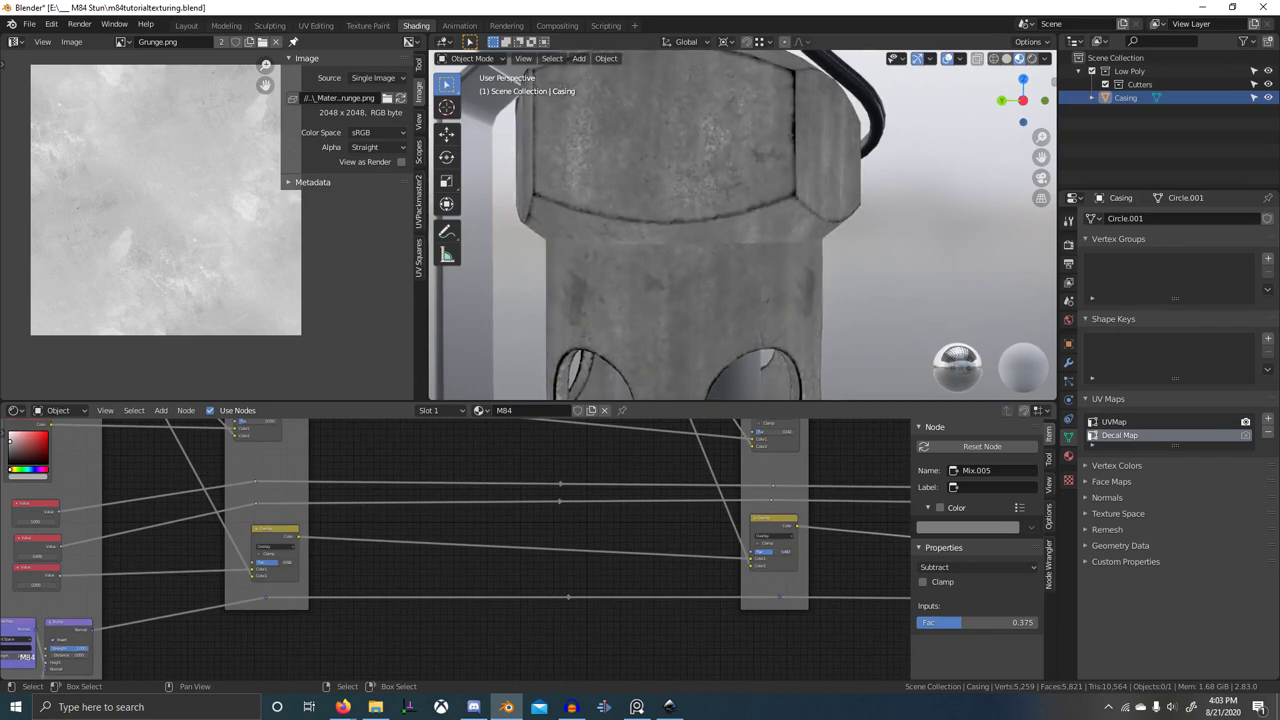
- Preview the Principled BSDF on the casing and inspect the casing holes
{"action": "scroll", "coordinate": [650, 552], "scroll_direction": "down", "scroll_amount": 6}
{"action": "middle_click_drag", "start_coordinate": [686, 549], "coordinate": [430, 566]}
{"action": "left_click", "coordinate": [763, 518], "text": "ctrl+shift"}
{"action": "scroll", "coordinate": [708, 283], "scroll_direction": "down", "scroll_amount": 1}
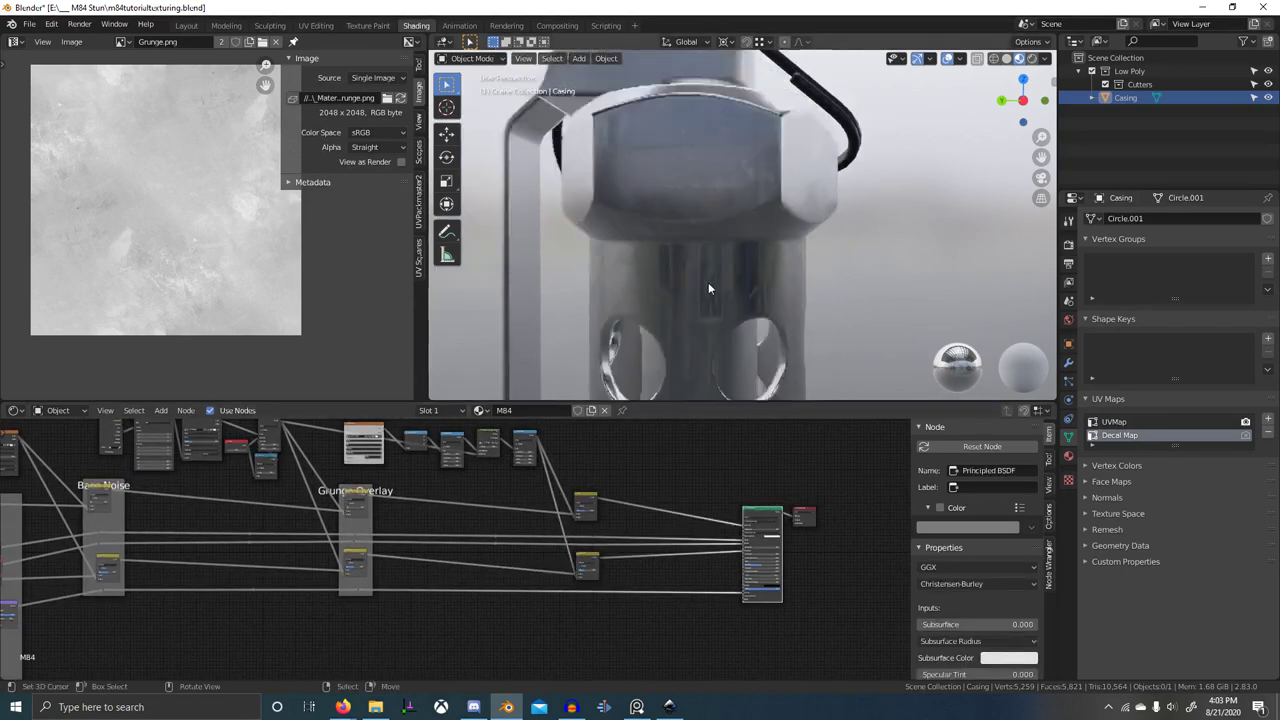
{"action": "scroll", "coordinate": [710, 288], "scroll_direction": "down", "scroll_amount": 5}
{"action": "scroll", "coordinate": [703, 266], "scroll_direction": "up", "scroll_amount": 5}
{"action": "middle_click_drag", "start_coordinate": [723, 291], "coordinate": [718, 348]}
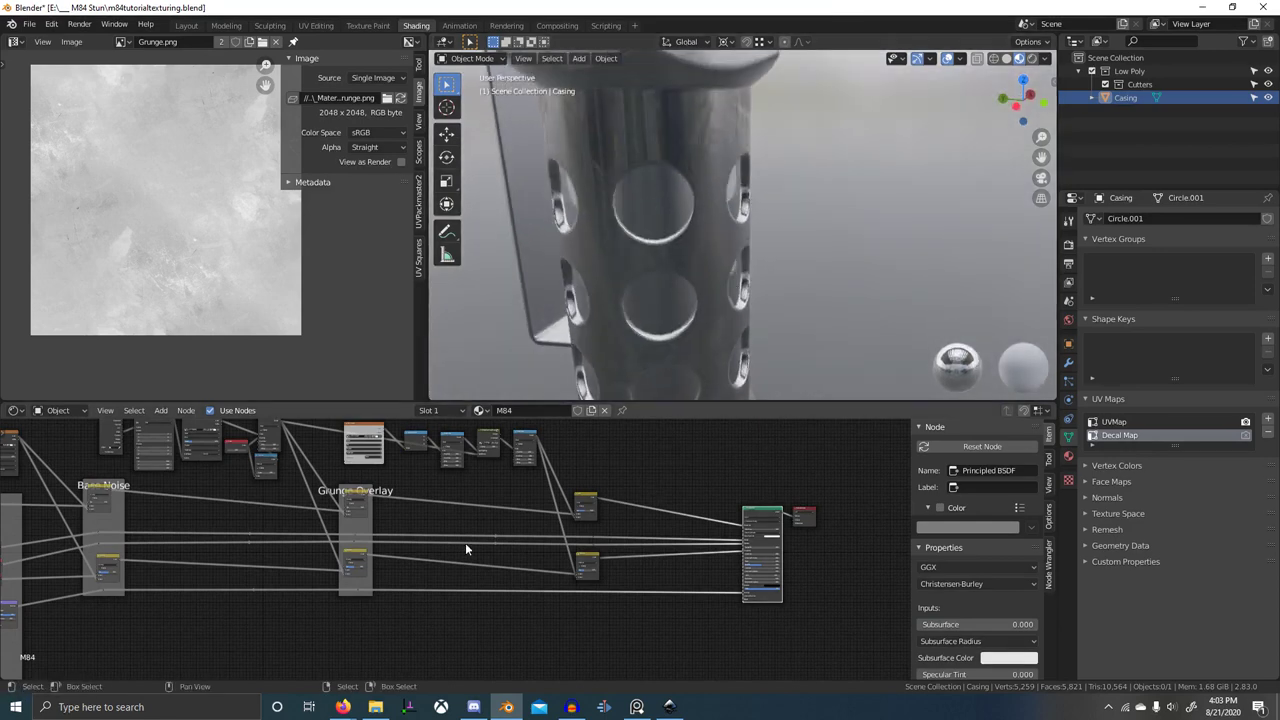
{"action": "scroll", "coordinate": [465, 549], "scroll_direction": "up", "scroll_amount": 8}
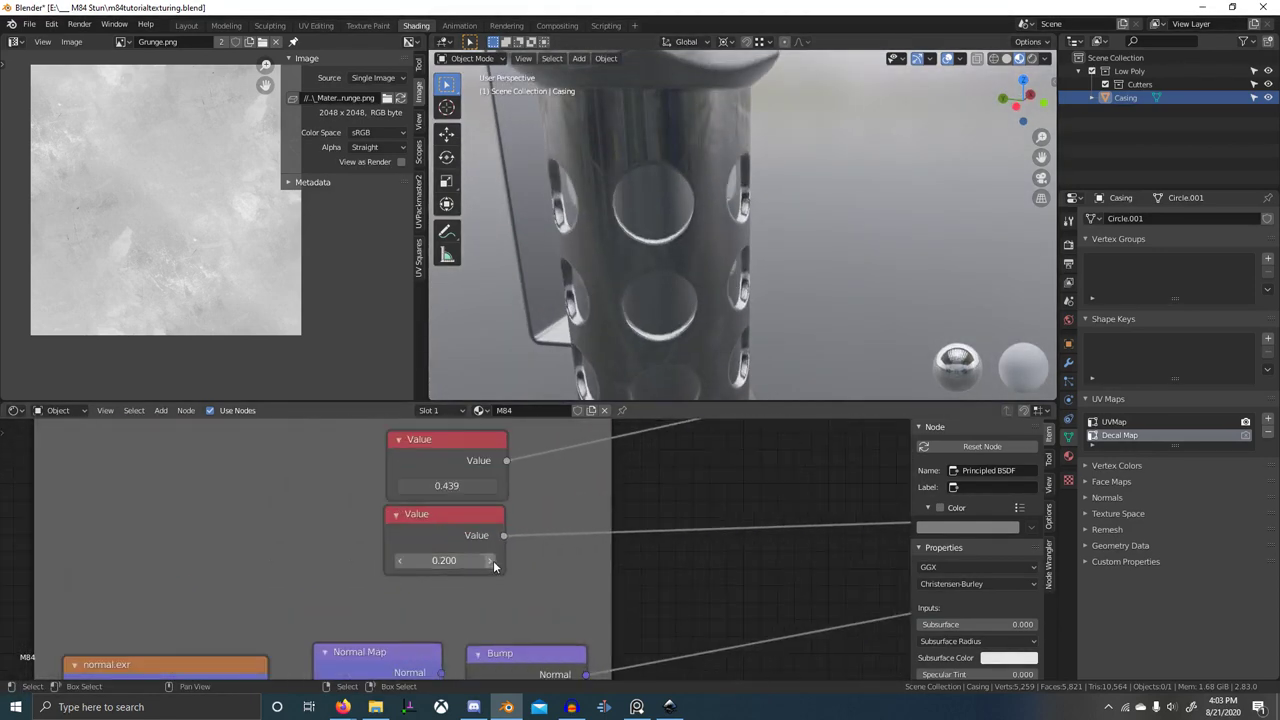
- Raise the Value node from 0.300 to 0.400 and check the hole detail
{"action": "left_click", "coordinate": [492, 561]}
{"action": "scroll", "coordinate": [616, 305], "scroll_direction": "down", "scroll_amount": 1}
{"action": "scroll", "coordinate": [693, 258], "scroll_direction": "down", "scroll_amount": 2}
{"action": "middle_click_drag", "start_coordinate": [616, 305], "coordinate": [652, 272]}
{"action": "scroll", "coordinate": [700, 256], "scroll_direction": "up", "scroll_amount": 5}
- Inspect the grenade from a closer top view in a full-window 3D view, then restore the layout
{"action": "key", "text": "ctrl+space"}
{"action": "scroll", "coordinate": [809, 309], "scroll_direction": "down", "scroll_amount": 8}
{"action": "middle_click_drag", "start_coordinate": [809, 330], "coordinate": [731, 353]}
{"action": "scroll", "coordinate": [722, 416], "scroll_direction": "up", "scroll_amount": 3}
{"action": "scroll", "coordinate": [788, 437], "scroll_direction": "down", "scroll_amount": 4}
{"action": "scroll", "coordinate": [671, 422], "scroll_direction": "up", "scroll_amount": 3}
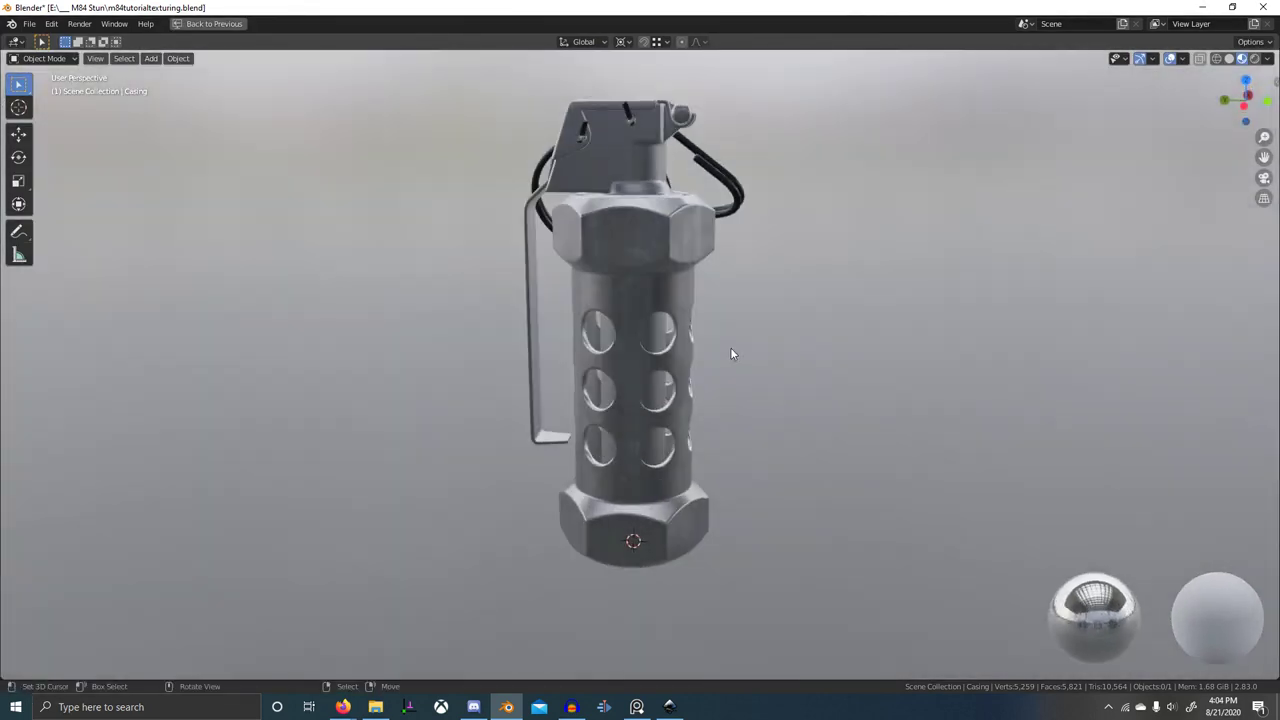
{"action": "key", "text": "ctrl+space"}
{"action": "scroll", "coordinate": [536, 564], "scroll_direction": "down", "scroll_amount": 5}
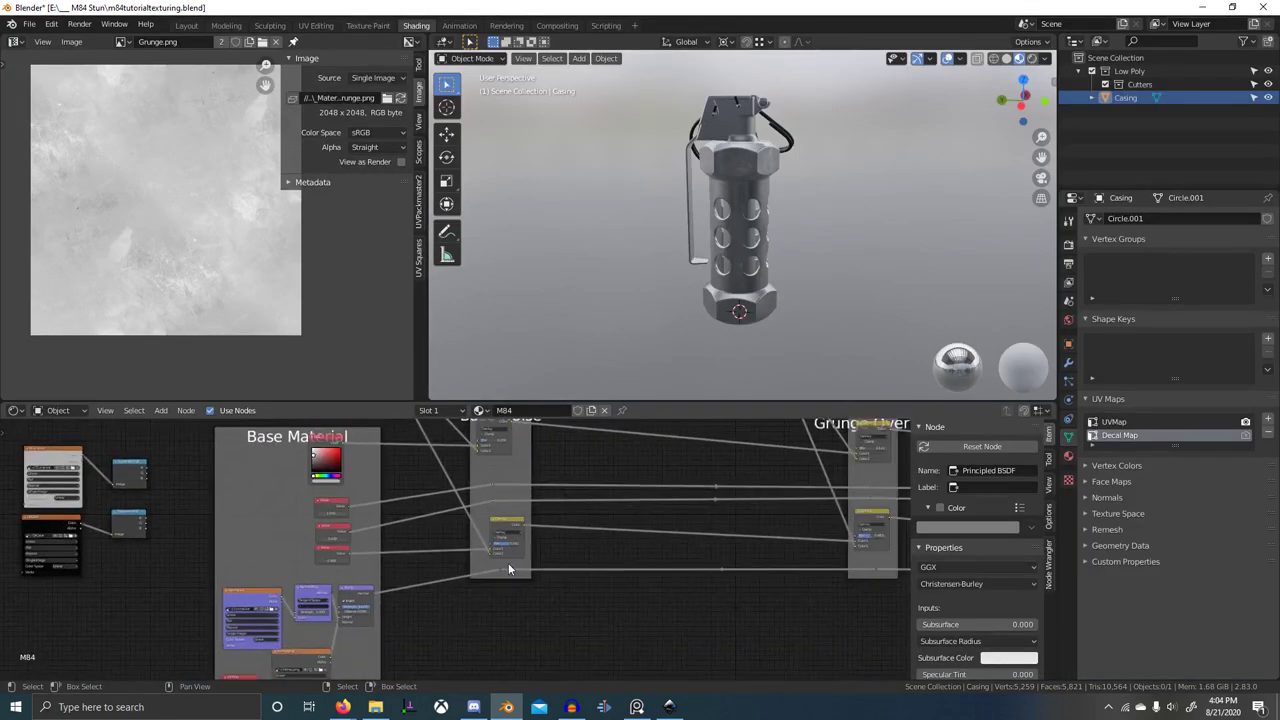
- Select the two Mix nodes and wrap them in a new frame
{"action": "scroll", "coordinate": [606, 563], "scroll_direction": "down", "scroll_amount": 2}
{"action": "middle_click_drag", "start_coordinate": [638, 546], "coordinate": [487, 560]}
{"action": "scroll", "coordinate": [530, 552], "scroll_direction": "up", "scroll_amount": 8}
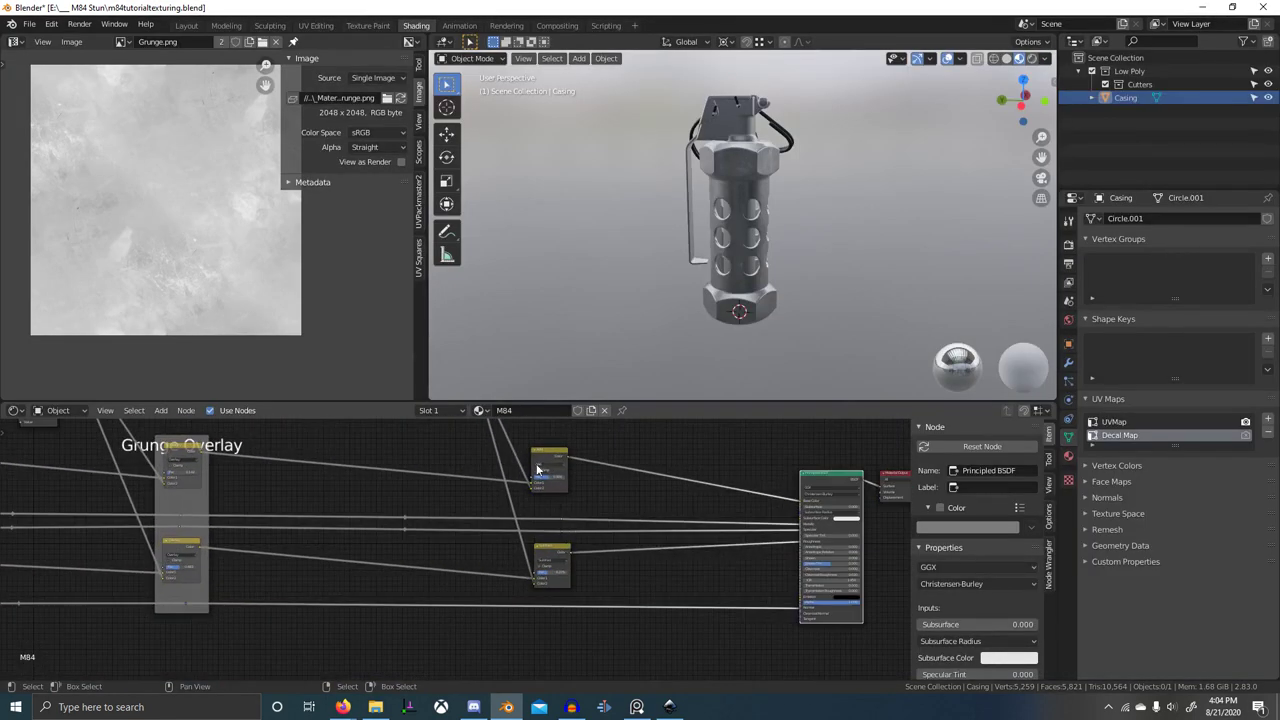
{"action": "left_click", "coordinate": [510, 432]}
{"action": "left_click_drag", "start_coordinate": [510, 431], "coordinate": [602, 642]}
{"action": "scroll", "coordinate": [613, 546], "scroll_direction": "down", "scroll_amount": 3}
{"action": "middle_click_drag", "start_coordinate": [600, 551], "coordinate": [541, 577]}
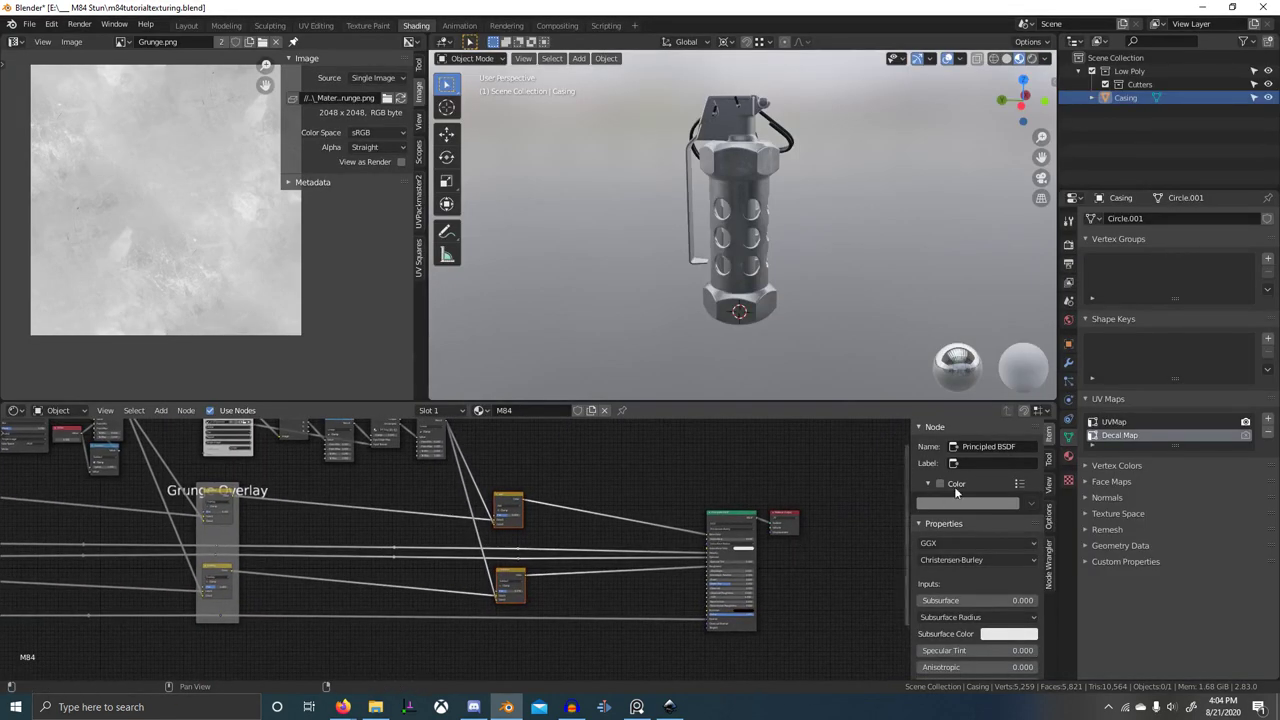
{"action": "left_click", "coordinate": [1048, 462]}
{"action": "scroll", "coordinate": [788, 260], "scroll_direction": "up", "scroll_amount": 8}
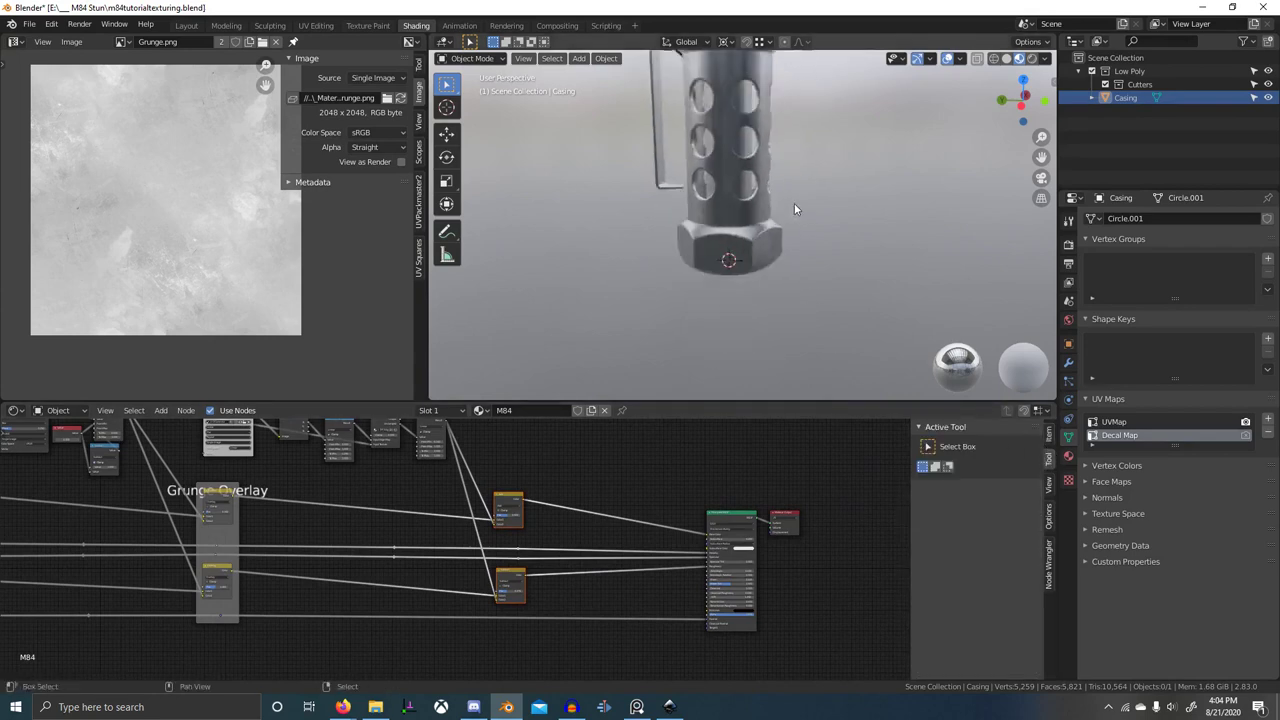
{"action": "middle_click_drag", "start_coordinate": [793, 308], "coordinate": [861, 327]}
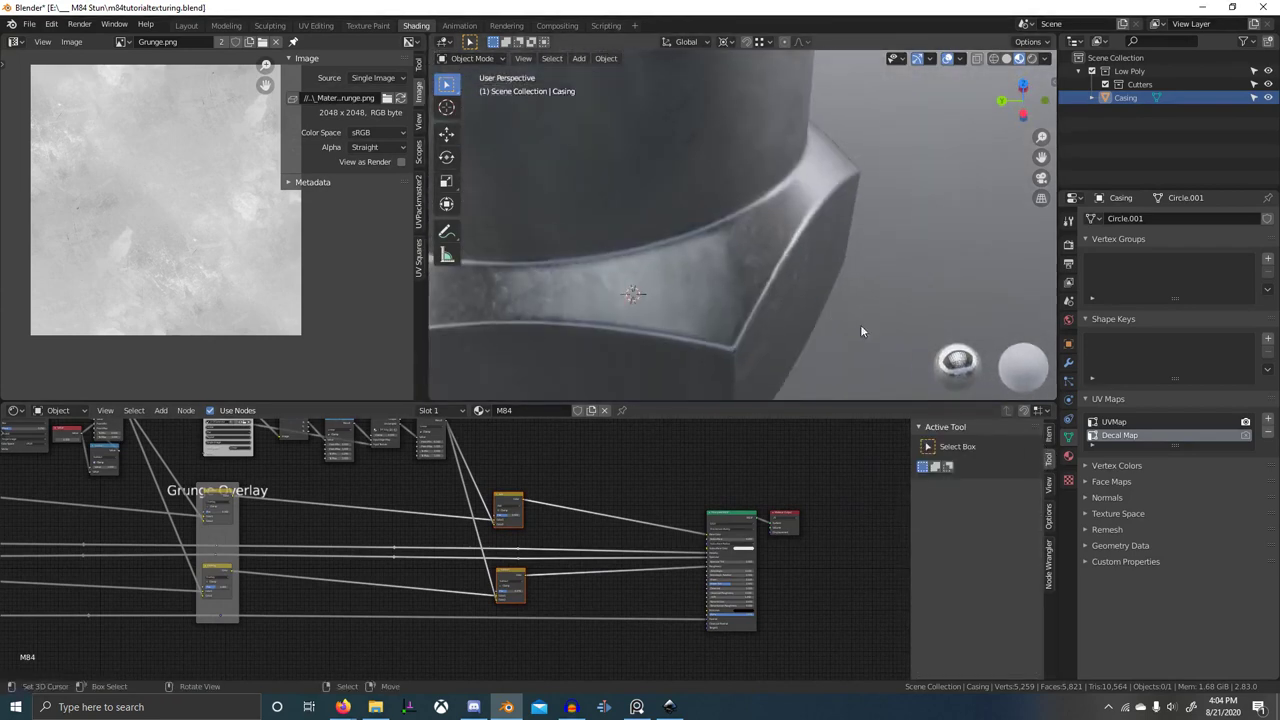
{"action": "left_click", "coordinate": [1048, 484]}
{"action": "key", "text": "shift+p"}
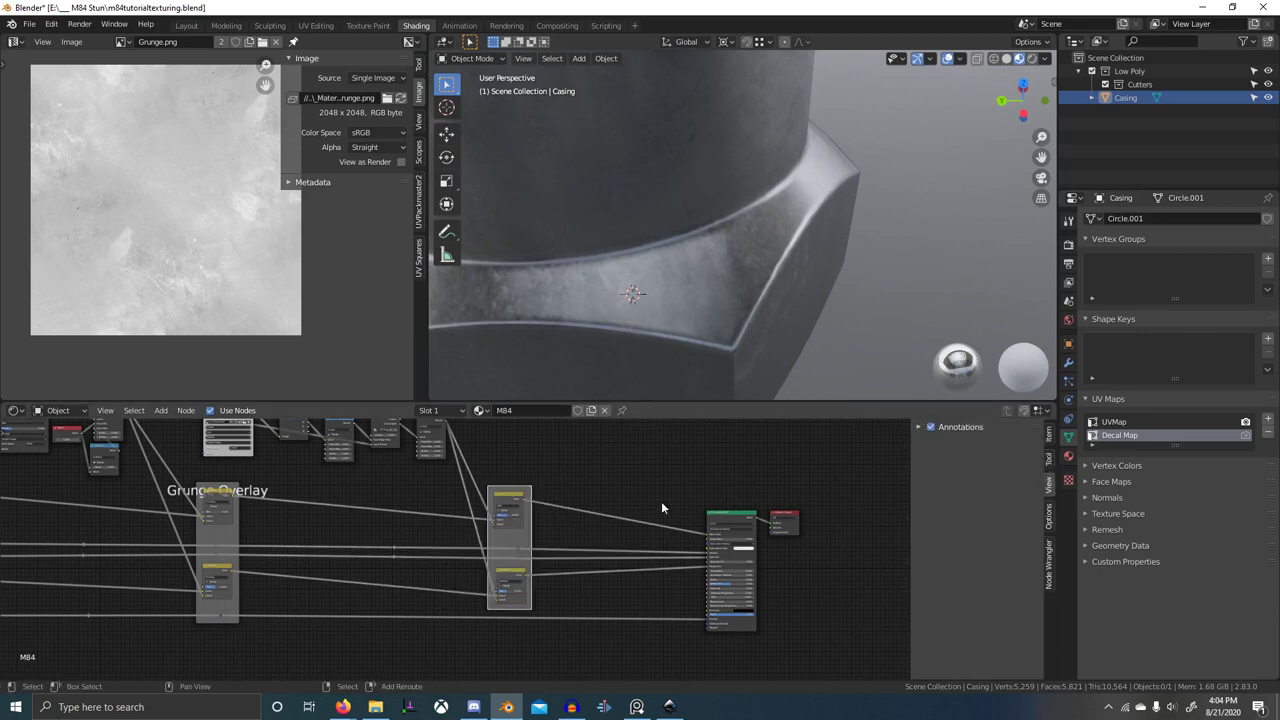
{"action": "left_click", "coordinate": [1048, 435]}
- Add a reroute on the bottom link inside the frame and label the frame Edge Brightness
{"action": "middle_click_drag", "start_coordinate": [635, 586], "coordinate": [631, 522]}
{"action": "scroll", "coordinate": [480, 548], "scroll_direction": "up", "scroll_amount": 4}
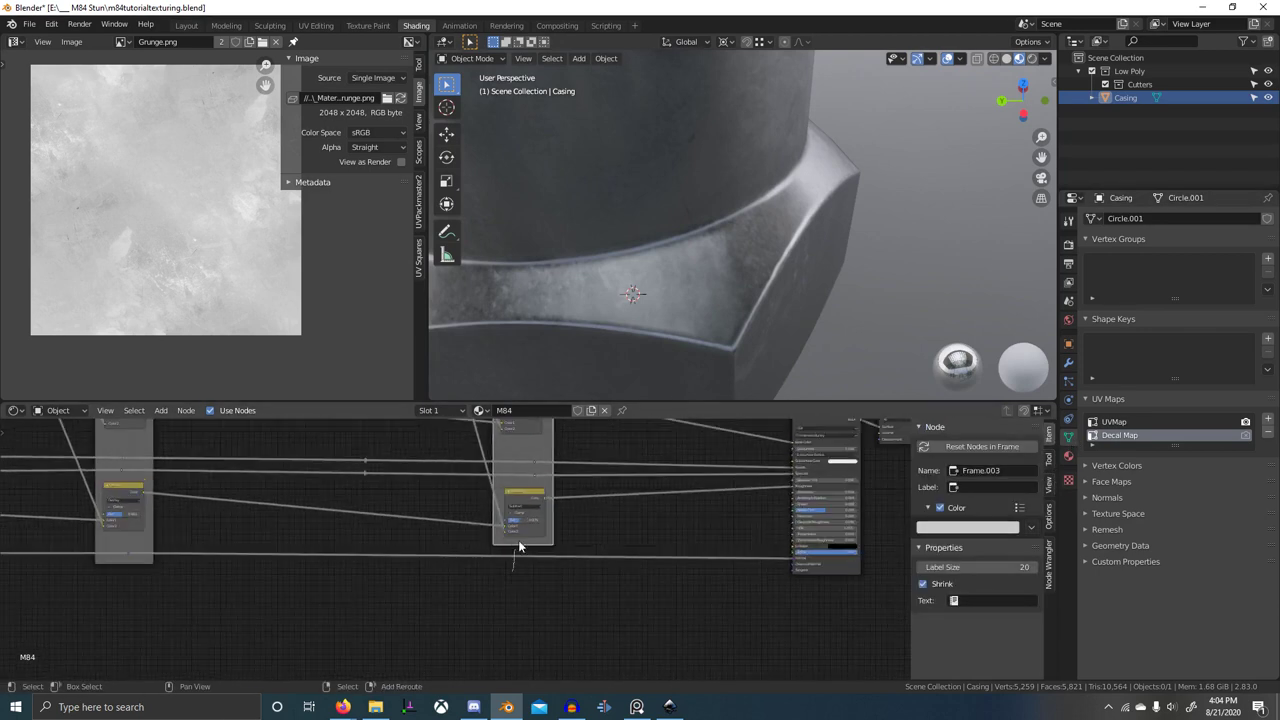
{"action": "right_click_drag", "start_coordinate": [520, 543], "coordinate": [516, 562], "text": "shift"}
{"action": "key", "text": "g"}
{"action": "left_click", "coordinate": [522, 535]}
{"action": "key", "text": "g"}
{"action": "left_click", "coordinate": [530, 540]}
{"action": "scroll", "coordinate": [570, 525], "scroll_direction": "down", "scroll_amount": 1}
{"action": "middle_click_drag", "start_coordinate": [575, 519], "coordinate": [514, 596]}
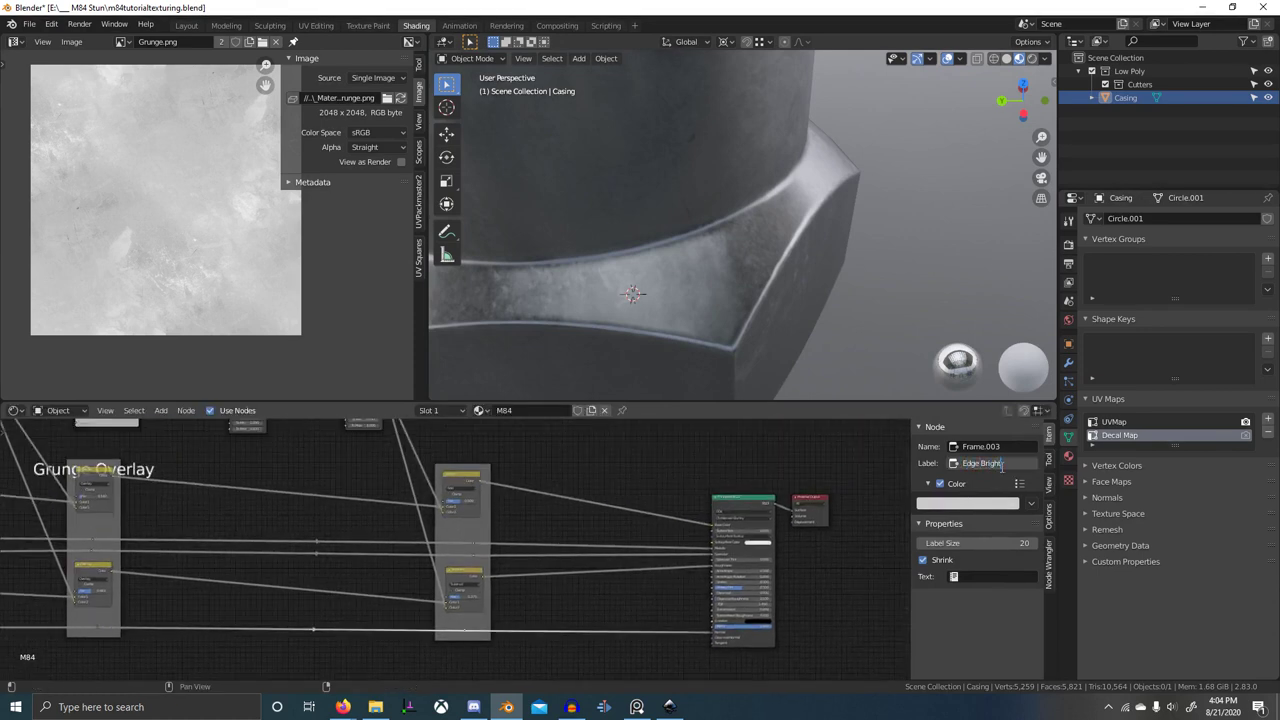
{"action": "type", "text": "s"}
{"action": "key", "text": "Return"}
- Duplicate the Principled BSDF shader and place the copy below the original
{"action": "scroll", "coordinate": [488, 509], "scroll_direction": "up", "scroll_amount": 3}
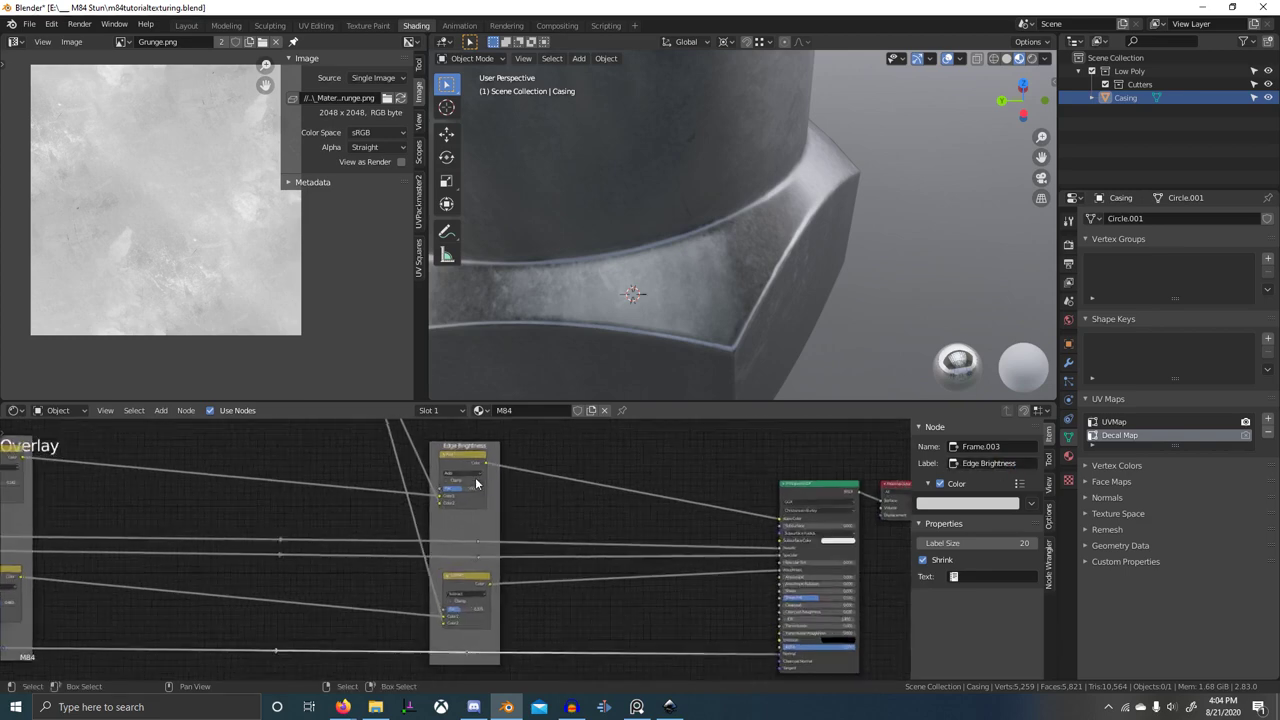
{"action": "scroll", "coordinate": [540, 480], "scroll_direction": "down", "scroll_amount": 4}
{"action": "middle_click_drag", "start_coordinate": [551, 499], "coordinate": [518, 518]}
{"action": "scroll", "coordinate": [540, 517], "scroll_direction": "down", "scroll_amount": 1}
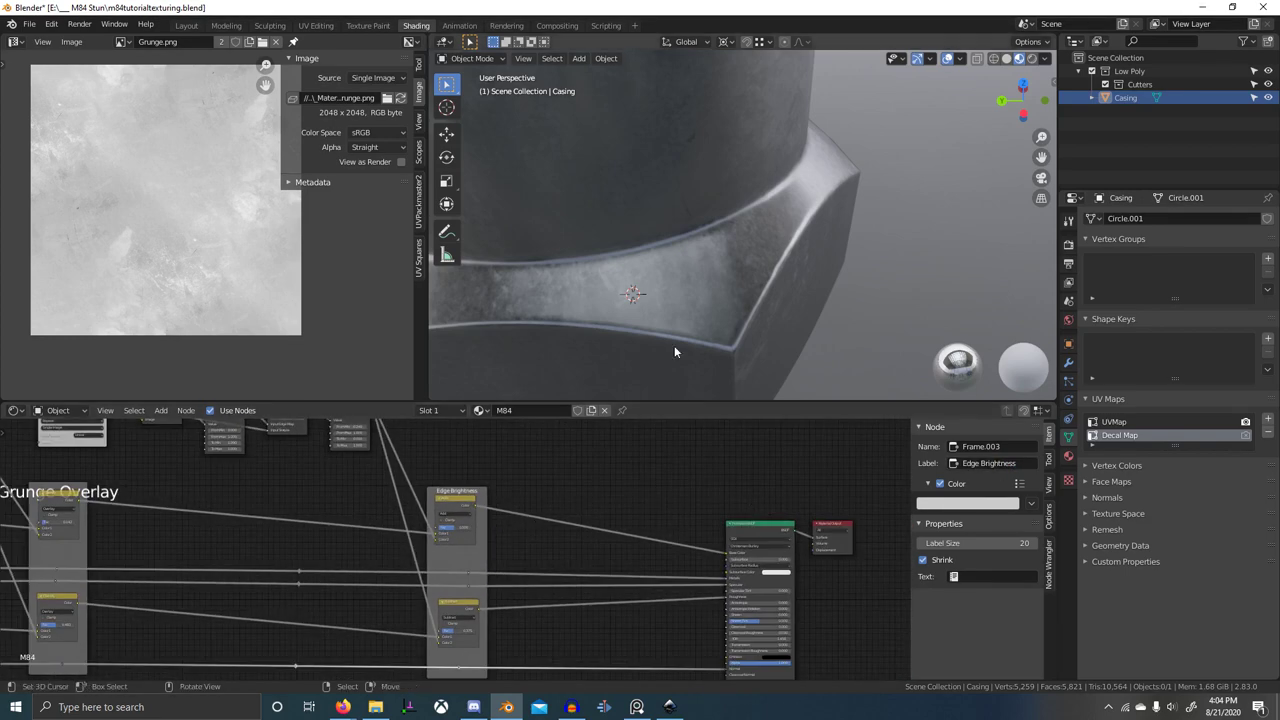
{"action": "scroll", "coordinate": [678, 345], "scroll_direction": "down", "scroll_amount": 6}
{"action": "middle_click_drag", "start_coordinate": [698, 318], "coordinate": [743, 325]}
{"action": "scroll", "coordinate": [518, 538], "scroll_direction": "up", "scroll_amount": 3}
{"action": "middle_click_drag", "start_coordinate": [515, 539], "coordinate": [537, 498]}
{"action": "scroll", "coordinate": [531, 499], "scroll_direction": "down", "scroll_amount": 6}
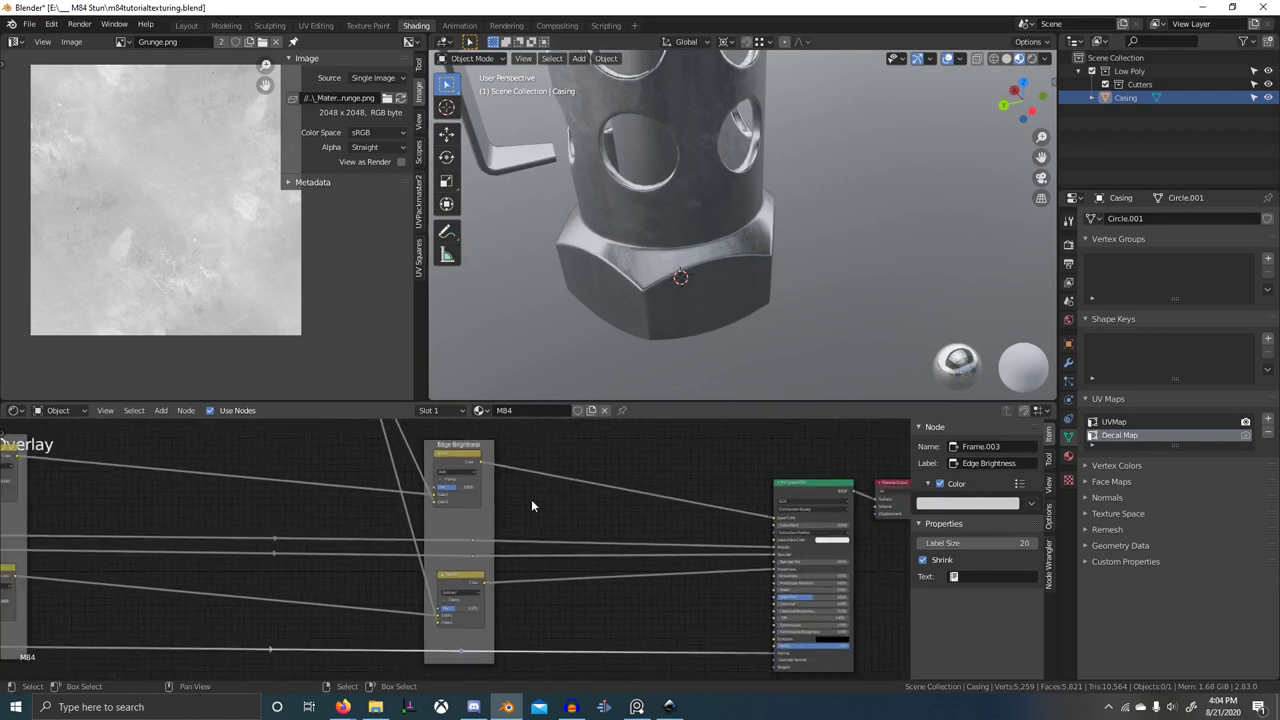
{"action": "middle_click_drag", "start_coordinate": [643, 520], "coordinate": [493, 490]}
{"action": "scroll", "coordinate": [490, 545], "scroll_direction": "down", "scroll_amount": 3}
{"action": "middle_click_drag", "start_coordinate": [499, 547], "coordinate": [487, 545]}
{"action": "right_click", "coordinate": [531, 486]}
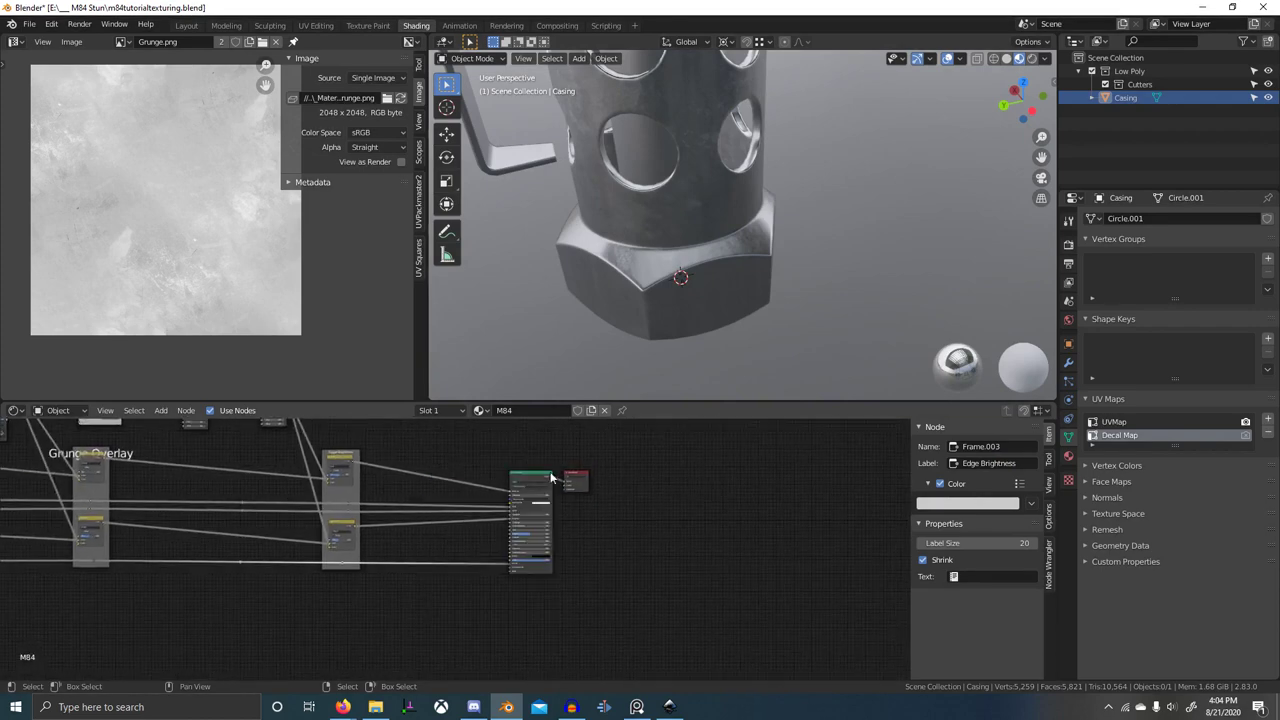
{"action": "right_click", "coordinate": [534, 474]}
{"action": "key", "text": "shift+d"}
{"action": "left_click", "coordinate": [593, 622]}
- Duplicate the Base Material frame's nodes and move the copy below and to the right
{"action": "middle_click_drag", "start_coordinate": [449, 591], "coordinate": [510, 550]}
{"action": "scroll", "coordinate": [420, 599], "scroll_direction": "down", "scroll_amount": 5}
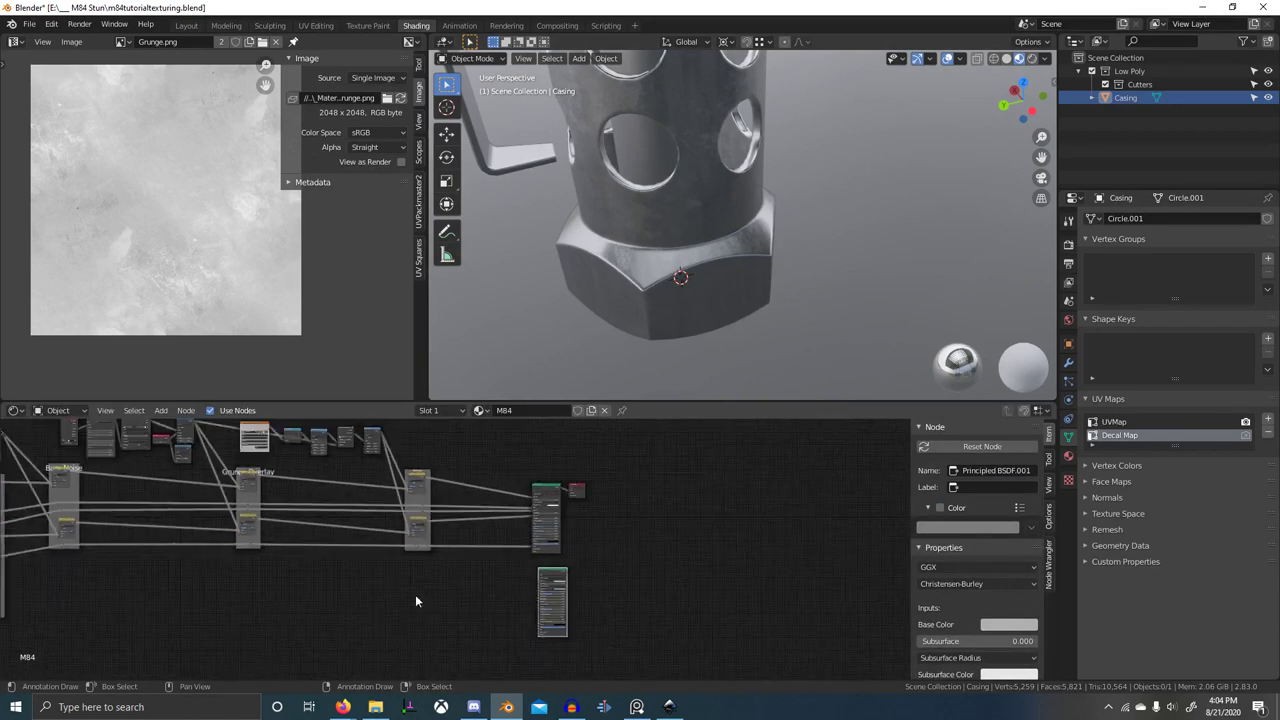
{"action": "middle_click_drag", "start_coordinate": [225, 557], "coordinate": [422, 573]}
{"action": "key", "text": "c"}
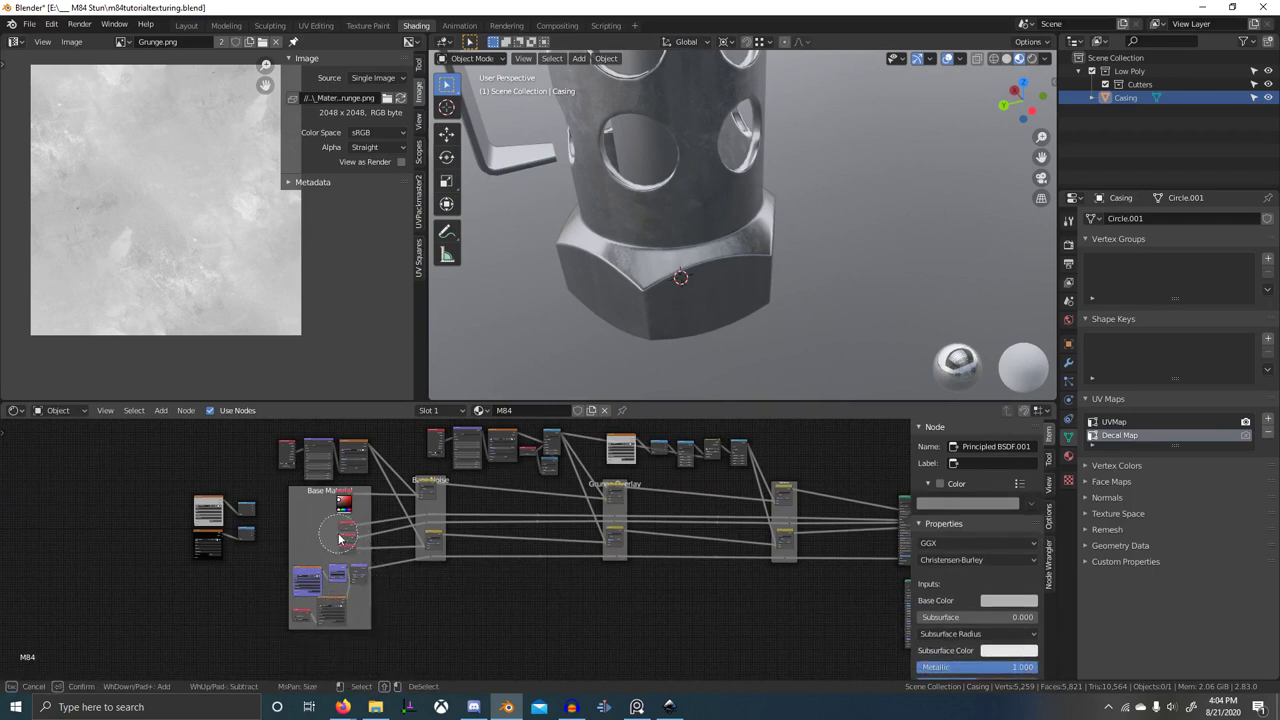
{"action": "middle_click_drag", "start_coordinate": [356, 568], "coordinate": [379, 560]}
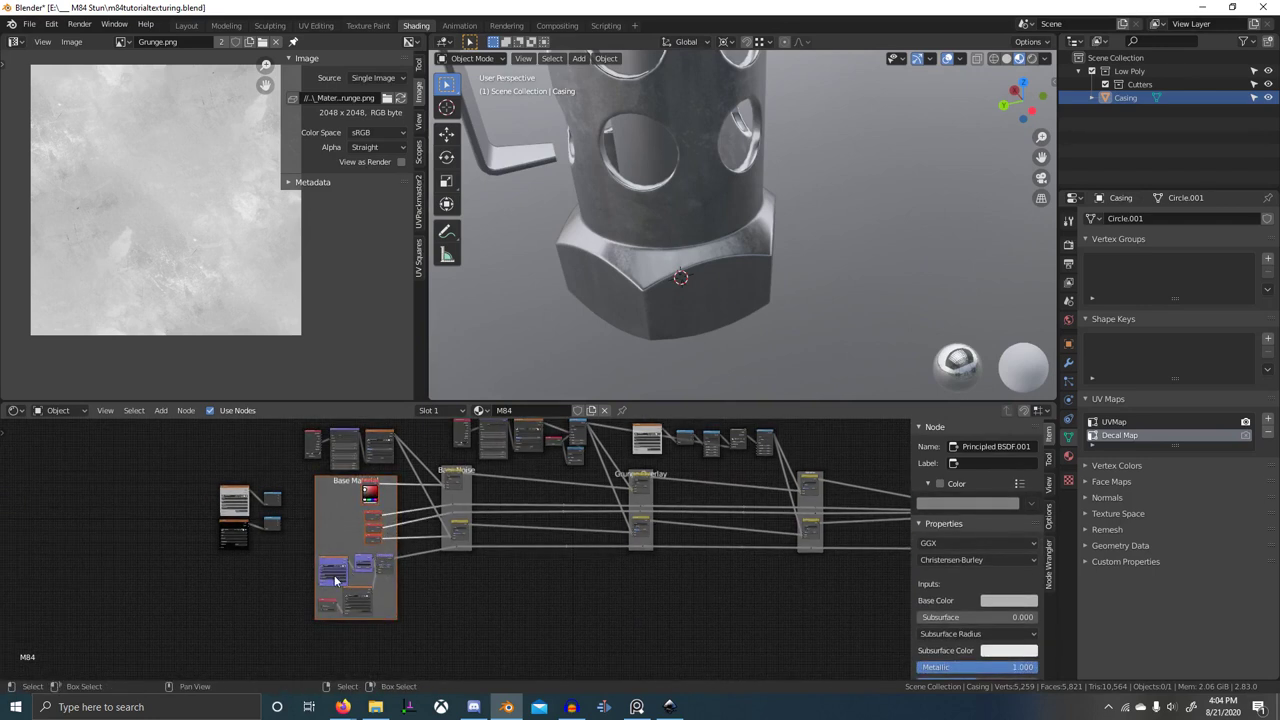
{"action": "key", "text": "shift+d"}
{"action": "left_click", "coordinate": [394, 475]}
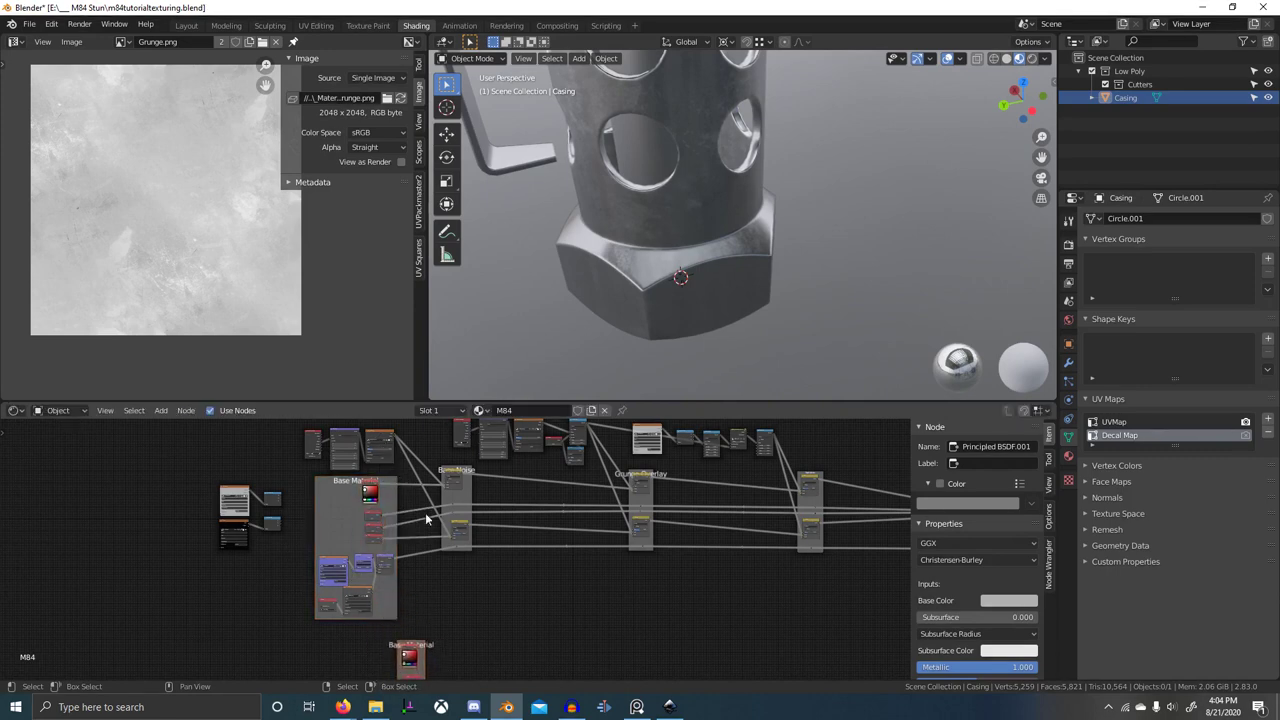
{"action": "scroll", "coordinate": [428, 517], "scroll_direction": "down", "scroll_amount": 2}
{"action": "mouse_move", "coordinate": [445, 527]}
{"action": "middle_mouse_down"}
{"action": "mouse_move", "coordinate": [400, 498]}
{"action": "mouse_move", "coordinate": [372, 518]}
{"action": "mouse_move", "coordinate": [443, 516]}
{"action": "middle_mouse_up"}
{"action": "scroll", "coordinate": [443, 516], "scroll_direction": "up", "scroll_amount": 2}
{"action": "key", "text": "g"}
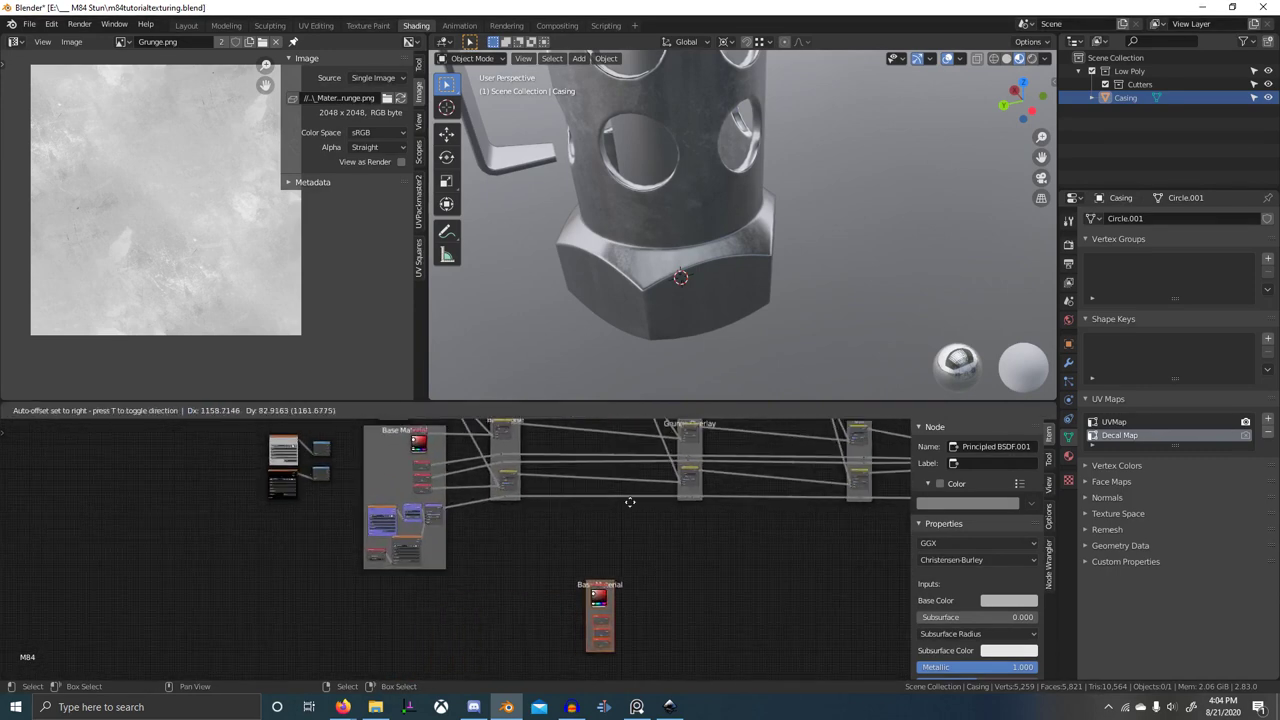
{"action": "left_click", "coordinate": [780, 480]}
- Duplicate the frame's reroute, detach it from the frame, and link the node output into it
{"action": "middle_click_drag", "start_coordinate": [709, 481], "coordinate": [589, 464]}
{"action": "middle_click_drag", "start_coordinate": [357, 490], "coordinate": [489, 526]}
{"action": "scroll", "coordinate": [586, 485], "scroll_direction": "up", "scroll_amount": 6}
{"action": "scroll", "coordinate": [475, 518], "scroll_direction": "up", "scroll_amount": 2}
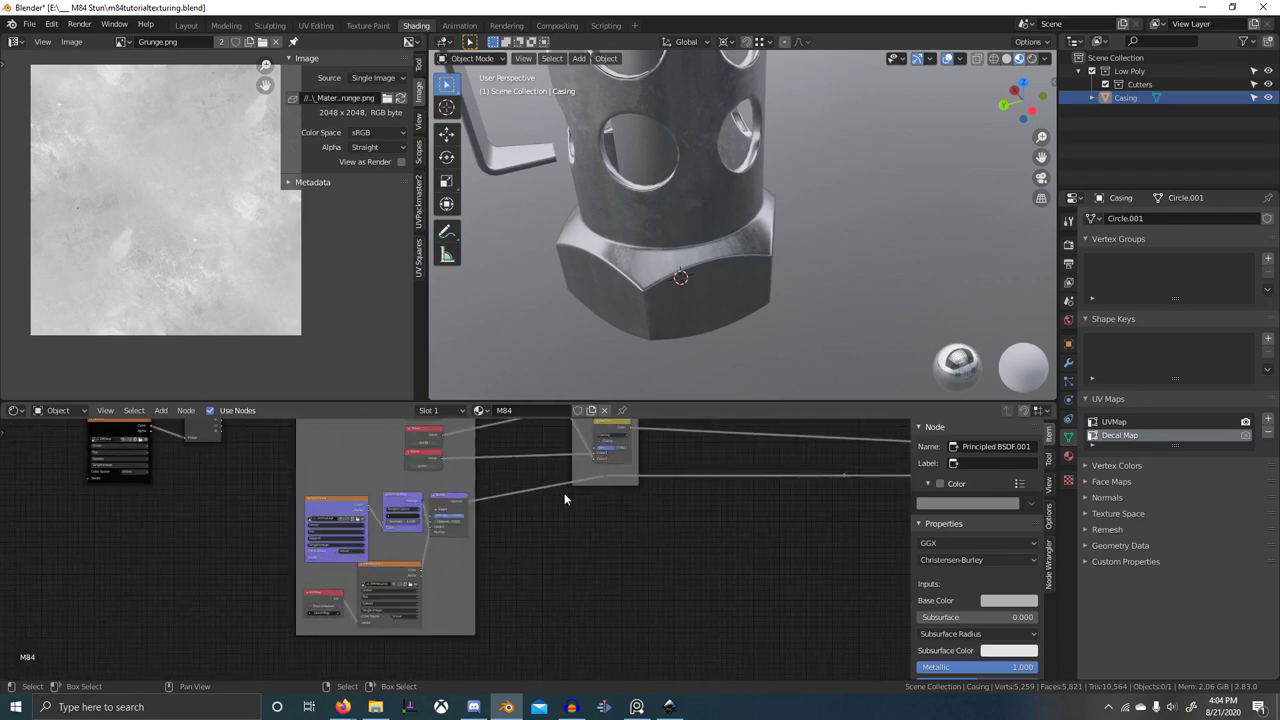
{"action": "left_click", "coordinate": [603, 474]}
{"action": "key", "text": "shift+d"}
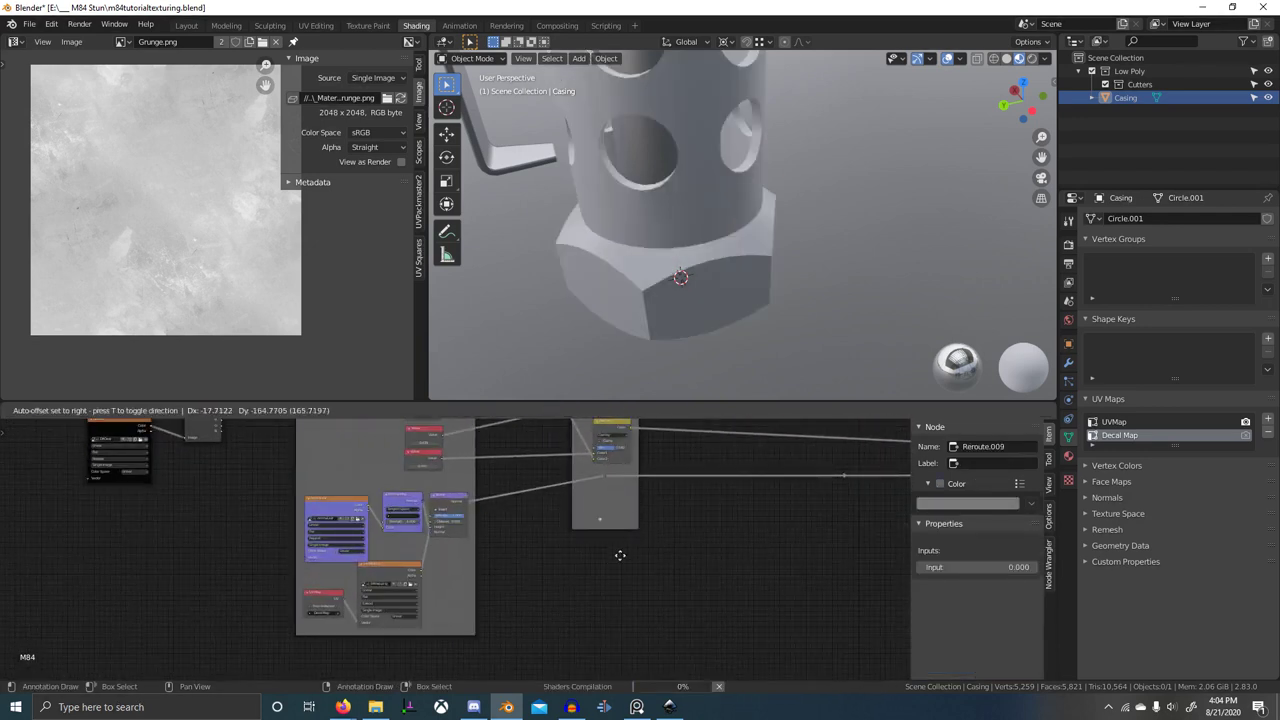
{"action": "left_click", "coordinate": [597, 577]}
{"action": "key", "text": "alt+p"}
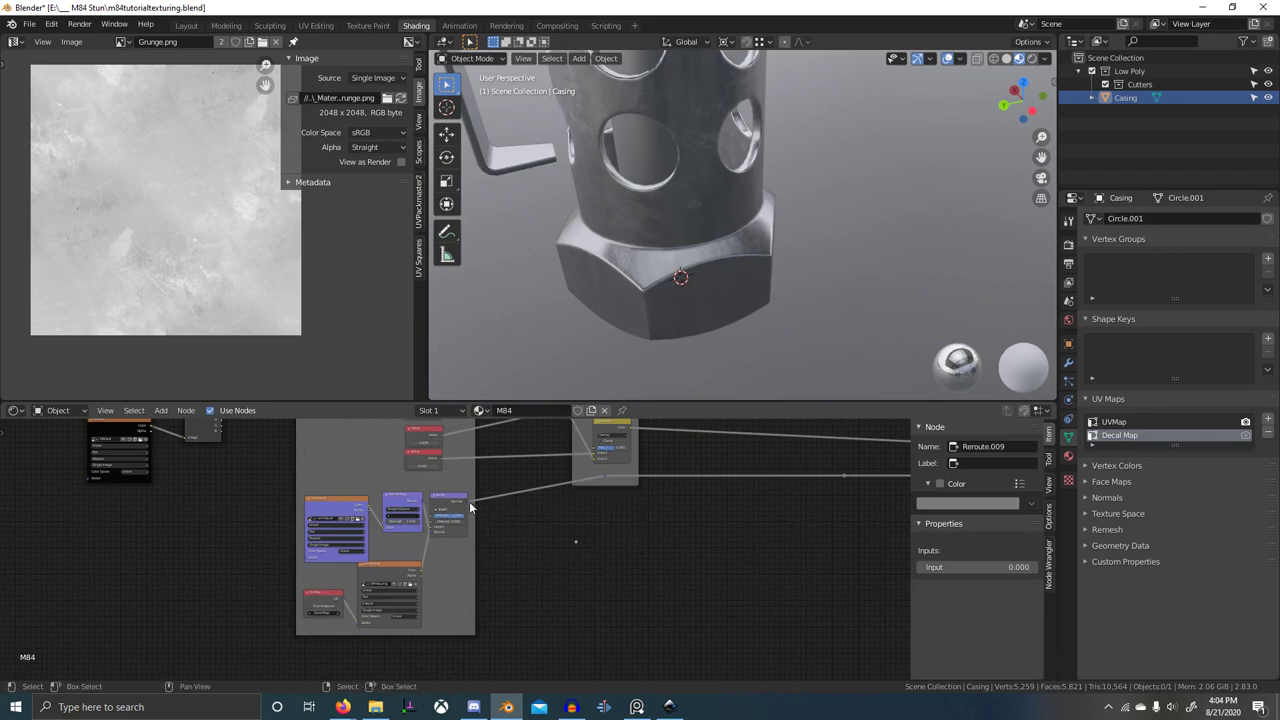
{"action": "left_click_drag", "start_coordinate": [469, 501], "coordinate": [578, 543]}
{"action": "scroll", "coordinate": [610, 518], "scroll_direction": "down", "scroll_amount": 4}
{"action": "middle_click_drag", "start_coordinate": [610, 518], "coordinate": [403, 507]}
{"action": "left_click_drag", "start_coordinate": [299, 488], "coordinate": [514, 549]}
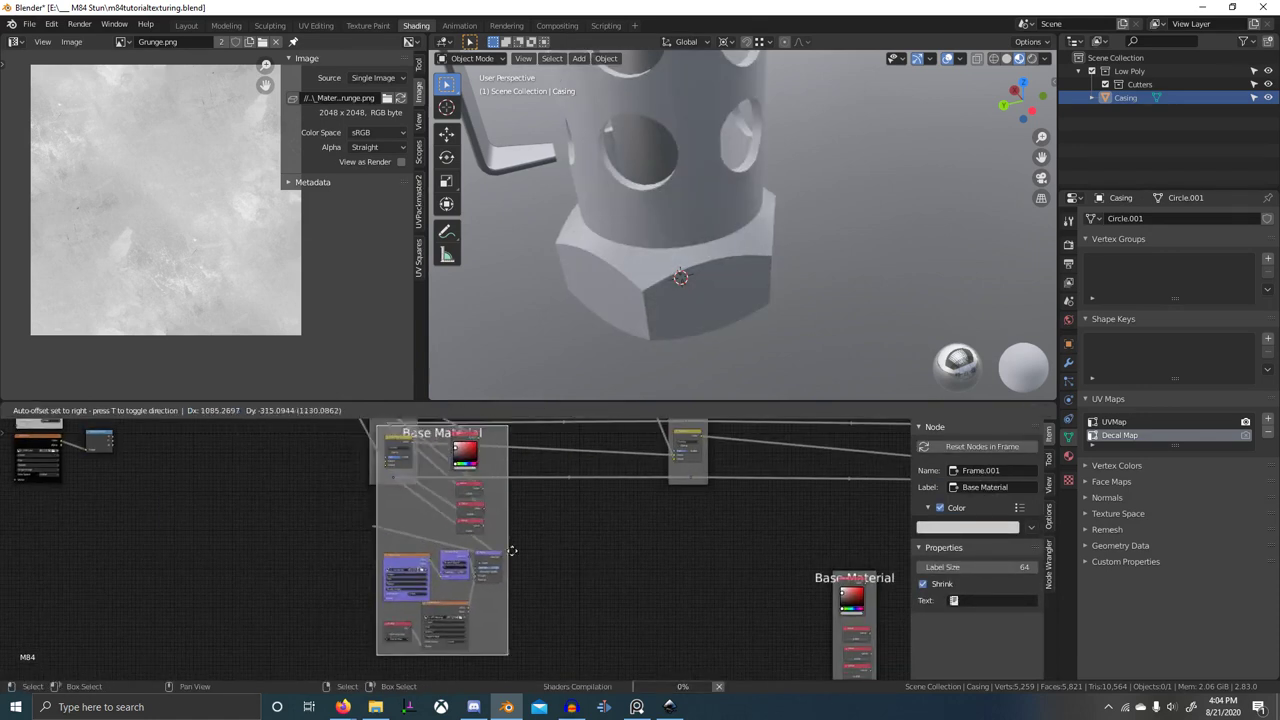
{"action": "right_click", "coordinate": [514, 549]}
{"action": "left_click", "coordinate": [378, 526]}
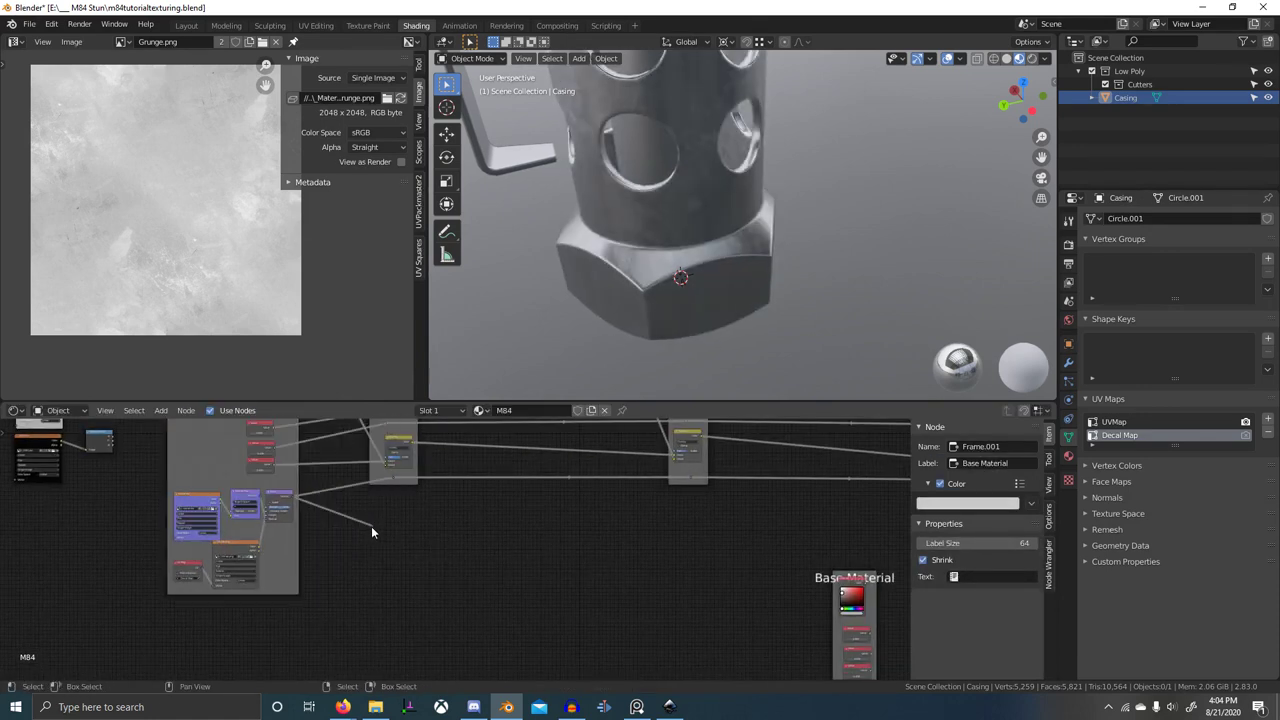
- Move the new reroute to the bottom of the Base Material copy
{"action": "middle_click_drag", "start_coordinate": [444, 534], "coordinate": [353, 507]}
{"action": "key", "text": "g"}
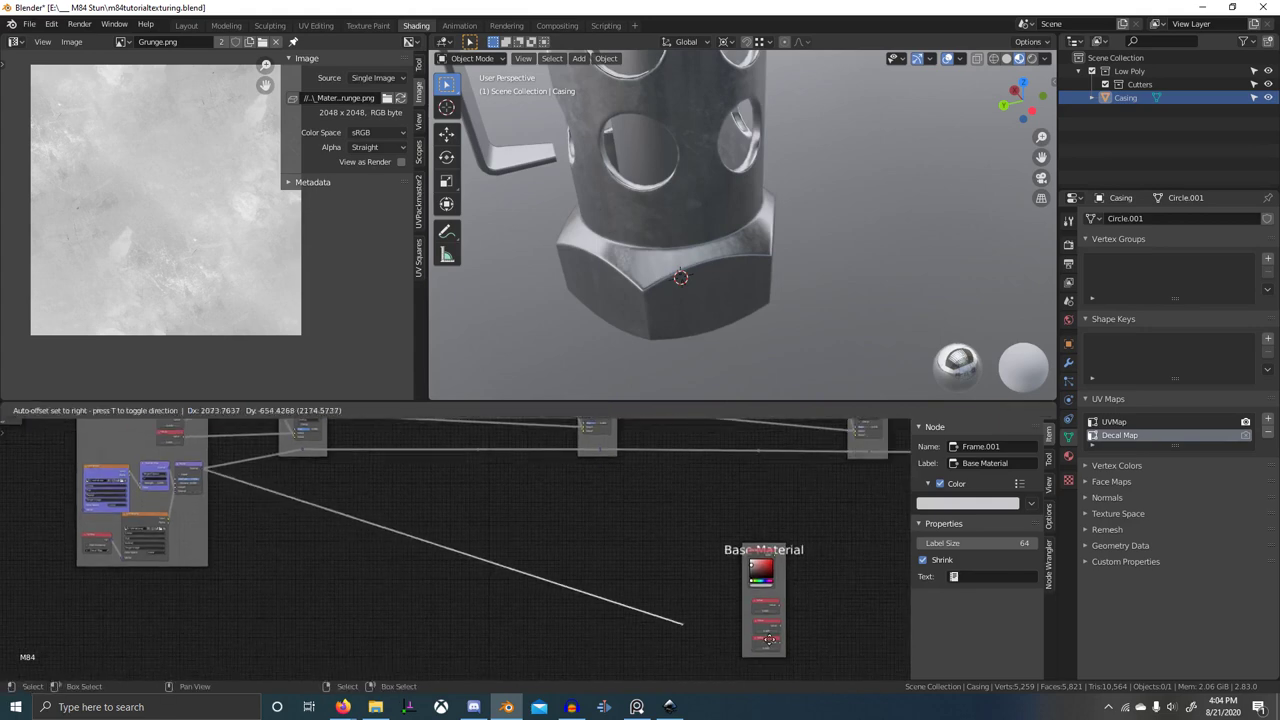
{"action": "left_click", "coordinate": [750, 627]}
{"action": "middle_click_drag", "start_coordinate": [750, 627], "coordinate": [501, 557]}
{"action": "key", "text": "g"}
{"action": "left_click", "coordinate": [622, 585]}
- Position the Base Material copy beside the second Principled BSDF
{"action": "scroll", "coordinate": [612, 538], "scroll_direction": "up", "scroll_amount": 4}
{"action": "scroll", "coordinate": [615, 536], "scroll_direction": "down", "scroll_amount": 2}
{"action": "left_click_drag", "start_coordinate": [394, 466], "coordinate": [556, 648]}
{"action": "scroll", "coordinate": [552, 642], "scroll_direction": "down", "scroll_amount": 6}
{"action": "middle_click_drag", "start_coordinate": [552, 642], "coordinate": [497, 622]}
{"action": "key", "text": "g"}
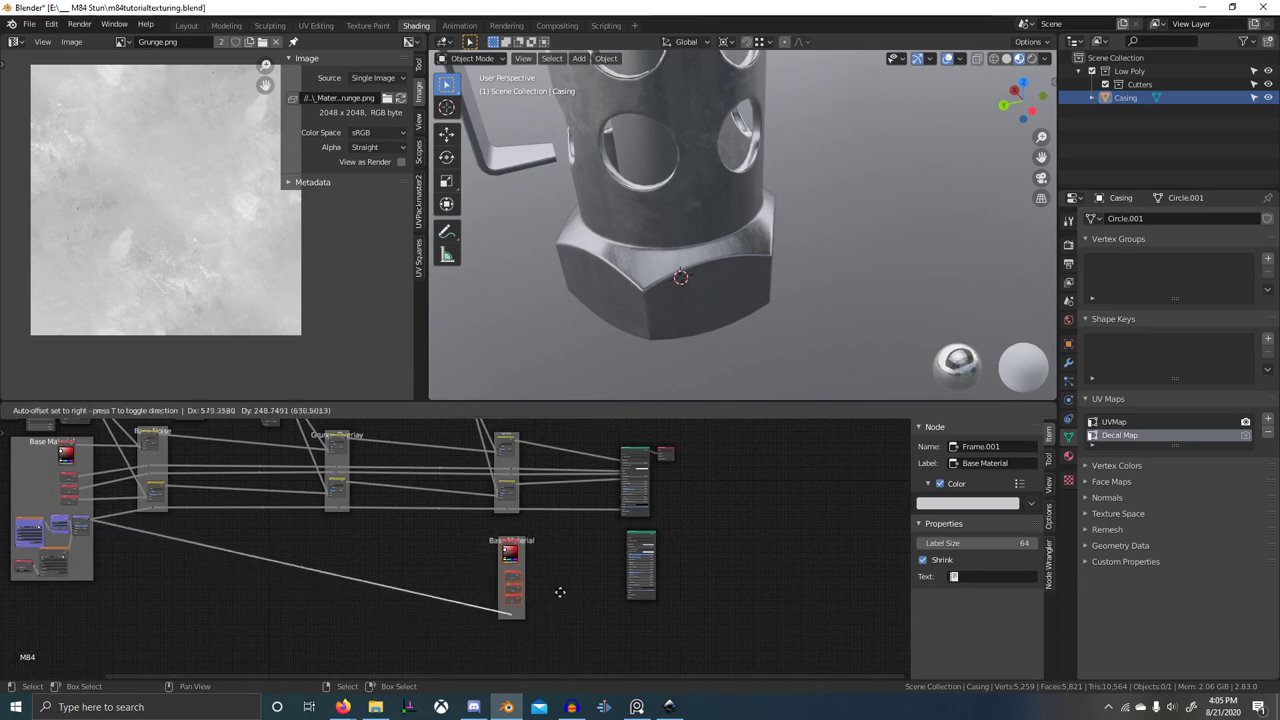
{"action": "left_click", "coordinate": [565, 586]}
{"action": "middle_click_drag", "start_coordinate": [570, 580], "coordinate": [483, 571]}
{"action": "scroll", "coordinate": [483, 570], "scroll_direction": "up", "scroll_amount": 3}
{"action": "key", "text": "g"}
{"action": "left_click", "coordinate": [490, 570]}
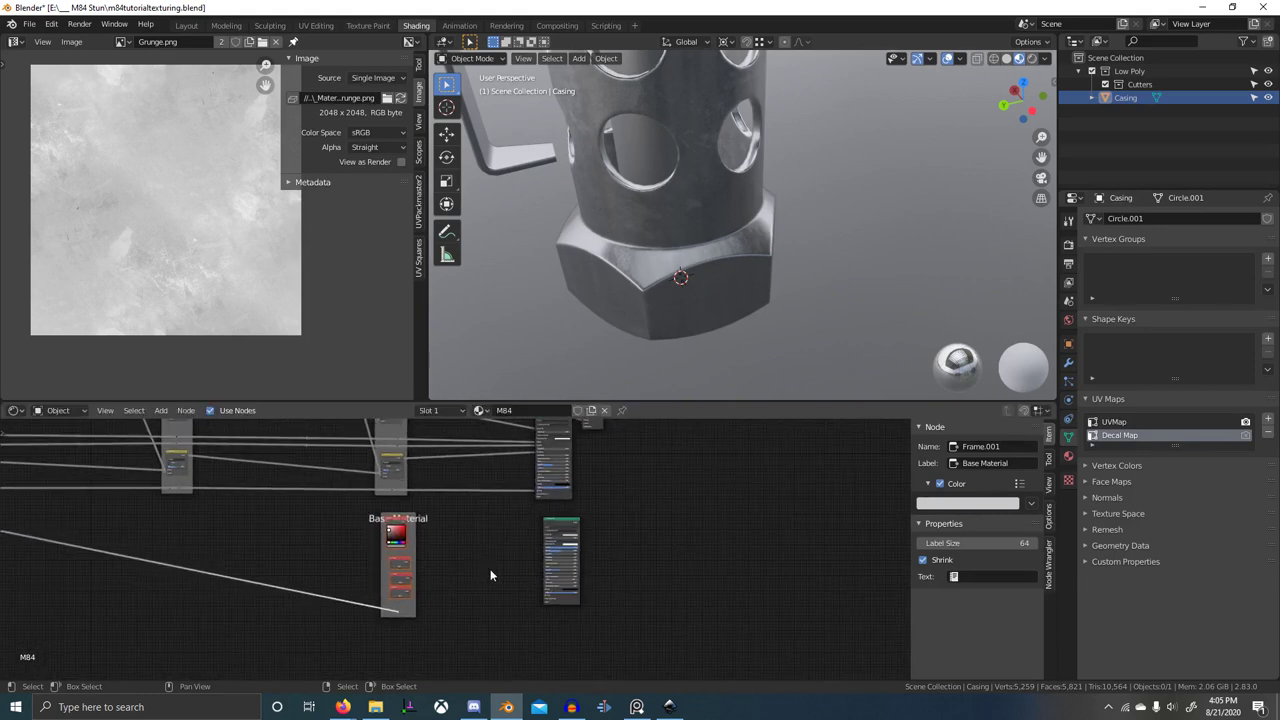
{"action": "scroll", "coordinate": [489, 574], "scroll_direction": "up", "scroll_amount": 10}
{"action": "middle_click_drag", "start_coordinate": [398, 561], "coordinate": [508, 577]}
{"action": "key", "text": "alt+Tab"}
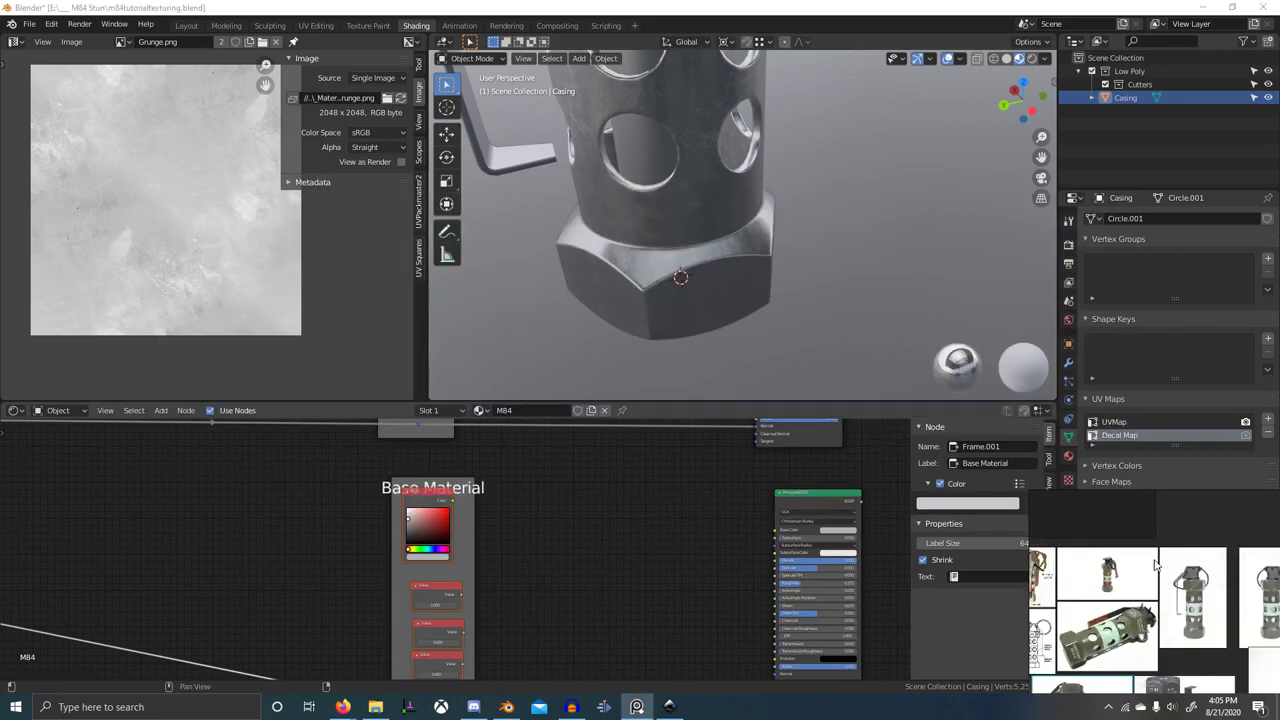
- Zoom around the reference board and switch PureRef to full screen
{"action": "scroll", "coordinate": [1180, 615], "scroll_direction": "down", "scroll_amount": 5}
{"action": "scroll", "coordinate": [1180, 612], "scroll_direction": "up", "scroll_amount": 7}
{"action": "scroll", "coordinate": [1173, 600], "scroll_direction": "up", "scroll_amount": 5}
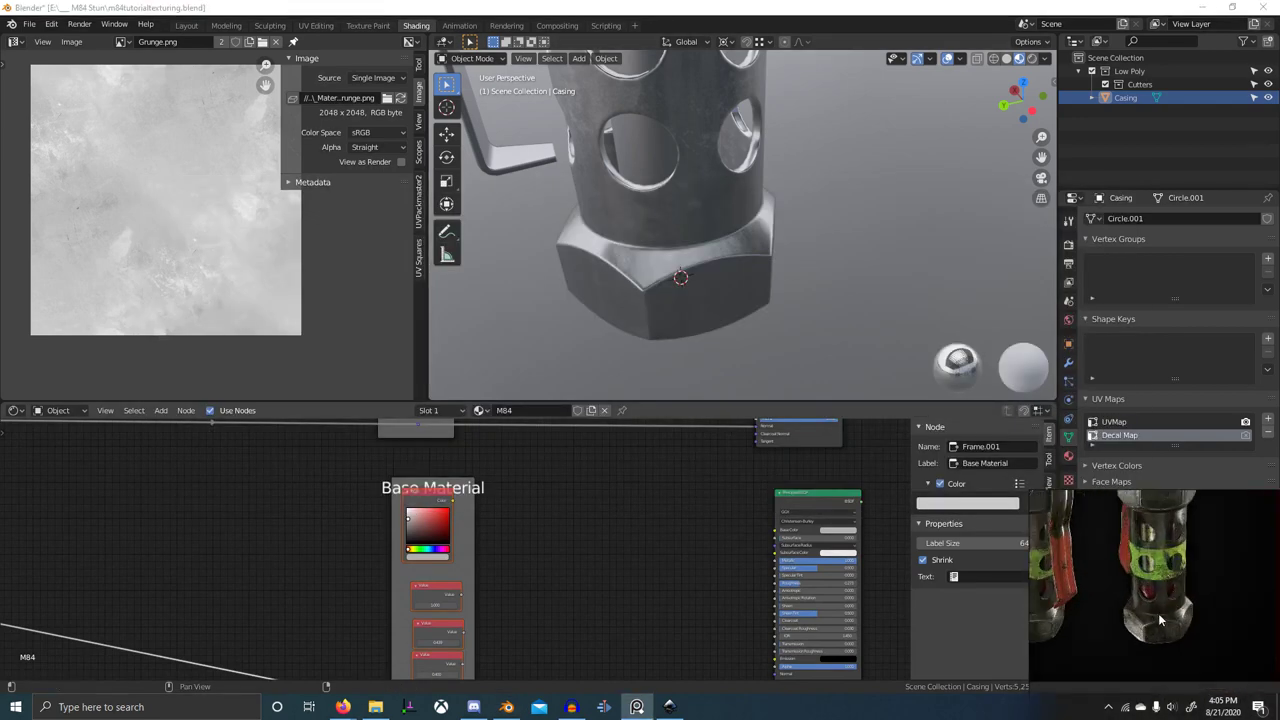
{"action": "scroll", "coordinate": [1175, 540], "scroll_direction": "up", "scroll_amount": 4}
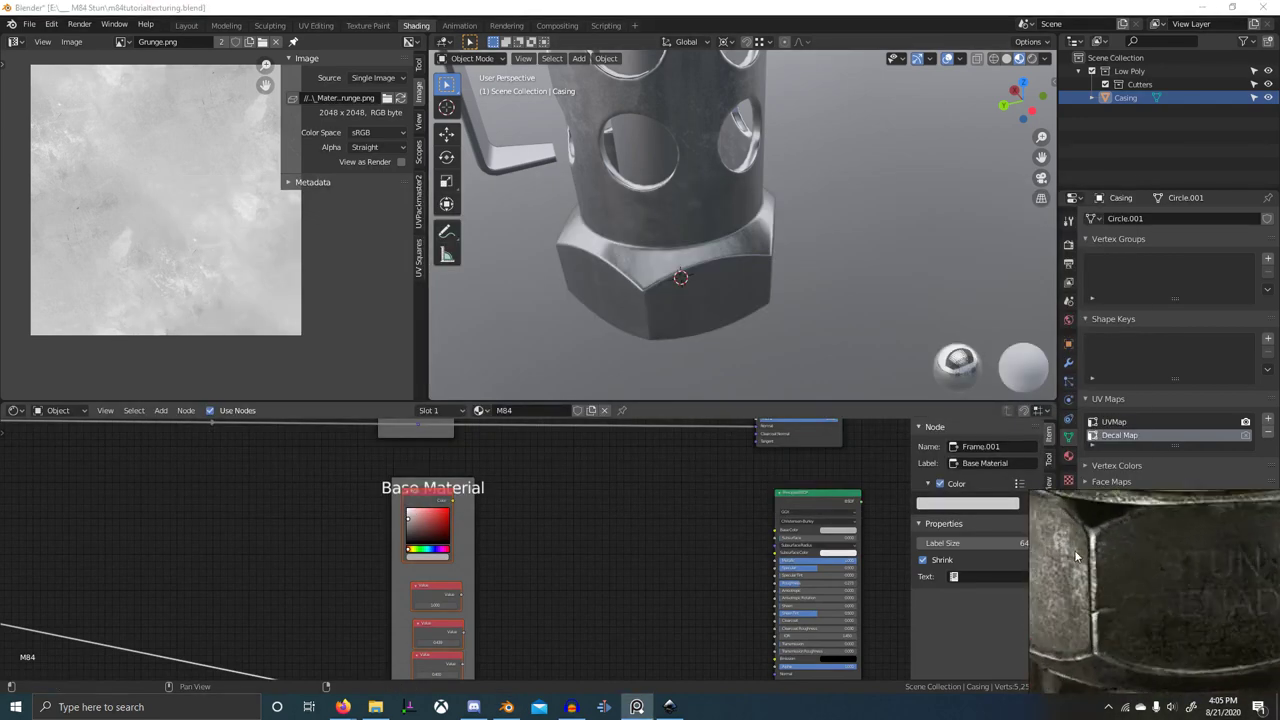
{"action": "scroll", "coordinate": [1146, 574], "scroll_direction": "down", "scroll_amount": 4}
{"action": "key", "text": "ctrl+f"}
{"action": "scroll", "coordinate": [1160, 590], "scroll_direction": "down", "scroll_amount": 5}
{"action": "scroll", "coordinate": [765, 460], "scroll_direction": "up", "scroll_amount": 7}
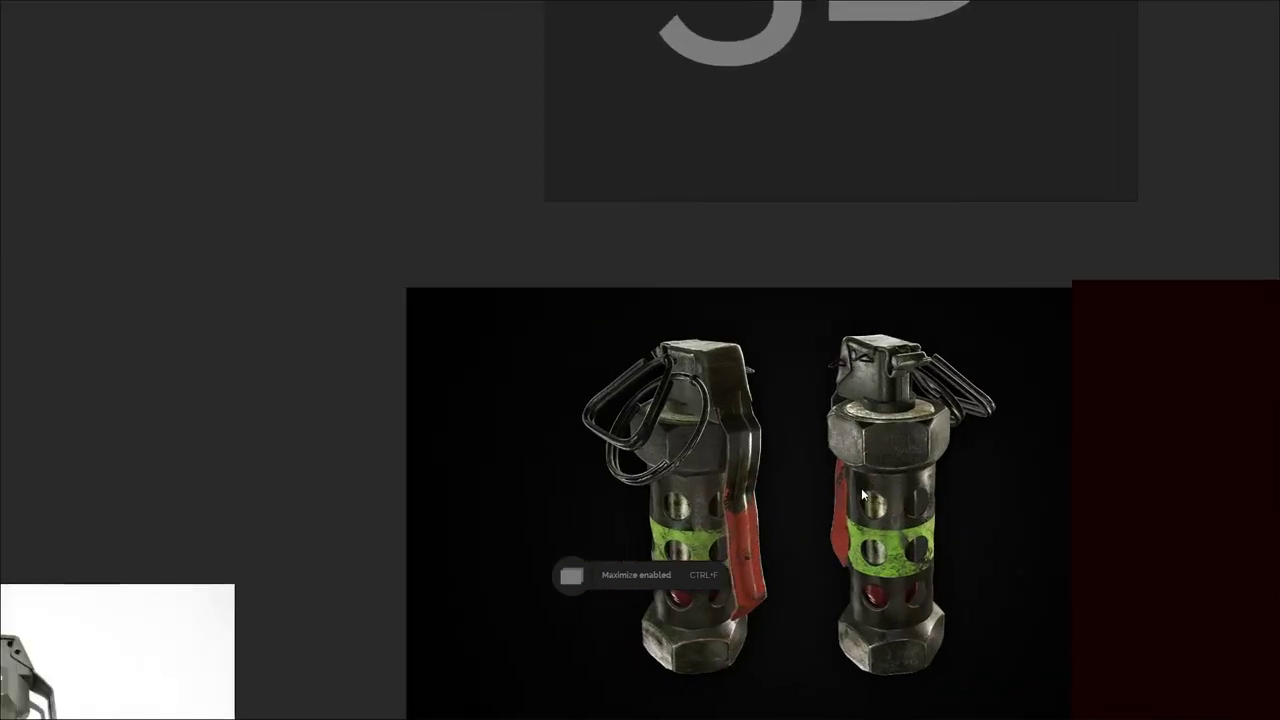
{"action": "scroll", "coordinate": [709, 373], "scroll_direction": "down", "scroll_amount": 2}
{"action": "scroll", "coordinate": [792, 400], "scroll_direction": "up", "scroll_amount": 4}
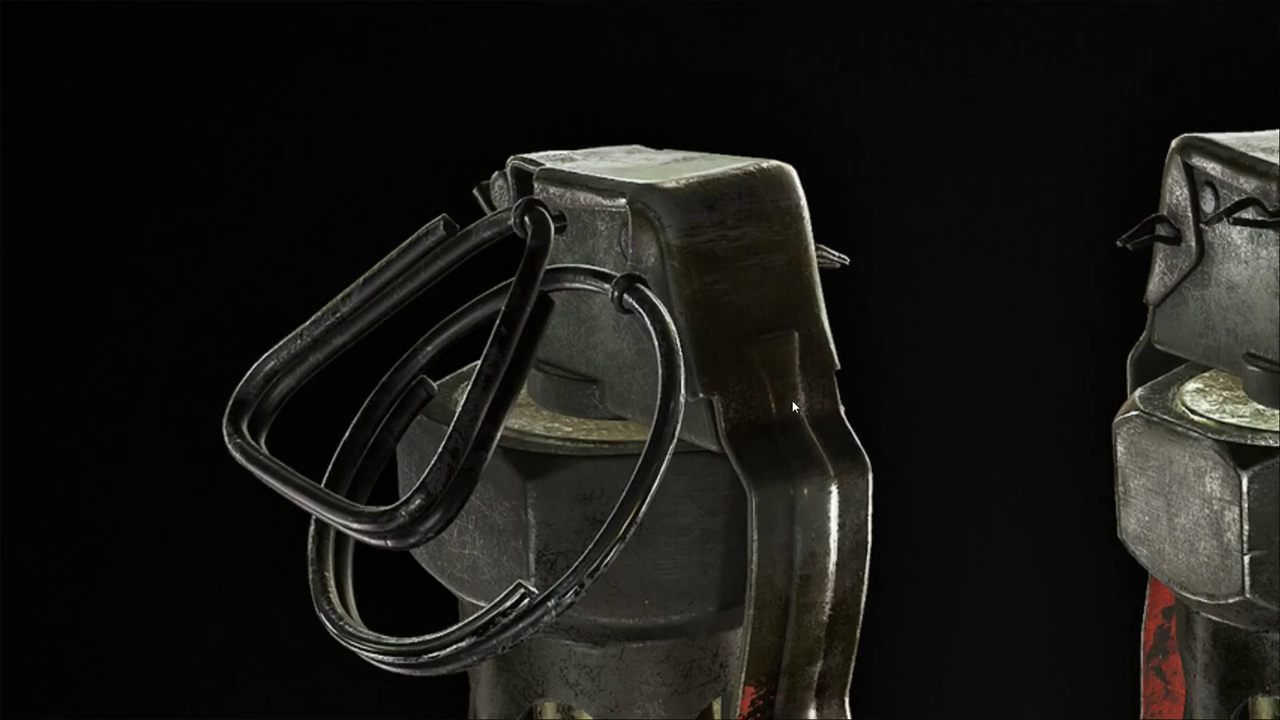
{"action": "scroll", "coordinate": [760, 388], "scroll_direction": "down", "scroll_amount": 4}
- Browse the red-background grenade render, the flashbang's lower body and the real grenade photos
{"action": "middle_click_drag", "start_coordinate": [976, 474], "coordinate": [920, 415]}
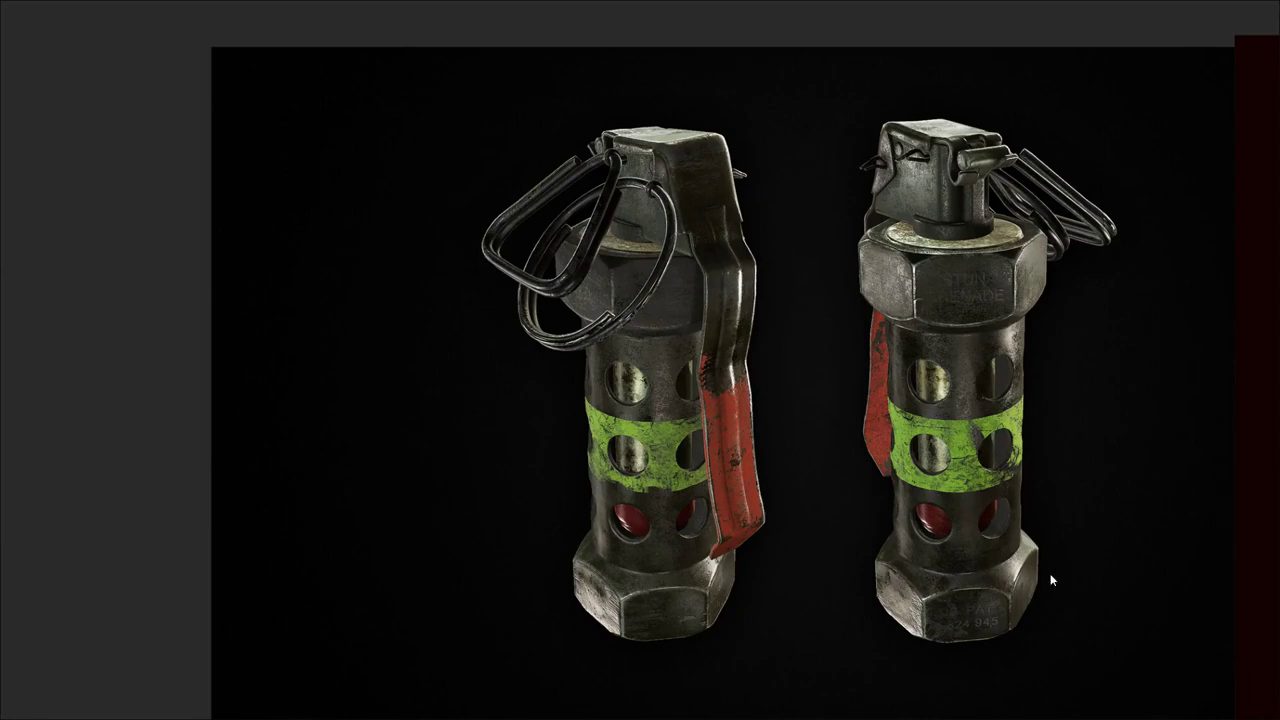
{"action": "scroll", "coordinate": [1050, 578], "scroll_direction": "down", "scroll_amount": 1}
{"action": "middle_click_drag", "start_coordinate": [1039, 582], "coordinate": [909, 540]}
{"action": "scroll", "coordinate": [1038, 540], "scroll_direction": "down", "scroll_amount": 1}
{"action": "middle_click_drag", "start_coordinate": [1038, 540], "coordinate": [542, 505]}
{"action": "middle_click_drag", "start_coordinate": [990, 390], "coordinate": [793, 432]}
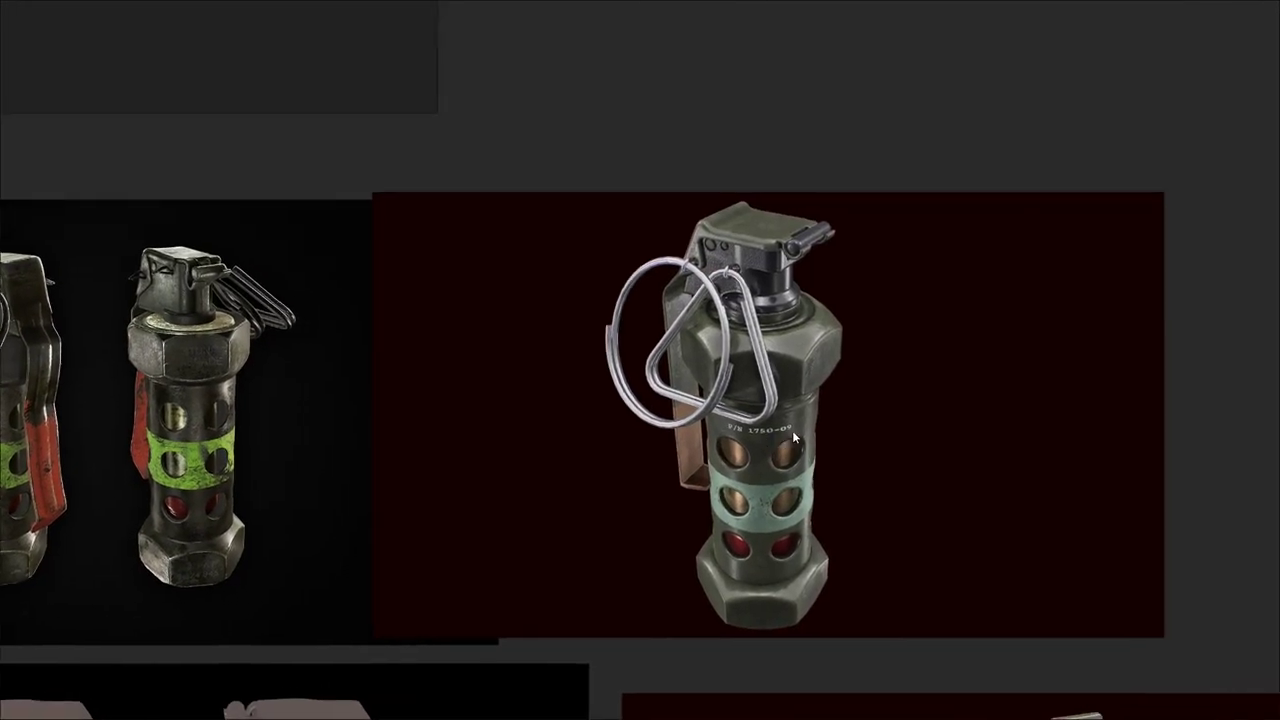
{"action": "scroll", "coordinate": [792, 430], "scroll_direction": "up", "scroll_amount": 3}
{"action": "scroll", "coordinate": [797, 574], "scroll_direction": "down", "scroll_amount": 1}
{"action": "middle_click_drag", "start_coordinate": [797, 576], "coordinate": [808, 455]}
{"action": "middle_click_drag", "start_coordinate": [779, 541], "coordinate": [756, 484]}
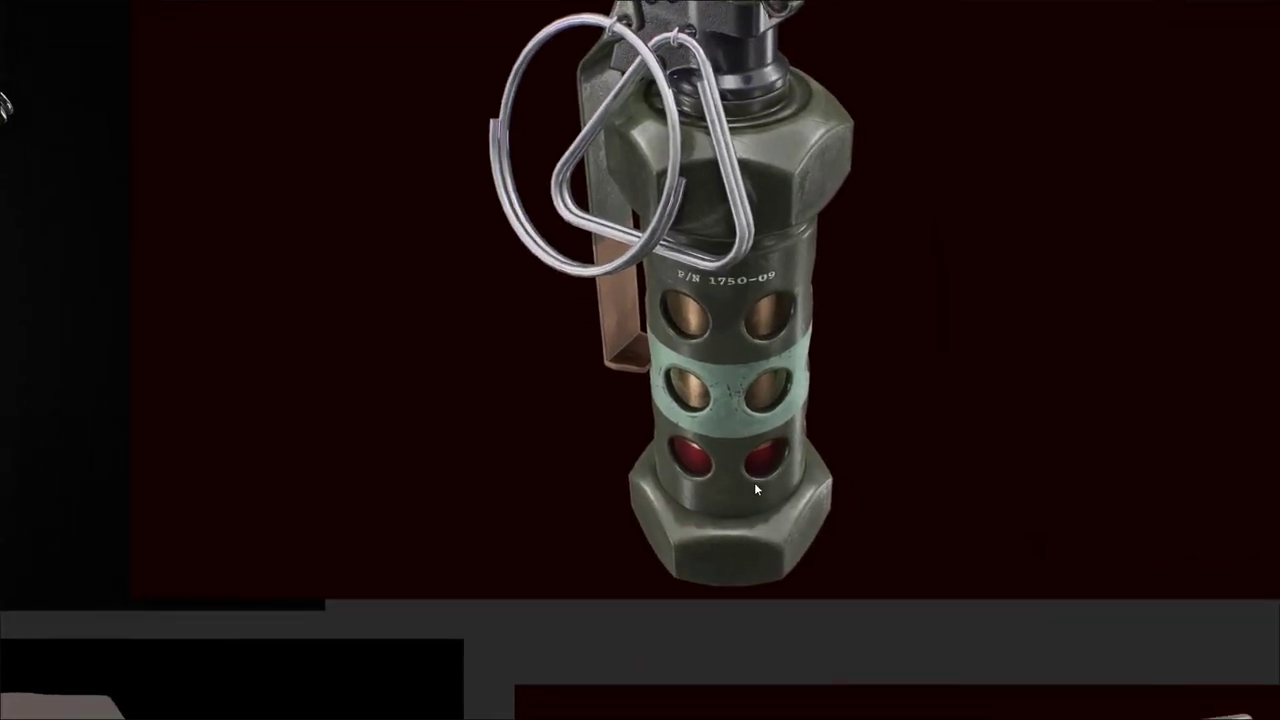
{"action": "scroll", "coordinate": [757, 485], "scroll_direction": "up", "scroll_amount": 5}
{"action": "scroll", "coordinate": [686, 610], "scroll_direction": "down", "scroll_amount": 6}
{"action": "scroll", "coordinate": [660, 588], "scroll_direction": "down", "scroll_amount": 1}
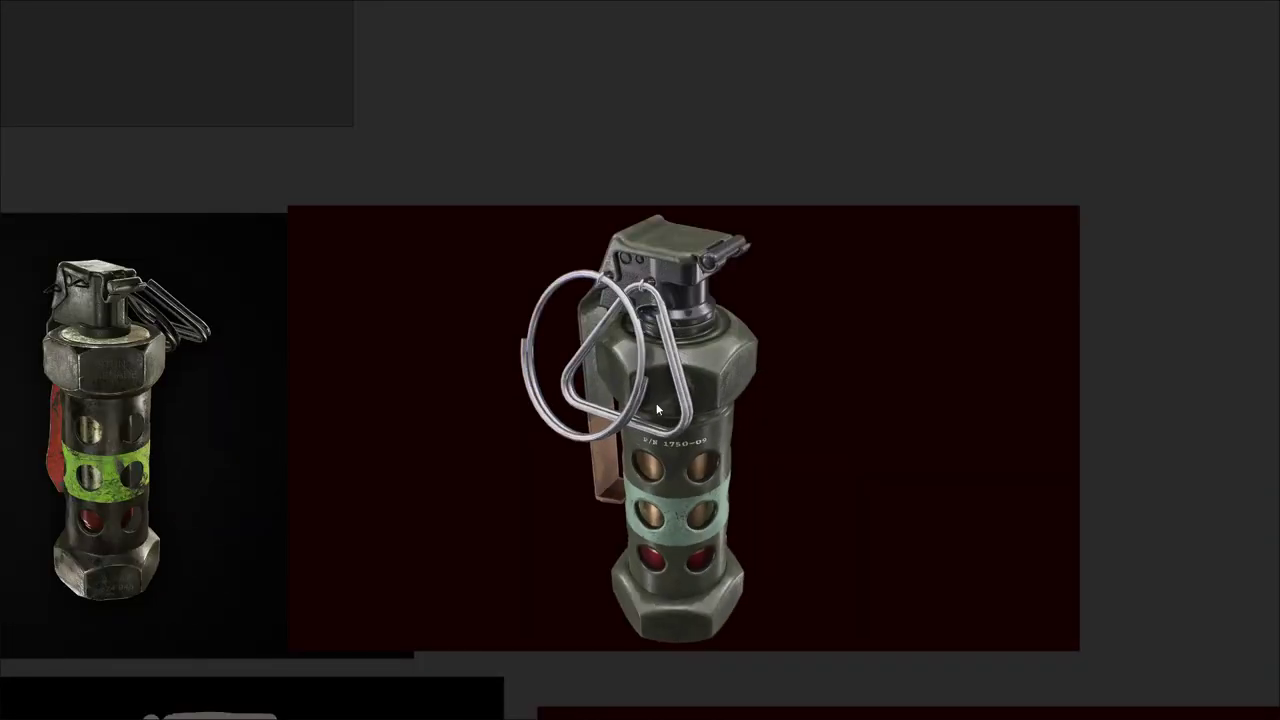
{"action": "scroll", "coordinate": [657, 252], "scroll_direction": "up", "scroll_amount": 1}
{"action": "scroll", "coordinate": [663, 398], "scroll_direction": "up", "scroll_amount": 4}
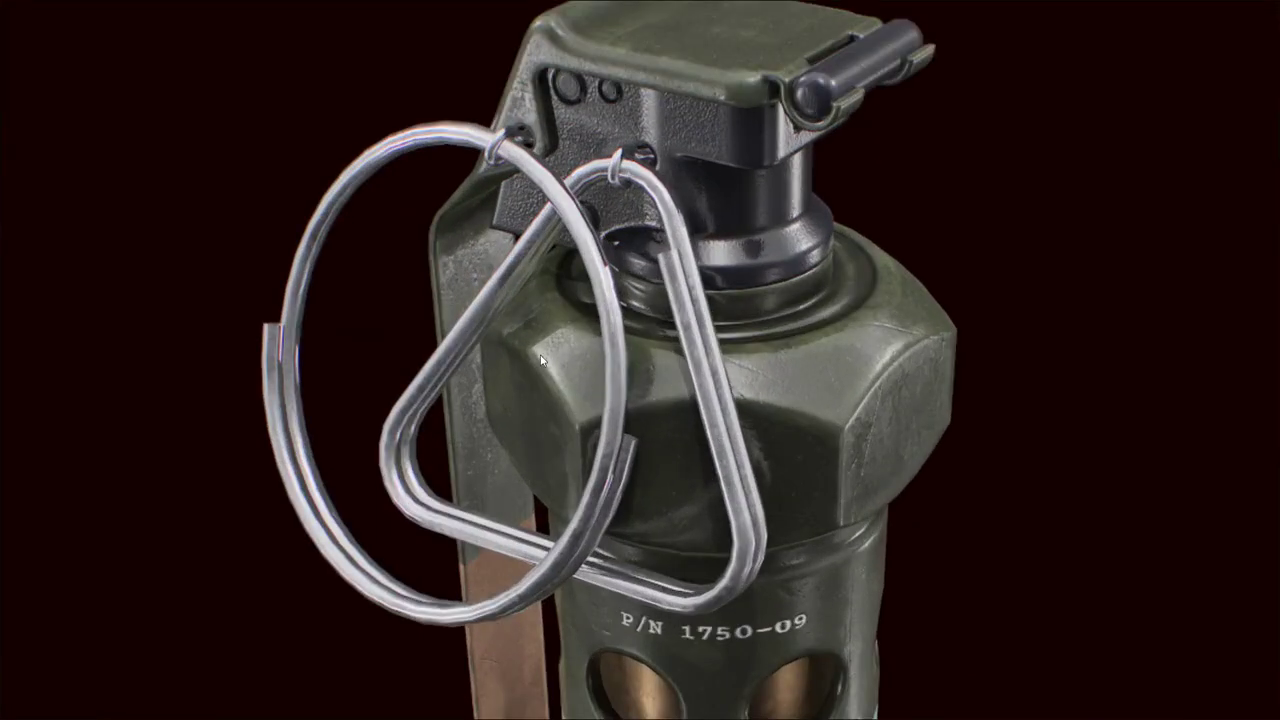
{"action": "scroll", "coordinate": [655, 452], "scroll_direction": "down", "scroll_amount": 8}
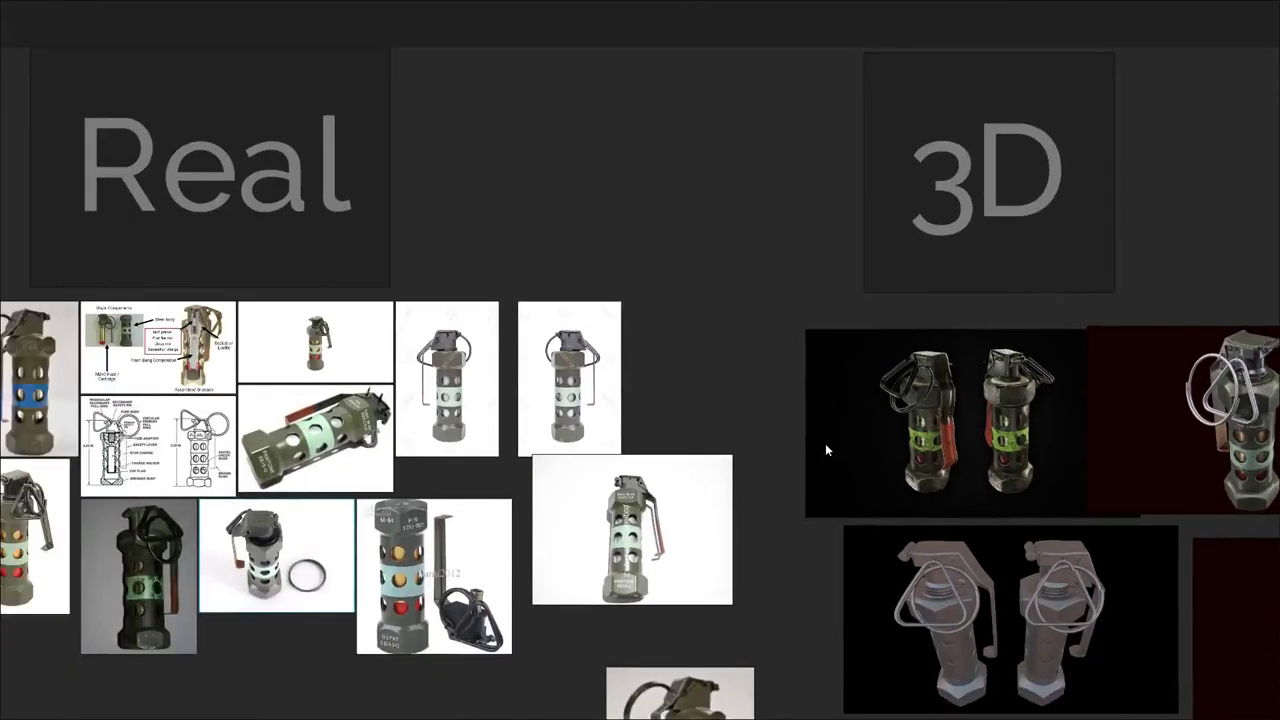
{"action": "scroll", "coordinate": [475, 440], "scroll_direction": "up", "scroll_amount": 4}
{"action": "middle_click_drag", "start_coordinate": [475, 440], "coordinate": [836, 569]}
{"action": "scroll", "coordinate": [702, 608], "scroll_direction": "up", "scroll_amount": 2}
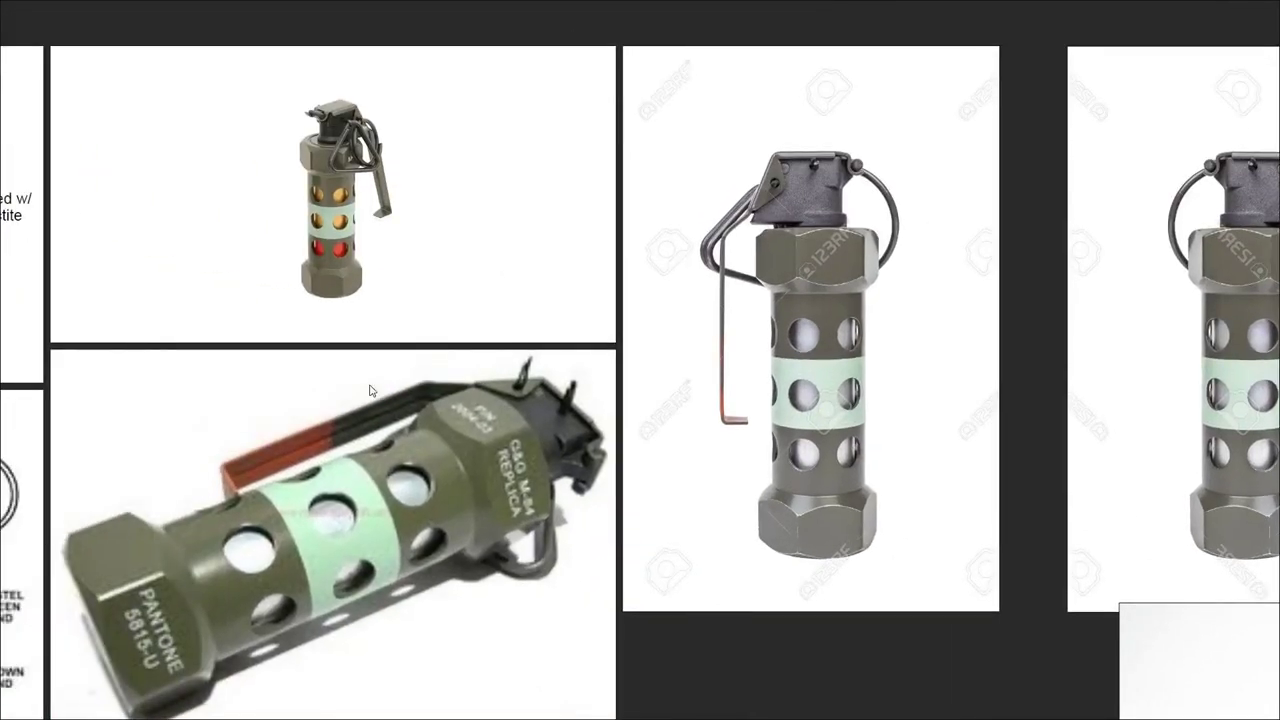
{"action": "scroll", "coordinate": [370, 390], "scroll_direction": "down", "scroll_amount": 3}
{"action": "scroll", "coordinate": [582, 369], "scroll_direction": "up", "scroll_amount": 6}
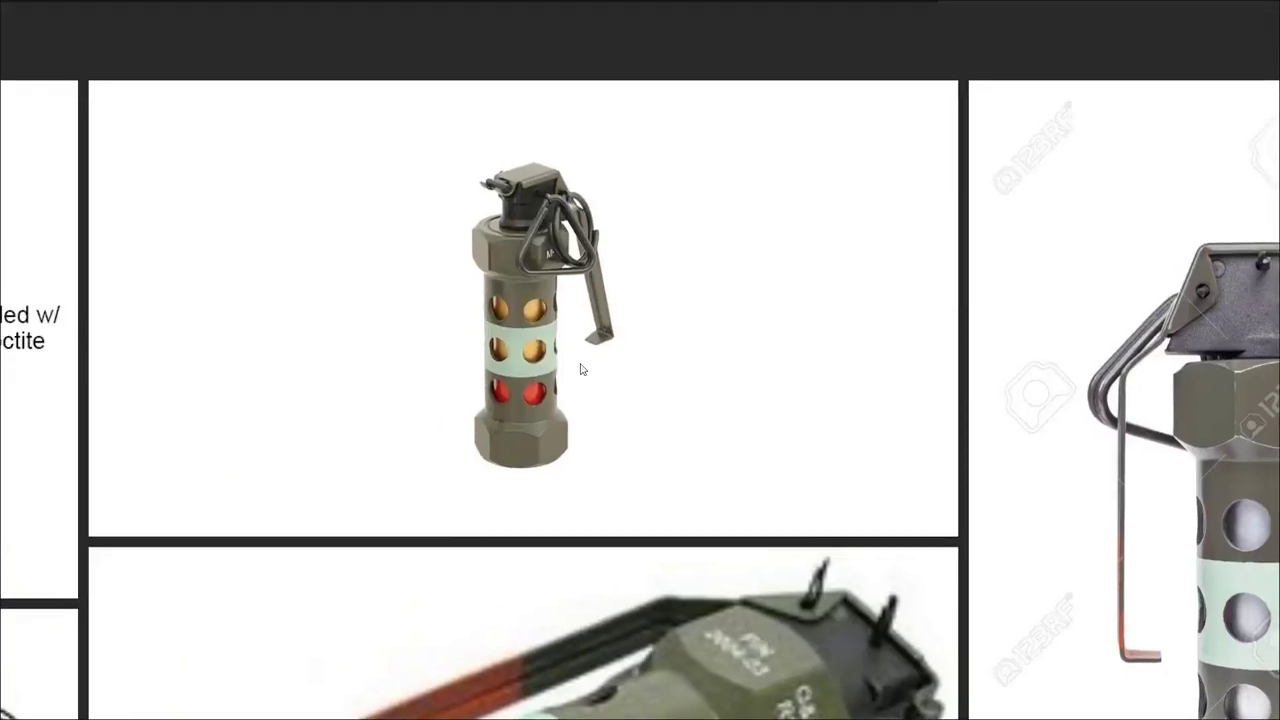
{"action": "scroll", "coordinate": [543, 350], "scroll_direction": "up", "scroll_amount": 3}
{"action": "scroll", "coordinate": [689, 484], "scroll_direction": "down", "scroll_amount": 3}
- Set the board always on top, fit it in view, and leave full screen
{"action": "key", "text": "ctrl+shift+a"}
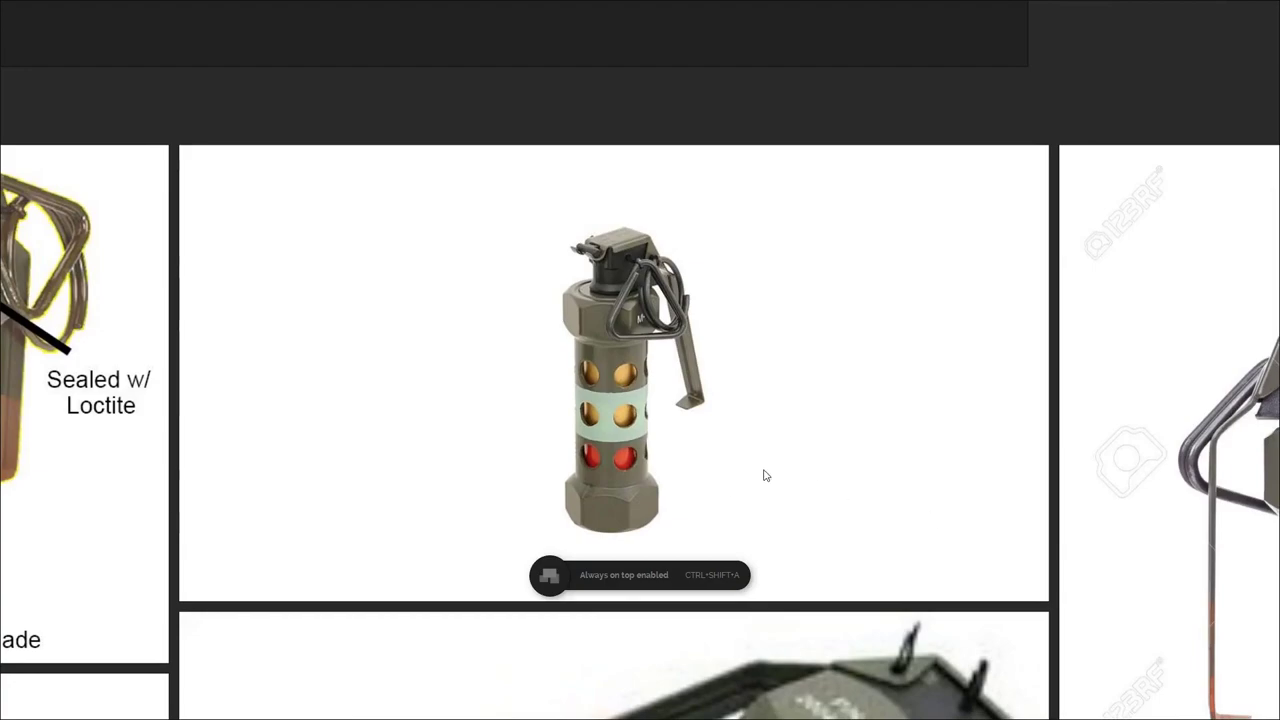
{"action": "double_click", "coordinate": [770, 471]}
{"action": "scroll", "coordinate": [998, 405], "scroll_direction": "down", "scroll_amount": 2}
{"action": "key", "text": "ctrl+f"}
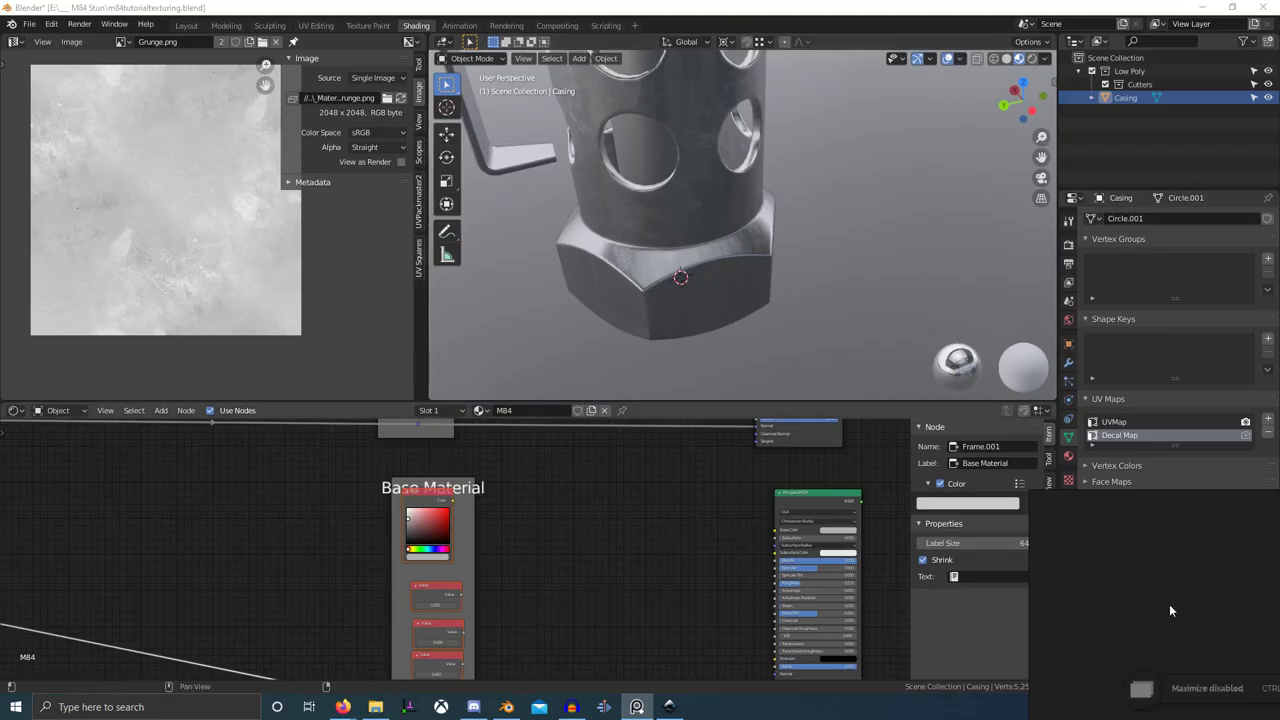
- Pan to the grenade reference photo and keep the reference window on top
{"action": "middle_click_drag", "start_coordinate": [1173, 611], "coordinate": [1034, 551]}
{"action": "middle_click_drag", "start_coordinate": [1190, 660], "coordinate": [1150, 530]}
{"action": "scroll", "coordinate": [1145, 575], "scroll_direction": "up", "scroll_amount": 4}
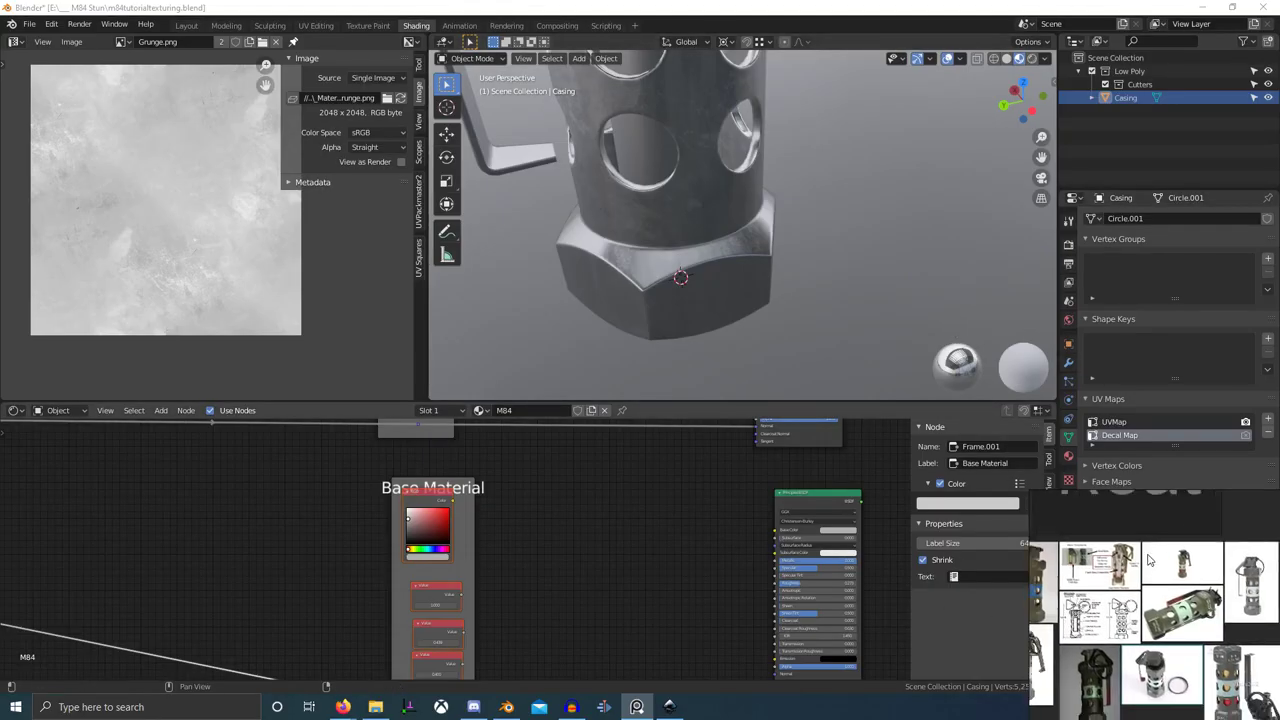
{"action": "scroll", "coordinate": [1149, 560], "scroll_direction": "up", "scroll_amount": 5}
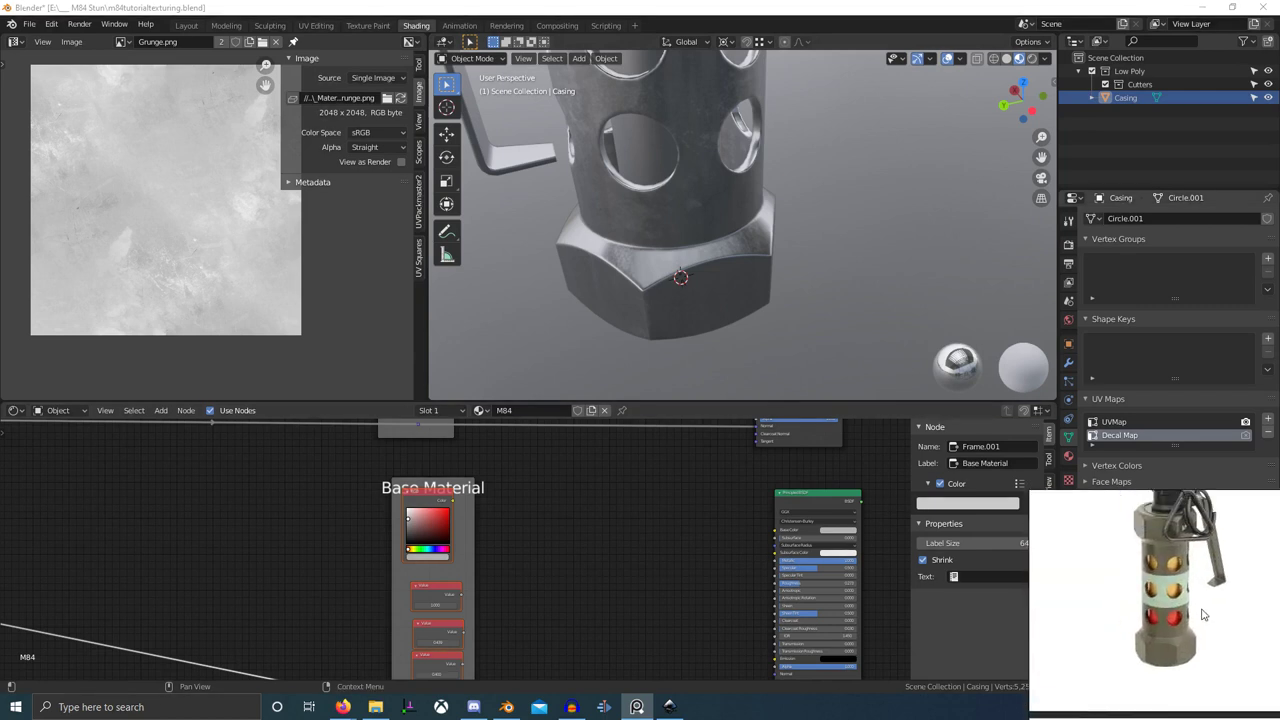
{"action": "key", "text": "ctrl+shift+a"}
{"action": "key", "text": "ctrl+shift+a"}
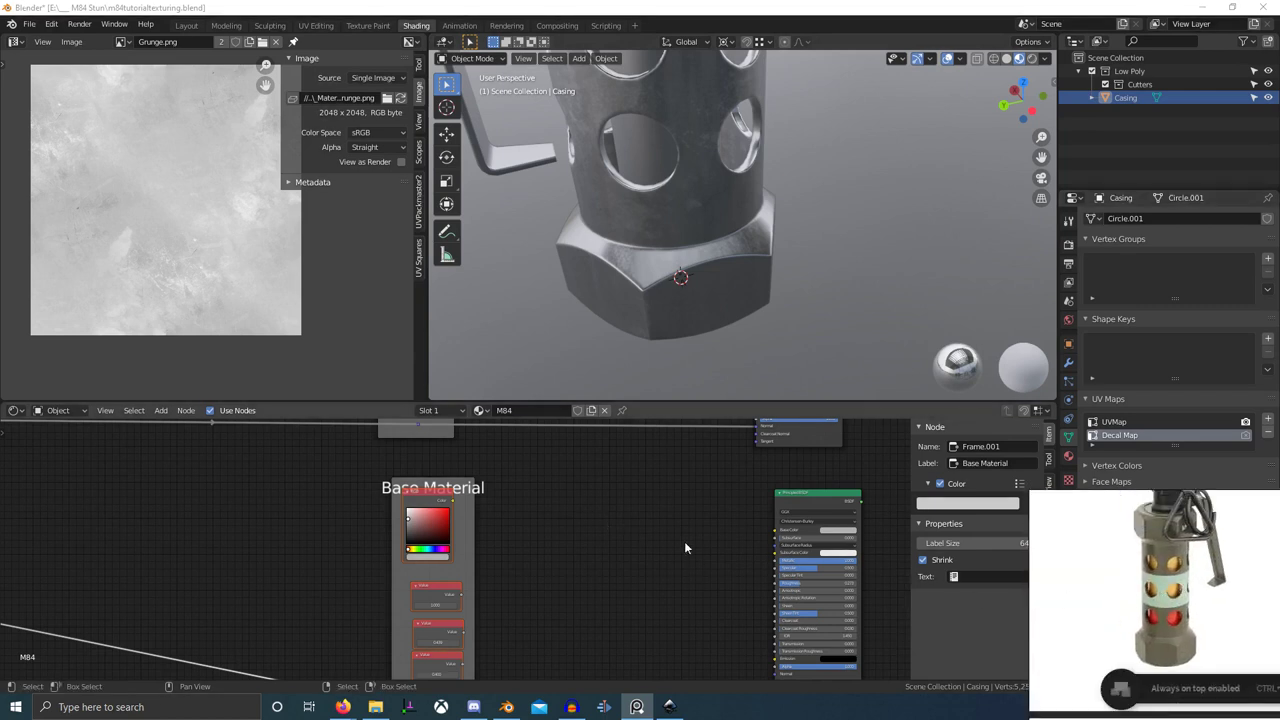
{"action": "right_click_drag", "start_coordinate": [1112, 548], "coordinate": [1138, 550]}
{"action": "middle_click_drag", "start_coordinate": [1173, 581], "coordinate": [1171, 599]}
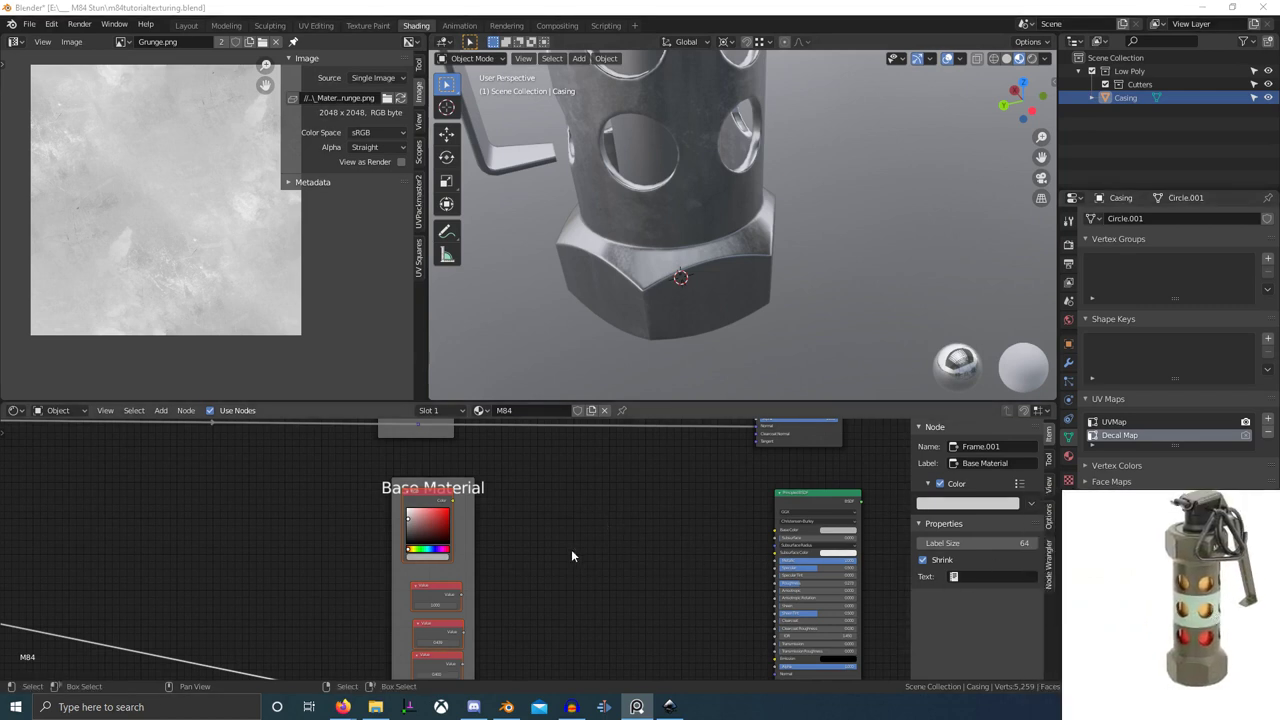
{"action": "scroll", "coordinate": [502, 567], "scroll_direction": "down", "scroll_amount": 2}
- Darken the Base Material RGB colour and shift it toward green
{"action": "middle_click_drag", "start_coordinate": [544, 568], "coordinate": [562, 601]}
{"action": "scroll", "coordinate": [502, 572], "scroll_direction": "down", "scroll_amount": 1}
{"action": "scroll", "coordinate": [445, 536], "scroll_direction": "up", "scroll_amount": 11}
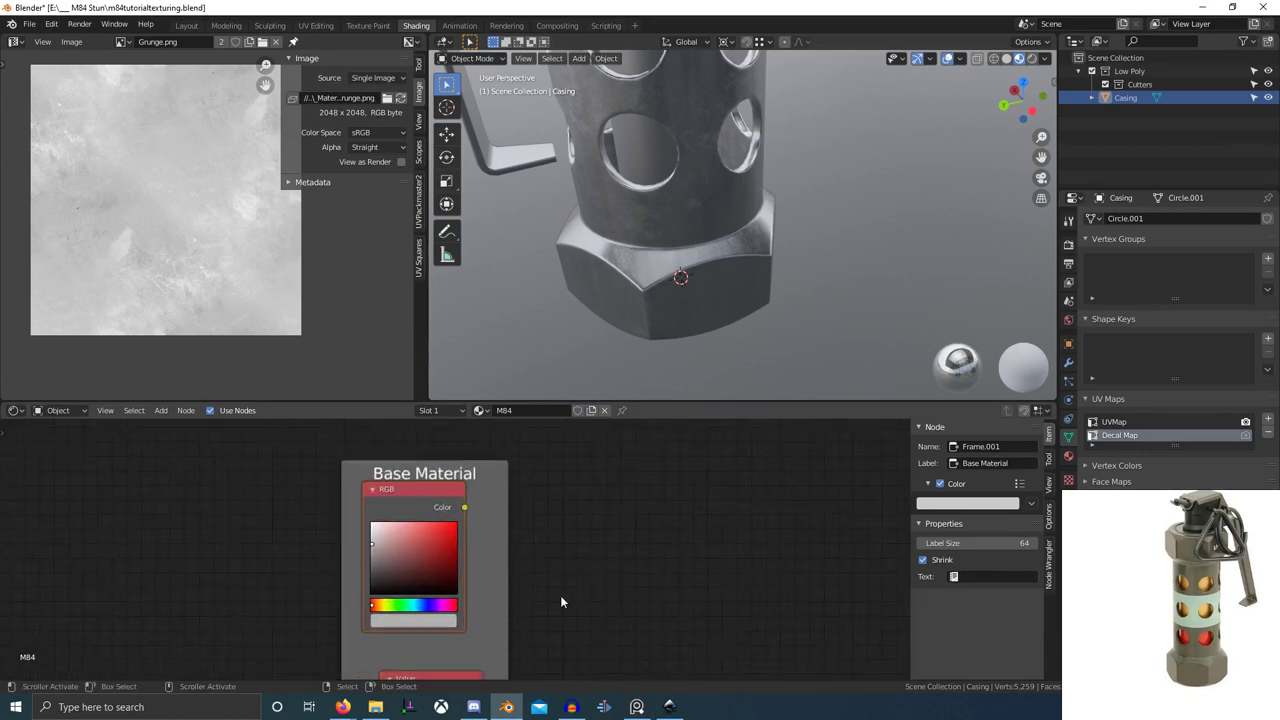
{"action": "scroll", "coordinate": [455, 601], "scroll_direction": "up", "scroll_amount": 5}
{"action": "middle_click_drag", "start_coordinate": [402, 602], "coordinate": [531, 578]}
{"action": "scroll", "coordinate": [470, 592], "scroll_direction": "up", "scroll_amount": 2}
{"action": "left_click_drag", "start_coordinate": [502, 494], "coordinate": [512, 517]}
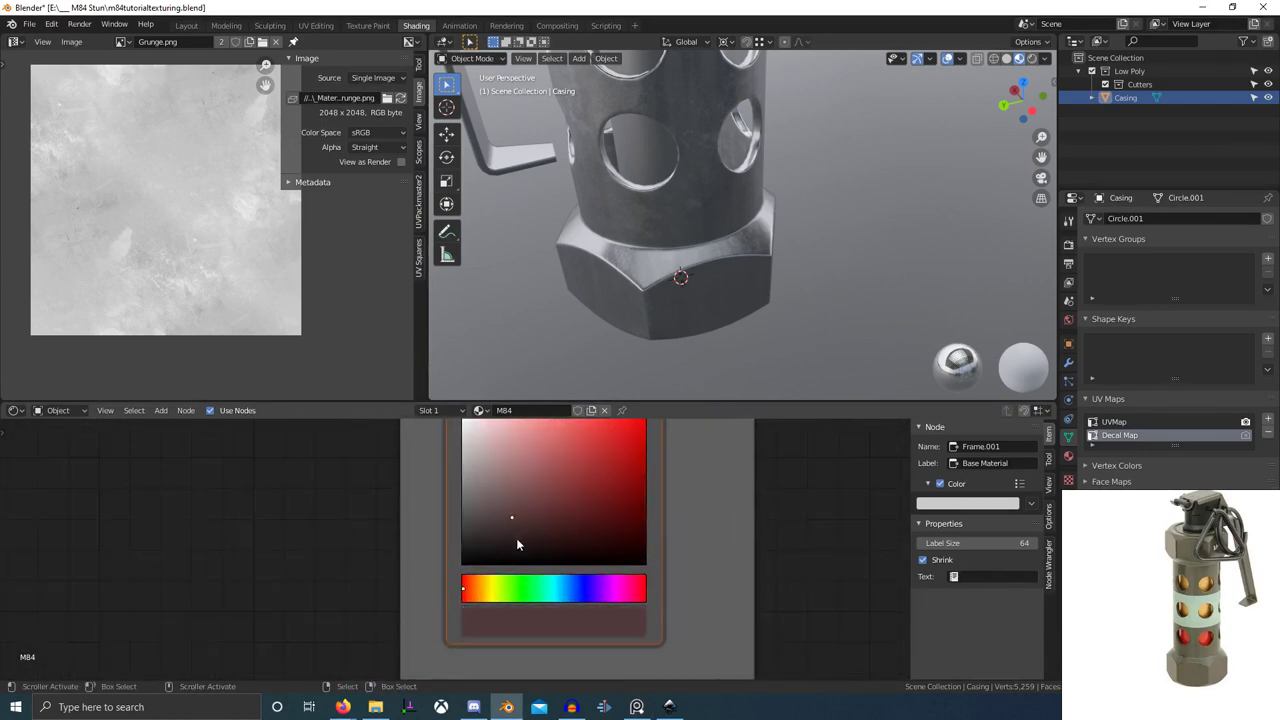
{"action": "left_click_drag", "start_coordinate": [504, 584], "coordinate": [507, 588]}
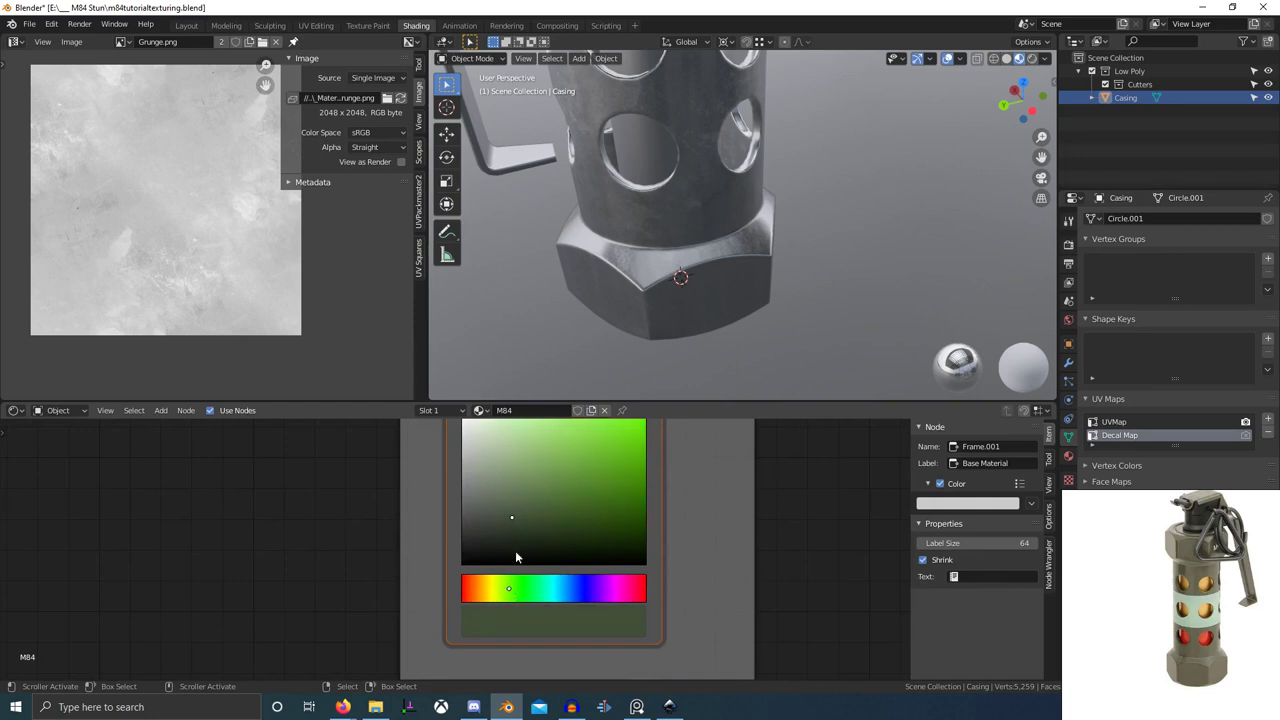
{"action": "left_click_drag", "start_coordinate": [516, 557], "coordinate": [519, 542]}
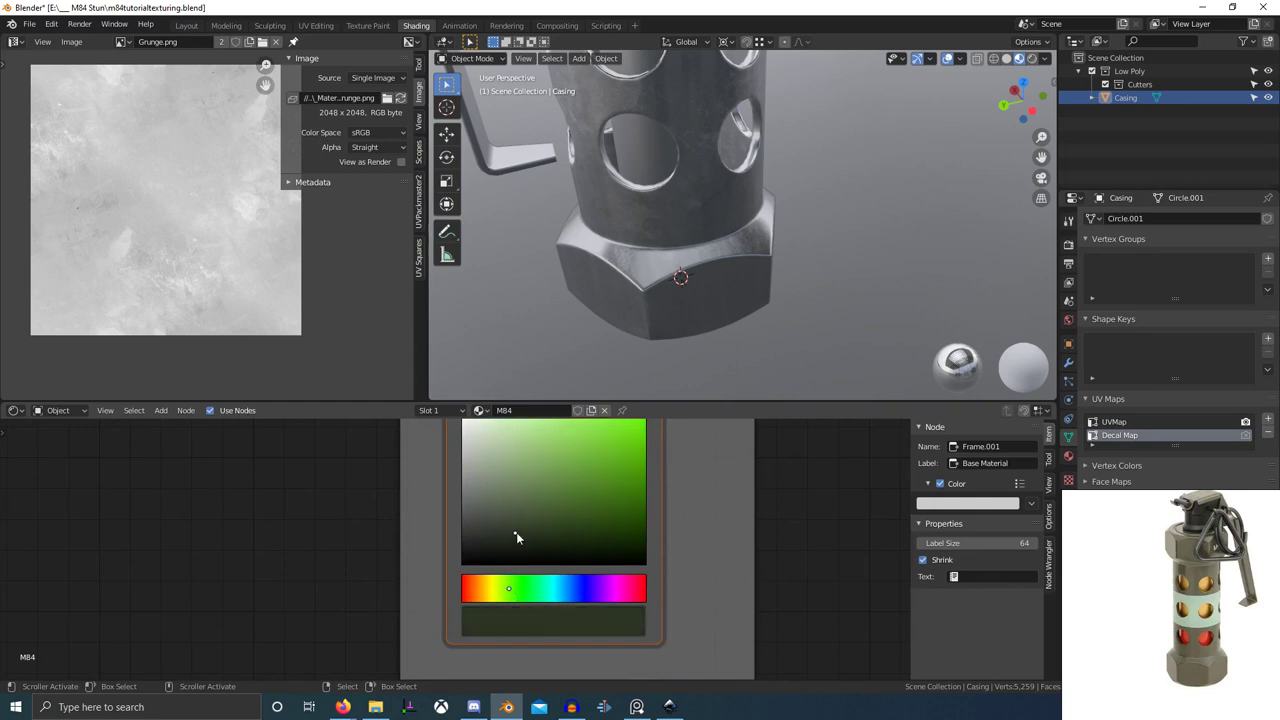
{"action": "scroll", "coordinate": [682, 582], "scroll_direction": "down", "scroll_amount": 8}
{"action": "middle_click_drag", "start_coordinate": [677, 589], "coordinate": [643, 602]}
- Preview the RGB colour on the grenade casing and frame the green casing
{"action": "left_click", "coordinate": [458, 490], "text": "ctrl+shift"}
{"action": "scroll", "coordinate": [719, 346], "scroll_direction": "down", "scroll_amount": 4}
{"action": "middle_click_drag", "start_coordinate": [719, 346], "coordinate": [738, 290]}
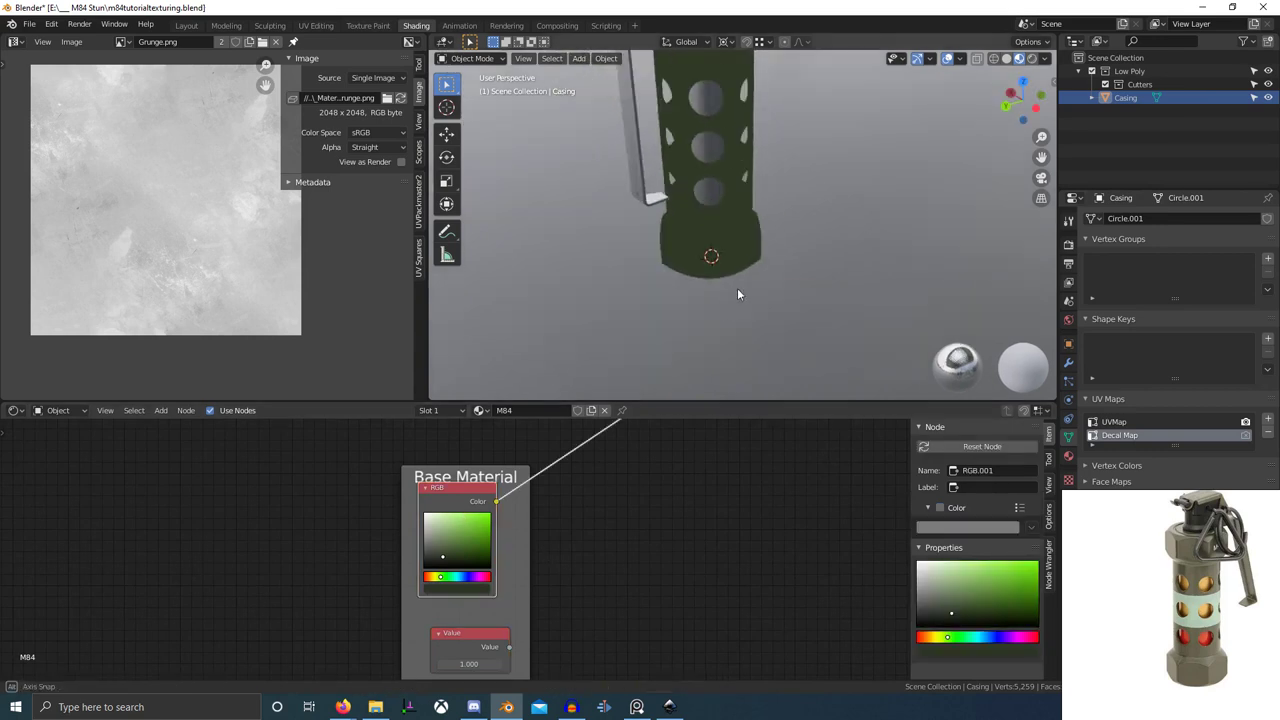
{"action": "scroll", "coordinate": [651, 650], "scroll_direction": "up", "scroll_amount": 4}
- Set the RGB colour in HSV to about H 0.155, S 0.293, V 0.213
{"action": "left_click", "coordinate": [535, 643]}
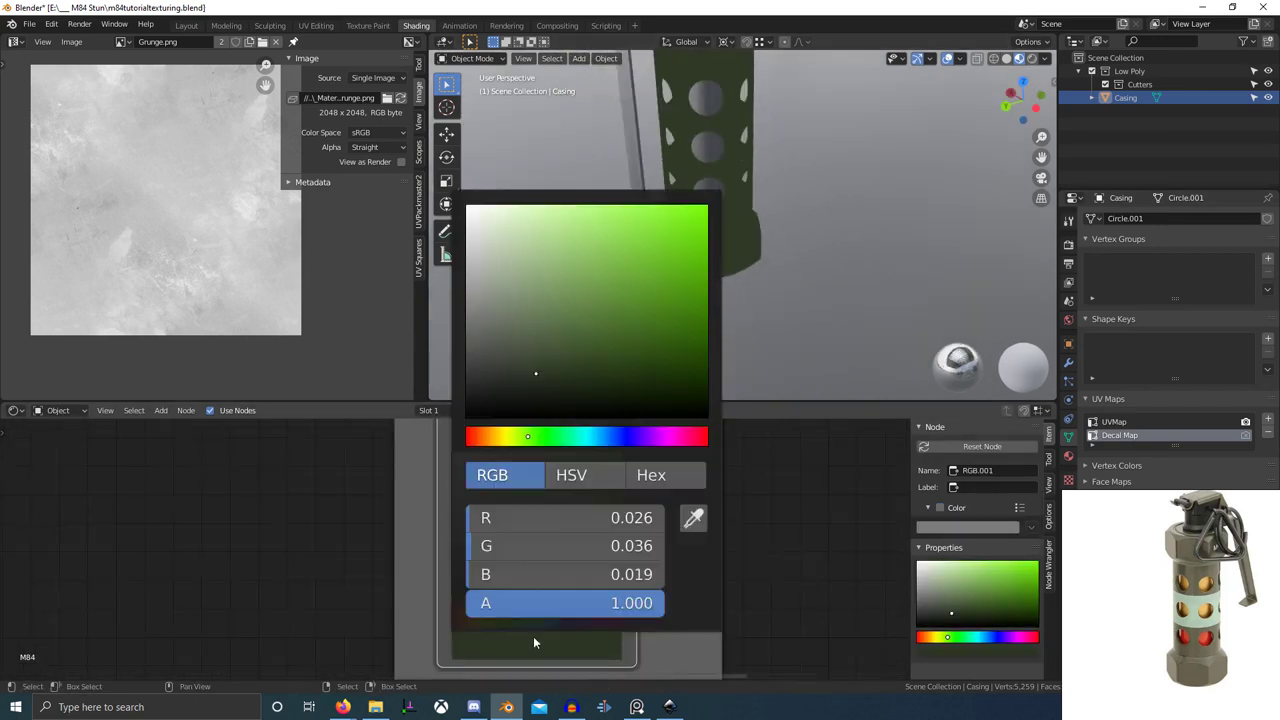
{"action": "left_click", "coordinate": [571, 475]}
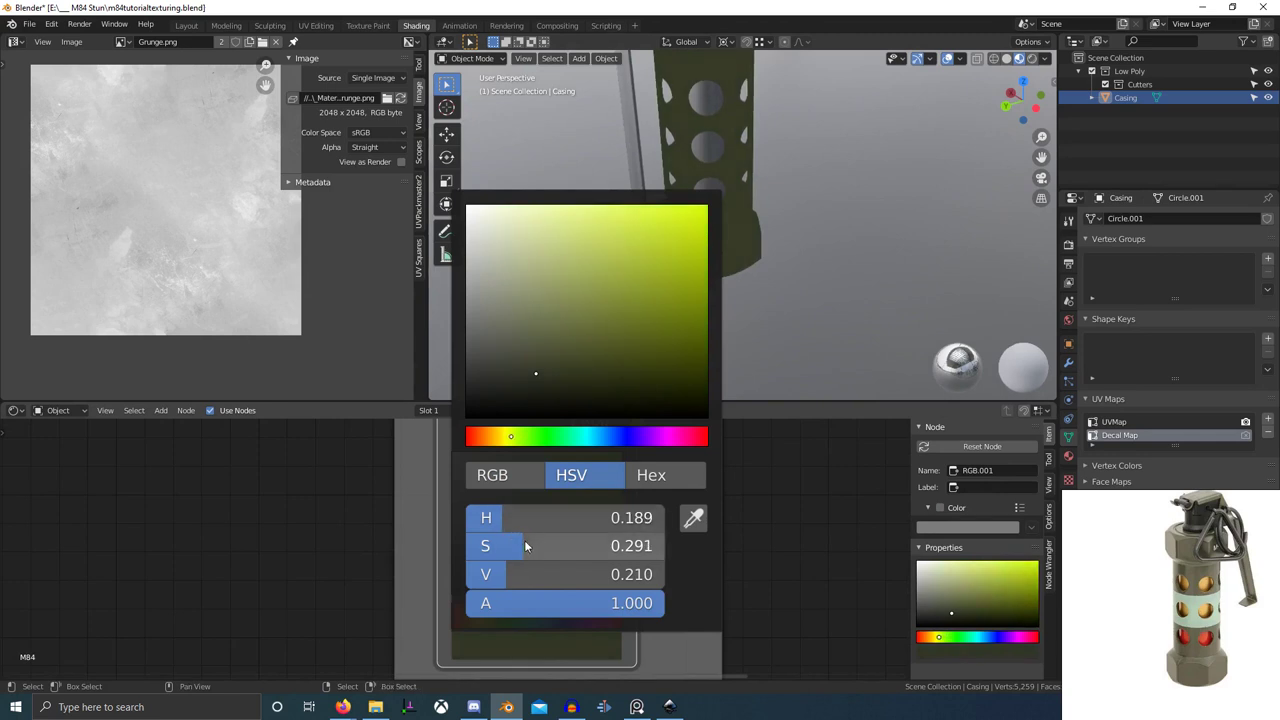
{"action": "left_click_drag", "start_coordinate": [524, 544], "coordinate": [473, 572]}
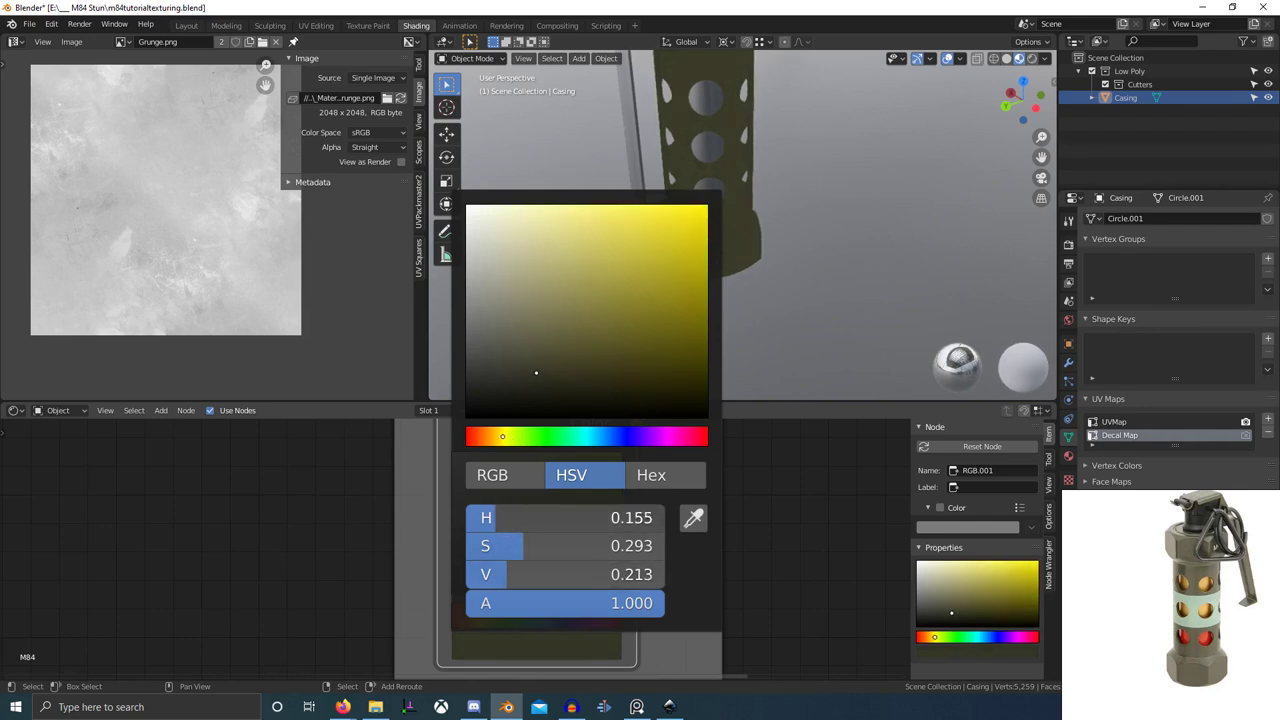
{"action": "left_click_drag", "start_coordinate": [495, 518], "coordinate": [496, 518]}
{"action": "scroll", "coordinate": [740, 615], "scroll_direction": "down", "scroll_amount": 12}
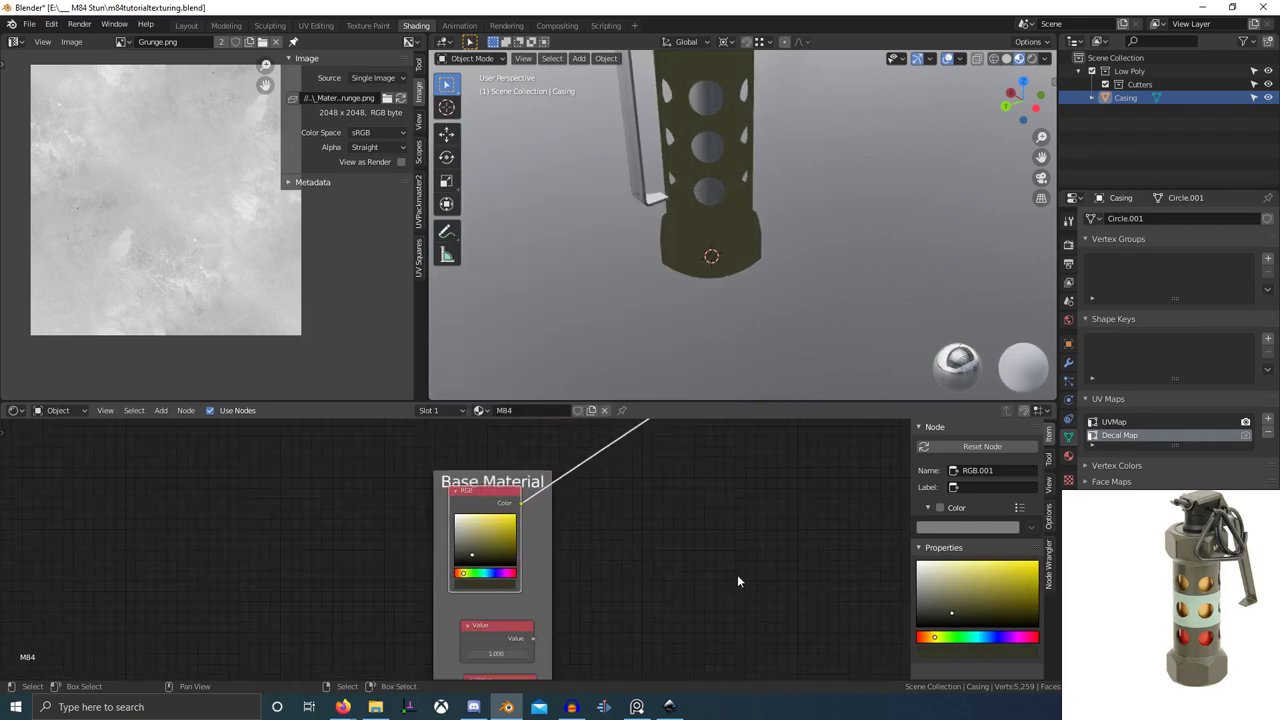
{"action": "scroll", "coordinate": [687, 538], "scroll_direction": "down", "scroll_amount": 7}
- Enlarge the grenade photo in the reference window
{"action": "middle_click_drag", "start_coordinate": [687, 538], "coordinate": [542, 538]}
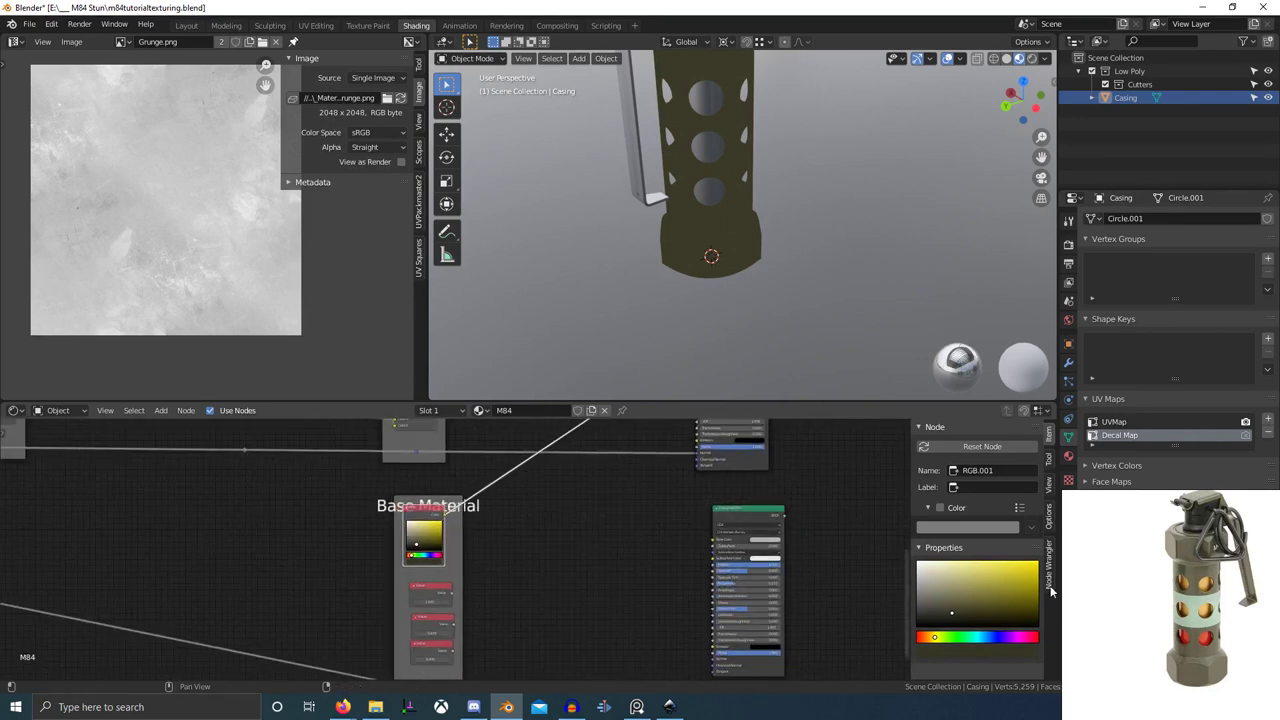
{"action": "middle_click_drag", "start_coordinate": [1182, 566], "coordinate": [1149, 565]}
{"action": "scroll", "coordinate": [1149, 565], "scroll_direction": "up", "scroll_amount": 2}
{"action": "scroll", "coordinate": [472, 547], "scroll_direction": "up", "scroll_amount": 1}
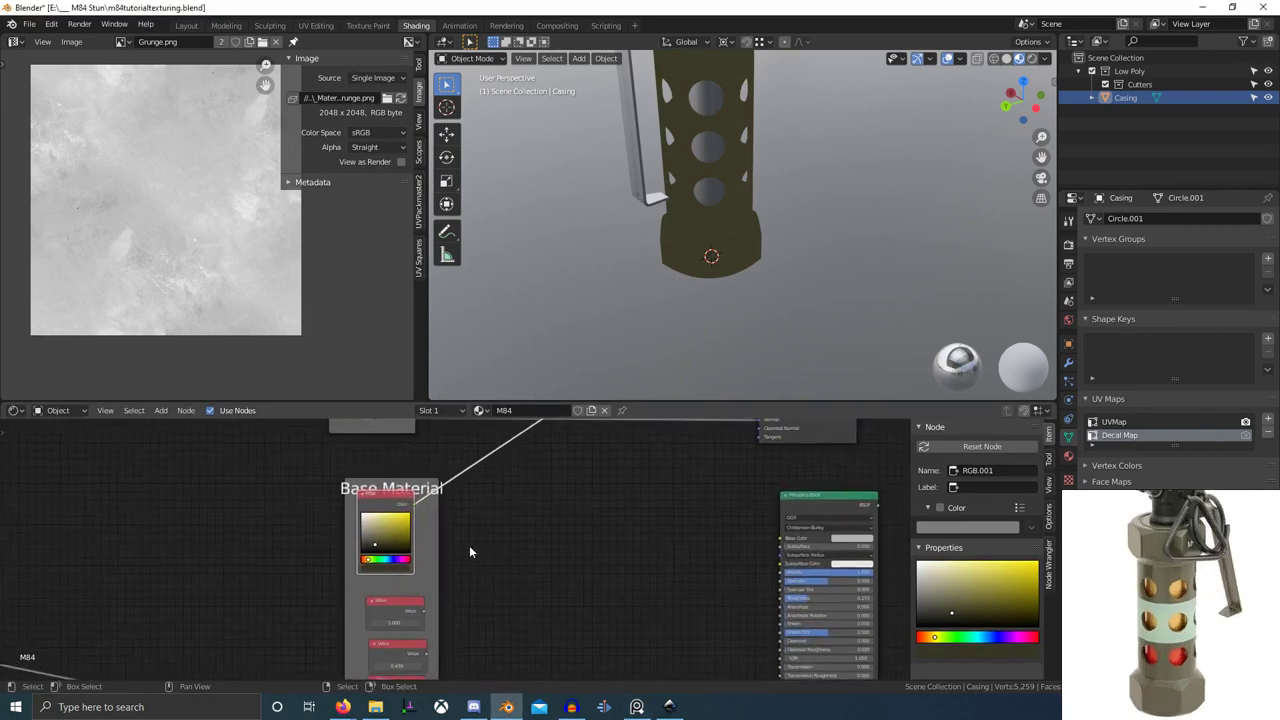
- Link the RGB colour into Base Color, connect a Value node, and preview it
{"action": "right_click_drag", "start_coordinate": [796, 525], "coordinate": [797, 526], "text": "alt"}
{"action": "middle_click_drag", "start_coordinate": [622, 554], "coordinate": [556, 516]}
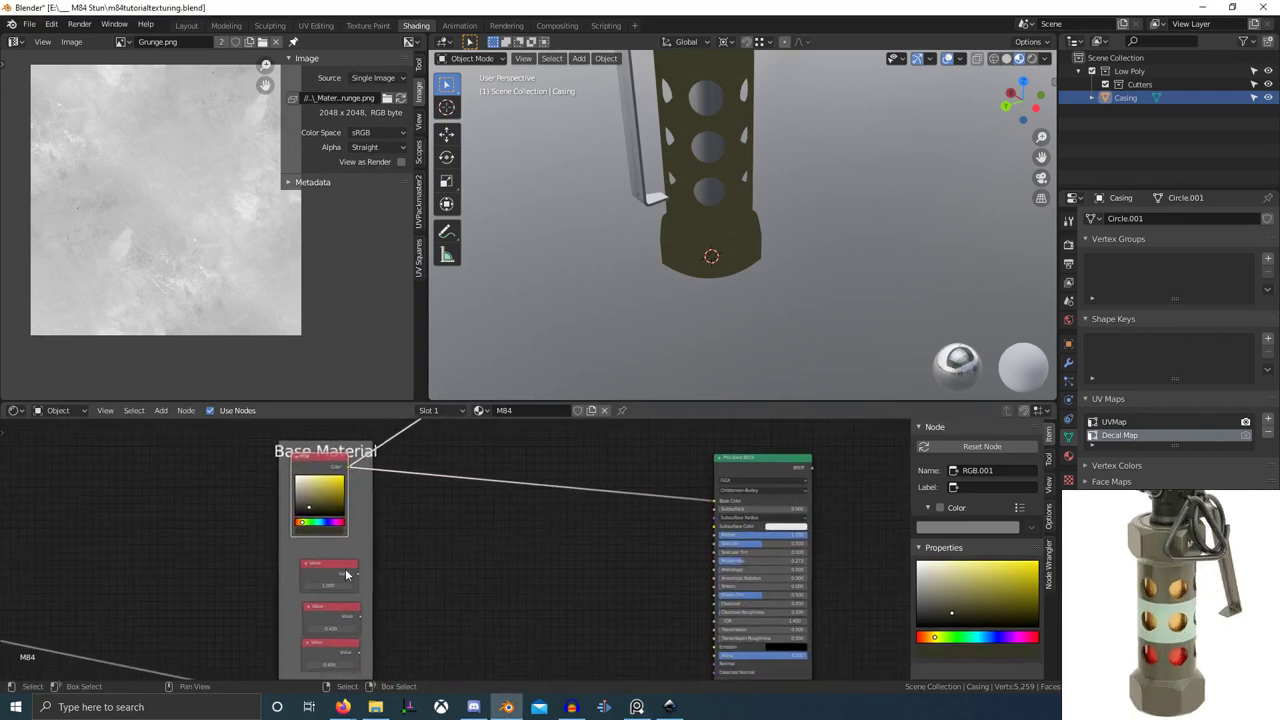
{"action": "left_click_drag", "start_coordinate": [356, 575], "coordinate": [733, 553]}
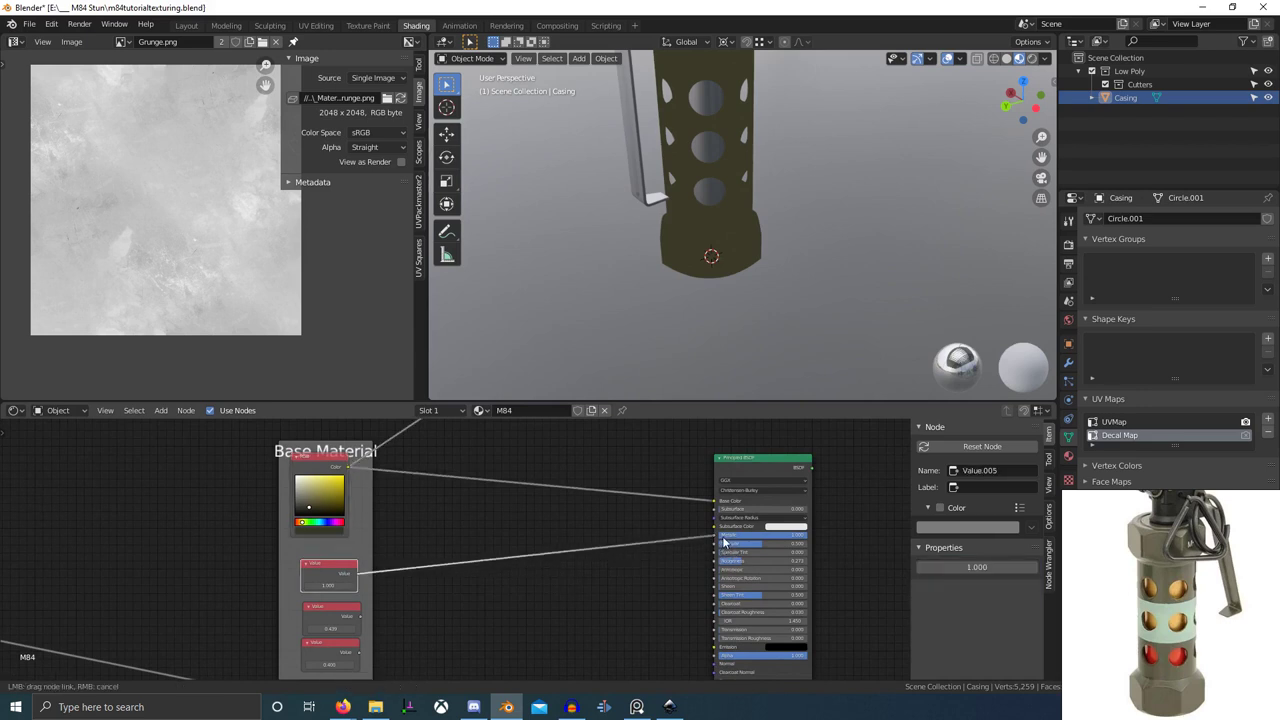
{"action": "left_click", "coordinate": [353, 617], "text": "ctrl+shift"}
- Plug the reroute into Principled BSDF.001's Normal input and preview that shader on the casing
{"action": "scroll", "coordinate": [694, 303], "scroll_direction": "up", "scroll_amount": 3}
{"action": "middle_click_drag", "start_coordinate": [694, 303], "coordinate": [710, 300]}
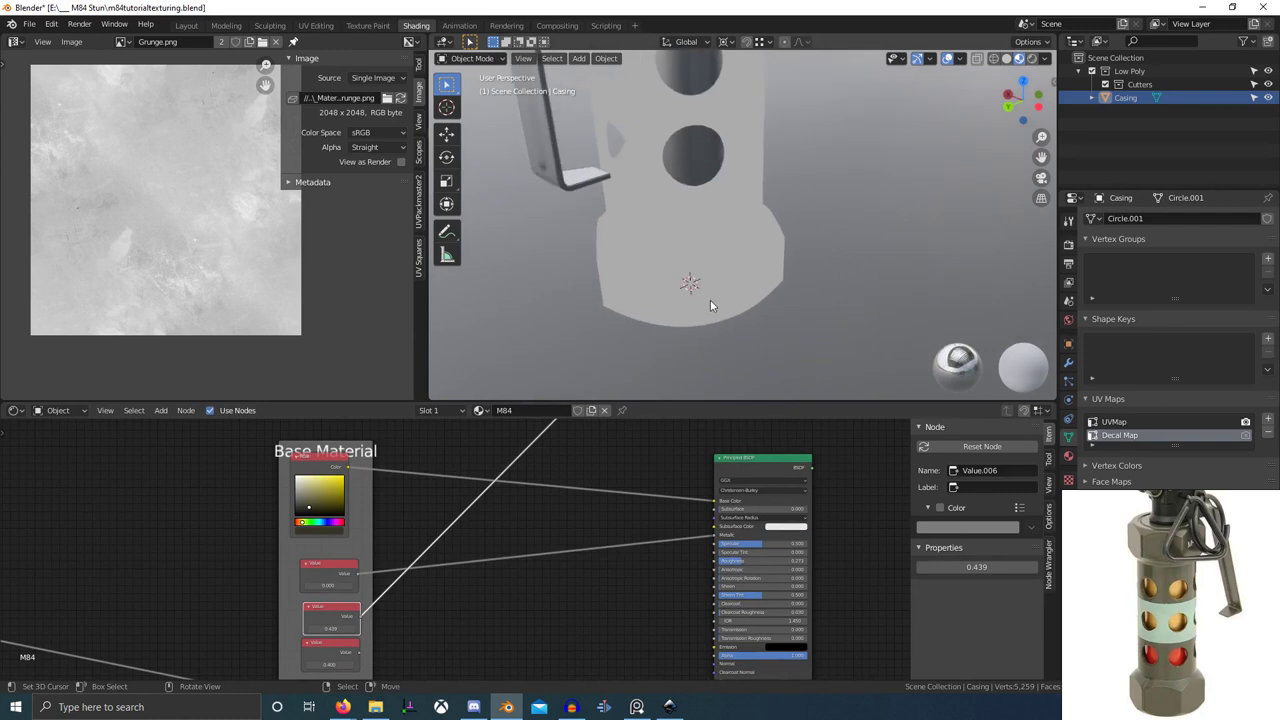
{"action": "middle_click_drag", "start_coordinate": [528, 506], "coordinate": [670, 448]}
{"action": "scroll", "coordinate": [517, 586], "scroll_direction": "up", "scroll_amount": 4}
{"action": "scroll", "coordinate": [640, 551], "scroll_direction": "down", "scroll_amount": 3}
{"action": "middle_click_drag", "start_coordinate": [640, 551], "coordinate": [533, 567]}
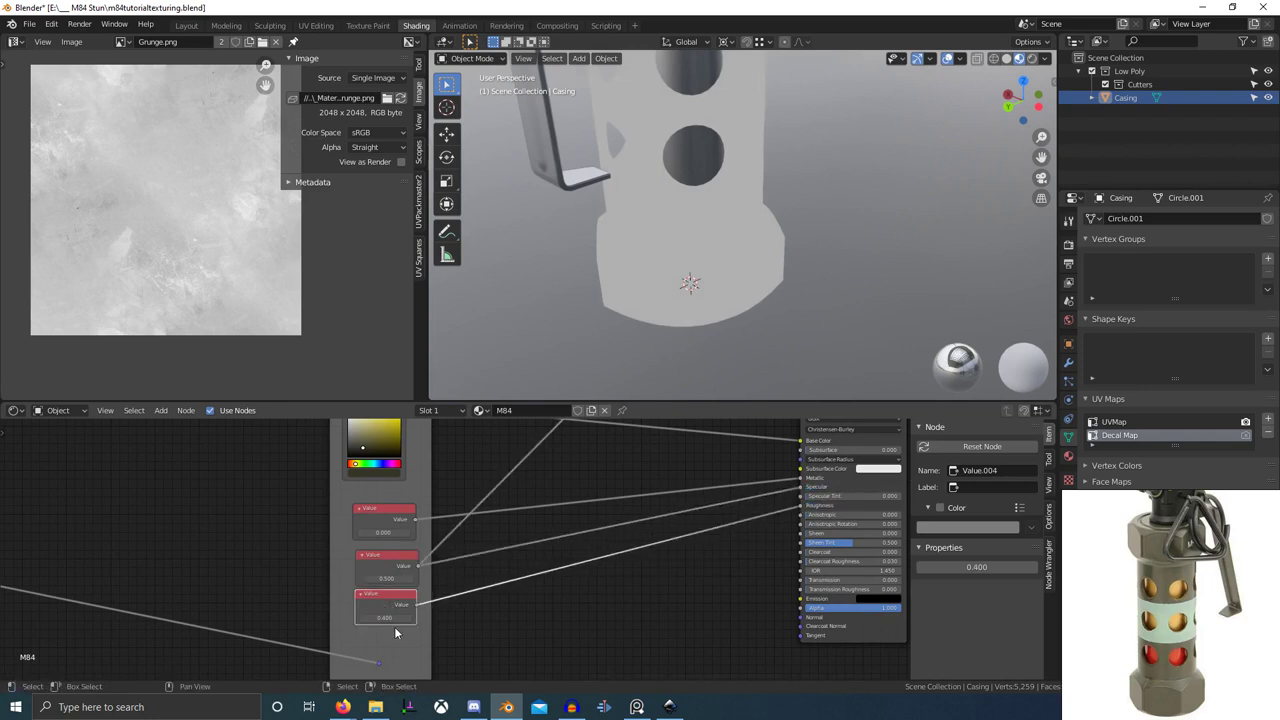
{"action": "mouse_move", "coordinate": [379, 663]}
{"action": "left_mouse_down"}
{"action": "mouse_move", "coordinate": [825, 606]}
{"action": "mouse_move", "coordinate": [806, 619]}
{"action": "left_mouse_up"}
{"action": "scroll", "coordinate": [808, 600], "scroll_direction": "down", "scroll_amount": 3}
{"action": "middle_click_drag", "start_coordinate": [824, 490], "coordinate": [748, 523]}
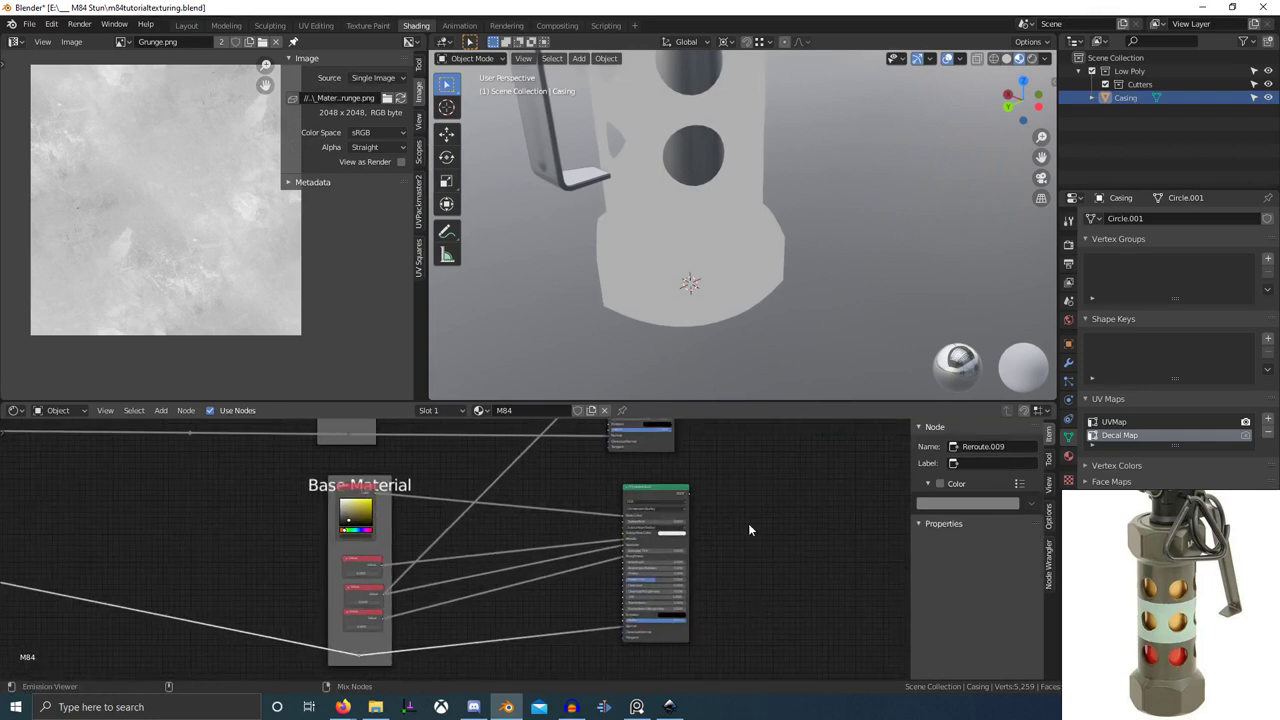
{"action": "left_click", "coordinate": [652, 493], "text": "ctrl+shift"}
- Maximise the 3D viewport with Ctrl+Space and orbit to inspect the casing up close
{"action": "scroll", "coordinate": [633, 317], "scroll_direction": "down", "scroll_amount": 4}
{"action": "middle_click_drag", "start_coordinate": [633, 317], "coordinate": [625, 312]}
{"action": "scroll", "coordinate": [625, 300], "scroll_direction": "down", "scroll_amount": 2}
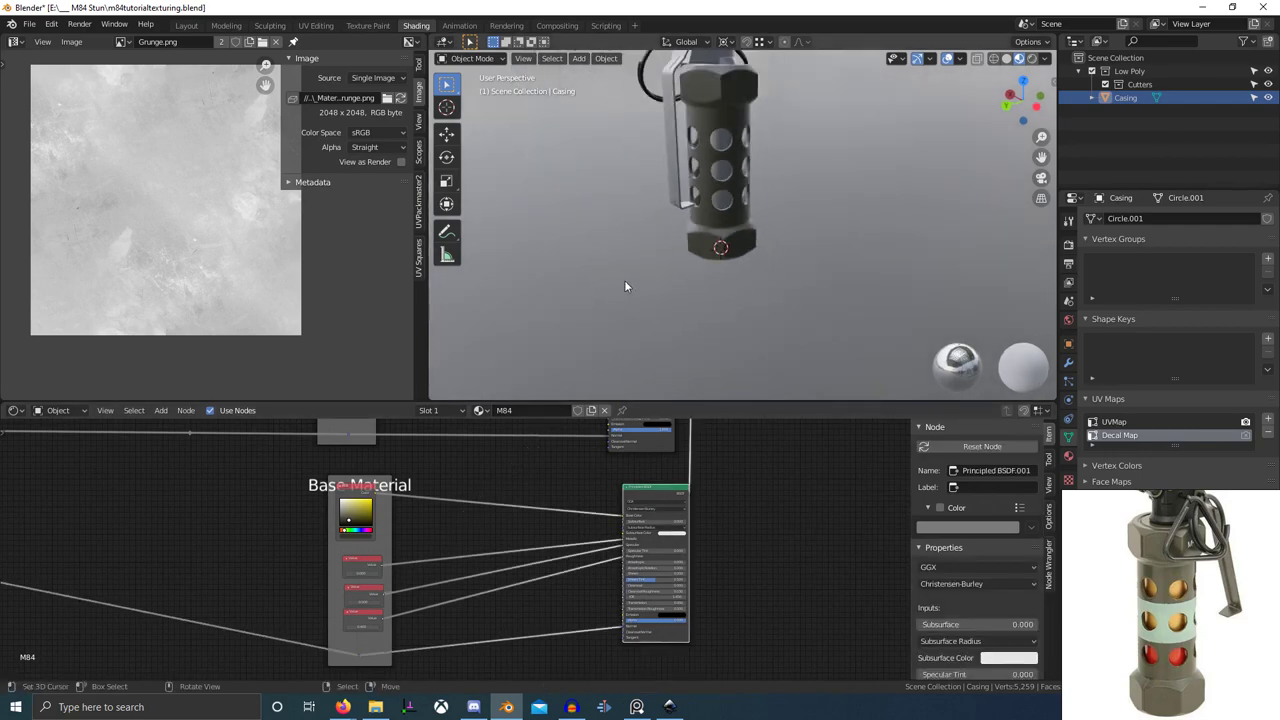
{"action": "key", "text": "ctrl+space"}
{"action": "scroll", "coordinate": [768, 300], "scroll_direction": "up", "scroll_amount": 2}
{"action": "middle_click_drag", "start_coordinate": [789, 414], "coordinate": [812, 490], "text": "shift"}
{"action": "scroll", "coordinate": [740, 445], "scroll_direction": "down", "scroll_amount": 3}
{"action": "middle_click_drag", "start_coordinate": [727, 440], "coordinate": [730, 525]}
{"action": "scroll", "coordinate": [730, 500], "scroll_direction": "up", "scroll_amount": 4}
{"action": "middle_click_drag", "start_coordinate": [745, 465], "coordinate": [686, 499]}
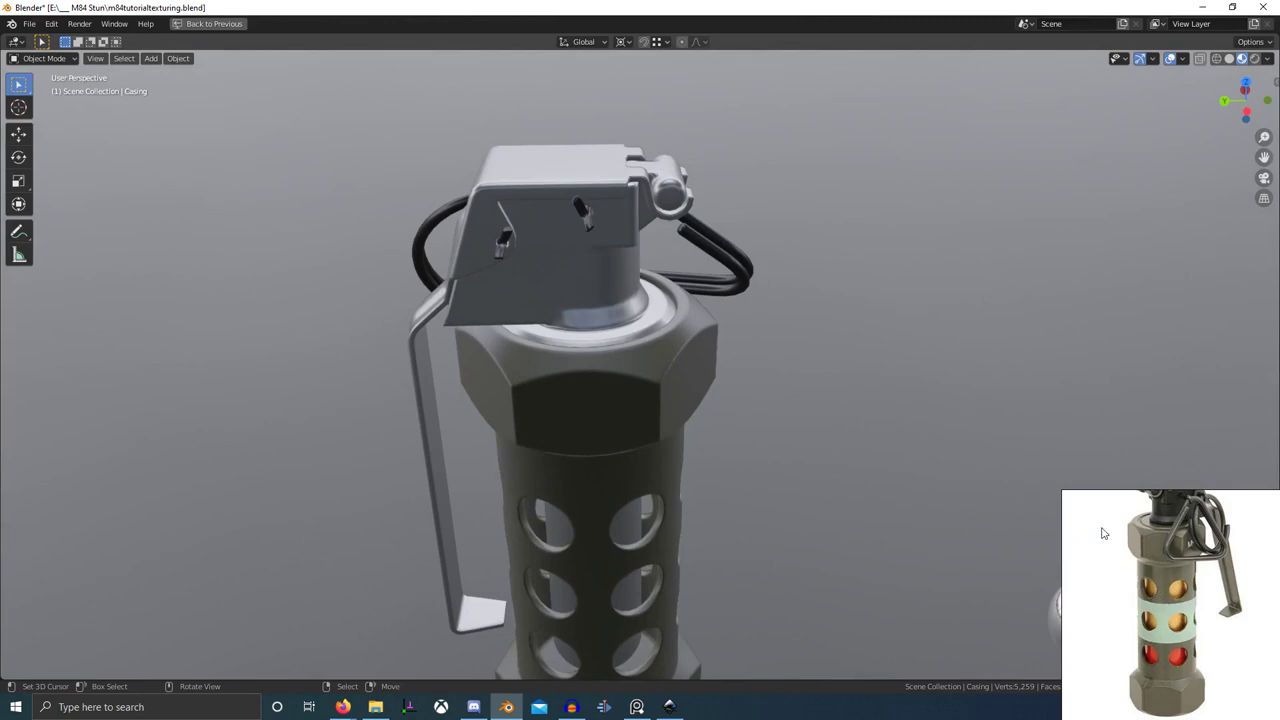
- Compare the casing against the reference photo's casing detail
{"action": "scroll", "coordinate": [1124, 537], "scroll_direction": "up", "scroll_amount": 4}
{"action": "scroll", "coordinate": [1176, 541], "scroll_direction": "down", "scroll_amount": 5}
{"action": "scroll", "coordinate": [1212, 561], "scroll_direction": "up", "scroll_amount": 5}
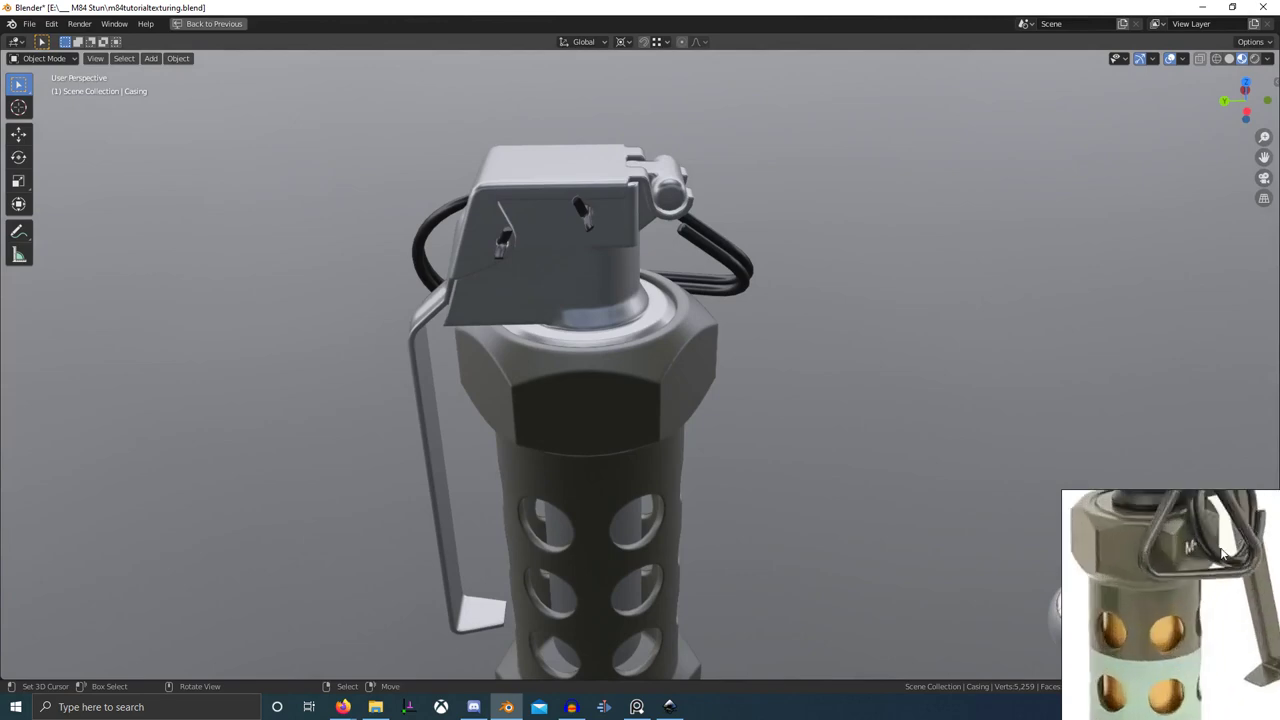
{"action": "middle_click_drag", "start_coordinate": [1166, 566], "coordinate": [1224, 607]}
{"action": "scroll", "coordinate": [885, 465], "scroll_direction": "down", "scroll_amount": 3}
{"action": "mouse_move", "coordinate": [858, 468]}
{"action": "middle_mouse_down"}
{"action": "mouse_move", "coordinate": [827, 413]}
{"action": "mouse_move", "coordinate": [803, 414]}
{"action": "mouse_move", "coordinate": [696, 486]}
{"action": "middle_mouse_up"}
- Restore the shading layout and lighten the Base Material colour in its picker
{"action": "key", "text": "ctrl+space"}
{"action": "scroll", "coordinate": [525, 553], "scroll_direction": "up", "scroll_amount": 1}
{"action": "middle_click_drag", "start_coordinate": [520, 555], "coordinate": [800, 530]}
{"action": "scroll", "coordinate": [657, 475], "scroll_direction": "up", "scroll_amount": 4}
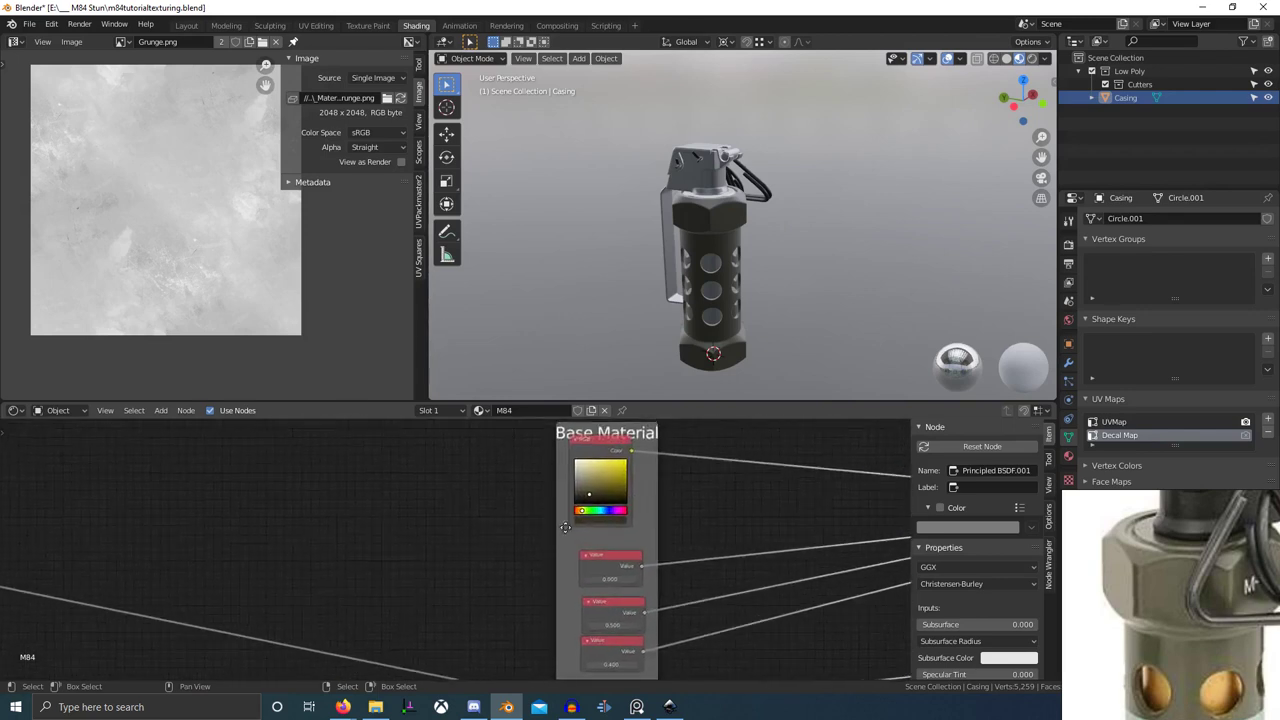
{"action": "left_click", "coordinate": [560, 543]}
{"action": "left_click_drag", "start_coordinate": [583, 515], "coordinate": [594, 515]}
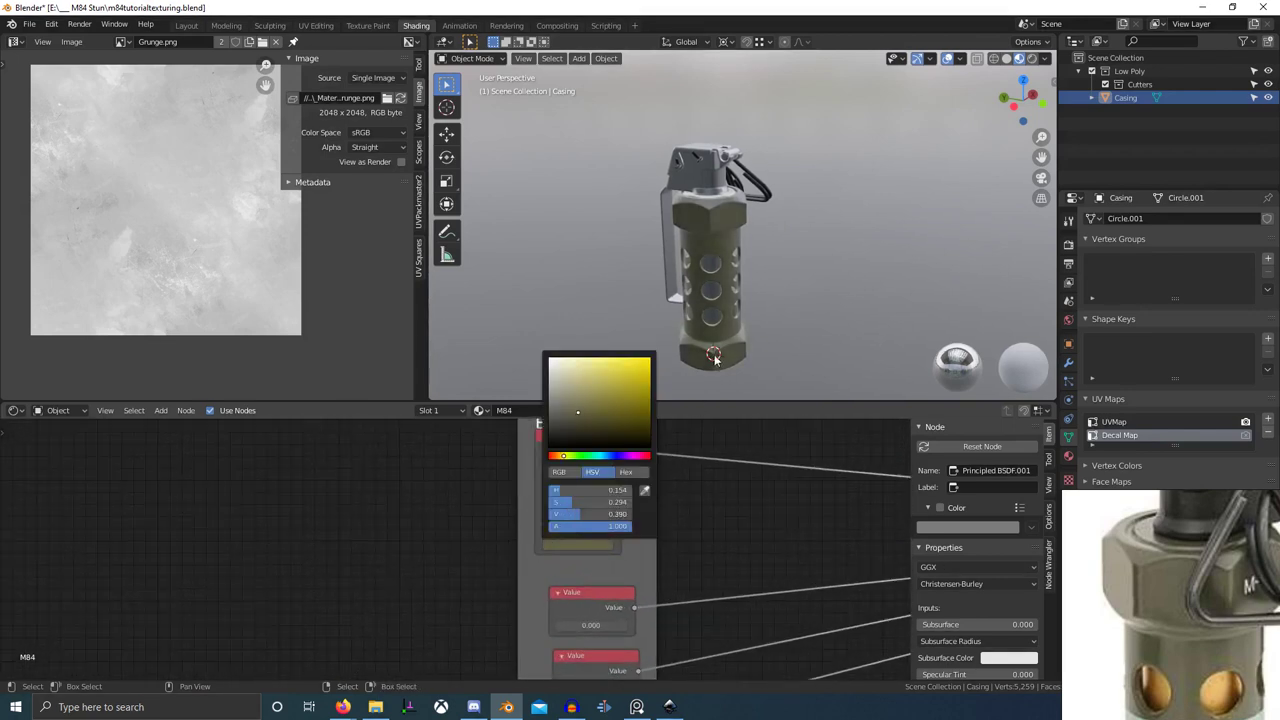
{"action": "scroll", "coordinate": [715, 360], "scroll_direction": "up", "scroll_amount": 4}
{"action": "middle_click_drag", "start_coordinate": [717, 358], "coordinate": [802, 294]}
- Fine-tune the base colour's saturation and check the grenade from above
{"action": "left_click", "coordinate": [563, 546]}
{"action": "left_click_drag", "start_coordinate": [569, 504], "coordinate": [569, 504]}
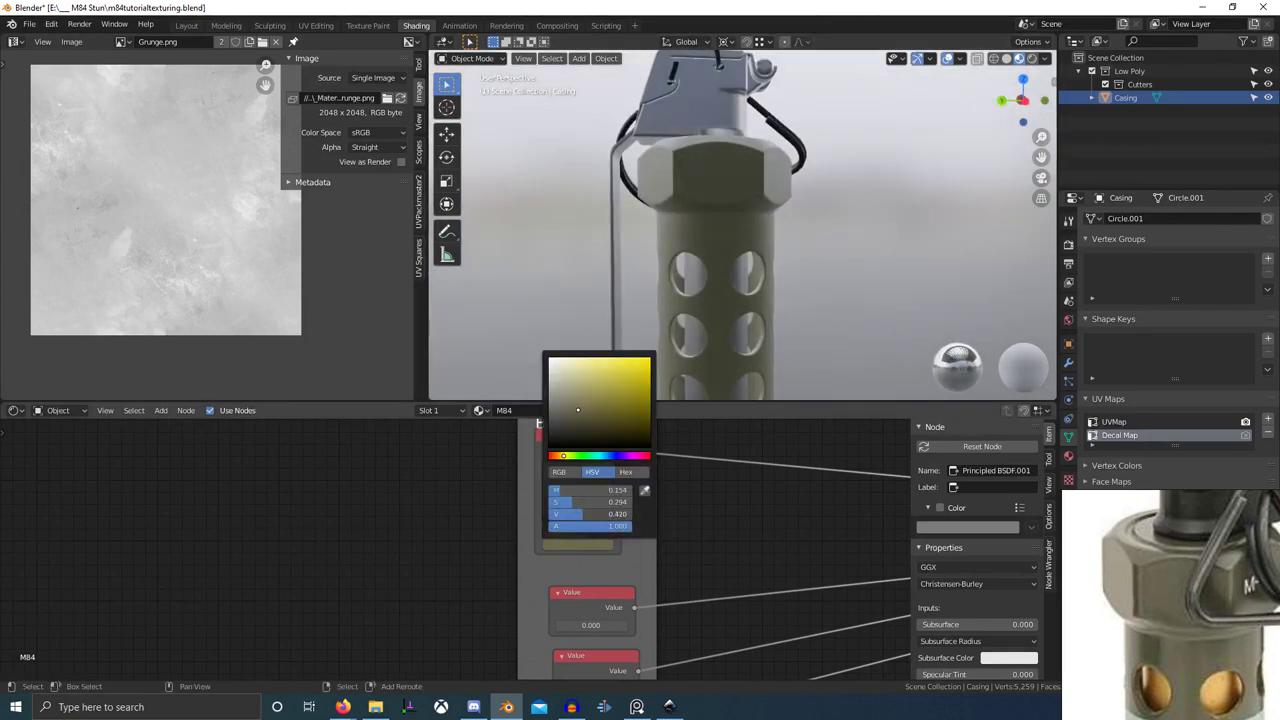
{"action": "scroll", "coordinate": [745, 335], "scroll_direction": "down", "scroll_amount": 4}
{"action": "middle_click_drag", "start_coordinate": [745, 335], "coordinate": [683, 391]}
{"action": "scroll", "coordinate": [683, 391], "scroll_direction": "up", "scroll_amount": 4}
- Set the third Value node to 0.400, keeping the second Value at 0.500
{"action": "middle_click_drag", "start_coordinate": [648, 612], "coordinate": [676, 493]}
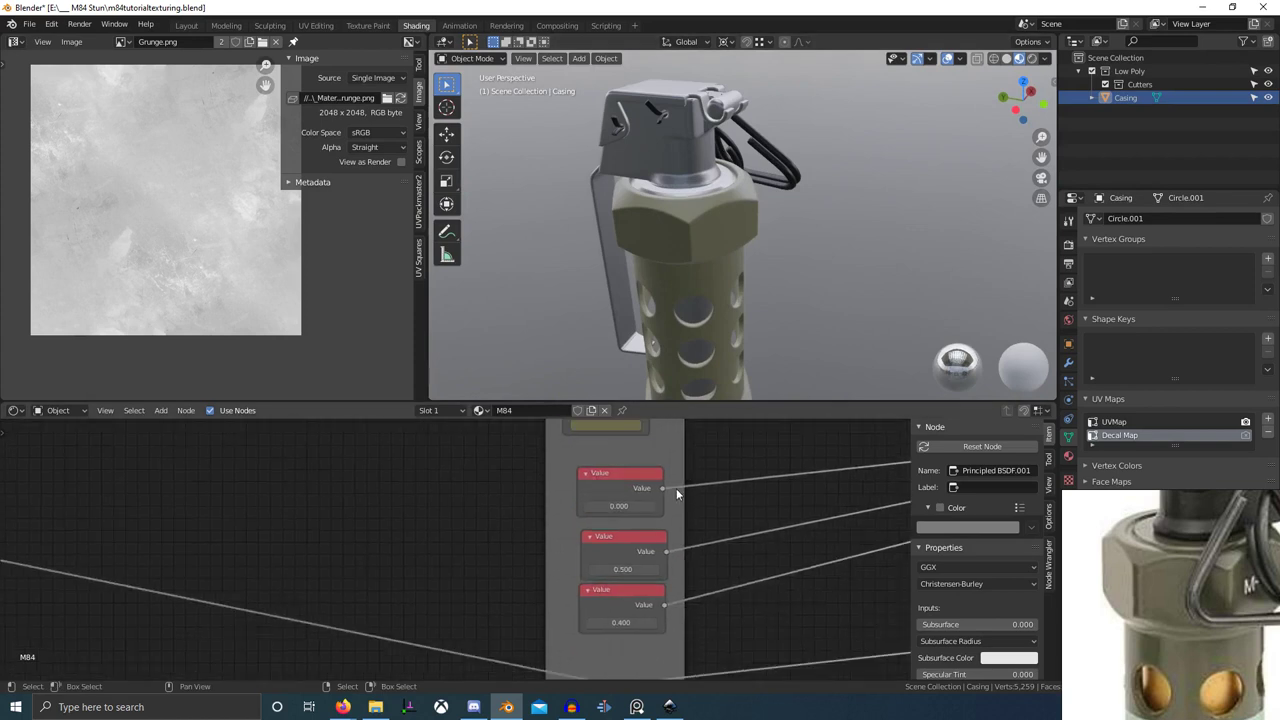
{"action": "mouse_move", "coordinate": [628, 622]}
{"action": "left_mouse_down", "text": "shift"}
{"action": "mouse_move", "coordinate": [616, 622]}
{"action": "mouse_move", "coordinate": [628, 622]}
{"action": "left_mouse_up", "text": "shift"}
{"action": "mouse_move", "coordinate": [628, 569]}
{"action": "left_mouse_down"}
{"action": "mouse_move", "coordinate": [598, 569]}
{"action": "mouse_move", "coordinate": [652, 569]}
{"action": "mouse_move", "coordinate": [597, 569]}
{"action": "mouse_move", "coordinate": [652, 569]}
{"action": "mouse_move", "coordinate": [600, 569]}
{"action": "mouse_move", "coordinate": [630, 569]}
{"action": "left_mouse_up"}
{"action": "left_click_drag", "start_coordinate": [625, 623], "coordinate": [592, 626]}
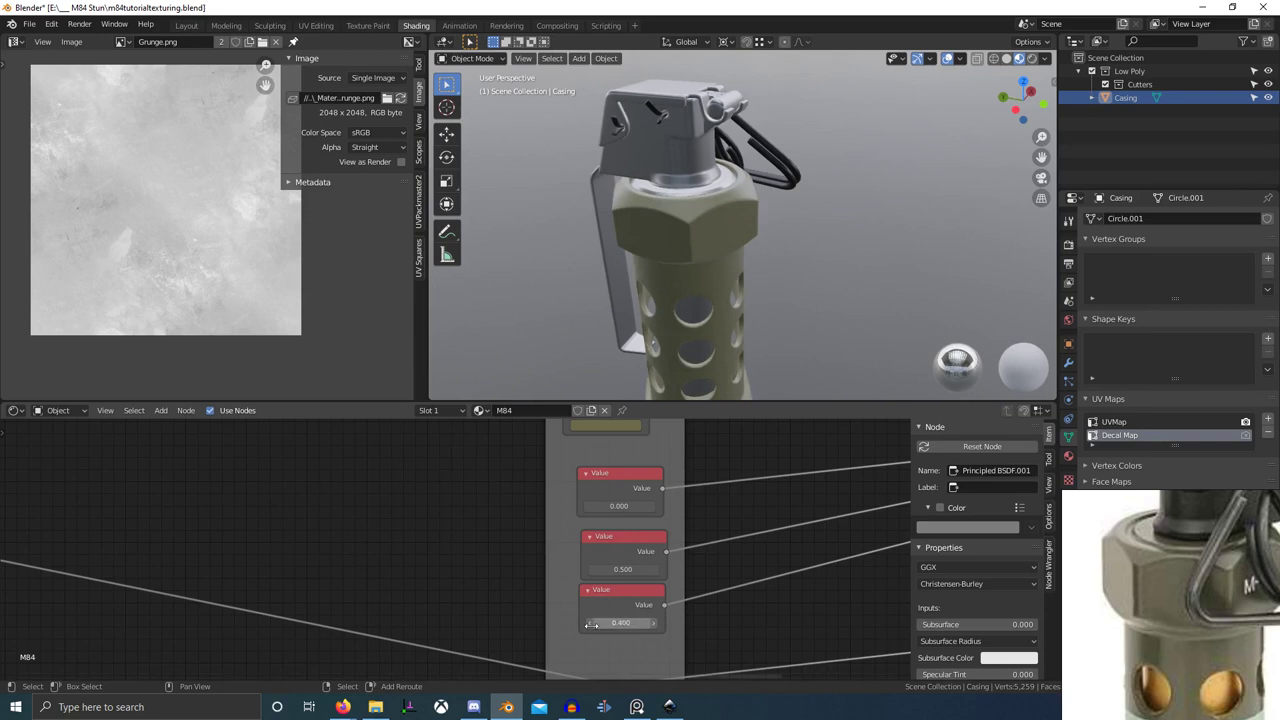
- Lower the third Value node to 0.300 and inspect the casing from the side
{"action": "left_click", "coordinate": [590, 623]}
{"action": "scroll", "coordinate": [674, 340], "scroll_direction": "down", "scroll_amount": 2}
{"action": "middle_click_drag", "start_coordinate": [674, 340], "coordinate": [734, 271]}
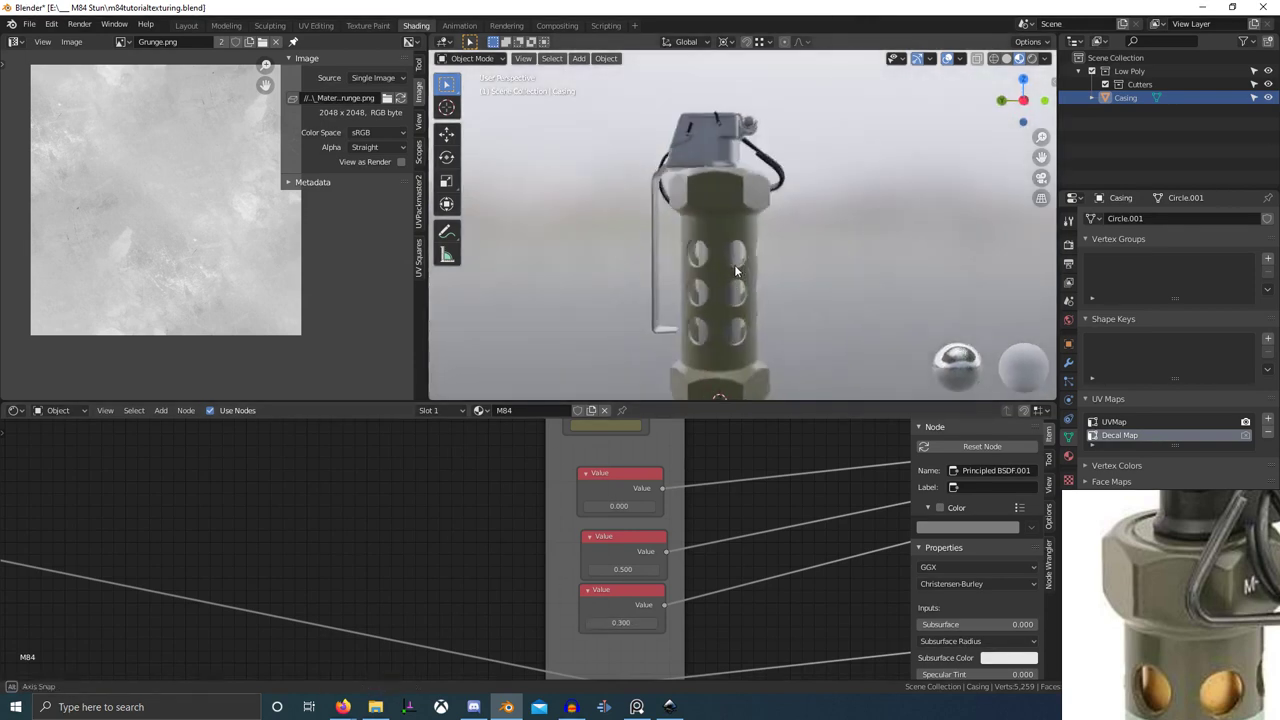
{"action": "middle_click_drag", "start_coordinate": [759, 389], "coordinate": [757, 292], "text": "shift"}
{"action": "scroll", "coordinate": [757, 297], "scroll_direction": "up", "scroll_amount": 3}
{"action": "scroll", "coordinate": [596, 586], "scroll_direction": "down", "scroll_amount": 5}
{"action": "middle_click_drag", "start_coordinate": [644, 621], "coordinate": [493, 661]}
{"action": "scroll", "coordinate": [607, 573], "scroll_direction": "down", "scroll_amount": 4}
{"action": "scroll", "coordinate": [664, 314], "scroll_direction": "down", "scroll_amount": 2}
{"action": "middle_click_drag", "start_coordinate": [664, 314], "coordinate": [659, 355]}
- Box-select the Base Material nodes and move them lower right
{"action": "scroll", "coordinate": [705, 520], "scroll_direction": "down", "scroll_amount": 5}
{"action": "middle_click_drag", "start_coordinate": [715, 528], "coordinate": [572, 583]}
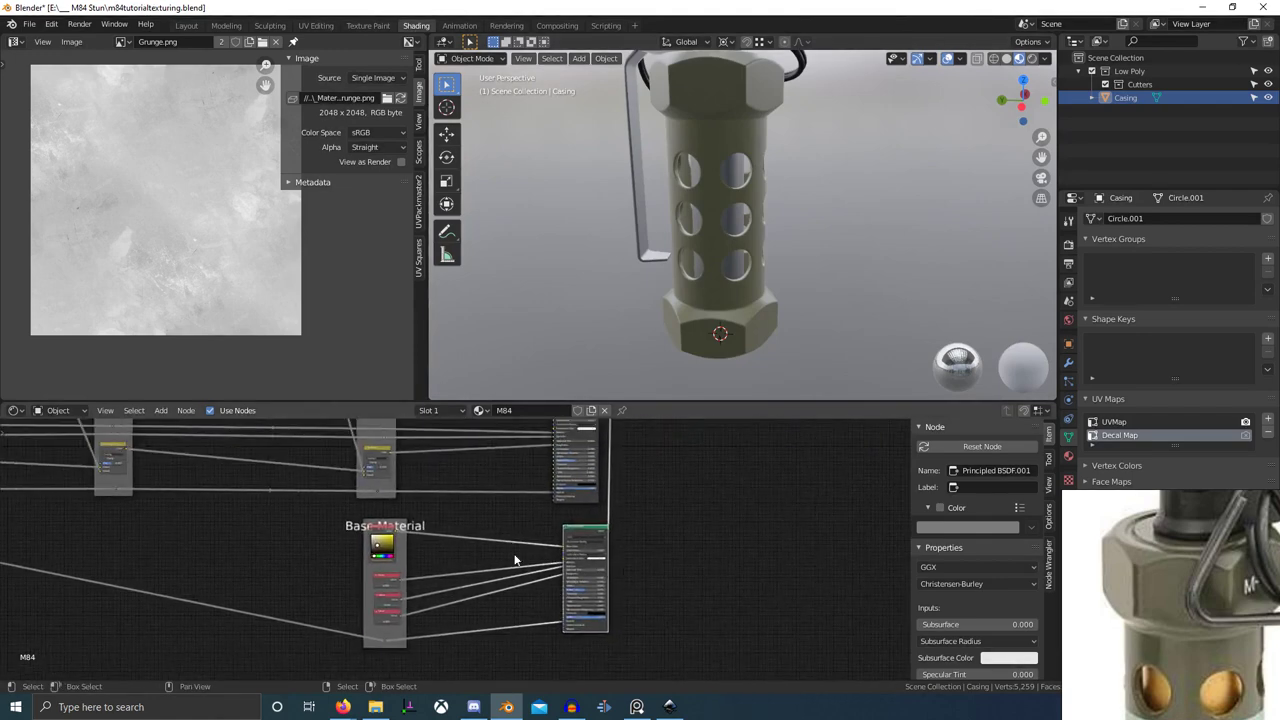
{"action": "scroll", "coordinate": [425, 564], "scroll_direction": "up", "scroll_amount": 3}
{"action": "middle_click_drag", "start_coordinate": [423, 565], "coordinate": [450, 581]}
{"action": "key", "text": "b"}
{"action": "left_click_drag", "start_coordinate": [386, 529], "coordinate": [491, 680]}
{"action": "scroll", "coordinate": [480, 660], "scroll_direction": "down", "scroll_amount": 5}
{"action": "middle_click_drag", "start_coordinate": [412, 629], "coordinate": [451, 566]}
{"action": "key", "text": "b"}
{"action": "left_click_drag", "start_coordinate": [429, 518], "coordinate": [525, 649]}
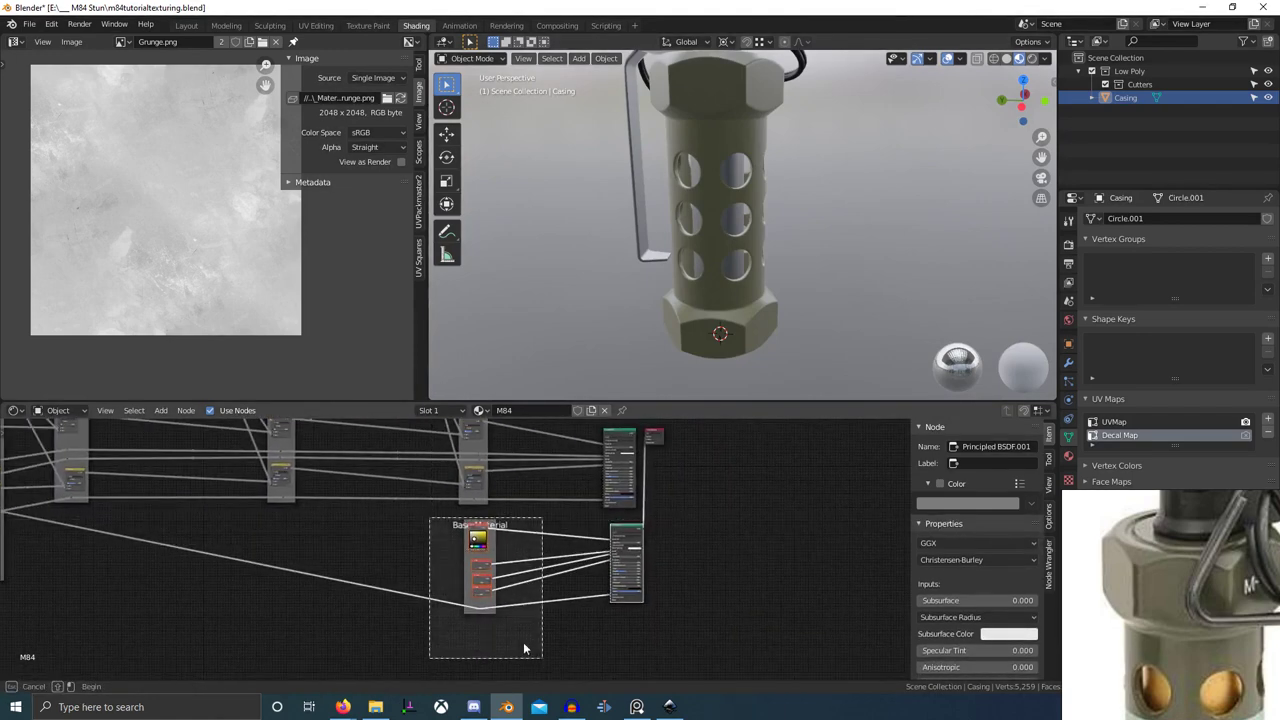
{"action": "scroll", "coordinate": [440, 635], "scroll_direction": "down", "scroll_amount": 3}
{"action": "key", "text": "g"}
{"action": "left_click", "coordinate": [424, 625]}
- Reselect only the Base Material frame's nodes and move them far left
{"action": "key", "text": "alt+a"}
{"action": "key", "text": "b"}
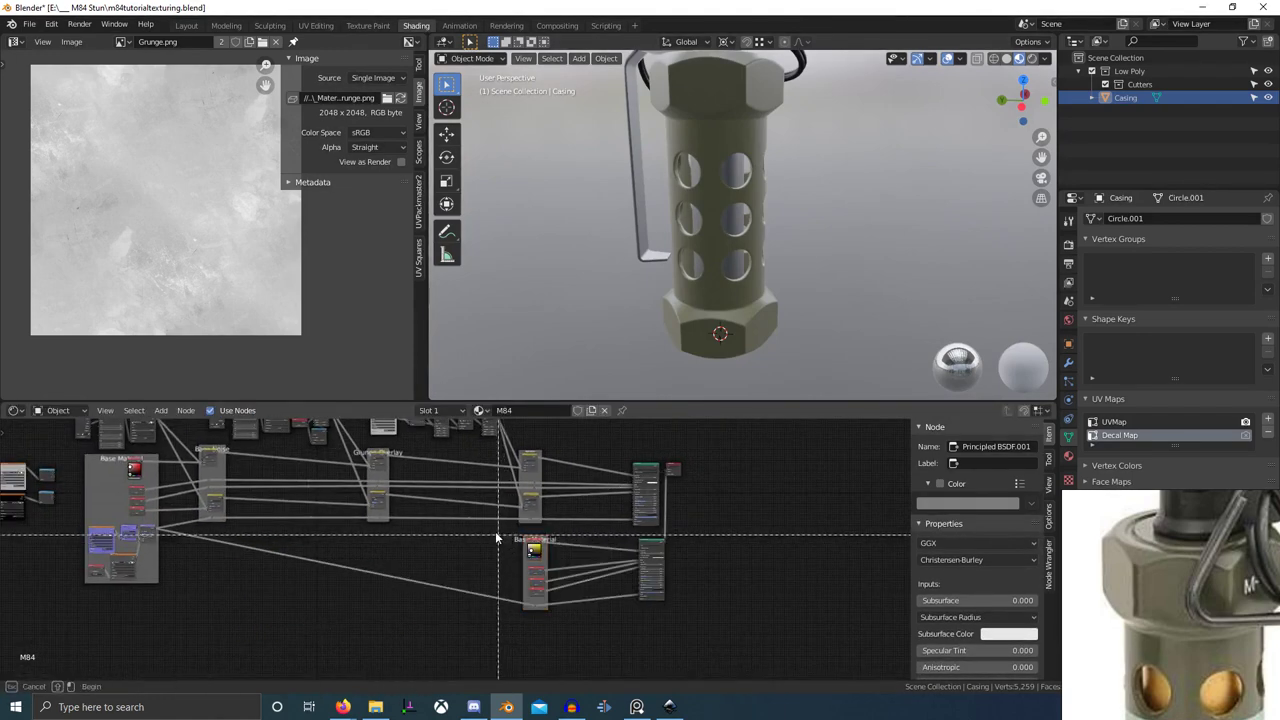
{"action": "left_click_drag", "start_coordinate": [499, 536], "coordinate": [556, 628]}
{"action": "key", "text": "g"}
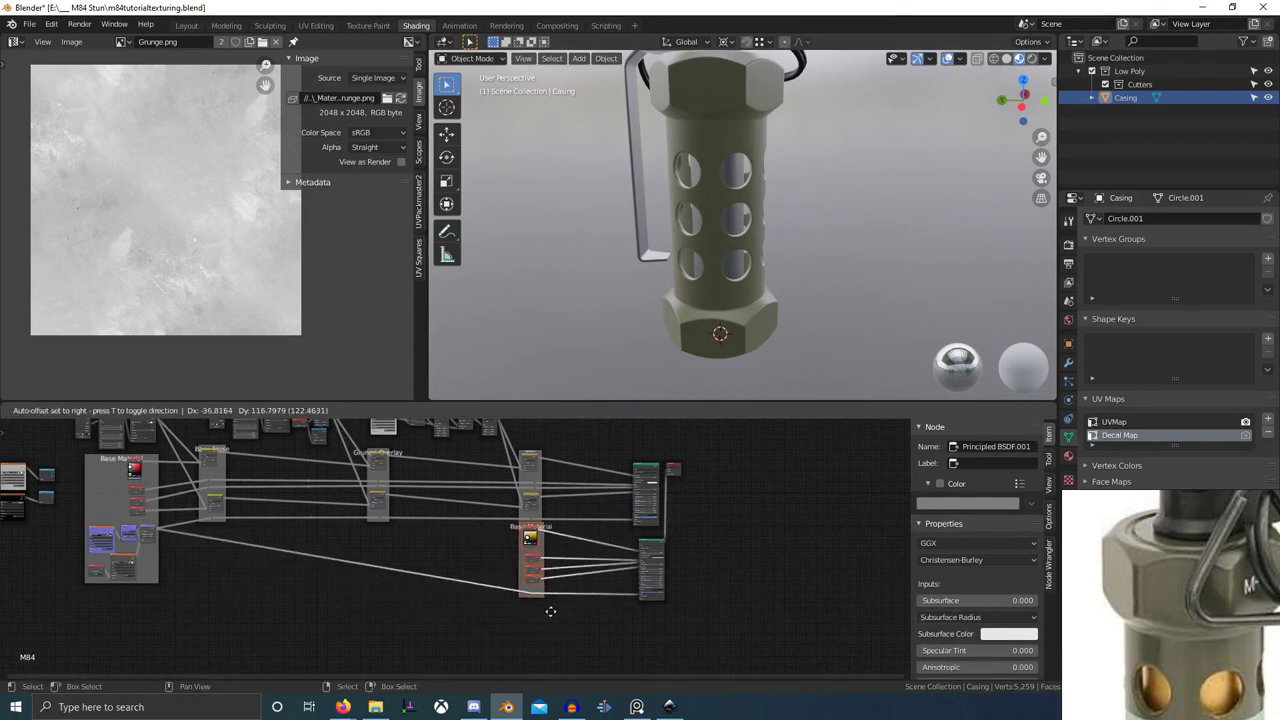
{"action": "right_click", "coordinate": [570, 605]}
{"action": "scroll", "coordinate": [585, 604], "scroll_direction": "up", "scroll_amount": 3}
{"action": "key", "text": "g"}
{"action": "left_click", "coordinate": [152, 600]}
{"action": "key", "text": "g"}
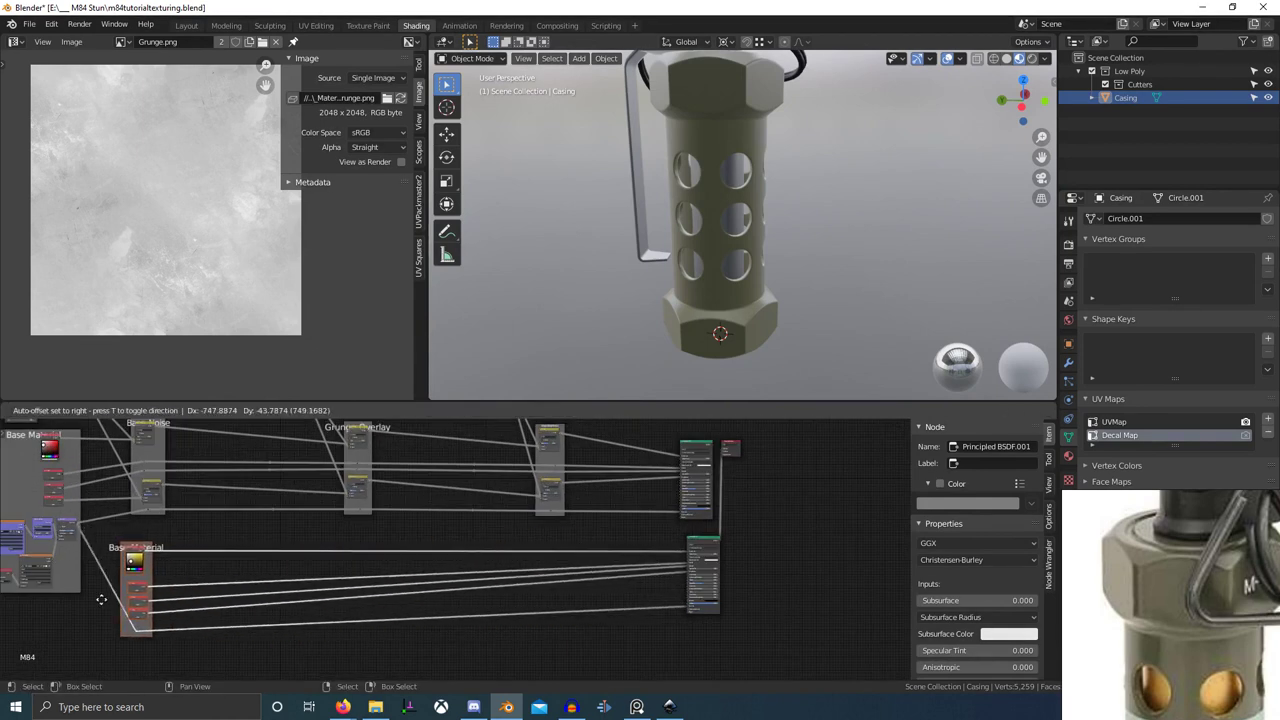
{"action": "left_click", "coordinate": [134, 599]}
{"action": "scroll", "coordinate": [1184, 592], "scroll_direction": "down", "scroll_amount": 7}
- Pan the reference board to the 3D section and recentre the Base Material frame
{"action": "mouse_move", "coordinate": [1240, 630]}
{"action": "middle_mouse_down"}
{"action": "mouse_move", "coordinate": [1268, 634]}
{"action": "mouse_move", "coordinate": [1221, 630]}
{"action": "middle_mouse_up"}
{"action": "middle_click_drag", "start_coordinate": [1215, 677], "coordinate": [1168, 608]}
{"action": "scroll", "coordinate": [1232, 640], "scroll_direction": "down", "scroll_amount": 5}
{"action": "scroll", "coordinate": [1167, 608], "scroll_direction": "up", "scroll_amount": 6}
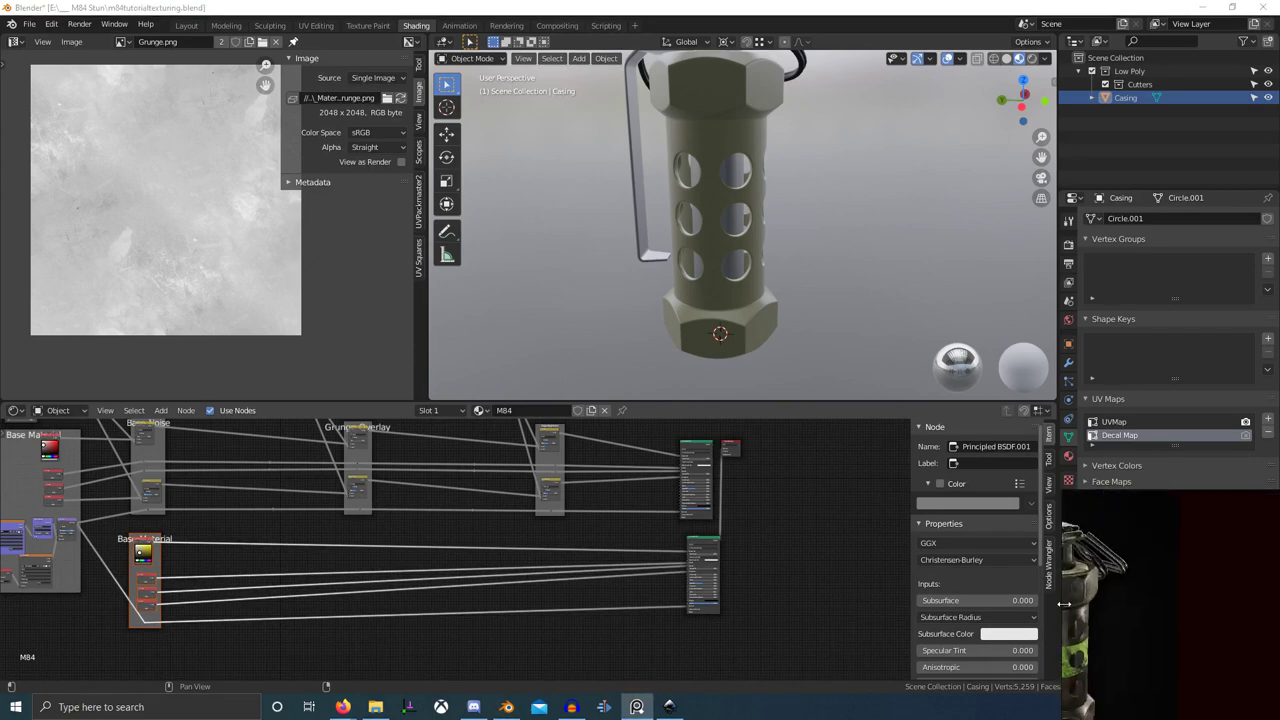
{"action": "scroll", "coordinate": [1180, 625], "scroll_direction": "up", "scroll_amount": 5}
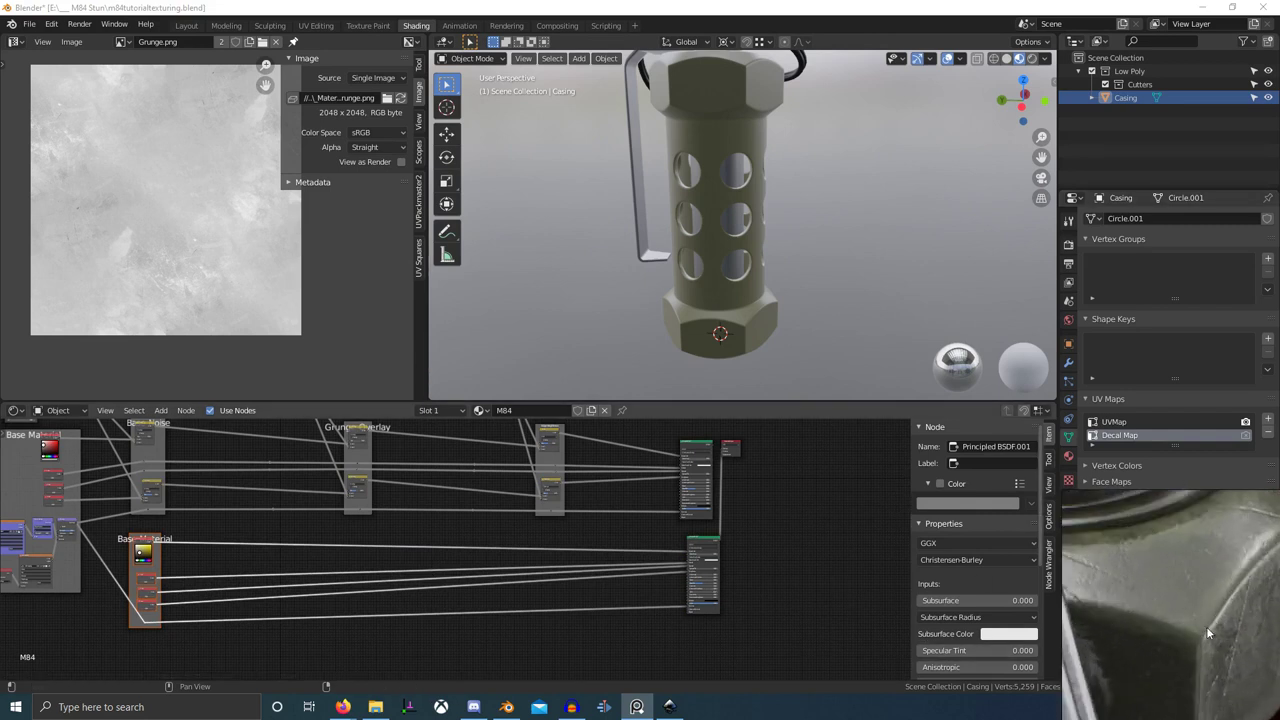
{"action": "scroll", "coordinate": [1203, 626], "scroll_direction": "down", "scroll_amount": 5}
{"action": "scroll", "coordinate": [1196, 625], "scroll_direction": "up", "scroll_amount": 3}
{"action": "scroll", "coordinate": [1076, 655], "scroll_direction": "down", "scroll_amount": 2}
{"action": "scroll", "coordinate": [1074, 655], "scroll_direction": "down", "scroll_amount": 3}
{"action": "middle_click_drag", "start_coordinate": [638, 614], "coordinate": [870, 611]}
{"action": "scroll", "coordinate": [450, 565], "scroll_direction": "up", "scroll_amount": 4}
{"action": "middle_click_drag", "start_coordinate": [455, 546], "coordinate": [495, 539]}
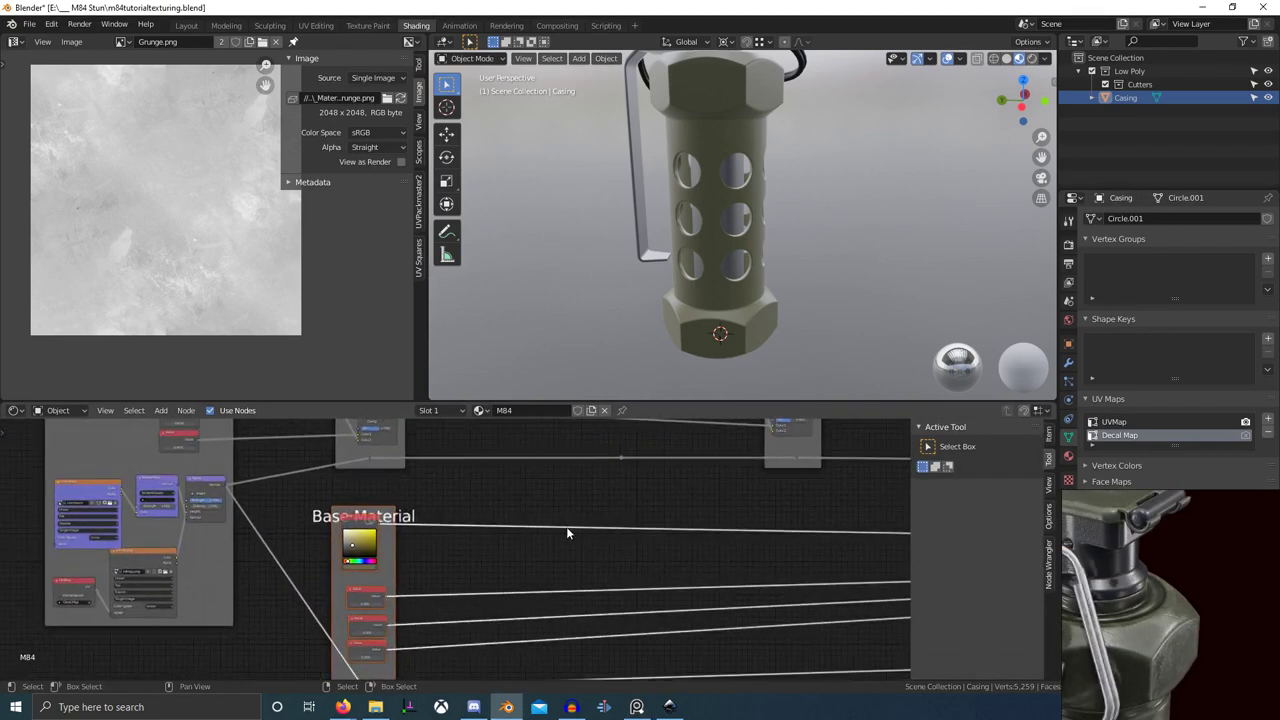
- Filter the image list for 'scra' and preview Scratches1.png and Scratches2.png
{"action": "key", "text": "shift+a"}
{"action": "left_click", "coordinate": [517, 517]}
{"action": "left_click", "coordinate": [121, 41]}
{"action": "type", "text": "scra"}
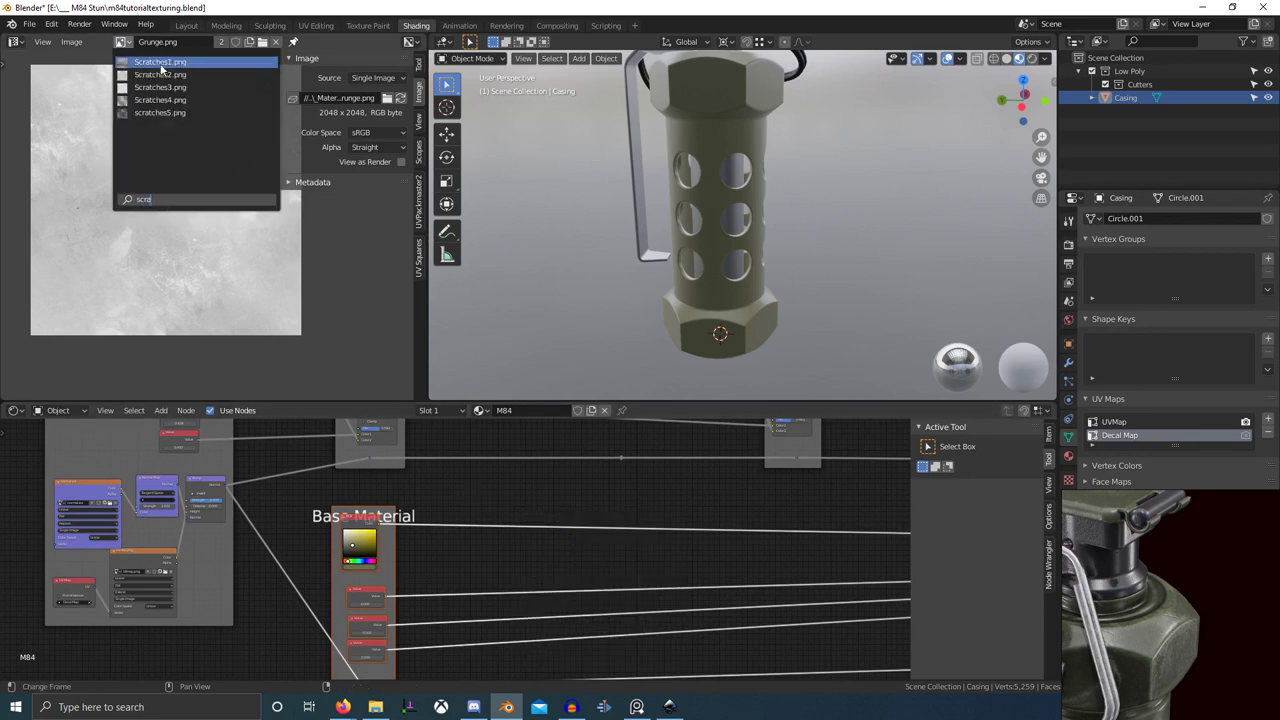
{"action": "left_click", "coordinate": [160, 62]}
{"action": "left_click", "coordinate": [128, 41]}
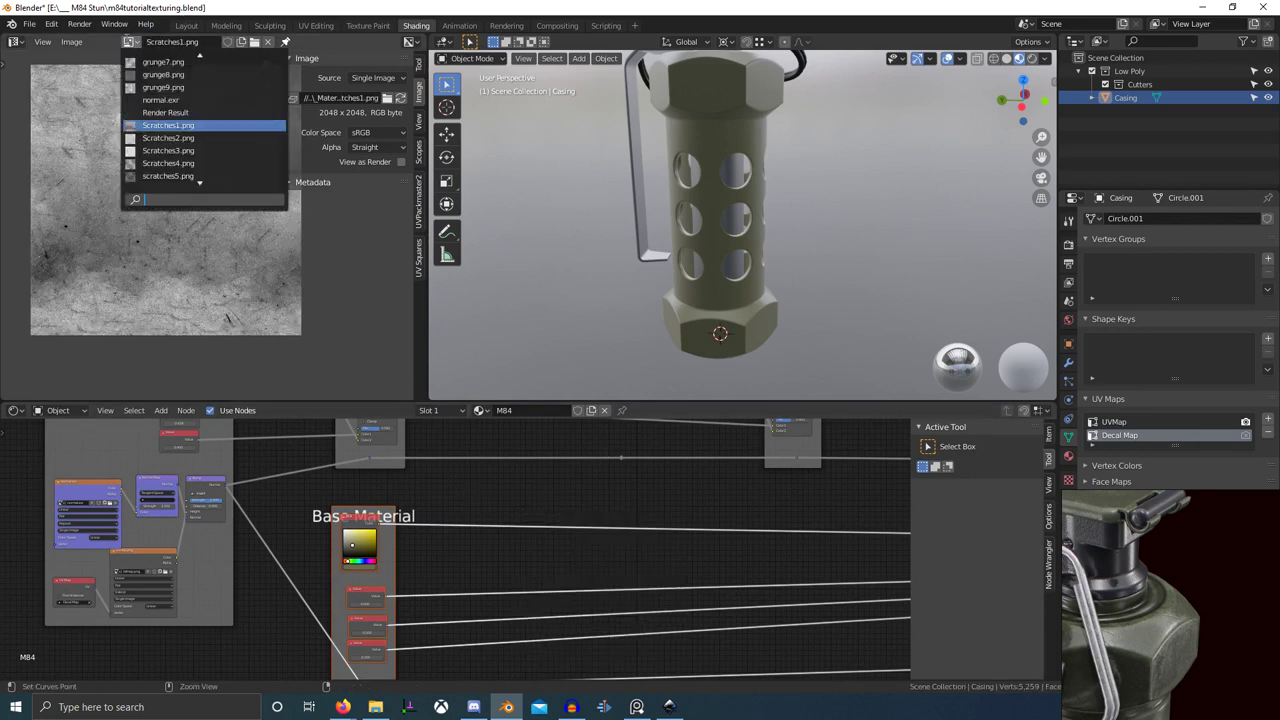
{"action": "left_click", "coordinate": [168, 138]}
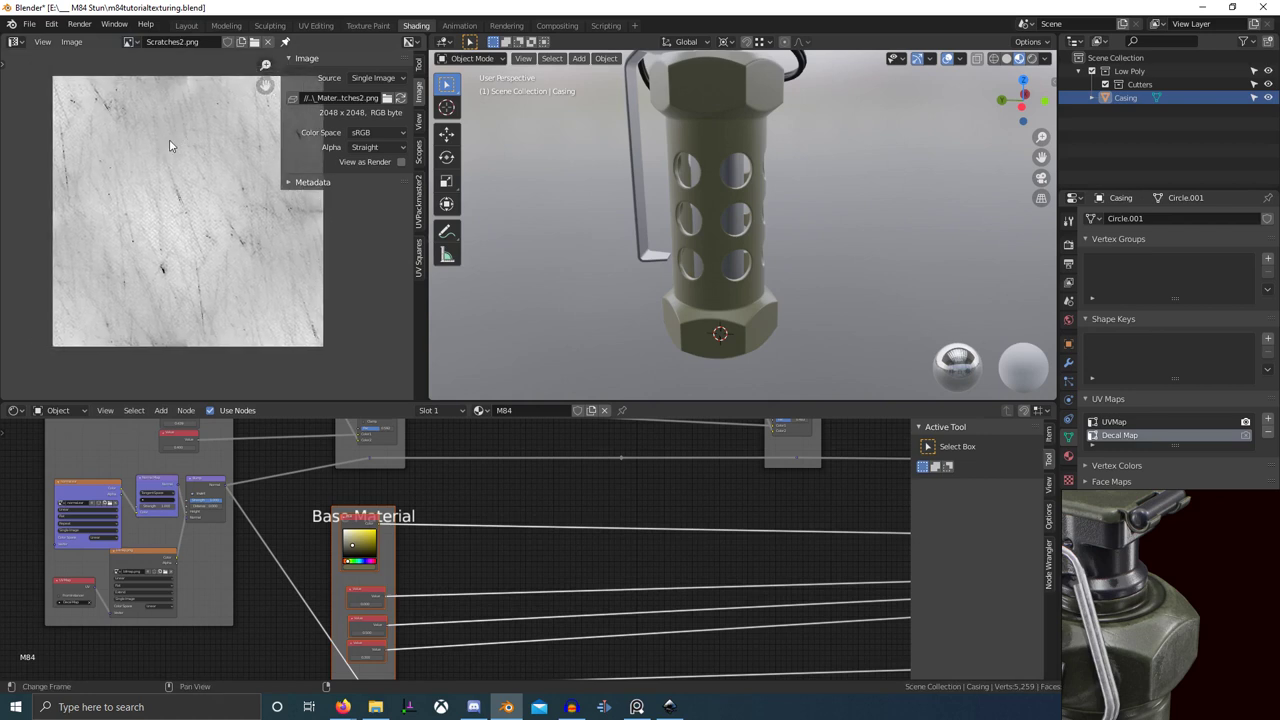
- Preview Scratches3.png and scratches5.png, then settle on Scratches4.png in the image viewer
{"action": "left_click", "coordinate": [128, 41]}
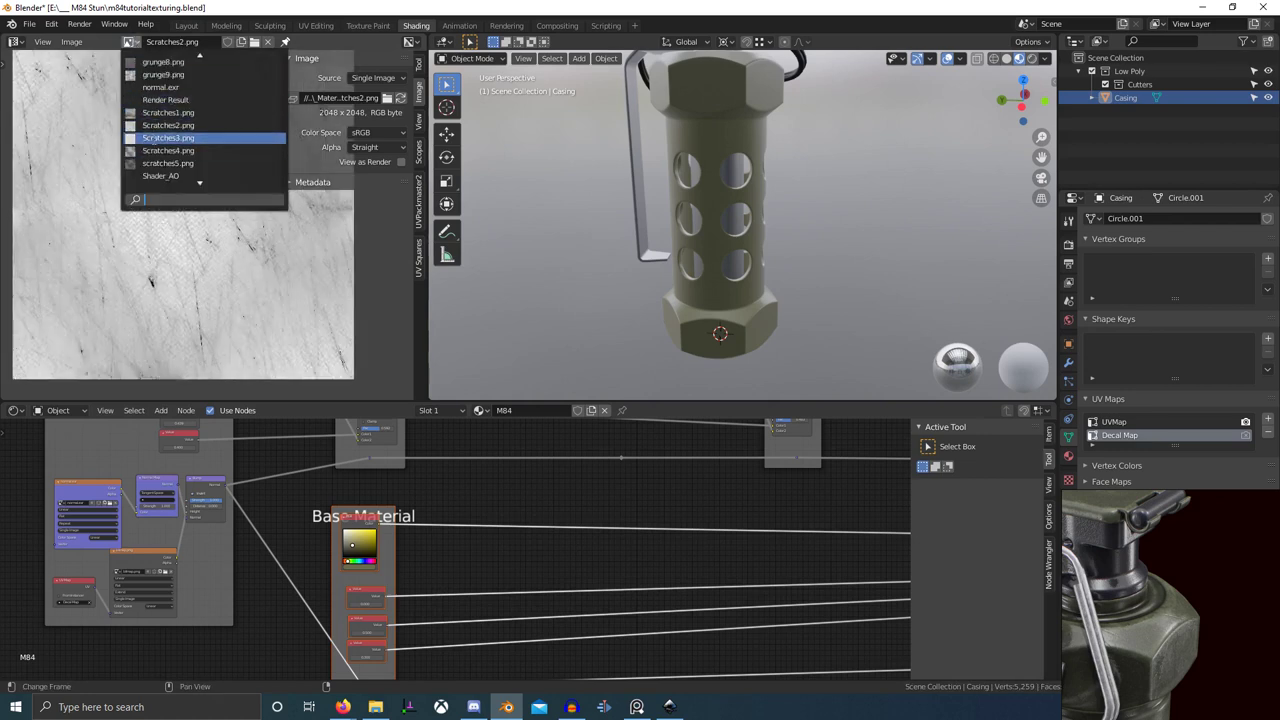
{"action": "left_click", "coordinate": [165, 137]}
{"action": "left_click", "coordinate": [128, 41]}
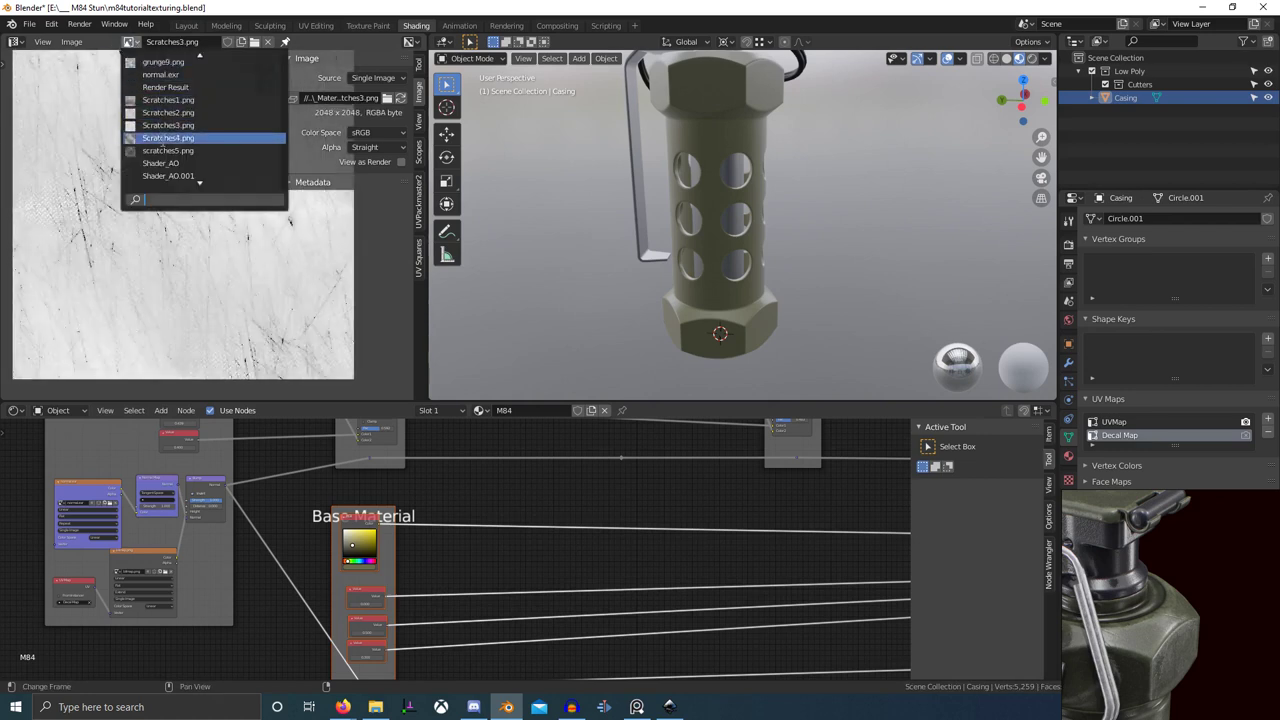
{"action": "left_click", "coordinate": [167, 152]}
{"action": "left_click", "coordinate": [128, 41]}
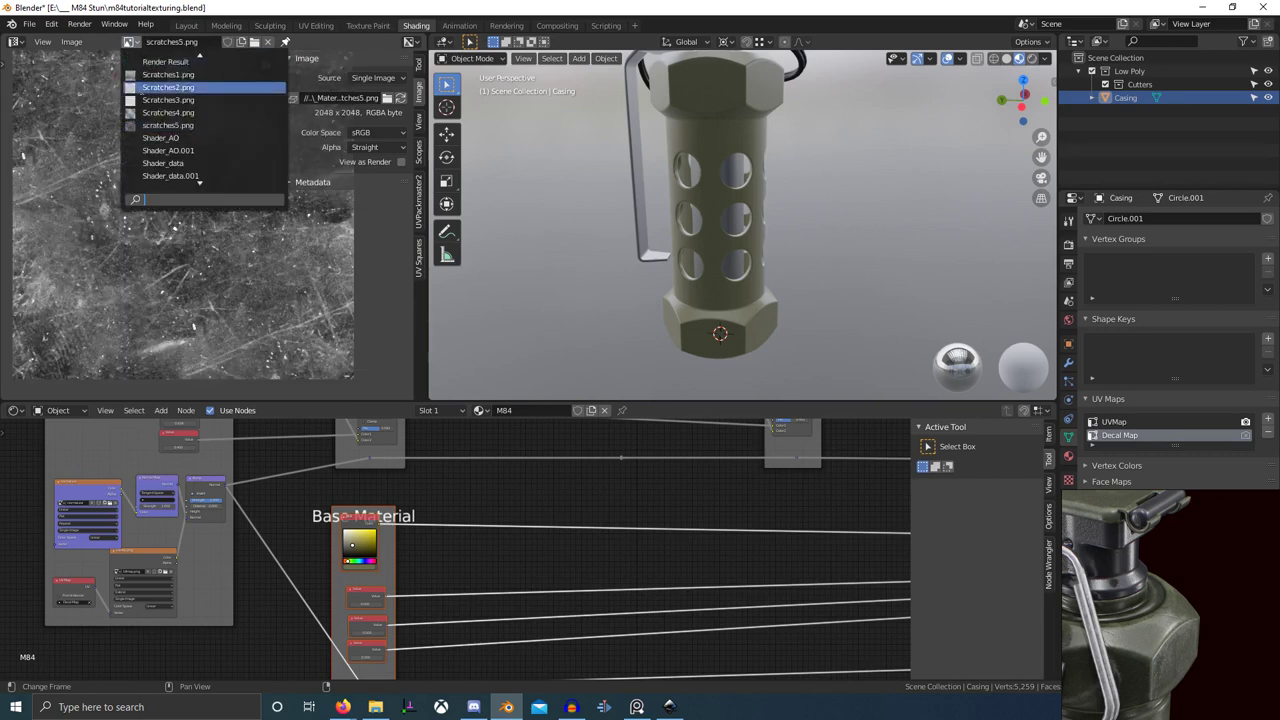
{"action": "left_click", "coordinate": [158, 115]}
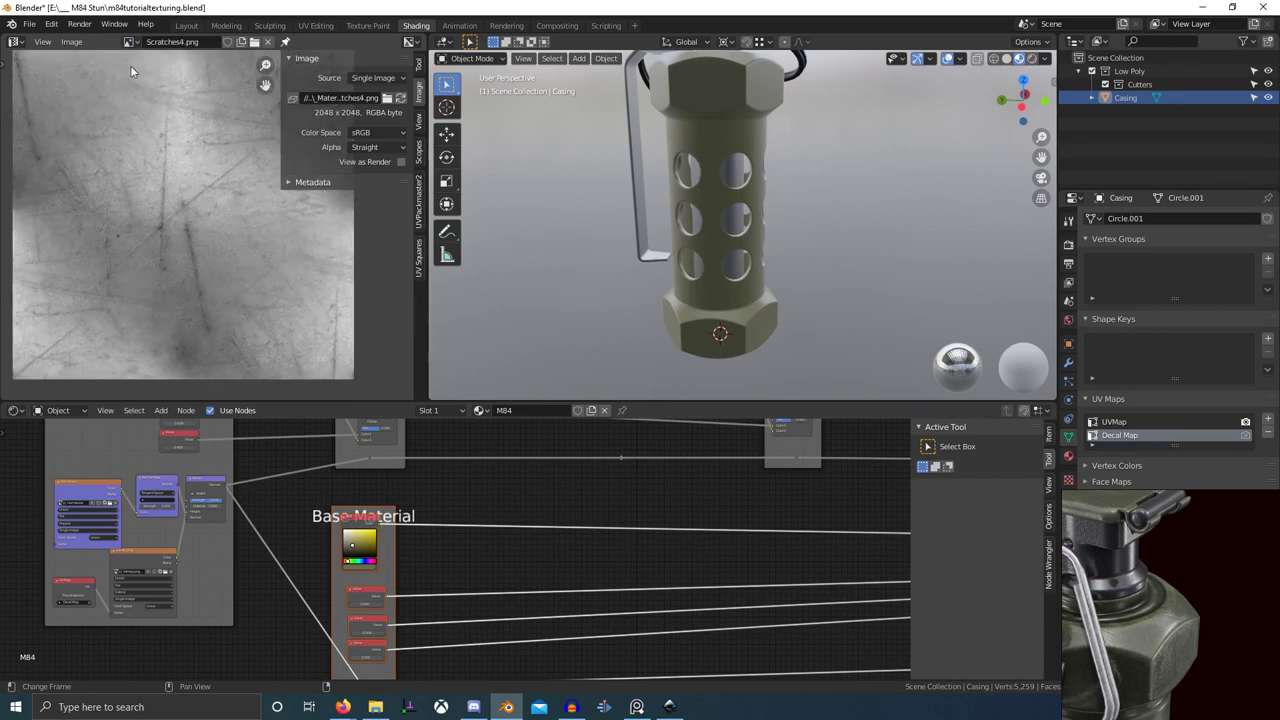
{"action": "scroll", "coordinate": [438, 530], "scroll_direction": "down", "scroll_amount": 6}
{"action": "middle_click_drag", "start_coordinate": [446, 523], "coordinate": [470, 490]}
{"action": "scroll", "coordinate": [510, 502], "scroll_direction": "up", "scroll_amount": 3}
{"action": "key", "text": "shift+a"}
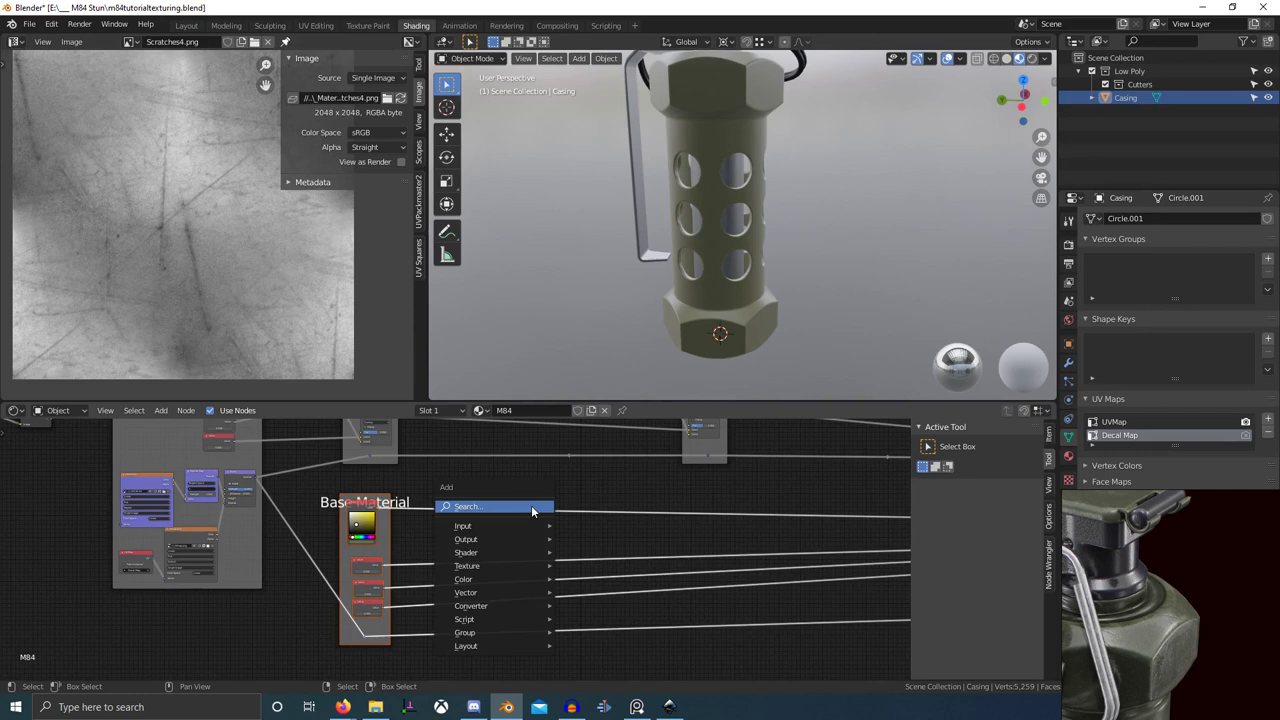
{"action": "scroll", "coordinate": [158, 258], "scroll_direction": "down", "scroll_amount": 3}
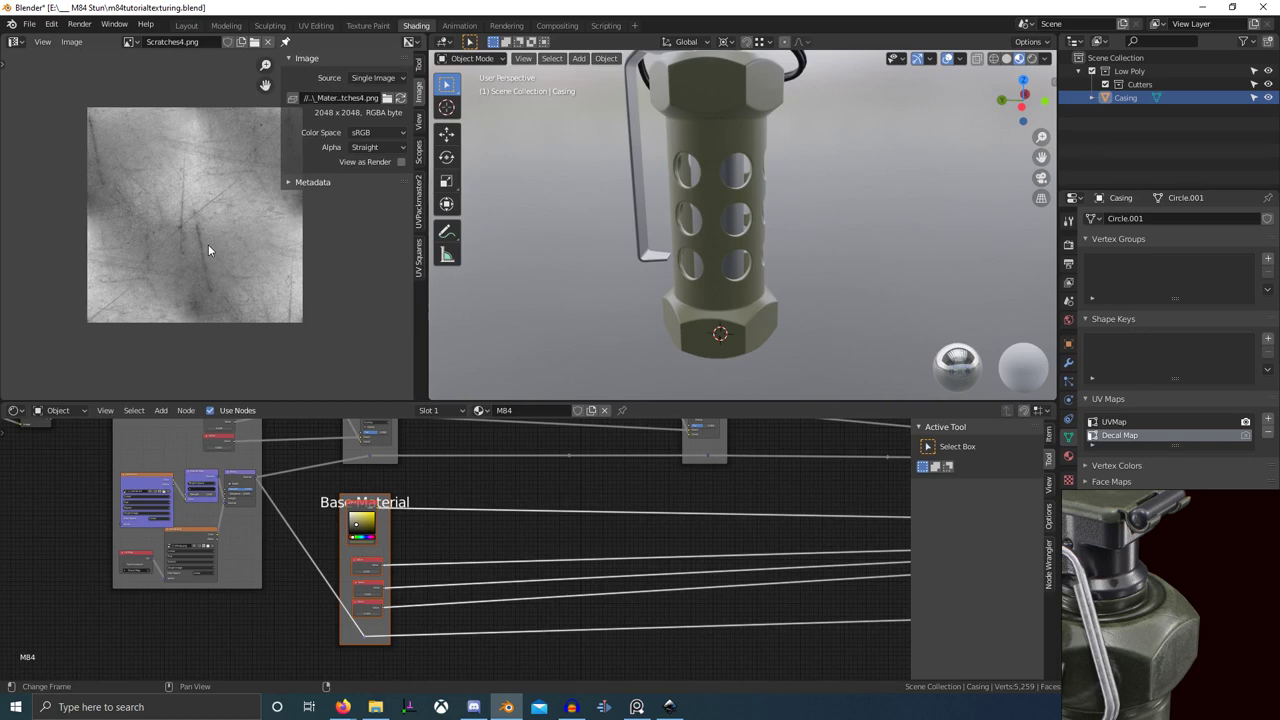
- Launch Krita from the Start menu search
{"action": "key", "text": "super"}
{"action": "type", "text": "kr"}
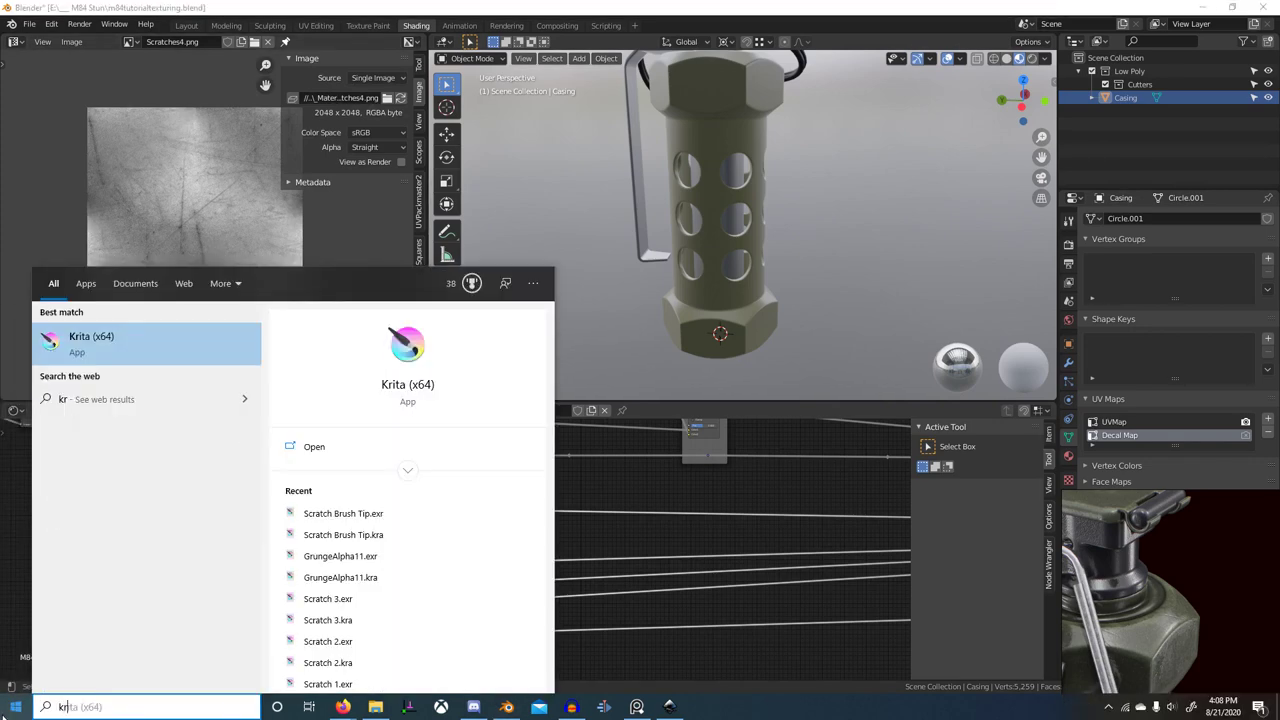
{"action": "type", "text": "ita"}
{"action": "key", "text": "Return"}
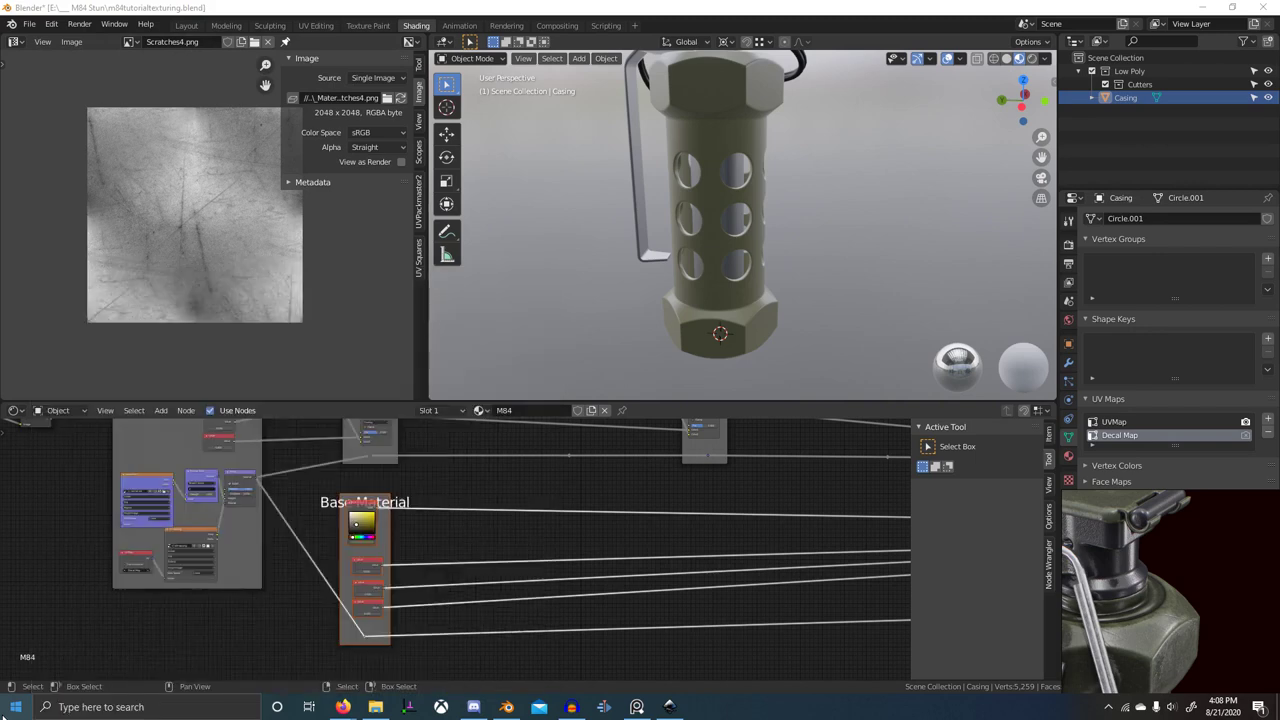
- Open File Explorer and navigate to the _Material Library folder
{"action": "left_click", "coordinate": [376, 708]}
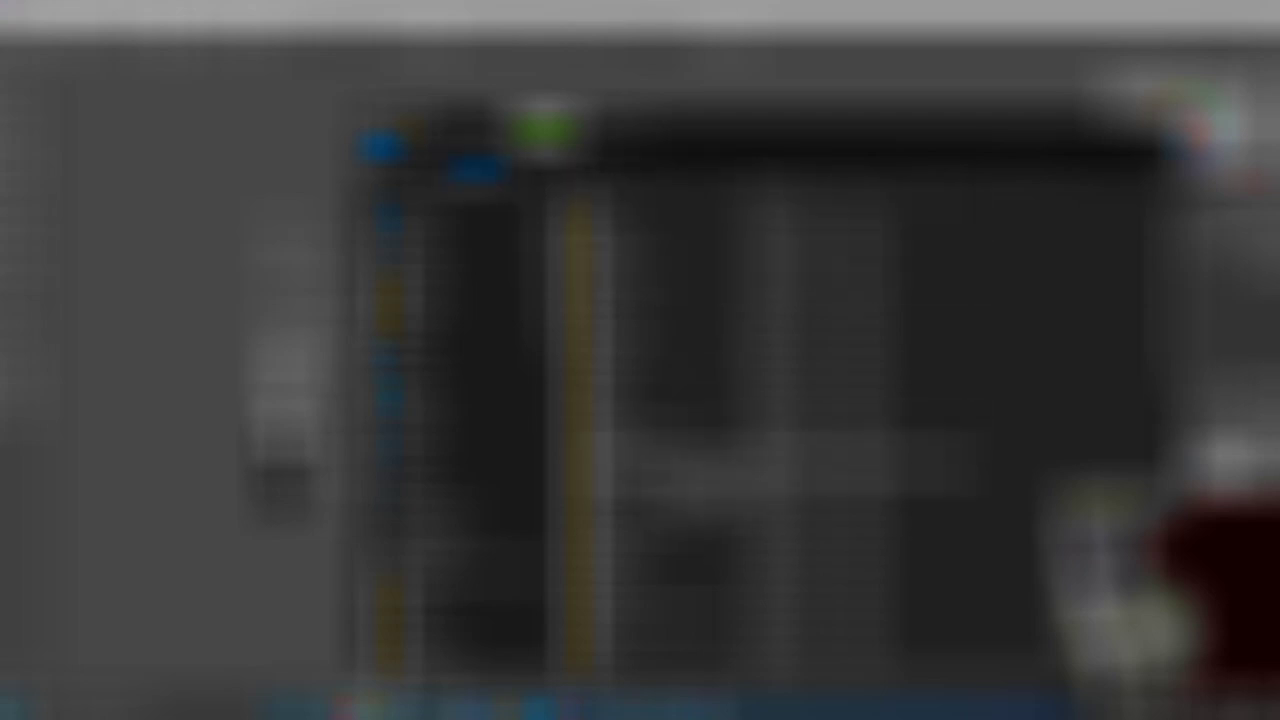
{"action": "double_click", "coordinate": [700, 463]}
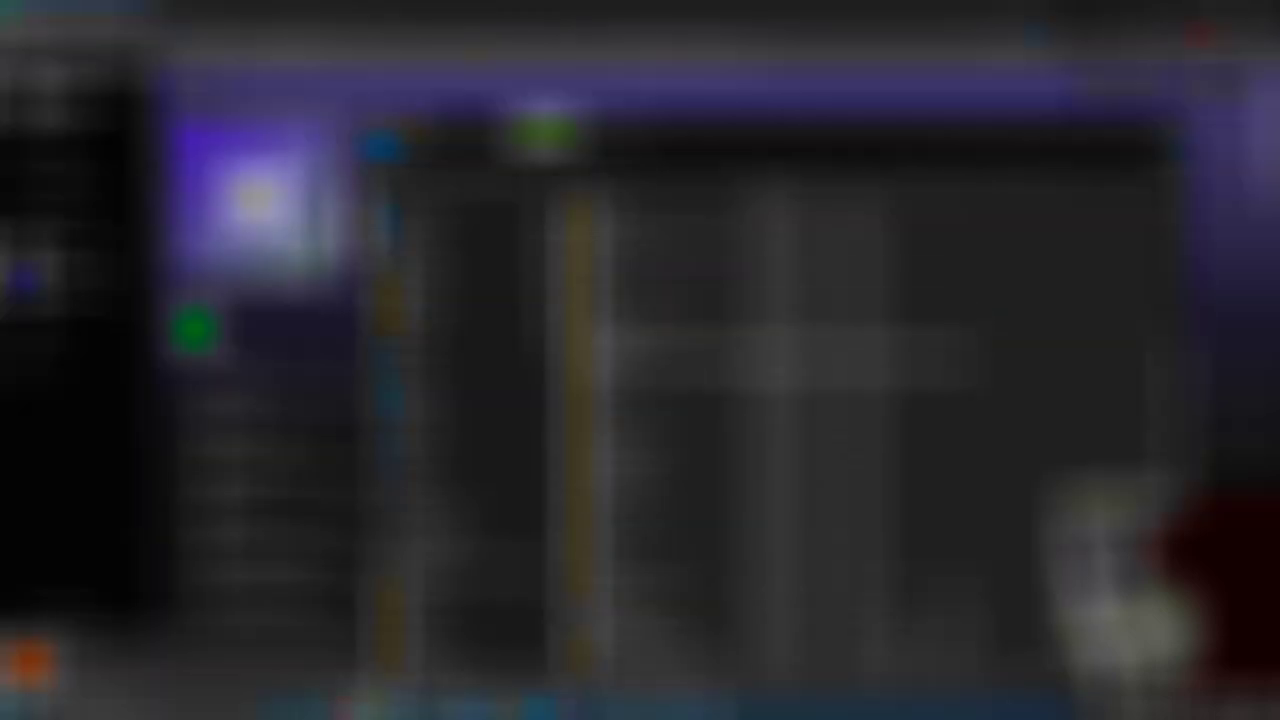
{"action": "scroll", "coordinate": [790, 362], "scroll_direction": "up", "scroll_amount": 7}
{"action": "scroll", "coordinate": [458, 490], "scroll_direction": "down", "scroll_amount": 3}
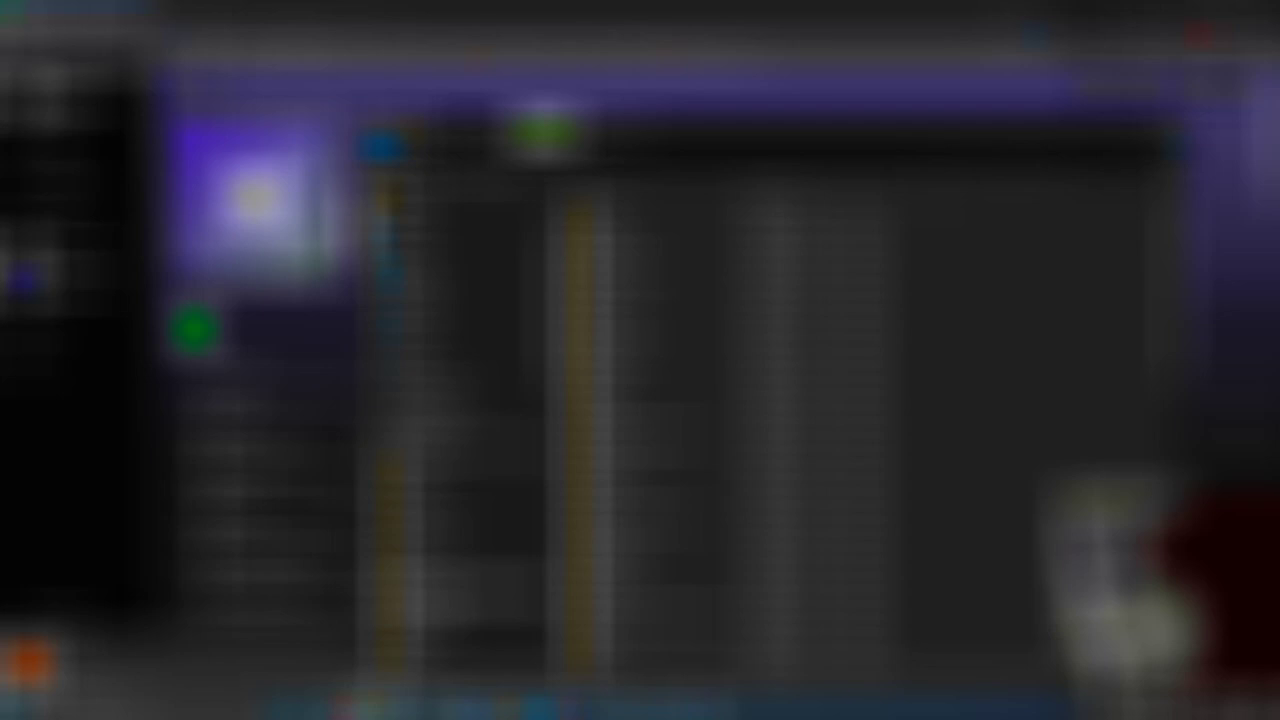
{"action": "left_click", "coordinate": [474, 592]}
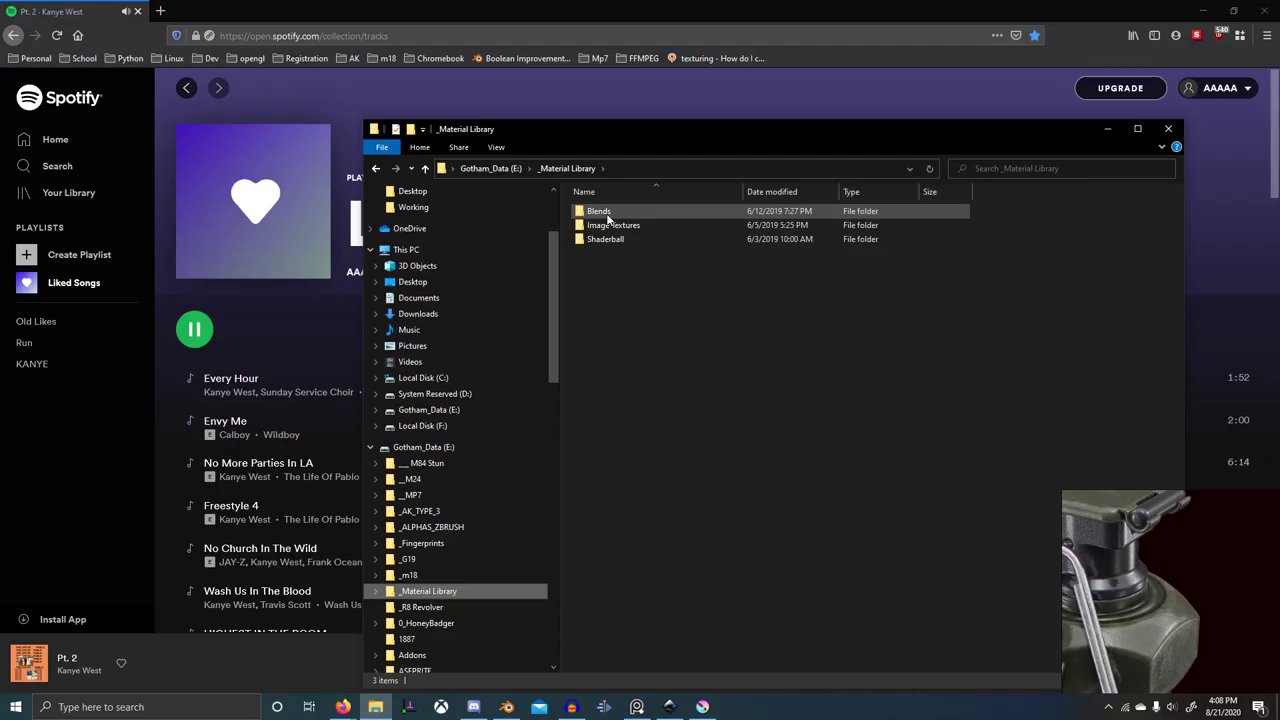
- Open the Image Textures › Textures folder and pan Blender's node tree left
{"action": "double_click", "coordinate": [638, 225]}
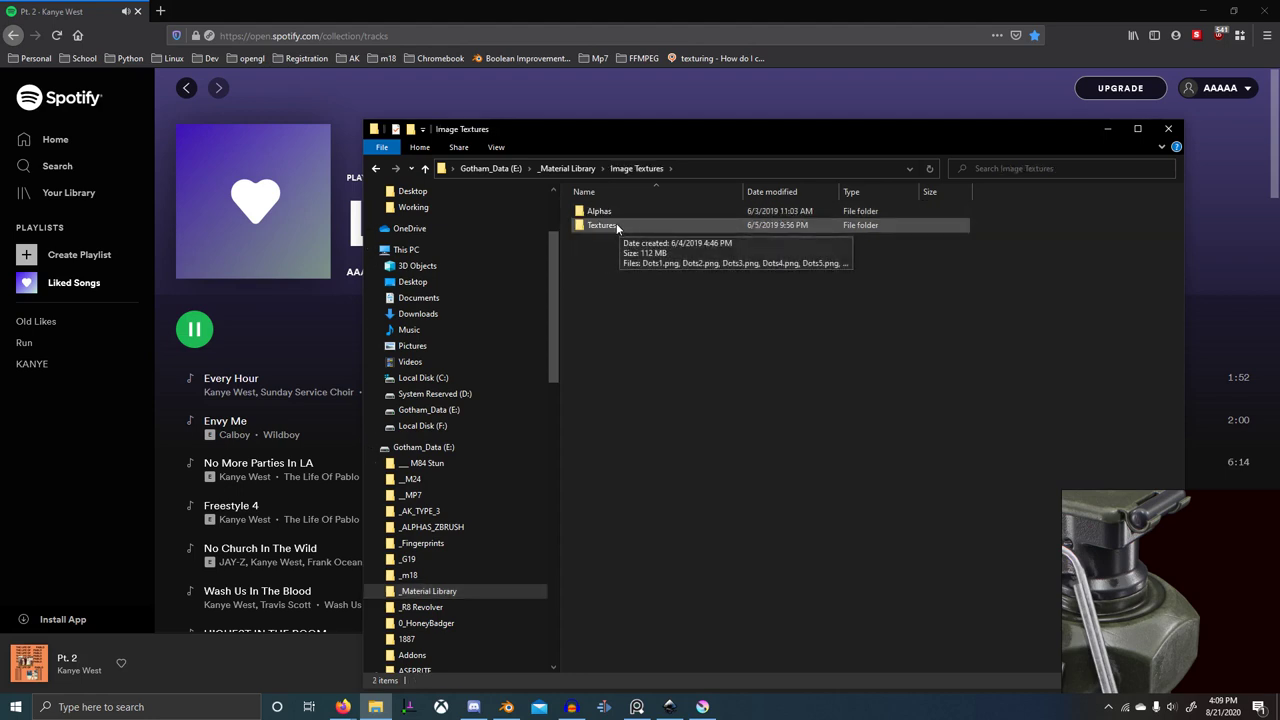
{"action": "double_click", "coordinate": [605, 225]}
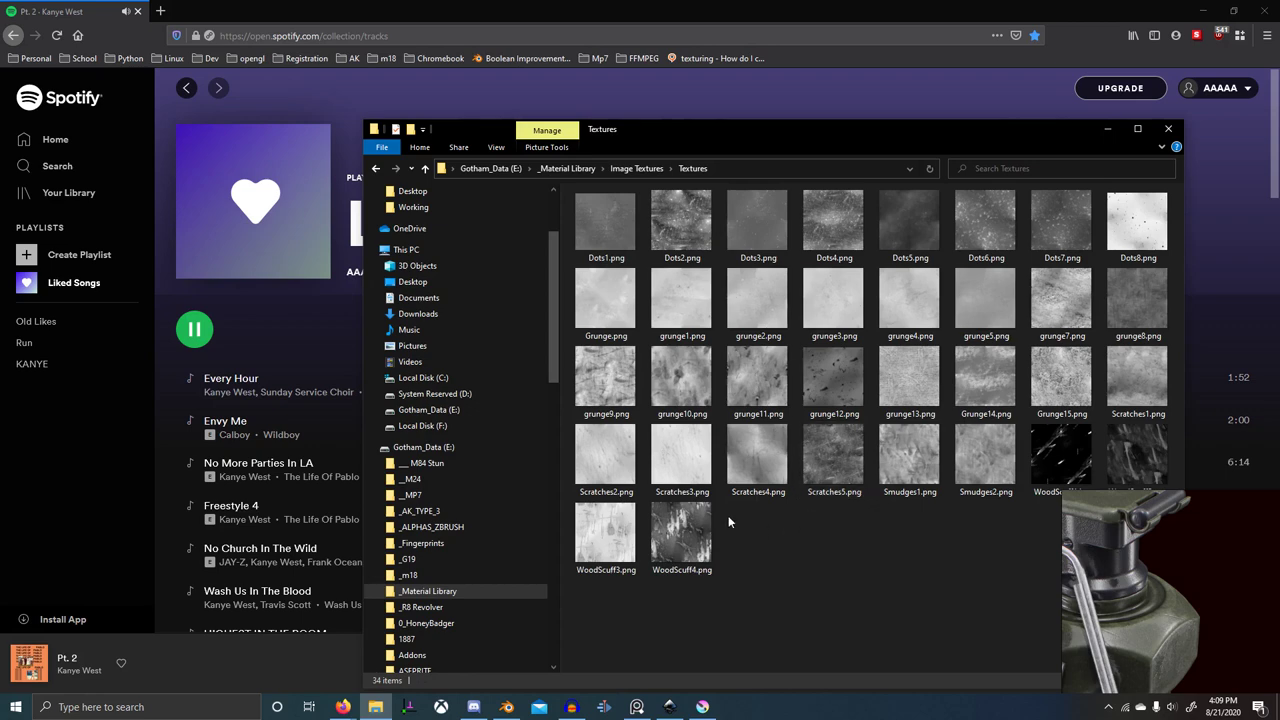
{"action": "key", "text": "alt+Tab"}
{"action": "left_click", "coordinate": [700, 305]}
{"action": "scroll", "coordinate": [657, 503], "scroll_direction": "down", "scroll_amount": 1}
{"action": "middle_click_drag", "start_coordinate": [657, 503], "coordinate": [533, 491]}
- Bring Scratches4.png from the Textures folder into Krita as a 2048 × 2048 document
{"action": "key", "text": "alt+Tab"}
{"action": "left_click", "coordinate": [530, 288]}
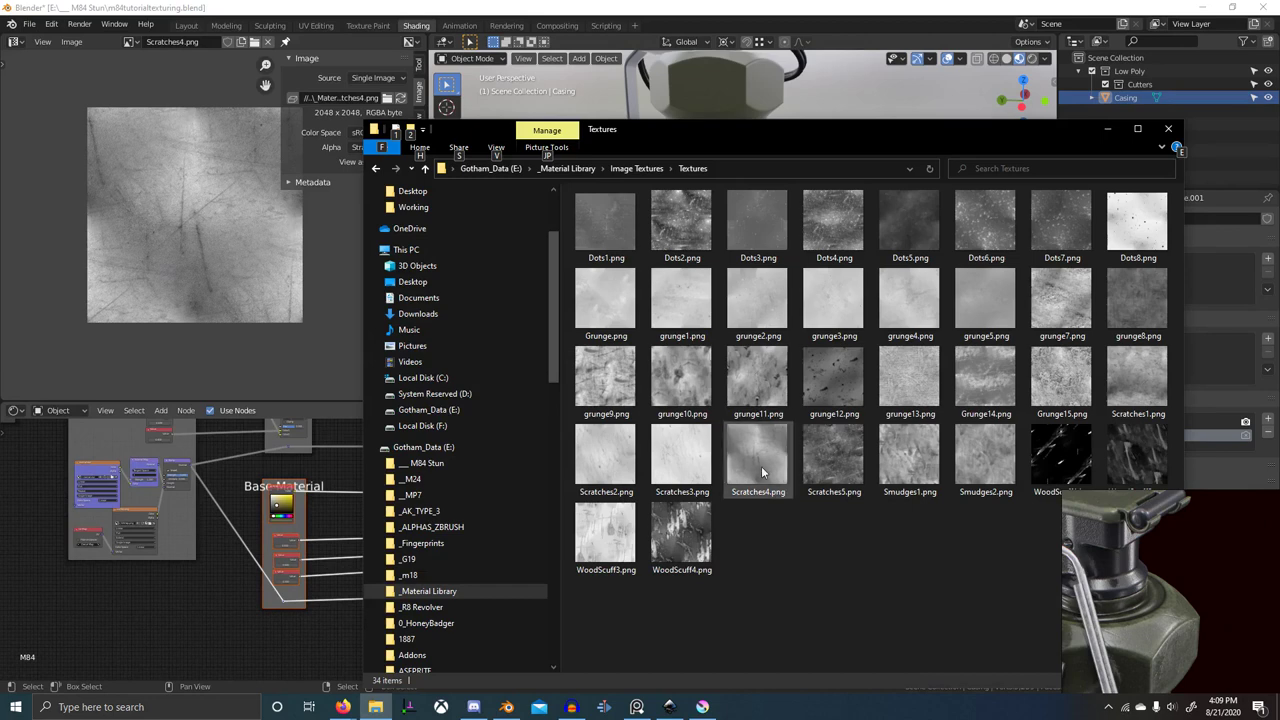
{"action": "mouse_move", "coordinate": [765, 469]}
{"action": "left_mouse_down"}
{"action": "mouse_move", "coordinate": [428, 597]}
{"action": "mouse_move", "coordinate": [757, 470]}
{"action": "left_mouse_up"}
{"action": "key", "text": "alt+Tab"}
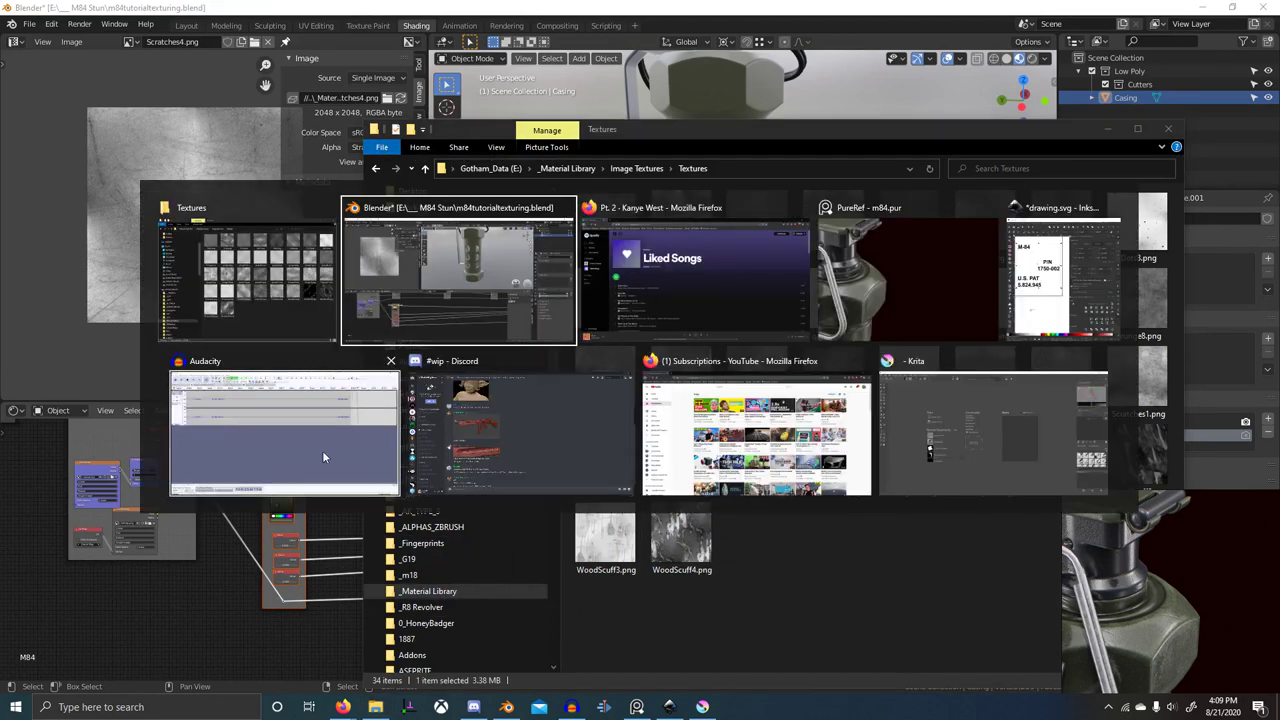
{"action": "left_click", "coordinate": [945, 429]}
{"action": "key", "text": "alt+Tab"}
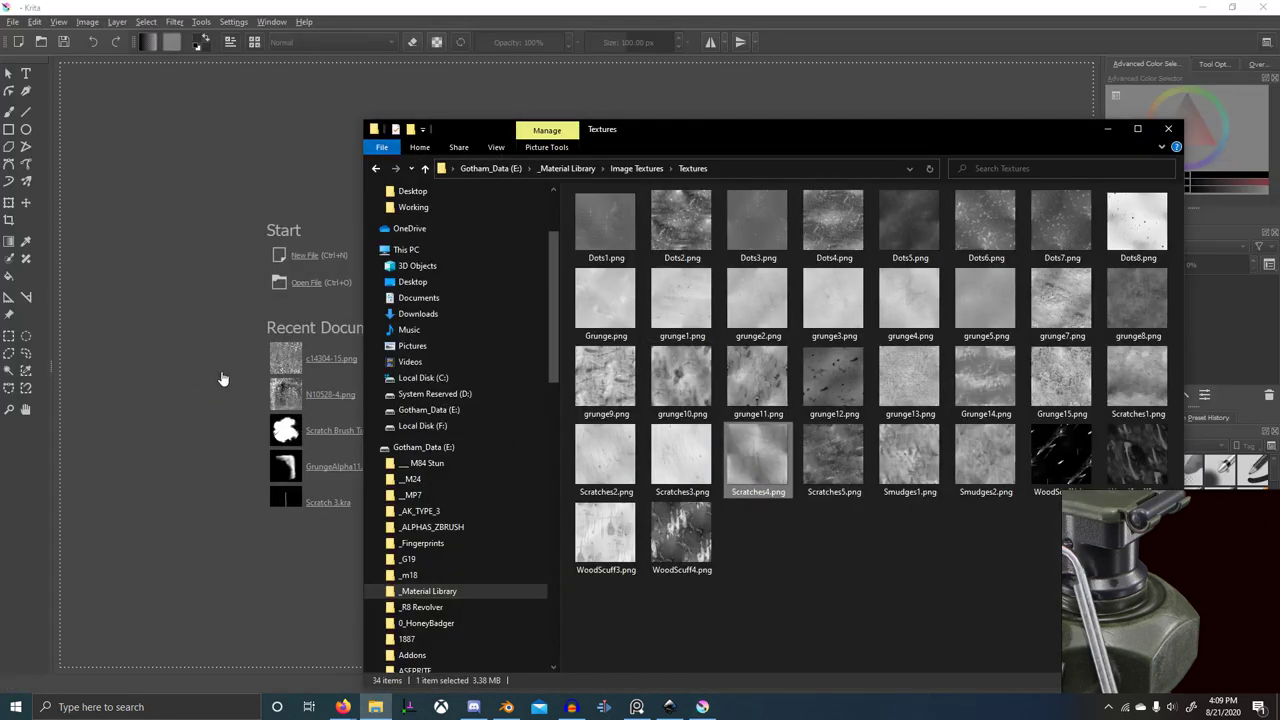
{"action": "left_click", "coordinate": [348, 378]}
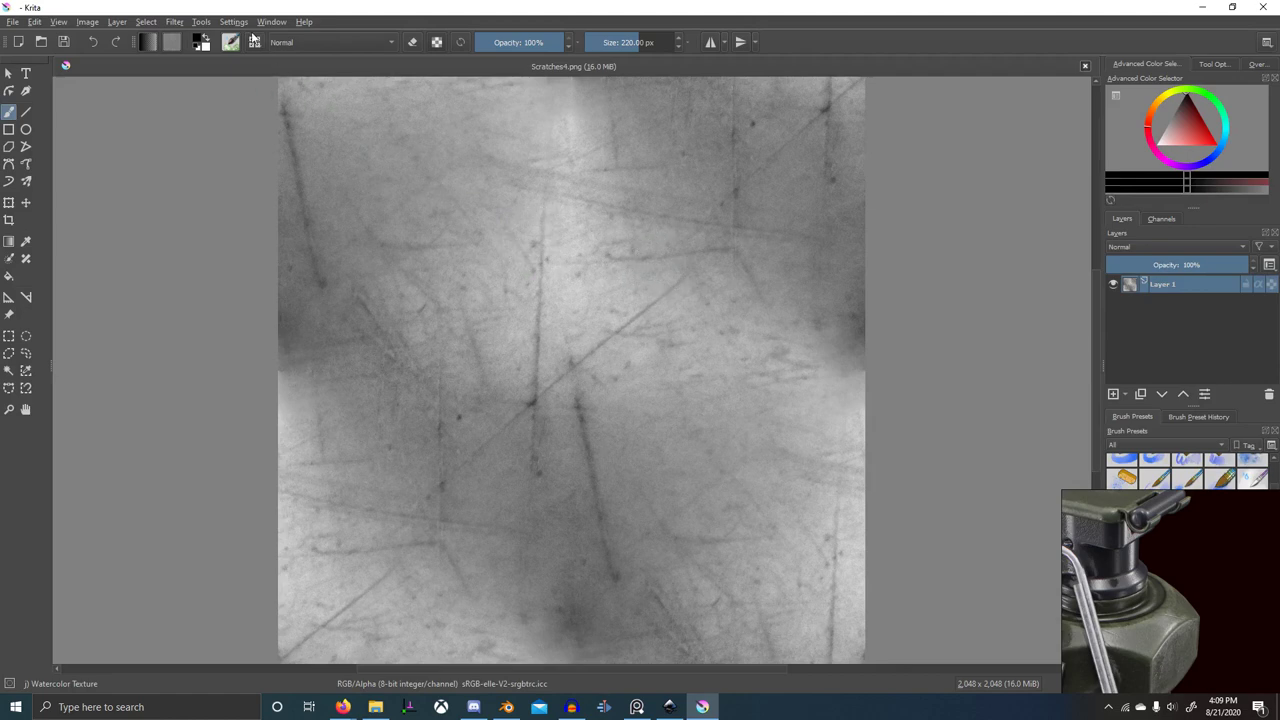
{"action": "left_click", "coordinate": [229, 22]}
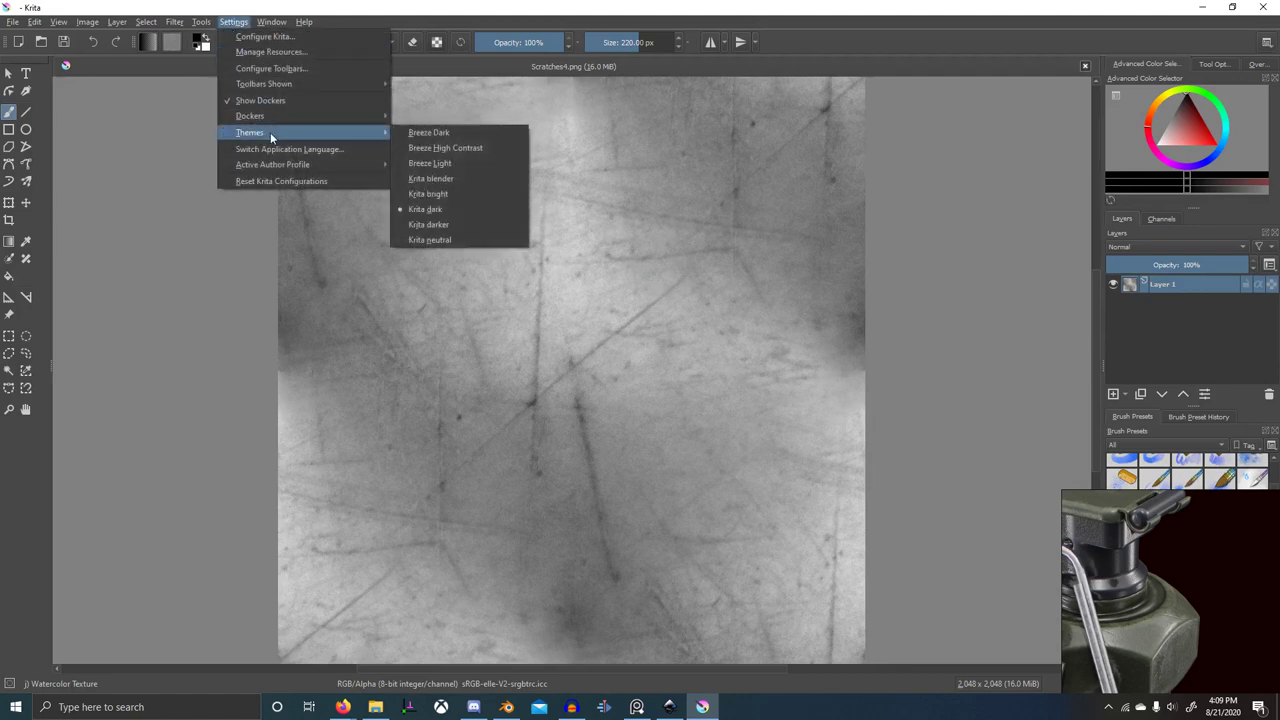
- Run G'MIC-Qt's Split Details [Wavelets] with 7 scales on Scratches4.png
{"action": "left_click", "coordinate": [175, 22]}
{"action": "left_click", "coordinate": [208, 192]}
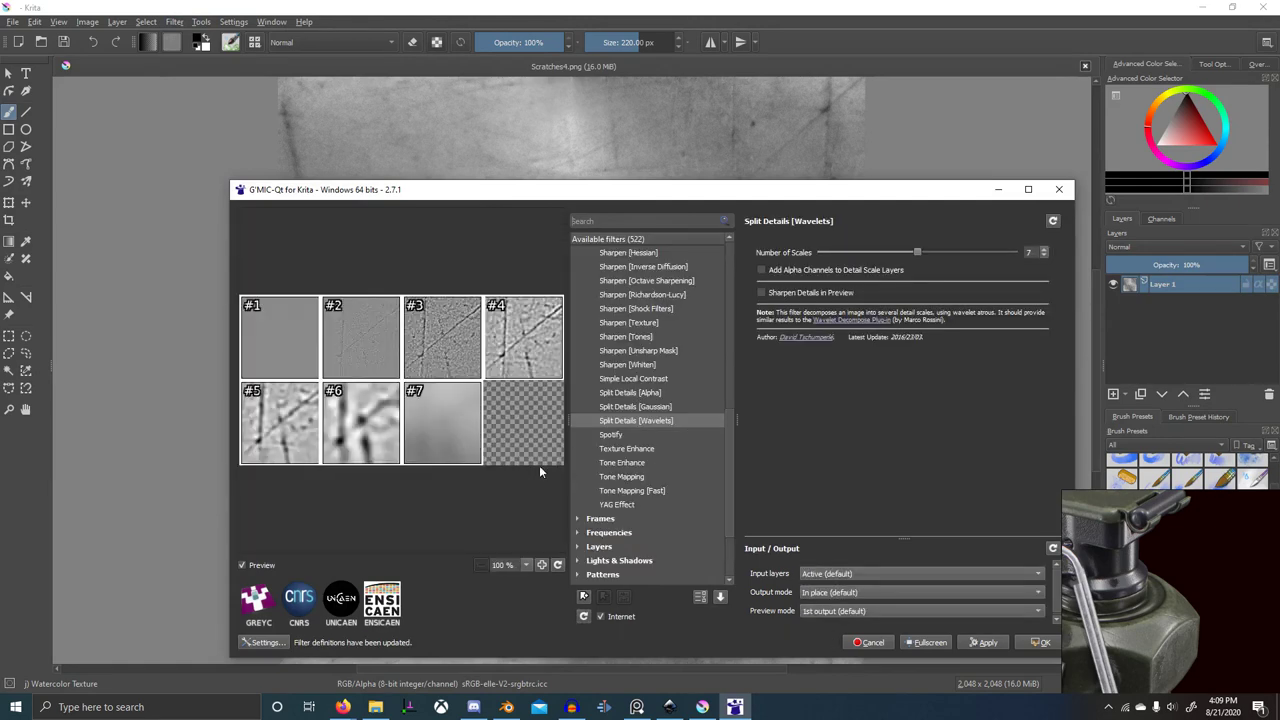
{"action": "scroll", "coordinate": [531, 365], "scroll_direction": "up", "scroll_amount": 4}
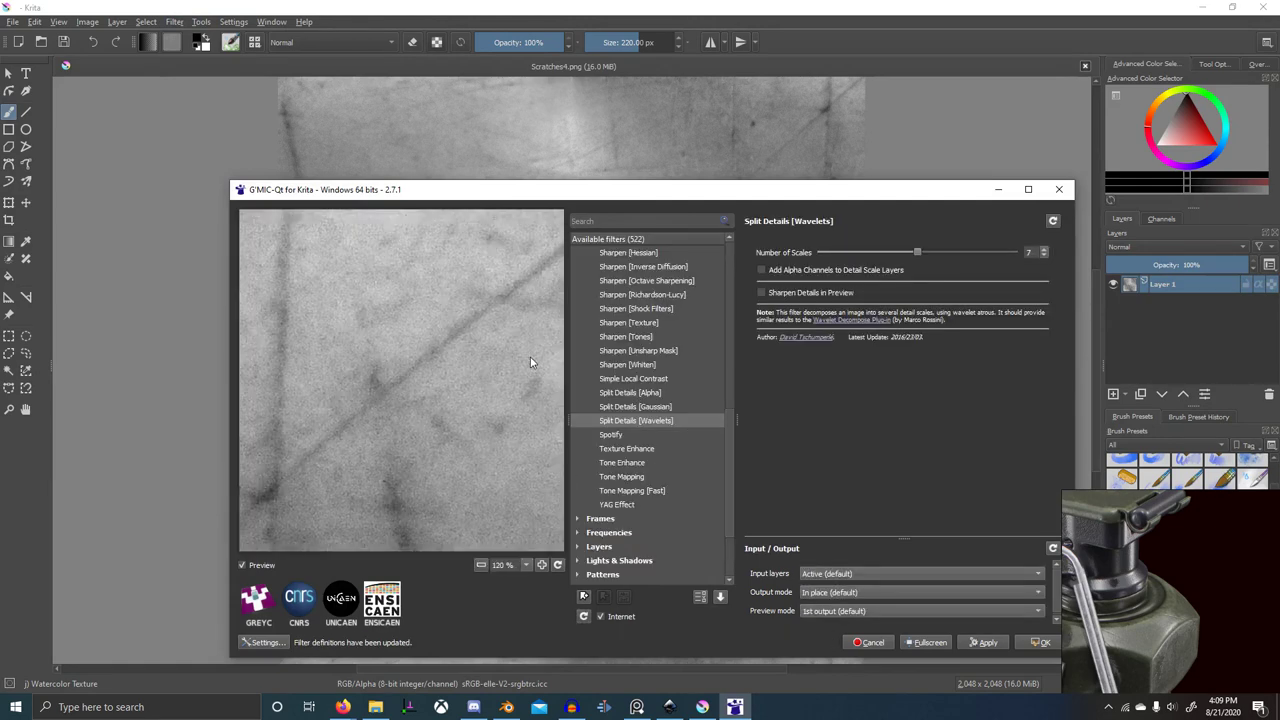
{"action": "scroll", "coordinate": [530, 365], "scroll_direction": "down", "scroll_amount": 4}
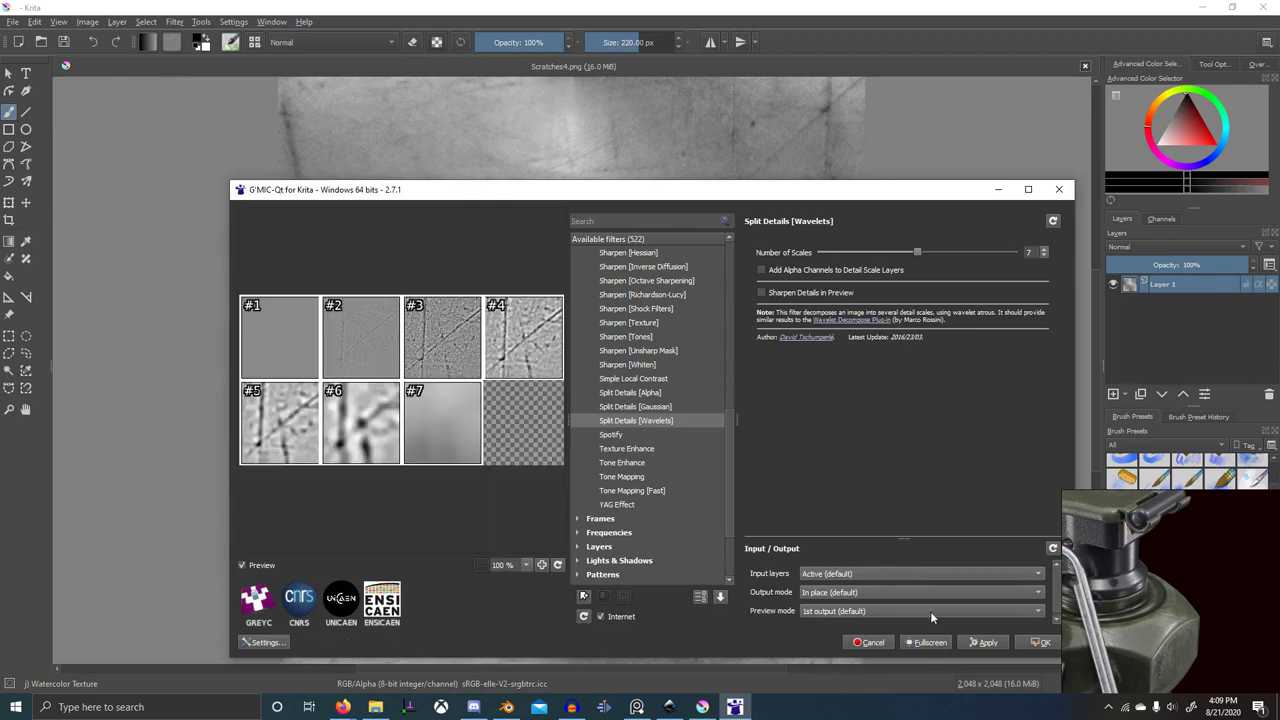
{"action": "left_click", "coordinate": [985, 644]}
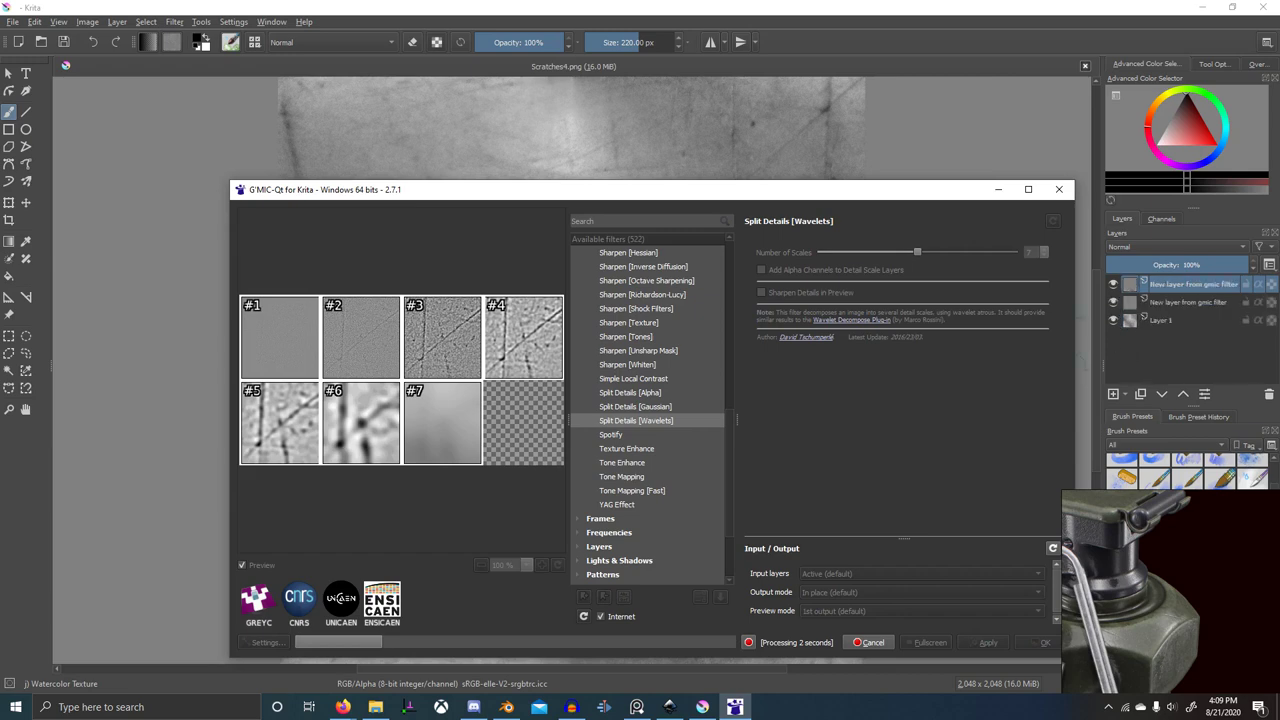
- Close G'MIC and set the top detail layer's blending mode to Overlay
{"action": "left_click", "coordinate": [1058, 190]}
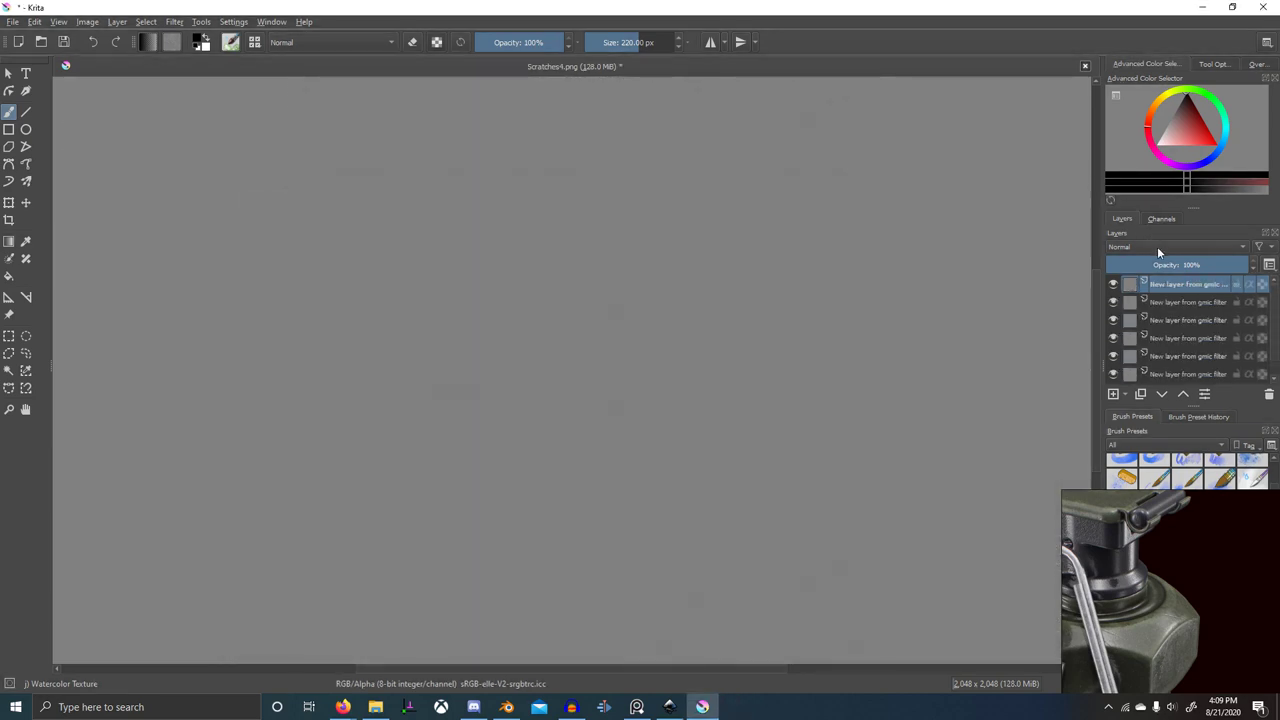
{"action": "left_click", "coordinate": [1158, 248]}
{"action": "key", "text": "o"}
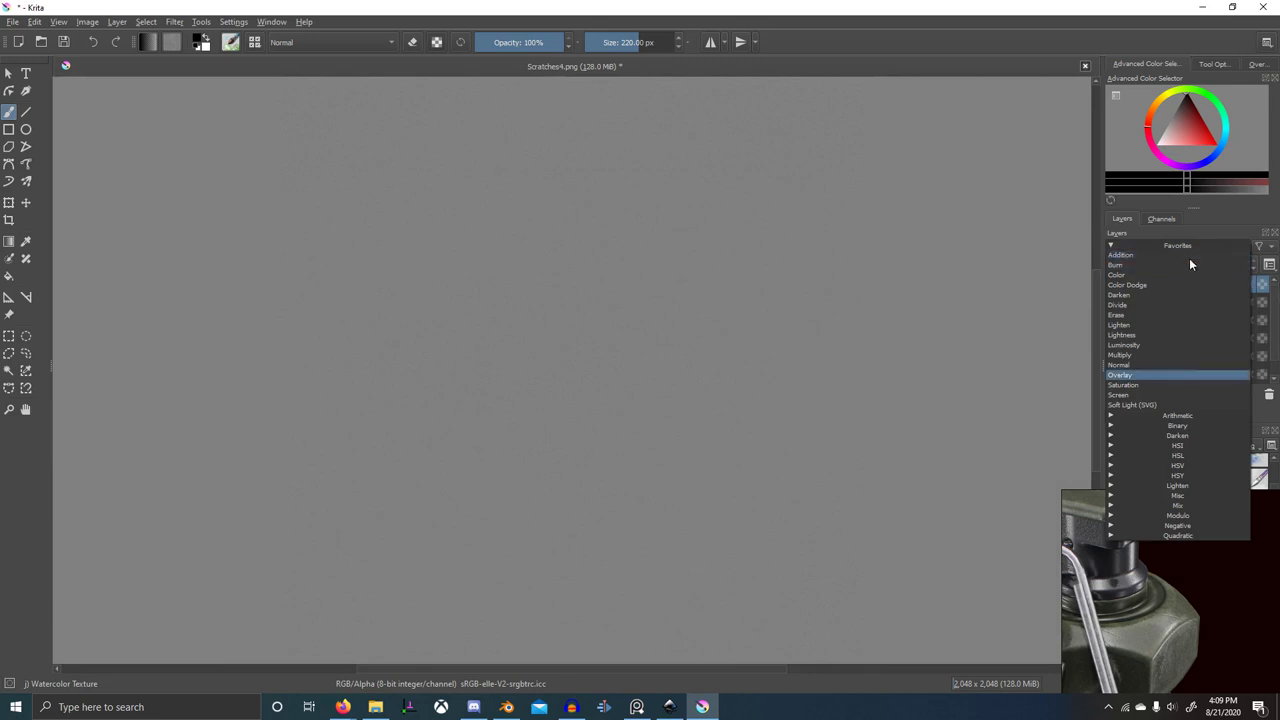
{"action": "key", "text": "Return"}
- Switch the remaining detail layers, through the fifth, to Overlay blending
{"action": "left_click", "coordinate": [1181, 300]}
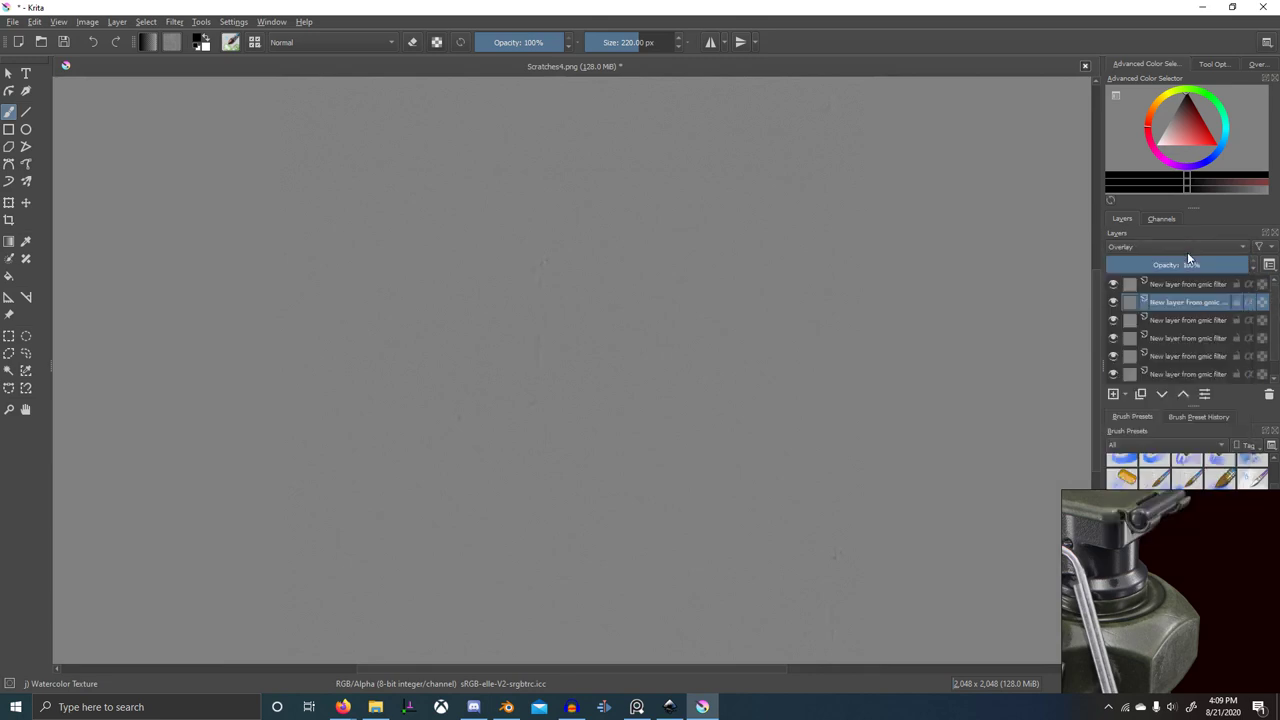
{"action": "left_click", "coordinate": [1190, 318]}
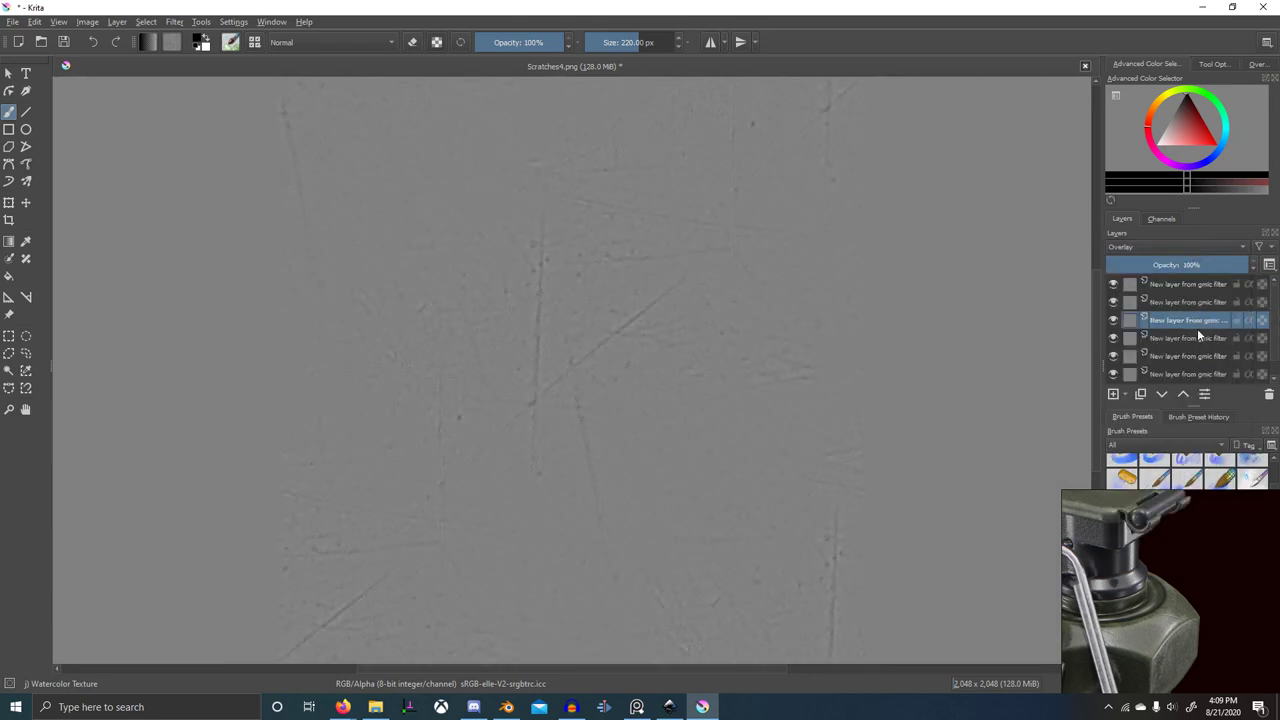
{"action": "left_click", "coordinate": [1196, 335]}
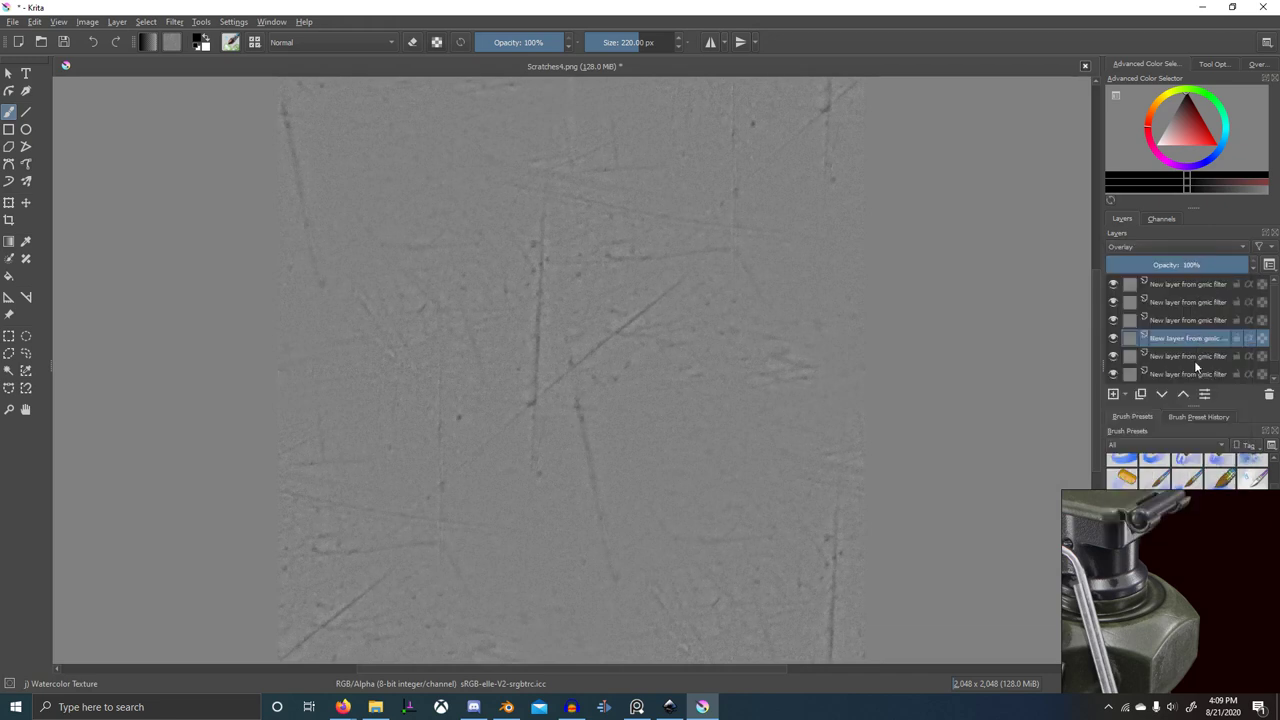
{"action": "left_click", "coordinate": [1195, 360]}
{"action": "left_click", "coordinate": [1194, 247]}
{"action": "key", "text": "o"}
{"action": "key", "text": "Return"}
{"action": "scroll", "coordinate": [1208, 312], "scroll_direction": "down", "scroll_amount": 1}
{"action": "left_click", "coordinate": [1190, 356]}
{"action": "left_click", "coordinate": [1189, 251]}
{"action": "key", "text": "o"}
{"action": "key", "text": "Return"}
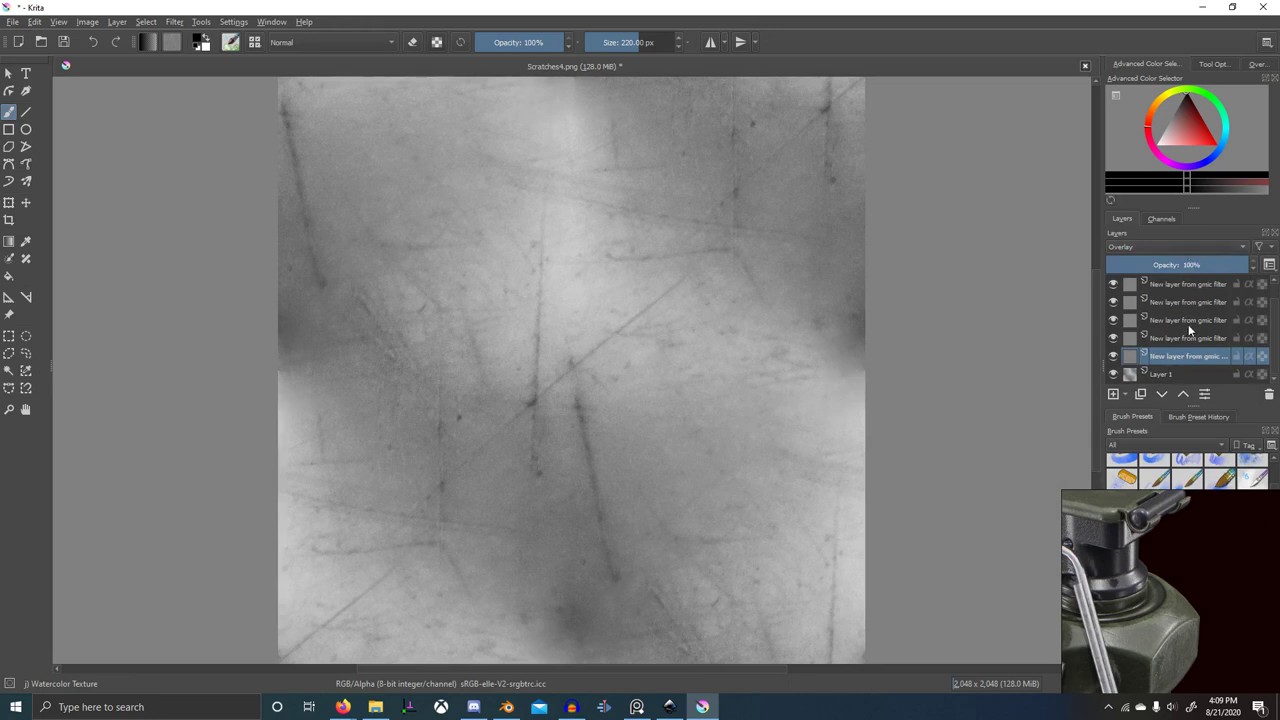
- Hide the coarsest detail layer and the original Layer 1
{"action": "left_click", "coordinate": [1114, 358]}
{"action": "left_click", "coordinate": [1115, 374]}
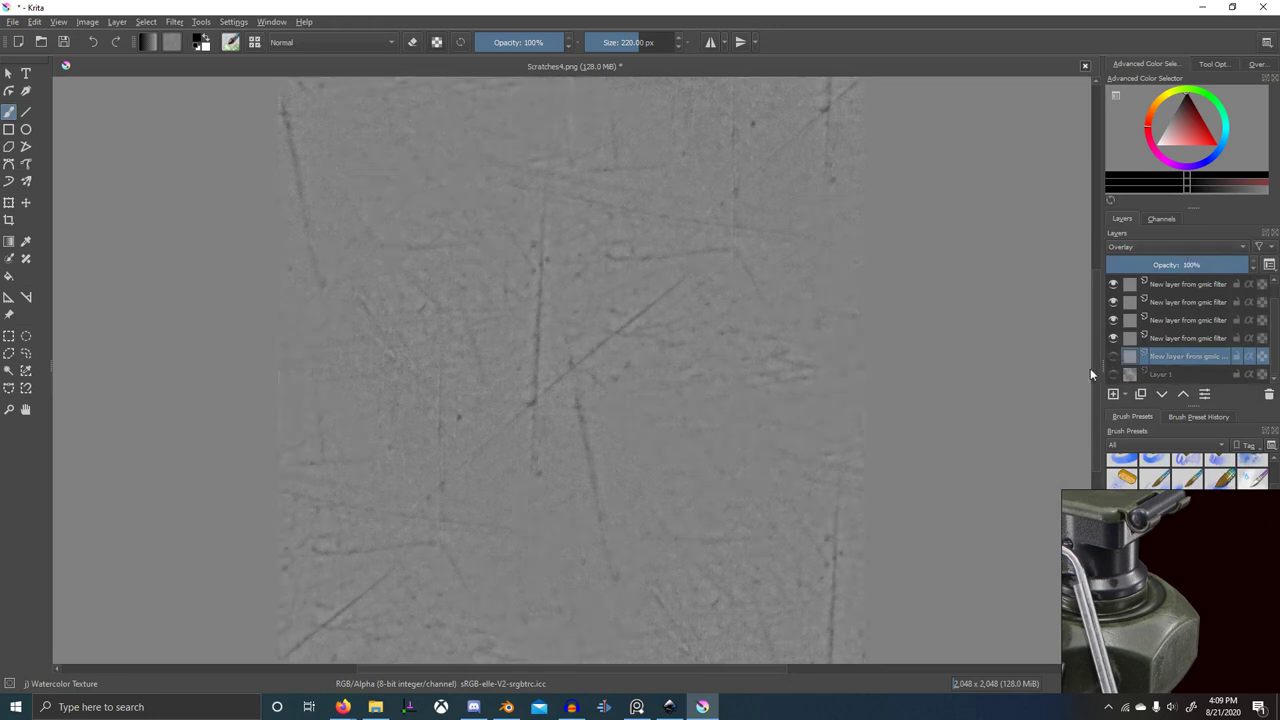
{"action": "scroll", "coordinate": [811, 331], "scroll_direction": "down", "scroll_amount": 1}
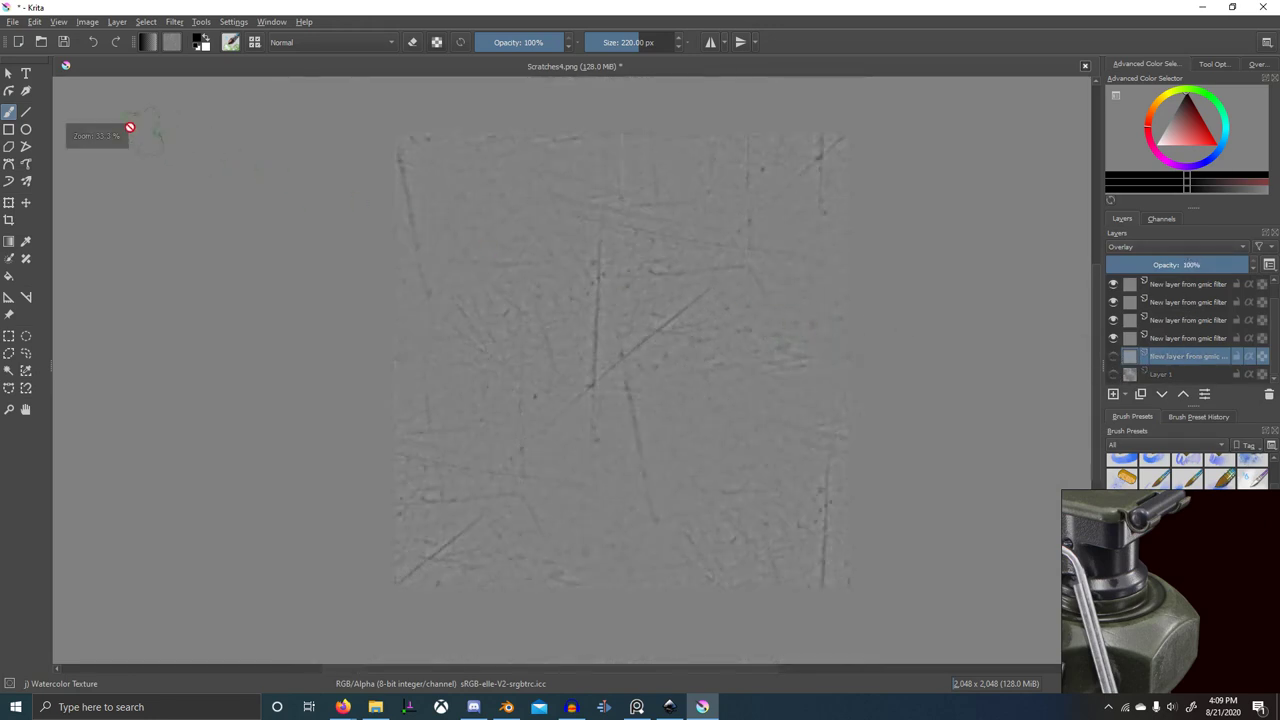
{"action": "left_click", "coordinate": [13, 21]}
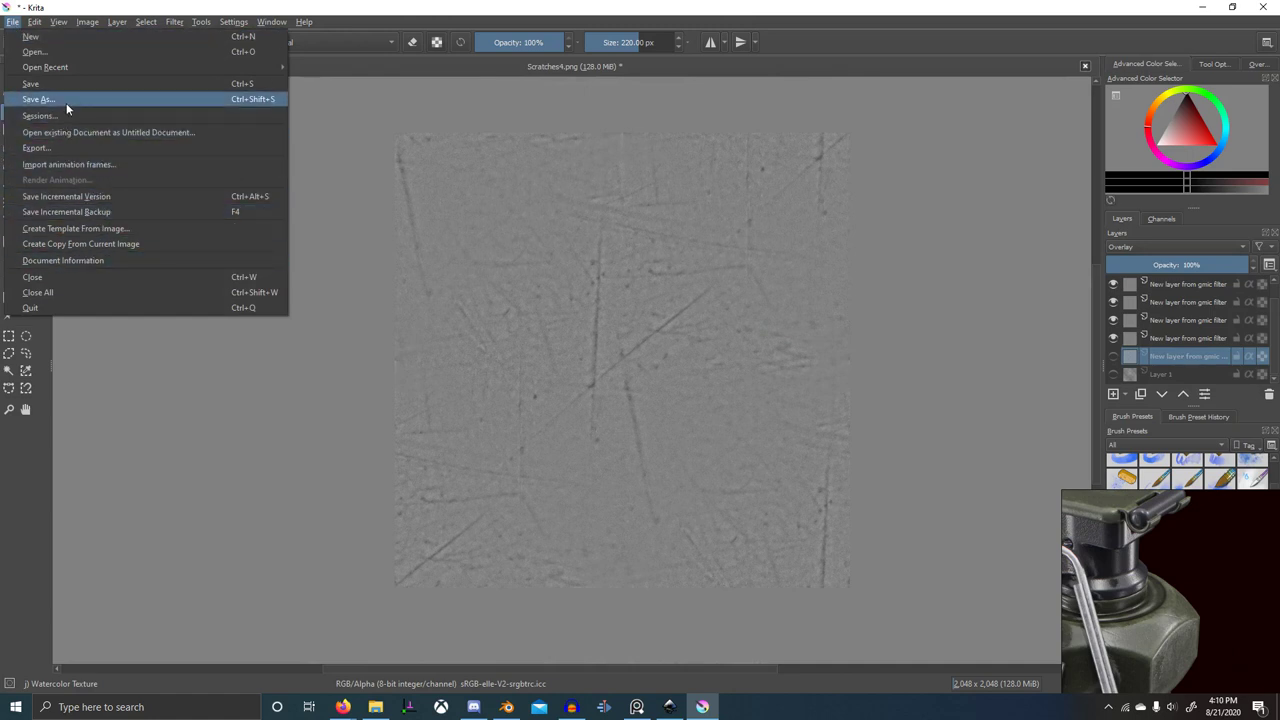
- Export the image as Scratches4-2.png in the Textures folder with default PNG options
{"action": "left_click", "coordinate": [64, 145]}
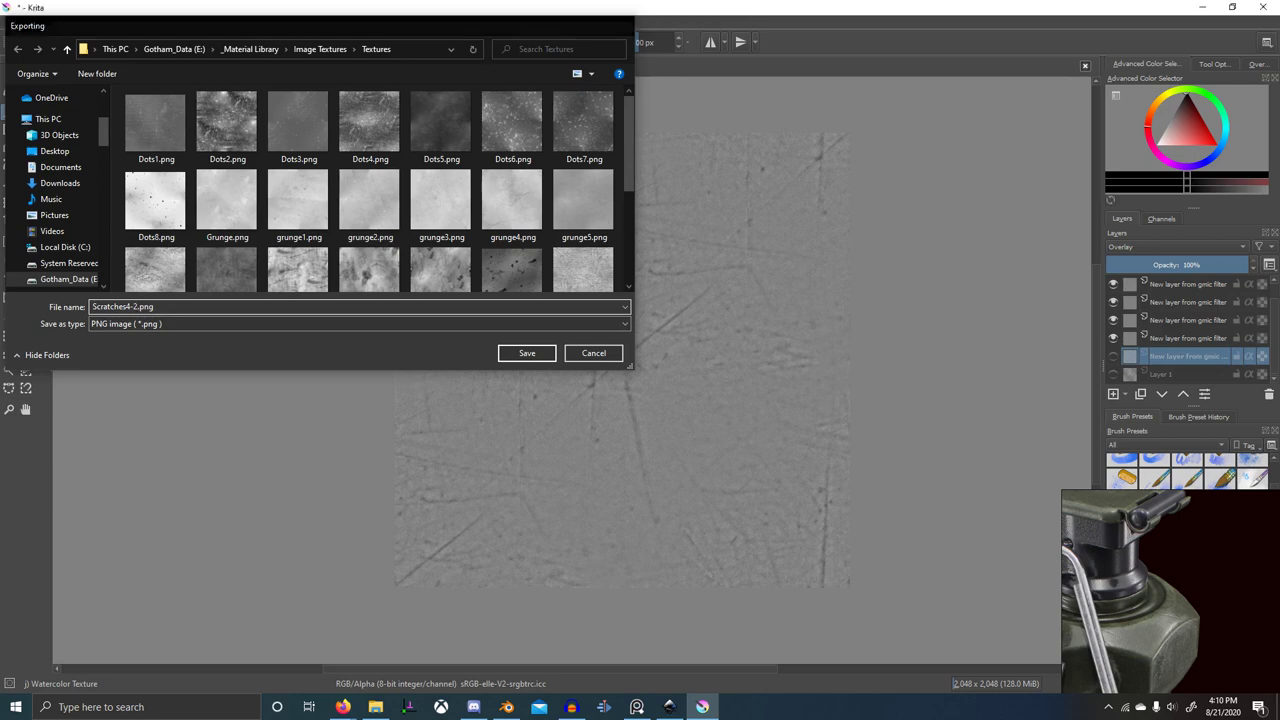
{"action": "key", "text": "Return"}
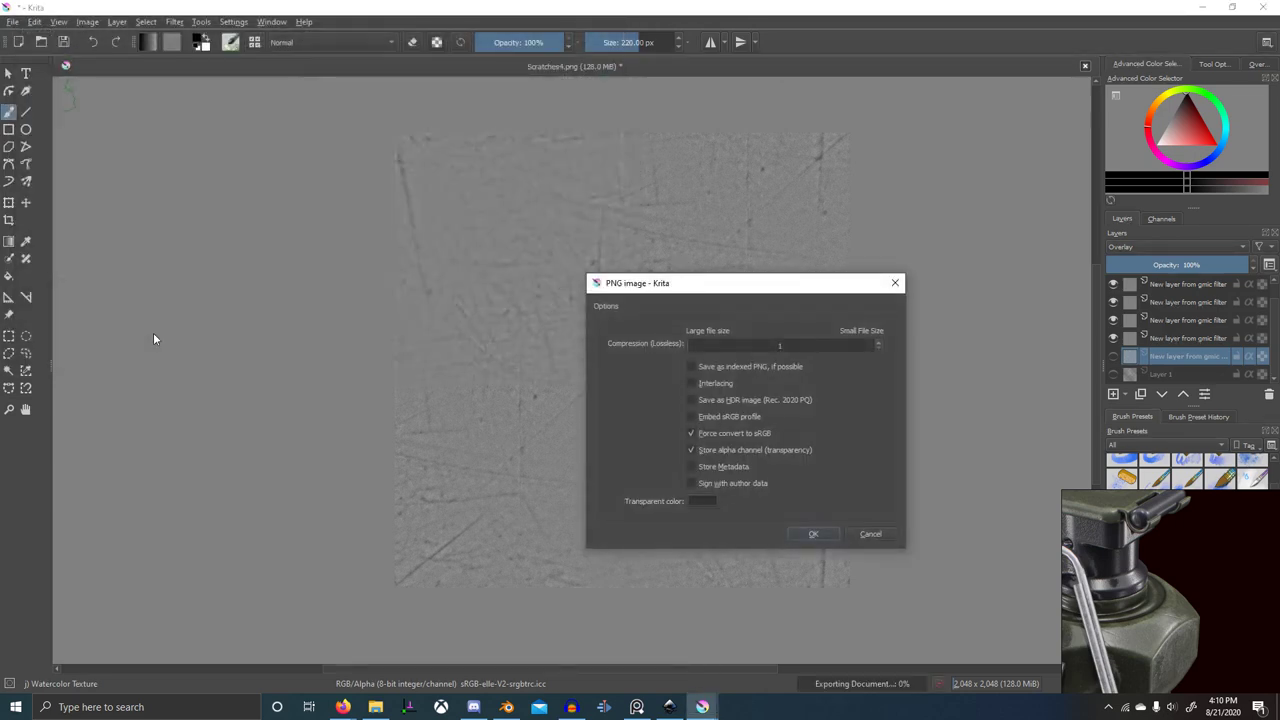
{"action": "key", "text": "Return"}
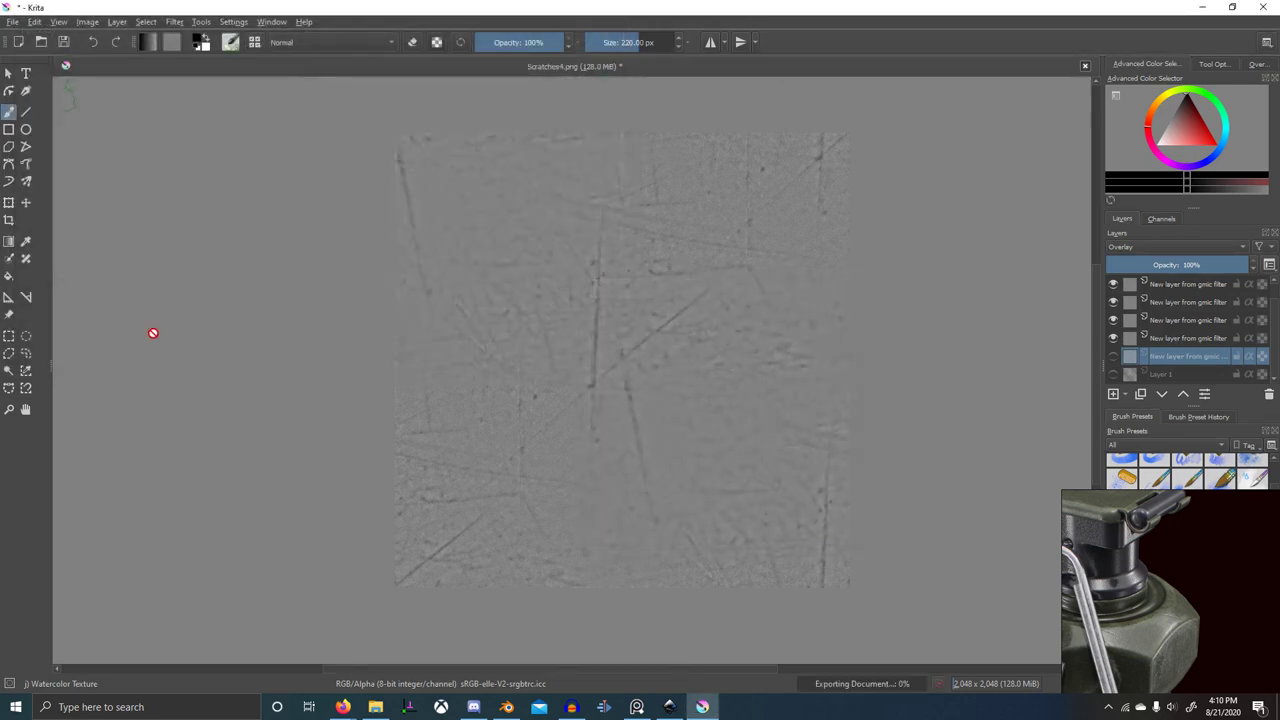
{"action": "key", "text": "alt+Tab"}
- Drag Scratches4-2.png into the M84 material as a new Image Texture node
{"action": "left_click", "coordinate": [645, 318]}
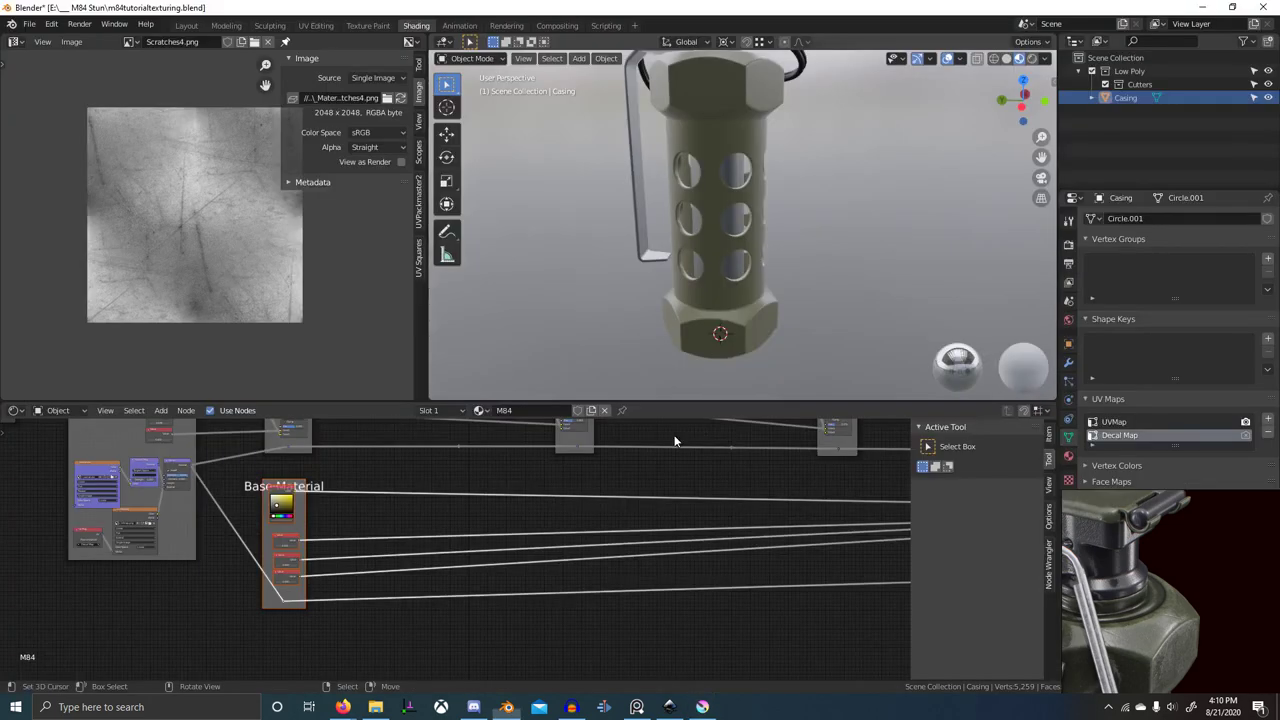
{"action": "key", "text": "alt+Tab"}
{"action": "left_click", "coordinate": [735, 306]}
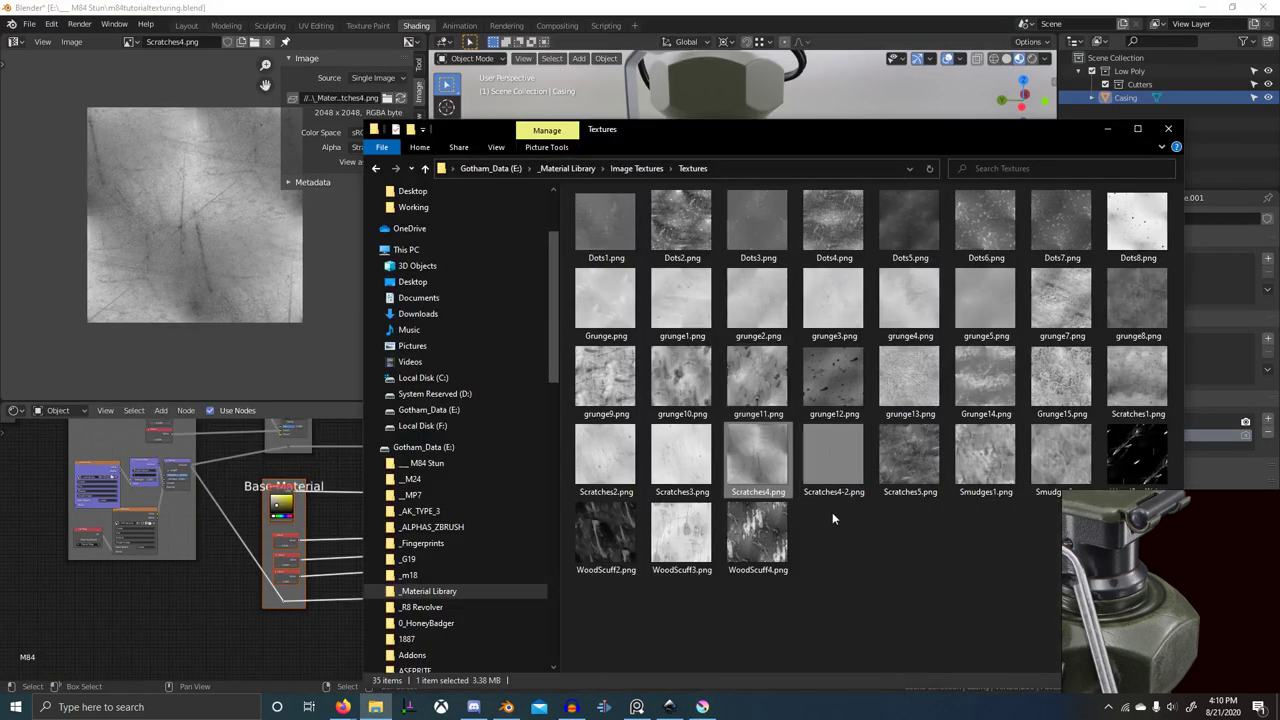
{"action": "left_click_drag", "start_coordinate": [831, 480], "coordinate": [280, 642]}
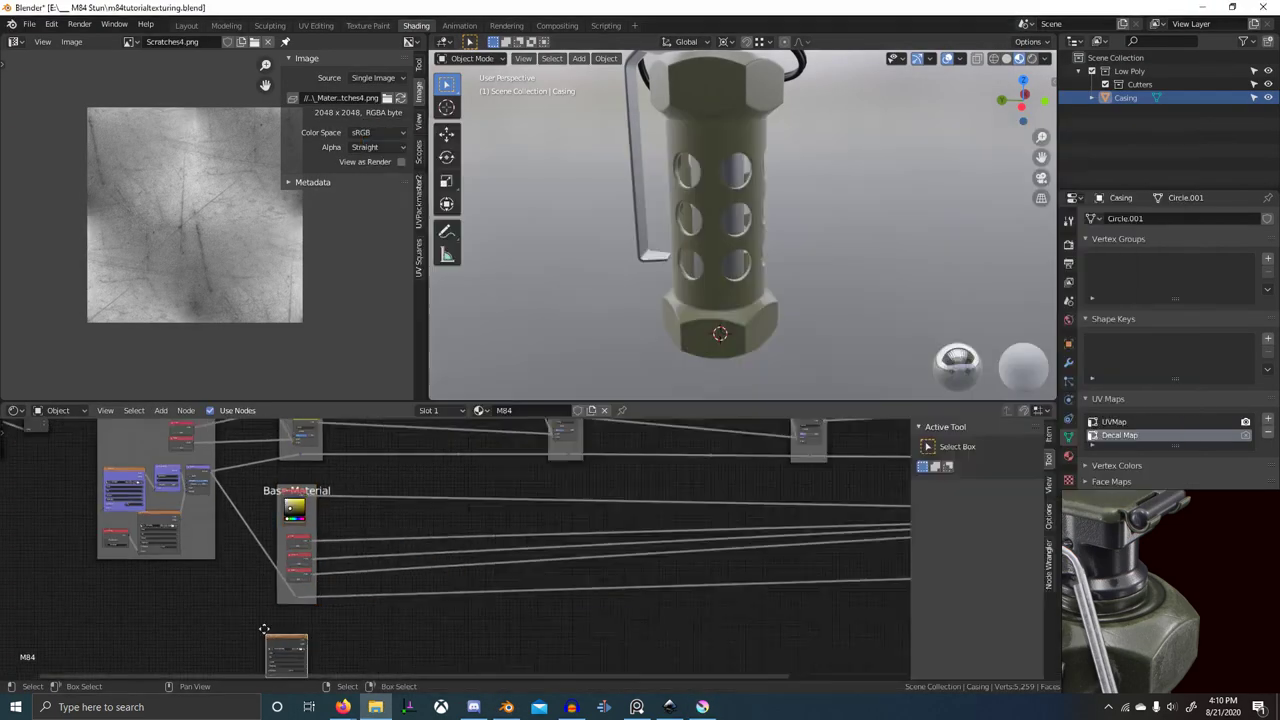
{"action": "left_click", "coordinate": [434, 624]}
{"action": "left_click", "coordinate": [432, 630], "text": "ctrl+shift"}
{"action": "scroll", "coordinate": [432, 630], "scroll_direction": "down", "scroll_amount": 1}
{"action": "middle_click_drag", "start_coordinate": [432, 630], "coordinate": [505, 616]}
{"action": "left_click_drag", "start_coordinate": [505, 616], "coordinate": [417, 632]}
- Add mapping nodes with Ctrl+T, feed Object coordinates, and switch projection to Box
{"action": "scroll", "coordinate": [417, 632], "scroll_direction": "down", "scroll_amount": 3}
{"action": "scroll", "coordinate": [417, 632], "scroll_direction": "down", "scroll_amount": 4}
{"action": "middle_click_drag", "start_coordinate": [417, 632], "coordinate": [489, 564]}
{"action": "scroll", "coordinate": [416, 655], "scroll_direction": "up", "scroll_amount": 4}
{"action": "key", "text": "ctrl+t"}
{"action": "scroll", "coordinate": [458, 552], "scroll_direction": "up", "scroll_amount": 7}
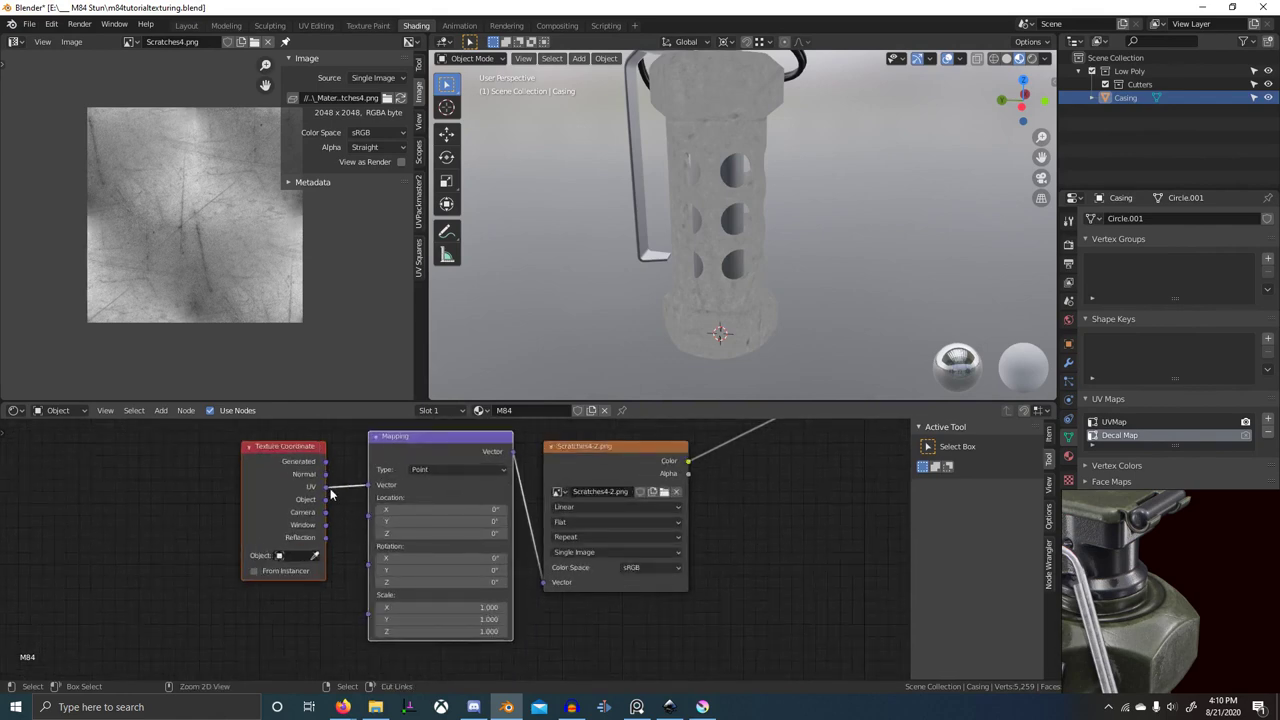
{"action": "left_click_drag", "start_coordinate": [328, 487], "coordinate": [322, 507], "text": "ctrl"}
{"action": "left_click", "coordinate": [576, 522]}
{"action": "left_click", "coordinate": [598, 545]}
{"action": "left_click", "coordinate": [601, 538]}
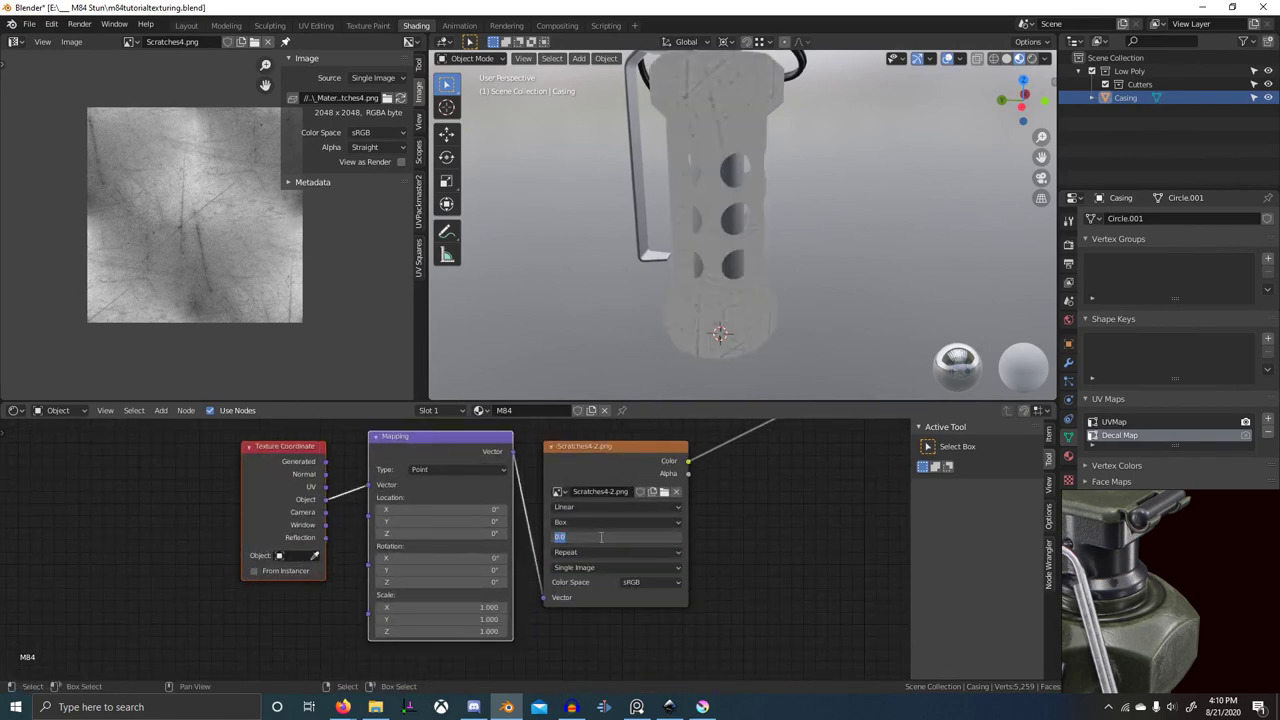
{"action": "type", "text": "."}
- Orbit around the casing and its holes to inspect the box-projected scratches
{"action": "scroll", "coordinate": [740, 252], "scroll_direction": "down", "scroll_amount": 3}
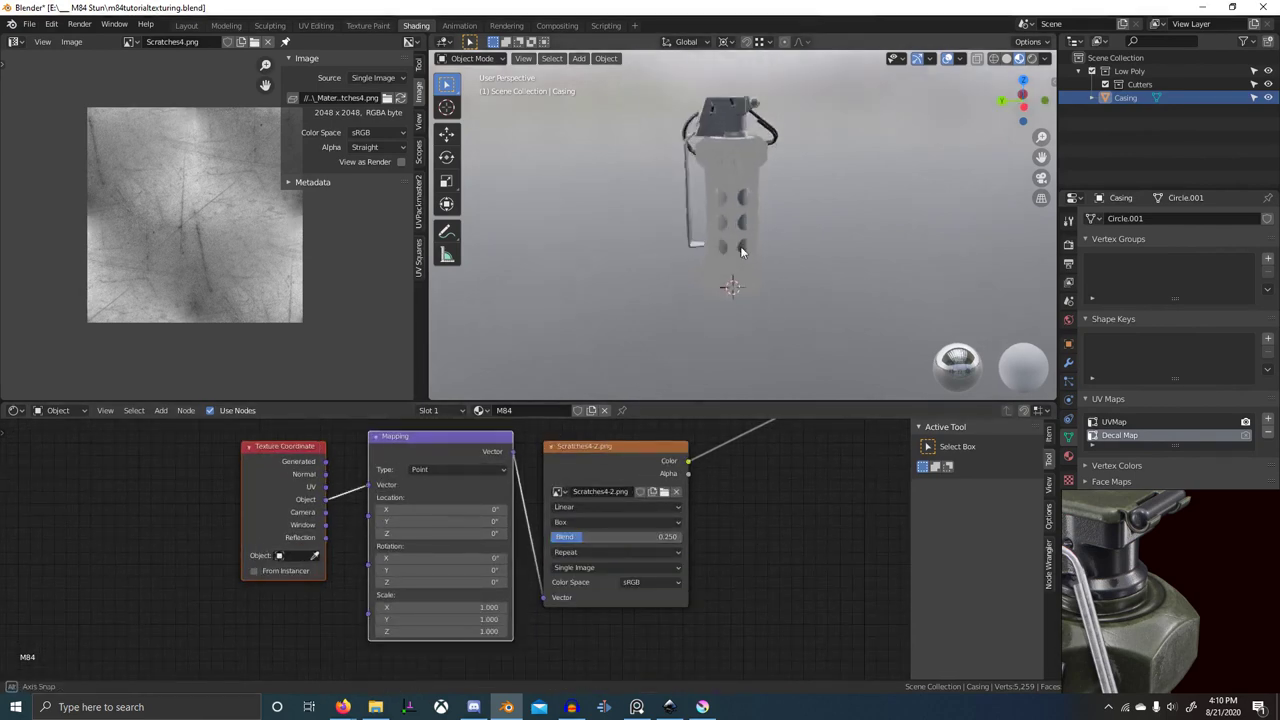
{"action": "scroll", "coordinate": [735, 265], "scroll_direction": "up", "scroll_amount": 4}
{"action": "middle_click_drag", "start_coordinate": [685, 303], "coordinate": [711, 310]}
{"action": "scroll", "coordinate": [520, 532], "scroll_direction": "up", "scroll_amount": 5}
{"action": "middle_click_drag", "start_coordinate": [658, 490], "coordinate": [603, 520]}
{"action": "scroll", "coordinate": [601, 525], "scroll_direction": "down", "scroll_amount": 1}
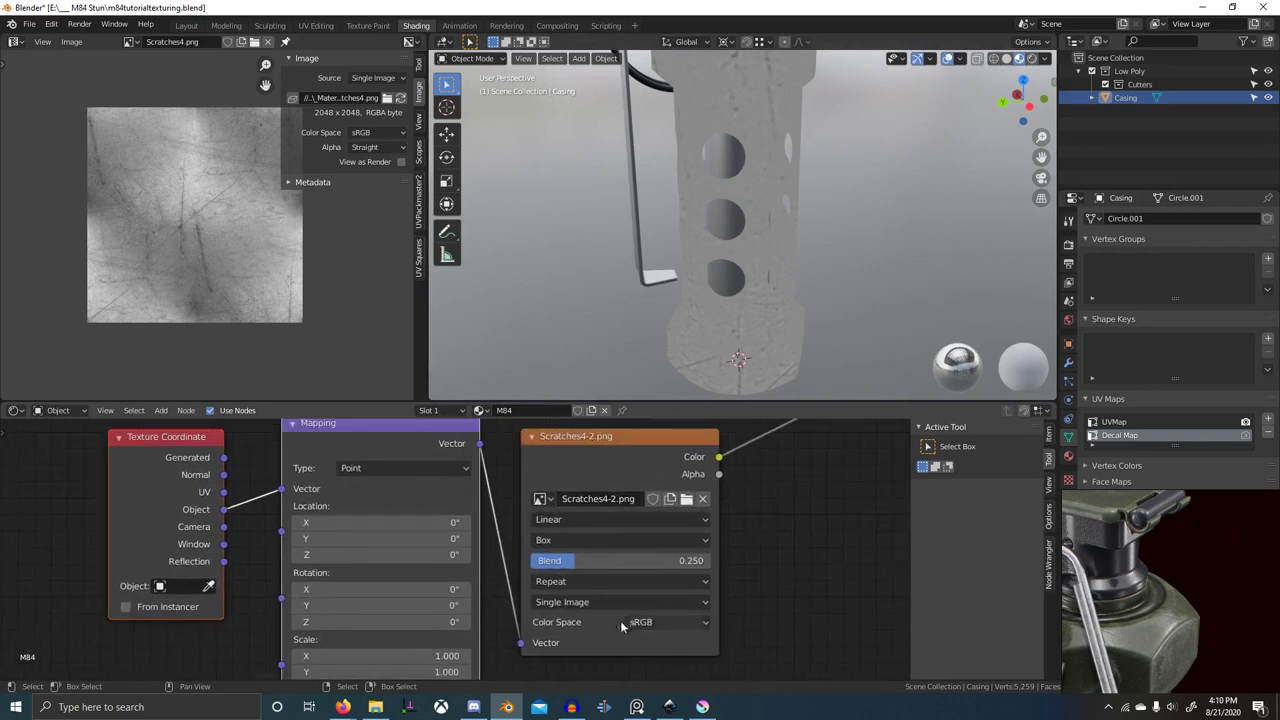
{"action": "scroll", "coordinate": [738, 308], "scroll_direction": "down", "scroll_amount": 4}
{"action": "scroll", "coordinate": [688, 302], "scroll_direction": "up", "scroll_amount": 9}
{"action": "middle_click_drag", "start_coordinate": [718, 316], "coordinate": [710, 288]}
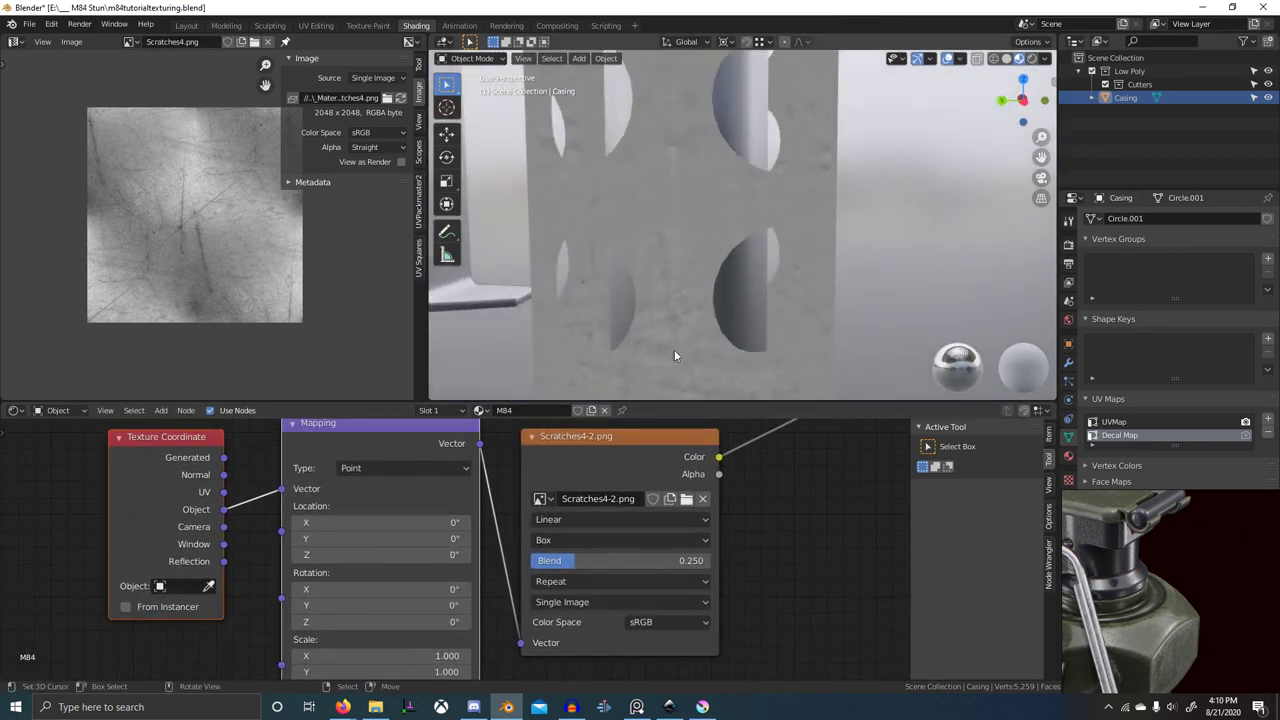
{"action": "middle_click_drag", "start_coordinate": [675, 355], "coordinate": [668, 324]}
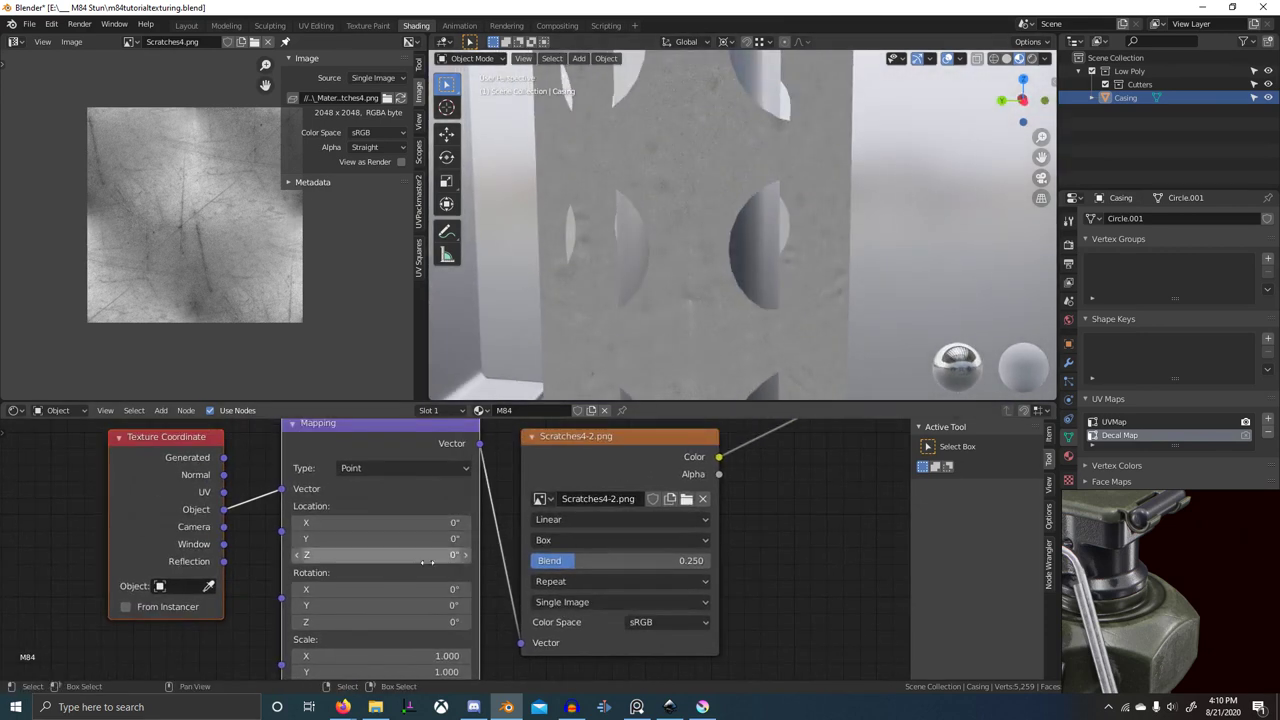
- Set the box-projection Blend to 0.250 and recheck the casing holes
{"action": "left_click_drag", "start_coordinate": [708, 561], "coordinate": [576, 561]}
{"action": "middle_click_drag", "start_coordinate": [714, 372], "coordinate": [737, 318]}
{"action": "scroll", "coordinate": [724, 304], "scroll_direction": "up", "scroll_amount": 4}
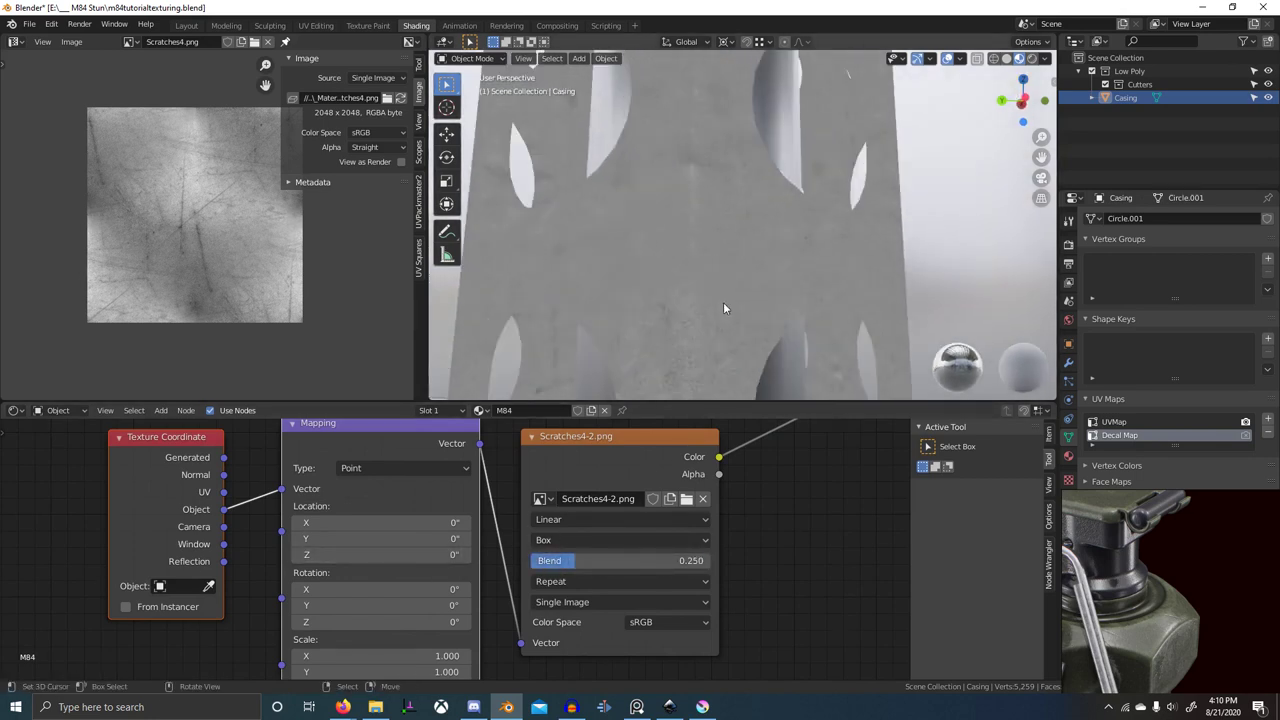
{"action": "scroll", "coordinate": [698, 251], "scroll_direction": "down", "scroll_amount": 6}
{"action": "middle_click_drag", "start_coordinate": [694, 251], "coordinate": [625, 243]}
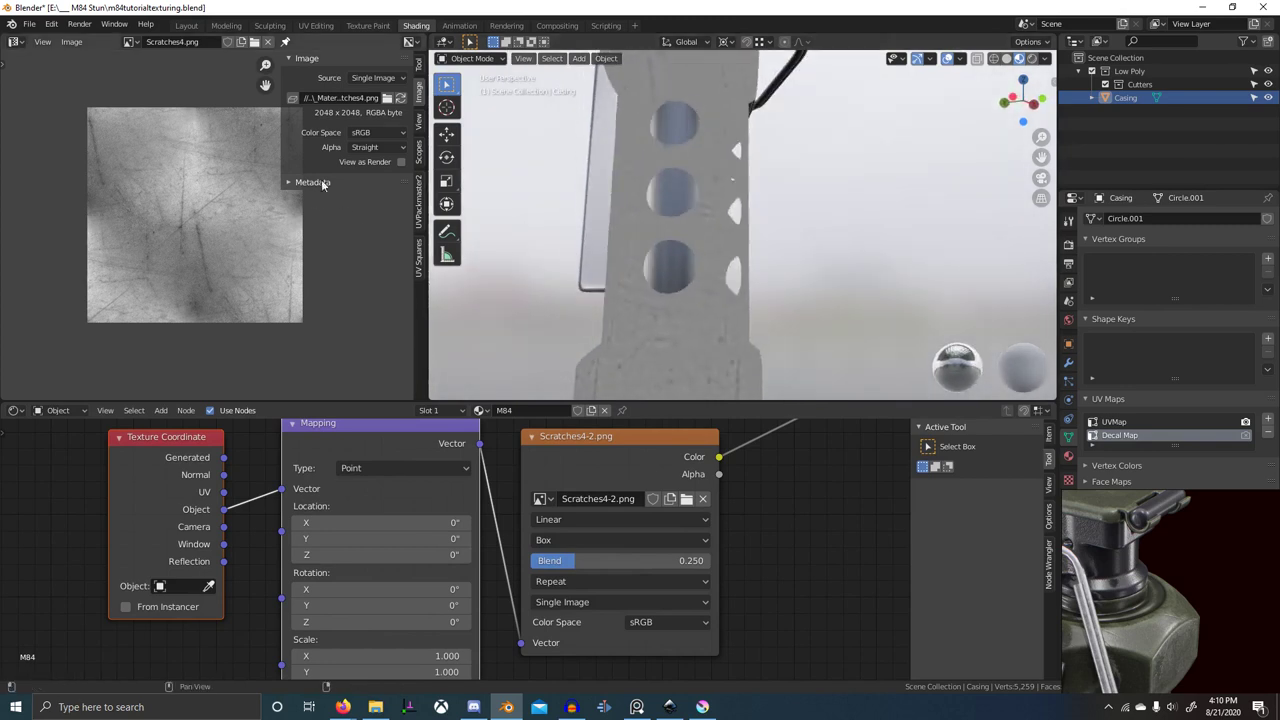
- Show Scratches4-2.png in the image viewer and briefly preview it tiled with Repeat Image
{"action": "left_click", "coordinate": [131, 42]}
{"action": "left_click", "coordinate": [240, 118]}
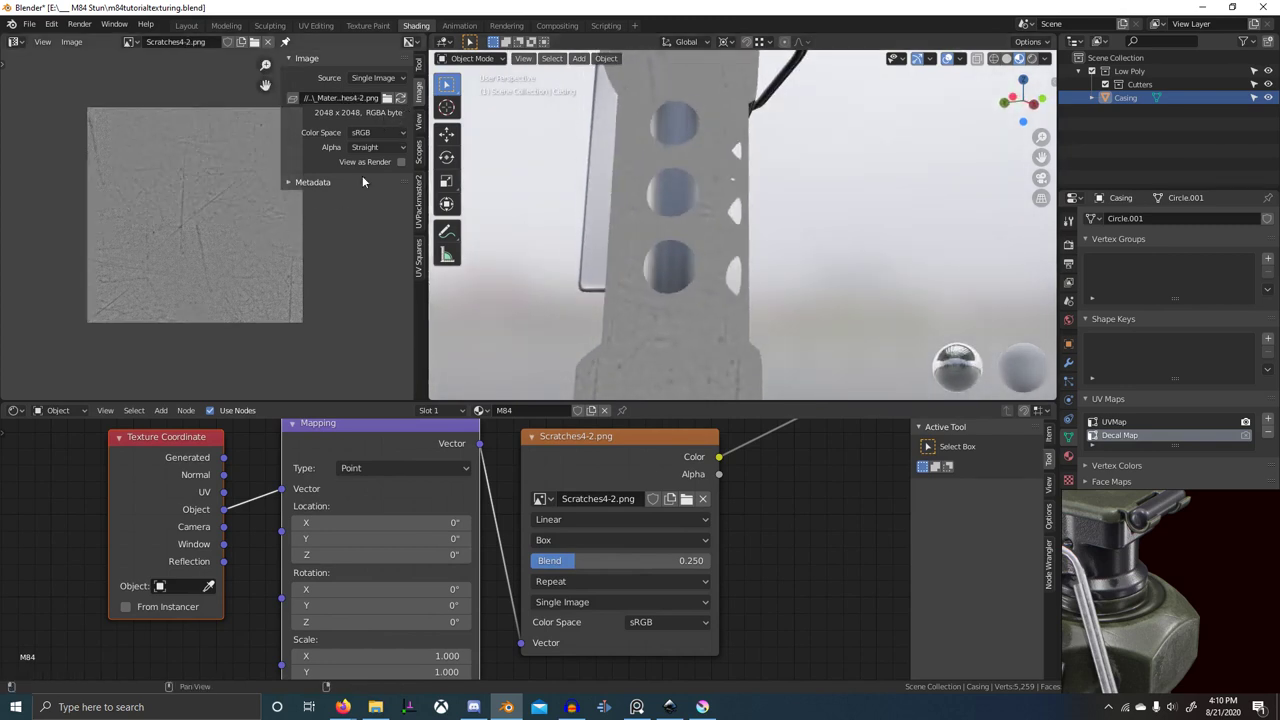
{"action": "left_click", "coordinate": [418, 120]}
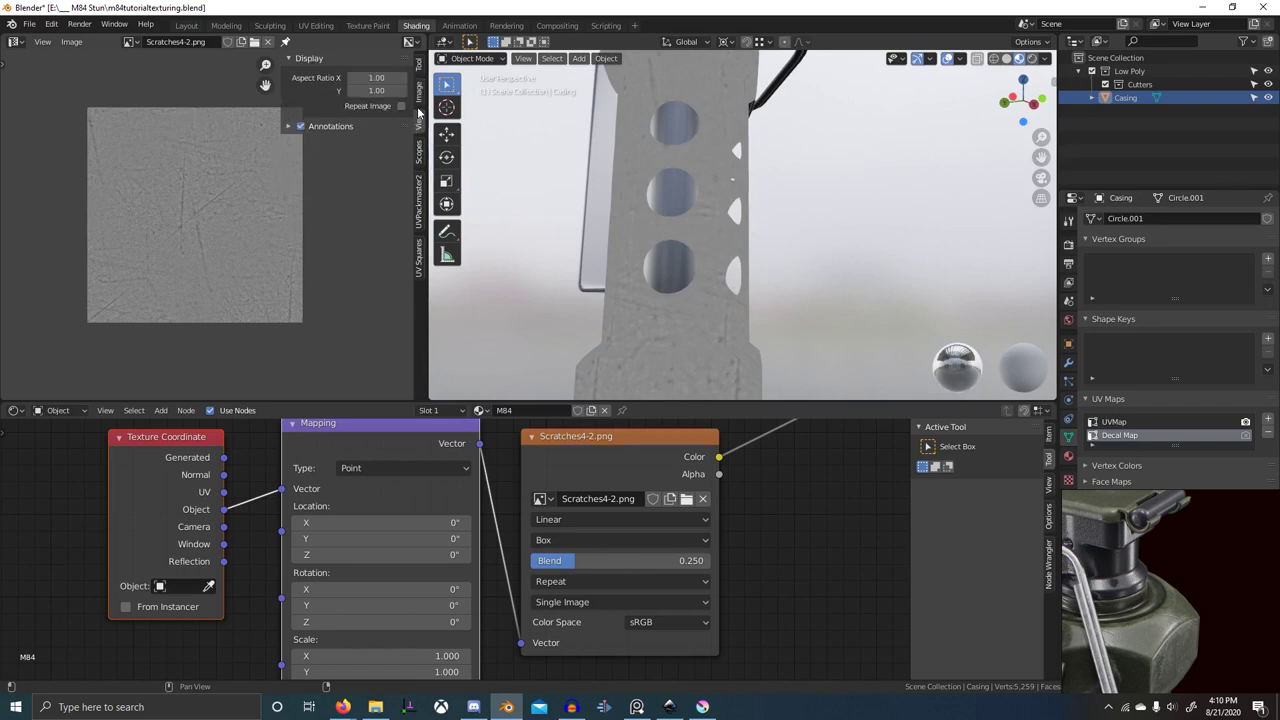
{"action": "left_click", "coordinate": [401, 106]}
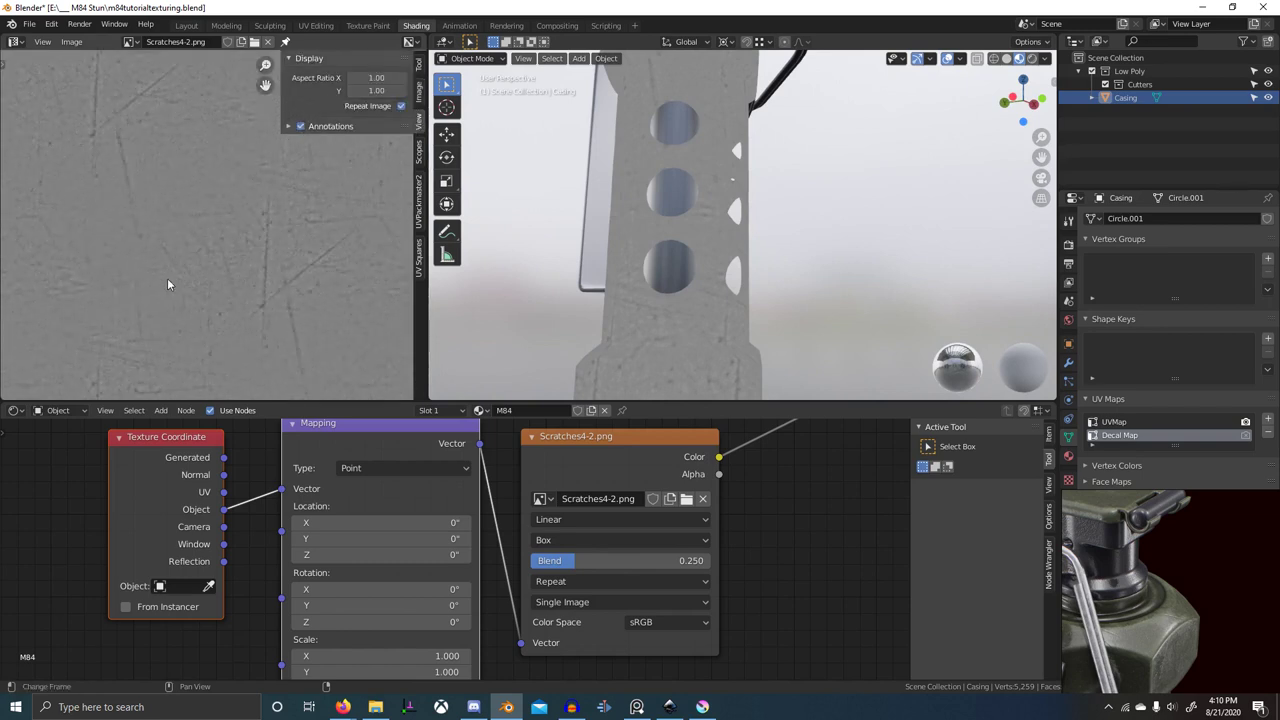
{"action": "middle_click_drag", "start_coordinate": [247, 279], "coordinate": [22, 308]}
{"action": "middle_click_drag", "start_coordinate": [240, 230], "coordinate": [162, 273]}
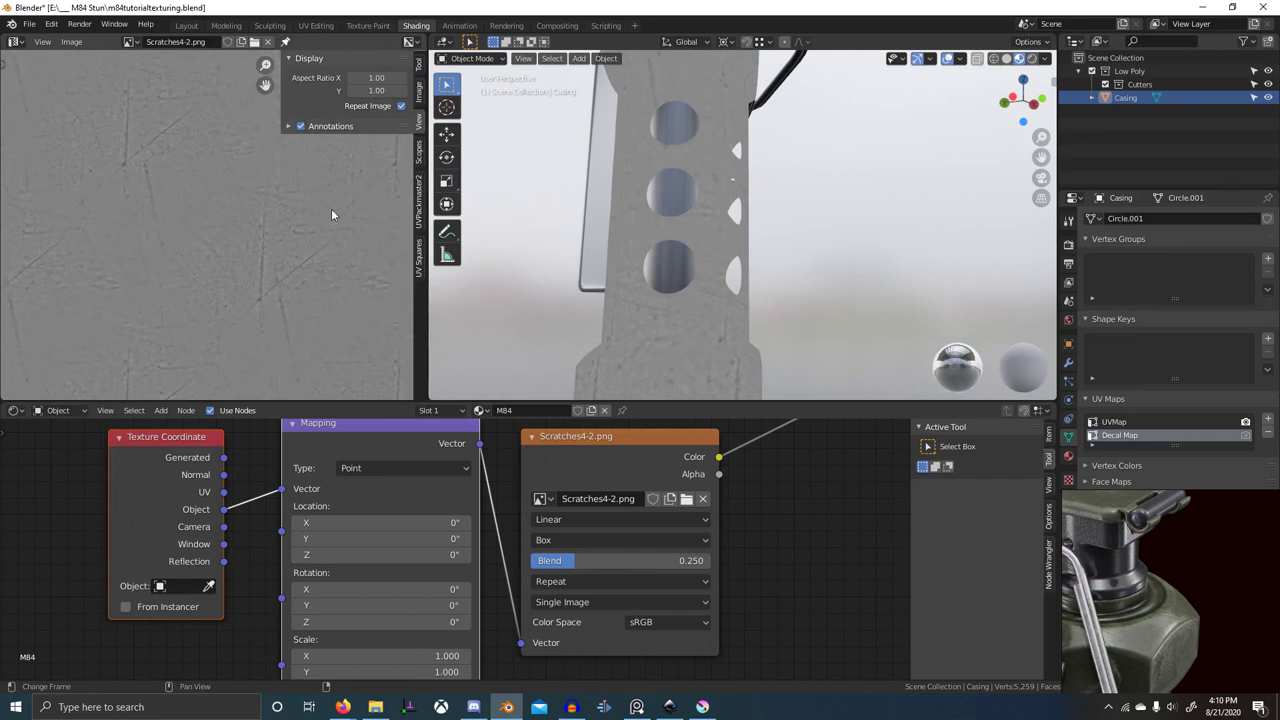
{"action": "left_click", "coordinate": [400, 108]}
- Set the Mapping node scale to 4.800 and orbit to inspect the finer scratches
{"action": "scroll", "coordinate": [635, 302], "scroll_direction": "down", "scroll_amount": 4}
{"action": "middle_click_drag", "start_coordinate": [635, 302], "coordinate": [742, 320]}
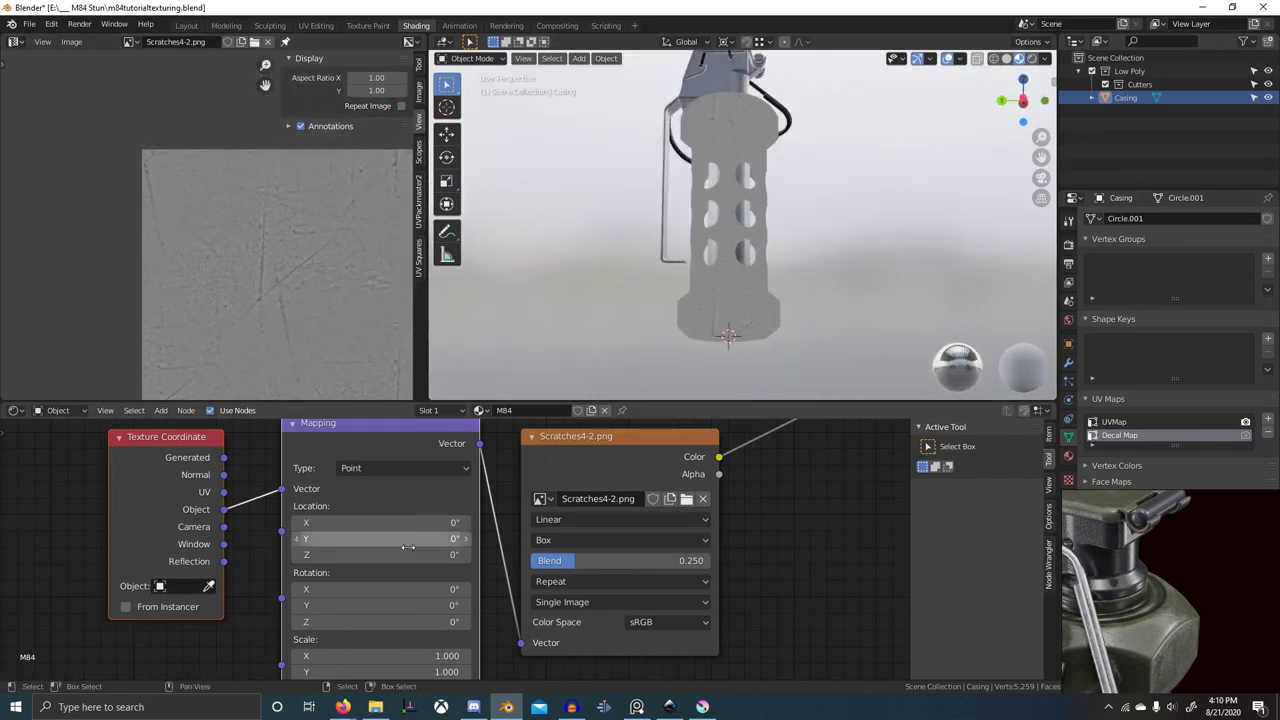
{"action": "middle_click_drag", "start_coordinate": [455, 604], "coordinate": [457, 555]}
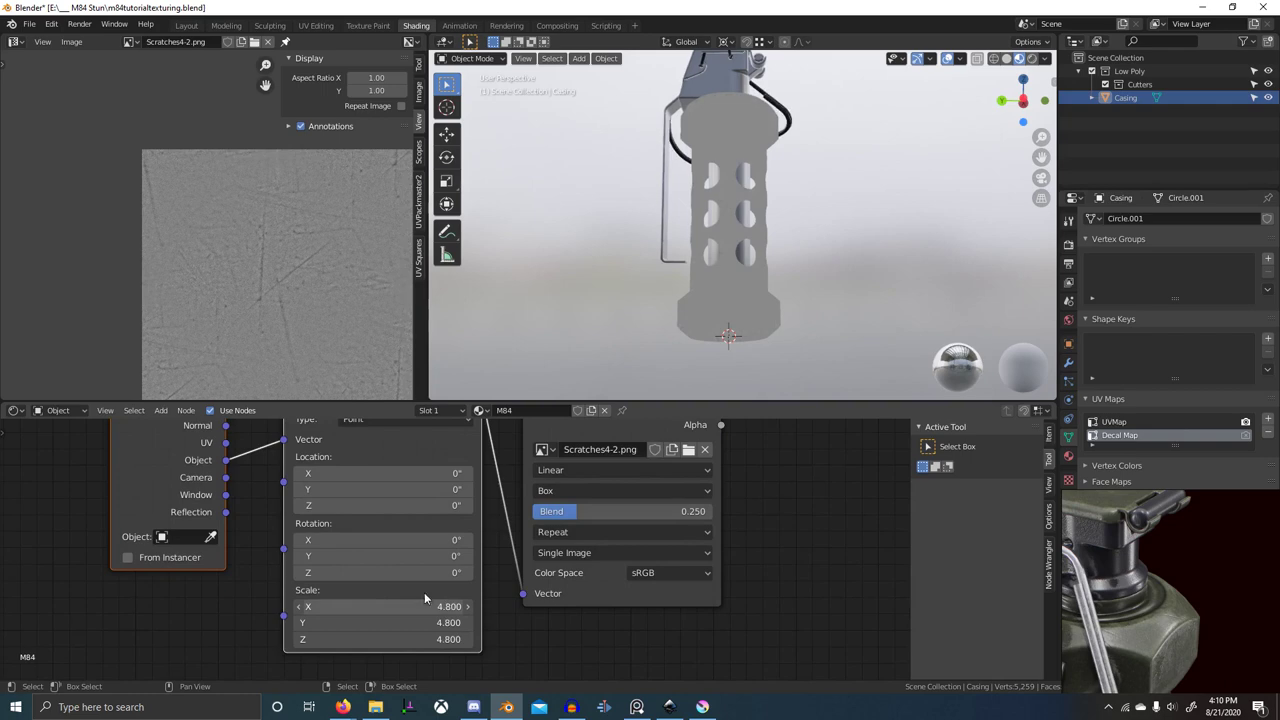
{"action": "scroll", "coordinate": [722, 283], "scroll_direction": "up", "scroll_amount": 5}
{"action": "middle_click_drag", "start_coordinate": [722, 285], "coordinate": [690, 395]}
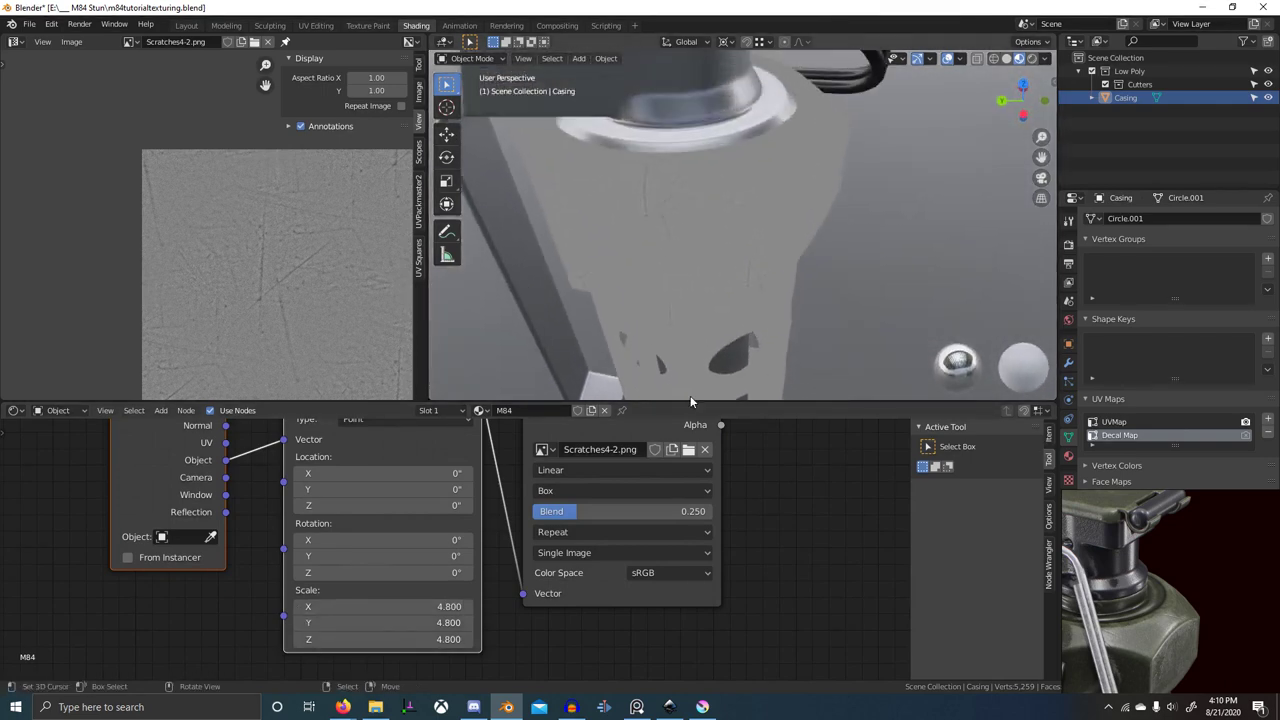
{"action": "scroll", "coordinate": [672, 514], "scroll_direction": "down", "scroll_amount": 7}
- Box-select the three scratch texture nodes and move them up and left
{"action": "left_click_drag", "start_coordinate": [307, 560], "coordinate": [563, 608]}
{"action": "scroll", "coordinate": [560, 607], "scroll_direction": "down", "scroll_amount": 1}
{"action": "middle_click_drag", "start_coordinate": [546, 596], "coordinate": [511, 611]}
{"action": "key", "text": "g"}
{"action": "left_click", "coordinate": [486, 590]}
{"action": "scroll", "coordinate": [590, 494], "scroll_direction": "down", "scroll_amount": 2}
- Add a Bump node and drop it onto the casing's normal link
{"action": "middle_click_drag", "start_coordinate": [604, 498], "coordinate": [576, 533]}
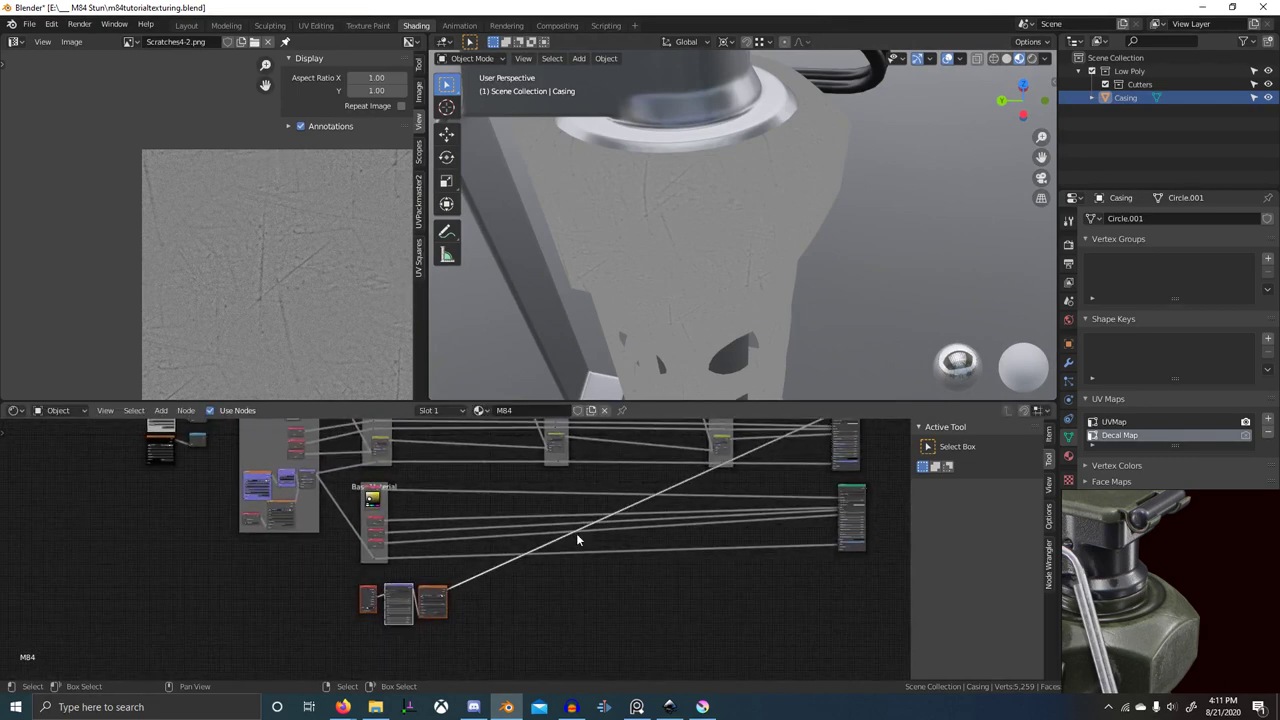
{"action": "scroll", "coordinate": [456, 552], "scroll_direction": "up", "scroll_amount": 3}
{"action": "middle_click_drag", "start_coordinate": [471, 534], "coordinate": [482, 518]}
{"action": "key", "text": "shift+a"}
{"action": "left_click", "coordinate": [482, 518]}
{"action": "type", "text": "b"}
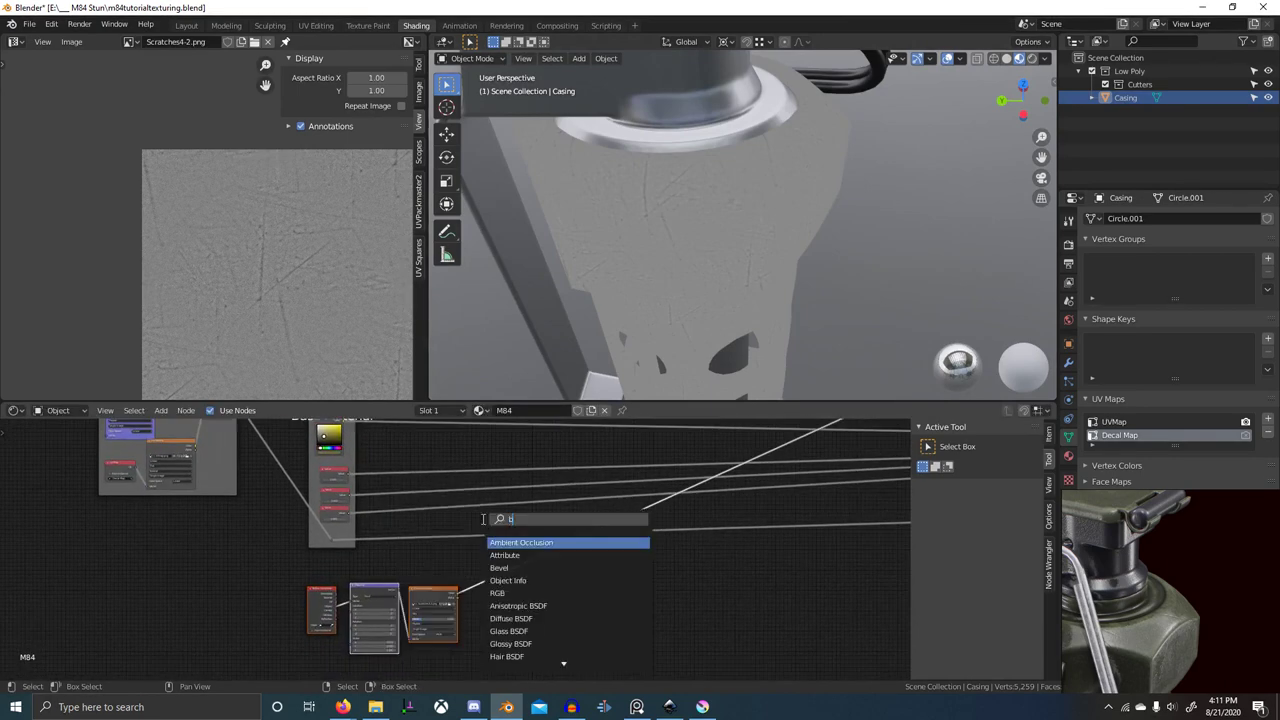
{"action": "type", "text": "ump"}
{"action": "key", "text": "Return"}
{"action": "left_click", "coordinate": [497, 523]}
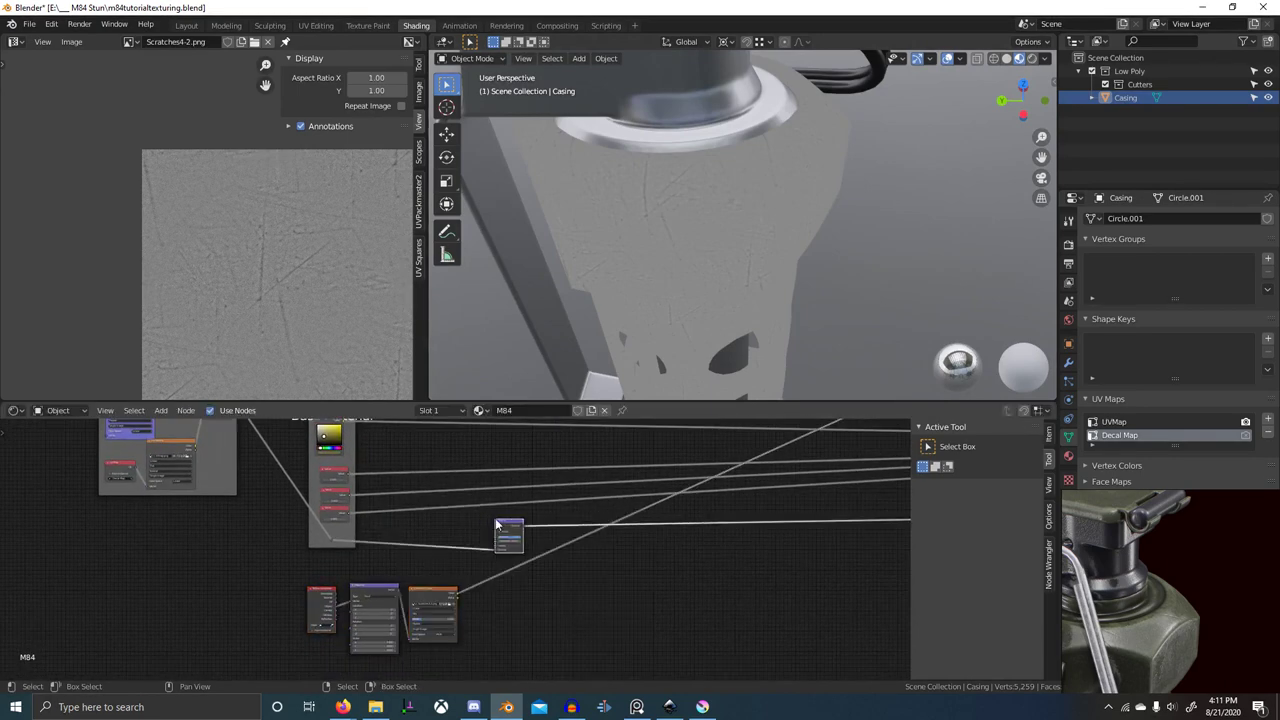
- Connect the scratch texture Color to Bump Height, preview it, and set Distance to 0.01
{"action": "scroll", "coordinate": [497, 525], "scroll_direction": "up", "scroll_amount": 5}
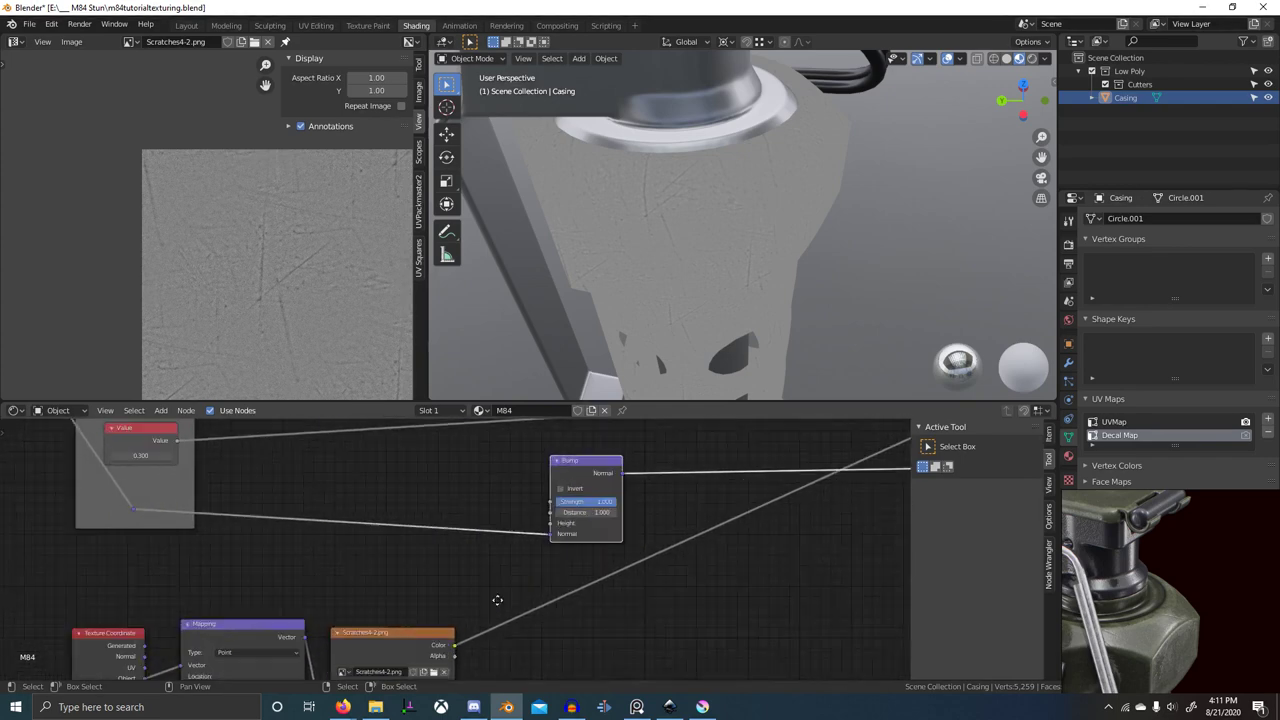
{"action": "left_click_drag", "start_coordinate": [522, 508], "coordinate": [522, 508]}
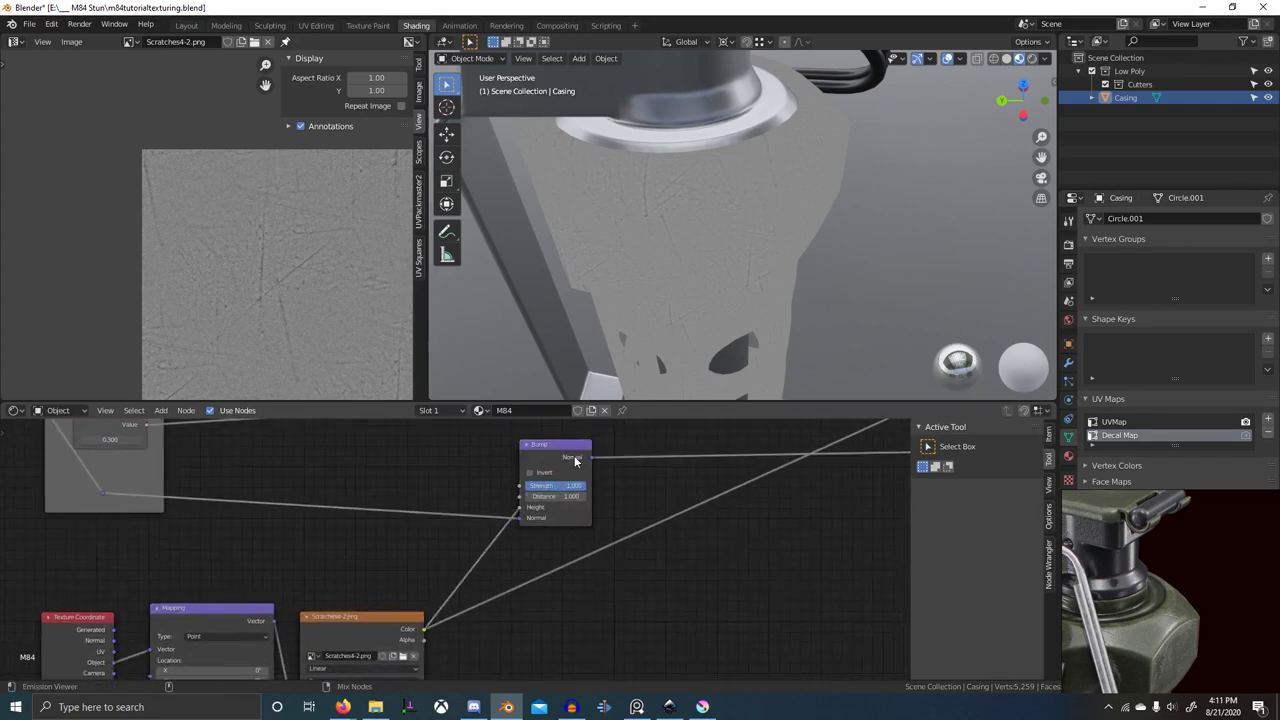
{"action": "left_click", "coordinate": [575, 460], "text": "ctrl+shift"}
{"action": "scroll", "coordinate": [600, 494], "scroll_direction": "up", "scroll_amount": 4}
{"action": "middle_click_drag", "start_coordinate": [602, 496], "coordinate": [561, 528]}
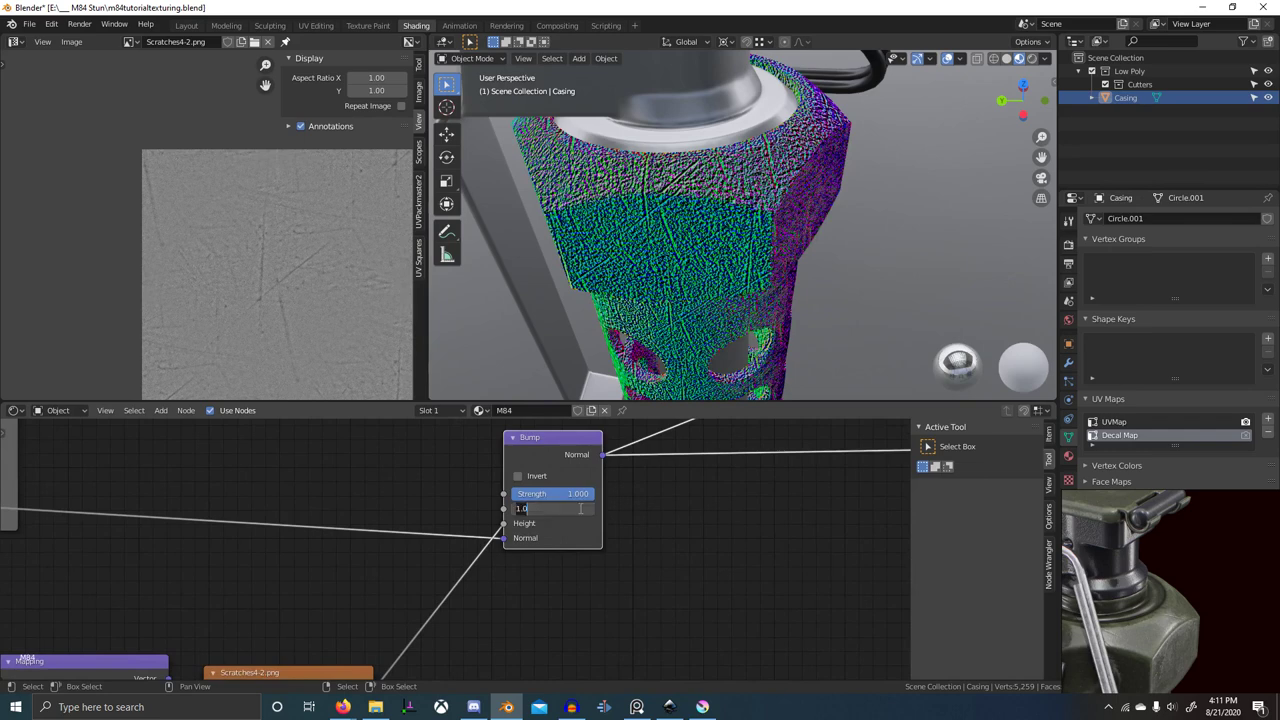
{"action": "left_click", "coordinate": [581, 509]}
{"action": "type", "text": ".01"}
{"action": "key", "text": "Return"}
- Orbit and zoom around the casing's hex section to inspect the bump scratches
{"action": "scroll", "coordinate": [704, 492], "scroll_direction": "down", "scroll_amount": 7}
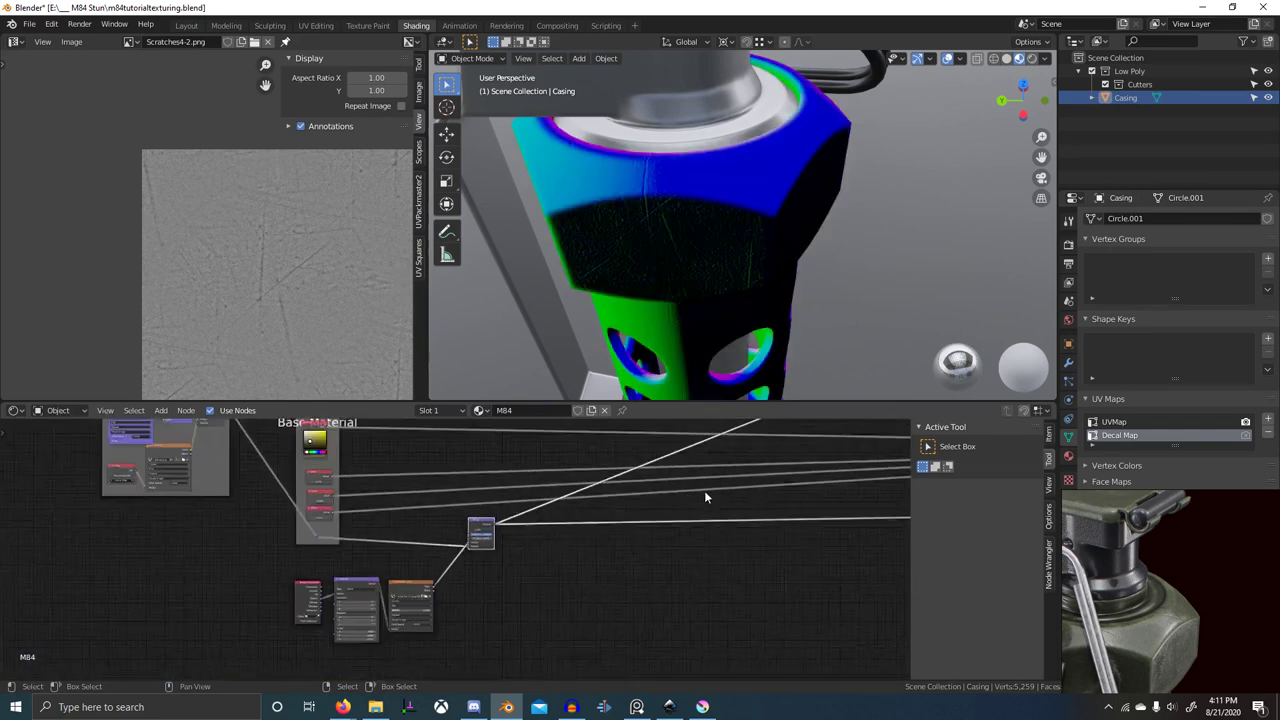
{"action": "middle_click_drag", "start_coordinate": [768, 262], "coordinate": [654, 400]}
{"action": "scroll", "coordinate": [780, 205], "scroll_direction": "down", "scroll_amount": 3}
{"action": "scroll", "coordinate": [739, 316], "scroll_direction": "up", "scroll_amount": 5}
{"action": "scroll", "coordinate": [722, 318], "scroll_direction": "down", "scroll_amount": 6}
{"action": "scroll", "coordinate": [780, 268], "scroll_direction": "up", "scroll_amount": 5}
{"action": "scroll", "coordinate": [787, 268], "scroll_direction": "down", "scroll_amount": 3}
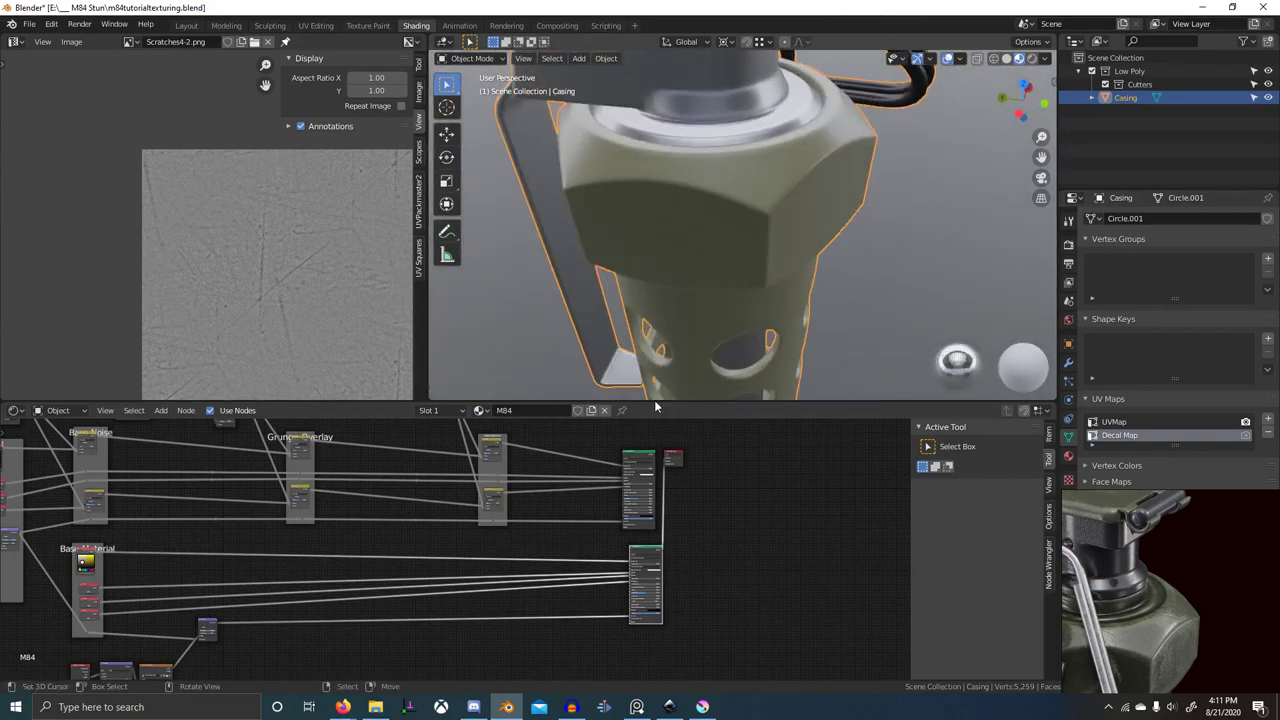
{"action": "scroll", "coordinate": [497, 534], "scroll_direction": "up", "scroll_amount": 6}
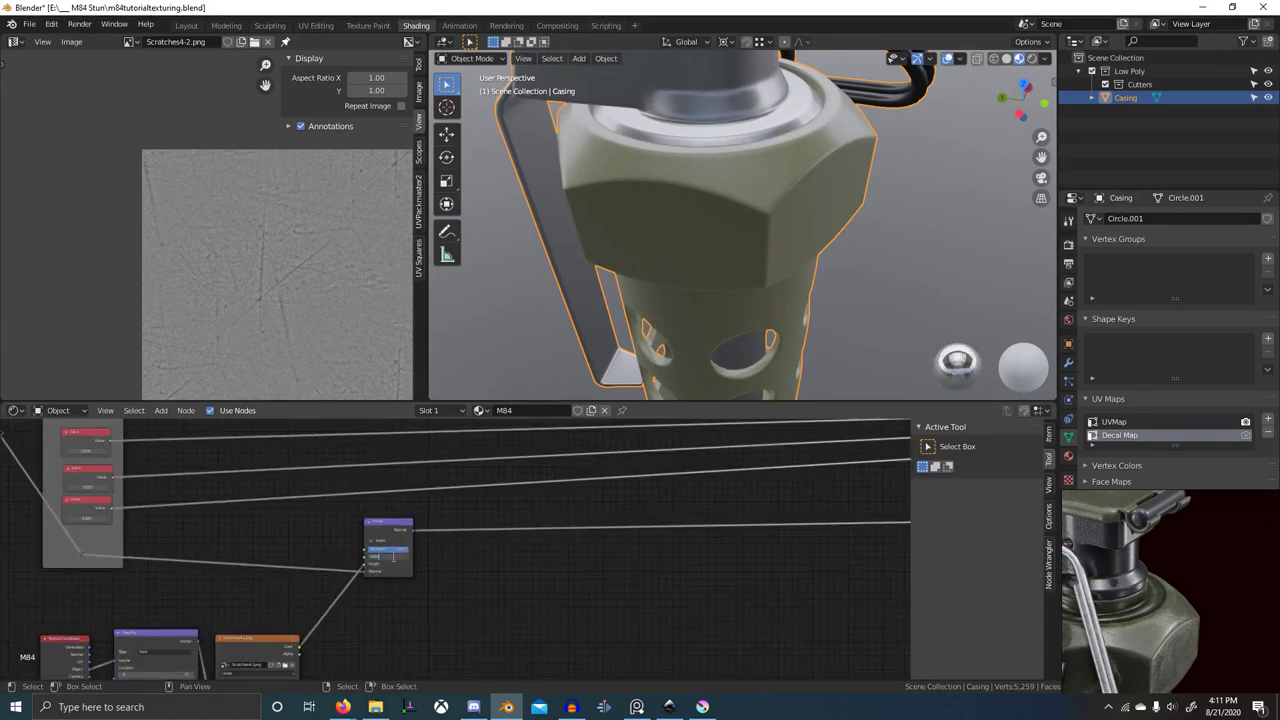
{"action": "scroll", "coordinate": [648, 220], "scroll_direction": "up", "scroll_amount": 4}
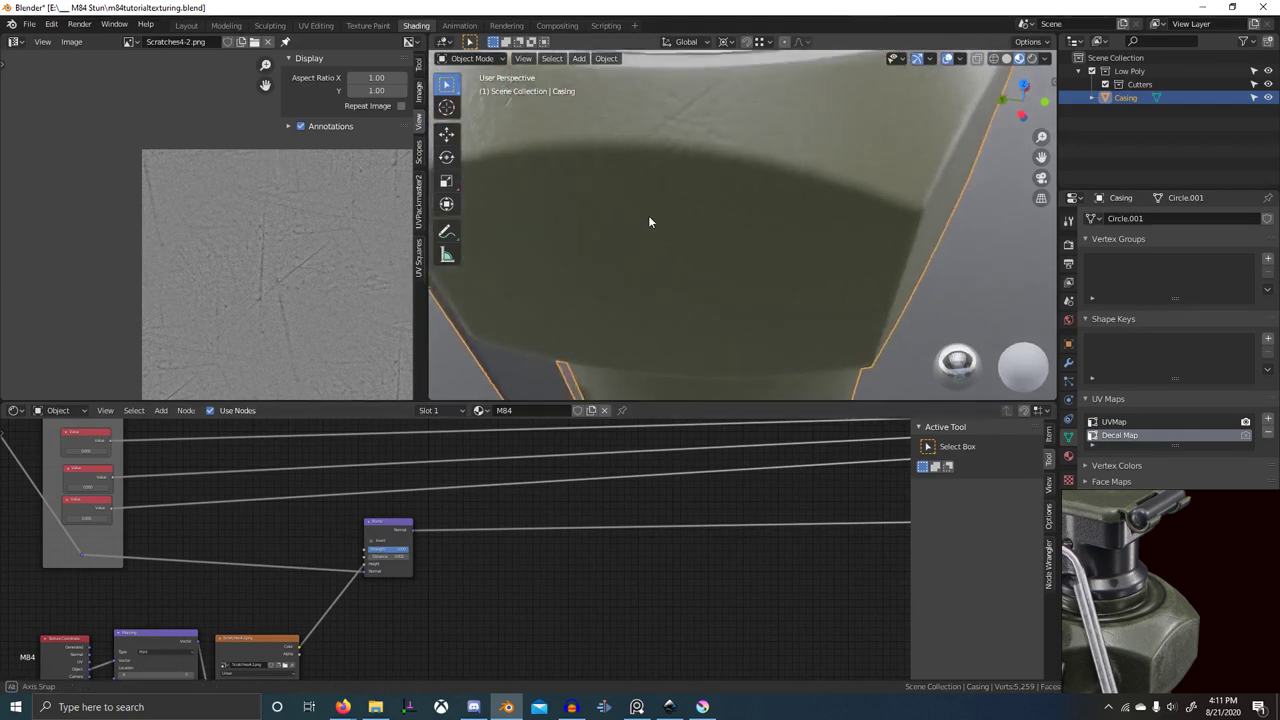
{"action": "middle_click_drag", "start_coordinate": [650, 219], "coordinate": [632, 172]}
{"action": "scroll", "coordinate": [666, 225], "scroll_direction": "down", "scroll_amount": 4}
{"action": "scroll", "coordinate": [655, 228], "scroll_direction": "down", "scroll_amount": 5}
{"action": "scroll", "coordinate": [1220, 557], "scroll_direction": "down", "scroll_amount": 4}
- Pan the reference board across other grenades and their green band for comparison
{"action": "left_click", "coordinate": [1222, 557]}
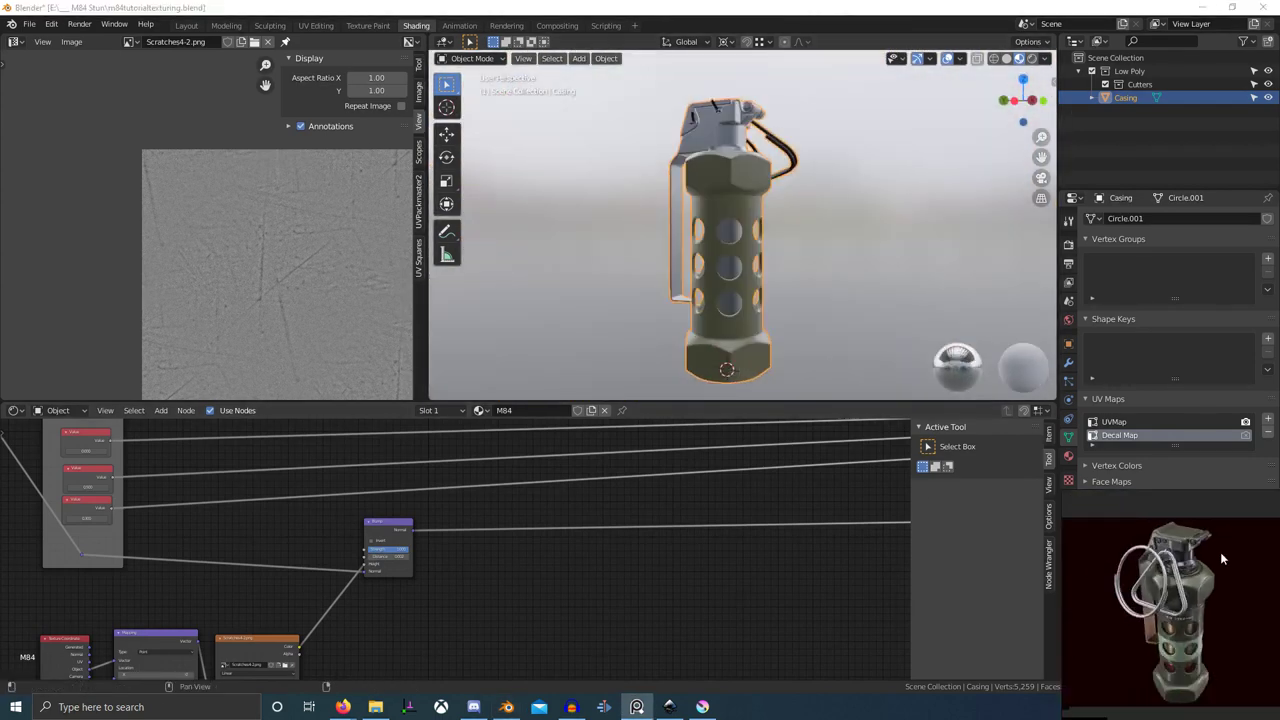
{"action": "scroll", "coordinate": [1222, 557], "scroll_direction": "down", "scroll_amount": 5}
{"action": "middle_click_drag", "start_coordinate": [1222, 557], "coordinate": [1274, 541]}
{"action": "scroll", "coordinate": [1169, 567], "scroll_direction": "up", "scroll_amount": 3}
{"action": "middle_click_drag", "start_coordinate": [1169, 567], "coordinate": [1208, 560]}
{"action": "scroll", "coordinate": [1208, 561], "scroll_direction": "up", "scroll_amount": 6}
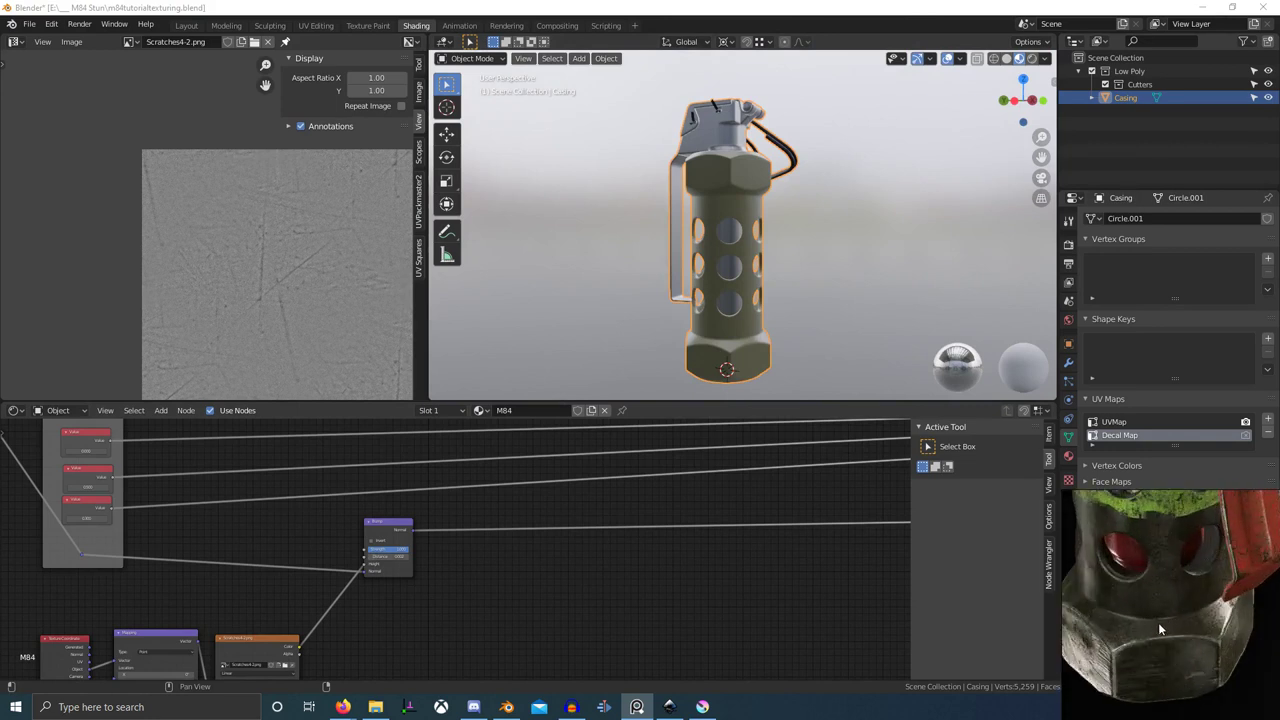
{"action": "scroll", "coordinate": [1158, 624], "scroll_direction": "down", "scroll_amount": 3}
{"action": "middle_click_drag", "start_coordinate": [1153, 548], "coordinate": [1162, 653]}
{"action": "scroll", "coordinate": [1156, 617], "scroll_direction": "up", "scroll_amount": 4}
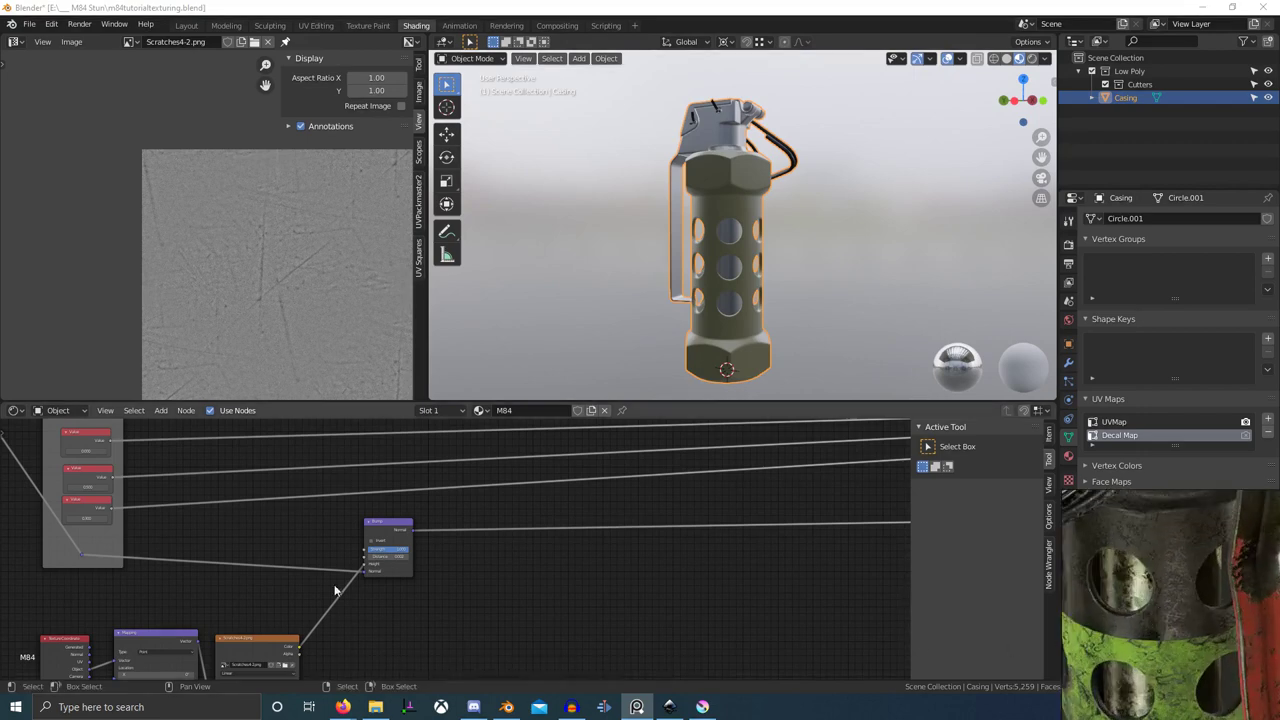
{"action": "scroll", "coordinate": [463, 550], "scroll_direction": "down", "scroll_amount": 3}
{"action": "middle_click_drag", "start_coordinate": [463, 550], "coordinate": [450, 587]}
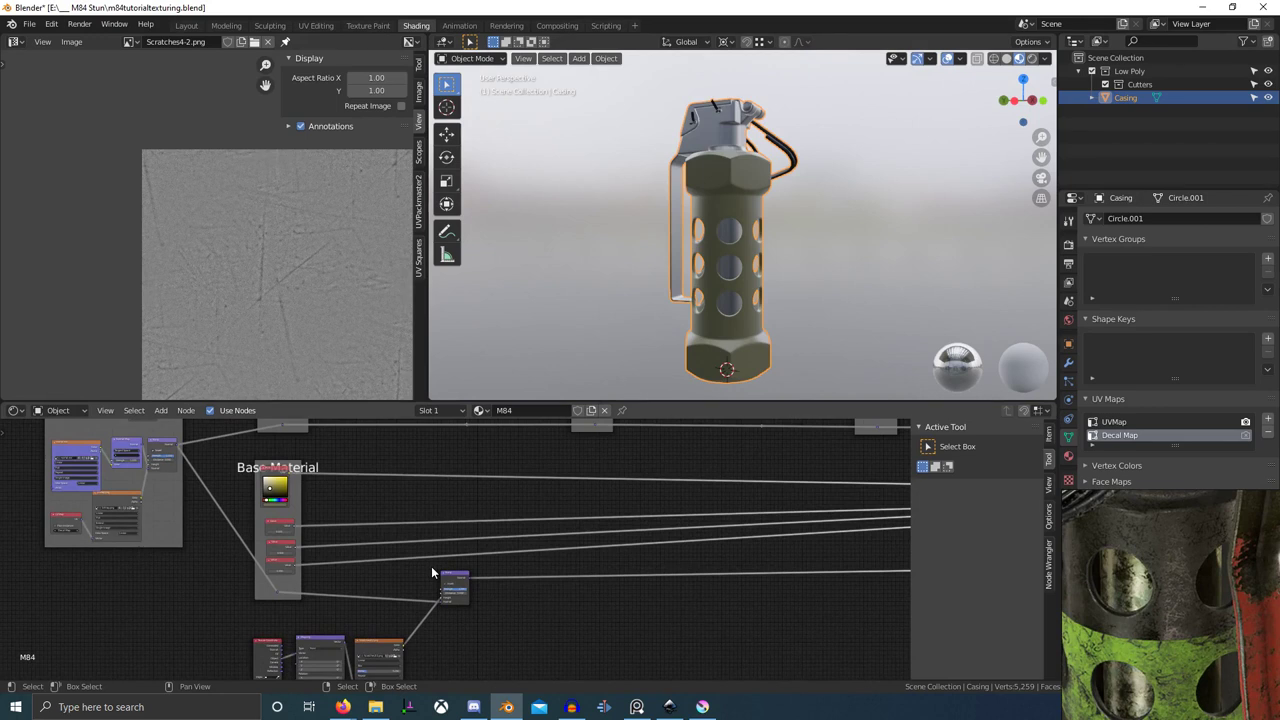
{"action": "scroll", "coordinate": [365, 515], "scroll_direction": "up", "scroll_amount": 1}
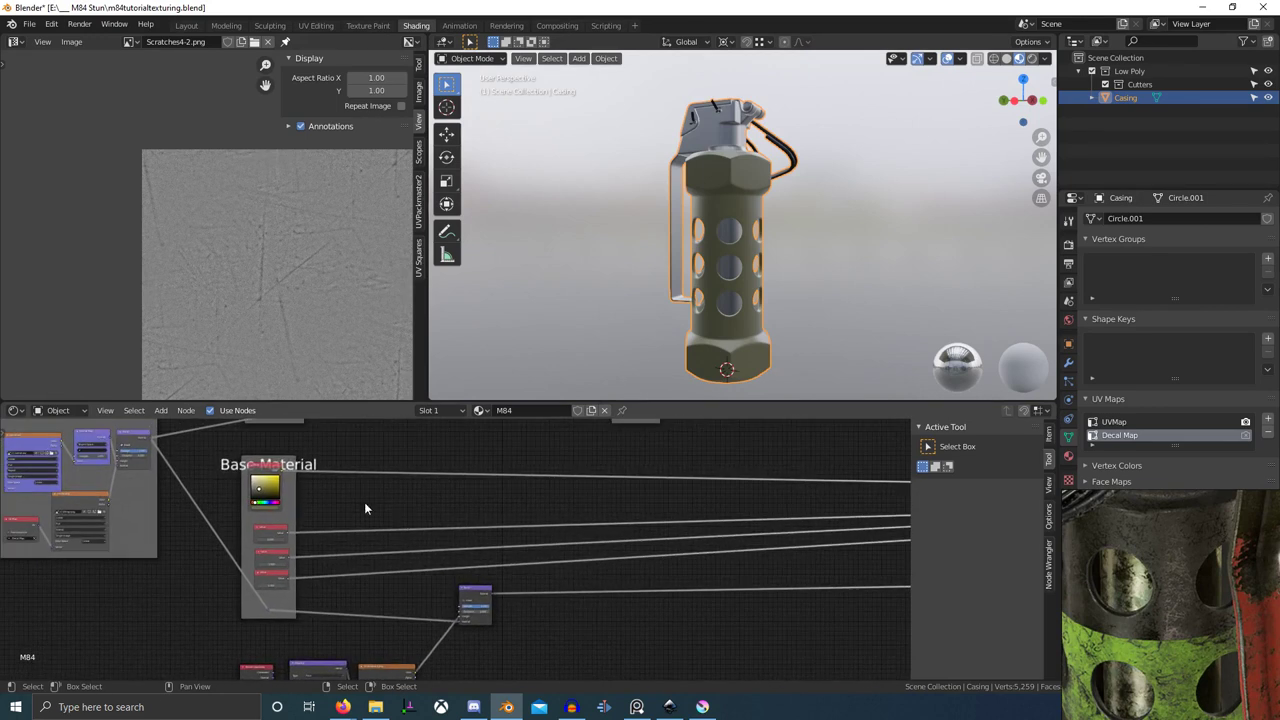
- Add a MixRGB node on the base colour link and feed it the scratch texture
{"action": "key", "text": "shift+a"}
{"action": "left_click", "coordinate": [495, 471]}
{"action": "type", "text": "mix"}
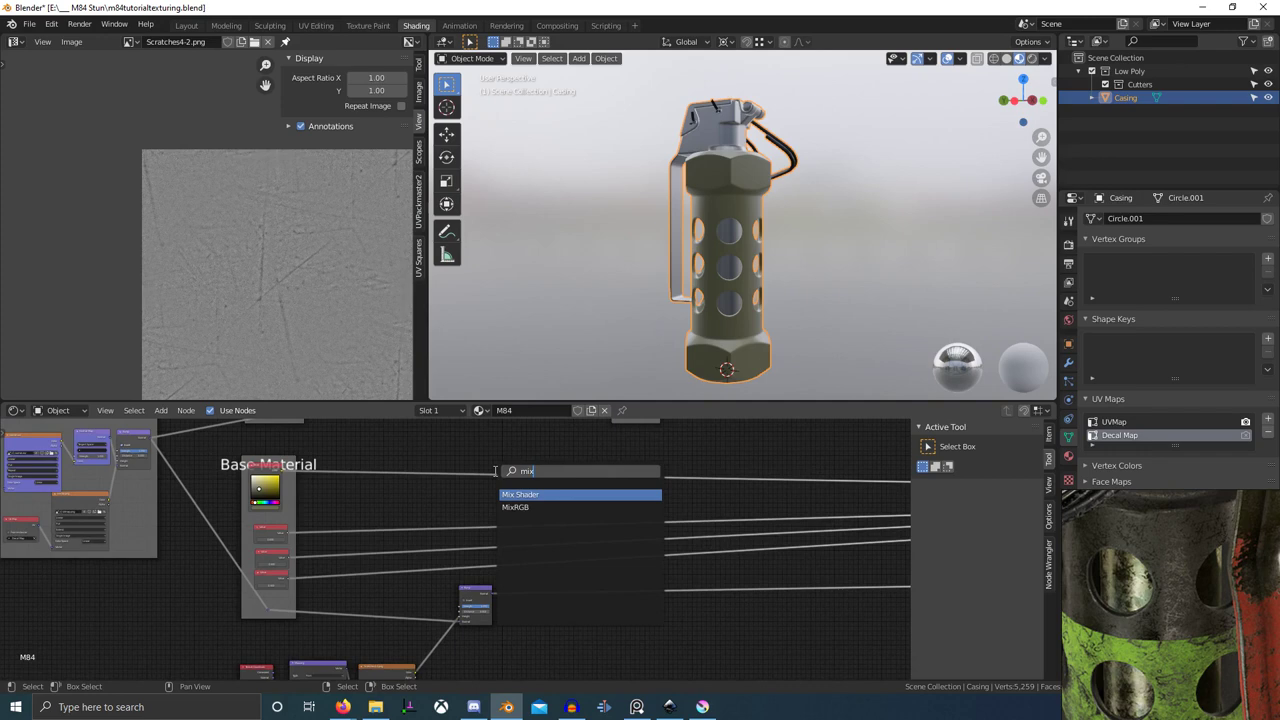
{"action": "key", "text": "Down"}
{"action": "key", "text": "Return"}
{"action": "left_click", "coordinate": [490, 466]}
{"action": "middle_click_drag", "start_coordinate": [434, 601], "coordinate": [428, 563]}
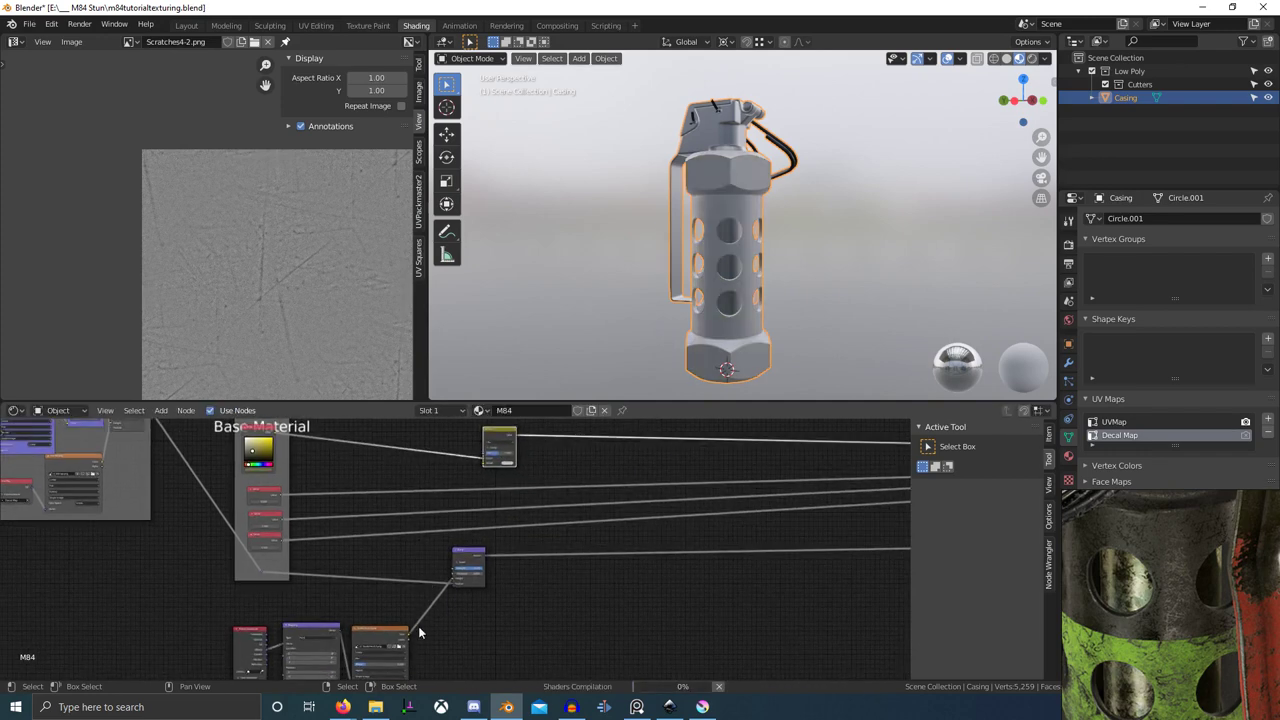
{"action": "left_click_drag", "start_coordinate": [409, 632], "coordinate": [487, 463]}
{"action": "middle_click_drag", "start_coordinate": [582, 470], "coordinate": [515, 524]}
- Inspect the grenade's hex cap and reposition the Mix node
{"action": "scroll", "coordinate": [747, 326], "scroll_direction": "up", "scroll_amount": 4}
{"action": "middle_click_drag", "start_coordinate": [747, 326], "coordinate": [693, 96]}
{"action": "scroll", "coordinate": [669, 377], "scroll_direction": "up", "scroll_amount": 4}
{"action": "scroll", "coordinate": [502, 522], "scroll_direction": "up", "scroll_amount": 2}
{"action": "middle_click_drag", "start_coordinate": [444, 465], "coordinate": [526, 514]}
{"action": "scroll", "coordinate": [501, 526], "scroll_direction": "up", "scroll_amount": 1}
{"action": "scroll", "coordinate": [522, 516], "scroll_direction": "up", "scroll_amount": 2}
{"action": "left_click_drag", "start_coordinate": [486, 572], "coordinate": [532, 566]}
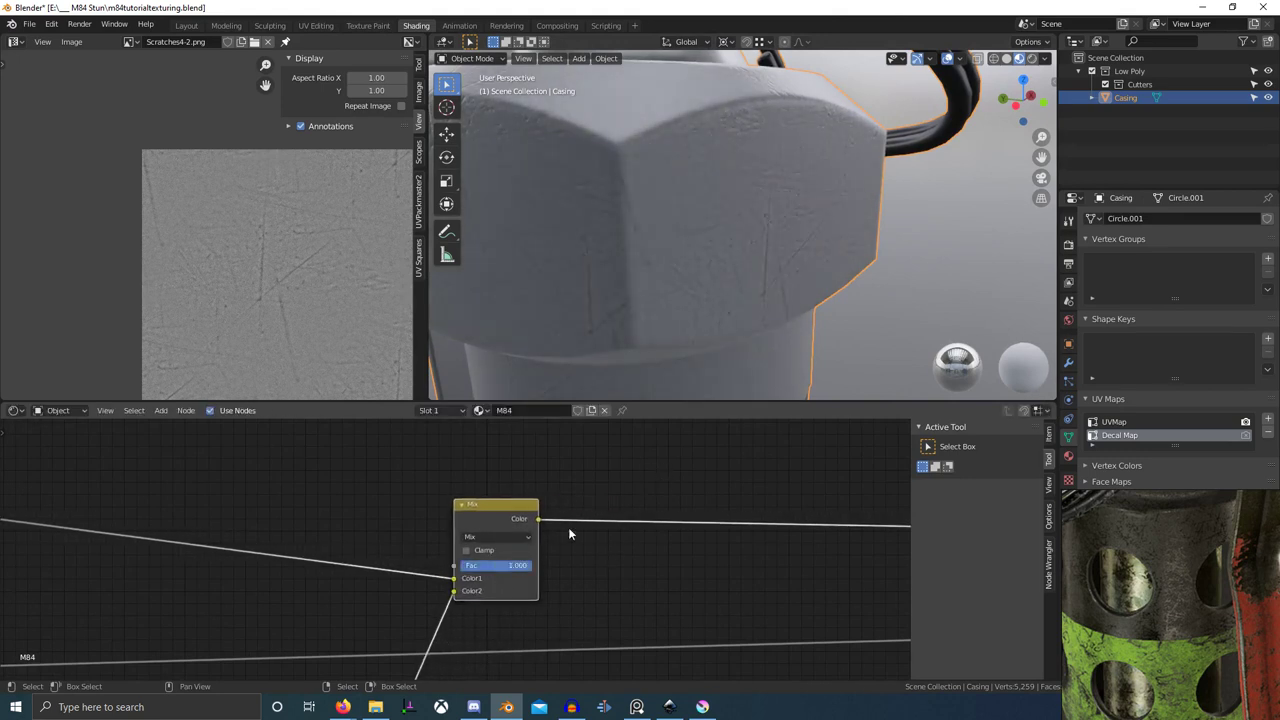
- Switch the mix to Soft Light blending and lower its factor to about 0.558
{"action": "left_click", "coordinate": [497, 537]}
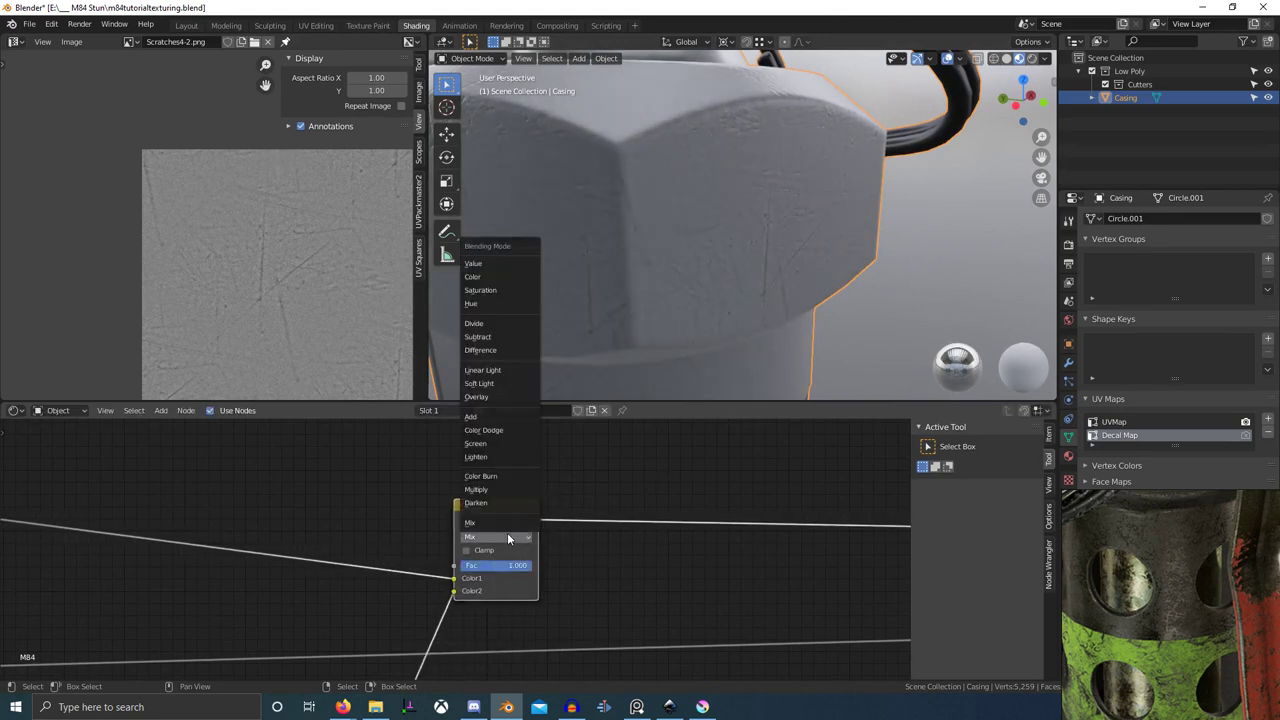
{"action": "left_click", "coordinate": [505, 389]}
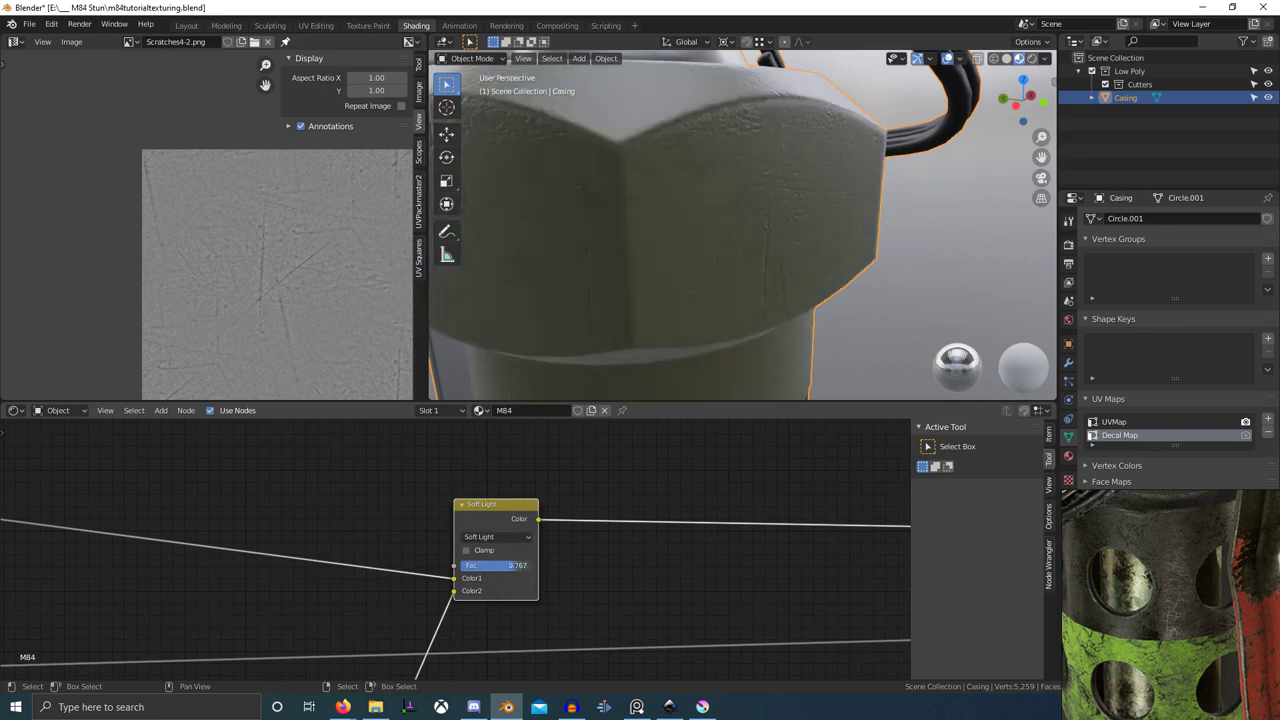
{"action": "left_click_drag", "start_coordinate": [515, 566], "coordinate": [532, 566]}
{"action": "left_click", "coordinate": [498, 519], "text": "ctrl+shift"}
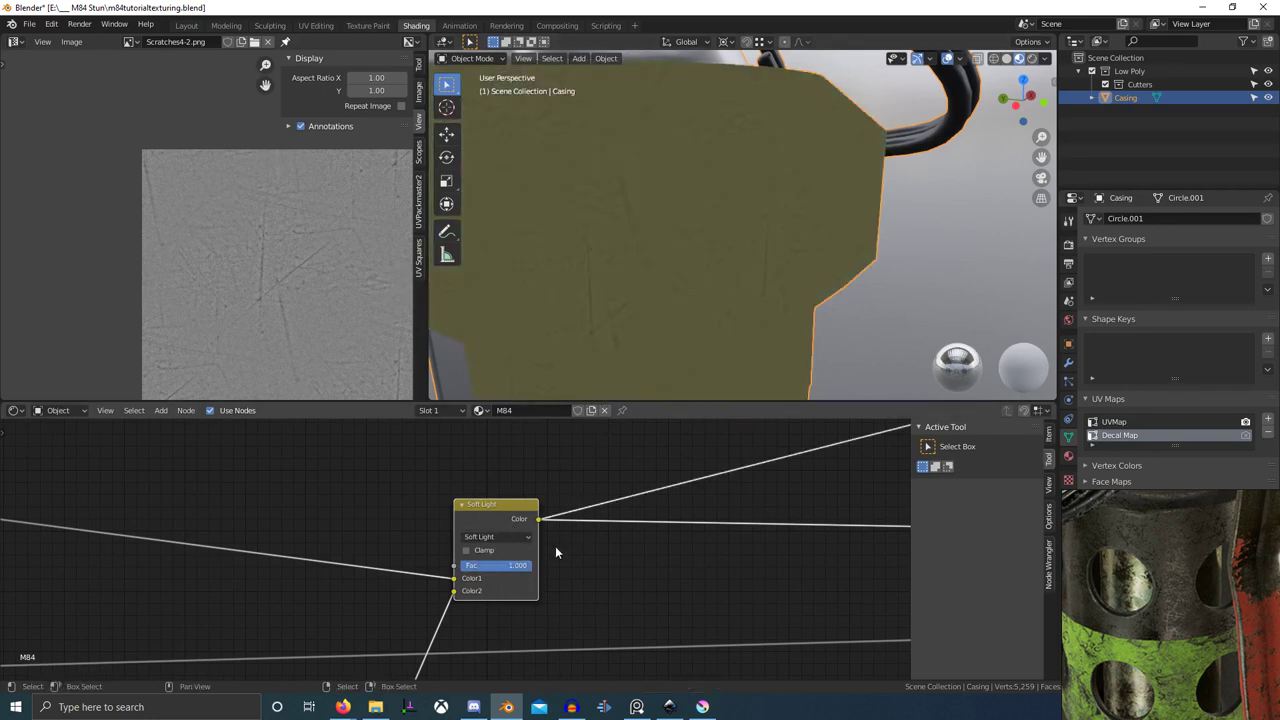
{"action": "scroll", "coordinate": [632, 330], "scroll_direction": "down", "scroll_amount": 4}
{"action": "scroll", "coordinate": [540, 561], "scroll_direction": "up", "scroll_amount": 1}
{"action": "mouse_move", "coordinate": [539, 563]}
{"action": "left_mouse_down"}
{"action": "mouse_move", "coordinate": [468, 566]}
{"action": "mouse_move", "coordinate": [514, 567]}
{"action": "left_mouse_up"}
{"action": "scroll", "coordinate": [651, 340], "scroll_direction": "up", "scroll_amount": 3}
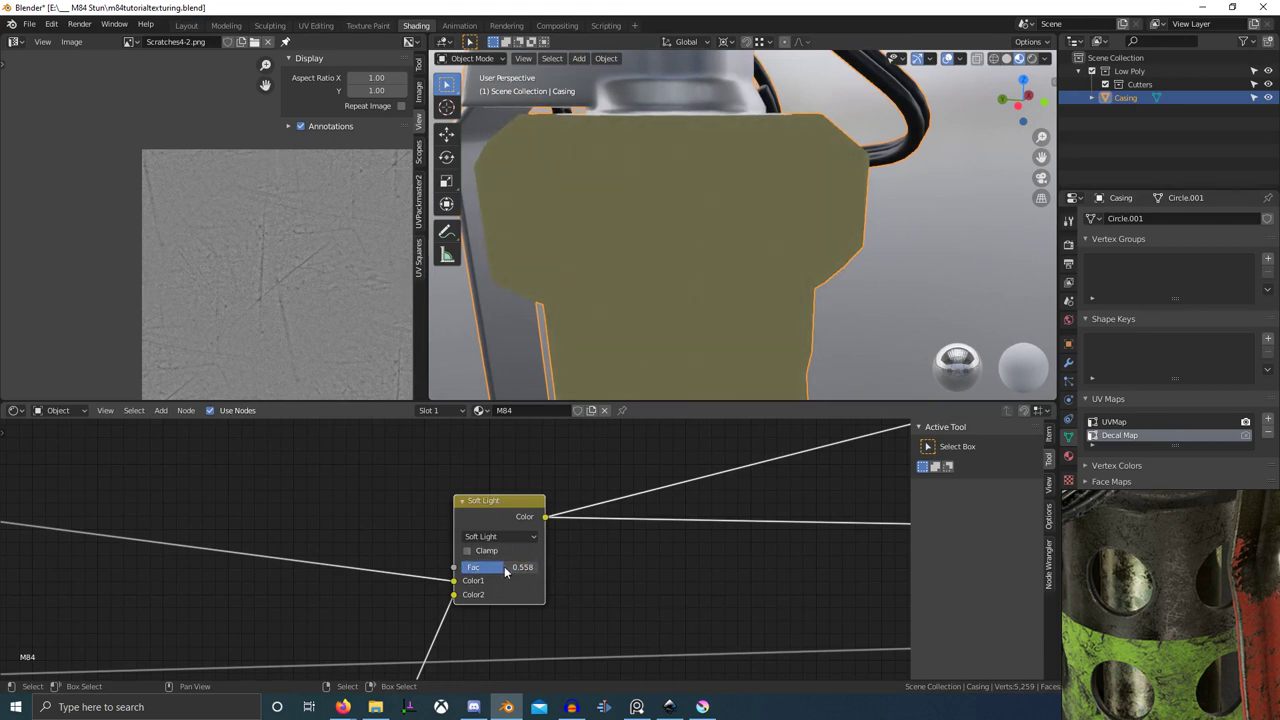
- Zoom out to frame the Value, Bump and Principled BSDF nodes together
{"action": "scroll", "coordinate": [646, 366], "scroll_direction": "down", "scroll_amount": 5}
{"action": "scroll", "coordinate": [586, 450], "scroll_direction": "down", "scroll_amount": 3}
{"action": "scroll", "coordinate": [588, 375], "scroll_direction": "down", "scroll_amount": 4}
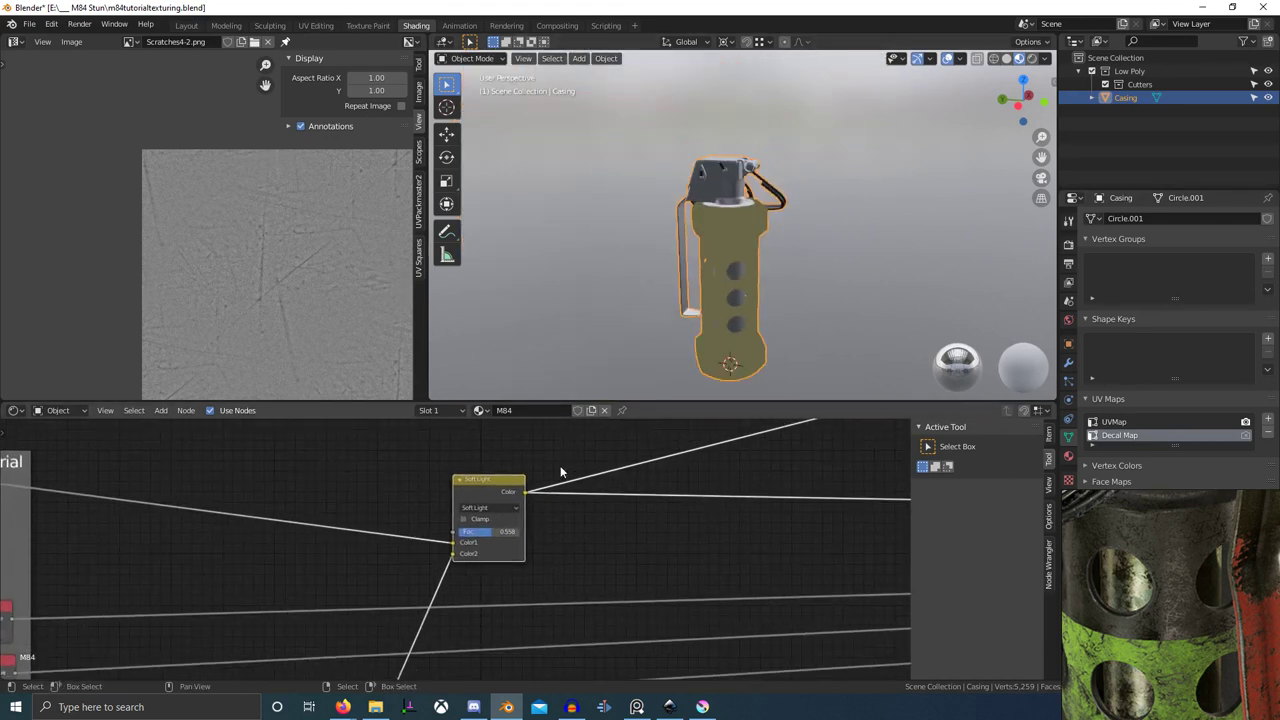
{"action": "scroll", "coordinate": [530, 491], "scroll_direction": "down", "scroll_amount": 3}
{"action": "middle_click_drag", "start_coordinate": [534, 489], "coordinate": [539, 415]}
{"action": "scroll", "coordinate": [410, 512], "scroll_direction": "down", "scroll_amount": 3}
{"action": "middle_click_drag", "start_coordinate": [578, 552], "coordinate": [585, 591]}
{"action": "scroll", "coordinate": [585, 591], "scroll_direction": "up", "scroll_amount": 2}
- Duplicate the Soft Light mix onto the lower link and arrange it beside the Bump node
{"action": "left_click", "coordinate": [357, 460]}
{"action": "key", "text": "shift+d"}
{"action": "left_click", "coordinate": [360, 613]}
{"action": "middle_click_drag", "start_coordinate": [395, 601], "coordinate": [440, 560]}
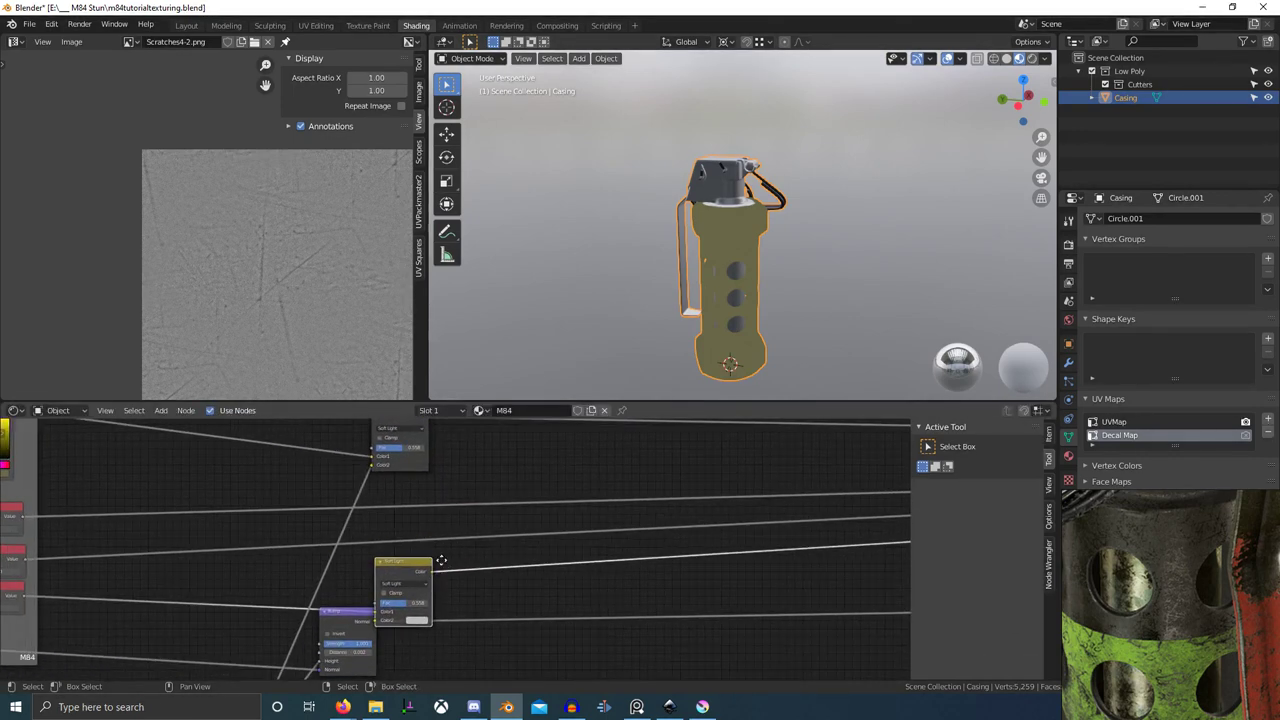
{"action": "left_click_drag", "start_coordinate": [407, 565], "coordinate": [404, 535]}
{"action": "left_click_drag", "start_coordinate": [354, 620], "coordinate": [414, 625]}
{"action": "middle_click_drag", "start_coordinate": [414, 625], "coordinate": [420, 597]}
{"action": "scroll", "coordinate": [420, 597], "scroll_direction": "down", "scroll_amount": 2}
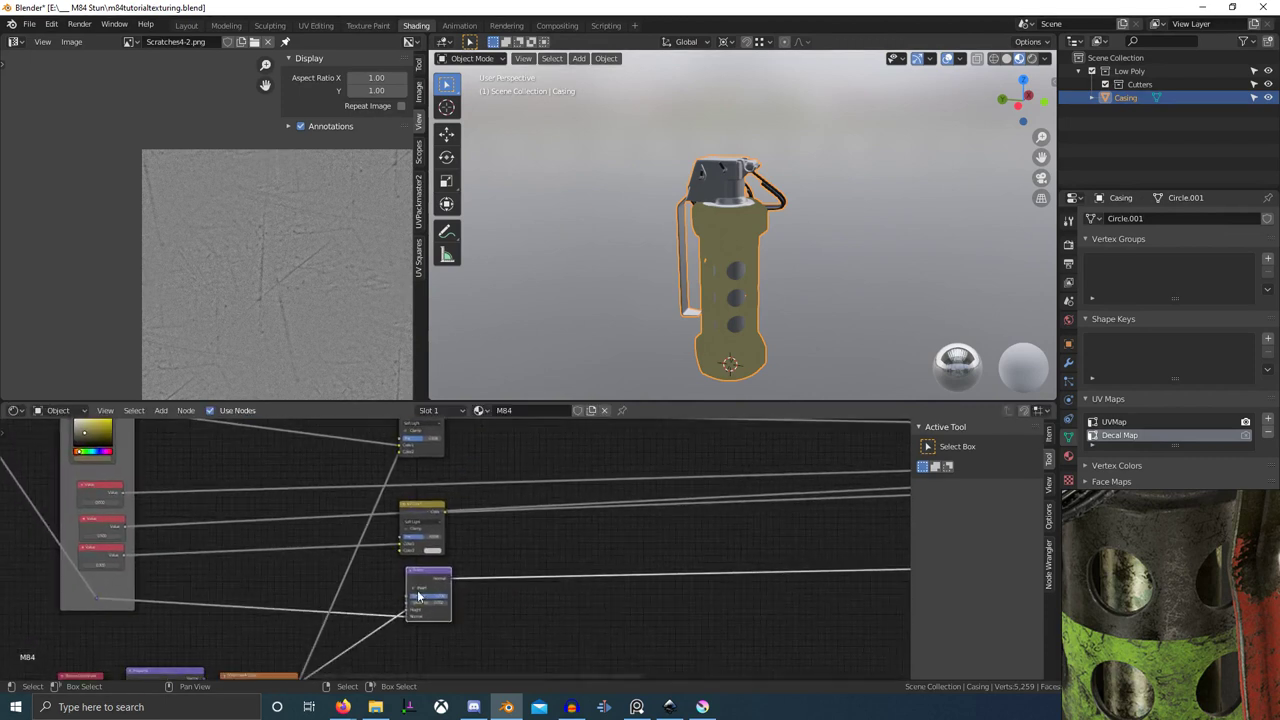
{"action": "scroll", "coordinate": [323, 648], "scroll_direction": "down", "scroll_amount": 1}
{"action": "middle_click_drag", "start_coordinate": [321, 656], "coordinate": [331, 622]}
- Connect the scratches texture Color into the new Soft Light's Color2 and preview it
{"action": "left_click", "coordinate": [318, 640]}
{"action": "left_click_drag", "start_coordinate": [318, 640], "coordinate": [415, 516]}
{"action": "left_click", "coordinate": [437, 484], "text": "ctrl+shift"}
{"action": "scroll", "coordinate": [677, 325], "scroll_direction": "up", "scroll_amount": 2}
{"action": "middle_click_drag", "start_coordinate": [677, 325], "coordinate": [651, 364]}
{"action": "scroll", "coordinate": [651, 364], "scroll_direction": "up", "scroll_amount": 2}
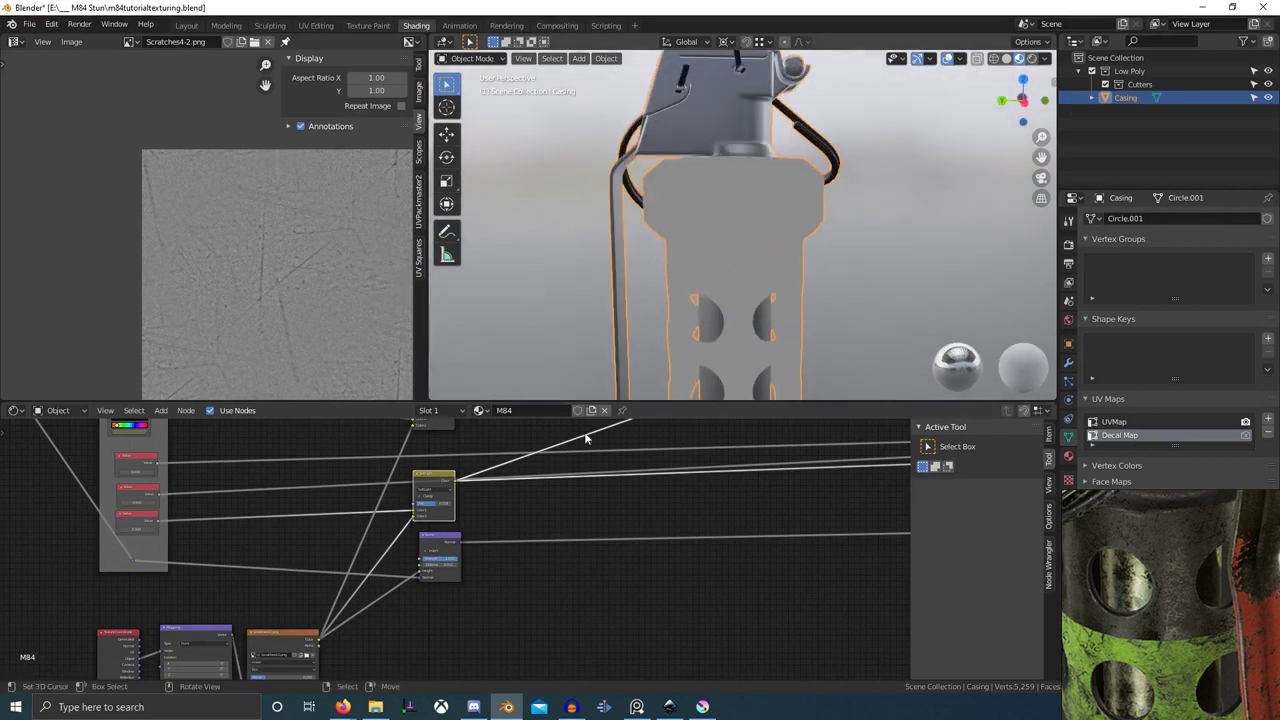
{"action": "scroll", "coordinate": [469, 521], "scroll_direction": "up", "scroll_amount": 3}
- Frame the Soft Light and Bump nodes and preview the raw scratches texture on the casing
{"action": "middle_click_drag", "start_coordinate": [469, 521], "coordinate": [566, 541]}
{"action": "scroll", "coordinate": [566, 541], "scroll_direction": "up", "scroll_amount": 1}
{"action": "scroll", "coordinate": [436, 539], "scroll_direction": "down", "scroll_amount": 2}
{"action": "middle_click_drag", "start_coordinate": [436, 539], "coordinate": [556, 561]}
{"action": "scroll", "coordinate": [492, 470], "scroll_direction": "down", "scroll_amount": 1}
{"action": "left_click", "coordinate": [343, 657], "text": "ctrl+shift"}
{"action": "scroll", "coordinate": [714, 380], "scroll_direction": "up", "scroll_amount": 5}
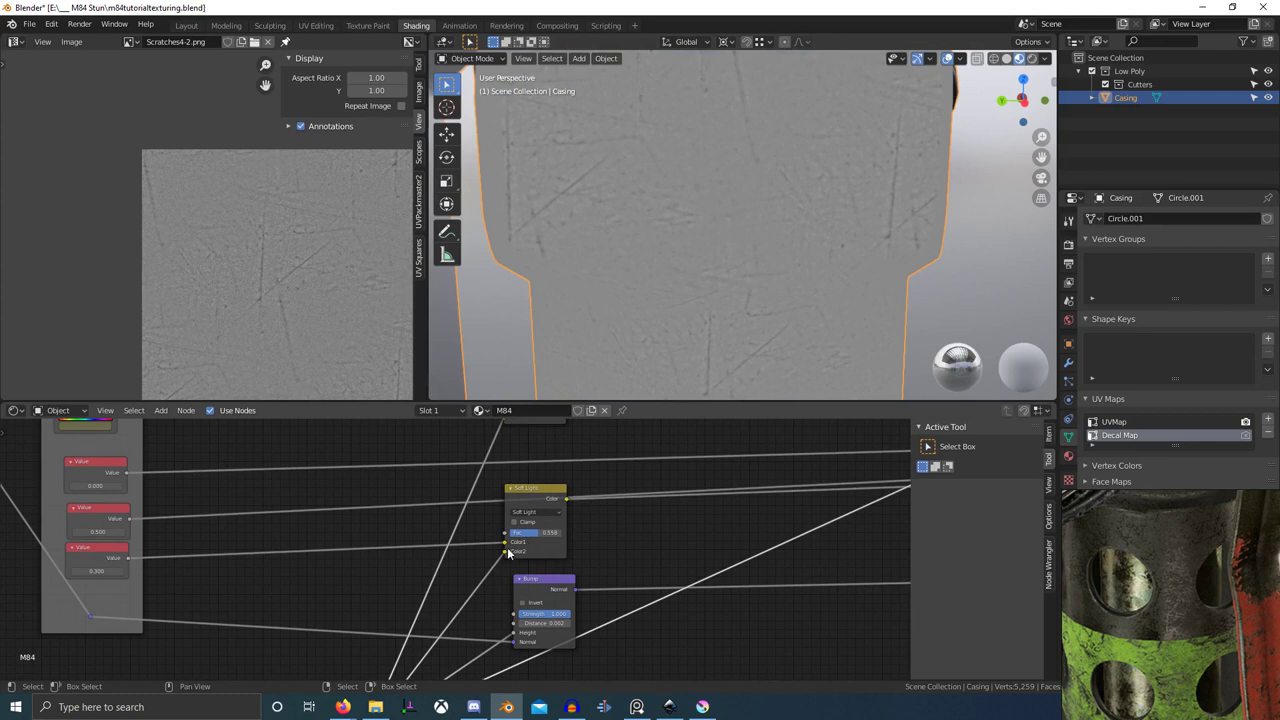
- Try an Invert node in the texture chain, then dissolve it again
{"action": "key", "text": "shift+a"}
{"action": "type", "text": "sinver"}
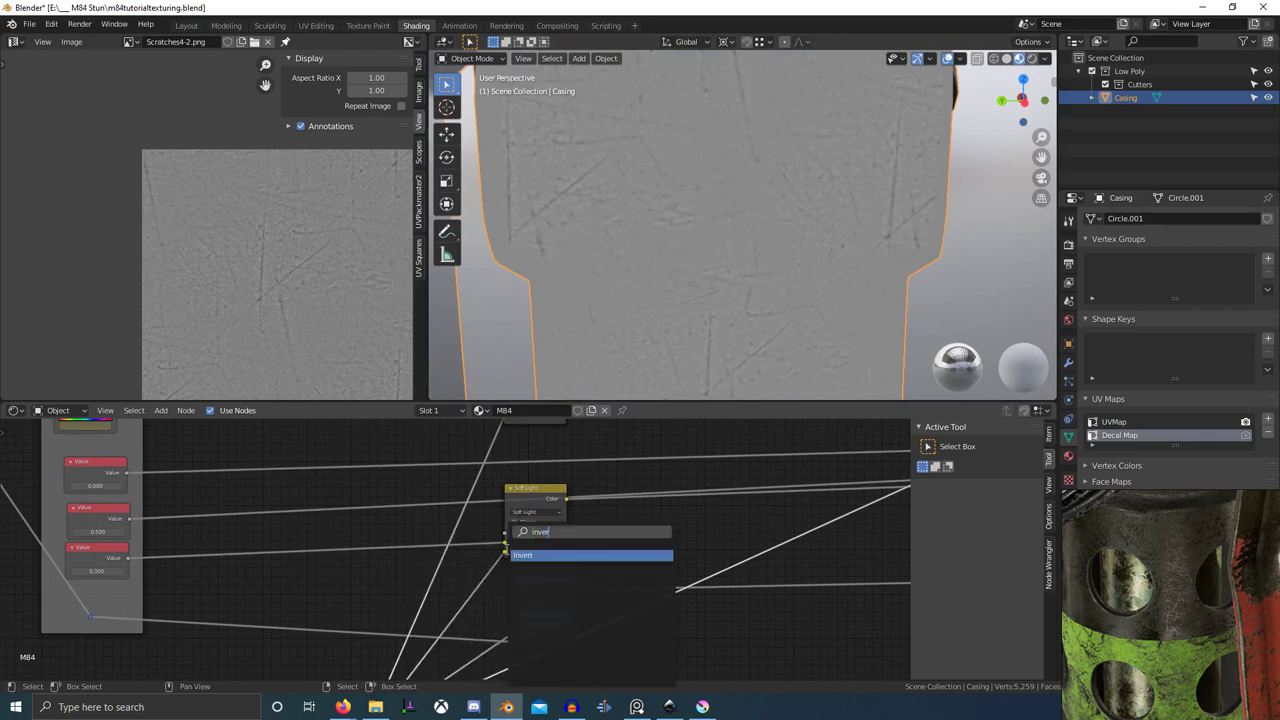
{"action": "key", "text": "Return"}
{"action": "left_click", "coordinate": [481, 564]}
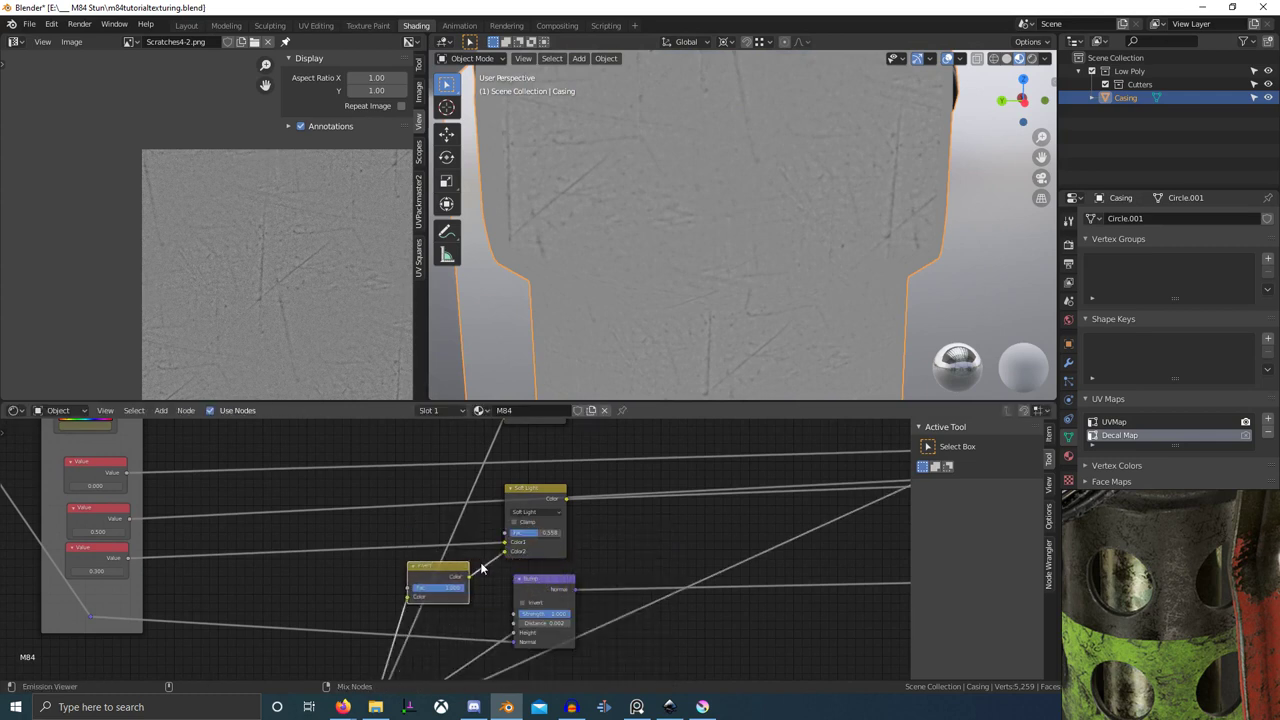
{"action": "left_click", "coordinate": [449, 574], "text": "ctrl+shift"}
{"action": "left_click_drag", "start_coordinate": [444, 574], "coordinate": [462, 578]}
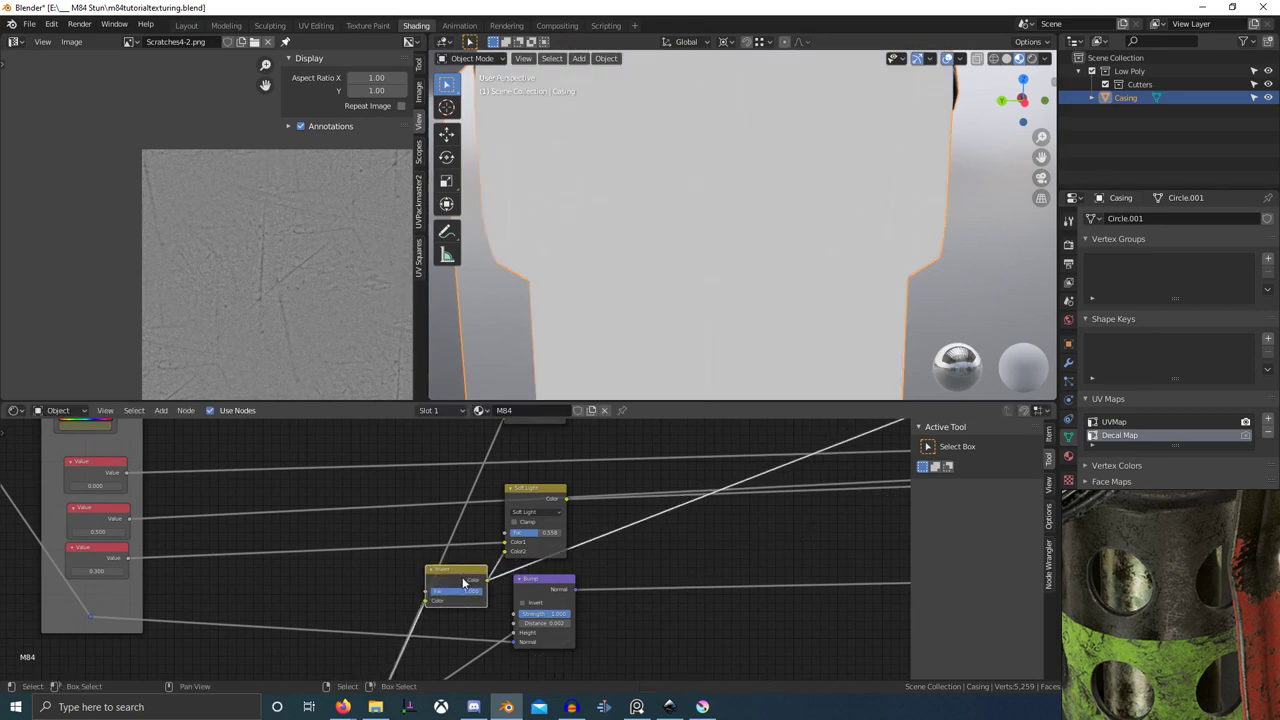
{"action": "scroll", "coordinate": [611, 369], "scroll_direction": "down", "scroll_amount": 2}
{"action": "key", "text": "ctrl+x"}
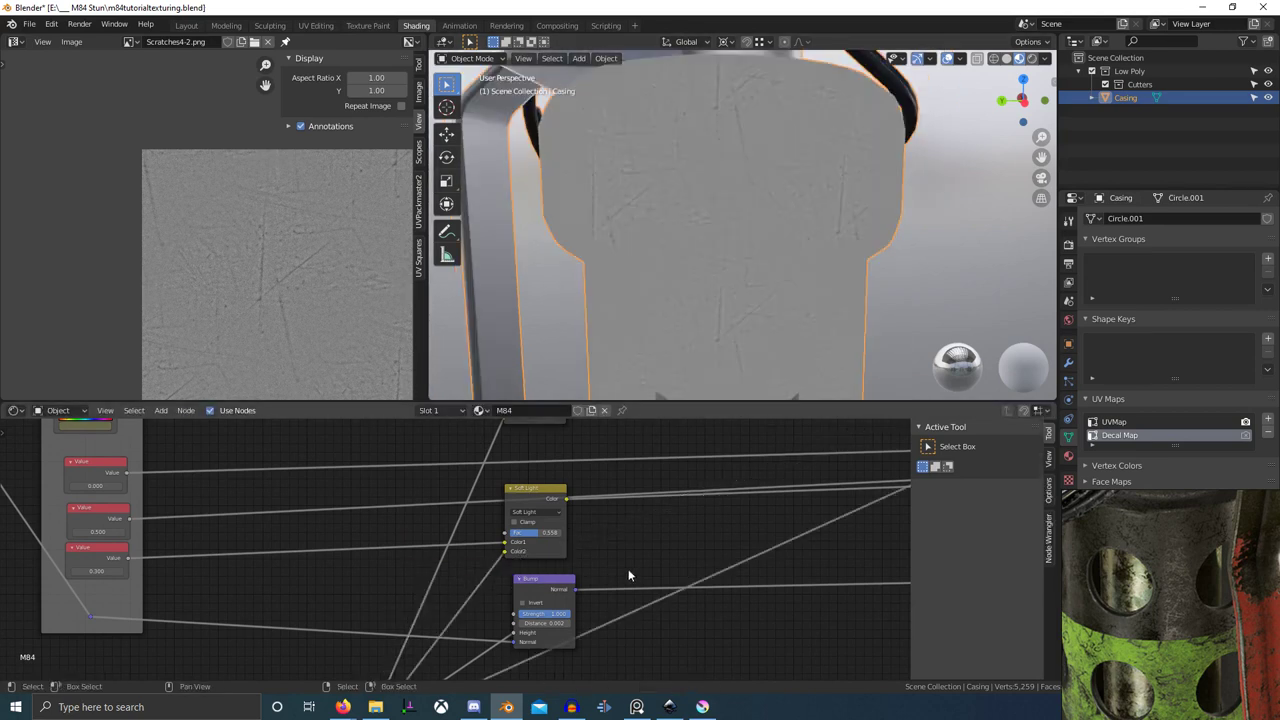
- Frame the scratch texture chain and start a new node search
{"action": "scroll", "coordinate": [700, 560], "scroll_direction": "down", "scroll_amount": 3}
{"action": "middle_click_drag", "start_coordinate": [710, 552], "coordinate": [667, 501]}
{"action": "key", "text": "shift+a"}
{"action": "left_click", "coordinate": [664, 510]}
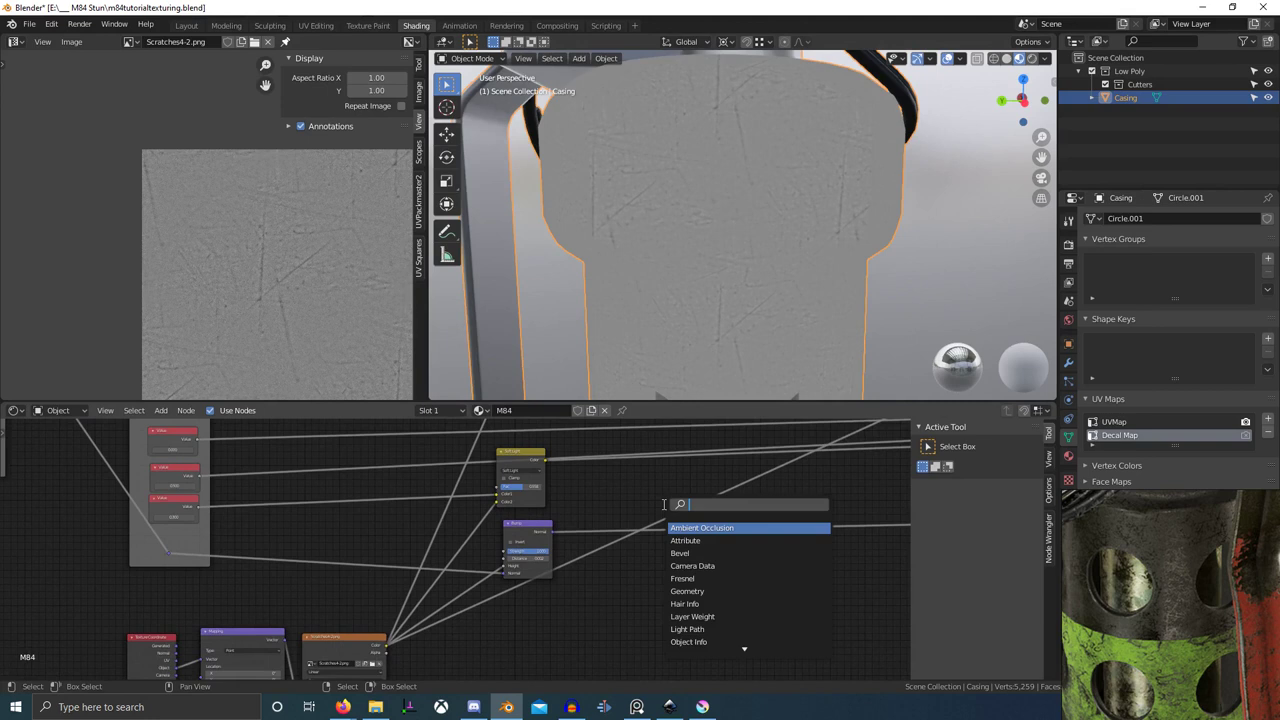
- Insert a Map Range node on the Scratches4-2.png texture's output link
{"action": "type", "text": "map"}
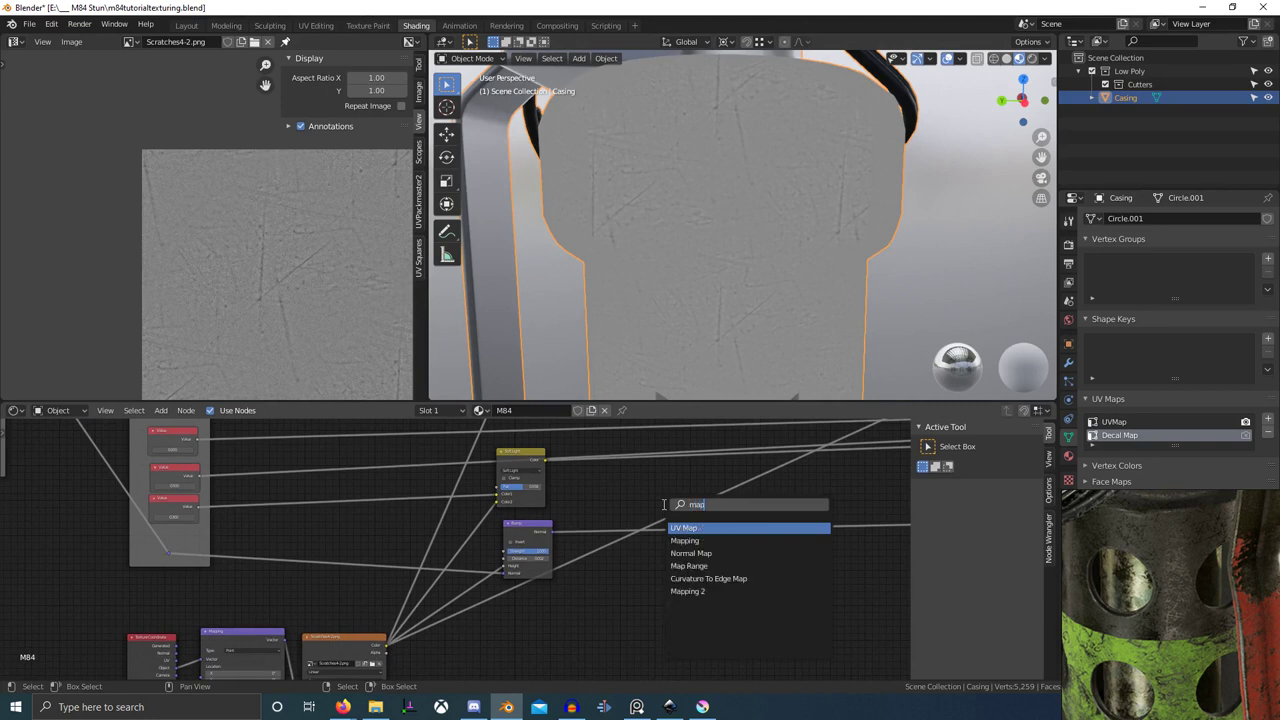
{"action": "key", "text": "Down"}
{"action": "key", "text": "Down"}
{"action": "key", "text": "Down"}
{"action": "key", "text": "Return"}
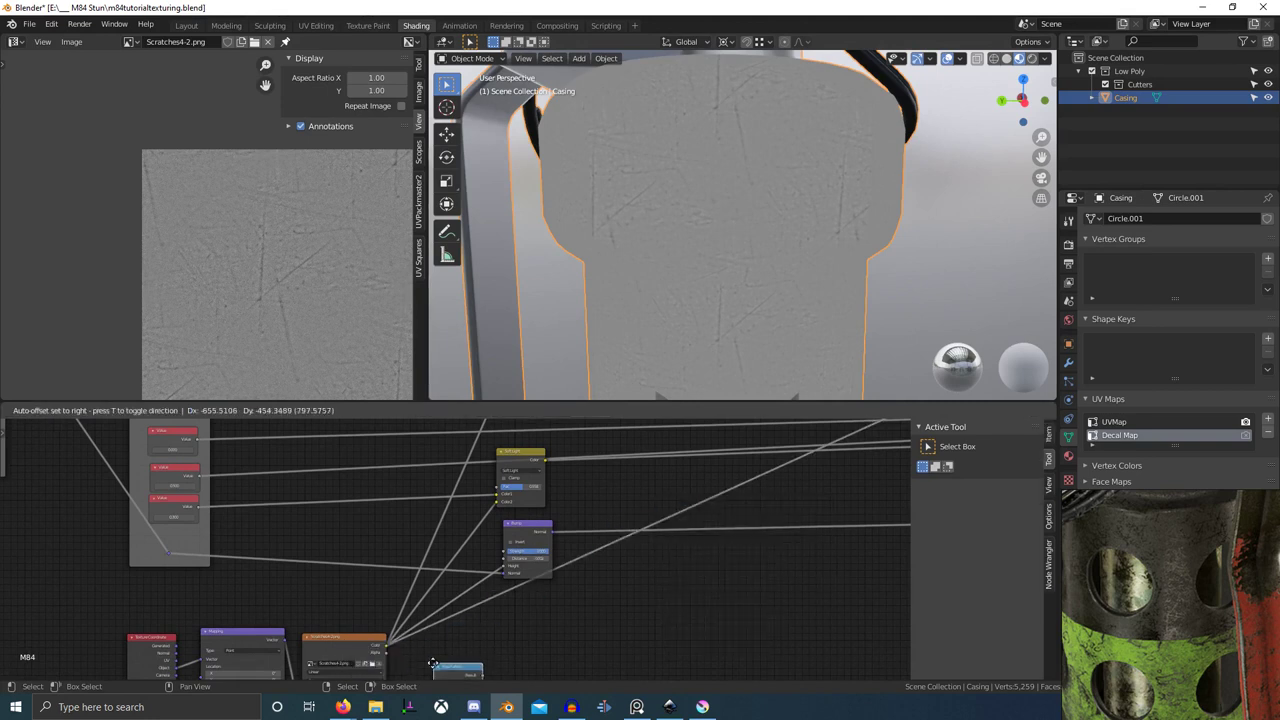
{"action": "left_click", "coordinate": [433, 663]}
{"action": "right_click_drag", "start_coordinate": [395, 587], "coordinate": [433, 656], "text": "shift"}
{"action": "left_click_drag", "start_coordinate": [467, 676], "coordinate": [438, 640]}
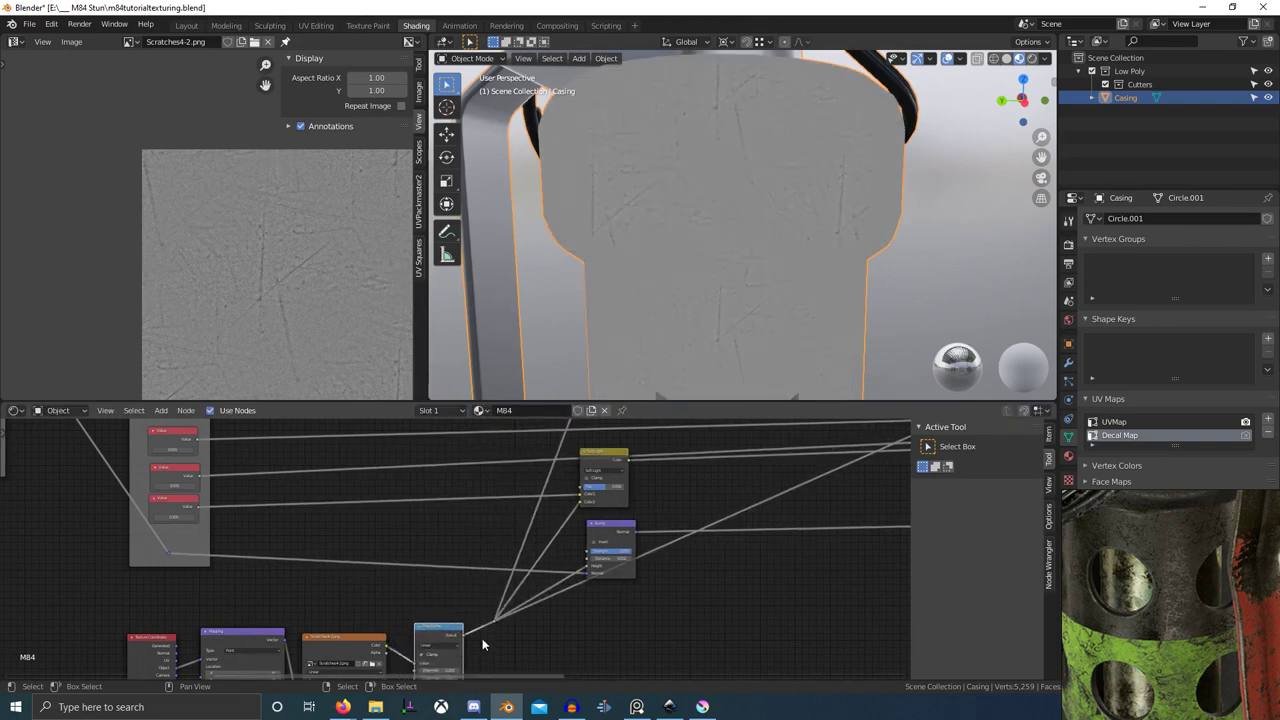
{"action": "middle_click_drag", "start_coordinate": [482, 645], "coordinate": [520, 538]}
{"action": "scroll", "coordinate": [494, 541], "scroll_direction": "up", "scroll_amount": 9}
- Set the Map Range From Min to 0 and From Max to 1
{"action": "left_click_drag", "start_coordinate": [491, 577], "coordinate": [511, 577], "text": "shift"}
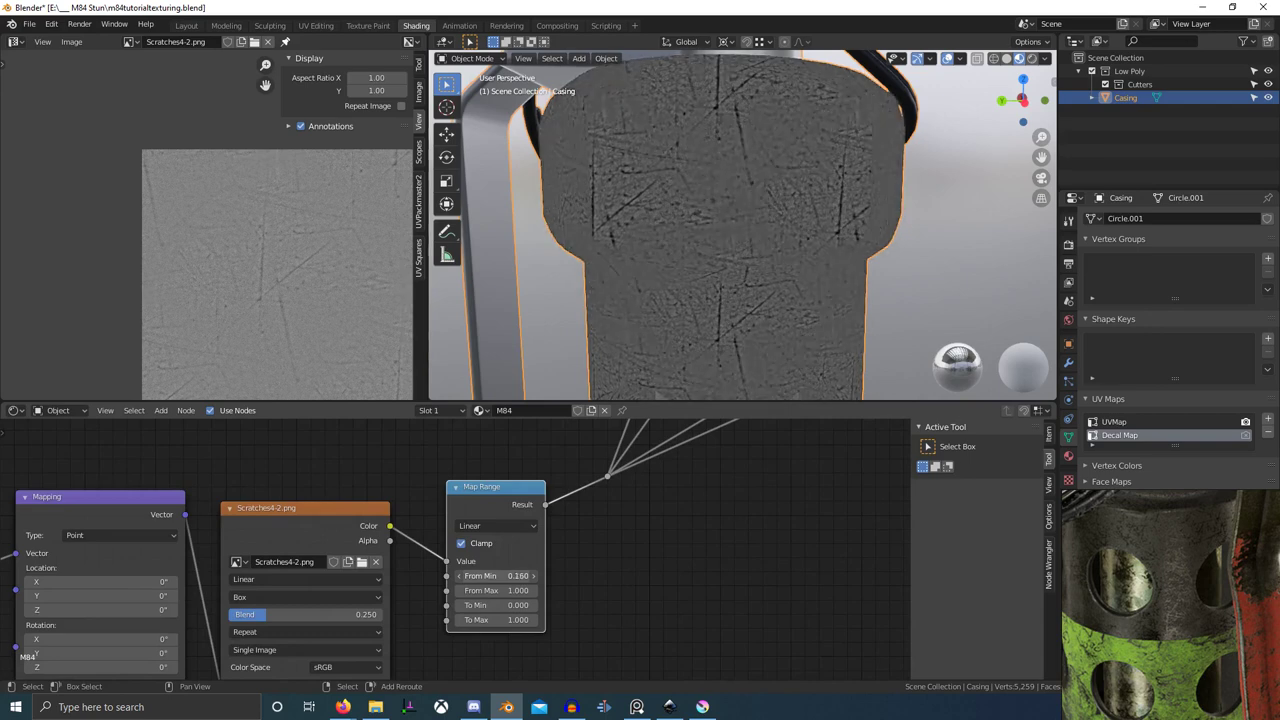
{"action": "right_click", "coordinate": [494, 577]}
{"action": "double_click", "coordinate": [500, 577]}
{"action": "type", "text": "1"}
{"action": "key", "text": "Return"}
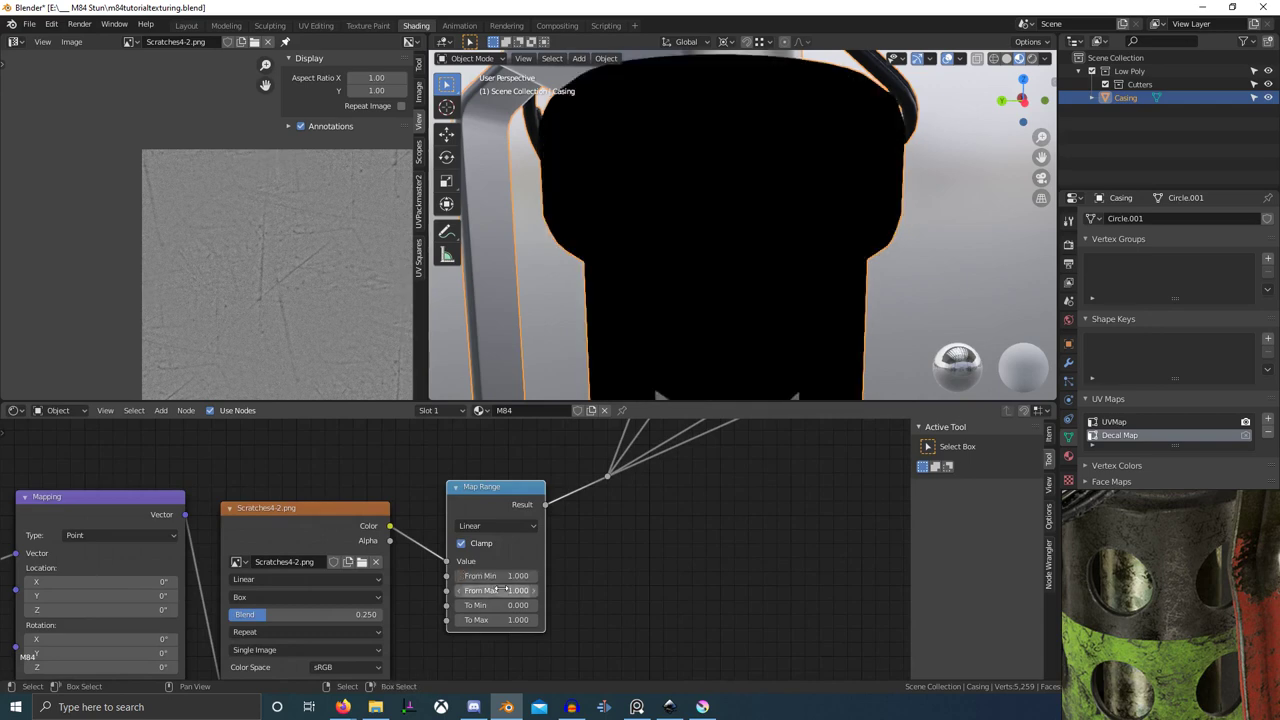
{"action": "key", "text": "Return"}
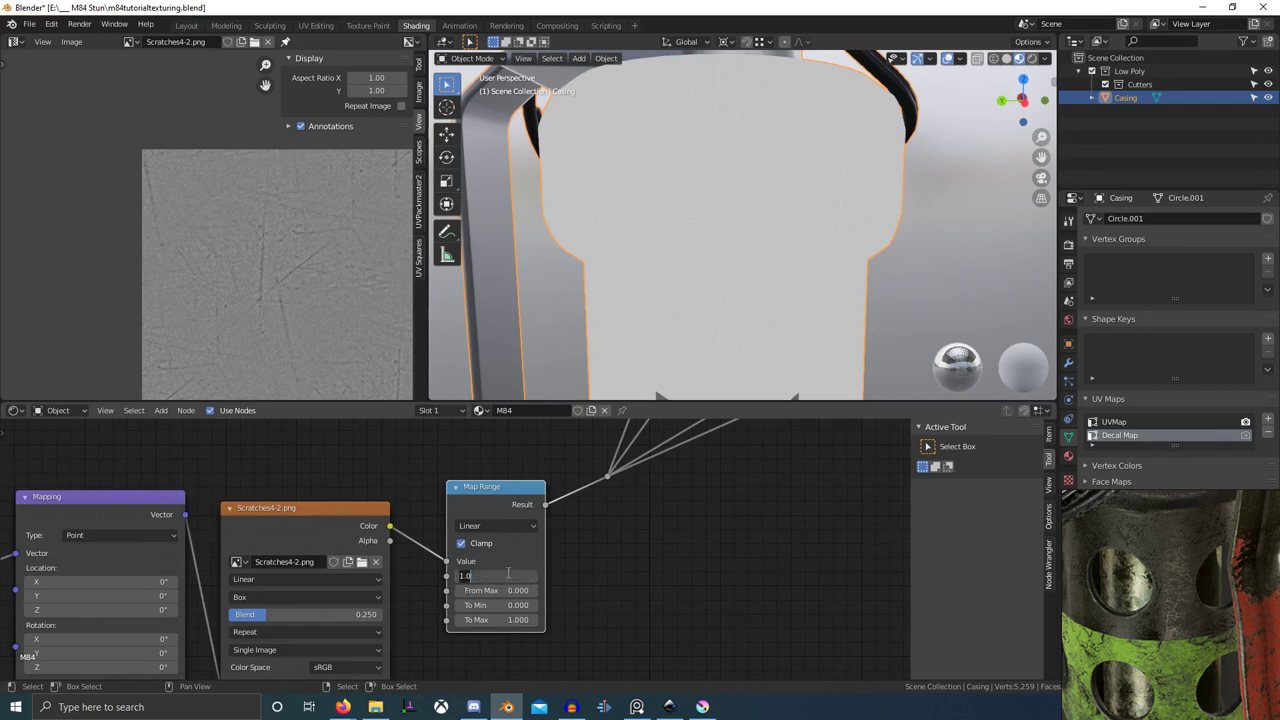
{"action": "type", "text": "0"}
{"action": "key", "text": "Return"}
{"action": "key", "text": "Return"}
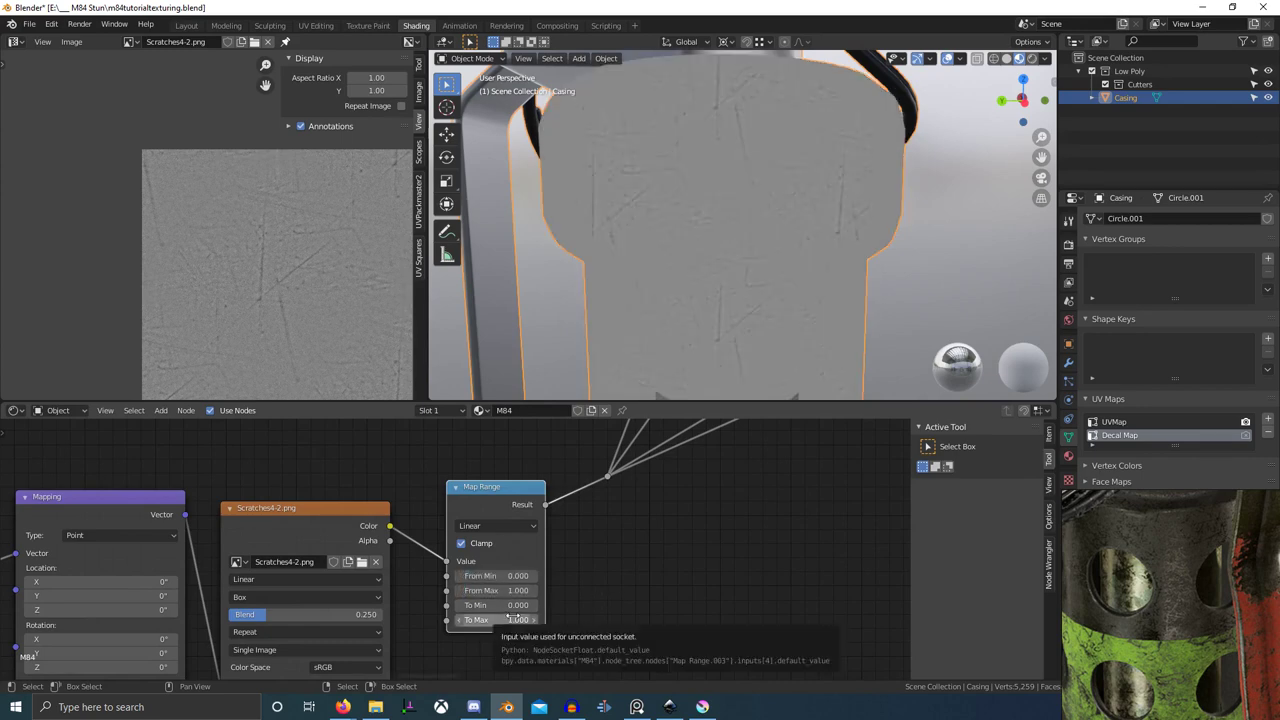
- Set To Min around 1.0 and lower To Max, reversing the scratch values
{"action": "mouse_move", "coordinate": [504, 605]}
{"action": "left_mouse_down"}
{"action": "mouse_move", "coordinate": [540, 605]}
{"action": "mouse_move", "coordinate": [480, 605]}
{"action": "mouse_move", "coordinate": [515, 606]}
{"action": "left_mouse_up"}
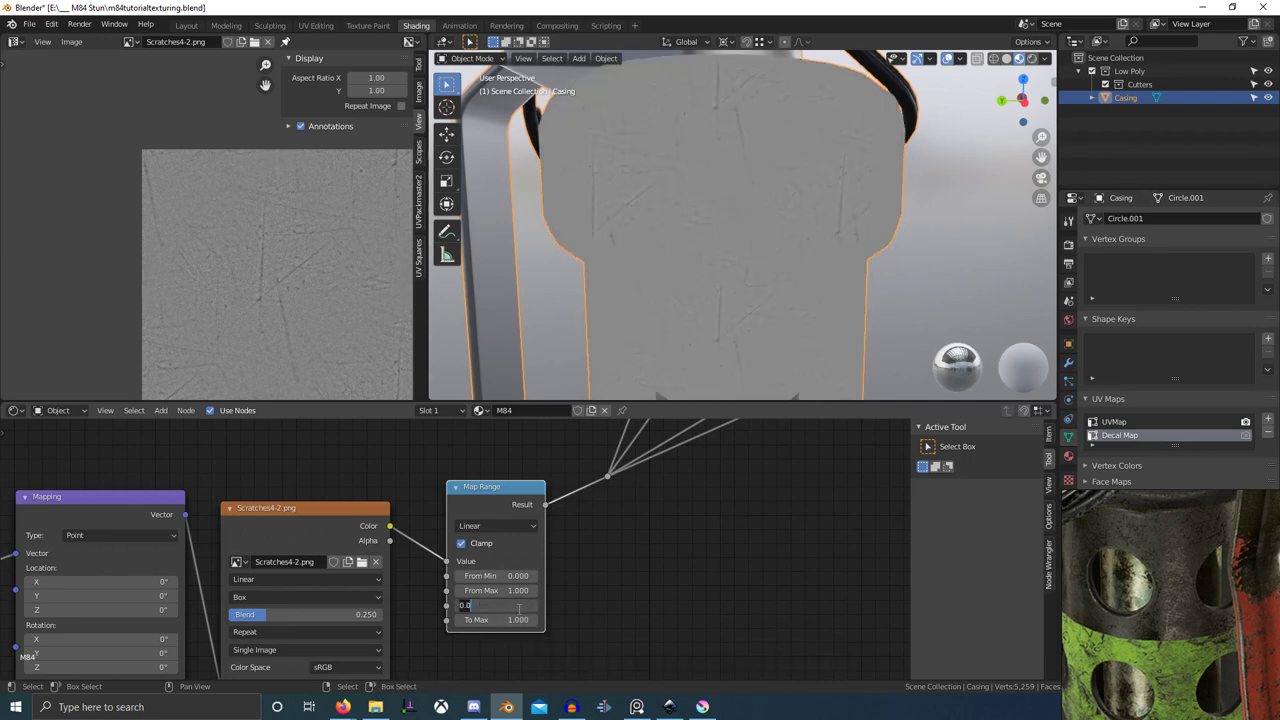
{"action": "type", "text": "1"}
{"action": "key", "text": "Return"}
{"action": "key", "text": "Return"}
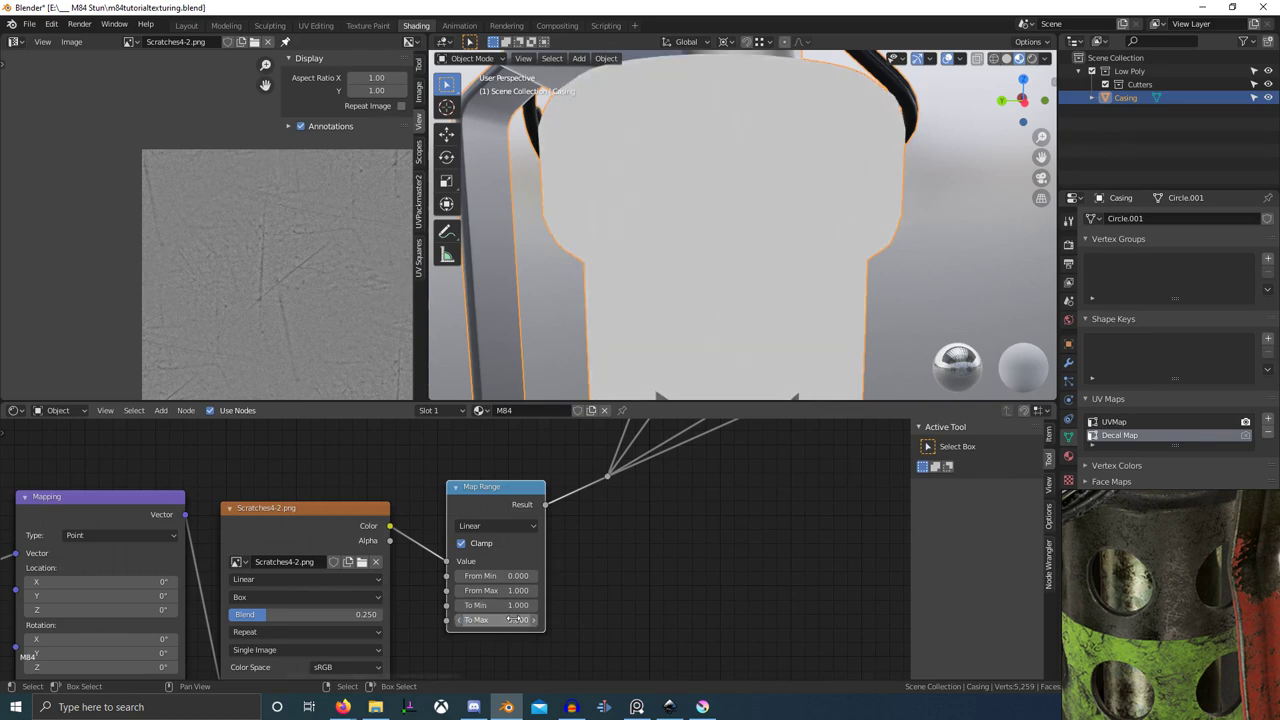
{"action": "left_click_drag", "start_coordinate": [508, 606], "coordinate": [503, 606]}
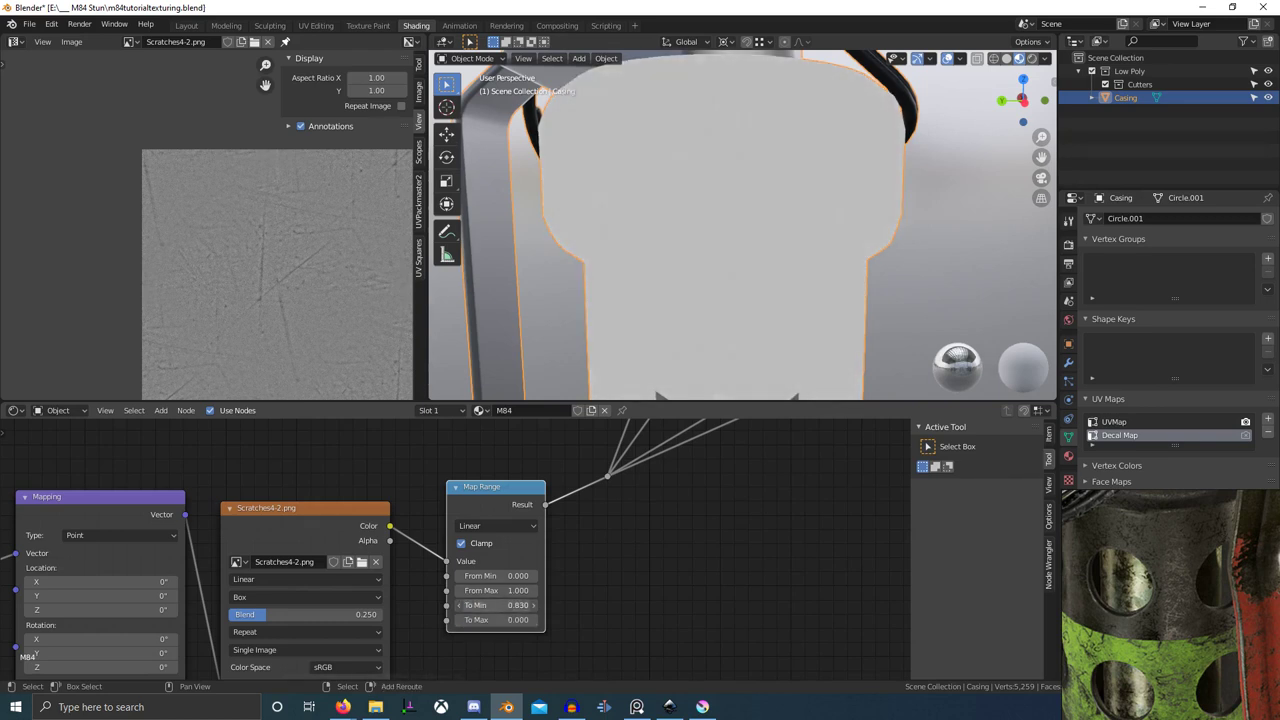
{"action": "mouse_move", "coordinate": [512, 620]}
{"action": "left_mouse_down"}
{"action": "mouse_move", "coordinate": [260, 620]}
{"action": "mouse_move", "coordinate": [504, 620]}
{"action": "left_mouse_up"}
- Preview the Bump node's output and enable Invert to flip the scratch bump direction
{"action": "scroll", "coordinate": [631, 573], "scroll_direction": "down", "scroll_amount": 12}
{"action": "middle_click_drag", "start_coordinate": [600, 598], "coordinate": [540, 646]}
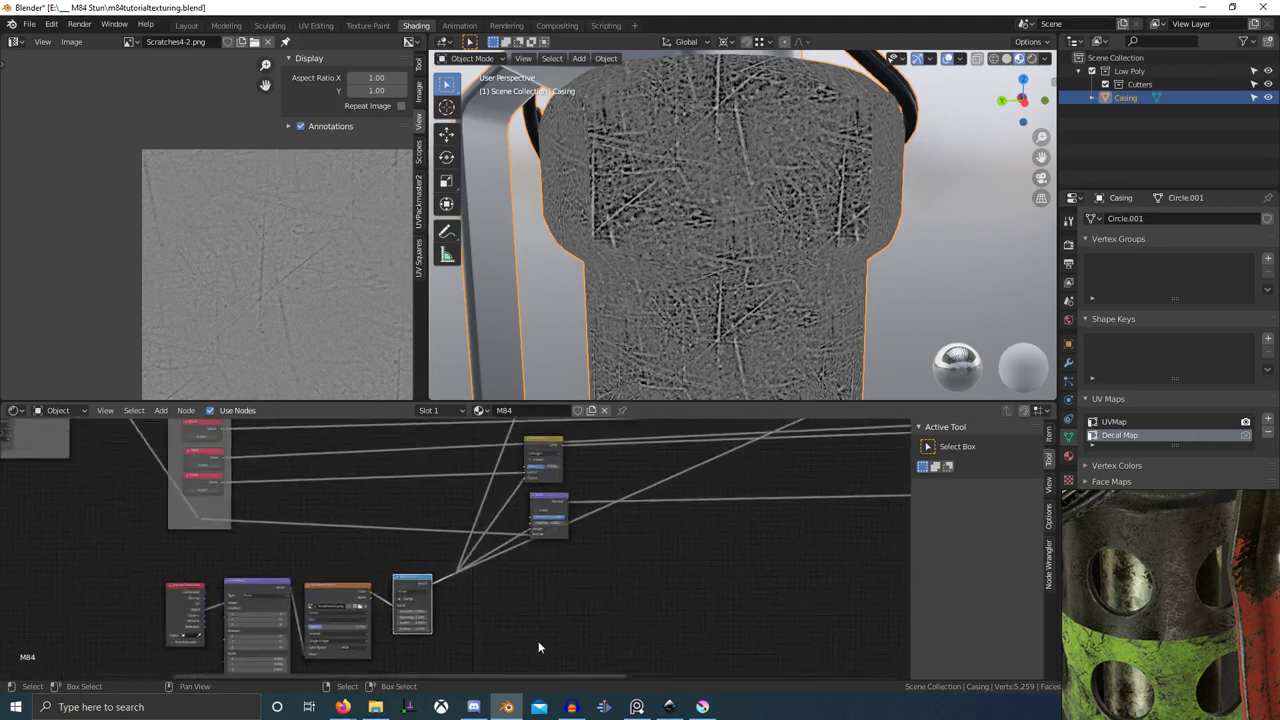
{"action": "scroll", "coordinate": [604, 478], "scroll_direction": "up", "scroll_amount": 7}
{"action": "left_click", "coordinate": [618, 467], "text": "ctrl+shift"}
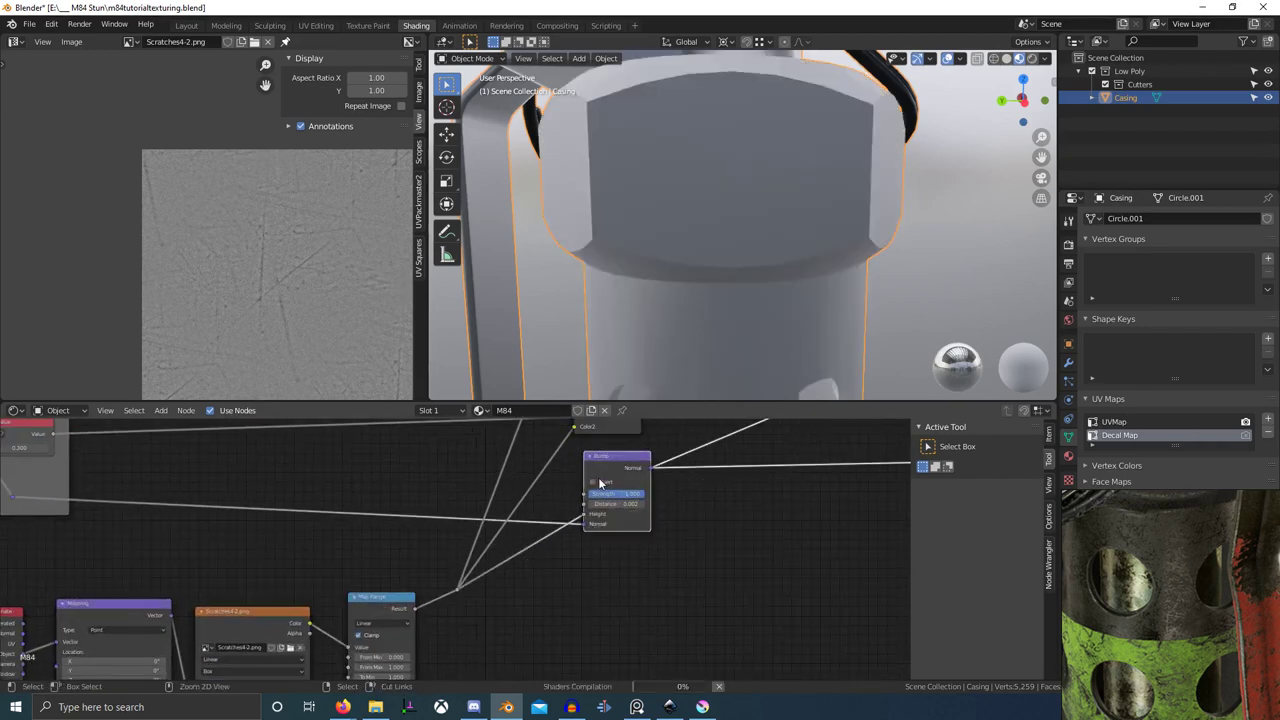
{"action": "left_click", "coordinate": [594, 483]}
- Lower the scratch Soft Light node's Fac to 0.425 and preview the resulting casing tint
{"action": "scroll", "coordinate": [690, 520], "scroll_direction": "down", "scroll_amount": 8}
{"action": "middle_click_drag", "start_coordinate": [735, 538], "coordinate": [562, 624]}
{"action": "scroll", "coordinate": [528, 580], "scroll_direction": "up", "scroll_amount": 8}
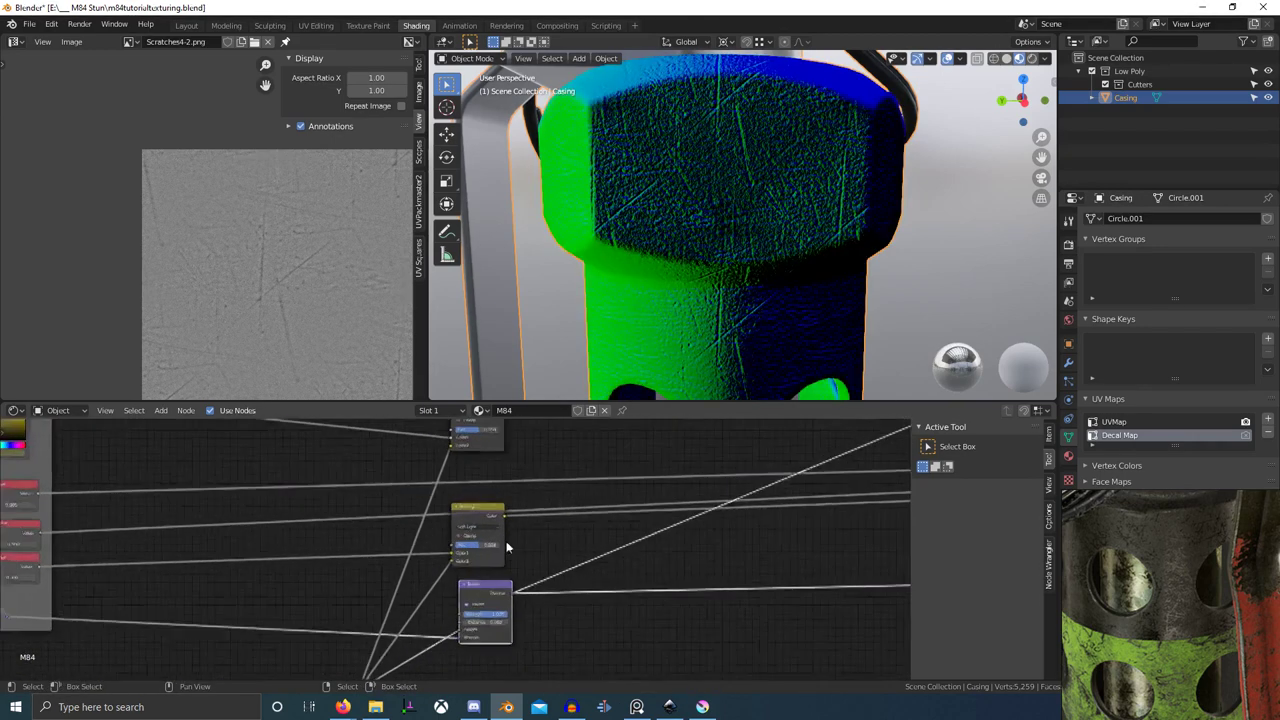
{"action": "left_click", "coordinate": [486, 502], "text": "ctrl+shift"}
{"action": "scroll", "coordinate": [490, 542], "scroll_direction": "up", "scroll_amount": 3}
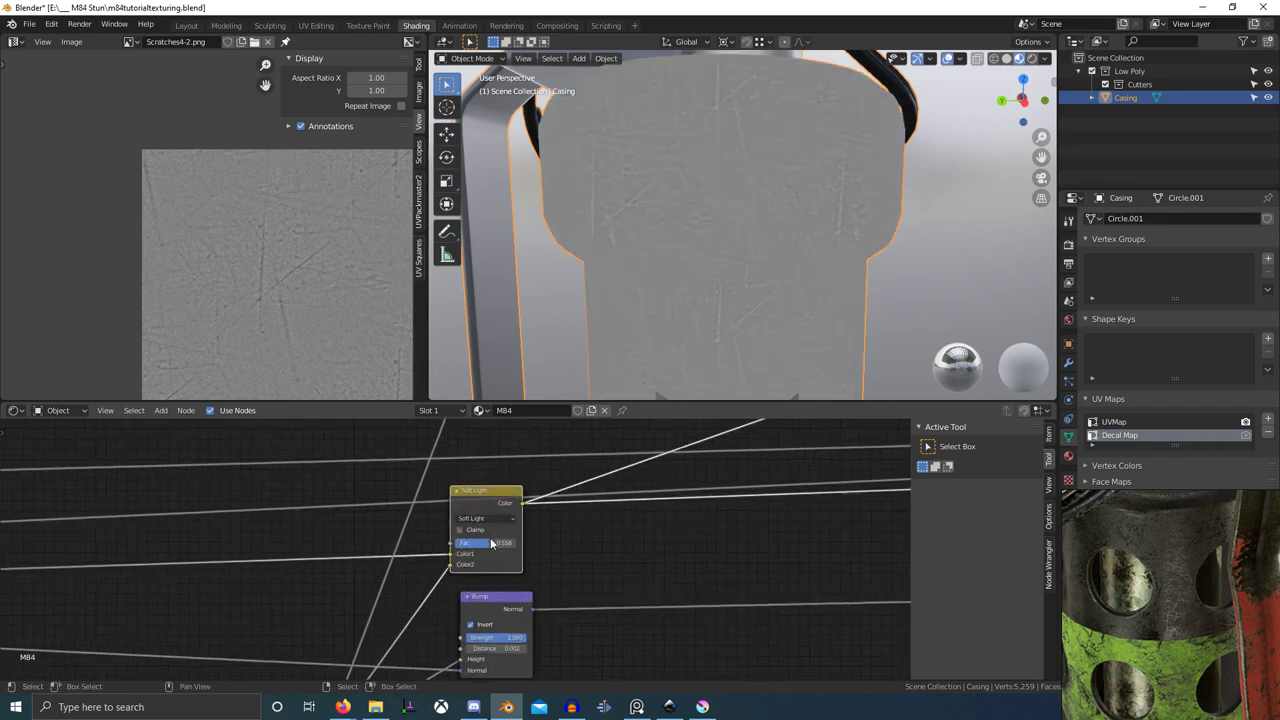
{"action": "mouse_move", "coordinate": [489, 541]}
{"action": "left_mouse_down"}
{"action": "mouse_move", "coordinate": [450, 541]}
{"action": "mouse_move", "coordinate": [513, 541]}
{"action": "mouse_move", "coordinate": [485, 542]}
{"action": "left_mouse_up"}
{"action": "scroll", "coordinate": [498, 516], "scroll_direction": "down", "scroll_amount": 4}
{"action": "middle_click_drag", "start_coordinate": [518, 450], "coordinate": [480, 538]}
{"action": "left_click", "coordinate": [450, 467], "text": "ctrl+shift"}
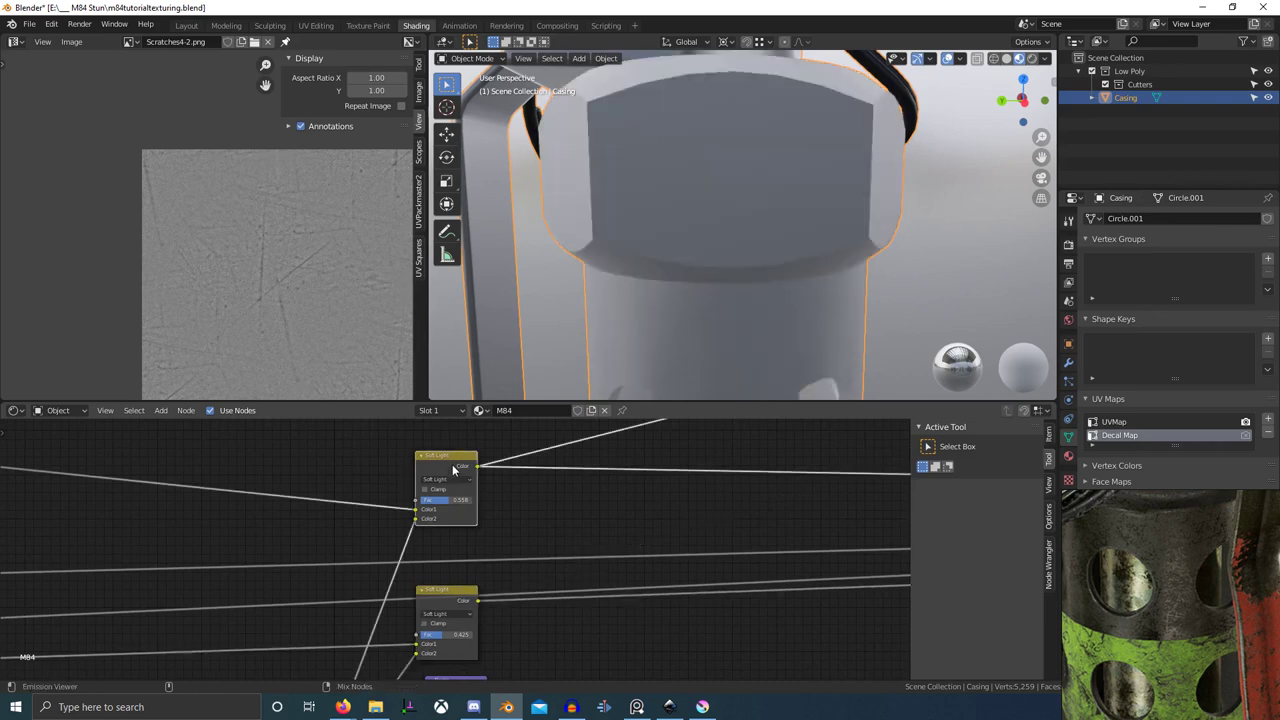
- Reconnect the Principled BSDF to the output to show the full shaded olive material
{"action": "scroll", "coordinate": [696, 530], "scroll_direction": "down", "scroll_amount": 3}
{"action": "middle_click_drag", "start_coordinate": [708, 550], "coordinate": [672, 558]}
{"action": "scroll", "coordinate": [660, 580], "scroll_direction": "up", "scroll_amount": 12}
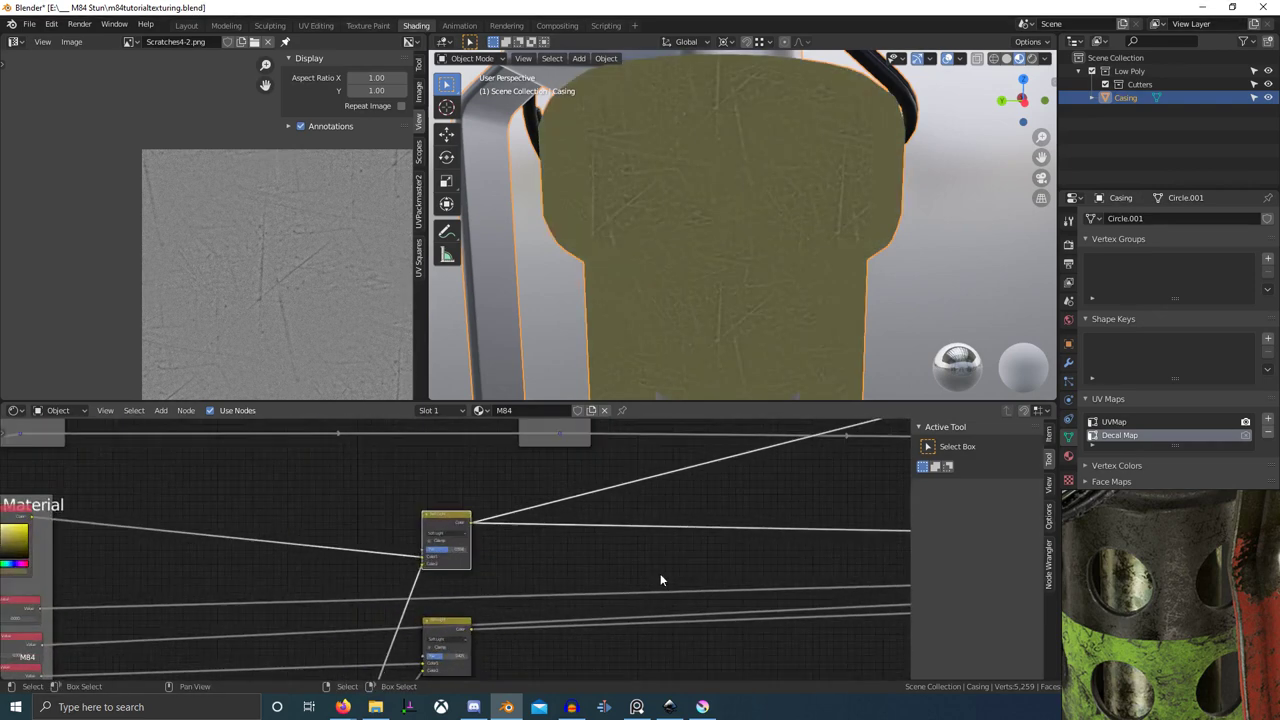
{"action": "scroll", "coordinate": [600, 575], "scroll_direction": "down", "scroll_amount": 7}
{"action": "scroll", "coordinate": [690, 592], "scroll_direction": "down", "scroll_amount": 6}
{"action": "middle_click_drag", "start_coordinate": [785, 593], "coordinate": [205, 562]}
{"action": "scroll", "coordinate": [220, 563], "scroll_direction": "down", "scroll_amount": 6}
{"action": "left_click", "coordinate": [594, 526], "text": "ctrl+shift"}
- Orbit the grenade to inspect the scratched hex collar against the reference photos
{"action": "scroll", "coordinate": [710, 334], "scroll_direction": "down", "scroll_amount": 5}
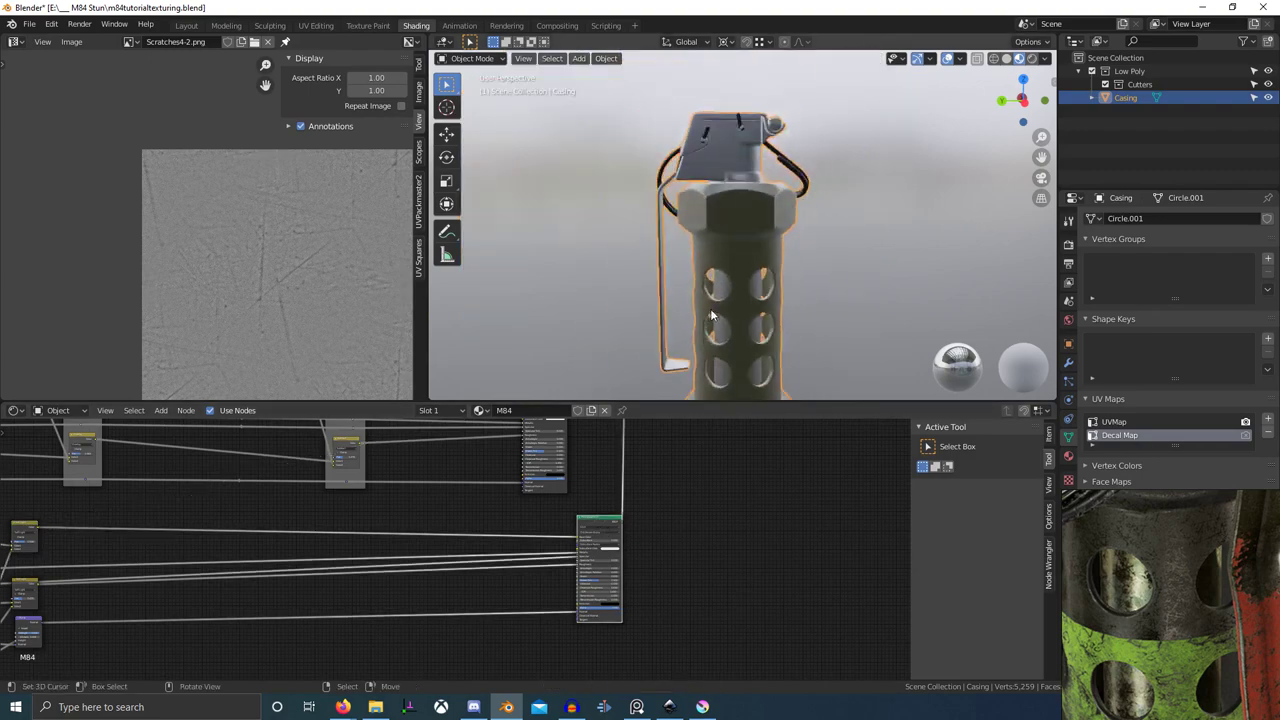
{"action": "scroll", "coordinate": [745, 304], "scroll_direction": "up", "scroll_amount": 5}
{"action": "mouse_move", "coordinate": [711, 316]}
{"action": "middle_mouse_down"}
{"action": "mouse_move", "coordinate": [745, 304]}
{"action": "mouse_move", "coordinate": [816, 322]}
{"action": "mouse_move", "coordinate": [806, 306]}
{"action": "mouse_move", "coordinate": [671, 320]}
{"action": "mouse_move", "coordinate": [632, 362]}
{"action": "mouse_move", "coordinate": [586, 356]}
{"action": "middle_mouse_up"}
{"action": "scroll", "coordinate": [745, 304], "scroll_direction": "up", "scroll_amount": 2}
{"action": "scroll", "coordinate": [816, 322], "scroll_direction": "down", "scroll_amount": 6}
{"action": "scroll", "coordinate": [691, 322], "scroll_direction": "up", "scroll_amount": 3}
{"action": "scroll", "coordinate": [671, 320], "scroll_direction": "up", "scroll_amount": 4}
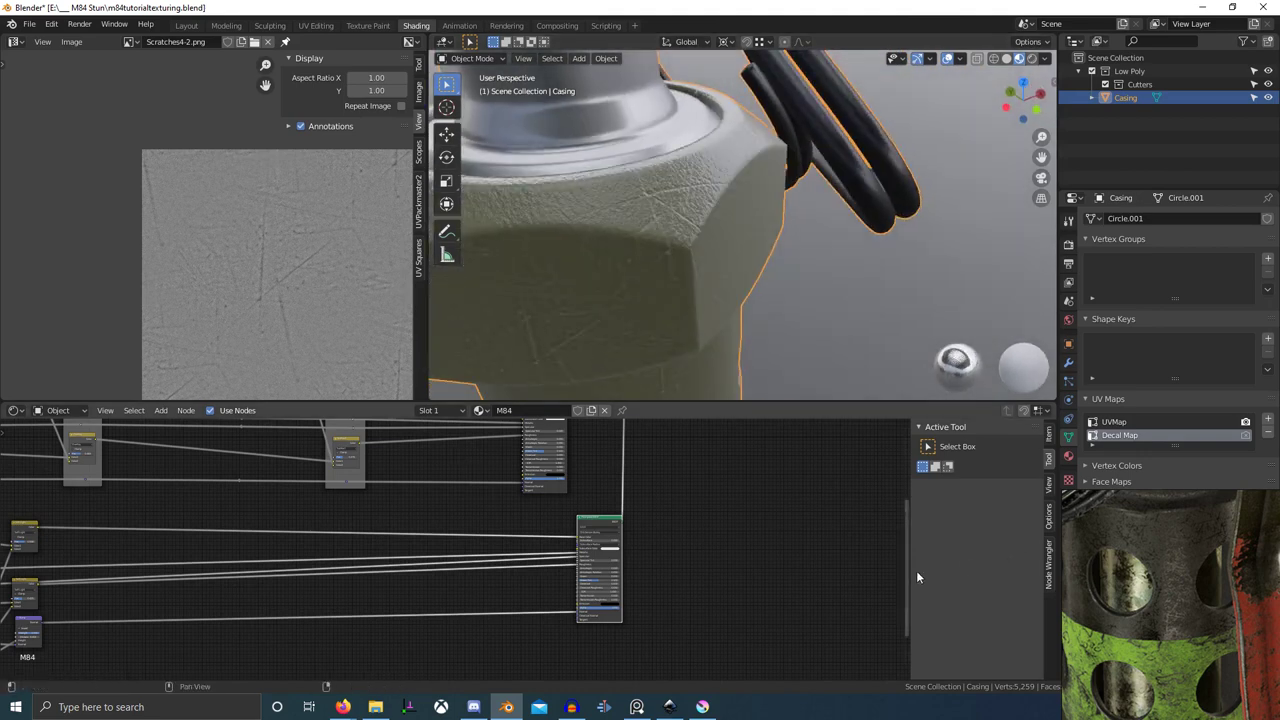
{"action": "scroll", "coordinate": [736, 588], "scroll_direction": "down", "scroll_amount": 1}
{"action": "scroll", "coordinate": [1180, 592], "scroll_direction": "down", "scroll_amount": 10}
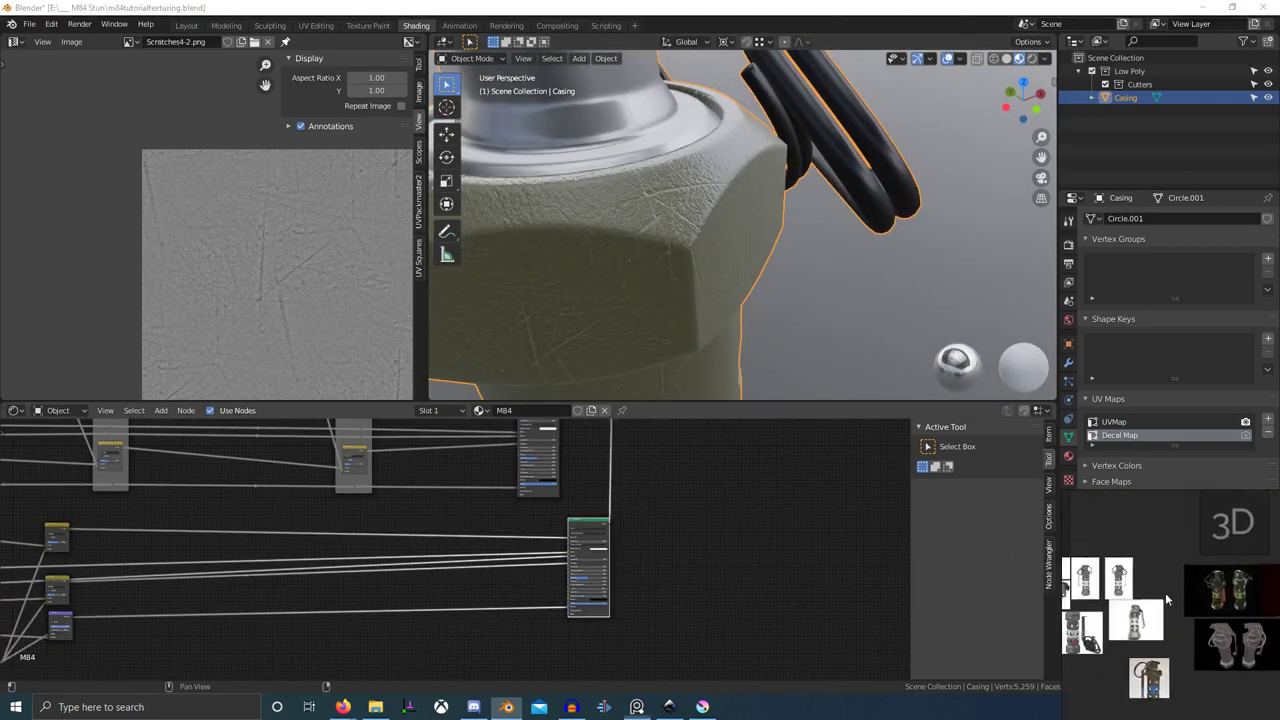
{"action": "mouse_move", "coordinate": [1165, 592]}
{"action": "middle_mouse_down"}
{"action": "mouse_move", "coordinate": [1250, 595]}
{"action": "mouse_move", "coordinate": [1186, 592]}
{"action": "middle_mouse_up"}
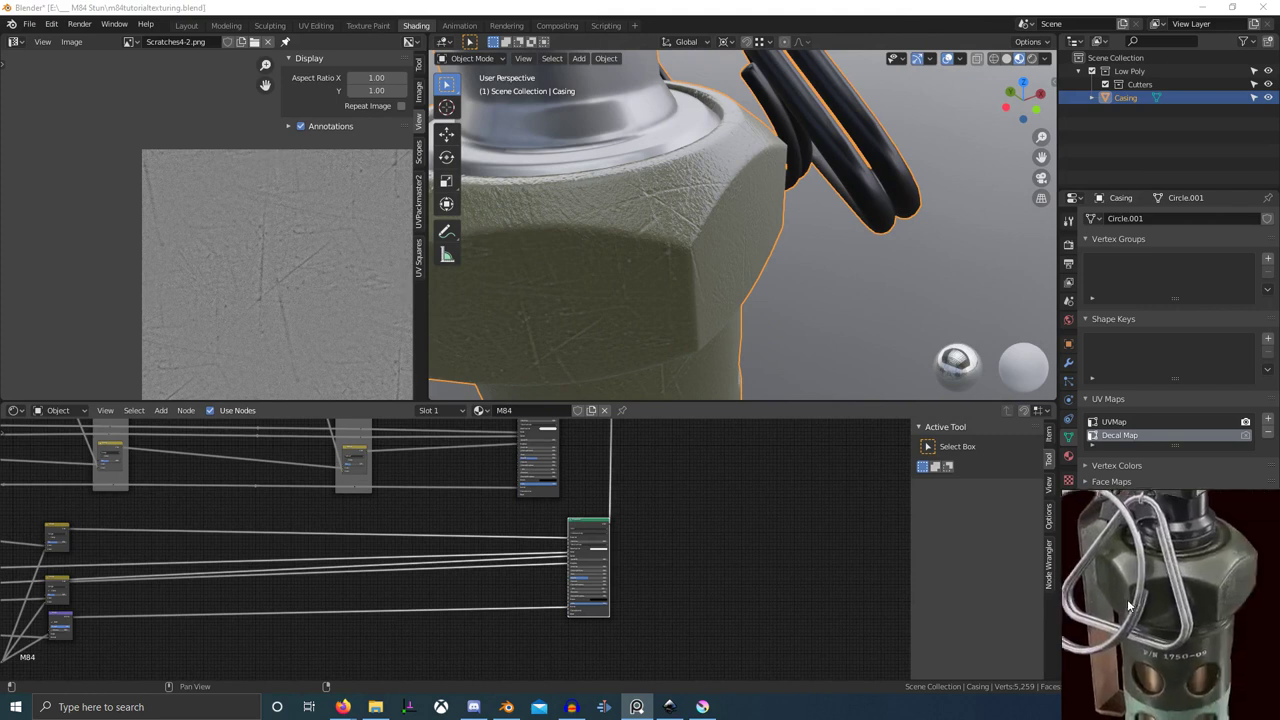
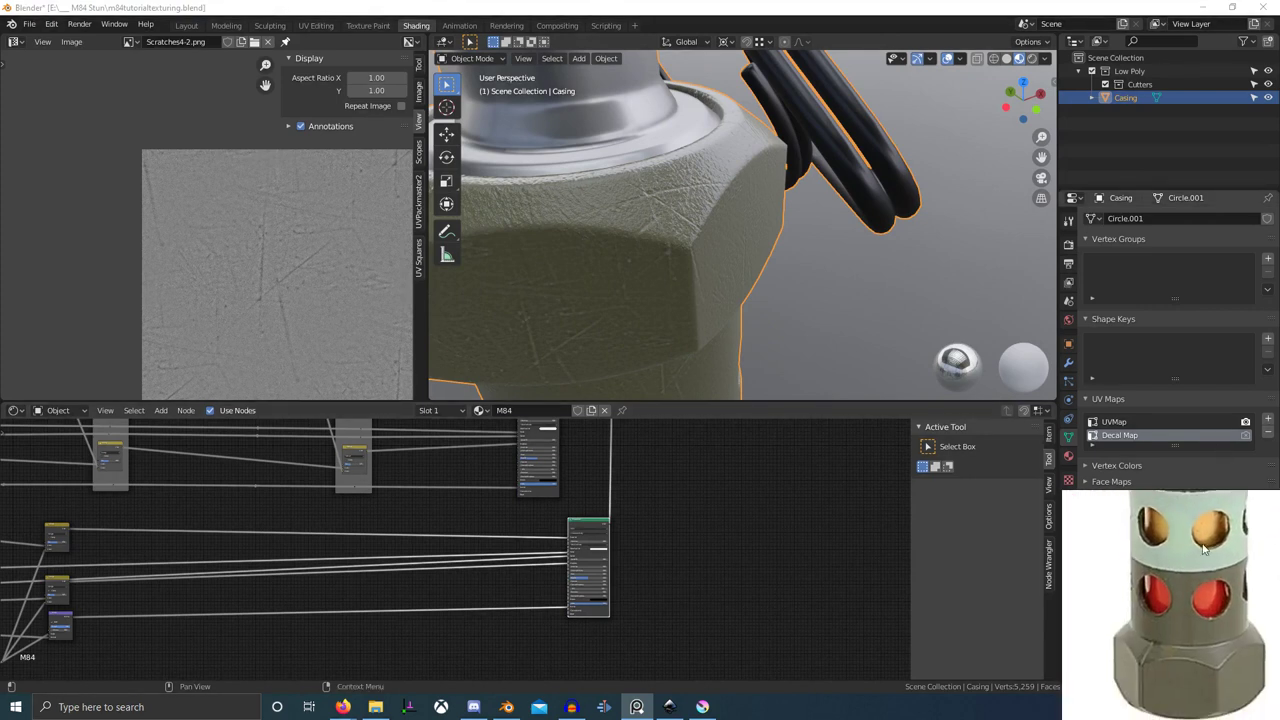
- Pan and zoom the node tree from the Soft Light nodes over to the Base Material nodes
{"action": "scroll", "coordinate": [430, 569], "scroll_direction": "down", "scroll_amount": 2}
{"action": "middle_click_drag", "start_coordinate": [227, 554], "coordinate": [480, 536]}
{"action": "scroll", "coordinate": [560, 548], "scroll_direction": "down", "scroll_amount": 1}
{"action": "scroll", "coordinate": [540, 606], "scroll_direction": "up", "scroll_amount": 6}
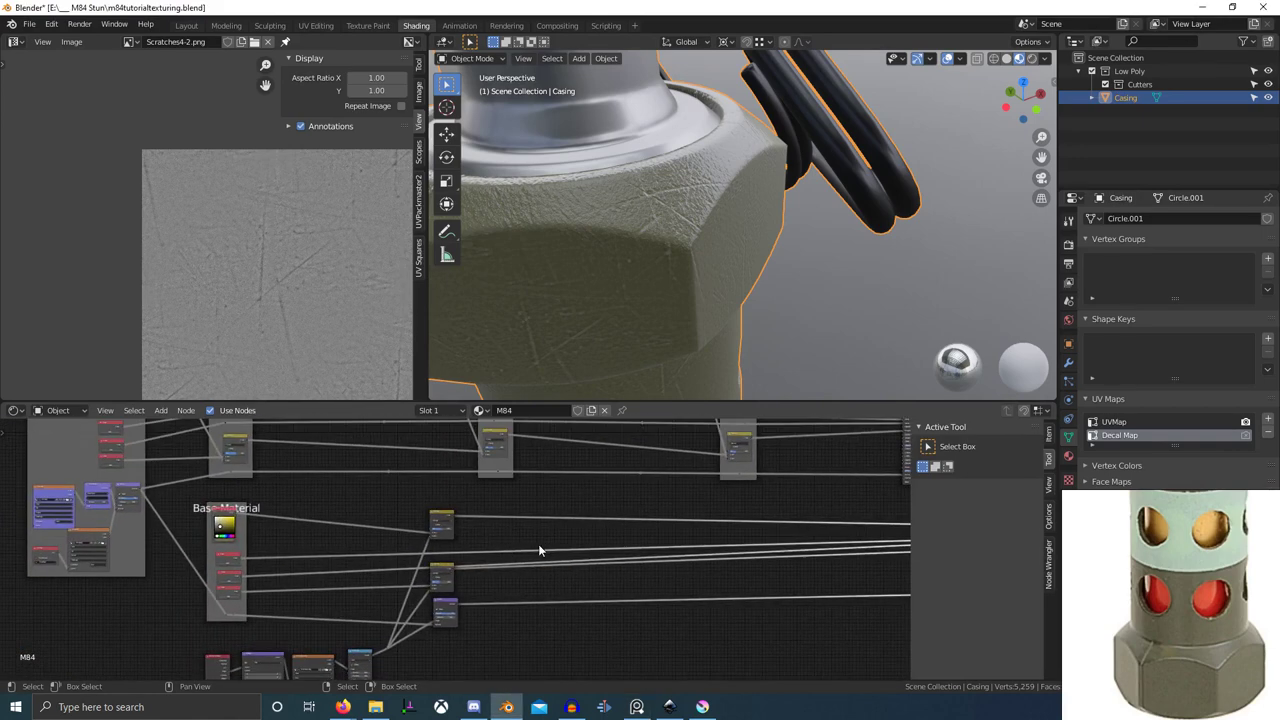
{"action": "scroll", "coordinate": [452, 608], "scroll_direction": "up", "scroll_amount": 4}
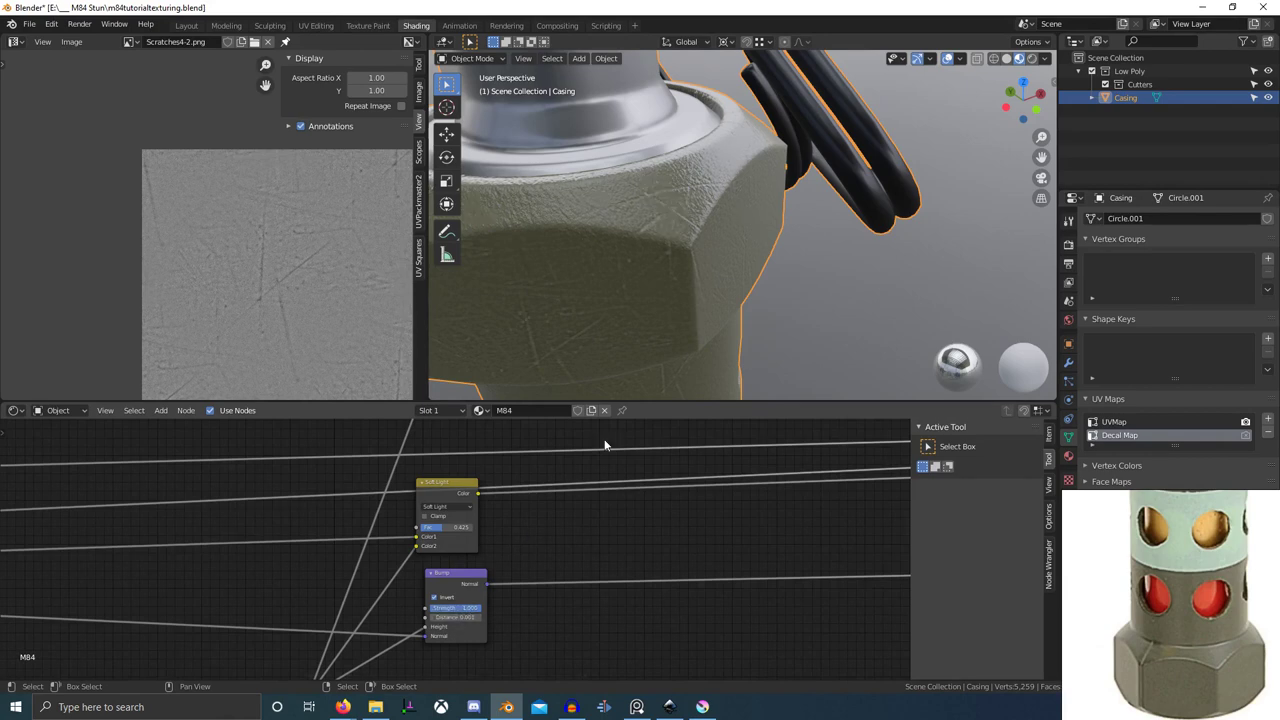
{"action": "scroll", "coordinate": [699, 253], "scroll_direction": "down", "scroll_amount": 10}
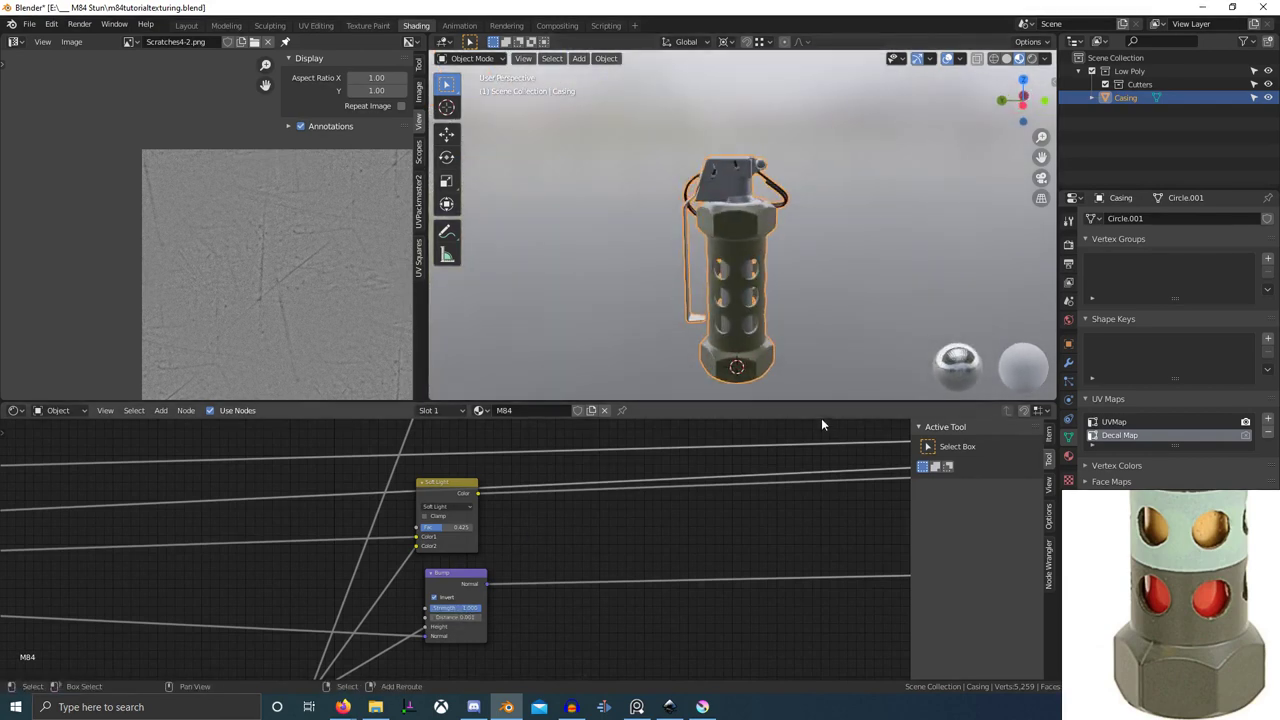
{"action": "scroll", "coordinate": [1195, 566], "scroll_direction": "down", "scroll_amount": 5}
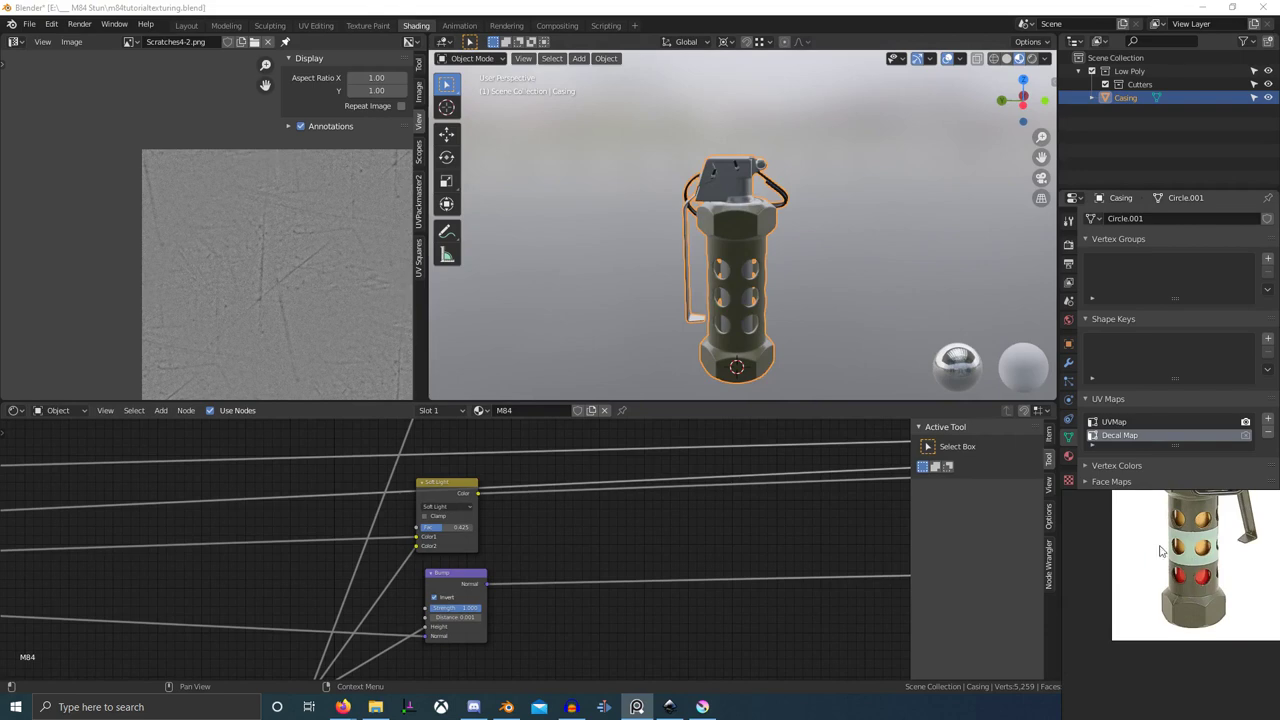
{"action": "scroll", "coordinate": [609, 511], "scroll_direction": "down", "scroll_amount": 5}
{"action": "middle_click_drag", "start_coordinate": [609, 511], "coordinate": [619, 548]}
- View the grenade from the right and inspect the casing's UVs in Edit Mode, then return to Object Mode
{"action": "key", "text": "KP_3"}
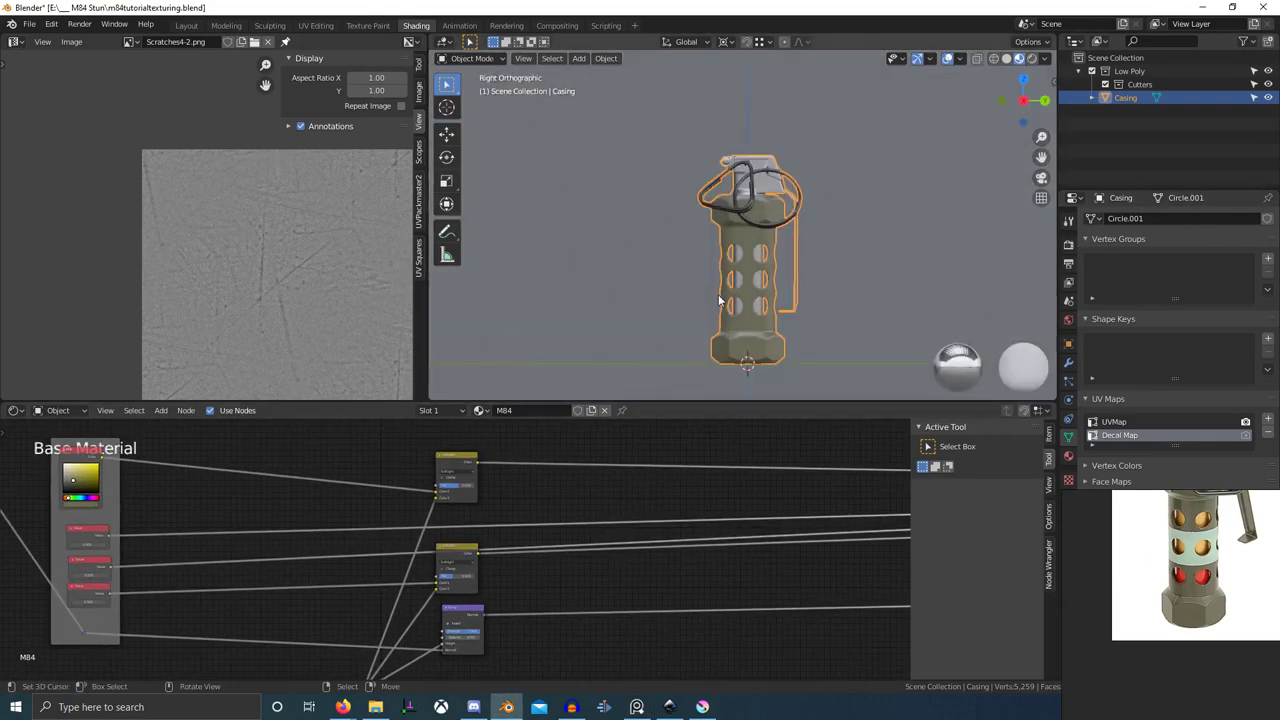
{"action": "scroll", "coordinate": [766, 252], "scroll_direction": "up", "scroll_amount": 3}
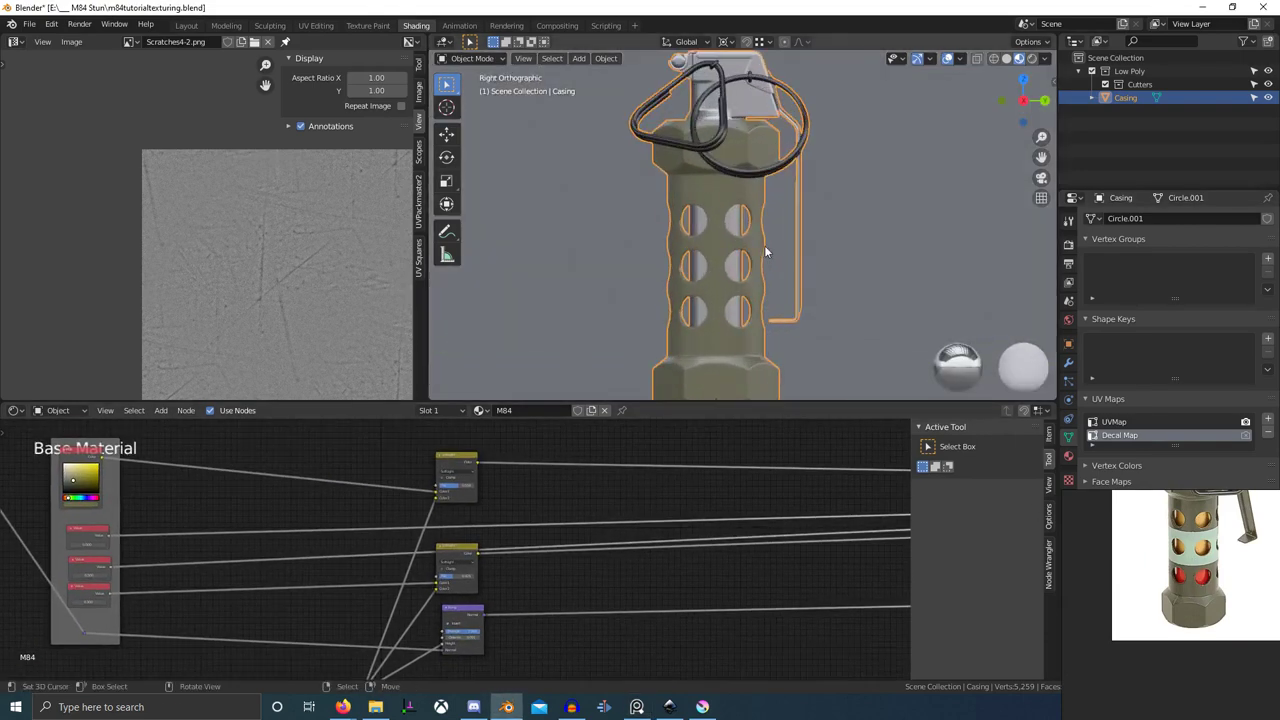
{"action": "key", "text": "Tab"}
{"action": "scroll", "coordinate": [770, 272], "scroll_direction": "up", "scroll_amount": 3}
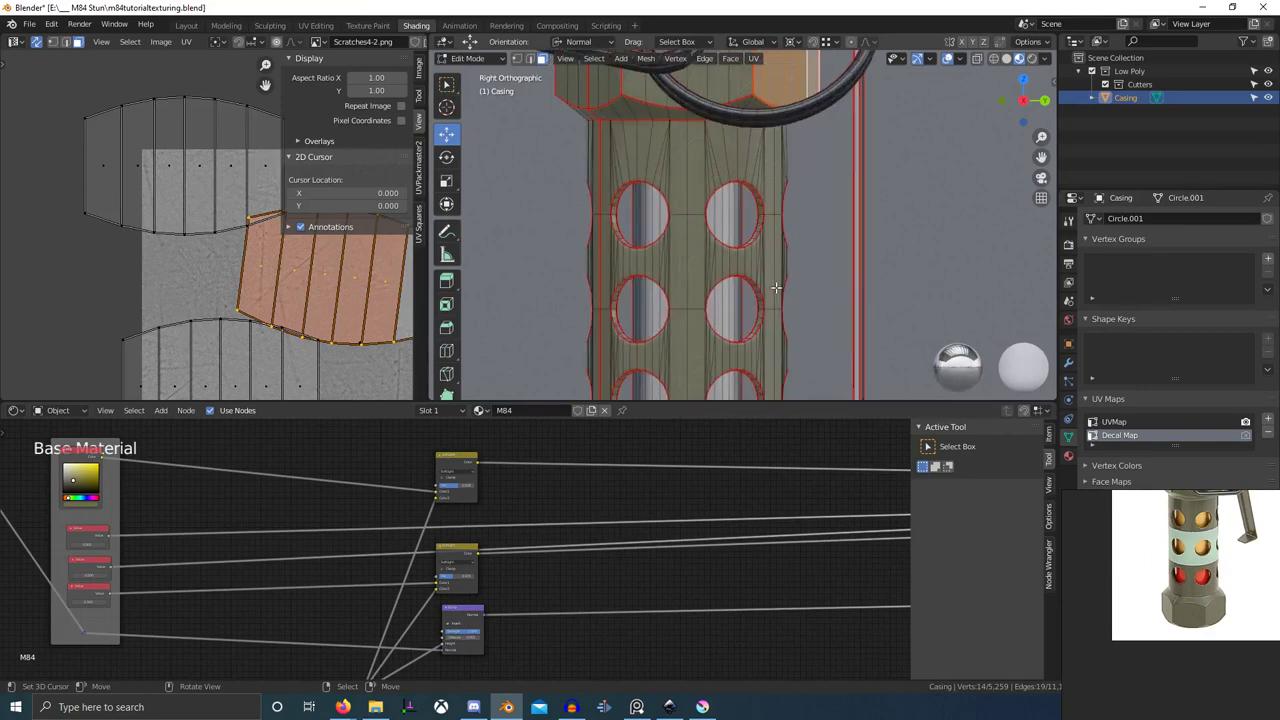
{"action": "middle_click_drag", "start_coordinate": [776, 288], "coordinate": [779, 275], "text": "shift"}
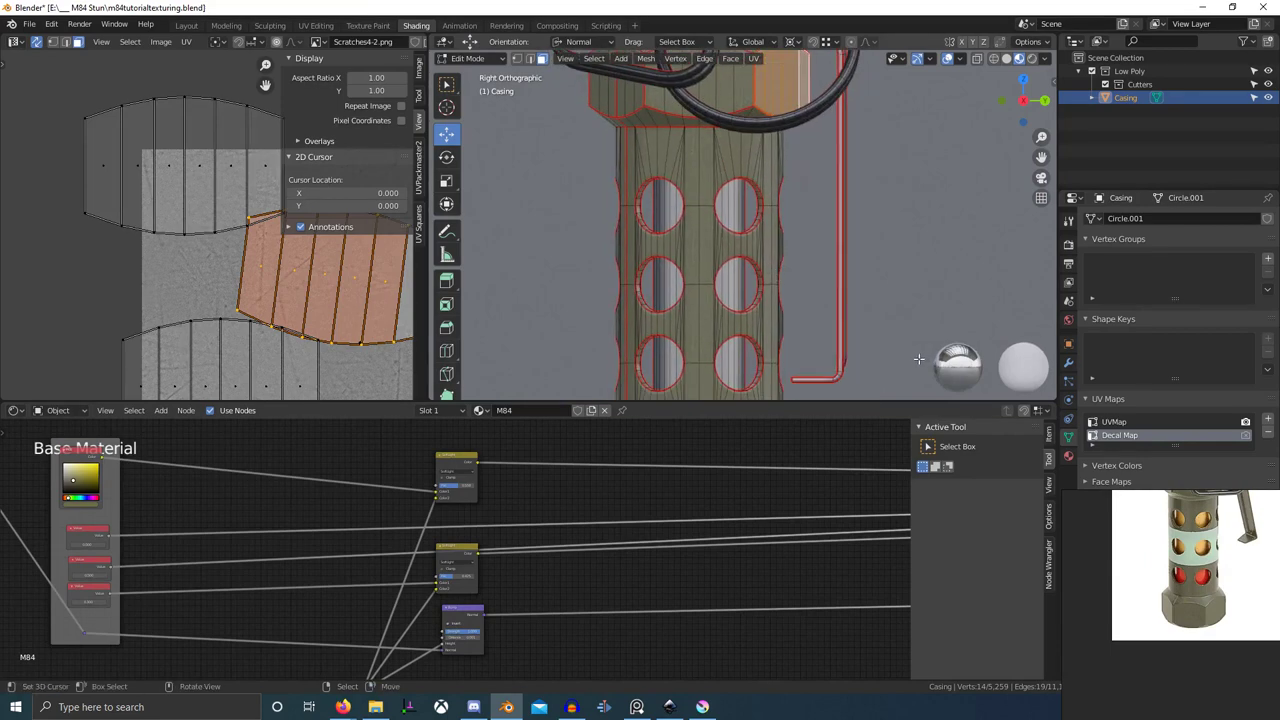
{"action": "key", "text": "Tab"}
{"action": "scroll", "coordinate": [626, 440], "scroll_direction": "down", "scroll_amount": 3}
- Add an Image Texture node by searching 'image' and place it below the node tree
{"action": "key", "text": "shift+a"}
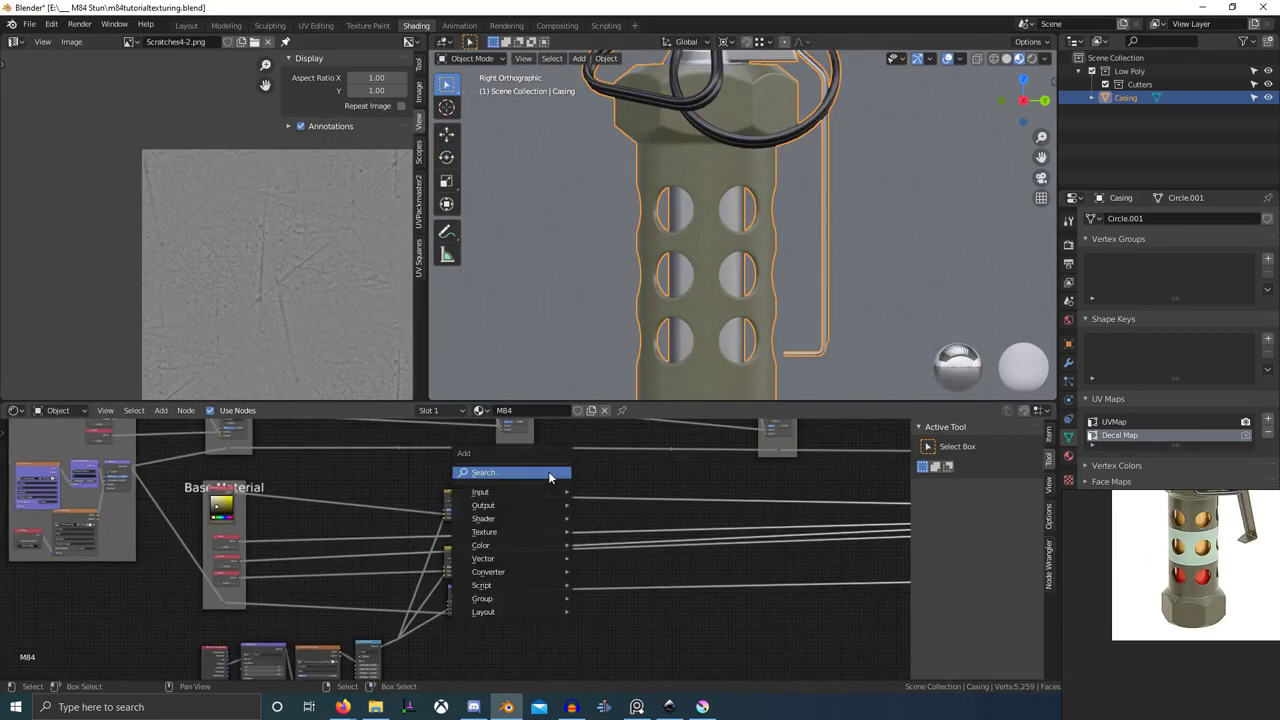
{"action": "left_click", "coordinate": [548, 472]}
{"action": "type", "text": "image"}
{"action": "key", "text": "Return"}
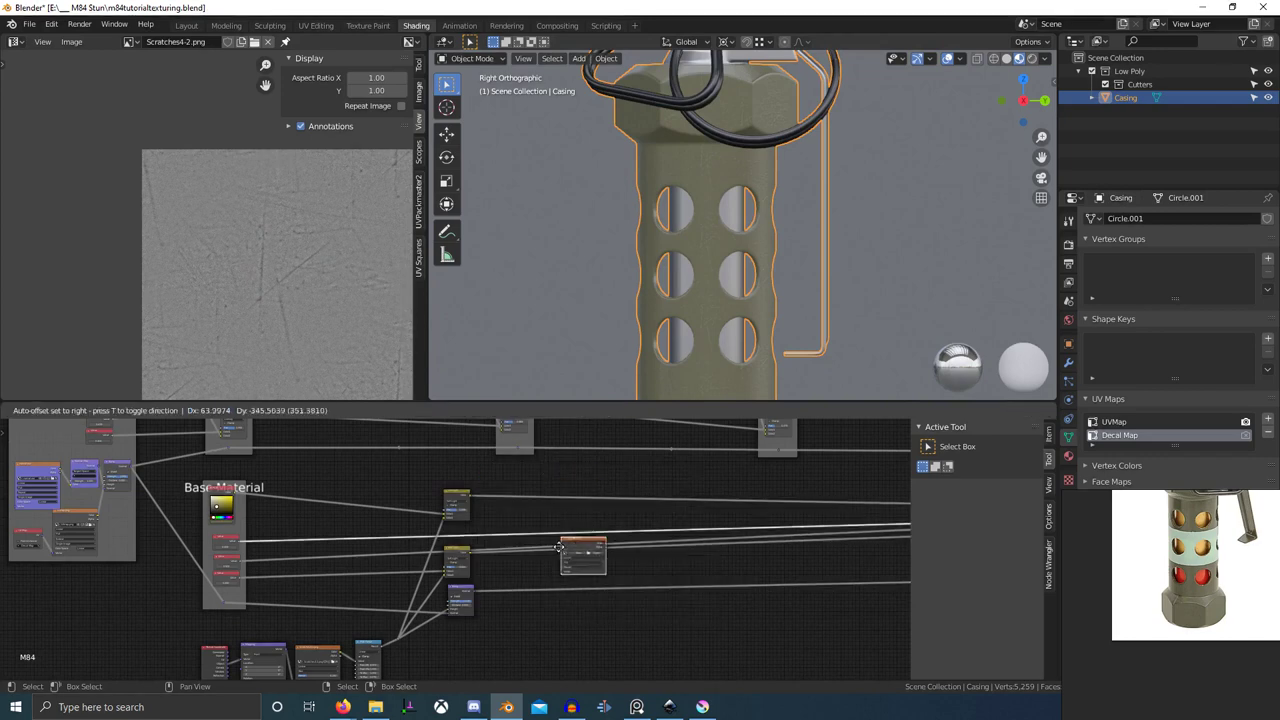
{"action": "left_click", "coordinate": [534, 631]}
{"action": "scroll", "coordinate": [534, 546], "scroll_direction": "up", "scroll_amount": 4}
{"action": "middle_click_drag", "start_coordinate": [609, 610], "coordinate": [491, 607]}
{"action": "key", "text": "g"}
{"action": "left_click", "coordinate": [566, 538]}
{"action": "scroll", "coordinate": [564, 540], "scroll_direction": "down", "scroll_amount": 4}
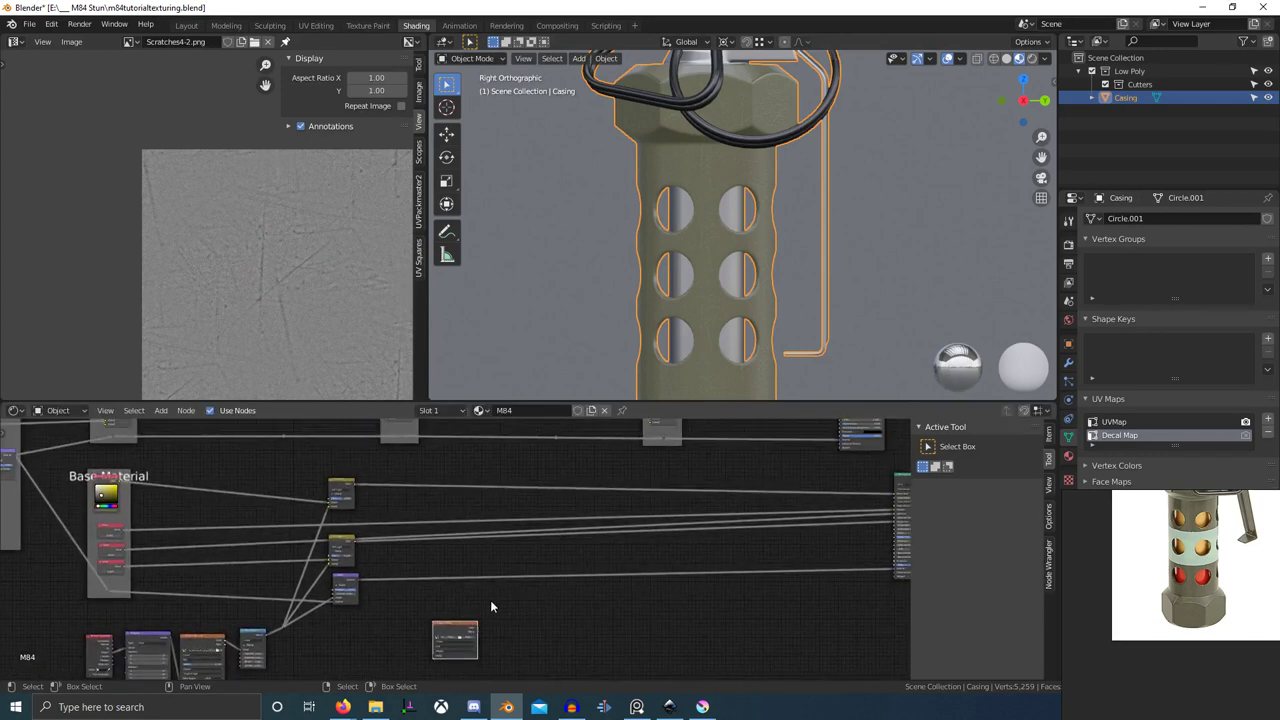
- Duplicate the Soft Light mix node and drop the copy onto the mix output link
{"action": "key", "text": "g"}
{"action": "left_click", "coordinate": [466, 592]}
{"action": "scroll", "coordinate": [447, 550], "scroll_direction": "up", "scroll_amount": 1}
{"action": "left_click", "coordinate": [337, 486]}
{"action": "key", "text": "shift+d"}
{"action": "left_click", "coordinate": [407, 484]}
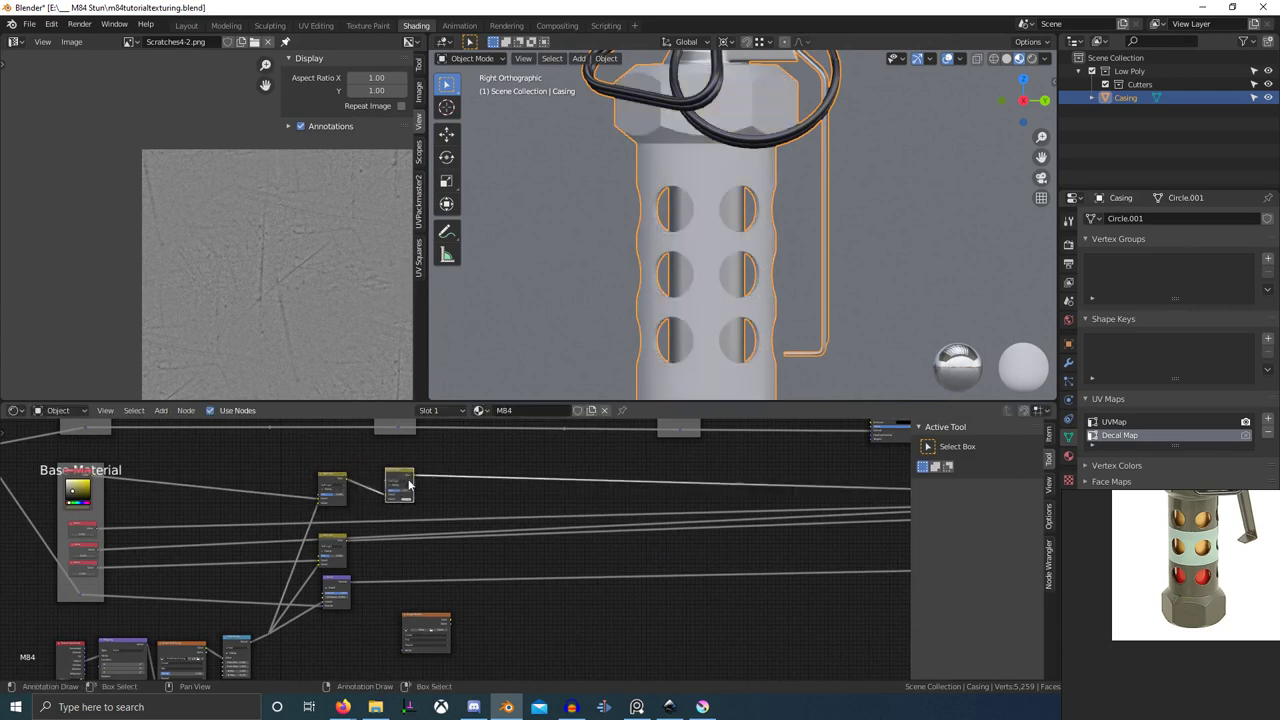
- Wrap the three scratch nodes in a frame, leaving the right mix node outside it
{"action": "left_click_drag", "start_coordinate": [305, 469], "coordinate": [364, 631], "text": "shift"}
{"action": "key", "text": "ctrl+j"}
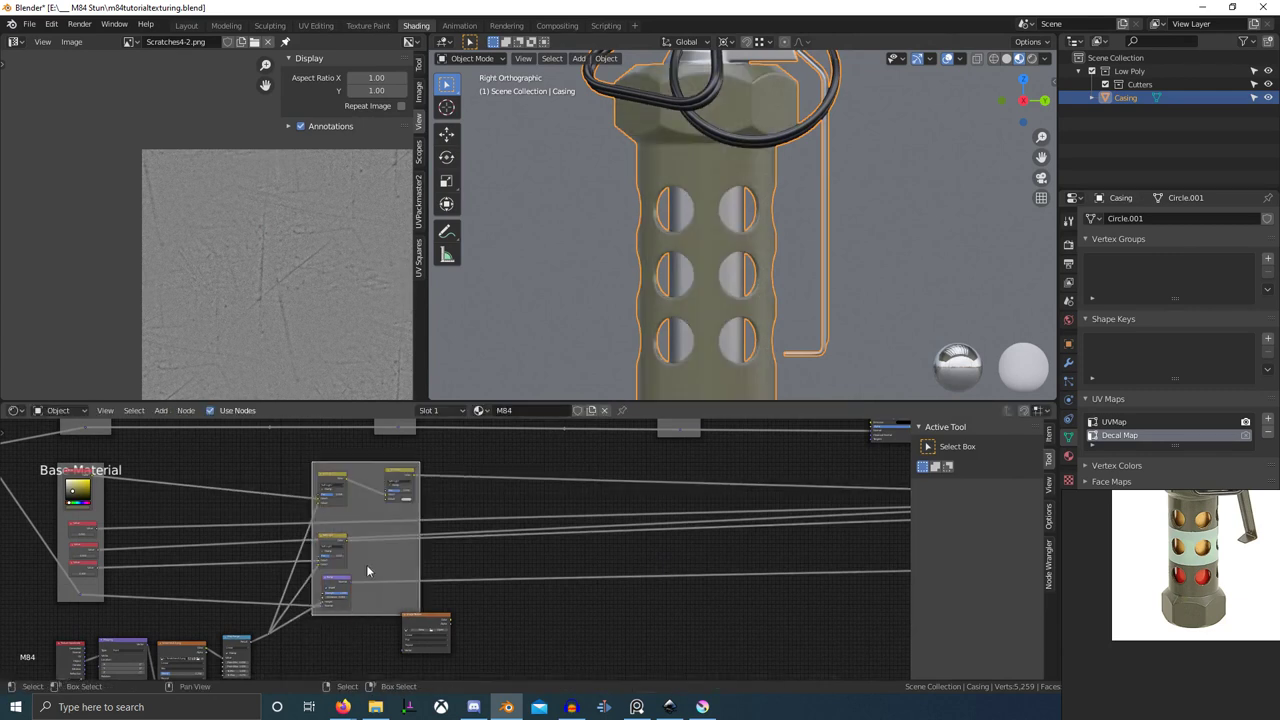
{"action": "left_click_drag", "start_coordinate": [405, 475], "coordinate": [455, 477]}
{"action": "key", "text": "alt+p"}
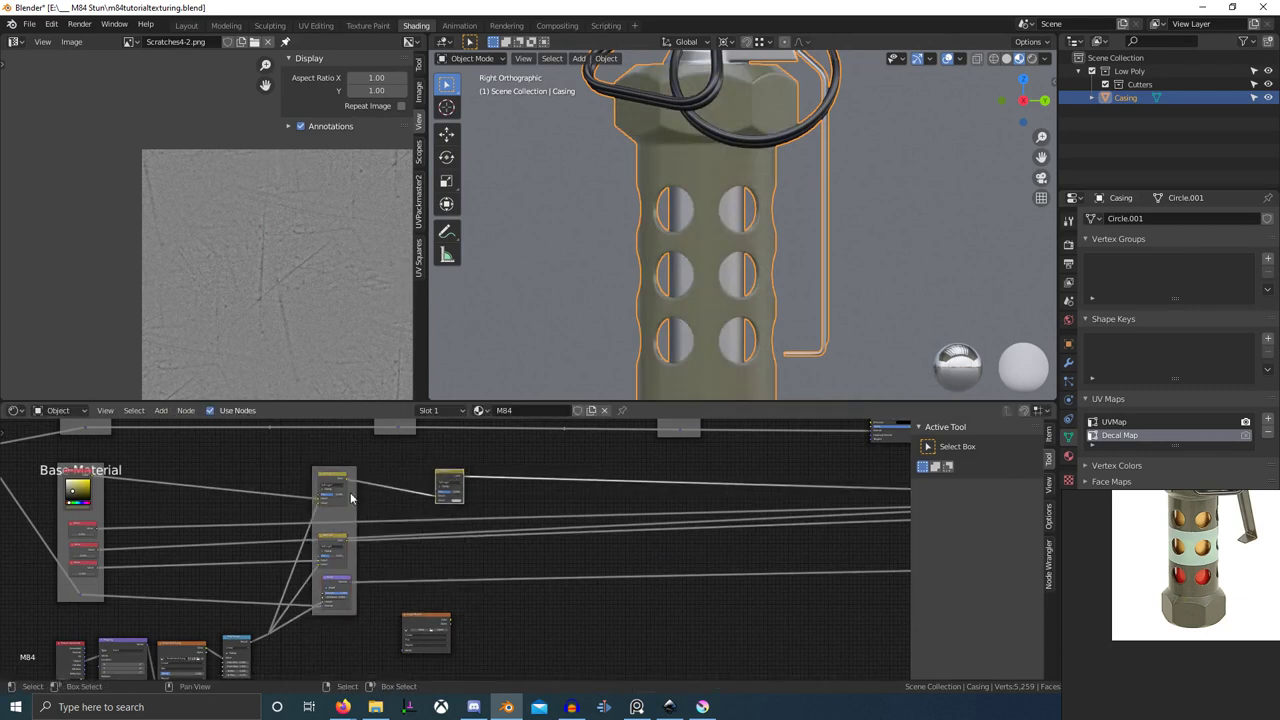
- Set the Scratches frame's label size to 64
{"action": "left_click", "coordinate": [354, 498]}
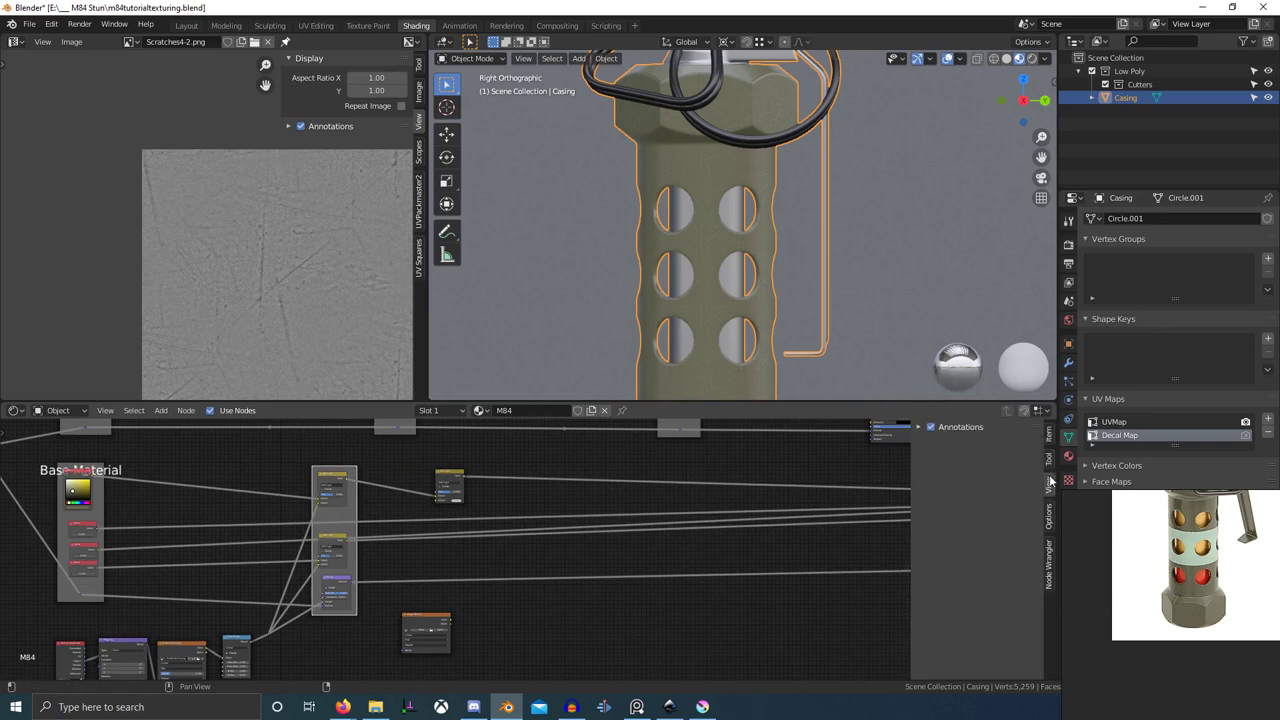
{"action": "left_click", "coordinate": [1047, 436]}
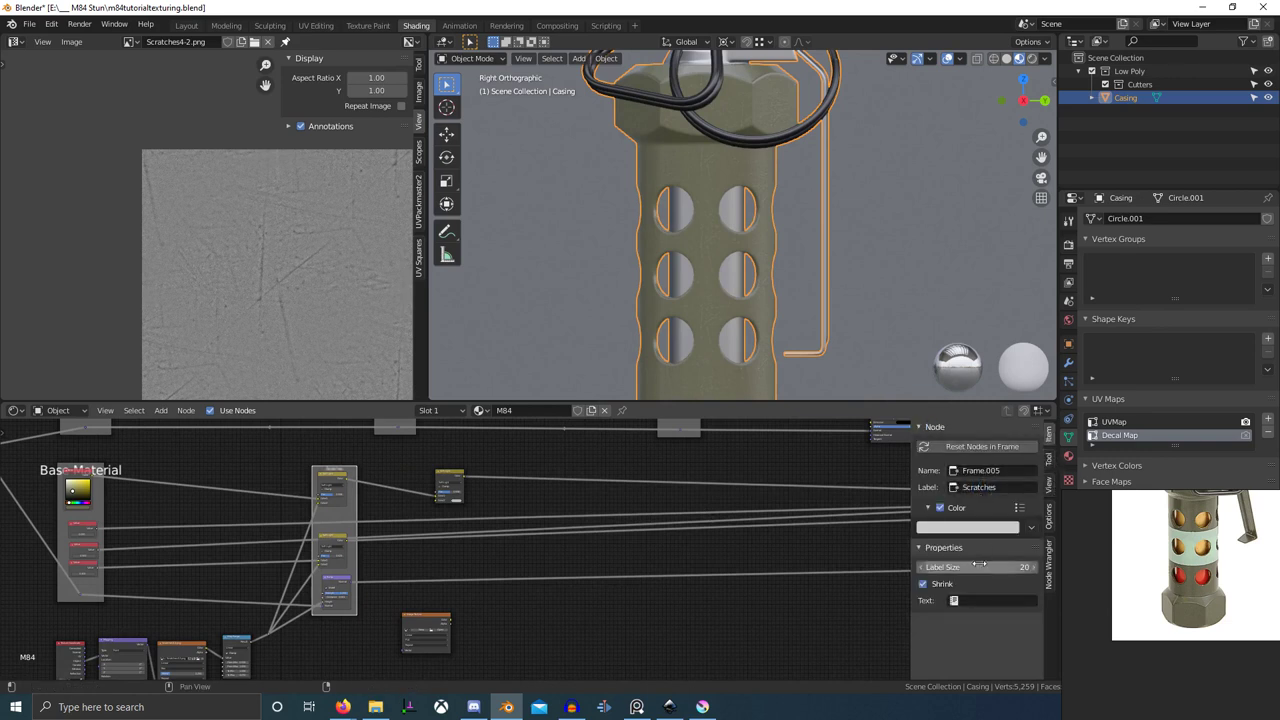
{"action": "left_click_drag", "start_coordinate": [987, 567], "coordinate": [1052, 567]}
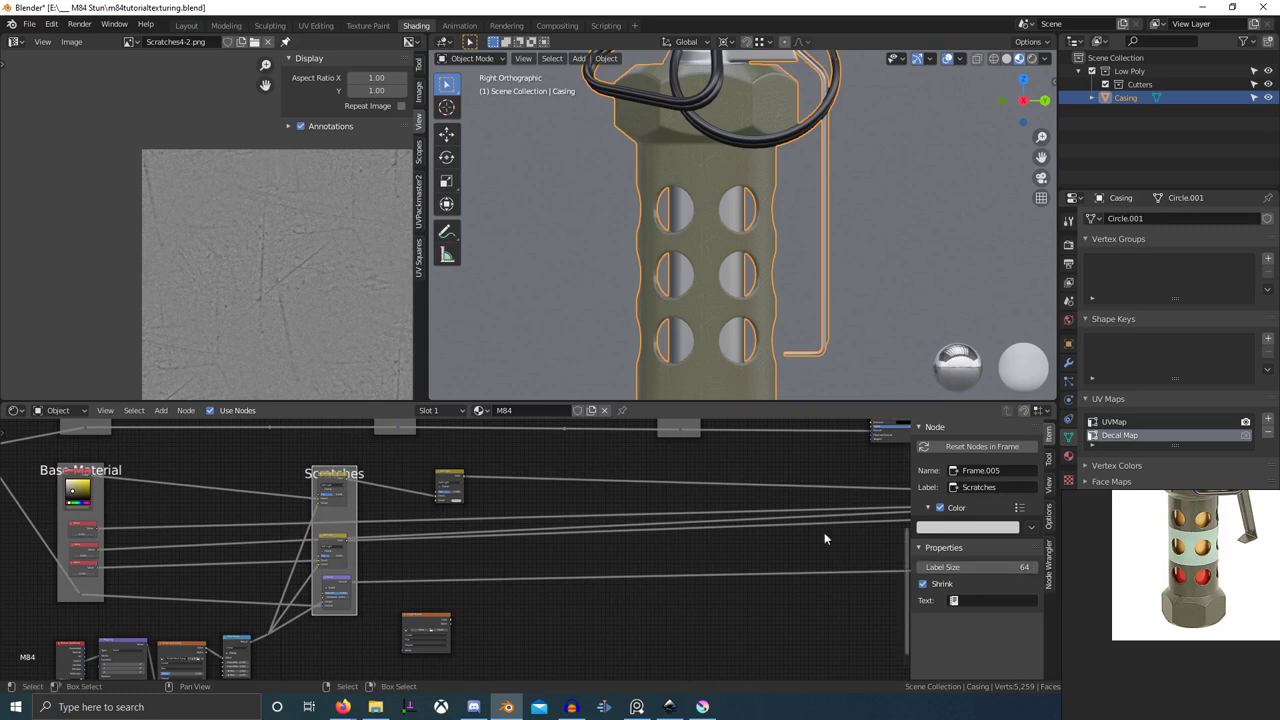
{"action": "left_click", "coordinate": [453, 482]}
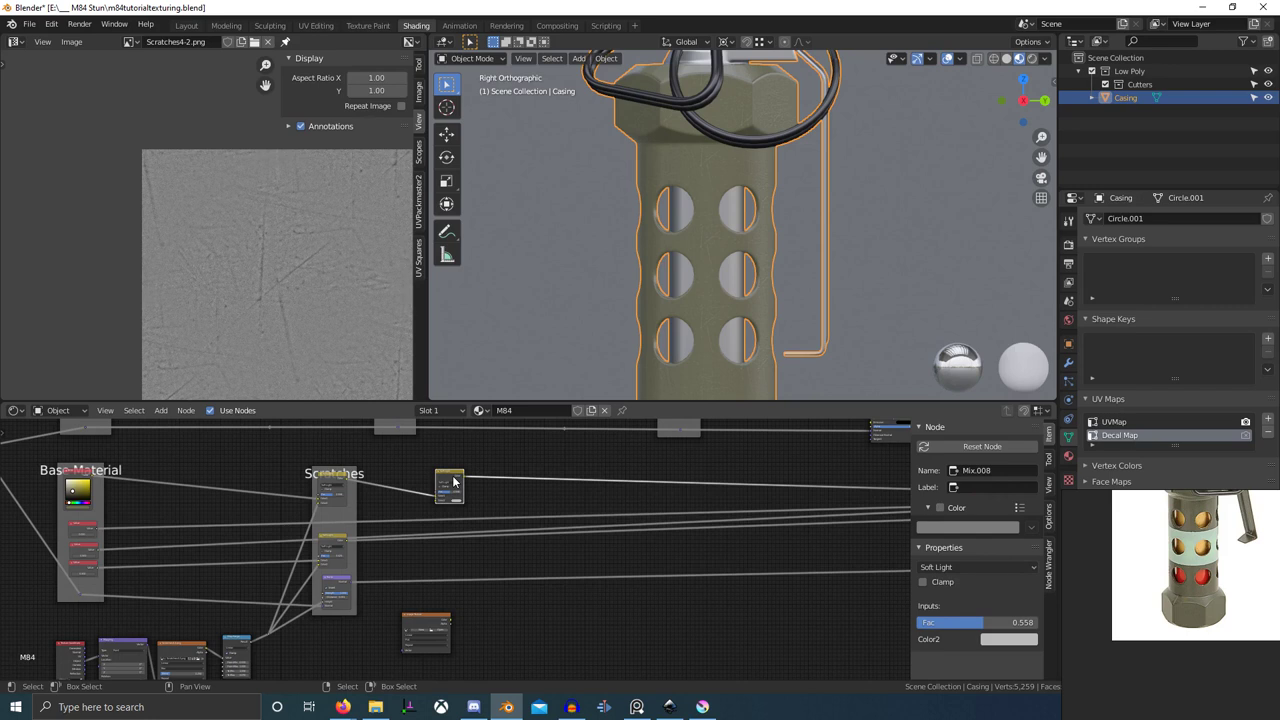
- Rearrange the mix nodes, moving the lower Soft Light node Mix.007 slightly down and right
{"action": "scroll", "coordinate": [406, 611], "scroll_direction": "up", "scroll_amount": 5}
{"action": "middle_click_drag", "start_coordinate": [406, 611], "coordinate": [446, 598]}
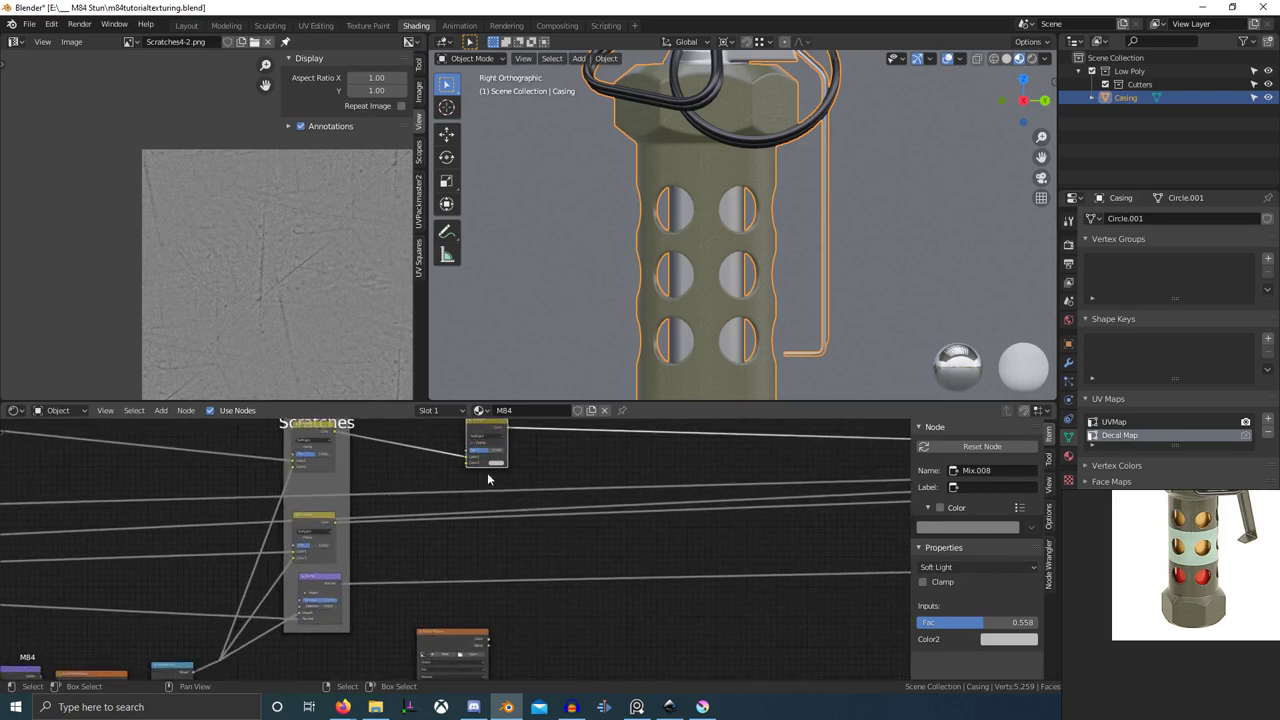
{"action": "scroll", "coordinate": [502, 489], "scroll_direction": "up", "scroll_amount": 2}
{"action": "key", "text": "g"}
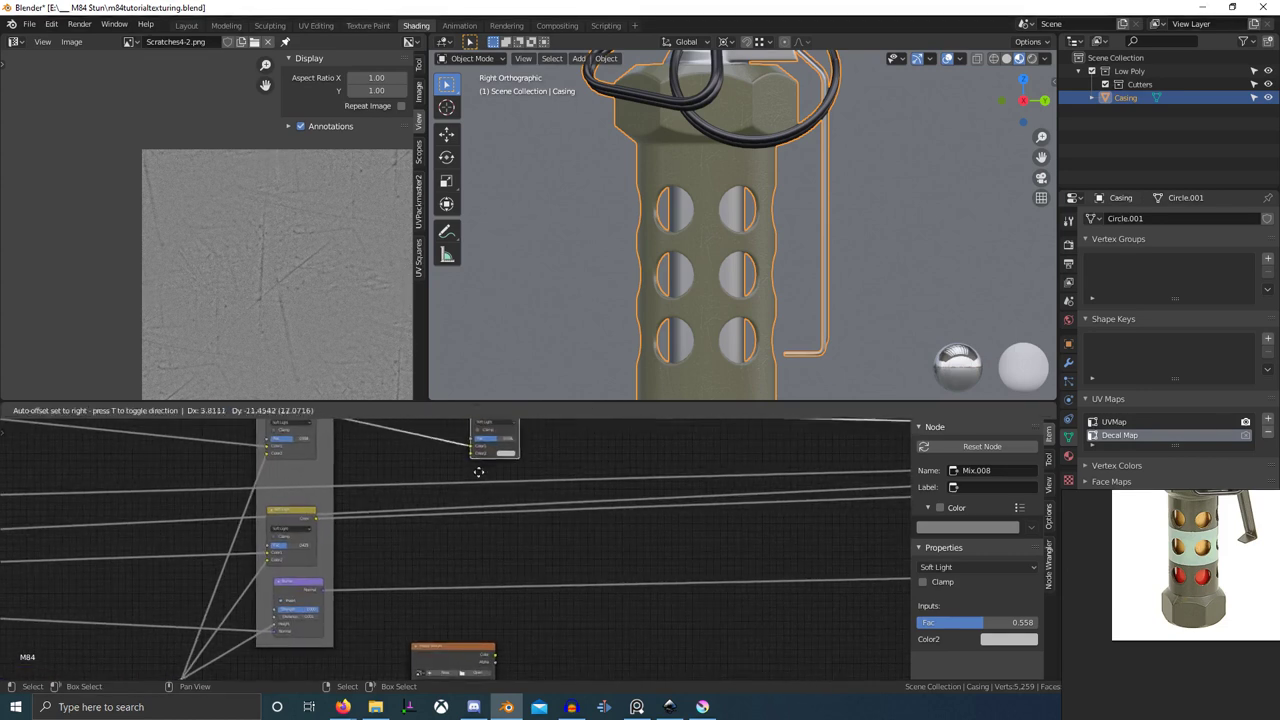
{"action": "right_click", "coordinate": [479, 471]}
{"action": "middle_click_drag", "start_coordinate": [479, 471], "coordinate": [461, 503]}
{"action": "left_click", "coordinate": [266, 556]}
{"action": "key", "text": "g"}
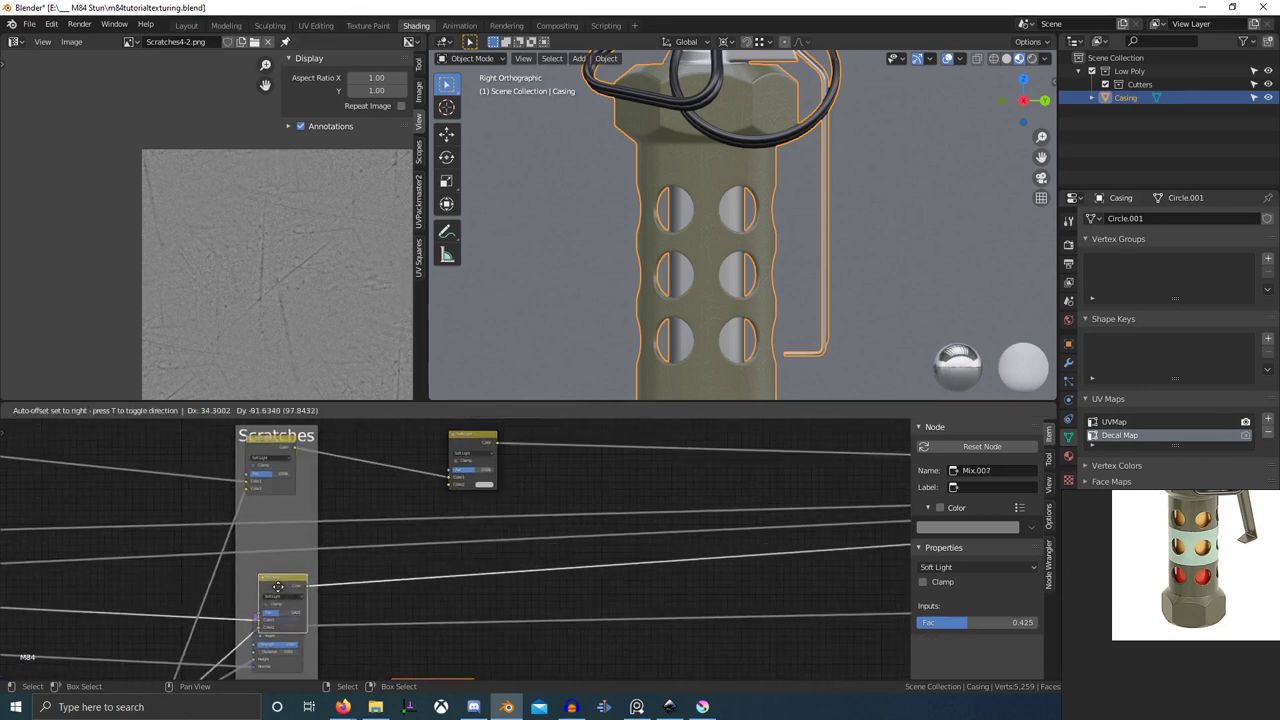
{"action": "right_click", "coordinate": [273, 548]}
{"action": "key", "text": "g"}
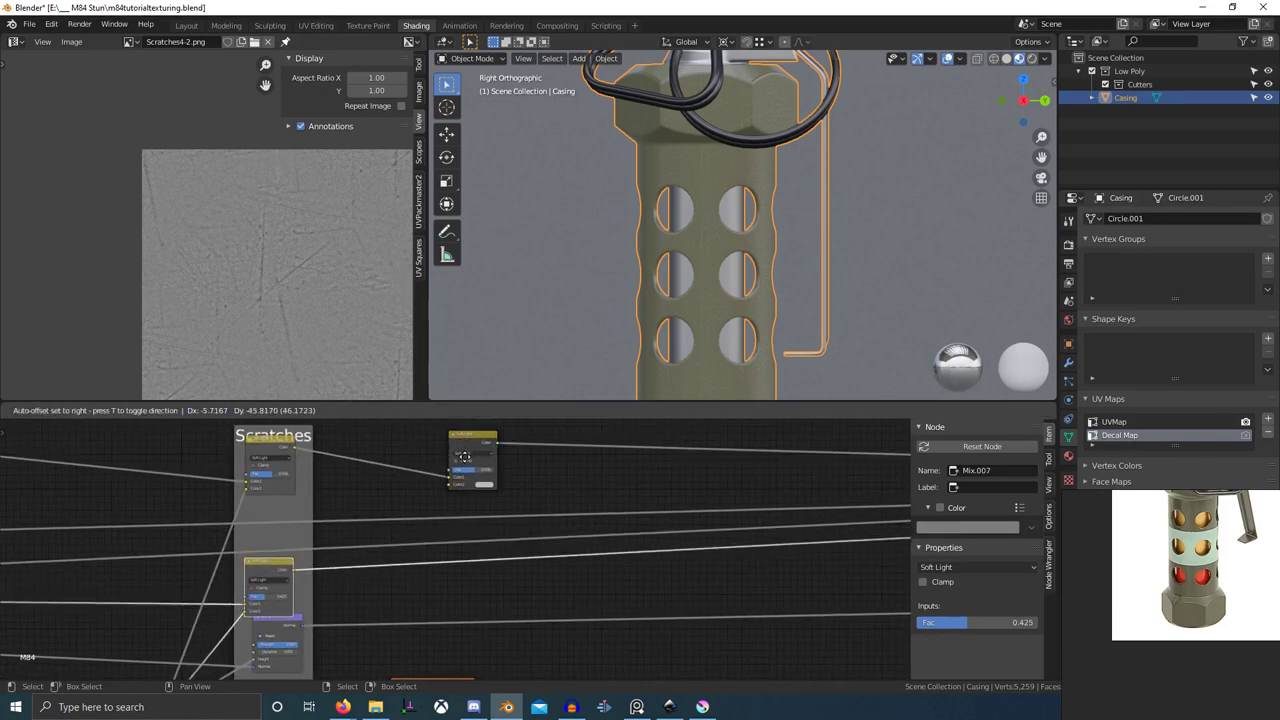
{"action": "left_click", "coordinate": [470, 455]}
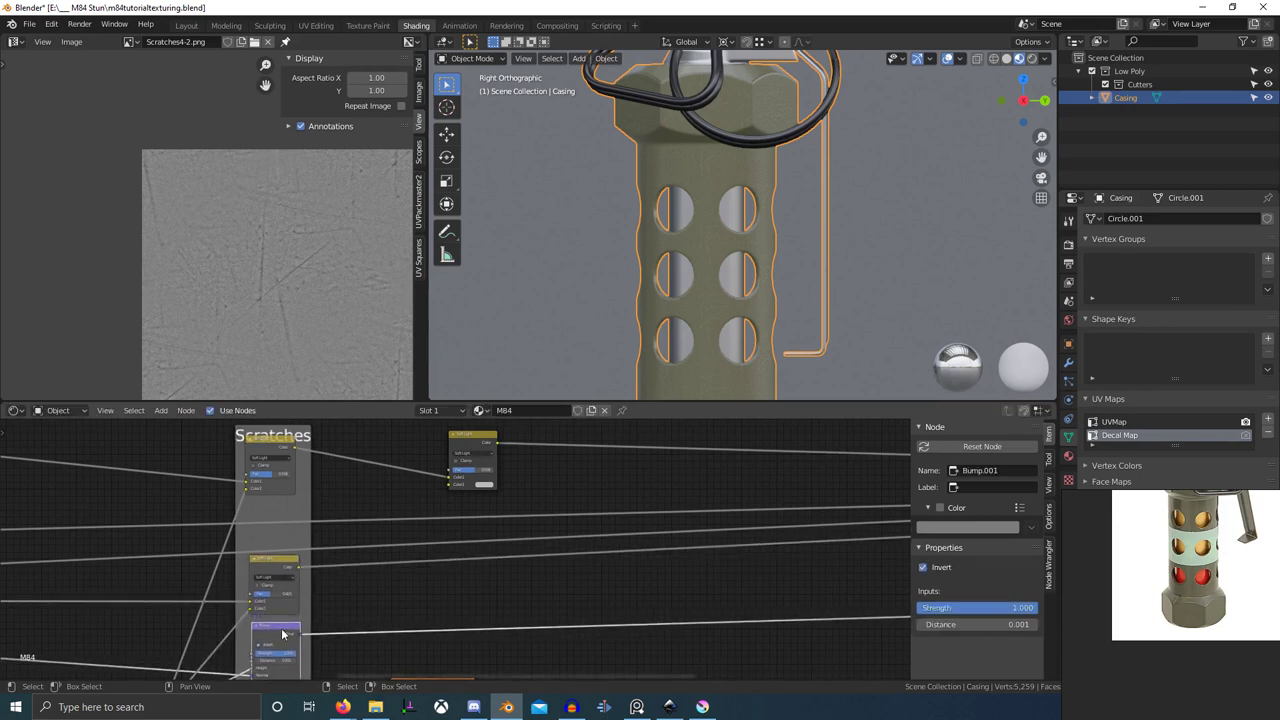
- Link the Image Texture Color into Mix.008's Color2 and set its blend mode to Mix
{"action": "left_click", "coordinate": [472, 447]}
{"action": "scroll", "coordinate": [477, 608], "scroll_direction": "down", "scroll_amount": 2}
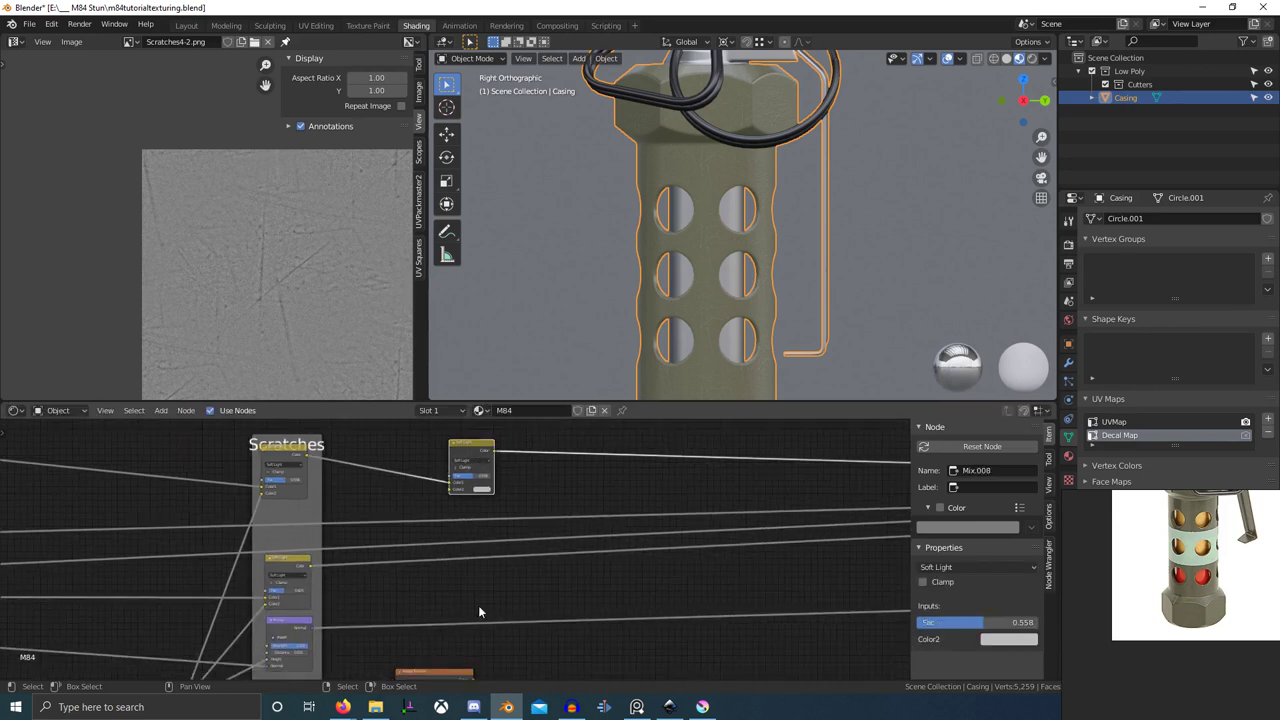
{"action": "left_click_drag", "start_coordinate": [455, 627], "coordinate": [438, 479]}
{"action": "scroll", "coordinate": [460, 506], "scroll_direction": "up", "scroll_amount": 6}
{"action": "middle_click_drag", "start_coordinate": [458, 468], "coordinate": [460, 526]}
{"action": "left_click", "coordinate": [464, 490]}
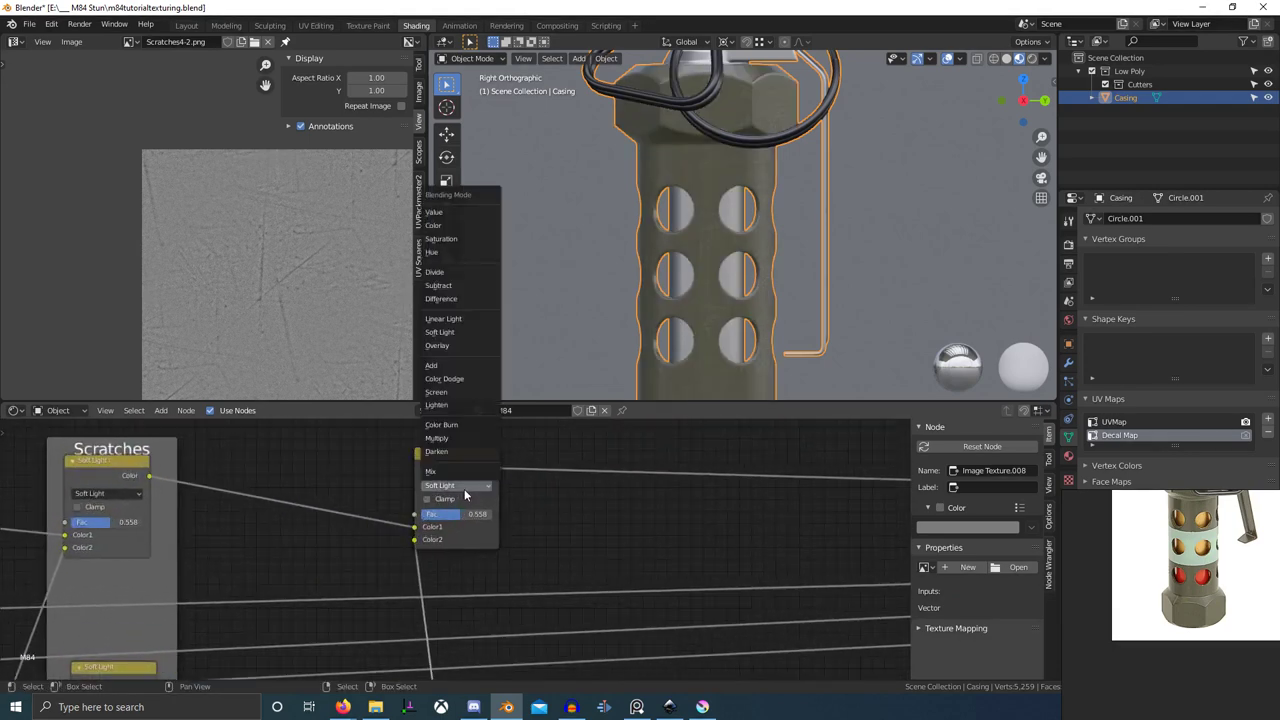
{"action": "left_click", "coordinate": [460, 472]}
- Re-centre on the Image Texture node and reconnect its Color output to the mix node's Color2
{"action": "scroll", "coordinate": [500, 580], "scroll_direction": "down", "scroll_amount": 8}
{"action": "middle_click_drag", "start_coordinate": [522, 638], "coordinate": [512, 474]}
{"action": "scroll", "coordinate": [475, 578], "scroll_direction": "down", "scroll_amount": 1}
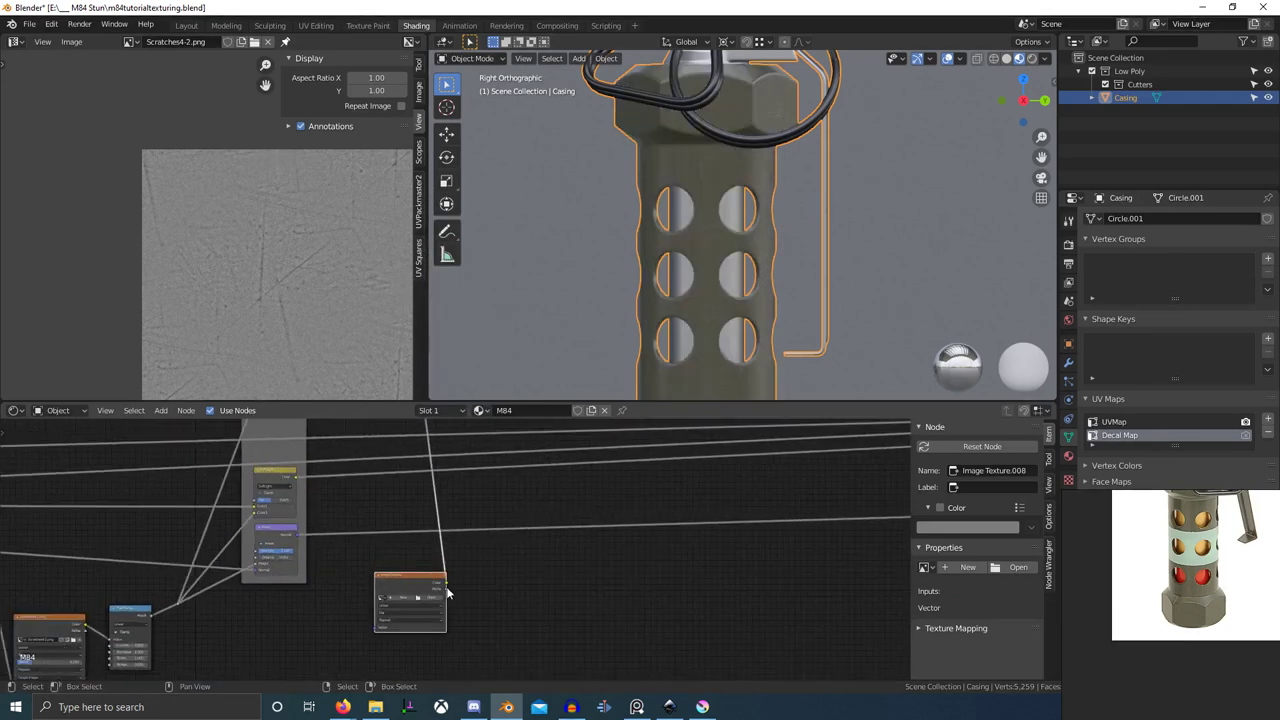
{"action": "scroll", "coordinate": [446, 592], "scroll_direction": "down", "scroll_amount": 1}
{"action": "middle_click_drag", "start_coordinate": [446, 594], "coordinate": [427, 625]}
{"action": "left_click_drag", "start_coordinate": [428, 612], "coordinate": [411, 451]}
{"action": "middle_click_drag", "start_coordinate": [465, 613], "coordinate": [540, 524]}
{"action": "scroll", "coordinate": [475, 576], "scroll_direction": "up", "scroll_amount": 9}
{"action": "scroll", "coordinate": [500, 538], "scroll_direction": "up", "scroll_amount": 1}
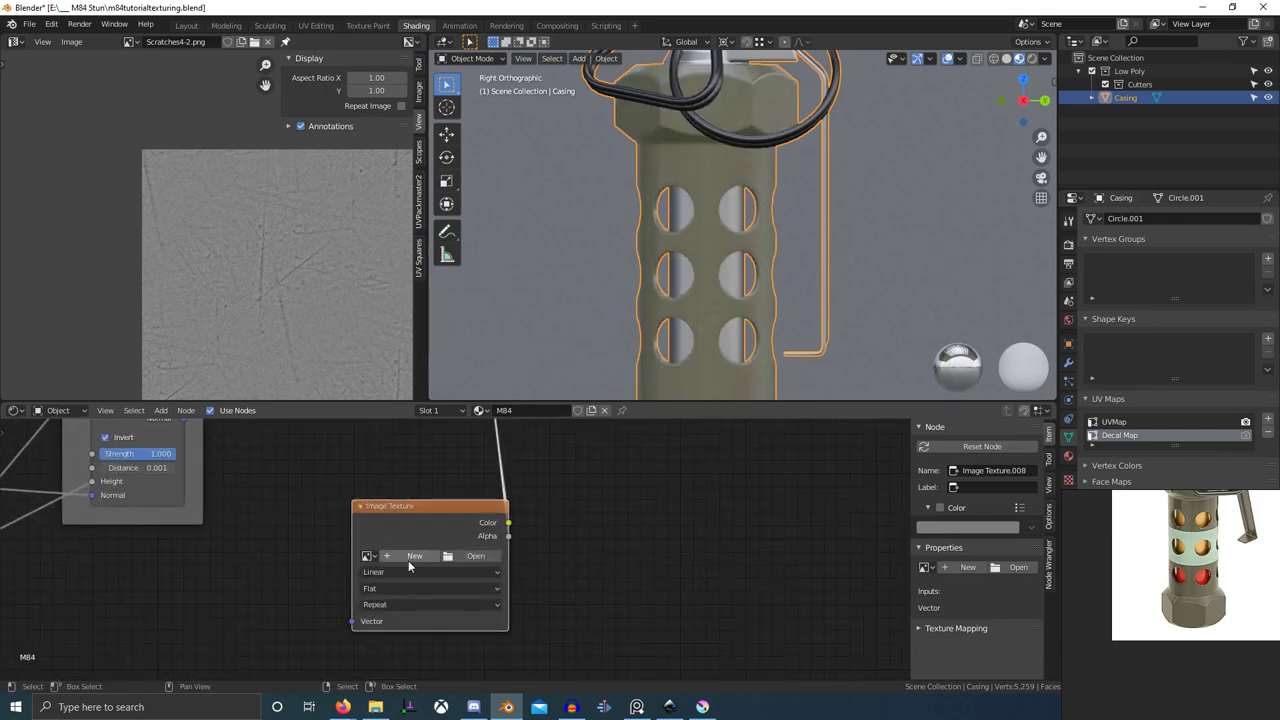
- Create a new 4096 px blank image named Stripe in the Image Texture node
{"action": "left_click", "coordinate": [410, 556]}
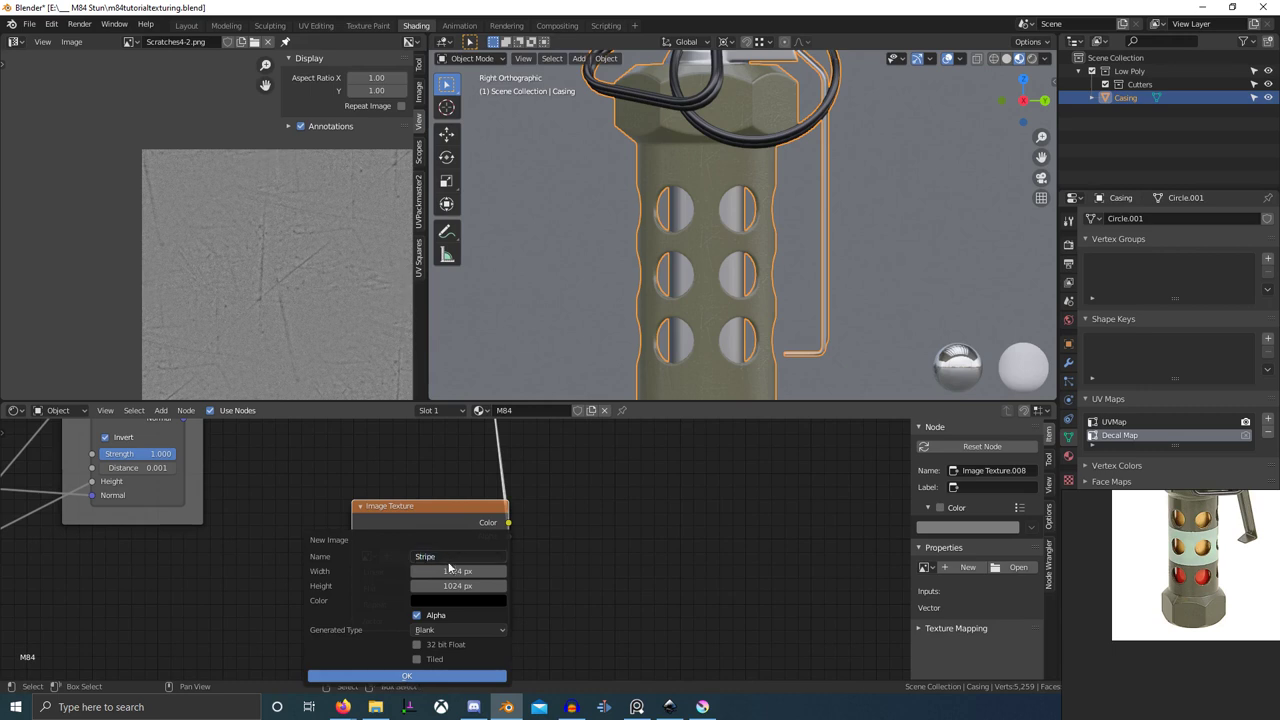
{"action": "type", "text": "6"}
{"action": "key", "text": "Return"}
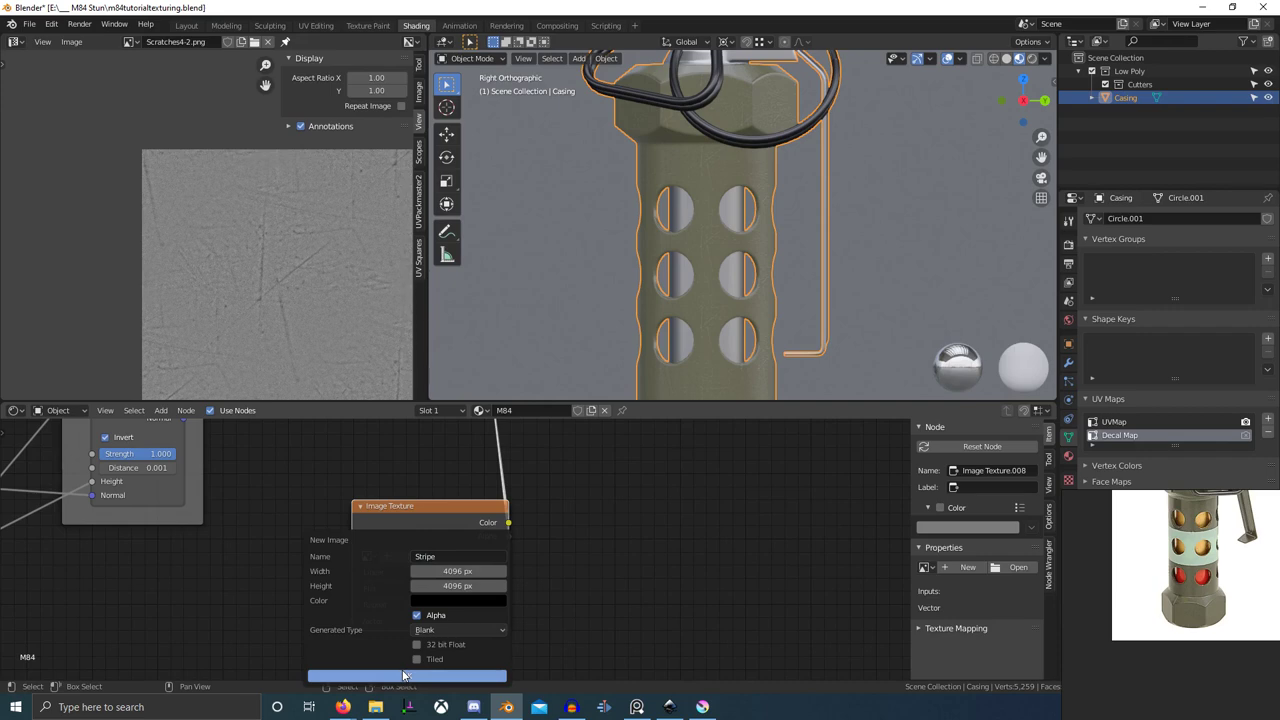
{"action": "left_click", "coordinate": [403, 676]}
- Show Stripe in the Image Editor and drag its fill colour's Alpha to 0
{"action": "scroll", "coordinate": [465, 568], "scroll_direction": "down", "scroll_amount": 3}
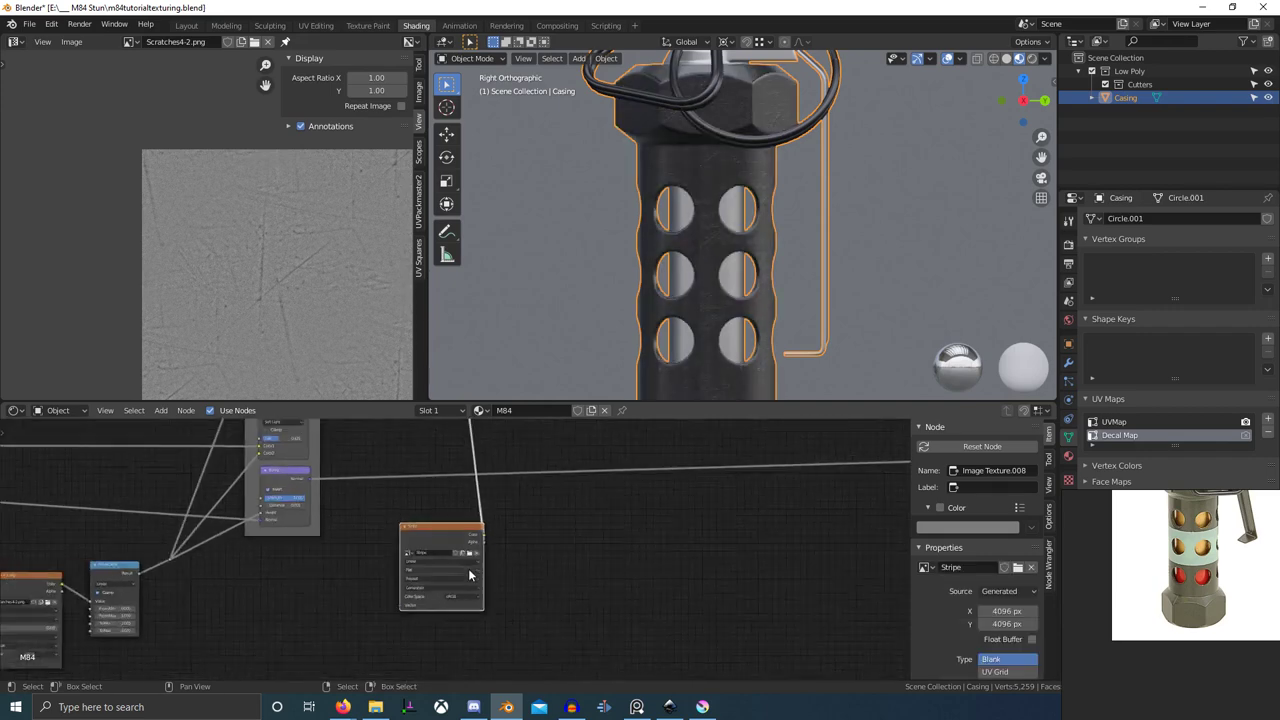
{"action": "scroll", "coordinate": [458, 566], "scroll_direction": "down", "scroll_amount": 5}
{"action": "mouse_move", "coordinate": [449, 562]}
{"action": "middle_mouse_down"}
{"action": "mouse_move", "coordinate": [434, 629]}
{"action": "mouse_move", "coordinate": [440, 570]}
{"action": "middle_mouse_up"}
{"action": "scroll", "coordinate": [434, 622], "scroll_direction": "up", "scroll_amount": 4}
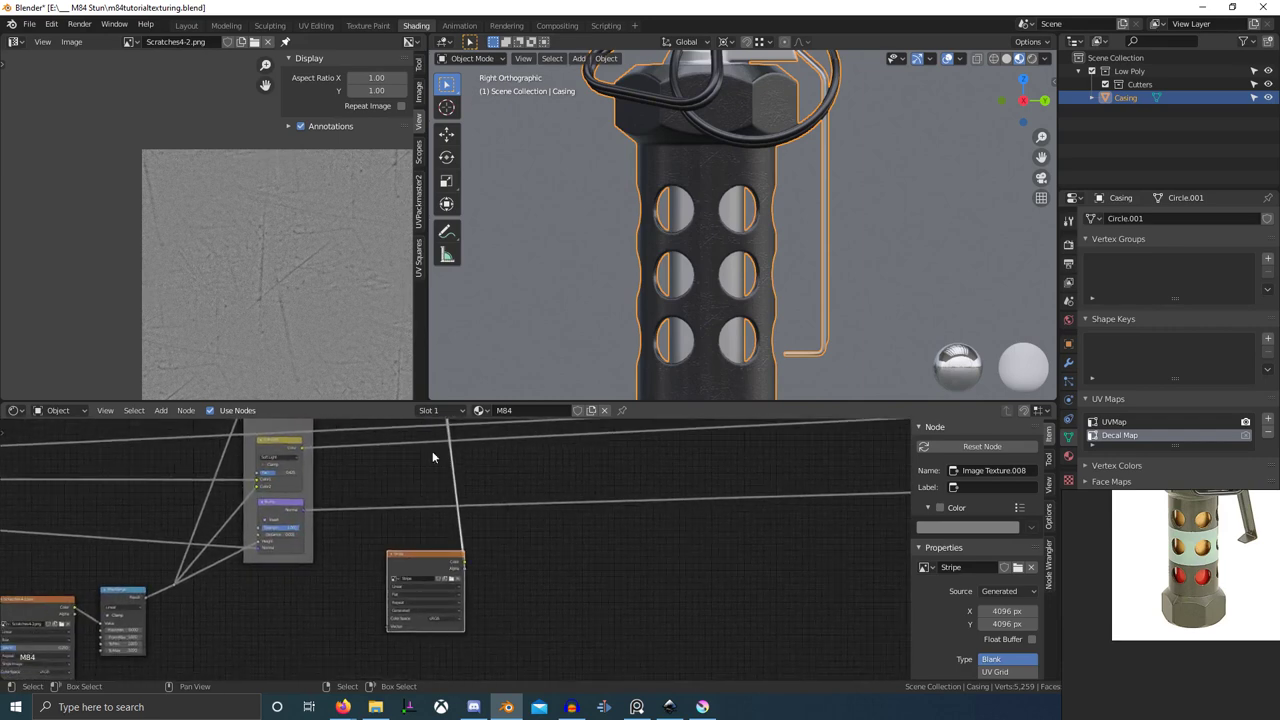
{"action": "left_click", "coordinate": [131, 42]}
{"action": "type", "text": "str"}
{"action": "left_click", "coordinate": [164, 63]}
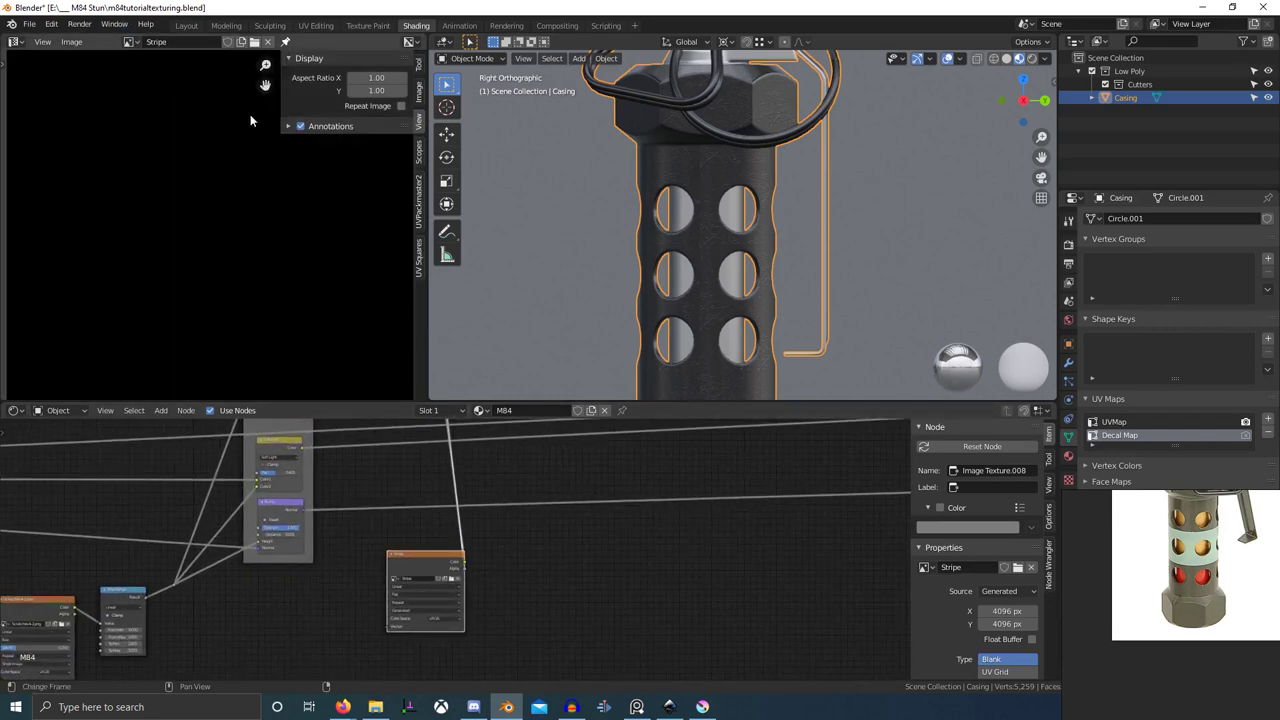
{"action": "left_click", "coordinate": [418, 89]}
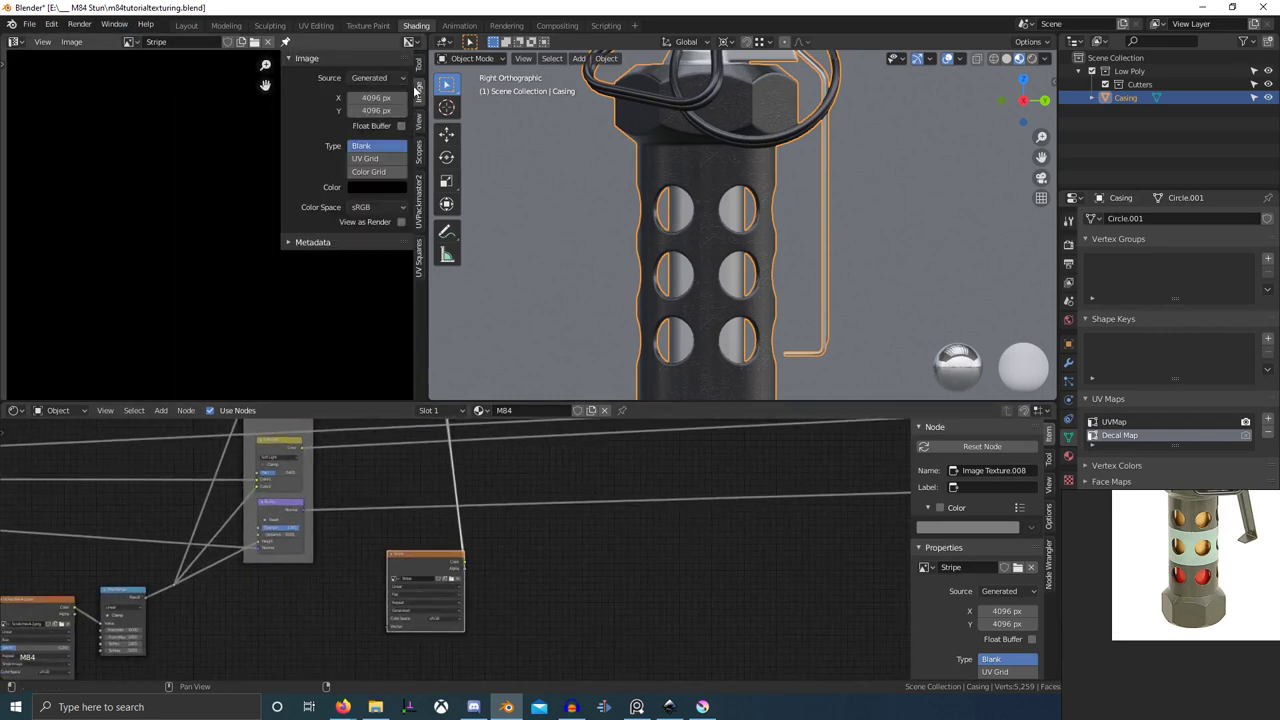
{"action": "left_click", "coordinate": [377, 189]}
{"action": "left_click_drag", "start_coordinate": [441, 387], "coordinate": [351, 388]}
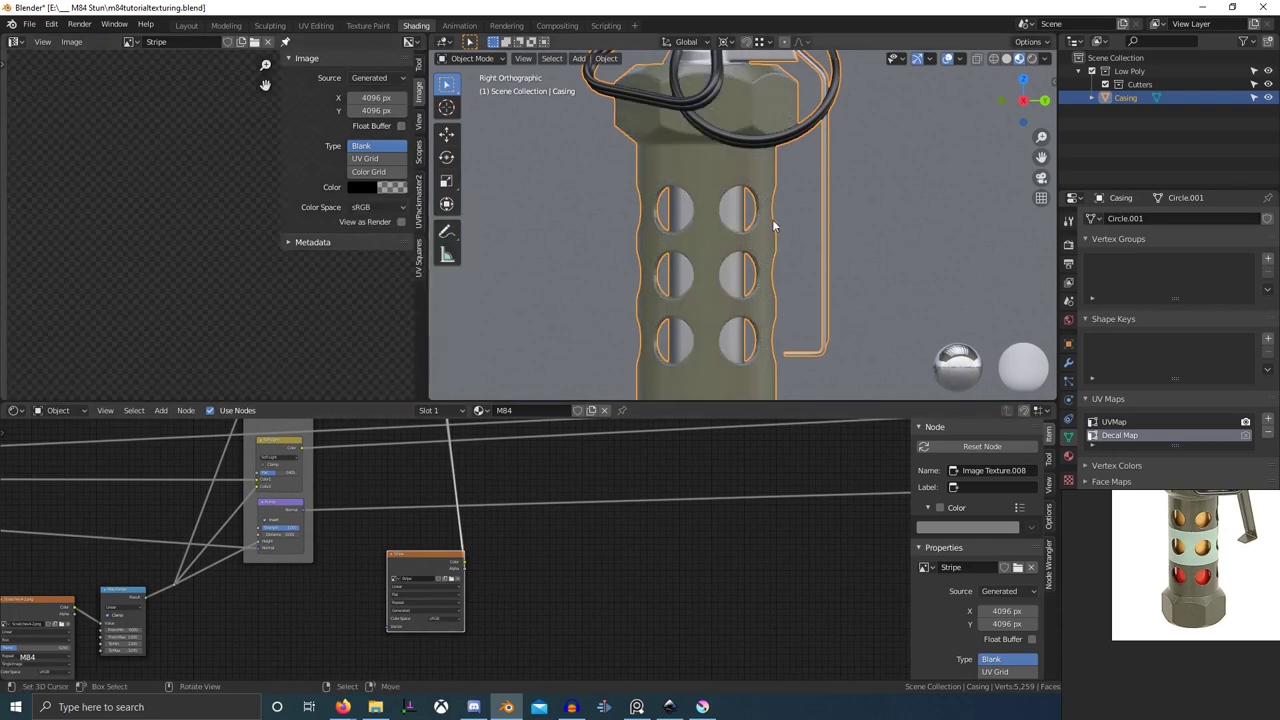
{"action": "scroll", "coordinate": [771, 240], "scroll_direction": "down", "scroll_amount": 3}
- Switch the casing to Texture Paint with Single Image slot mode painting onto Stripe
{"action": "key", "text": "ctrl+Tab"}
{"action": "left_click", "coordinate": [866, 193]}
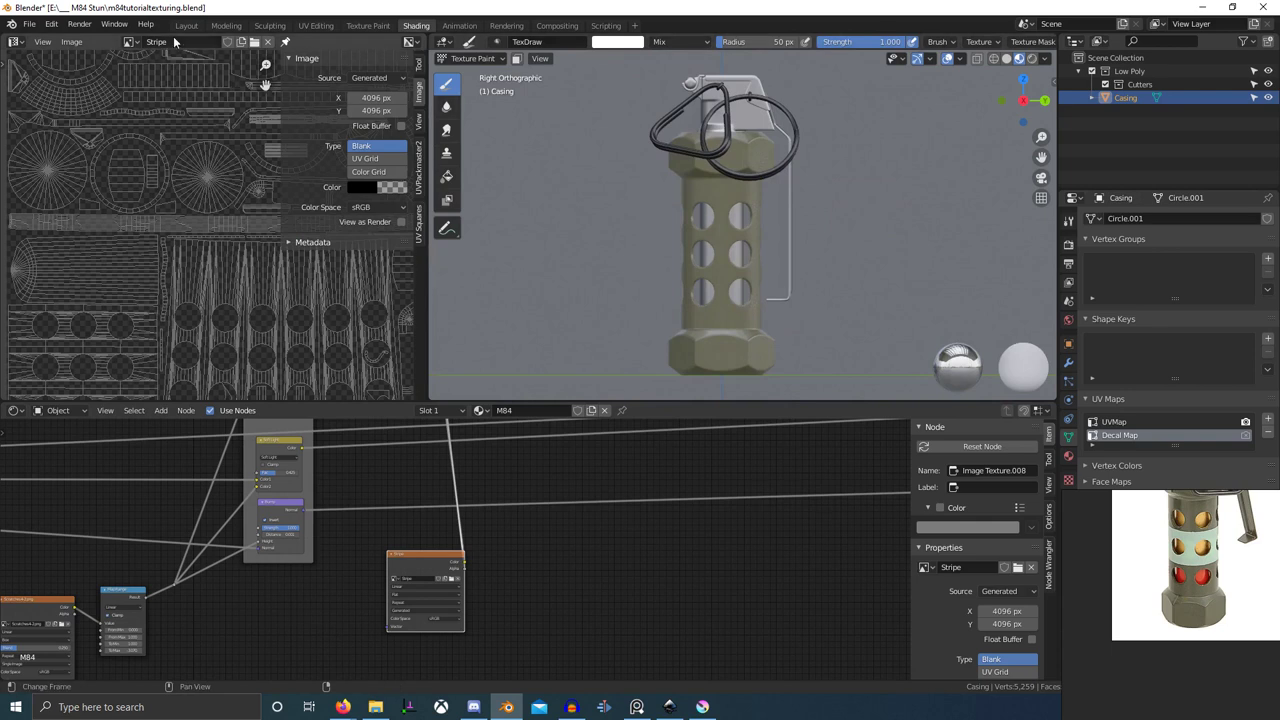
{"action": "left_click", "coordinate": [1068, 221]}
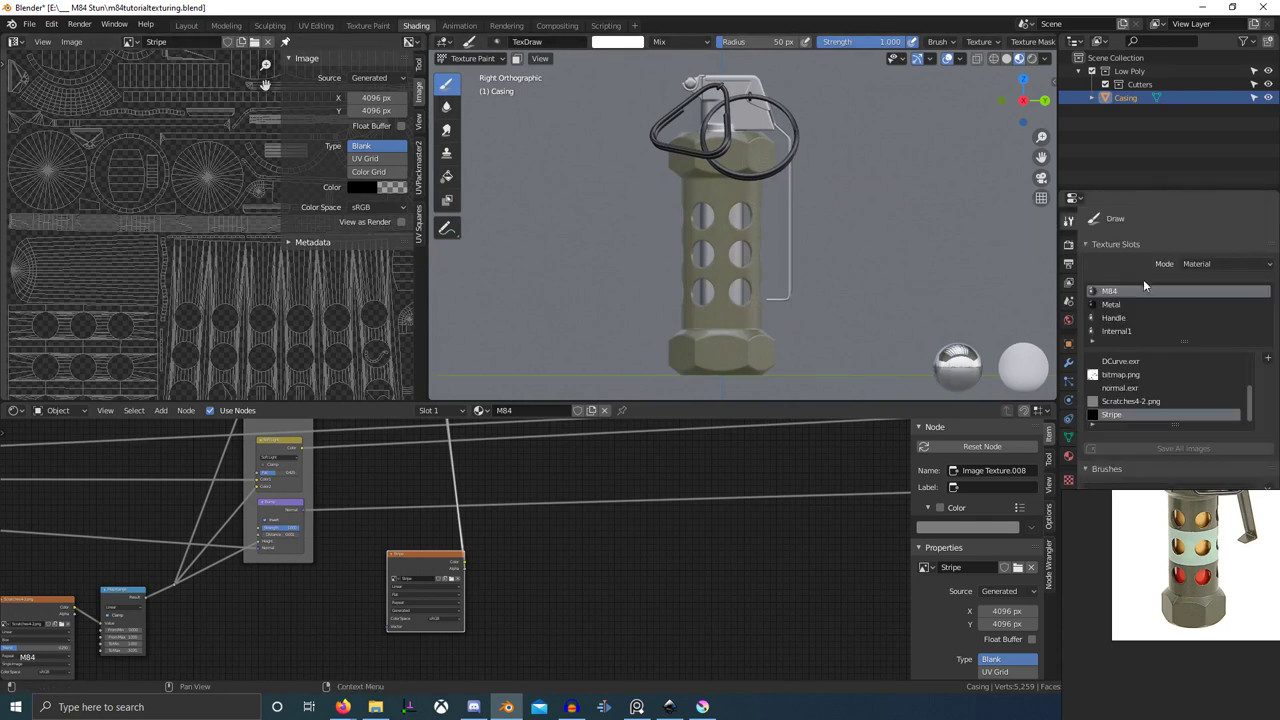
{"action": "left_click", "coordinate": [1209, 265]}
{"action": "left_click", "coordinate": [1208, 295]}
{"action": "left_click", "coordinate": [1093, 289]}
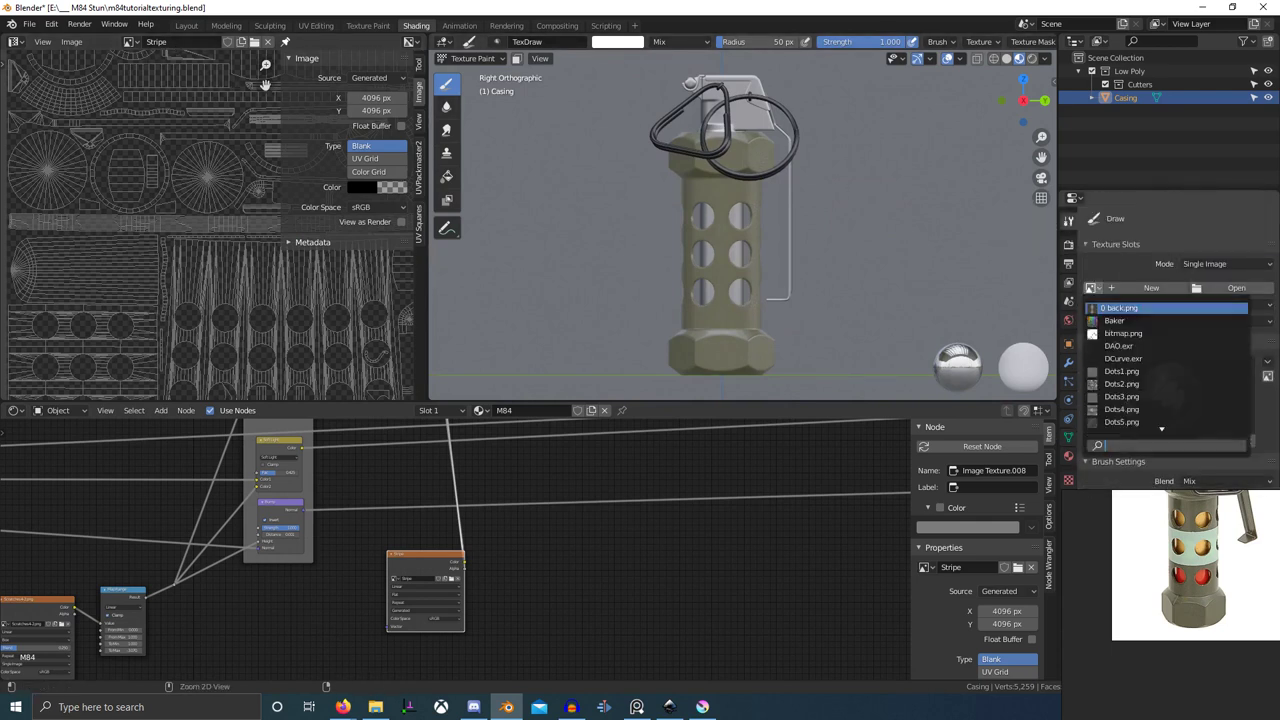
{"action": "type", "text": "Stripe"}
{"action": "key", "text": "Return"}
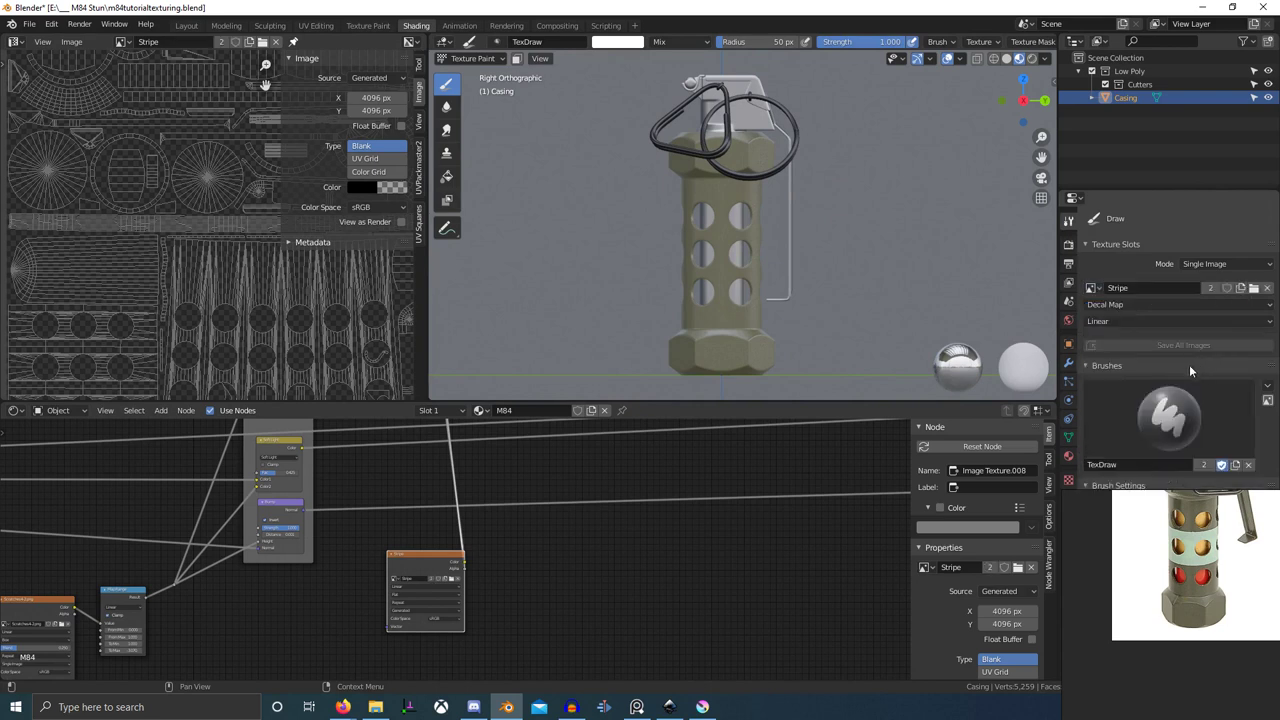
- Try a test stroke, preview the Stripe image on the casing, then discard the test paint
{"action": "scroll", "coordinate": [1189, 364], "scroll_direction": "down", "scroll_amount": 2}
{"action": "scroll", "coordinate": [715, 250], "scroll_direction": "up", "scroll_amount": 2}
{"action": "scroll", "coordinate": [738, 265], "scroll_direction": "up", "scroll_amount": 1}
{"action": "left_click_drag", "start_coordinate": [691, 256], "coordinate": [735, 252]}
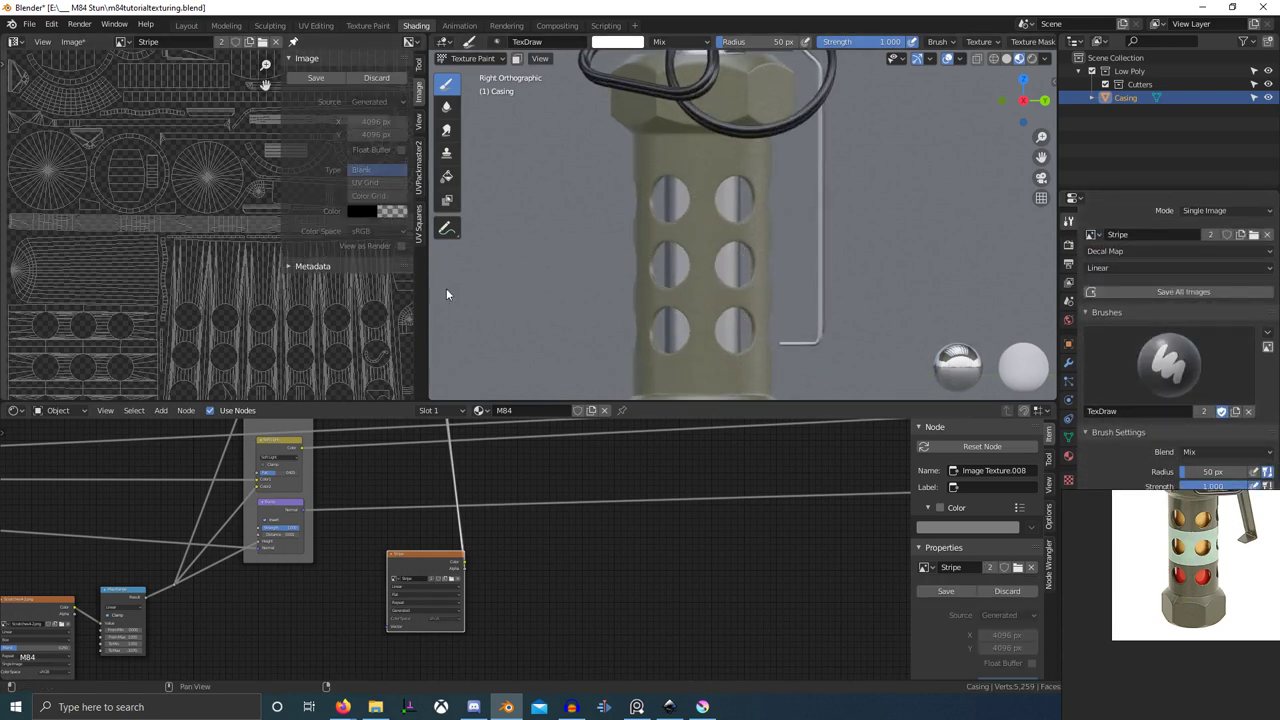
{"action": "left_click", "coordinate": [429, 552], "text": "ctrl+shift"}
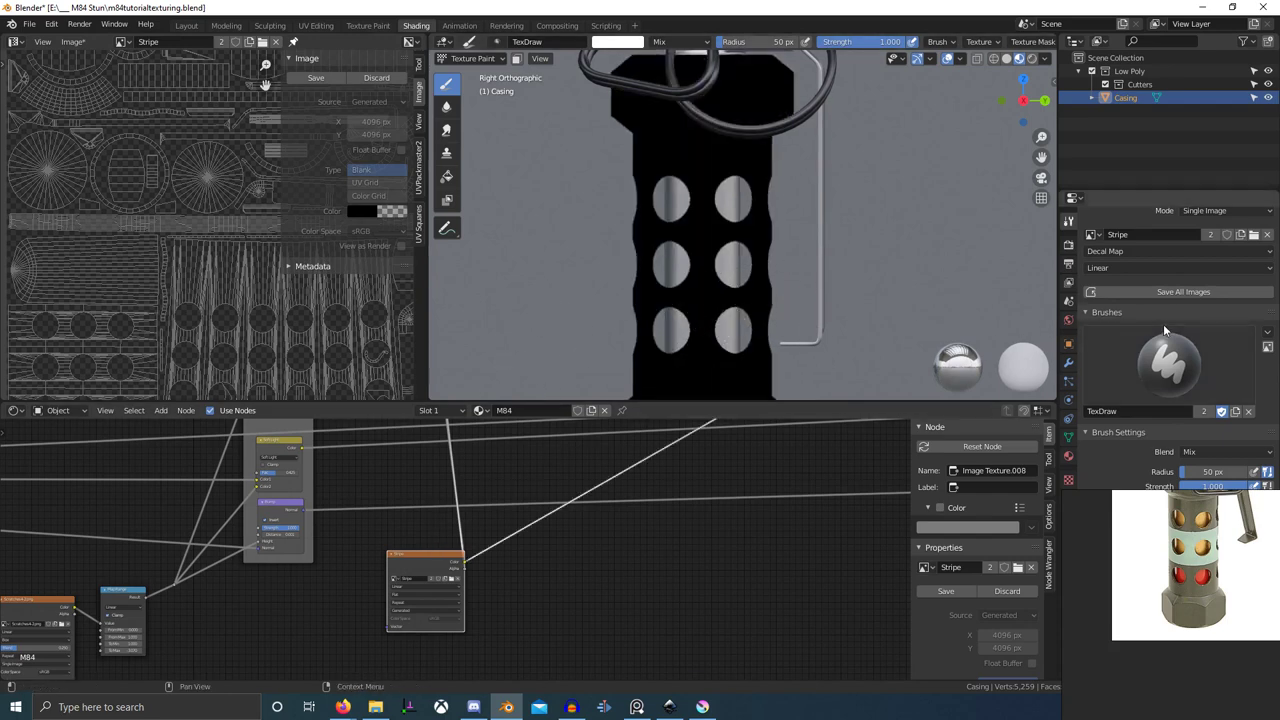
{"action": "scroll", "coordinate": [1169, 328], "scroll_direction": "down", "scroll_amount": 2}
{"action": "scroll", "coordinate": [1169, 332], "scroll_direction": "up", "scroll_amount": 3}
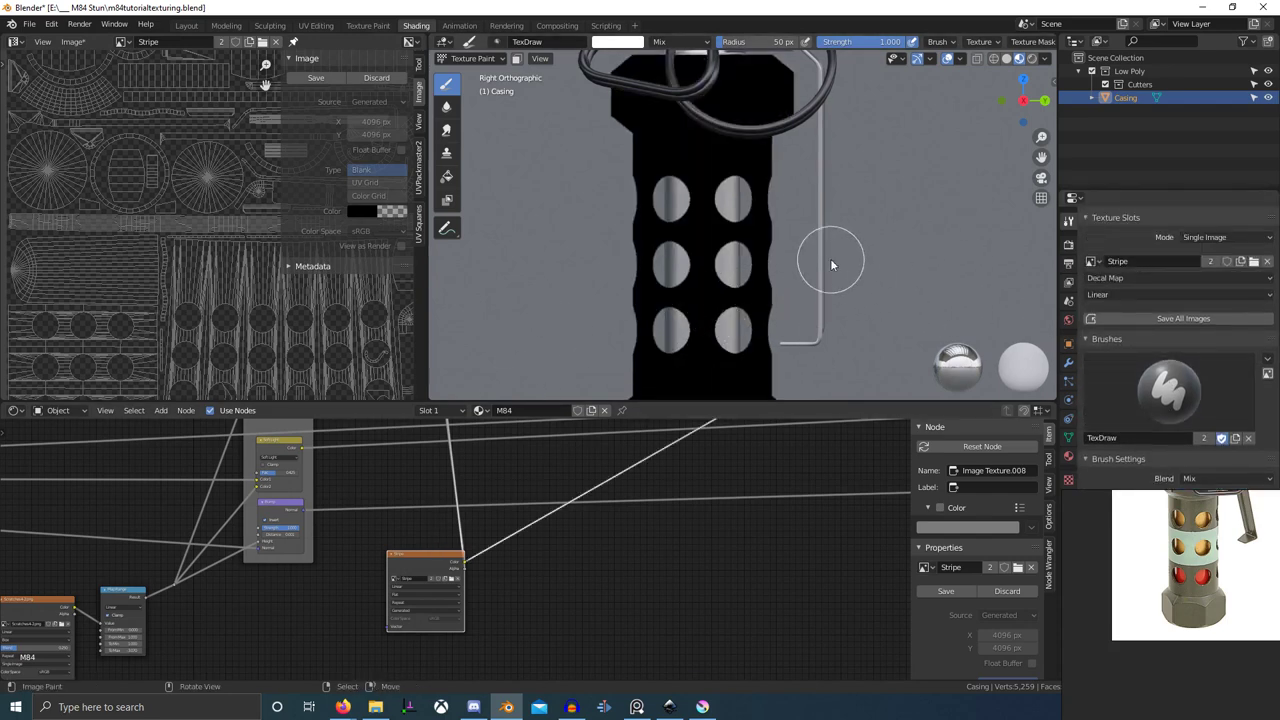
{"action": "scroll", "coordinate": [243, 190], "scroll_direction": "down", "scroll_amount": 4}
{"action": "left_click", "coordinate": [387, 79]}
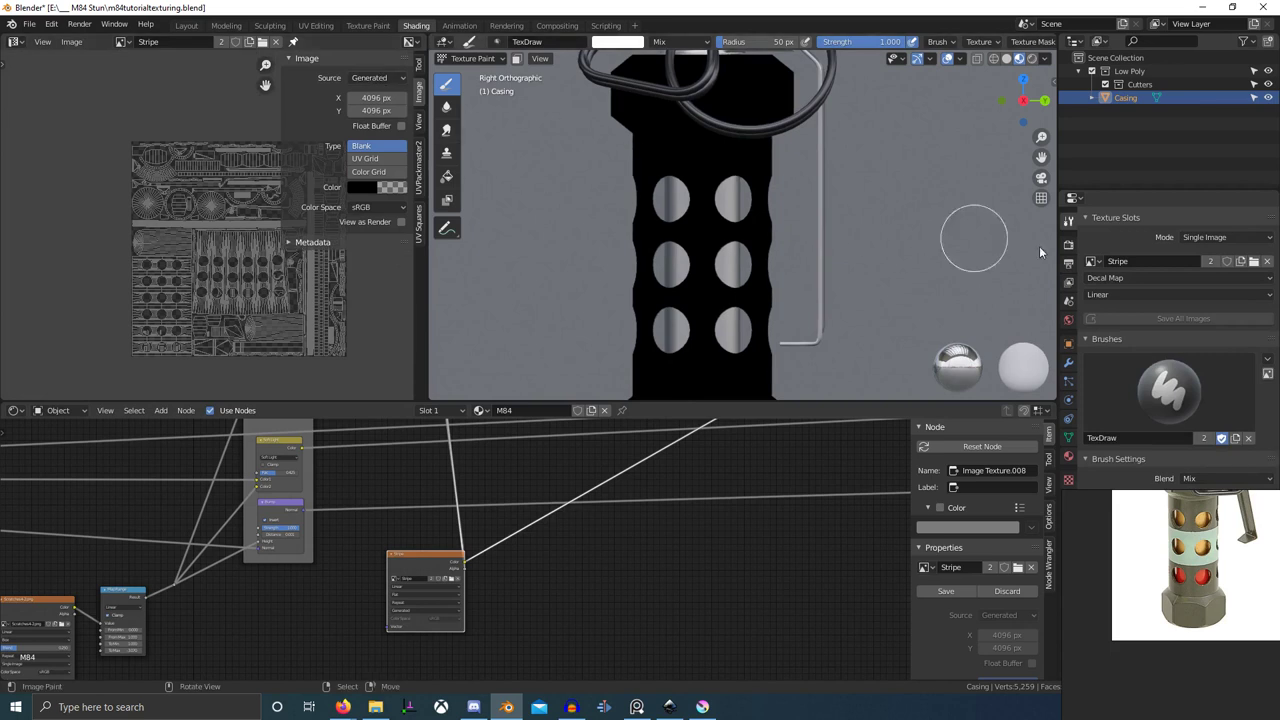
- Paint through UVMap instead of Decal Map, testing and undoing white strokes on the casing
{"action": "left_click", "coordinate": [1132, 278]}
{"action": "left_click", "coordinate": [1129, 294]}
{"action": "scroll", "coordinate": [621, 297], "scroll_direction": "up", "scroll_amount": 3}
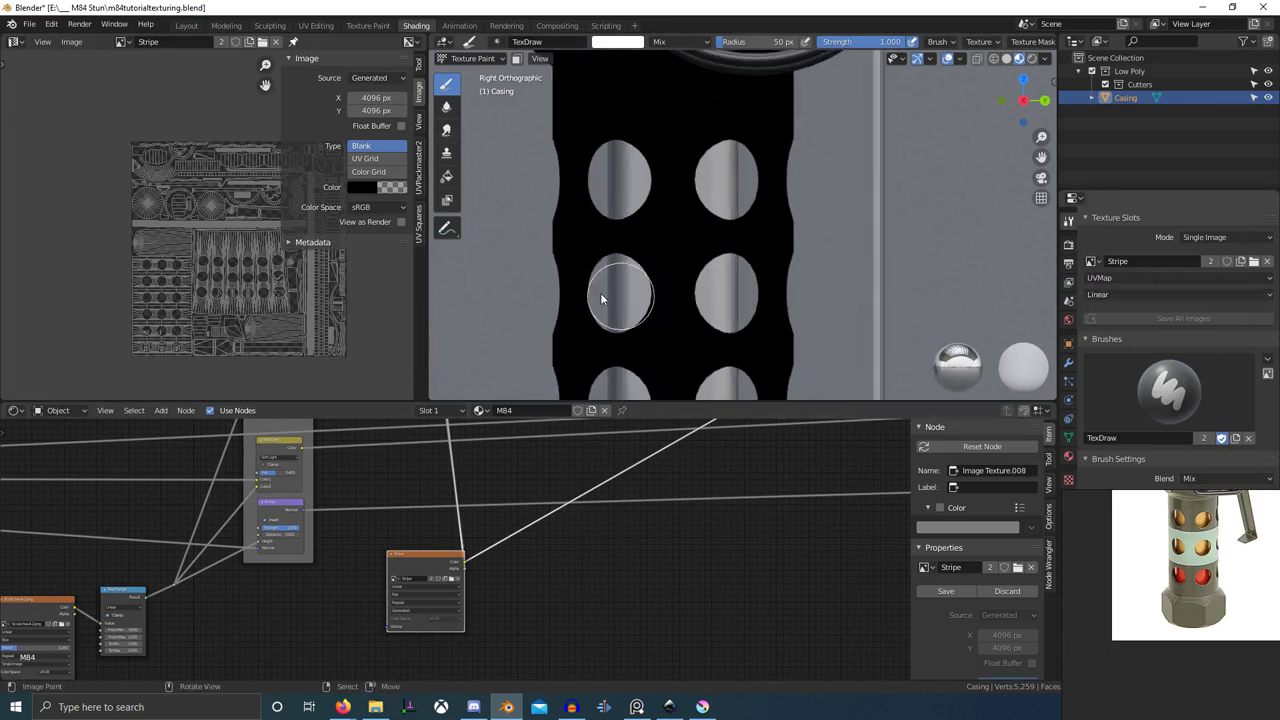
{"action": "mouse_move", "coordinate": [601, 298]}
{"action": "left_mouse_down"}
{"action": "mouse_move", "coordinate": [726, 287]}
{"action": "mouse_move", "coordinate": [862, 341]}
{"action": "left_mouse_up"}
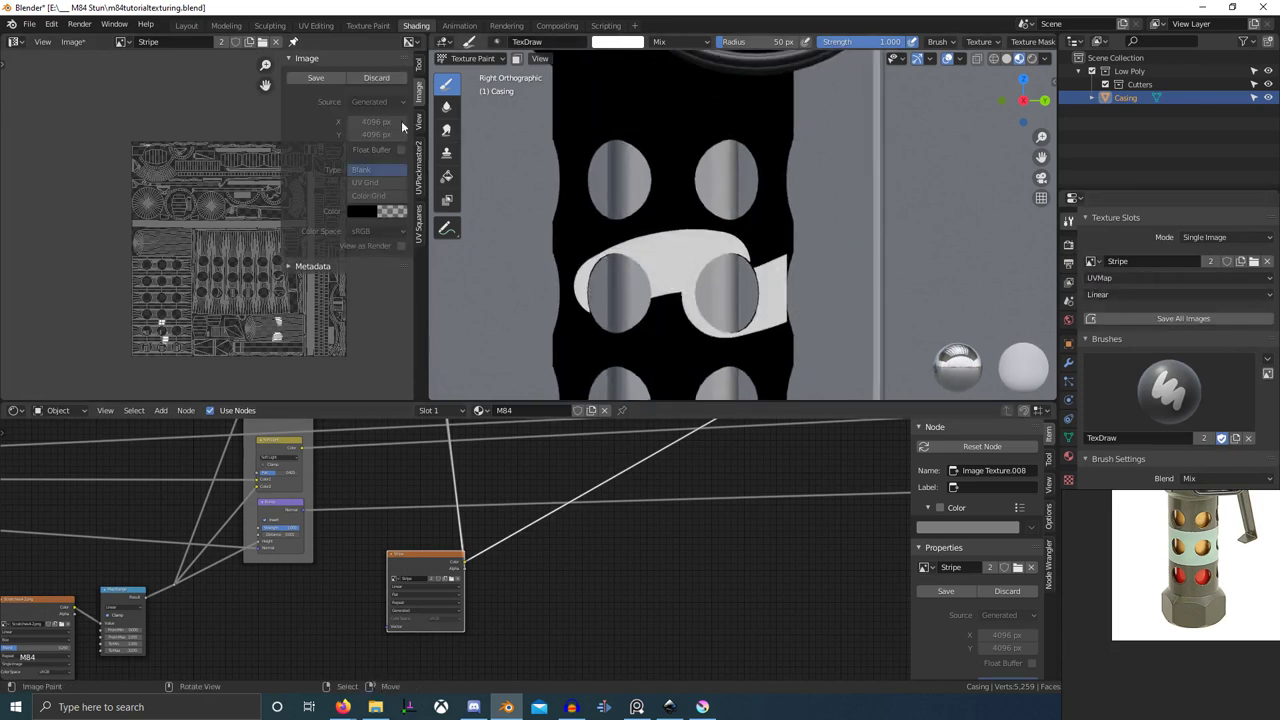
{"action": "key", "text": "ctrl+z"}
{"action": "scroll", "coordinate": [600, 537], "scroll_direction": "down", "scroll_amount": 4}
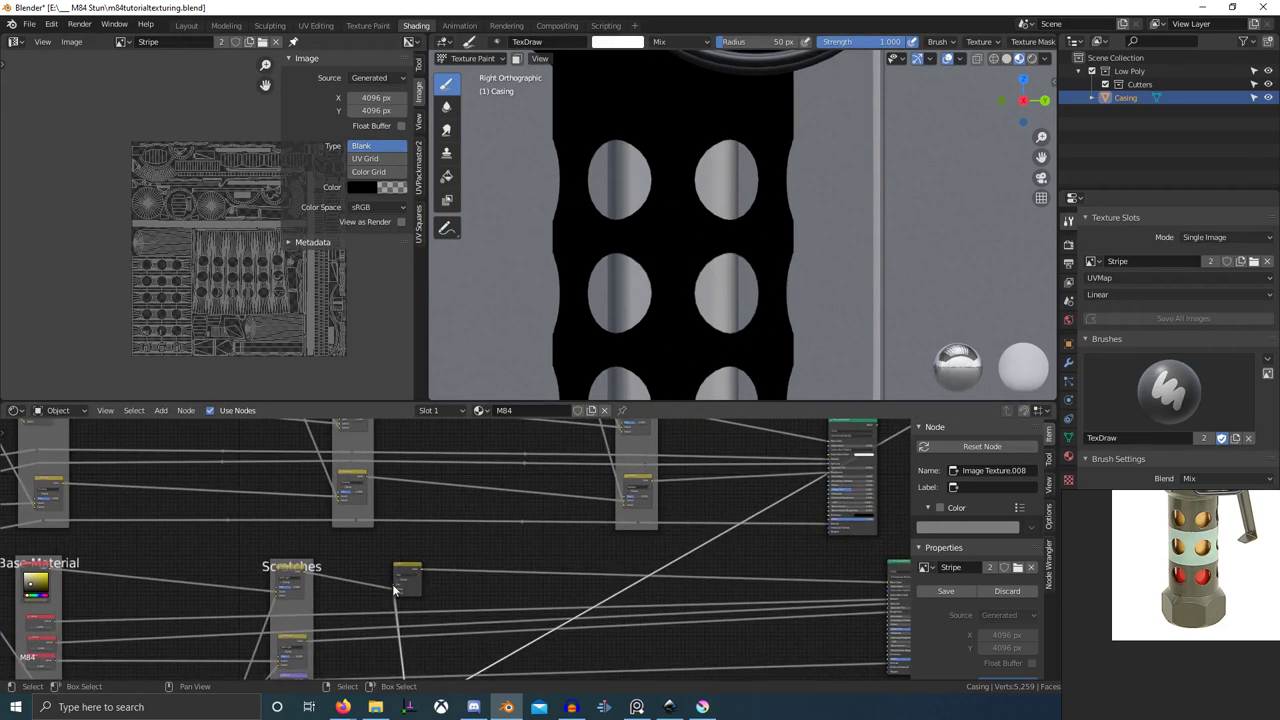
{"action": "left_click", "coordinate": [398, 586]}
{"action": "left_click_drag", "start_coordinate": [609, 262], "coordinate": [834, 289]}
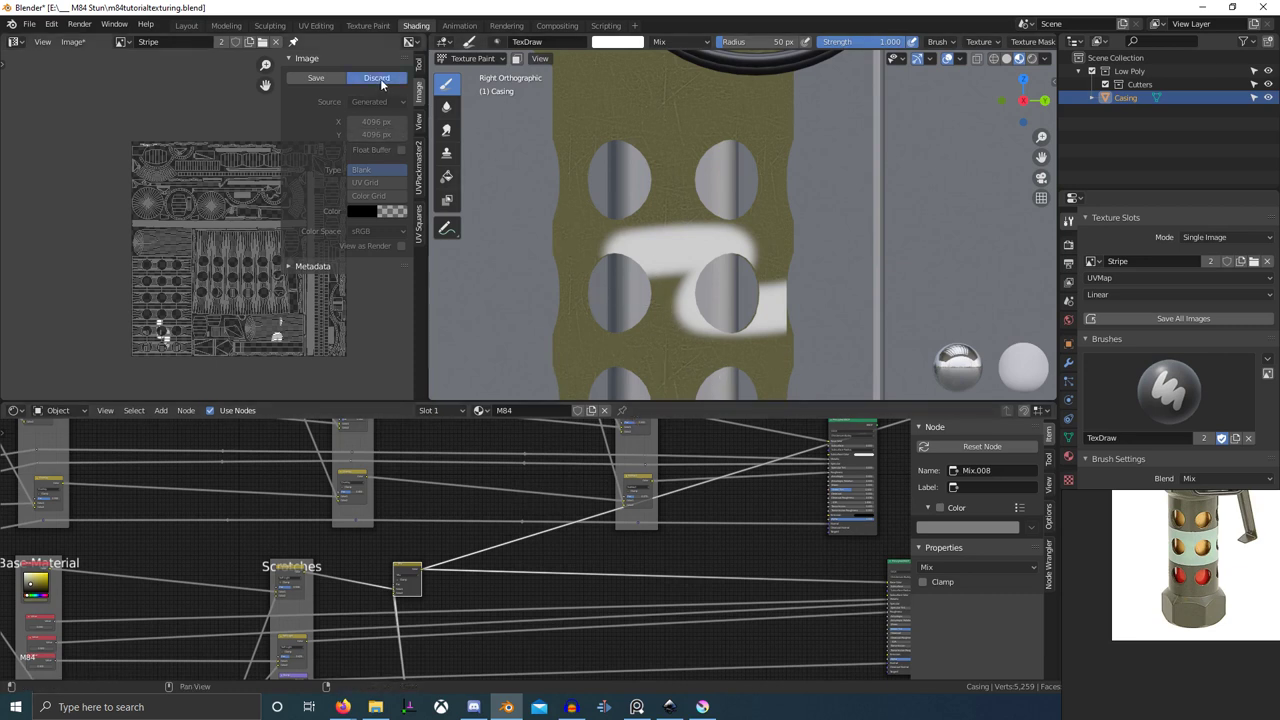
{"action": "key", "text": "ctrl+z"}
- Set the brush radius to 92 px and expand the brush falloff settings
{"action": "key", "text": "f"}
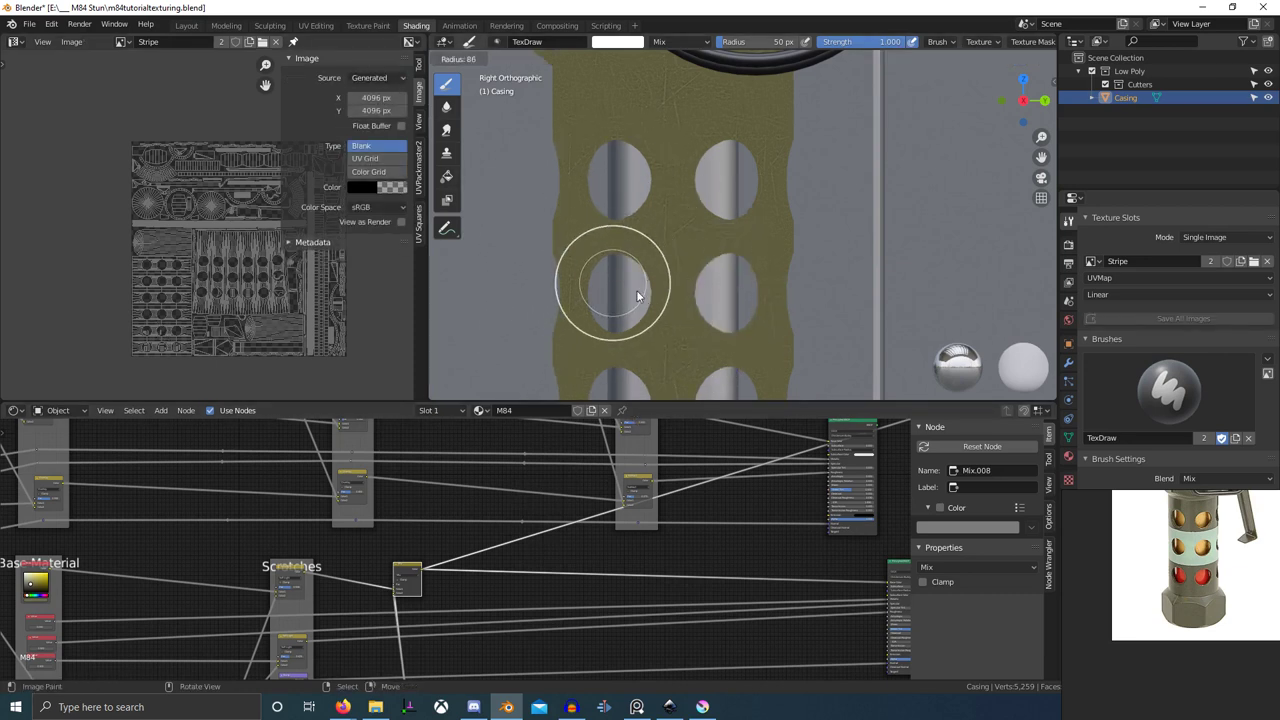
{"action": "left_click", "coordinate": [639, 290]}
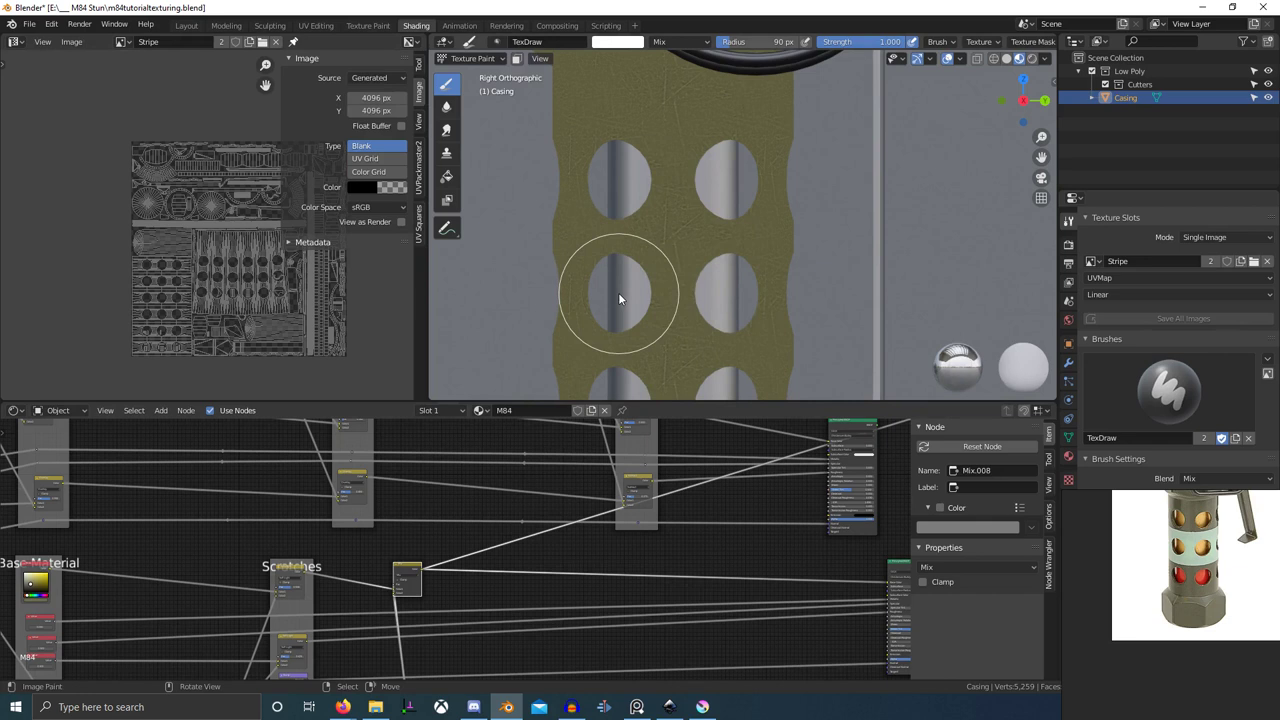
{"action": "key", "text": "f"}
{"action": "left_click", "coordinate": [621, 293]}
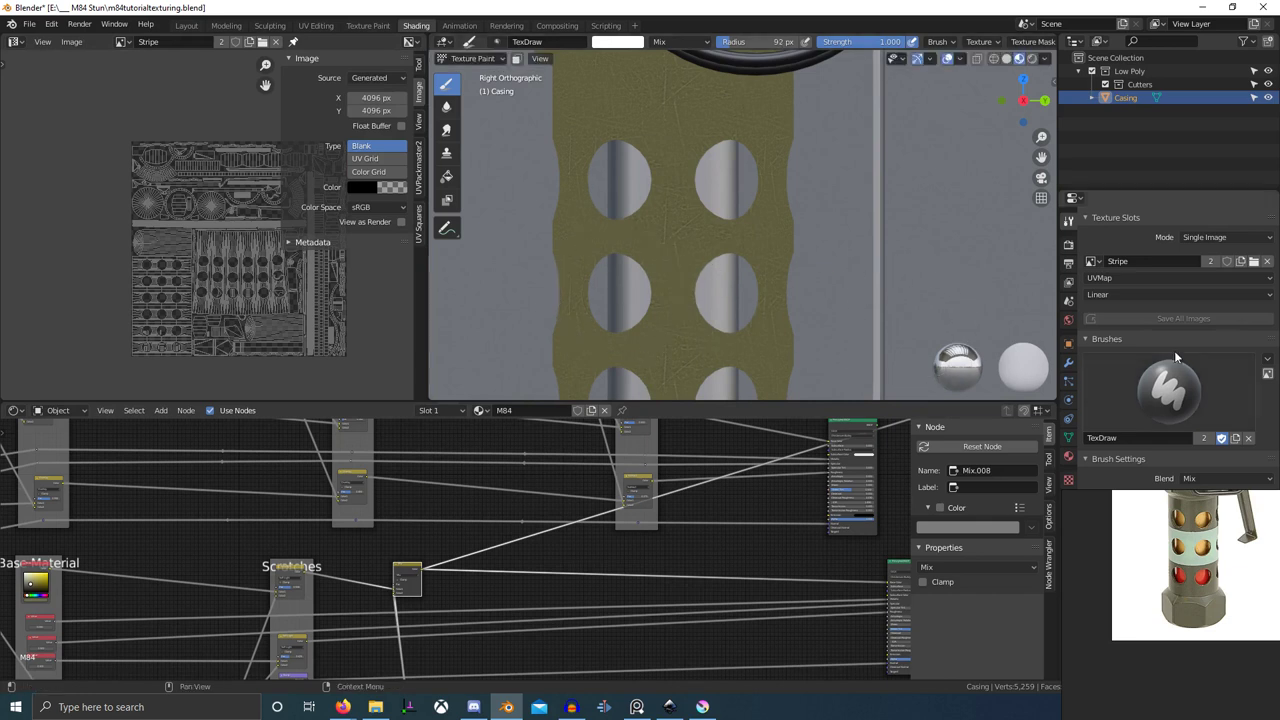
{"action": "scroll", "coordinate": [1163, 367], "scroll_direction": "down", "scroll_amount": 6}
{"action": "mouse_move", "coordinate": [1185, 570]}
{"action": "right_mouse_down"}
{"action": "mouse_move", "coordinate": [1145, 587]}
{"action": "mouse_move", "coordinate": [734, 579]}
{"action": "mouse_move", "coordinate": [734, 538]}
{"action": "right_mouse_up"}
{"action": "left_click", "coordinate": [1106, 593]}
- Set the brush Stroke Method to Line
{"action": "scroll", "coordinate": [1180, 588], "scroll_direction": "down", "scroll_amount": 4}
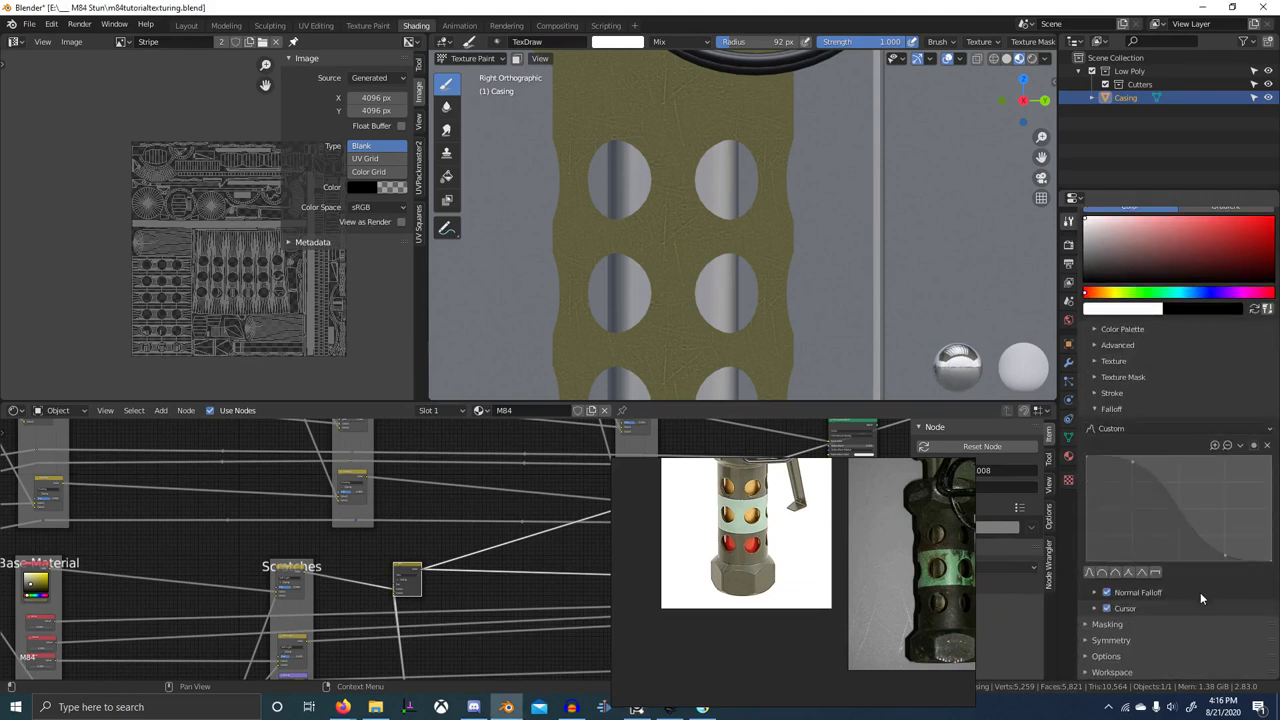
{"action": "left_click", "coordinate": [1110, 393]}
{"action": "left_click", "coordinate": [1218, 416]}
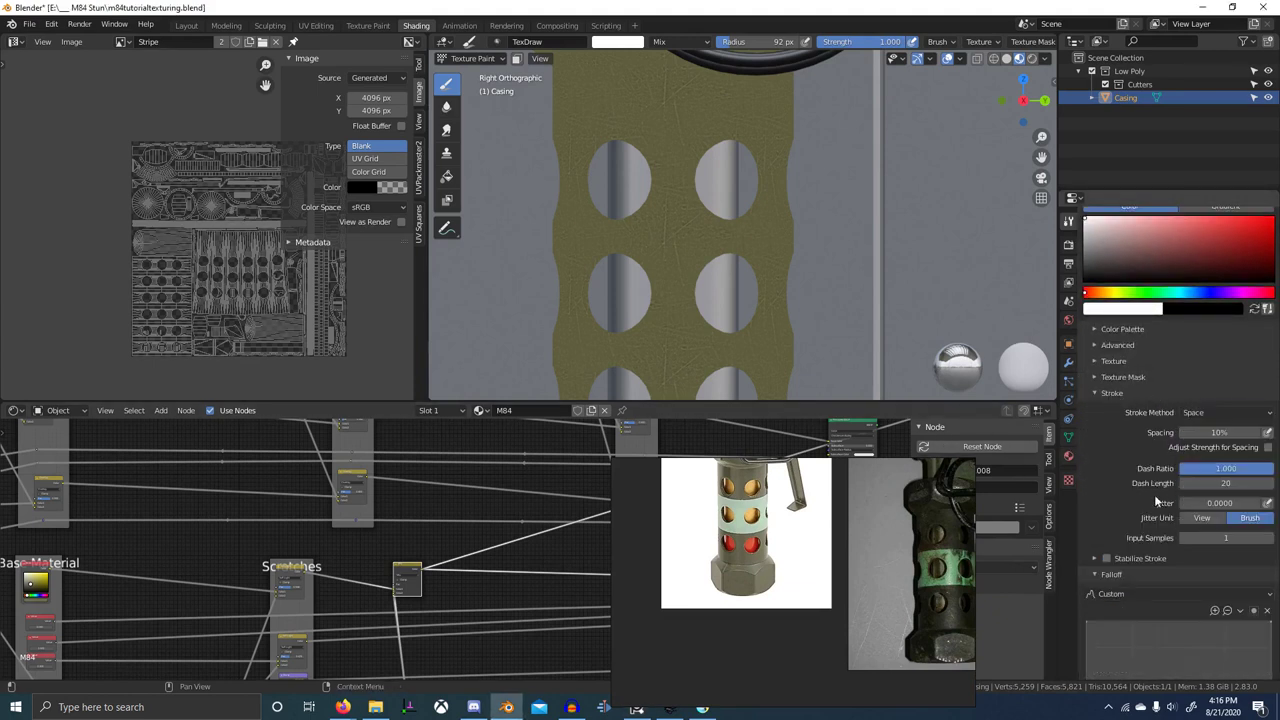
{"action": "left_click", "coordinate": [1207, 414]}
{"action": "left_click", "coordinate": [1203, 501]}
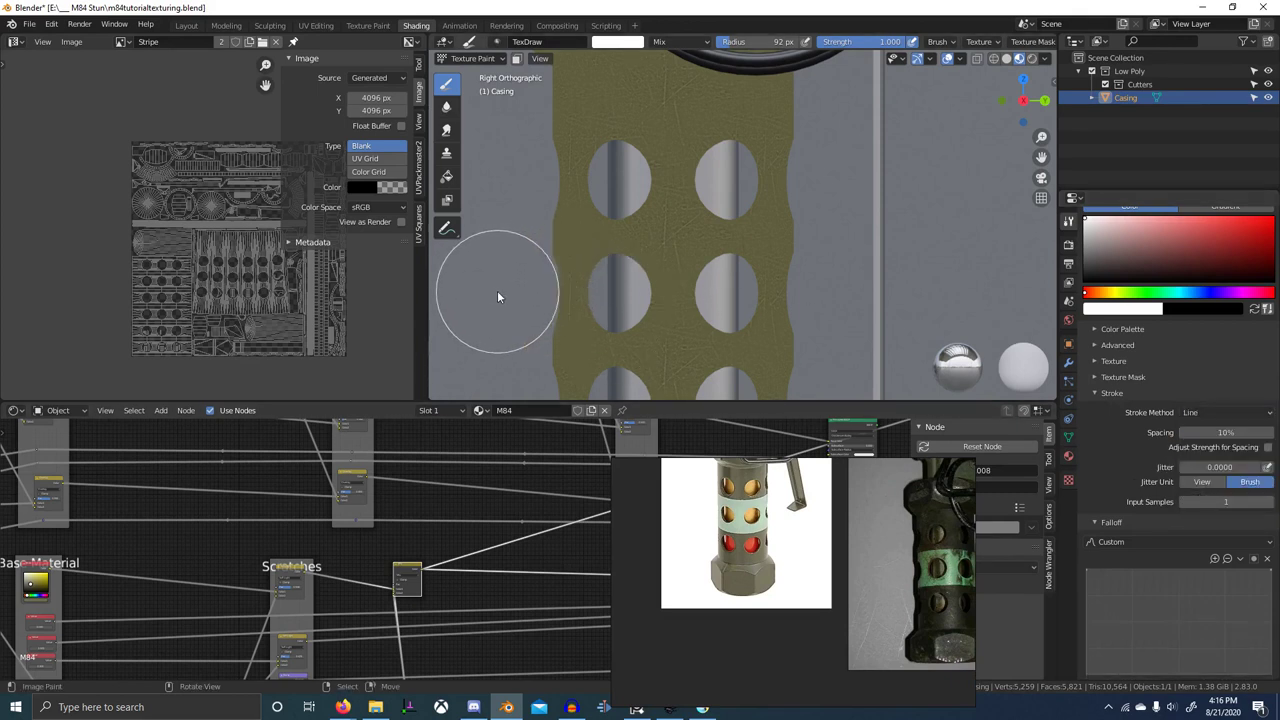
- Paint a straight white test stroke across the casing, then discard it from Stripe
{"action": "left_click_drag", "start_coordinate": [489, 296], "coordinate": [876, 296]}
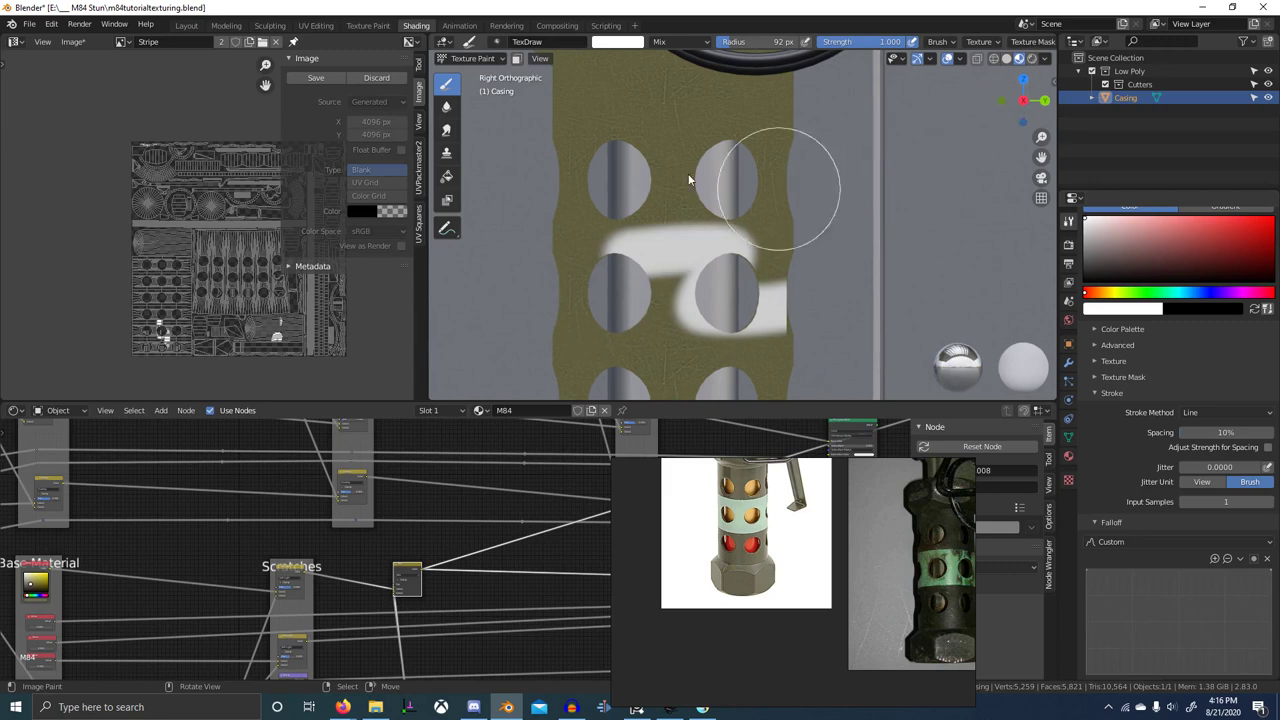
{"action": "left_click", "coordinate": [364, 83]}
{"action": "scroll", "coordinate": [1169, 251], "scroll_direction": "up", "scroll_amount": 5}
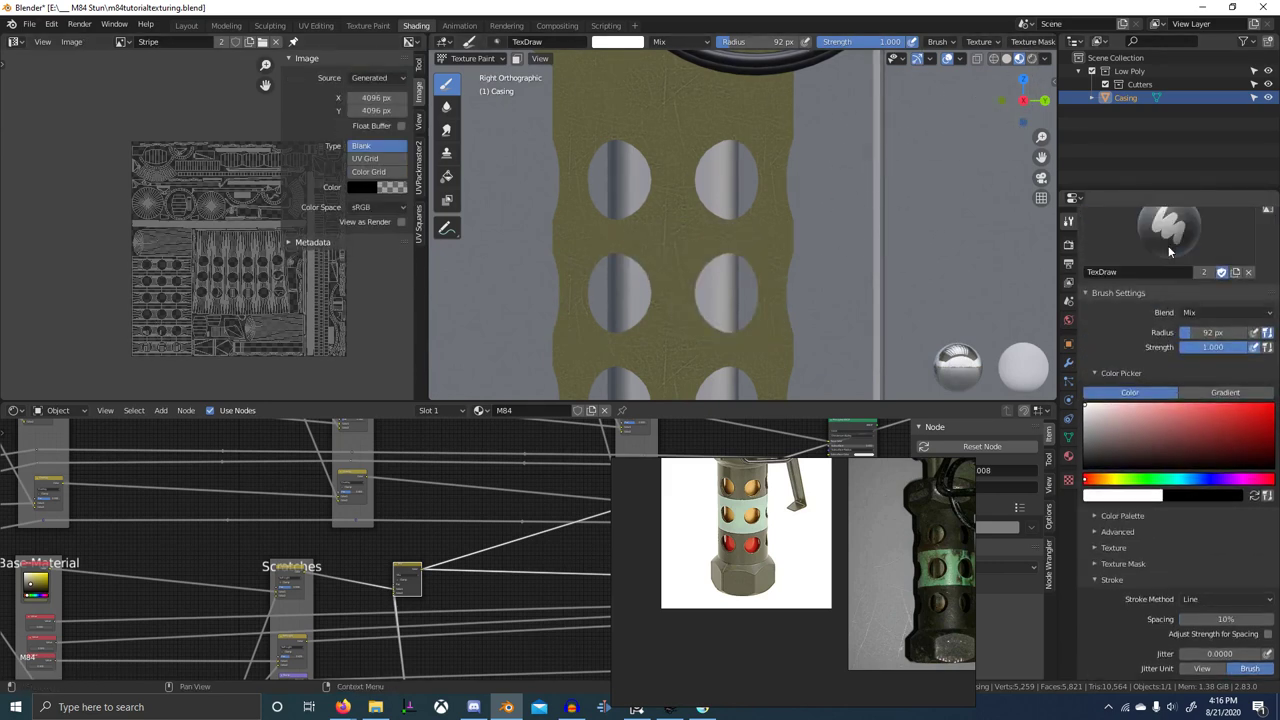
{"action": "scroll", "coordinate": [1192, 256], "scroll_direction": "up", "scroll_amount": 6}
{"action": "scroll", "coordinate": [1198, 265], "scroll_direction": "down", "scroll_amount": 15}
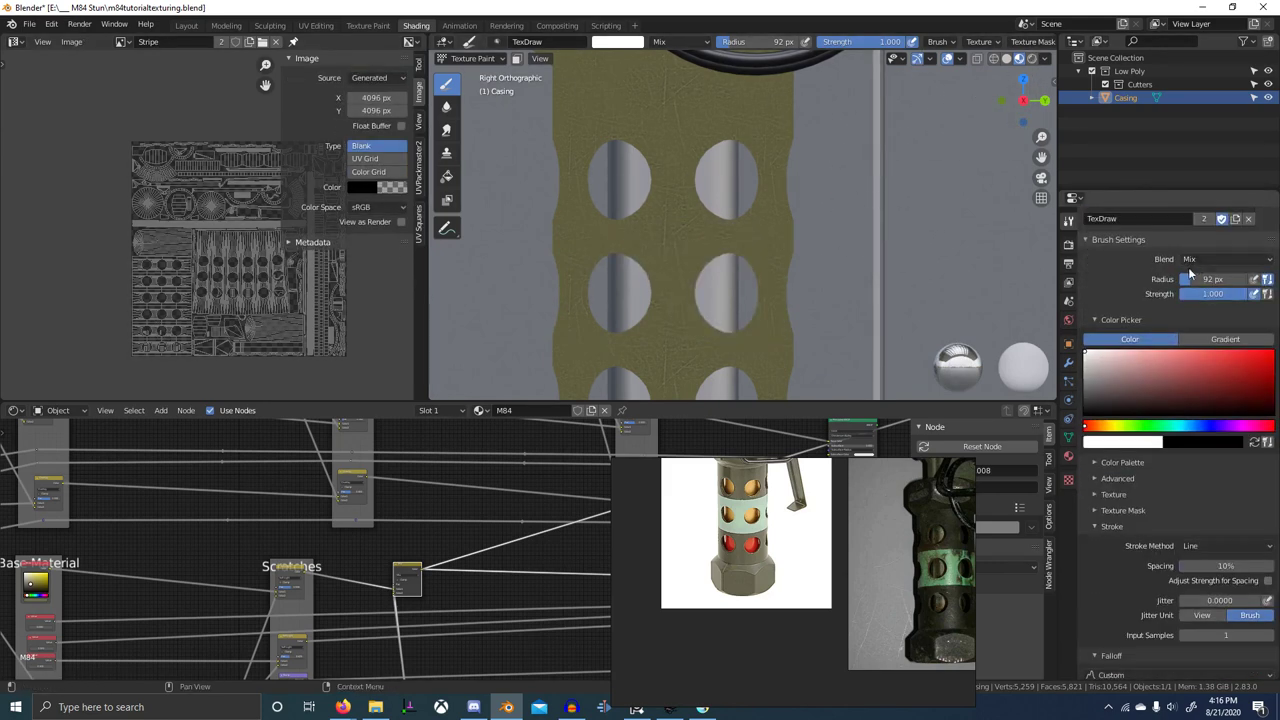
{"action": "scroll", "coordinate": [1031, 46], "scroll_direction": "down", "scroll_amount": 9}
{"action": "scroll", "coordinate": [1031, 48], "scroll_direction": "down", "scroll_amount": 5}
{"action": "left_click", "coordinate": [1029, 43]}
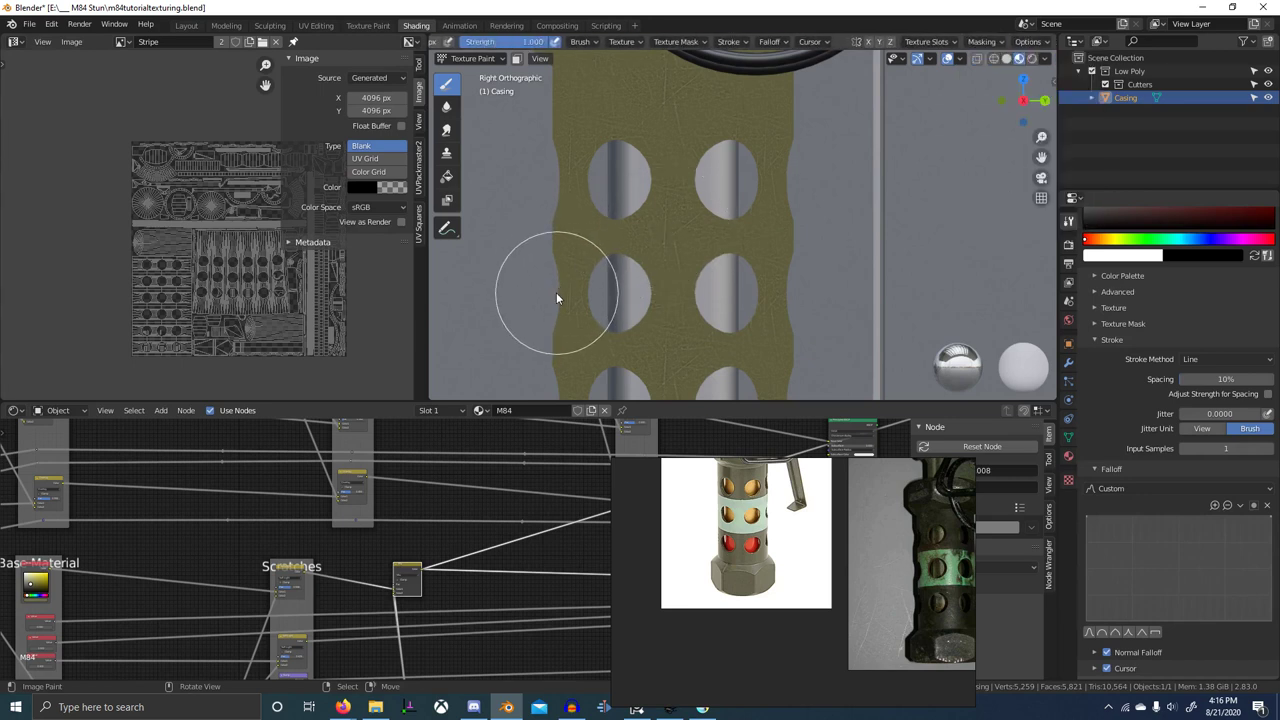
- Paint a first straight white stroke across the casing, then switch to front orthographic view
{"action": "mouse_move", "coordinate": [550, 293]}
{"action": "left_mouse_down"}
{"action": "mouse_move", "coordinate": [833, 288]}
{"action": "mouse_move", "coordinate": [796, 293]}
{"action": "left_mouse_up"}
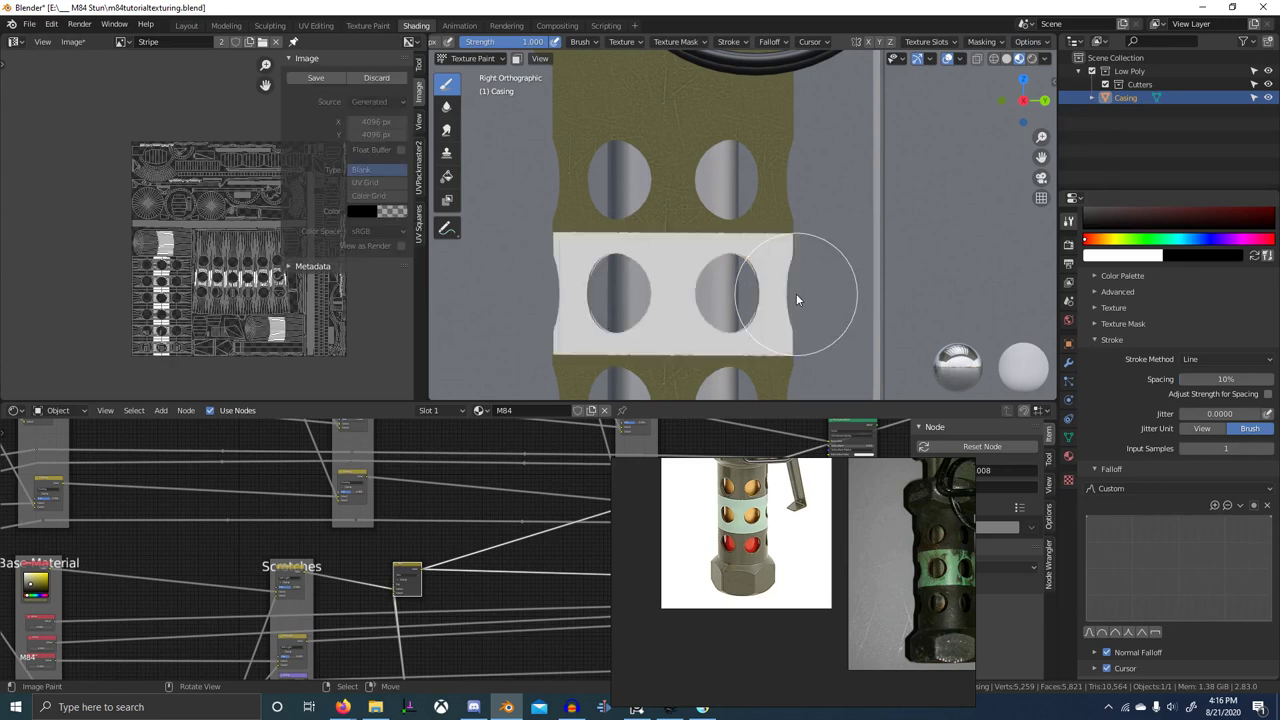
{"action": "middle_click_drag", "start_coordinate": [796, 293], "coordinate": [980, 303]}
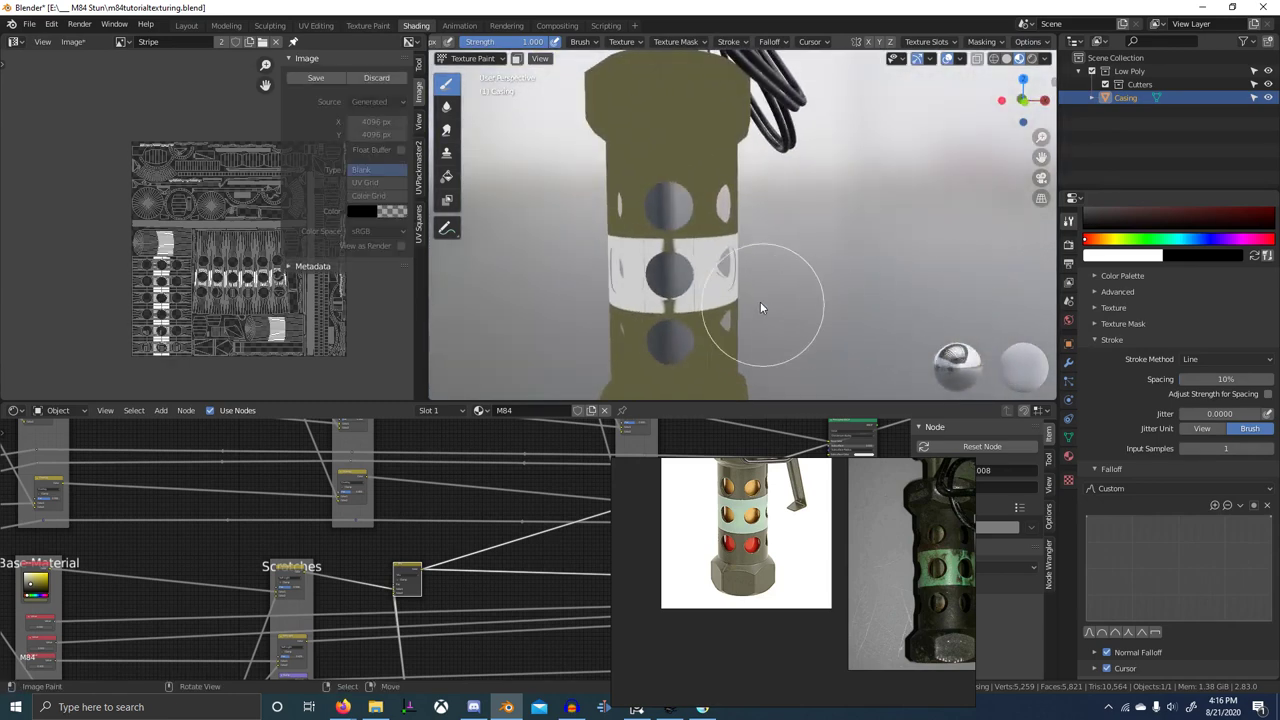
{"action": "key", "text": "KP_1"}
{"action": "key", "text": "KP_4"}
{"action": "key", "text": "KP_1"}
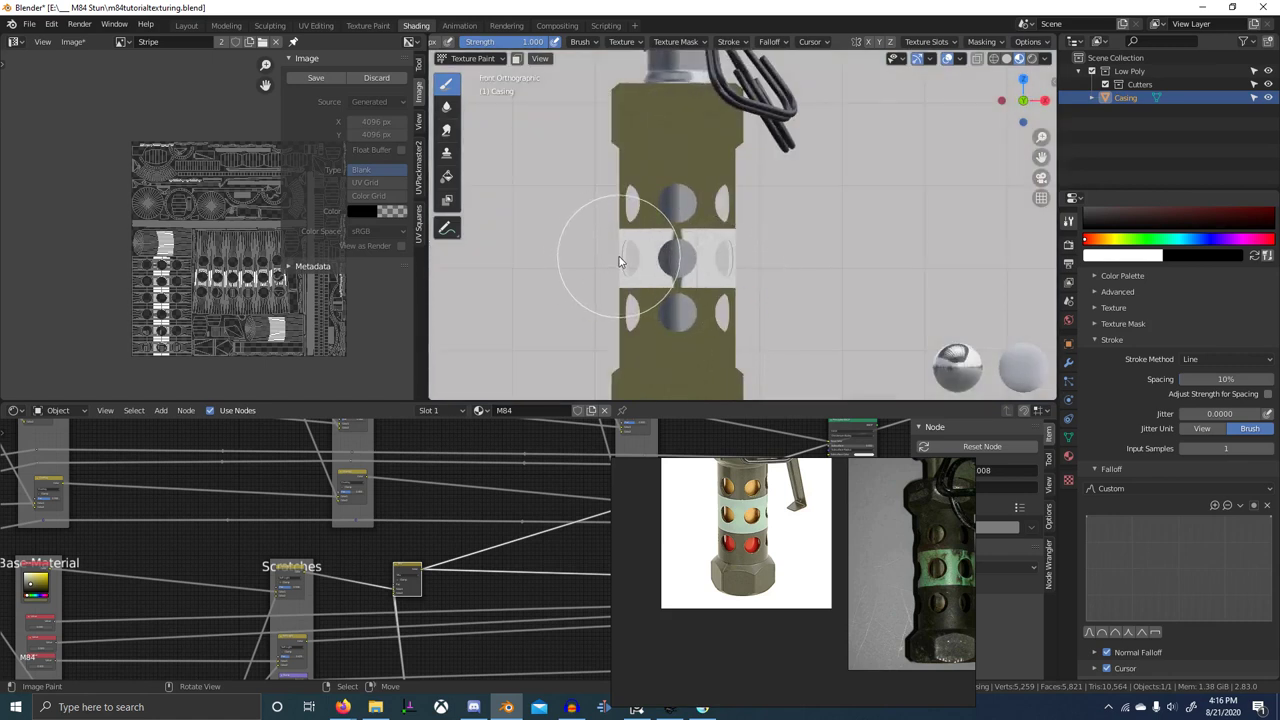
- Repaint the white band with straight Line strokes across the middle row of holes, undoing a stray stroke
{"action": "left_click_drag", "start_coordinate": [620, 260], "coordinate": [769, 258]}
{"action": "scroll", "coordinate": [726, 286], "scroll_direction": "up", "scroll_amount": 1}
{"action": "key", "text": "ctrl+z"}
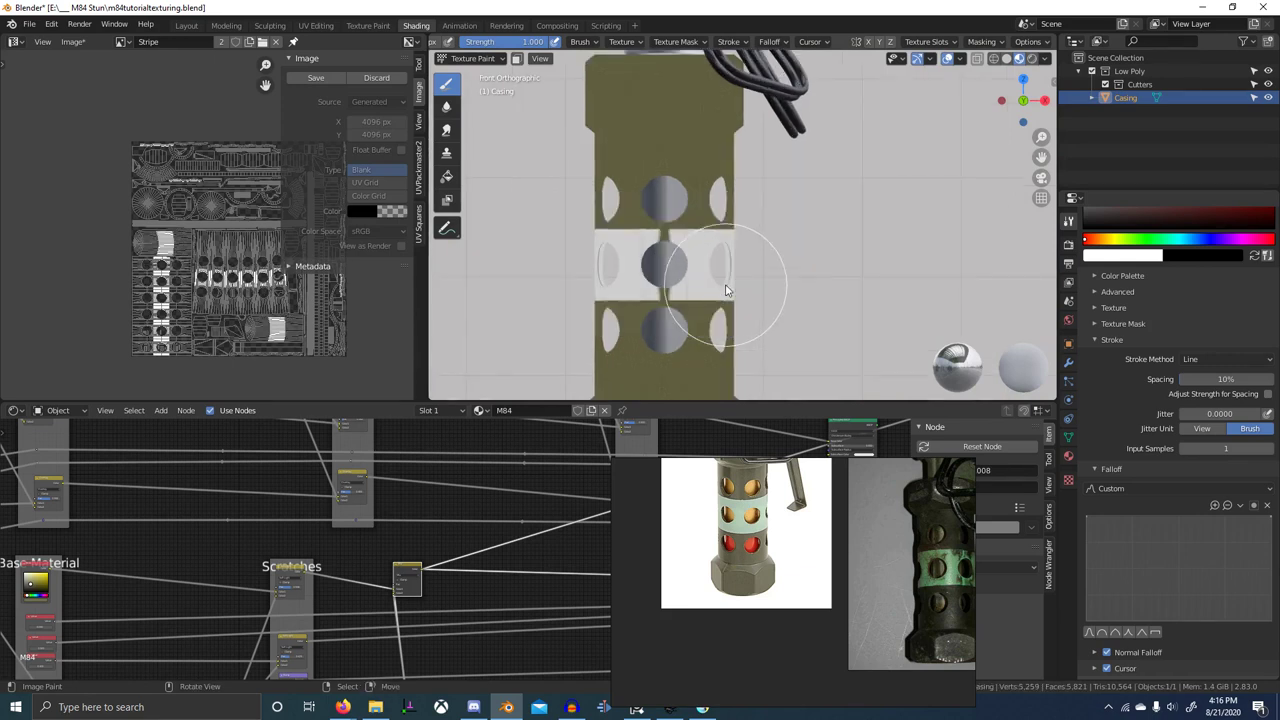
{"action": "scroll", "coordinate": [727, 290], "scroll_direction": "up", "scroll_amount": 3}
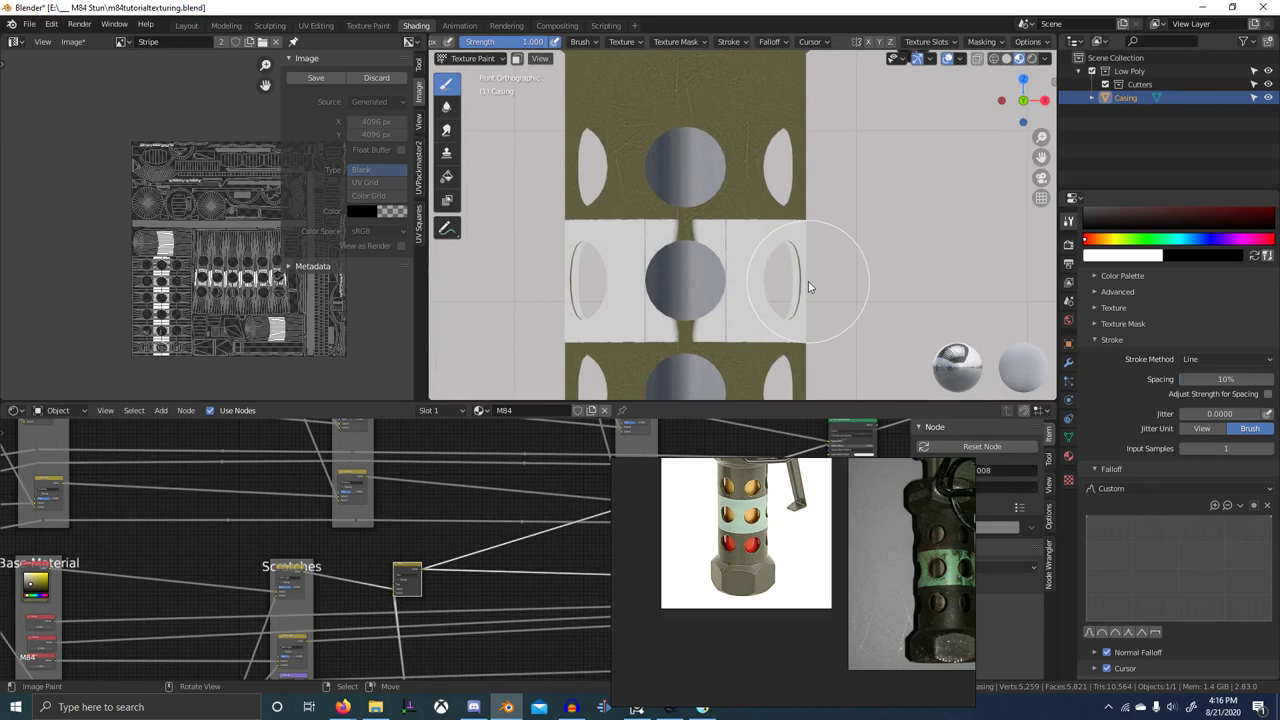
{"action": "left_click_drag", "start_coordinate": [808, 281], "coordinate": [563, 282]}
{"action": "scroll", "coordinate": [786, 307], "scroll_direction": "down", "scroll_amount": 5}
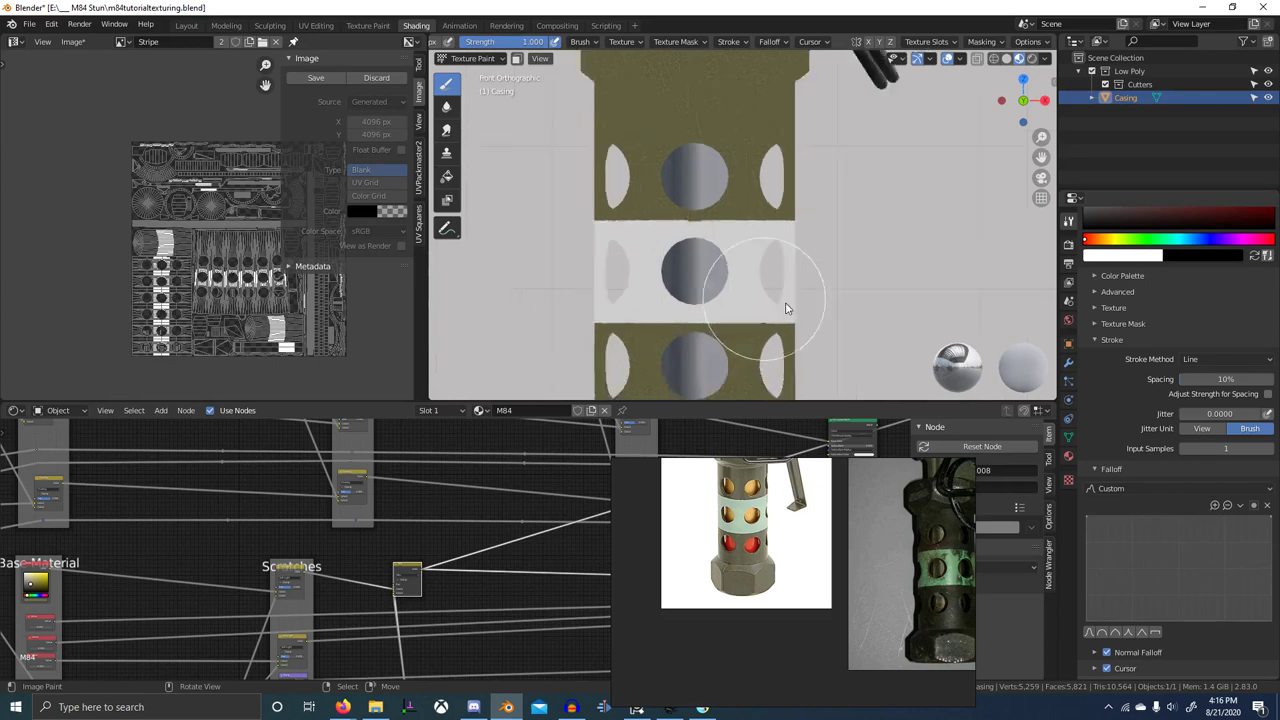
{"action": "middle_click_drag", "start_coordinate": [788, 309], "coordinate": [602, 309]}
{"action": "scroll", "coordinate": [712, 298], "scroll_direction": "up", "scroll_amount": 2}
- Move the Stripe image node left and insert a Math node on its Alpha link
{"action": "scroll", "coordinate": [506, 515], "scroll_direction": "down", "scroll_amount": 5}
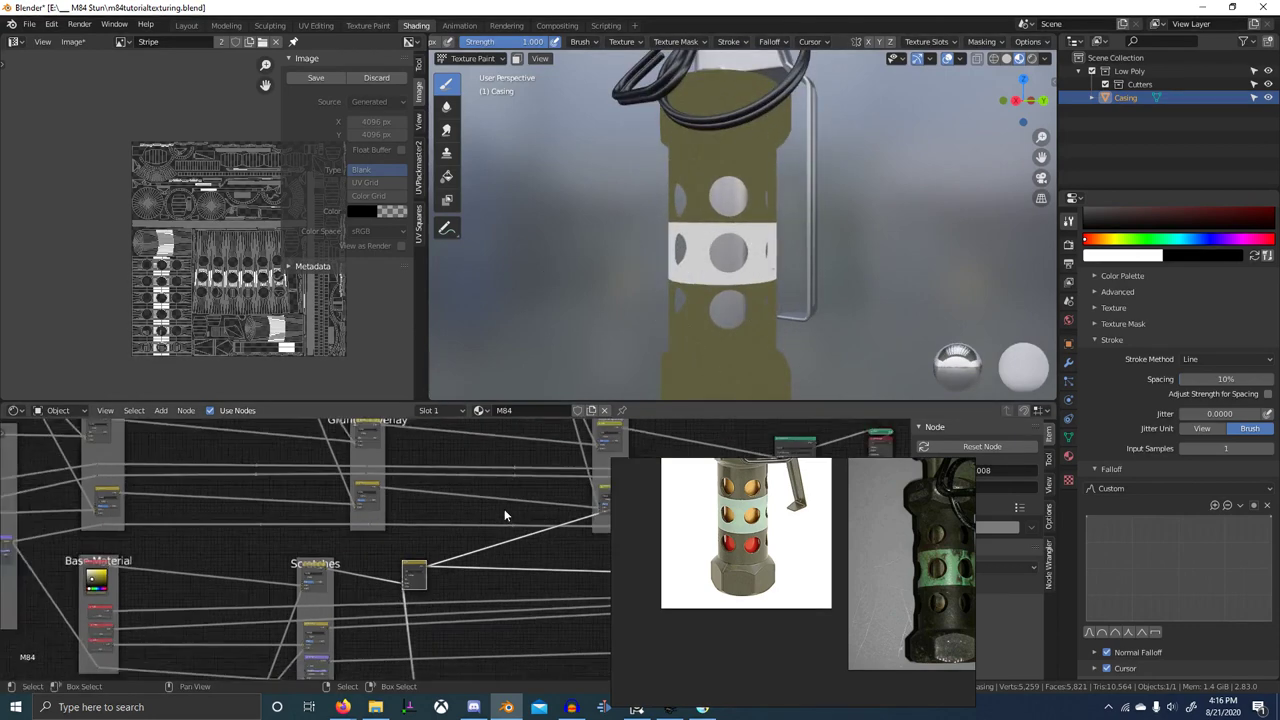
{"action": "scroll", "coordinate": [503, 518], "scroll_direction": "up", "scroll_amount": 6}
{"action": "middle_click_drag", "start_coordinate": [492, 527], "coordinate": [532, 424]}
{"action": "scroll", "coordinate": [496, 479], "scroll_direction": "up", "scroll_amount": 1}
{"action": "middle_click_drag", "start_coordinate": [496, 480], "coordinate": [490, 461]}
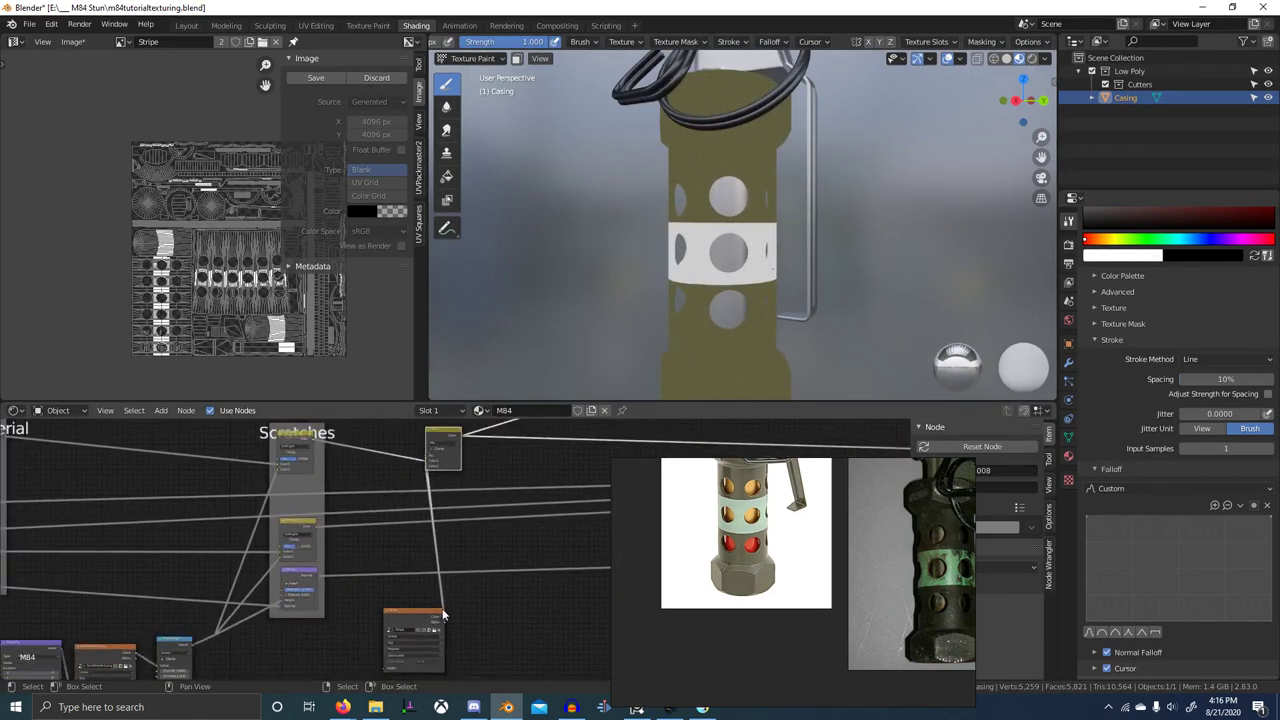
{"action": "left_click_drag", "start_coordinate": [398, 615], "coordinate": [305, 624]}
{"action": "scroll", "coordinate": [468, 540], "scroll_direction": "up", "scroll_amount": 2}
{"action": "key", "text": "shift+a"}
{"action": "left_click", "coordinate": [481, 489]}
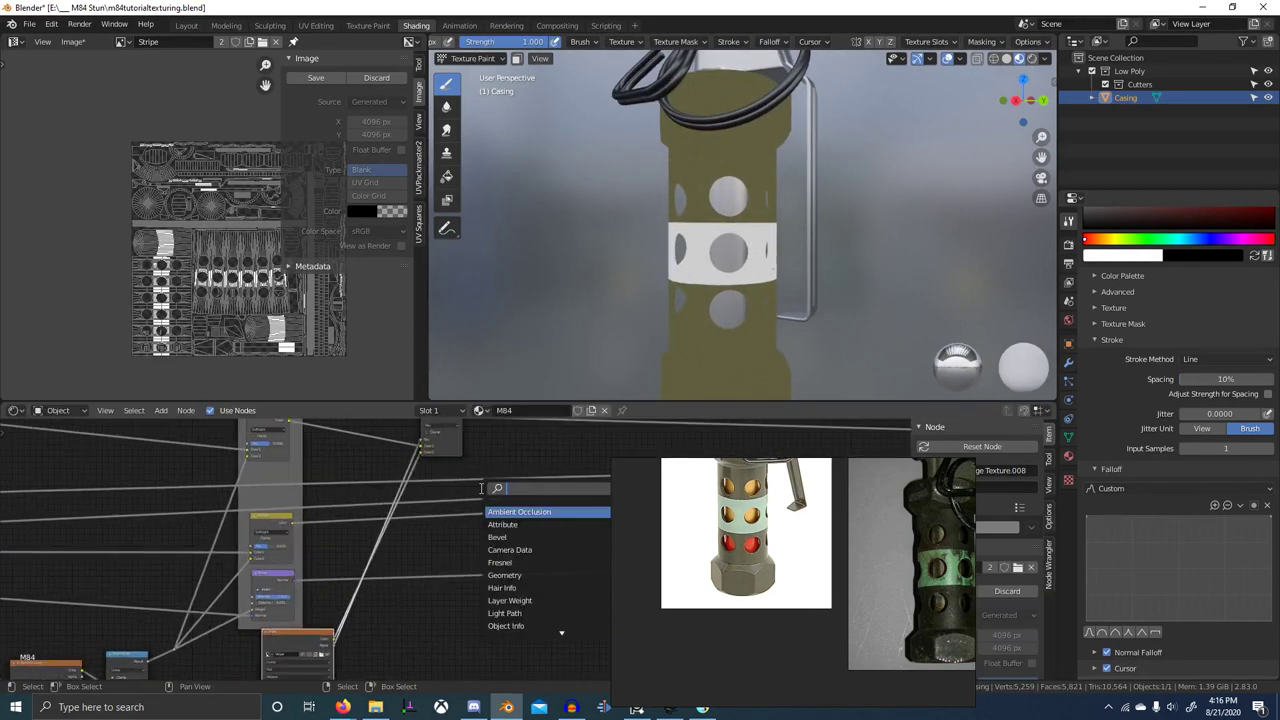
{"action": "type", "text": "math"}
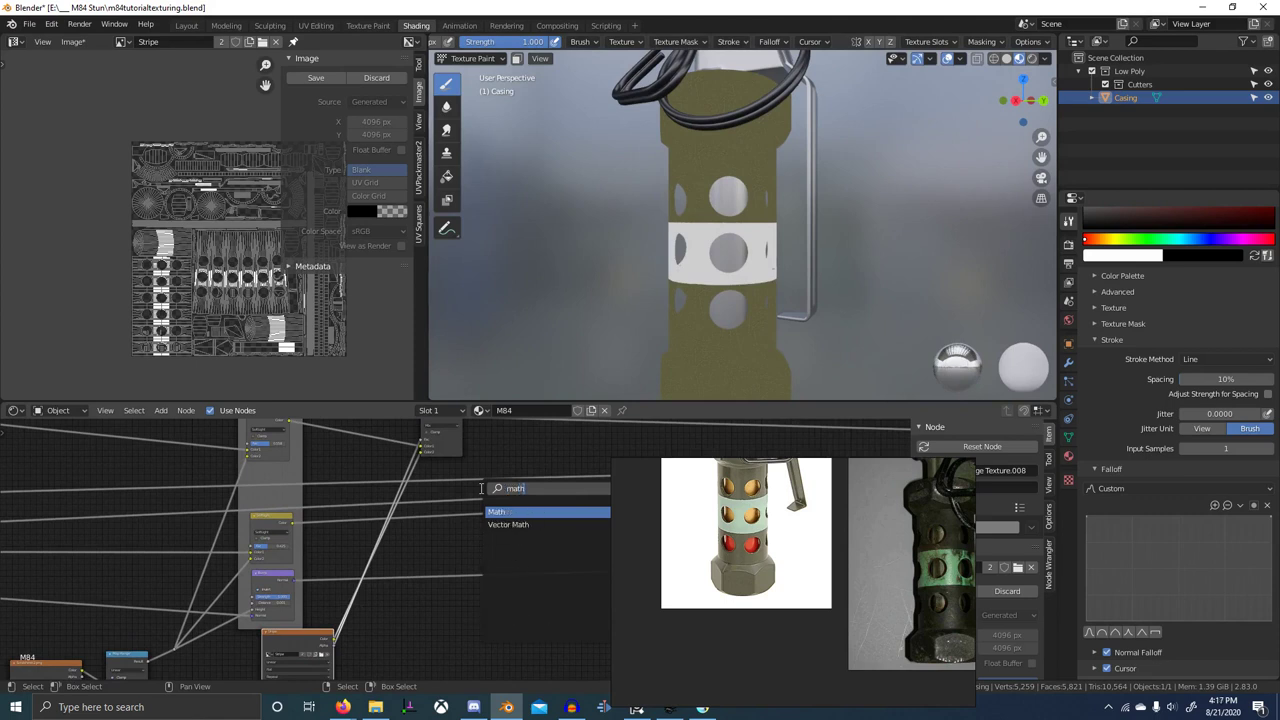
{"action": "key", "text": "Return"}
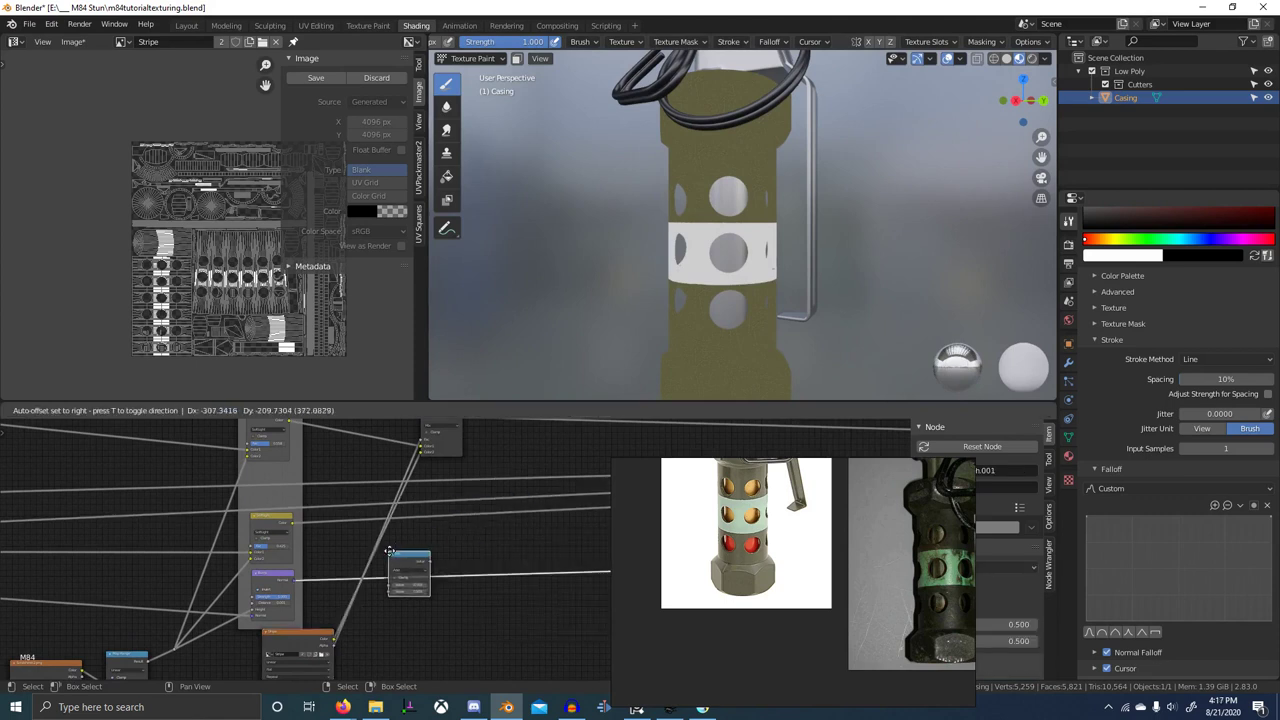
{"action": "left_click", "coordinate": [454, 609]}
{"action": "scroll", "coordinate": [425, 552], "scroll_direction": "up", "scroll_amount": 1}
{"action": "middle_click_drag", "start_coordinate": [501, 614], "coordinate": [506, 562]}
{"action": "scroll", "coordinate": [425, 552], "scroll_direction": "up", "scroll_amount": 3}
{"action": "scroll", "coordinate": [443, 523], "scroll_direction": "up", "scroll_amount": 1}
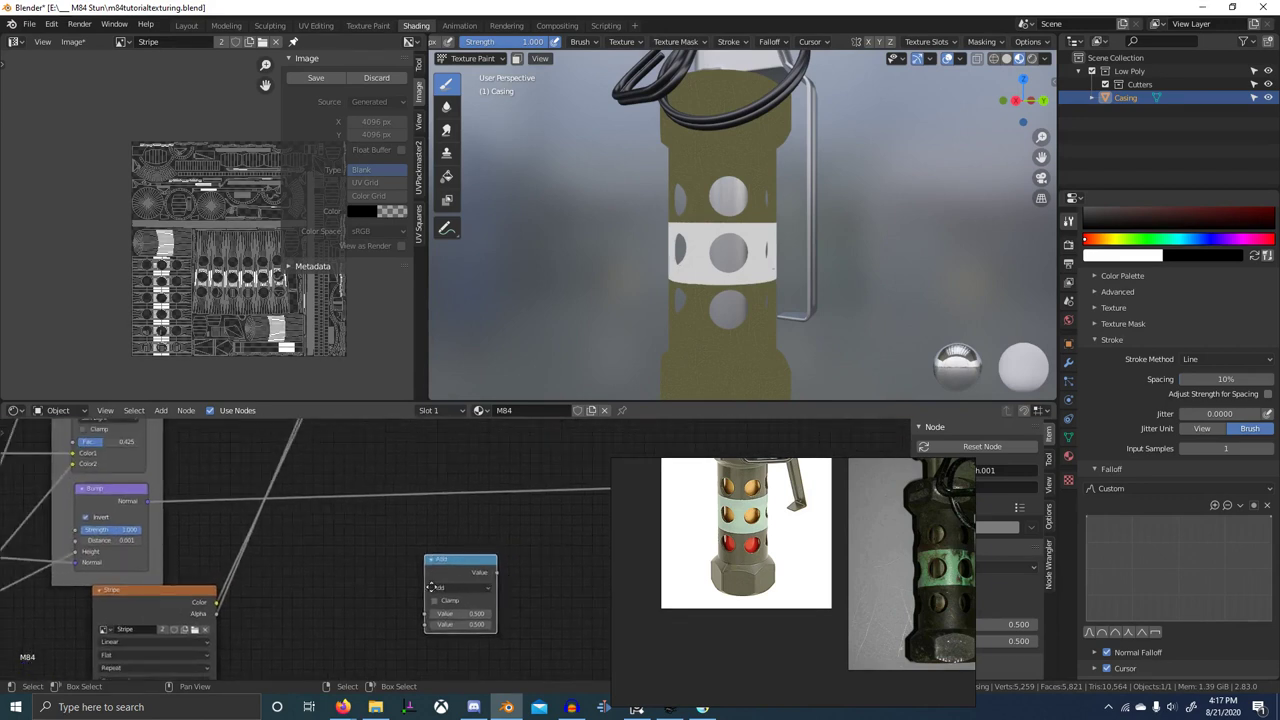
{"action": "left_click_drag", "start_coordinate": [452, 584], "coordinate": [264, 598]}
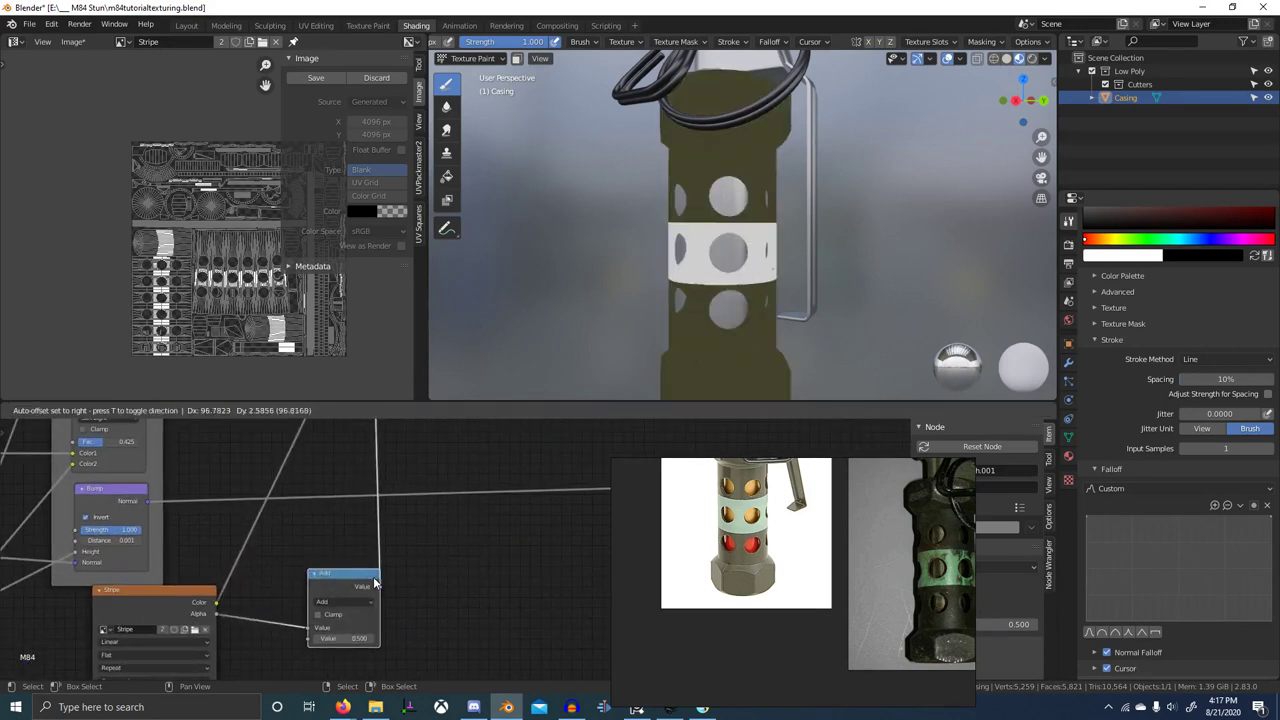
{"action": "left_click", "coordinate": [340, 602]}
- Set the Math node to Multiply with a second value of 1.000
{"action": "key", "text": "m"}
{"action": "double_click", "coordinate": [348, 637]}
{"action": "type", "text": "1"}
{"action": "key", "text": "Return"}
{"action": "middle_click_drag", "start_coordinate": [444, 595], "coordinate": [469, 561]}
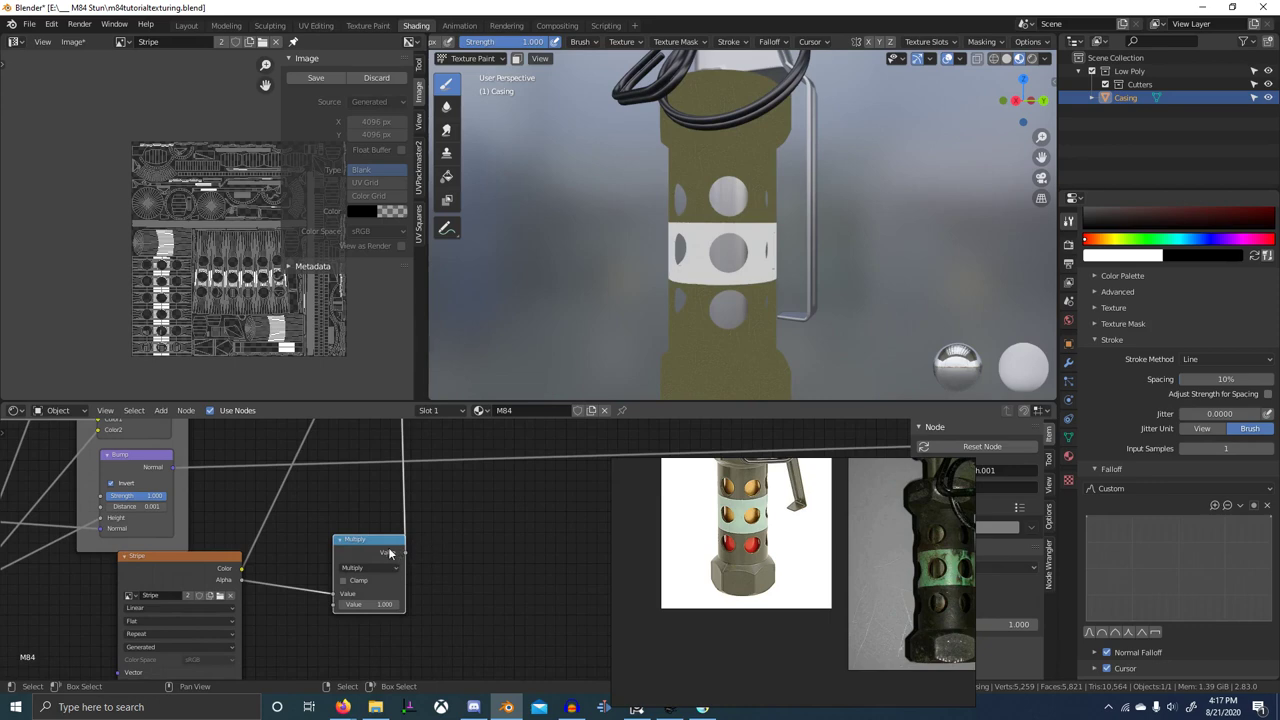
- Group the Multiply node with Ctrl+G and add a MixRGB node inside the group
{"action": "key", "text": "ctrl+g"}
{"action": "key", "text": "Tab"}
{"action": "key", "text": "Tab"}
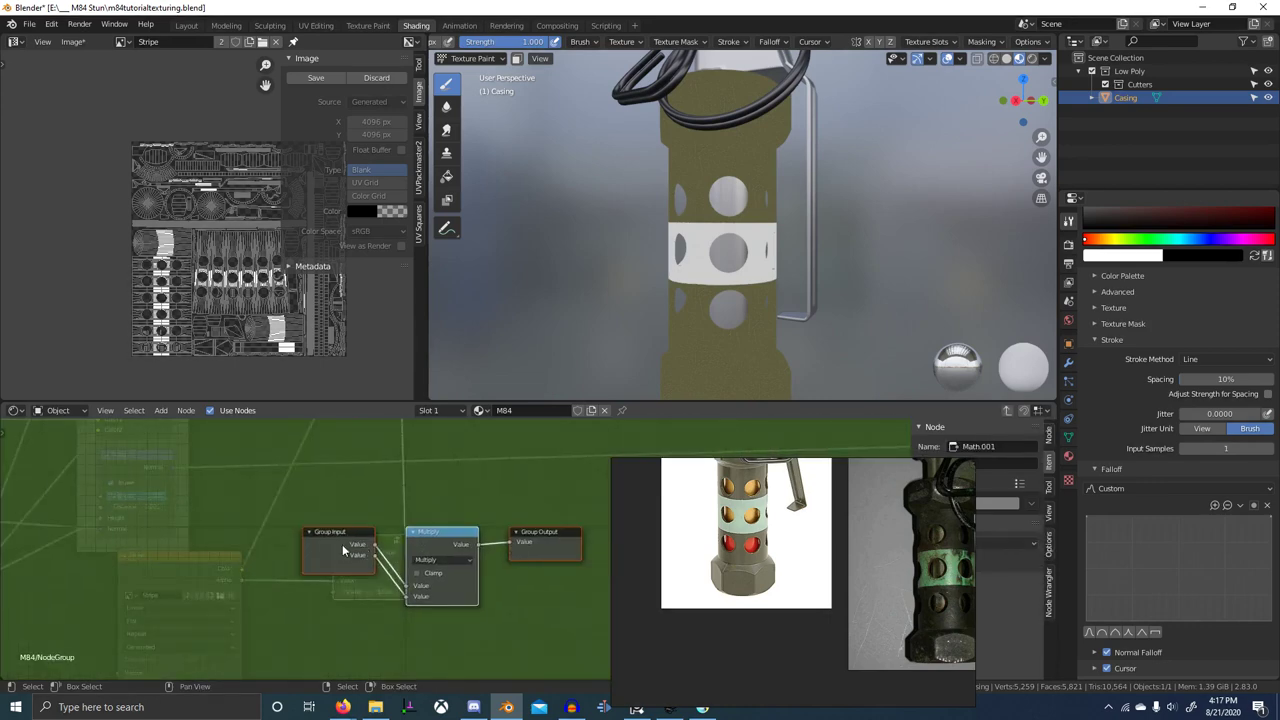
{"action": "left_click_drag", "start_coordinate": [343, 550], "coordinate": [280, 559]}
{"action": "key", "text": "shift+a"}
{"action": "left_click", "coordinate": [422, 506]}
{"action": "type", "text": "f"}
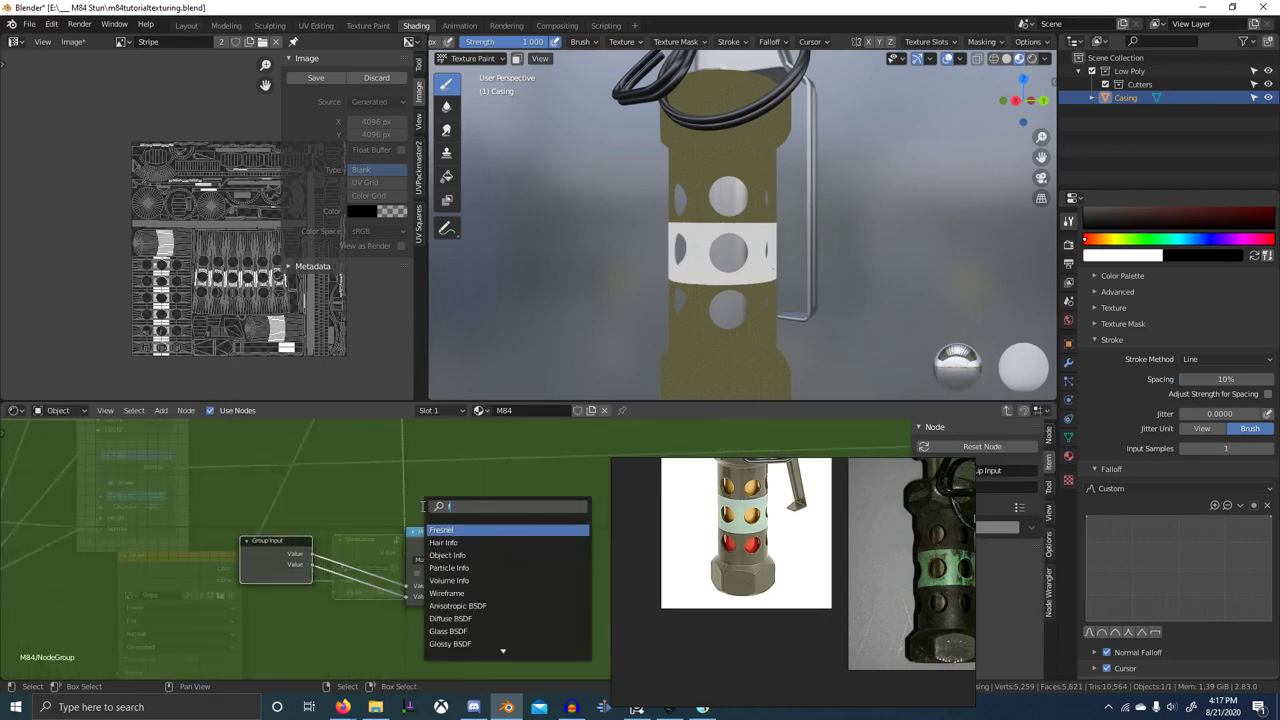
{"action": "key", "text": "BackSpace"}
{"action": "type", "text": "mix"}
{"action": "key", "text": "Down"}
{"action": "key", "text": "Return"}
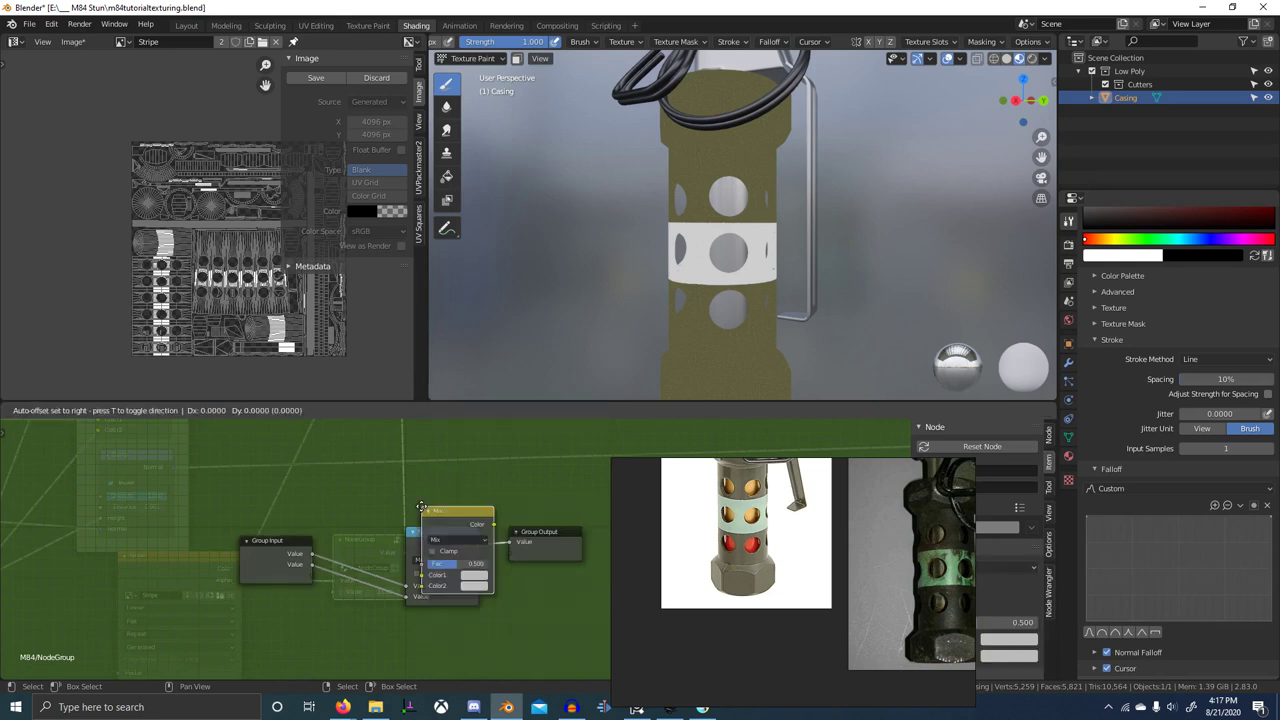
{"action": "left_click", "coordinate": [432, 620]}
{"action": "middle_click_drag", "start_coordinate": [426, 675], "coordinate": [415, 642]}
- Expose Fac as a group input feeding the Multiply value, and remove the unused Value input
{"action": "left_click_drag", "start_coordinate": [419, 643], "coordinate": [301, 543]}
{"action": "middle_click_drag", "start_coordinate": [792, 538], "coordinate": [811, 532]}
{"action": "left_click", "coordinate": [637, 708]}
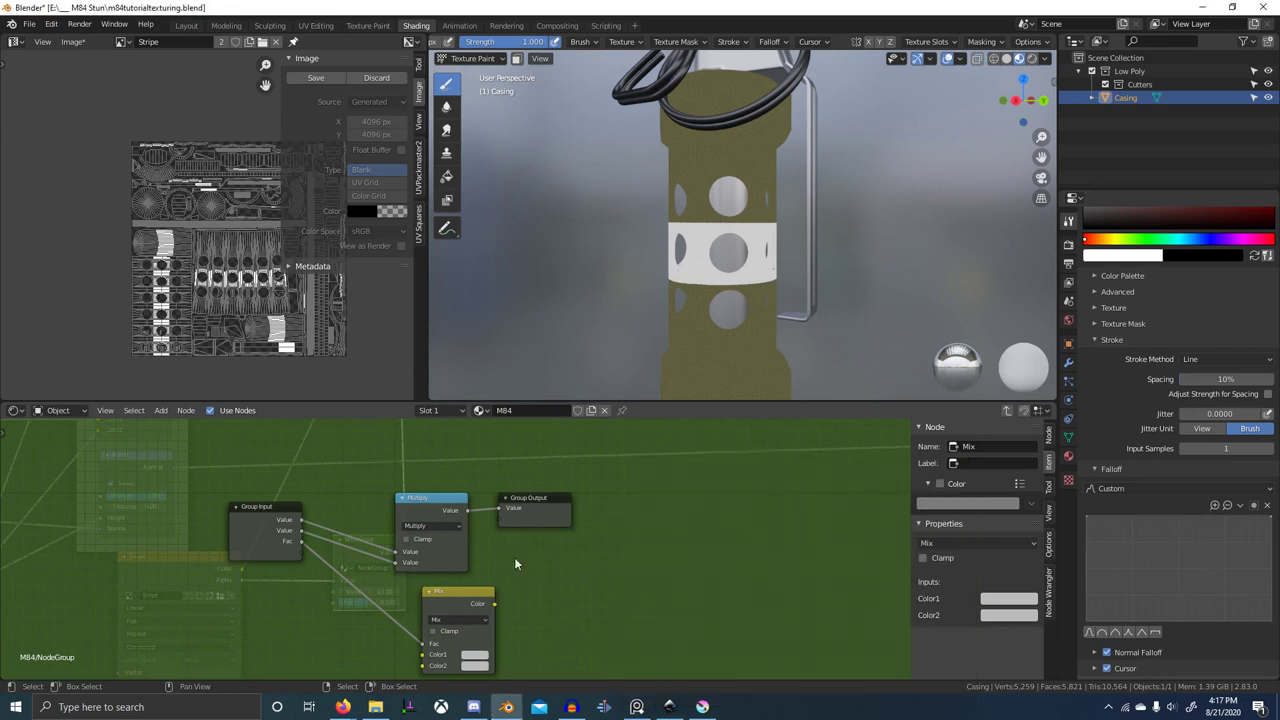
{"action": "right_click_drag", "start_coordinate": [338, 588], "coordinate": [346, 562], "text": "ctrl"}
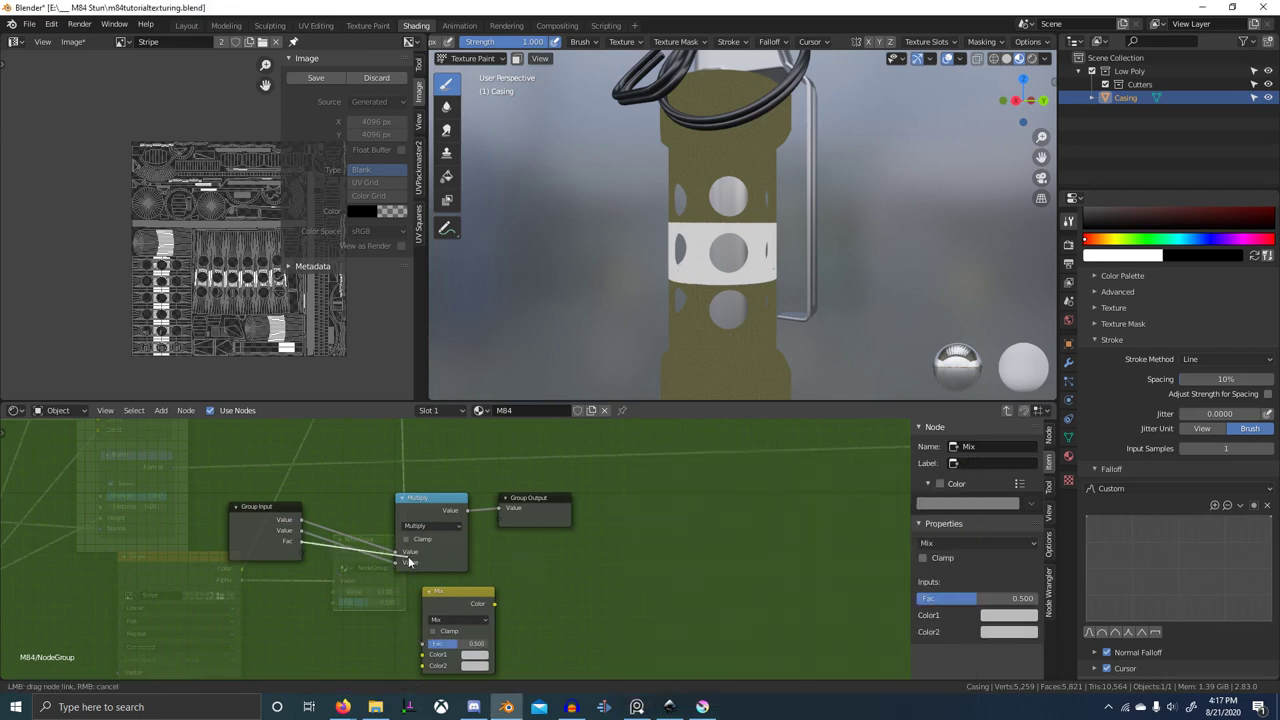
{"action": "left_click_drag", "start_coordinate": [408, 562], "coordinate": [398, 562]}
{"action": "left_click", "coordinate": [1050, 442]}
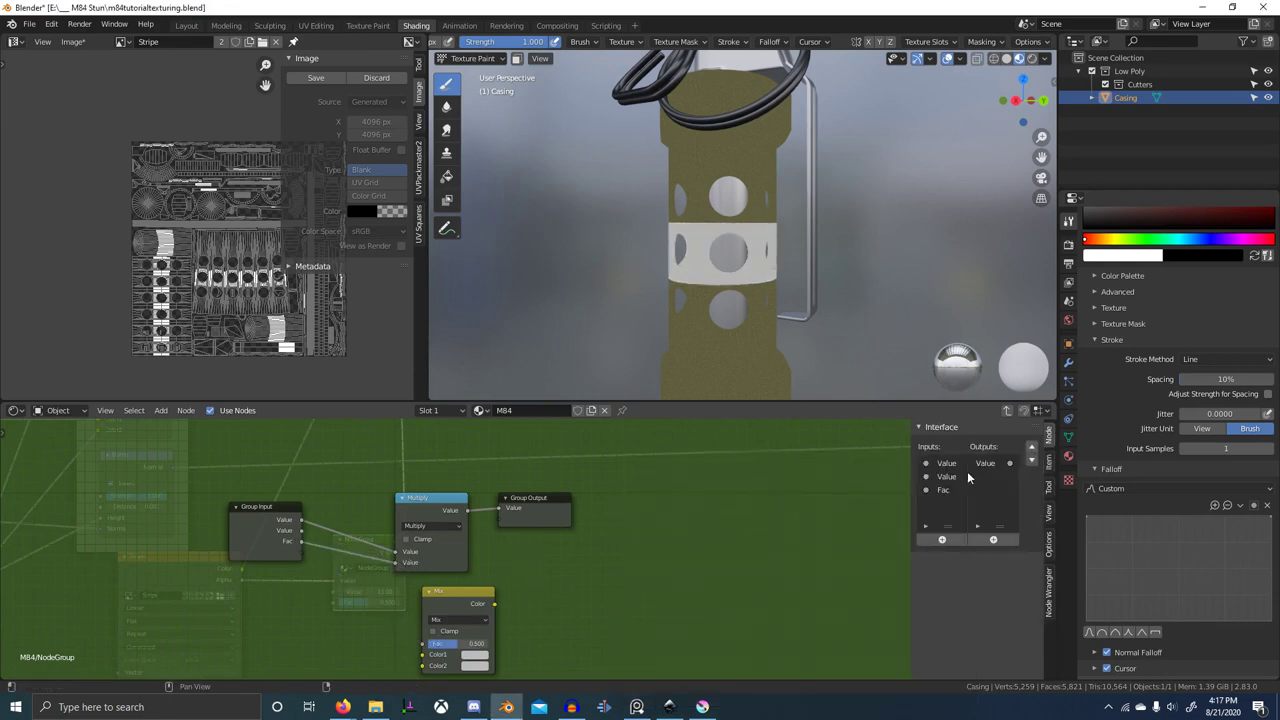
{"action": "left_click", "coordinate": [1031, 556]}
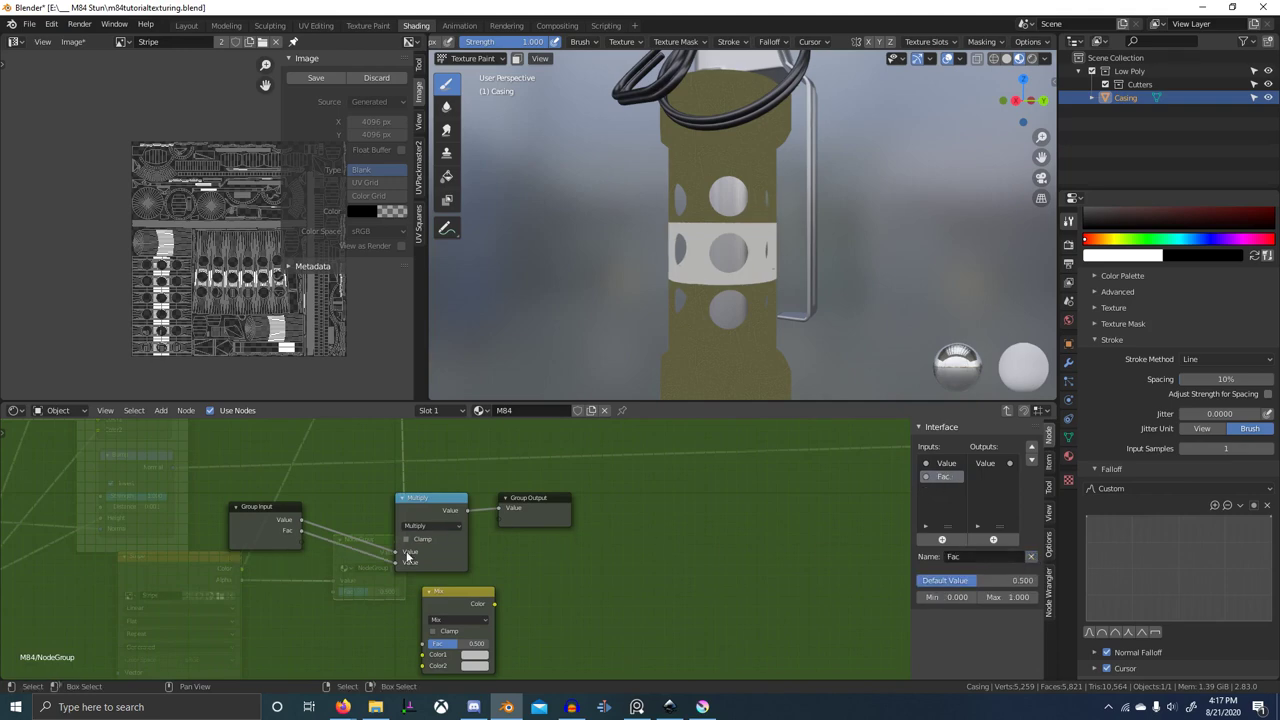
{"action": "key", "text": "Tab"}
- Test the group's Fac on the band, finally setting it to 1.000 full strength
{"action": "left_click_drag", "start_coordinate": [376, 591], "coordinate": [362, 591]}
{"action": "scroll", "coordinate": [466, 537], "scroll_direction": "down", "scroll_amount": 6}
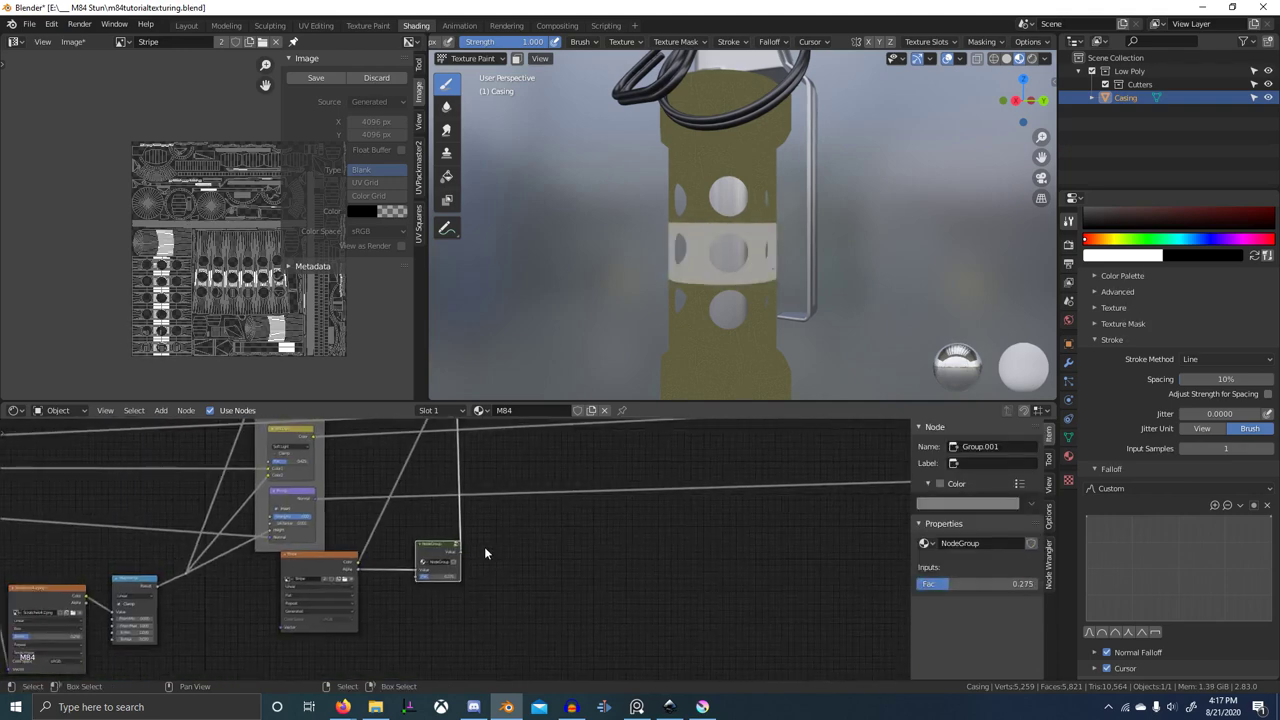
{"action": "scroll", "coordinate": [519, 516], "scroll_direction": "down", "scroll_amount": 4}
{"action": "middle_click_drag", "start_coordinate": [519, 516], "coordinate": [480, 596]}
{"action": "scroll", "coordinate": [477, 606], "scroll_direction": "up", "scroll_amount": 12}
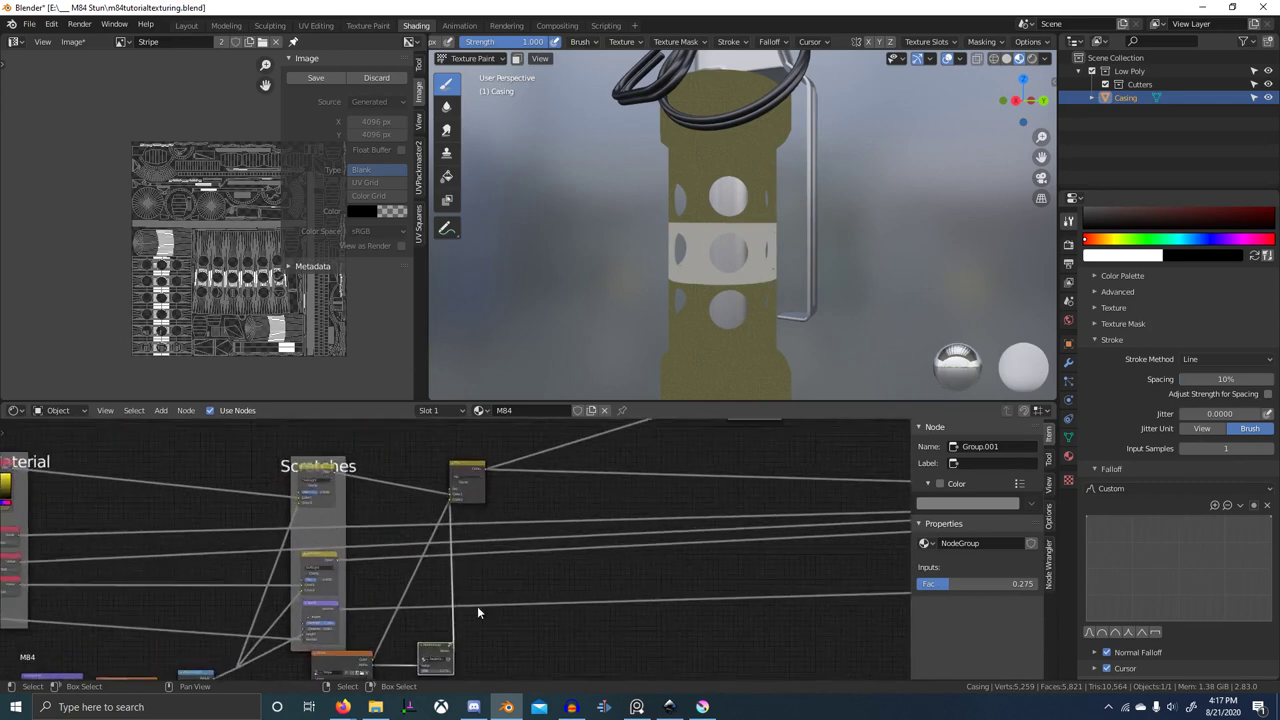
{"action": "middle_click_drag", "start_coordinate": [452, 670], "coordinate": [458, 572]}
{"action": "left_click_drag", "start_coordinate": [441, 576], "coordinate": [460, 573]}
{"action": "scroll", "coordinate": [460, 570], "scroll_direction": "down", "scroll_amount": 2}
{"action": "middle_click_drag", "start_coordinate": [438, 545], "coordinate": [453, 616]}
{"action": "scroll", "coordinate": [461, 608], "scroll_direction": "down", "scroll_amount": 2}
{"action": "middle_click_drag", "start_coordinate": [831, 252], "coordinate": [850, 262]}
{"action": "scroll", "coordinate": [816, 305], "scroll_direction": "down", "scroll_amount": 1}
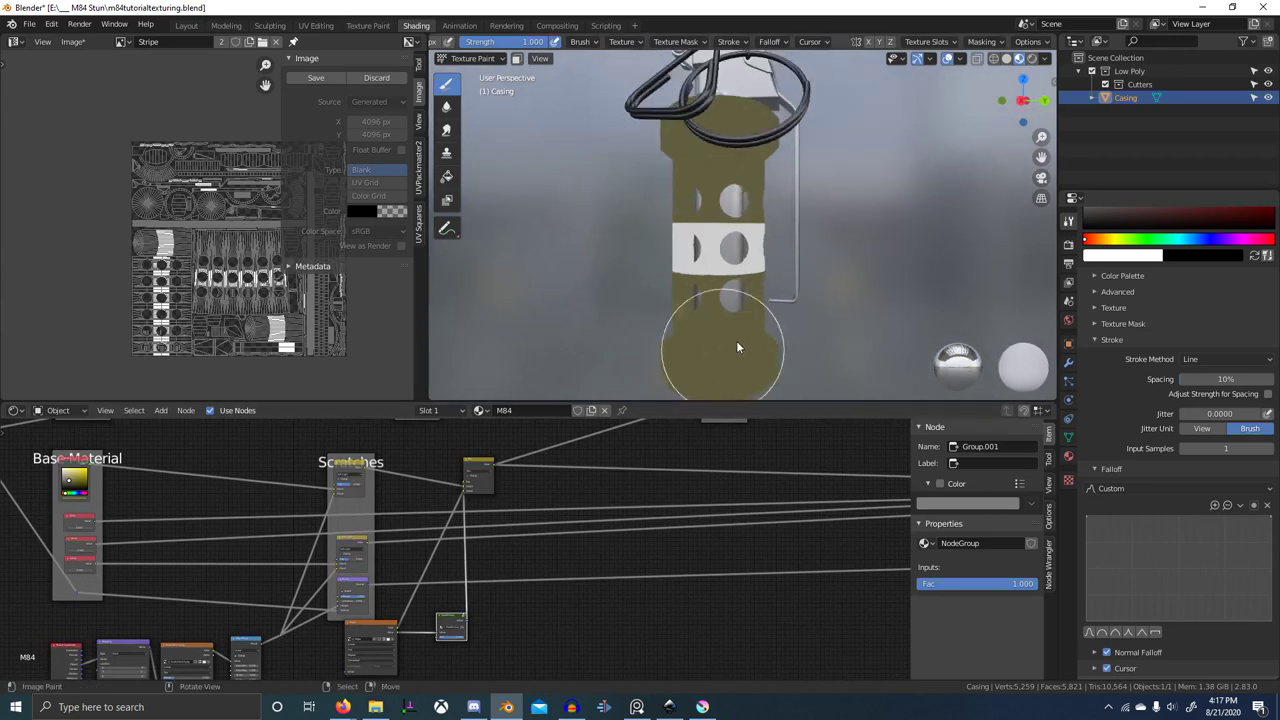
- Return the casing to Object Mode and start a node search in the shader editor
{"action": "key", "text": "ctrl+Tab"}
{"action": "middle_click_drag", "start_coordinate": [494, 560], "coordinate": [498, 558]}
{"action": "scroll", "coordinate": [497, 558], "scroll_direction": "up", "scroll_amount": 2}
{"action": "key", "text": "shift+a"}
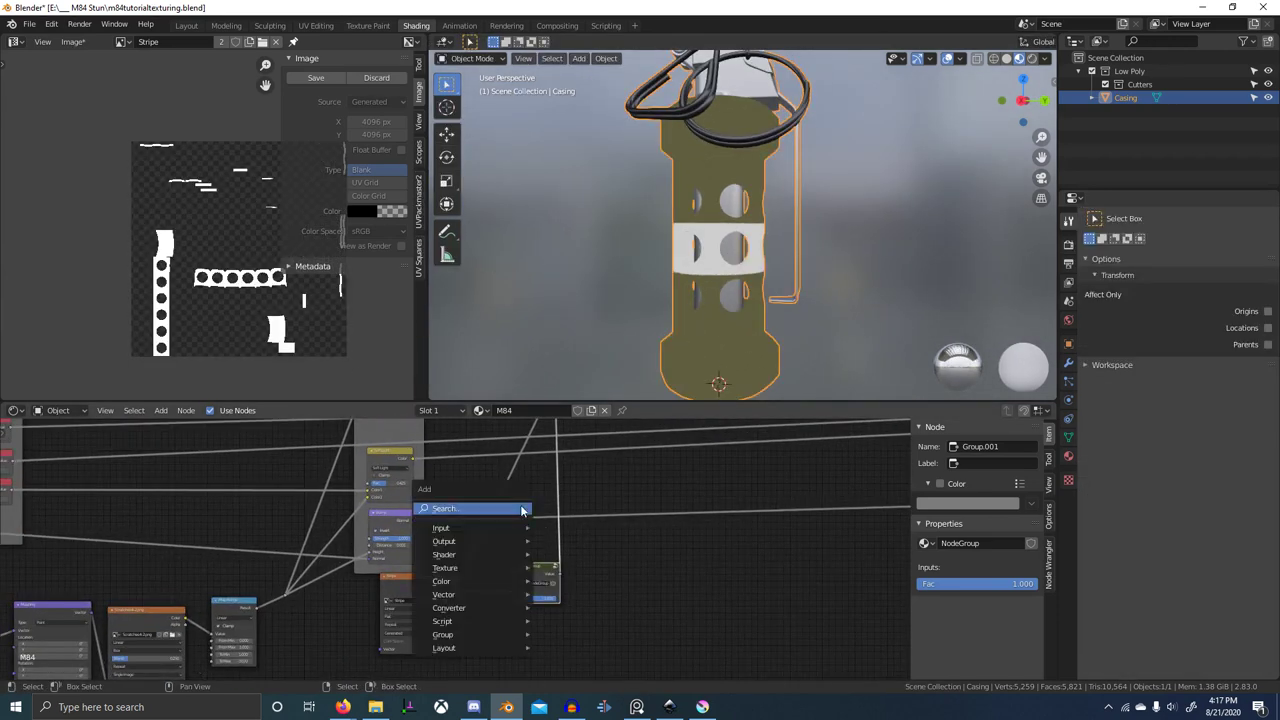
{"action": "left_click", "coordinate": [521, 509]}
- Insert a MixRGB node on the Stripe link with the stripe mask driving its Fac
{"action": "type", "text": "mix"}
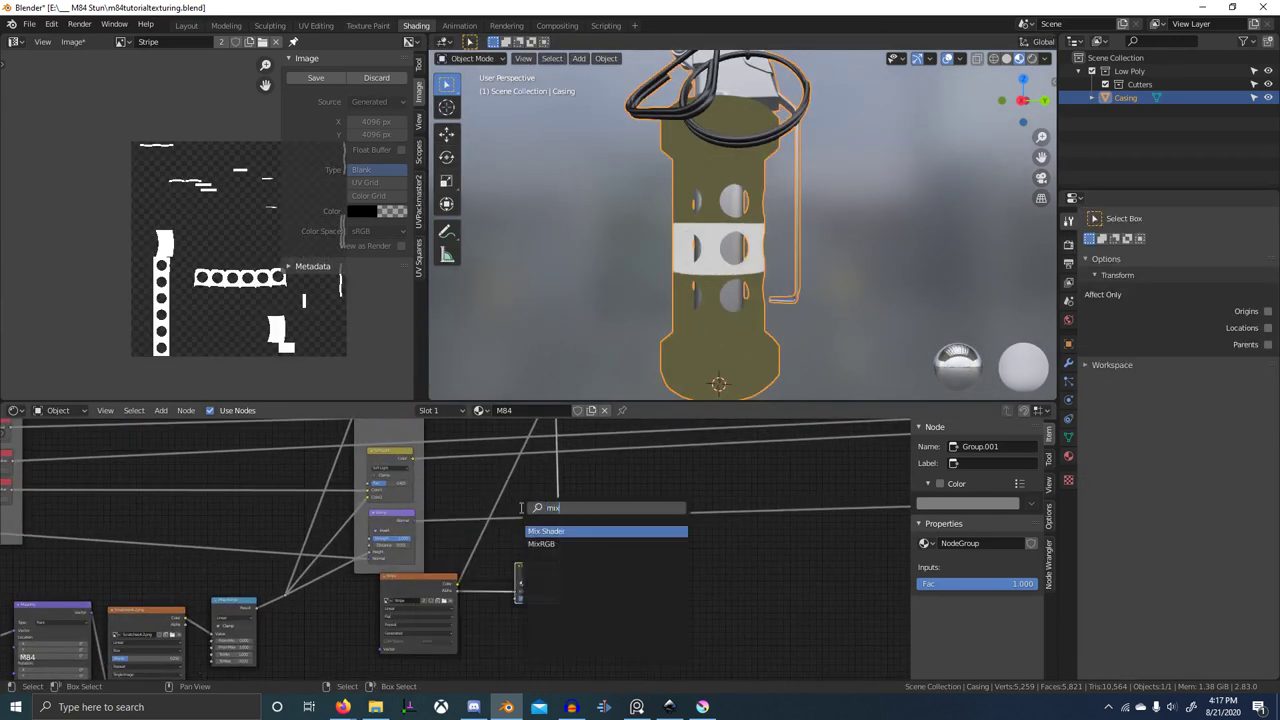
{"action": "key", "text": "Down"}
{"action": "key", "text": "Return"}
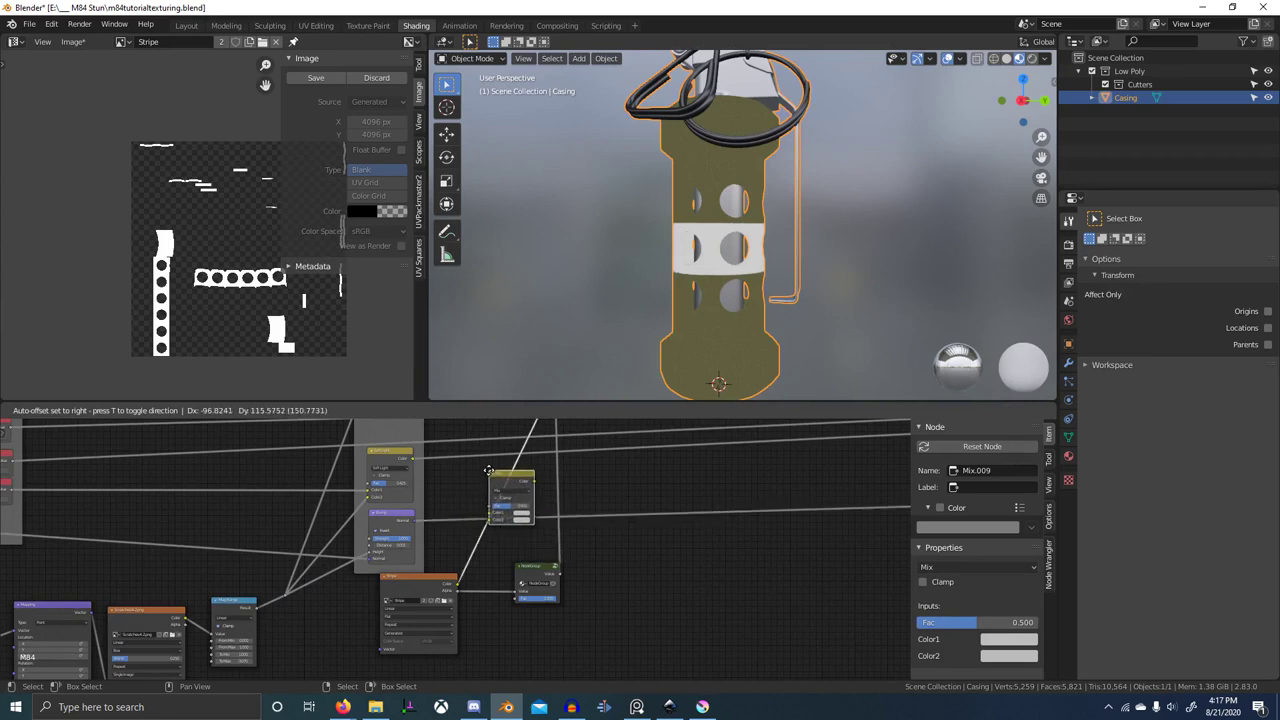
{"action": "left_click", "coordinate": [484, 470]}
{"action": "scroll", "coordinate": [515, 515], "scroll_direction": "up", "scroll_amount": 8}
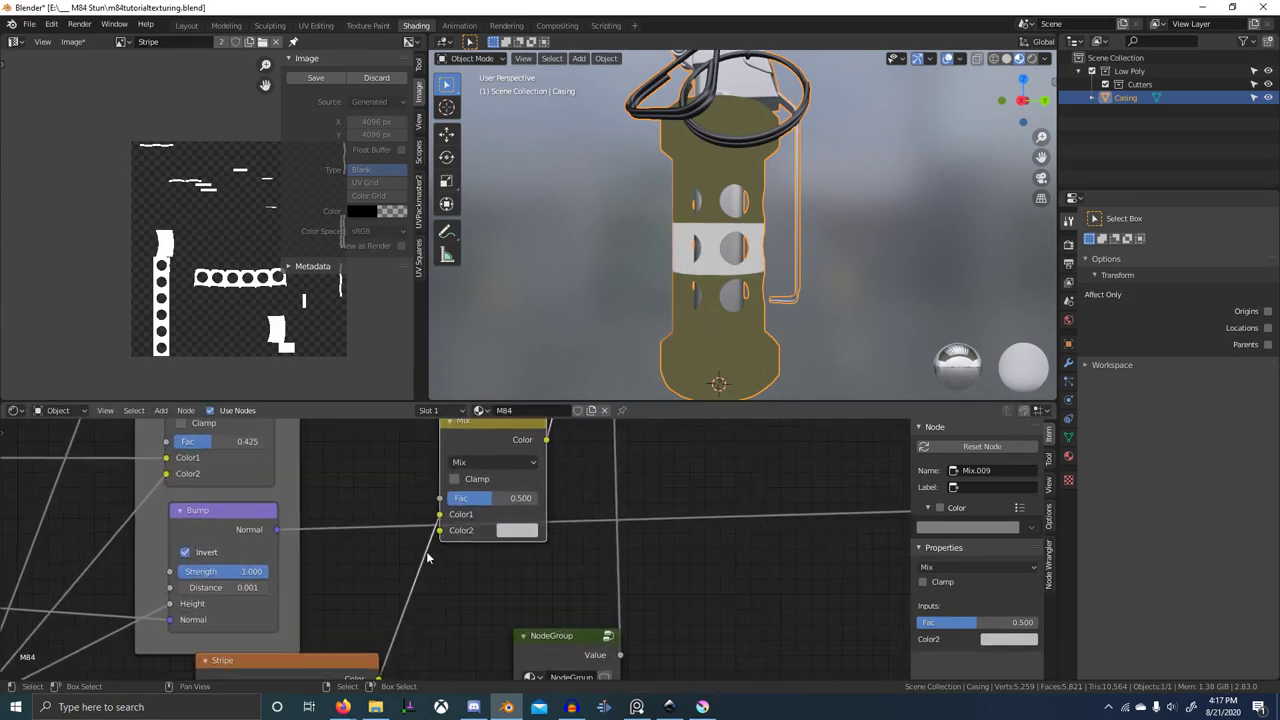
{"action": "left_click_drag", "start_coordinate": [439, 516], "coordinate": [440, 498]}
- Set the Mix node's Color1 to black and Color2 to dark red
{"action": "left_click", "coordinate": [519, 515]}
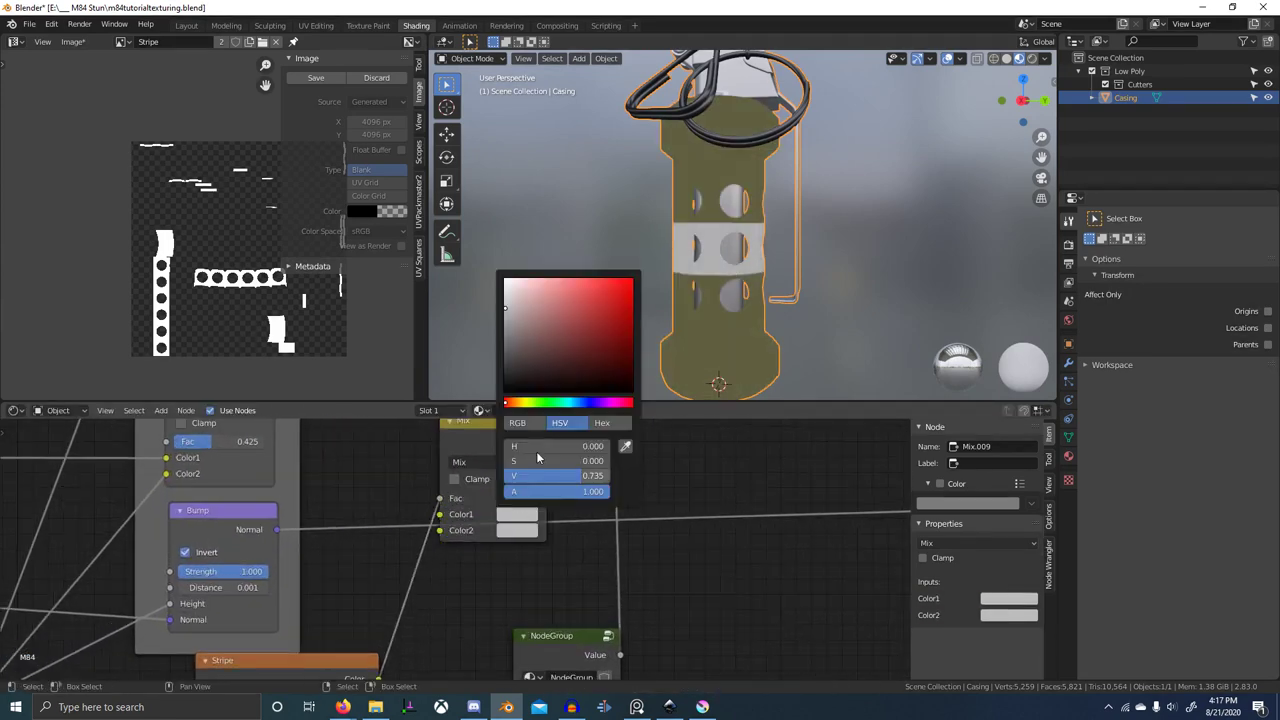
{"action": "left_click_drag", "start_coordinate": [556, 376], "coordinate": [586, 355]}
{"action": "left_click", "coordinate": [508, 533]}
{"action": "key", "text": "alt+Tab"}
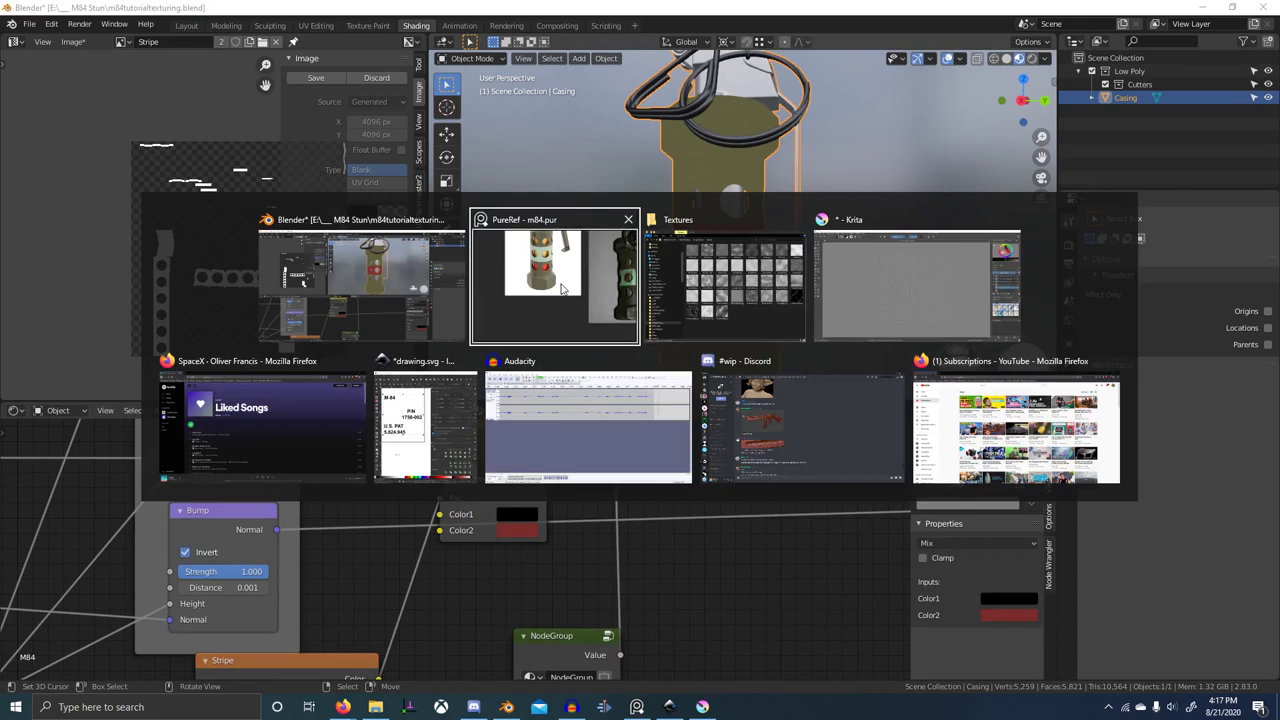
- Zoom in on the M84 grenade photo's green band and set PureRef Always on Top
{"action": "scroll", "coordinate": [640, 569], "scroll_direction": "down", "scroll_amount": 8}
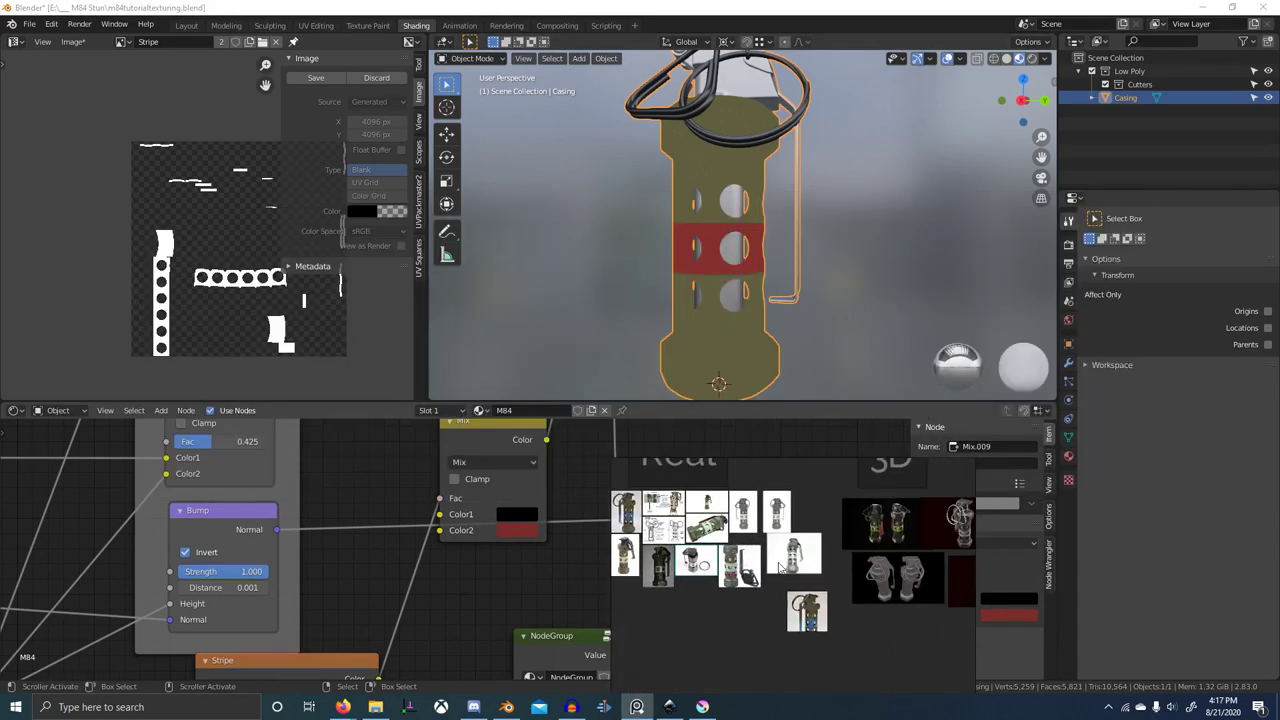
{"action": "middle_click_drag", "start_coordinate": [757, 561], "coordinate": [821, 572]}
{"action": "scroll", "coordinate": [766, 550], "scroll_direction": "up", "scroll_amount": 8}
{"action": "scroll", "coordinate": [766, 558], "scroll_direction": "down", "scroll_amount": 9}
{"action": "scroll", "coordinate": [822, 573], "scroll_direction": "up", "scroll_amount": 8}
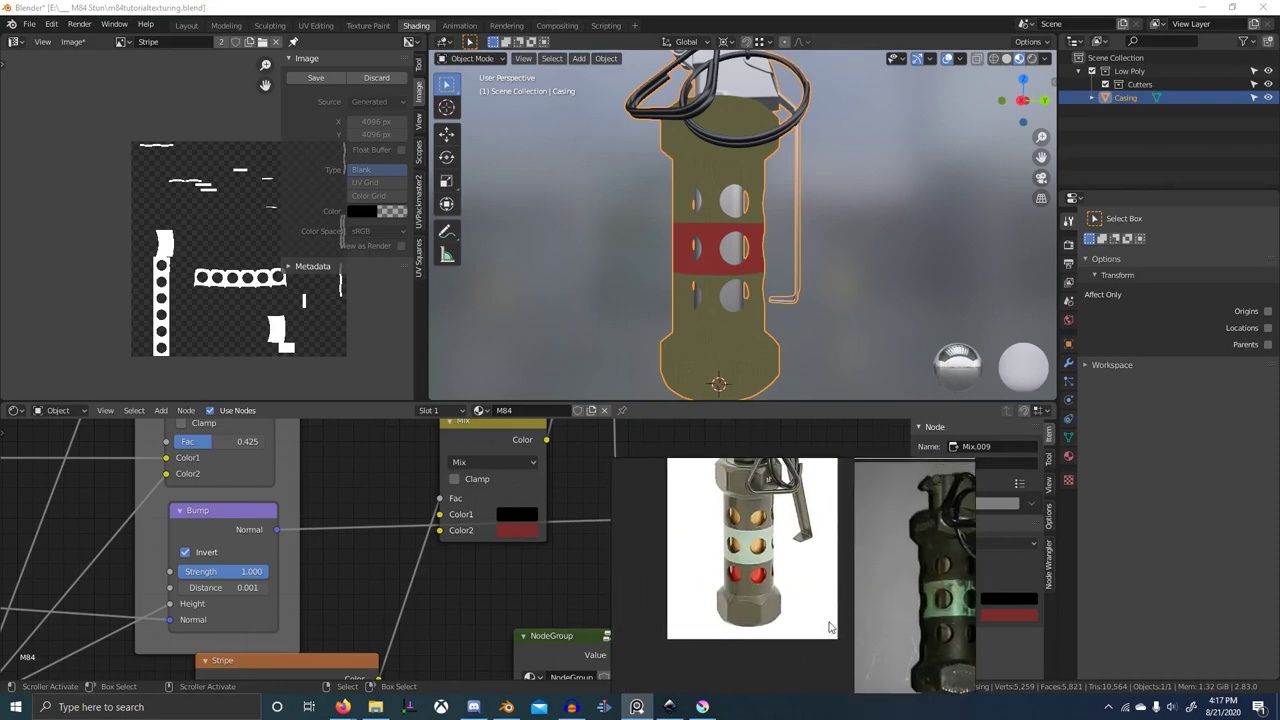
{"action": "key", "text": "ctrl+shift+a"}
{"action": "scroll", "coordinate": [716, 566], "scroll_direction": "up", "scroll_amount": 3}
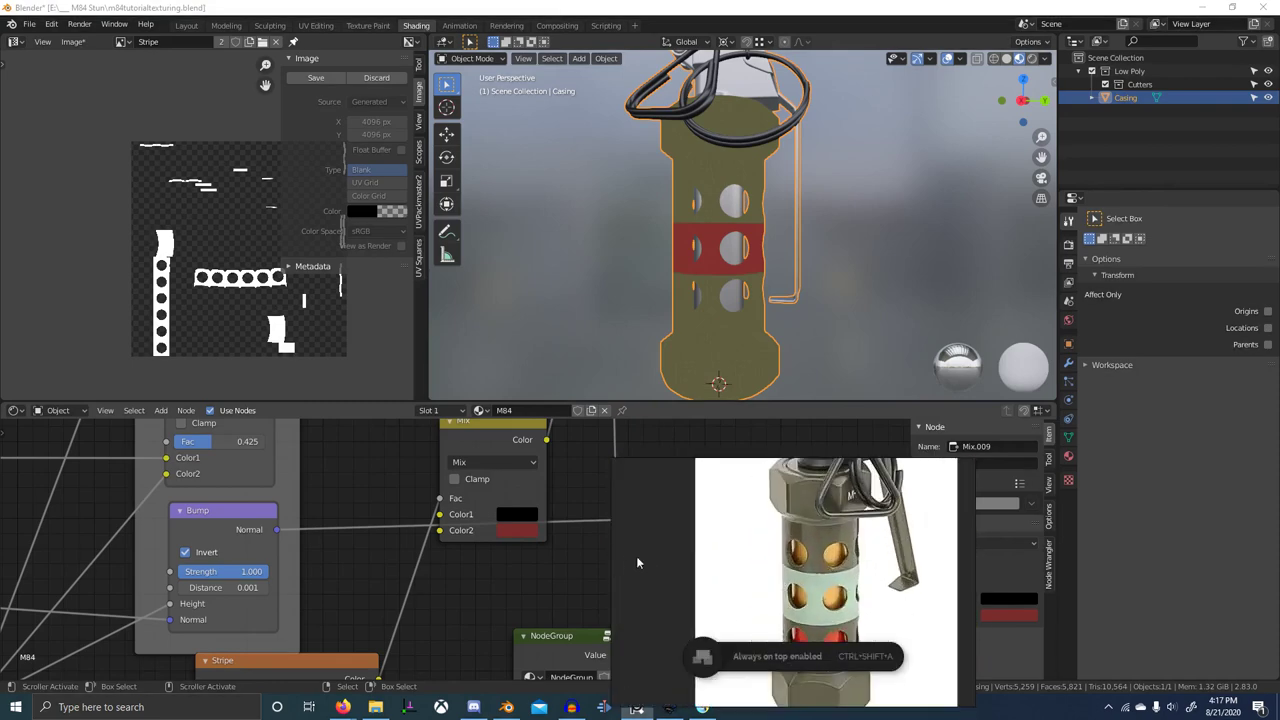
{"action": "left_click", "coordinate": [516, 530]}
- Change the stripe Mix node's second colour to olive
{"action": "scroll", "coordinate": [536, 517], "scroll_direction": "down", "scroll_amount": 3}
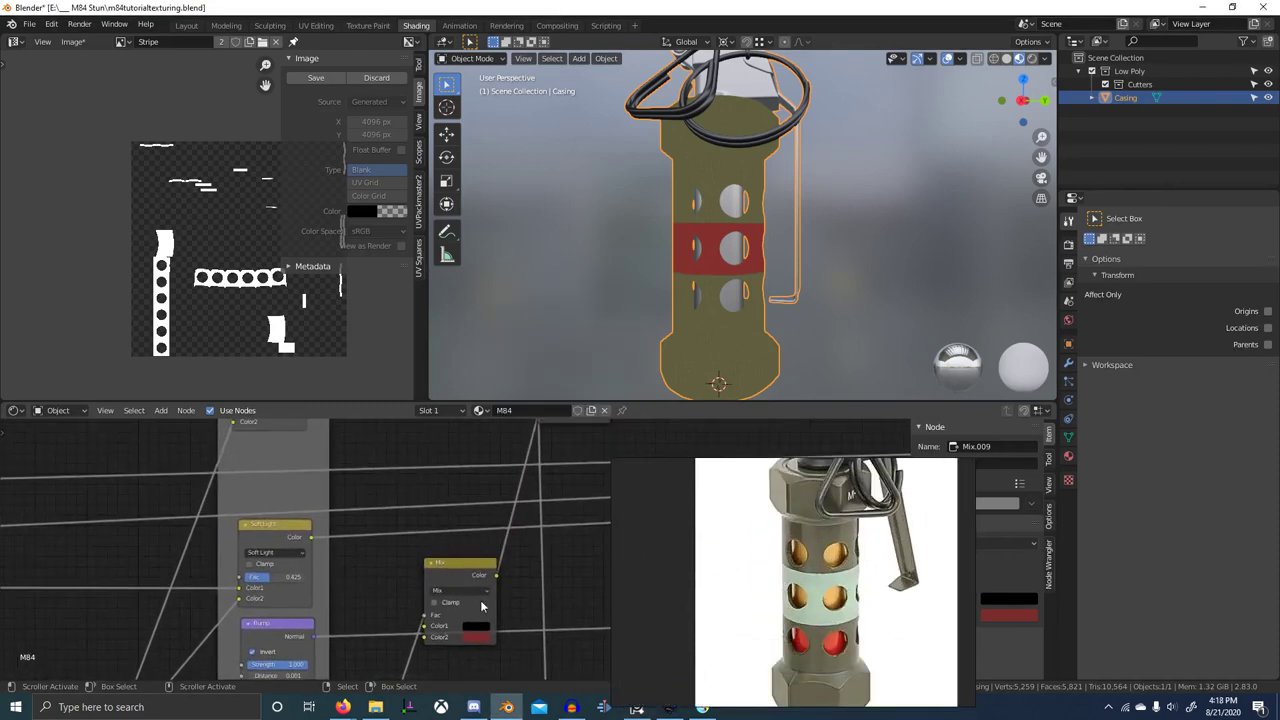
{"action": "scroll", "coordinate": [481, 606], "scroll_direction": "down", "scroll_amount": 3}
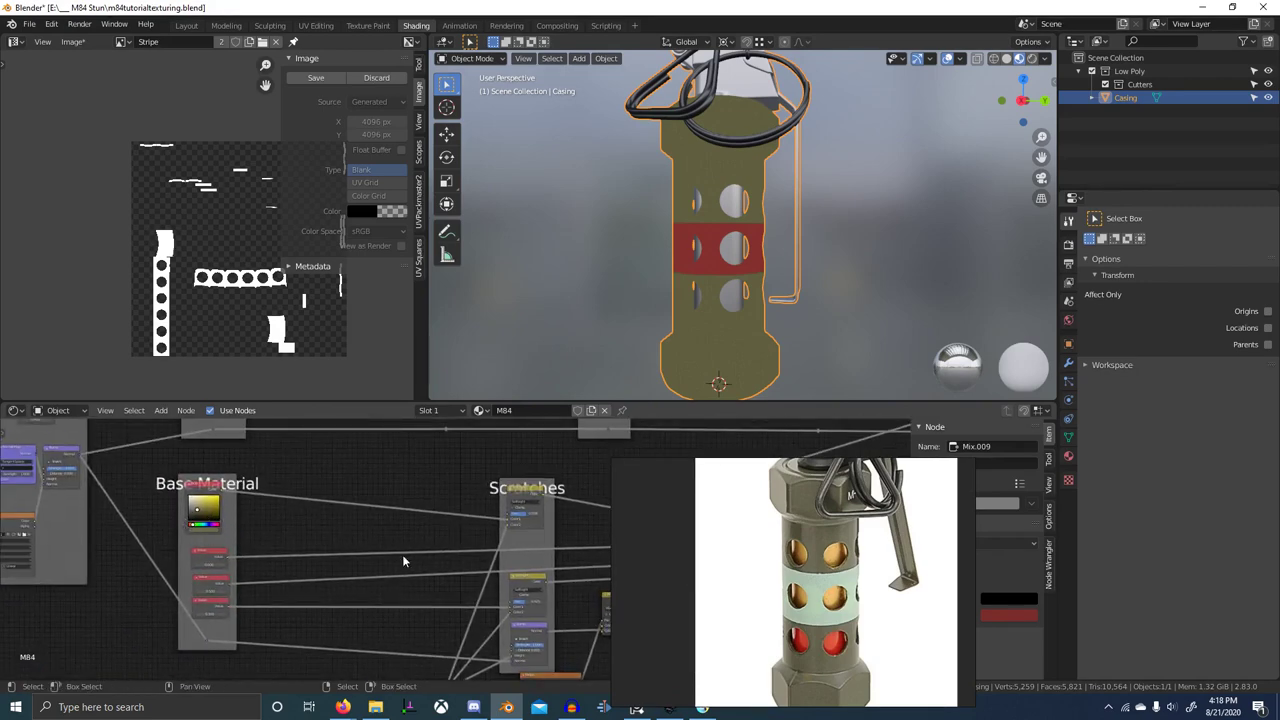
{"action": "middle_click_drag", "start_coordinate": [600, 610], "coordinate": [405, 552]}
{"action": "scroll", "coordinate": [405, 552], "scroll_direction": "up", "scroll_amount": 5}
{"action": "middle_click_drag", "start_coordinate": [310, 560], "coordinate": [515, 567]}
{"action": "key", "text": "ctrl+v"}
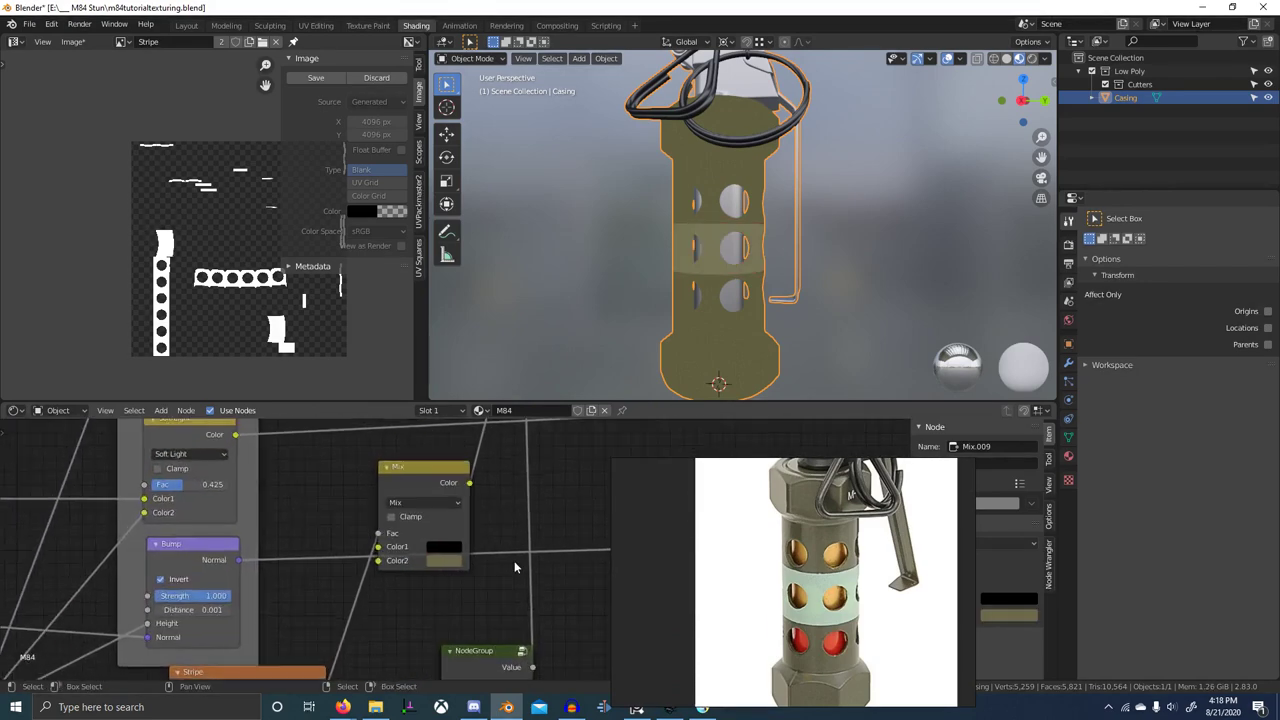
- Inspect the olive colour feeding the mix beside the Stripe, NodeGroup and Scratches nodes
{"action": "scroll", "coordinate": [500, 568], "scroll_direction": "up", "scroll_amount": 2}
{"action": "scroll", "coordinate": [452, 569], "scroll_direction": "down", "scroll_amount": 7}
{"action": "middle_click_drag", "start_coordinate": [485, 626], "coordinate": [448, 540]}
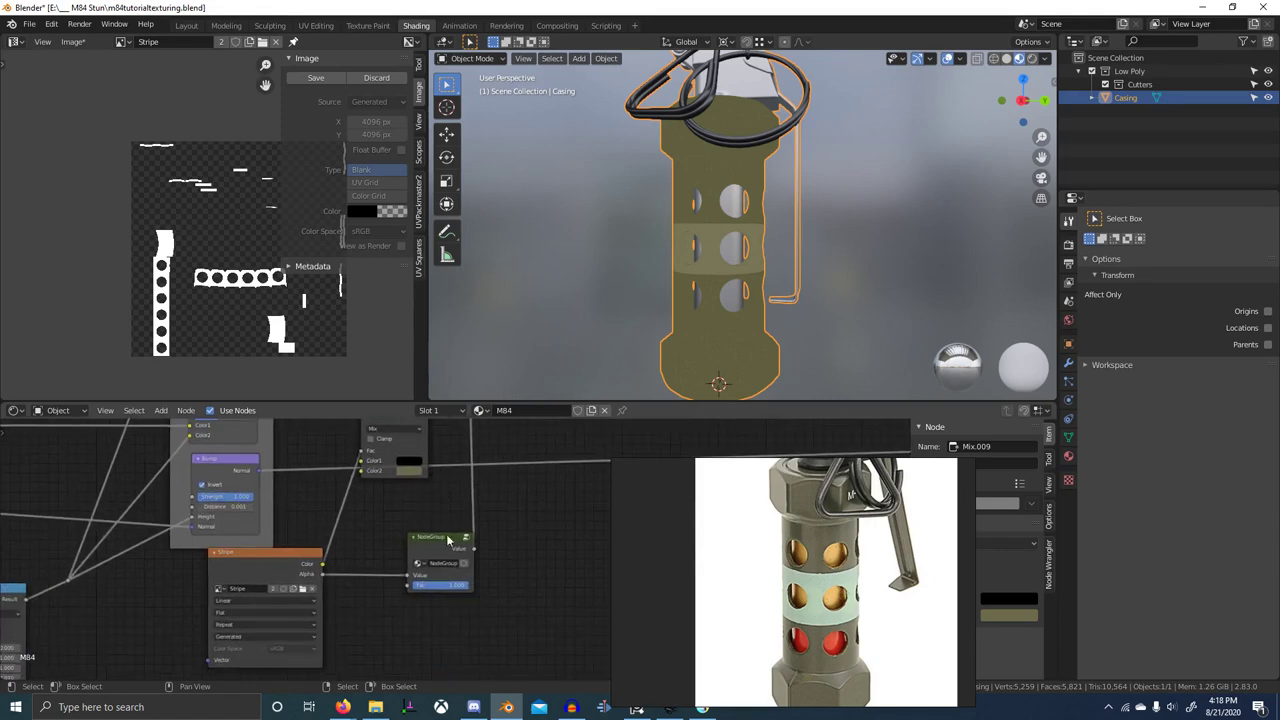
{"action": "scroll", "coordinate": [469, 427], "scroll_direction": "down", "scroll_amount": 5}
{"action": "middle_click_drag", "start_coordinate": [469, 427], "coordinate": [423, 580]}
{"action": "scroll", "coordinate": [430, 576], "scroll_direction": "up", "scroll_amount": 7}
{"action": "scroll", "coordinate": [720, 335], "scroll_direction": "up", "scroll_amount": 4}
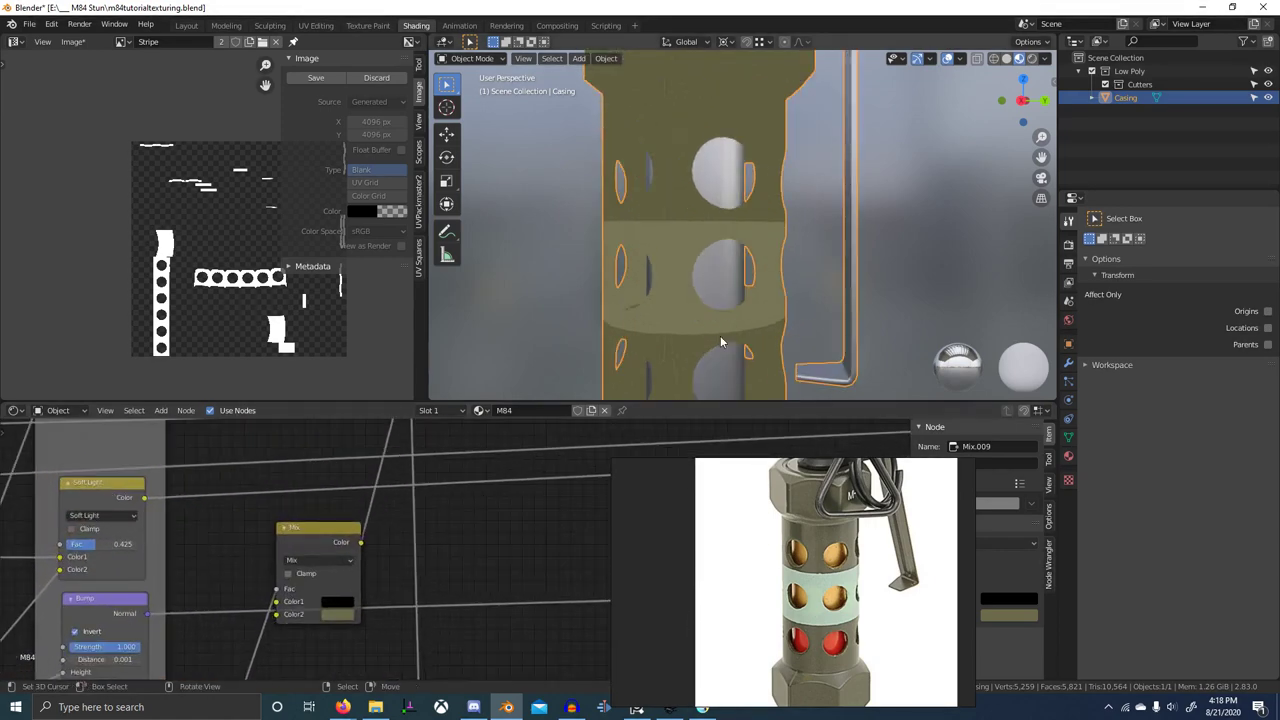
{"action": "scroll", "coordinate": [466, 531], "scroll_direction": "up", "scroll_amount": 4}
{"action": "left_click", "coordinate": [418, 548]}
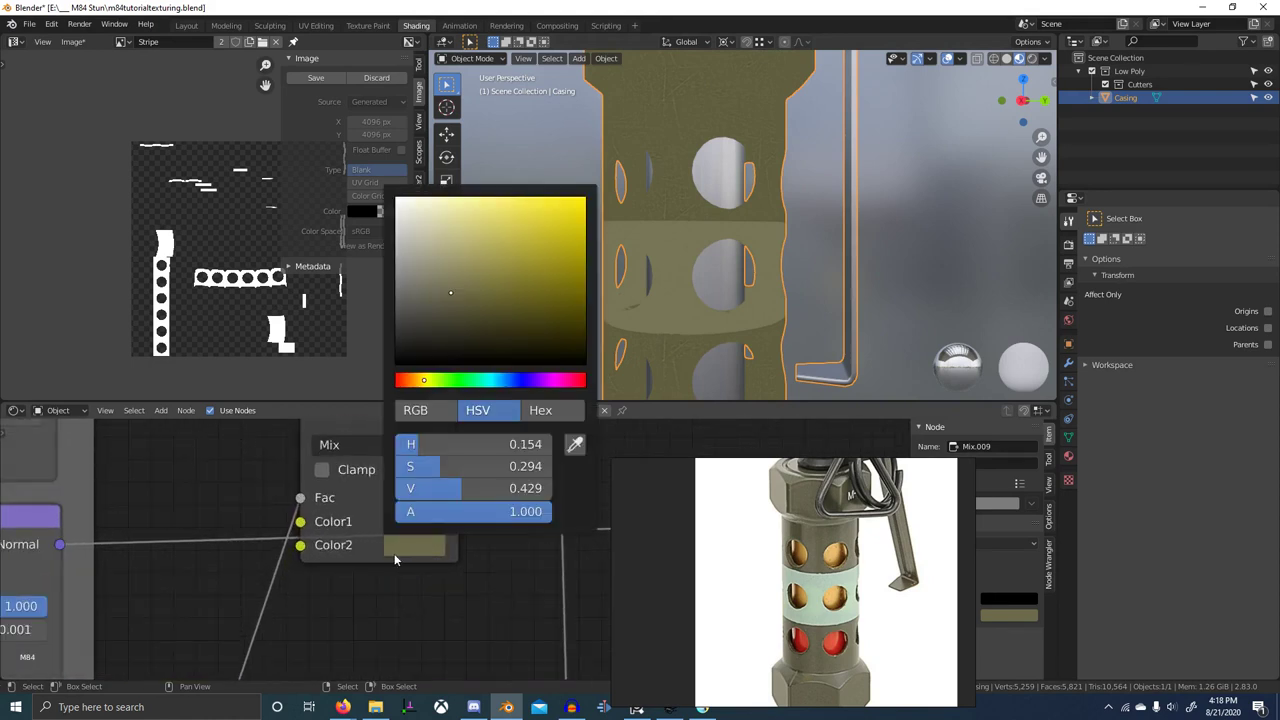
- Link the Scratches output into the upper Mix node
{"action": "scroll", "coordinate": [261, 486], "scroll_direction": "down", "scroll_amount": 9}
{"action": "middle_click_drag", "start_coordinate": [380, 556], "coordinate": [346, 614]}
{"action": "scroll", "coordinate": [327, 488], "scroll_direction": "down", "scroll_amount": 1}
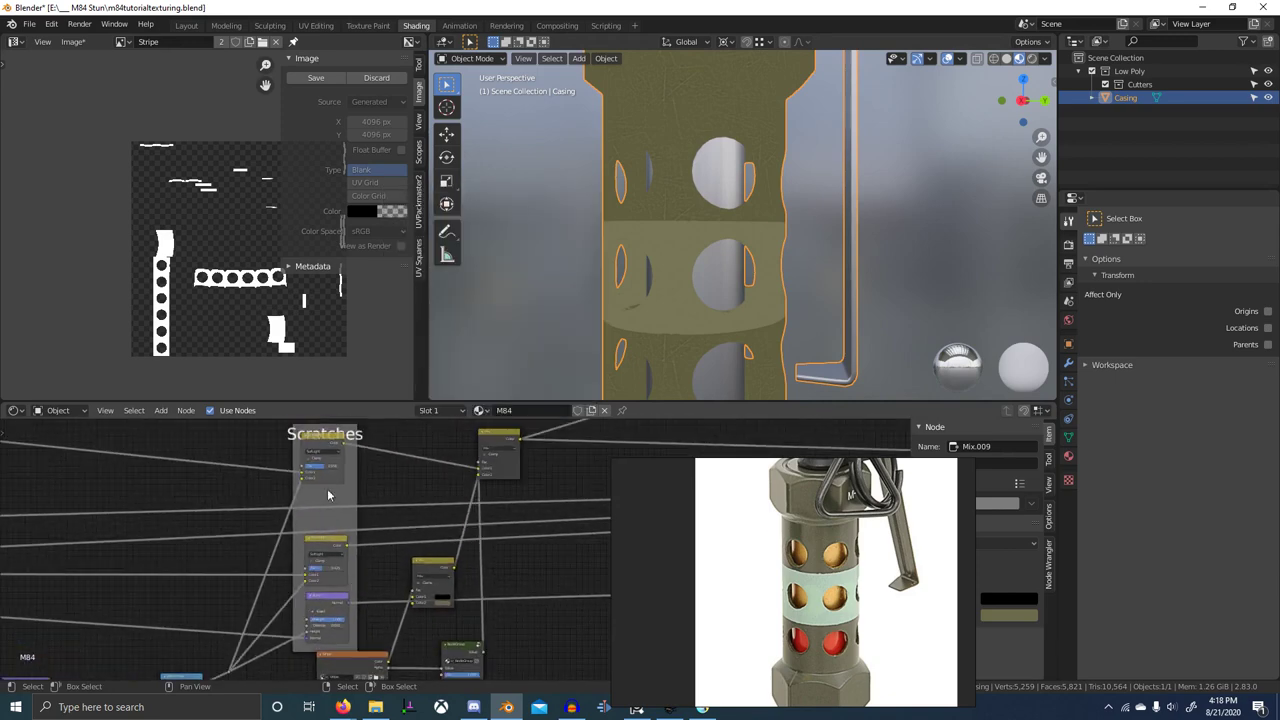
{"action": "left_click_drag", "start_coordinate": [341, 454], "coordinate": [415, 603]}
{"action": "middle_click_drag", "start_coordinate": [468, 568], "coordinate": [462, 520]}
{"action": "scroll", "coordinate": [457, 535], "scroll_direction": "up", "scroll_amount": 4}
{"action": "left_click_drag", "start_coordinate": [411, 509], "coordinate": [421, 512]}
{"action": "scroll", "coordinate": [391, 530], "scroll_direction": "down", "scroll_amount": 2}
{"action": "left_click_drag", "start_coordinate": [358, 459], "coordinate": [432, 610]}
{"action": "scroll", "coordinate": [425, 590], "scroll_direction": "down", "scroll_amount": 2}
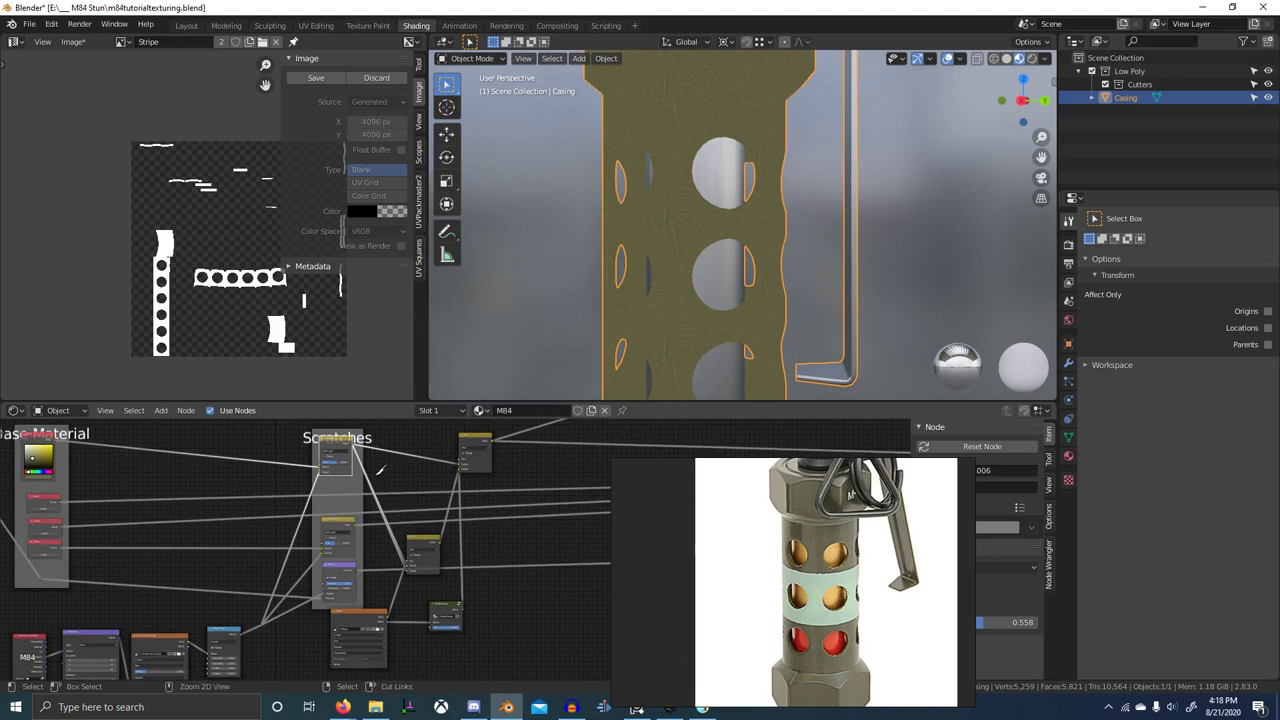
- Cut the Scratches links to the lower mix, reconnect them upstream, and delete the lower Mix node
{"action": "right_click_drag", "start_coordinate": [370, 477], "coordinate": [353, 464], "text": "ctrl"}
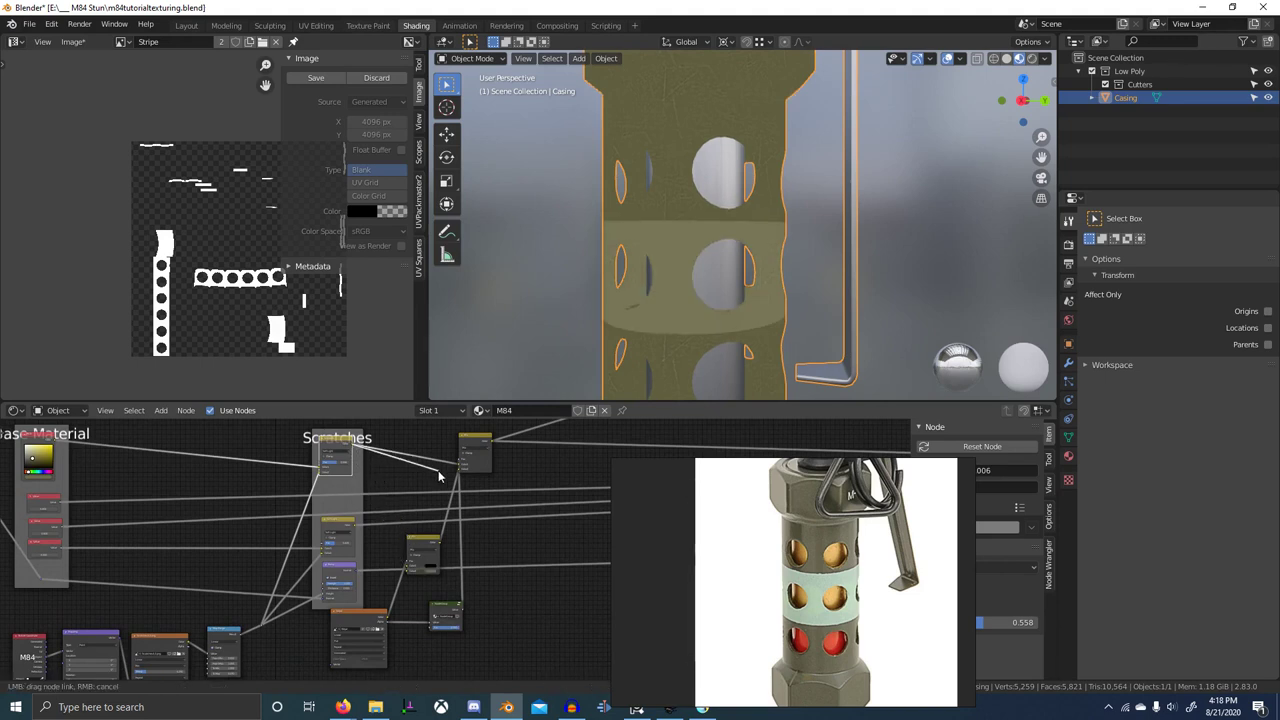
{"action": "left_click_drag", "start_coordinate": [461, 476], "coordinate": [461, 473]}
{"action": "left_click", "coordinate": [431, 545]}
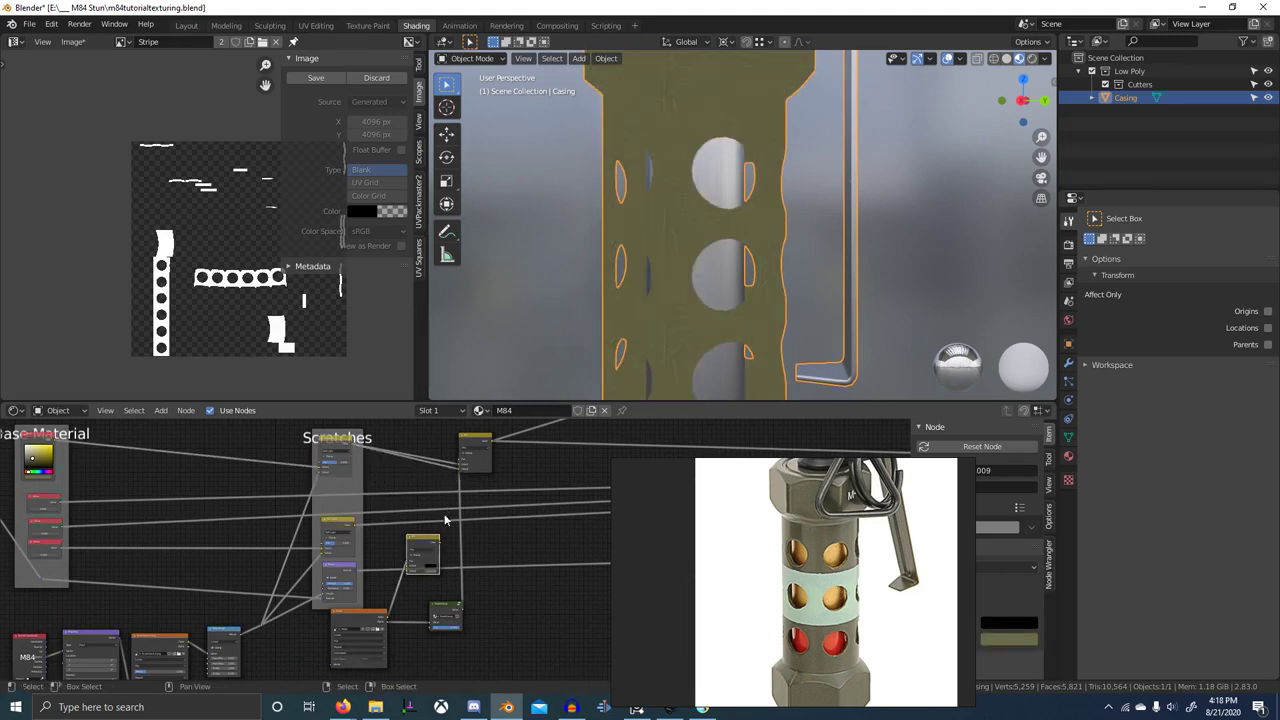
{"action": "key", "text": "x"}
{"action": "scroll", "coordinate": [468, 499], "scroll_direction": "up", "scroll_amount": 3}
{"action": "middle_click_drag", "start_coordinate": [470, 498], "coordinate": [457, 520]}
{"action": "key", "text": "shift+a"}
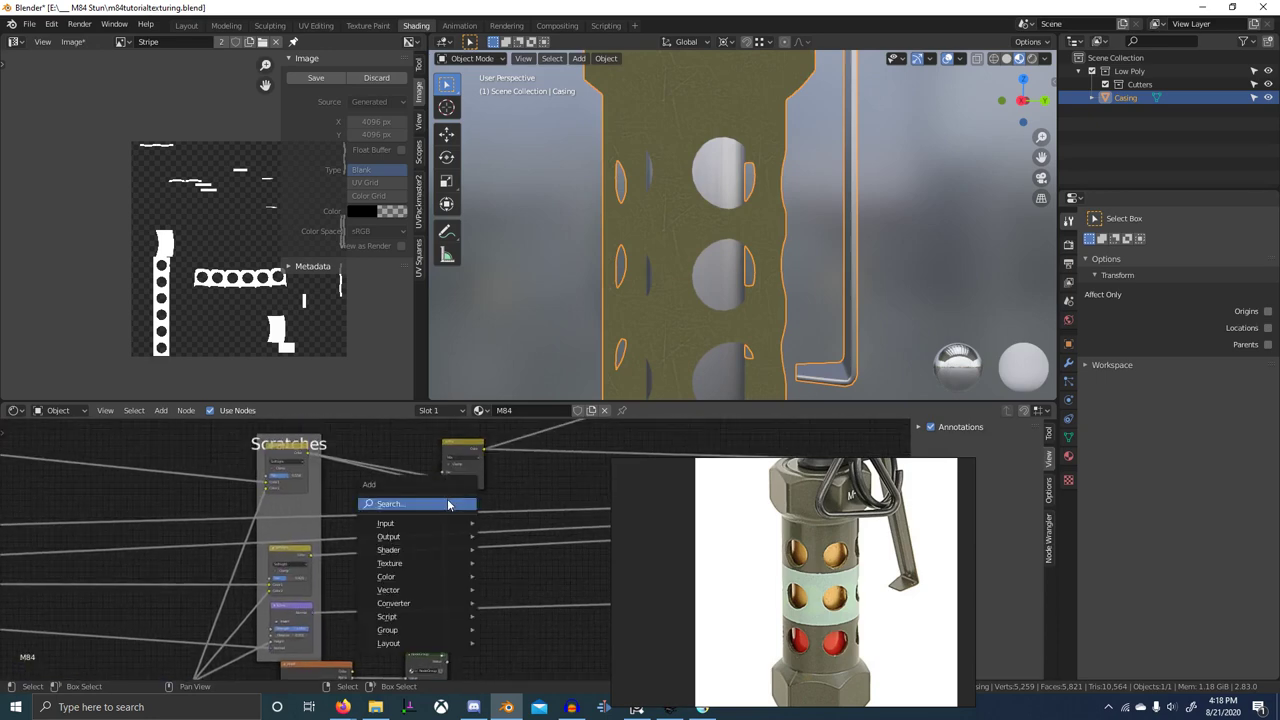
- Add a Hue Saturation Value node onto the stripe colour's Color2 link
{"action": "left_click", "coordinate": [448, 504]}
{"action": "type", "text": "hue"}
{"action": "key", "text": "Return"}
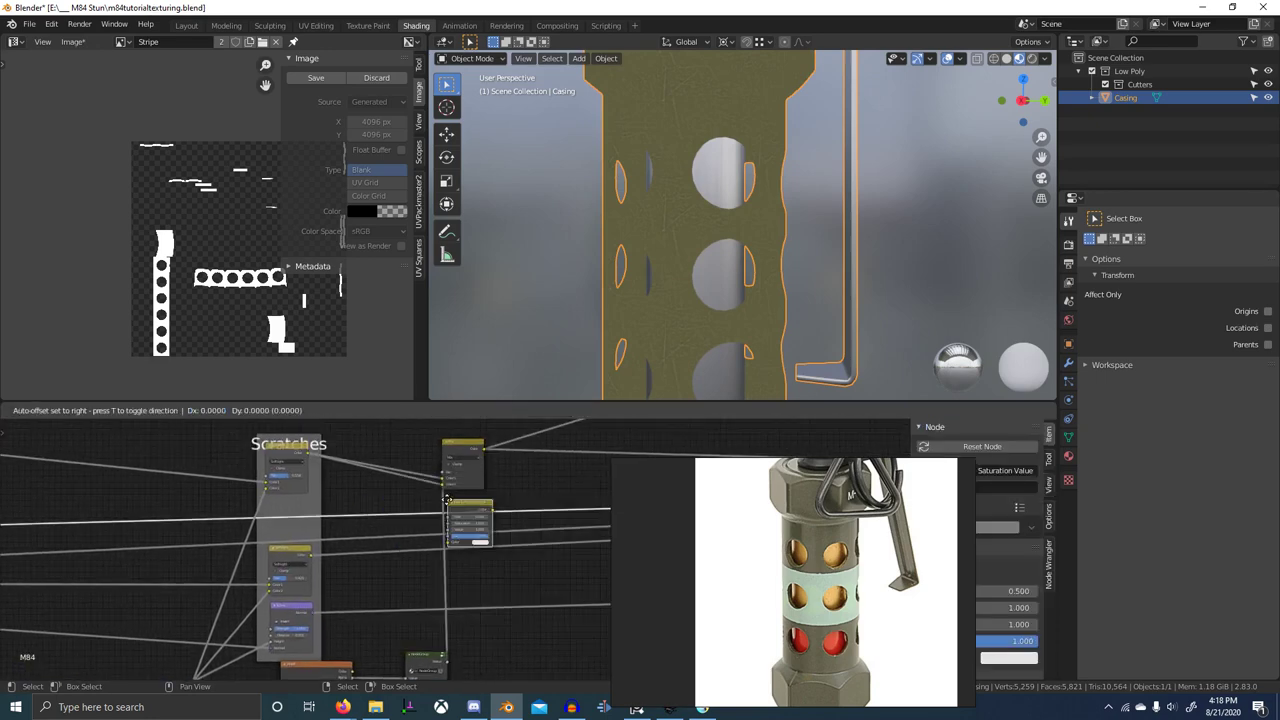
{"action": "left_click", "coordinate": [384, 478]}
{"action": "scroll", "coordinate": [440, 501], "scroll_direction": "up", "scroll_amount": 5}
{"action": "middle_click_drag", "start_coordinate": [369, 510], "coordinate": [452, 619]}
{"action": "scroll", "coordinate": [452, 619], "scroll_direction": "up", "scroll_amount": 3}
- Try hue values between 0.400 and 0.700 on the Hue Saturation Value node, entering 0.650
{"action": "left_click", "coordinate": [367, 549]}
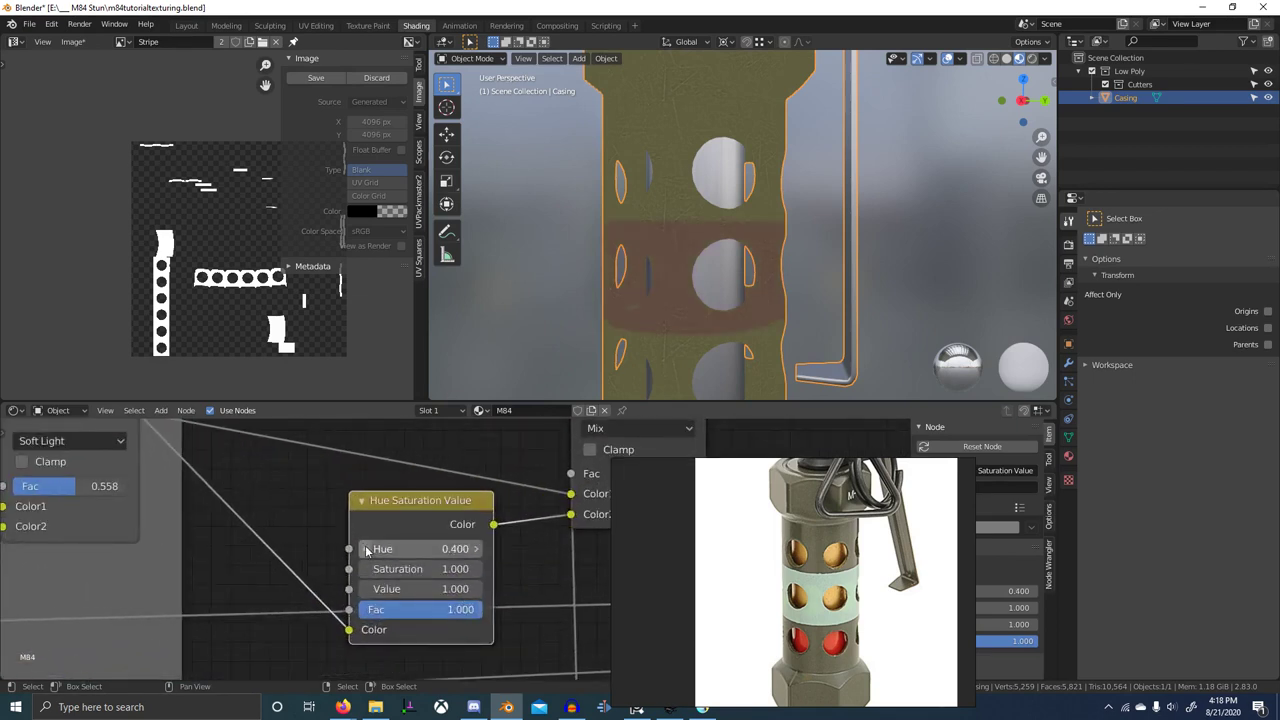
{"action": "left_click", "coordinate": [475, 552]}
{"action": "left_click", "coordinate": [475, 553]}
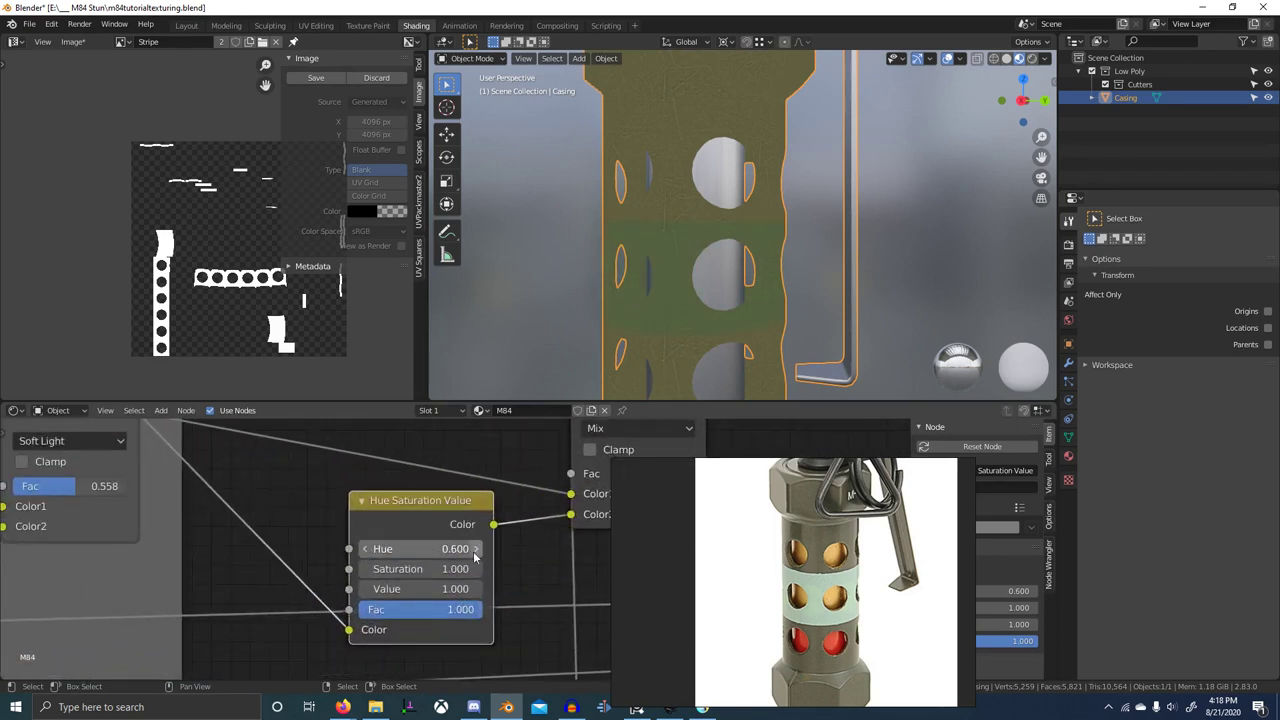
{"action": "left_click", "coordinate": [475, 556]}
{"action": "left_click", "coordinate": [404, 550]}
{"action": "type", "text": ".65"}
{"action": "key", "text": "Return"}
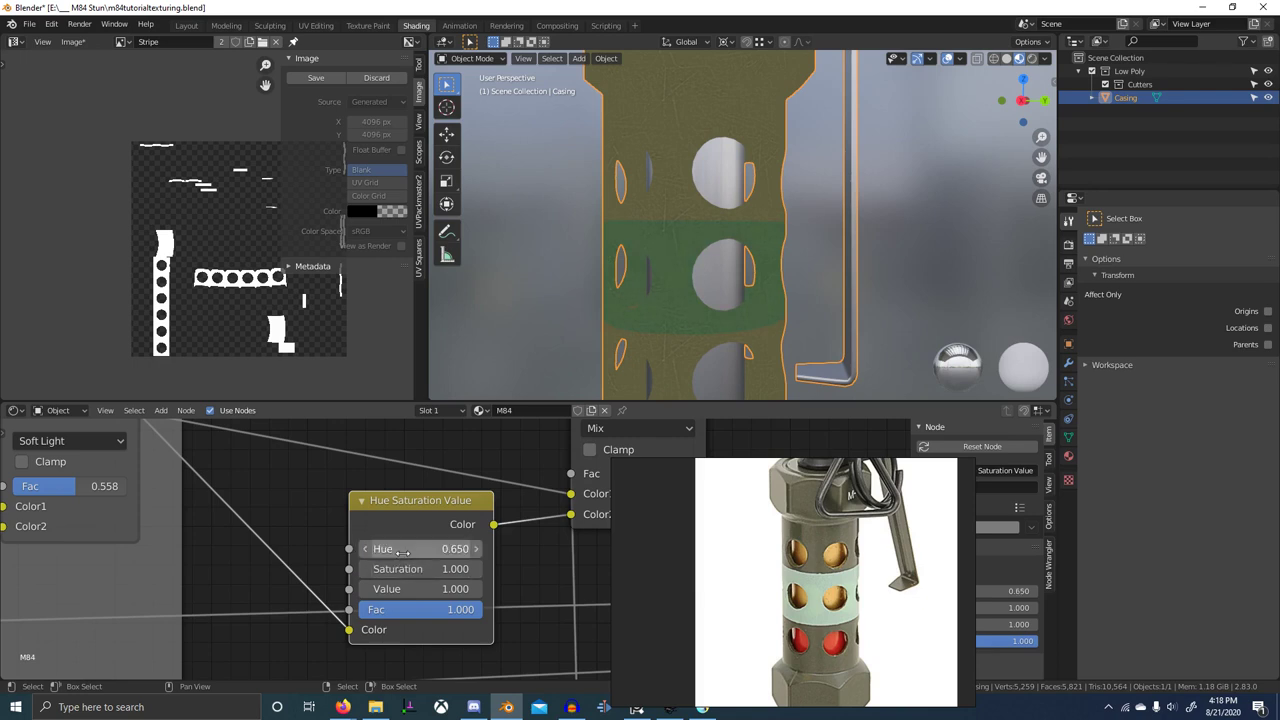
- Set the node's Saturation to 0.600 and Value to 1.300
{"action": "left_click", "coordinate": [479, 590]}
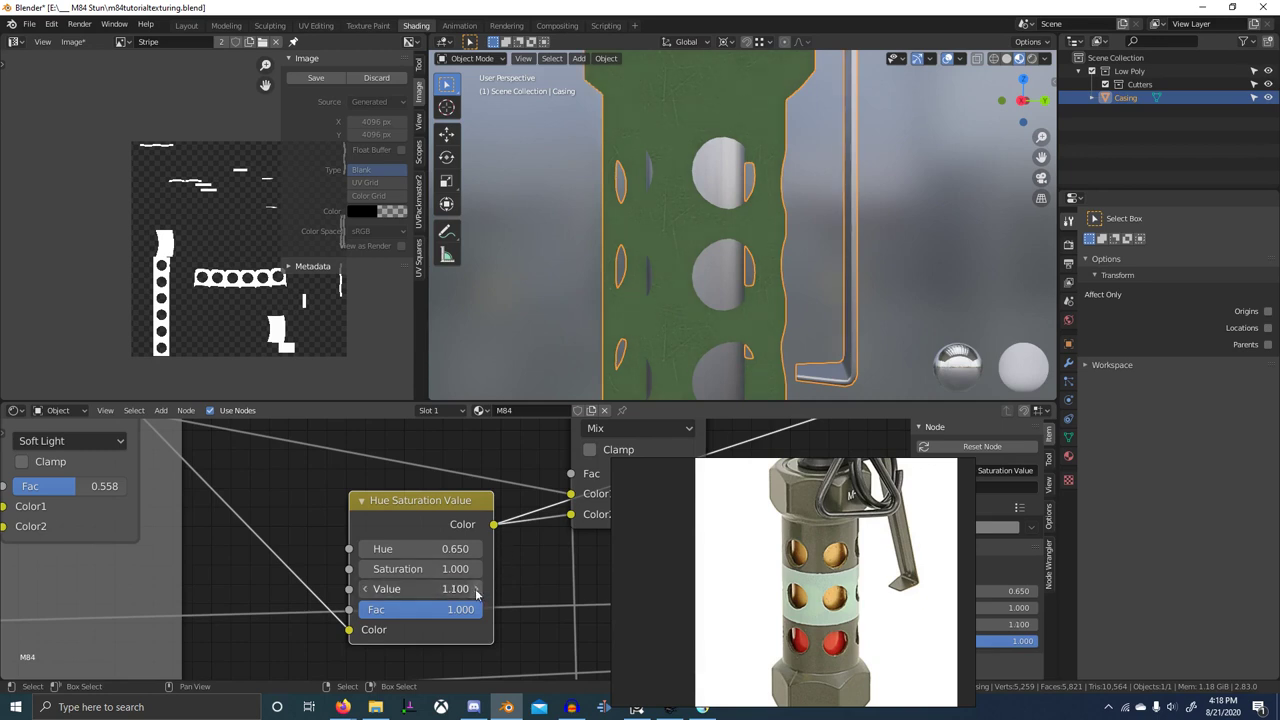
{"action": "left_click", "coordinate": [476, 590]}
{"action": "left_click", "coordinate": [476, 590]}
{"action": "left_click", "coordinate": [476, 589]}
{"action": "left_click", "coordinate": [372, 568]}
{"action": "type", "text": ".7"}
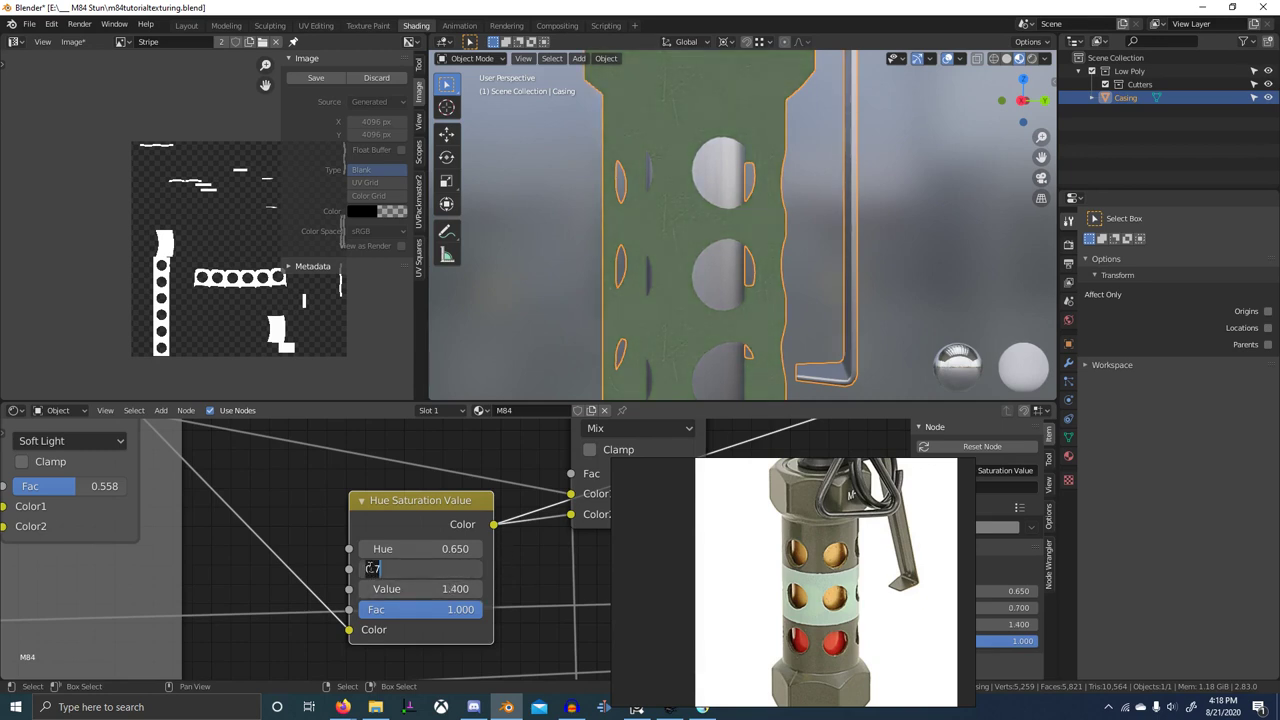
{"action": "left_click", "coordinate": [366, 569]}
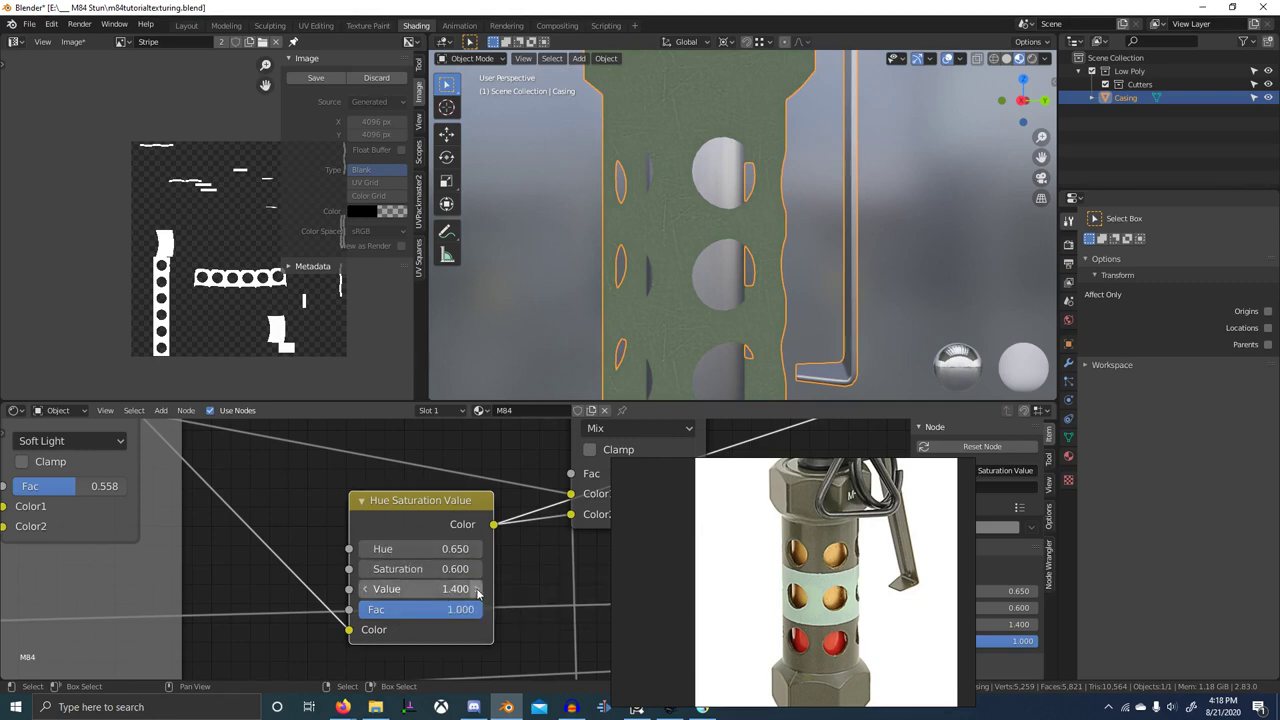
{"action": "left_click", "coordinate": [364, 589]}
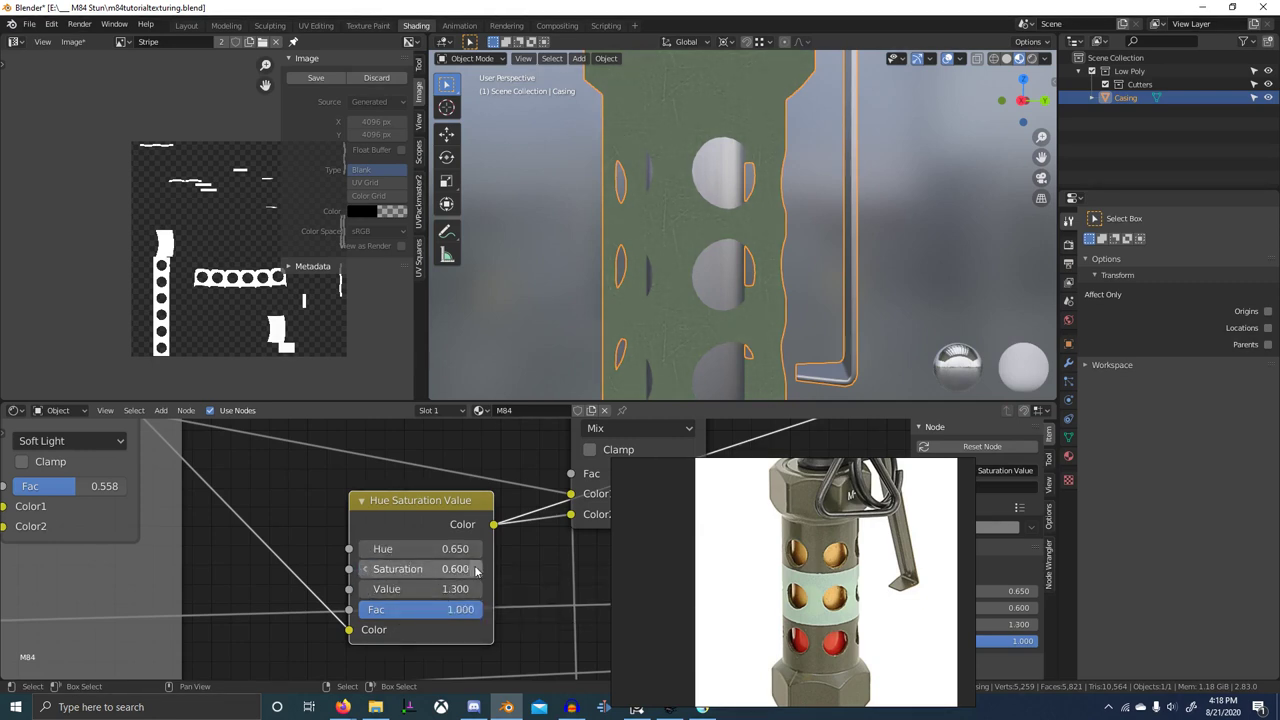
{"action": "right_click", "coordinate": [392, 569]}
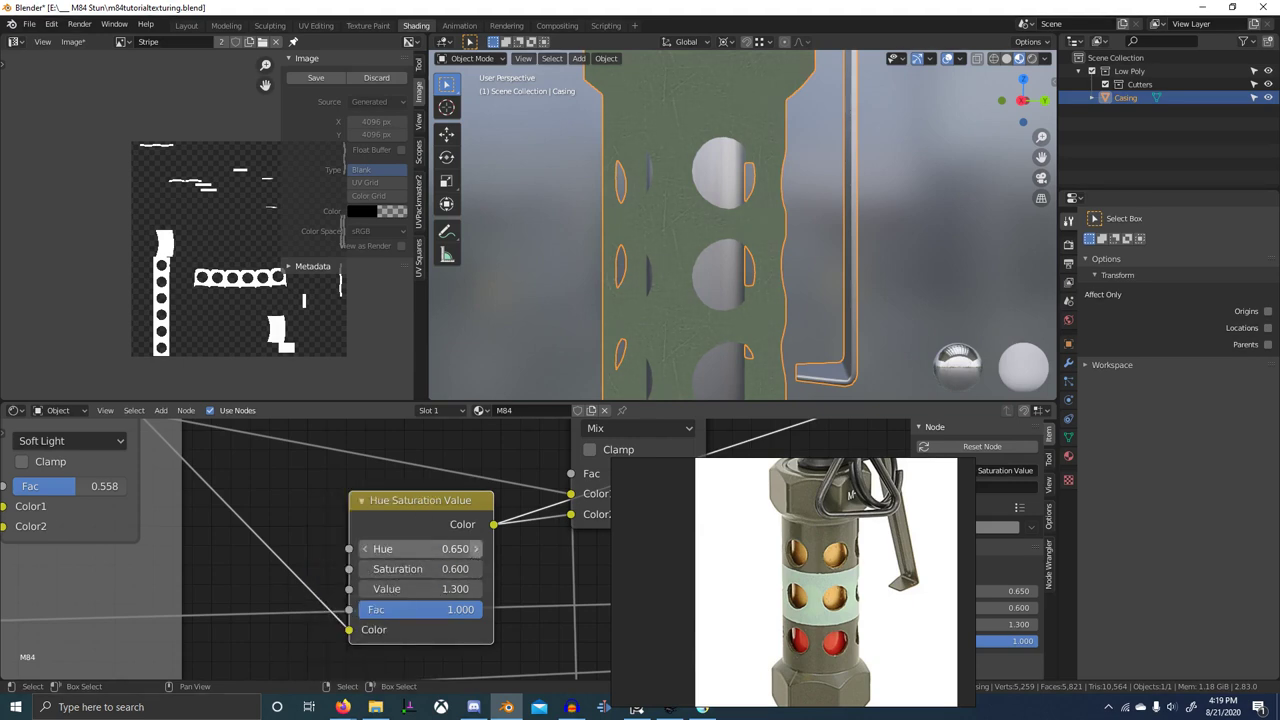
- Settle the hue at 0.700 and preview the Mix node result on the casing
{"action": "left_click", "coordinate": [477, 550]}
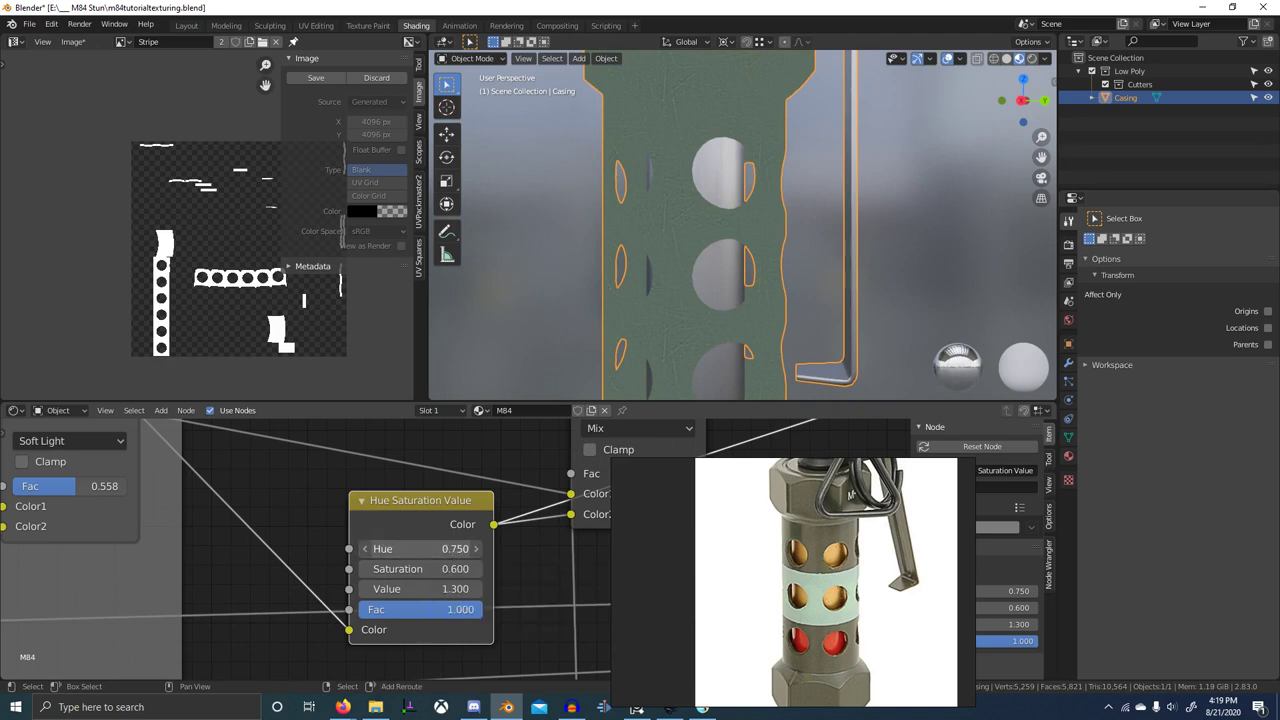
{"action": "left_click_drag", "start_coordinate": [416, 550], "coordinate": [421, 550]}
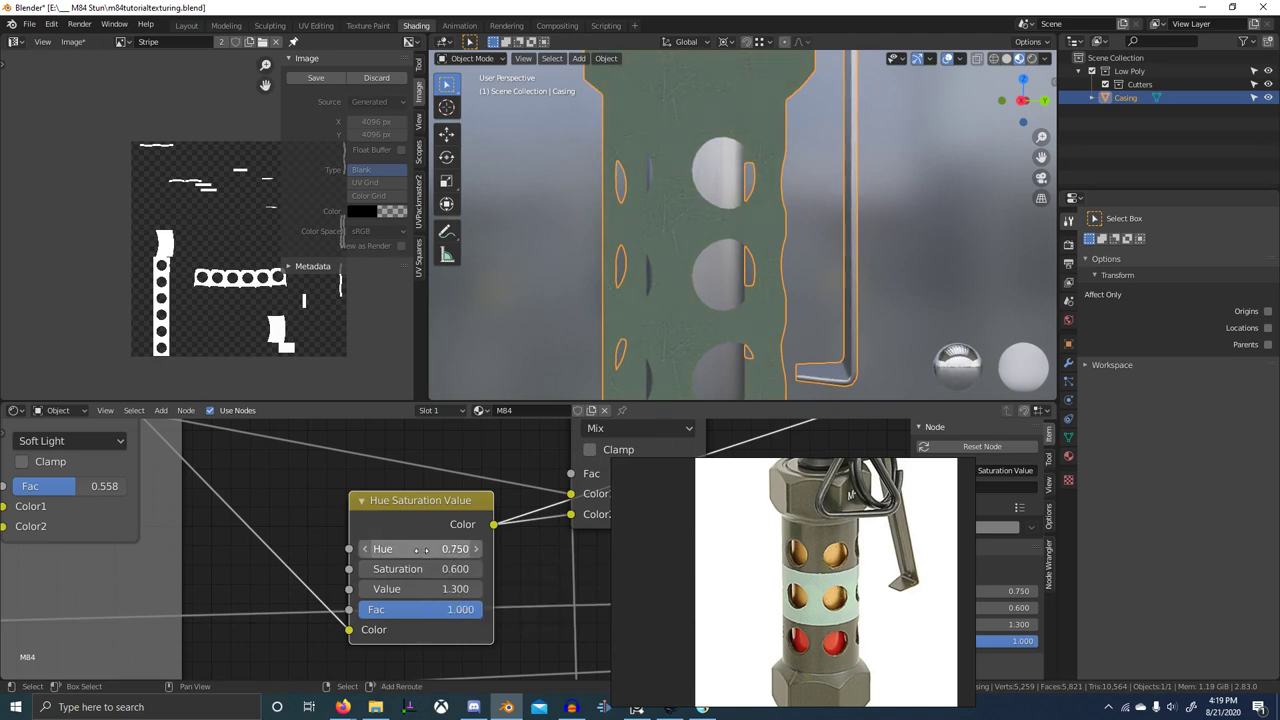
{"action": "left_click", "coordinate": [417, 548]}
{"action": "type", "text": ".7"}
{"action": "key", "text": "Return"}
{"action": "scroll", "coordinate": [530, 506], "scroll_direction": "down", "scroll_amount": 6}
{"action": "middle_click_drag", "start_coordinate": [540, 504], "coordinate": [140, 512]}
{"action": "left_click", "coordinate": [480, 479], "text": "ctrl+shift"}
{"action": "scroll", "coordinate": [470, 486], "scroll_direction": "down", "scroll_amount": 10}
{"action": "left_click", "coordinate": [564, 539], "text": "ctrl+shift"}
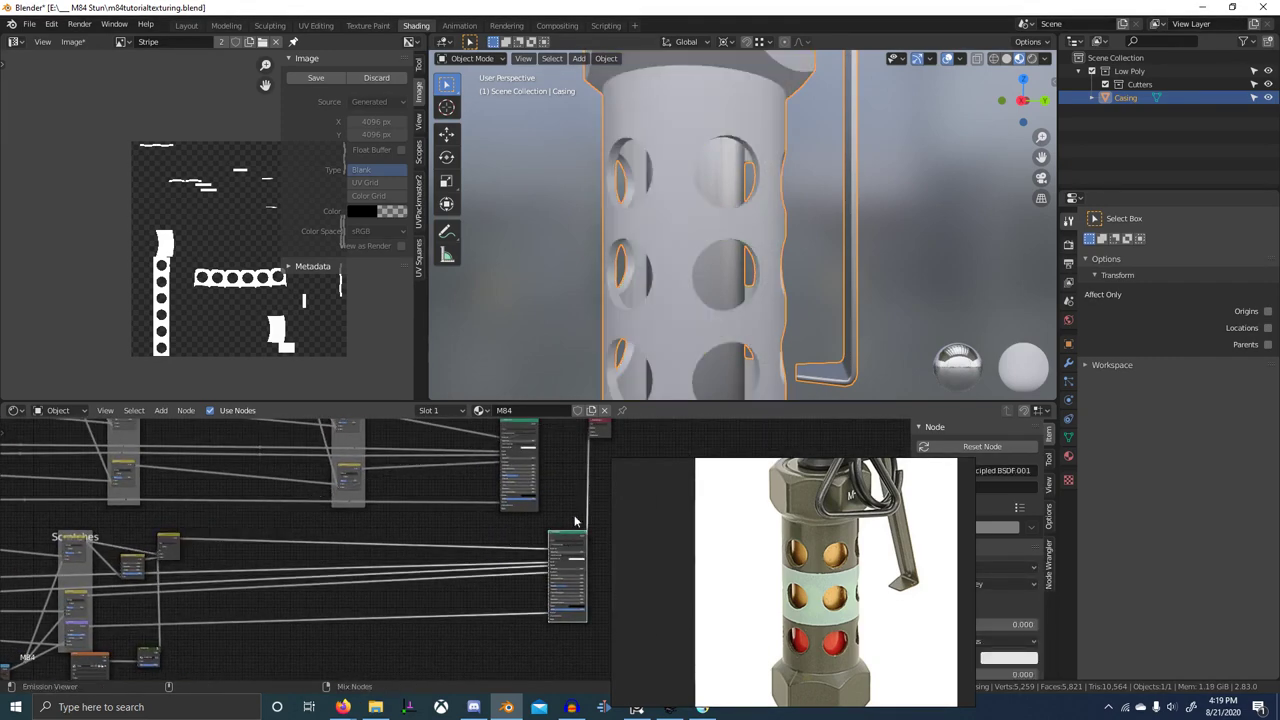
{"action": "scroll", "coordinate": [573, 386], "scroll_direction": "down", "scroll_amount": 6}
{"action": "middle_click_drag", "start_coordinate": [573, 382], "coordinate": [563, 328]}
{"action": "scroll", "coordinate": [748, 364], "scroll_direction": "up", "scroll_amount": 6}
{"action": "scroll", "coordinate": [688, 318], "scroll_direction": "up", "scroll_amount": 3}
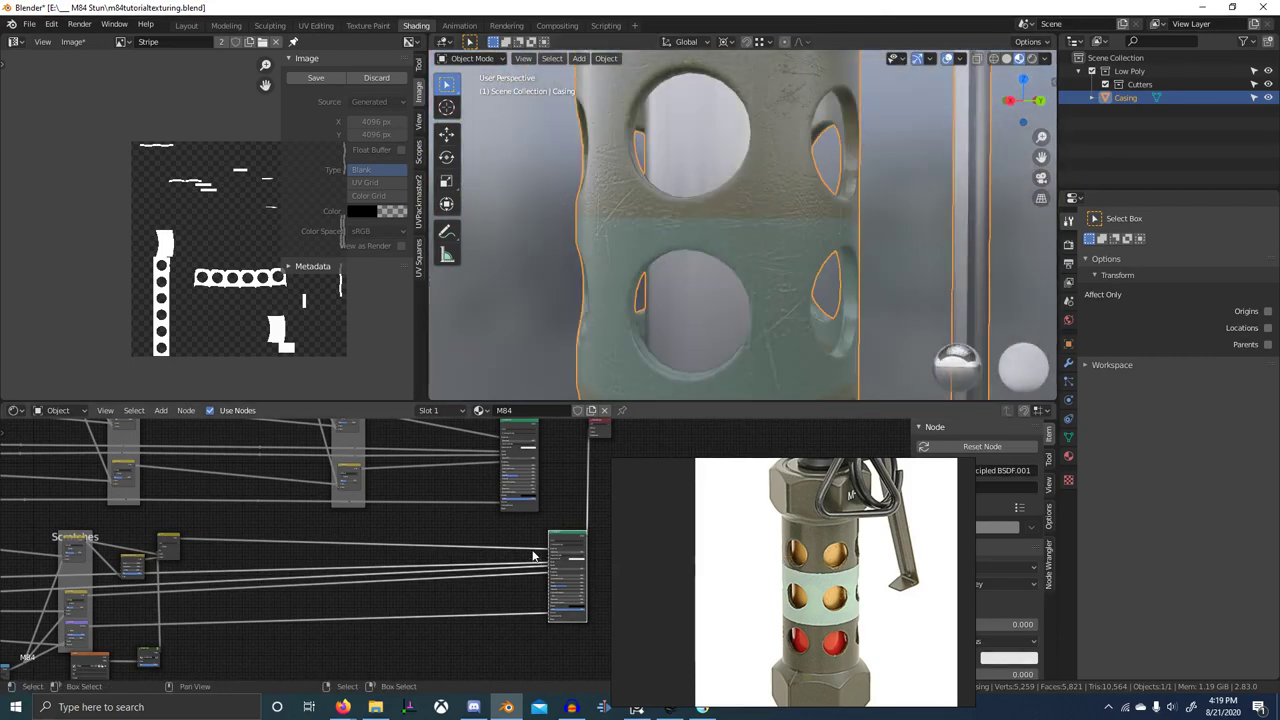
{"action": "middle_click_drag", "start_coordinate": [336, 540], "coordinate": [402, 545]}
{"action": "scroll", "coordinate": [455, 546], "scroll_direction": "up", "scroll_amount": 8}
{"action": "scroll", "coordinate": [402, 545], "scroll_direction": "down", "scroll_amount": 1}
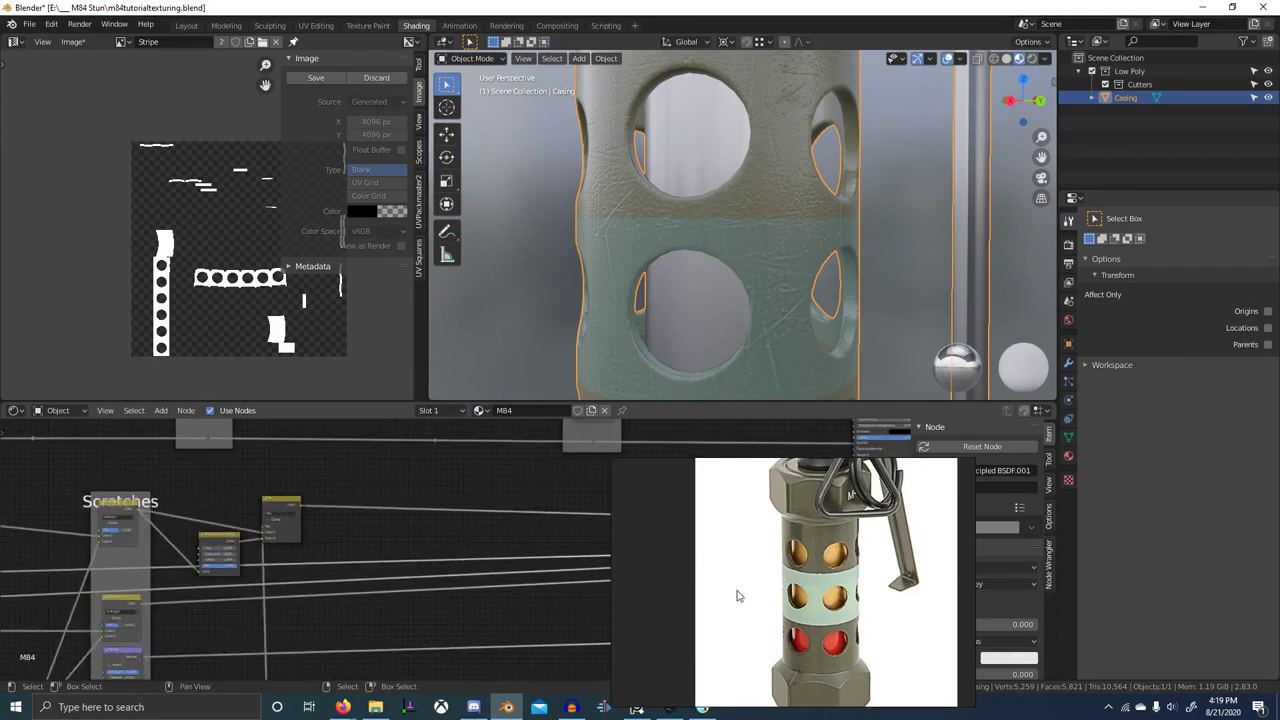
{"action": "scroll", "coordinate": [440, 525], "scroll_direction": "up", "scroll_amount": 1}
{"action": "middle_click_drag", "start_coordinate": [278, 519], "coordinate": [534, 553]}
{"action": "scroll", "coordinate": [788, 592], "scroll_direction": "up", "scroll_amount": 5}
{"action": "scroll", "coordinate": [456, 552], "scroll_direction": "up", "scroll_amount": 5}
{"action": "scroll", "coordinate": [430, 544], "scroll_direction": "up", "scroll_amount": 6}
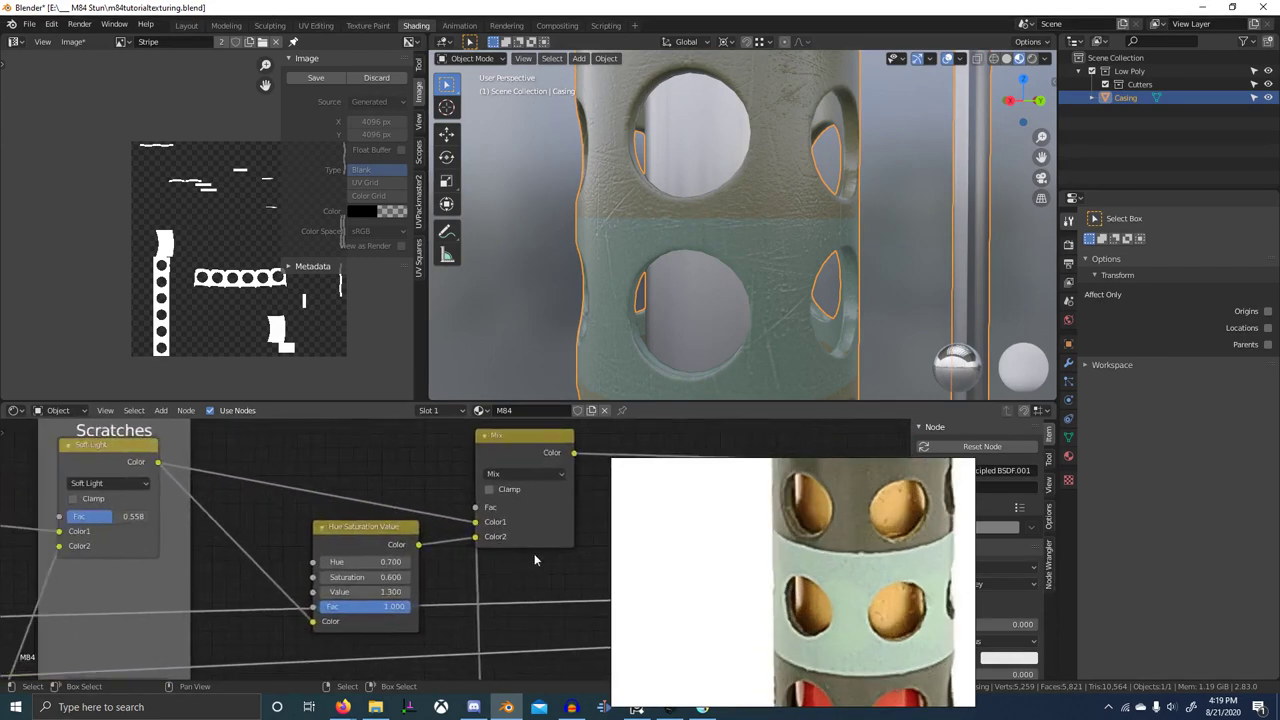
{"action": "scroll", "coordinate": [475, 549], "scroll_direction": "up", "scroll_amount": 5}
{"action": "scroll", "coordinate": [455, 542], "scroll_direction": "down", "scroll_amount": 4}
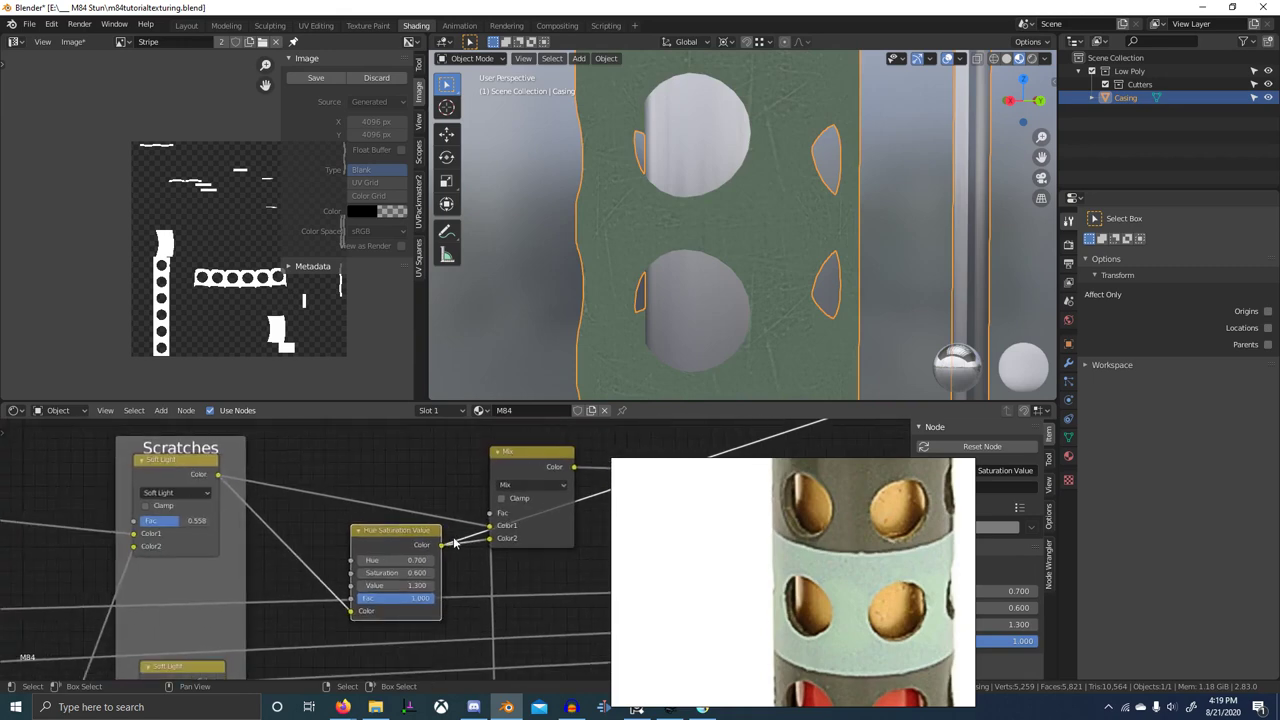
{"action": "scroll", "coordinate": [466, 537], "scroll_direction": "up", "scroll_amount": 4}
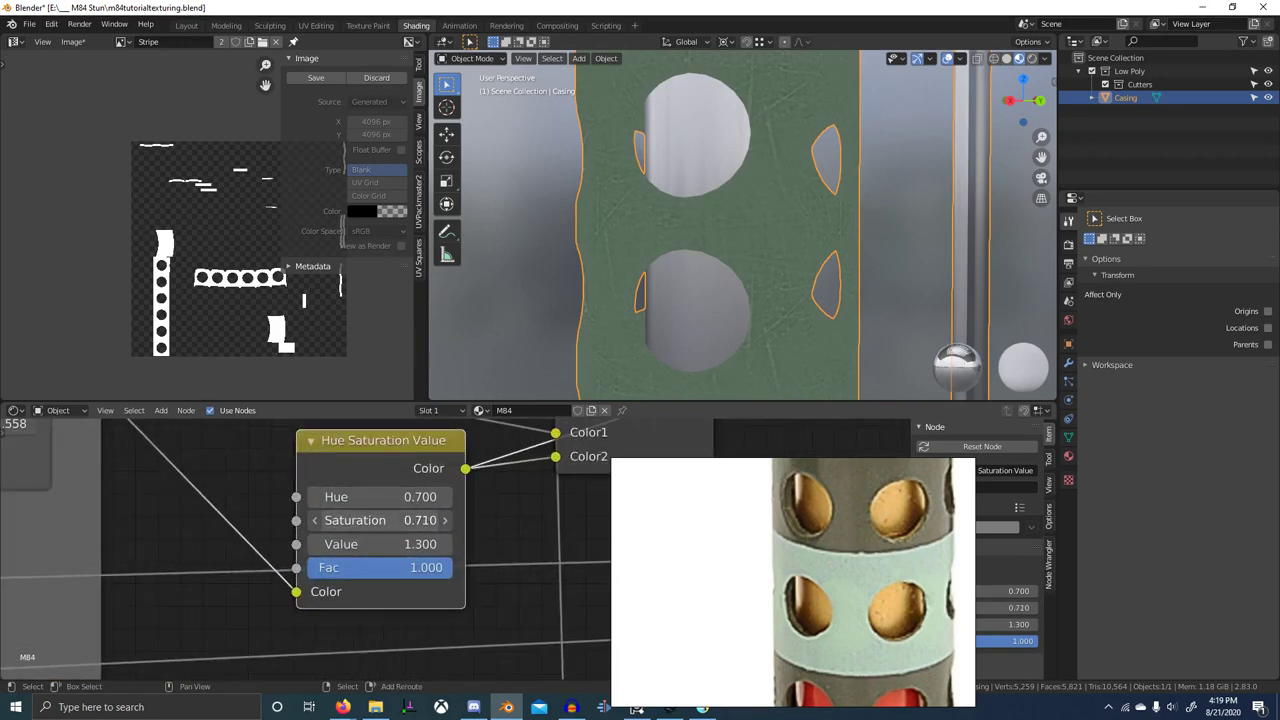
{"action": "left_click_drag", "start_coordinate": [384, 521], "coordinate": [403, 545]}
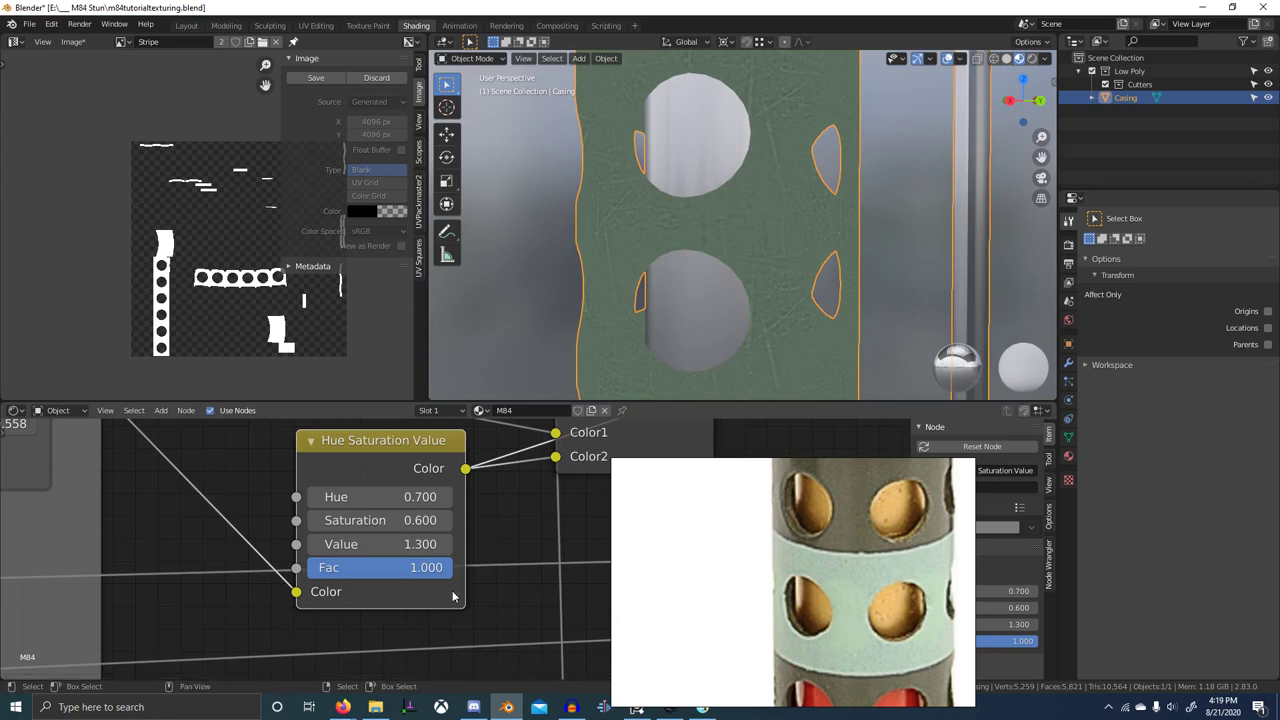
{"action": "scroll", "coordinate": [452, 592], "scroll_direction": "down", "scroll_amount": 10}
{"action": "middle_click_drag", "start_coordinate": [500, 590], "coordinate": [443, 534]}
{"action": "scroll", "coordinate": [432, 550], "scroll_direction": "down", "scroll_amount": 8}
{"action": "middle_click_drag", "start_coordinate": [300, 557], "coordinate": [452, 556]}
{"action": "scroll", "coordinate": [452, 556], "scroll_direction": "down", "scroll_amount": 1}
{"action": "right_click", "coordinate": [299, 497]}
- Duplicate the base colour node and place the copy near the Scratches frame
{"action": "left_click", "coordinate": [301, 495]}
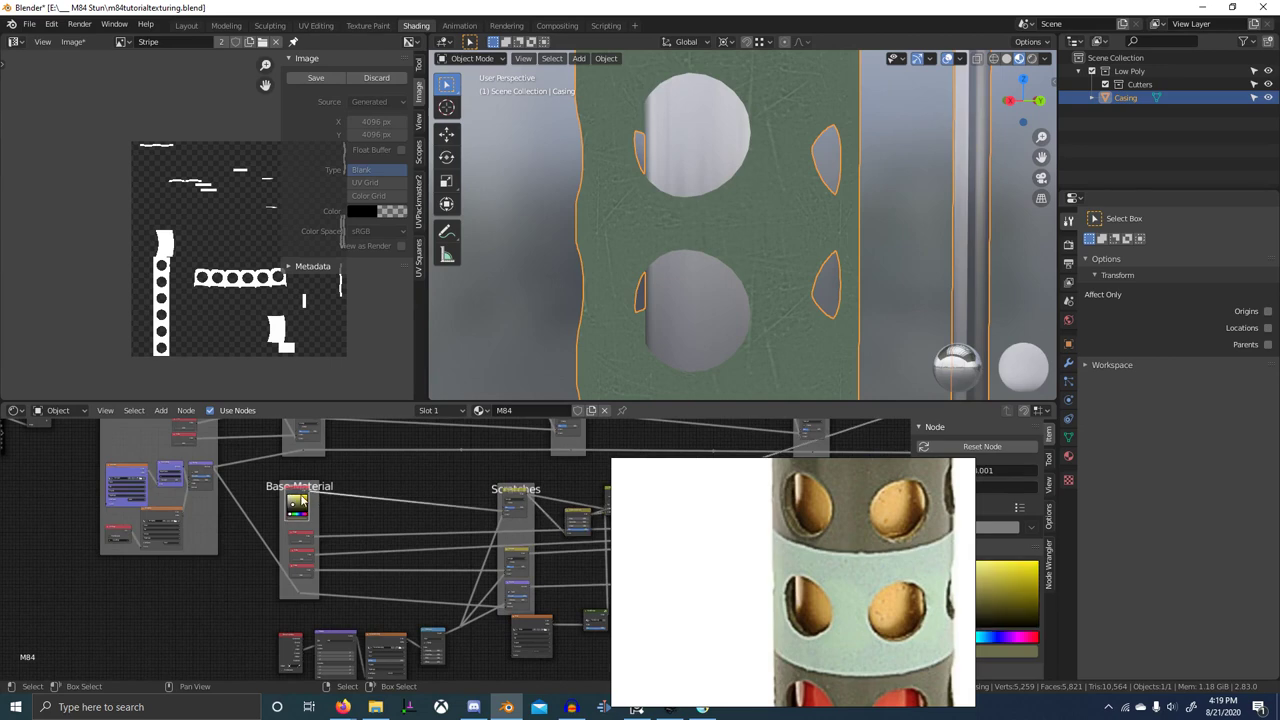
{"action": "key", "text": "shift+d"}
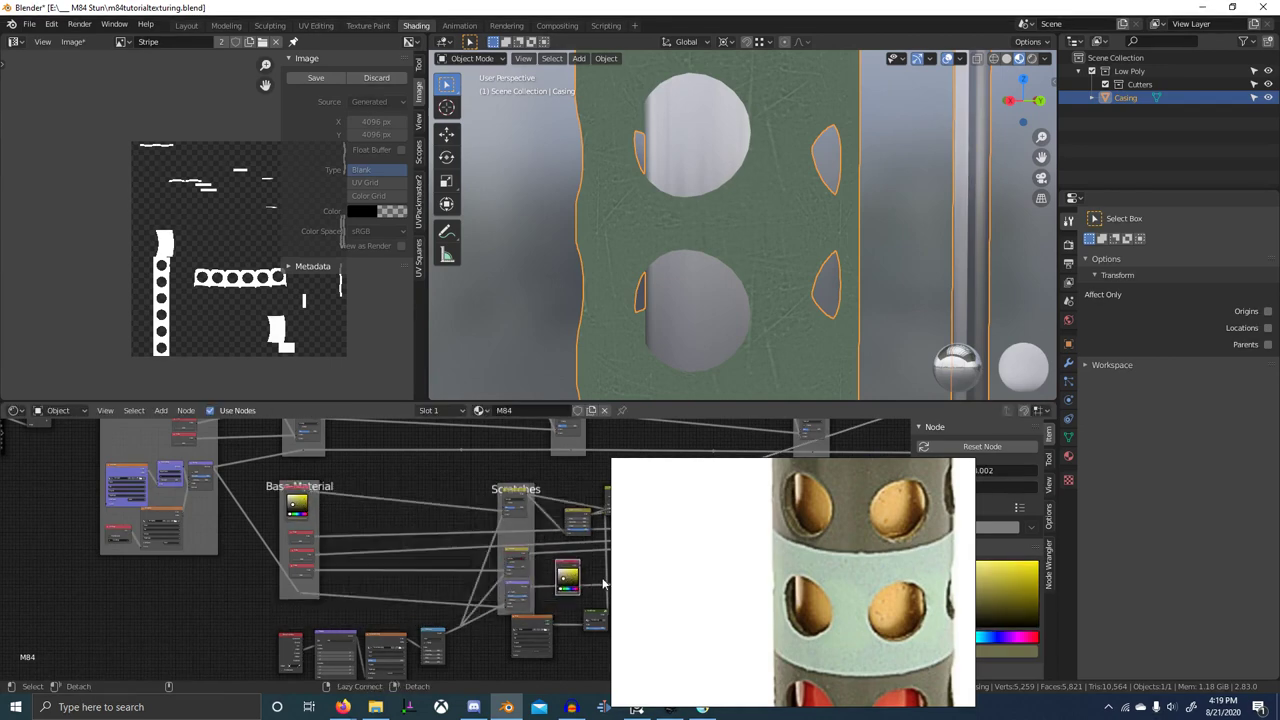
{"action": "scroll", "coordinate": [603, 584], "scroll_direction": "up", "scroll_amount": 7}
{"action": "middle_click_drag", "start_coordinate": [603, 584], "coordinate": [528, 584]}
{"action": "scroll", "coordinate": [495, 575], "scroll_direction": "up", "scroll_amount": 6}
{"action": "left_click_drag", "start_coordinate": [445, 547], "coordinate": [466, 526]}
{"action": "scroll", "coordinate": [470, 535], "scroll_direction": "up", "scroll_amount": 5}
{"action": "middle_click_drag", "start_coordinate": [482, 571], "coordinate": [455, 512]}
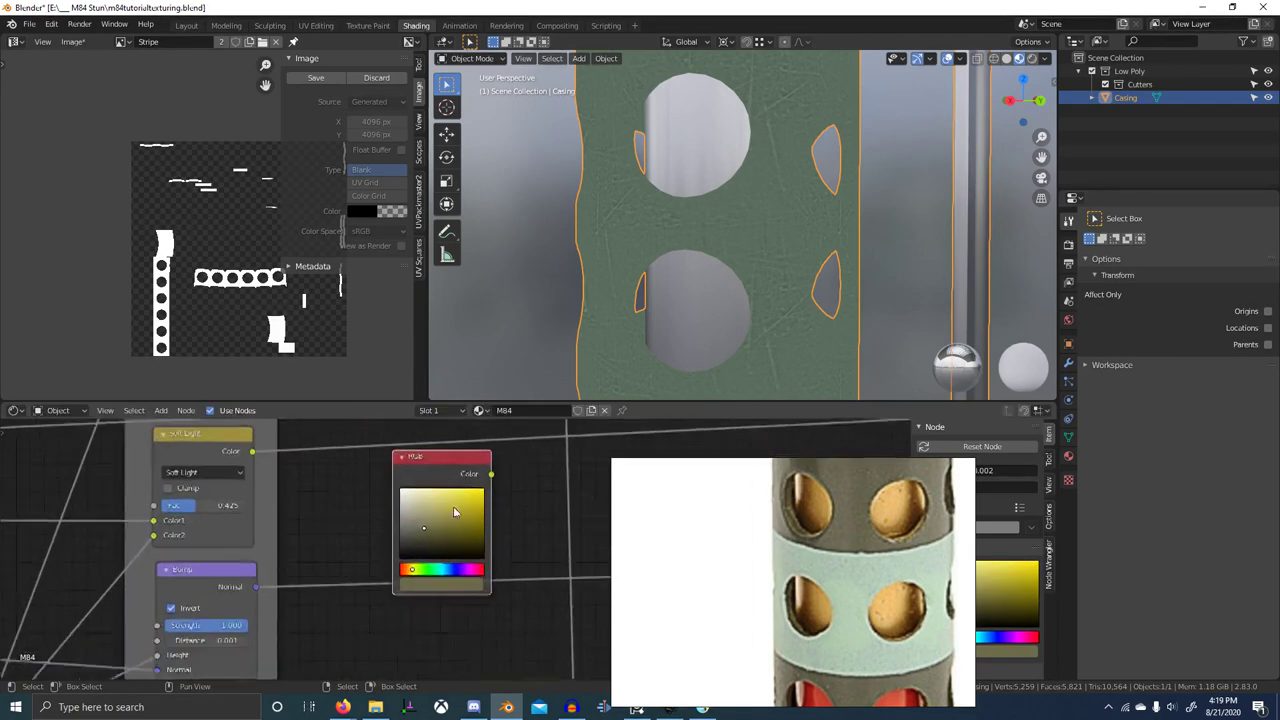
{"action": "scroll", "coordinate": [440, 540], "scroll_direction": "up", "scroll_amount": 3}
- Shift the copied colour from blue through cyan teal to a bright pale mint green
{"action": "left_click", "coordinate": [424, 567]}
{"action": "left_click_drag", "start_coordinate": [426, 569], "coordinate": [408, 564]}
{"action": "middle_click_drag", "start_coordinate": [402, 485], "coordinate": [403, 514]}
{"action": "left_click_drag", "start_coordinate": [403, 512], "coordinate": [412, 473]}
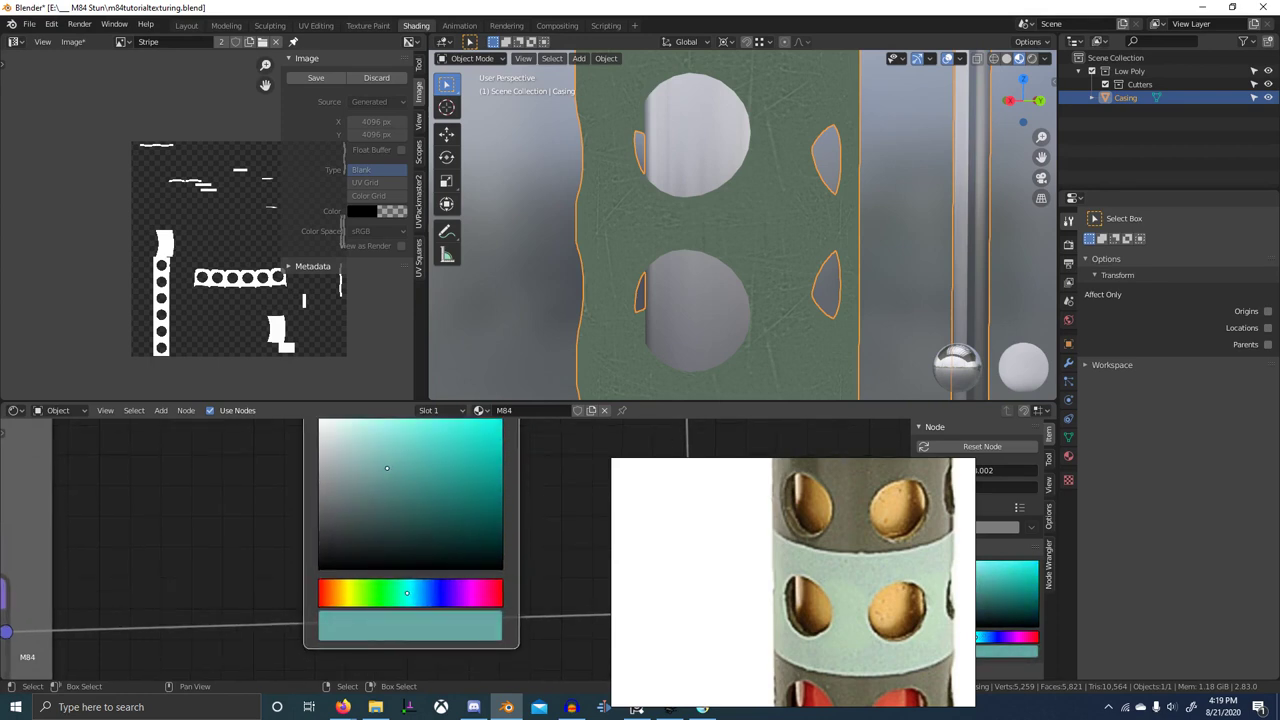
{"action": "scroll", "coordinate": [409, 518], "scroll_direction": "down", "scroll_amount": 2}
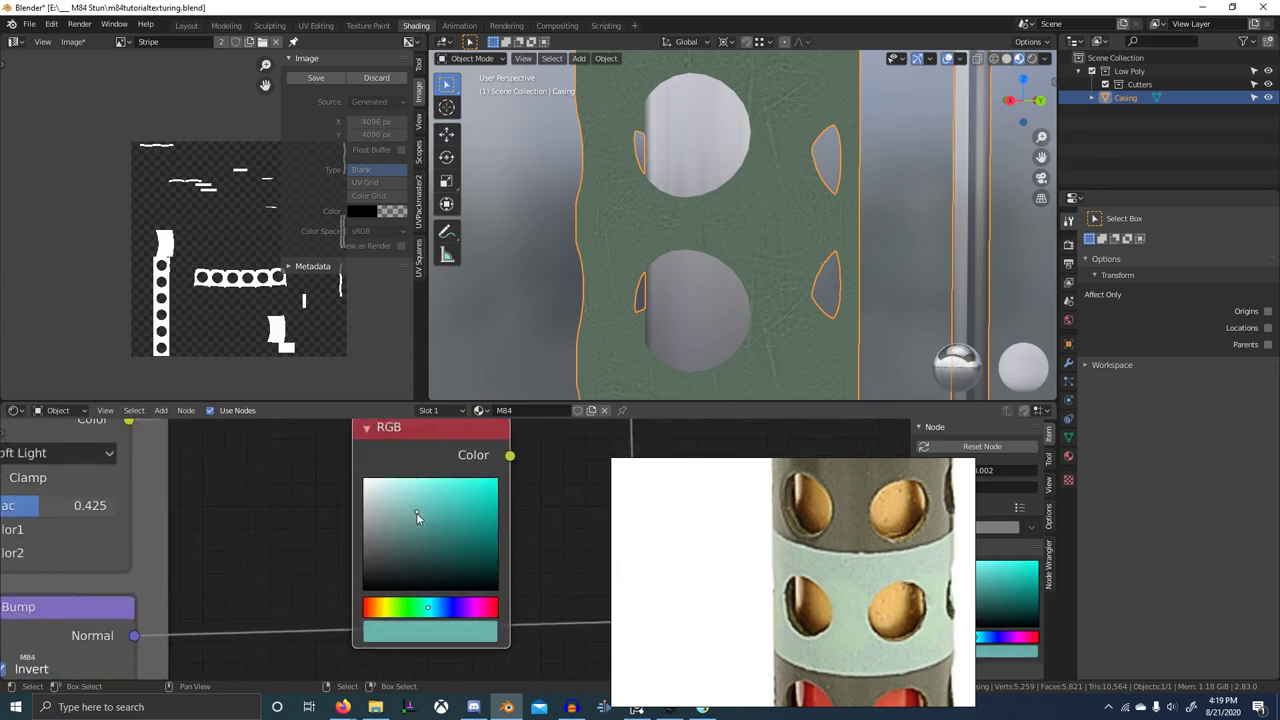
{"action": "left_click_drag", "start_coordinate": [416, 512], "coordinate": [411, 510]}
{"action": "left_click_drag", "start_coordinate": [416, 516], "coordinate": [409, 507]}
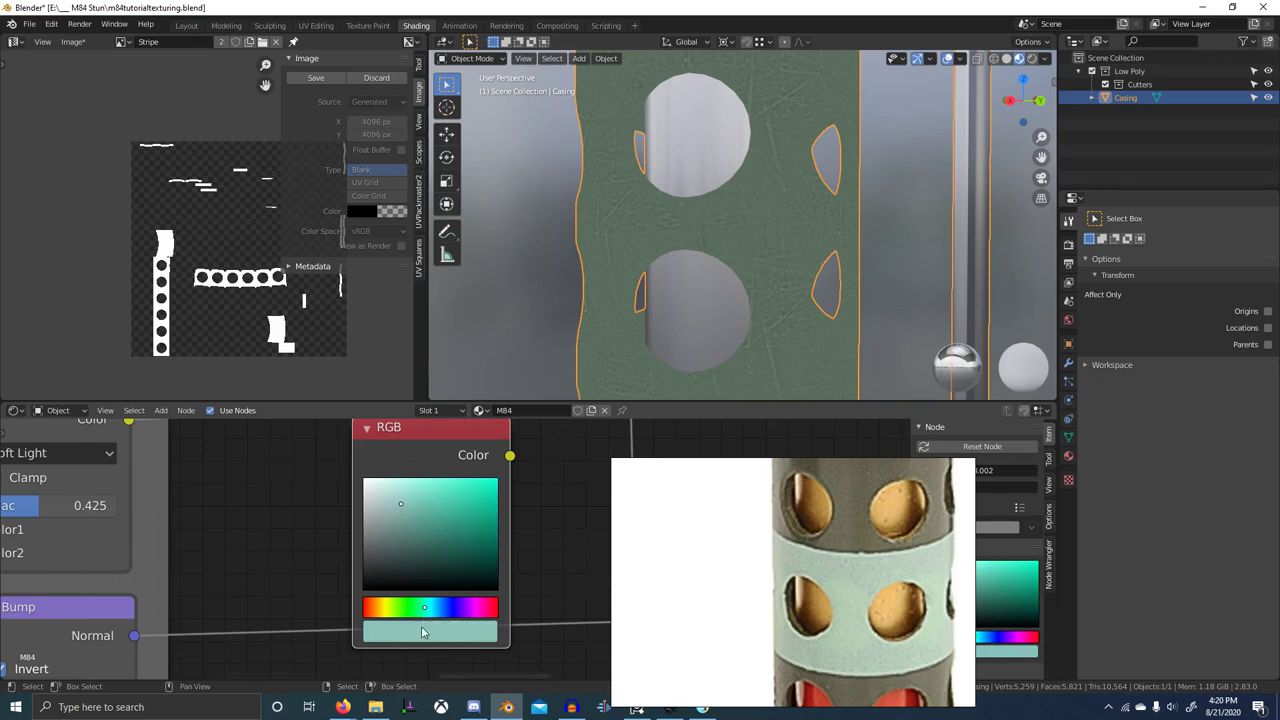
- Zoom out in the node editor and select the Hue Saturation Value node
{"action": "scroll", "coordinate": [455, 600], "scroll_direction": "down", "scroll_amount": 4}
{"action": "scroll", "coordinate": [480, 560], "scroll_direction": "down", "scroll_amount": 1}
{"action": "middle_click_drag", "start_coordinate": [462, 500], "coordinate": [465, 543]}
{"action": "scroll", "coordinate": [462, 520], "scroll_direction": "up", "scroll_amount": 1}
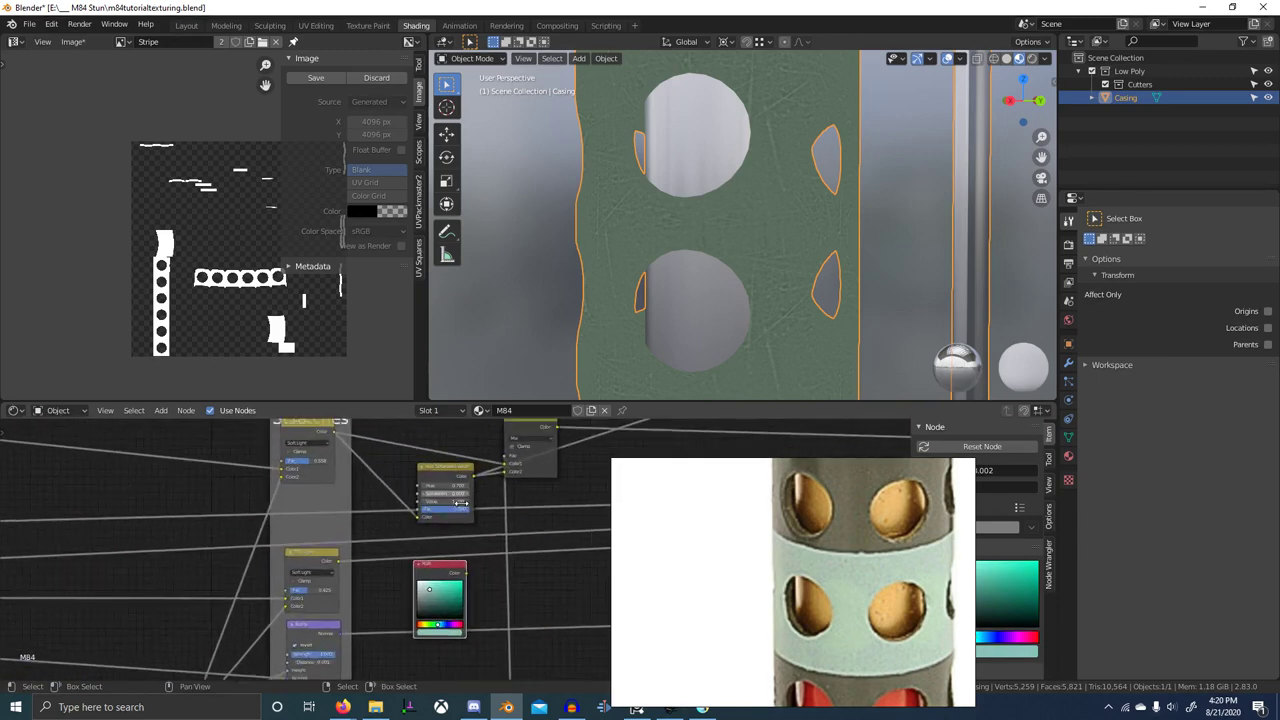
{"action": "left_click", "coordinate": [460, 473]}
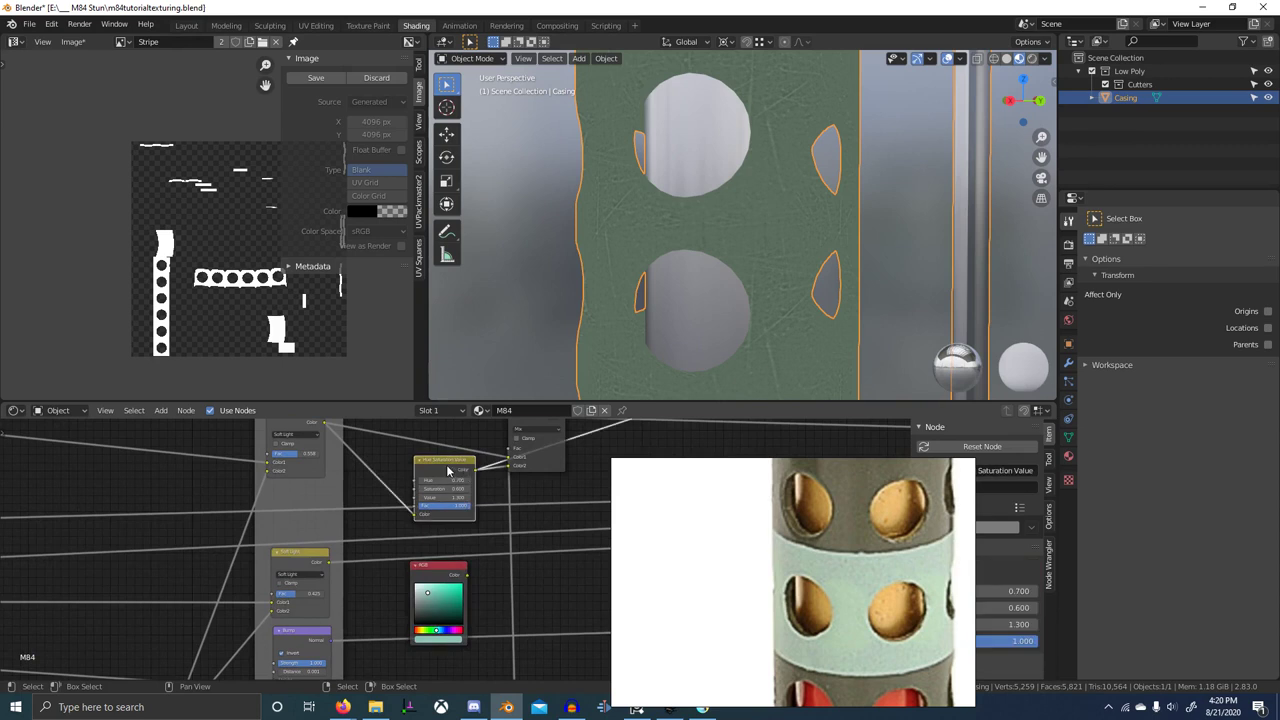
- Replace the Hue Saturation Value node with a new MixRGB node beside the other Mix
{"action": "key", "text": "x"}
{"action": "key", "text": "shift+a"}
{"action": "left_click", "coordinate": [451, 455]}
{"action": "type", "text": "mix"}
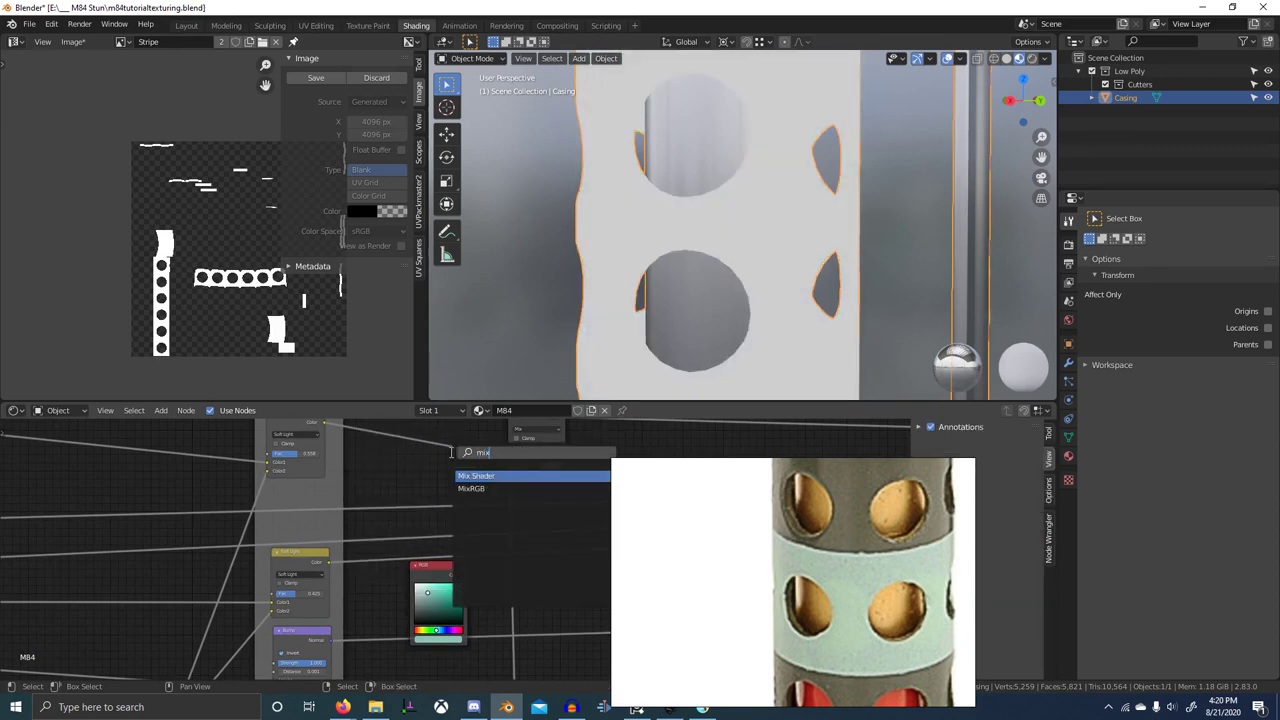
{"action": "key", "text": "Down"}
{"action": "key", "text": "Return"}
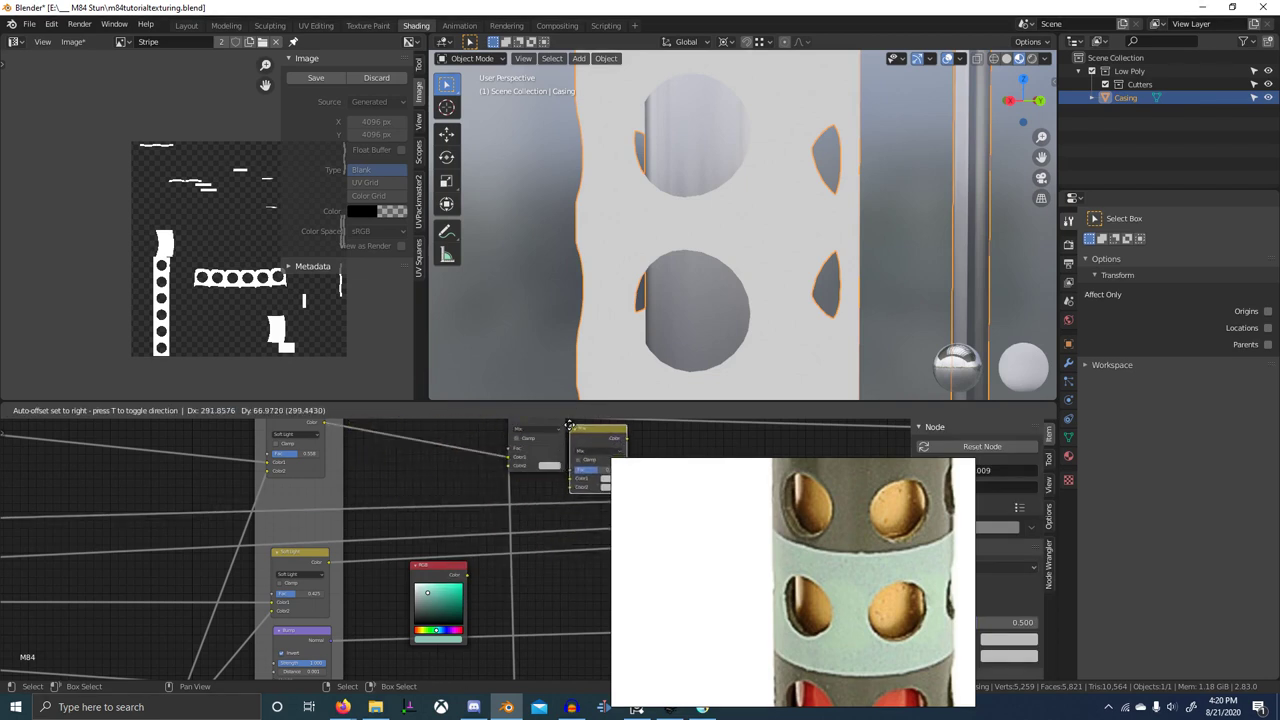
{"action": "left_click", "coordinate": [566, 424]}
- Set the new mix to Color blend, with Soft Light into Color1, RGB into Color2, output to the Mix
{"action": "middle_click_drag", "start_coordinate": [365, 471], "coordinate": [347, 516]}
{"action": "left_click_drag", "start_coordinate": [305, 466], "coordinate": [557, 525]}
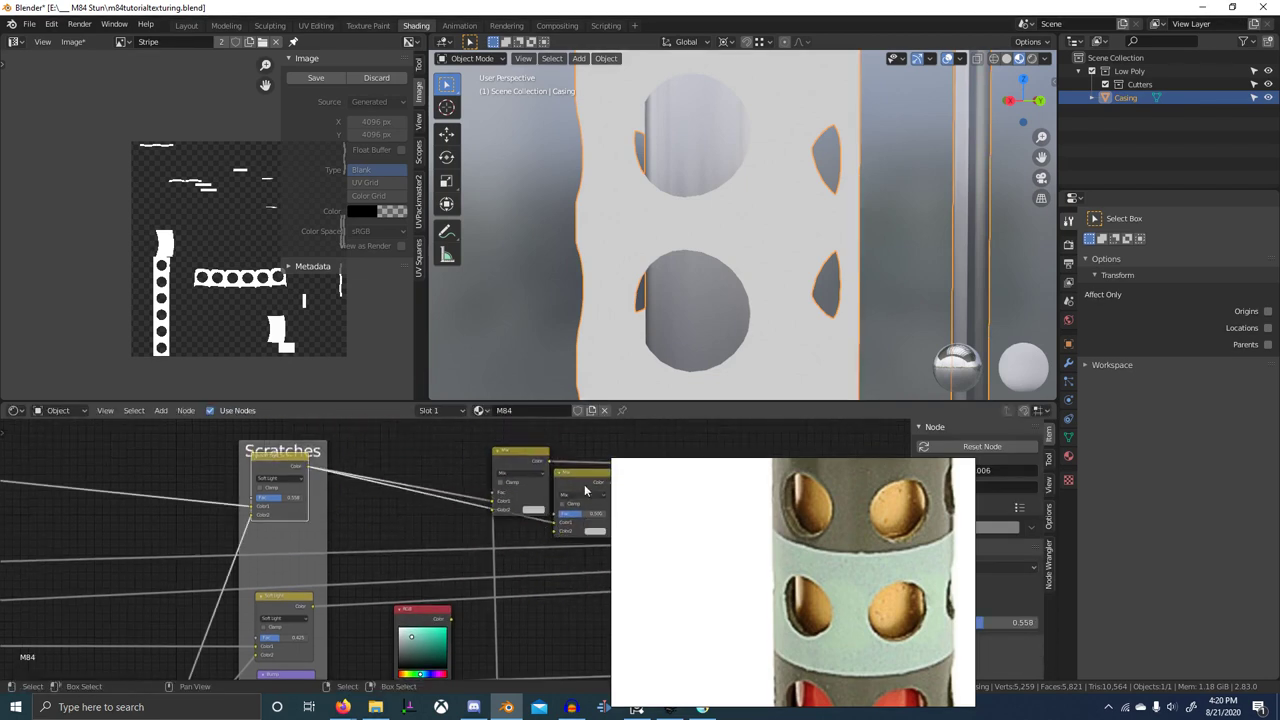
{"action": "left_click_drag", "start_coordinate": [583, 479], "coordinate": [423, 500]}
{"action": "scroll", "coordinate": [428, 519], "scroll_direction": "down", "scroll_amount": 3, "text": "ctrl"}
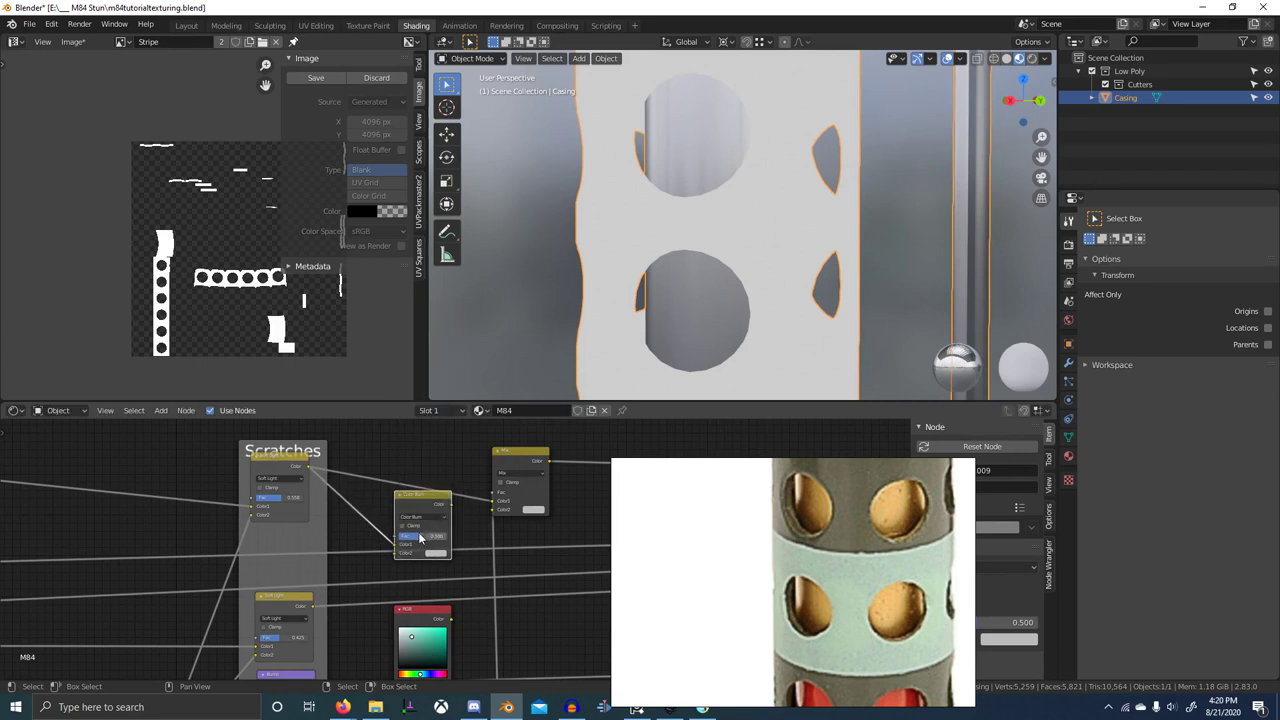
{"action": "left_click", "coordinate": [427, 518]}
{"action": "left_click", "coordinate": [427, 345]}
{"action": "left_click_drag", "start_coordinate": [455, 507], "coordinate": [497, 511]}
{"action": "middle_click_drag", "start_coordinate": [463, 609], "coordinate": [471, 587]}
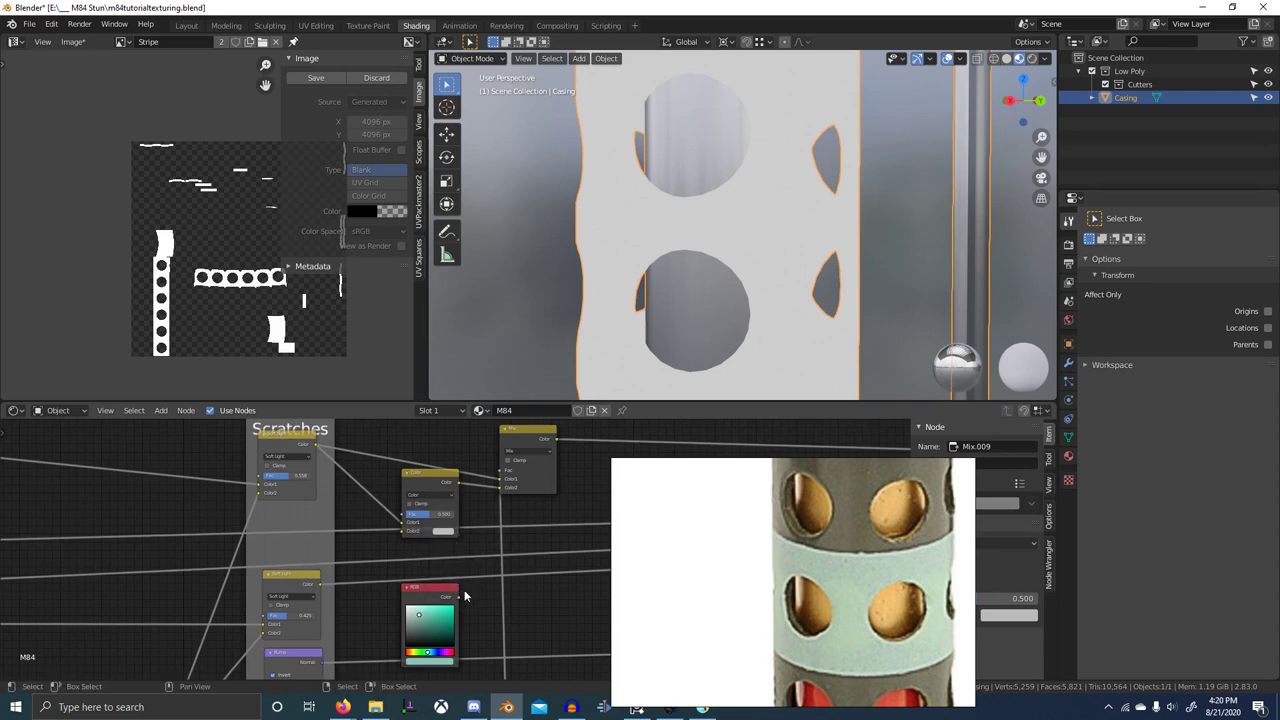
{"action": "left_click_drag", "start_coordinate": [459, 597], "coordinate": [458, 515]}
- Preview the Color node and then the Mix node's olive-and-stripe result on the casing
{"action": "left_click", "coordinate": [428, 480], "text": "ctrl+shift"}
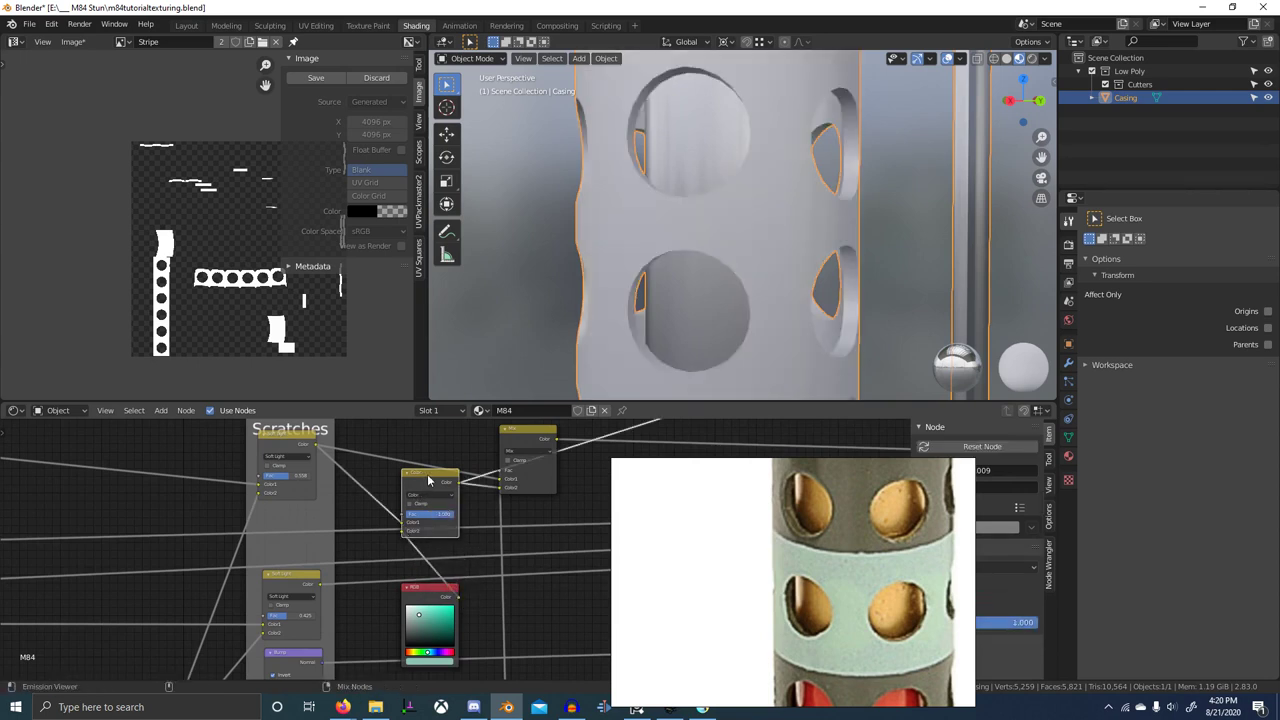
{"action": "middle_click_drag", "start_coordinate": [541, 478], "coordinate": [521, 501]}
{"action": "left_click", "coordinate": [517, 460], "text": "ctrl+shift"}
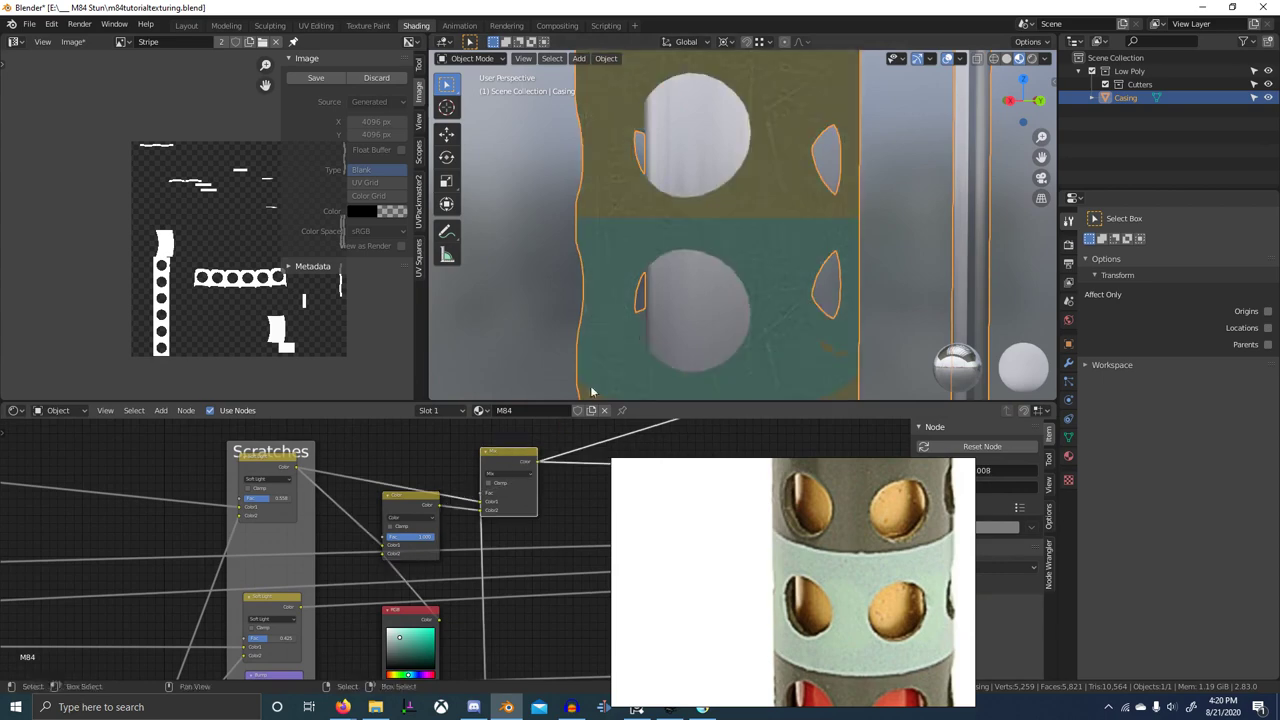
{"action": "middle_click_drag", "start_coordinate": [668, 324], "coordinate": [706, 334]}
{"action": "scroll", "coordinate": [707, 334], "scroll_direction": "down", "scroll_amount": 5}
{"action": "middle_click_drag", "start_coordinate": [496, 475], "coordinate": [565, 412]}
- Adjust the RGB stripe colour's saturation and brightness, then shift its hue from green to teal
{"action": "scroll", "coordinate": [501, 598], "scroll_direction": "up", "scroll_amount": 1}
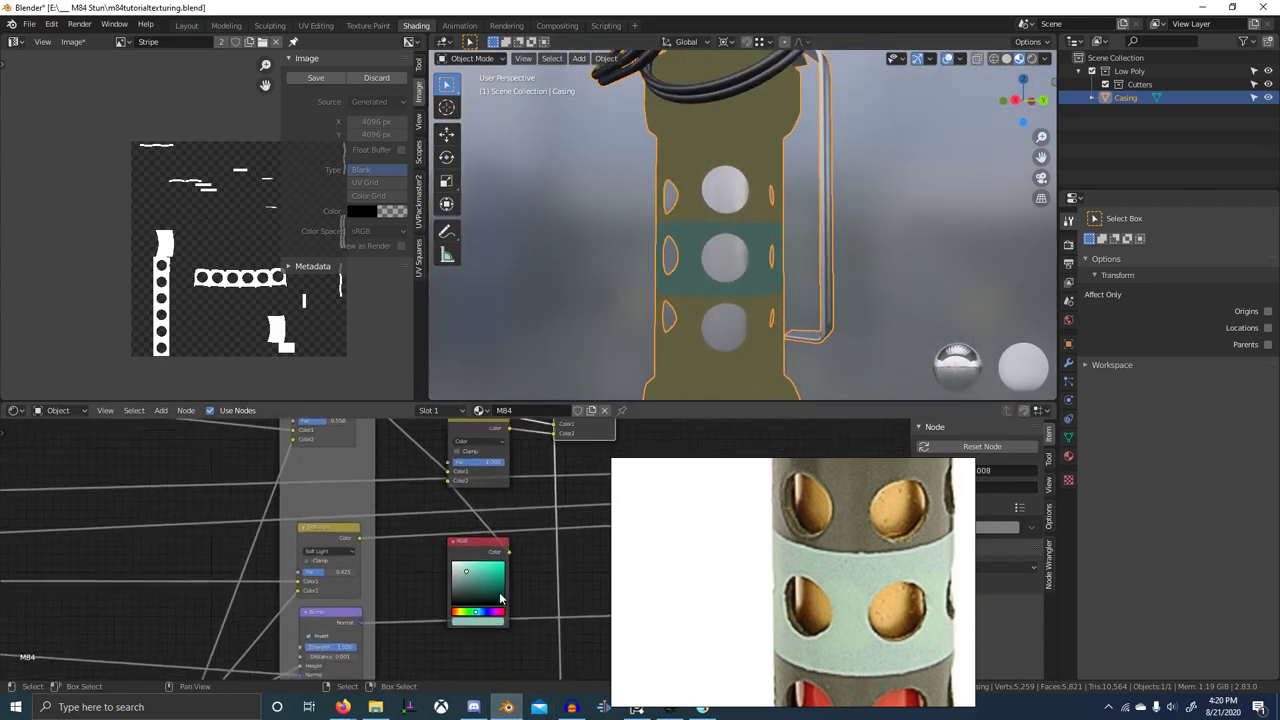
{"action": "middle_click_drag", "start_coordinate": [501, 598], "coordinate": [480, 612]}
{"action": "scroll", "coordinate": [460, 608], "scroll_direction": "up", "scroll_amount": 5}
{"action": "mouse_move", "coordinate": [457, 608]}
{"action": "left_mouse_down"}
{"action": "mouse_move", "coordinate": [494, 606]}
{"action": "mouse_move", "coordinate": [441, 590]}
{"action": "left_mouse_up"}
{"action": "scroll", "coordinate": [476, 625], "scroll_direction": "up", "scroll_amount": 8}
{"action": "middle_click_drag", "start_coordinate": [477, 625], "coordinate": [494, 560]}
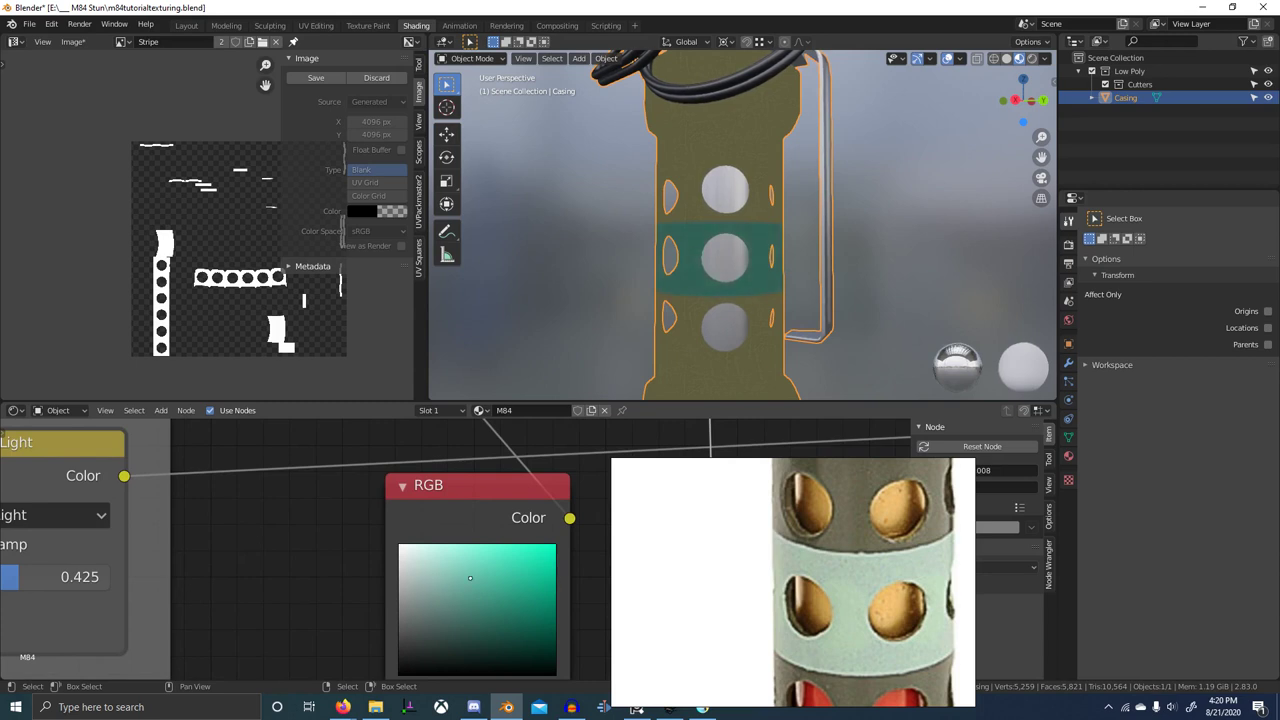
{"action": "scroll", "coordinate": [475, 611], "scroll_direction": "down", "scroll_amount": 4}
{"action": "middle_click_drag", "start_coordinate": [510, 637], "coordinate": [491, 573]}
{"action": "scroll", "coordinate": [465, 564], "scroll_direction": "up", "scroll_amount": 6}
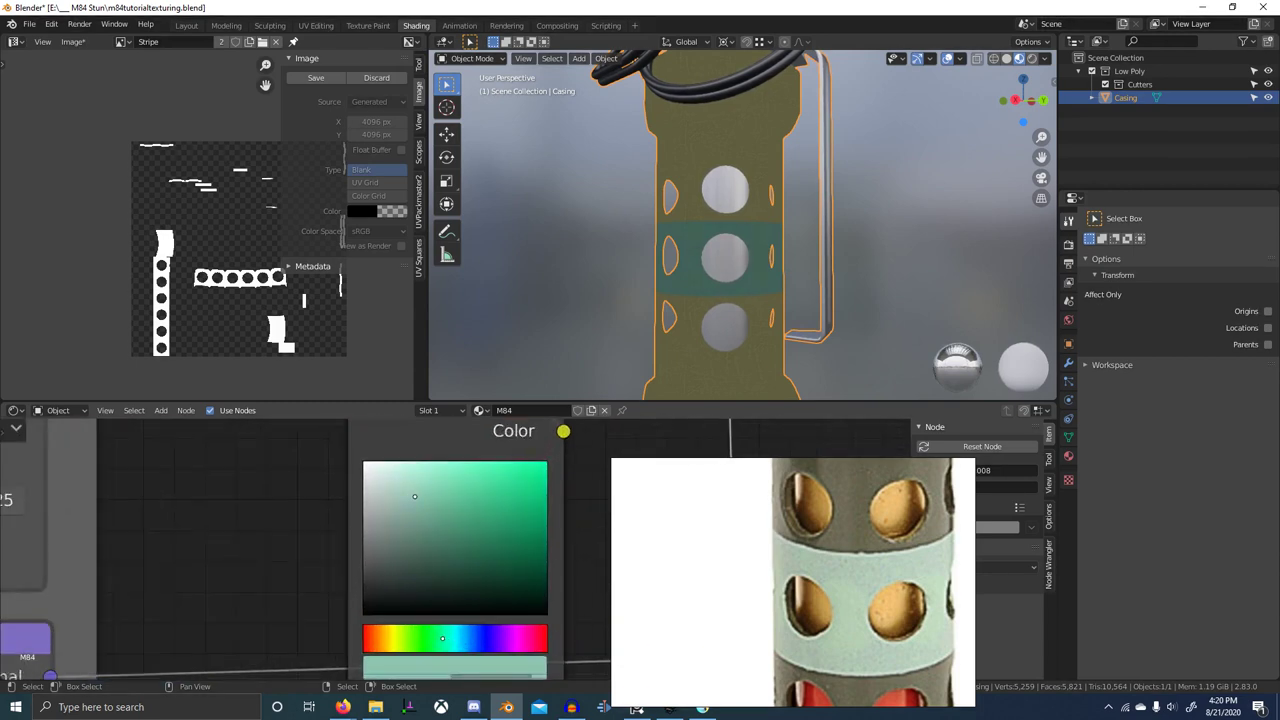
{"action": "left_click_drag", "start_coordinate": [431, 638], "coordinate": [448, 638]}
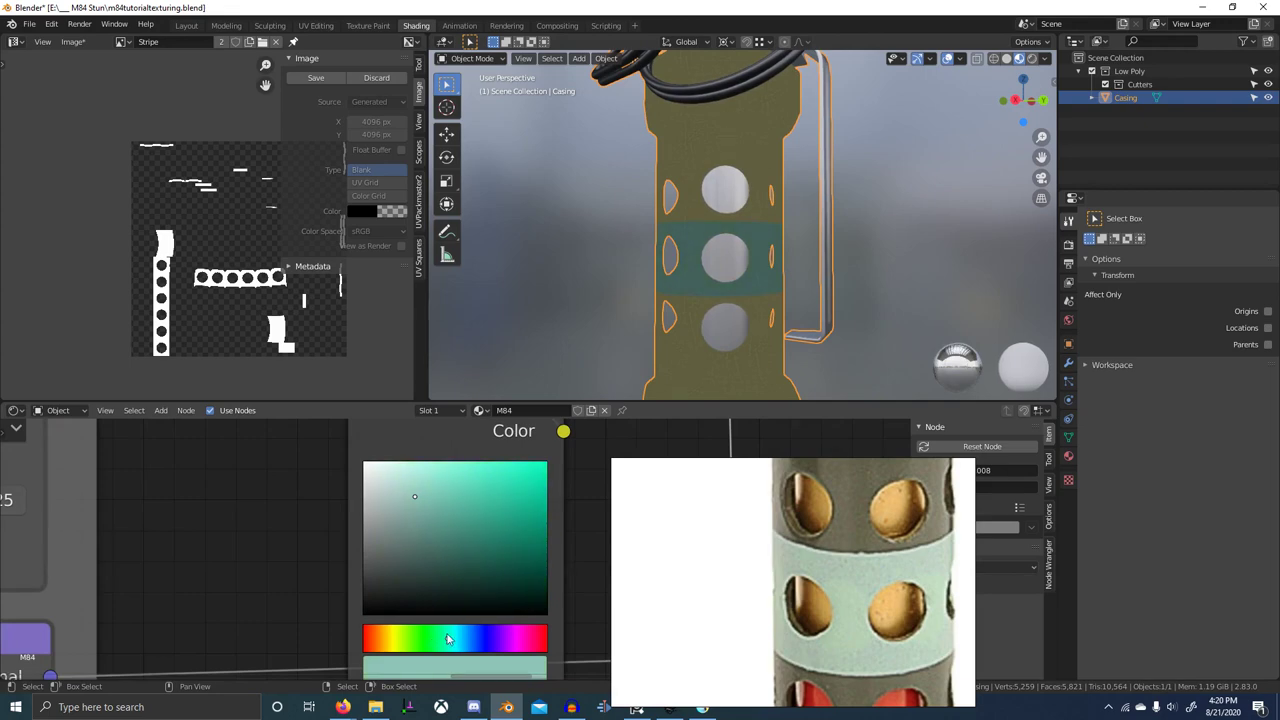
{"action": "scroll", "coordinate": [538, 558], "scroll_direction": "down", "scroll_amount": 8}
- Preview the full Principled BSDF shading on the casing
{"action": "middle_click_drag", "start_coordinate": [538, 558], "coordinate": [124, 580]}
{"action": "scroll", "coordinate": [403, 574], "scroll_direction": "down", "scroll_amount": 6}
{"action": "middle_click_drag", "start_coordinate": [584, 547], "coordinate": [321, 565]}
{"action": "left_click", "coordinate": [470, 508], "text": "ctrl+shift"}
{"action": "middle_click_drag", "start_coordinate": [716, 268], "coordinate": [838, 310]}
{"action": "scroll", "coordinate": [706, 298], "scroll_direction": "down", "scroll_amount": 6}
{"action": "scroll", "coordinate": [786, 302], "scroll_direction": "up", "scroll_amount": 6}
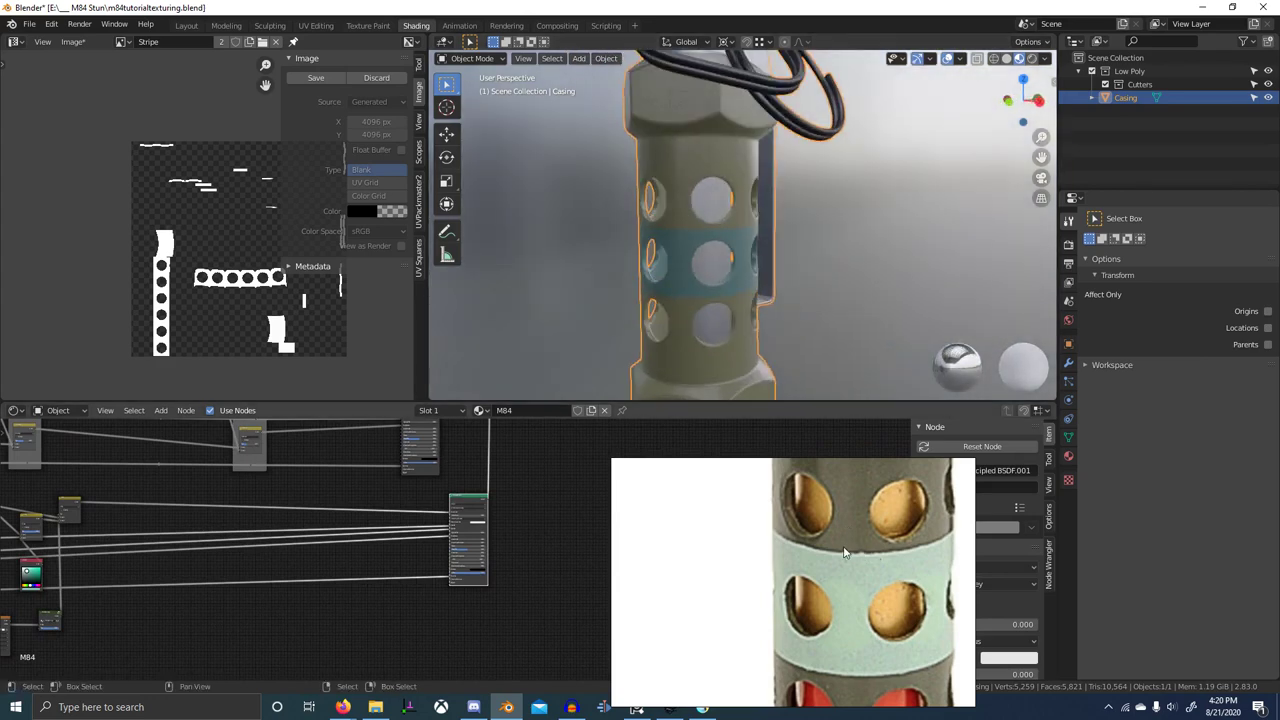
- View the casing from the right and enter Texture Paint with a 73 px brush
{"action": "scroll", "coordinate": [674, 334], "scroll_direction": "up", "scroll_amount": 3}
{"action": "middle_click_drag", "start_coordinate": [674, 334], "coordinate": [720, 306]}
{"action": "key", "text": "KP_3"}
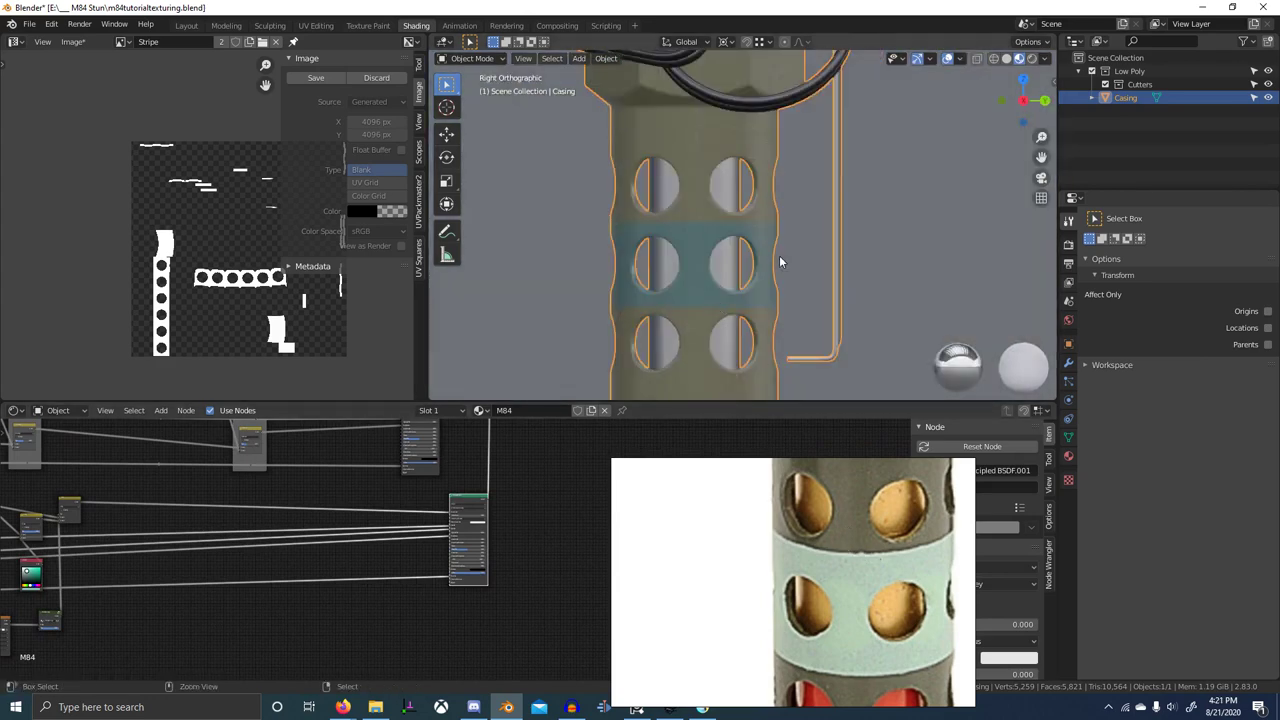
{"action": "key", "text": "ctrl+Tab"}
{"action": "left_click", "coordinate": [850, 194]}
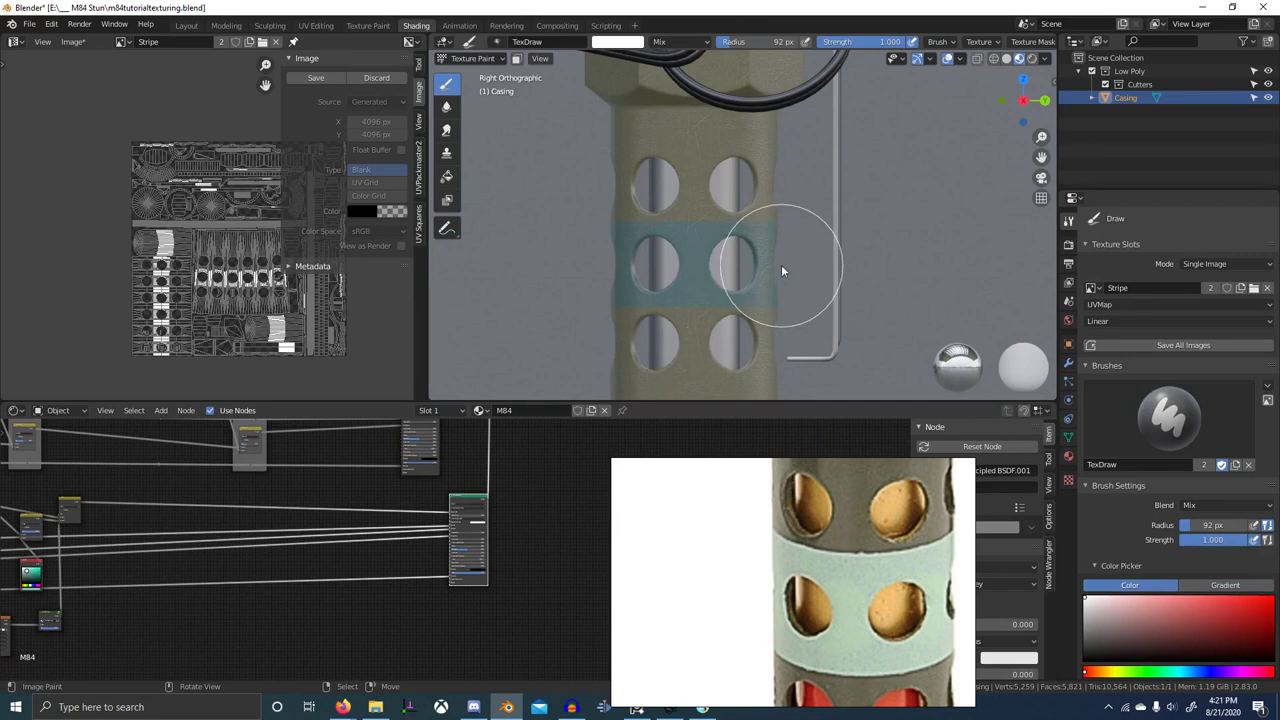
{"action": "key", "text": "f"}
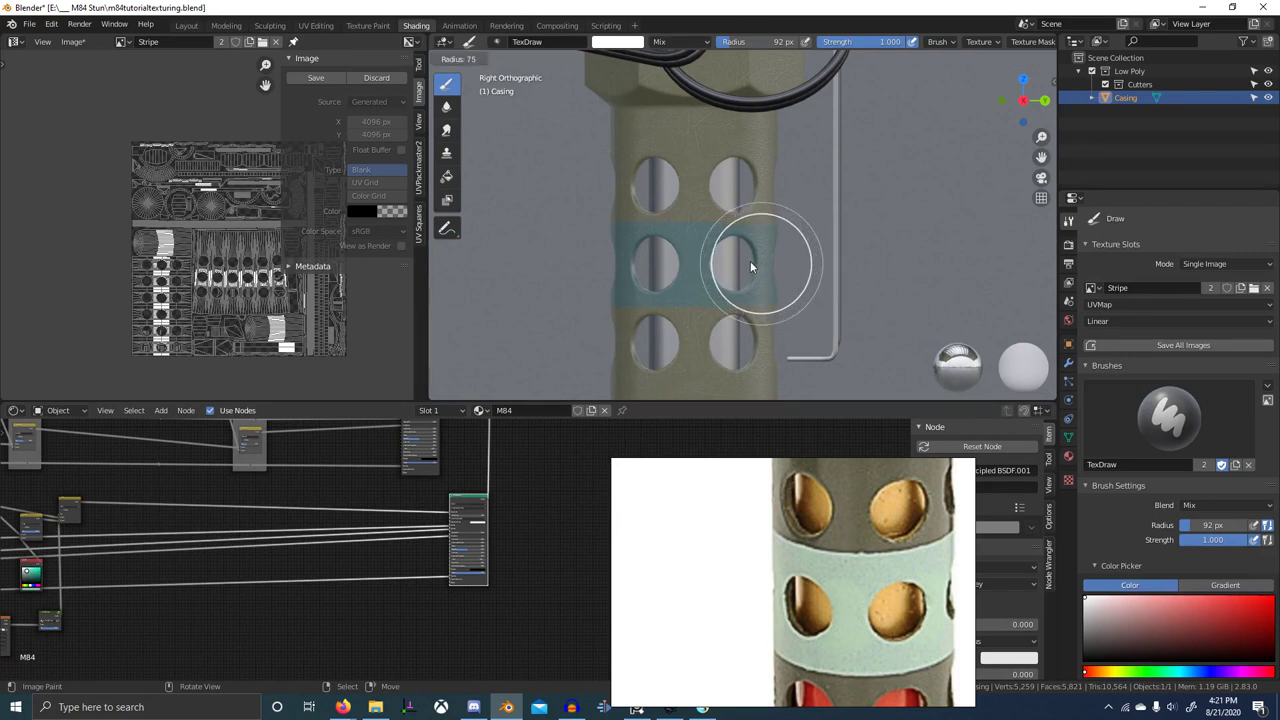
{"action": "left_click", "coordinate": [749, 265]}
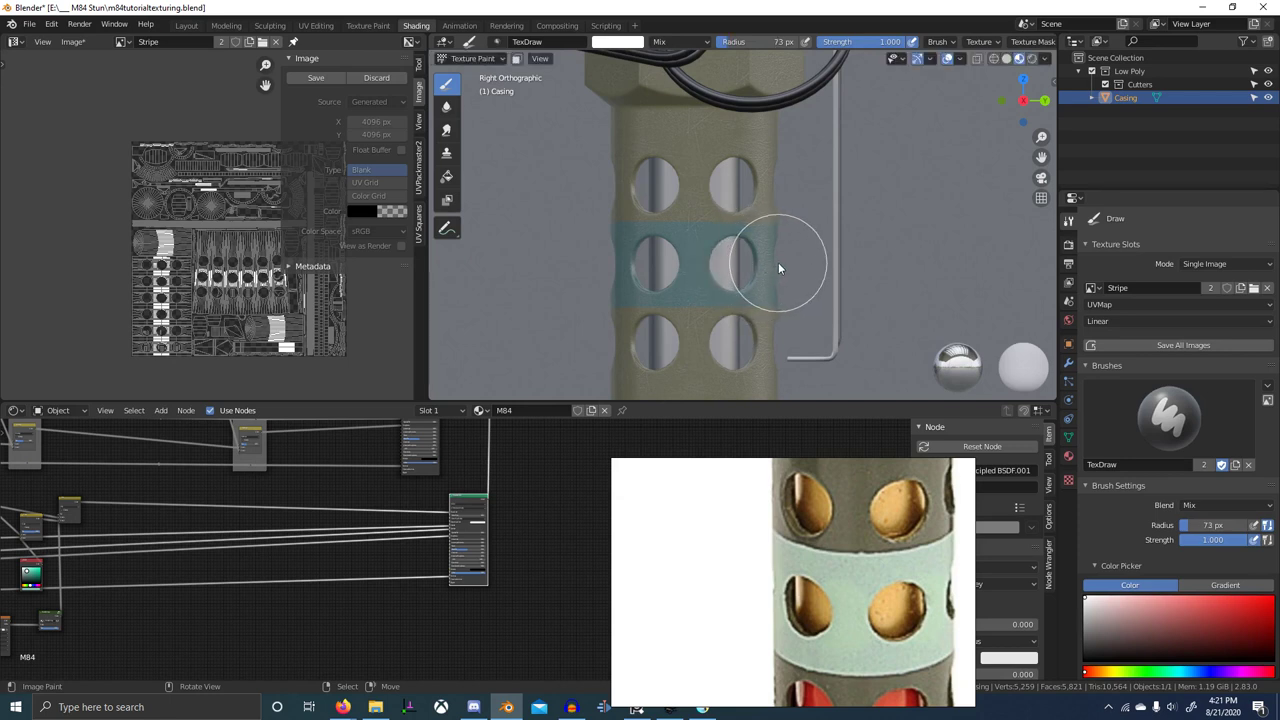
- Paint straight strokes along the stripe band from the right and front views
{"action": "left_click_drag", "start_coordinate": [777, 264], "coordinate": [612, 265]}
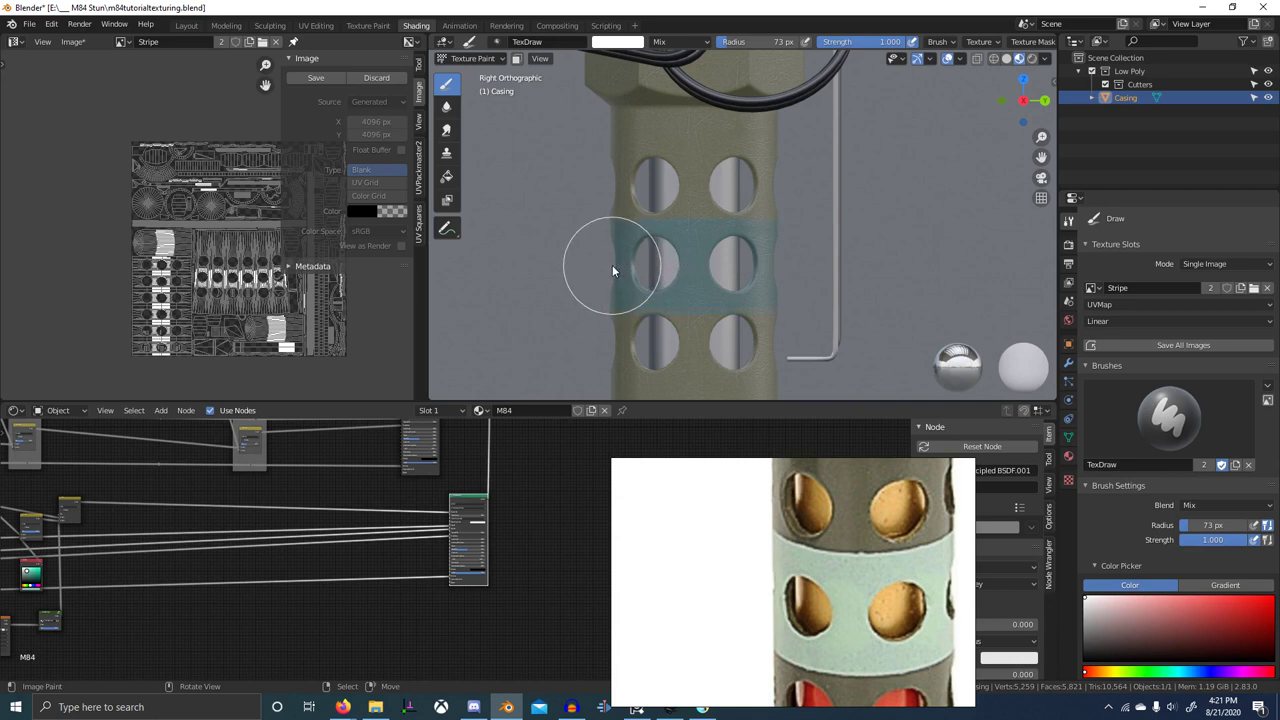
{"action": "key", "text": "KP_1"}
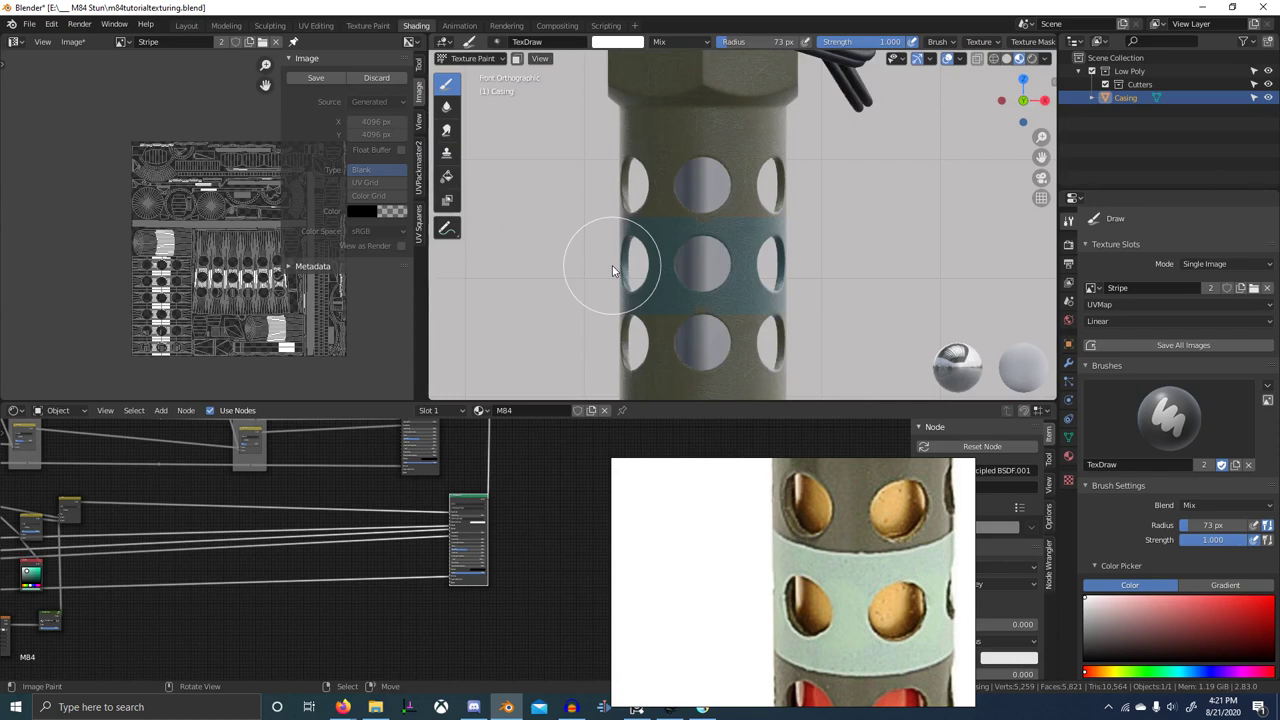
{"action": "left_click_drag", "start_coordinate": [614, 268], "coordinate": [806, 267]}
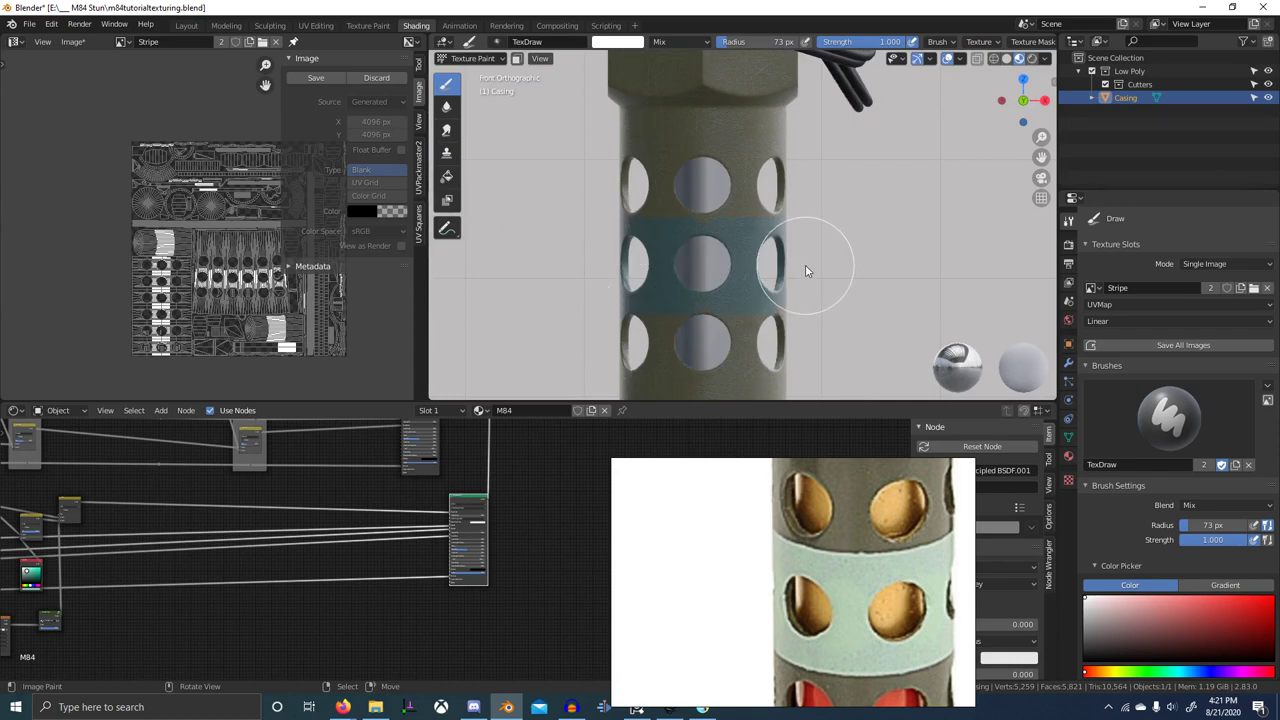
{"action": "middle_click_drag", "start_coordinate": [815, 305], "coordinate": [936, 291]}
{"action": "scroll", "coordinate": [900, 285], "scroll_direction": "down", "scroll_amount": 4}
{"action": "key", "text": "ctrl+Tab"}
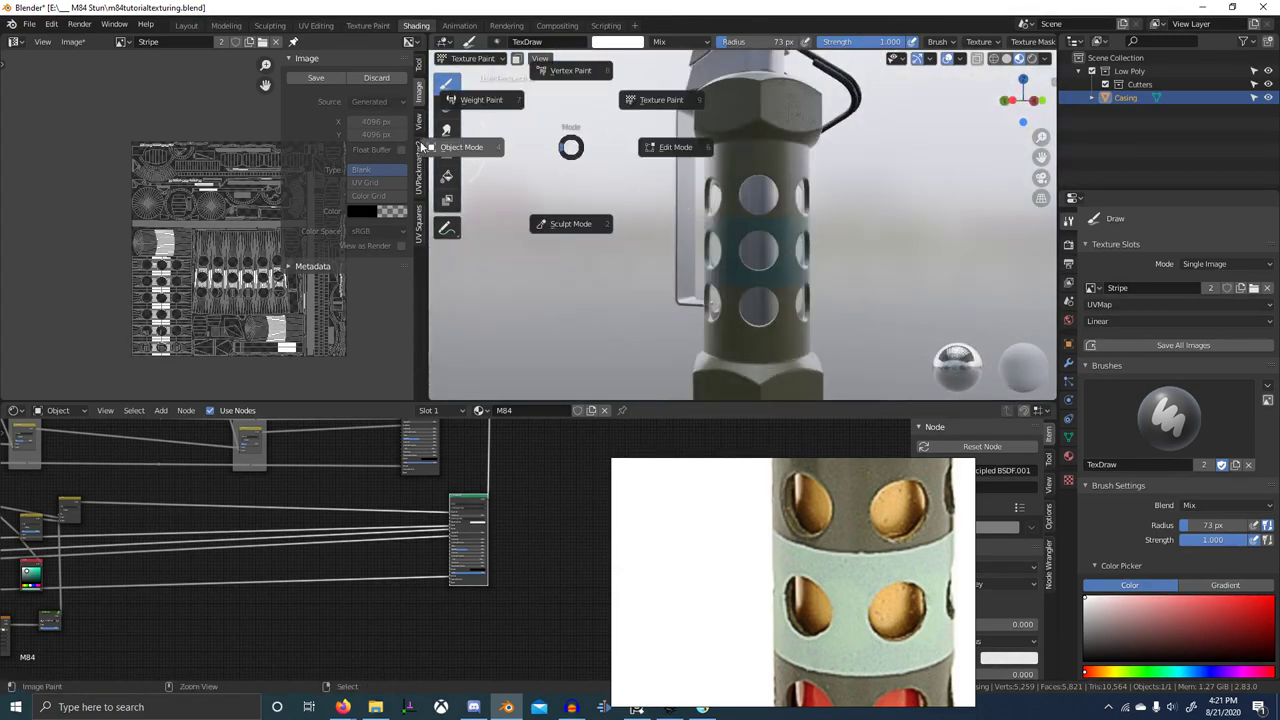
- Return to Object Mode and browse Append to Documents/Asset Library/Texture Paint Brushes/Brushes.blend/Brush
{"action": "left_click", "coordinate": [425, 147]}
{"action": "left_click", "coordinate": [29, 24]}
{"action": "mouse_move", "coordinate": [68, 181]}
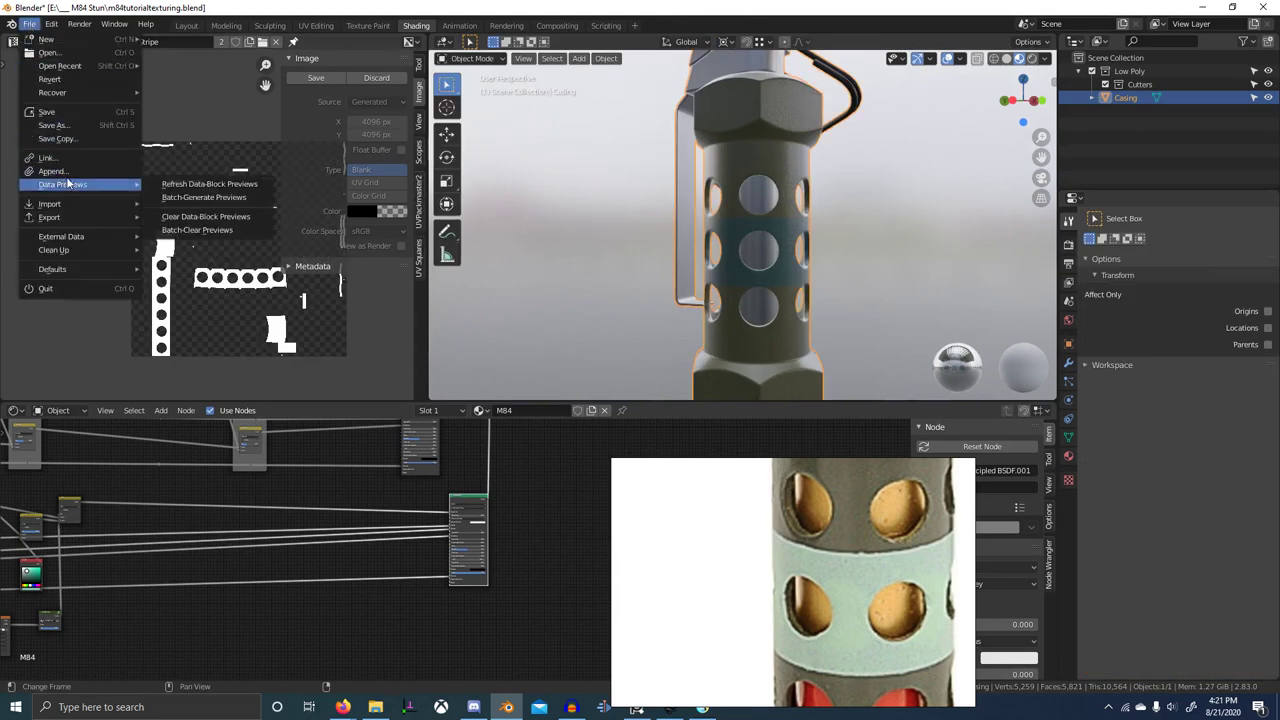
{"action": "left_click", "coordinate": [29, 24]}
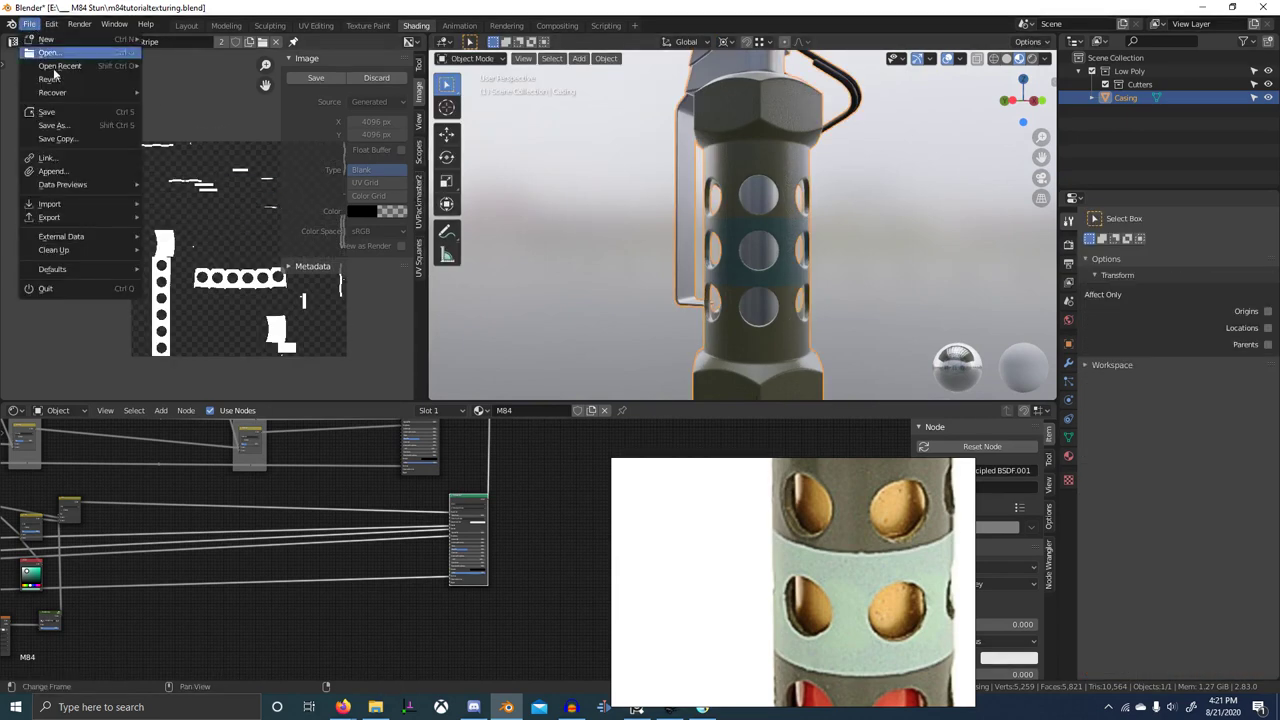
{"action": "left_click", "coordinate": [52, 171]}
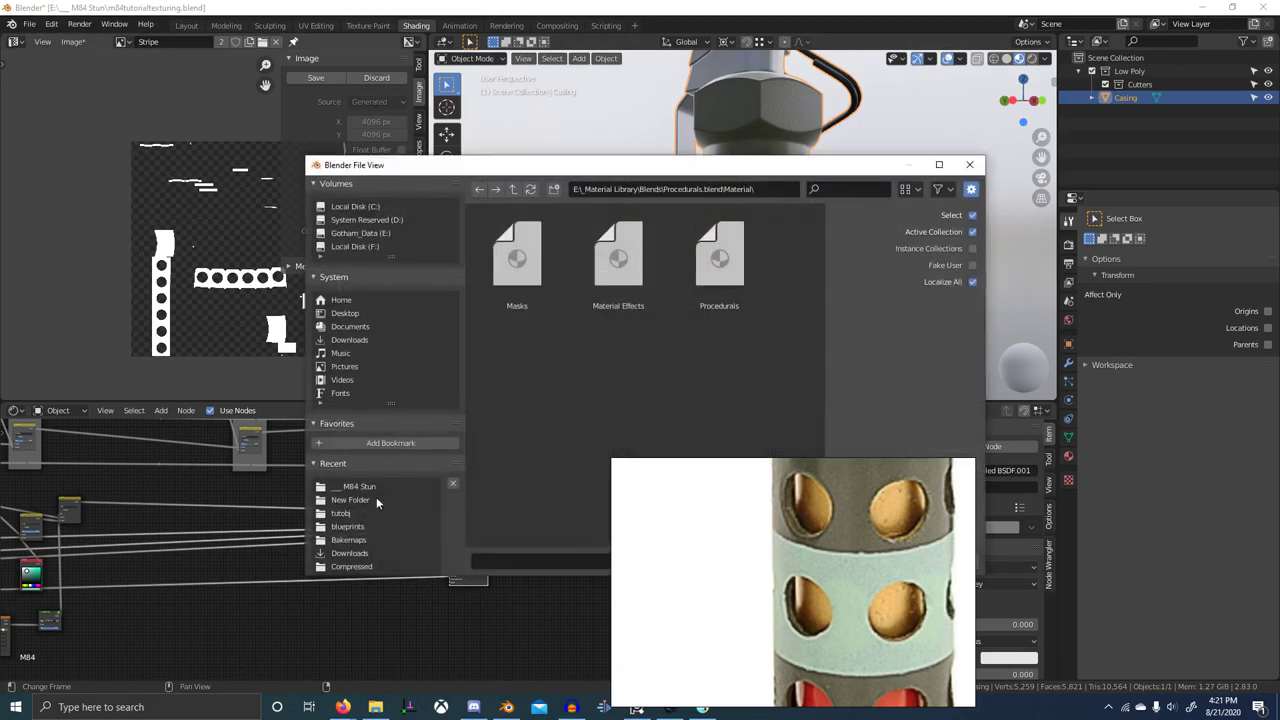
{"action": "left_click", "coordinate": [365, 326]}
{"action": "double_click", "coordinate": [517, 258]}
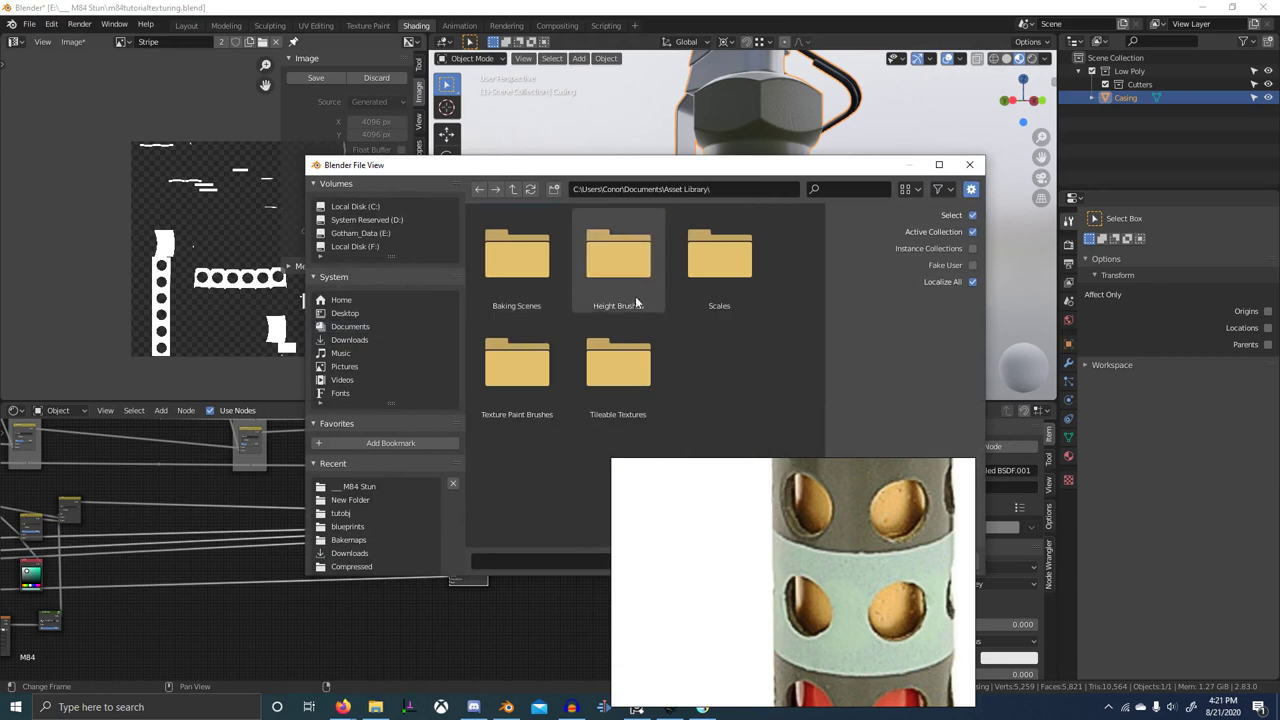
{"action": "double_click", "coordinate": [517, 365]}
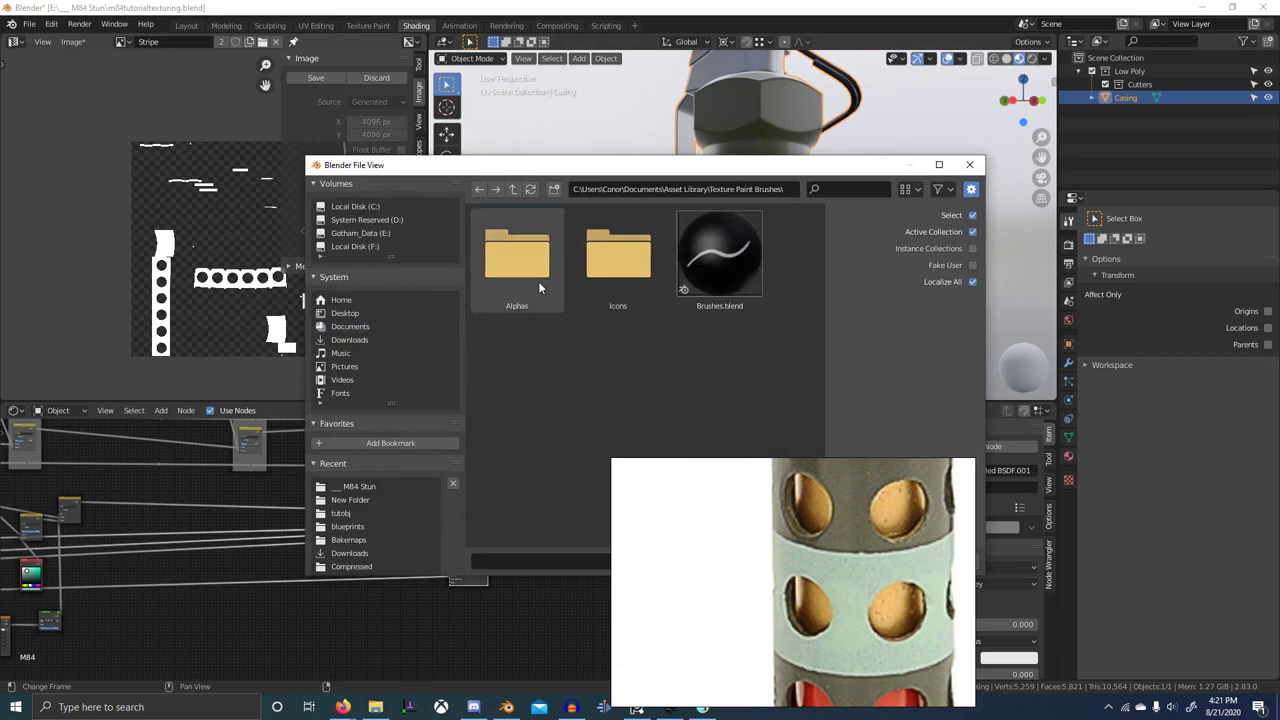
{"action": "double_click", "coordinate": [724, 273]}
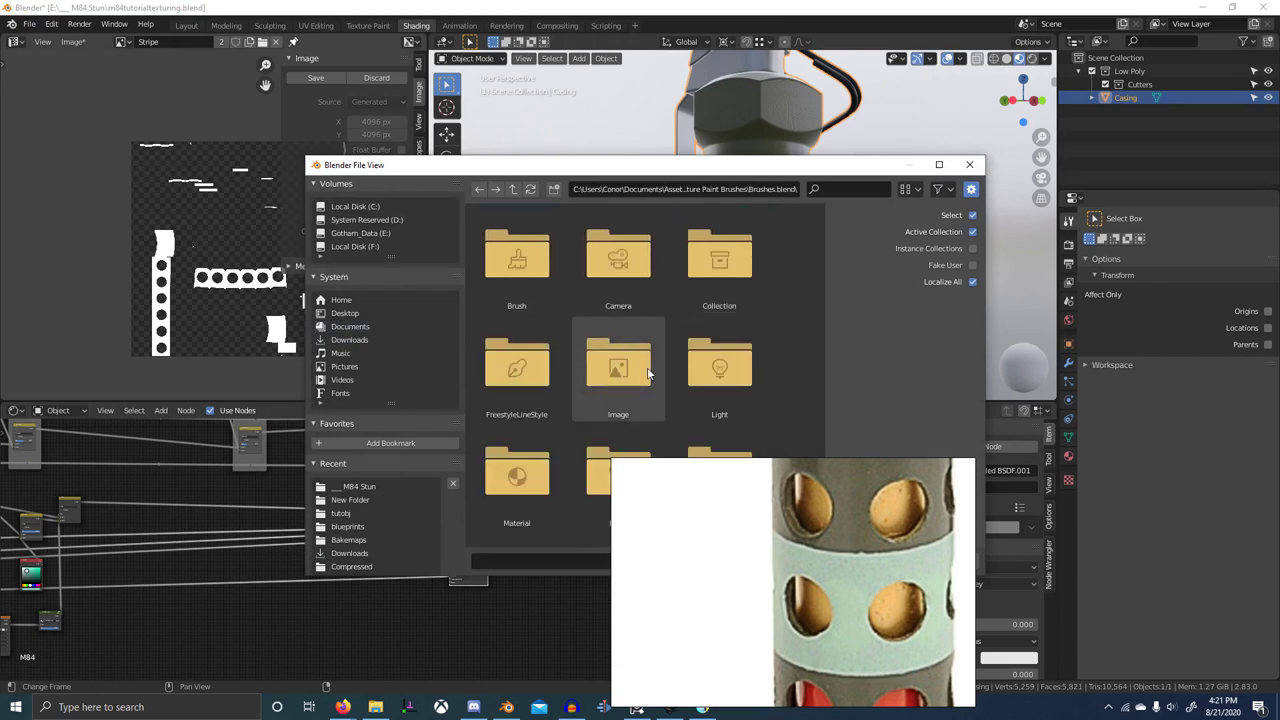
{"action": "double_click", "coordinate": [539, 271]}
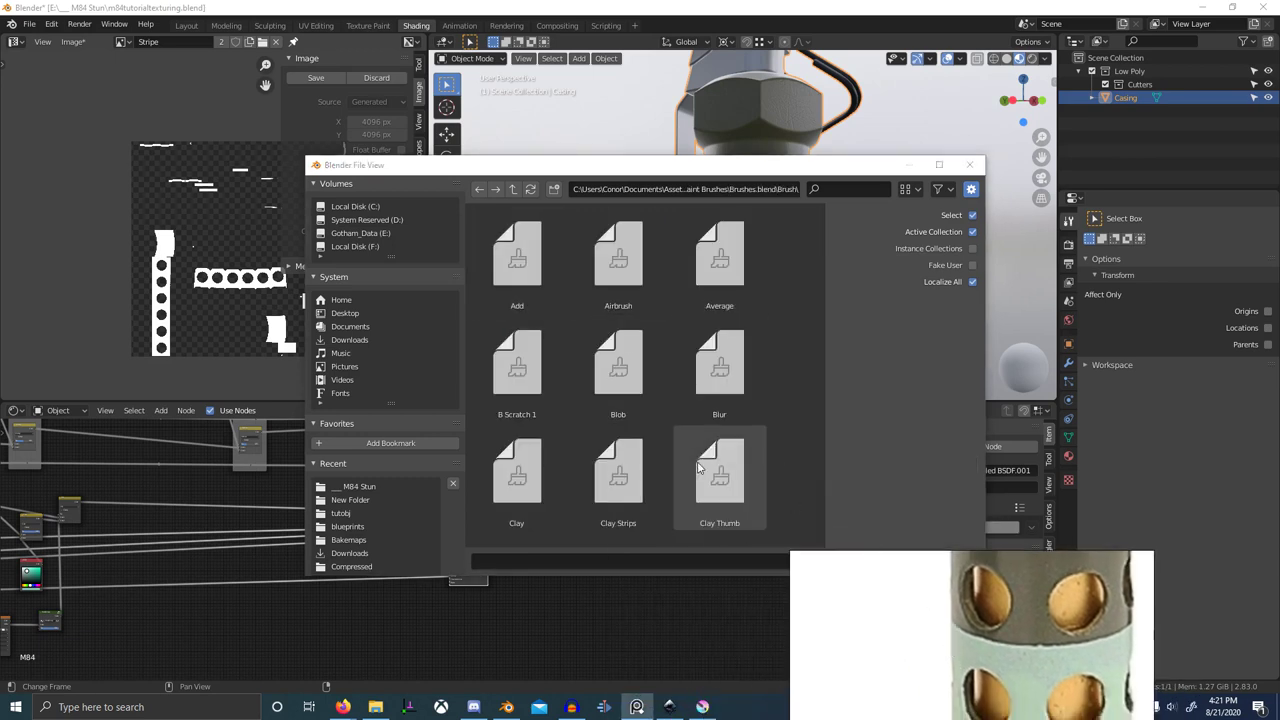
- Select the fingerprint brushes through S Grunge 10 in the Brush list
{"action": "left_click", "coordinate": [512, 375]}
{"action": "scroll", "coordinate": [600, 450], "scroll_direction": "down", "scroll_amount": 6}
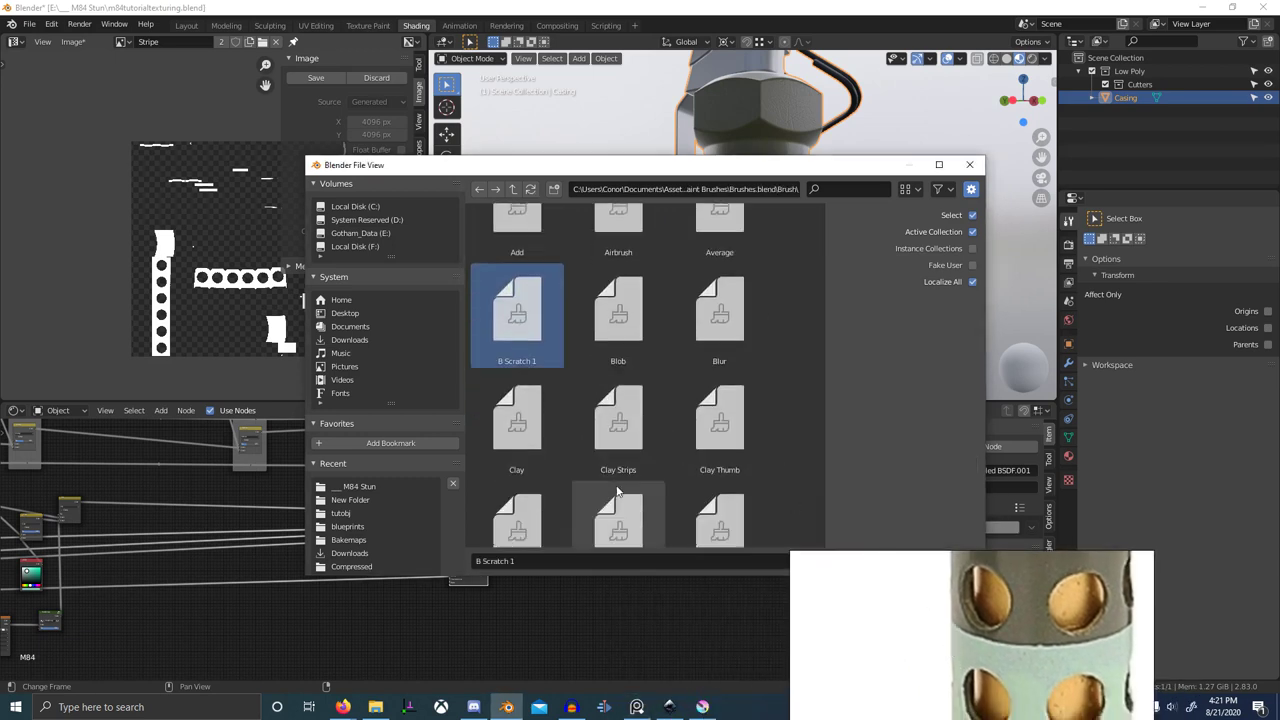
{"action": "scroll", "coordinate": [620, 486], "scroll_direction": "down", "scroll_amount": 2}
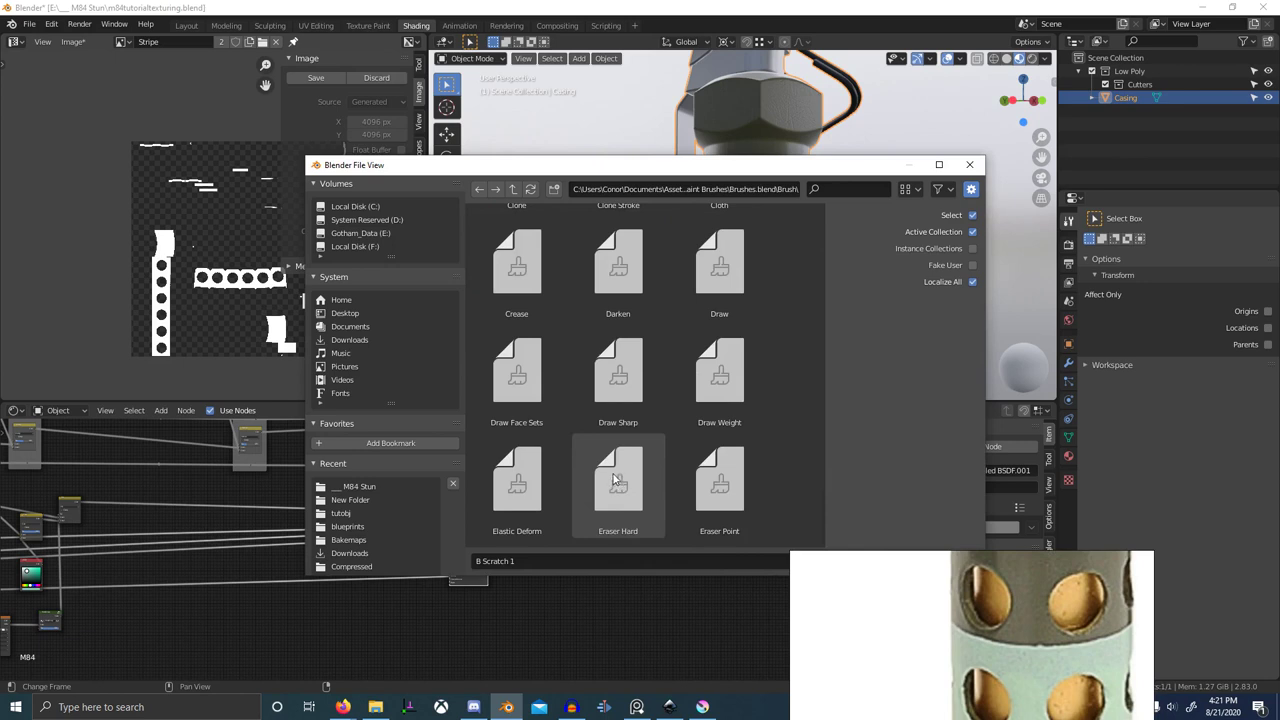
{"action": "scroll", "coordinate": [613, 480], "scroll_direction": "up", "scroll_amount": 12}
{"action": "scroll", "coordinate": [613, 461], "scroll_direction": "down", "scroll_amount": 5}
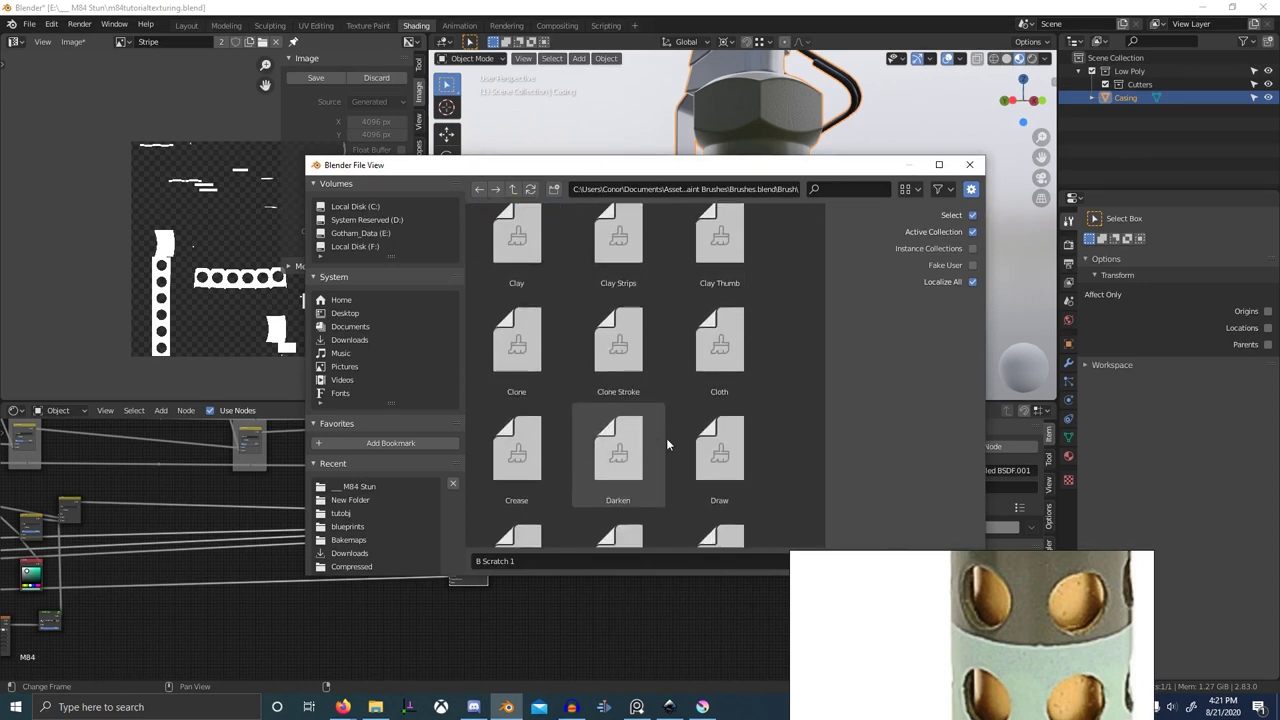
{"action": "scroll", "coordinate": [576, 399], "scroll_direction": "down", "scroll_amount": 5}
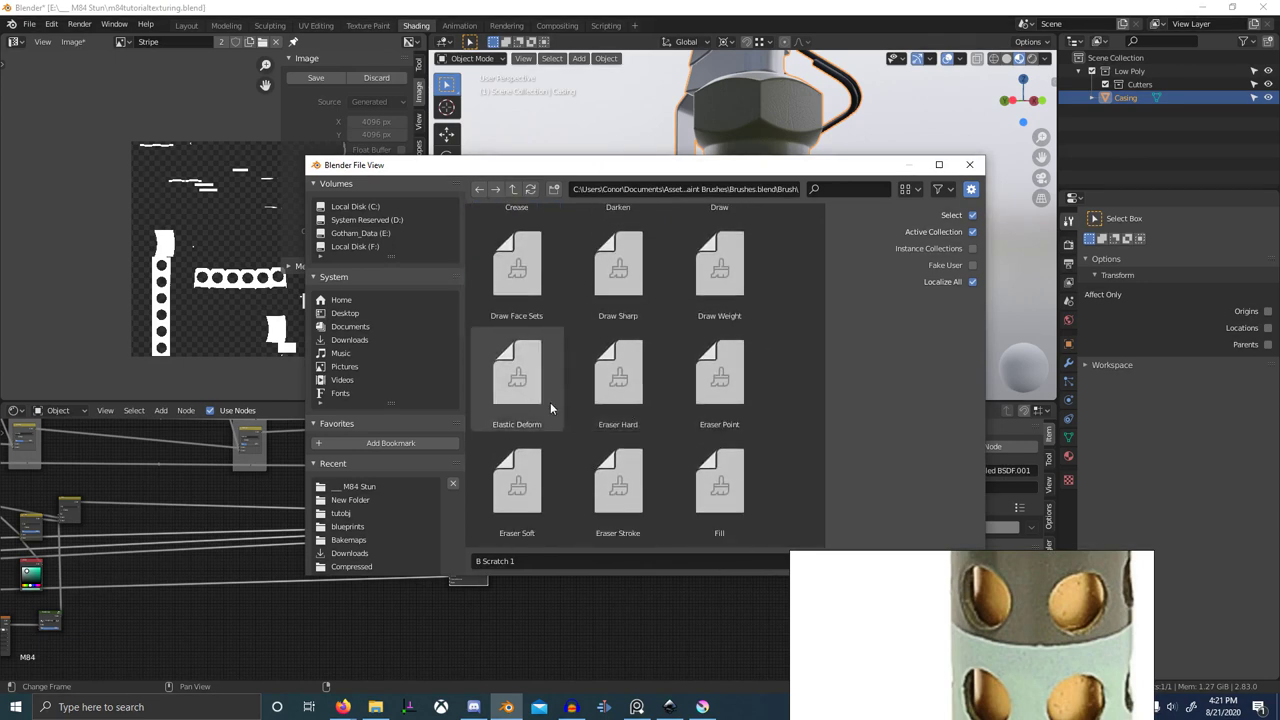
{"action": "scroll", "coordinate": [550, 402], "scroll_direction": "down", "scroll_amount": 8}
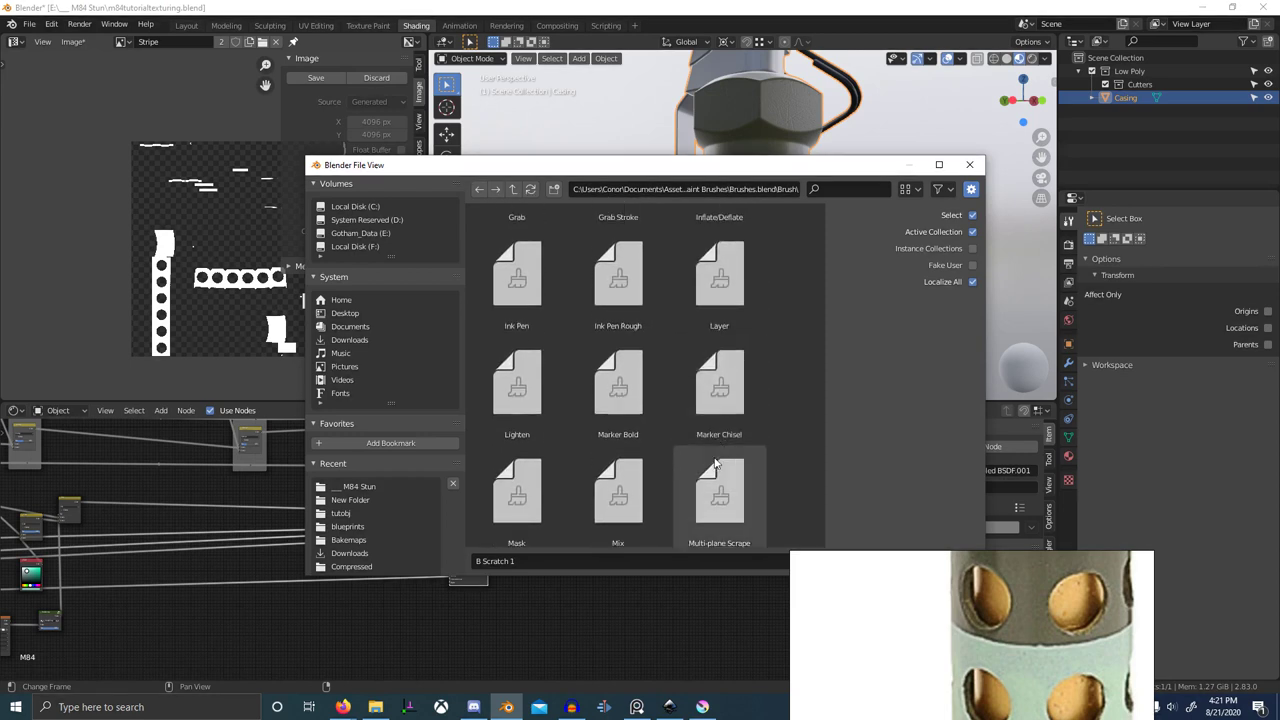
{"action": "scroll", "coordinate": [714, 460], "scroll_direction": "down", "scroll_amount": 8}
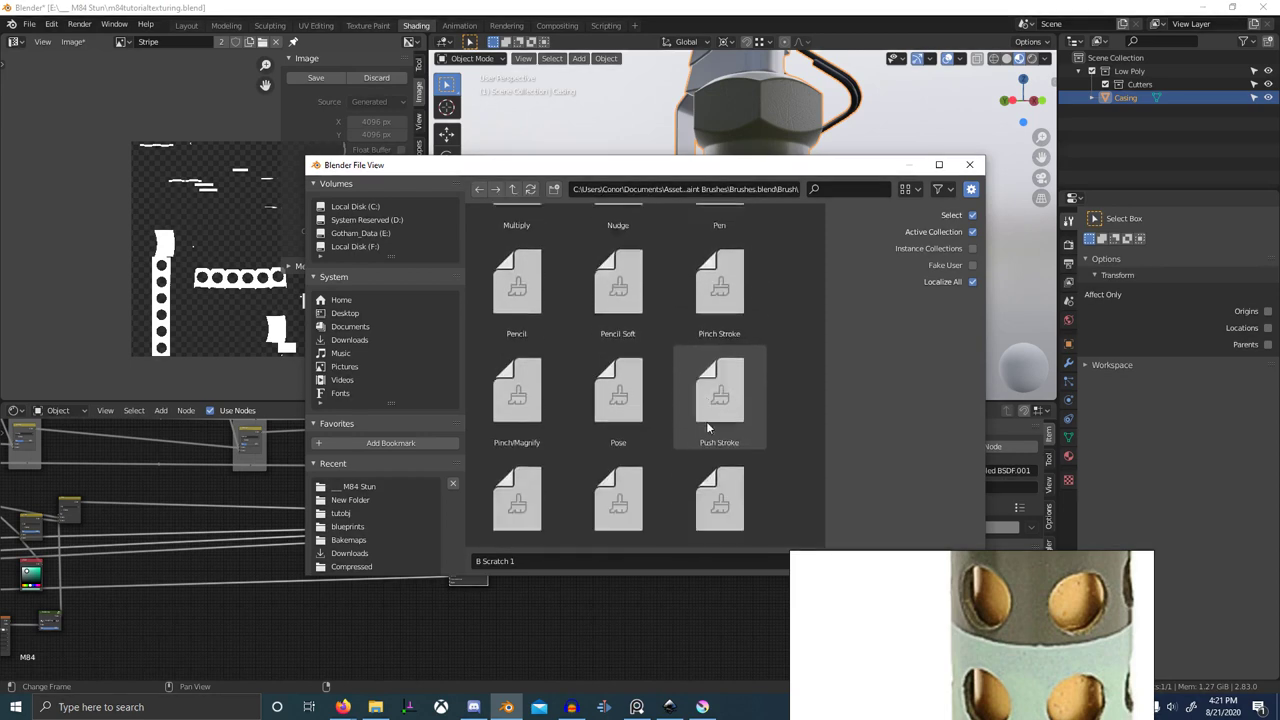
{"action": "scroll", "coordinate": [706, 421], "scroll_direction": "down", "scroll_amount": 5}
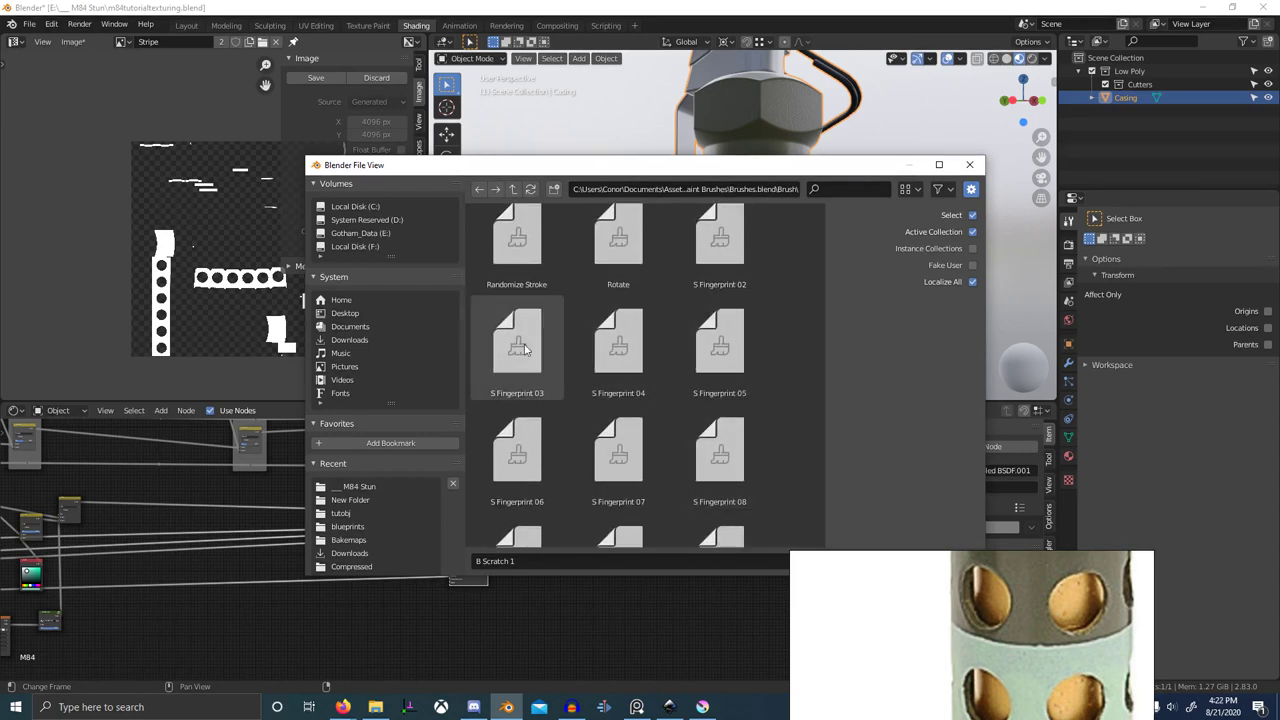
{"action": "scroll", "coordinate": [703, 281], "scroll_direction": "up", "scroll_amount": 2}
{"action": "left_click", "coordinate": [712, 345]}
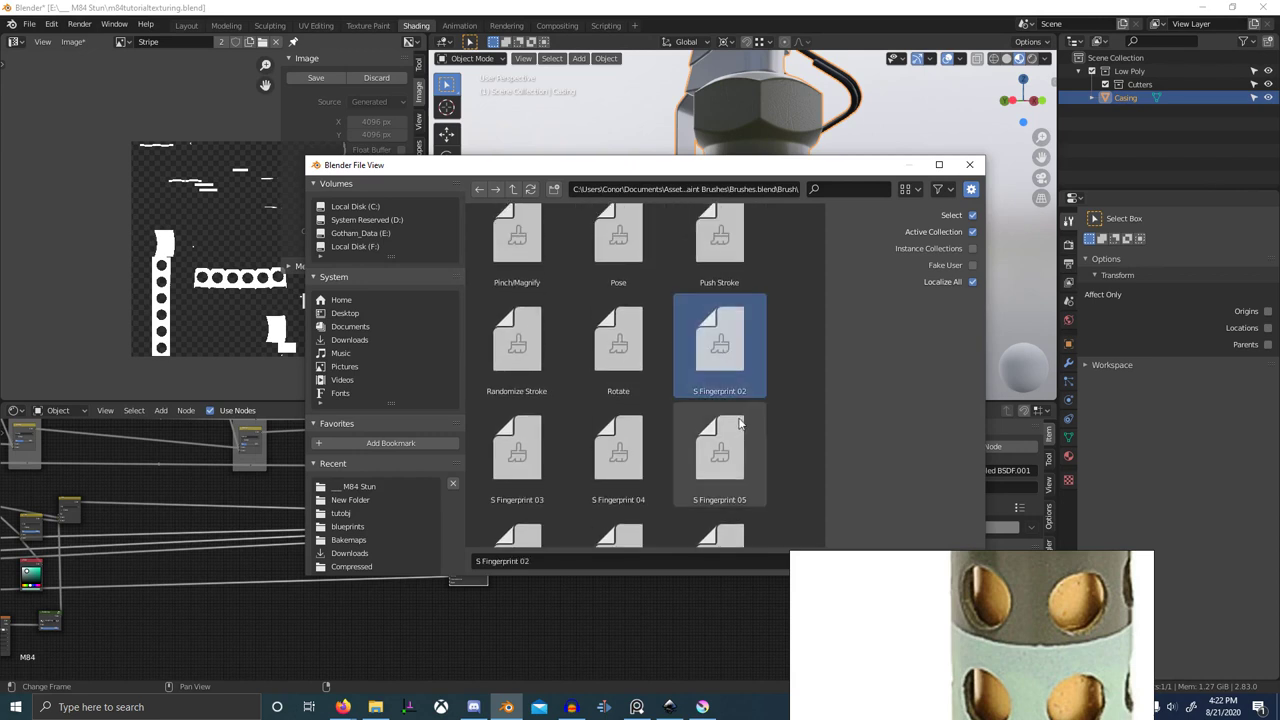
{"action": "scroll", "coordinate": [740, 426], "scroll_direction": "down", "scroll_amount": 3}
{"action": "left_click", "coordinate": [734, 464], "text": "shift"}
{"action": "scroll", "coordinate": [730, 456], "scroll_direction": "down", "scroll_amount": 7}
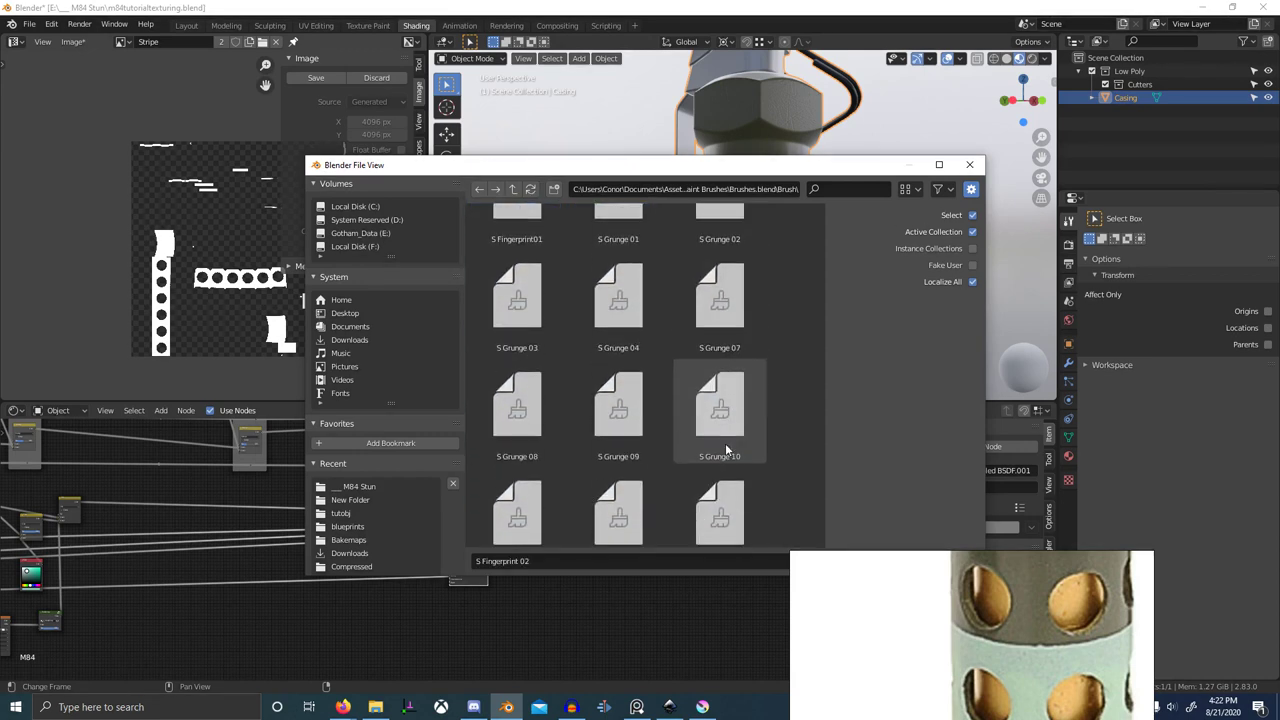
{"action": "left_click", "coordinate": [726, 448], "text": "shift"}
{"action": "scroll", "coordinate": [727, 443], "scroll_direction": "down", "scroll_amount": 4}
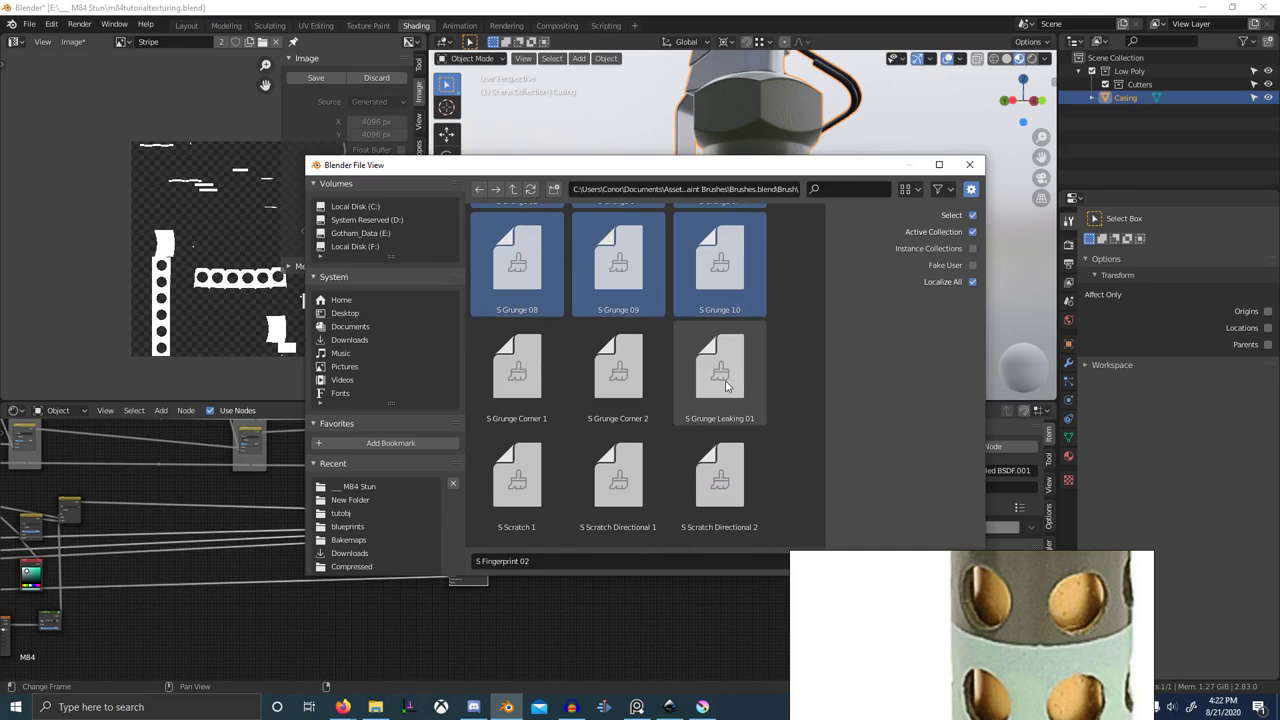
- Add the grunge corner, leaking, directional scratch and S Scratch Simple brushes, then append them
{"action": "left_click", "coordinate": [726, 382], "text": "shift"}
{"action": "scroll", "coordinate": [724, 388], "scroll_direction": "down", "scroll_amount": 4}
{"action": "left_click", "coordinate": [710, 411], "text": "shift"}
{"action": "scroll", "coordinate": [706, 415], "scroll_direction": "down", "scroll_amount": 3}
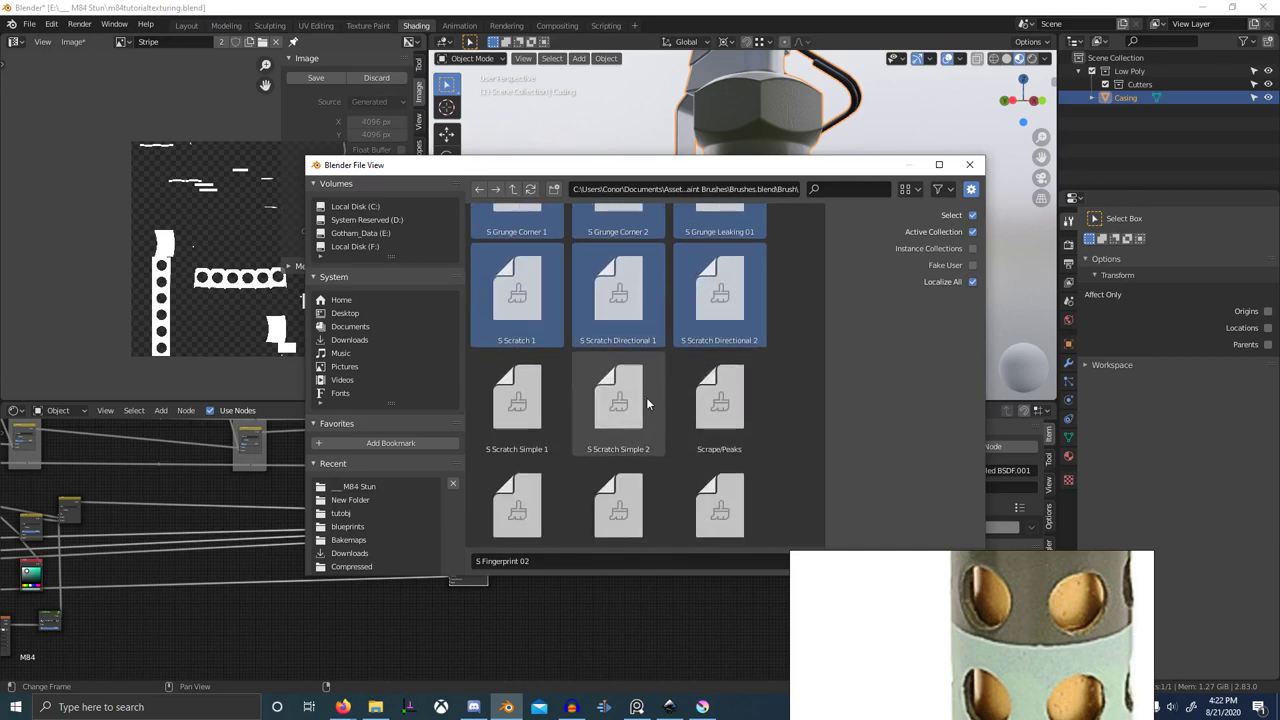
{"action": "left_click", "coordinate": [628, 399], "text": "shift"}
{"action": "scroll", "coordinate": [624, 410], "scroll_direction": "down", "scroll_amount": 4}
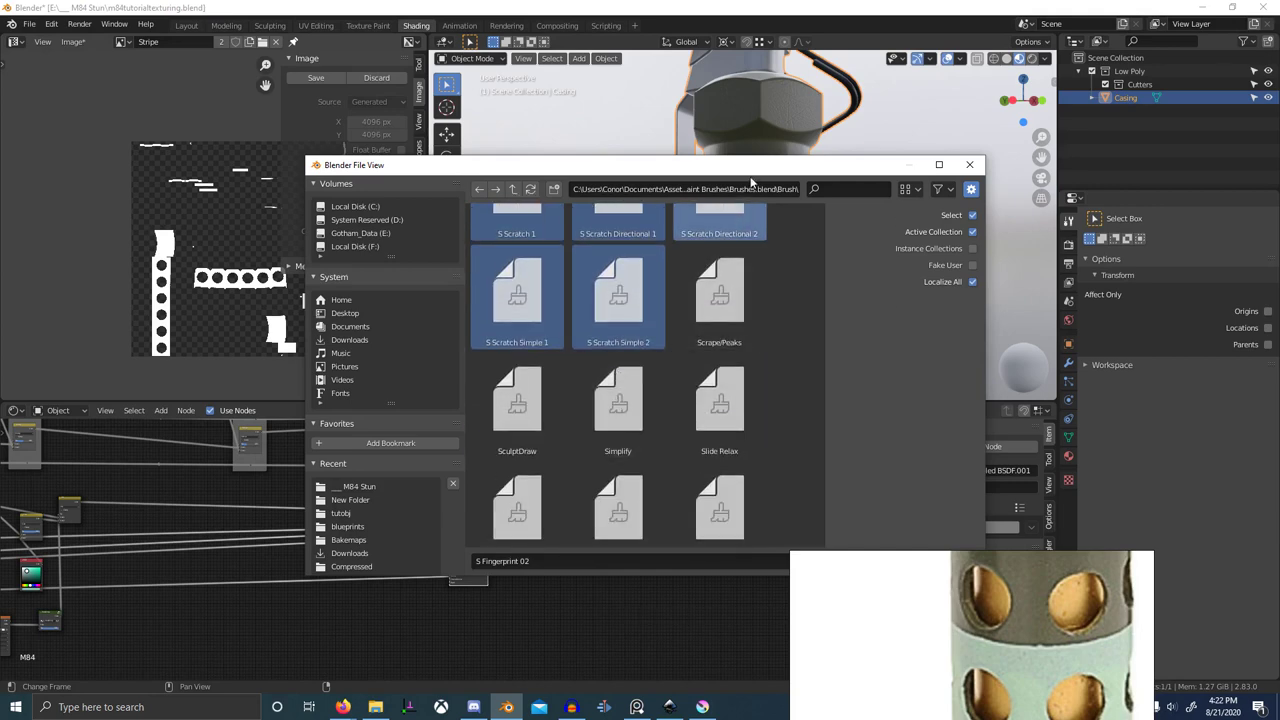
{"action": "left_click_drag", "start_coordinate": [762, 168], "coordinate": [472, 113]}
{"action": "left_click", "coordinate": [583, 508]}
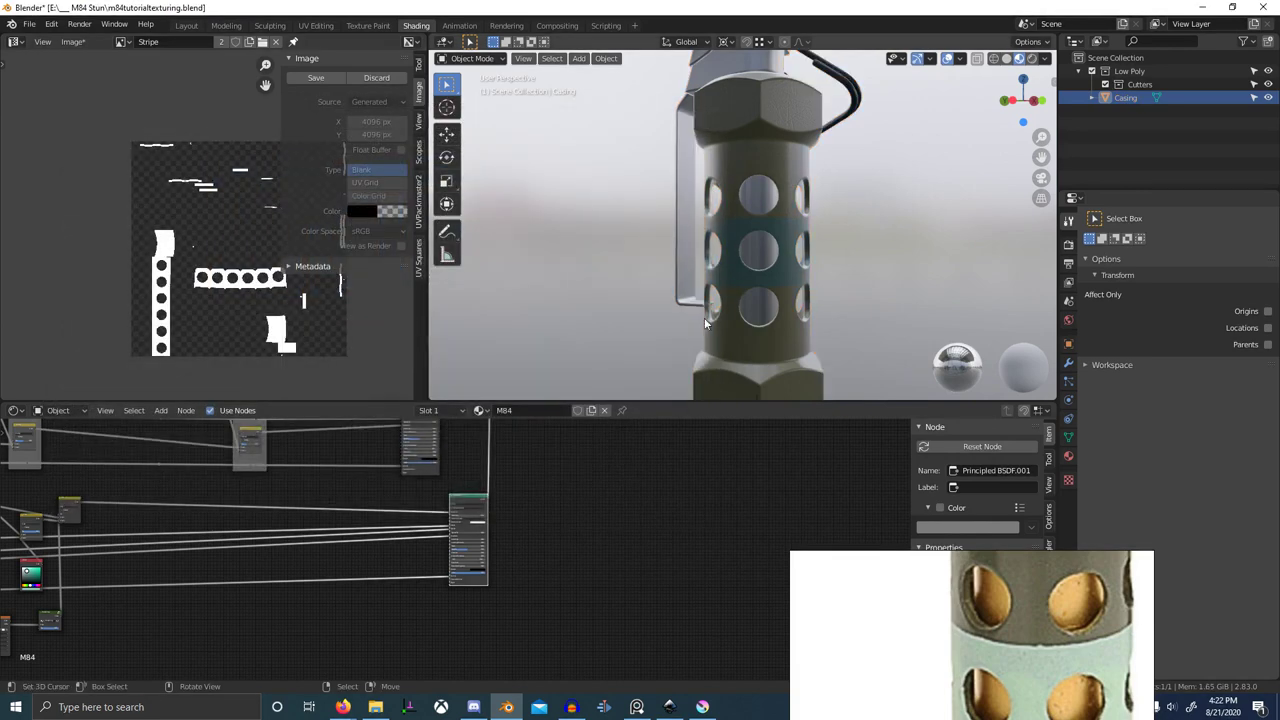
{"action": "scroll", "coordinate": [768, 260], "scroll_direction": "up", "scroll_amount": 2}
{"action": "middle_click_drag", "start_coordinate": [768, 260], "coordinate": [692, 264]}
{"action": "scroll", "coordinate": [696, 323], "scroll_direction": "up", "scroll_amount": 4}
{"action": "scroll", "coordinate": [698, 325], "scroll_direction": "down", "scroll_amount": 3}
- Switch the casing to Texture Paint mode and set the brush colour to black
{"action": "key", "text": "ctrl+Tab"}
{"action": "left_click", "coordinate": [792, 197]}
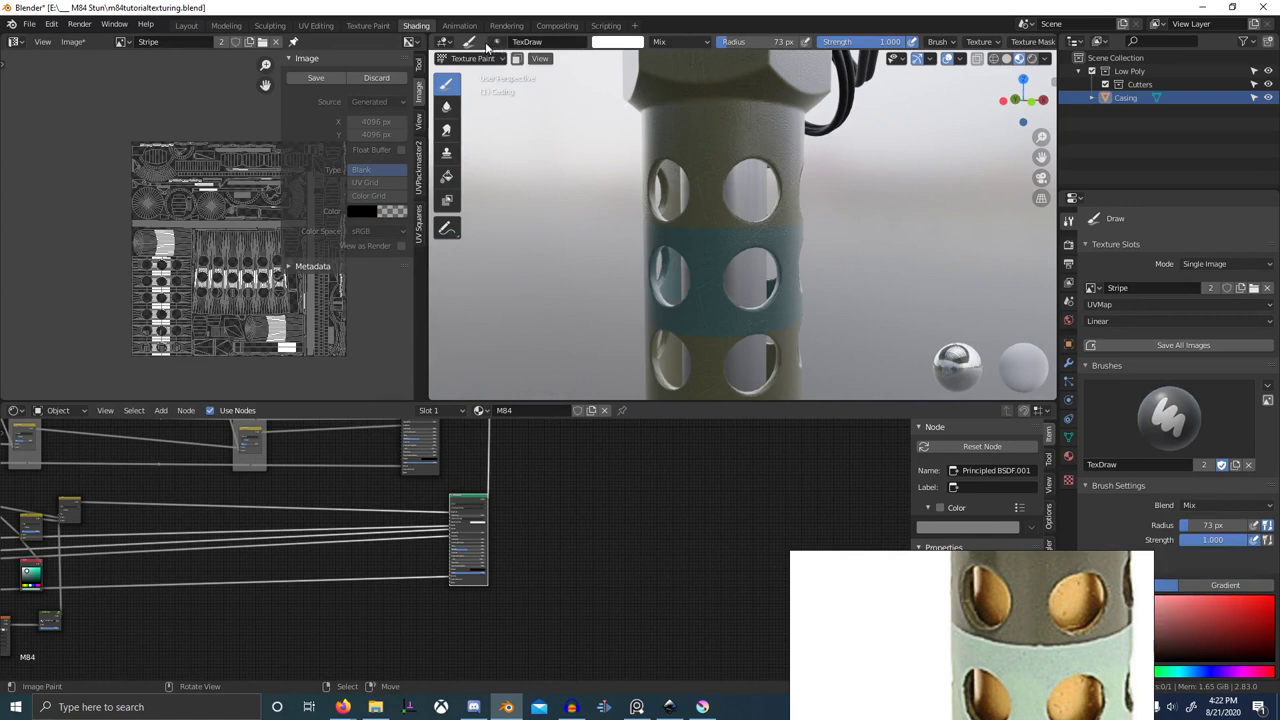
{"action": "left_click", "coordinate": [630, 43]}
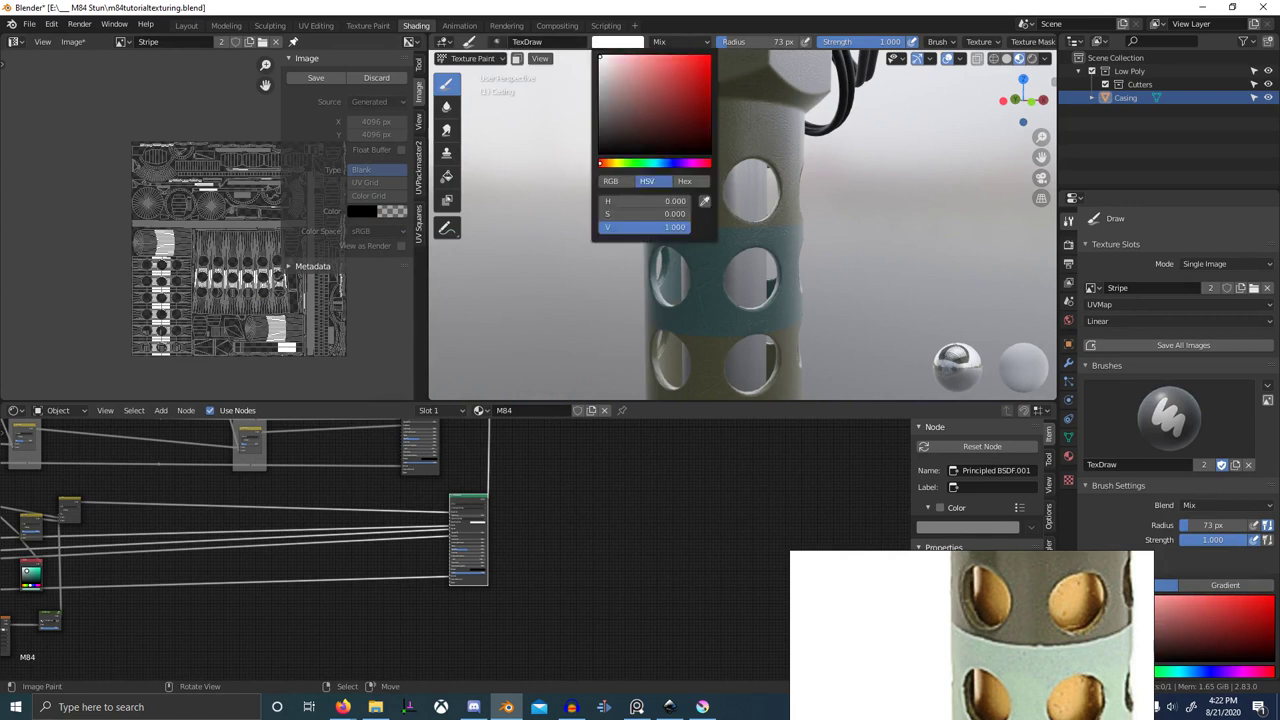
{"action": "left_click_drag", "start_coordinate": [676, 227], "coordinate": [600, 228]}
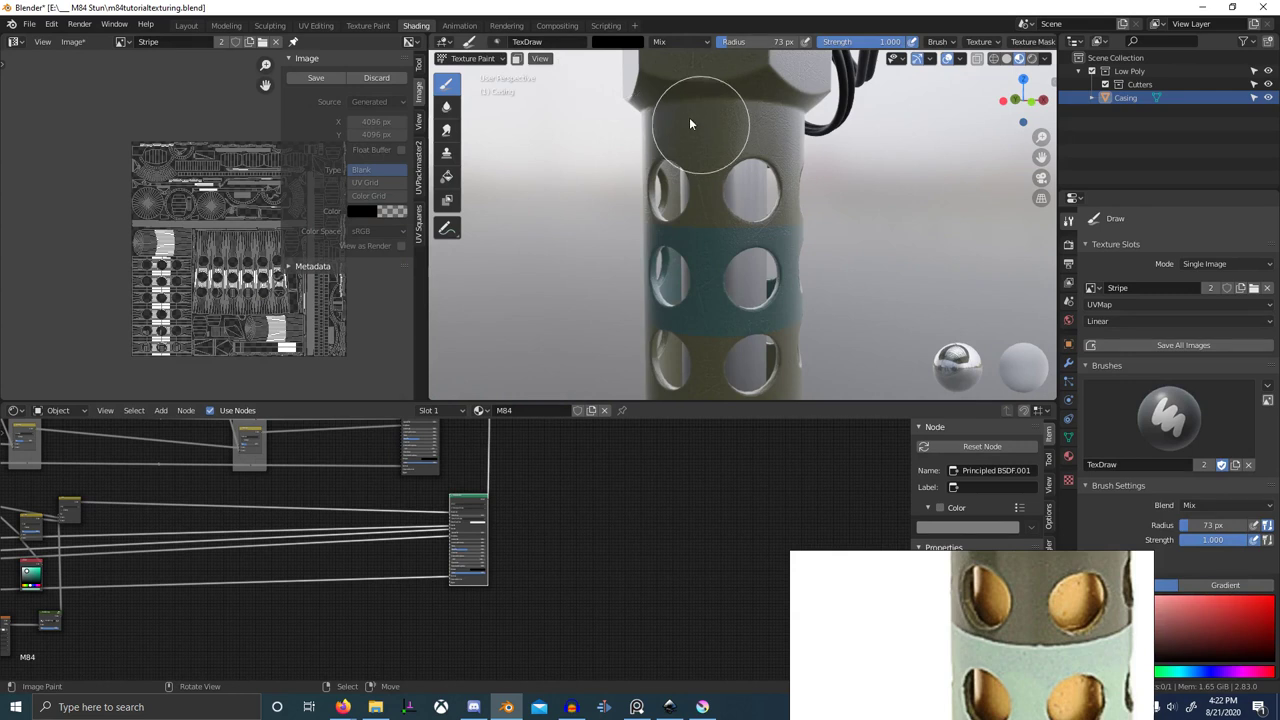
- Choose the S Grunge 09 brush at 73 px radius and bring the Scratches nodes into view
{"action": "left_click", "coordinate": [492, 42]}
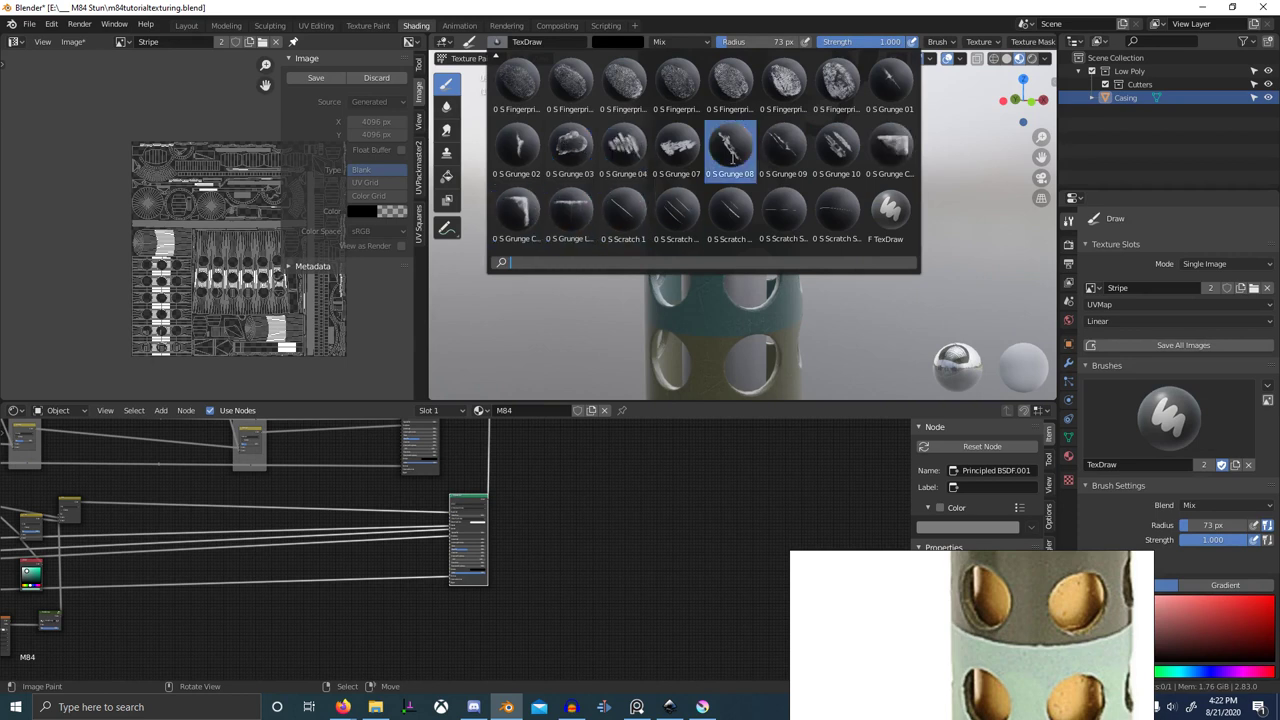
{"action": "left_click", "coordinate": [783, 145]}
{"action": "scroll", "coordinate": [799, 249], "scroll_direction": "up", "scroll_amount": 4}
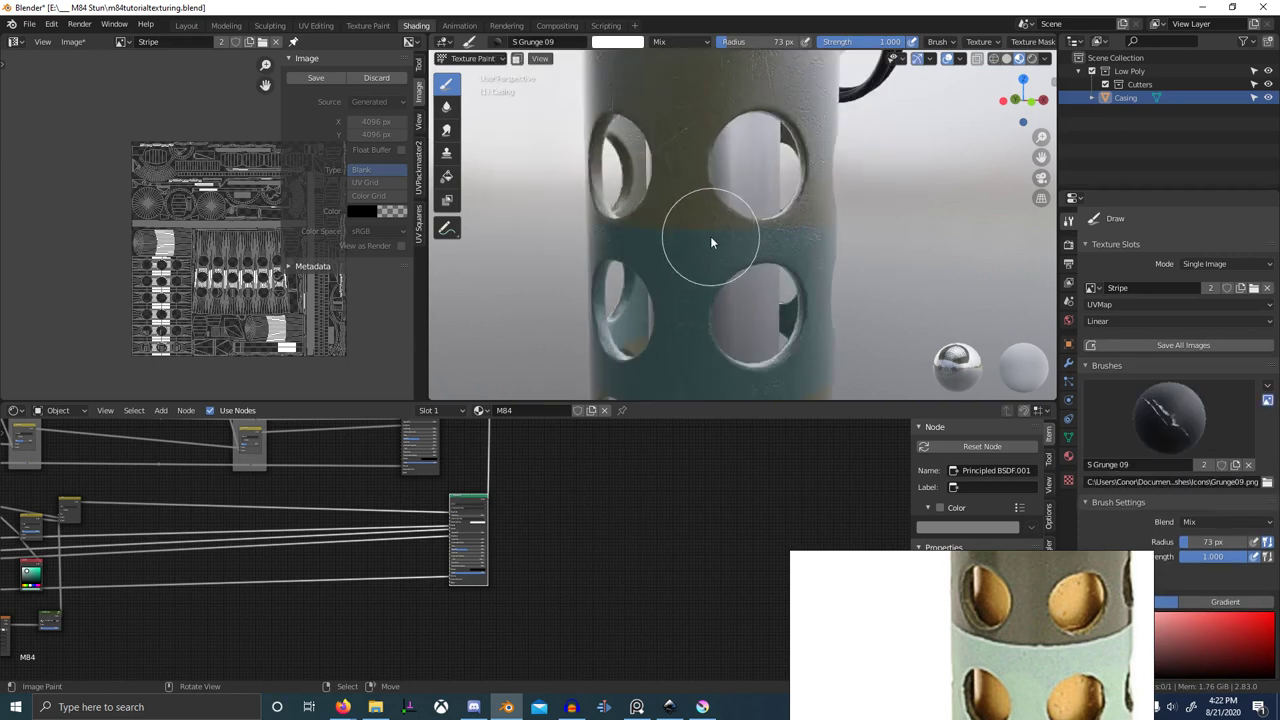
{"action": "right_click", "coordinate": [679, 280]}
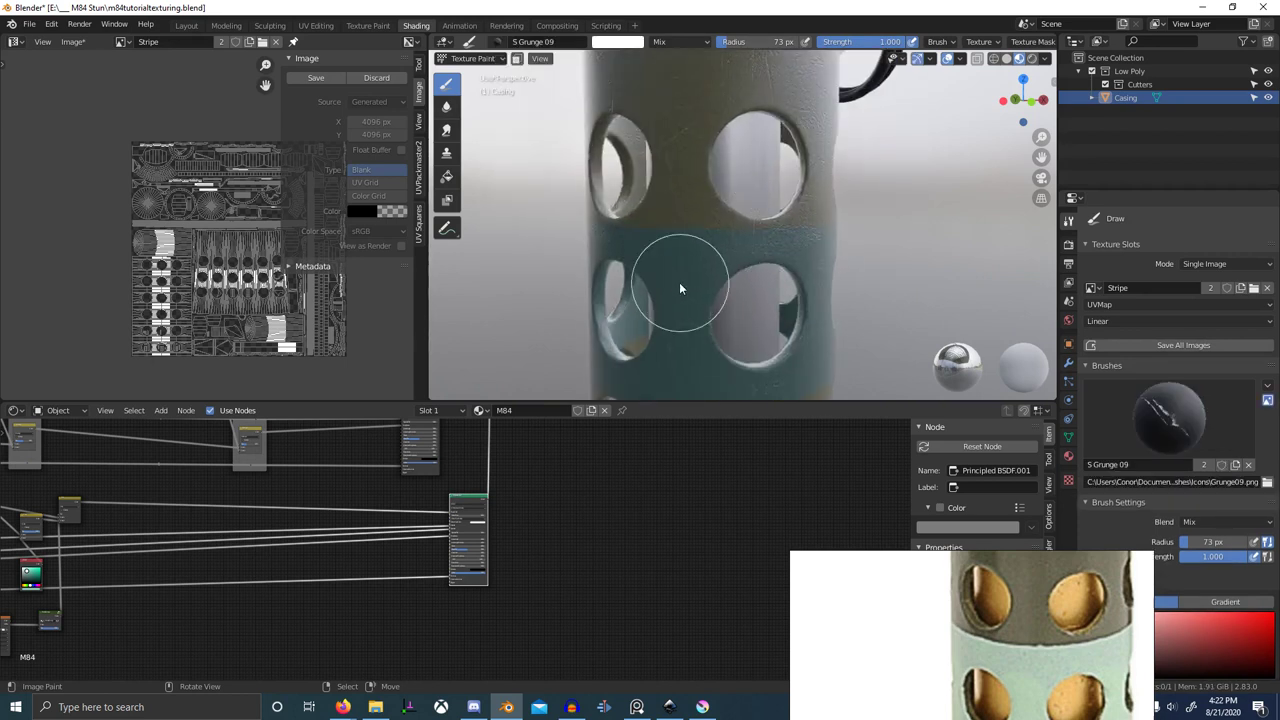
{"action": "scroll", "coordinate": [440, 450], "scroll_direction": "down", "scroll_amount": 3}
{"action": "middle_click_drag", "start_coordinate": [402, 452], "coordinate": [565, 501]}
{"action": "scroll", "coordinate": [312, 580], "scroll_direction": "up", "scroll_amount": 6}
{"action": "middle_click_drag", "start_coordinate": [312, 580], "coordinate": [513, 532]}
- Preview the stripe texture, undo a stray grunge stroke, reset the brush to black, restore full material
{"action": "scroll", "coordinate": [512, 590], "scroll_direction": "down", "scroll_amount": 1}
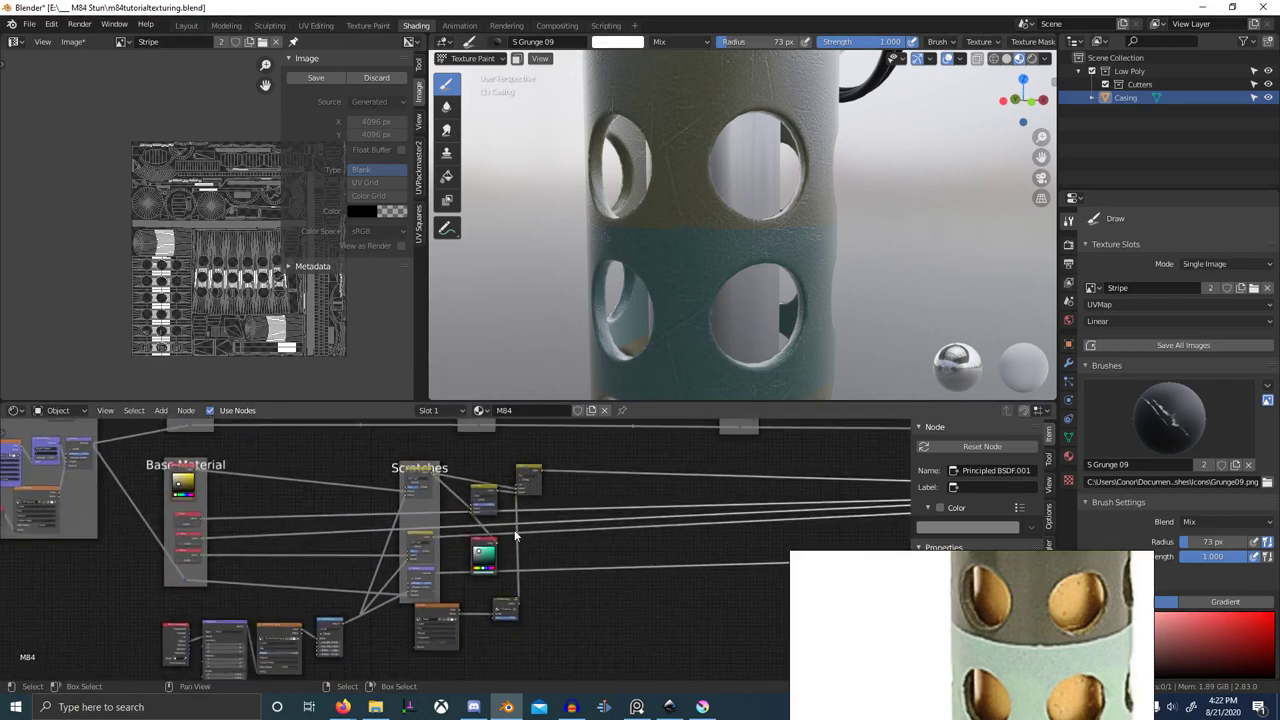
{"action": "left_click", "coordinate": [437, 604], "text": "ctrl+shift"}
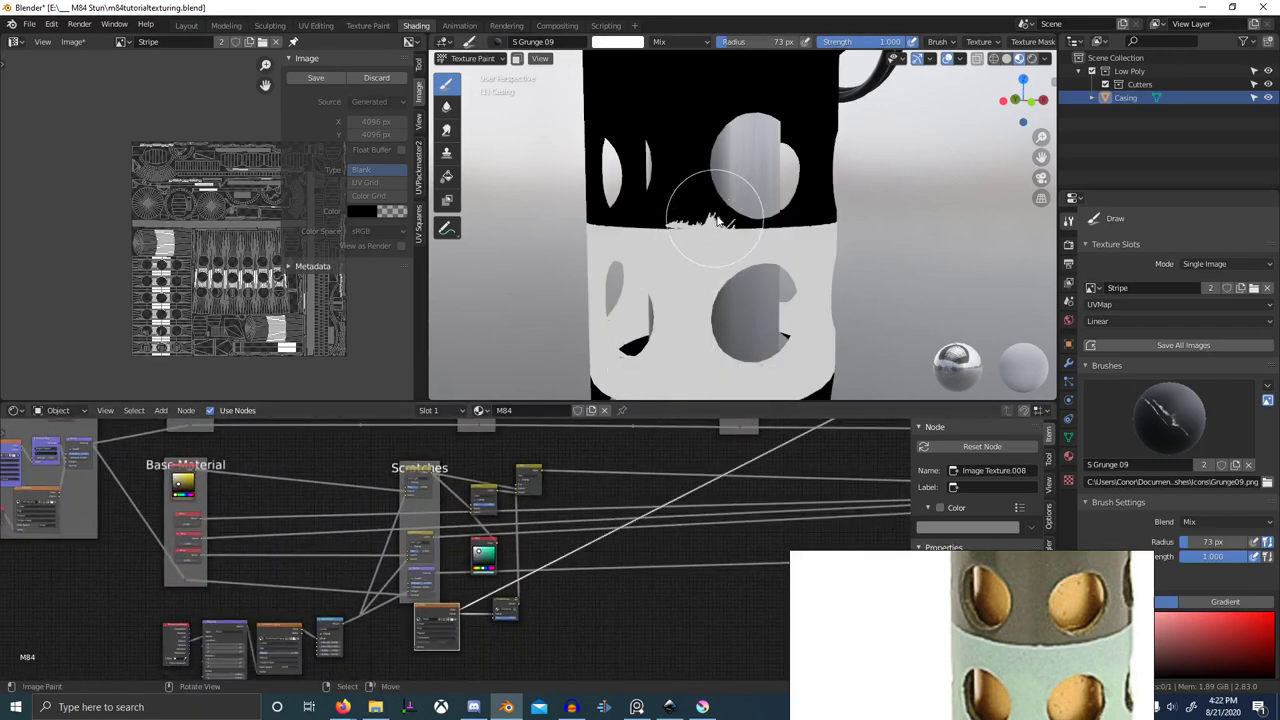
{"action": "middle_click_drag", "start_coordinate": [714, 227], "coordinate": [736, 223]}
{"action": "key", "text": "ctrl+z"}
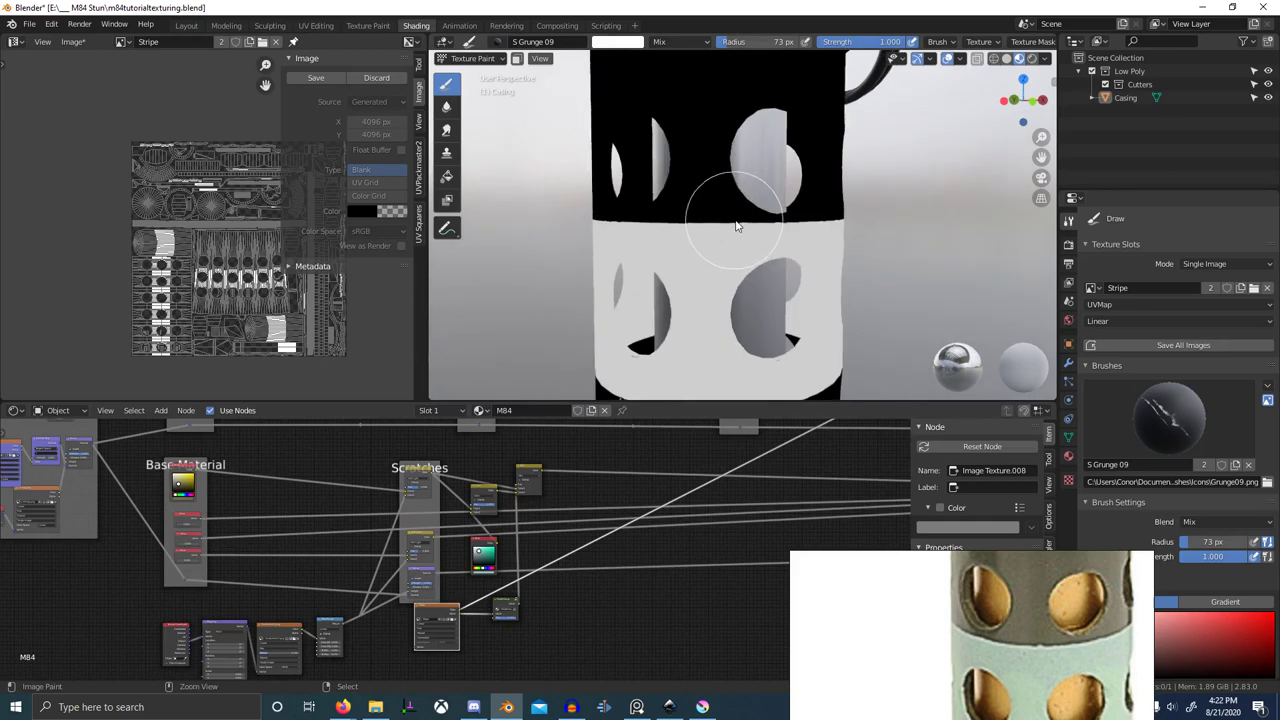
{"action": "left_click", "coordinate": [618, 44]}
{"action": "left_click_drag", "start_coordinate": [612, 80], "coordinate": [596, 152]}
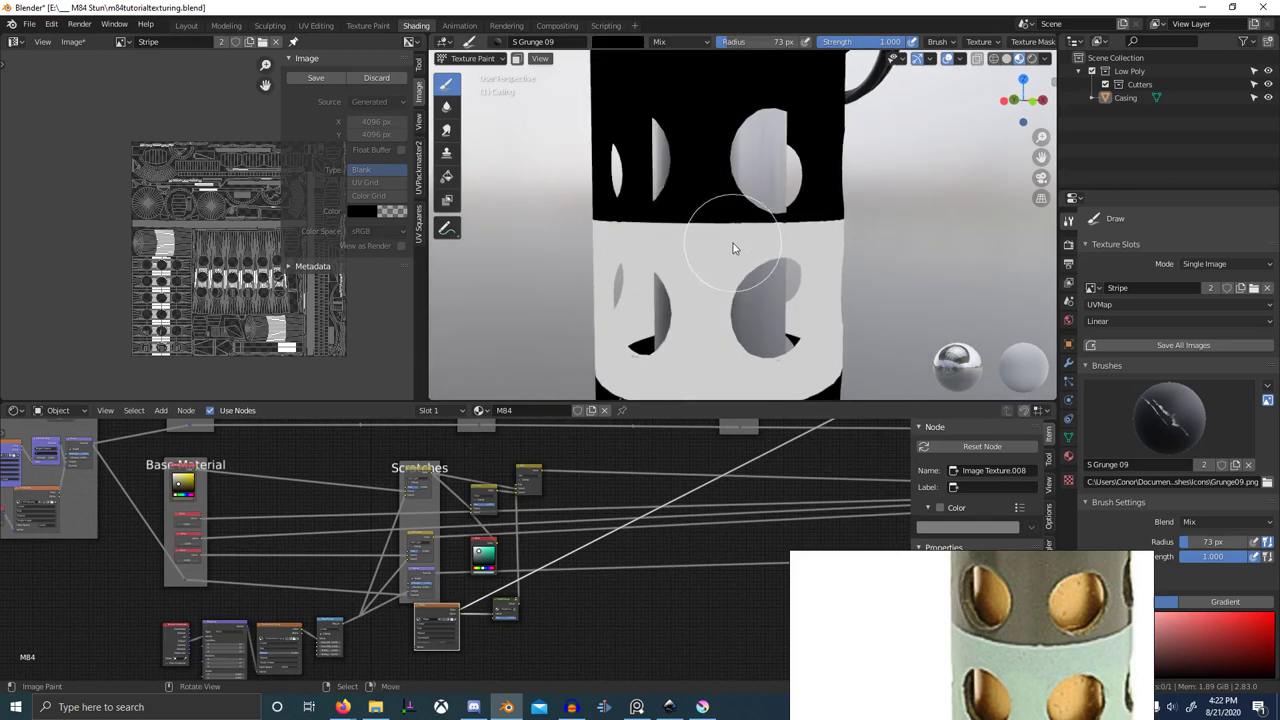
{"action": "scroll", "coordinate": [780, 445], "scroll_direction": "down", "scroll_amount": 2}
{"action": "middle_click_drag", "start_coordinate": [860, 448], "coordinate": [587, 500]}
{"action": "left_click", "coordinate": [618, 528], "text": "ctrl+shift"}
- Preview the Stripe mask and connect its Alpha output to the NodeGroup Value socket
{"action": "scroll", "coordinate": [702, 237], "scroll_direction": "up", "scroll_amount": 1}
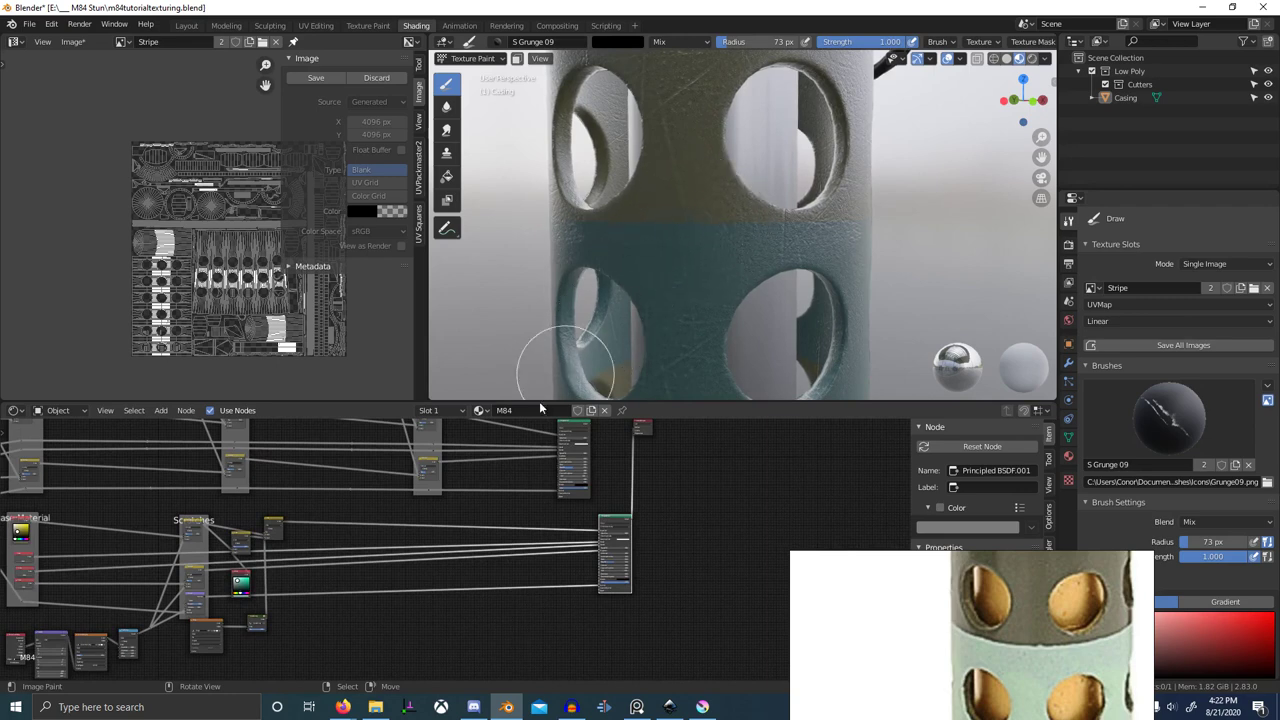
{"action": "middle_click_drag", "start_coordinate": [379, 516], "coordinate": [556, 456]}
{"action": "scroll", "coordinate": [457, 545], "scroll_direction": "up", "scroll_amount": 5}
{"action": "scroll", "coordinate": [447, 540], "scroll_direction": "up", "scroll_amount": 5}
{"action": "middle_click_drag", "start_coordinate": [423, 536], "coordinate": [512, 510]}
{"action": "scroll", "coordinate": [464, 533], "scroll_direction": "up", "scroll_amount": 4}
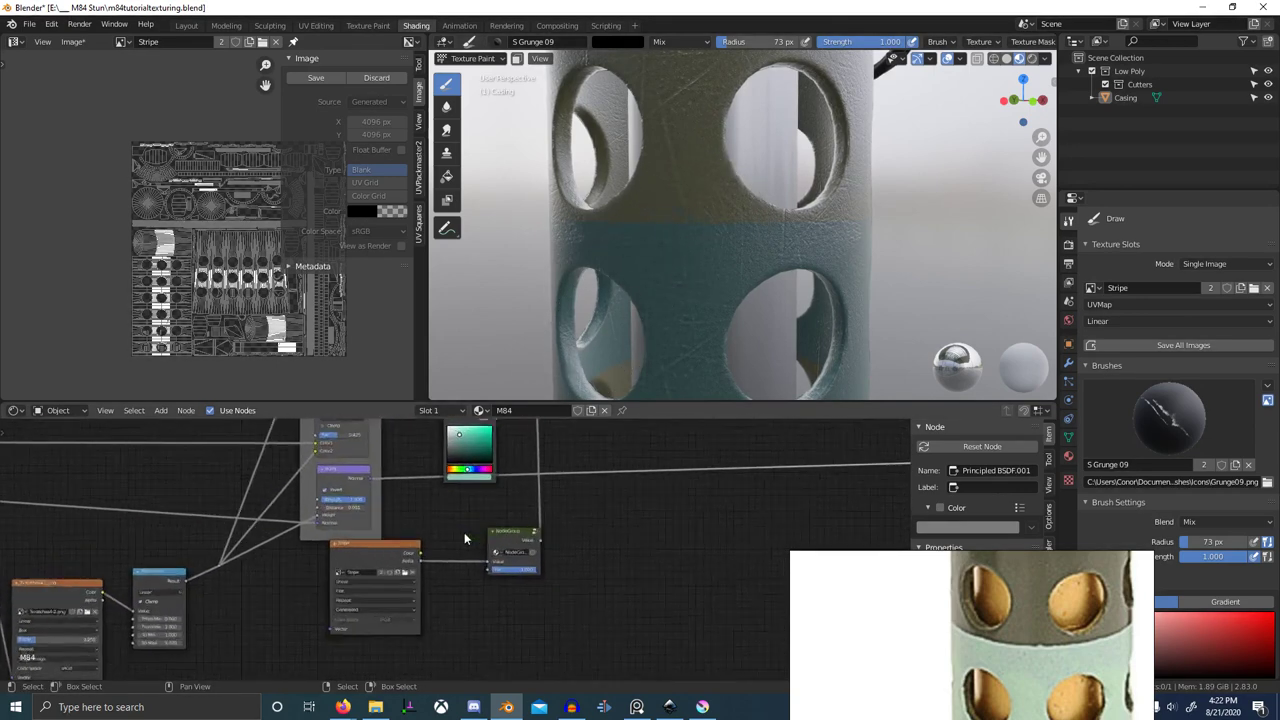
{"action": "left_click", "coordinate": [408, 561], "text": "ctrl+shift"}
{"action": "scroll", "coordinate": [480, 545], "scroll_direction": "down", "scroll_amount": 1}
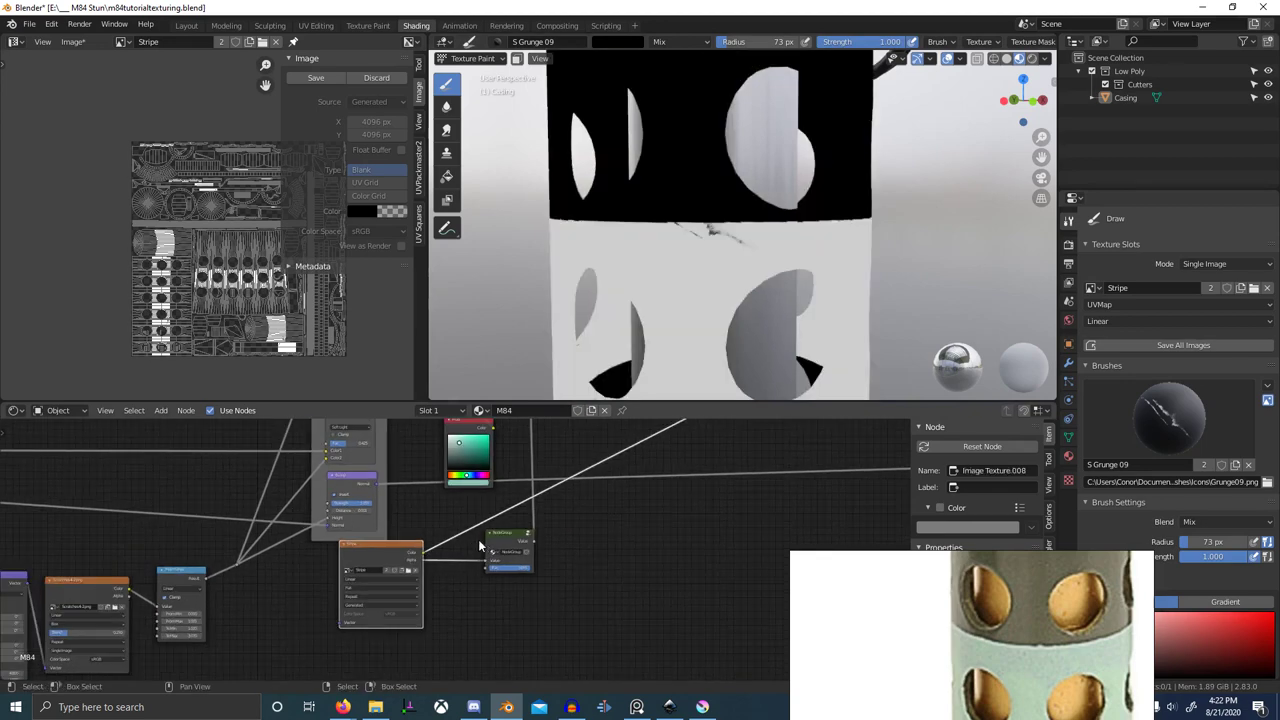
{"action": "scroll", "coordinate": [499, 548], "scroll_direction": "up", "scroll_amount": 2}
{"action": "left_click_drag", "start_coordinate": [388, 573], "coordinate": [484, 576]}
{"action": "scroll", "coordinate": [600, 508], "scroll_direction": "down", "scroll_amount": 6}
{"action": "middle_click_drag", "start_coordinate": [640, 490], "coordinate": [470, 565]}
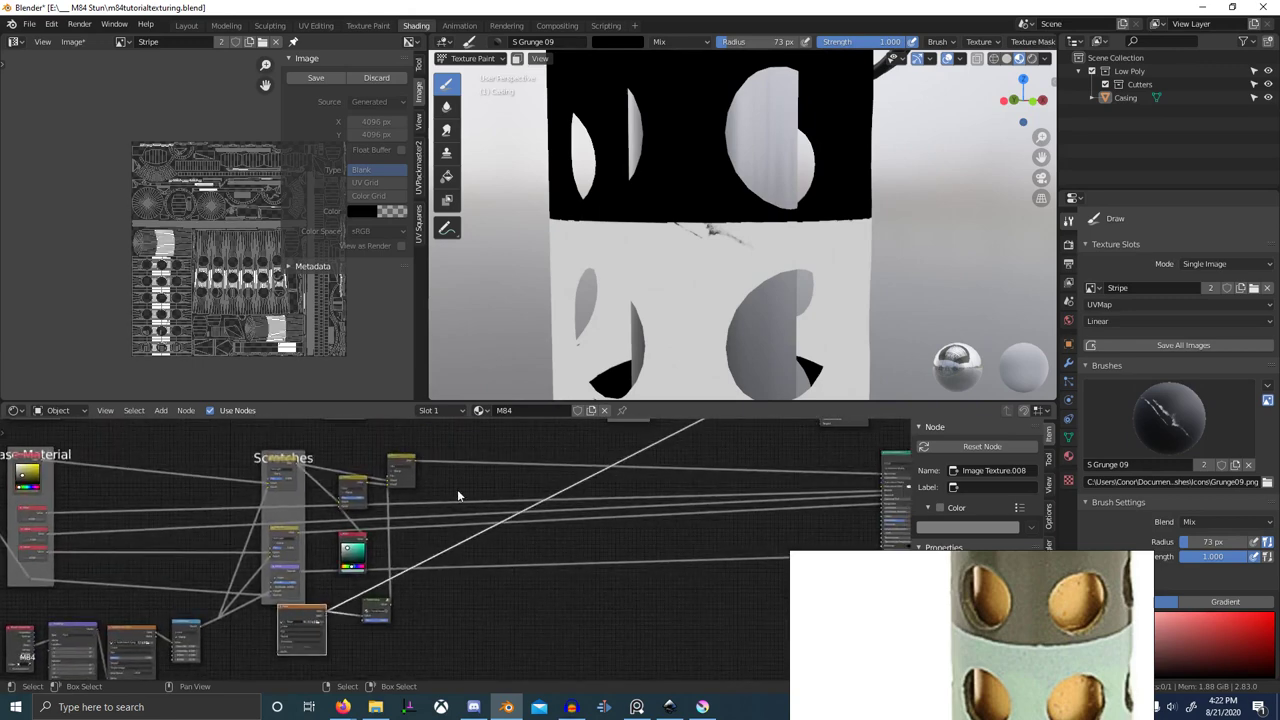
- Check the Mix.008 result, then preview the full casing material again and orbit around the holes
{"action": "left_click", "coordinate": [404, 462], "text": "ctrl+shift"}
{"action": "middle_click_drag", "start_coordinate": [812, 483], "coordinate": [591, 494]}
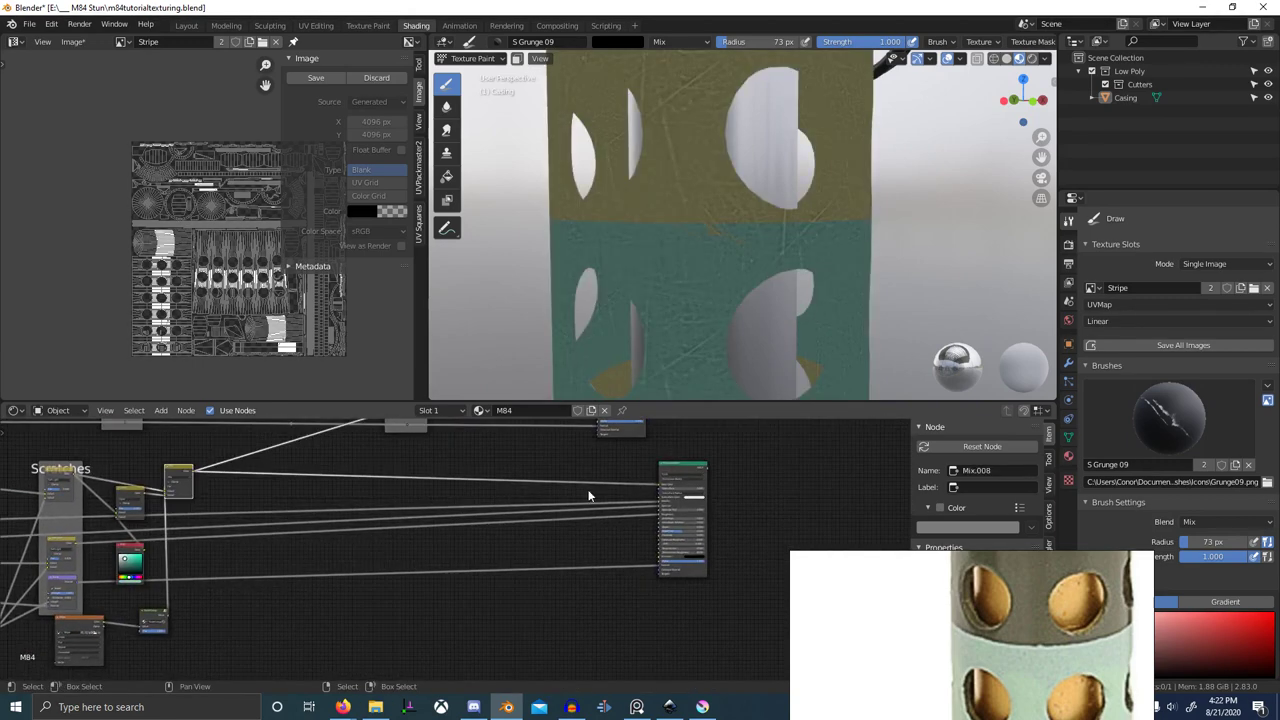
{"action": "left_click", "coordinate": [684, 474], "text": "ctrl+shift"}
{"action": "mouse_move", "coordinate": [711, 247]}
{"action": "middle_mouse_down"}
{"action": "mouse_move", "coordinate": [725, 240]}
{"action": "mouse_move", "coordinate": [698, 230]}
{"action": "mouse_move", "coordinate": [666, 247]}
{"action": "middle_mouse_up"}
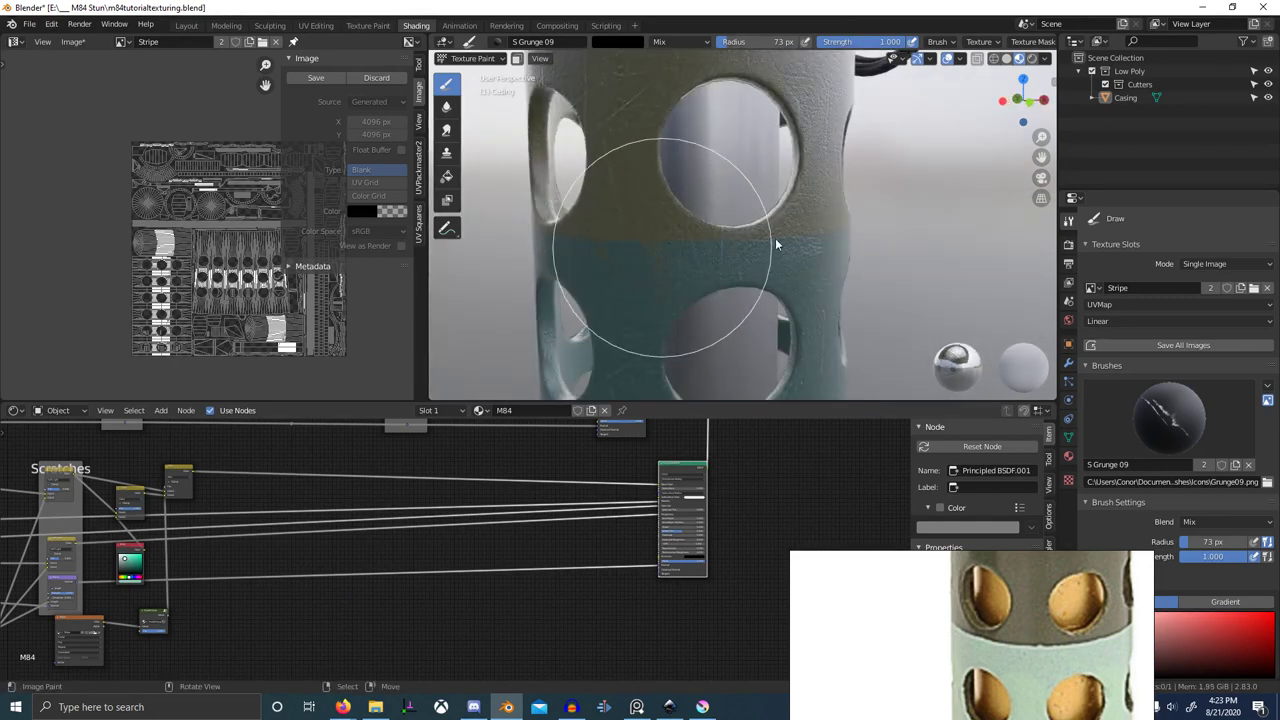
{"action": "right_click", "coordinate": [737, 184]}
{"action": "scroll", "coordinate": [737, 184], "scroll_direction": "down", "scroll_amount": 3}
{"action": "middle_click_drag", "start_coordinate": [832, 232], "coordinate": [771, 224]}
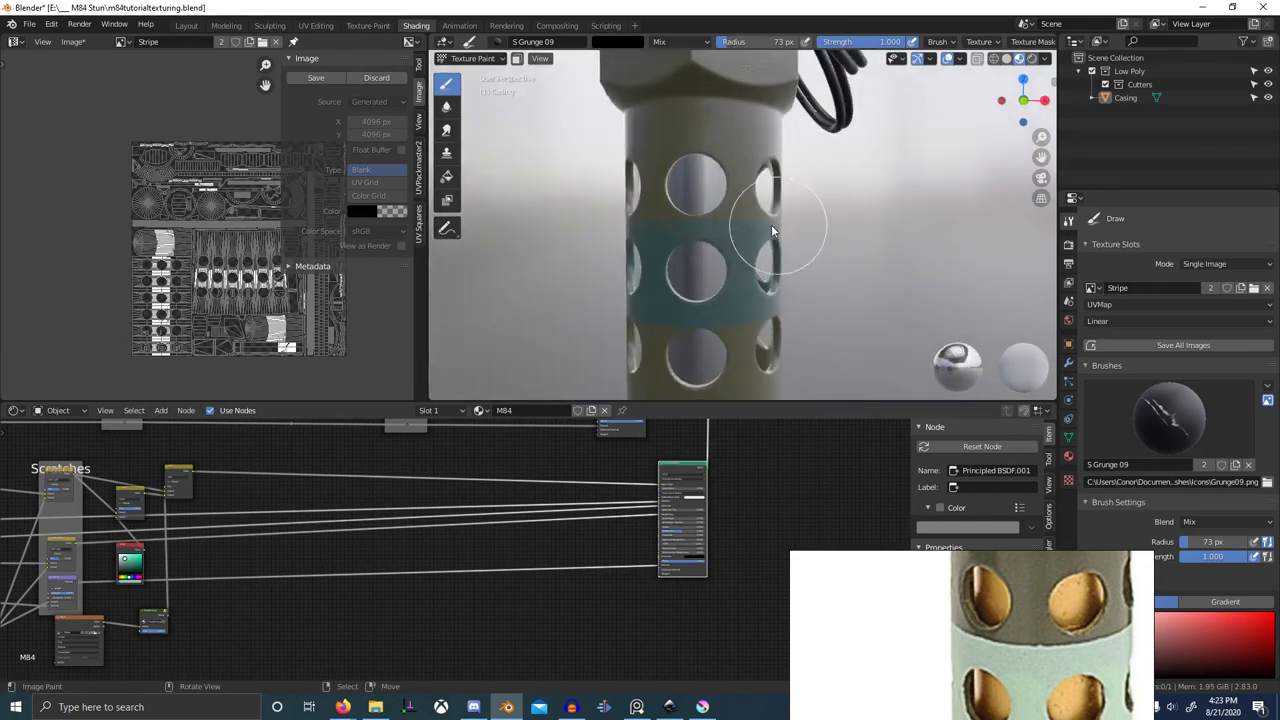
{"action": "scroll", "coordinate": [771, 224], "scroll_direction": "up", "scroll_amount": 3}
- Maximize the 3D view, move the reference image aside and select the S Grunge 07 brush
{"action": "key", "text": "ctrl+space"}
{"action": "scroll", "coordinate": [829, 266], "scroll_direction": "down", "scroll_amount": 5}
{"action": "middle_click_drag", "start_coordinate": [829, 270], "coordinate": [796, 314]}
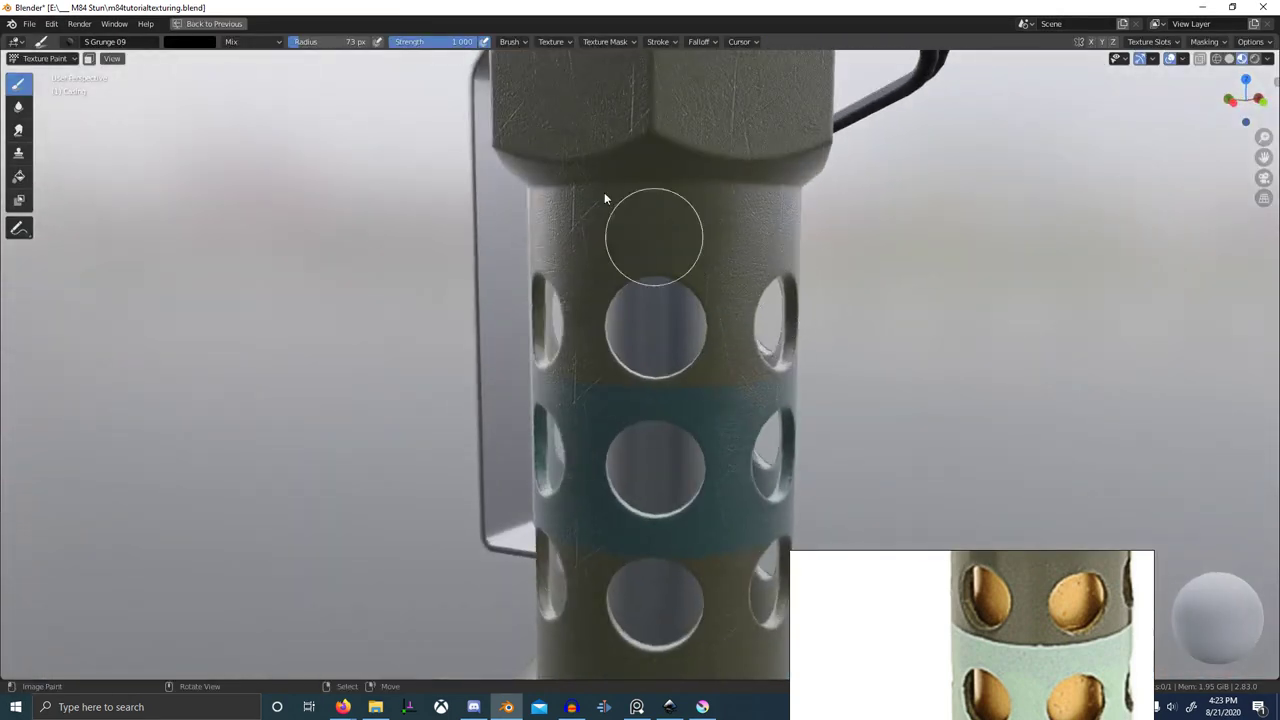
{"action": "right_click_drag", "start_coordinate": [963, 607], "coordinate": [1063, 489]}
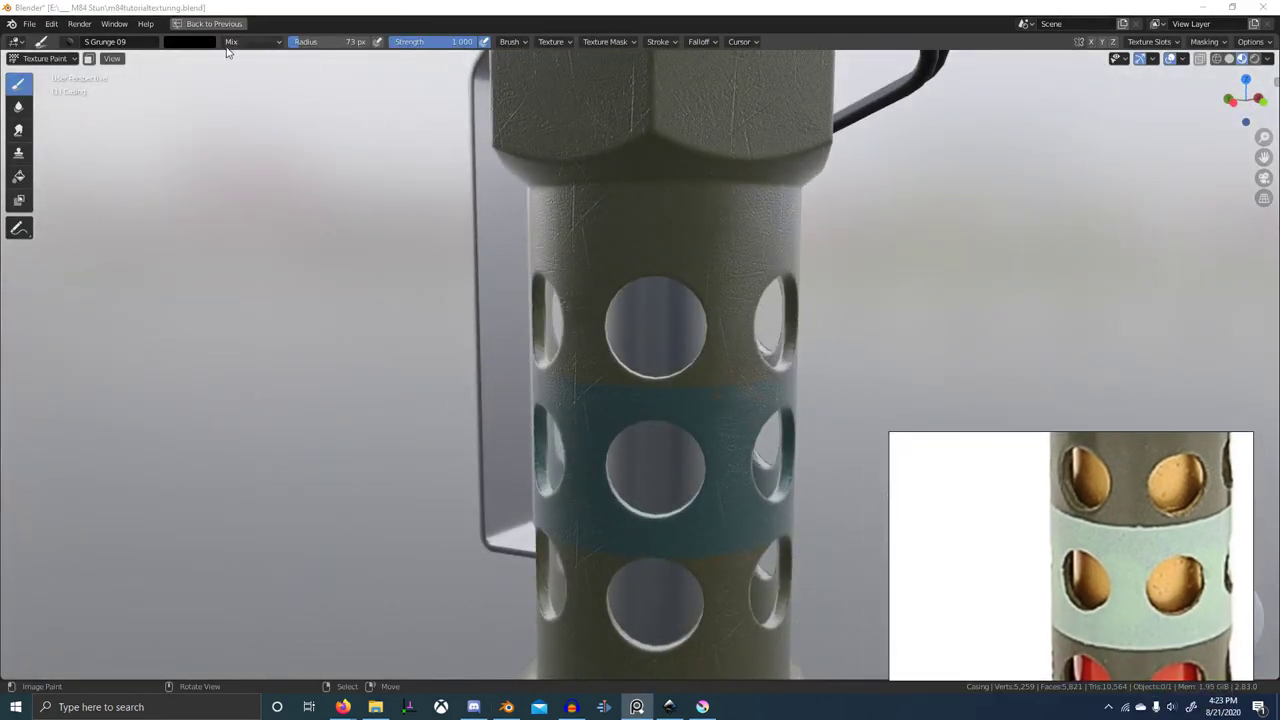
{"action": "left_click", "coordinate": [72, 43]}
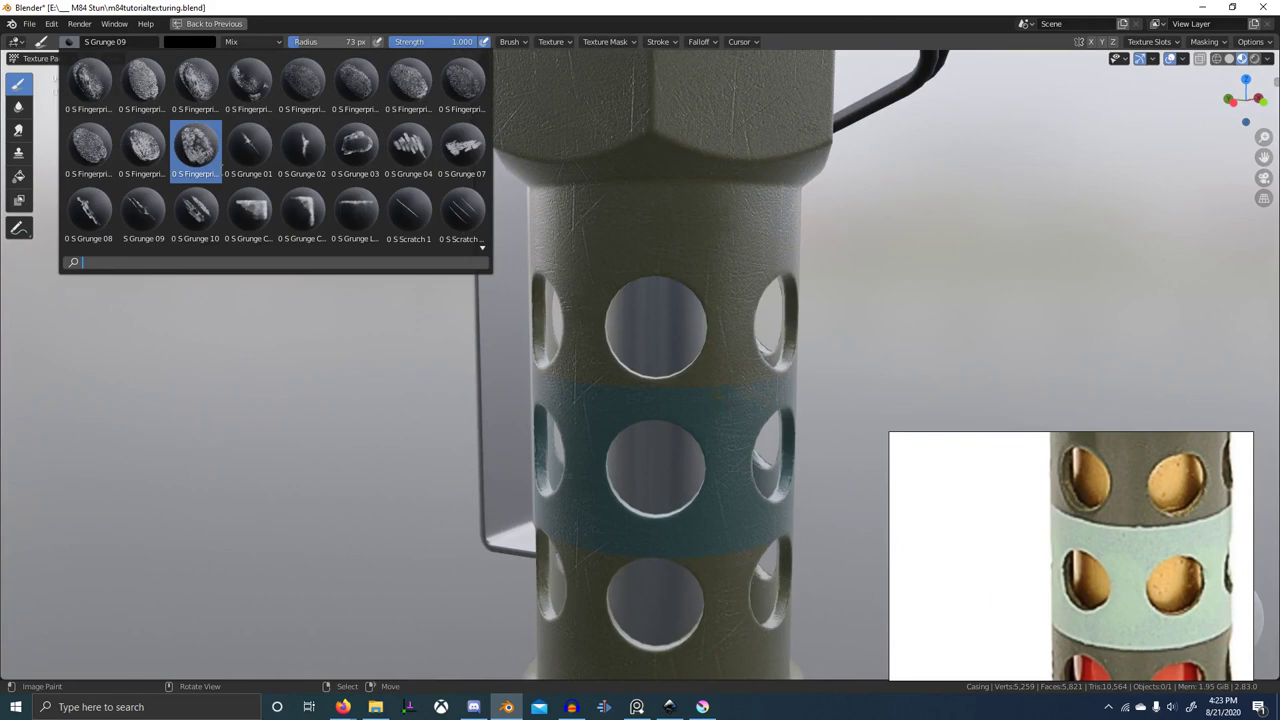
{"action": "left_click", "coordinate": [462, 147]}
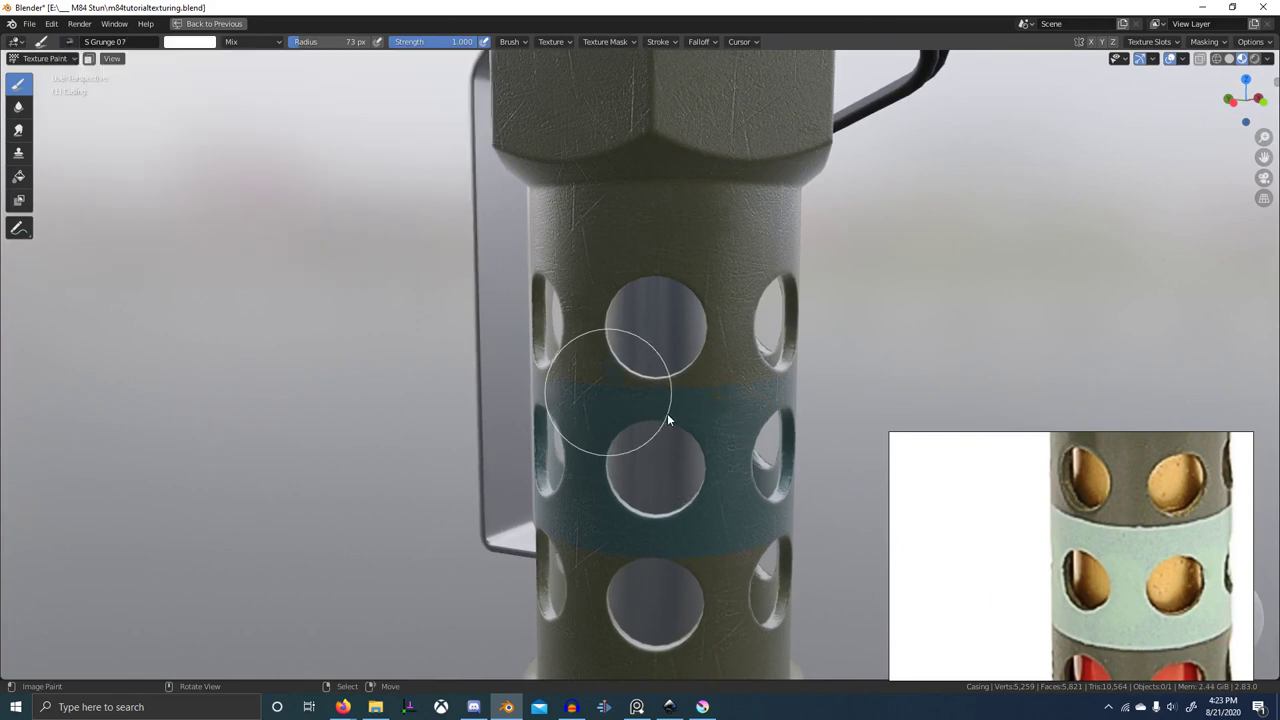
{"action": "middle_click_drag", "start_coordinate": [650, 393], "coordinate": [715, 375]}
{"action": "scroll", "coordinate": [716, 375], "scroll_direction": "up", "scroll_amount": 1}
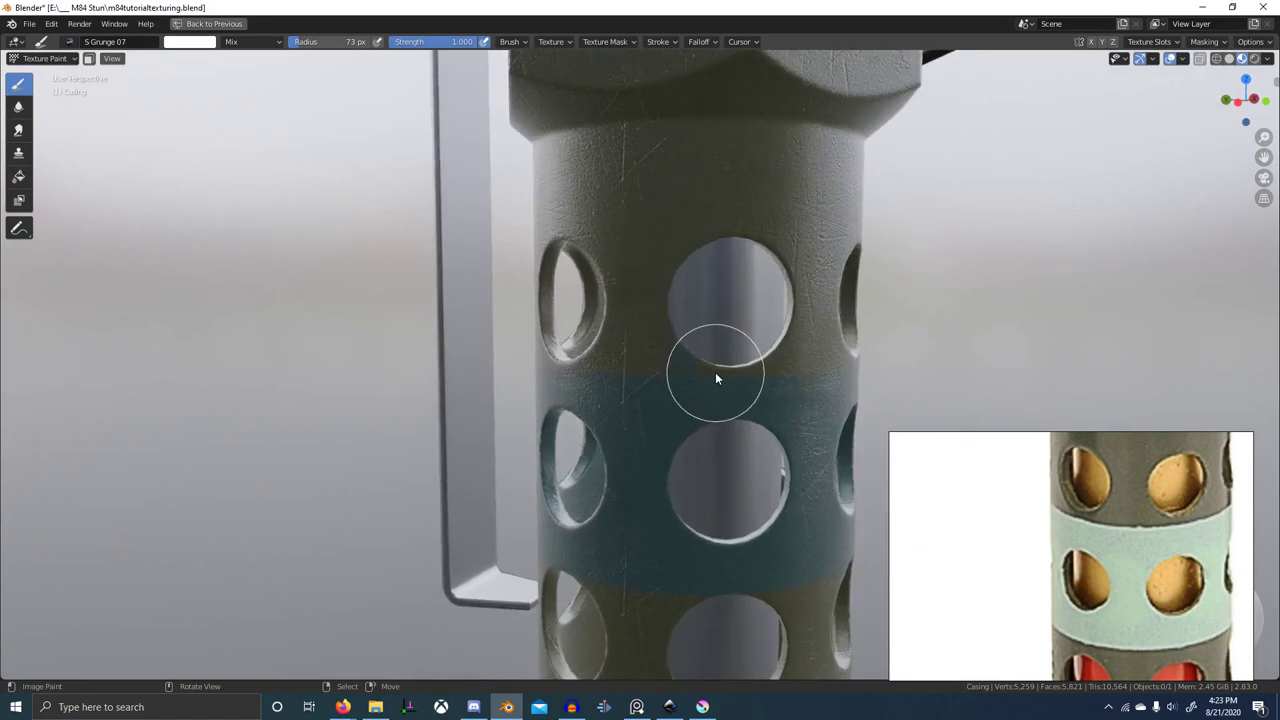
- Set the paint colour to black and paint grunge strokes over the stripe band
{"action": "left_click", "coordinate": [187, 44]}
{"action": "left_click_drag", "start_coordinate": [186, 66], "coordinate": [171, 155]}
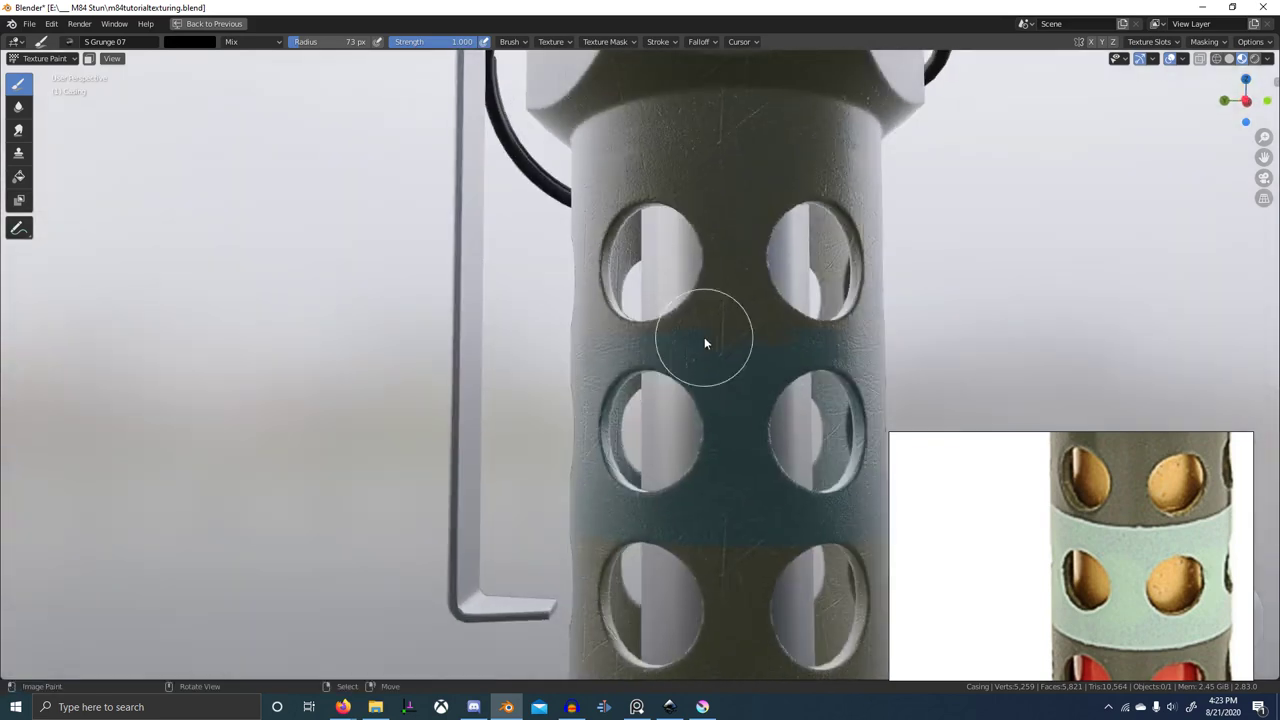
{"action": "middle_click_drag", "start_coordinate": [651, 371], "coordinate": [700, 349]}
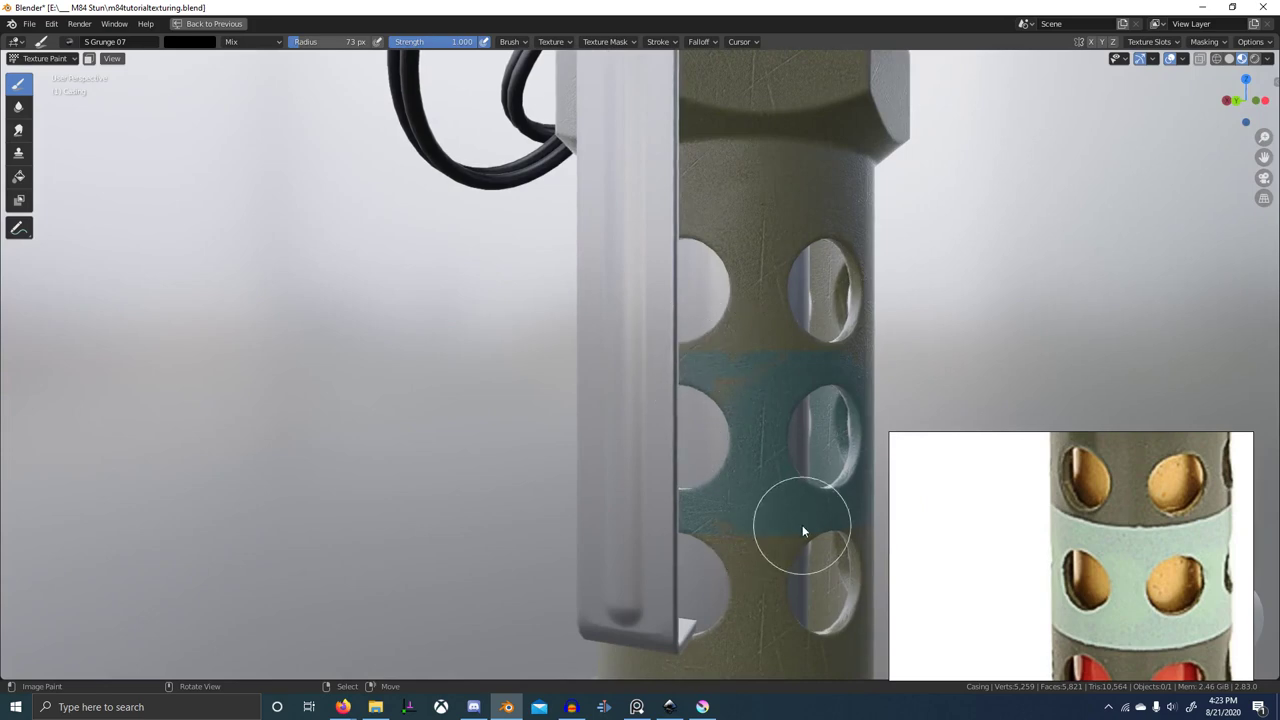
{"action": "mouse_move", "coordinate": [838, 517]}
{"action": "middle_mouse_down"}
{"action": "mouse_move", "coordinate": [806, 532]}
{"action": "mouse_move", "coordinate": [842, 538]}
{"action": "mouse_move", "coordinate": [804, 534]}
{"action": "middle_mouse_up"}
{"action": "left_click_drag", "start_coordinate": [804, 534], "coordinate": [802, 574]}
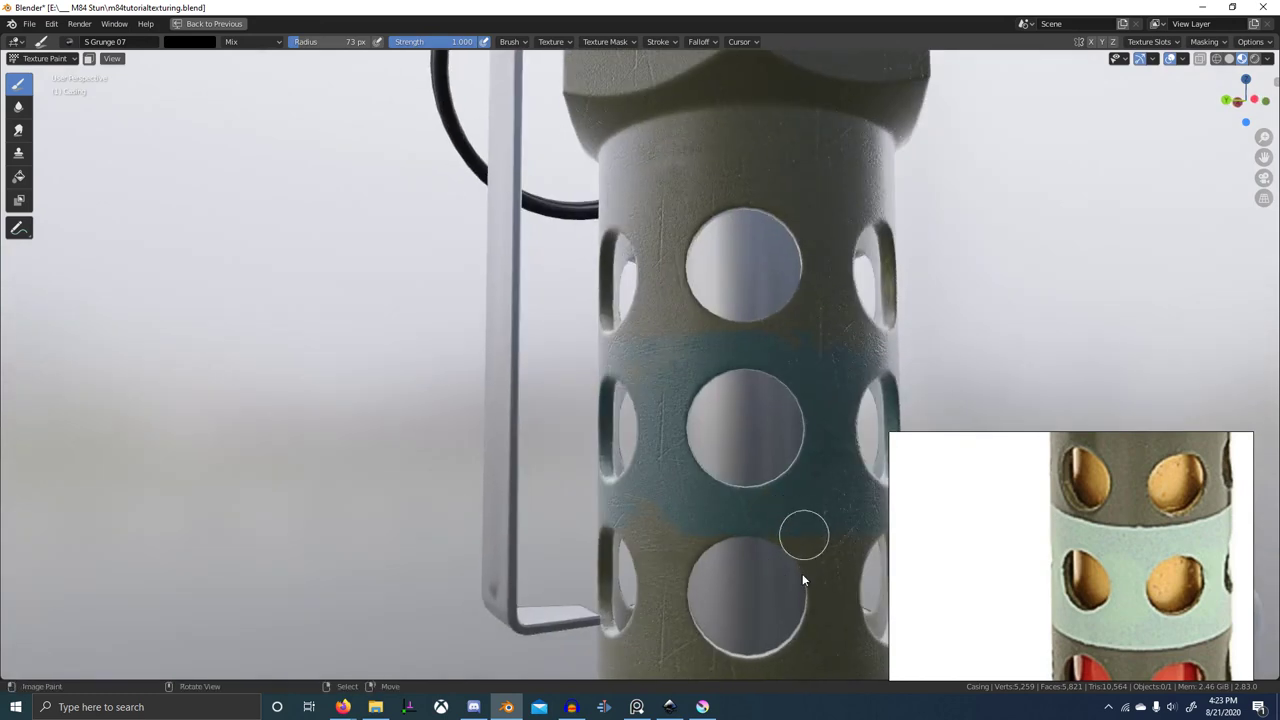
{"action": "middle_click_drag", "start_coordinate": [843, 557], "coordinate": [768, 483]}
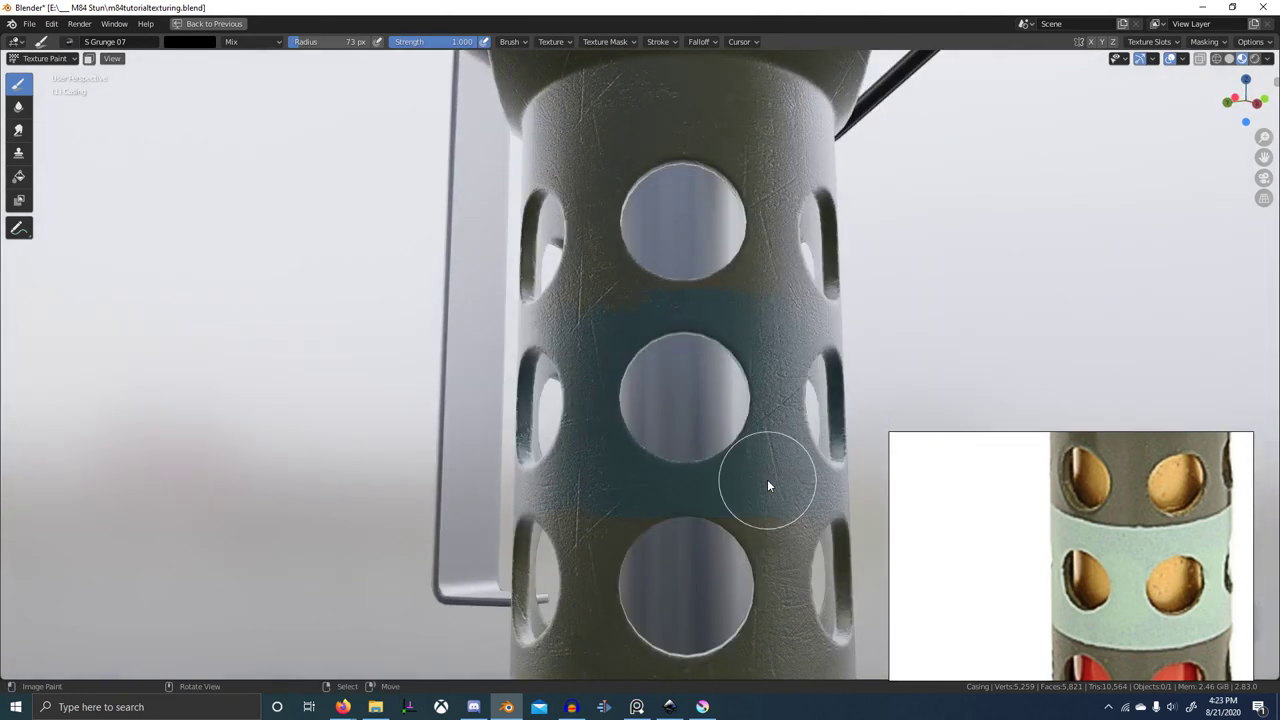
{"action": "left_click", "coordinate": [78, 41]}
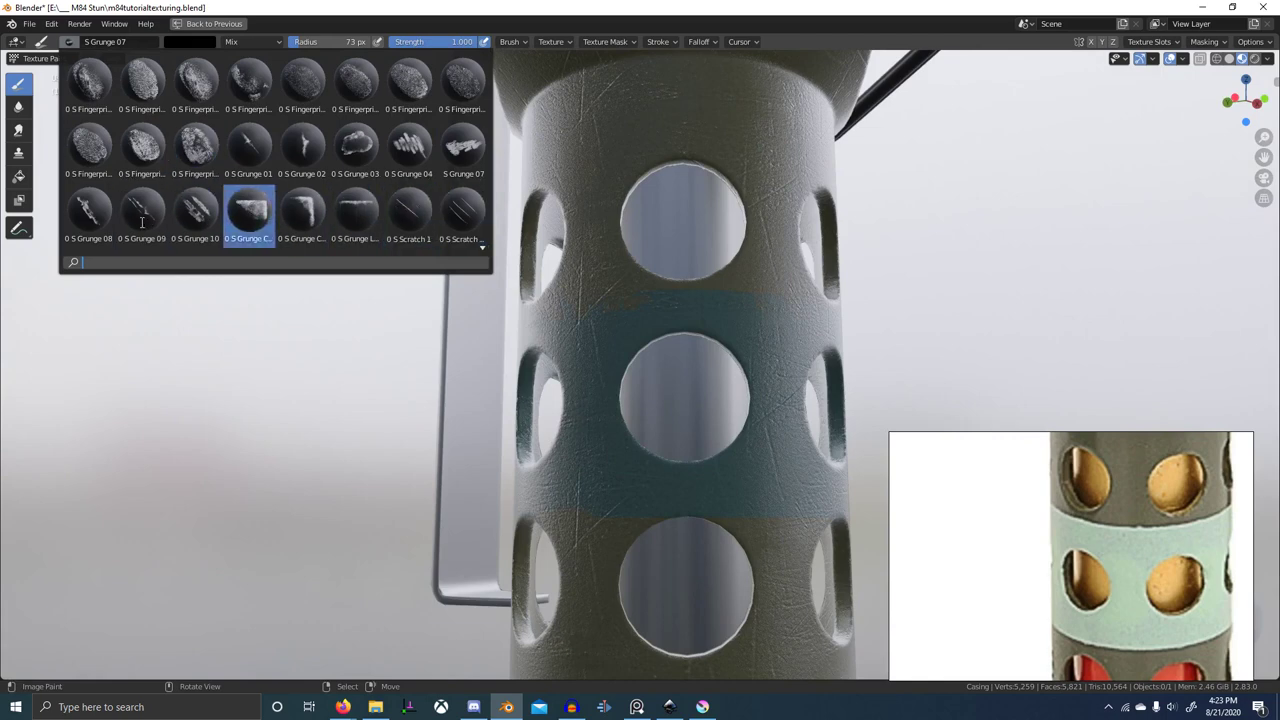
- Stamp a large scratch with the Scratch Direction brush, then swap the paint colour to black
{"action": "scroll", "coordinate": [247, 207], "scroll_direction": "down", "scroll_amount": 1}
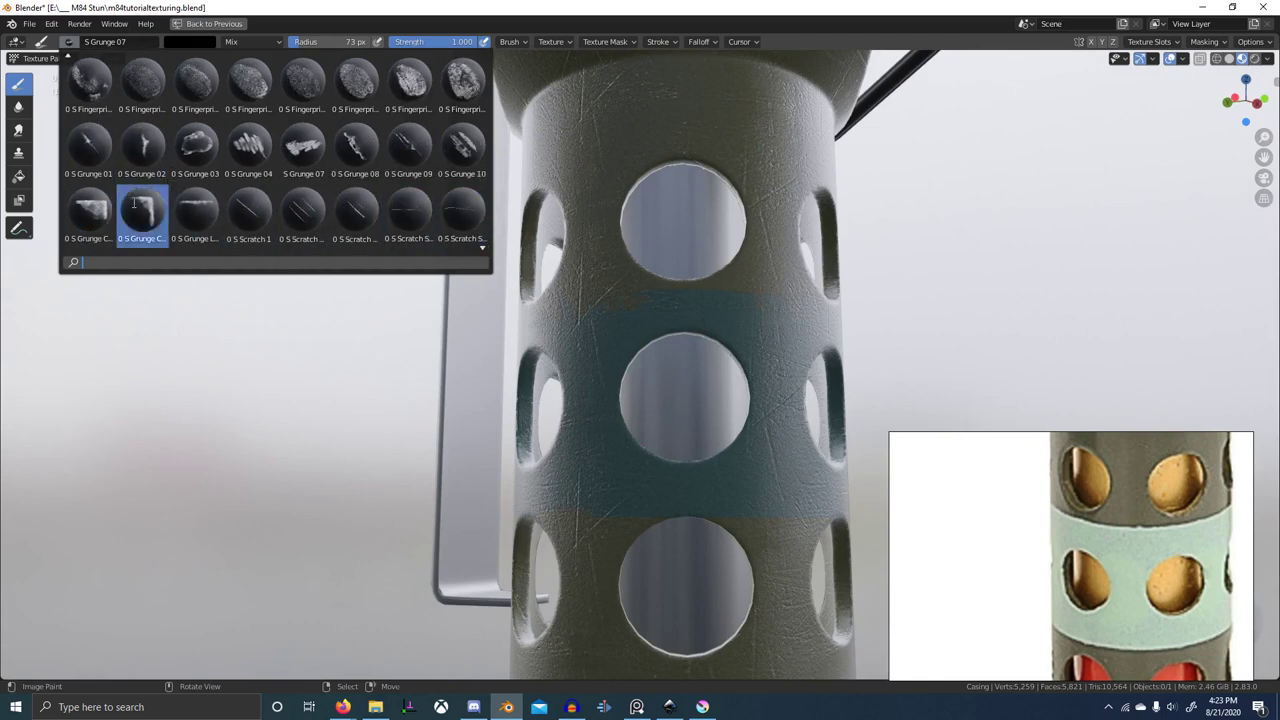
{"action": "left_click", "coordinate": [314, 220]}
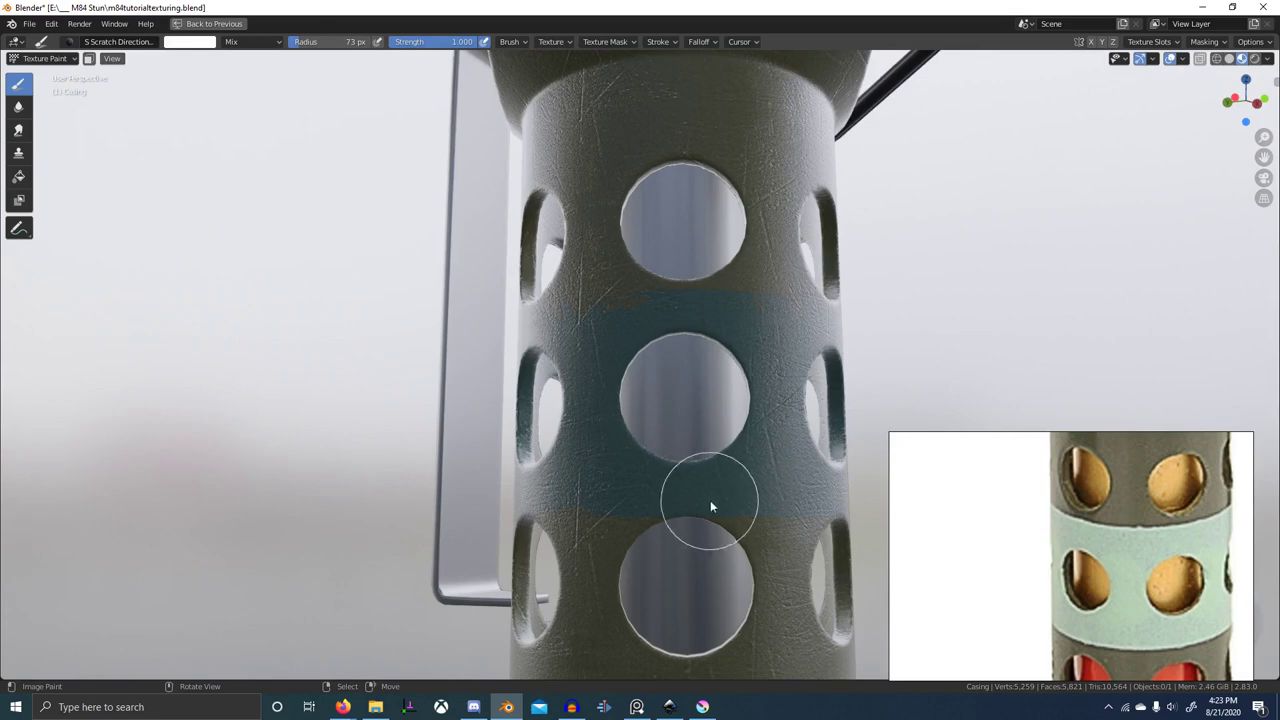
{"action": "key", "text": "f"}
{"action": "right_click", "coordinate": [798, 446]}
{"action": "key", "text": "f"}
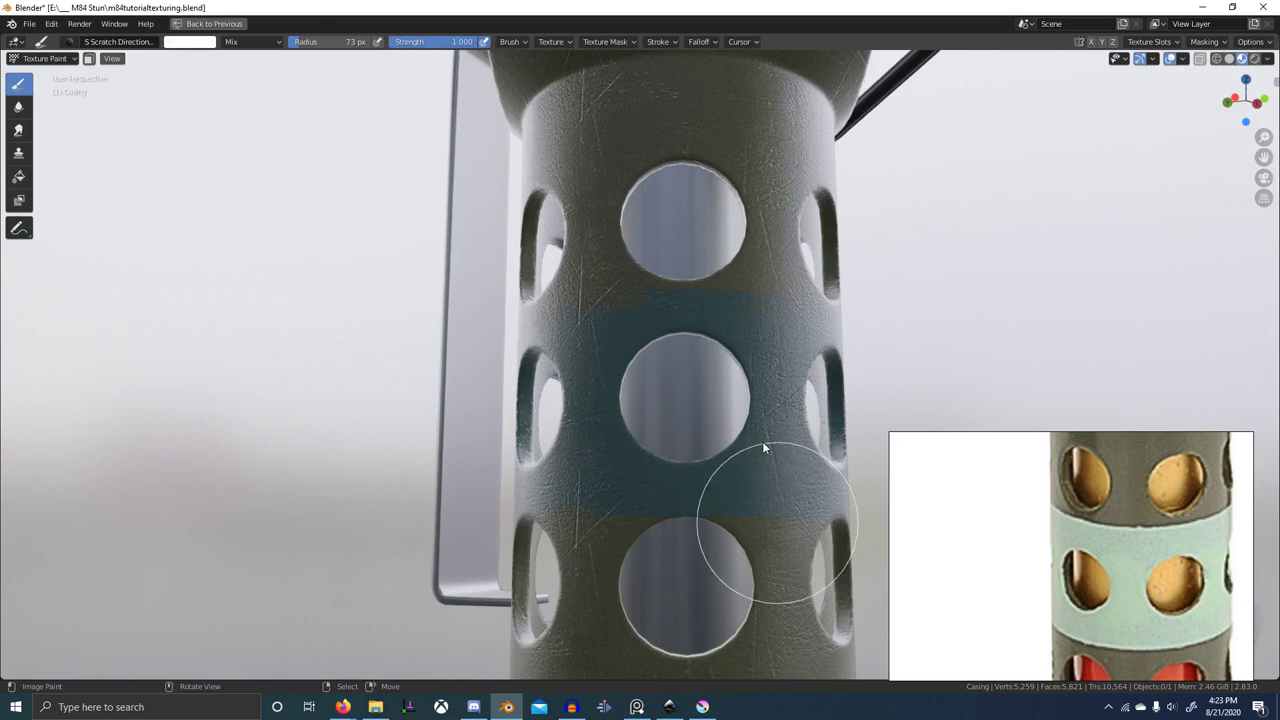
{"action": "left_click_drag", "start_coordinate": [763, 443], "coordinate": [762, 440]}
{"action": "middle_click_drag", "start_coordinate": [784, 509], "coordinate": [741, 502]}
{"action": "scroll", "coordinate": [740, 484], "scroll_direction": "up", "scroll_amount": 3}
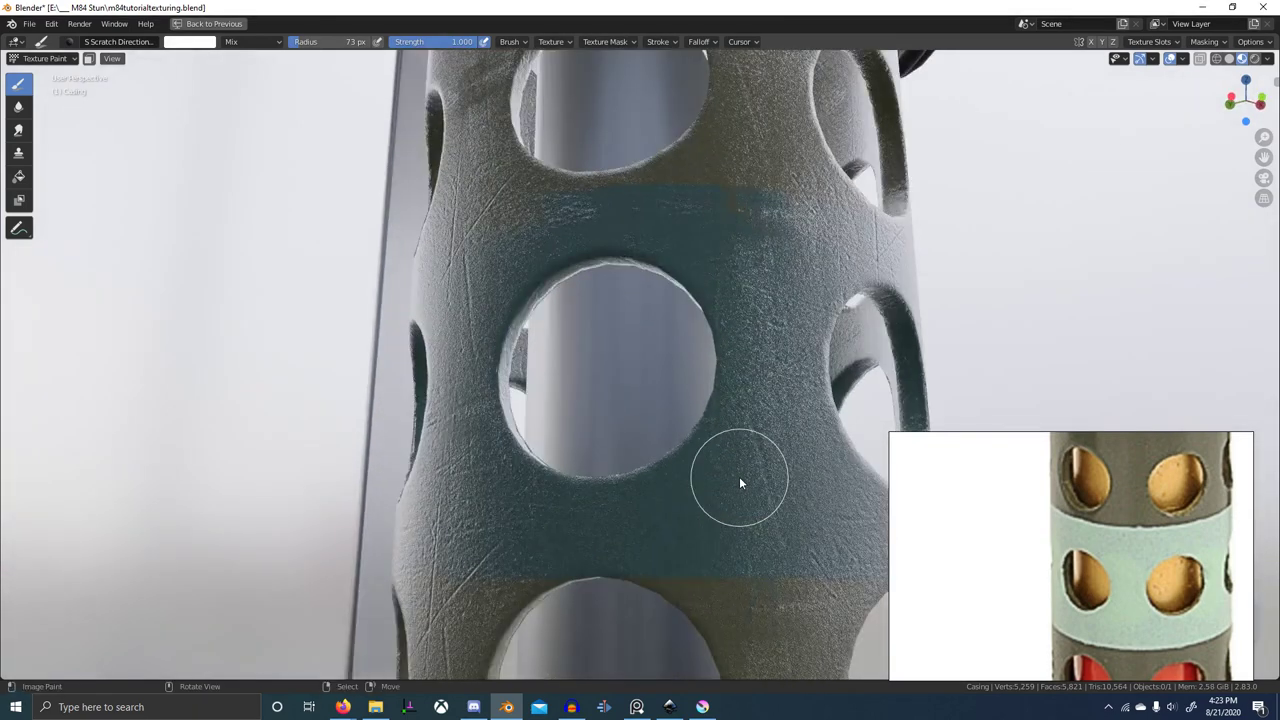
{"action": "scroll", "coordinate": [739, 476], "scroll_direction": "down", "scroll_amount": 3}
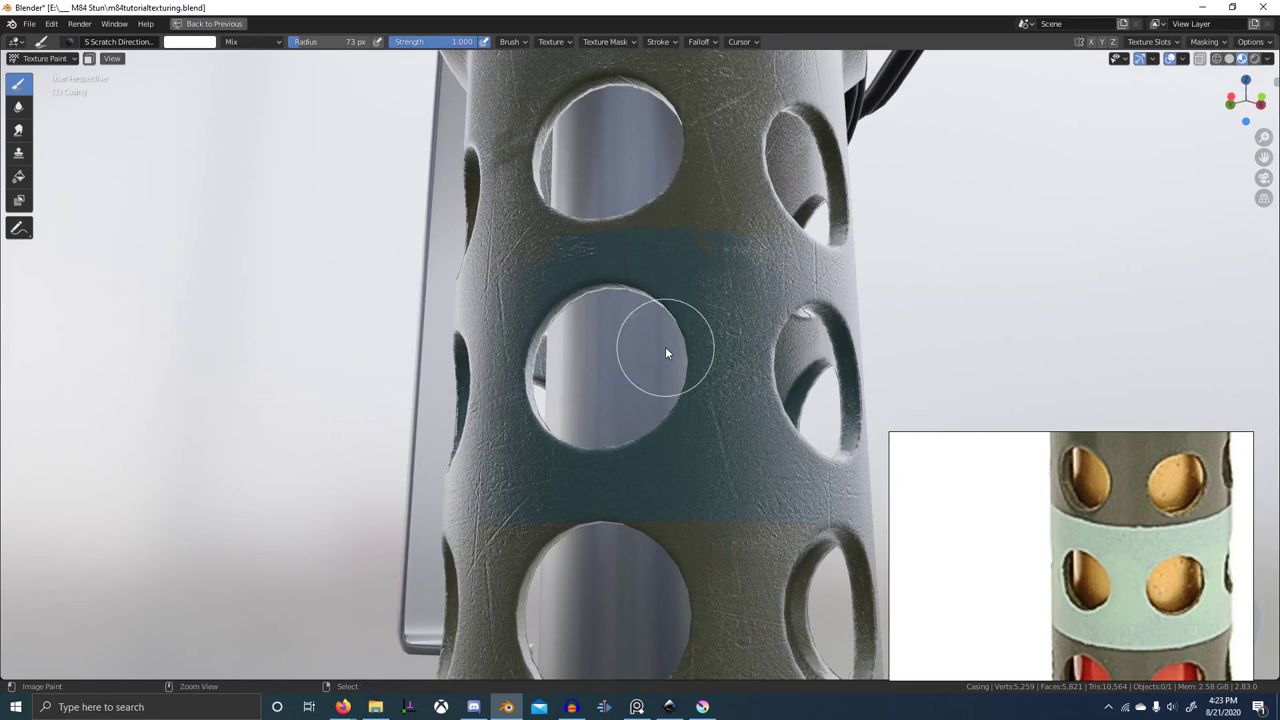
{"action": "key", "text": "x"}
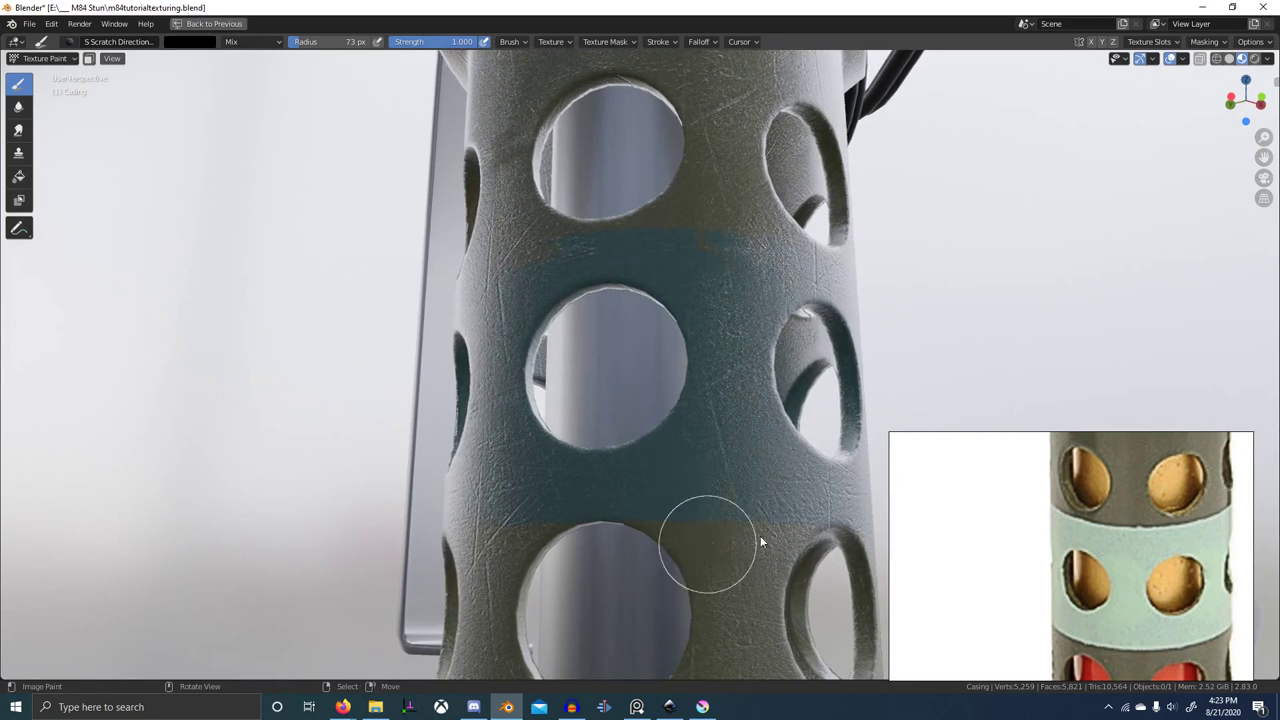
{"action": "scroll", "coordinate": [651, 535], "scroll_direction": "down", "scroll_amount": 3}
{"action": "mouse_move", "coordinate": [760, 537]}
{"action": "middle_mouse_down"}
{"action": "mouse_move", "coordinate": [634, 537]}
{"action": "mouse_move", "coordinate": [606, 471]}
{"action": "mouse_move", "coordinate": [631, 506]}
{"action": "mouse_move", "coordinate": [658, 465]}
{"action": "mouse_move", "coordinate": [623, 466]}
{"action": "mouse_move", "coordinate": [751, 429]}
{"action": "mouse_move", "coordinate": [714, 423]}
{"action": "middle_mouse_up"}
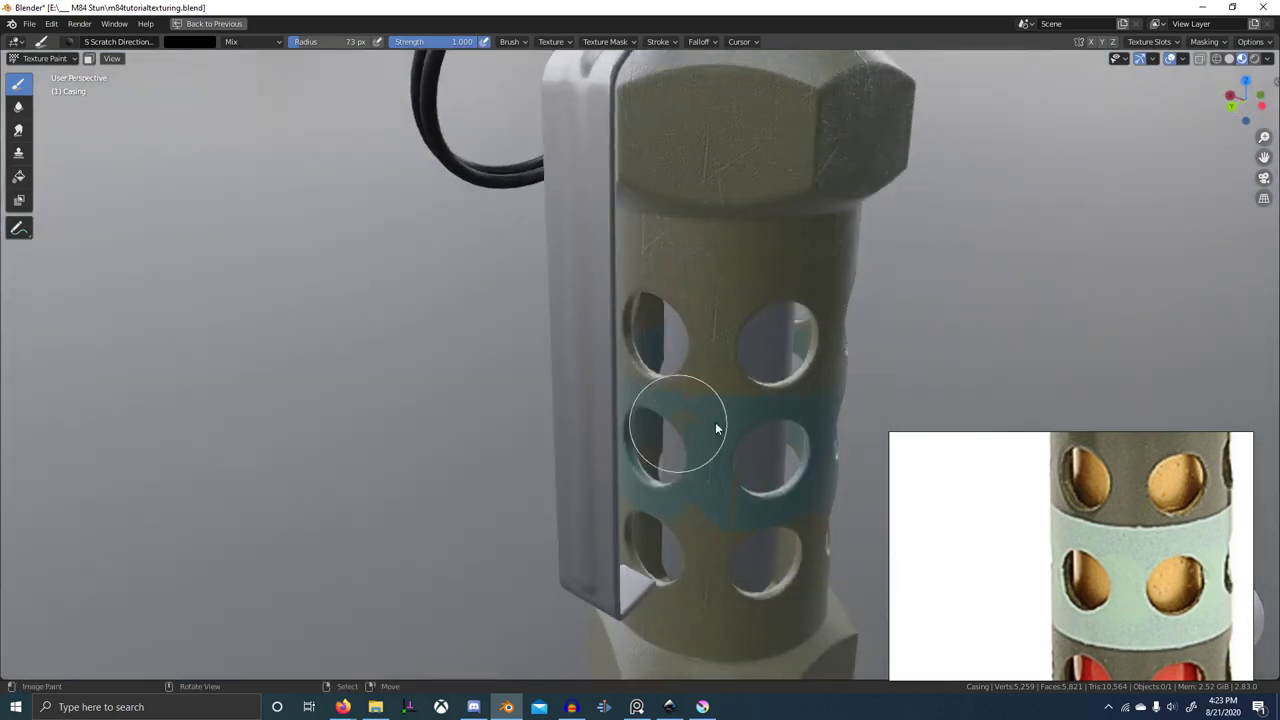
{"action": "middle_click_drag", "start_coordinate": [797, 457], "coordinate": [758, 444]}
{"action": "middle_click_drag", "start_coordinate": [808, 526], "coordinate": [657, 484]}
{"action": "scroll", "coordinate": [772, 515], "scroll_direction": "down", "scroll_amount": 2}
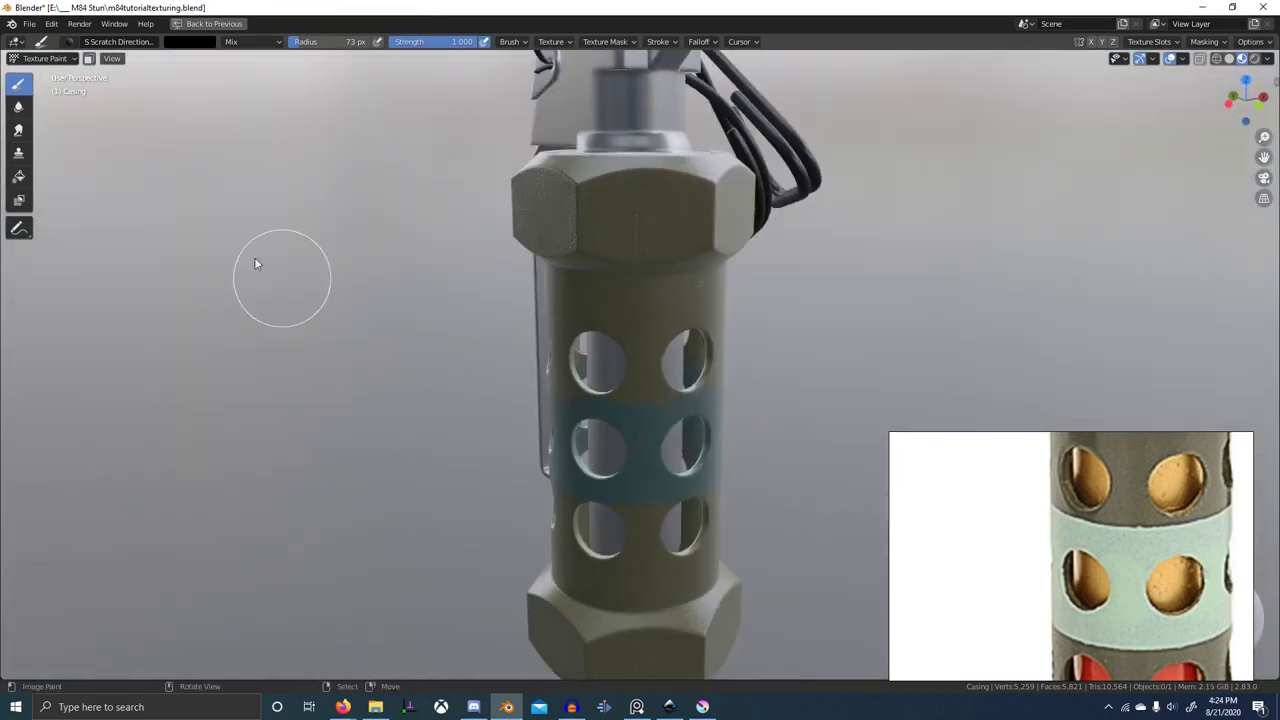
- Paint black grunge over the stripe band with the S Grunge 10 brush
{"action": "left_click", "coordinate": [67, 42]}
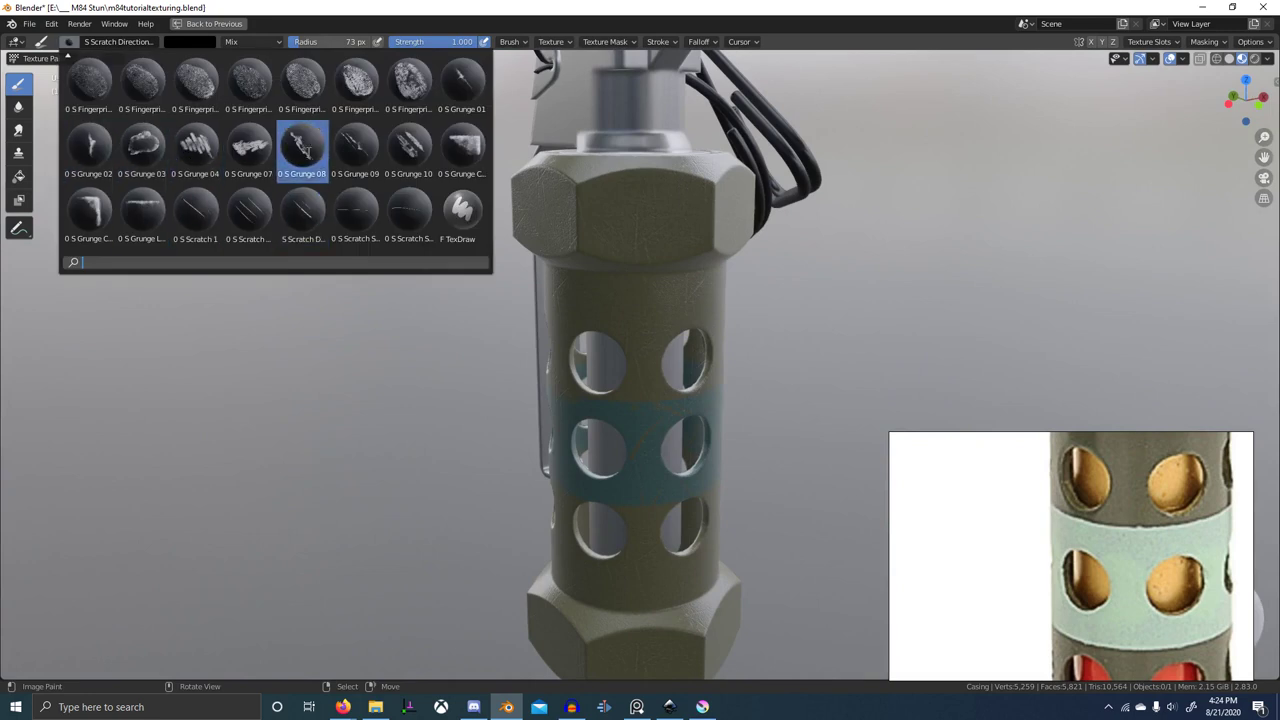
{"action": "left_click", "coordinate": [410, 147]}
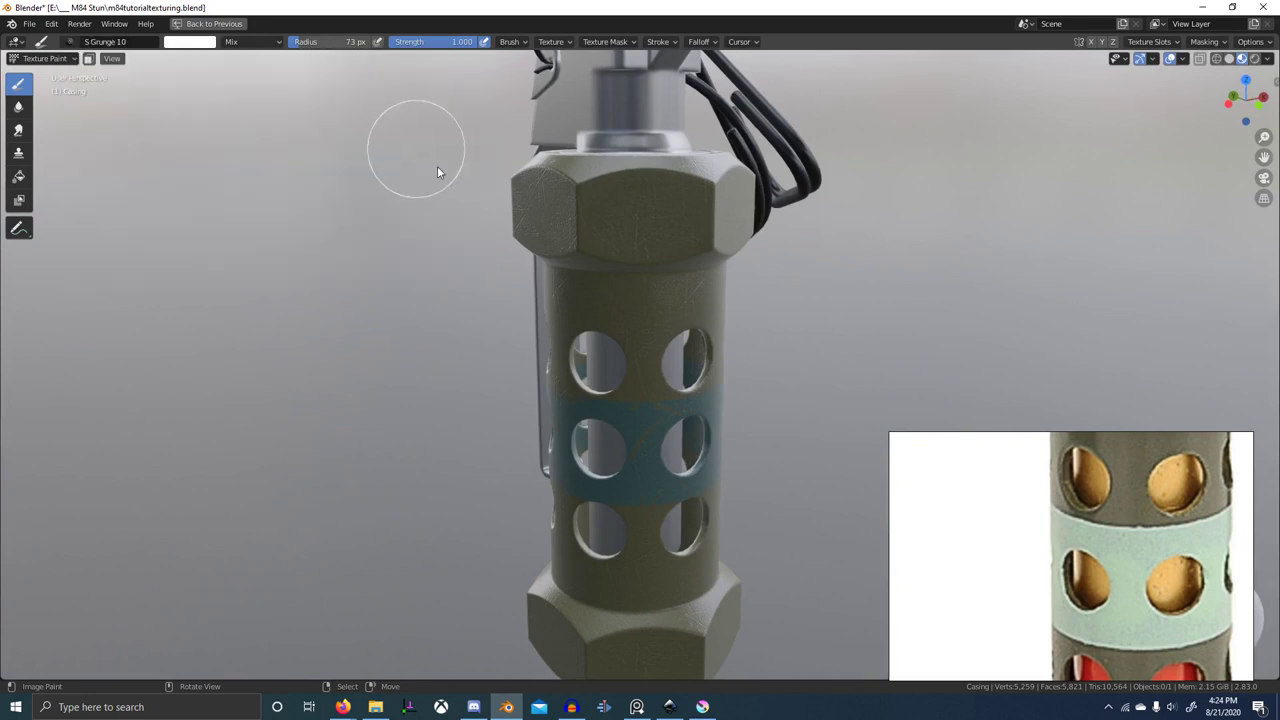
{"action": "left_click_drag", "start_coordinate": [719, 452], "coordinate": [776, 426]}
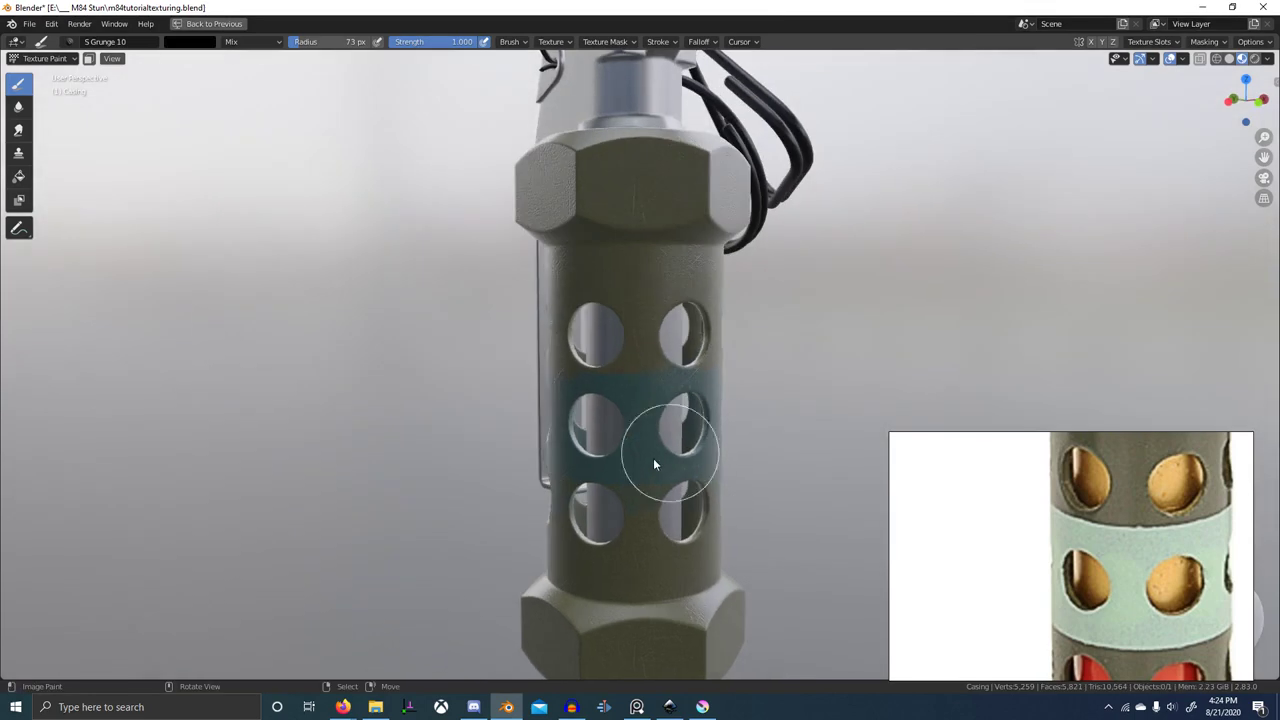
{"action": "left_click_drag", "start_coordinate": [640, 480], "coordinate": [651, 478]}
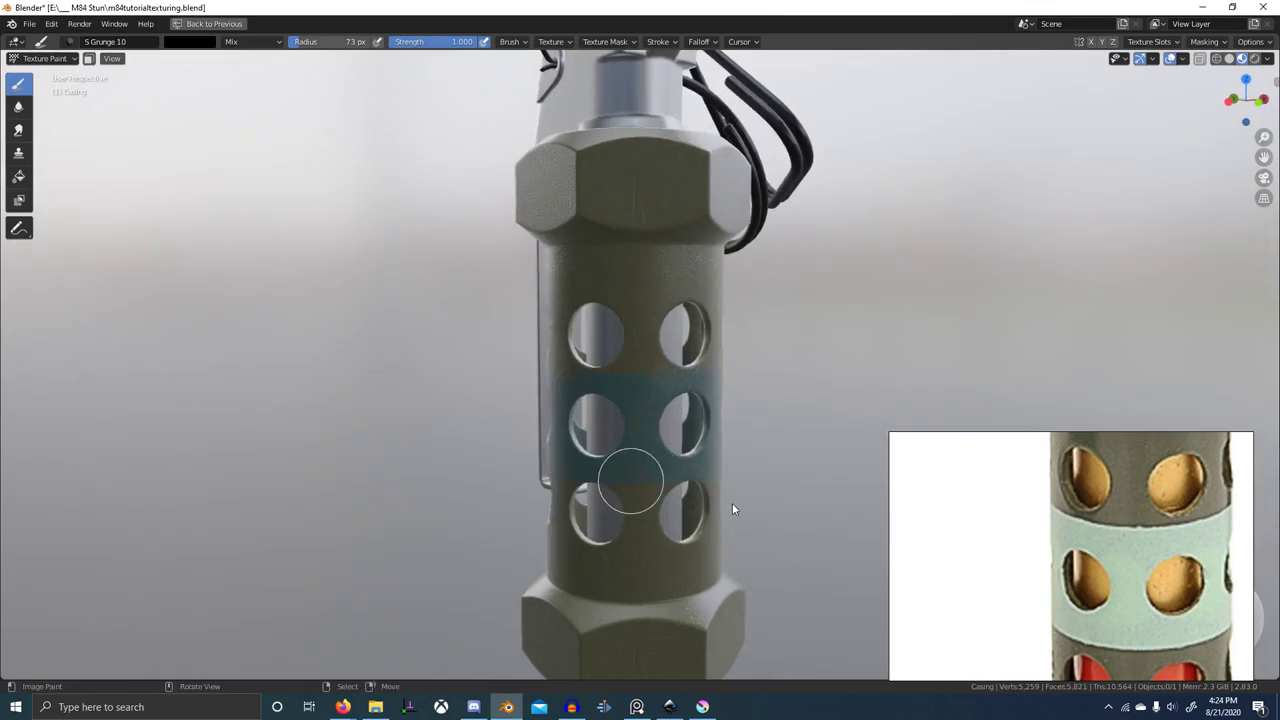
{"action": "mouse_move", "coordinate": [709, 497]}
{"action": "middle_mouse_down"}
{"action": "mouse_move", "coordinate": [567, 496]}
{"action": "mouse_move", "coordinate": [688, 487]}
{"action": "mouse_move", "coordinate": [627, 493]}
{"action": "middle_mouse_up"}
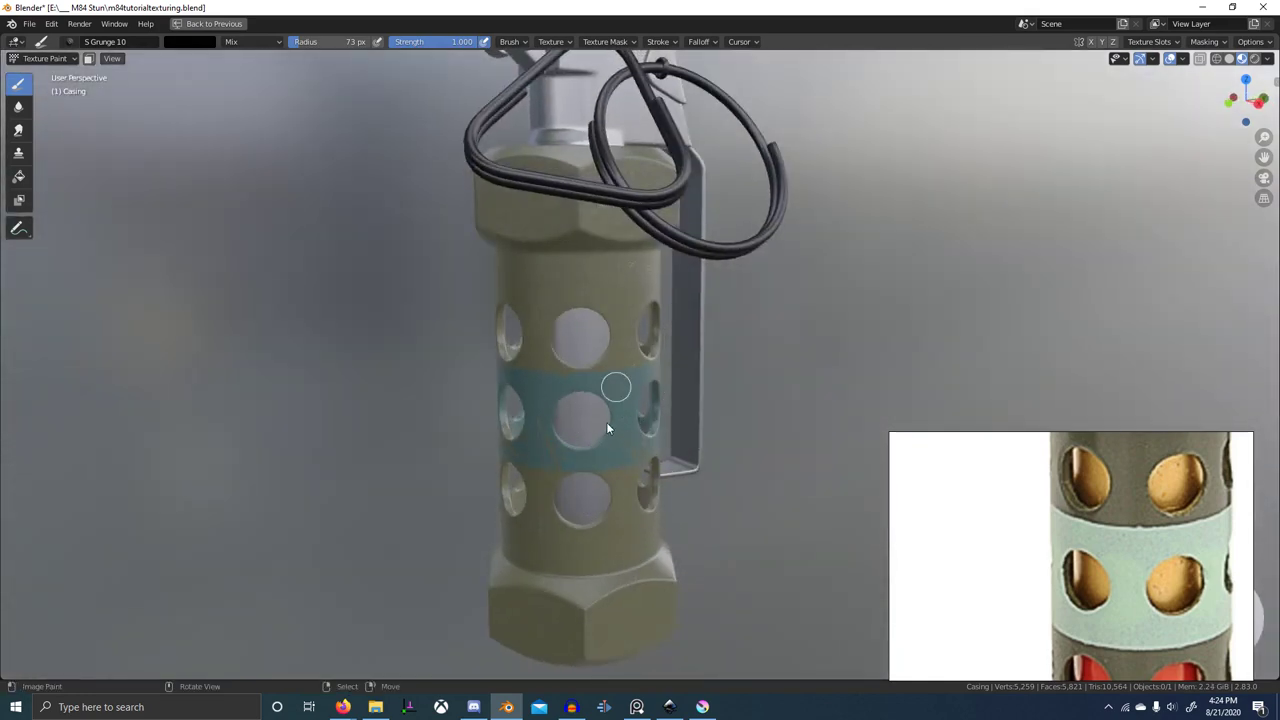
{"action": "middle_click_drag", "start_coordinate": [620, 403], "coordinate": [550, 413]}
{"action": "middle_click_drag", "start_coordinate": [669, 371], "coordinate": [582, 371]}
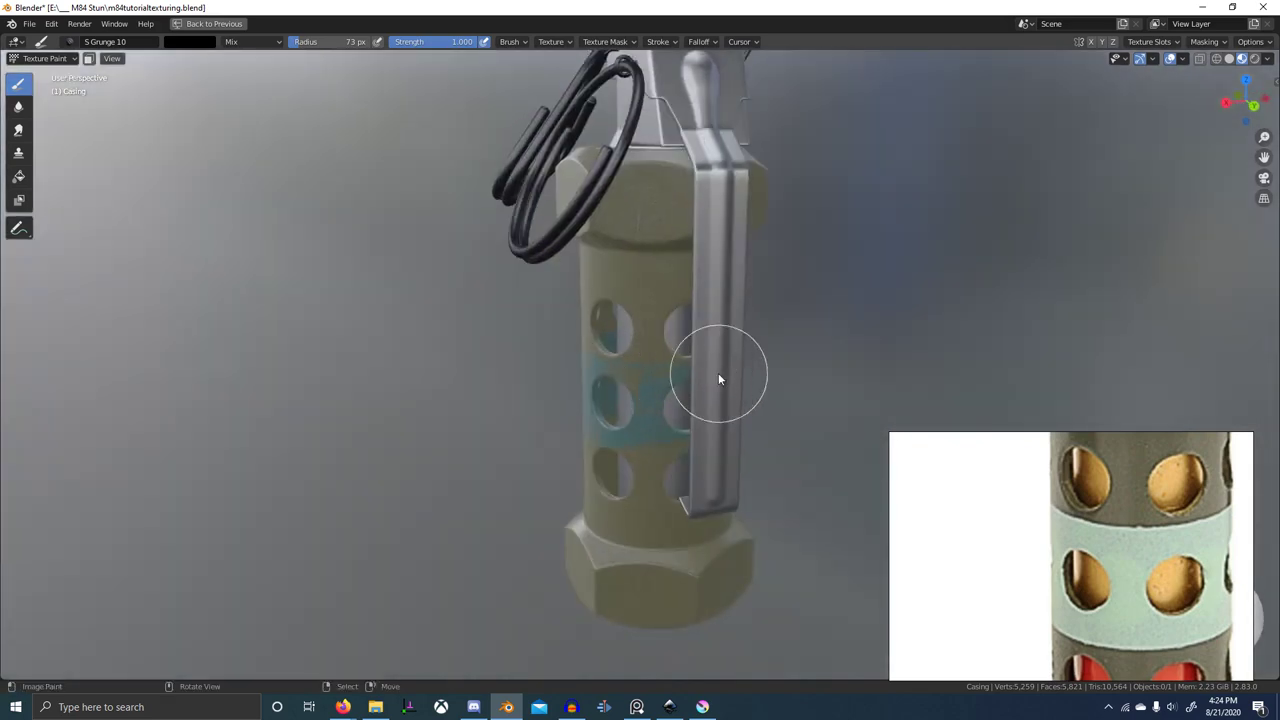
{"action": "middle_click_drag", "start_coordinate": [718, 378], "coordinate": [632, 417]}
{"action": "scroll", "coordinate": [710, 396], "scroll_direction": "down", "scroll_amount": 2}
{"action": "middle_click_drag", "start_coordinate": [738, 390], "coordinate": [850, 378]}
{"action": "scroll", "coordinate": [716, 427], "scroll_direction": "up", "scroll_amount": 5}
{"action": "middle_click_drag", "start_coordinate": [716, 427], "coordinate": [822, 463]}
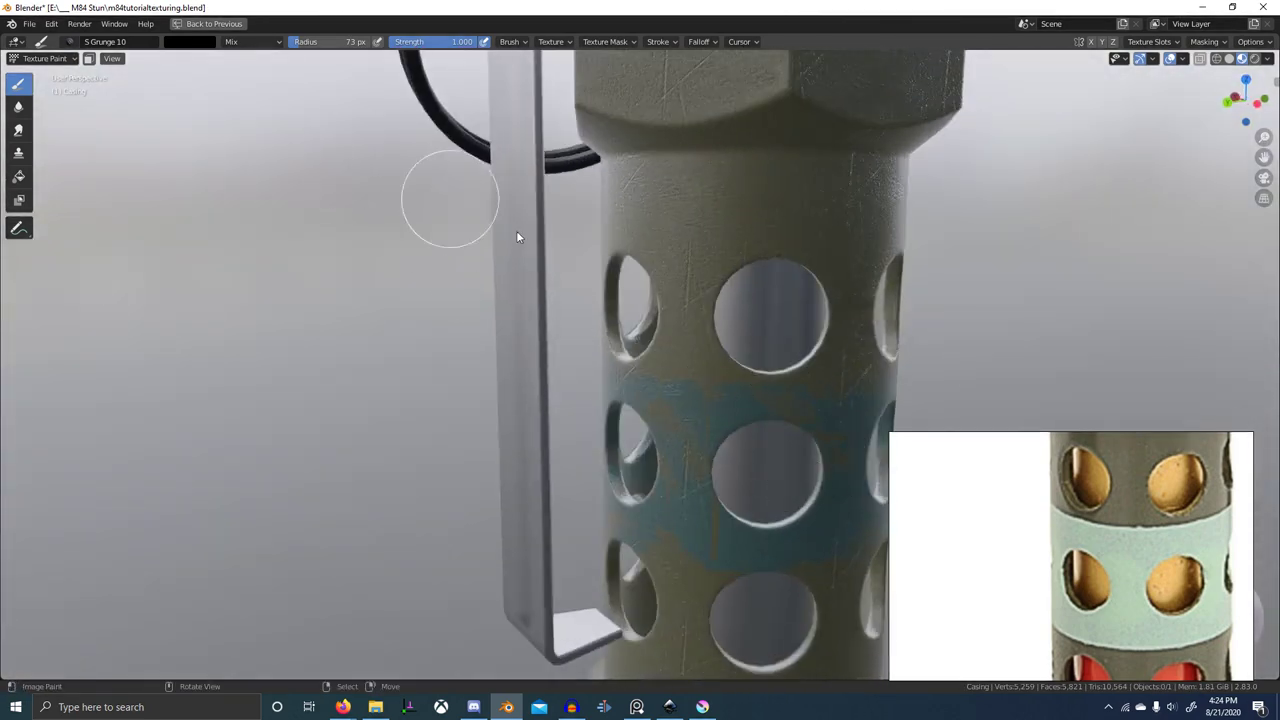
- Swap to white and paint more grunge strokes across the stripe band
{"action": "key", "text": "x"}
{"action": "middle_click_drag", "start_coordinate": [694, 409], "coordinate": [836, 426]}
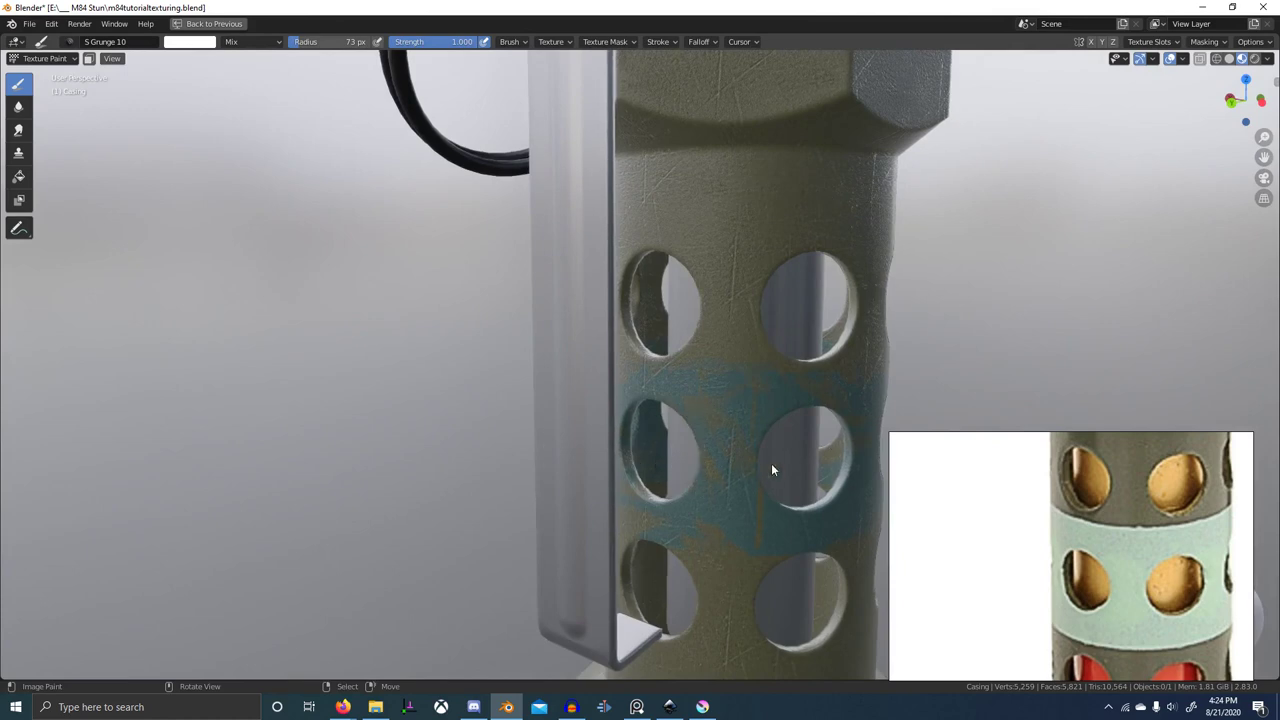
{"action": "middle_click_drag", "start_coordinate": [771, 470], "coordinate": [858, 458]}
{"action": "scroll", "coordinate": [800, 453], "scroll_direction": "down", "scroll_amount": 2}
{"action": "middle_click_drag", "start_coordinate": [662, 432], "coordinate": [776, 424]}
{"action": "scroll", "coordinate": [720, 430], "scroll_direction": "up", "scroll_amount": 3}
{"action": "scroll", "coordinate": [500, 442], "scroll_direction": "down", "scroll_amount": 1}
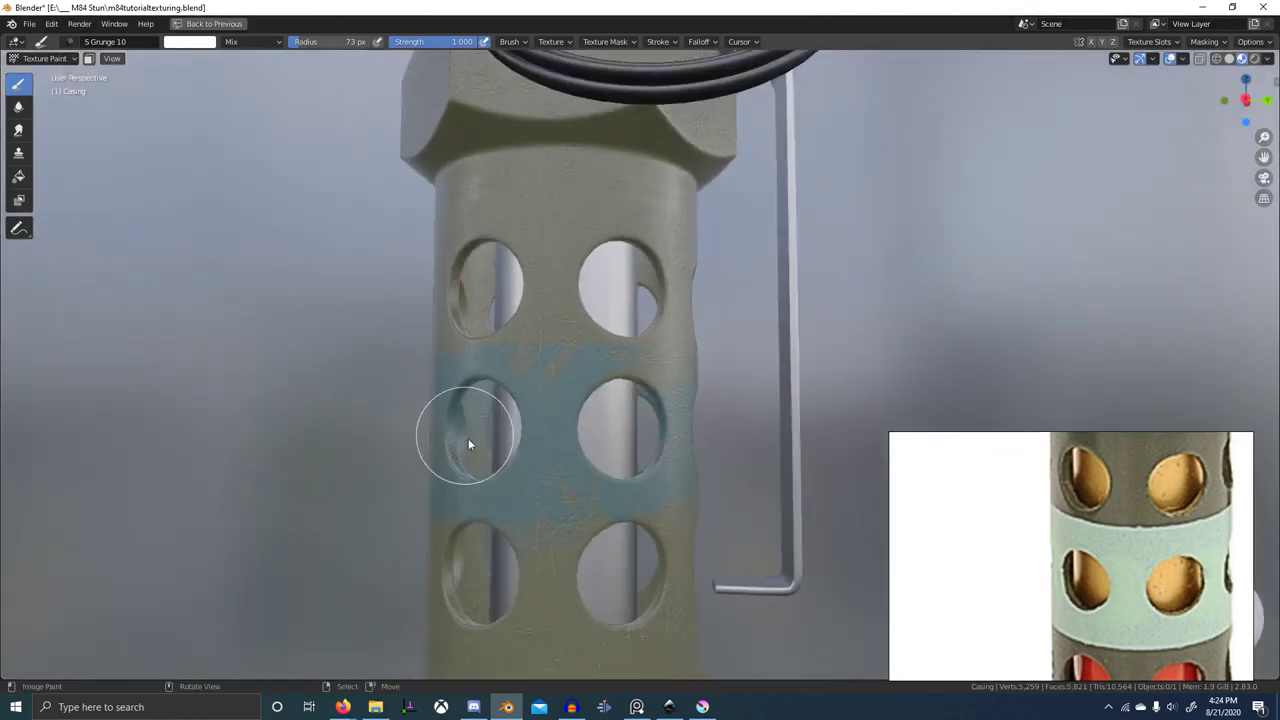
{"action": "middle_click_drag", "start_coordinate": [581, 488], "coordinate": [494, 469]}
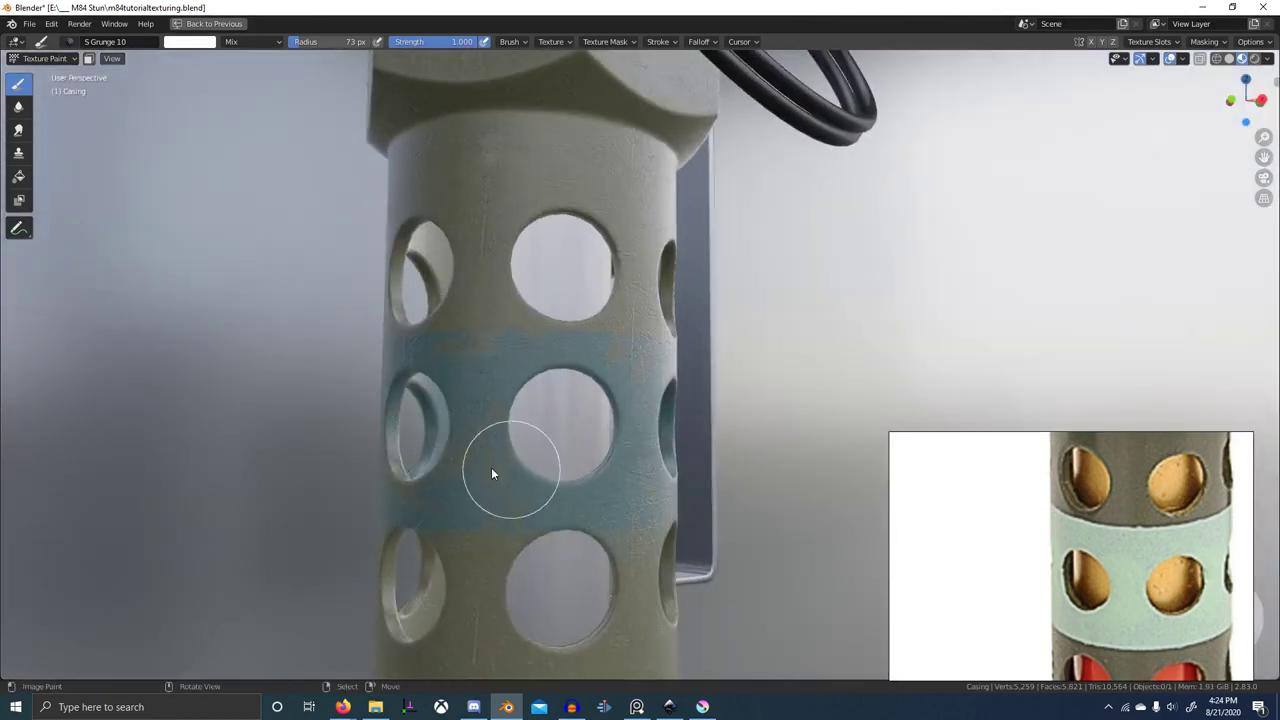
{"action": "middle_click_drag", "start_coordinate": [506, 418], "coordinate": [640, 438]}
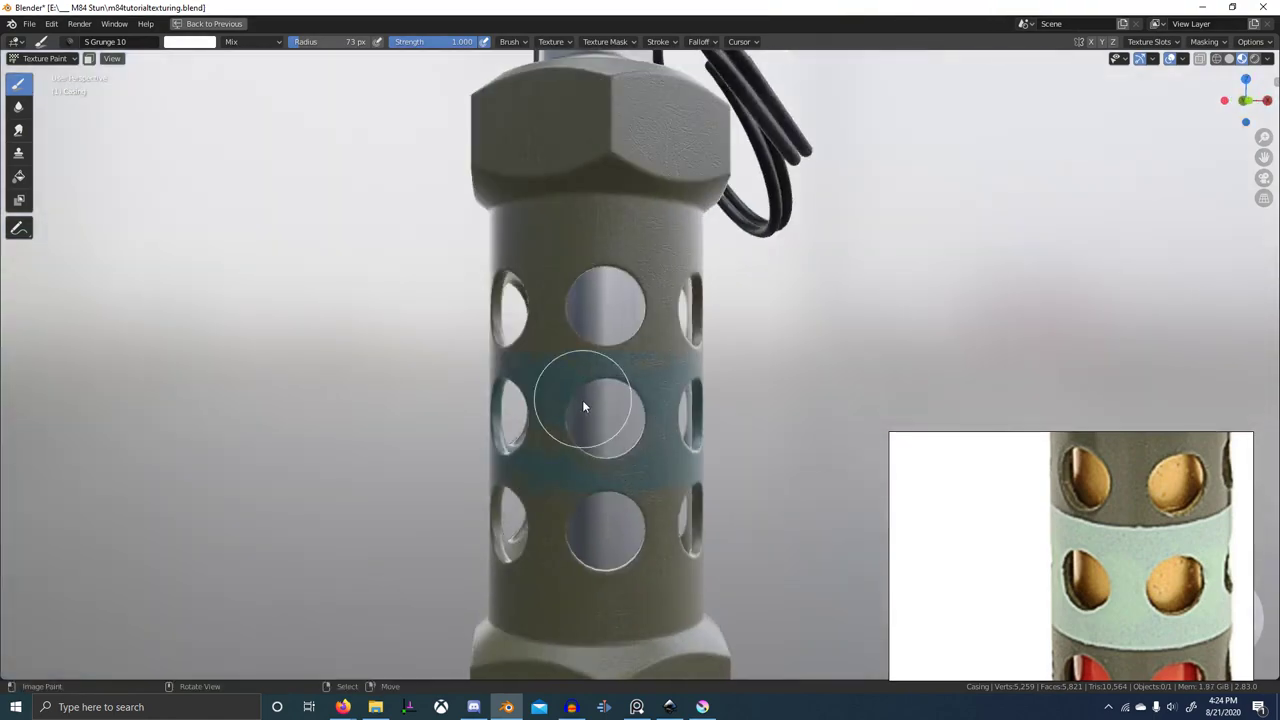
{"action": "mouse_move", "coordinate": [582, 402]}
{"action": "left_mouse_down"}
{"action": "mouse_move", "coordinate": [508, 458]}
{"action": "mouse_move", "coordinate": [517, 450]}
{"action": "left_mouse_up"}
- Orbit around the whole grenade to review the wear, then switch back to Object Mode
{"action": "middle_click_drag", "start_coordinate": [510, 440], "coordinate": [740, 430]}
{"action": "scroll", "coordinate": [624, 461], "scroll_direction": "down", "scroll_amount": 5}
{"action": "middle_click_drag", "start_coordinate": [530, 462], "coordinate": [454, 448]}
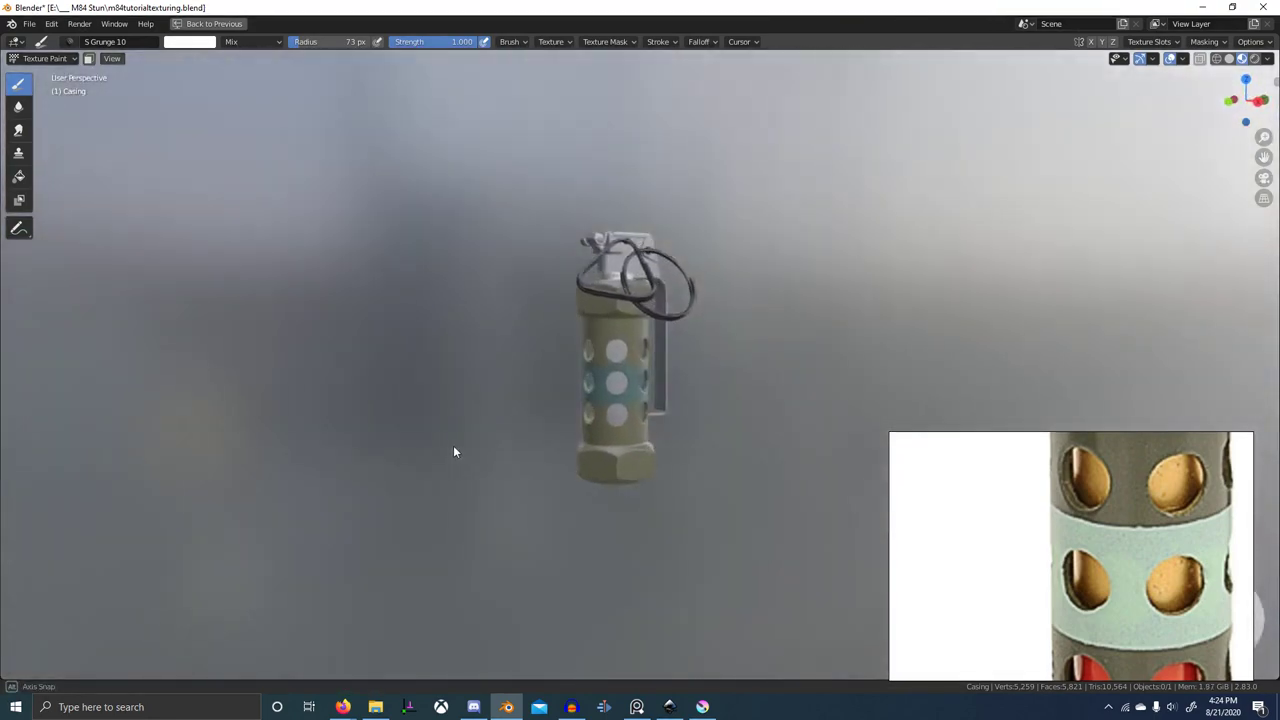
{"action": "scroll", "coordinate": [600, 453], "scroll_direction": "up", "scroll_amount": 6}
{"action": "scroll", "coordinate": [972, 547], "scroll_direction": "down", "scroll_amount": 3}
{"action": "scroll", "coordinate": [677, 464], "scroll_direction": "down", "scroll_amount": 3}
{"action": "scroll", "coordinate": [677, 464], "scroll_direction": "down", "scroll_amount": 3}
{"action": "middle_click_drag", "start_coordinate": [677, 466], "coordinate": [776, 484]}
{"action": "key", "text": "ctrl+Tab"}
- Back in Object Mode, lower the third Value node from 0.300 to 0.200
{"action": "left_click", "coordinate": [440, 485]}
{"action": "key", "text": "ctrl+space"}
{"action": "scroll", "coordinate": [494, 507], "scroll_direction": "down", "scroll_amount": 2}
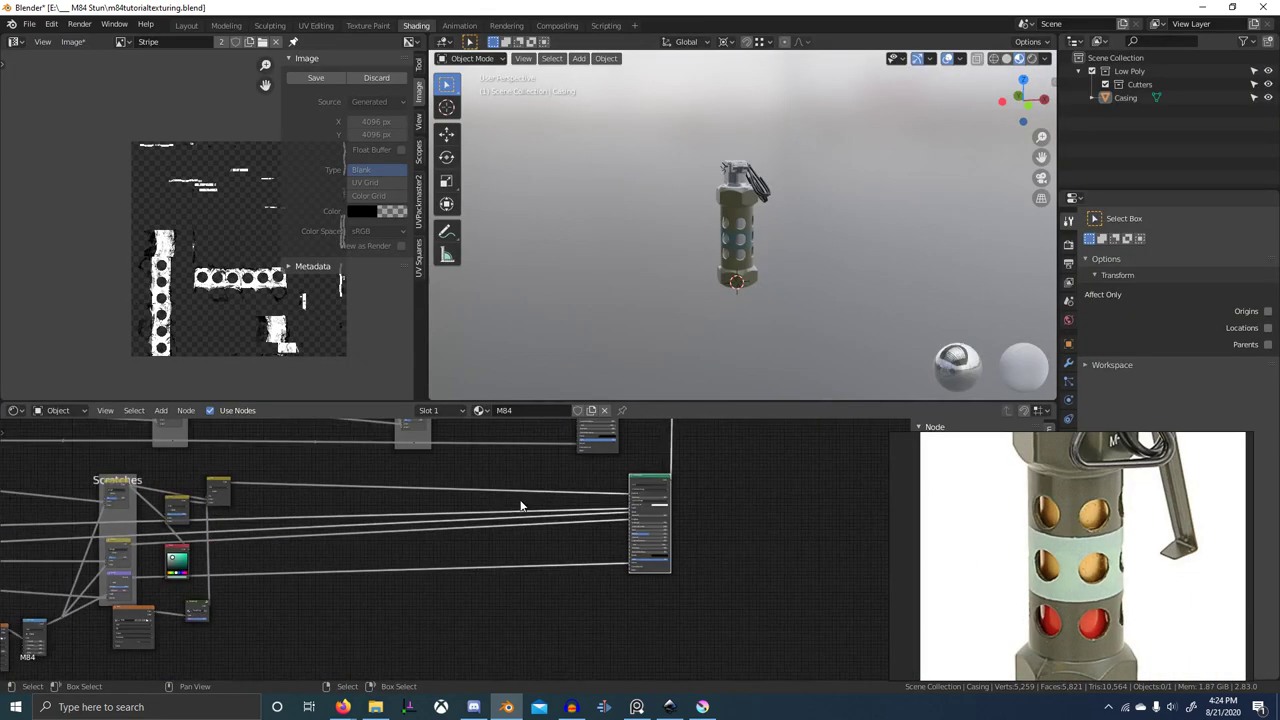
{"action": "scroll", "coordinate": [310, 550], "scroll_direction": "up", "scroll_amount": 5}
{"action": "middle_click_drag", "start_coordinate": [305, 553], "coordinate": [600, 530]}
{"action": "middle_click_drag", "start_coordinate": [300, 535], "coordinate": [649, 556]}
{"action": "scroll", "coordinate": [440, 545], "scroll_direction": "up", "scroll_amount": 5}
{"action": "scroll", "coordinate": [420, 560], "scroll_direction": "up", "scroll_amount": 3}
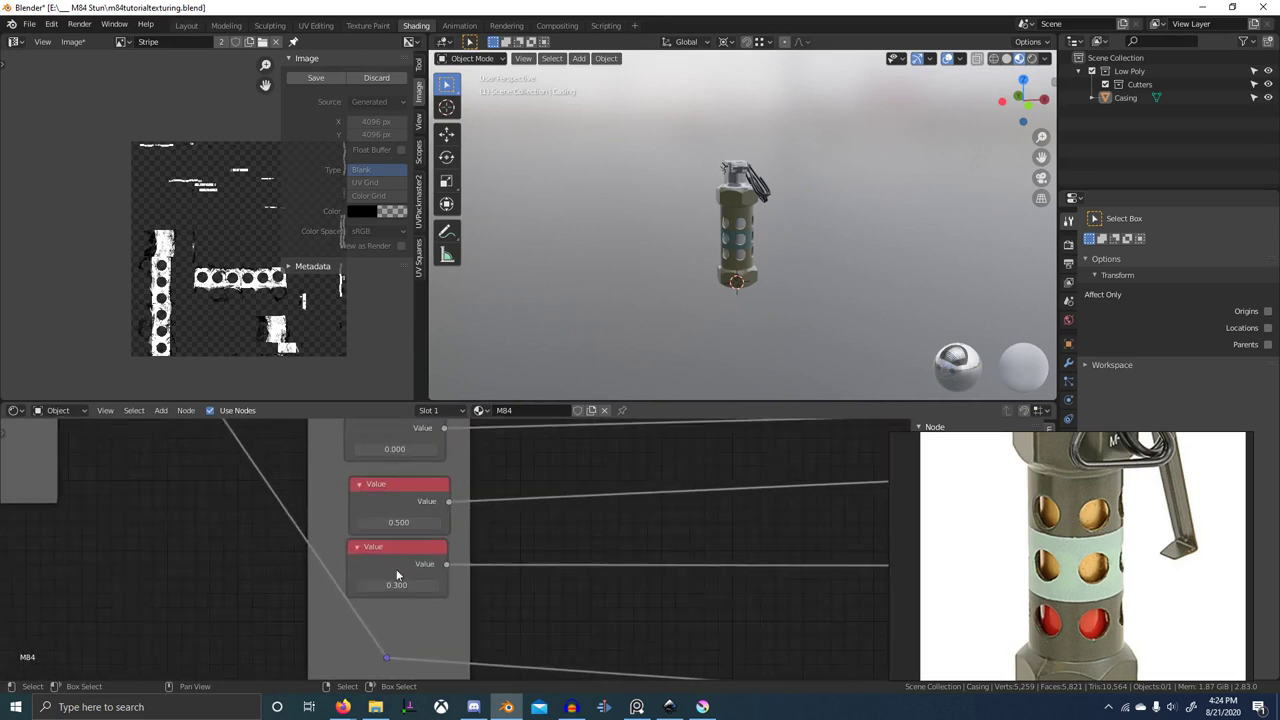
{"action": "left_click", "coordinate": [361, 587]}
{"action": "scroll", "coordinate": [704, 252], "scroll_direction": "up", "scroll_amount": 7}
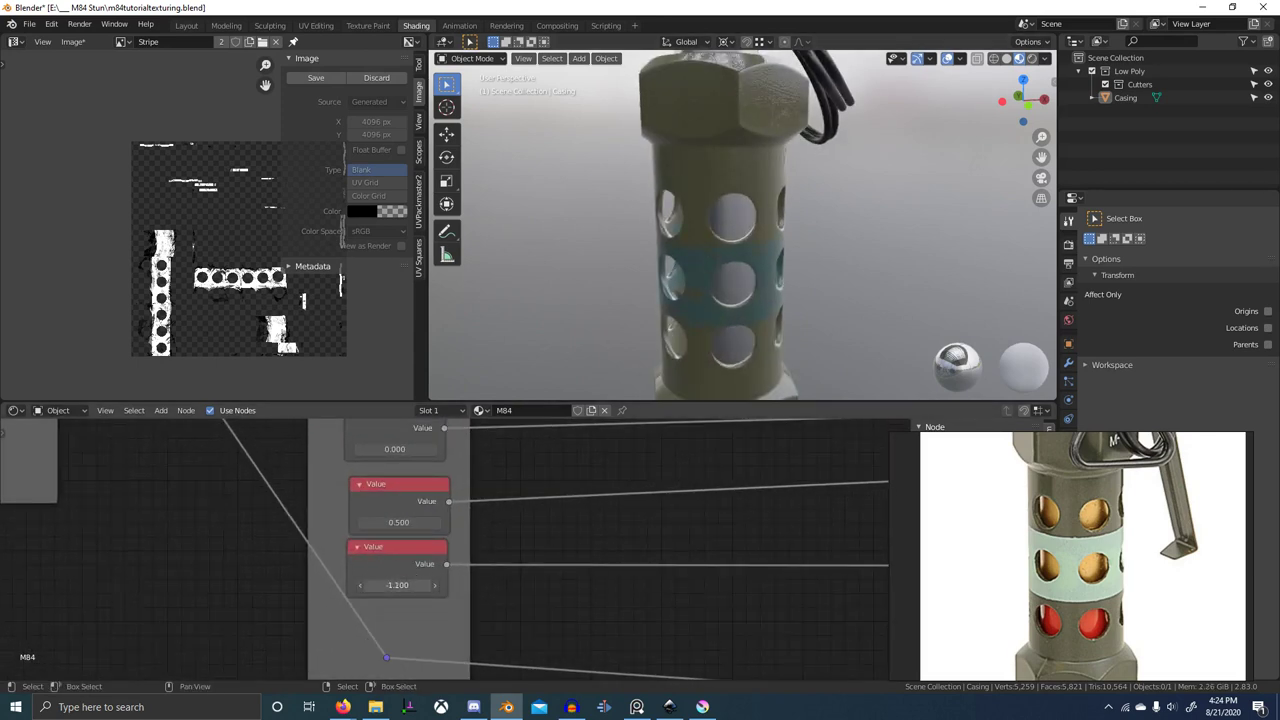
{"action": "left_click_drag", "start_coordinate": [364, 587], "coordinate": [350, 587]}
{"action": "key", "text": "ctrl+z"}
{"action": "scroll", "coordinate": [721, 256], "scroll_direction": "down", "scroll_amount": 5}
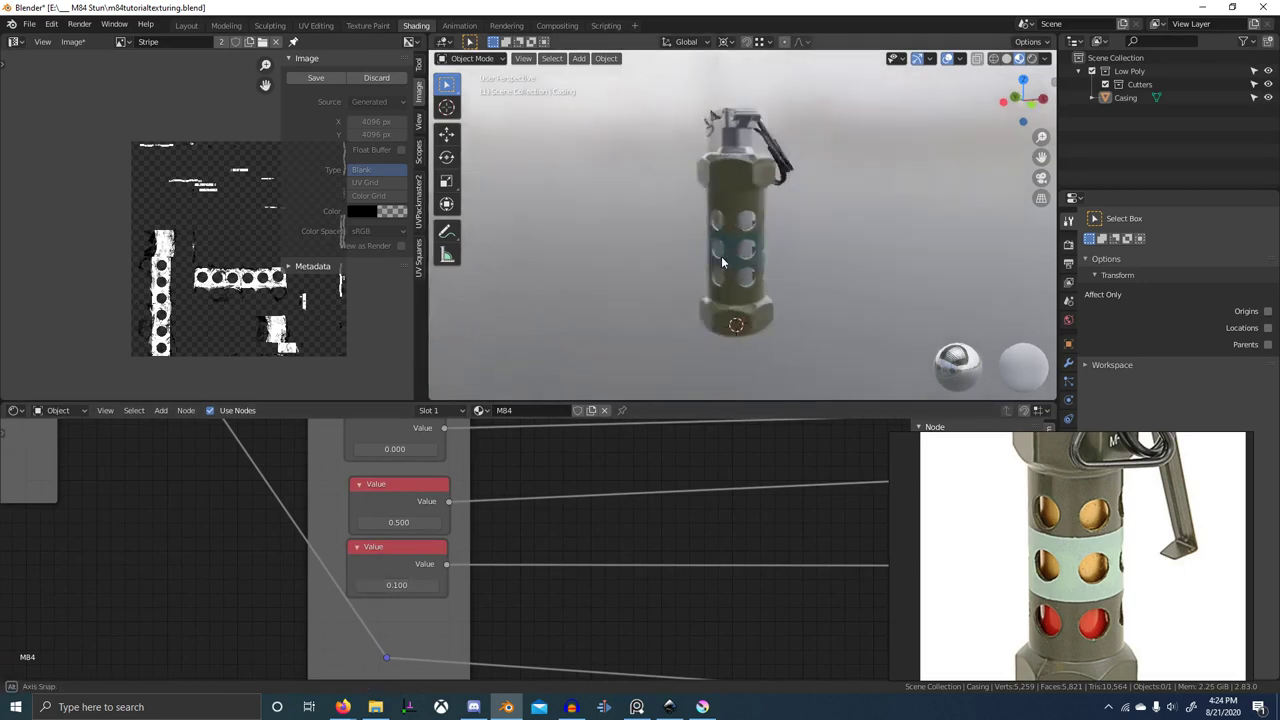
{"action": "scroll", "coordinate": [797, 252], "scroll_direction": "up", "scroll_amount": 10}
- Preview the Stripe image mask and the NodeGroup output on the casing
{"action": "middle_click_drag", "start_coordinate": [721, 256], "coordinate": [757, 274]}
{"action": "scroll", "coordinate": [848, 307], "scroll_direction": "down", "scroll_amount": 8}
{"action": "scroll", "coordinate": [746, 506], "scroll_direction": "down", "scroll_amount": 7}
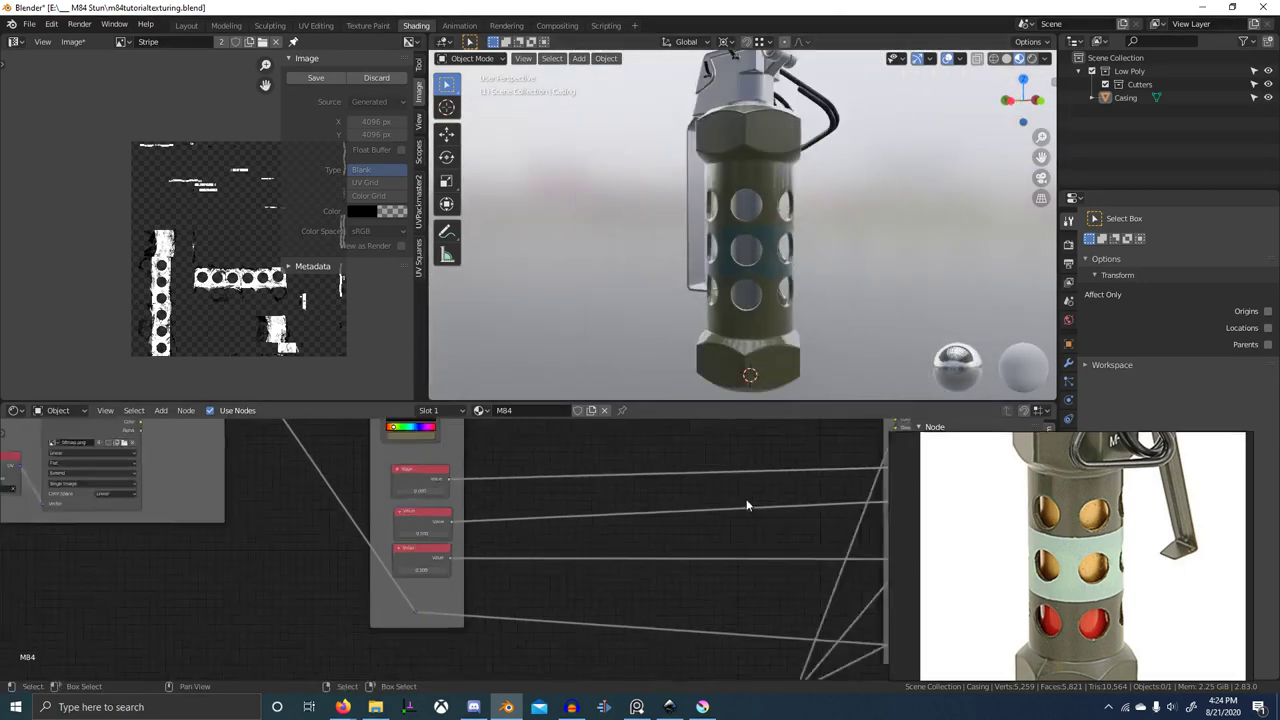
{"action": "middle_click_drag", "start_coordinate": [746, 506], "coordinate": [446, 580]}
{"action": "scroll", "coordinate": [535, 570], "scroll_direction": "up", "scroll_amount": 2}
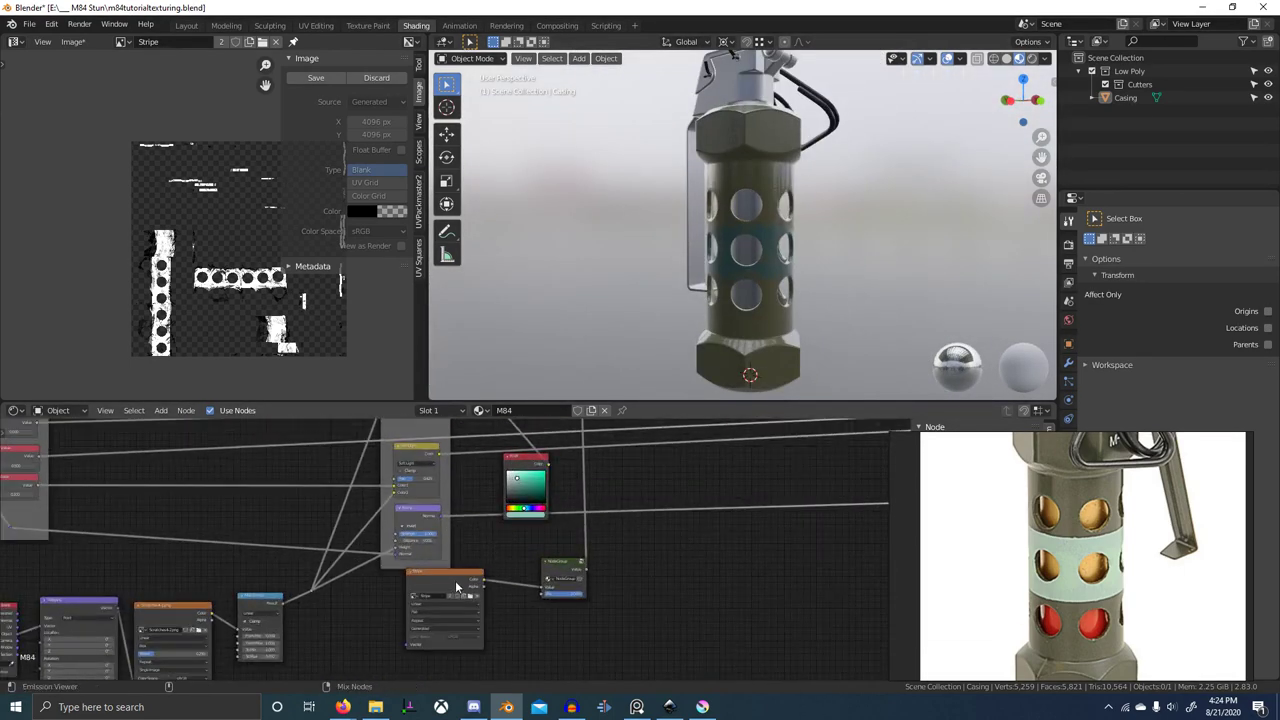
{"action": "left_click", "coordinate": [456, 581], "text": "ctrl+shift"}
{"action": "left_click", "coordinate": [563, 570], "text": "ctrl+shift"}
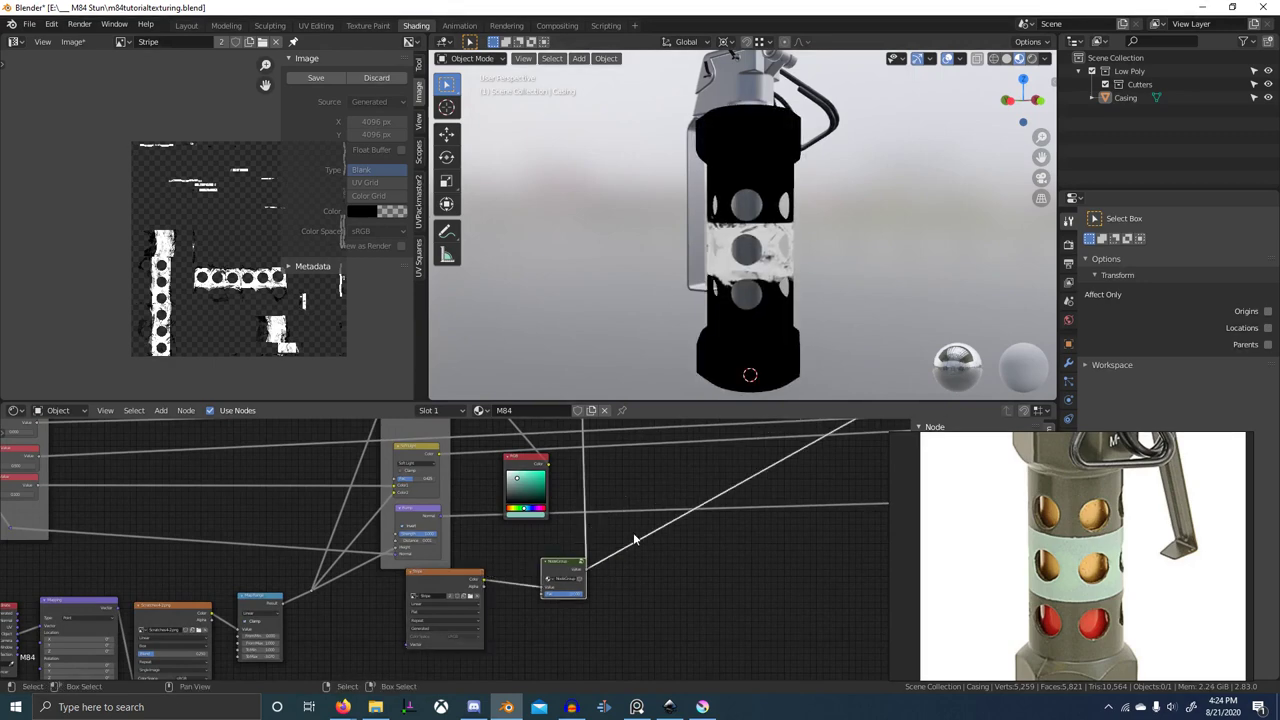
{"action": "scroll", "coordinate": [646, 525], "scroll_direction": "up", "scroll_amount": 3}
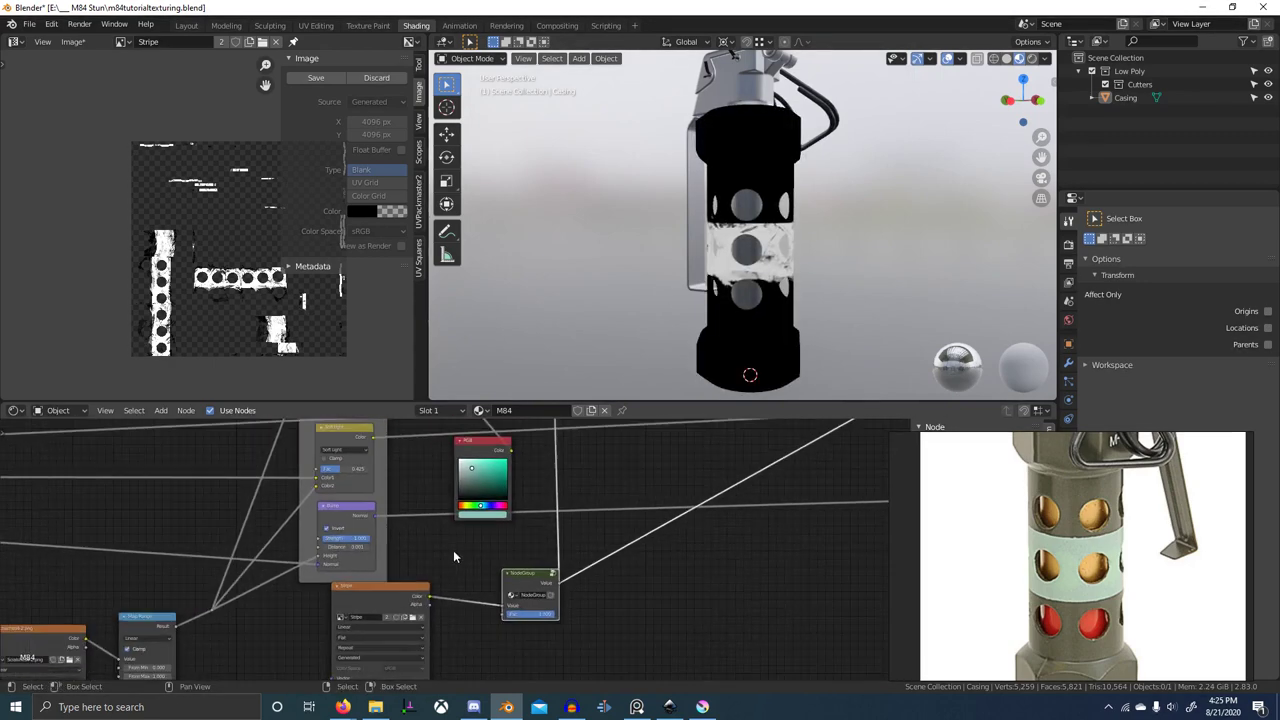
{"action": "scroll", "coordinate": [505, 467], "scroll_direction": "down", "scroll_amount": 4}
- Pull a Bump node out of the Scratches frame and detach it from the frame
{"action": "middle_click_drag", "start_coordinate": [505, 467], "coordinate": [441, 584]}
{"action": "left_click", "coordinate": [422, 492]}
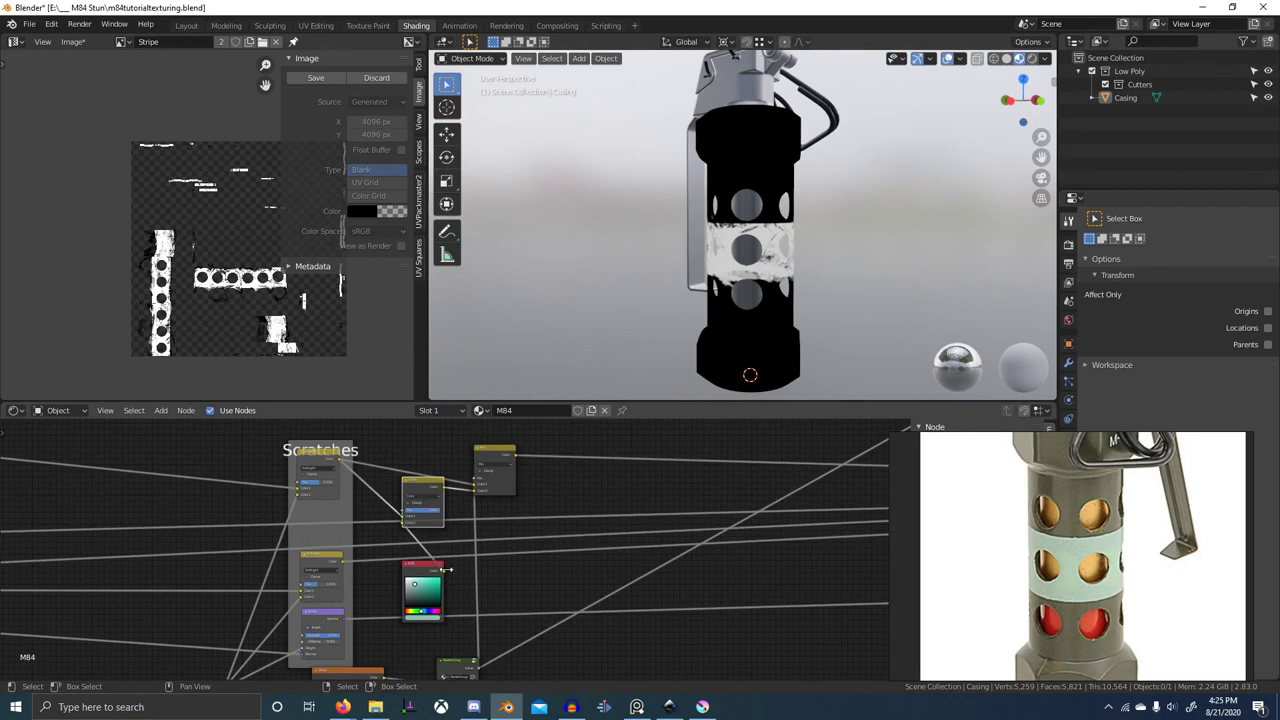
{"action": "left_click_drag", "start_coordinate": [333, 617], "coordinate": [524, 609]}
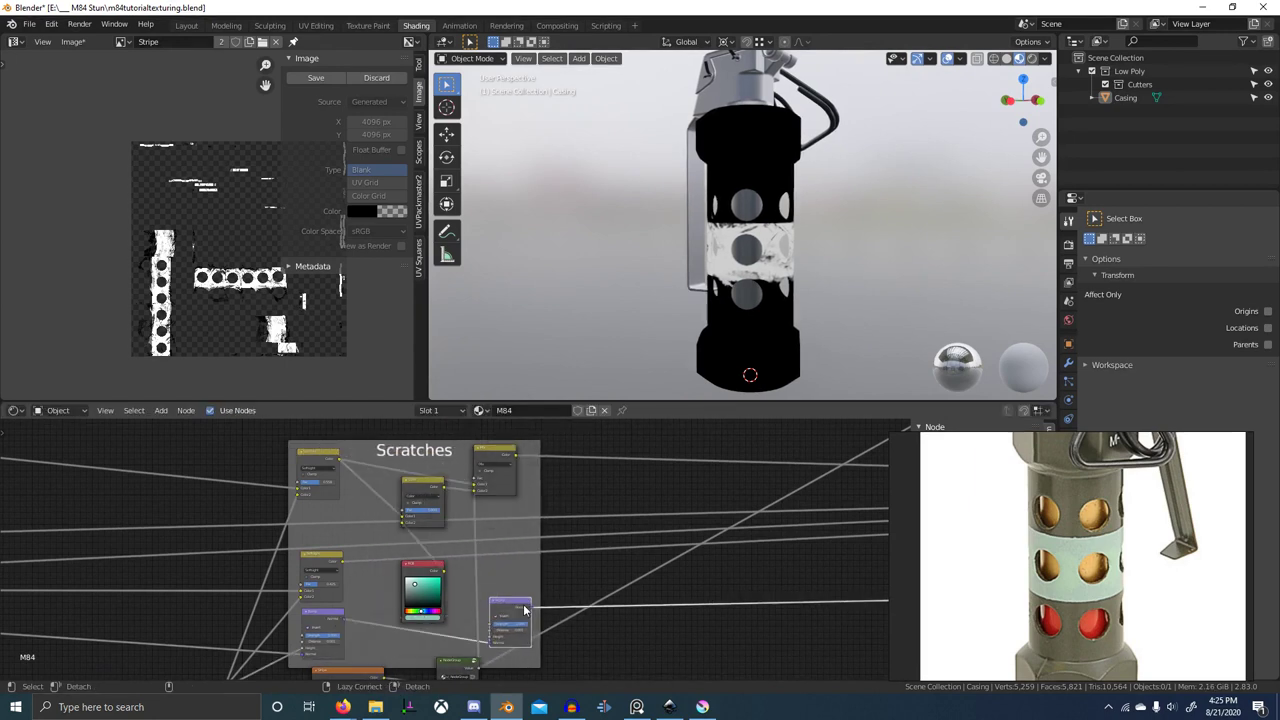
{"action": "key", "text": "alt+p"}
{"action": "middle_click_drag", "start_coordinate": [562, 625], "coordinate": [543, 506]}
{"action": "scroll", "coordinate": [457, 552], "scroll_direction": "up", "scroll_amount": 5}
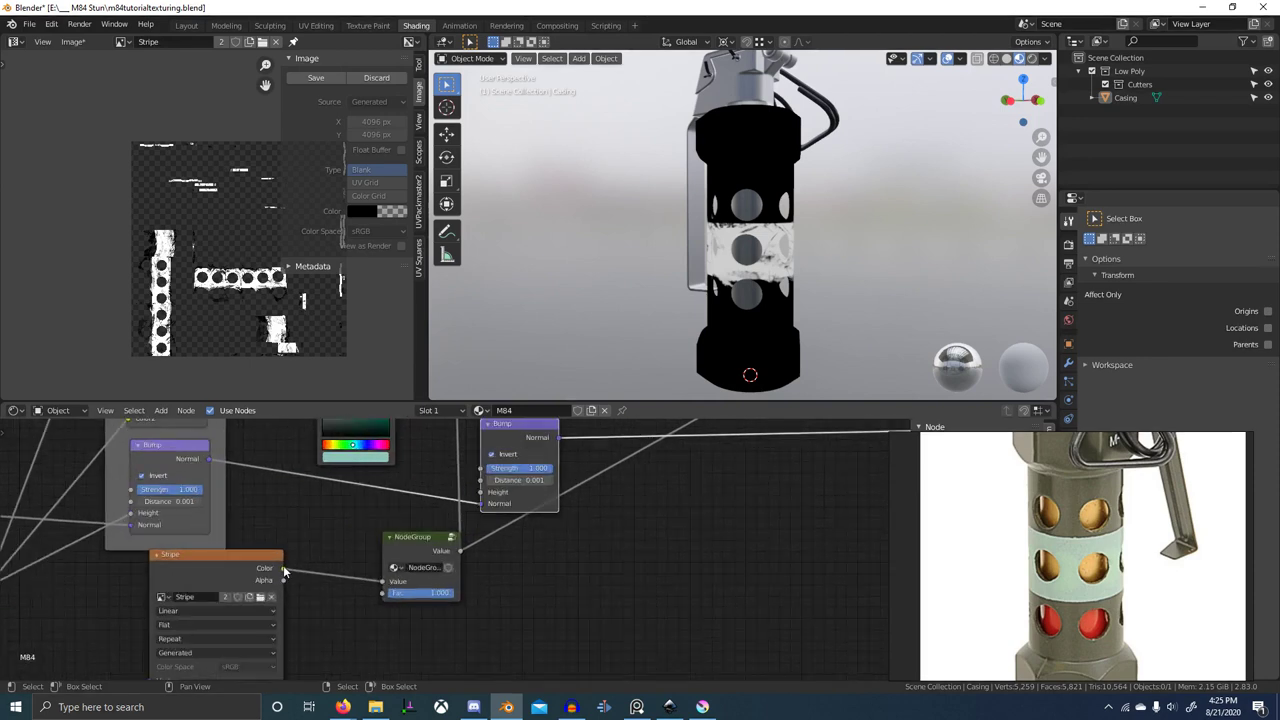
- Link the Stripe image's Color output into the Bump node's Height input
{"action": "left_click_drag", "start_coordinate": [284, 568], "coordinate": [483, 500]}
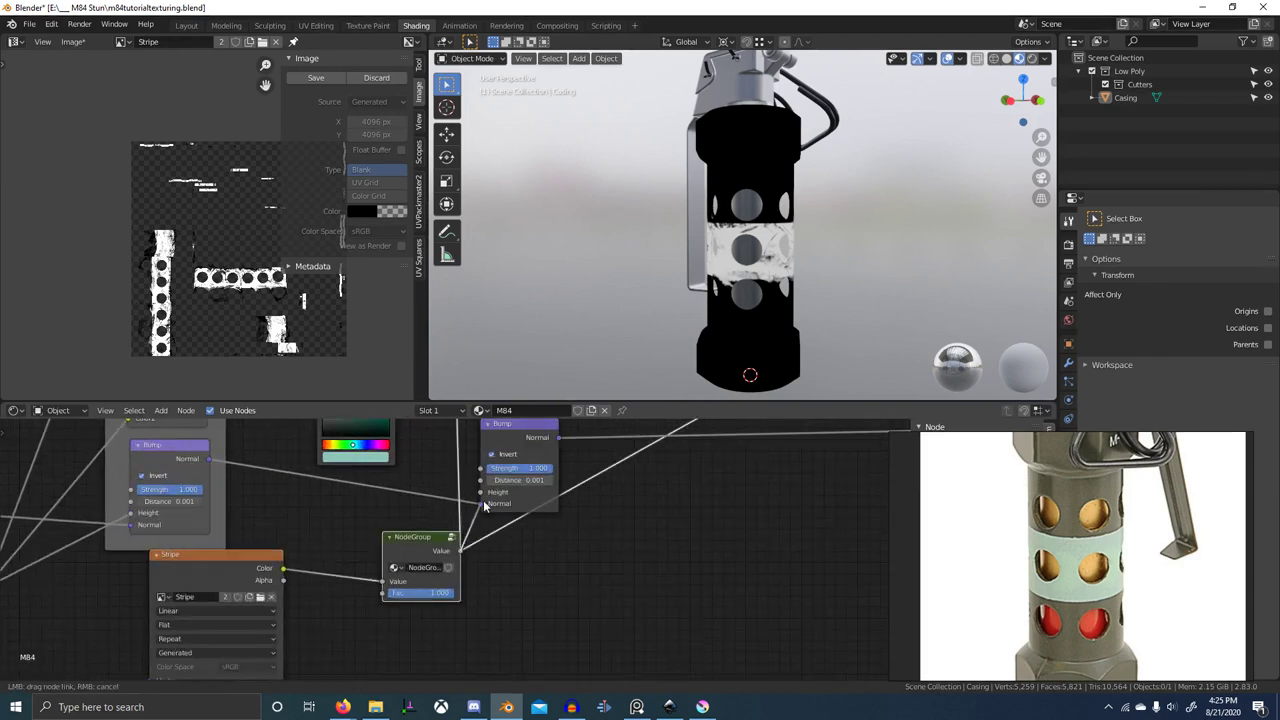
{"action": "left_click_drag", "start_coordinate": [455, 558], "coordinate": [453, 560]}
{"action": "left_click_drag", "start_coordinate": [284, 569], "coordinate": [481, 491]}
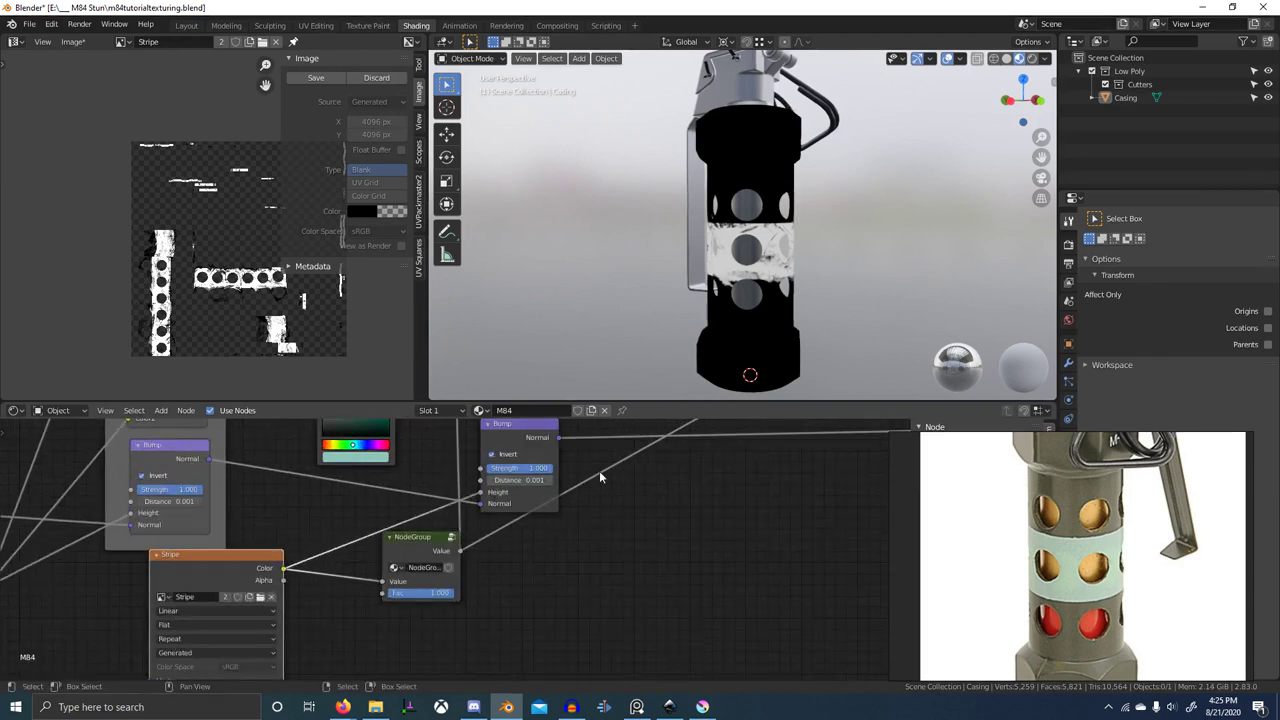
{"action": "middle_click_drag", "start_coordinate": [539, 441], "coordinate": [469, 490]}
{"action": "scroll", "coordinate": [469, 490], "scroll_direction": "down", "scroll_amount": 1}
- Preview the Bump normals on the casing, then restore the full Principled BSDF material
{"action": "left_click", "coordinate": [462, 482], "text": "ctrl+shift"}
{"action": "scroll", "coordinate": [732, 333], "scroll_direction": "up", "scroll_amount": 7}
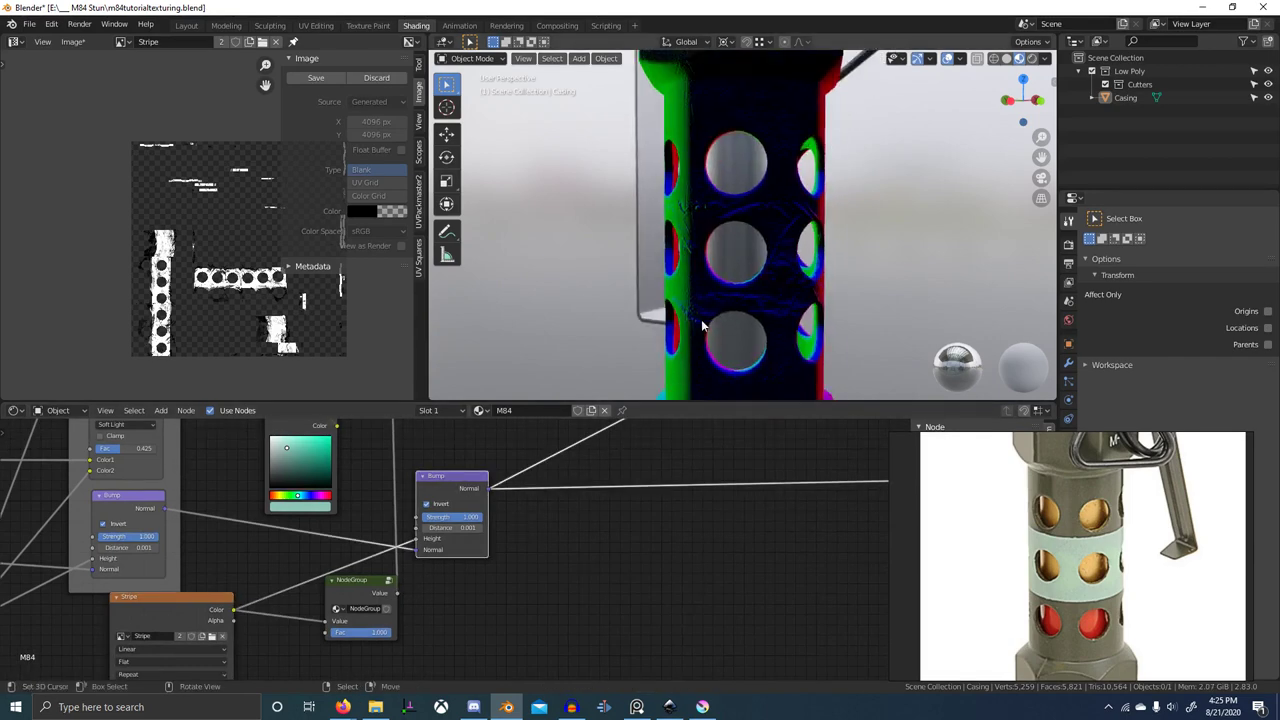
{"action": "middle_click_drag", "start_coordinate": [701, 319], "coordinate": [731, 321]}
{"action": "scroll", "coordinate": [740, 475], "scroll_direction": "down", "scroll_amount": 6}
{"action": "middle_click_drag", "start_coordinate": [817, 455], "coordinate": [604, 471]}
{"action": "scroll", "coordinate": [715, 480], "scroll_direction": "down", "scroll_amount": 5}
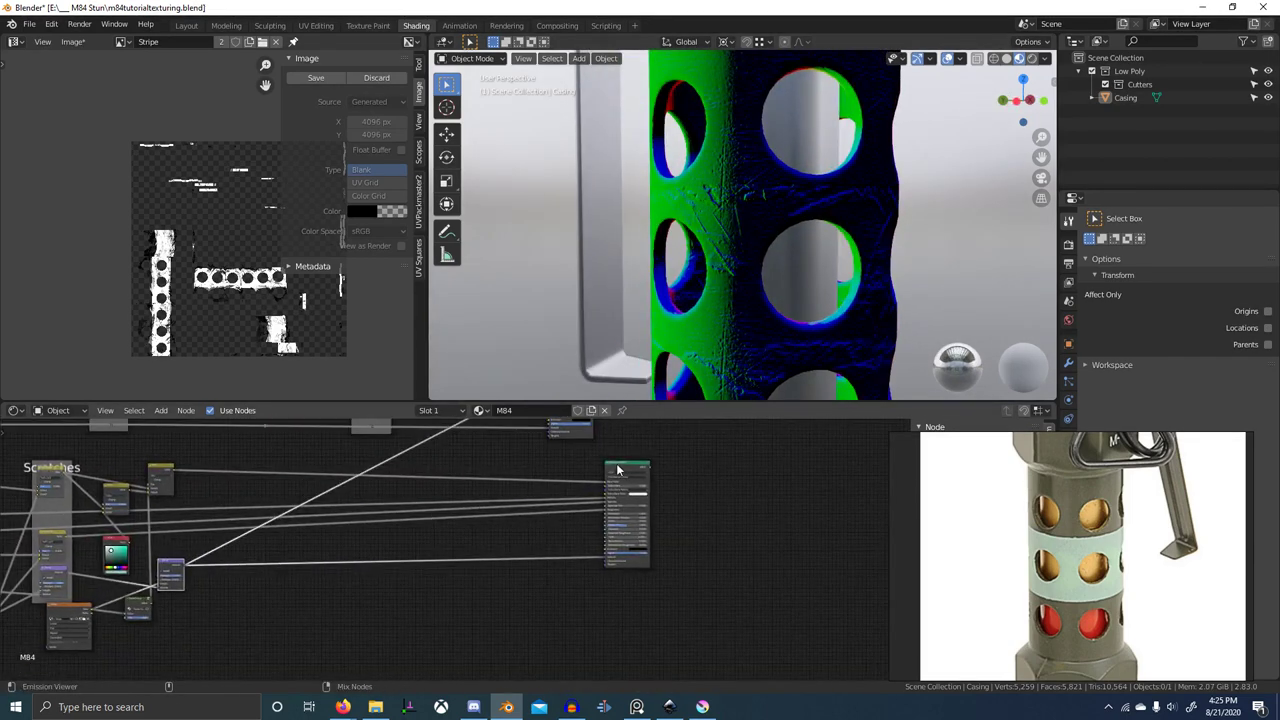
{"action": "left_click", "coordinate": [619, 469], "text": "ctrl+shift"}
{"action": "middle_click_drag", "start_coordinate": [811, 286], "coordinate": [729, 290]}
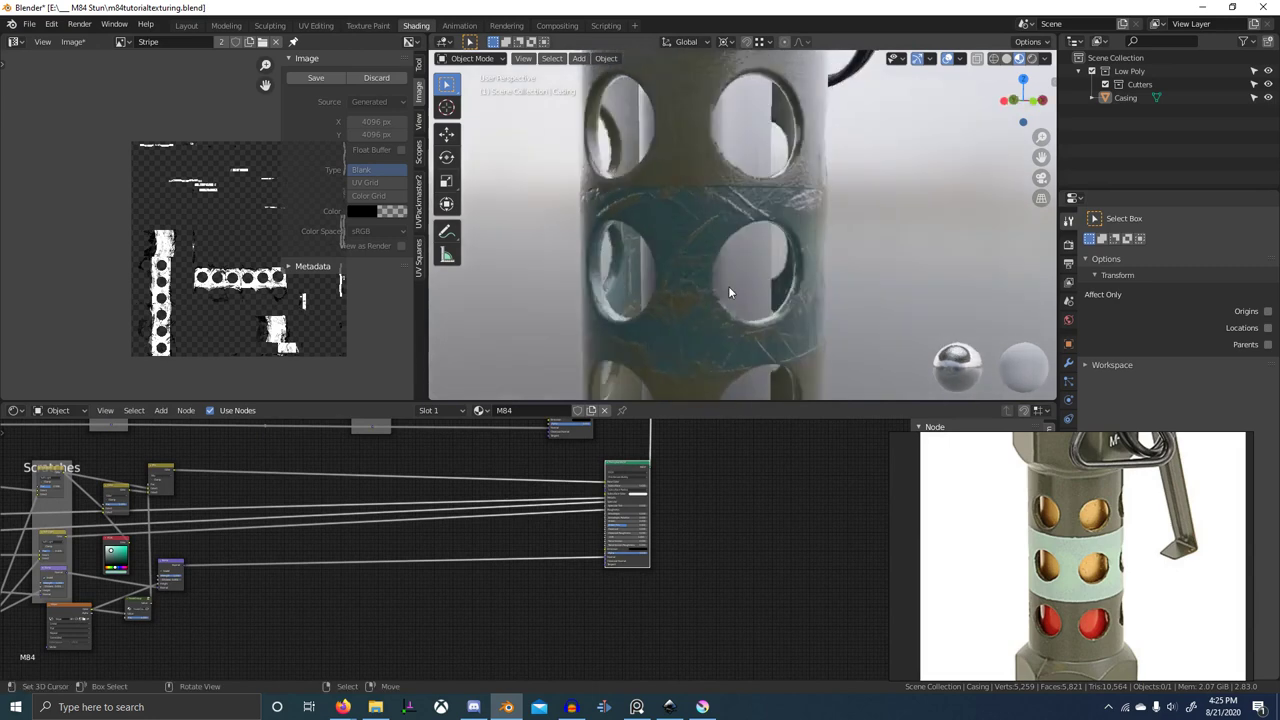
{"action": "scroll", "coordinate": [711, 305], "scroll_direction": "up", "scroll_amount": 6}
{"action": "scroll", "coordinate": [200, 535], "scroll_direction": "down", "scroll_amount": 2}
- Recheck the Stripe mask and Bump normals, then view the full material in an enlarged 3D view
{"action": "middle_click_drag", "start_coordinate": [180, 541], "coordinate": [488, 517]}
{"action": "scroll", "coordinate": [460, 550], "scroll_direction": "up", "scroll_amount": 6}
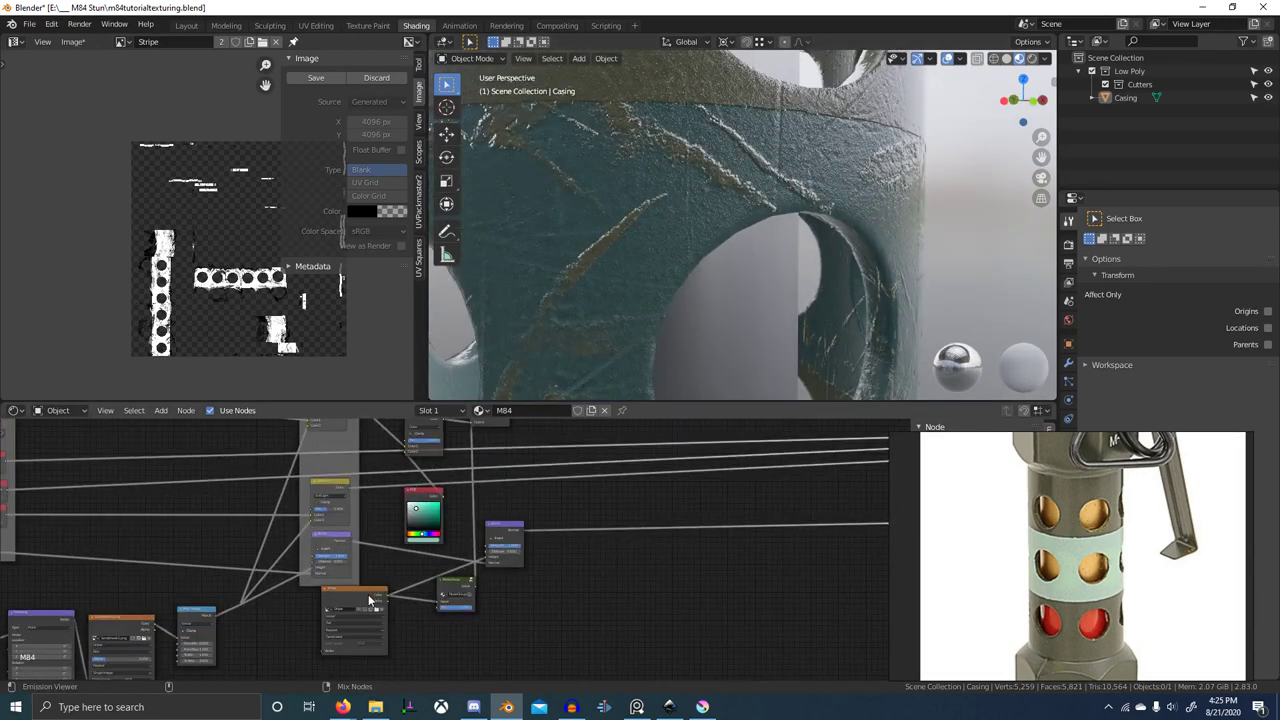
{"action": "left_click", "coordinate": [368, 601], "text": "ctrl+shift"}
{"action": "scroll", "coordinate": [555, 358], "scroll_direction": "down", "scroll_amount": 3}
{"action": "scroll", "coordinate": [460, 550], "scroll_direction": "up", "scroll_amount": 4}
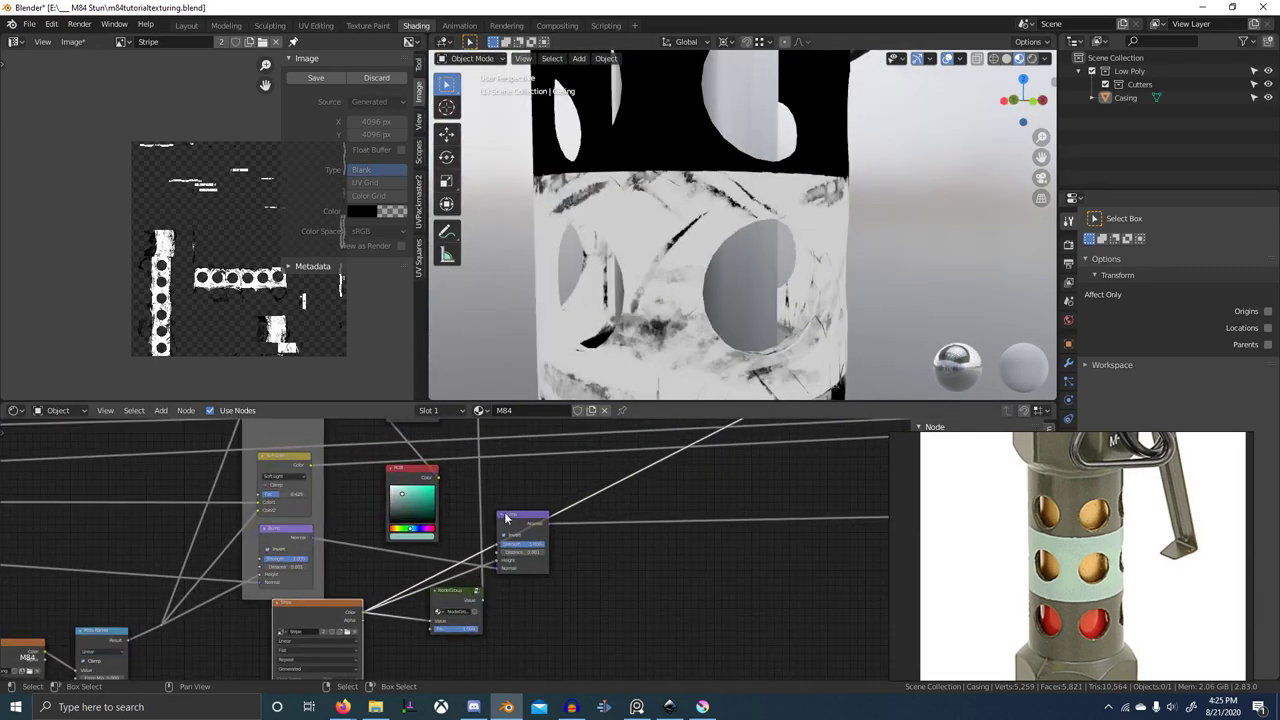
{"action": "left_click", "coordinate": [521, 519], "text": "ctrl+shift"}
{"action": "scroll", "coordinate": [746, 501], "scroll_direction": "down", "scroll_amount": 3}
{"action": "middle_click_drag", "start_coordinate": [826, 514], "coordinate": [415, 555]}
{"action": "left_click", "coordinate": [660, 451], "text": "ctrl+shift"}
{"action": "mouse_move", "coordinate": [680, 335]}
{"action": "middle_mouse_down"}
{"action": "mouse_move", "coordinate": [729, 318]}
{"action": "mouse_move", "coordinate": [855, 331]}
{"action": "mouse_move", "coordinate": [668, 340]}
{"action": "middle_mouse_up"}
{"action": "scroll", "coordinate": [714, 318], "scroll_direction": "up", "scroll_amount": 4}
{"action": "scroll", "coordinate": [729, 315], "scroll_direction": "down", "scroll_amount": 6}
{"action": "key", "text": "ctrl+space"}
- Light the material preview with a different HDRI environment
{"action": "scroll", "coordinate": [855, 331], "scroll_direction": "down", "scroll_amount": 4}
{"action": "left_click", "coordinate": [1267, 59]}
{"action": "left_click", "coordinate": [1131, 190]}
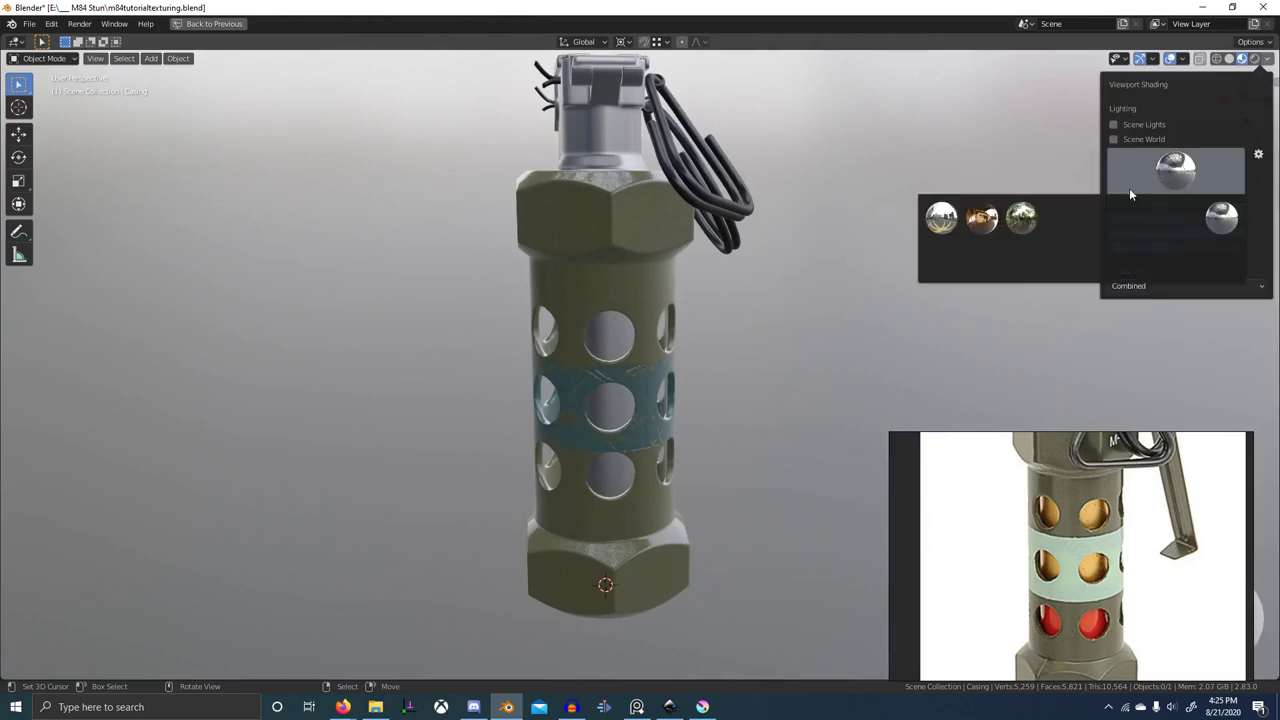
{"action": "left_click", "coordinate": [945, 221]}
{"action": "middle_click_drag", "start_coordinate": [692, 392], "coordinate": [728, 314], "text": "shift"}
{"action": "scroll", "coordinate": [728, 314], "scroll_direction": "up", "scroll_amount": 3}
{"action": "mouse_move", "coordinate": [728, 314]}
{"action": "middle_mouse_down"}
{"action": "mouse_move", "coordinate": [872, 303]}
{"action": "mouse_move", "coordinate": [668, 306]}
{"action": "mouse_move", "coordinate": [598, 322]}
{"action": "mouse_move", "coordinate": [628, 334]}
{"action": "middle_mouse_up"}
- Raise the bottom Base Material Value node from 0.100 to 0.500
{"action": "key", "text": "ctrl+space"}
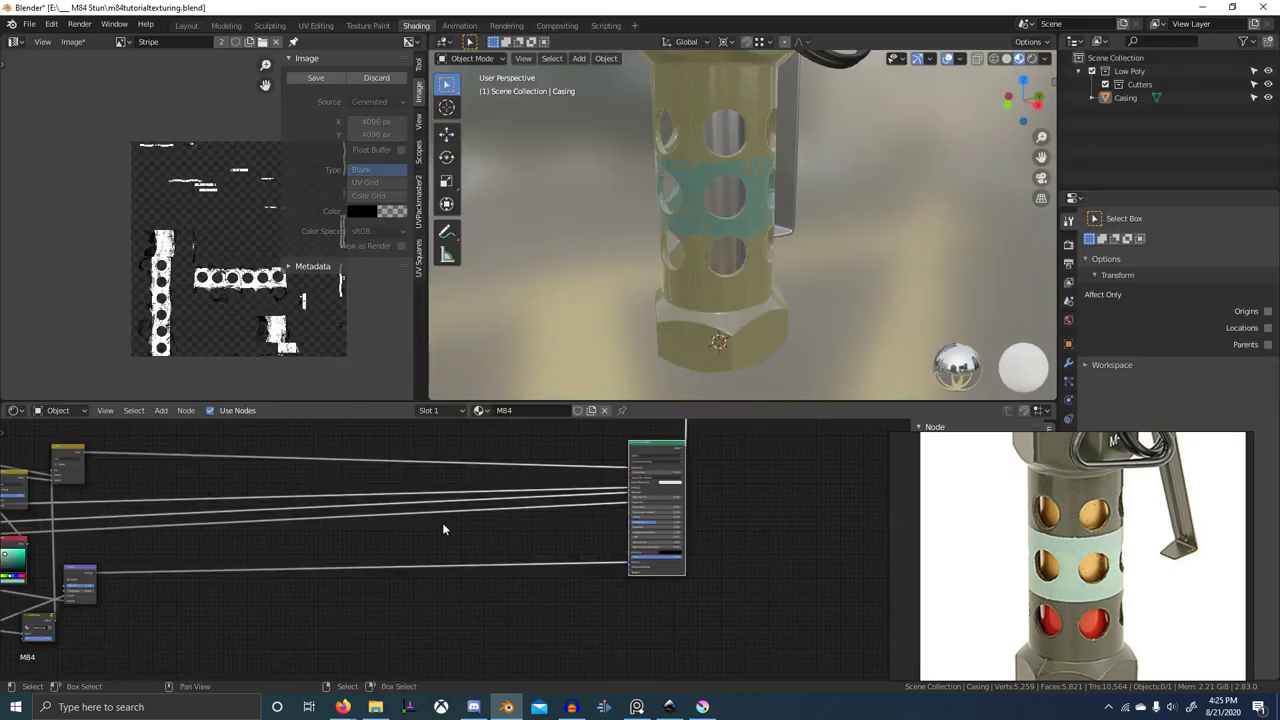
{"action": "middle_click_drag", "start_coordinate": [442, 525], "coordinate": [975, 495]}
{"action": "middle_click_drag", "start_coordinate": [471, 553], "coordinate": [660, 563]}
{"action": "middle_click_drag", "start_coordinate": [408, 512], "coordinate": [672, 560]}
{"action": "scroll", "coordinate": [609, 574], "scroll_direction": "up", "scroll_amount": 5}
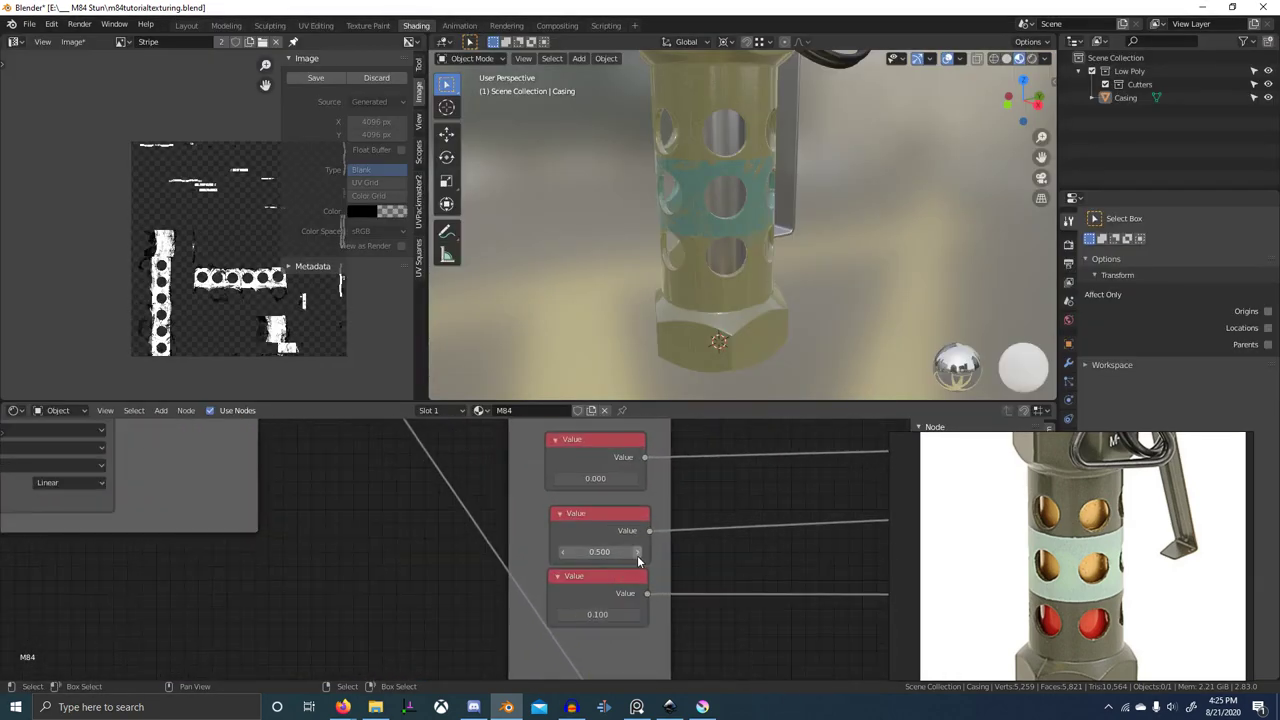
{"action": "left_click", "coordinate": [607, 615]}
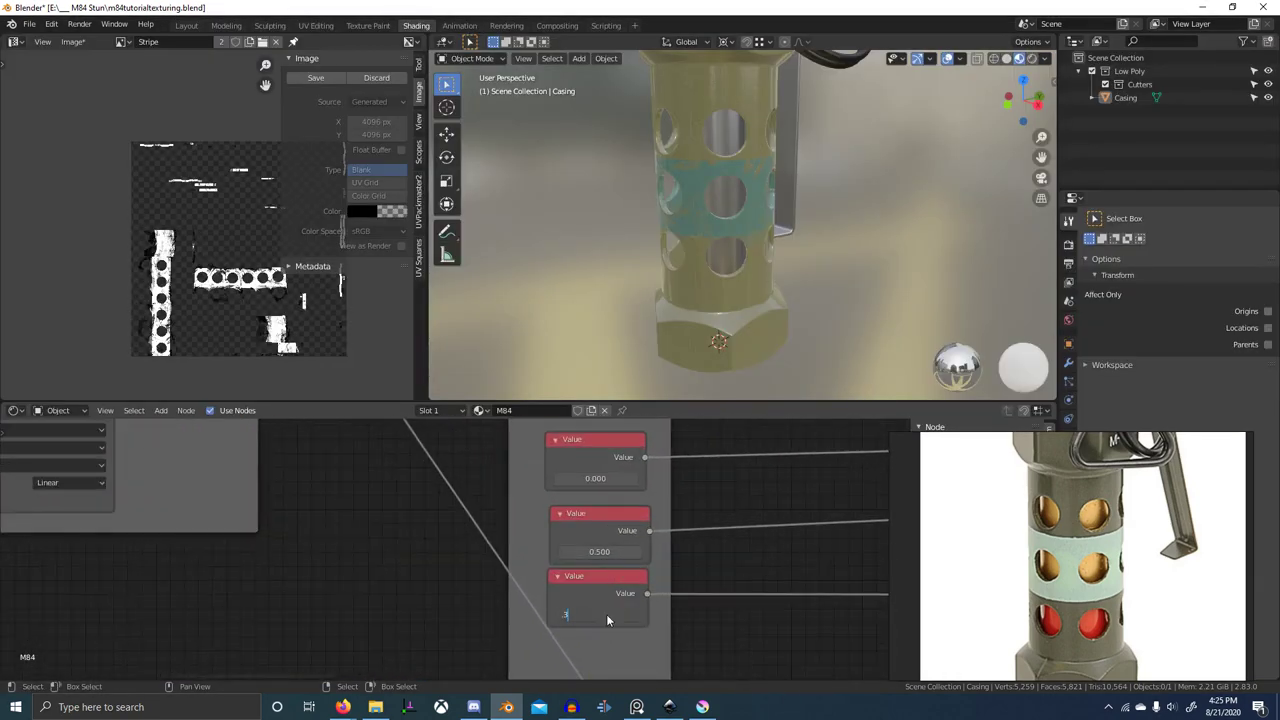
{"action": "key", "text": "Return"}
{"action": "left_click", "coordinate": [644, 620]}
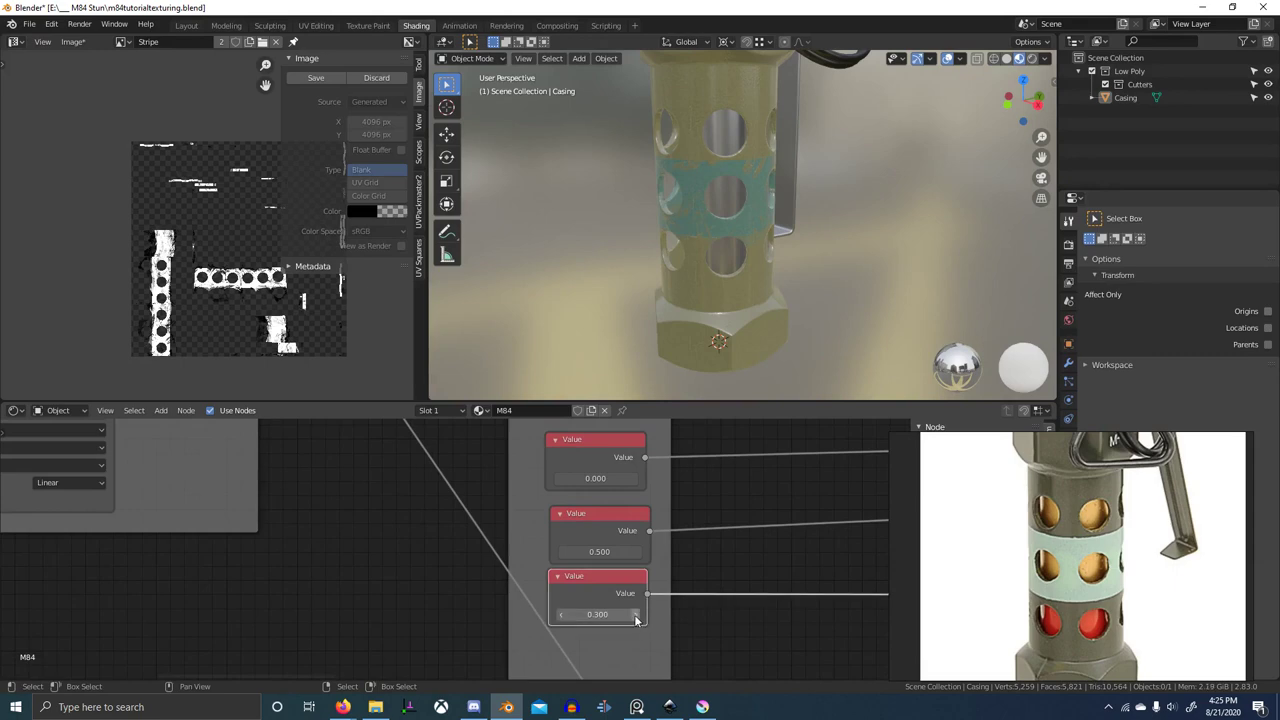
{"action": "left_click", "coordinate": [636, 617]}
{"action": "left_click", "coordinate": [636, 617]}
{"action": "scroll", "coordinate": [694, 464], "scroll_direction": "down", "scroll_amount": 1}
- Darken the olive base colour to H 0.154, S 0.294, V 0.429
{"action": "scroll", "coordinate": [748, 312], "scroll_direction": "down", "scroll_amount": 3}
{"action": "middle_click_drag", "start_coordinate": [752, 313], "coordinate": [797, 315]}
{"action": "scroll", "coordinate": [634, 533], "scroll_direction": "down", "scroll_amount": 1}
{"action": "middle_click_drag", "start_coordinate": [634, 533], "coordinate": [543, 602]}
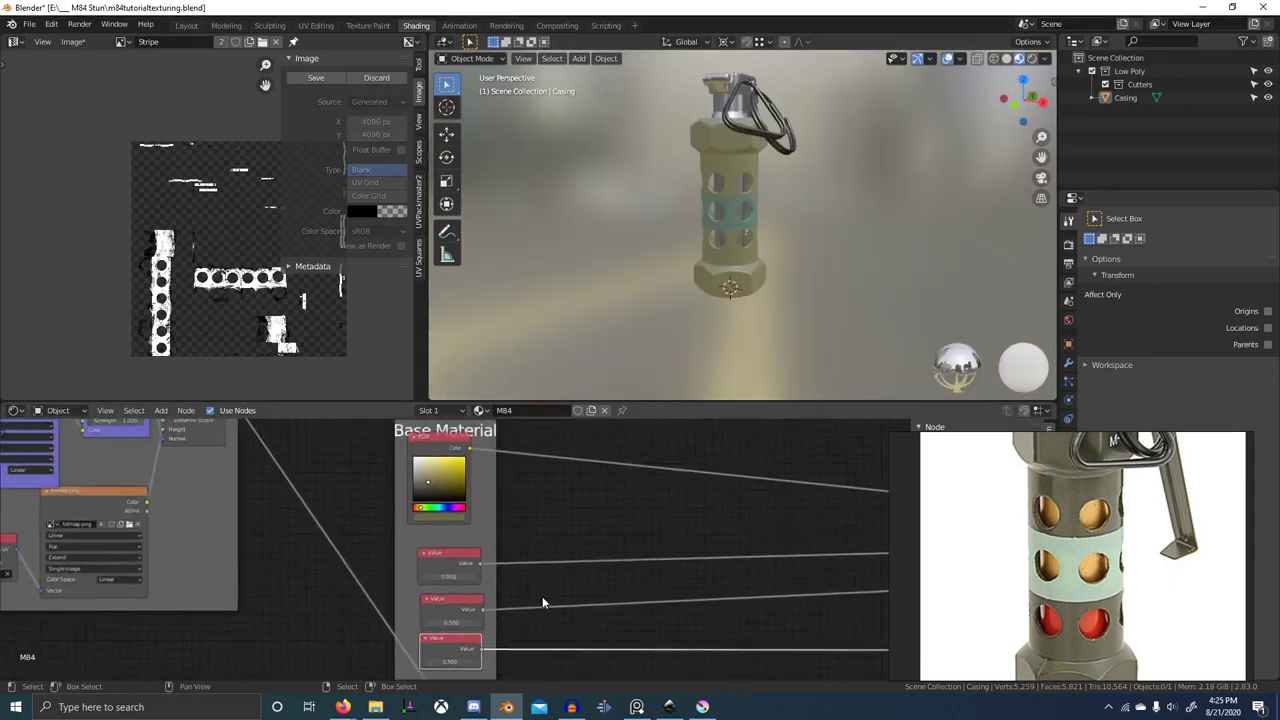
{"action": "scroll", "coordinate": [510, 625], "scroll_direction": "up", "scroll_amount": 3}
{"action": "left_click", "coordinate": [453, 584]}
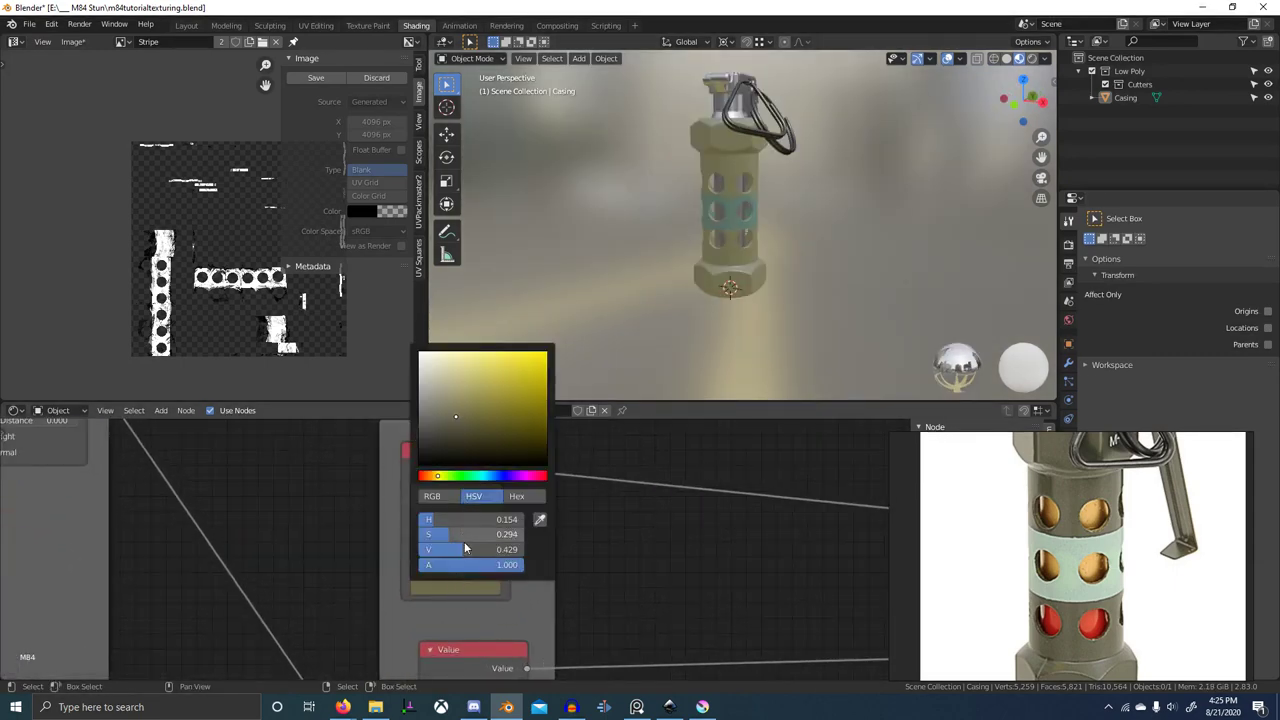
{"action": "left_click_drag", "start_coordinate": [465, 550], "coordinate": [456, 550]}
{"action": "scroll", "coordinate": [747, 273], "scroll_direction": "up", "scroll_amount": 8}
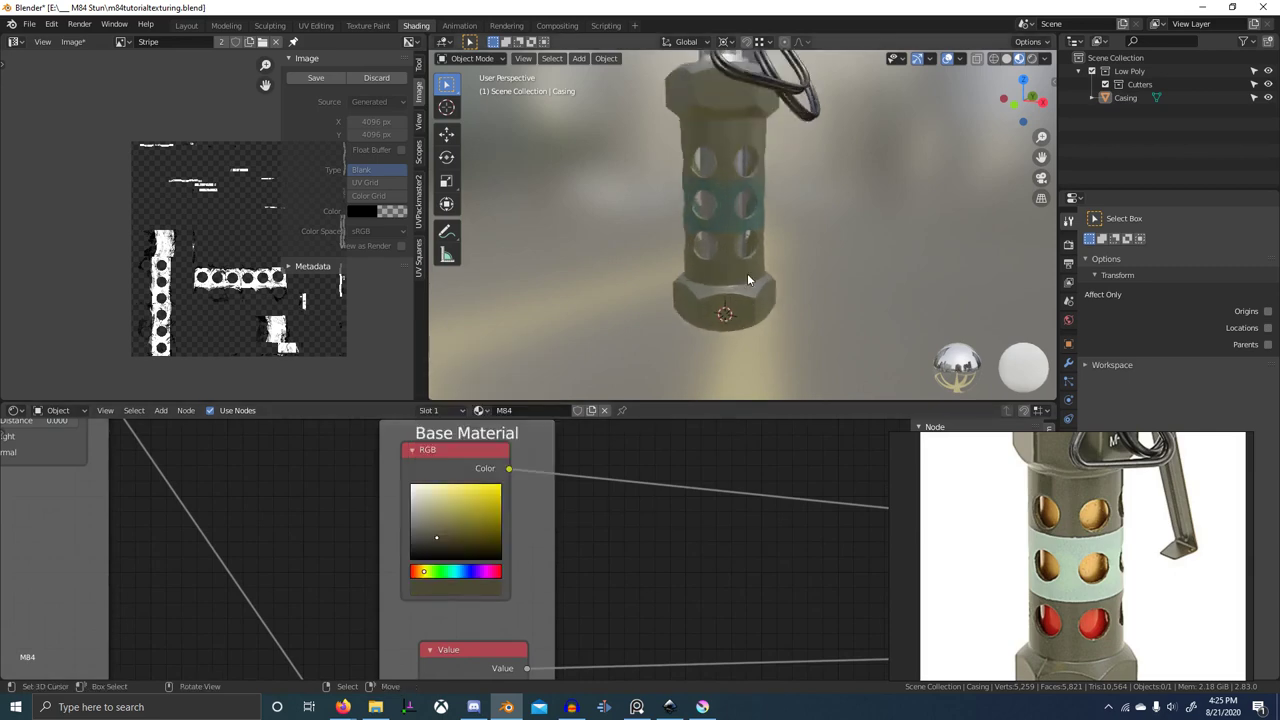
{"action": "scroll", "coordinate": [765, 263], "scroll_direction": "up", "scroll_amount": 3}
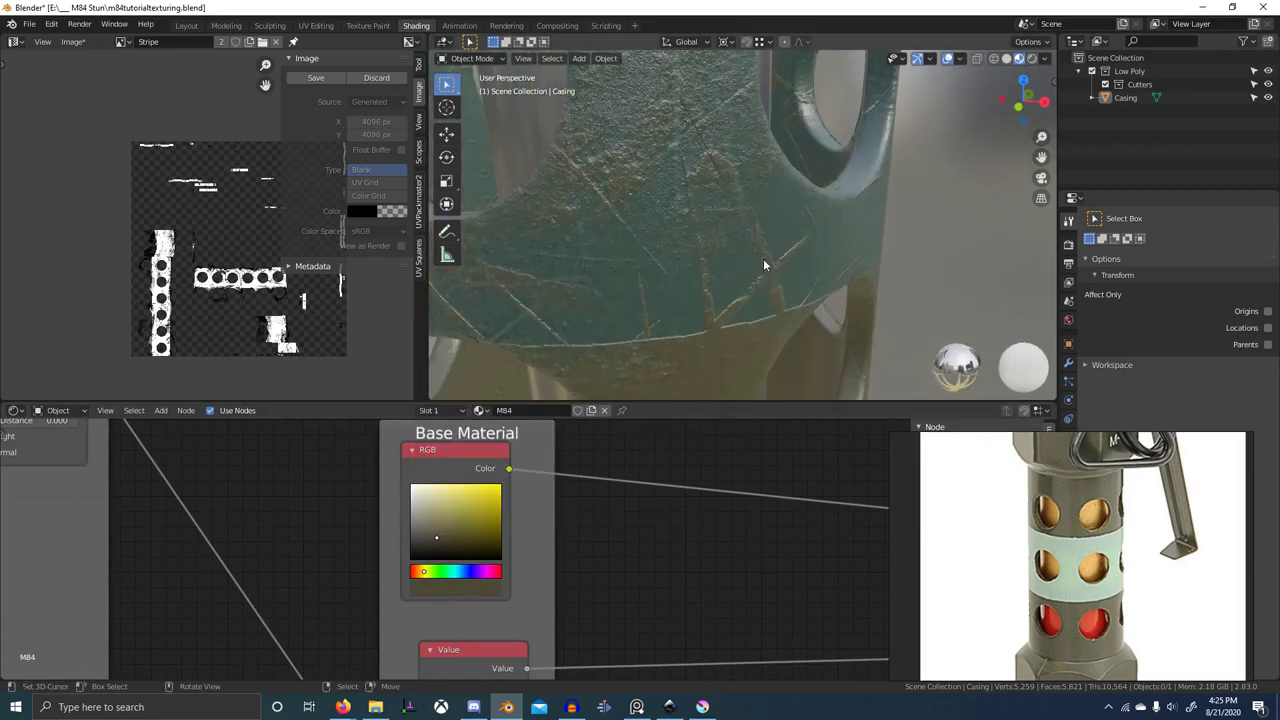
{"action": "scroll", "coordinate": [769, 312], "scroll_direction": "down", "scroll_amount": 6}
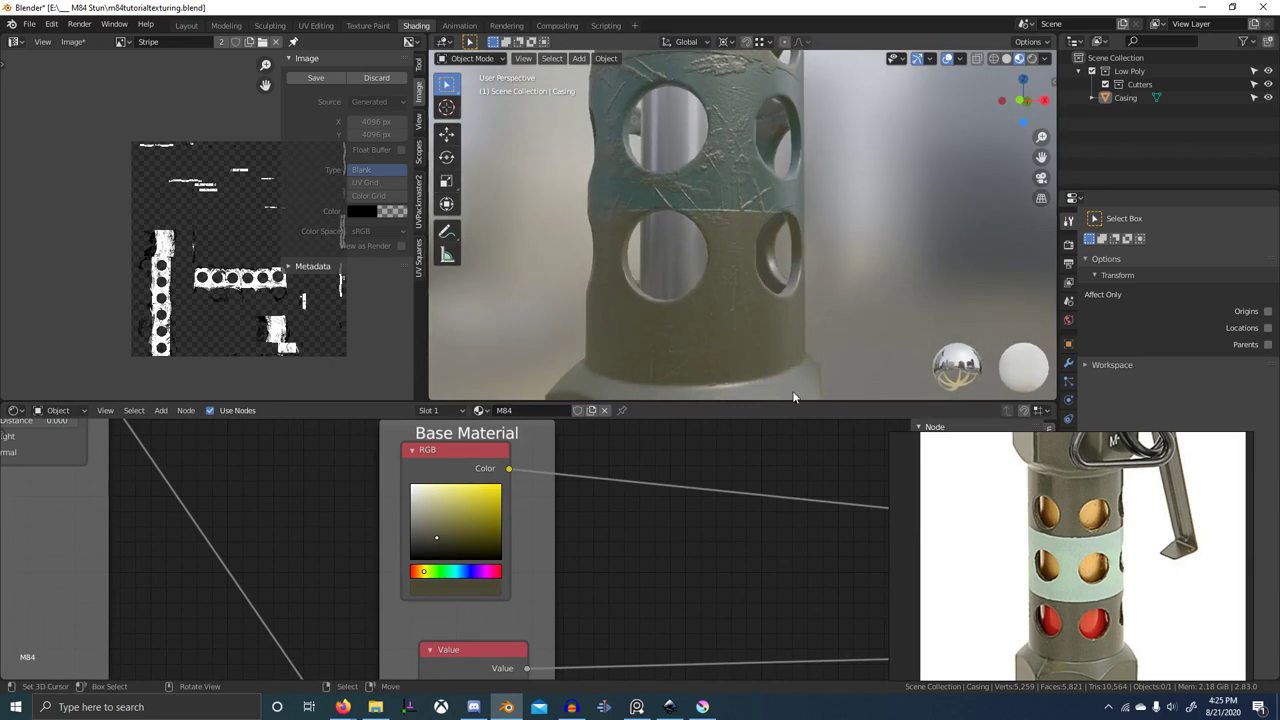
{"action": "scroll", "coordinate": [662, 440], "scroll_direction": "down", "scroll_amount": 3}
{"action": "scroll", "coordinate": [662, 440], "scroll_direction": "down", "scroll_amount": 2}
- Untick Invert on the stripe Bump node and check the stripe's bump detail
{"action": "middle_click_drag", "start_coordinate": [880, 532], "coordinate": [630, 514]}
{"action": "middle_click_drag", "start_coordinate": [778, 632], "coordinate": [666, 508]}
{"action": "scroll", "coordinate": [608, 527], "scroll_direction": "up", "scroll_amount": 4}
{"action": "scroll", "coordinate": [608, 527], "scroll_direction": "up", "scroll_amount": 1}
{"action": "left_click", "coordinate": [622, 530]}
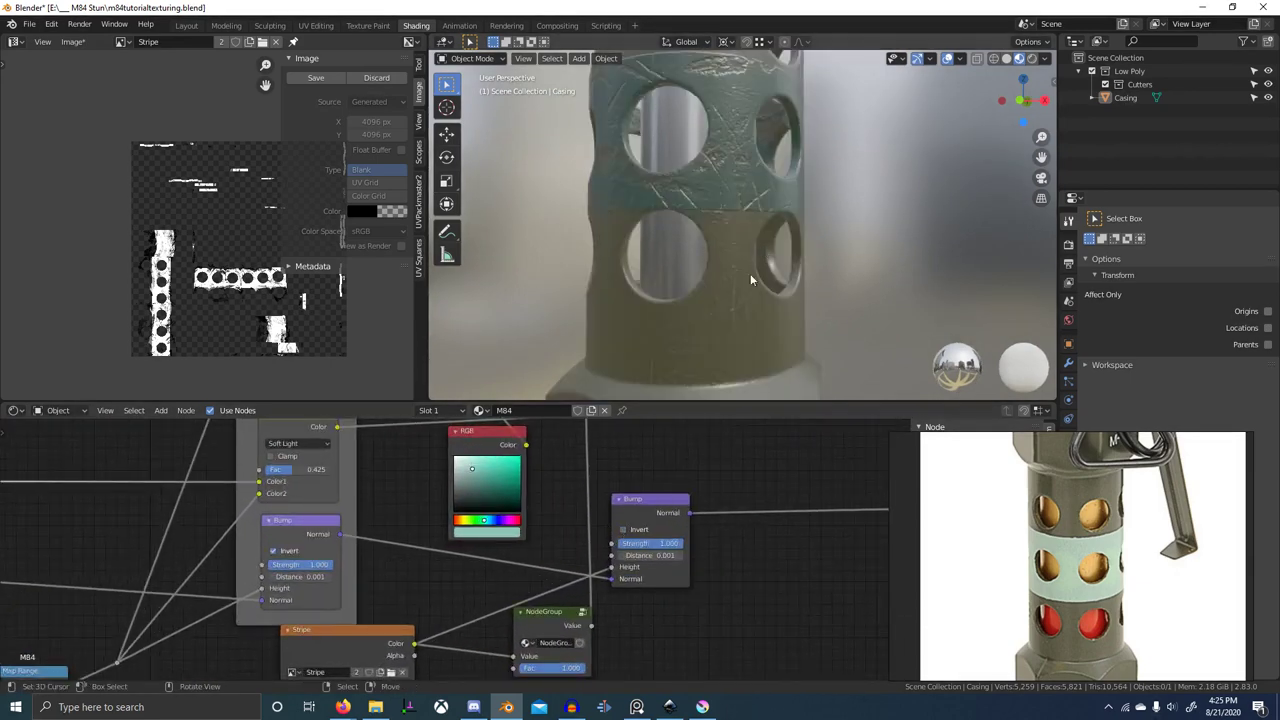
{"action": "middle_click_drag", "start_coordinate": [767, 222], "coordinate": [716, 266]}
{"action": "middle_click_drag", "start_coordinate": [660, 538], "coordinate": [598, 518]}
{"action": "scroll", "coordinate": [598, 518], "scroll_direction": "up", "scroll_amount": 3}
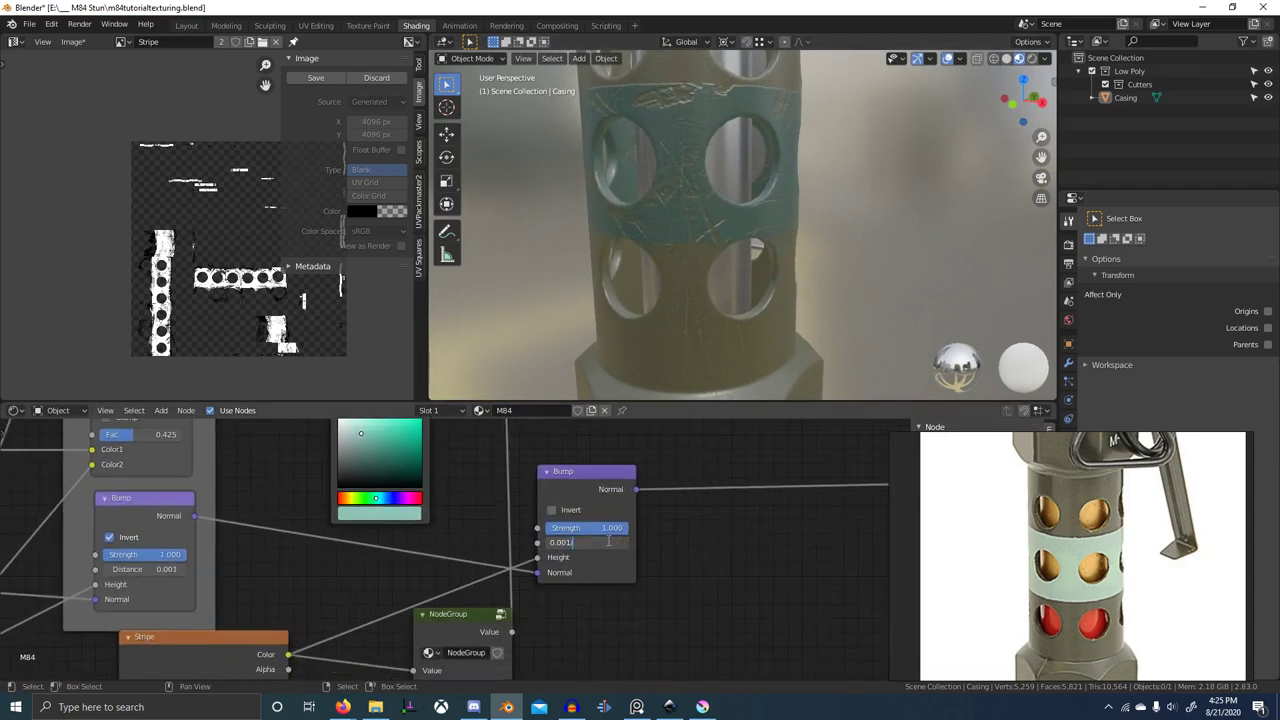
- Set the stripe bump distance to 0.0003 and compare the casing with the teal-banded reference photo
{"action": "type", "text": "3"}
{"action": "key", "text": "Return"}
{"action": "scroll", "coordinate": [867, 221], "scroll_direction": "up", "scroll_amount": 1}
{"action": "scroll", "coordinate": [867, 221], "scroll_direction": "down", "scroll_amount": 4}
{"action": "middle_click_drag", "start_coordinate": [868, 222], "coordinate": [770, 255]}
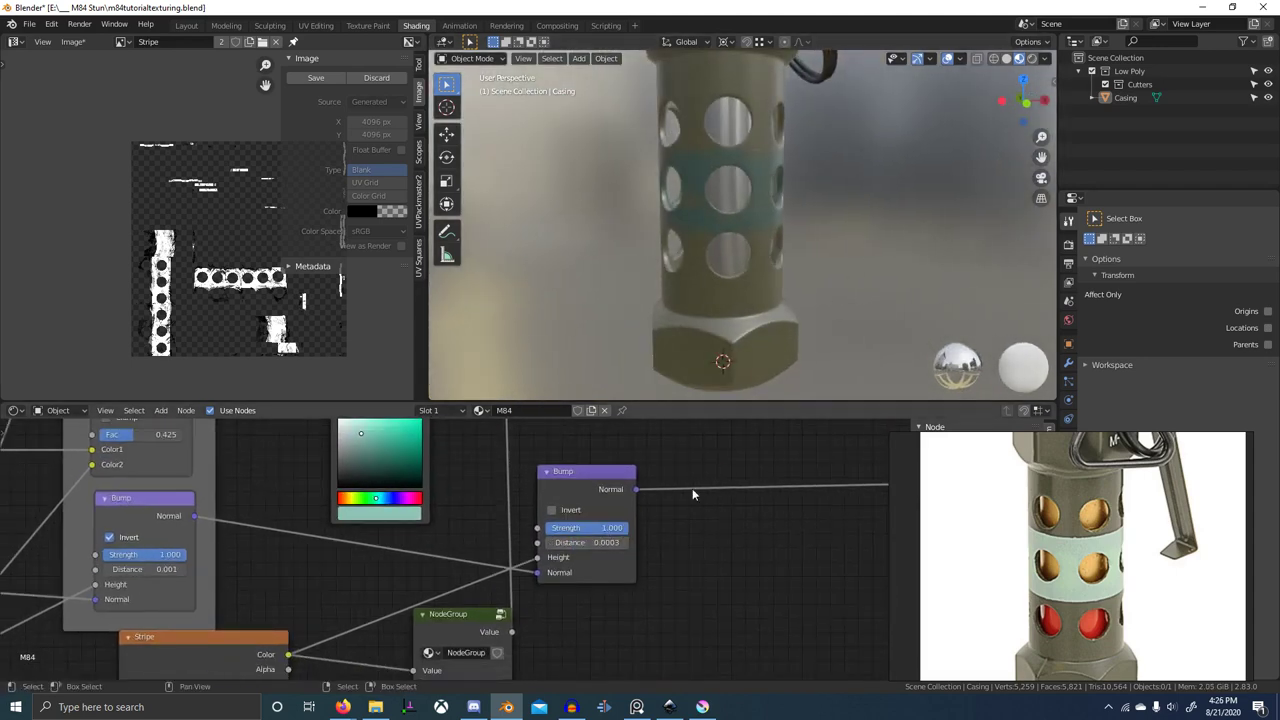
{"action": "scroll", "coordinate": [692, 488], "scroll_direction": "down", "scroll_amount": 5}
{"action": "middle_click_drag", "start_coordinate": [692, 488], "coordinate": [611, 518]}
{"action": "scroll", "coordinate": [640, 470], "scroll_direction": "down", "scroll_amount": 4}
{"action": "middle_click_drag", "start_coordinate": [640, 460], "coordinate": [582, 505]}
{"action": "middle_click_drag", "start_coordinate": [720, 291], "coordinate": [766, 272]}
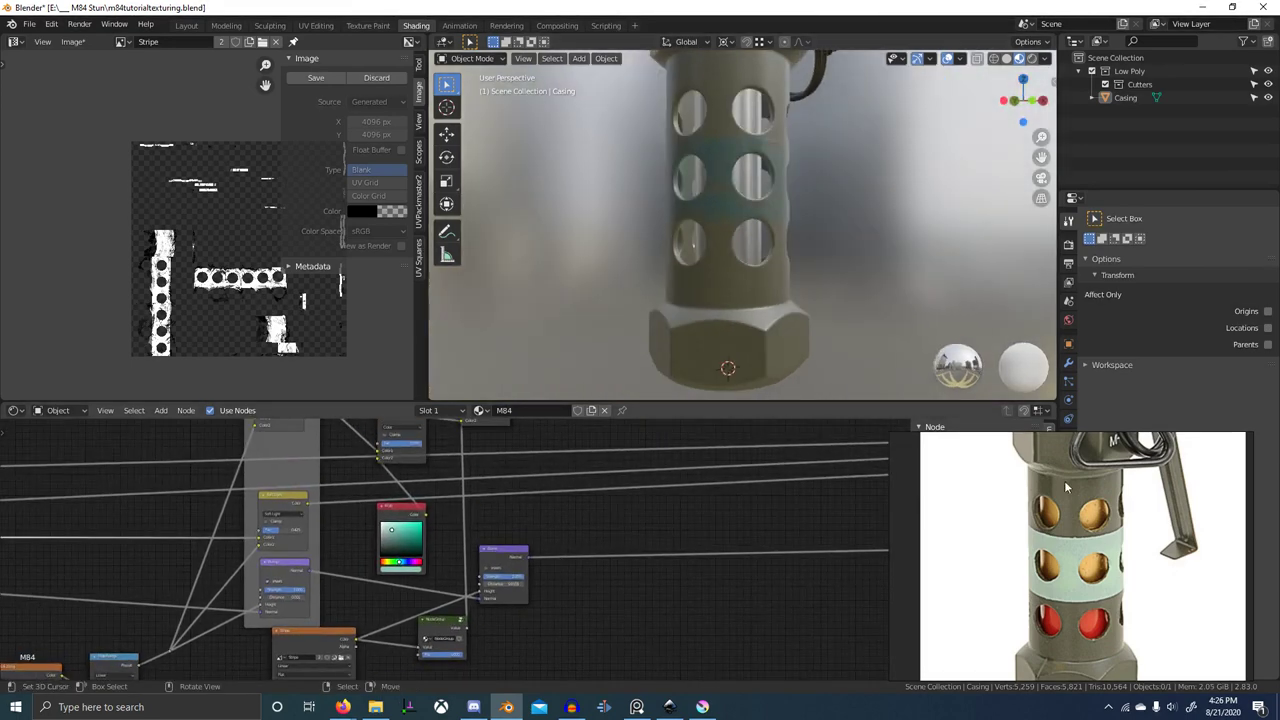
{"action": "scroll", "coordinate": [1102, 590], "scroll_direction": "down", "scroll_amount": 4}
{"action": "scroll", "coordinate": [1150, 565], "scroll_direction": "down", "scroll_amount": 5}
{"action": "middle_click_drag", "start_coordinate": [1072, 520], "coordinate": [968, 575]}
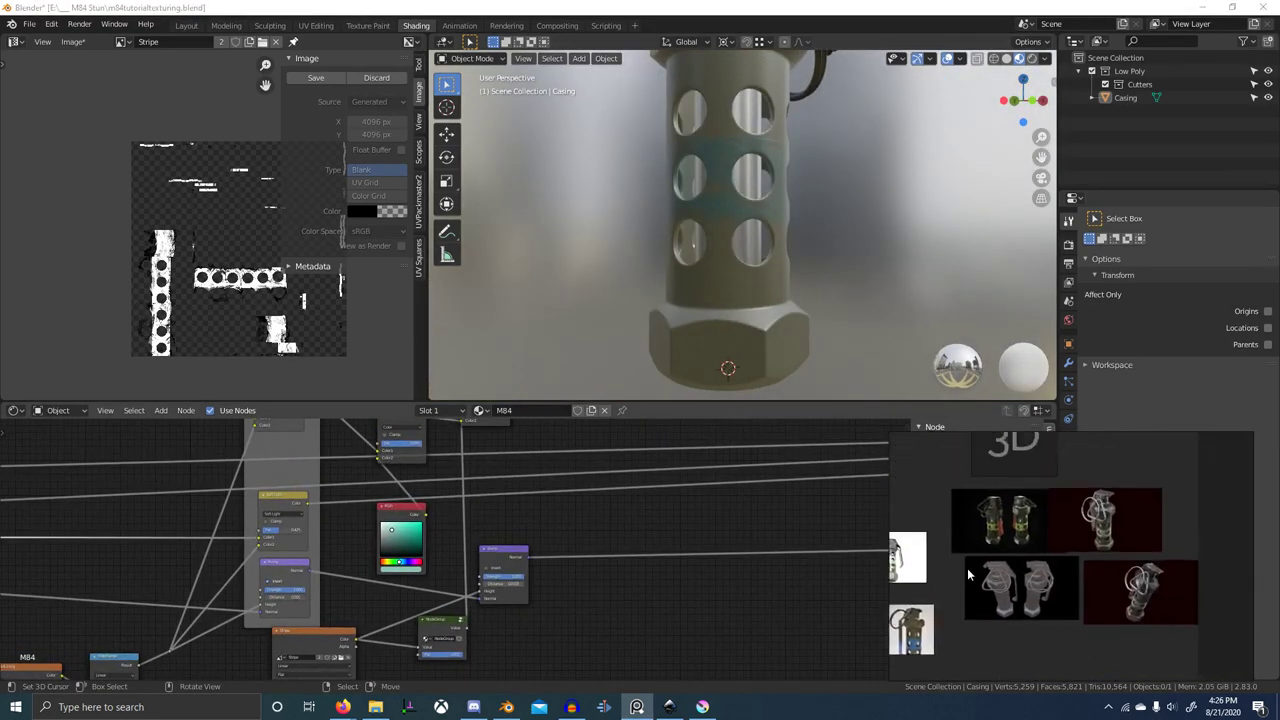
{"action": "scroll", "coordinate": [1007, 519], "scroll_direction": "up", "scroll_amount": 6}
{"action": "scroll", "coordinate": [1005, 592], "scroll_direction": "up", "scroll_amount": 3}
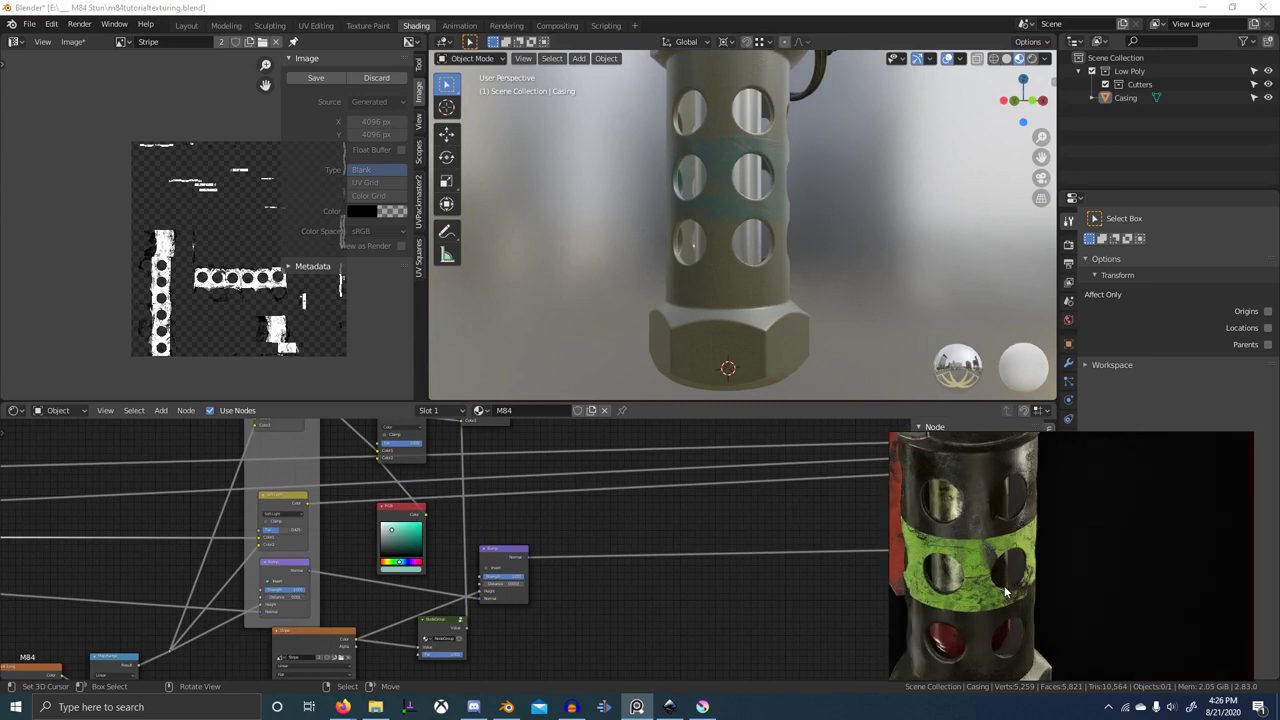
{"action": "scroll", "coordinate": [957, 573], "scroll_direction": "down", "scroll_amount": 4}
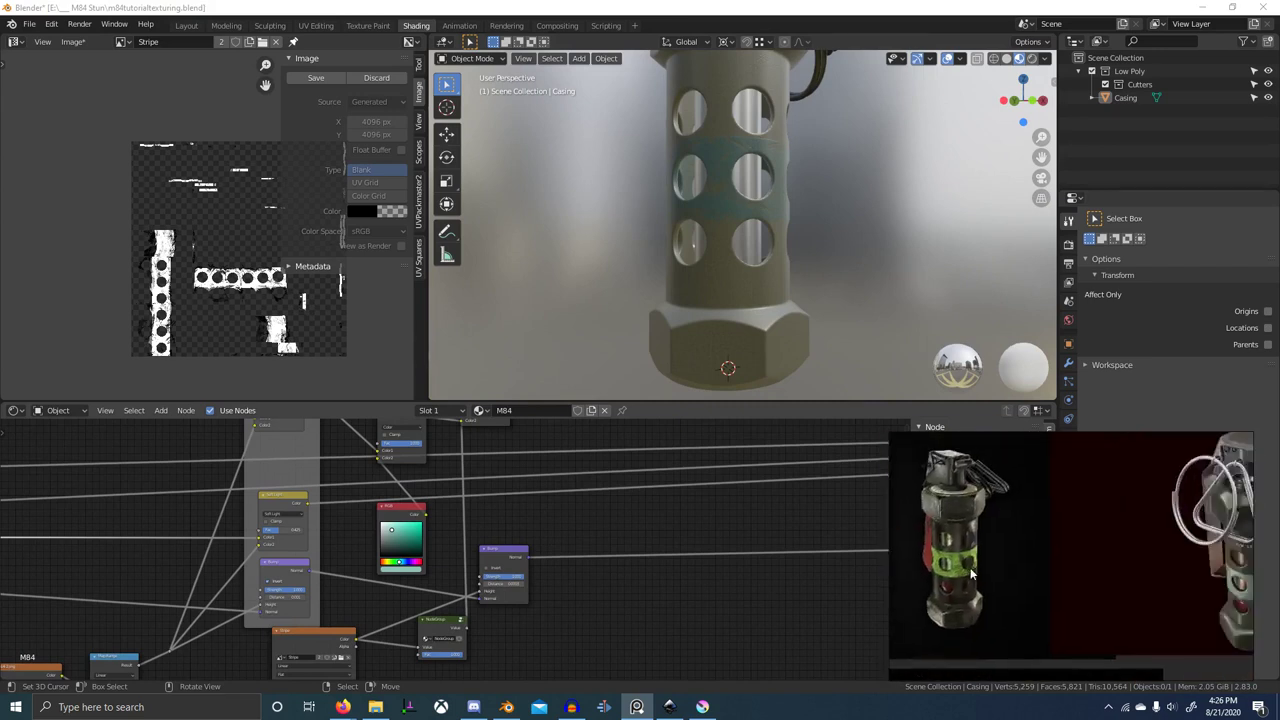
{"action": "middle_click_drag", "start_coordinate": [1200, 552], "coordinate": [1043, 541]}
{"action": "scroll", "coordinate": [1043, 541], "scroll_direction": "up", "scroll_amount": 3}
{"action": "scroll", "coordinate": [1044, 540], "scroll_direction": "up", "scroll_amount": 2}
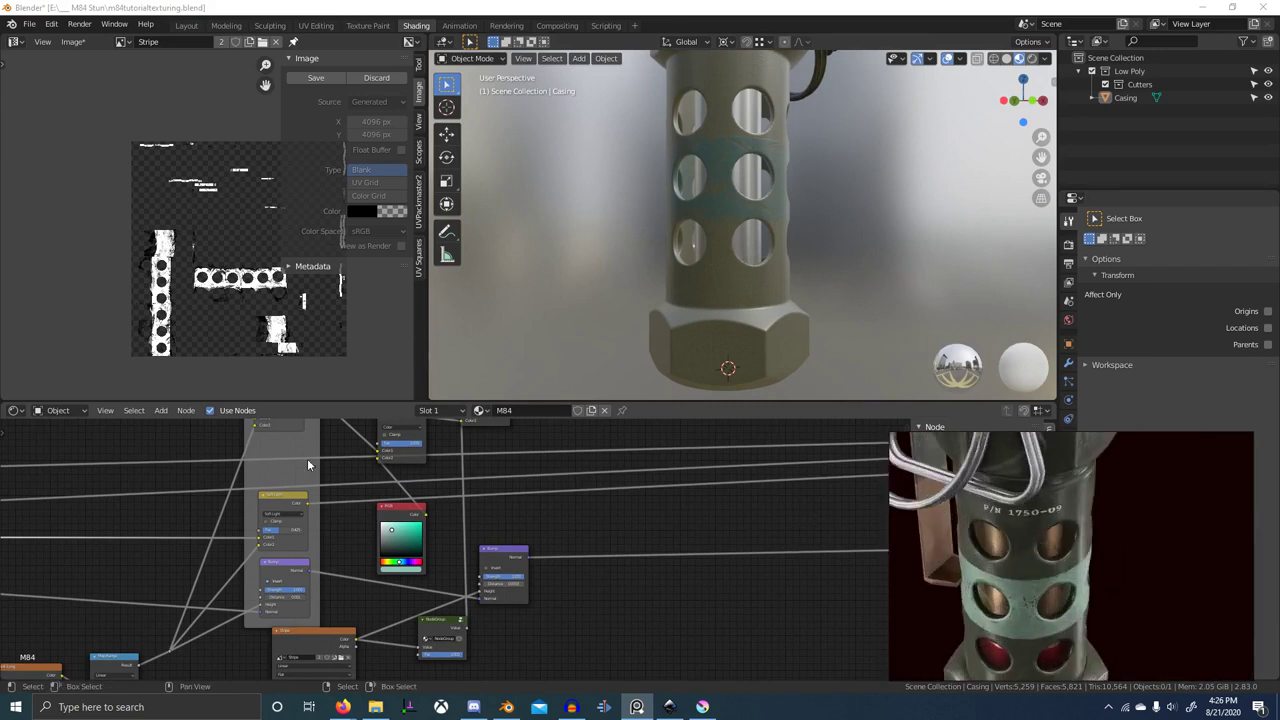
{"action": "scroll", "coordinate": [522, 550], "scroll_direction": "down", "scroll_amount": 1}
{"action": "middle_click_drag", "start_coordinate": [528, 554], "coordinate": [561, 550]}
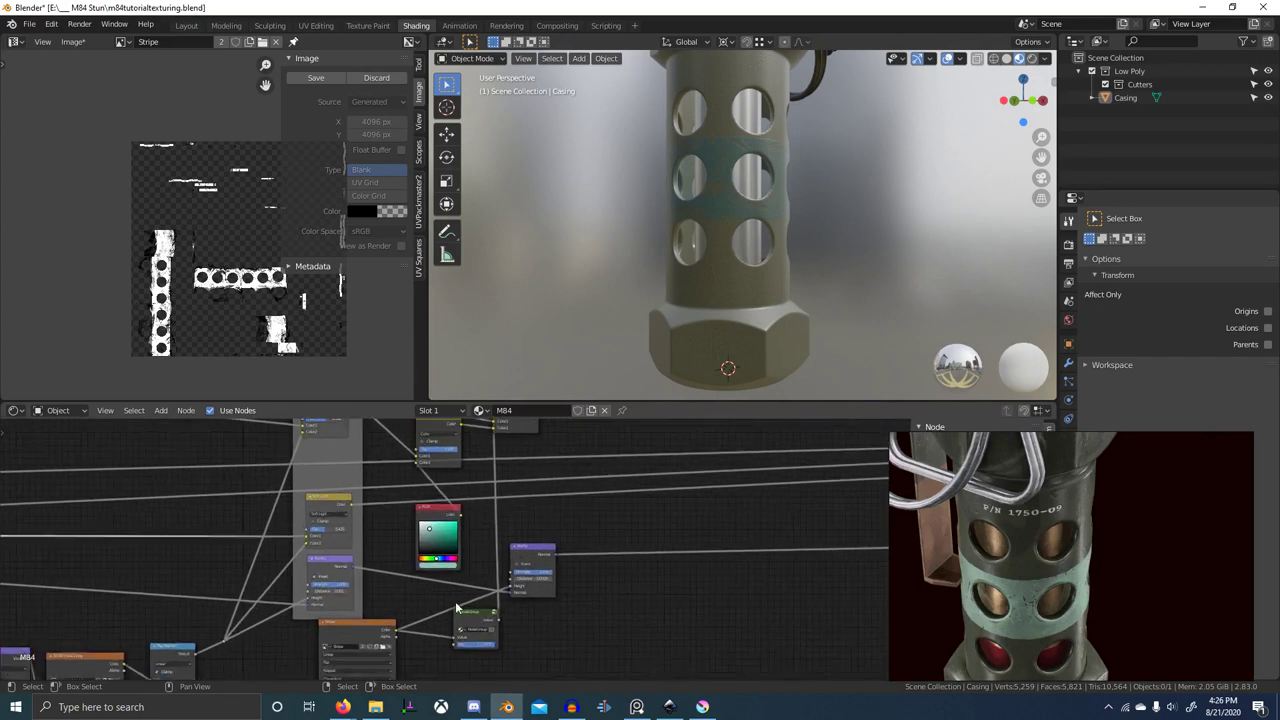
{"action": "scroll", "coordinate": [554, 520], "scroll_direction": "down", "scroll_amount": 1}
{"action": "scroll", "coordinate": [551, 480], "scroll_direction": "up", "scroll_amount": 1}
{"action": "middle_click_drag", "start_coordinate": [555, 424], "coordinate": [519, 476]}
- Duplicate the Mix node onto the lower Color link and connect the NodeGroup Value output to it
{"action": "key", "text": "shift+d"}
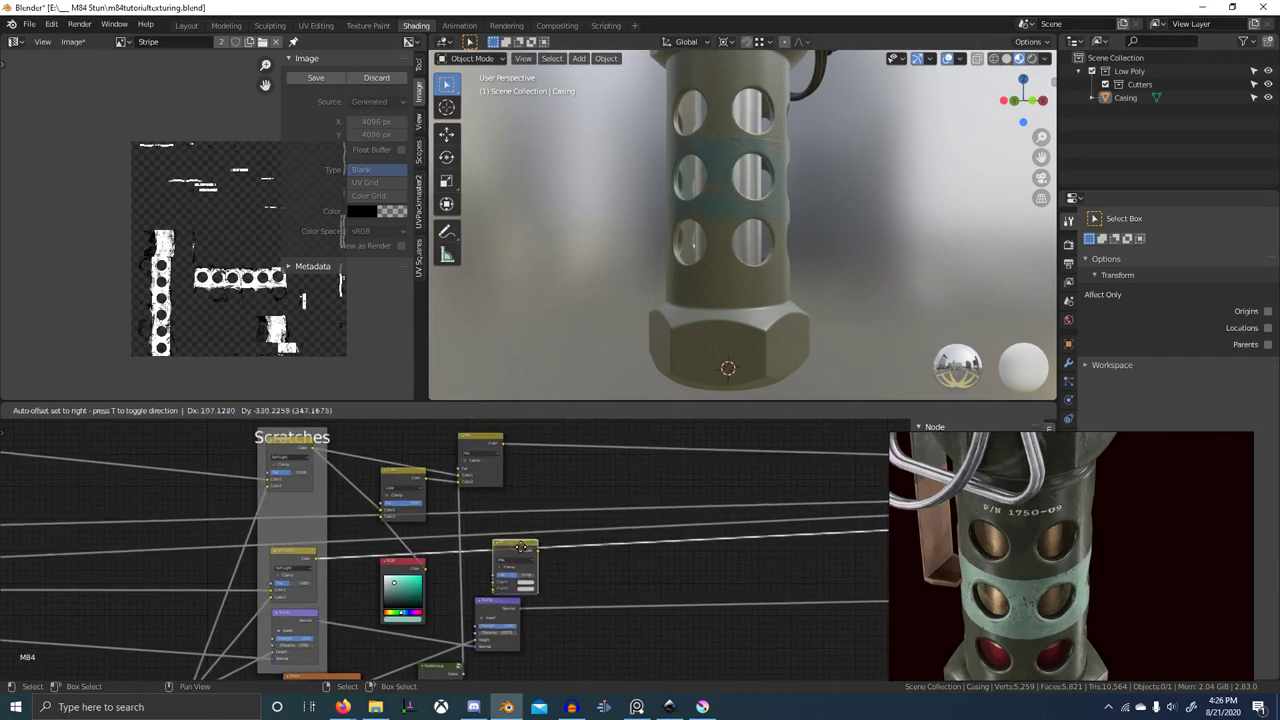
{"action": "left_click", "coordinate": [515, 554]}
{"action": "left_click_drag", "start_coordinate": [515, 554], "coordinate": [509, 555]}
{"action": "left_click_drag", "start_coordinate": [504, 609], "coordinate": [502, 621]}
{"action": "scroll", "coordinate": [488, 567], "scroll_direction": "up", "scroll_amount": 1}
{"action": "middle_click_drag", "start_coordinate": [430, 624], "coordinate": [475, 511]}
{"action": "scroll", "coordinate": [475, 511], "scroll_direction": "up", "scroll_amount": 2}
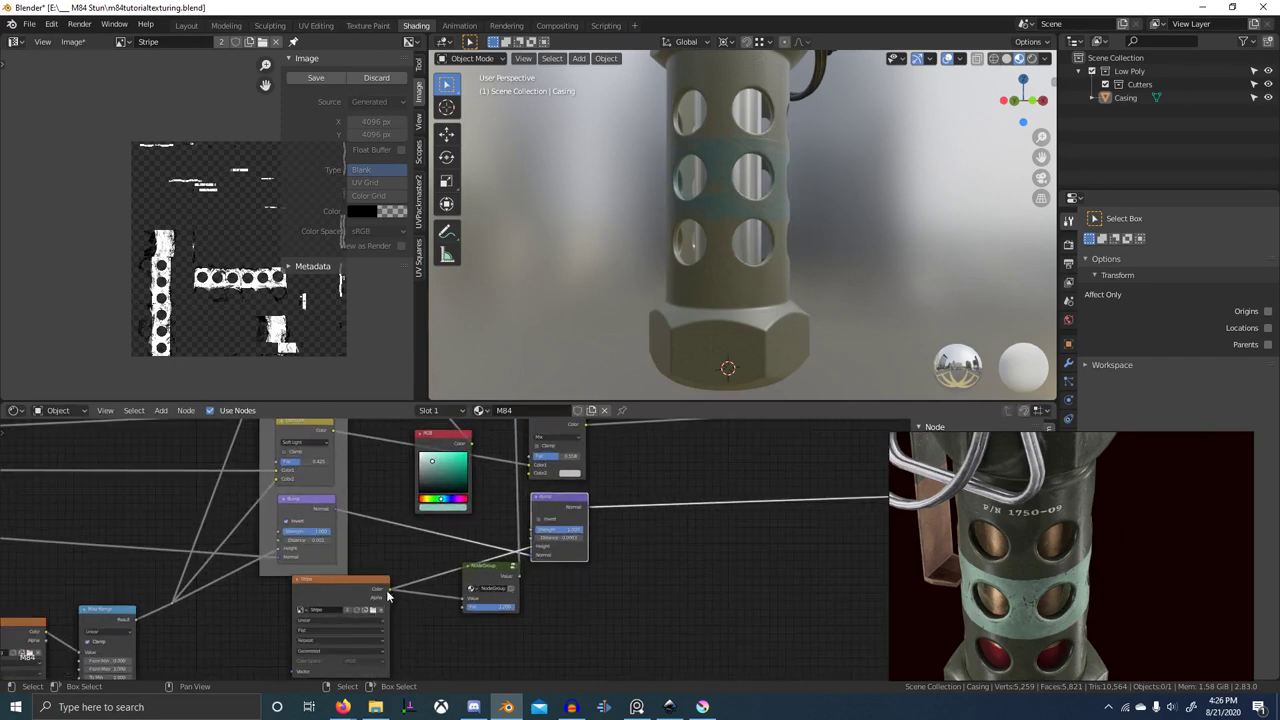
{"action": "left_click_drag", "start_coordinate": [501, 583], "coordinate": [506, 539]}
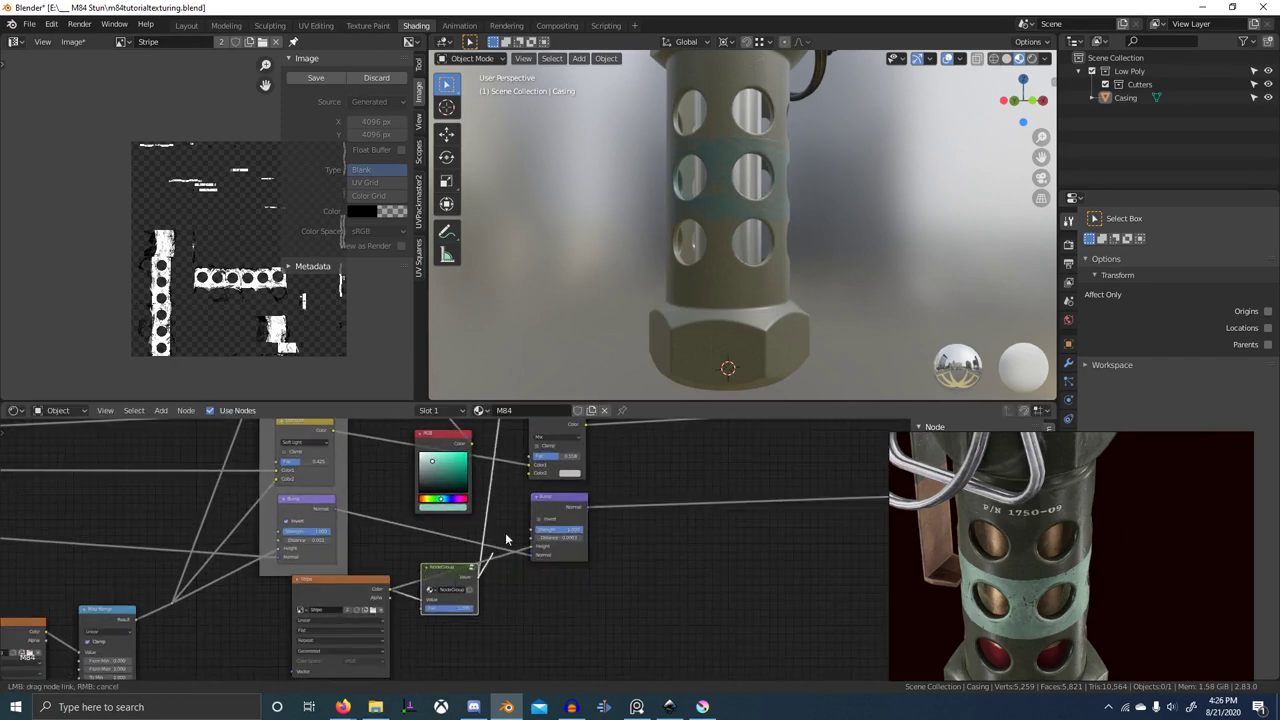
{"action": "left_click_drag", "start_coordinate": [531, 480], "coordinate": [531, 478]}
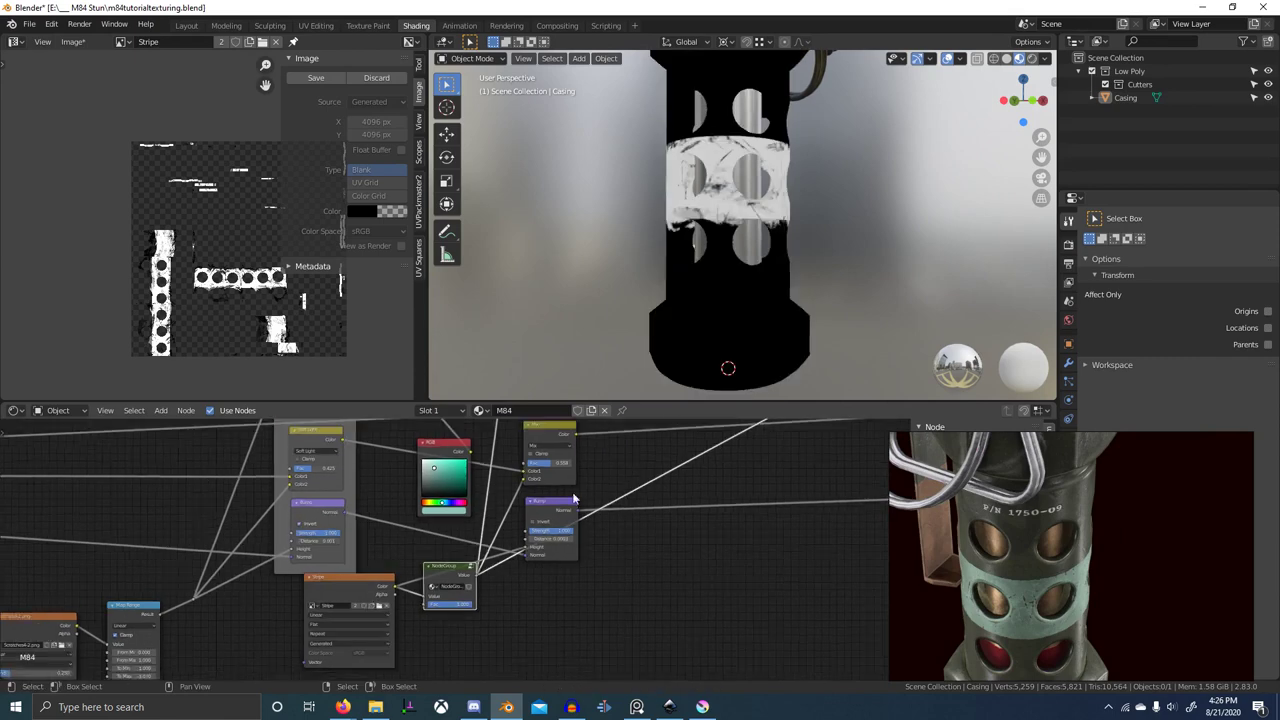
- Switch the new Mix node to Add with Clamp on, lower its factor to 0.225, and preview
{"action": "scroll", "coordinate": [545, 465], "scroll_direction": "up", "scroll_amount": 5}
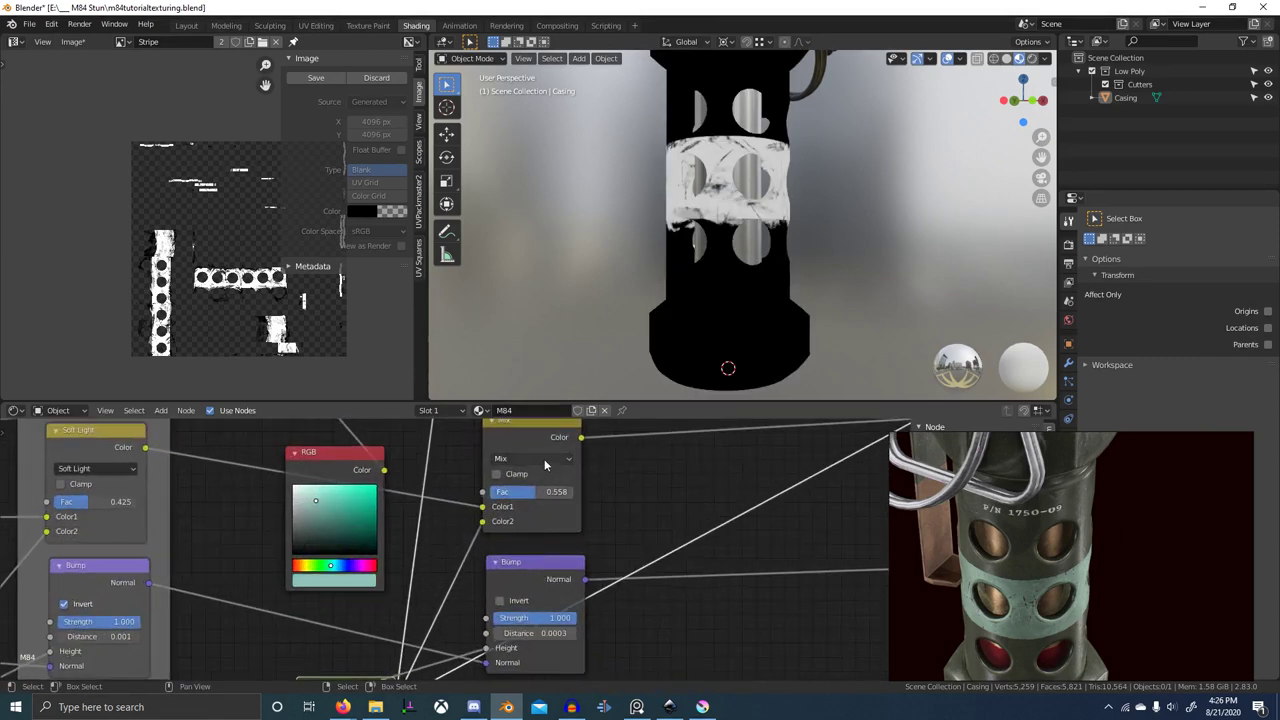
{"action": "left_click", "coordinate": [543, 460]}
{"action": "key", "text": "a"}
{"action": "left_click", "coordinate": [497, 473]}
{"action": "left_click", "coordinate": [559, 441], "text": "ctrl+shift"}
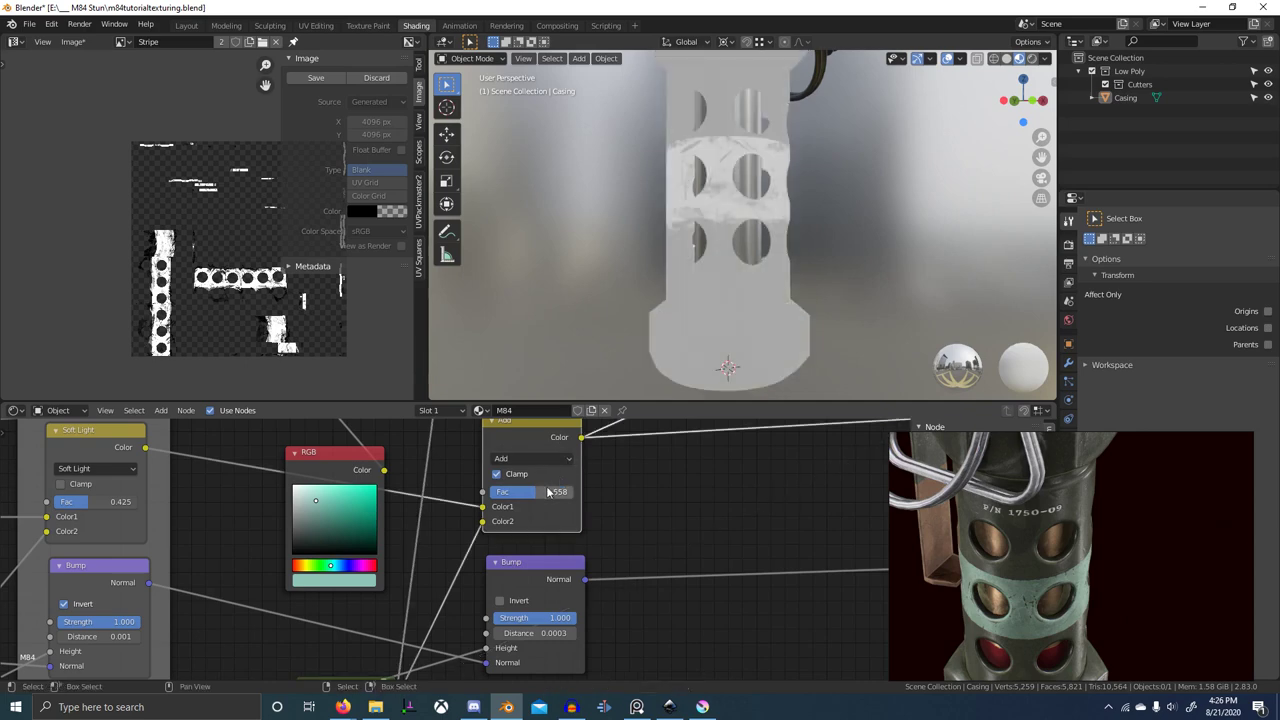
{"action": "left_click_drag", "start_coordinate": [533, 498], "coordinate": [496, 498]}
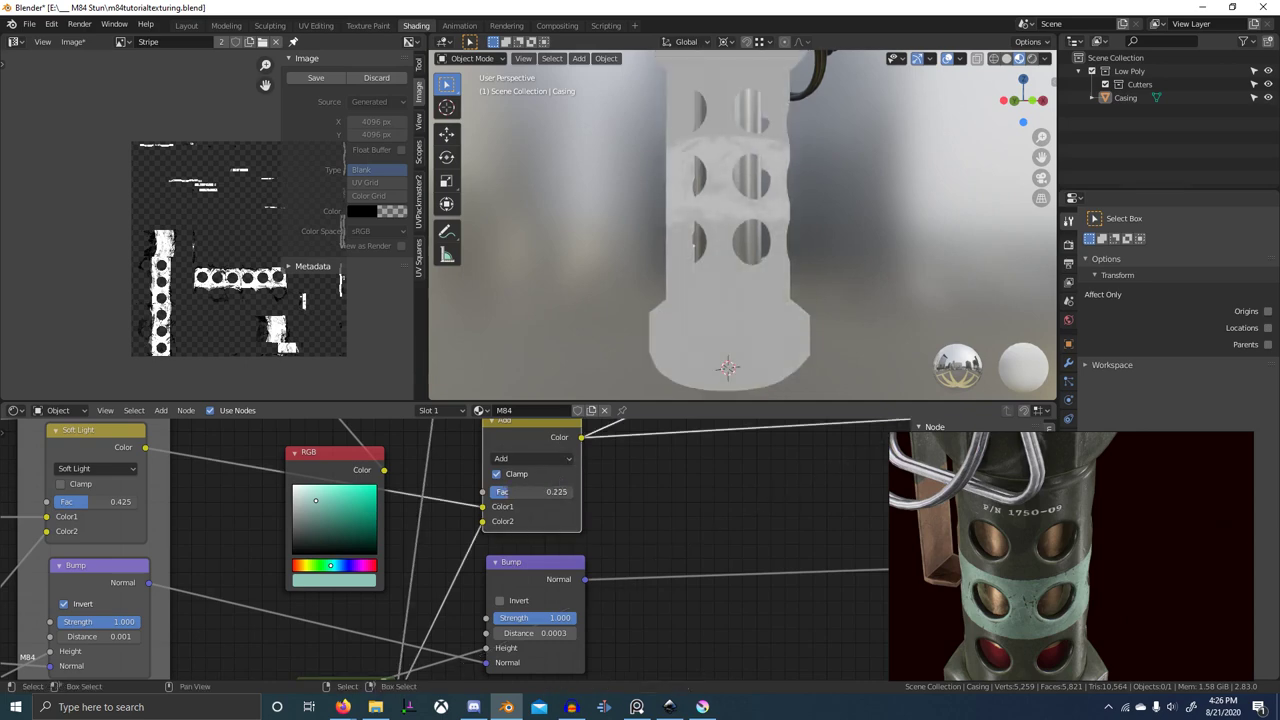
{"action": "scroll", "coordinate": [600, 492], "scroll_direction": "down", "scroll_amount": 6}
{"action": "middle_click_drag", "start_coordinate": [723, 506], "coordinate": [230, 608]}
{"action": "scroll", "coordinate": [240, 606], "scroll_direction": "down", "scroll_amount": 2}
{"action": "left_click", "coordinate": [713, 491], "text": "ctrl+shift"}
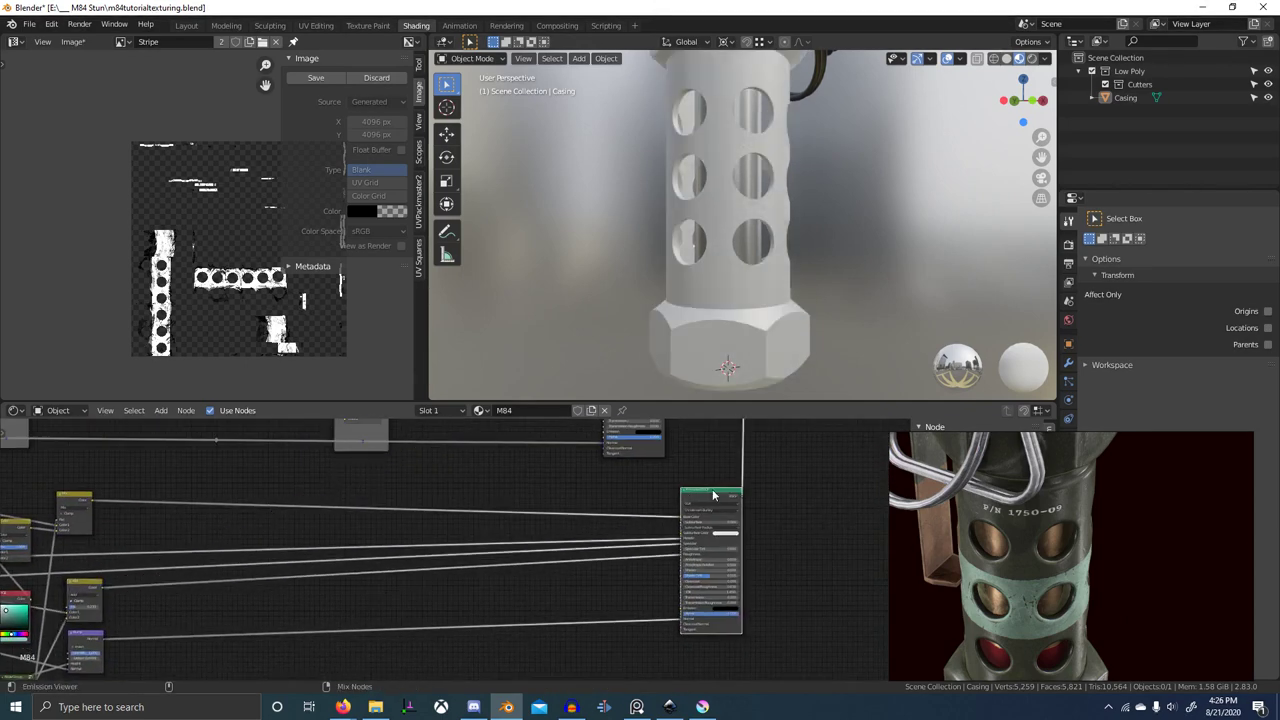
{"action": "middle_click_drag", "start_coordinate": [774, 272], "coordinate": [767, 327]}
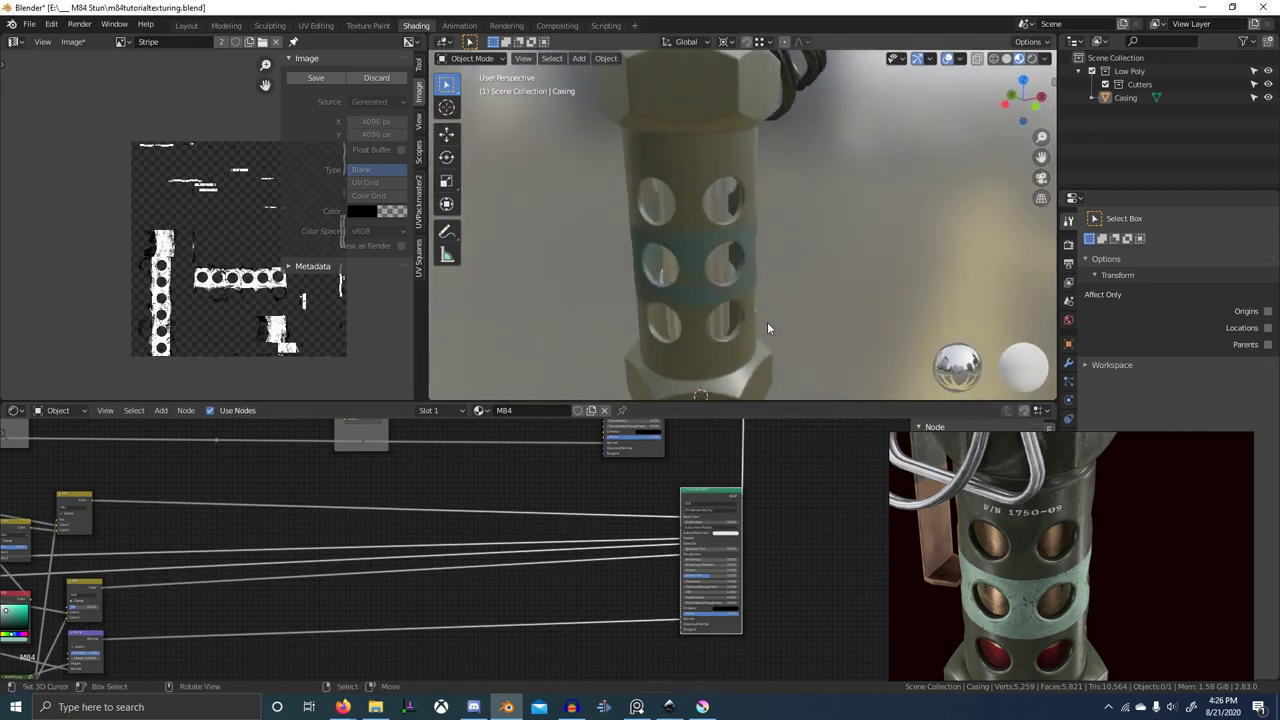
- Label the lower frame's third Value node Rough in a maximised node editor
{"action": "scroll", "coordinate": [511, 537], "scroll_direction": "down", "scroll_amount": 9}
{"action": "middle_click_drag", "start_coordinate": [335, 583], "coordinate": [664, 550]}
{"action": "scroll", "coordinate": [433, 533], "scroll_direction": "up", "scroll_amount": 3}
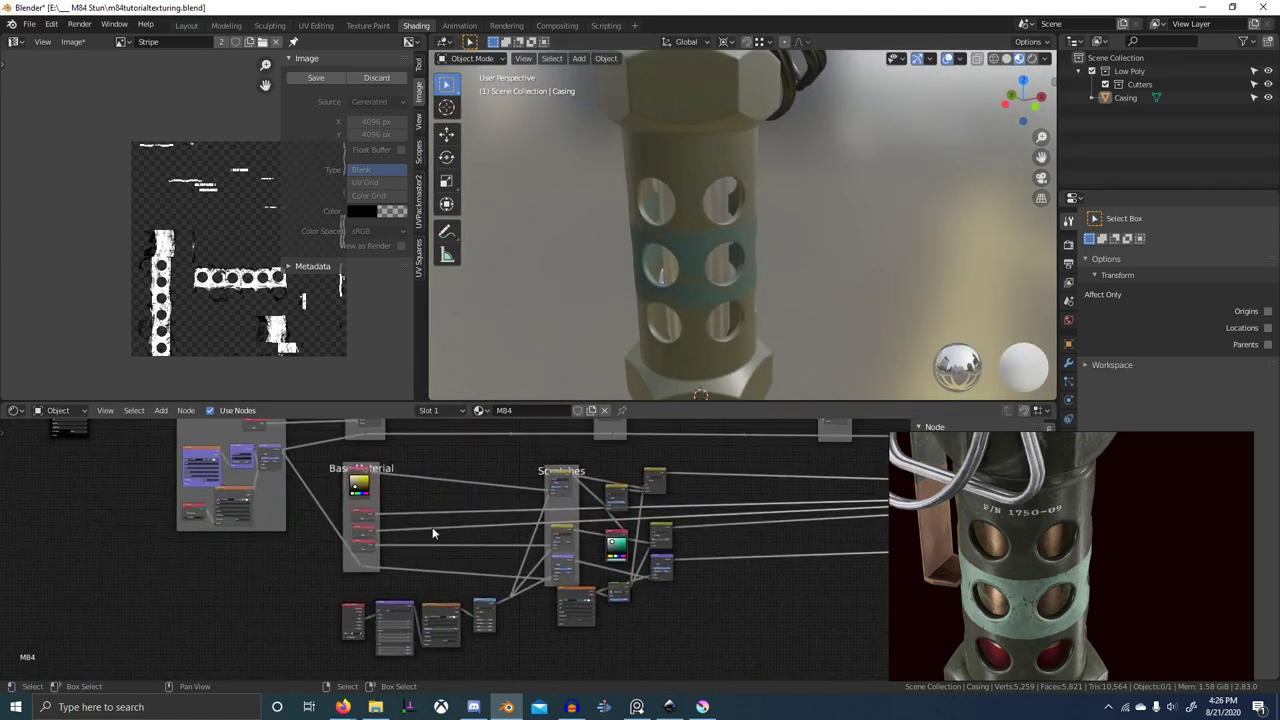
{"action": "scroll", "coordinate": [432, 533], "scroll_direction": "up", "scroll_amount": 4}
{"action": "scroll", "coordinate": [343, 561], "scroll_direction": "up", "scroll_amount": 6}
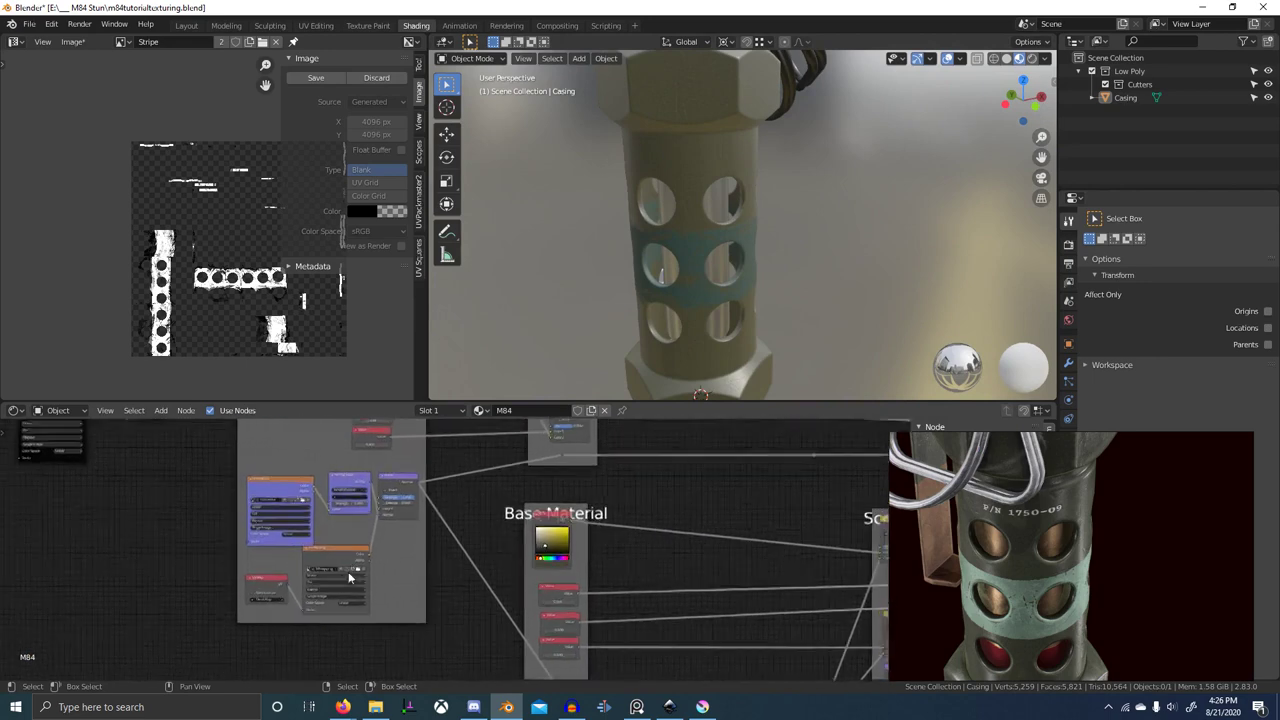
{"action": "scroll", "coordinate": [312, 517], "scroll_direction": "down", "scroll_amount": 6}
{"action": "middle_click_drag", "start_coordinate": [464, 508], "coordinate": [259, 507]}
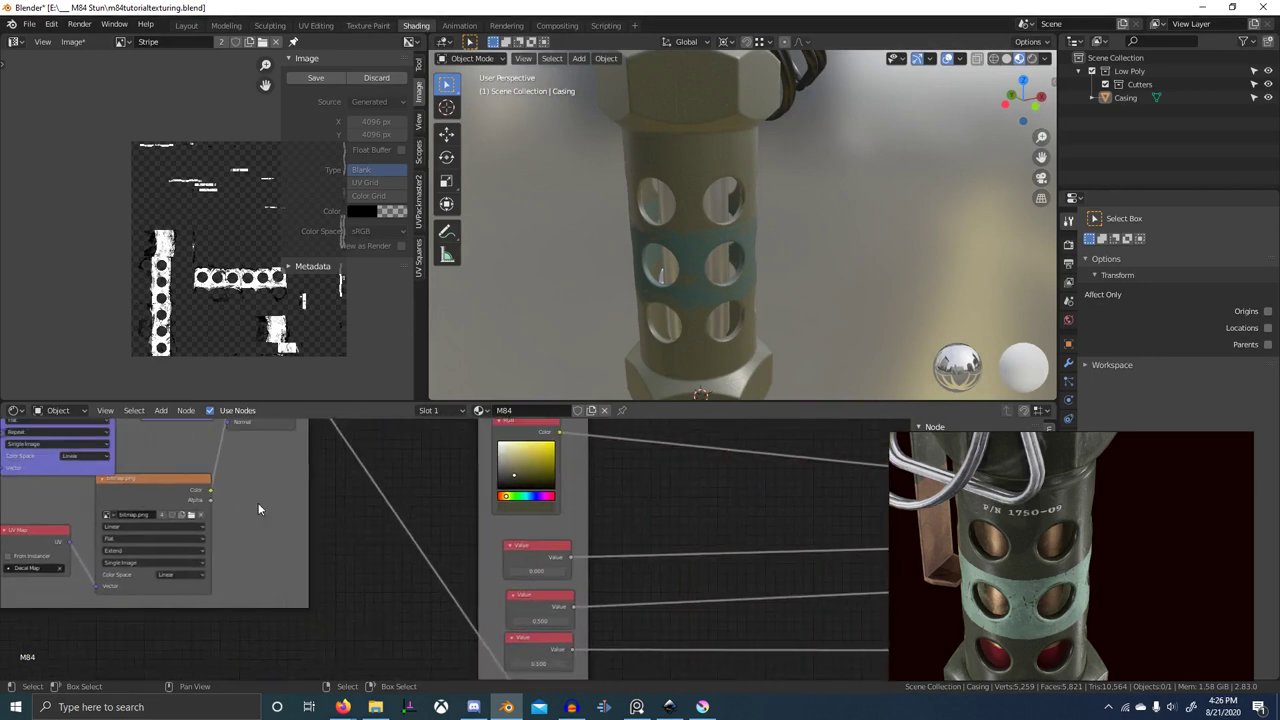
{"action": "middle_click_drag", "start_coordinate": [562, 528], "coordinate": [493, 447]}
{"action": "scroll", "coordinate": [462, 555], "scroll_direction": "up", "scroll_amount": 6}
{"action": "middle_click_drag", "start_coordinate": [474, 518], "coordinate": [436, 567]}
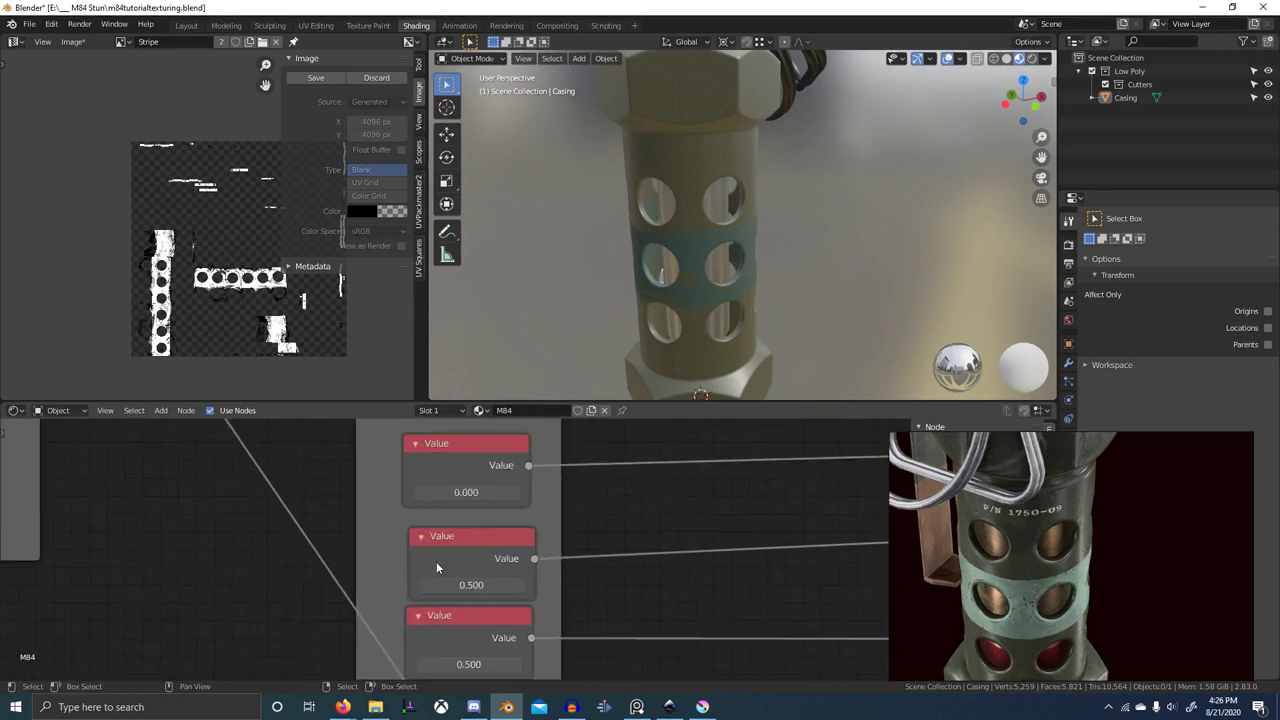
{"action": "left_click", "coordinate": [471, 608]}
{"action": "key", "text": "ctrl+space"}
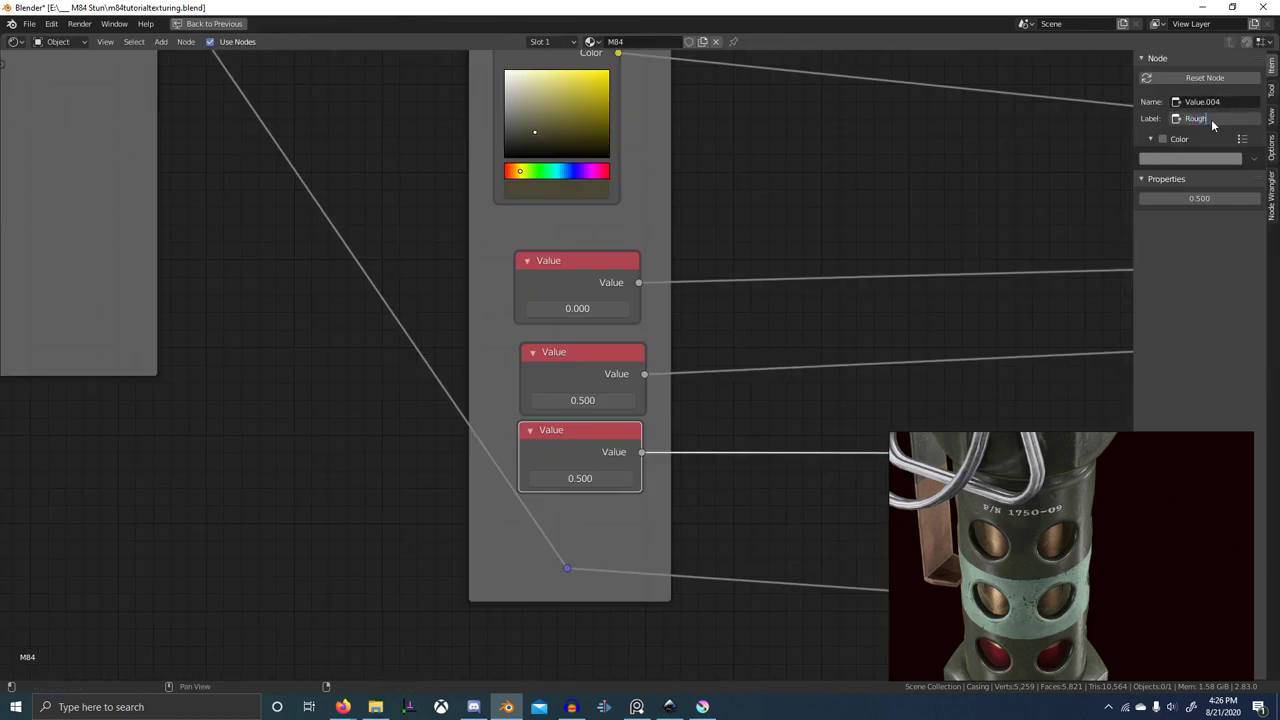
{"action": "key", "text": "Return"}
- Check the other Value nodes and label the RGB colour node Albedo
{"action": "left_click", "coordinate": [619, 354]}
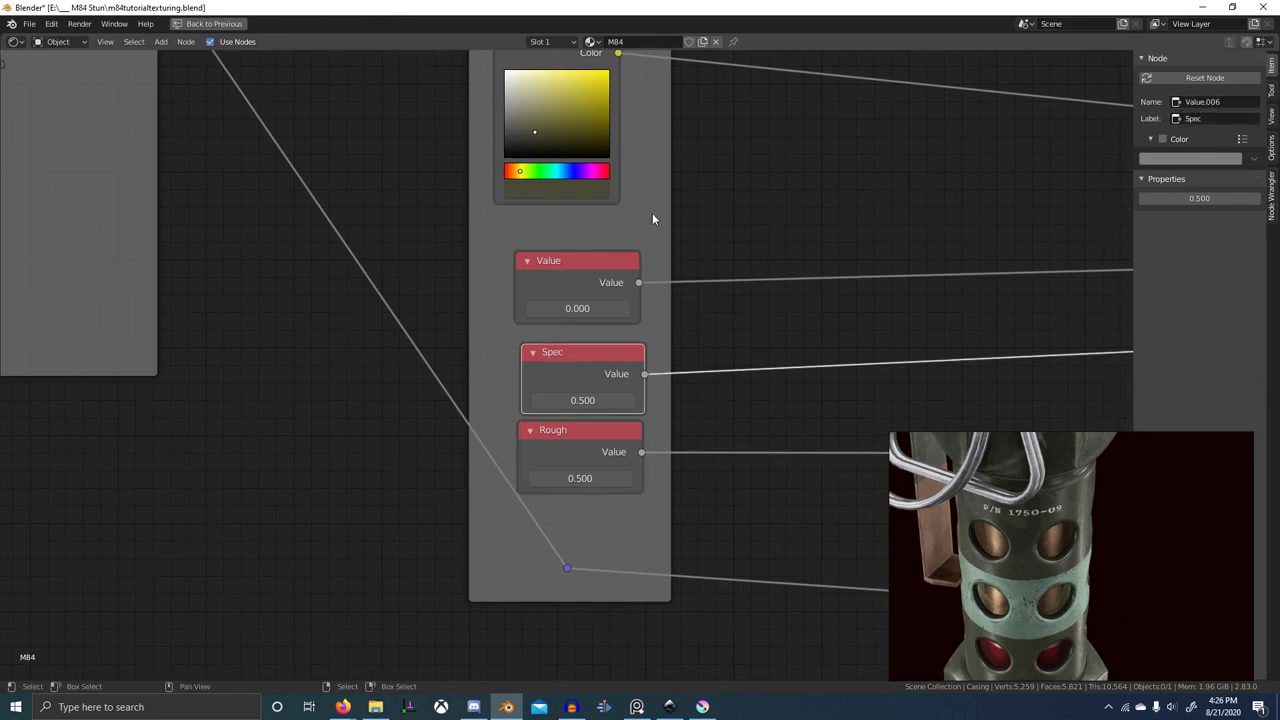
{"action": "left_click", "coordinate": [611, 272]}
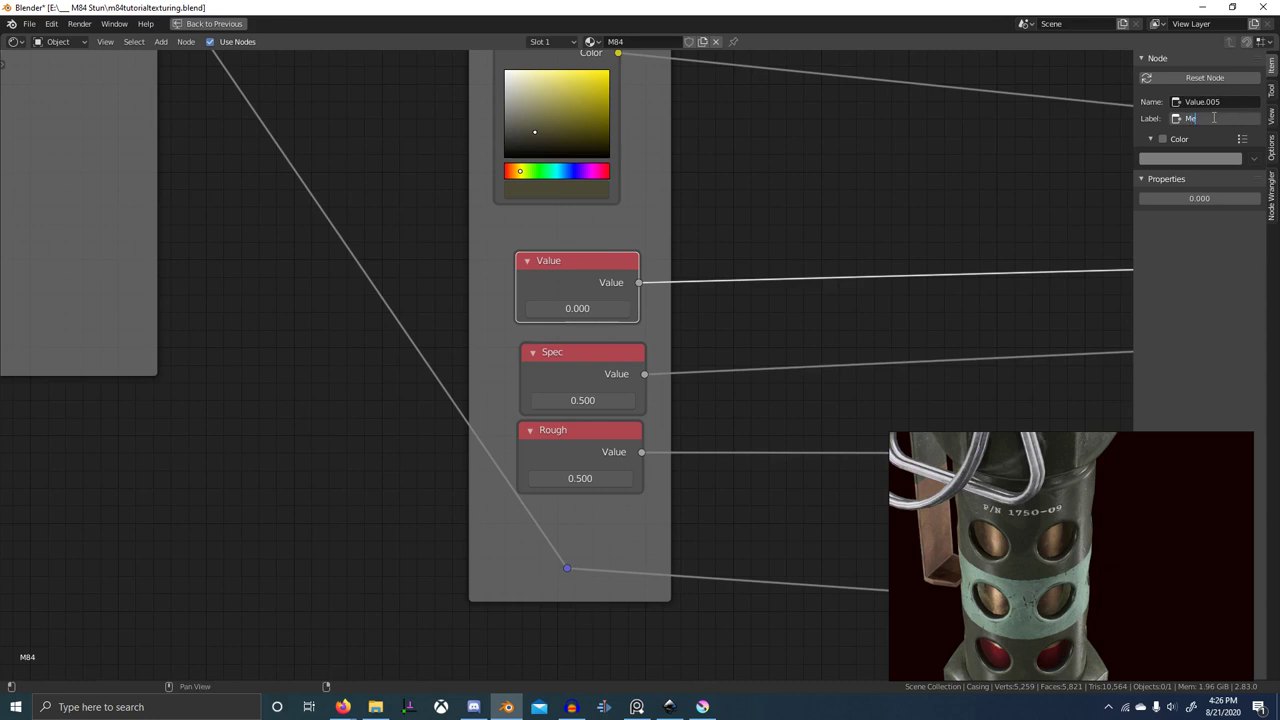
{"action": "middle_click_drag", "start_coordinate": [861, 98], "coordinate": [856, 139]}
{"action": "left_click", "coordinate": [563, 78]}
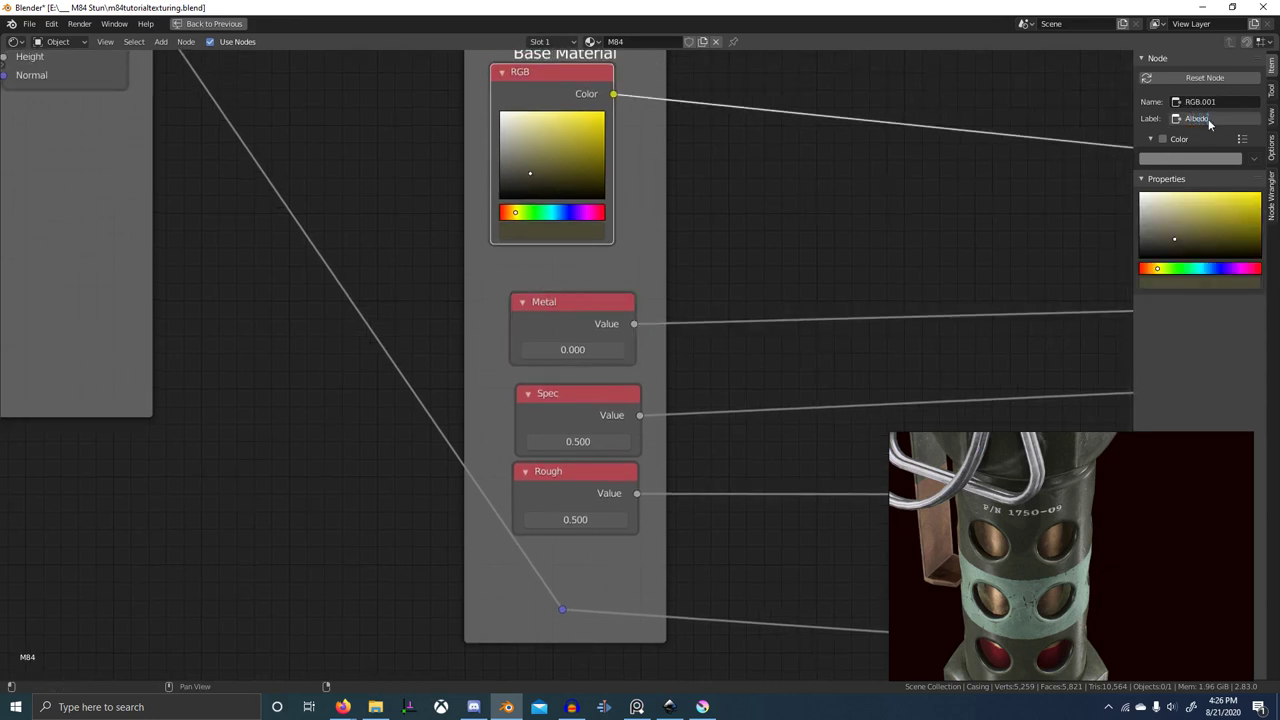
{"action": "key", "text": "Return"}
- In the other Base Material frame, label the 0.439 Value node Spec
{"action": "scroll", "coordinate": [815, 375], "scroll_direction": "down", "scroll_amount": 10}
{"action": "middle_click_drag", "start_coordinate": [500, 262], "coordinate": [582, 392]}
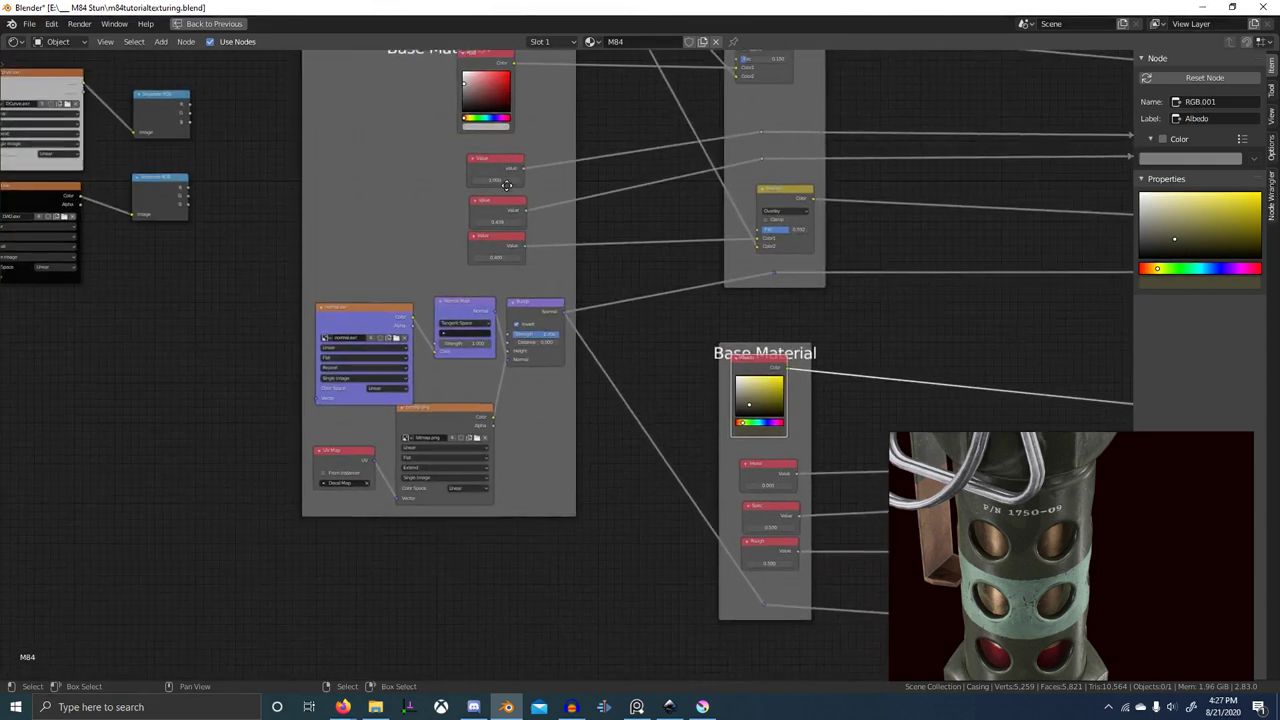
{"action": "middle_click_drag", "start_coordinate": [506, 185], "coordinate": [504, 222]}
{"action": "left_click", "coordinate": [488, 101]}
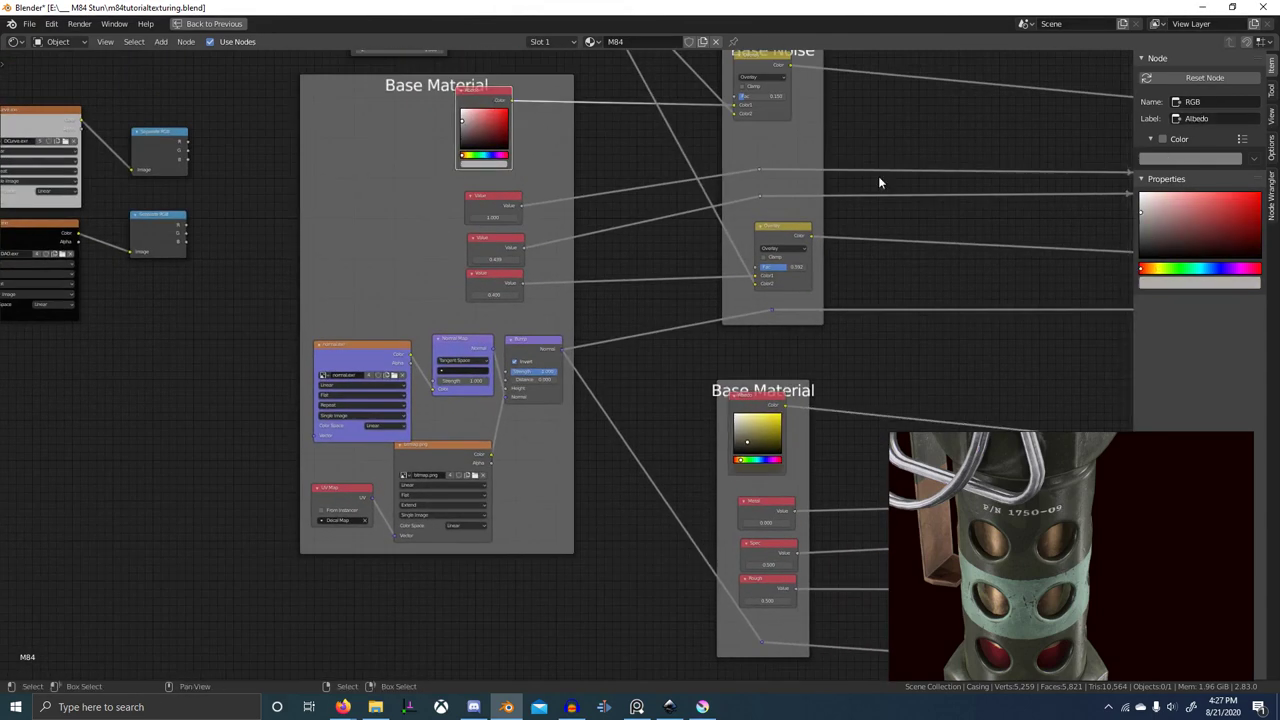
{"action": "left_click", "coordinate": [770, 508]}
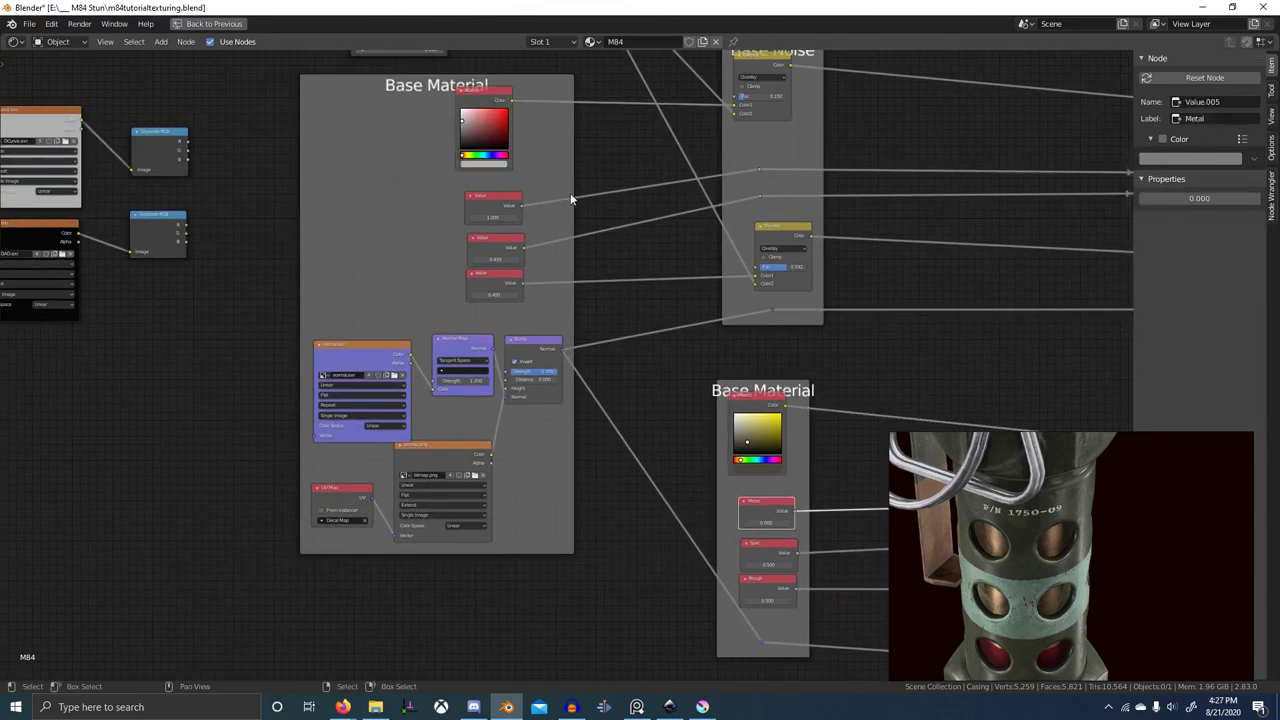
{"action": "left_click", "coordinate": [491, 206]}
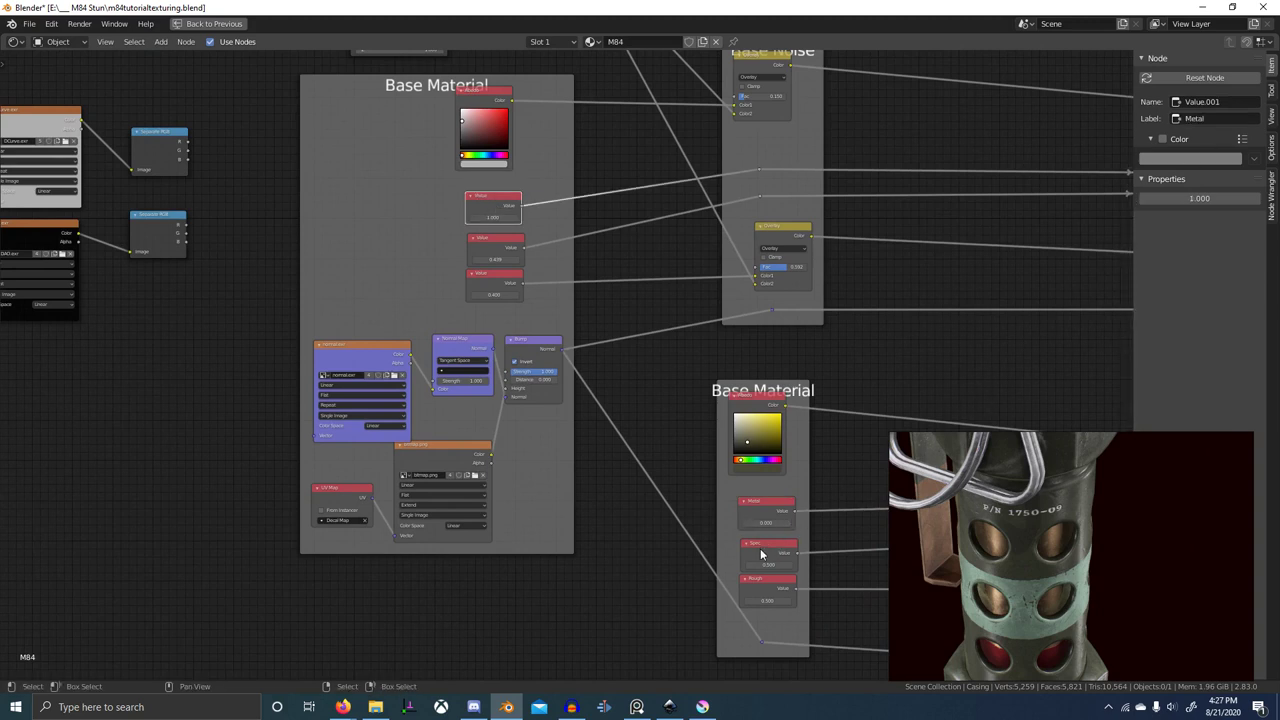
{"action": "left_click", "coordinate": [508, 252]}
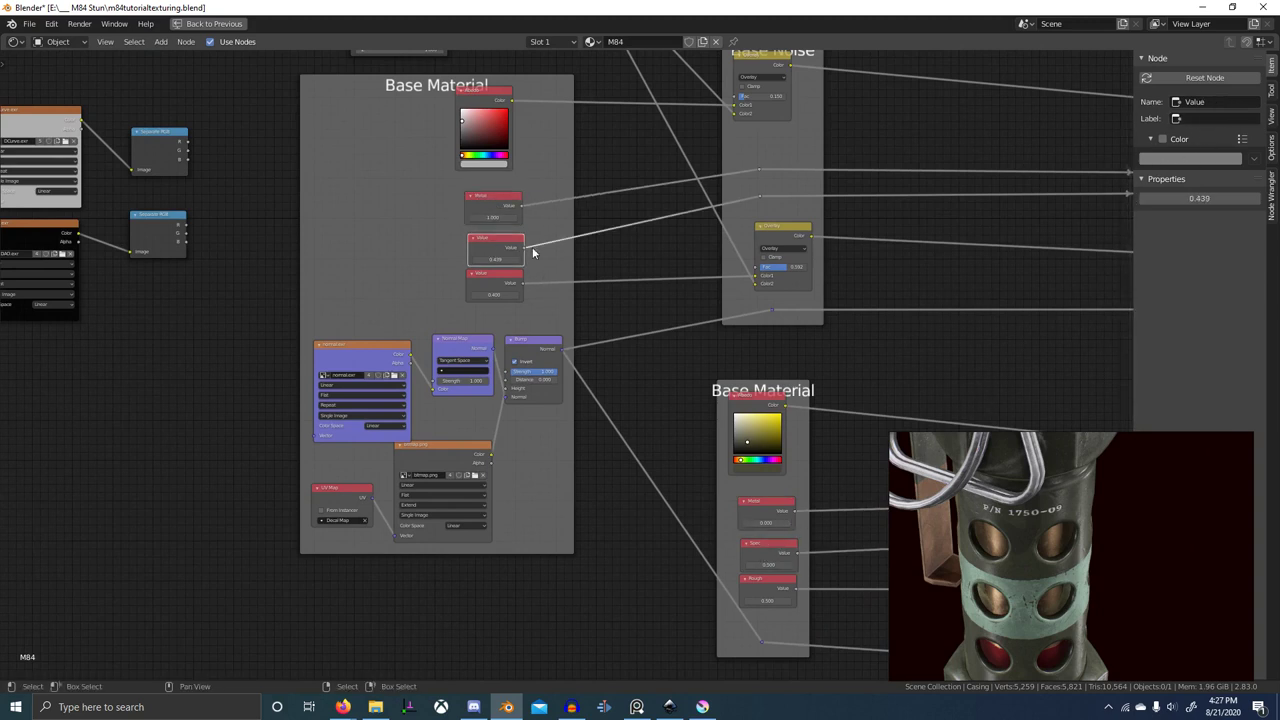
{"action": "left_click", "coordinate": [1219, 119]}
{"action": "type", "text": "Spec"}
{"action": "key", "text": "Return"}
- Copy the Rough label from the lower node and paste it onto the upper frame's unlabelled Value node
{"action": "left_click", "coordinate": [770, 587]}
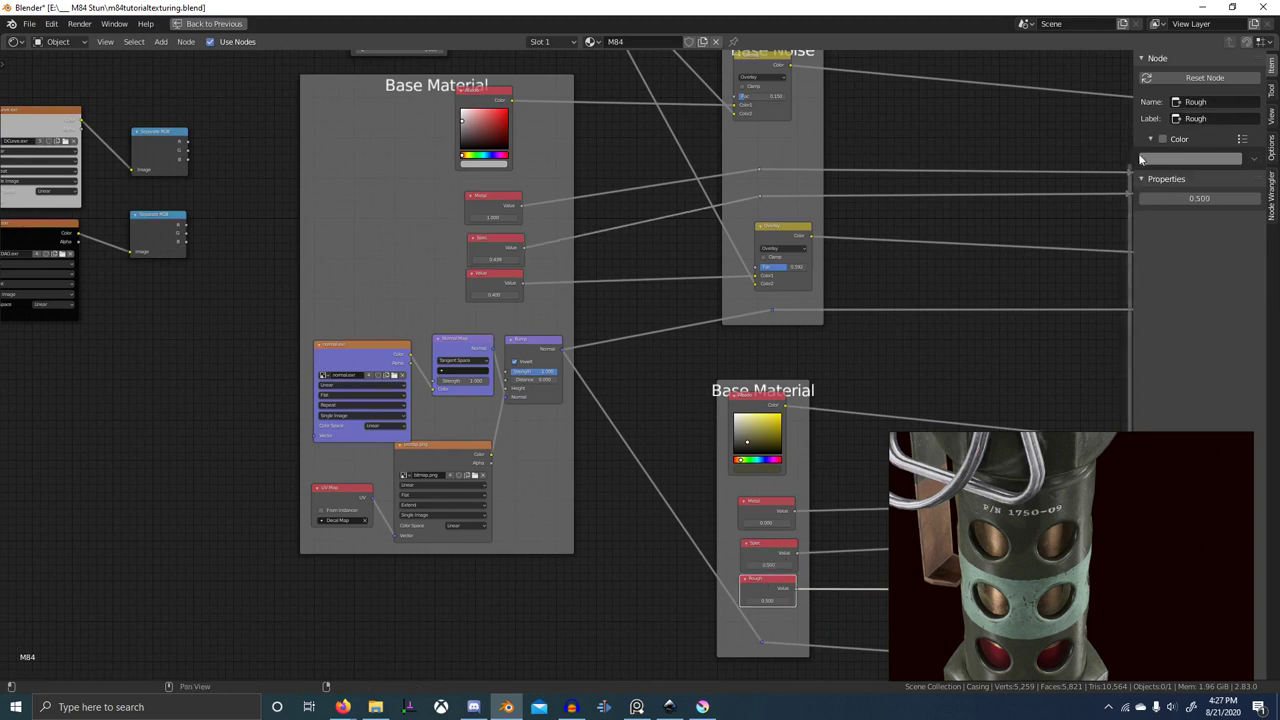
{"action": "left_click", "coordinate": [506, 281]}
{"action": "type", "text": "Rough"}
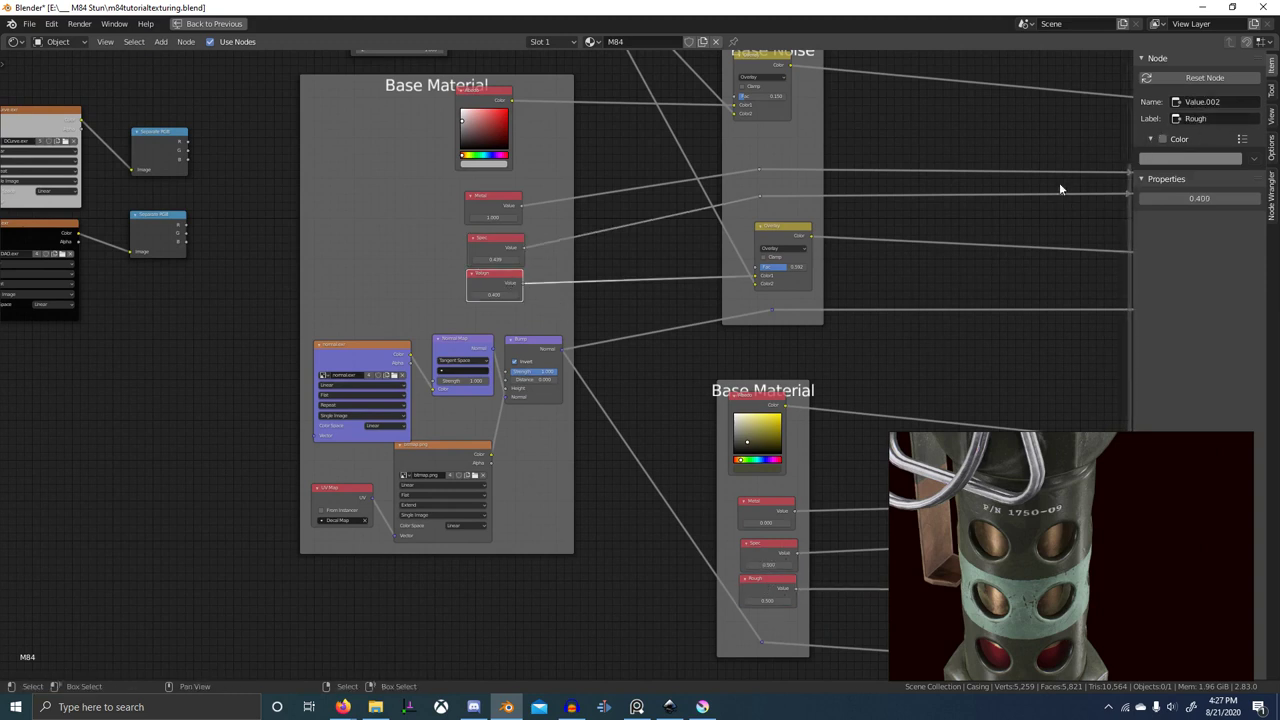
{"action": "middle_click_drag", "start_coordinate": [908, 230], "coordinate": [723, 273]}
{"action": "scroll", "coordinate": [722, 271], "scroll_direction": "up", "scroll_amount": 2}
- Label the Metal wire's reroutes in Base Noise, Grunge Overlay and Edge Brightness as Metal
{"action": "left_click", "coordinate": [190, 256]}
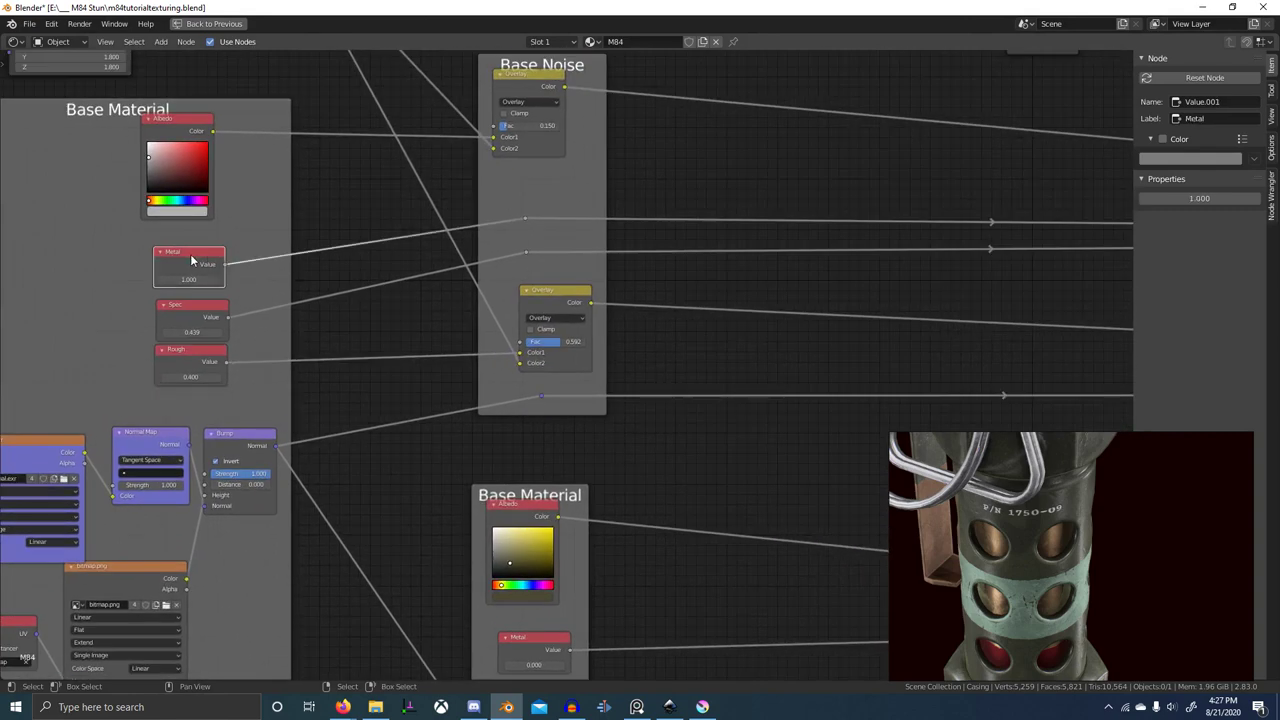
{"action": "left_click", "coordinate": [521, 217]}
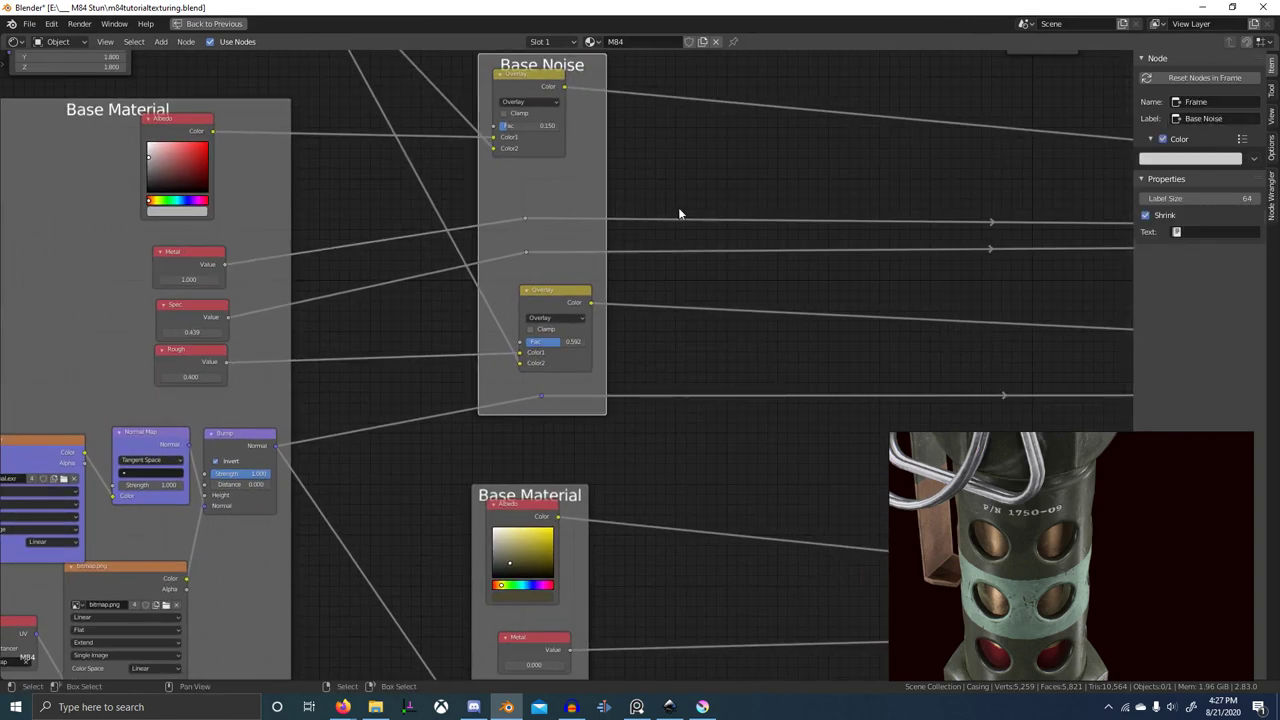
{"action": "left_click", "coordinate": [526, 219]}
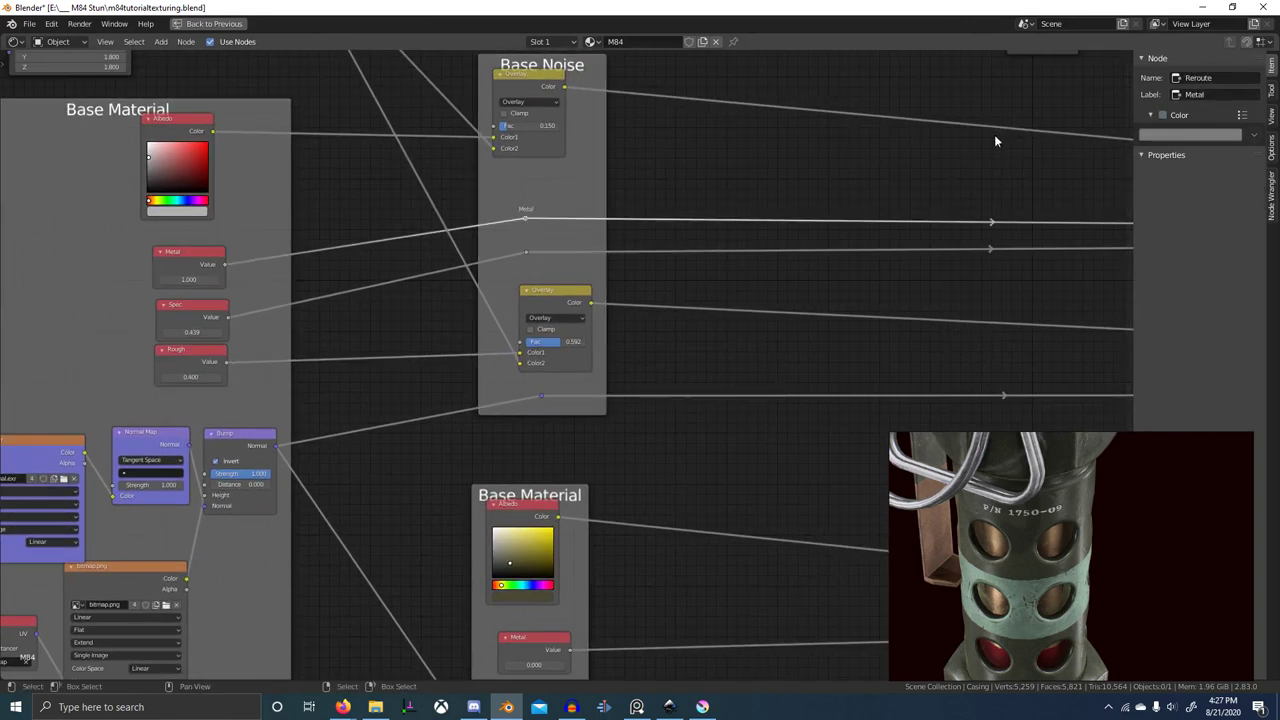
{"action": "scroll", "coordinate": [944, 203], "scroll_direction": "down", "scroll_amount": 1}
{"action": "middle_click_drag", "start_coordinate": [851, 258], "coordinate": [406, 274]}
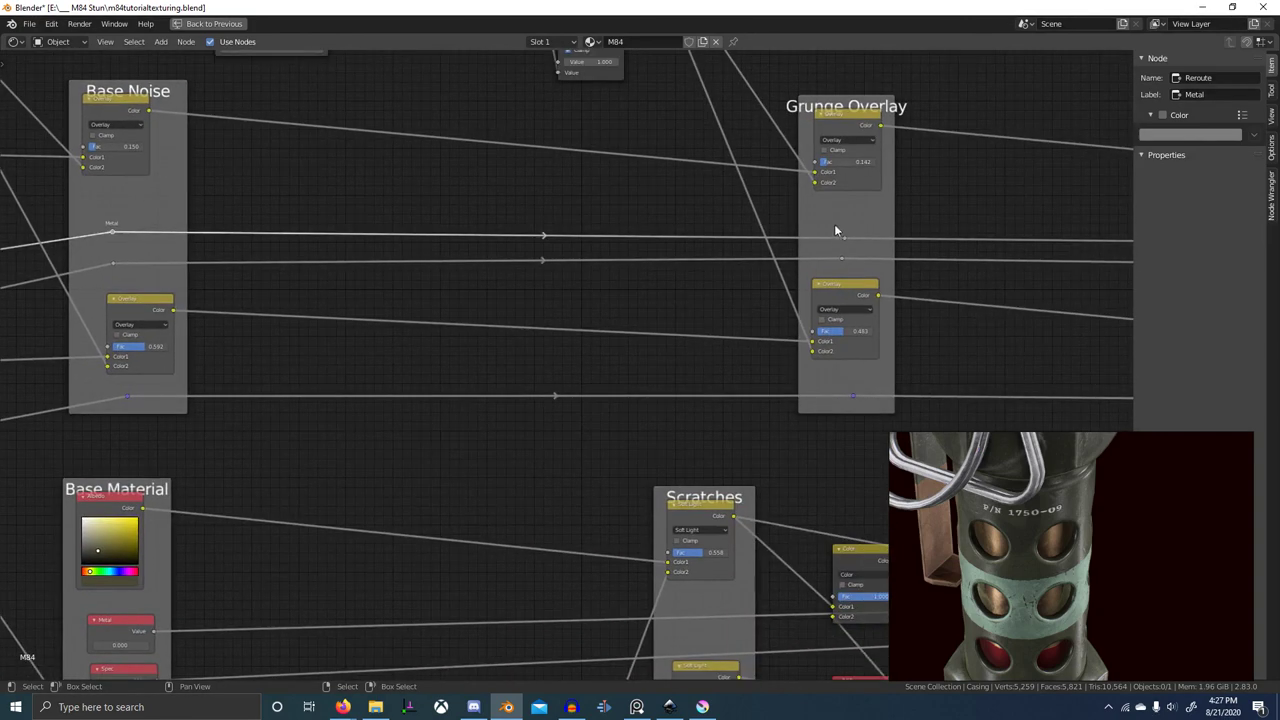
{"action": "left_click", "coordinate": [847, 237]}
{"action": "left_click", "coordinate": [842, 239]}
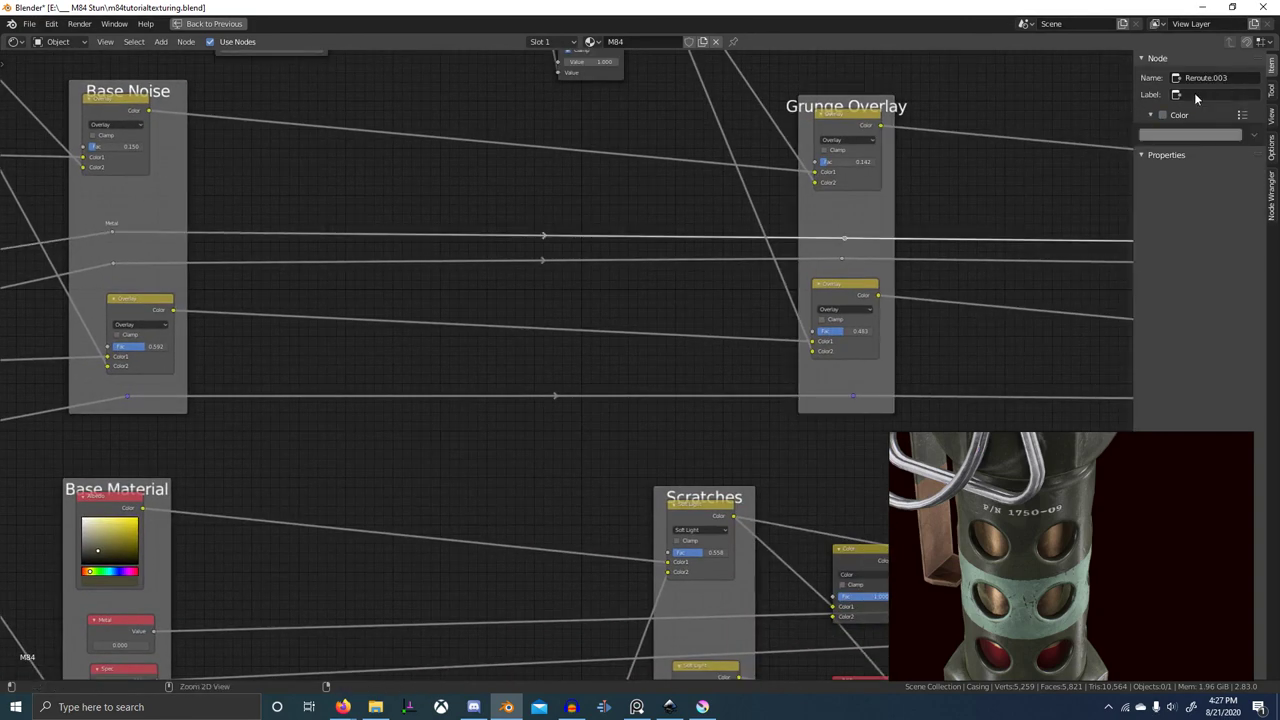
{"action": "middle_click_drag", "start_coordinate": [1012, 184], "coordinate": [648, 197]}
{"action": "scroll", "coordinate": [930, 252], "scroll_direction": "down", "scroll_amount": 1}
{"action": "middle_click_drag", "start_coordinate": [952, 264], "coordinate": [692, 260]}
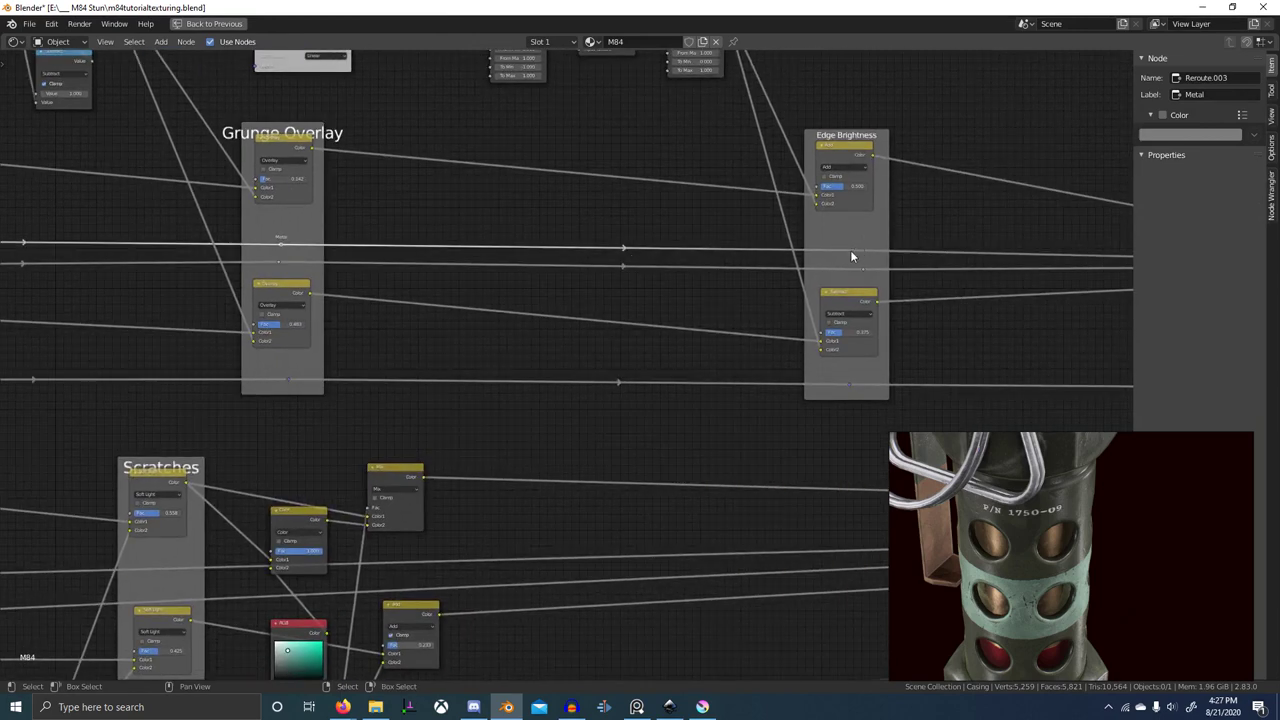
{"action": "left_click", "coordinate": [868, 247]}
{"action": "left_click", "coordinate": [864, 249]}
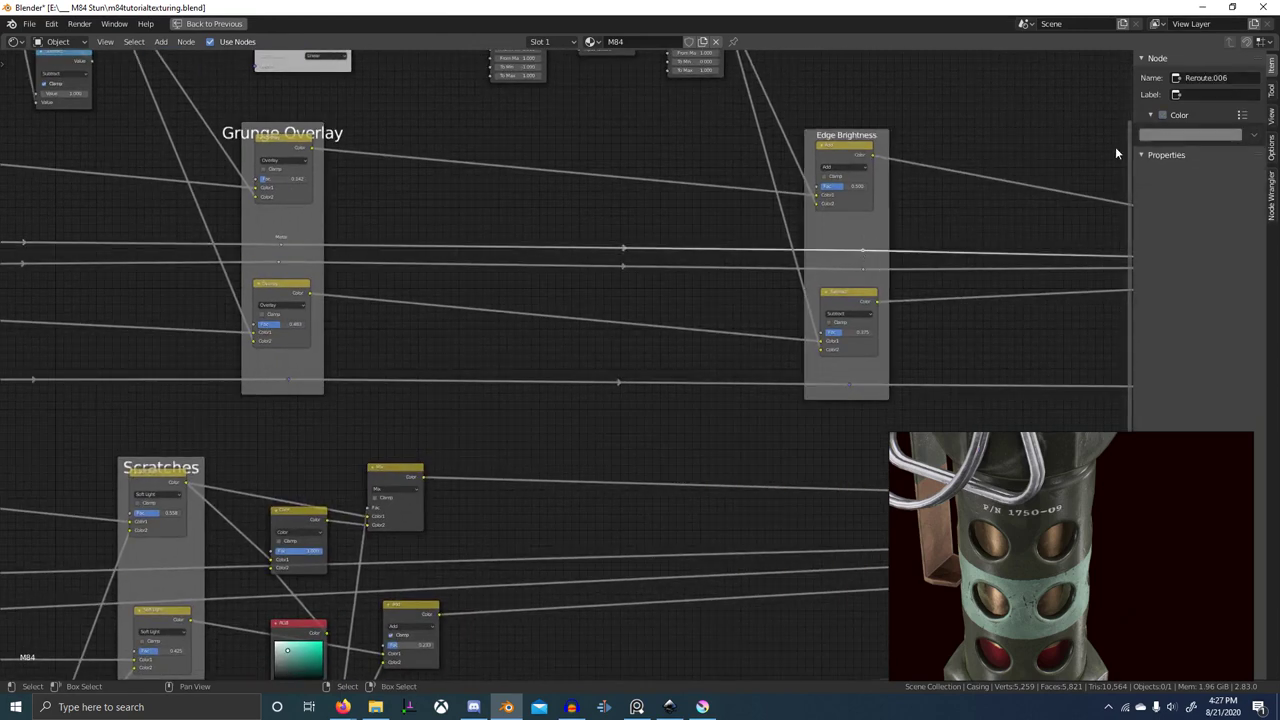
{"action": "type", "text": "Metal"}
{"action": "middle_click_drag", "start_coordinate": [957, 252], "coordinate": [725, 258]}
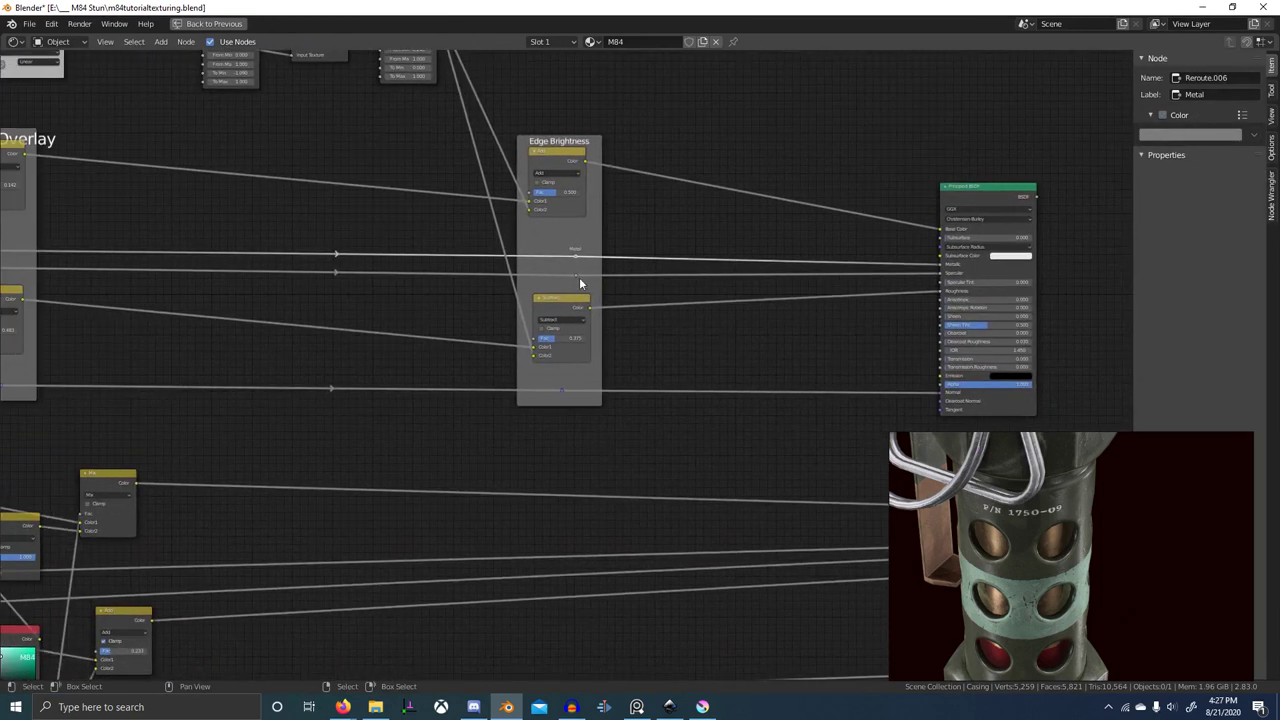
- Label the second-wire reroutes Spec and copy the label to those in Grunge Overlay and Base Noise
{"action": "left_click", "coordinate": [572, 274]}
{"action": "left_click", "coordinate": [1200, 94]}
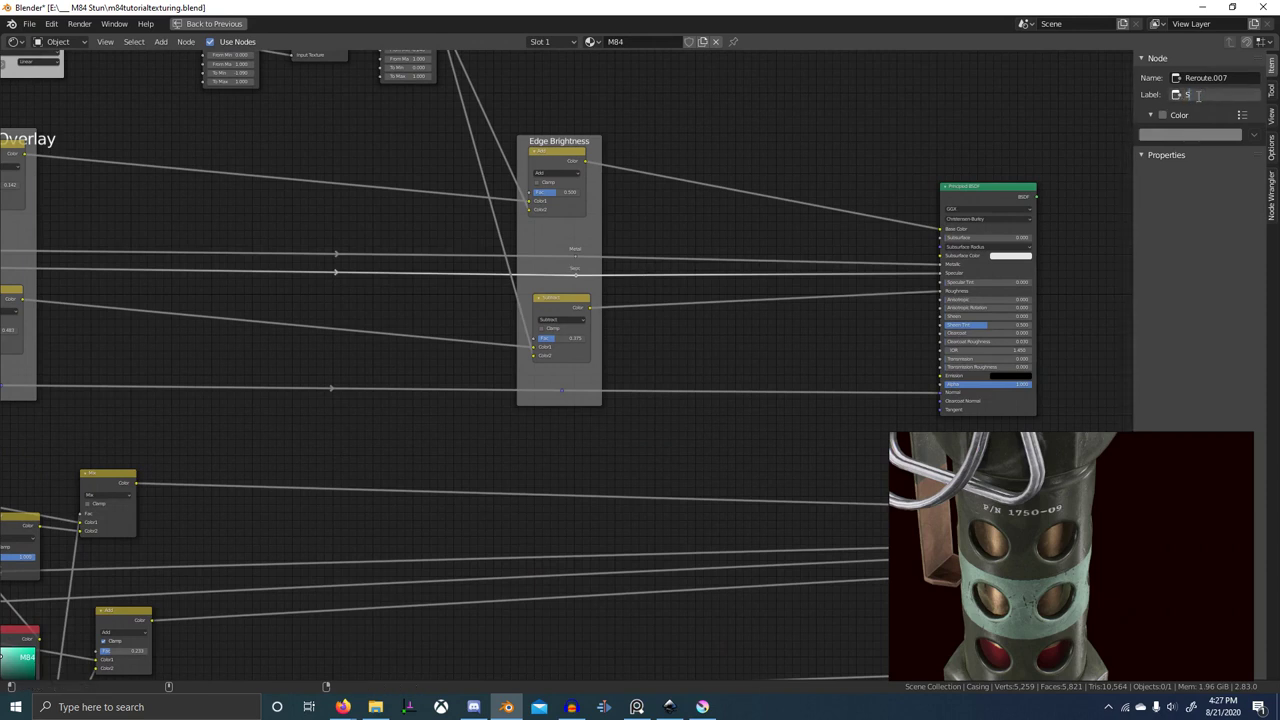
{"action": "middle_click_drag", "start_coordinate": [336, 256], "coordinate": [892, 248]}
{"action": "left_click", "coordinate": [546, 262]}
{"action": "middle_click_drag", "start_coordinate": [479, 288], "coordinate": [988, 279]}
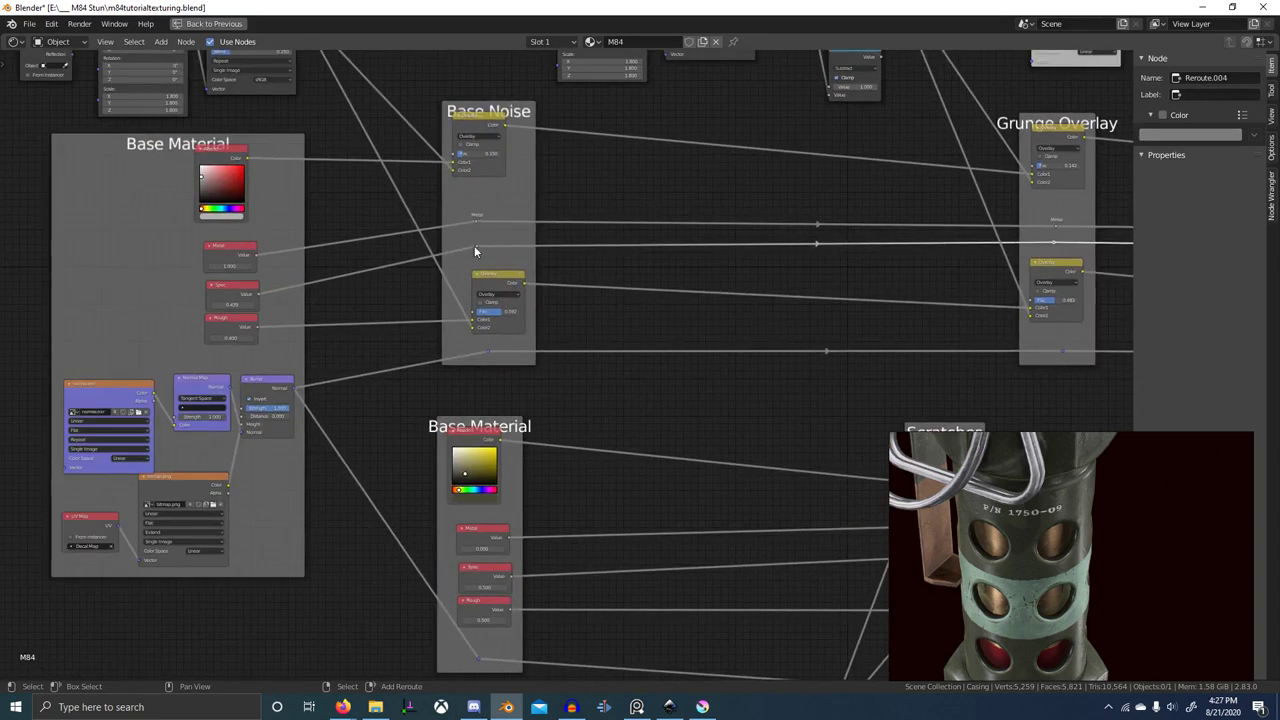
{"action": "left_click", "coordinate": [476, 246]}
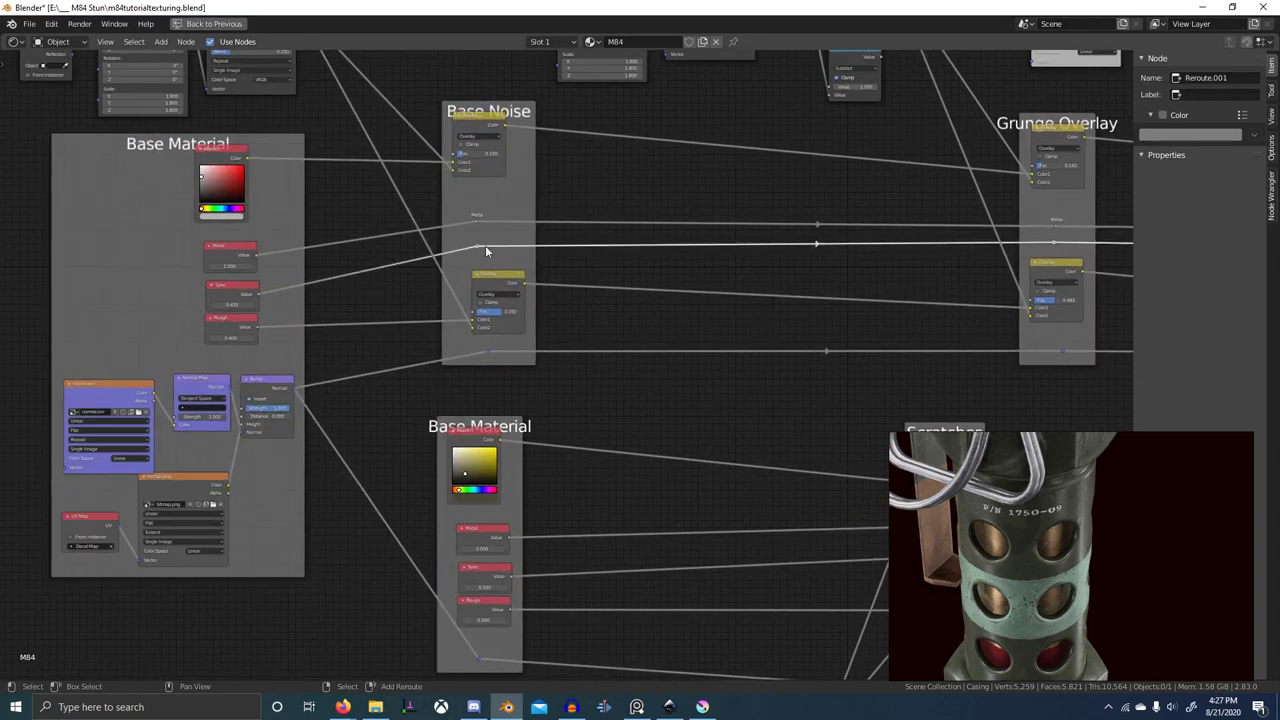
{"action": "right_click", "coordinate": [1211, 96]}
{"action": "left_click", "coordinate": [1207, 122]}
{"action": "scroll", "coordinate": [868, 240], "scroll_direction": "down", "scroll_amount": 2}
{"action": "middle_click_drag", "start_coordinate": [868, 240], "coordinate": [740, 167]}
- Add two reroutes on the Spec wire running over the Scratches frame
{"action": "middle_click_drag", "start_coordinate": [497, 423], "coordinate": [197, 374]}
{"action": "middle_click_drag", "start_coordinate": [641, 426], "coordinate": [586, 460]}
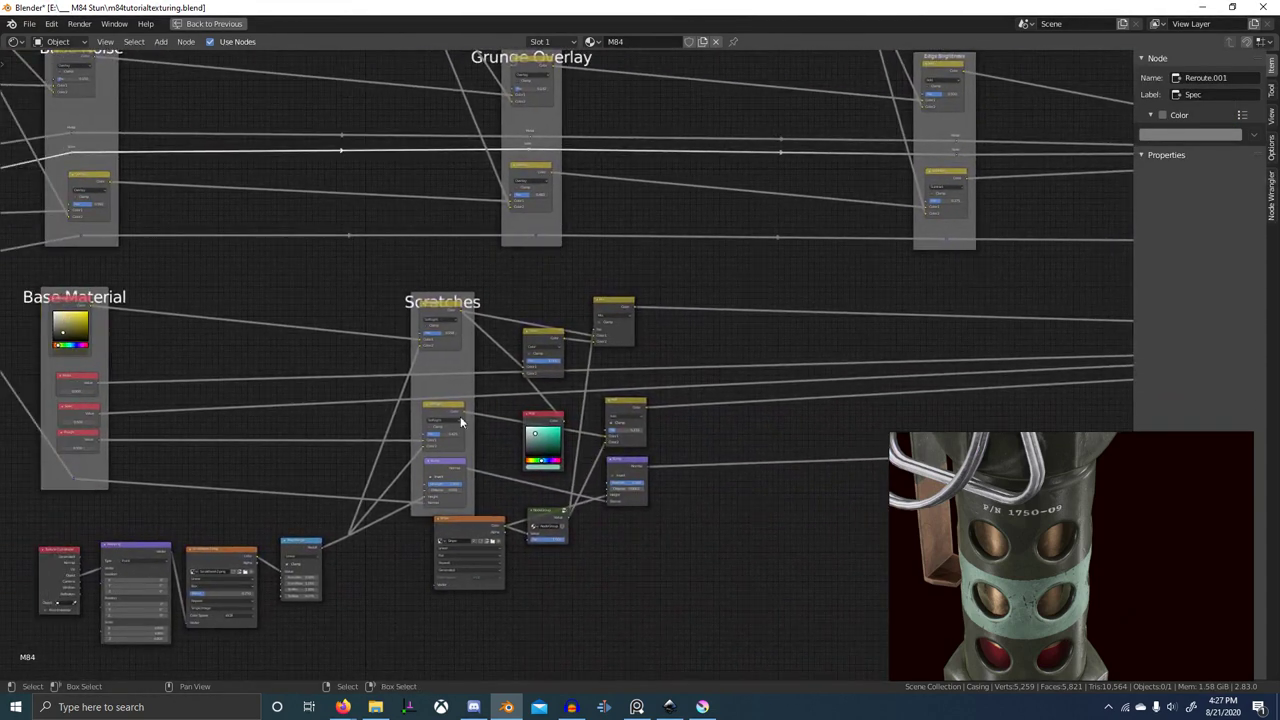
{"action": "left_click", "coordinate": [450, 400]}
{"action": "right_click_drag", "start_coordinate": [450, 400], "coordinate": [449, 405], "text": "shift"}
{"action": "key", "text": "g"}
{"action": "left_click", "coordinate": [447, 399]}
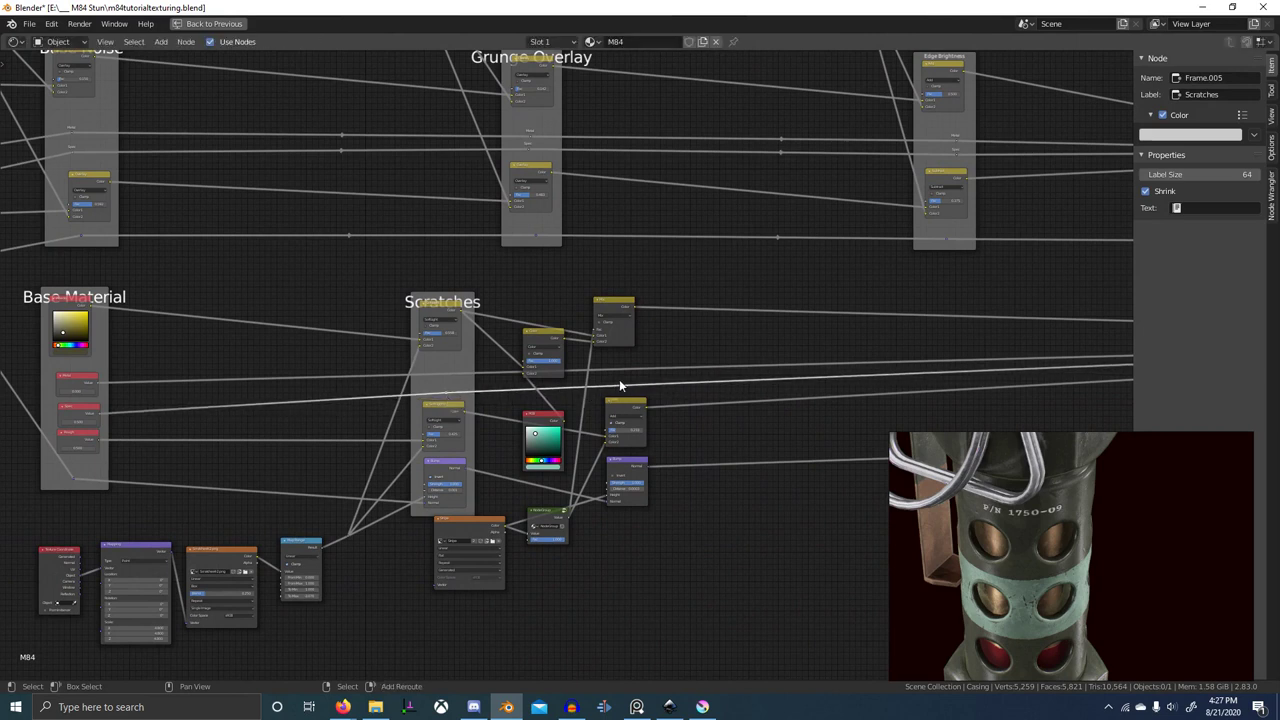
{"action": "right_click_drag", "start_coordinate": [620, 383], "coordinate": [620, 396], "text": "shift"}
{"action": "key", "text": "g"}
{"action": "left_click", "coordinate": [618, 399]}
- Give both new Scratches reroutes the label Spec
{"action": "left_click", "coordinate": [450, 395], "text": "shift"}
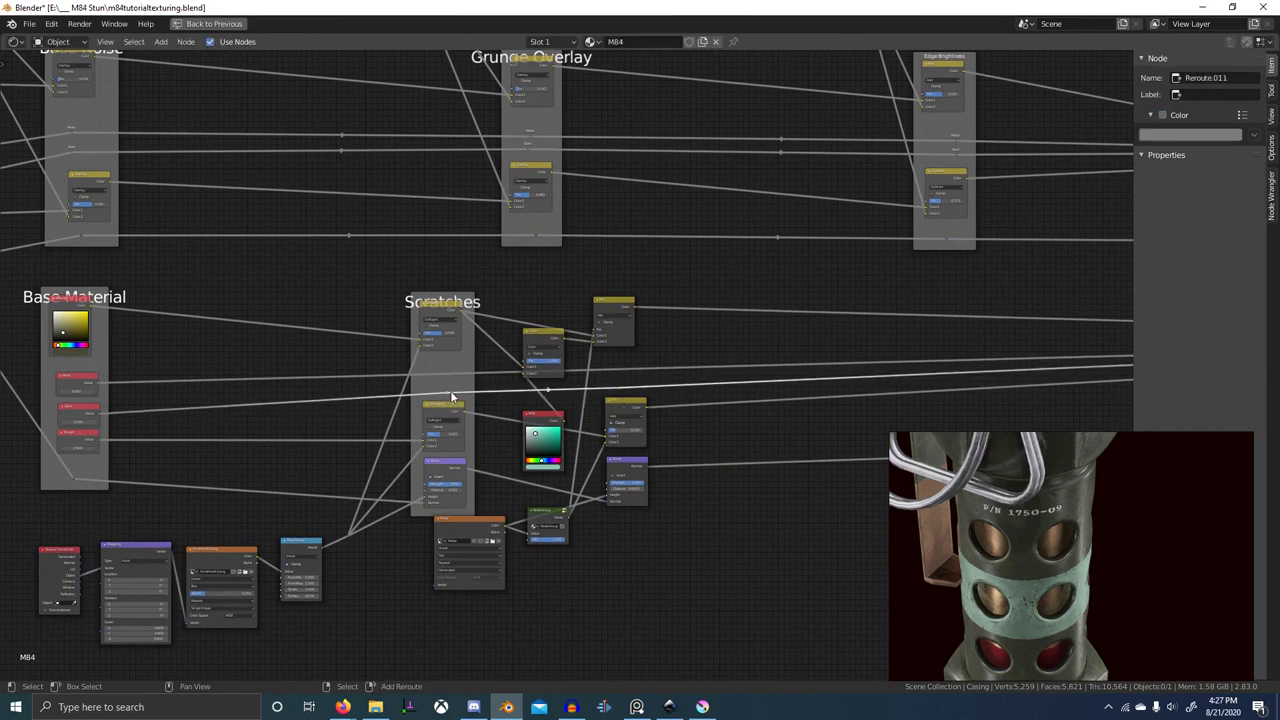
{"action": "type", "text": "Spec"}
{"action": "right_click", "coordinate": [1201, 95]}
{"action": "left_click", "coordinate": [1201, 95]}
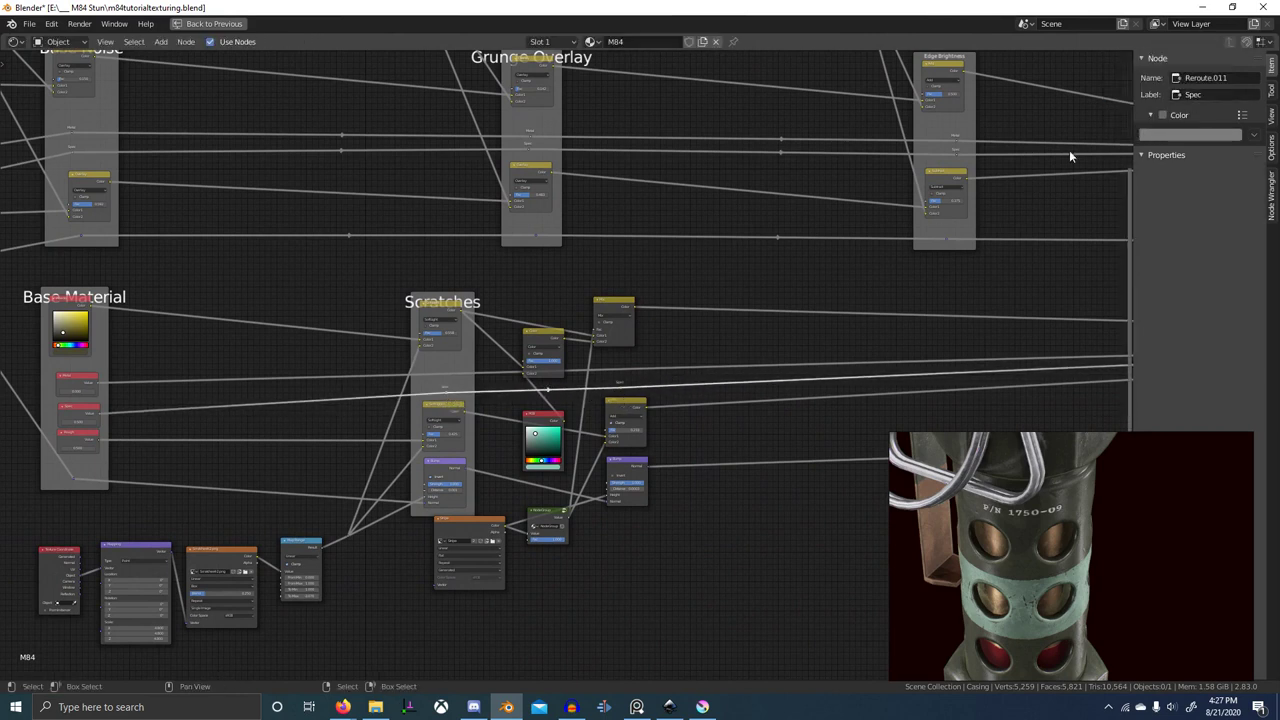
{"action": "middle_click_drag", "start_coordinate": [706, 335], "coordinate": [734, 269]}
{"action": "scroll", "coordinate": [708, 286], "scroll_direction": "up", "scroll_amount": 5}
- Restore the Shading layout and look over the green-banded reference grenade photos
{"action": "key", "text": "ctrl+space"}
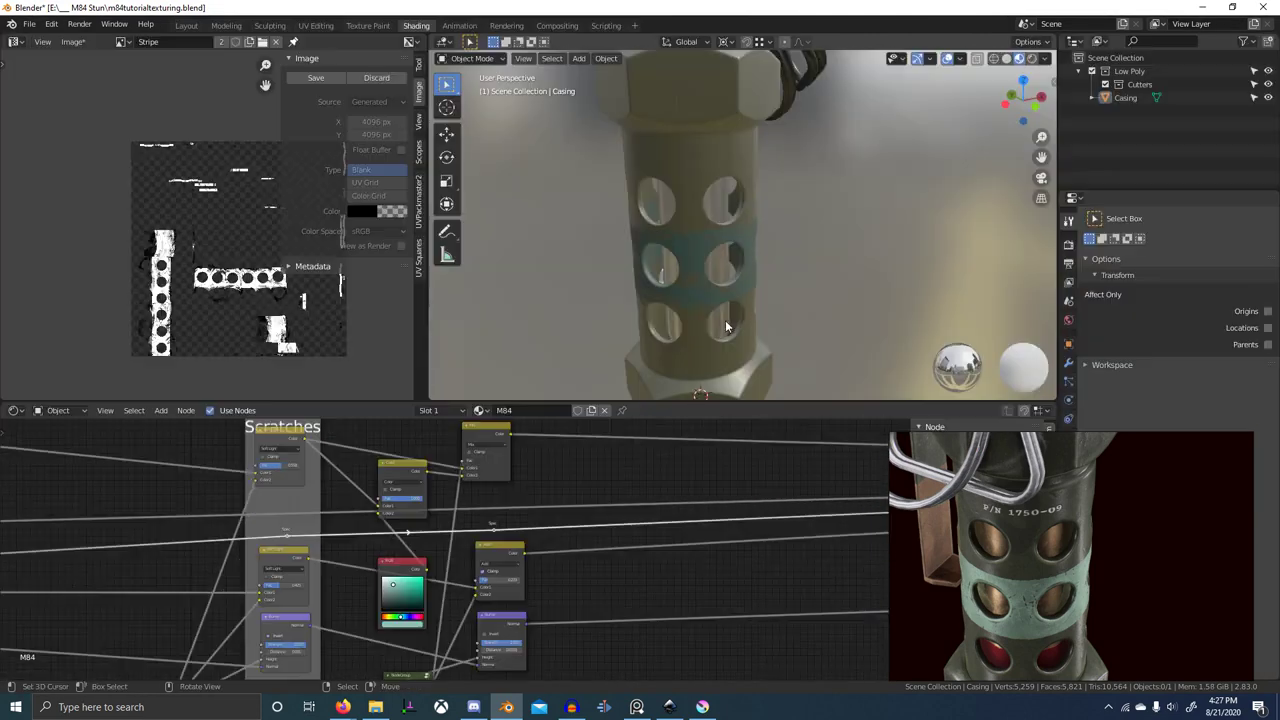
{"action": "scroll", "coordinate": [620, 422], "scroll_direction": "down", "scroll_amount": 1}
{"action": "scroll", "coordinate": [706, 378], "scroll_direction": "down", "scroll_amount": 2}
{"action": "scroll", "coordinate": [960, 520], "scroll_direction": "down", "scroll_amount": 6}
{"action": "middle_click_drag", "start_coordinate": [1000, 528], "coordinate": [1140, 533]}
{"action": "scroll", "coordinate": [1141, 533], "scroll_direction": "down", "scroll_amount": 1}
{"action": "scroll", "coordinate": [1034, 528], "scroll_direction": "up", "scroll_amount": 4}
{"action": "middle_click_drag", "start_coordinate": [1034, 528], "coordinate": [1200, 540]}
{"action": "middle_click_drag", "start_coordinate": [1064, 546], "coordinate": [1184, 549]}
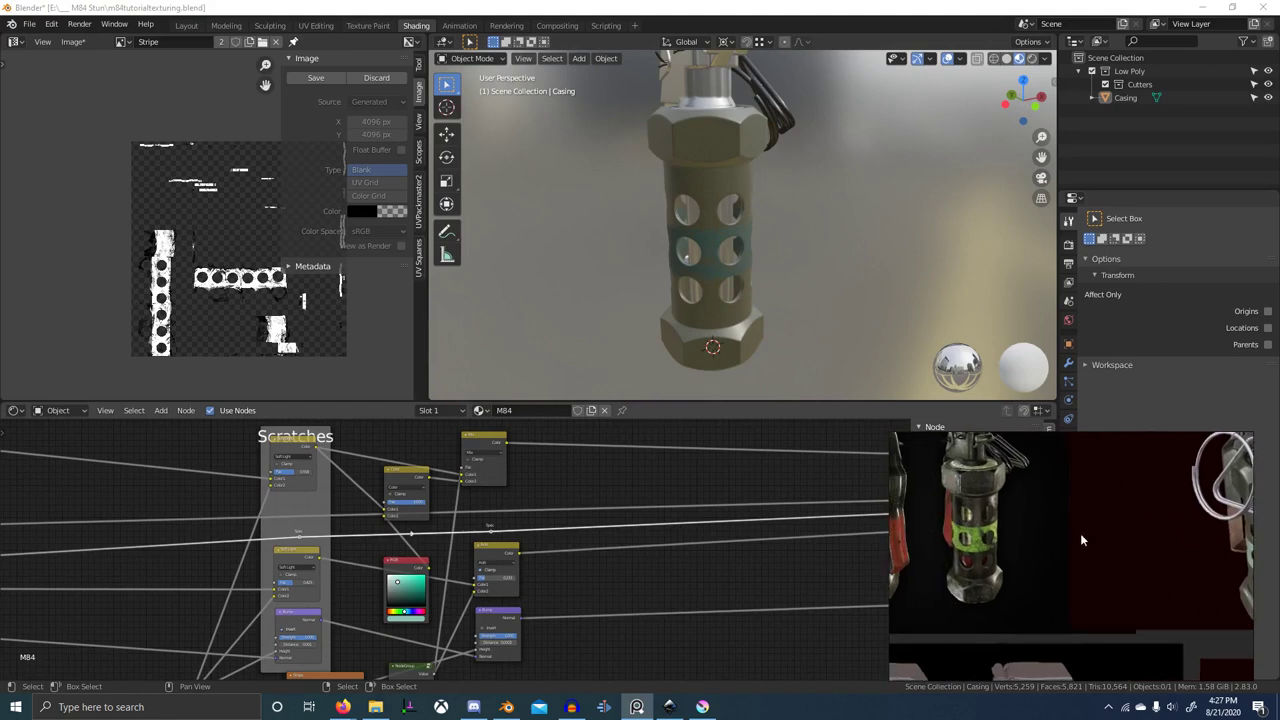
- Lower the second Base Material's Rough value to 0.300
{"action": "middle_click_drag", "start_coordinate": [217, 549], "coordinate": [515, 530]}
{"action": "scroll", "coordinate": [480, 528], "scroll_direction": "down", "scroll_amount": 3}
{"action": "middle_click_drag", "start_coordinate": [390, 518], "coordinate": [535, 550]}
{"action": "scroll", "coordinate": [471, 564], "scroll_direction": "up", "scroll_amount": 7}
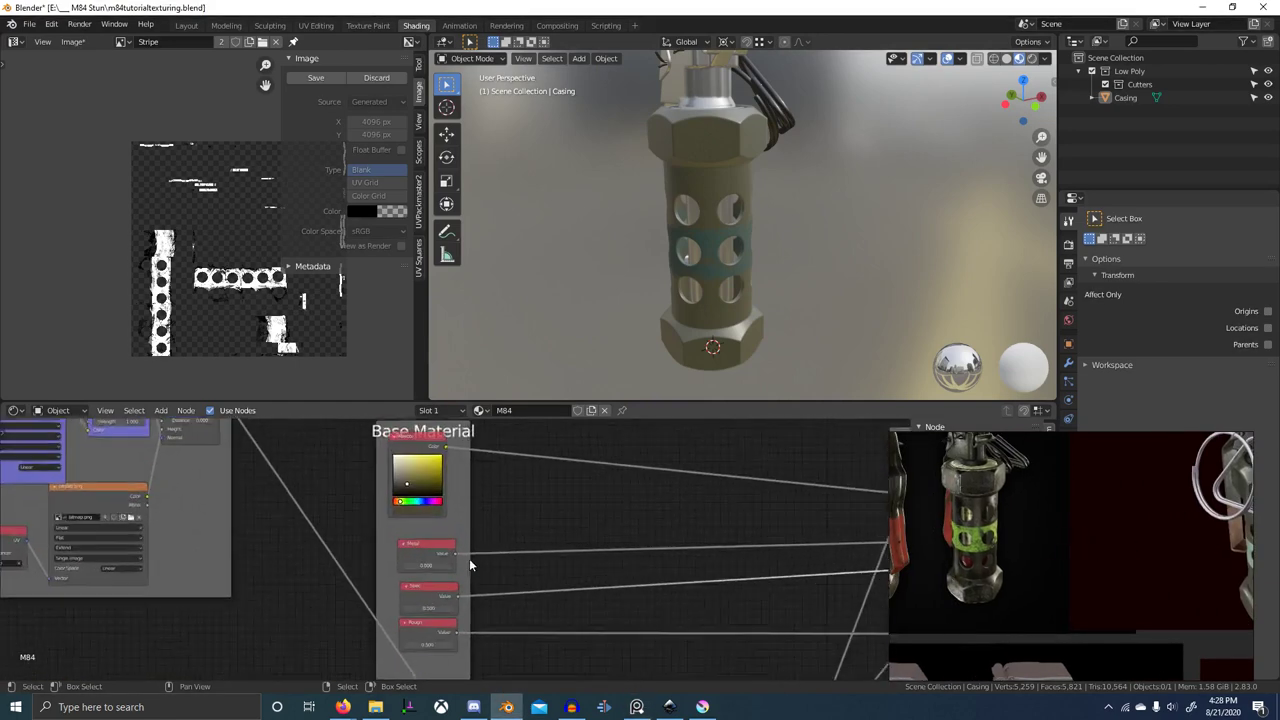
{"action": "scroll", "coordinate": [441, 557], "scroll_direction": "up", "scroll_amount": 4}
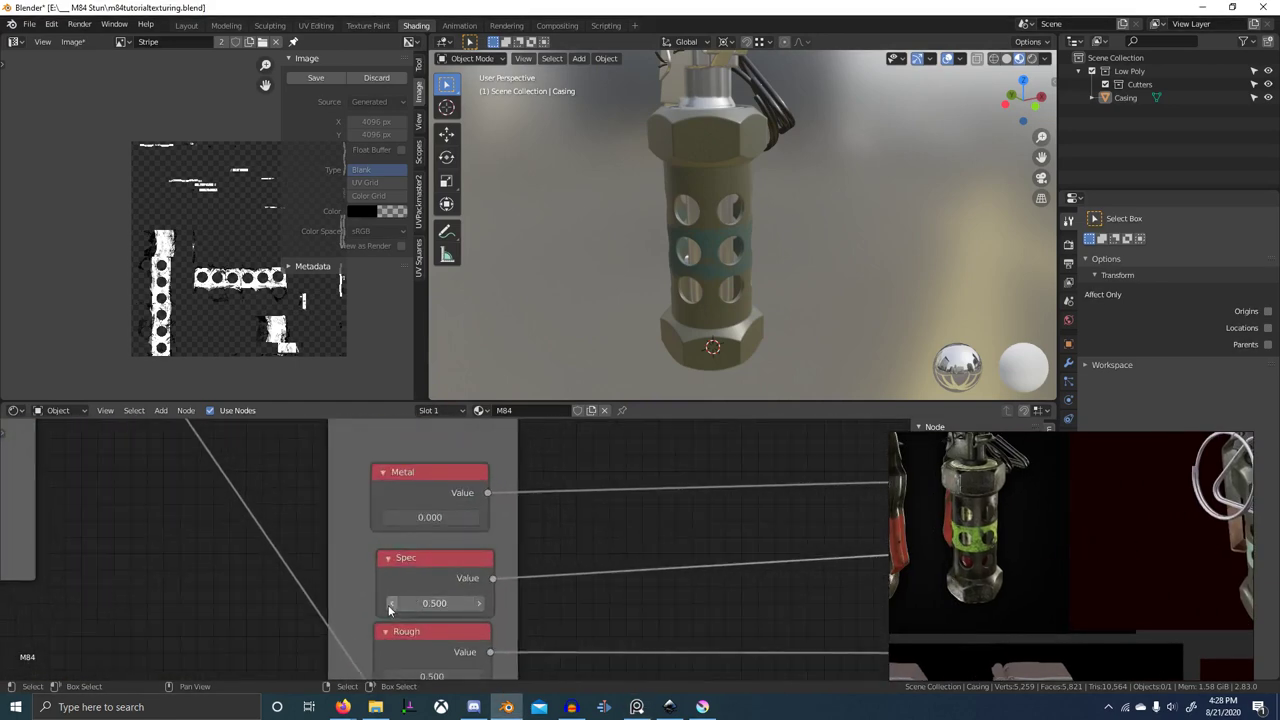
{"action": "middle_click_drag", "start_coordinate": [400, 660], "coordinate": [420, 630]}
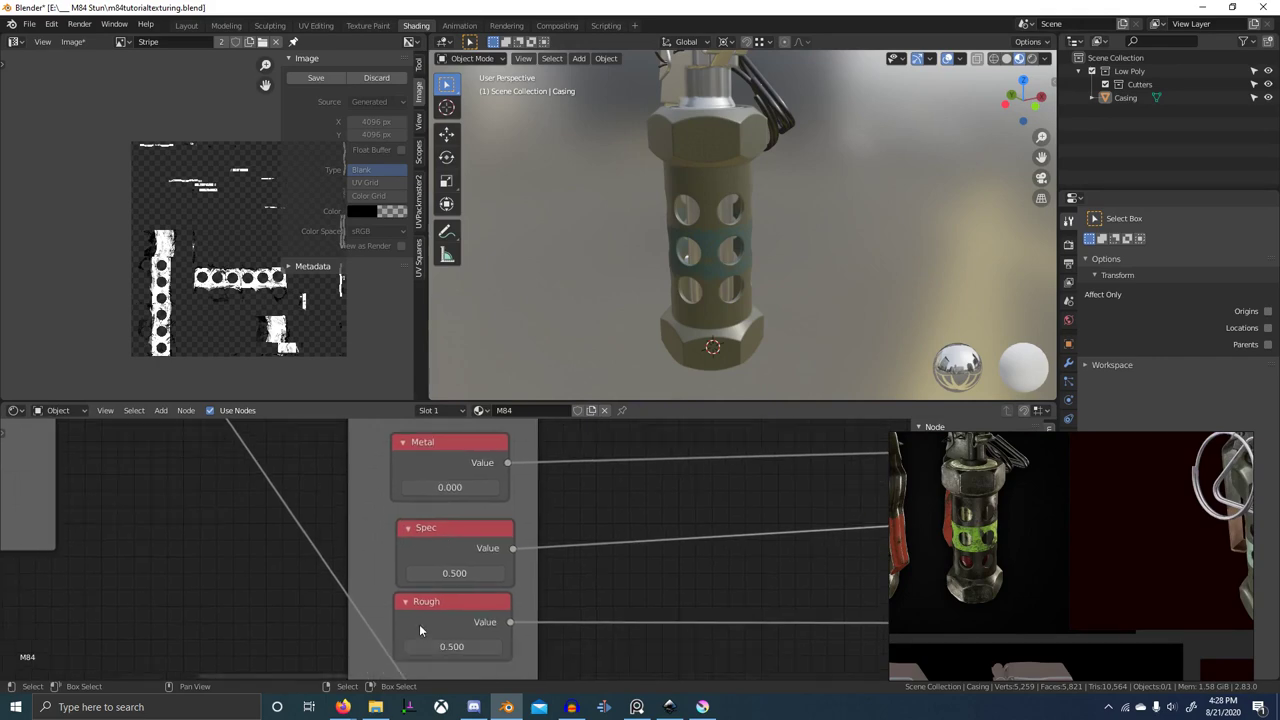
{"action": "left_click", "coordinate": [413, 645]}
{"action": "left_click", "coordinate": [413, 648]}
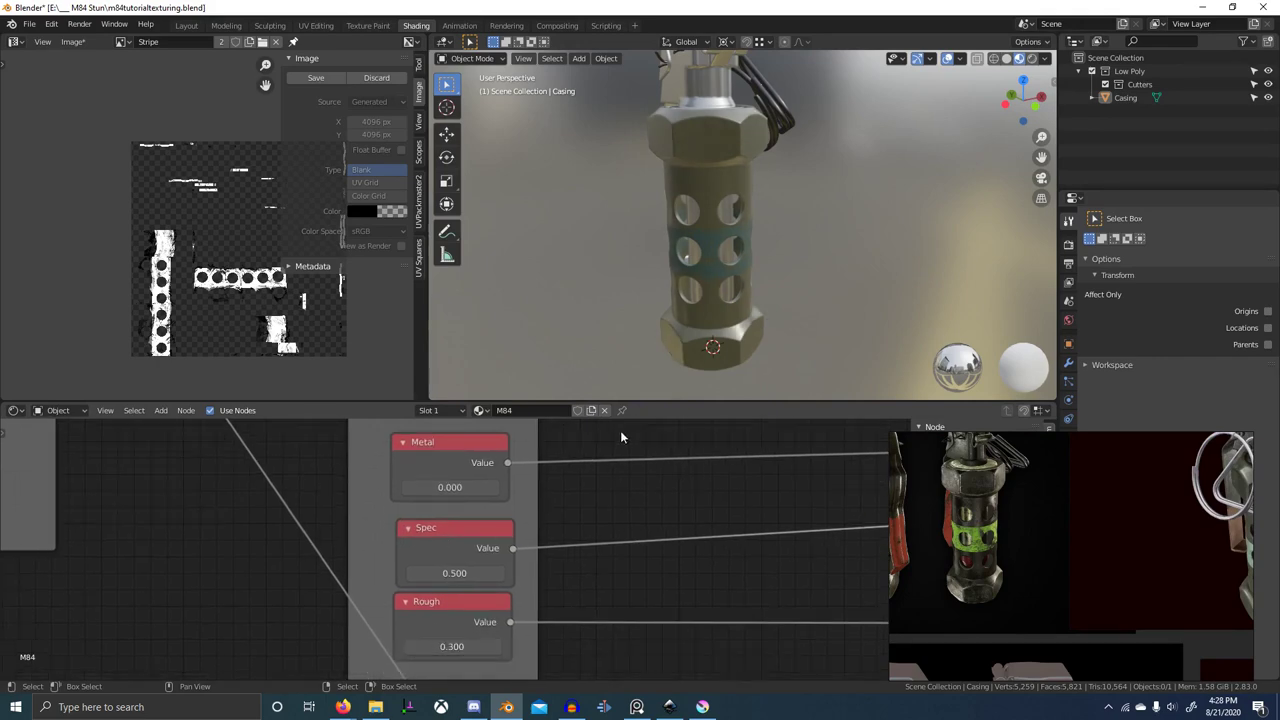
- Orbit the grenade in a maximised 3D view to check its shine from above
{"action": "middle_click_drag", "start_coordinate": [724, 256], "coordinate": [832, 309]}
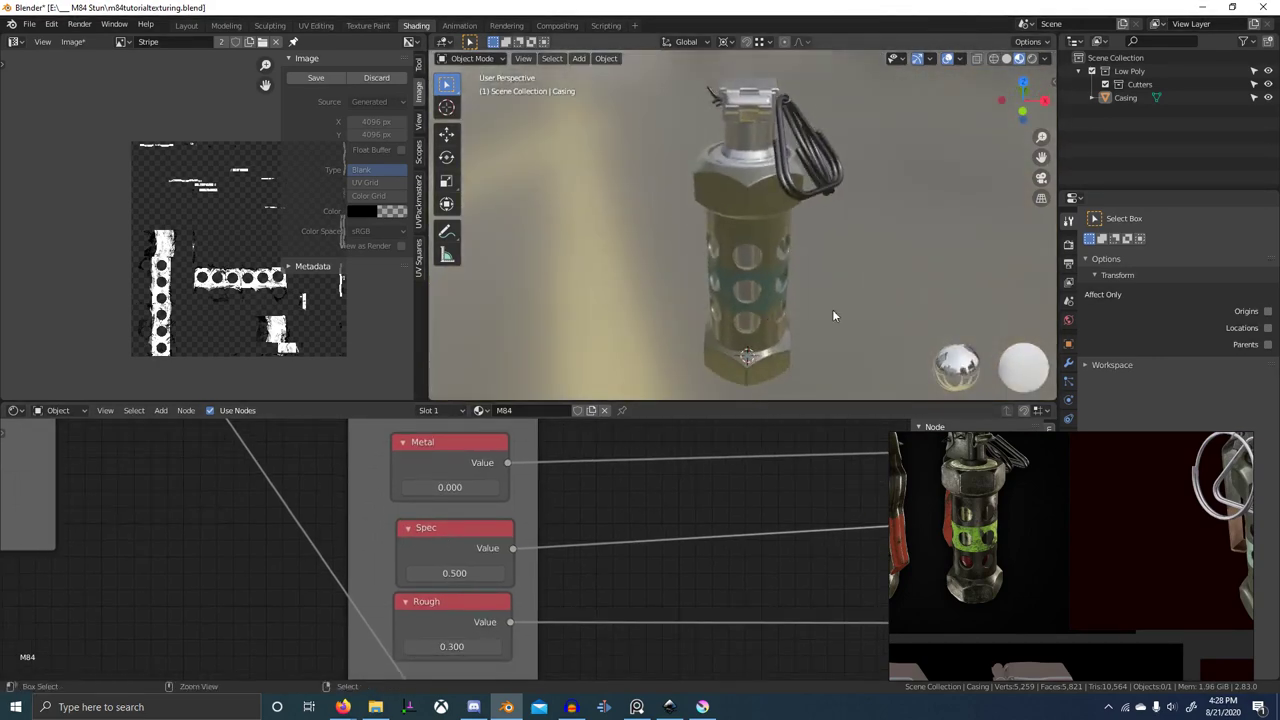
{"action": "key", "text": "ctrl+space"}
{"action": "mouse_move", "coordinate": [750, 322]}
{"action": "middle_mouse_down"}
{"action": "mouse_move", "coordinate": [877, 302]}
{"action": "mouse_move", "coordinate": [910, 331]}
{"action": "mouse_move", "coordinate": [765, 445]}
{"action": "middle_mouse_up"}
{"action": "scroll", "coordinate": [910, 331], "scroll_direction": "down", "scroll_amount": 4}
{"action": "scroll", "coordinate": [910, 331], "scroll_direction": "up", "scroll_amount": 5}
- Lower the Spec value to 0.200, then inspect the grenade full-window from the side
{"action": "key", "text": "ctrl+space"}
{"action": "scroll", "coordinate": [420, 598], "scroll_direction": "up", "scroll_amount": 1}
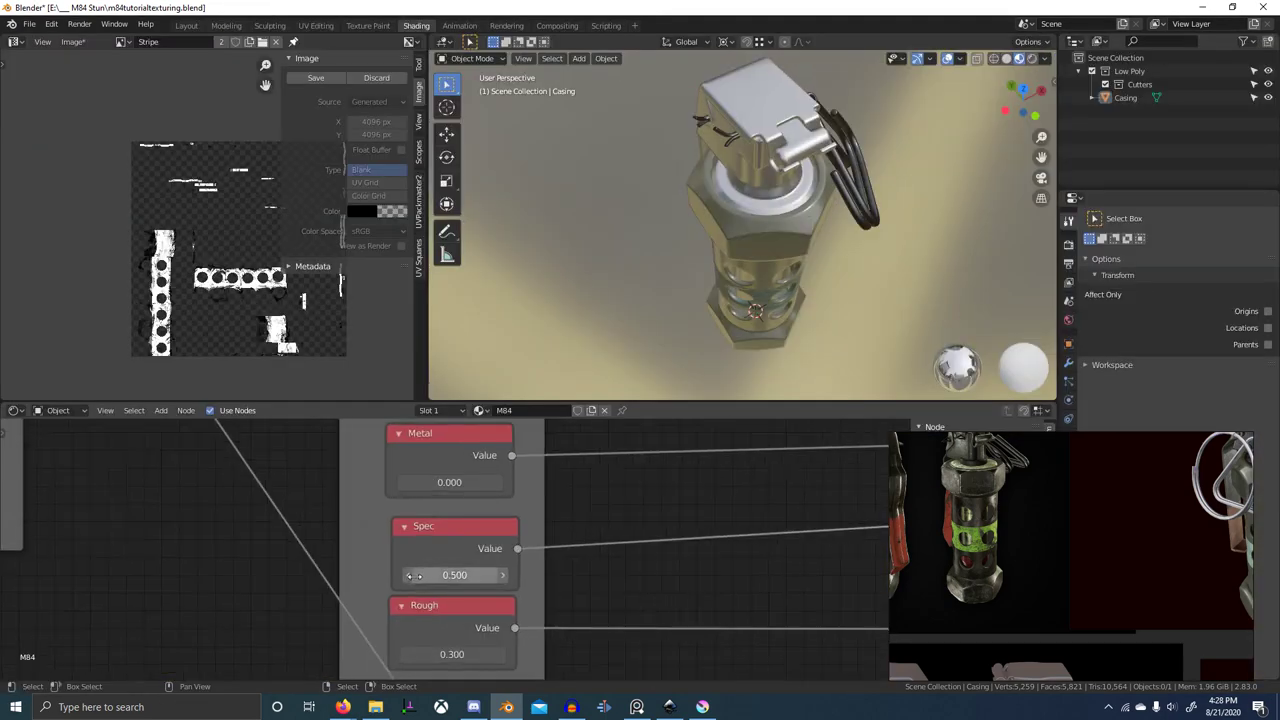
{"action": "left_click", "coordinate": [409, 576]}
{"action": "scroll", "coordinate": [707, 251], "scroll_direction": "down", "scroll_amount": 1}
{"action": "middle_click_drag", "start_coordinate": [707, 251], "coordinate": [796, 194]}
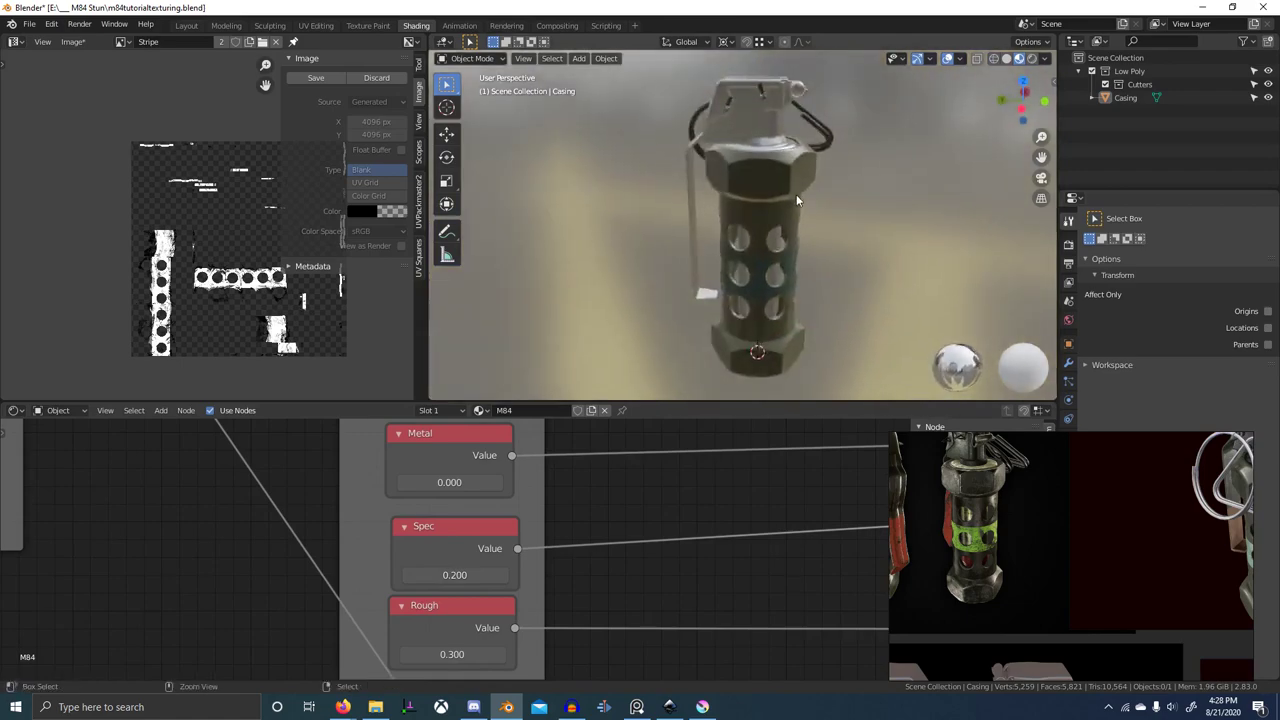
{"action": "key", "text": "ctrl+space"}
{"action": "mouse_move", "coordinate": [772, 256]}
{"action": "middle_mouse_down"}
{"action": "mouse_move", "coordinate": [567, 301]}
{"action": "mouse_move", "coordinate": [616, 335]}
{"action": "mouse_move", "coordinate": [743, 353]}
{"action": "mouse_move", "coordinate": [763, 328]}
{"action": "mouse_move", "coordinate": [682, 307]}
{"action": "mouse_move", "coordinate": [713, 276]}
{"action": "mouse_move", "coordinate": [782, 237]}
{"action": "mouse_move", "coordinate": [841, 270]}
{"action": "mouse_move", "coordinate": [735, 357]}
{"action": "middle_mouse_up"}
{"action": "scroll", "coordinate": [713, 276], "scroll_direction": "down", "scroll_amount": 4}
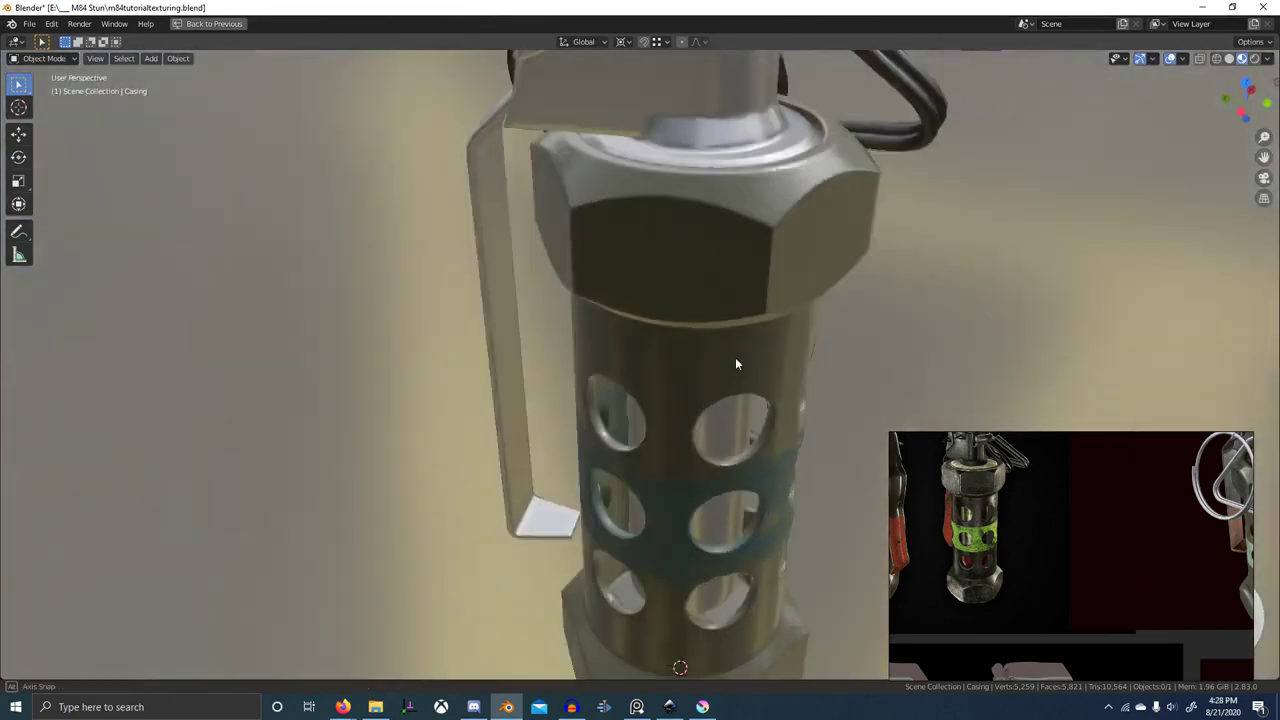
- Preview the Add, Mix and Bump node outputs on the grenade
{"action": "key", "text": "ctrl+space"}
{"action": "scroll", "coordinate": [563, 589], "scroll_direction": "down", "scroll_amount": 8}
{"action": "middle_click_drag", "start_coordinate": [762, 603], "coordinate": [341, 592]}
{"action": "middle_click_drag", "start_coordinate": [665, 549], "coordinate": [421, 553]}
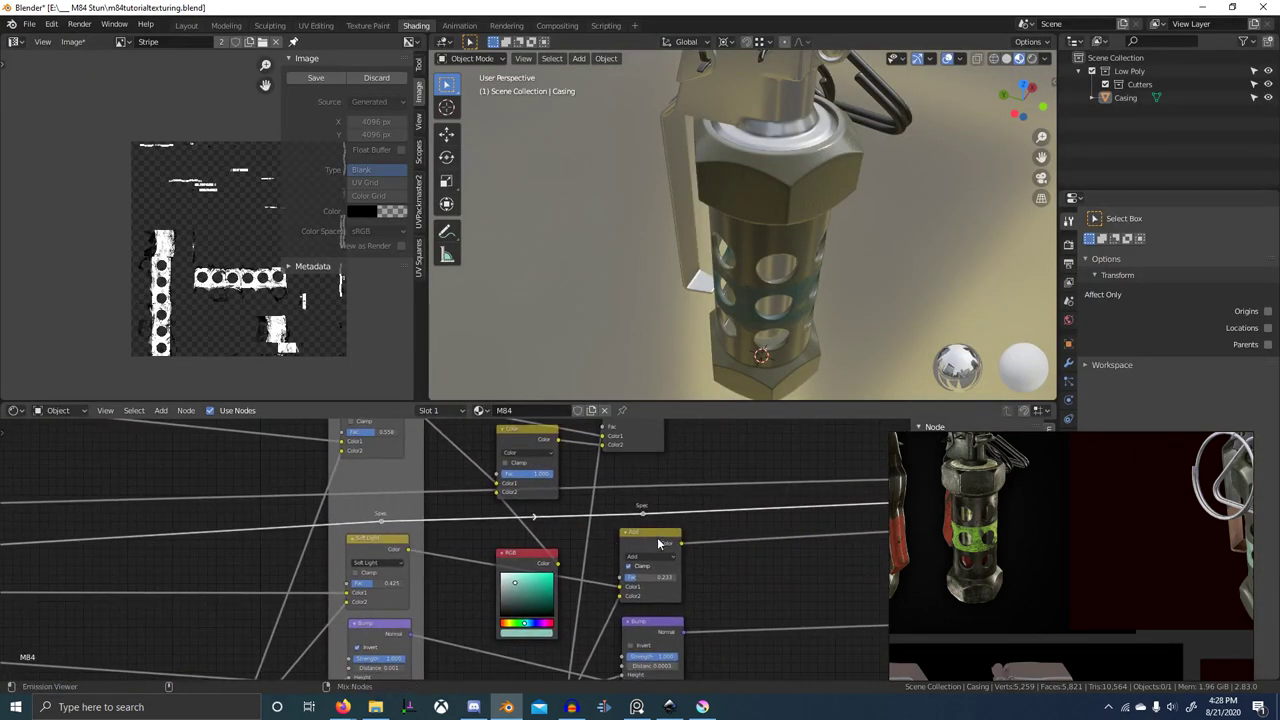
{"action": "left_click", "coordinate": [658, 543], "text": "ctrl+shift"}
{"action": "middle_click_drag", "start_coordinate": [765, 338], "coordinate": [806, 268]}
{"action": "scroll", "coordinate": [789, 482], "scroll_direction": "down", "scroll_amount": 4}
{"action": "middle_click_drag", "start_coordinate": [789, 482], "coordinate": [614, 483]}
{"action": "left_click", "coordinate": [458, 477], "text": "ctrl+shift"}
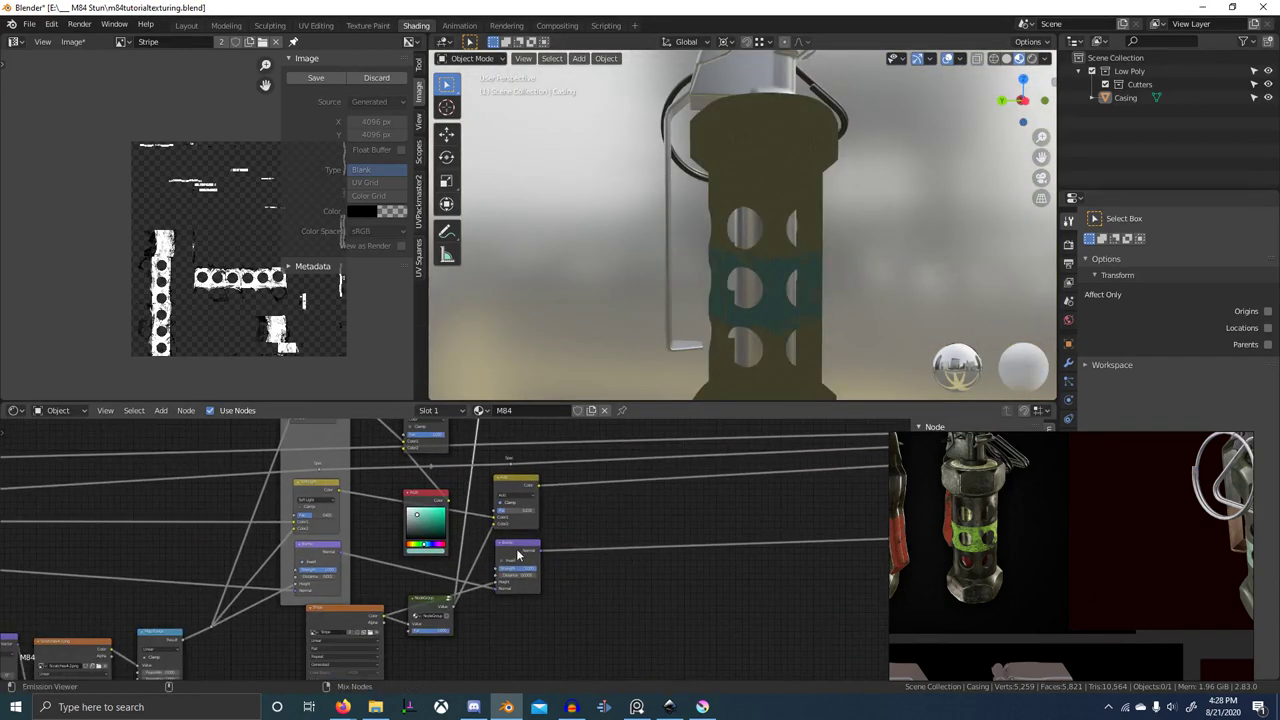
{"action": "left_click", "coordinate": [518, 552], "text": "ctrl+shift"}
{"action": "middle_click_drag", "start_coordinate": [757, 357], "coordinate": [786, 346]}
{"action": "scroll", "coordinate": [830, 505], "scroll_direction": "down", "scroll_amount": 6}
- Restore the full material preview and shift the Principled BSDF slightly left
{"action": "middle_click_drag", "start_coordinate": [830, 505], "coordinate": [544, 580]}
{"action": "left_click", "coordinate": [770, 504], "text": "ctrl+shift"}
{"action": "left_click_drag", "start_coordinate": [771, 502], "coordinate": [753, 508]}
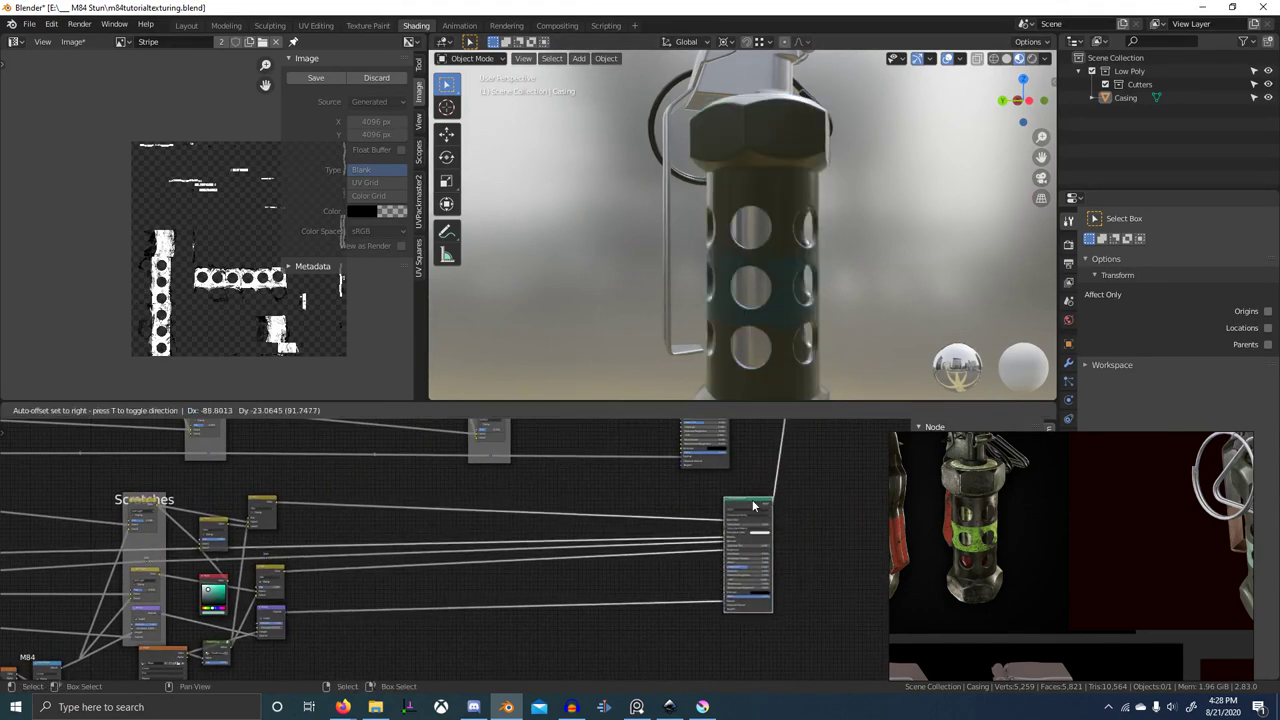
{"action": "middle_click_drag", "start_coordinate": [708, 318], "coordinate": [812, 362]}
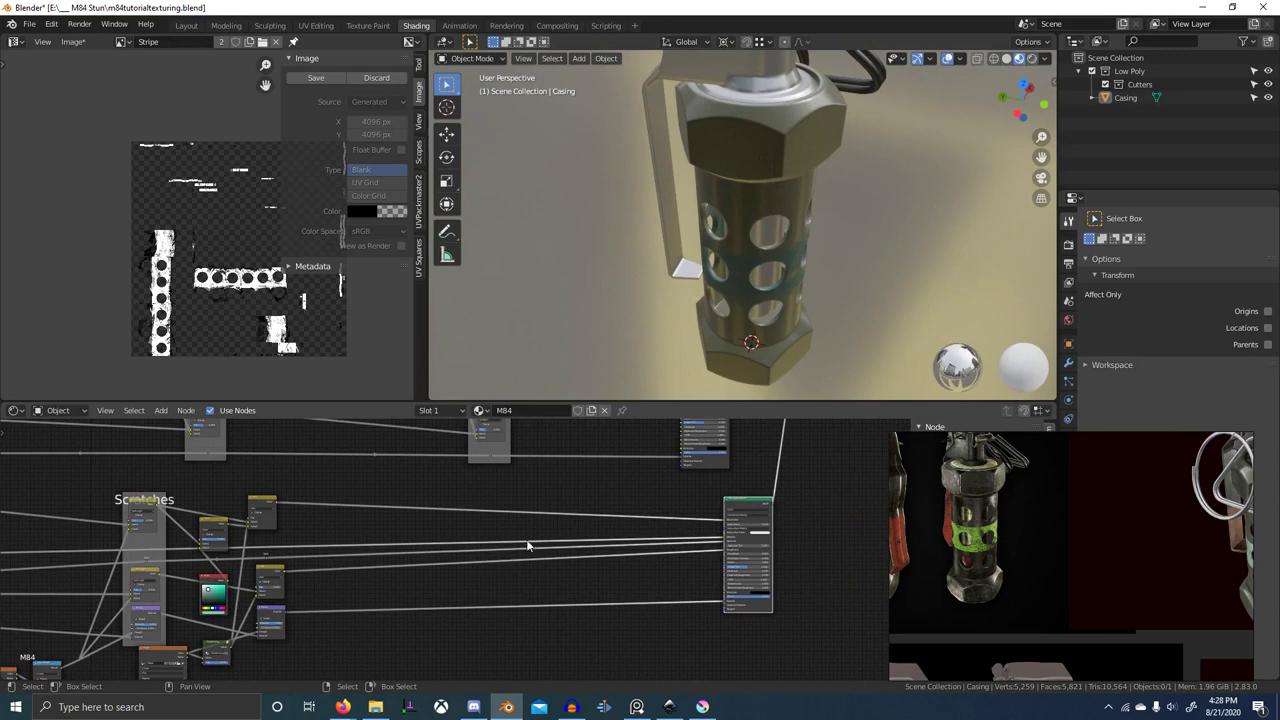
{"action": "scroll", "coordinate": [528, 541], "scroll_direction": "down", "scroll_amount": 4}
- Box-select the Mix nodes right of the Scratches frame and join them into a new frame
{"action": "middle_click_drag", "start_coordinate": [514, 543], "coordinate": [501, 586]}
{"action": "scroll", "coordinate": [475, 583], "scroll_direction": "down", "scroll_amount": 2}
{"action": "middle_click_drag", "start_coordinate": [430, 540], "coordinate": [580, 478]}
{"action": "scroll", "coordinate": [485, 535], "scroll_direction": "up", "scroll_amount": 5}
{"action": "key", "text": "alt"}
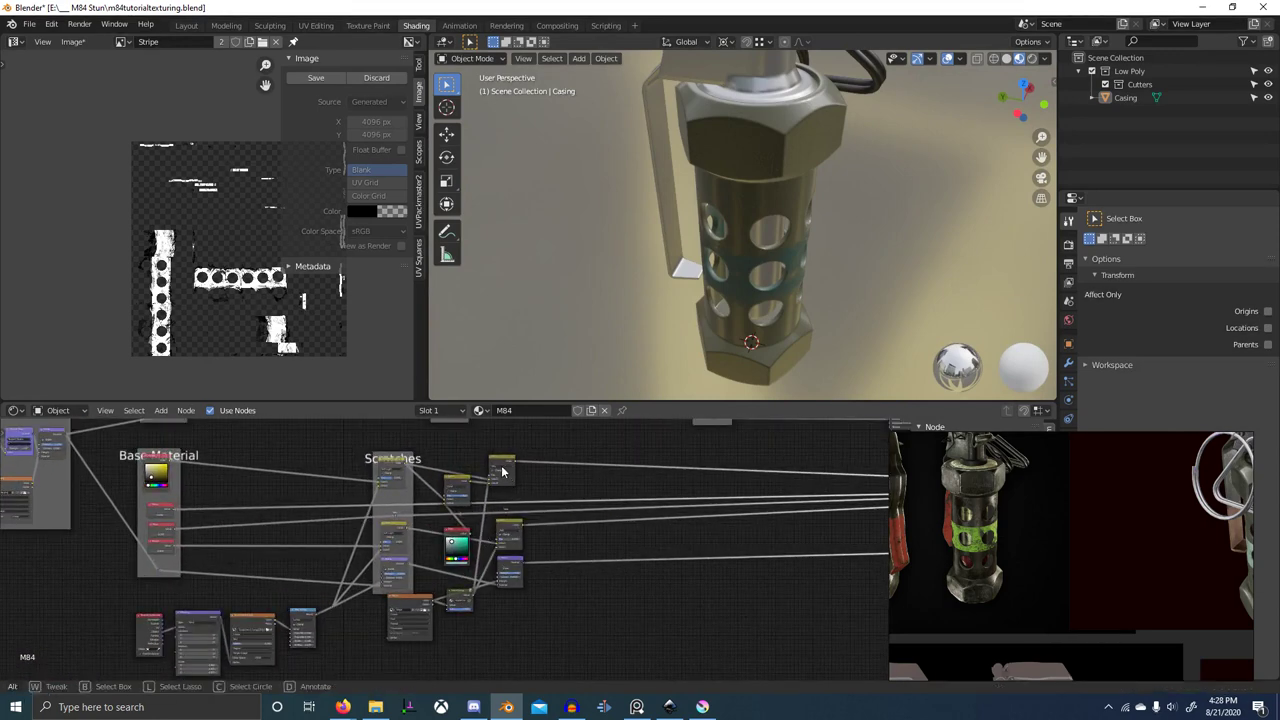
{"action": "key", "text": "super"}
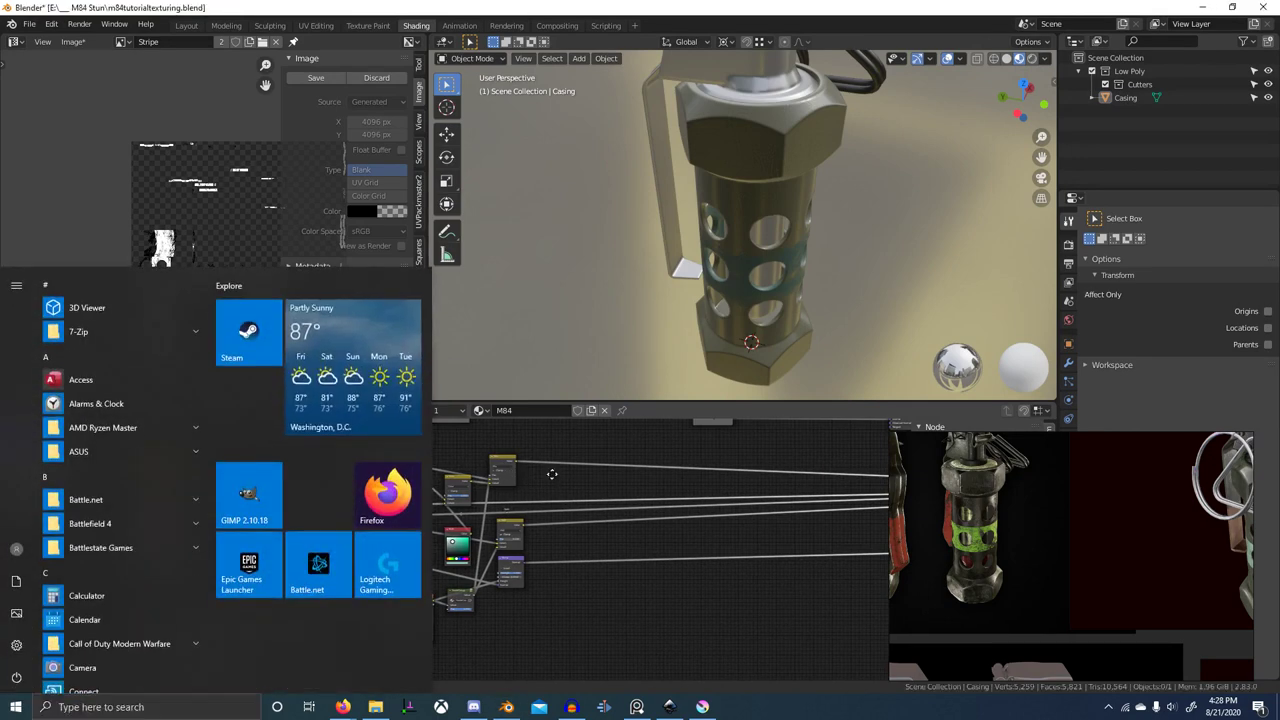
{"action": "key", "text": "super"}
{"action": "key", "text": "b"}
{"action": "left_click_drag", "start_coordinate": [491, 451], "coordinate": [524, 613]}
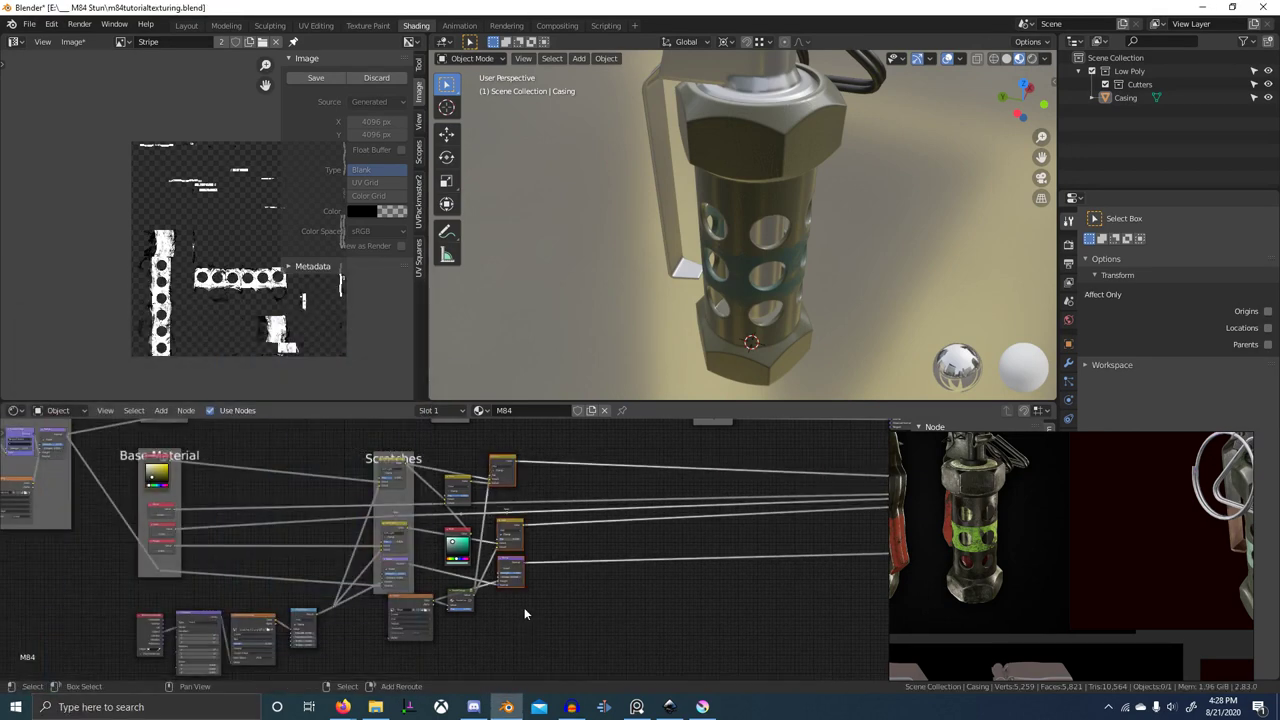
{"action": "key", "text": "ctrl+j"}
- Name Frame.006 'Paint Stripe' in the Item tab and raise its label size to 64
{"action": "scroll", "coordinate": [580, 517], "scroll_direction": "up", "scroll_amount": 1}
{"action": "middle_click_drag", "start_coordinate": [580, 517], "coordinate": [404, 562]}
{"action": "right_click_drag", "start_coordinate": [1042, 513], "coordinate": [1169, 660]}
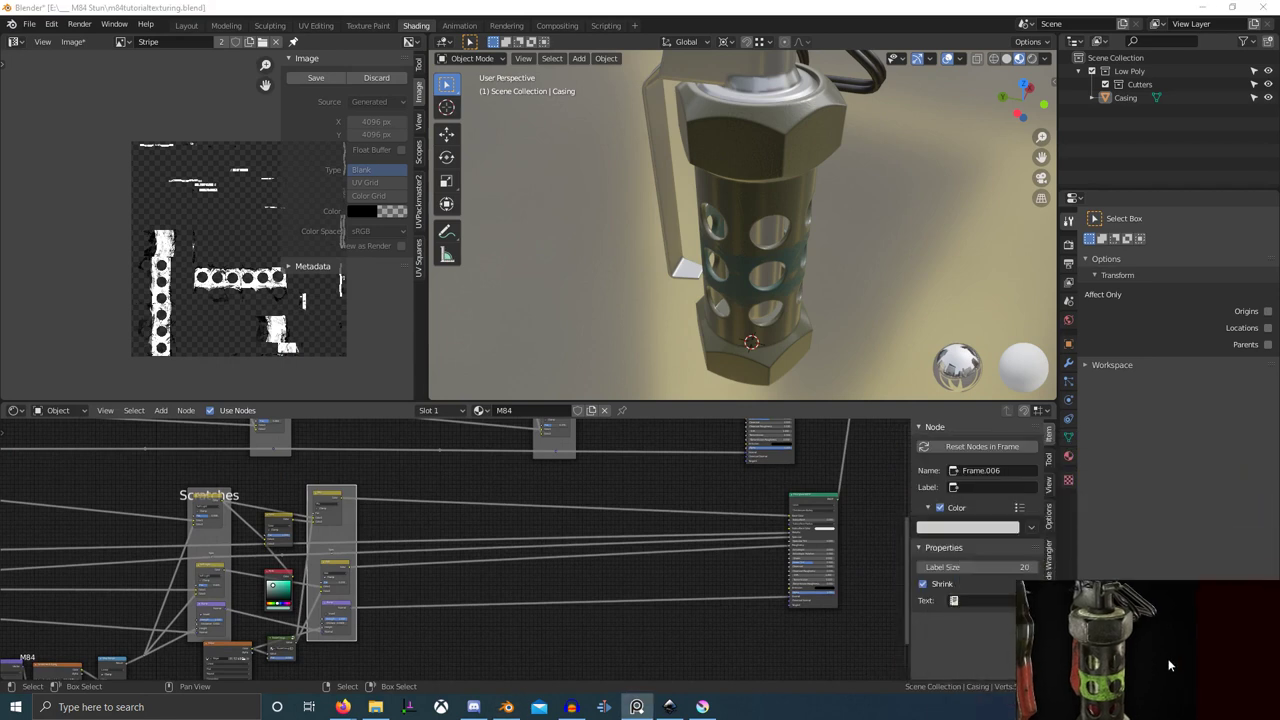
{"action": "left_click", "coordinate": [991, 486]}
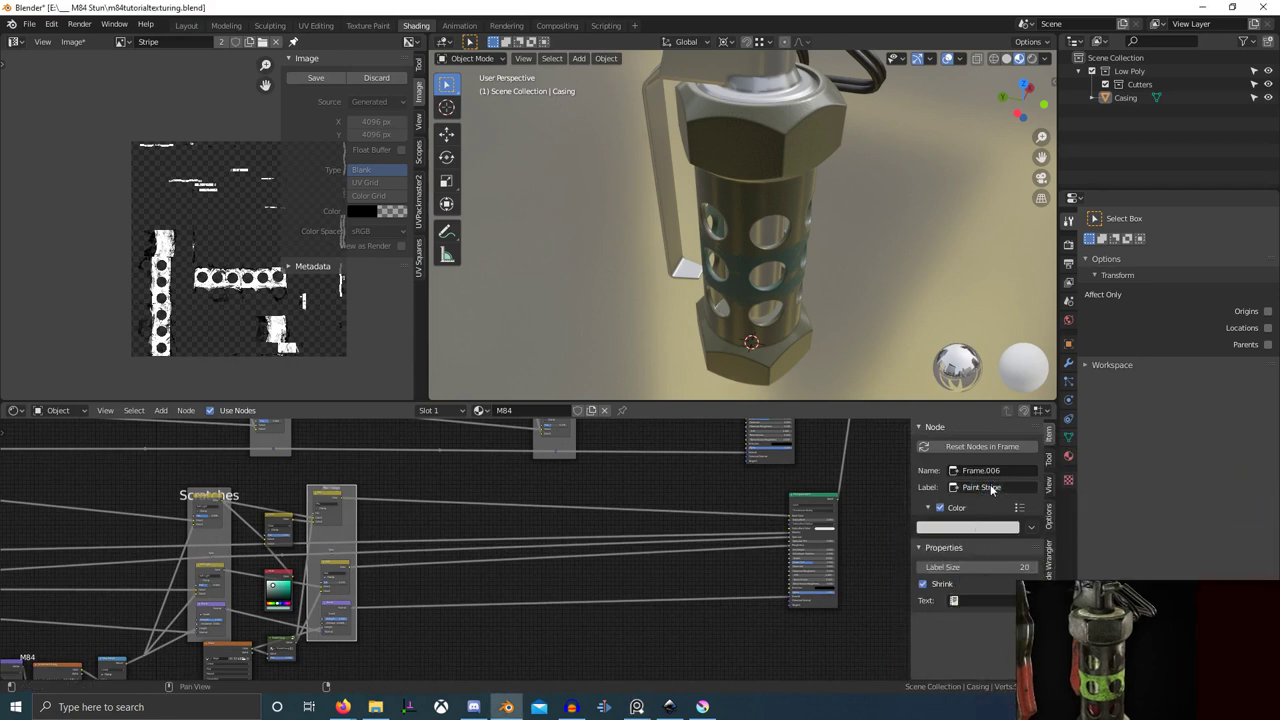
{"action": "left_click_drag", "start_coordinate": [990, 567], "coordinate": [1036, 567]}
{"action": "left_click", "coordinate": [511, 516]}
- Survey the node graph up to the Grunge Overlay nodes and orbit around the grenade body
{"action": "scroll", "coordinate": [705, 512], "scroll_direction": "down", "scroll_amount": 1}
{"action": "mouse_move", "coordinate": [705, 512]}
{"action": "middle_mouse_down"}
{"action": "mouse_move", "coordinate": [646, 534]}
{"action": "mouse_move", "coordinate": [591, 599]}
{"action": "middle_mouse_up"}
{"action": "scroll", "coordinate": [500, 520], "scroll_direction": "down", "scroll_amount": 1}
{"action": "middle_click_drag", "start_coordinate": [503, 517], "coordinate": [460, 543]}
{"action": "scroll", "coordinate": [460, 543], "scroll_direction": "up", "scroll_amount": 4}
{"action": "middle_click_drag", "start_coordinate": [516, 475], "coordinate": [494, 464]}
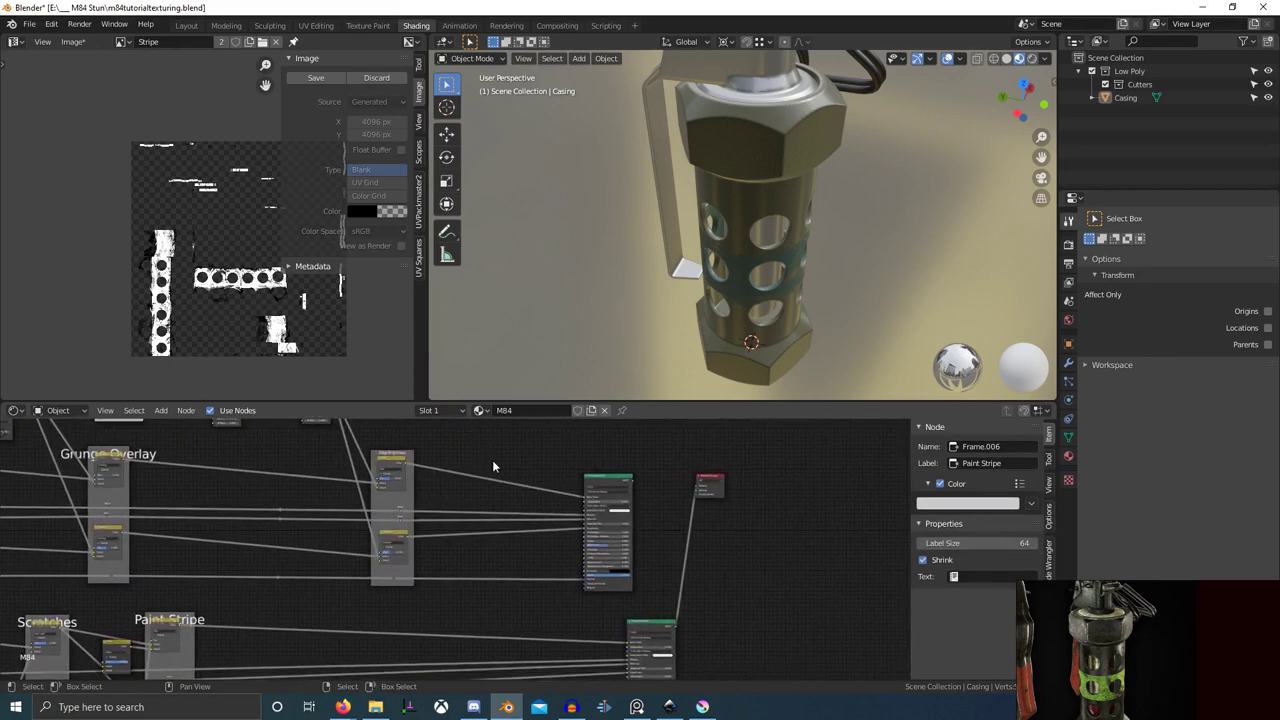
{"action": "scroll", "coordinate": [494, 466], "scroll_direction": "down", "scroll_amount": 4}
{"action": "middle_click_drag", "start_coordinate": [583, 430], "coordinate": [557, 476]}
{"action": "scroll", "coordinate": [717, 298], "scroll_direction": "down", "scroll_amount": 2}
{"action": "middle_click_drag", "start_coordinate": [717, 298], "coordinate": [802, 254]}
{"action": "scroll", "coordinate": [802, 254], "scroll_direction": "up", "scroll_amount": 4}
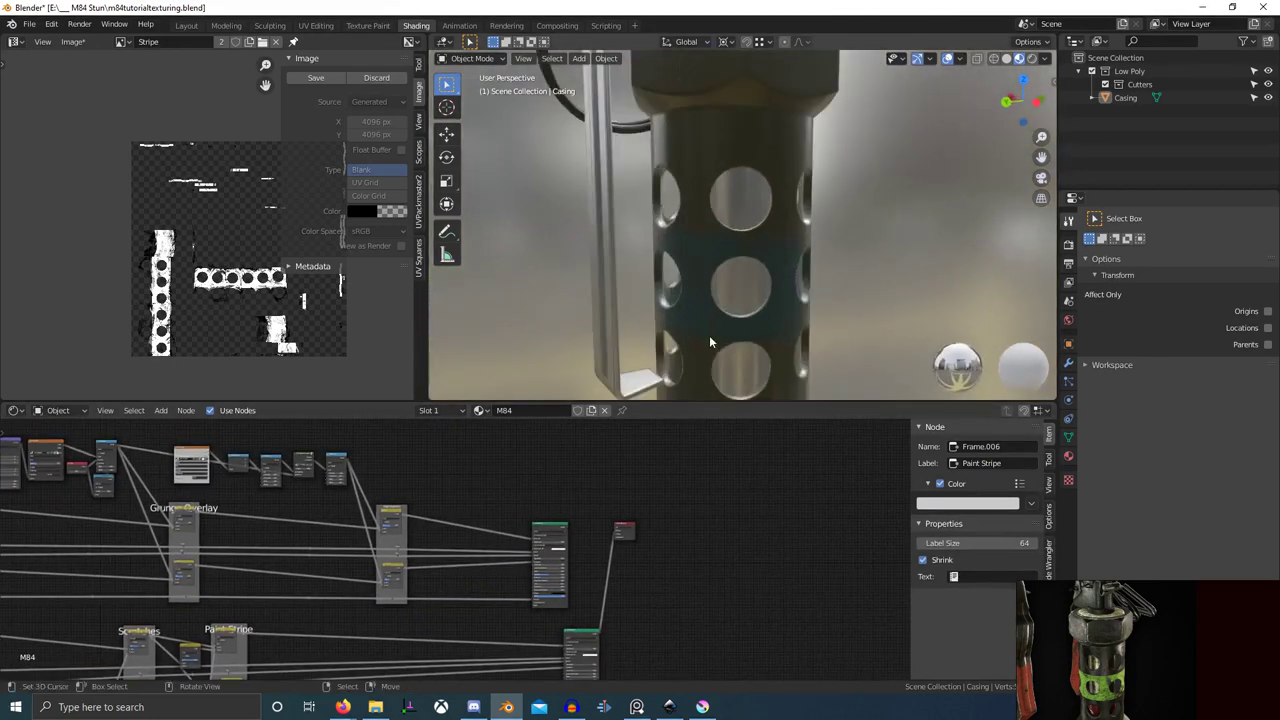
{"action": "middle_click_drag", "start_coordinate": [709, 335], "coordinate": [610, 372]}
{"action": "scroll", "coordinate": [546, 484], "scroll_direction": "down", "scroll_amount": 4}
{"action": "middle_click_drag", "start_coordinate": [546, 484], "coordinate": [465, 498]}
{"action": "scroll", "coordinate": [460, 503], "scroll_direction": "up", "scroll_amount": 6}
- Add a MixRGB node from the 'mix' search near the Principled BSDF
{"action": "key", "text": "shift+a"}
{"action": "left_click", "coordinate": [417, 486]}
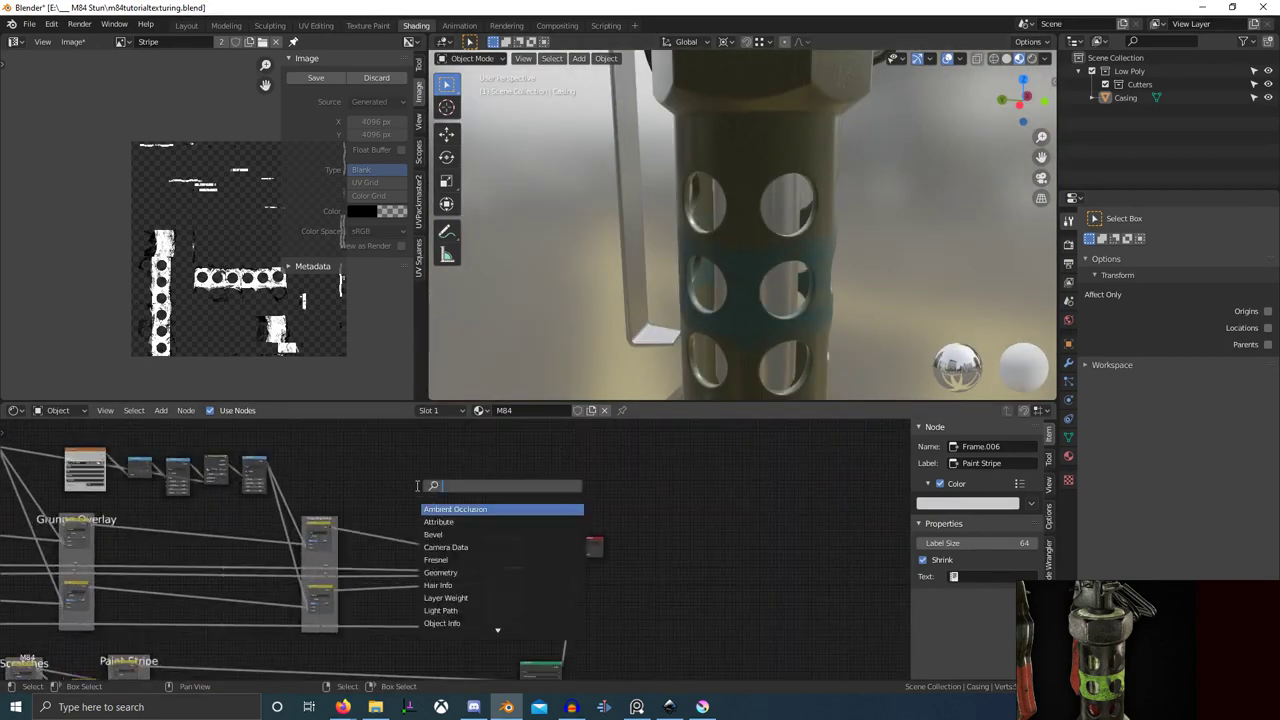
{"action": "type", "text": "mix"}
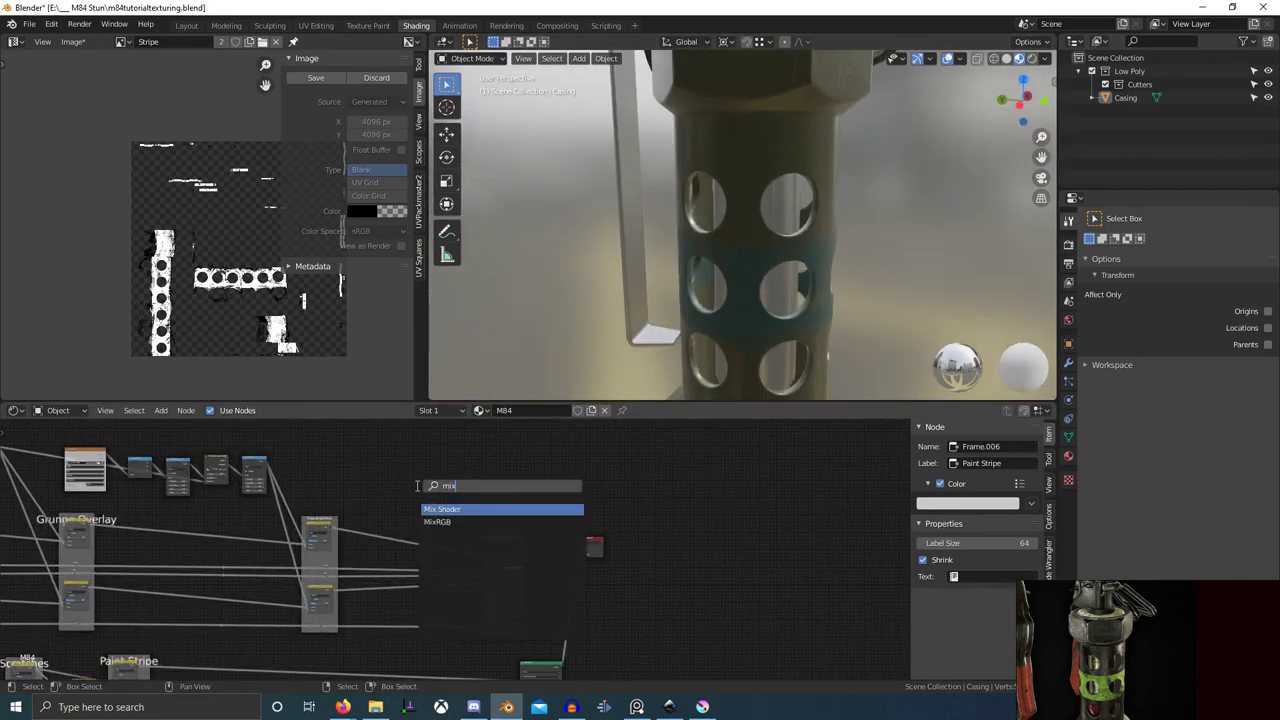
{"action": "key", "text": "Down"}
{"action": "key", "text": "Return"}
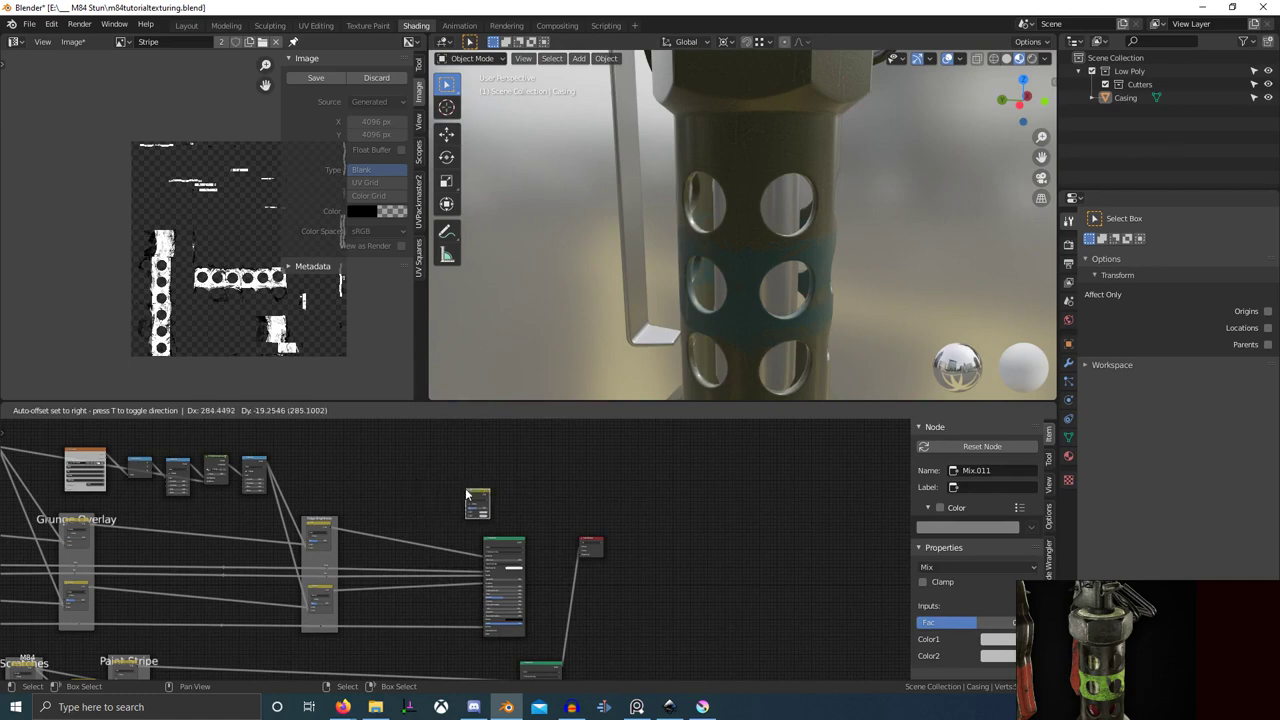
{"action": "left_click", "coordinate": [468, 493]}
{"action": "scroll", "coordinate": [528, 549], "scroll_direction": "down", "scroll_amount": 3}
{"action": "middle_click_drag", "start_coordinate": [528, 549], "coordinate": [508, 549]}
- With the node editor maximised, insert the Mix node into the Base Color link
{"action": "key", "text": "ctrl+space"}
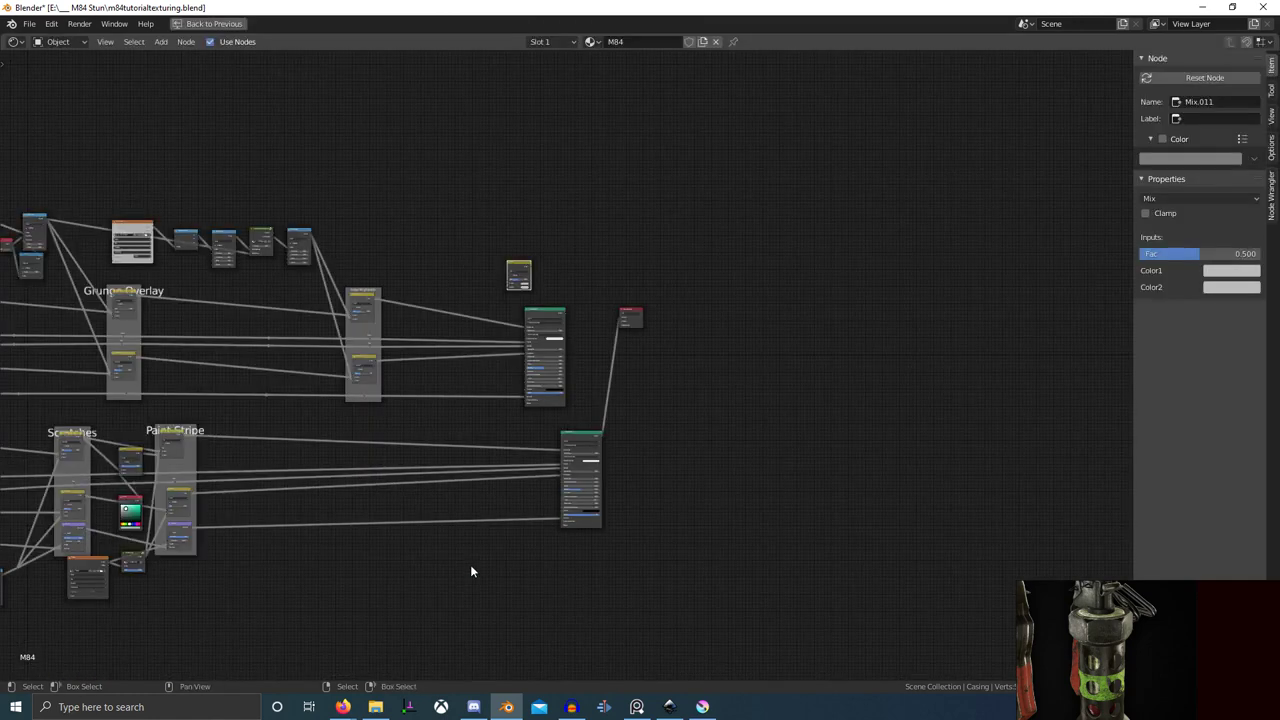
{"action": "scroll", "coordinate": [490, 450], "scroll_direction": "up", "scroll_amount": 2}
{"action": "scroll", "coordinate": [510, 350], "scroll_direction": "up", "scroll_amount": 1}
{"action": "middle_click_drag", "start_coordinate": [510, 350], "coordinate": [502, 398]}
{"action": "right_click", "coordinate": [583, 518]}
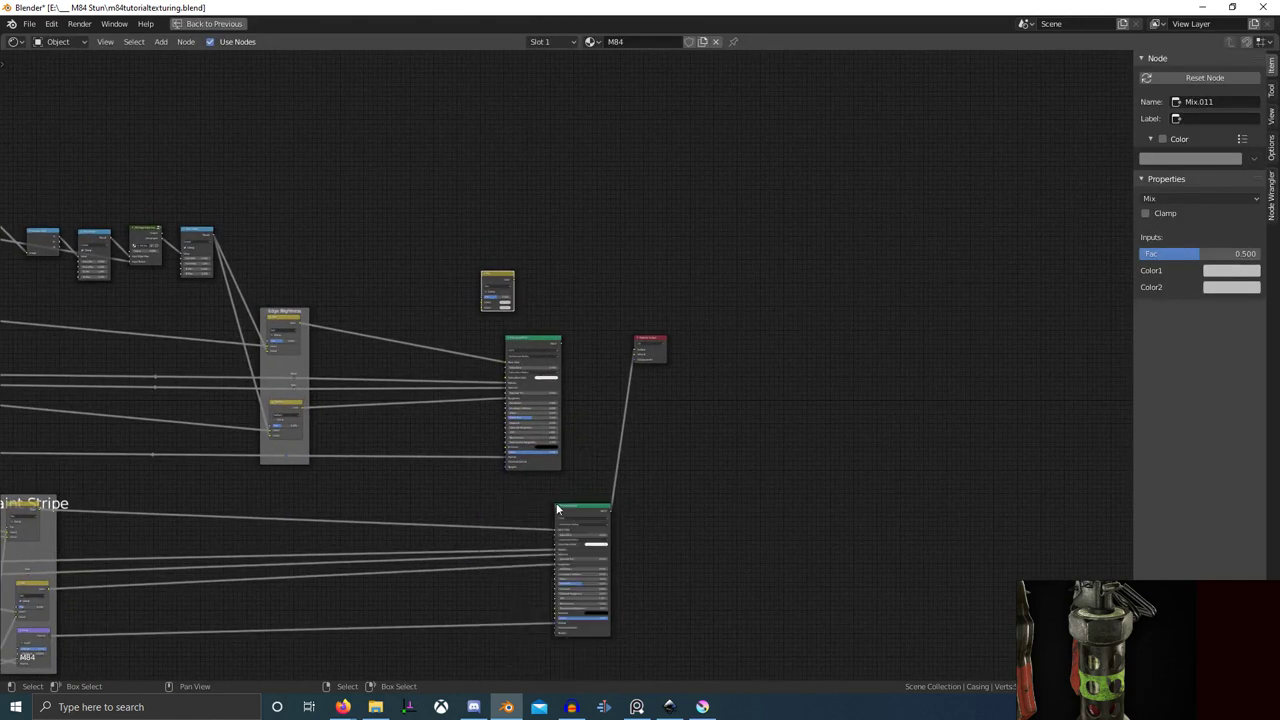
{"action": "left_click", "coordinate": [540, 489]}
{"action": "key", "text": "ctrl+space"}
{"action": "middle_click_drag", "start_coordinate": [497, 446], "coordinate": [500, 470]}
{"action": "key", "text": "ctrl+space"}
{"action": "scroll", "coordinate": [571, 372], "scroll_direction": "up", "scroll_amount": 3}
{"action": "middle_click_drag", "start_coordinate": [571, 372], "coordinate": [661, 426]}
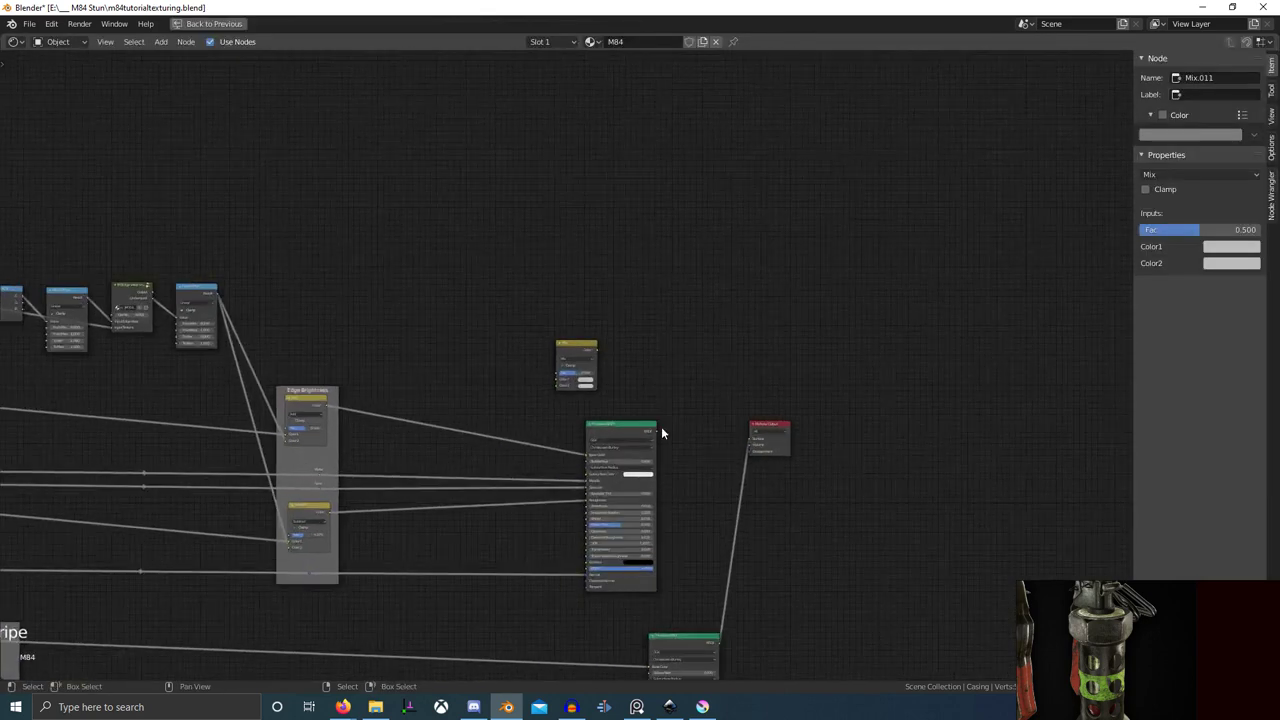
{"action": "scroll", "coordinate": [564, 364], "scroll_direction": "up", "scroll_amount": 7}
{"action": "left_click_drag", "start_coordinate": [565, 344], "coordinate": [411, 453]}
- Drop Mix node copies onto the Metallic and Specular links, removing one extra copy
{"action": "middle_click_drag", "start_coordinate": [455, 496], "coordinate": [519, 437]}
{"action": "left_click_drag", "start_coordinate": [519, 439], "coordinate": [516, 404]}
{"action": "key", "text": "shift+d"}
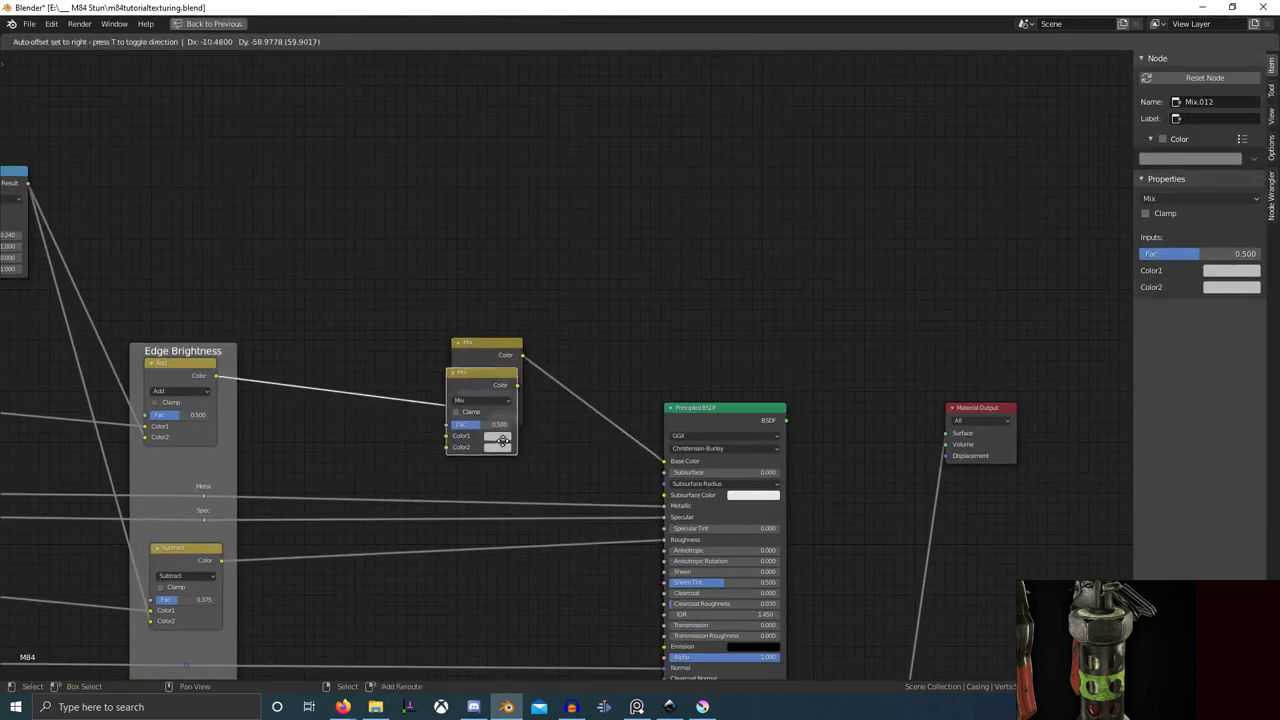
{"action": "left_click", "coordinate": [514, 488]}
{"action": "key", "text": "shift+d"}
{"action": "left_click", "coordinate": [522, 512]}
{"action": "key", "text": "shift+d"}
{"action": "left_click", "coordinate": [516, 573]}
{"action": "scroll", "coordinate": [519, 520], "scroll_direction": "down", "scroll_amount": 1}
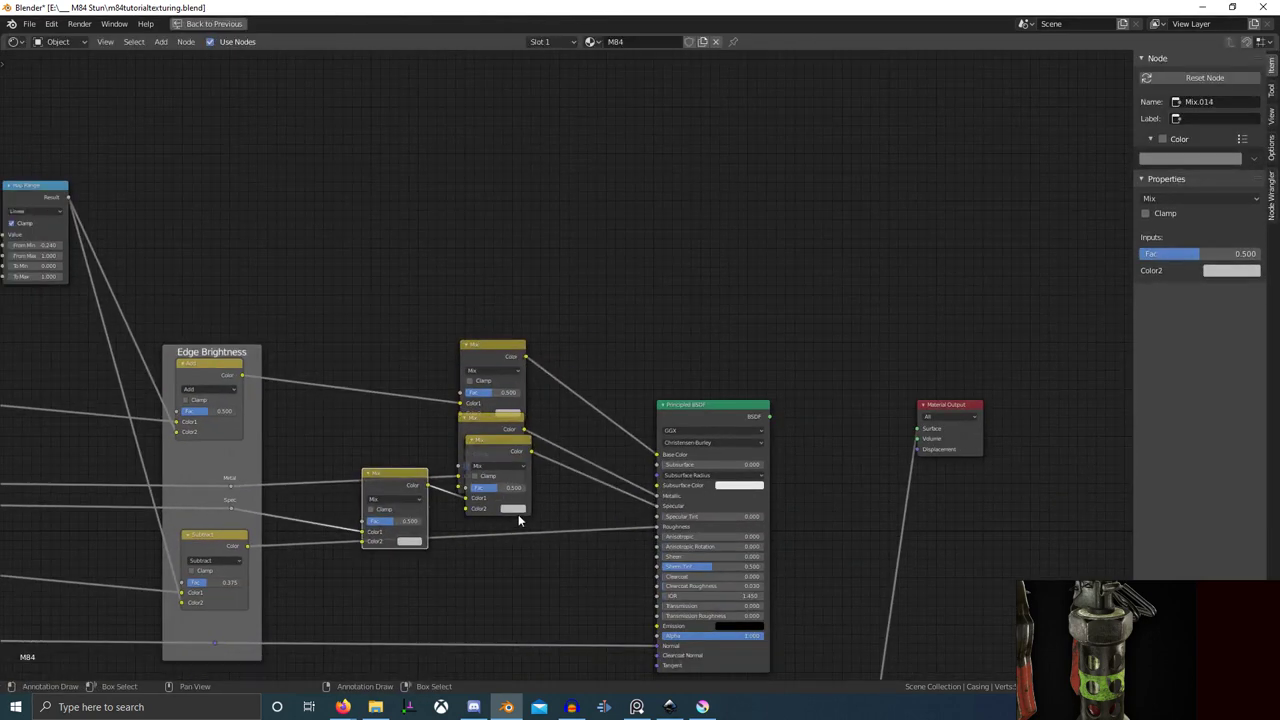
{"action": "key", "text": "ctrl+x"}
{"action": "left_click_drag", "start_coordinate": [492, 455], "coordinate": [473, 488]}
- Drop further Mix copies onto the Roughness and Normal links and arrange them
{"action": "key", "text": "shift+d"}
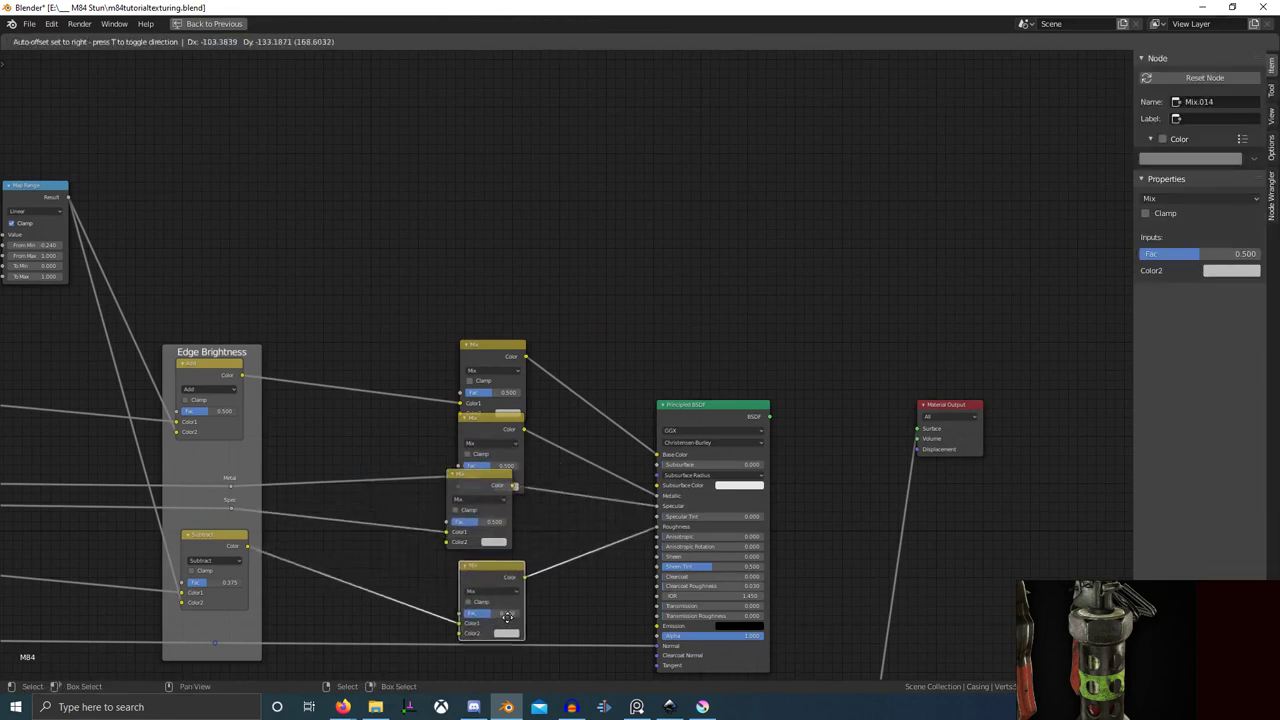
{"action": "left_click", "coordinate": [528, 577]}
{"action": "middle_click_drag", "start_coordinate": [528, 577], "coordinate": [533, 512]}
{"action": "key", "text": "shift+d"}
{"action": "left_click", "coordinate": [516, 576]}
{"action": "scroll", "coordinate": [516, 576], "scroll_direction": "down", "scroll_amount": 1}
{"action": "middle_click_drag", "start_coordinate": [516, 576], "coordinate": [519, 563]}
{"action": "left_click_drag", "start_coordinate": [505, 586], "coordinate": [501, 612]}
{"action": "right_click", "coordinate": [502, 429]}
- Restack the new Mix nodes into a neat vertical column
{"action": "right_click", "coordinate": [505, 377]}
{"action": "right_click", "coordinate": [503, 327]}
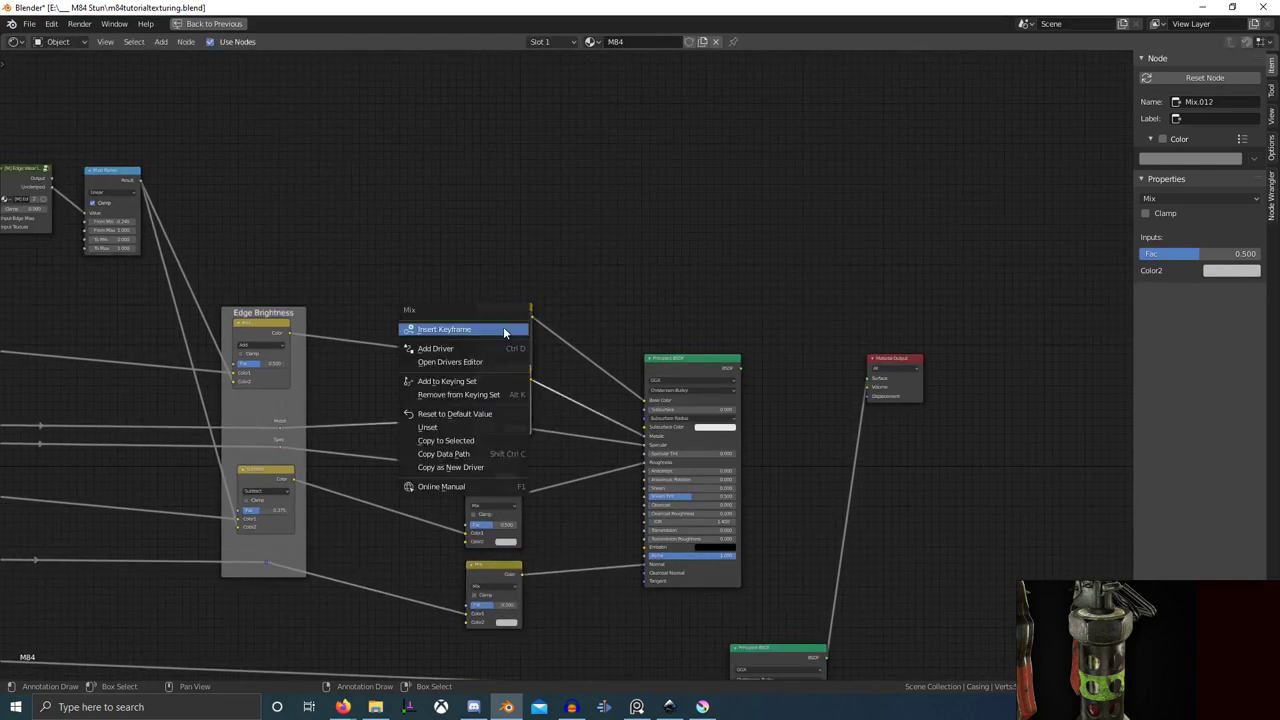
{"action": "key", "text": "Escape"}
{"action": "right_click_drag", "start_coordinate": [505, 319], "coordinate": [497, 263]}
{"action": "right_click", "coordinate": [510, 390]}
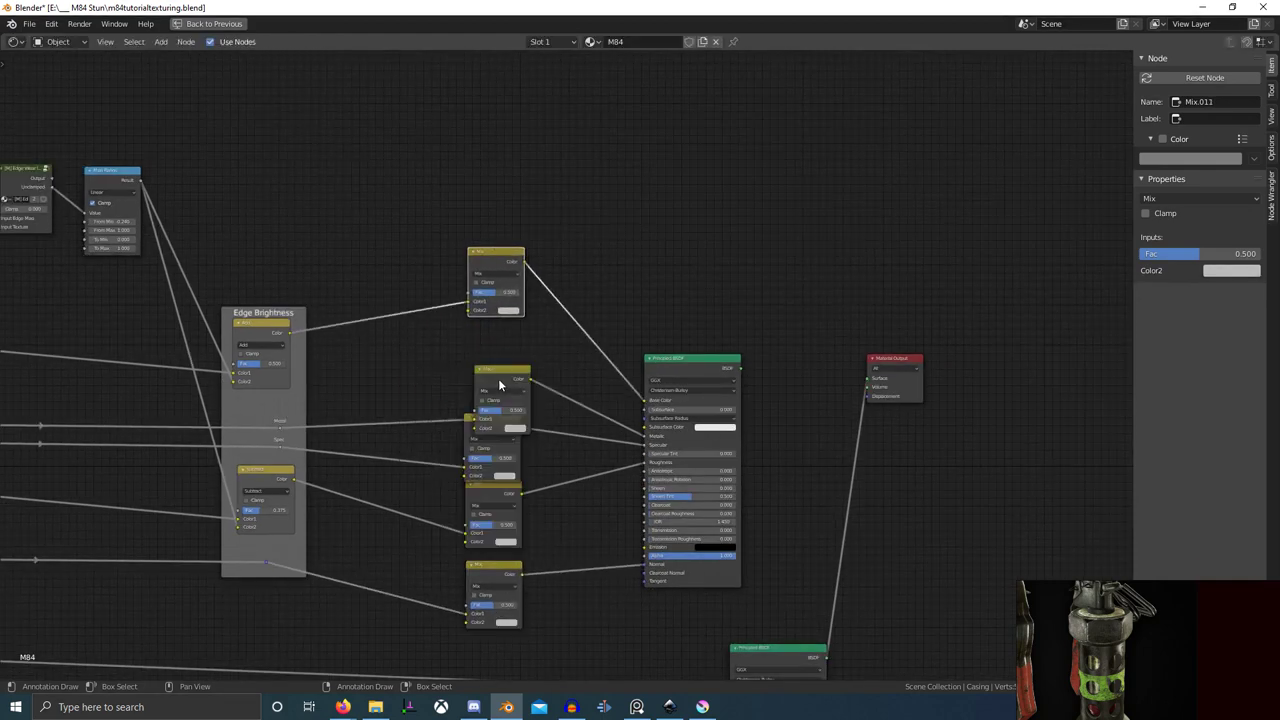
{"action": "right_click_drag", "start_coordinate": [502, 380], "coordinate": [492, 351]}
{"action": "right_click_drag", "start_coordinate": [487, 432], "coordinate": [485, 422]}
{"action": "right_click_drag", "start_coordinate": [492, 360], "coordinate": [495, 348]}
{"action": "right_click_drag", "start_coordinate": [499, 266], "coordinate": [497, 257]}
- Lazy-connect the Paint Stripe outputs, including its bump, into the five Mix nodes
{"action": "scroll", "coordinate": [332, 485], "scroll_direction": "down", "scroll_amount": 4}
{"action": "middle_click_drag", "start_coordinate": [328, 487], "coordinate": [605, 339]}
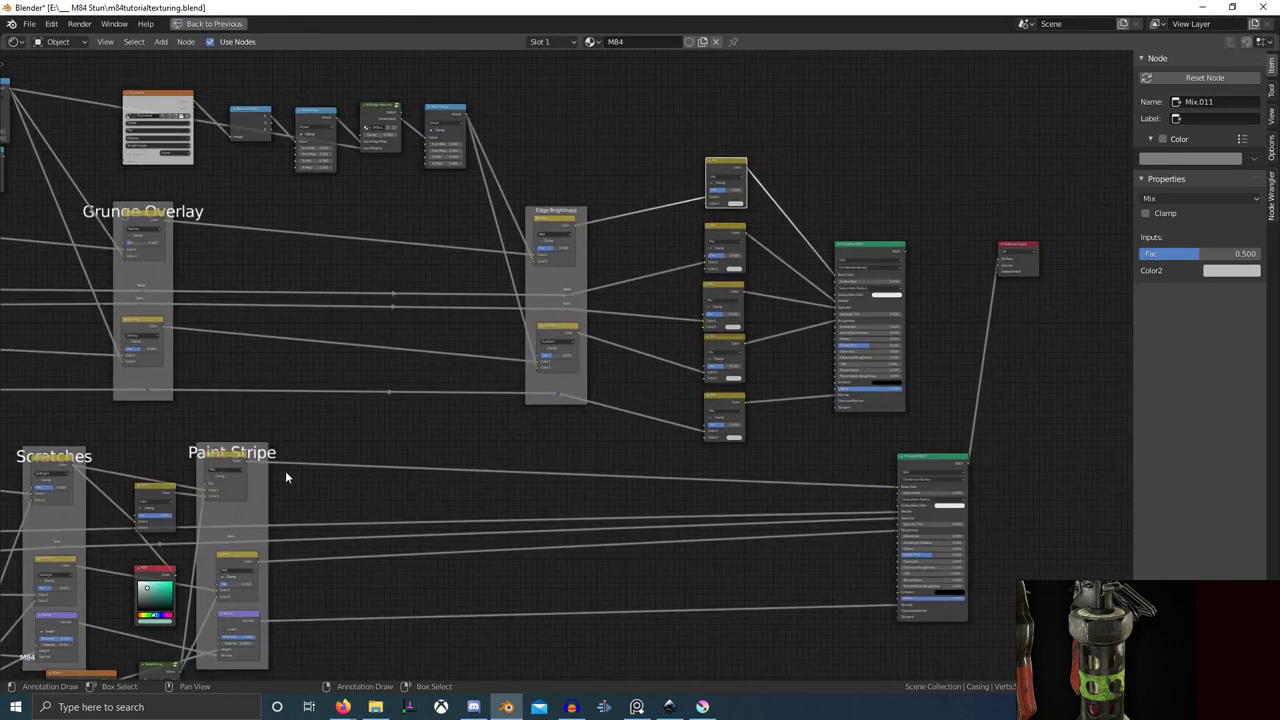
{"action": "right_click_drag", "start_coordinate": [413, 387], "coordinate": [722, 192], "text": "alt"}
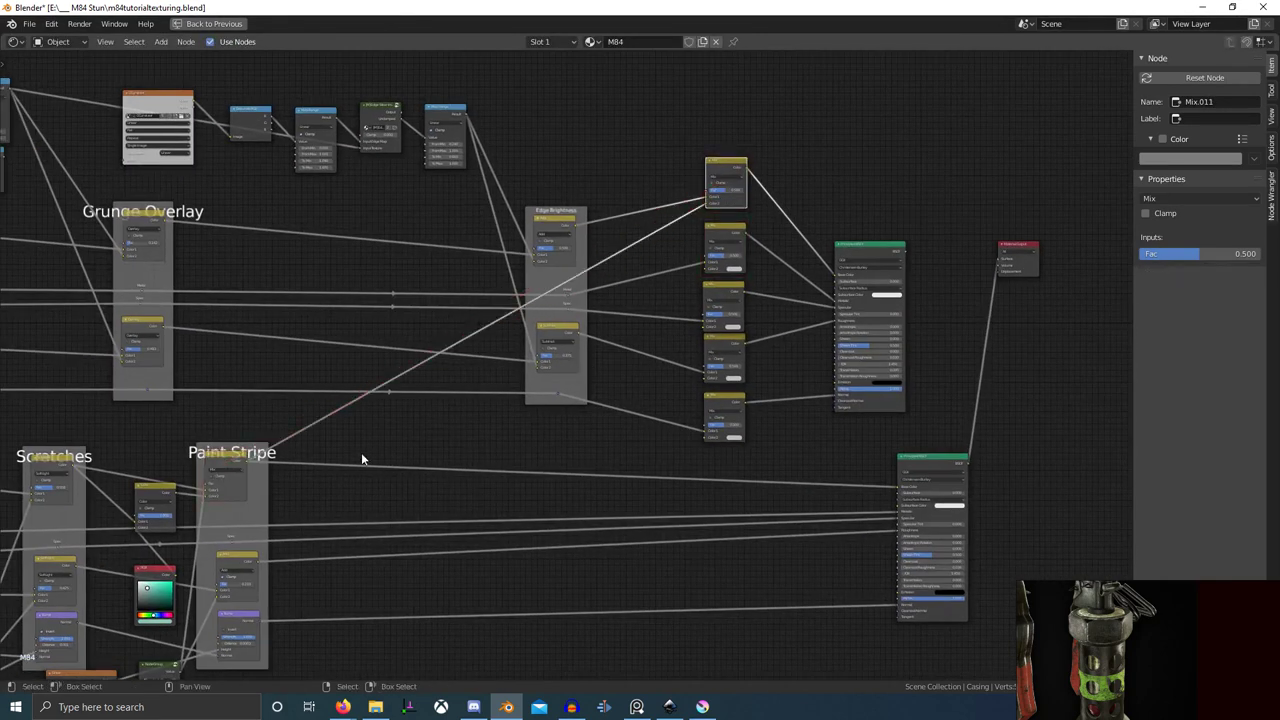
{"action": "right_click", "coordinate": [240, 519]}
{"action": "mouse_move", "coordinate": [233, 522]}
{"action": "right_mouse_down", "text": "alt"}
{"action": "mouse_move", "coordinate": [366, 466]}
{"action": "mouse_move", "coordinate": [719, 260]}
{"action": "right_mouse_up", "text": "alt"}
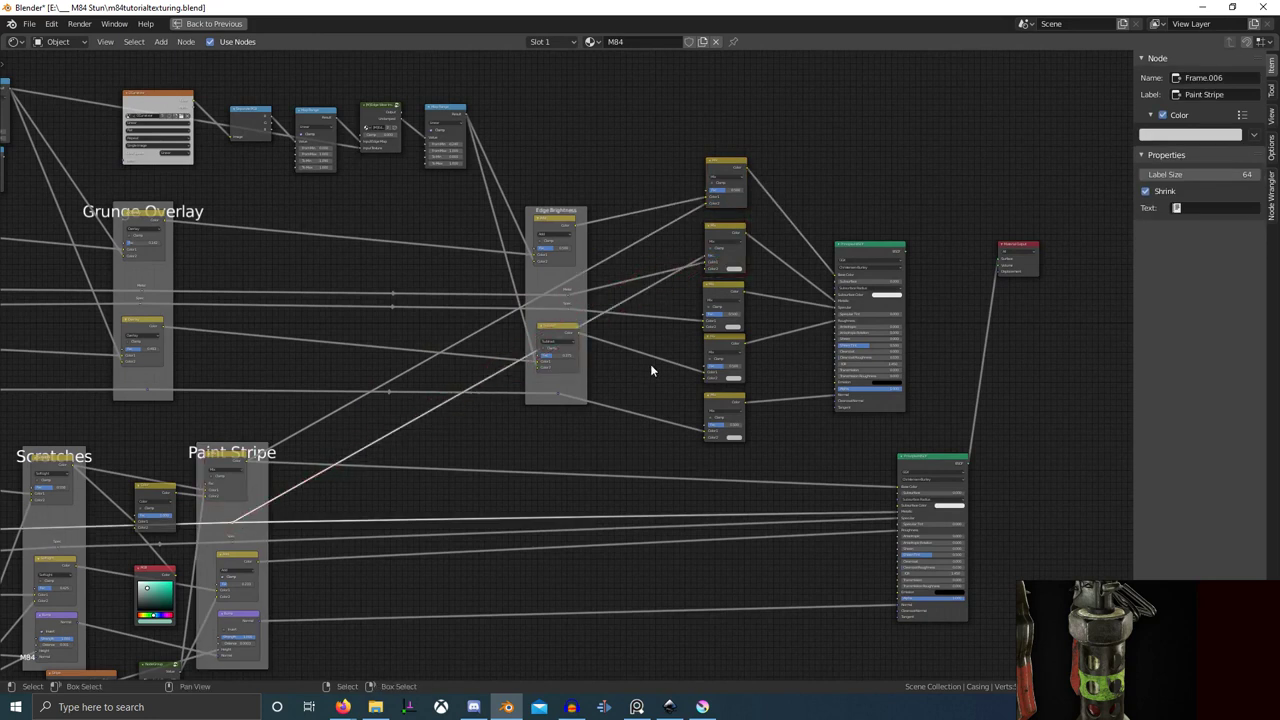
{"action": "right_click_drag", "start_coordinate": [238, 553], "coordinate": [727, 310], "text": "alt"}
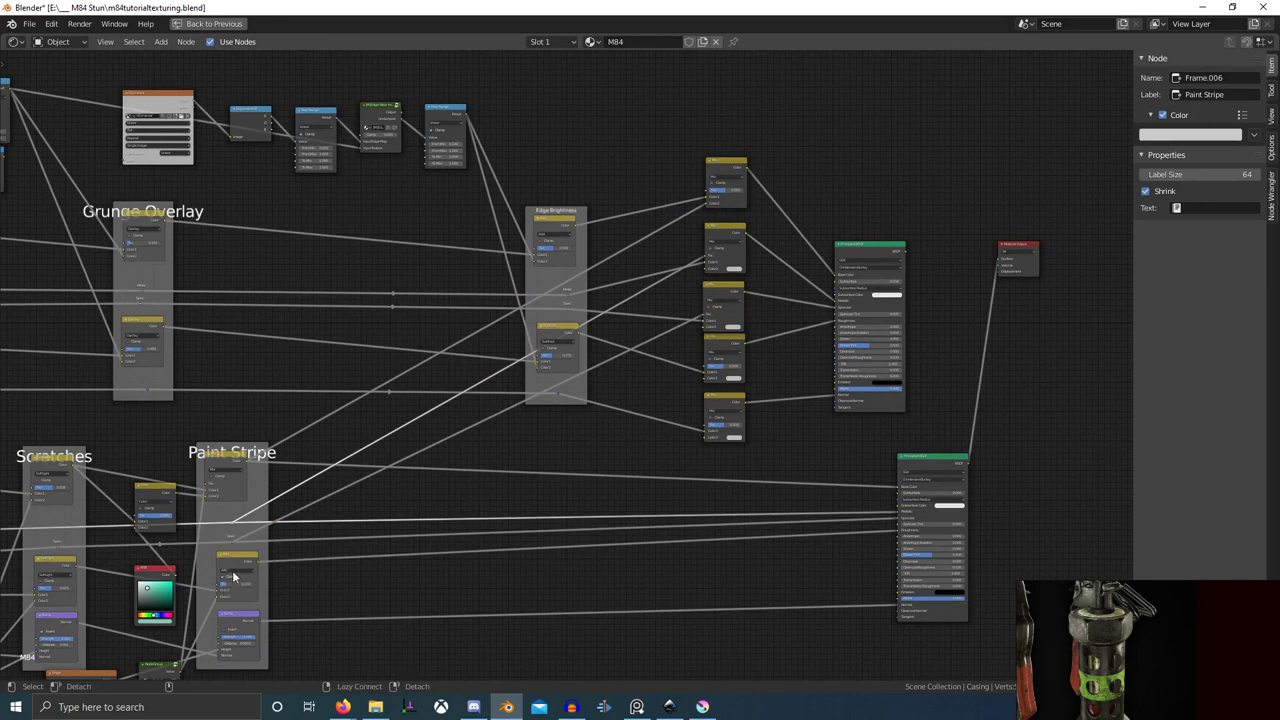
{"action": "right_click_drag", "start_coordinate": [233, 577], "coordinate": [706, 370], "text": "alt"}
{"action": "mouse_move", "coordinate": [244, 615]}
{"action": "right_mouse_down", "text": "alt"}
{"action": "mouse_move", "coordinate": [690, 435]}
{"action": "mouse_move", "coordinate": [726, 443]}
{"action": "right_mouse_up", "text": "alt"}
- Move the fifth Mix node's Paint Stripe link from Fac to Color2
{"action": "middle_click_drag", "start_coordinate": [715, 426], "coordinate": [510, 418]}
{"action": "scroll", "coordinate": [506, 416], "scroll_direction": "up", "scroll_amount": 5}
{"action": "scroll", "coordinate": [505, 414], "scroll_direction": "up", "scroll_amount": 6}
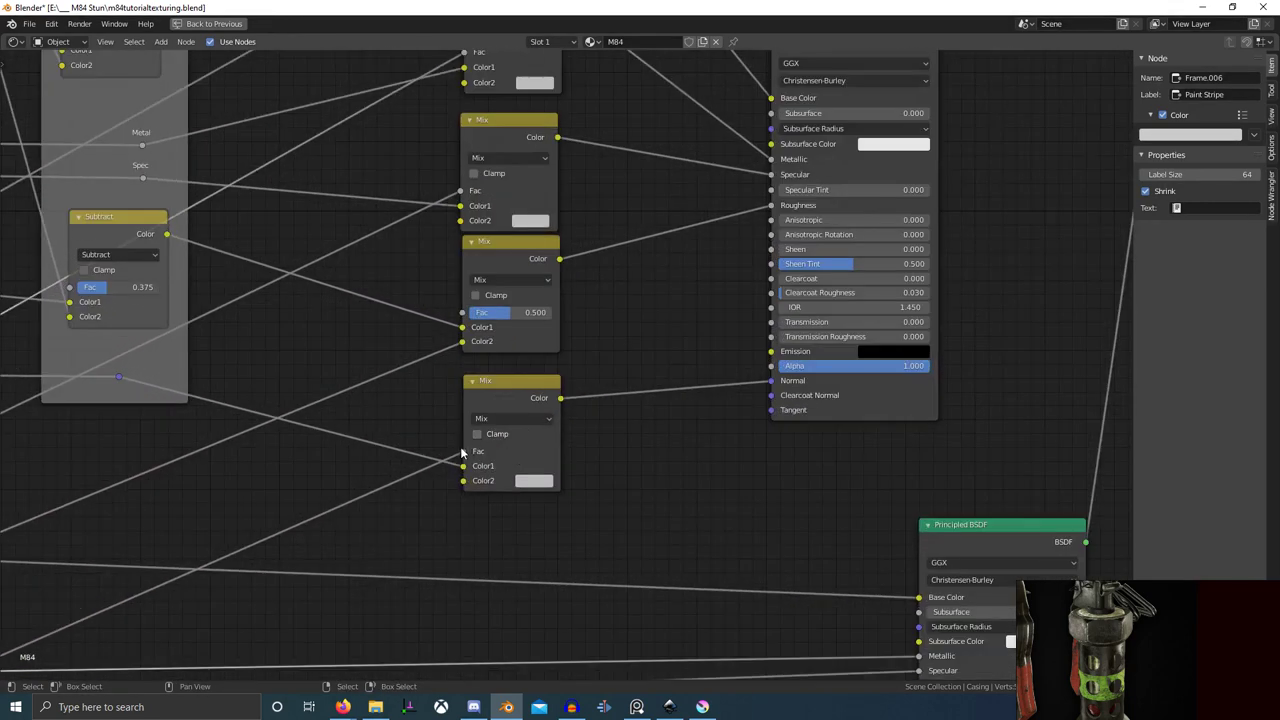
{"action": "left_click_drag", "start_coordinate": [464, 451], "coordinate": [466, 481]}
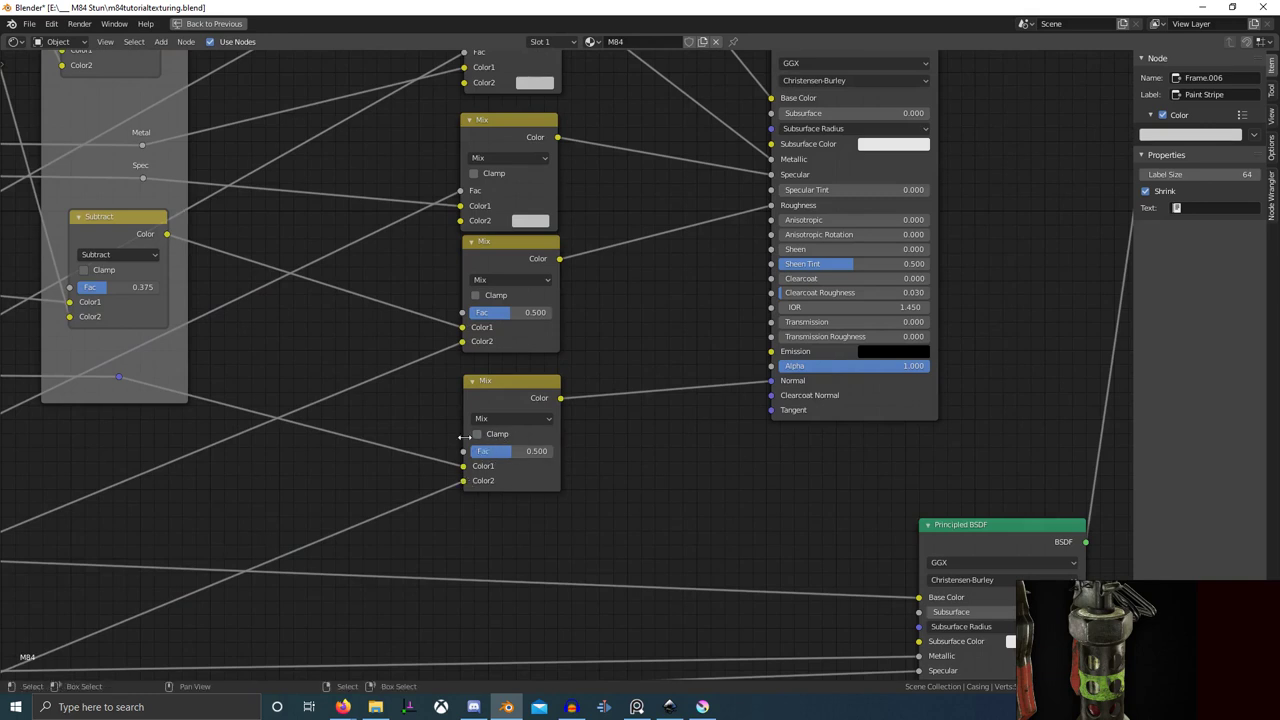
{"action": "middle_click_drag", "start_coordinate": [497, 372], "coordinate": [531, 430]}
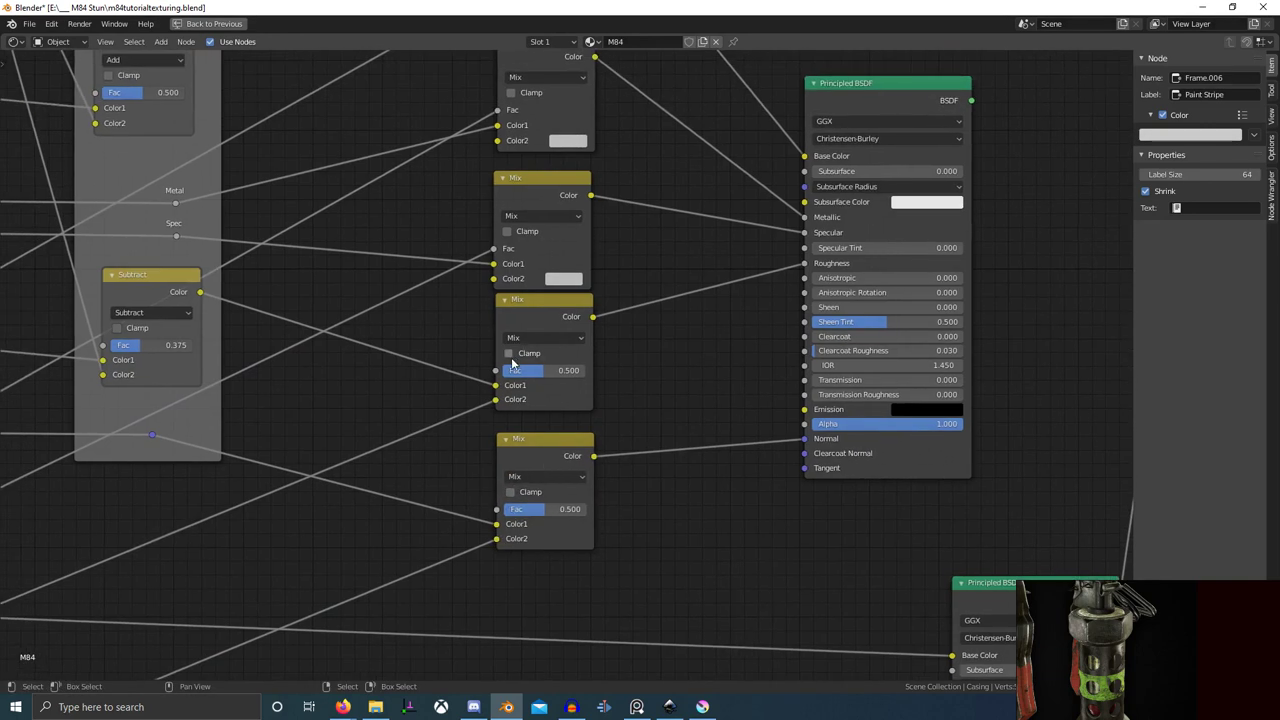
- Turn on clamping for the top two Mix nodes
{"action": "left_click", "coordinate": [507, 231]}
{"action": "middle_click_drag", "start_coordinate": [507, 234], "coordinate": [558, 491]}
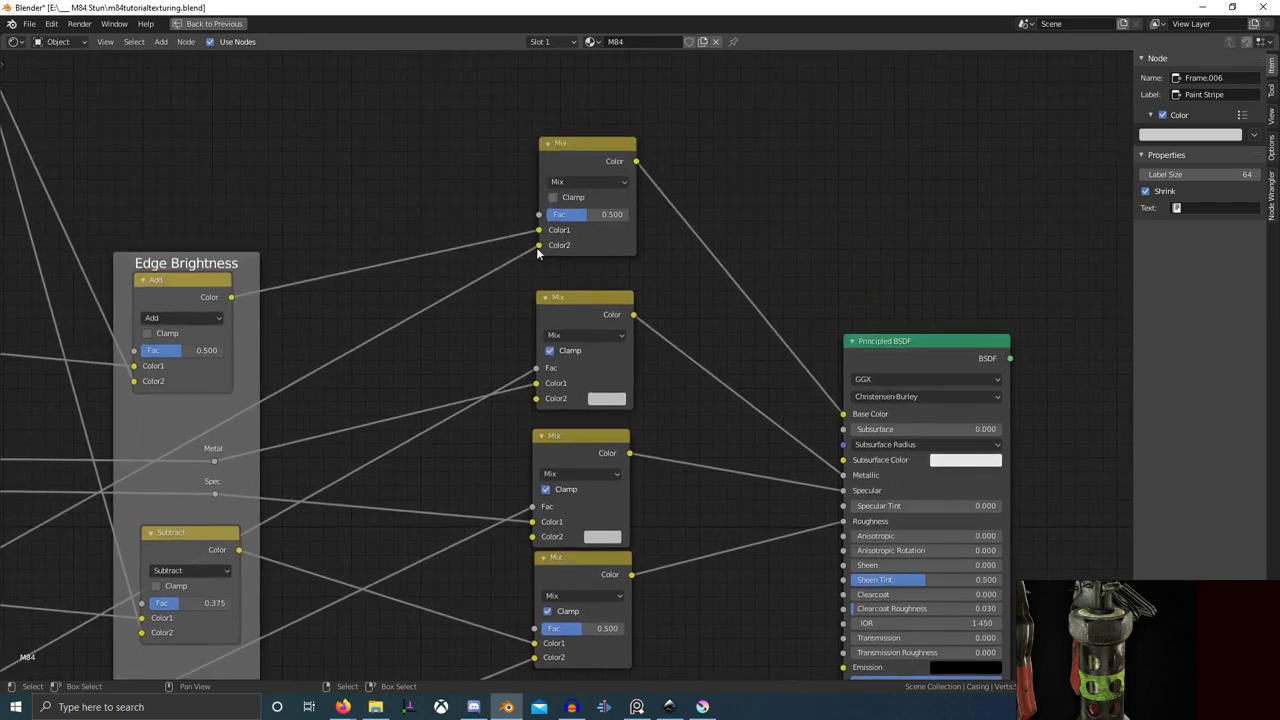
{"action": "left_click", "coordinate": [553, 199]}
{"action": "scroll", "coordinate": [540, 396], "scroll_direction": "down", "scroll_amount": 5}
{"action": "scroll", "coordinate": [552, 443], "scroll_direction": "down", "scroll_amount": 8}
{"action": "middle_click_drag", "start_coordinate": [468, 439], "coordinate": [663, 539]}
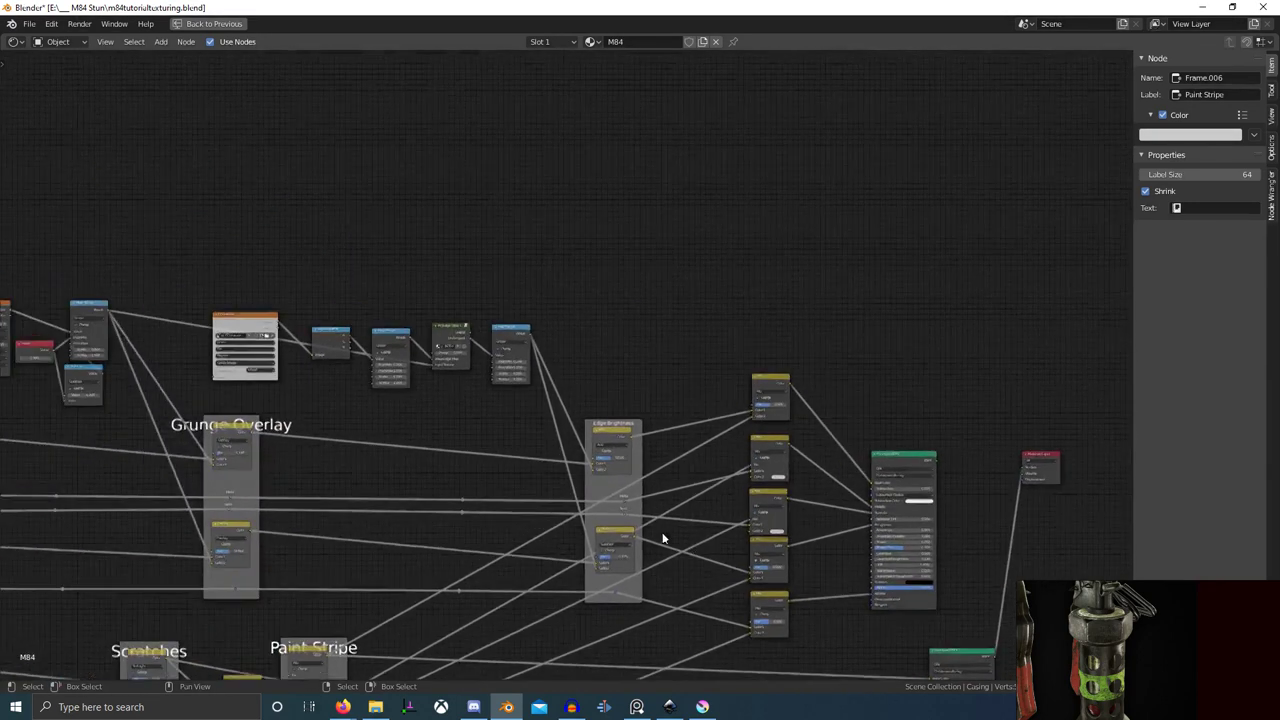
{"action": "scroll", "coordinate": [480, 412], "scroll_direction": "up", "scroll_amount": 4}
- Select the DCurve, Separate RGB, Map Range, Edge Wear and last Map Range nodes and frame them
{"action": "middle_click_drag", "start_coordinate": [200, 354], "coordinate": [440, 416]}
{"action": "scroll", "coordinate": [391, 434], "scroll_direction": "down", "scroll_amount": 1}
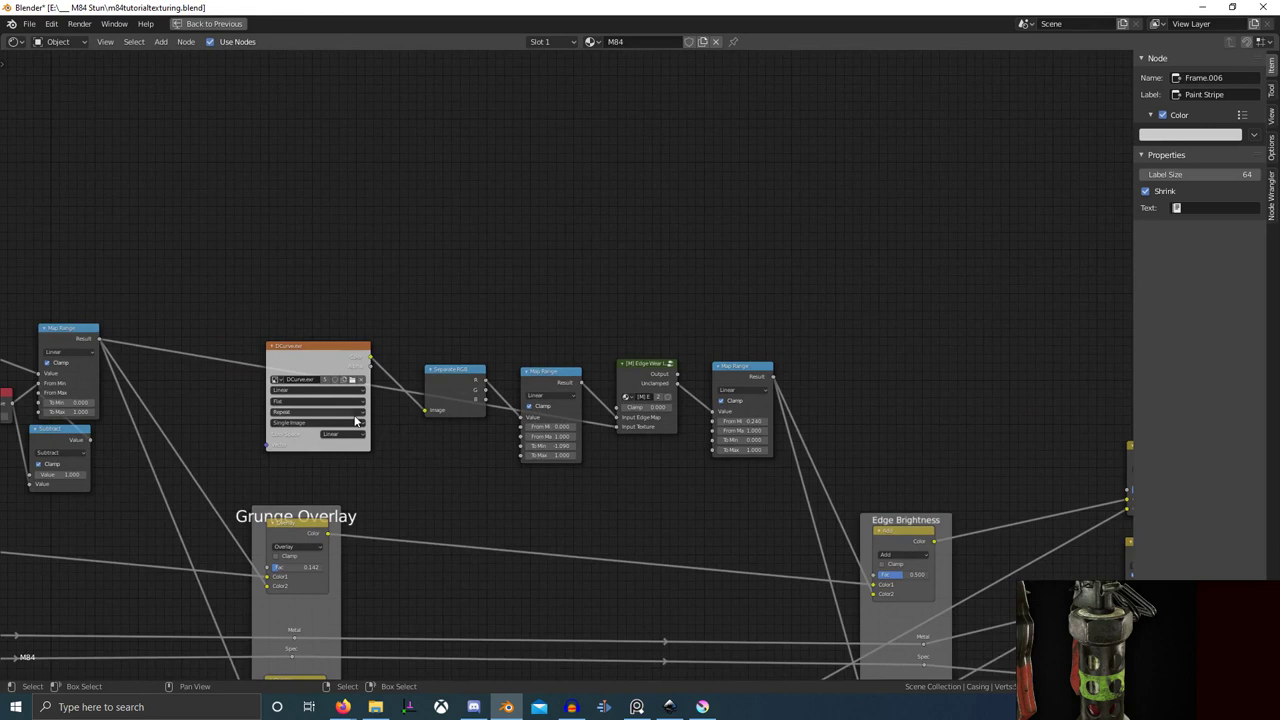
{"action": "left_click", "coordinate": [312, 353]}
{"action": "left_click", "coordinate": [446, 376], "text": "shift"}
{"action": "left_click", "coordinate": [546, 378], "text": "shift"}
{"action": "left_click", "coordinate": [646, 378], "text": "shift"}
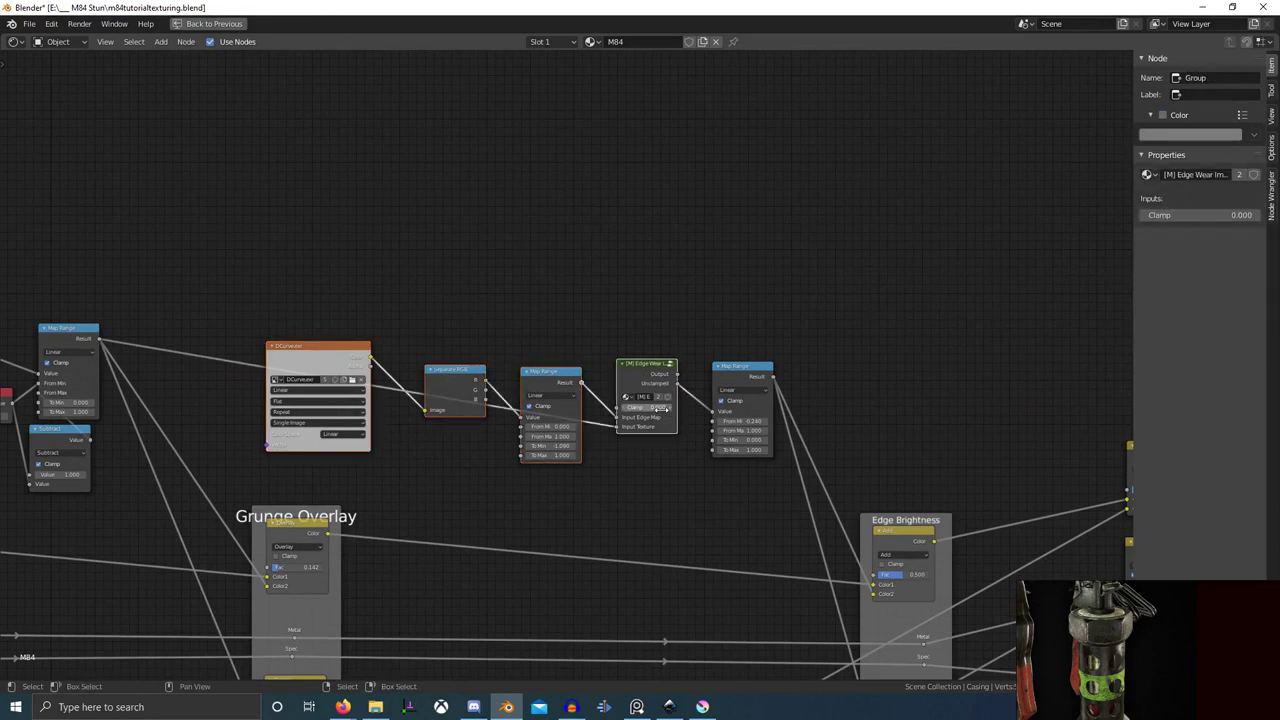
{"action": "middle_click_drag", "start_coordinate": [733, 384], "coordinate": [612, 468], "text": "shift"}
{"action": "left_click", "coordinate": [651, 410], "text": "shift"}
{"action": "scroll", "coordinate": [580, 506], "scroll_direction": "down", "scroll_amount": 2}
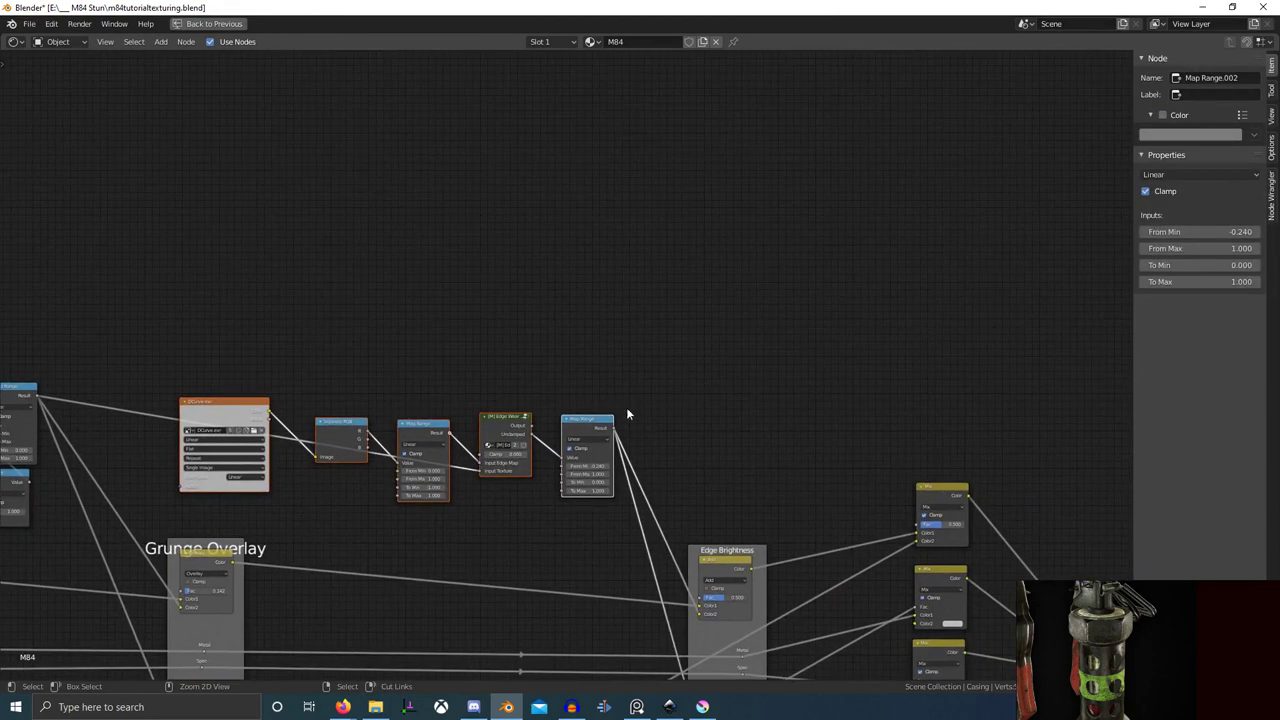
{"action": "key", "text": "ctrl+j"}
- Duplicate the DCurve edge-wear chain and place the copy above the material nodes
{"action": "scroll", "coordinate": [735, 380], "scroll_direction": "down", "scroll_amount": 1}
{"action": "middle_click_drag", "start_coordinate": [776, 453], "coordinate": [615, 458]}
{"action": "key", "text": "shift+d"}
{"action": "left_click", "coordinate": [1028, 346]}
{"action": "middle_click_drag", "start_coordinate": [908, 388], "coordinate": [539, 362]}
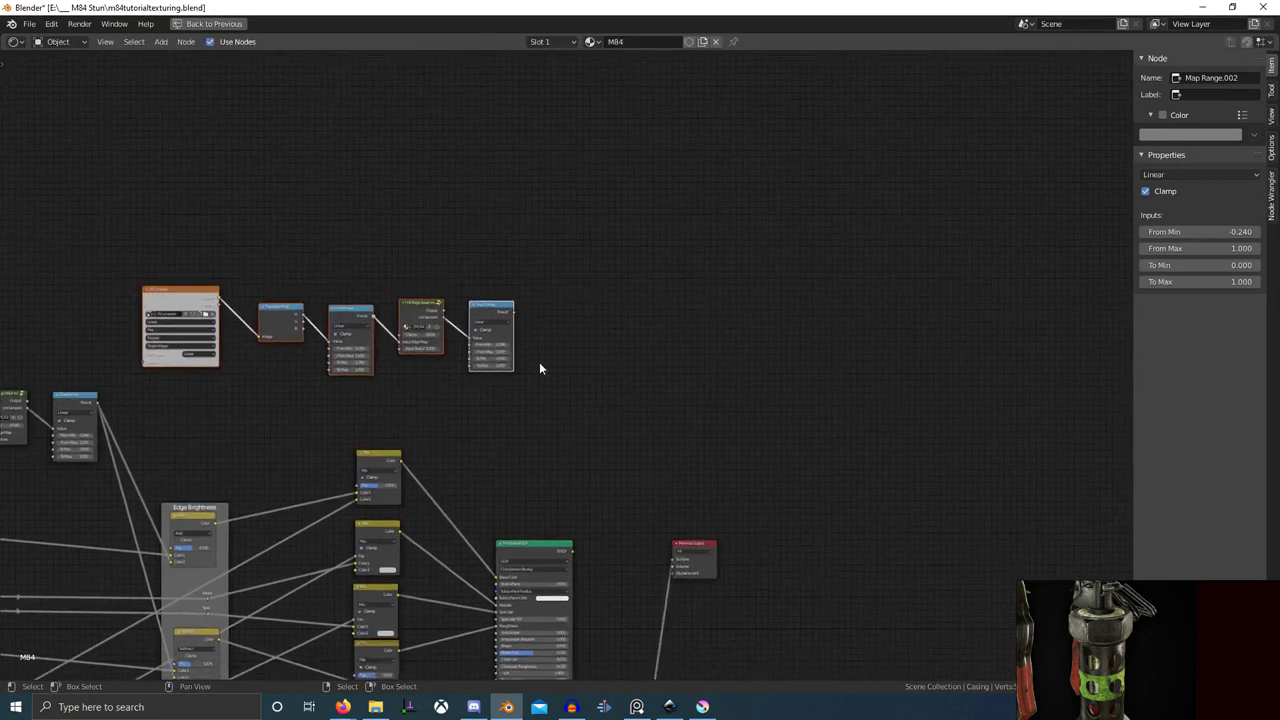
{"action": "key", "text": "g"}
- Make the copied Map Range node active and restore the full Shading workspace
{"action": "left_click", "coordinate": [512, 360]}
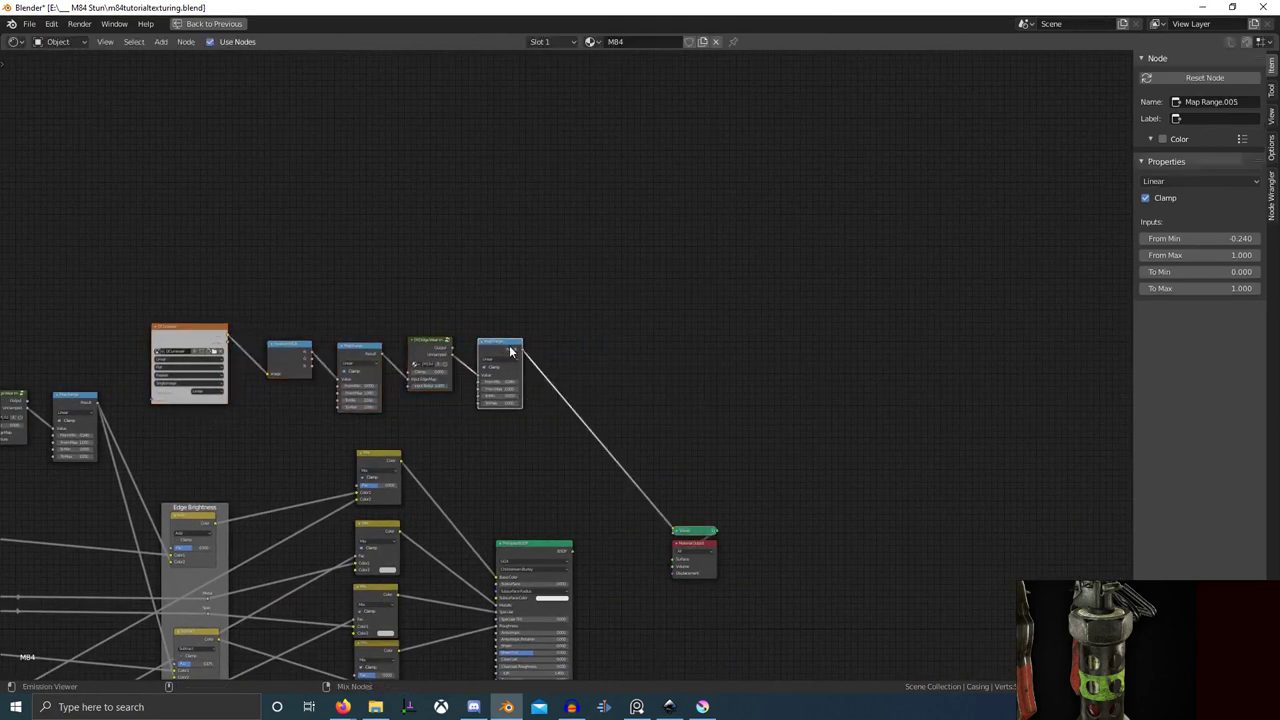
{"action": "key", "text": "ctrl+space"}
{"action": "scroll", "coordinate": [583, 495], "scroll_direction": "down", "scroll_amount": 1}
{"action": "middle_click_drag", "start_coordinate": [526, 500], "coordinate": [638, 505]}
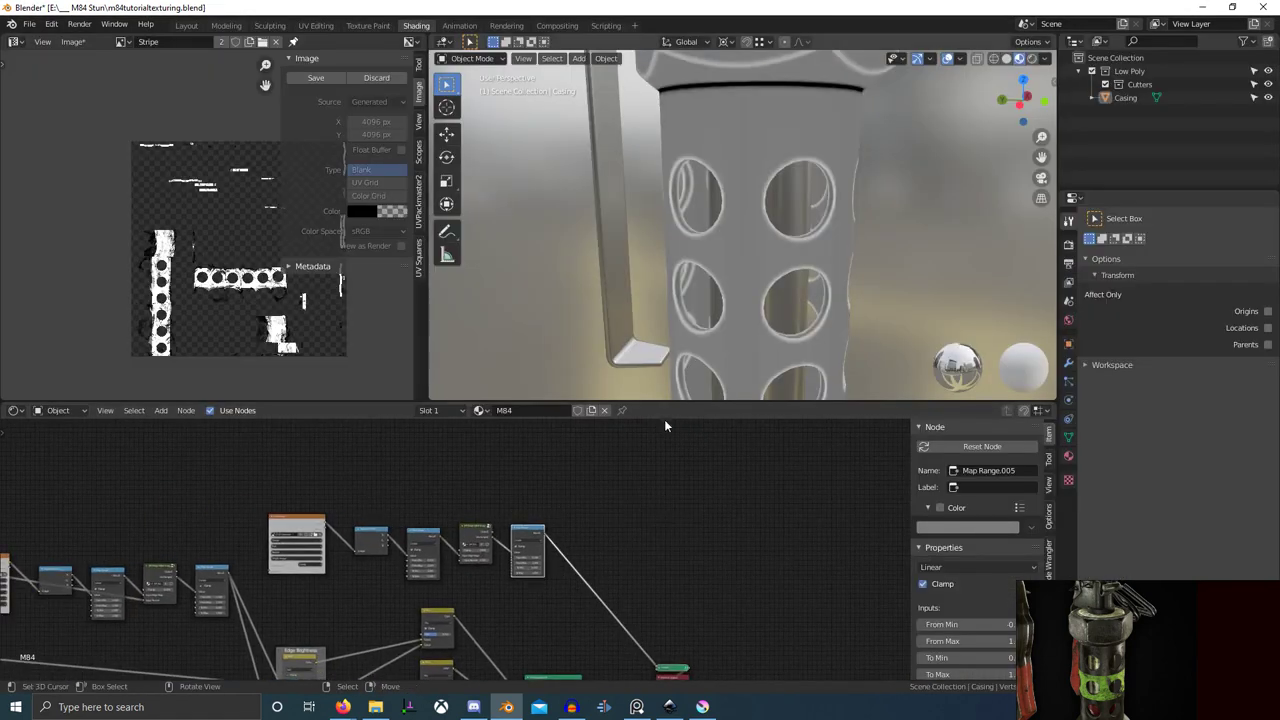
- Preview the copied Edge Wear group's output on the casing
{"action": "scroll", "coordinate": [460, 545], "scroll_direction": "up", "scroll_amount": 11}
{"action": "middle_click_drag", "start_coordinate": [543, 549], "coordinate": [492, 540]}
{"action": "scroll", "coordinate": [582, 330], "scroll_direction": "down", "scroll_amount": 3}
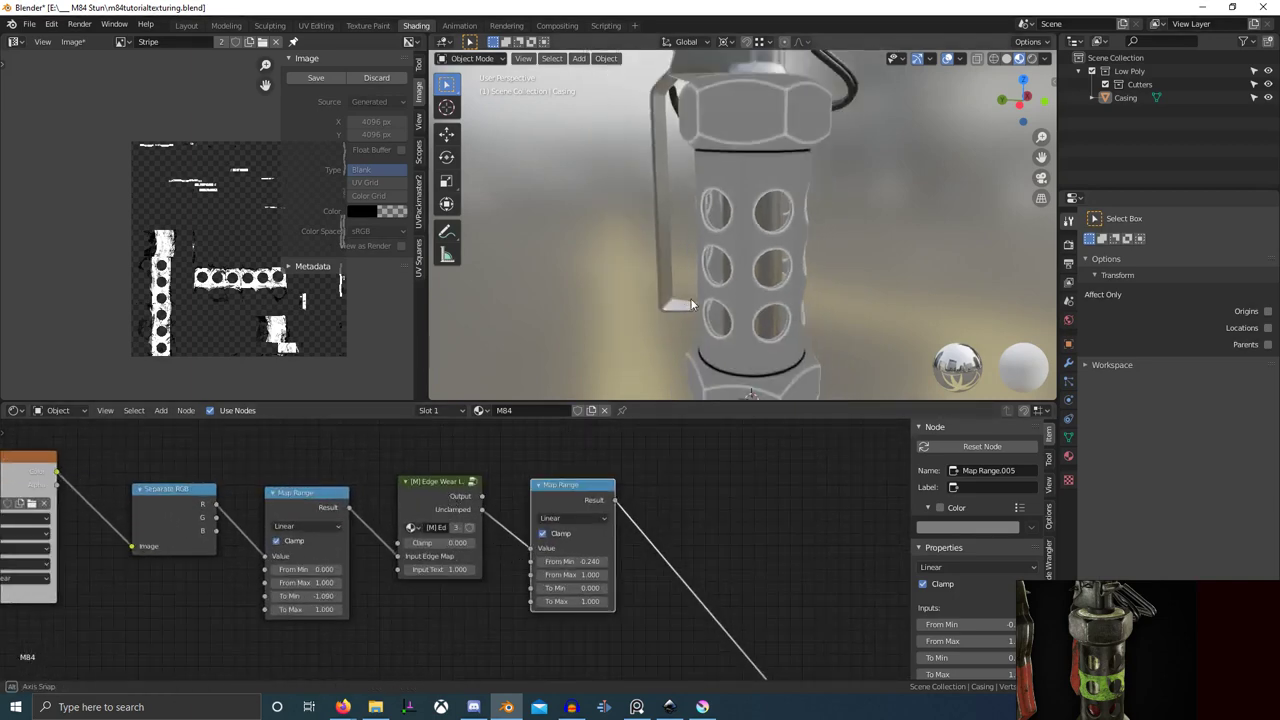
{"action": "middle_click_drag", "start_coordinate": [582, 330], "coordinate": [640, 334]}
{"action": "left_click", "coordinate": [436, 490], "text": "ctrl+shift"}
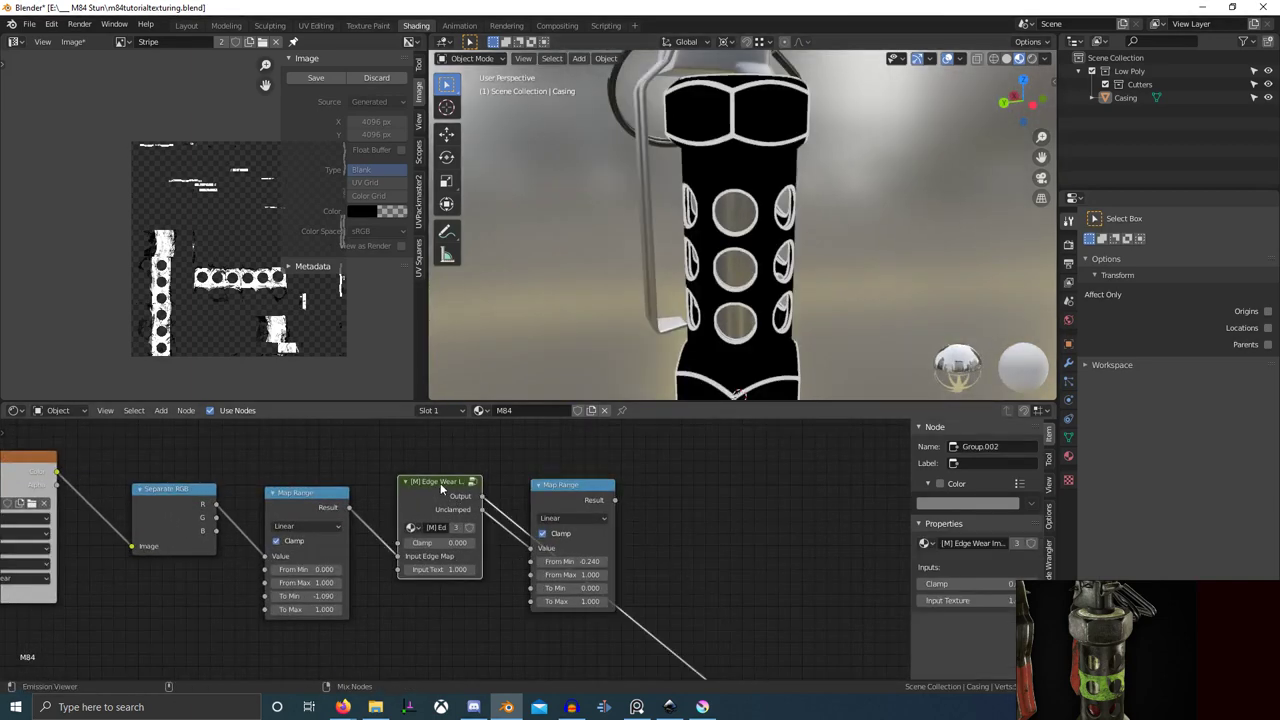
- Circle-select the DCurve.exr node and its neighbours, cancelling the attempted move
{"action": "middle_click_drag", "start_coordinate": [270, 510], "coordinate": [590, 511]}
{"action": "left_click", "coordinate": [298, 463]}
{"action": "scroll", "coordinate": [256, 510], "scroll_direction": "down", "scroll_amount": 10}
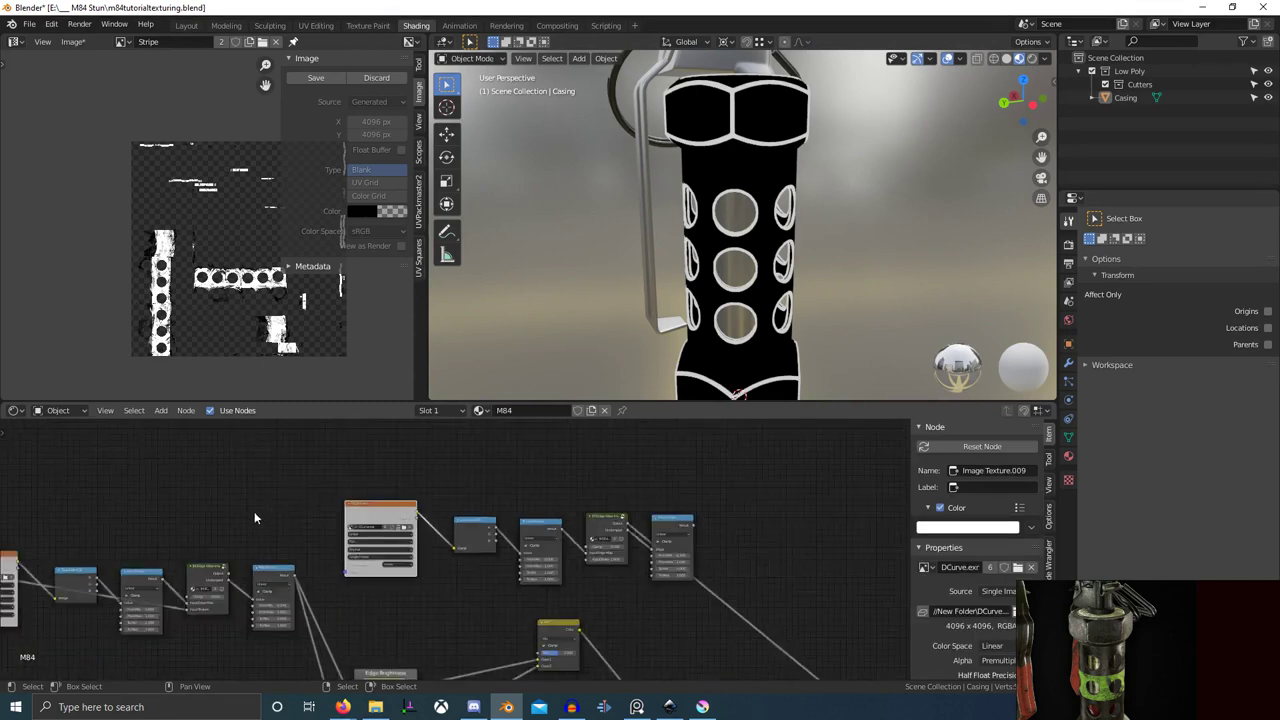
{"action": "middle_click_drag", "start_coordinate": [254, 511], "coordinate": [490, 508]}
{"action": "middle_click_drag", "start_coordinate": [320, 557], "coordinate": [455, 558]}
{"action": "middle_click_drag", "start_coordinate": [227, 553], "coordinate": [281, 581]}
{"action": "key", "text": "c"}
{"action": "scroll", "coordinate": [374, 541], "scroll_direction": "down", "scroll_amount": 2}
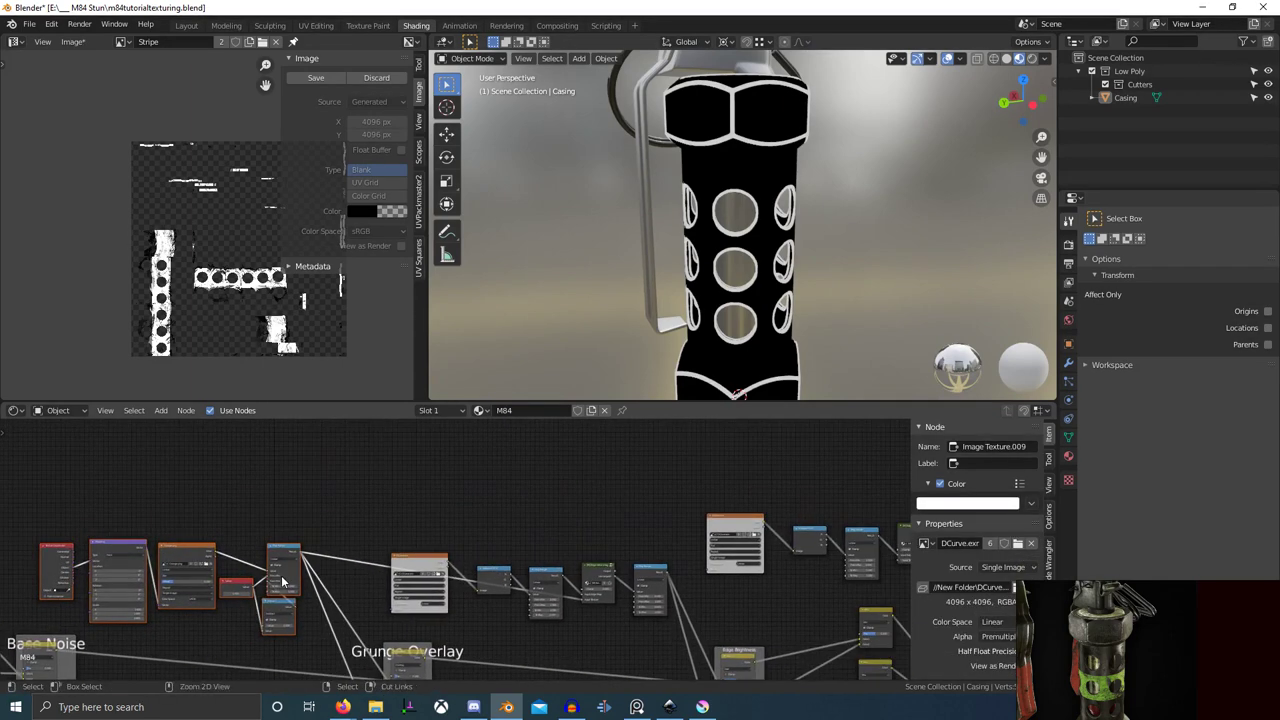
{"action": "scroll", "coordinate": [440, 548], "scroll_direction": "up", "scroll_amount": 2}
{"action": "key", "text": "g"}
{"action": "right_click", "coordinate": [386, 519]}
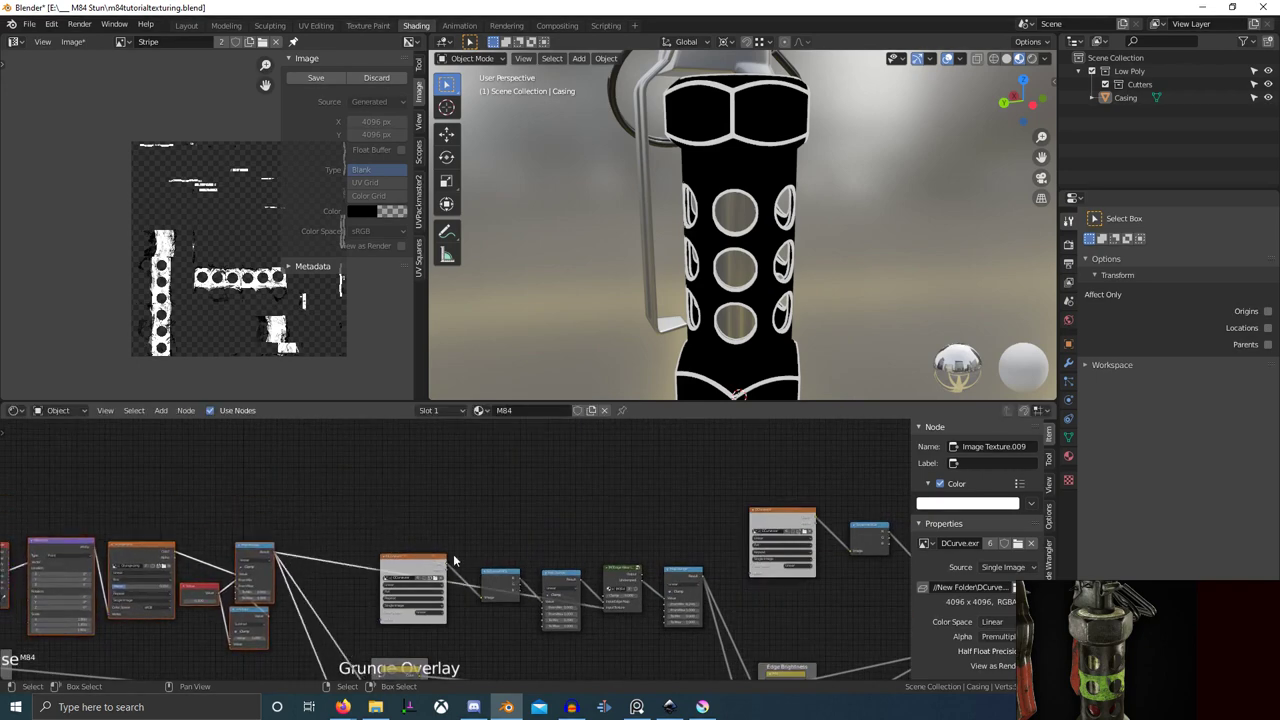
- Select only the DCurve.exr image node, leaving it in place
{"action": "middle_click_drag", "start_coordinate": [490, 567], "coordinate": [448, 561]}
{"action": "left_click", "coordinate": [358, 556]}
{"action": "key", "text": "g"}
{"action": "right_click", "coordinate": [348, 575]}
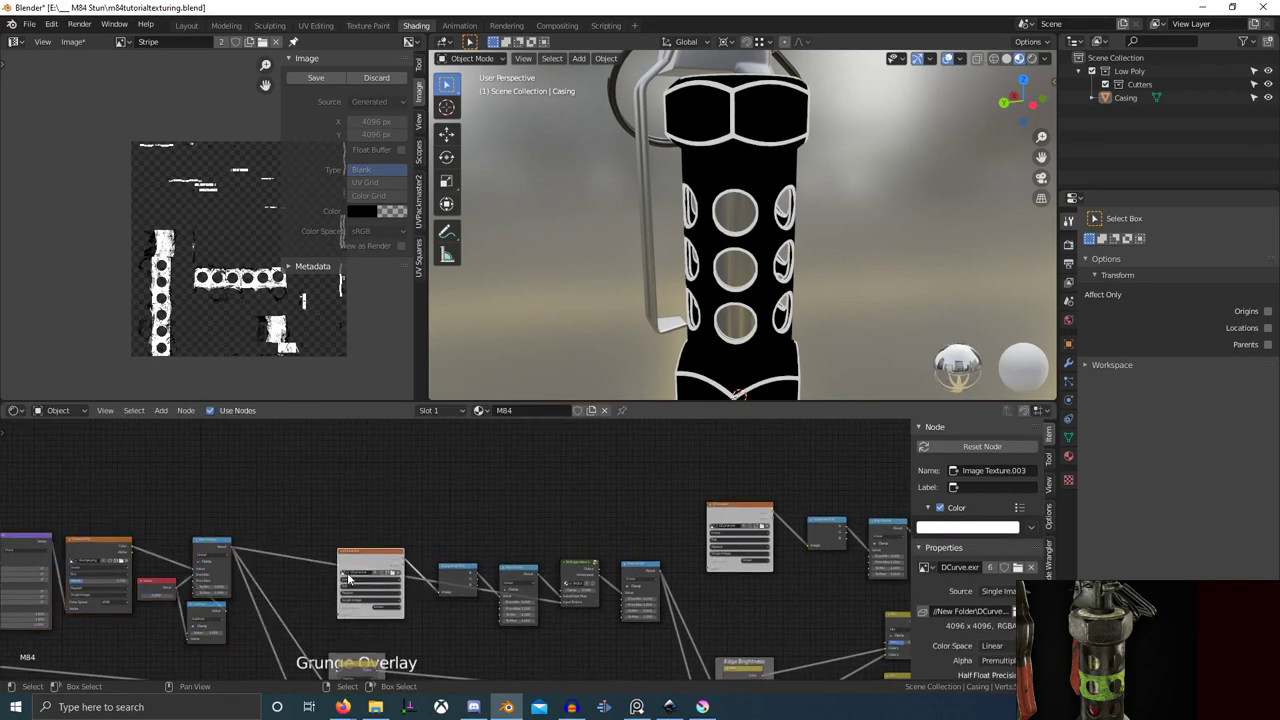
{"action": "scroll", "coordinate": [325, 572], "scroll_direction": "down", "scroll_amount": 3}
{"action": "middle_click_drag", "start_coordinate": [350, 561], "coordinate": [218, 557]}
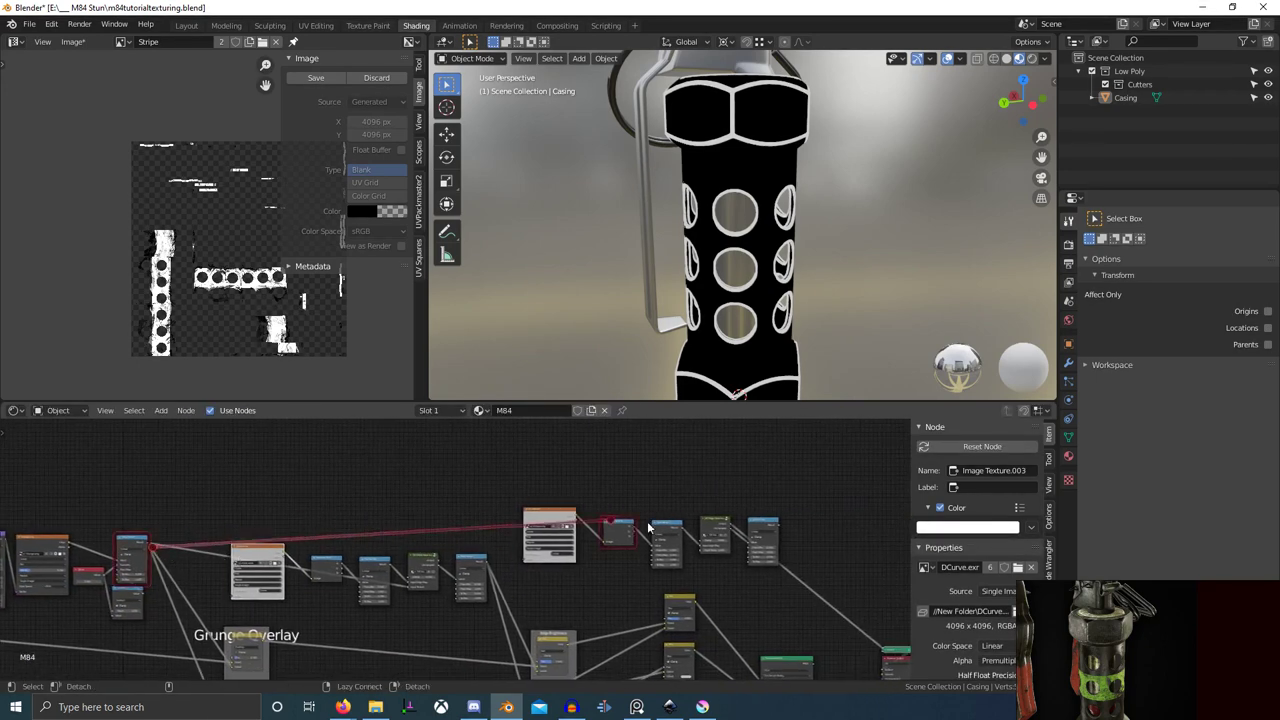
- Connect a new link into the copied Edge Wear group's Input Texture
{"action": "scroll", "coordinate": [557, 534], "scroll_direction": "up", "scroll_amount": 6}
{"action": "middle_click_drag", "start_coordinate": [755, 549], "coordinate": [476, 526]}
{"action": "scroll", "coordinate": [476, 526], "scroll_direction": "up", "scroll_amount": 10}
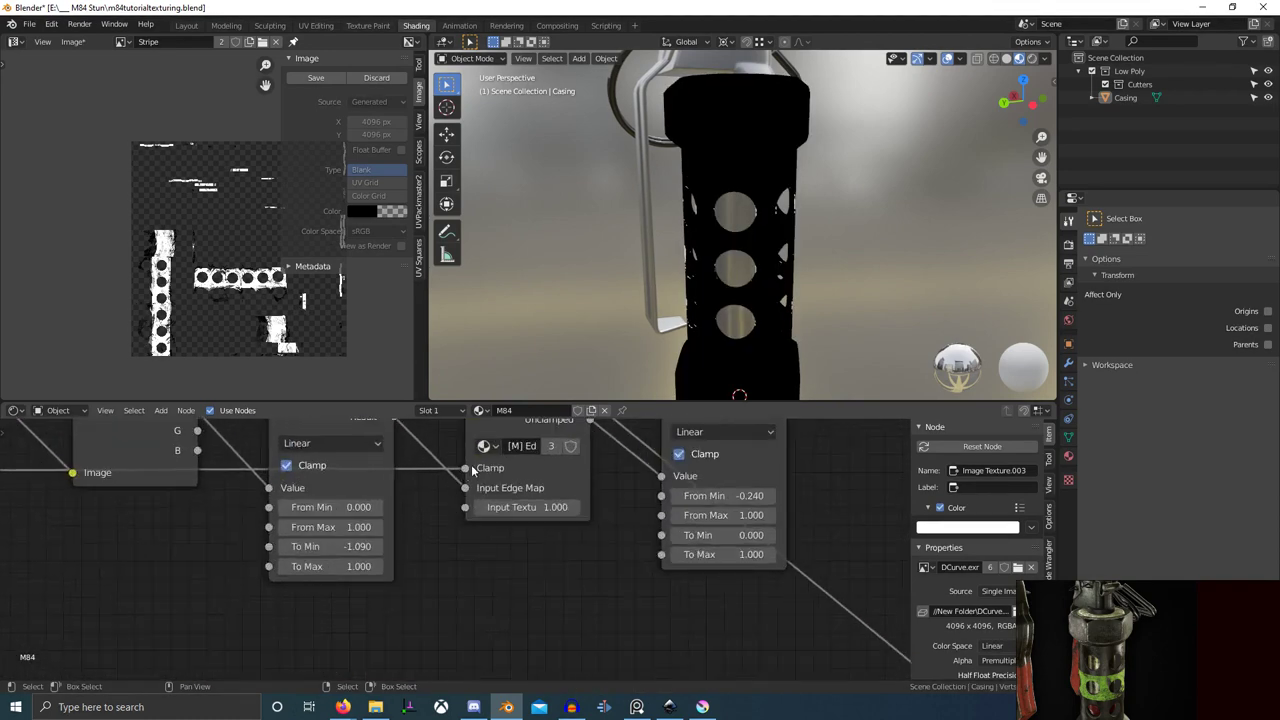
{"action": "left_click_drag", "start_coordinate": [467, 466], "coordinate": [472, 508]}
{"action": "scroll", "coordinate": [448, 574], "scroll_direction": "down", "scroll_amount": 4}
{"action": "middle_click_drag", "start_coordinate": [543, 524], "coordinate": [409, 589]}
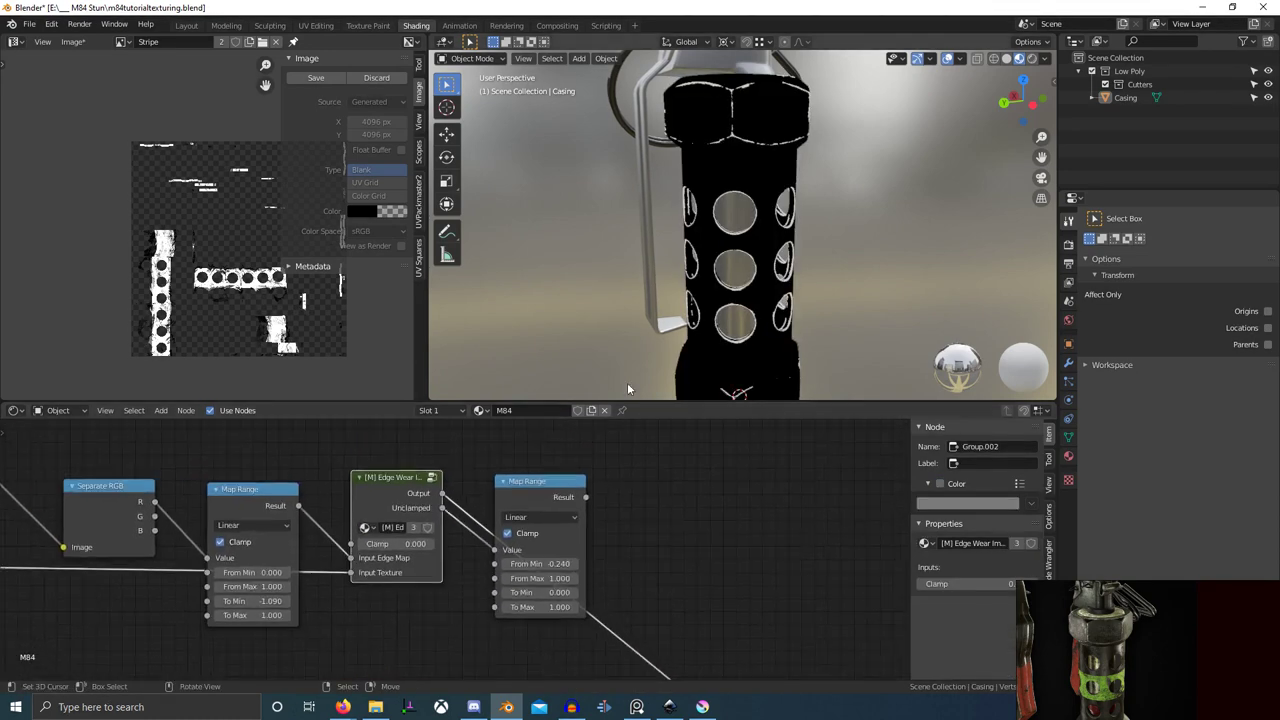
{"action": "scroll", "coordinate": [716, 324], "scroll_direction": "up", "scroll_amount": 4}
{"action": "middle_click_drag", "start_coordinate": [716, 324], "coordinate": [696, 351], "text": "shift"}
- Move the copied Map Range, Separate RGB and DCurve.exr nodes up and to the left
{"action": "scroll", "coordinate": [697, 355], "scroll_direction": "down", "scroll_amount": 5}
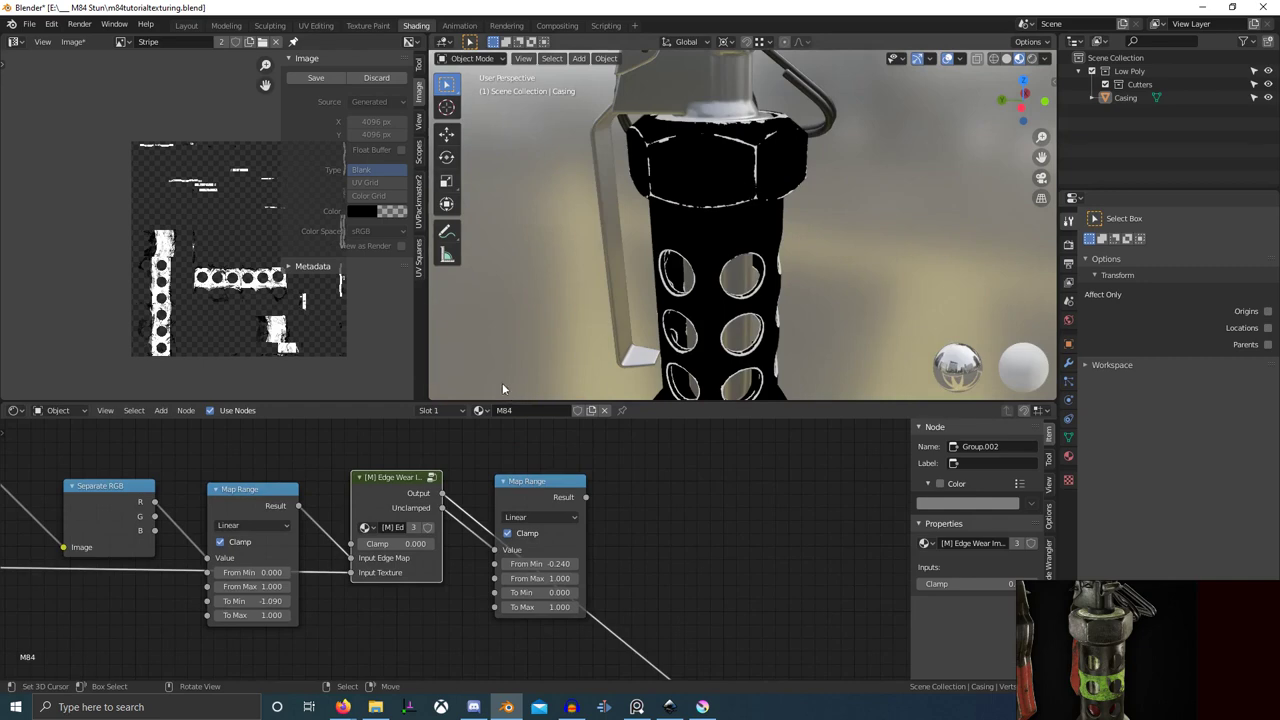
{"action": "scroll", "coordinate": [262, 513], "scroll_direction": "down", "scroll_amount": 1}
{"action": "middle_click_drag", "start_coordinate": [262, 513], "coordinate": [472, 600]}
{"action": "left_click", "coordinate": [377, 523]}
{"action": "left_click", "coordinate": [273, 508], "text": "shift"}
{"action": "left_click", "coordinate": [113, 499], "text": "shift"}
{"action": "scroll", "coordinate": [318, 546], "scroll_direction": "down", "scroll_amount": 1}
{"action": "key", "text": "g"}
{"action": "left_click", "coordinate": [438, 487]}
{"action": "scroll", "coordinate": [447, 482], "scroll_direction": "down", "scroll_amount": 2}
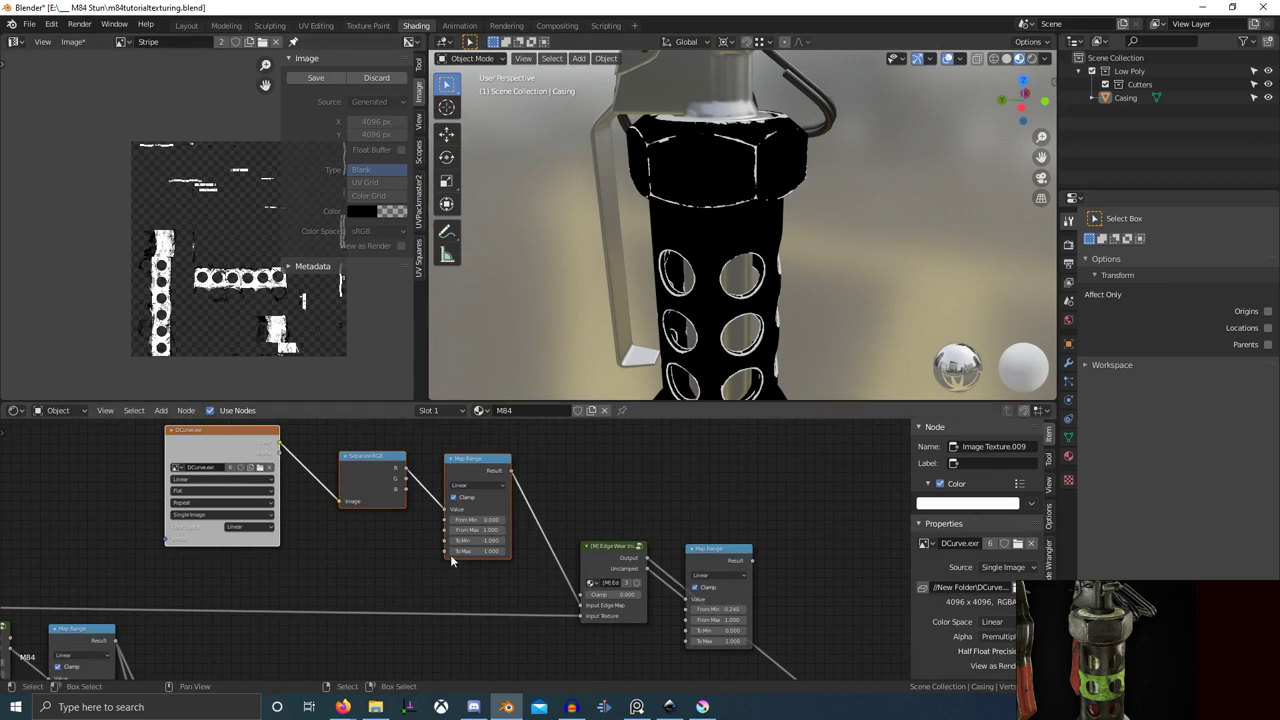
{"action": "middle_click_drag", "start_coordinate": [489, 581], "coordinate": [463, 577]}
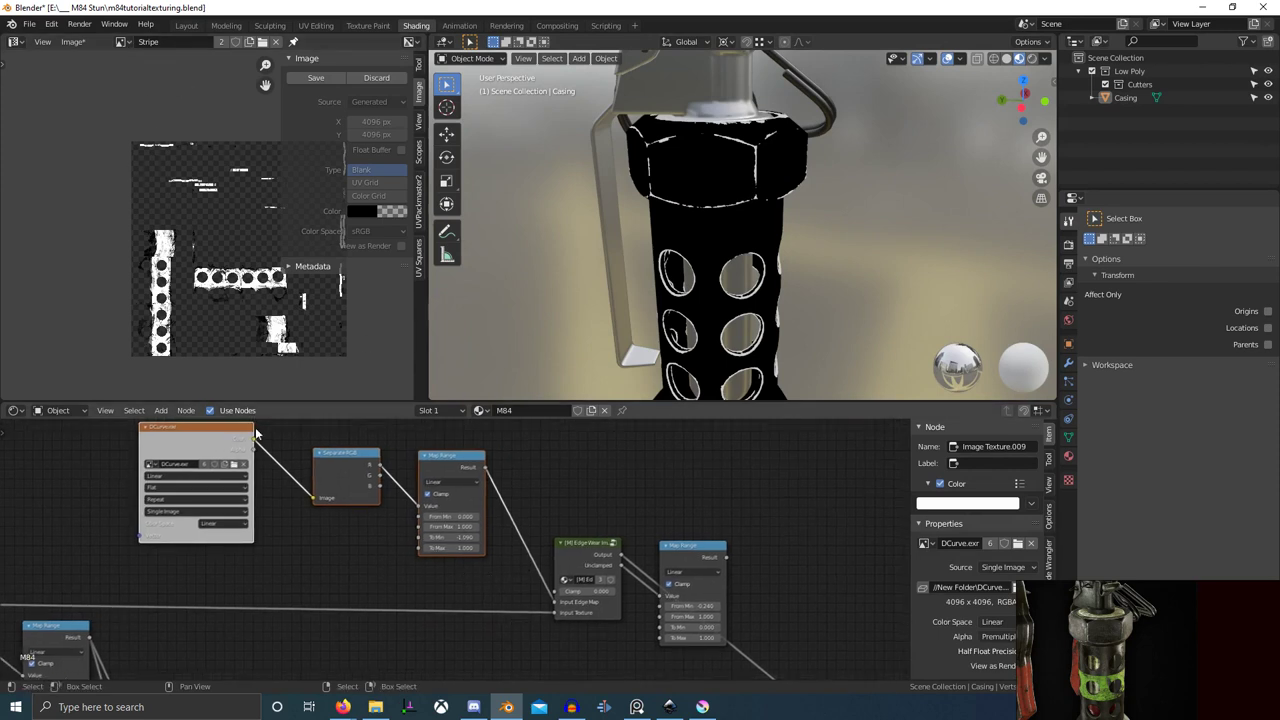
- Search the image list for 'scrat' to find a scratch texture
{"action": "left_click", "coordinate": [122, 41]}
{"action": "type", "text": "scr"}
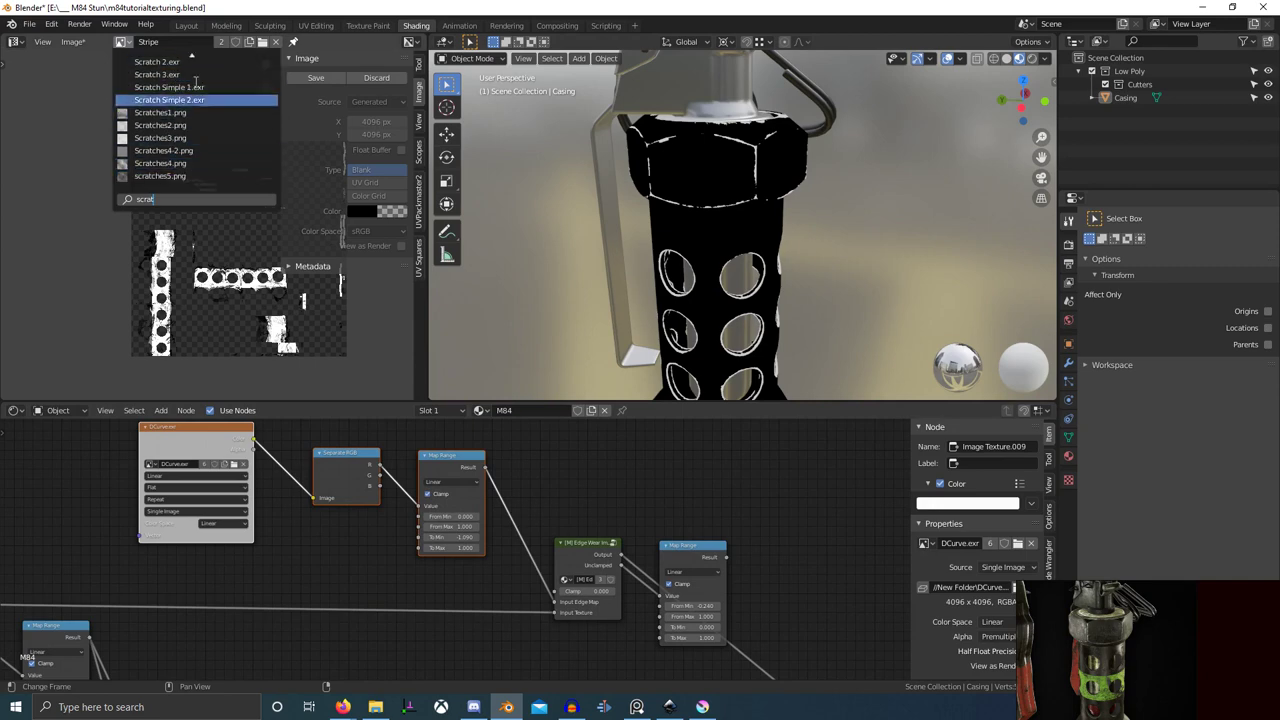
{"action": "type", "text": "at"}
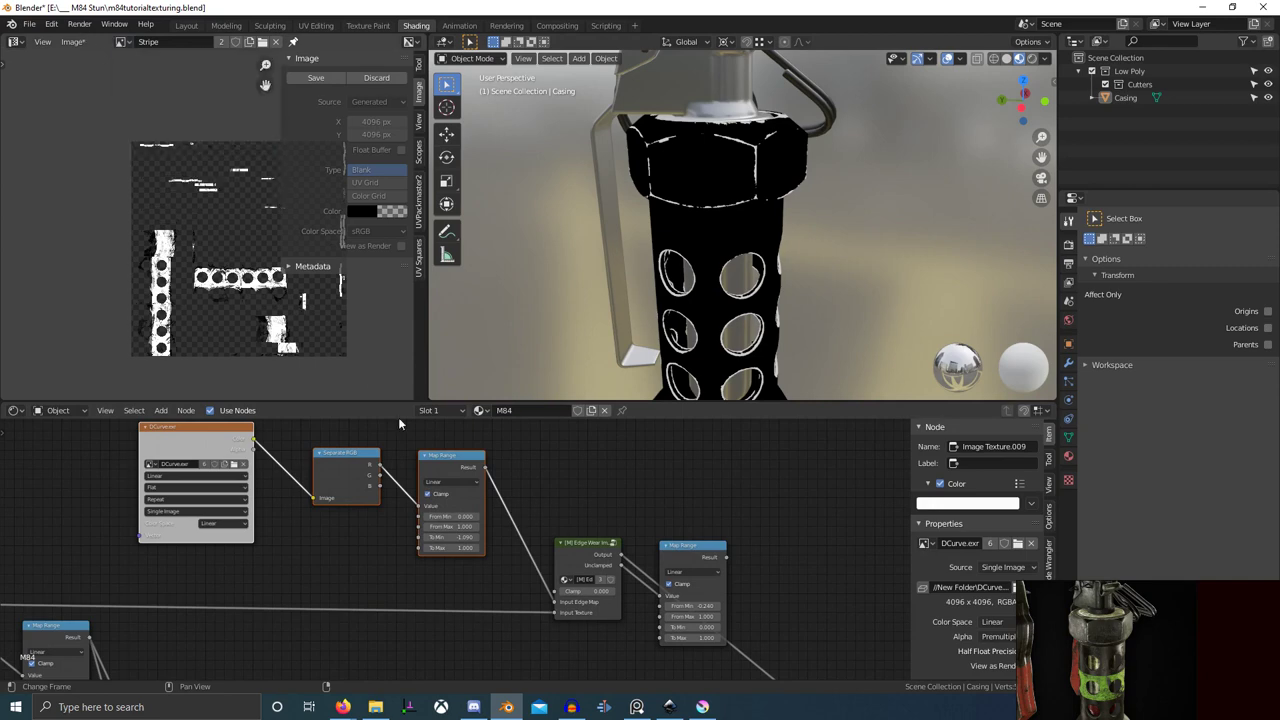
{"action": "scroll", "coordinate": [417, 592], "scroll_direction": "down", "scroll_amount": 2}
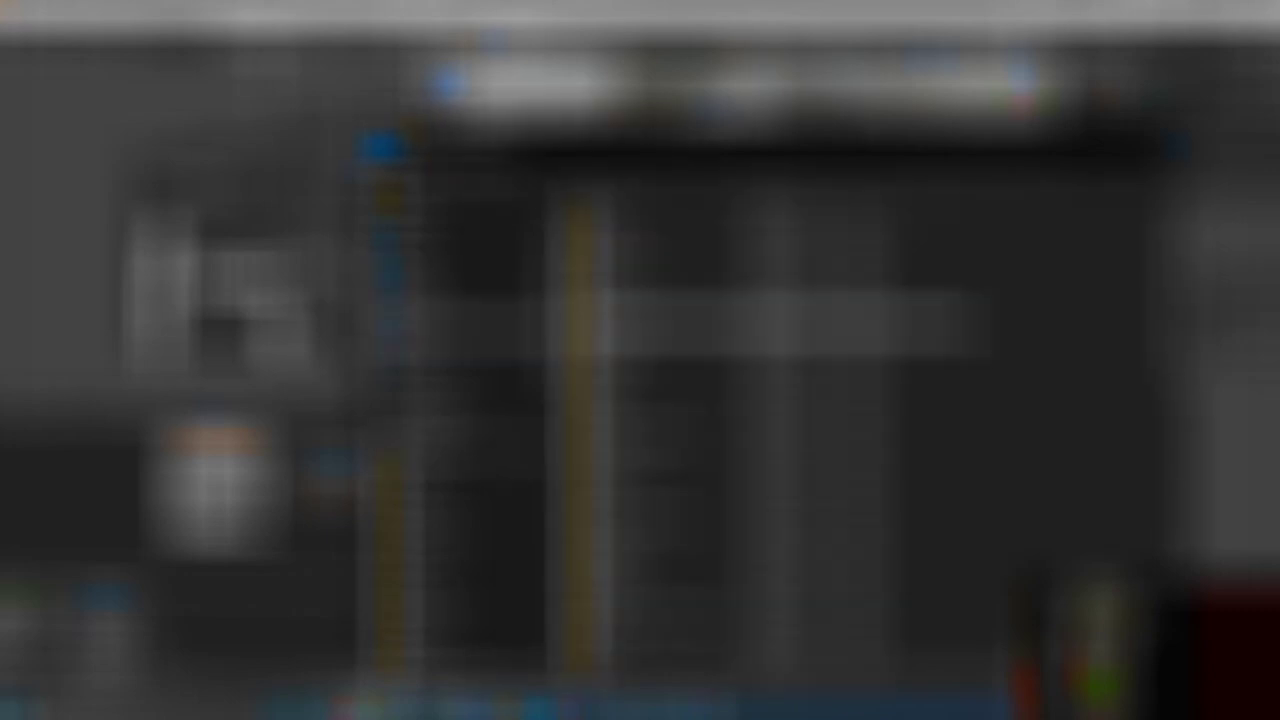
- Browse through drives and folders looking for the texture library
{"action": "double_click", "coordinate": [660, 322]}
{"action": "double_click", "coordinate": [660, 215]}
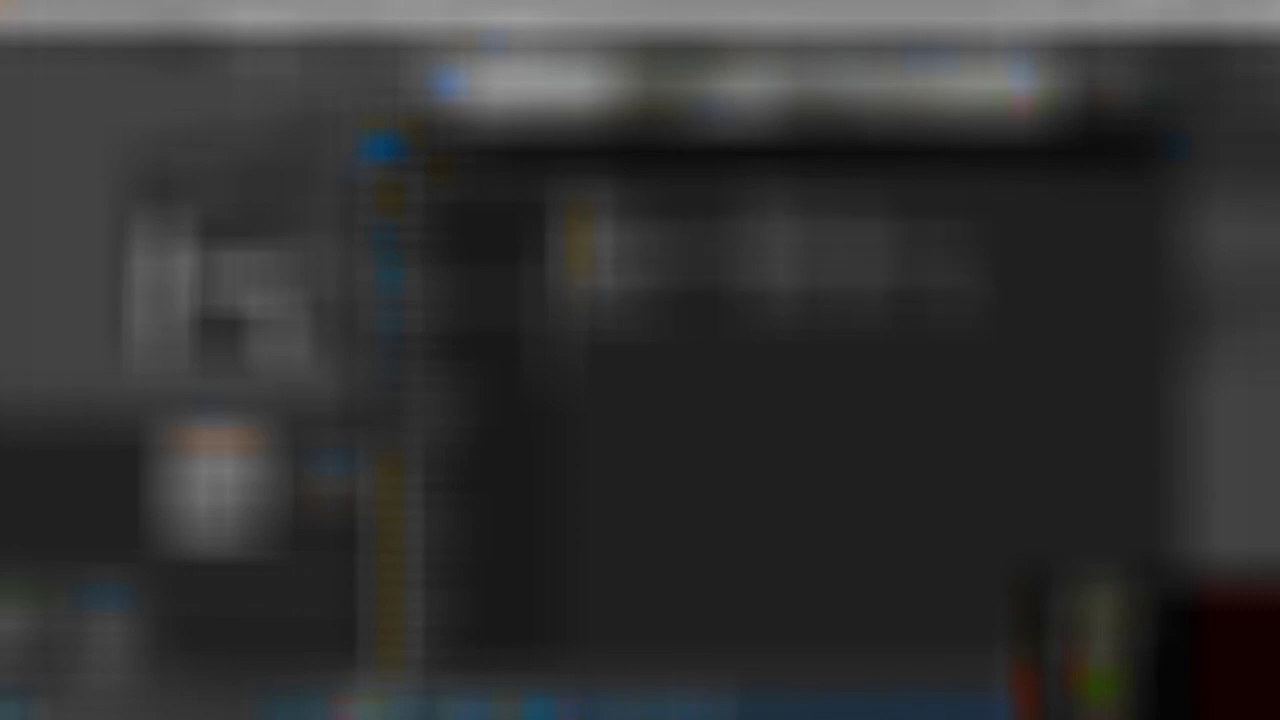
{"action": "double_click", "coordinate": [660, 266]}
{"action": "double_click", "coordinate": [606, 222]}
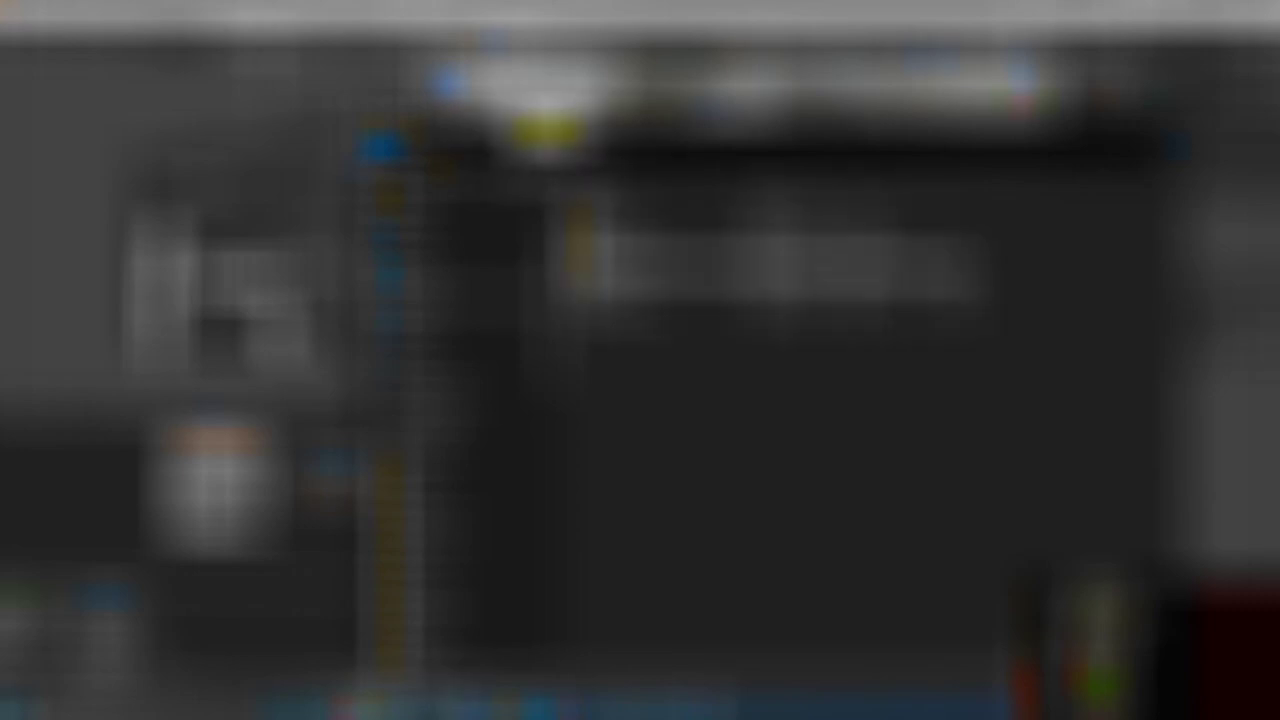
{"action": "key", "text": "alt+Left"}
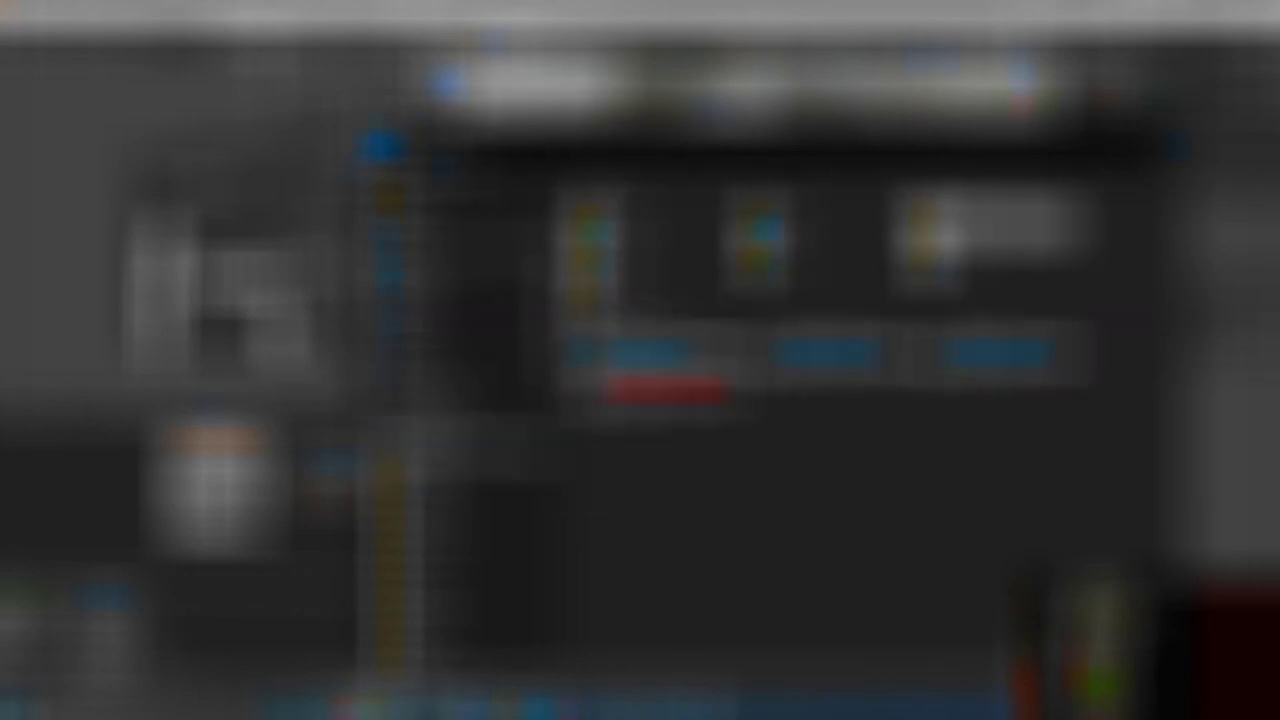
{"action": "double_click", "coordinate": [998, 350]}
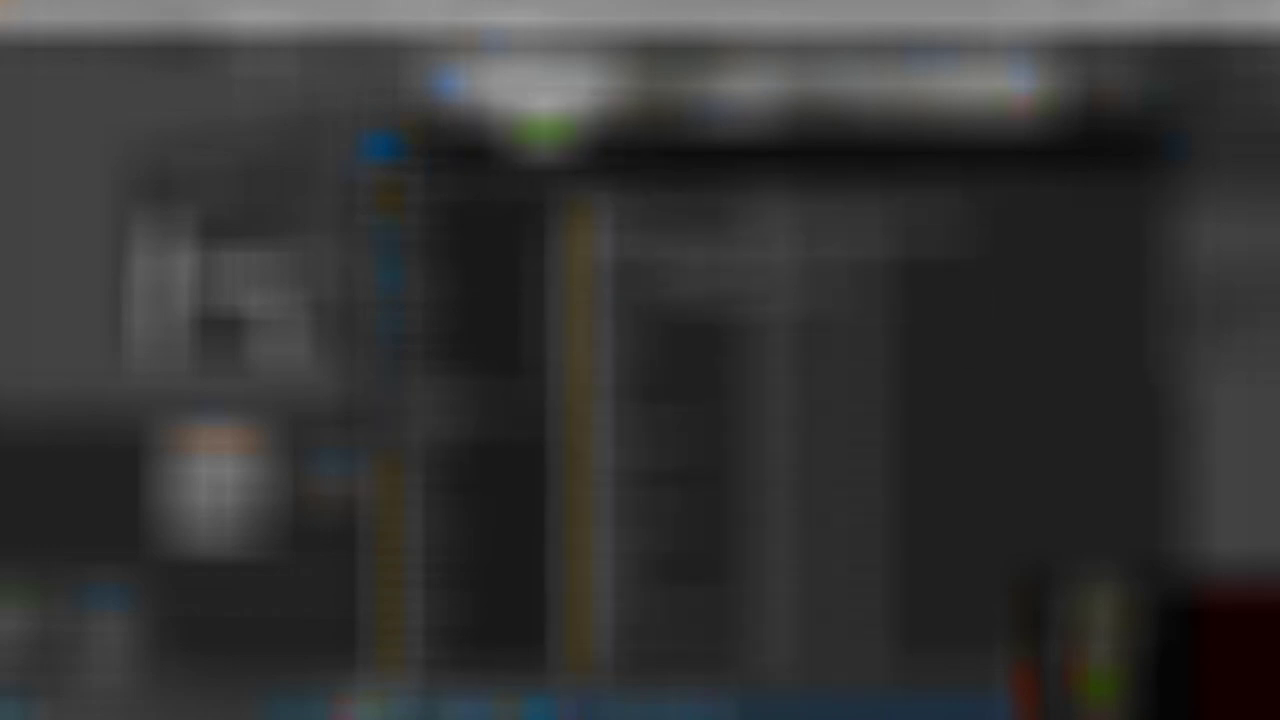
{"action": "double_click", "coordinate": [640, 218]}
{"action": "double_click", "coordinate": [677, 222]}
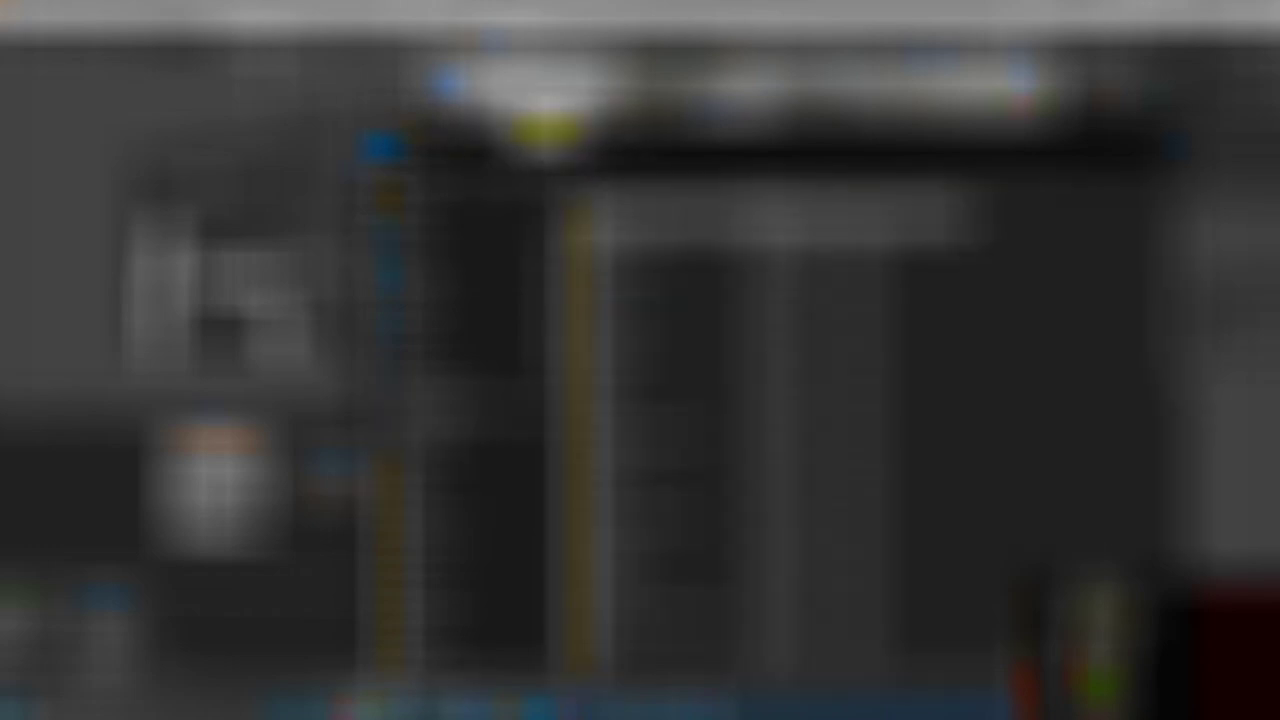
{"action": "double_click", "coordinate": [690, 224]}
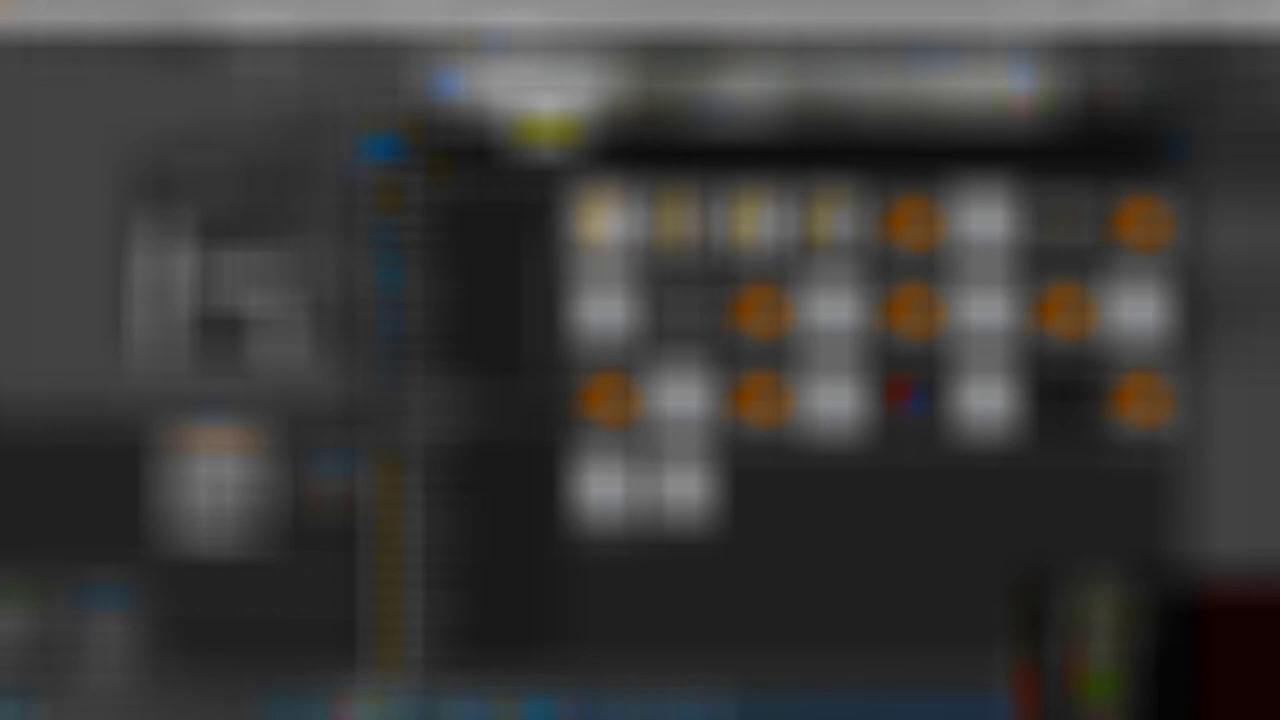
{"action": "double_click", "coordinate": [604, 228]}
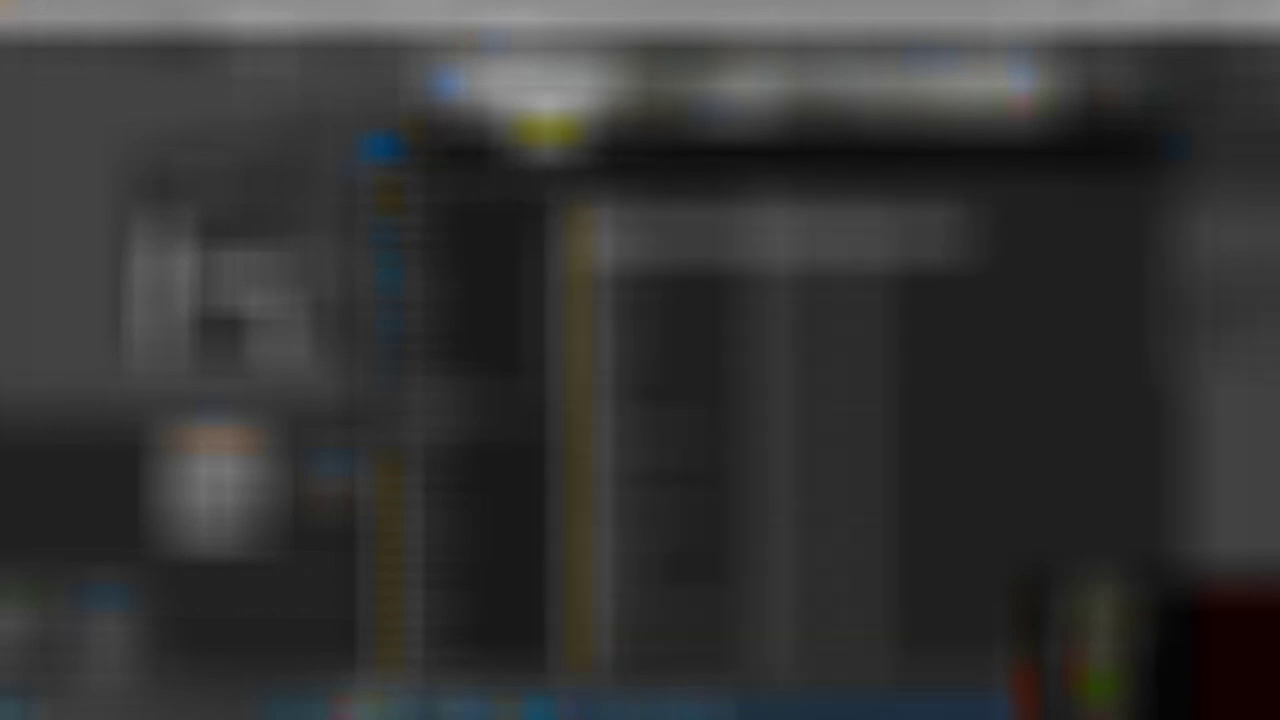
{"action": "key", "text": "alt+Left"}
- Search the folder for 's', open the texture images folder and select three thumbnails
{"action": "left_click", "coordinate": [1062, 166]}
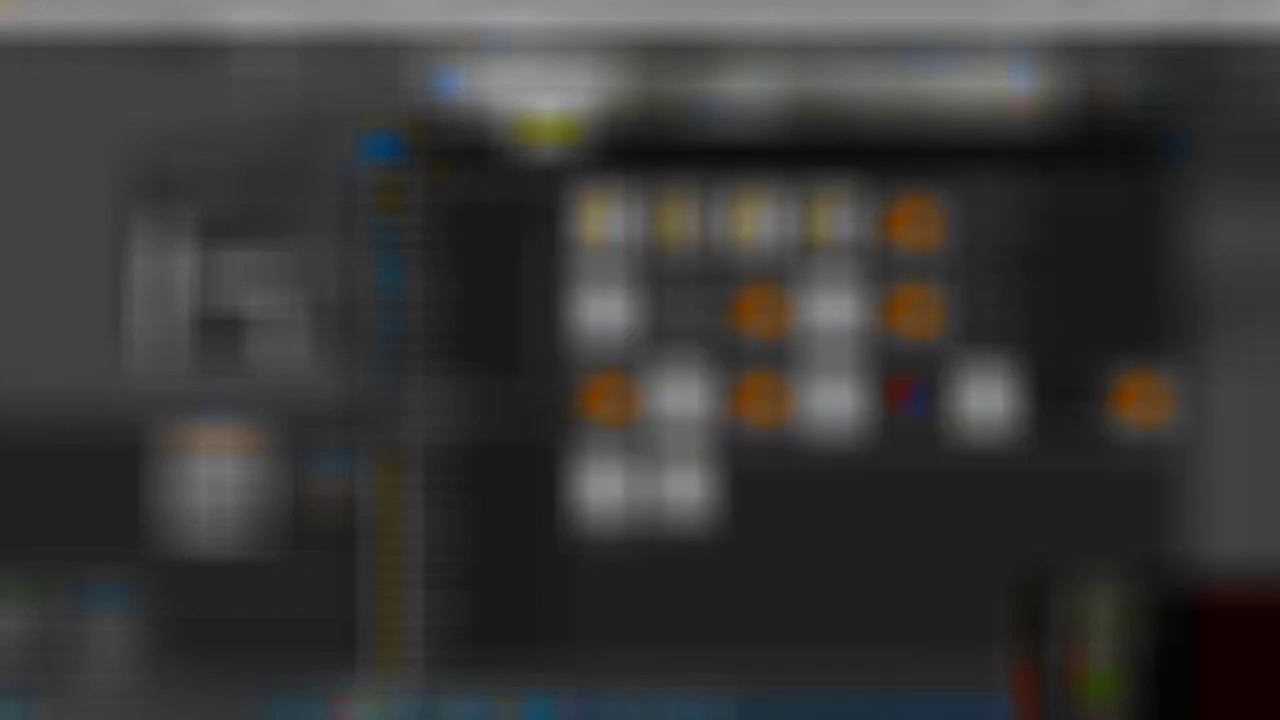
{"action": "type", "text": "s"}
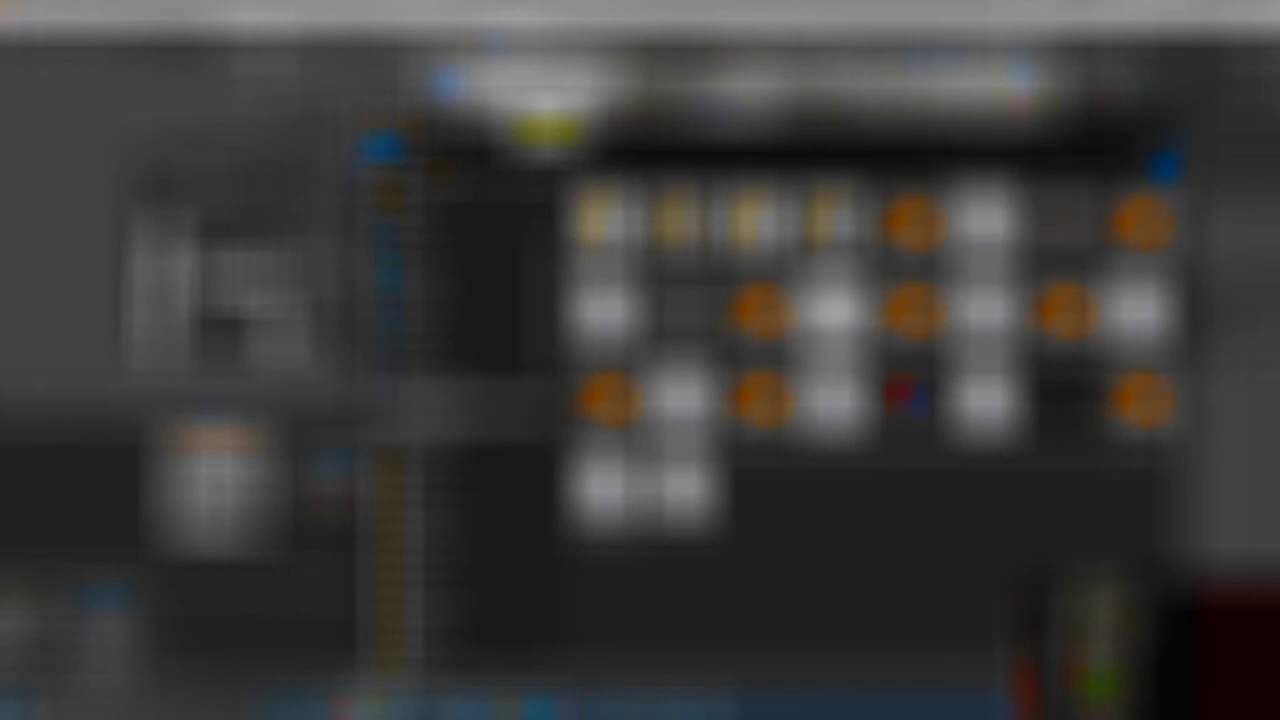
{"action": "double_click", "coordinate": [858, 318]}
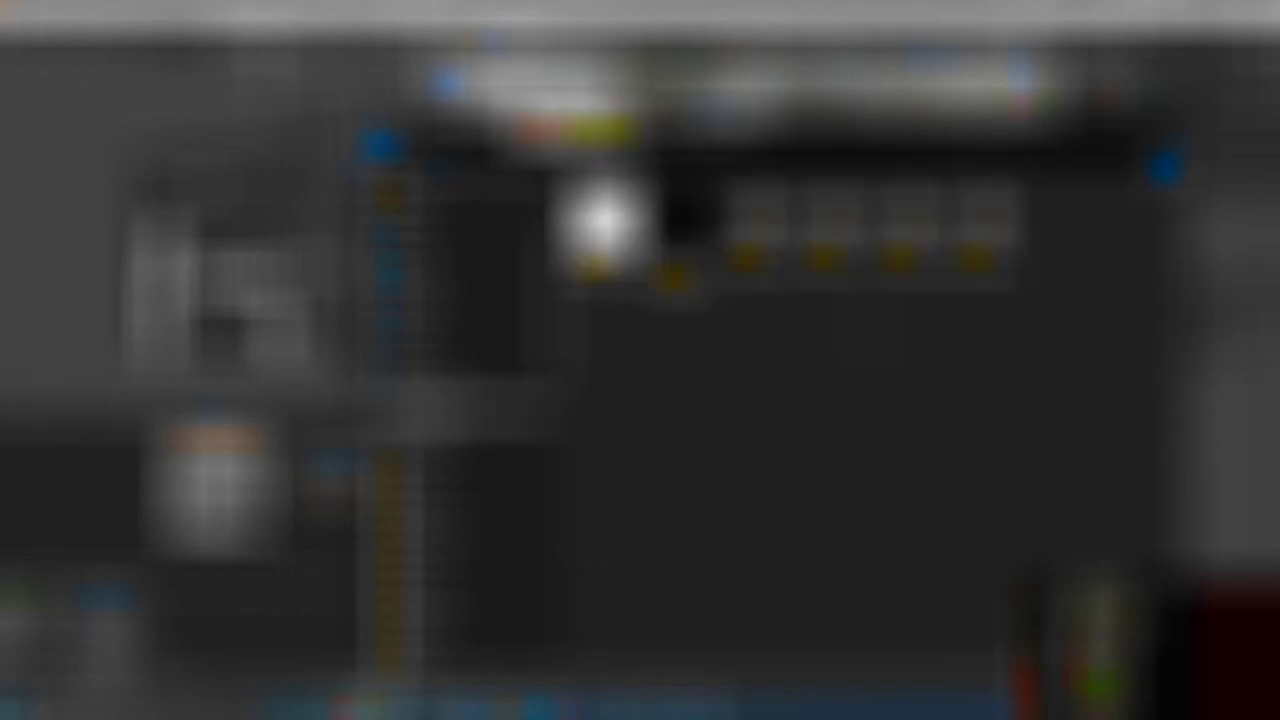
{"action": "left_click", "coordinate": [762, 238]}
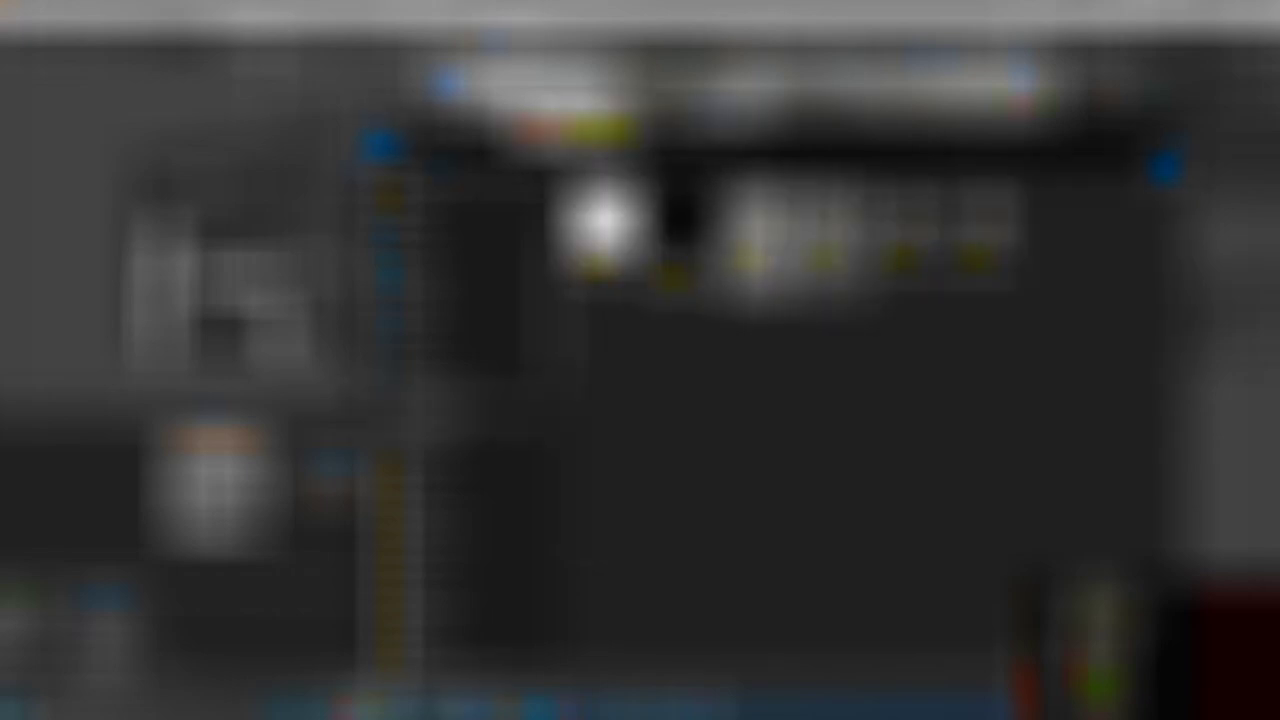
{"action": "left_click", "coordinate": [906, 240], "text": "shift"}
{"action": "left_click", "coordinate": [982, 240], "text": "shift"}
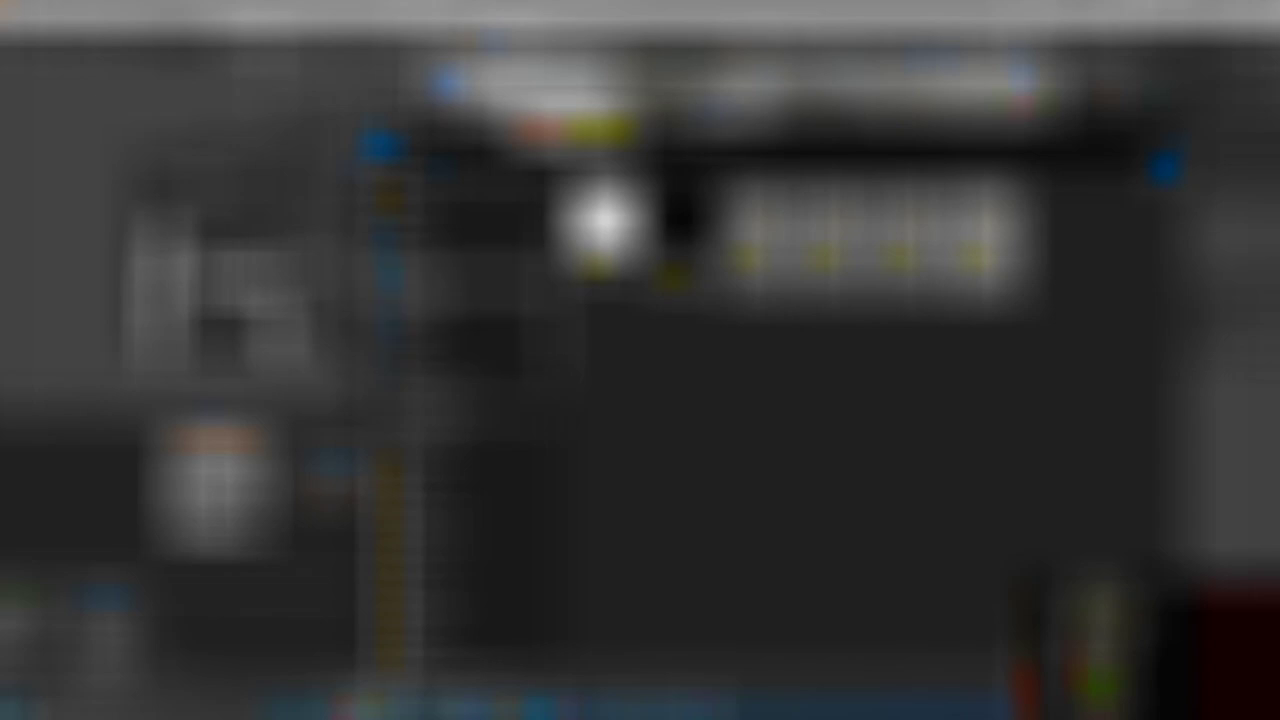
- Open the Tileable Textures folder and drag scratches1.exr into the shader graph
{"action": "left_click", "coordinate": [460, 280]}
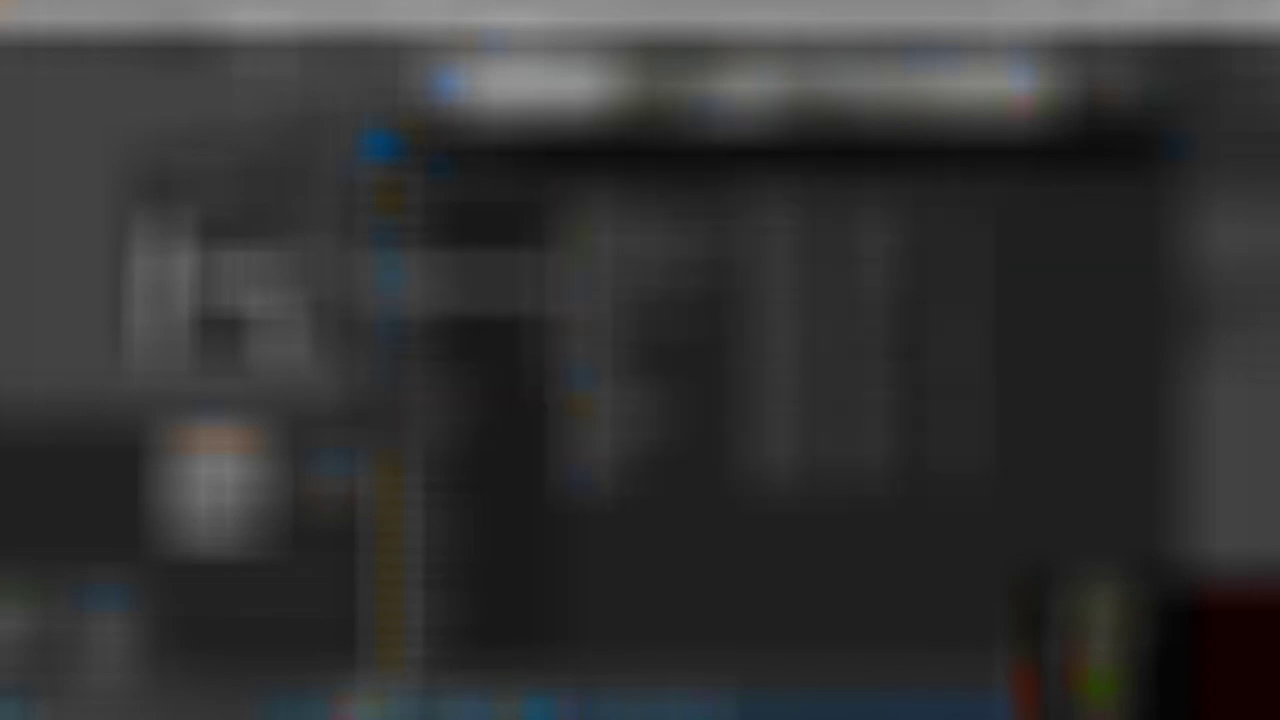
{"action": "left_click", "coordinate": [460, 298]}
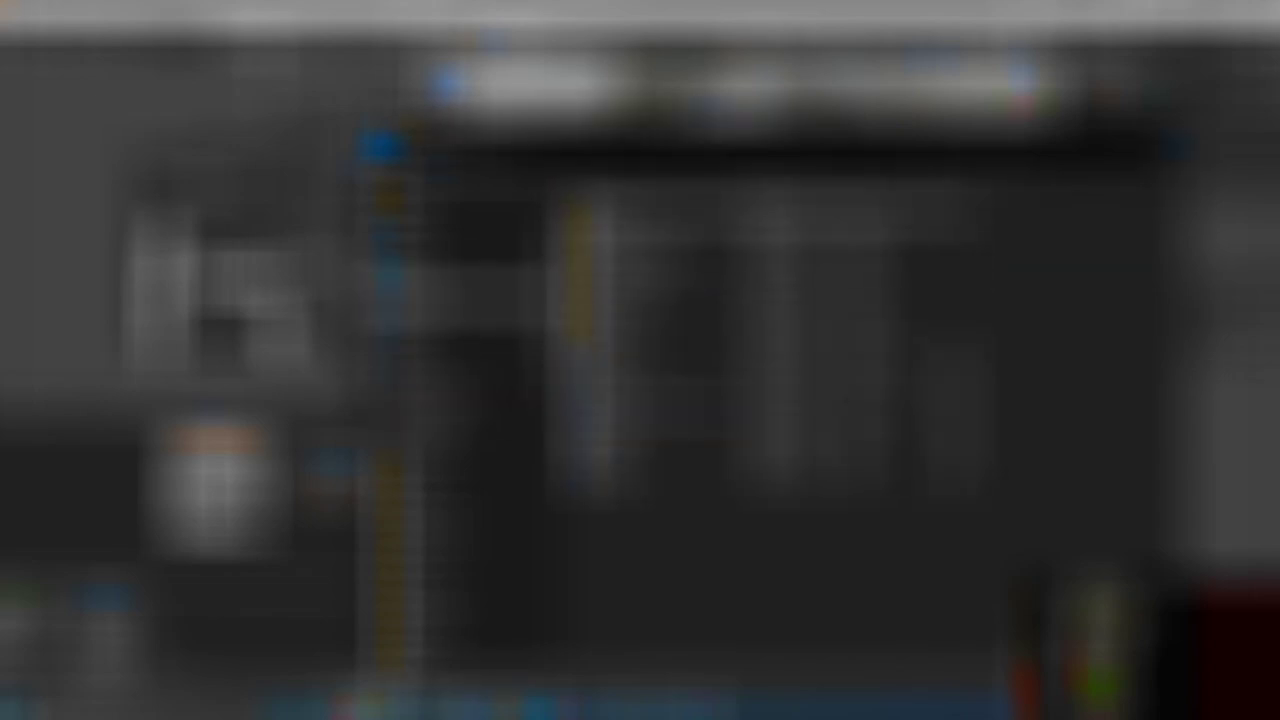
{"action": "double_click", "coordinate": [650, 237]}
{"action": "double_click", "coordinate": [645, 266]}
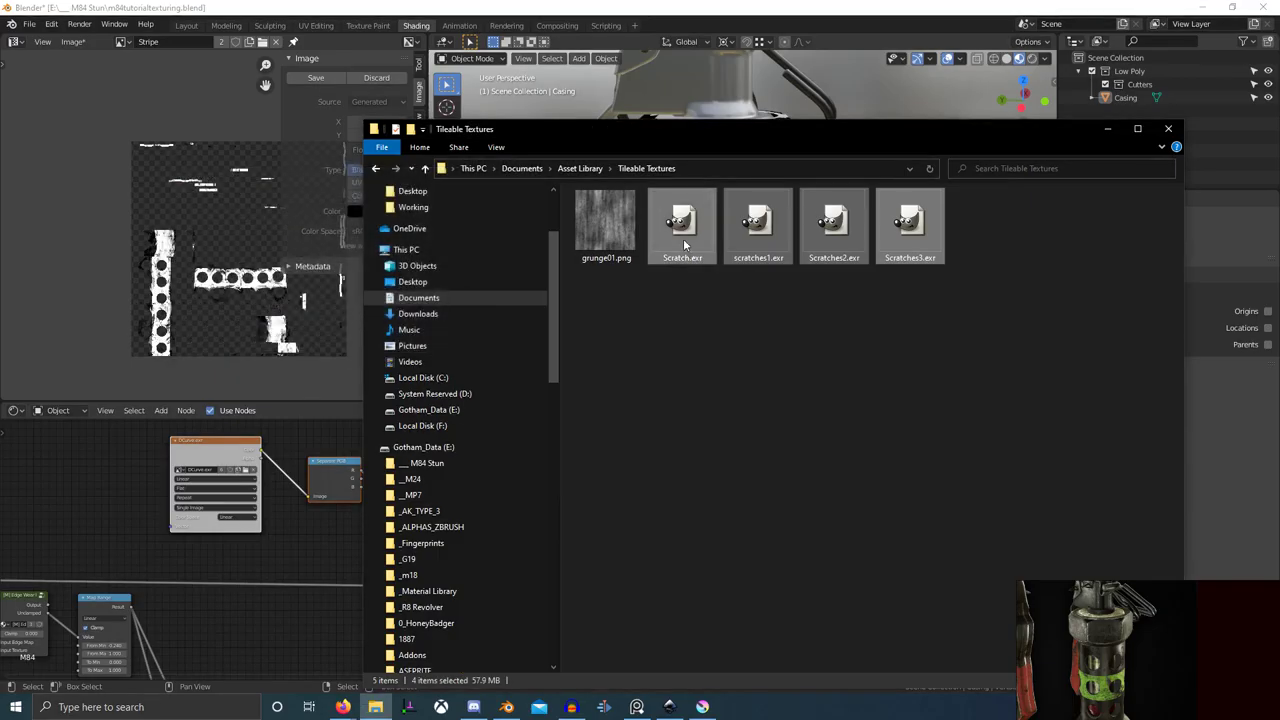
{"action": "left_click", "coordinate": [752, 225]}
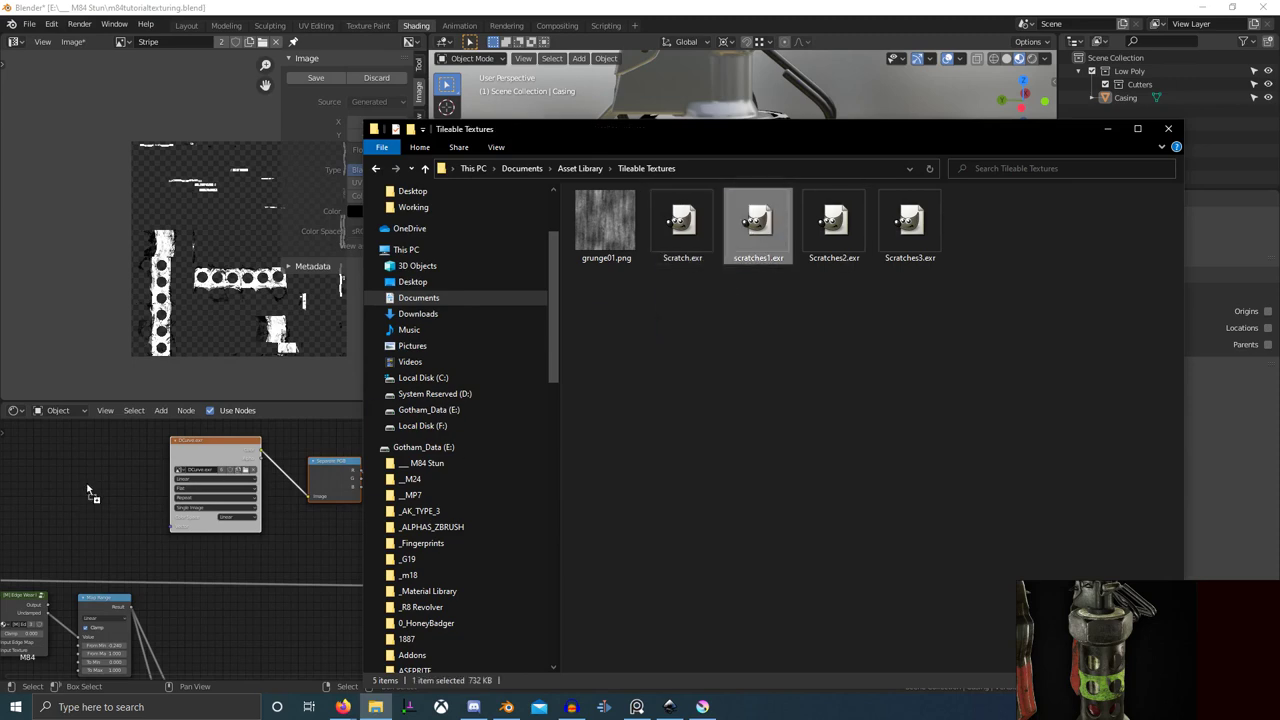
{"action": "left_click_drag", "start_coordinate": [88, 492], "coordinate": [89, 491]}
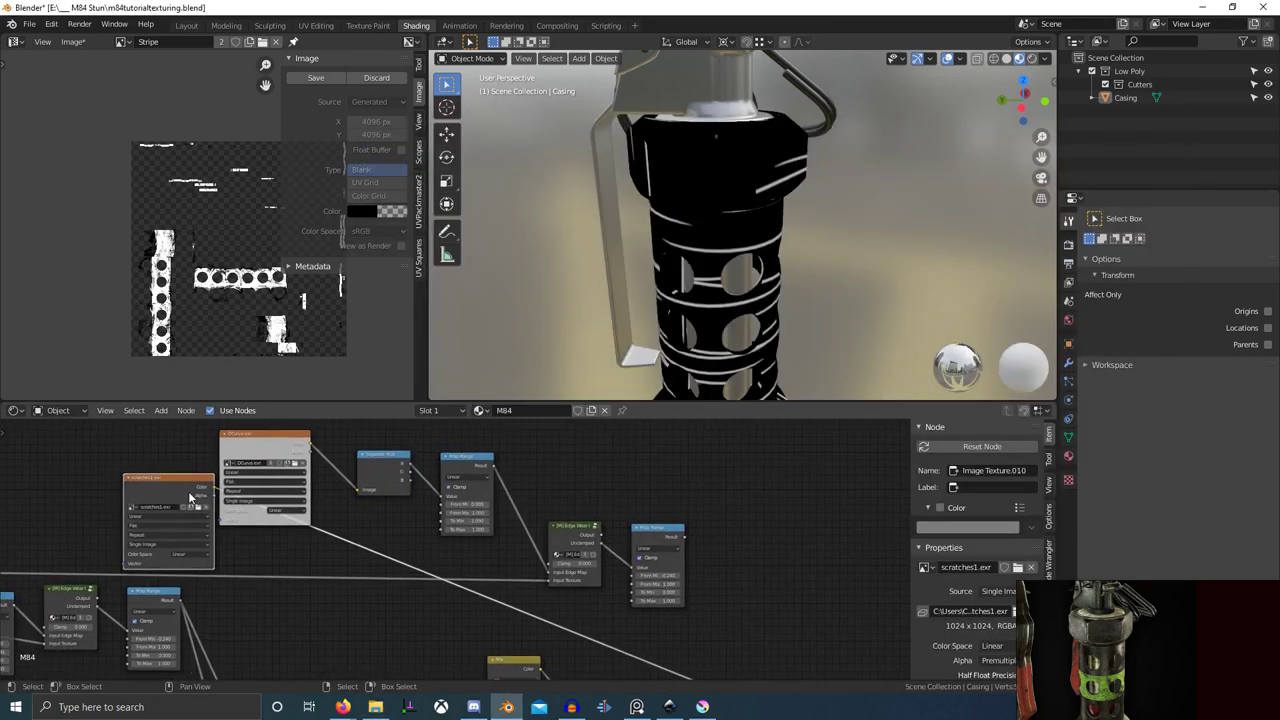
- After a cancelled 'scr' image search, open Save As for Stripe in the M84 Stun folder
{"action": "left_click", "coordinate": [121, 41]}
{"action": "type", "text": "scr"}
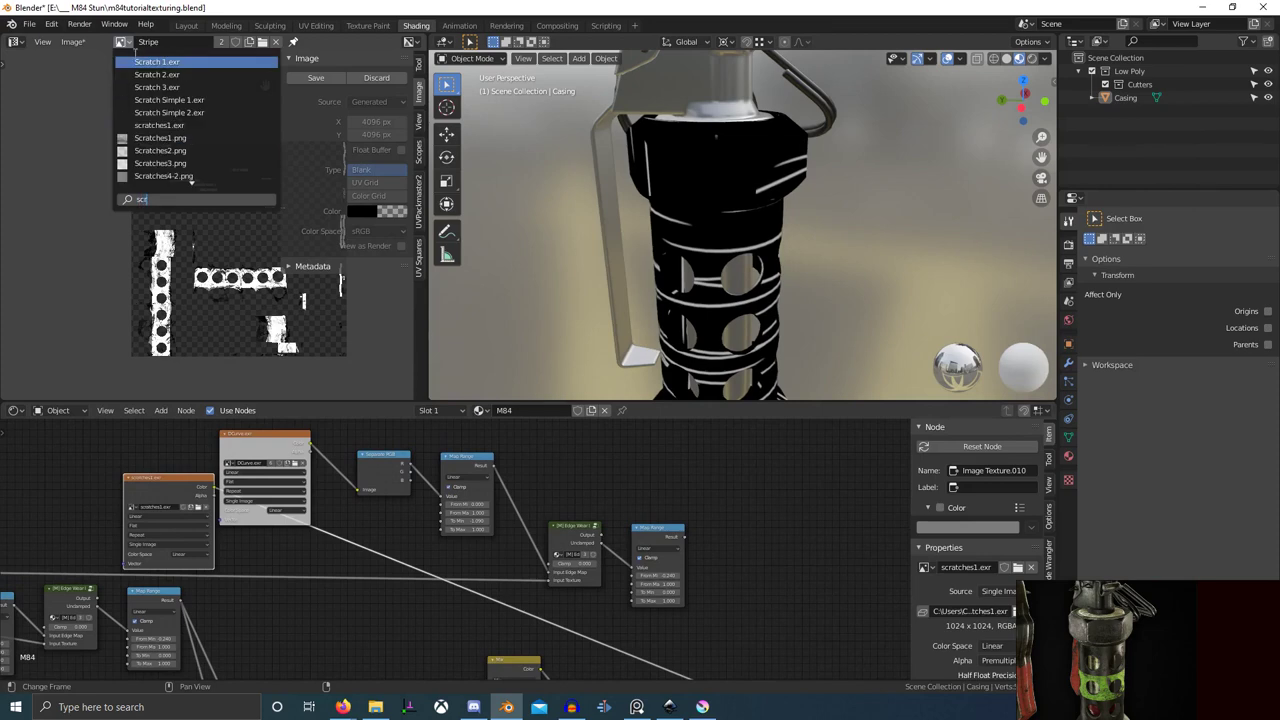
{"action": "key", "text": "Escape"}
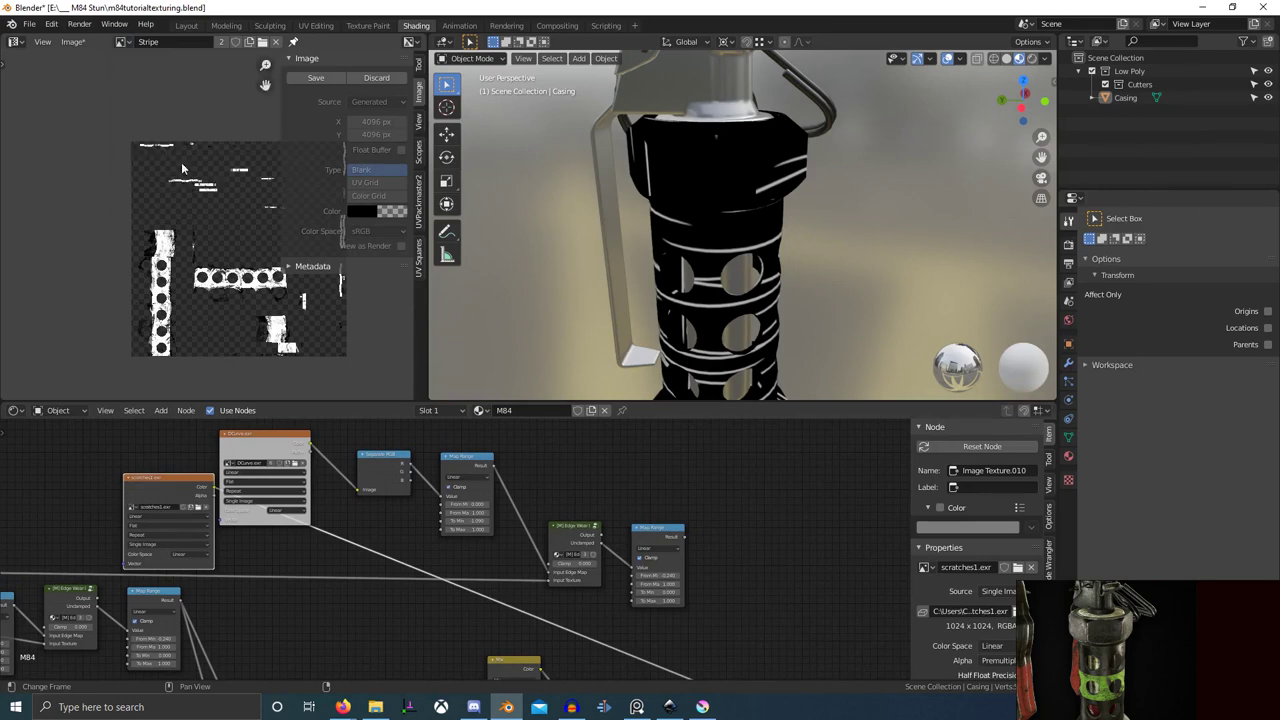
{"action": "left_click", "coordinate": [316, 78]}
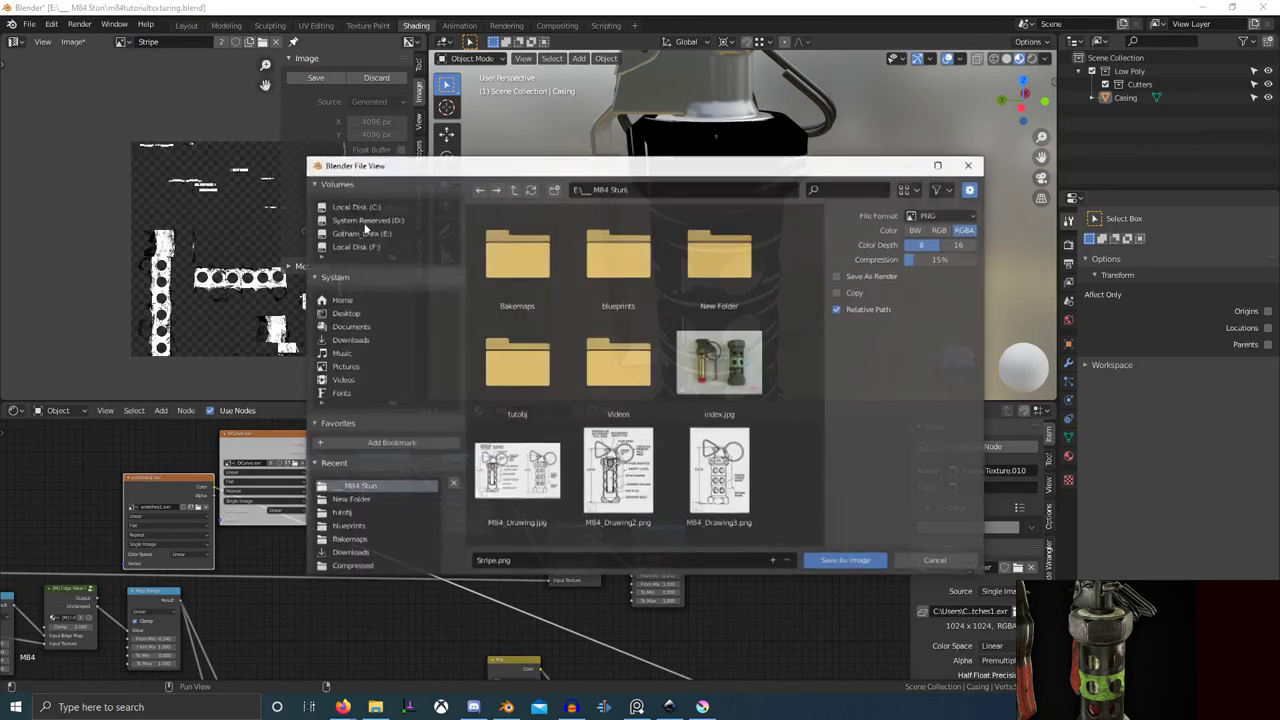
{"action": "left_click", "coordinate": [360, 486]}
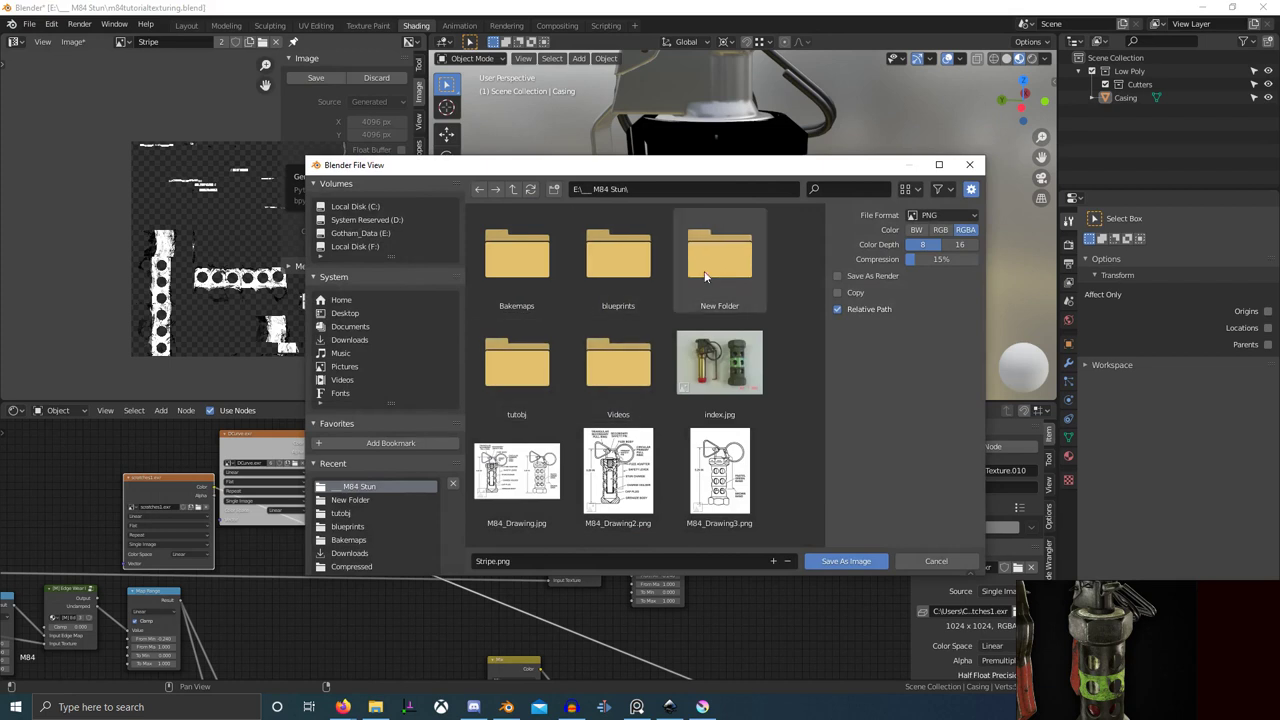
- Save the Stripe image as Stripe.png in New Folder\Working
{"action": "double_click", "coordinate": [719, 258]}
{"action": "double_click", "coordinate": [515, 265]}
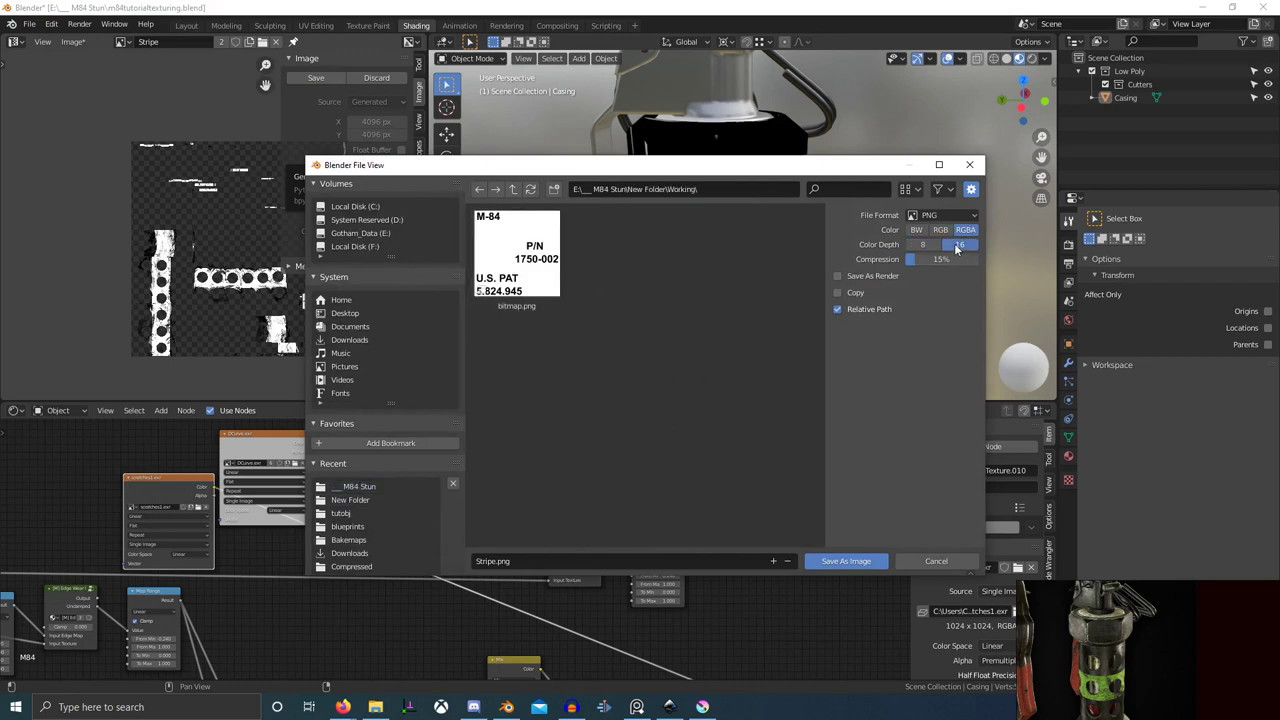
{"action": "left_click", "coordinate": [853, 564]}
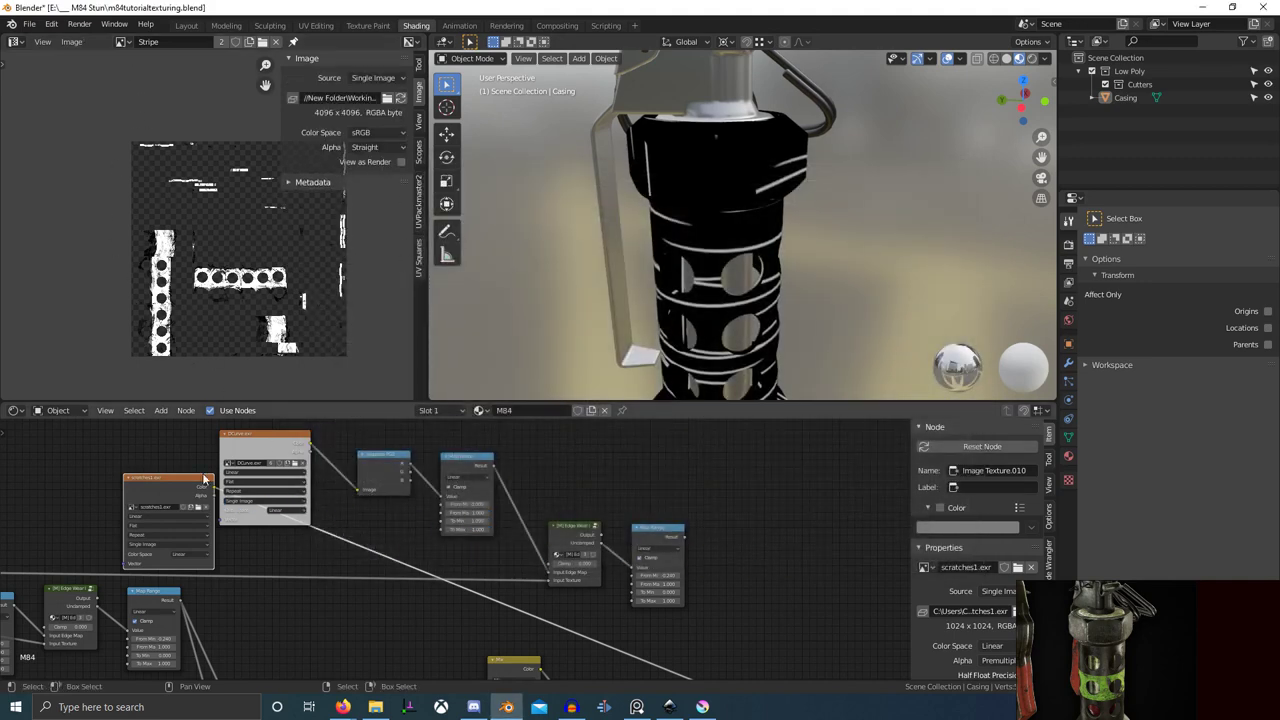
- Display scratches1.exr in the image viewer
{"action": "scroll", "coordinate": [296, 544], "scroll_direction": "up", "scroll_amount": 3}
{"action": "left_click", "coordinate": [126, 41]}
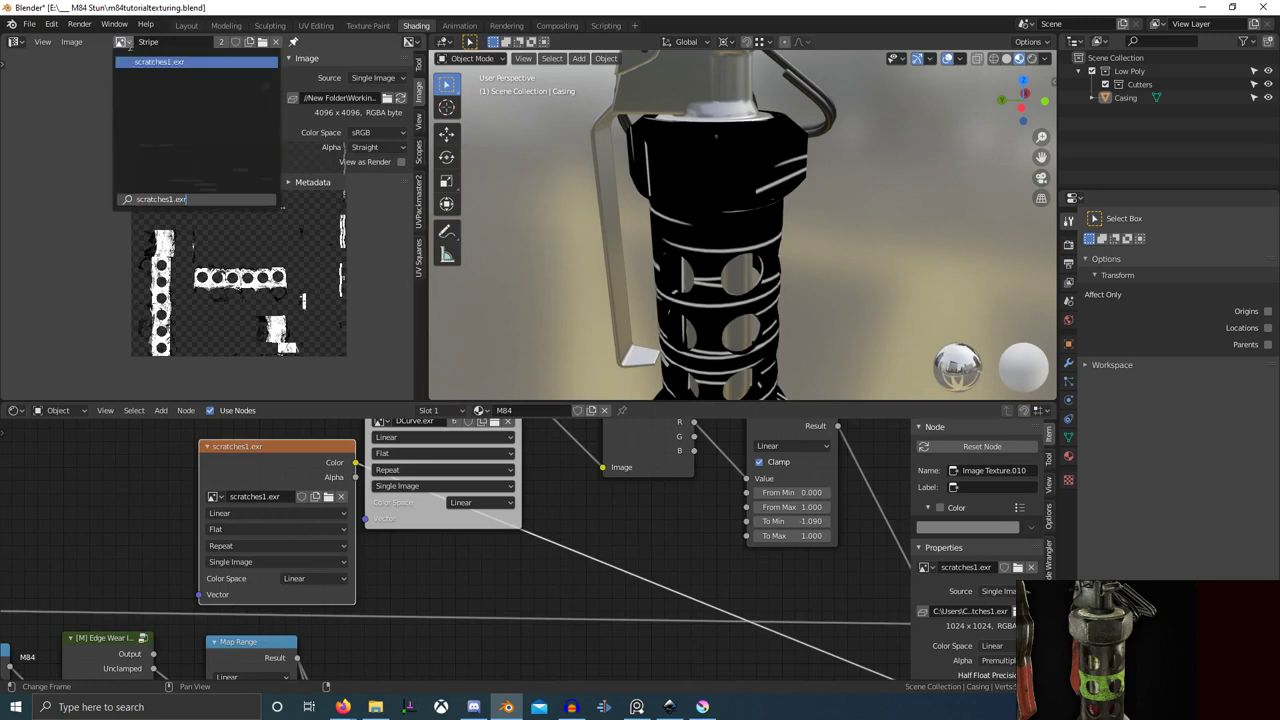
{"action": "left_click", "coordinate": [153, 73]}
{"action": "scroll", "coordinate": [240, 268], "scroll_direction": "up", "scroll_amount": 5}
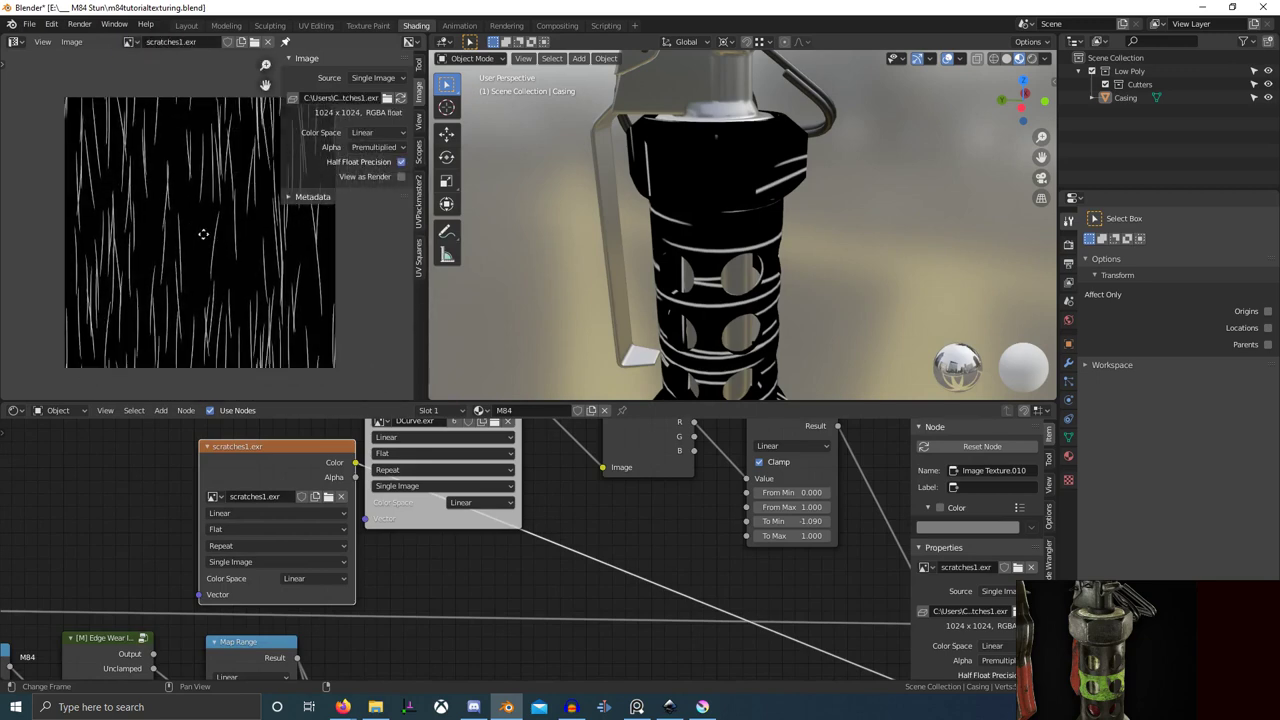
{"action": "scroll", "coordinate": [328, 537], "scroll_direction": "down", "scroll_amount": 2}
{"action": "middle_click_drag", "start_coordinate": [328, 537], "coordinate": [260, 532]}
- Position the scratches1.exr image node below the DCurve chain near the Edge Wear node
{"action": "left_click_drag", "start_coordinate": [266, 486], "coordinate": [884, 453]}
{"action": "middle_click_drag", "start_coordinate": [838, 464], "coordinate": [694, 464]}
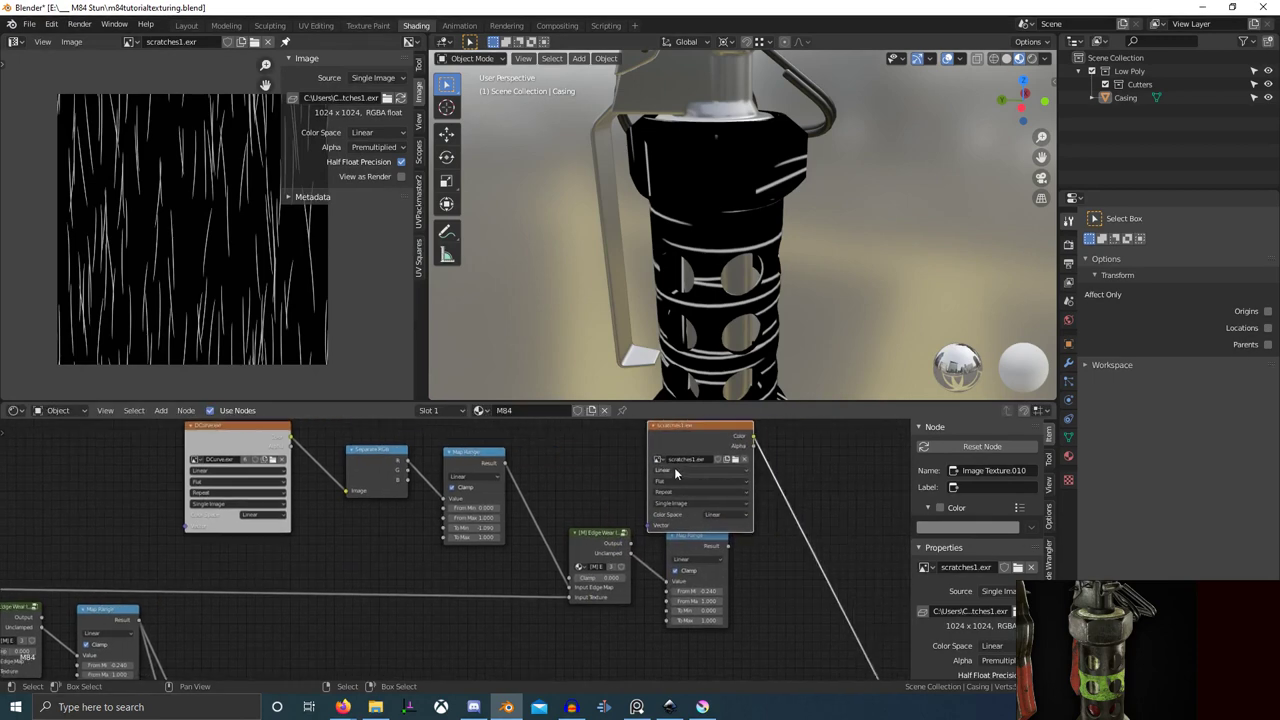
{"action": "left_click_drag", "start_coordinate": [663, 446], "coordinate": [368, 580]}
{"action": "middle_click_drag", "start_coordinate": [368, 580], "coordinate": [453, 486]}
{"action": "left_click_drag", "start_coordinate": [453, 486], "coordinate": [410, 545]}
{"action": "middle_click_drag", "start_coordinate": [444, 554], "coordinate": [466, 540]}
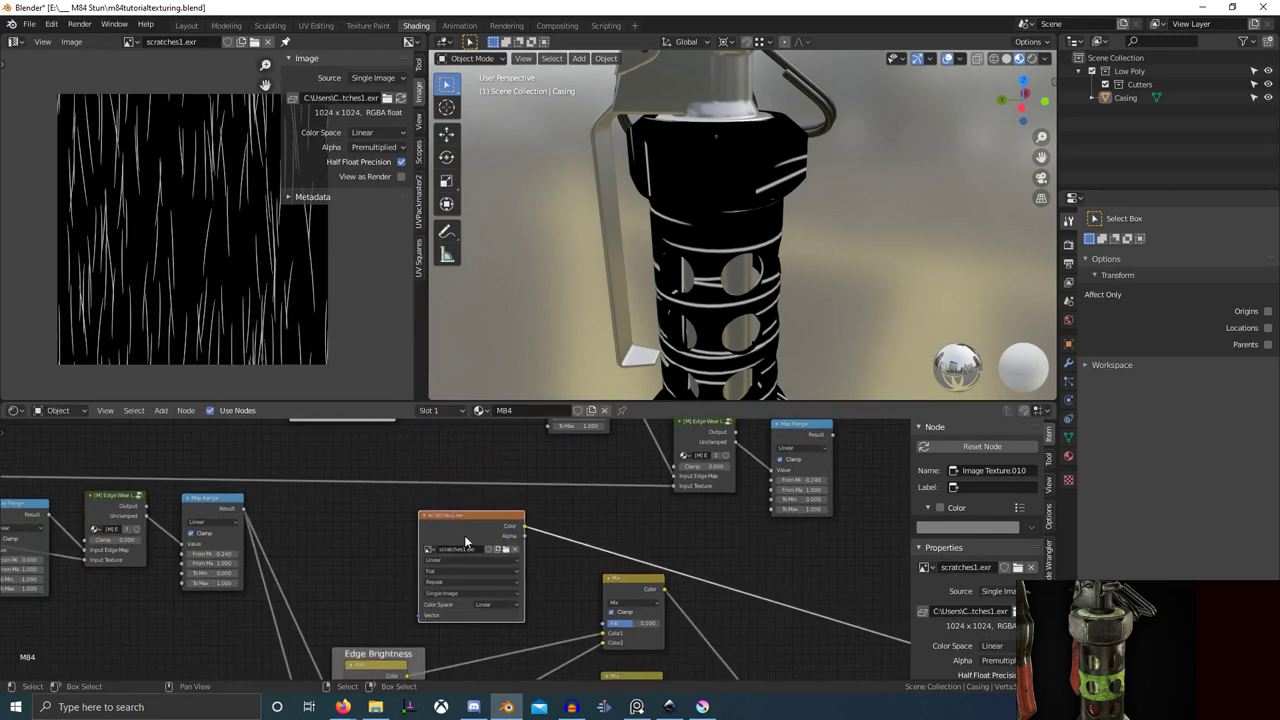
{"action": "left_click_drag", "start_coordinate": [466, 539], "coordinate": [380, 531]}
{"action": "scroll", "coordinate": [380, 531], "scroll_direction": "down", "scroll_amount": 2}
{"action": "middle_click_drag", "start_coordinate": [380, 531], "coordinate": [538, 616]}
{"action": "left_click_drag", "start_coordinate": [512, 606], "coordinate": [414, 462]}
- Add Texture Coordinate and Mapping nodes to the scratches texture and place them above DCurve
{"action": "key", "text": "ctrl+t"}
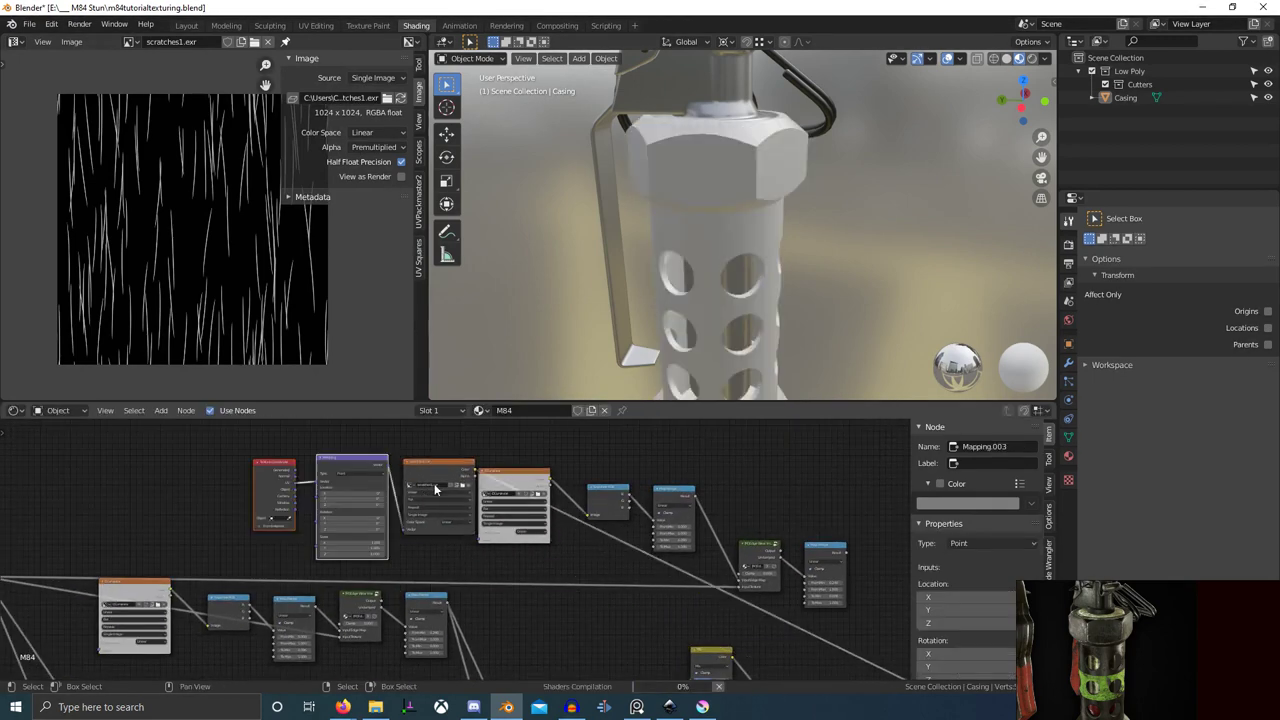
{"action": "left_click_drag", "start_coordinate": [380, 517], "coordinate": [427, 525]}
{"action": "key", "text": "g"}
{"action": "left_click", "coordinate": [484, 448]}
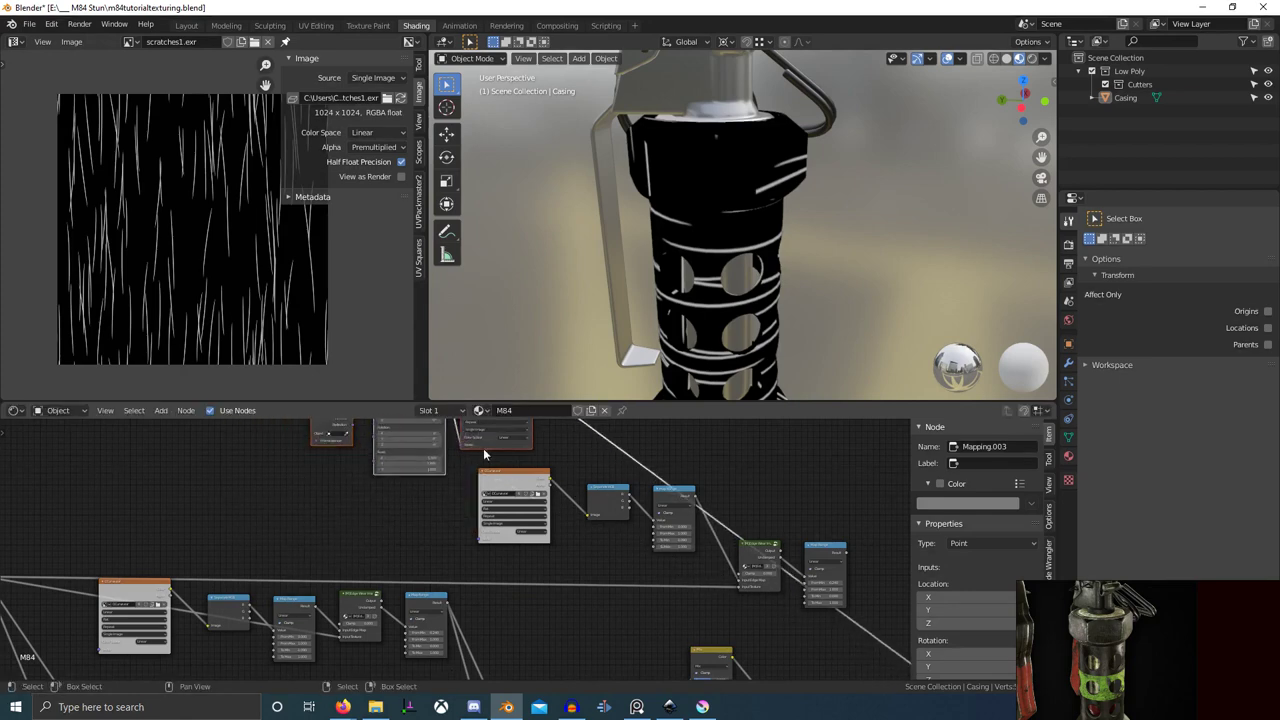
{"action": "middle_click_drag", "start_coordinate": [486, 452], "coordinate": [495, 547]}
{"action": "scroll", "coordinate": [483, 535], "scroll_direction": "up", "scroll_amount": 4}
{"action": "scroll", "coordinate": [480, 537], "scroll_direction": "up", "scroll_amount": 2}
- Switch the scratches texture projection to Box with a blend of 0.250
{"action": "left_click", "coordinate": [545, 494]}
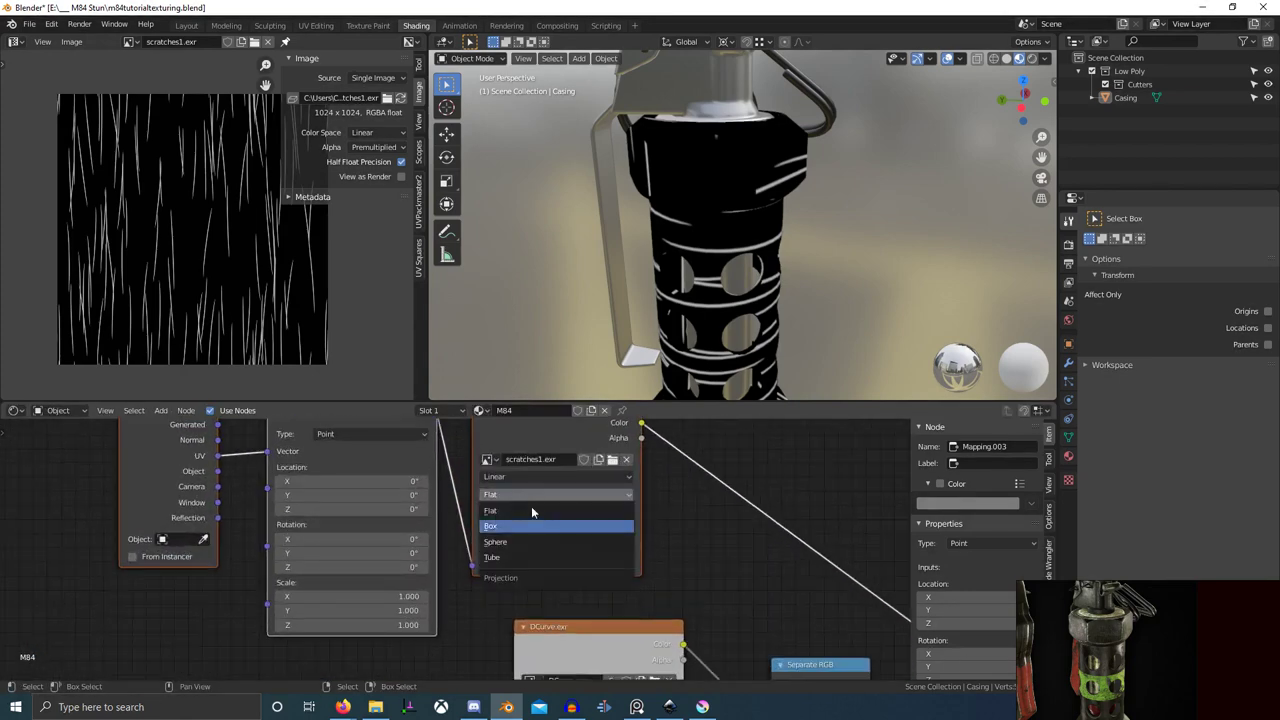
{"action": "left_click", "coordinate": [544, 530]}
{"action": "left_click", "coordinate": [553, 512]}
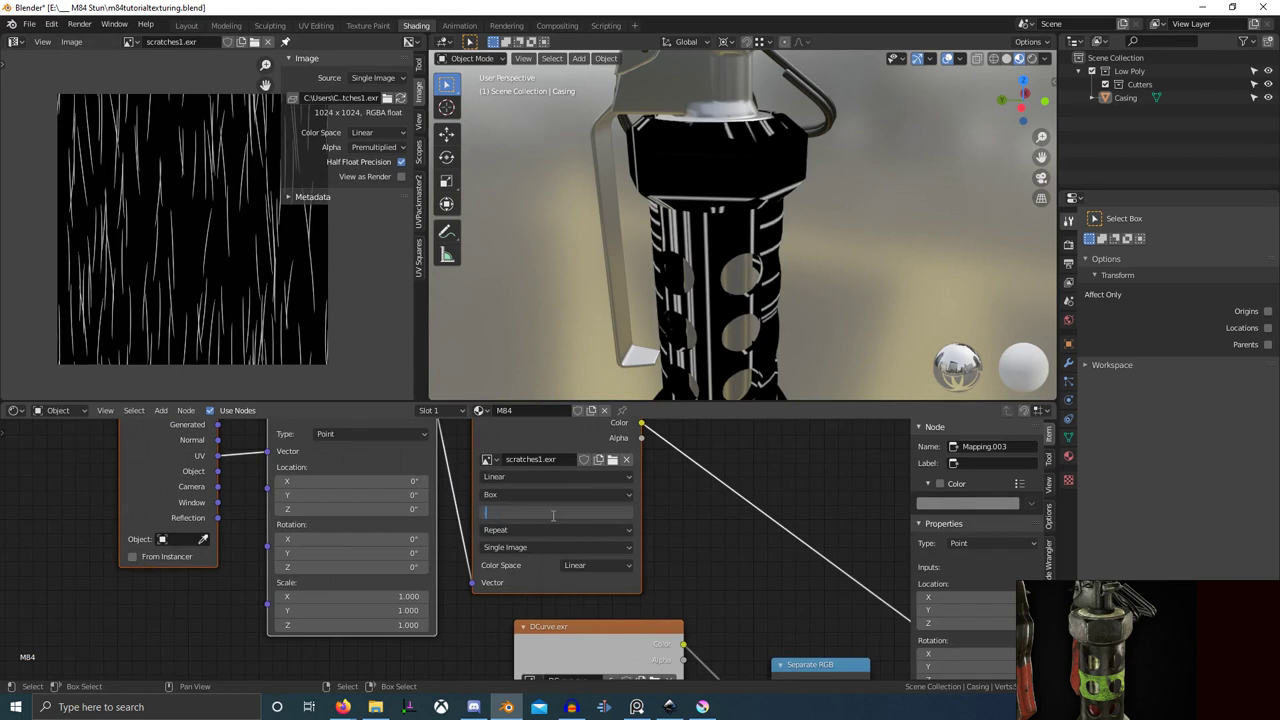
{"action": "type", "text": ".25"}
{"action": "key", "text": "Return"}
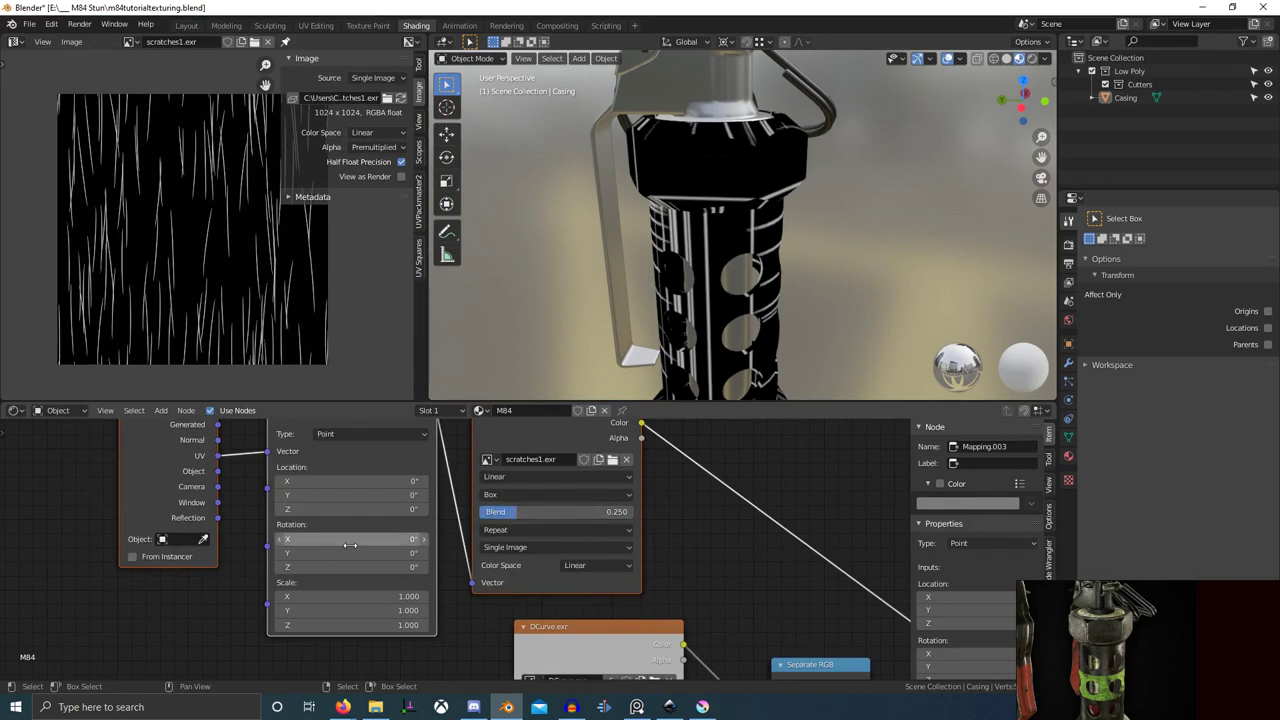
- Test Mapping rotations and scale on the scratches, undoing the 90° X rotation
{"action": "mouse_move", "coordinate": [350, 539]}
{"action": "left_mouse_down"}
{"action": "mouse_move", "coordinate": [375, 539]}
{"action": "mouse_move", "coordinate": [350, 539]}
{"action": "left_mouse_up"}
{"action": "right_click", "coordinate": [350, 539]}
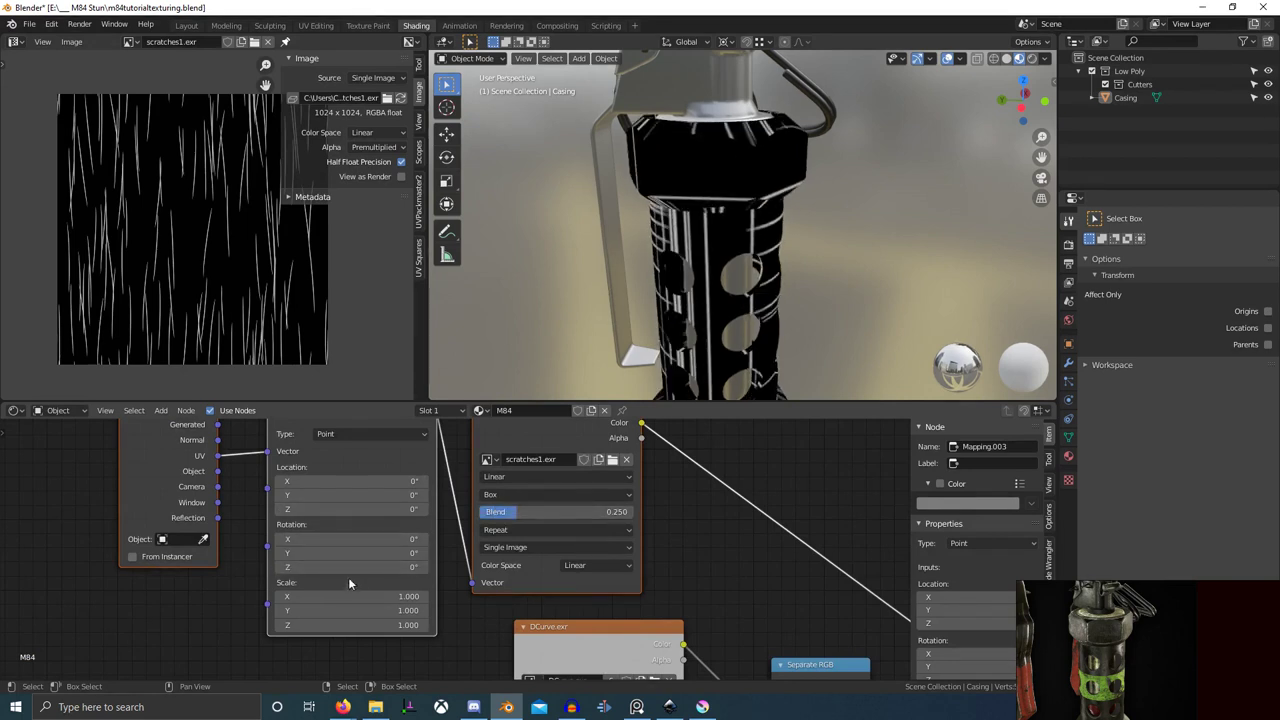
{"action": "left_click_drag", "start_coordinate": [348, 597], "coordinate": [593, 625]}
{"action": "middle_click_drag", "start_coordinate": [644, 330], "coordinate": [522, 330]}
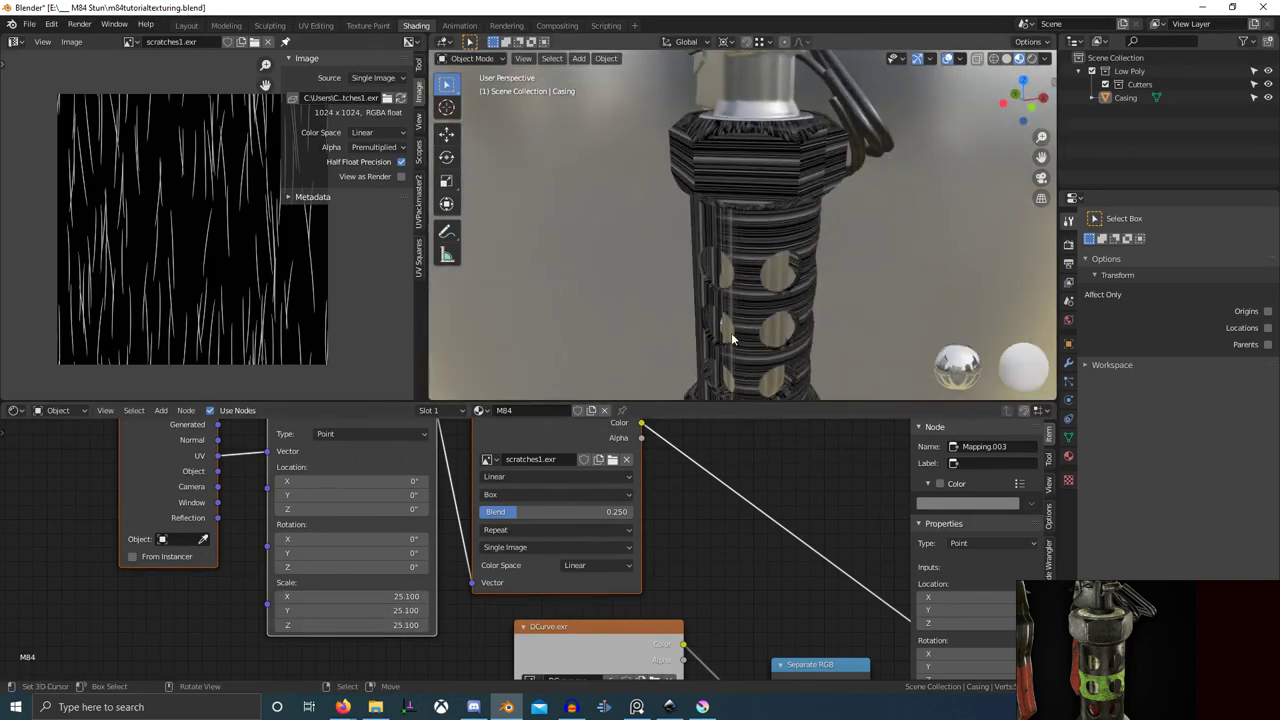
{"action": "scroll", "coordinate": [731, 339], "scroll_direction": "up", "scroll_amount": 2}
{"action": "middle_click_drag", "start_coordinate": [731, 339], "coordinate": [751, 324]}
{"action": "left_click_drag", "start_coordinate": [352, 552], "coordinate": [420, 552]}
{"action": "right_click", "coordinate": [352, 552]}
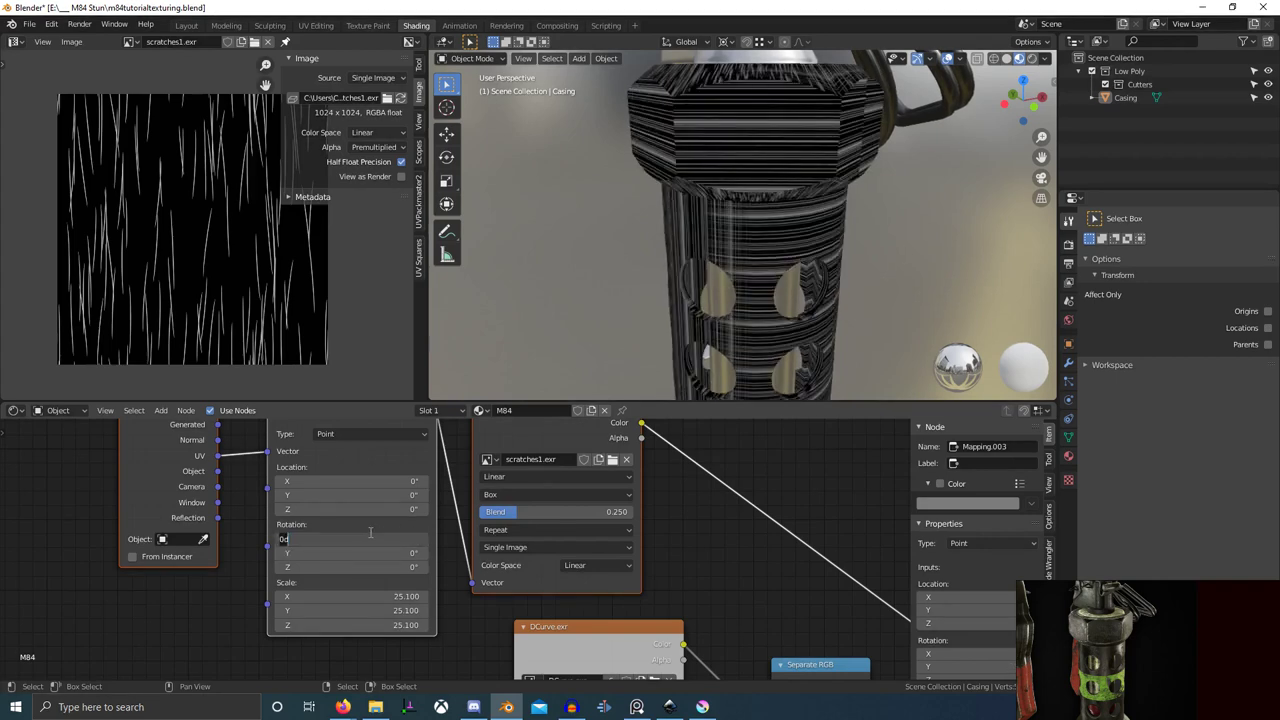
{"action": "type", "text": "90"}
{"action": "key", "text": "Return"}
{"action": "middle_click_drag", "start_coordinate": [686, 316], "coordinate": [649, 284]}
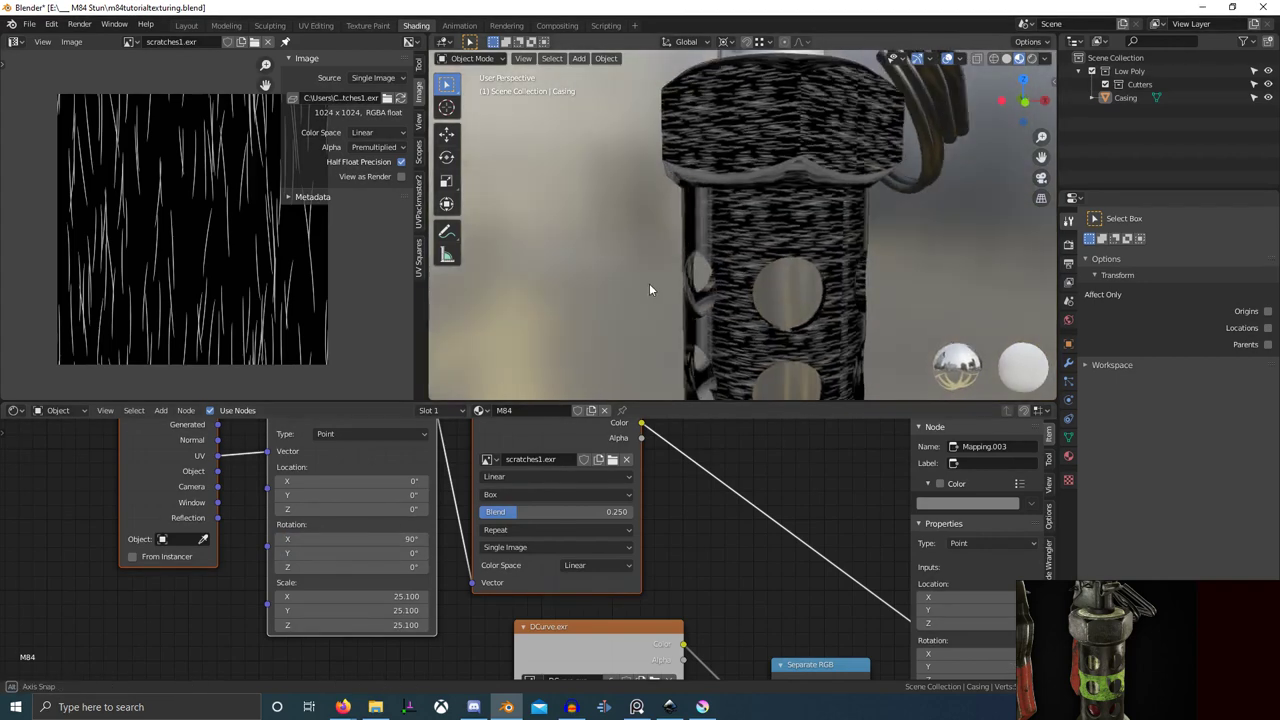
{"action": "key", "text": "ctrl+z"}
- Feed Object coordinates into Mapping and rescale the scratches from 1 to 12.770
{"action": "scroll", "coordinate": [400, 615], "scroll_direction": "down", "scroll_amount": 5}
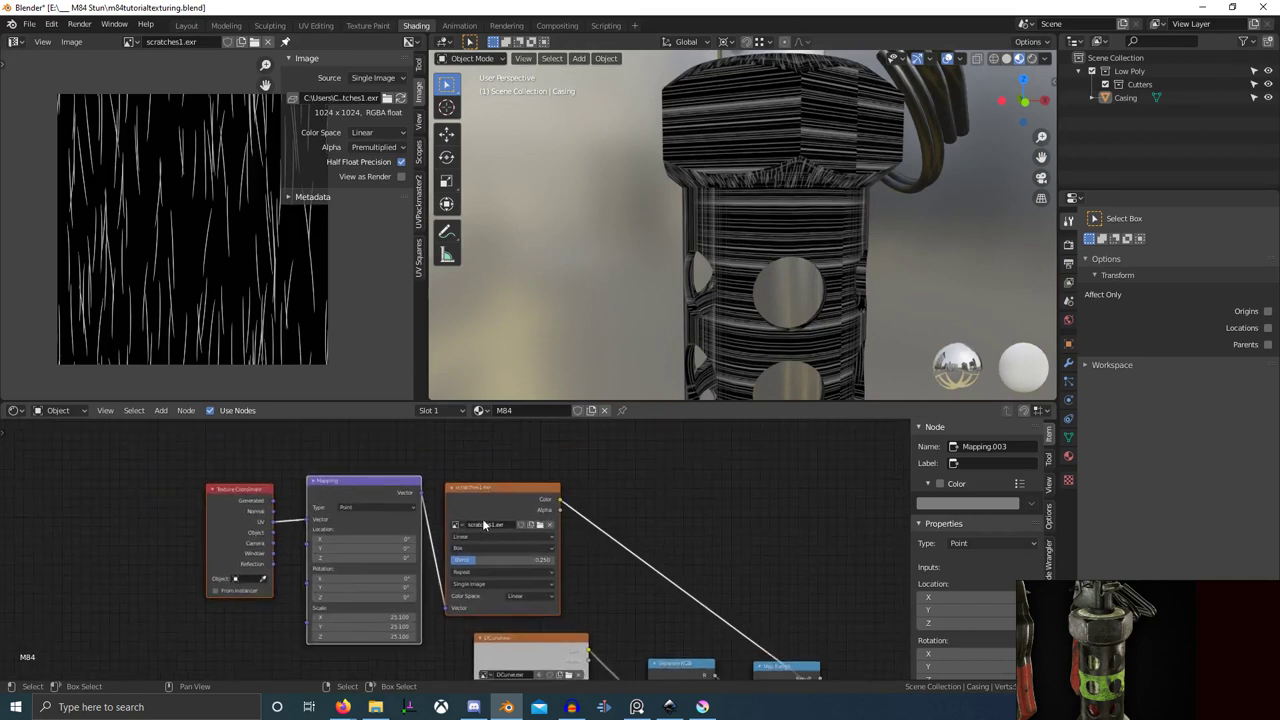
{"action": "scroll", "coordinate": [501, 506], "scroll_direction": "up", "scroll_amount": 3}
{"action": "middle_click_drag", "start_coordinate": [226, 516], "coordinate": [274, 504]}
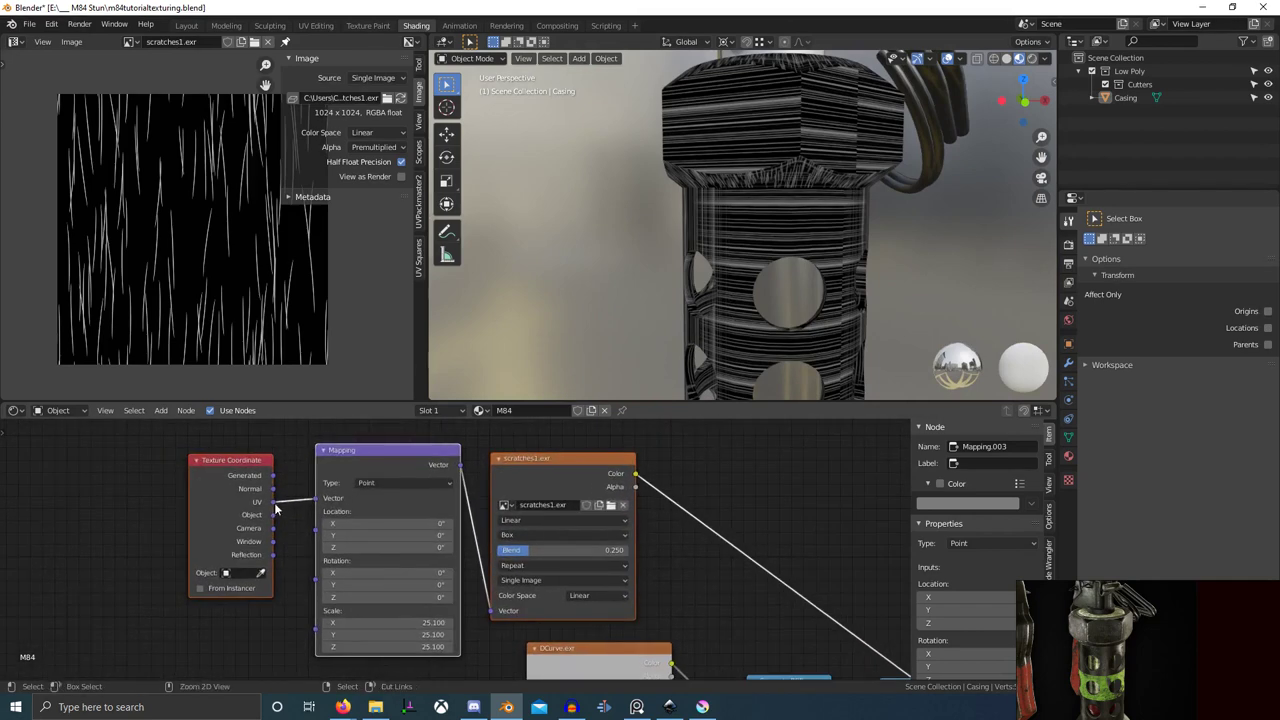
{"action": "left_click_drag", "start_coordinate": [274, 503], "coordinate": [274, 516], "text": "ctrl"}
{"action": "middle_click_drag", "start_coordinate": [708, 308], "coordinate": [782, 277]}
{"action": "scroll", "coordinate": [780, 280], "scroll_direction": "up", "scroll_amount": 5}
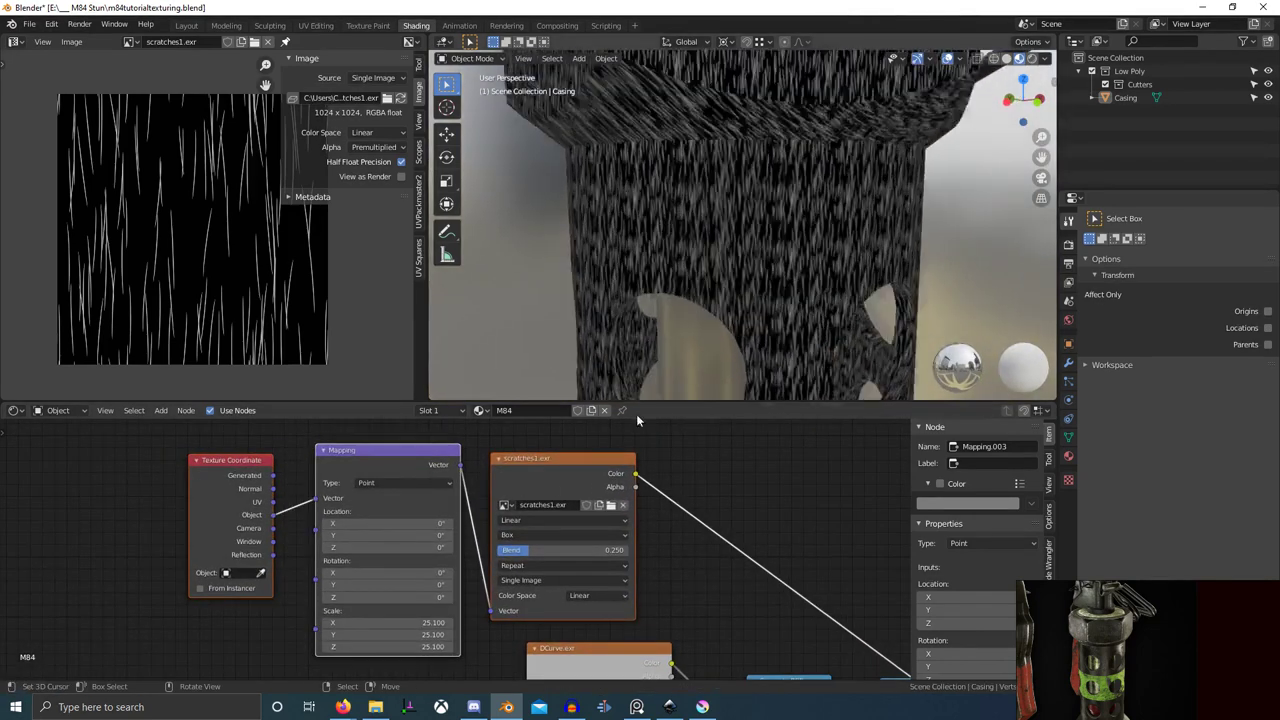
{"action": "type", "text": "1"}
{"action": "key", "text": "Return"}
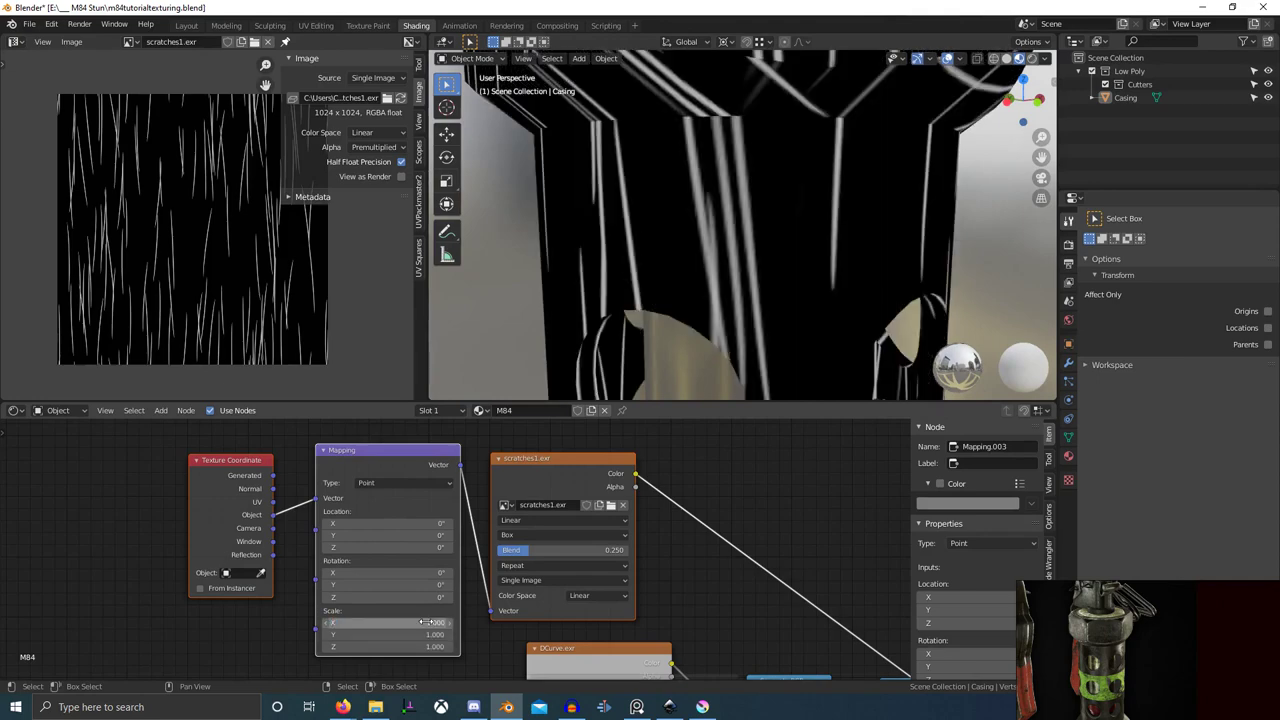
{"action": "left_click_drag", "start_coordinate": [426, 622], "coordinate": [500, 647], "text": "shift"}
- Inspect the scratched casing, then box-select the coordinate, mapping and texture nodes
{"action": "scroll", "coordinate": [660, 320], "scroll_direction": "down", "scroll_amount": 4}
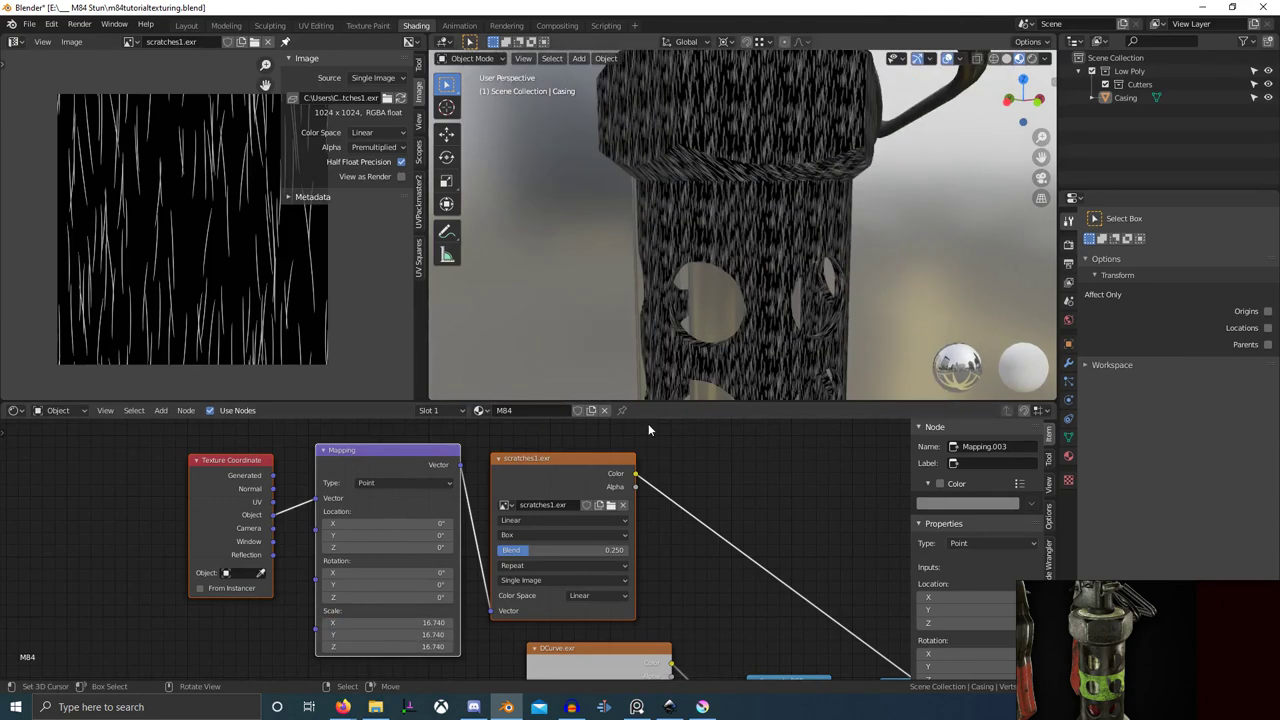
{"action": "scroll", "coordinate": [790, 238], "scroll_direction": "down", "scroll_amount": 3}
{"action": "middle_click_drag", "start_coordinate": [790, 238], "coordinate": [818, 242]}
{"action": "scroll", "coordinate": [657, 517], "scroll_direction": "down", "scroll_amount": 2}
{"action": "middle_click_drag", "start_coordinate": [657, 517], "coordinate": [599, 482]}
{"action": "scroll", "coordinate": [716, 322], "scroll_direction": "up", "scroll_amount": 5}
{"action": "middle_click_drag", "start_coordinate": [716, 322], "coordinate": [744, 324]}
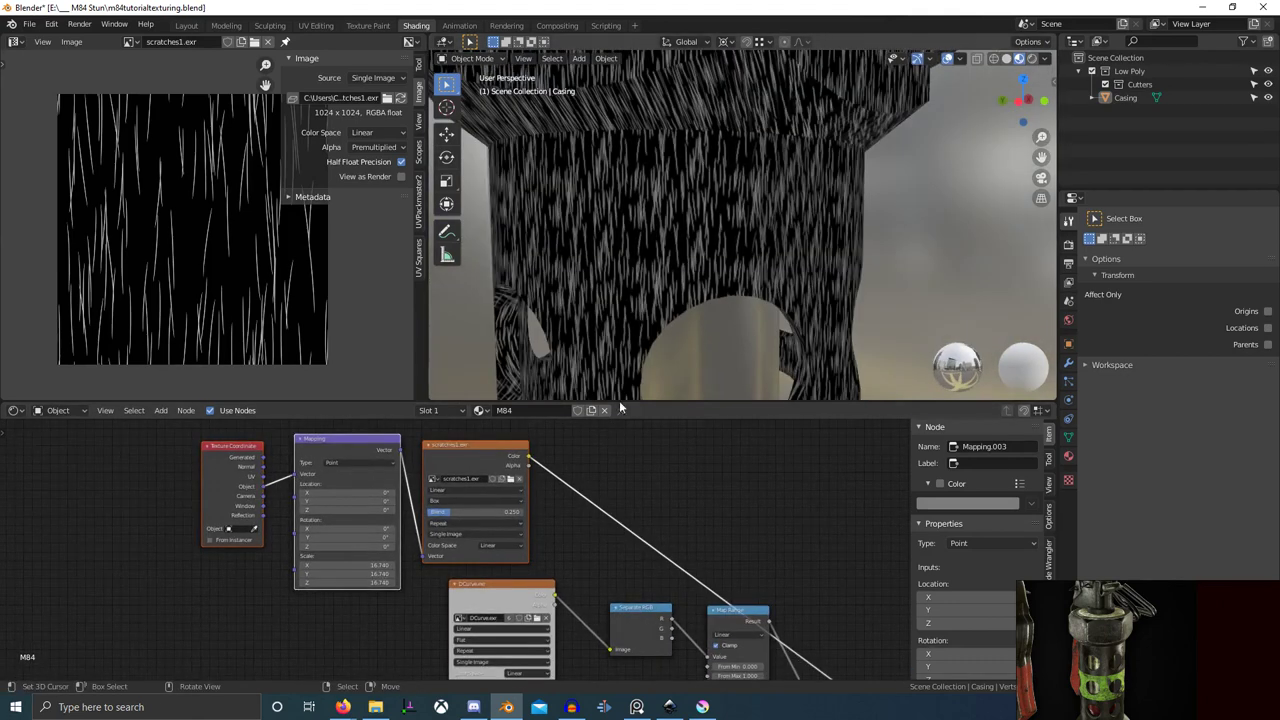
{"action": "scroll", "coordinate": [534, 529], "scroll_direction": "down", "scroll_amount": 2}
{"action": "middle_click_drag", "start_coordinate": [530, 526], "coordinate": [475, 492]}
{"action": "key", "text": "b"}
{"action": "left_click_drag", "start_coordinate": [253, 449], "coordinate": [414, 498]}
- Reposition the scratch nodes and drop a MixRGB node onto the edge-wear input link
{"action": "key", "text": "g"}
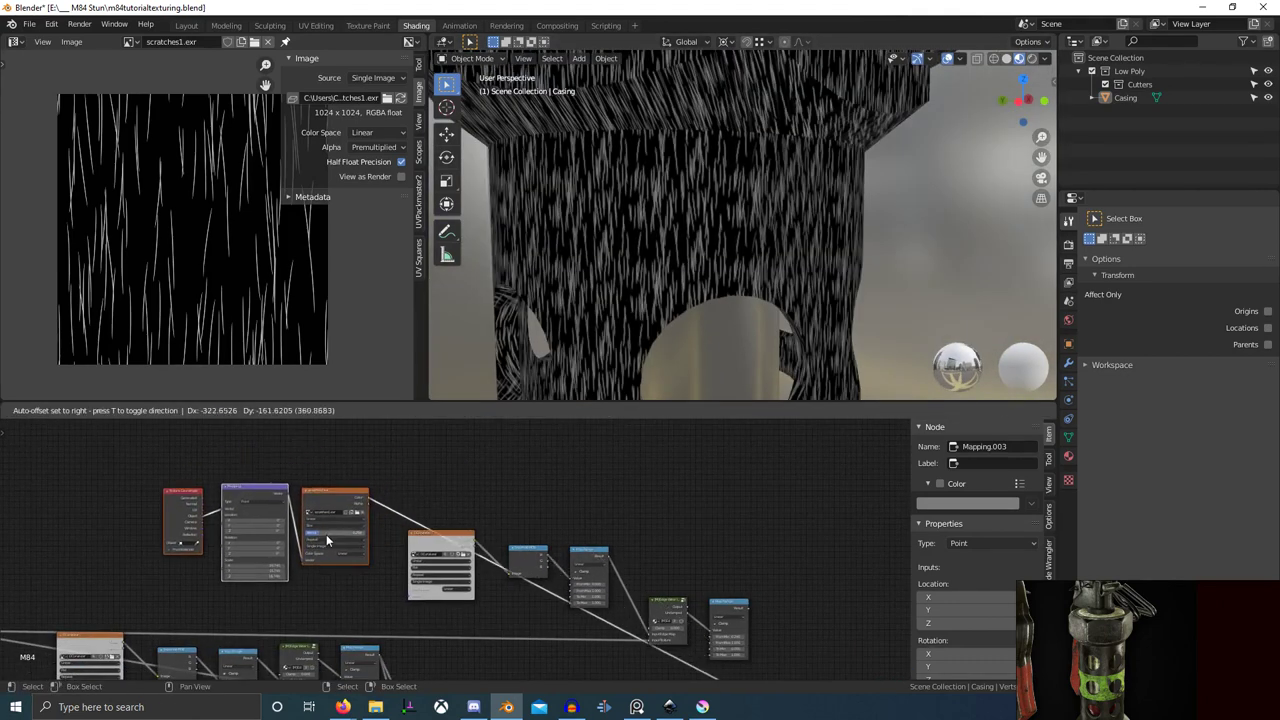
{"action": "left_click", "coordinate": [328, 541]}
{"action": "middle_click_drag", "start_coordinate": [378, 515], "coordinate": [363, 486]}
{"action": "key", "text": "shift+a"}
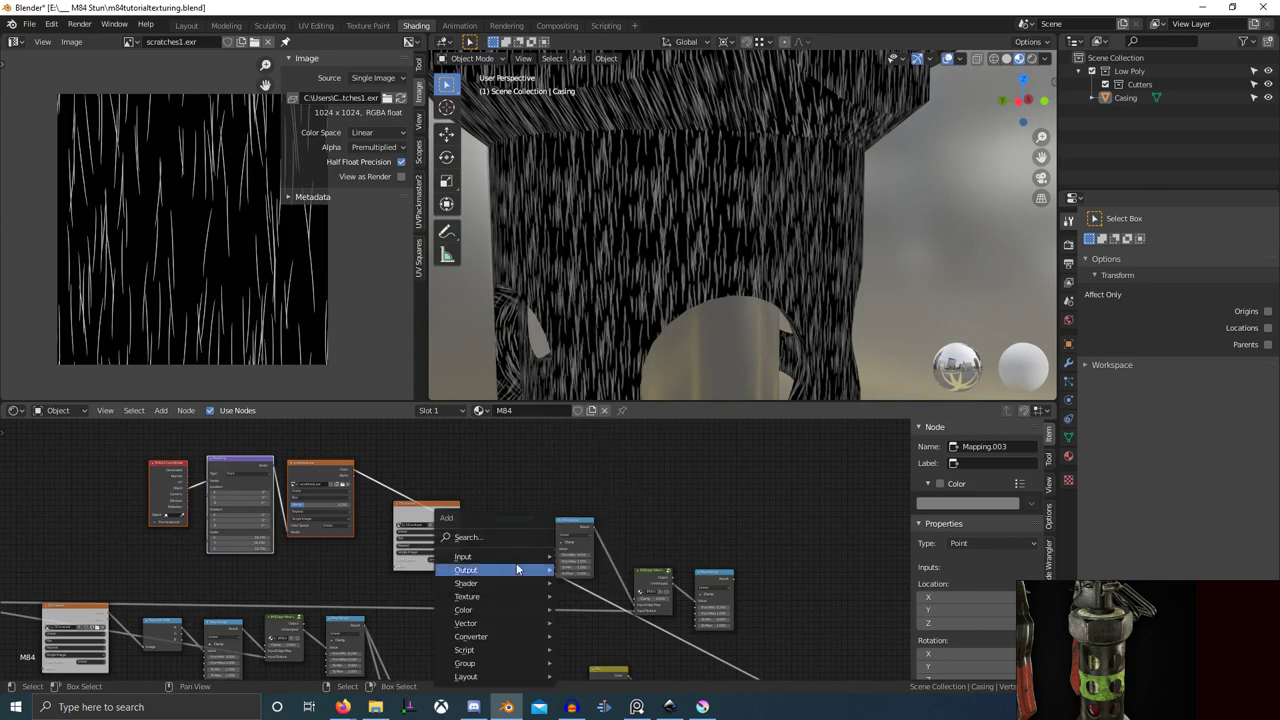
{"action": "left_click", "coordinate": [505, 540]}
{"action": "key", "text": "Return"}
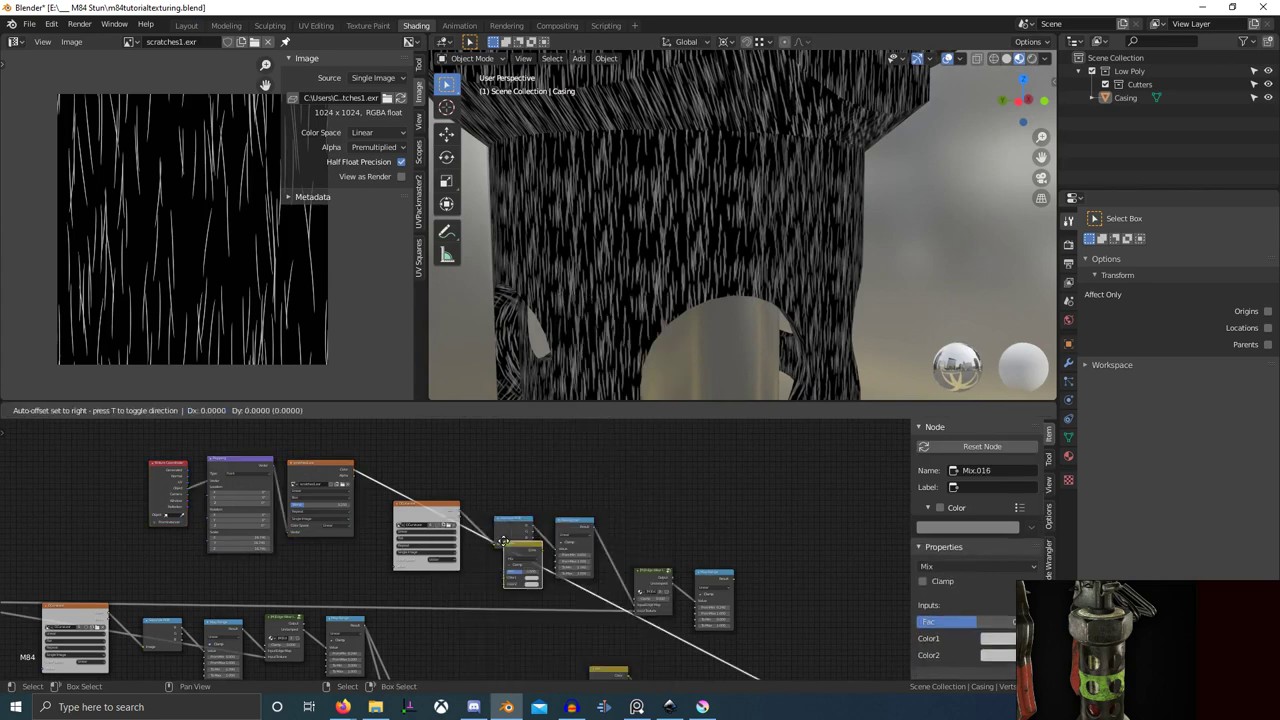
{"action": "left_click", "coordinate": [512, 587]}
- Plug the scratches texture into the mix node's Color2 and set blending to Add
{"action": "left_click_drag", "start_coordinate": [351, 474], "coordinate": [518, 628]}
{"action": "middle_click_drag", "start_coordinate": [504, 570], "coordinate": [362, 543]}
{"action": "scroll", "coordinate": [383, 574], "scroll_direction": "up", "scroll_amount": 7}
{"action": "left_click", "coordinate": [389, 572]}
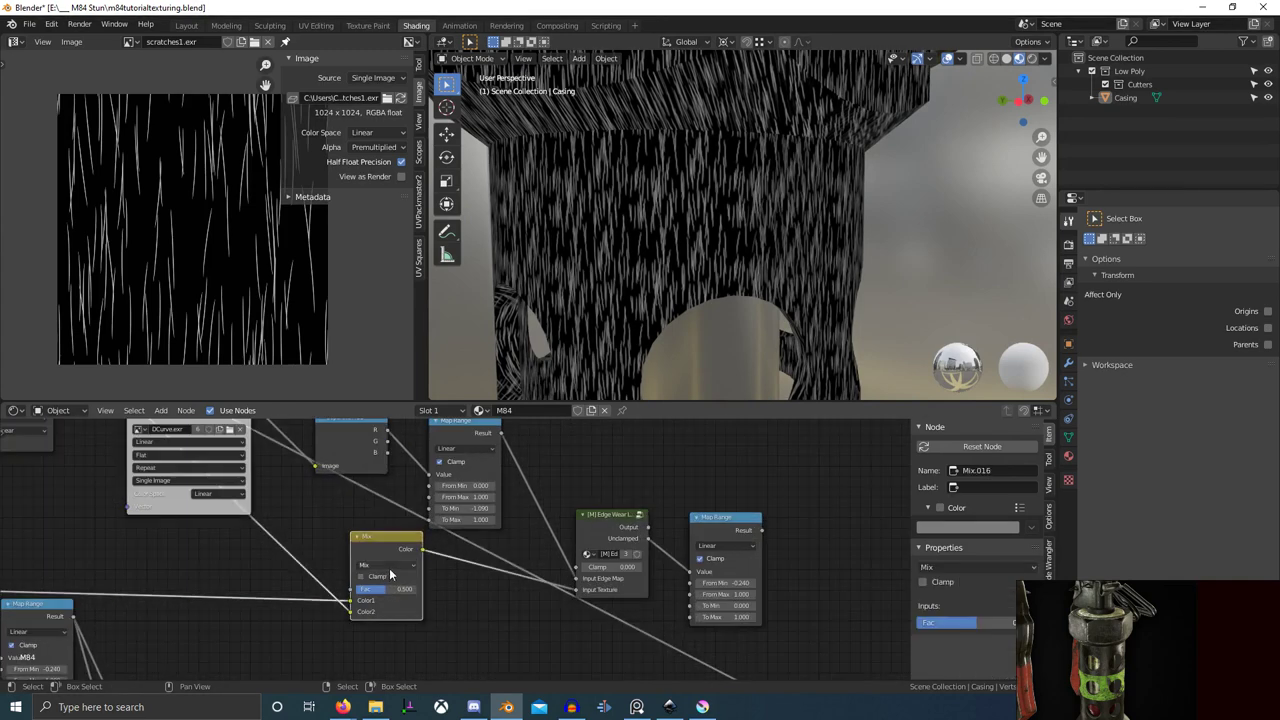
{"action": "left_click", "coordinate": [386, 567]}
{"action": "key", "text": "a"}
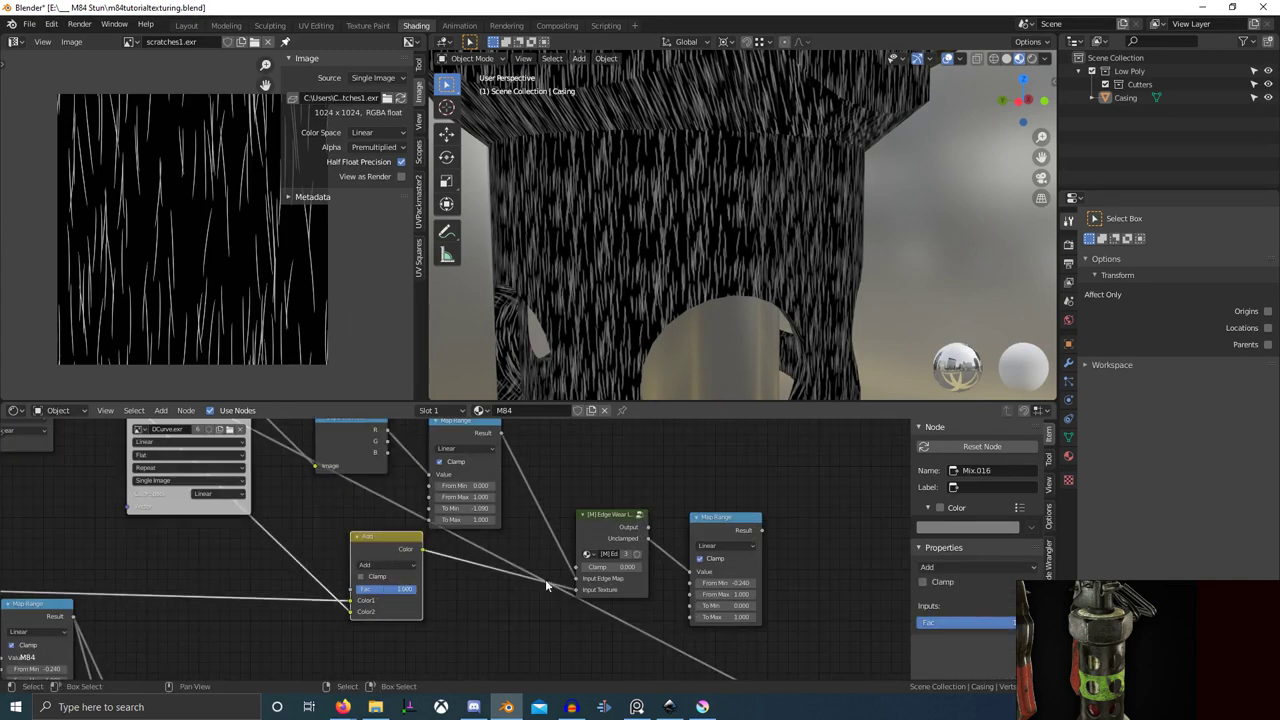
- Preview the remapped edge-wear result on the casing, inspecting the collar
{"action": "left_click", "coordinate": [708, 529], "text": "ctrl+shift"}
{"action": "scroll", "coordinate": [684, 309], "scroll_direction": "up", "scroll_amount": 1}
{"action": "middle_click_drag", "start_coordinate": [684, 309], "coordinate": [723, 347]}
{"action": "scroll", "coordinate": [649, 280], "scroll_direction": "up", "scroll_amount": 4}
{"action": "middle_click_drag", "start_coordinate": [708, 205], "coordinate": [715, 238], "text": "shift"}
{"action": "scroll", "coordinate": [716, 235], "scroll_direction": "up", "scroll_amount": 3}
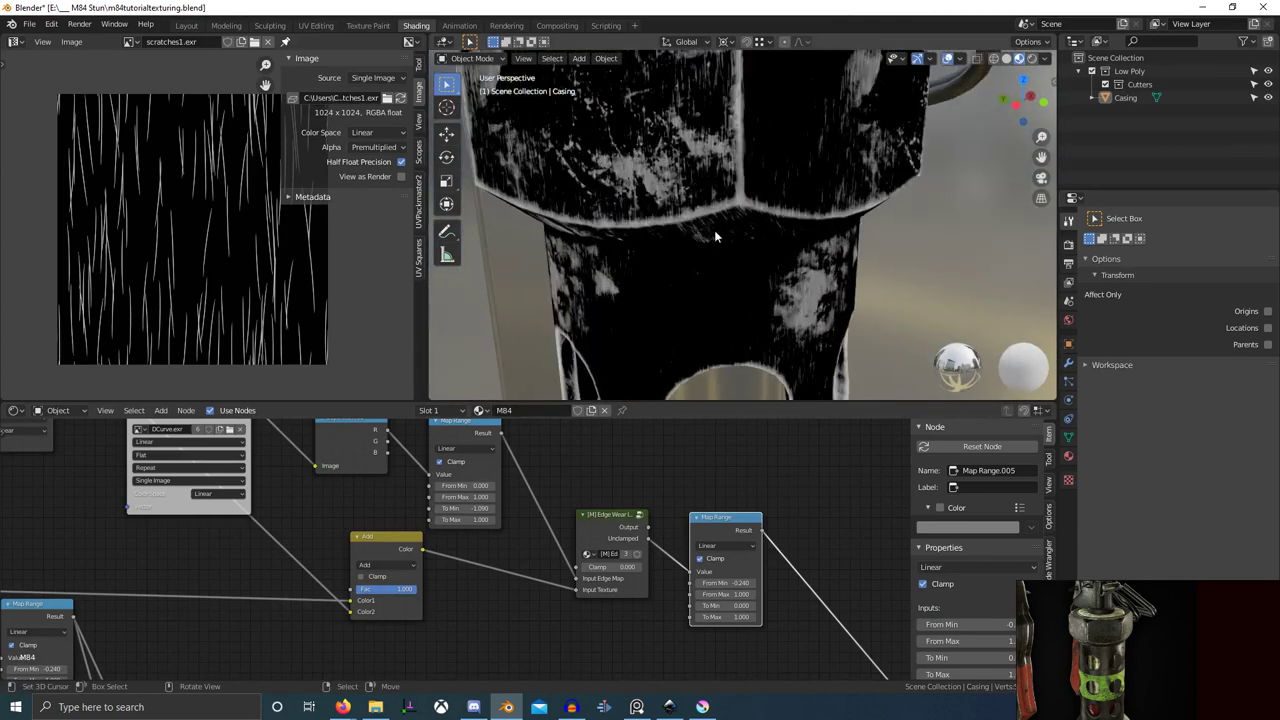
- Lower the scratch Mapping scale to 16.230 and check the casing
{"action": "middle_click_drag", "start_coordinate": [300, 544], "coordinate": [623, 614]}
{"action": "scroll", "coordinate": [331, 534], "scroll_direction": "up", "scroll_amount": 3}
{"action": "middle_click_drag", "start_coordinate": [246, 536], "coordinate": [411, 550]}
{"action": "left_click_drag", "start_coordinate": [290, 543], "coordinate": [256, 566]}
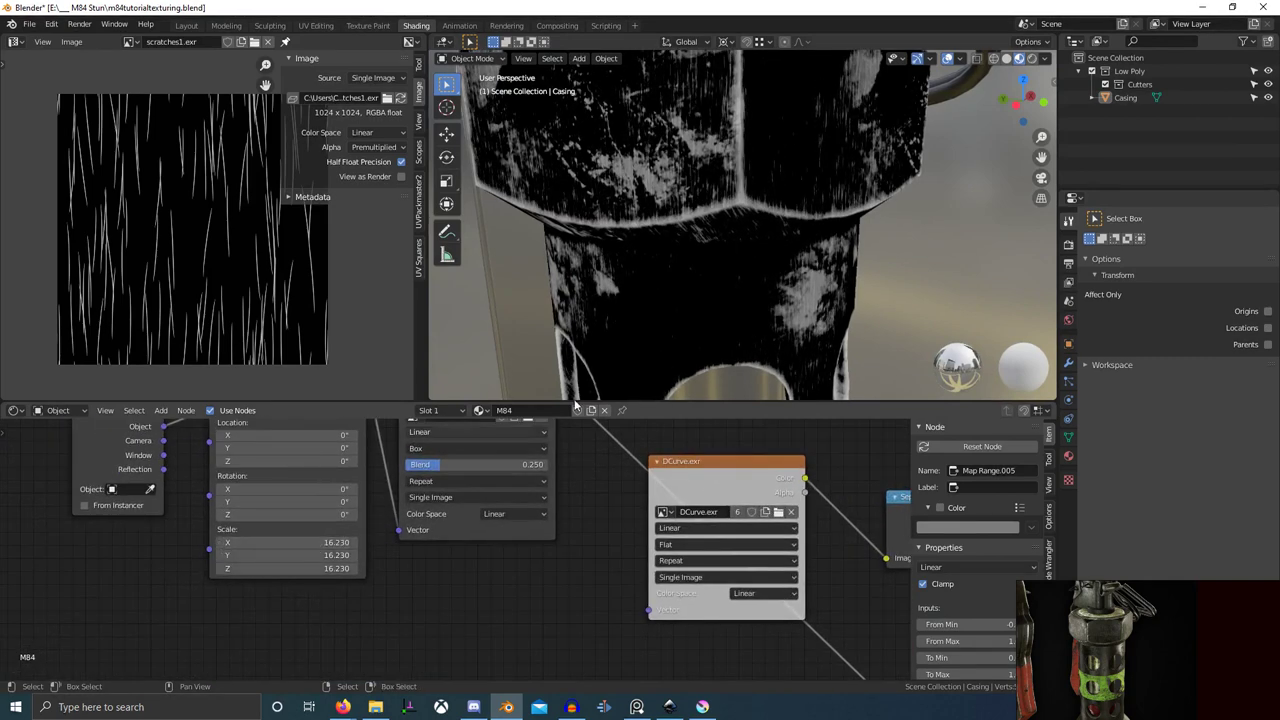
{"action": "scroll", "coordinate": [752, 326], "scroll_direction": "down", "scroll_amount": 3}
{"action": "middle_click_drag", "start_coordinate": [752, 326], "coordinate": [717, 352]}
{"action": "scroll", "coordinate": [800, 460], "scroll_direction": "down", "scroll_amount": 5}
{"action": "middle_click_drag", "start_coordinate": [805, 460], "coordinate": [649, 471]}
{"action": "scroll", "coordinate": [780, 495], "scroll_direction": "down", "scroll_amount": 2}
- Preview the Separate RGB output channels on the casing
{"action": "middle_click_drag", "start_coordinate": [785, 495], "coordinate": [590, 480]}
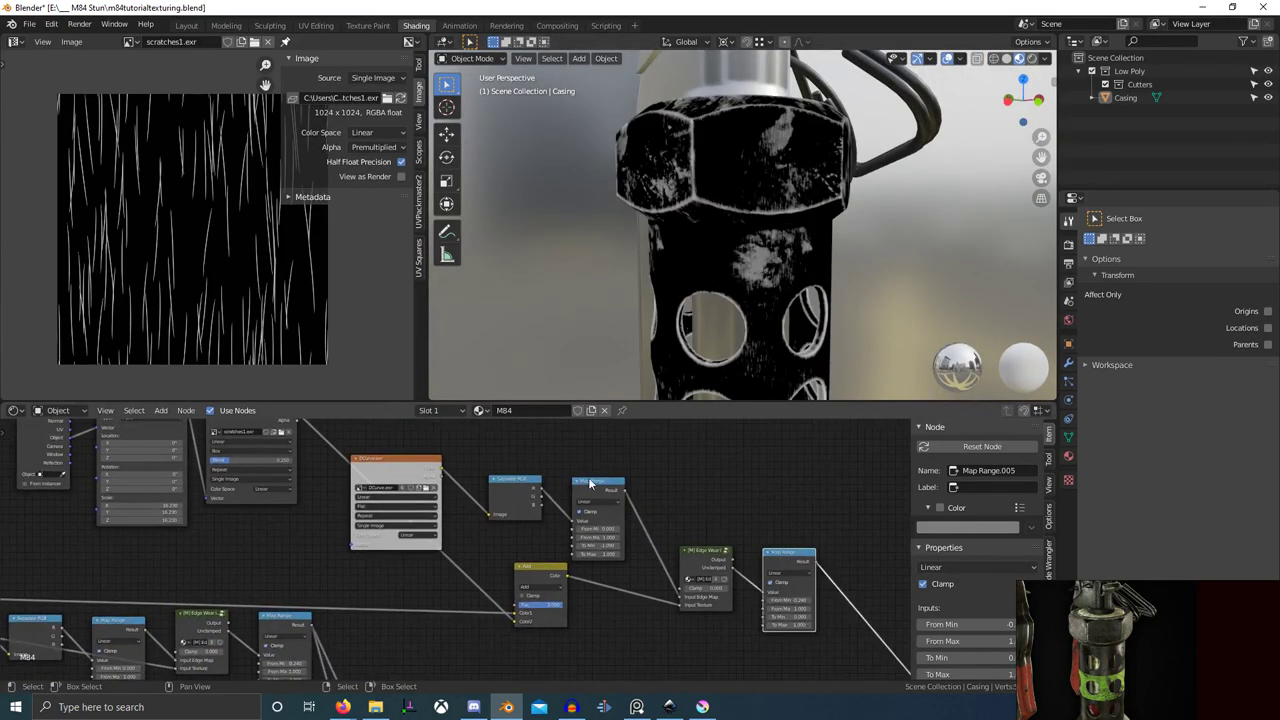
{"action": "middle_click_drag", "start_coordinate": [746, 515], "coordinate": [624, 504]}
{"action": "scroll", "coordinate": [665, 543], "scroll_direction": "up", "scroll_amount": 1}
{"action": "middle_click_drag", "start_coordinate": [667, 544], "coordinate": [611, 526]}
{"action": "middle_click_drag", "start_coordinate": [327, 497], "coordinate": [447, 547]}
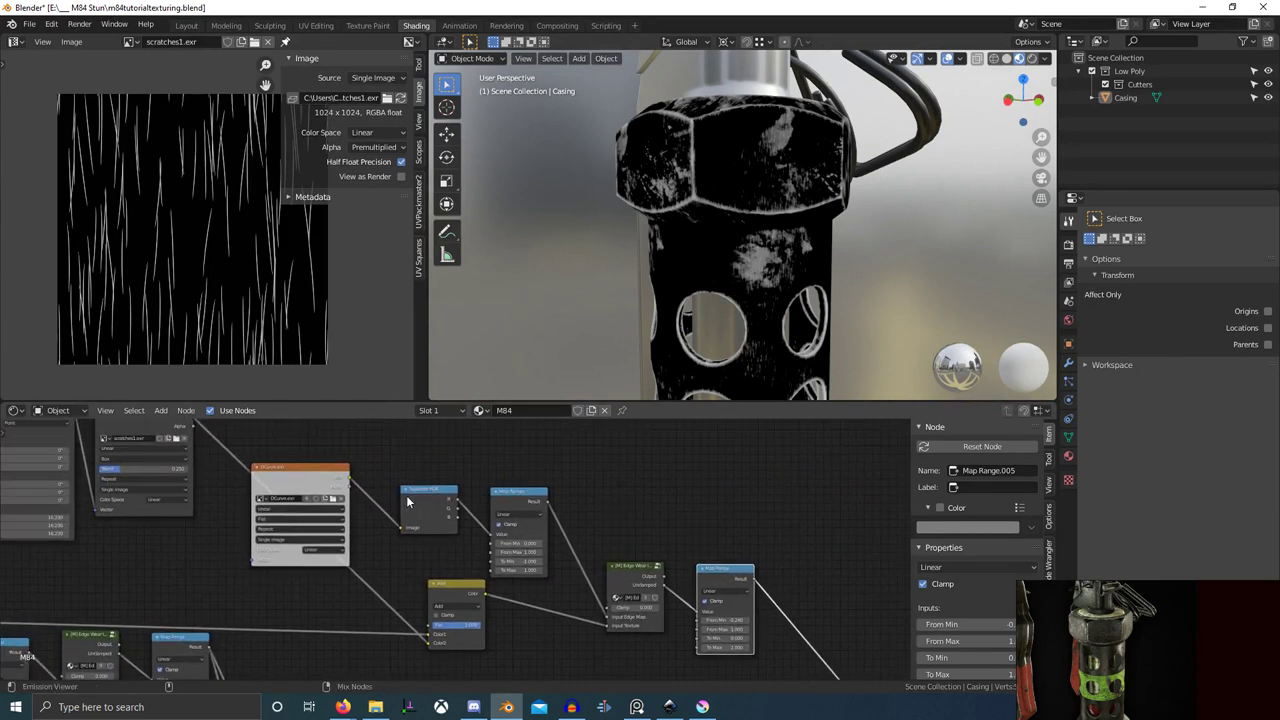
{"action": "left_click", "coordinate": [444, 508], "text": "ctrl+shift"}
{"action": "left_click", "coordinate": [444, 508], "text": "ctrl+shift"}
{"action": "left_click", "coordinate": [444, 508], "text": "ctrl+shift"}
{"action": "left_click", "coordinate": [444, 508], "text": "ctrl+shift"}
{"action": "left_click", "coordinate": [444, 508], "text": "ctrl+shift"}
{"action": "left_click", "coordinate": [444, 508], "text": "ctrl+shift"}
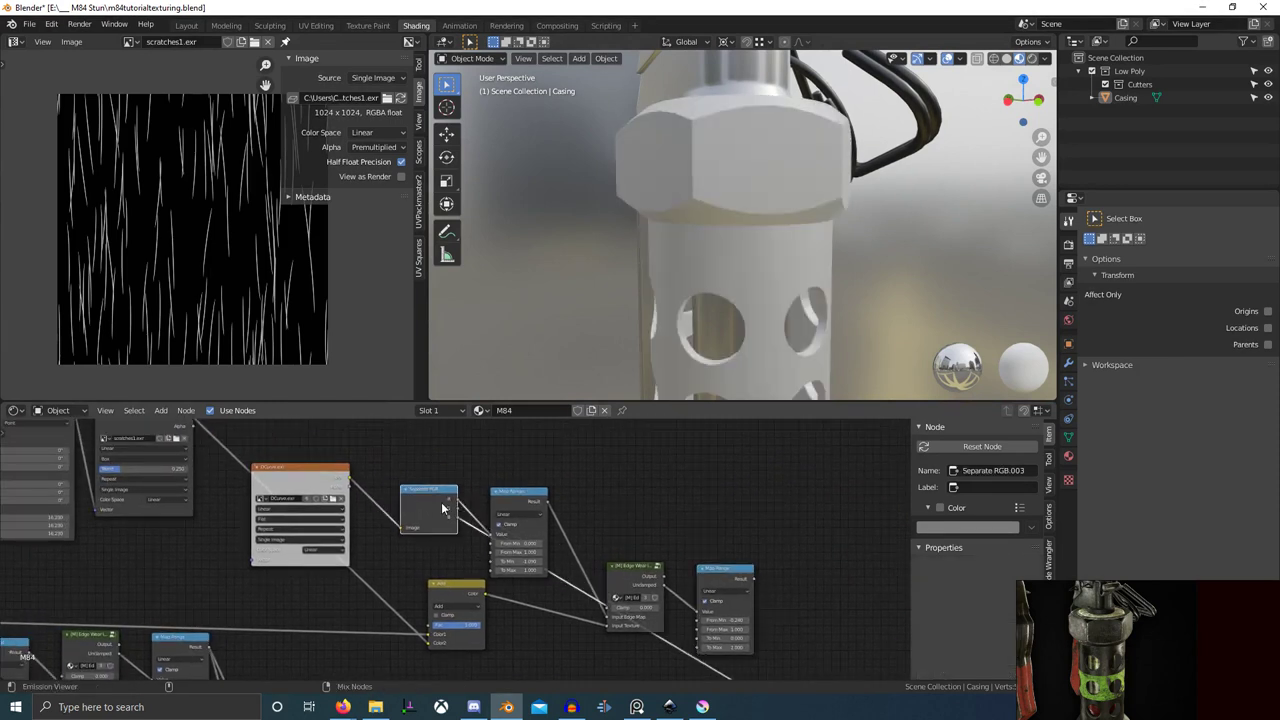
- Duplicate the Map Range node and connect the Separate RGB blue channel to the copy
{"action": "left_click", "coordinate": [529, 496]}
{"action": "middle_click_drag", "start_coordinate": [579, 488], "coordinate": [529, 510]}
{"action": "key", "text": "g"}
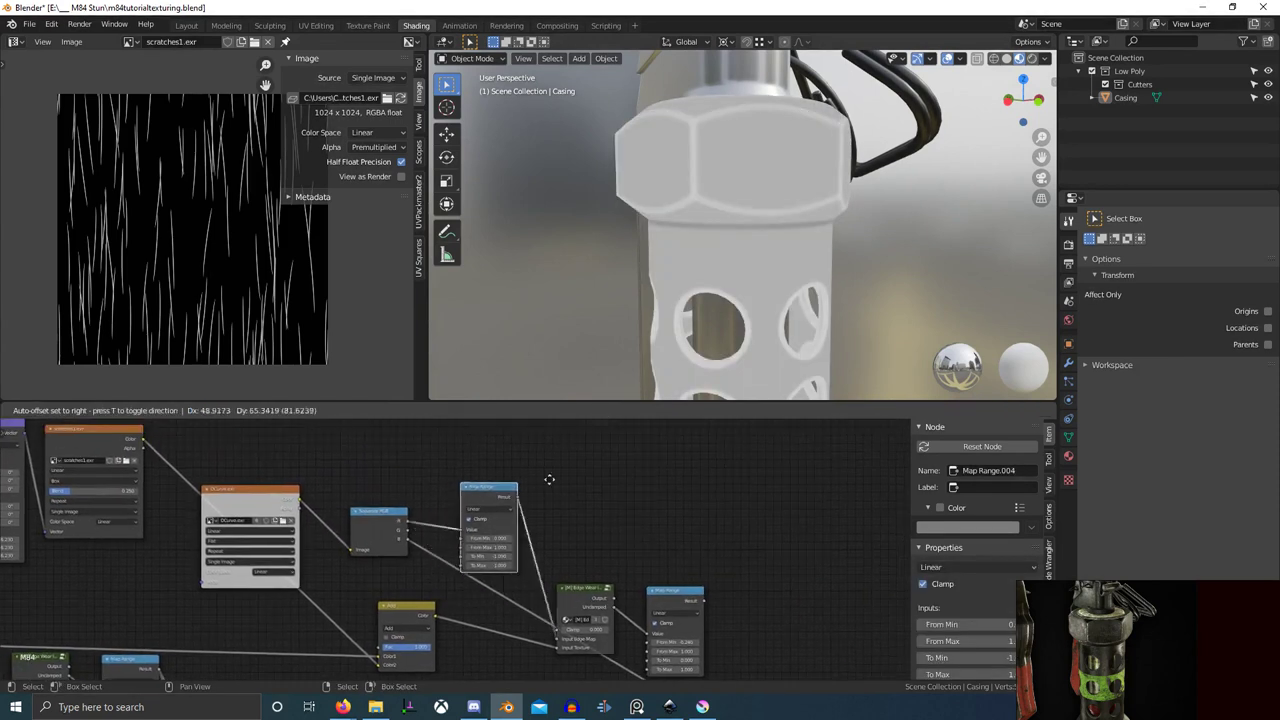
{"action": "right_click", "coordinate": [500, 492]}
{"action": "key", "text": "shift+d"}
{"action": "left_click", "coordinate": [567, 667]}
{"action": "left_click_drag", "start_coordinate": [408, 539], "coordinate": [519, 494]}
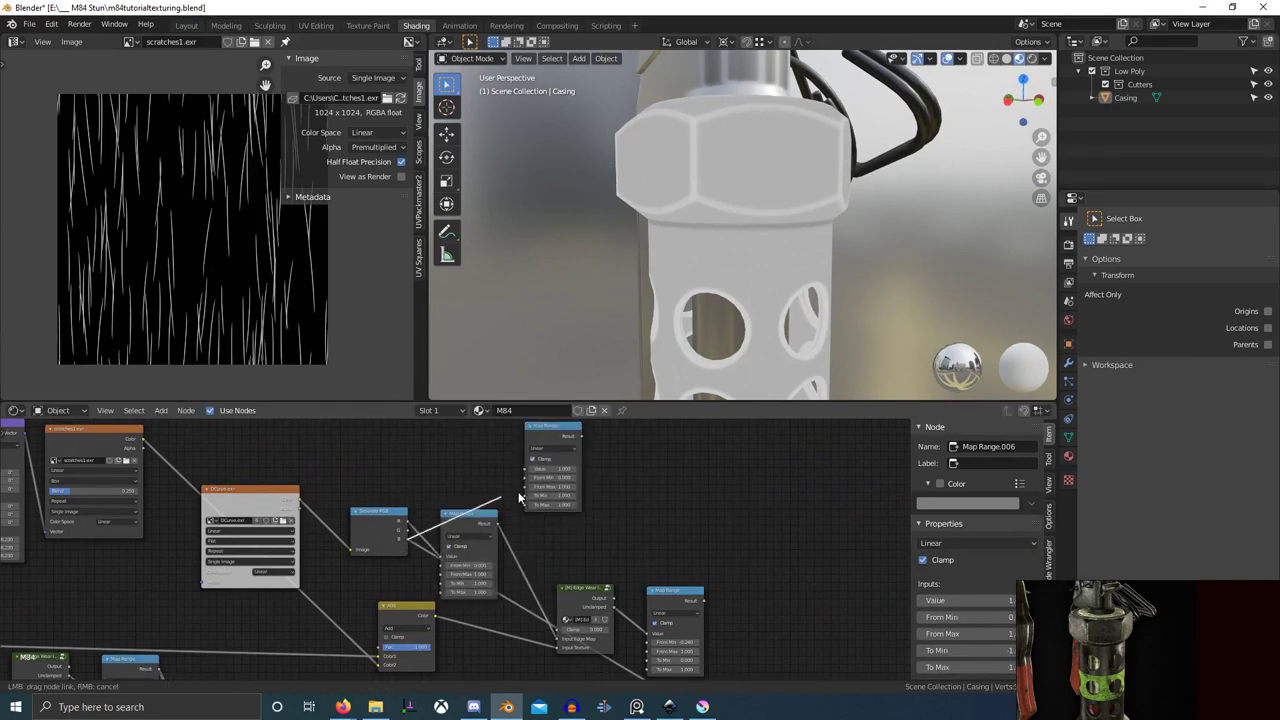
- Tune the new Map Range's To Min from -1 to -1.06, then to -0.97
{"action": "scroll", "coordinate": [563, 438], "scroll_direction": "up", "scroll_amount": 3}
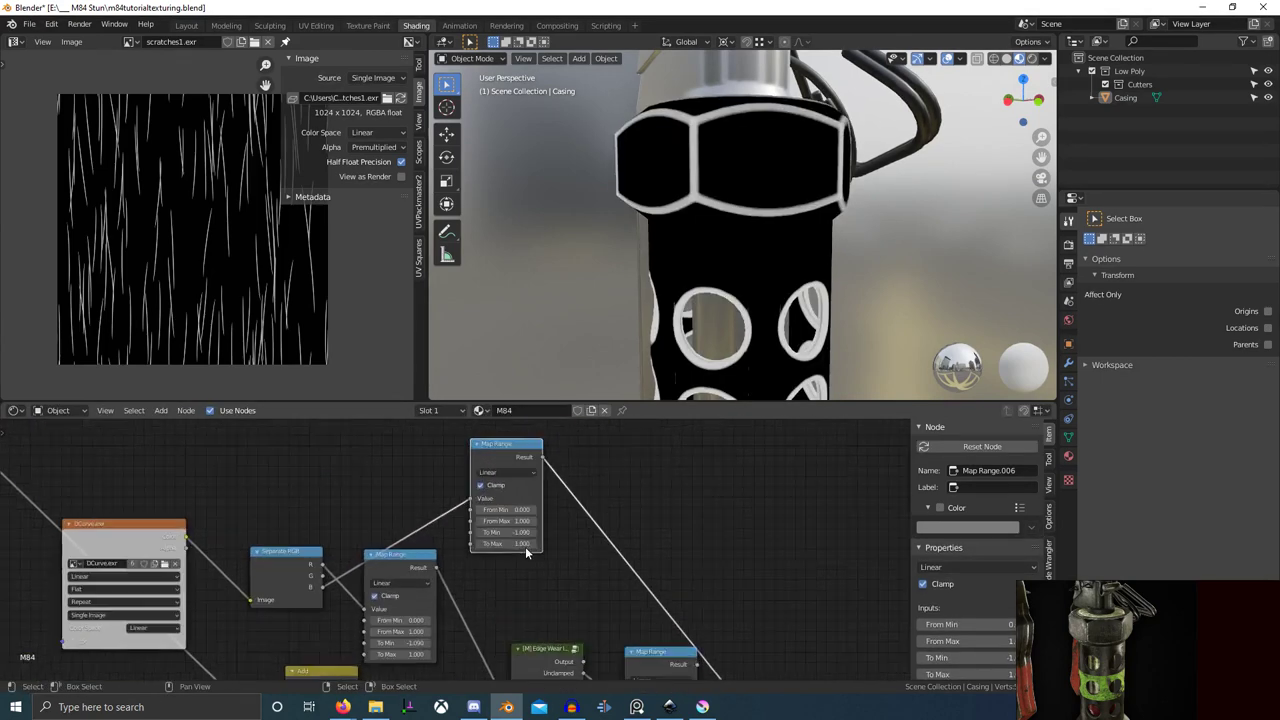
{"action": "type", "text": "-1"}
{"action": "key", "text": "Return"}
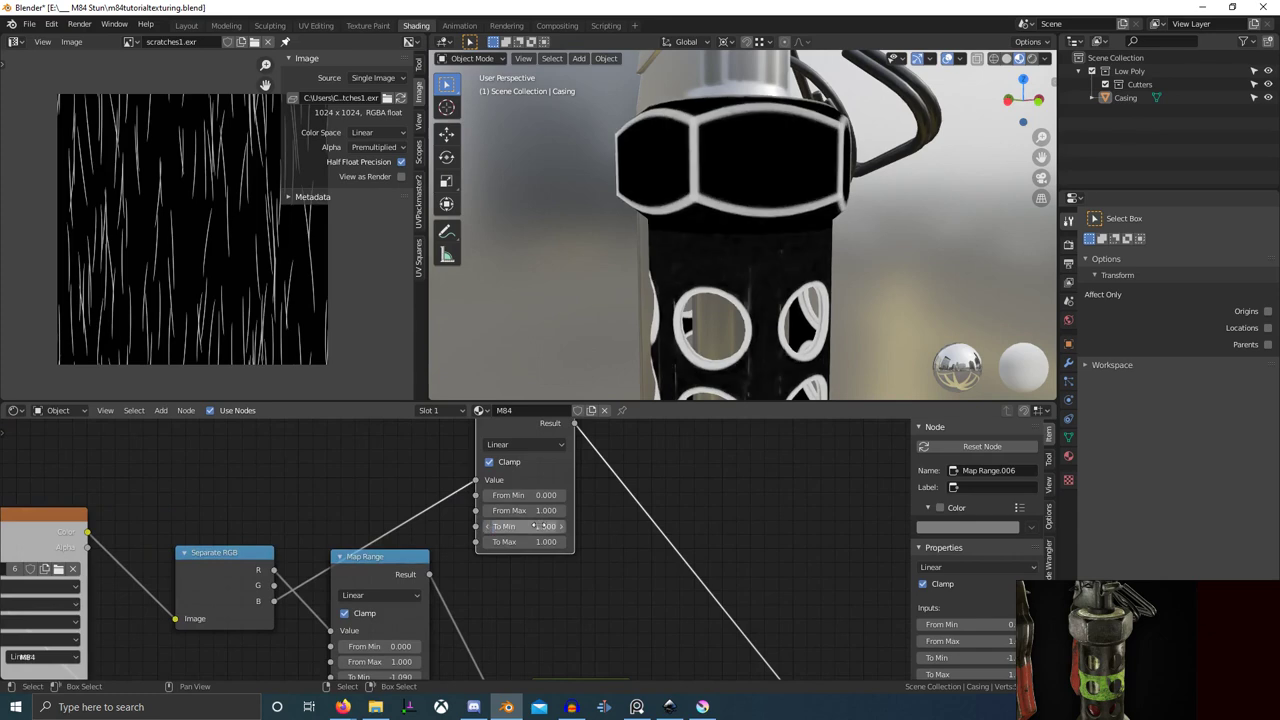
{"action": "middle_click_drag", "start_coordinate": [790, 305], "coordinate": [758, 330]}
{"action": "scroll", "coordinate": [768, 268], "scroll_direction": "up", "scroll_amount": 5}
{"action": "left_click_drag", "start_coordinate": [538, 527], "coordinate": [530, 527]}
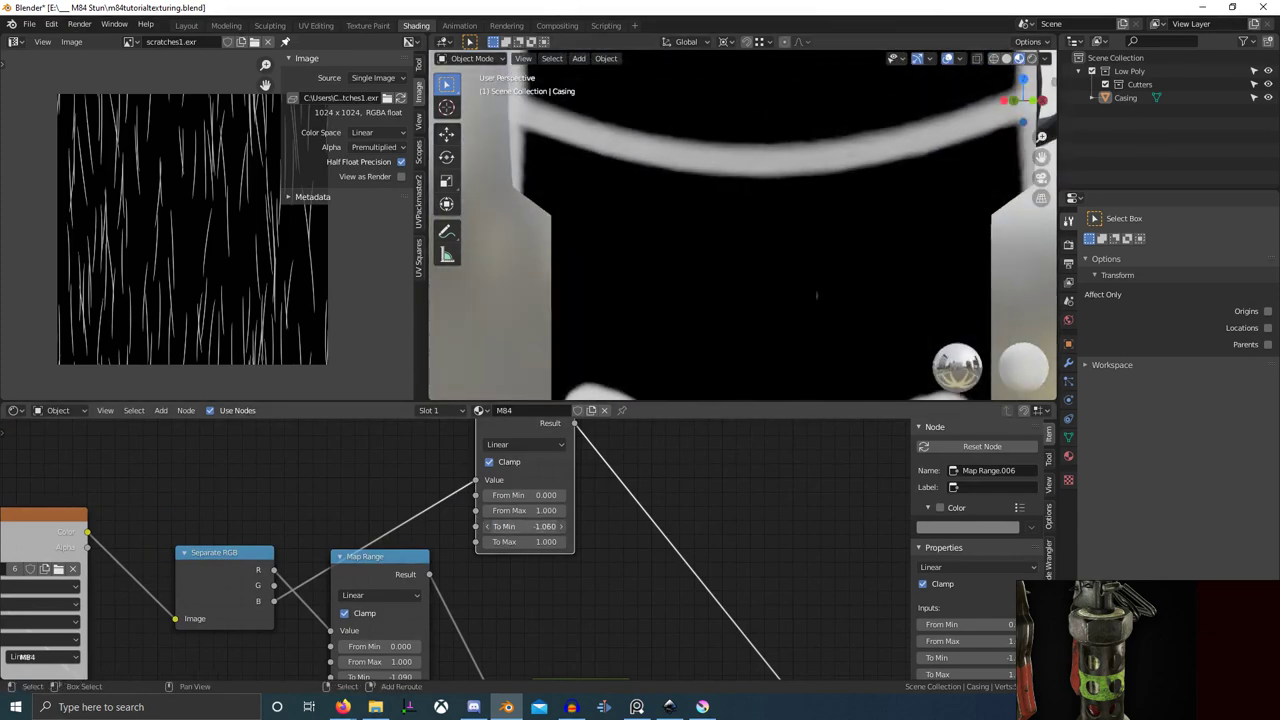
{"action": "scroll", "coordinate": [541, 530], "scroll_direction": "down", "scroll_amount": 1}
{"action": "scroll", "coordinate": [672, 338], "scroll_direction": "down", "scroll_amount": 4}
{"action": "middle_click_drag", "start_coordinate": [670, 340], "coordinate": [700, 345]}
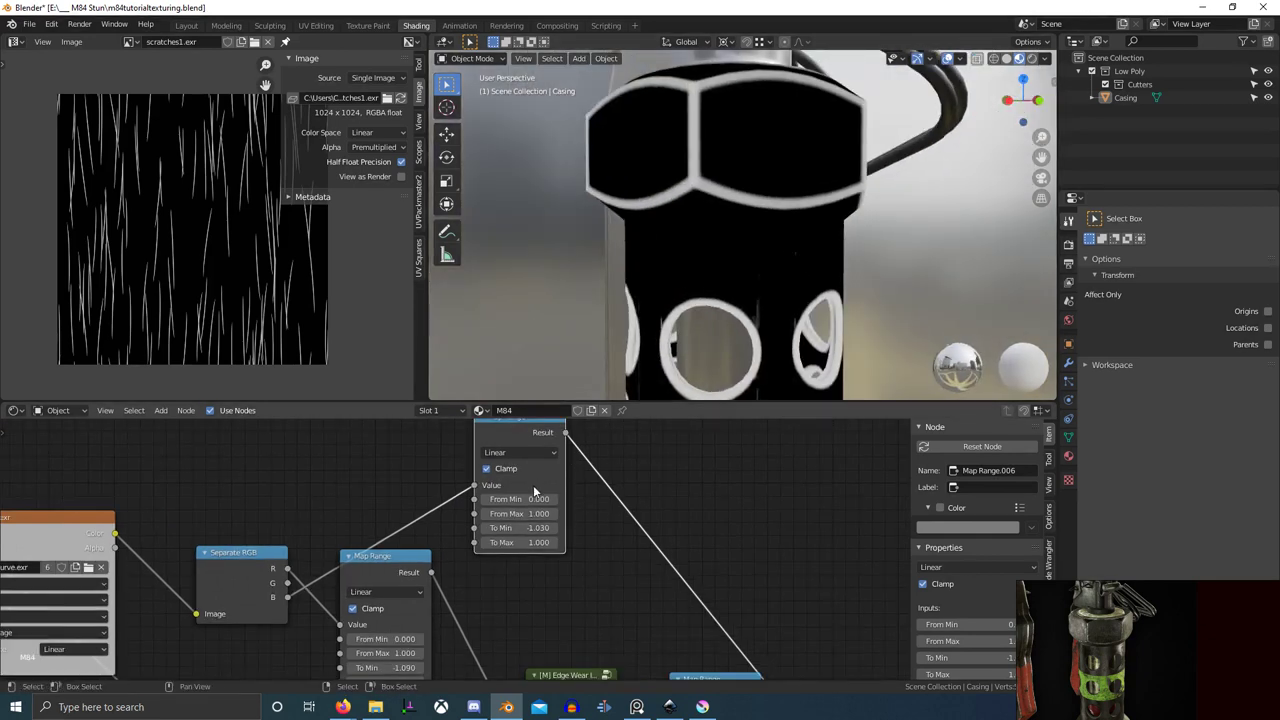
{"action": "left_click_drag", "start_coordinate": [530, 528], "coordinate": [534, 527]}
{"action": "scroll", "coordinate": [519, 528], "scroll_direction": "down", "scroll_amount": 5}
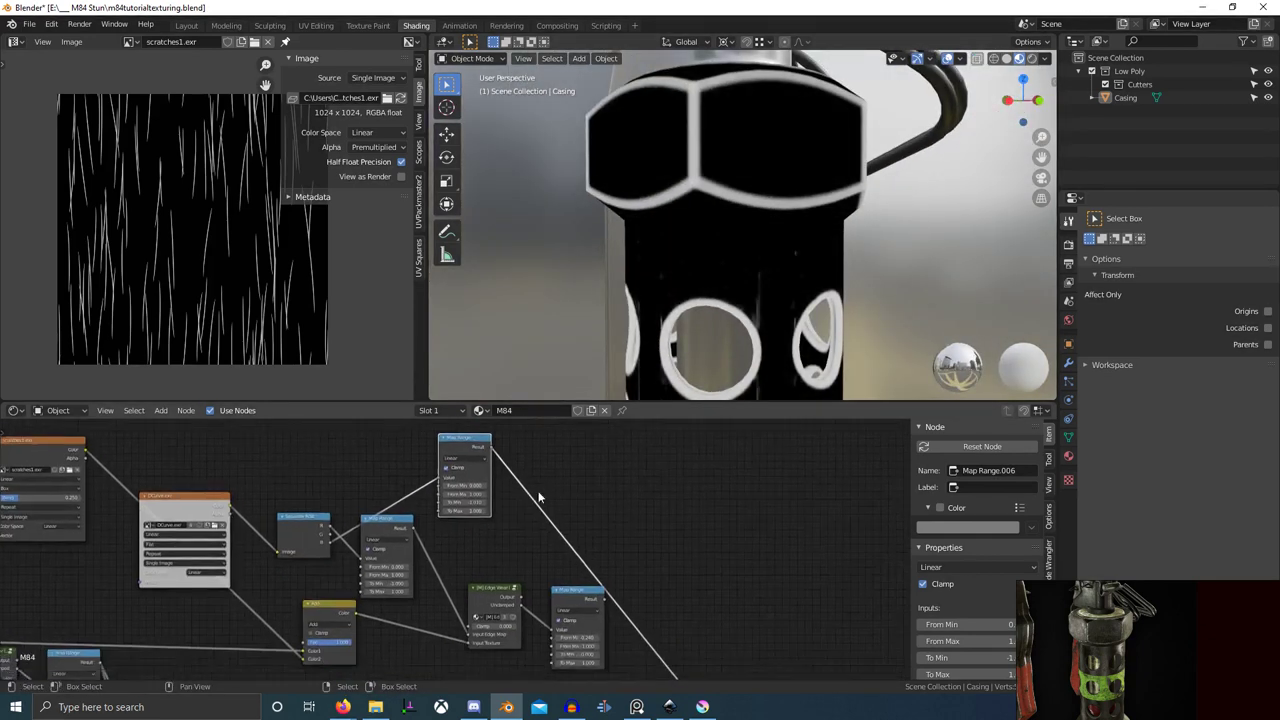
- Preview the lower Map Range and insert a MixRGB node on the edge-wear output link
{"action": "key", "text": "g"}
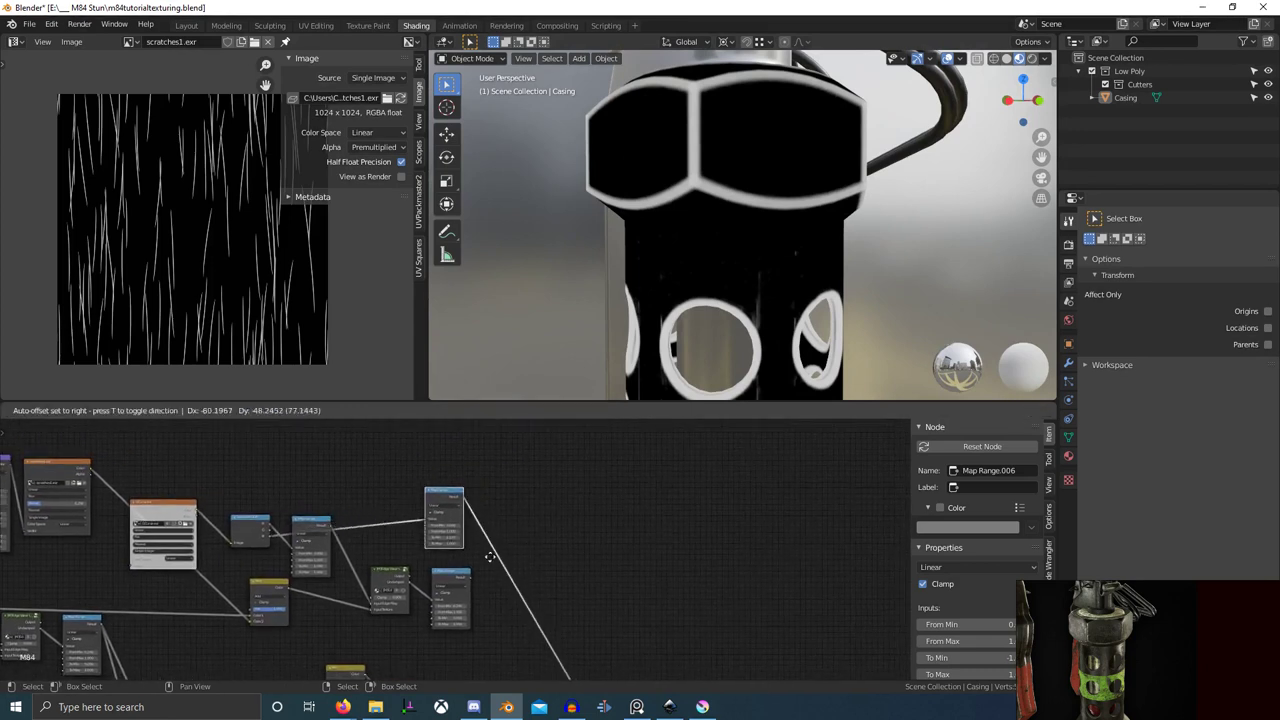
{"action": "left_click", "coordinate": [501, 563]}
{"action": "left_click", "coordinate": [465, 599], "text": "ctrl+shift"}
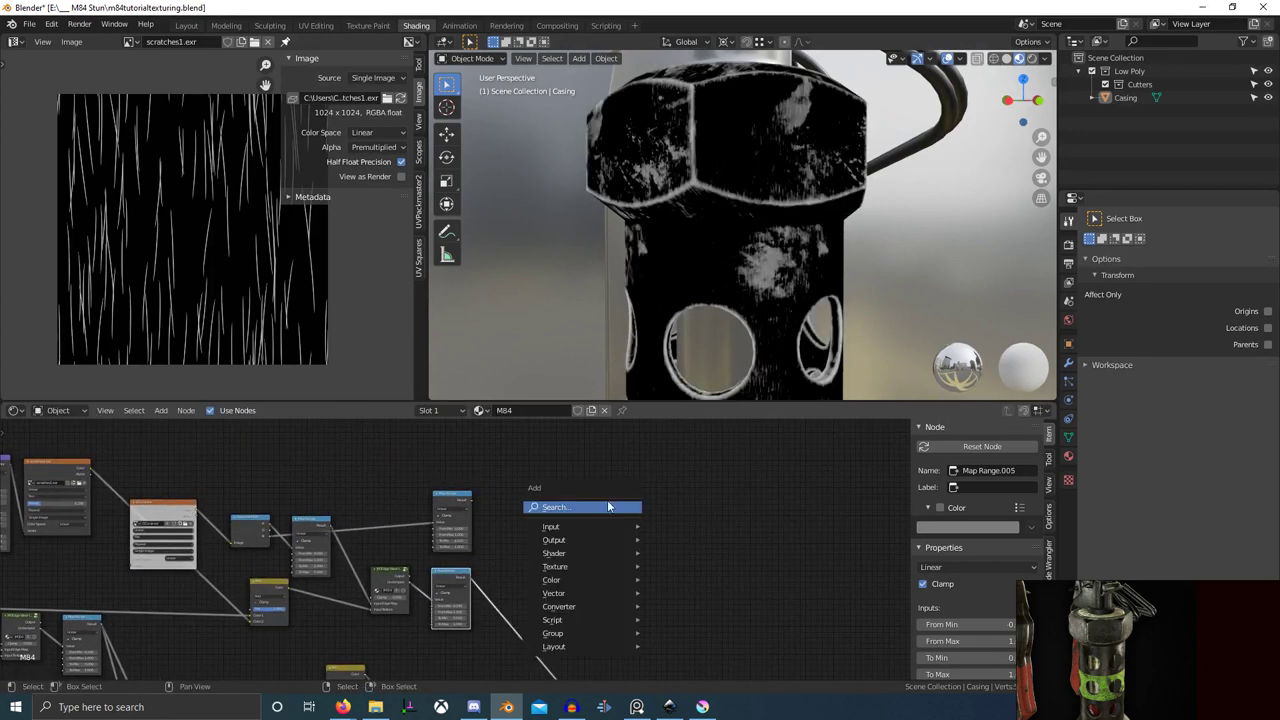
{"action": "left_click", "coordinate": [608, 507]}
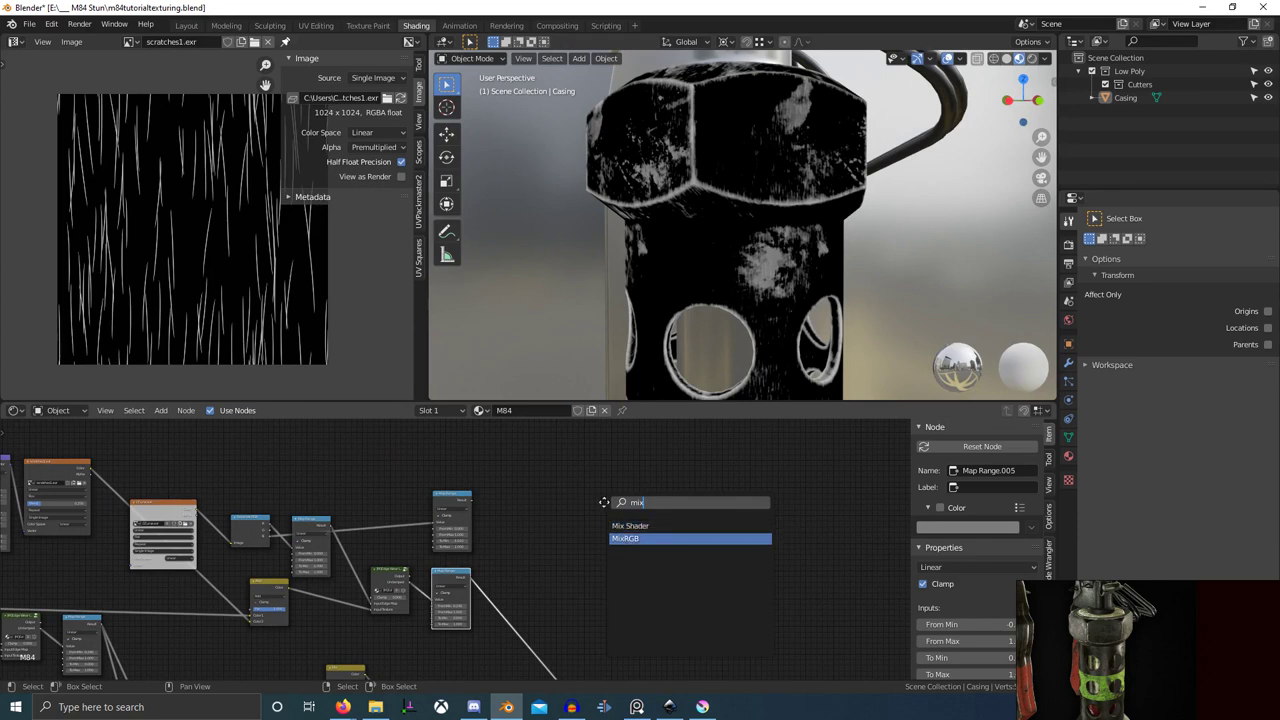
{"action": "key", "text": "Return"}
{"action": "left_click", "coordinate": [516, 608]}
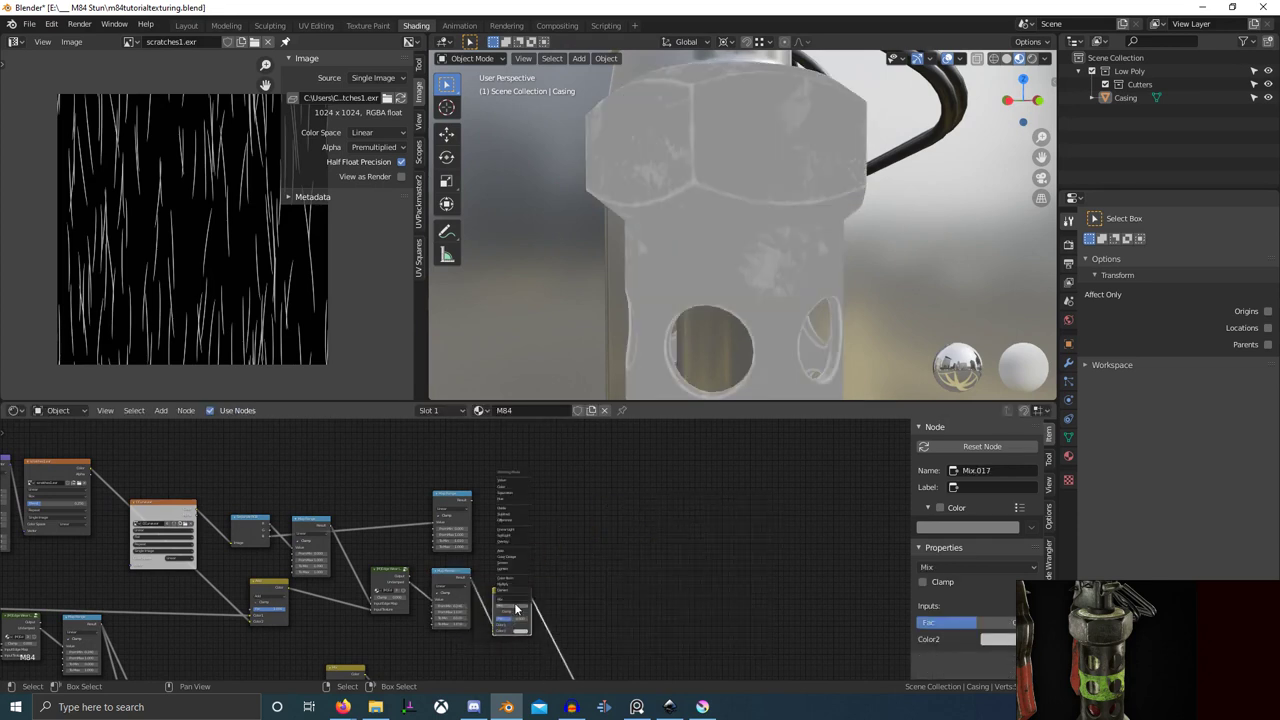
{"action": "left_click", "coordinate": [516, 600]}
- Set the MixRGB to Multiply and plug the new blue-channel mask into Color2
{"action": "middle_click_drag", "start_coordinate": [519, 574], "coordinate": [505, 540]}
{"action": "scroll", "coordinate": [490, 530], "scroll_direction": "up", "scroll_amount": 4}
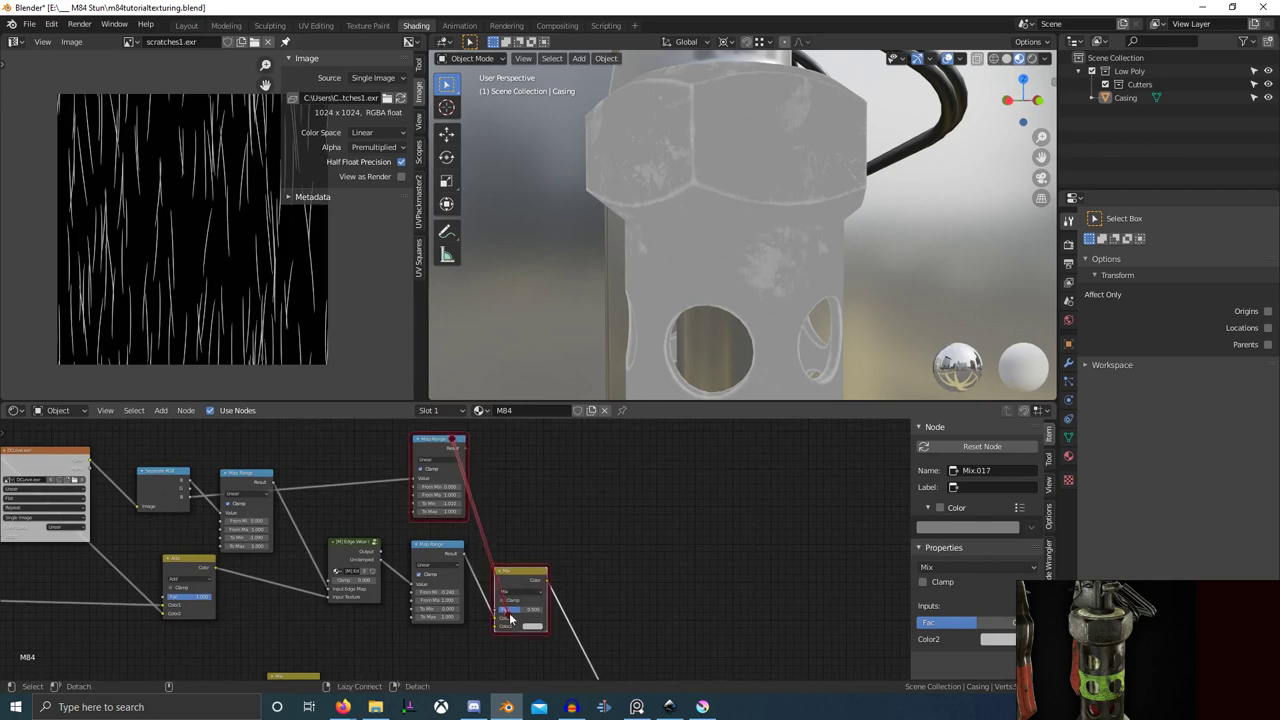
{"action": "right_click_drag", "start_coordinate": [510, 618], "coordinate": [510, 617], "text": "alt"}
{"action": "scroll", "coordinate": [480, 588], "scroll_direction": "up", "scroll_amount": 3}
{"action": "middle_click_drag", "start_coordinate": [508, 612], "coordinate": [456, 581]}
{"action": "left_click", "coordinate": [490, 571]}
{"action": "left_click", "coordinate": [488, 545]}
{"action": "scroll", "coordinate": [452, 575], "scroll_direction": "up", "scroll_amount": 5}
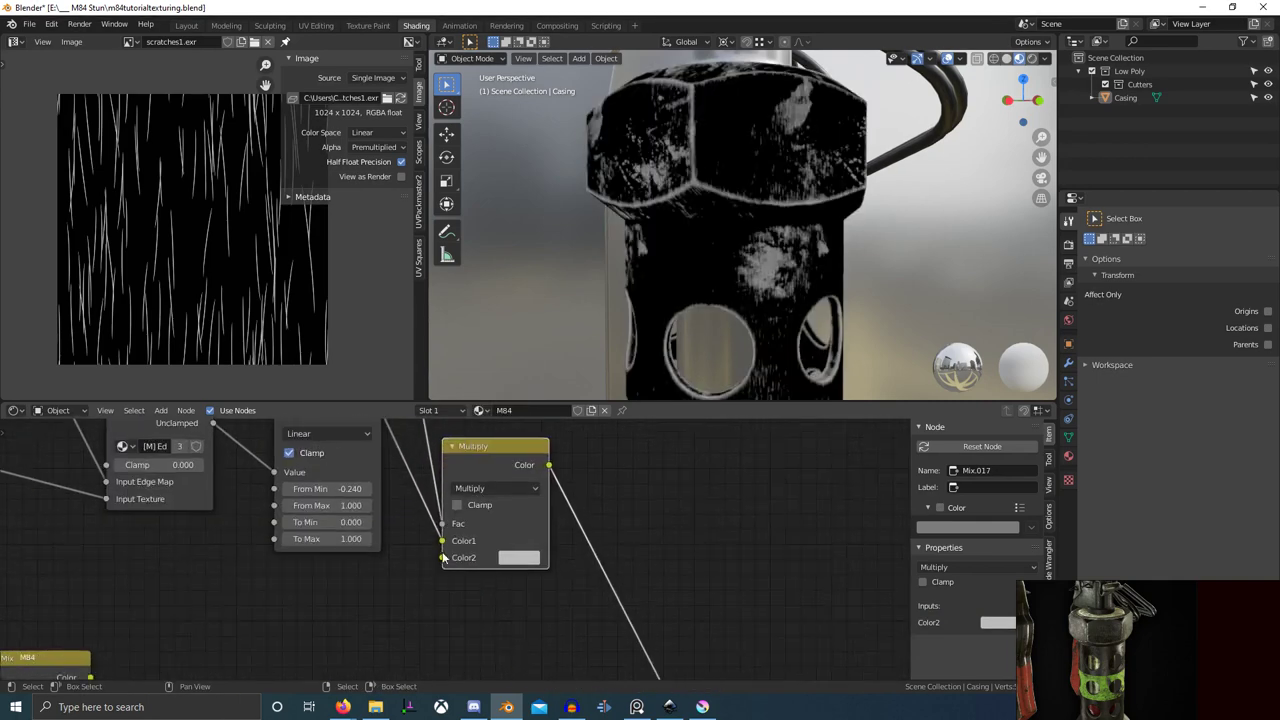
{"action": "left_click_drag", "start_coordinate": [440, 526], "coordinate": [543, 525]}
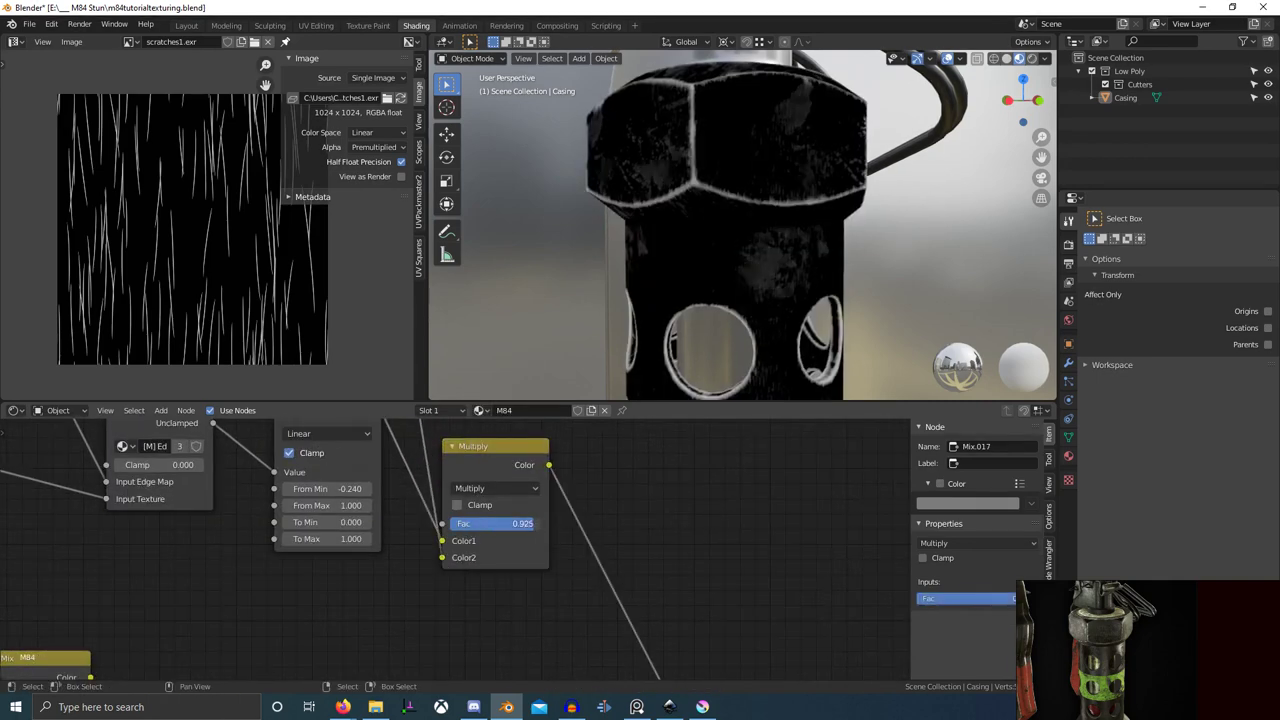
{"action": "scroll", "coordinate": [790, 320], "scroll_direction": "up", "scroll_amount": 4}
{"action": "middle_click_drag", "start_coordinate": [785, 310], "coordinate": [759, 288]}
{"action": "scroll", "coordinate": [742, 305], "scroll_direction": "up", "scroll_amount": 3}
{"action": "scroll", "coordinate": [510, 520], "scroll_direction": "down", "scroll_amount": 5}
- Raise the scratch texture's Mapping scale to 19.03
{"action": "middle_click_drag", "start_coordinate": [508, 521], "coordinate": [622, 552]}
{"action": "middle_click_drag", "start_coordinate": [359, 546], "coordinate": [584, 646]}
{"action": "scroll", "coordinate": [309, 567], "scroll_direction": "down", "scroll_amount": 1}
{"action": "middle_click_drag", "start_coordinate": [240, 560], "coordinate": [331, 565]}
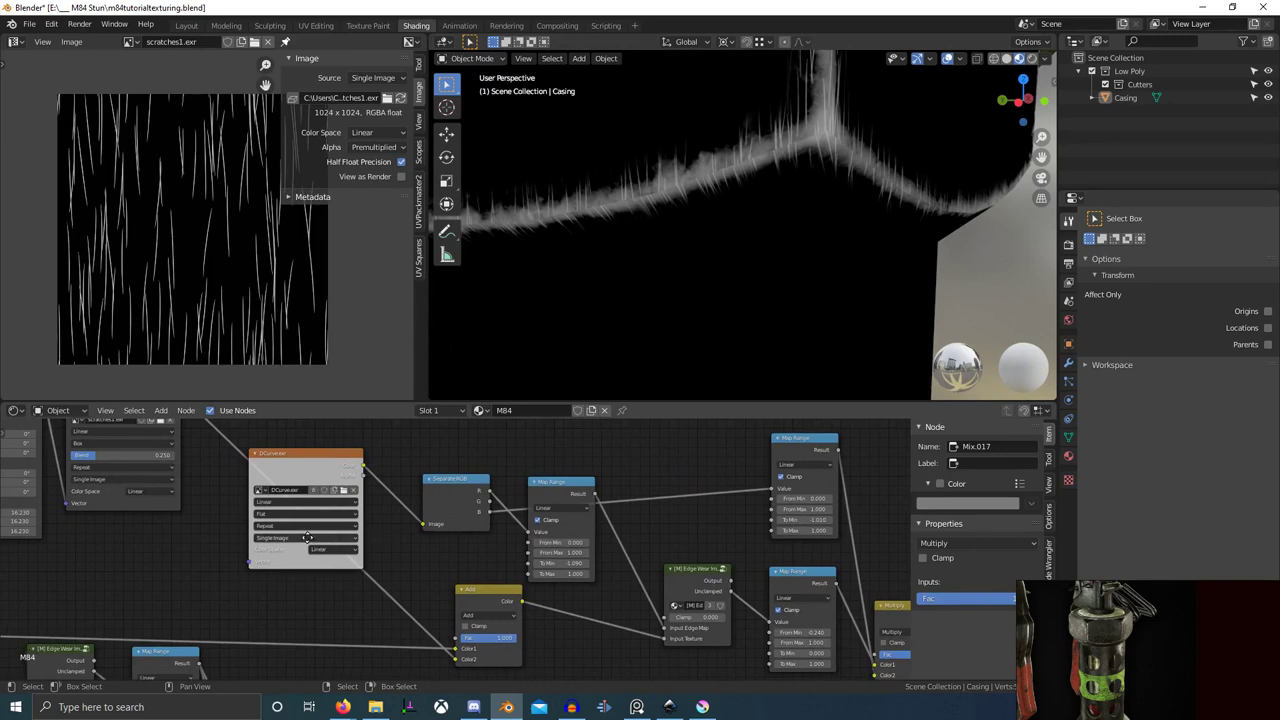
{"action": "scroll", "coordinate": [210, 518], "scroll_direction": "up", "scroll_amount": 1}
{"action": "middle_click_drag", "start_coordinate": [204, 516], "coordinate": [387, 555]}
{"action": "scroll", "coordinate": [310, 538], "scroll_direction": "up", "scroll_amount": 2}
{"action": "scroll", "coordinate": [307, 536], "scroll_direction": "up", "scroll_amount": 2}
{"action": "middle_click_drag", "start_coordinate": [307, 536], "coordinate": [511, 544]}
{"action": "mouse_move", "coordinate": [222, 569]}
{"action": "left_mouse_down"}
{"action": "mouse_move", "coordinate": [248, 598]}
{"action": "mouse_move", "coordinate": [247, 570]}
{"action": "left_mouse_up"}
- Raise the new mask's To Min to -0.94 and inspect the casing wear
{"action": "scroll", "coordinate": [500, 545], "scroll_direction": "down", "scroll_amount": 8}
{"action": "middle_click_drag", "start_coordinate": [677, 571], "coordinate": [562, 542]}
{"action": "scroll", "coordinate": [562, 542], "scroll_direction": "up", "scroll_amount": 5}
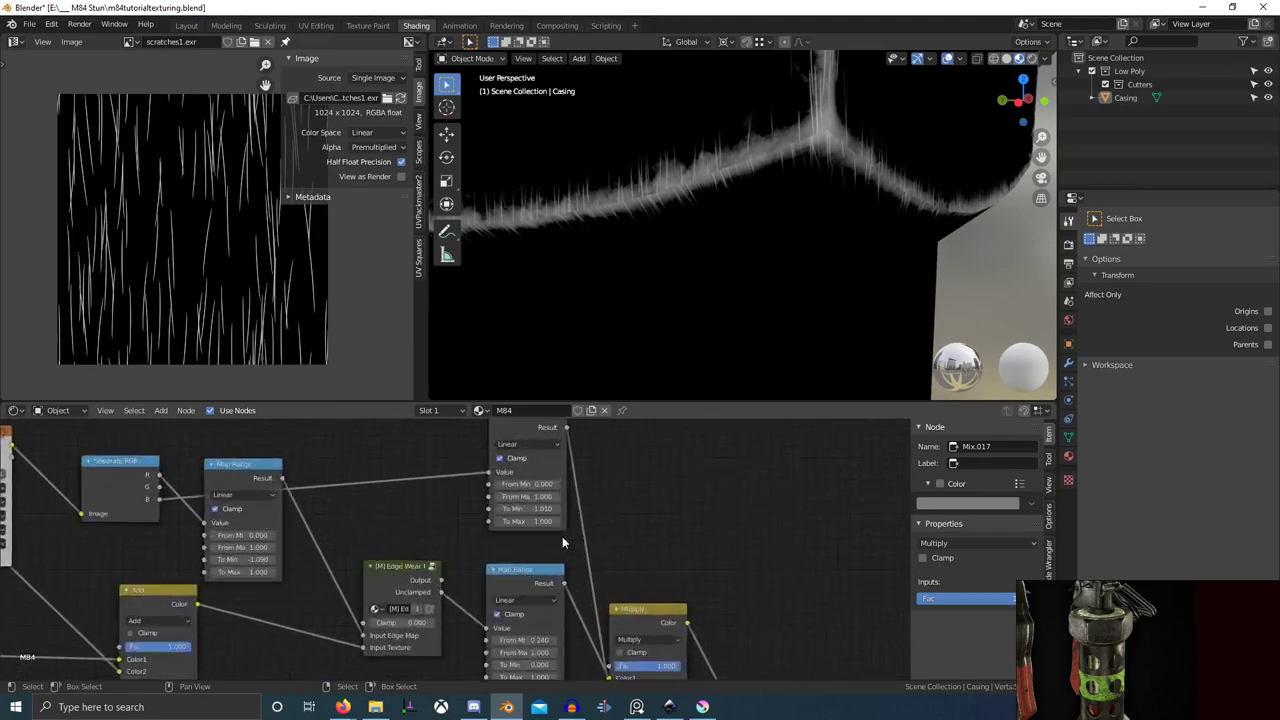
{"action": "scroll", "coordinate": [562, 542], "scroll_direction": "up", "scroll_amount": 2}
{"action": "left_click_drag", "start_coordinate": [543, 502], "coordinate": [550, 502]}
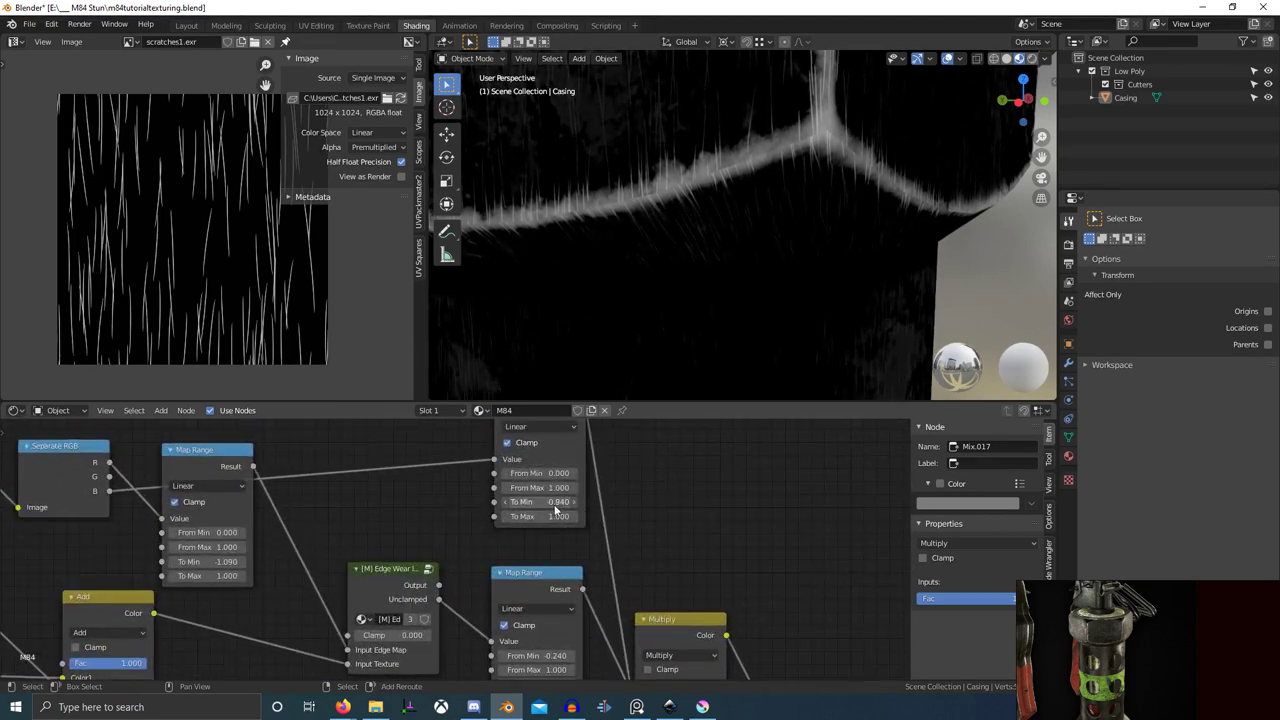
{"action": "scroll", "coordinate": [834, 272], "scroll_direction": "down", "scroll_amount": 5}
{"action": "middle_click_drag", "start_coordinate": [834, 272], "coordinate": [765, 215]}
{"action": "scroll", "coordinate": [761, 312], "scroll_direction": "up", "scroll_amount": 3}
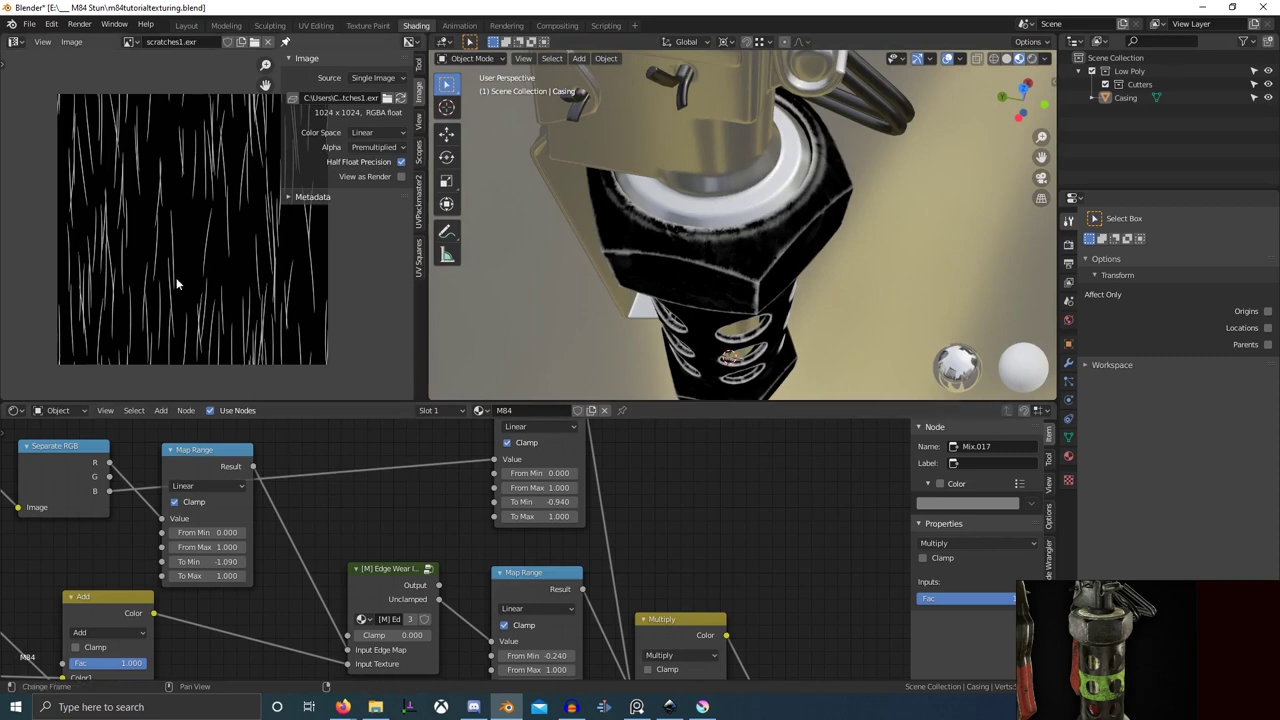
{"action": "scroll", "coordinate": [443, 508], "scroll_direction": "down", "scroll_amount": 4}
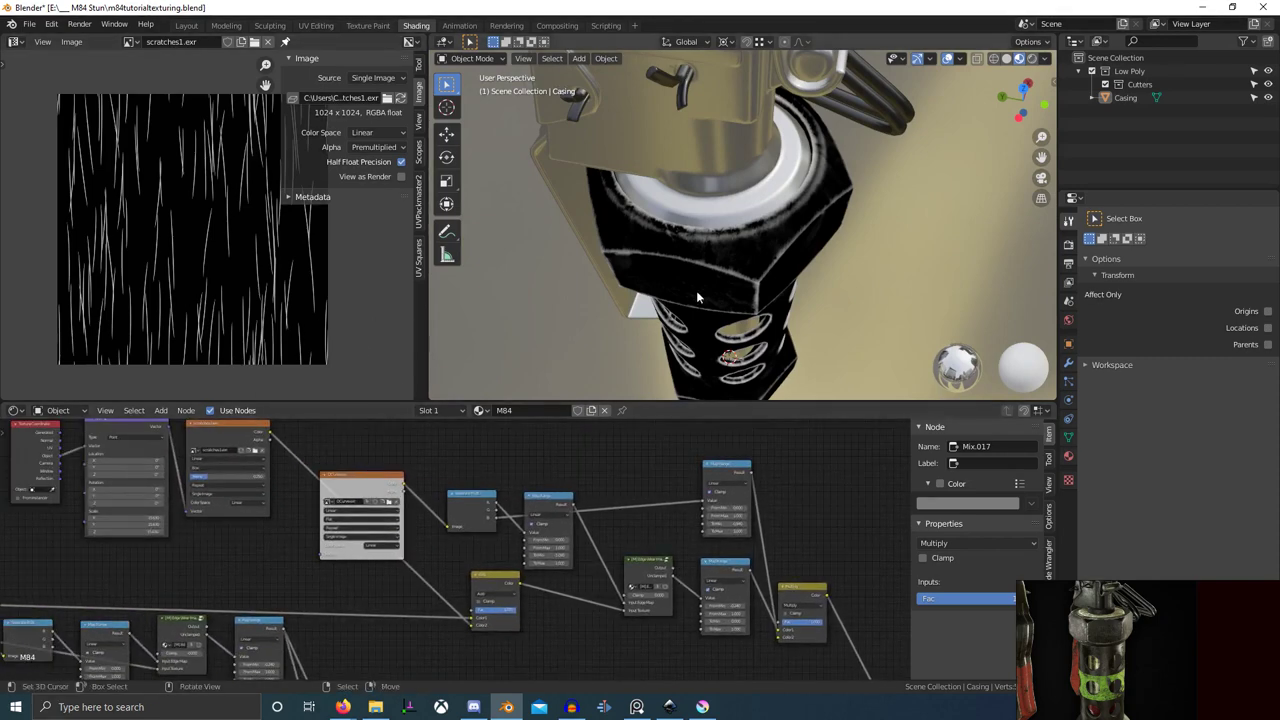
{"action": "scroll", "coordinate": [699, 297], "scroll_direction": "up", "scroll_amount": 6}
- Preview Scratches2.exr and Scratches3.exr from Tileable Textures in Blender's image viewer
{"action": "key", "text": "alt+Tab"}
{"action": "left_click", "coordinate": [580, 304]}
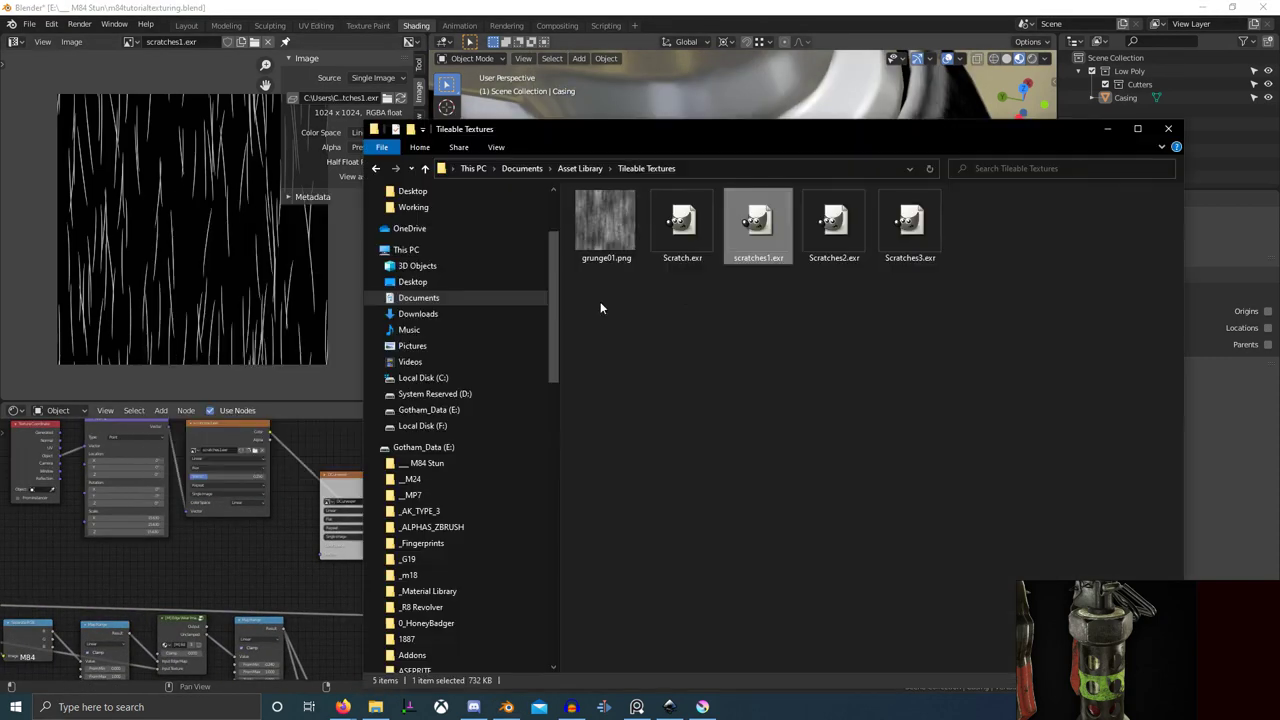
{"action": "left_click_drag", "start_coordinate": [808, 225], "coordinate": [197, 308]}
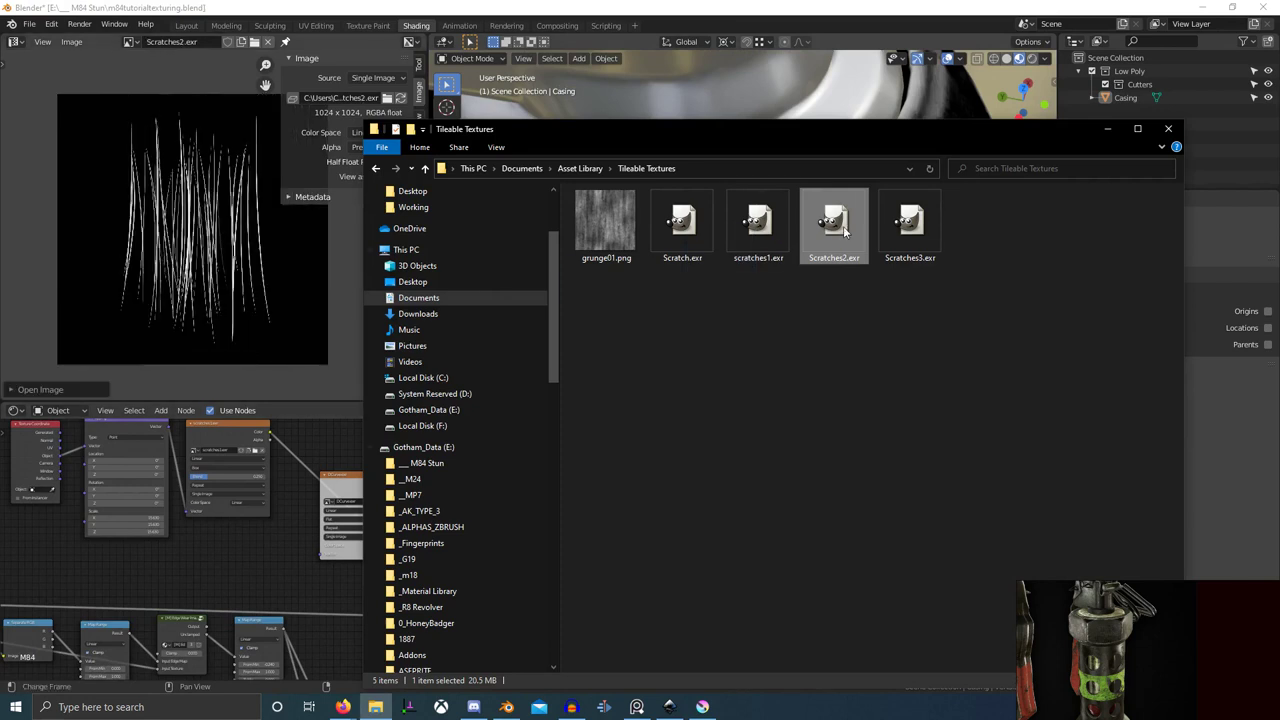
{"action": "left_click_drag", "start_coordinate": [910, 225], "coordinate": [208, 362]}
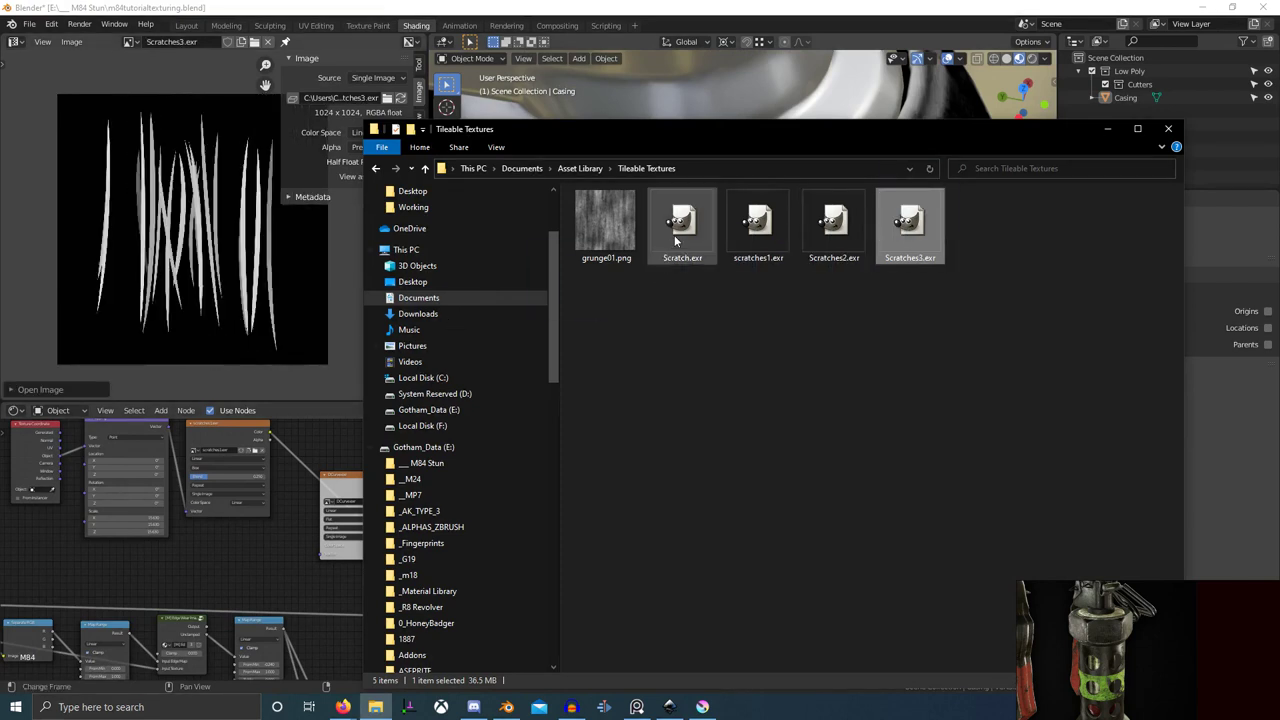
{"action": "mouse_move", "coordinate": [675, 240]}
{"action": "left_mouse_down"}
{"action": "mouse_move", "coordinate": [153, 217]}
{"action": "mouse_move", "coordinate": [689, 240]}
{"action": "left_mouse_up"}
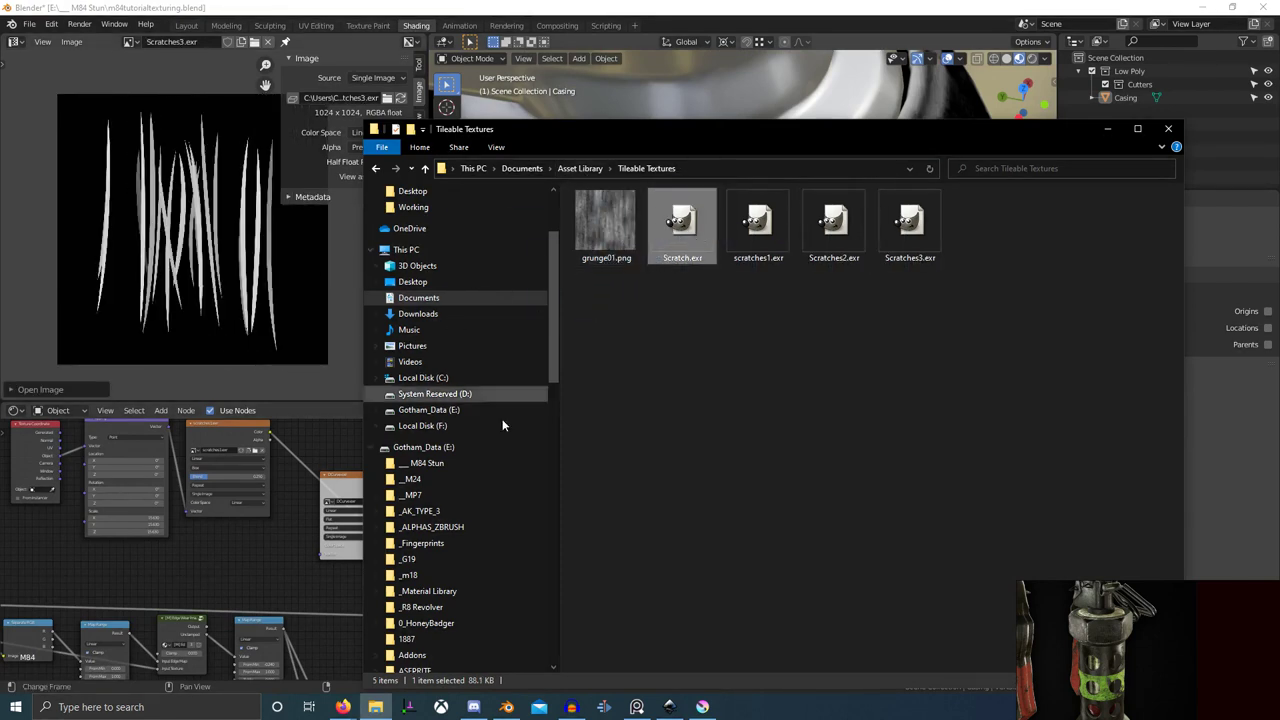
- Browse the project folders and search the _m18 folder for 'scrat'
{"action": "left_click", "coordinate": [462, 497]}
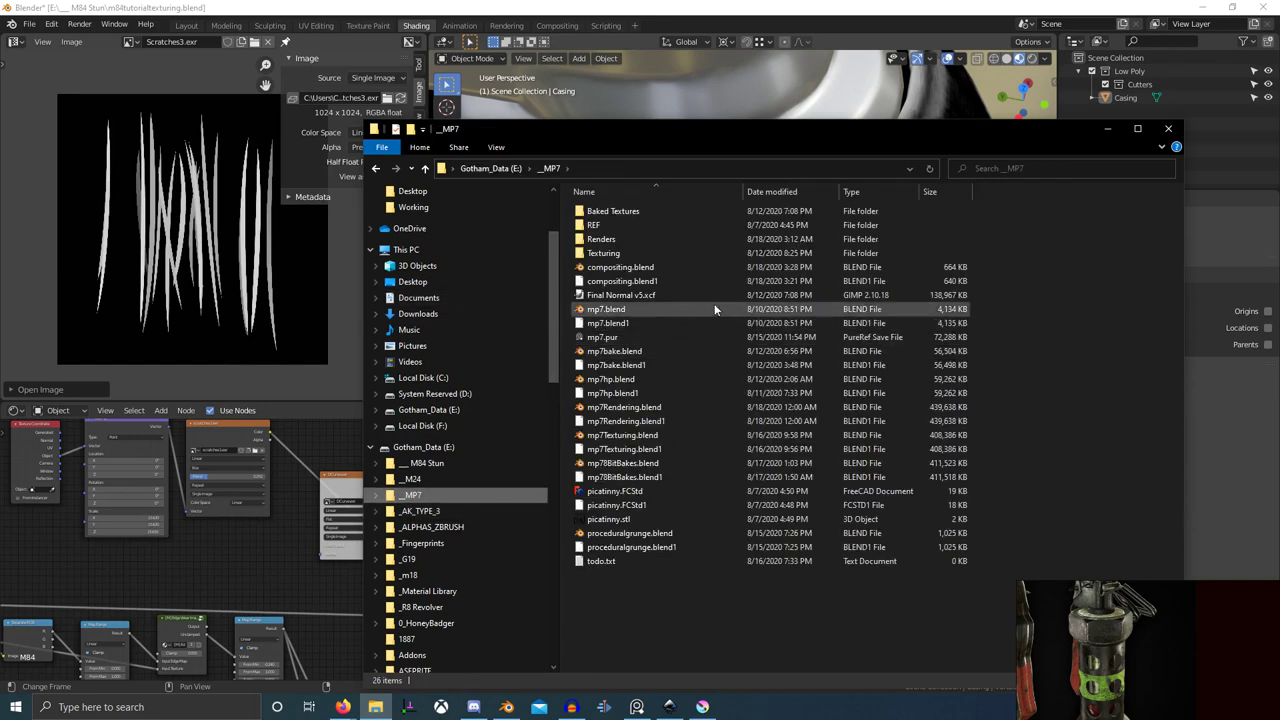
{"action": "left_click", "coordinate": [464, 480]}
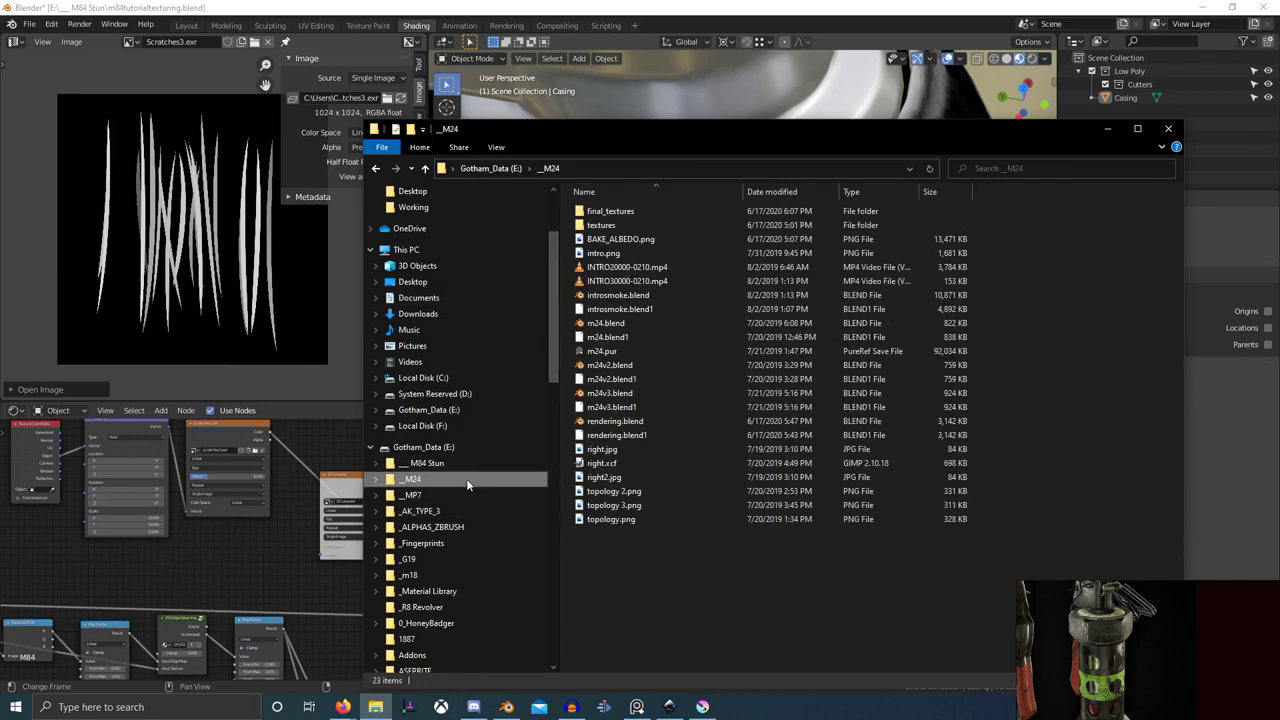
{"action": "left_click", "coordinate": [426, 577]}
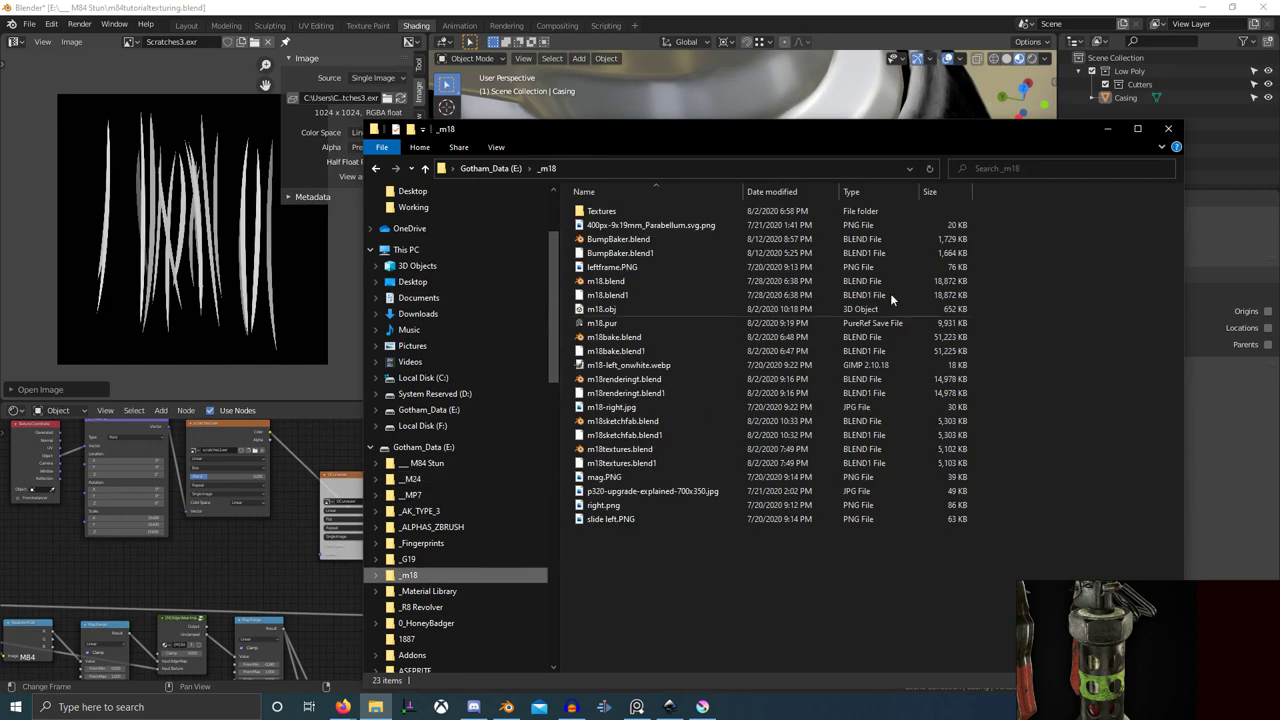
{"action": "left_click", "coordinate": [1031, 167]}
{"action": "type", "text": "scratch"}
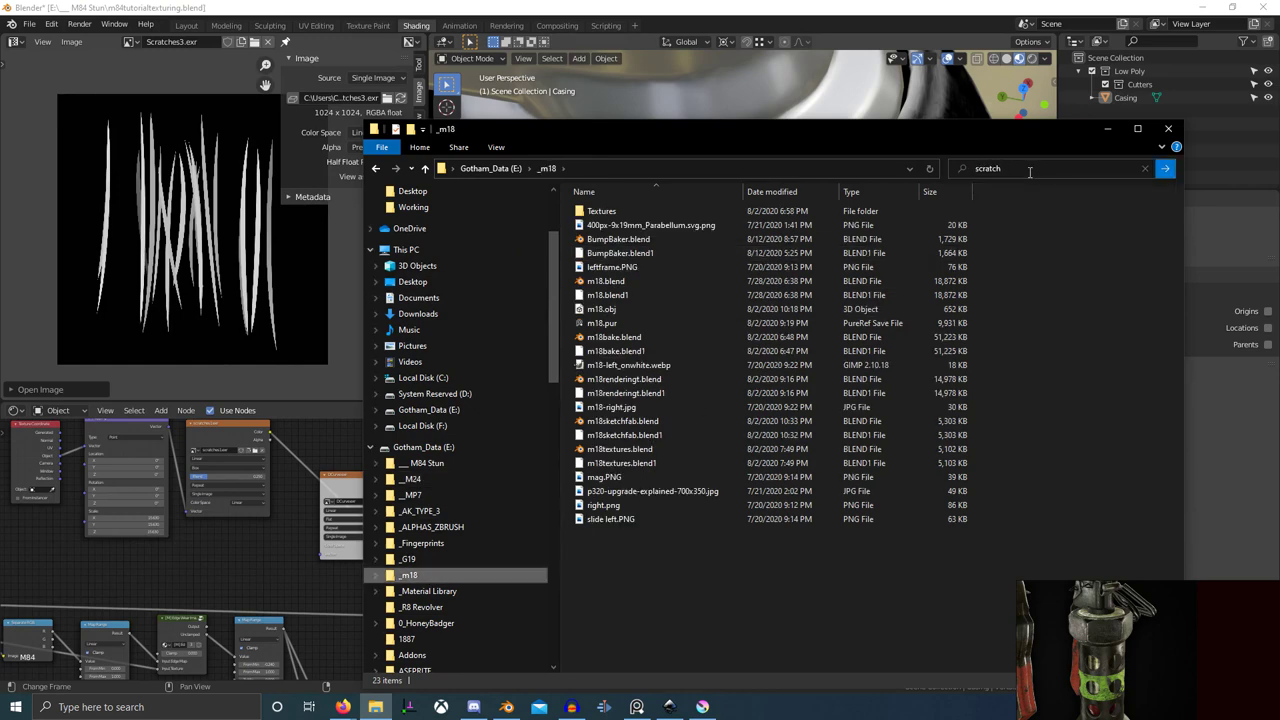
{"action": "key", "text": "Return"}
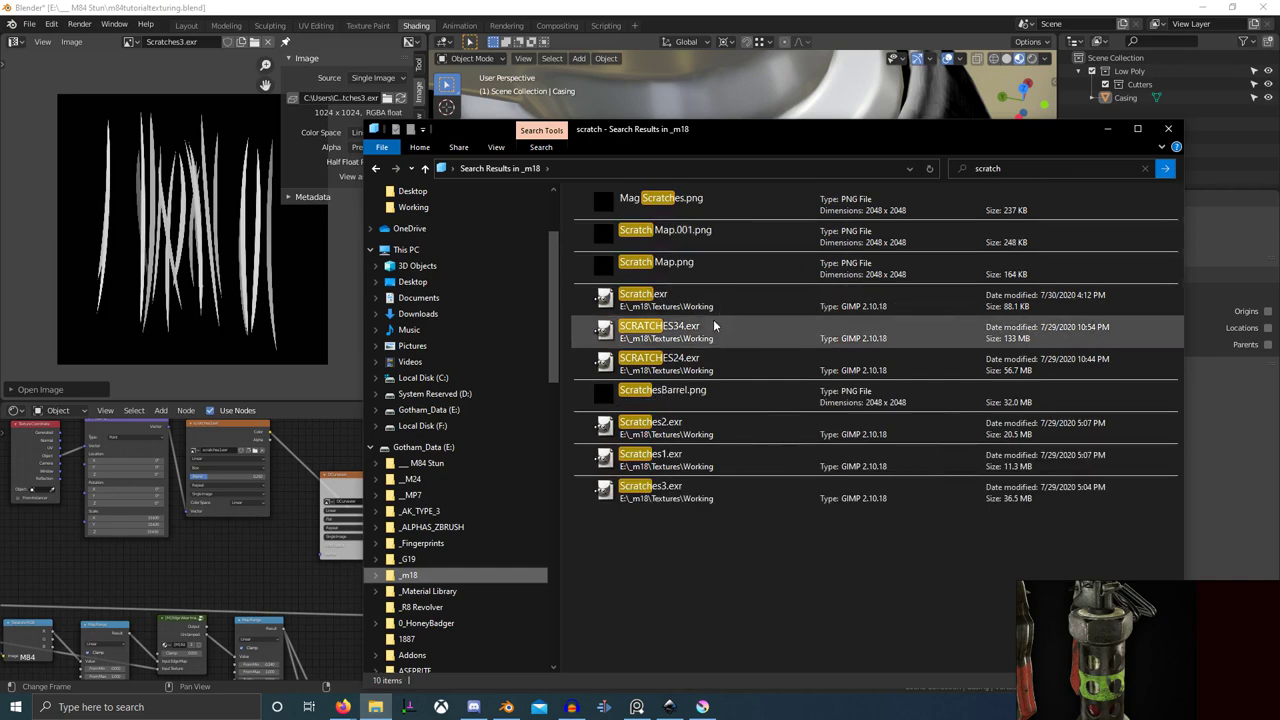
- Compare SCRATCHES34, SCRATCHES24 and Scratches1–3 from _m18 in Blender, settling on SCRATCHES24.exr
{"action": "left_click_drag", "start_coordinate": [697, 334], "coordinate": [218, 262]}
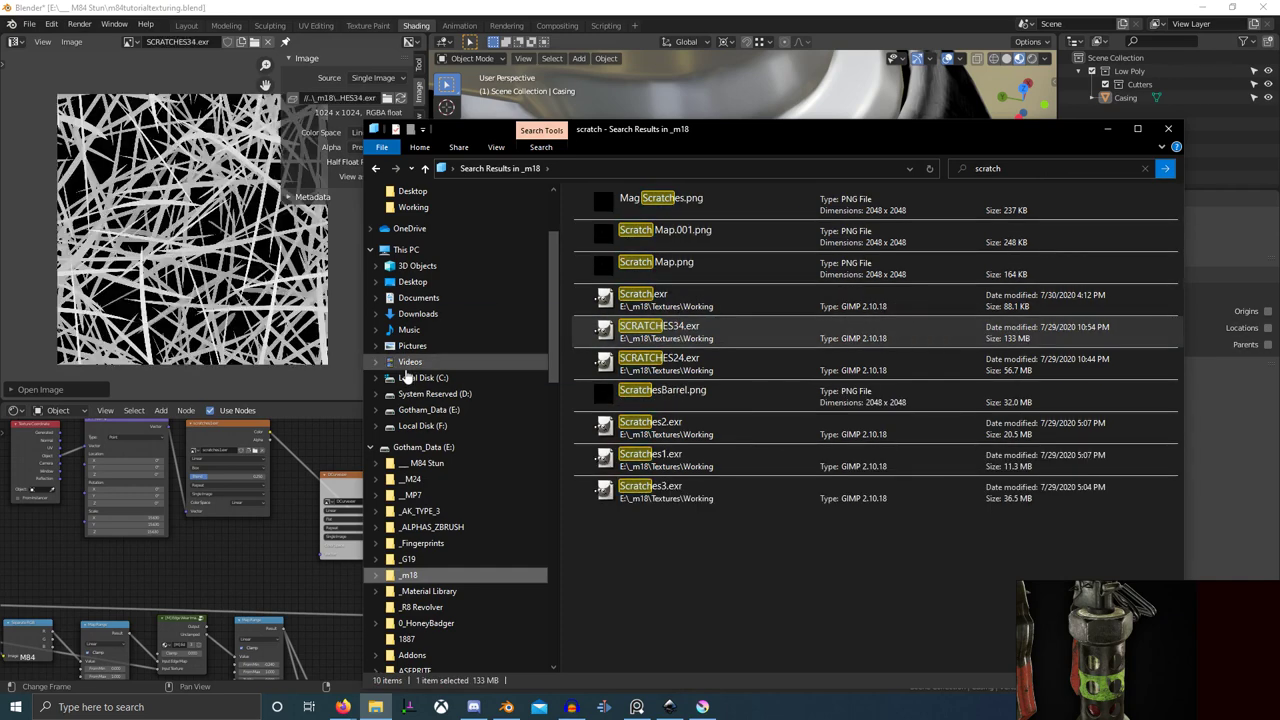
{"action": "left_click_drag", "start_coordinate": [660, 360], "coordinate": [190, 327]}
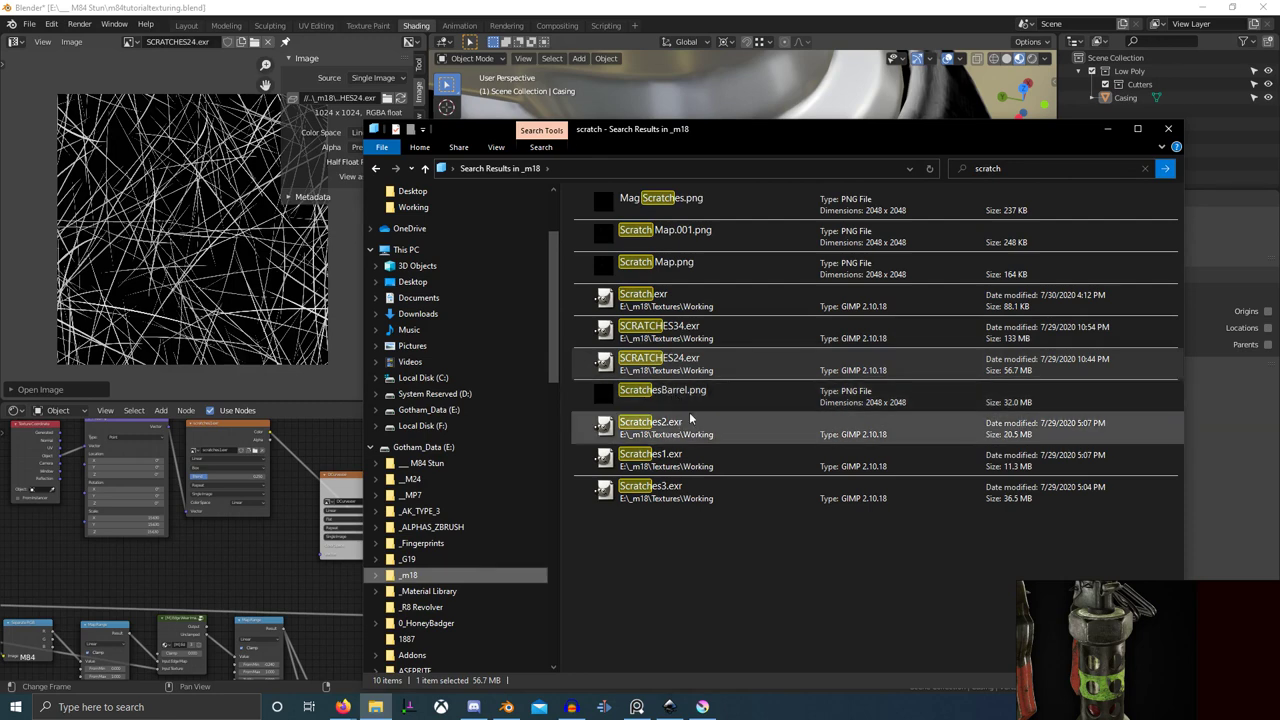
{"action": "left_click_drag", "start_coordinate": [699, 435], "coordinate": [153, 275]}
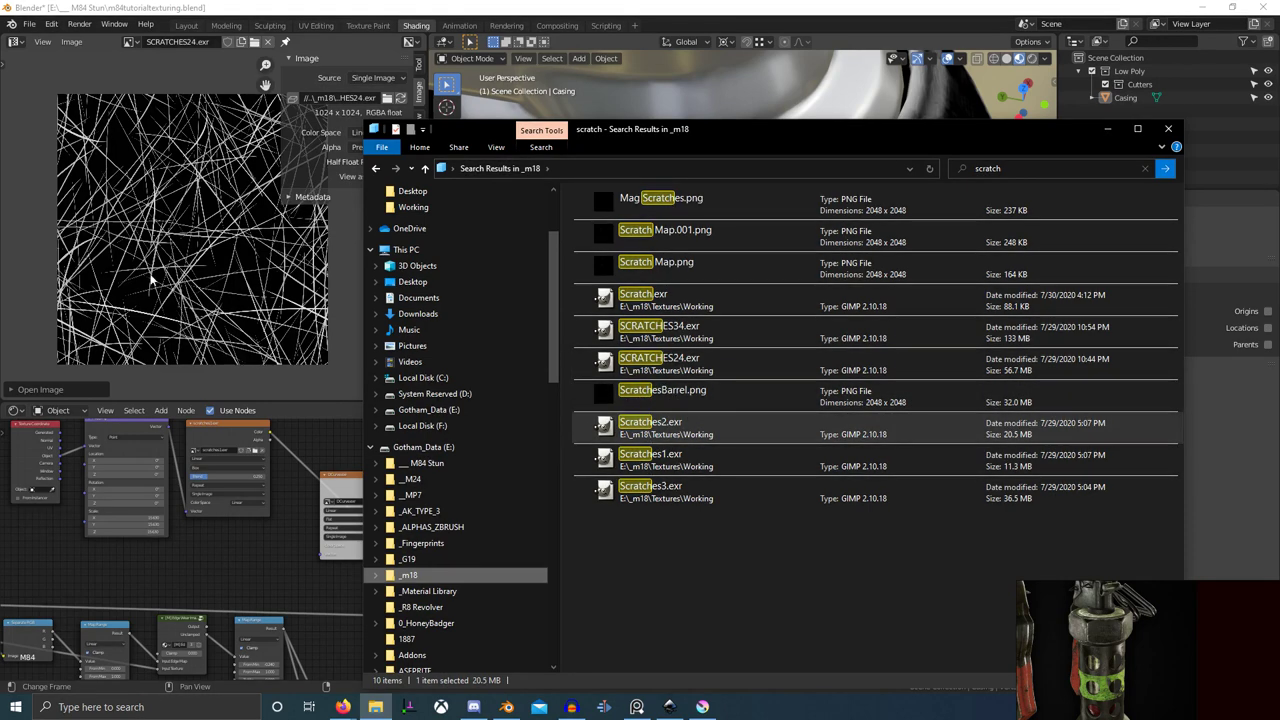
{"action": "left_click_drag", "start_coordinate": [670, 473], "coordinate": [275, 320]}
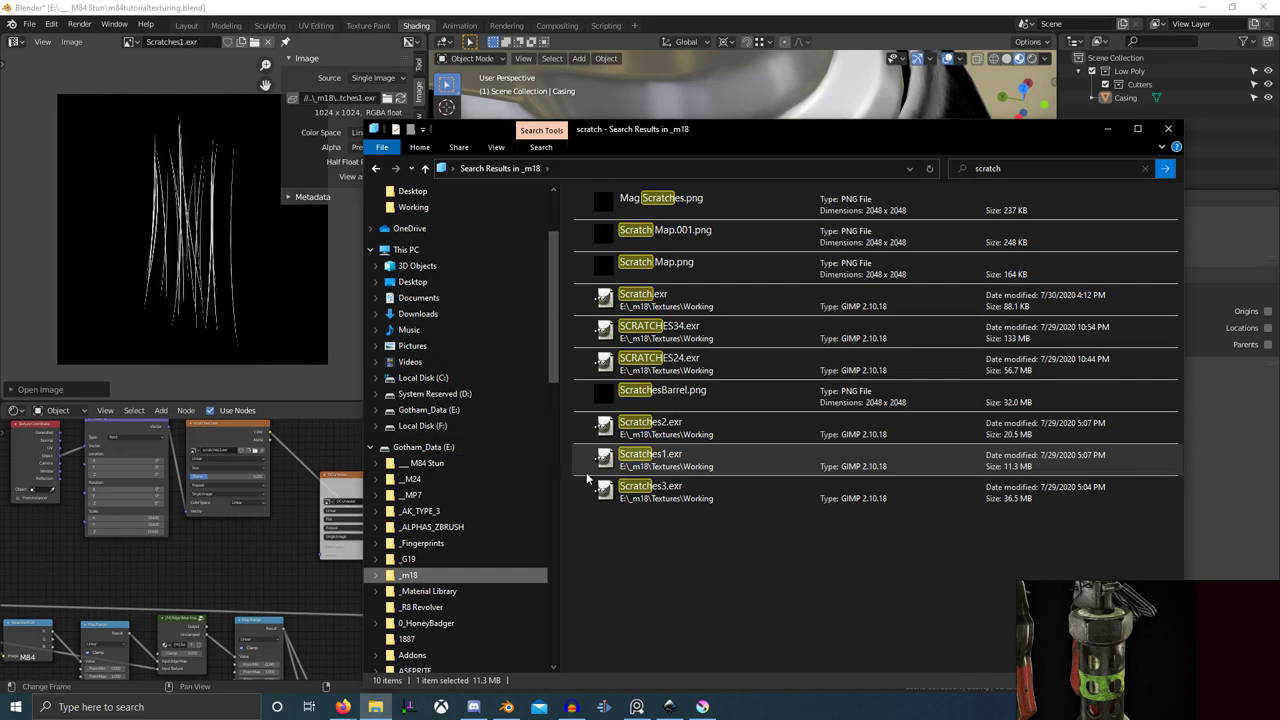
{"action": "left_click_drag", "start_coordinate": [650, 490], "coordinate": [221, 311]}
{"action": "left_click_drag", "start_coordinate": [630, 370], "coordinate": [255, 328]}
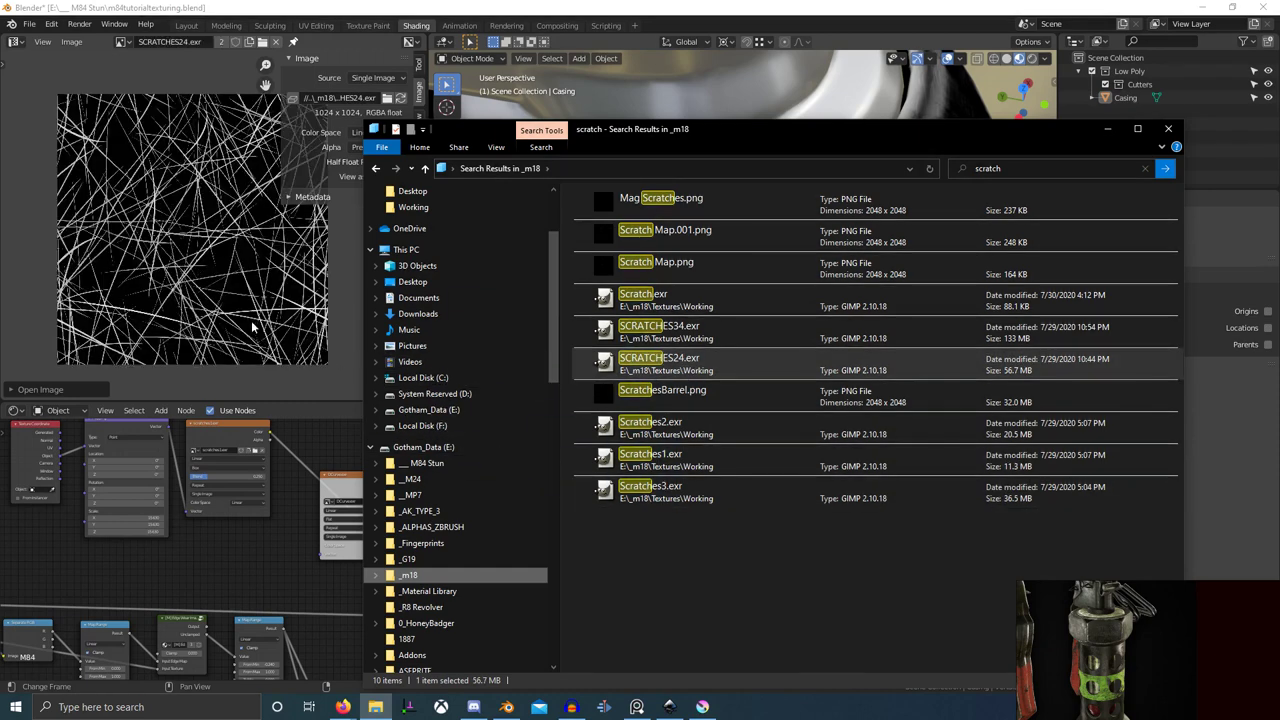
- Copy SCRATCHES24.exr into Documents > Asset Library > Tileable Textures
{"action": "right_click", "coordinate": [683, 371]}
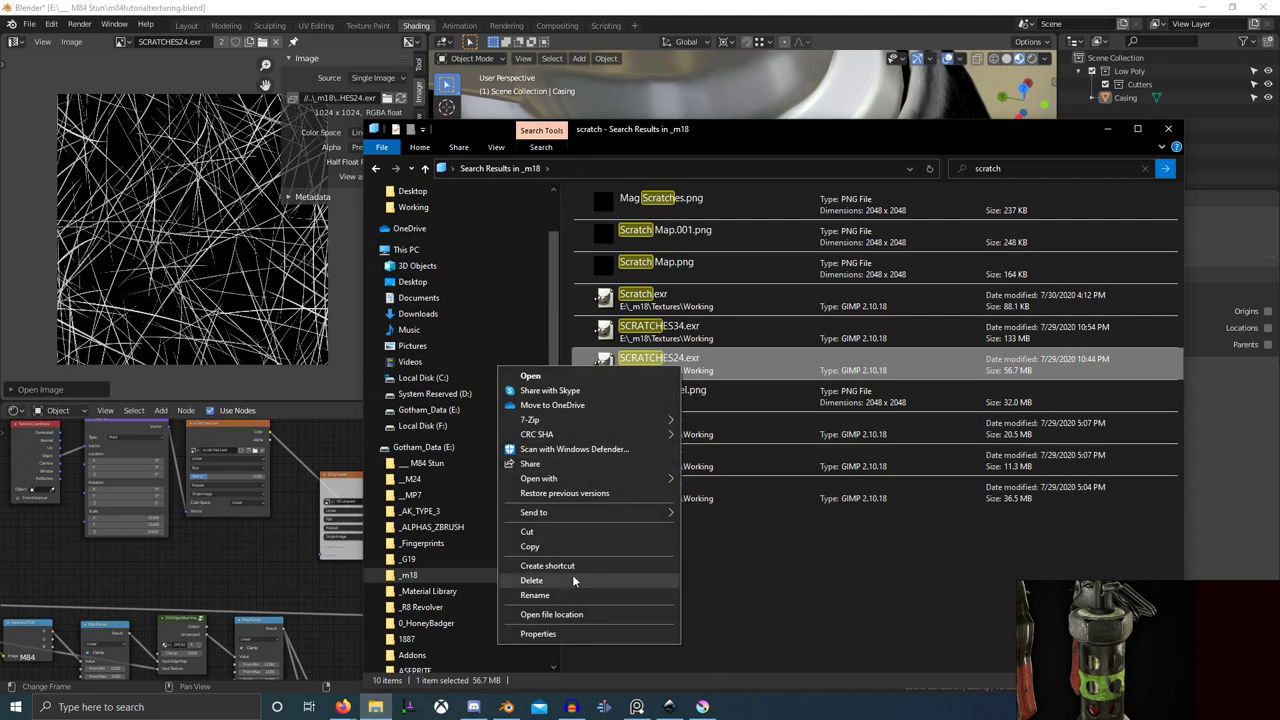
{"action": "left_click", "coordinate": [561, 547]}
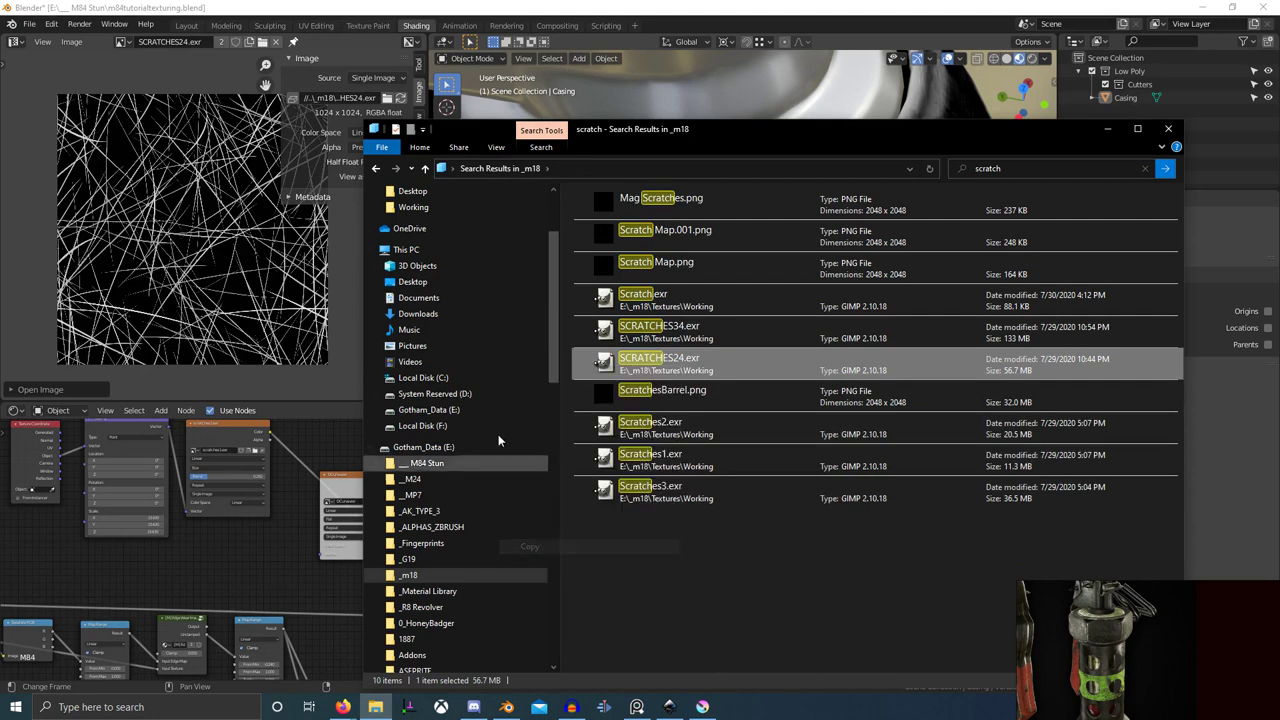
{"action": "left_click", "coordinate": [453, 295]}
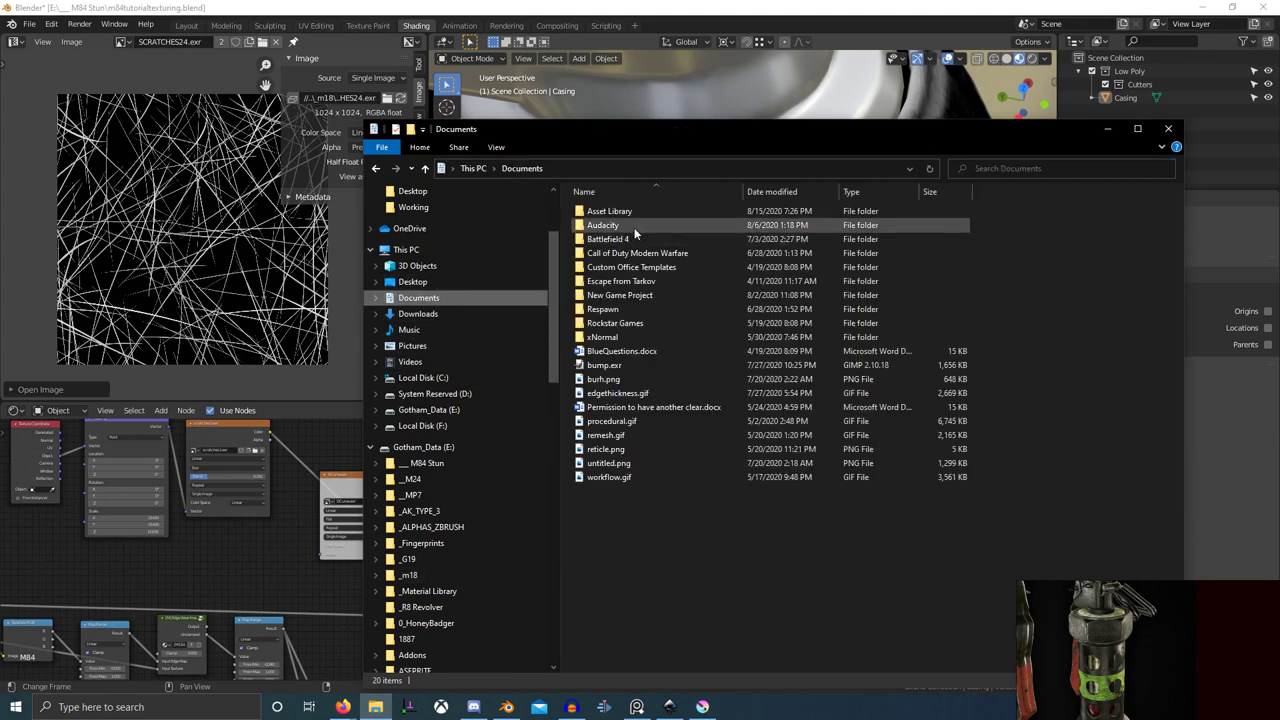
{"action": "double_click", "coordinate": [640, 211]}
{"action": "double_click", "coordinate": [641, 267]}
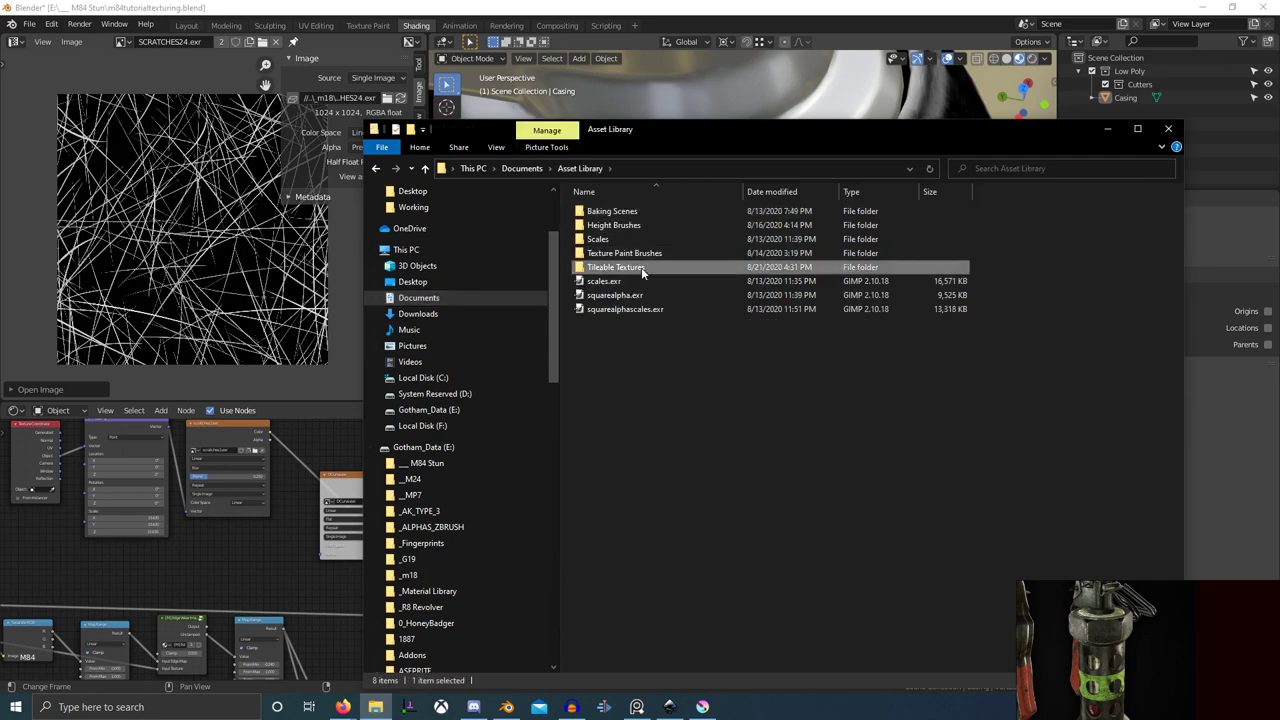
{"action": "key", "text": "ctrl+v"}
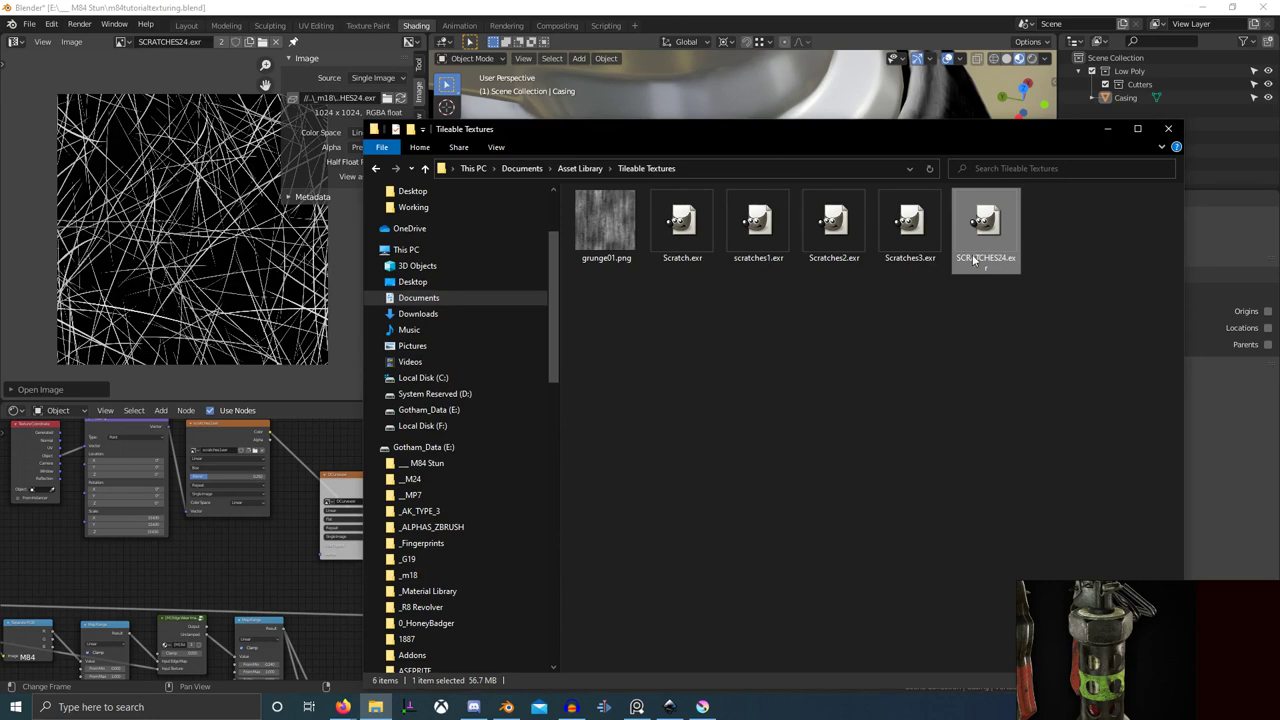
- Add a SCRATCHES24.exr image texture node and feed its colour through a reroute on the scratches1 link
{"action": "left_click_drag", "start_coordinate": [975, 238], "coordinate": [292, 563]}
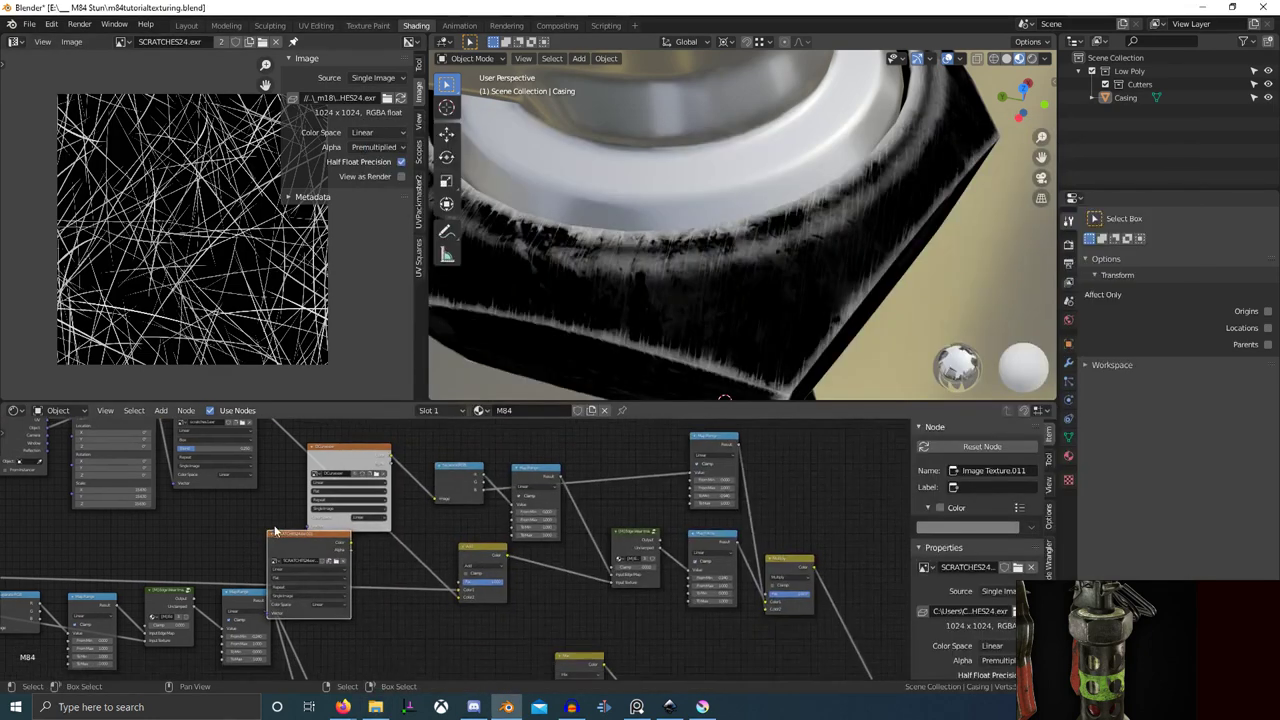
{"action": "scroll", "coordinate": [373, 490], "scroll_direction": "down", "scroll_amount": 2}
{"action": "middle_click_drag", "start_coordinate": [373, 490], "coordinate": [389, 537]}
{"action": "key", "text": "g"}
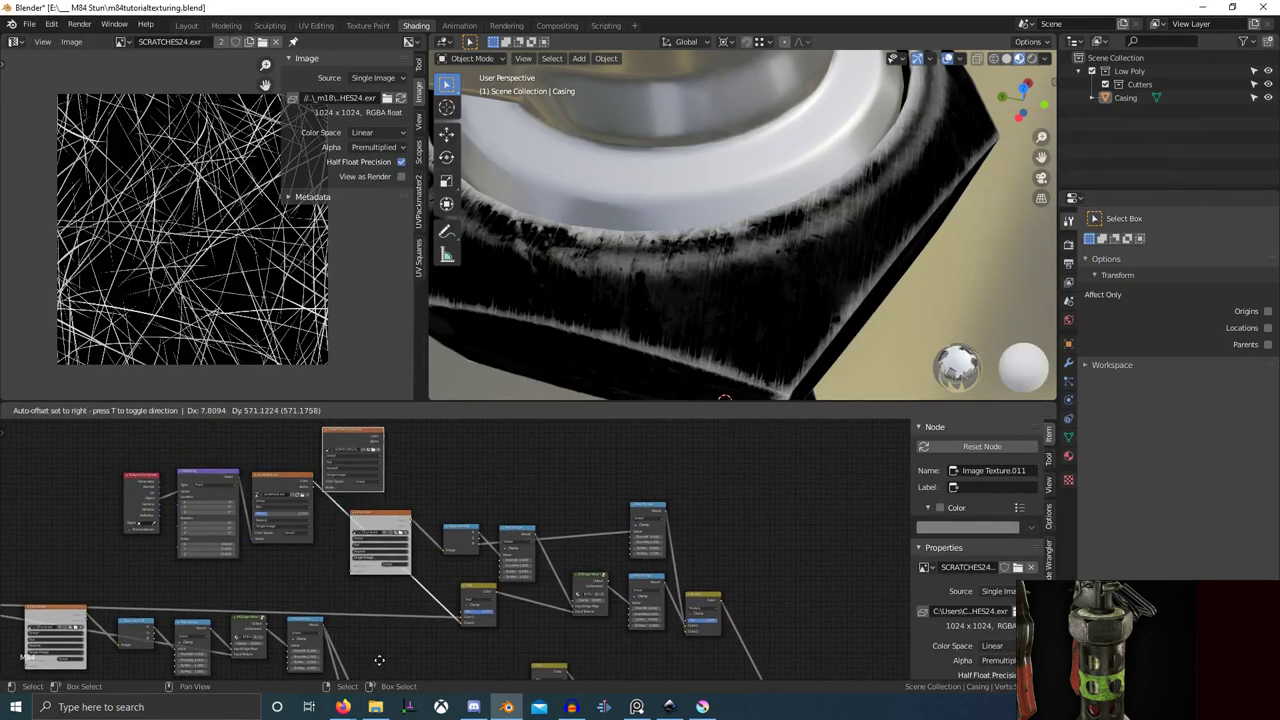
{"action": "left_click", "coordinate": [316, 630]}
{"action": "middle_click_drag", "start_coordinate": [278, 567], "coordinate": [406, 617]}
{"action": "scroll", "coordinate": [406, 617], "scroll_direction": "up", "scroll_amount": 8}
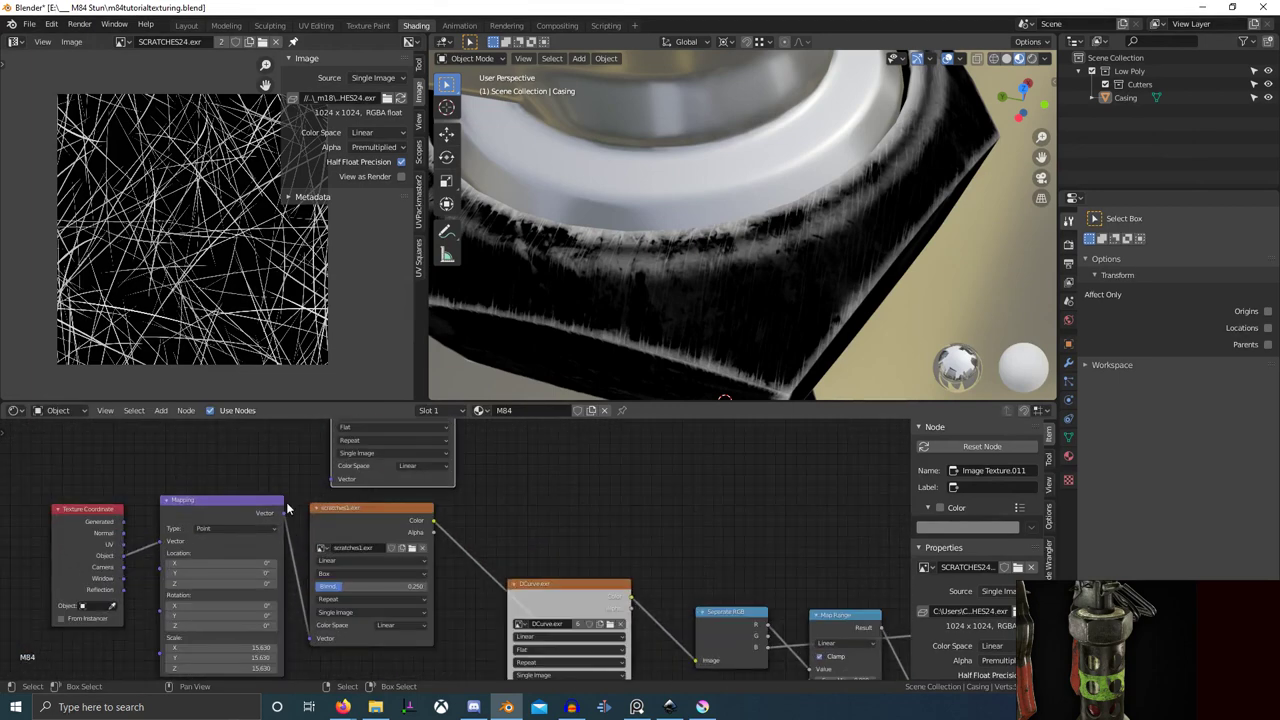
{"action": "scroll", "coordinate": [424, 530], "scroll_direction": "down", "scroll_amount": 1}
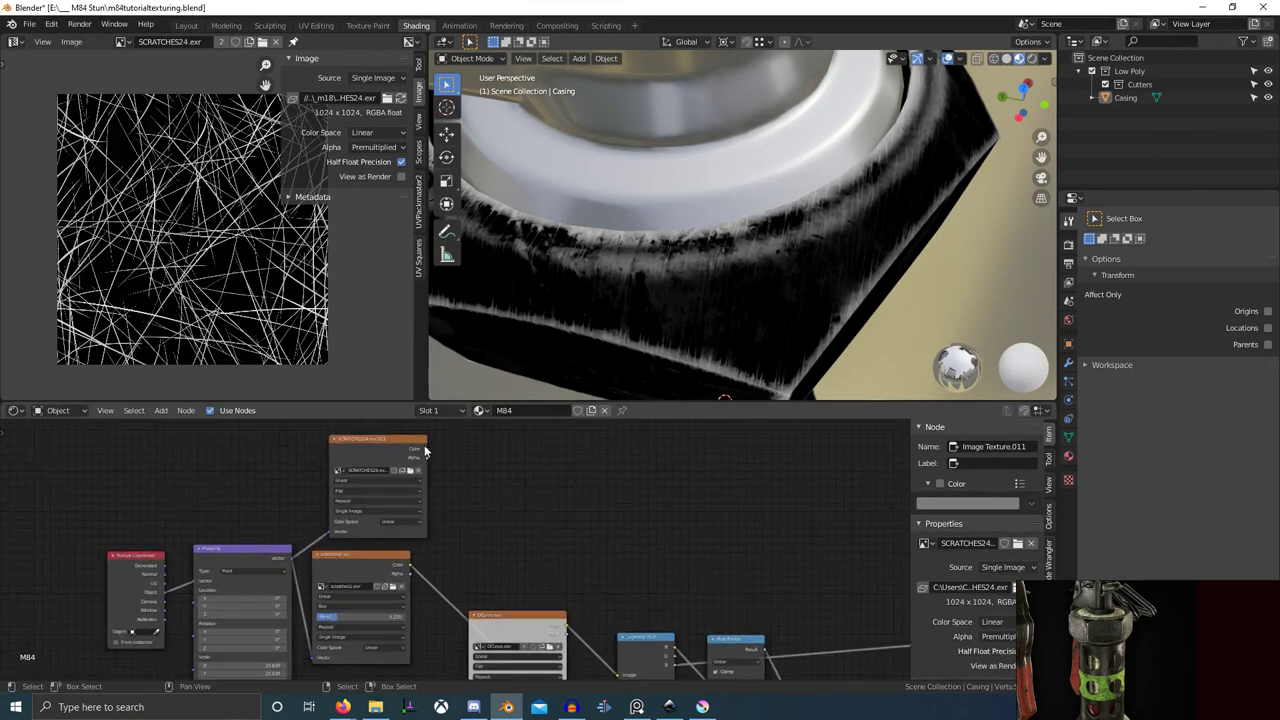
{"action": "right_click_drag", "start_coordinate": [449, 546], "coordinate": [432, 594], "text": "shift"}
{"action": "key", "text": "g"}
{"action": "left_click", "coordinate": [461, 562]}
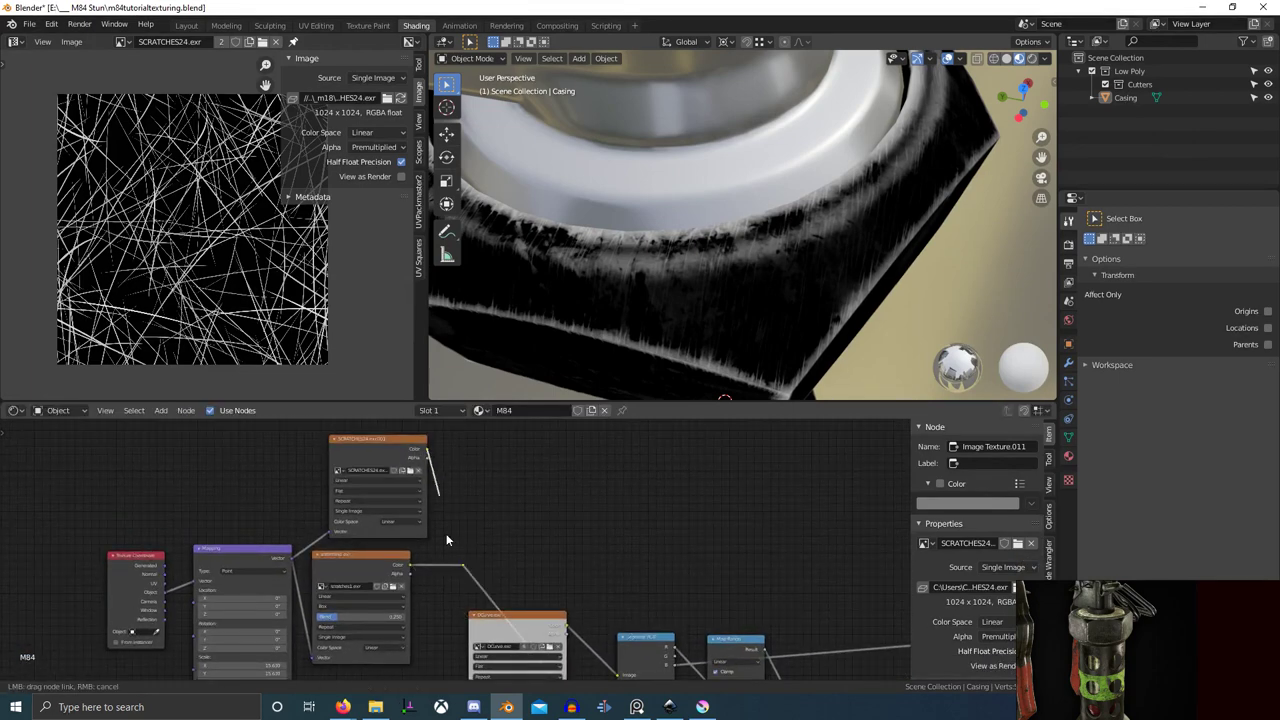
{"action": "left_click_drag", "start_coordinate": [463, 567], "coordinate": [463, 566]}
- Lower the Map Range To Min value to hide the faint scratches on the casing
{"action": "middle_click_drag", "start_coordinate": [641, 378], "coordinate": [688, 279]}
{"action": "scroll", "coordinate": [746, 288], "scroll_direction": "down", "scroll_amount": 3}
{"action": "scroll", "coordinate": [737, 276], "scroll_direction": "up", "scroll_amount": 5}
{"action": "scroll", "coordinate": [714, 274], "scroll_direction": "down", "scroll_amount": 1}
{"action": "scroll", "coordinate": [760, 500], "scroll_direction": "down", "scroll_amount": 4}
{"action": "middle_click_drag", "start_coordinate": [794, 514], "coordinate": [622, 454]}
{"action": "scroll", "coordinate": [710, 530], "scroll_direction": "up", "scroll_amount": 4}
{"action": "middle_click_drag", "start_coordinate": [712, 532], "coordinate": [596, 468]}
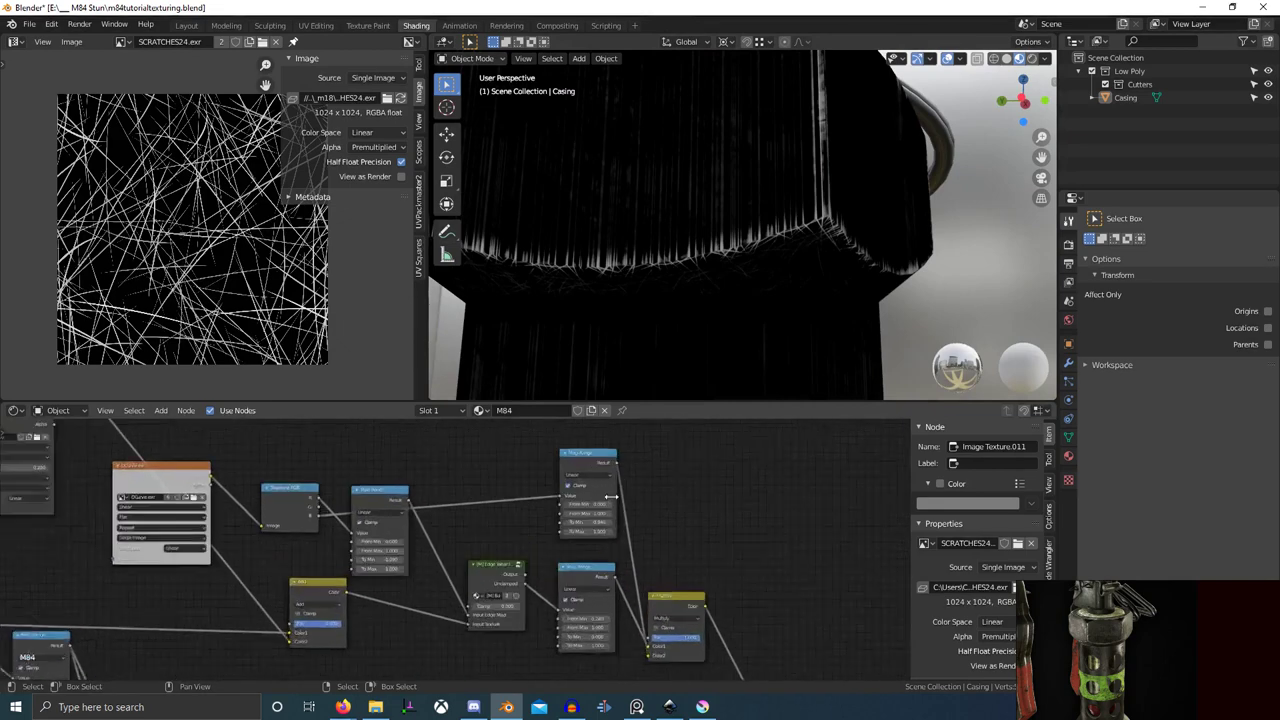
{"action": "scroll", "coordinate": [652, 501], "scroll_direction": "up", "scroll_amount": 4}
{"action": "left_click_drag", "start_coordinate": [652, 513], "coordinate": [642, 513]}
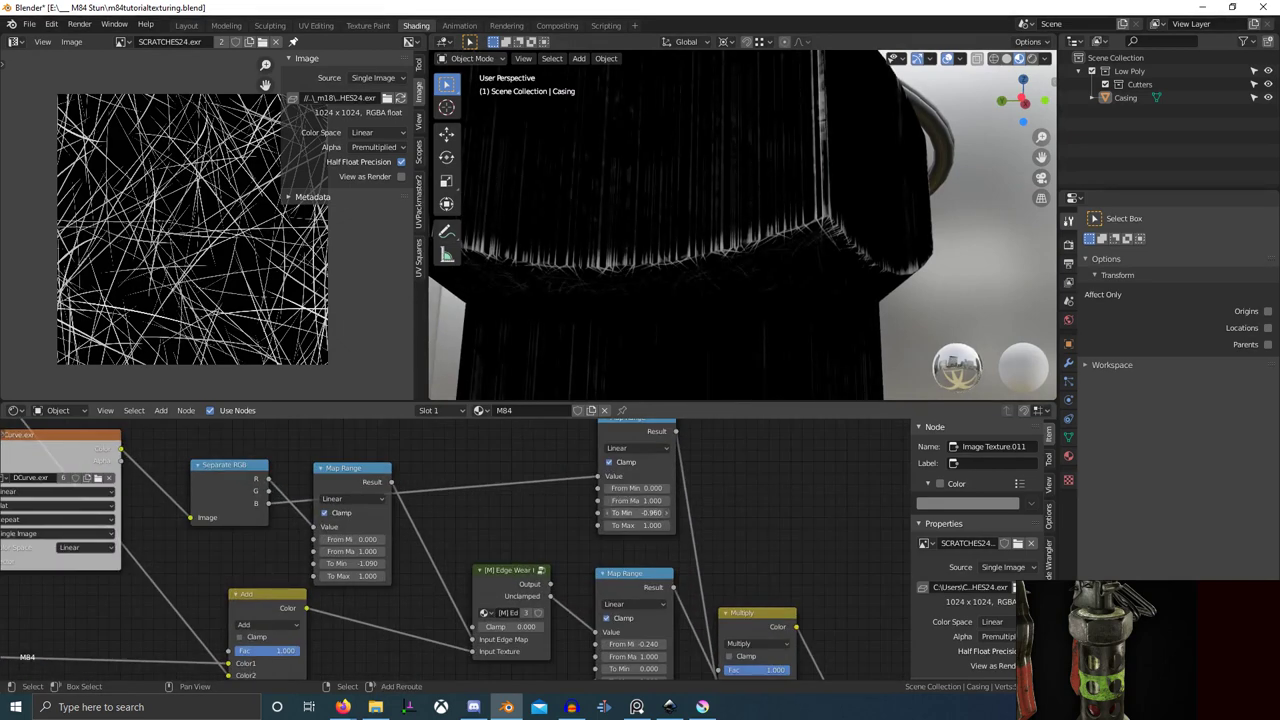
{"action": "scroll", "coordinate": [692, 342], "scroll_direction": "down", "scroll_amount": 5}
{"action": "mouse_move", "coordinate": [692, 340]}
{"action": "middle_mouse_down"}
{"action": "mouse_move", "coordinate": [706, 258]}
{"action": "mouse_move", "coordinate": [685, 309]}
{"action": "mouse_move", "coordinate": [718, 328]}
{"action": "mouse_move", "coordinate": [712, 346]}
{"action": "middle_mouse_up"}
{"action": "scroll", "coordinate": [718, 328], "scroll_direction": "up", "scroll_amount": 4}
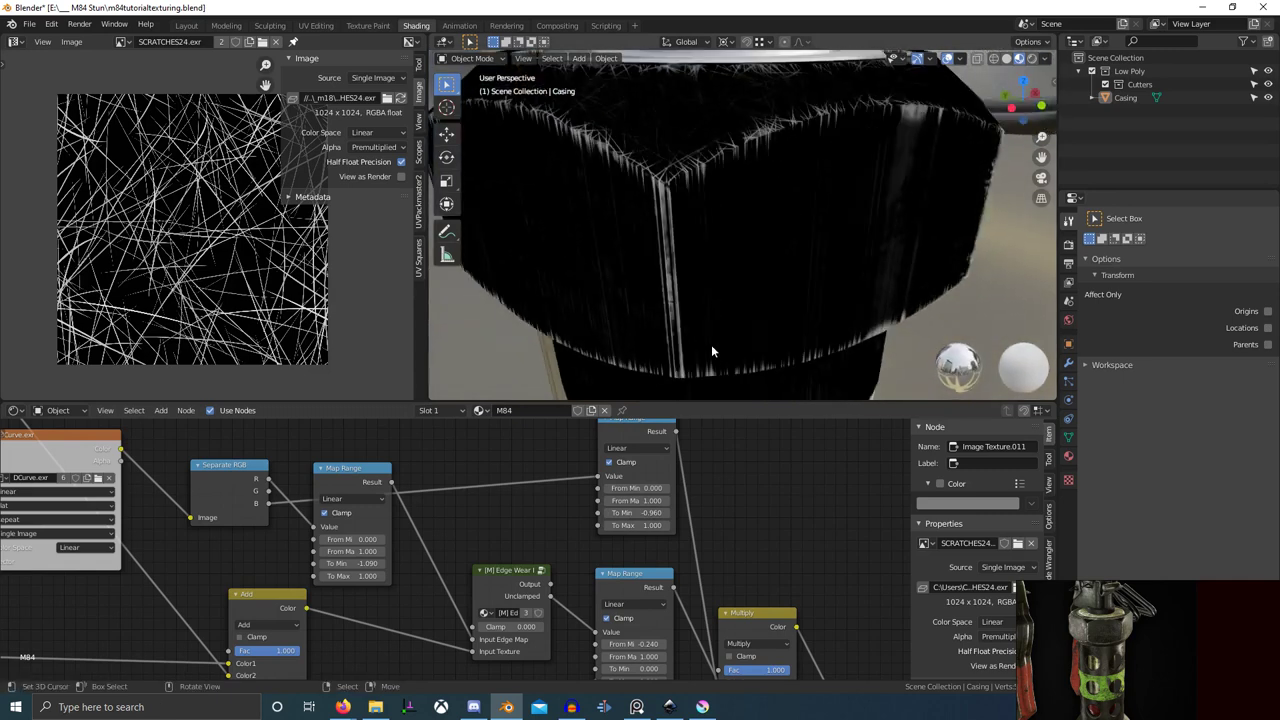
- Leave the Multiply factor at 1.000, enable clamping on the Add node and reduce its factor near zero
{"action": "middle_click_drag", "start_coordinate": [731, 575], "coordinate": [599, 506]}
{"action": "scroll", "coordinate": [599, 506], "scroll_direction": "up", "scroll_amount": 4}
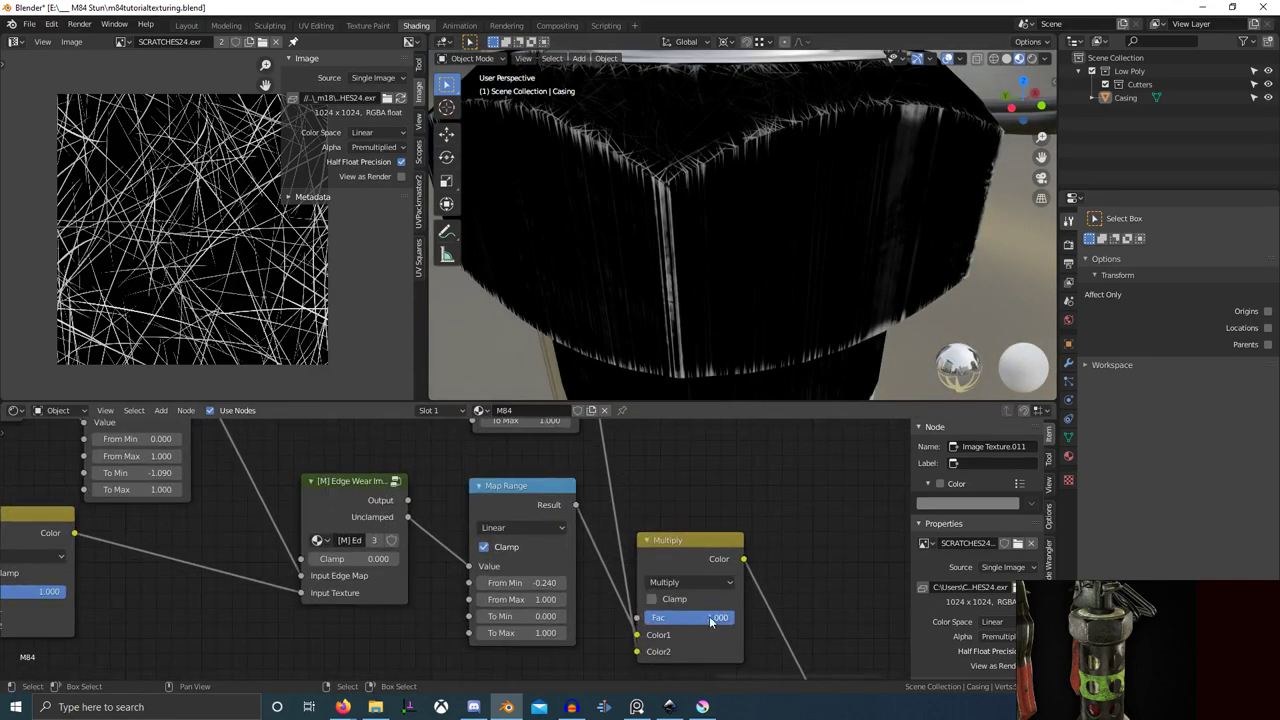
{"action": "mouse_move", "coordinate": [709, 618]}
{"action": "left_mouse_down"}
{"action": "mouse_move", "coordinate": [668, 618]}
{"action": "mouse_move", "coordinate": [715, 618]}
{"action": "left_mouse_up"}
{"action": "scroll", "coordinate": [353, 602], "scroll_direction": "down", "scroll_amount": 4}
{"action": "middle_click_drag", "start_coordinate": [353, 602], "coordinate": [493, 616]}
{"action": "scroll", "coordinate": [292, 607], "scroll_direction": "up", "scroll_amount": 5}
{"action": "middle_click_drag", "start_coordinate": [292, 607], "coordinate": [400, 598]}
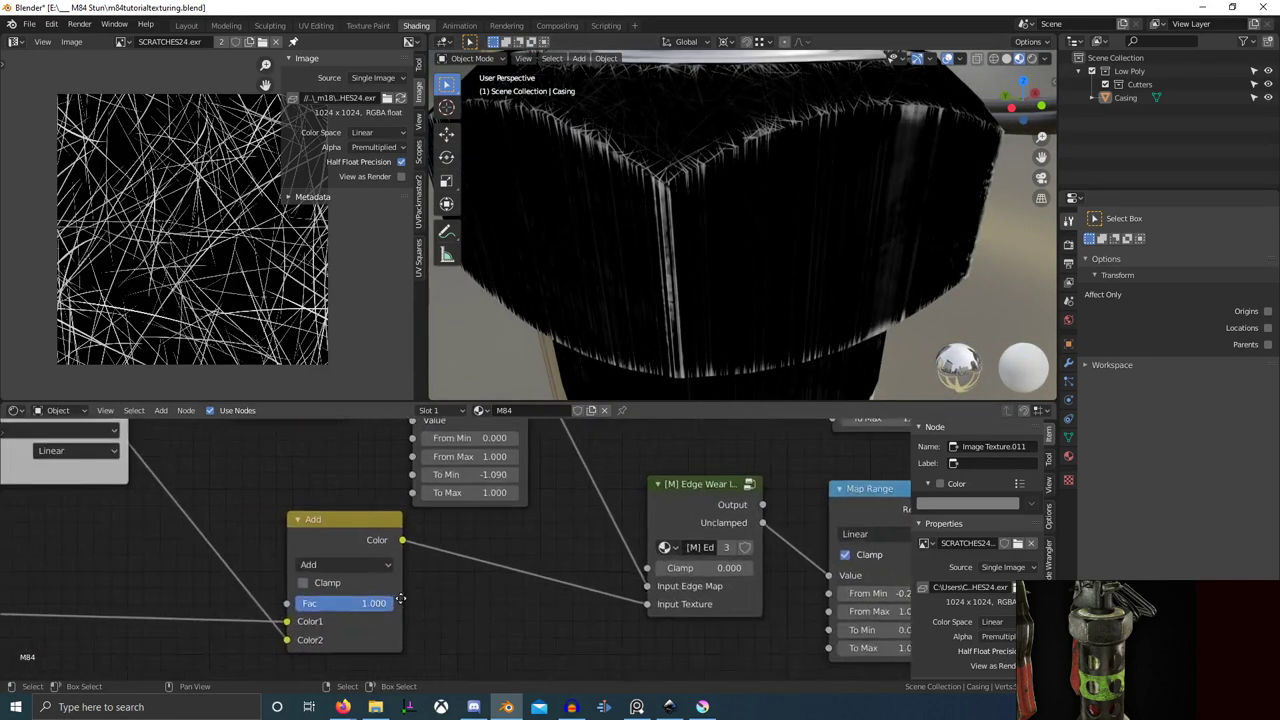
{"action": "scroll", "coordinate": [400, 598], "scroll_direction": "up", "scroll_amount": 2, "text": "ctrl"}
{"action": "left_click", "coordinate": [341, 581]}
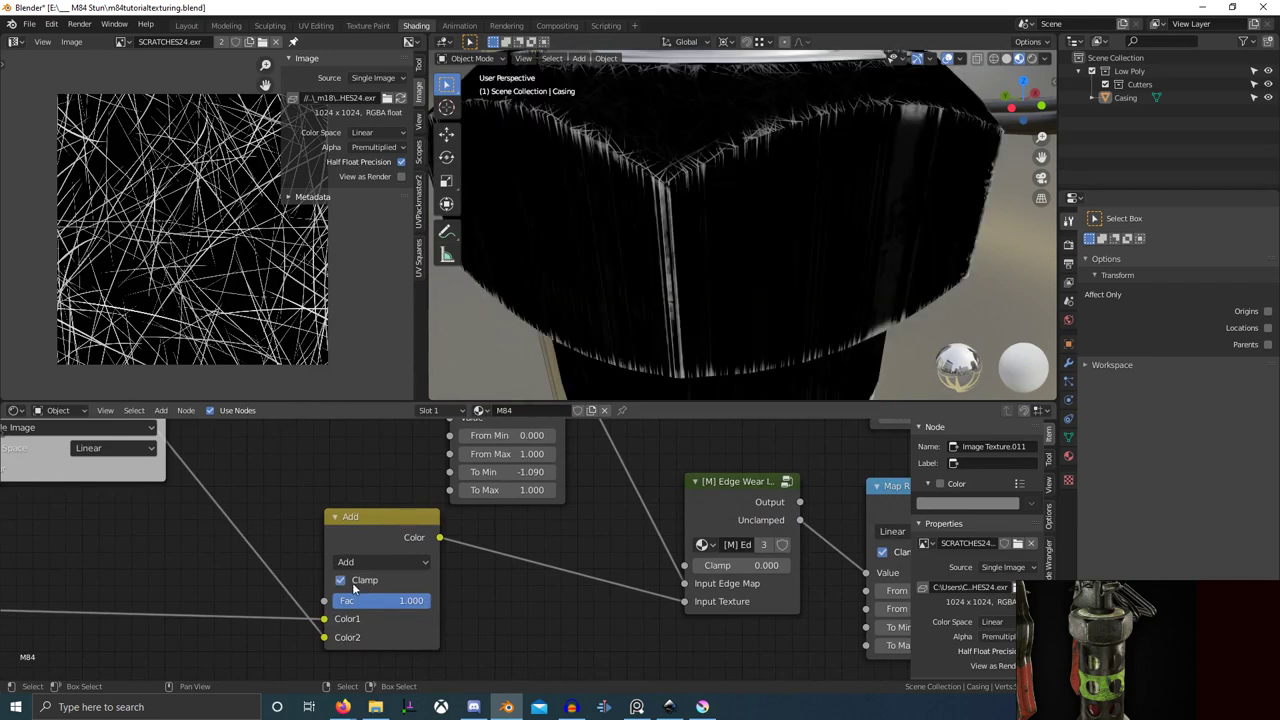
{"action": "mouse_move", "coordinate": [428, 601]}
{"action": "left_mouse_down"}
{"action": "mouse_move", "coordinate": [334, 601]}
{"action": "mouse_move", "coordinate": [430, 601]}
{"action": "left_mouse_up"}
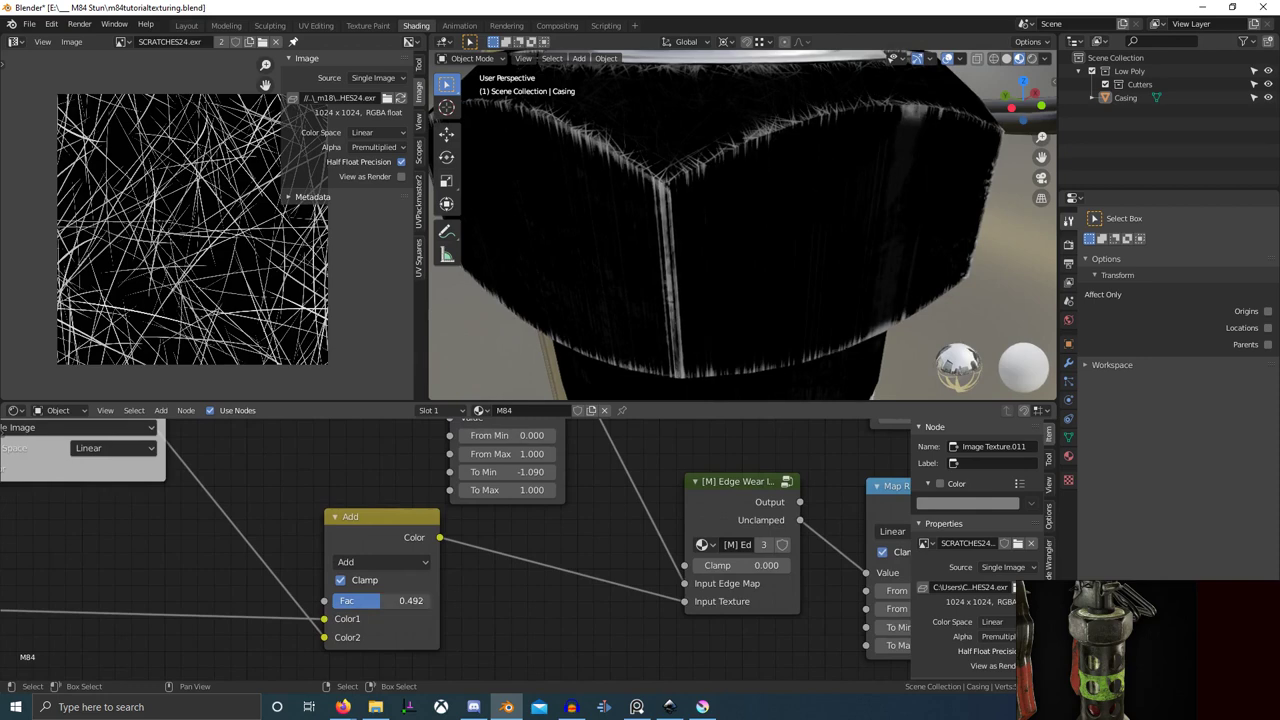
{"action": "scroll", "coordinate": [420, 461], "scroll_direction": "down", "scroll_amount": 4}
- Insert a Clamp node on the Add node's link and fine-tune the Add mix factor
{"action": "key", "text": "shift+a"}
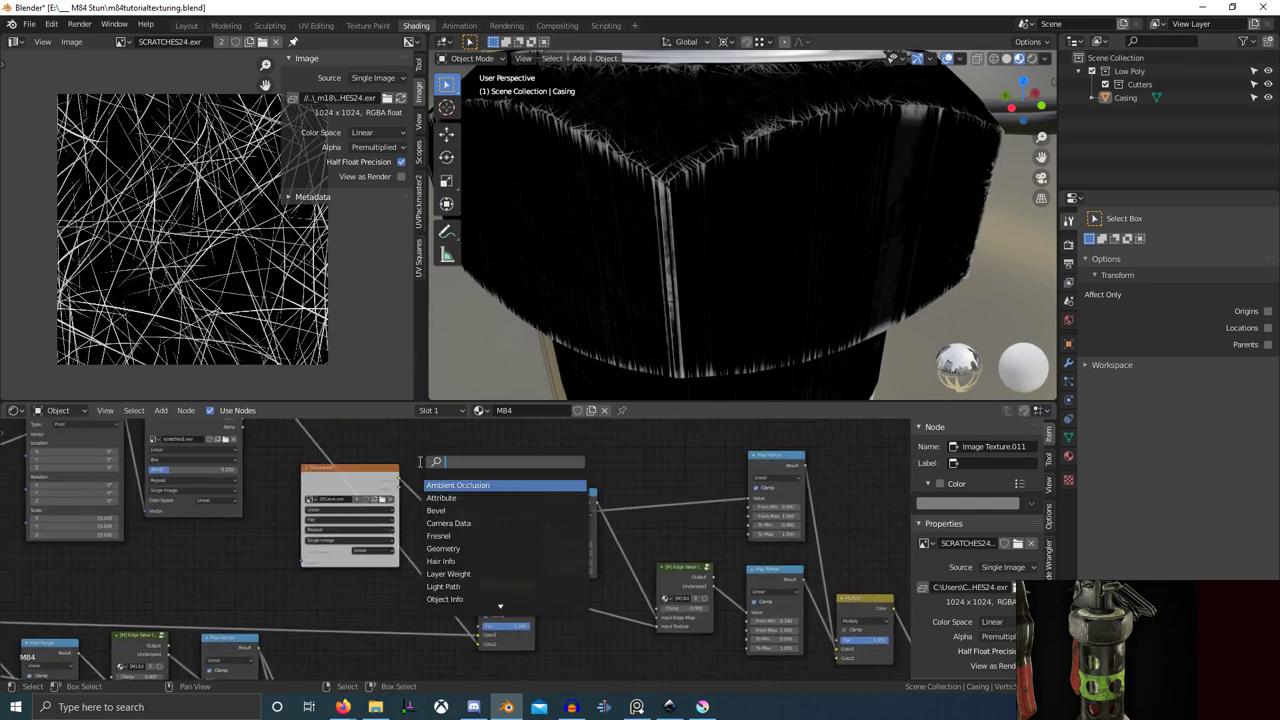
{"action": "key", "text": "Return"}
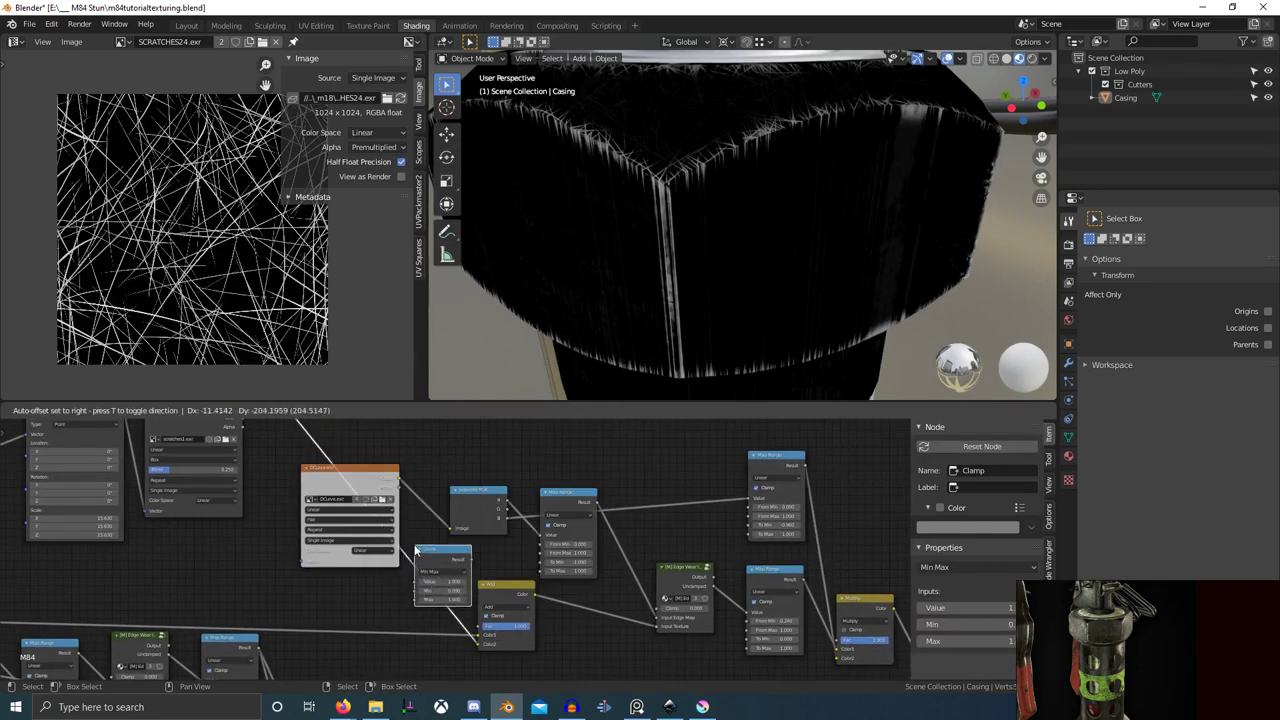
{"action": "left_click", "coordinate": [417, 546]}
{"action": "scroll", "coordinate": [545, 532], "scroll_direction": "up", "scroll_amount": 1}
{"action": "scroll", "coordinate": [545, 532], "scroll_direction": "up", "scroll_amount": 6}
{"action": "middle_click_drag", "start_coordinate": [571, 627], "coordinate": [514, 591]}
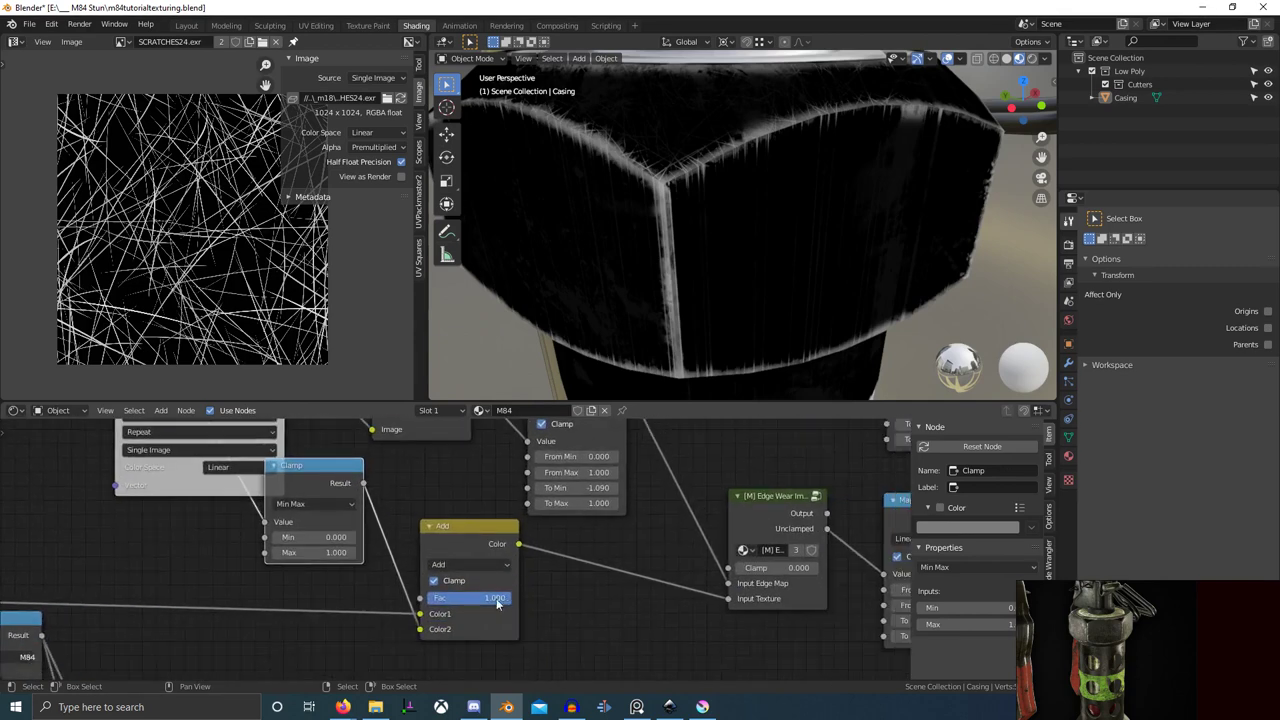
{"action": "mouse_move", "coordinate": [497, 600]}
{"action": "left_mouse_down"}
{"action": "mouse_move", "coordinate": [423, 600]}
{"action": "mouse_move", "coordinate": [511, 598]}
{"action": "left_mouse_up"}
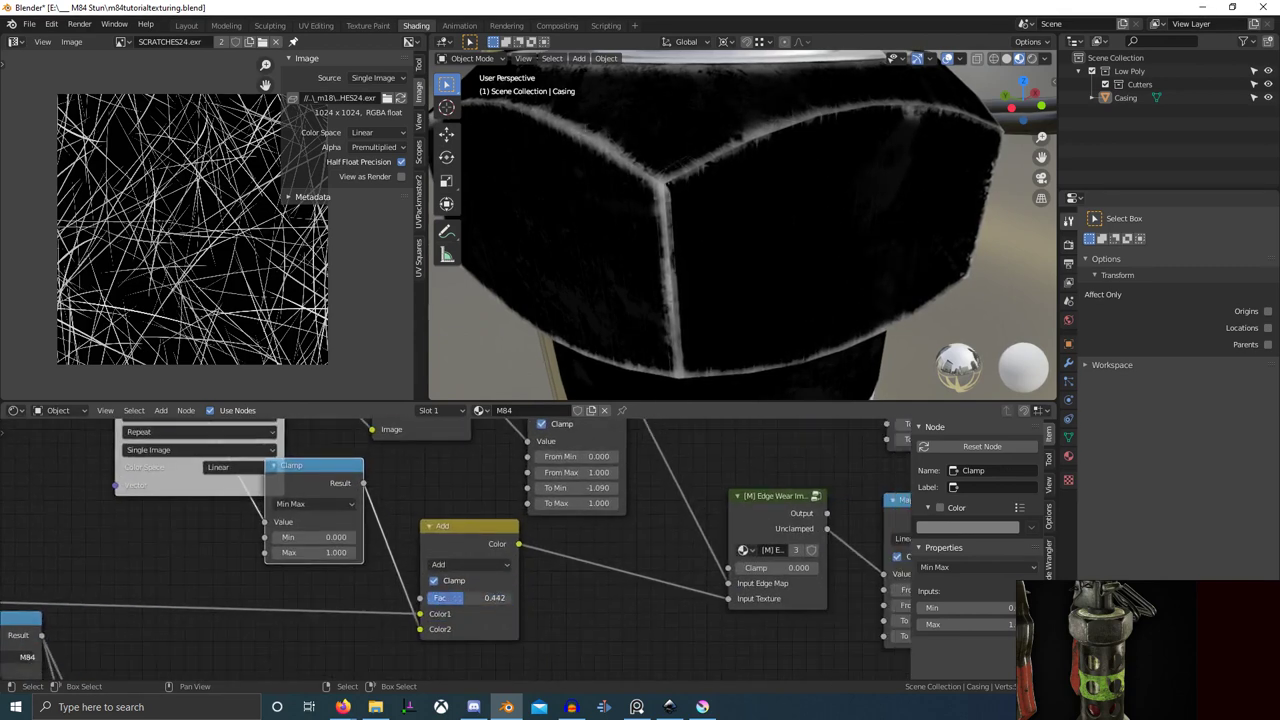
{"action": "scroll", "coordinate": [435, 537], "scroll_direction": "down", "scroll_amount": 5}
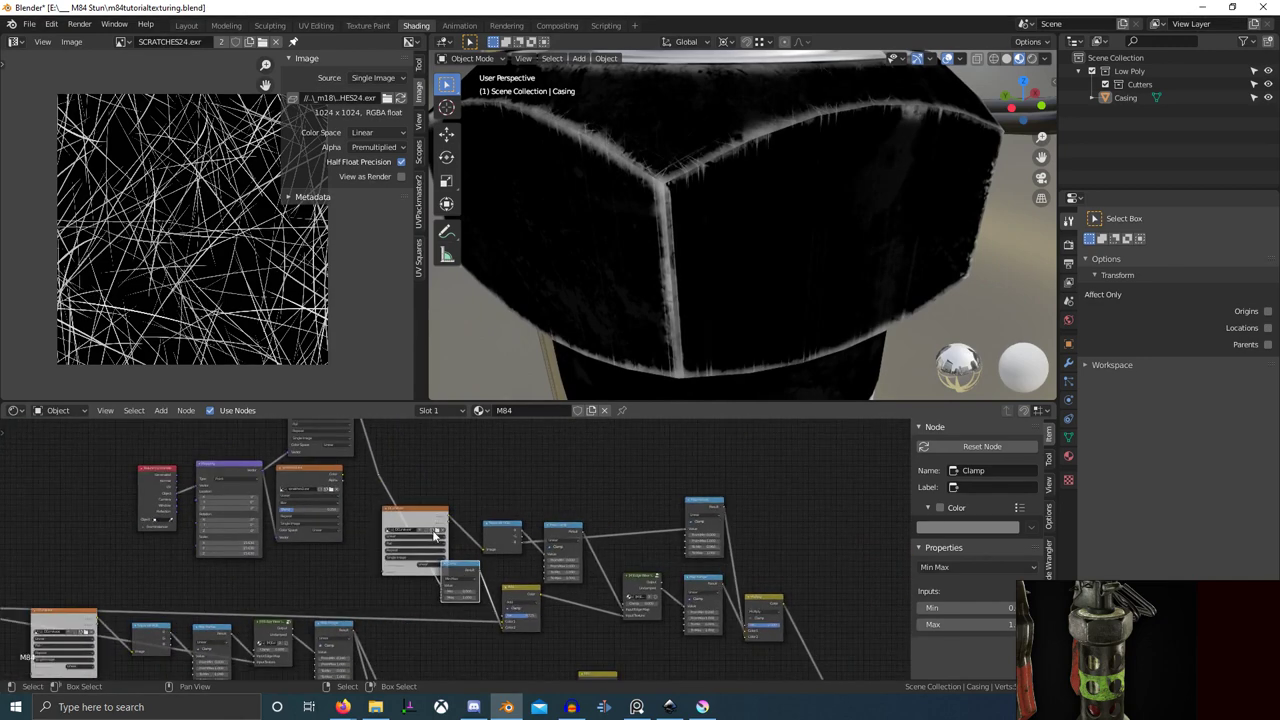
{"action": "scroll", "coordinate": [353, 462], "scroll_direction": "up", "scroll_amount": 2}
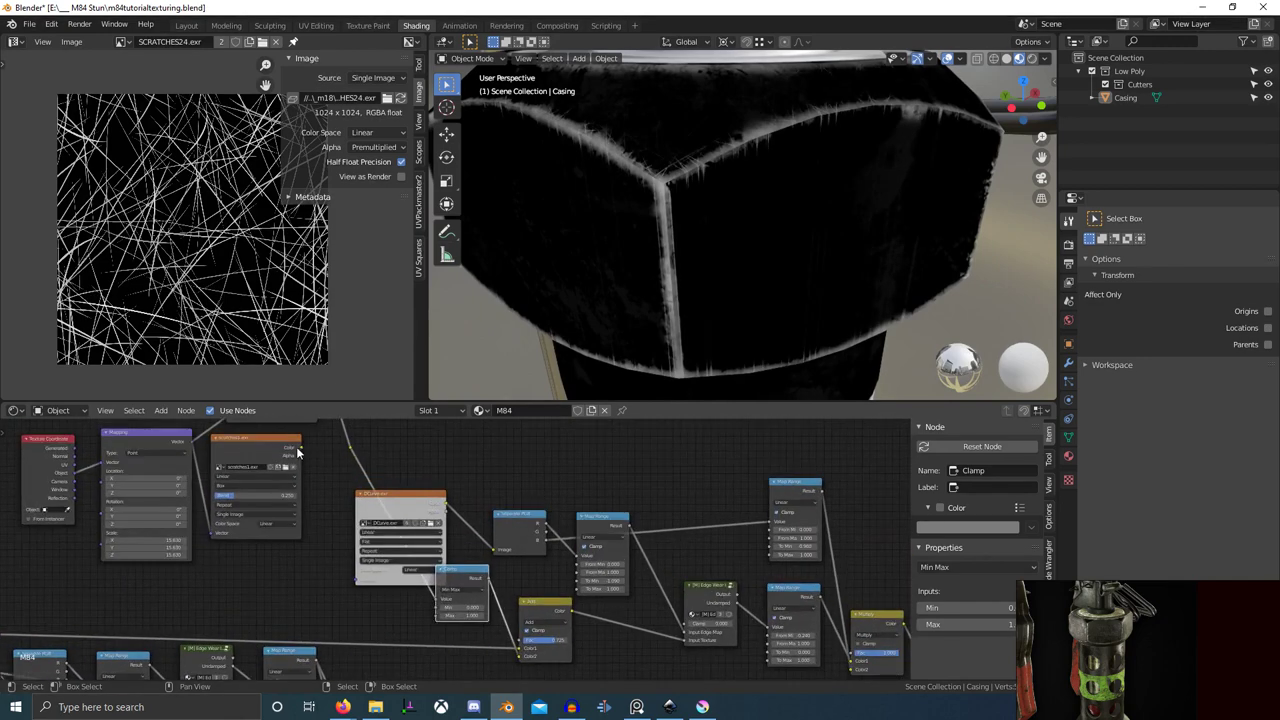
- Duplicate the Add mix onto the link, plug scratches colour into its Color2, and preview it
{"action": "left_click_drag", "start_coordinate": [297, 447], "coordinate": [316, 485]}
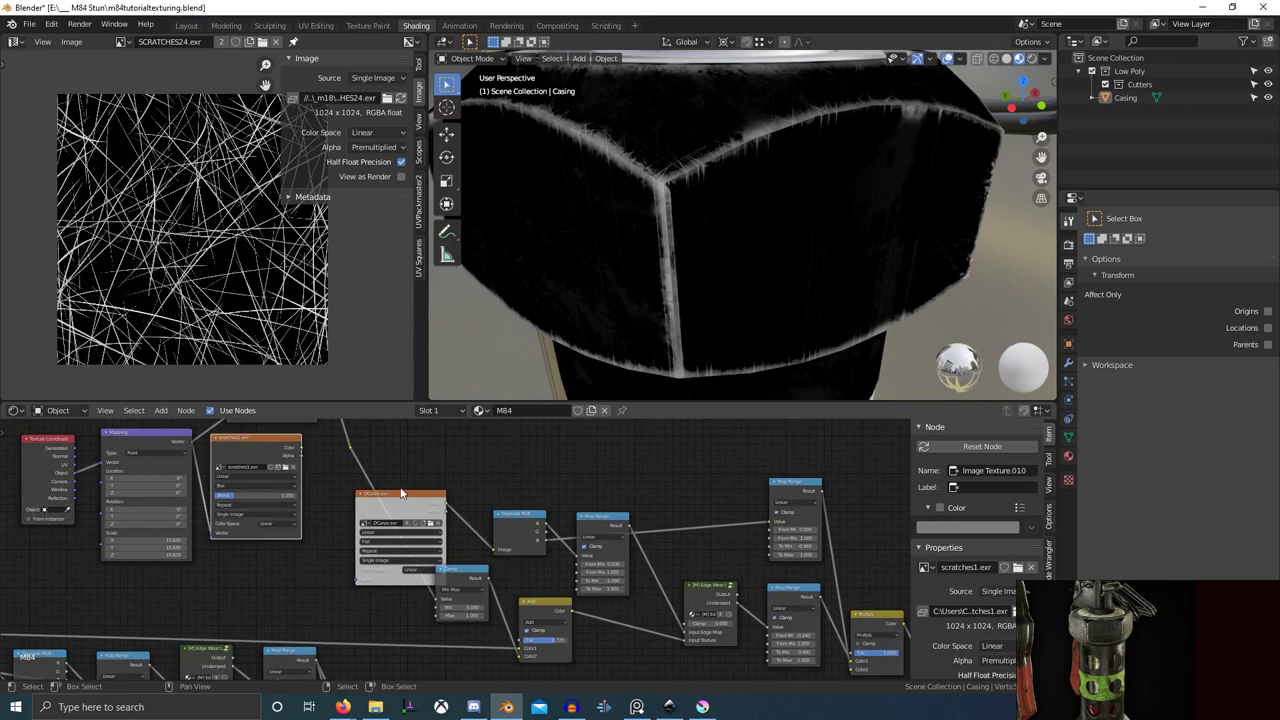
{"action": "left_click_drag", "start_coordinate": [409, 504], "coordinate": [461, 419]}
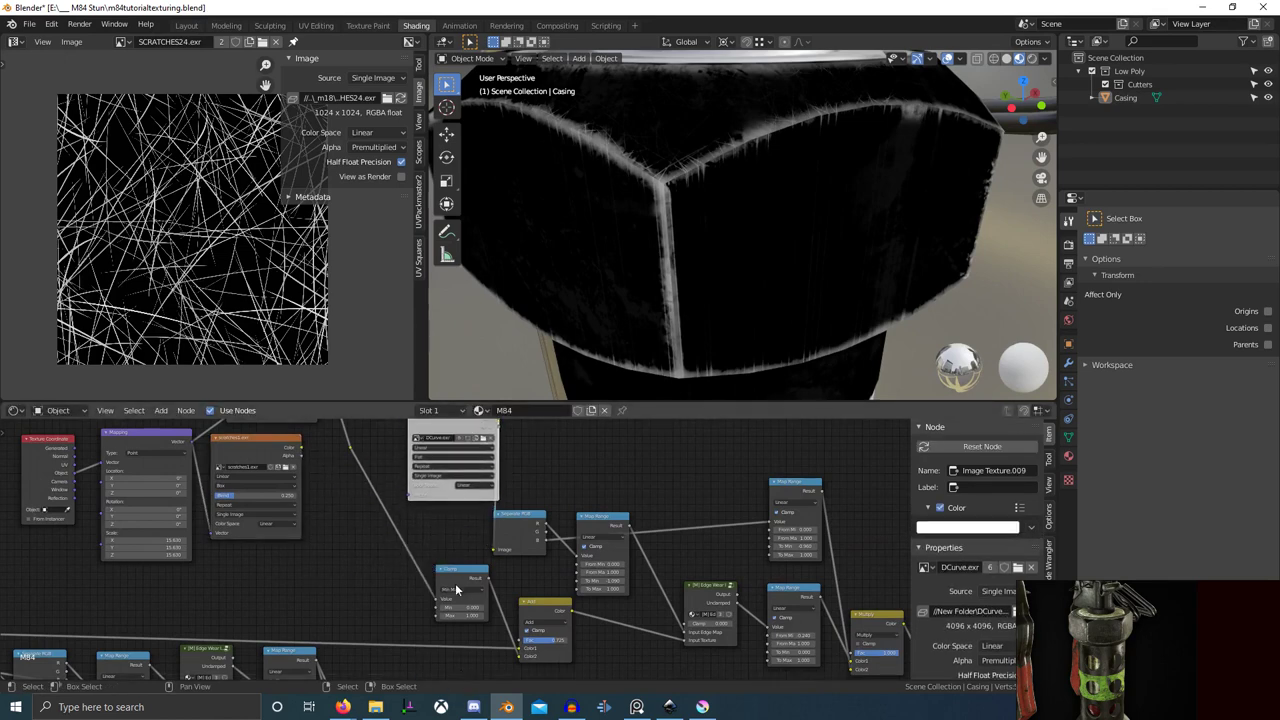
{"action": "left_click_drag", "start_coordinate": [461, 573], "coordinate": [452, 544]}
{"action": "left_click", "coordinate": [561, 612]}
{"action": "key", "text": "shift+d"}
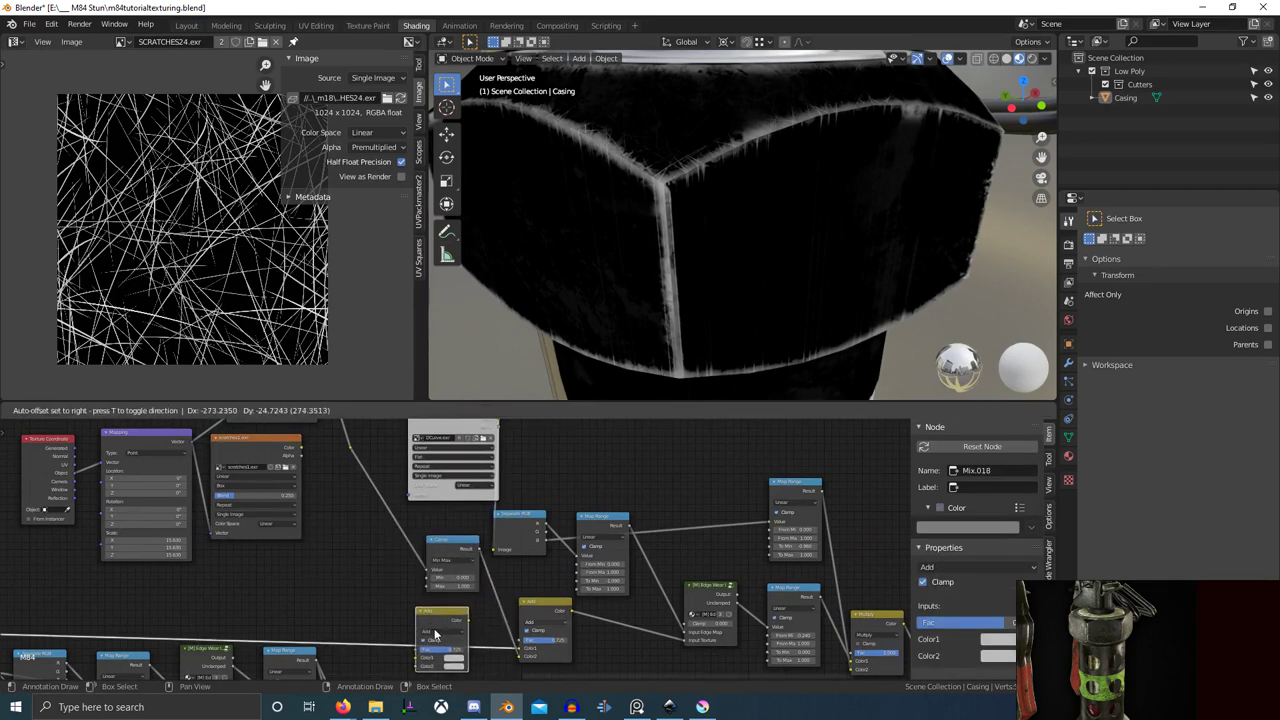
{"action": "left_click", "coordinate": [434, 633]}
{"action": "left_click_drag", "start_coordinate": [301, 448], "coordinate": [418, 667]}
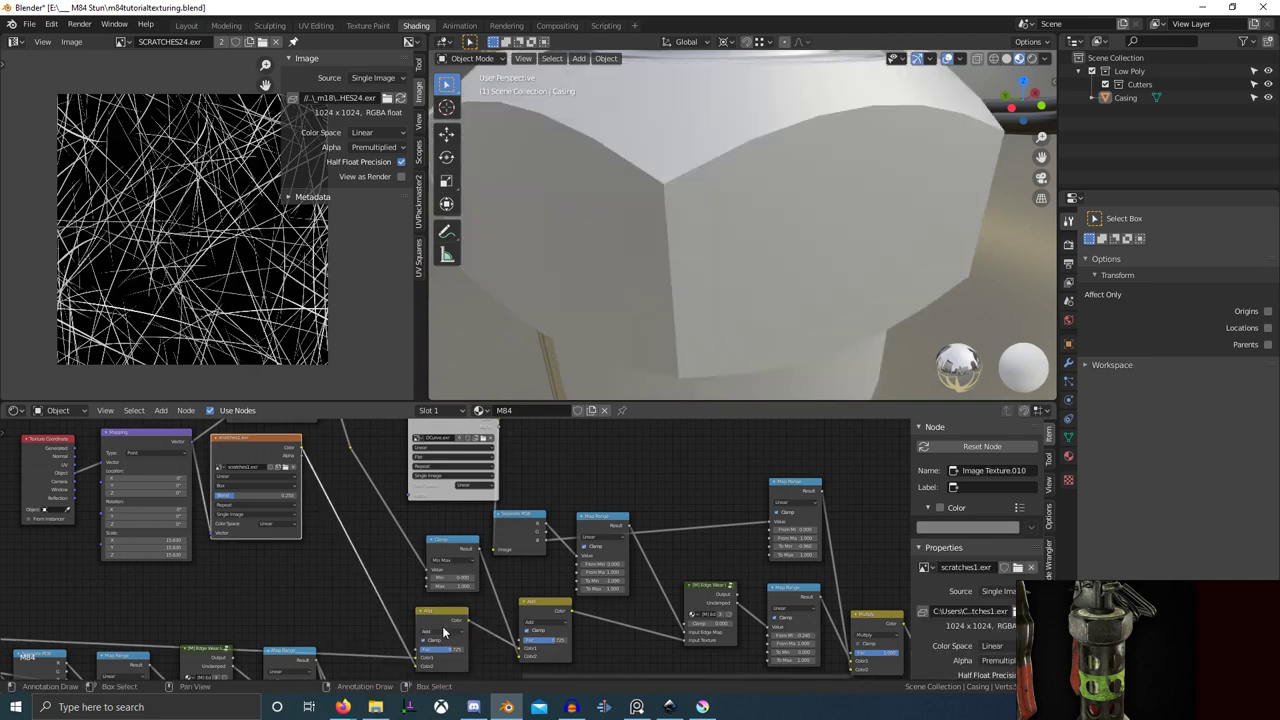
{"action": "left_click", "coordinate": [445, 618], "text": "ctrl+shift"}
{"action": "scroll", "coordinate": [480, 600], "scroll_direction": "up", "scroll_amount": 1}
{"action": "middle_click_drag", "start_coordinate": [480, 600], "coordinate": [484, 584]}
{"action": "scroll", "coordinate": [484, 577], "scroll_direction": "up", "scroll_amount": 2}
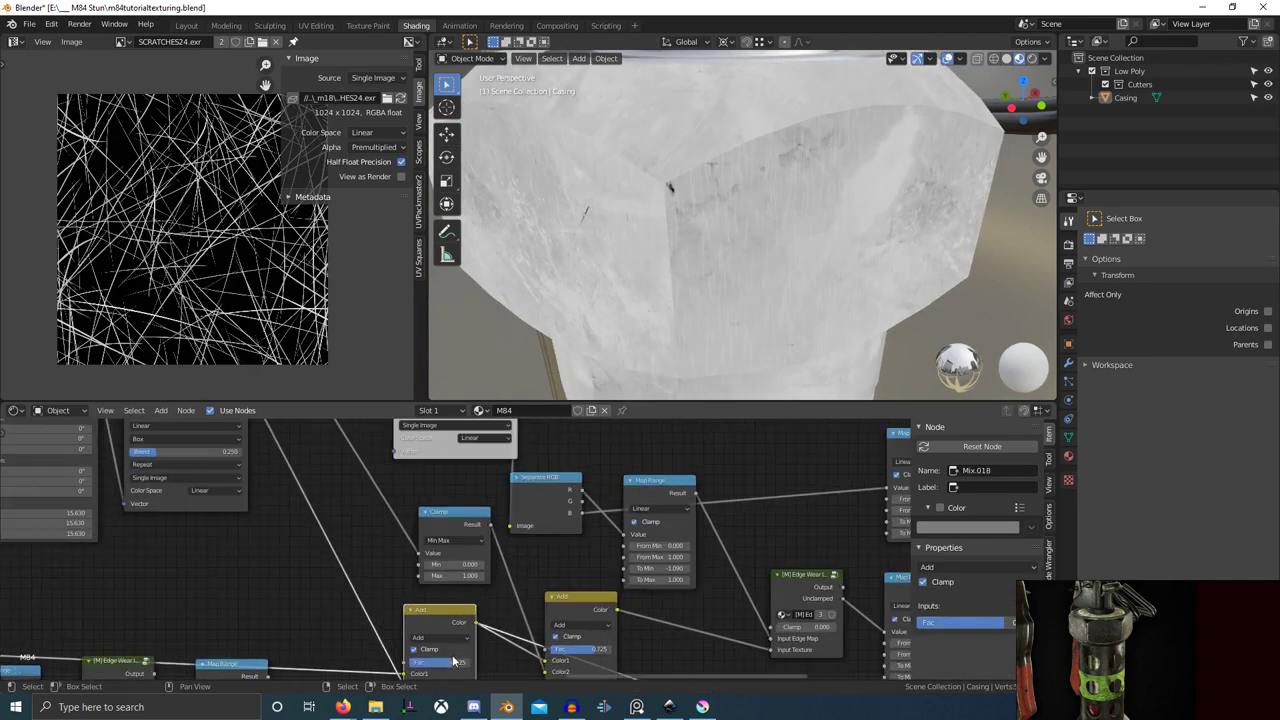
{"action": "middle_click_drag", "start_coordinate": [454, 659], "coordinate": [453, 621]}
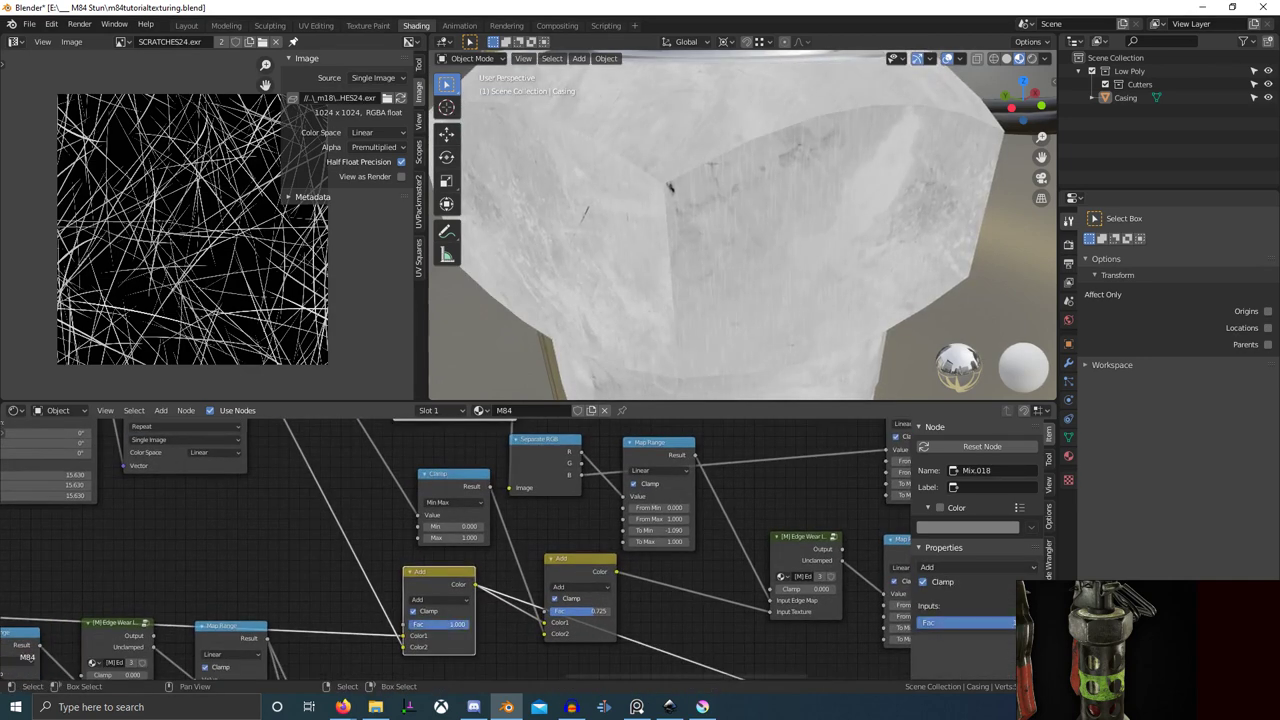
{"action": "scroll", "coordinate": [608, 612], "scroll_direction": "down", "scroll_amount": 3}
- Preview the Map Range wear mask, lower the new Add factor, then preview the Multiply result
{"action": "middle_click_drag", "start_coordinate": [618, 628], "coordinate": [369, 618]}
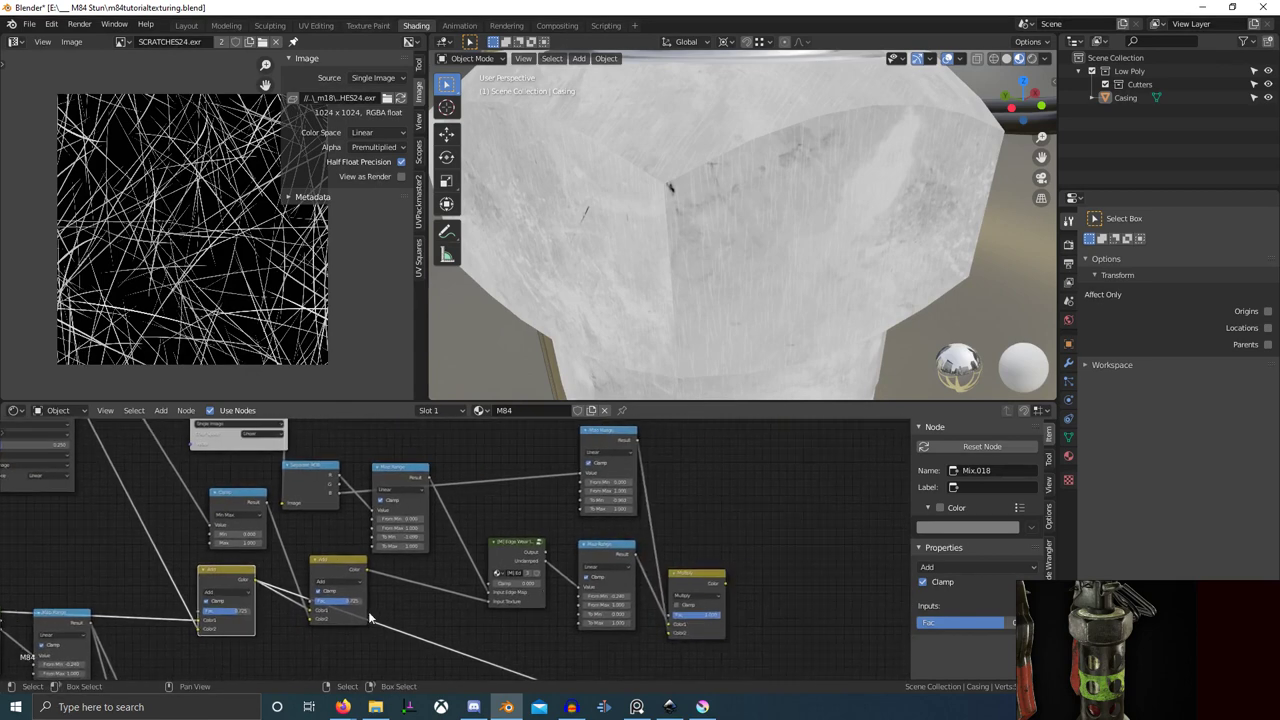
{"action": "left_click", "coordinate": [608, 546], "text": "ctrl+shift"}
{"action": "middle_click_drag", "start_coordinate": [420, 583], "coordinate": [570, 562]}
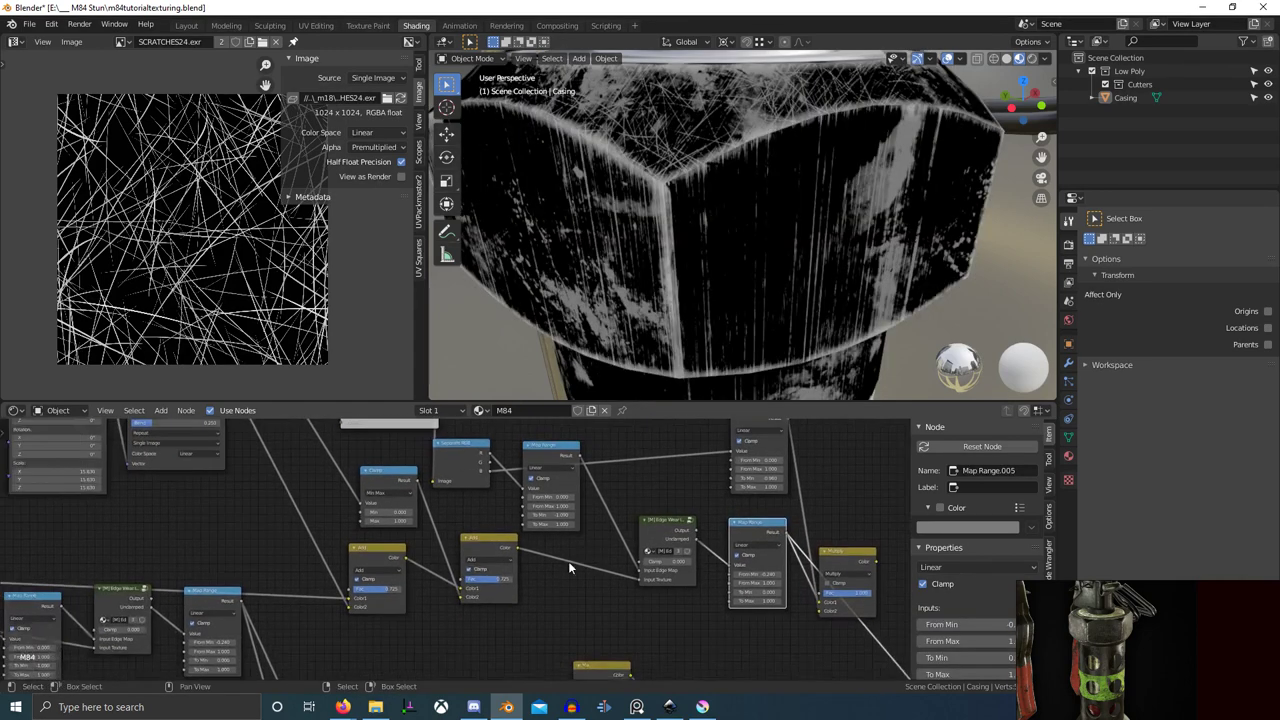
{"action": "scroll", "coordinate": [452, 562], "scroll_direction": "up", "scroll_amount": 4}
{"action": "mouse_move", "coordinate": [375, 607]}
{"action": "left_mouse_down"}
{"action": "mouse_move", "coordinate": [326, 607]}
{"action": "mouse_move", "coordinate": [390, 607]}
{"action": "mouse_move", "coordinate": [363, 607]}
{"action": "left_mouse_up"}
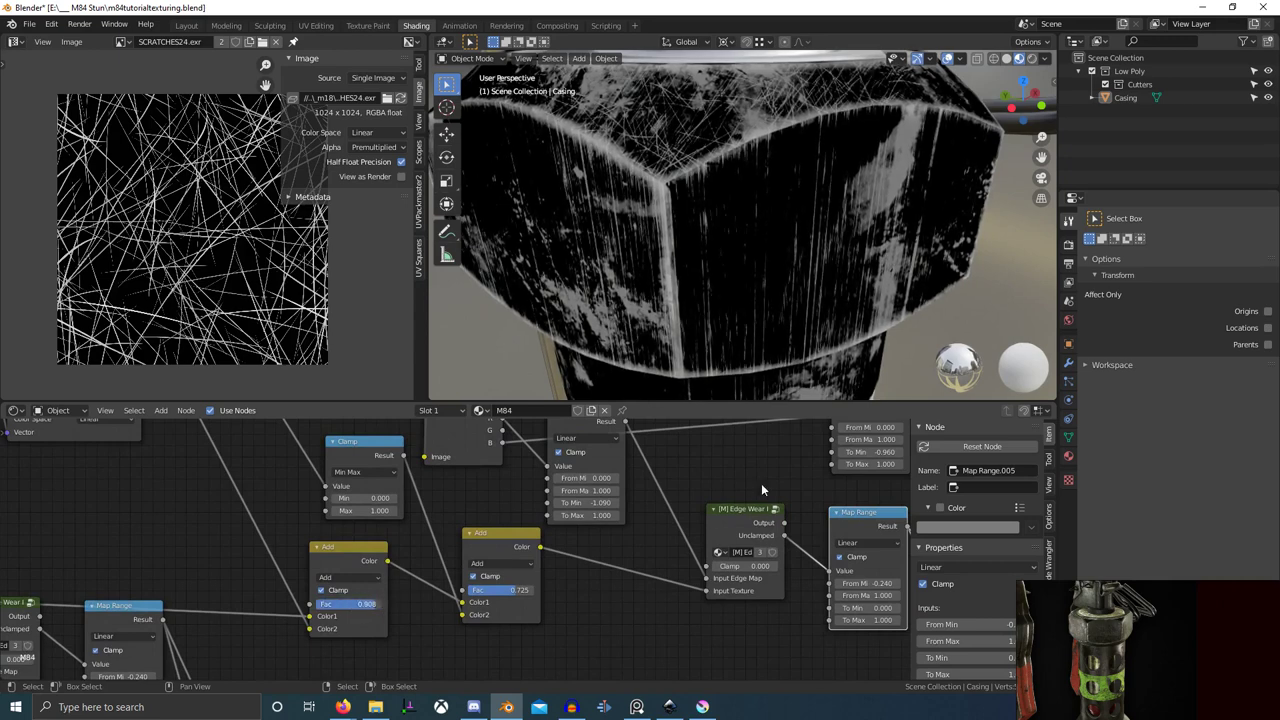
{"action": "scroll", "coordinate": [761, 483], "scroll_direction": "down", "scroll_amount": 5}
{"action": "middle_click_drag", "start_coordinate": [761, 483], "coordinate": [520, 521]}
{"action": "left_click", "coordinate": [681, 574], "text": "ctrl+shift"}
{"action": "scroll", "coordinate": [719, 275], "scroll_direction": "down", "scroll_amount": 5}
- Orbit the model to inspect the layered scratches on the worn edges
{"action": "middle_click_drag", "start_coordinate": [716, 275], "coordinate": [822, 274]}
{"action": "scroll", "coordinate": [759, 237], "scroll_direction": "up", "scroll_amount": 8}
{"action": "scroll", "coordinate": [761, 236], "scroll_direction": "down", "scroll_amount": 9}
{"action": "scroll", "coordinate": [651, 260], "scroll_direction": "up", "scroll_amount": 4}
{"action": "scroll", "coordinate": [702, 316], "scroll_direction": "down", "scroll_amount": 4}
{"action": "scroll", "coordinate": [798, 302], "scroll_direction": "up", "scroll_amount": 5}
{"action": "scroll", "coordinate": [760, 270], "scroll_direction": "down", "scroll_amount": 4}
{"action": "scroll", "coordinate": [728, 282], "scroll_direction": "up", "scroll_amount": 3}
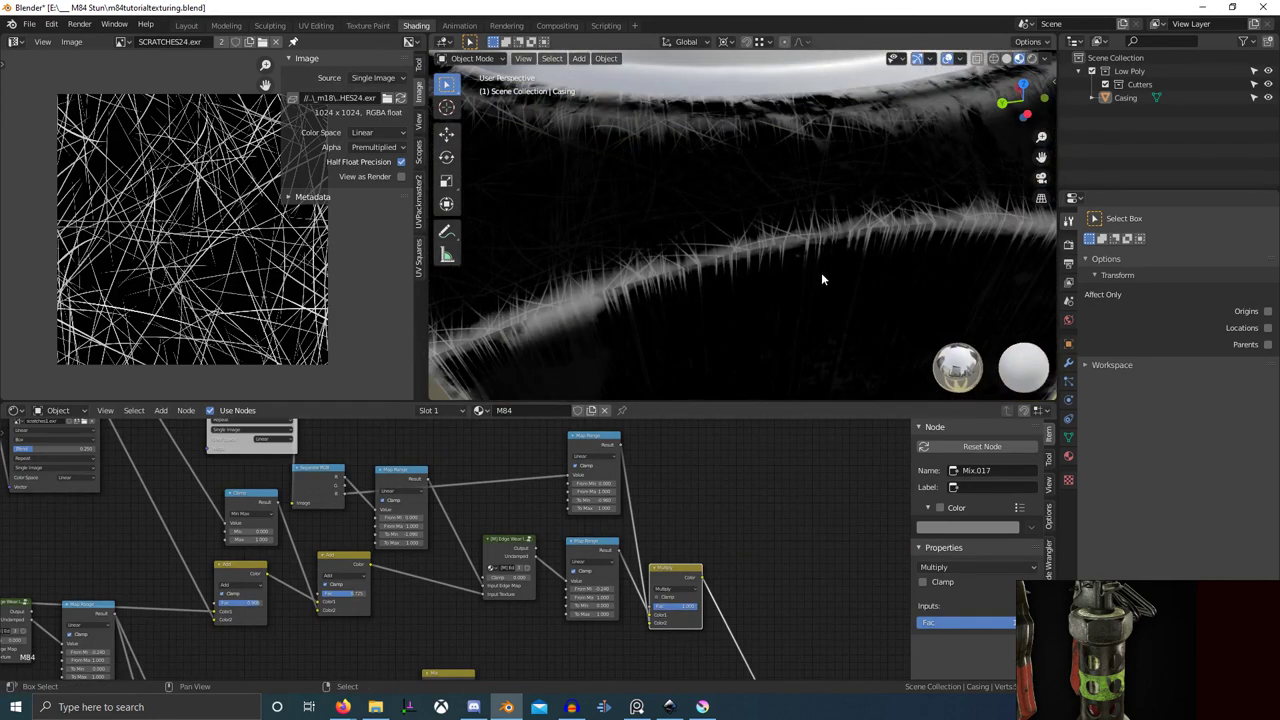
{"action": "scroll", "coordinate": [552, 542], "scroll_direction": "down", "scroll_amount": 5}
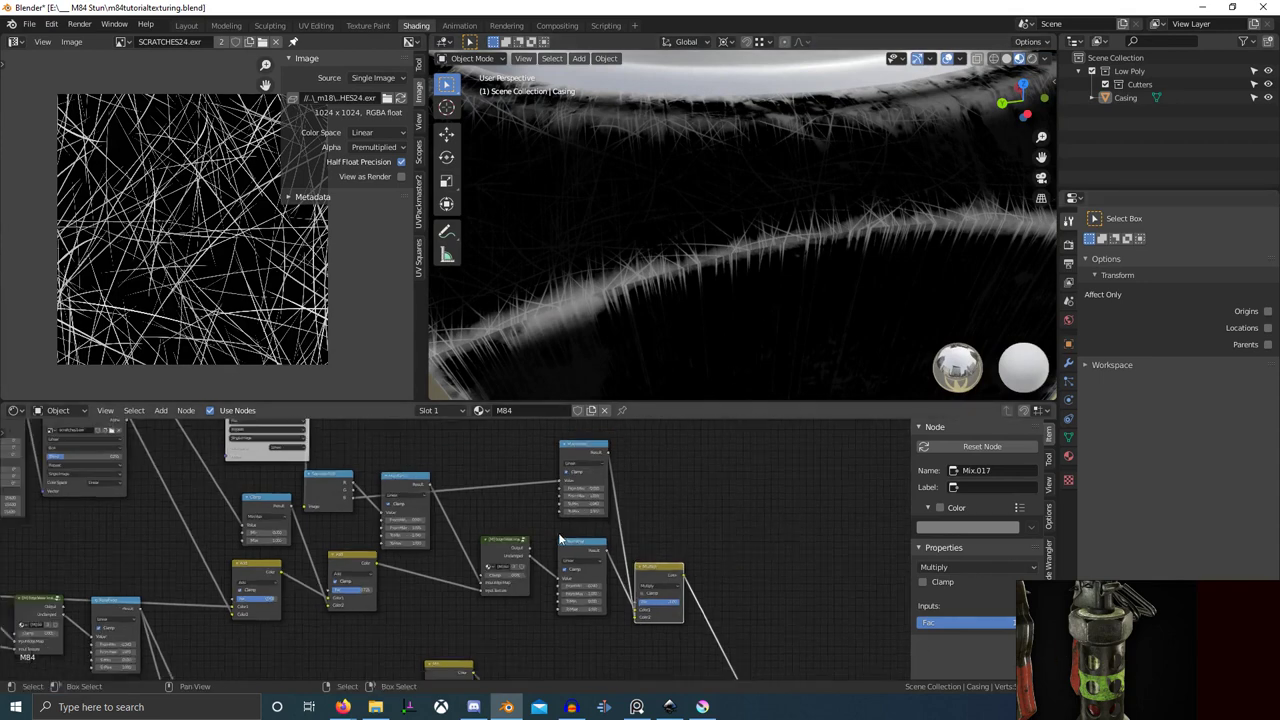
{"action": "middle_click_drag", "start_coordinate": [563, 540], "coordinate": [612, 563]}
{"action": "key", "text": "alt+Tab"}
- Preview Scratches2.exr, Scratches3.exr and Scratch.exr from Tileable Textures in Blender's image viewer
{"action": "left_click", "coordinate": [581, 297]}
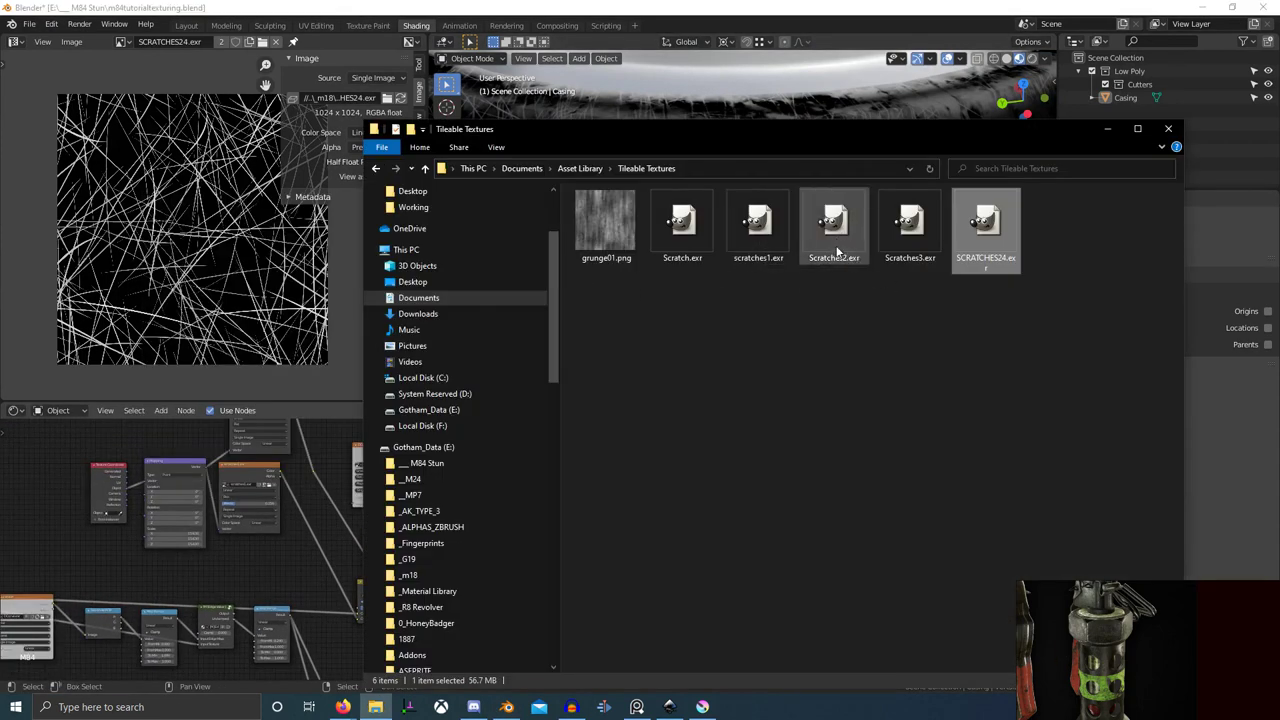
{"action": "left_click_drag", "start_coordinate": [825, 247], "coordinate": [193, 239]}
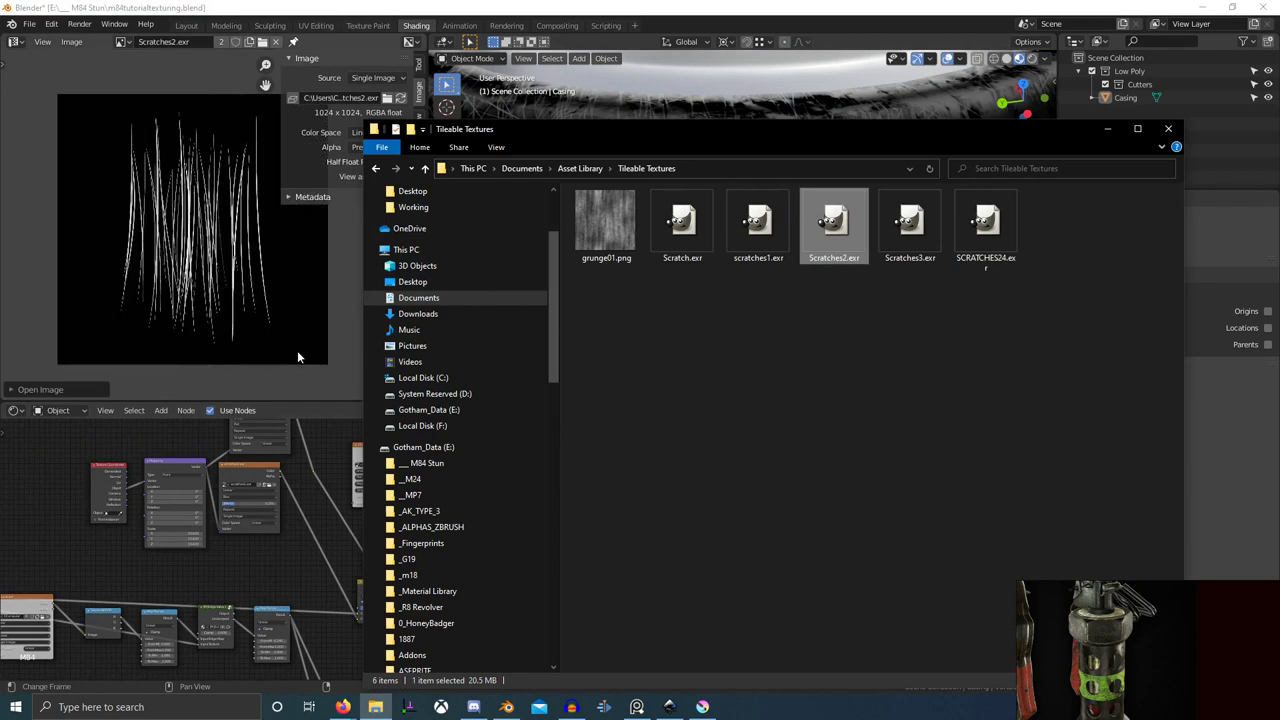
{"action": "left_click_drag", "start_coordinate": [876, 243], "coordinate": [187, 262]}
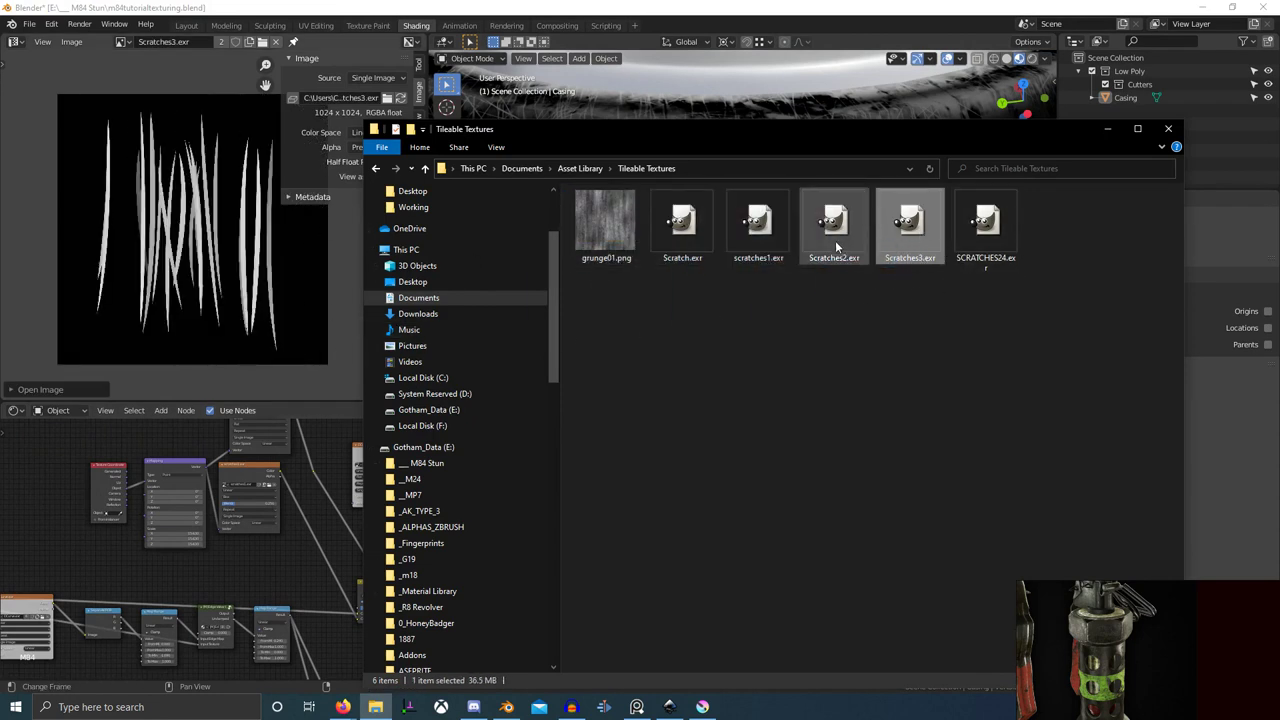
{"action": "left_click_drag", "start_coordinate": [682, 227], "coordinate": [362, 232]}
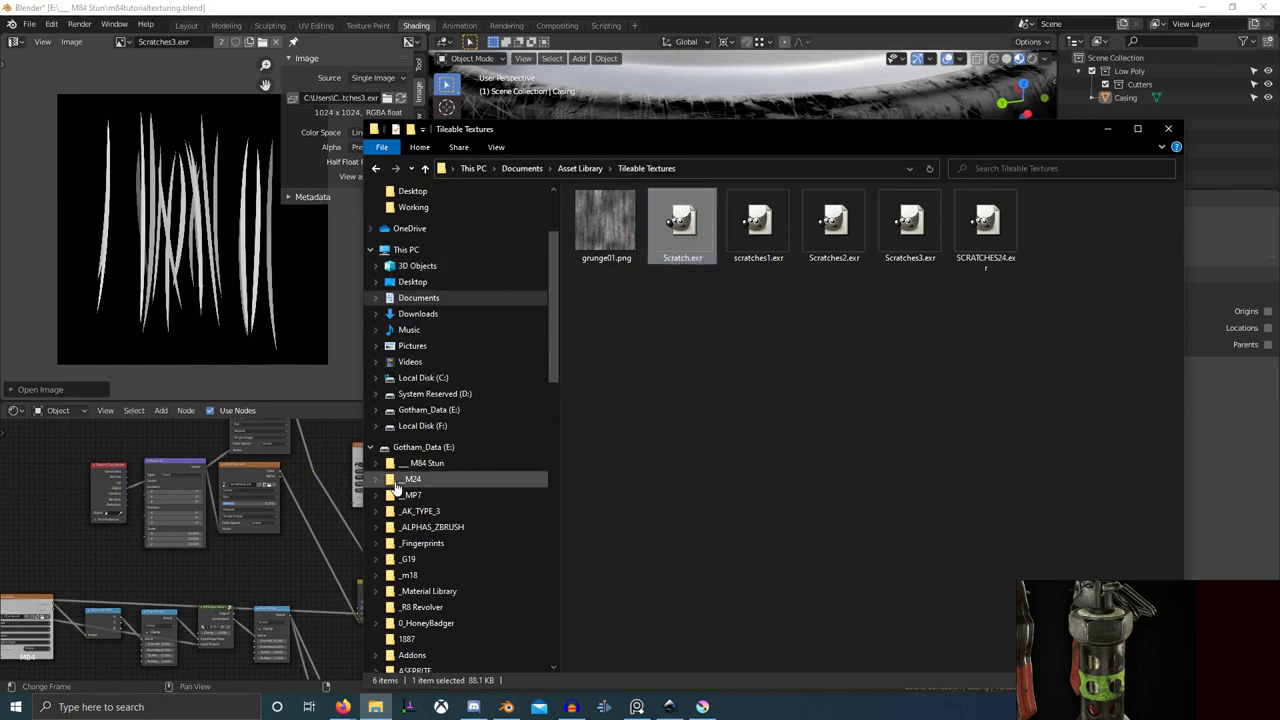
- Browse to _m18 > Textures > Working and preview SCRATCHES34.exr in the image viewer
{"action": "left_click", "coordinate": [408, 575]}
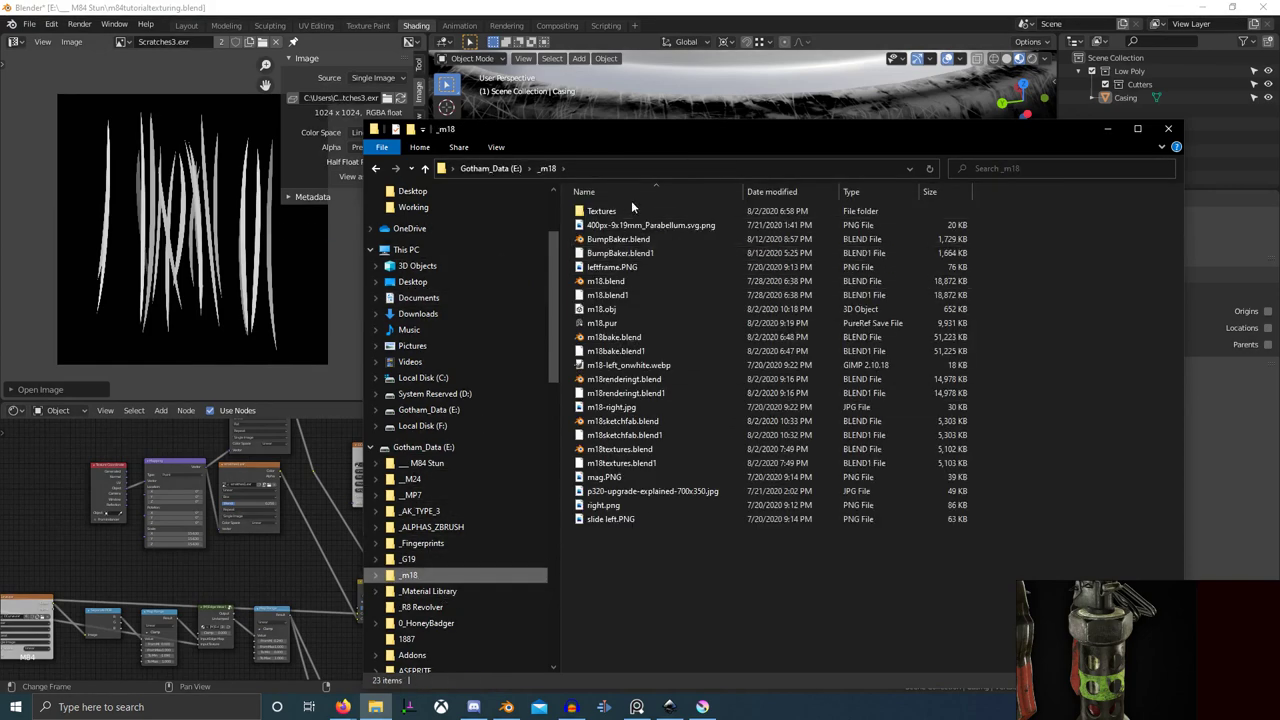
{"action": "left_click", "coordinate": [670, 225]}
{"action": "double_click", "coordinate": [670, 212]}
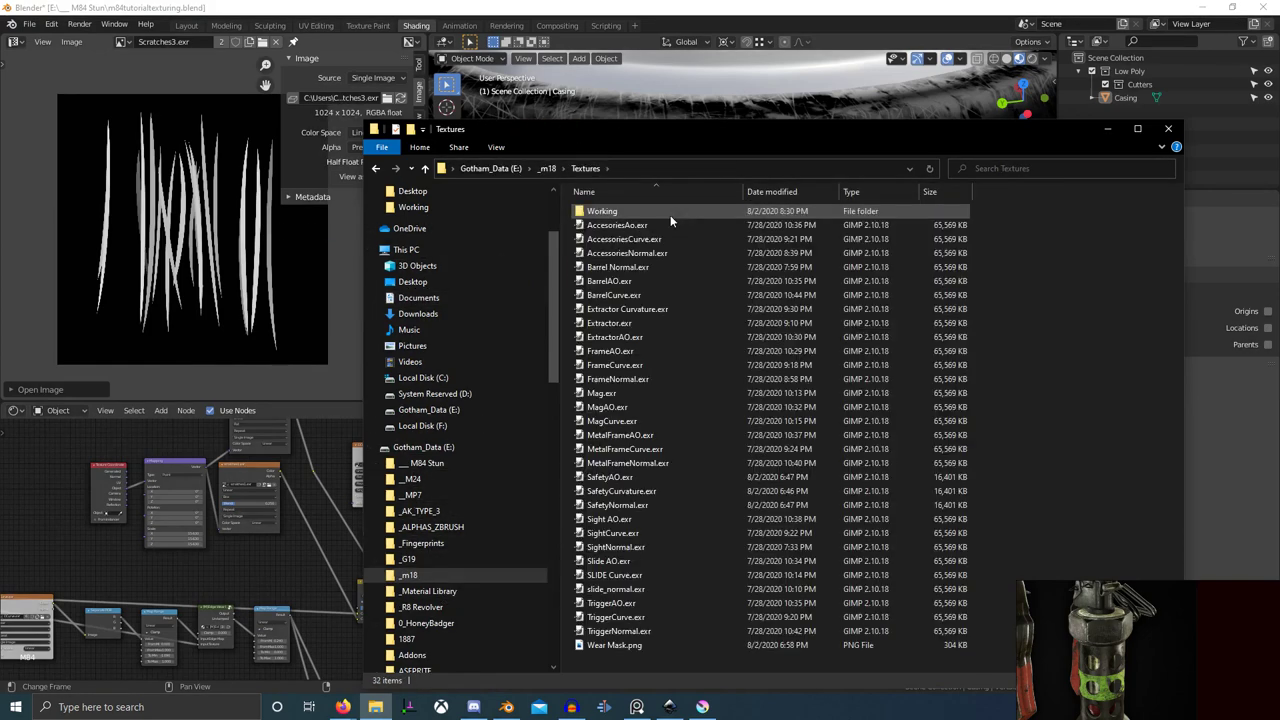
{"action": "double_click", "coordinate": [634, 212]}
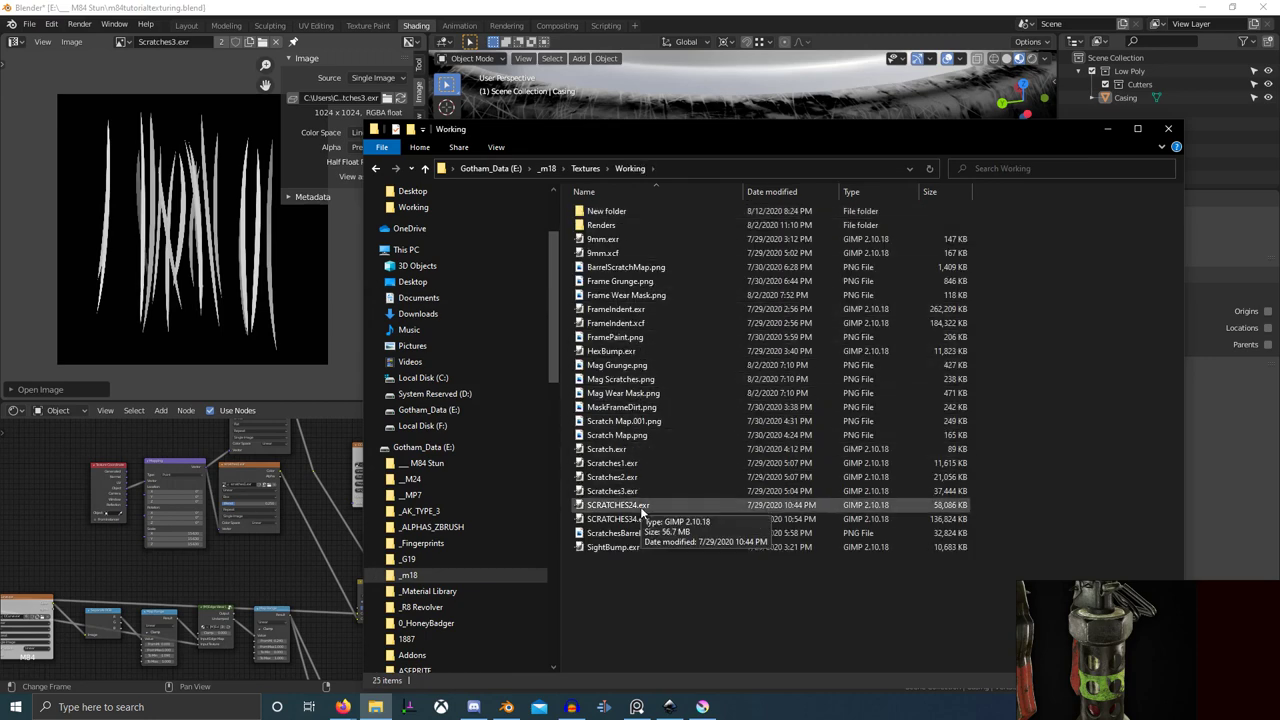
{"action": "left_click_drag", "start_coordinate": [618, 519], "coordinate": [218, 297]}
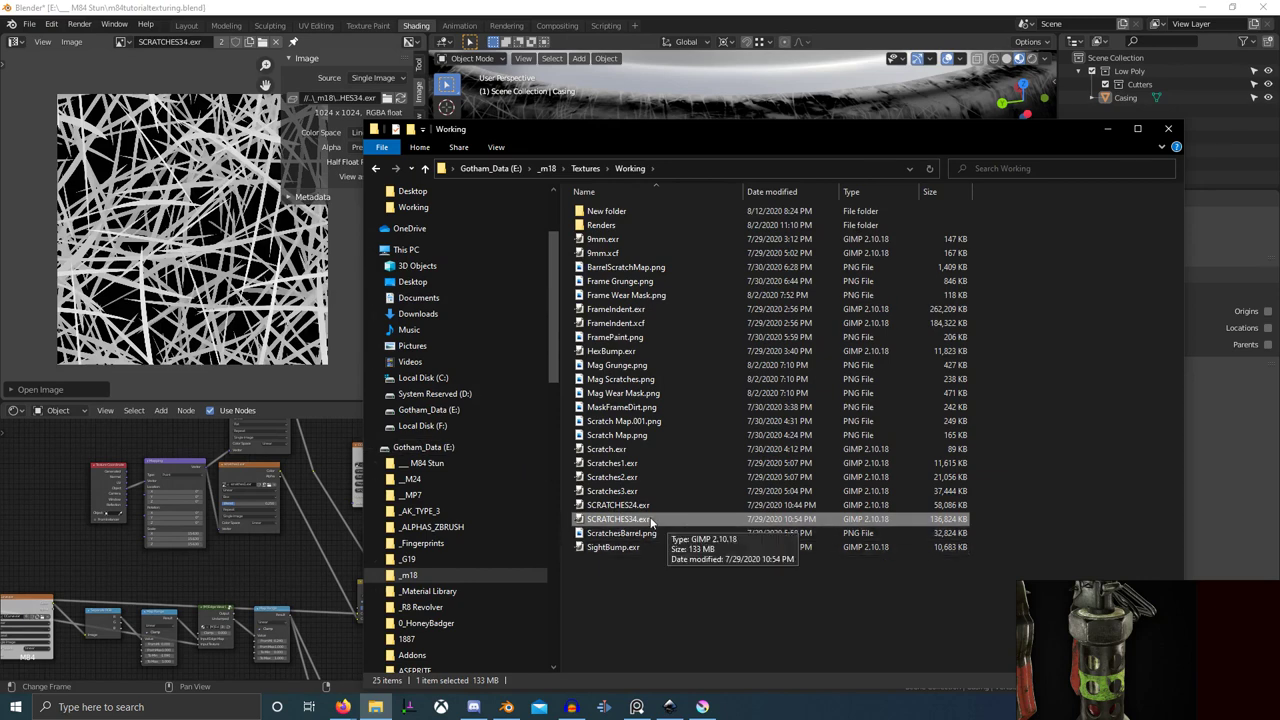
- Add SCRATCHES34.exr to the material as an image node and position it up and left
{"action": "left_click_drag", "start_coordinate": [652, 520], "coordinate": [204, 559]}
{"action": "scroll", "coordinate": [204, 562], "scroll_direction": "down", "scroll_amount": 2}
{"action": "middle_click_drag", "start_coordinate": [205, 566], "coordinate": [236, 571]}
{"action": "left_click_drag", "start_coordinate": [236, 570], "coordinate": [62, 478]}
{"action": "middle_click_drag", "start_coordinate": [199, 518], "coordinate": [303, 522]}
{"action": "scroll", "coordinate": [140, 521], "scroll_direction": "up", "scroll_amount": 4}
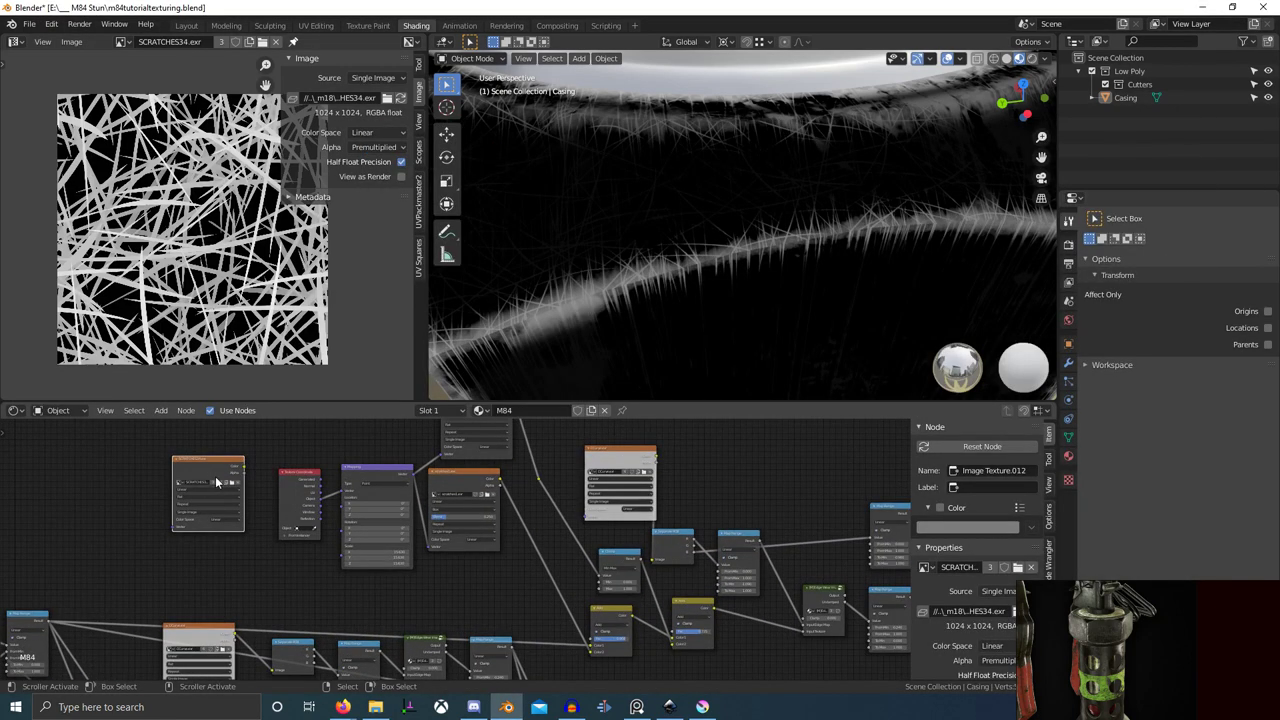
- Feed the mapping coordinates into the SCRATCHES34 texture and place it above the Mapping node
{"action": "left_click_drag", "start_coordinate": [411, 470], "coordinate": [182, 527]}
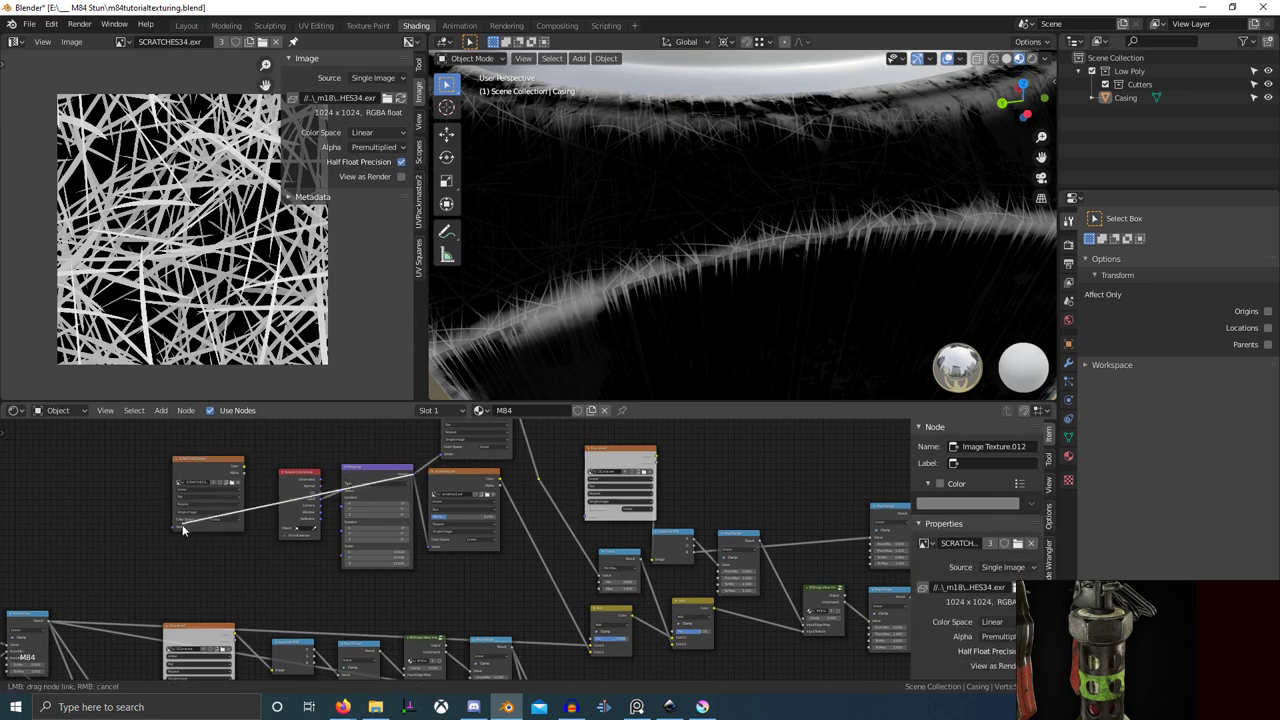
{"action": "scroll", "coordinate": [180, 530], "scroll_direction": "down", "scroll_amount": 4}
{"action": "middle_click_drag", "start_coordinate": [270, 497], "coordinate": [240, 541]}
{"action": "left_click_drag", "start_coordinate": [240, 541], "coordinate": [364, 460]}
{"action": "scroll", "coordinate": [559, 632], "scroll_direction": "up", "scroll_amount": 4}
- Duplicate an Add mix node as Mix.019 and drop it onto a link
{"action": "middle_click_drag", "start_coordinate": [559, 632], "coordinate": [509, 578]}
{"action": "left_click", "coordinate": [485, 599]}
{"action": "key", "text": "shift+d"}
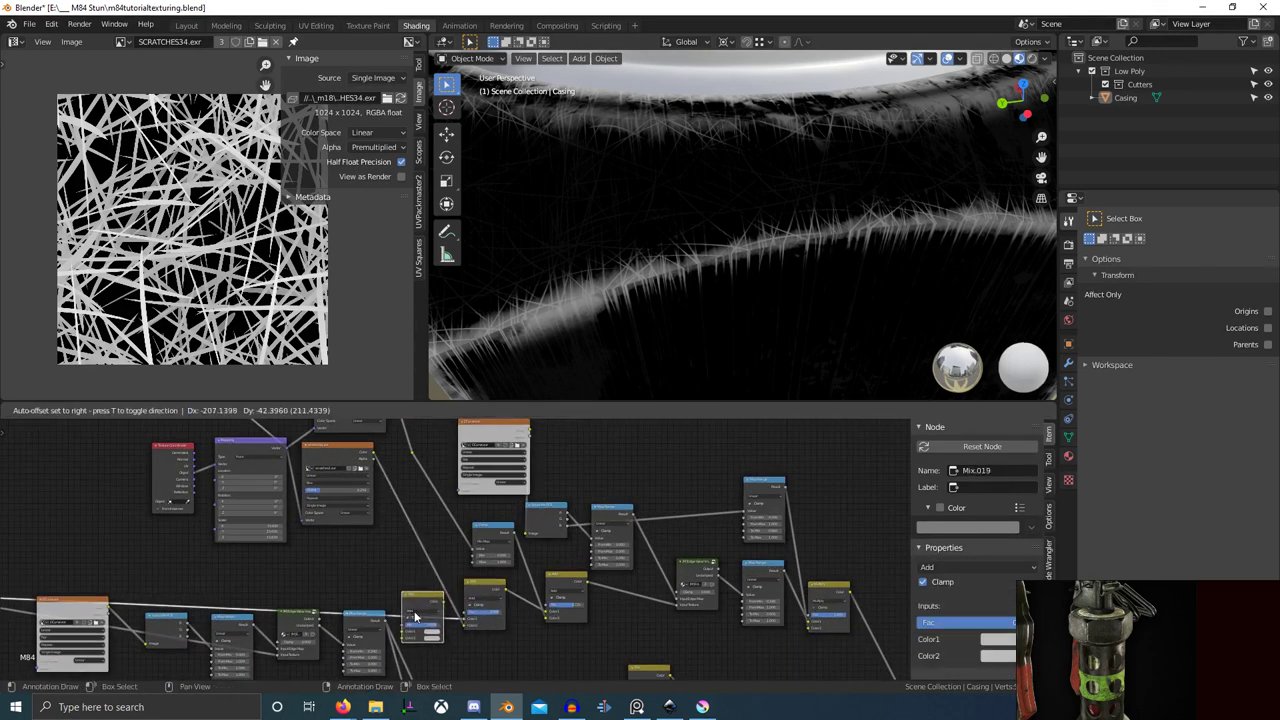
{"action": "left_click", "coordinate": [420, 612]}
{"action": "left_click_drag", "start_coordinate": [421, 592], "coordinate": [426, 577]}
{"action": "key", "text": "b"}
- Select the right-hand nodes and shift them right to make room
{"action": "left_click_drag", "start_coordinate": [423, 509], "coordinate": [598, 608]}
{"action": "scroll", "coordinate": [590, 600], "scroll_direction": "down", "scroll_amount": 4}
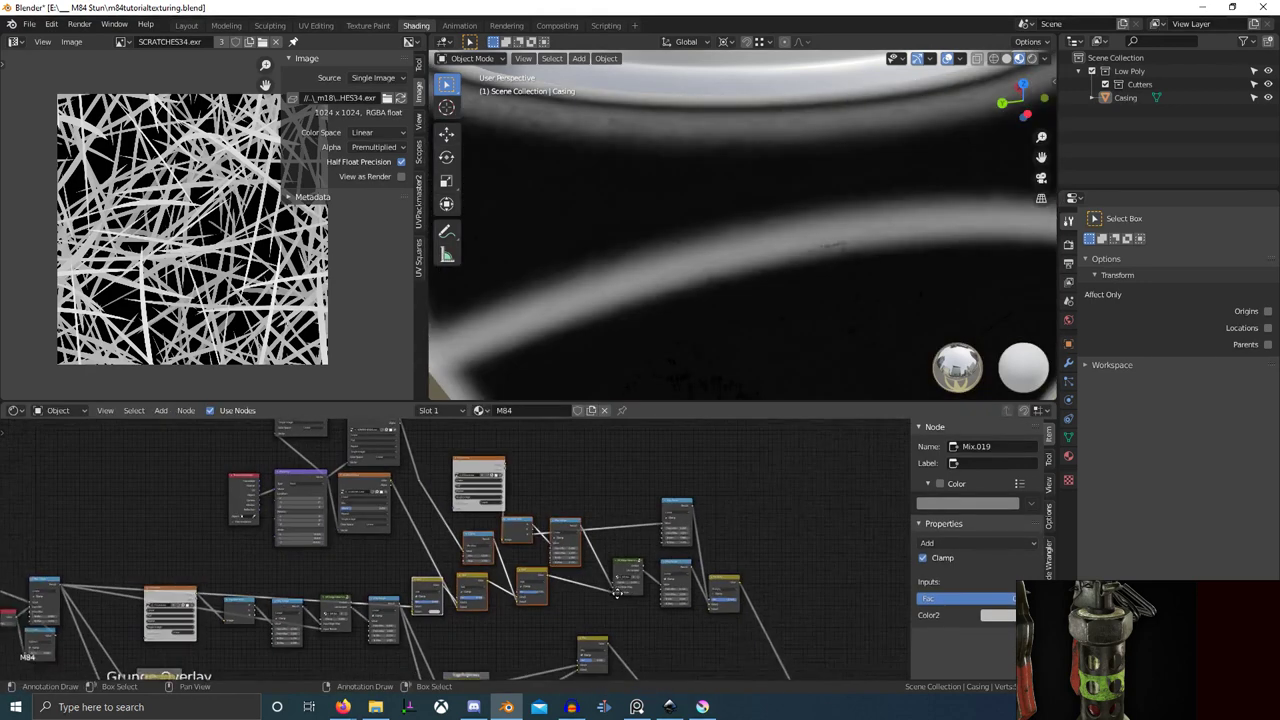
{"action": "middle_click_drag", "start_coordinate": [560, 590], "coordinate": [515, 594]}
{"action": "key", "text": "b"}
{"action": "left_click_drag", "start_coordinate": [410, 482], "coordinate": [708, 602]}
{"action": "key", "text": "g"}
{"action": "left_click", "coordinate": [767, 601]}
{"action": "middle_click_drag", "start_coordinate": [274, 420], "coordinate": [293, 449]}
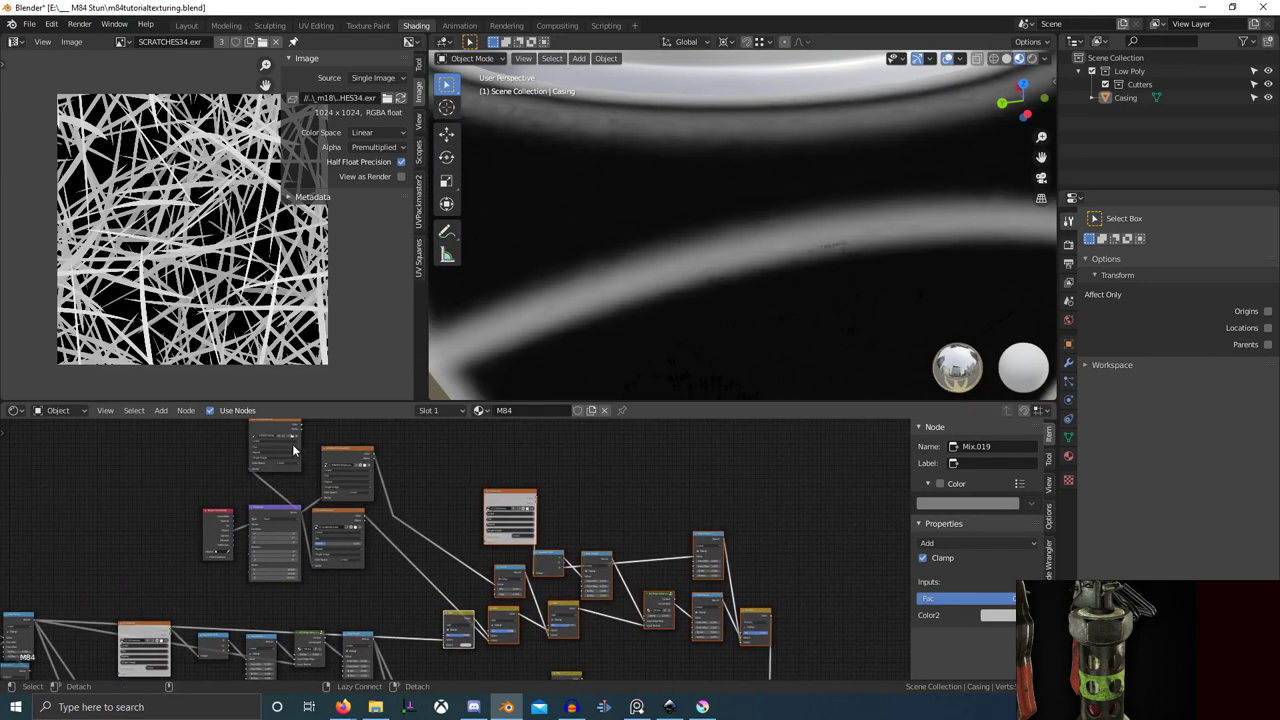
- Link the scratch Image Texture into Mix.019
{"action": "right_click_drag", "start_coordinate": [462, 629], "coordinate": [464, 626], "text": "alt"}
{"action": "scroll", "coordinate": [464, 622], "scroll_direction": "down", "scroll_amount": 1}
{"action": "middle_click_drag", "start_coordinate": [464, 618], "coordinate": [451, 562]}
{"action": "scroll", "coordinate": [449, 564], "scroll_direction": "up", "scroll_amount": 6}
{"action": "scroll", "coordinate": [500, 565], "scroll_direction": "down", "scroll_amount": 2}
{"action": "middle_click_drag", "start_coordinate": [630, 566], "coordinate": [438, 562]}
{"action": "scroll", "coordinate": [655, 300], "scroll_direction": "down", "scroll_amount": 9}
{"action": "middle_click_drag", "start_coordinate": [655, 300], "coordinate": [731, 274]}
{"action": "scroll", "coordinate": [731, 274], "scroll_direction": "up", "scroll_amount": 2}
{"action": "scroll", "coordinate": [247, 605], "scroll_direction": "up", "scroll_amount": 3}
{"action": "middle_click_drag", "start_coordinate": [247, 605], "coordinate": [453, 566]}
{"action": "scroll", "coordinate": [453, 566], "scroll_direction": "up", "scroll_amount": 5}
- Tune the Add nodes' Fac sliders while checking the wear around the casing holes
{"action": "left_click_drag", "start_coordinate": [457, 545], "coordinate": [390, 545]}
{"action": "scroll", "coordinate": [804, 341], "scroll_direction": "up", "scroll_amount": 6}
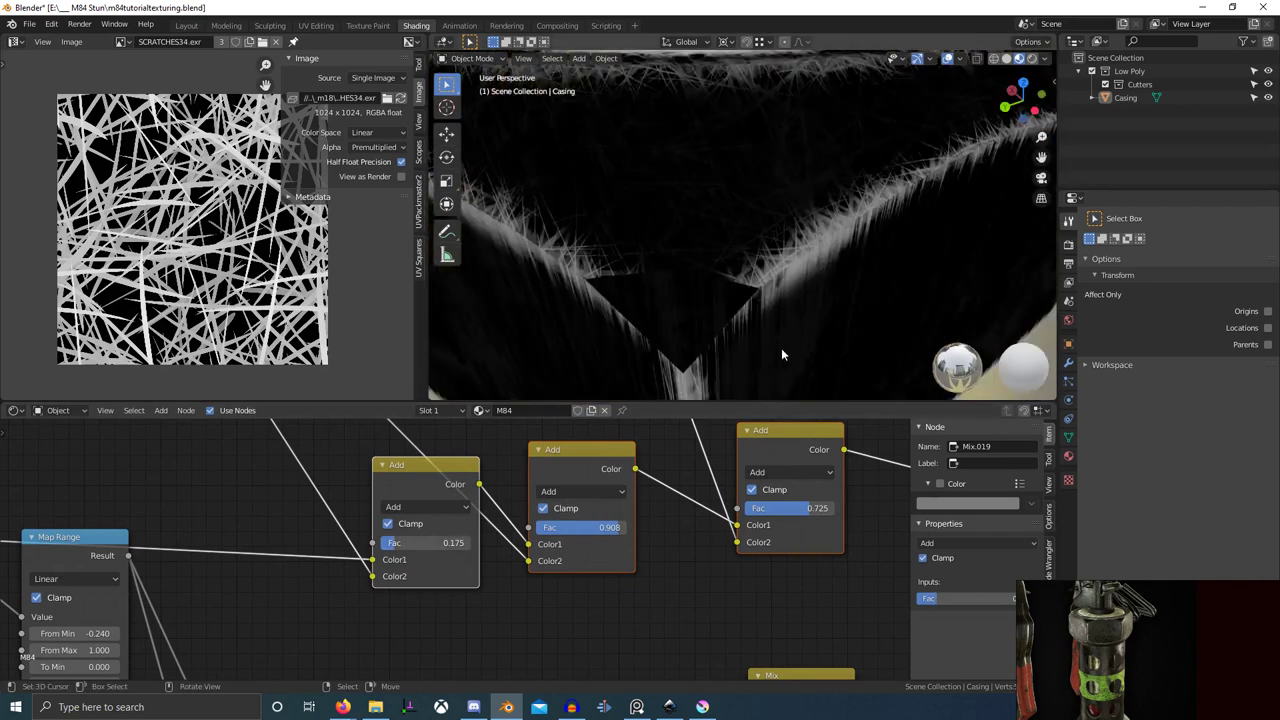
{"action": "middle_click_drag", "start_coordinate": [781, 348], "coordinate": [754, 354]}
{"action": "middle_click_drag", "start_coordinate": [761, 359], "coordinate": [732, 254]}
{"action": "scroll", "coordinate": [752, 290], "scroll_direction": "down", "scroll_amount": 3}
{"action": "scroll", "coordinate": [743, 323], "scroll_direction": "up", "scroll_amount": 1}
{"action": "scroll", "coordinate": [731, 254], "scroll_direction": "up", "scroll_amount": 5}
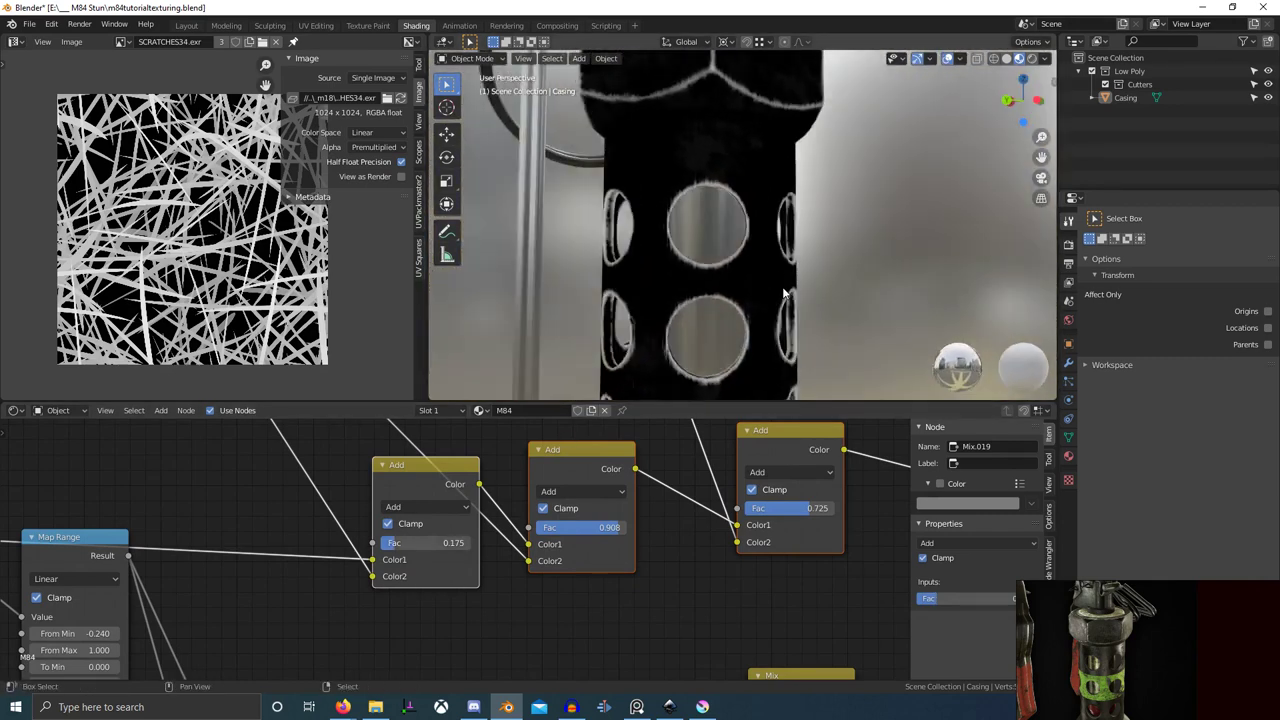
{"action": "scroll", "coordinate": [804, 284], "scroll_direction": "up", "scroll_amount": 2}
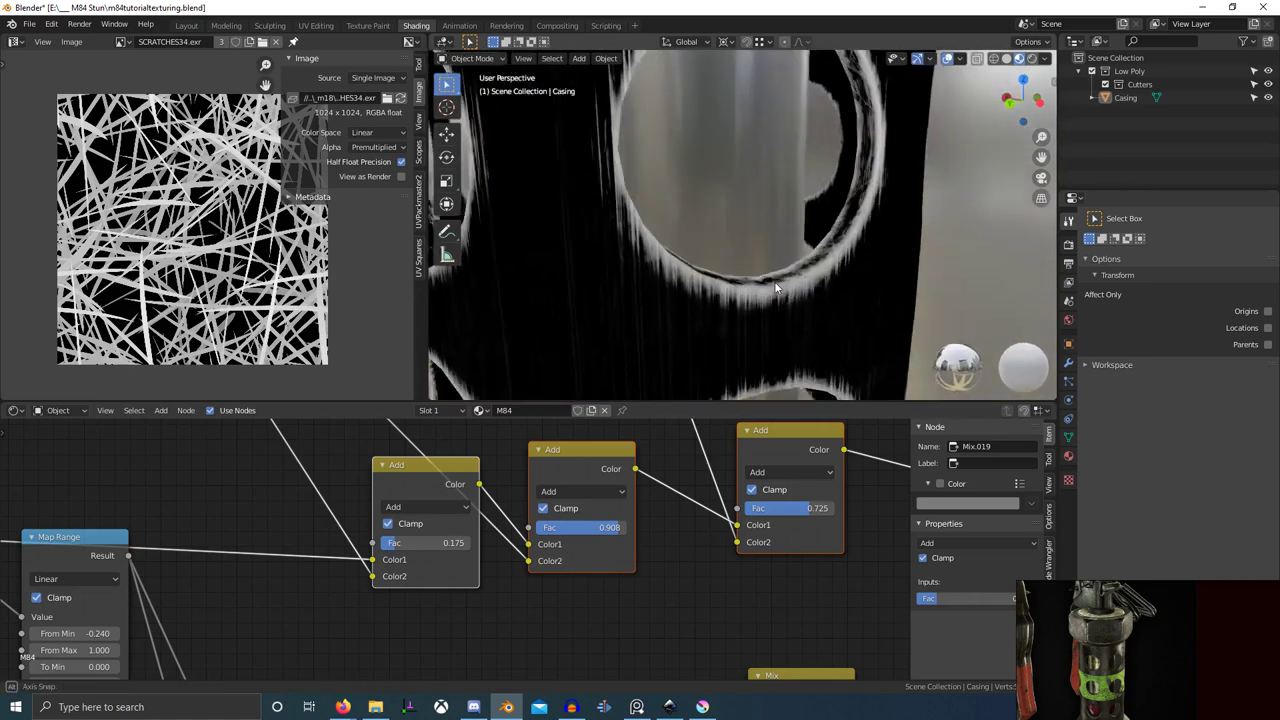
{"action": "middle_click_drag", "start_coordinate": [774, 281], "coordinate": [698, 286]}
{"action": "left_click_drag", "start_coordinate": [414, 543], "coordinate": [497, 543]}
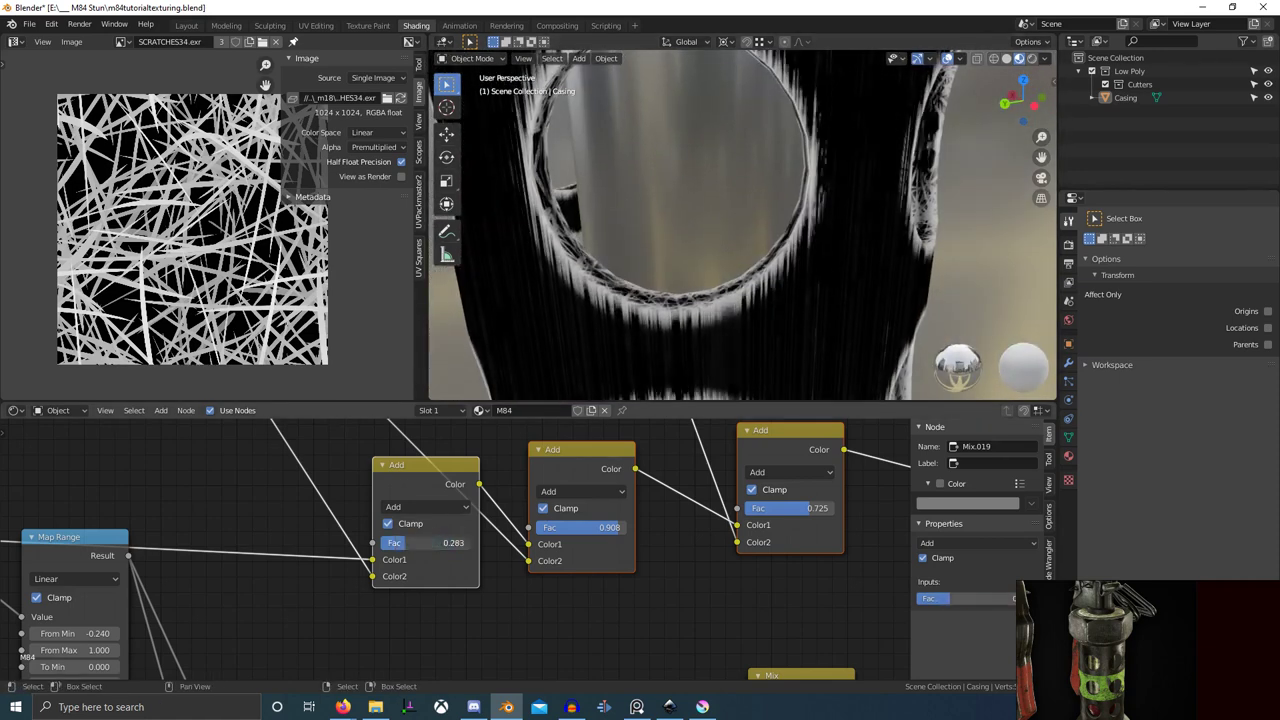
{"action": "scroll", "coordinate": [449, 627], "scroll_direction": "down", "scroll_amount": 4}
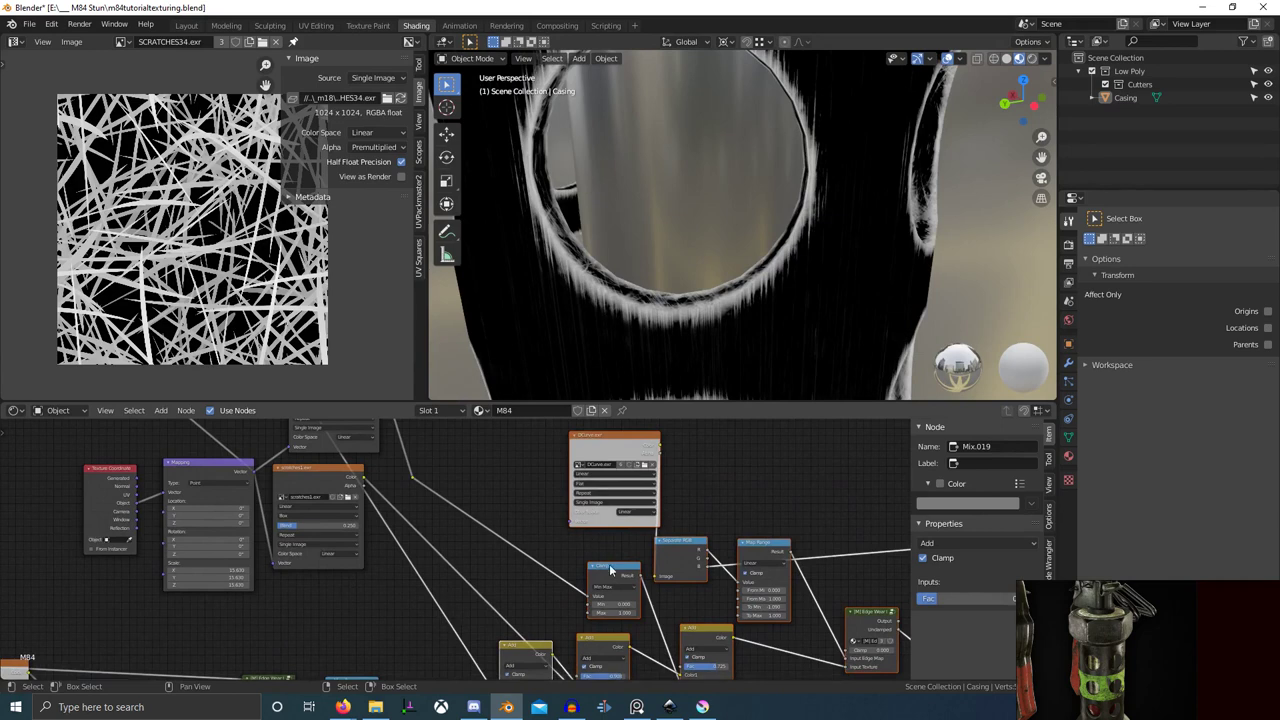
- Duplicate the Clamp node onto the scratches link
{"action": "left_click", "coordinate": [610, 566]}
{"action": "key", "text": "shift+d"}
{"action": "left_click", "coordinate": [371, 608]}
{"action": "middle_click_drag", "start_coordinate": [511, 562], "coordinate": [496, 492]}
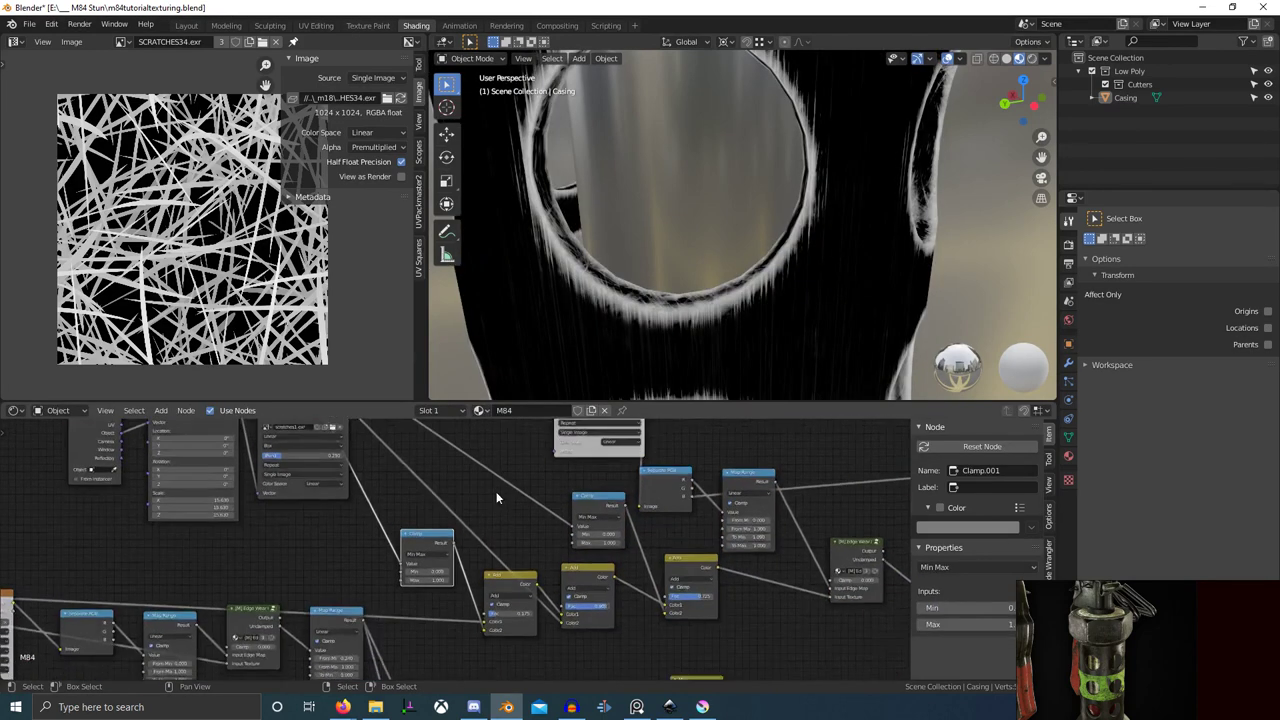
{"action": "scroll", "coordinate": [496, 497], "scroll_direction": "up", "scroll_amount": 4}
- Adjust the first Add node's factor, then select Mix.019 and the Image Texture node
{"action": "mouse_move", "coordinate": [523, 634]}
{"action": "left_mouse_down"}
{"action": "mouse_move", "coordinate": [568, 634]}
{"action": "mouse_move", "coordinate": [500, 637]}
{"action": "left_mouse_up"}
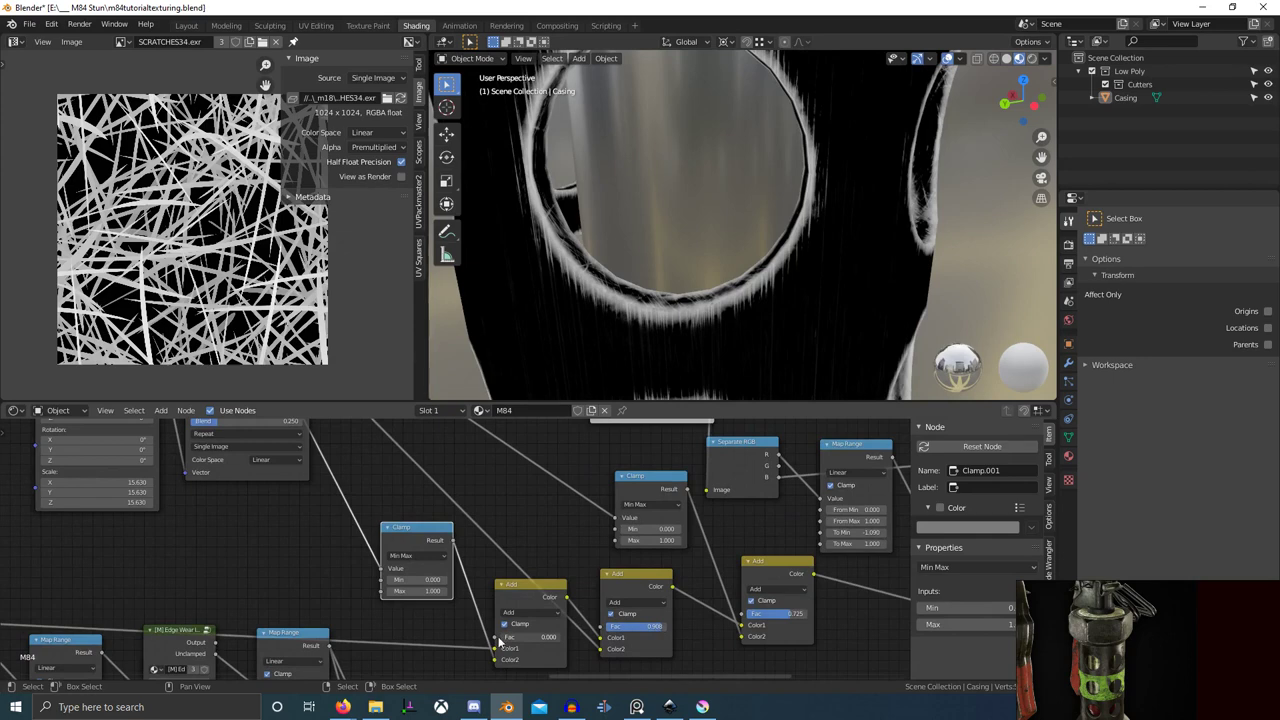
{"action": "scroll", "coordinate": [423, 532], "scroll_direction": "down", "scroll_amount": 7}
{"action": "middle_click_drag", "start_coordinate": [466, 562], "coordinate": [566, 653]}
{"action": "left_click", "coordinate": [580, 664], "text": "shift"}
{"action": "scroll", "coordinate": [514, 571], "scroll_direction": "down", "scroll_amount": 4}
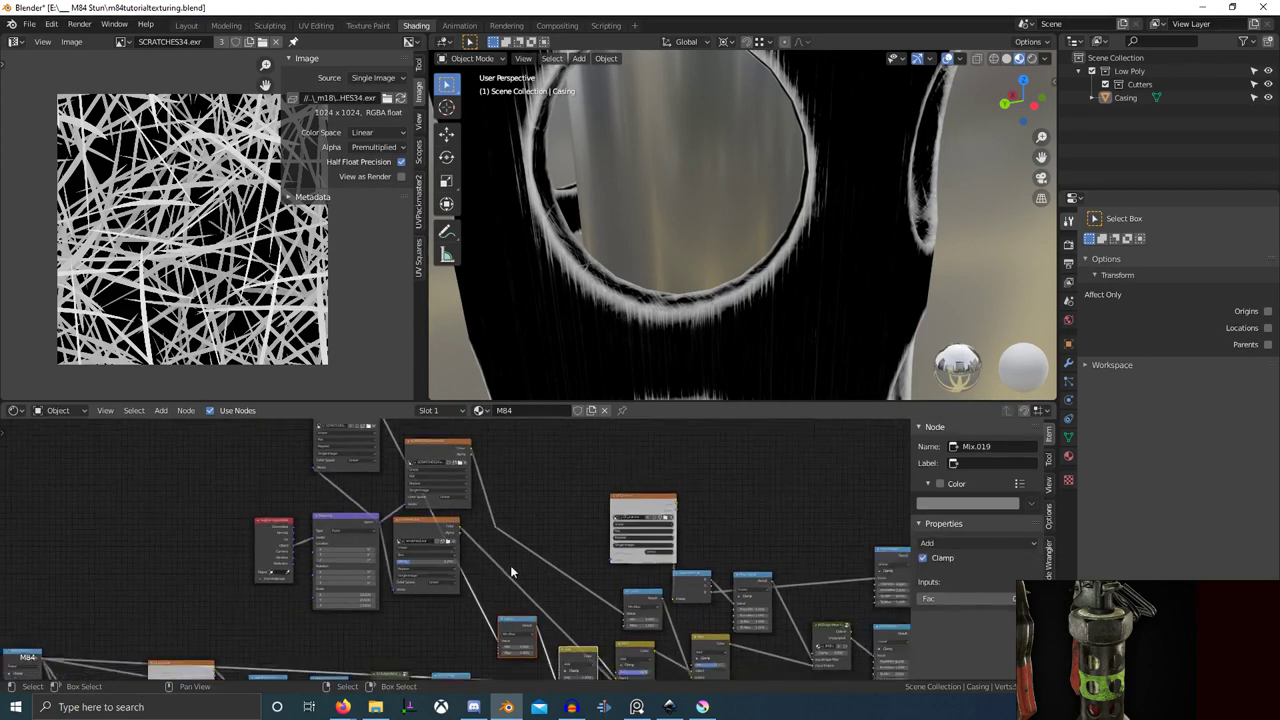
{"action": "middle_click_drag", "start_coordinate": [374, 457], "coordinate": [388, 489]}
{"action": "left_click", "coordinate": [400, 476], "text": "shift"}
- Remove the selected nodes from the node tree
{"action": "key", "text": "ctrl+x"}
{"action": "scroll", "coordinate": [480, 535], "scroll_direction": "down", "scroll_amount": 5}
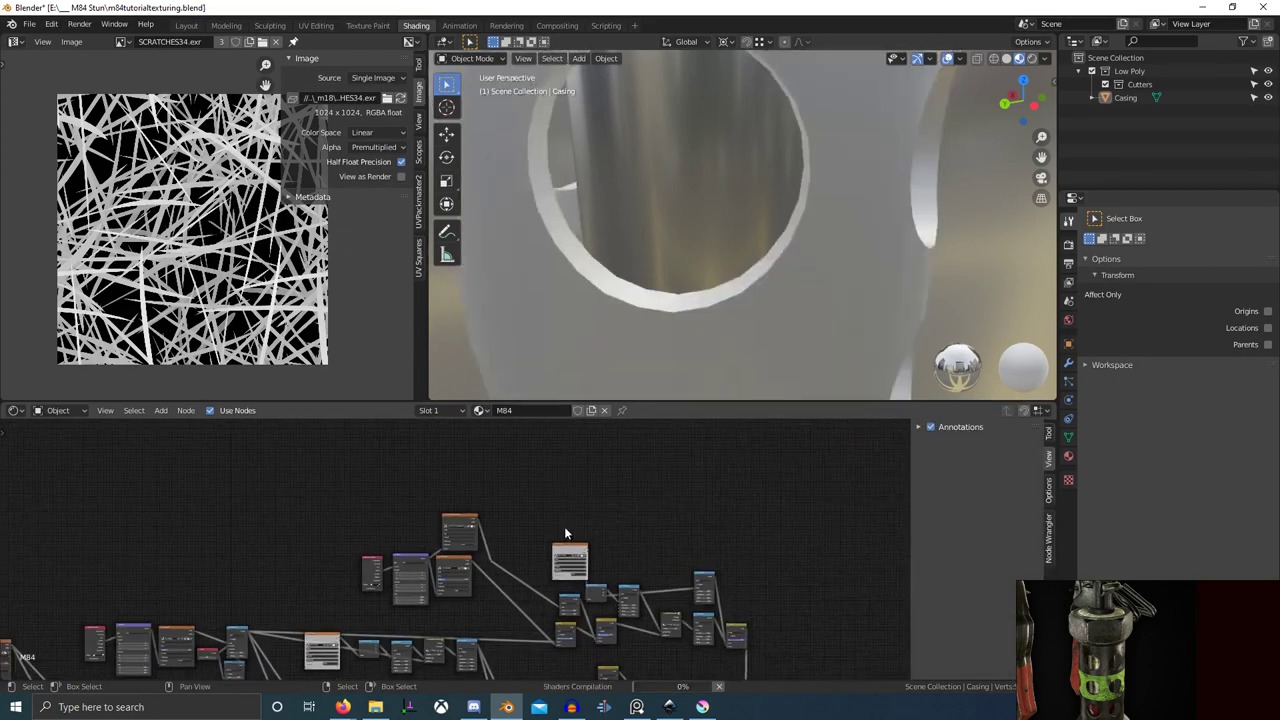
{"action": "middle_click_drag", "start_coordinate": [564, 526], "coordinate": [530, 514]}
{"action": "scroll", "coordinate": [705, 332], "scroll_direction": "down", "scroll_amount": 7}
{"action": "middle_click_drag", "start_coordinate": [705, 330], "coordinate": [762, 290]}
{"action": "scroll", "coordinate": [762, 290], "scroll_direction": "down", "scroll_amount": 4}
- Select the shader node column, output and remaining wear nodes with box and circle selection
{"action": "scroll", "coordinate": [671, 593], "scroll_direction": "down", "scroll_amount": 4}
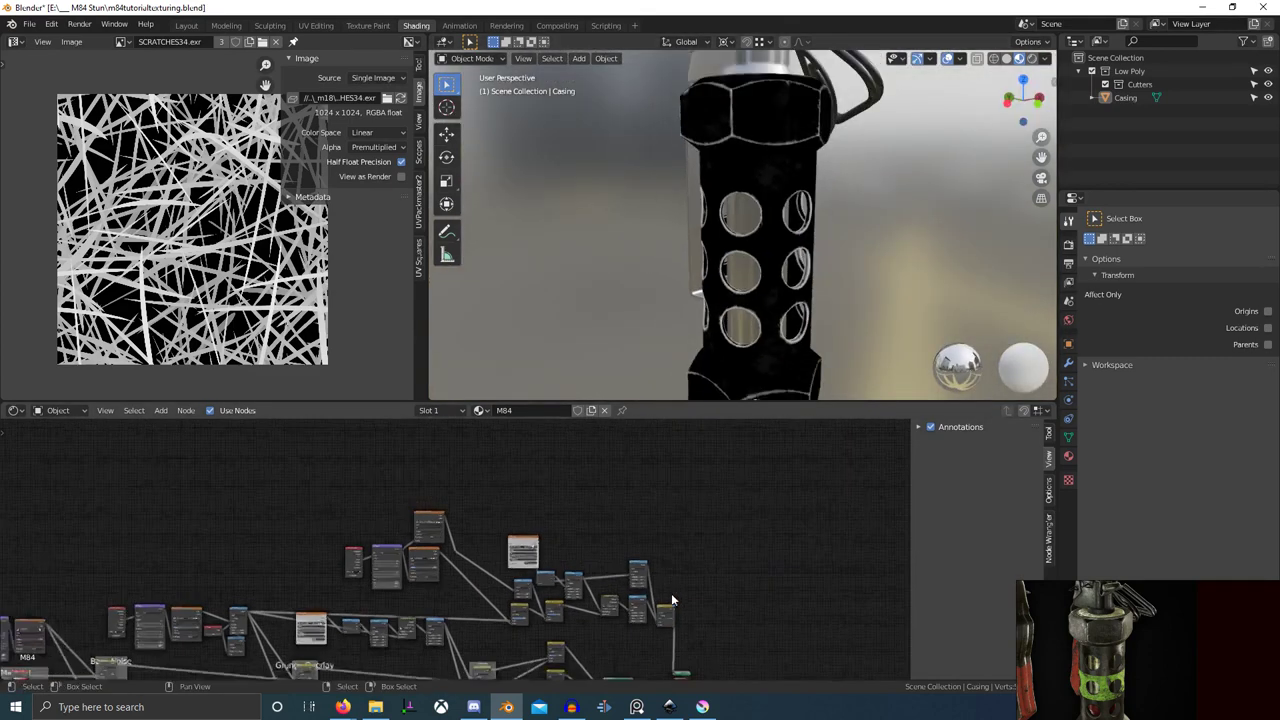
{"action": "middle_click_drag", "start_coordinate": [586, 646], "coordinate": [551, 568]}
{"action": "scroll", "coordinate": [551, 558], "scroll_direction": "up", "scroll_amount": 2}
{"action": "middle_click_drag", "start_coordinate": [551, 548], "coordinate": [503, 556]}
{"action": "scroll", "coordinate": [517, 555], "scroll_direction": "up", "scroll_amount": 2}
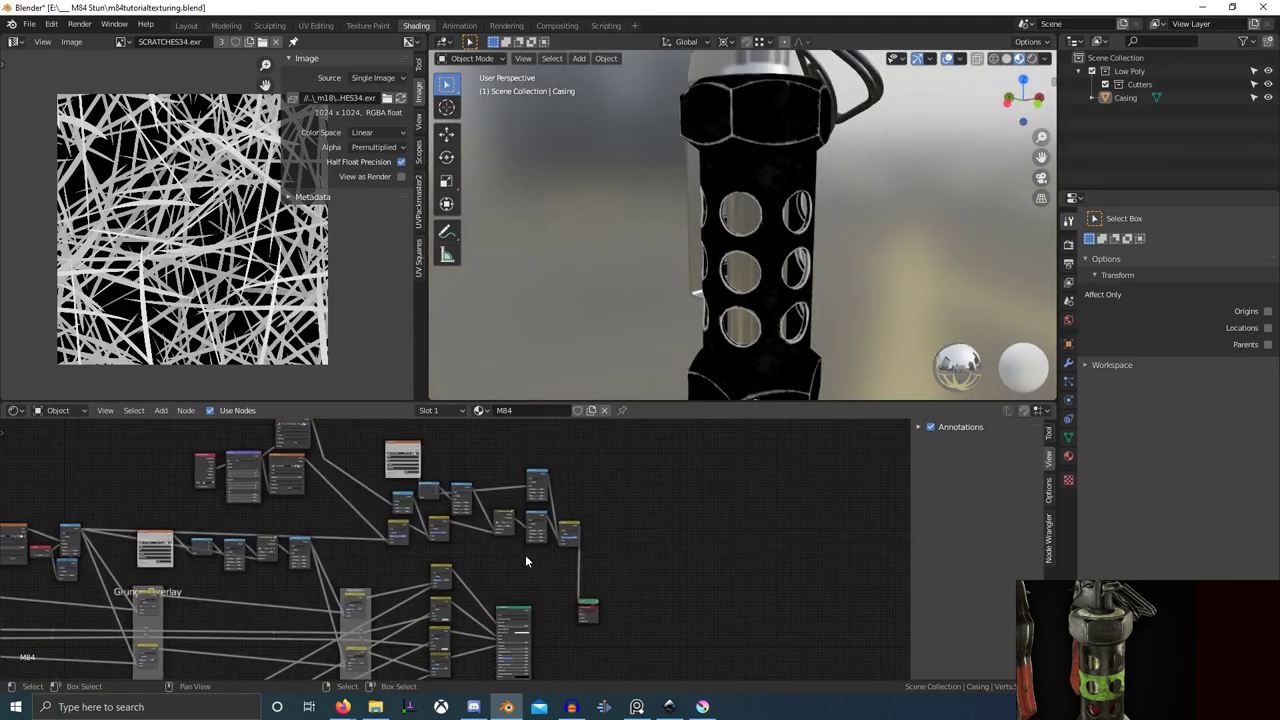
{"action": "left_click_drag", "start_coordinate": [424, 554], "coordinate": [550, 670]}
{"action": "scroll", "coordinate": [534, 612], "scroll_direction": "down", "scroll_amount": 6}
{"action": "middle_click_drag", "start_coordinate": [534, 612], "coordinate": [526, 576]}
{"action": "key", "text": "b"}
{"action": "left_click_drag", "start_coordinate": [434, 536], "coordinate": [552, 674]}
{"action": "scroll", "coordinate": [530, 602], "scroll_direction": "down", "scroll_amount": 4}
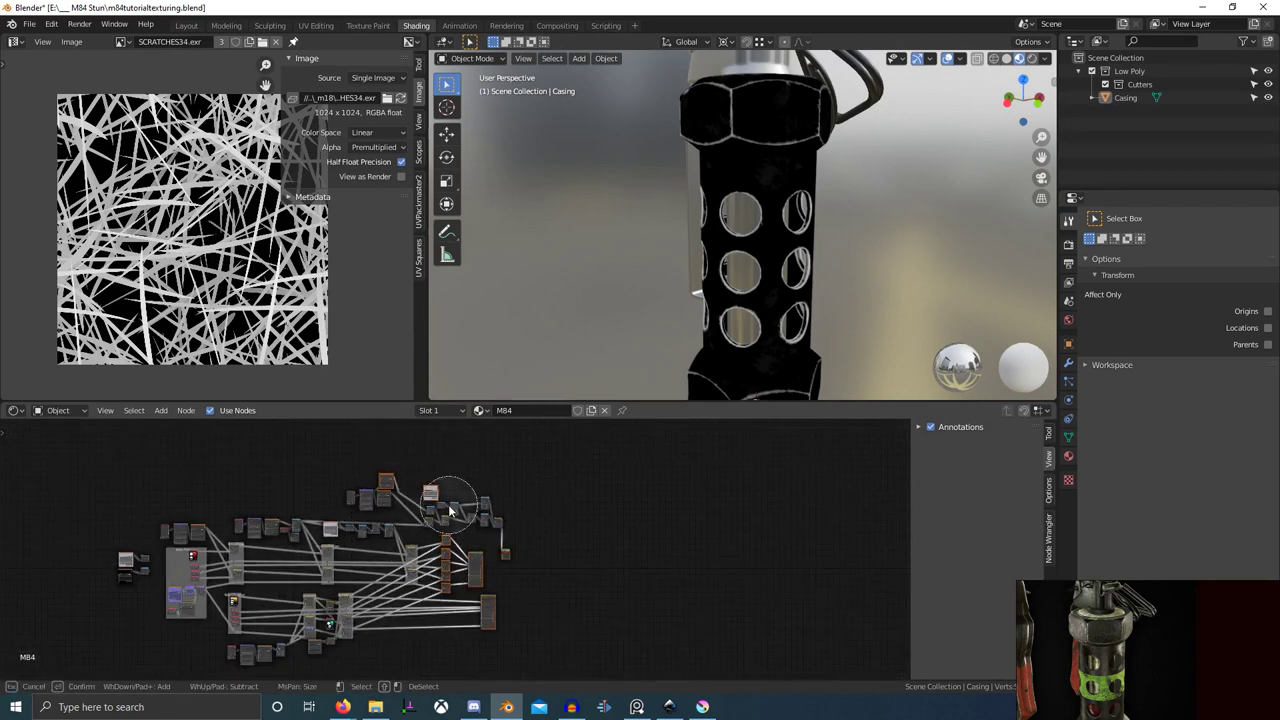
{"action": "left_click_drag", "start_coordinate": [455, 508], "coordinate": [536, 545]}
{"action": "left_click", "coordinate": [376, 479]}
{"action": "key", "text": "Escape"}
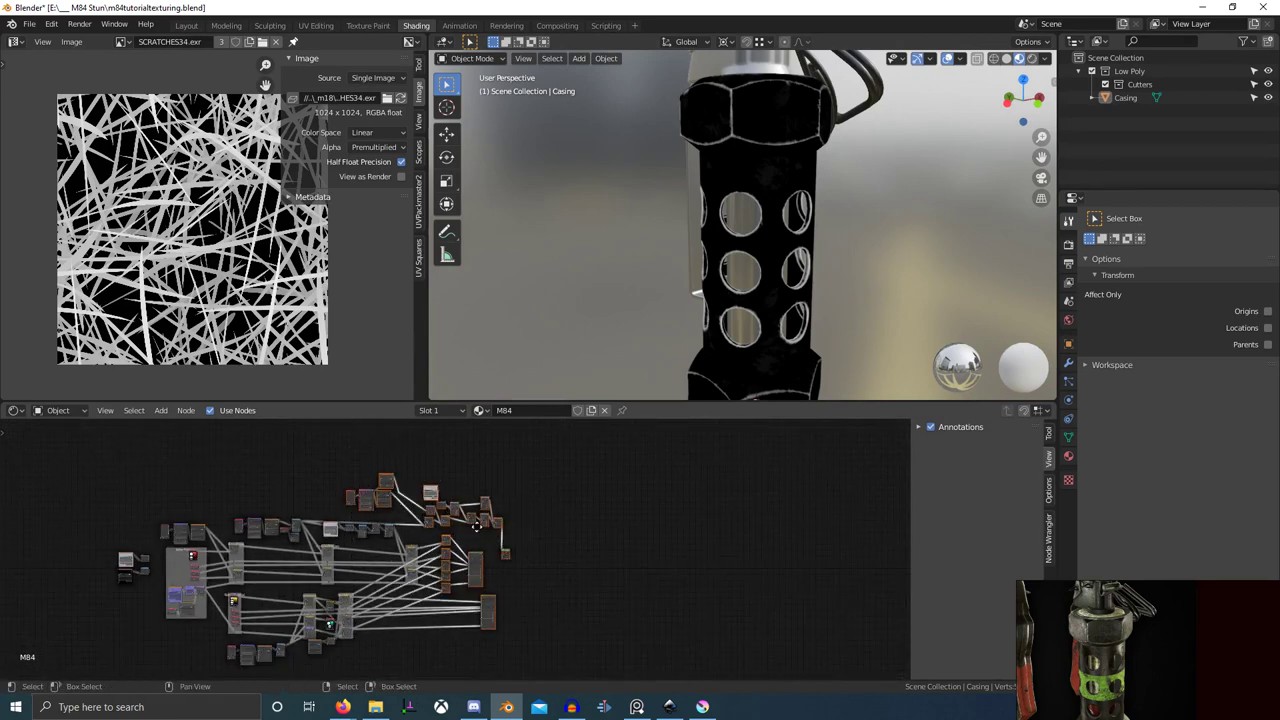
- Move the selected nodes horizontally further to the right
{"action": "key", "text": "g"}
{"action": "key", "text": "y"}
{"action": "key", "text": "x"}
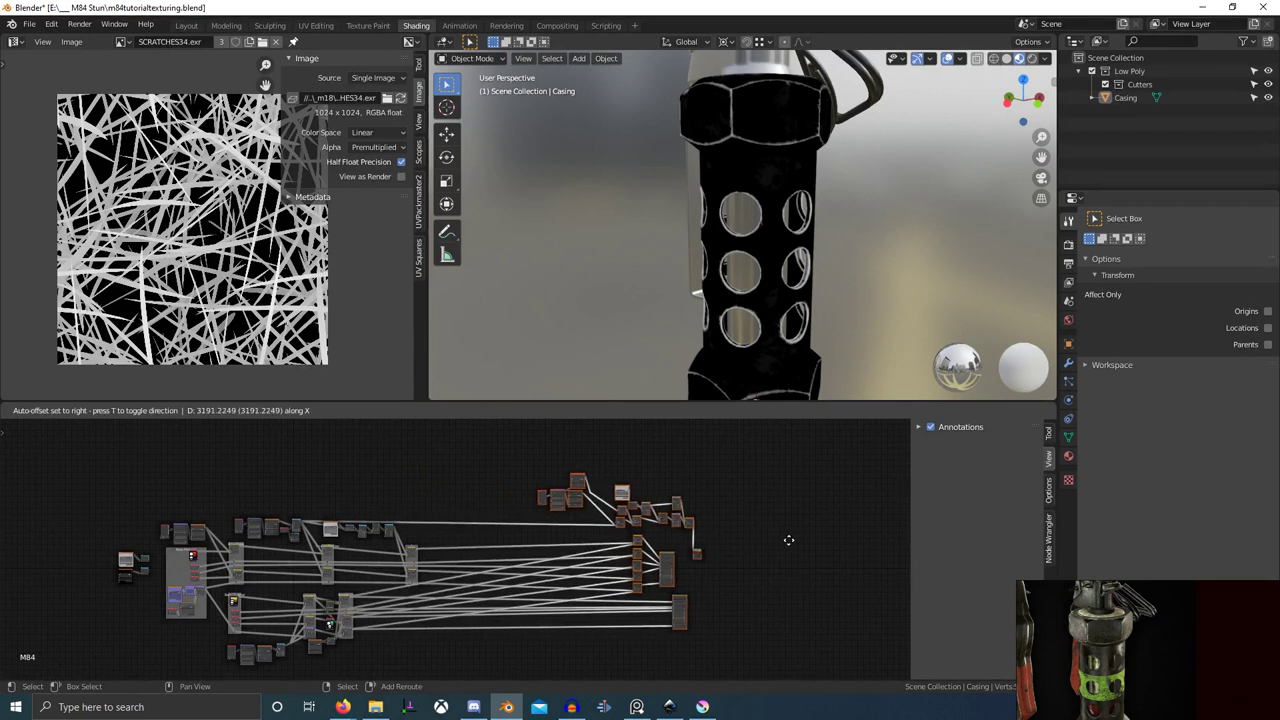
{"action": "left_click", "coordinate": [781, 540]}
{"action": "key", "text": "g"}
{"action": "key", "text": "x"}
{"action": "left_click", "coordinate": [762, 551]}
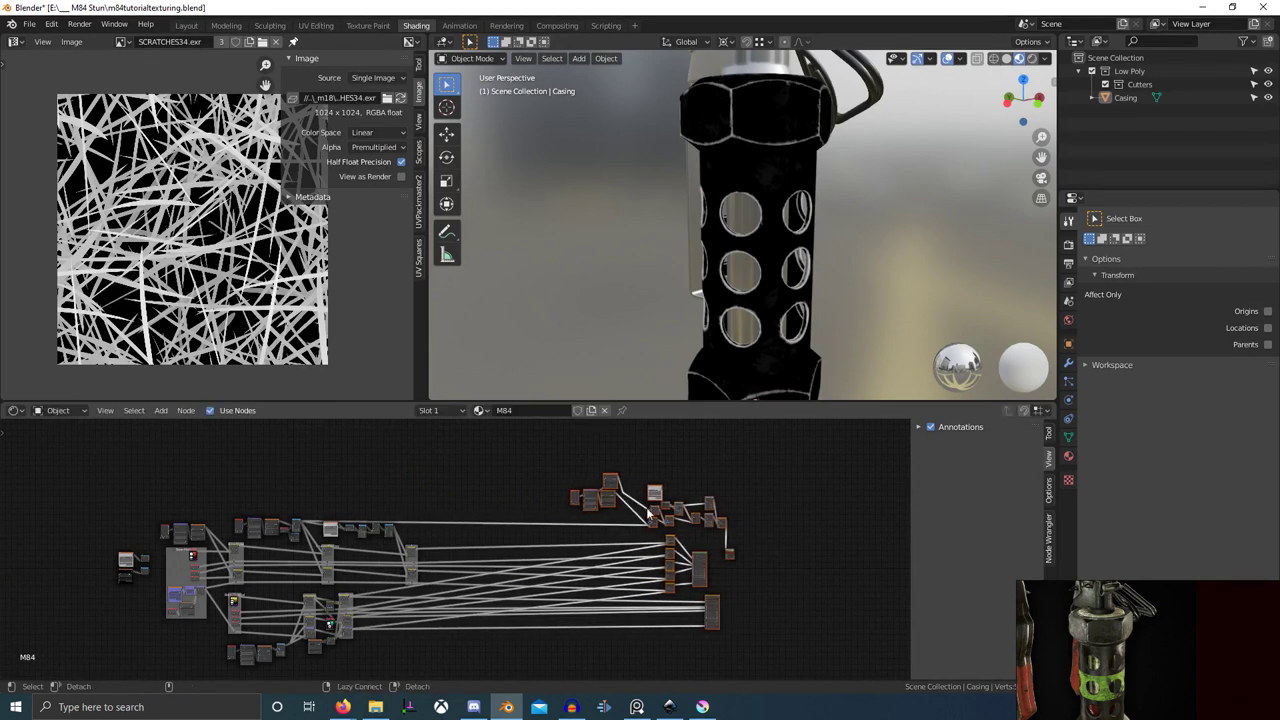
- Circle-select the edge-wear node group and move it up-left
{"action": "key", "text": "c"}
{"action": "key", "text": "g"}
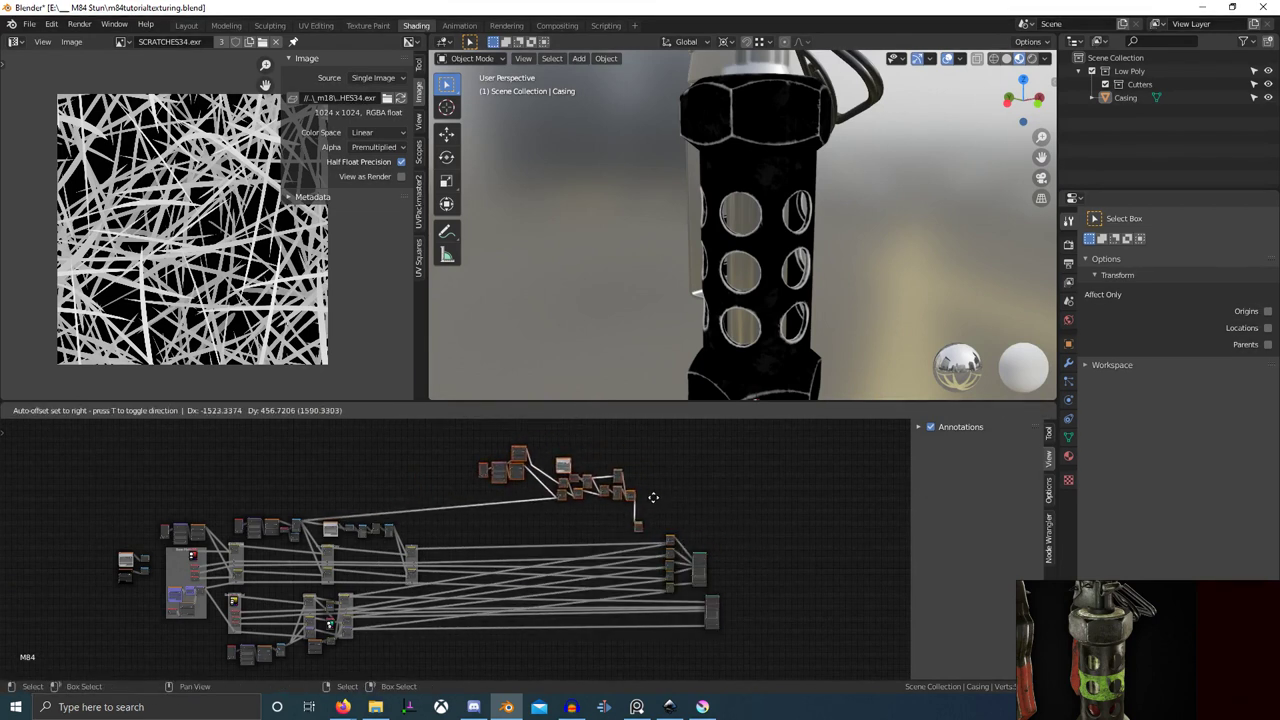
{"action": "left_click", "coordinate": [646, 534]}
{"action": "scroll", "coordinate": [640, 540], "scroll_direction": "up", "scroll_amount": 8}
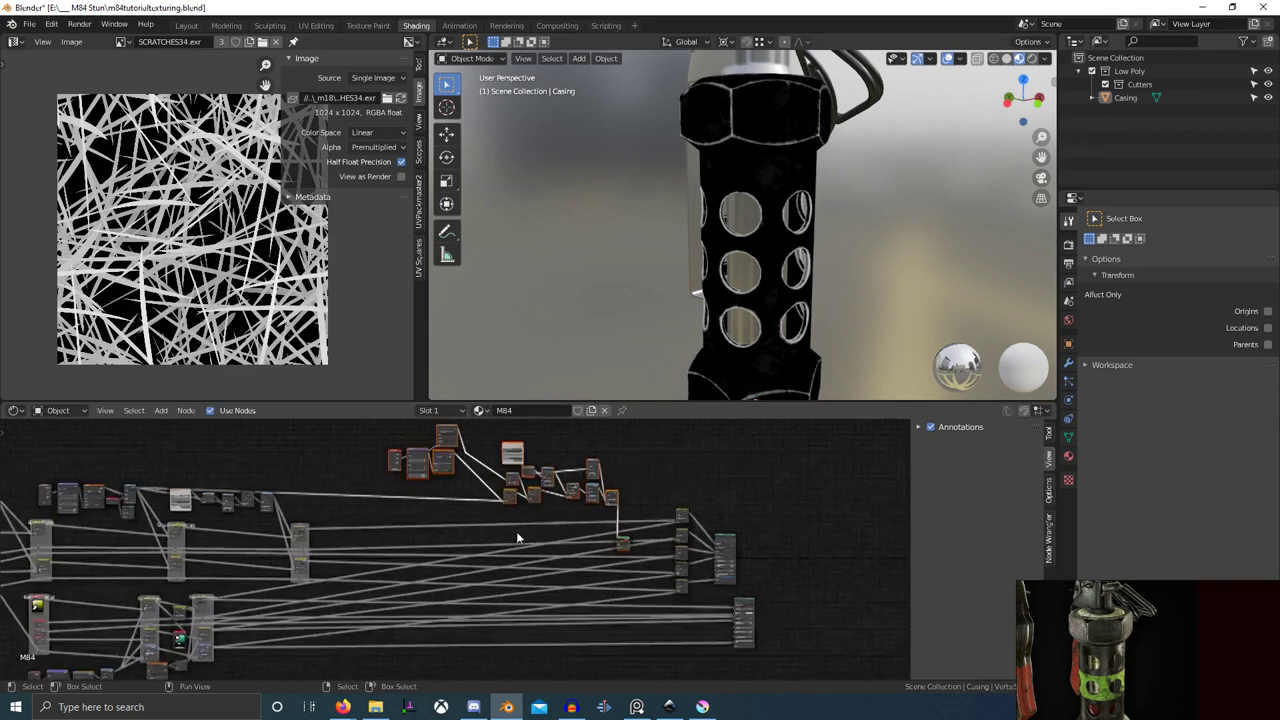
{"action": "middle_click_drag", "start_coordinate": [588, 604], "coordinate": [414, 633]}
{"action": "scroll", "coordinate": [450, 622], "scroll_direction": "up", "scroll_amount": 2}
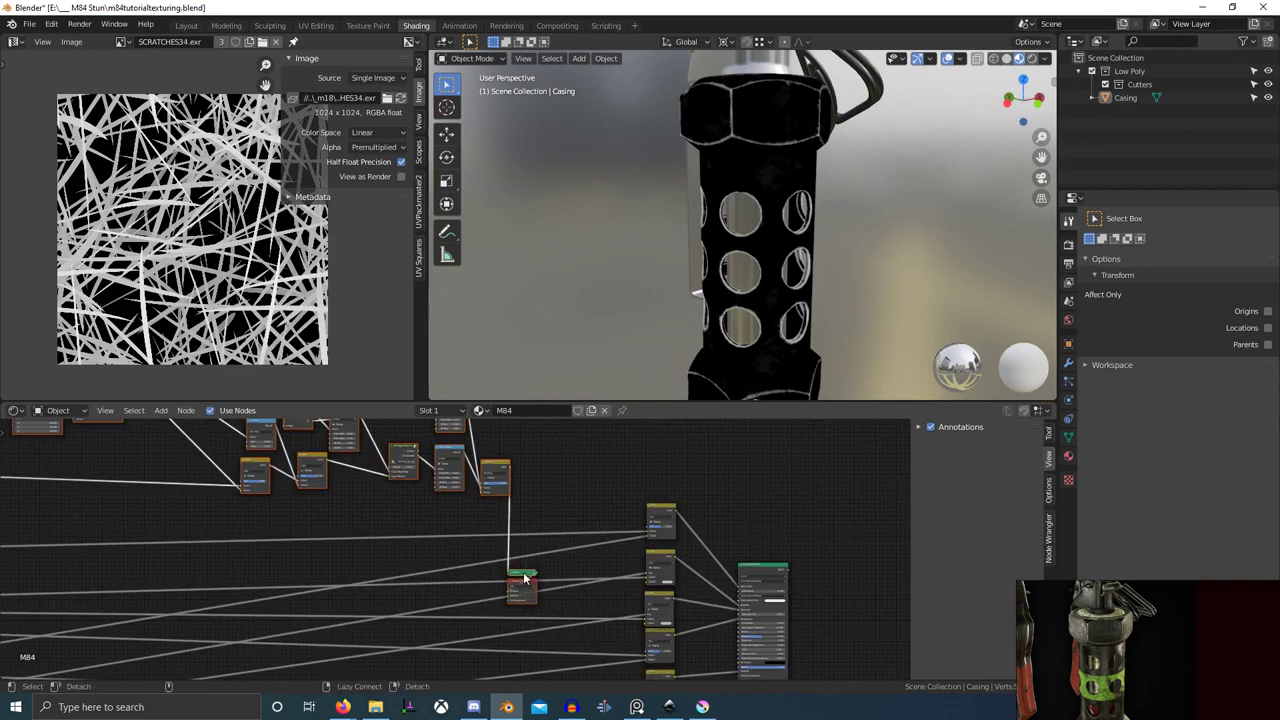
- Move the viewer and Material Output nodes to the right
{"action": "key", "text": "b"}
{"action": "left_click_drag", "start_coordinate": [501, 567], "coordinate": [540, 628]}
{"action": "key", "text": "g"}
{"action": "scroll", "coordinate": [437, 517], "scroll_direction": "up", "scroll_amount": 3}
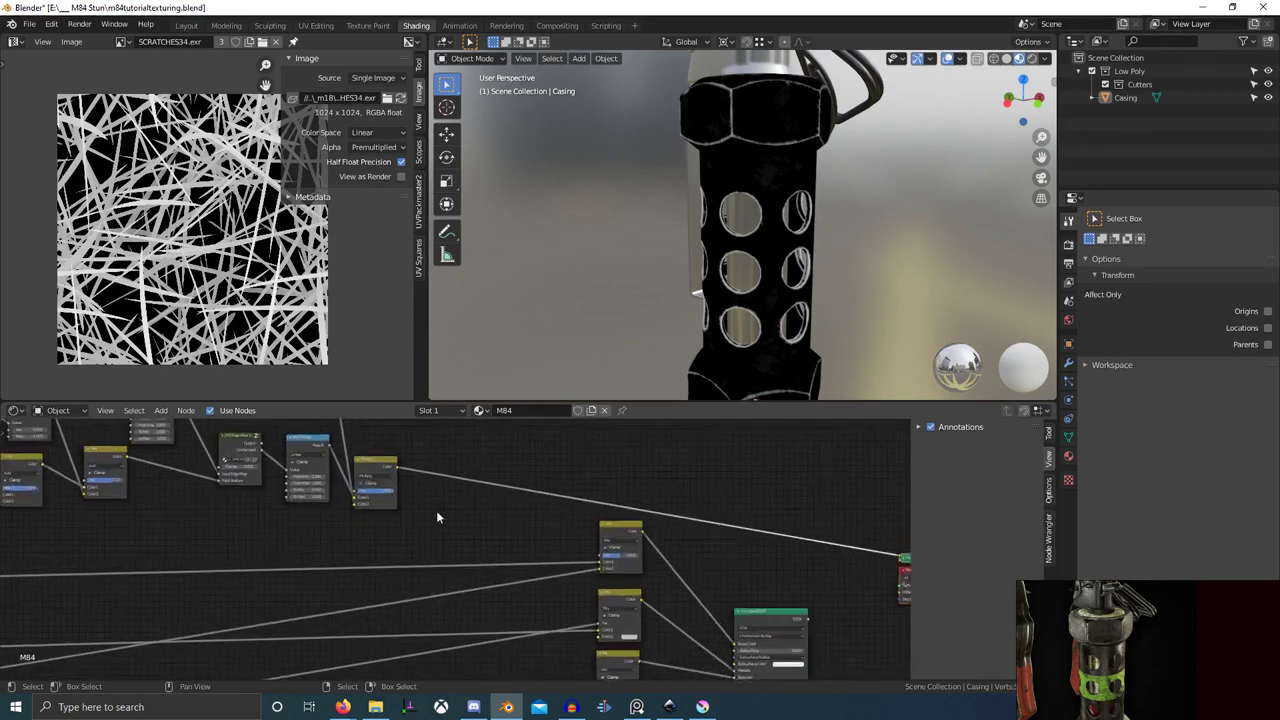
- In the maximized node editor, link the Multiply (Mix.017) Color to each Mix node's Fac
{"action": "key", "text": "ctrl+space"}
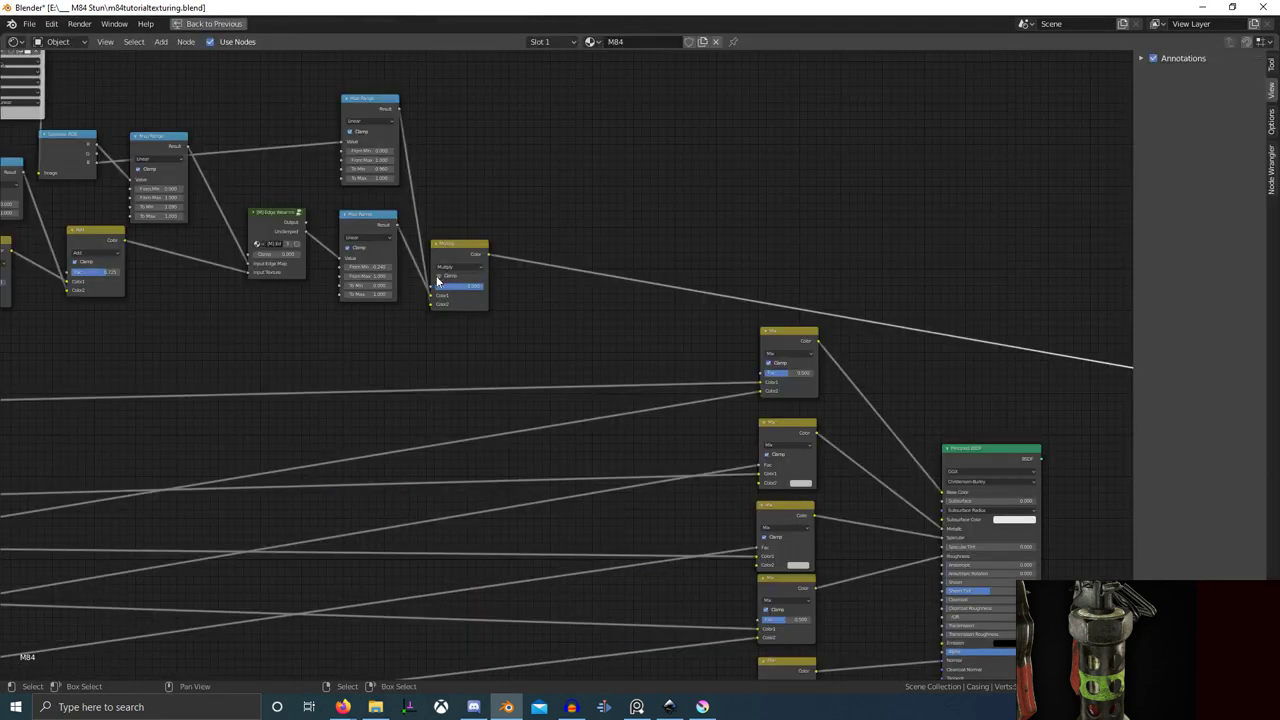
{"action": "left_click_drag", "start_coordinate": [488, 258], "coordinate": [767, 378]}
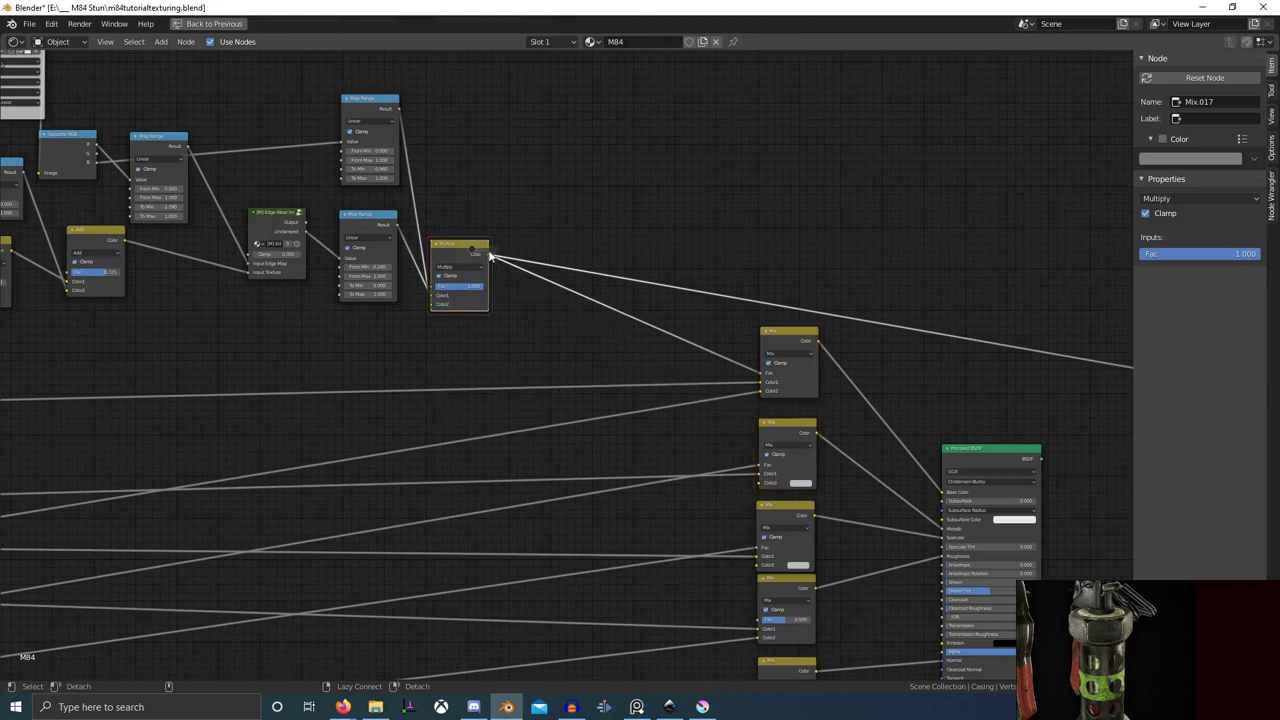
{"action": "left_click_drag", "start_coordinate": [757, 461], "coordinate": [764, 486]}
{"action": "left_click_drag", "start_coordinate": [768, 563], "coordinate": [757, 570]}
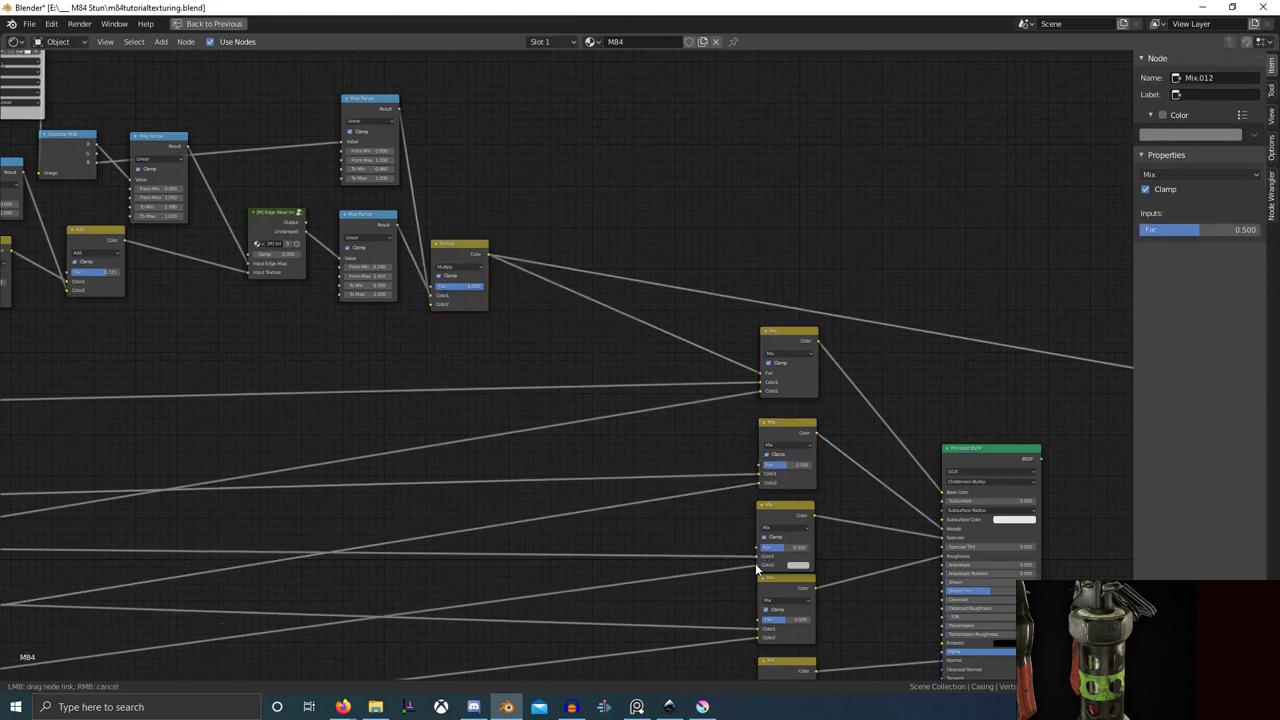
{"action": "middle_click_drag", "start_coordinate": [774, 570], "coordinate": [719, 409]}
{"action": "middle_click_drag", "start_coordinate": [729, 354], "coordinate": [711, 485]}
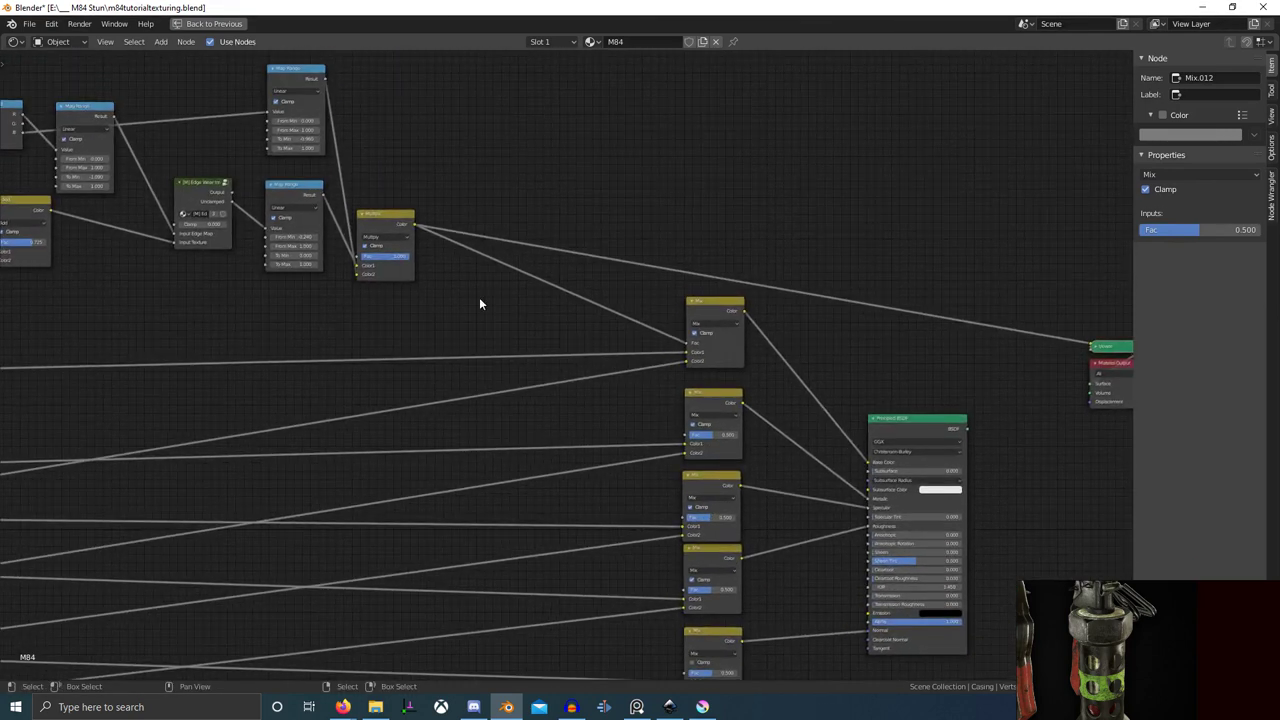
{"action": "left_click_drag", "start_coordinate": [407, 226], "coordinate": [697, 443]}
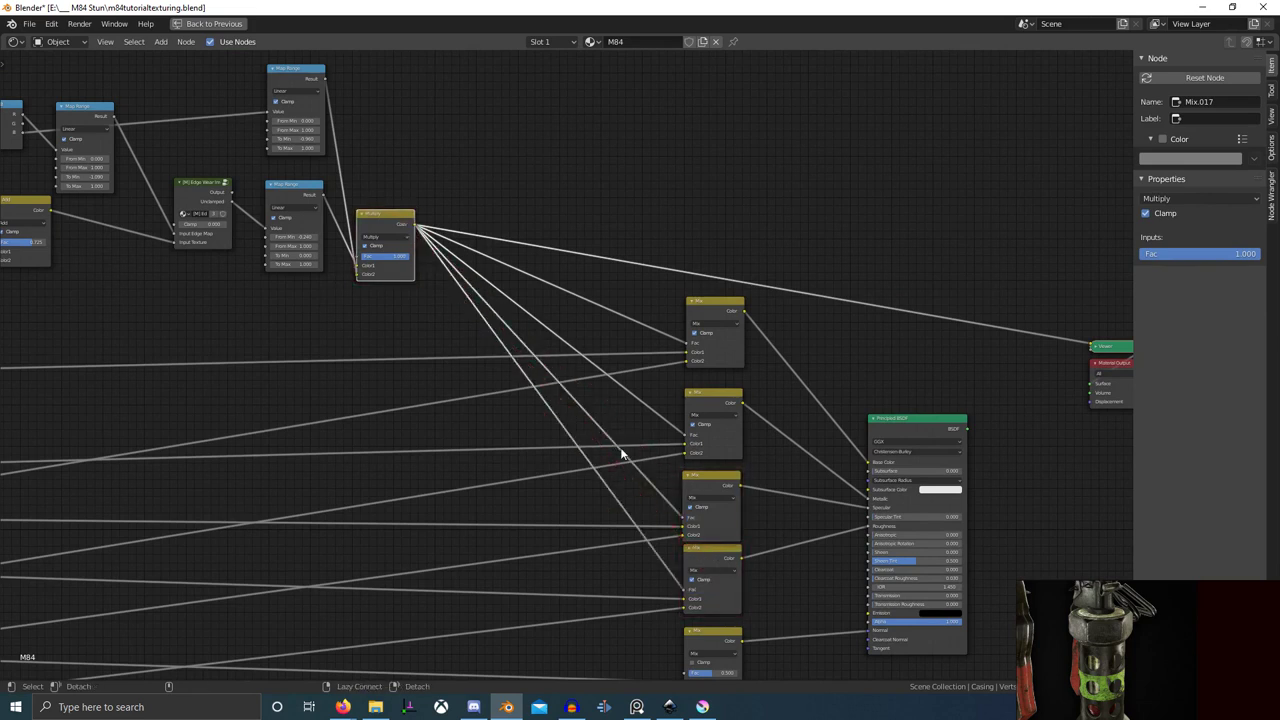
{"action": "middle_click_drag", "start_coordinate": [754, 557], "coordinate": [650, 438]}
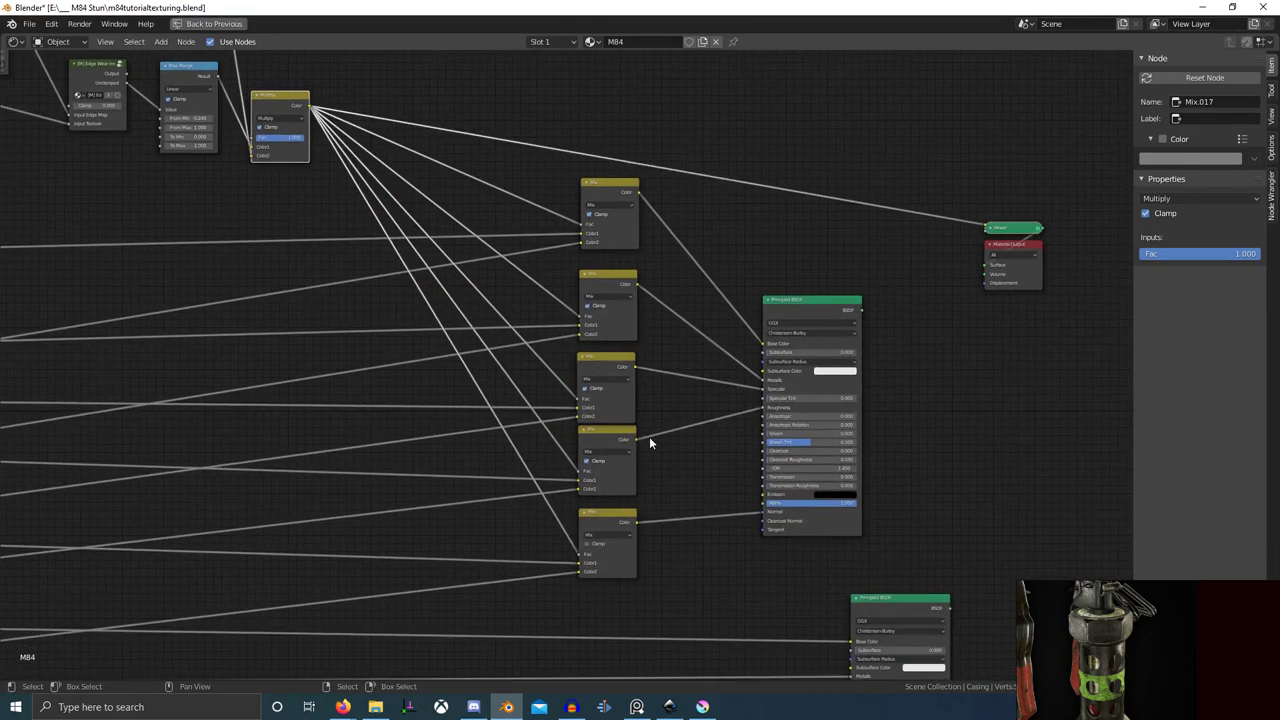
{"action": "left_click", "coordinate": [815, 308]}
{"action": "key", "text": "ctrl+space"}
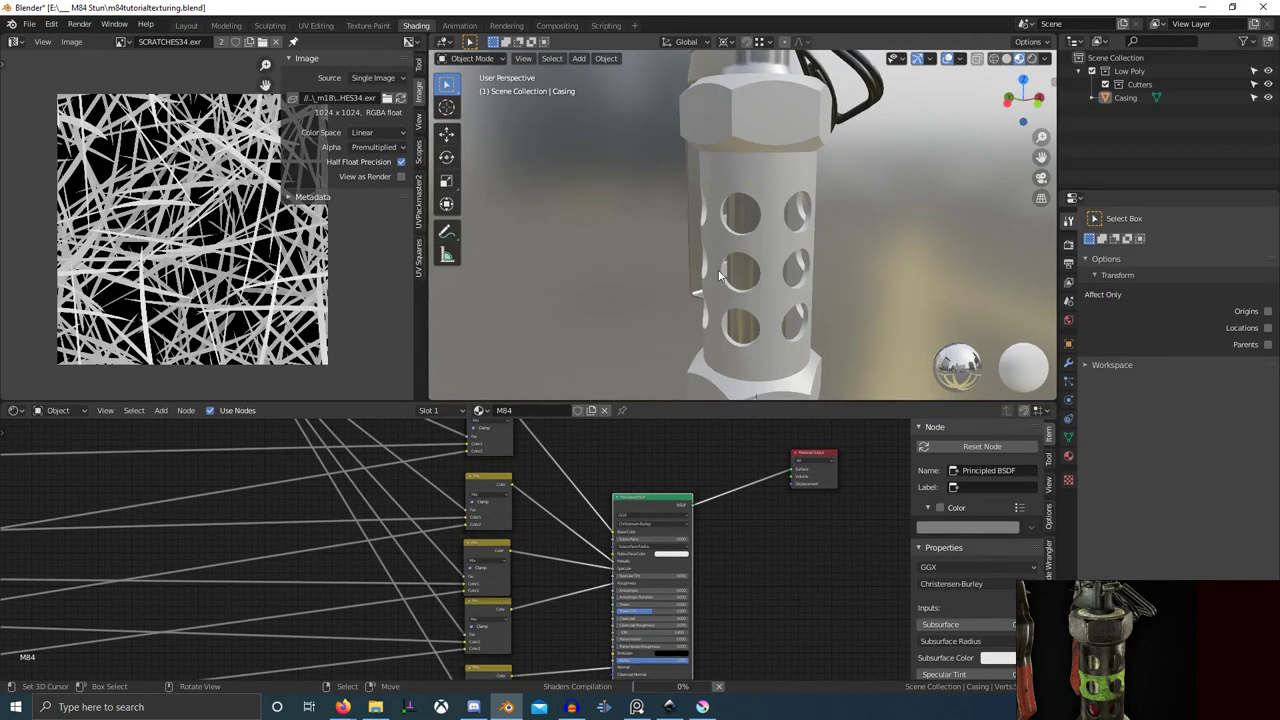
- Preview Mix.017 and then Mix.011 directly on the casing
{"action": "middle_click_drag", "start_coordinate": [790, 220], "coordinate": [638, 415]}
{"action": "scroll", "coordinate": [590, 470], "scroll_direction": "down", "scroll_amount": 3}
{"action": "middle_click_drag", "start_coordinate": [590, 470], "coordinate": [564, 570]}
{"action": "left_click", "coordinate": [311, 485], "text": "ctrl+shift"}
{"action": "middle_click_drag", "start_coordinate": [668, 305], "coordinate": [702, 267]}
{"action": "scroll", "coordinate": [460, 546], "scroll_direction": "up", "scroll_amount": 8}
{"action": "left_click", "coordinate": [535, 519], "text": "ctrl+shift"}
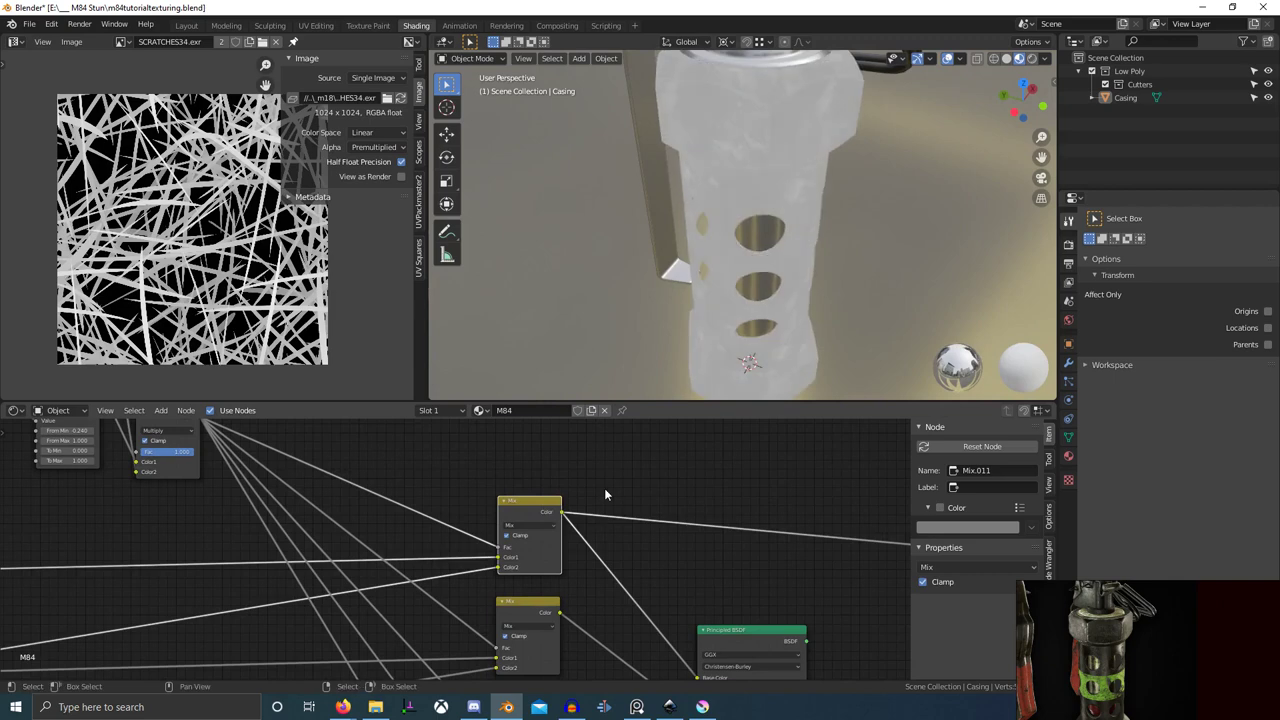
{"action": "scroll", "coordinate": [605, 514], "scroll_direction": "up", "scroll_amount": 2}
{"action": "scroll", "coordinate": [700, 350], "scroll_direction": "down", "scroll_amount": 3}
{"action": "middle_click_drag", "start_coordinate": [752, 322], "coordinate": [785, 268]}
{"action": "middle_click_drag", "start_coordinate": [785, 268], "coordinate": [735, 352], "text": "shift"}
{"action": "scroll", "coordinate": [715, 358], "scroll_direction": "up", "scroll_amount": 2}
- Reconnect the Principled BSDF to the output, then preview the Multiply mask
{"action": "middle_click_drag", "start_coordinate": [342, 476], "coordinate": [375, 513]}
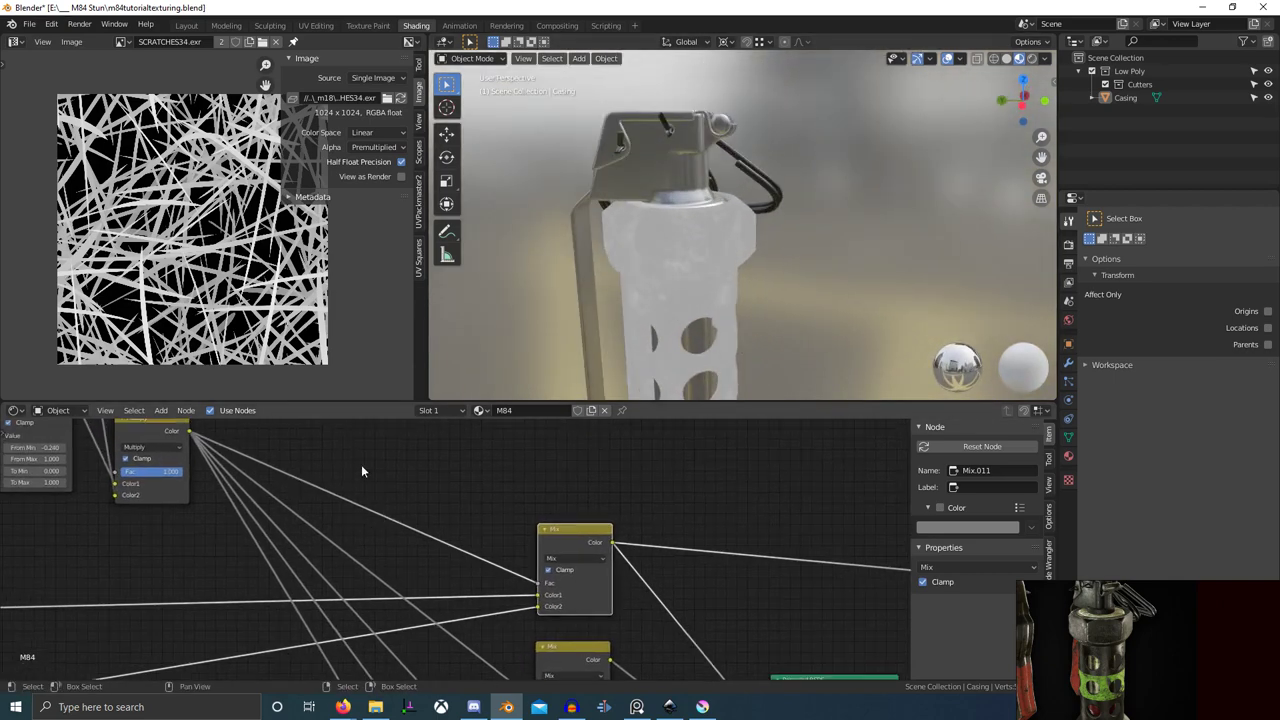
{"action": "scroll", "coordinate": [663, 306], "scroll_direction": "up", "scroll_amount": 5}
{"action": "scroll", "coordinate": [566, 539], "scroll_direction": "down", "scroll_amount": 1}
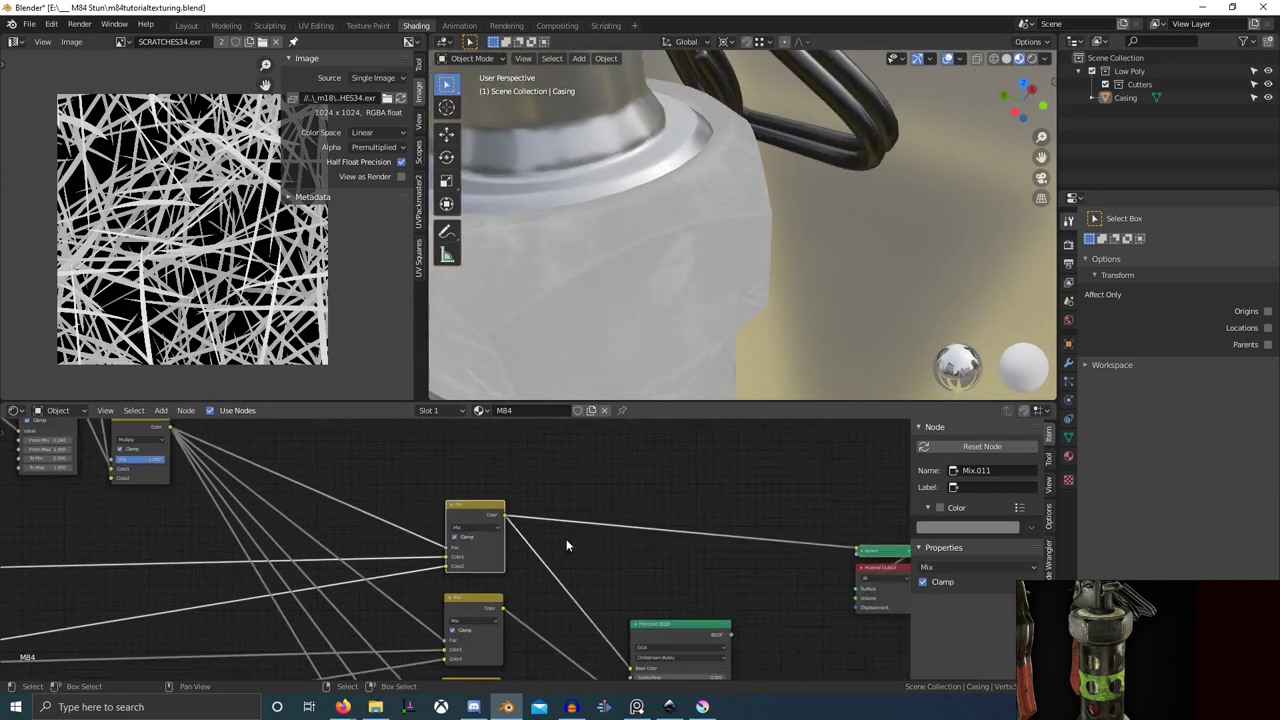
{"action": "middle_click_drag", "start_coordinate": [566, 539], "coordinate": [552, 535]}
{"action": "left_click", "coordinate": [675, 622], "text": "ctrl+shift"}
{"action": "mouse_move", "coordinate": [246, 486]}
{"action": "middle_mouse_down"}
{"action": "mouse_move", "coordinate": [294, 490]}
{"action": "mouse_move", "coordinate": [397, 545]}
{"action": "middle_mouse_up"}
{"action": "left_click", "coordinate": [276, 484], "text": "ctrl+shift"}
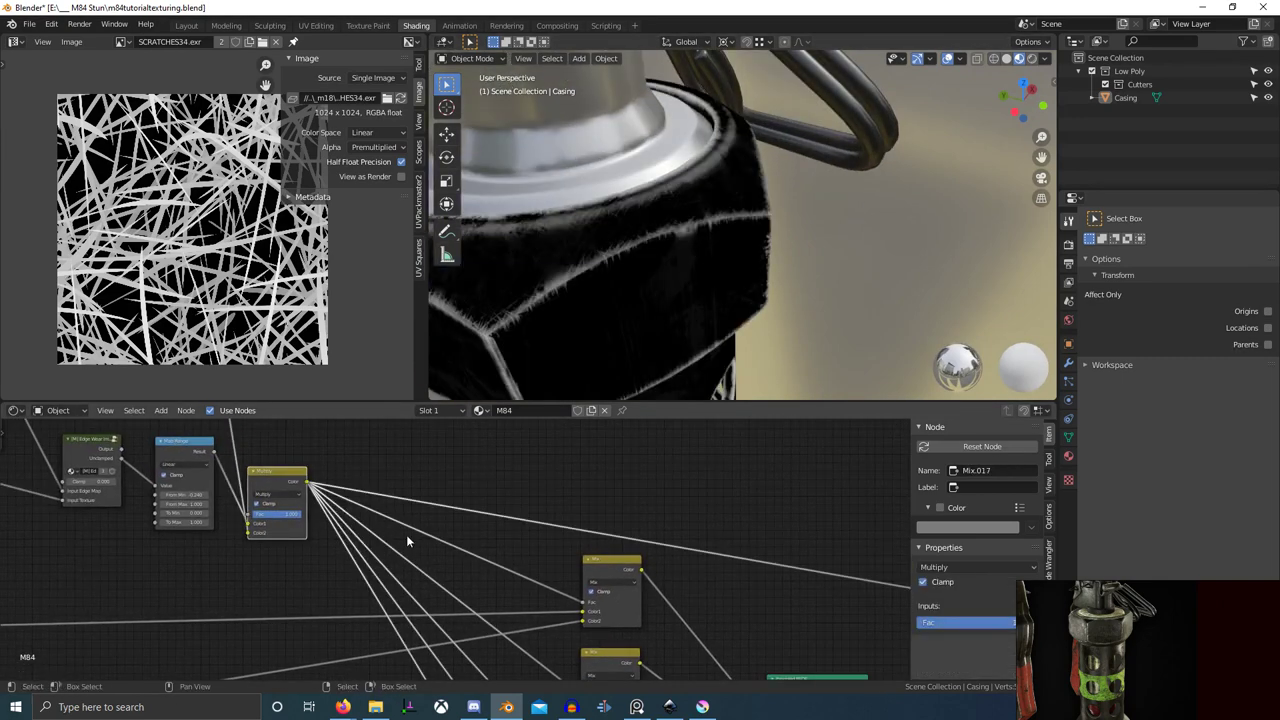
- Gather the Multiply links into a reroute and insert an Invert node after it
{"action": "right_click_drag", "start_coordinate": [386, 471], "coordinate": [334, 535], "text": "shift"}
{"action": "key", "text": "g"}
{"action": "left_click", "coordinate": [421, 507]}
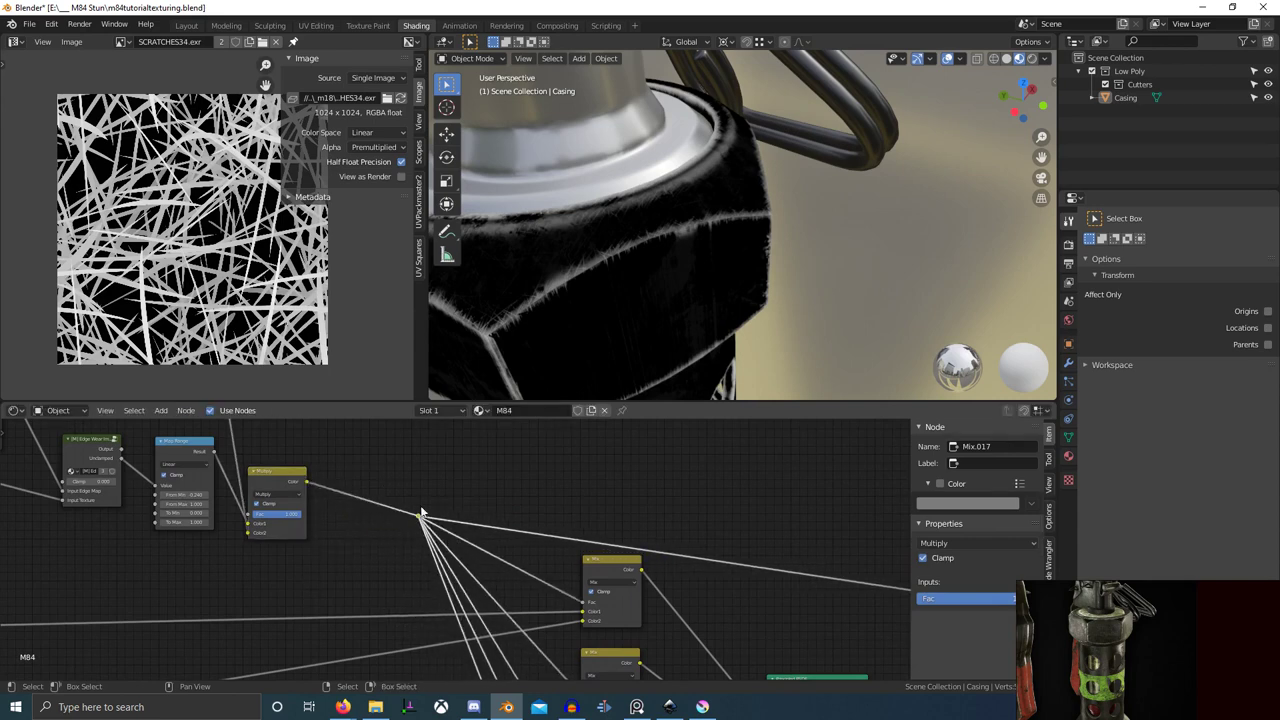
{"action": "key", "text": "shift+a"}
{"action": "left_click", "coordinate": [405, 483]}
{"action": "key", "text": "Return"}
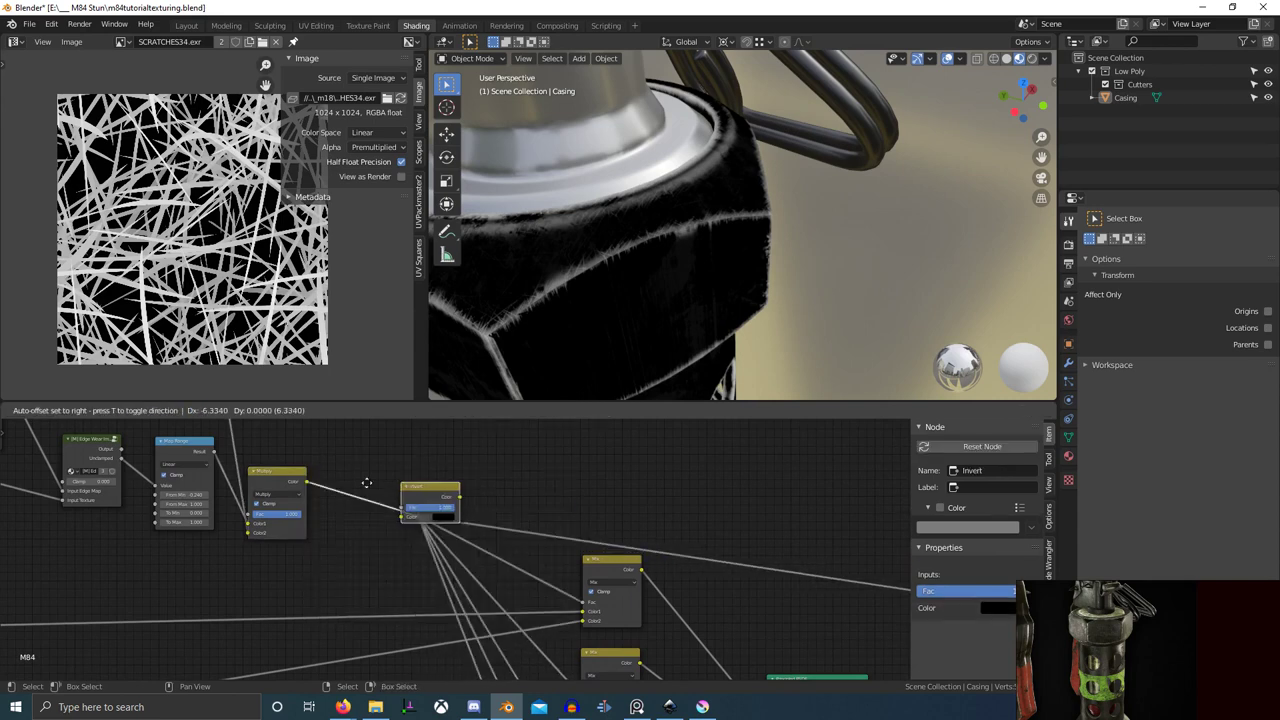
{"action": "left_click", "coordinate": [348, 484]}
- Show the casing's real material again and orbit to inspect it
{"action": "middle_click_drag", "start_coordinate": [590, 560], "coordinate": [427, 497]}
{"action": "left_click", "coordinate": [674, 622], "text": "ctrl+shift"}
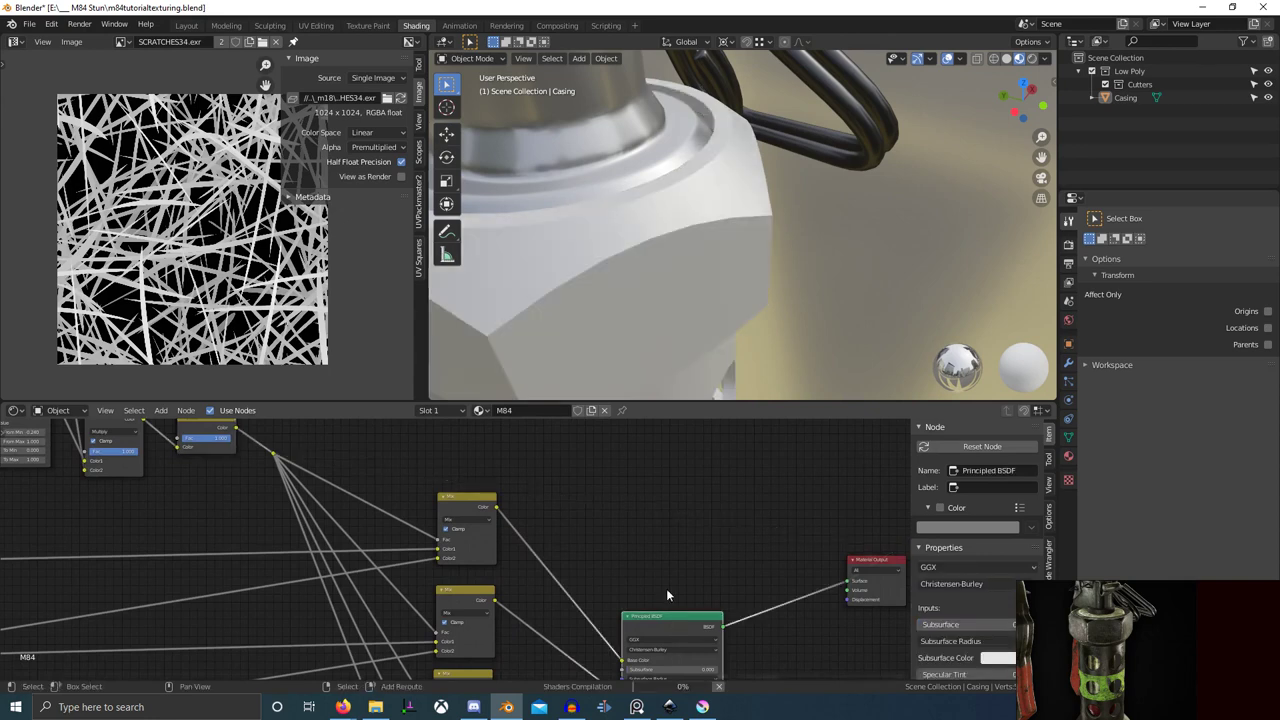
{"action": "middle_click_drag", "start_coordinate": [642, 312], "coordinate": [758, 322]}
{"action": "scroll", "coordinate": [696, 366], "scroll_direction": "down", "scroll_amount": 5}
- Inspect the hex nut in a maximized 3D view, then return to the shading layout
{"action": "key", "text": "ctrl+space"}
{"action": "scroll", "coordinate": [814, 318], "scroll_direction": "up", "scroll_amount": 4}
{"action": "scroll", "coordinate": [703, 409], "scroll_direction": "up", "scroll_amount": 3}
{"action": "middle_click_drag", "start_coordinate": [758, 322], "coordinate": [664, 398], "text": "shift"}
{"action": "scroll", "coordinate": [672, 397], "scroll_direction": "up", "scroll_amount": 2}
{"action": "middle_click_drag", "start_coordinate": [681, 396], "coordinate": [697, 394]}
{"action": "key", "text": "ctrl+space"}
{"action": "scroll", "coordinate": [486, 494], "scroll_direction": "down", "scroll_amount": 4}
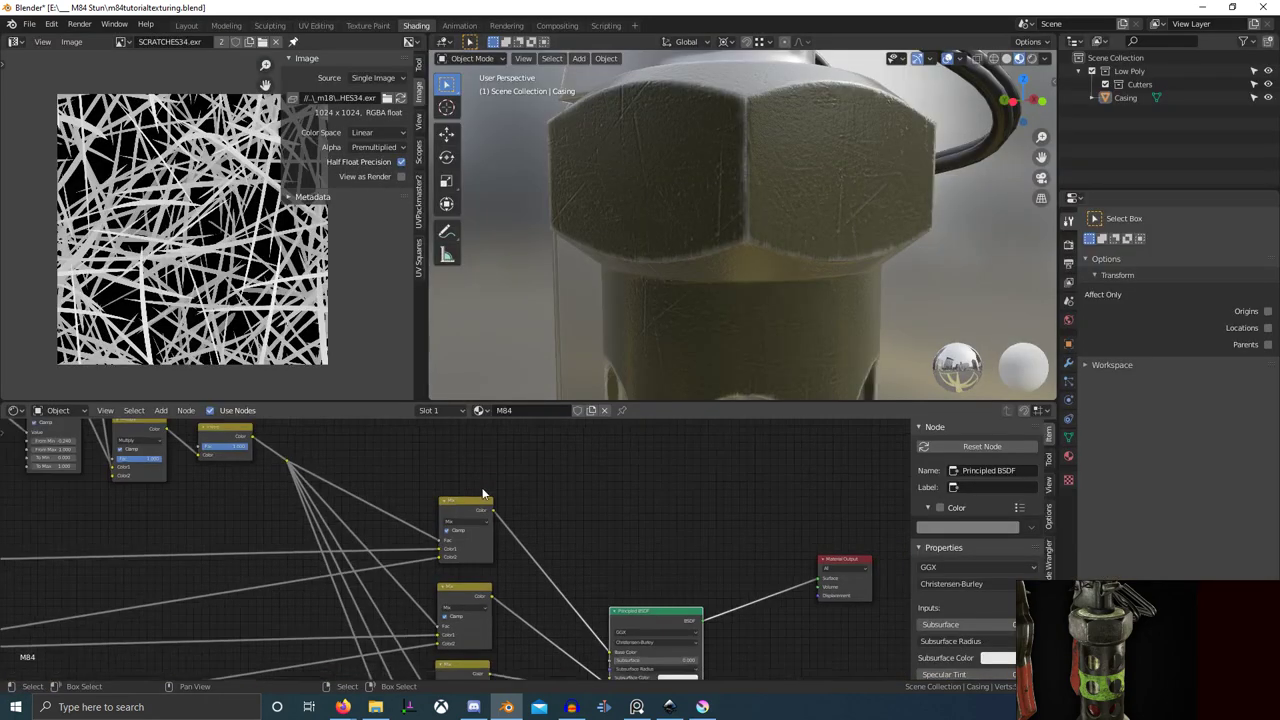
{"action": "mouse_move", "coordinate": [328, 520]}
{"action": "middle_mouse_down"}
{"action": "mouse_move", "coordinate": [434, 606]}
{"action": "mouse_move", "coordinate": [699, 674]}
{"action": "middle_mouse_up"}
{"action": "scroll", "coordinate": [345, 544], "scroll_direction": "up", "scroll_amount": 4}
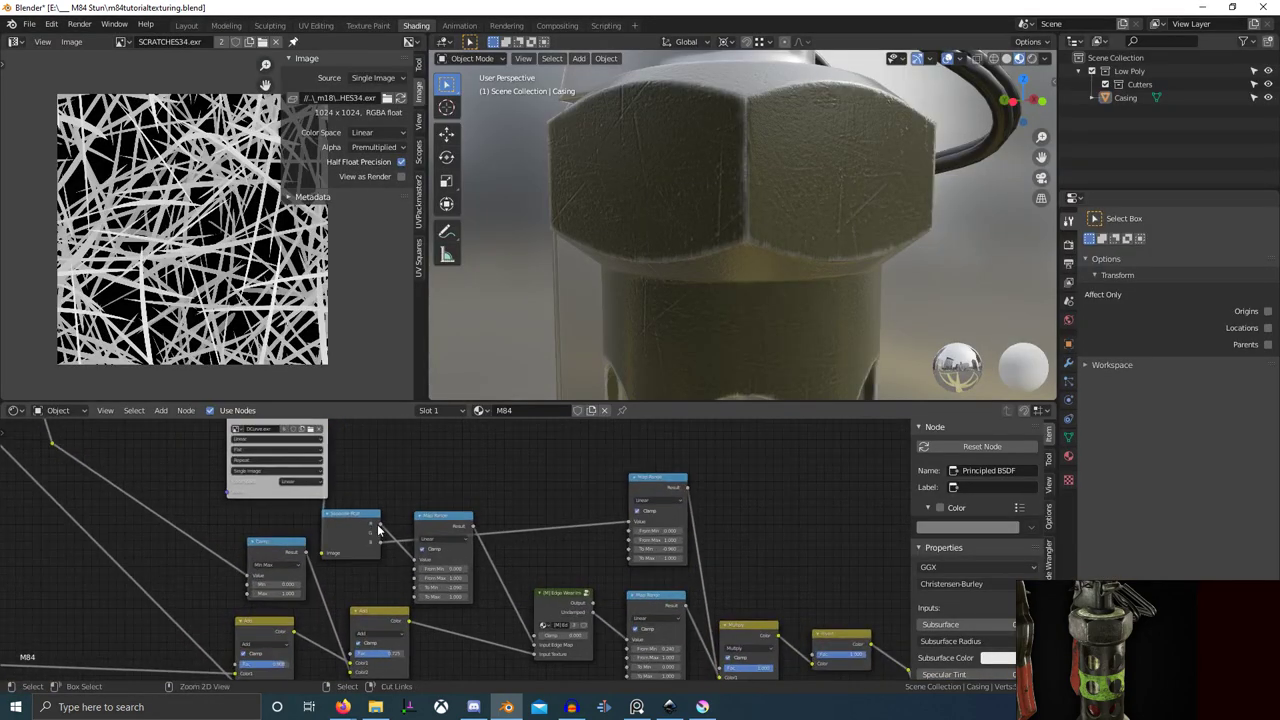
- Connect the scratch Map Range input to Separate RGB's B output, then inspect scratches around the hex nut
{"action": "left_click_drag", "start_coordinate": [389, 536], "coordinate": [381, 542]}
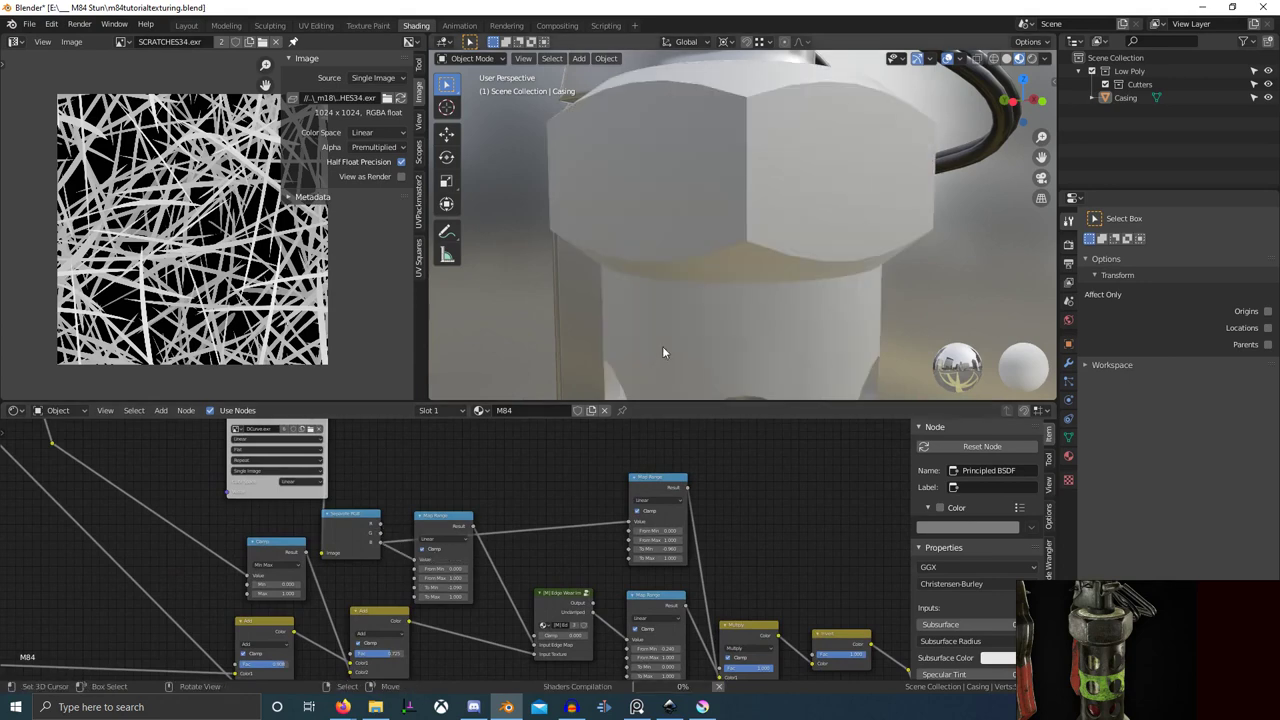
{"action": "mouse_move", "coordinate": [676, 336]}
{"action": "middle_mouse_down"}
{"action": "mouse_move", "coordinate": [685, 327]}
{"action": "mouse_move", "coordinate": [685, 360]}
{"action": "mouse_move", "coordinate": [736, 364]}
{"action": "middle_mouse_up"}
{"action": "scroll", "coordinate": [685, 360], "scroll_direction": "down", "scroll_amount": 5}
{"action": "scroll", "coordinate": [741, 308], "scroll_direction": "up", "scroll_amount": 4}
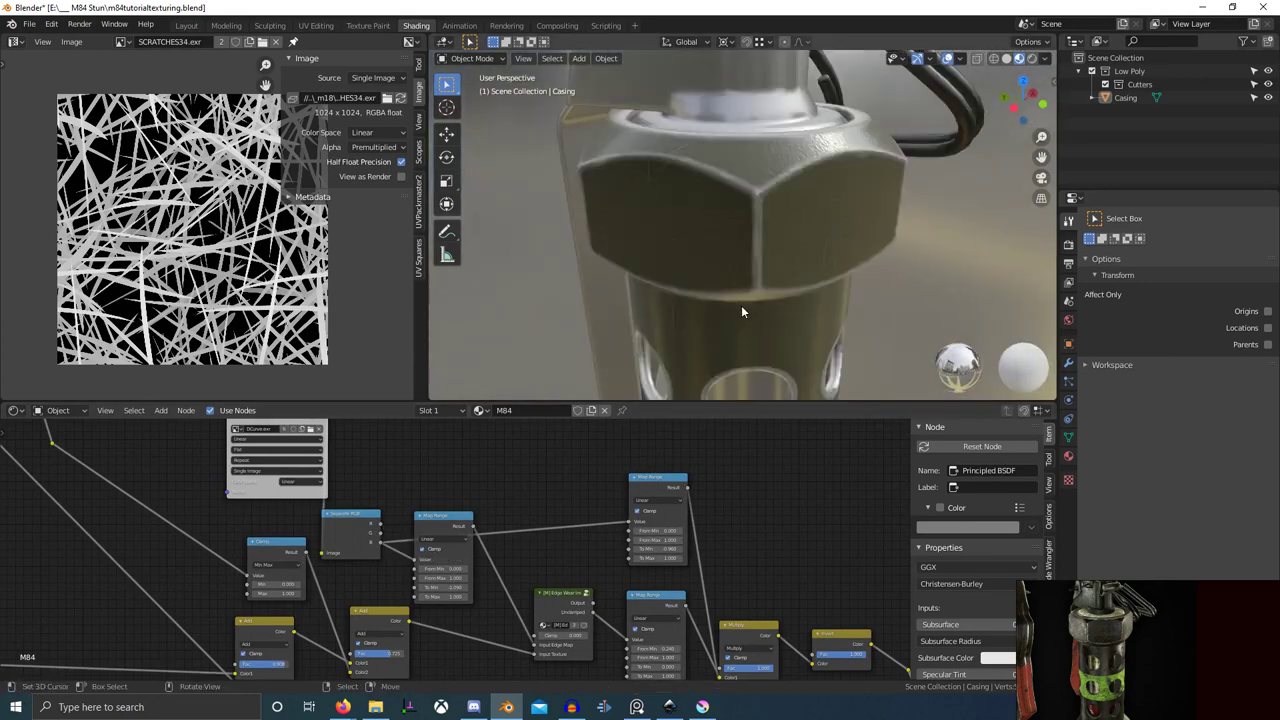
{"action": "mouse_move", "coordinate": [744, 310]}
{"action": "middle_mouse_down"}
{"action": "mouse_move", "coordinate": [836, 333]}
{"action": "mouse_move", "coordinate": [745, 333]}
{"action": "middle_mouse_up"}
{"action": "scroll", "coordinate": [798, 331], "scroll_direction": "up", "scroll_amount": 4}
{"action": "scroll", "coordinate": [794, 331], "scroll_direction": "up", "scroll_amount": 2}
{"action": "middle_click_drag", "start_coordinate": [693, 506], "coordinate": [518, 482]}
{"action": "scroll", "coordinate": [518, 482], "scroll_direction": "down", "scroll_amount": 3}
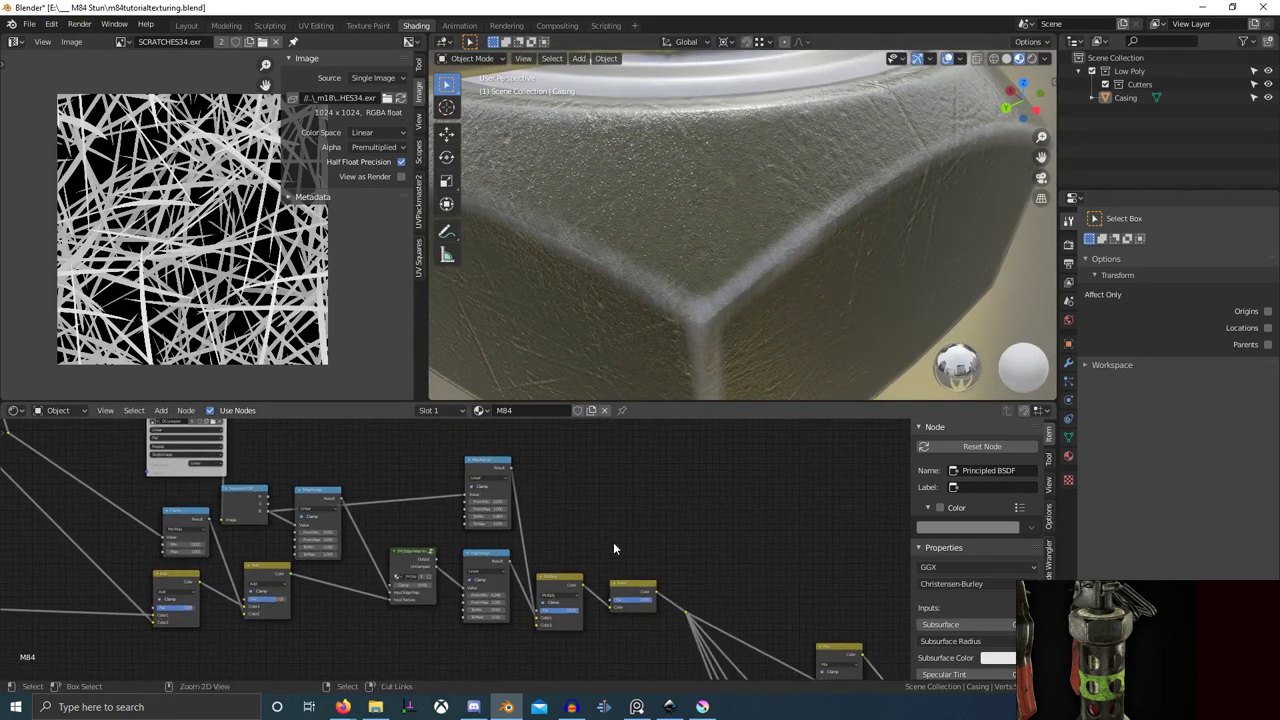
- Preview the Multiply mask and then the Map Range.005 scratch output on the casing
{"action": "left_click", "coordinate": [554, 595], "text": "ctrl+shift"}
{"action": "scroll", "coordinate": [502, 556], "scroll_direction": "down", "scroll_amount": 3}
{"action": "scroll", "coordinate": [705, 302], "scroll_direction": "down", "scroll_amount": 8}
{"action": "middle_click_drag", "start_coordinate": [706, 302], "coordinate": [630, 335]}
{"action": "scroll", "coordinate": [410, 530], "scroll_direction": "up", "scroll_amount": 3}
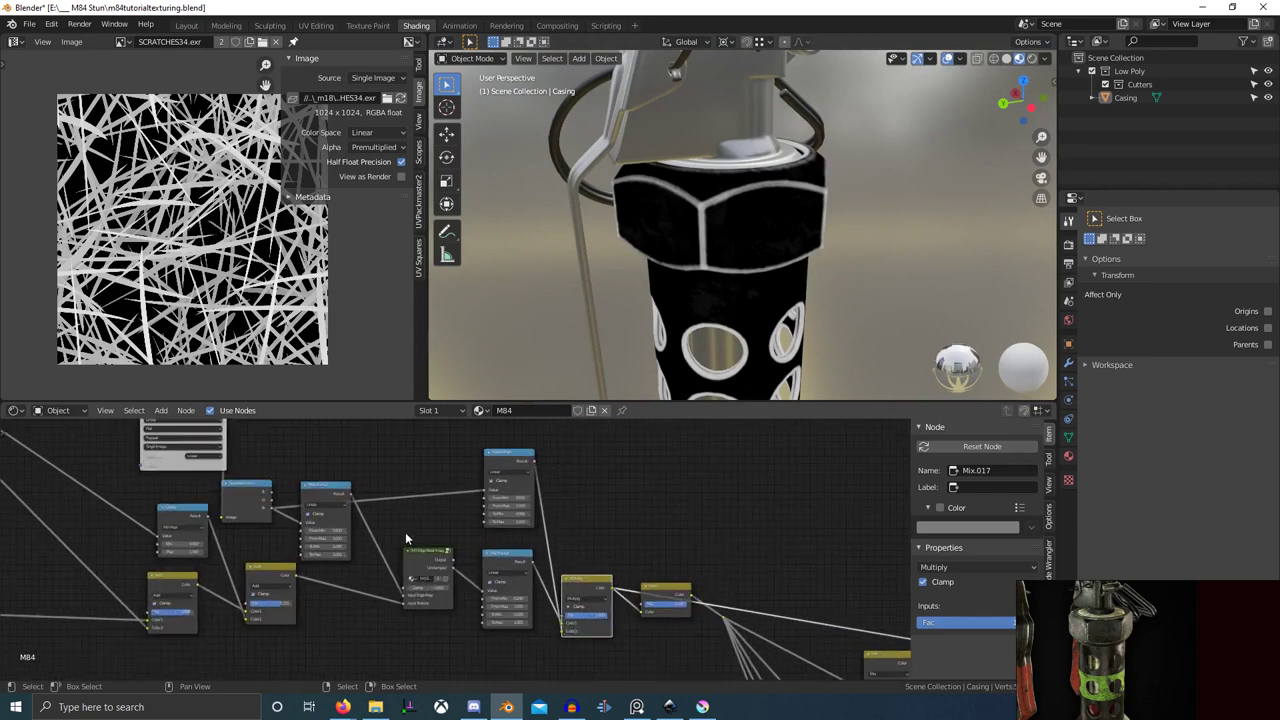
{"action": "left_click", "coordinate": [522, 561], "text": "ctrl+shift"}
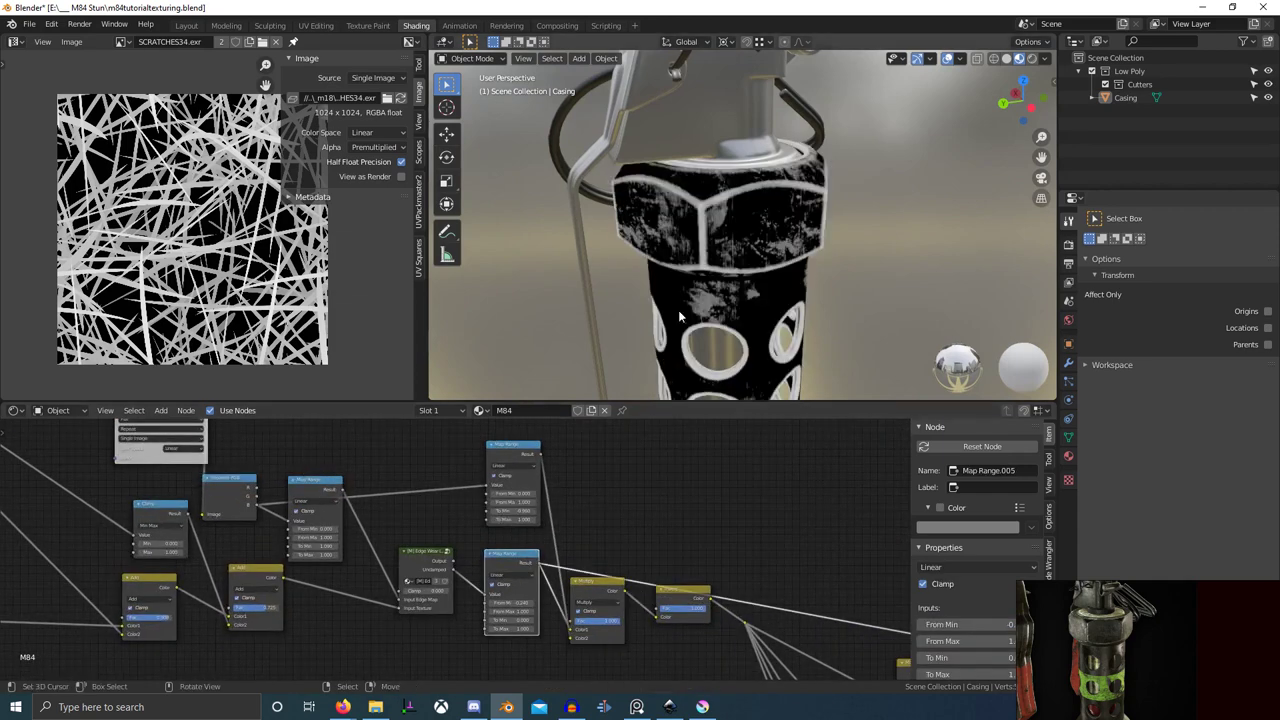
{"action": "scroll", "coordinate": [678, 310], "scroll_direction": "up", "scroll_amount": 4}
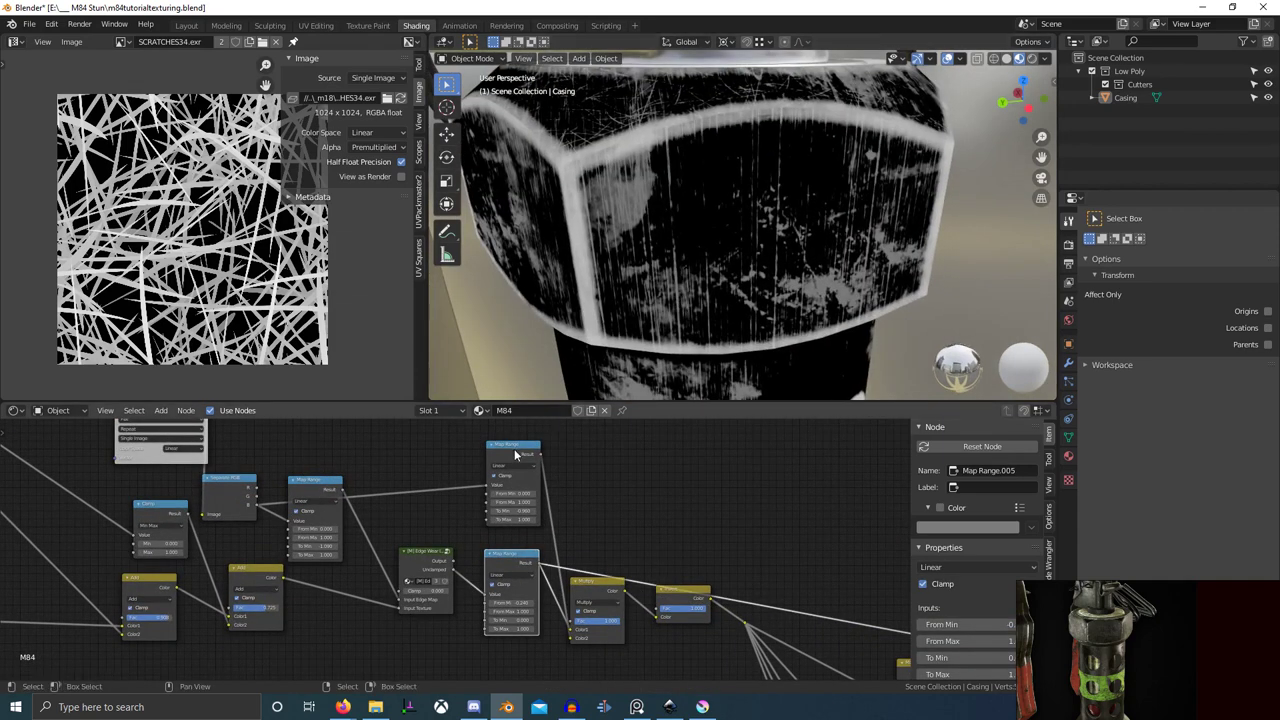
- Lower the scratch Mapping scale to 8.130 to enlarge the scratches
{"action": "middle_click_drag", "start_coordinate": [343, 490], "coordinate": [657, 560]}
{"action": "scroll", "coordinate": [657, 560], "scroll_direction": "down", "scroll_amount": 2}
{"action": "middle_click_drag", "start_coordinate": [290, 468], "coordinate": [422, 528]}
{"action": "scroll", "coordinate": [424, 530], "scroll_direction": "up", "scroll_amount": 3}
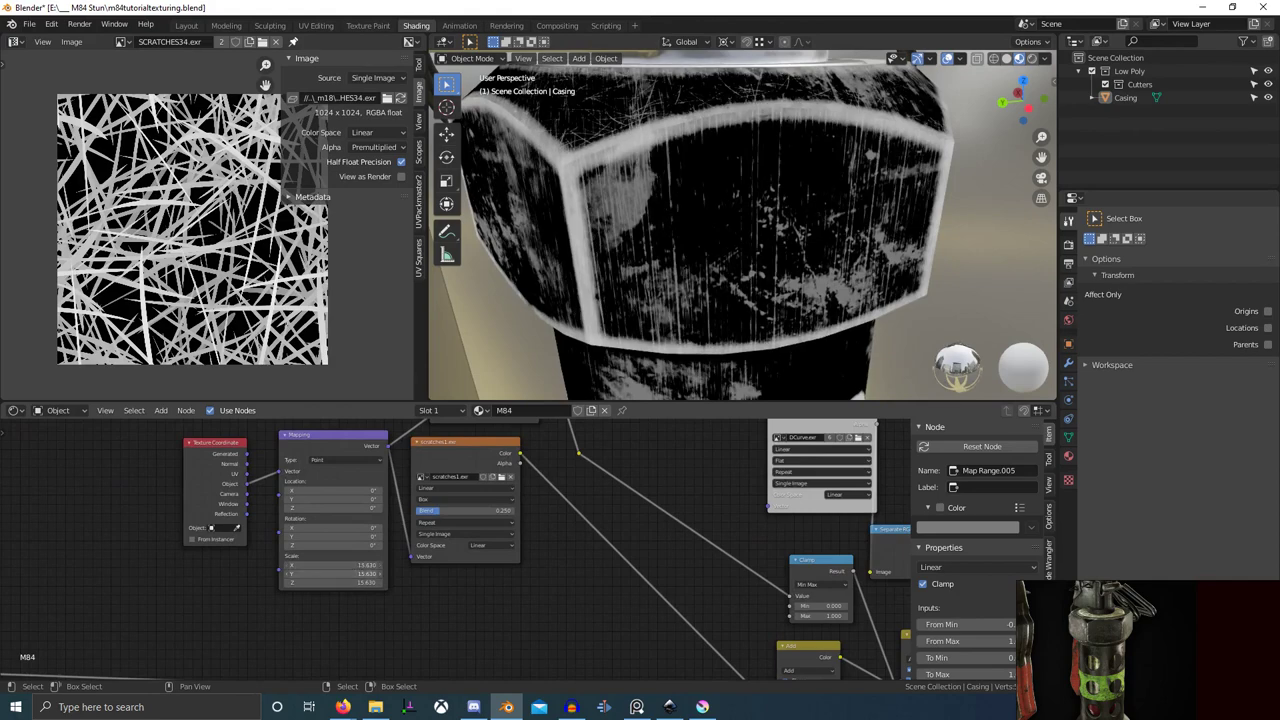
{"action": "left_click_drag", "start_coordinate": [333, 565], "coordinate": [279, 565]}
- Switch the SCRATCHES24 image texture to Box projection
{"action": "scroll", "coordinate": [605, 515], "scroll_direction": "down", "scroll_amount": 4}
{"action": "middle_click_drag", "start_coordinate": [607, 514], "coordinate": [536, 604]}
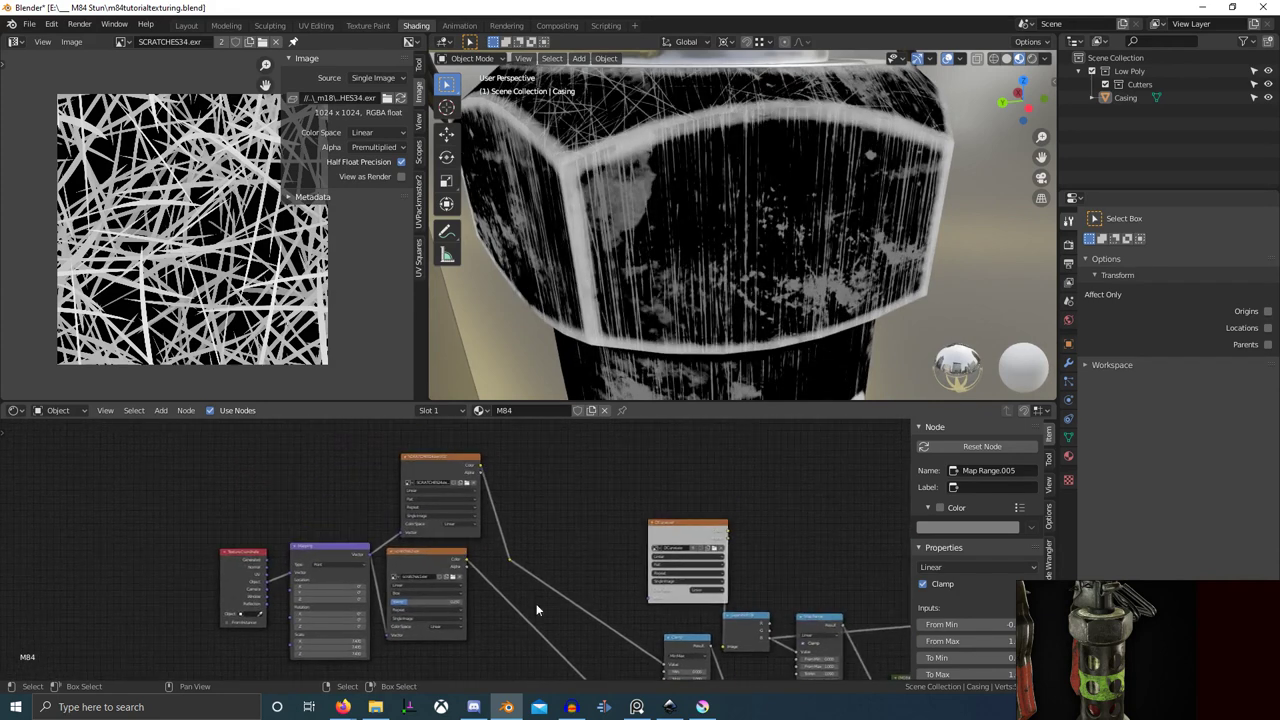
{"action": "scroll", "coordinate": [455, 545], "scroll_direction": "up", "scroll_amount": 5}
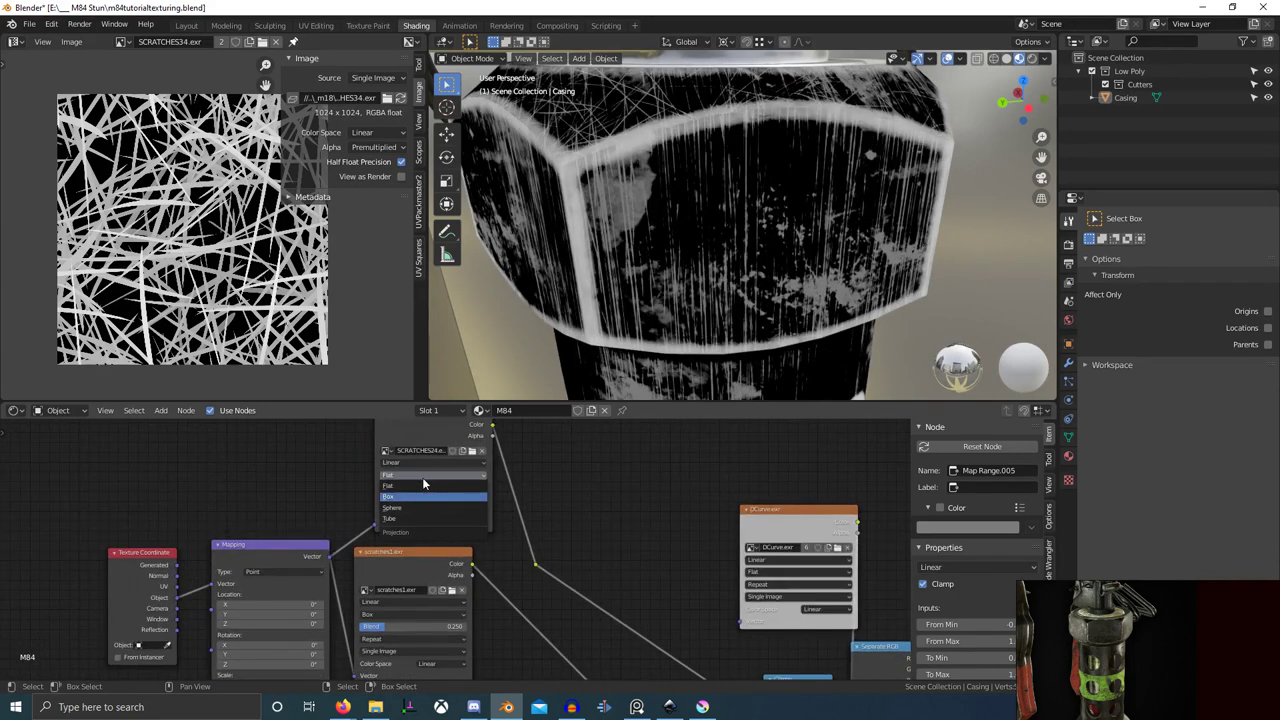
{"action": "left_click", "coordinate": [428, 495]}
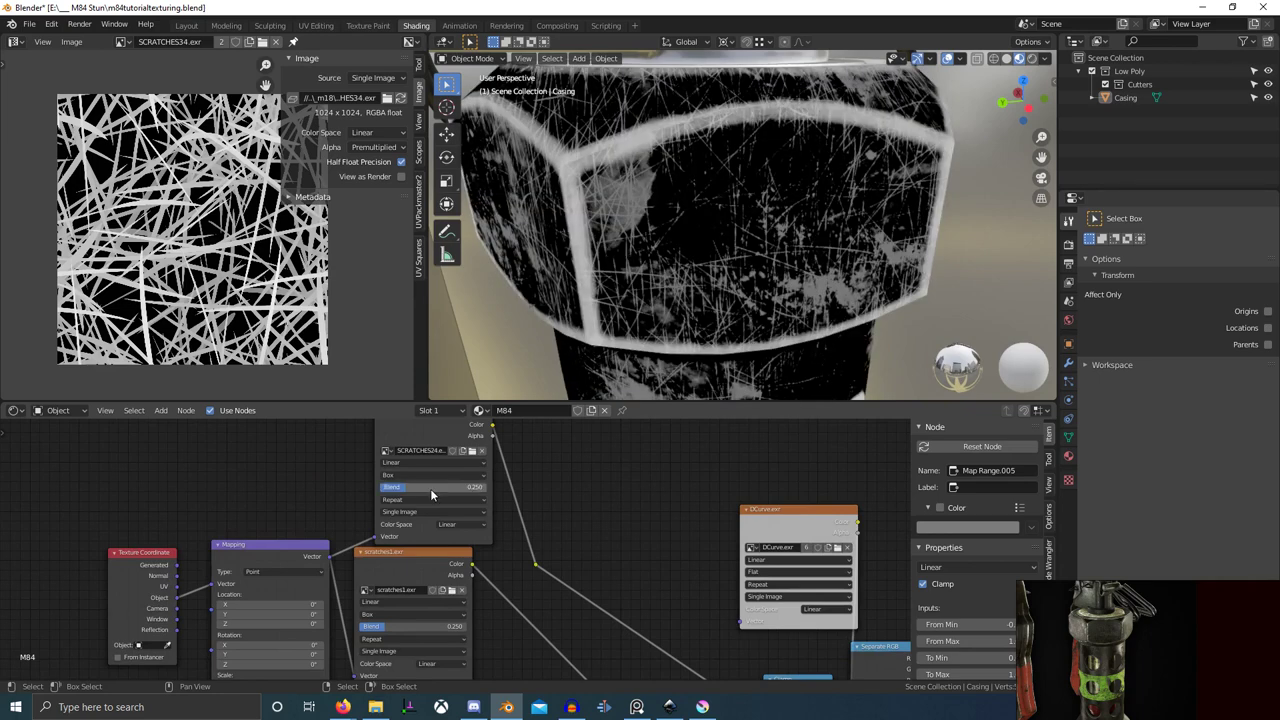
- Raise the scratch Mapping scale to 11.730 and preview the Invert node's output on the casing
{"action": "middle_click_drag", "start_coordinate": [353, 611], "coordinate": [429, 509]}
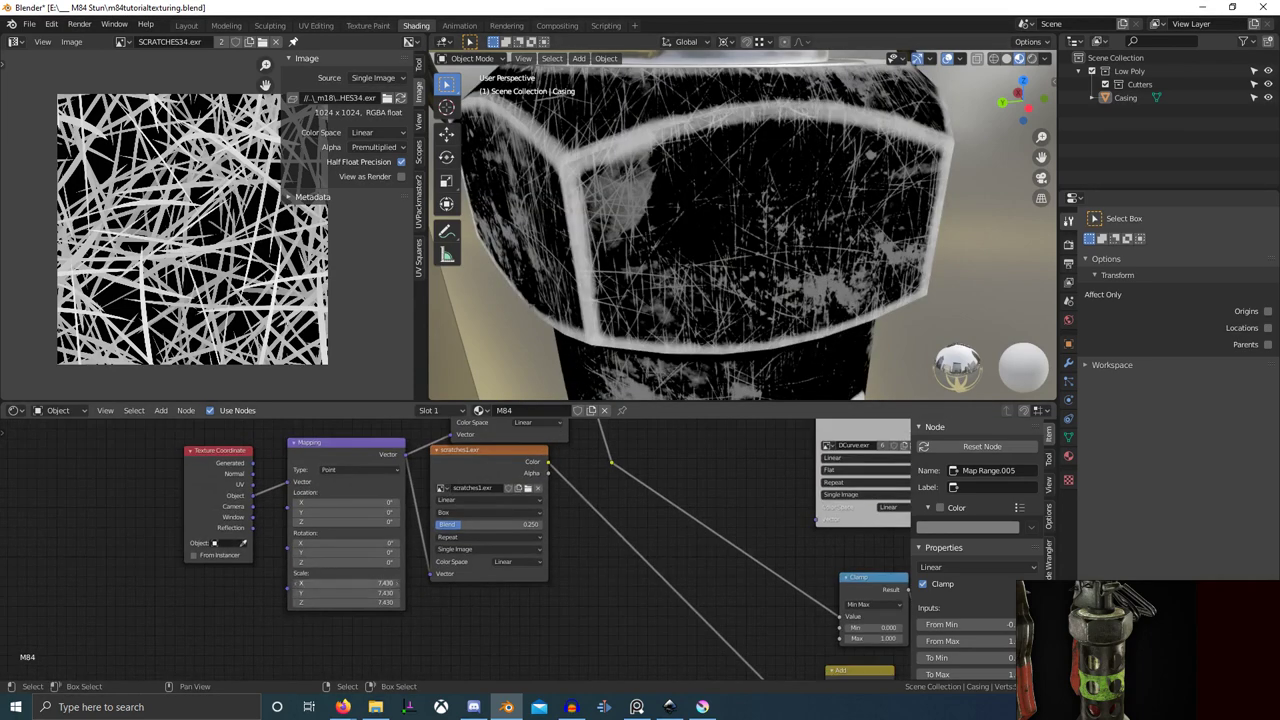
{"action": "left_click_drag", "start_coordinate": [345, 583], "coordinate": [392, 603]}
{"action": "scroll", "coordinate": [530, 580], "scroll_direction": "down", "scroll_amount": 7}
{"action": "middle_click_drag", "start_coordinate": [880, 596], "coordinate": [627, 548]}
{"action": "left_click", "coordinate": [750, 601], "text": "ctrl+shift"}
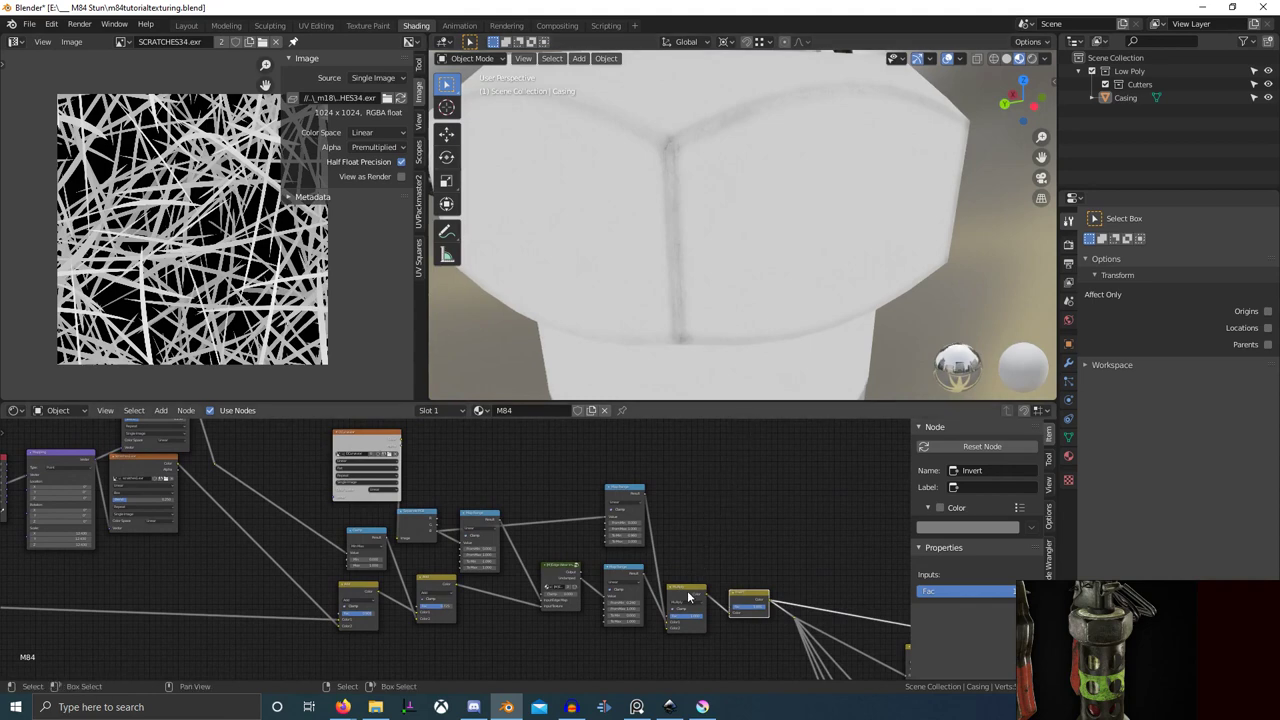
- Preview the Mix.017 output, then the Invert node's output, on the casing
{"action": "middle_click_drag", "start_coordinate": [683, 596], "coordinate": [580, 570]}
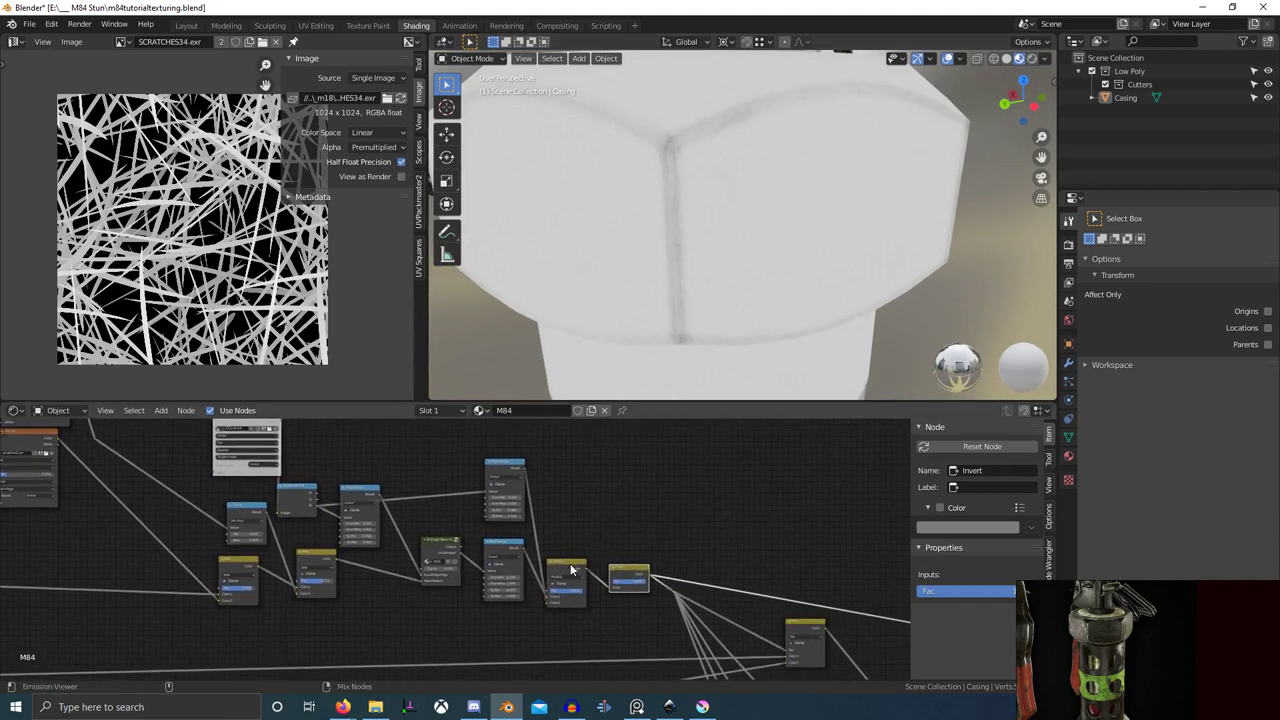
{"action": "left_click", "coordinate": [580, 570], "text": "ctrl+shift"}
{"action": "left_click", "coordinate": [636, 571], "text": "ctrl+shift"}
{"action": "middle_click_drag", "start_coordinate": [664, 542], "coordinate": [588, 524]}
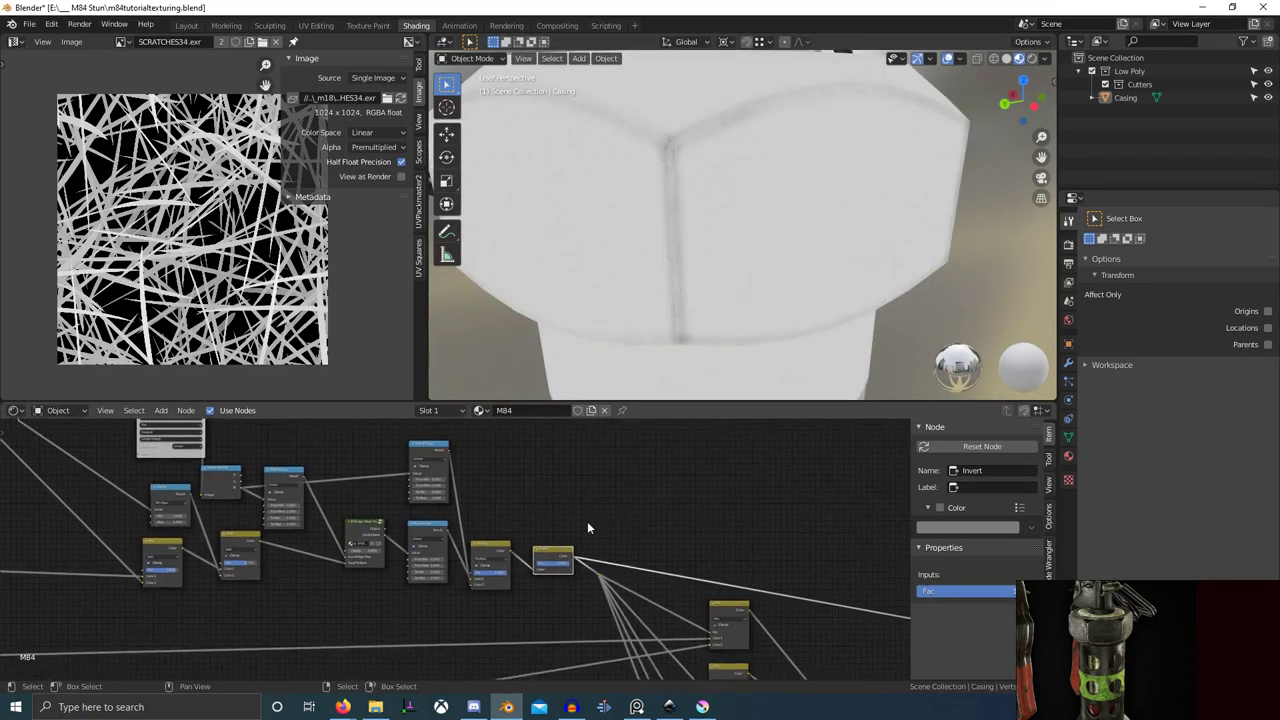
{"action": "scroll", "coordinate": [588, 524], "scroll_direction": "up", "scroll_amount": 4}
- Add a Map Range node after the Invert node and preview its output
{"action": "key", "text": "shift+a"}
{"action": "left_click", "coordinate": [688, 510]}
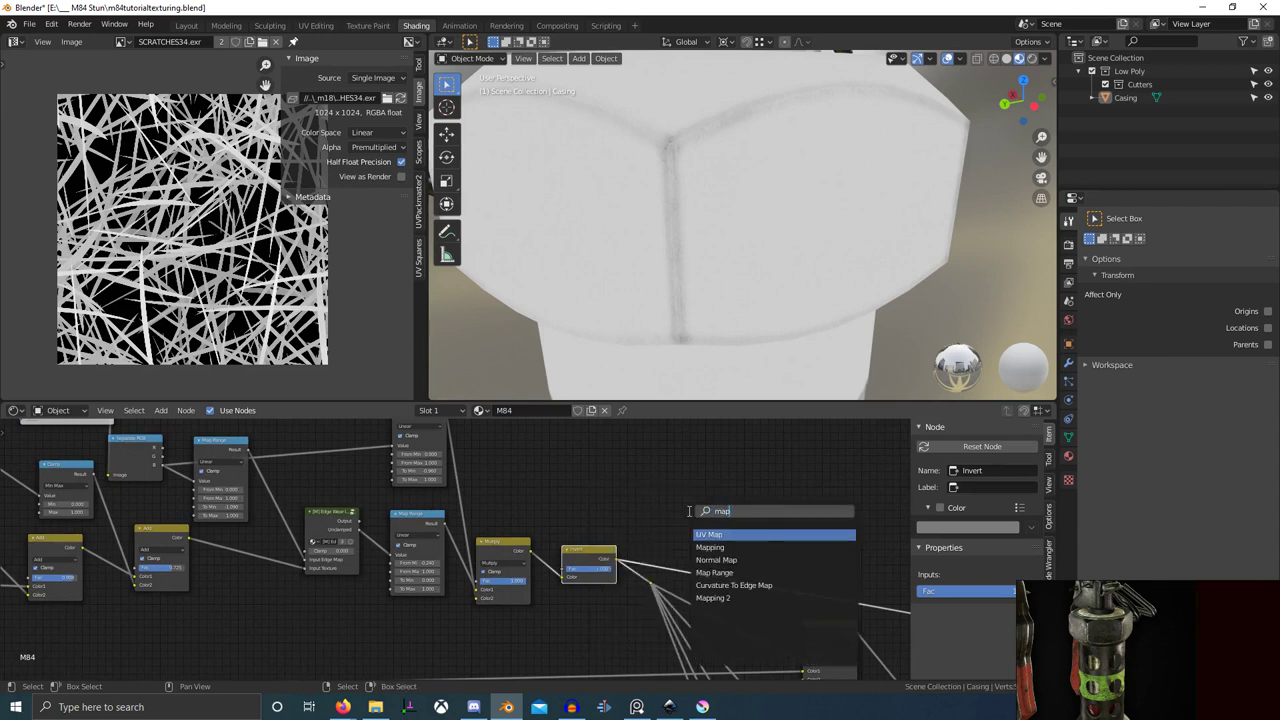
{"action": "key", "text": "Return"}
{"action": "left_click", "coordinate": [629, 571]}
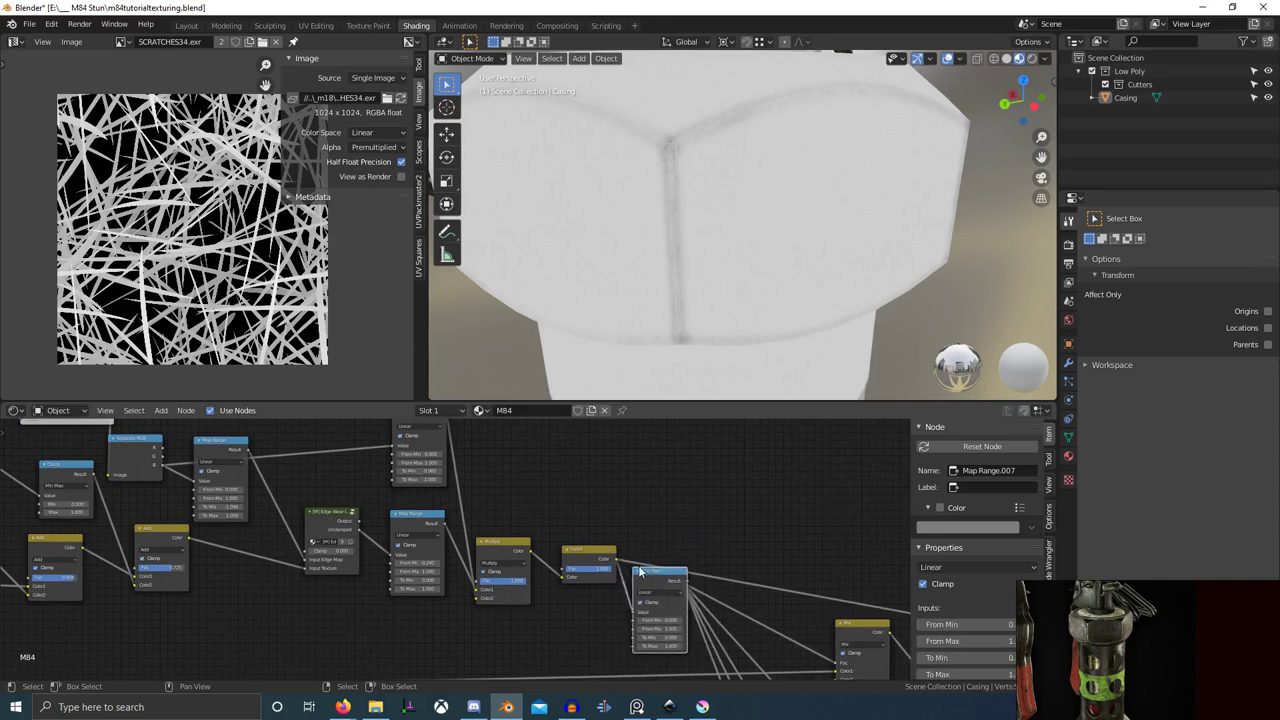
{"action": "left_click", "coordinate": [679, 580], "text": "ctrl+shift"}
{"action": "middle_click_drag", "start_coordinate": [679, 580], "coordinate": [592, 553]}
{"action": "scroll", "coordinate": [590, 555], "scroll_direction": "up", "scroll_amount": 9}
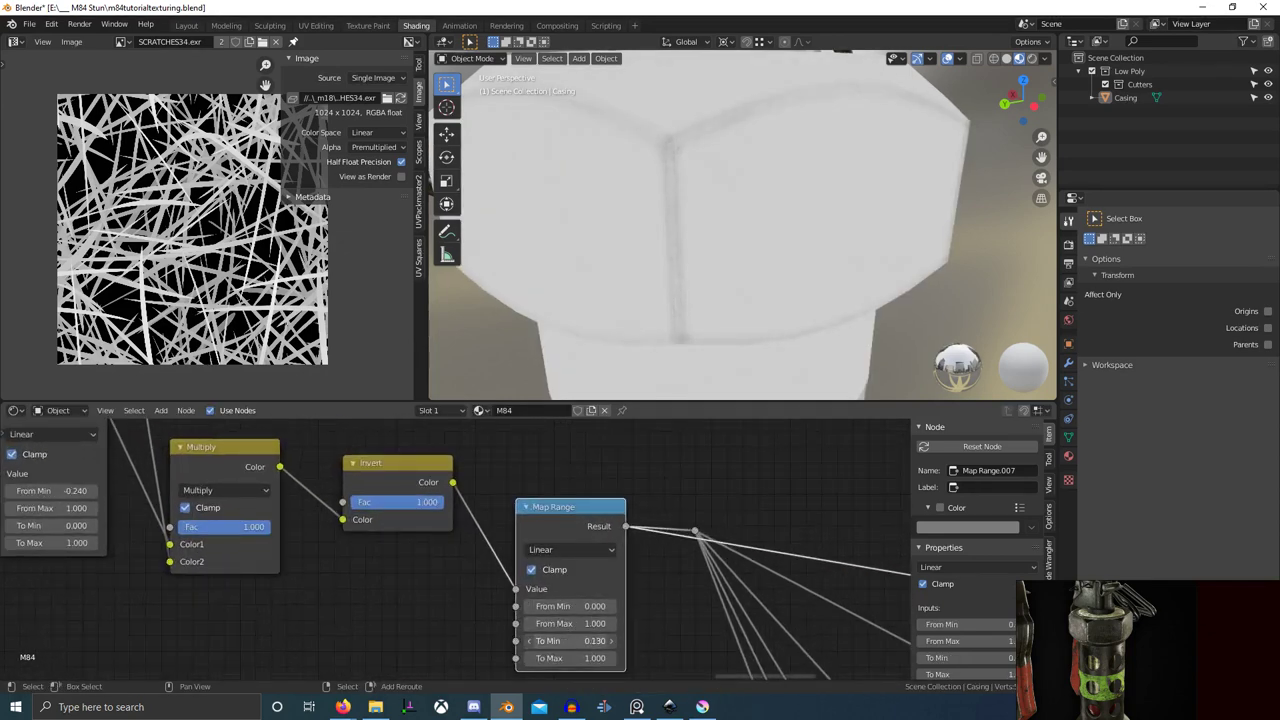
- Set Map Range To Min to -5.730 and the Multiply factor to 0 to thicken edge wear
{"action": "left_click_drag", "start_coordinate": [570, 641], "coordinate": [355, 641]}
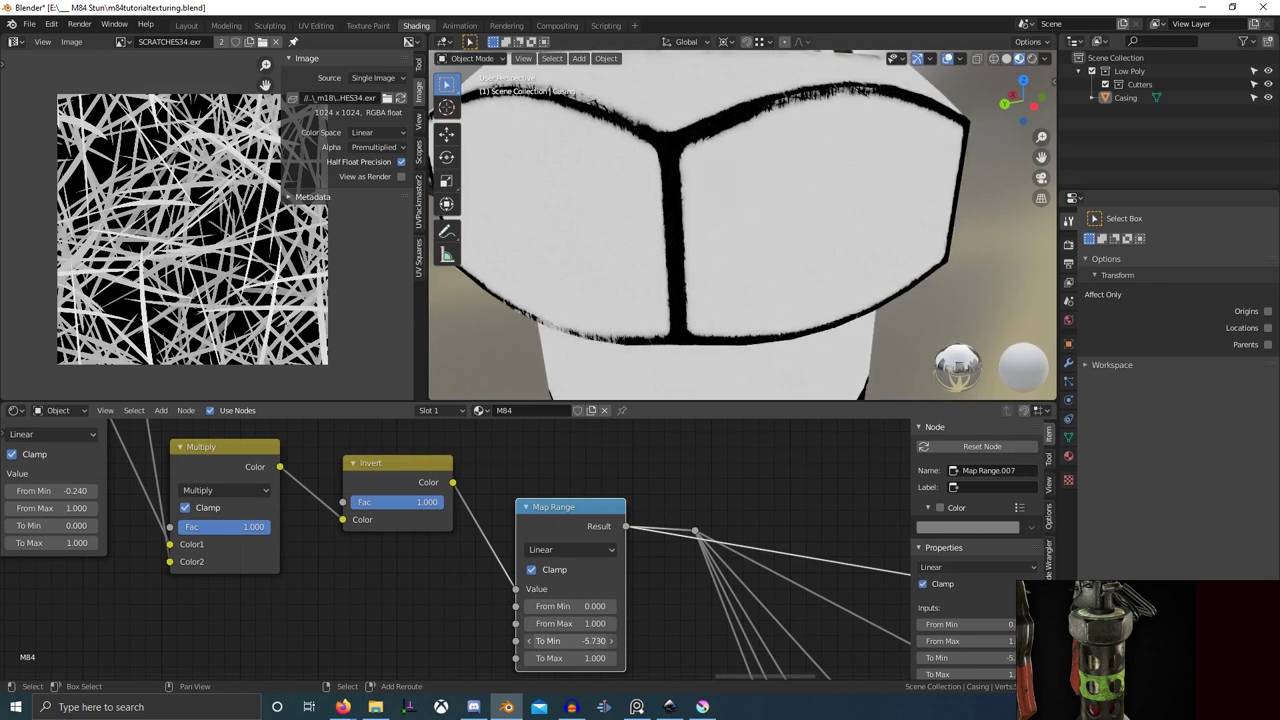
{"action": "scroll", "coordinate": [694, 351], "scroll_direction": "down", "scroll_amount": 6}
{"action": "middle_click_drag", "start_coordinate": [694, 351], "coordinate": [733, 323]}
{"action": "scroll", "coordinate": [840, 285], "scroll_direction": "up", "scroll_amount": 1}
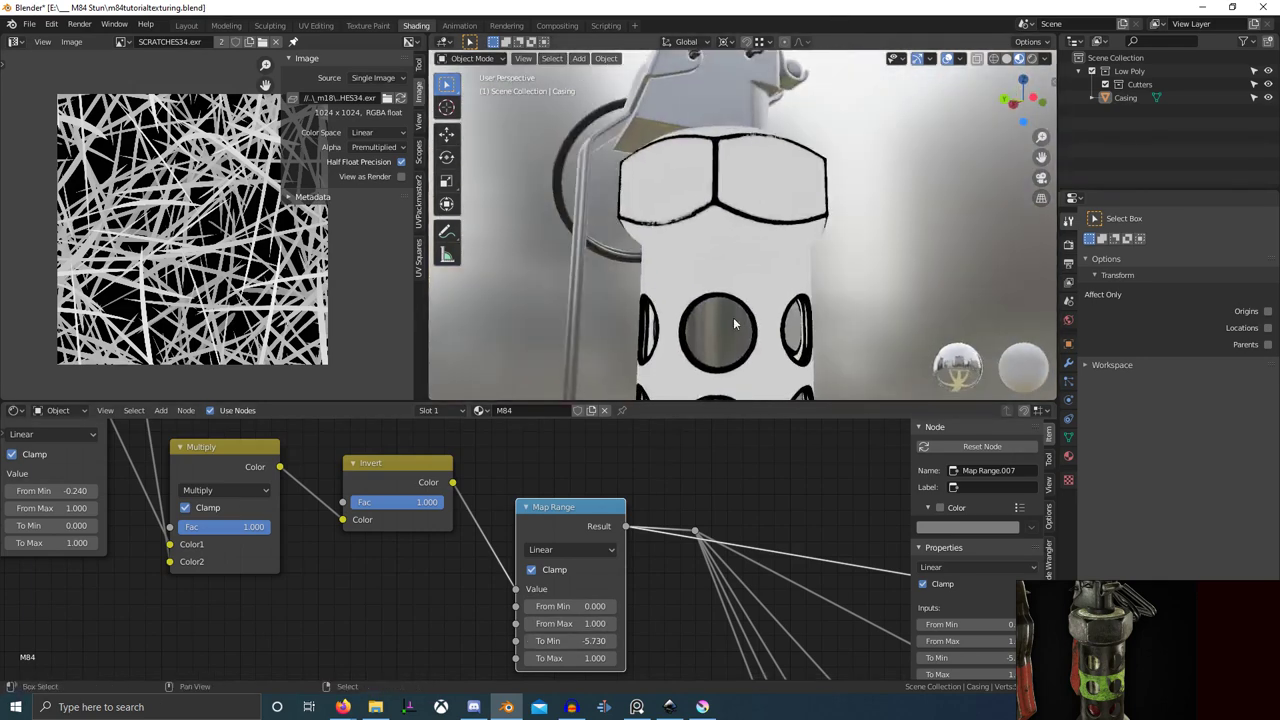
{"action": "scroll", "coordinate": [760, 260], "scroll_direction": "up", "scroll_amount": 5}
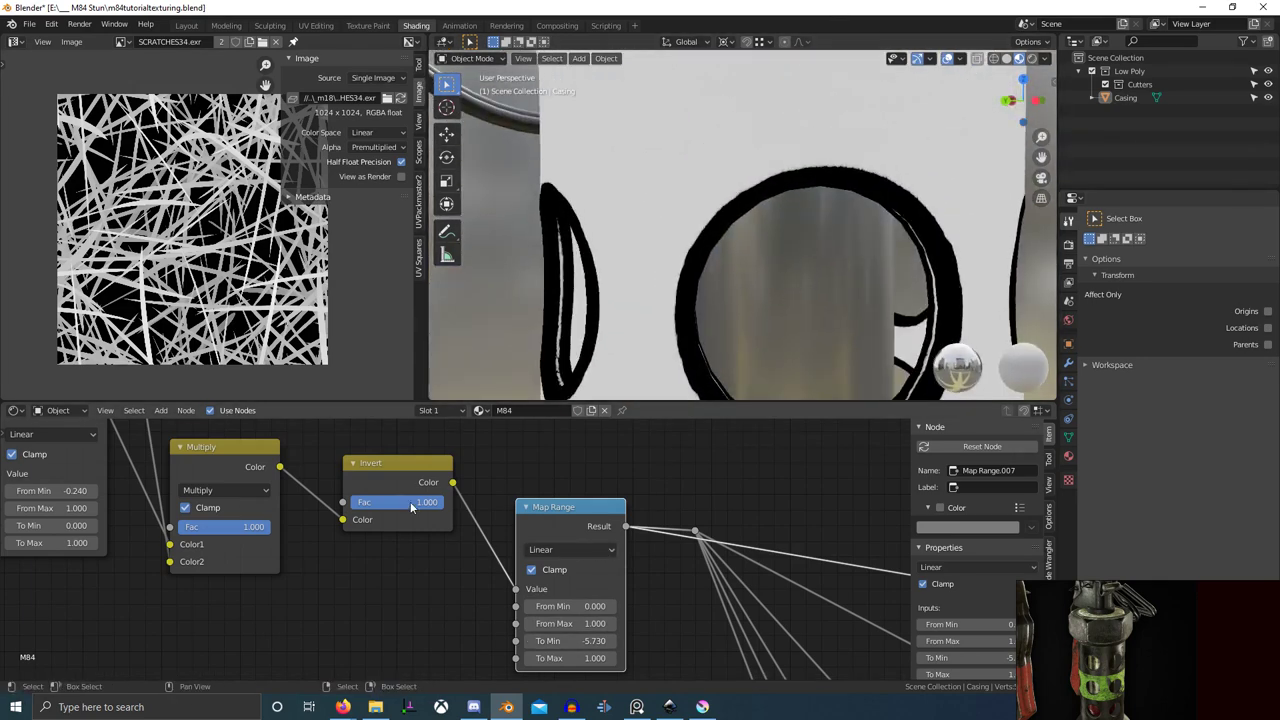
{"action": "mouse_move", "coordinate": [410, 507]}
{"action": "left_mouse_down"}
{"action": "mouse_move", "coordinate": [363, 507]}
{"action": "mouse_move", "coordinate": [420, 503]}
{"action": "left_mouse_up"}
{"action": "left_click_drag", "start_coordinate": [262, 527], "coordinate": [172, 527]}
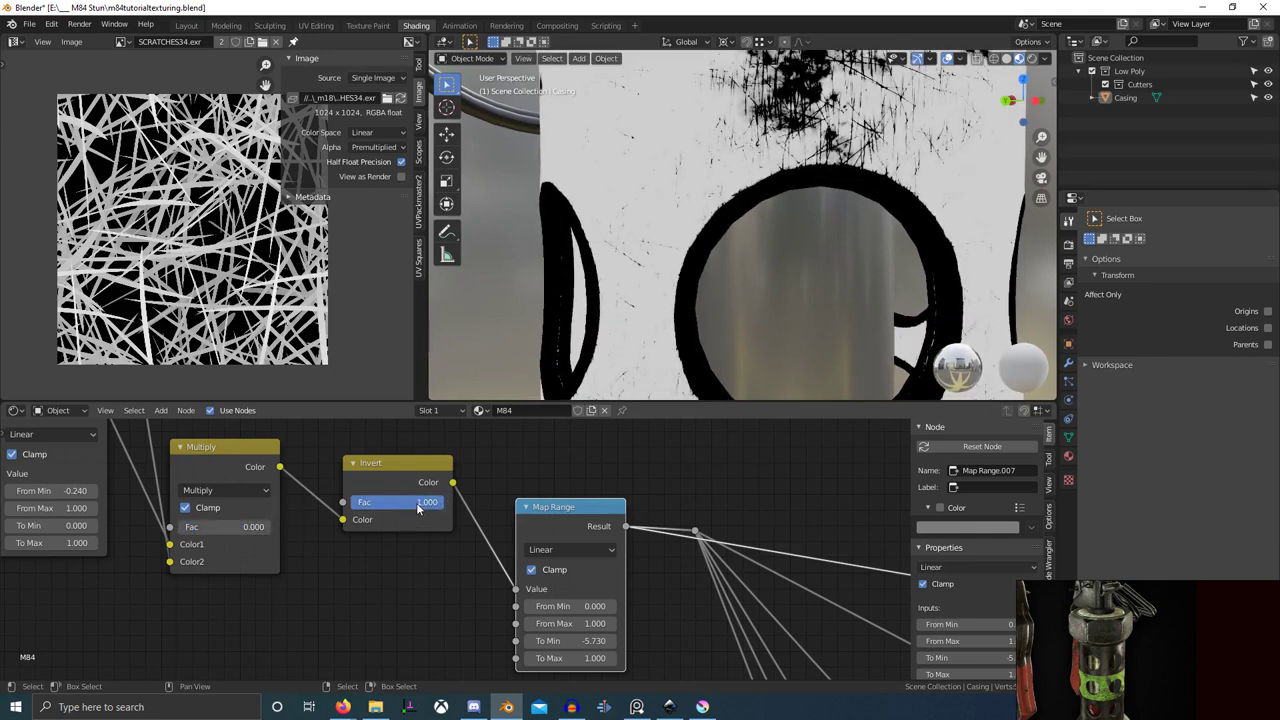
- Set the edge Map Range's To Min to -1 and check the wear on the casing
{"action": "left_click", "coordinate": [570, 644]}
{"action": "type", "text": "-1"}
{"action": "key", "text": "Return"}
{"action": "scroll", "coordinate": [878, 292], "scroll_direction": "down", "scroll_amount": 5}
{"action": "middle_click_drag", "start_coordinate": [888, 290], "coordinate": [823, 287]}
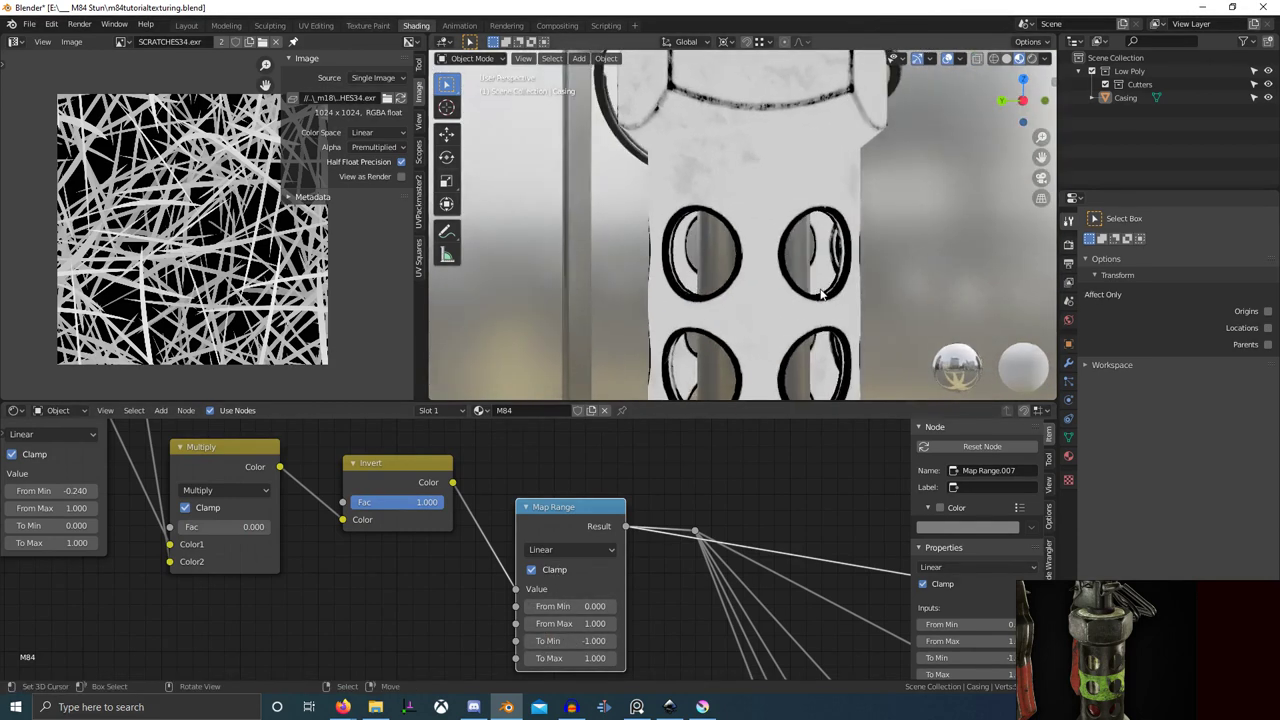
{"action": "scroll", "coordinate": [823, 287], "scroll_direction": "up", "scroll_amount": 1}
{"action": "scroll", "coordinate": [312, 486], "scroll_direction": "down", "scroll_amount": 6}
- Connect the Separate RGB red channel to the Map Range Value input and inspect the wear around the holes
{"action": "middle_click_drag", "start_coordinate": [312, 486], "coordinate": [686, 604]}
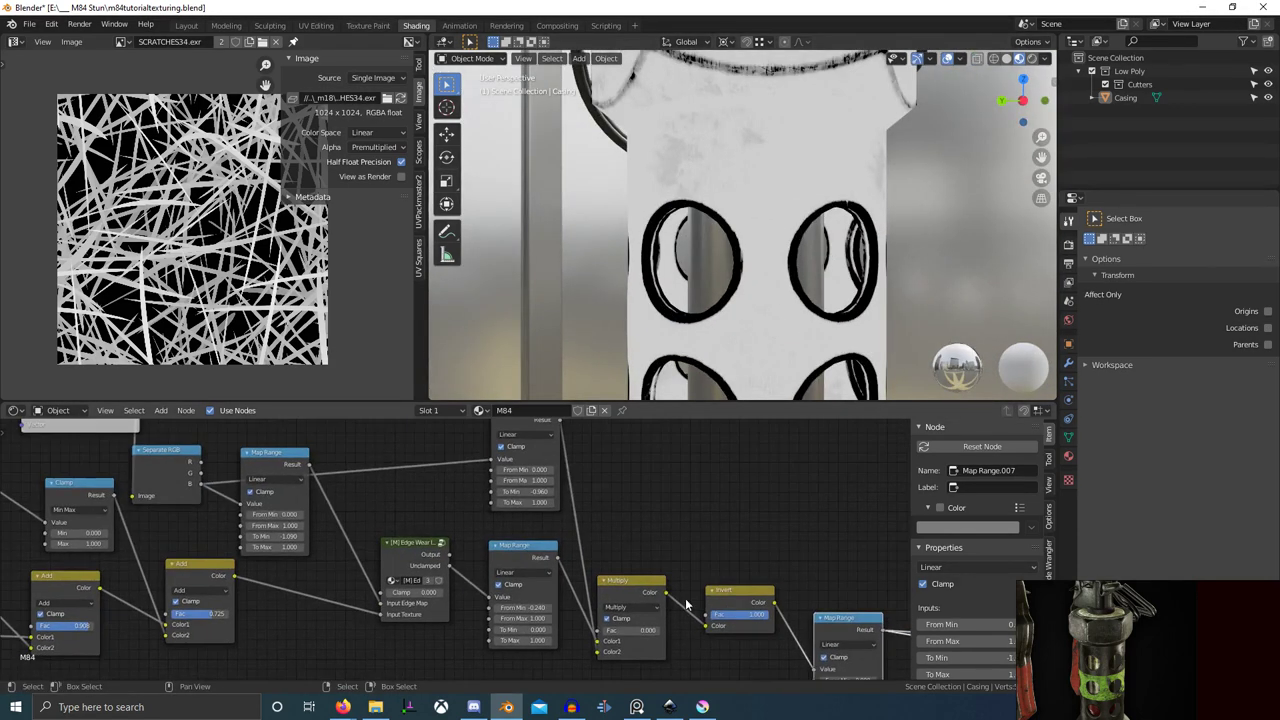
{"action": "middle_click_drag", "start_coordinate": [287, 493], "coordinate": [320, 516]}
{"action": "left_click_drag", "start_coordinate": [272, 497], "coordinate": [309, 497]}
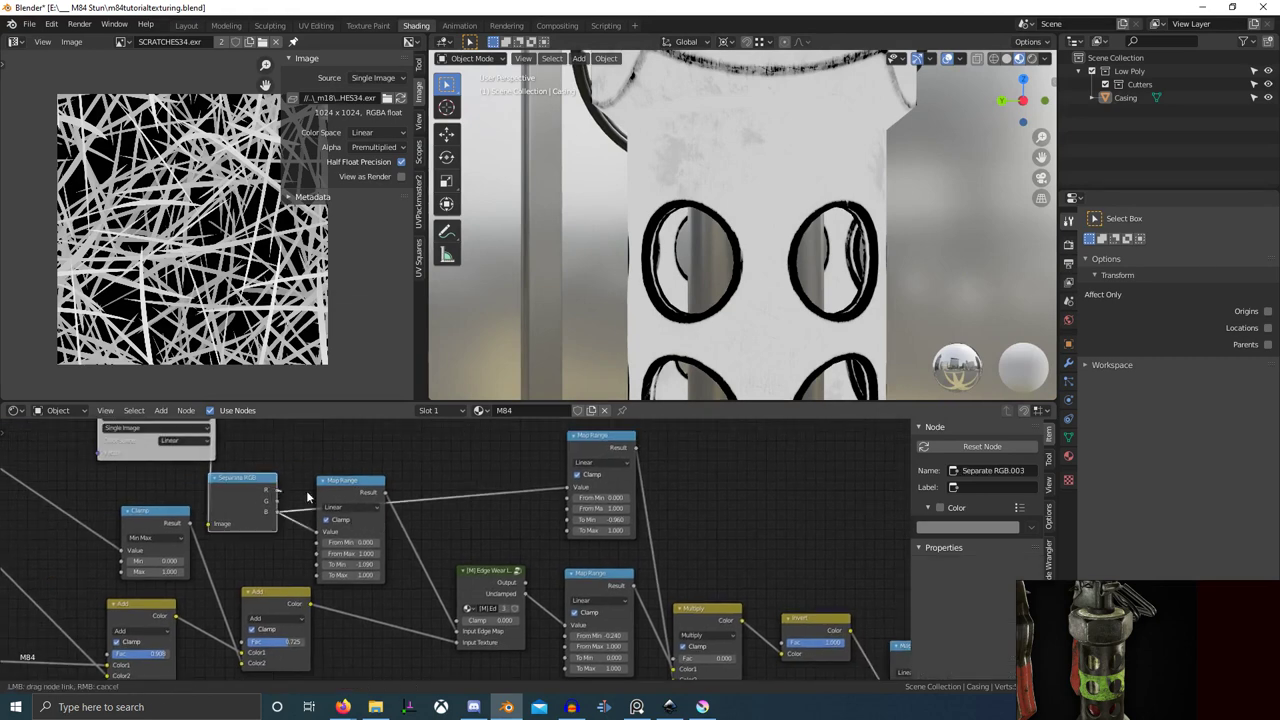
{"action": "left_click_drag", "start_coordinate": [571, 490], "coordinate": [573, 490]}
{"action": "scroll", "coordinate": [738, 318], "scroll_direction": "up", "scroll_amount": 5}
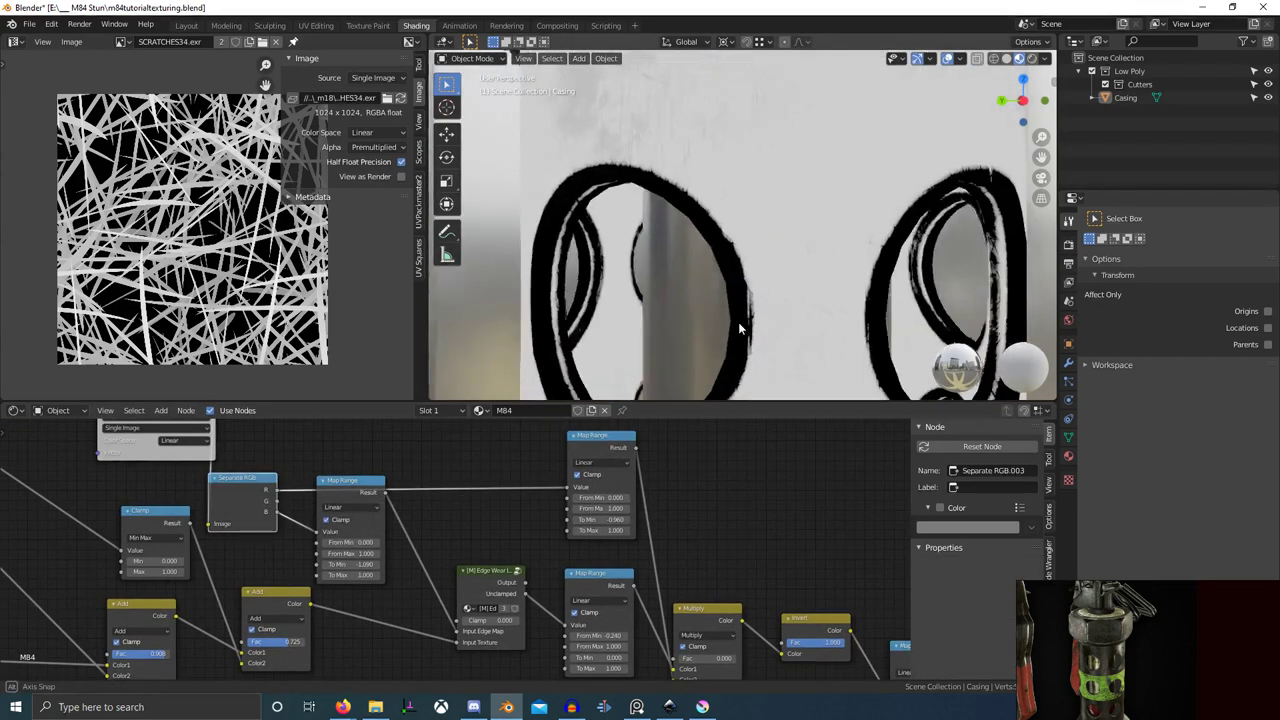
{"action": "middle_click_drag", "start_coordinate": [738, 322], "coordinate": [764, 328]}
{"action": "scroll", "coordinate": [839, 499], "scroll_direction": "down", "scroll_amount": 1}
{"action": "middle_click_drag", "start_coordinate": [839, 499], "coordinate": [617, 440]}
{"action": "scroll", "coordinate": [717, 284], "scroll_direction": "down", "scroll_amount": 7}
{"action": "middle_click_drag", "start_coordinate": [748, 275], "coordinate": [757, 306], "text": "shift"}
{"action": "scroll", "coordinate": [735, 280], "scroll_direction": "up", "scroll_amount": 3}
{"action": "scroll", "coordinate": [697, 306], "scroll_direction": "up", "scroll_amount": 6}
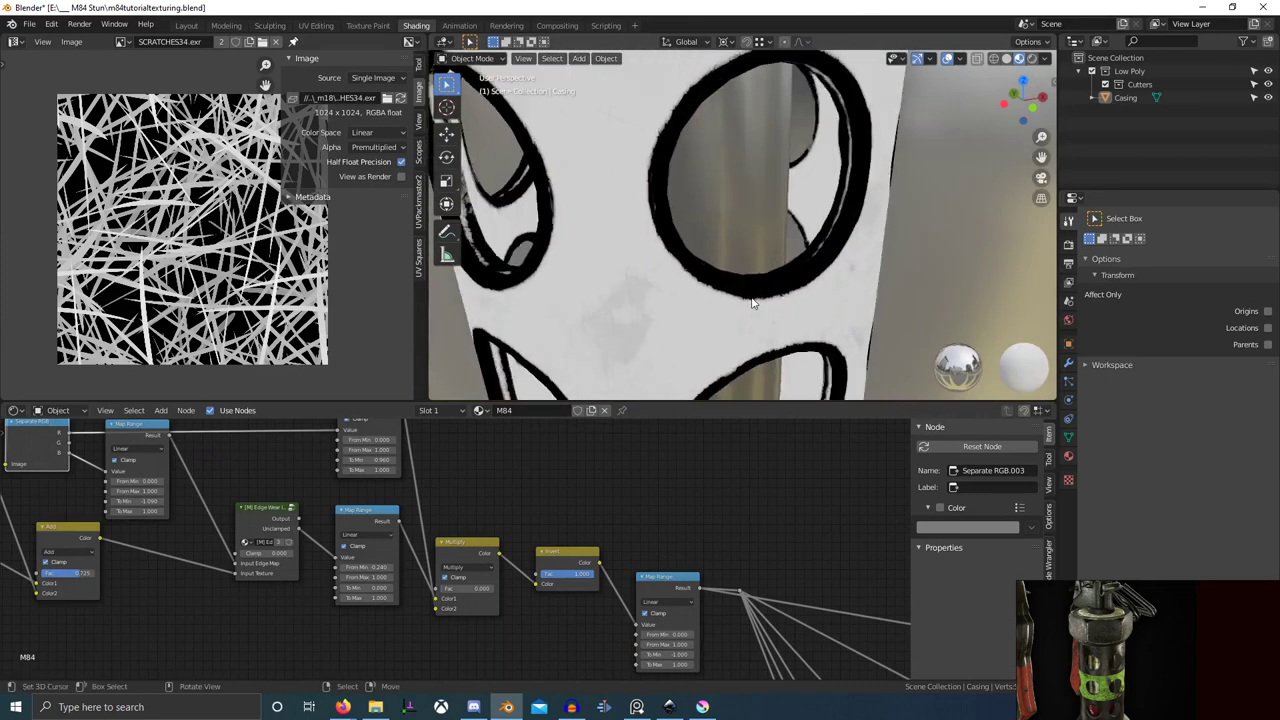
{"action": "scroll", "coordinate": [600, 450], "scroll_direction": "down", "scroll_amount": 1}
{"action": "middle_click_drag", "start_coordinate": [694, 388], "coordinate": [740, 346]}
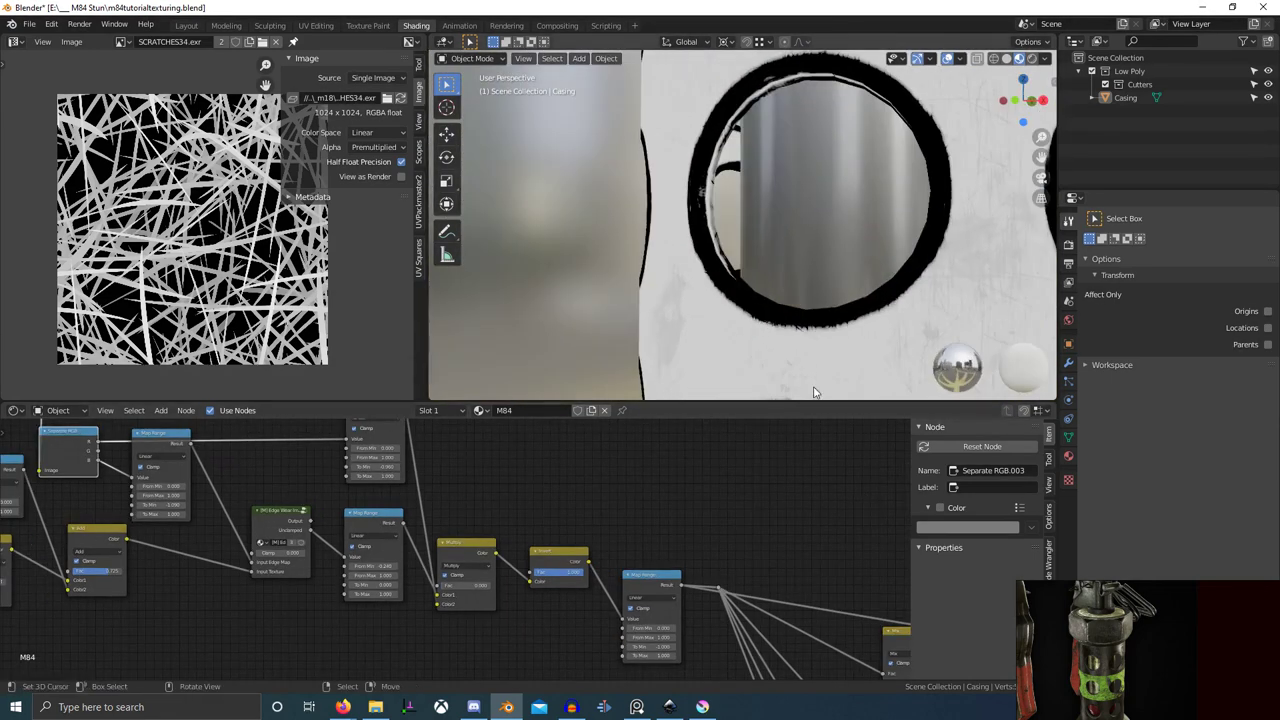
- Set the final wear Map Range's To Min to -0.600
{"action": "middle_click_drag", "start_coordinate": [463, 534], "coordinate": [541, 567]}
{"action": "scroll", "coordinate": [763, 569], "scroll_direction": "down", "scroll_amount": 2}
{"action": "middle_click_drag", "start_coordinate": [862, 630], "coordinate": [545, 524]}
{"action": "scroll", "coordinate": [652, 562], "scroll_direction": "up", "scroll_amount": 1}
{"action": "middle_click_drag", "start_coordinate": [652, 562], "coordinate": [580, 548]}
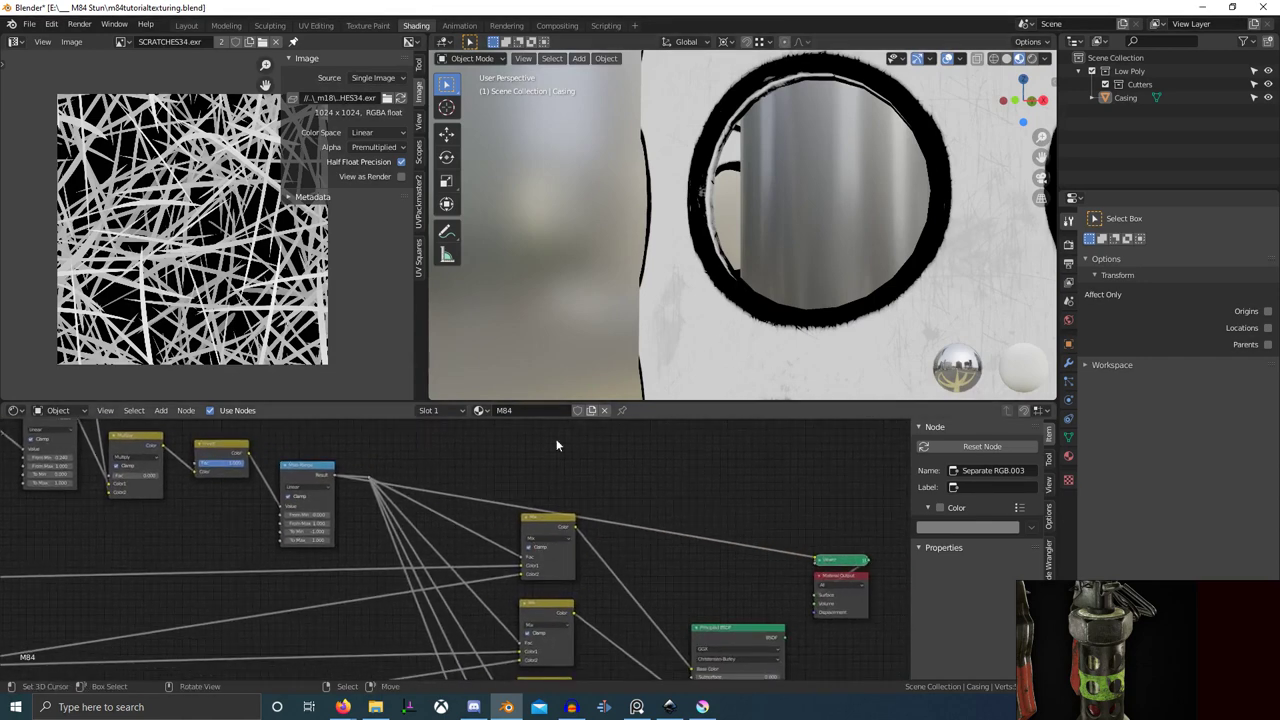
{"action": "middle_click_drag", "start_coordinate": [394, 501], "coordinate": [489, 517]}
{"action": "scroll", "coordinate": [480, 530], "scroll_direction": "up", "scroll_amount": 4}
{"action": "left_click_drag", "start_coordinate": [357, 555], "coordinate": [361, 555]}
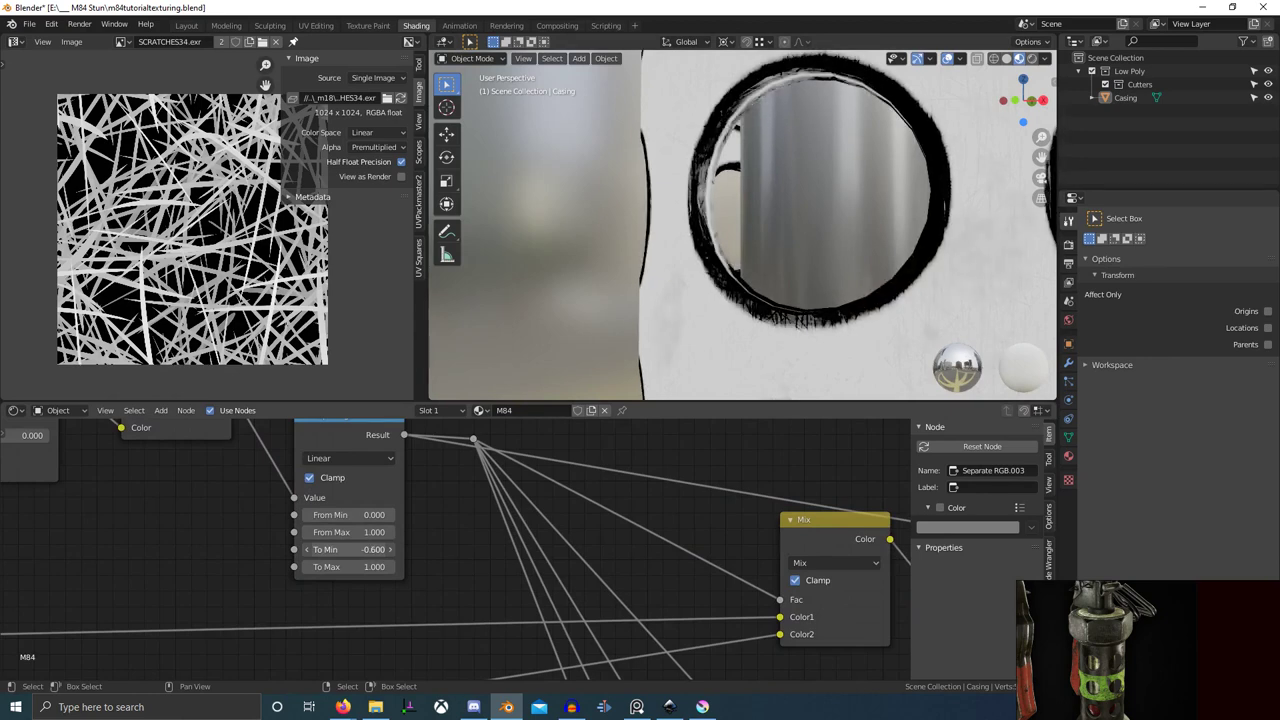
{"action": "middle_click_drag", "start_coordinate": [614, 343], "coordinate": [747, 326]}
{"action": "scroll", "coordinate": [790, 343], "scroll_direction": "down", "scroll_amount": 7}
{"action": "scroll", "coordinate": [745, 323], "scroll_direction": "down", "scroll_amount": 4}
- Replace the red link with the Separate RGB green channel into Map Range Value, then review the casing
{"action": "middle_click_drag", "start_coordinate": [774, 252], "coordinate": [774, 272], "text": "shift"}
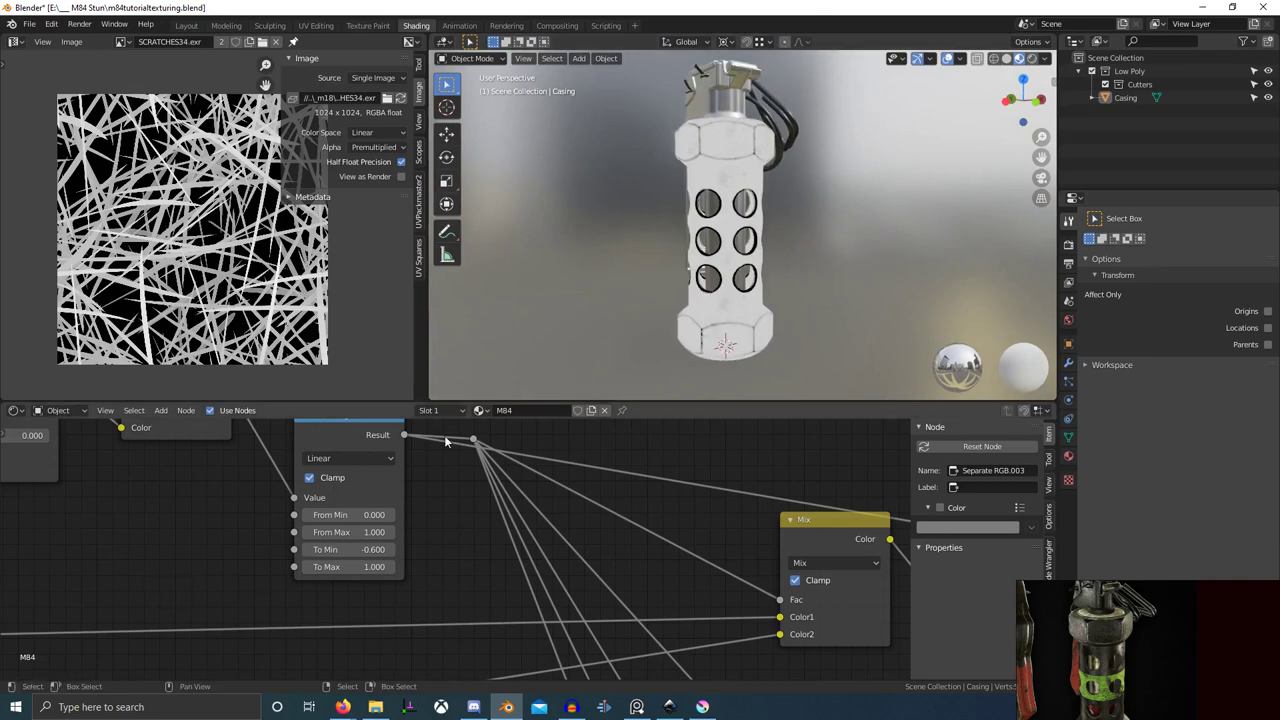
{"action": "scroll", "coordinate": [444, 437], "scroll_direction": "down", "scroll_amount": 3}
{"action": "middle_click_drag", "start_coordinate": [343, 457], "coordinate": [787, 657]}
{"action": "middle_click_drag", "start_coordinate": [414, 568], "coordinate": [681, 591]}
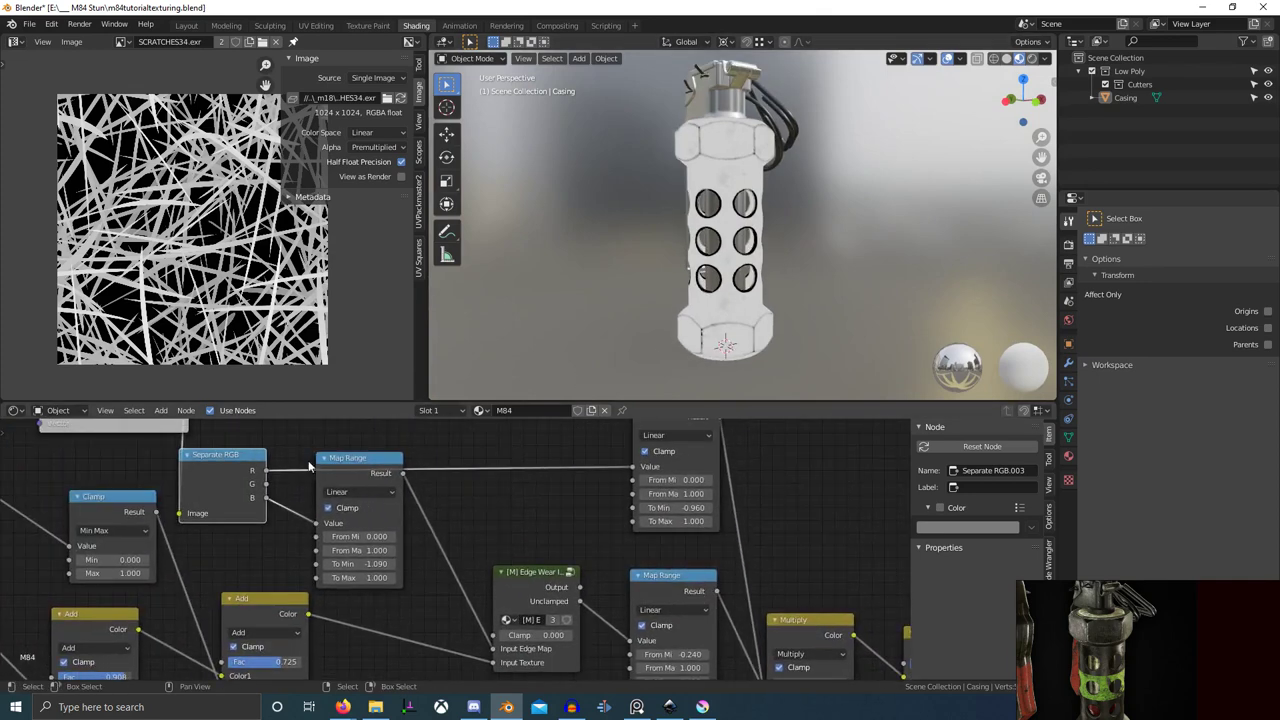
{"action": "left_click_drag", "start_coordinate": [631, 465], "coordinate": [633, 466]}
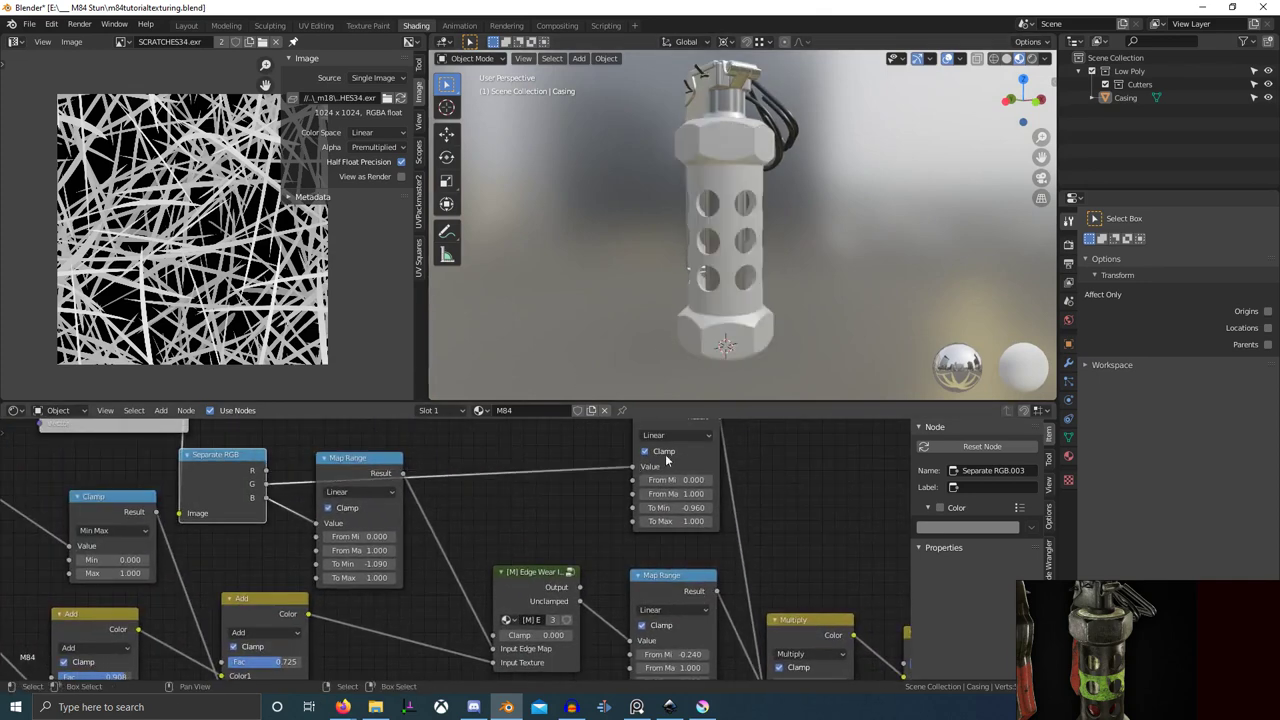
{"action": "middle_click_drag", "start_coordinate": [777, 321], "coordinate": [818, 267]}
{"action": "scroll", "coordinate": [752, 349], "scroll_direction": "up", "scroll_amount": 8}
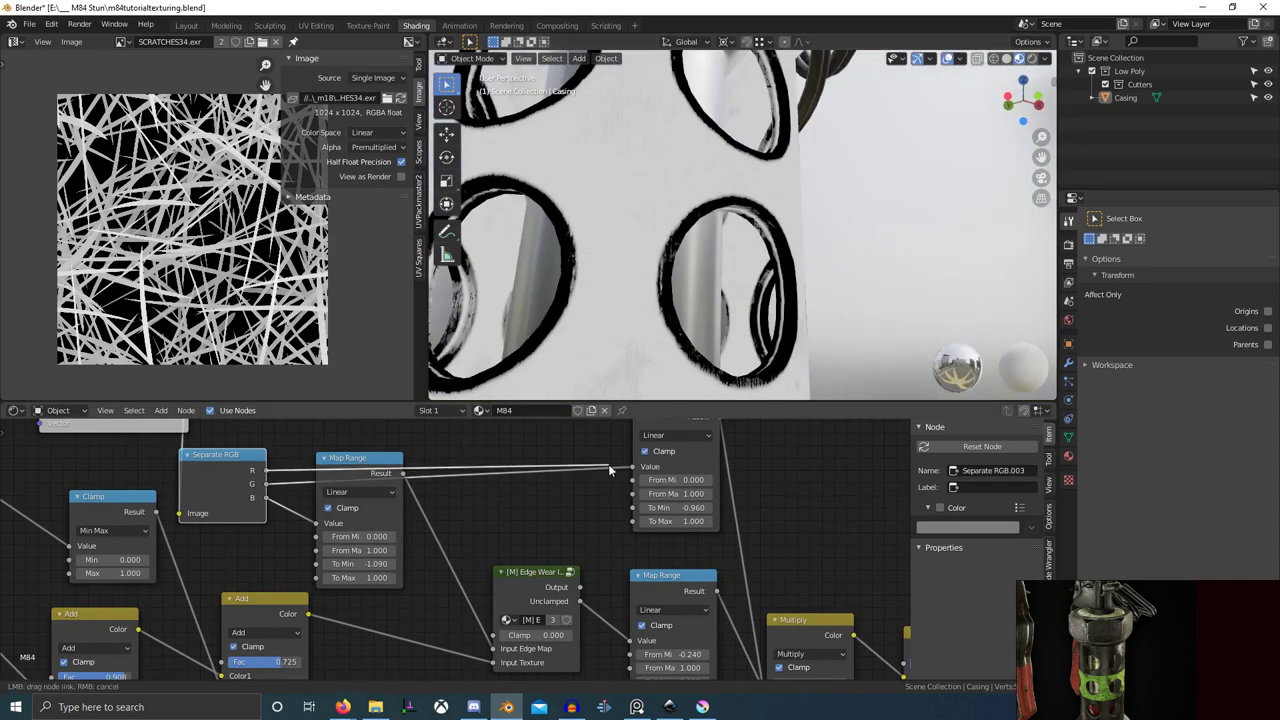
{"action": "scroll", "coordinate": [686, 271], "scroll_direction": "down", "scroll_amount": 4}
{"action": "middle_click_drag", "start_coordinate": [686, 271], "coordinate": [530, 333]}
{"action": "scroll", "coordinate": [648, 300], "scroll_direction": "down", "scroll_amount": 5}
{"action": "middle_click_drag", "start_coordinate": [612, 340], "coordinate": [740, 375]}
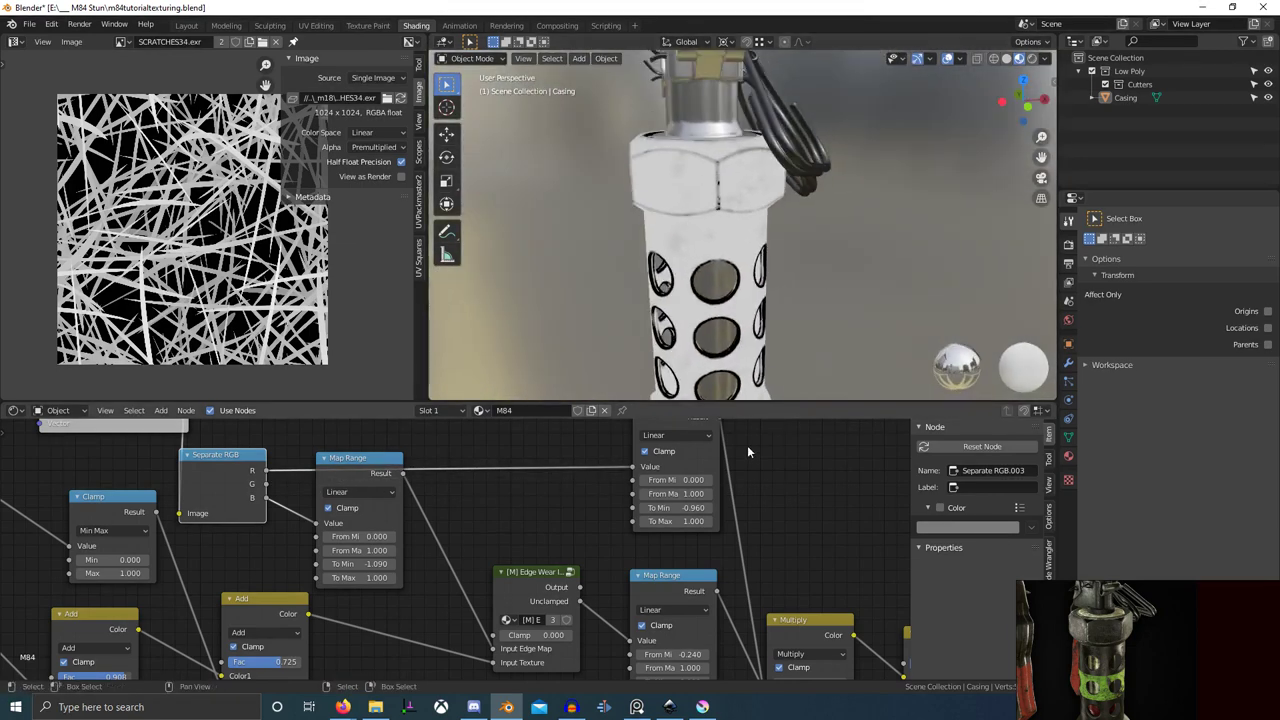
{"action": "scroll", "coordinate": [747, 257], "scroll_direction": "up", "scroll_amount": 5}
{"action": "middle_click_drag", "start_coordinate": [747, 257], "coordinate": [772, 290]}
{"action": "scroll", "coordinate": [828, 520], "scroll_direction": "down", "scroll_amount": 3}
- Push the final Map Range.007 To Min well below -1 to darken the wear
{"action": "middle_click_drag", "start_coordinate": [900, 556], "coordinate": [657, 463]}
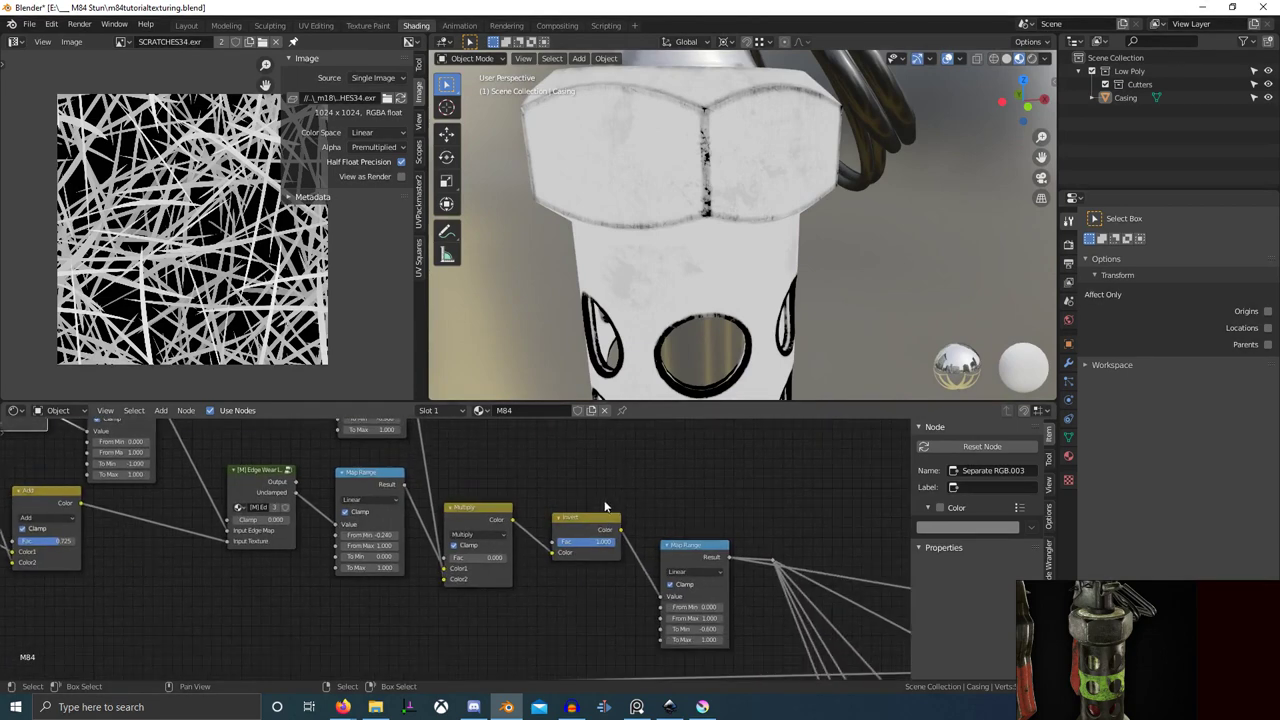
{"action": "left_click", "coordinate": [703, 548]}
{"action": "scroll", "coordinate": [680, 555], "scroll_direction": "up", "scroll_amount": 2}
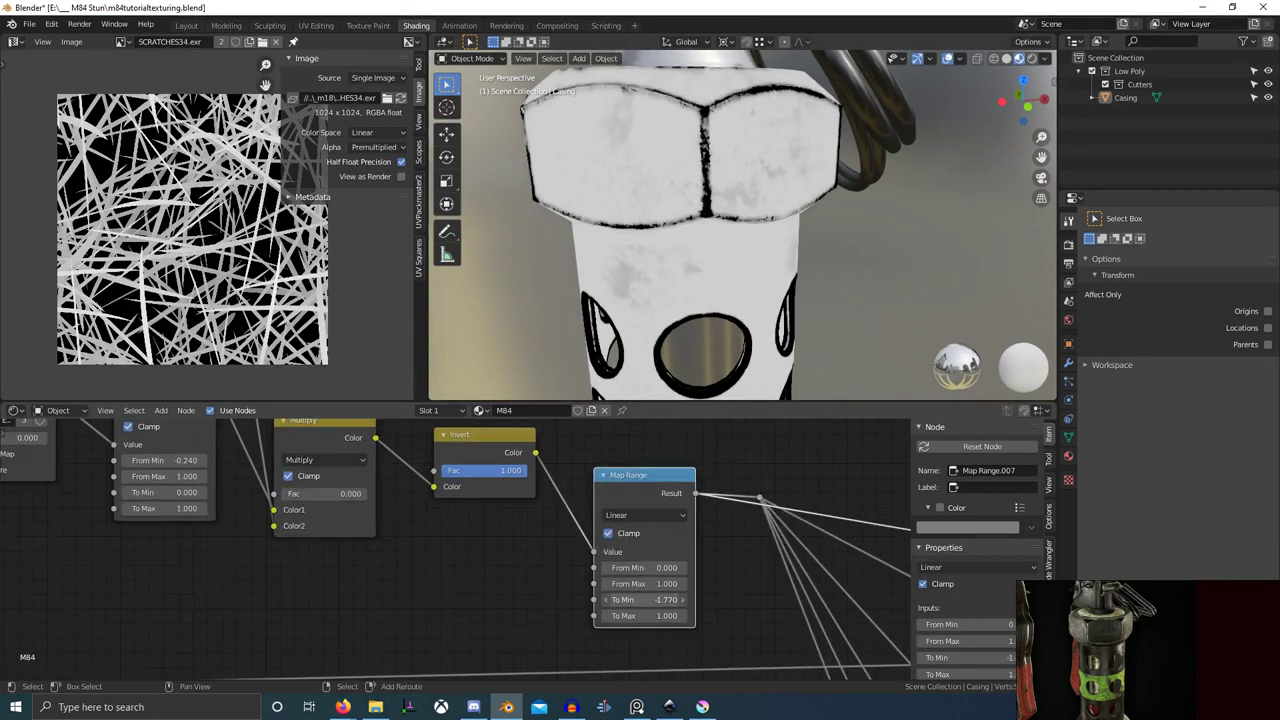
{"action": "mouse_move", "coordinate": [644, 600]}
{"action": "left_mouse_down"}
{"action": "mouse_move", "coordinate": [464, 600]}
{"action": "mouse_move", "coordinate": [664, 600]}
{"action": "mouse_move", "coordinate": [636, 599]}
{"action": "left_mouse_up"}
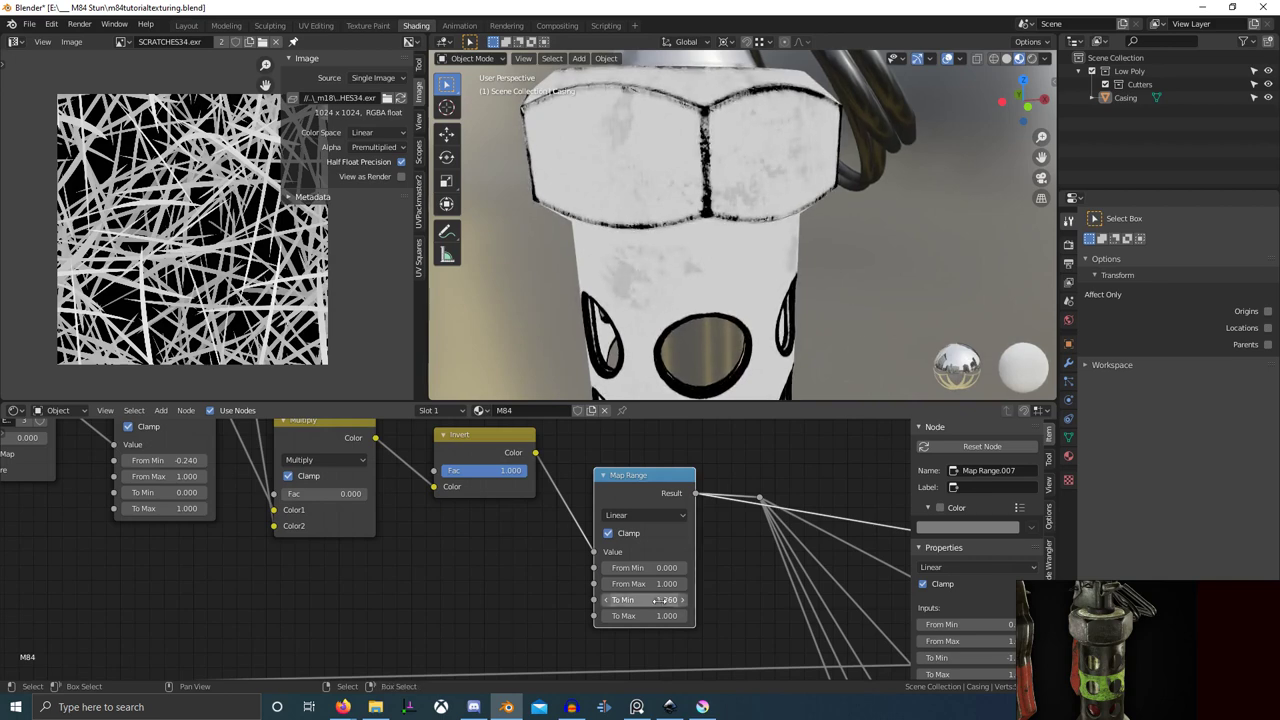
{"action": "scroll", "coordinate": [454, 547], "scroll_direction": "down", "scroll_amount": 8}
- Uncheck Clamp on both Add nodes
{"action": "middle_click_drag", "start_coordinate": [290, 498], "coordinate": [550, 497]}
{"action": "scroll", "coordinate": [540, 510], "scroll_direction": "up", "scroll_amount": 6}
{"action": "middle_click_drag", "start_coordinate": [445, 548], "coordinate": [650, 568]}
{"action": "scroll", "coordinate": [513, 553], "scroll_direction": "up", "scroll_amount": 2}
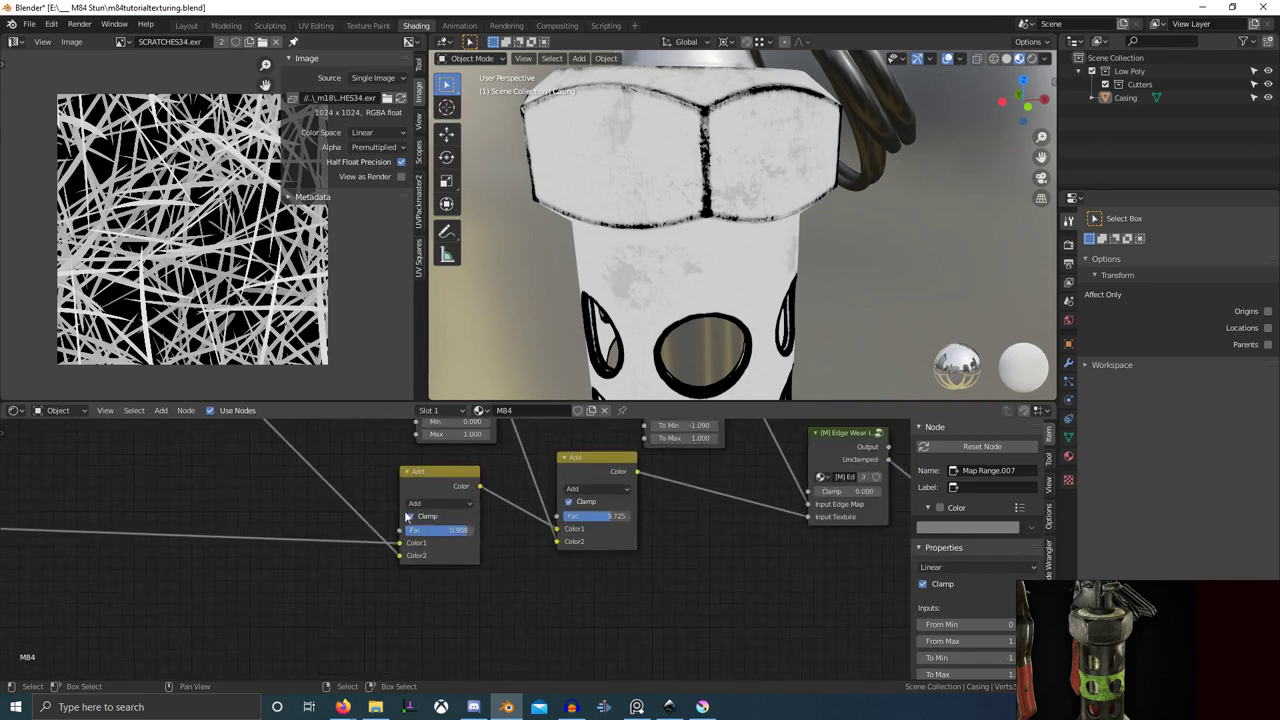
{"action": "left_click", "coordinate": [408, 517]}
{"action": "left_click", "coordinate": [569, 502]}
{"action": "middle_click_drag", "start_coordinate": [670, 507], "coordinate": [676, 485]}
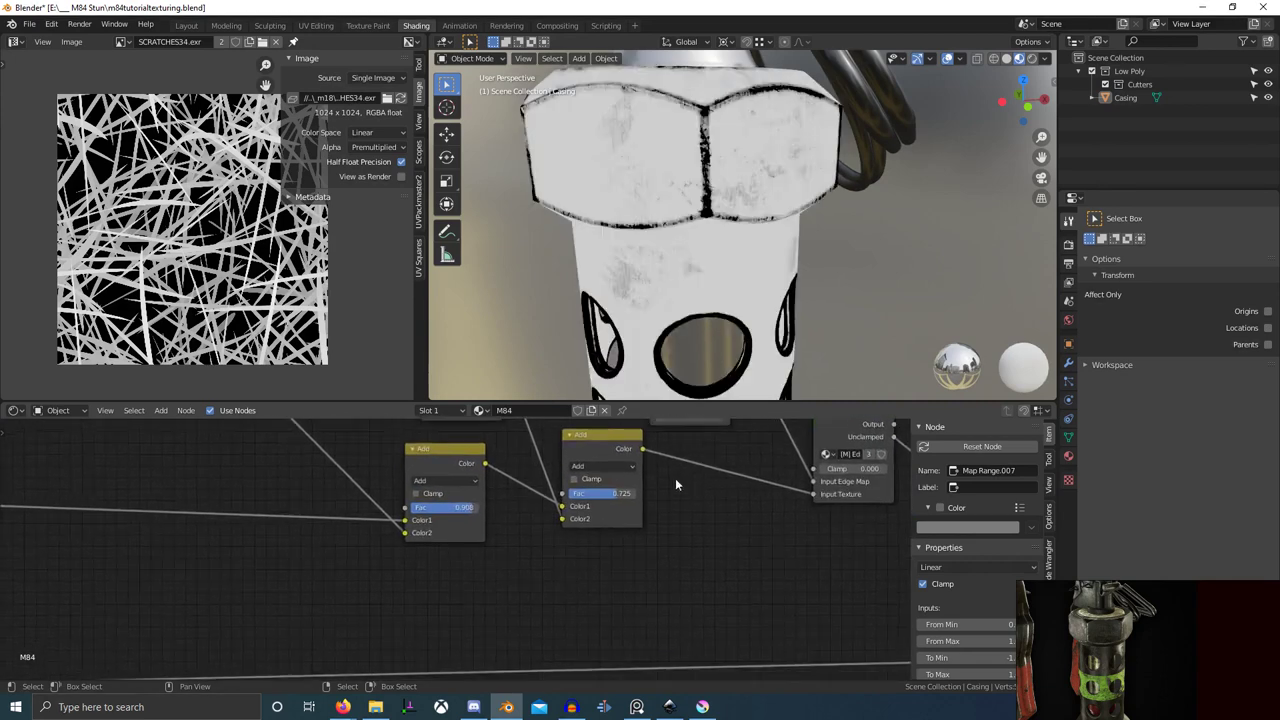
{"action": "scroll", "coordinate": [675, 478], "scroll_direction": "up", "scroll_amount": 2}
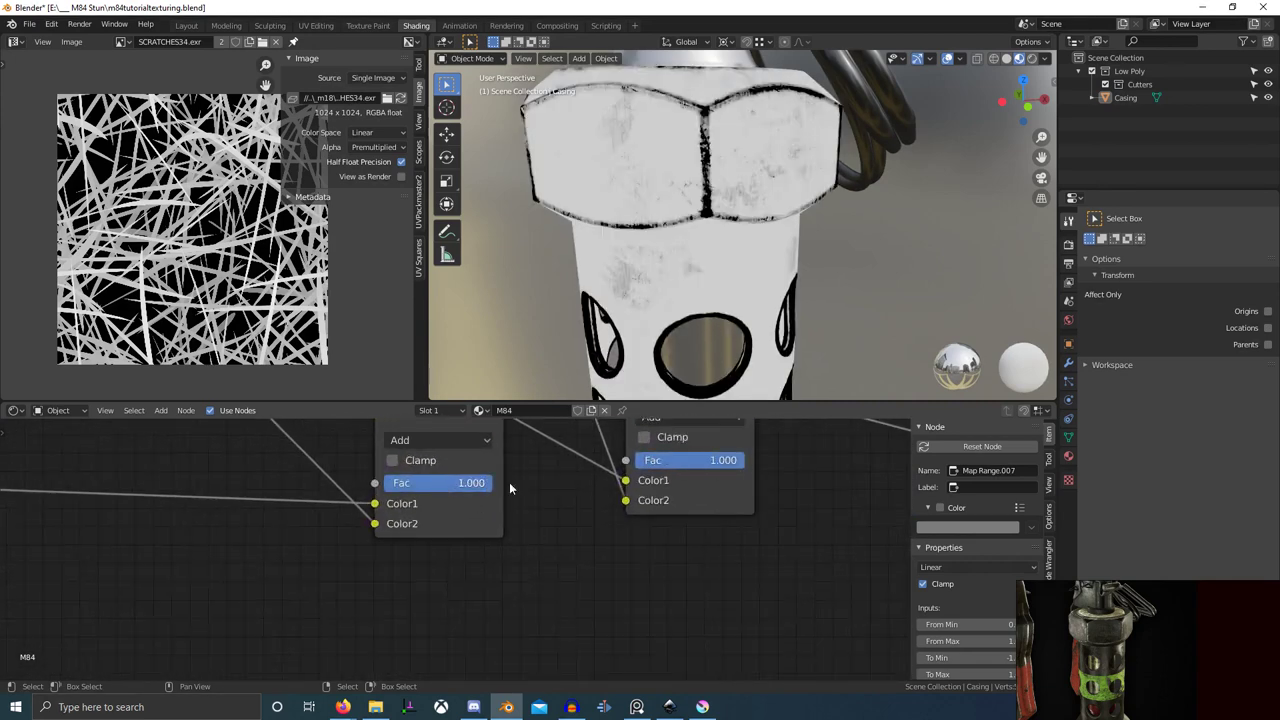
{"action": "scroll", "coordinate": [684, 343], "scroll_direction": "up", "scroll_amount": 6}
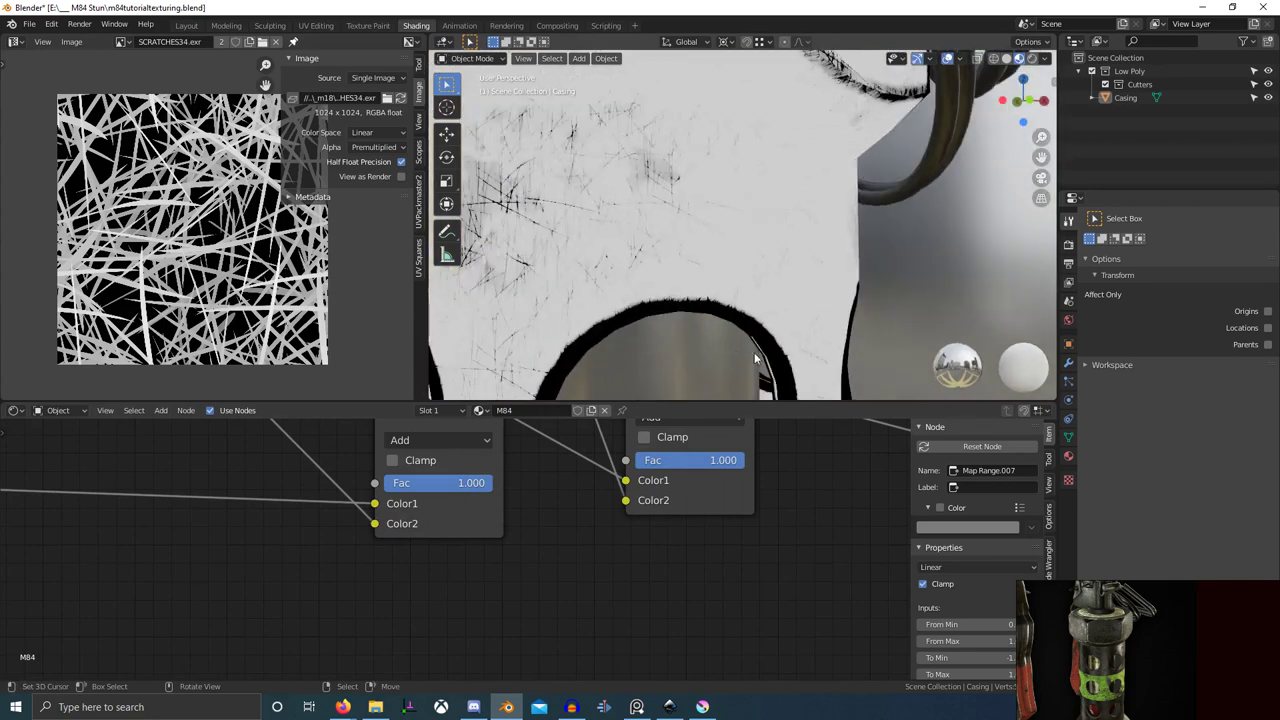
{"action": "scroll", "coordinate": [716, 350], "scroll_direction": "down", "scroll_amount": 4}
{"action": "scroll", "coordinate": [494, 542], "scroll_direction": "down", "scroll_amount": 5}
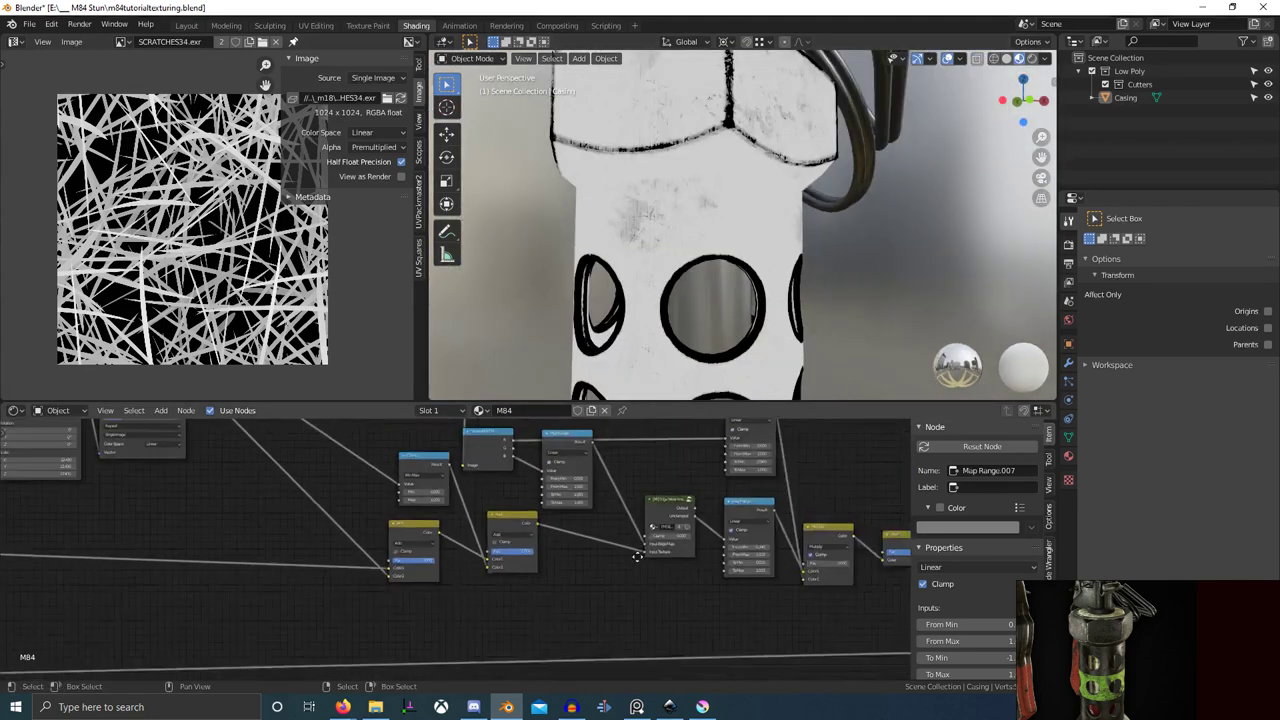
- Preview the DCurve texture and then the scratches texture on the casing
{"action": "middle_click_drag", "start_coordinate": [494, 542], "coordinate": [552, 583]}
{"action": "scroll", "coordinate": [550, 575], "scroll_direction": "up", "scroll_amount": 1}
{"action": "left_click", "coordinate": [538, 455], "text": "ctrl+shift"}
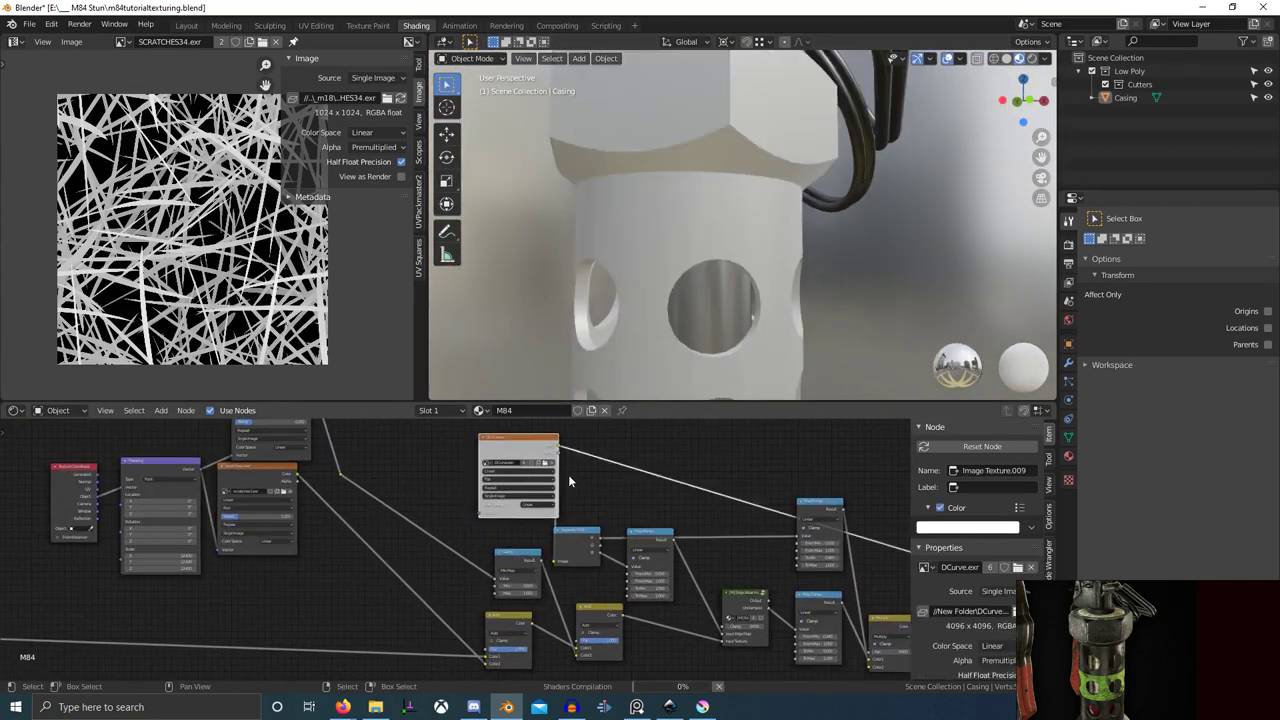
{"action": "scroll", "coordinate": [520, 496], "scroll_direction": "down", "scroll_amount": 2}
{"action": "middle_click_drag", "start_coordinate": [515, 497], "coordinate": [530, 513]}
{"action": "left_click", "coordinate": [340, 437], "text": "ctrl+shift"}
{"action": "middle_click_drag", "start_coordinate": [347, 463], "coordinate": [230, 474]}
{"action": "scroll", "coordinate": [430, 560], "scroll_direction": "up", "scroll_amount": 1}
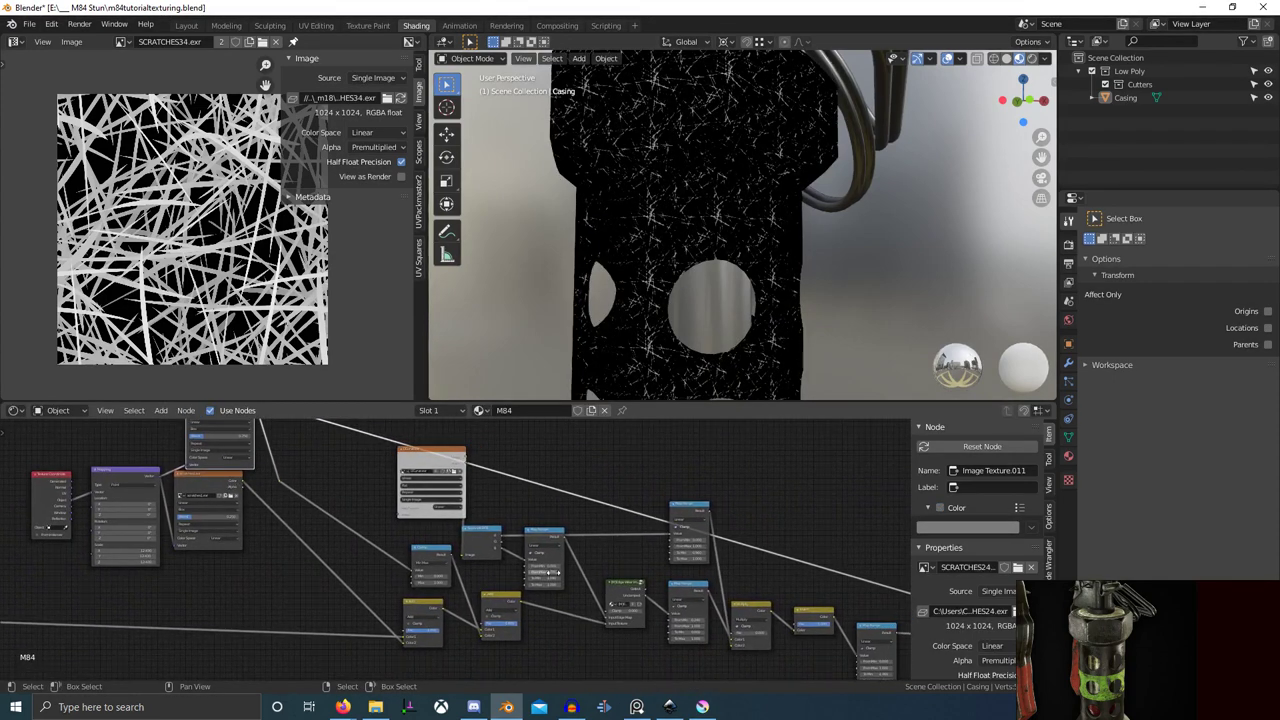
{"action": "scroll", "coordinate": [528, 607], "scroll_direction": "up", "scroll_amount": 1}
{"action": "middle_click_drag", "start_coordinate": [528, 607], "coordinate": [654, 558]}
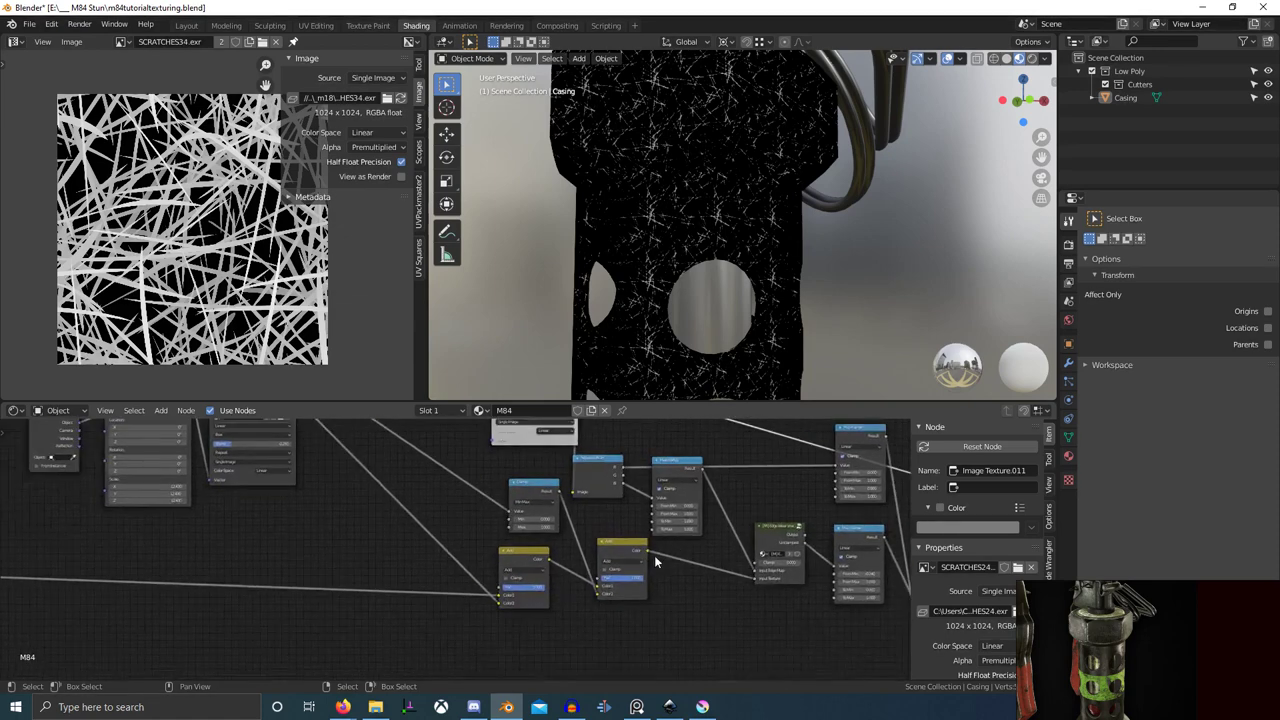
{"action": "scroll", "coordinate": [560, 575], "scroll_direction": "down", "scroll_amount": 1}
{"action": "scroll", "coordinate": [440, 565], "scroll_direction": "down", "scroll_amount": 1}
- Preview the Grunge Overlay Map Range output on the casing
{"action": "middle_click_drag", "start_coordinate": [162, 591], "coordinate": [946, 585]}
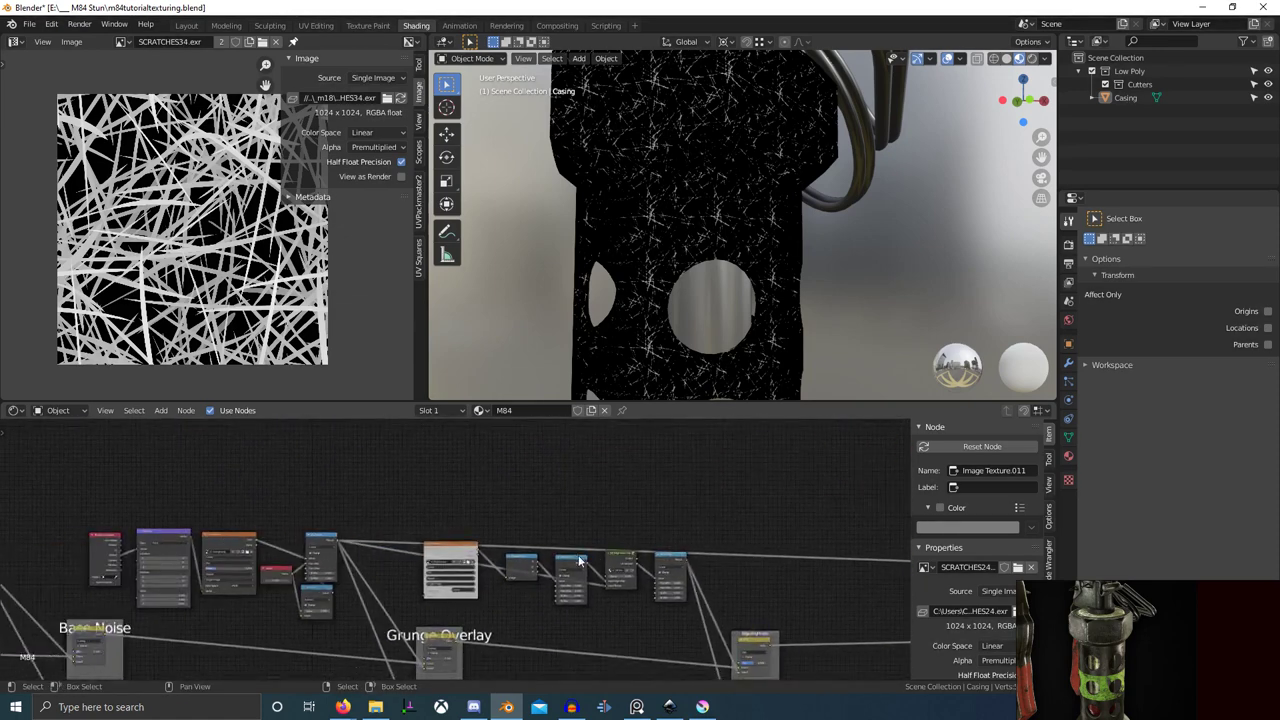
{"action": "scroll", "coordinate": [445, 552], "scroll_direction": "up", "scroll_amount": 5}
{"action": "left_click", "coordinate": [266, 535], "text": "ctrl+shift"}
{"action": "mouse_move", "coordinate": [286, 536]}
{"action": "middle_mouse_down"}
{"action": "mouse_move", "coordinate": [452, 545]}
{"action": "mouse_move", "coordinate": [302, 531]}
{"action": "middle_mouse_up"}
{"action": "scroll", "coordinate": [452, 545], "scroll_direction": "down", "scroll_amount": 1}
{"action": "scroll", "coordinate": [266, 541], "scroll_direction": "down", "scroll_amount": 1}
{"action": "scroll", "coordinate": [382, 532], "scroll_direction": "down", "scroll_amount": 1}
{"action": "middle_click_drag", "start_coordinate": [382, 532], "coordinate": [416, 543]}
- Preview the grunge texture, then add a MixRGB node to the tree
{"action": "left_click", "coordinate": [264, 547], "text": "ctrl+shift"}
{"action": "middle_click_drag", "start_coordinate": [756, 507], "coordinate": [632, 497]}
{"action": "key", "text": "shift+a"}
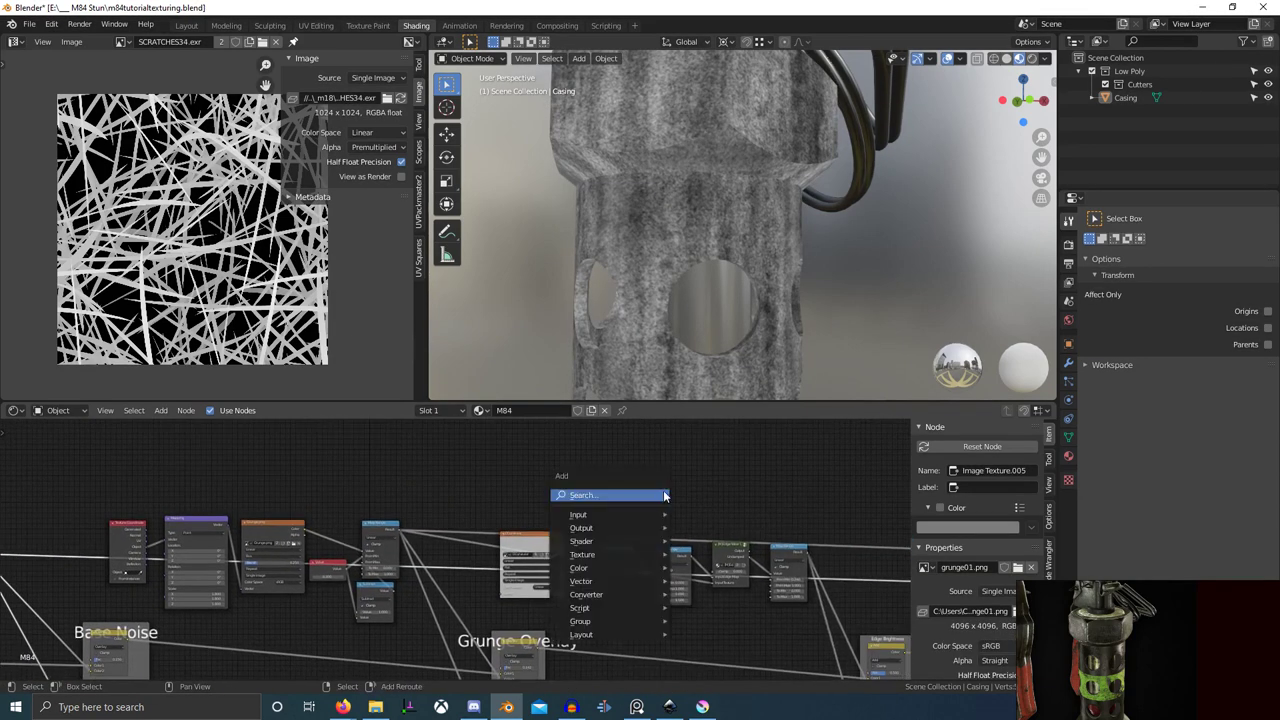
{"action": "left_click", "coordinate": [664, 492]}
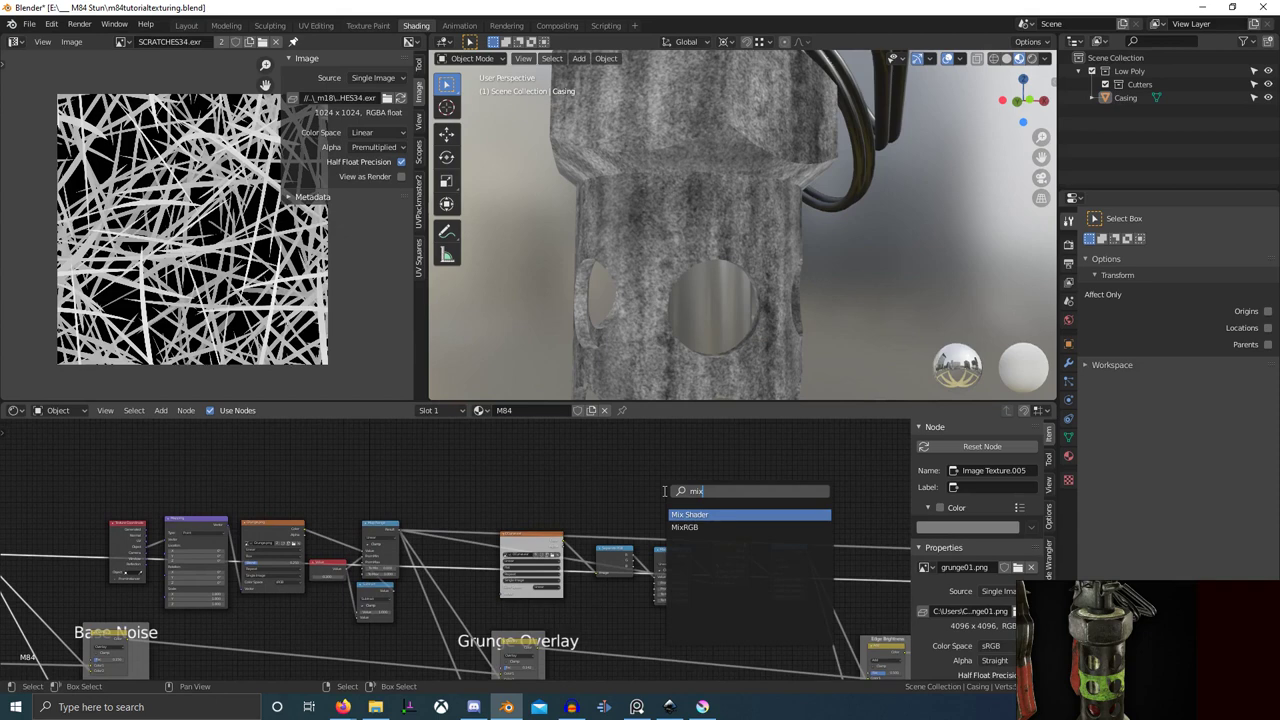
{"action": "key", "text": "Return"}
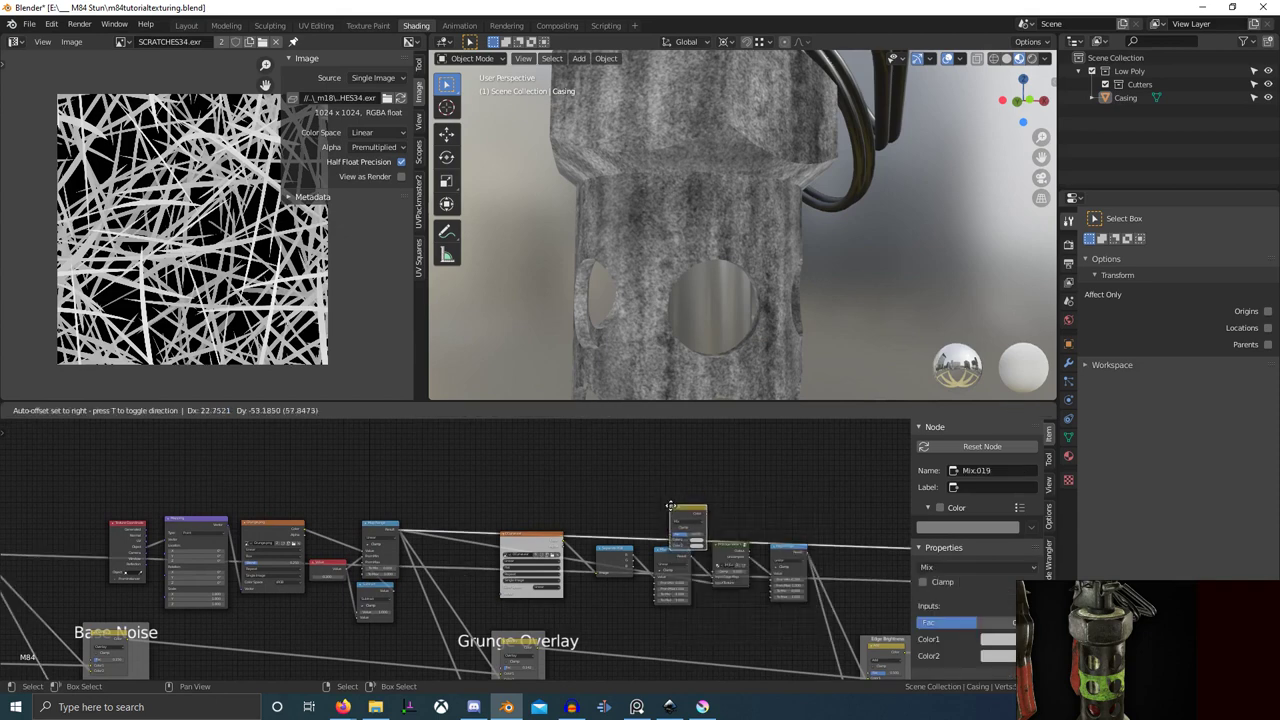
{"action": "left_click", "coordinate": [682, 456]}
- Connect the orange texture node's output to the new Mix node's Color2
{"action": "scroll", "coordinate": [110, 532], "scroll_direction": "down", "scroll_amount": 1}
{"action": "middle_click_drag", "start_coordinate": [32, 546], "coordinate": [198, 557]}
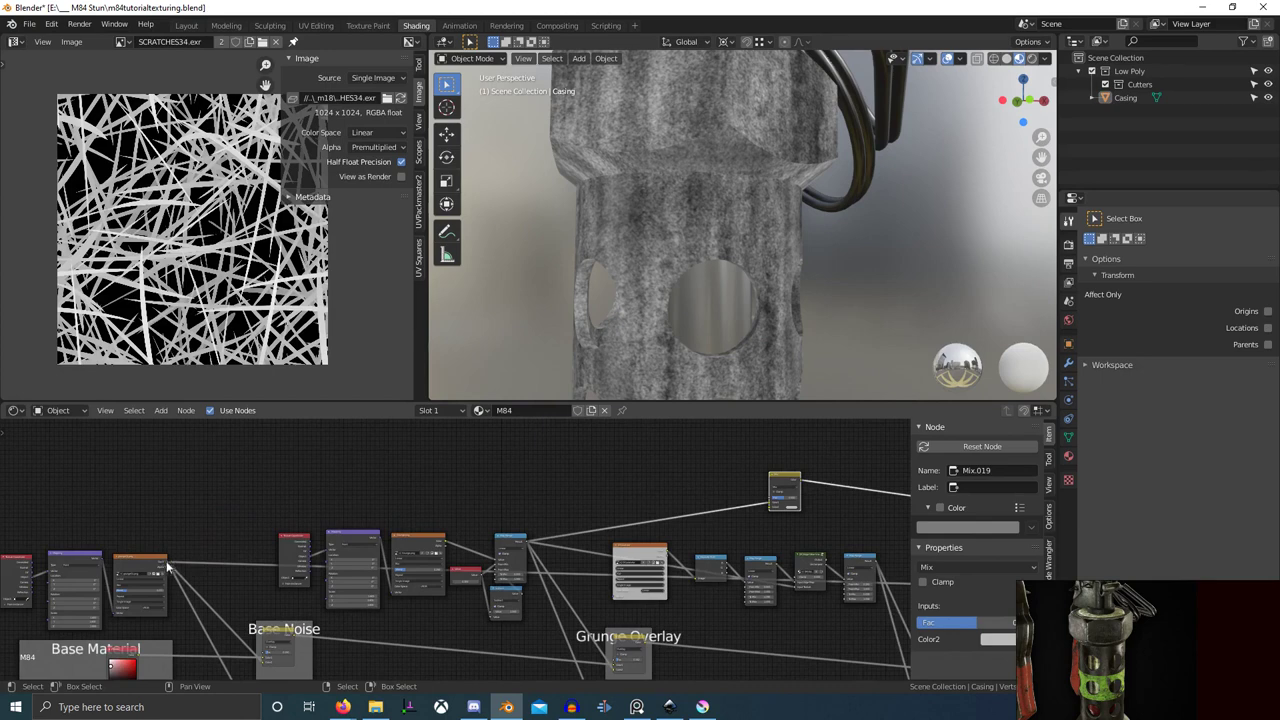
{"action": "left_click_drag", "start_coordinate": [167, 566], "coordinate": [352, 541]}
{"action": "left_click_drag", "start_coordinate": [777, 506], "coordinate": [777, 506]}
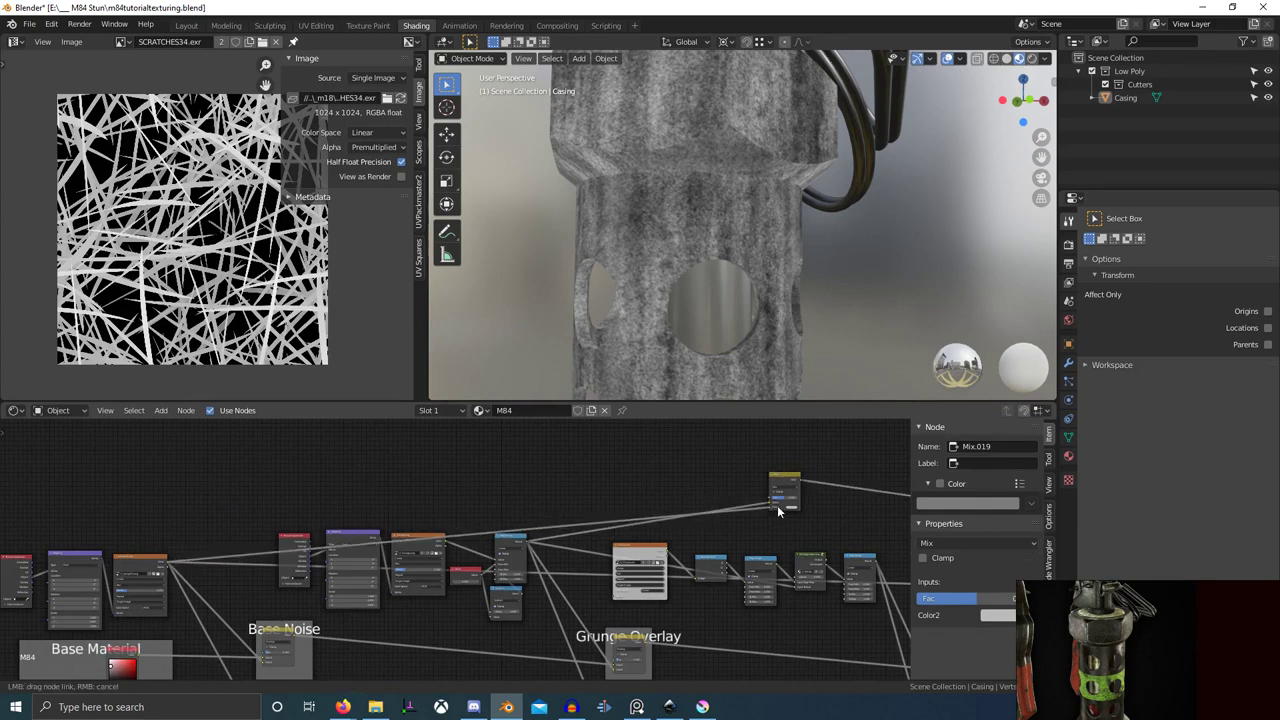
{"action": "scroll", "coordinate": [777, 506], "scroll_direction": "down", "scroll_amount": 2}
{"action": "middle_click_drag", "start_coordinate": [777, 508], "coordinate": [480, 530]}
{"action": "middle_click_drag", "start_coordinate": [722, 535], "coordinate": [331, 518]}
- Preview the final Map Range and raise the Mix factor to 1.000
{"action": "left_click", "coordinate": [633, 558], "text": "ctrl+shift"}
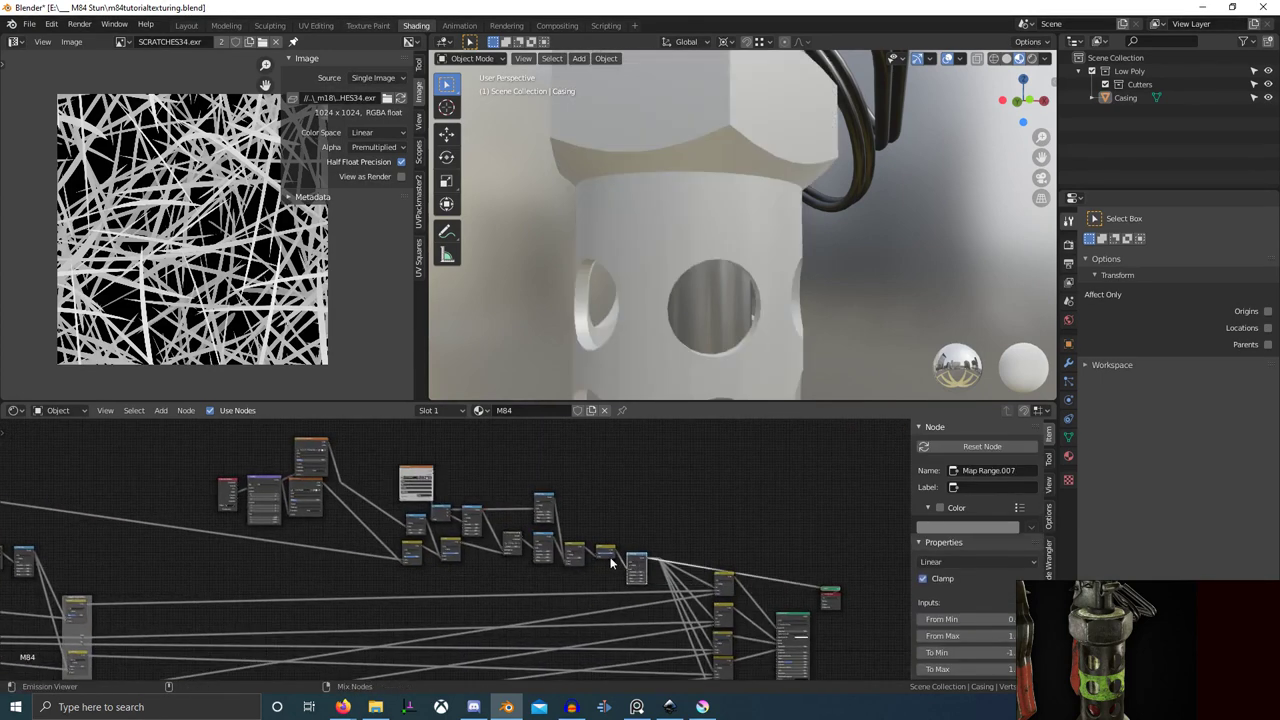
{"action": "middle_click_drag", "start_coordinate": [39, 538], "coordinate": [652, 560]}
{"action": "scroll", "coordinate": [253, 536], "scroll_direction": "up", "scroll_amount": 3}
{"action": "scroll", "coordinate": [563, 534], "scroll_direction": "up", "scroll_amount": 8}
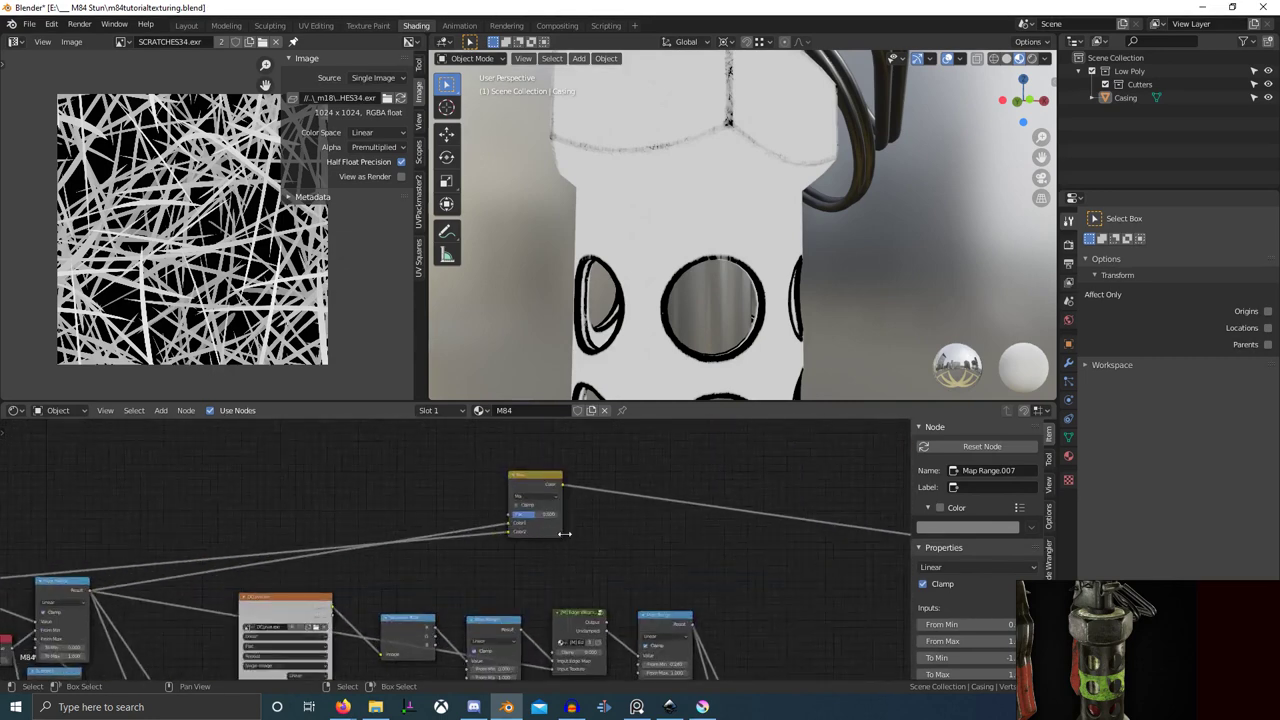
{"action": "left_click_drag", "start_coordinate": [521, 538], "coordinate": [490, 537]}
- Switch the Mix node to Overlay blending with its factor around 0.79
{"action": "left_click", "coordinate": [526, 504]}
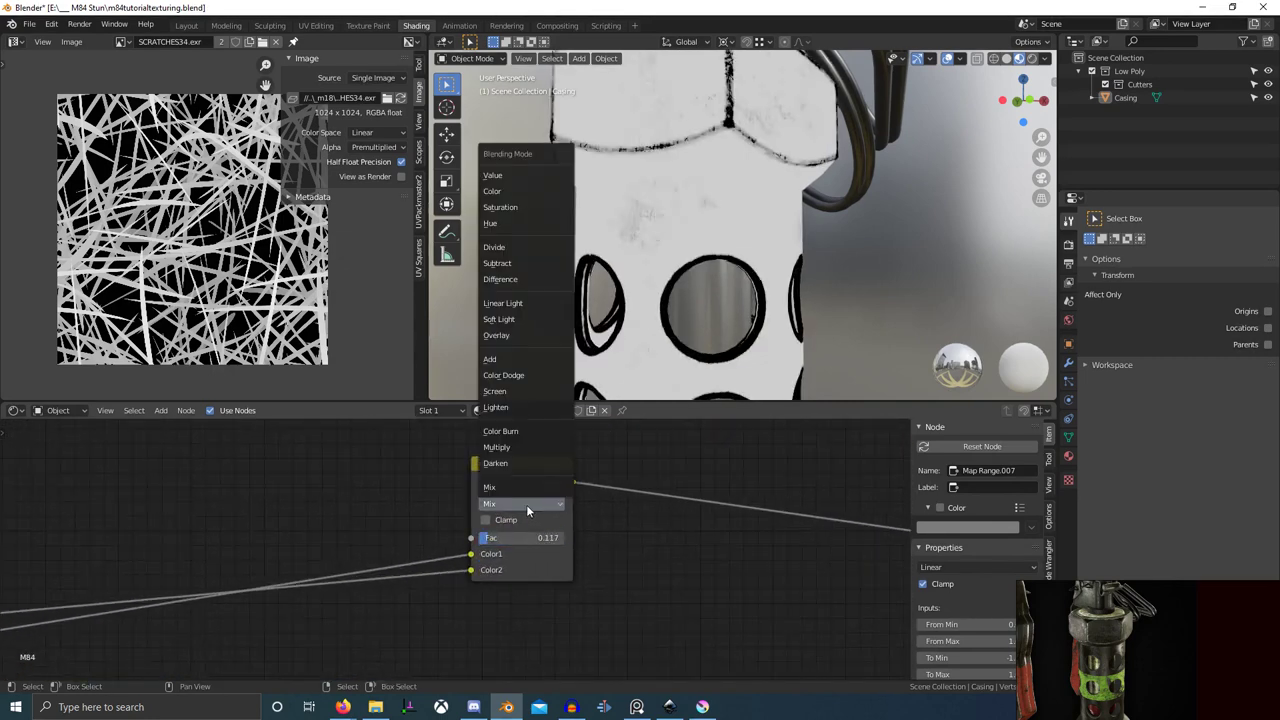
{"action": "key", "text": "o"}
{"action": "scroll", "coordinate": [533, 540], "scroll_direction": "up", "scroll_amount": 8}
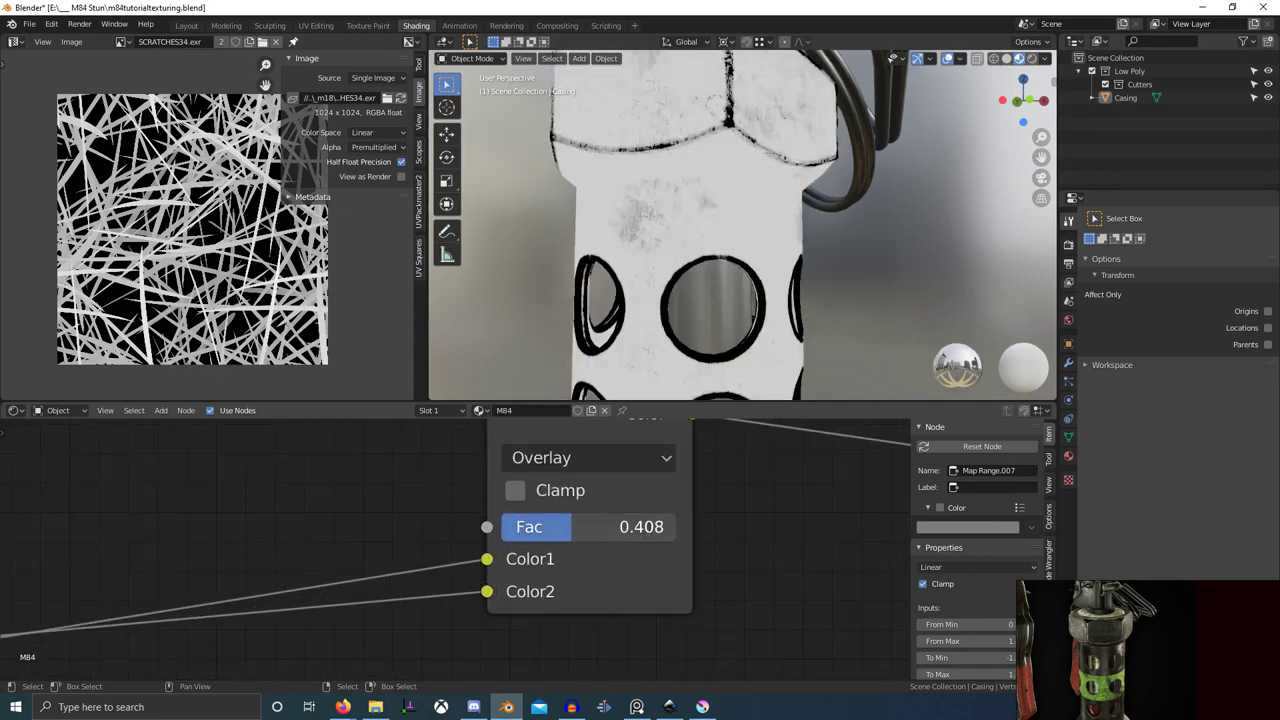
{"action": "left_click_drag", "start_coordinate": [572, 527], "coordinate": [676, 527]}
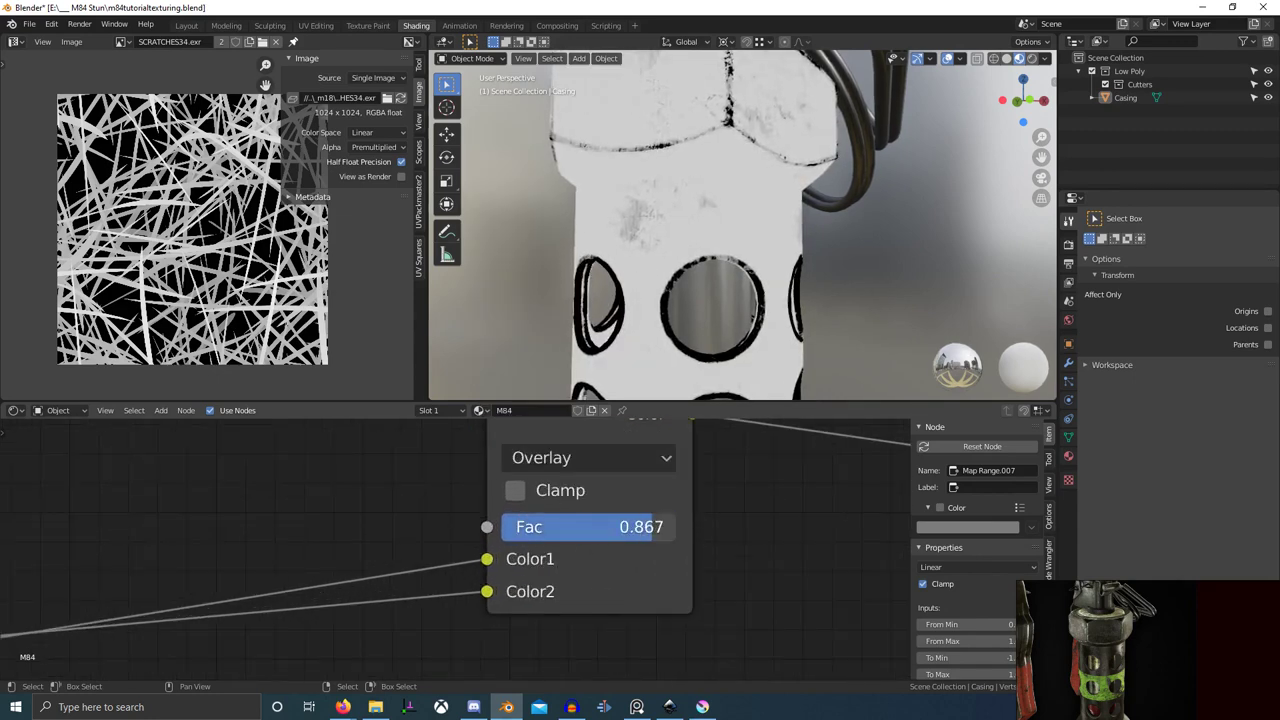
{"action": "left_click_drag", "start_coordinate": [630, 527], "coordinate": [639, 527]}
- Lower the Overlay Mix factor to about 0.5 and check the round hole
{"action": "scroll", "coordinate": [727, 322], "scroll_direction": "up", "scroll_amount": 2}
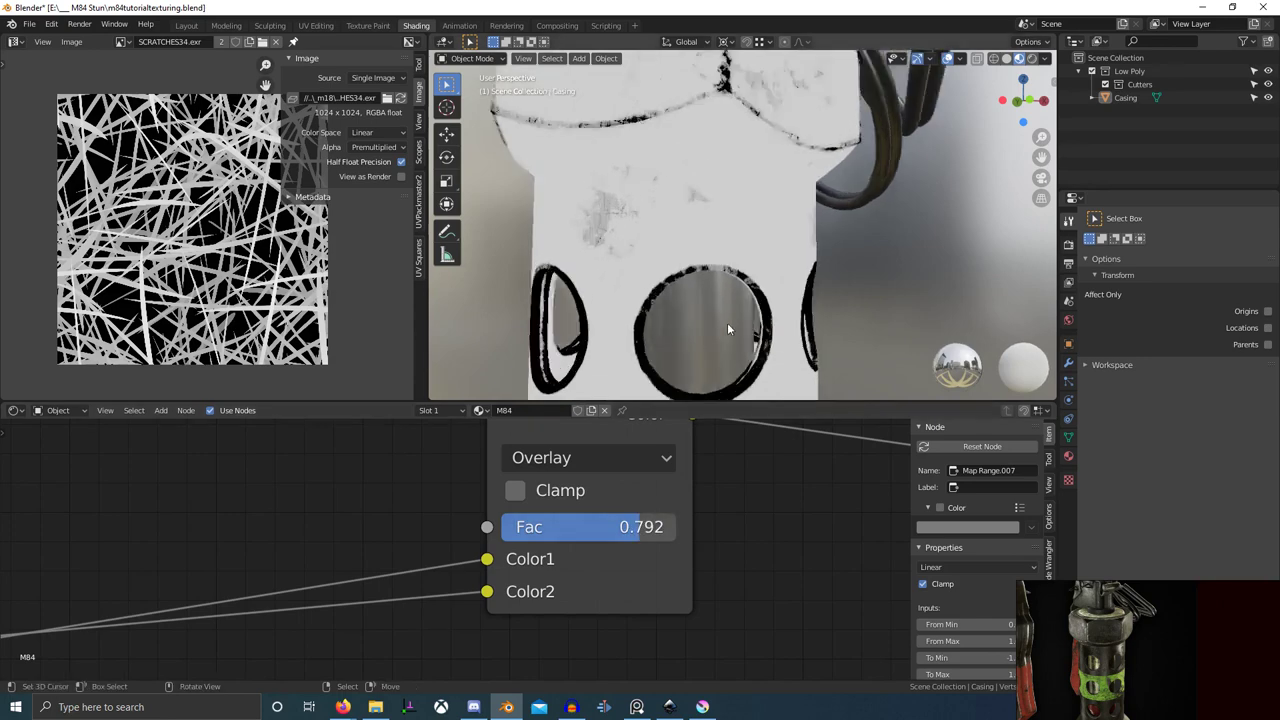
{"action": "middle_click_drag", "start_coordinate": [727, 322], "coordinate": [715, 286], "text": "shift"}
{"action": "scroll", "coordinate": [715, 286], "scroll_direction": "up", "scroll_amount": 5}
{"action": "left_click_drag", "start_coordinate": [640, 527], "coordinate": [590, 527]}
{"action": "scroll", "coordinate": [652, 528], "scroll_direction": "down", "scroll_amount": 8}
{"action": "middle_click_drag", "start_coordinate": [738, 525], "coordinate": [250, 530]}
{"action": "middle_click_drag", "start_coordinate": [790, 598], "coordinate": [60, 500]}
{"action": "scroll", "coordinate": [60, 500], "scroll_direction": "down", "scroll_amount": 5}
{"action": "middle_click_drag", "start_coordinate": [885, 586], "coordinate": [445, 525]}
- Enable Clamp on both Add nodes
{"action": "scroll", "coordinate": [466, 530], "scroll_direction": "up", "scroll_amount": 6}
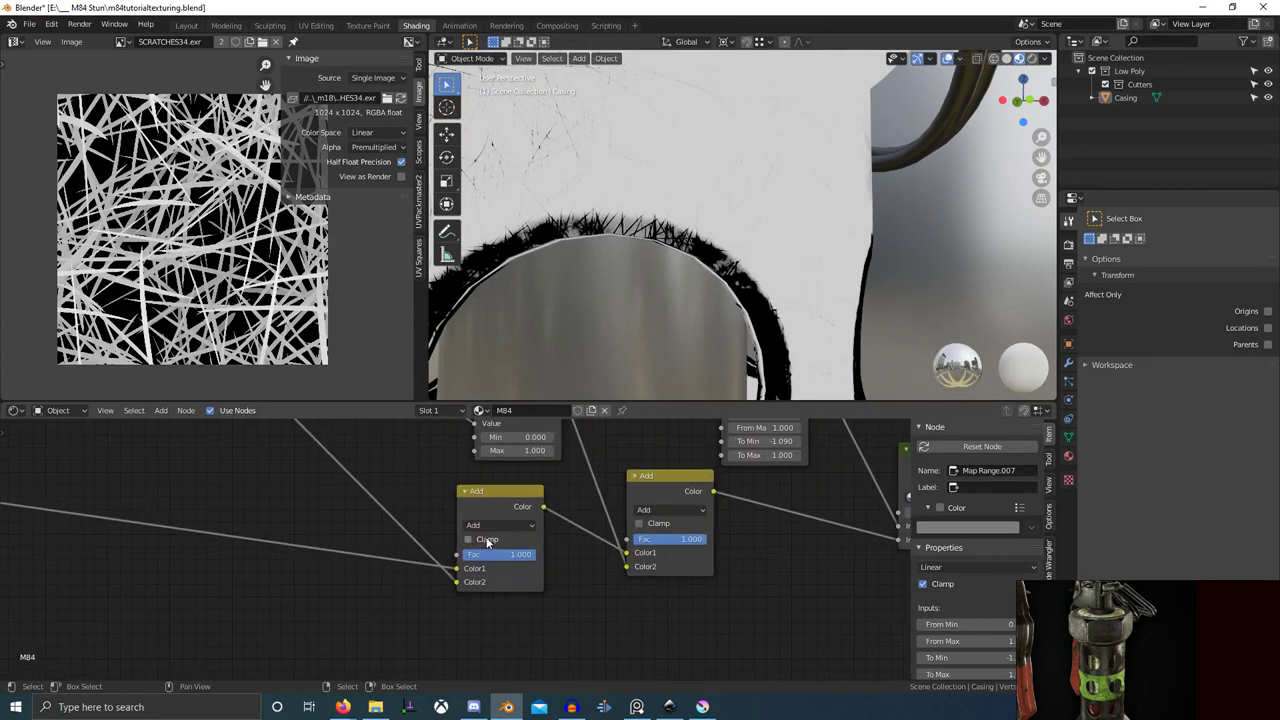
{"action": "left_click", "coordinate": [474, 539]}
{"action": "left_click", "coordinate": [639, 524]}
{"action": "left_click", "coordinate": [472, 542]}
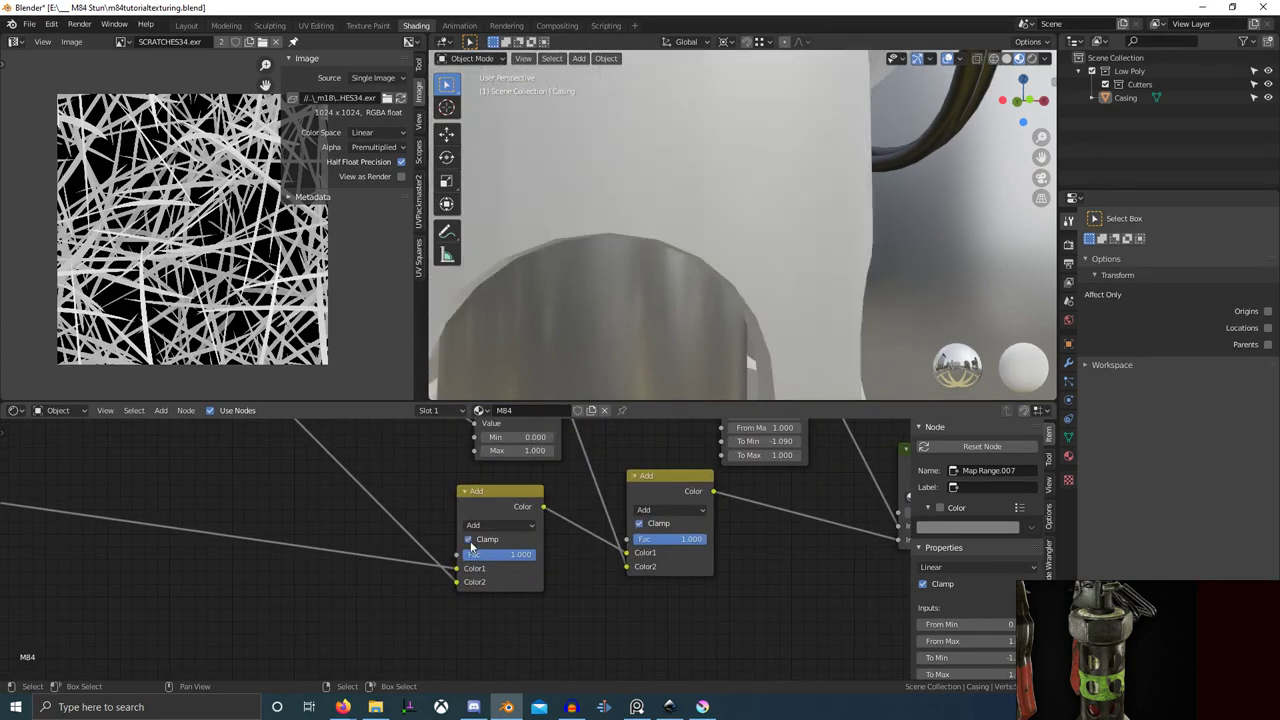
{"action": "scroll", "coordinate": [640, 271], "scroll_direction": "down", "scroll_amount": 6}
- Switch the Overlay node's blend mode to Add, keeping Fac at 1.000
{"action": "middle_click_drag", "start_coordinate": [640, 271], "coordinate": [574, 280]}
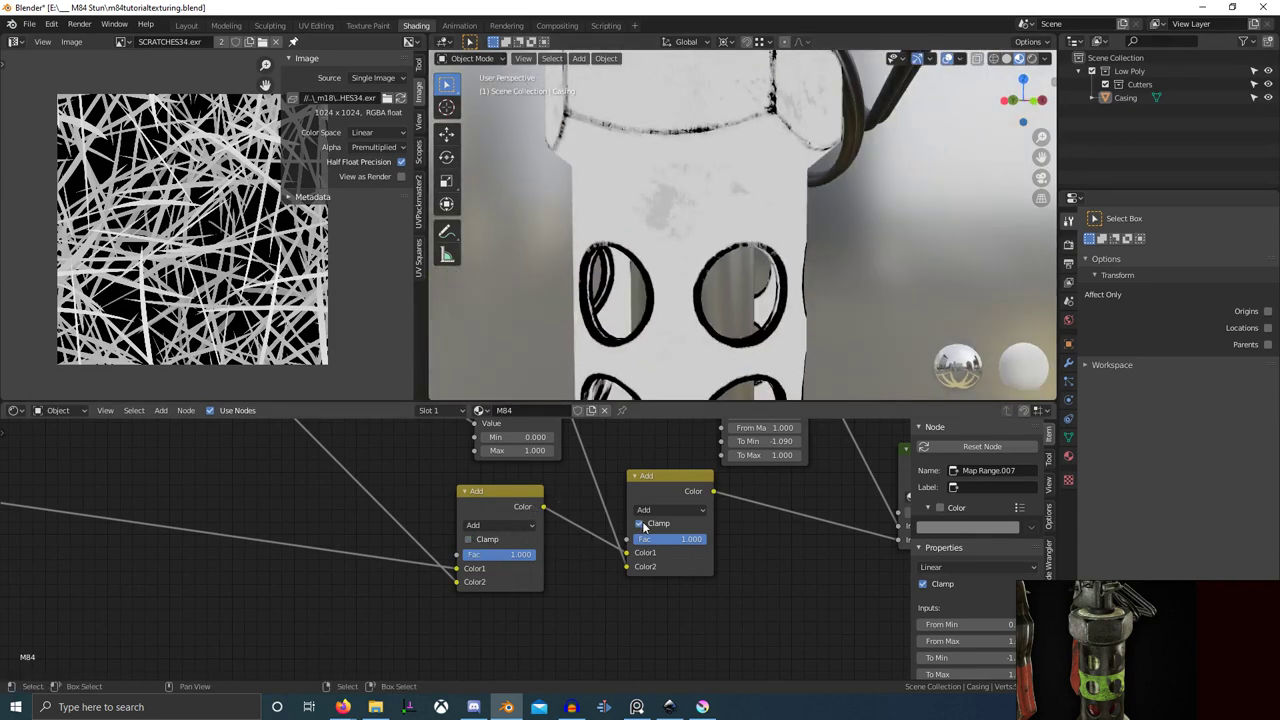
{"action": "scroll", "coordinate": [565, 271], "scroll_direction": "down", "scroll_amount": 3}
{"action": "middle_click_drag", "start_coordinate": [565, 271], "coordinate": [615, 275]}
{"action": "scroll", "coordinate": [400, 525], "scroll_direction": "down", "scroll_amount": 5}
{"action": "middle_click_drag", "start_coordinate": [220, 530], "coordinate": [360, 543]}
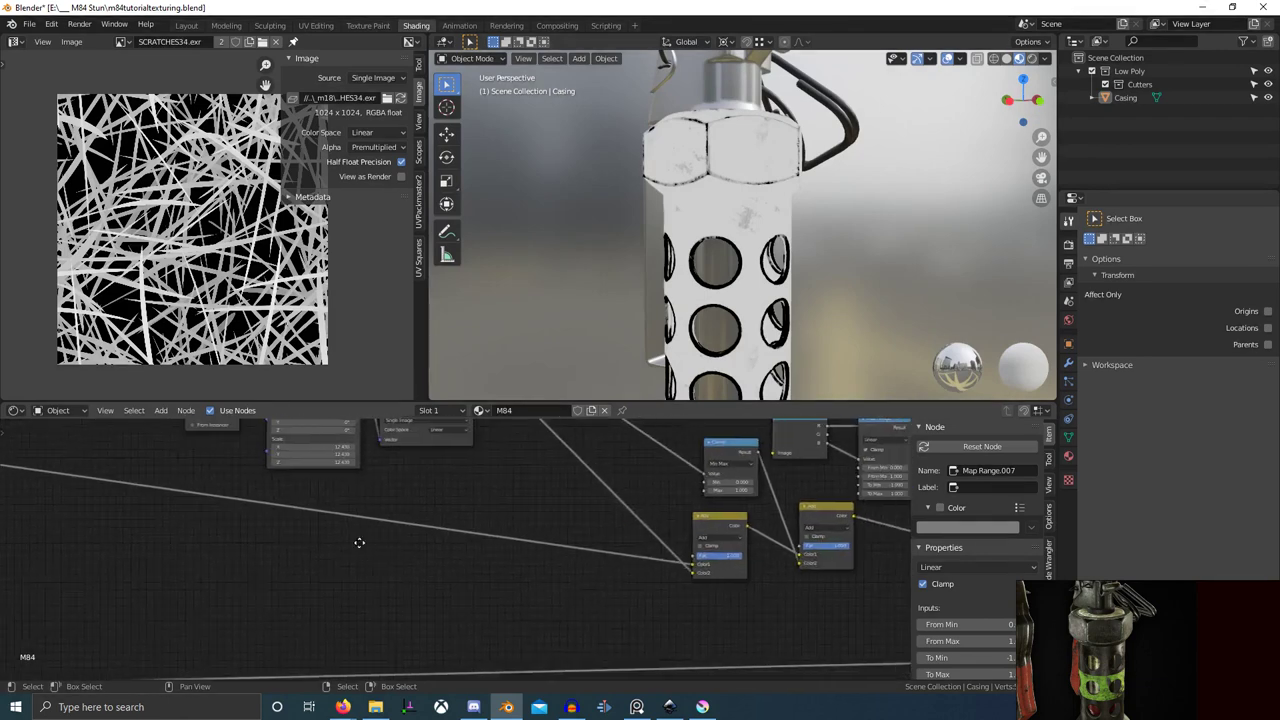
{"action": "middle_click_drag", "start_coordinate": [190, 561], "coordinate": [640, 618]}
{"action": "mouse_move", "coordinate": [310, 566]}
{"action": "middle_mouse_down"}
{"action": "mouse_move", "coordinate": [434, 583]}
{"action": "mouse_move", "coordinate": [530, 622]}
{"action": "middle_mouse_up"}
{"action": "scroll", "coordinate": [349, 586], "scroll_direction": "up", "scroll_amount": 6}
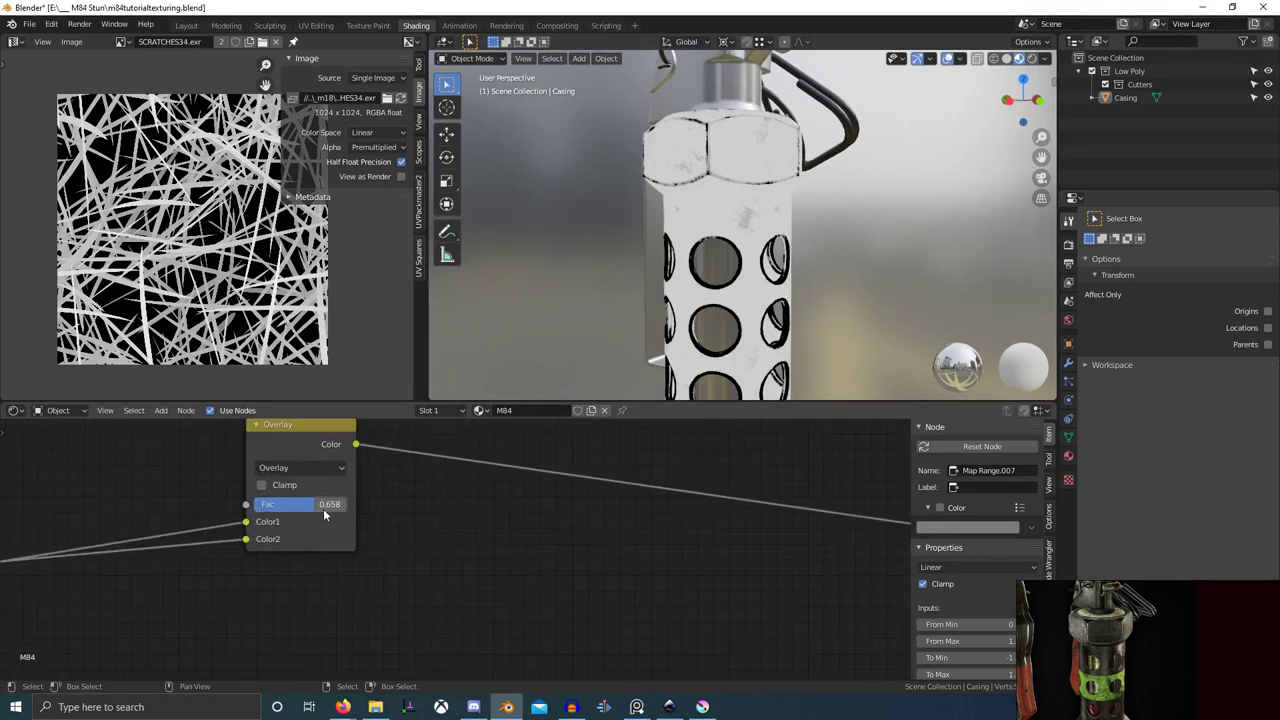
{"action": "left_click", "coordinate": [307, 470]}
{"action": "left_click", "coordinate": [308, 311]}
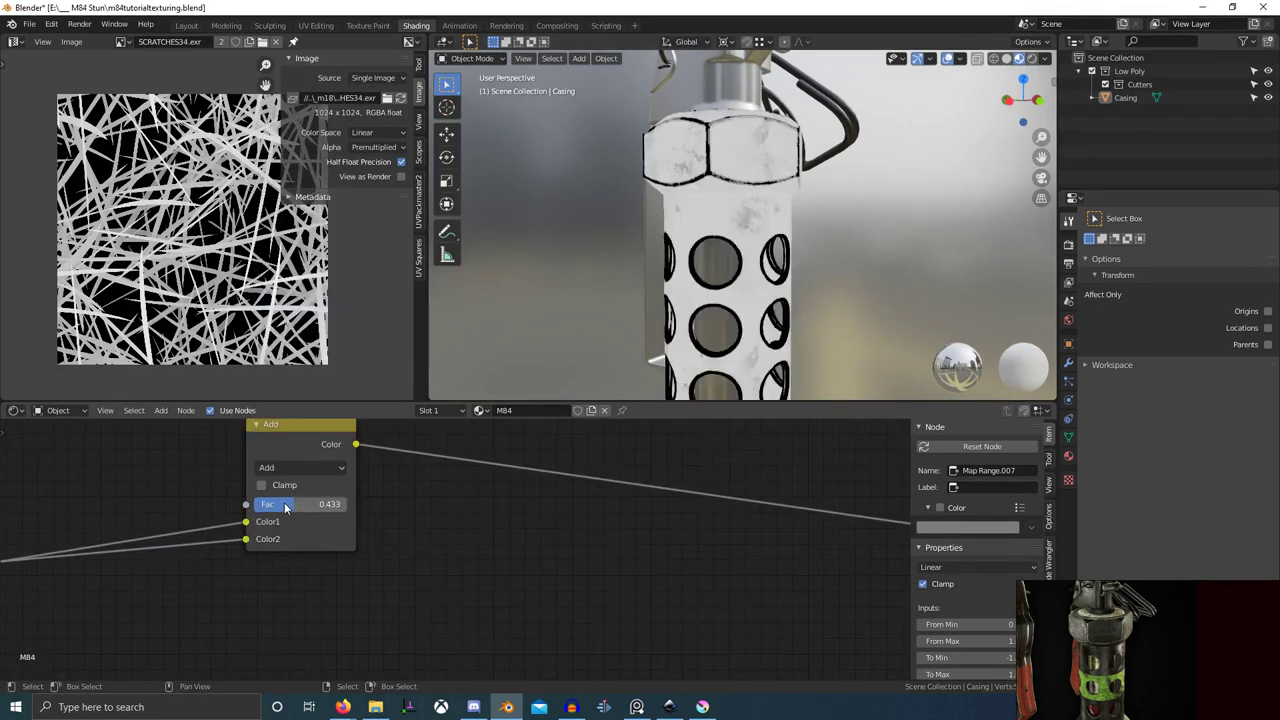
{"action": "mouse_move", "coordinate": [340, 504]}
{"action": "left_mouse_down"}
{"action": "mouse_move", "coordinate": [328, 504]}
{"action": "mouse_move", "coordinate": [348, 504]}
{"action": "left_mouse_up"}
- Preview the Add output and Map Range mask, then return to the full Principled BSDF material
{"action": "scroll", "coordinate": [691, 271], "scroll_direction": "up", "scroll_amount": 5}
{"action": "middle_click_drag", "start_coordinate": [691, 271], "coordinate": [675, 321], "text": "shift"}
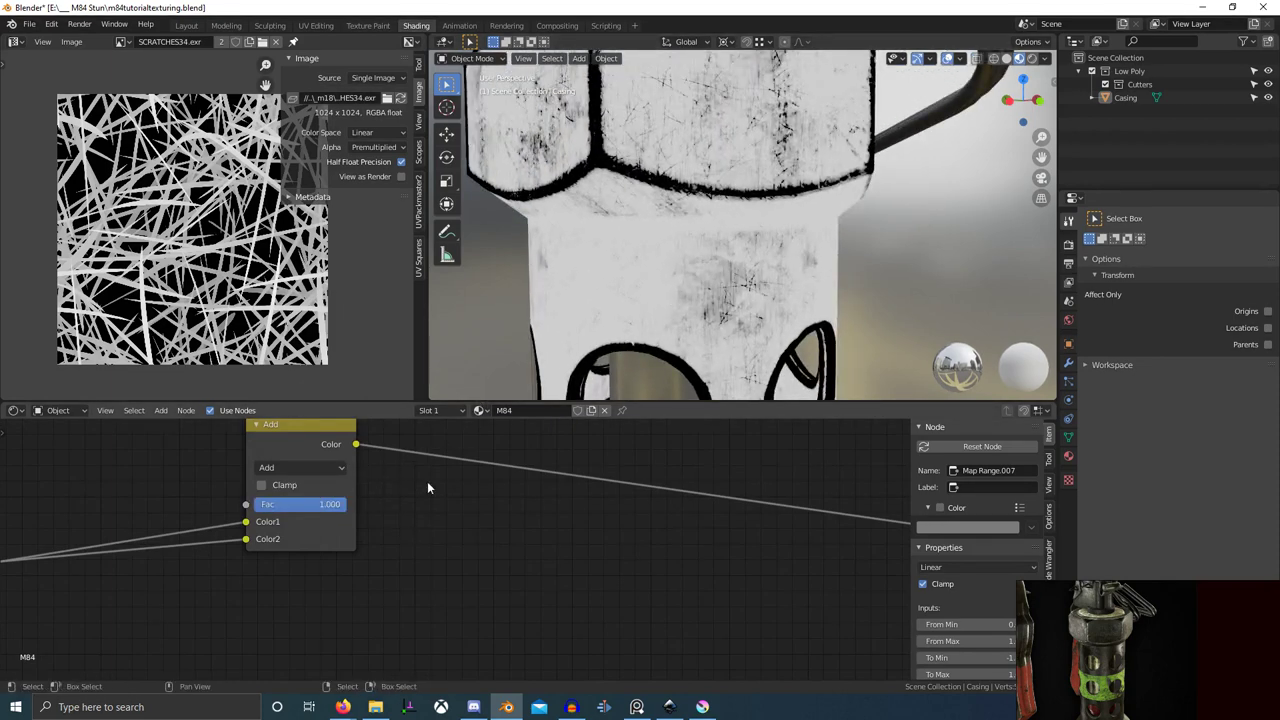
{"action": "left_click", "coordinate": [305, 436], "text": "ctrl+shift"}
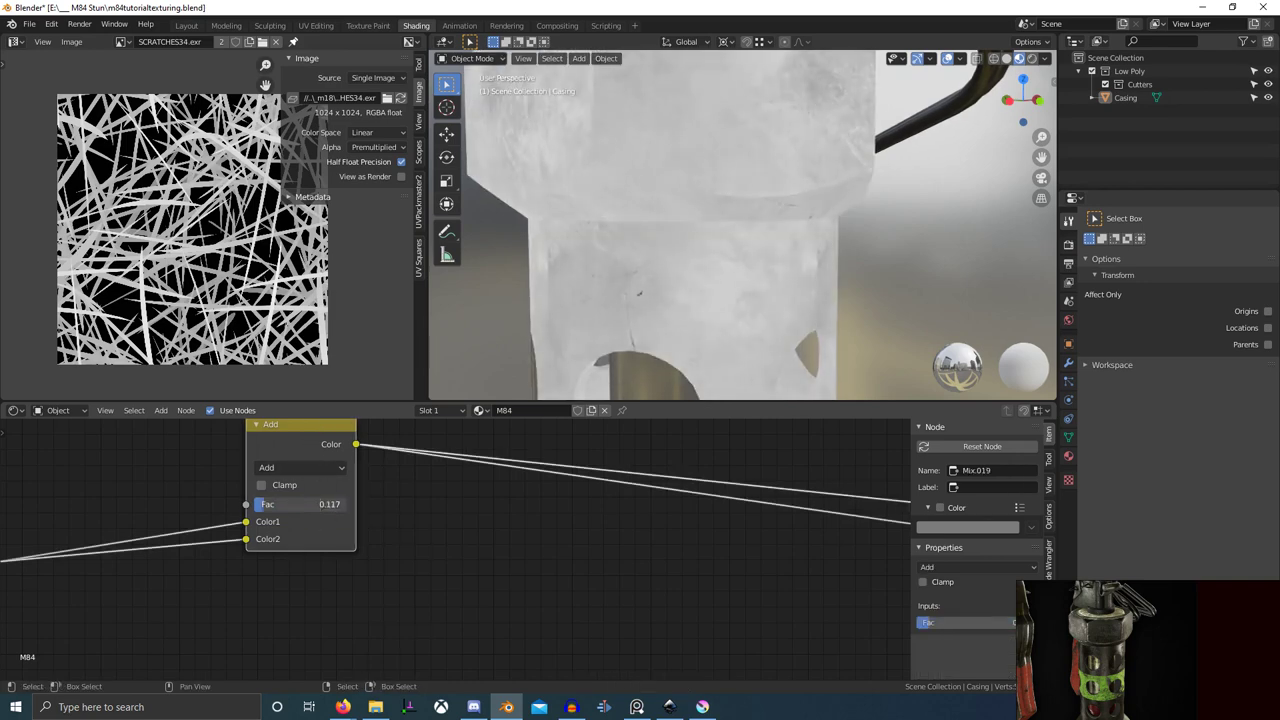
{"action": "scroll", "coordinate": [531, 466], "scroll_direction": "down", "scroll_amount": 8}
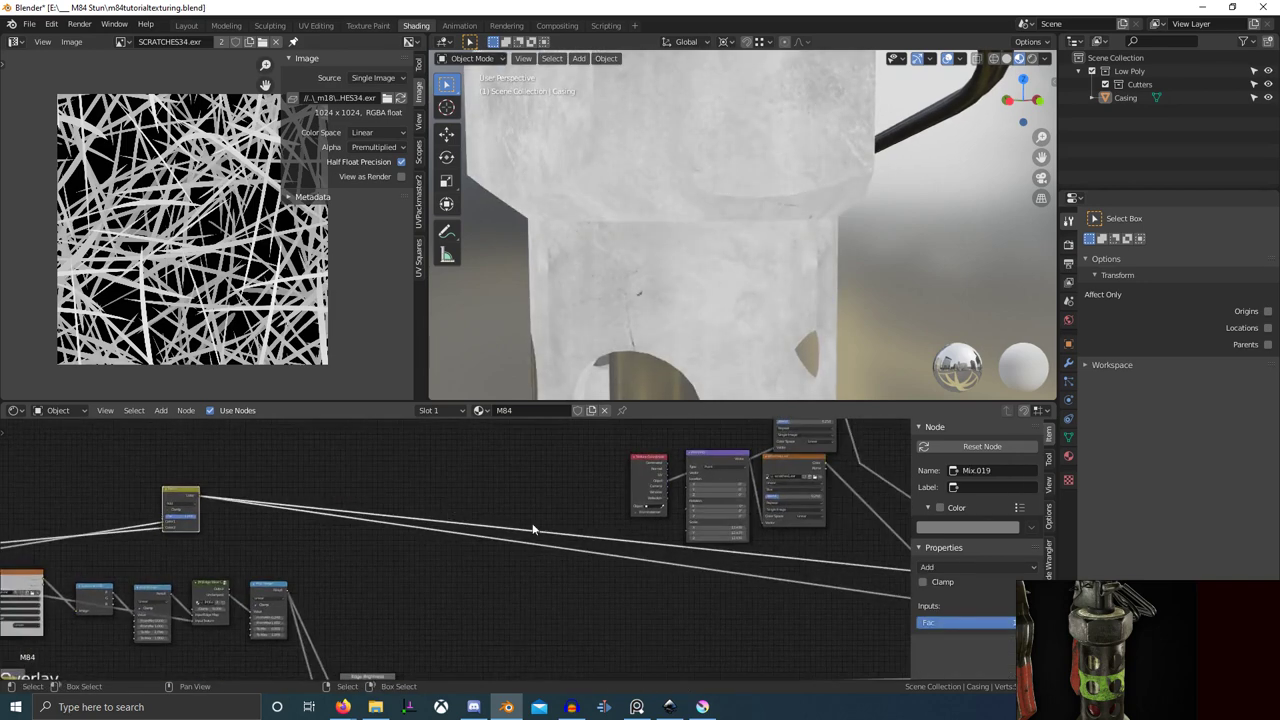
{"action": "middle_click_drag", "start_coordinate": [508, 557], "coordinate": [265, 524]}
{"action": "left_click", "coordinate": [481, 530], "text": "ctrl+shift"}
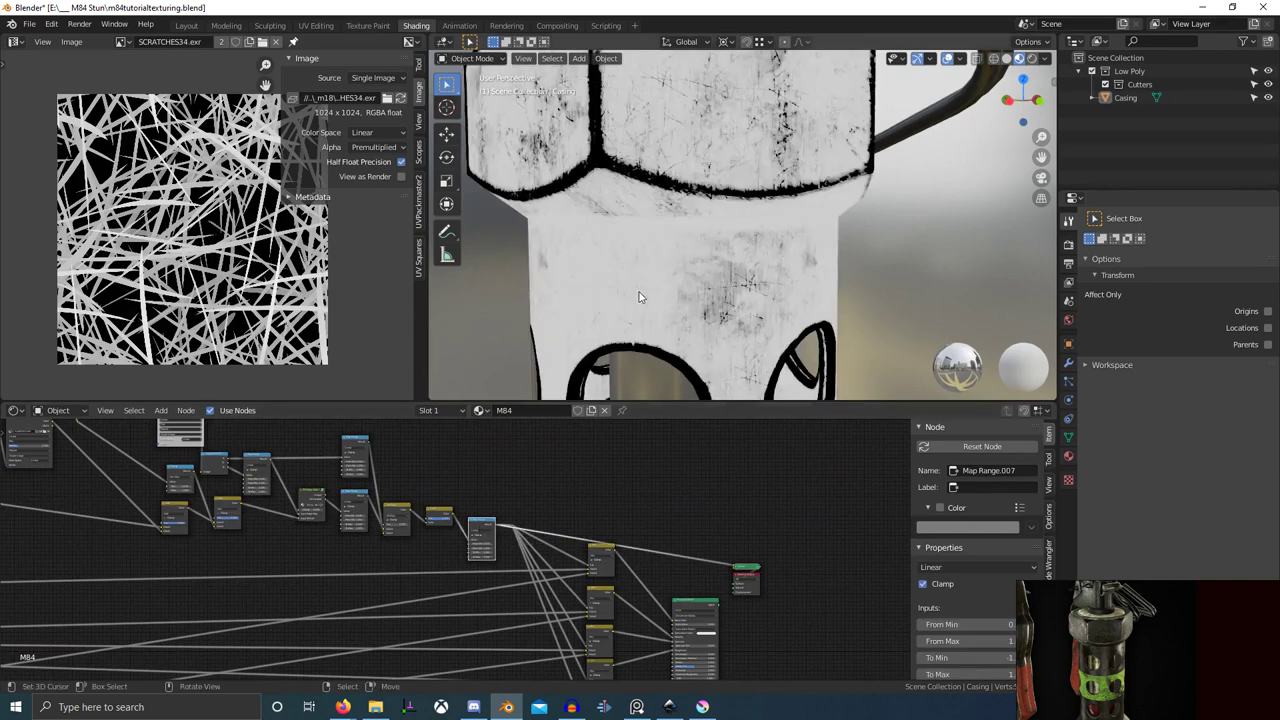
{"action": "left_click", "coordinate": [699, 606], "text": "ctrl+shift"}
- Orbit around the hex nut and lower holes to inspect the scratches and grime
{"action": "scroll", "coordinate": [789, 336], "scroll_direction": "up", "scroll_amount": 4}
{"action": "scroll", "coordinate": [710, 470], "scroll_direction": "down", "scroll_amount": 1}
{"action": "middle_click_drag", "start_coordinate": [710, 470], "coordinate": [712, 385]}
{"action": "scroll", "coordinate": [700, 650], "scroll_direction": "up", "scroll_amount": 1}
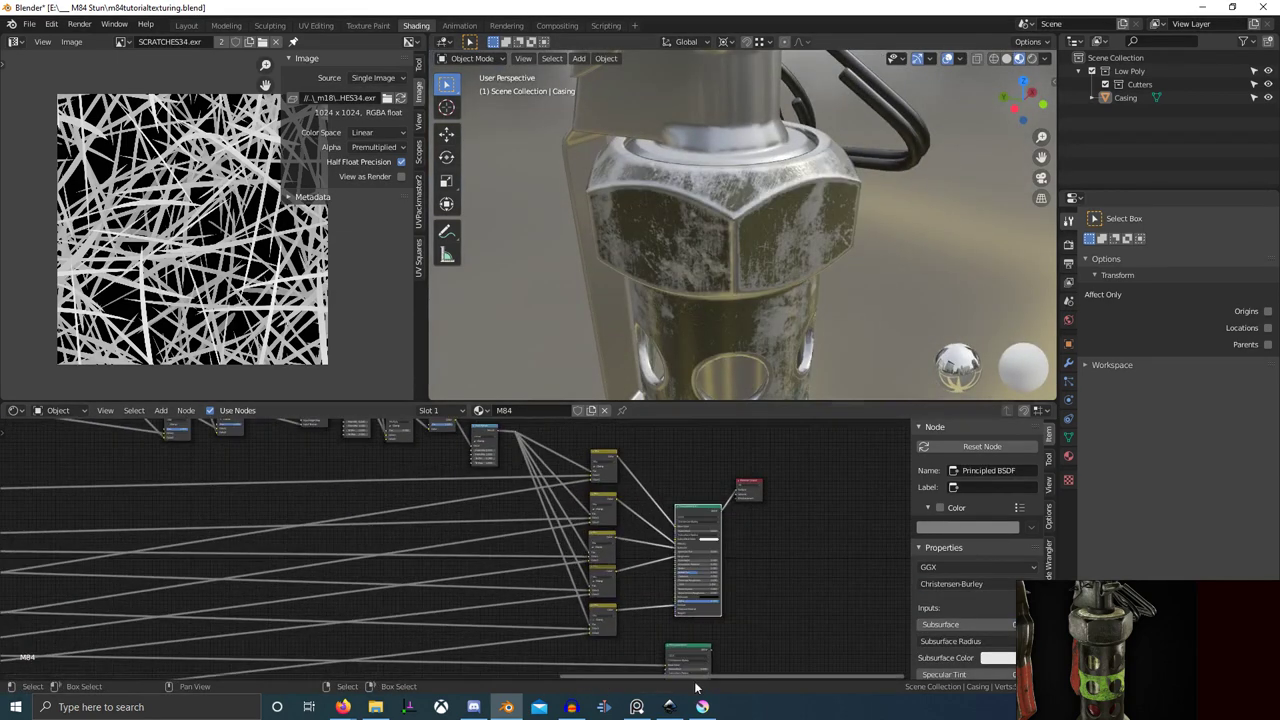
{"action": "scroll", "coordinate": [730, 320], "scroll_direction": "down", "scroll_amount": 4}
{"action": "middle_click_drag", "start_coordinate": [730, 320], "coordinate": [758, 291]}
{"action": "scroll", "coordinate": [750, 347], "scroll_direction": "up", "scroll_amount": 4}
{"action": "middle_click_drag", "start_coordinate": [750, 347], "coordinate": [785, 200], "text": "shift"}
{"action": "scroll", "coordinate": [758, 270], "scroll_direction": "up", "scroll_amount": 4}
{"action": "middle_click_drag", "start_coordinate": [718, 297], "coordinate": [762, 332], "text": "shift"}
{"action": "middle_click_drag", "start_coordinate": [604, 588], "coordinate": [631, 526]}
{"action": "scroll", "coordinate": [631, 526], "scroll_direction": "up", "scroll_amount": 1}
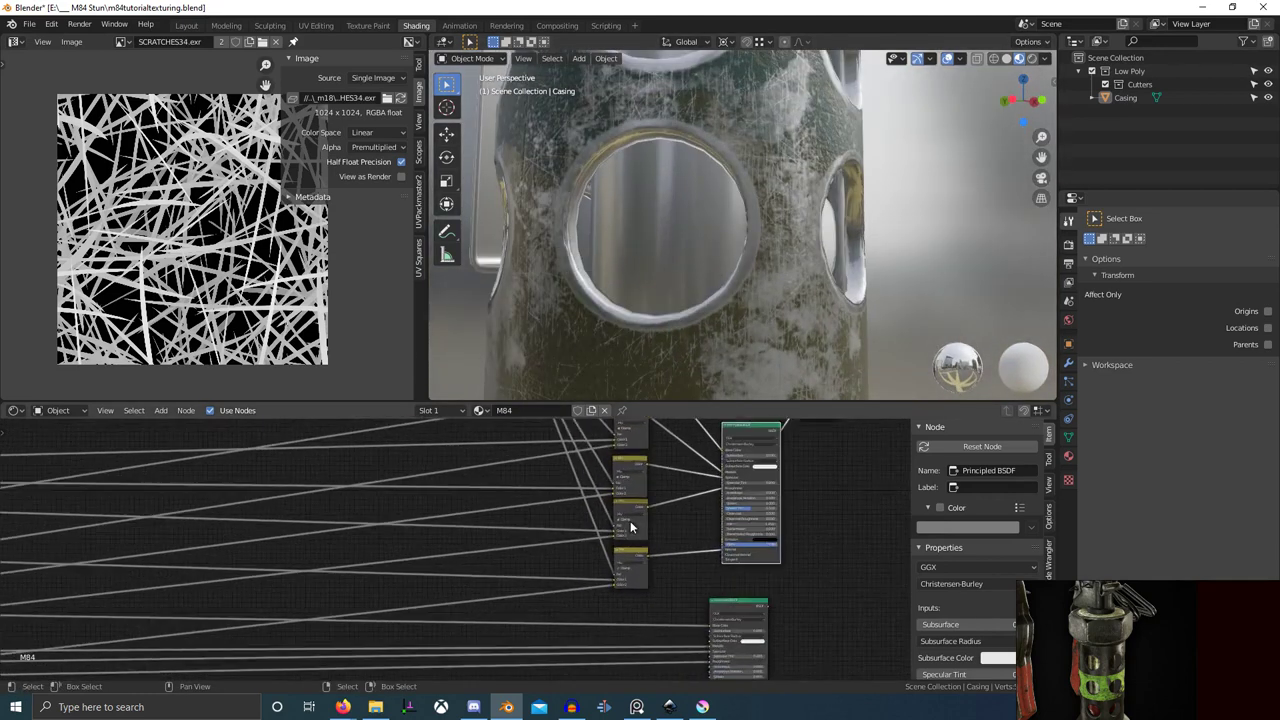
{"action": "scroll", "coordinate": [630, 527], "scroll_direction": "up", "scroll_amount": 4}
- Add a Bump node and drop it onto the casing's Normal link
{"action": "right_click", "coordinate": [554, 556]}
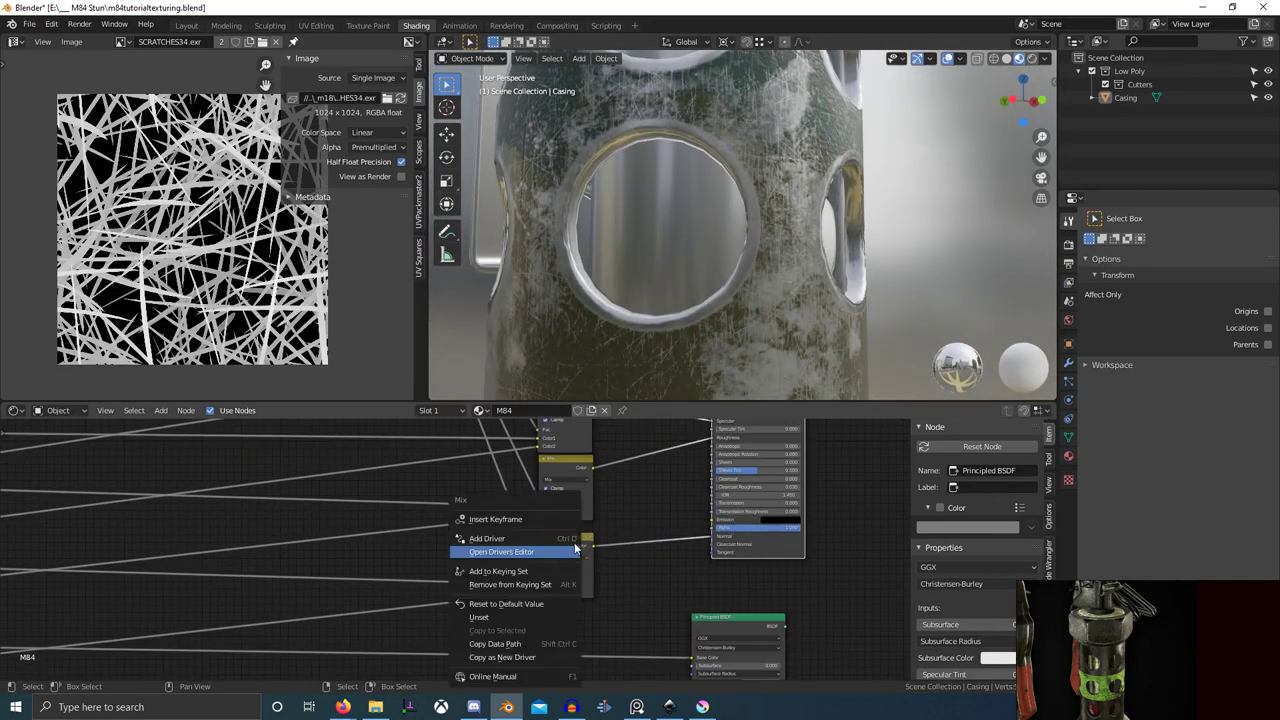
{"action": "key", "text": "Escape"}
{"action": "left_click", "coordinate": [578, 549]}
{"action": "scroll", "coordinate": [640, 532], "scroll_direction": "down", "scroll_amount": 2}
{"action": "middle_click_drag", "start_coordinate": [650, 527], "coordinate": [614, 533]}
{"action": "key", "text": "shift+a"}
{"action": "left_click", "coordinate": [614, 532]}
{"action": "type", "text": "bump"}
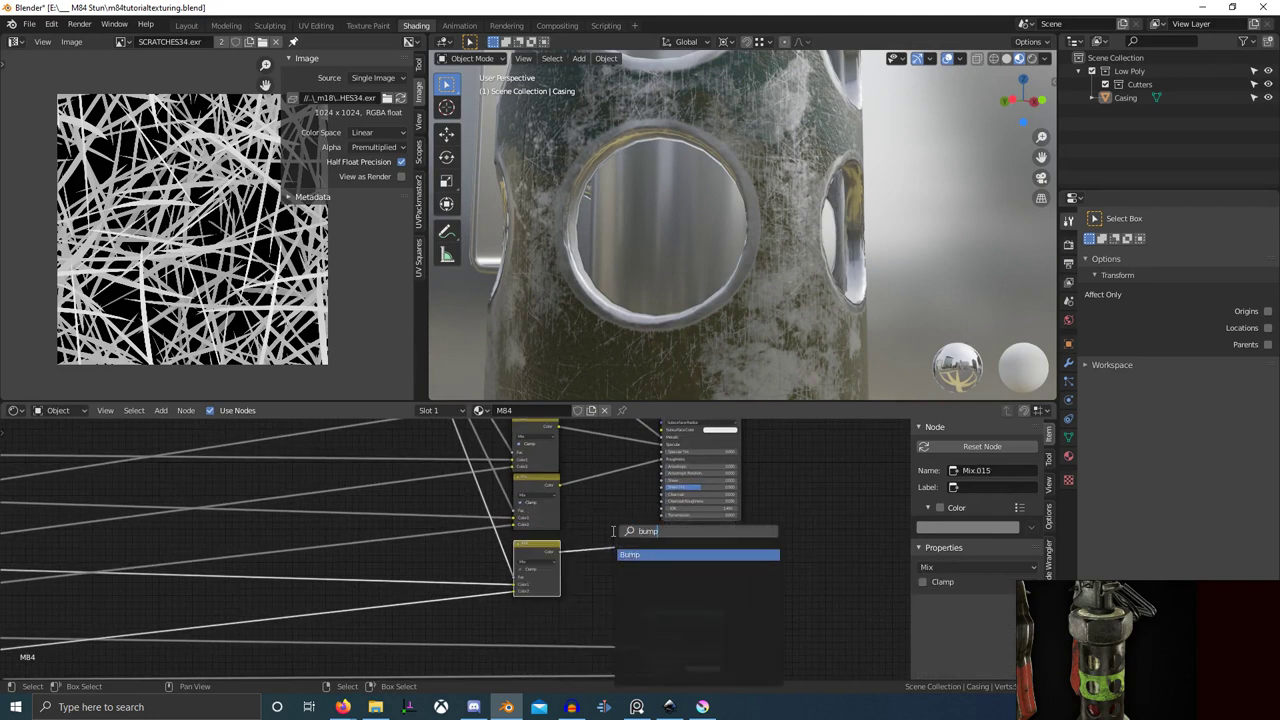
{"action": "key", "text": "Return"}
{"action": "left_click", "coordinate": [591, 539]}
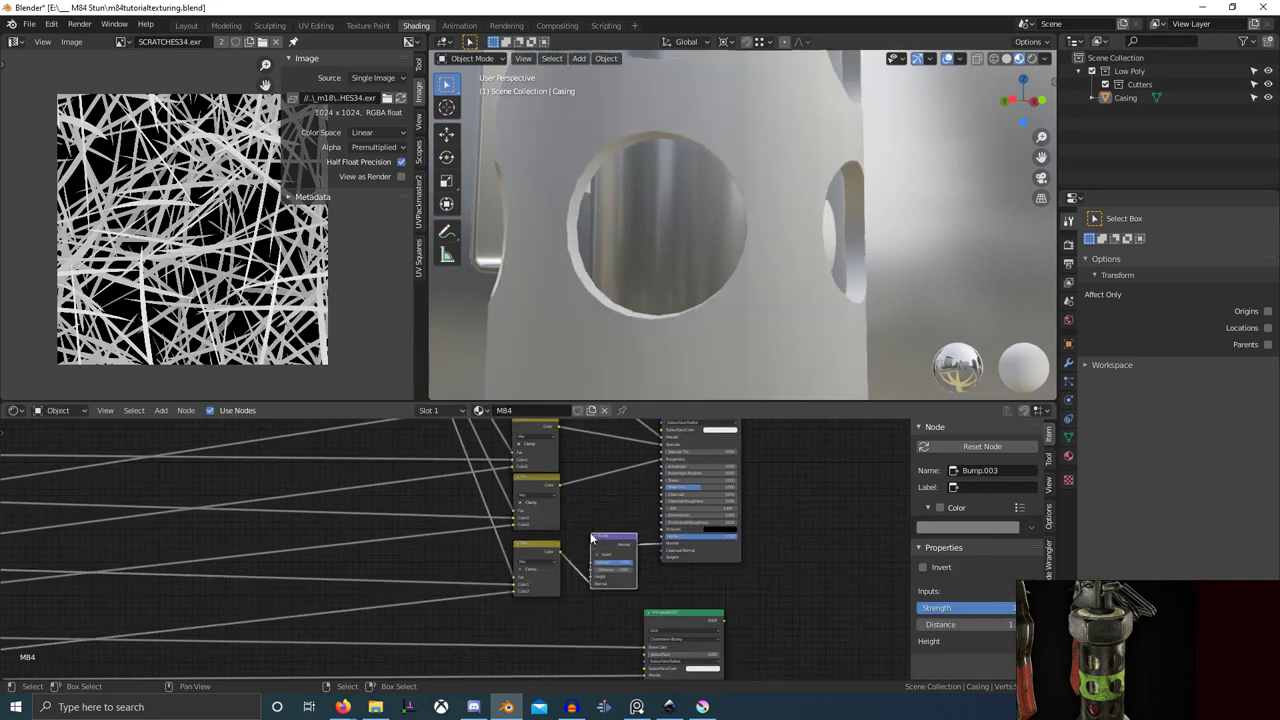
- Connect the Map Range mask into the Bump node's Height input
{"action": "scroll", "coordinate": [505, 530], "scroll_direction": "down", "scroll_amount": 3}
{"action": "middle_click_drag", "start_coordinate": [505, 530], "coordinate": [463, 696]}
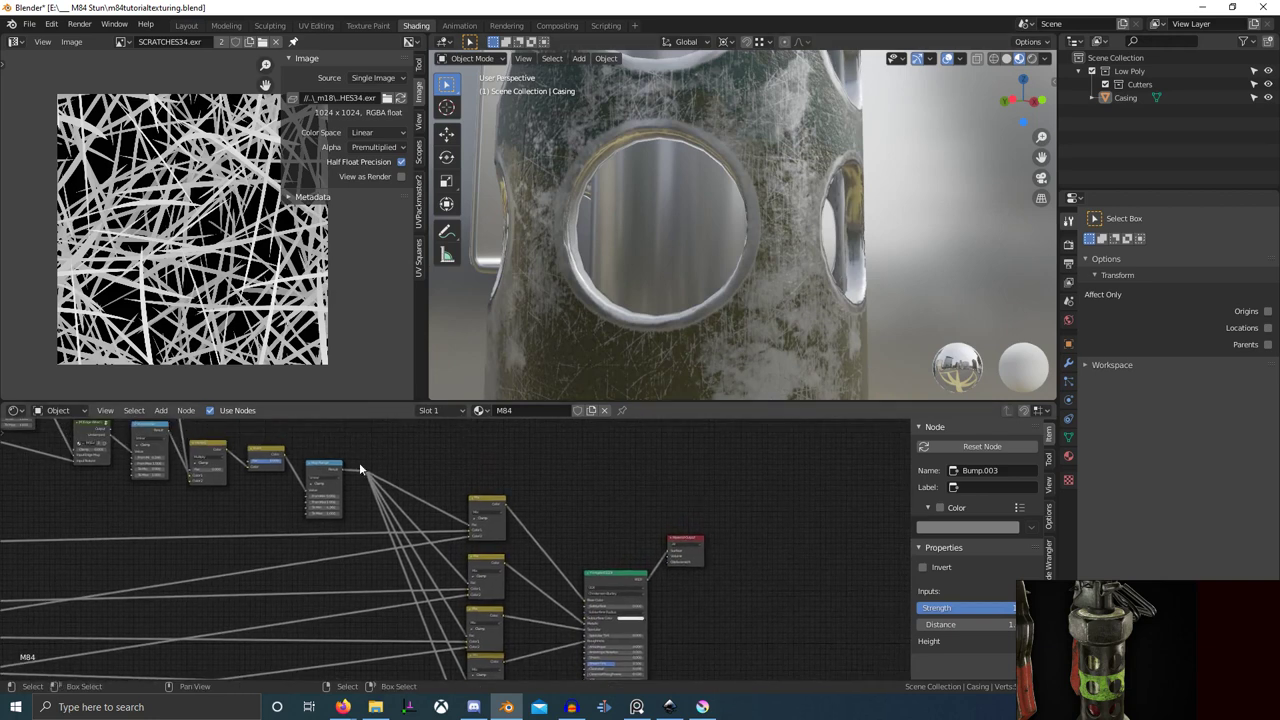
{"action": "left_click", "coordinate": [337, 471], "text": "ctrl+shift"}
{"action": "scroll", "coordinate": [337, 460], "scroll_direction": "down", "scroll_amount": 1}
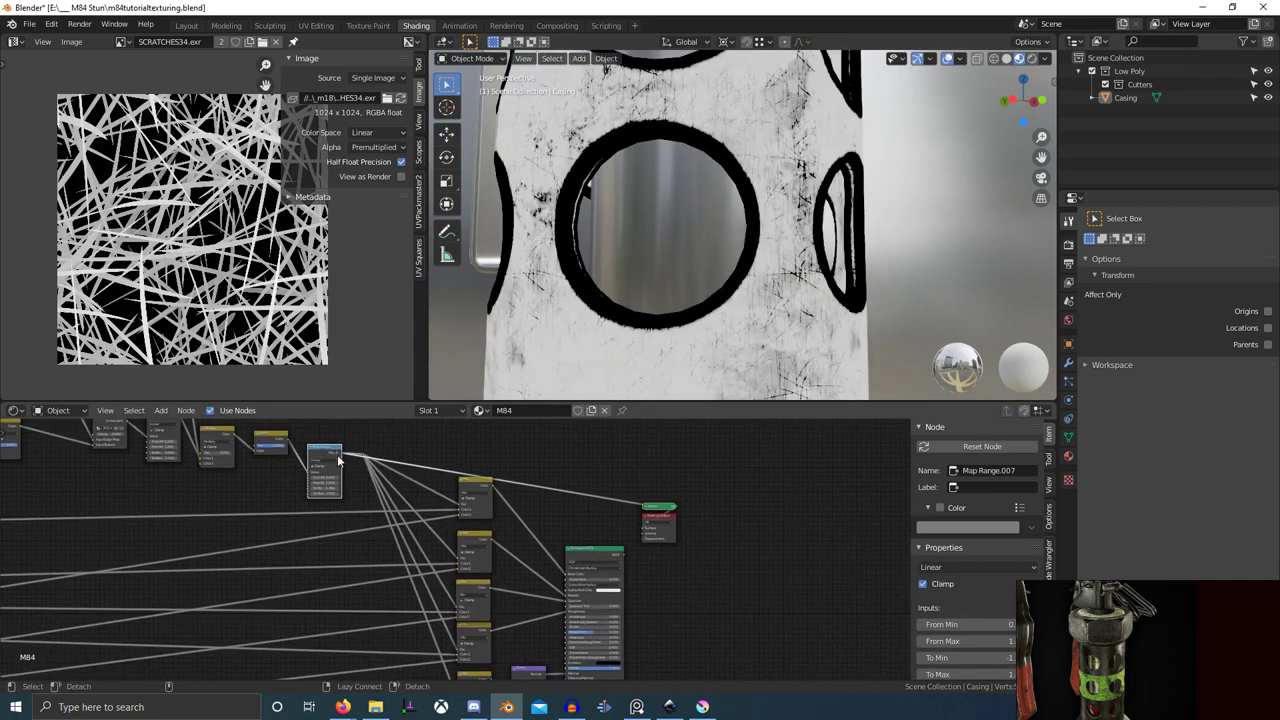
{"action": "right_click_drag", "start_coordinate": [531, 676], "coordinate": [530, 675], "text": "alt"}
{"action": "middle_click_drag", "start_coordinate": [530, 675], "coordinate": [480, 566]}
{"action": "scroll", "coordinate": [482, 567], "scroll_direction": "up", "scroll_amount": 4}
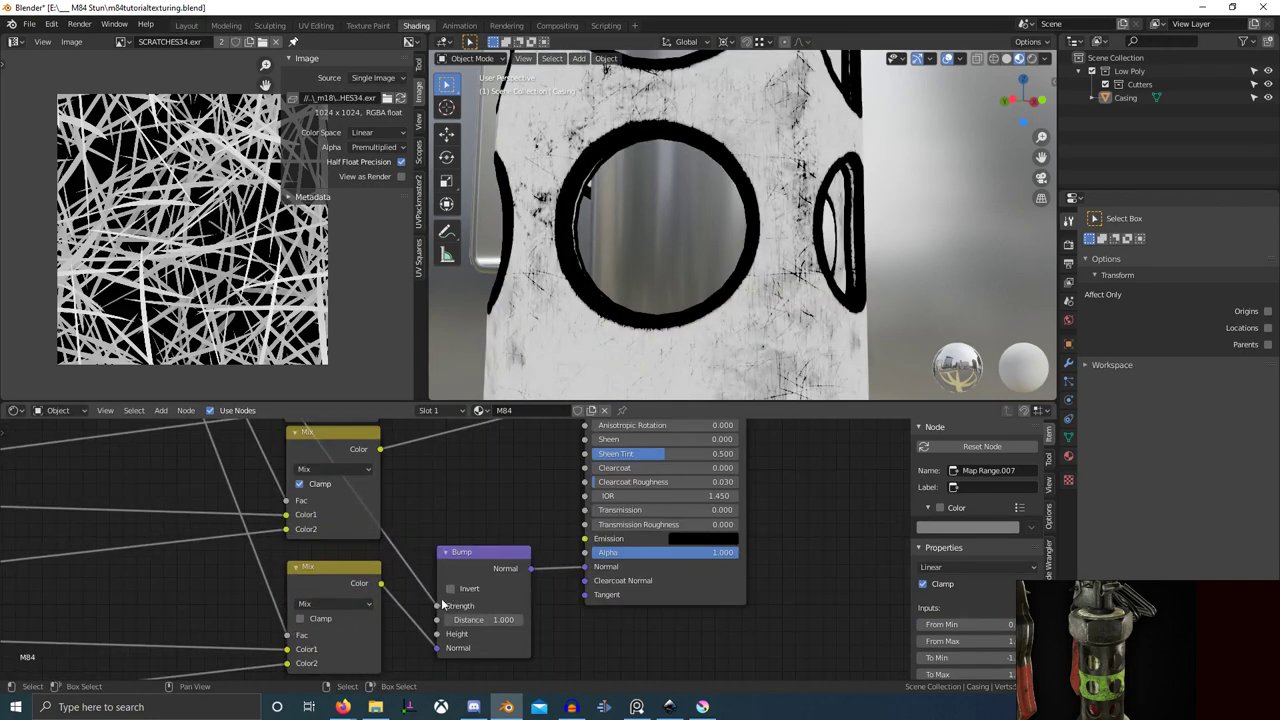
{"action": "left_click_drag", "start_coordinate": [437, 605], "coordinate": [433, 626]}
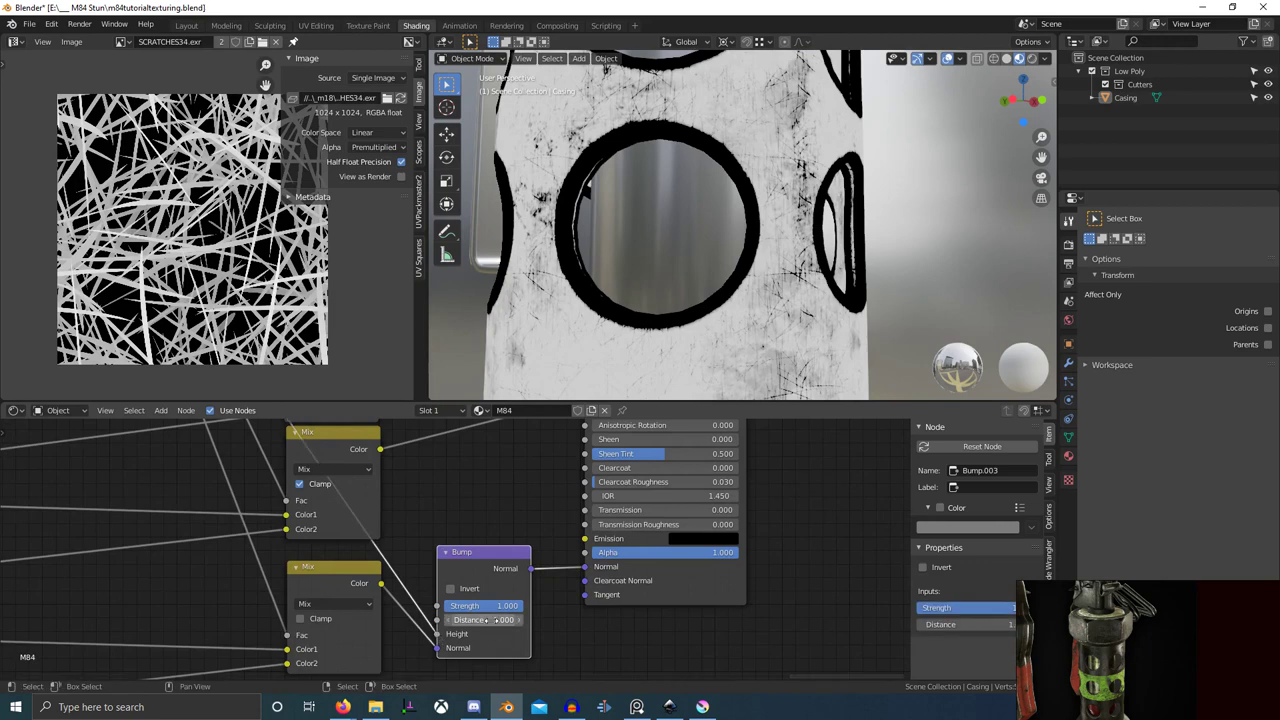
- Delete the lower Mix node, keeping its link, and place the Bump node beneath the Mix node
{"action": "left_click", "coordinate": [364, 581]}
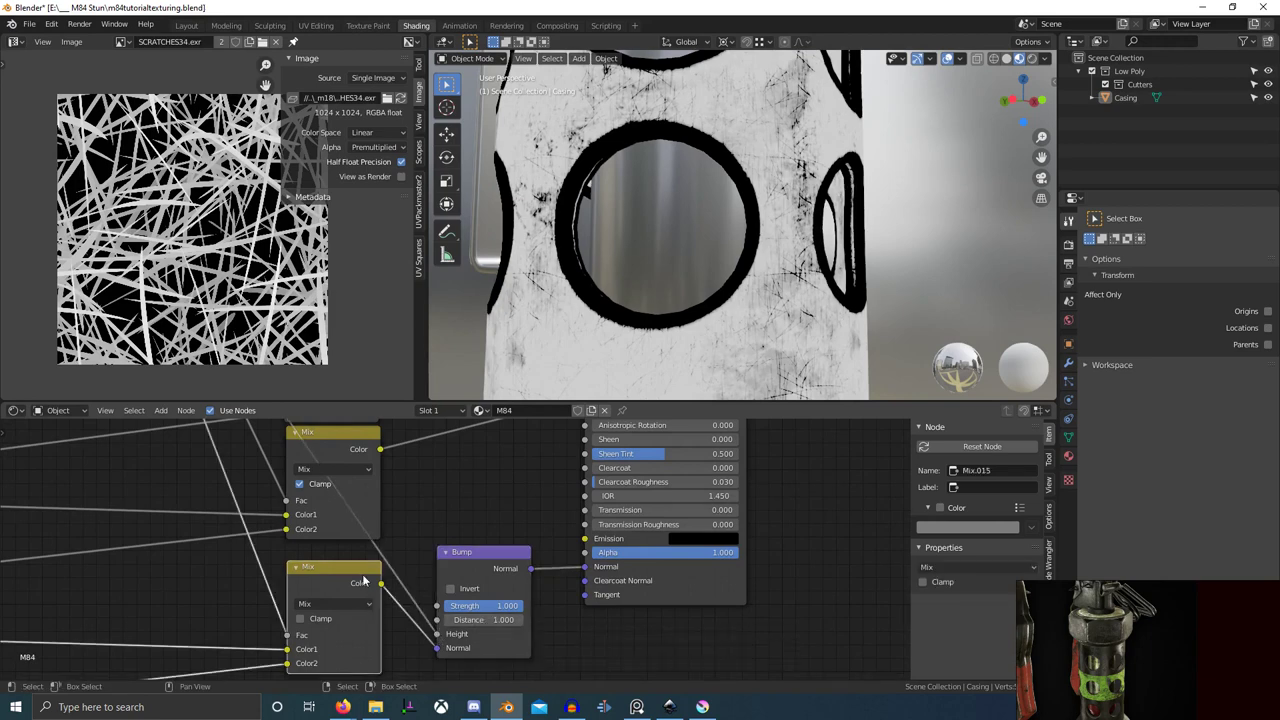
{"action": "key", "text": "ctrl+x"}
{"action": "left_click", "coordinate": [478, 571]}
{"action": "left_click_drag", "start_coordinate": [478, 571], "coordinate": [329, 587]}
{"action": "middle_click_drag", "start_coordinate": [343, 627], "coordinate": [388, 600]}
{"action": "scroll", "coordinate": [388, 600], "scroll_direction": "up", "scroll_amount": 3}
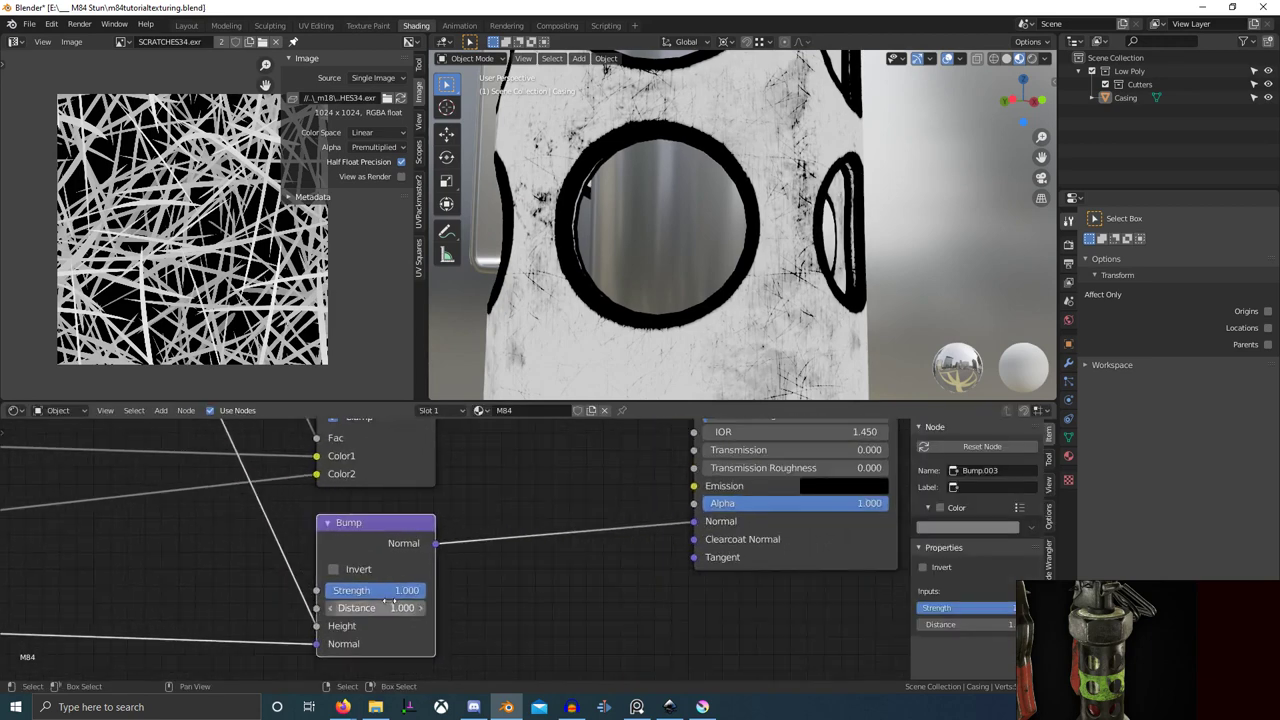
- Preview the Bump normals and set the Bump Distance to 0.001
{"action": "left_click", "coordinate": [404, 547], "text": "ctrl+shift"}
{"action": "left_click", "coordinate": [380, 608]}
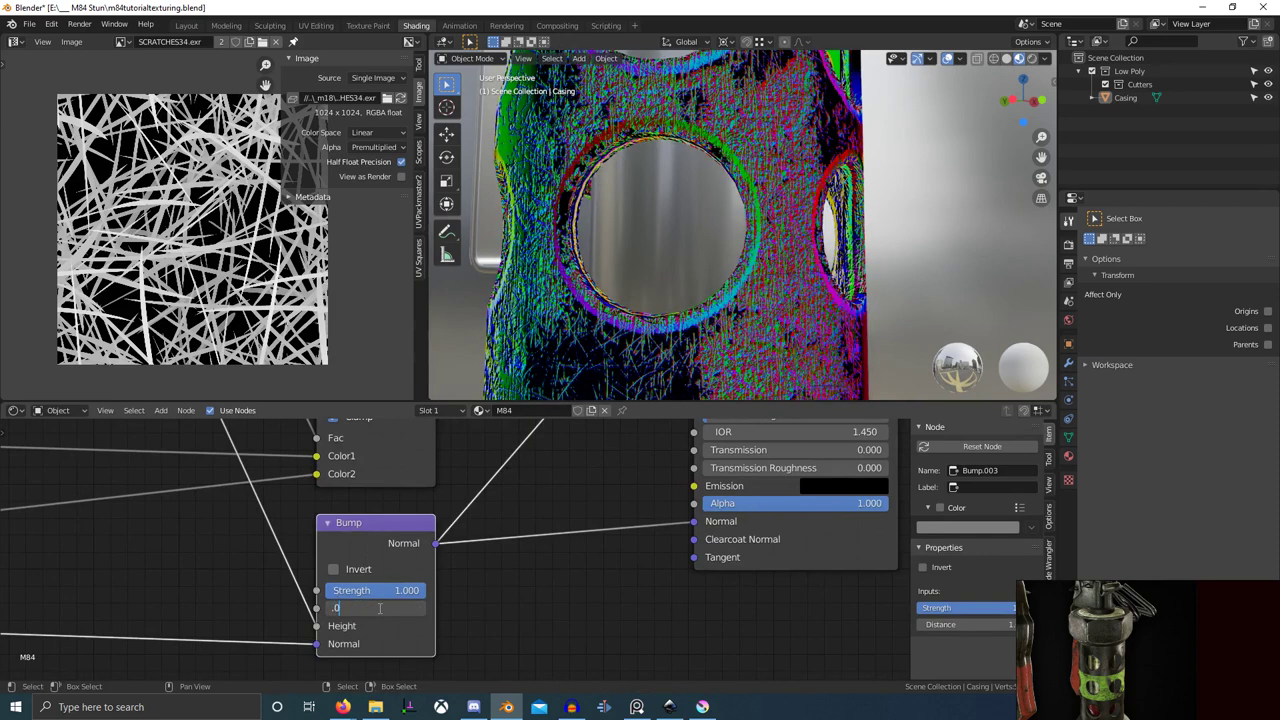
{"action": "type", "text": ".001"}
{"action": "key", "text": "Return"}
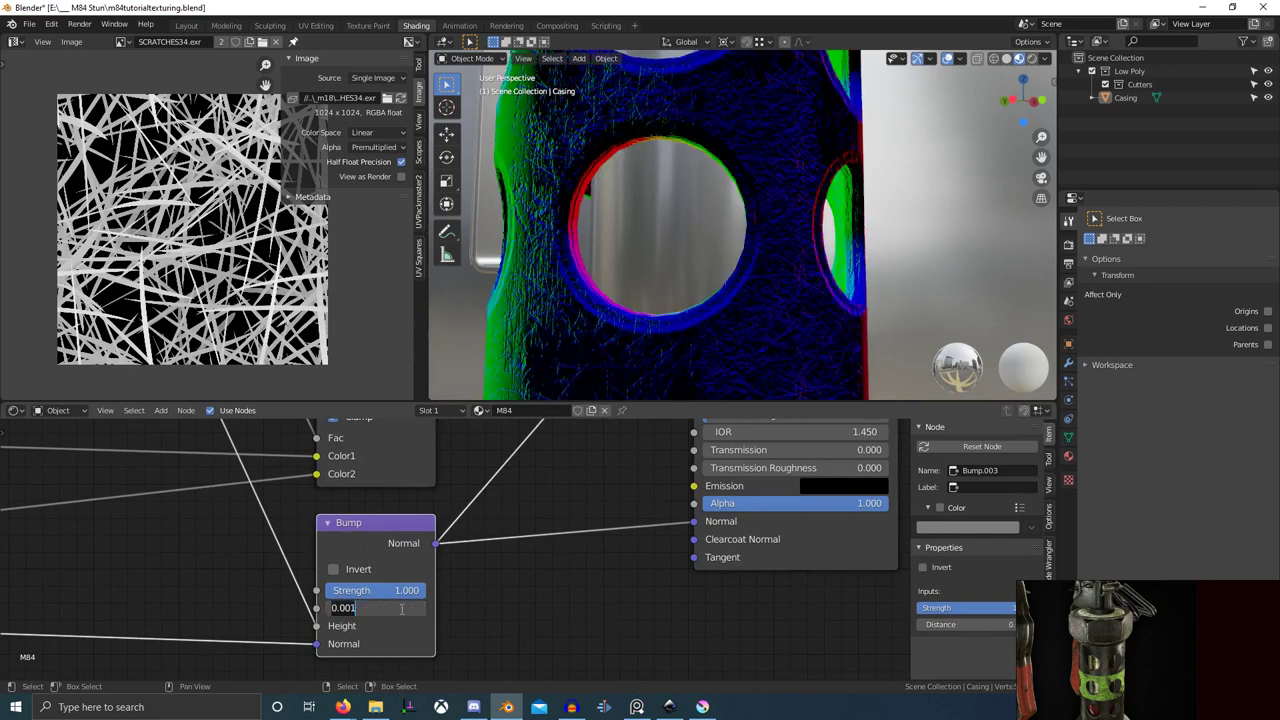
{"action": "scroll", "coordinate": [603, 583], "scroll_direction": "down", "scroll_amount": 4}
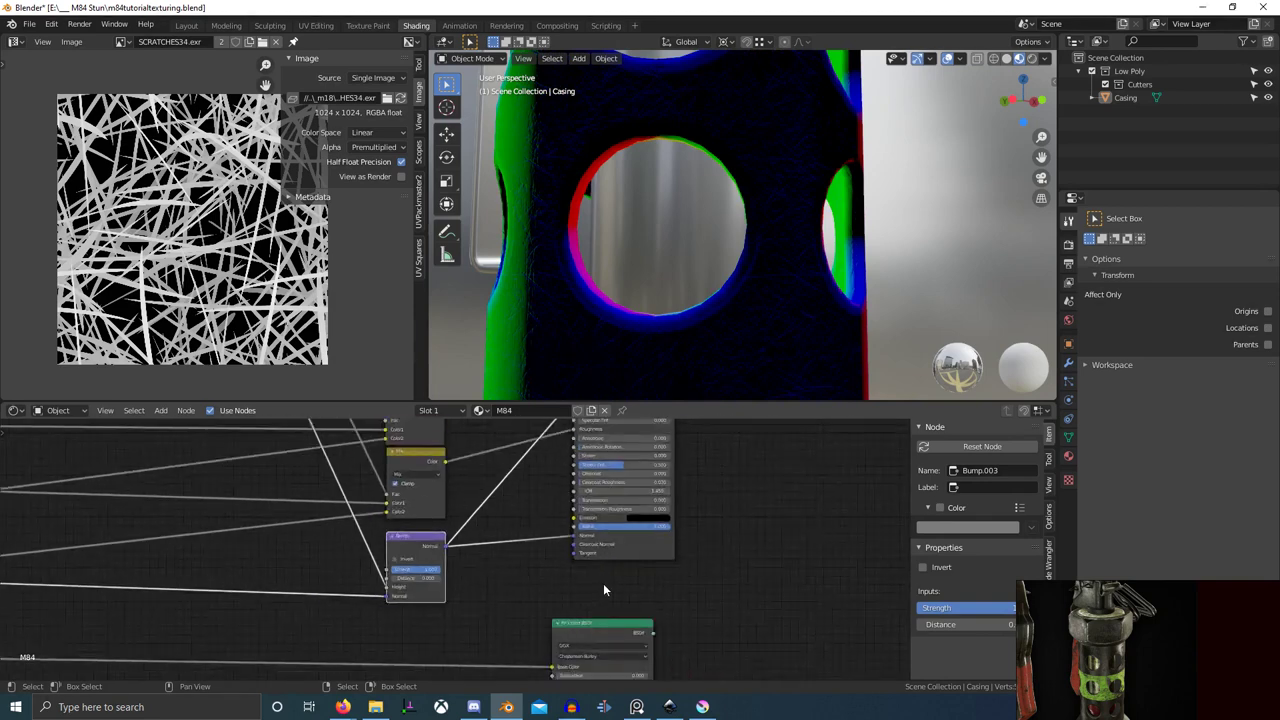
- Restore the full material preview and select the Bump node to inspect it
{"action": "left_click", "coordinate": [547, 476], "text": "ctrl+shift"}
{"action": "middle_click_drag", "start_coordinate": [583, 322], "coordinate": [652, 390]}
{"action": "scroll", "coordinate": [654, 298], "scroll_direction": "down", "scroll_amount": 5}
{"action": "scroll", "coordinate": [651, 393], "scroll_direction": "up", "scroll_amount": 2}
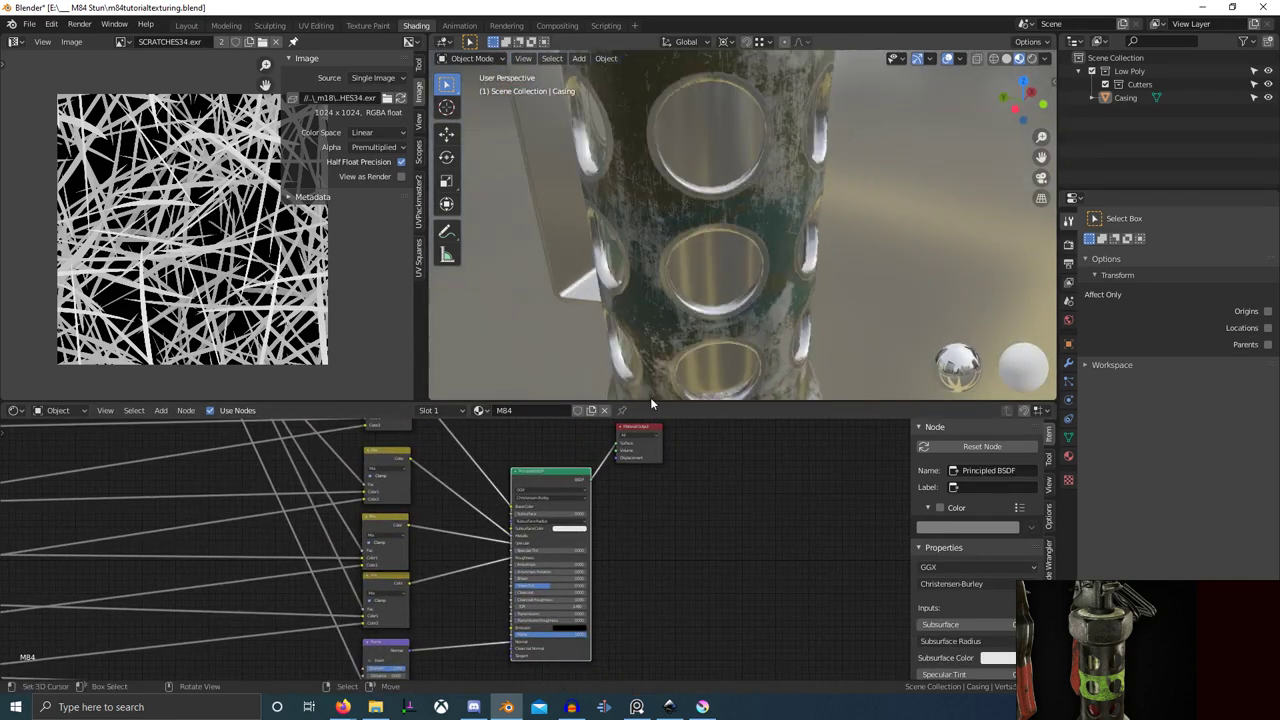
{"action": "middle_click_drag", "start_coordinate": [493, 594], "coordinate": [523, 530]}
{"action": "left_click", "coordinate": [410, 621]}
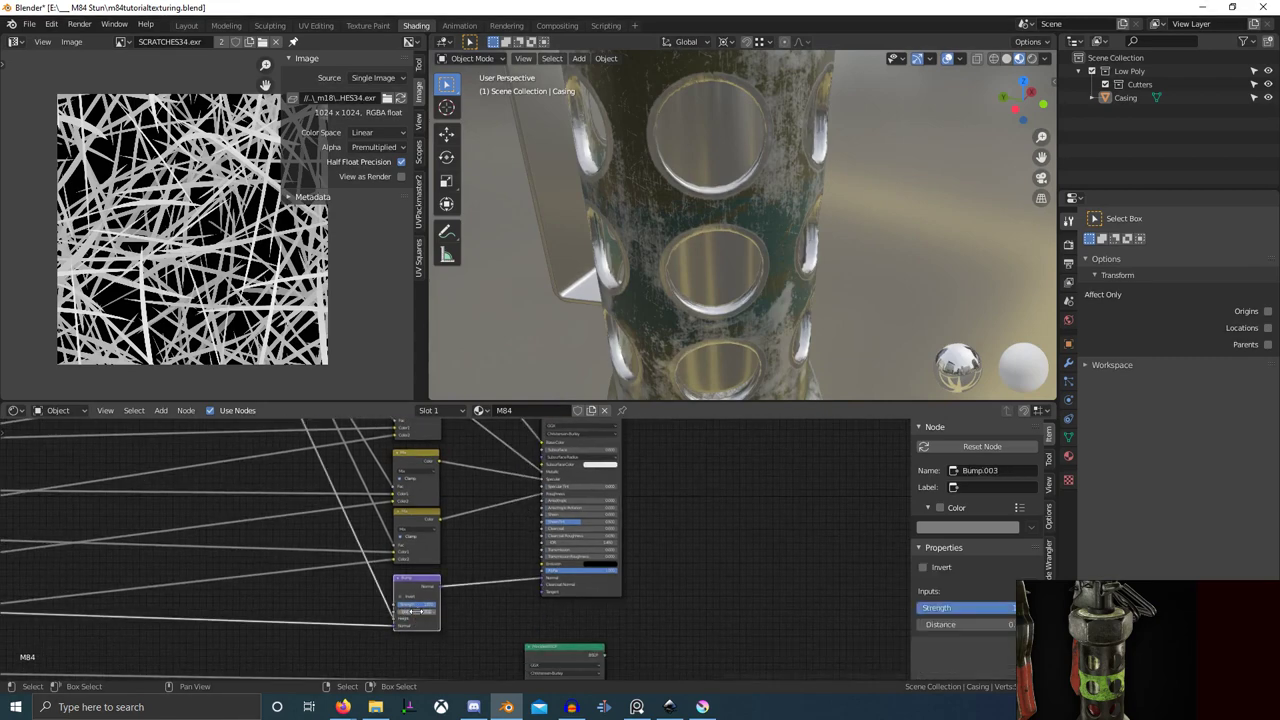
{"action": "scroll", "coordinate": [709, 344], "scroll_direction": "up", "scroll_amount": 4}
- Inspect the bumped scratches on the hex nut in a maximized 3D view
{"action": "key", "text": "ctrl+space"}
{"action": "scroll", "coordinate": [766, 257], "scroll_direction": "down", "scroll_amount": 9}
{"action": "middle_click_drag", "start_coordinate": [770, 260], "coordinate": [778, 325]}
{"action": "scroll", "coordinate": [776, 328], "scroll_direction": "up", "scroll_amount": 2}
{"action": "middle_click_drag", "start_coordinate": [776, 328], "coordinate": [717, 352], "text": "shift"}
{"action": "scroll", "coordinate": [732, 408], "scroll_direction": "up", "scroll_amount": 3}
{"action": "scroll", "coordinate": [714, 410], "scroll_direction": "down", "scroll_amount": 3}
{"action": "scroll", "coordinate": [638, 370], "scroll_direction": "down", "scroll_amount": 5}
{"action": "scroll", "coordinate": [717, 352], "scroll_direction": "up", "scroll_amount": 5}
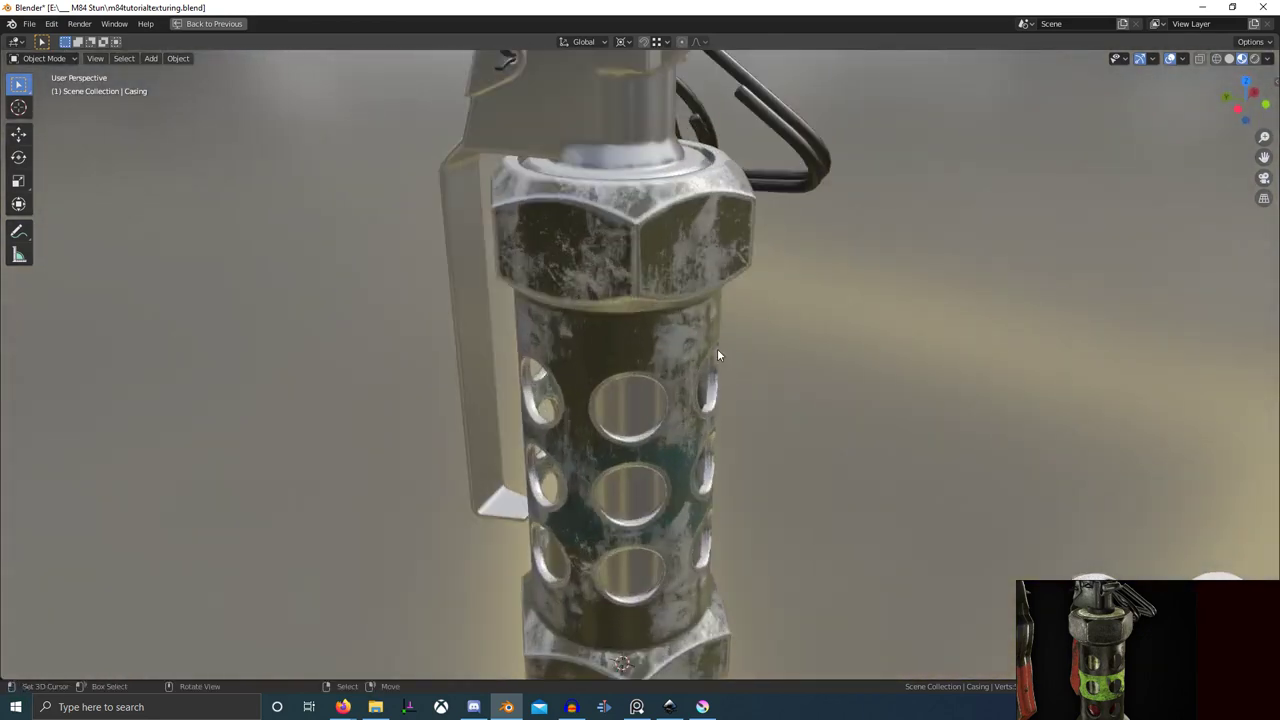
{"action": "scroll", "coordinate": [717, 355], "scroll_direction": "up", "scroll_amount": 2}
{"action": "middle_click_drag", "start_coordinate": [657, 186], "coordinate": [658, 287], "text": "shift"}
{"action": "scroll", "coordinate": [658, 287], "scroll_direction": "up", "scroll_amount": 3}
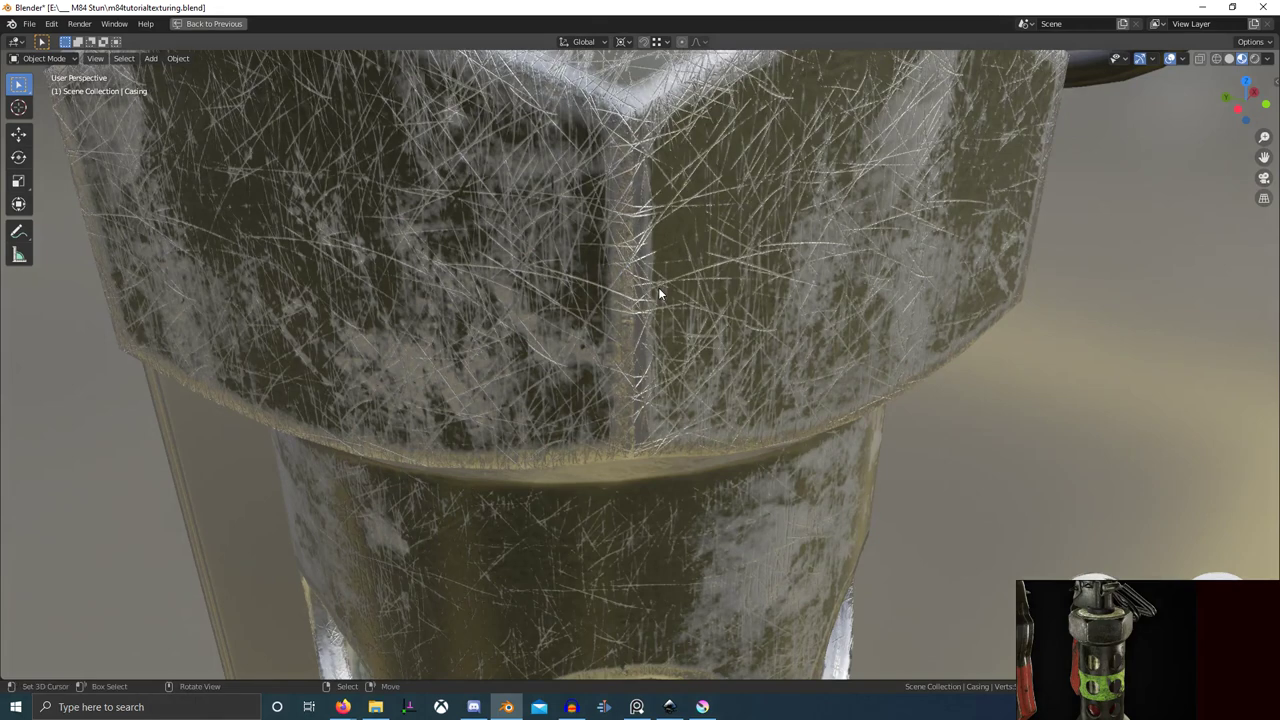
{"action": "key", "text": "ctrl+space"}
- Set the scratch Multiply node's Fac to about 0.84
{"action": "scroll", "coordinate": [416, 515], "scroll_direction": "down", "scroll_amount": 3}
{"action": "middle_click_drag", "start_coordinate": [416, 515], "coordinate": [446, 665]}
{"action": "scroll", "coordinate": [300, 510], "scroll_direction": "up", "scroll_amount": 3}
{"action": "middle_click_drag", "start_coordinate": [262, 490], "coordinate": [422, 555]}
{"action": "scroll", "coordinate": [422, 551], "scroll_direction": "up", "scroll_amount": 3}
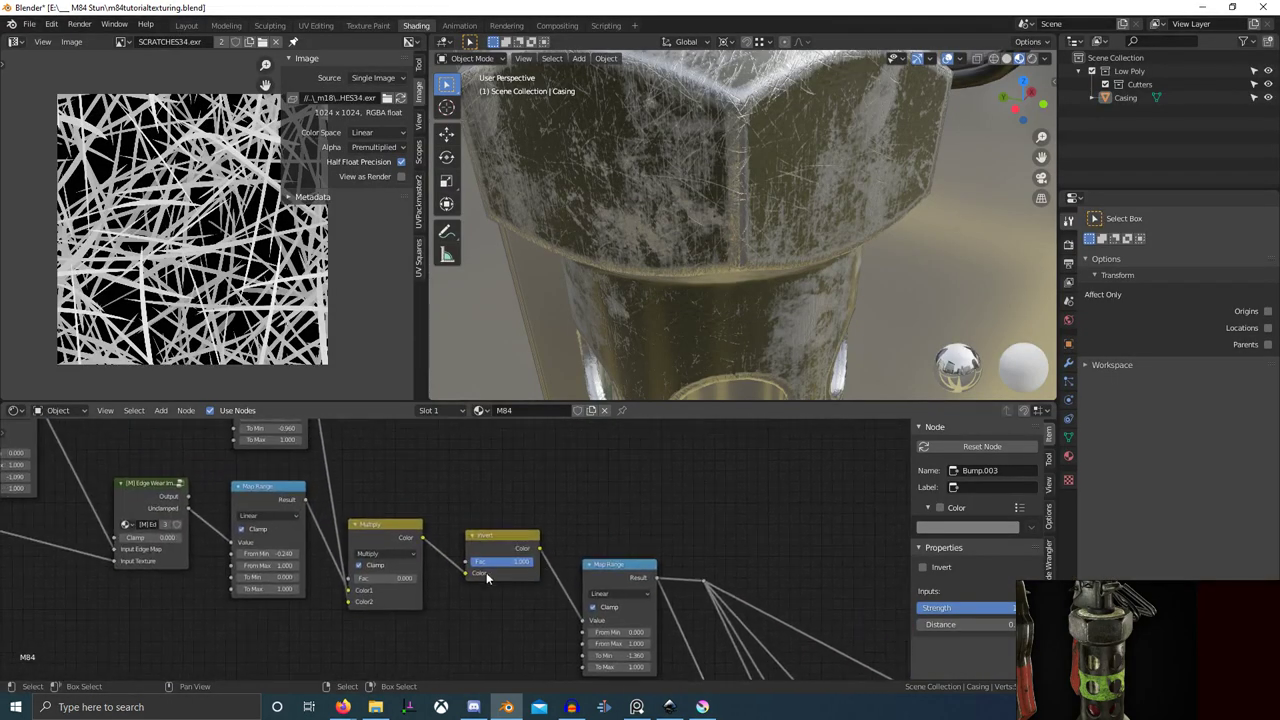
{"action": "left_click_drag", "start_coordinate": [360, 578], "coordinate": [408, 578]}
{"action": "scroll", "coordinate": [454, 540], "scroll_direction": "down", "scroll_amount": 5}
{"action": "middle_click_drag", "start_coordinate": [606, 454], "coordinate": [592, 434]}
{"action": "scroll", "coordinate": [430, 558], "scroll_direction": "up", "scroll_amount": 4}
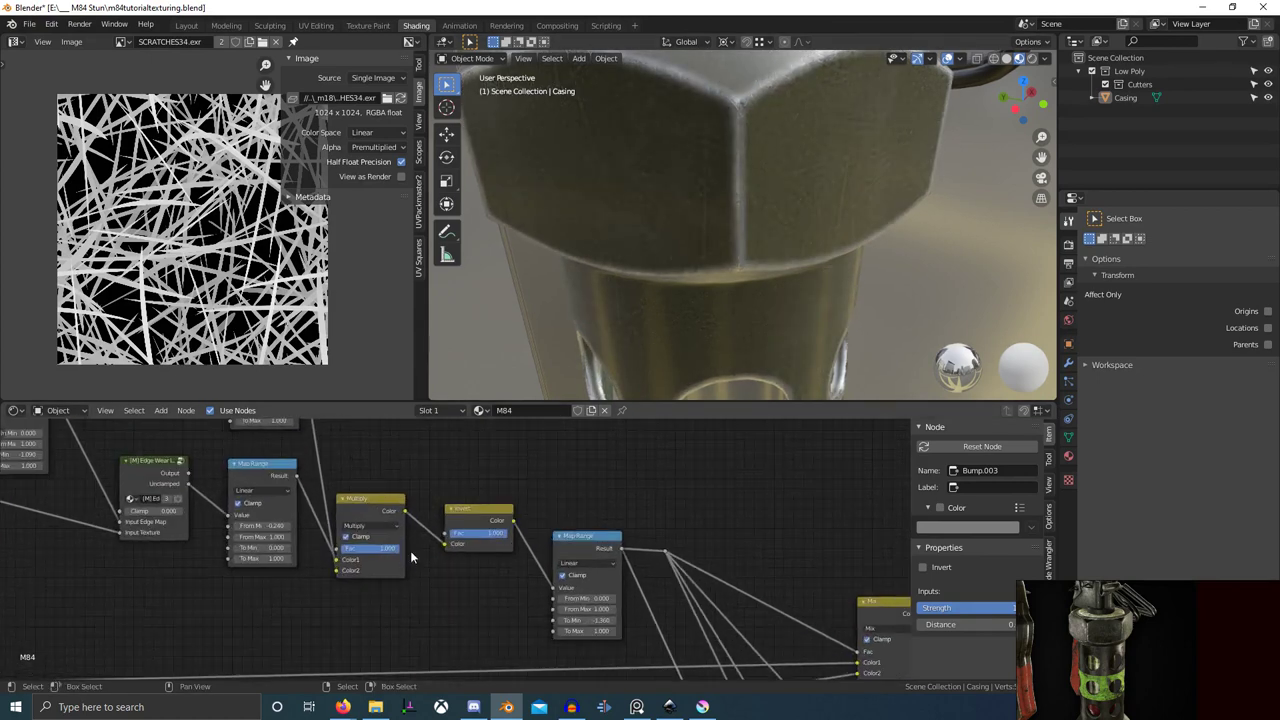
{"action": "left_click_drag", "start_coordinate": [389, 549], "coordinate": [377, 549]}
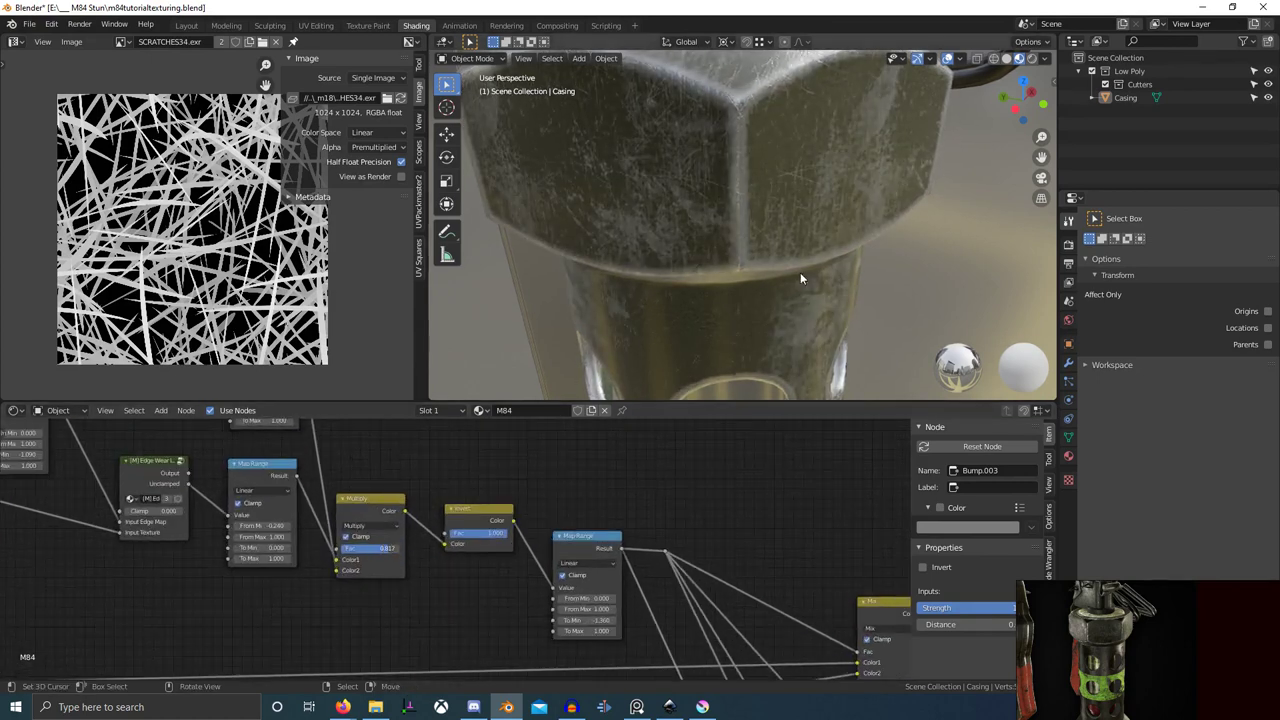
{"action": "scroll", "coordinate": [802, 264], "scroll_direction": "down", "scroll_amount": 6}
- Check the scratches from above and the side, then retune the Multiply Fac to 0.783
{"action": "key", "text": "ctrl+space"}
{"action": "middle_click_drag", "start_coordinate": [805, 247], "coordinate": [738, 428]}
{"action": "scroll", "coordinate": [738, 435], "scroll_direction": "up", "scroll_amount": 8}
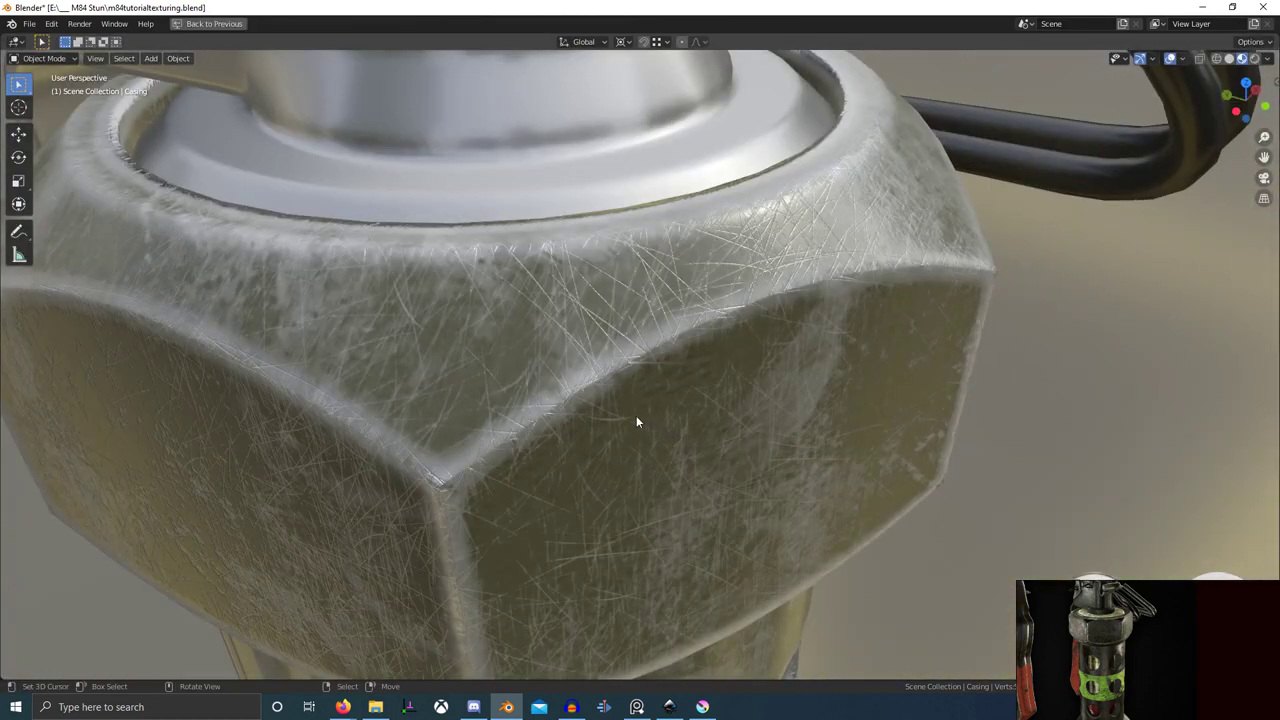
{"action": "scroll", "coordinate": [640, 415], "scroll_direction": "down", "scroll_amount": 10}
{"action": "middle_click_drag", "start_coordinate": [693, 416], "coordinate": [646, 347]}
{"action": "scroll", "coordinate": [646, 347], "scroll_direction": "up", "scroll_amount": 5}
{"action": "scroll", "coordinate": [655, 385], "scroll_direction": "up", "scroll_amount": 2}
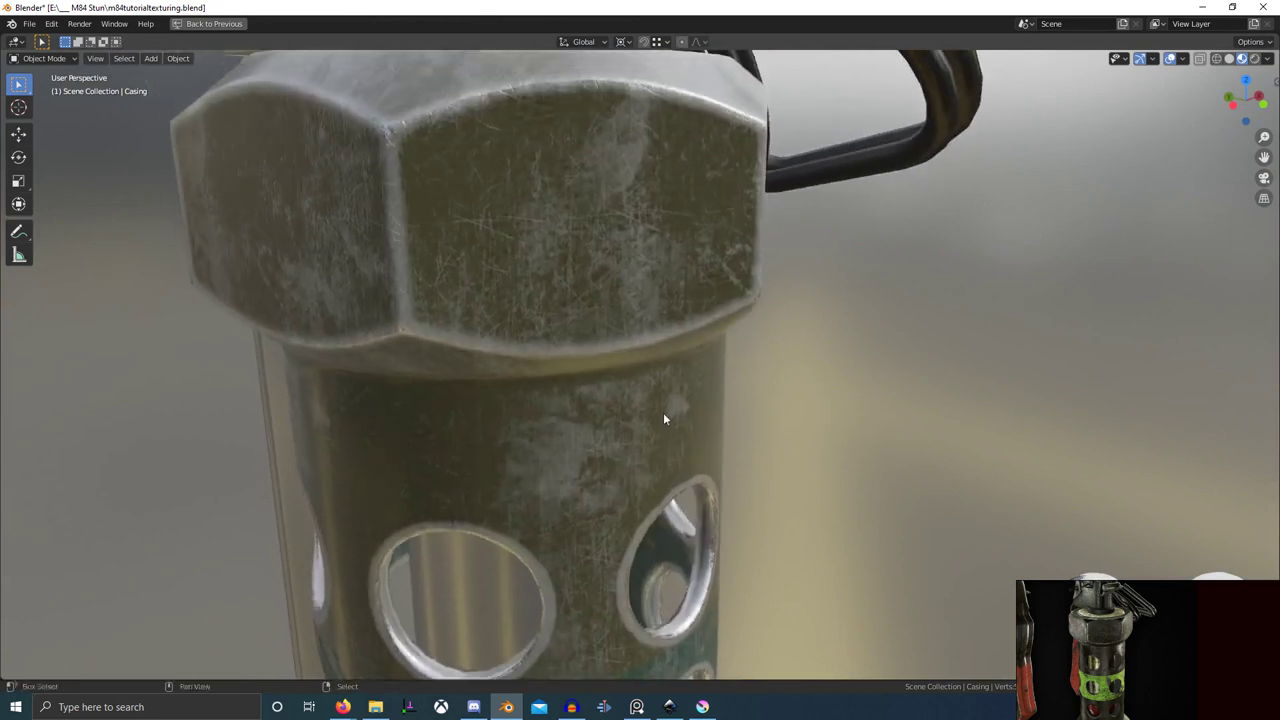
{"action": "key", "text": "ctrl+space"}
{"action": "mouse_move", "coordinate": [391, 549]}
{"action": "left_mouse_down"}
{"action": "mouse_move", "coordinate": [405, 549]}
{"action": "mouse_move", "coordinate": [386, 549]}
{"action": "left_mouse_up"}
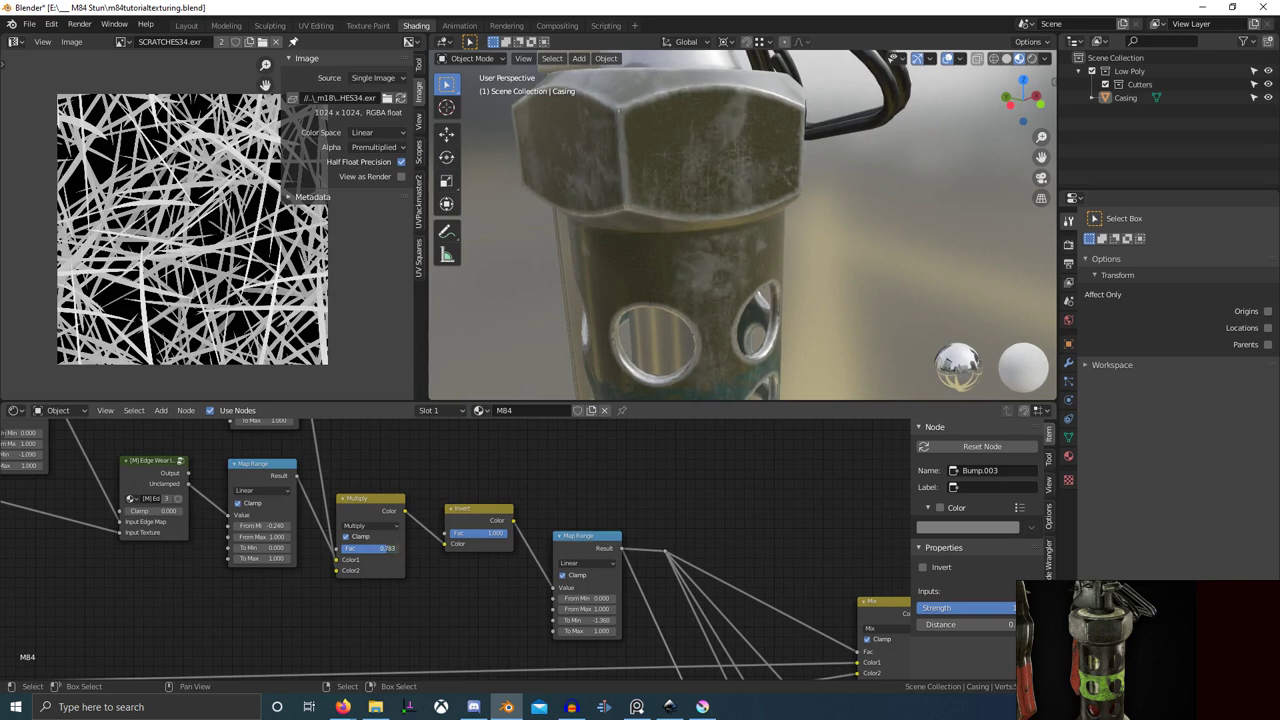
- Preview the Map Range mask on the grenade
{"action": "middle_click_drag", "start_coordinate": [601, 332], "coordinate": [730, 286]}
{"action": "scroll", "coordinate": [730, 286], "scroll_direction": "down", "scroll_amount": 4}
{"action": "scroll", "coordinate": [730, 286], "scroll_direction": "up", "scroll_amount": 2}
{"action": "middle_click_drag", "start_coordinate": [817, 262], "coordinate": [709, 380]}
{"action": "scroll", "coordinate": [709, 380], "scroll_direction": "down", "scroll_amount": 2}
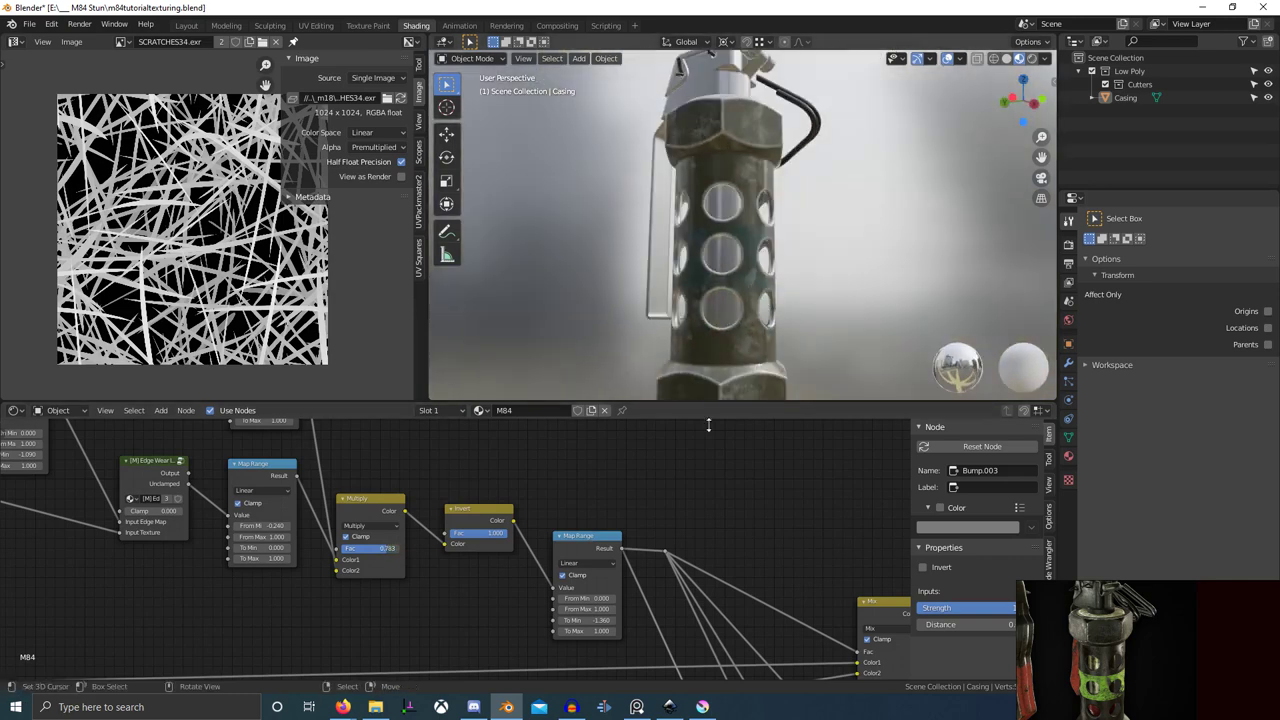
{"action": "scroll", "coordinate": [712, 440], "scroll_direction": "down", "scroll_amount": 8}
{"action": "middle_click_drag", "start_coordinate": [770, 460], "coordinate": [568, 480]}
{"action": "scroll", "coordinate": [444, 517], "scroll_direction": "up", "scroll_amount": 6}
{"action": "left_click", "coordinate": [449, 497], "text": "ctrl+shift"}
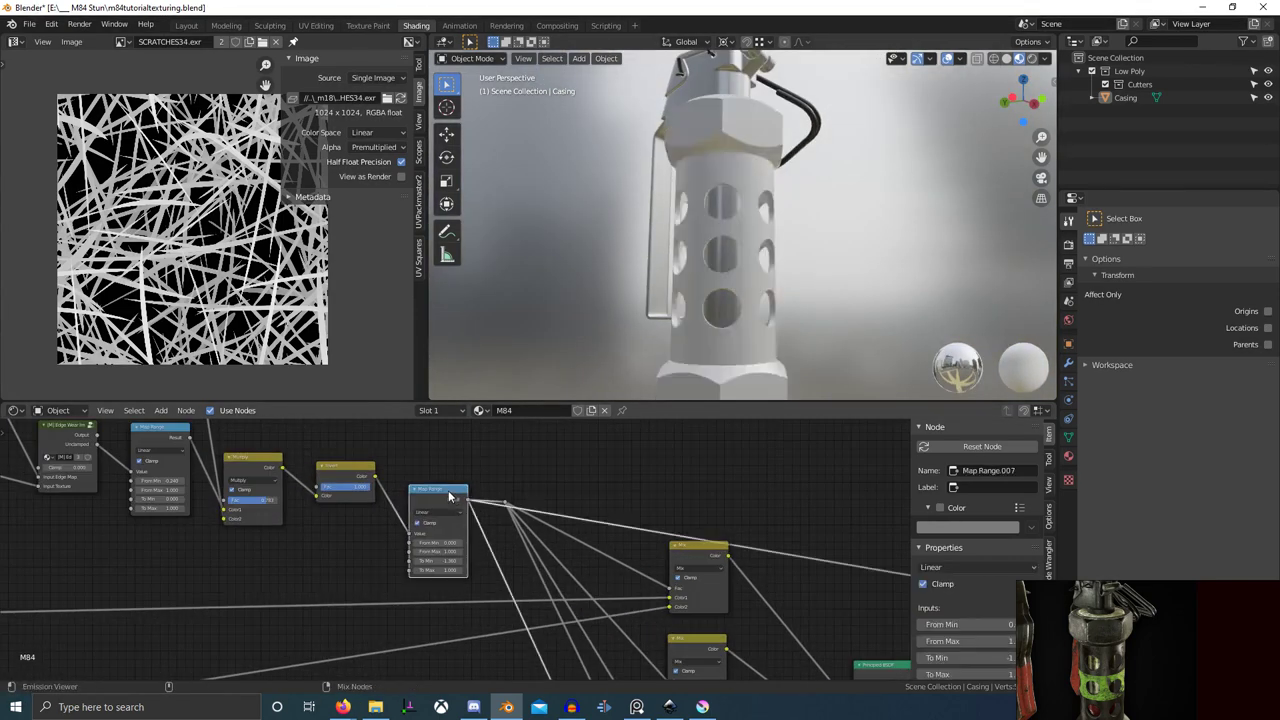
- Reconnect the Principled BSDF to the Material Output
{"action": "scroll", "coordinate": [503, 550], "scroll_direction": "up", "scroll_amount": 4}
{"action": "scroll", "coordinate": [714, 555], "scroll_direction": "down", "scroll_amount": 7}
{"action": "middle_click_drag", "start_coordinate": [710, 575], "coordinate": [567, 546]}
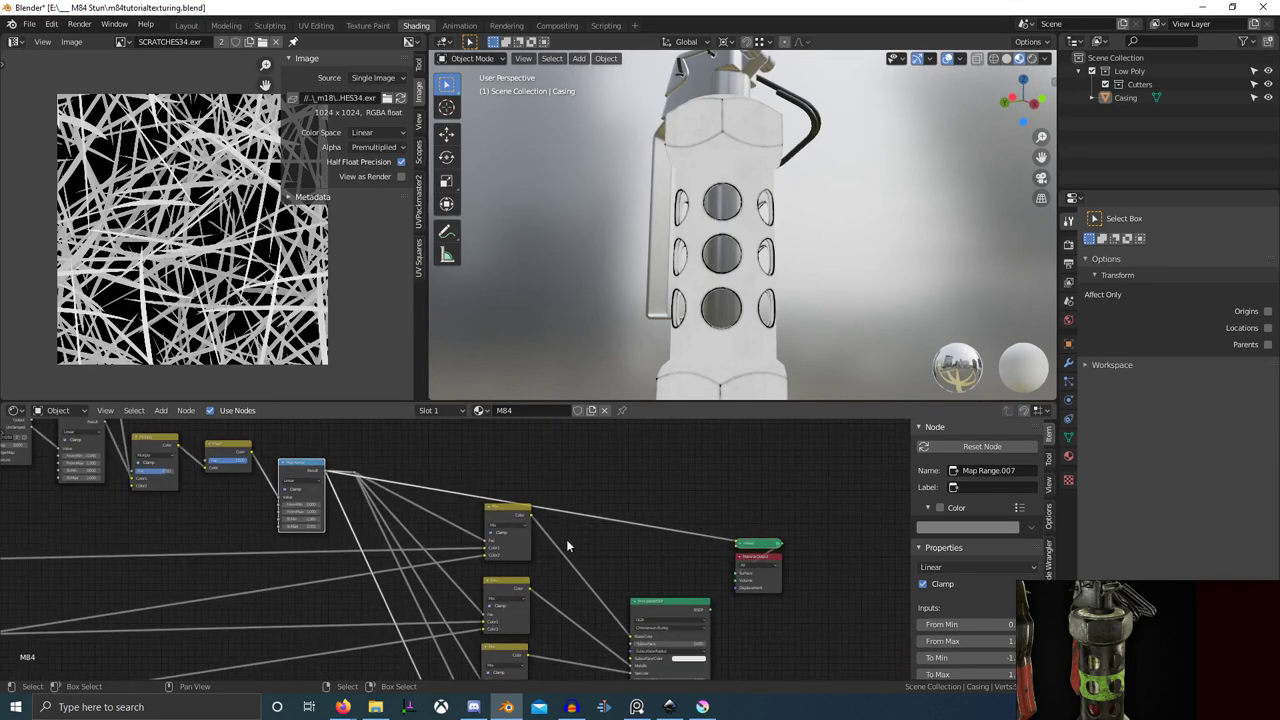
{"action": "left_click", "coordinate": [682, 604], "text": "ctrl+shift"}
- Box-select the Mix and Principled BSDF nodes and move them further right
{"action": "middle_click_drag", "start_coordinate": [489, 516], "coordinate": [554, 531]}
{"action": "left_click_drag", "start_coordinate": [529, 510], "coordinate": [615, 600]}
{"action": "scroll", "coordinate": [615, 592], "scroll_direction": "down", "scroll_amount": 2}
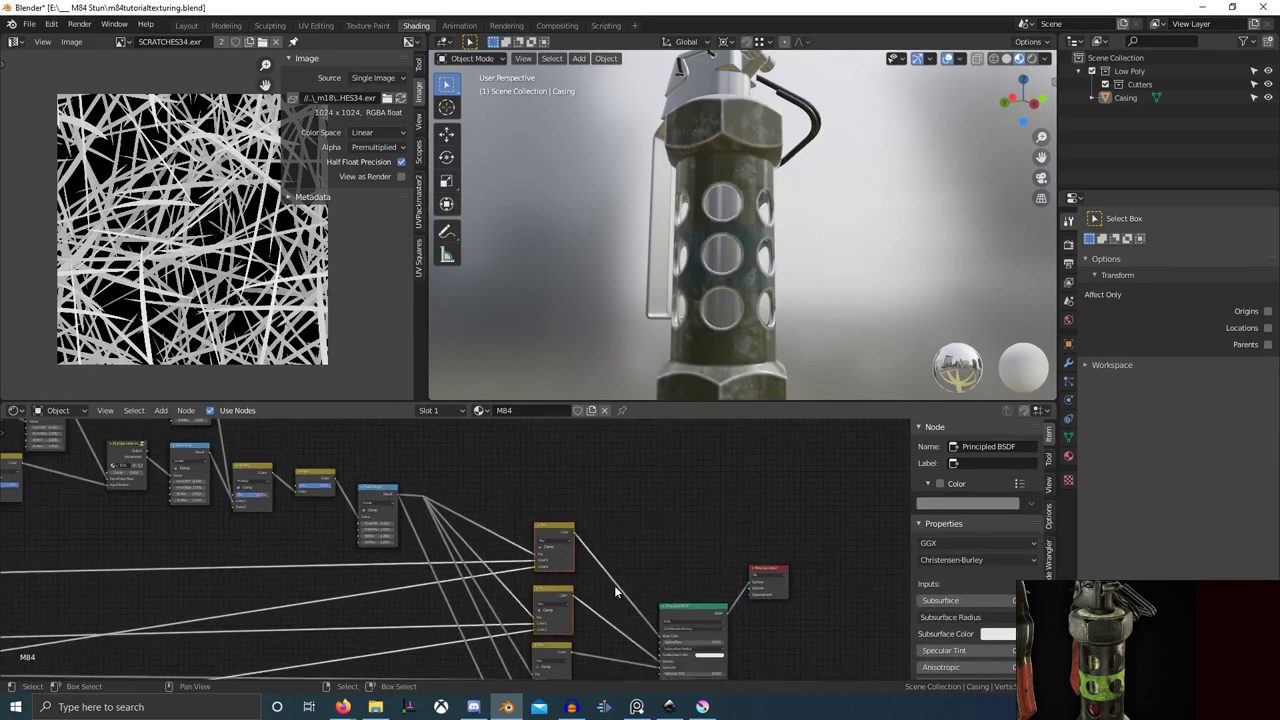
{"action": "scroll", "coordinate": [615, 592], "scroll_direction": "down", "scroll_amount": 3}
{"action": "middle_click_drag", "start_coordinate": [615, 592], "coordinate": [551, 482]}
{"action": "left_click_drag", "start_coordinate": [551, 482], "coordinate": [491, 604], "text": "shift"}
{"action": "scroll", "coordinate": [493, 575], "scroll_direction": "down", "scroll_amount": 1}
{"action": "scroll", "coordinate": [627, 665], "scroll_direction": "down", "scroll_amount": 4}
{"action": "key", "text": "b"}
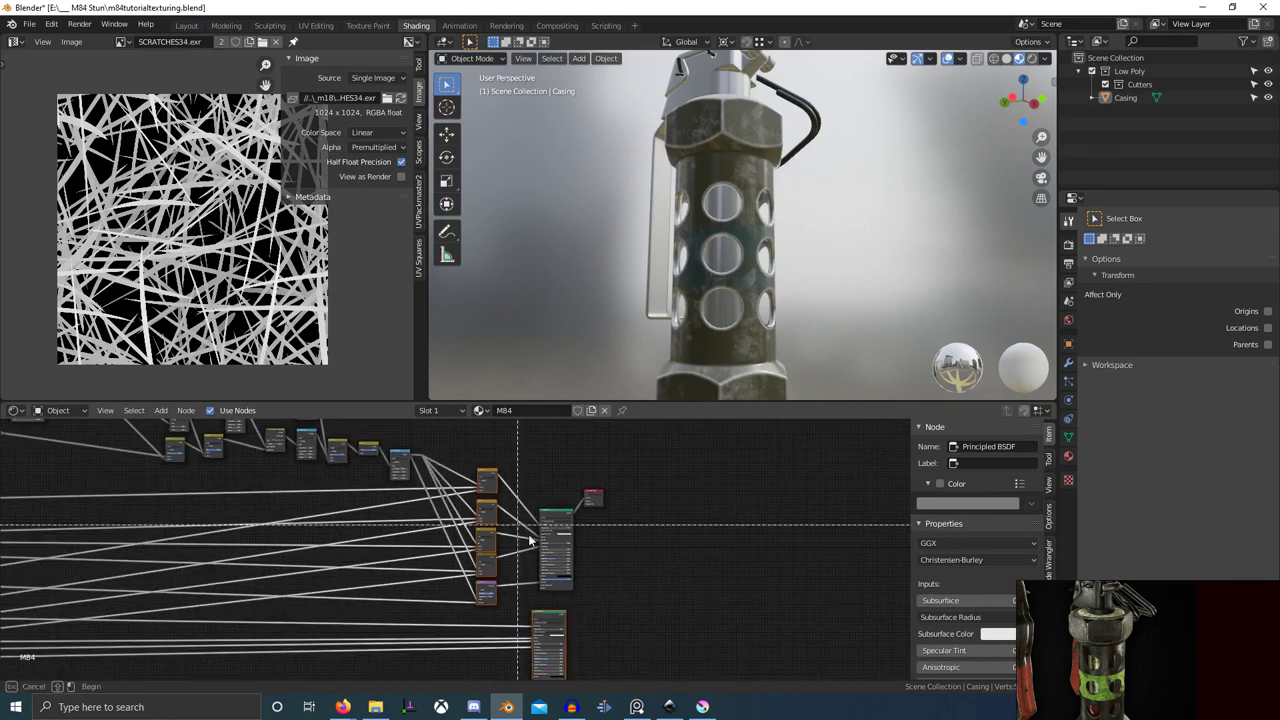
{"action": "left_click_drag", "start_coordinate": [531, 530], "coordinate": [580, 580]}
{"action": "key", "text": "g"}
{"action": "left_click", "coordinate": [662, 588]}
- Place the Material Output right of the Principled BSDF and bring up the add-node menu
{"action": "scroll", "coordinate": [480, 530], "scroll_direction": "up", "scroll_amount": 3}
{"action": "middle_click_drag", "start_coordinate": [474, 526], "coordinate": [502, 628]}
{"action": "scroll", "coordinate": [502, 628], "scroll_direction": "up", "scroll_amount": 1}
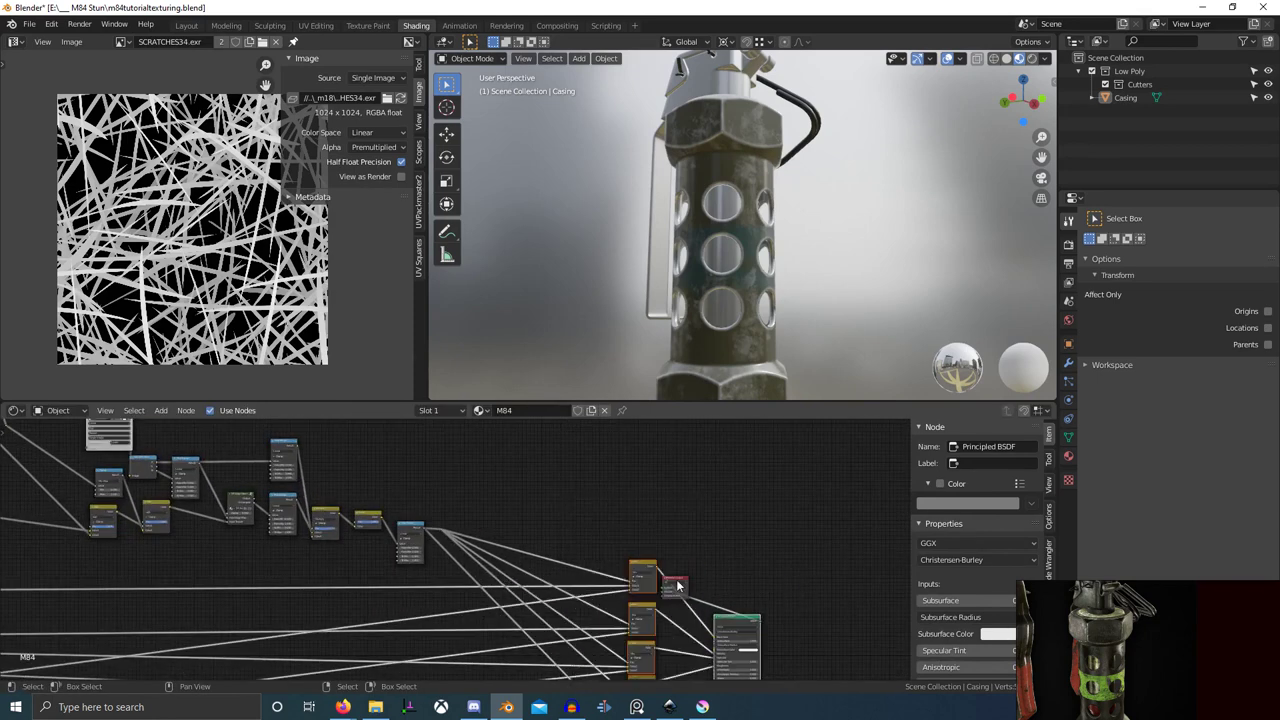
{"action": "left_click_drag", "start_coordinate": [678, 586], "coordinate": [812, 604]}
{"action": "scroll", "coordinate": [504, 530], "scroll_direction": "up", "scroll_amount": 4}
{"action": "middle_click_drag", "start_coordinate": [497, 494], "coordinate": [508, 536]}
{"action": "key", "text": "shift+a"}
- Add an empty Image Texture node above the scratch chain from the node search
{"action": "left_click", "coordinate": [509, 537]}
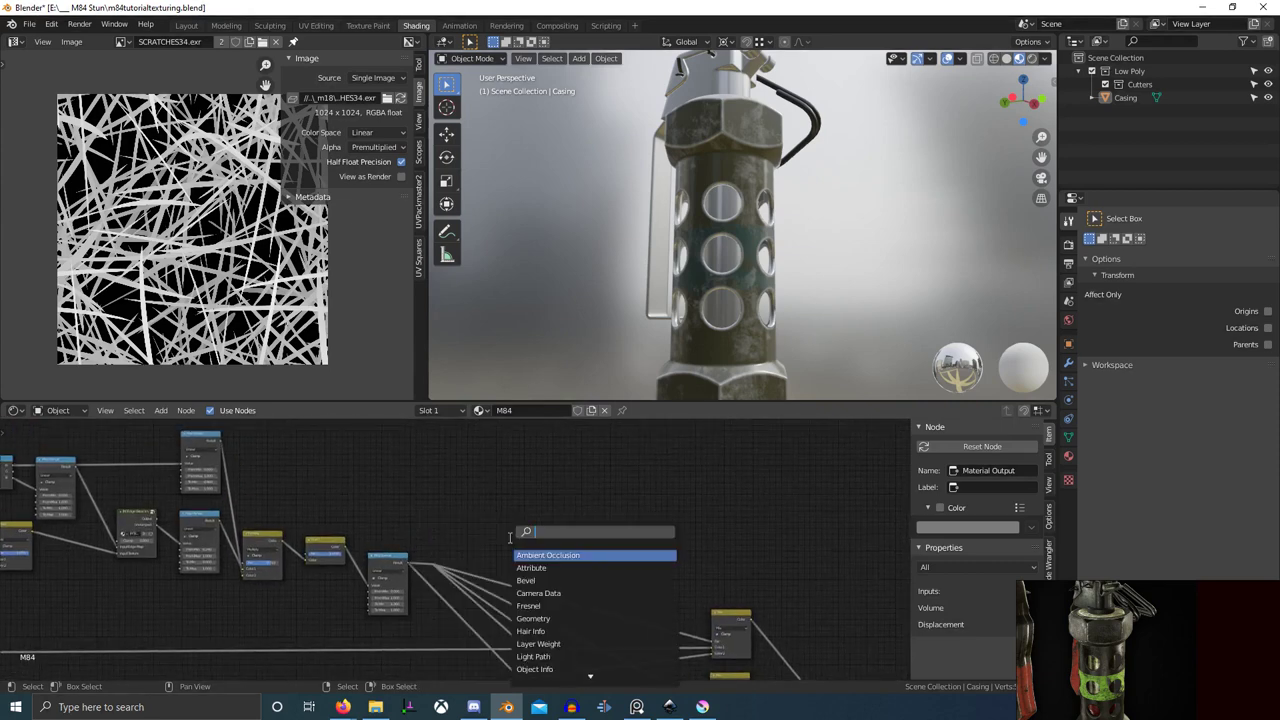
{"action": "left_click", "coordinate": [457, 489]}
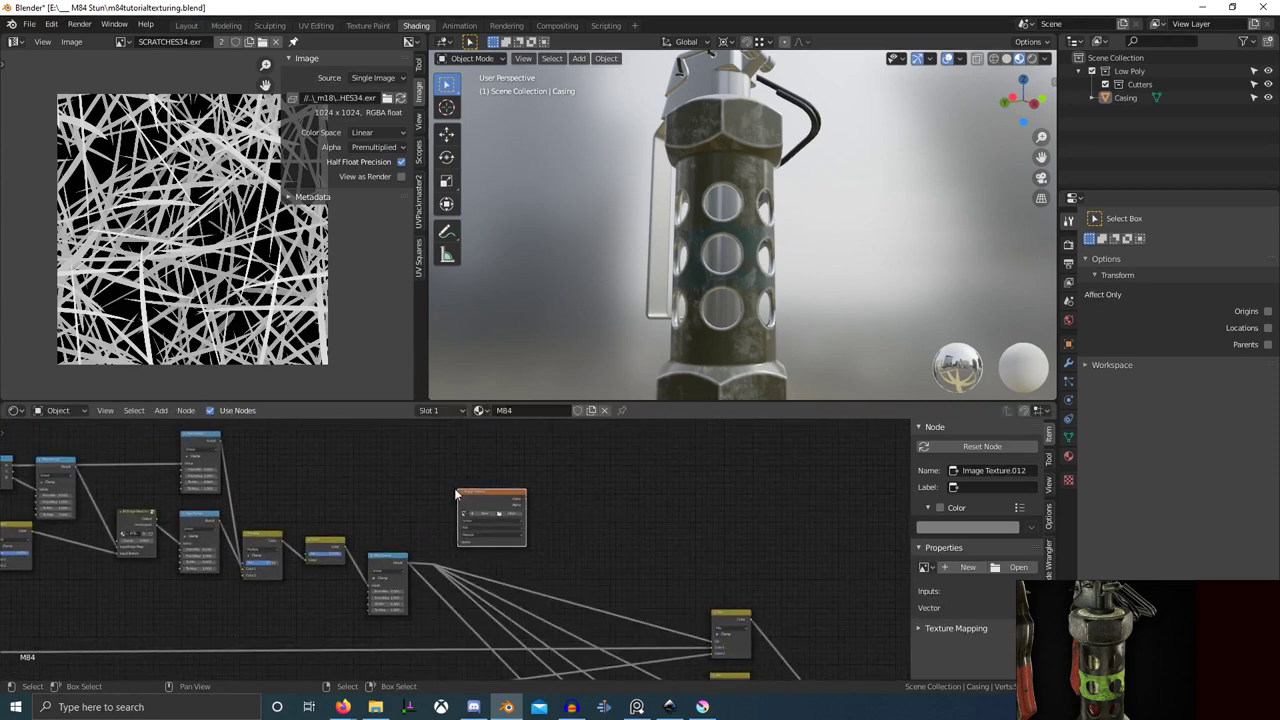
{"action": "scroll", "coordinate": [736, 344], "scroll_direction": "up", "scroll_amount": 7}
{"action": "scroll", "coordinate": [740, 361], "scroll_direction": "down", "scroll_amount": 5}
{"action": "middle_click_drag", "start_coordinate": [745, 358], "coordinate": [690, 312], "text": "shift"}
{"action": "scroll", "coordinate": [714, 313], "scroll_direction": "down", "scroll_amount": 5}
{"action": "scroll", "coordinate": [746, 291], "scroll_direction": "up", "scroll_amount": 5}
{"action": "scroll", "coordinate": [641, 420], "scroll_direction": "up", "scroll_amount": 2}
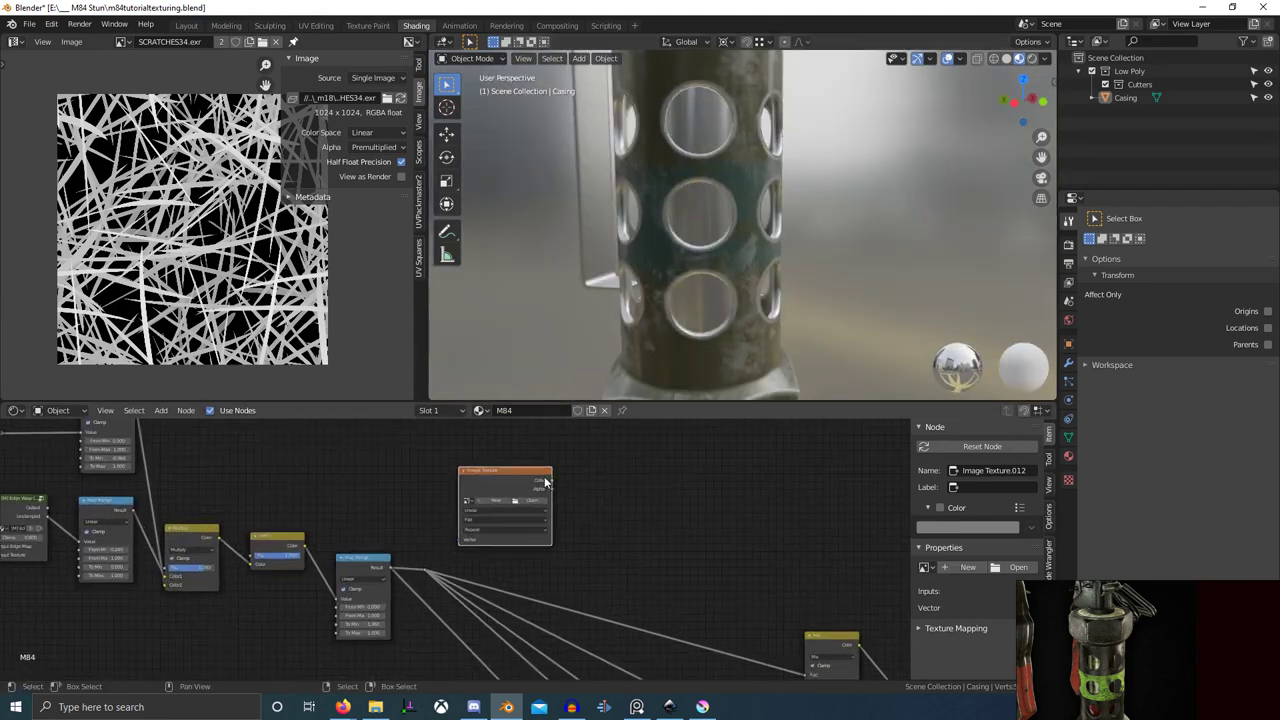
- Drag the reroute point feeding the wire fan further right
{"action": "left_click", "coordinate": [418, 578]}
{"action": "left_click_drag", "start_coordinate": [418, 578], "coordinate": [627, 578]}
{"action": "scroll", "coordinate": [1088, 628], "scroll_direction": "up", "scroll_amount": 4}
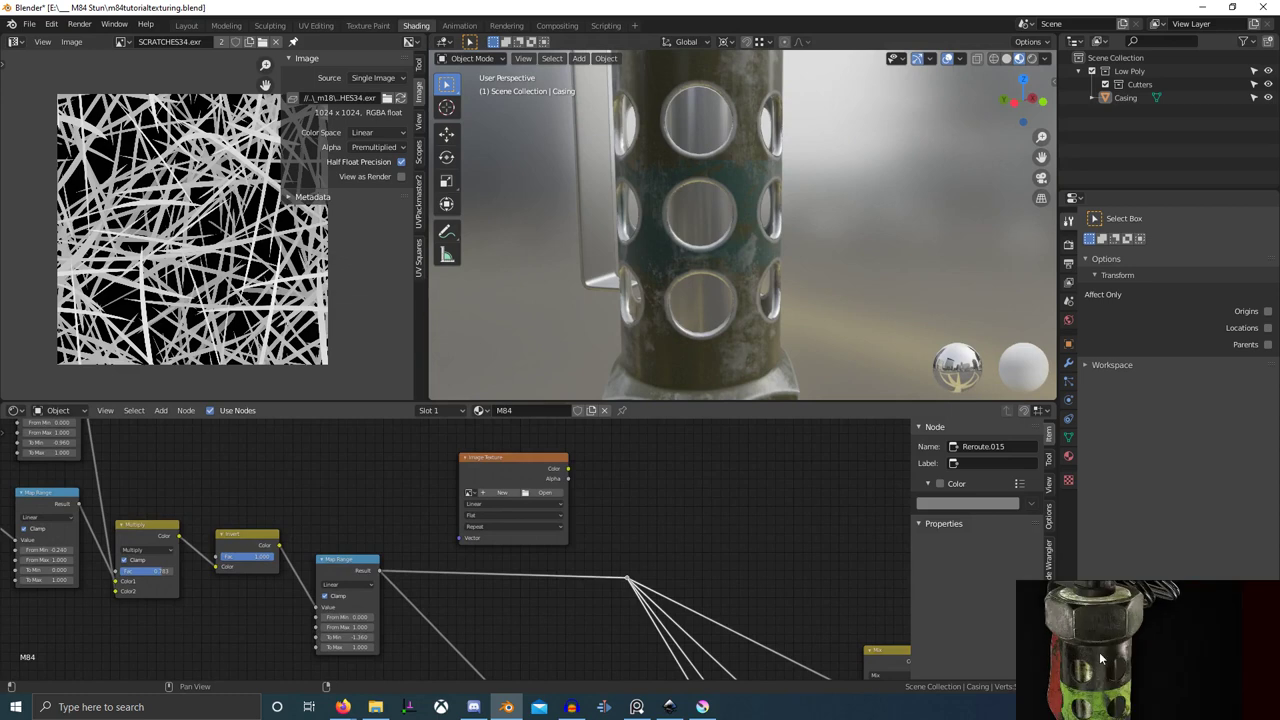
{"action": "scroll", "coordinate": [572, 554], "scroll_direction": "down", "scroll_amount": 6}
{"action": "middle_click_drag", "start_coordinate": [572, 554], "coordinate": [648, 543]}
{"action": "scroll", "coordinate": [724, 350], "scroll_direction": "down", "scroll_amount": 7}
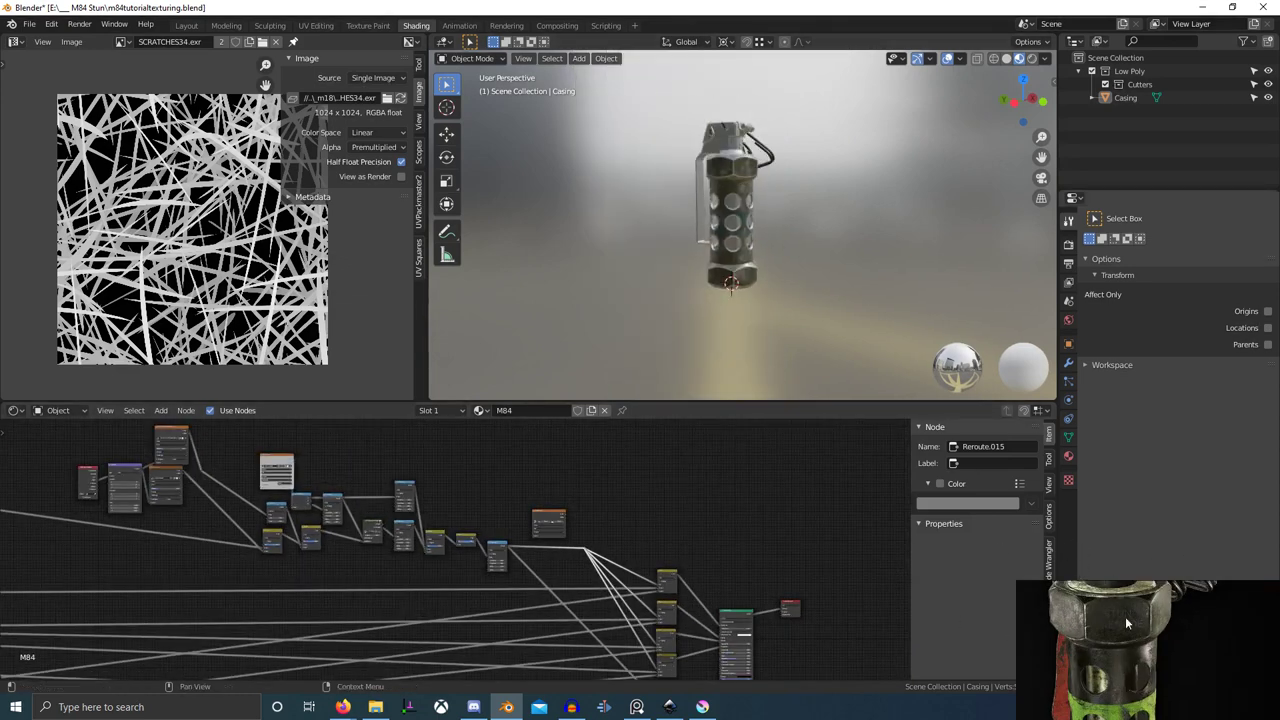
{"action": "scroll", "coordinate": [1124, 625], "scroll_direction": "down", "scroll_amount": 8}
{"action": "middle_click_drag", "start_coordinate": [1100, 648], "coordinate": [1258, 673]}
{"action": "scroll", "coordinate": [1150, 605], "scroll_direction": "up", "scroll_amount": 4}
{"action": "scroll", "coordinate": [1131, 630], "scroll_direction": "up", "scroll_amount": 4}
{"action": "scroll", "coordinate": [1115, 655], "scroll_direction": "up", "scroll_amount": 5}
{"action": "scroll", "coordinate": [1120, 655], "scroll_direction": "down", "scroll_amount": 6}
{"action": "scroll", "coordinate": [1192, 651], "scroll_direction": "down", "scroll_amount": 5}
{"action": "scroll", "coordinate": [1180, 648], "scroll_direction": "down", "scroll_amount": 5}
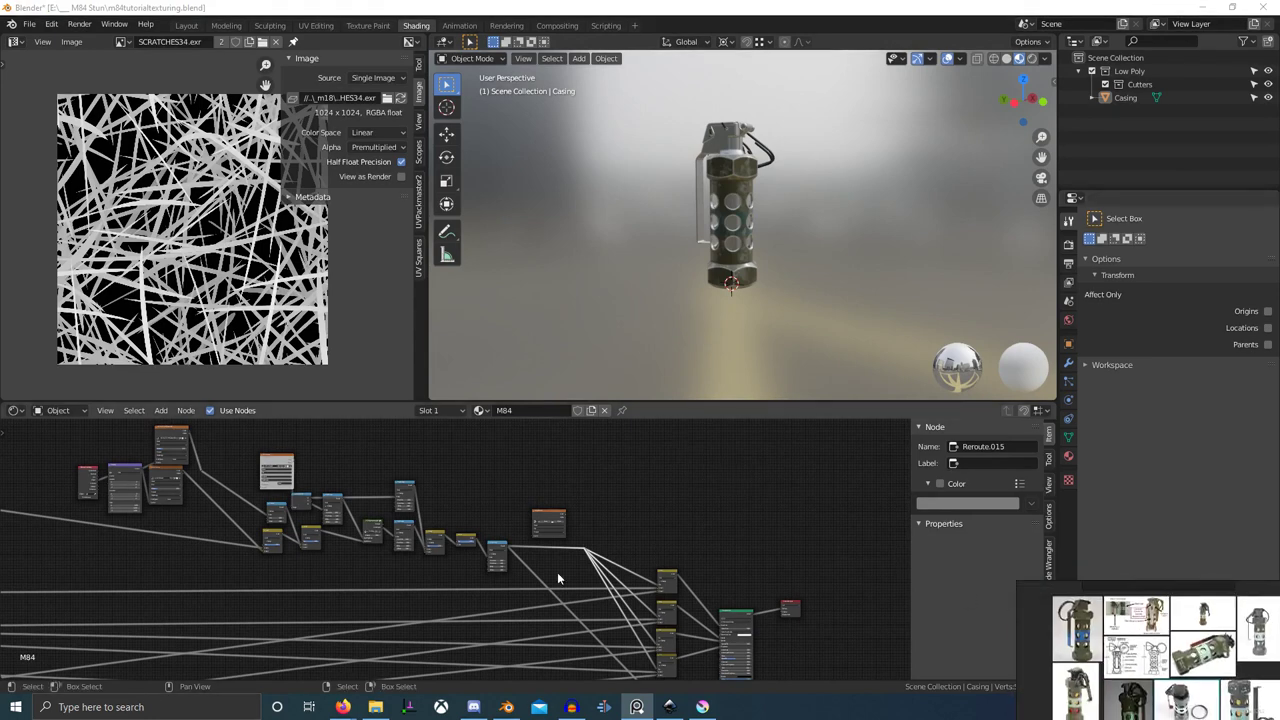
{"action": "scroll", "coordinate": [598, 558], "scroll_direction": "up", "scroll_amount": 5}
- Pan the node graph onto the Base Material frame's Albedo colour node
{"action": "middle_click_drag", "start_coordinate": [598, 558], "coordinate": [900, 575]}
{"action": "scroll", "coordinate": [674, 611], "scroll_direction": "up", "scroll_amount": 4}
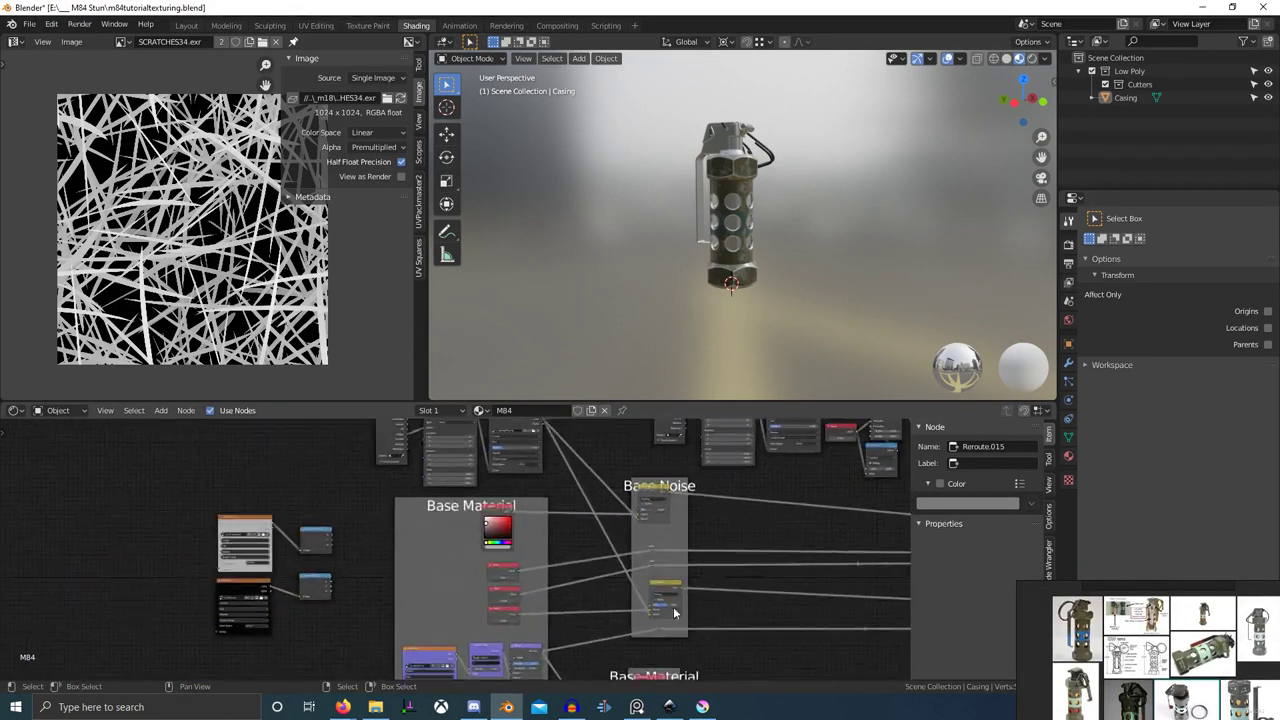
{"action": "scroll", "coordinate": [523, 600], "scroll_direction": "up", "scroll_amount": 6}
{"action": "middle_click_drag", "start_coordinate": [420, 585], "coordinate": [440, 646]}
{"action": "scroll", "coordinate": [729, 582], "scroll_direction": "up", "scroll_amount": 6}
{"action": "scroll", "coordinate": [518, 570], "scroll_direction": "up", "scroll_amount": 6}
- Darken the Albedo base colour and inspect the casing's holes and top
{"action": "scroll", "coordinate": [518, 570], "scroll_direction": "up", "scroll_amount": 3}
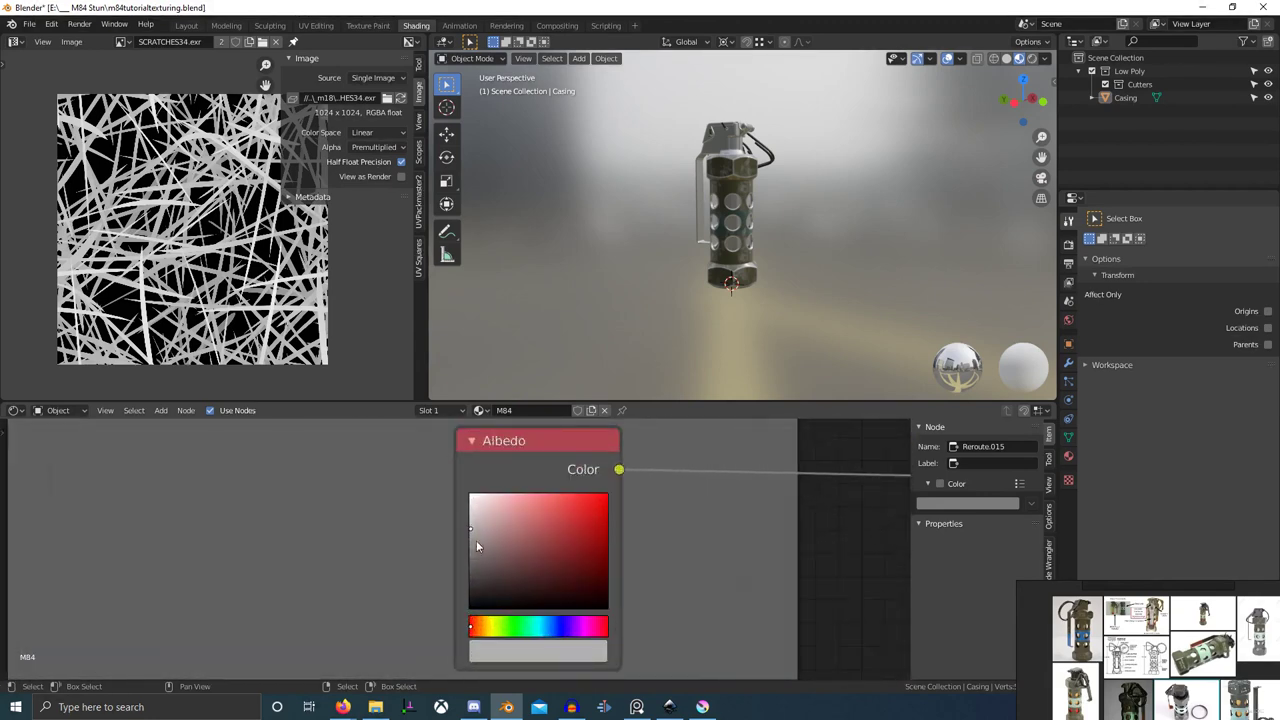
{"action": "left_click_drag", "start_coordinate": [474, 538], "coordinate": [470, 551]}
{"action": "scroll", "coordinate": [814, 228], "scroll_direction": "up", "scroll_amount": 6}
{"action": "middle_click_drag", "start_coordinate": [814, 230], "coordinate": [794, 284], "text": "shift"}
{"action": "scroll", "coordinate": [785, 278], "scroll_direction": "up", "scroll_amount": 5}
{"action": "scroll", "coordinate": [730, 334], "scroll_direction": "down", "scroll_amount": 5}
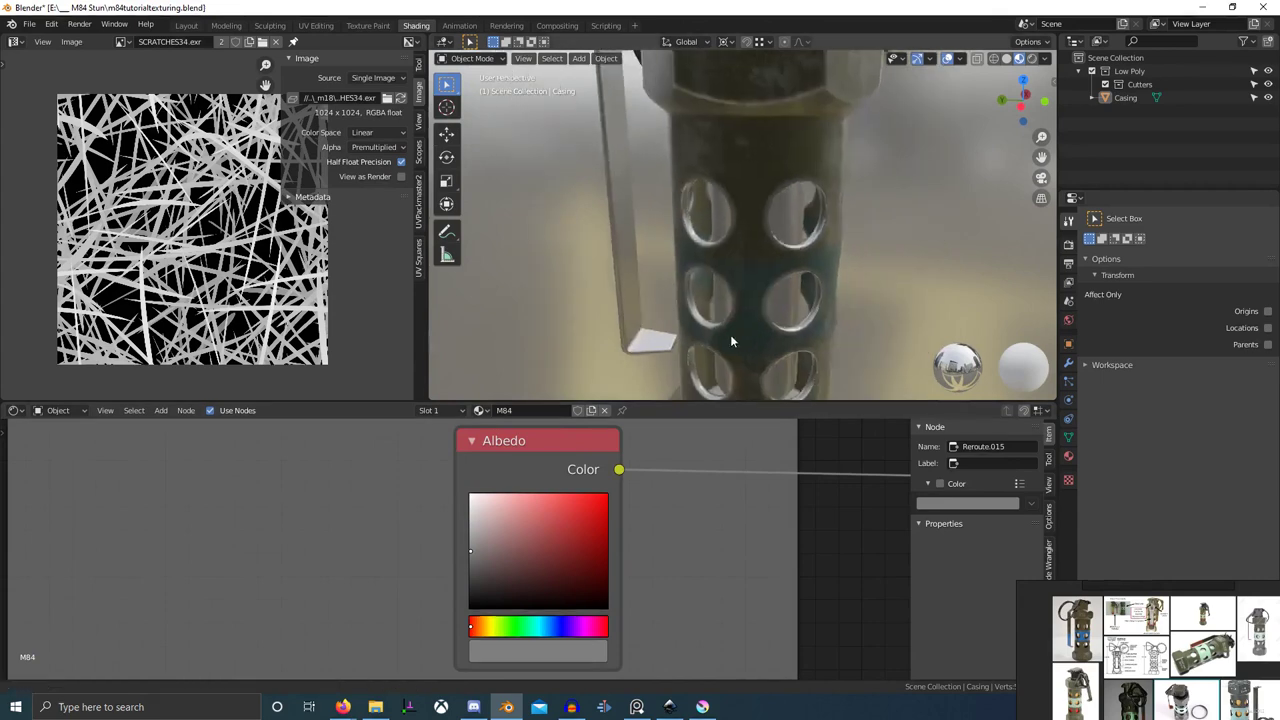
{"action": "scroll", "coordinate": [665, 348], "scroll_direction": "up", "scroll_amount": 5}
{"action": "middle_click_drag", "start_coordinate": [730, 334], "coordinate": [768, 345]}
{"action": "scroll", "coordinate": [706, 336], "scroll_direction": "up", "scroll_amount": 2}
{"action": "scroll", "coordinate": [710, 332], "scroll_direction": "down", "scroll_amount": 6}
{"action": "scroll", "coordinate": [688, 333], "scroll_direction": "down", "scroll_amount": 4}
{"action": "middle_click_drag", "start_coordinate": [768, 345], "coordinate": [794, 61], "text": "shift"}
{"action": "scroll", "coordinate": [789, 267], "scroll_direction": "up", "scroll_amount": 5}
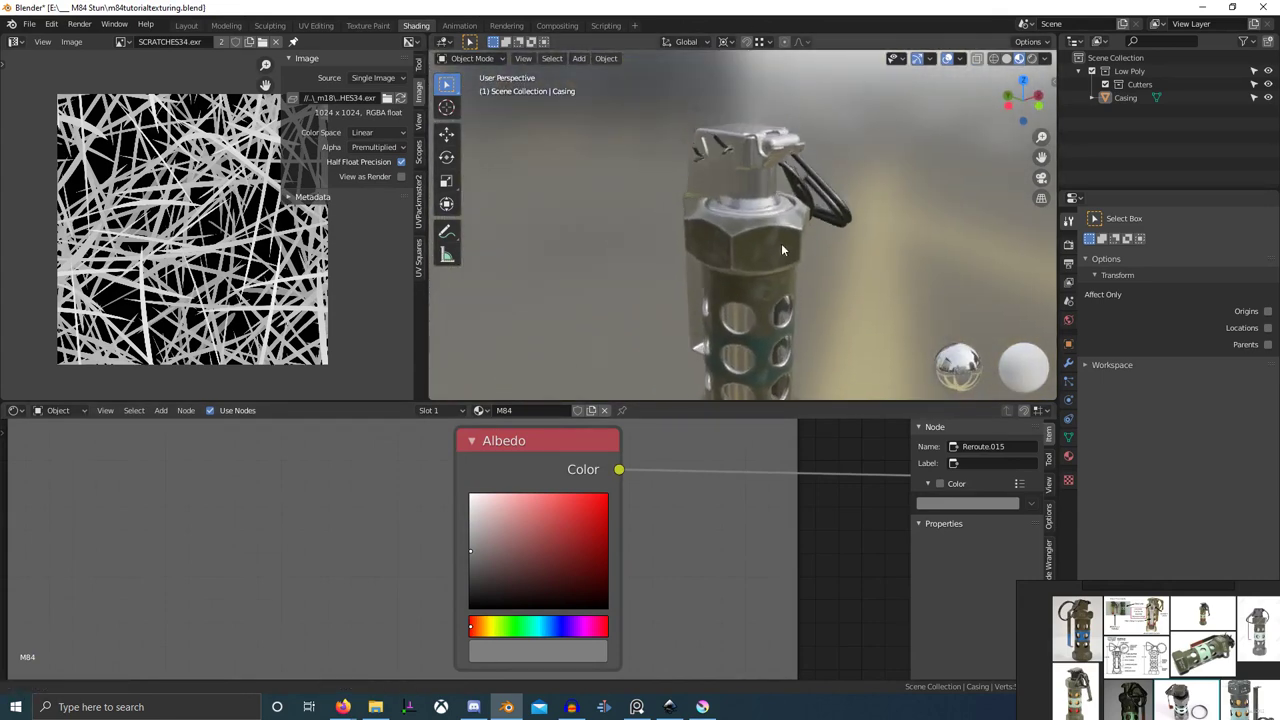
{"action": "scroll", "coordinate": [784, 444], "scroll_direction": "down", "scroll_amount": 5}
{"action": "scroll", "coordinate": [874, 492], "scroll_direction": "down", "scroll_amount": 3}
- Duplicate the scratch Multiply node and insert the copy into the Map Range output link
{"action": "middle_click_drag", "start_coordinate": [874, 492], "coordinate": [640, 500]}
{"action": "scroll", "coordinate": [700, 500], "scroll_direction": "down", "scroll_amount": 1}
{"action": "middle_click_drag", "start_coordinate": [770, 502], "coordinate": [537, 484]}
{"action": "middle_click_drag", "start_coordinate": [806, 514], "coordinate": [480, 512]}
{"action": "middle_click_drag", "start_coordinate": [860, 510], "coordinate": [688, 503]}
{"action": "middle_click_drag", "start_coordinate": [608, 474], "coordinate": [725, 507]}
{"action": "scroll", "coordinate": [571, 488], "scroll_direction": "up", "scroll_amount": 5}
{"action": "middle_click_drag", "start_coordinate": [554, 468], "coordinate": [463, 544]}
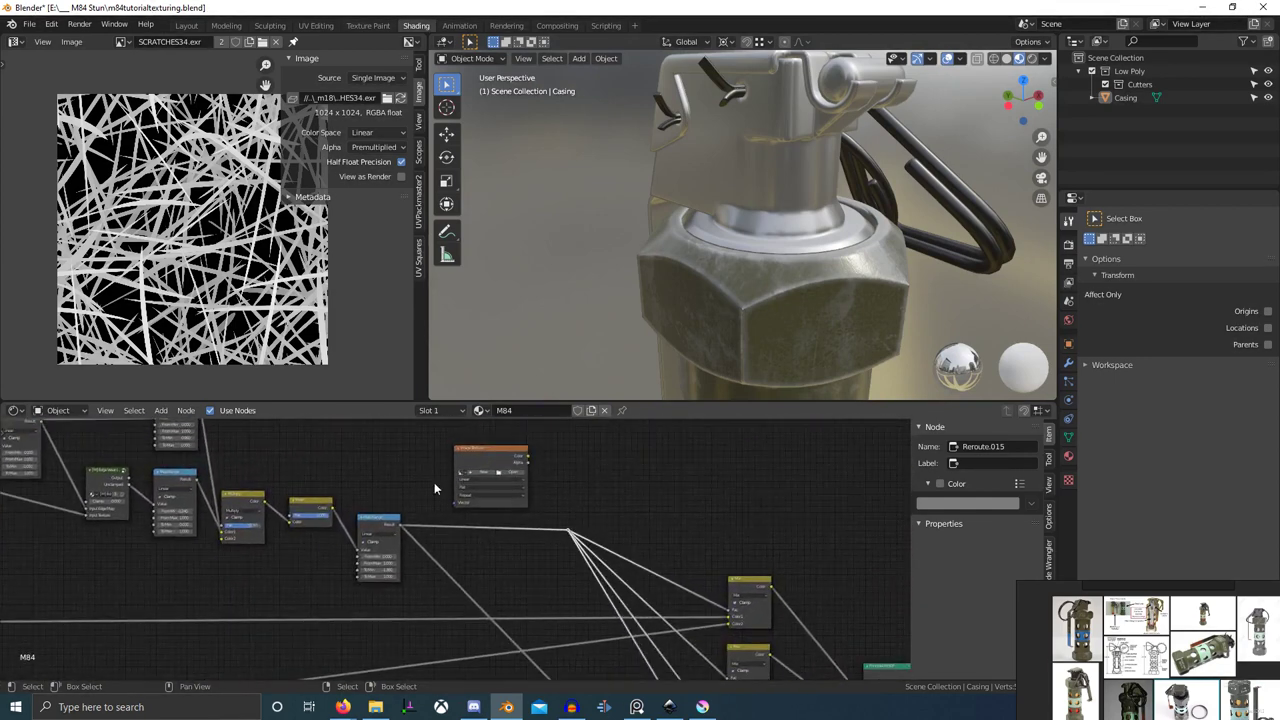
{"action": "scroll", "coordinate": [430, 482], "scroll_direction": "up", "scroll_amount": 2}
{"action": "left_click", "coordinate": [191, 481]}
{"action": "scroll", "coordinate": [205, 481], "scroll_direction": "up", "scroll_amount": 1}
{"action": "key", "text": "shift+d"}
{"action": "left_click", "coordinate": [614, 518]}
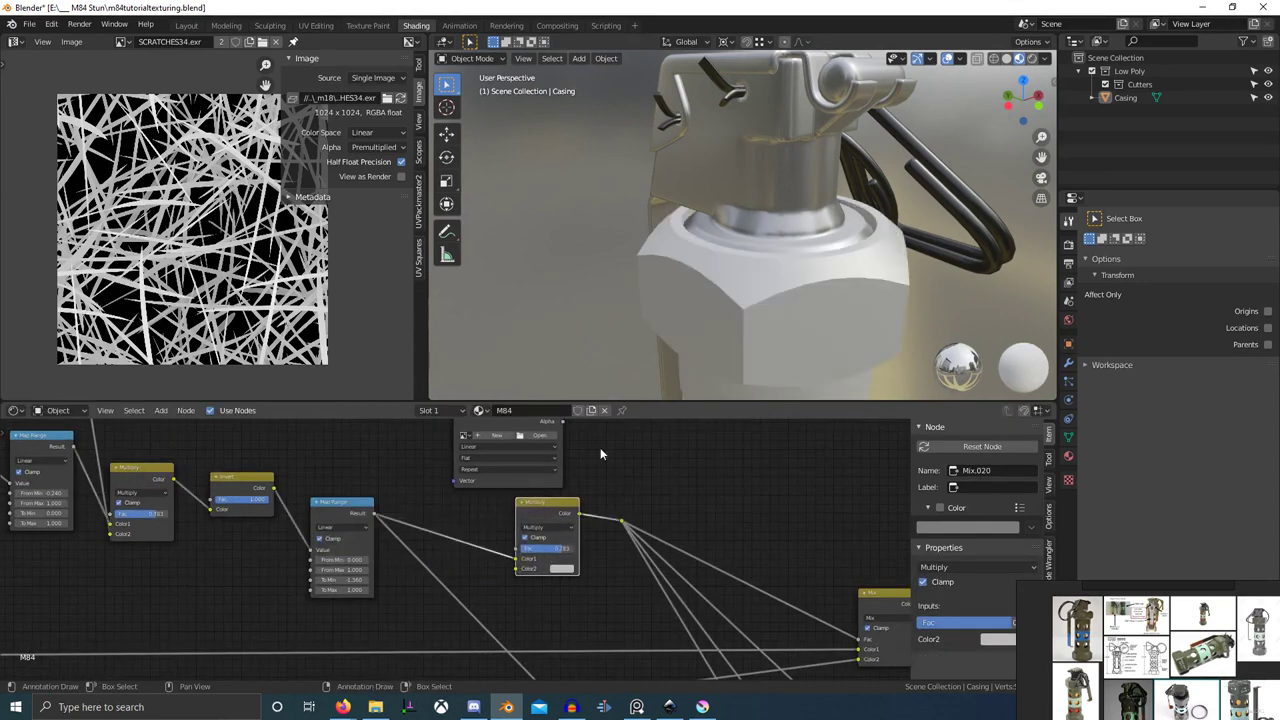
- Move the Image Texture node to the left
{"action": "middle_click_drag", "start_coordinate": [600, 448], "coordinate": [594, 479]}
{"action": "scroll", "coordinate": [594, 479], "scroll_direction": "down", "scroll_amount": 1}
{"action": "left_click_drag", "start_coordinate": [525, 444], "coordinate": [413, 441]}
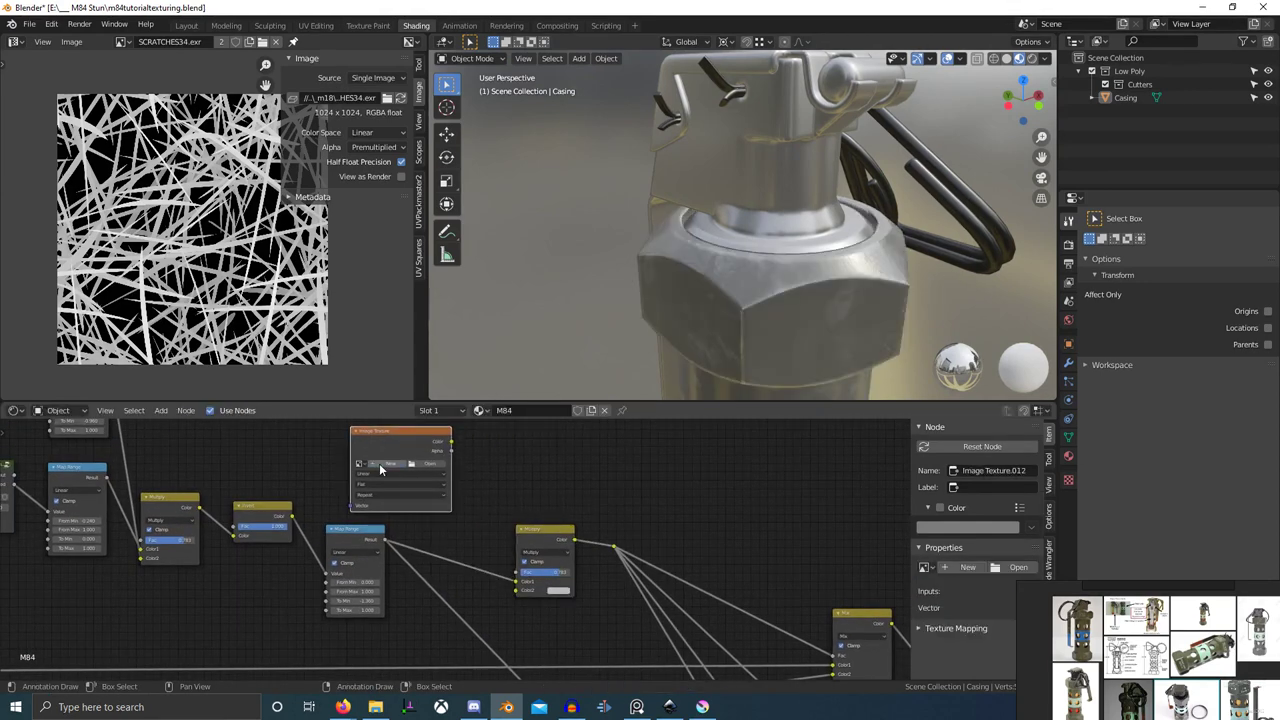
{"action": "left_click", "coordinate": [384, 464]}
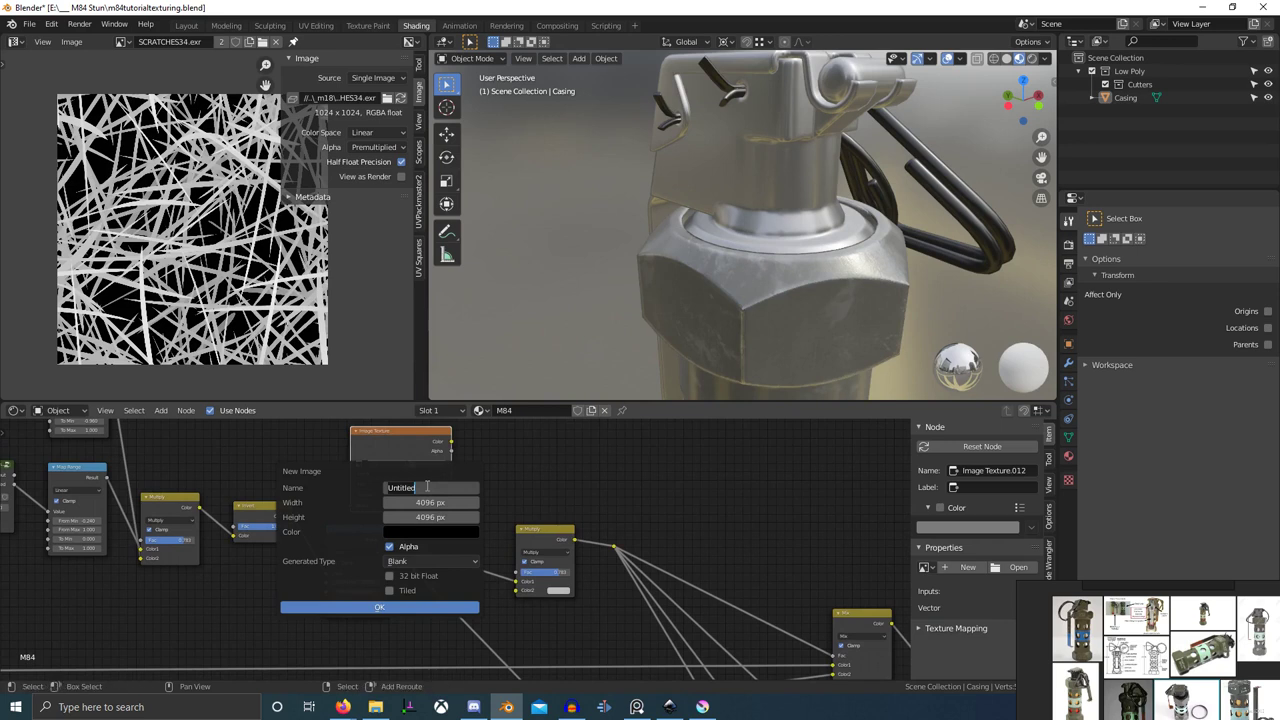
{"action": "type", "text": "Edge Wear Mask"}
{"action": "key", "text": "Return"}
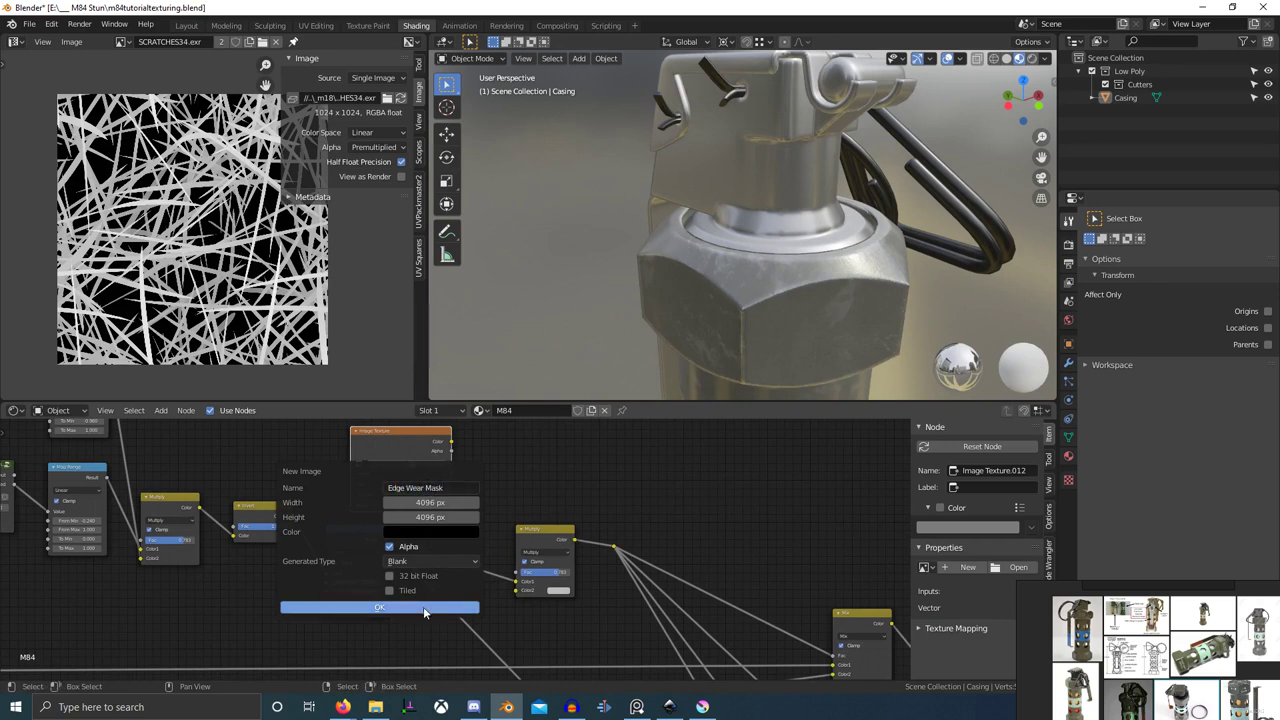
{"action": "left_click", "coordinate": [427, 607]}
{"action": "left_click_drag", "start_coordinate": [453, 441], "coordinate": [521, 592]}
{"action": "left_click", "coordinate": [426, 516]}
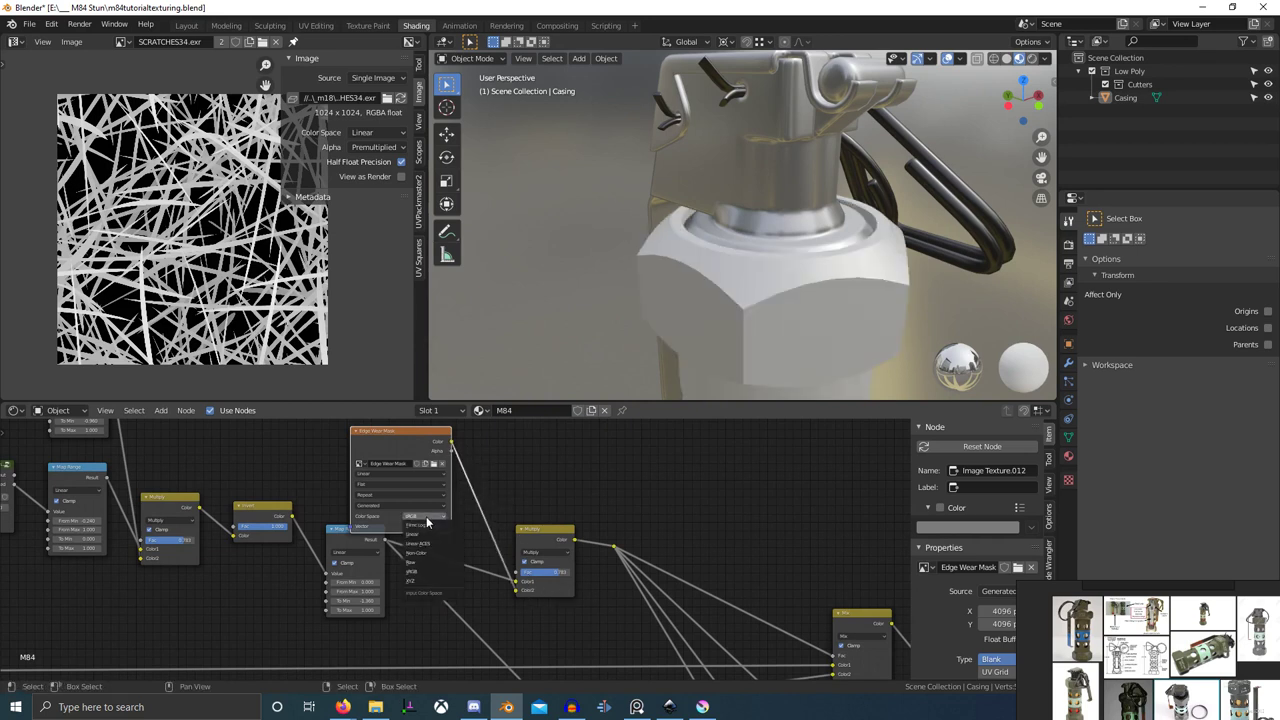
{"action": "left_click", "coordinate": [425, 547]}
{"action": "left_click_drag", "start_coordinate": [415, 449], "coordinate": [391, 433]}
{"action": "left_click_drag", "start_coordinate": [535, 575], "coordinate": [618, 564]}
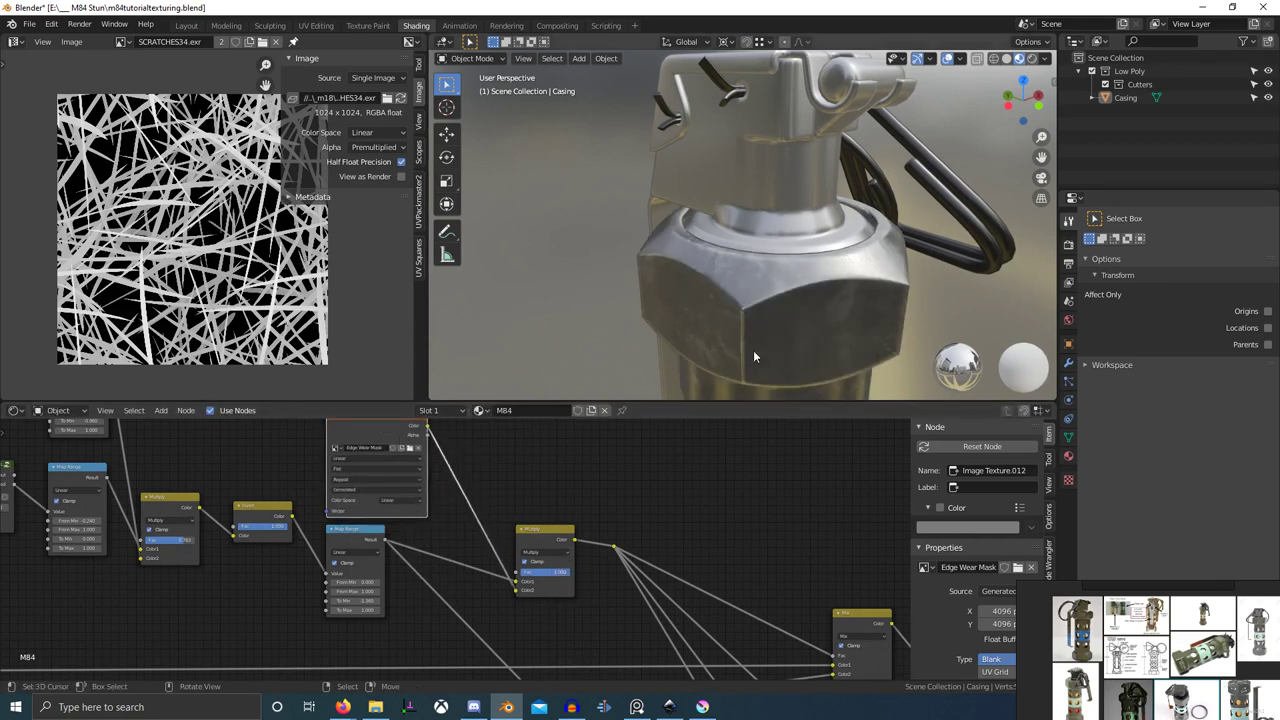
{"action": "middle_click_drag", "start_coordinate": [753, 350], "coordinate": [685, 291]}
{"action": "scroll", "coordinate": [845, 292], "scroll_direction": "up", "scroll_amount": 3}
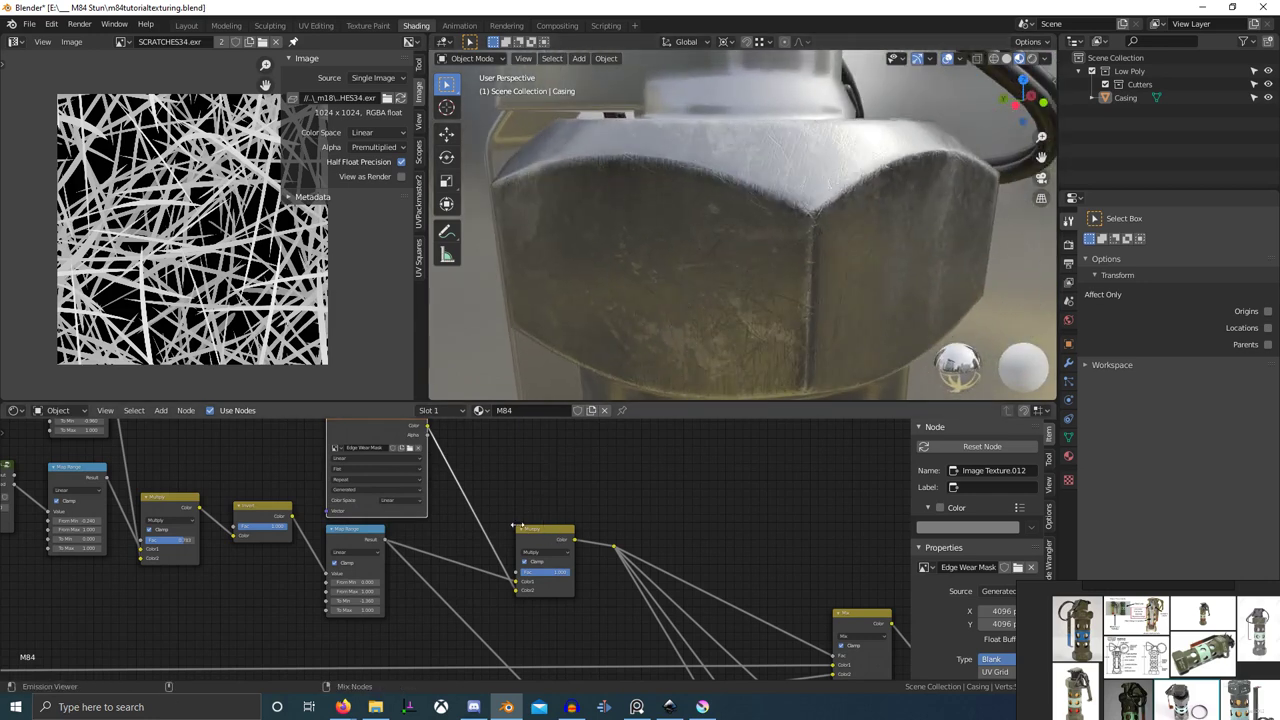
{"action": "scroll", "coordinate": [600, 555], "scroll_direction": "down", "scroll_amount": 4}
{"action": "middle_click_drag", "start_coordinate": [615, 540], "coordinate": [728, 547]}
{"action": "scroll", "coordinate": [483, 555], "scroll_direction": "up", "scroll_amount": 6}
{"action": "scroll", "coordinate": [482, 556], "scroll_direction": "up", "scroll_amount": 2}
{"action": "left_click", "coordinate": [405, 518]}
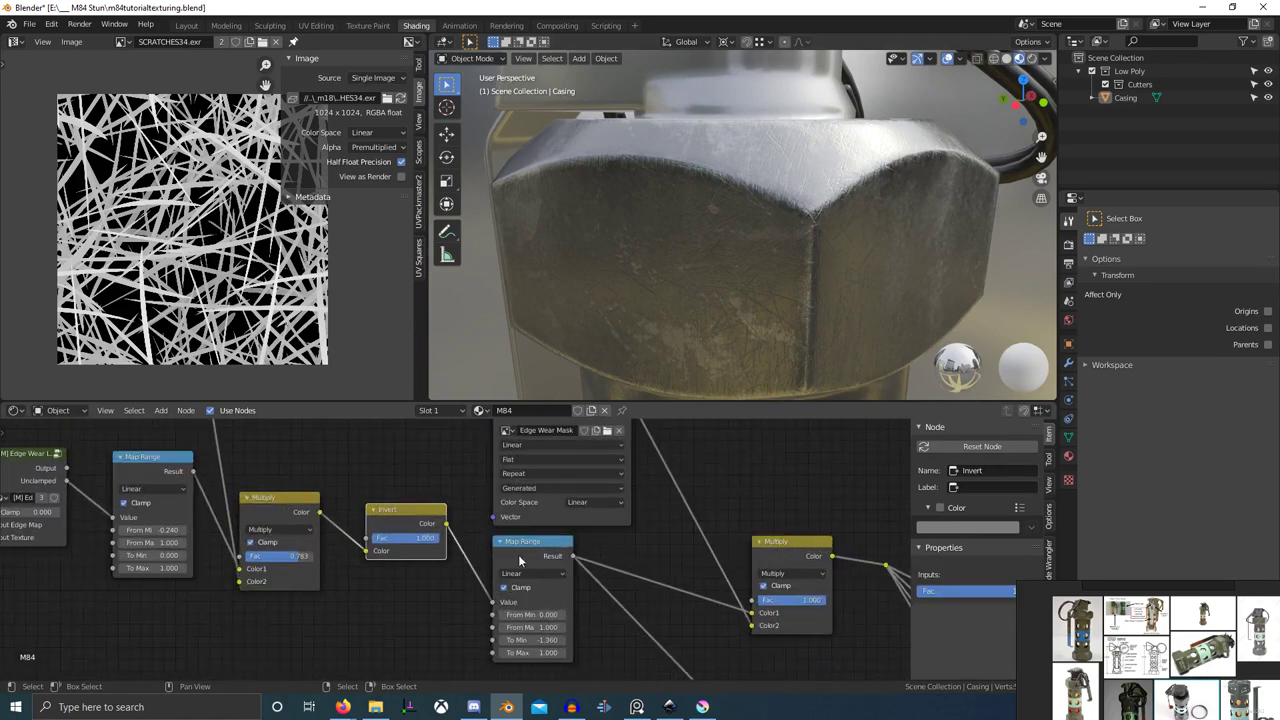
{"action": "scroll", "coordinate": [516, 553], "scroll_direction": "down", "scroll_amount": 3}
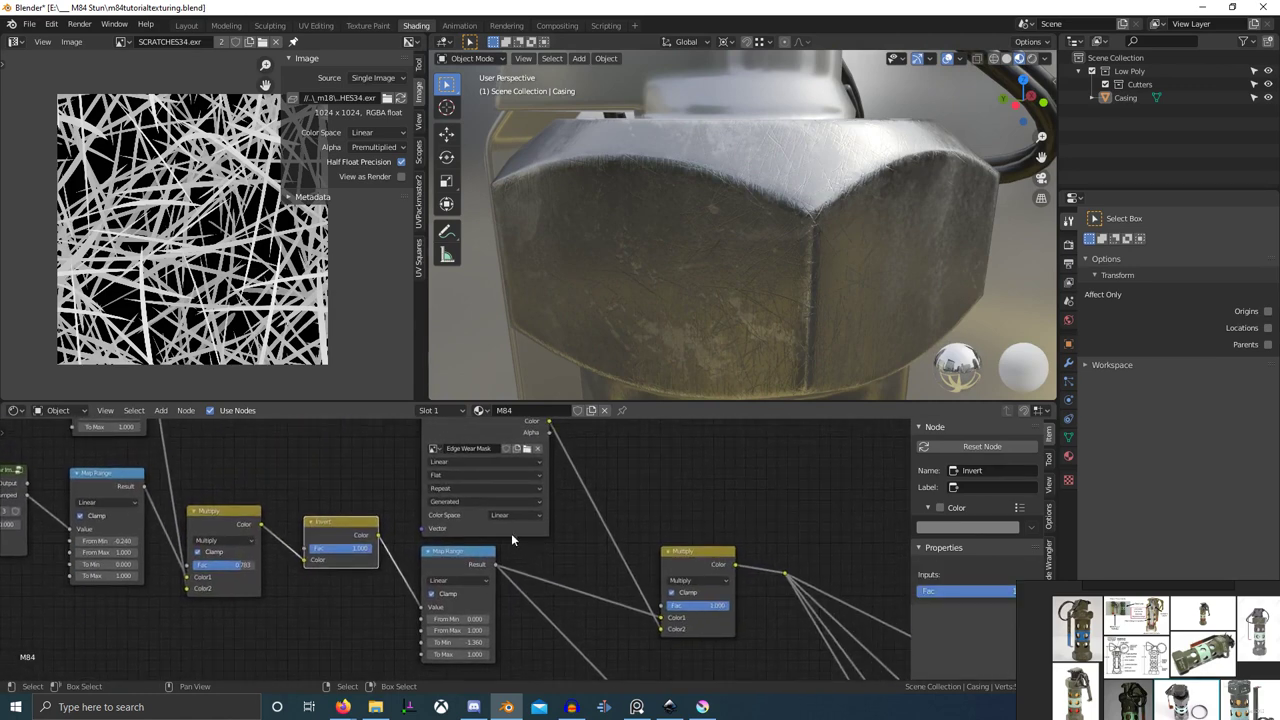
{"action": "scroll", "coordinate": [490, 466], "scroll_direction": "up", "scroll_amount": 1}
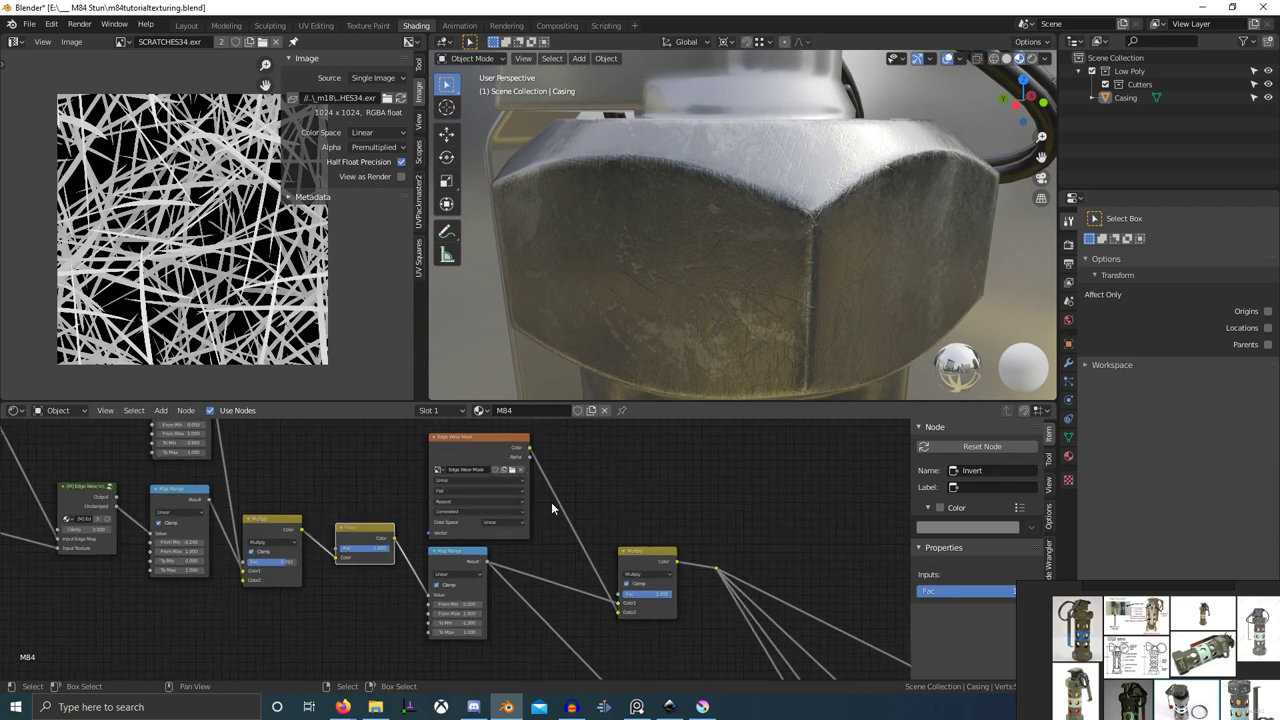
{"action": "scroll", "coordinate": [501, 530], "scroll_direction": "up", "scroll_amount": 1}
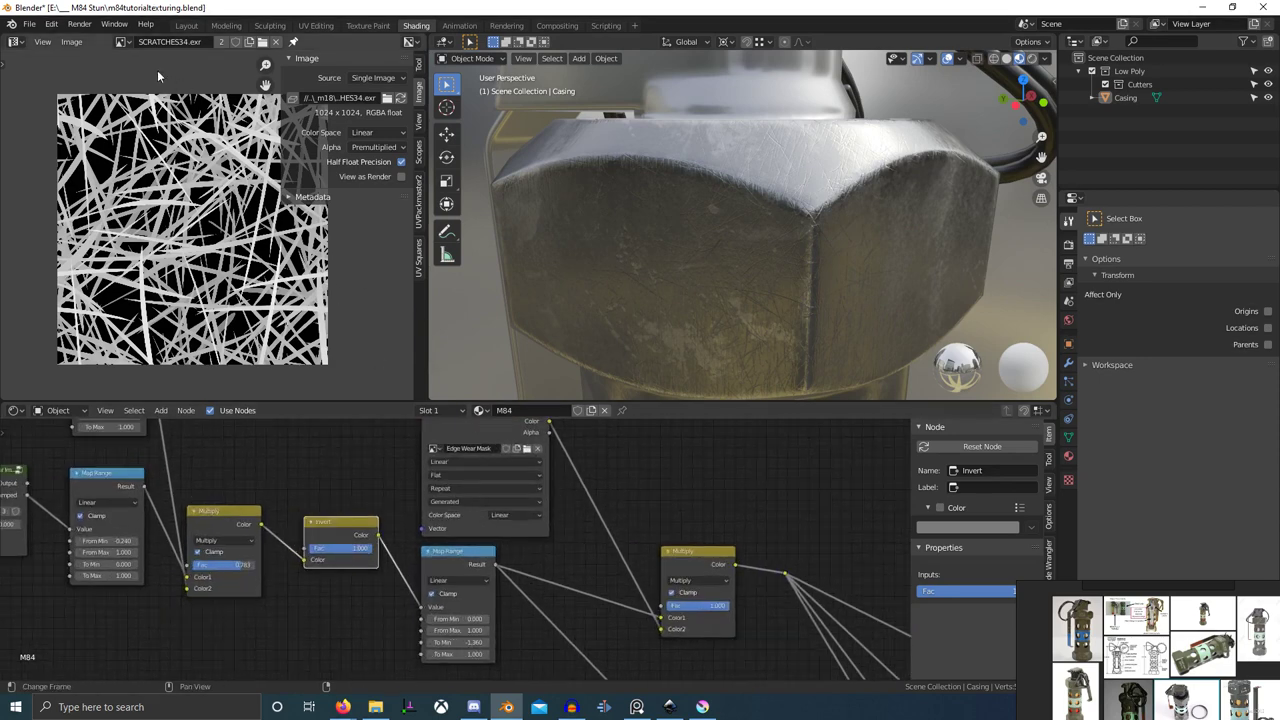
- Load the 4096 px Edge Wear Mask image in the Image Editor and fit it to view
{"action": "left_click", "coordinate": [121, 43]}
{"action": "type", "text": "Edge Wear Mask"}
{"action": "key", "text": "Return"}
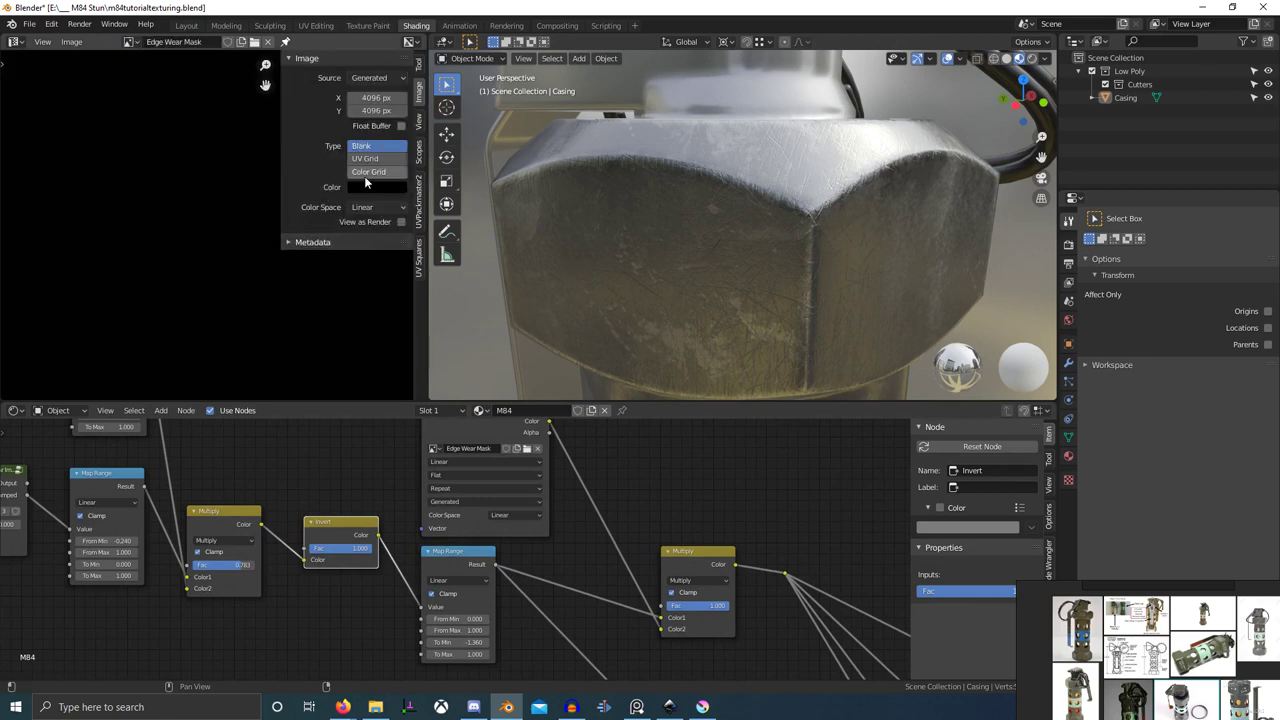
{"action": "scroll", "coordinate": [235, 288], "scroll_direction": "down", "scroll_amount": 2}
{"action": "middle_click_drag", "start_coordinate": [234, 291], "coordinate": [232, 311]}
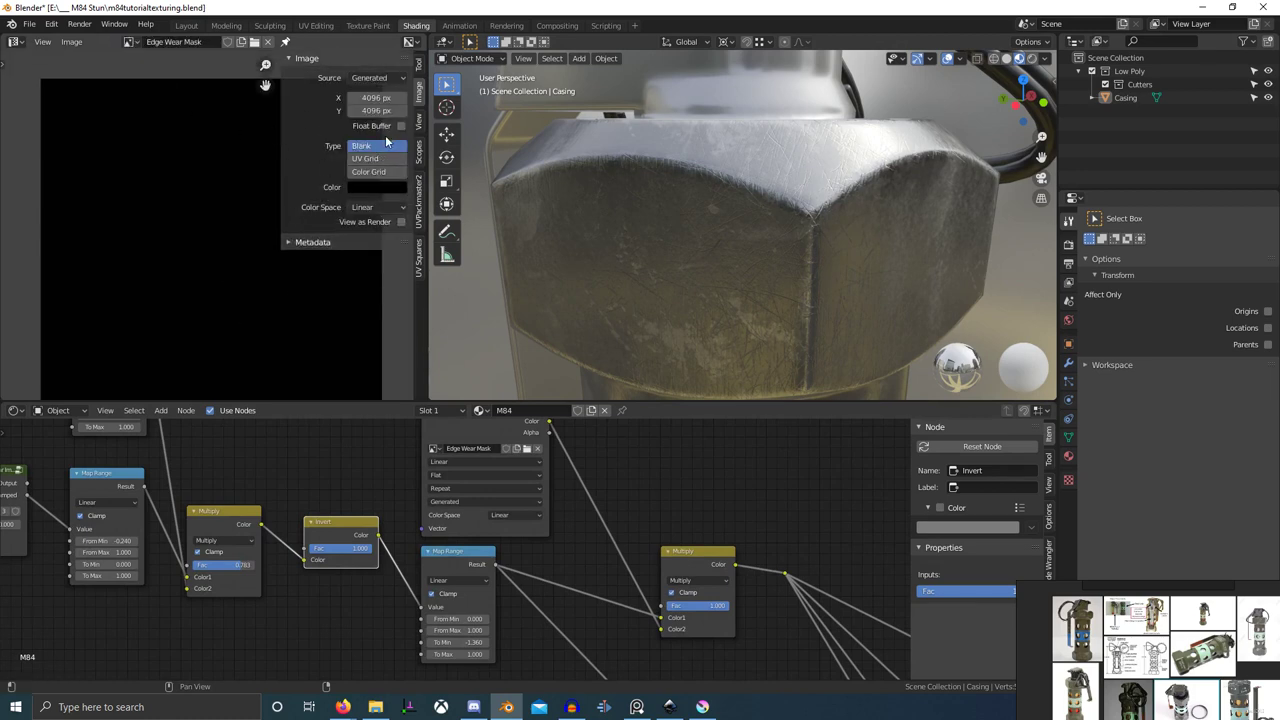
- Test the mask fill colour as white, then black, and check the casing from below
{"action": "left_click", "coordinate": [376, 188]}
{"action": "left_click", "coordinate": [355, 205]}
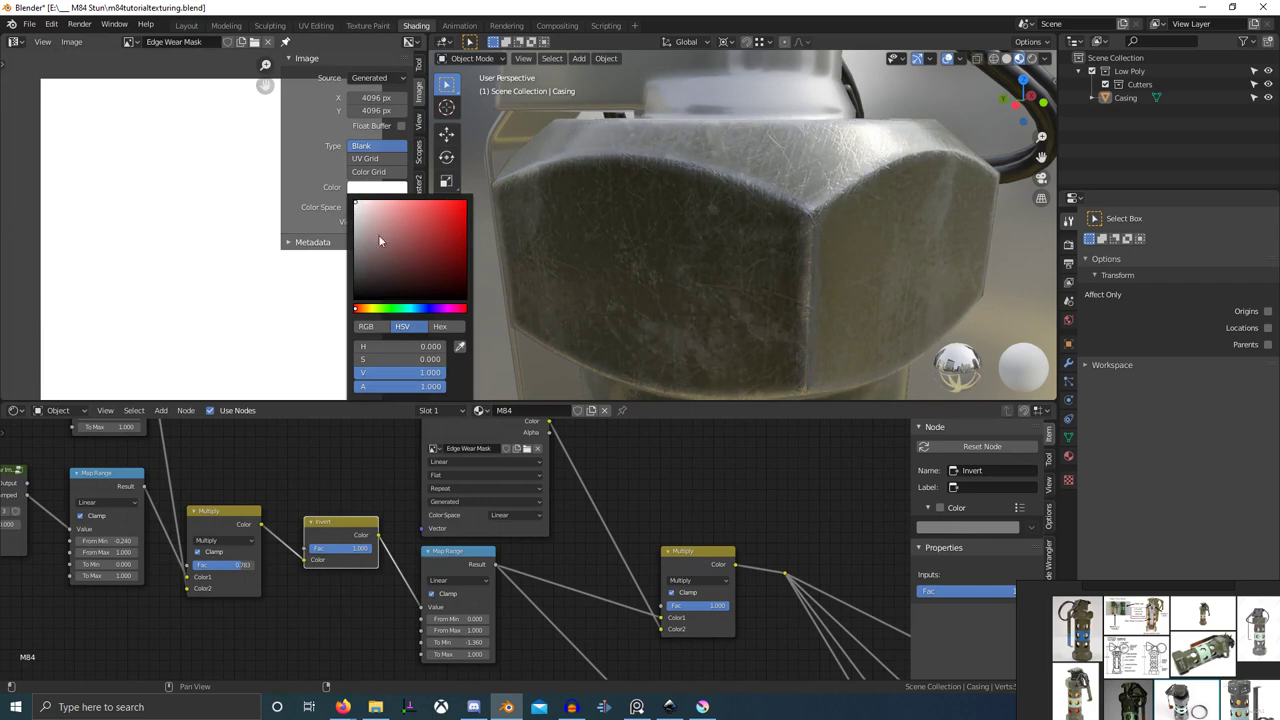
{"action": "left_click_drag", "start_coordinate": [355, 203], "coordinate": [355, 298]}
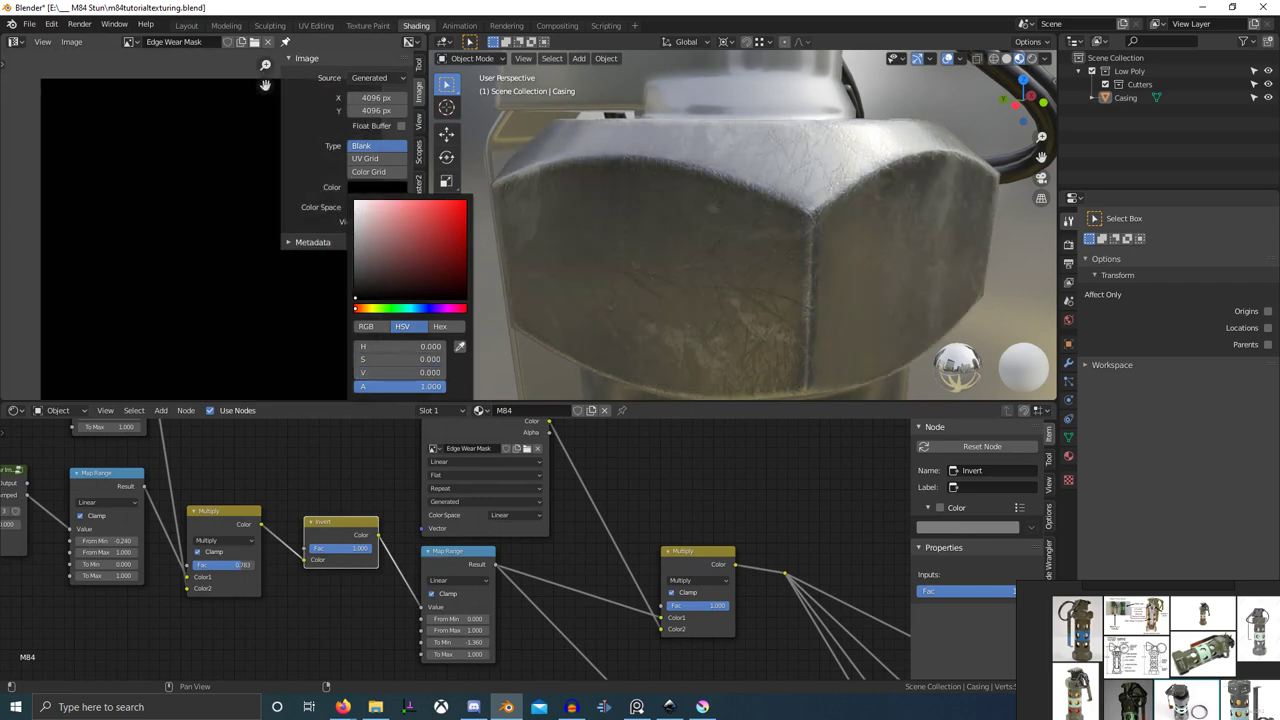
{"action": "scroll", "coordinate": [815, 255], "scroll_direction": "down", "scroll_amount": 6}
{"action": "middle_click_drag", "start_coordinate": [815, 255], "coordinate": [745, 225]}
{"action": "scroll", "coordinate": [786, 195], "scroll_direction": "up", "scroll_amount": 4}
{"action": "scroll", "coordinate": [786, 195], "scroll_direction": "down", "scroll_amount": 2}
{"action": "scroll", "coordinate": [773, 488], "scroll_direction": "down", "scroll_amount": 2}
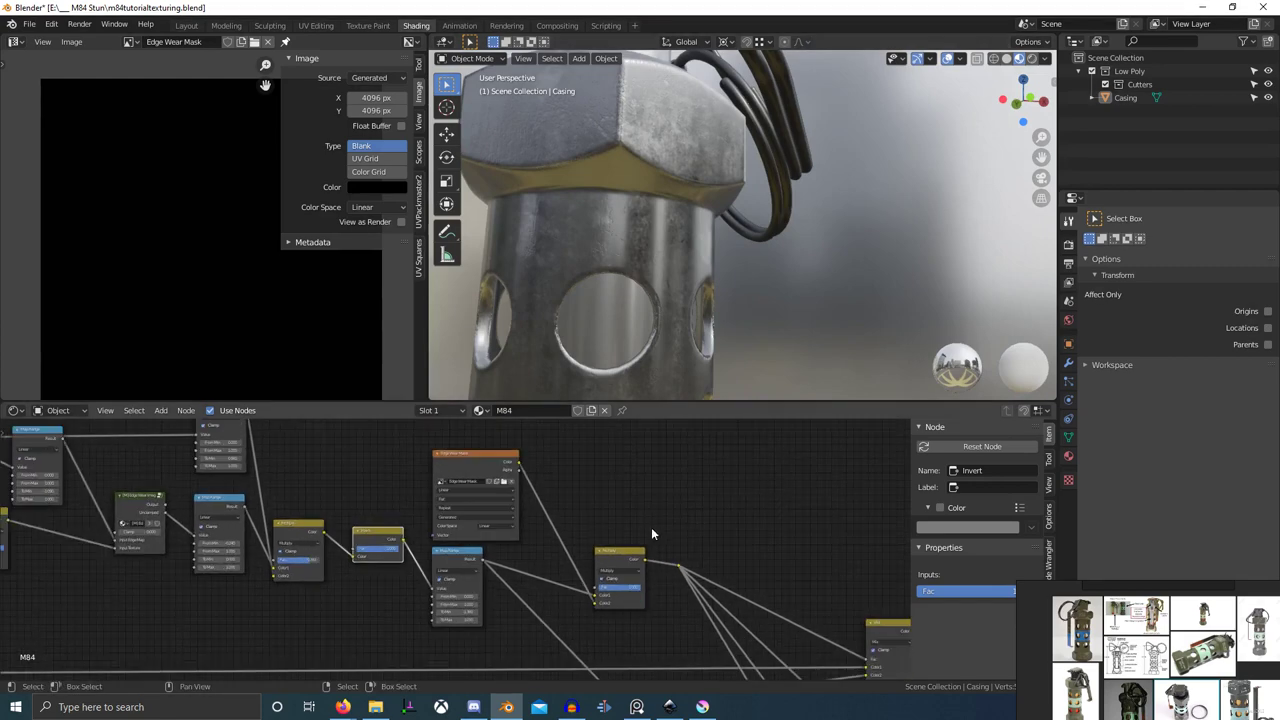
- Preview the Map Range and Multiply node outputs on the casing
{"action": "left_click", "coordinate": [458, 556], "text": "ctrl+shift"}
{"action": "middle_click_drag", "start_coordinate": [647, 511], "coordinate": [560, 468]}
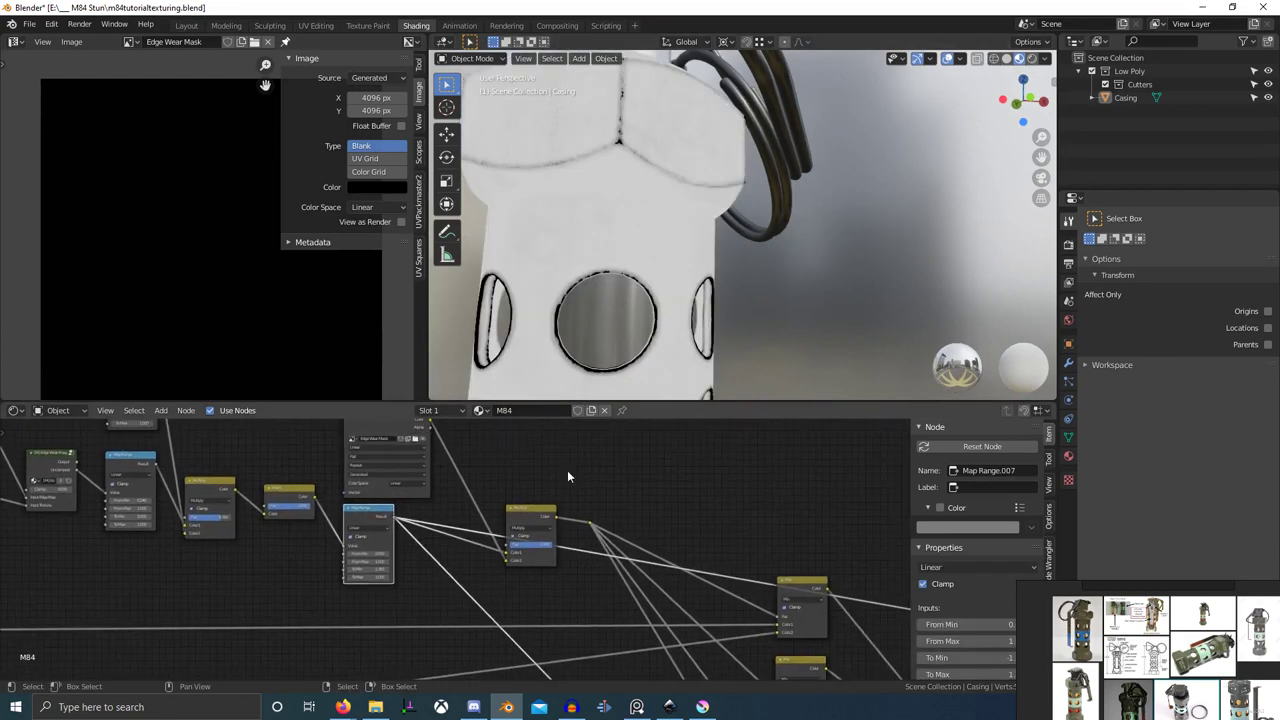
{"action": "left_click", "coordinate": [540, 519], "text": "ctrl+shift"}
{"action": "scroll", "coordinate": [765, 578], "scroll_direction": "down", "scroll_amount": 1}
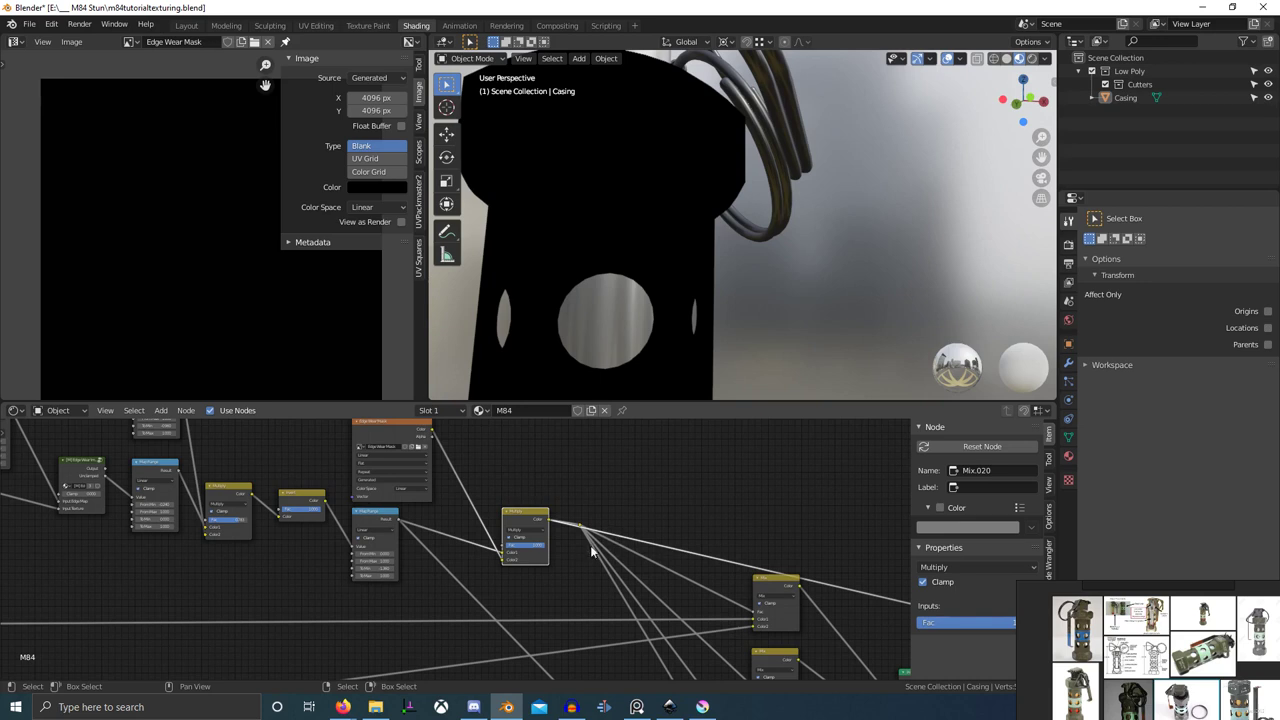
{"action": "scroll", "coordinate": [487, 547], "scroll_direction": "up", "scroll_amount": 2}
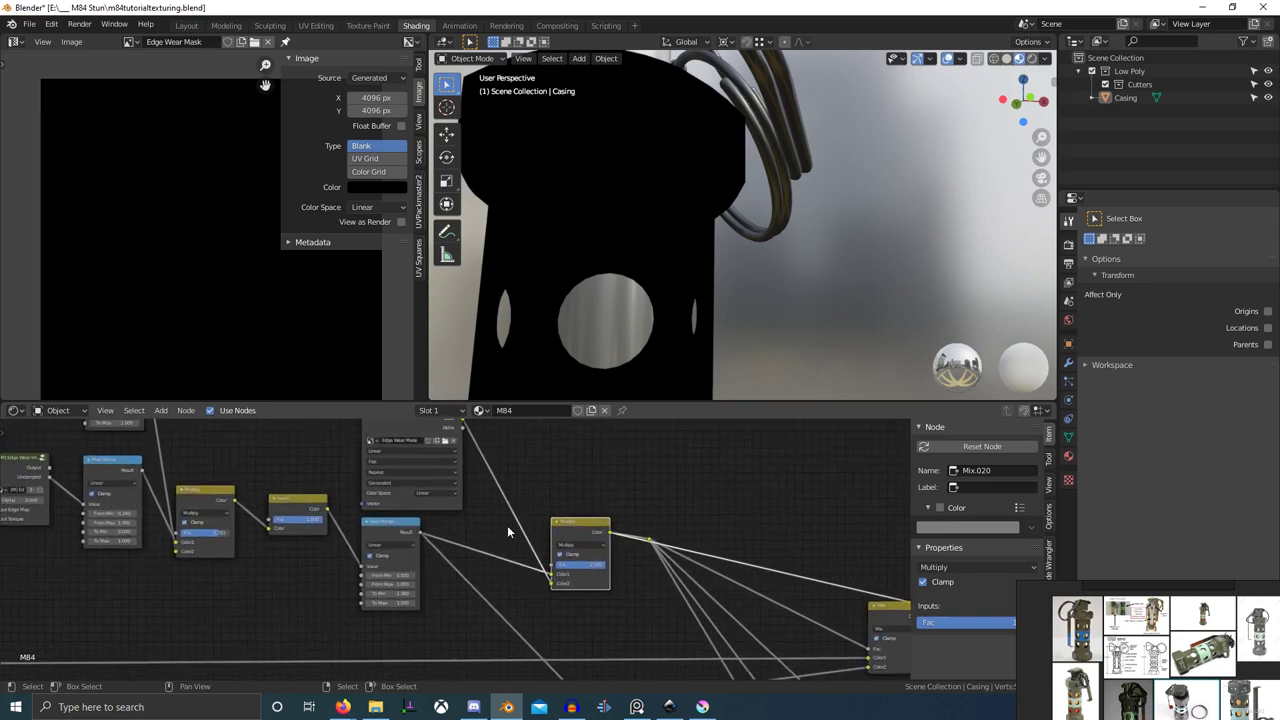
{"action": "middle_click_drag", "start_coordinate": [700, 557], "coordinate": [514, 535]}
{"action": "middle_click_drag", "start_coordinate": [404, 497], "coordinate": [487, 516]}
- Set the Edge Wear Mask fill colour to white
{"action": "left_click", "coordinate": [374, 188]}
{"action": "left_click_drag", "start_coordinate": [368, 258], "coordinate": [350, 196]}
{"action": "scroll", "coordinate": [883, 589], "scroll_direction": "down", "scroll_amount": 1}
{"action": "middle_click_drag", "start_coordinate": [883, 589], "coordinate": [704, 573]}
- Preview the Mix.011 output on the casing and swap its two colour inputs
{"action": "left_click", "coordinate": [753, 608], "text": "ctrl+shift"}
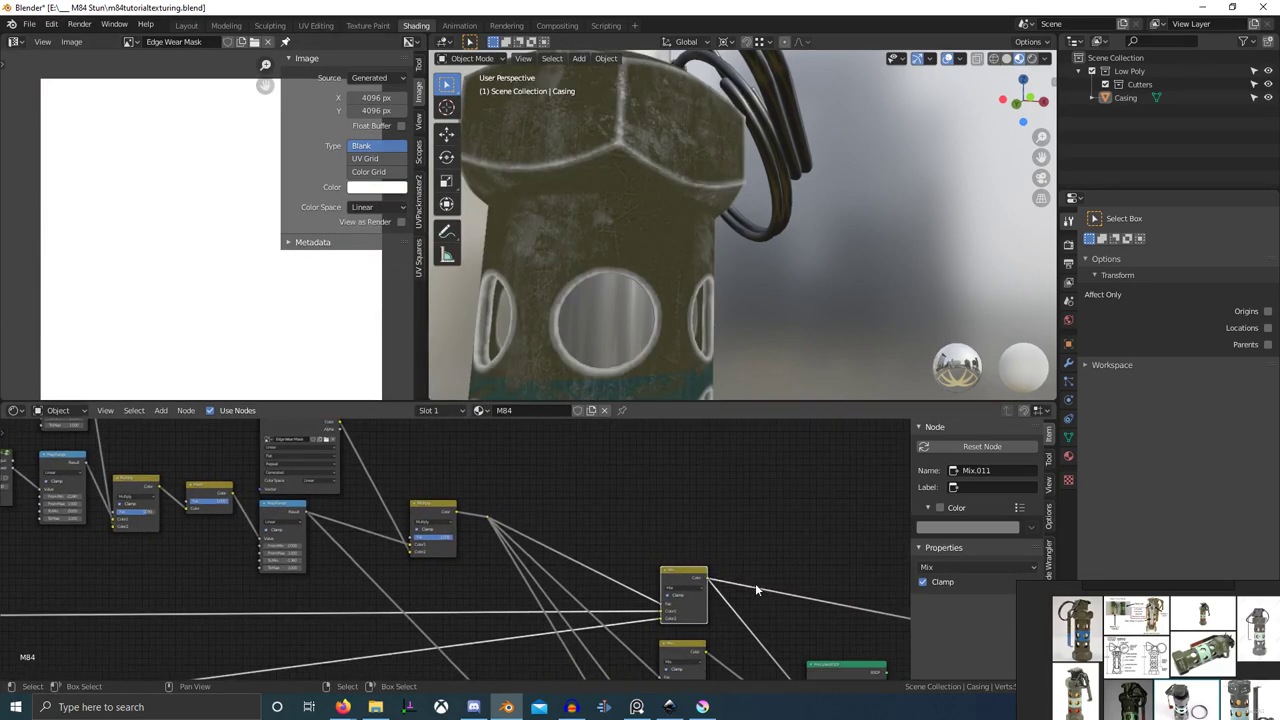
{"action": "scroll", "coordinate": [666, 598], "scroll_direction": "up", "scroll_amount": 3}
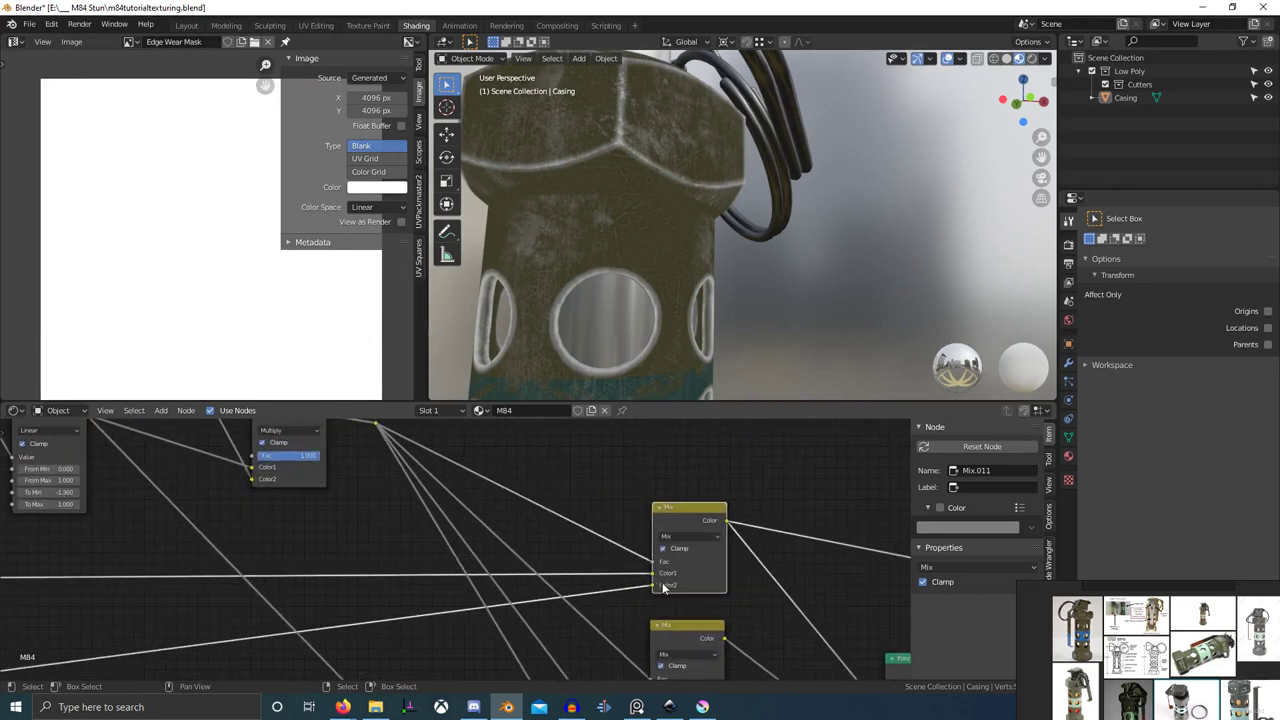
{"action": "left_click_drag", "start_coordinate": [652, 587], "coordinate": [653, 573]}
{"action": "middle_click_drag", "start_coordinate": [694, 606], "coordinate": [620, 518]}
{"action": "middle_click_drag", "start_coordinate": [615, 604], "coordinate": [592, 582]}
{"action": "scroll", "coordinate": [580, 585], "scroll_direction": "up", "scroll_amount": 2}
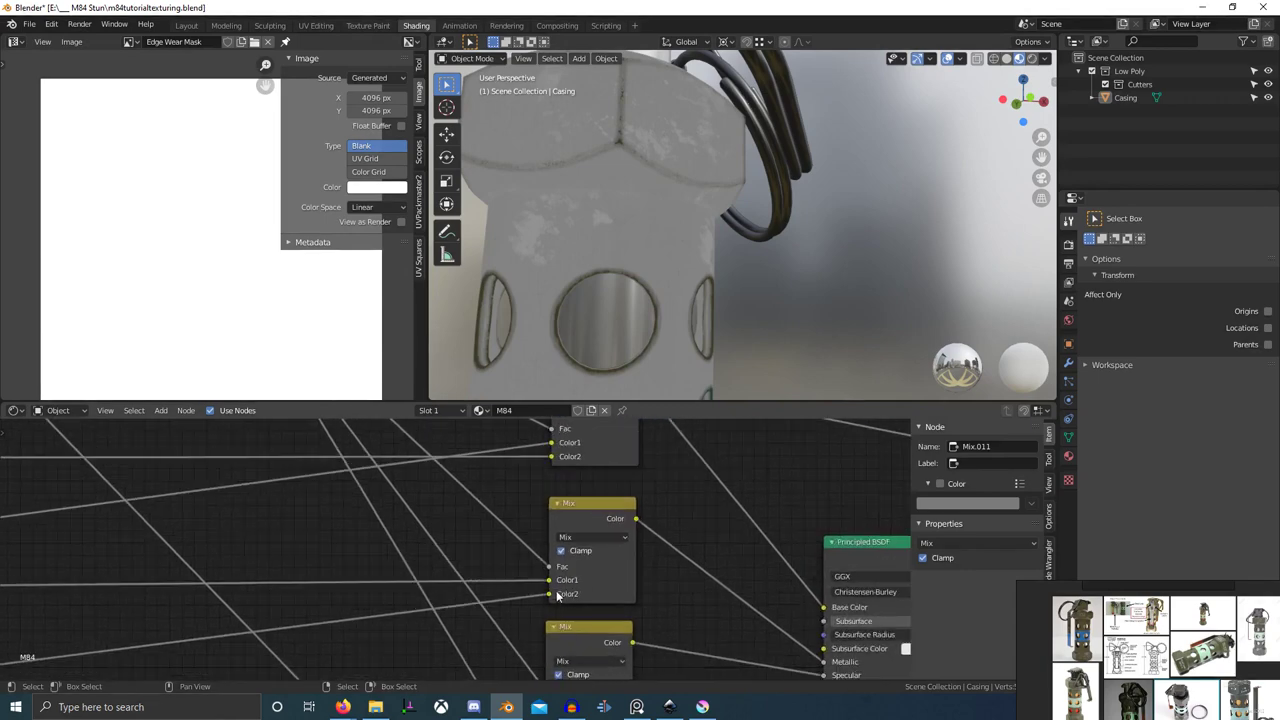
- Swap the Color1 and Color2 links on the lower stacked Mix nodes
{"action": "left_click_drag", "start_coordinate": [549, 593], "coordinate": [551, 580]}
{"action": "middle_click_drag", "start_coordinate": [600, 627], "coordinate": [569, 484]}
{"action": "scroll", "coordinate": [556, 540], "scroll_direction": "down", "scroll_amount": 1}
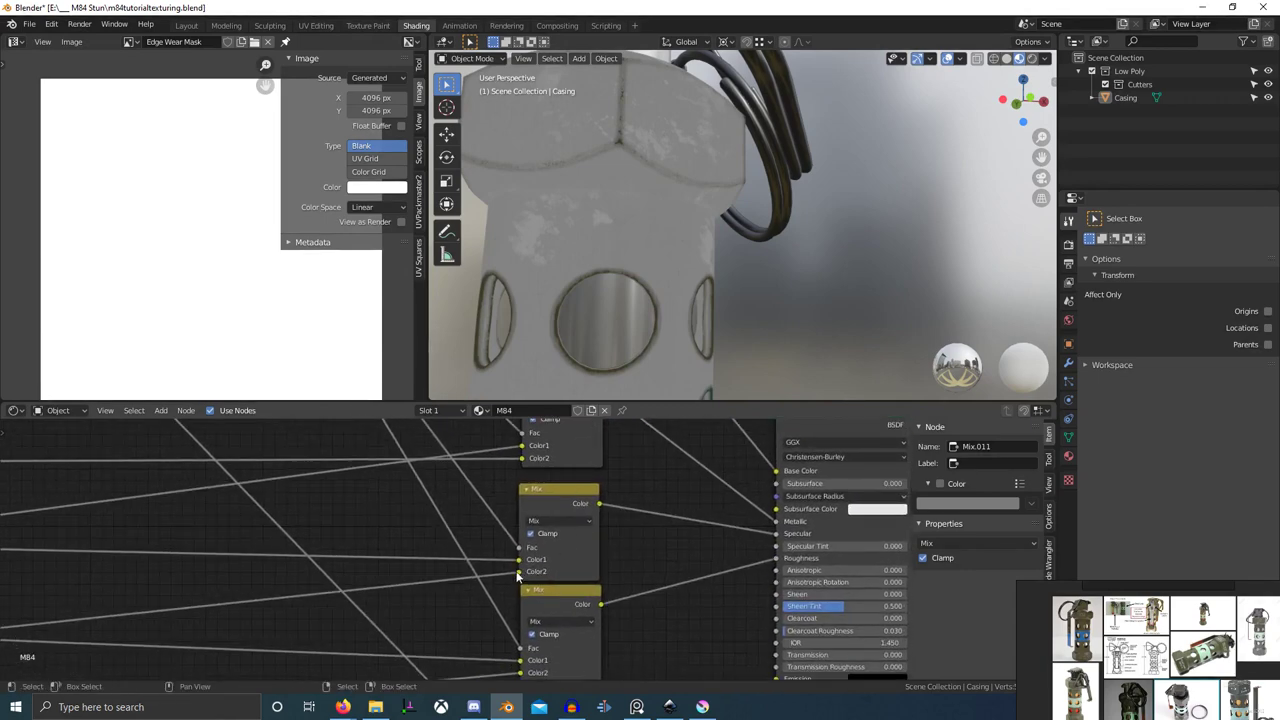
{"action": "left_click_drag", "start_coordinate": [518, 573], "coordinate": [519, 560]}
{"action": "middle_click_drag", "start_coordinate": [575, 604], "coordinate": [589, 517]}
{"action": "left_click_drag", "start_coordinate": [533, 586], "coordinate": [535, 574]}
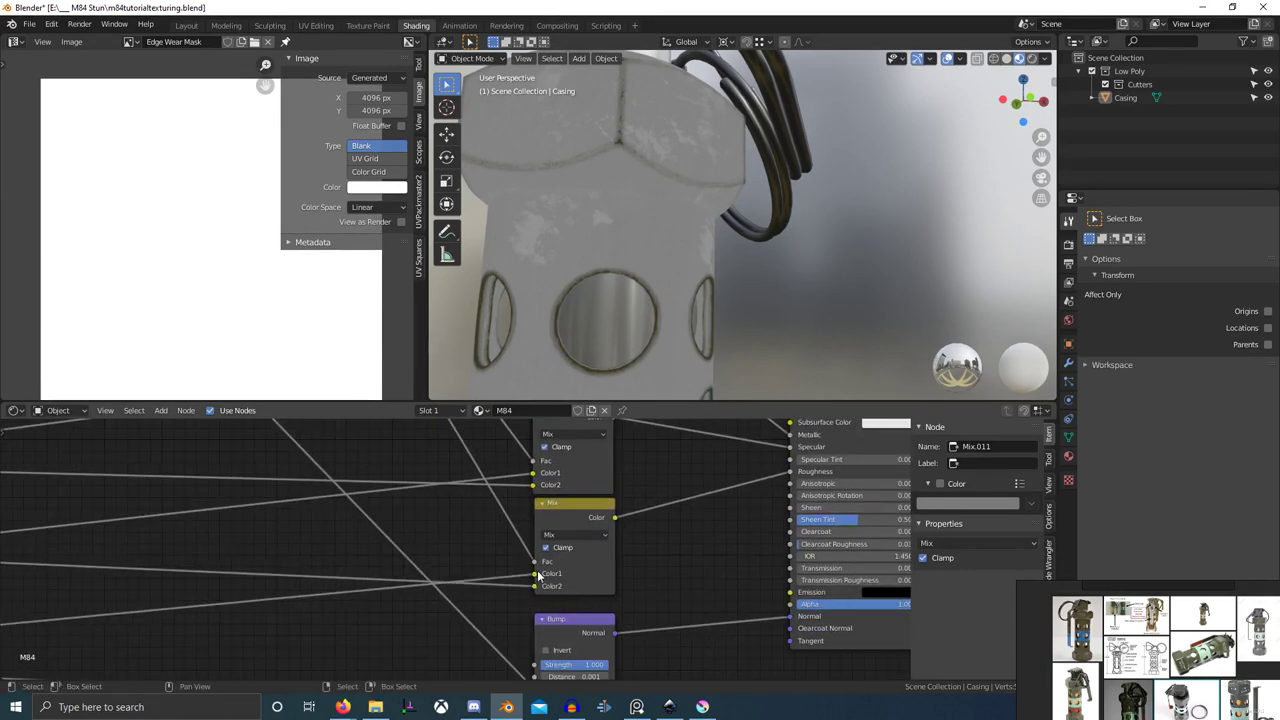
{"action": "scroll", "coordinate": [645, 572], "scroll_direction": "down", "scroll_amount": 6}
{"action": "middle_click_drag", "start_coordinate": [645, 572], "coordinate": [703, 604]}
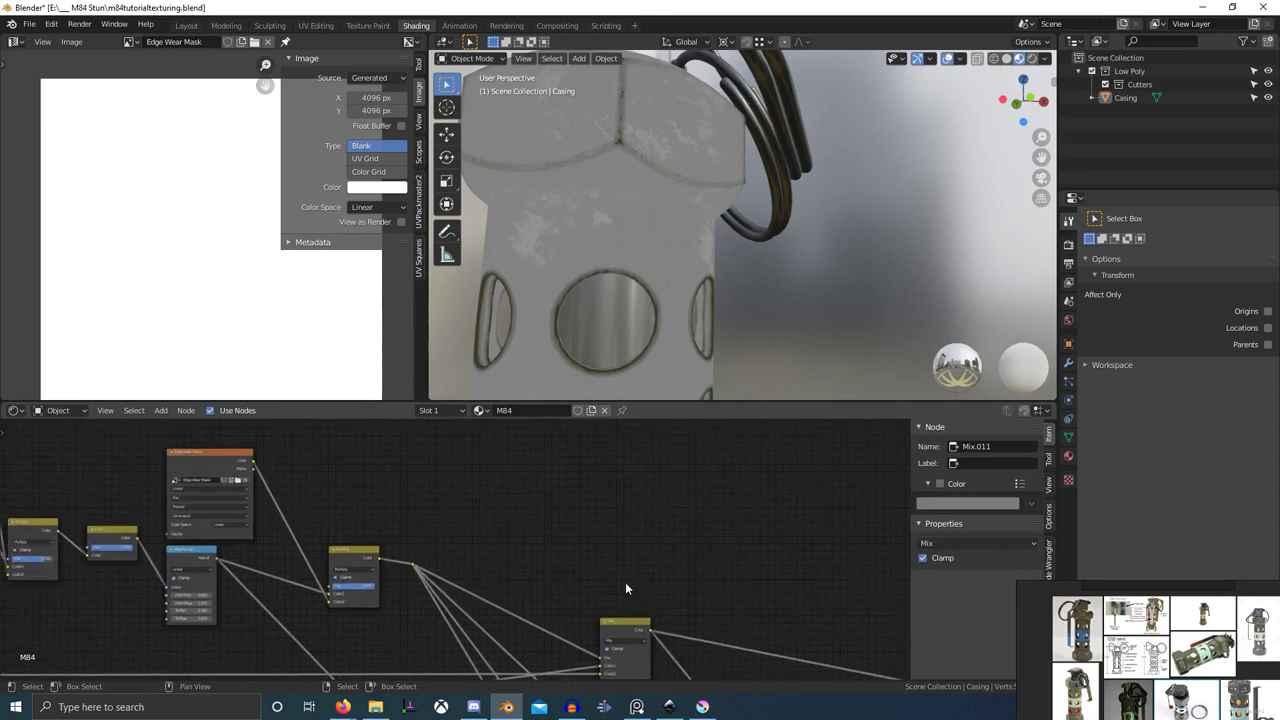
{"action": "scroll", "coordinate": [640, 540], "scroll_direction": "down", "scroll_amount": 2}
{"action": "middle_click_drag", "start_coordinate": [676, 549], "coordinate": [563, 539]}
{"action": "scroll", "coordinate": [650, 512], "scroll_direction": "down", "scroll_amount": 2}
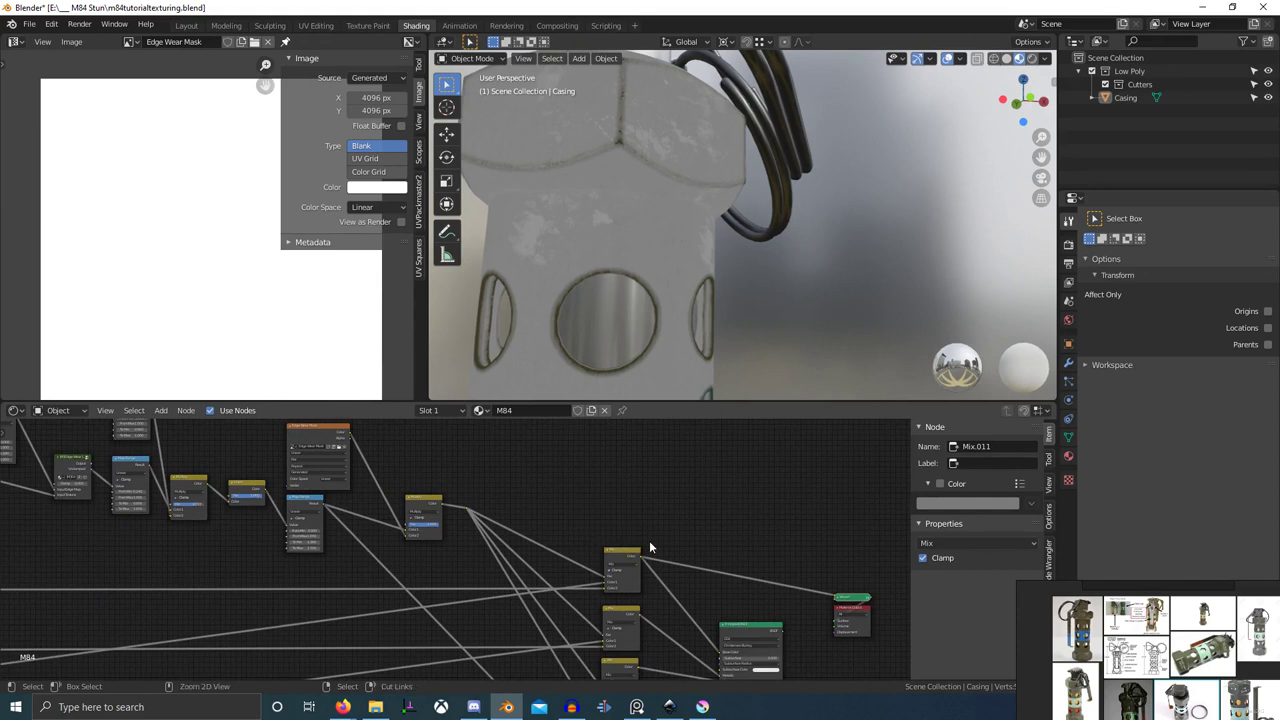
{"action": "middle_click_drag", "start_coordinate": [656, 553], "coordinate": [587, 525]}
- Undo all the swapped Mix node links
{"action": "key", "text": "ctrl+z"}
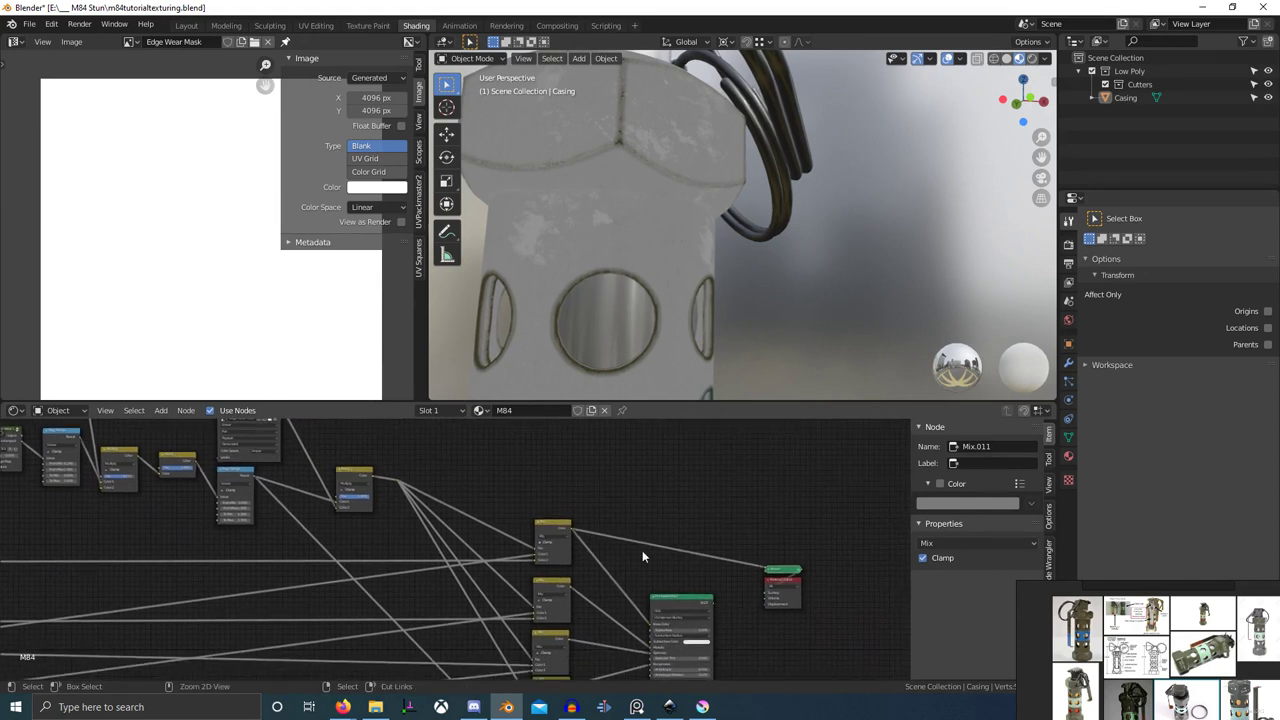
{"action": "key", "text": "ctrl+z"}
{"action": "key", "text": "ctrl+z"}
{"action": "scroll", "coordinate": [501, 508], "scroll_direction": "up", "scroll_amount": 7}
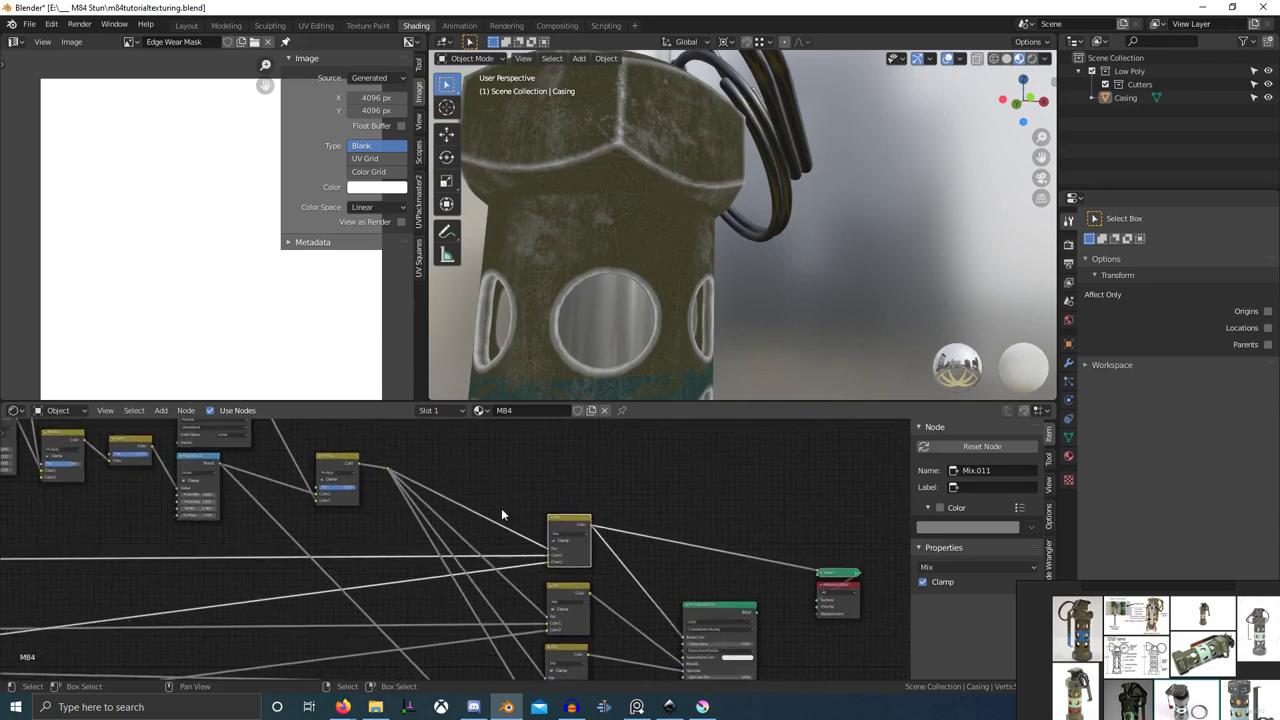
{"action": "middle_click_drag", "start_coordinate": [400, 555], "coordinate": [536, 608]}
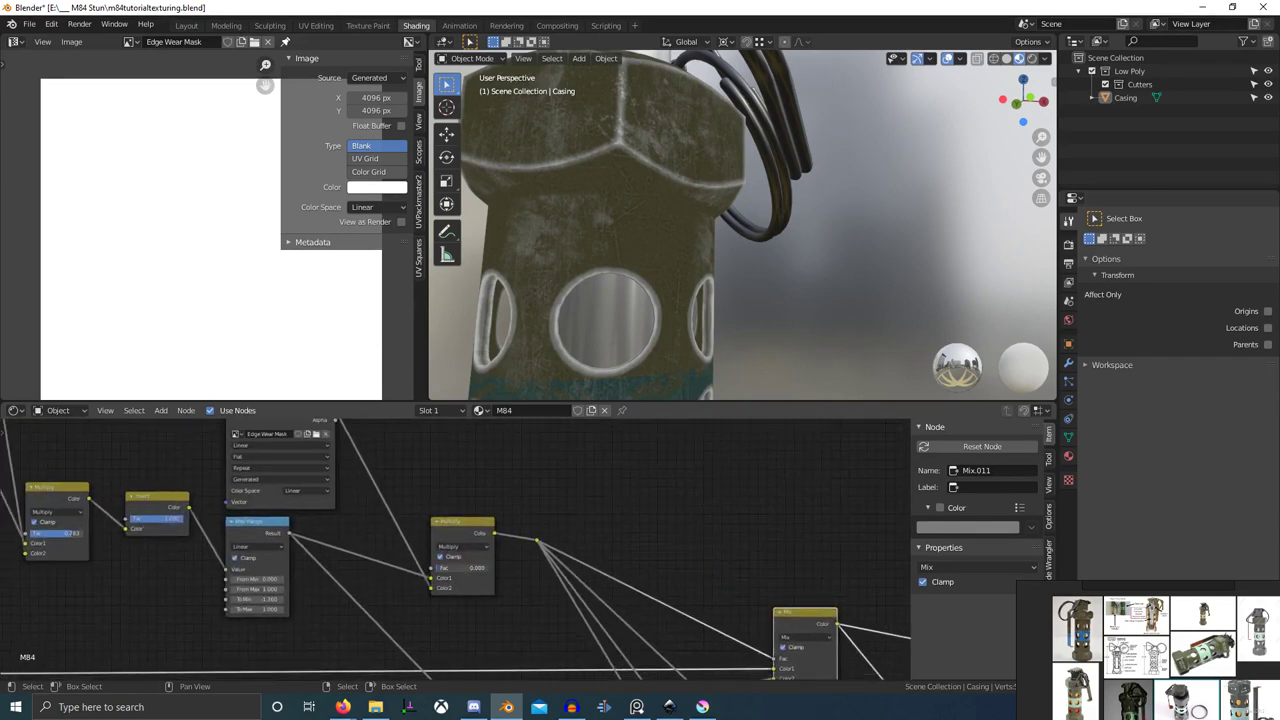
- Try a black mask fill, cancel to keep it white, then preview Map Range on the casing
{"action": "left_click", "coordinate": [368, 187]}
{"action": "left_click_drag", "start_coordinate": [369, 204], "coordinate": [355, 298]}
{"action": "right_click", "coordinate": [354, 301]}
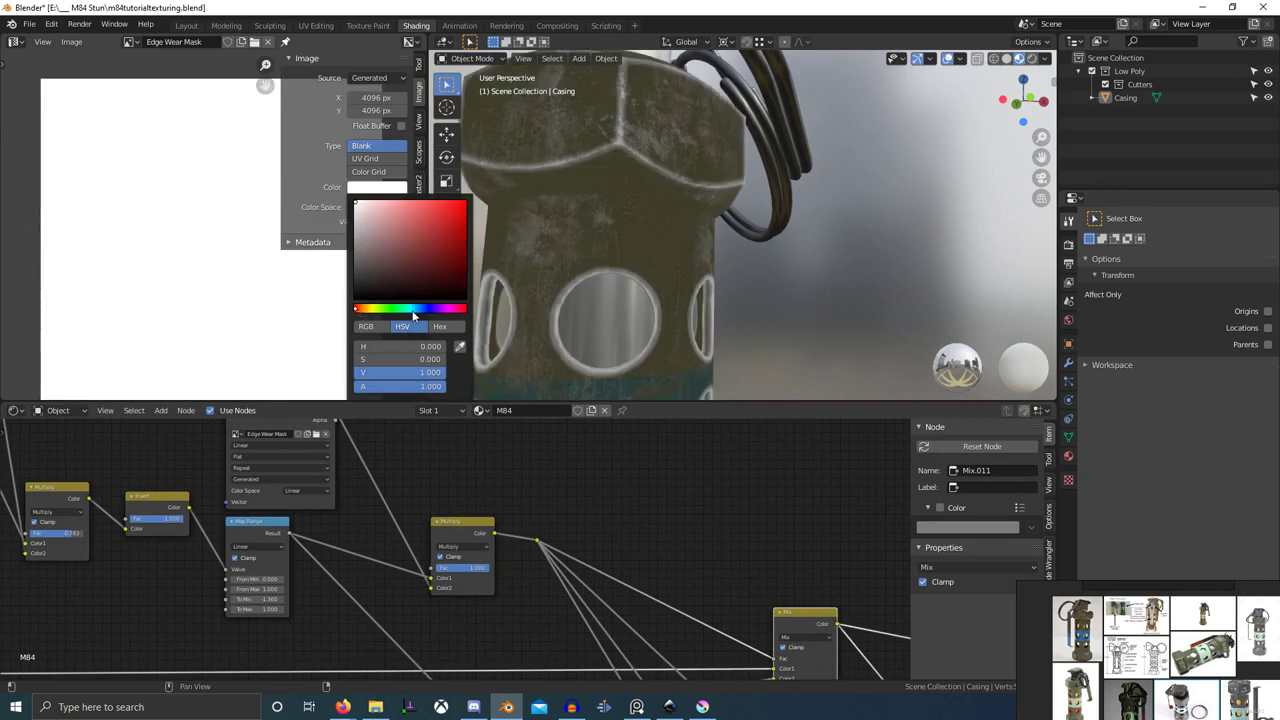
{"action": "left_click", "coordinate": [268, 536], "text": "ctrl+shift"}
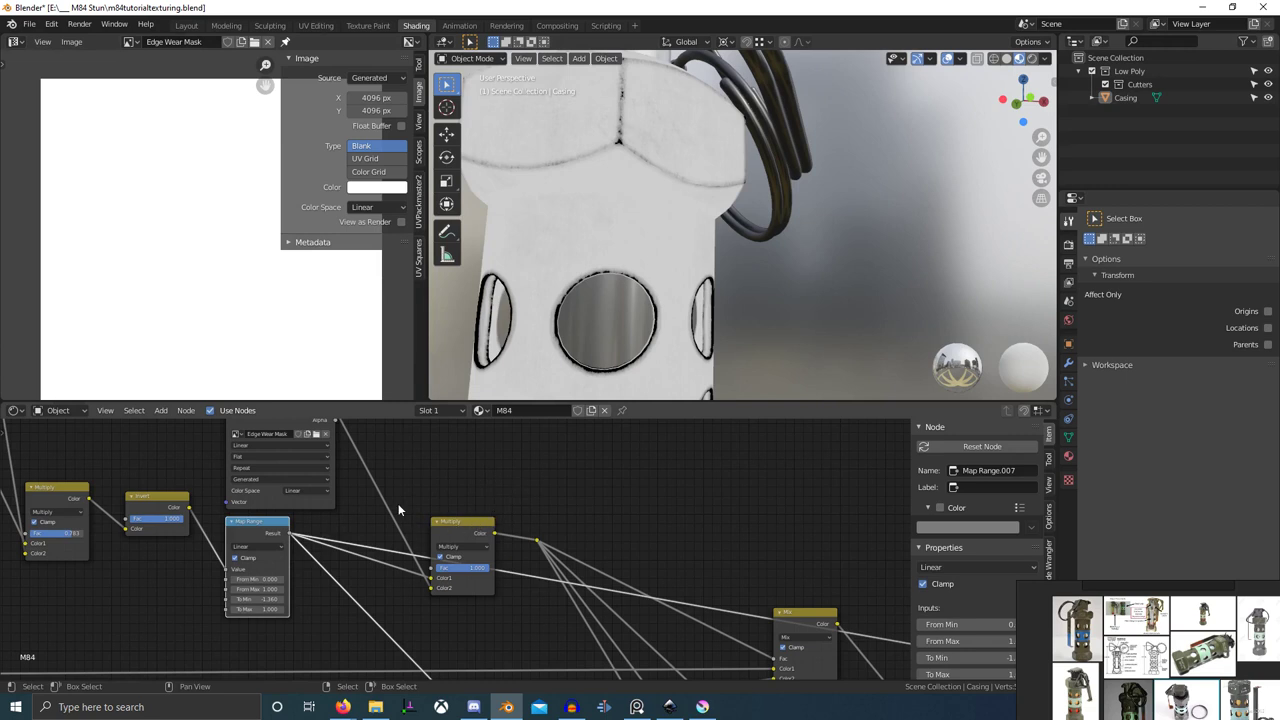
{"action": "middle_click_drag", "start_coordinate": [414, 504], "coordinate": [439, 514]}
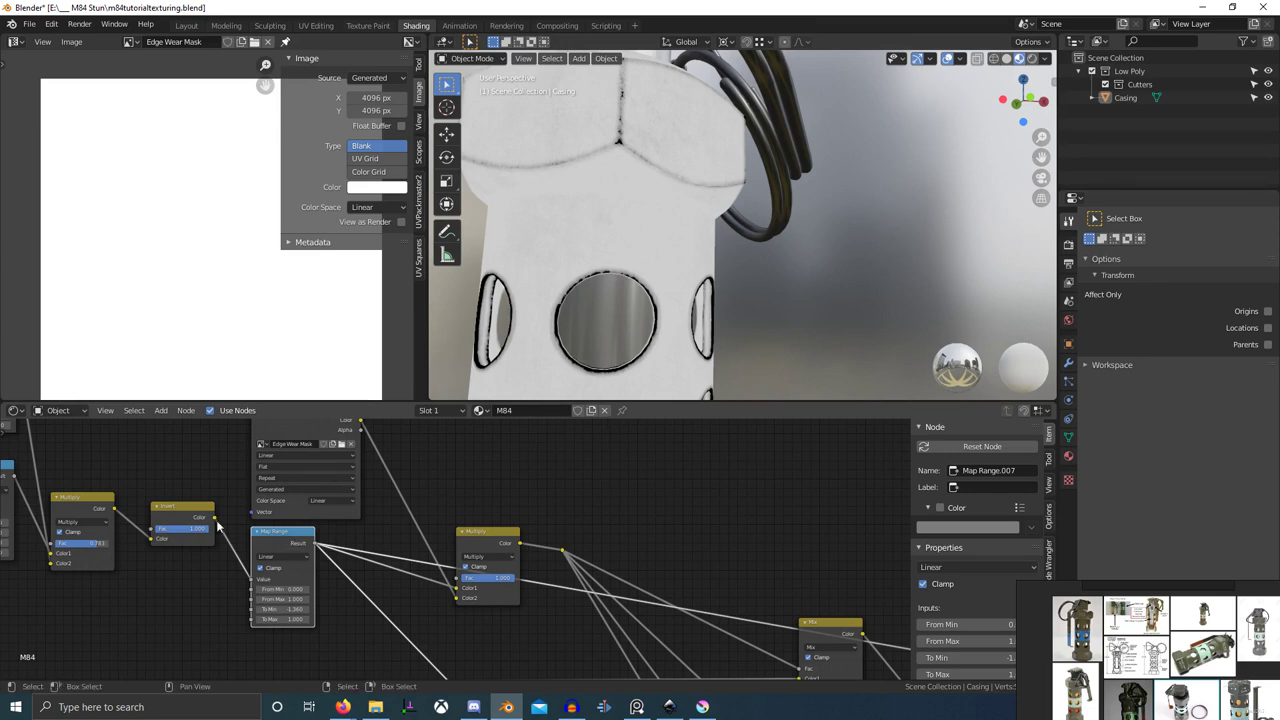
- Preview the Invert, Map Range and Multiply outputs, then switch Multiply to Subtract with factor 0
{"action": "left_click", "coordinate": [204, 517], "text": "ctrl+shift"}
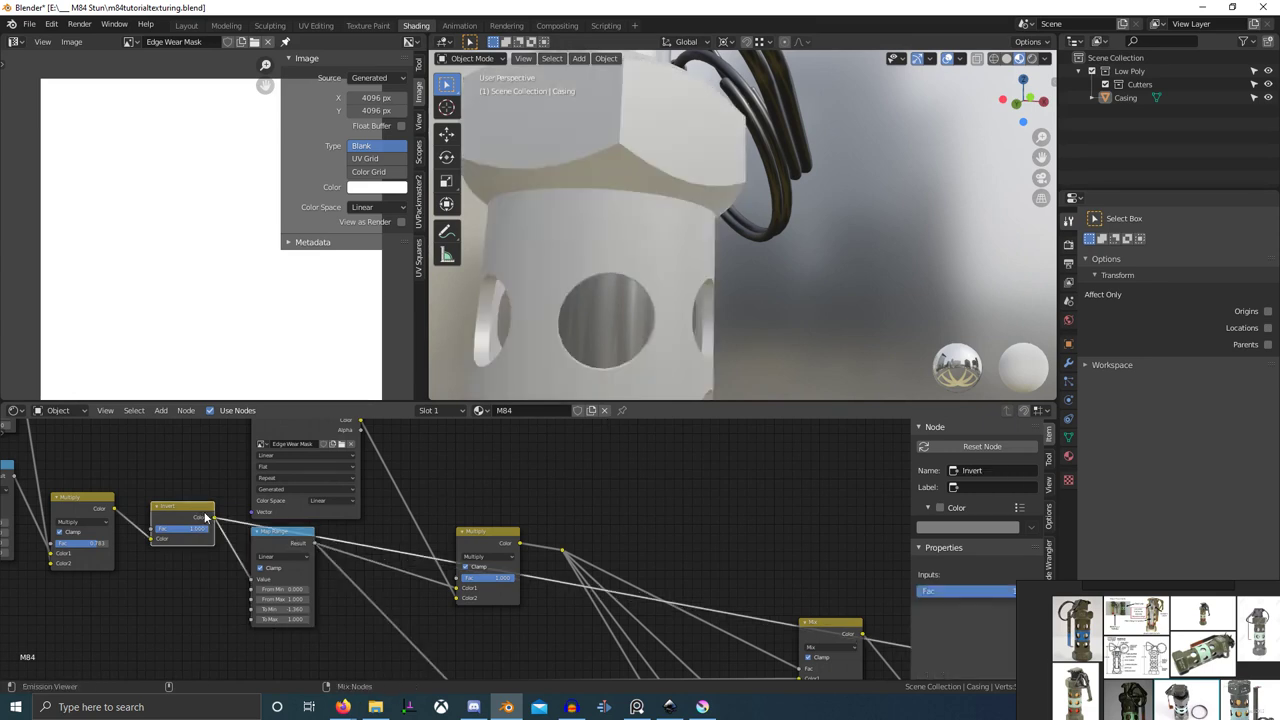
{"action": "left_click", "coordinate": [286, 543], "text": "ctrl+shift"}
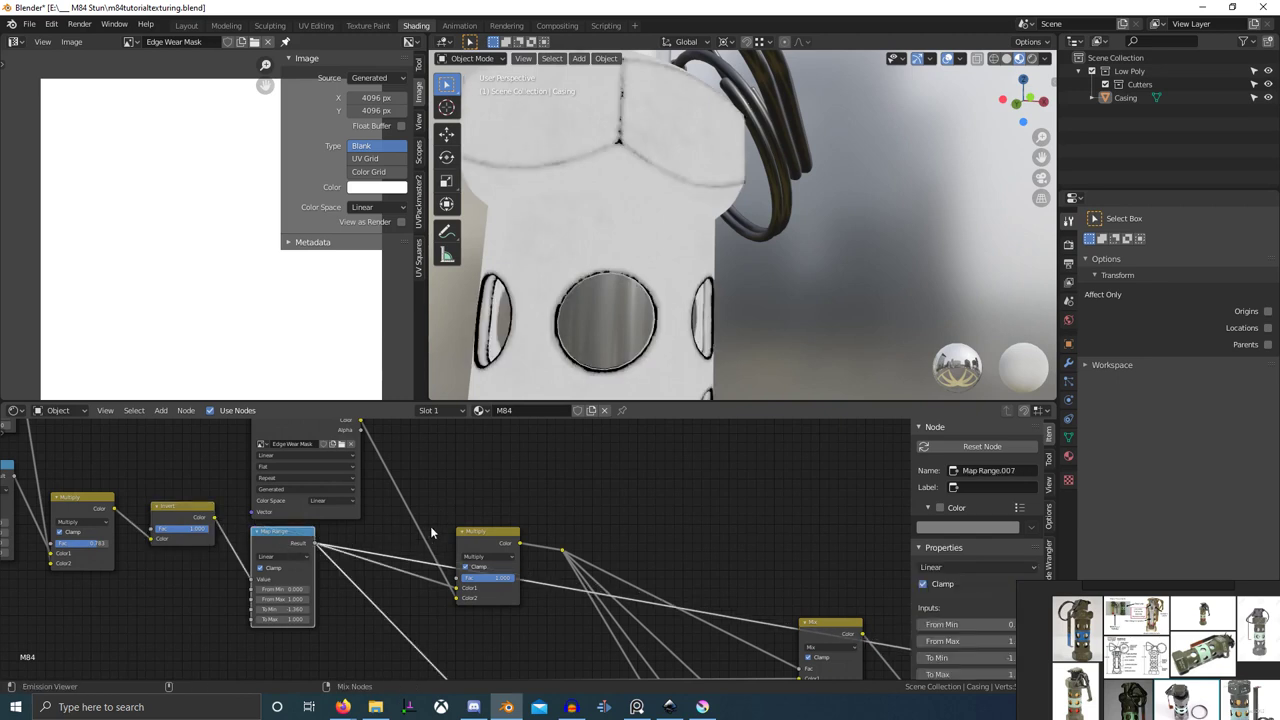
{"action": "left_click", "coordinate": [491, 542], "text": "ctrl+shift"}
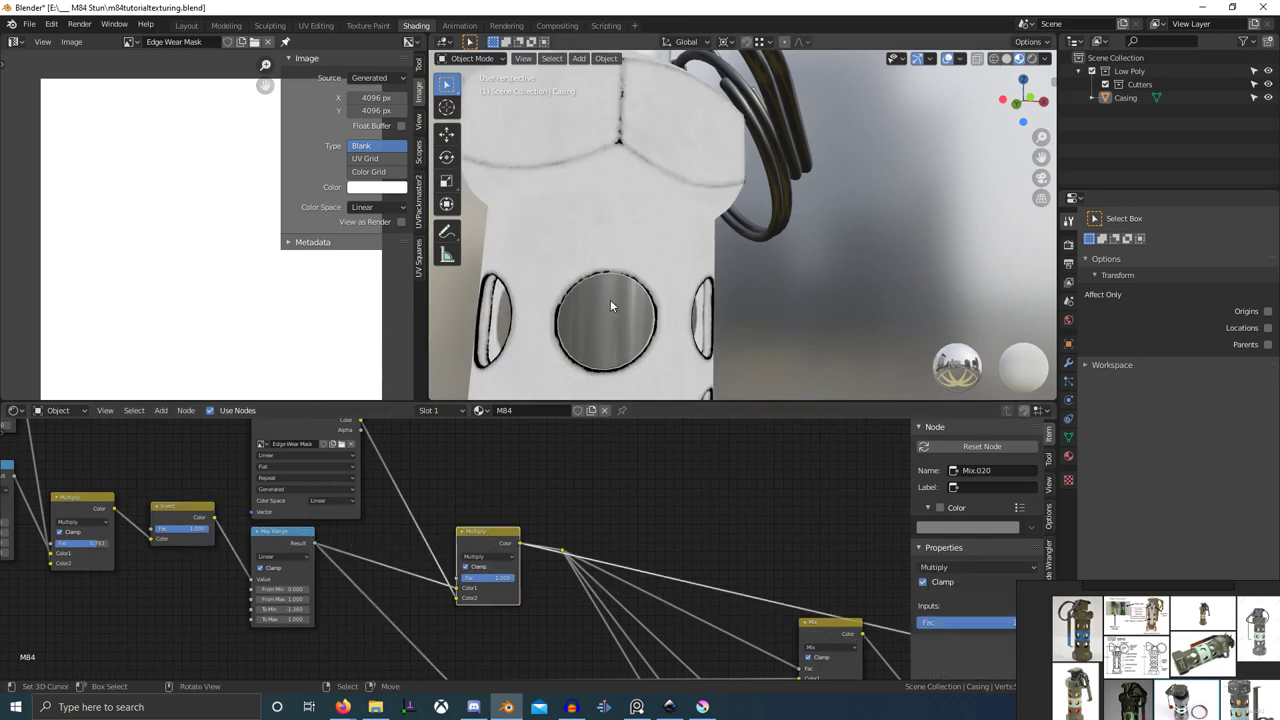
{"action": "left_click", "coordinate": [497, 558]}
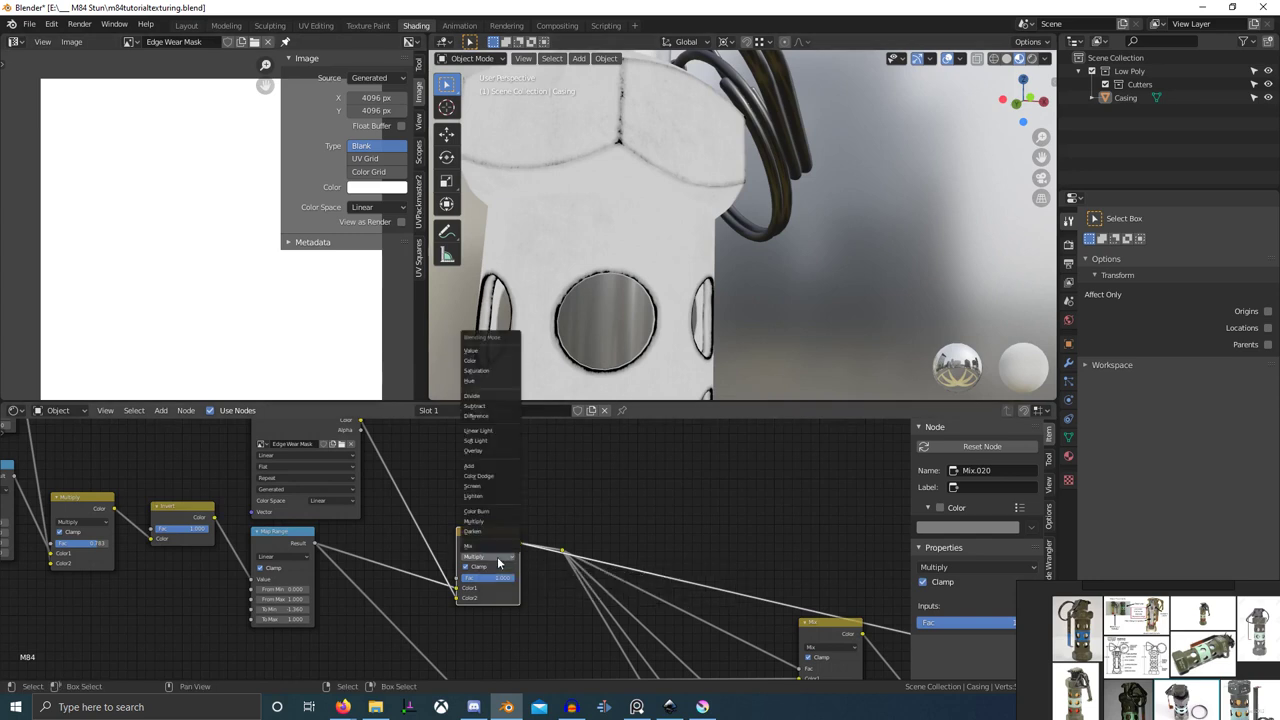
{"action": "left_click", "coordinate": [475, 406]}
{"action": "type", "text": "0"}
{"action": "key", "text": "Return"}
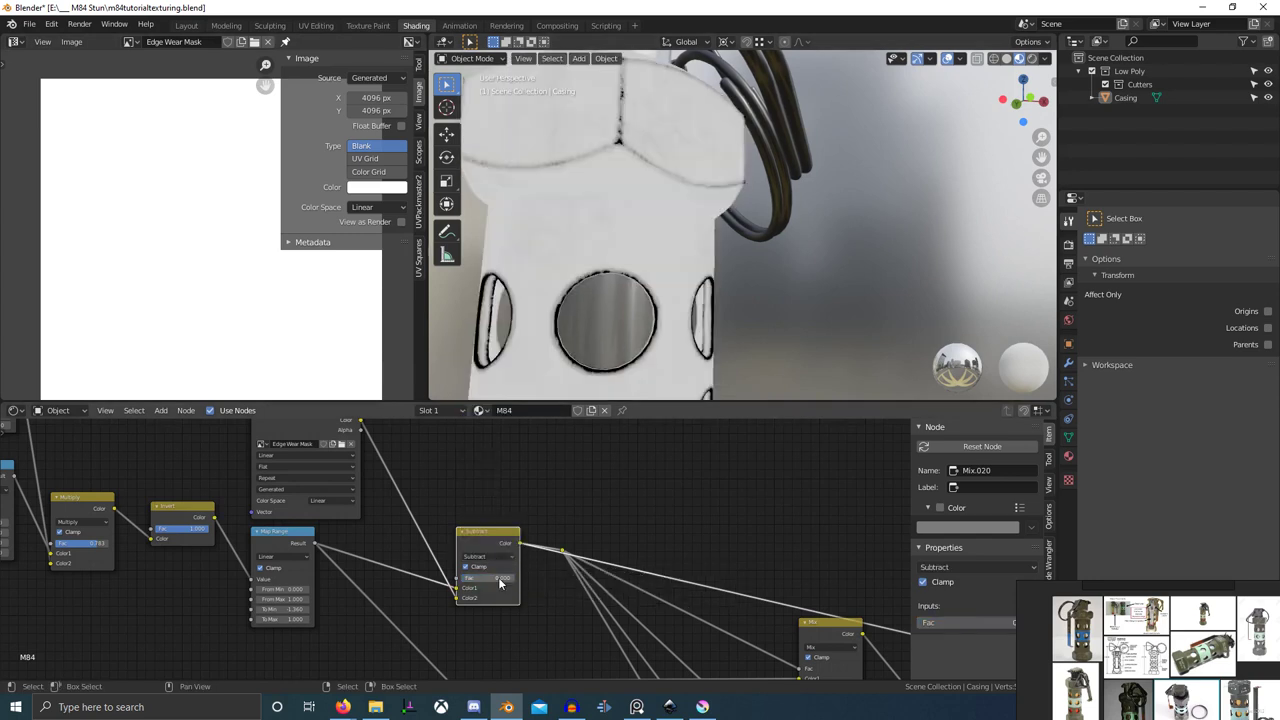
- Preview the full Principled BSDF material and commit the Subtract factor at 1.000
{"action": "middle_click_drag", "start_coordinate": [500, 578], "coordinate": [275, 511]}
{"action": "scroll", "coordinate": [480, 562], "scroll_direction": "down", "scroll_amount": 3}
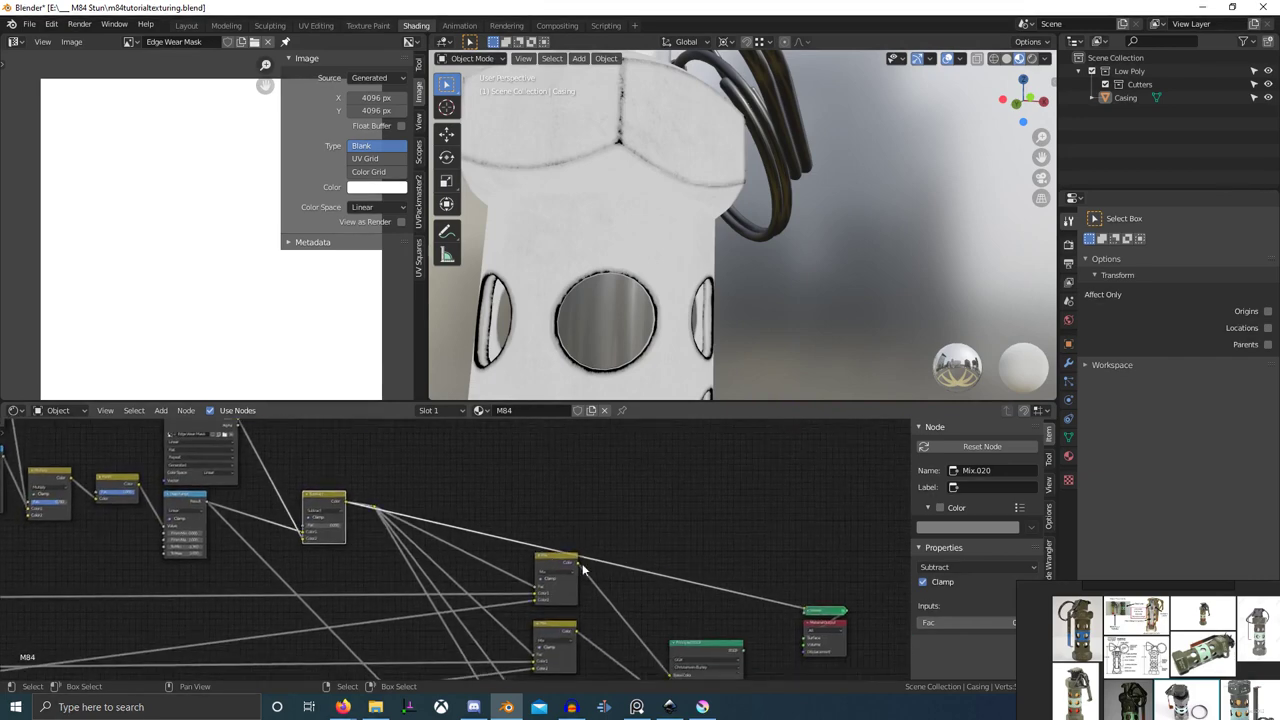
{"action": "left_click", "coordinate": [696, 640], "text": "ctrl+shift"}
{"action": "scroll", "coordinate": [419, 518], "scroll_direction": "up", "scroll_amount": 3}
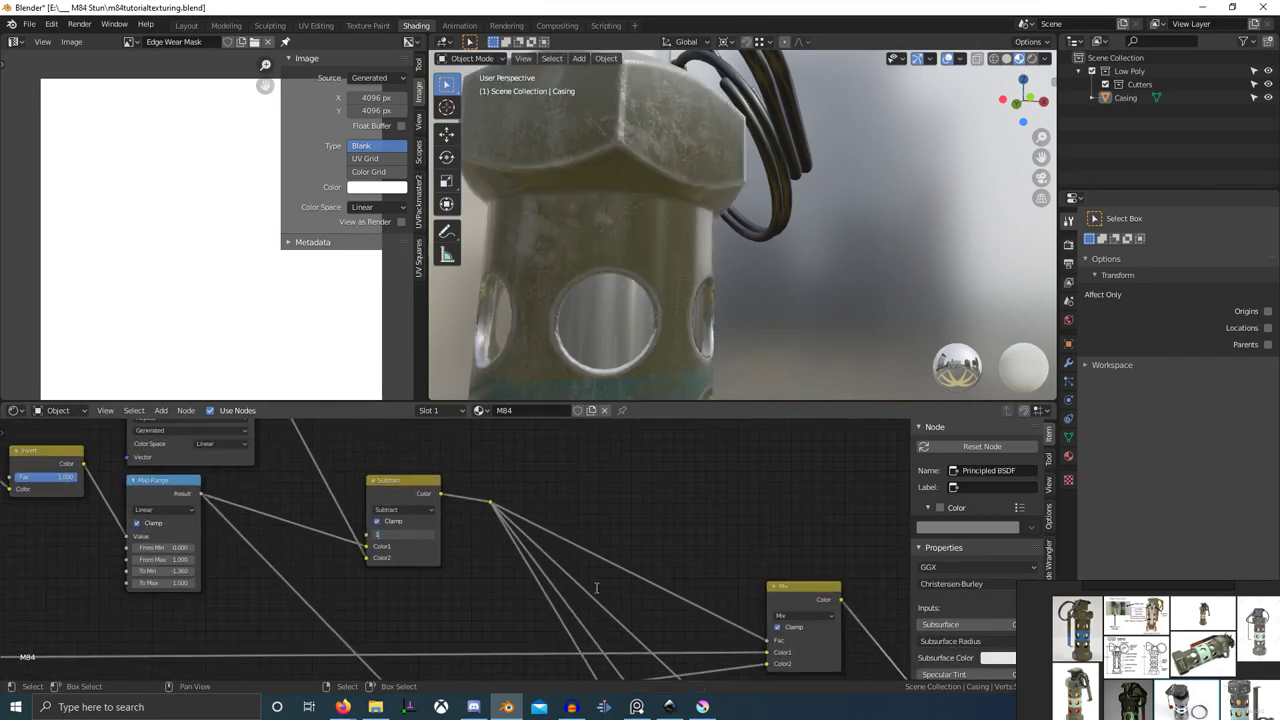
{"action": "key", "text": "Return"}
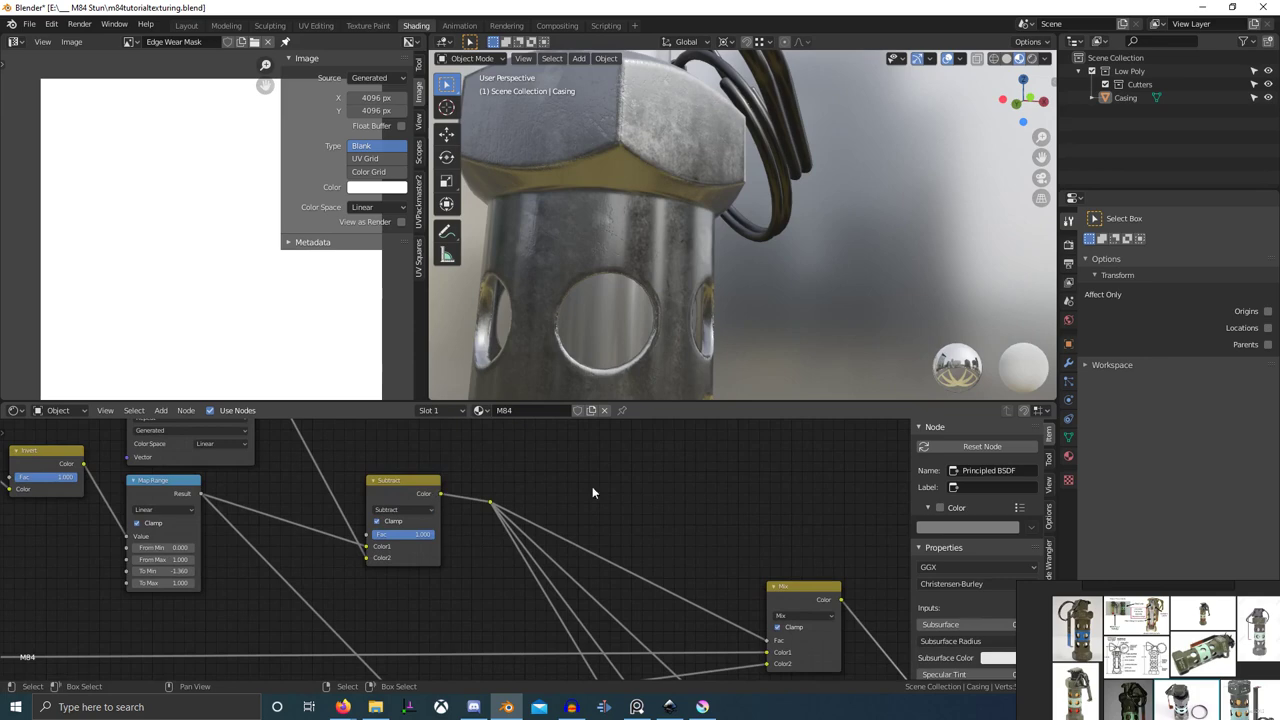
{"action": "scroll", "coordinate": [600, 350], "scroll_direction": "down", "scroll_amount": 5}
{"action": "middle_click_drag", "start_coordinate": [600, 344], "coordinate": [607, 377]}
{"action": "scroll", "coordinate": [613, 360], "scroll_direction": "up", "scroll_amount": 3}
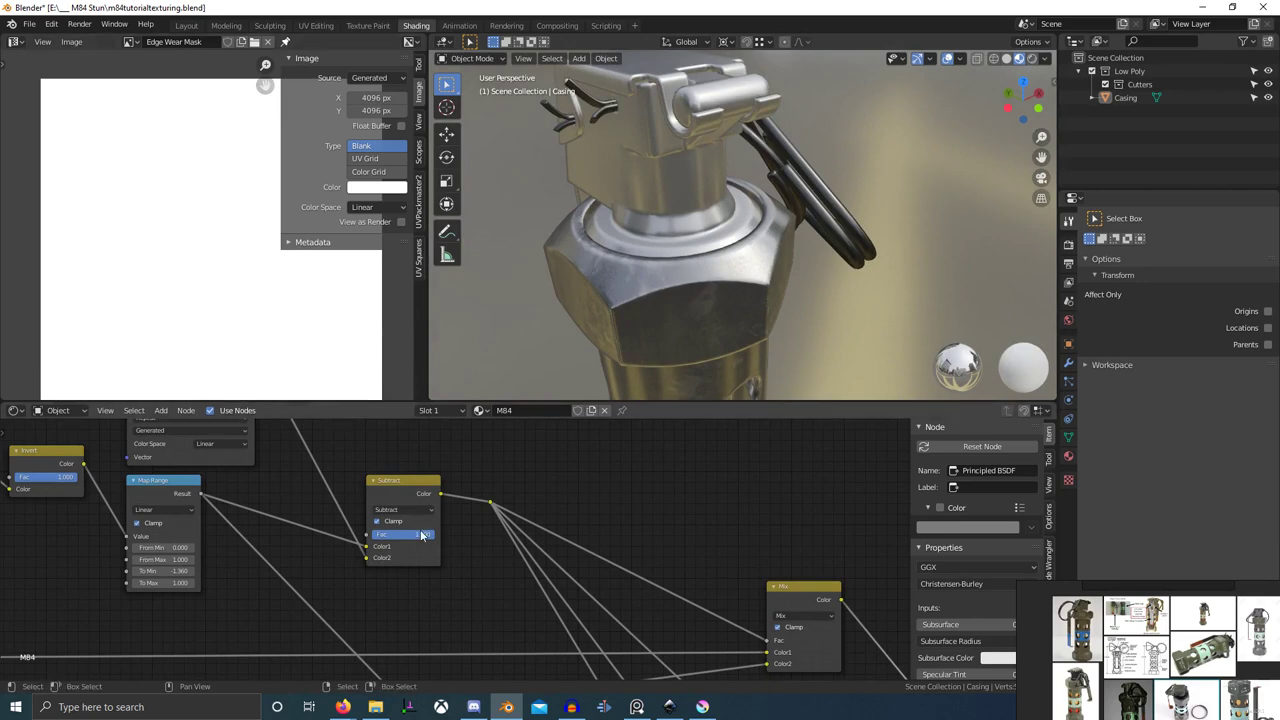
- Preview the Subtract and Map Range outputs while trying the Invert factor at 0, then back at 1
{"action": "left_click", "coordinate": [418, 487], "text": "ctrl+shift"}
{"action": "middle_click_drag", "start_coordinate": [250, 512], "coordinate": [365, 549]}
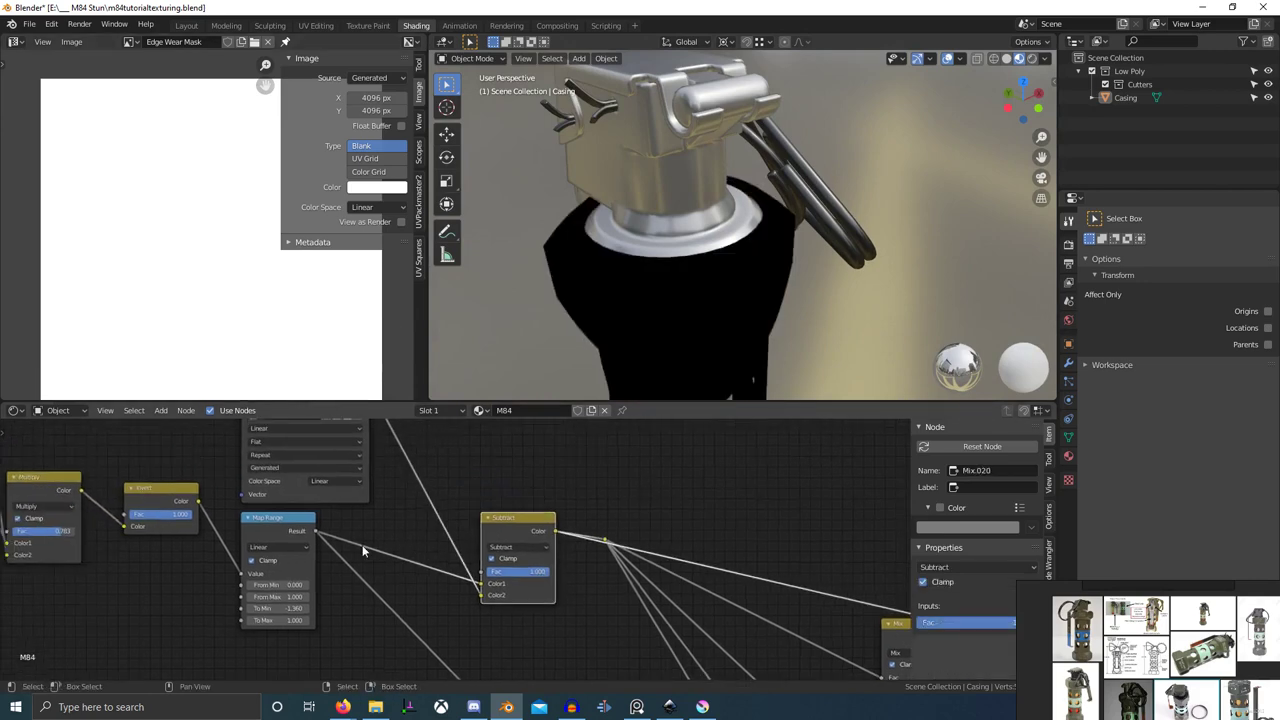
{"action": "left_click", "coordinate": [280, 528], "text": "ctrl+shift"}
{"action": "scroll", "coordinate": [420, 475], "scroll_direction": "down", "scroll_amount": 1}
{"action": "scroll", "coordinate": [610, 332], "scroll_direction": "down", "scroll_amount": 1}
{"action": "middle_click_drag", "start_coordinate": [610, 332], "coordinate": [648, 317]}
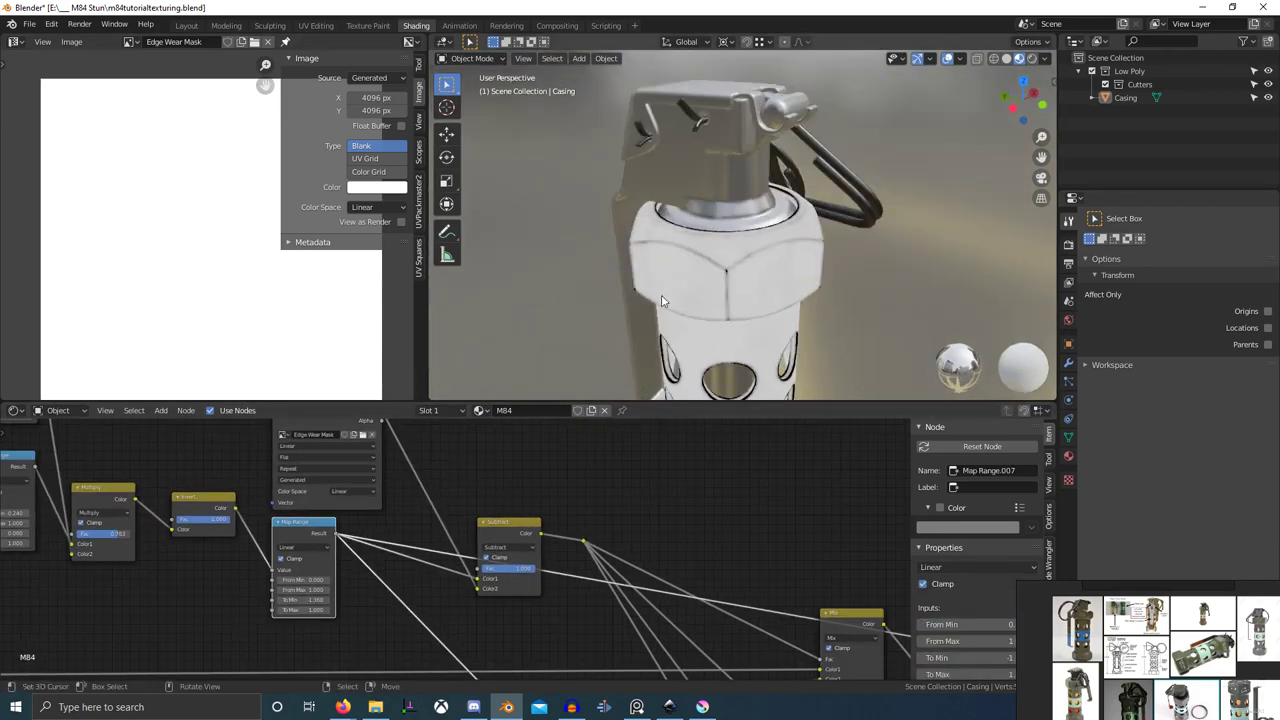
{"action": "left_click_drag", "start_coordinate": [229, 520], "coordinate": [172, 521]}
{"action": "middle_click_drag", "start_coordinate": [653, 328], "coordinate": [738, 298]}
{"action": "scroll", "coordinate": [736, 295], "scroll_direction": "up", "scroll_amount": 5}
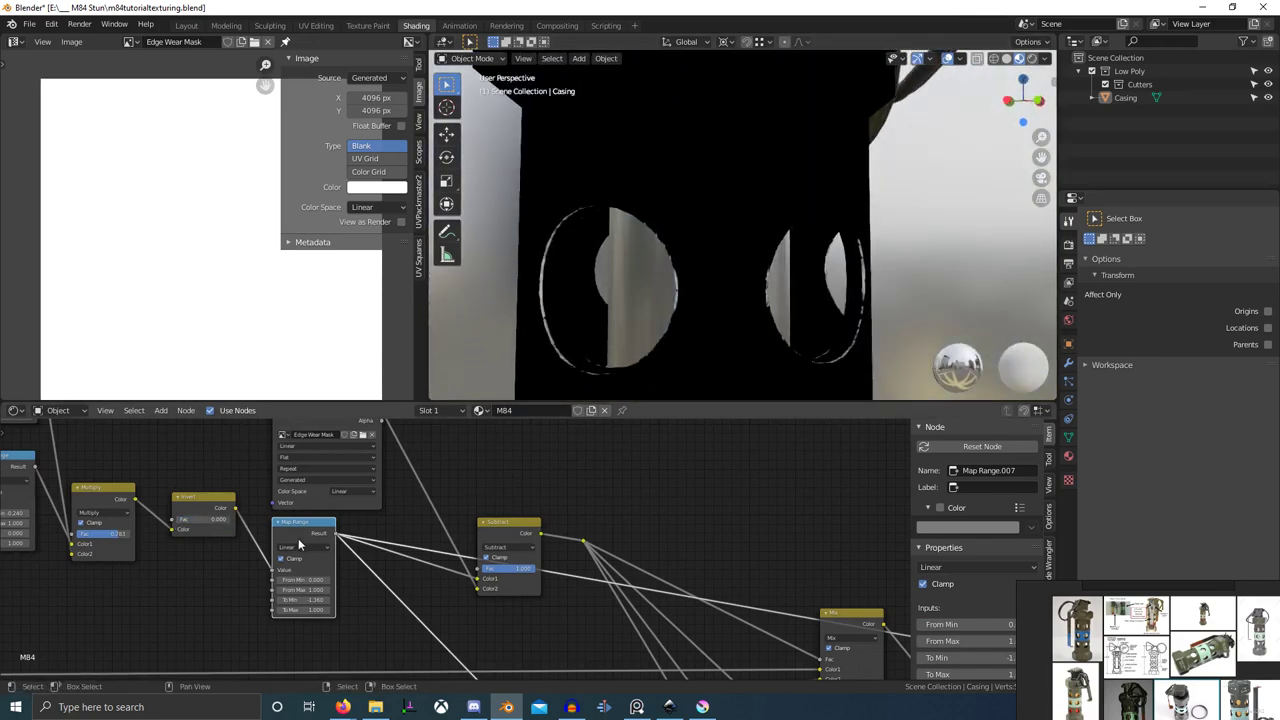
{"action": "left_click_drag", "start_coordinate": [218, 521], "coordinate": [272, 521]}
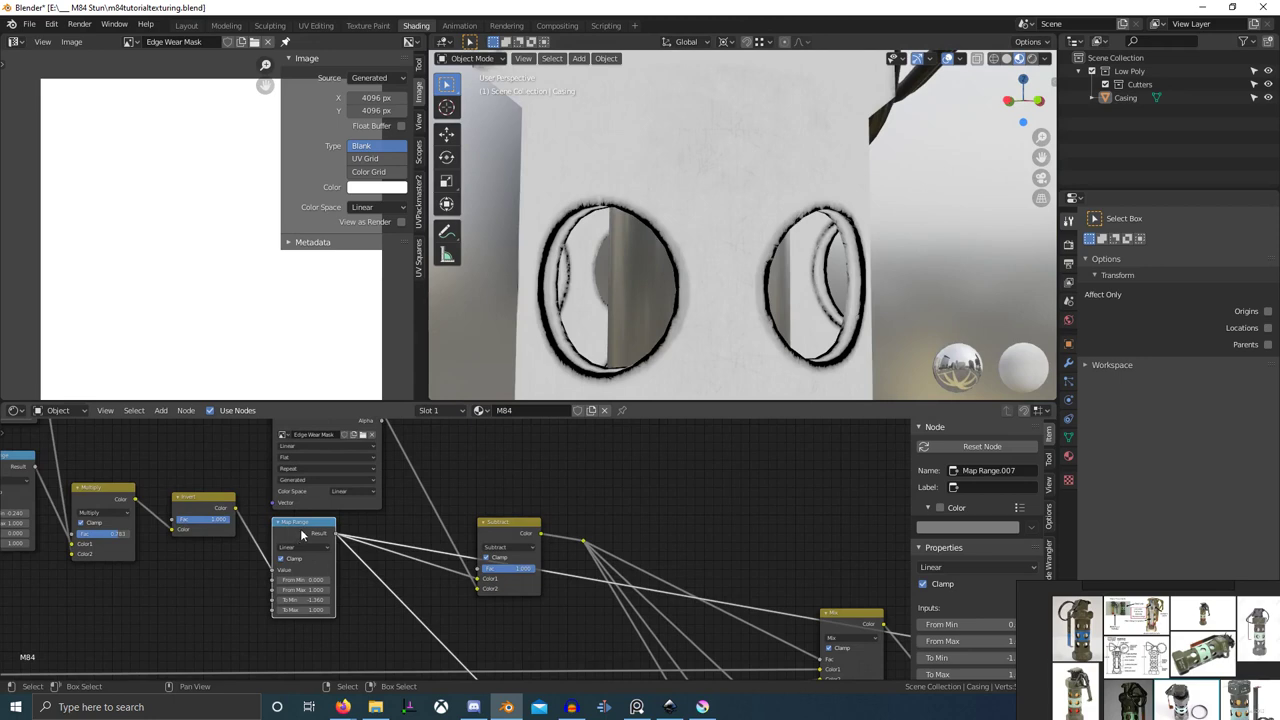
- Duplicate the Map Range node to the left and delete the original one
{"action": "middle_click_drag", "start_coordinate": [303, 535], "coordinate": [373, 502]}
{"action": "key", "text": "shift+d"}
{"action": "left_click", "coordinate": [268, 528]}
{"action": "left_click", "coordinate": [369, 512]}
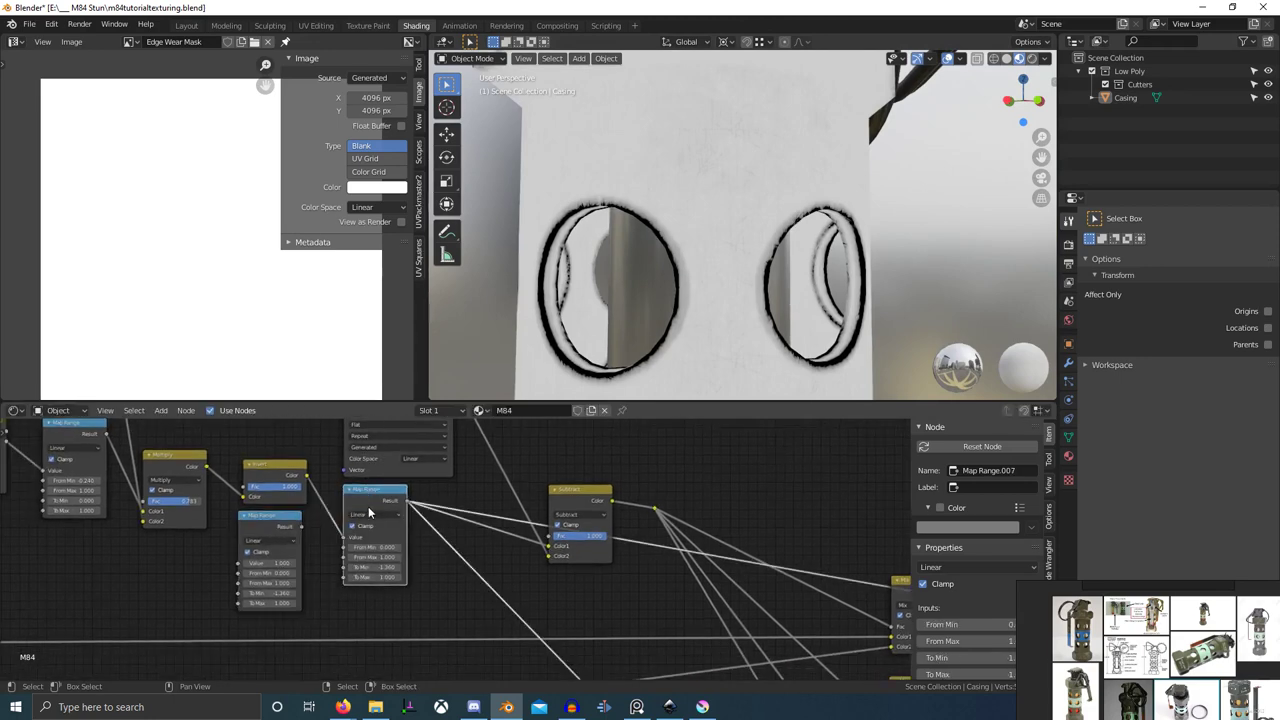
{"action": "key", "text": "x"}
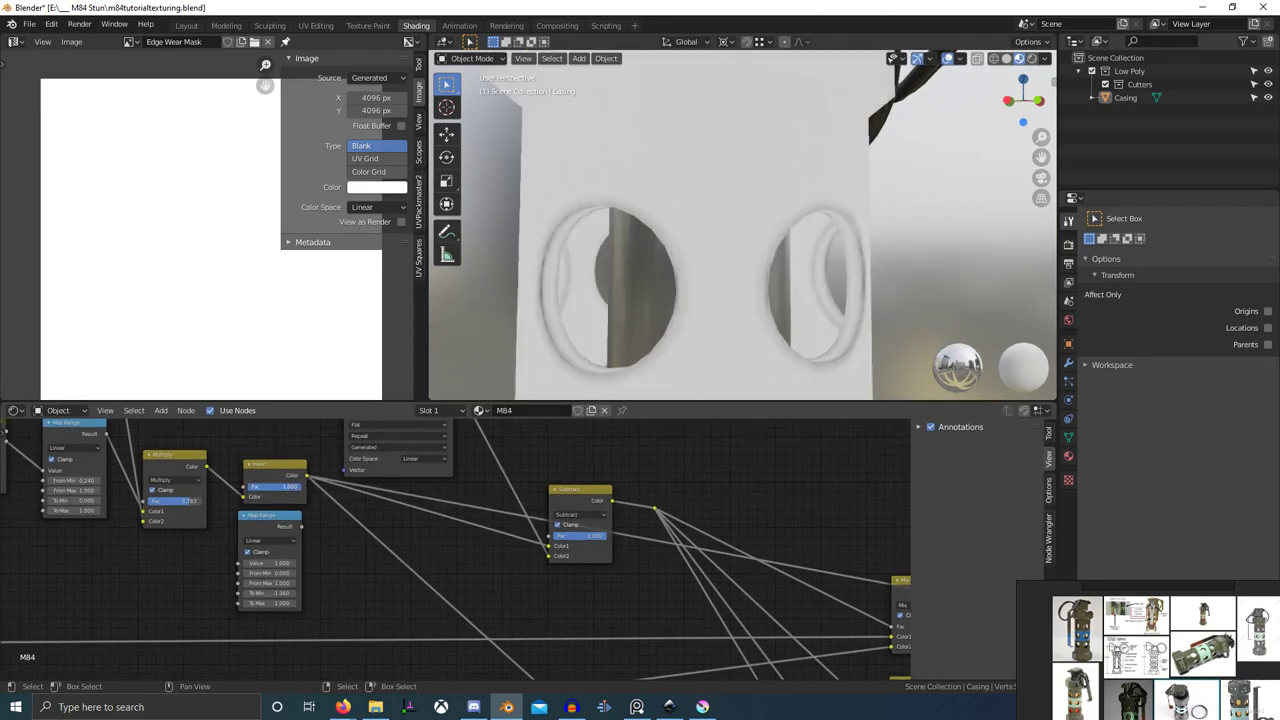
- Set the Invert factor to 0 and preview the full Principled BSDF material on the casing
{"action": "left_click_drag", "start_coordinate": [294, 487], "coordinate": [246, 487]}
{"action": "scroll", "coordinate": [380, 485], "scroll_direction": "down", "scroll_amount": 6}
{"action": "middle_click_drag", "start_coordinate": [385, 487], "coordinate": [291, 457]}
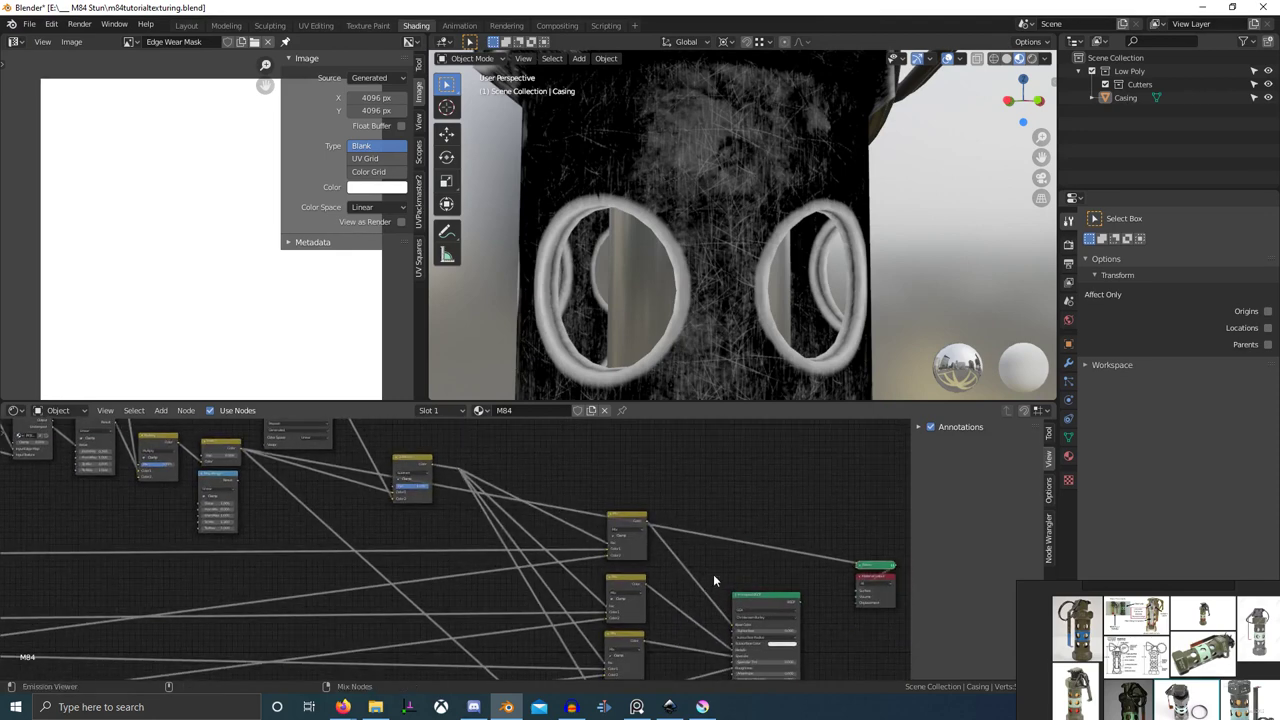
{"action": "left_click", "coordinate": [773, 598], "text": "ctrl+shift"}
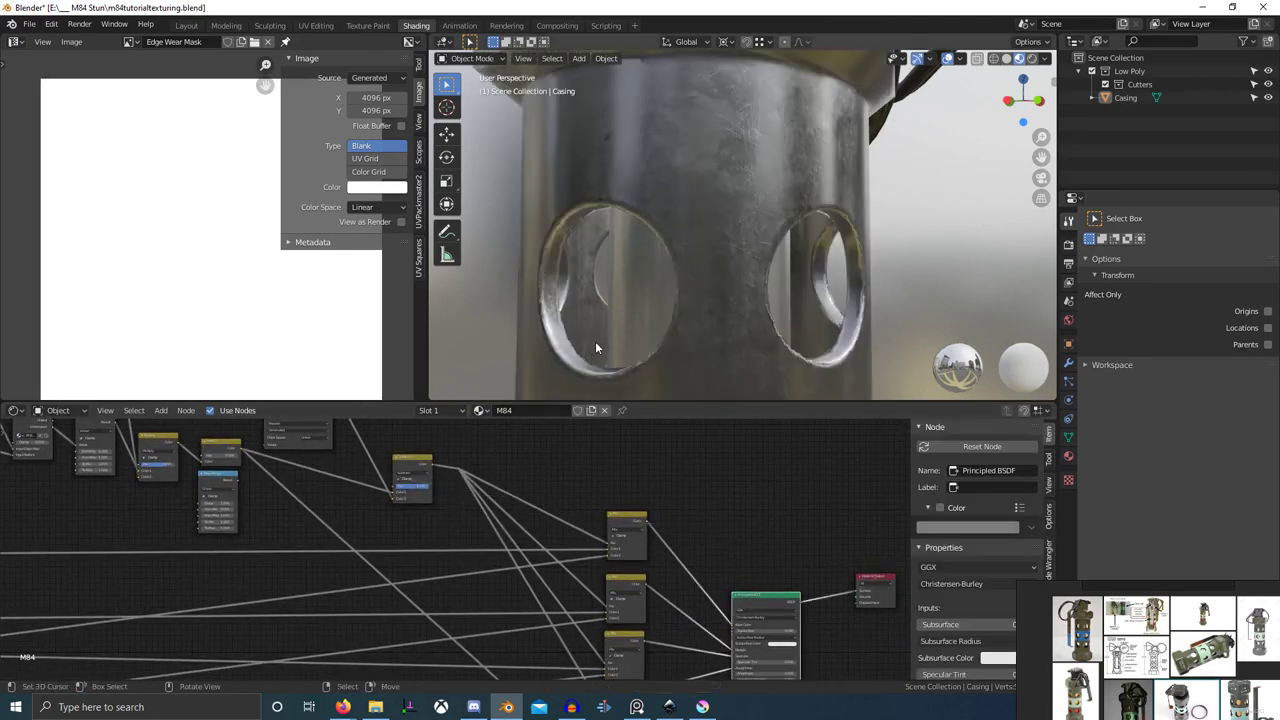
{"action": "middle_click_drag", "start_coordinate": [595, 341], "coordinate": [636, 362]}
{"action": "scroll", "coordinate": [626, 350], "scroll_direction": "down", "scroll_amount": 2}
{"action": "scroll", "coordinate": [658, 352], "scroll_direction": "down", "scroll_amount": 1}
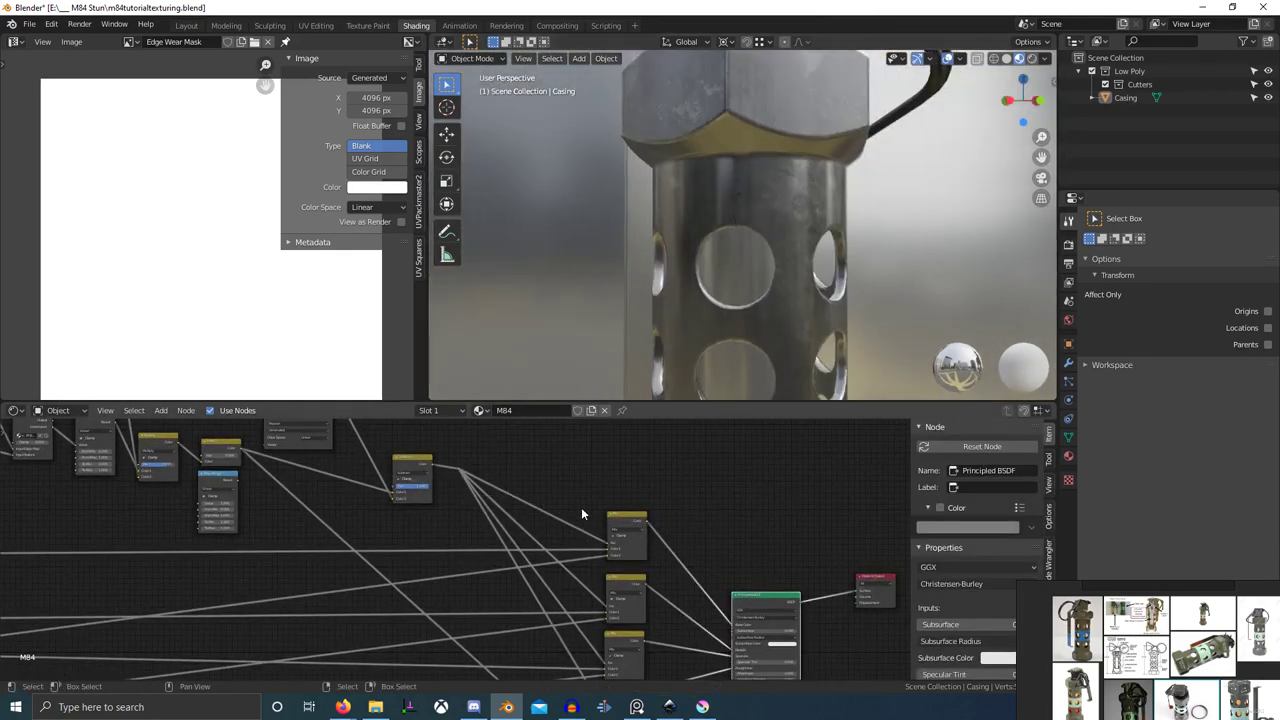
{"action": "scroll", "coordinate": [403, 478], "scroll_direction": "up", "scroll_amount": 3}
- Change the Subtract node's blending mode to Multiply
{"action": "left_click", "coordinate": [431, 491]}
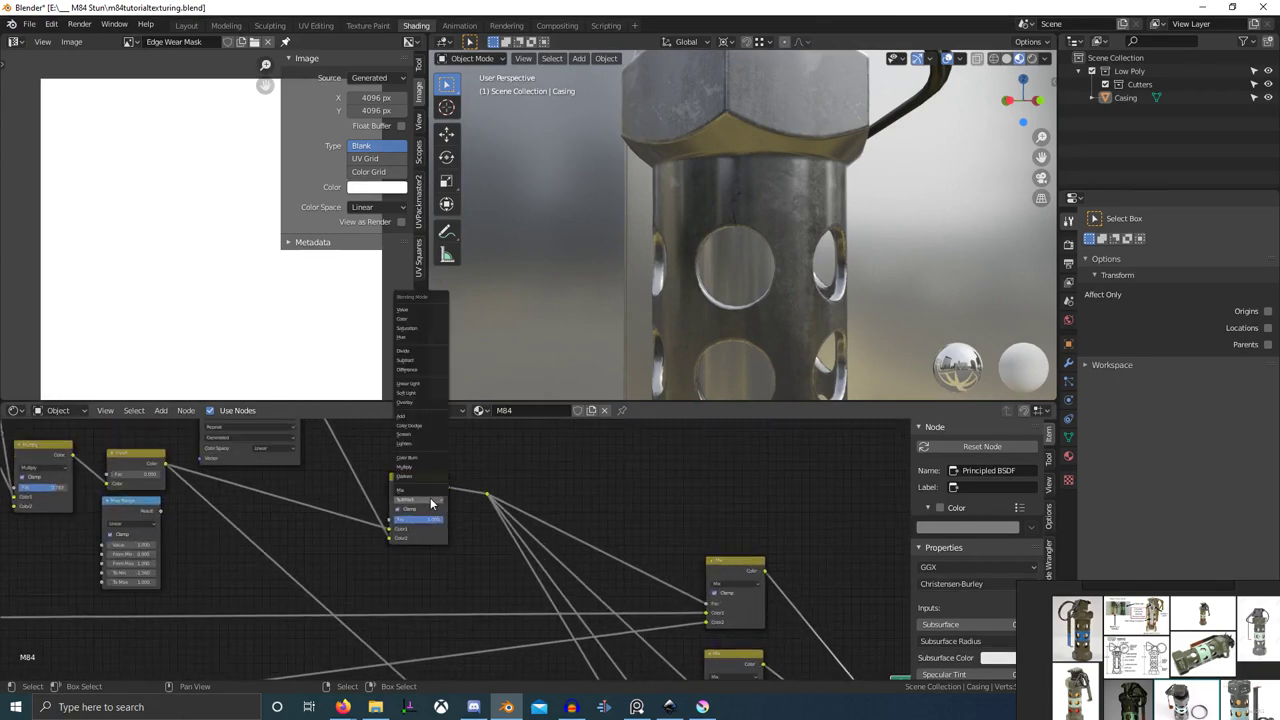
{"action": "left_click", "coordinate": [430, 492]}
{"action": "scroll", "coordinate": [480, 540], "scroll_direction": "down", "scroll_amount": 6}
{"action": "scroll", "coordinate": [435, 532], "scroll_direction": "up", "scroll_amount": 7}
{"action": "left_click", "coordinate": [430, 506]}
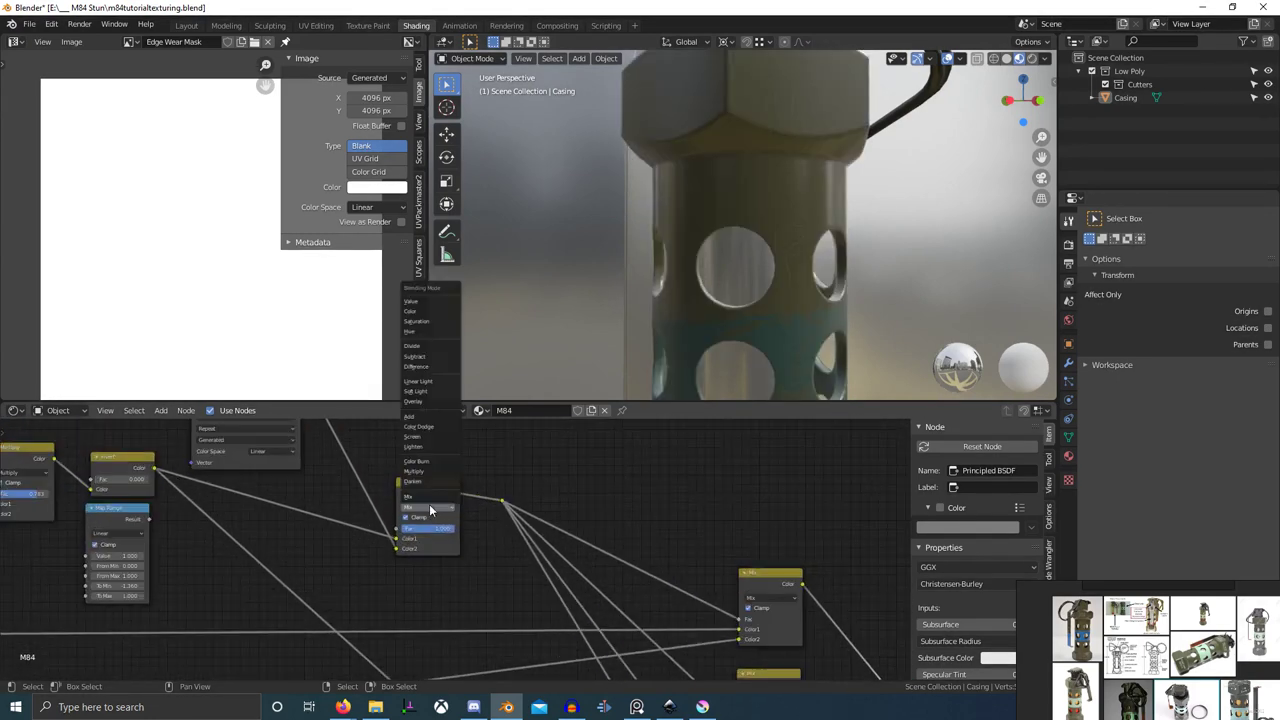
{"action": "left_click", "coordinate": [415, 472]}
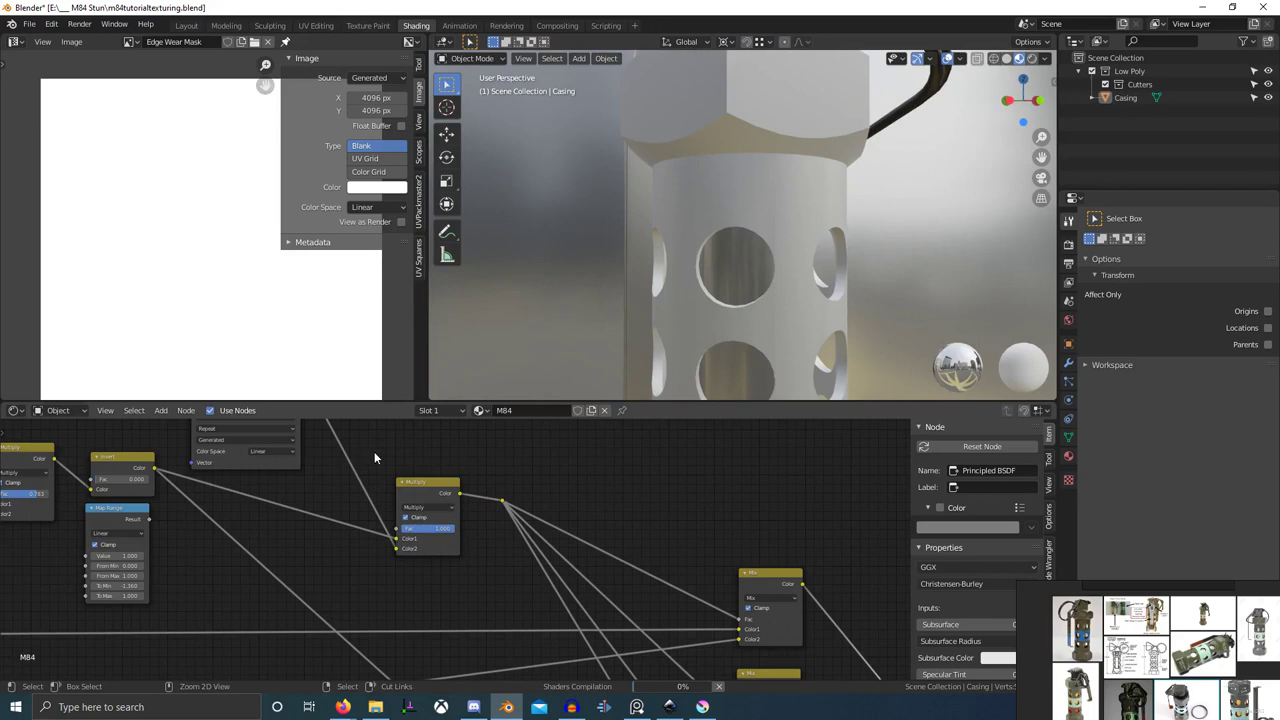
- Make the generated Edge Wear Mask image black and orbit in close to the casing
{"action": "left_click", "coordinate": [376, 186]}
{"action": "left_click_drag", "start_coordinate": [372, 203], "coordinate": [355, 298]}
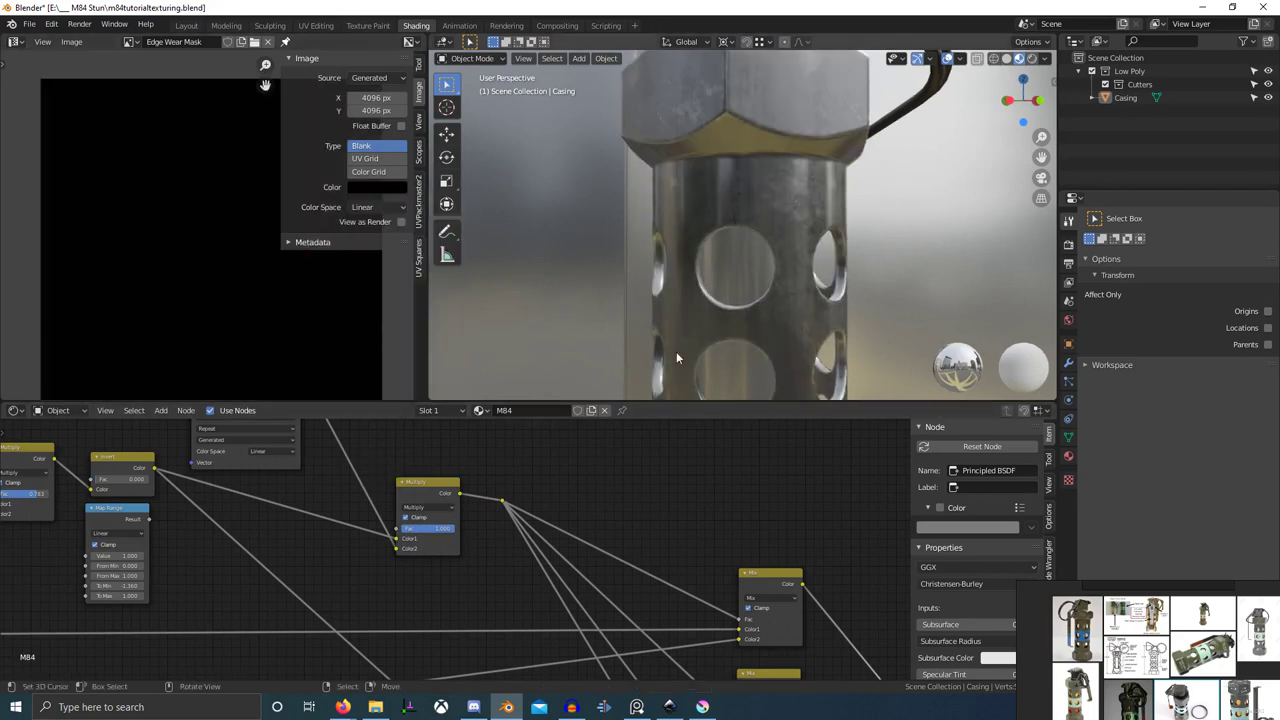
{"action": "mouse_move", "coordinate": [711, 289]}
{"action": "middle_mouse_down"}
{"action": "mouse_move", "coordinate": [704, 255]}
{"action": "mouse_move", "coordinate": [696, 269]}
{"action": "middle_mouse_up"}
{"action": "scroll", "coordinate": [701, 252], "scroll_direction": "up", "scroll_amount": 6}
{"action": "scroll", "coordinate": [701, 252], "scroll_direction": "down", "scroll_amount": 1}
- Preview the Invert and Multiply node masks on the casing
{"action": "middle_click_drag", "start_coordinate": [165, 446], "coordinate": [361, 490]}
{"action": "scroll", "coordinate": [361, 490], "scroll_direction": "down", "scroll_amount": 4}
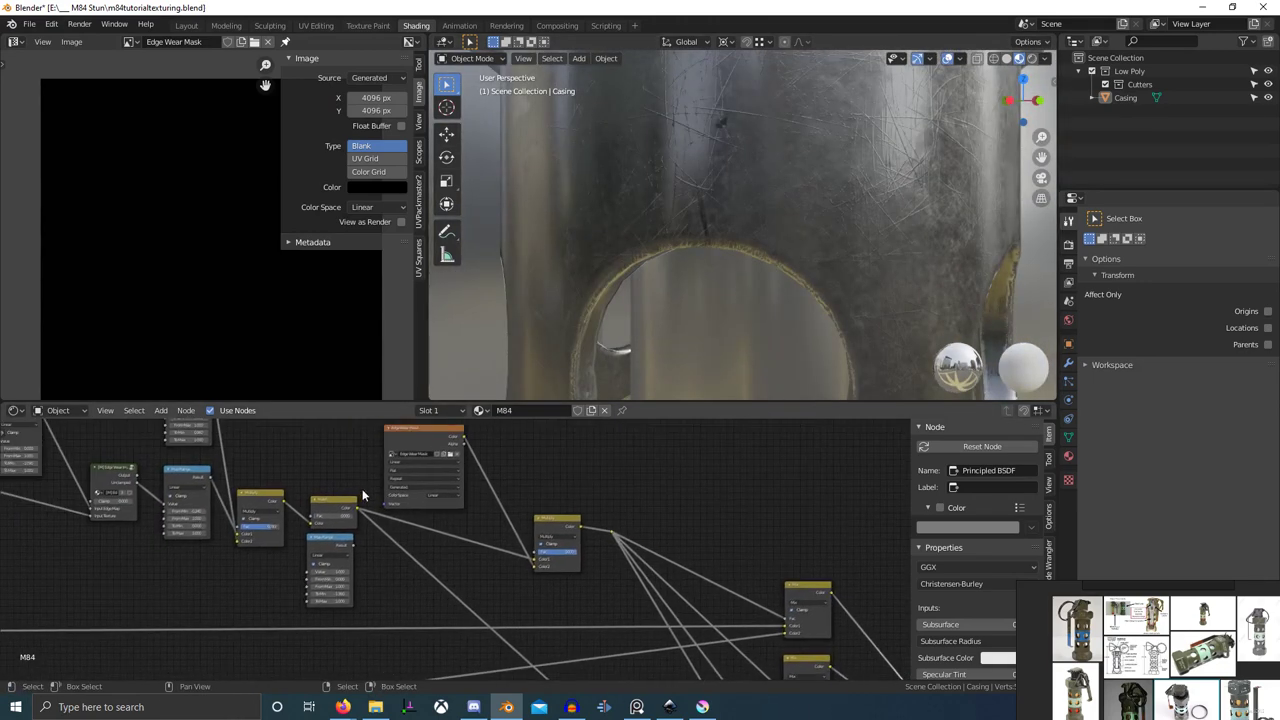
{"action": "left_click", "coordinate": [335, 500], "text": "ctrl+shift"}
{"action": "scroll", "coordinate": [672, 313], "scroll_direction": "down", "scroll_amount": 7}
{"action": "scroll", "coordinate": [666, 294], "scroll_direction": "up", "scroll_amount": 4}
{"action": "middle_click_drag", "start_coordinate": [672, 313], "coordinate": [712, 305]}
{"action": "scroll", "coordinate": [497, 486], "scroll_direction": "up", "scroll_amount": 2}
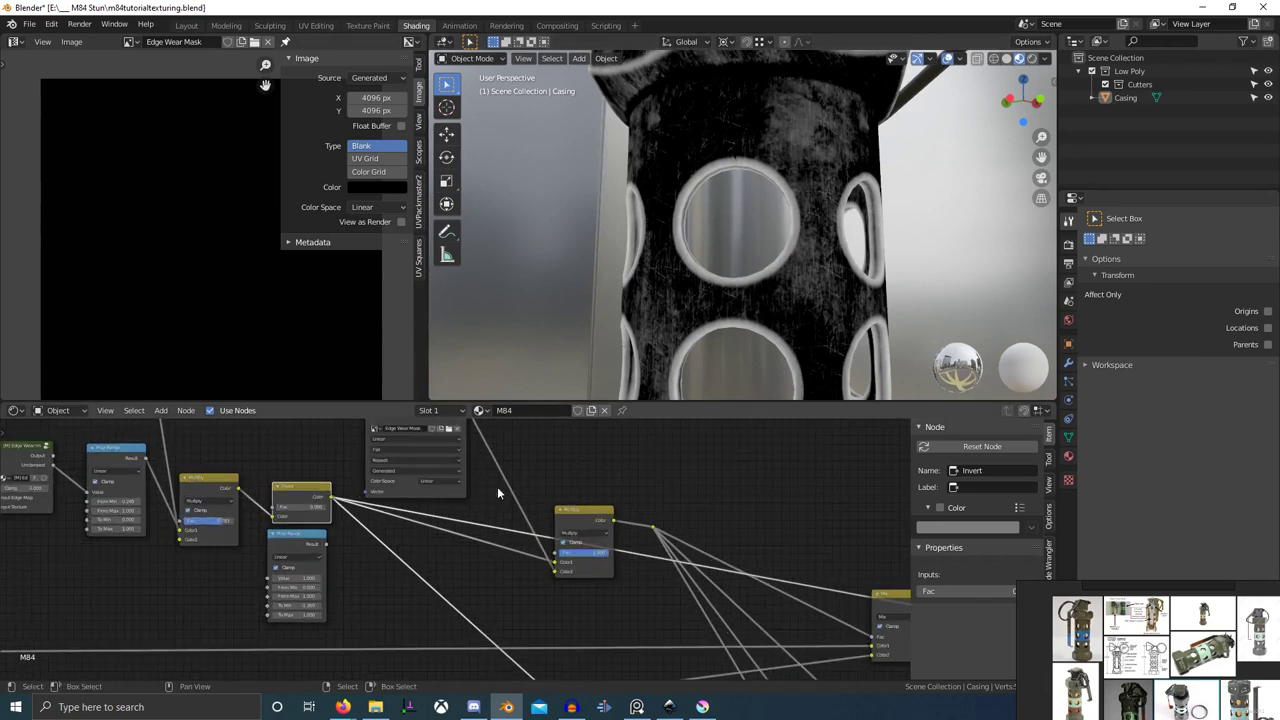
{"action": "left_click", "coordinate": [589, 510], "text": "ctrl+shift"}
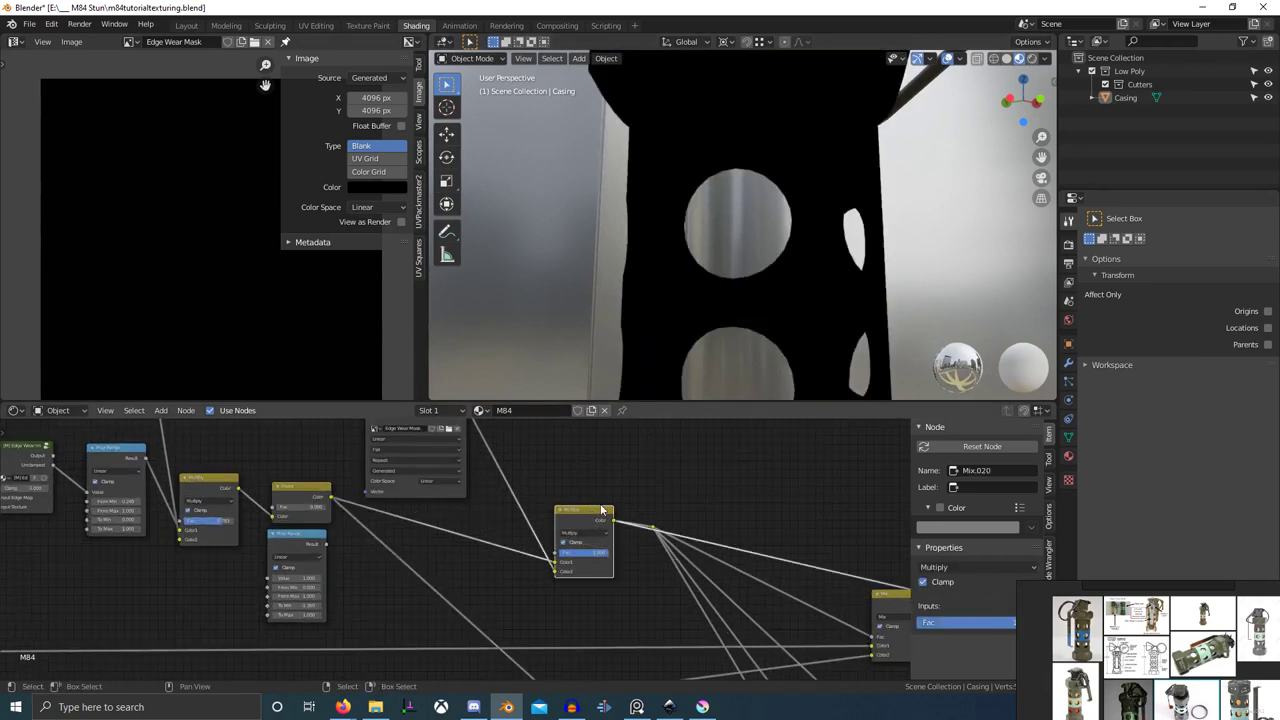
- Raise the Edge Wear Mask image colour to dark grey
{"action": "left_click", "coordinate": [366, 188]}
{"action": "mouse_move", "coordinate": [367, 203]}
{"action": "left_mouse_down"}
{"action": "mouse_move", "coordinate": [355, 206]}
{"action": "mouse_move", "coordinate": [355, 298]}
{"action": "mouse_move", "coordinate": [355, 280]}
{"action": "left_mouse_up"}
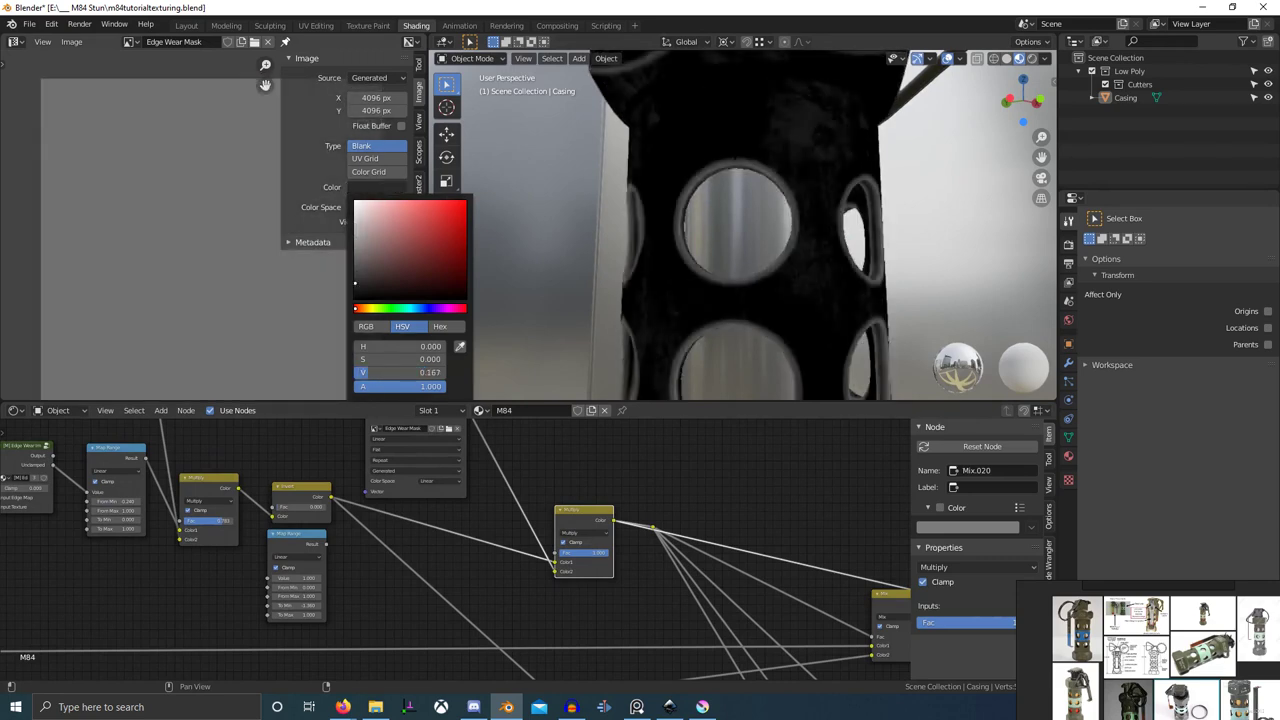
{"action": "scroll", "coordinate": [754, 535], "scroll_direction": "down", "scroll_amount": 1}
{"action": "middle_click_drag", "start_coordinate": [754, 535], "coordinate": [504, 492]}
{"action": "scroll", "coordinate": [520, 552], "scroll_direction": "up", "scroll_amount": 2}
- Reposition the Edge Wear Mask and Multiply nodes, then dissolve the Invert node with Ctrl+X
{"action": "middle_click_drag", "start_coordinate": [540, 558], "coordinate": [481, 547]}
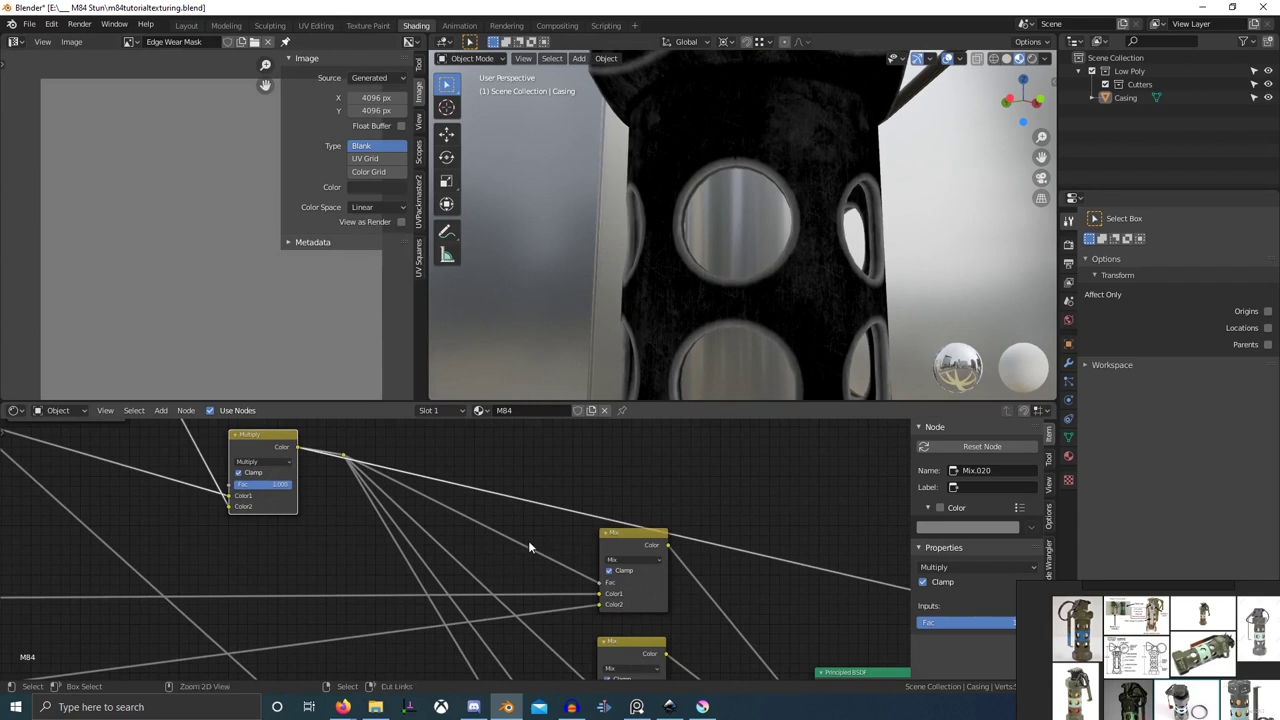
{"action": "scroll", "coordinate": [340, 495], "scroll_direction": "down", "scroll_amount": 1}
{"action": "middle_click_drag", "start_coordinate": [340, 495], "coordinate": [466, 535]}
{"action": "middle_click_drag", "start_coordinate": [182, 475], "coordinate": [303, 500]}
{"action": "left_click", "coordinate": [244, 492]}
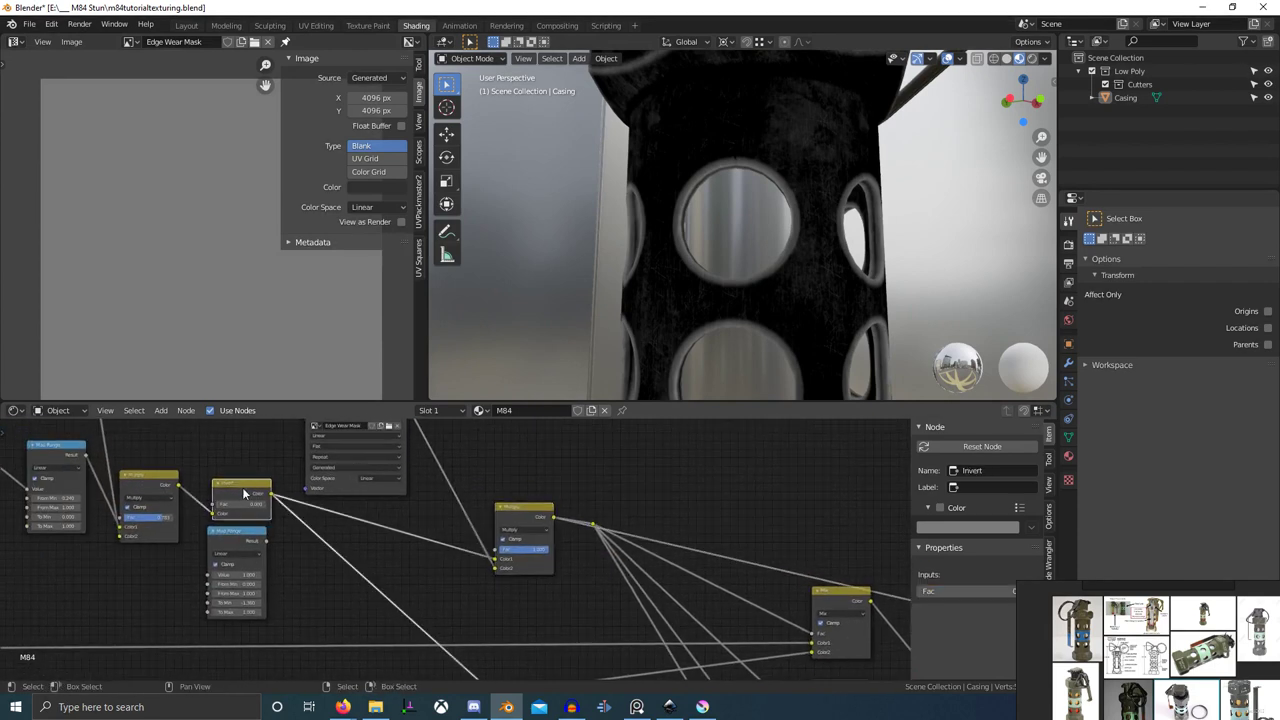
{"action": "left_click", "coordinate": [524, 521]}
{"action": "scroll", "coordinate": [380, 448], "scroll_direction": "down", "scroll_amount": 1}
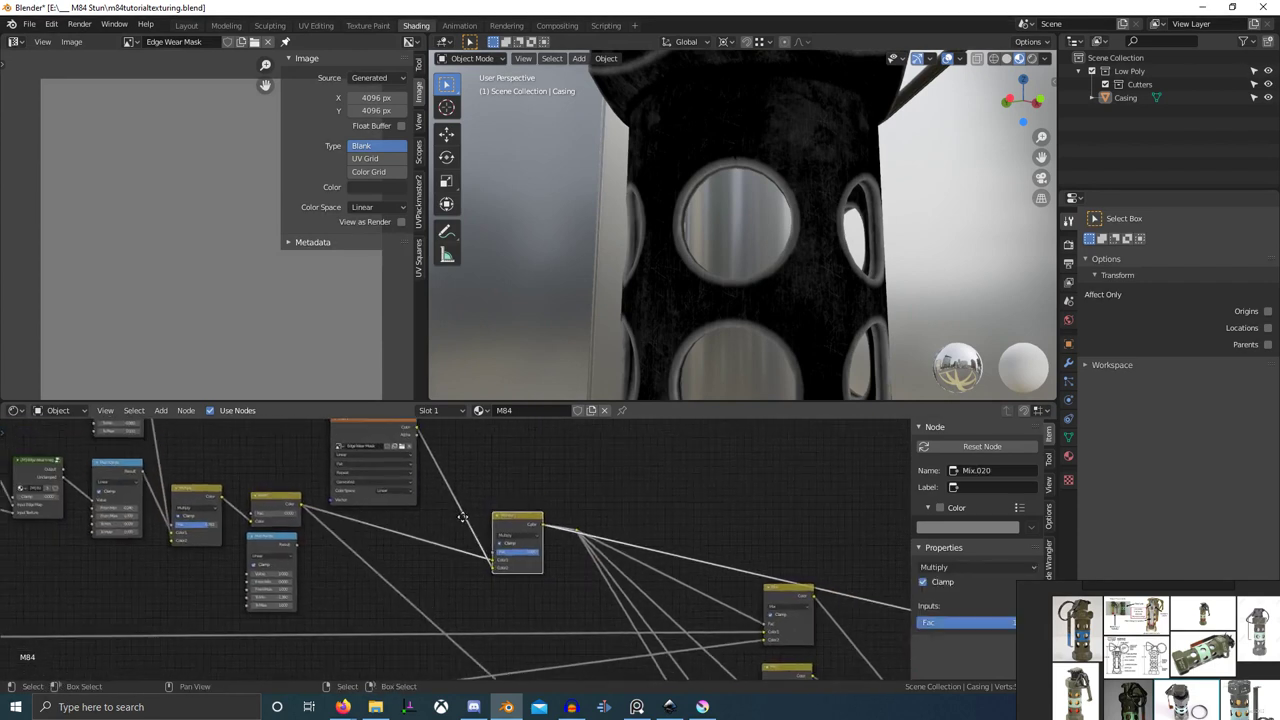
{"action": "middle_click_drag", "start_coordinate": [366, 437], "coordinate": [382, 449]}
{"action": "left_click", "coordinate": [386, 451], "text": "shift"}
{"action": "key", "text": "g"}
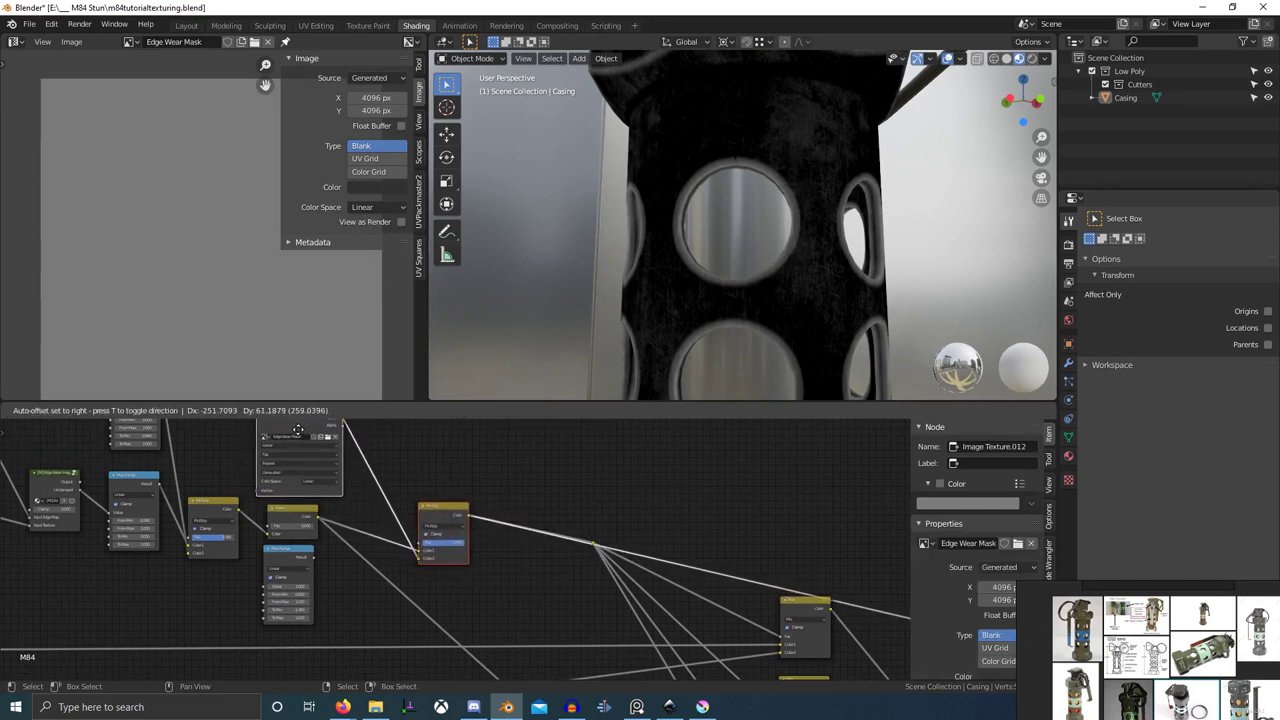
{"action": "left_click", "coordinate": [302, 432]}
{"action": "left_click", "coordinate": [305, 519]}
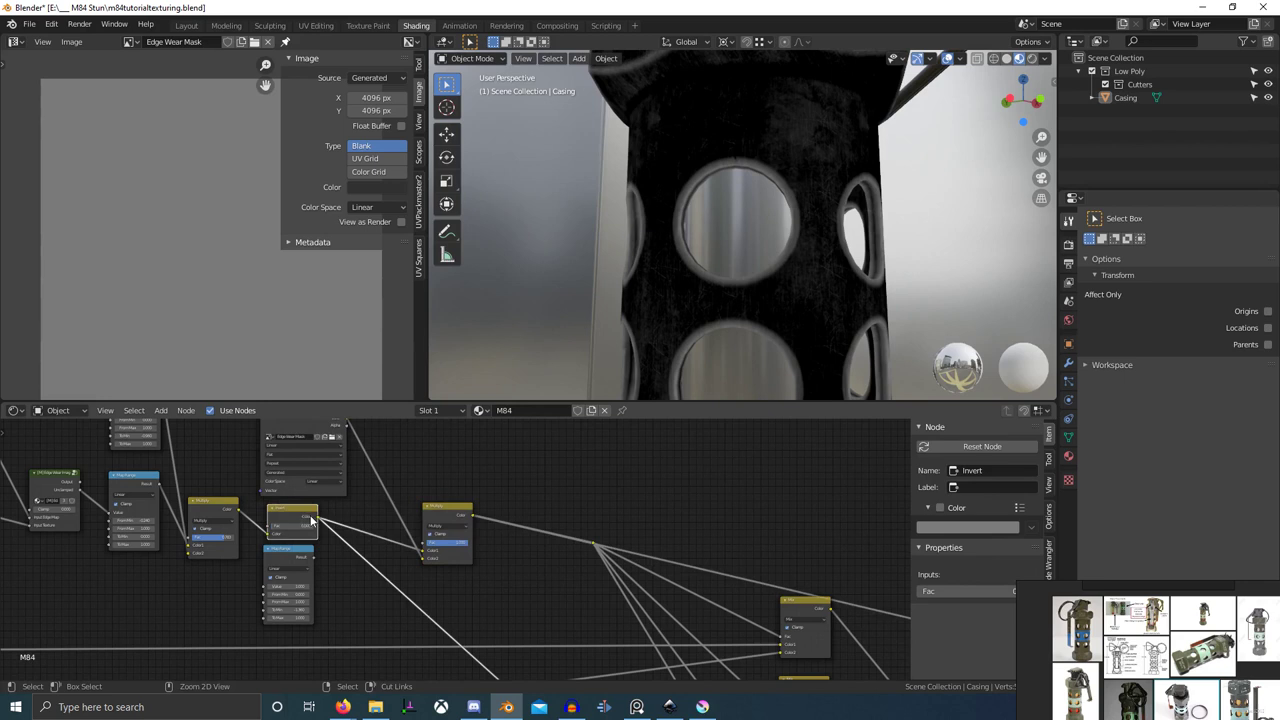
{"action": "key", "text": "ctrl+x"}
- Swap the Color1 and Color2 links on the upper, middle and third Mix nodes
{"action": "middle_click_drag", "start_coordinate": [615, 533], "coordinate": [460, 507]}
{"action": "scroll", "coordinate": [560, 530], "scroll_direction": "down", "scroll_amount": 1}
{"action": "middle_click_drag", "start_coordinate": [683, 557], "coordinate": [586, 505]}
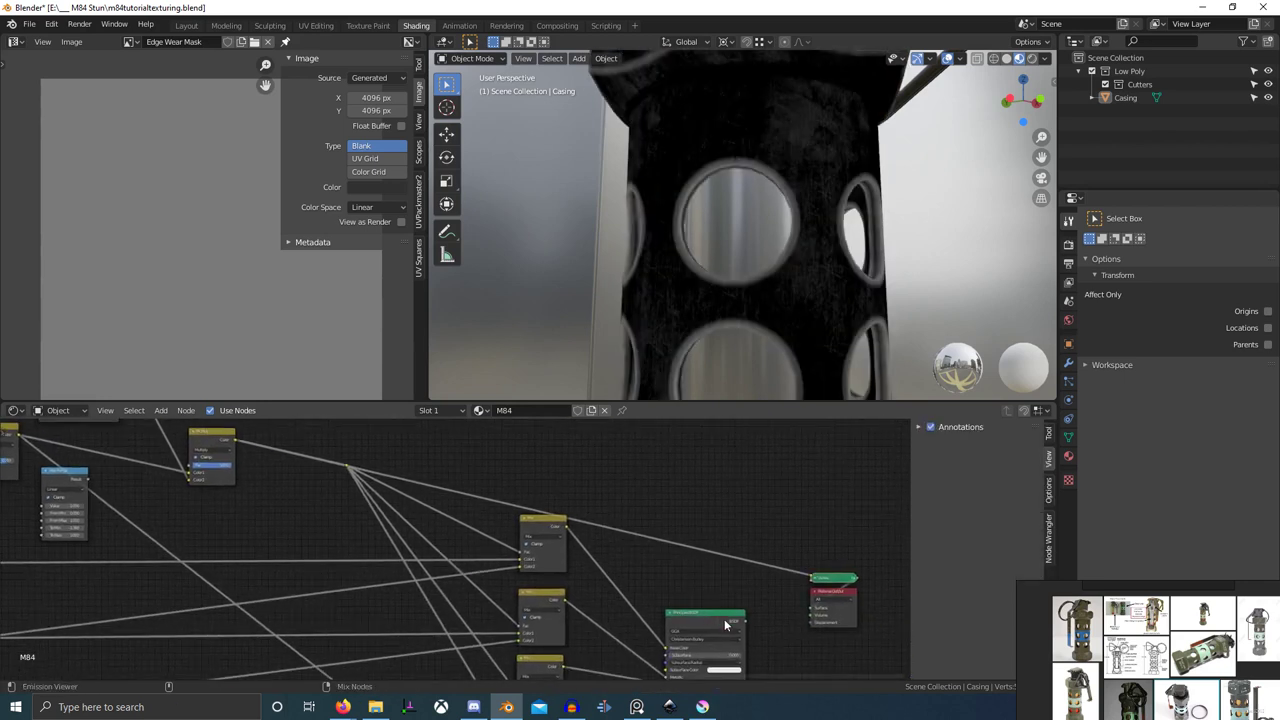
{"action": "scroll", "coordinate": [384, 496], "scroll_direction": "up", "scroll_amount": 3}
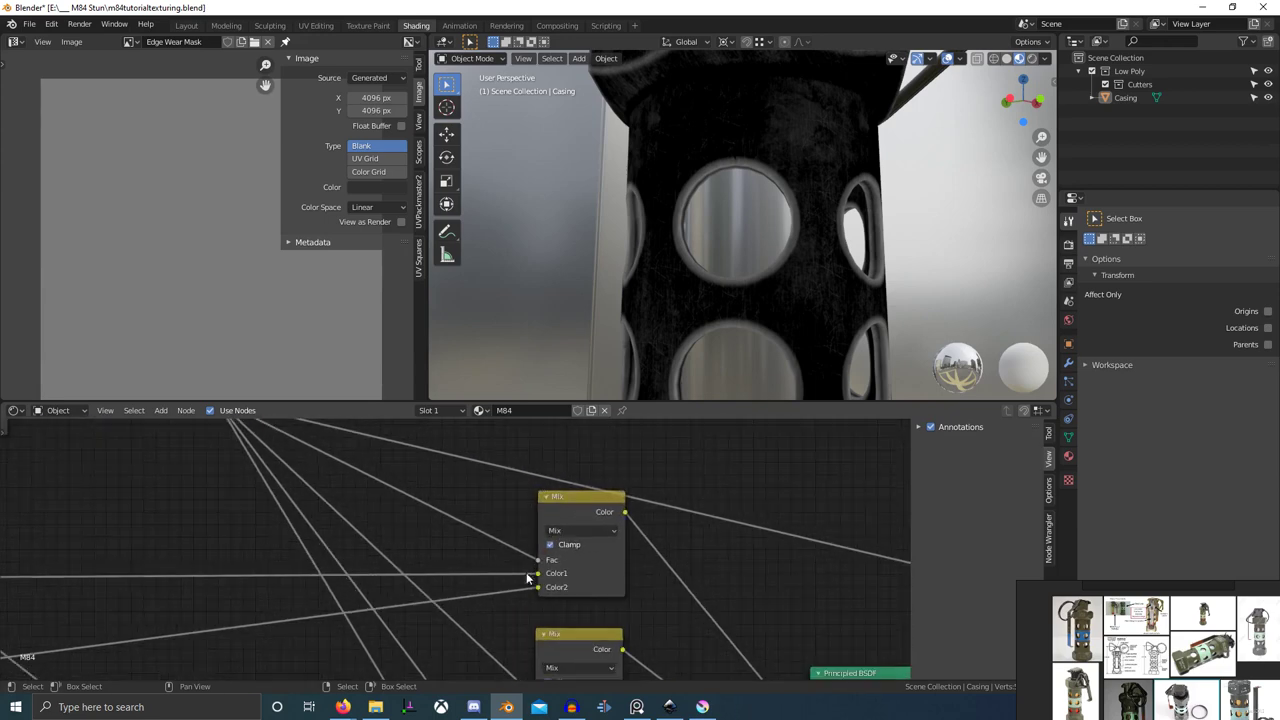
{"action": "left_click_drag", "start_coordinate": [536, 575], "coordinate": [538, 588]}
{"action": "middle_click_drag", "start_coordinate": [590, 620], "coordinate": [511, 529]}
{"action": "scroll", "coordinate": [475, 604], "scroll_direction": "up", "scroll_amount": 1}
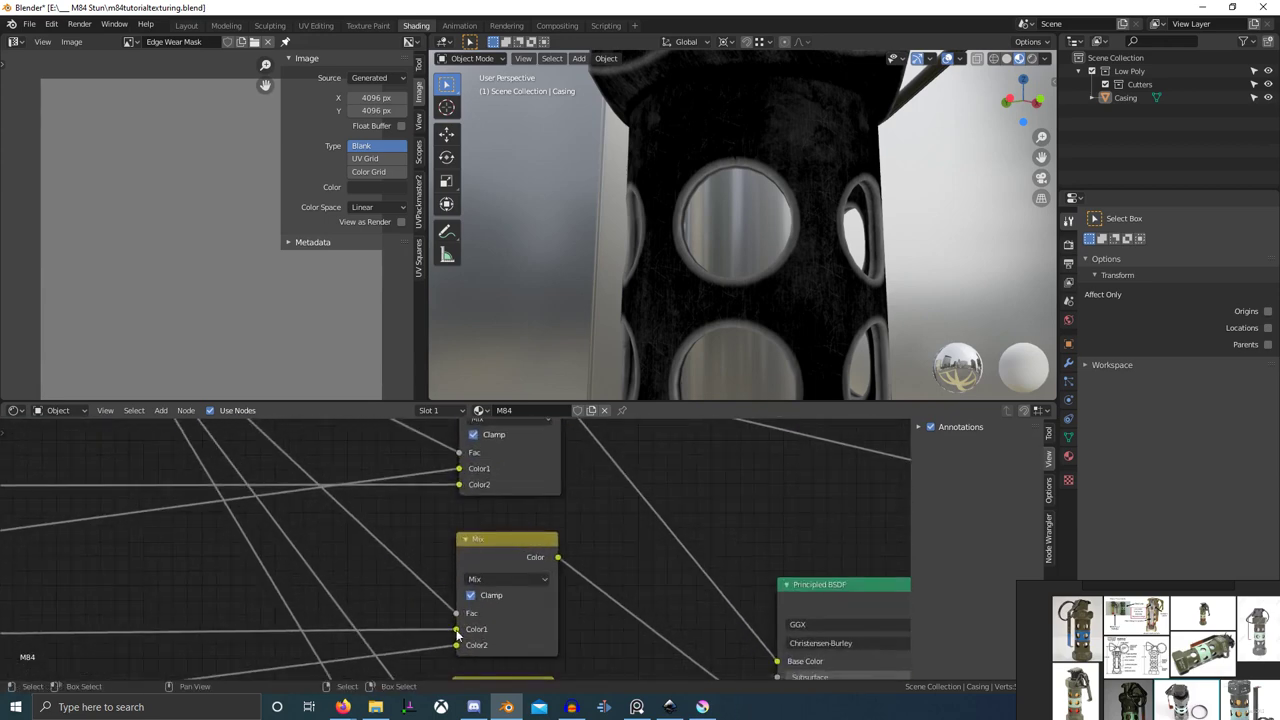
{"action": "left_click_drag", "start_coordinate": [457, 632], "coordinate": [457, 646]}
{"action": "middle_click_drag", "start_coordinate": [470, 634], "coordinate": [488, 514]}
{"action": "left_click_drag", "start_coordinate": [468, 662], "coordinate": [469, 668]}
{"action": "middle_click_drag", "start_coordinate": [496, 652], "coordinate": [472, 468]}
{"action": "left_click_drag", "start_coordinate": [449, 602], "coordinate": [449, 613]}
{"action": "scroll", "coordinate": [512, 601], "scroll_direction": "down", "scroll_amount": 7}
- Preview the teal and cream painted Principled BSDF material on the casing
{"action": "middle_click_drag", "start_coordinate": [546, 603], "coordinate": [453, 674]}
{"action": "left_click", "coordinate": [633, 489], "text": "ctrl+shift"}
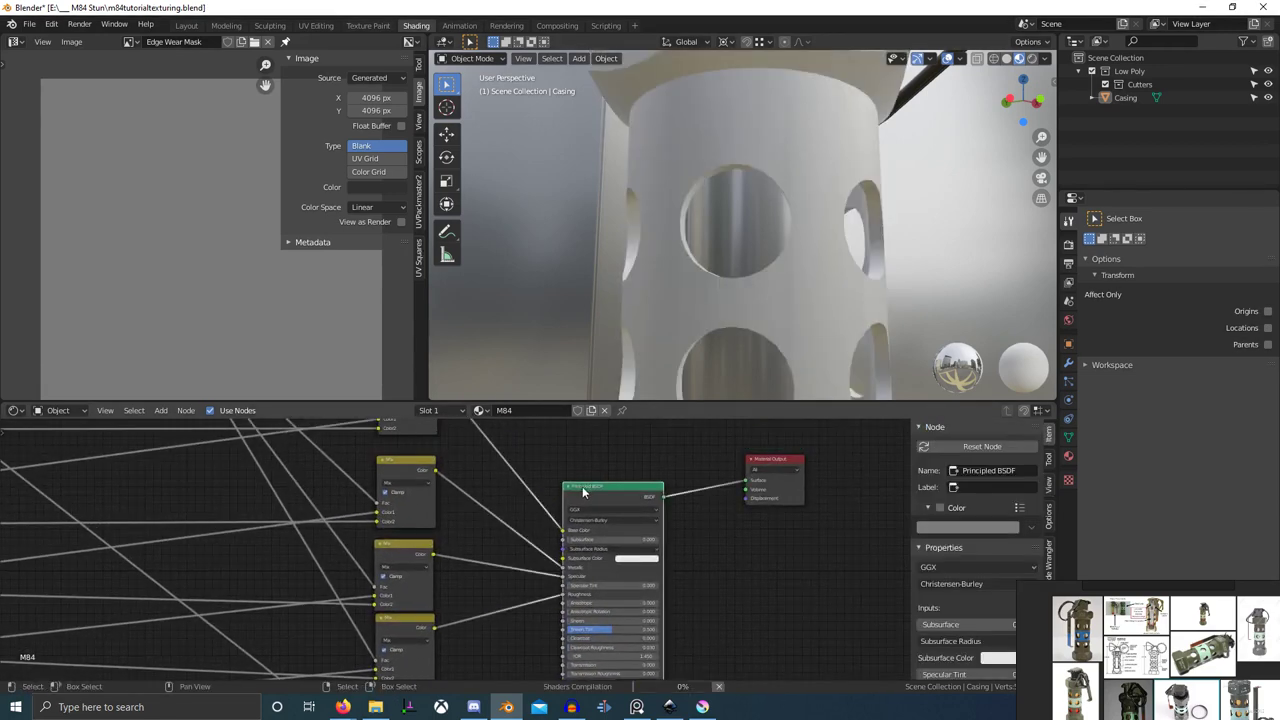
{"action": "scroll", "coordinate": [511, 509], "scroll_direction": "down", "scroll_amount": 8}
{"action": "middle_click_drag", "start_coordinate": [510, 525], "coordinate": [583, 634]}
{"action": "middle_click_drag", "start_coordinate": [342, 546], "coordinate": [420, 588]}
{"action": "scroll", "coordinate": [417, 587], "scroll_direction": "up", "scroll_amount": 9}
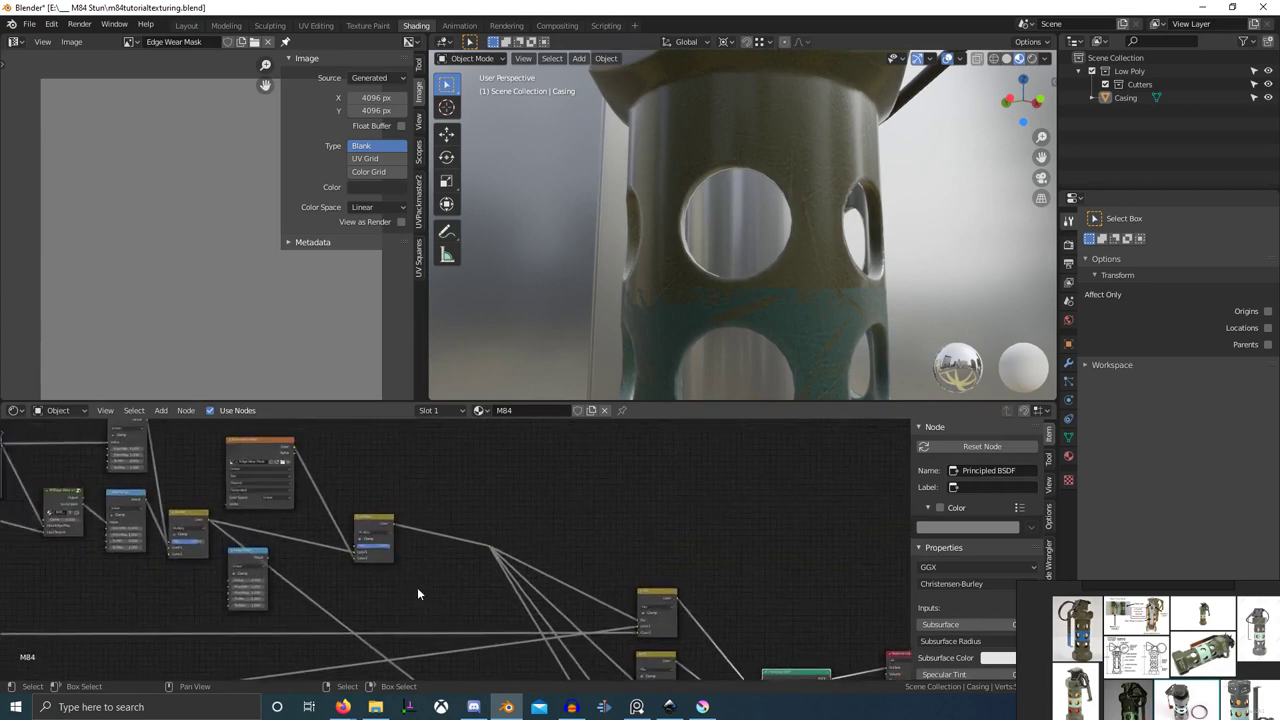
{"action": "middle_click_drag", "start_coordinate": [304, 520], "coordinate": [356, 552]}
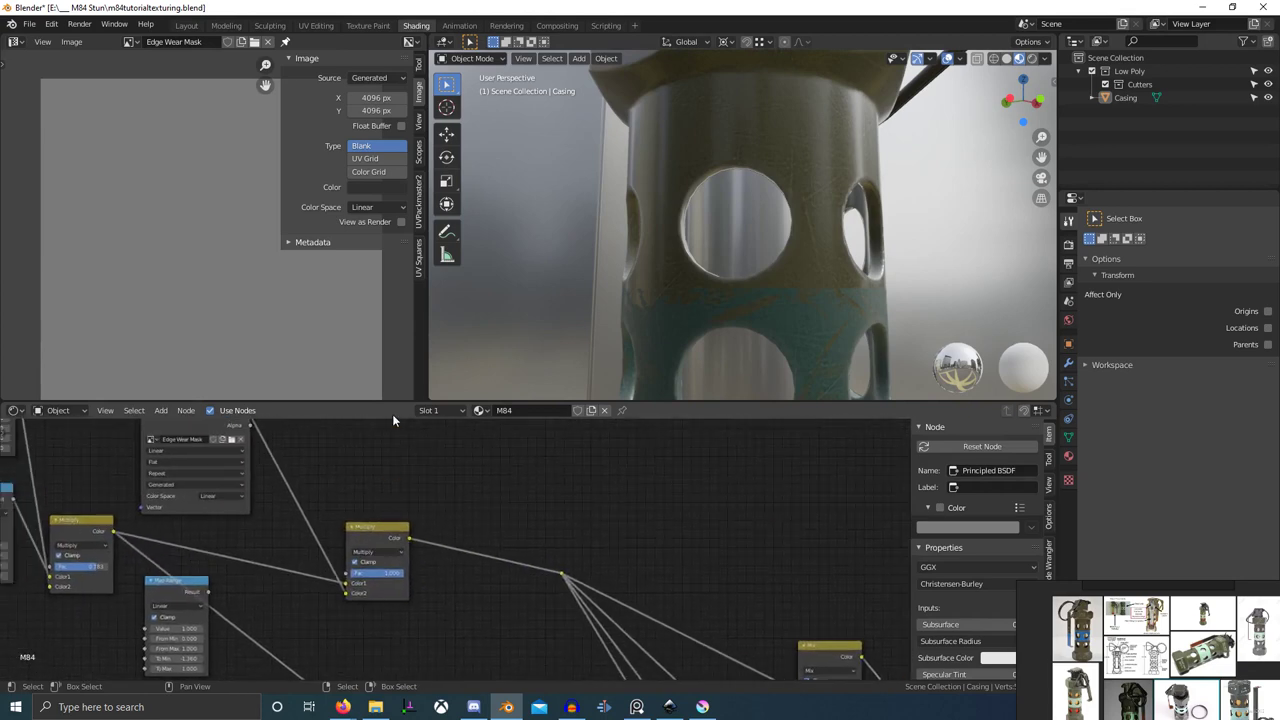
- Set the Edge Wear Mask image colour to black and orbit in on the hex head
{"action": "left_click", "coordinate": [373, 188]}
{"action": "left_click_drag", "start_coordinate": [376, 268], "coordinate": [355, 202]}
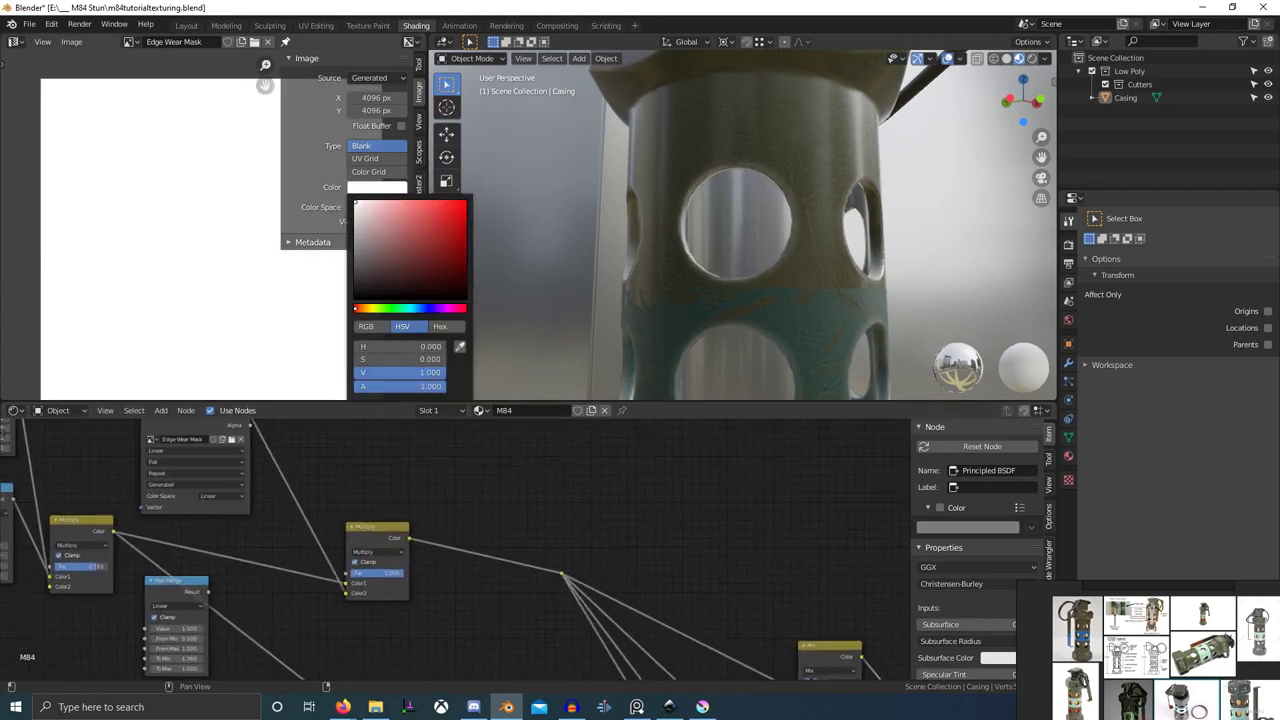
{"action": "middle_click_drag", "start_coordinate": [737, 267], "coordinate": [785, 235]}
{"action": "middle_click_drag", "start_coordinate": [785, 235], "coordinate": [618, 384], "text": "shift"}
{"action": "scroll", "coordinate": [695, 317], "scroll_direction": "up", "scroll_amount": 2}
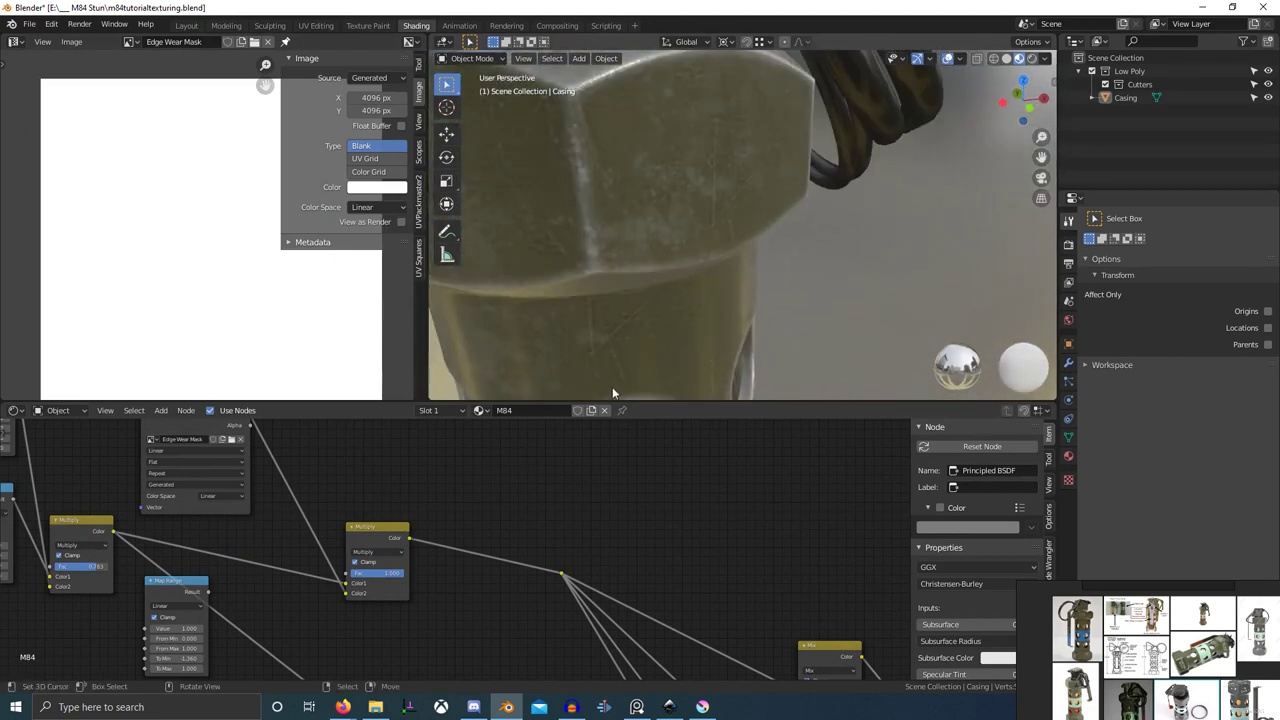
{"action": "scroll", "coordinate": [344, 576], "scroll_direction": "down", "scroll_amount": 2}
{"action": "middle_click_drag", "start_coordinate": [344, 576], "coordinate": [392, 583]}
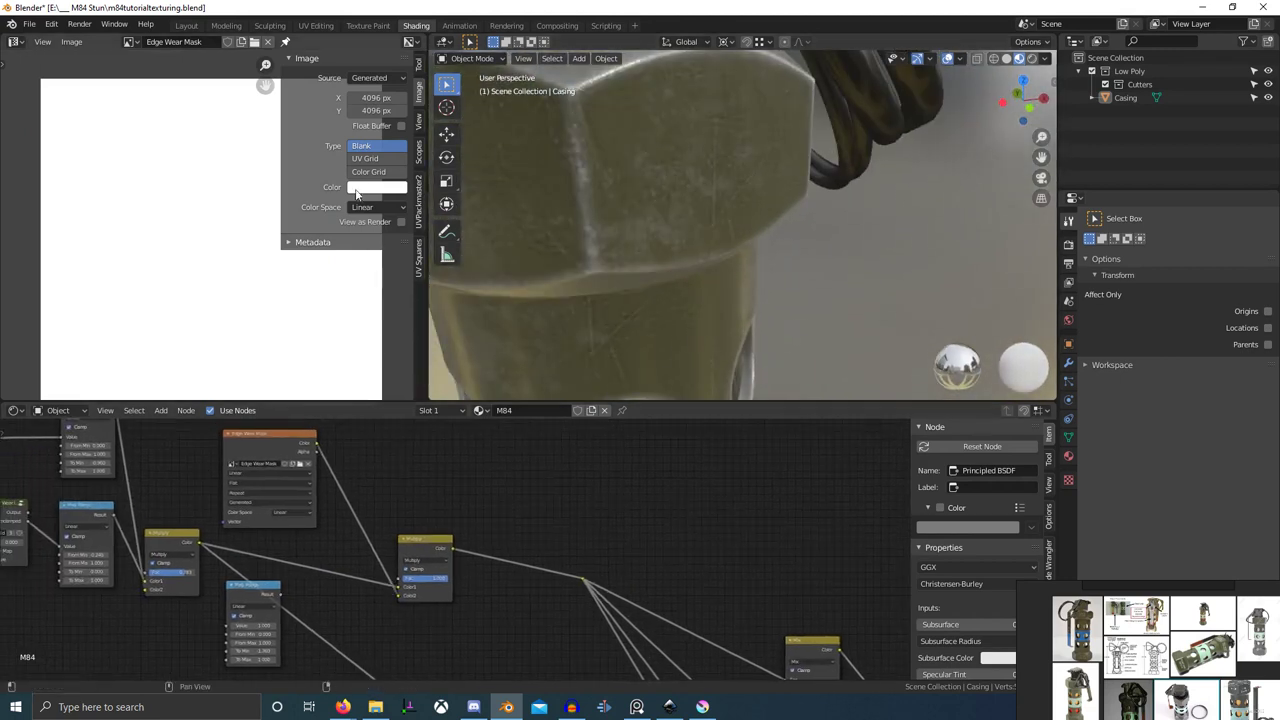
- Change the mask image fill to white, then insert Map Range.008 after the Multiply node
{"action": "left_click", "coordinate": [371, 188]}
{"action": "left_click", "coordinate": [374, 190]}
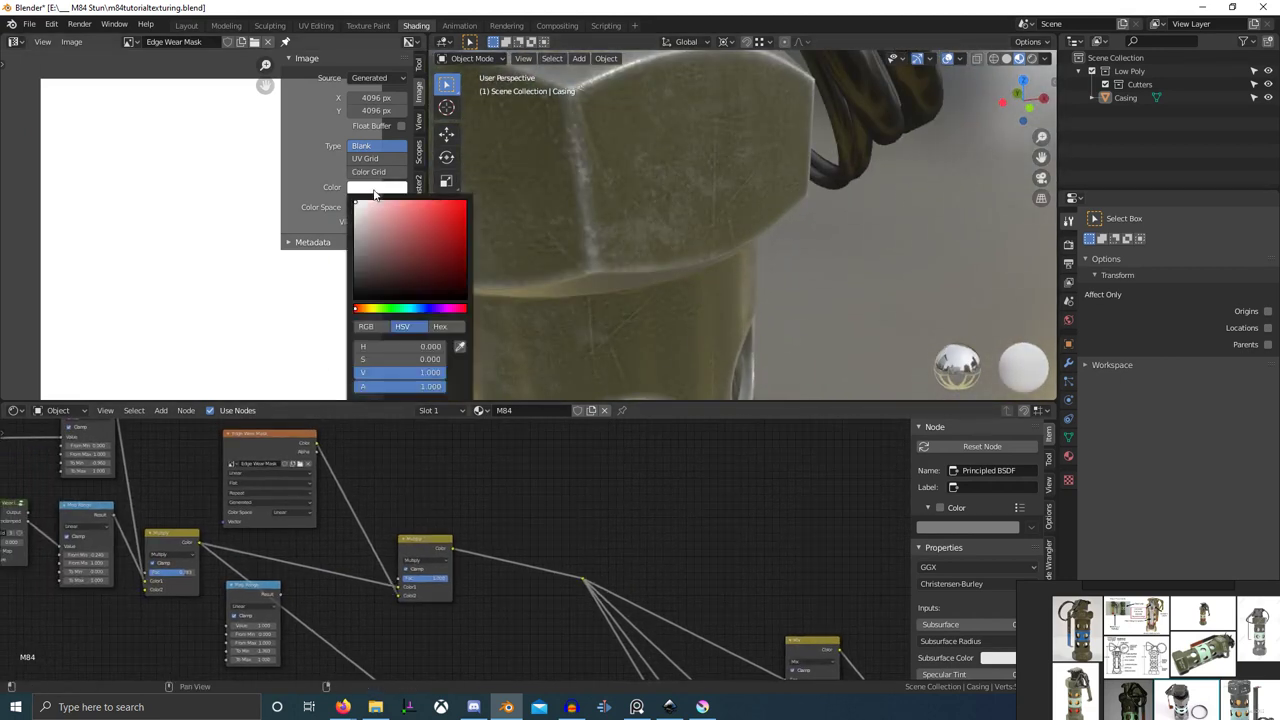
{"action": "mouse_move", "coordinate": [375, 203]}
{"action": "left_mouse_down"}
{"action": "mouse_move", "coordinate": [375, 298]}
{"action": "mouse_move", "coordinate": [354, 200]}
{"action": "left_mouse_up"}
{"action": "middle_click_drag", "start_coordinate": [457, 579], "coordinate": [479, 577]}
{"action": "left_click", "coordinate": [446, 535], "text": "ctrl+shift"}
{"action": "scroll", "coordinate": [583, 510], "scroll_direction": "down", "scroll_amount": 4}
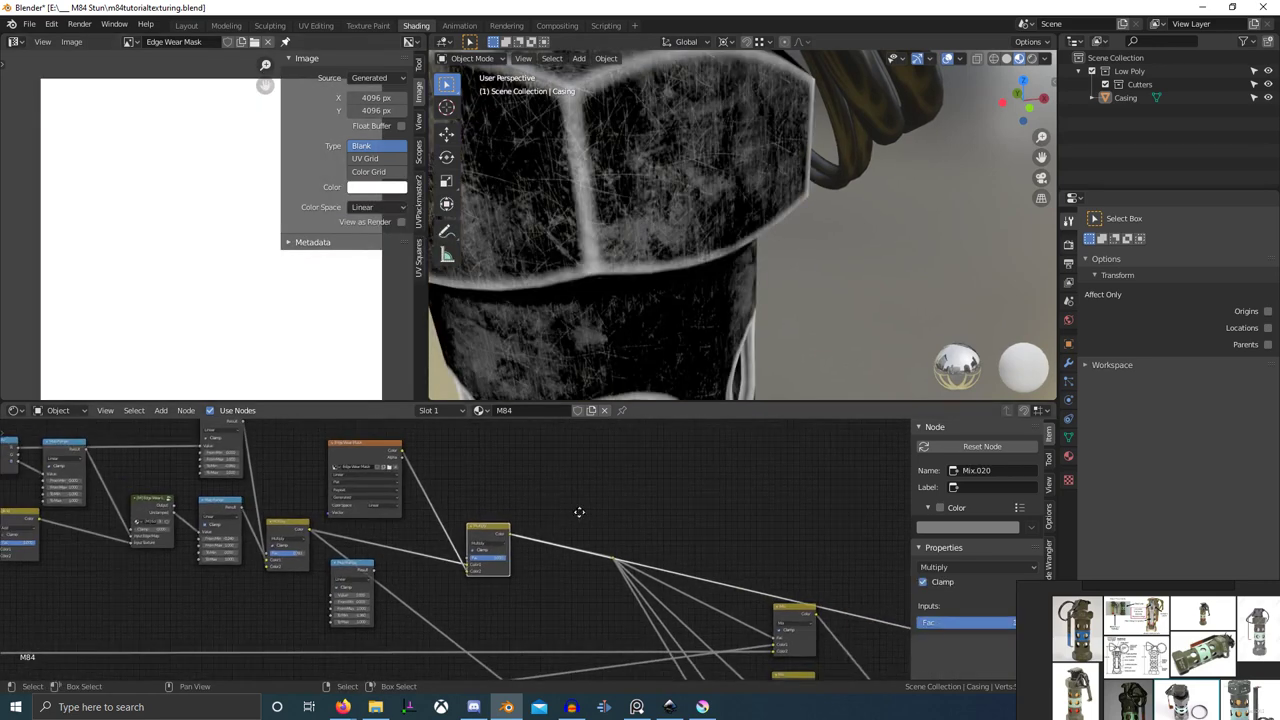
{"action": "left_click_drag", "start_coordinate": [387, 563], "coordinate": [575, 522]}
- Preview the Map Range output on the casing and center that node in the graph
{"action": "scroll", "coordinate": [575, 545], "scroll_direction": "up", "scroll_amount": 5}
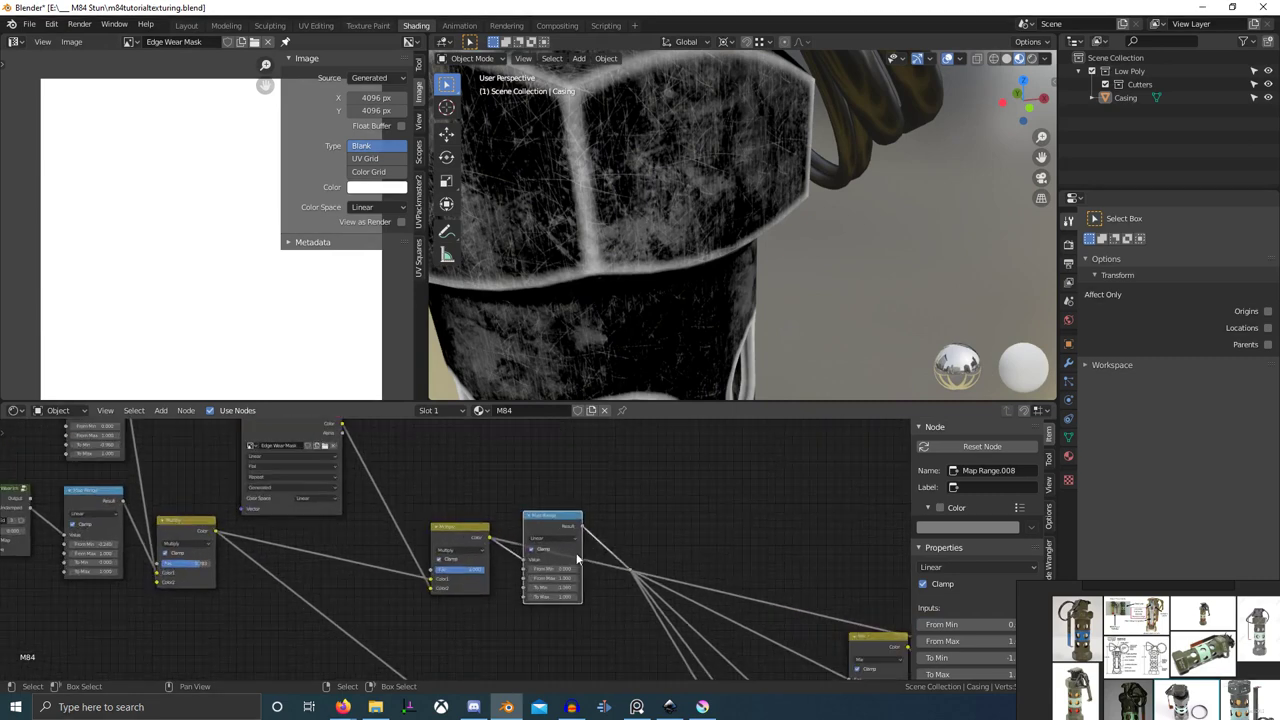
{"action": "left_click", "coordinate": [563, 523], "text": "ctrl+shift"}
{"action": "middle_click_drag", "start_coordinate": [595, 540], "coordinate": [545, 548]}
{"action": "scroll", "coordinate": [534, 590], "scroll_direction": "up", "scroll_amount": 1}
{"action": "scroll", "coordinate": [528, 588], "scroll_direction": "up", "scroll_amount": 8}
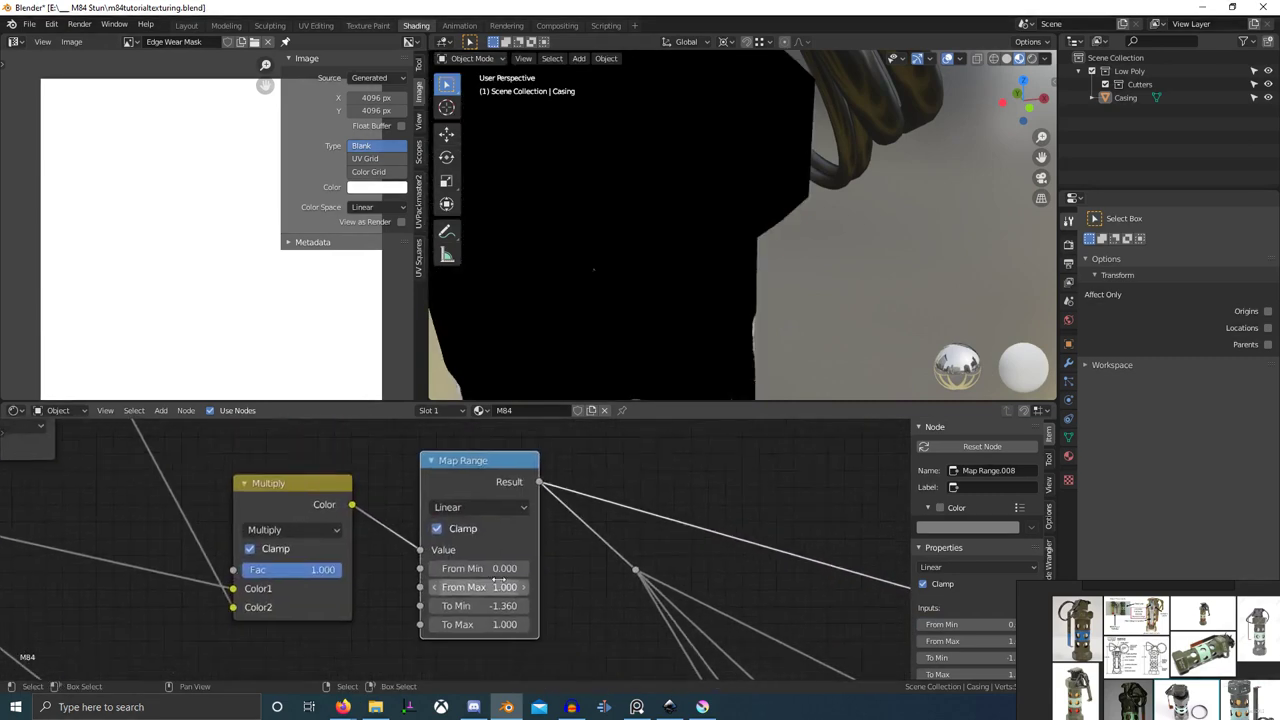
- Copy the To Min value into Map Range To Max, giving -1.360
{"action": "left_click", "coordinate": [508, 611]}
{"action": "double_click", "coordinate": [508, 630]}
{"action": "left_click", "coordinate": [508, 612]}
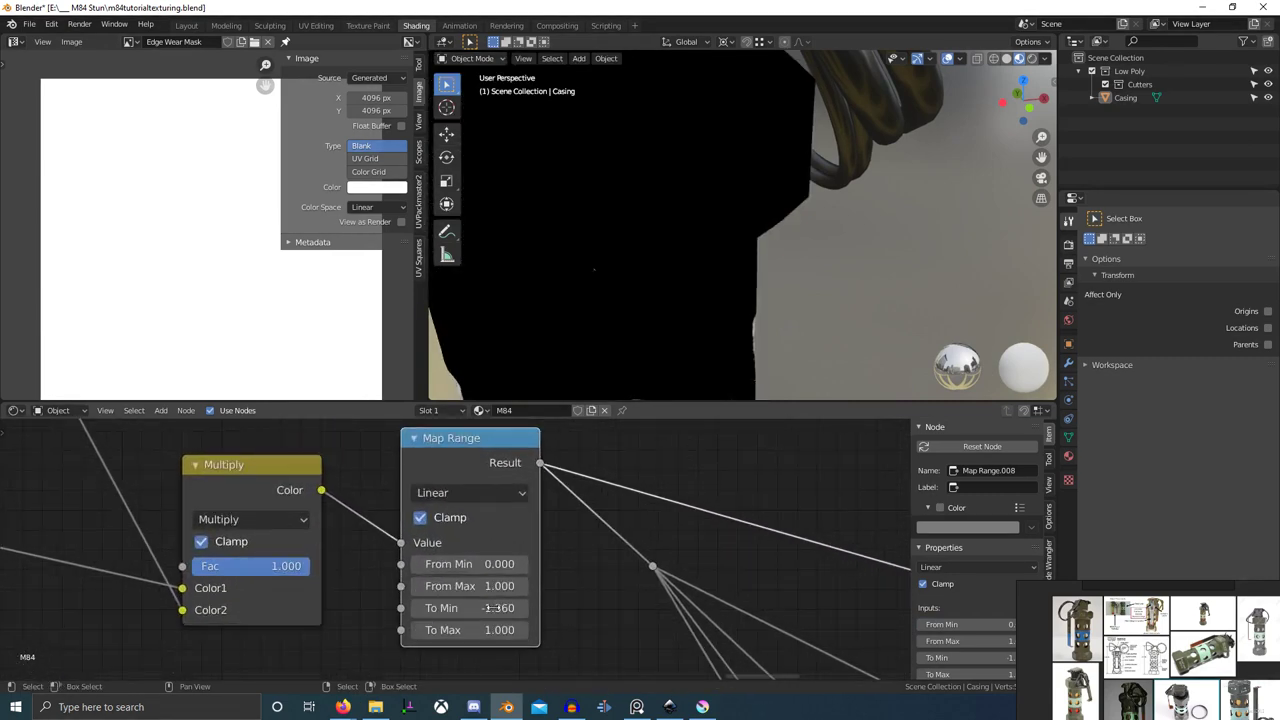
{"action": "left_click", "coordinate": [508, 612]}
{"action": "key", "text": "ctrl+c"}
{"action": "left_click", "coordinate": [508, 629]}
{"action": "left_click", "coordinate": [508, 629]}
{"action": "key", "text": "ctrl+v"}
{"action": "left_click", "coordinate": [508, 612]}
{"action": "left_click", "coordinate": [508, 611]}
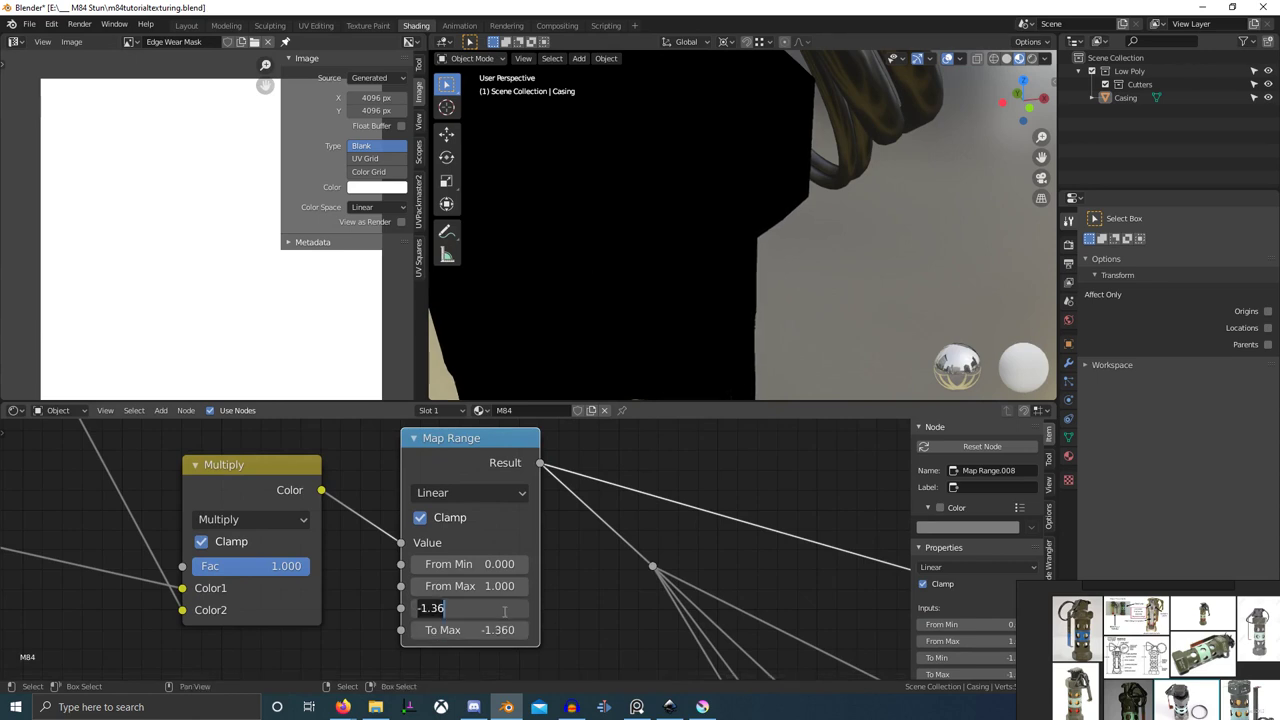
{"action": "type", "text": "1"}
{"action": "left_click", "coordinate": [576, 627]}
- Preview the Multiply node's output, then the Map Range output, on the casing
{"action": "scroll", "coordinate": [700, 290], "scroll_direction": "down", "scroll_amount": 8}
{"action": "scroll", "coordinate": [685, 522], "scroll_direction": "down", "scroll_amount": 6}
{"action": "middle_click_drag", "start_coordinate": [685, 522], "coordinate": [400, 460]}
{"action": "scroll", "coordinate": [560, 535], "scroll_direction": "down", "scroll_amount": 5}
{"action": "middle_click_drag", "start_coordinate": [566, 536], "coordinate": [558, 544]}
{"action": "scroll", "coordinate": [264, 455], "scroll_direction": "up", "scroll_amount": 5}
{"action": "middle_click_drag", "start_coordinate": [252, 474], "coordinate": [366, 528]}
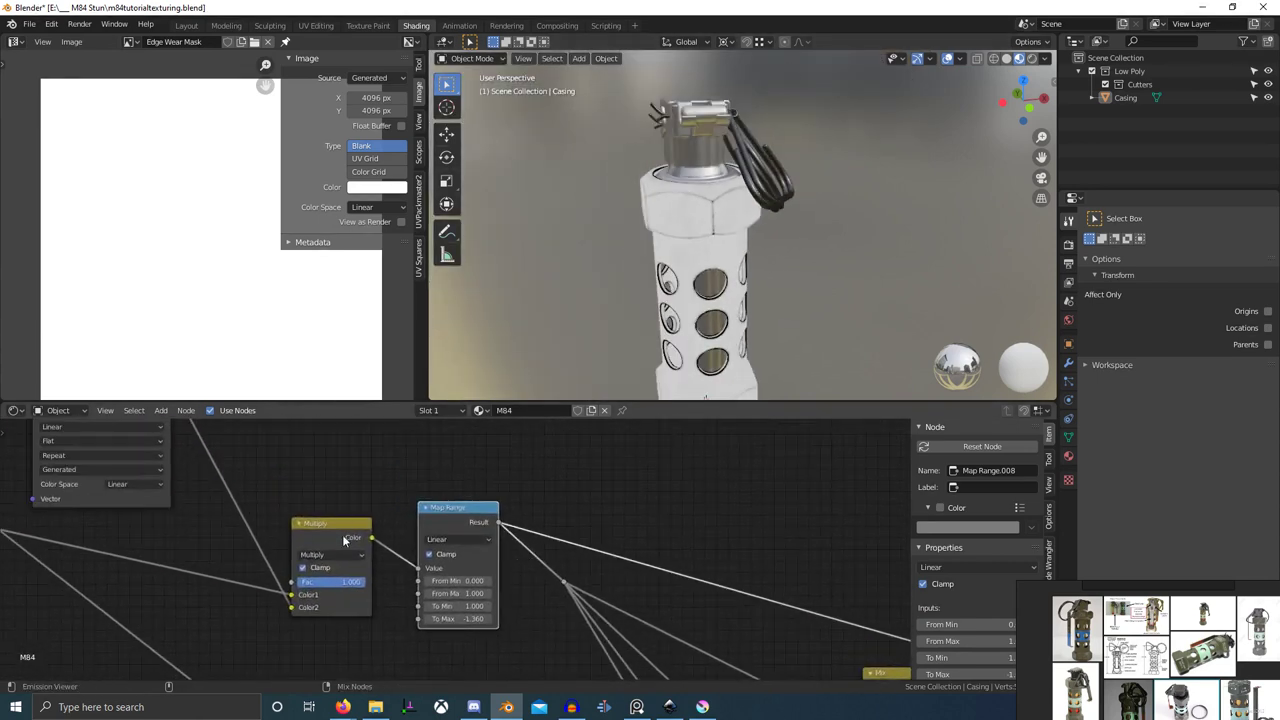
{"action": "left_click", "coordinate": [346, 541], "text": "ctrl+shift"}
{"action": "left_click", "coordinate": [457, 517], "text": "ctrl+shift"}
{"action": "scroll", "coordinate": [445, 600], "scroll_direction": "up", "scroll_amount": 4}
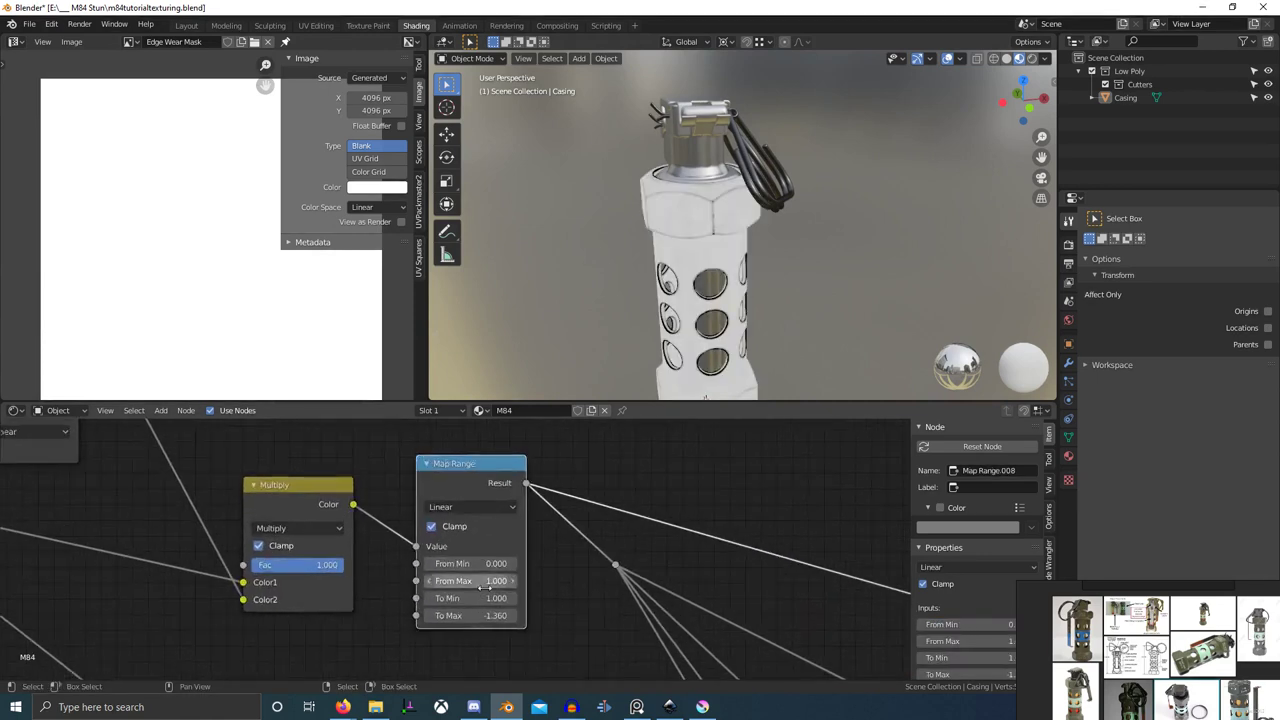
- Set Map Range To Max to 1.36 and To Min to 0, then scrub To Max for contrast
{"action": "left_click", "coordinate": [442, 615]}
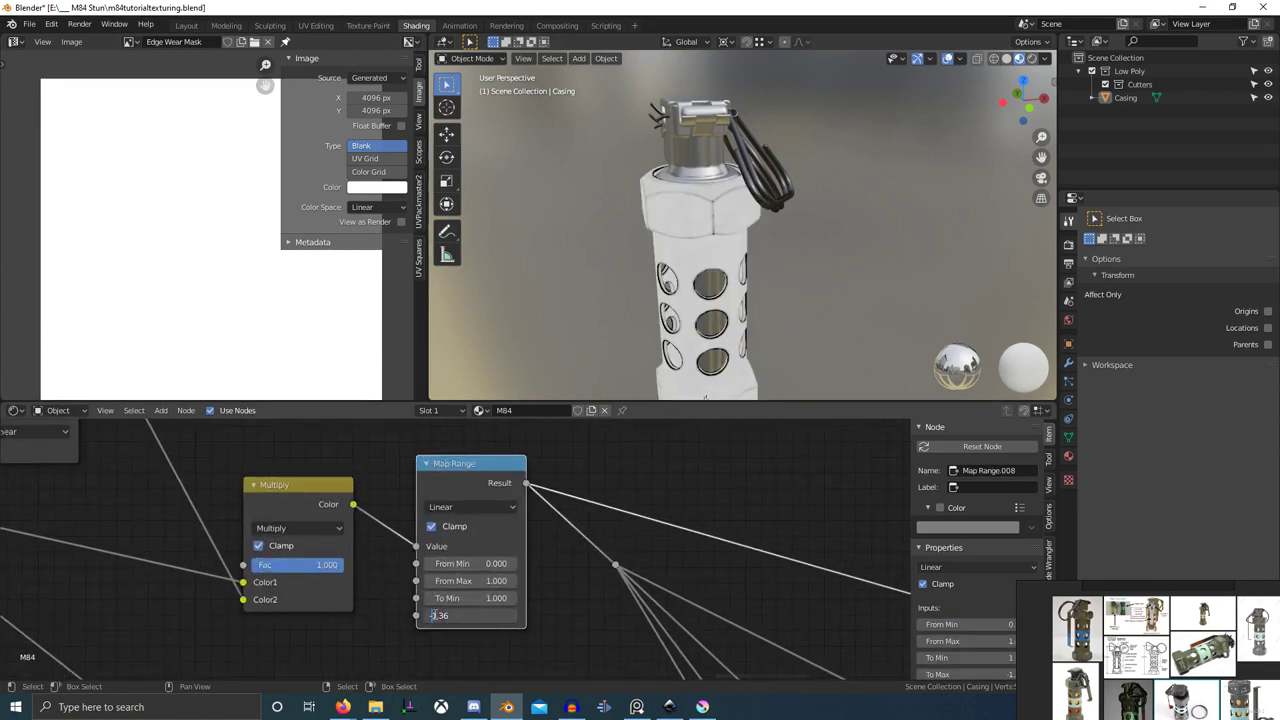
{"action": "key", "text": "Return"}
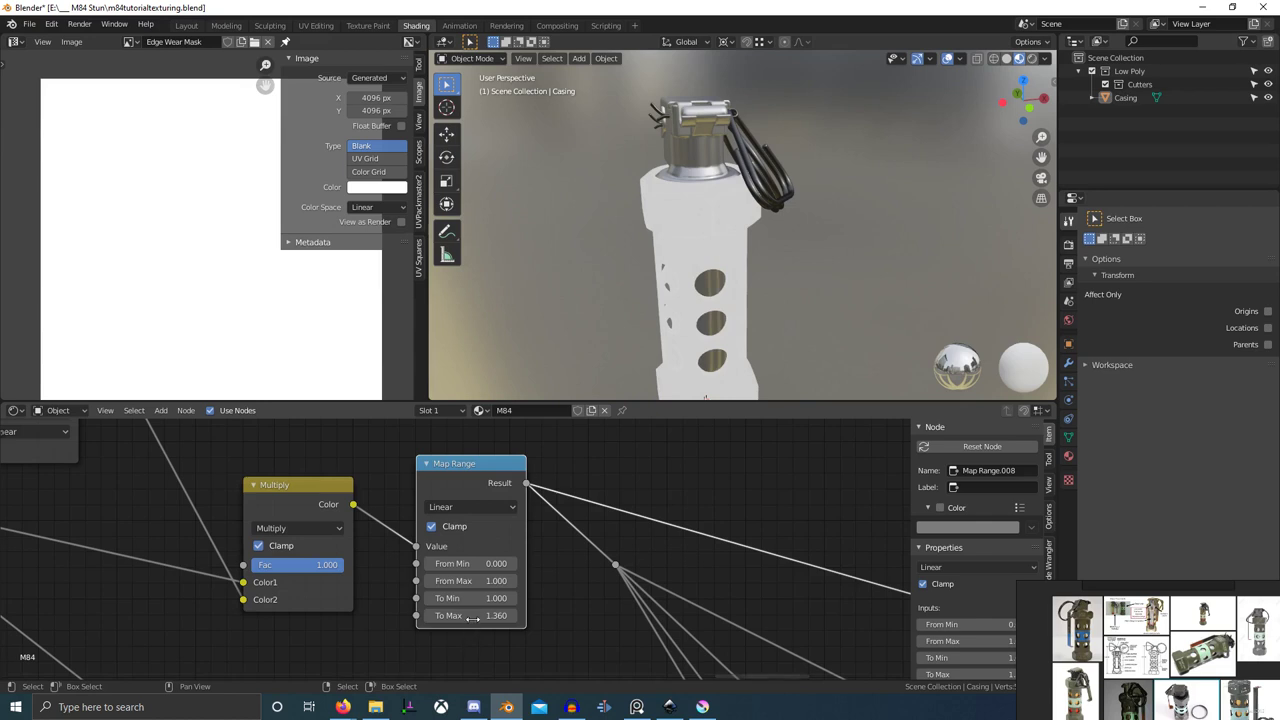
{"action": "double_click", "coordinate": [486, 598]}
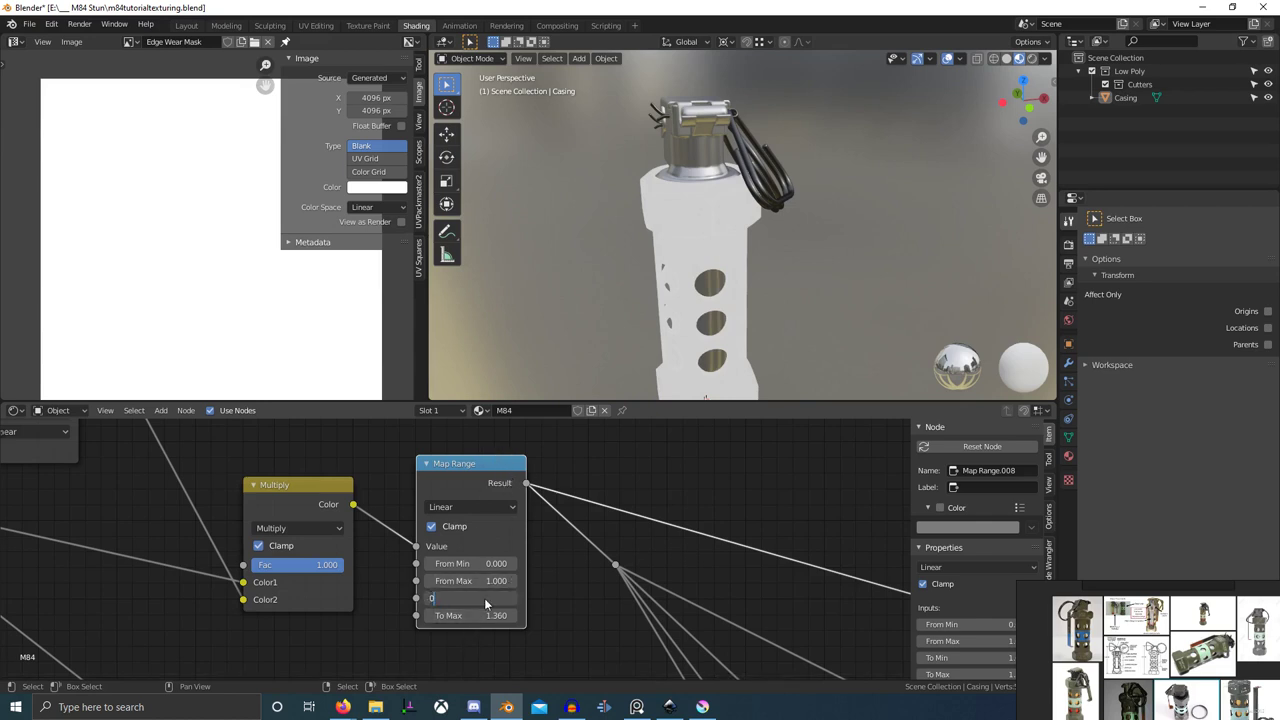
{"action": "key", "text": "Return"}
{"action": "scroll", "coordinate": [688, 325], "scroll_direction": "up", "scroll_amount": 1}
{"action": "middle_click_drag", "start_coordinate": [688, 325], "coordinate": [689, 308]}
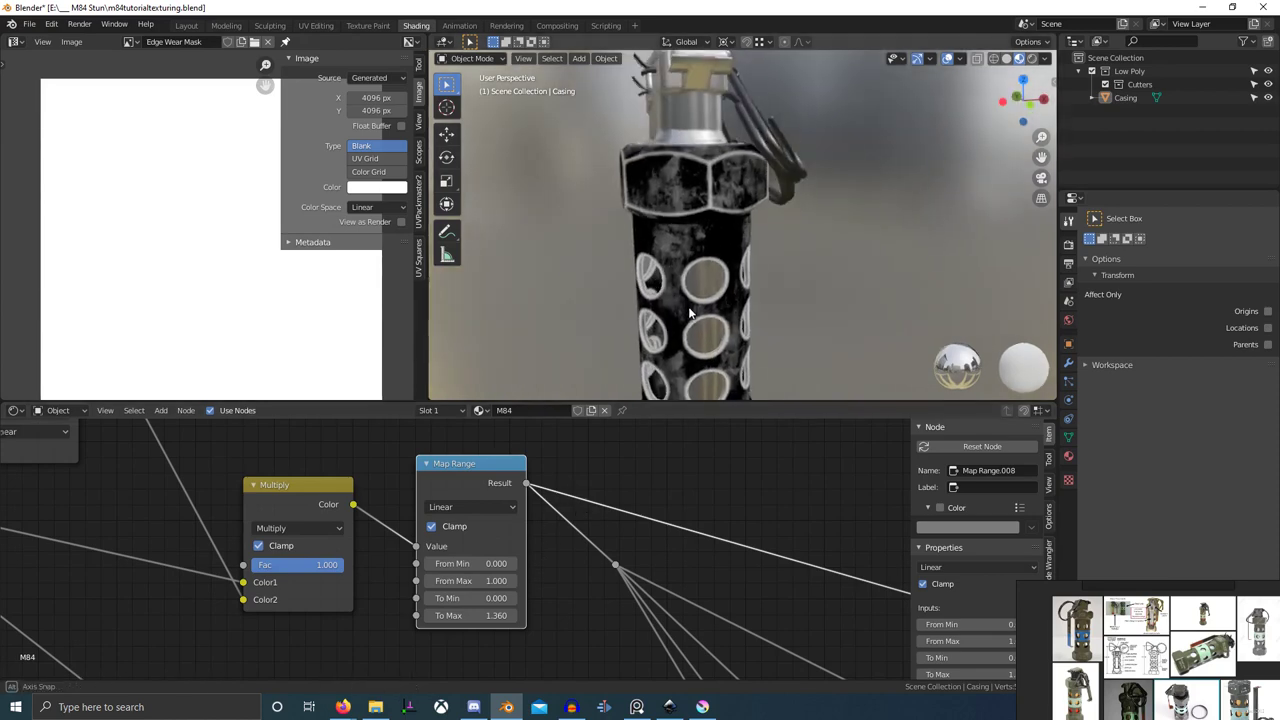
{"action": "scroll", "coordinate": [692, 306], "scroll_direction": "up", "scroll_amount": 2}
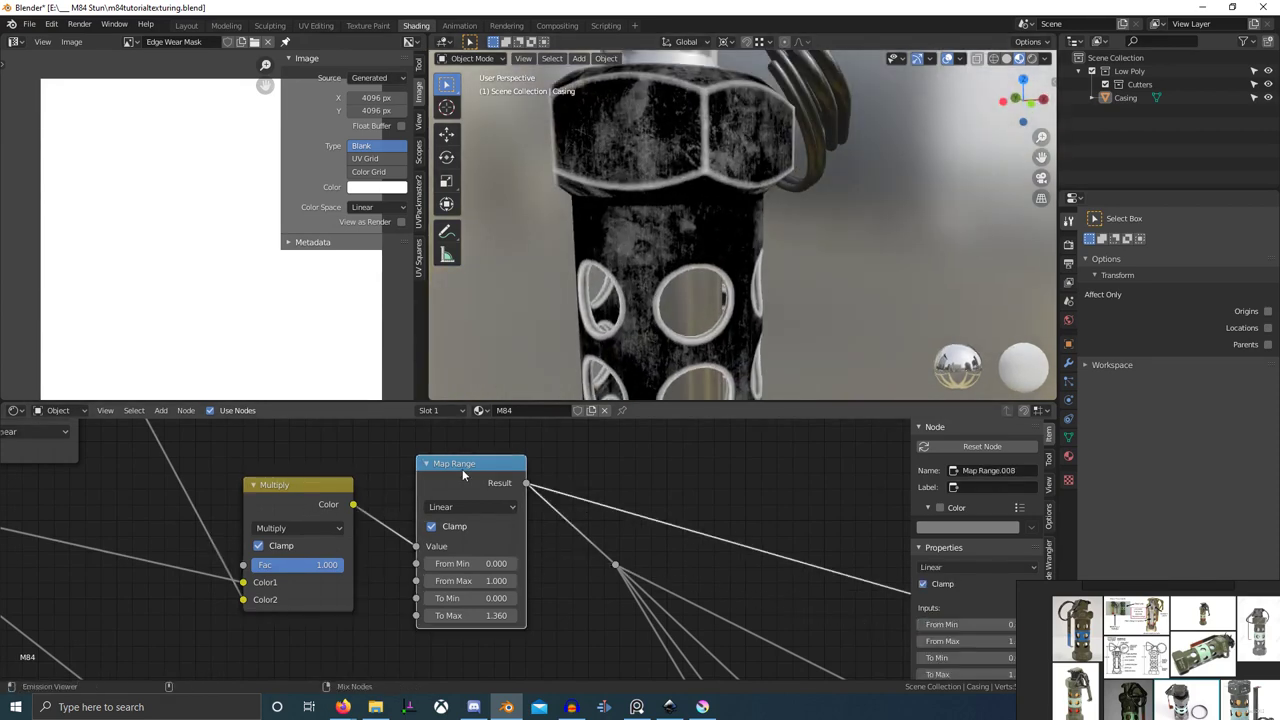
{"action": "left_click_drag", "start_coordinate": [456, 616], "coordinate": [516, 616]}
{"action": "scroll", "coordinate": [460, 590], "scroll_direction": "down", "scroll_amount": 6}
{"action": "middle_click_drag", "start_coordinate": [855, 634], "coordinate": [603, 577]}
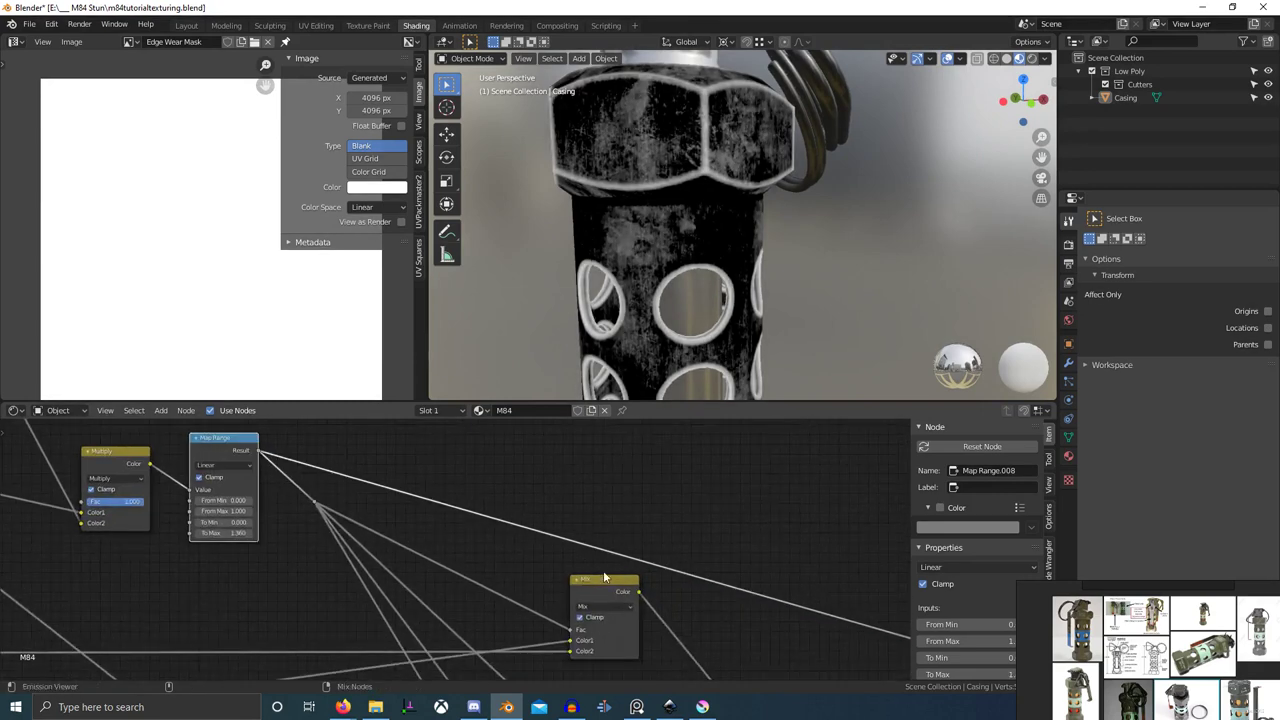
{"action": "scroll", "coordinate": [604, 577], "scroll_direction": "down", "scroll_amount": 4}
{"action": "middle_click_drag", "start_coordinate": [778, 626], "coordinate": [548, 551]}
- Preview the full Principled BSDF material, then raise To Max to brighten the edge wear
{"action": "left_click", "coordinate": [565, 614], "text": "ctrl+shift"}
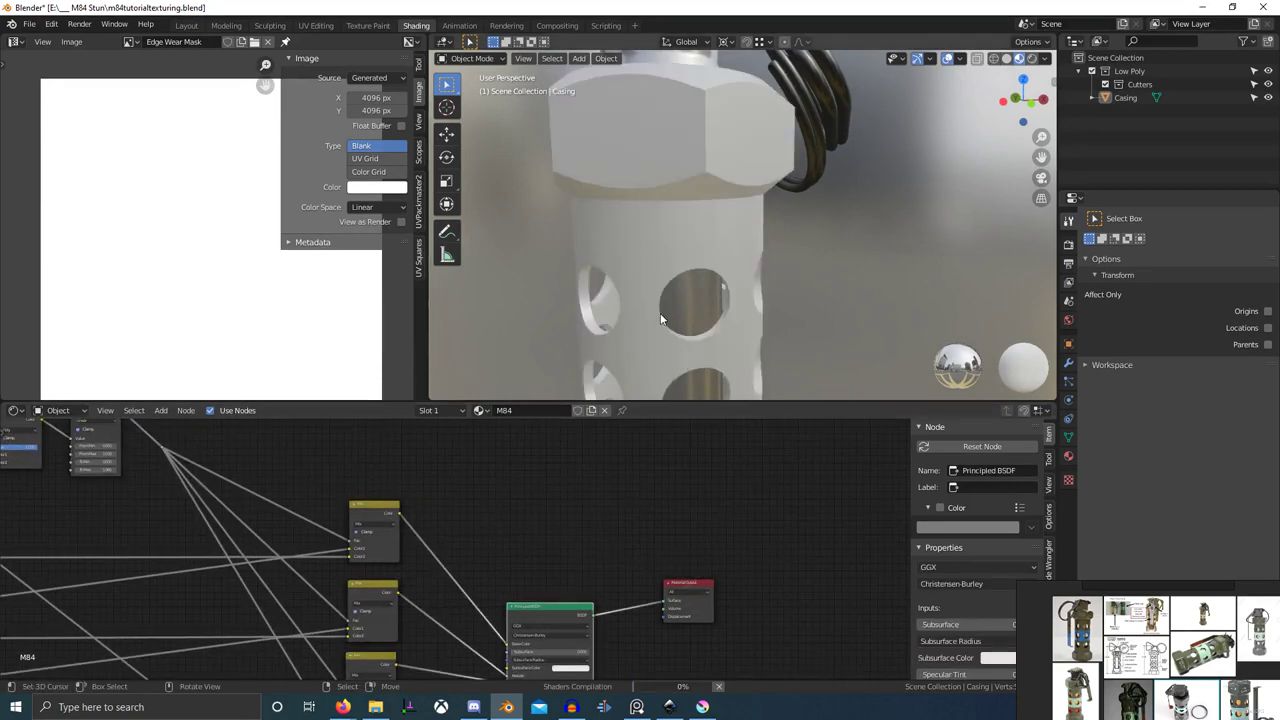
{"action": "middle_click_drag", "start_coordinate": [660, 319], "coordinate": [600, 345]}
{"action": "scroll", "coordinate": [600, 345], "scroll_direction": "up", "scroll_amount": 3}
{"action": "middle_click_drag", "start_coordinate": [178, 481], "coordinate": [388, 535]}
{"action": "scroll", "coordinate": [388, 535], "scroll_direction": "up", "scroll_amount": 2}
{"action": "left_click_drag", "start_coordinate": [293, 526], "coordinate": [345, 526]}
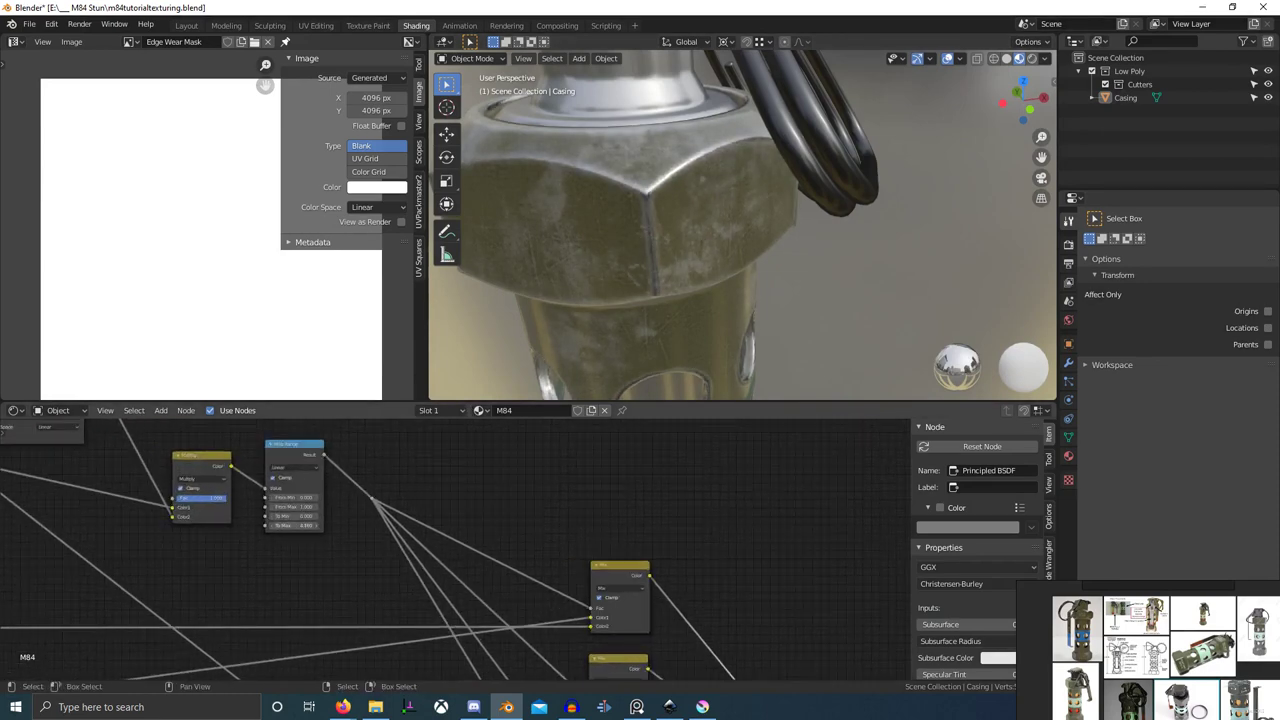
- Compare the Map Range mask with the full material, then select the Multiply and Map Range nodes
{"action": "left_click", "coordinate": [306, 455], "text": "ctrl+shift"}
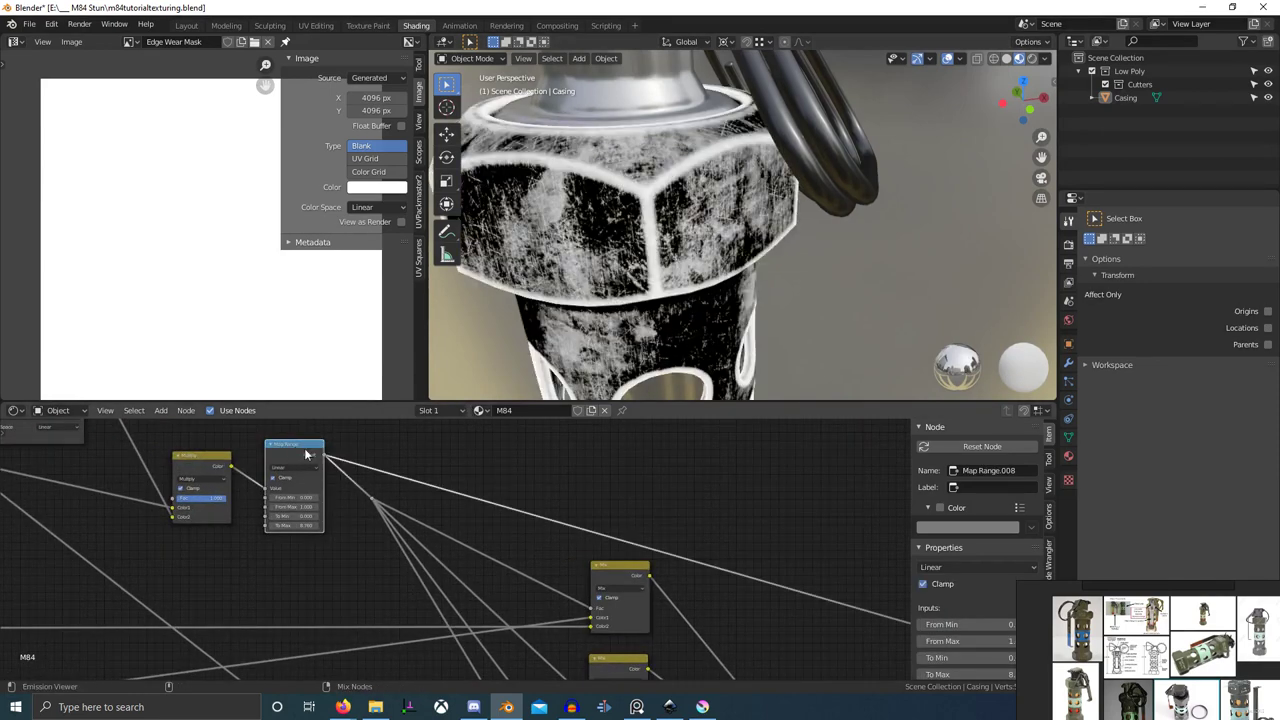
{"action": "scroll", "coordinate": [592, 326], "scroll_direction": "down", "scroll_amount": 4}
{"action": "middle_click_drag", "start_coordinate": [592, 328], "coordinate": [638, 288]}
{"action": "scroll", "coordinate": [700, 604], "scroll_direction": "down", "scroll_amount": 2}
{"action": "middle_click_drag", "start_coordinate": [771, 612], "coordinate": [532, 560]}
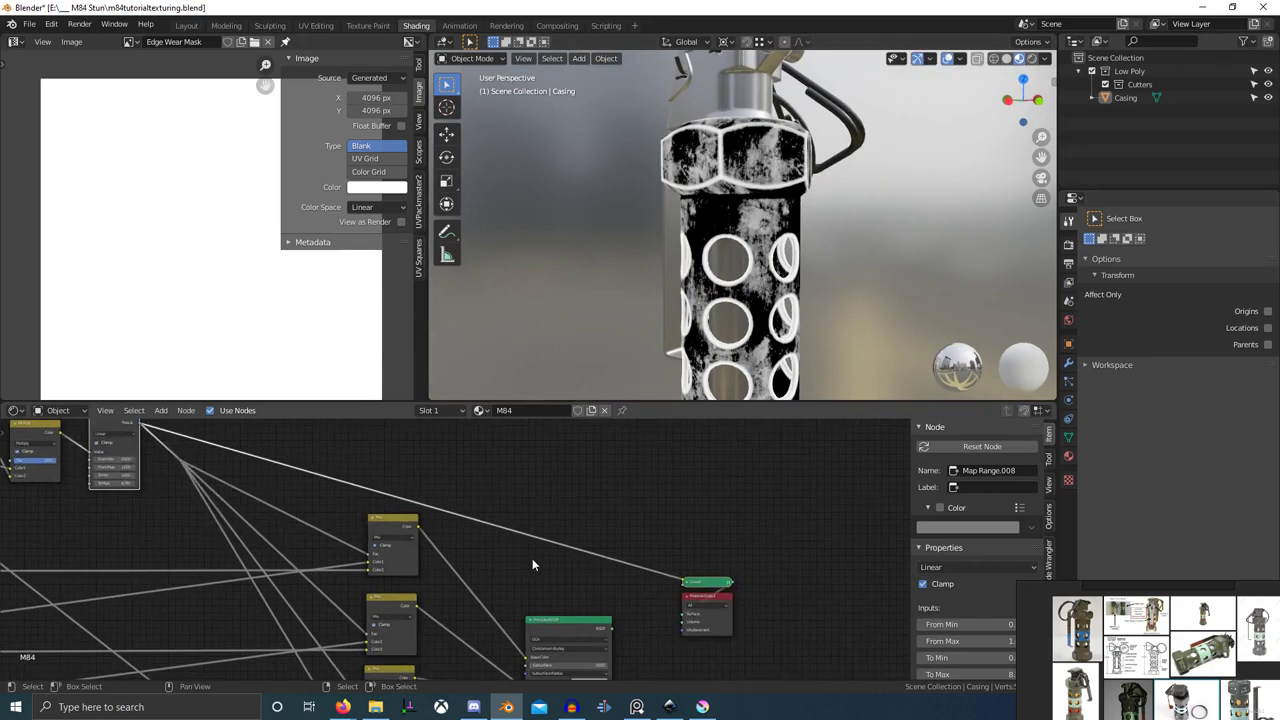
{"action": "left_click", "coordinate": [592, 635], "text": "ctrl+shift"}
{"action": "middle_click_drag", "start_coordinate": [175, 438], "coordinate": [325, 488]}
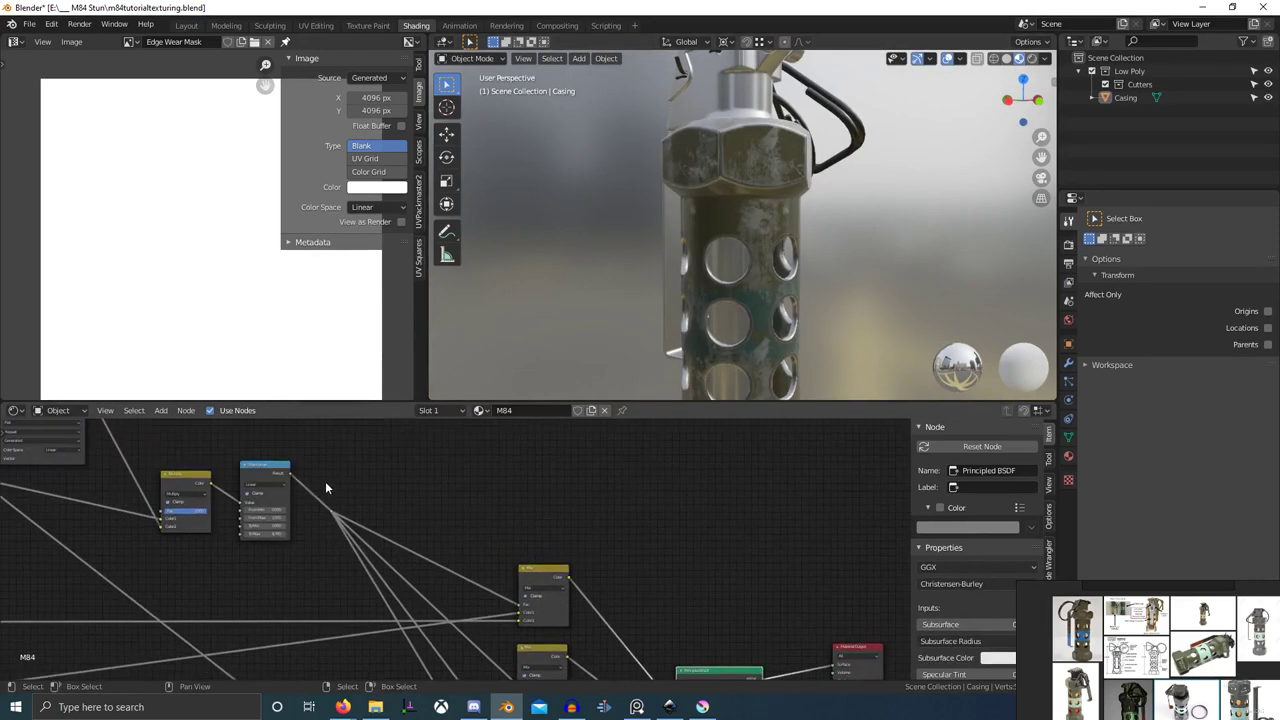
{"action": "left_click", "coordinate": [196, 480]}
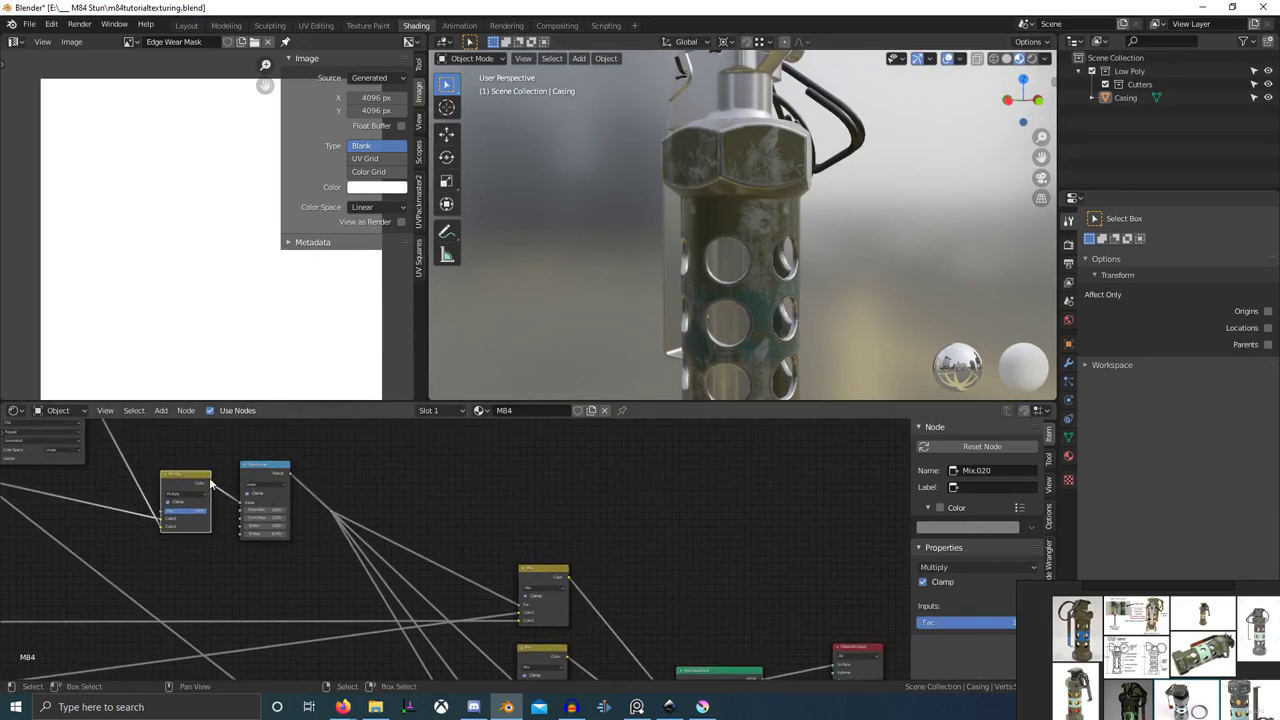
{"action": "middle_click_drag", "start_coordinate": [222, 488], "coordinate": [389, 518]}
{"action": "left_click", "coordinate": [374, 506]}
- Drop a Map Range copy after the left Multiply node and mute the original Map Range
{"action": "key", "text": "shift+d"}
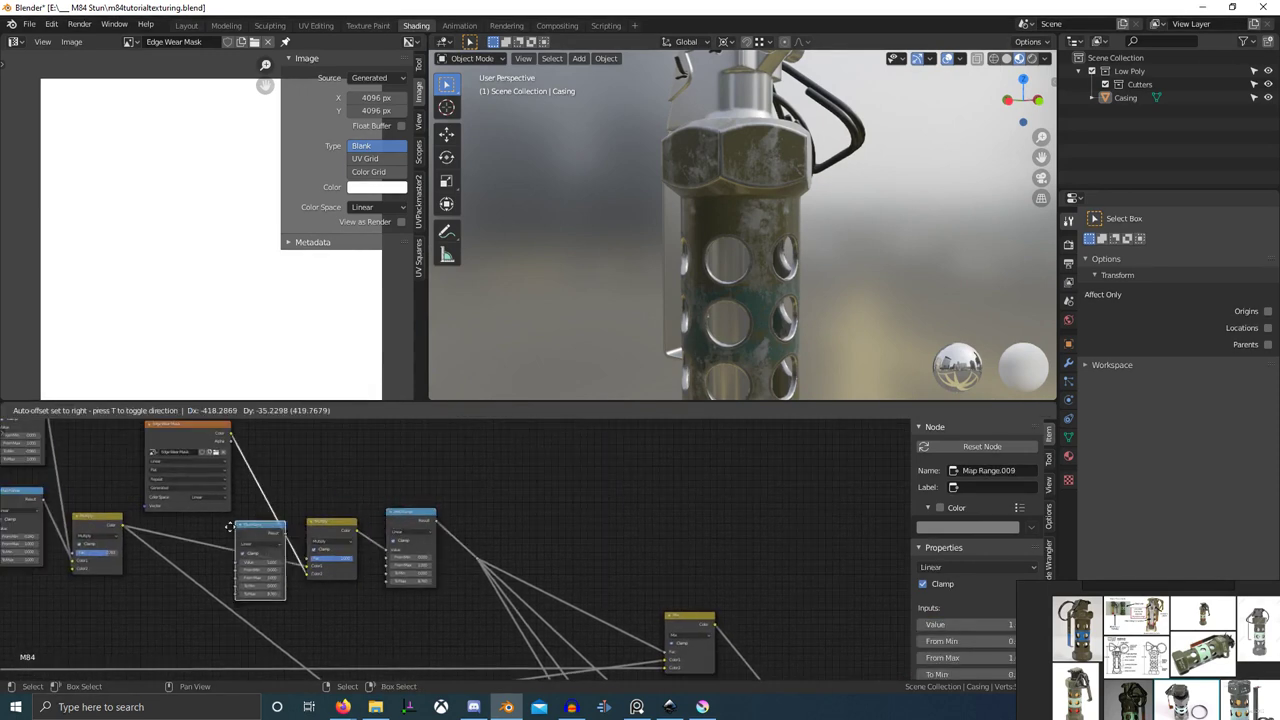
{"action": "left_click", "coordinate": [223, 530]}
{"action": "left_click", "coordinate": [402, 527]}
{"action": "key", "text": "m"}
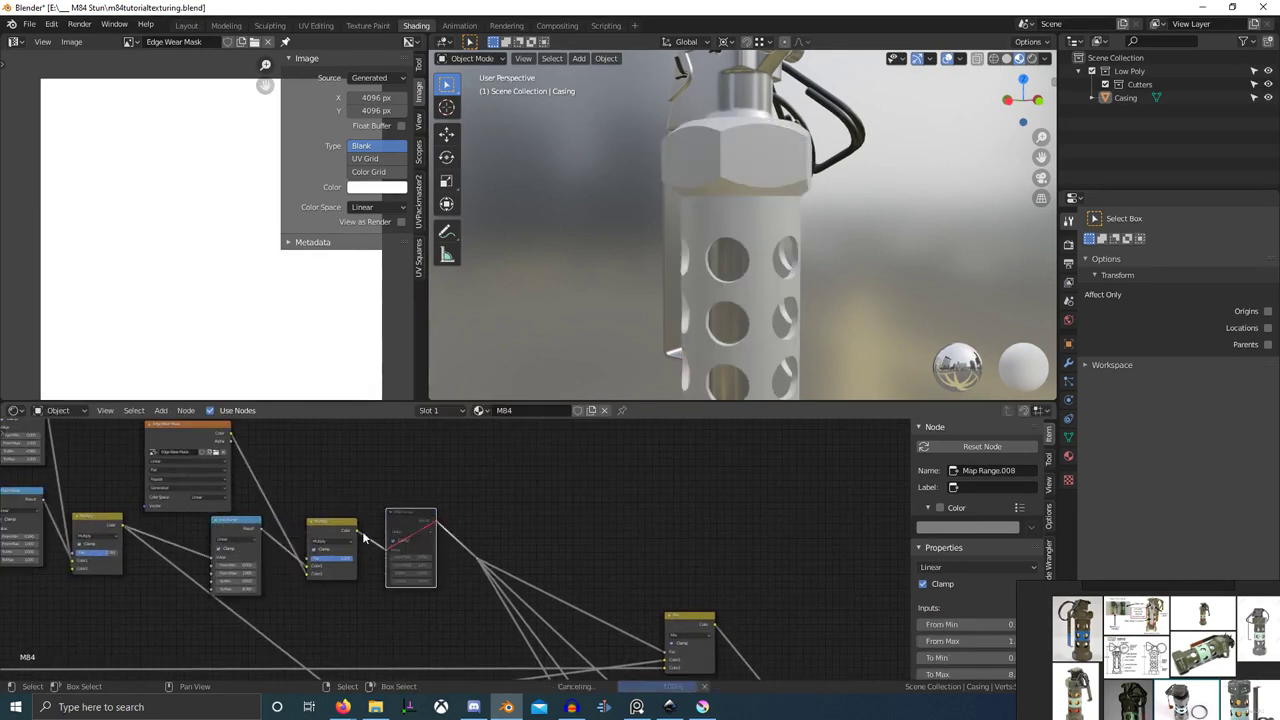
{"action": "middle_click_drag", "start_coordinate": [366, 537], "coordinate": [397, 523]}
{"action": "scroll", "coordinate": [400, 521], "scroll_direction": "up", "scroll_amount": 1}
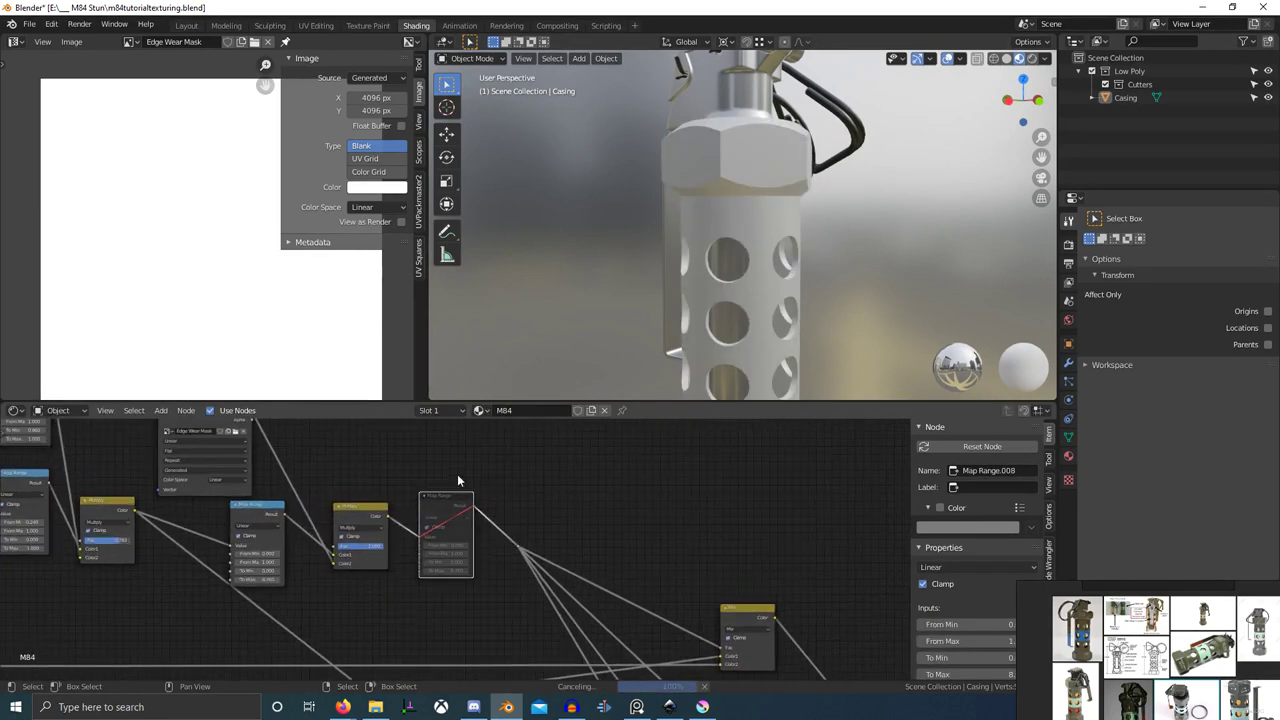
- Preview the new Map Range mask, the Multiply output, and the full material on the casing
{"action": "left_click", "coordinate": [256, 522], "text": "ctrl+shift"}
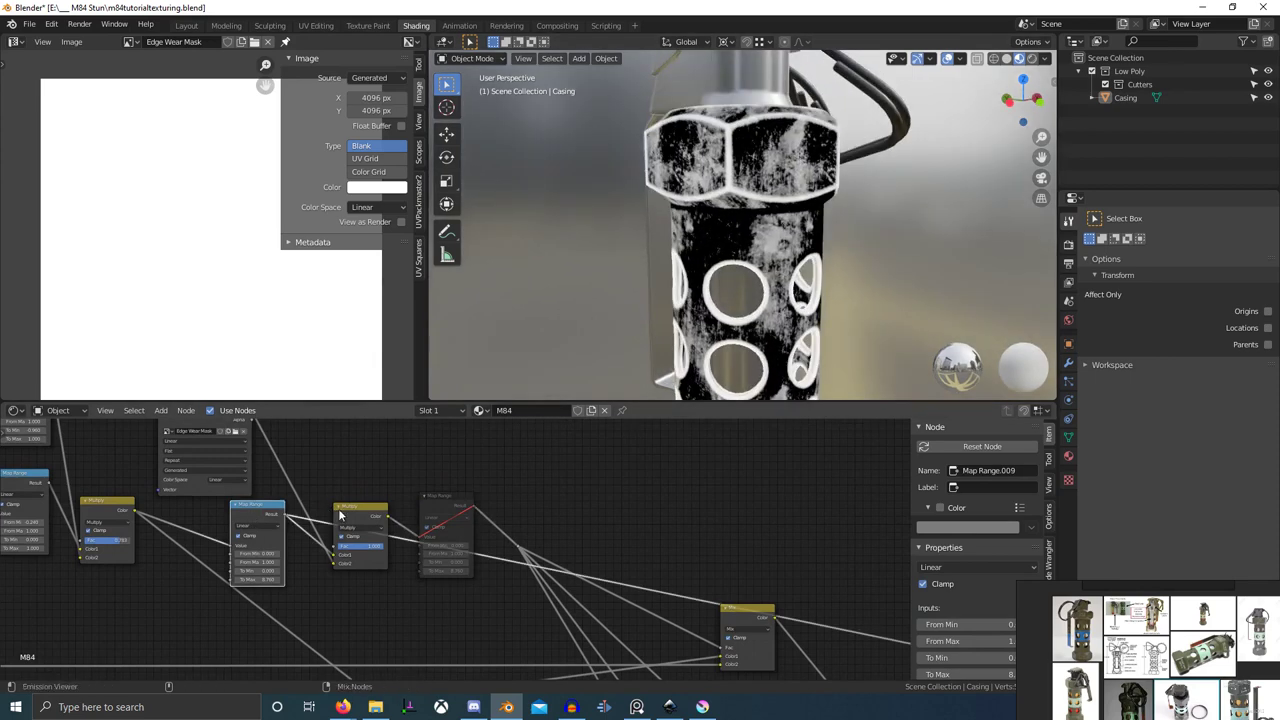
{"action": "left_click", "coordinate": [342, 518], "text": "ctrl+shift"}
{"action": "middle_click_drag", "start_coordinate": [687, 595], "coordinate": [523, 547]}
{"action": "scroll", "coordinate": [523, 547], "scroll_direction": "down", "scroll_amount": 3}
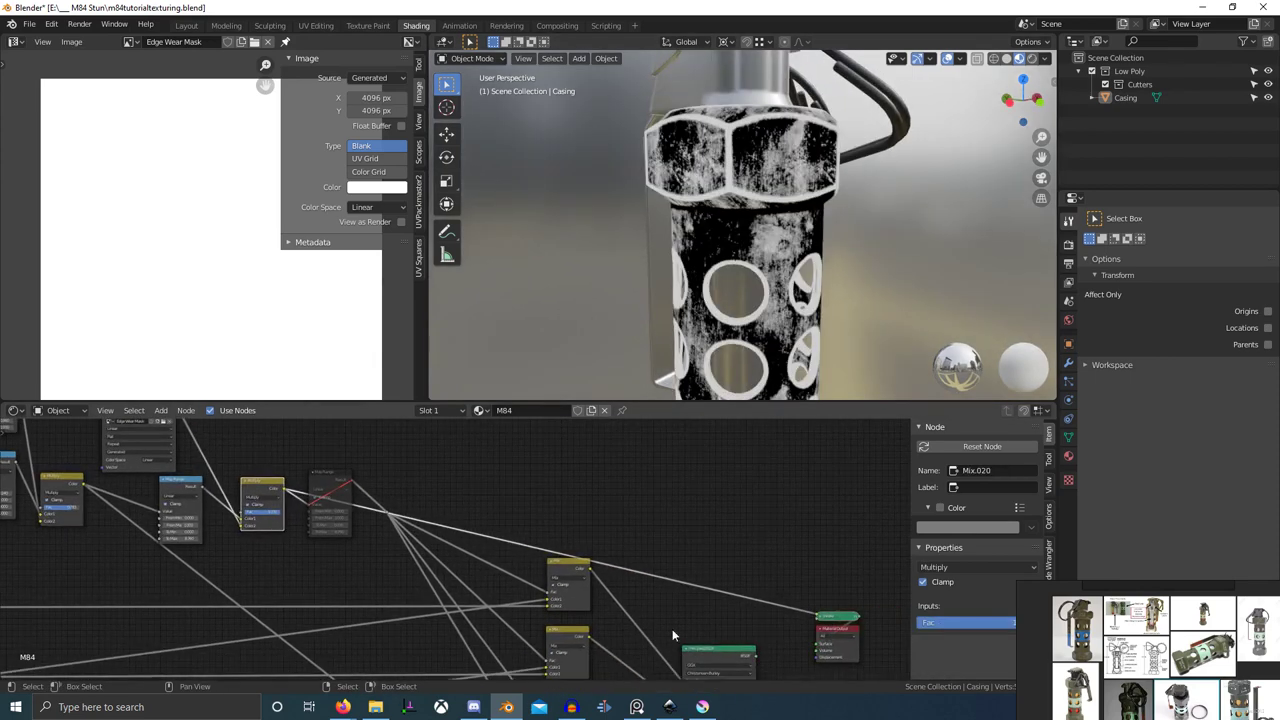
{"action": "left_click", "coordinate": [714, 651], "text": "ctrl+shift"}
{"action": "scroll", "coordinate": [311, 498], "scroll_direction": "up", "scroll_amount": 5}
{"action": "middle_click_drag", "start_coordinate": [311, 498], "coordinate": [330, 537]}
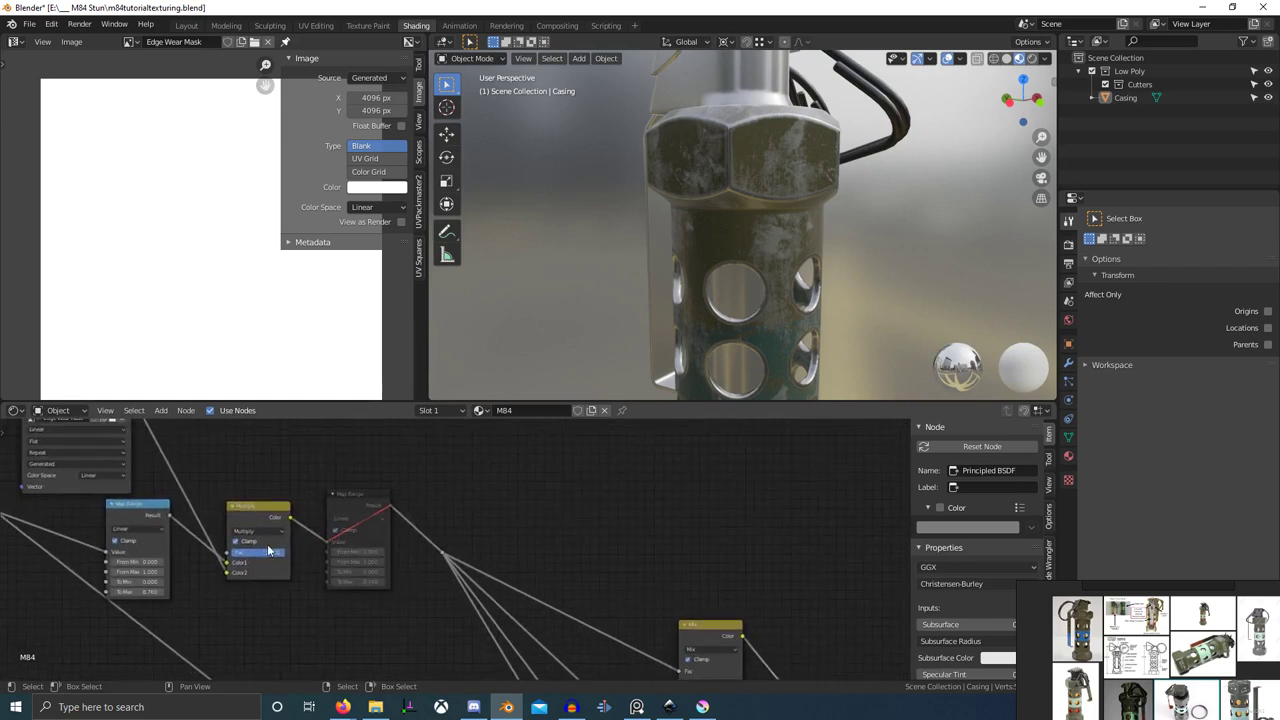
- Fill the Edge Wear Mask image with black
{"action": "left_click", "coordinate": [389, 191]}
{"action": "left_click_drag", "start_coordinate": [385, 204], "coordinate": [355, 295]}
{"action": "scroll", "coordinate": [259, 303], "scroll_direction": "down", "scroll_amount": 4}
{"action": "middle_click_drag", "start_coordinate": [252, 299], "coordinate": [222, 269]}
{"action": "scroll", "coordinate": [230, 295], "scroll_direction": "up", "scroll_amount": 2}
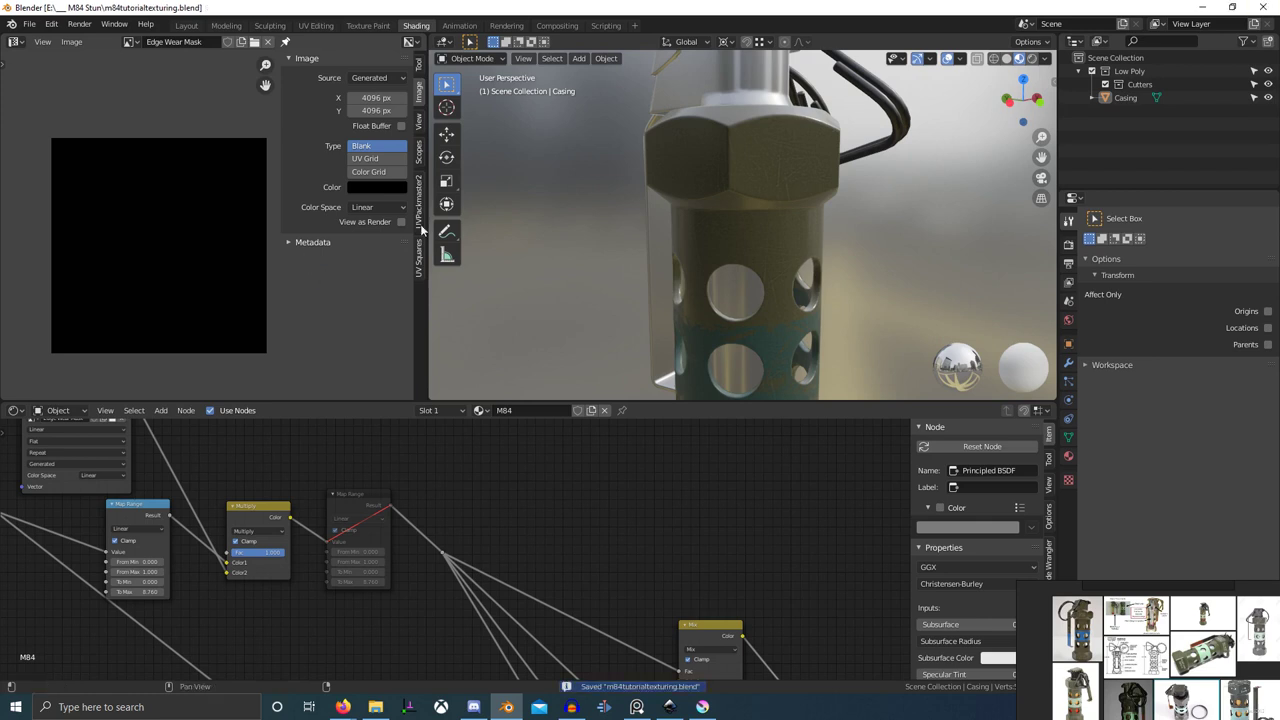
{"action": "scroll", "coordinate": [668, 212], "scroll_direction": "down", "scroll_amount": 4}
{"action": "middle_click_drag", "start_coordinate": [674, 209], "coordinate": [681, 249]}
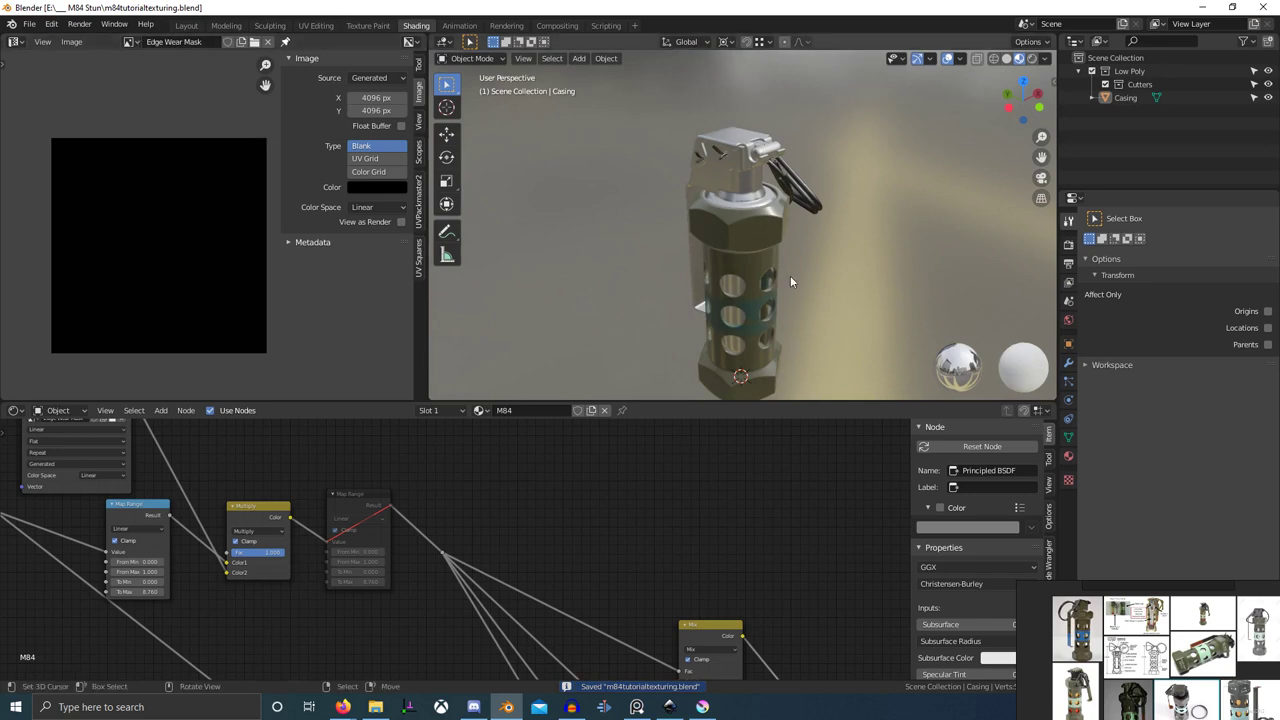
- Switch the casing to Texture Paint mode with Edge Wear Mask as the paint target
{"action": "key", "text": "ctrl+Tab"}
{"action": "left_click", "coordinate": [880, 226]}
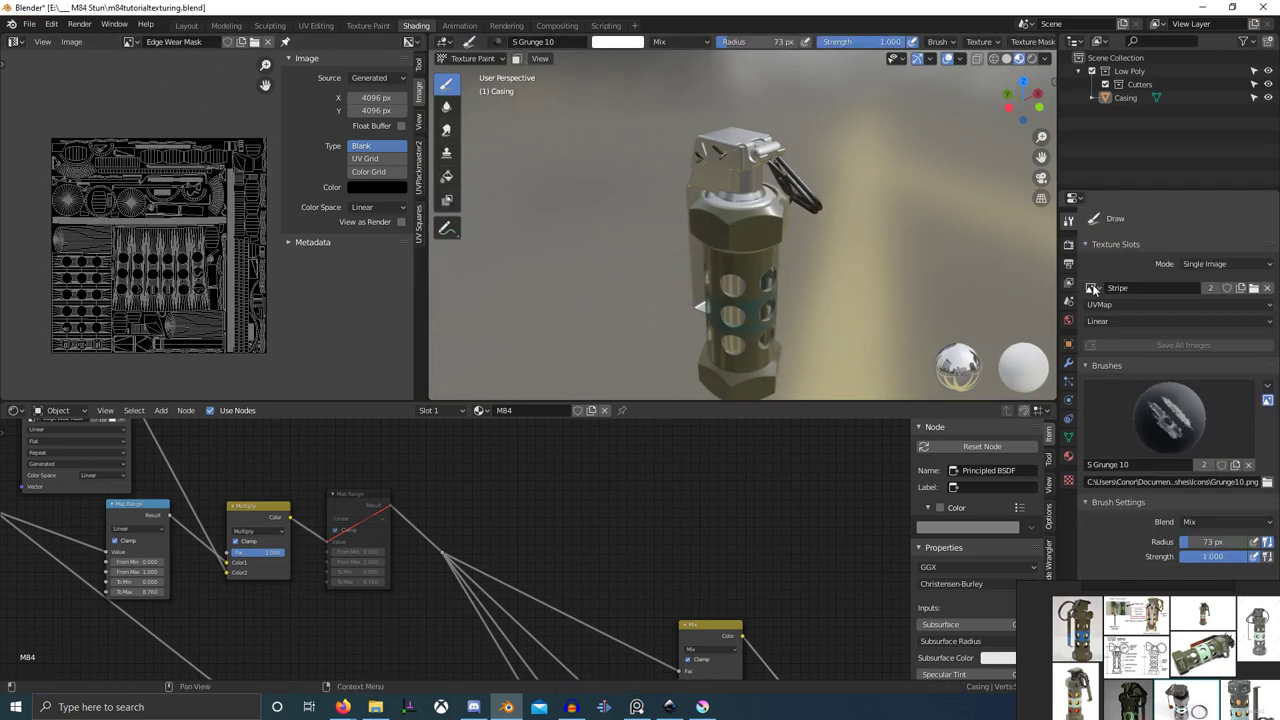
{"action": "left_click", "coordinate": [1092, 288]}
{"action": "left_click", "coordinate": [1110, 312]}
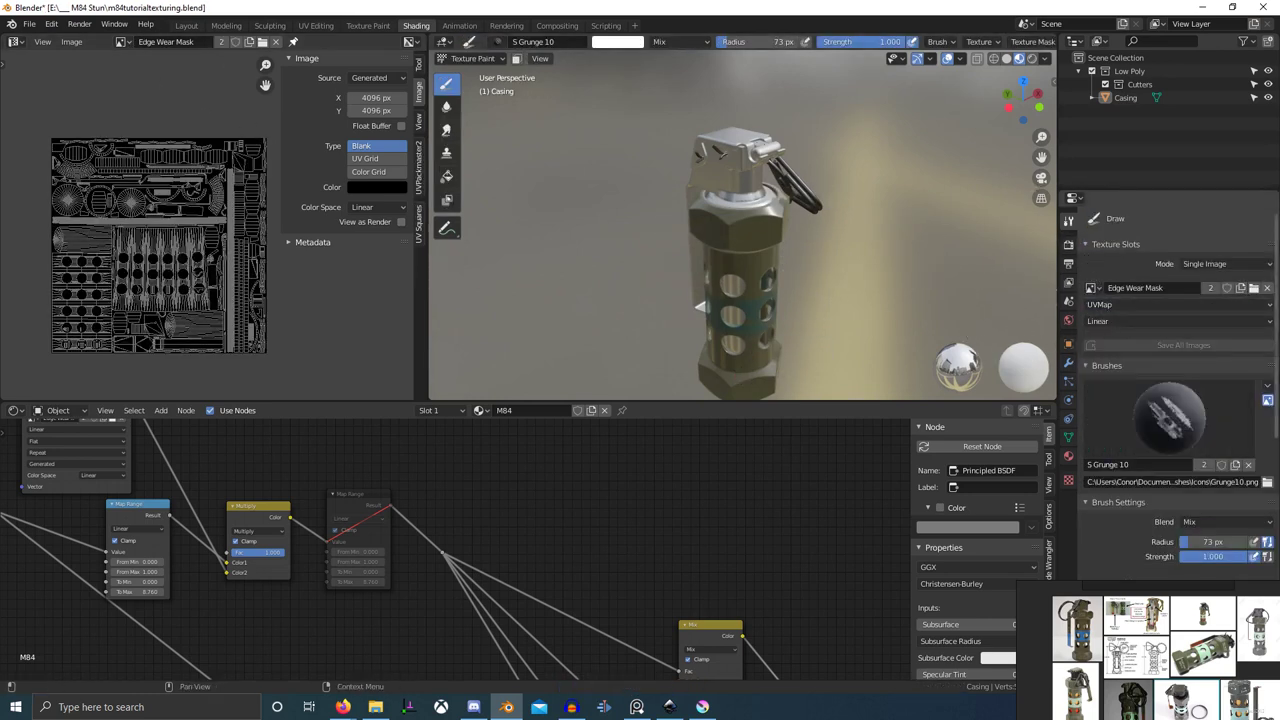
{"action": "scroll", "coordinate": [777, 257], "scroll_direction": "up", "scroll_amount": 5}
{"action": "middle_click_drag", "start_coordinate": [775, 265], "coordinate": [738, 197]}
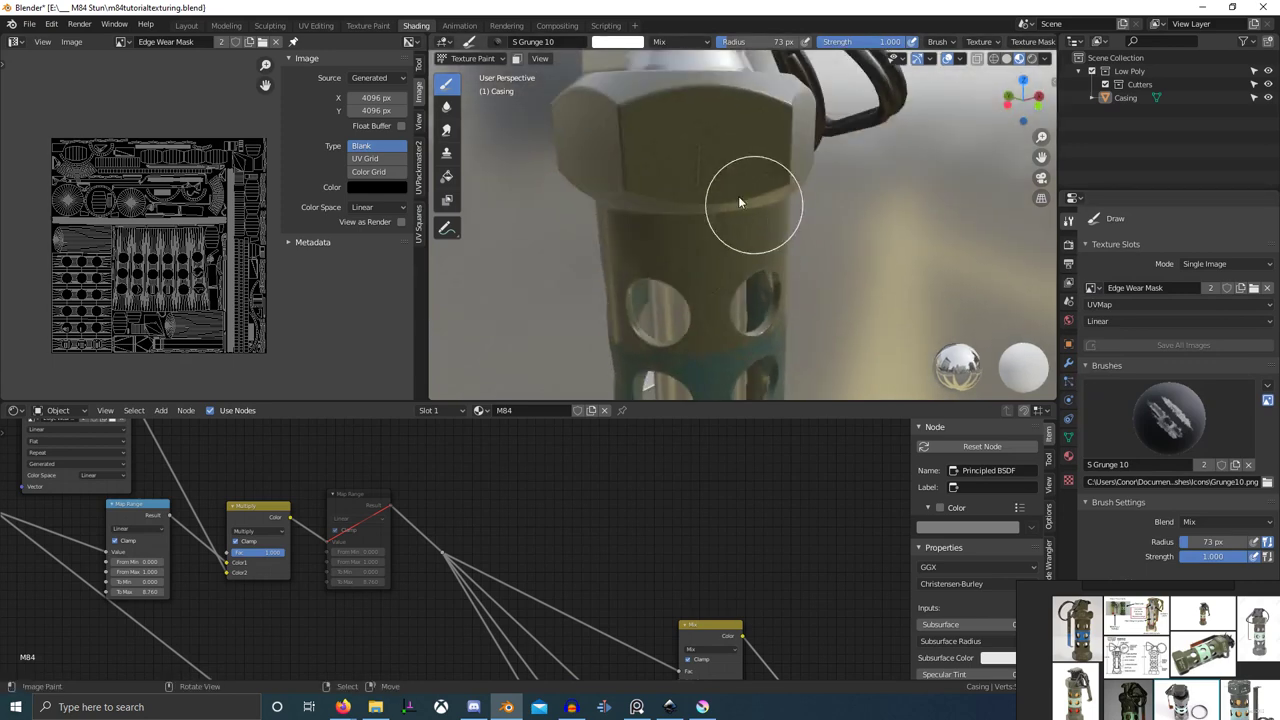
- In a maximised viewport, paint wear along the hex collar's vertical and top edges
{"action": "key", "text": "ctrl+space"}
{"action": "middle_click_drag", "start_coordinate": [696, 245], "coordinate": [779, 310], "text": "shift"}
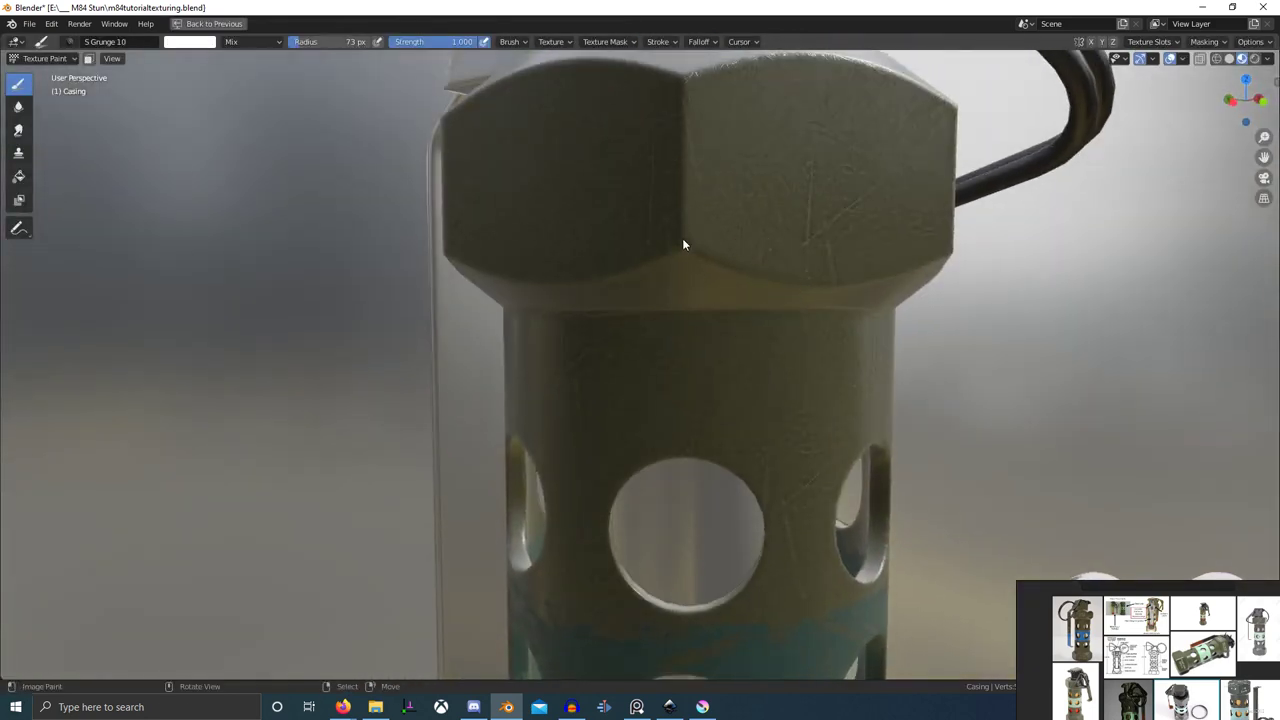
{"action": "mouse_move", "coordinate": [683, 239]}
{"action": "left_mouse_down"}
{"action": "mouse_move", "coordinate": [686, 258]}
{"action": "mouse_move", "coordinate": [690, 82]}
{"action": "mouse_move", "coordinate": [689, 101]}
{"action": "left_mouse_up"}
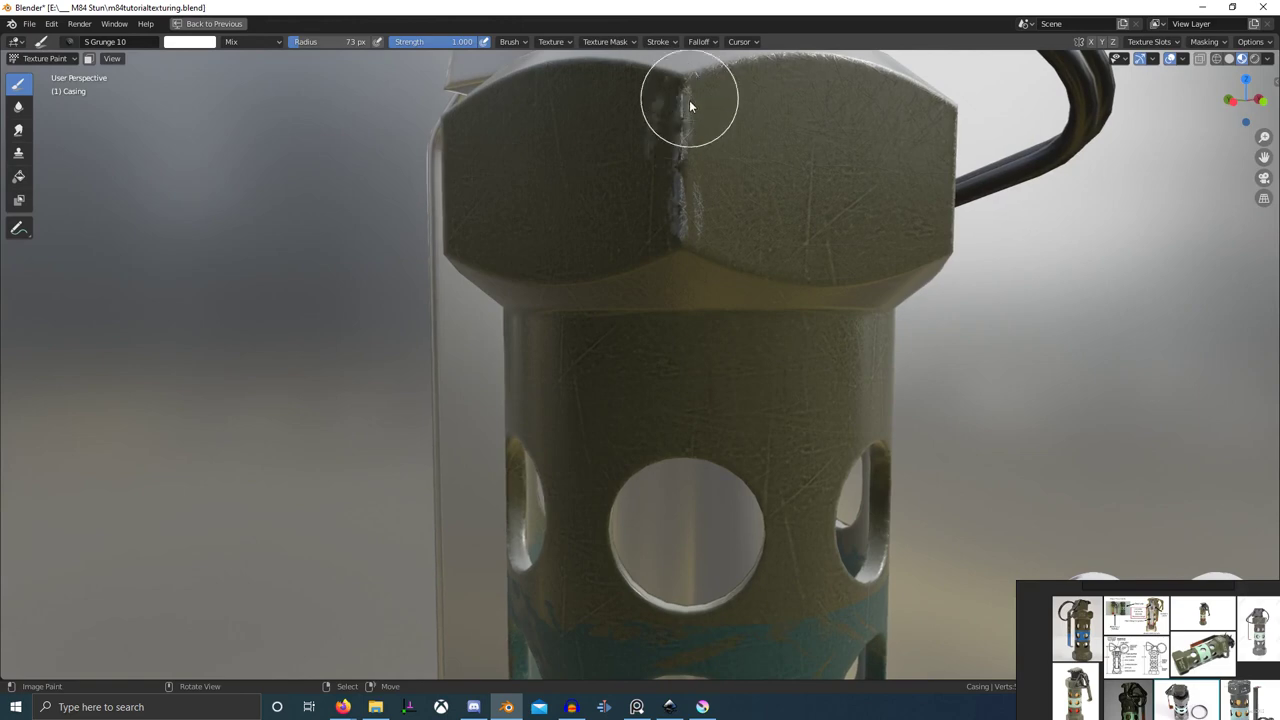
{"action": "middle_click_drag", "start_coordinate": [689, 101], "coordinate": [730, 169]}
{"action": "left_click_drag", "start_coordinate": [677, 205], "coordinate": [746, 165]}
{"action": "middle_click_drag", "start_coordinate": [747, 166], "coordinate": [789, 227]}
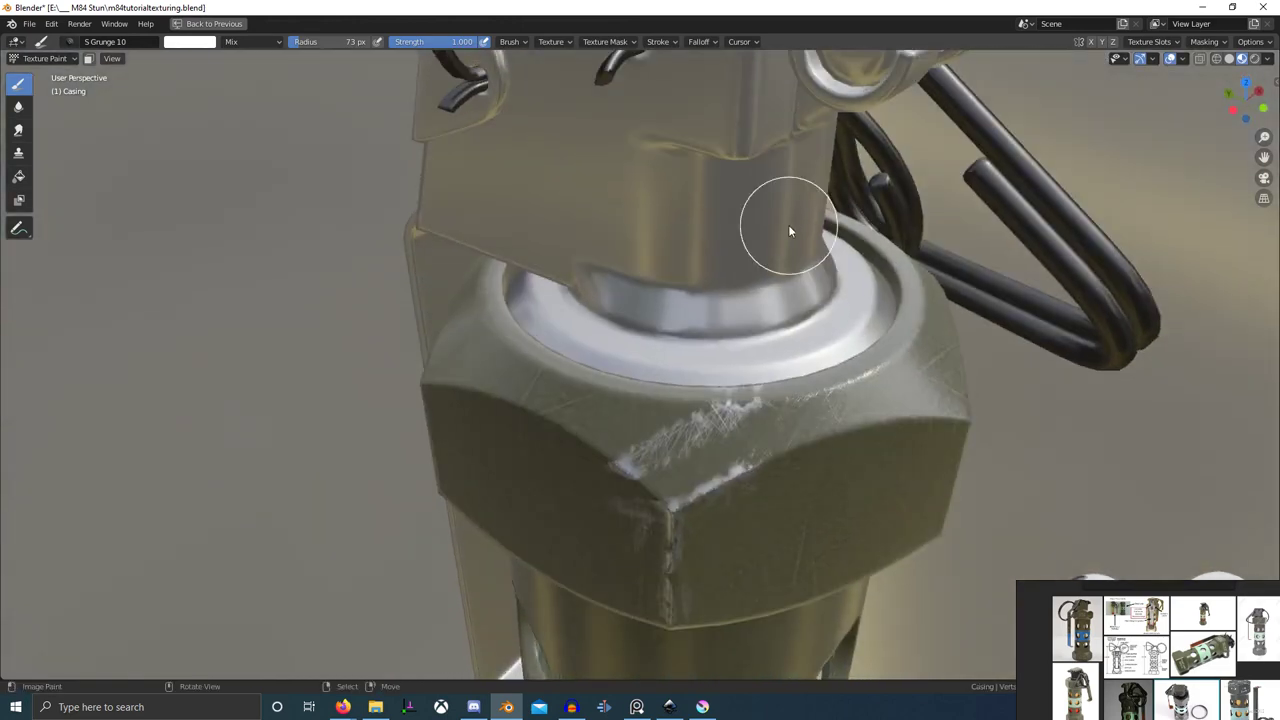
- Undo the white scratches on the nut's edge and restore the Shading layout
{"action": "key", "text": "ctrl+z"}
{"action": "middle_click_drag", "start_coordinate": [720, 462], "coordinate": [718, 422]}
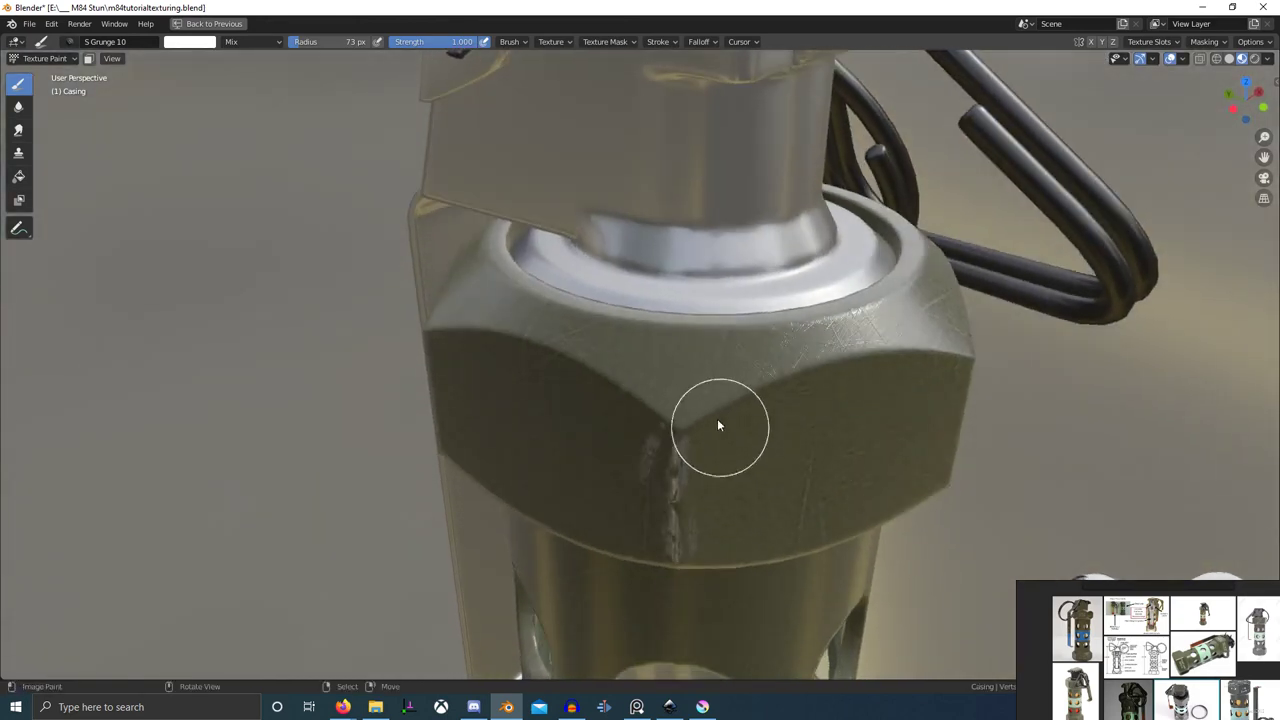
{"action": "key", "text": "ctrl+space"}
{"action": "scroll", "coordinate": [1155, 468], "scroll_direction": "down", "scroll_amount": 8}
{"action": "scroll", "coordinate": [1152, 472], "scroll_direction": "up", "scroll_amount": 4}
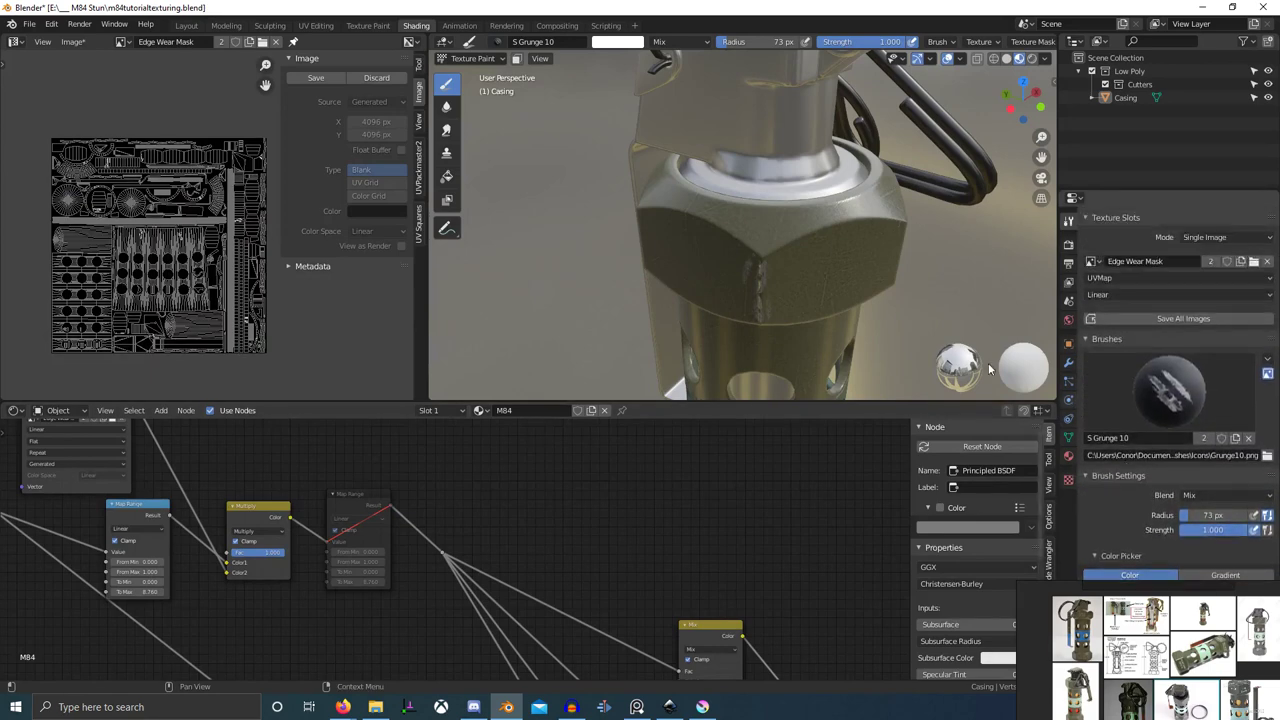
- Choose the TexDraw brush with a smooth falloff preset and the Space stroke method
{"action": "left_click", "coordinate": [497, 41]}
{"action": "type", "text": "tex"}
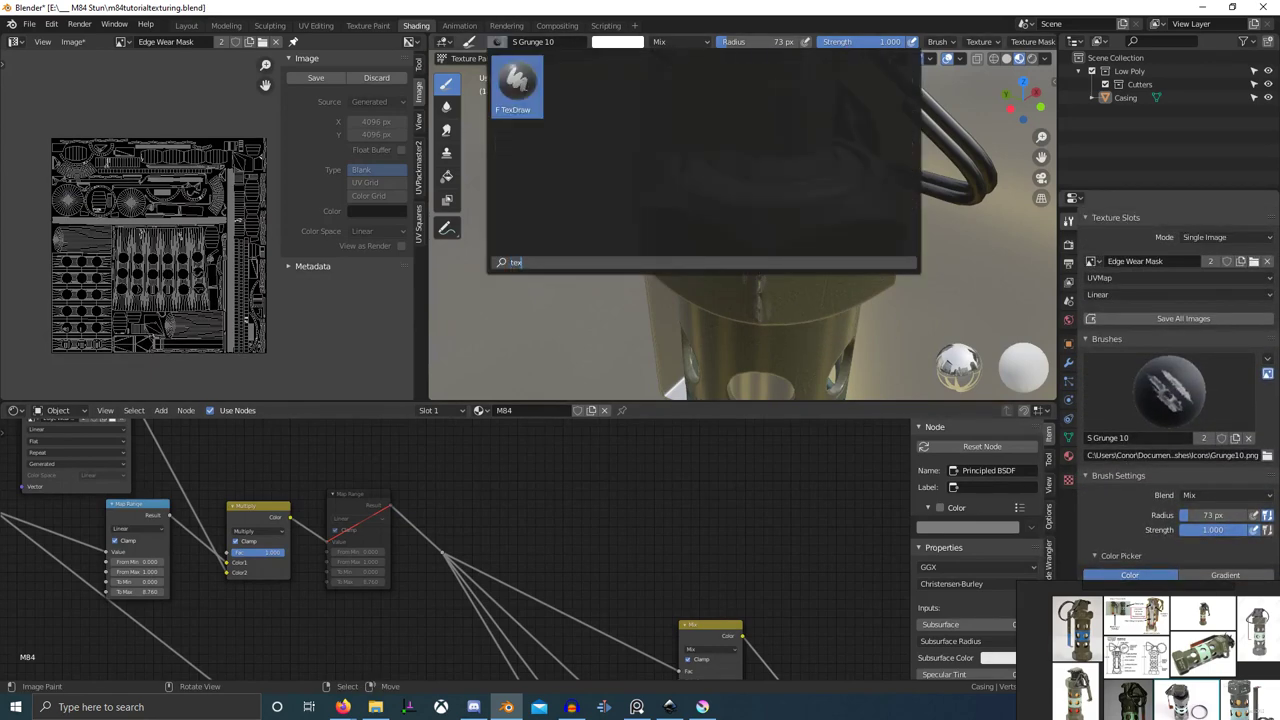
{"action": "key", "text": "Return"}
{"action": "scroll", "coordinate": [953, 43], "scroll_direction": "down", "scroll_amount": 8}
{"action": "left_click", "coordinate": [868, 43]}
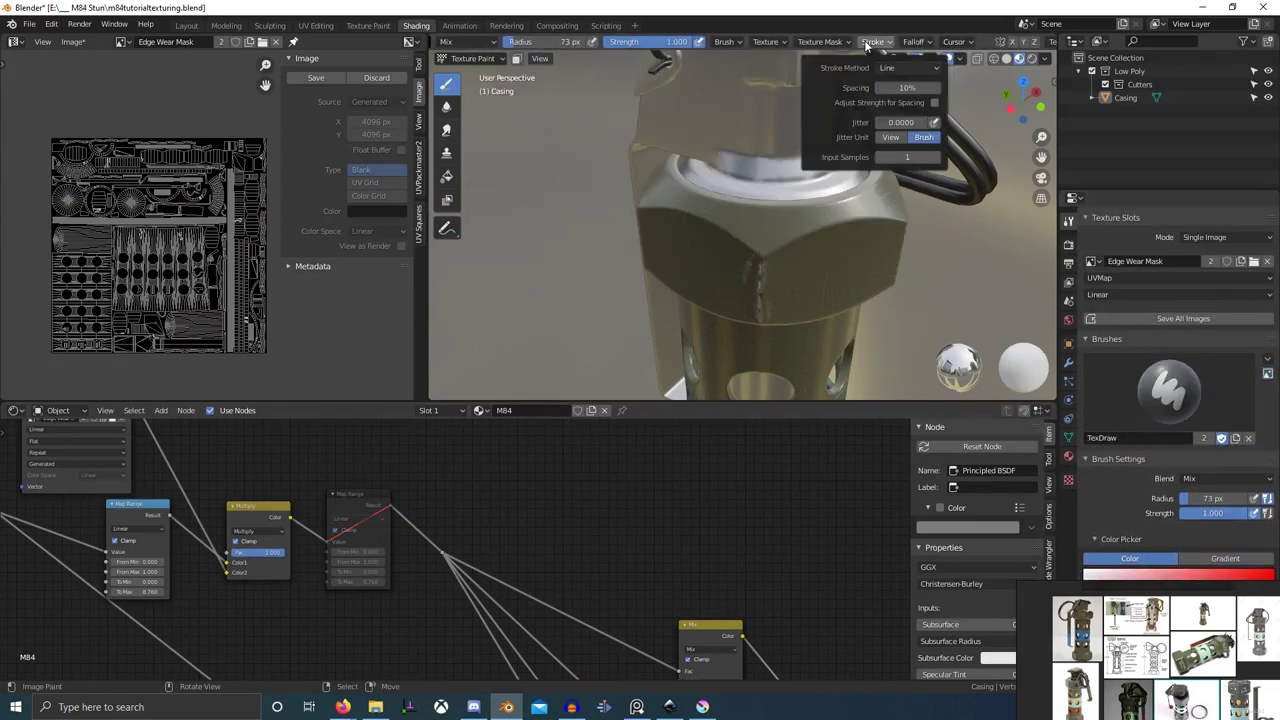
{"action": "mouse_move", "coordinate": [909, 40]}
{"action": "left_click", "coordinate": [858, 214]}
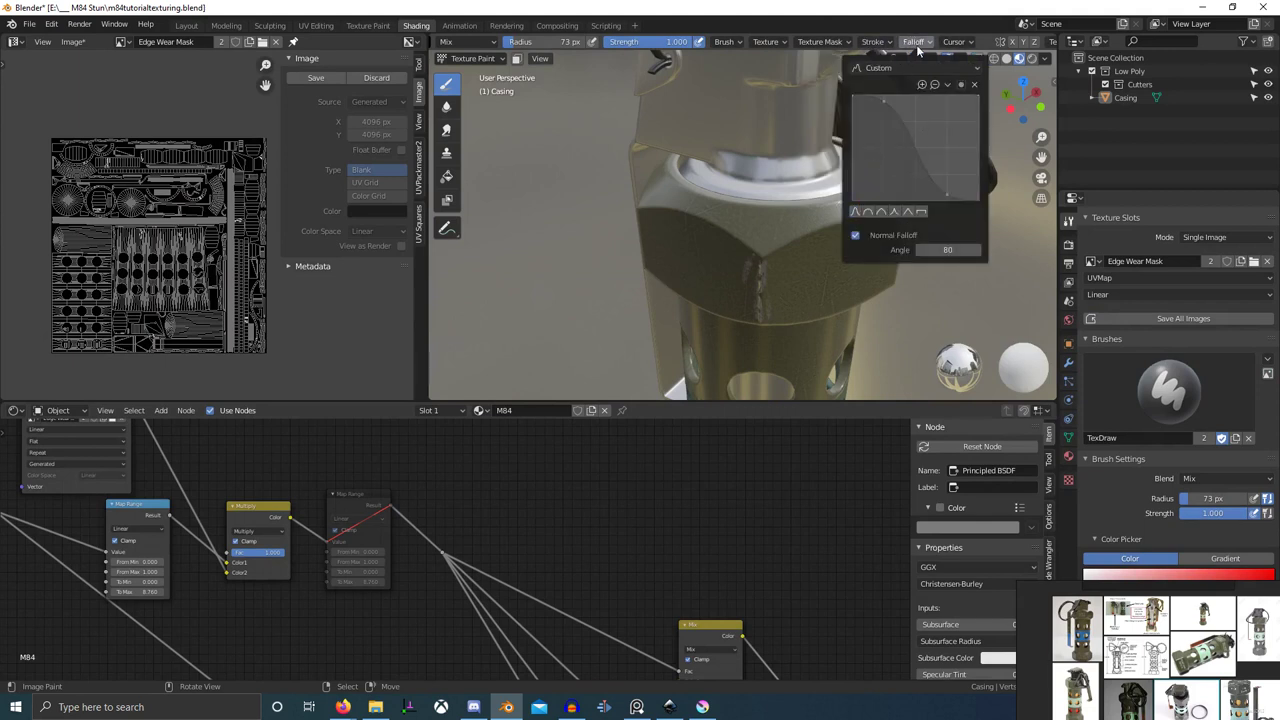
{"action": "left_click", "coordinate": [887, 69]}
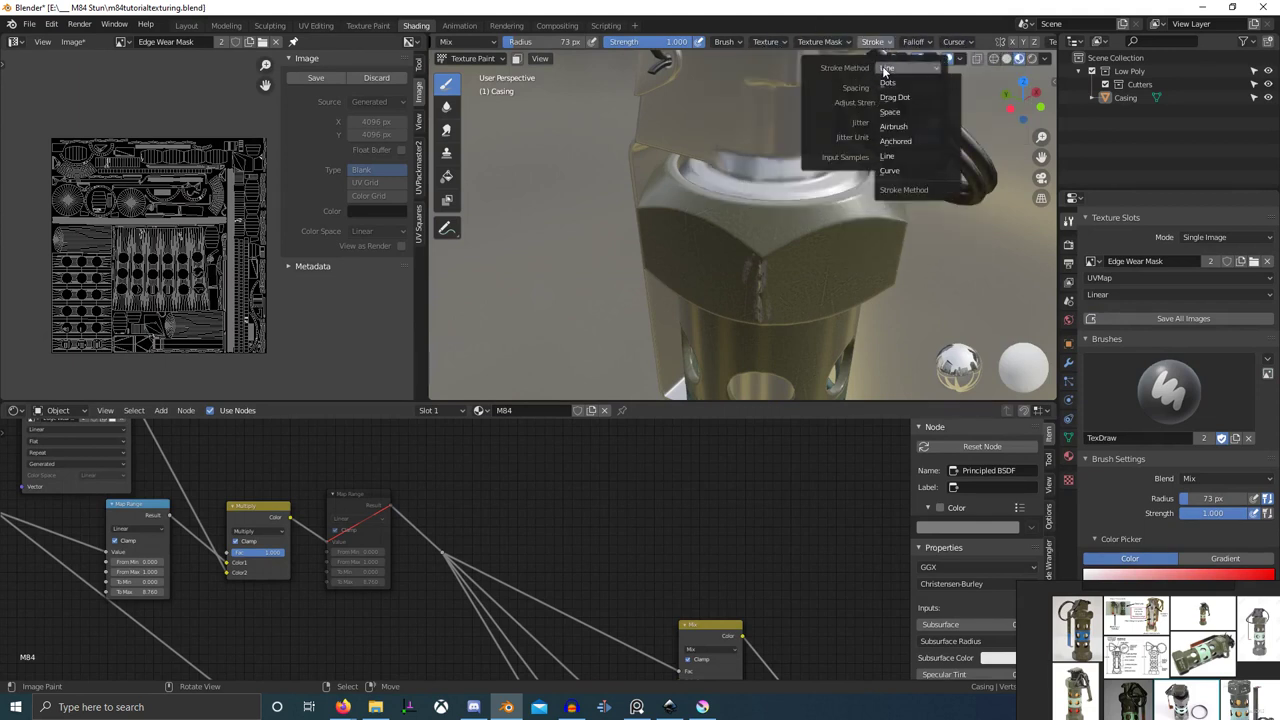
{"action": "left_click", "coordinate": [887, 69]}
{"action": "left_click", "coordinate": [887, 69]}
{"action": "left_click", "coordinate": [895, 112]}
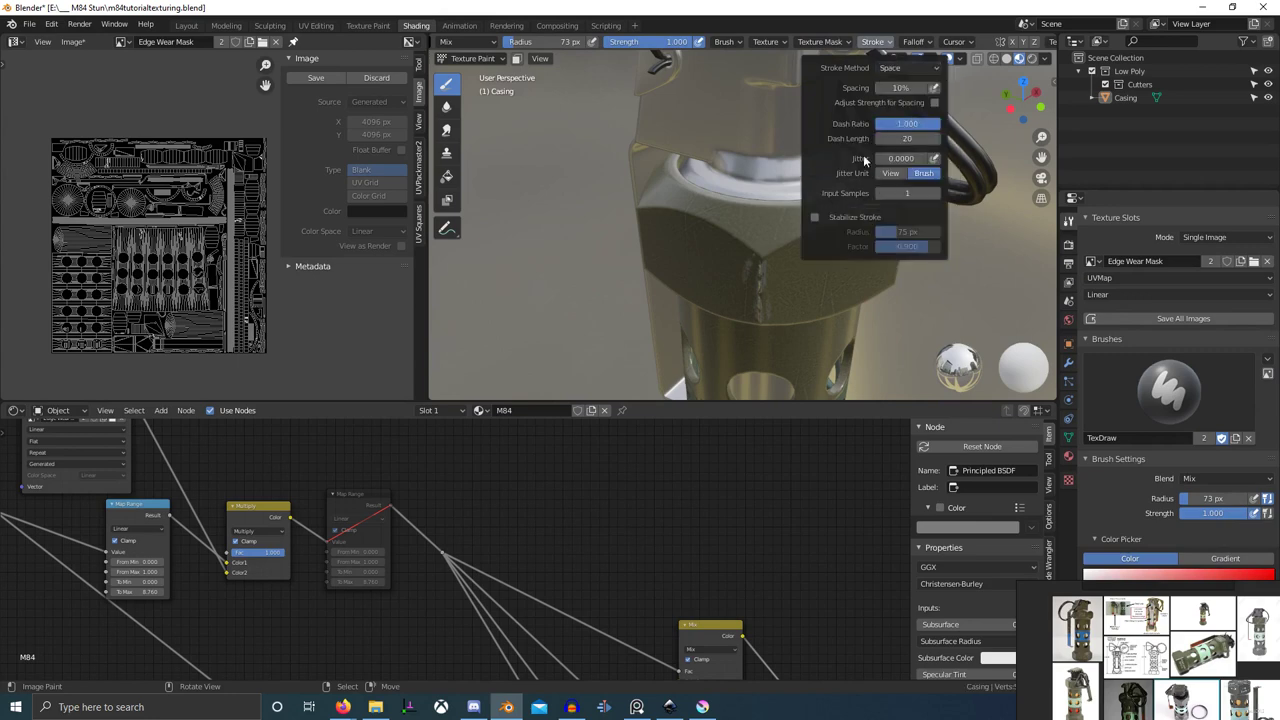
- Set brush strength to 1.000 and radius to 54 px
{"action": "middle_click_drag", "start_coordinate": [836, 268], "coordinate": [690, 185]}
{"action": "key", "text": "shift+f"}
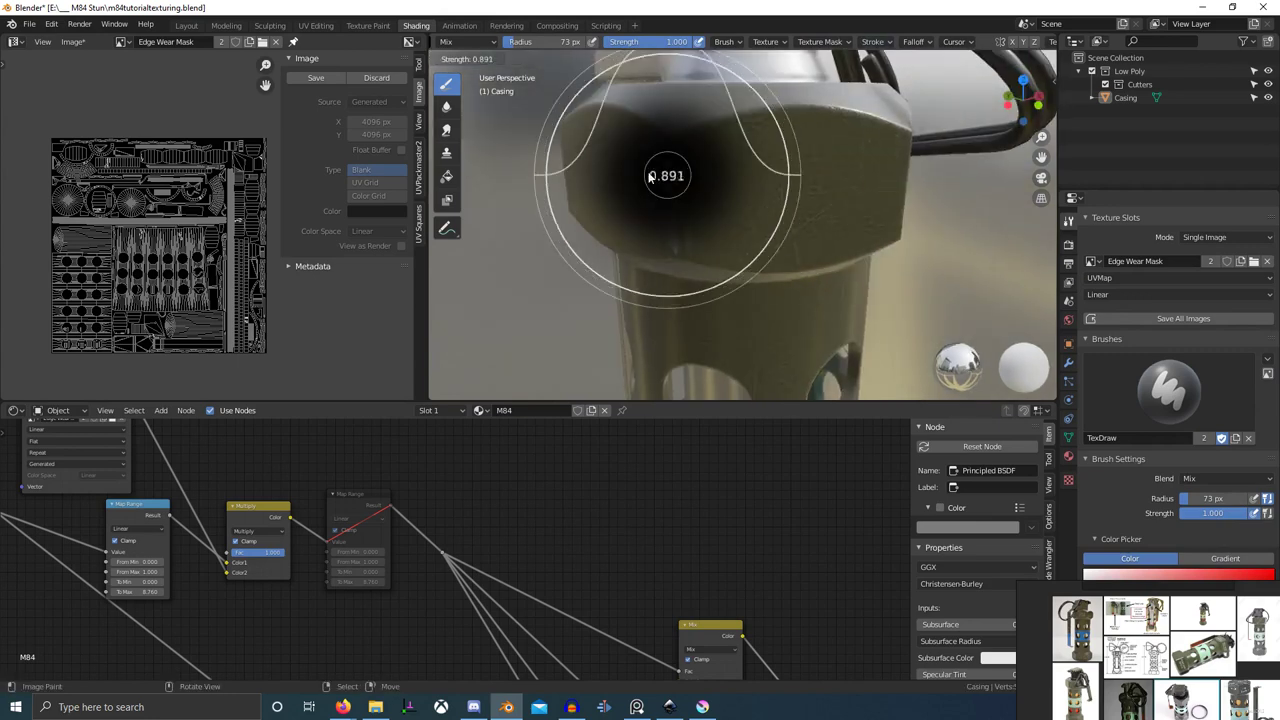
{"action": "left_click", "coordinate": [603, 170]}
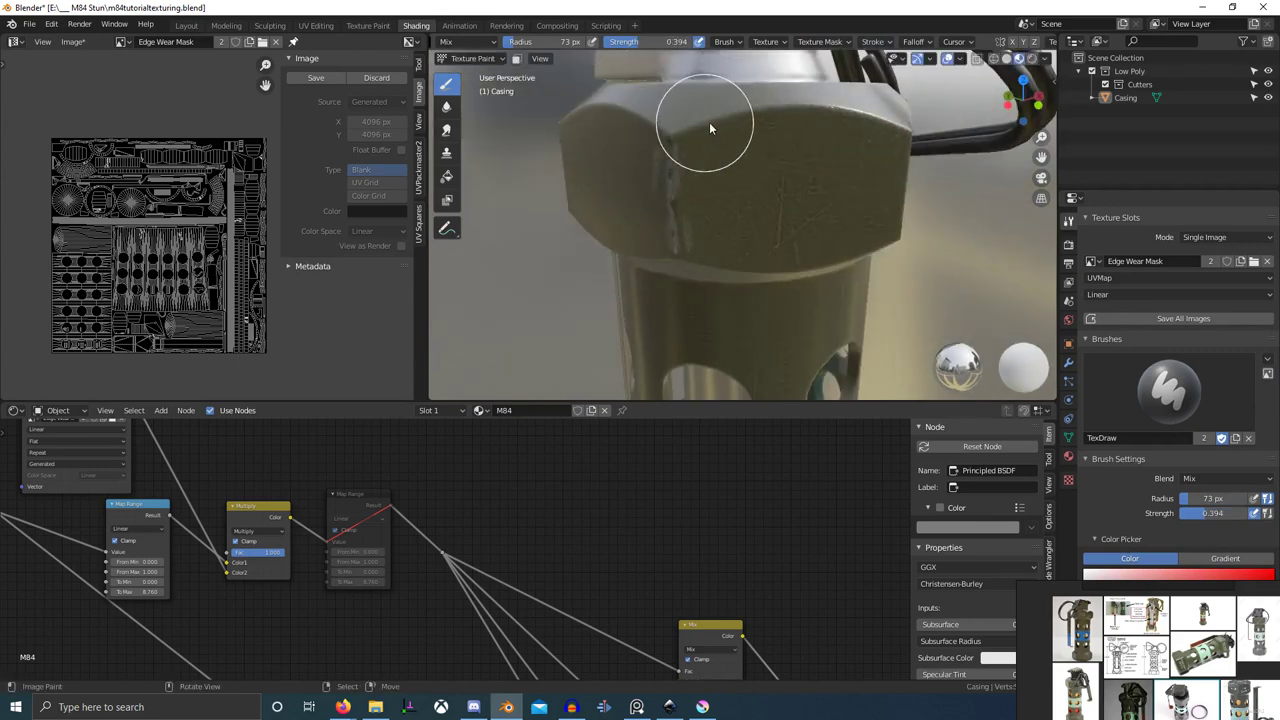
{"action": "mouse_move", "coordinate": [713, 146]}
{"action": "middle_mouse_down"}
{"action": "mouse_move", "coordinate": [750, 262]}
{"action": "mouse_move", "coordinate": [772, 269]}
{"action": "mouse_move", "coordinate": [689, 288]}
{"action": "middle_mouse_up"}
{"action": "key", "text": "shift+f"}
{"action": "left_click", "coordinate": [832, 267]}
{"action": "key", "text": "f"}
{"action": "left_click", "coordinate": [745, 271]}
{"action": "scroll", "coordinate": [689, 288], "scroll_direction": "up", "scroll_amount": 4}
{"action": "scroll", "coordinate": [692, 287], "scroll_direction": "down", "scroll_amount": 2}
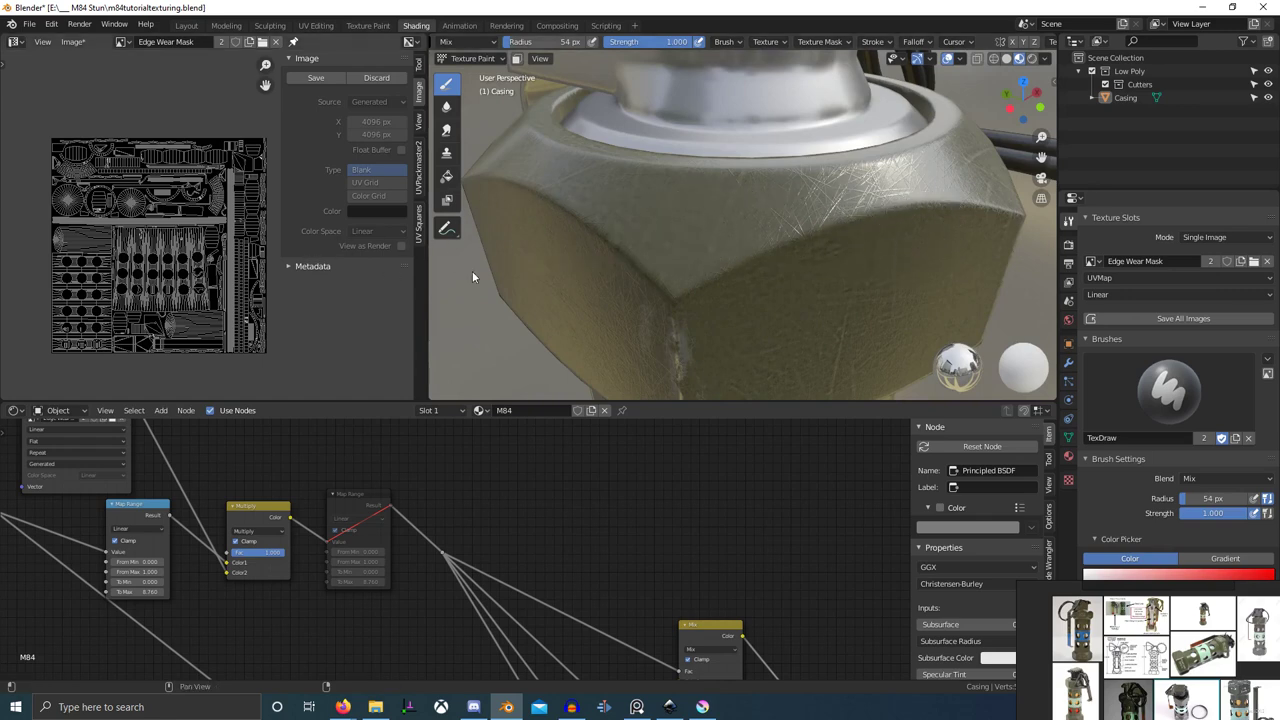
- Make the brush colour pure white, undo a test stroke, and switch the falloff preset
{"action": "middle_click_drag", "start_coordinate": [960, 333], "coordinate": [716, 259]}
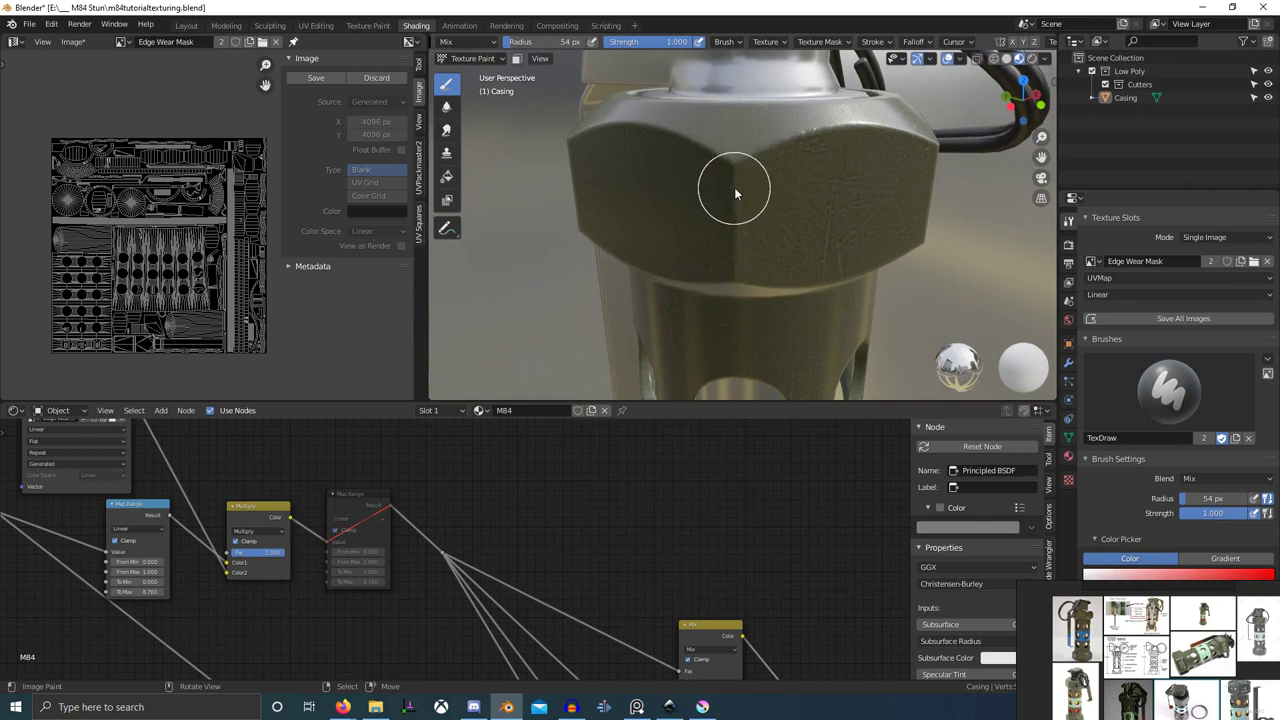
{"action": "scroll", "coordinate": [1208, 461], "scroll_direction": "down", "scroll_amount": 5}
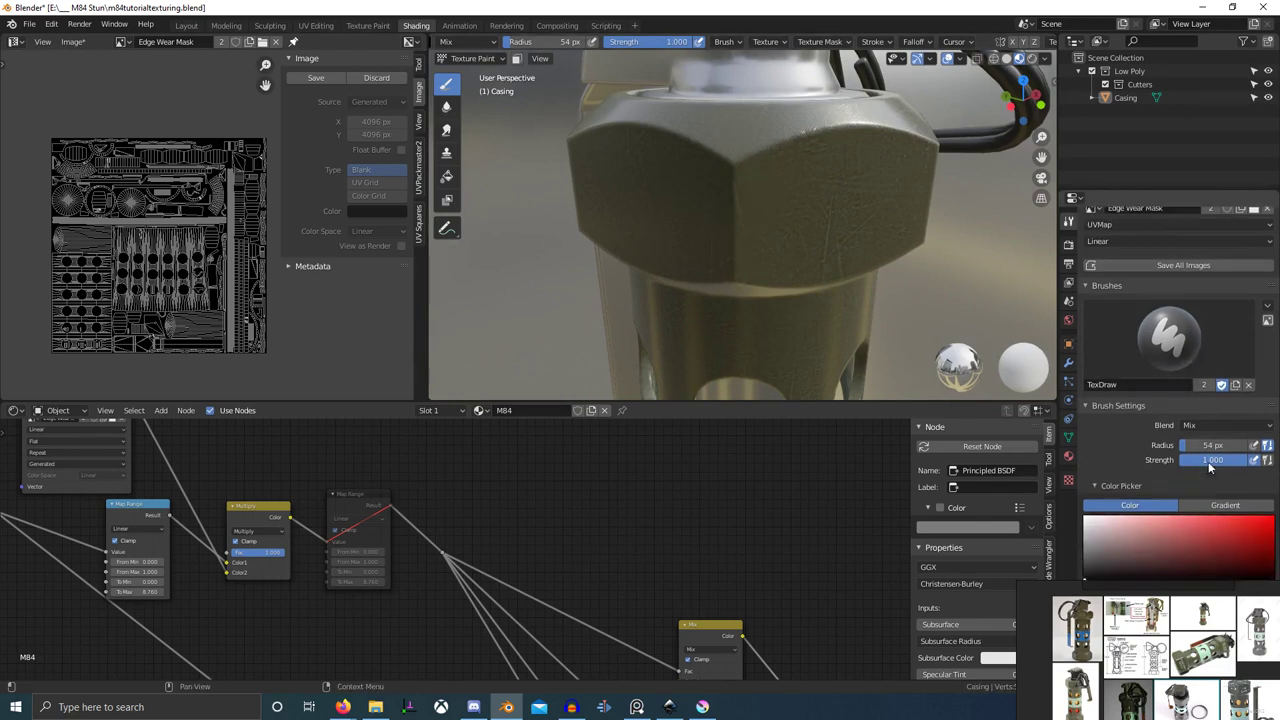
{"action": "left_click_drag", "start_coordinate": [1101, 442], "coordinate": [1085, 436]}
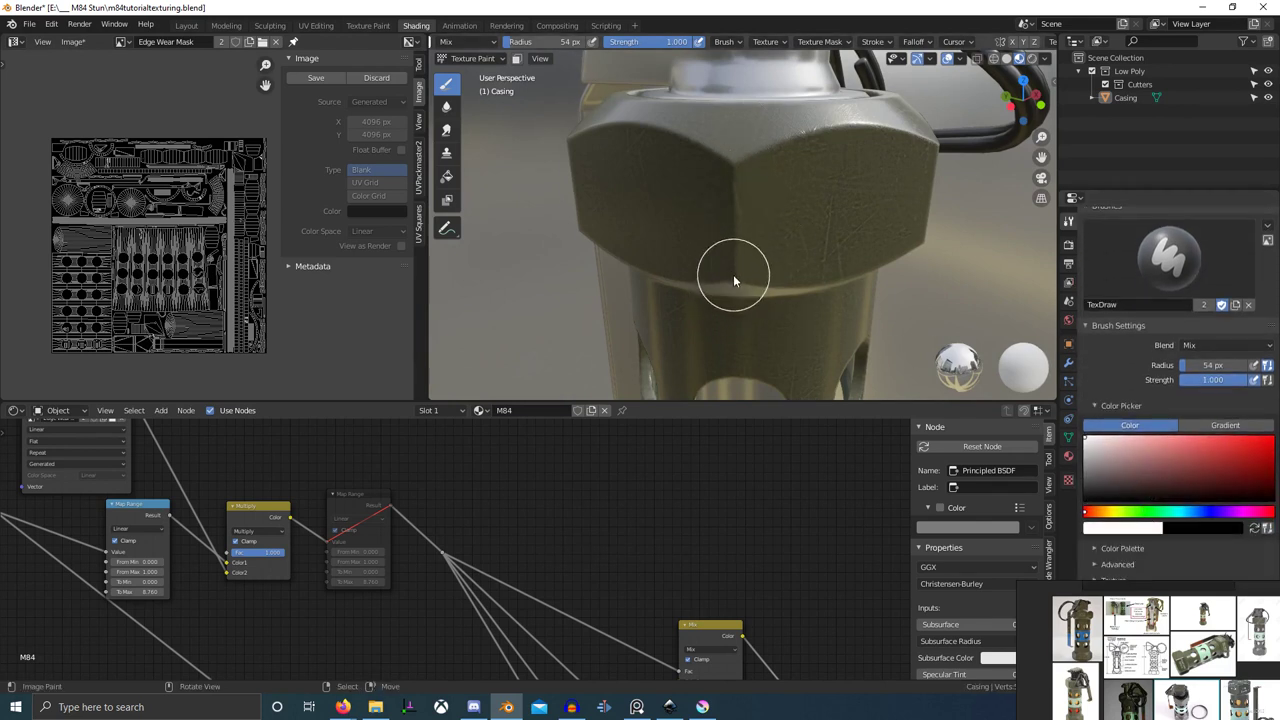
{"action": "left_click_drag", "start_coordinate": [728, 213], "coordinate": [730, 206]}
{"action": "middle_click_drag", "start_coordinate": [801, 206], "coordinate": [814, 257]}
{"action": "scroll", "coordinate": [814, 257], "scroll_direction": "up", "scroll_amount": 2}
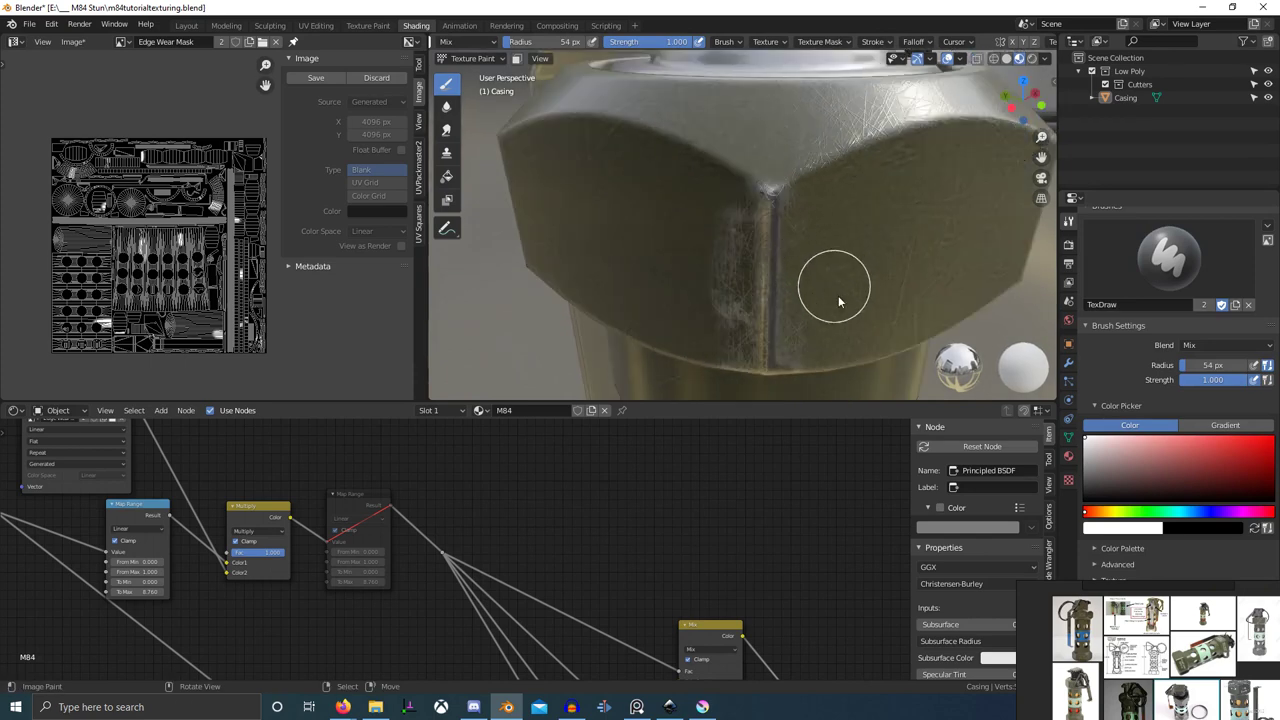
{"action": "key", "text": "ctrl+z"}
{"action": "scroll", "coordinate": [1192, 475], "scroll_direction": "down", "scroll_amount": 13}
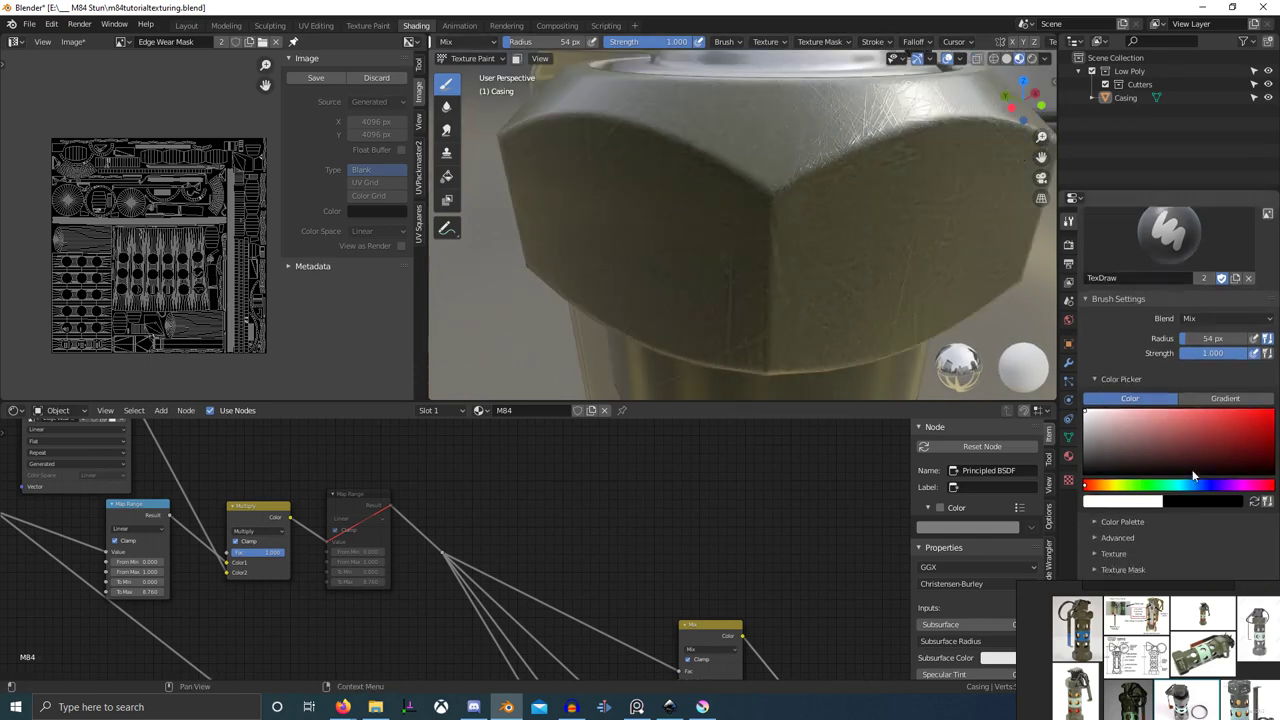
{"action": "scroll", "coordinate": [1181, 483], "scroll_direction": "down", "scroll_amount": 1}
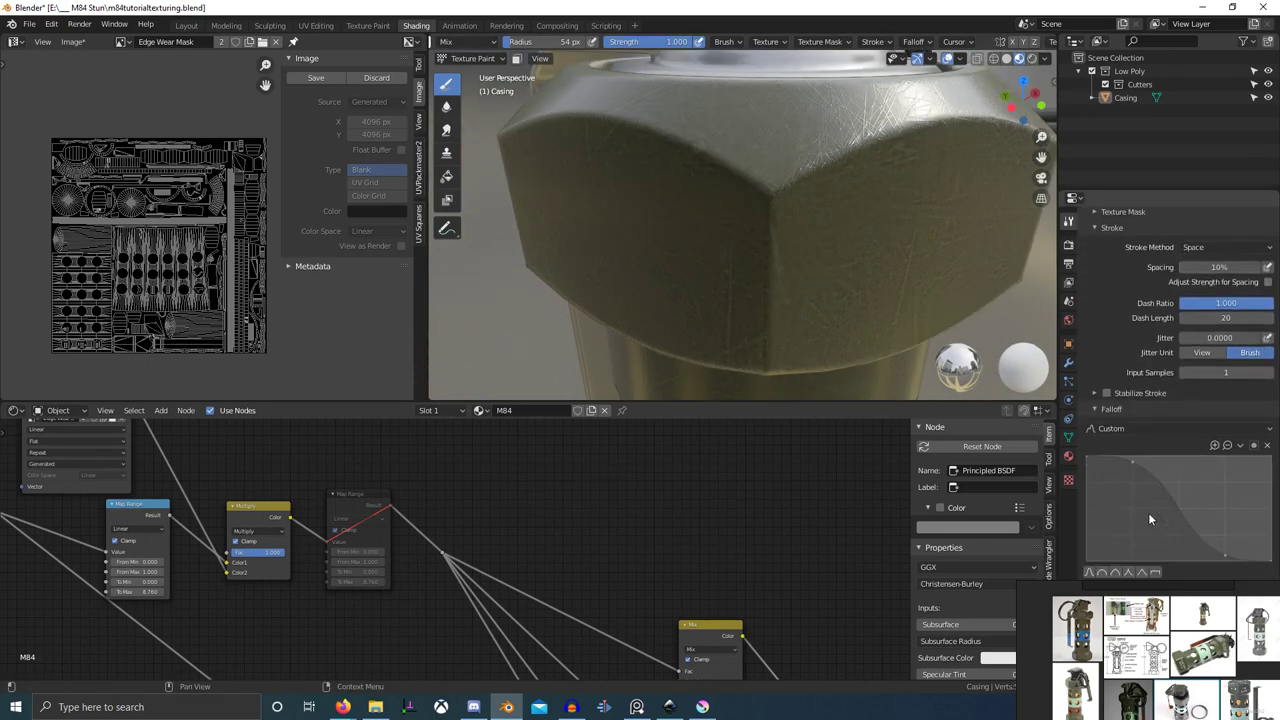
{"action": "left_click", "coordinate": [1124, 573]}
- Paint wear up the nut's vertical edge, undo it, then add a small corner stroke
{"action": "left_click_drag", "start_coordinate": [766, 365], "coordinate": [762, 213]}
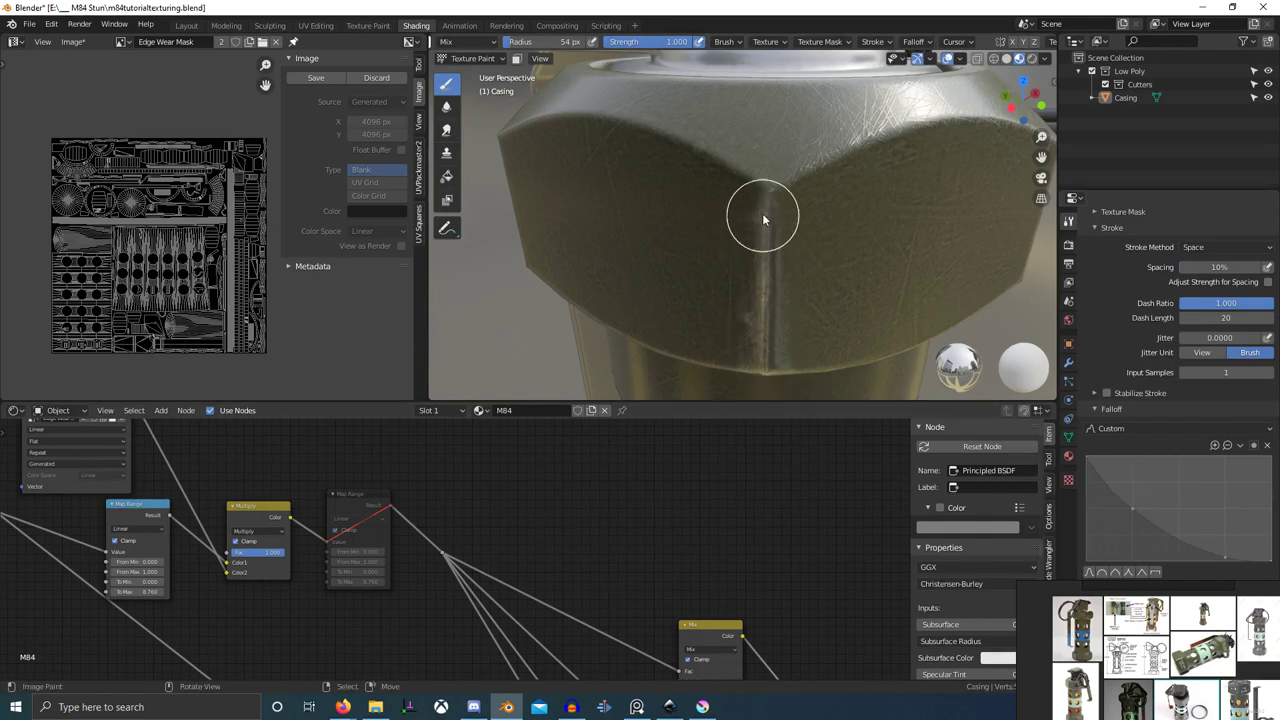
{"action": "scroll", "coordinate": [855, 240], "scroll_direction": "down", "scroll_amount": 7}
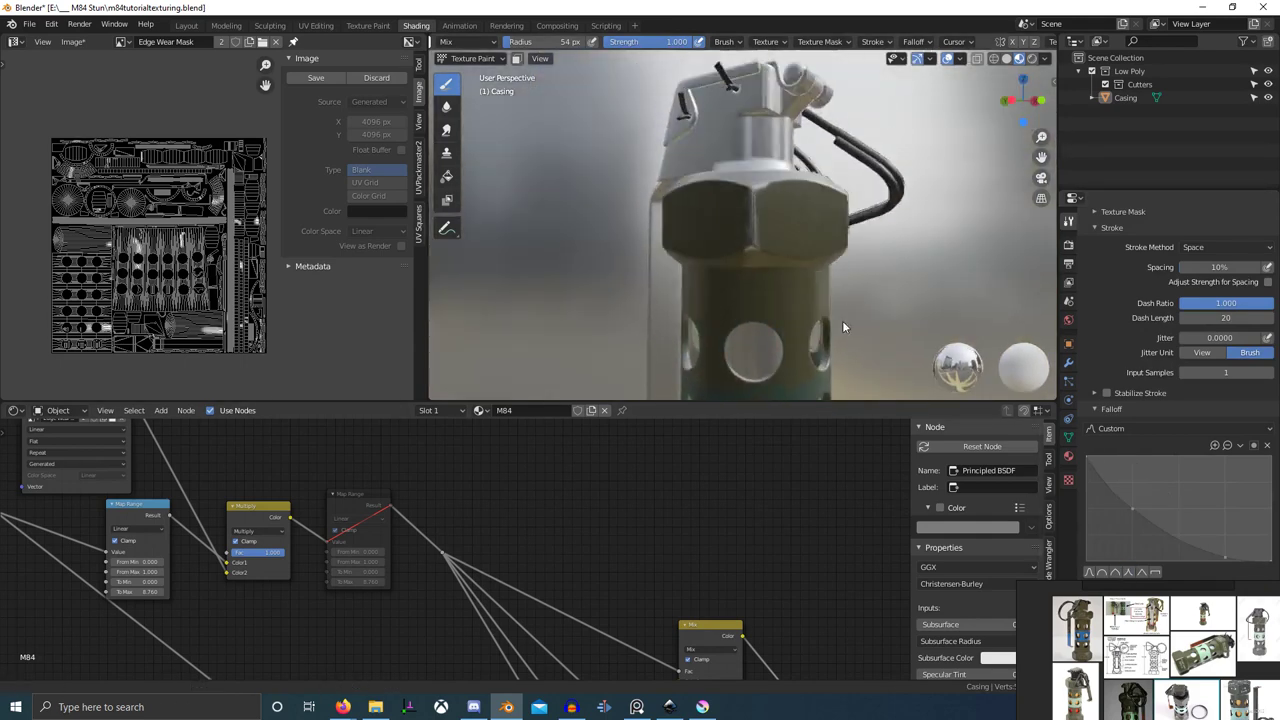
{"action": "scroll", "coordinate": [807, 296], "scroll_direction": "up", "scroll_amount": 4}
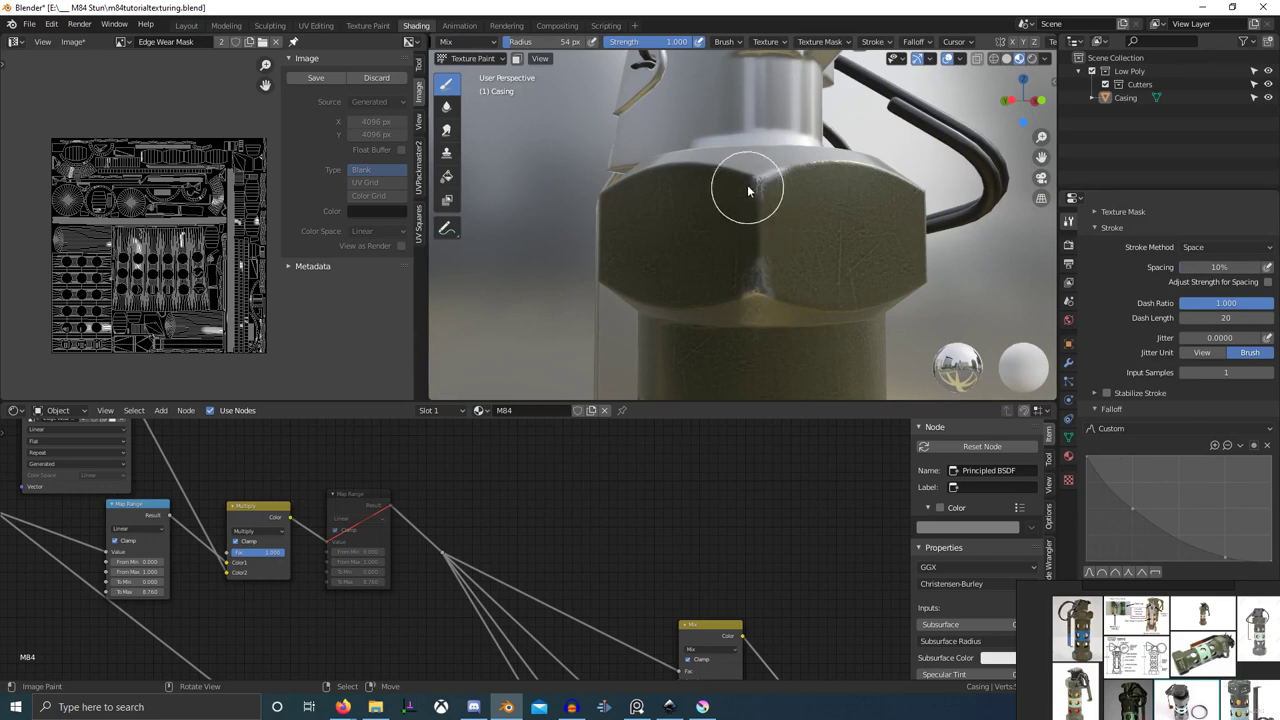
{"action": "key", "text": "ctrl+z"}
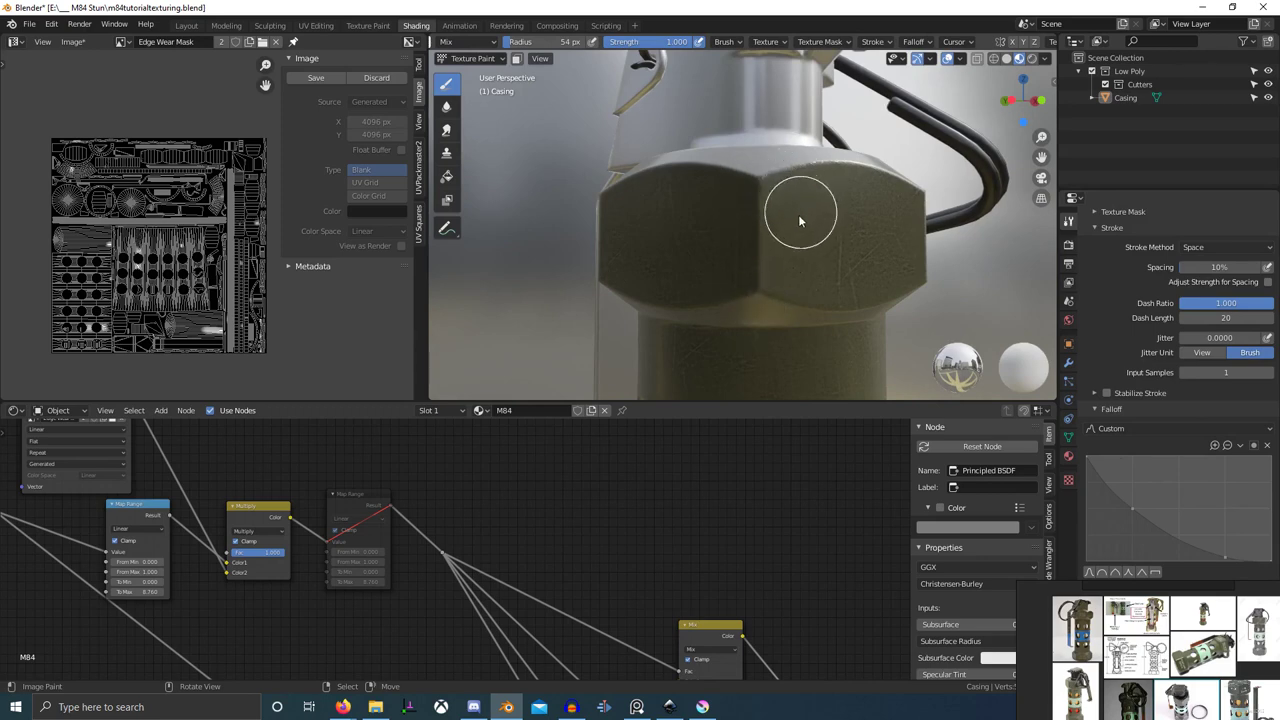
{"action": "middle_click_drag", "start_coordinate": [784, 217], "coordinate": [778, 261]}
{"action": "scroll", "coordinate": [778, 261], "scroll_direction": "up", "scroll_amount": 2}
{"action": "left_click_drag", "start_coordinate": [767, 252], "coordinate": [777, 236]}
{"action": "scroll", "coordinate": [794, 294], "scroll_direction": "down", "scroll_amount": 4}
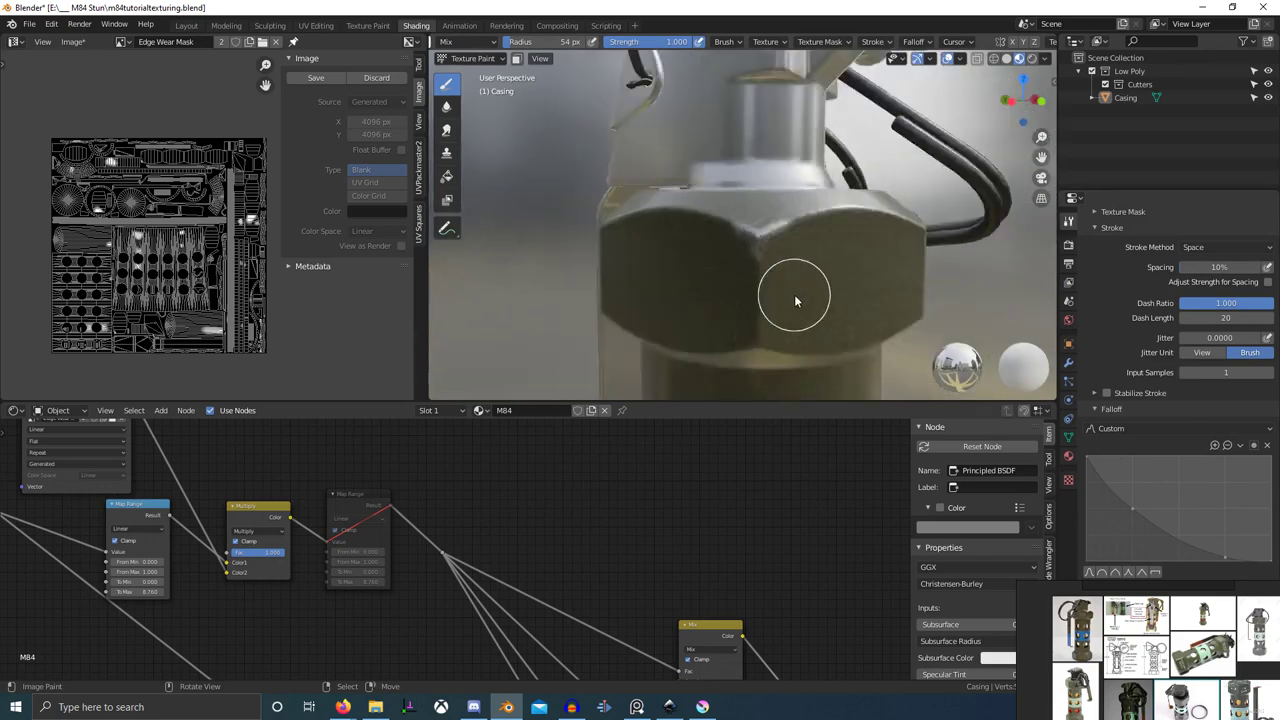
- Orbit around the casing to inspect the holes, ring and hex nut
{"action": "mouse_move", "coordinate": [794, 294]}
{"action": "middle_mouse_down"}
{"action": "mouse_move", "coordinate": [731, 314]}
{"action": "mouse_move", "coordinate": [733, 291]}
{"action": "mouse_move", "coordinate": [826, 312]}
{"action": "mouse_move", "coordinate": [753, 309]}
{"action": "middle_mouse_up"}
{"action": "scroll", "coordinate": [731, 314], "scroll_direction": "up", "scroll_amount": 2}
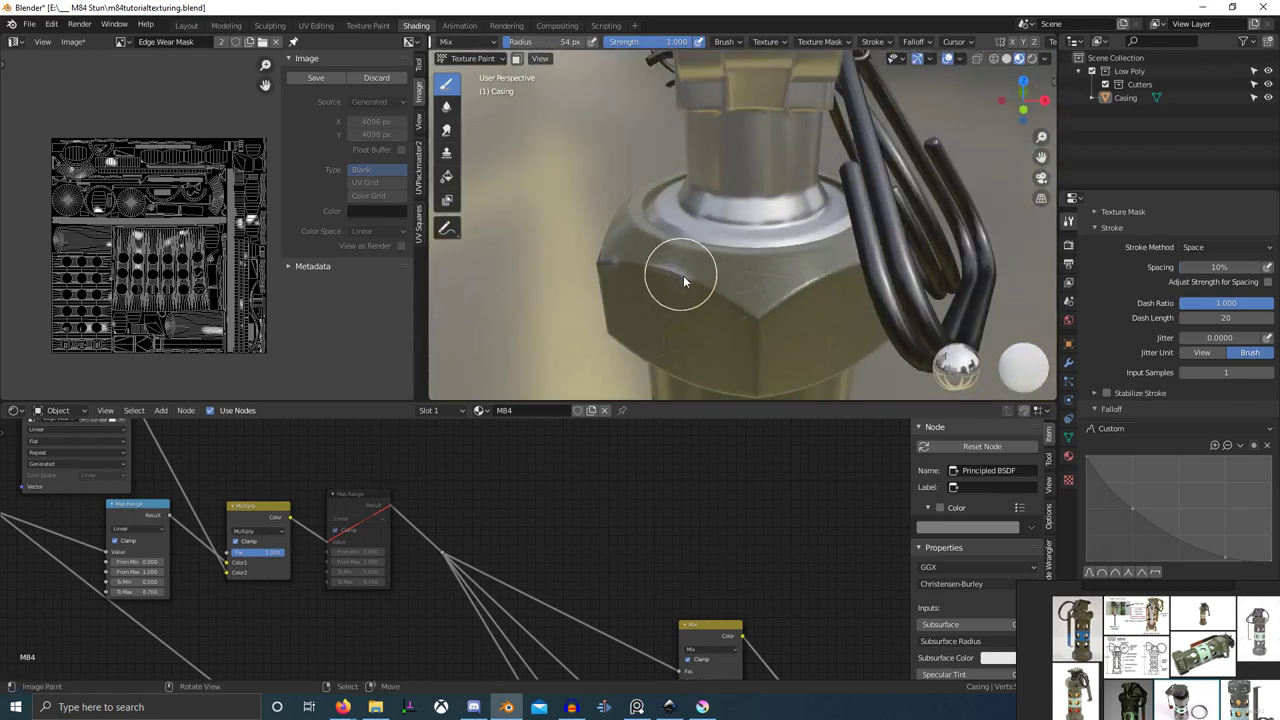
{"action": "scroll", "coordinate": [768, 335], "scroll_direction": "down", "scroll_amount": 2}
{"action": "mouse_move", "coordinate": [778, 352]}
{"action": "middle_mouse_down"}
{"action": "mouse_move", "coordinate": [818, 367]}
{"action": "mouse_move", "coordinate": [759, 161]}
{"action": "middle_mouse_up"}
{"action": "scroll", "coordinate": [793, 182], "scroll_direction": "up", "scroll_amount": 2}
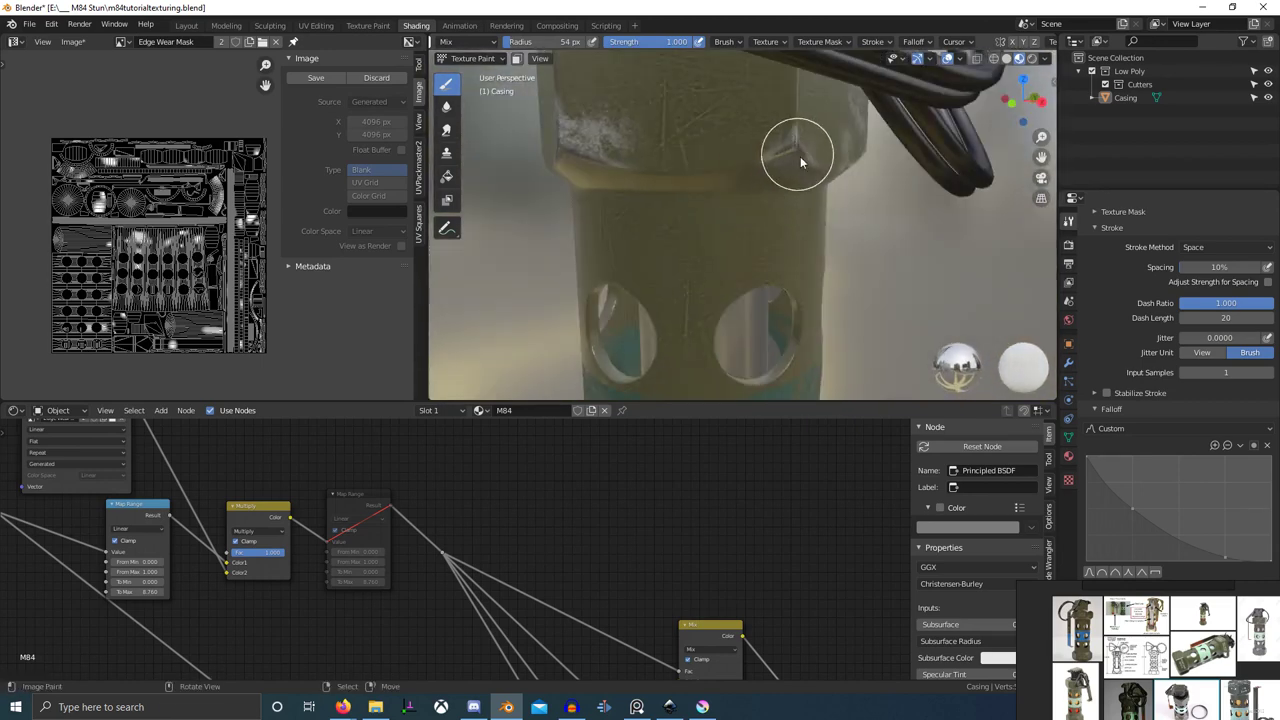
{"action": "mouse_move", "coordinate": [821, 200]}
{"action": "middle_mouse_down"}
{"action": "mouse_move", "coordinate": [710, 190]}
{"action": "mouse_move", "coordinate": [701, 209]}
{"action": "middle_mouse_up"}
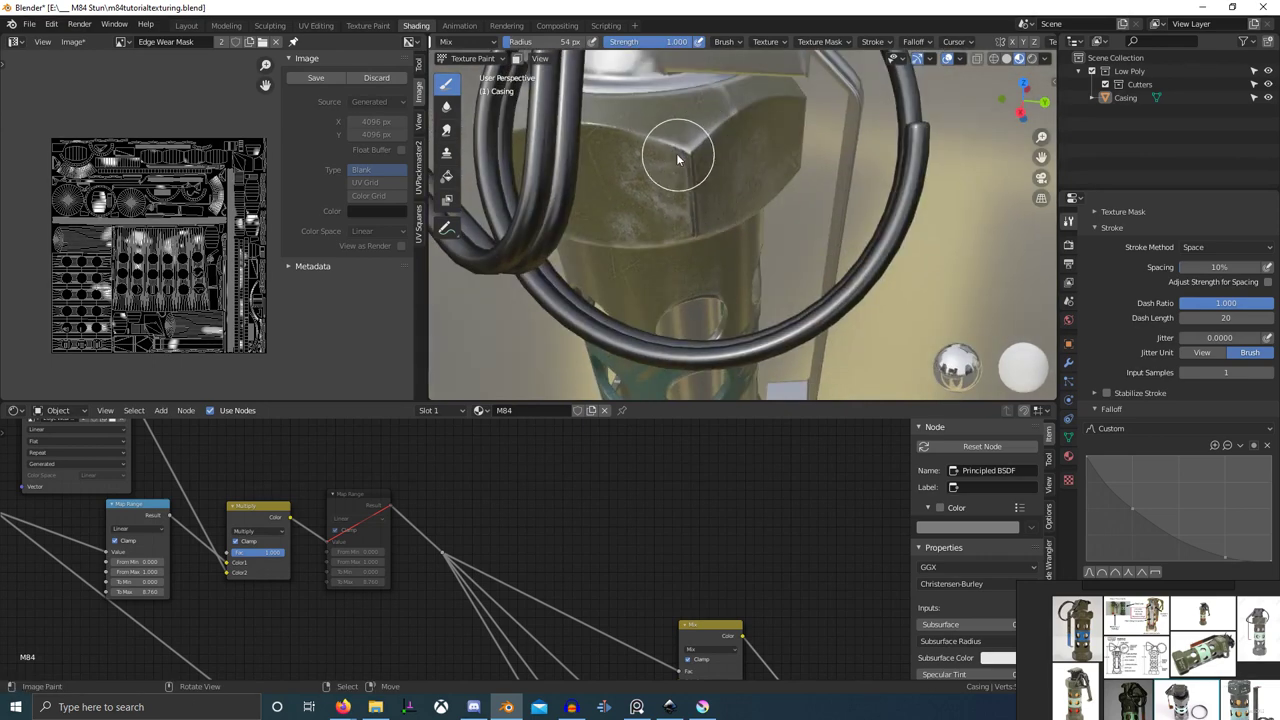
{"action": "middle_click_drag", "start_coordinate": [674, 157], "coordinate": [724, 343]}
{"action": "scroll", "coordinate": [710, 268], "scroll_direction": "up", "scroll_amount": 4}
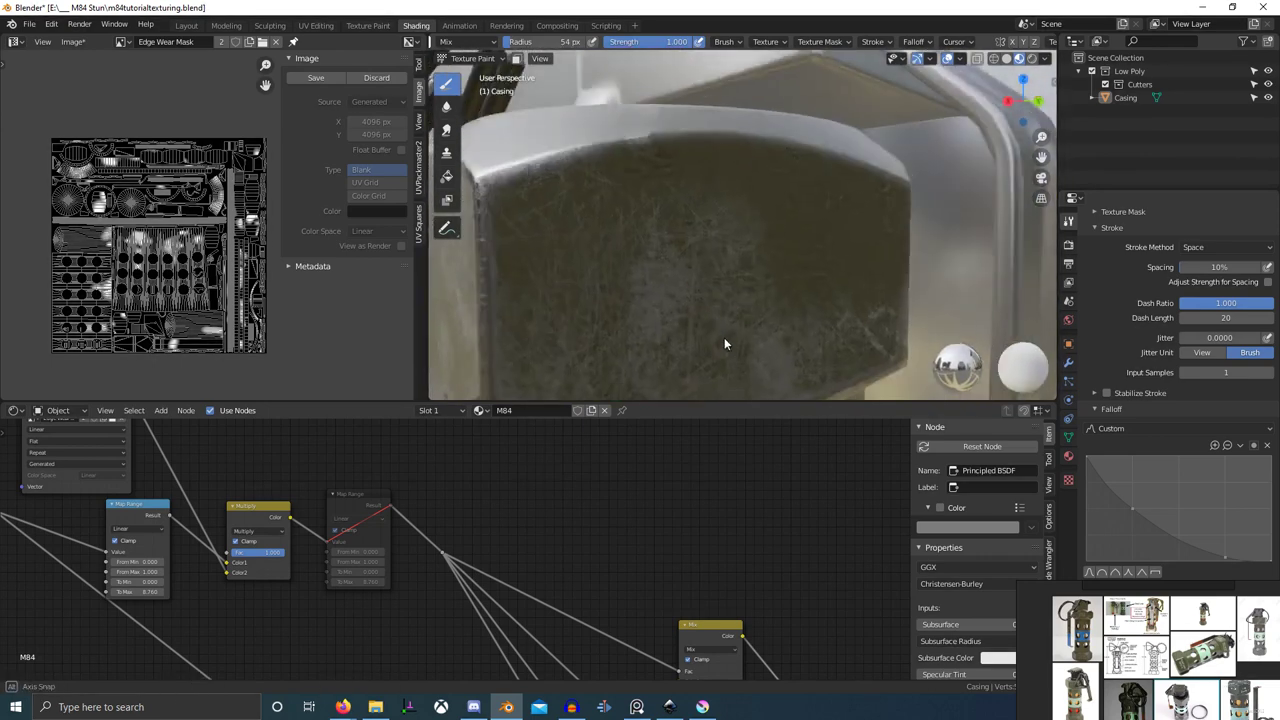
{"action": "scroll", "coordinate": [724, 343], "scroll_direction": "down", "scroll_amount": 2}
- Preview the Multiply and Map Range node outputs as masks on the casing
{"action": "left_click", "coordinate": [257, 517], "text": "ctrl+shift"}
{"action": "middle_click_drag", "start_coordinate": [300, 513], "coordinate": [518, 508]}
{"action": "left_click", "coordinate": [316, 515], "text": "ctrl+shift"}
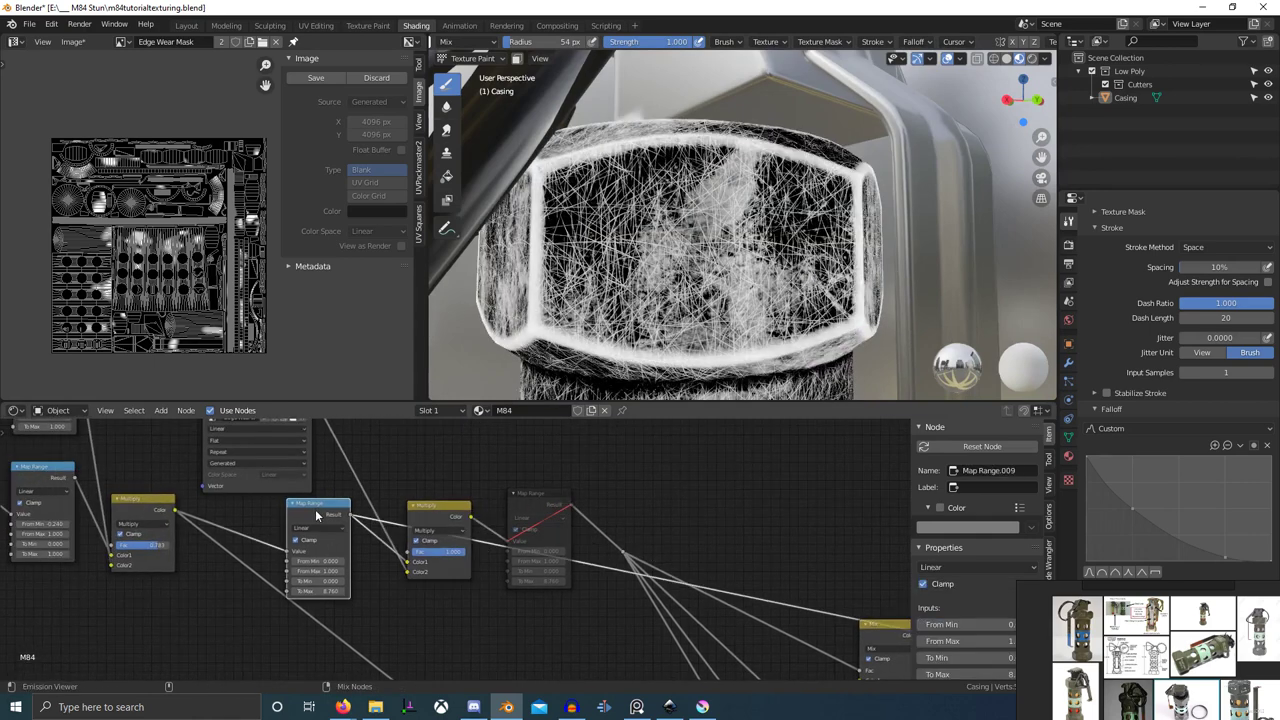
{"action": "left_click", "coordinate": [425, 514], "text": "ctrl+shift"}
- Test a black stroke on the scratch mask, then discard the unsaved mask image changes
{"action": "mouse_move", "coordinate": [760, 221]}
{"action": "left_mouse_down"}
{"action": "mouse_move", "coordinate": [749, 236]}
{"action": "mouse_move", "coordinate": [720, 213]}
{"action": "mouse_move", "coordinate": [677, 216]}
{"action": "left_mouse_up"}
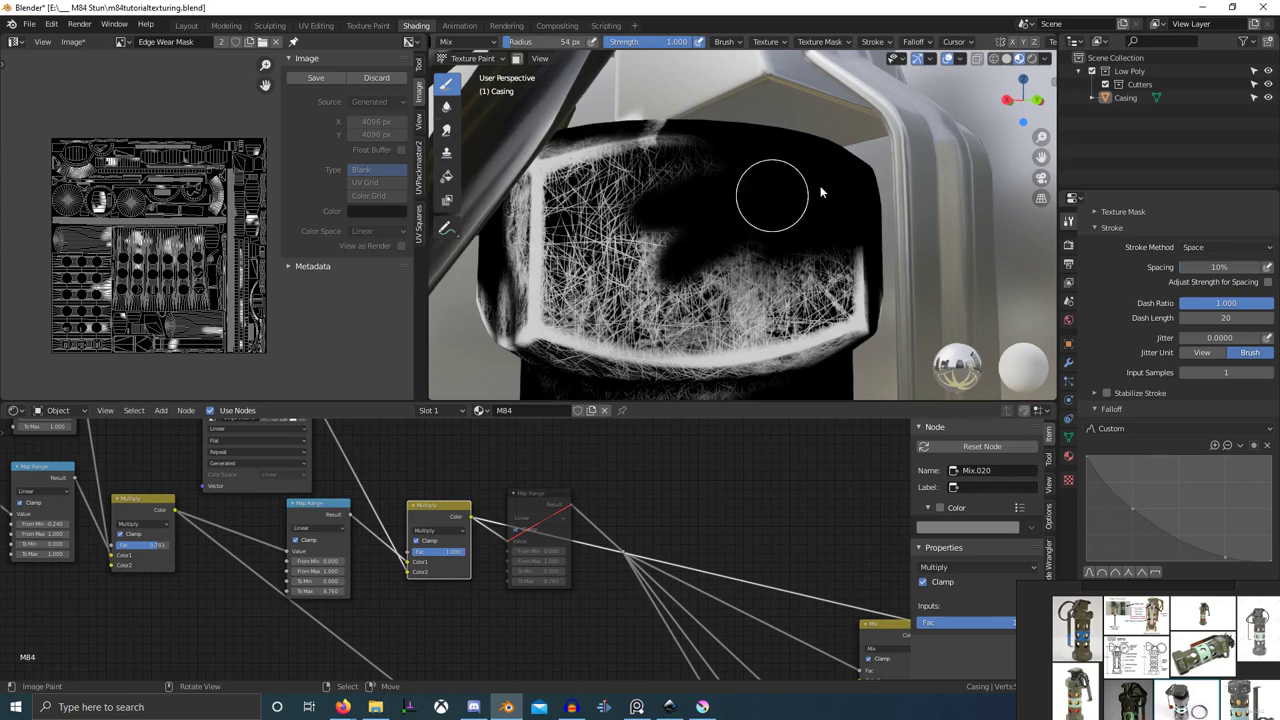
{"action": "scroll", "coordinate": [814, 217], "scroll_direction": "down", "scroll_amount": 3}
{"action": "left_click", "coordinate": [376, 80]}
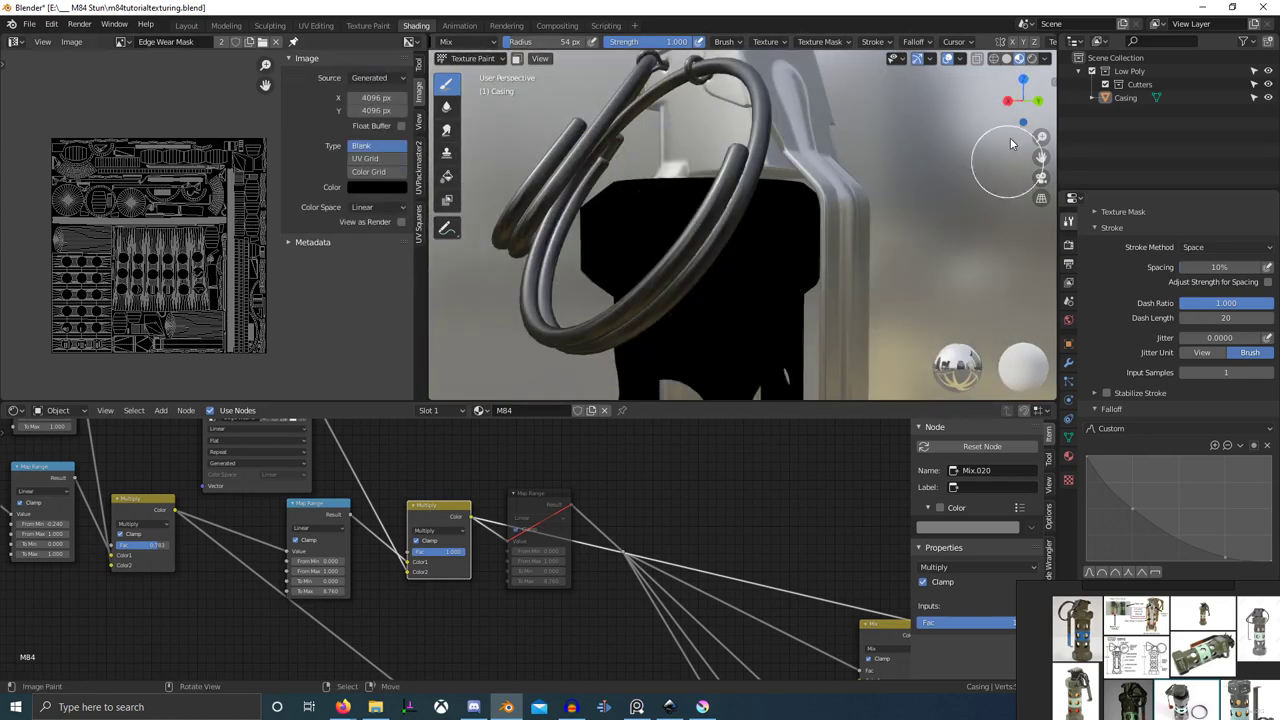
{"action": "scroll", "coordinate": [1030, 43], "scroll_direction": "down", "scroll_amount": 4}
- Enable Occlude and Backface Culling in the texture painting options
{"action": "left_click", "coordinate": [1030, 43]}
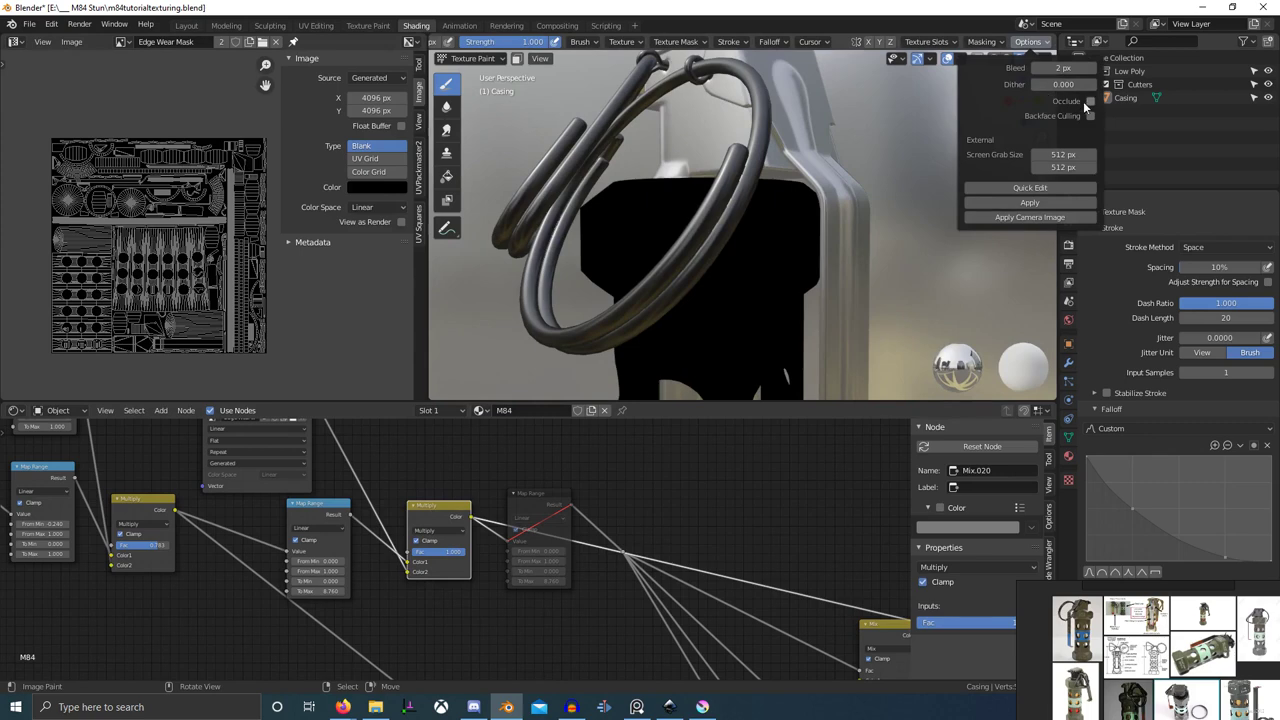
{"action": "left_click_drag", "start_coordinate": [1087, 102], "coordinate": [1087, 116]}
{"action": "scroll", "coordinate": [724, 510], "scroll_direction": "down", "scroll_amount": 3}
- Preview the Principled BSDF shader to restore the full casing material
{"action": "middle_click_drag", "start_coordinate": [722, 510], "coordinate": [646, 504]}
{"action": "scroll", "coordinate": [880, 618], "scroll_direction": "down", "scroll_amount": 2}
{"action": "middle_click_drag", "start_coordinate": [885, 622], "coordinate": [700, 589]}
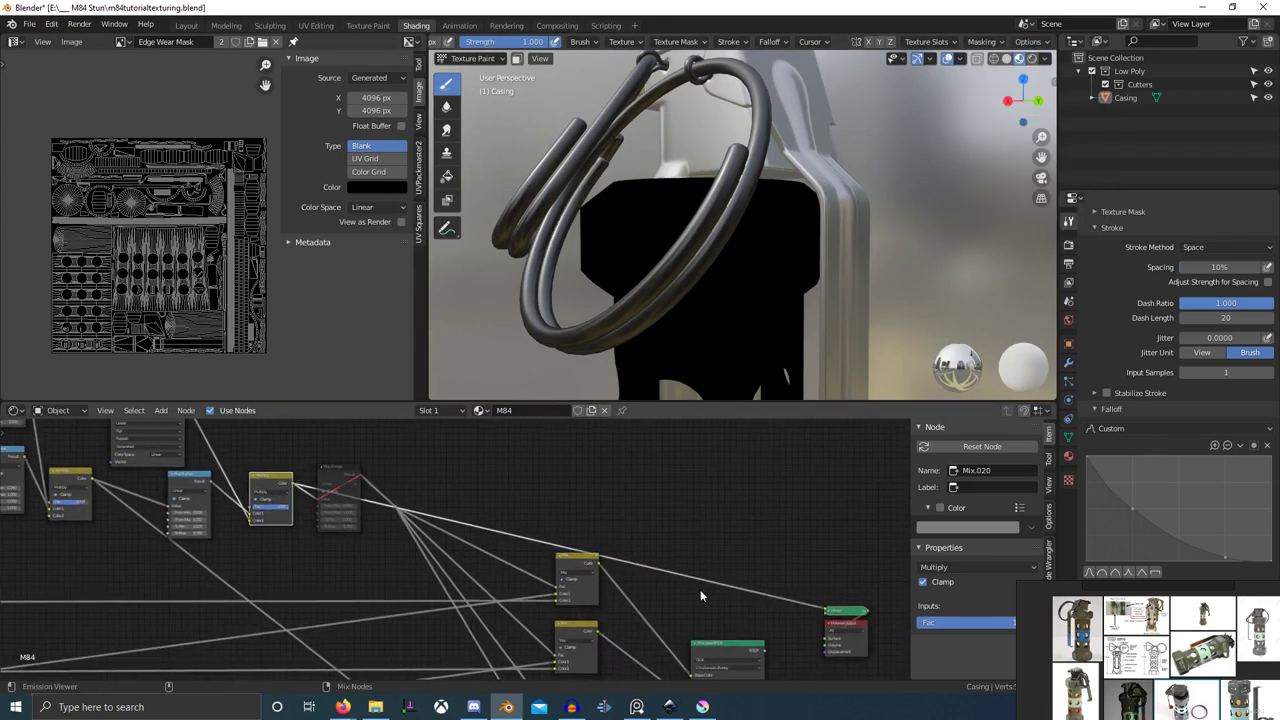
{"action": "left_click", "coordinate": [735, 653], "text": "ctrl+shift"}
{"action": "scroll", "coordinate": [652, 318], "scroll_direction": "up", "scroll_amount": 5}
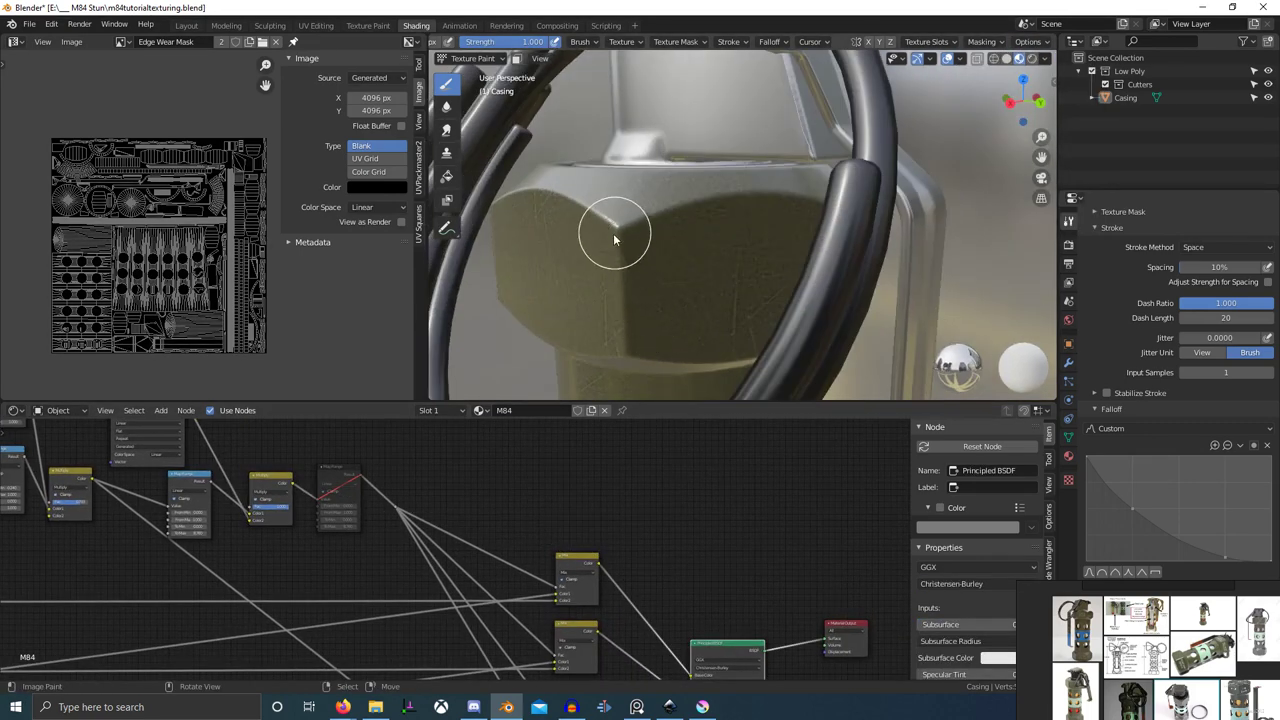
- Dab white wear onto the top hex nut's corners, orbiting toward the lever side
{"action": "left_click", "coordinate": [613, 233]}
{"action": "middle_click_drag", "start_coordinate": [642, 220], "coordinate": [685, 311]}
{"action": "scroll", "coordinate": [726, 351], "scroll_direction": "down", "scroll_amount": 5}
{"action": "mouse_move", "coordinate": [728, 350]}
{"action": "middle_mouse_down"}
{"action": "mouse_move", "coordinate": [576, 308]}
{"action": "mouse_move", "coordinate": [646, 249]}
{"action": "middle_mouse_up"}
{"action": "scroll", "coordinate": [684, 336], "scroll_direction": "up", "scroll_amount": 4}
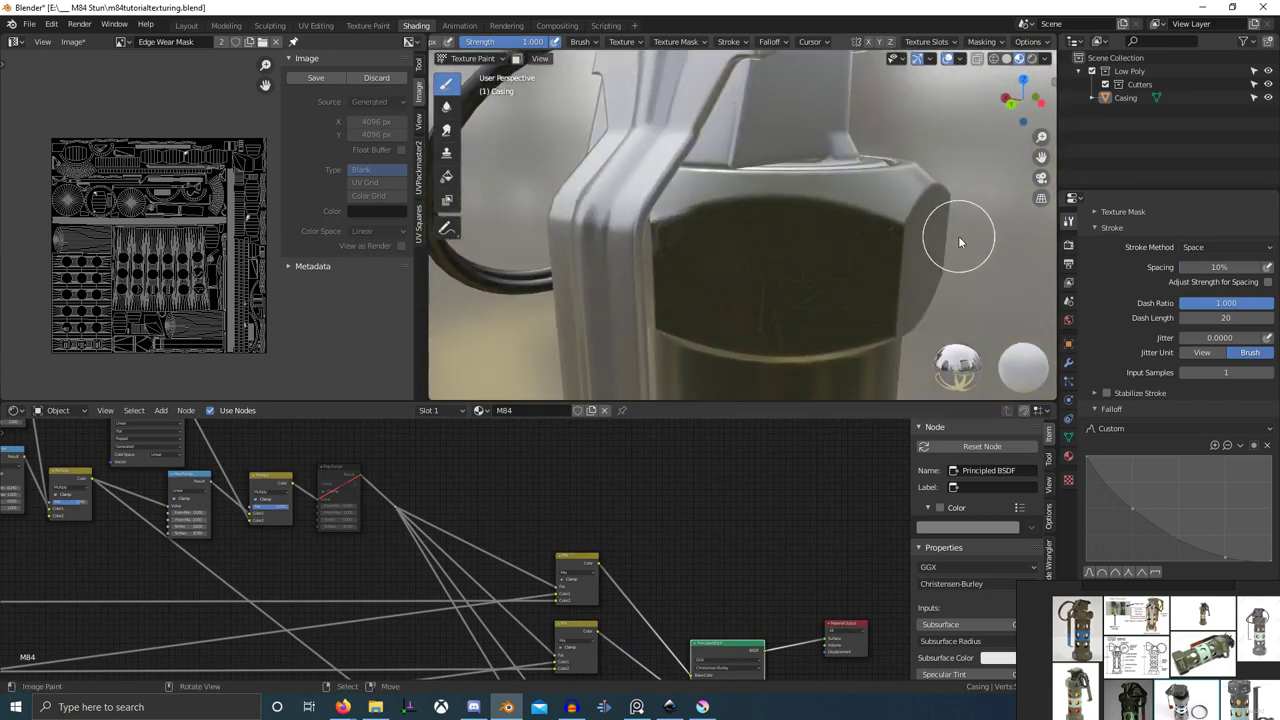
{"action": "mouse_move", "coordinate": [908, 230]}
{"action": "middle_mouse_down"}
{"action": "mouse_move", "coordinate": [857, 260]}
{"action": "mouse_move", "coordinate": [806, 262]}
{"action": "middle_mouse_up"}
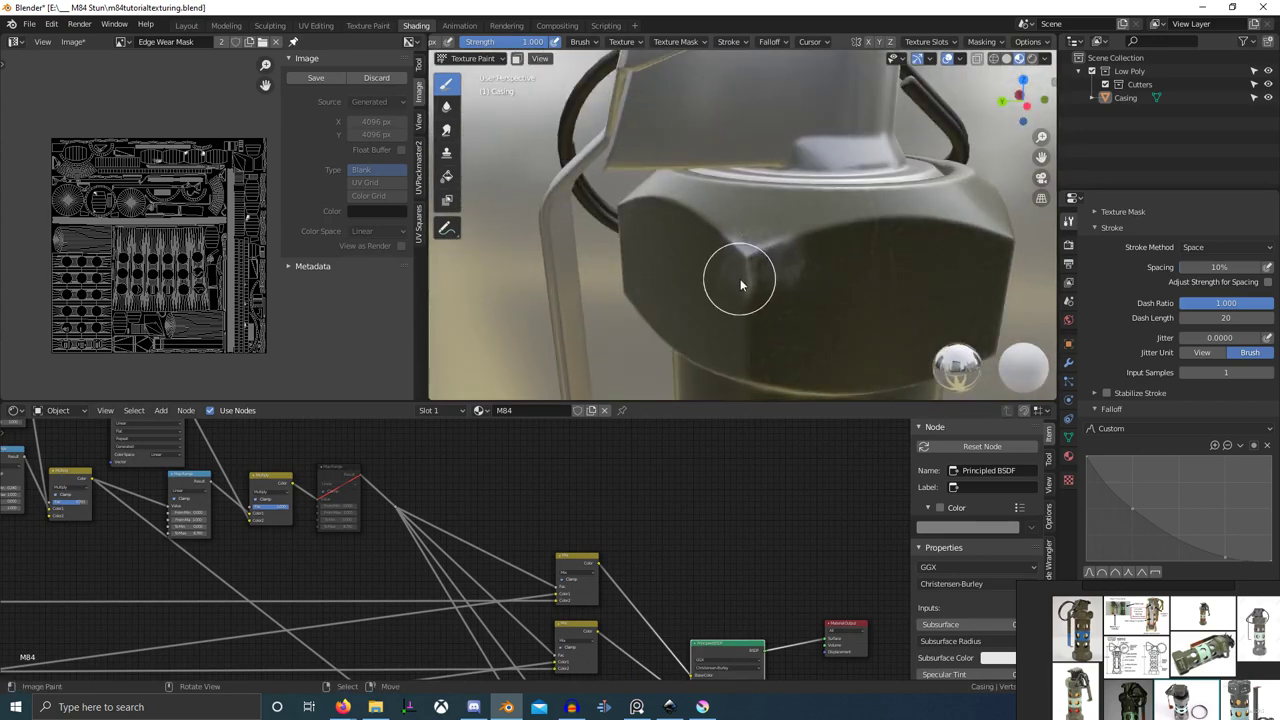
{"action": "mouse_move", "coordinate": [917, 267]}
{"action": "middle_mouse_down"}
{"action": "mouse_move", "coordinate": [823, 293]}
{"action": "mouse_move", "coordinate": [817, 278]}
{"action": "mouse_move", "coordinate": [863, 290]}
{"action": "middle_mouse_up"}
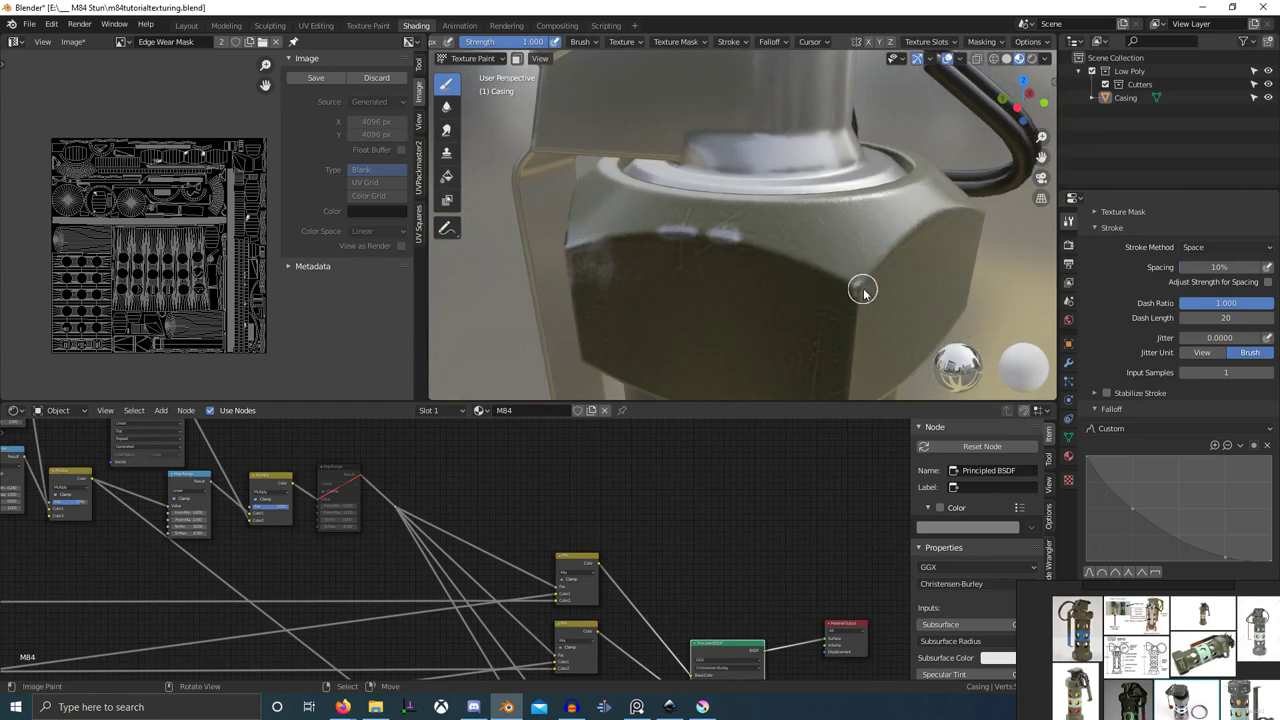
- Enlarge the brush and paint wear along the remaining top-nut edges from all around
{"action": "key", "text": "f"}
{"action": "left_click", "coordinate": [717, 245]}
{"action": "mouse_move", "coordinate": [662, 237]}
{"action": "middle_mouse_down"}
{"action": "mouse_move", "coordinate": [875, 308]}
{"action": "mouse_move", "coordinate": [790, 269]}
{"action": "middle_mouse_up"}
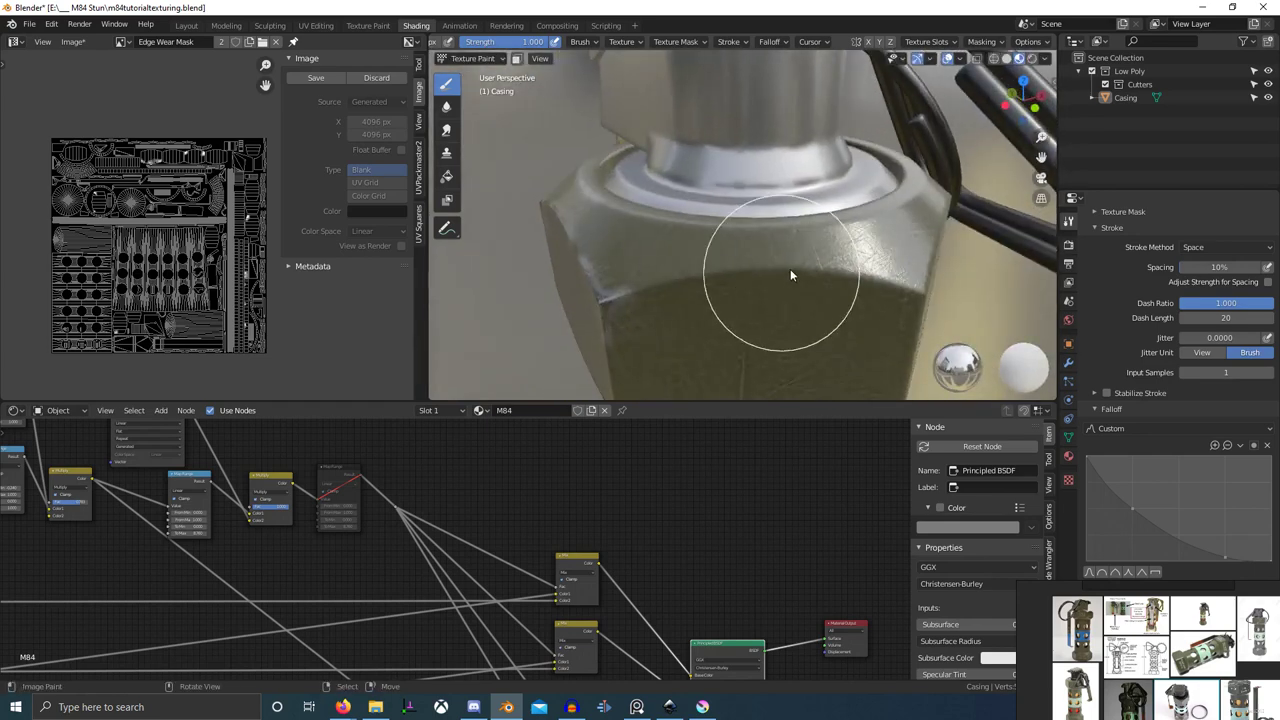
{"action": "middle_click_drag", "start_coordinate": [922, 326], "coordinate": [814, 306]}
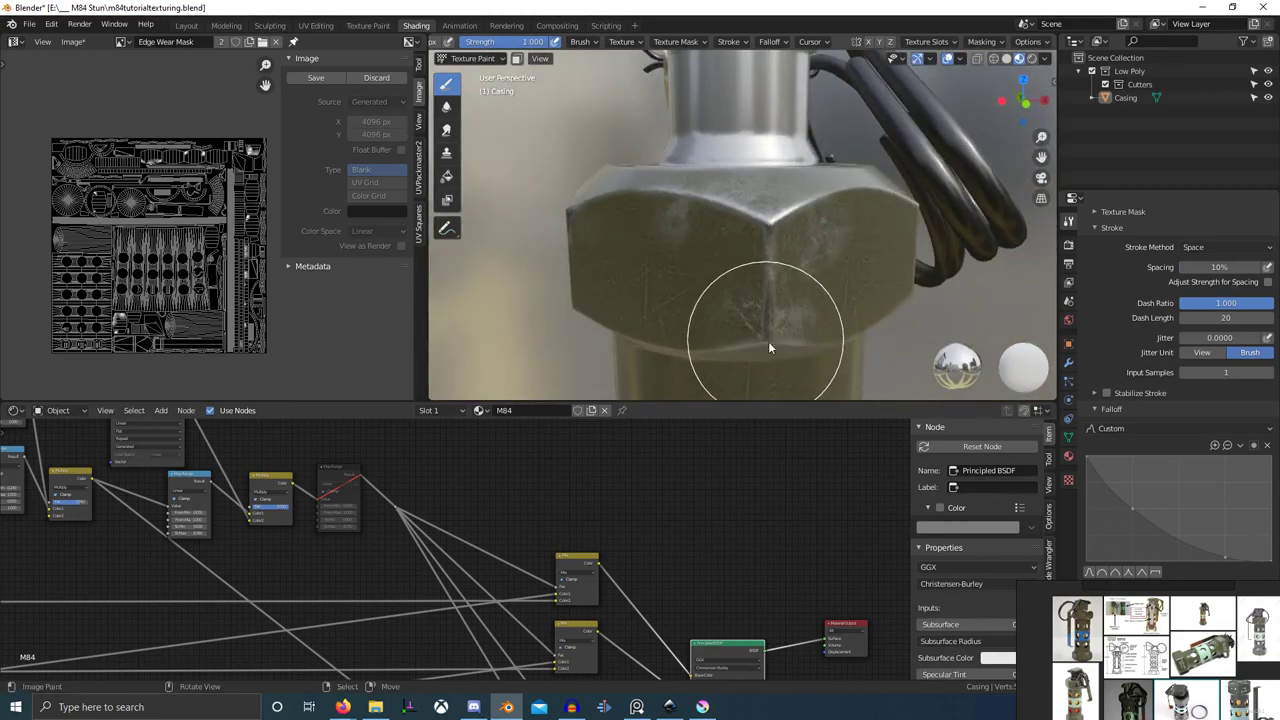
{"action": "middle_click_drag", "start_coordinate": [766, 343], "coordinate": [777, 323]}
{"action": "middle_click_drag", "start_coordinate": [858, 243], "coordinate": [728, 276]}
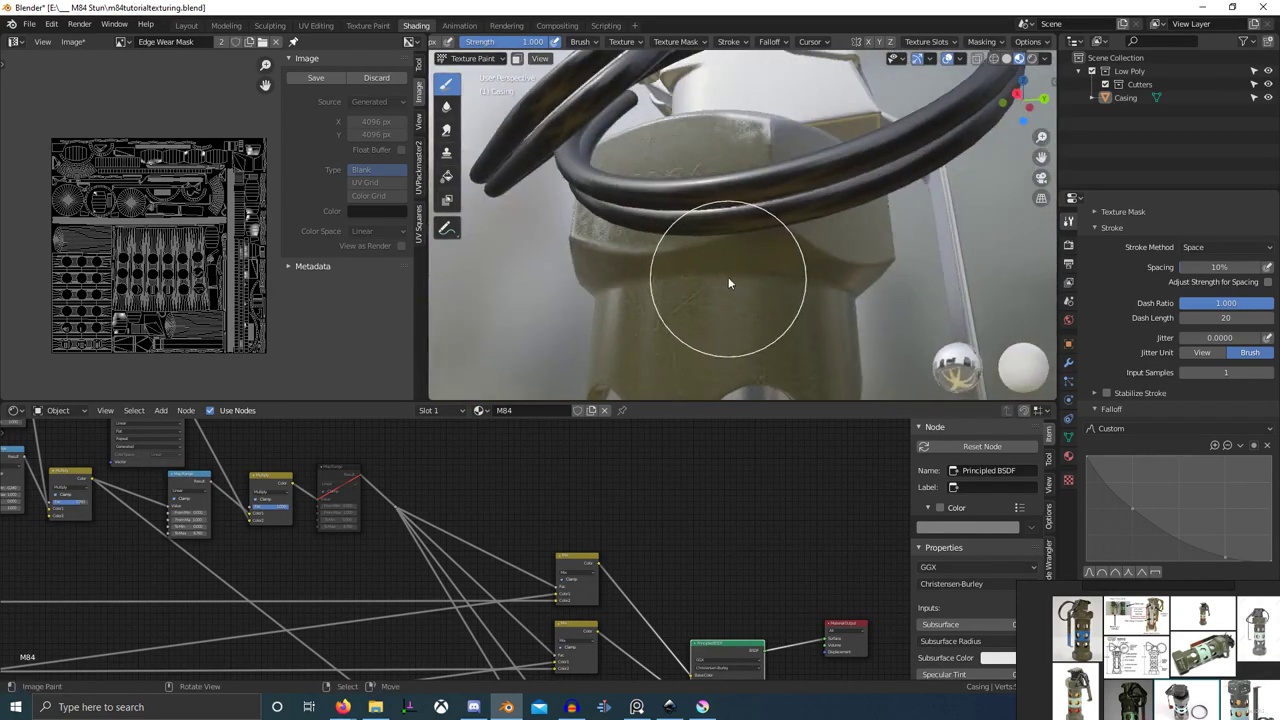
{"action": "middle_click_drag", "start_coordinate": [776, 226], "coordinate": [754, 280]}
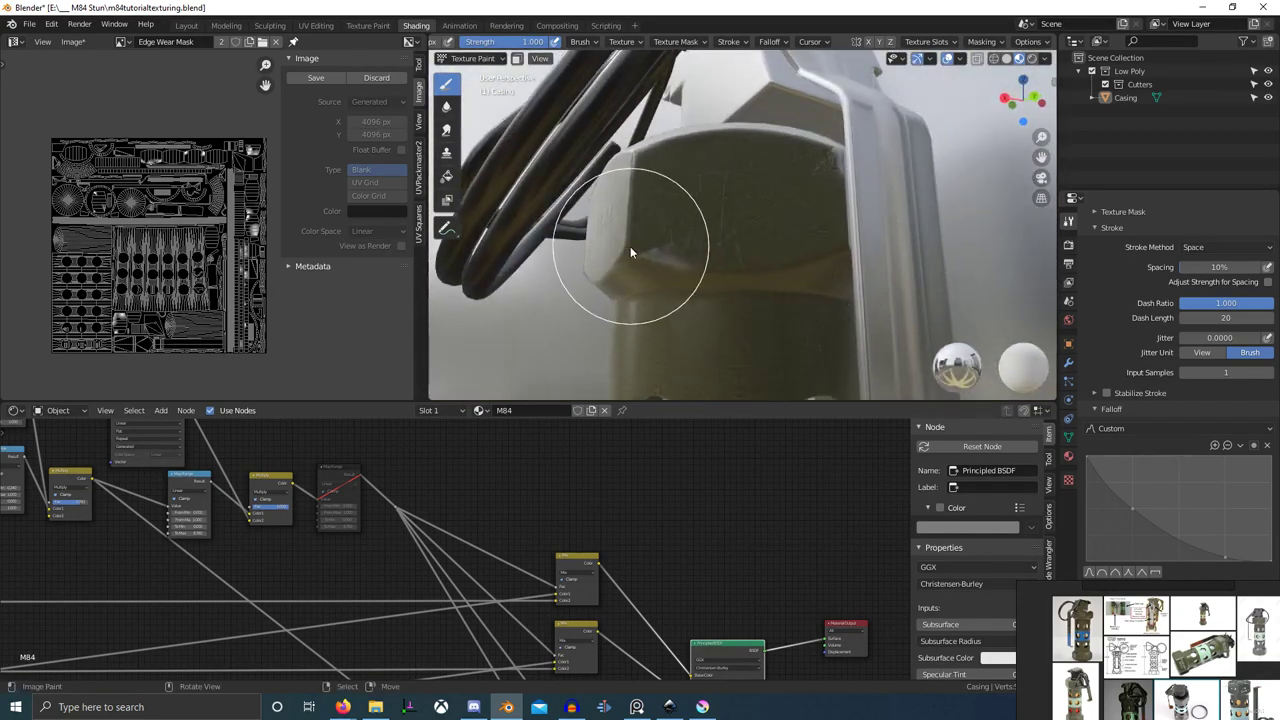
{"action": "middle_click_drag", "start_coordinate": [866, 282], "coordinate": [918, 271]}
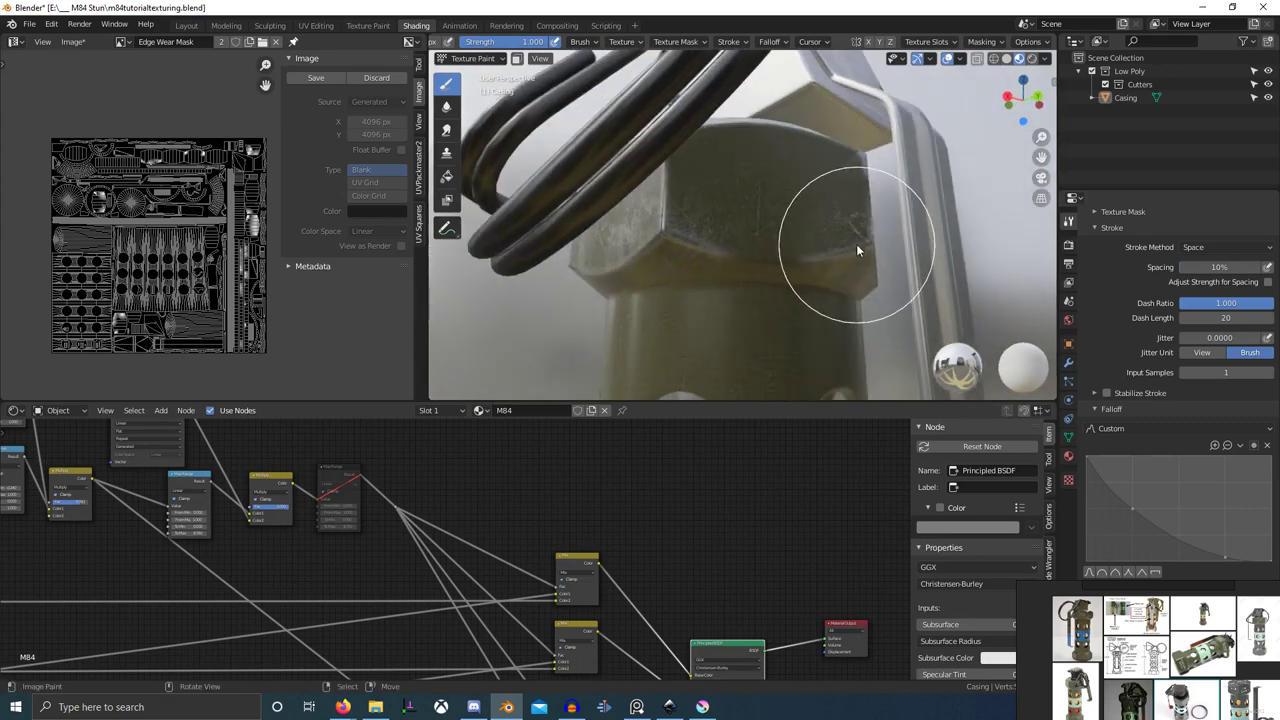
{"action": "middle_click_drag", "start_coordinate": [856, 244], "coordinate": [676, 69]}
{"action": "scroll", "coordinate": [754, 278], "scroll_direction": "up", "scroll_amount": 2}
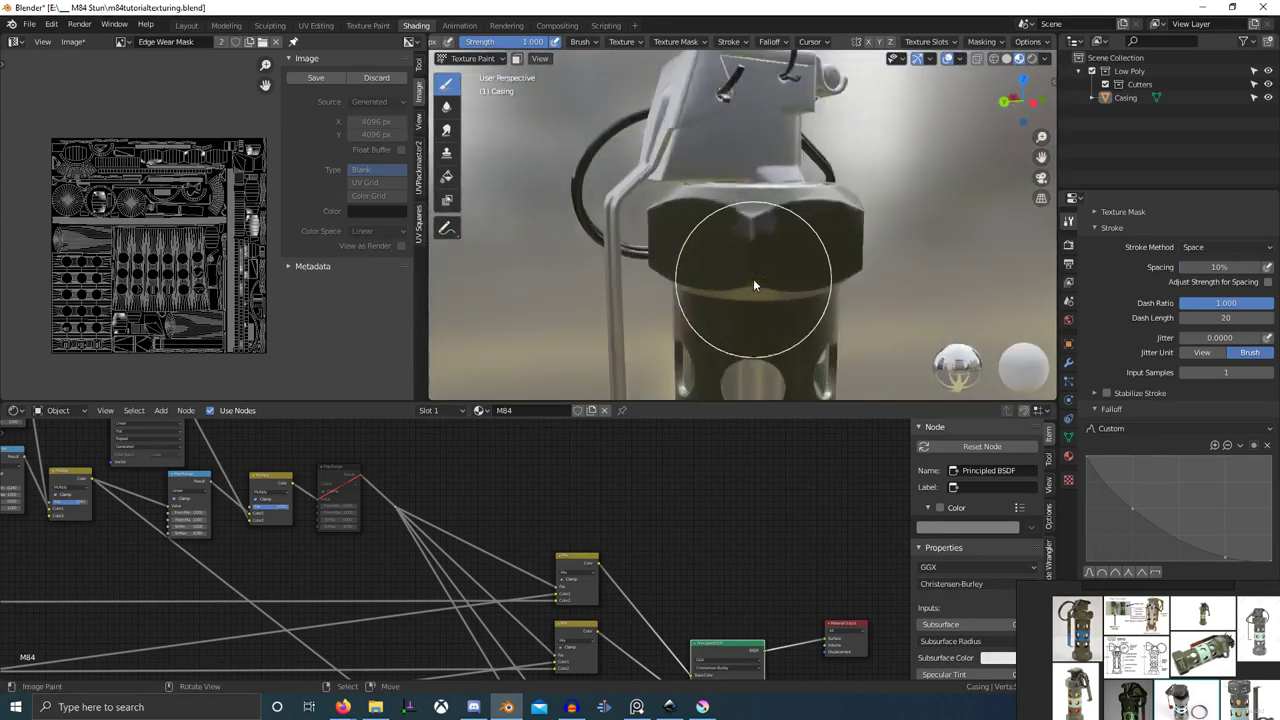
{"action": "middle_click_drag", "start_coordinate": [753, 278], "coordinate": [728, 227]}
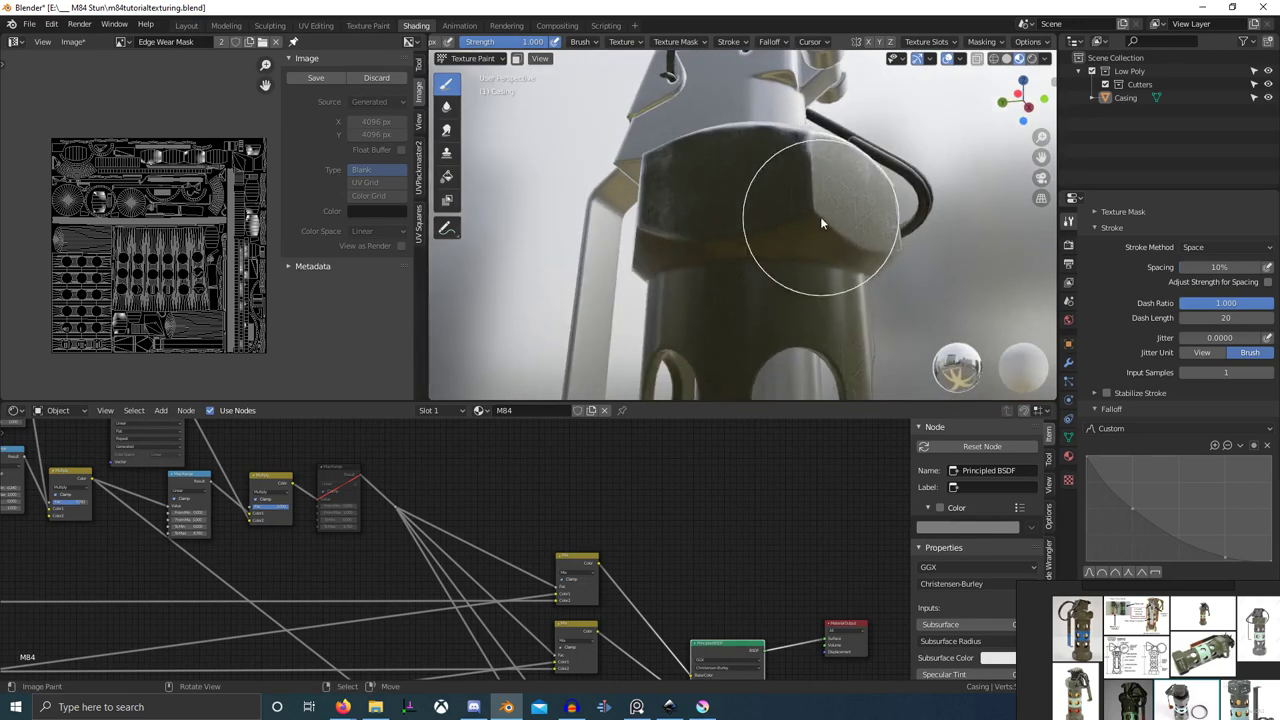
{"action": "middle_click_drag", "start_coordinate": [821, 217], "coordinate": [770, 373]}
{"action": "scroll", "coordinate": [804, 296], "scroll_direction": "down", "scroll_amount": 1}
{"action": "scroll", "coordinate": [769, 372], "scroll_direction": "down", "scroll_amount": 3}
{"action": "middle_click_drag", "start_coordinate": [724, 286], "coordinate": [790, 217]}
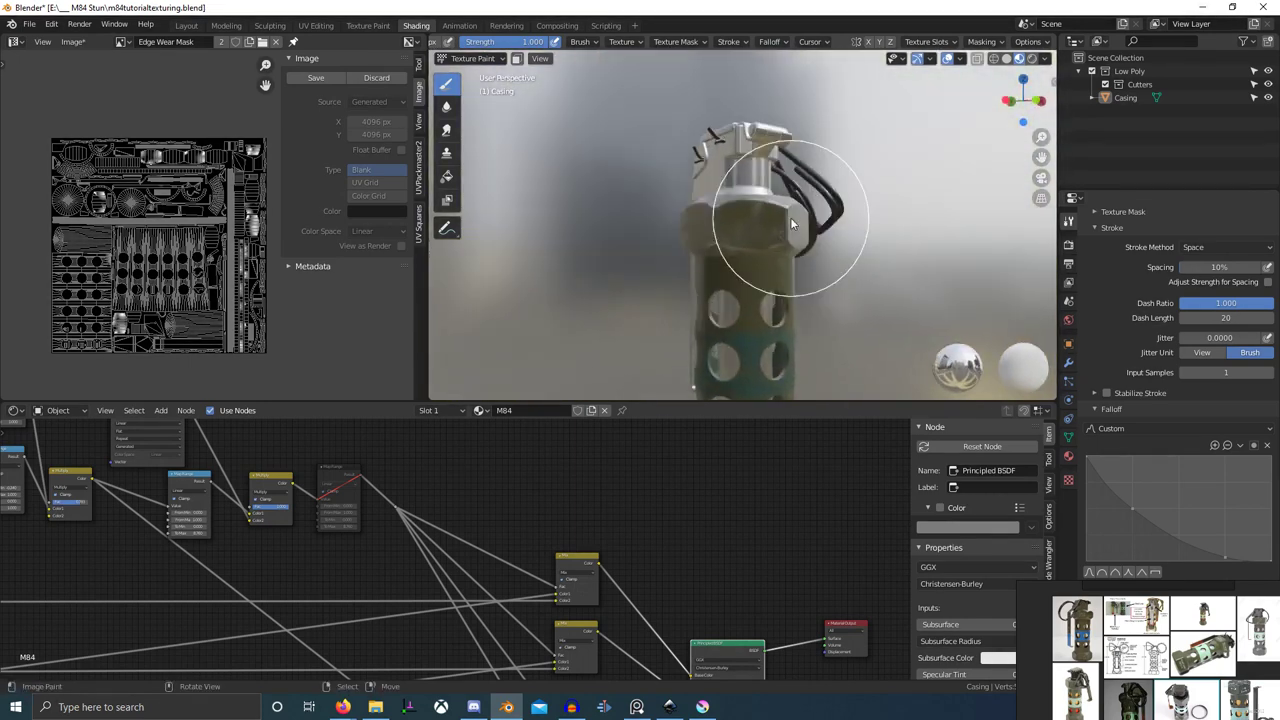
- Bring the bottom hex nut into view, resize the brush and paint wear on its edges
{"action": "middle_click_drag", "start_coordinate": [749, 303], "coordinate": [787, 150], "text": "shift"}
{"action": "scroll", "coordinate": [784, 250], "scroll_direction": "up", "scroll_amount": 5}
{"action": "mouse_move", "coordinate": [787, 296]}
{"action": "middle_mouse_down", "text": "shift"}
{"action": "mouse_move", "coordinate": [775, 228]}
{"action": "mouse_move", "coordinate": [792, 321]}
{"action": "mouse_move", "coordinate": [758, 321]}
{"action": "mouse_move", "coordinate": [784, 214]}
{"action": "middle_mouse_up", "text": "shift"}
{"action": "scroll", "coordinate": [787, 294], "scroll_direction": "down", "scroll_amount": 1}
{"action": "scroll", "coordinate": [787, 294], "scroll_direction": "up", "scroll_amount": 1}
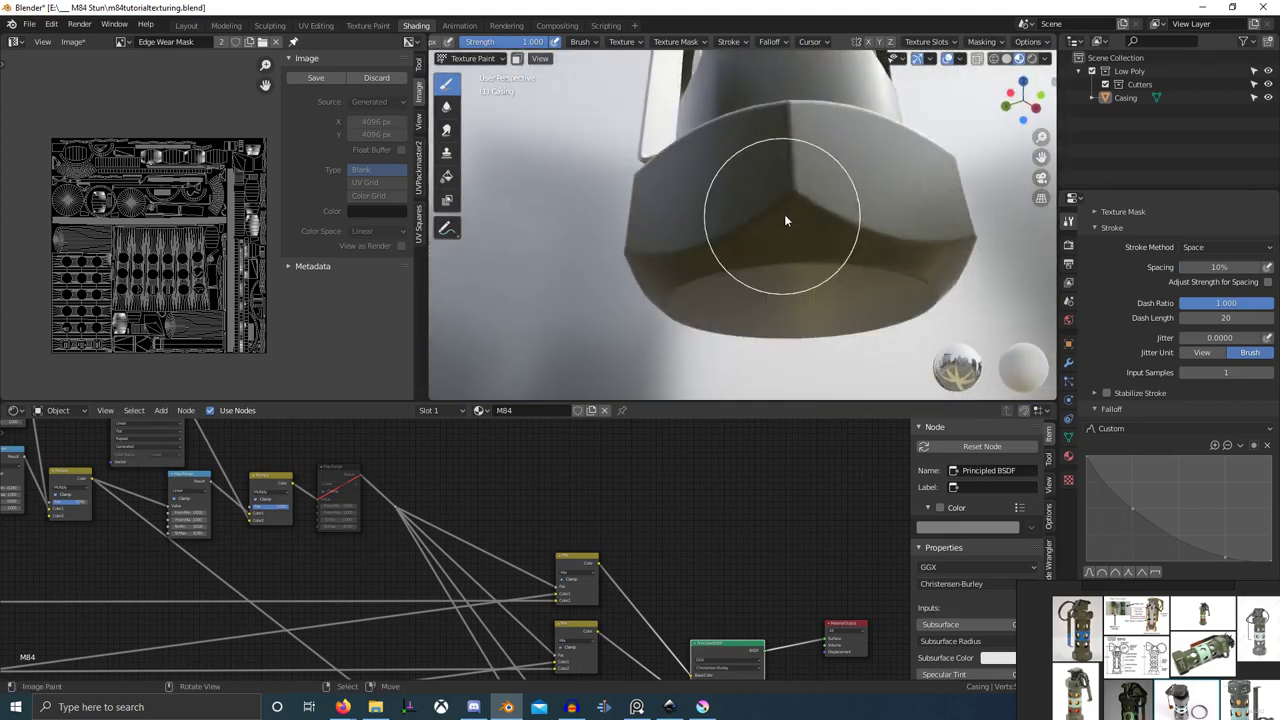
{"action": "key", "text": "f"}
{"action": "left_click", "coordinate": [822, 205]}
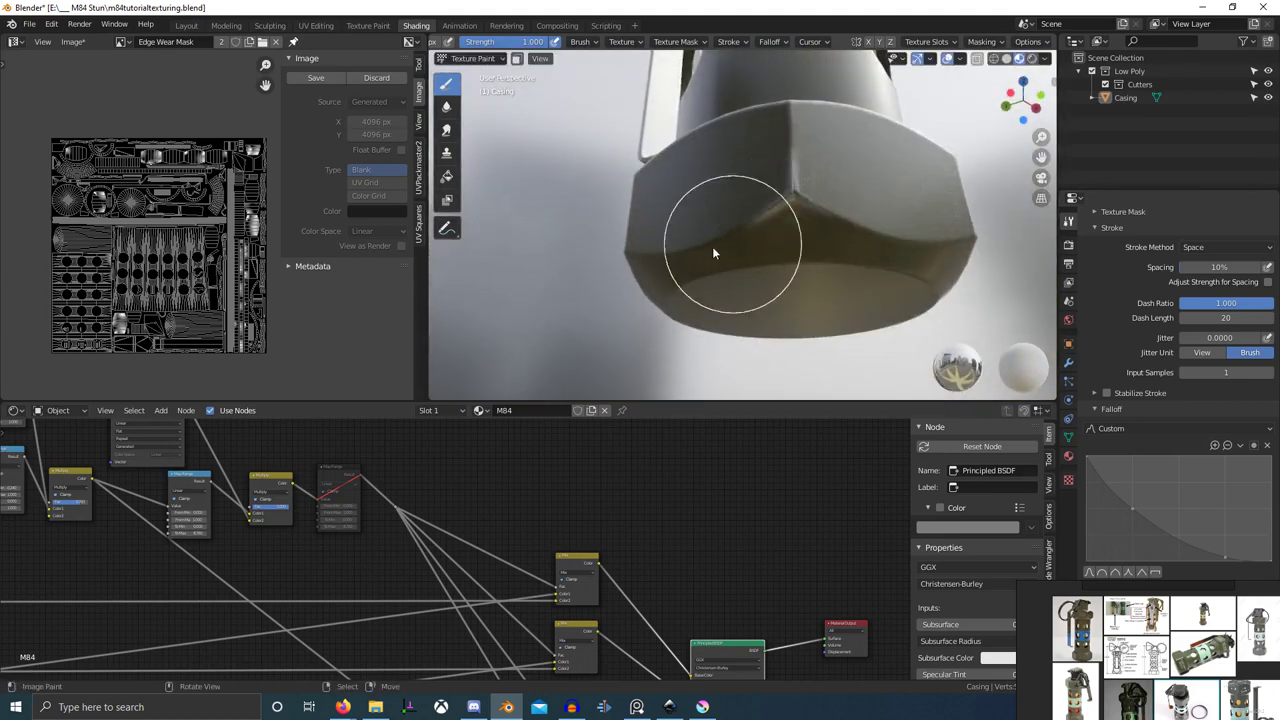
{"action": "middle_click_drag", "start_coordinate": [713, 253], "coordinate": [786, 258]}
{"action": "middle_click_drag", "start_coordinate": [690, 255], "coordinate": [795, 292]}
{"action": "mouse_move", "coordinate": [590, 285]}
{"action": "middle_mouse_down"}
{"action": "mouse_move", "coordinate": [620, 305]}
{"action": "mouse_move", "coordinate": [681, 264]}
{"action": "mouse_move", "coordinate": [677, 253]}
{"action": "mouse_move", "coordinate": [785, 257]}
{"action": "middle_mouse_up"}
- Continue painting wear around the bottom nut's remaining edges
{"action": "scroll", "coordinate": [609, 254], "scroll_direction": "down", "scroll_amount": 2}
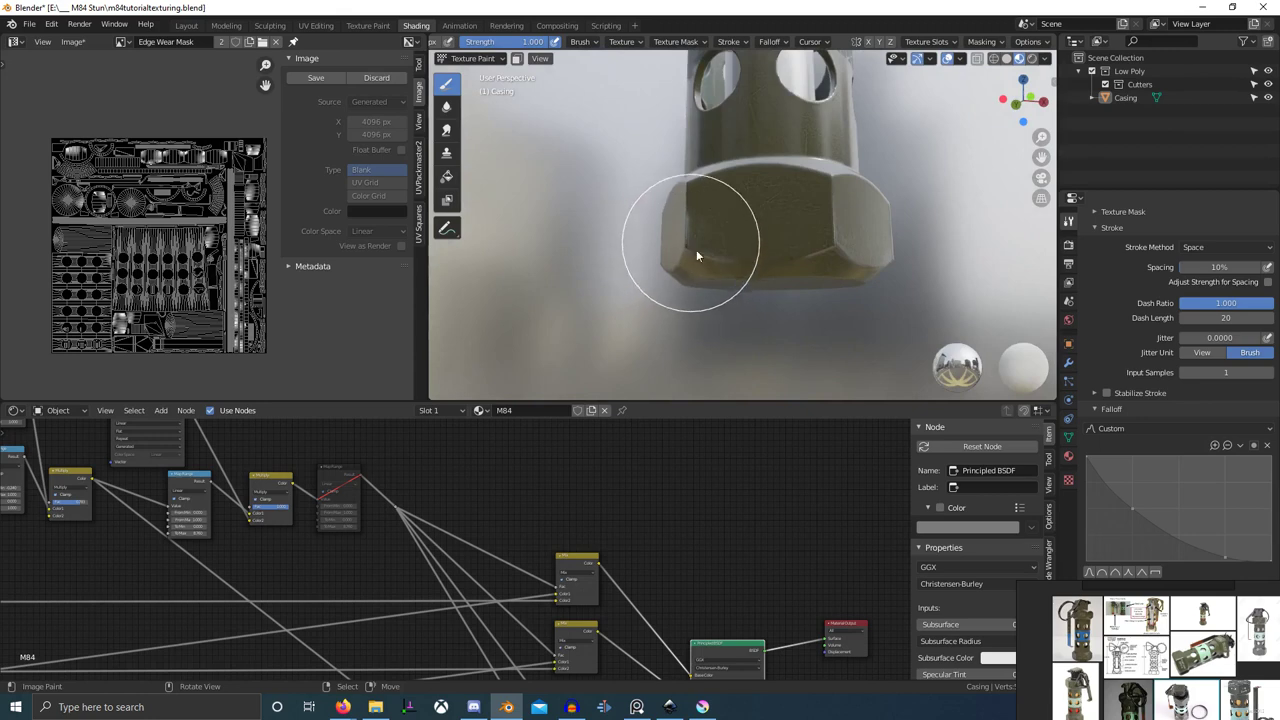
{"action": "middle_click_drag", "start_coordinate": [697, 257], "coordinate": [740, 321]}
{"action": "middle_click_drag", "start_coordinate": [872, 287], "coordinate": [785, 304]}
{"action": "mouse_move", "coordinate": [895, 263]}
{"action": "middle_mouse_down"}
{"action": "mouse_move", "coordinate": [777, 280]}
{"action": "mouse_move", "coordinate": [797, 249]}
{"action": "mouse_move", "coordinate": [749, 320]}
{"action": "mouse_move", "coordinate": [788, 290]}
{"action": "mouse_move", "coordinate": [723, 287]}
{"action": "mouse_move", "coordinate": [788, 215]}
{"action": "mouse_move", "coordinate": [864, 304]}
{"action": "mouse_move", "coordinate": [678, 292]}
{"action": "mouse_move", "coordinate": [925, 291]}
{"action": "middle_mouse_up"}
{"action": "scroll", "coordinate": [925, 291], "scroll_direction": "down", "scroll_amount": 3}
{"action": "middle_click_drag", "start_coordinate": [835, 290], "coordinate": [829, 388], "text": "shift"}
{"action": "key", "text": "ctrl+space"}
- Switch the Material Preview lighting to a grey studio HDRI
{"action": "middle_click_drag", "start_coordinate": [835, 313], "coordinate": [1135, 121]}
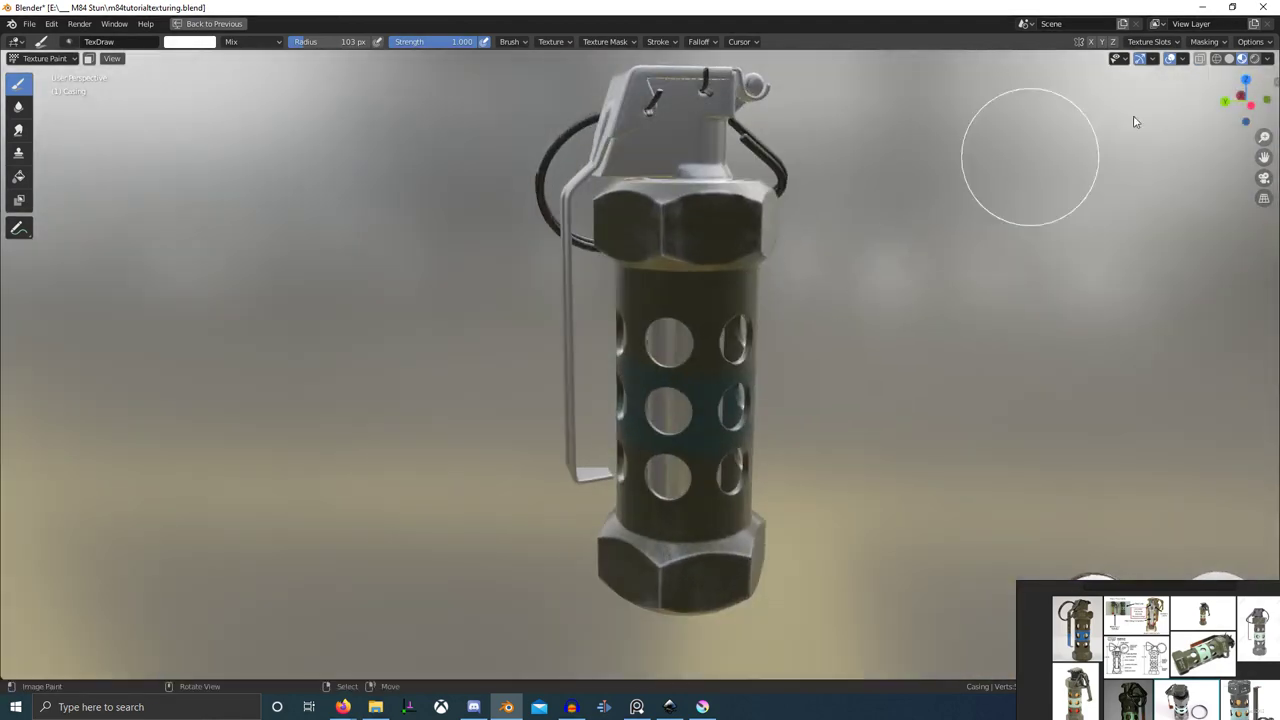
{"action": "left_click", "coordinate": [1267, 58]}
{"action": "left_click", "coordinate": [1175, 170]}
{"action": "left_click", "coordinate": [1181, 224]}
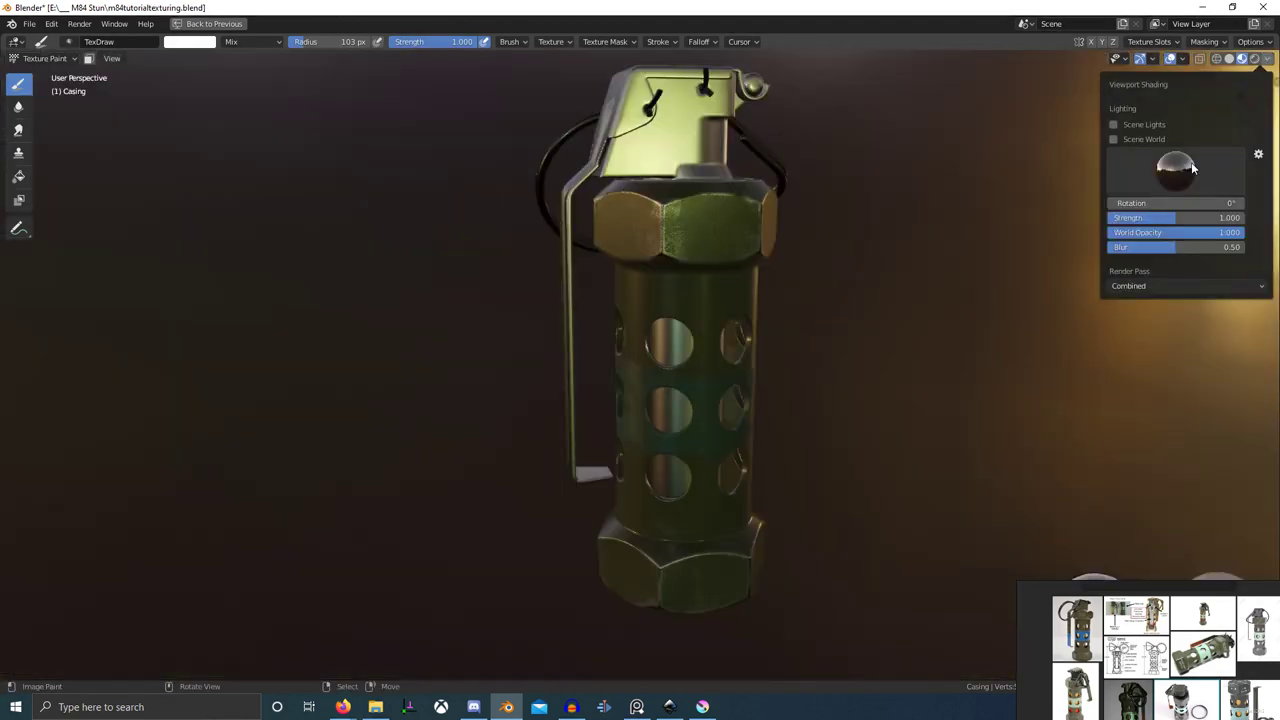
{"action": "left_click", "coordinate": [1185, 170]}
{"action": "left_click", "coordinate": [1220, 218]}
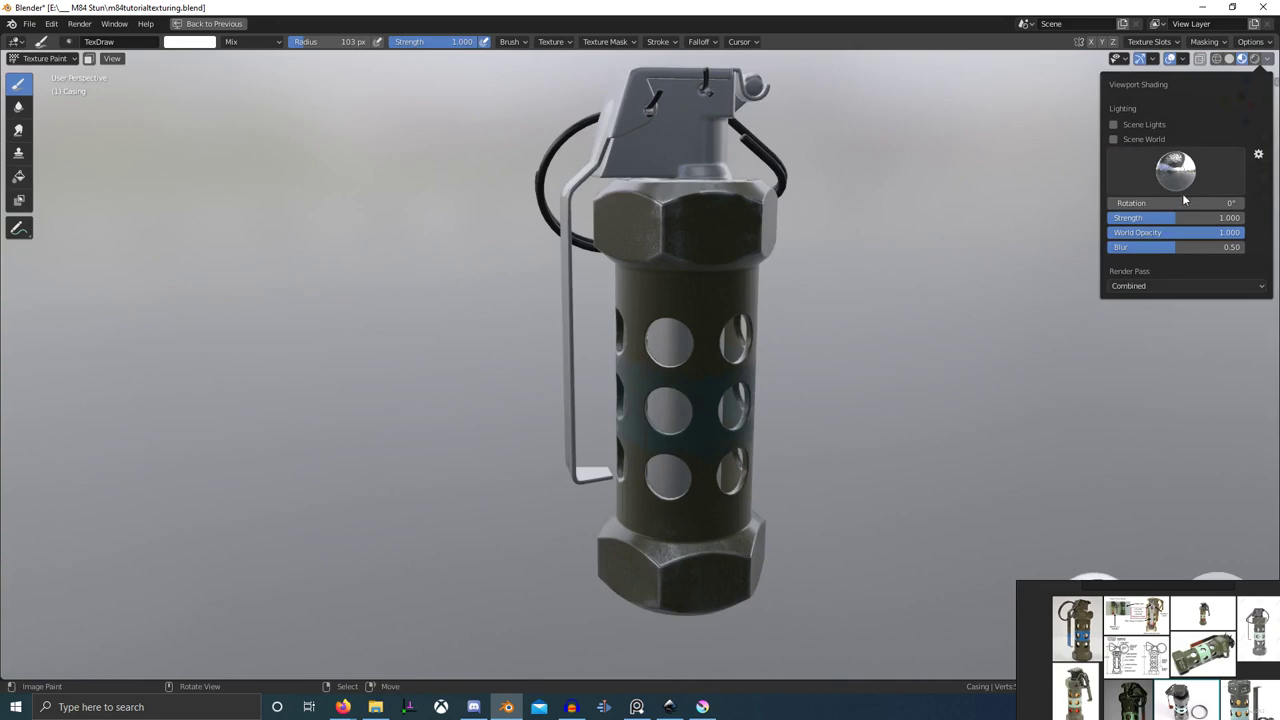
- Orbit the full-screen grenade to inspect the edge wear under the grey lighting
{"action": "scroll", "coordinate": [850, 290], "scroll_direction": "down", "scroll_amount": 4}
{"action": "mouse_move", "coordinate": [806, 308]}
{"action": "middle_mouse_down"}
{"action": "mouse_move", "coordinate": [650, 343]}
{"action": "mouse_move", "coordinate": [642, 310]}
{"action": "mouse_move", "coordinate": [664, 306]}
{"action": "middle_mouse_up"}
{"action": "scroll", "coordinate": [693, 340], "scroll_direction": "up", "scroll_amount": 4}
{"action": "scroll", "coordinate": [1192, 662], "scroll_direction": "down", "scroll_amount": 6}
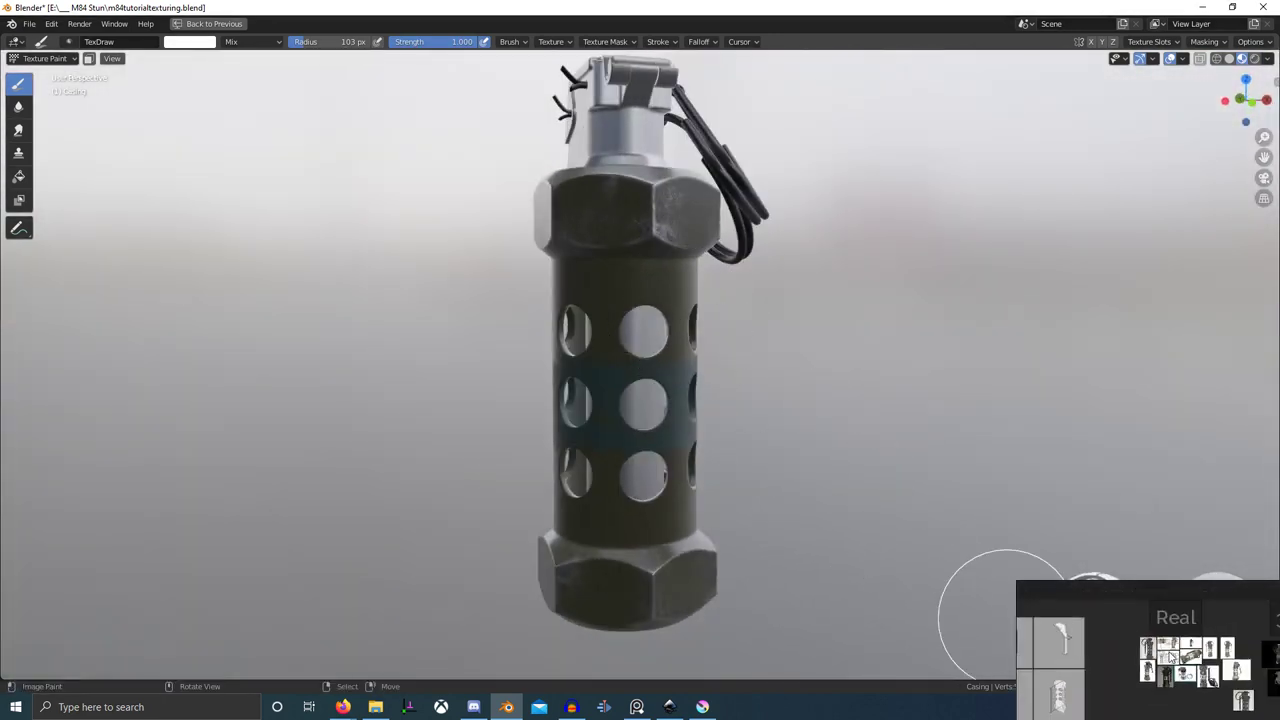
{"action": "scroll", "coordinate": [1148, 657], "scroll_direction": "up", "scroll_amount": 7}
{"action": "scroll", "coordinate": [1148, 660], "scroll_direction": "up", "scroll_amount": 5}
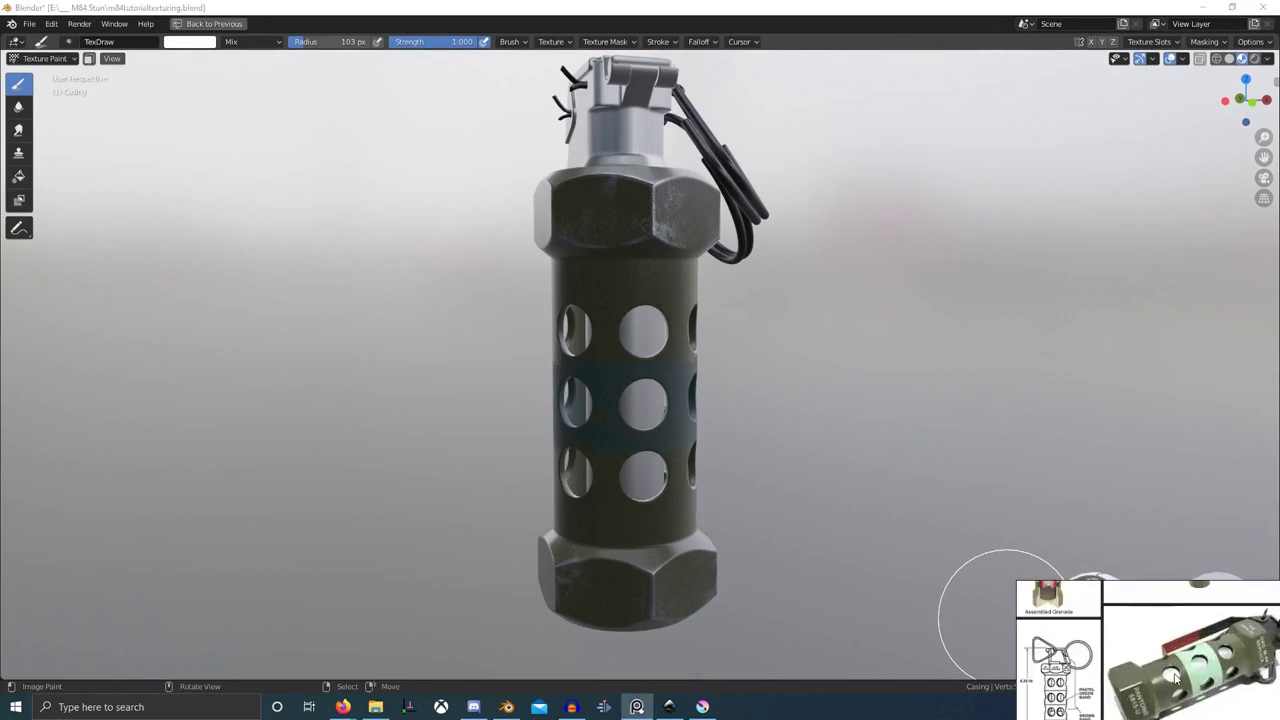
{"action": "scroll", "coordinate": [718, 466], "scroll_direction": "up", "scroll_amount": 2}
{"action": "mouse_move", "coordinate": [718, 466]}
{"action": "middle_mouse_down"}
{"action": "mouse_move", "coordinate": [796, 424]}
{"action": "mouse_move", "coordinate": [727, 505]}
{"action": "middle_mouse_up"}
- Return to Object Mode, select the casing and bring its Spec/Rough value nodes into view
{"action": "key", "text": "ctrl+Tab"}
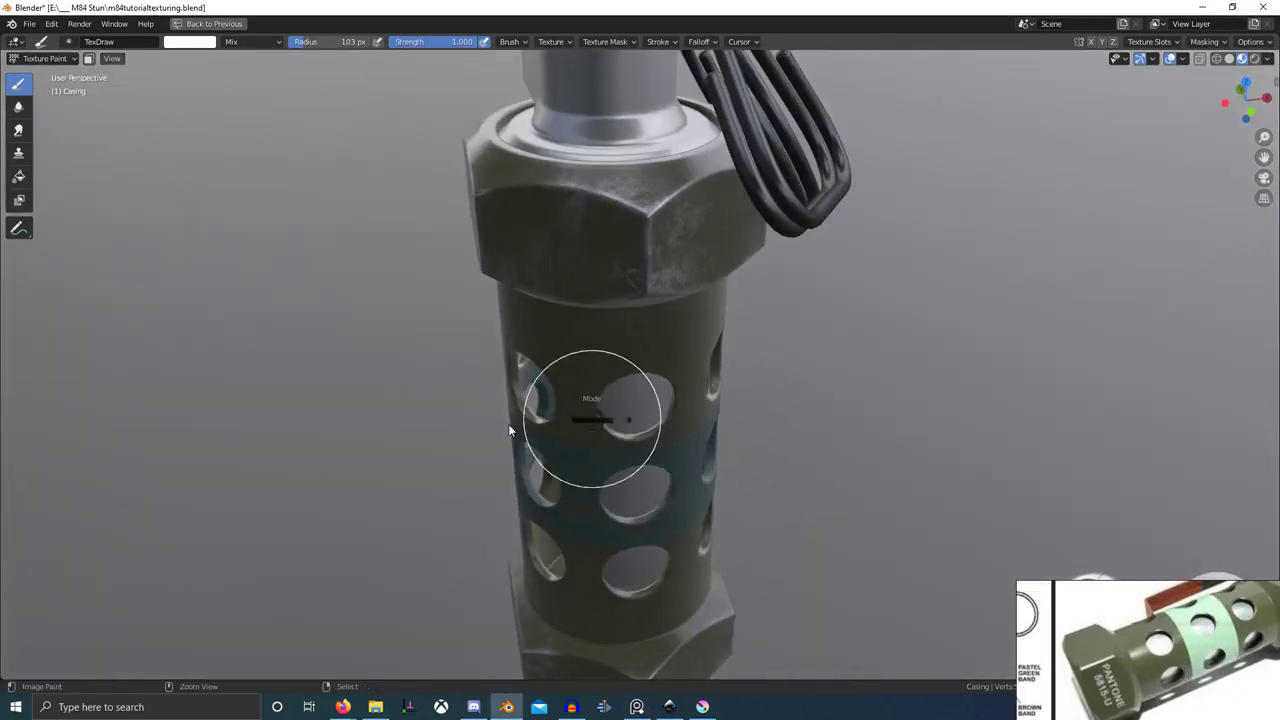
{"action": "left_click", "coordinate": [452, 433]}
{"action": "right_click", "coordinate": [634, 319]}
{"action": "key", "text": "ctrl+space"}
{"action": "scroll", "coordinate": [640, 605], "scroll_direction": "down", "scroll_amount": 7}
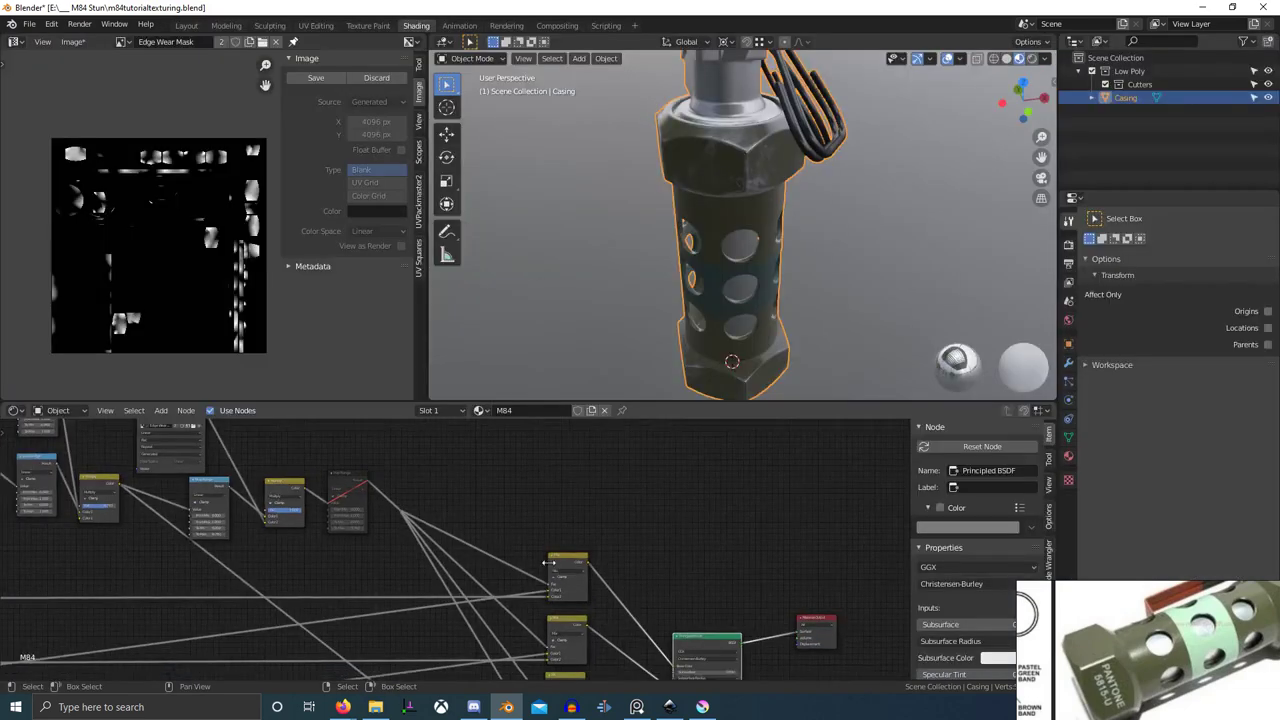
{"action": "middle_click_drag", "start_coordinate": [380, 628], "coordinate": [556, 573]}
{"action": "scroll", "coordinate": [556, 573], "scroll_direction": "up", "scroll_amount": 6}
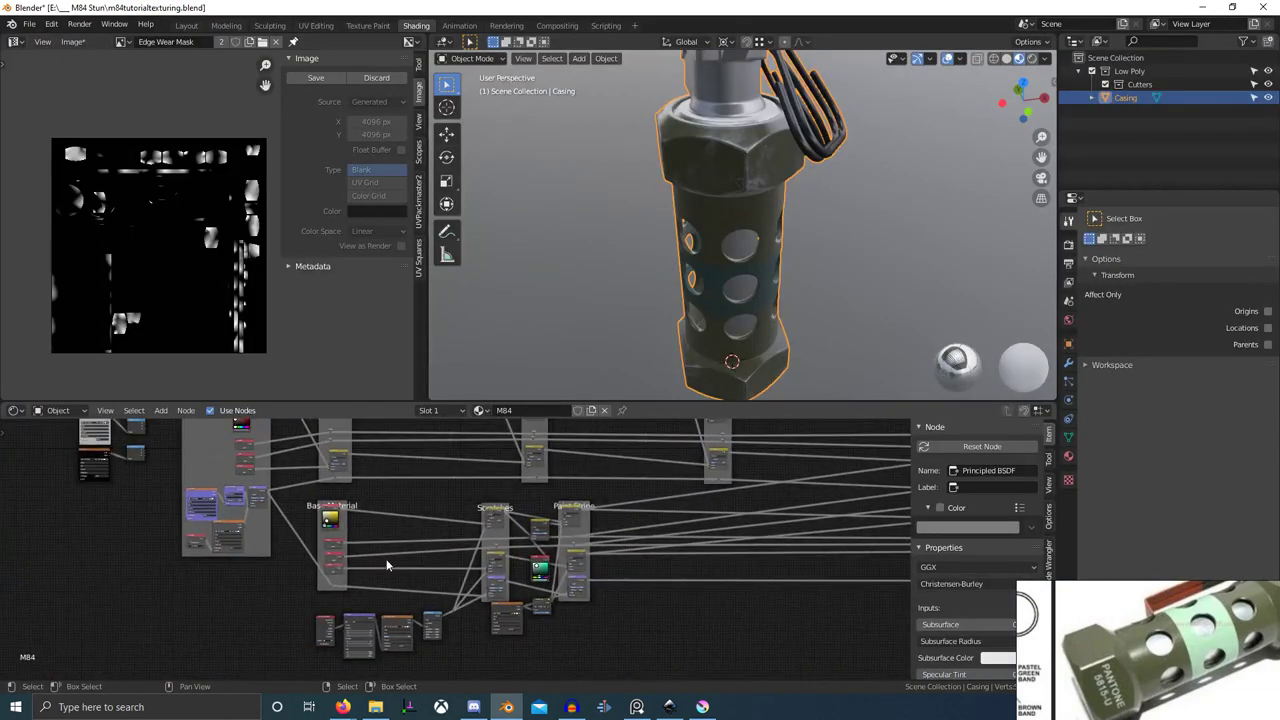
{"action": "scroll", "coordinate": [432, 537], "scroll_direction": "up", "scroll_amount": 2}
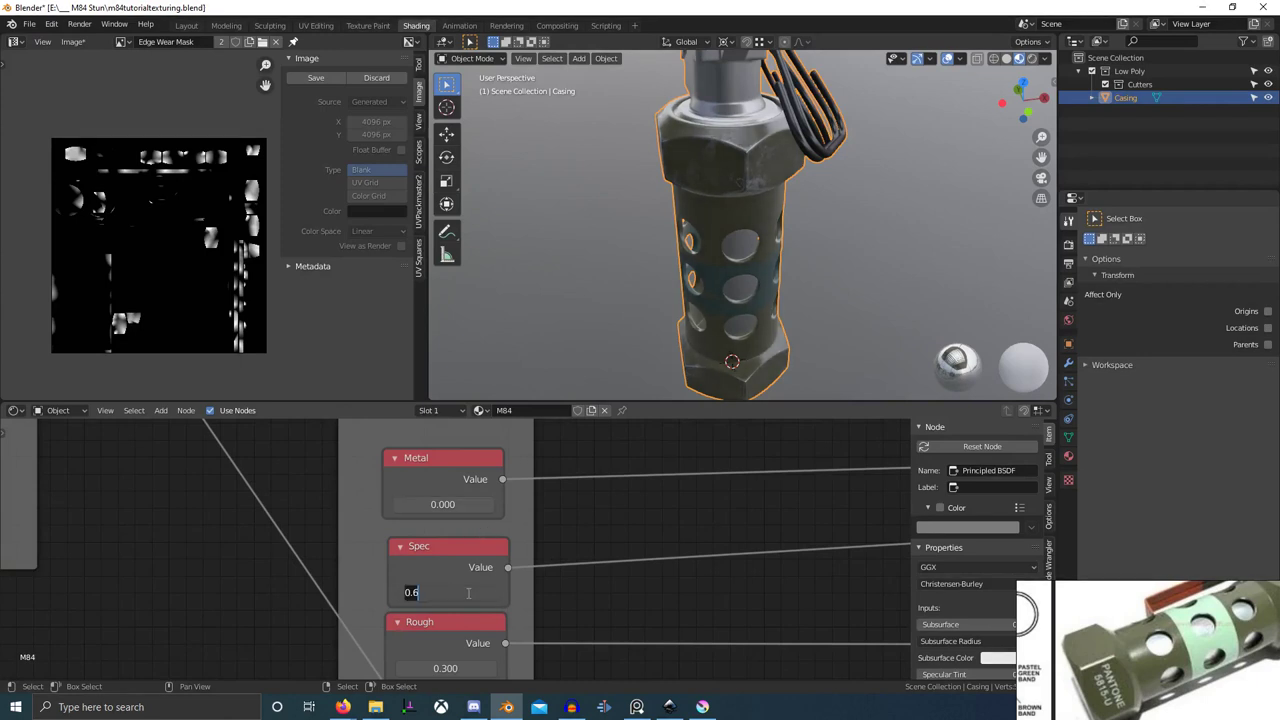
- Orbit the grenade while toggling between the maximized viewport and full shading layout
{"action": "middle_click_drag", "start_coordinate": [722, 338], "coordinate": [559, 479]}
{"action": "key", "text": "ctrl+space"}
{"action": "scroll", "coordinate": [627, 399], "scroll_direction": "down", "scroll_amount": 3}
{"action": "key", "text": "ctrl+space"}
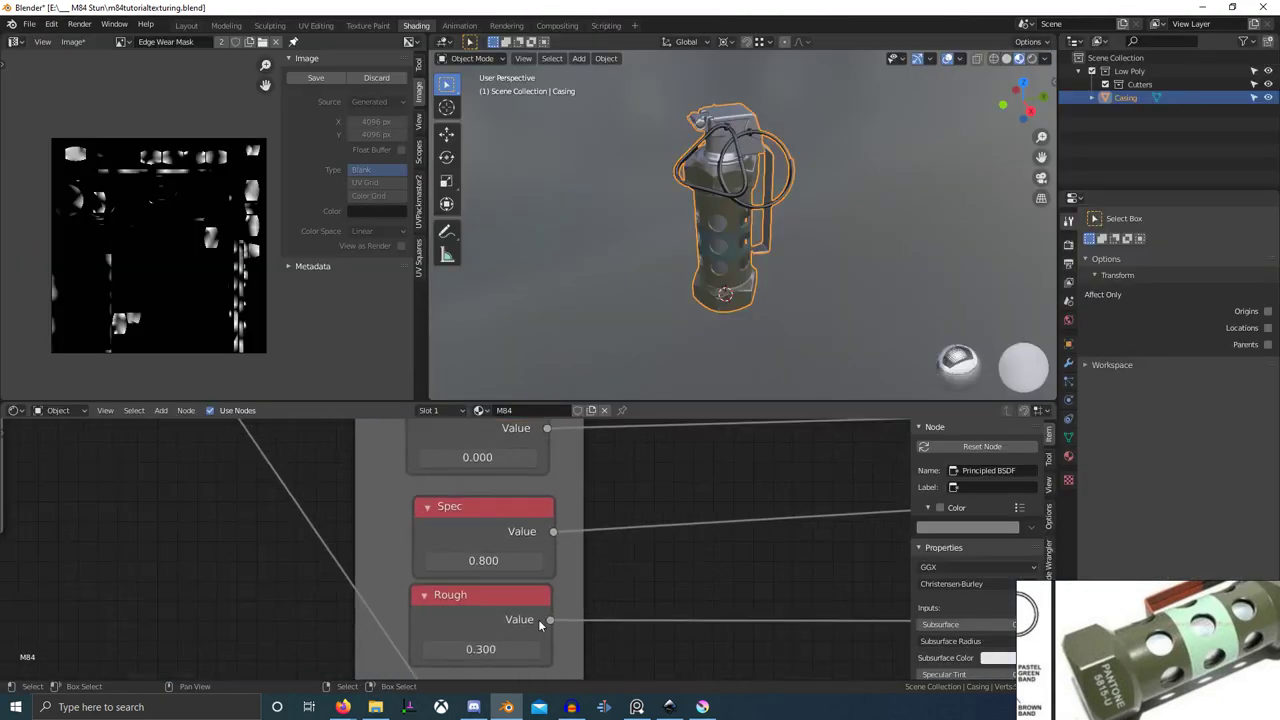
{"action": "key", "text": "ctrl+space"}
{"action": "mouse_move", "coordinate": [771, 379]}
{"action": "middle_mouse_down"}
{"action": "mouse_move", "coordinate": [864, 345]}
{"action": "mouse_move", "coordinate": [1047, 371]}
{"action": "mouse_move", "coordinate": [806, 391]}
{"action": "middle_mouse_up"}
{"action": "key", "text": "ctrl+space"}
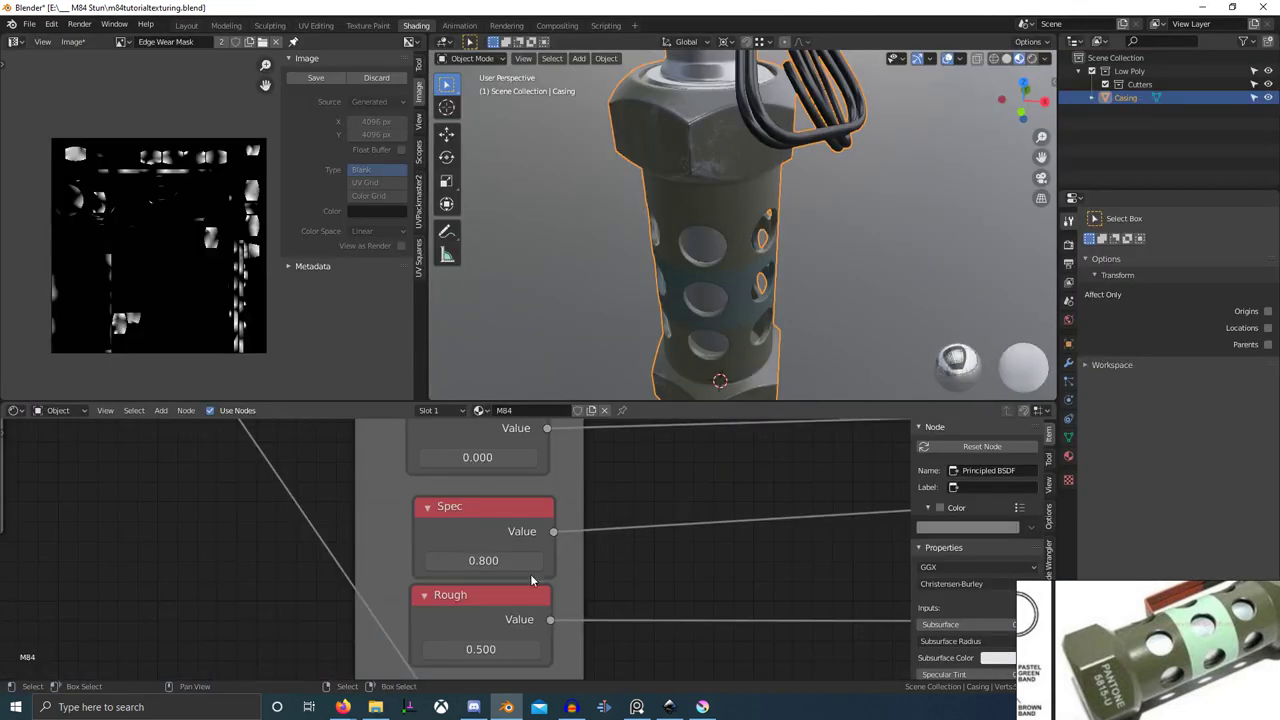
- Orbit to a side-on view and switch the viewport to Rendered shading
{"action": "key", "text": "ctrl+space"}
{"action": "middle_click_drag", "start_coordinate": [784, 330], "coordinate": [819, 412]}
{"action": "scroll", "coordinate": [819, 412], "scroll_direction": "down", "scroll_amount": 4}
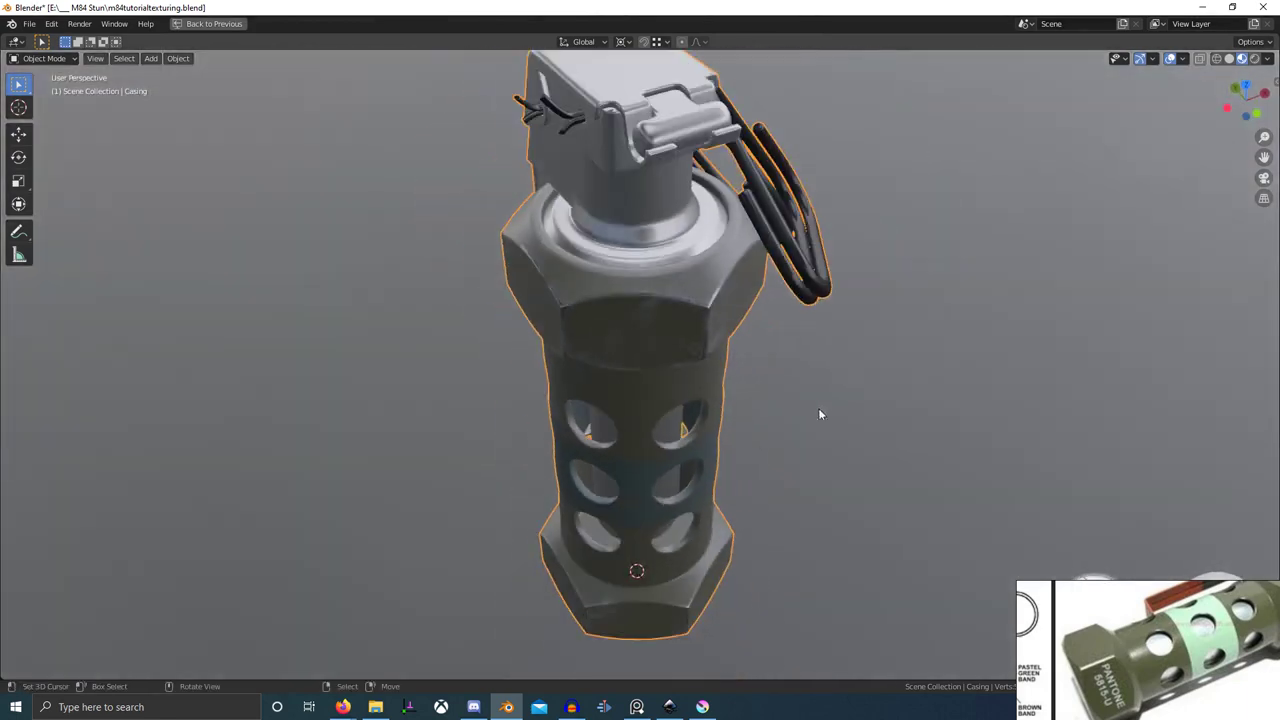
{"action": "scroll", "coordinate": [773, 483], "scroll_direction": "up", "scroll_amount": 4}
{"action": "middle_click_drag", "start_coordinate": [690, 458], "coordinate": [980, 326]}
{"action": "scroll", "coordinate": [786, 401], "scroll_direction": "down", "scroll_amount": 5}
{"action": "left_click", "coordinate": [1256, 59]}
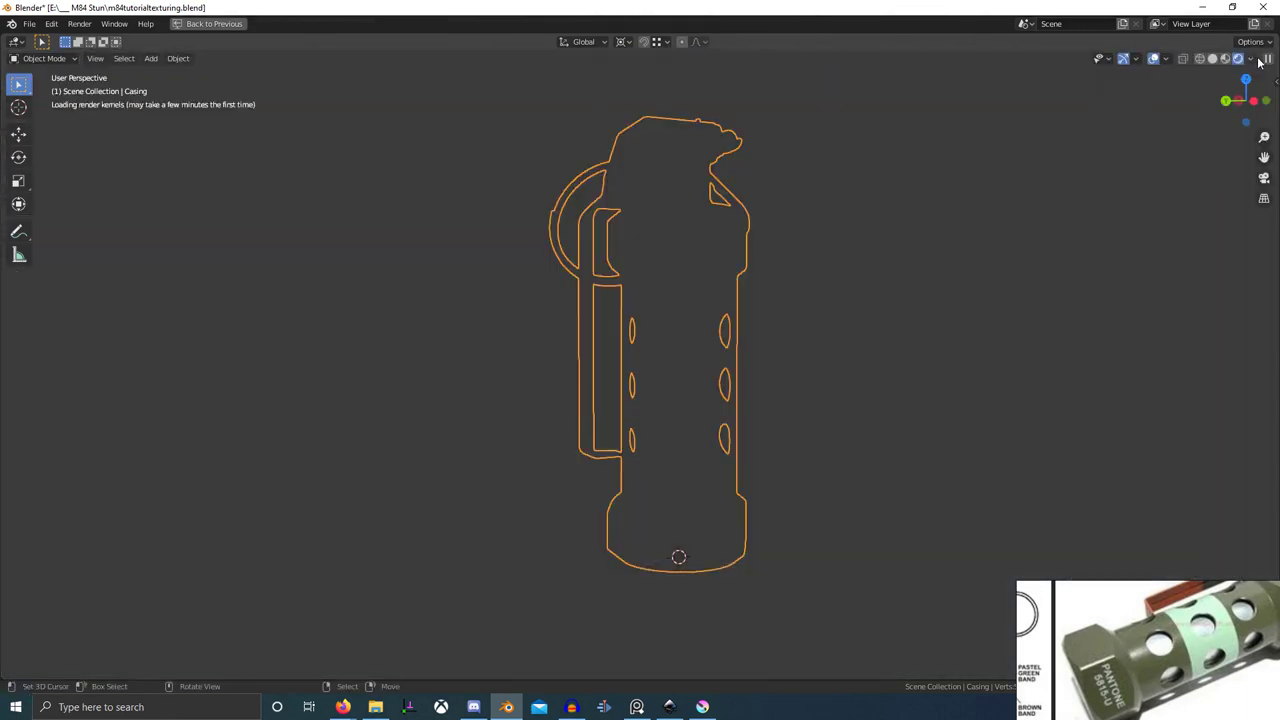
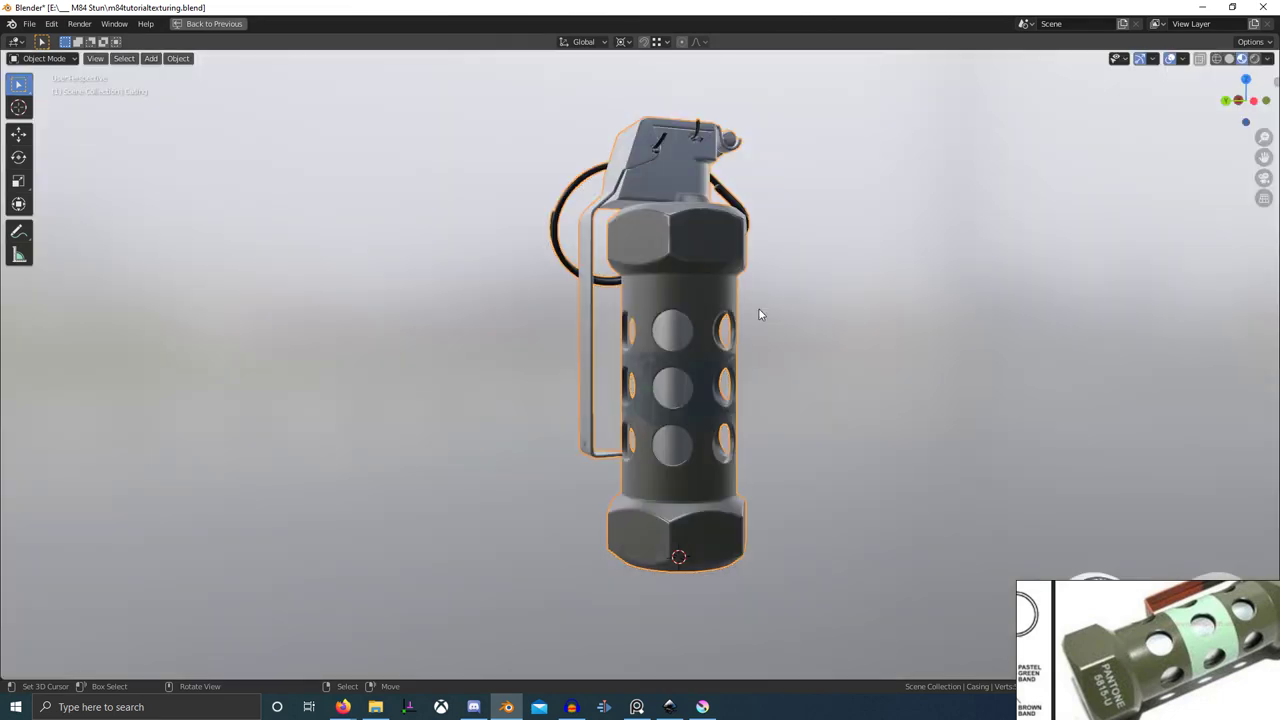
- Try several HDRI environments for the viewport preview, briefly settling on a dark one
{"action": "left_click", "coordinate": [1268, 59]}
{"action": "left_click", "coordinate": [1211, 184]}
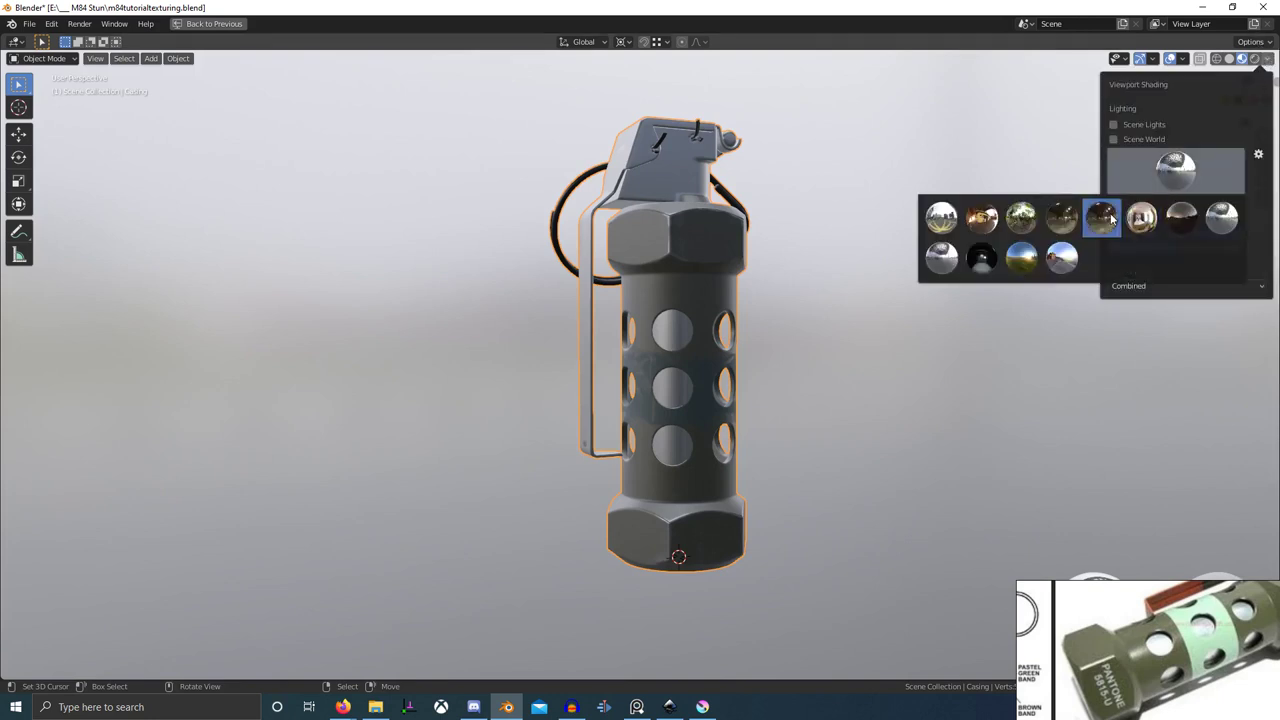
{"action": "left_click", "coordinate": [1062, 258]}
{"action": "left_click", "coordinate": [1172, 172]}
{"action": "left_click", "coordinate": [1022, 258]}
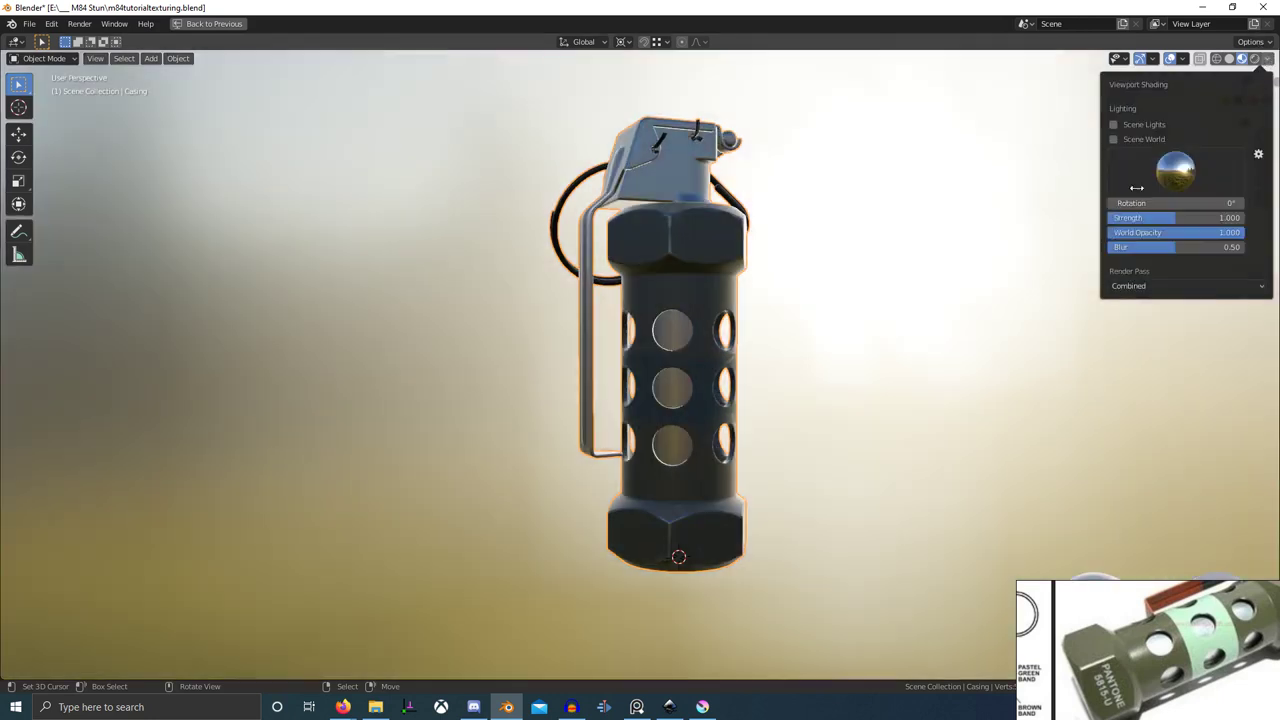
{"action": "left_click", "coordinate": [1172, 172]}
{"action": "left_click", "coordinate": [977, 261]}
{"action": "scroll", "coordinate": [862, 328], "scroll_direction": "up", "scroll_amount": 3}
{"action": "middle_click_drag", "start_coordinate": [858, 332], "coordinate": [658, 384]}
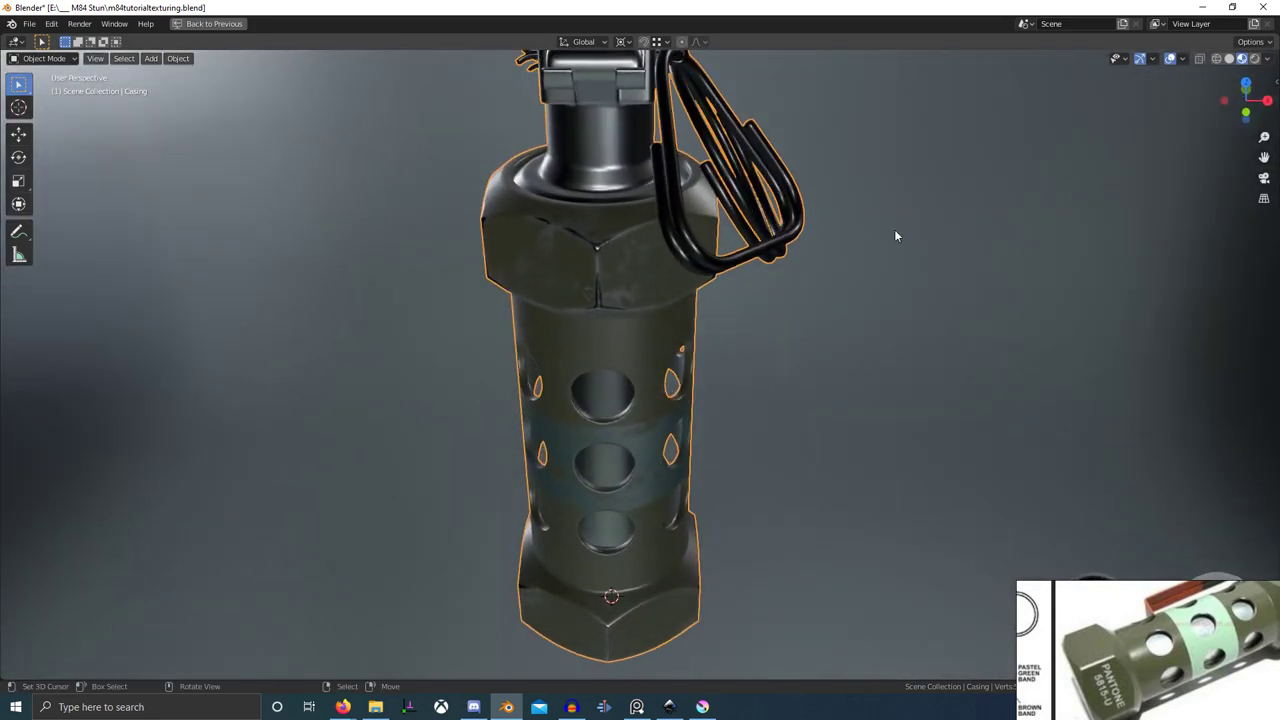
- Light the preview with a warm HDRI and orbit so the handle sits front-left
{"action": "left_click", "coordinate": [1268, 58]}
{"action": "left_click", "coordinate": [1177, 168]}
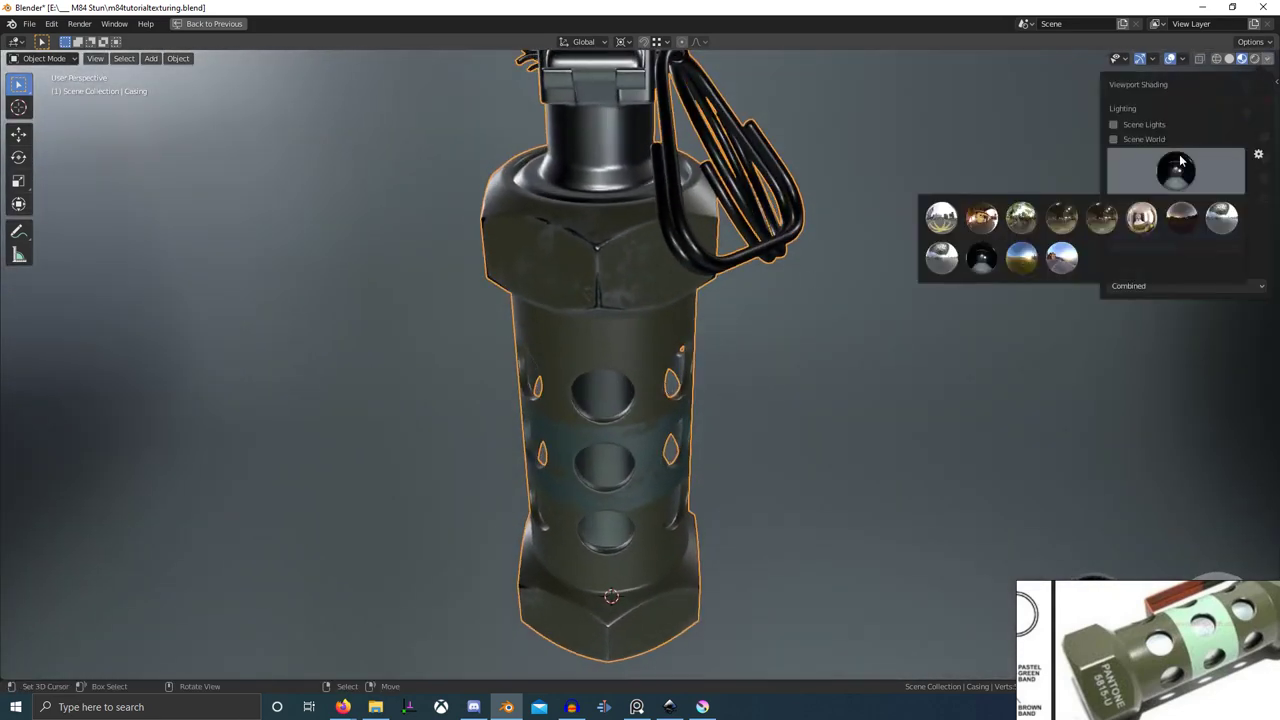
{"action": "left_click", "coordinate": [988, 222]}
{"action": "mouse_move", "coordinate": [989, 223]}
{"action": "middle_mouse_down"}
{"action": "mouse_move", "coordinate": [886, 286]}
{"action": "mouse_move", "coordinate": [740, 265]}
{"action": "mouse_move", "coordinate": [686, 297]}
{"action": "mouse_move", "coordinate": [680, 323]}
{"action": "mouse_move", "coordinate": [696, 308]}
{"action": "mouse_move", "coordinate": [694, 336]}
{"action": "mouse_move", "coordinate": [806, 354]}
{"action": "middle_mouse_up"}
{"action": "scroll", "coordinate": [686, 297], "scroll_direction": "up", "scroll_amount": 4}
{"action": "scroll", "coordinate": [694, 337], "scroll_direction": "down", "scroll_amount": 2}
{"action": "scroll", "coordinate": [700, 358], "scroll_direction": "up", "scroll_amount": 2}
{"action": "middle_click_drag", "start_coordinate": [640, 362], "coordinate": [454, 385]}
- Orbit toward the ring side from above, then restore the full Shading layout
{"action": "scroll", "coordinate": [720, 404], "scroll_direction": "down", "scroll_amount": 3}
{"action": "middle_click_drag", "start_coordinate": [748, 408], "coordinate": [651, 418]}
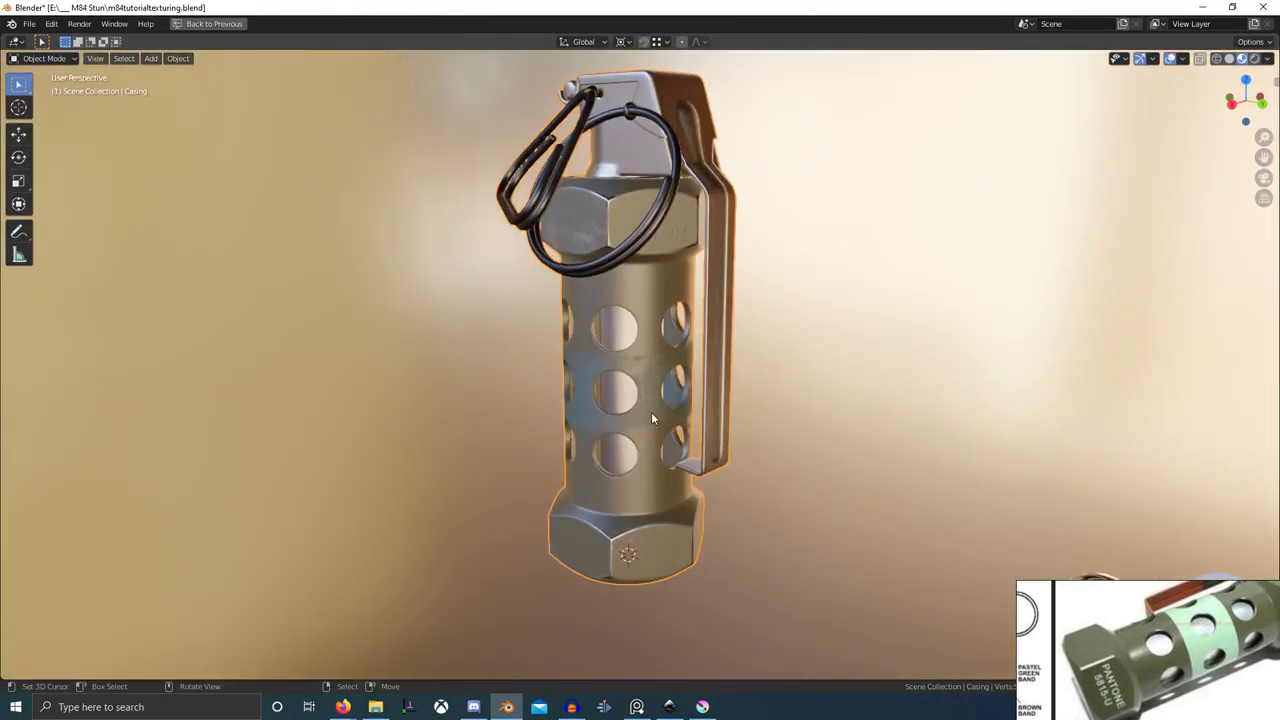
{"action": "scroll", "coordinate": [651, 418], "scroll_direction": "up", "scroll_amount": 1}
{"action": "middle_click_drag", "start_coordinate": [694, 366], "coordinate": [953, 483], "text": "shift"}
{"action": "scroll", "coordinate": [671, 500], "scroll_direction": "up", "scroll_amount": 3}
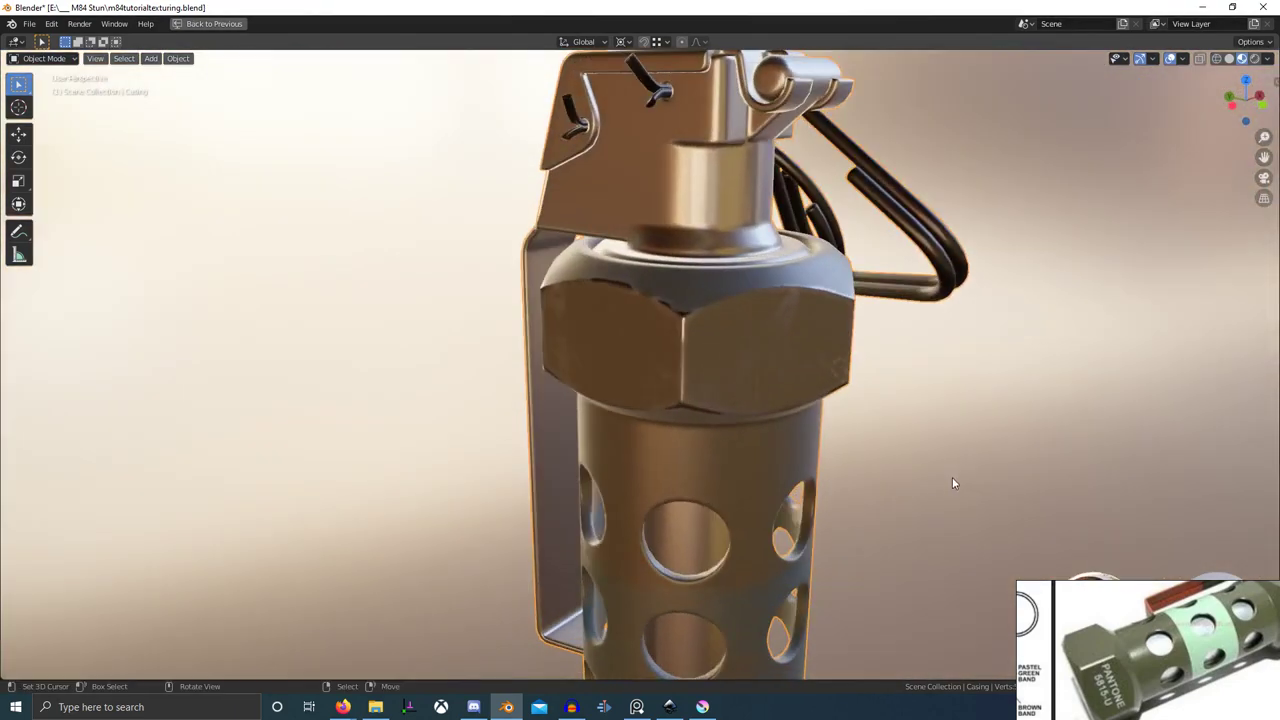
{"action": "key", "text": "ctrl+space"}
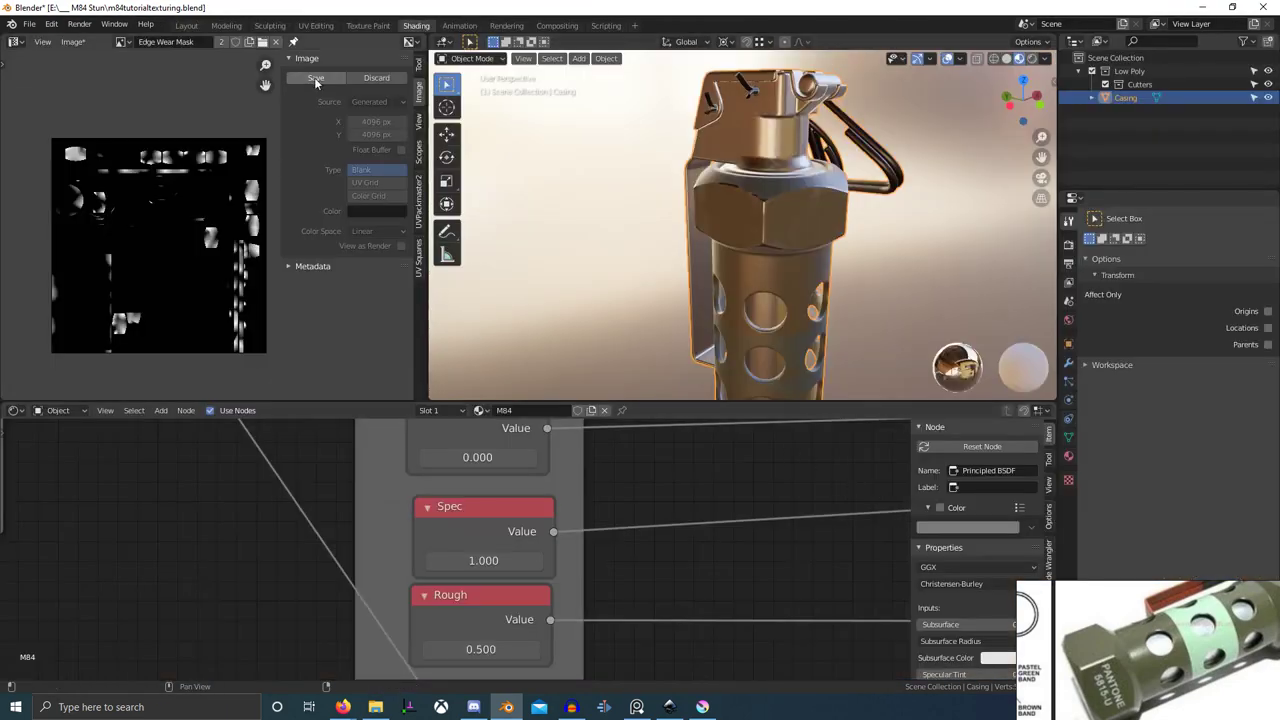
- Save the mask as 'Edge Wear Mask.png' and pan the node editor to the Paint Stripe frame
{"action": "left_click", "coordinate": [314, 77]}
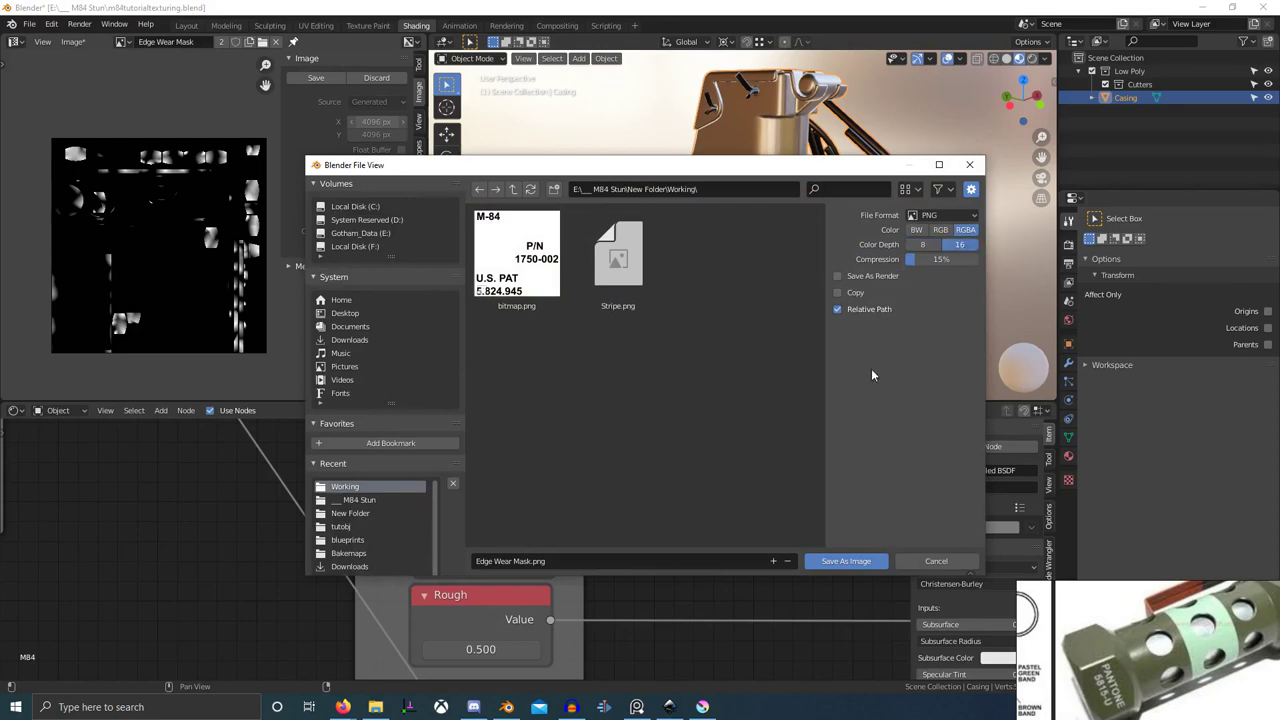
{"action": "left_click", "coordinate": [829, 562]}
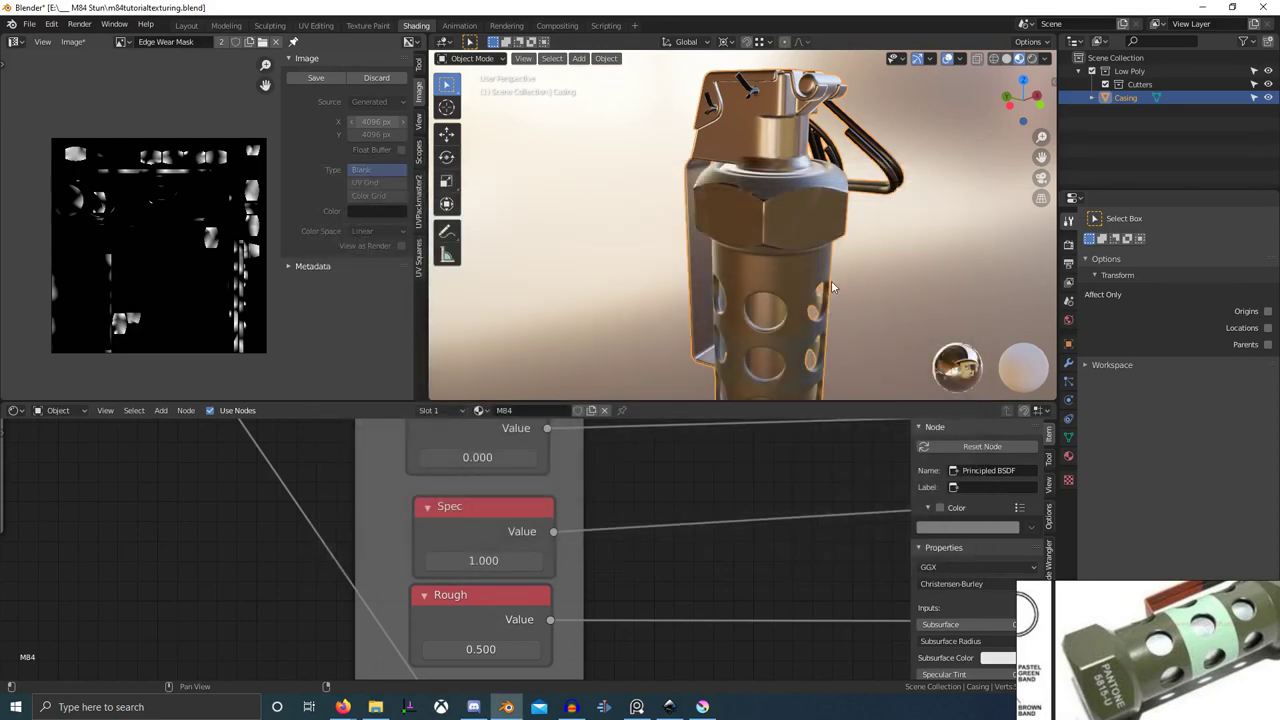
{"action": "scroll", "coordinate": [831, 287], "scroll_direction": "down", "scroll_amount": 4}
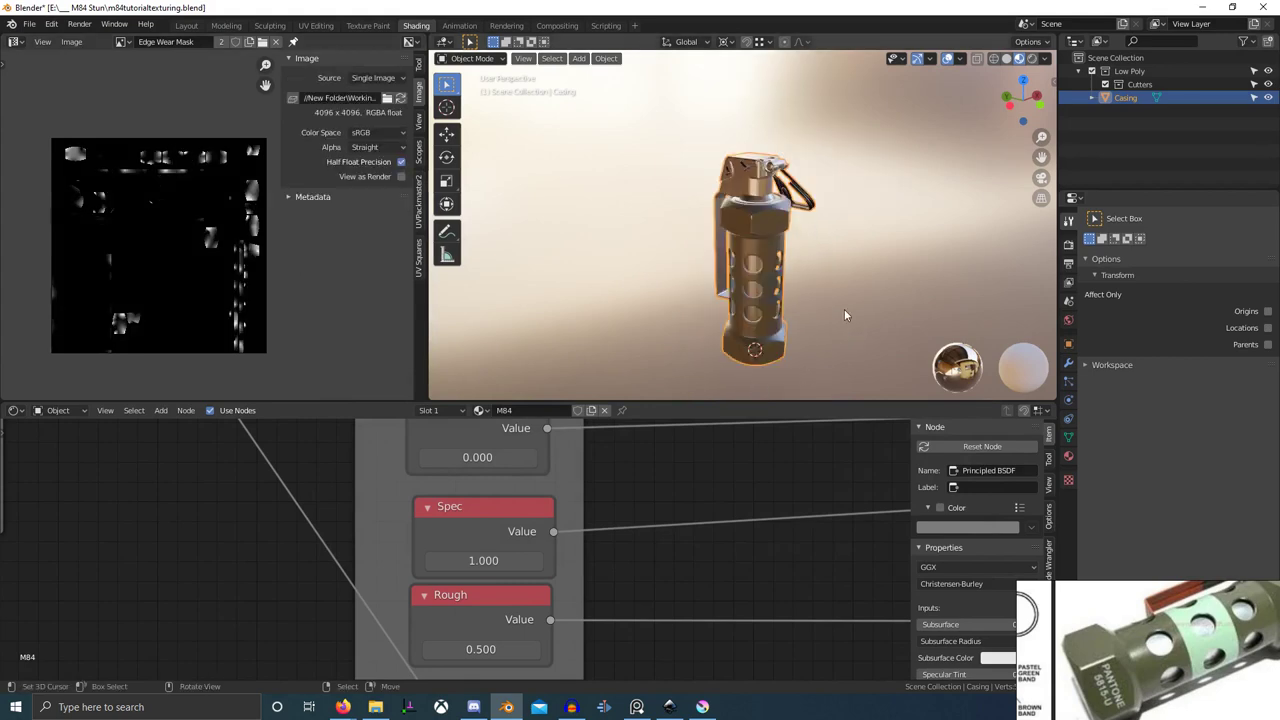
{"action": "scroll", "coordinate": [844, 315], "scroll_direction": "up", "scroll_amount": 8}
{"action": "scroll", "coordinate": [618, 512], "scroll_direction": "down", "scroll_amount": 3}
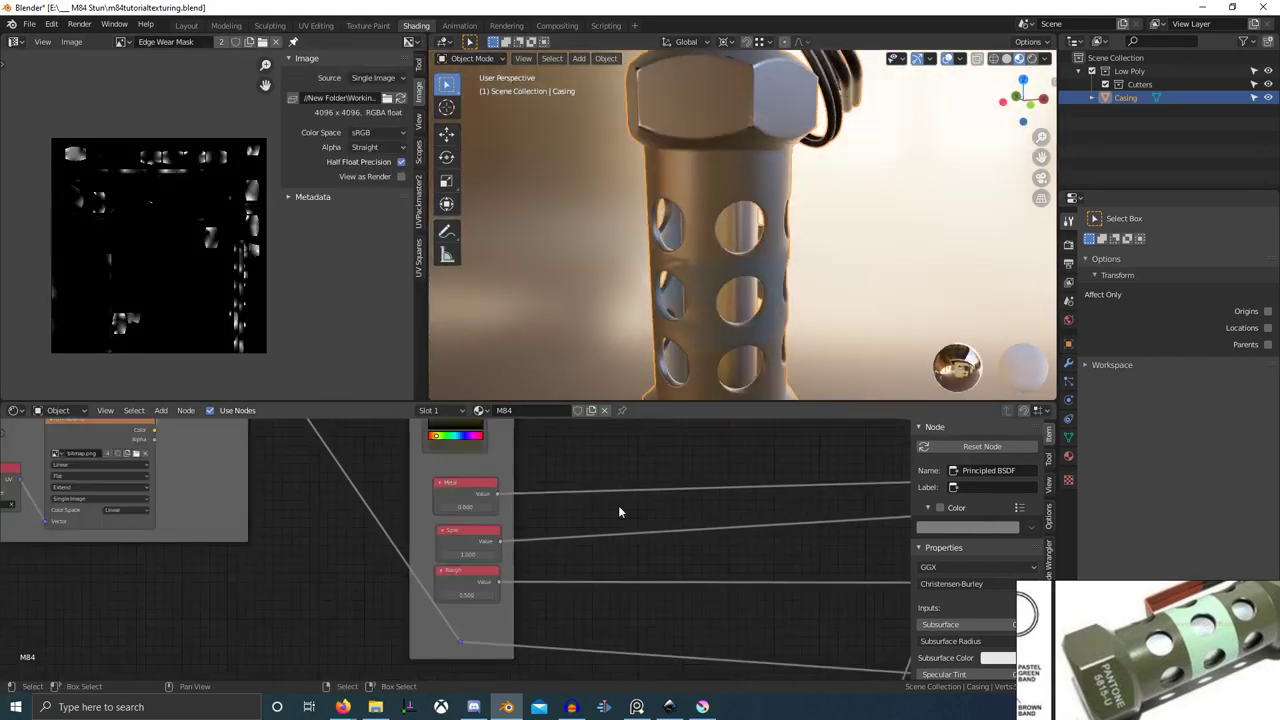
{"action": "scroll", "coordinate": [618, 510], "scroll_direction": "down", "scroll_amount": 7}
{"action": "mouse_move", "coordinate": [715, 490]}
{"action": "middle_mouse_down"}
{"action": "mouse_move", "coordinate": [543, 523]}
{"action": "mouse_move", "coordinate": [455, 460]}
{"action": "middle_mouse_up"}
{"action": "scroll", "coordinate": [651, 517], "scroll_direction": "down", "scroll_amount": 4}
{"action": "middle_click_drag", "start_coordinate": [651, 517], "coordinate": [524, 605]}
{"action": "scroll", "coordinate": [463, 581], "scroll_direction": "up", "scroll_amount": 6}
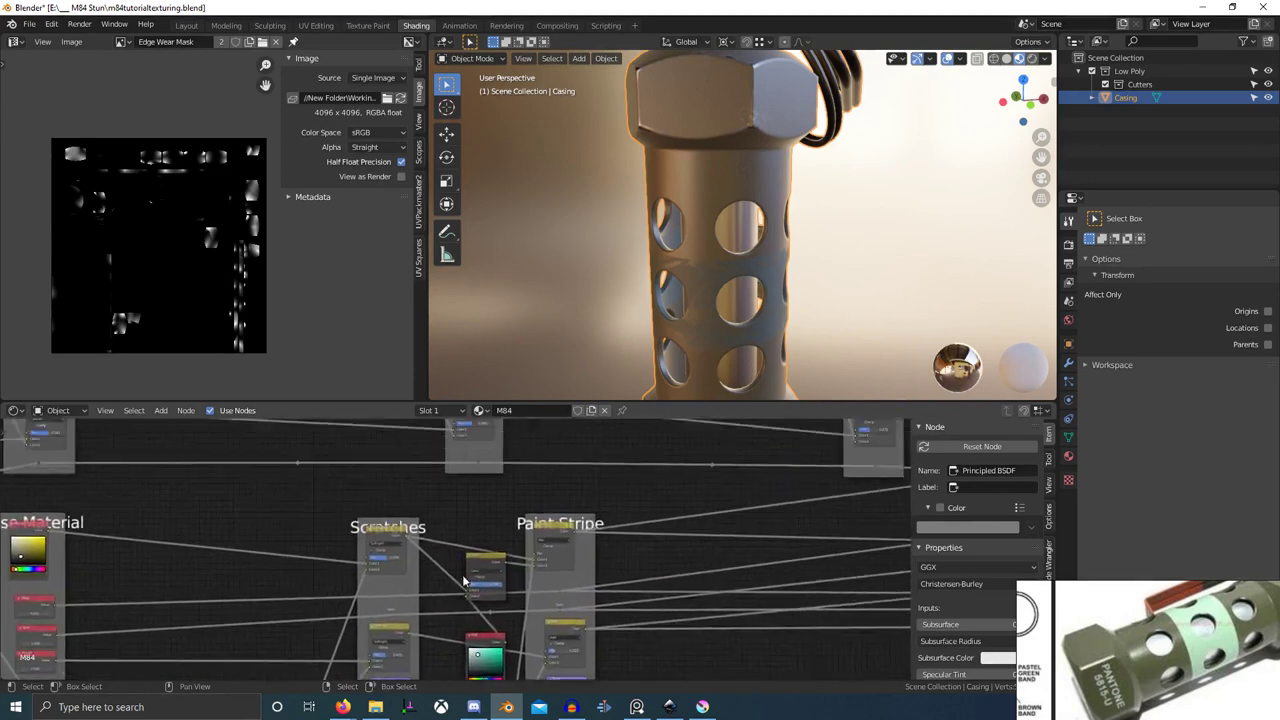
{"action": "scroll", "coordinate": [508, 530], "scroll_direction": "up", "scroll_amount": 5}
{"action": "scroll", "coordinate": [570, 528], "scroll_direction": "down", "scroll_amount": 1}
{"action": "middle_click_drag", "start_coordinate": [571, 528], "coordinate": [523, 494]}
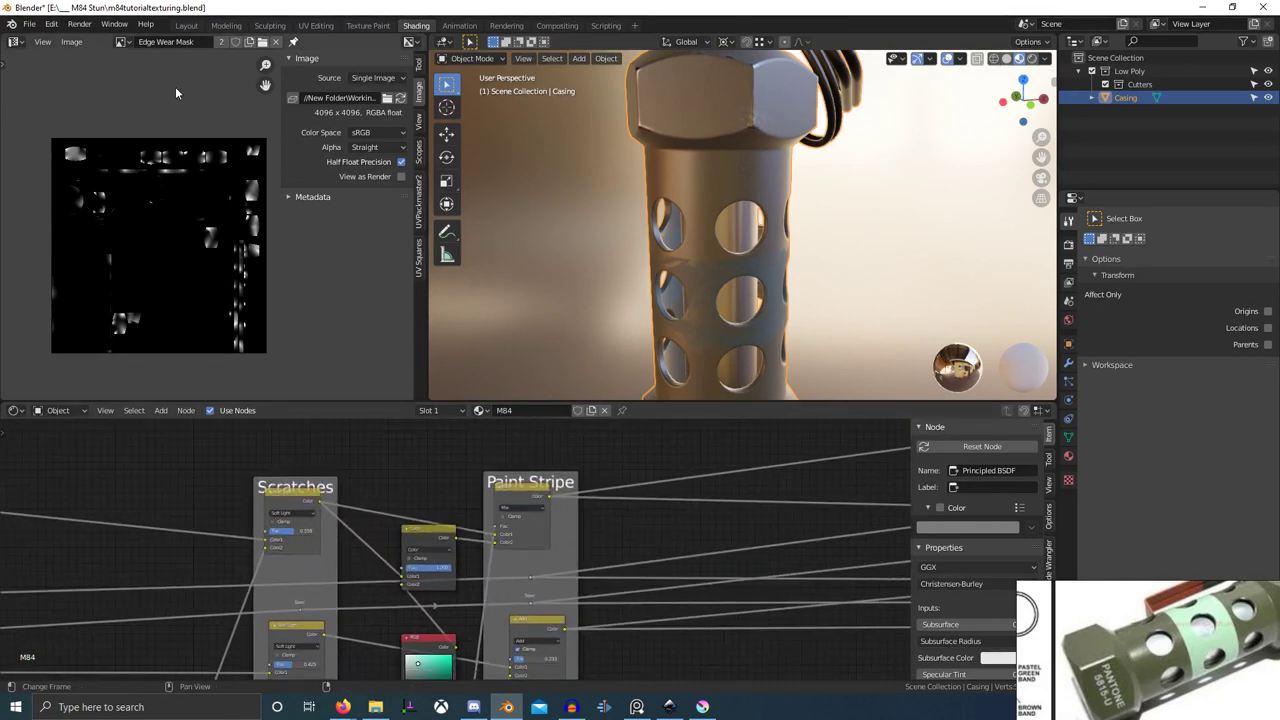
- Display the Stripe image in the image editor and show the painting tool settings
{"action": "left_click", "coordinate": [121, 42]}
{"action": "type", "text": "str"}
{"action": "left_click", "coordinate": [147, 65]}
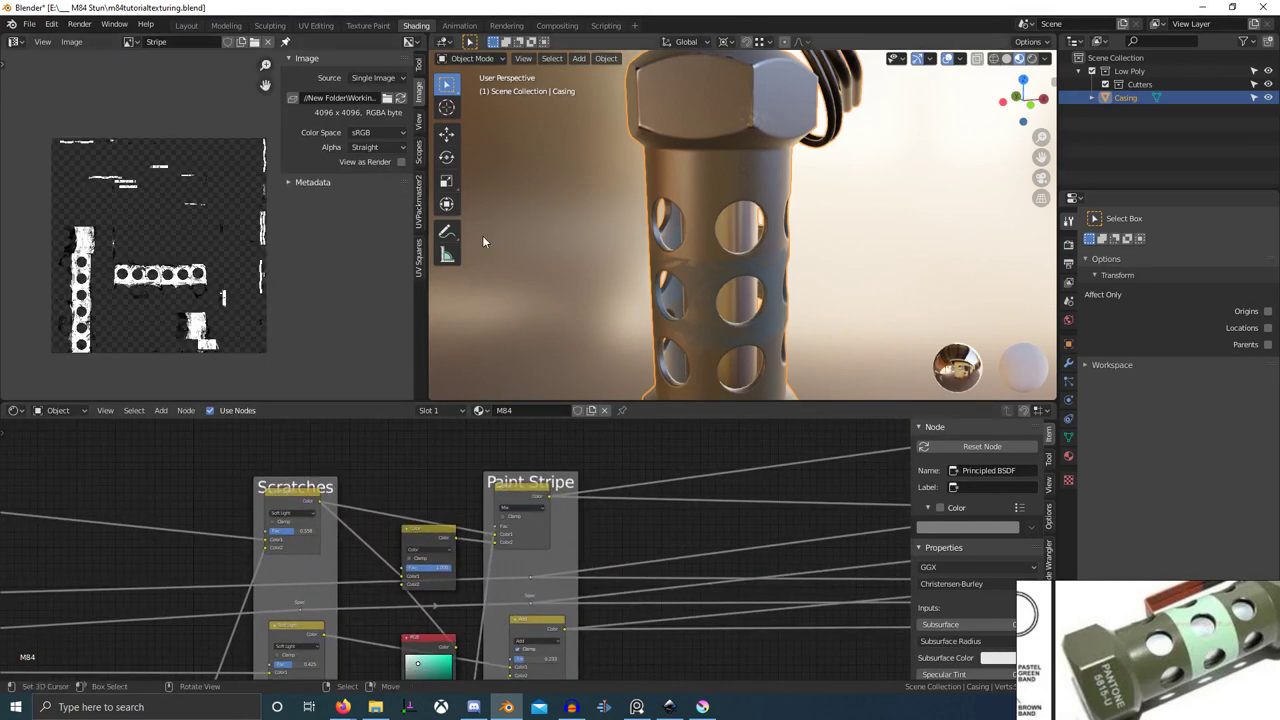
{"action": "left_click", "coordinate": [1069, 245]}
{"action": "scroll", "coordinate": [1131, 252], "scroll_direction": "down", "scroll_amount": 4}
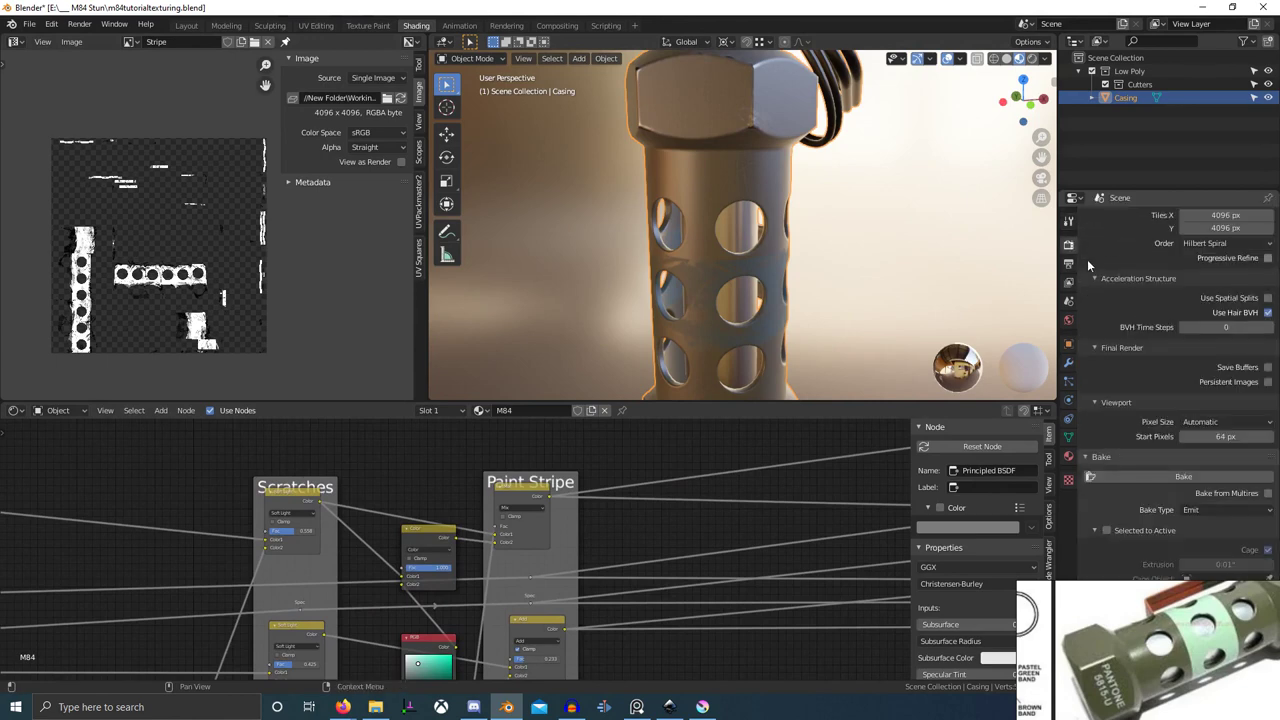
{"action": "left_click", "coordinate": [1068, 222]}
- Switch to Texture Paint mode with the Stripe image as the paint slot
{"action": "key", "text": "ctrl+Tab"}
{"action": "left_click", "coordinate": [897, 207]}
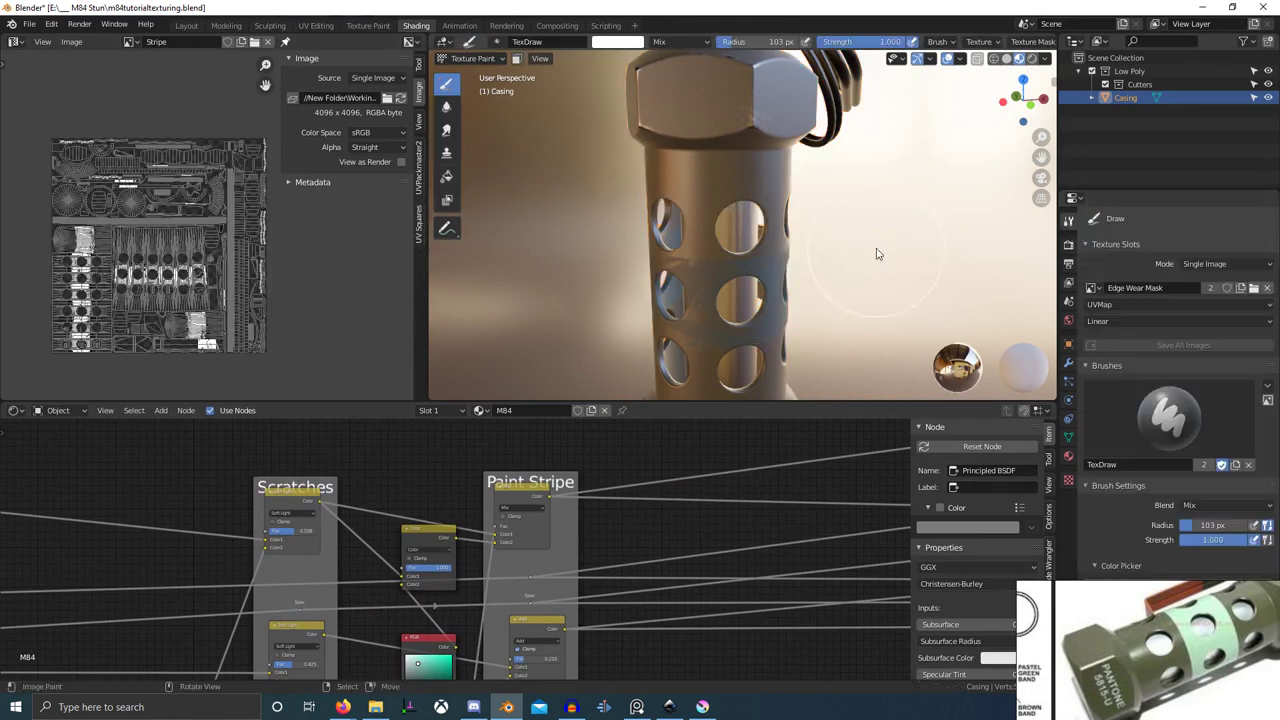
{"action": "left_click", "coordinate": [1093, 289]}
{"action": "type", "text": "str"}
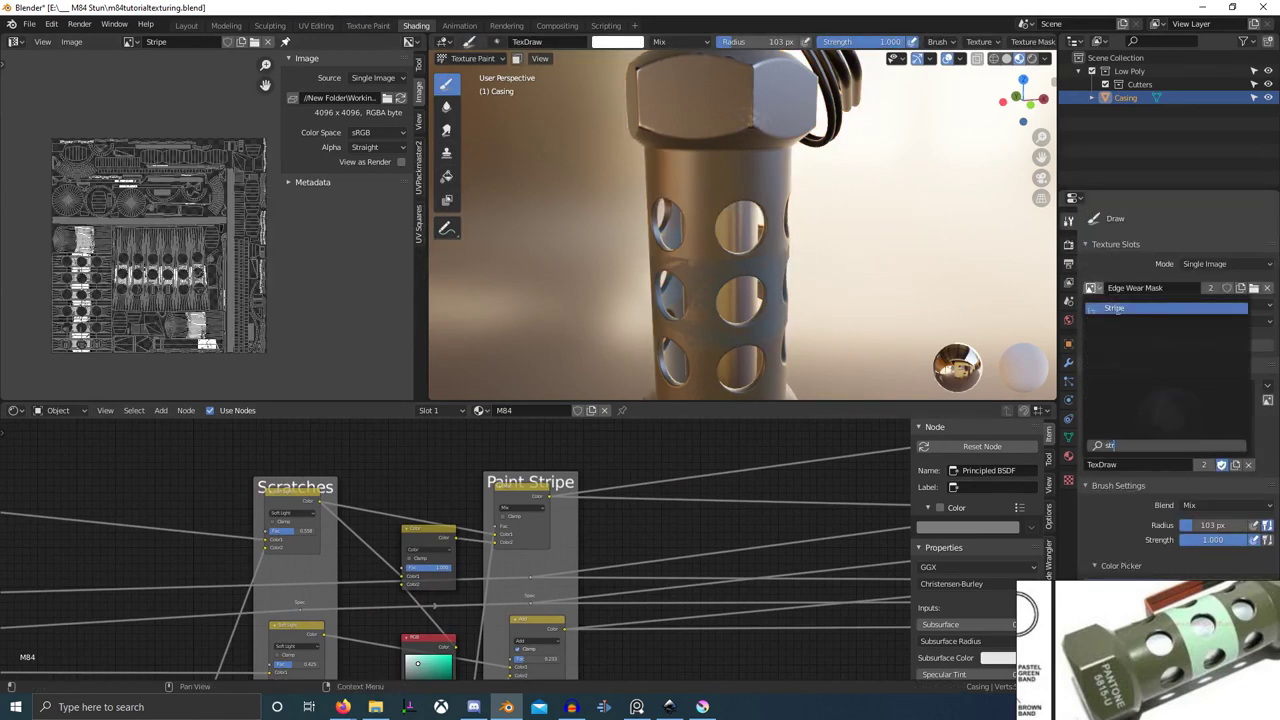
{"action": "left_click", "coordinate": [1118, 311]}
{"action": "middle_click_drag", "start_coordinate": [792, 274], "coordinate": [792, 238], "text": "shift"}
- Pick the S Grunge 01 brush for painting
{"action": "left_click", "coordinate": [498, 42]}
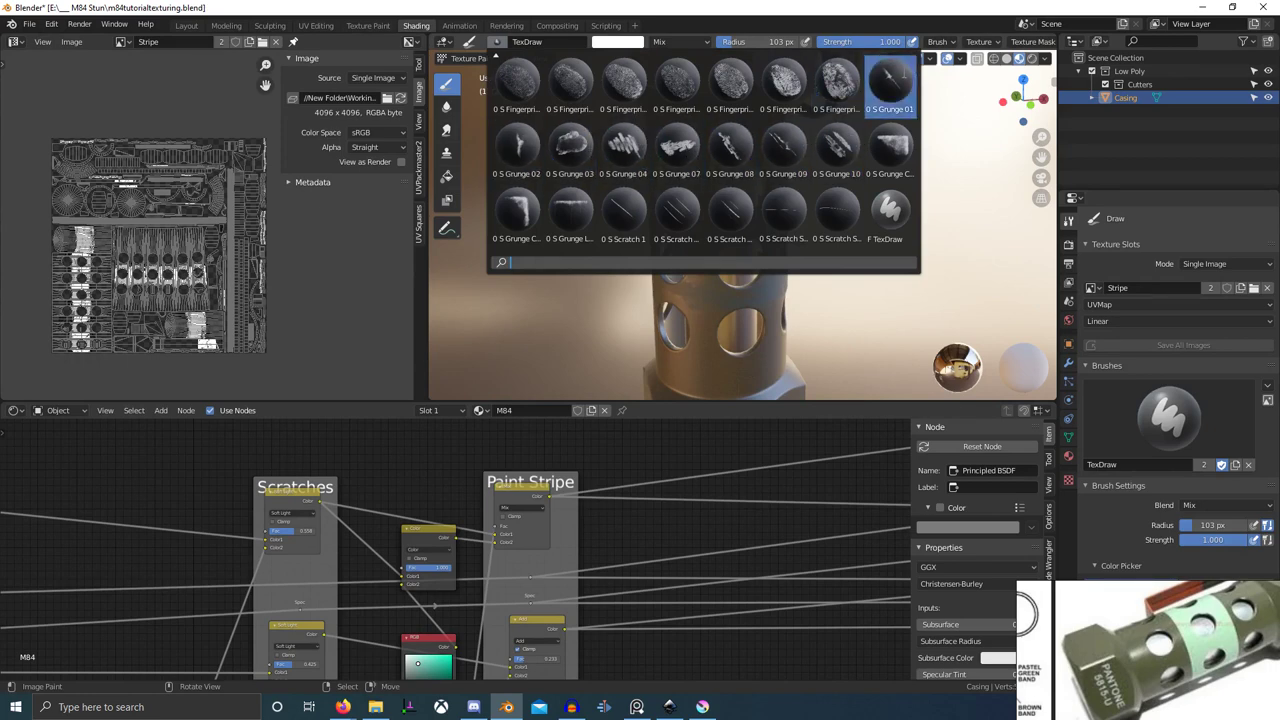
{"action": "left_click", "coordinate": [889, 88]}
{"action": "scroll", "coordinate": [763, 236], "scroll_direction": "up", "scroll_amount": 3}
- Maximize the 3D view and orbit until the holes and bracket face the viewer
{"action": "key", "text": "ctrl+space"}
{"action": "mouse_move", "coordinate": [752, 288]}
{"action": "middle_mouse_down"}
{"action": "mouse_move", "coordinate": [778, 270]}
{"action": "mouse_move", "coordinate": [776, 241]}
{"action": "middle_mouse_up"}
{"action": "scroll", "coordinate": [745, 285], "scroll_direction": "down", "scroll_amount": 1}
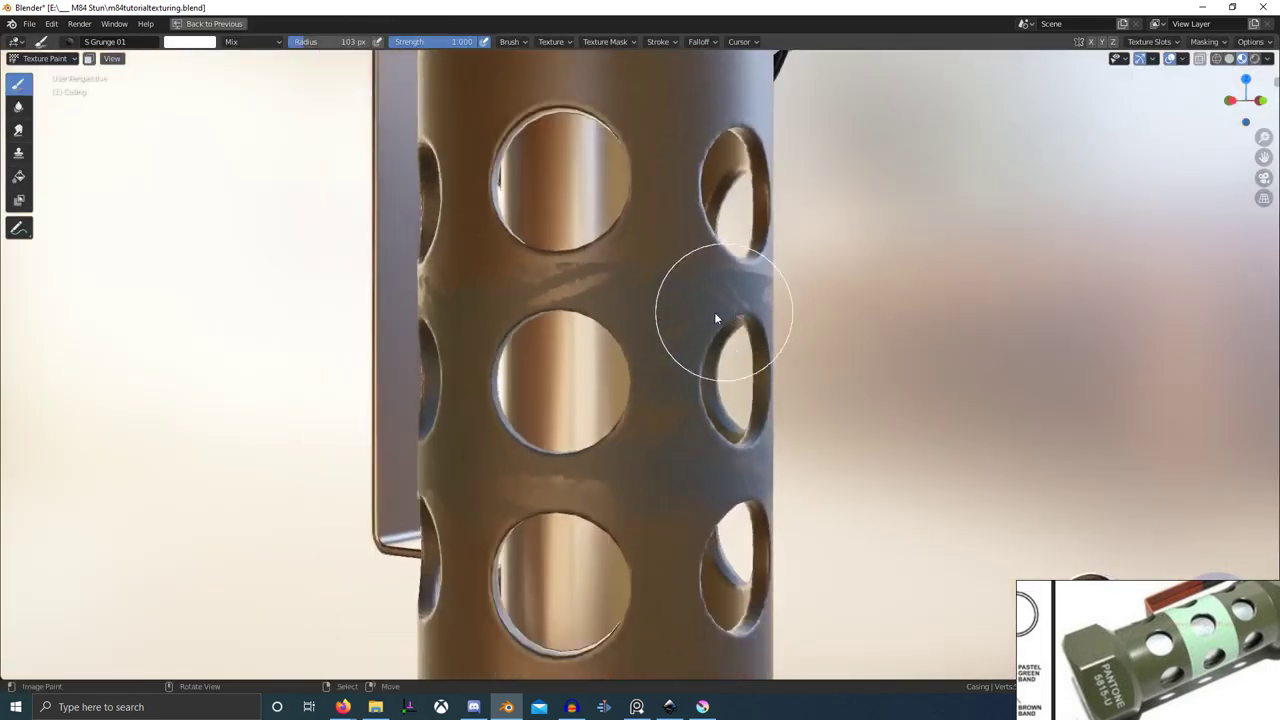
{"action": "middle_click_drag", "start_coordinate": [716, 313], "coordinate": [678, 325]}
{"action": "mouse_move", "coordinate": [614, 357]}
{"action": "left_mouse_down"}
{"action": "mouse_move", "coordinate": [677, 364]}
{"action": "mouse_move", "coordinate": [593, 359]}
{"action": "mouse_move", "coordinate": [601, 418]}
{"action": "mouse_move", "coordinate": [749, 410]}
{"action": "left_mouse_up"}
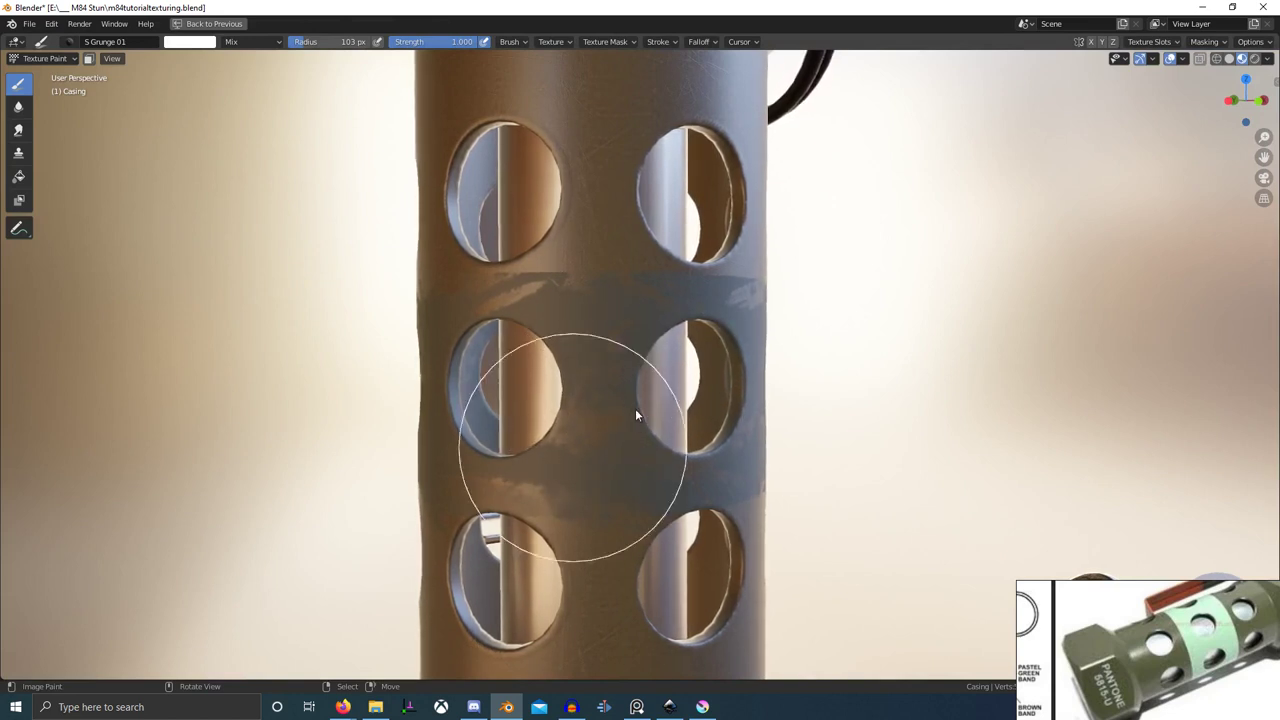
{"action": "mouse_move", "coordinate": [696, 416]}
{"action": "middle_mouse_down"}
{"action": "mouse_move", "coordinate": [571, 411]}
{"action": "mouse_move", "coordinate": [504, 381]}
{"action": "mouse_move", "coordinate": [668, 411]}
{"action": "middle_mouse_up"}
{"action": "left_click_drag", "start_coordinate": [664, 382], "coordinate": [458, 377]}
- Paint grunge strokes and dabs across the stripe band, orbiting around the casing
{"action": "middle_click_drag", "start_coordinate": [685, 384], "coordinate": [765, 355]}
{"action": "left_click_drag", "start_coordinate": [763, 349], "coordinate": [662, 430]}
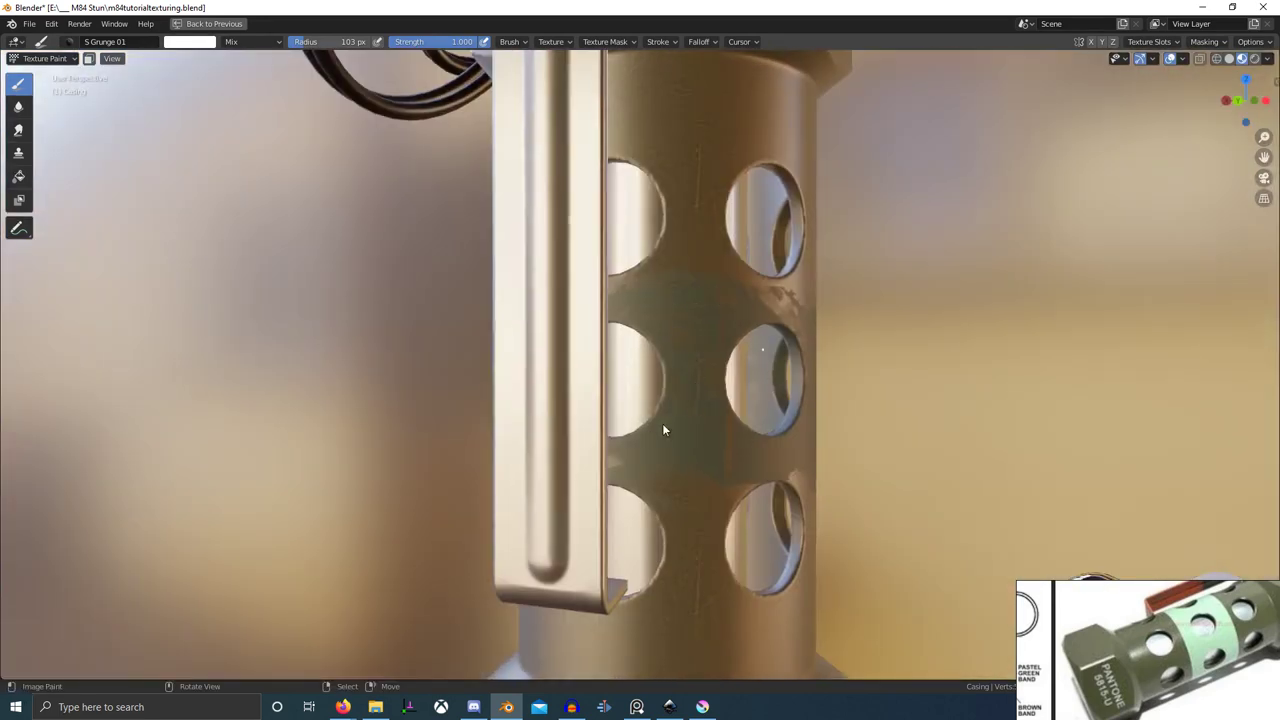
{"action": "middle_click_drag", "start_coordinate": [611, 421], "coordinate": [706, 376]}
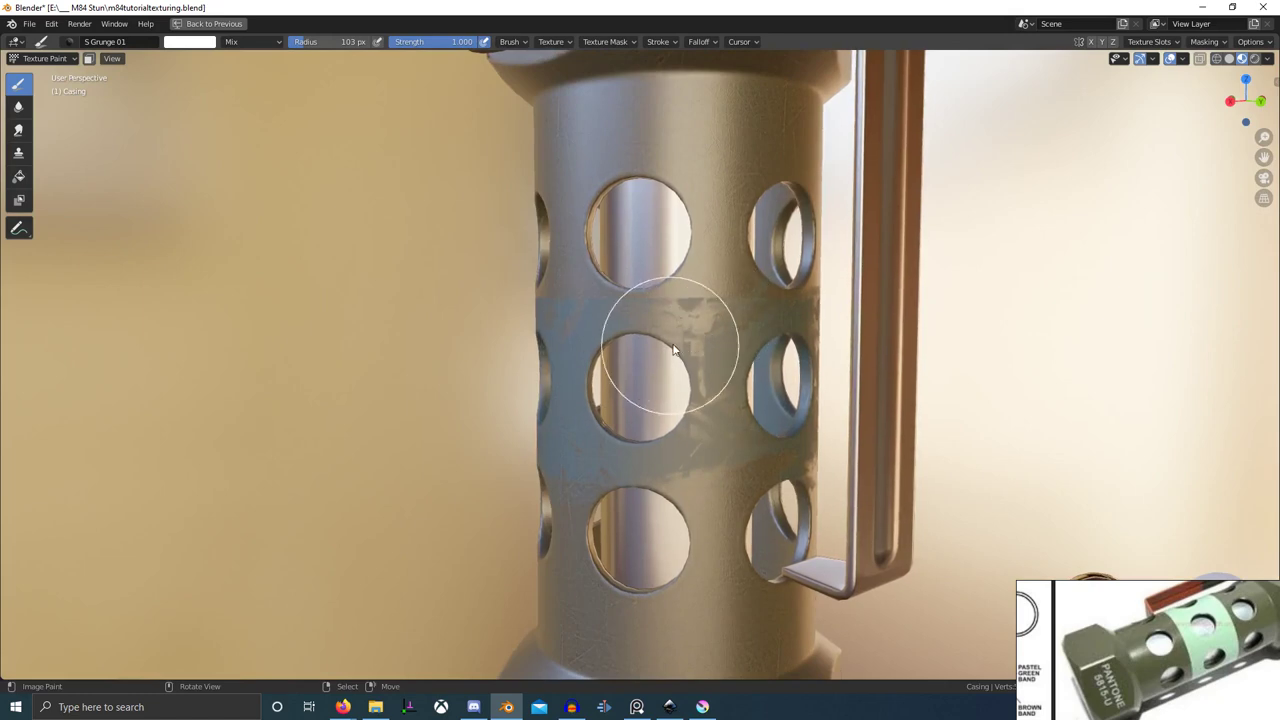
{"action": "left_click", "coordinate": [688, 331]}
{"action": "mouse_move", "coordinate": [610, 333]}
{"action": "middle_mouse_down"}
{"action": "mouse_move", "coordinate": [712, 415]}
{"action": "mouse_move", "coordinate": [597, 419]}
{"action": "middle_mouse_up"}
{"action": "middle_click_drag", "start_coordinate": [521, 401], "coordinate": [651, 342]}
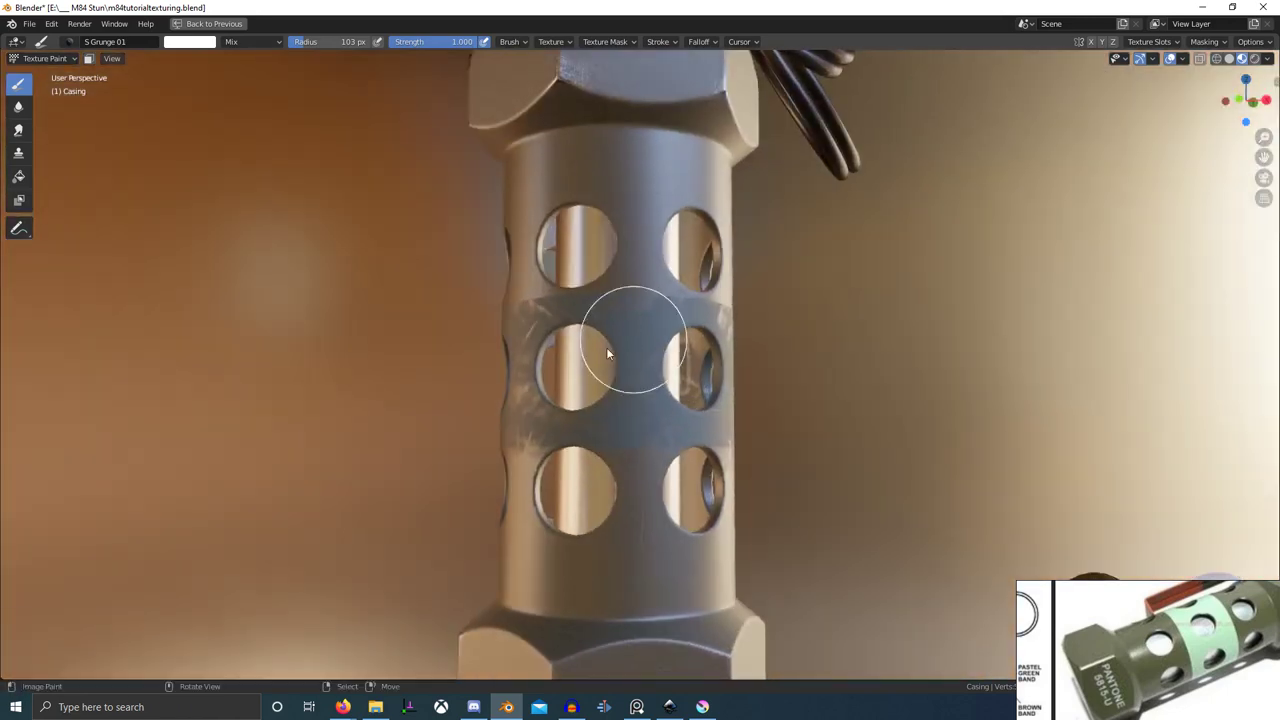
{"action": "mouse_move", "coordinate": [552, 418]}
{"action": "middle_mouse_down"}
{"action": "mouse_move", "coordinate": [640, 415]}
{"action": "mouse_move", "coordinate": [584, 400]}
{"action": "middle_mouse_up"}
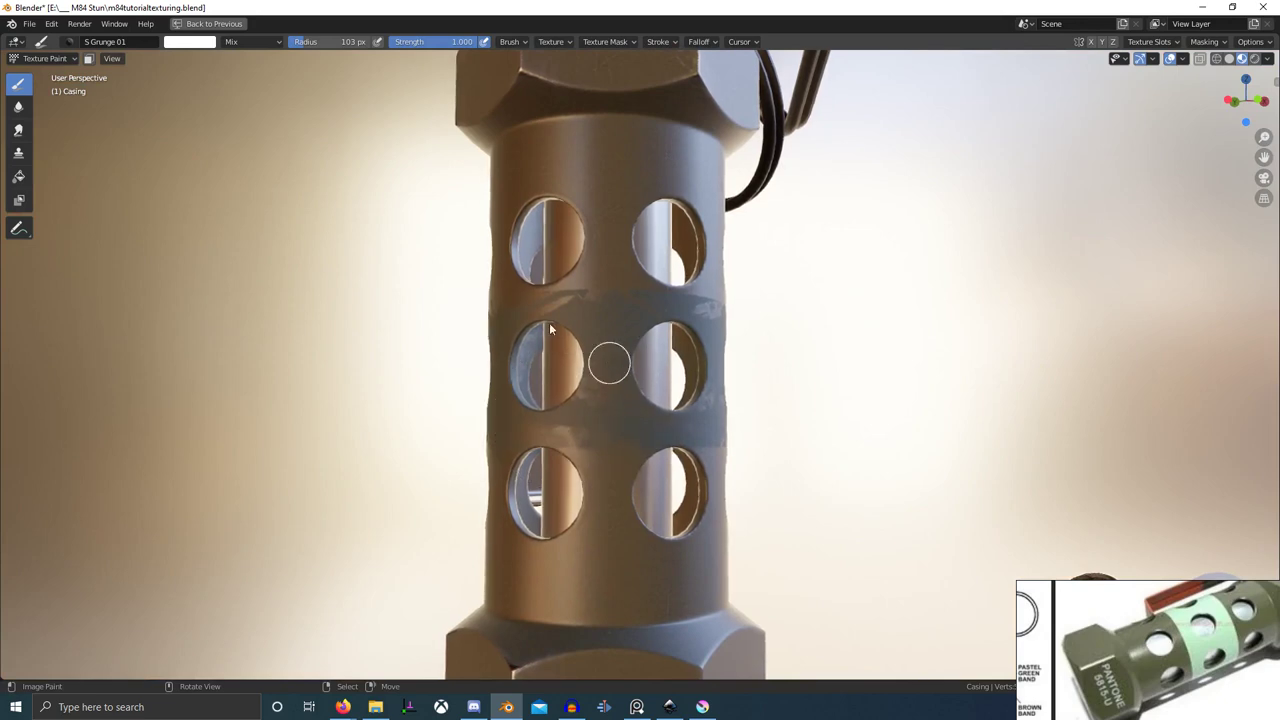
{"action": "middle_click_drag", "start_coordinate": [549, 322], "coordinate": [592, 351]}
{"action": "scroll", "coordinate": [630, 402], "scroll_direction": "down", "scroll_amount": 3}
{"action": "middle_click_drag", "start_coordinate": [632, 402], "coordinate": [664, 378]}
{"action": "scroll", "coordinate": [664, 378], "scroll_direction": "up", "scroll_amount": 2}
- Return to Object Mode and orbit around the grenade
{"action": "key", "text": "ctrl+Tab"}
{"action": "left_click", "coordinate": [444, 383]}
{"action": "middle_click_drag", "start_coordinate": [678, 428], "coordinate": [630, 482]}
{"action": "scroll", "coordinate": [646, 463], "scroll_direction": "down", "scroll_amount": 6}
- Light the preview with an outdoor HDRI and restore the full Shading layout
{"action": "left_click", "coordinate": [1269, 59]}
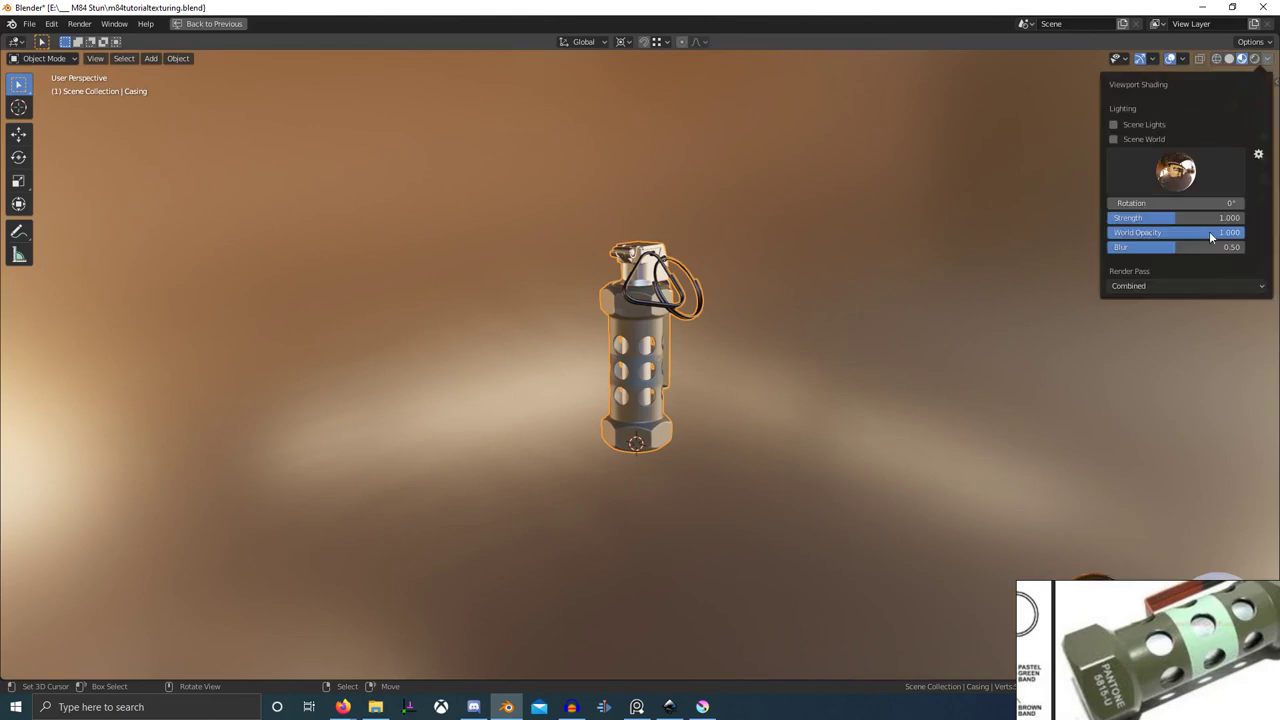
{"action": "left_click", "coordinate": [1180, 172]}
{"action": "left_click", "coordinate": [1021, 252]}
{"action": "scroll", "coordinate": [834, 274], "scroll_direction": "up", "scroll_amount": 3}
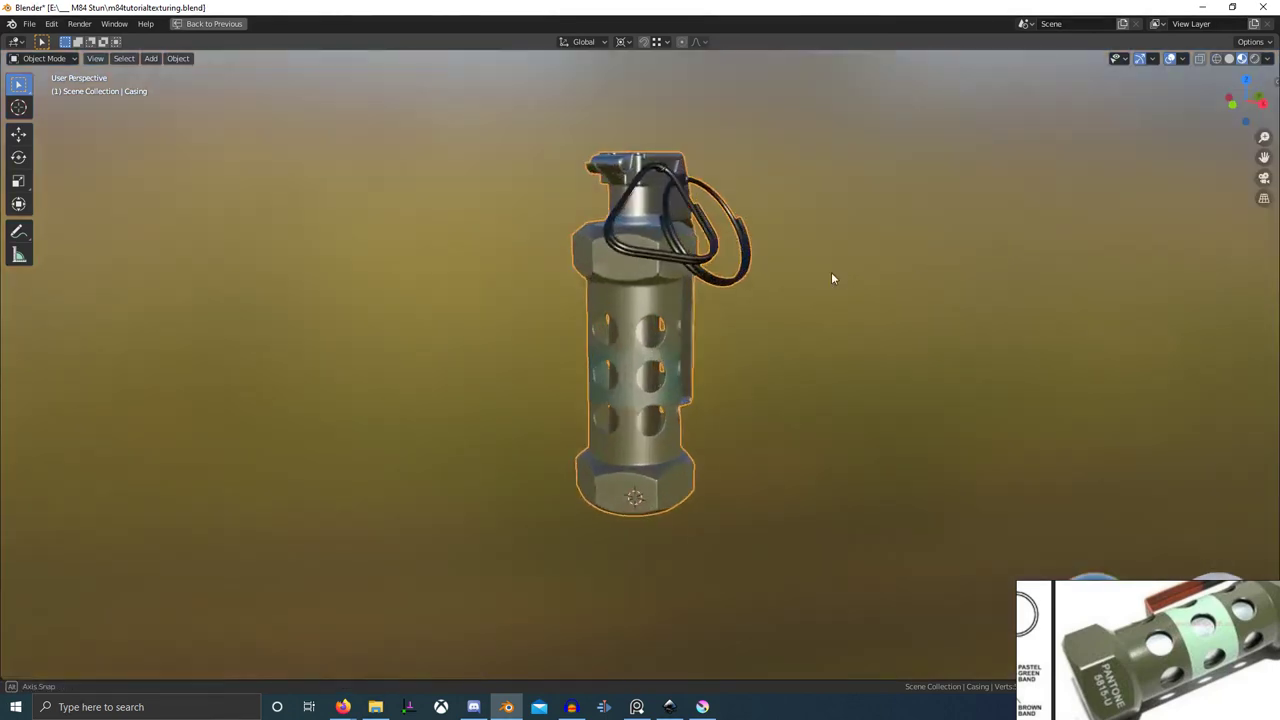
{"action": "mouse_move", "coordinate": [831, 274]}
{"action": "middle_mouse_down"}
{"action": "mouse_move", "coordinate": [716, 286]}
{"action": "mouse_move", "coordinate": [712, 273]}
{"action": "mouse_move", "coordinate": [769, 281]}
{"action": "mouse_move", "coordinate": [687, 260]}
{"action": "middle_mouse_up"}
{"action": "key", "text": "ctrl+space"}
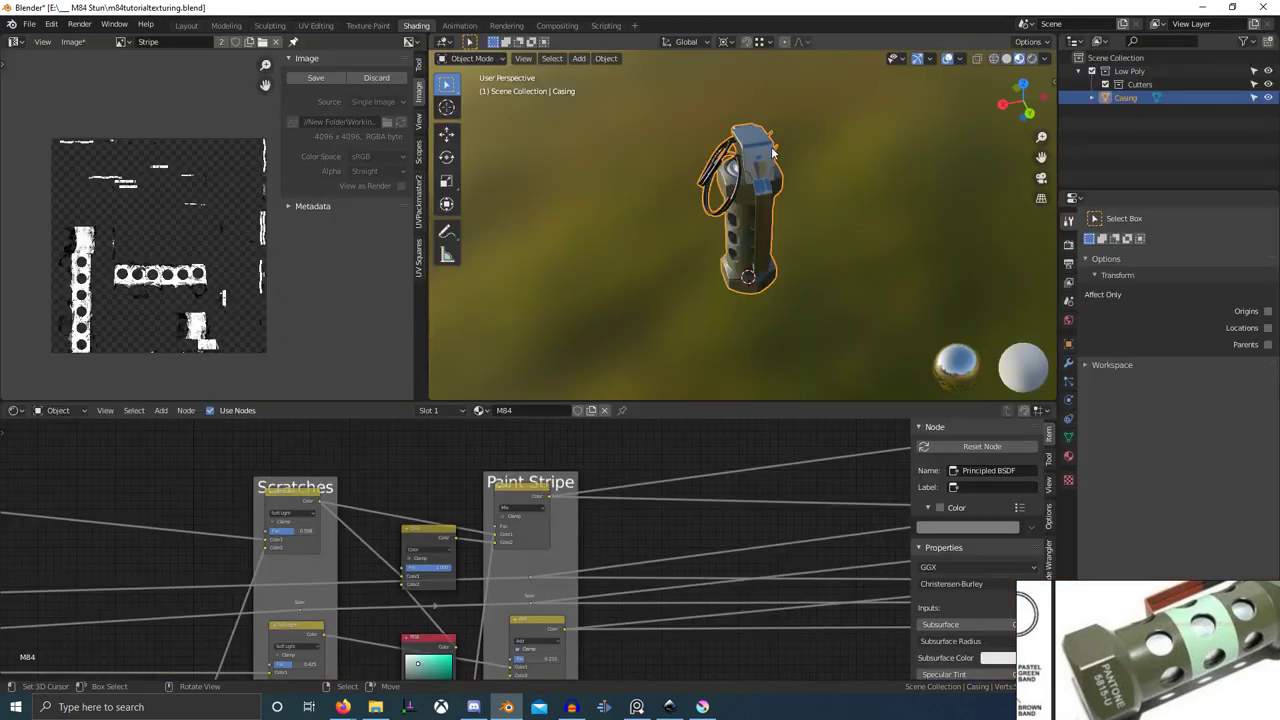
- Open the casing's Material Properties and select the Handle material
{"action": "middle_click_drag", "start_coordinate": [772, 153], "coordinate": [728, 231], "text": "shift"}
{"action": "scroll", "coordinate": [740, 240], "scroll_direction": "up", "scroll_amount": 3}
{"action": "middle_click_drag", "start_coordinate": [789, 263], "coordinate": [828, 235]}
{"action": "left_click", "coordinate": [1069, 363]}
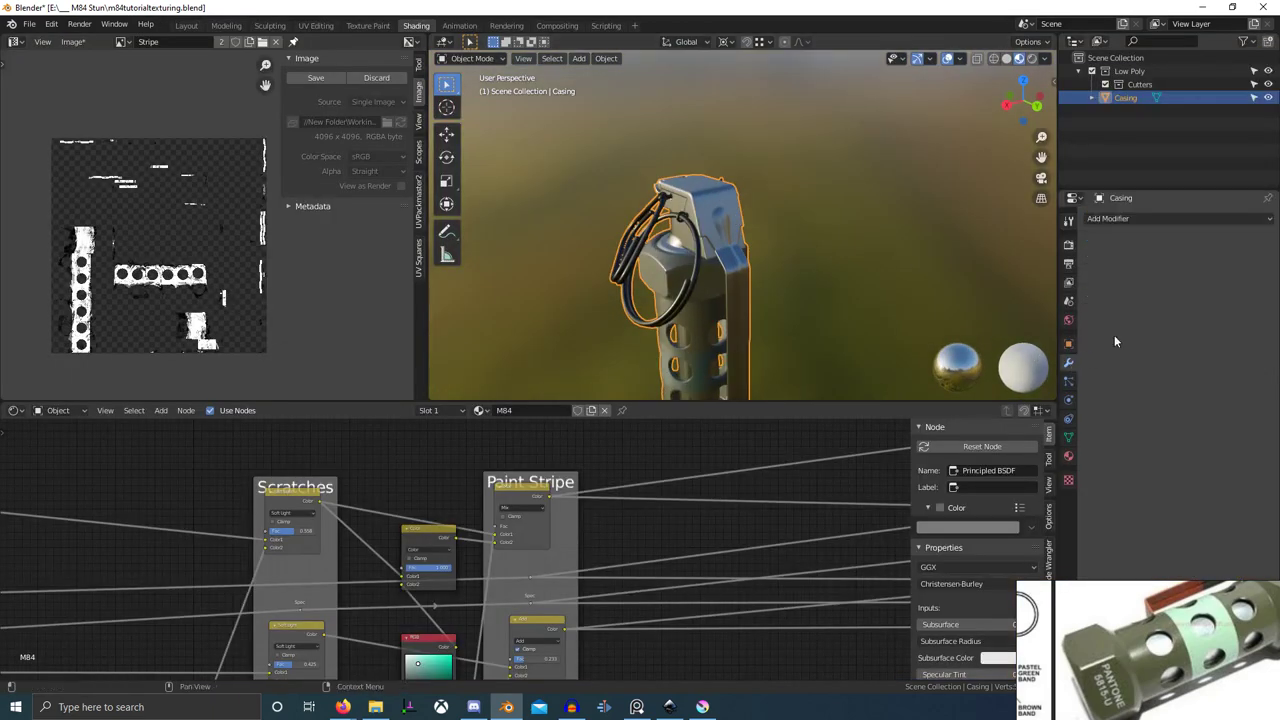
{"action": "left_click", "coordinate": [1069, 438]}
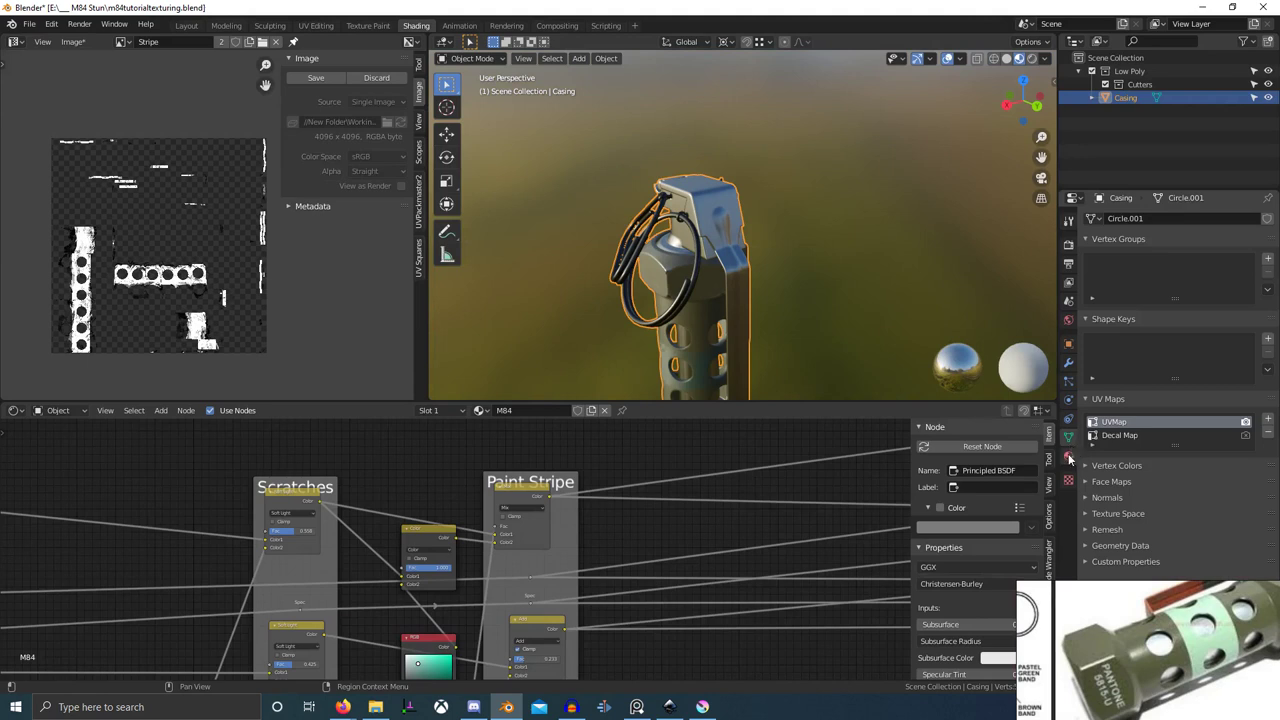
{"action": "left_click", "coordinate": [1069, 456]}
{"action": "left_click", "coordinate": [1120, 248]}
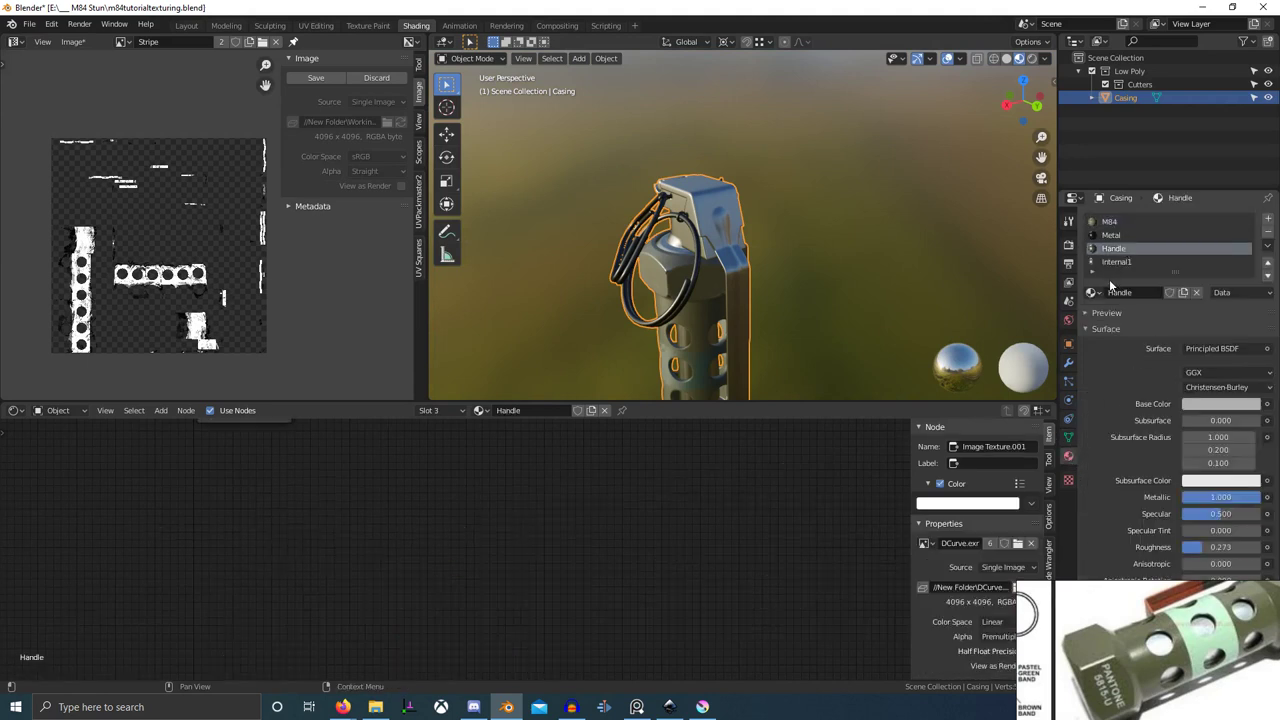
- Give the Handle material a warm orange base colour and Metallic 0
{"action": "left_click", "coordinate": [1204, 407]}
{"action": "left_click_drag", "start_coordinate": [1175, 253], "coordinate": [1179, 218]}
{"action": "left_click_drag", "start_coordinate": [1158, 307], "coordinate": [1154, 307]}
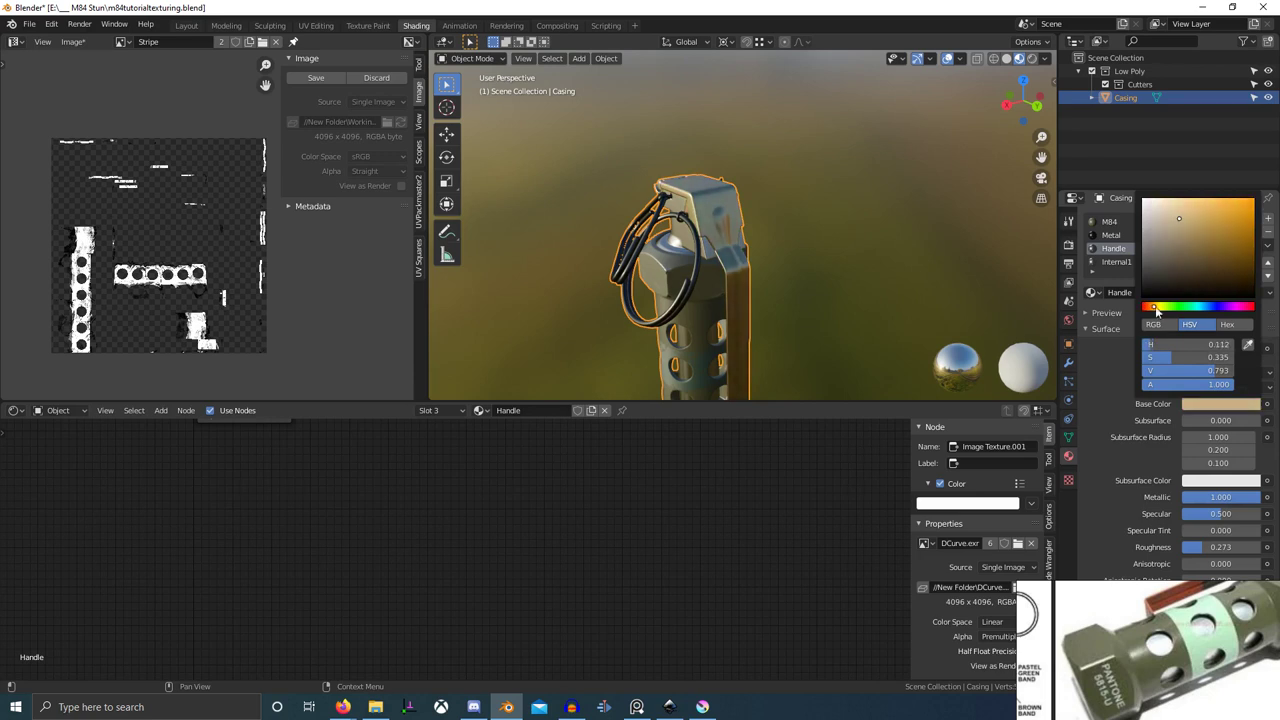
{"action": "left_click_drag", "start_coordinate": [1195, 237], "coordinate": [1200, 224]}
{"action": "left_click_drag", "start_coordinate": [1155, 305], "coordinate": [1147, 306]}
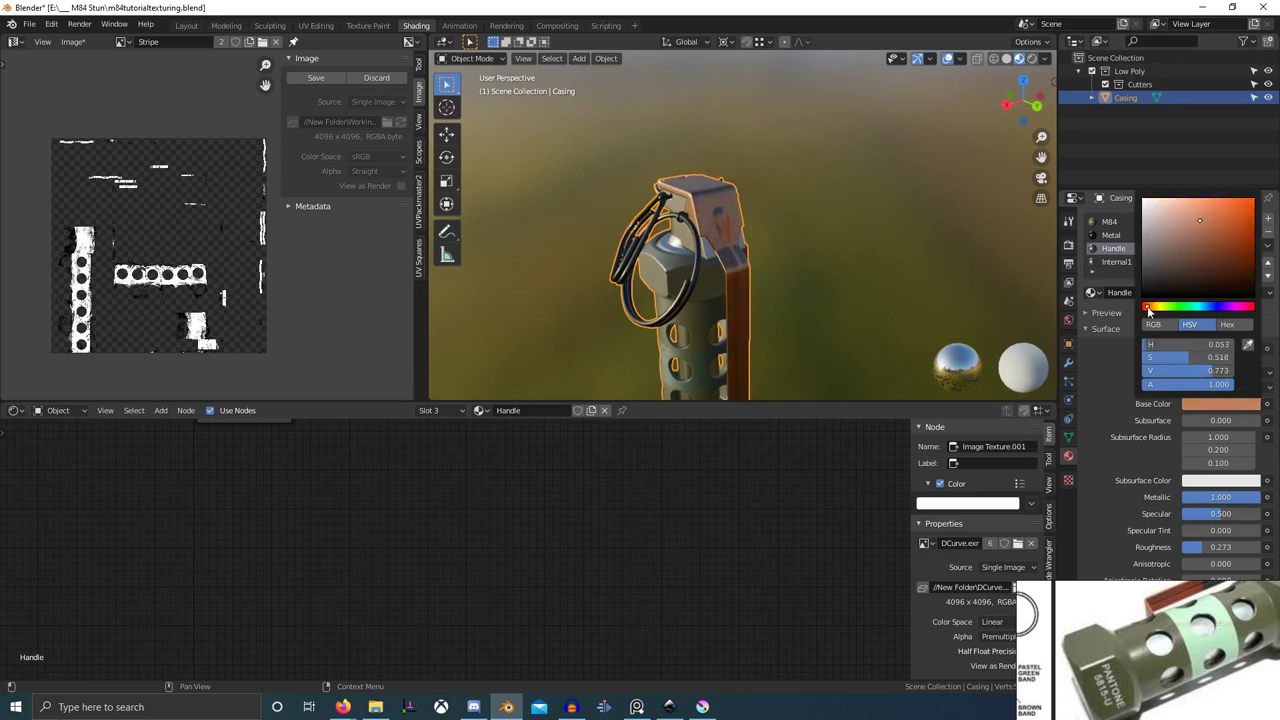
{"action": "left_click_drag", "start_coordinate": [1240, 497], "coordinate": [1182, 497]}
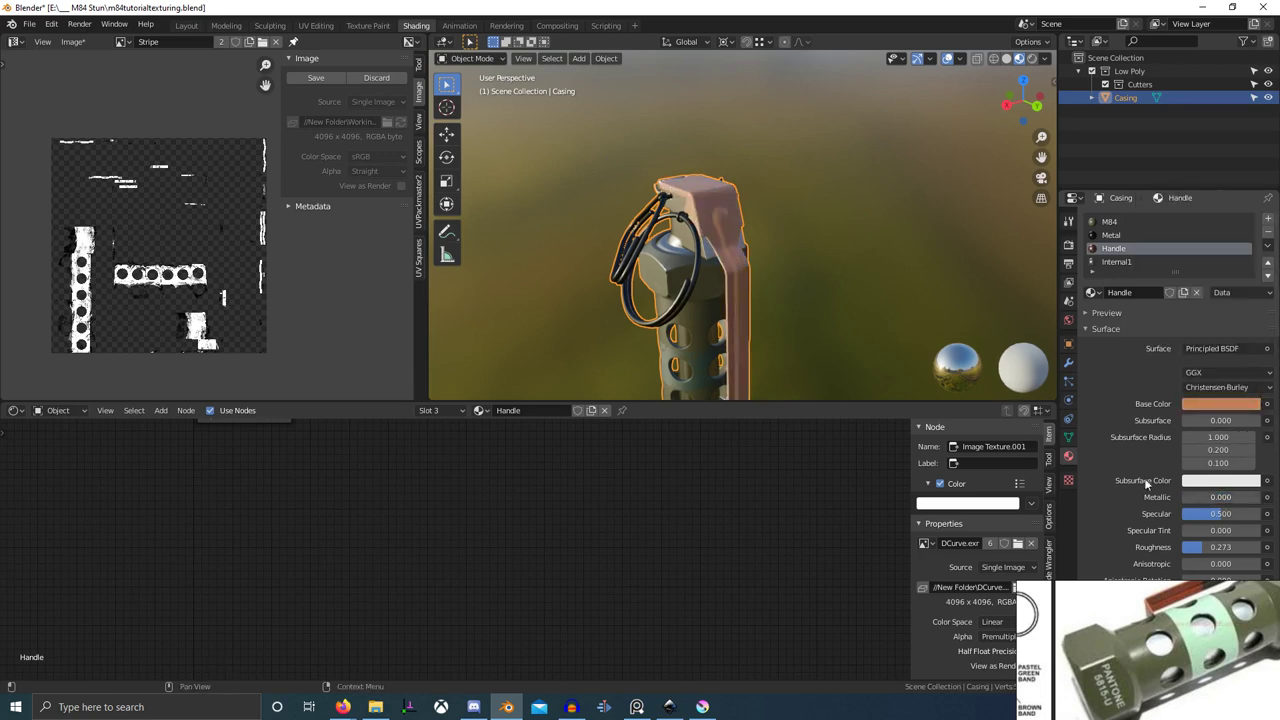
- Orbit close to the handle and check its orange base colour values
{"action": "middle_click_drag", "start_coordinate": [915, 262], "coordinate": [850, 272]}
{"action": "scroll", "coordinate": [872, 251], "scroll_direction": "up", "scroll_amount": 4}
{"action": "scroll", "coordinate": [1212, 420], "scroll_direction": "down", "scroll_amount": 3}
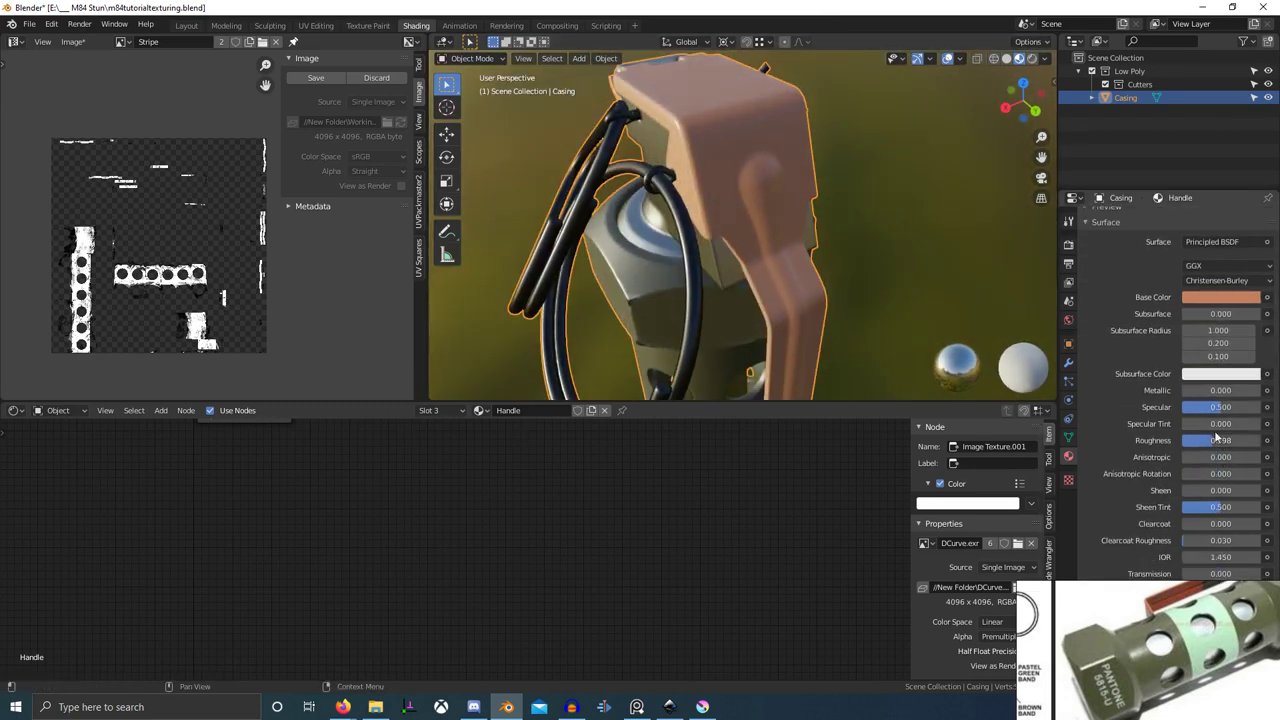
{"action": "left_click", "coordinate": [1233, 298]}
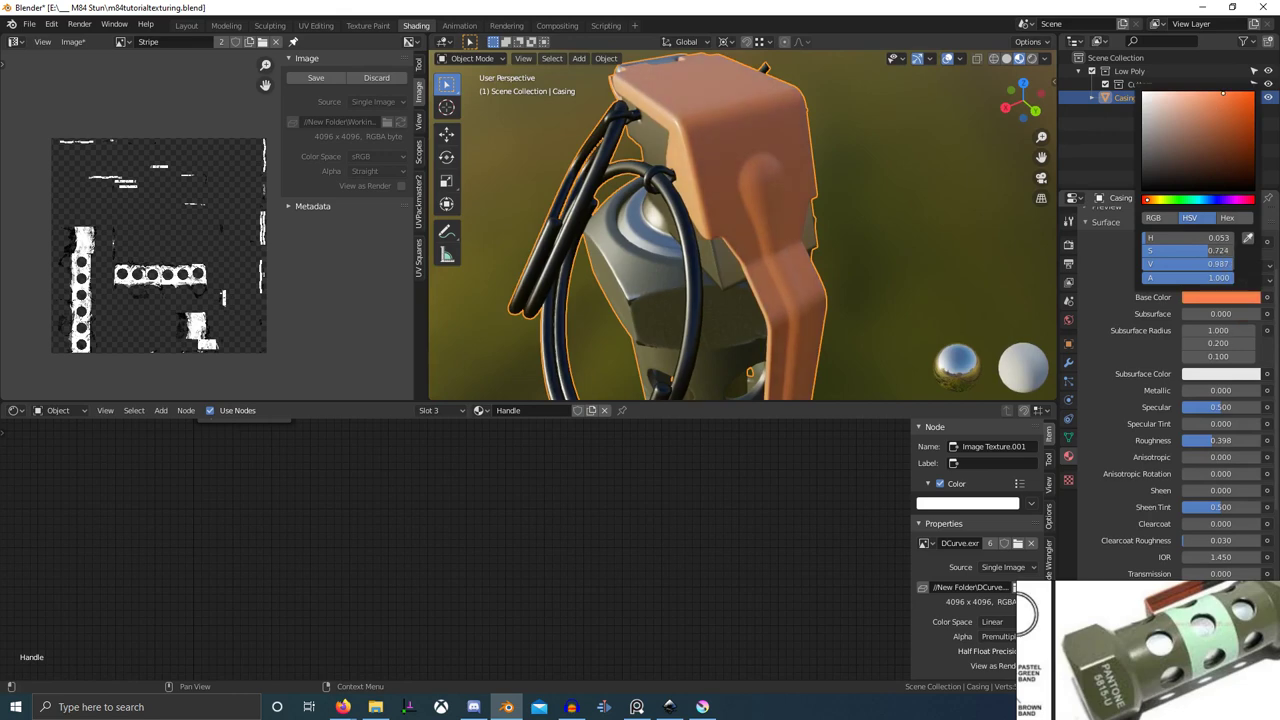
{"action": "scroll", "coordinate": [942, 290], "scroll_direction": "down", "scroll_amount": 5}
{"action": "scroll", "coordinate": [896, 292], "scroll_direction": "up", "scroll_amount": 5}
{"action": "middle_click_drag", "start_coordinate": [850, 291], "coordinate": [874, 303]}
{"action": "scroll", "coordinate": [1172, 324], "scroll_direction": "up", "scroll_amount": 2}
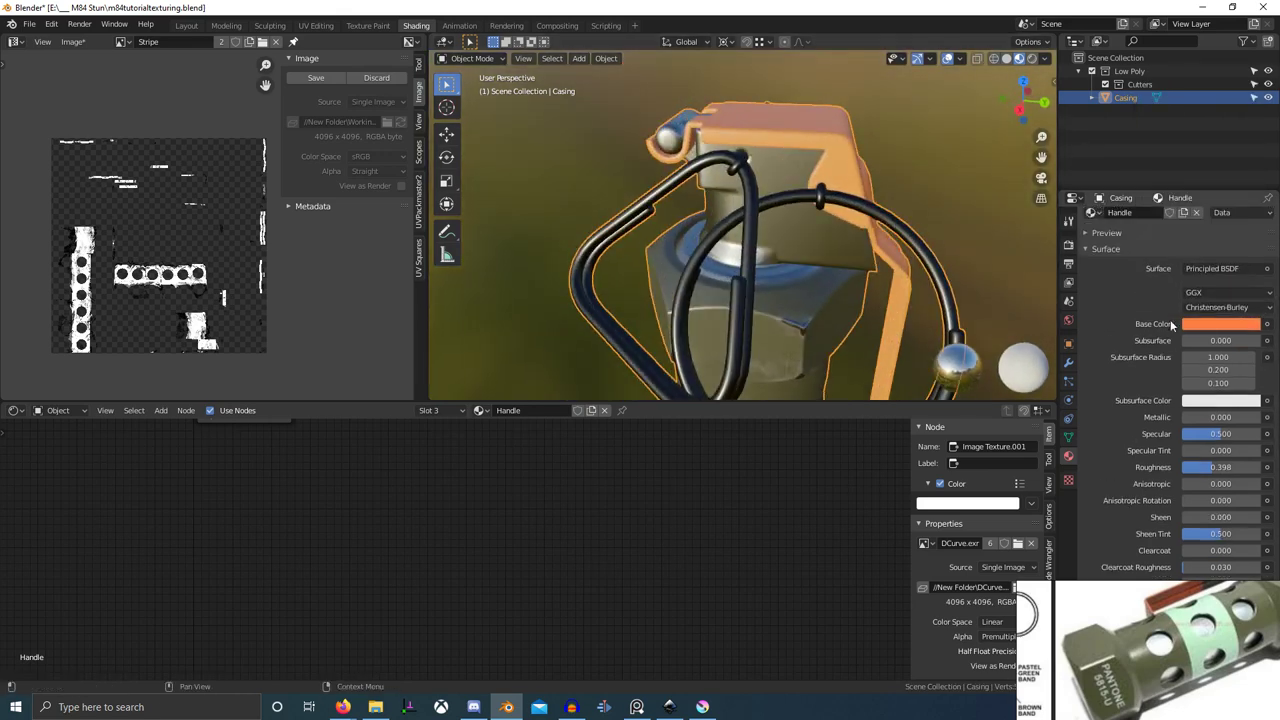
{"action": "scroll", "coordinate": [1208, 324], "scroll_direction": "up", "scroll_amount": 3}
- Paste the orange colour into Internal1's base colour and set its Metallic to 0
{"action": "left_click", "coordinate": [1125, 262]}
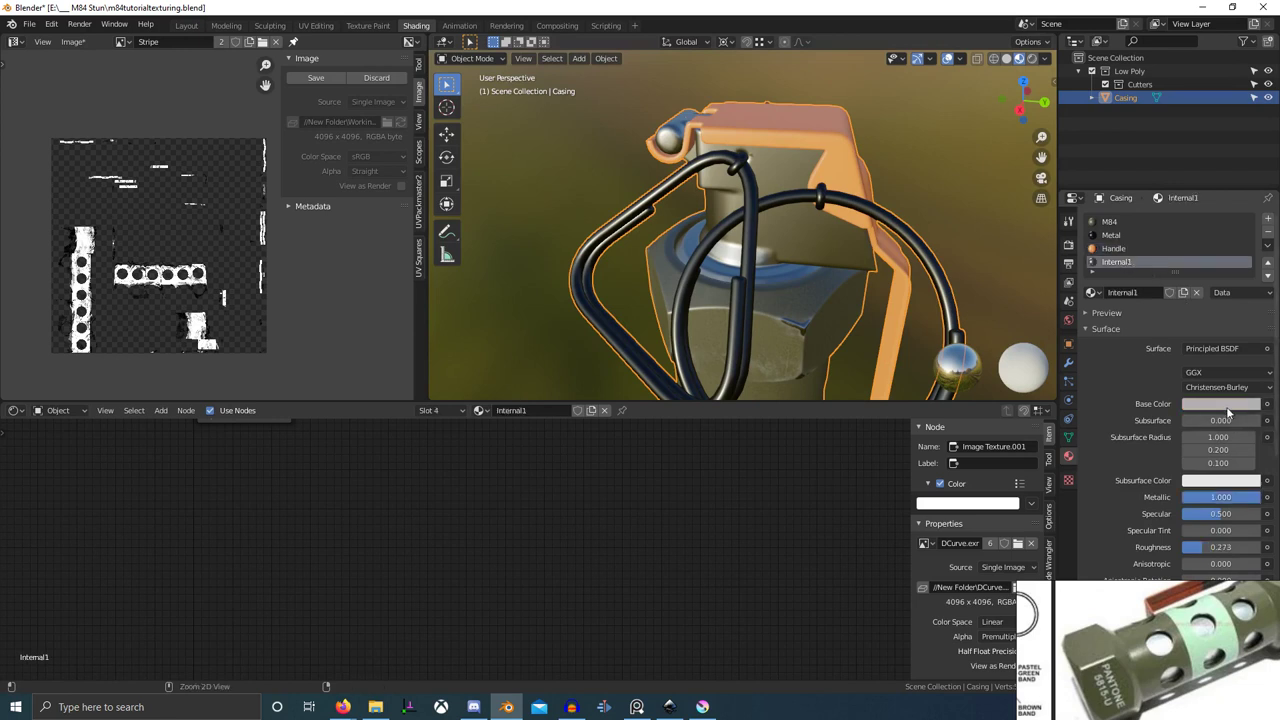
{"action": "key", "text": "ctrl+v"}
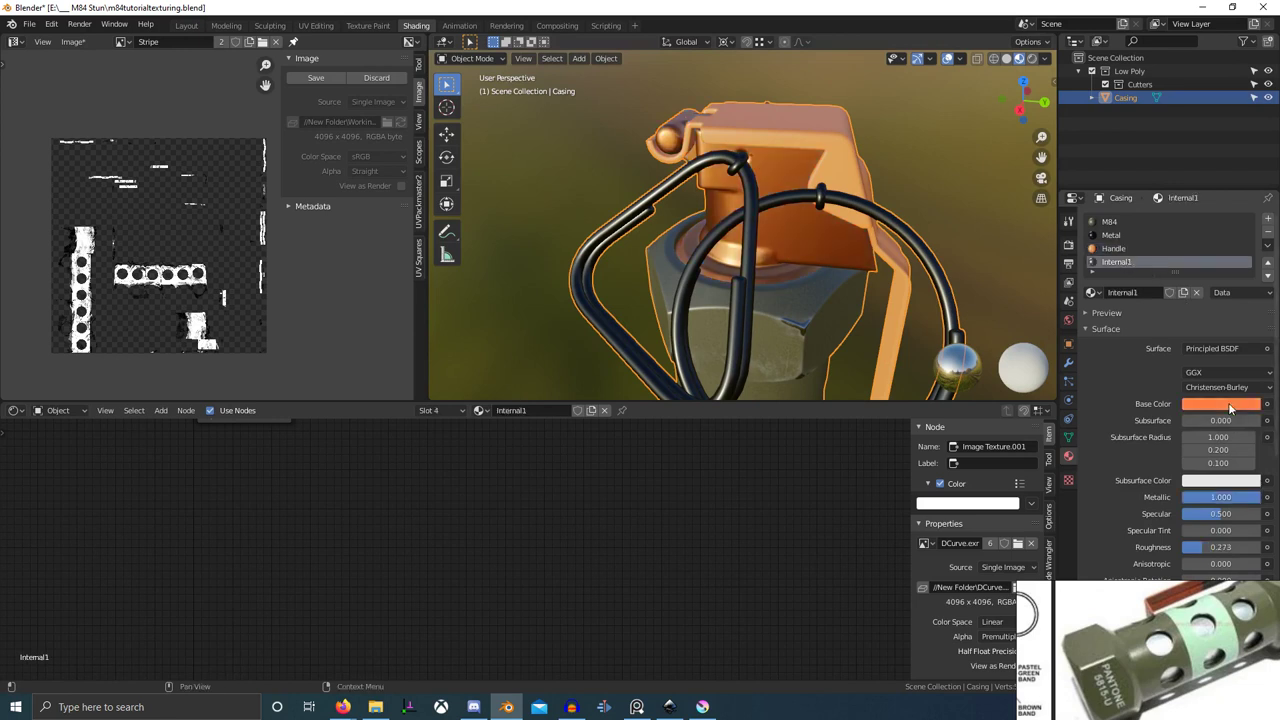
{"action": "scroll", "coordinate": [1240, 452], "scroll_direction": "down", "scroll_amount": 1}
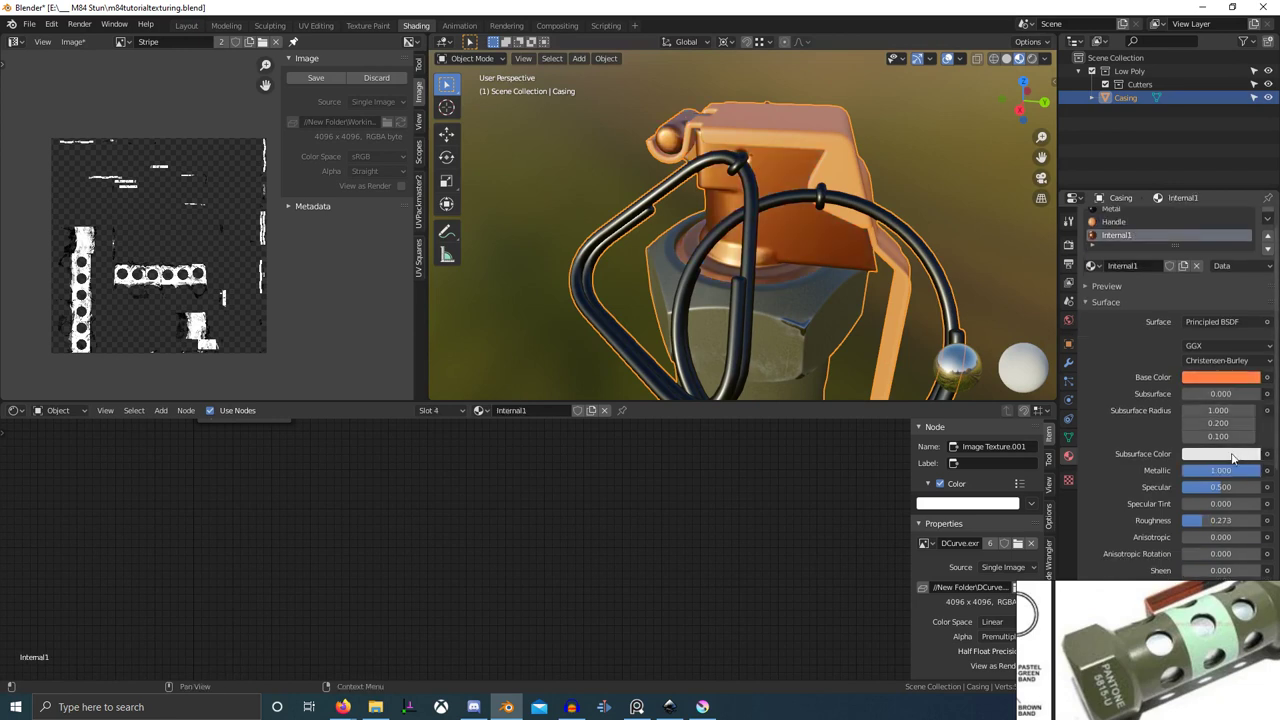
{"action": "left_click_drag", "start_coordinate": [1223, 474], "coordinate": [1140, 473]}
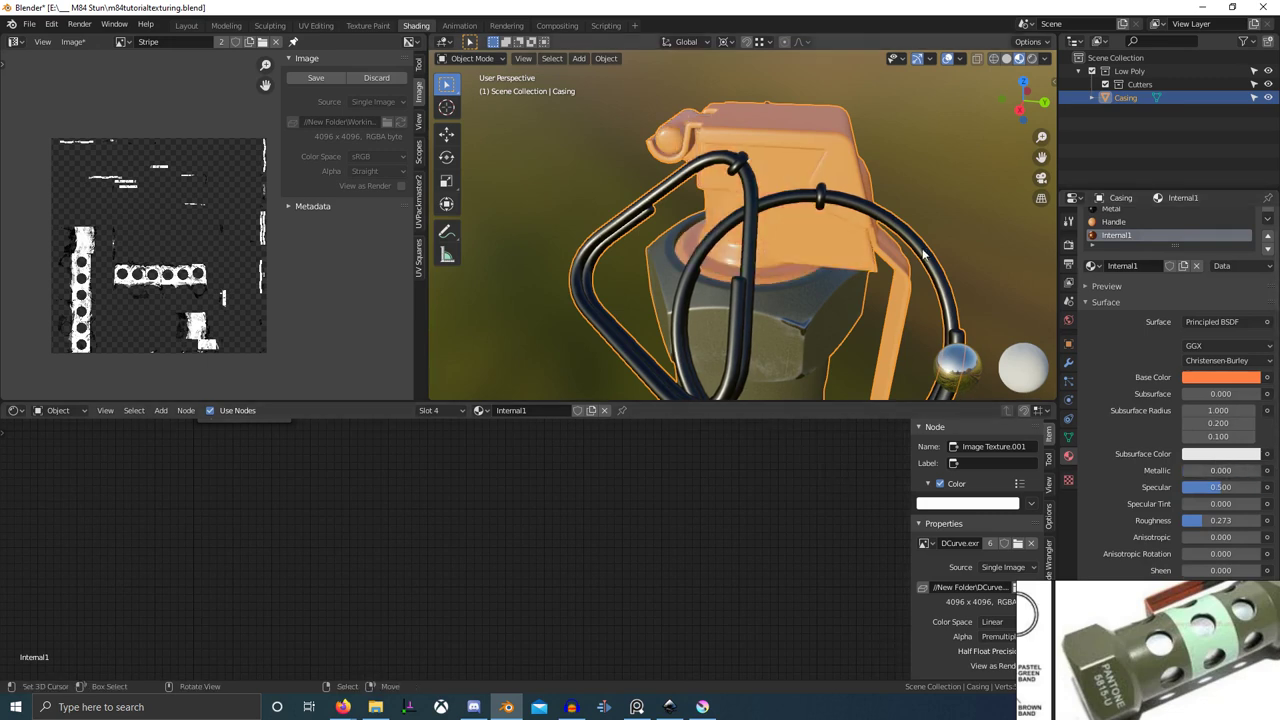
{"action": "scroll", "coordinate": [1125, 245], "scroll_direction": "up", "scroll_amount": 1}
- Paste the orange colour into the Metal material and set its Metallic to 0
{"action": "left_click", "coordinate": [1122, 250]}
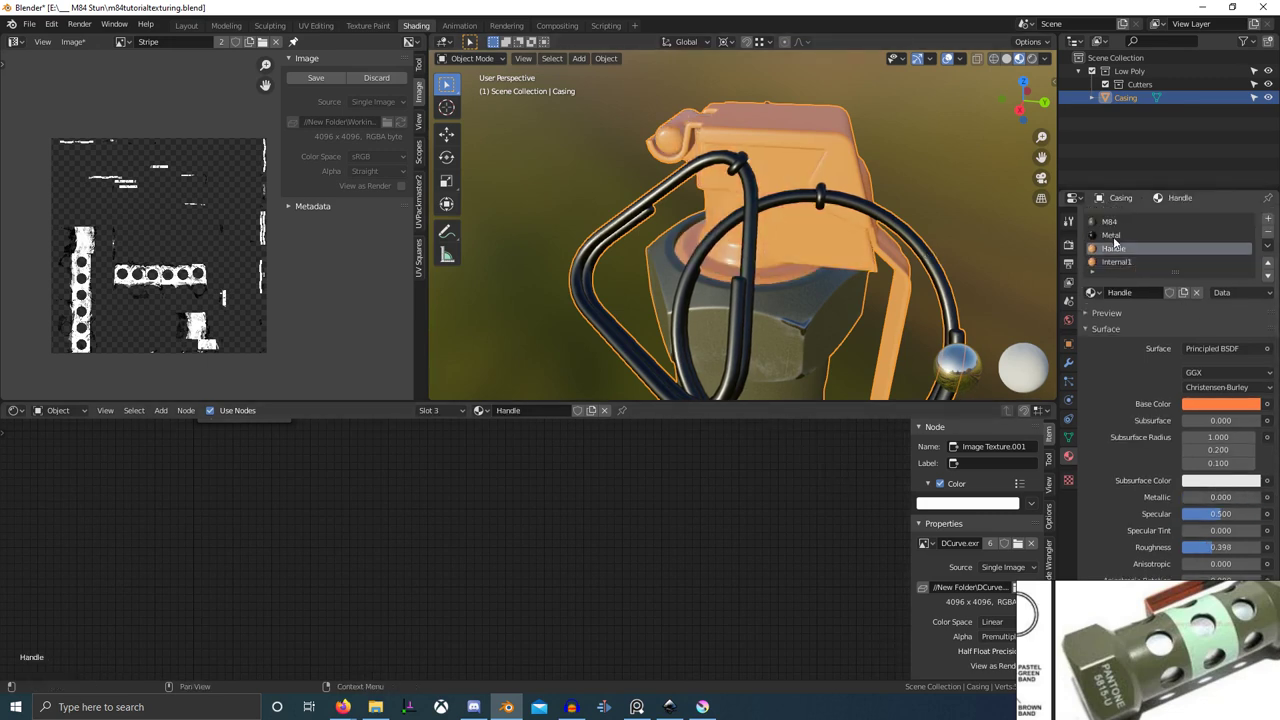
{"action": "left_click", "coordinate": [1114, 238]}
{"action": "key", "text": "ctrl+v"}
{"action": "scroll", "coordinate": [1222, 400], "scroll_direction": "down", "scroll_amount": 3}
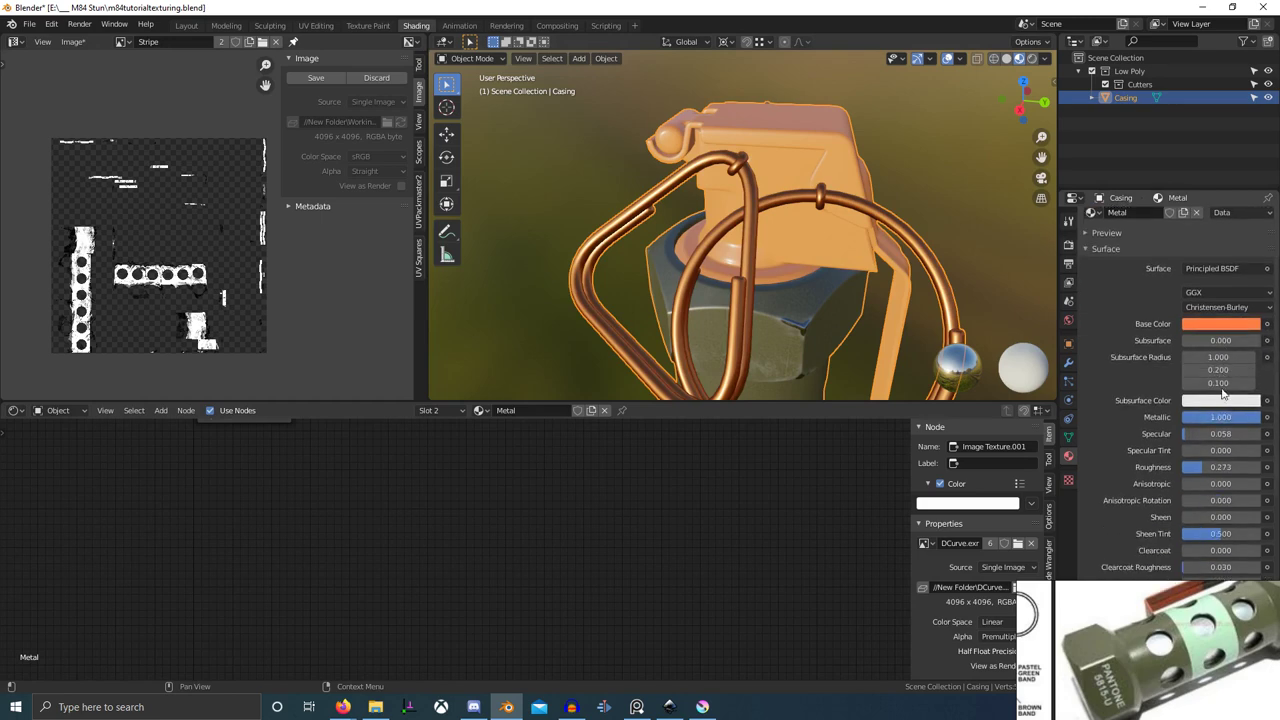
{"action": "left_click_drag", "start_coordinate": [1242, 417], "coordinate": [1162, 418]}
{"action": "scroll", "coordinate": [900, 290], "scroll_direction": "down", "scroll_amount": 5}
- Inspect the whole grenade in a maximized view, then frame the M84 material node tree
{"action": "middle_click_drag", "start_coordinate": [890, 290], "coordinate": [686, 222]}
{"action": "key", "text": "ctrl+space"}
{"action": "scroll", "coordinate": [853, 206], "scroll_direction": "down", "scroll_amount": 3}
{"action": "scroll", "coordinate": [735, 235], "scroll_direction": "up", "scroll_amount": 3}
{"action": "middle_click_drag", "start_coordinate": [766, 239], "coordinate": [826, 310]}
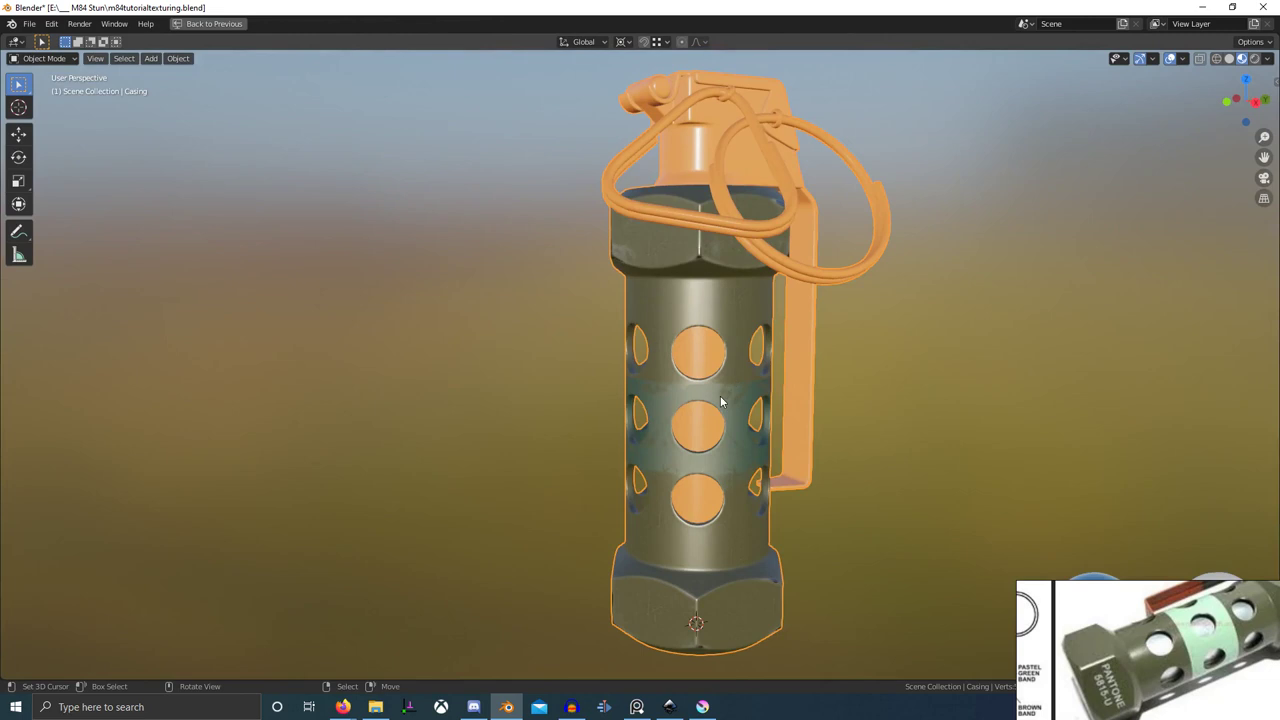
{"action": "key", "text": "ctrl+alt+space"}
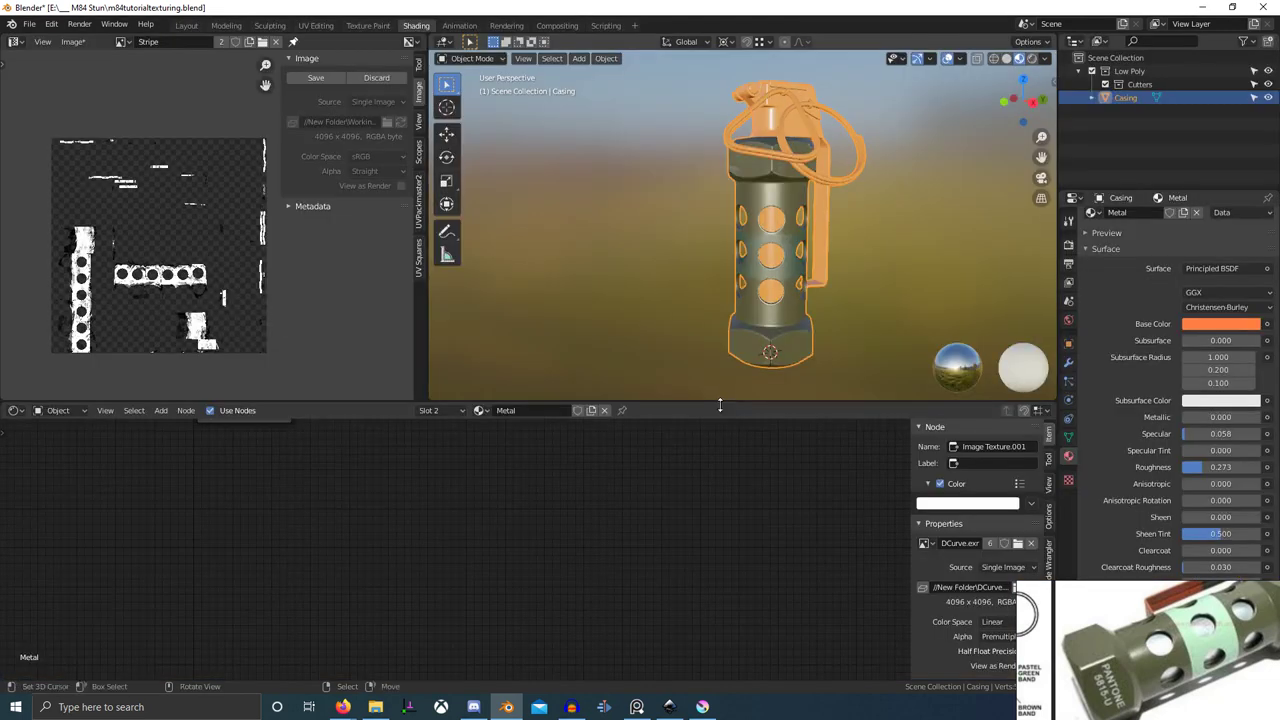
{"action": "scroll", "coordinate": [822, 305], "scroll_direction": "down", "scroll_amount": 2}
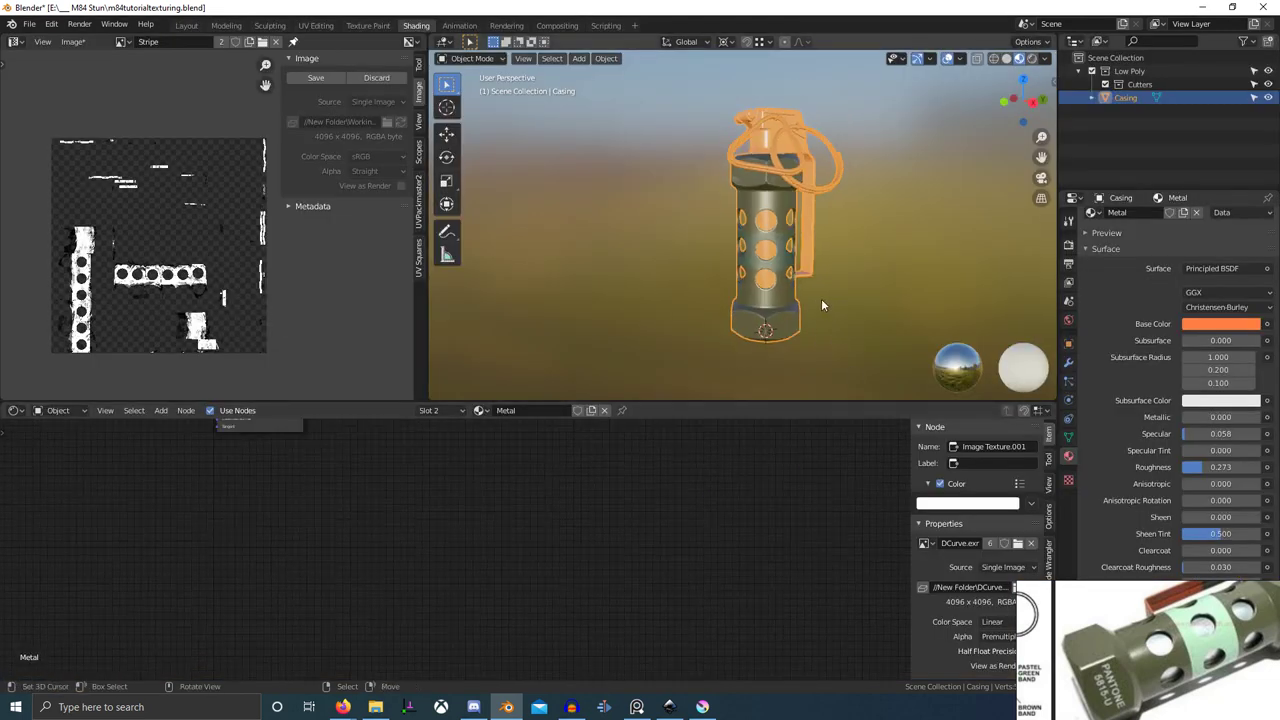
{"action": "key", "text": "Home"}
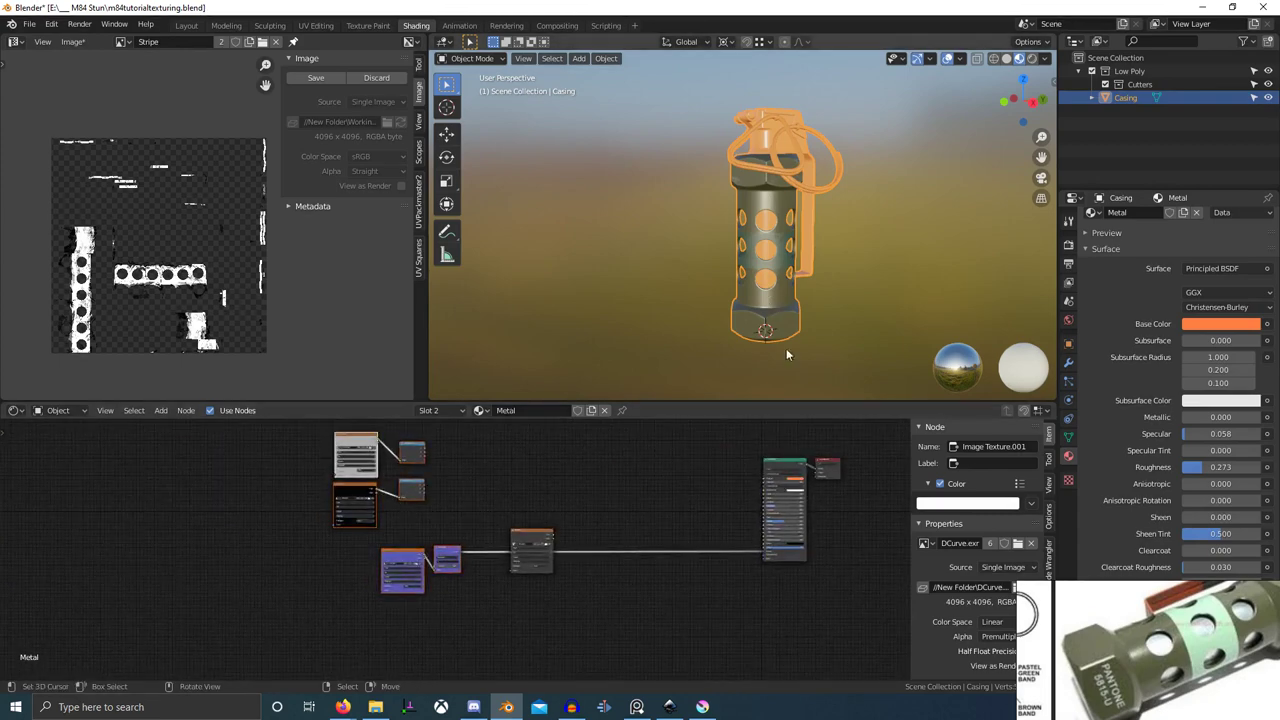
{"action": "scroll", "coordinate": [1120, 310], "scroll_direction": "up", "scroll_amount": 2}
- Select the M84 casing material and frame the Scratches and Paint Stripe node frames
{"action": "left_click", "coordinate": [1113, 224]}
{"action": "scroll", "coordinate": [563, 517], "scroll_direction": "down", "scroll_amount": 3}
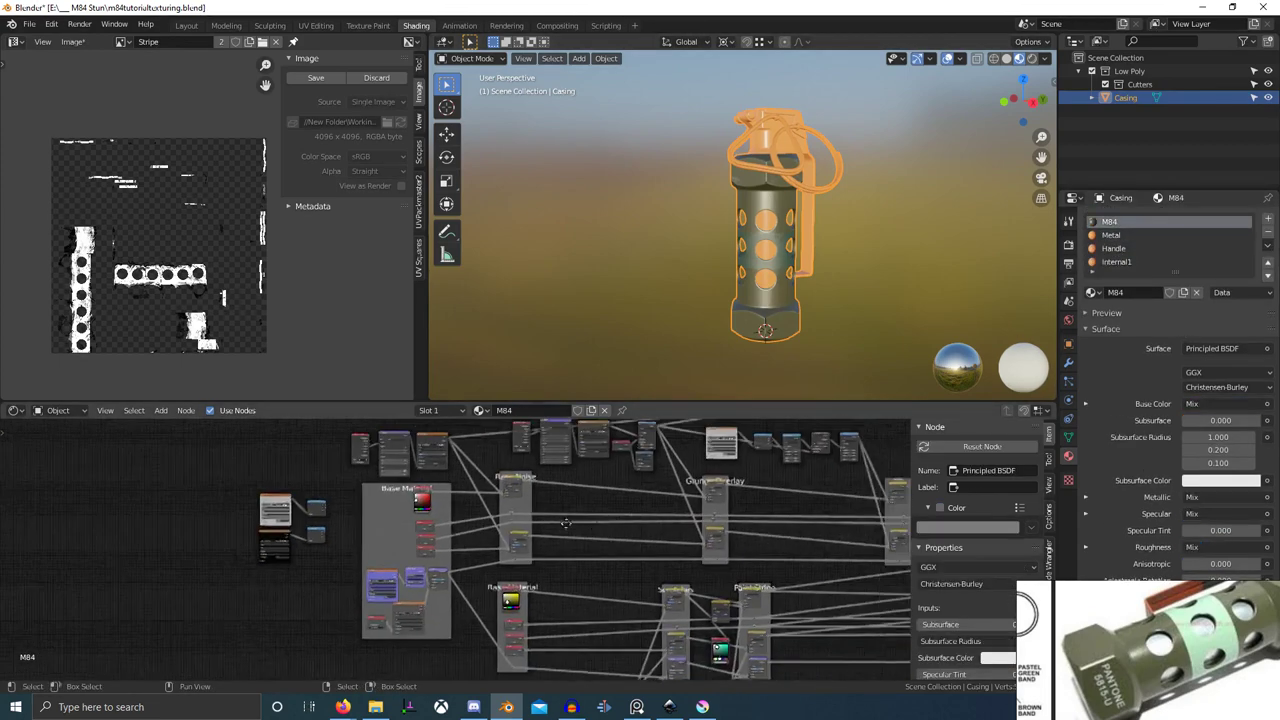
{"action": "middle_click_drag", "start_coordinate": [785, 540], "coordinate": [597, 517]}
{"action": "scroll", "coordinate": [597, 517], "scroll_direction": "up", "scroll_amount": 5}
{"action": "scroll", "coordinate": [440, 526], "scroll_direction": "up", "scroll_amount": 5}
{"action": "middle_click_drag", "start_coordinate": [530, 627], "coordinate": [528, 523]}
{"action": "scroll", "coordinate": [527, 523], "scroll_direction": "up", "scroll_amount": 6}
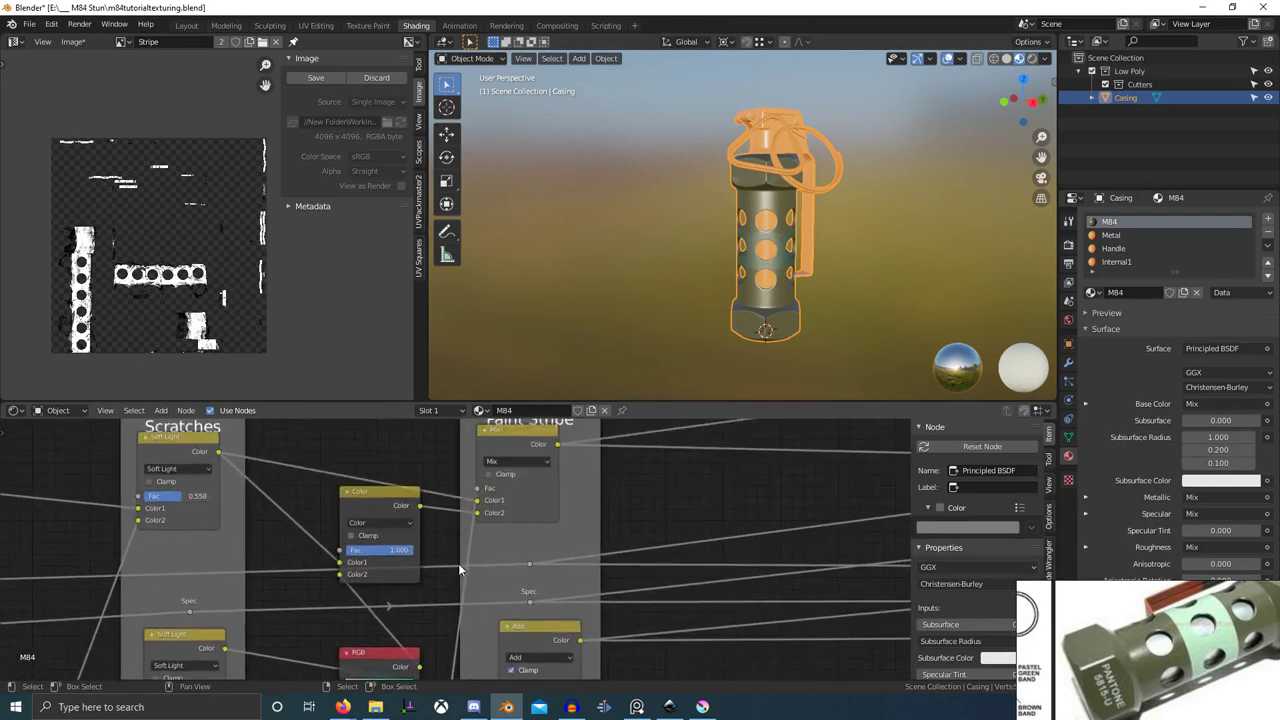
{"action": "scroll", "coordinate": [504, 538], "scroll_direction": "down", "scroll_amount": 3}
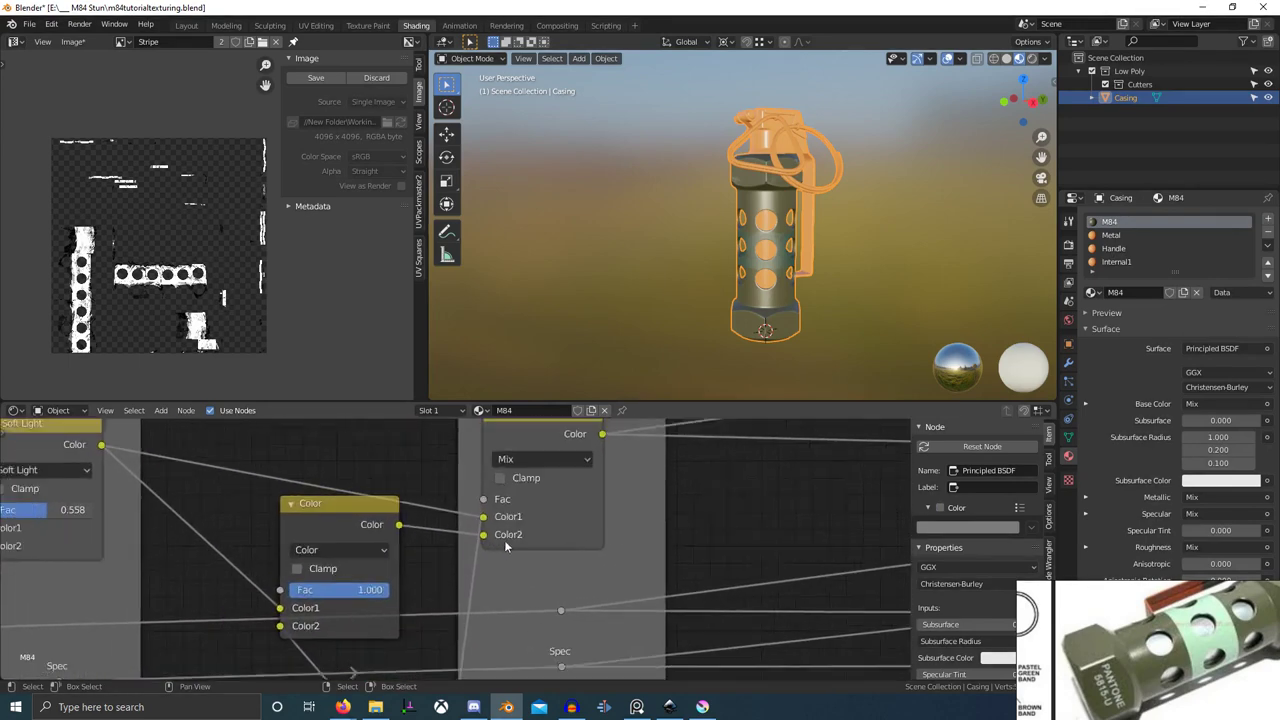
{"action": "mouse_move", "coordinate": [505, 536]}
{"action": "middle_mouse_down"}
{"action": "mouse_move", "coordinate": [505, 428]}
{"action": "mouse_move", "coordinate": [479, 555]}
{"action": "middle_mouse_up"}
- Preview the Color mix node's output on the casing and move that node down and left
{"action": "scroll", "coordinate": [780, 311], "scroll_direction": "up", "scroll_amount": 5}
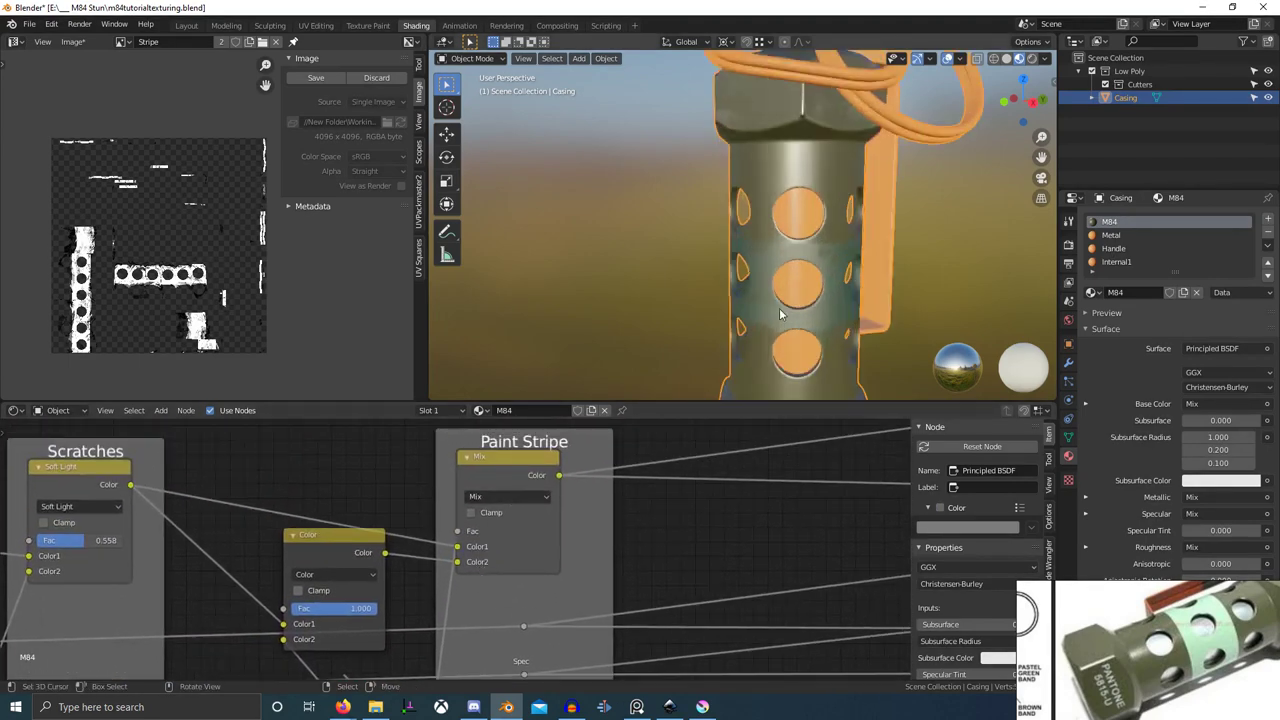
{"action": "middle_click_drag", "start_coordinate": [780, 311], "coordinate": [764, 262], "text": "shift"}
{"action": "middle_click_drag", "start_coordinate": [393, 534], "coordinate": [480, 471]}
{"action": "left_click", "coordinate": [434, 488], "text": "ctrl+shift"}
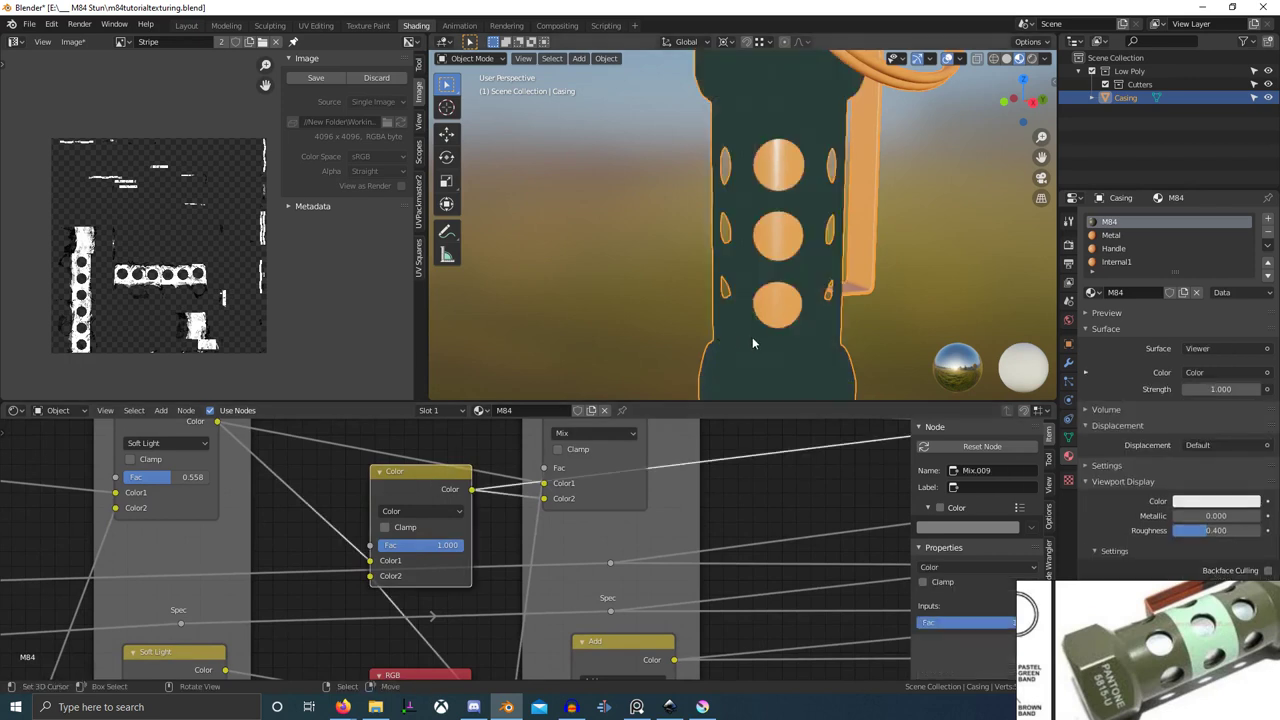
{"action": "scroll", "coordinate": [752, 339], "scroll_direction": "up", "scroll_amount": 3}
{"action": "middle_click_drag", "start_coordinate": [475, 578], "coordinate": [504, 549]}
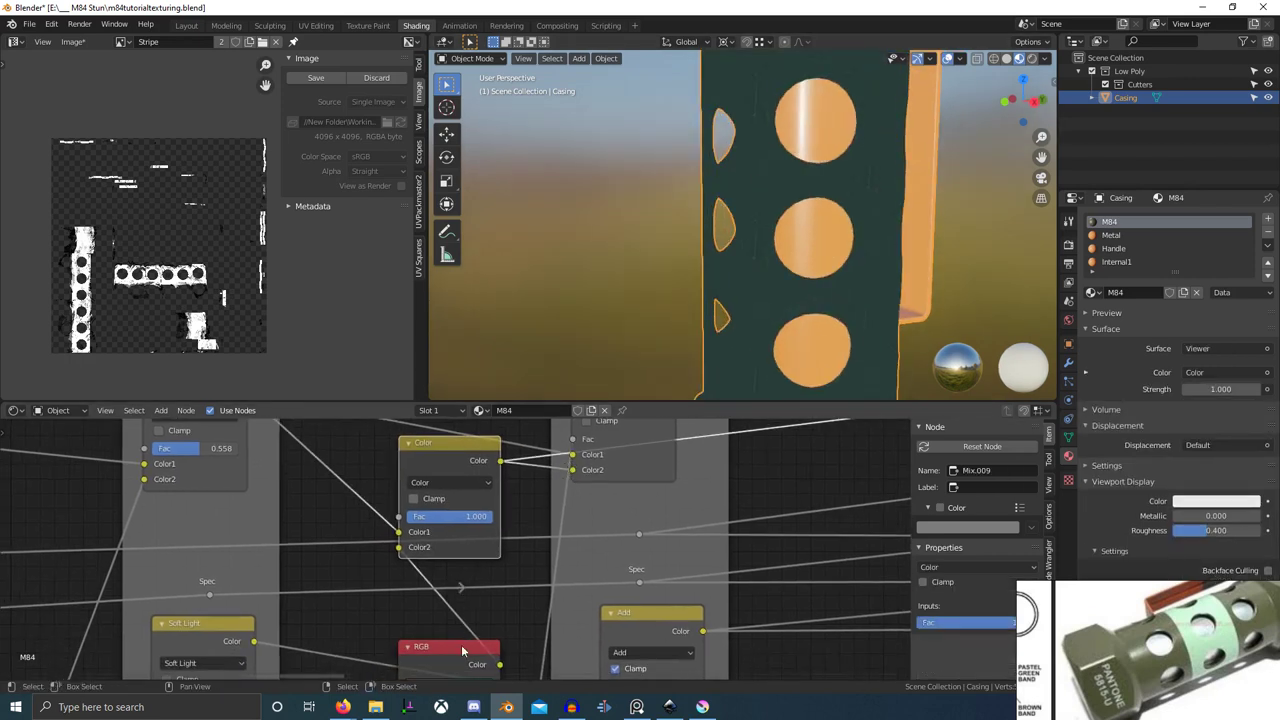
{"action": "left_click_drag", "start_coordinate": [461, 646], "coordinate": [377, 637]}
{"action": "right_click", "coordinate": [377, 637]}
{"action": "left_click_drag", "start_coordinate": [447, 463], "coordinate": [421, 500]}
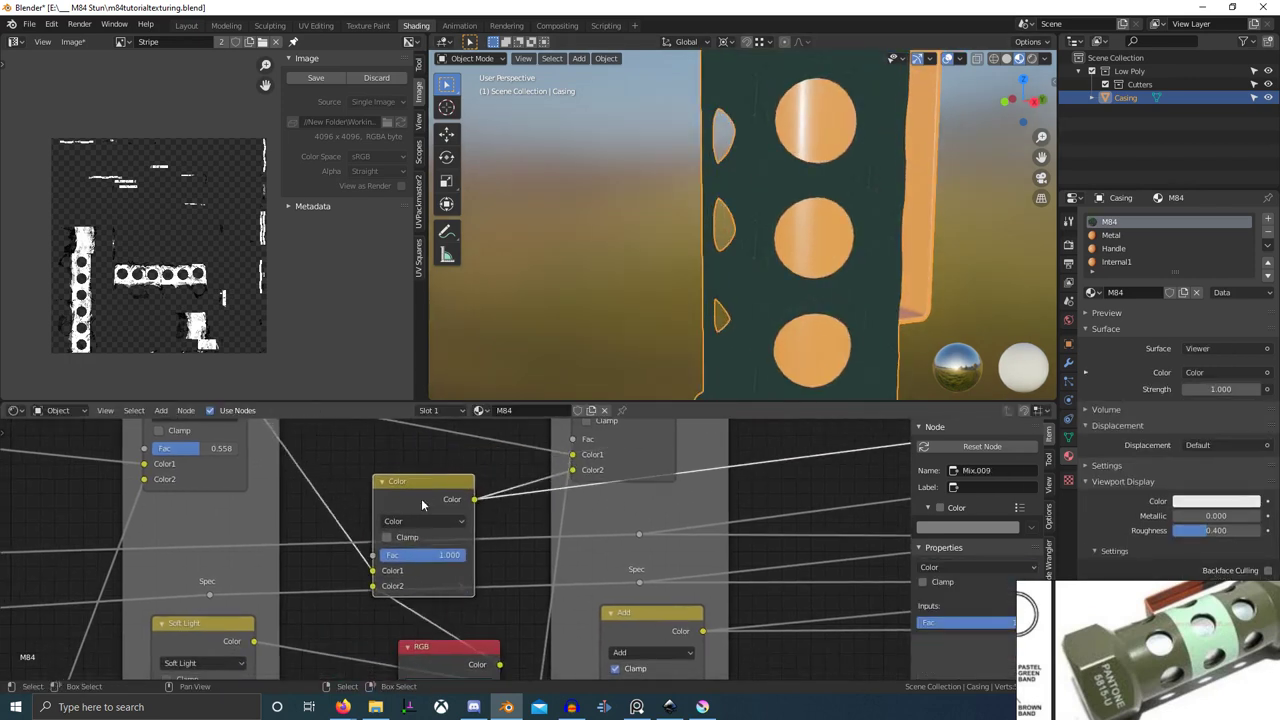
{"action": "scroll", "coordinate": [712, 440], "scroll_direction": "down", "scroll_amount": 1}
{"action": "middle_click_drag", "start_coordinate": [712, 440], "coordinate": [592, 504]}
- Insert an RGB Curves node on the Color link and bend its curve upward to brighten
{"action": "key", "text": "shift+a"}
{"action": "left_click", "coordinate": [712, 471]}
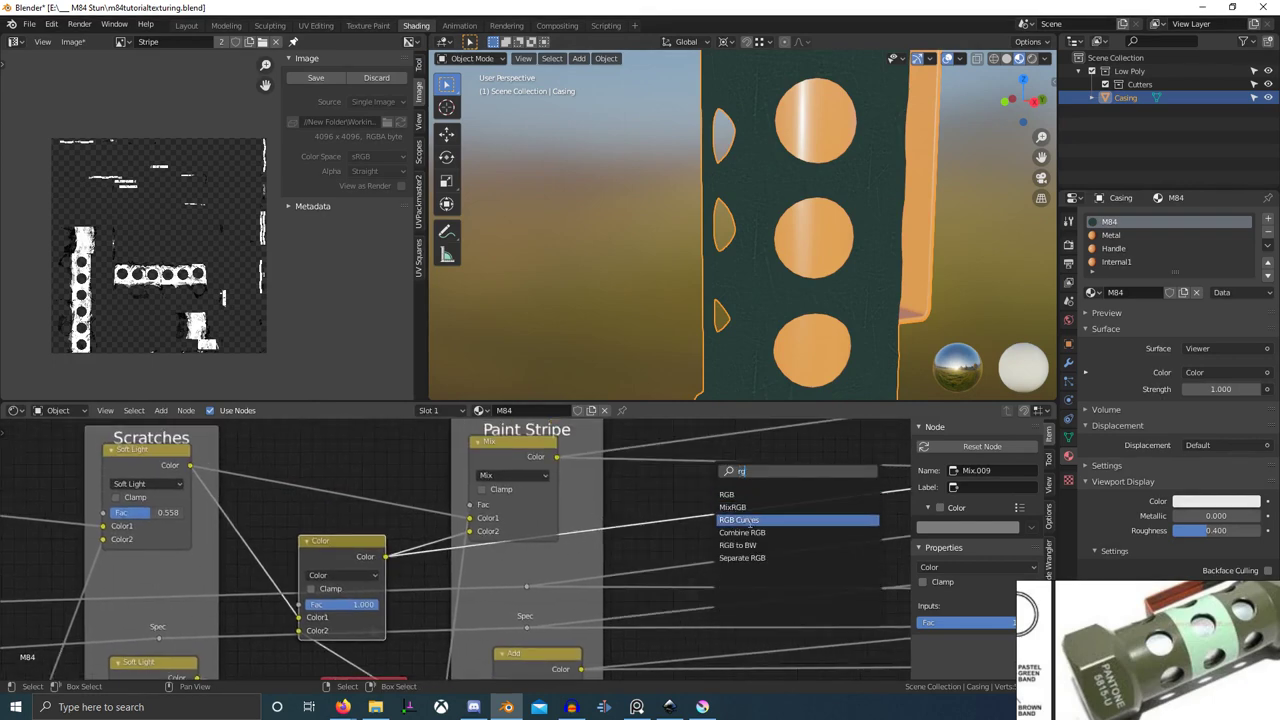
{"action": "left_click", "coordinate": [766, 521]}
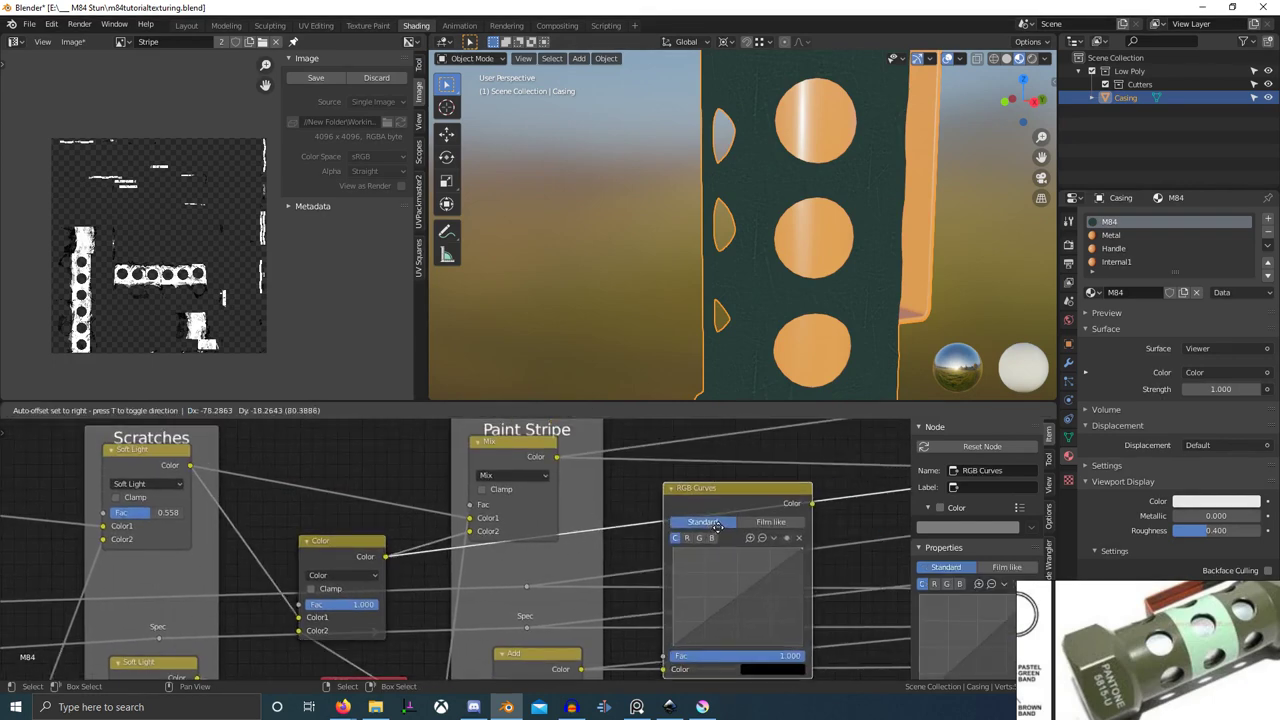
{"action": "left_click", "coordinate": [722, 542]}
{"action": "middle_click_drag", "start_coordinate": [742, 607], "coordinate": [667, 600]}
{"action": "left_click_drag", "start_coordinate": [665, 600], "coordinate": [641, 578]}
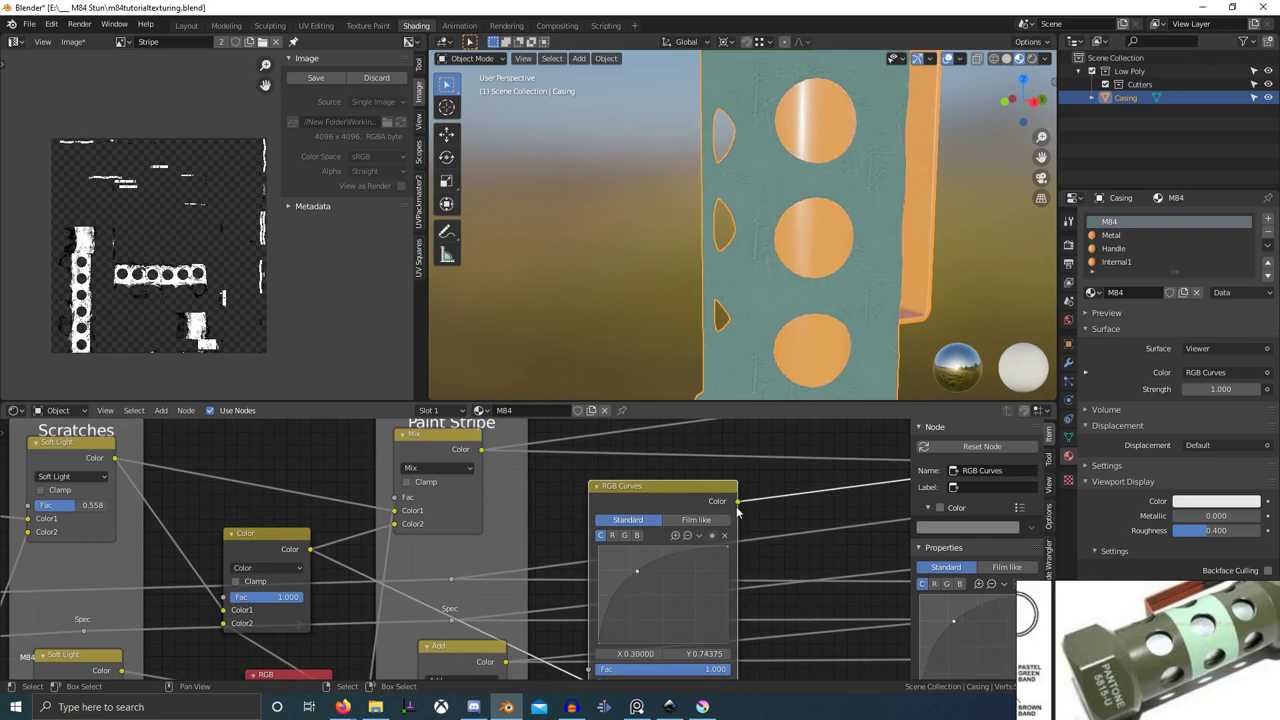
- Connect the RGB Curves Color output to the Paint Stripe Mix node's Color2 input
{"action": "left_click_drag", "start_coordinate": [407, 526], "coordinate": [405, 526]}
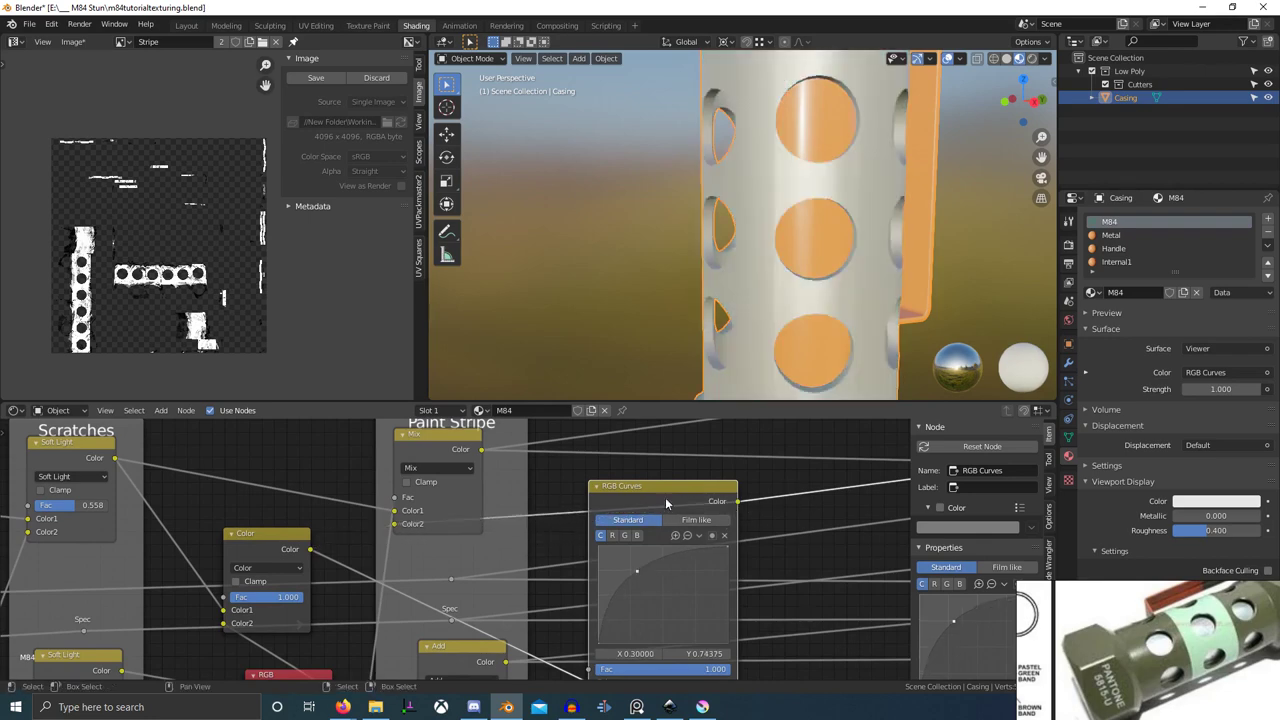
{"action": "scroll", "coordinate": [672, 505], "scroll_direction": "down", "scroll_amount": 12}
{"action": "middle_click_drag", "start_coordinate": [850, 495], "coordinate": [685, 527]}
{"action": "middle_click_drag", "start_coordinate": [885, 515], "coordinate": [729, 547]}
{"action": "scroll", "coordinate": [658, 537], "scroll_direction": "down", "scroll_amount": 4}
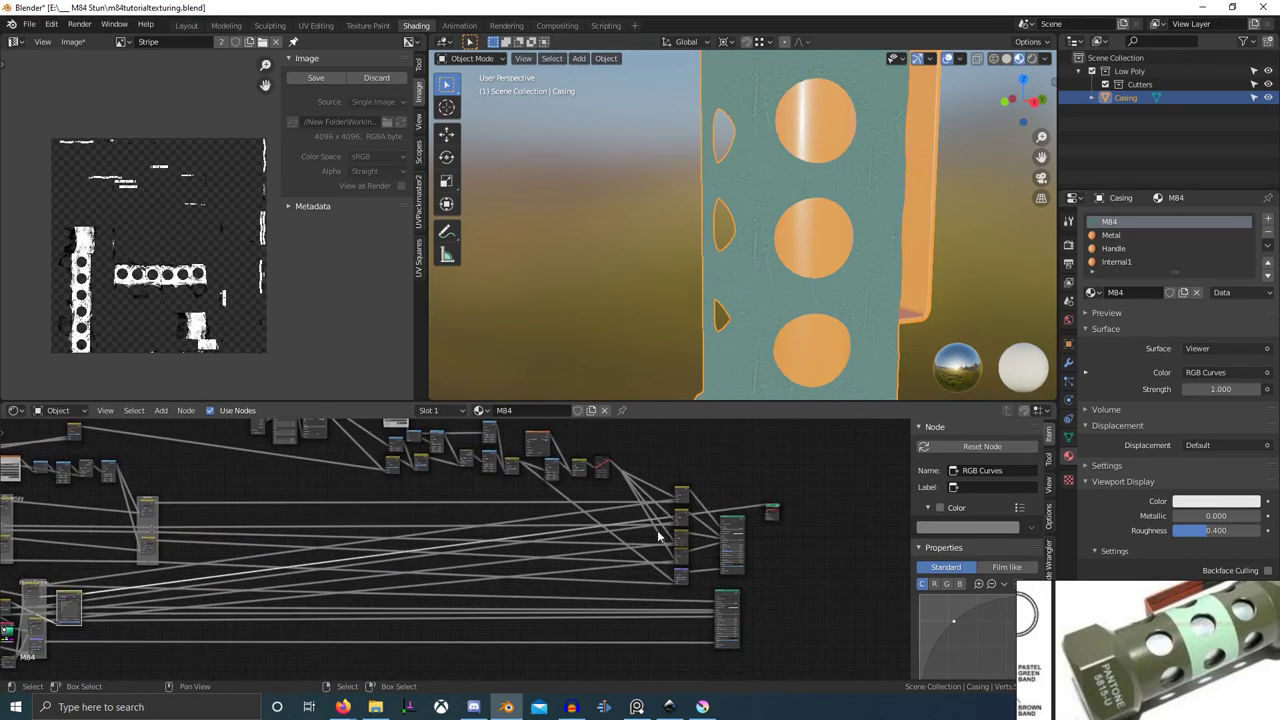
- Restore the full Principled BSDF material preview and orbit around the casing to inspect it
{"action": "left_click", "coordinate": [732, 525], "text": "ctrl+shift"}
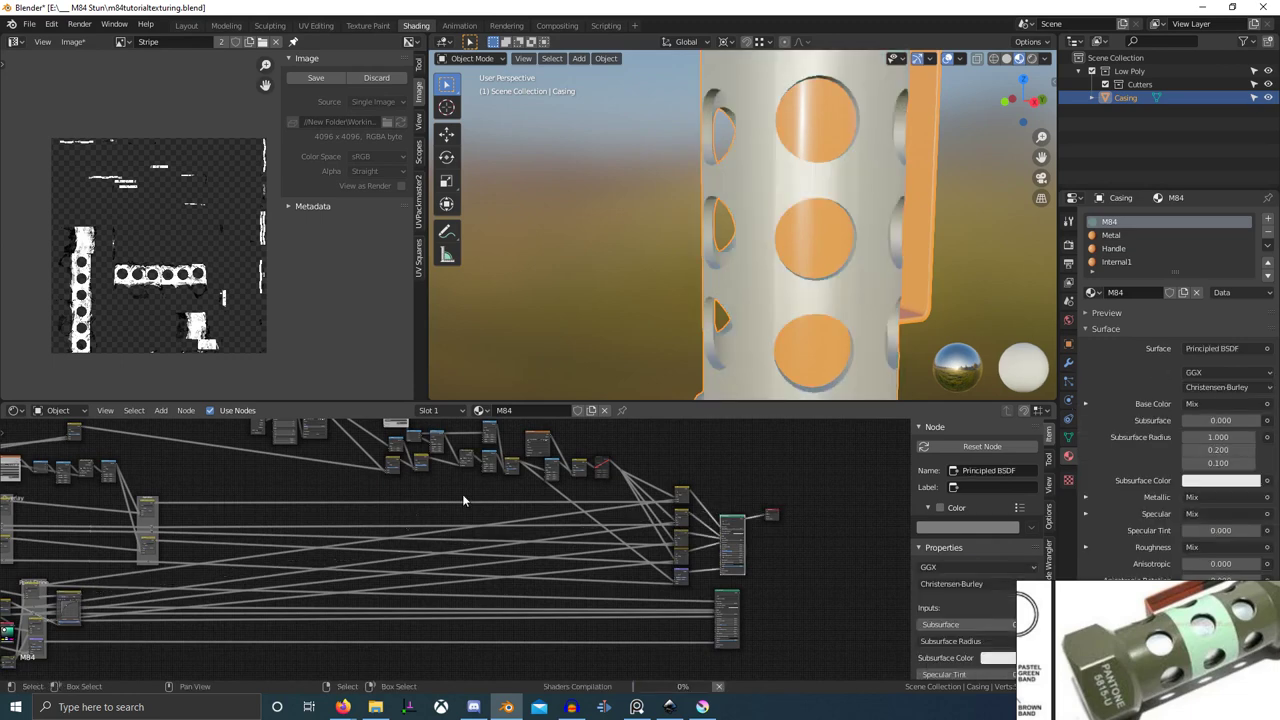
{"action": "scroll", "coordinate": [745, 269], "scroll_direction": "down", "scroll_amount": 4}
{"action": "middle_click_drag", "start_coordinate": [749, 269], "coordinate": [838, 280]}
{"action": "middle_click_drag", "start_coordinate": [139, 556], "coordinate": [378, 501]}
{"action": "scroll", "coordinate": [378, 501], "scroll_direction": "up", "scroll_amount": 2}
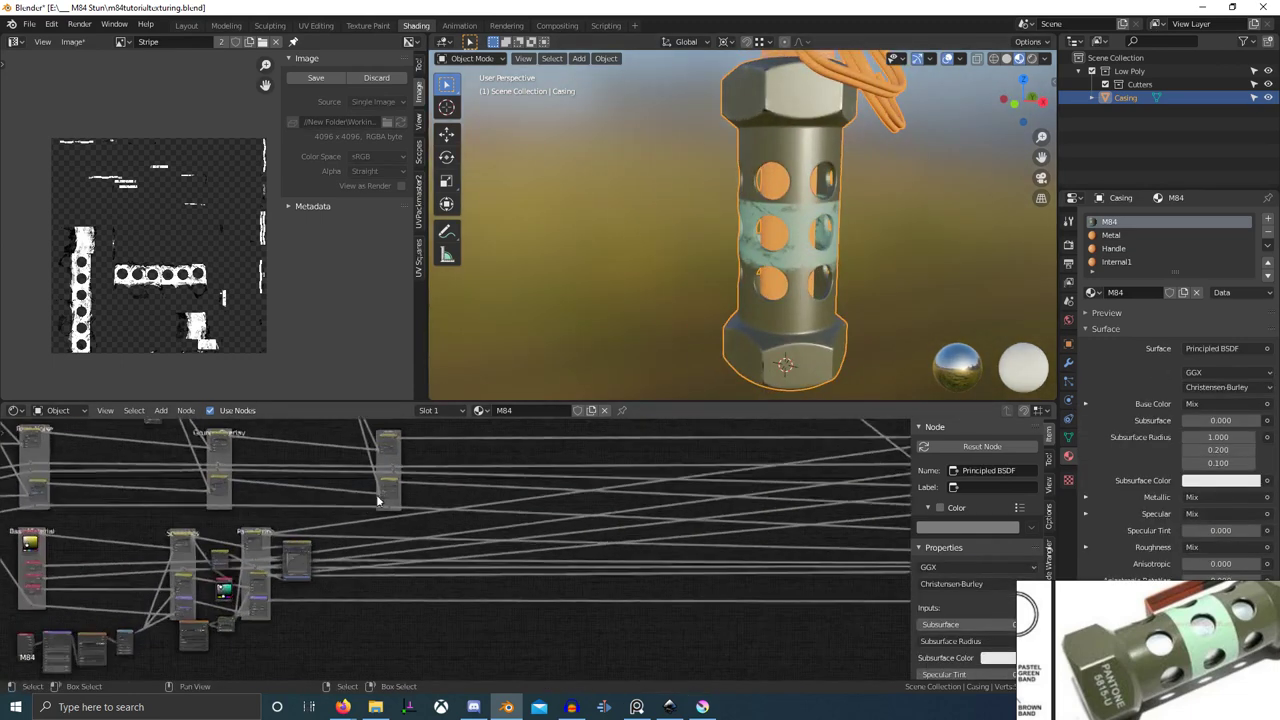
{"action": "scroll", "coordinate": [378, 499], "scroll_direction": "up", "scroll_amount": 2}
- Move the Paint Stripe frame right, RGB Curves left and up, and nudge Mix.009 right
{"action": "middle_click_drag", "start_coordinate": [265, 558], "coordinate": [513, 518]}
{"action": "left_click", "coordinate": [446, 538]}
{"action": "key", "text": "g"}
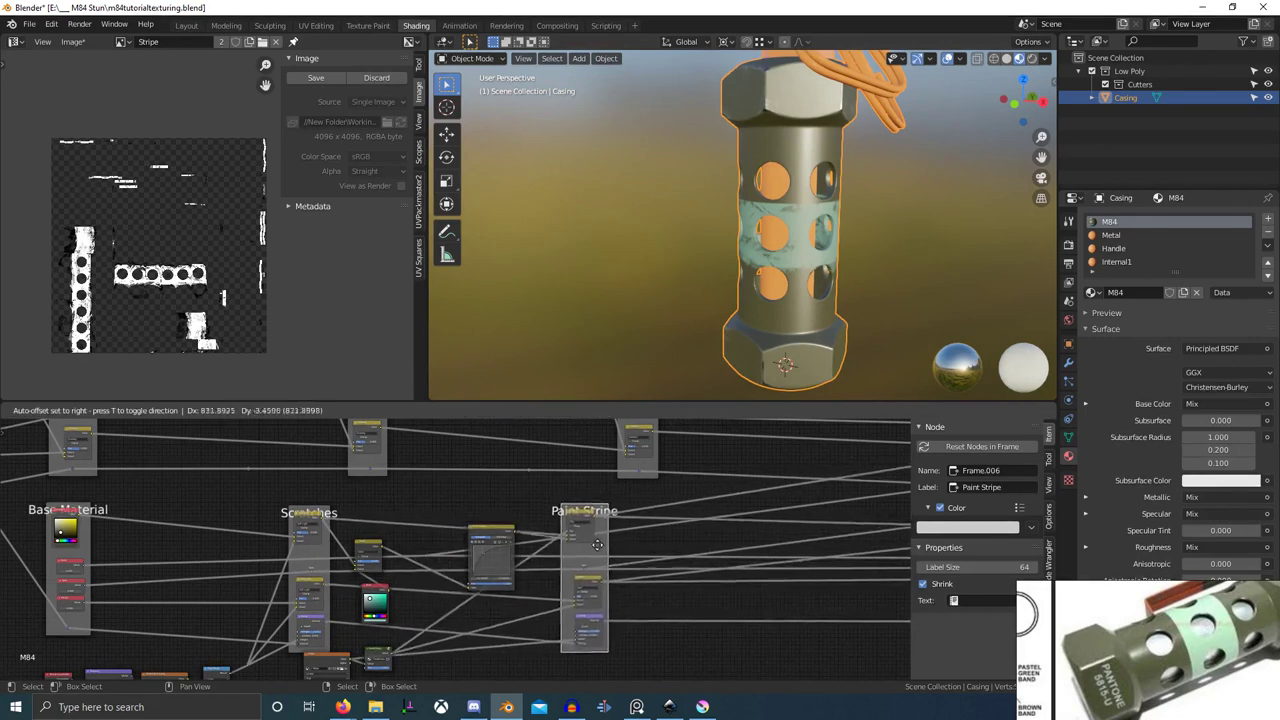
{"action": "left_click_drag", "start_coordinate": [597, 545], "coordinate": [597, 543]}
{"action": "left_click_drag", "start_coordinate": [497, 529], "coordinate": [429, 506]}
{"action": "left_click_drag", "start_coordinate": [371, 548], "coordinate": [378, 552]}
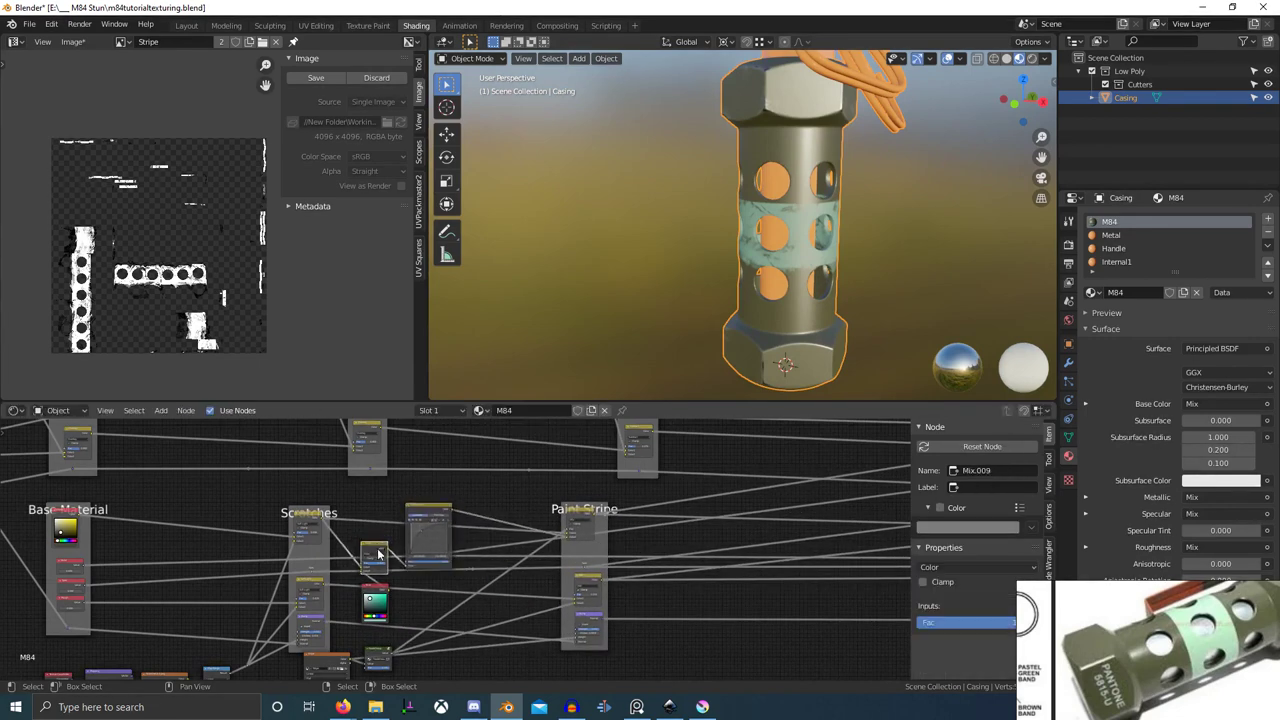
- Maximize the 3D viewport and orbit to inspect the grenade casing from above
{"action": "scroll", "coordinate": [583, 526], "scroll_direction": "down", "scroll_amount": 1}
{"action": "scroll", "coordinate": [786, 372], "scroll_direction": "down", "scroll_amount": 3}
{"action": "middle_click_drag", "start_coordinate": [786, 372], "coordinate": [740, 350]}
{"action": "scroll", "coordinate": [741, 292], "scroll_direction": "up", "scroll_amount": 2}
{"action": "key", "text": "ctrl+space"}
{"action": "scroll", "coordinate": [836, 319], "scroll_direction": "down", "scroll_amount": 3}
{"action": "scroll", "coordinate": [735, 340], "scroll_direction": "up", "scroll_amount": 4}
{"action": "middle_click_drag", "start_coordinate": [722, 320], "coordinate": [650, 410], "text": "shift"}
{"action": "scroll", "coordinate": [670, 215], "scroll_direction": "up", "scroll_amount": 2}
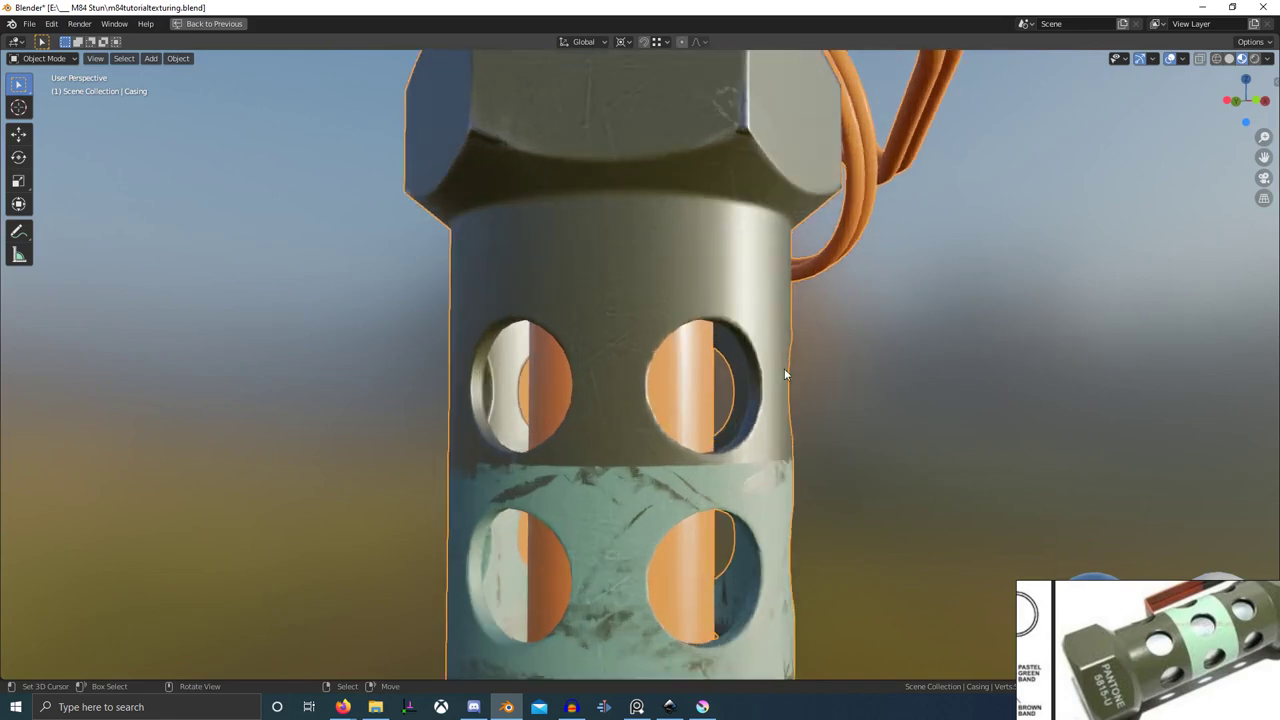
{"action": "middle_click_drag", "start_coordinate": [784, 374], "coordinate": [760, 294]}
- Return to the full shading layout and pan across to the Principled and Material Output nodes
{"action": "key", "text": "ctrl+space"}
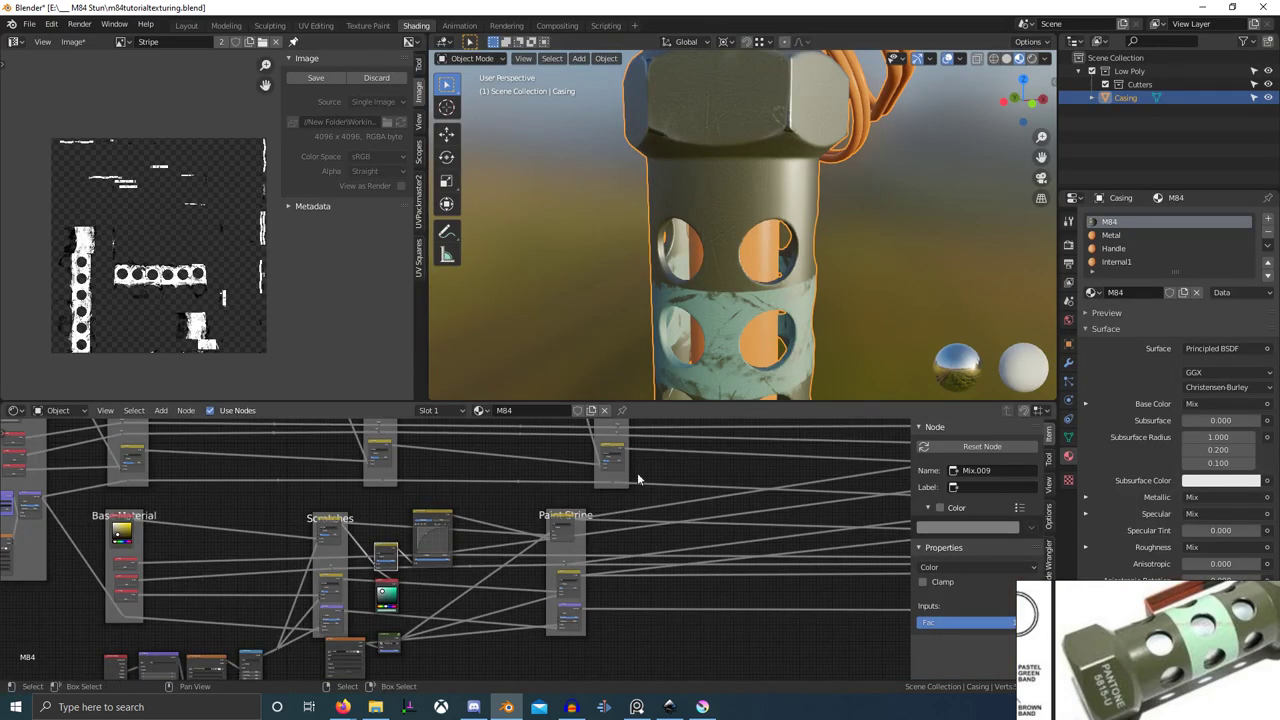
{"action": "scroll", "coordinate": [655, 556], "scroll_direction": "up", "scroll_amount": 4}
{"action": "middle_click_drag", "start_coordinate": [380, 600], "coordinate": [580, 568]}
{"action": "scroll", "coordinate": [580, 568], "scroll_direction": "up", "scroll_amount": 4}
{"action": "mouse_move", "coordinate": [664, 553]}
{"action": "middle_mouse_down"}
{"action": "mouse_move", "coordinate": [474, 537]}
{"action": "mouse_move", "coordinate": [474, 523]}
{"action": "mouse_move", "coordinate": [150, 507]}
{"action": "middle_mouse_up"}
{"action": "scroll", "coordinate": [689, 522], "scroll_direction": "down", "scroll_amount": 4}
{"action": "middle_click_drag", "start_coordinate": [688, 521], "coordinate": [355, 580]}
{"action": "scroll", "coordinate": [871, 531], "scroll_direction": "down", "scroll_amount": 4}
{"action": "middle_click_drag", "start_coordinate": [871, 531], "coordinate": [444, 569]}
- Orbit the casing and bring the Scratches and Paint Stripe frames back into view
{"action": "middle_click_drag", "start_coordinate": [821, 386], "coordinate": [560, 390]}
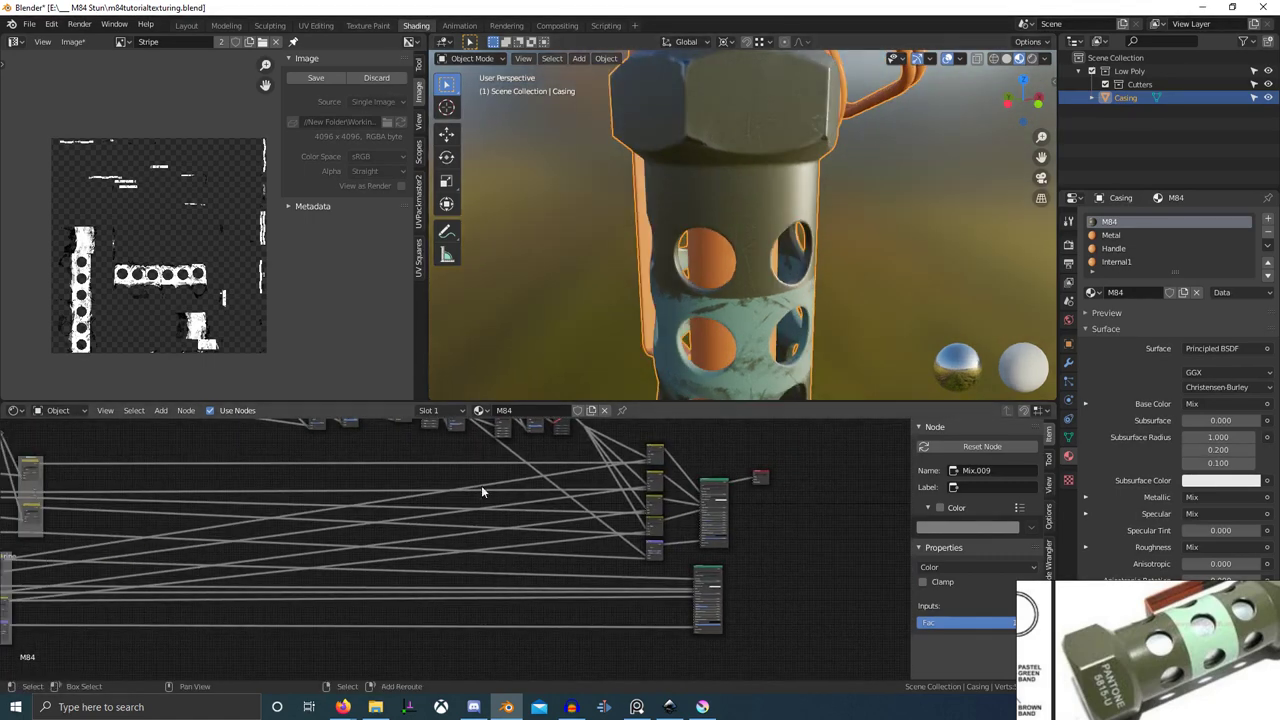
{"action": "scroll", "coordinate": [568, 520], "scroll_direction": "up", "scroll_amount": 5}
{"action": "mouse_move", "coordinate": [250, 525]}
{"action": "middle_mouse_down"}
{"action": "mouse_move", "coordinate": [568, 520]}
{"action": "mouse_move", "coordinate": [534, 563]}
{"action": "middle_mouse_up"}
{"action": "scroll", "coordinate": [534, 563], "scroll_direction": "up", "scroll_amount": 4}
{"action": "middle_click_drag", "start_coordinate": [435, 490], "coordinate": [588, 513]}
- Maximize the node editor and drag the Paint Stripe frame further right
{"action": "key", "text": "ctrl+space"}
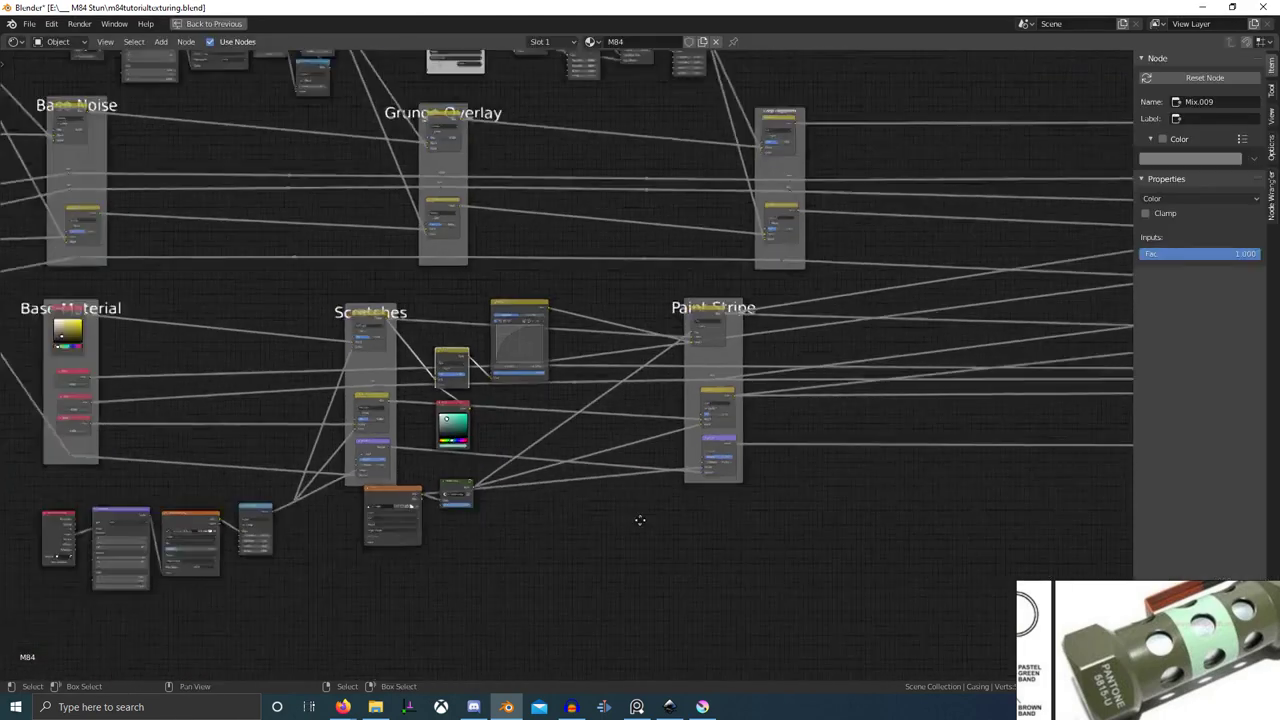
{"action": "scroll", "coordinate": [637, 517], "scroll_direction": "up", "scroll_amount": 2}
{"action": "left_click_drag", "start_coordinate": [776, 339], "coordinate": [964, 345]}
{"action": "scroll", "coordinate": [643, 406], "scroll_direction": "down", "scroll_amount": 2}
{"action": "middle_click_drag", "start_coordinate": [643, 406], "coordinate": [778, 431]}
{"action": "scroll", "coordinate": [777, 431], "scroll_direction": "down", "scroll_amount": 2}
{"action": "middle_click_drag", "start_coordinate": [506, 438], "coordinate": [597, 487]}
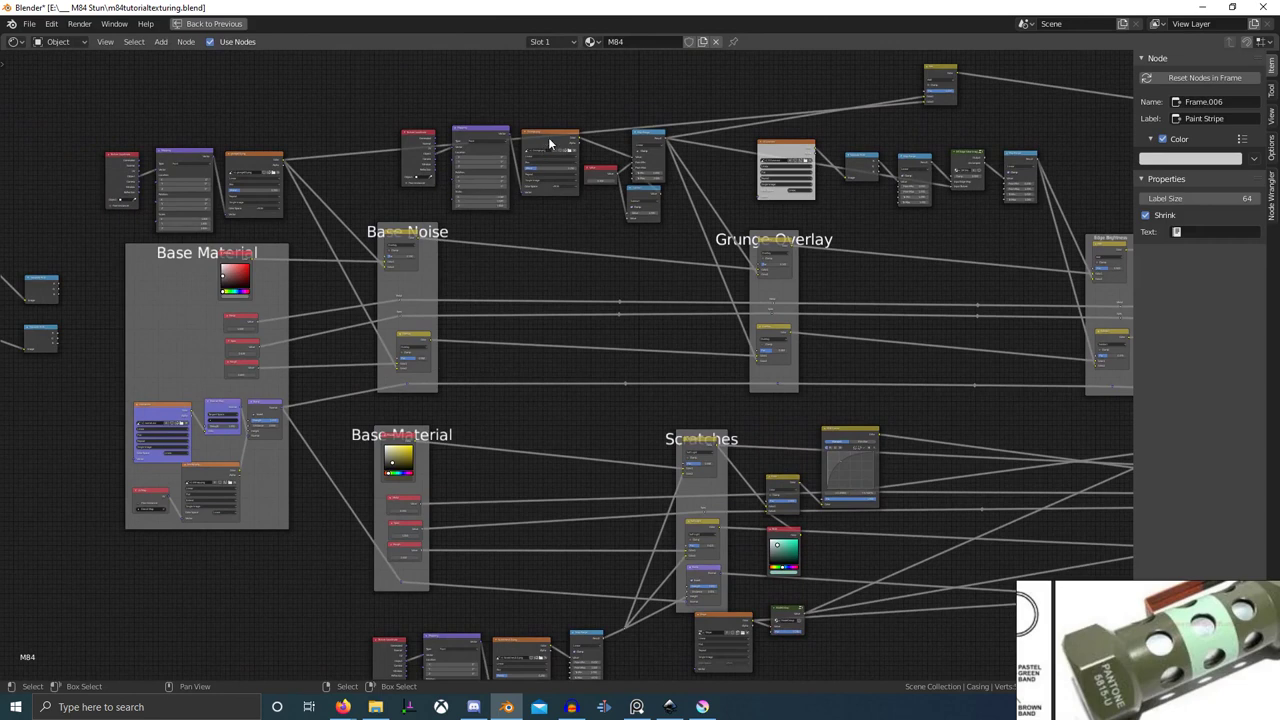
- Make the grunge01.png texture node active, then return to the full shading layout
{"action": "middle_click_drag", "start_coordinate": [260, 173], "coordinate": [325, 359]}
{"action": "scroll", "coordinate": [325, 359], "scroll_direction": "up", "scroll_amount": 6}
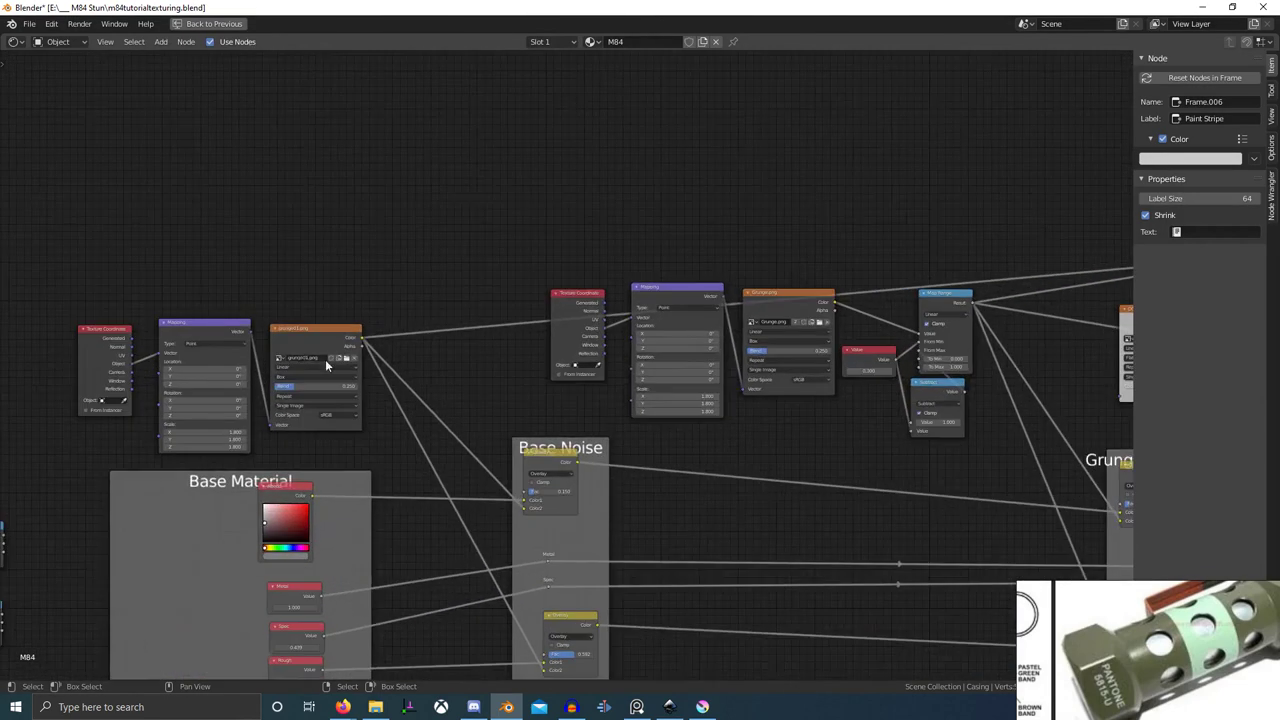
{"action": "left_click", "coordinate": [312, 331]}
{"action": "key", "text": "ctrl+space"}
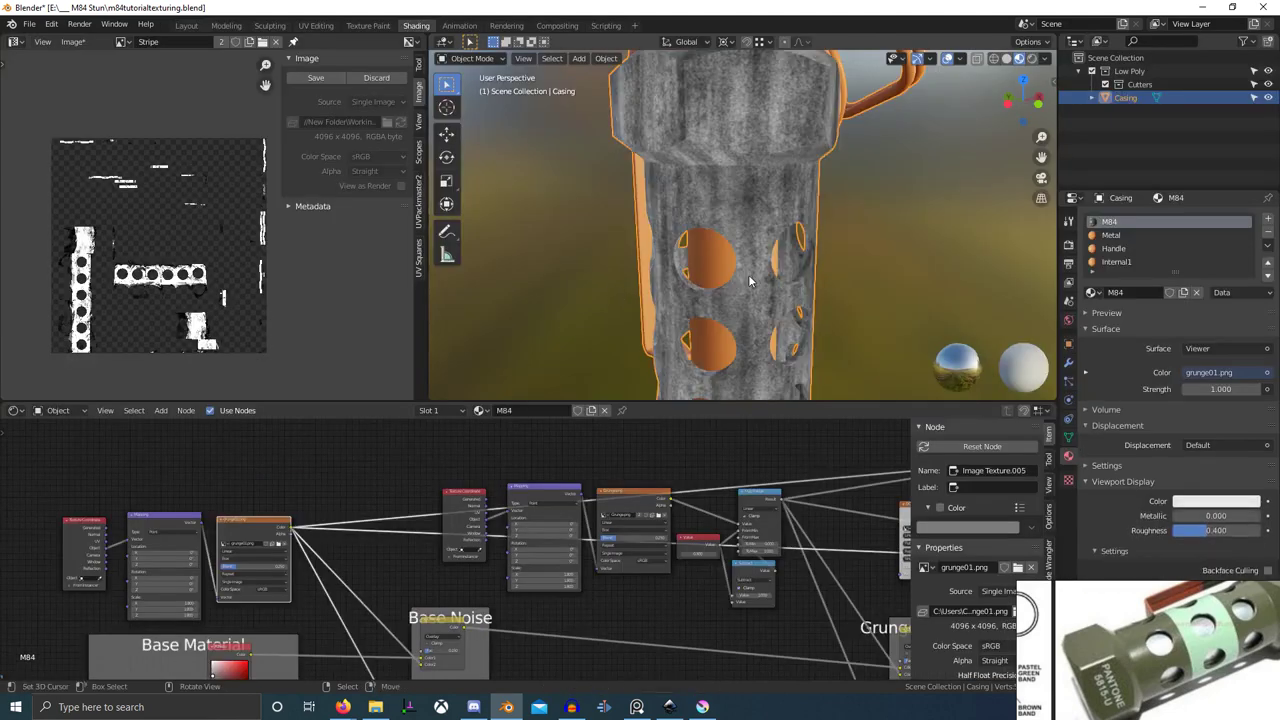
{"action": "scroll", "coordinate": [683, 603], "scroll_direction": "down", "scroll_amount": 4}
{"action": "scroll", "coordinate": [683, 603], "scroll_direction": "up", "scroll_amount": 5}
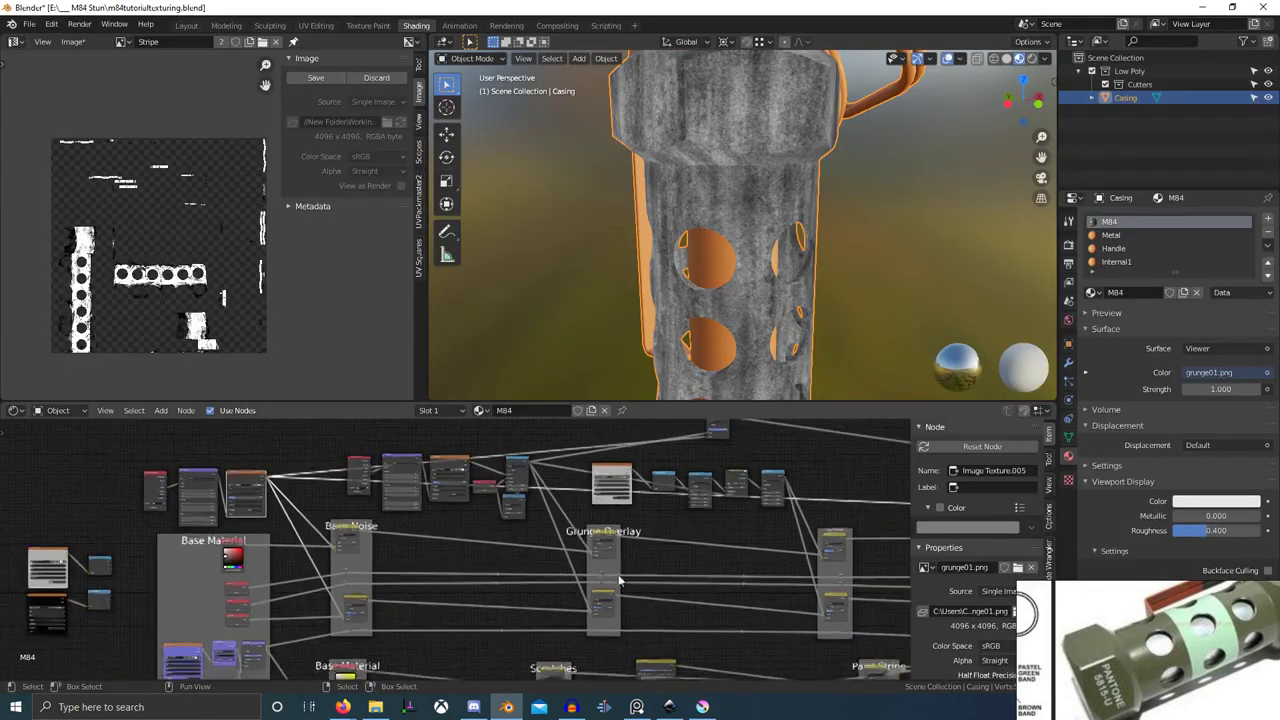
- Maximize the node editor over the empty area below Paint Stripe and open the node search
{"action": "key", "text": "ctrl+space"}
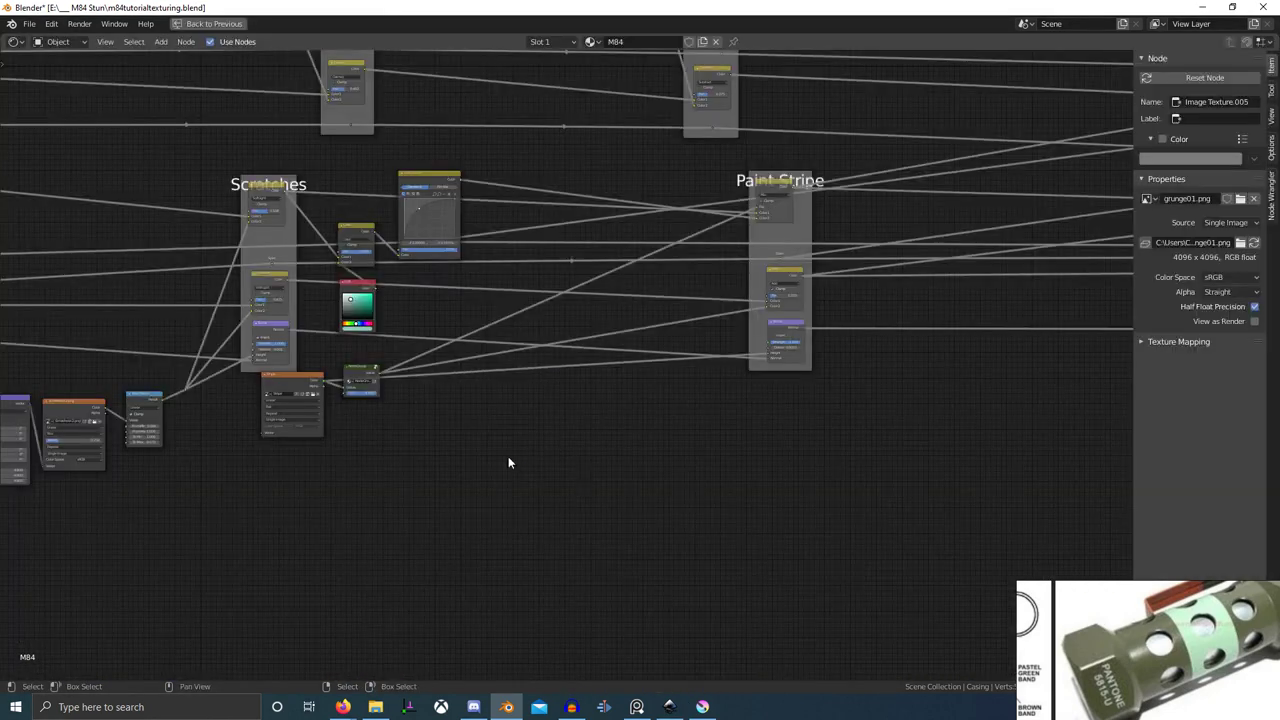
{"action": "scroll", "coordinate": [508, 456], "scroll_direction": "up", "scroll_amount": 1}
{"action": "middle_click_drag", "start_coordinate": [508, 456], "coordinate": [602, 536]}
{"action": "key", "text": "shift+a"}
{"action": "left_click", "coordinate": [614, 506]}
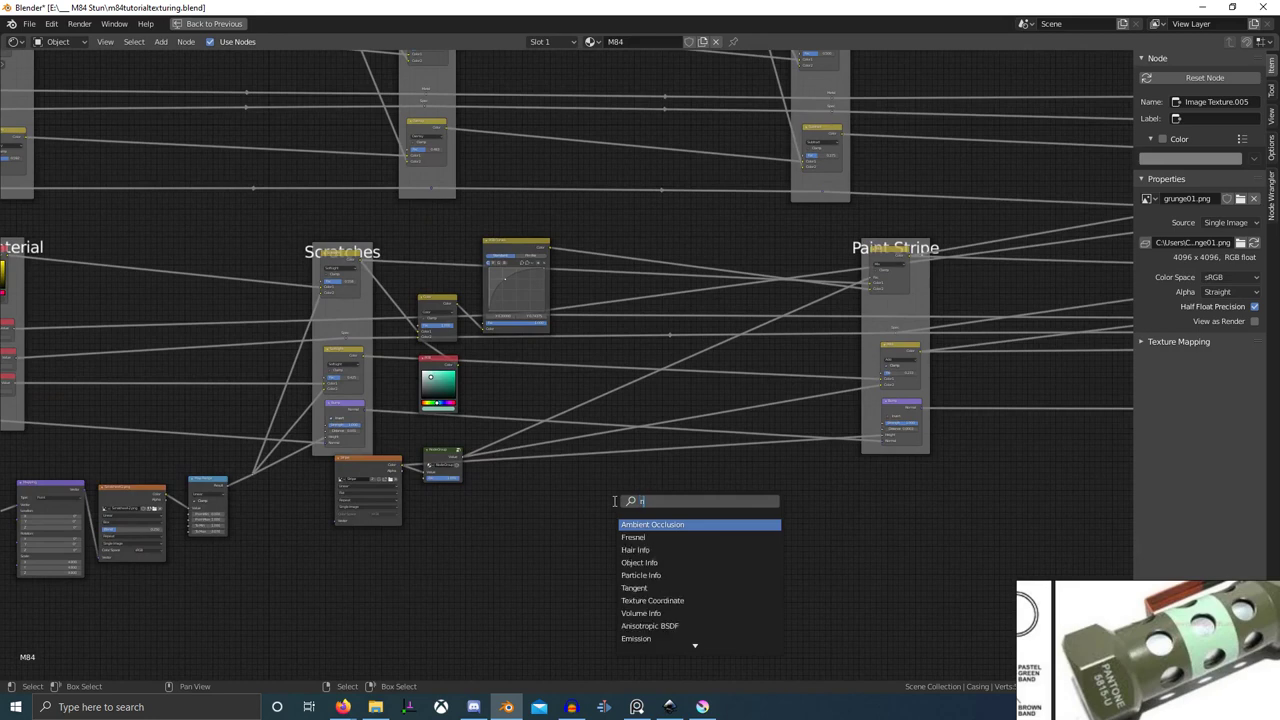
- Add a Noise Texture node and preview its output on the casing
{"action": "key", "text": "Return"}
{"action": "left_click", "coordinate": [577, 526]}
{"action": "scroll", "coordinate": [643, 490], "scroll_direction": "up", "scroll_amount": 8}
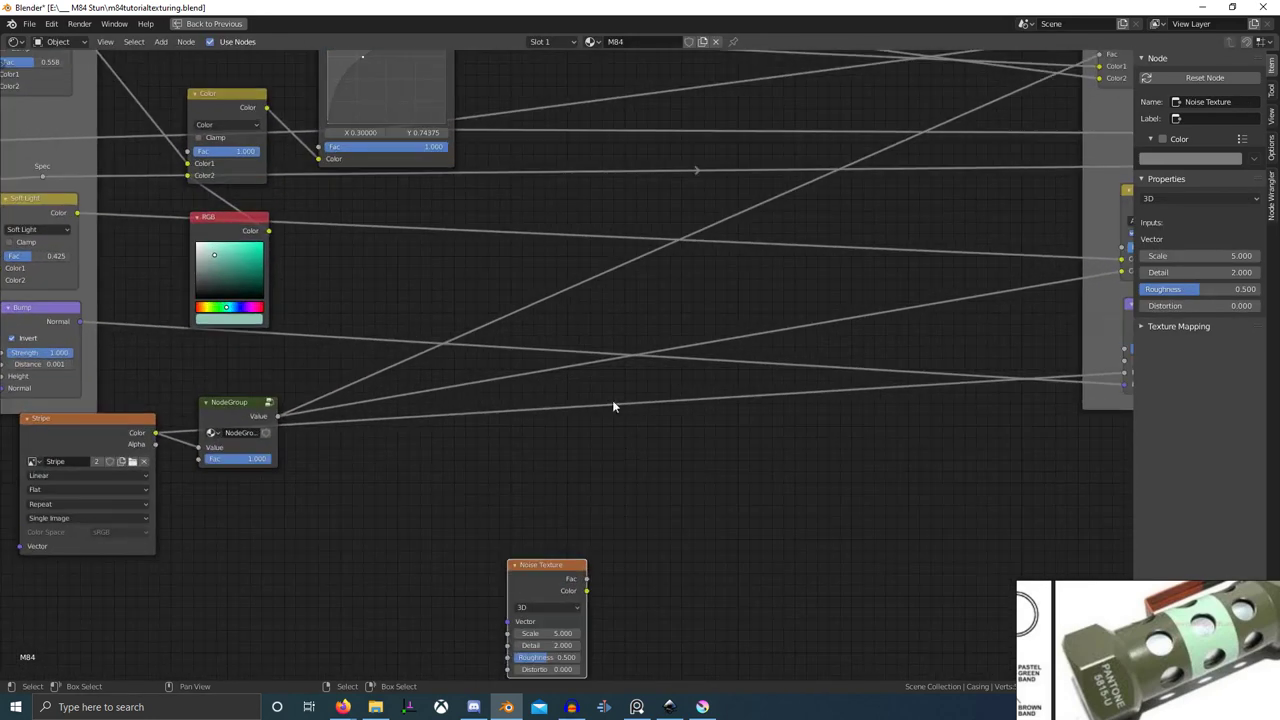
{"action": "left_click", "coordinate": [548, 583], "text": "ctrl+shift"}
- Drive the noise from Object coordinates via Texture Coordinate, removing the Mapping node
{"action": "key", "text": "ctrl+t"}
{"action": "scroll", "coordinate": [427, 568], "scroll_direction": "up", "scroll_amount": 3}
{"action": "middle_click_drag", "start_coordinate": [427, 568], "coordinate": [484, 536]}
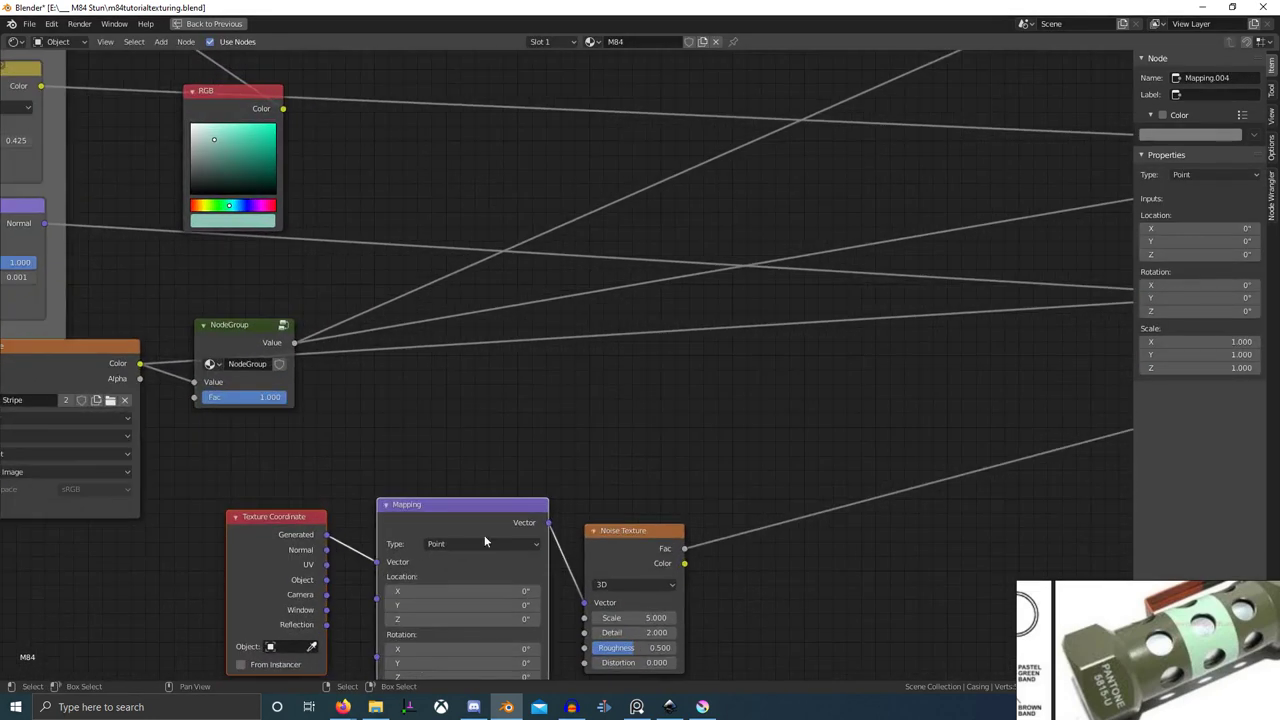
{"action": "left_click_drag", "start_coordinate": [327, 536], "coordinate": [323, 584], "text": "ctrl"}
{"action": "left_click", "coordinate": [458, 520]}
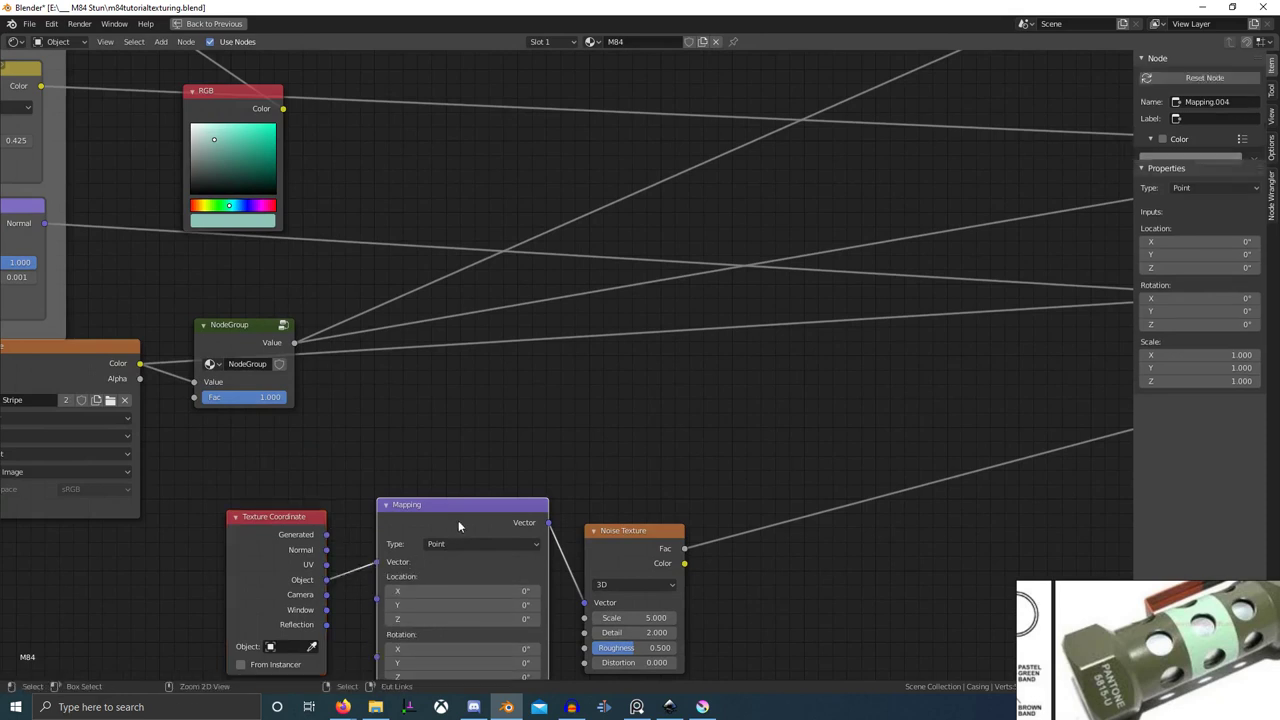
{"action": "key", "text": "ctrl+x"}
- Shift the noise, Texture Coordinate, mix, RGB and RGB Curves nodes horizontally
{"action": "scroll", "coordinate": [530, 530], "scroll_direction": "down", "scroll_amount": 11}
{"action": "middle_click_drag", "start_coordinate": [528, 549], "coordinate": [510, 565]}
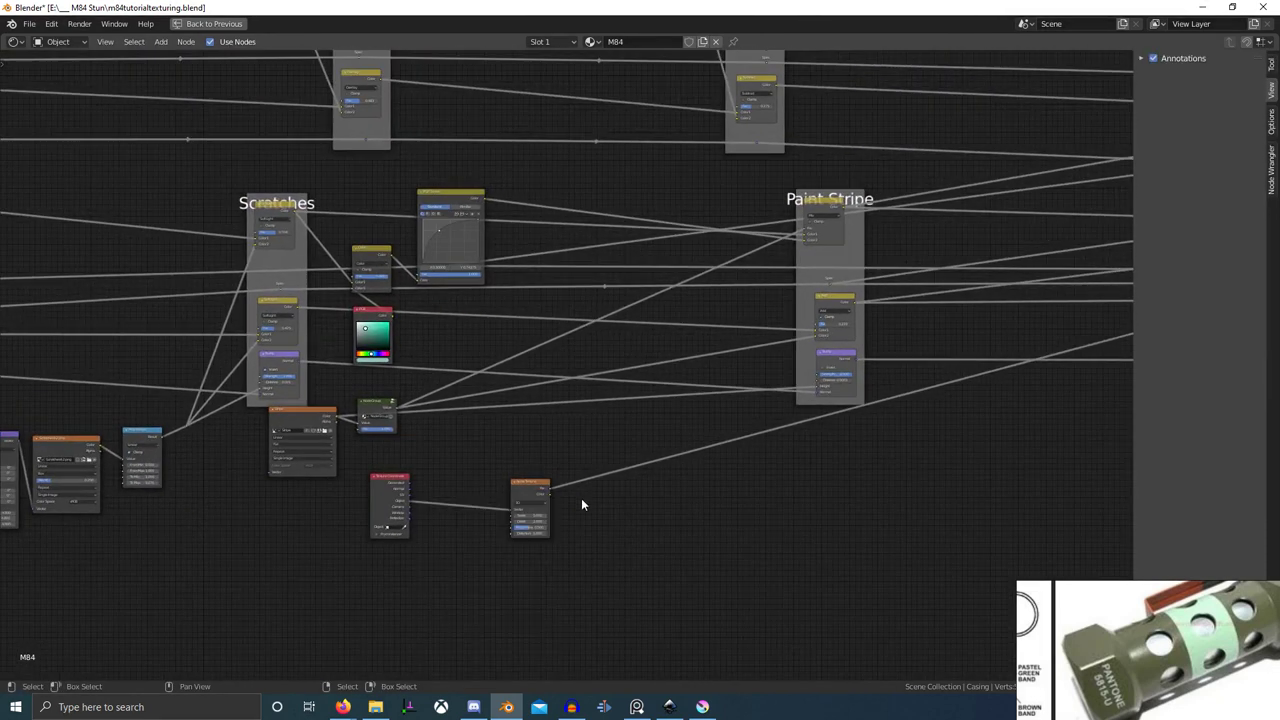
{"action": "left_click", "coordinate": [519, 492]}
{"action": "left_click", "coordinate": [404, 497]}
{"action": "key", "text": "c"}
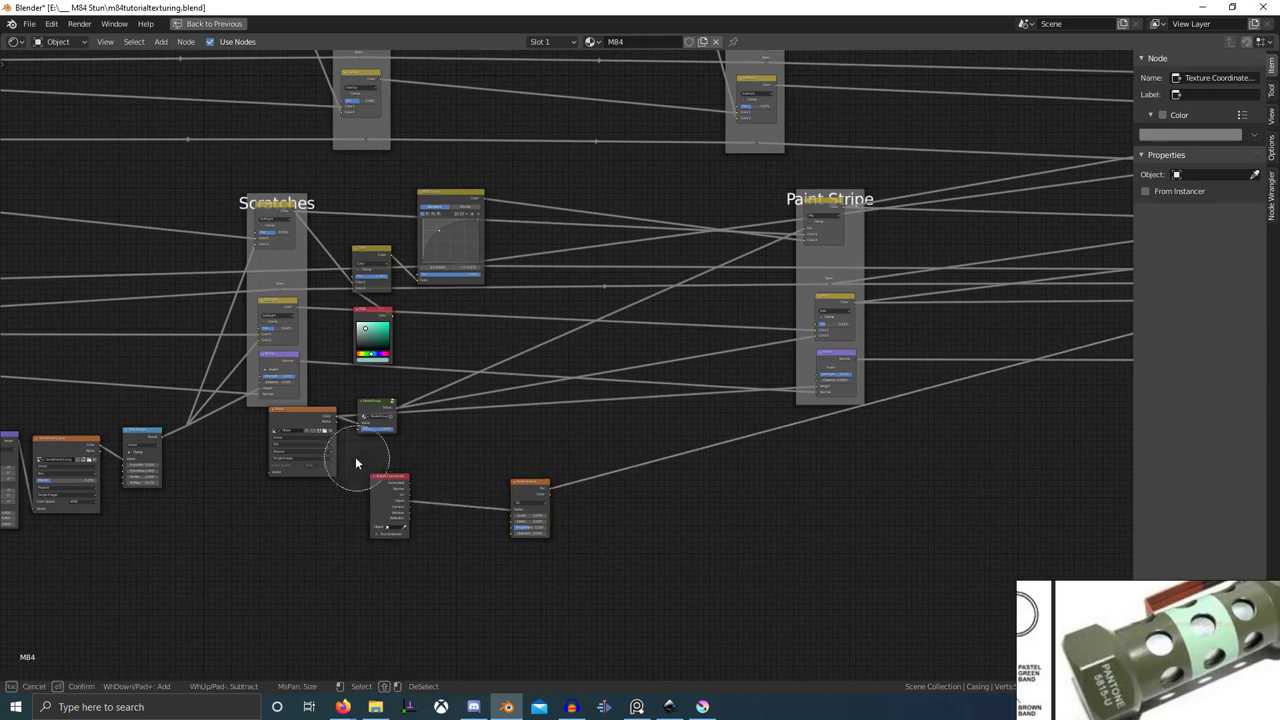
{"action": "left_click_drag", "start_coordinate": [372, 432], "coordinate": [476, 218]}
{"action": "right_click", "coordinate": [480, 222]}
{"action": "key", "text": "g"}
{"action": "right_click", "coordinate": [735, 270]}
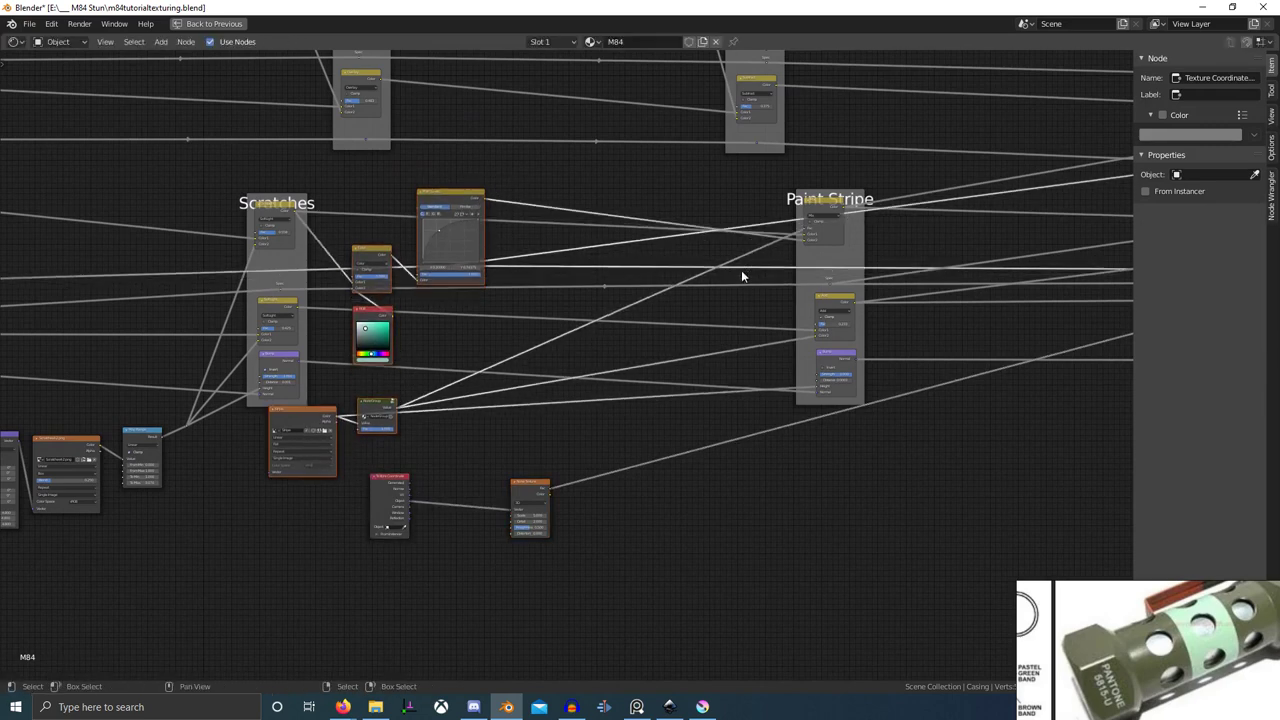
{"action": "key", "text": "g"}
{"action": "key", "text": "x"}
{"action": "left_click", "coordinate": [1012, 300]}
- Move the lower stripe nodes and Paint Stripe frame far to the right
{"action": "scroll", "coordinate": [958, 408], "scroll_direction": "down", "scroll_amount": 4}
{"action": "mouse_move", "coordinate": [958, 408]}
{"action": "middle_mouse_down"}
{"action": "mouse_move", "coordinate": [860, 417]}
{"action": "mouse_move", "coordinate": [844, 443]}
{"action": "middle_mouse_up"}
{"action": "left_click", "coordinate": [840, 441]}
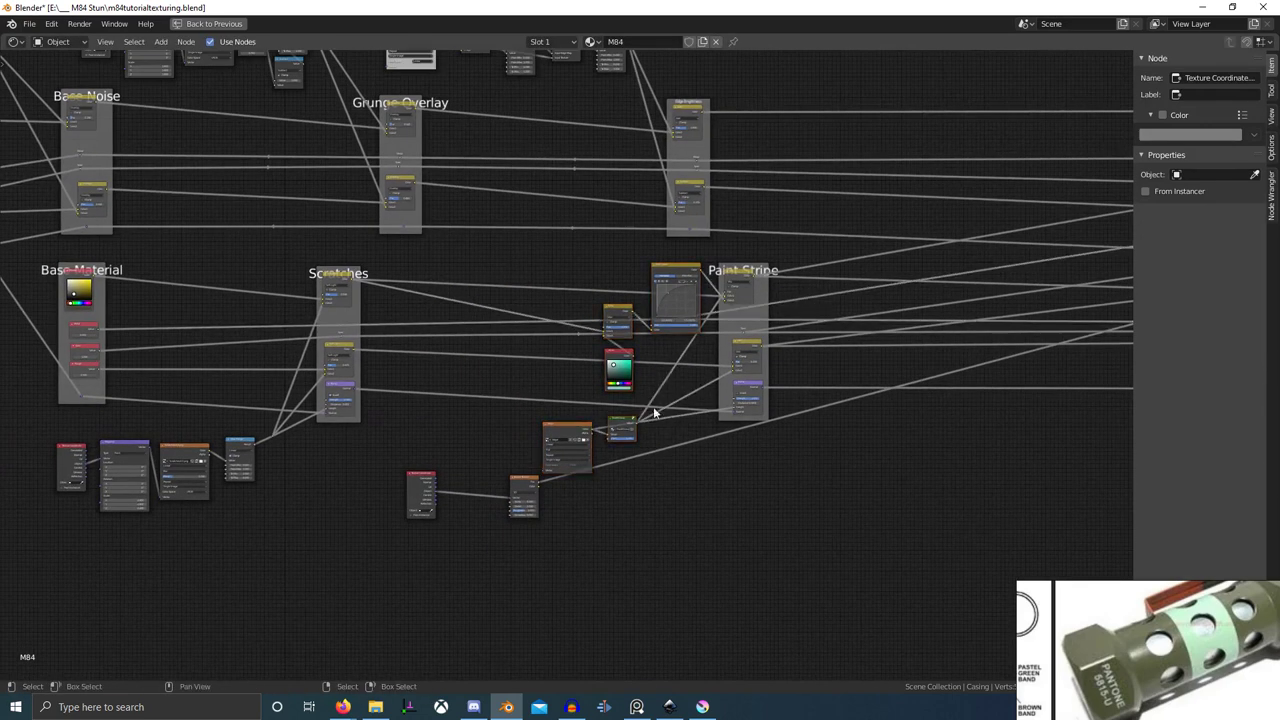
{"action": "key", "text": "c"}
{"action": "mouse_move", "coordinate": [606, 434]}
{"action": "left_mouse_down"}
{"action": "mouse_move", "coordinate": [711, 320]}
{"action": "mouse_move", "coordinate": [768, 391]}
{"action": "left_mouse_up"}
{"action": "right_click", "coordinate": [770, 392]}
{"action": "key", "text": "g"}
{"action": "key", "text": "x"}
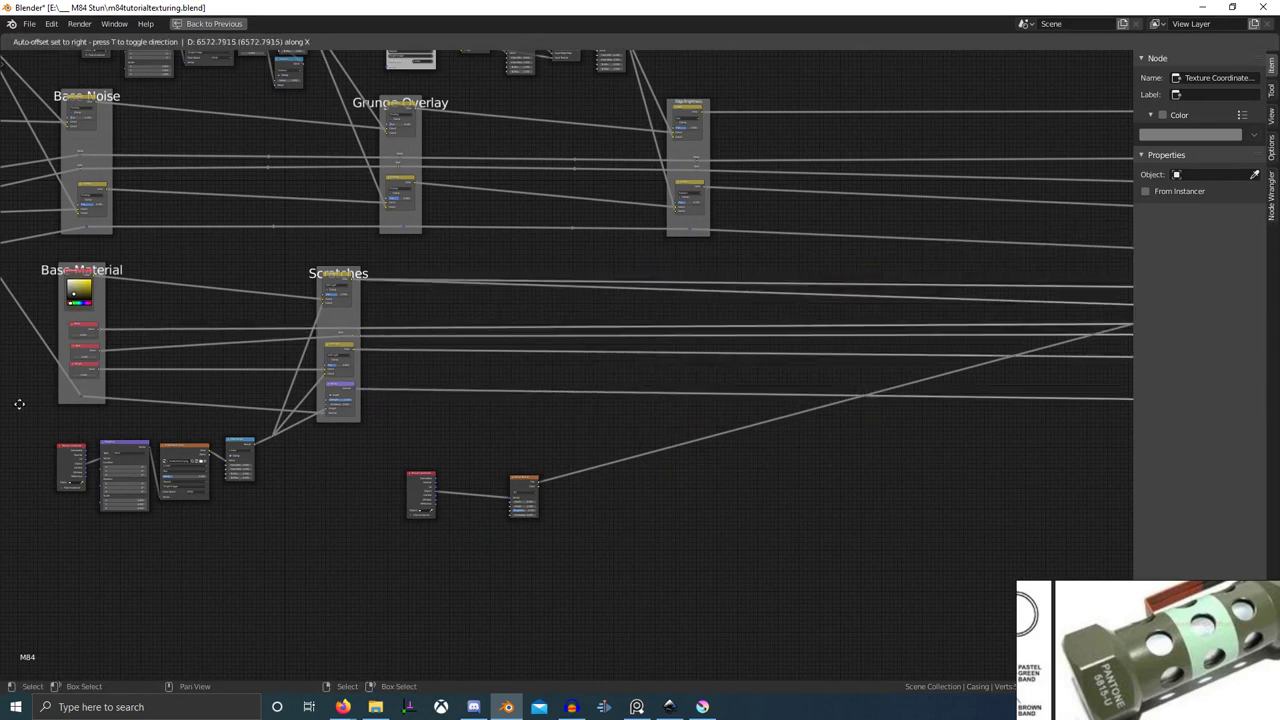
{"action": "right_click", "coordinate": [969, 393]}
{"action": "scroll", "coordinate": [868, 412], "scroll_direction": "down", "scroll_amount": 5}
{"action": "middle_click_drag", "start_coordinate": [864, 414], "coordinate": [815, 418]}
{"action": "key", "text": "g"}
{"action": "key", "text": "x"}
{"action": "left_click", "coordinate": [952, 438]}
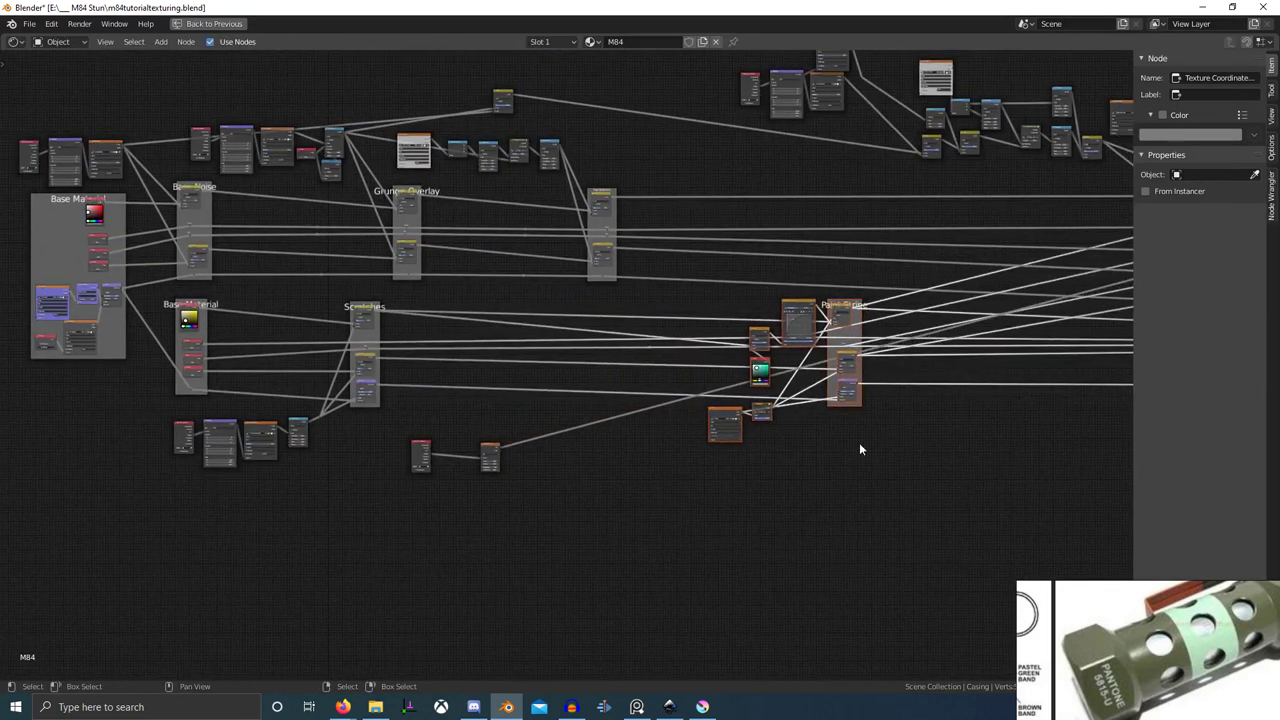
- Reposition the Noise Texture beside the Texture Coordinate node
{"action": "scroll", "coordinate": [728, 420], "scroll_direction": "up", "scroll_amount": 6}
{"action": "middle_click_drag", "start_coordinate": [601, 437], "coordinate": [653, 418]}
{"action": "scroll", "coordinate": [600, 478], "scroll_direction": "up", "scroll_amount": 4}
{"action": "left_click", "coordinate": [564, 502]}
{"action": "left_click", "coordinate": [426, 508], "text": "shift"}
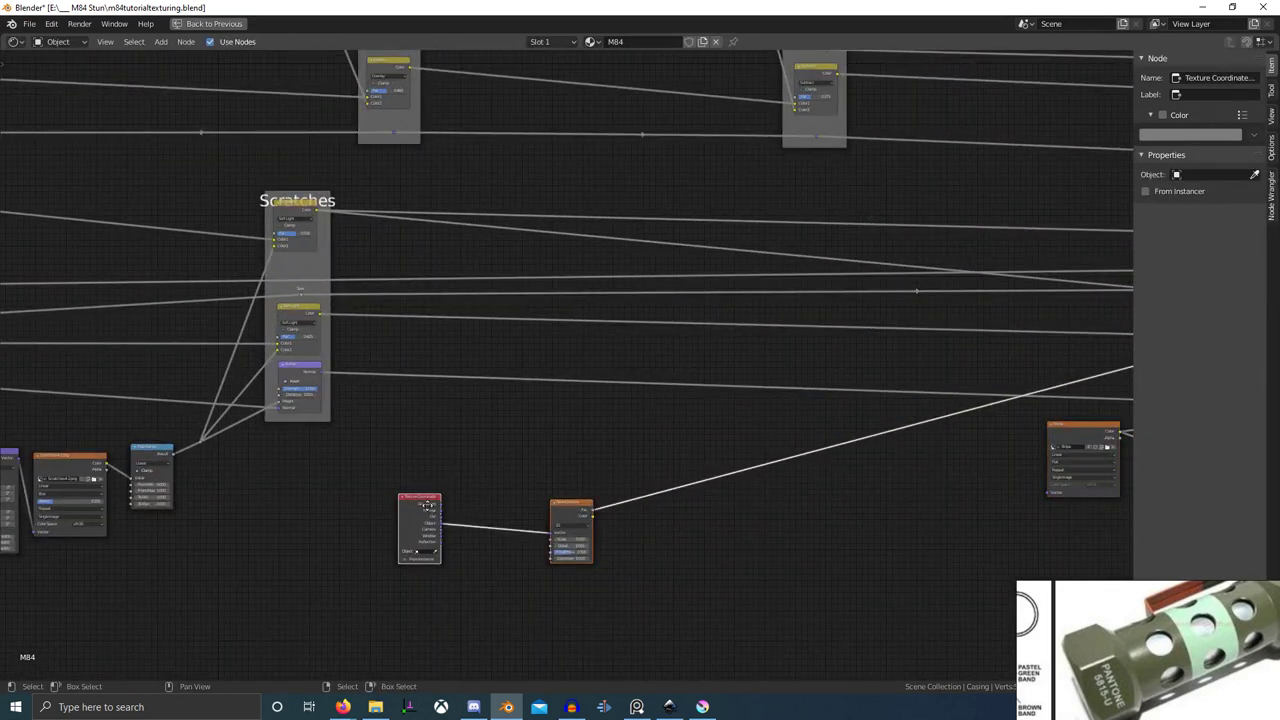
{"action": "key", "text": "g"}
{"action": "key", "text": "y"}
{"action": "left_click", "coordinate": [608, 460]}
{"action": "left_click_drag", "start_coordinate": [577, 452], "coordinate": [497, 451]}
- Return to the full shading layout and preview the noise Fac on the casing
{"action": "key", "text": "ctrl+space"}
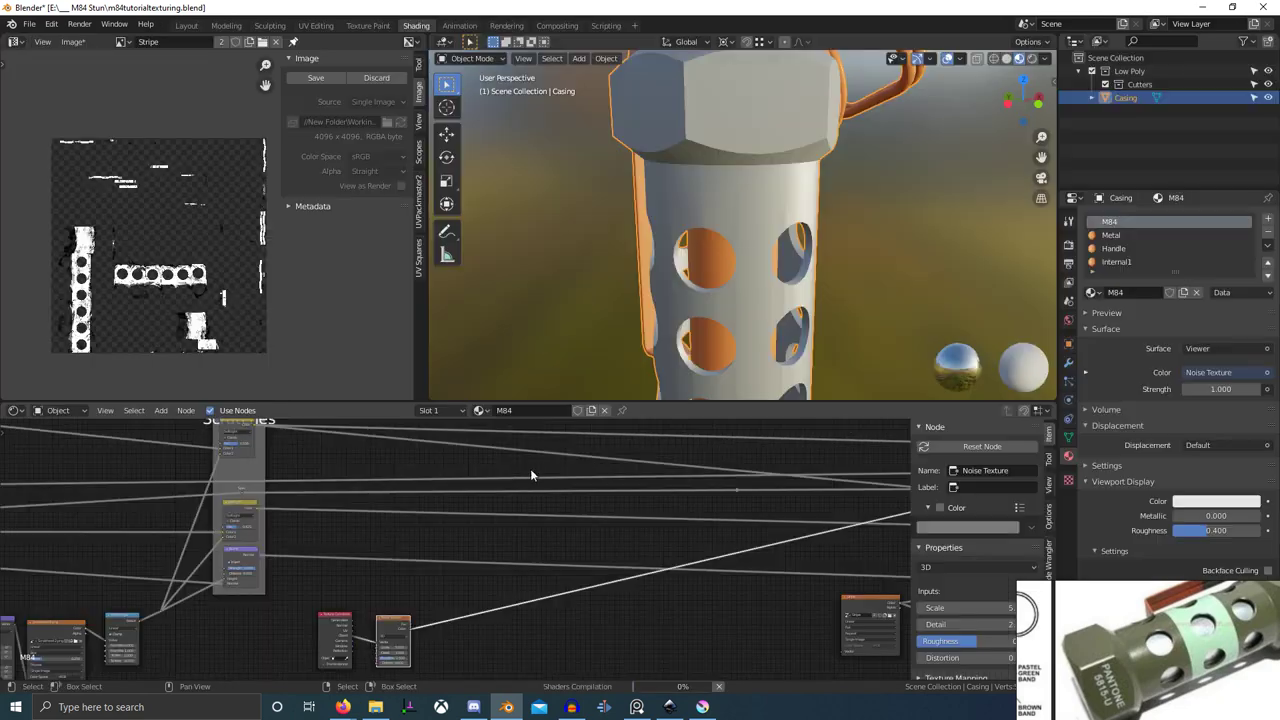
{"action": "middle_click_drag", "start_coordinate": [640, 350], "coordinate": [719, 361]}
{"action": "scroll", "coordinate": [428, 574], "scroll_direction": "up", "scroll_amount": 6}
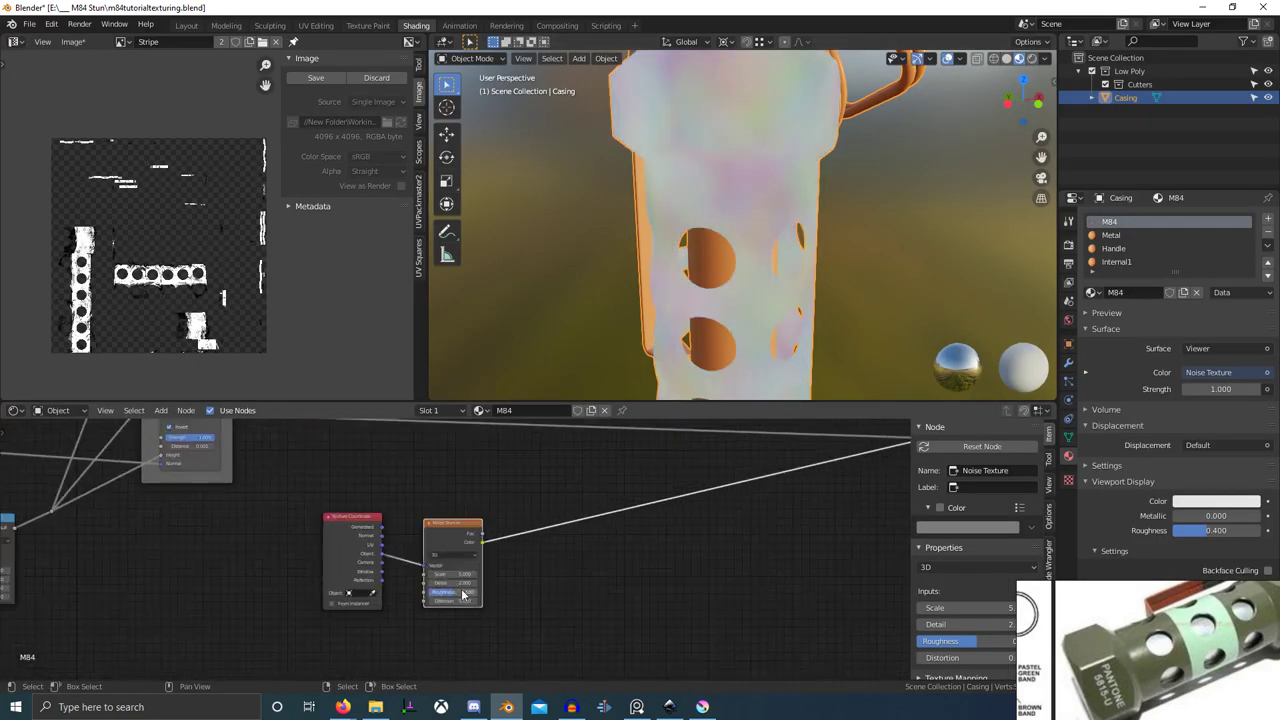
{"action": "left_click", "coordinate": [468, 522], "text": "ctrl+shift"}
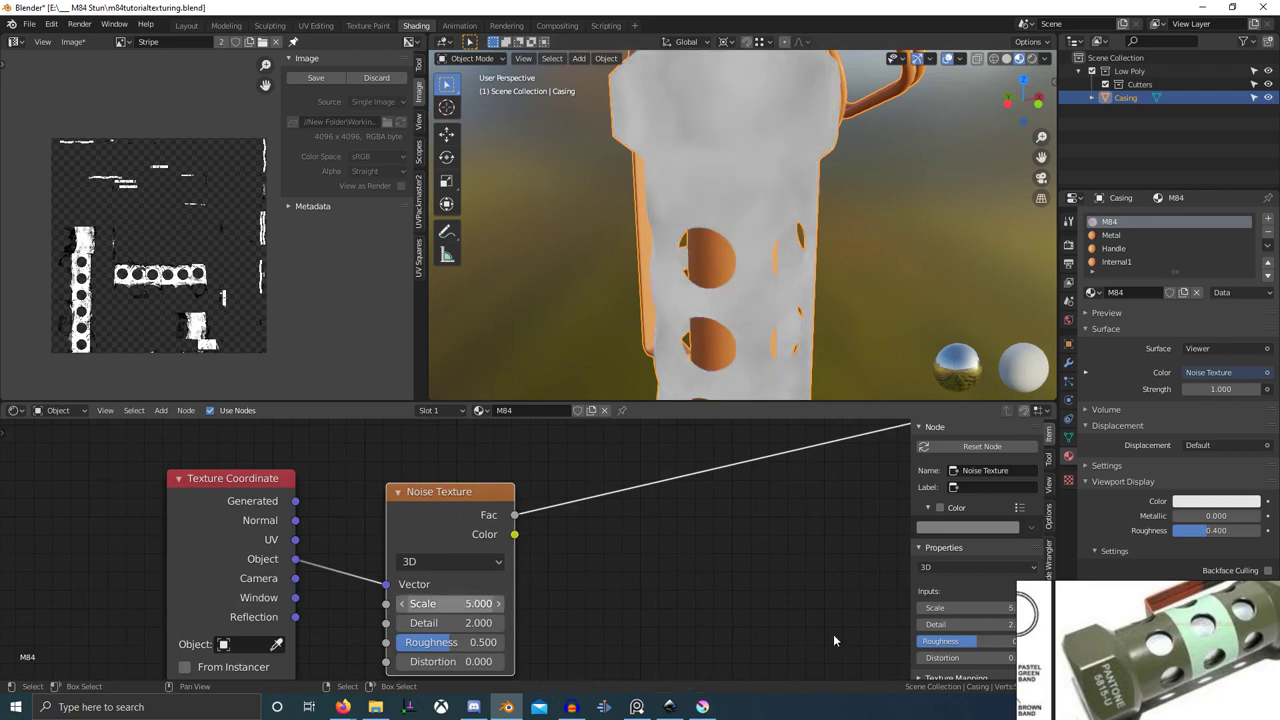
- Pan and zoom the reference photo onto the M-84 marking and hex top
{"action": "scroll", "coordinate": [1190, 632], "scroll_direction": "up", "scroll_amount": 4}
{"action": "middle_click_drag", "start_coordinate": [1080, 680], "coordinate": [1152, 624]}
{"action": "scroll", "coordinate": [1139, 635], "scroll_direction": "down", "scroll_amount": 10}
{"action": "scroll", "coordinate": [1150, 628], "scroll_direction": "up", "scroll_amount": 8}
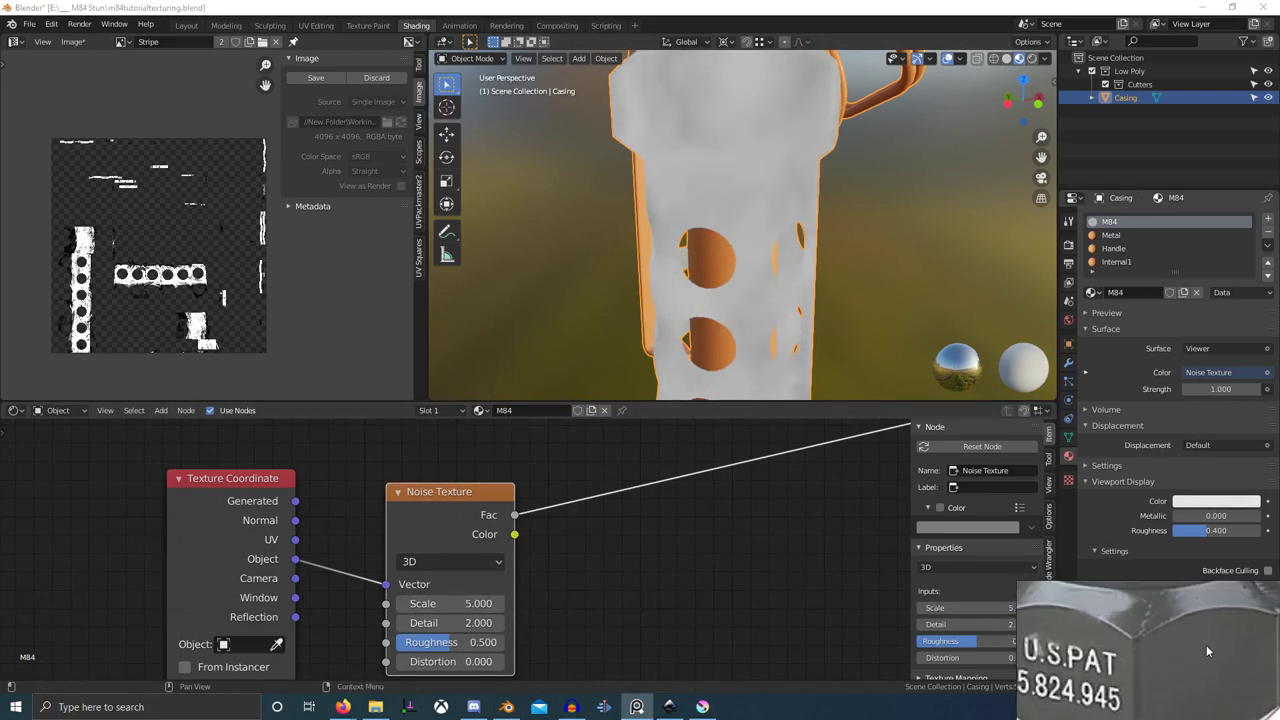
{"action": "scroll", "coordinate": [1182, 651], "scroll_direction": "down", "scroll_amount": 1}
{"action": "middle_click_drag", "start_coordinate": [1192, 649], "coordinate": [1166, 698]}
{"action": "scroll", "coordinate": [1172, 655], "scroll_direction": "down", "scroll_amount": 6}
{"action": "middle_click_drag", "start_coordinate": [1178, 655], "coordinate": [1172, 684]}
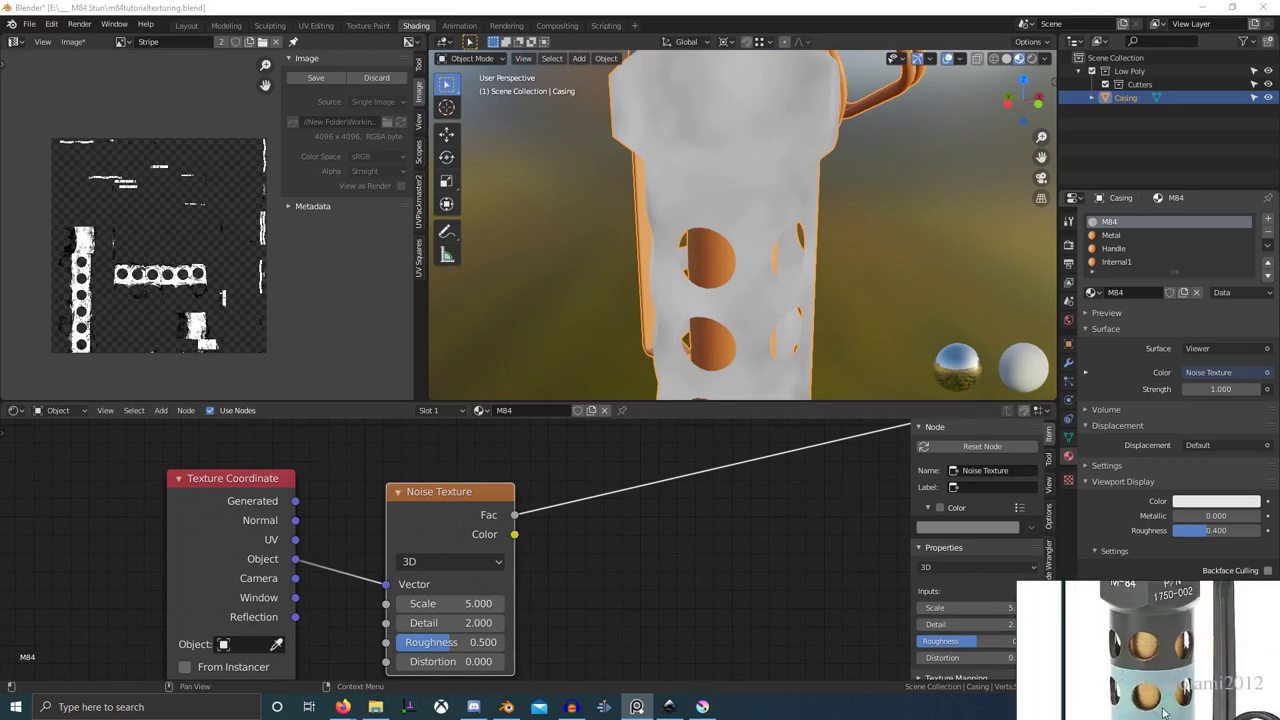
{"action": "scroll", "coordinate": [1160, 640], "scroll_direction": "up", "scroll_amount": 3}
{"action": "middle_click_drag", "start_coordinate": [1155, 622], "coordinate": [1170, 692]}
{"action": "scroll", "coordinate": [1167, 670], "scroll_direction": "up", "scroll_amount": 2}
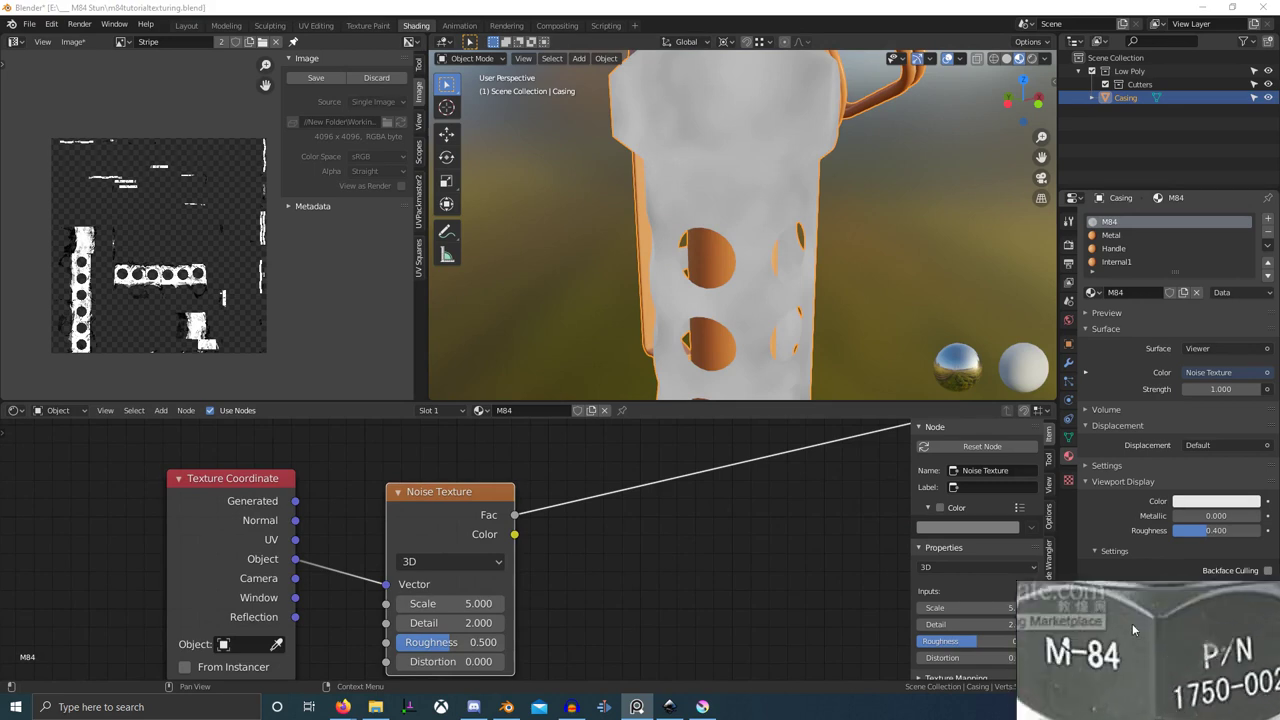
{"action": "scroll", "coordinate": [735, 590], "scroll_direction": "down", "scroll_amount": 10}
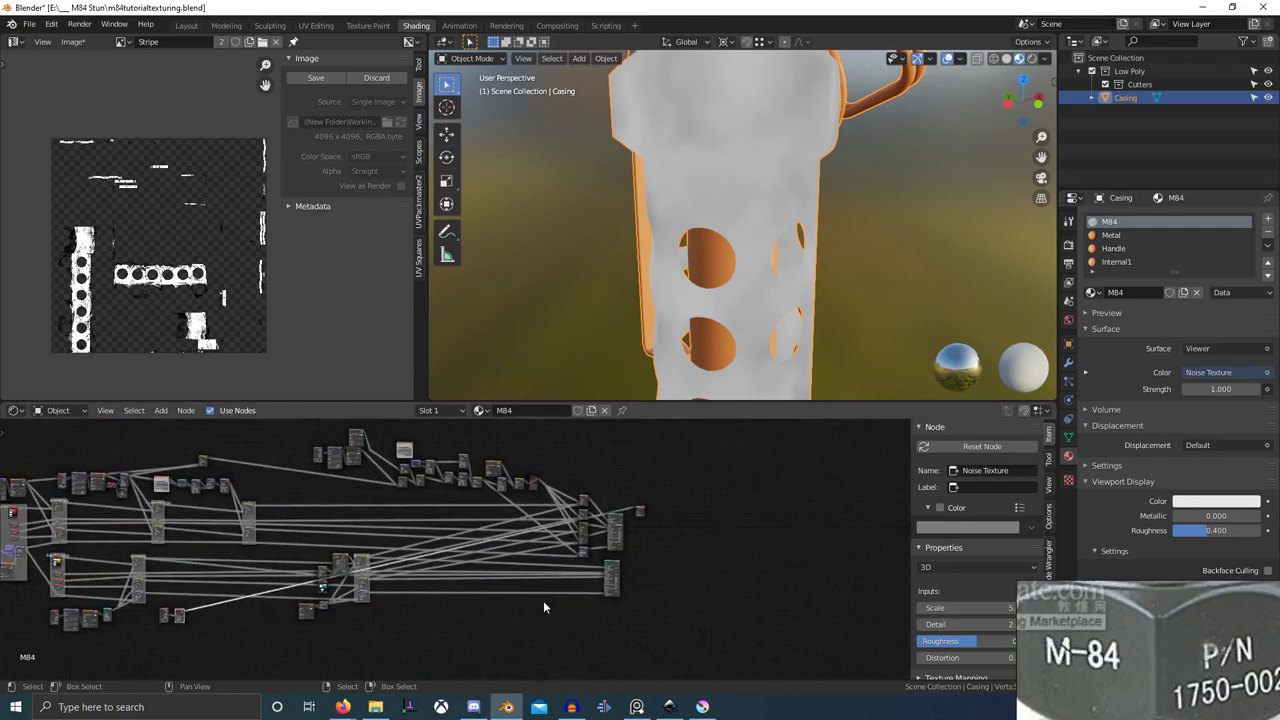
{"action": "scroll", "coordinate": [590, 565], "scroll_direction": "up", "scroll_amount": 2}
- Preview the full M84 material again and orbit down onto the hex collar
{"action": "left_click", "coordinate": [645, 541], "text": "ctrl+shift"}
{"action": "scroll", "coordinate": [770, 254], "scroll_direction": "down", "scroll_amount": 5}
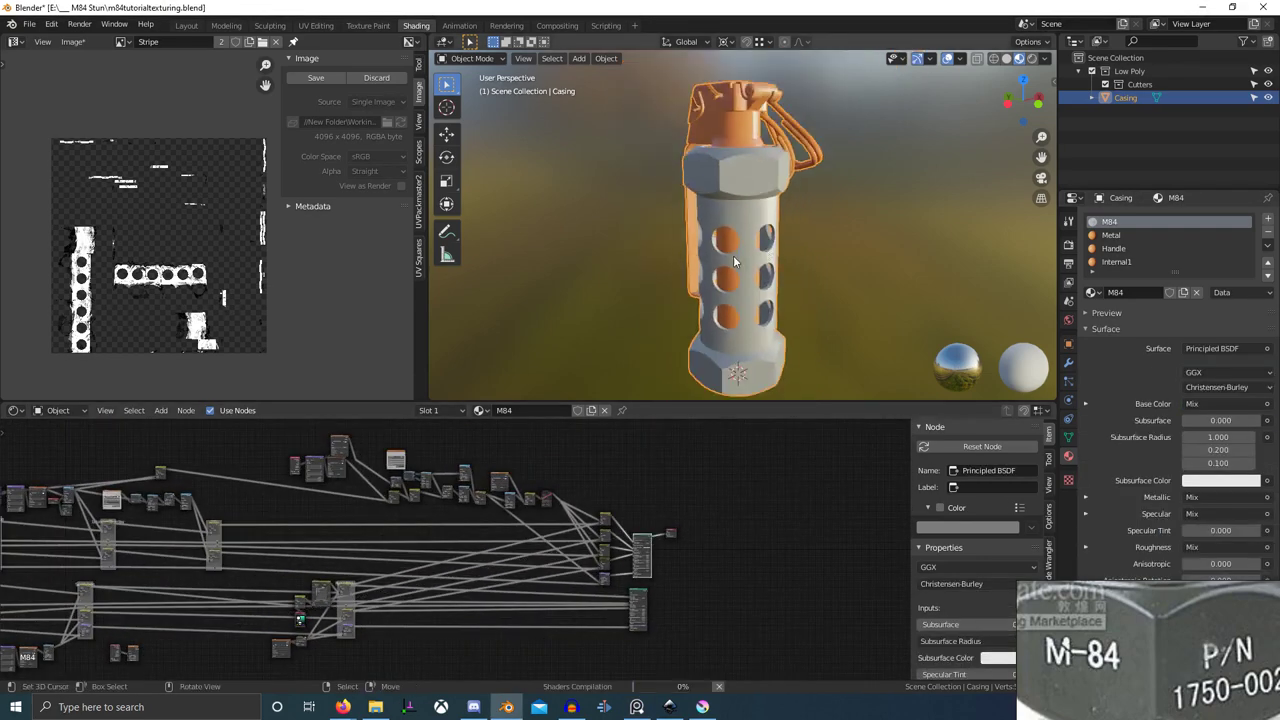
{"action": "middle_click_drag", "start_coordinate": [763, 262], "coordinate": [641, 236]}
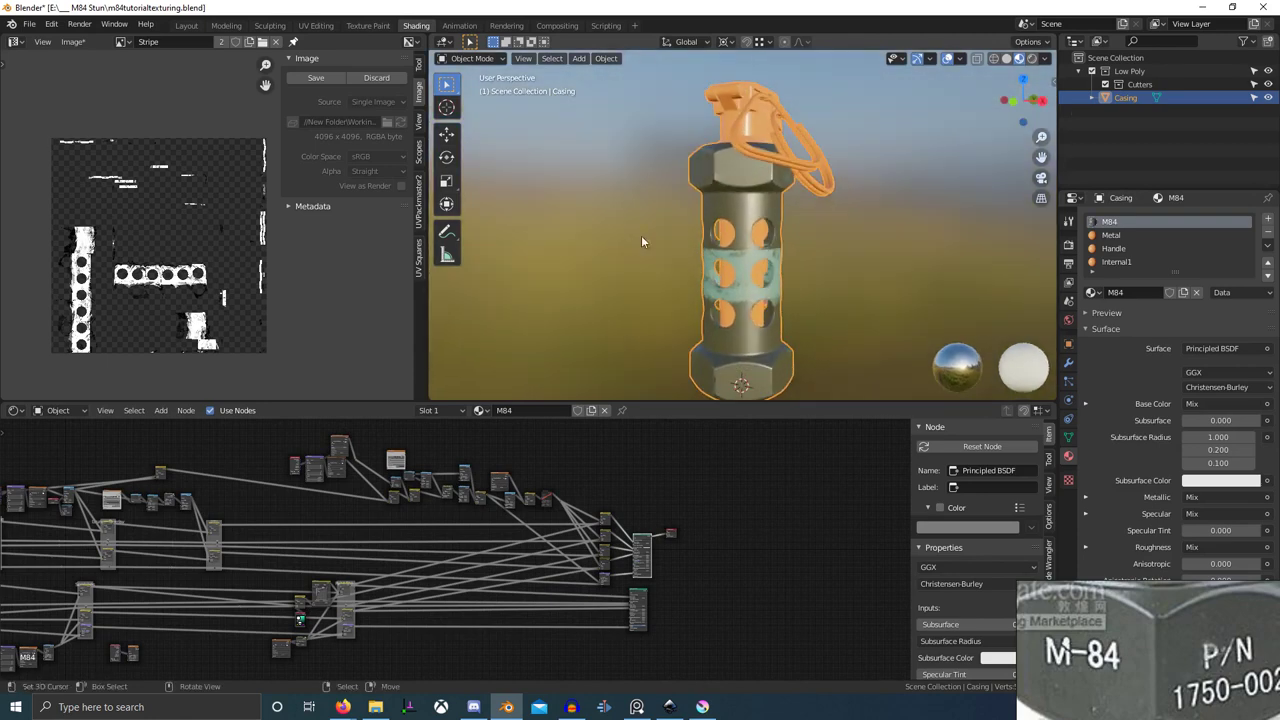
{"action": "scroll", "coordinate": [724, 252], "scroll_direction": "up", "scroll_amount": 3}
{"action": "middle_click_drag", "start_coordinate": [724, 246], "coordinate": [772, 234]}
{"action": "scroll", "coordinate": [741, 264], "scroll_direction": "up", "scroll_amount": 2}
{"action": "middle_click_drag", "start_coordinate": [684, 308], "coordinate": [757, 394]}
{"action": "scroll", "coordinate": [757, 394], "scroll_direction": "up", "scroll_amount": 2}
{"action": "scroll", "coordinate": [479, 559], "scroll_direction": "up", "scroll_amount": 10}
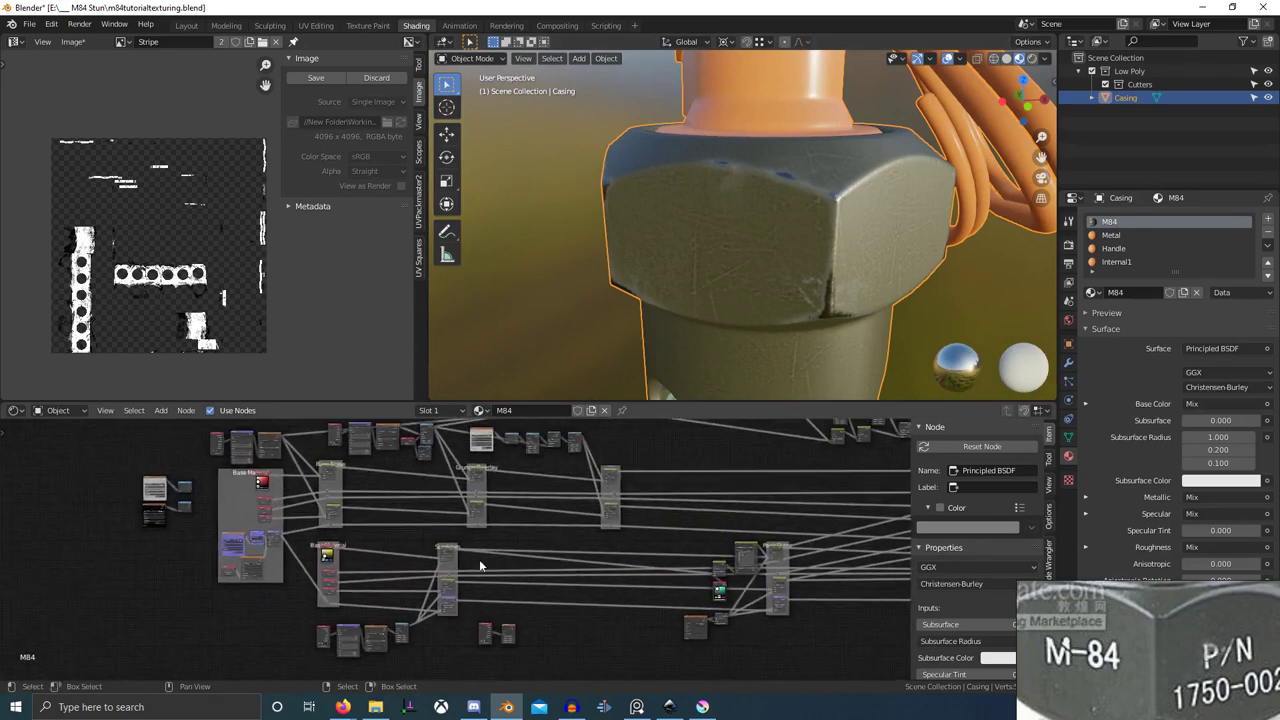
- Set the Scratches Soft Light factor to 0 and check the hex nut from above
{"action": "left_click_drag", "start_coordinate": [528, 483], "coordinate": [490, 483]}
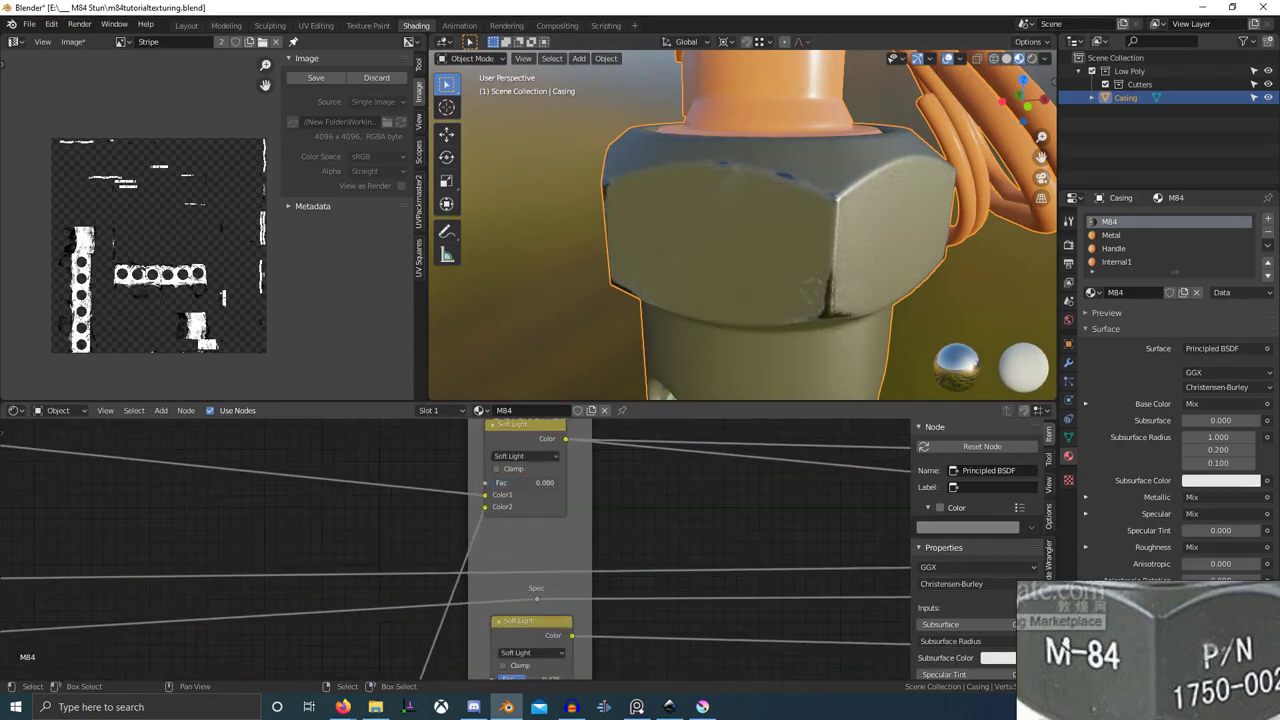
{"action": "scroll", "coordinate": [554, 609], "scroll_direction": "down", "scroll_amount": 1}
{"action": "middle_click_drag", "start_coordinate": [583, 658], "coordinate": [555, 541]}
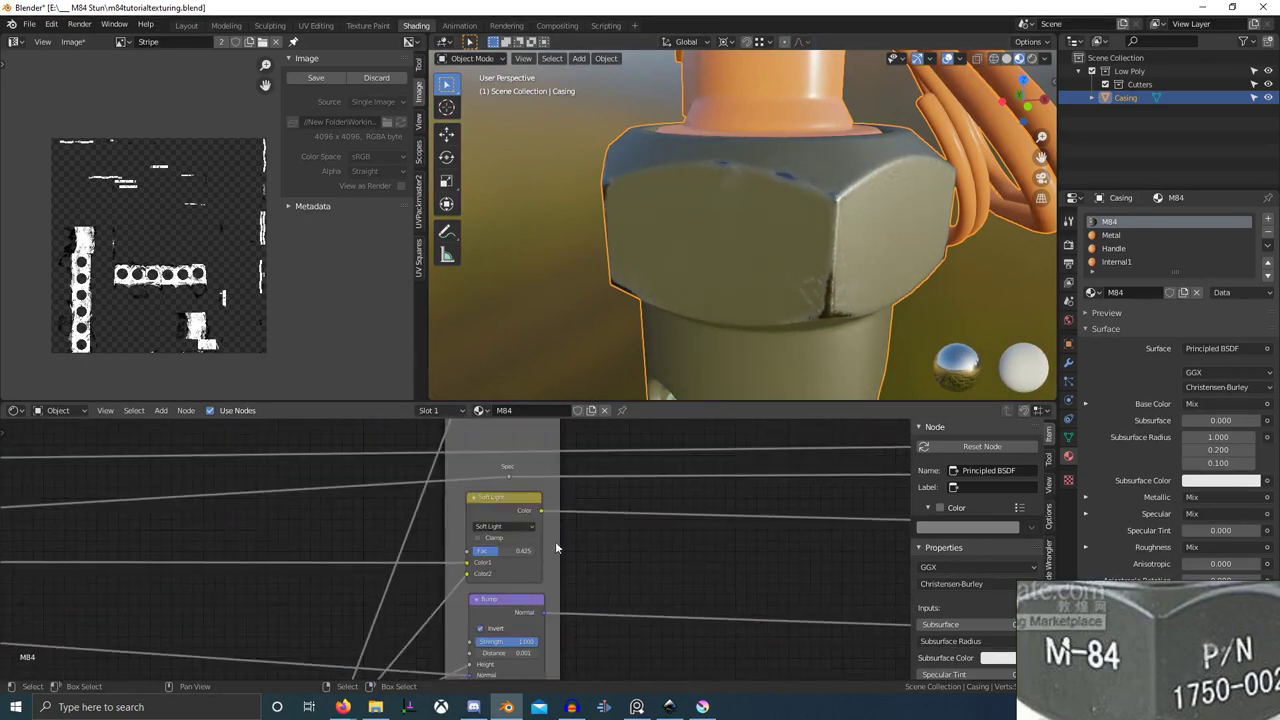
{"action": "scroll", "coordinate": [734, 302], "scroll_direction": "down", "scroll_amount": 1}
{"action": "mouse_move", "coordinate": [734, 302]}
{"action": "middle_mouse_down"}
{"action": "mouse_move", "coordinate": [763, 257]}
{"action": "mouse_move", "coordinate": [711, 312]}
{"action": "middle_mouse_up"}
{"action": "scroll", "coordinate": [540, 610], "scroll_direction": "up", "scroll_amount": 2}
{"action": "middle_click_drag", "start_coordinate": [525, 625], "coordinate": [561, 495]}
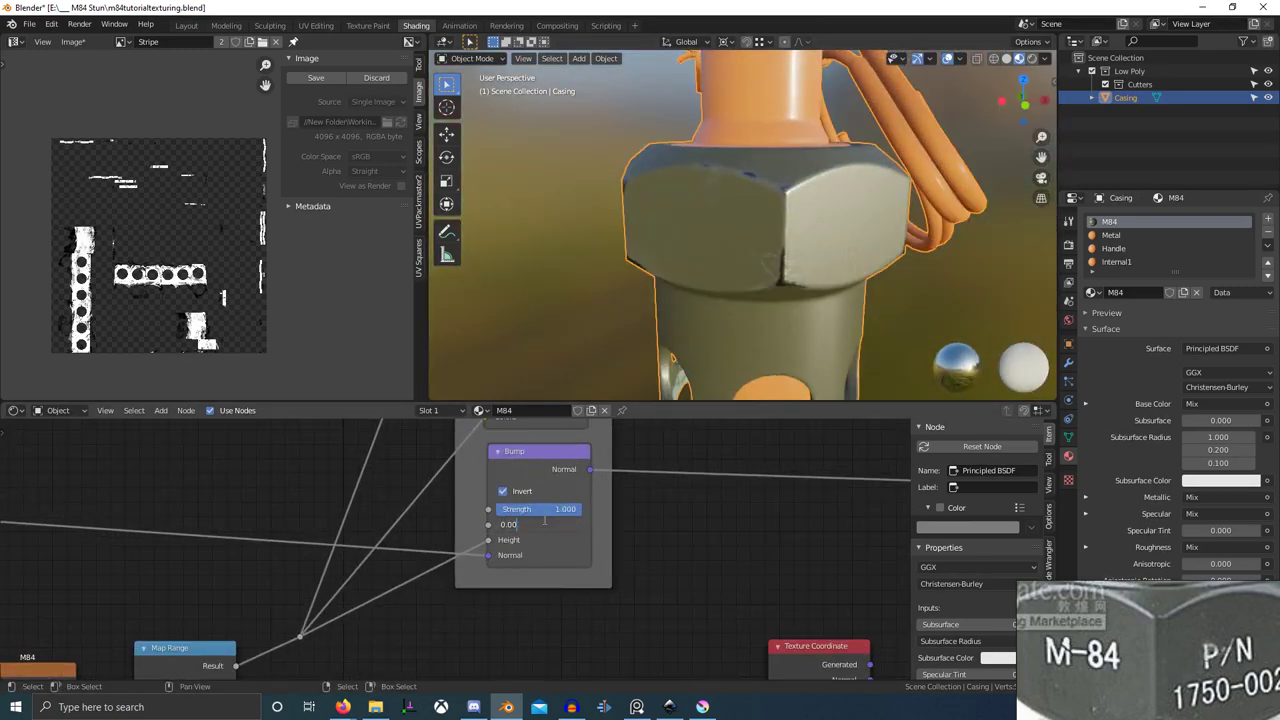
{"action": "scroll", "coordinate": [684, 322], "scroll_direction": "up", "scroll_amount": 5}
{"action": "middle_click_drag", "start_coordinate": [686, 326], "coordinate": [652, 361]}
{"action": "scroll", "coordinate": [746, 488], "scroll_direction": "down", "scroll_amount": 10}
- Delete the loose noise texture and Texture Coordinate nodes
{"action": "middle_click_drag", "start_coordinate": [676, 554], "coordinate": [595, 557]}
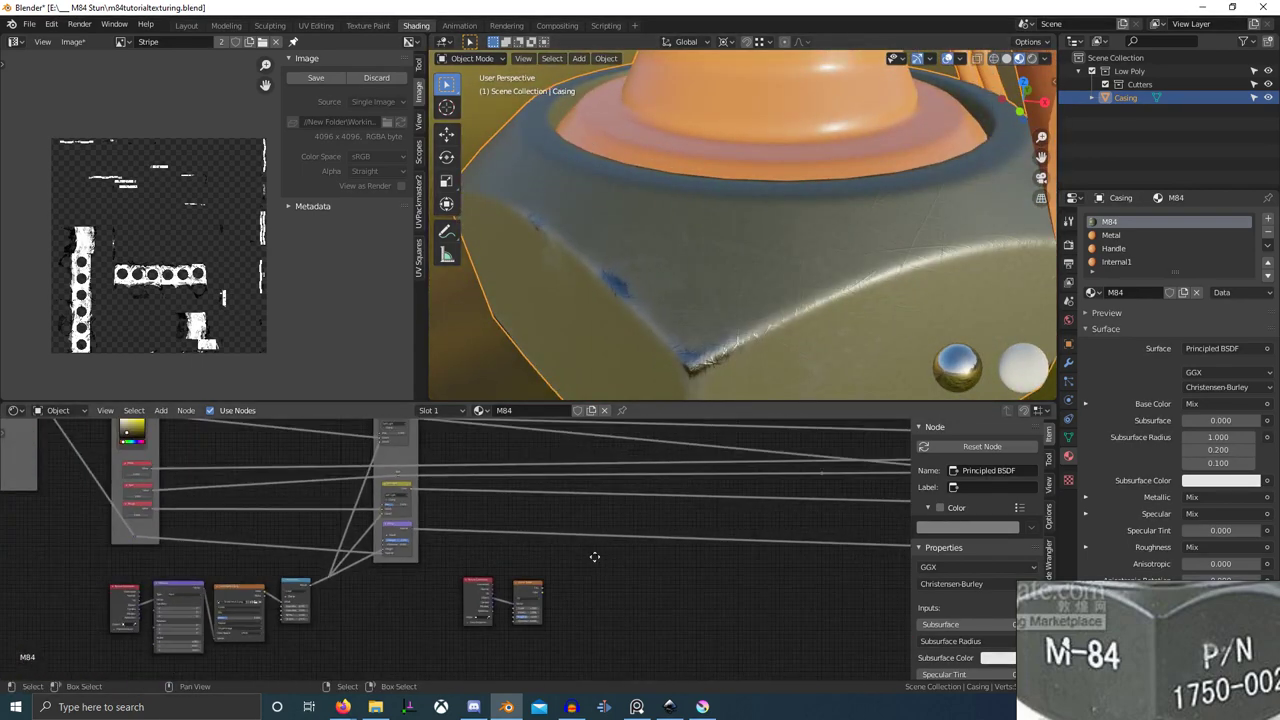
{"action": "middle_click_drag", "start_coordinate": [441, 543], "coordinate": [545, 626]}
{"action": "scroll", "coordinate": [545, 626], "scroll_direction": "down", "scroll_amount": 1}
{"action": "left_click", "coordinate": [622, 665]}
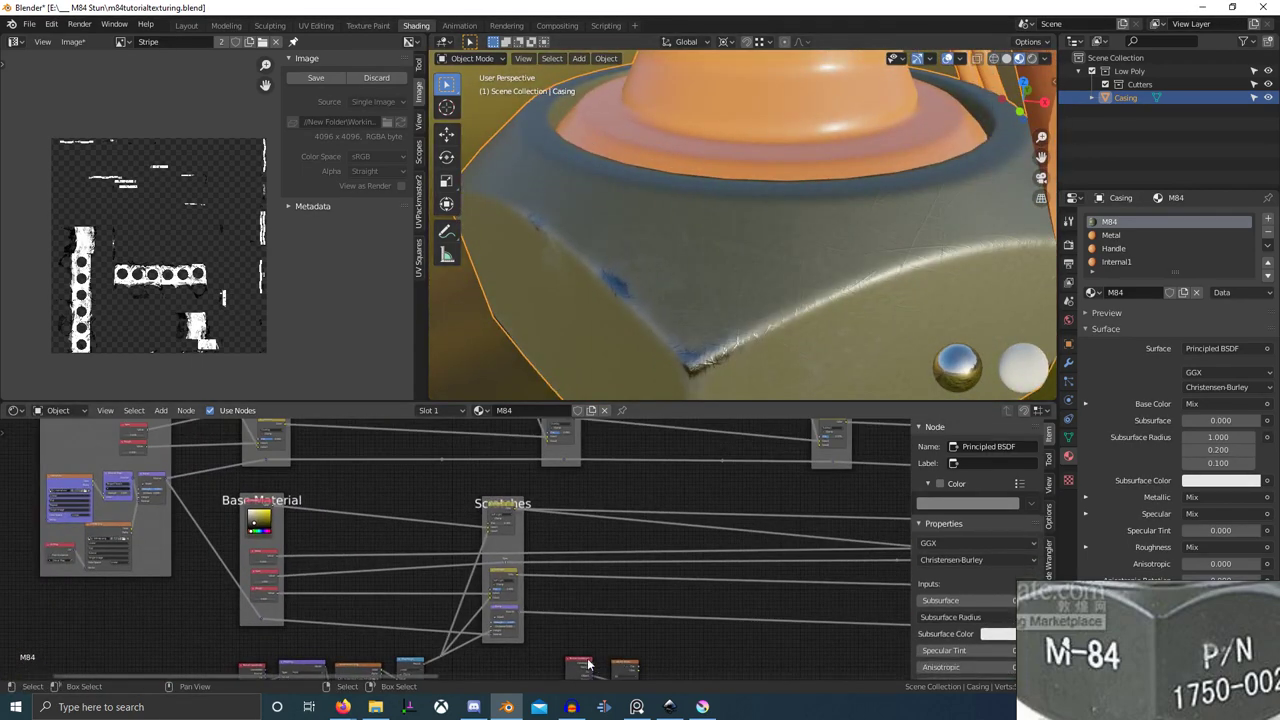
{"action": "left_click", "coordinate": [586, 666], "text": "shift"}
{"action": "key", "text": "x"}
- Add reroute points across the Scratches output links
{"action": "scroll", "coordinate": [630, 640], "scroll_direction": "down", "scroll_amount": 4}
{"action": "middle_click_drag", "start_coordinate": [469, 646], "coordinate": [405, 653]}
{"action": "middle_click_drag", "start_coordinate": [590, 578], "coordinate": [546, 580]}
{"action": "scroll", "coordinate": [547, 574], "scroll_direction": "up", "scroll_amount": 6}
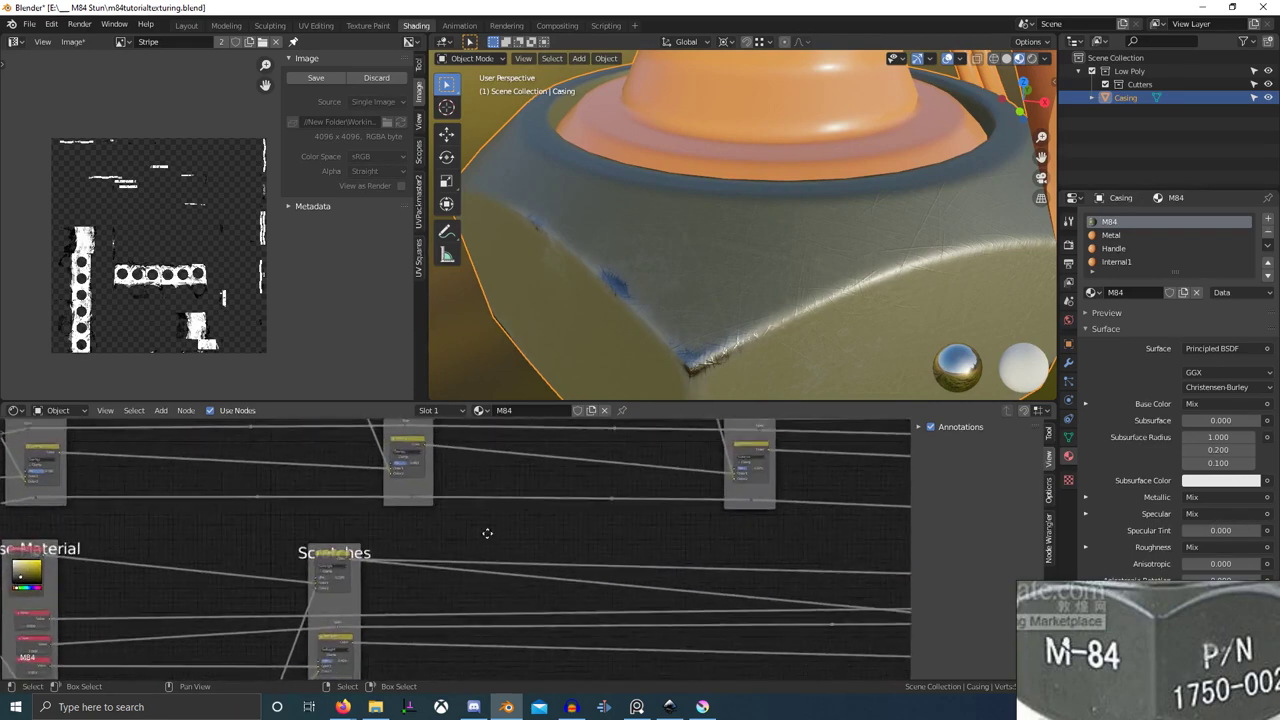
{"action": "middle_click_drag", "start_coordinate": [486, 534], "coordinate": [465, 486]}
{"action": "right_click_drag", "start_coordinate": [475, 515], "coordinate": [476, 526], "text": "shift"}
{"action": "scroll", "coordinate": [483, 536], "scroll_direction": "up", "scroll_amount": 5}
{"action": "middle_click_drag", "start_coordinate": [455, 572], "coordinate": [401, 522]}
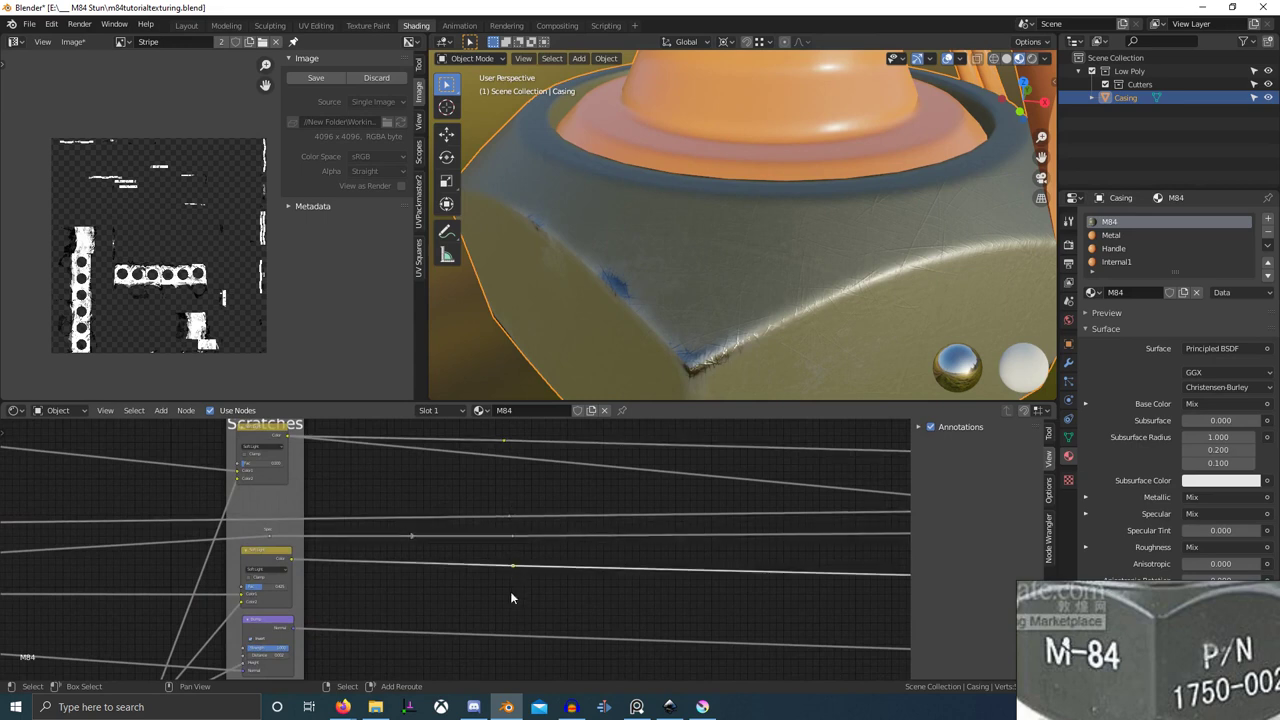
{"action": "right_click_drag", "start_coordinate": [516, 659], "coordinate": [517, 665], "text": "shift"}
- Box-select the column of reroutes and wrap them in a new frame
{"action": "mouse_move", "coordinate": [526, 630]}
{"action": "middle_mouse_down"}
{"action": "mouse_move", "coordinate": [531, 571]}
{"action": "mouse_move", "coordinate": [543, 642]}
{"action": "middle_mouse_up"}
{"action": "scroll", "coordinate": [533, 575], "scroll_direction": "down", "scroll_amount": 3}
{"action": "key", "text": "b"}
{"action": "left_click_drag", "start_coordinate": [543, 643], "coordinate": [472, 443]}
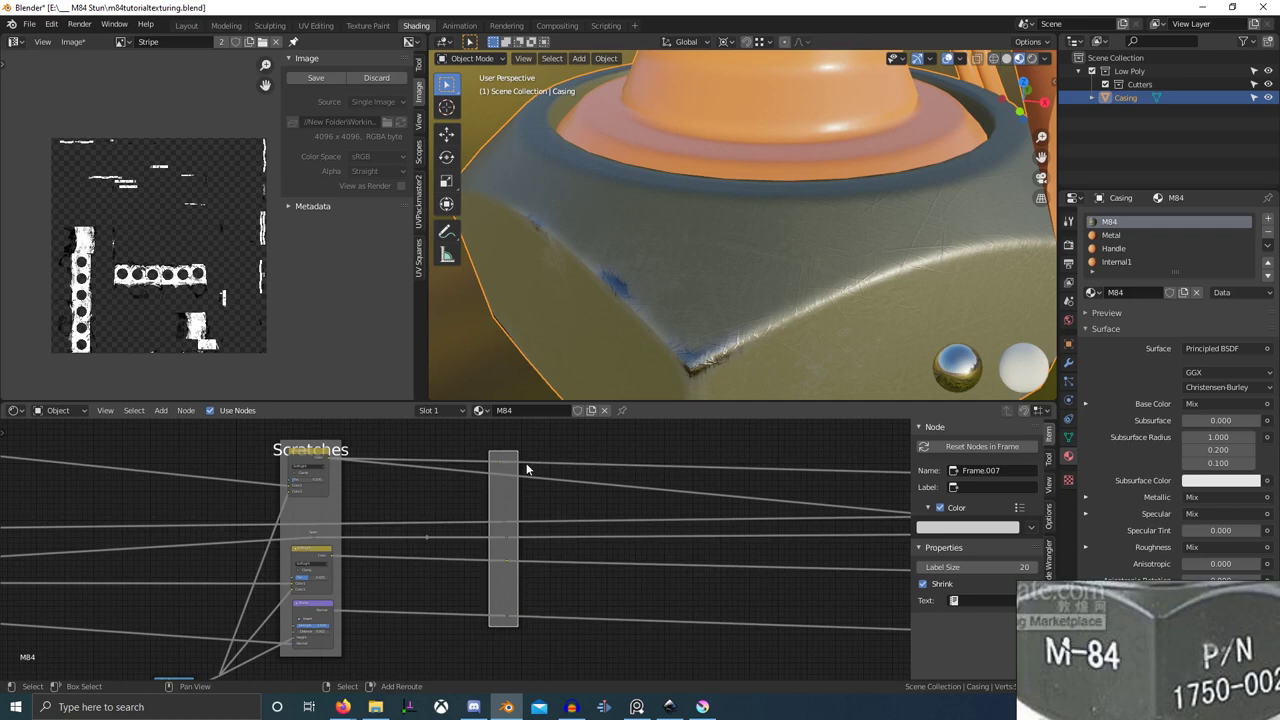
{"action": "key", "text": "shift+a"}
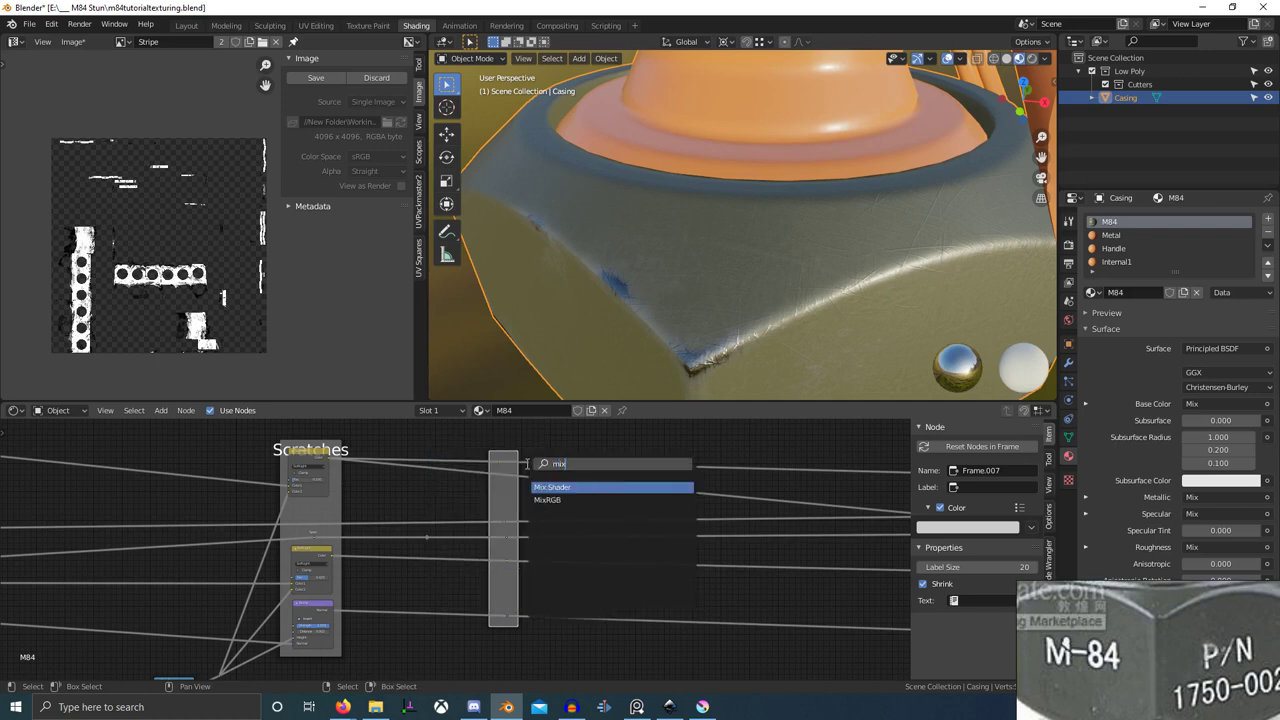
- Drop a Mix node from the 'mix' search onto the framed link
{"action": "type", "text": "mix"}
{"action": "key", "text": "Return"}
{"action": "left_click", "coordinate": [511, 453]}
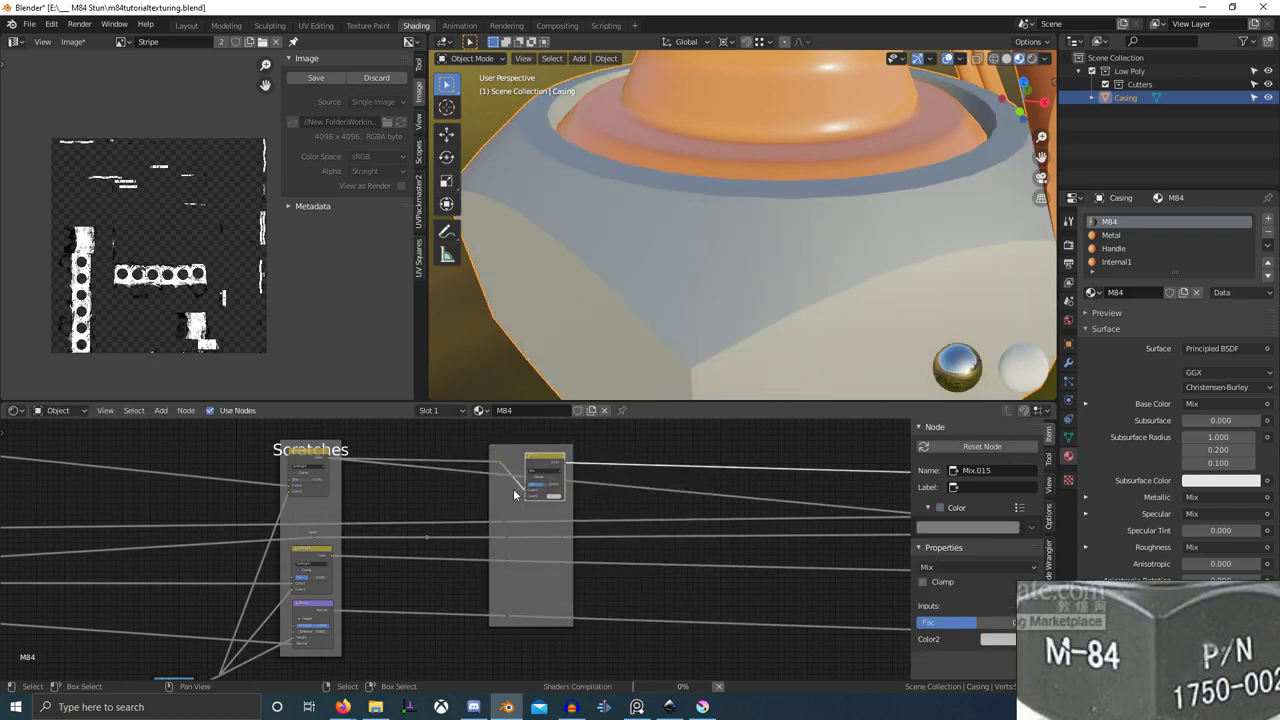
{"action": "scroll", "coordinate": [508, 495], "scroll_direction": "down", "scroll_amount": 4}
{"action": "middle_click_drag", "start_coordinate": [508, 495], "coordinate": [437, 551]}
{"action": "scroll", "coordinate": [530, 573], "scroll_direction": "down", "scroll_amount": 5}
{"action": "scroll", "coordinate": [530, 573], "scroll_direction": "down", "scroll_amount": 2}
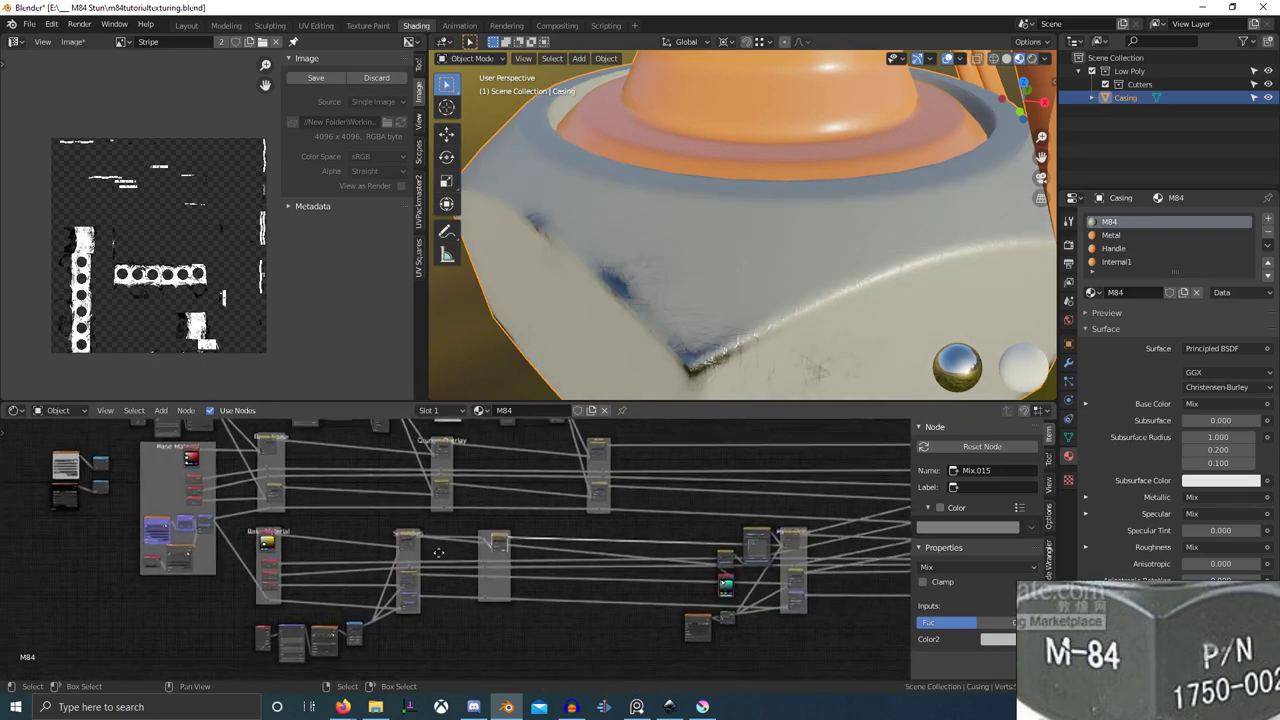
{"action": "scroll", "coordinate": [423, 551], "scroll_direction": "up", "scroll_amount": 6}
{"action": "middle_click_drag", "start_coordinate": [491, 618], "coordinate": [416, 543]}
{"action": "scroll", "coordinate": [298, 537], "scroll_direction": "up", "scroll_amount": 4}
- Insert a Bump node on the lower Scratches link and position it inside the frame
{"action": "key", "text": "shift+a"}
{"action": "type", "text": "sb"}
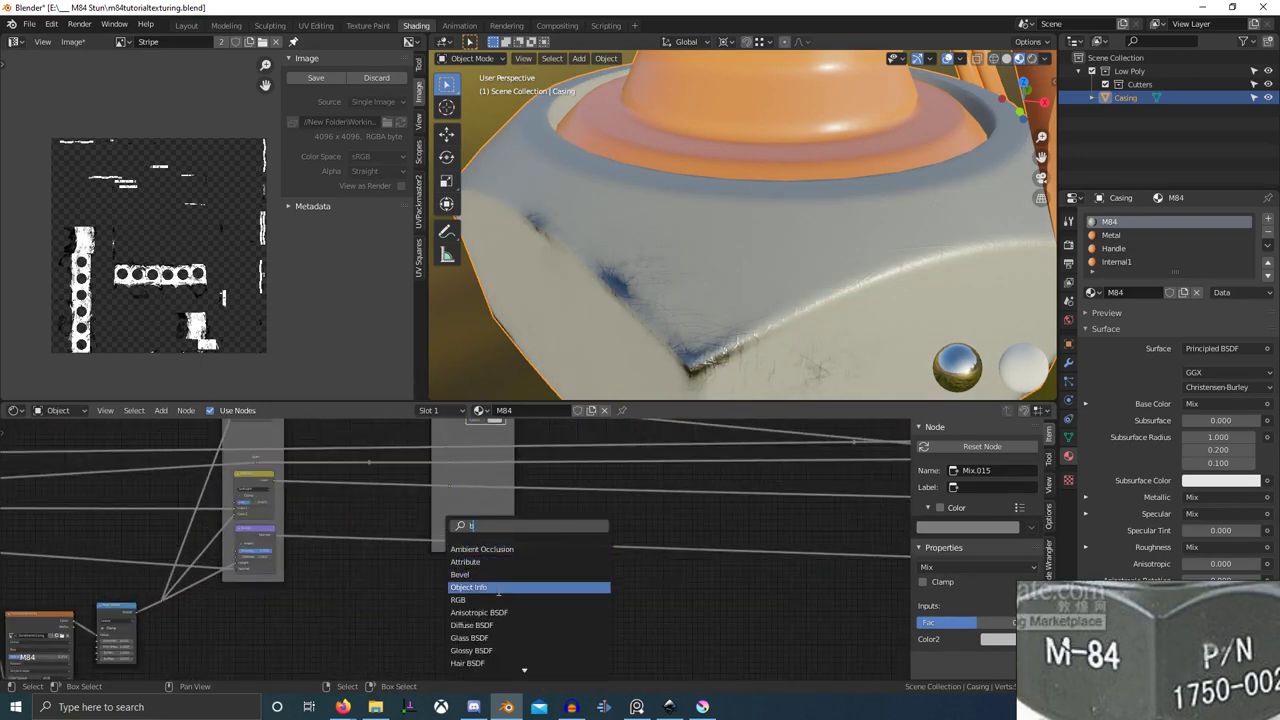
{"action": "type", "text": "bump"}
{"action": "key", "text": "Return"}
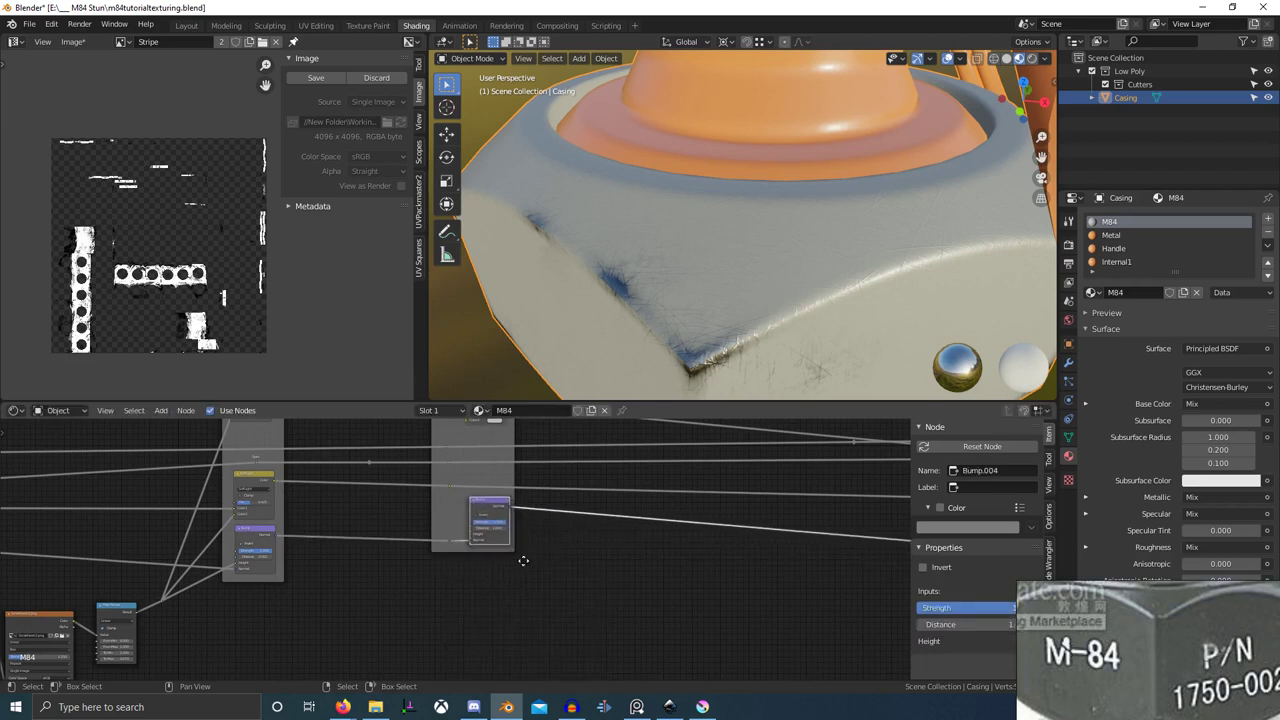
{"action": "key", "text": "g"}
{"action": "left_click", "coordinate": [526, 549]}
{"action": "key", "text": "g"}
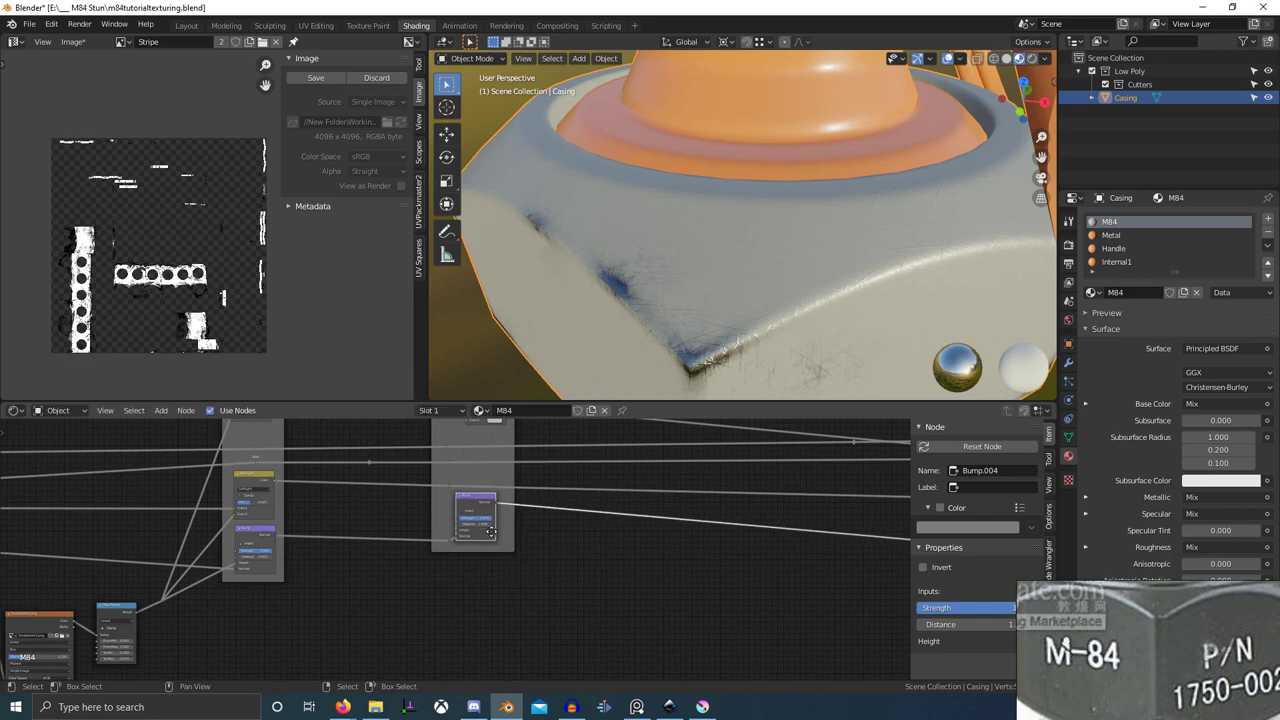
{"action": "left_click_drag", "start_coordinate": [497, 543], "coordinate": [510, 546]}
{"action": "scroll", "coordinate": [512, 548], "scroll_direction": "down", "scroll_amount": 7}
{"action": "middle_click_drag", "start_coordinate": [490, 575], "coordinate": [535, 659]}
{"action": "scroll", "coordinate": [530, 540], "scroll_direction": "down", "scroll_amount": 7}
{"action": "middle_click_drag", "start_coordinate": [505, 430], "coordinate": [537, 501]}
{"action": "scroll", "coordinate": [530, 509], "scroll_direction": "down", "scroll_amount": 1}
{"action": "scroll", "coordinate": [537, 501], "scroll_direction": "up", "scroll_amount": 1}
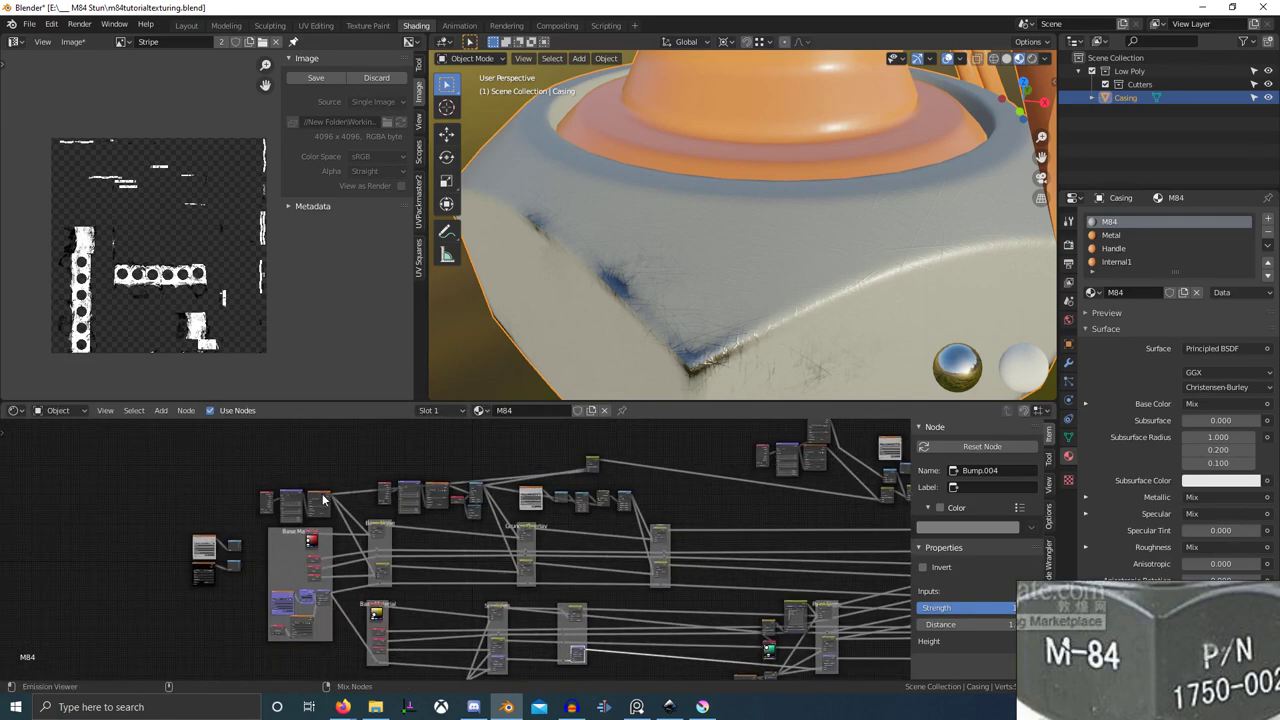
- Preview grunge01.png on the casing and plug it into the new Bump node's Height input
{"action": "left_click", "coordinate": [323, 499], "text": "ctrl+shift"}
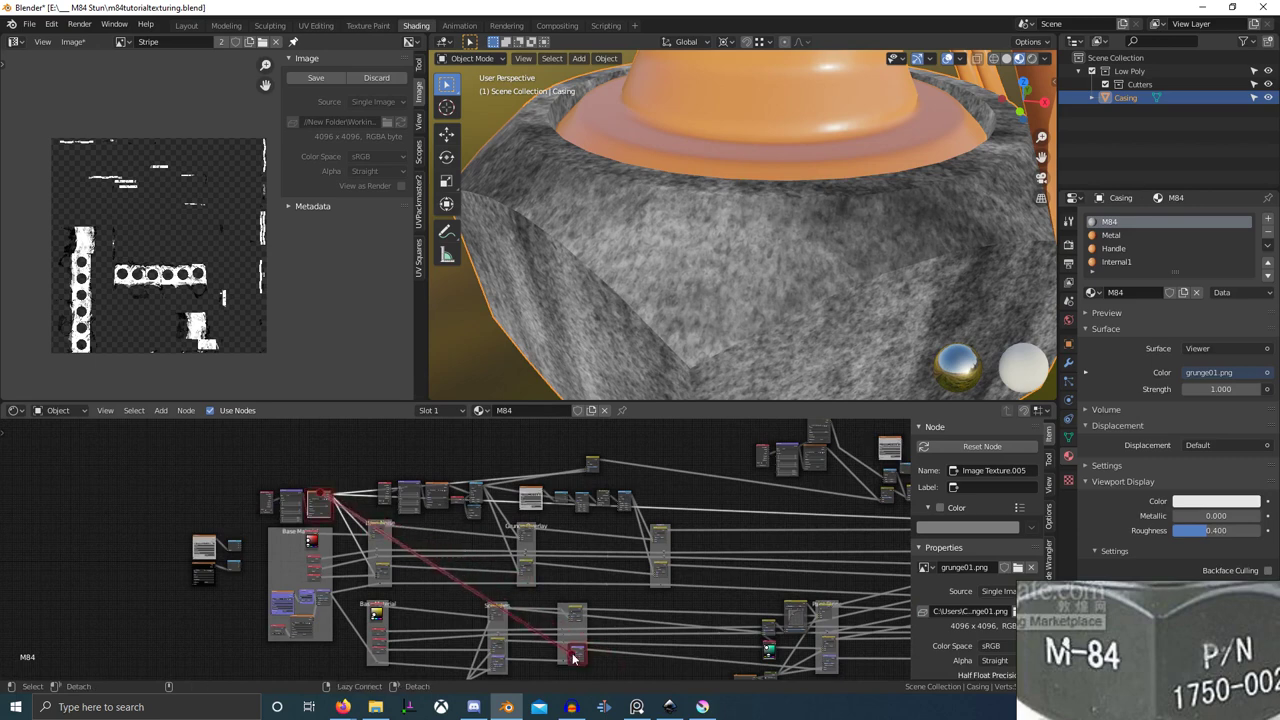
{"action": "right_click_drag", "start_coordinate": [577, 657], "coordinate": [577, 656], "text": "alt"}
{"action": "scroll", "coordinate": [580, 570], "scroll_direction": "up", "scroll_amount": 6}
{"action": "middle_click_drag", "start_coordinate": [577, 640], "coordinate": [600, 540]}
{"action": "scroll", "coordinate": [643, 556], "scroll_direction": "up", "scroll_amount": 12}
{"action": "scroll", "coordinate": [449, 532], "scroll_direction": "up", "scroll_amount": 3}
{"action": "left_click_drag", "start_coordinate": [448, 509], "coordinate": [447, 526]}
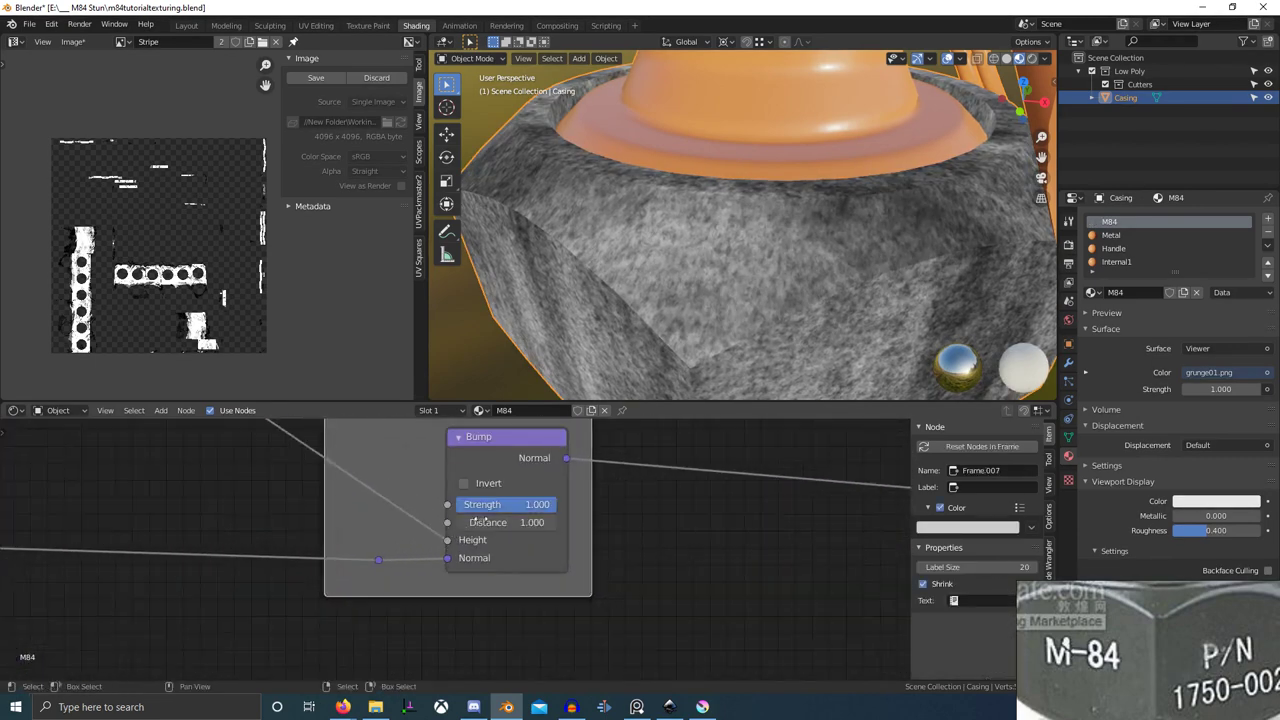
- Switch the preview back to the Principled BSDF to show the full M84 casing material
{"action": "scroll", "coordinate": [477, 518], "scroll_direction": "down", "scroll_amount": 2}
{"action": "scroll", "coordinate": [478, 533], "scroll_direction": "down", "scroll_amount": 6}
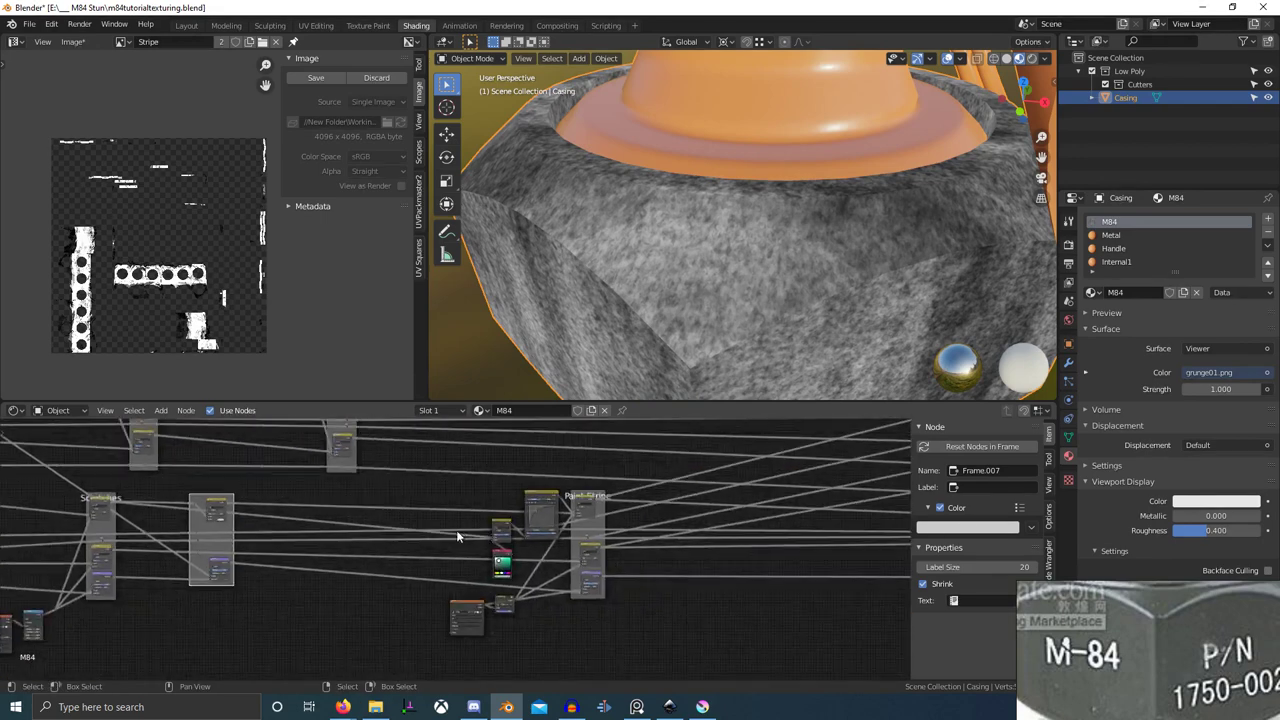
{"action": "scroll", "coordinate": [570, 530], "scroll_direction": "down", "scroll_amount": 3}
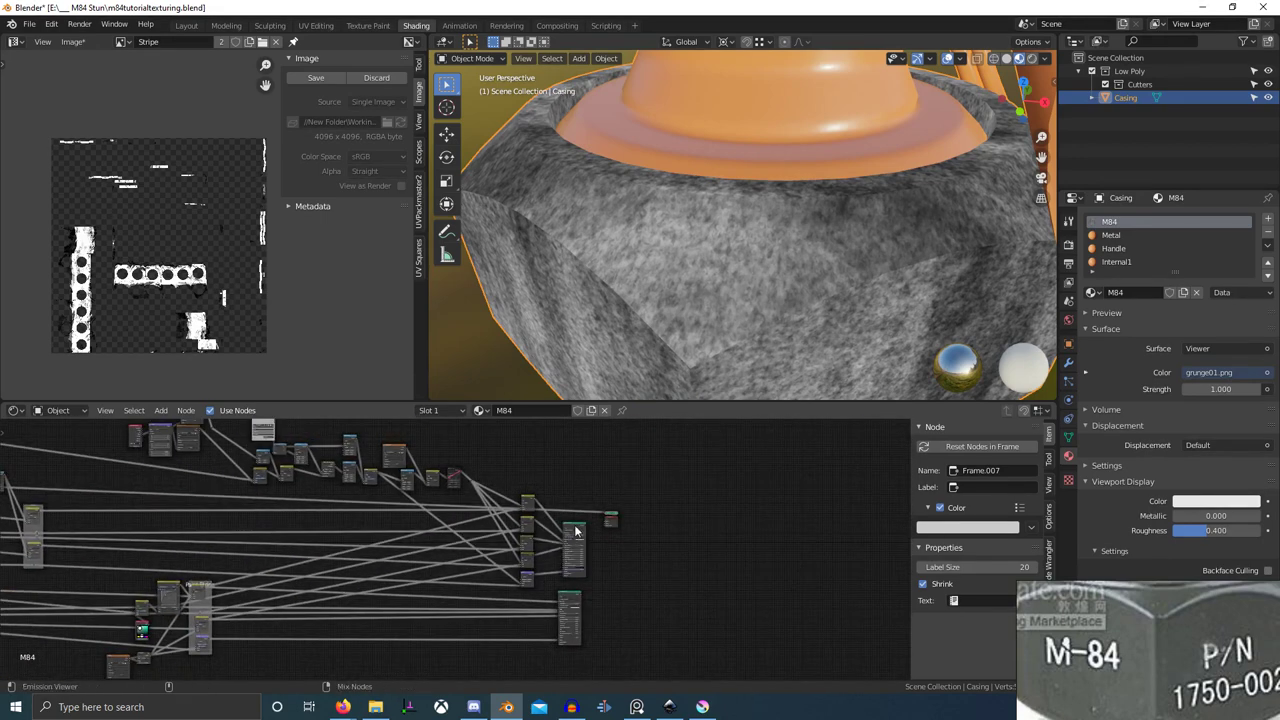
{"action": "left_click", "coordinate": [576, 531], "text": "ctrl+shift"}
{"action": "middle_click_drag", "start_coordinate": [133, 590], "coordinate": [488, 526]}
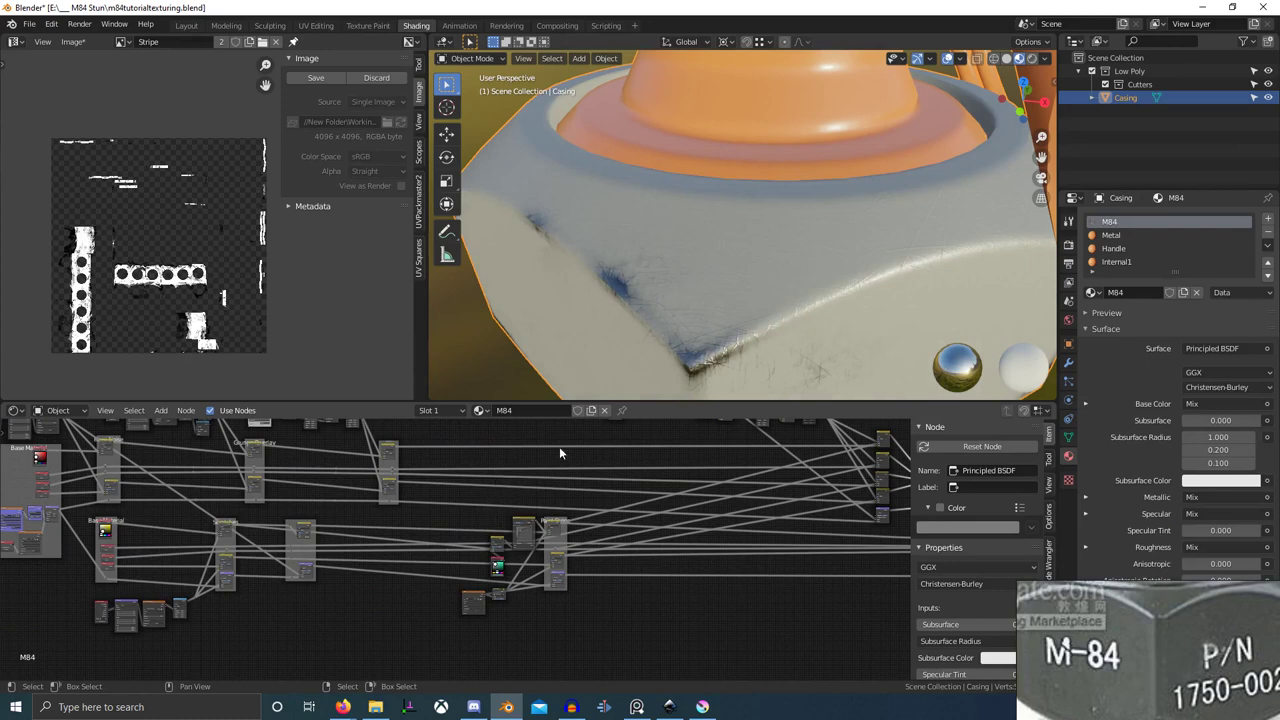
{"action": "scroll", "coordinate": [754, 314], "scroll_direction": "down", "scroll_amount": 6}
{"action": "middle_click_drag", "start_coordinate": [754, 314], "coordinate": [743, 331]}
{"action": "middle_click_drag", "start_coordinate": [413, 554], "coordinate": [548, 531]}
{"action": "scroll", "coordinate": [508, 545], "scroll_direction": "up", "scroll_amount": 8}
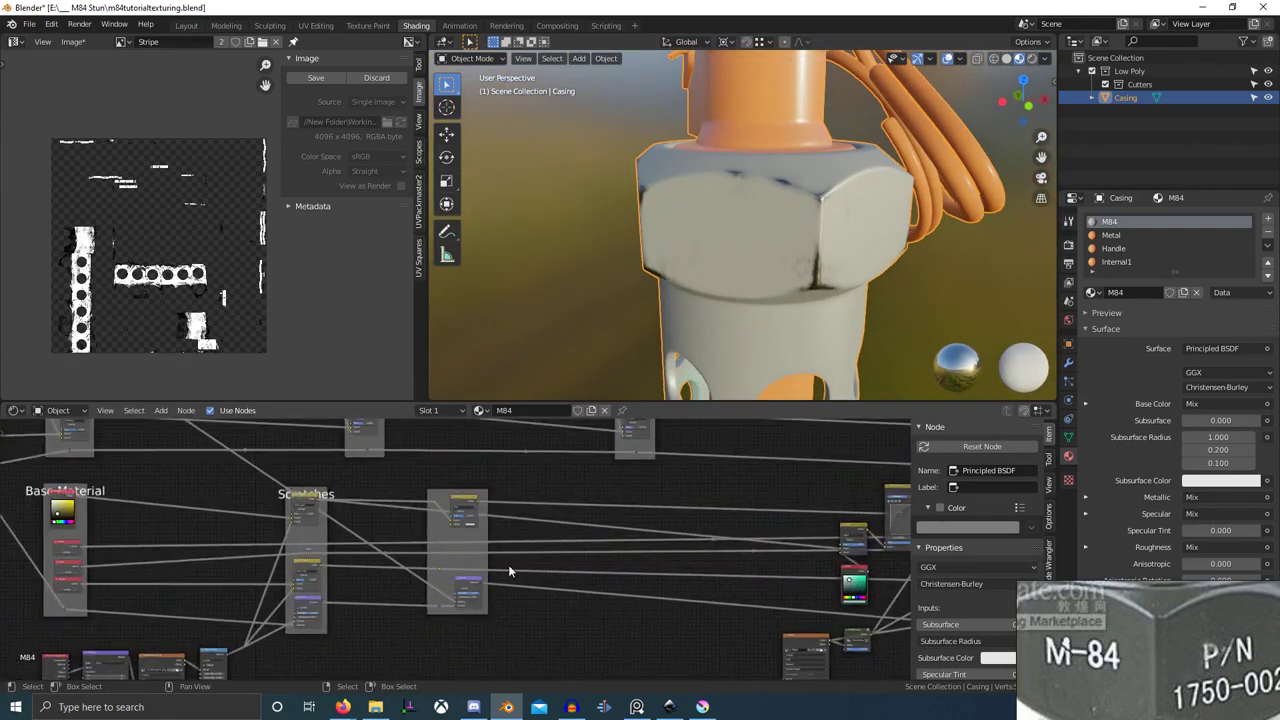
{"action": "scroll", "coordinate": [508, 564], "scroll_direction": "up", "scroll_amount": 6}
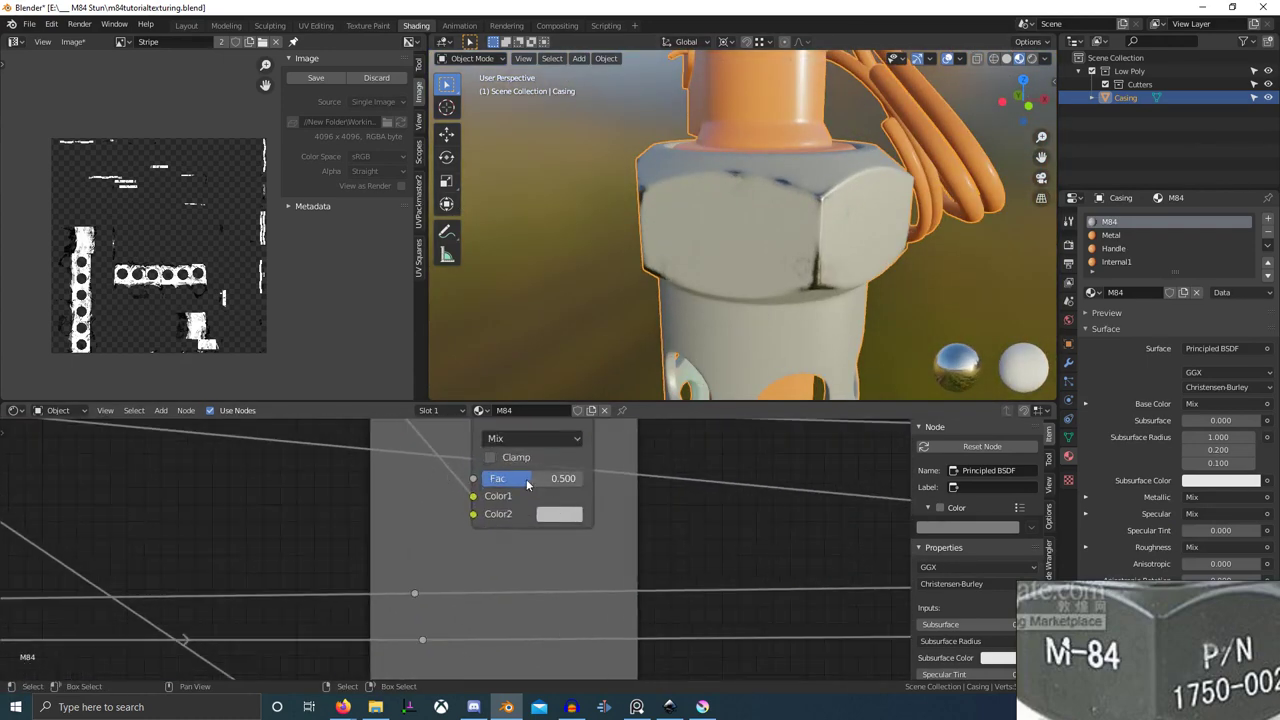
- Set the new Mix node's factor to 0
{"action": "left_click_drag", "start_coordinate": [527, 483], "coordinate": [482, 483]}
{"action": "scroll", "coordinate": [692, 360], "scroll_direction": "up", "scroll_amount": 9}
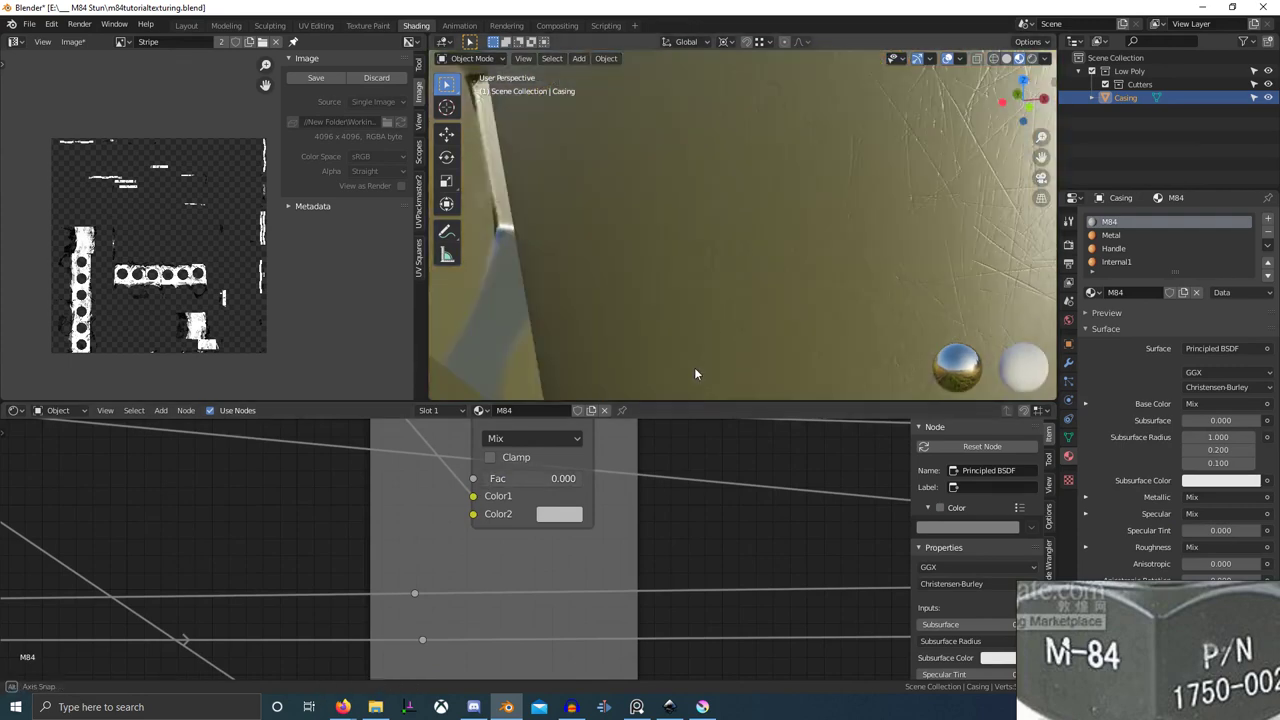
{"action": "scroll", "coordinate": [696, 367], "scroll_direction": "down", "scroll_amount": 4}
{"action": "scroll", "coordinate": [645, 543], "scroll_direction": "down", "scroll_amount": 3}
{"action": "middle_click_drag", "start_coordinate": [645, 543], "coordinate": [636, 387]}
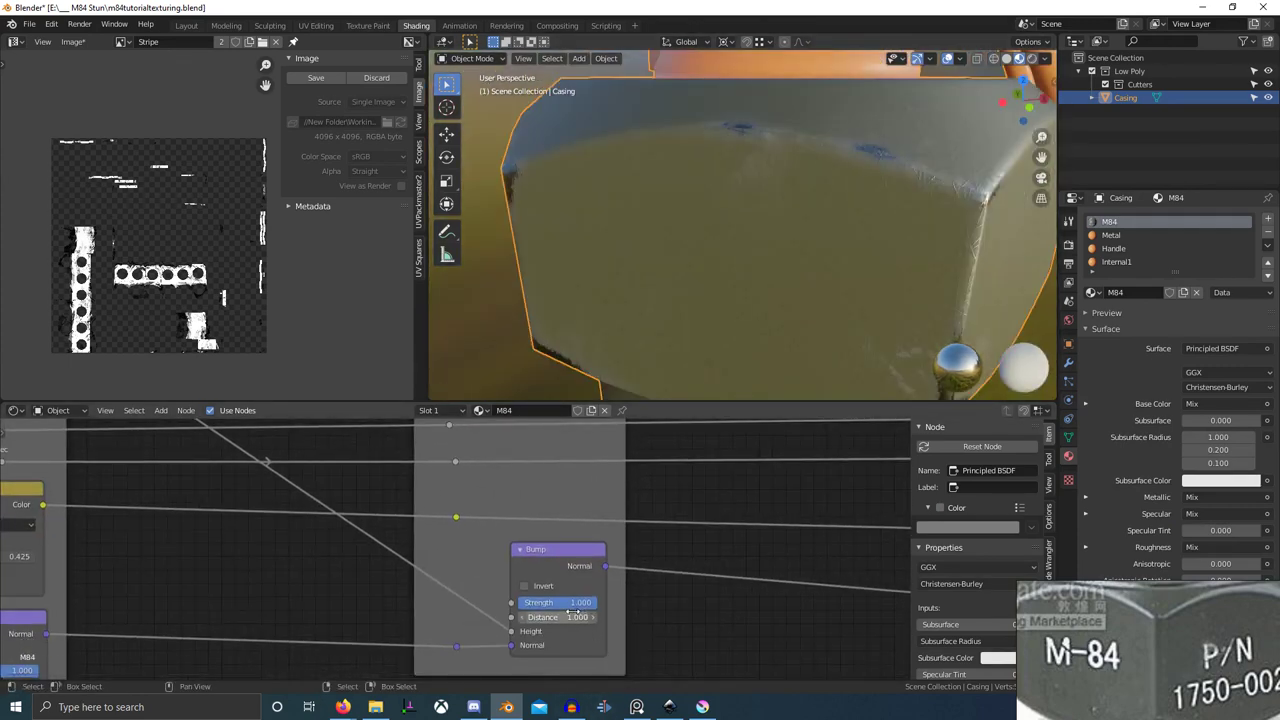
- Preview the Bump.004 node's normal output on the casing to inspect the grunge bump pattern
{"action": "left_click", "coordinate": [571, 573], "text": "ctrl+shift"}
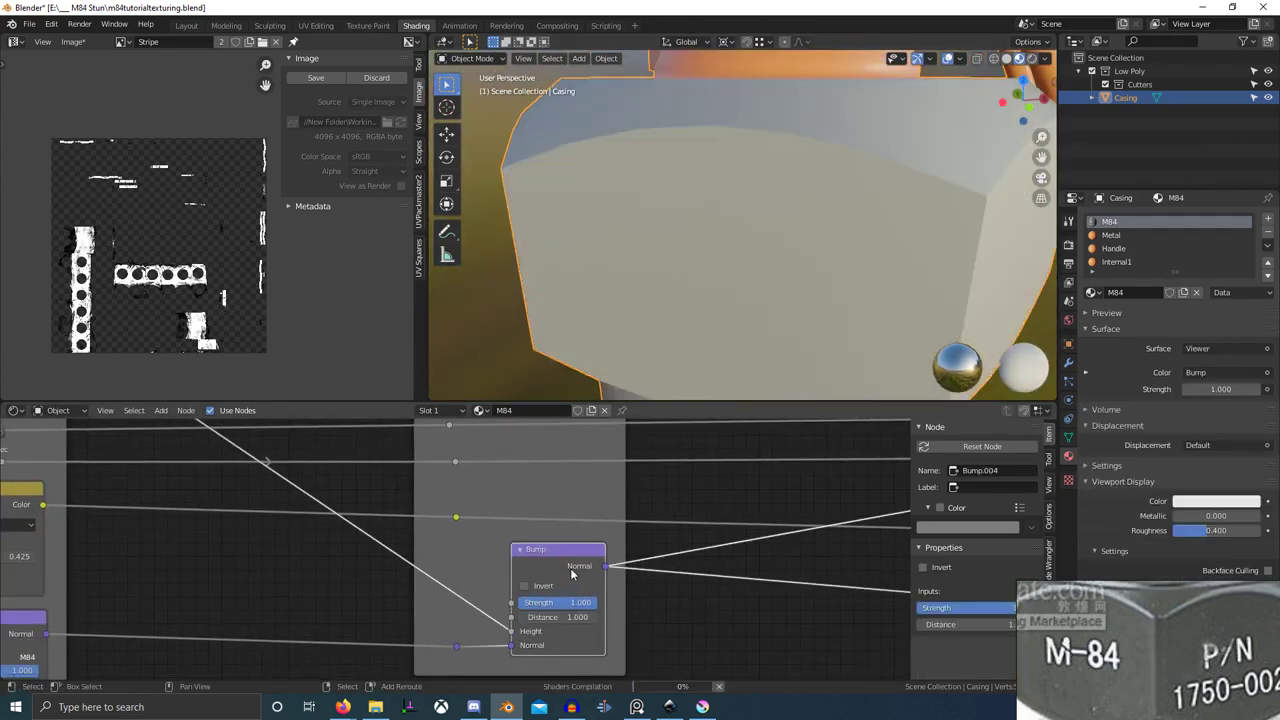
{"action": "middle_click_drag", "start_coordinate": [713, 323], "coordinate": [747, 308]}
{"action": "scroll", "coordinate": [747, 308], "scroll_direction": "up", "scroll_amount": 4}
{"action": "scroll", "coordinate": [746, 313], "scroll_direction": "down", "scroll_amount": 6}
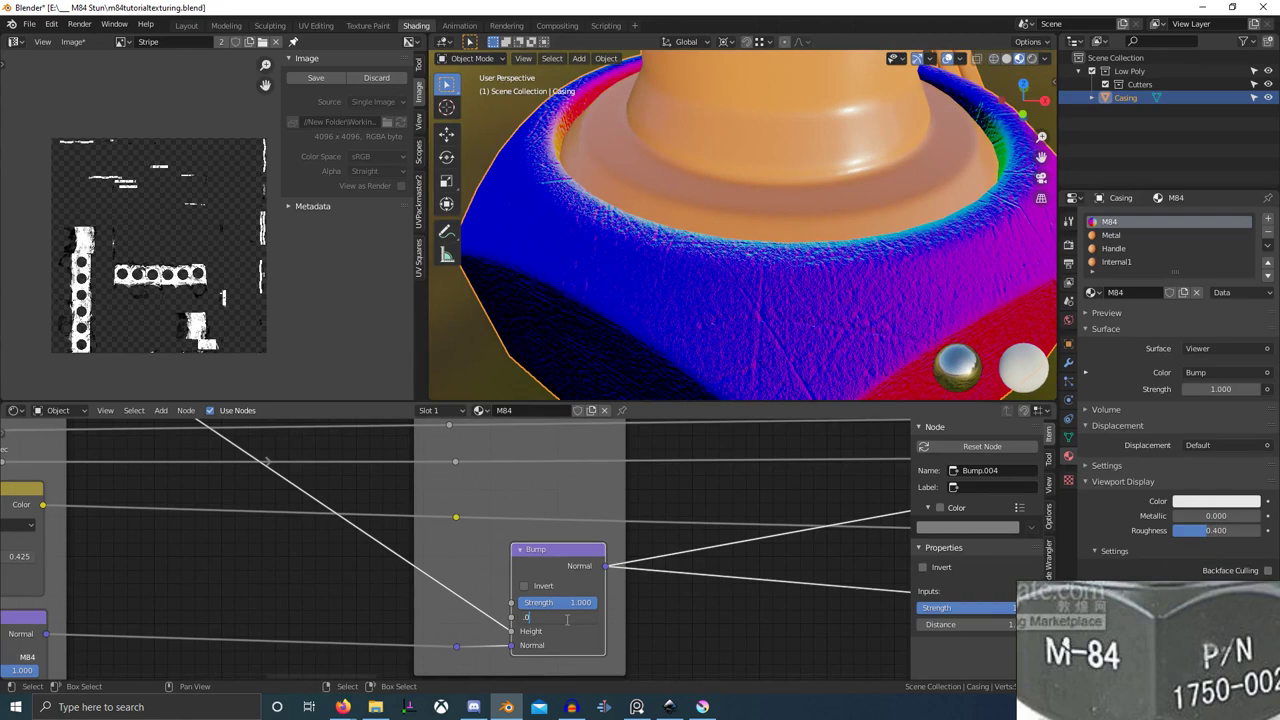
{"action": "scroll", "coordinate": [640, 569], "scroll_direction": "down", "scroll_amount": 10}
{"action": "mouse_move", "coordinate": [839, 538]}
{"action": "middle_mouse_down"}
{"action": "mouse_move", "coordinate": [100, 647]}
{"action": "mouse_move", "coordinate": [757, 639]}
{"action": "mouse_move", "coordinate": [747, 643]}
{"action": "middle_mouse_up"}
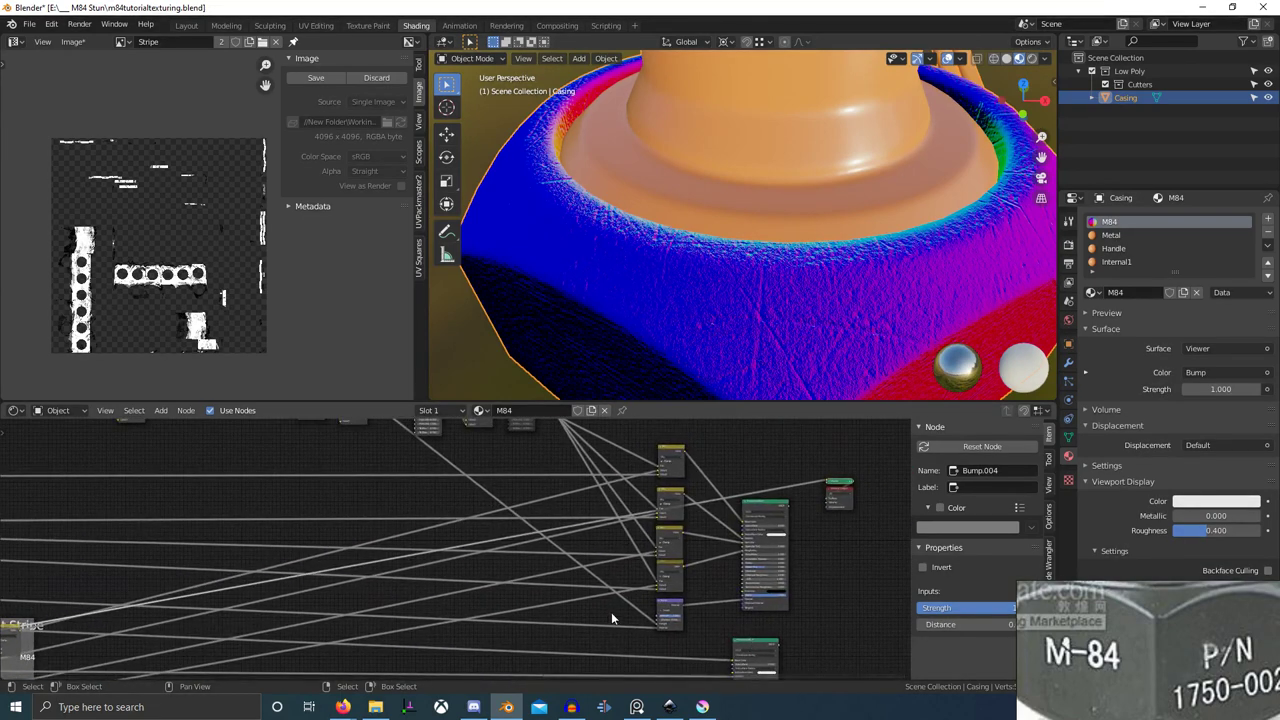
- Move the Bump node to the left of the Mix column
{"action": "left_click_drag", "start_coordinate": [675, 613], "coordinate": [620, 566]}
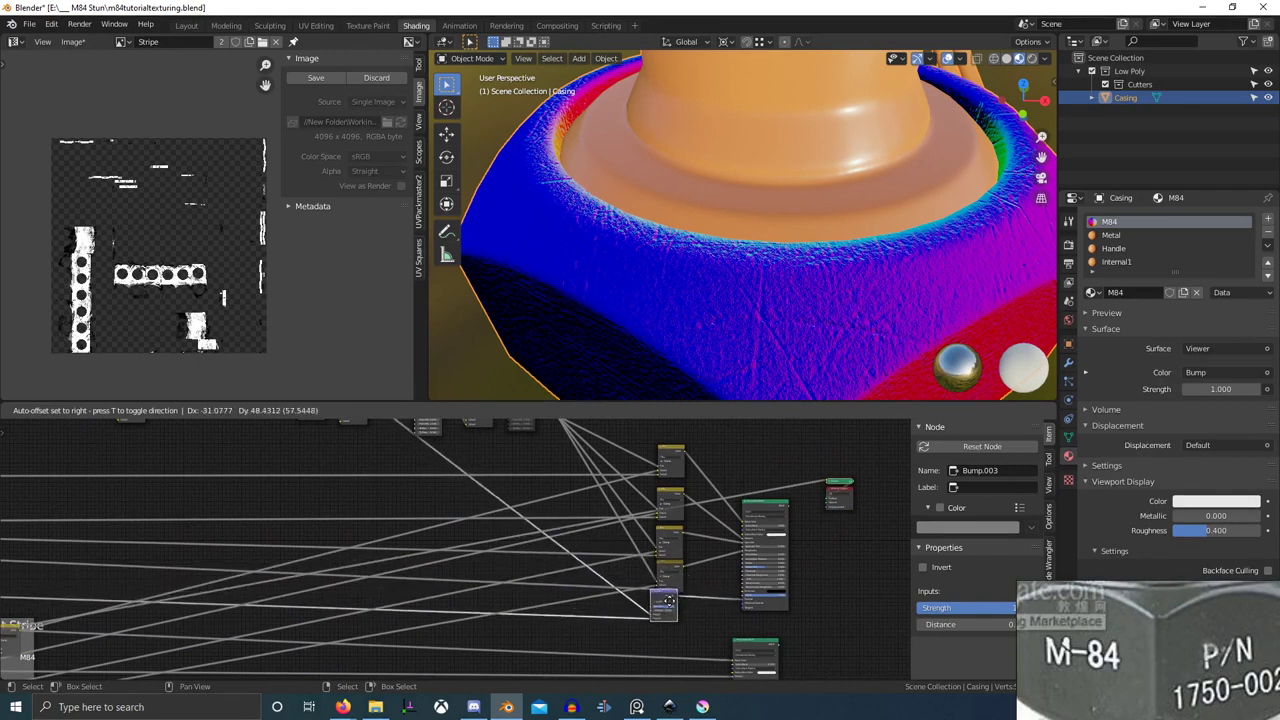
{"action": "scroll", "coordinate": [673, 613], "scroll_direction": "down", "scroll_amount": 3}
{"action": "middle_click_drag", "start_coordinate": [673, 613], "coordinate": [799, 577]}
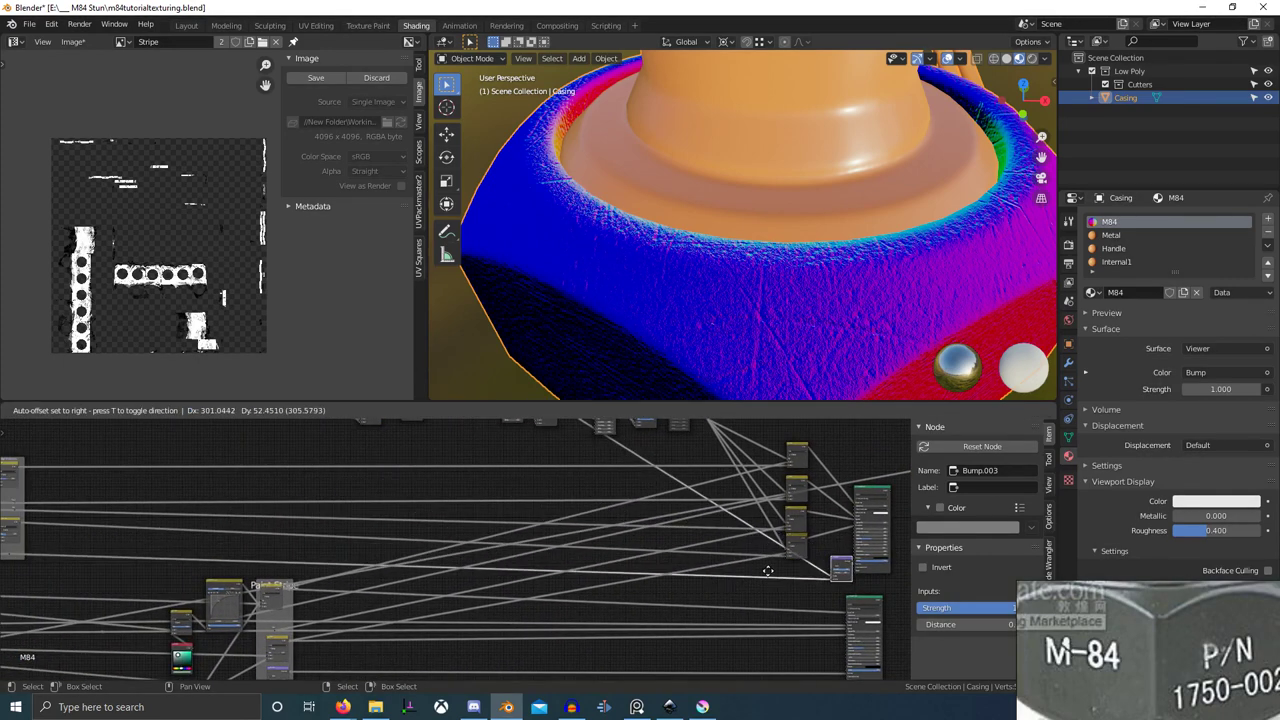
{"action": "scroll", "coordinate": [837, 569], "scroll_direction": "up", "scroll_amount": 3}
- Duplicate a Mix node with Shift+D and drop it onto the link into the Bump node
{"action": "left_click", "coordinate": [779, 531]}
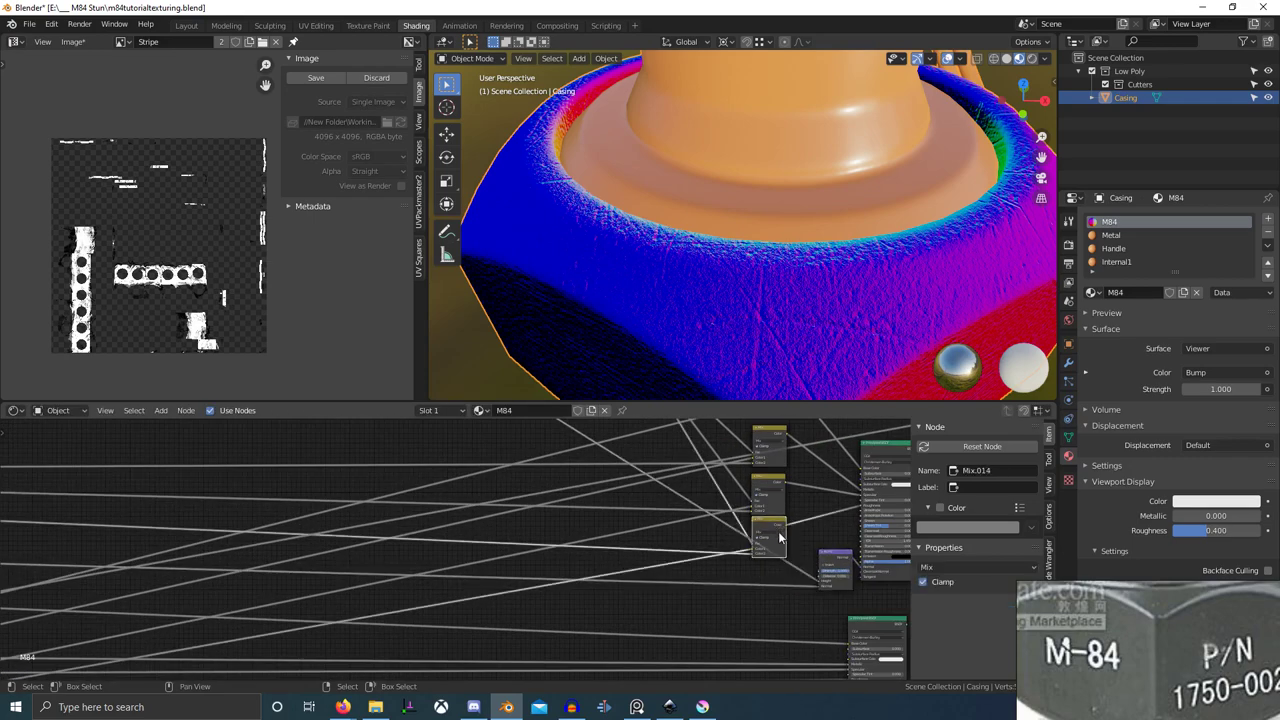
{"action": "scroll", "coordinate": [780, 534], "scroll_direction": "up", "scroll_amount": 4}
{"action": "middle_click_drag", "start_coordinate": [780, 534], "coordinate": [690, 523]}
{"action": "key", "text": "shift+d"}
{"action": "left_click", "coordinate": [603, 614]}
{"action": "scroll", "coordinate": [716, 568], "scroll_direction": "down", "scroll_amount": 3}
{"action": "middle_click_drag", "start_coordinate": [718, 565], "coordinate": [632, 638]}
{"action": "scroll", "coordinate": [560, 585], "scroll_direction": "down", "scroll_amount": 5}
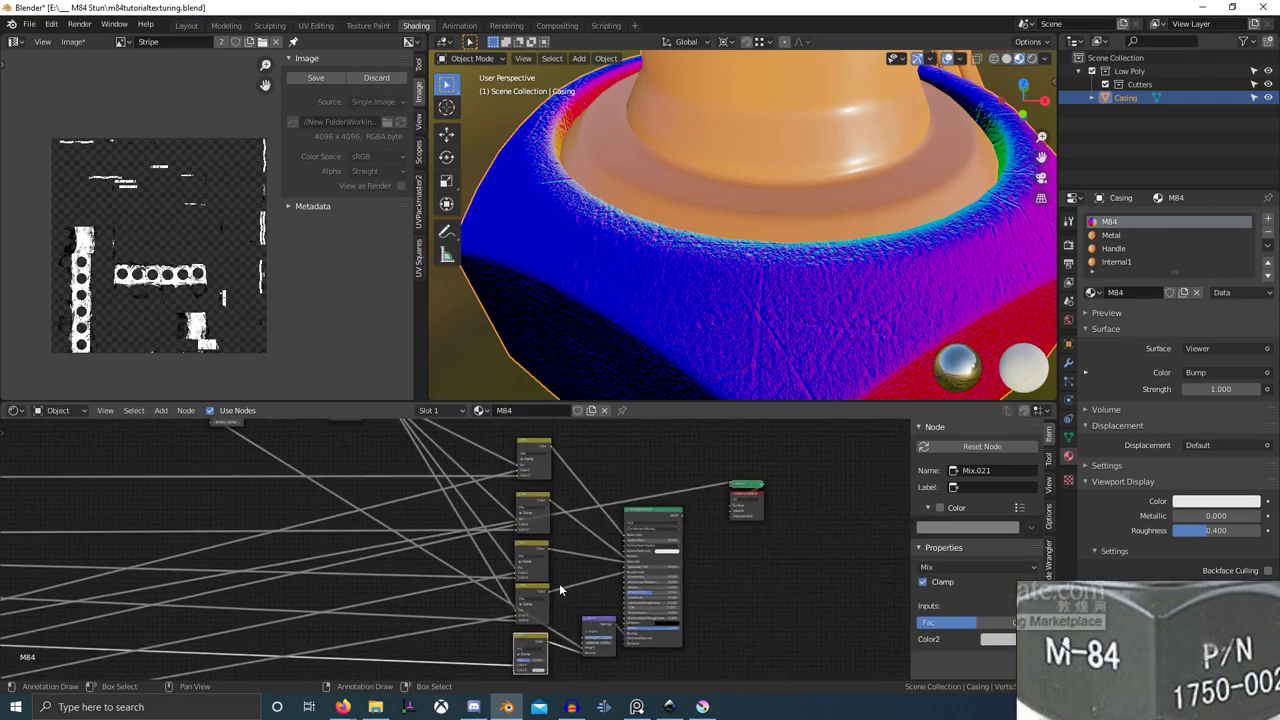
- Connect the mask reroute to the new Mix node's Fac input
{"action": "right_click_drag", "start_coordinate": [495, 620], "coordinate": [505, 625], "text": "alt"}
{"action": "middle_click_drag", "start_coordinate": [550, 636], "coordinate": [532, 556]}
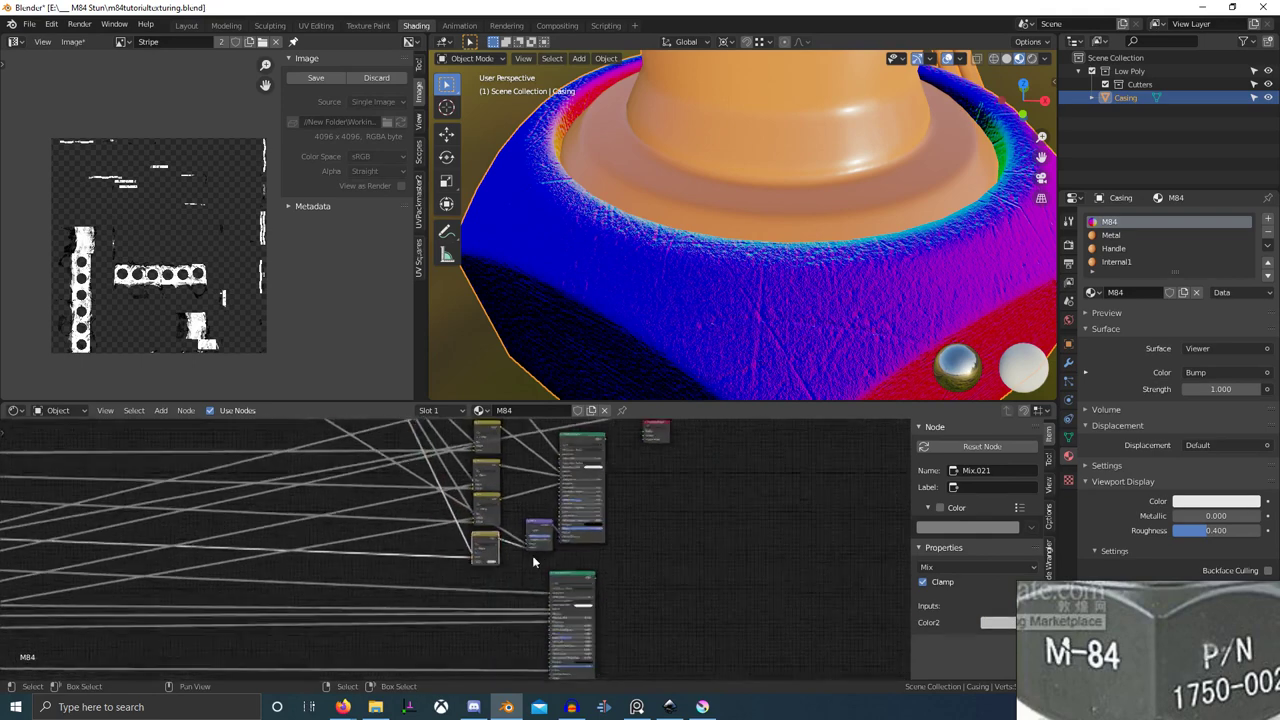
{"action": "scroll", "coordinate": [530, 562], "scroll_direction": "up", "scroll_amount": 4}
{"action": "scroll", "coordinate": [400, 592], "scroll_direction": "down", "scroll_amount": 6}
{"action": "mouse_move", "coordinate": [202, 620]}
{"action": "middle_mouse_down"}
{"action": "mouse_move", "coordinate": [336, 564]}
{"action": "mouse_move", "coordinate": [412, 588]}
{"action": "mouse_move", "coordinate": [308, 603]}
{"action": "middle_mouse_up"}
{"action": "scroll", "coordinate": [440, 574], "scroll_direction": "up", "scroll_amount": 3}
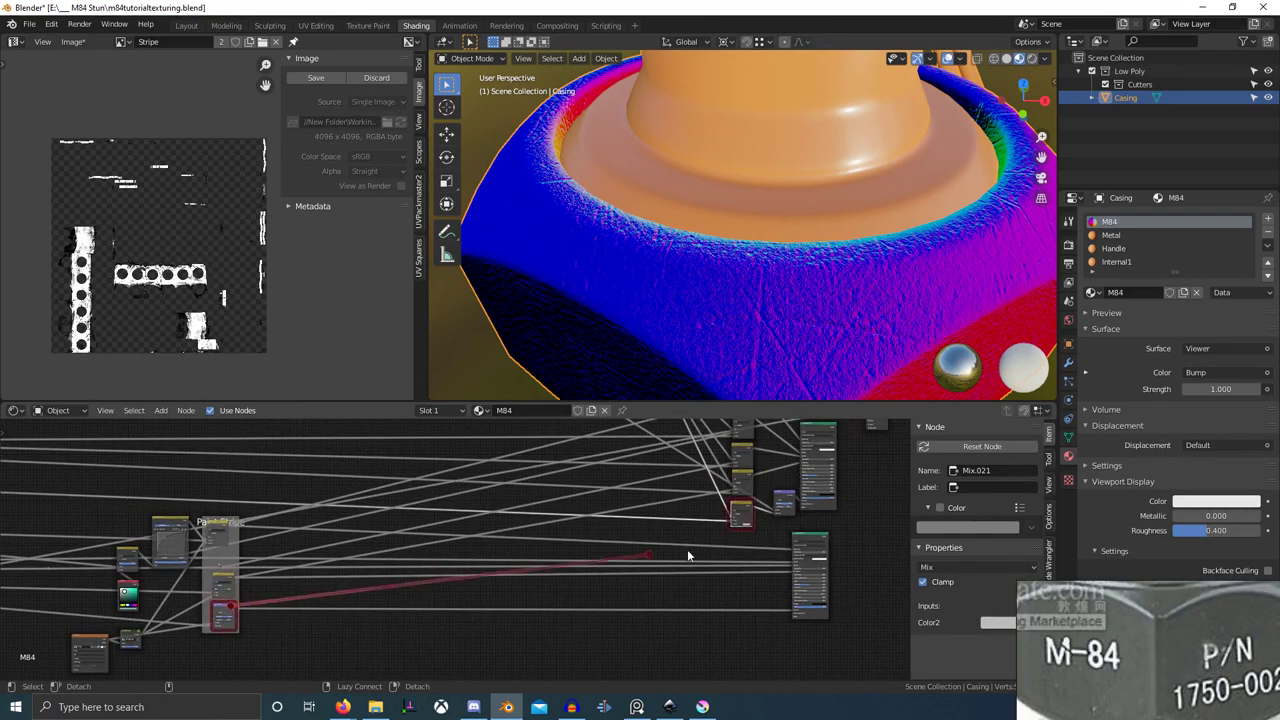
- Swap the new Mix node's Color1 and Color2 inputs
{"action": "middle_click_drag", "start_coordinate": [788, 536], "coordinate": [590, 551]}
{"action": "scroll", "coordinate": [510, 551], "scroll_direction": "up", "scroll_amount": 5}
{"action": "middle_click_drag", "start_coordinate": [574, 503], "coordinate": [530, 578]}
{"action": "scroll", "coordinate": [564, 520], "scroll_direction": "up", "scroll_amount": 5}
{"action": "left_click_drag", "start_coordinate": [519, 587], "coordinate": [522, 575]}
- Preview the Mix and Bump node outputs on the casing to compare them
{"action": "left_click", "coordinate": [565, 524], "text": "ctrl+shift"}
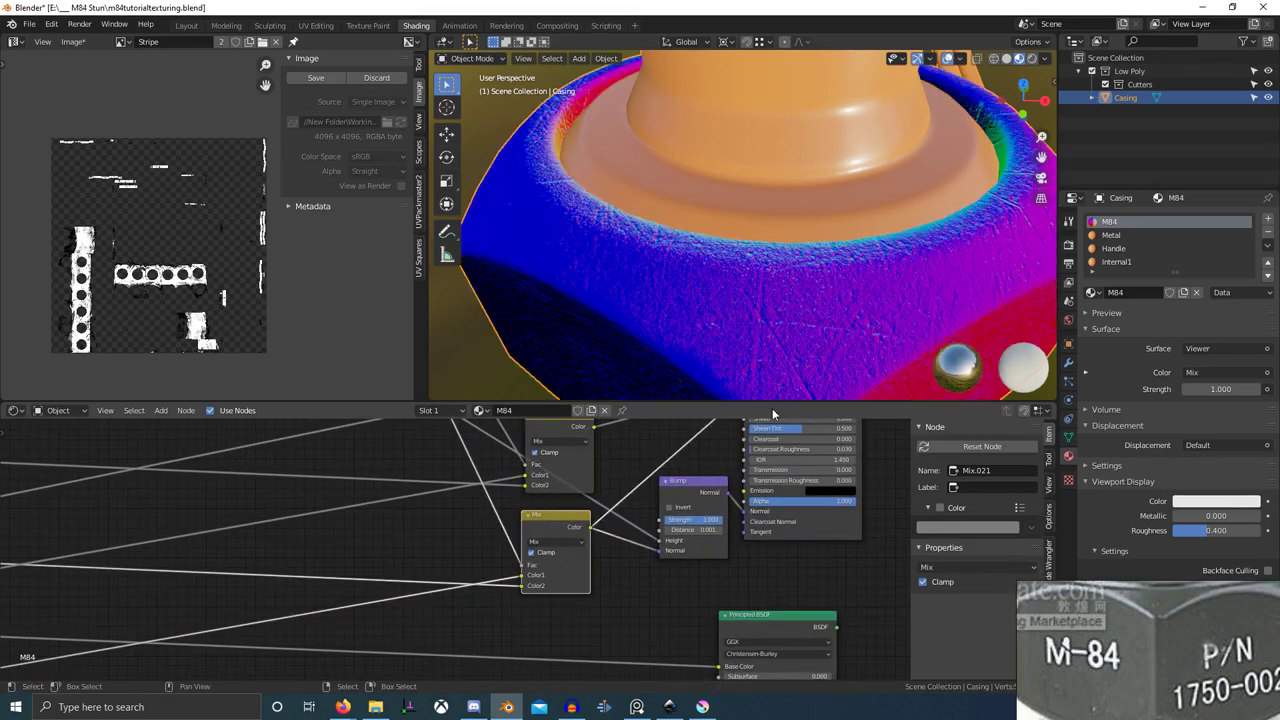
{"action": "scroll", "coordinate": [711, 491], "scroll_direction": "down", "scroll_amount": 1}
{"action": "middle_click_drag", "start_coordinate": [711, 491], "coordinate": [640, 578]}
{"action": "left_click", "coordinate": [669, 502], "text": "ctrl+shift"}
{"action": "scroll", "coordinate": [732, 487], "scroll_direction": "down", "scroll_amount": 1}
{"action": "scroll", "coordinate": [640, 578], "scroll_direction": "down", "scroll_amount": 1}
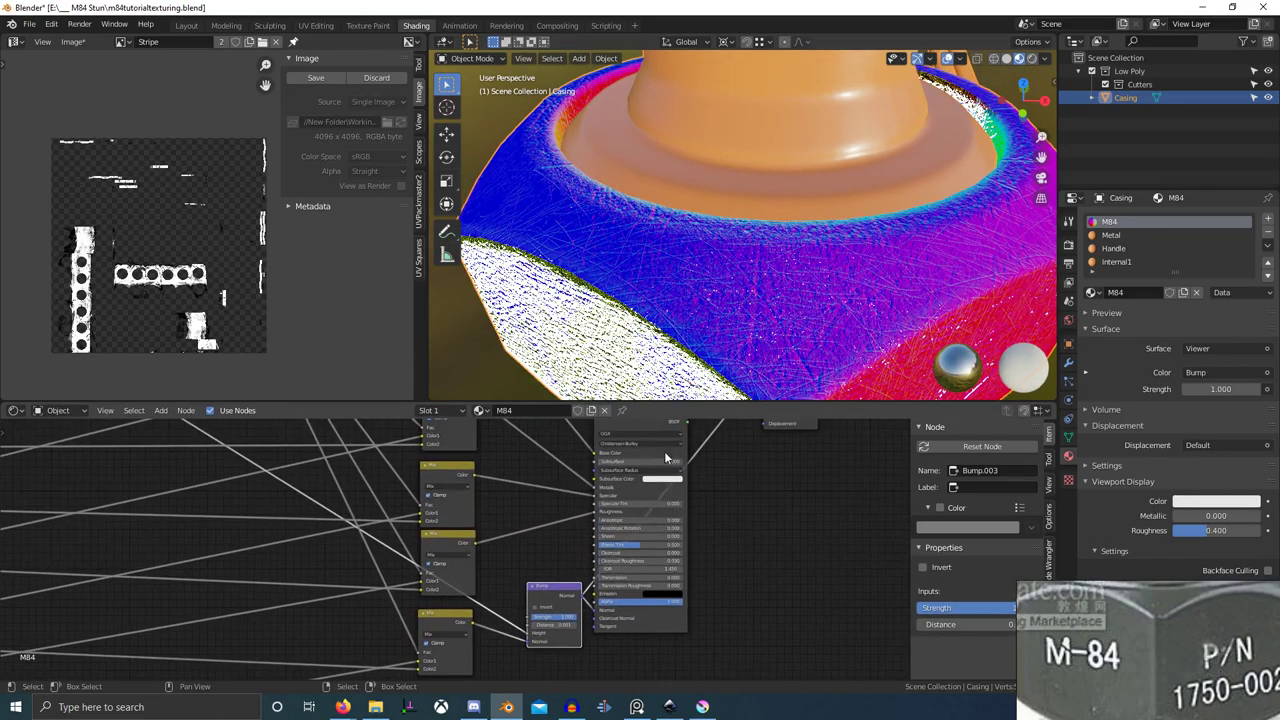
{"action": "scroll", "coordinate": [664, 455], "scroll_direction": "down", "scroll_amount": 1}
{"action": "scroll", "coordinate": [680, 330], "scroll_direction": "down", "scroll_amount": 2}
{"action": "middle_click_drag", "start_coordinate": [680, 330], "coordinate": [714, 316]}
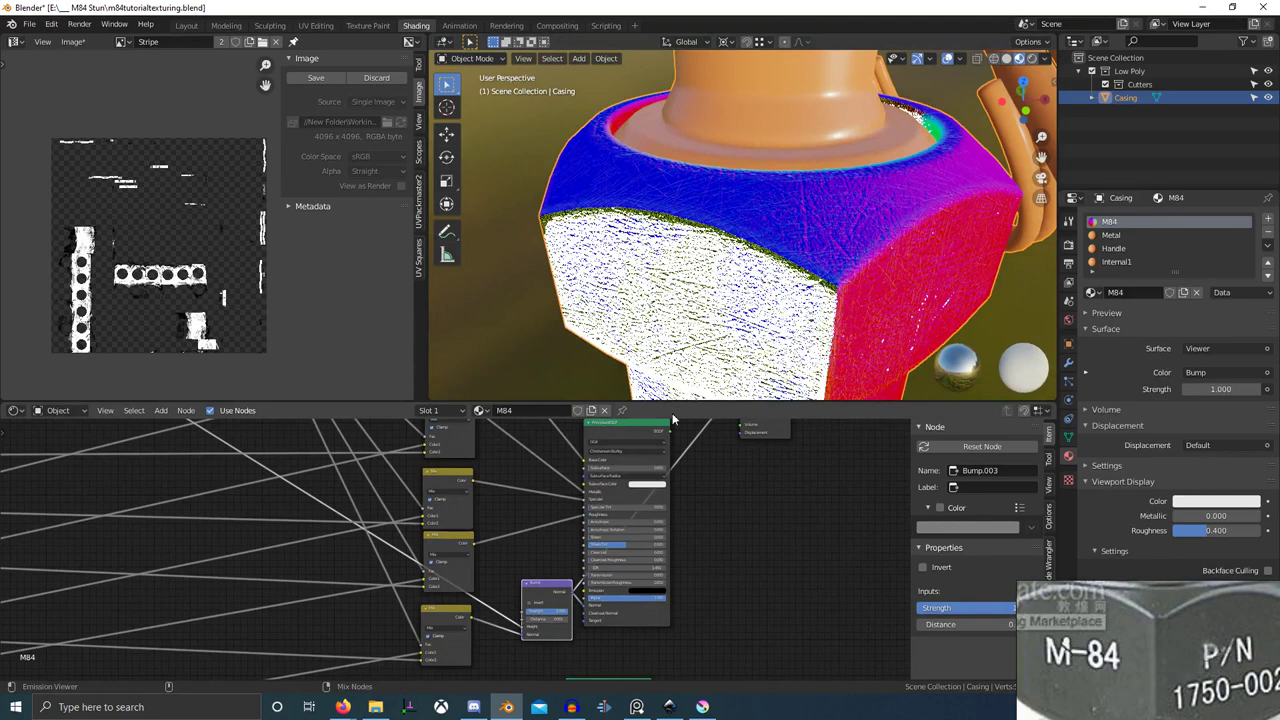
{"action": "scroll", "coordinate": [674, 380], "scroll_direction": "down", "scroll_amount": 1}
- Preview the Mix node once more, then restore the Principled BSDF as the material output
{"action": "left_click", "coordinate": [457, 617], "text": "ctrl+shift"}
{"action": "middle_click_drag", "start_coordinate": [638, 431], "coordinate": [612, 489]}
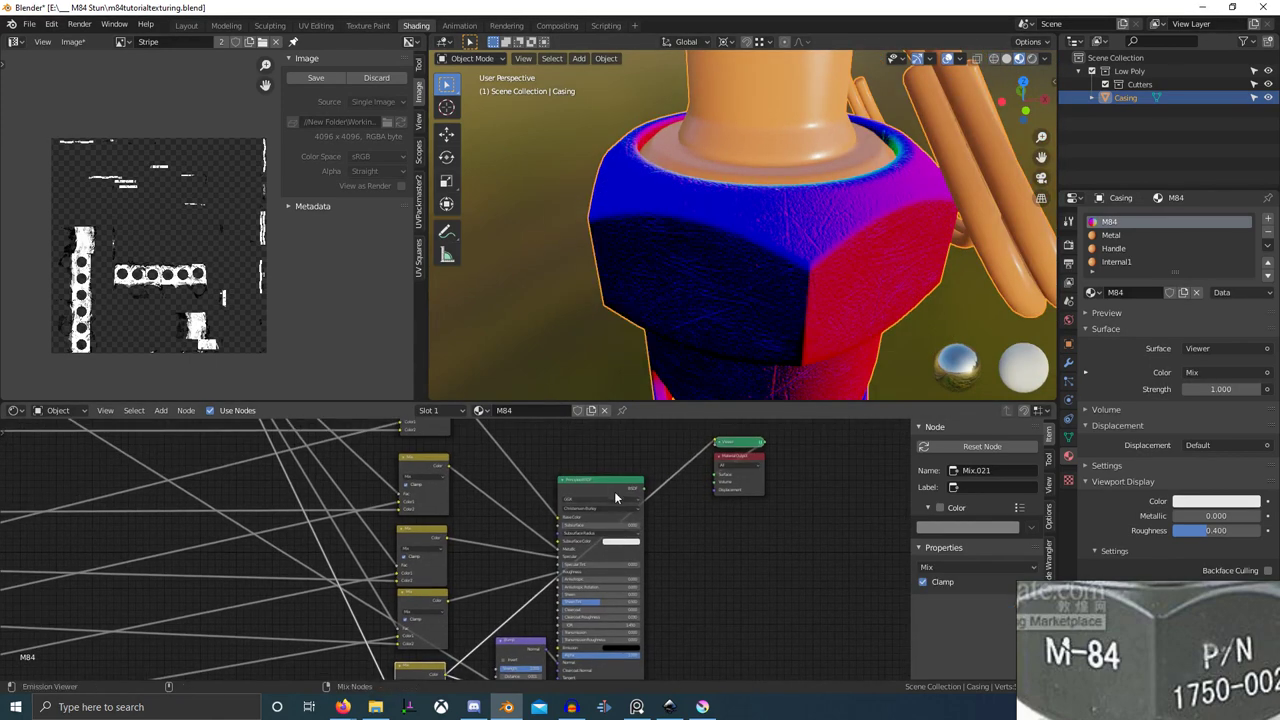
{"action": "left_click", "coordinate": [611, 487], "text": "ctrl+shift"}
{"action": "middle_click_drag", "start_coordinate": [799, 346], "coordinate": [780, 303]}
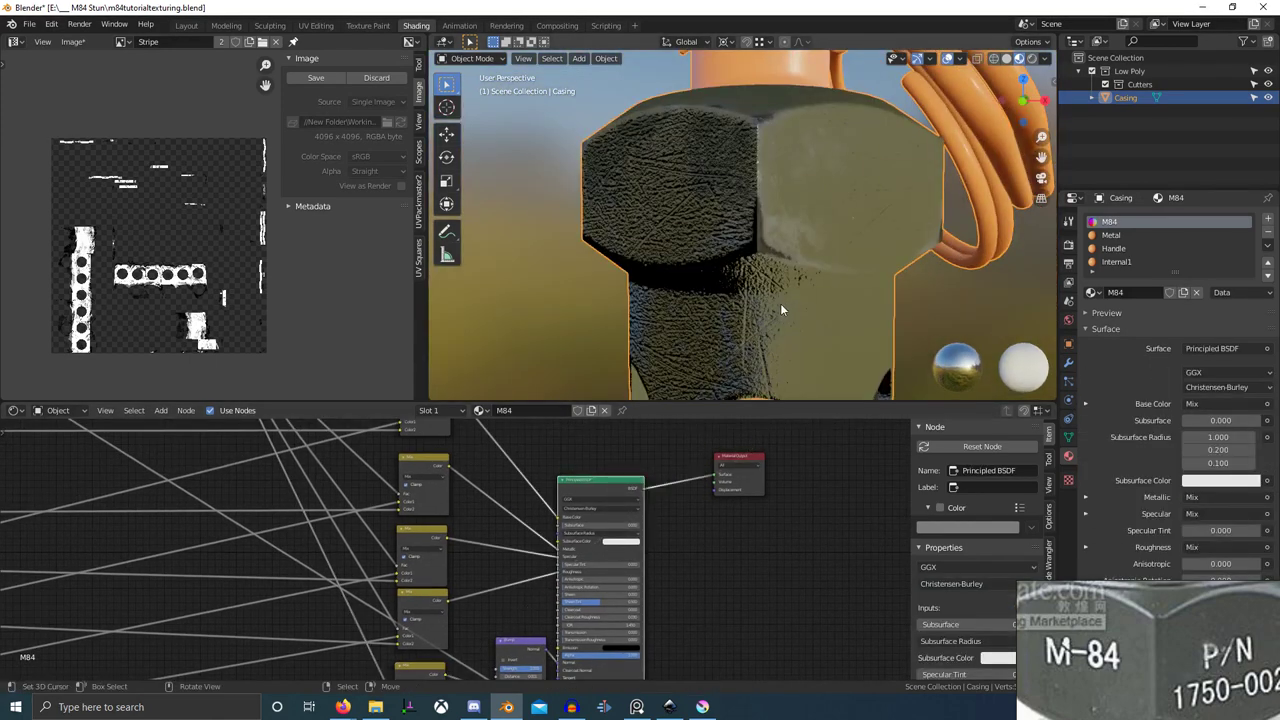
- Dissolve the redundant Bump node with Ctrl+X, keeping its link, and inspect the casing
{"action": "middle_click_drag", "start_coordinate": [535, 665], "coordinate": [540, 567]}
{"action": "scroll", "coordinate": [623, 556], "scroll_direction": "up", "scroll_amount": 3}
{"action": "scroll", "coordinate": [624, 561], "scroll_direction": "up", "scroll_amount": 3}
{"action": "left_click", "coordinate": [540, 480]}
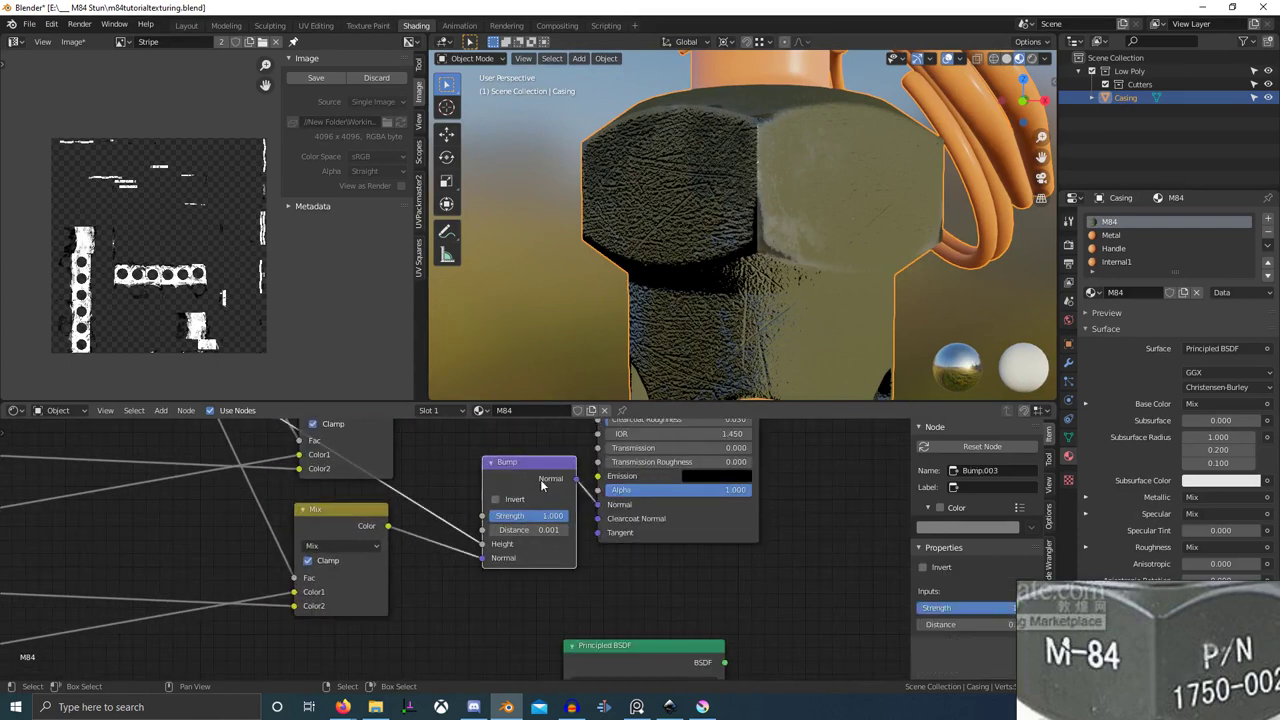
{"action": "left_click_drag", "start_coordinate": [525, 483], "coordinate": [511, 505]}
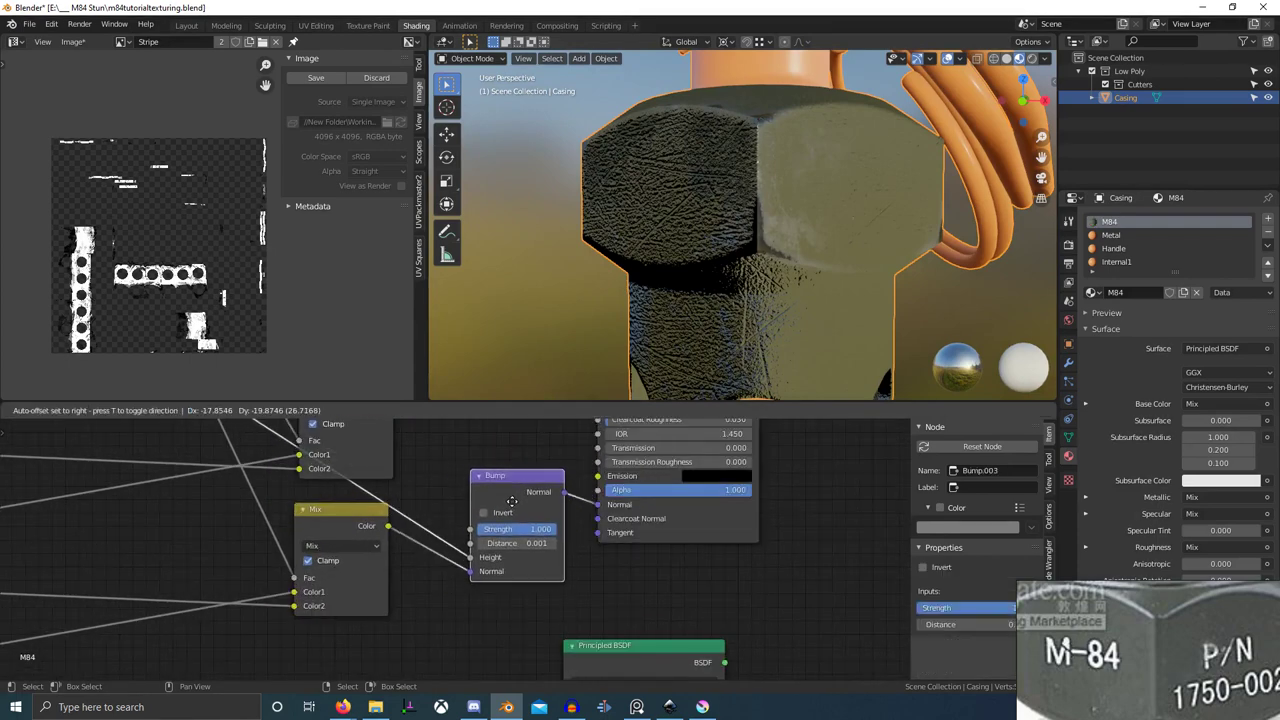
{"action": "key", "text": "ctrl+x"}
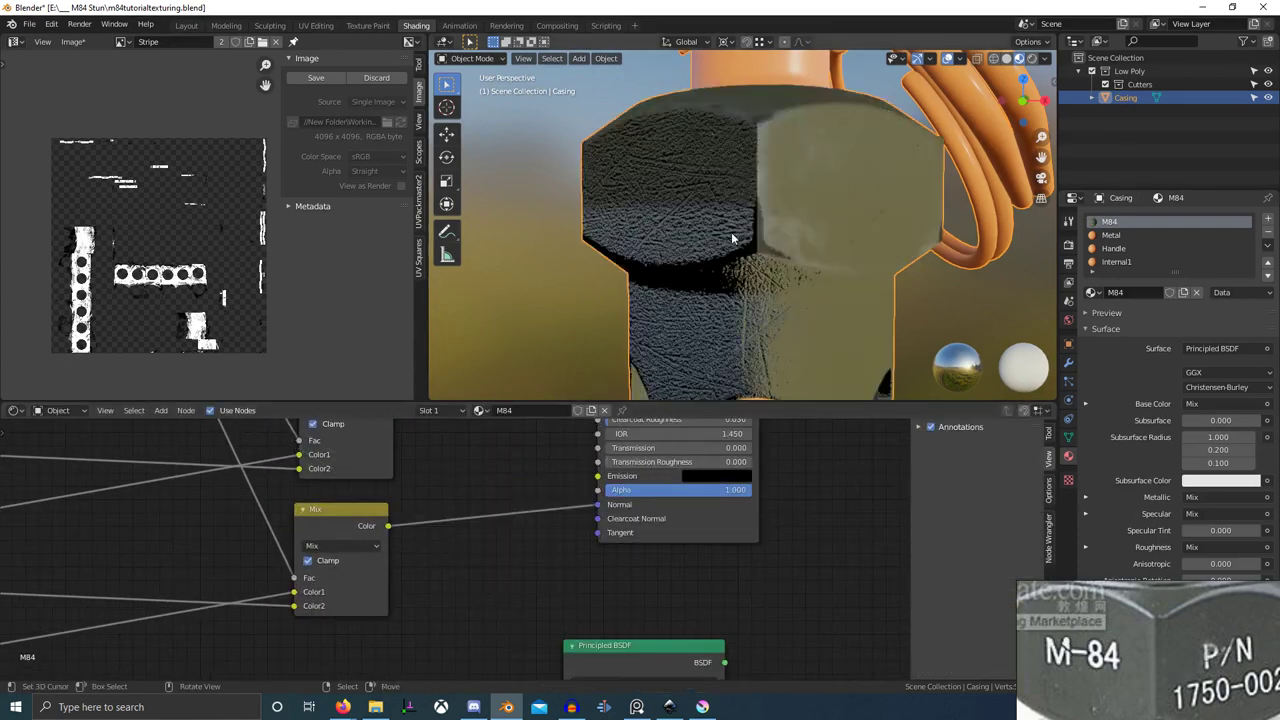
{"action": "middle_click_drag", "start_coordinate": [735, 238], "coordinate": [726, 272]}
{"action": "middle_click_drag", "start_coordinate": [684, 332], "coordinate": [734, 270]}
{"action": "scroll", "coordinate": [646, 348], "scroll_direction": "down", "scroll_amount": 5}
{"action": "middle_click_drag", "start_coordinate": [650, 345], "coordinate": [755, 267]}
{"action": "scroll", "coordinate": [700, 337], "scroll_direction": "down", "scroll_amount": 3}
{"action": "middle_click_drag", "start_coordinate": [700, 337], "coordinate": [869, 369]}
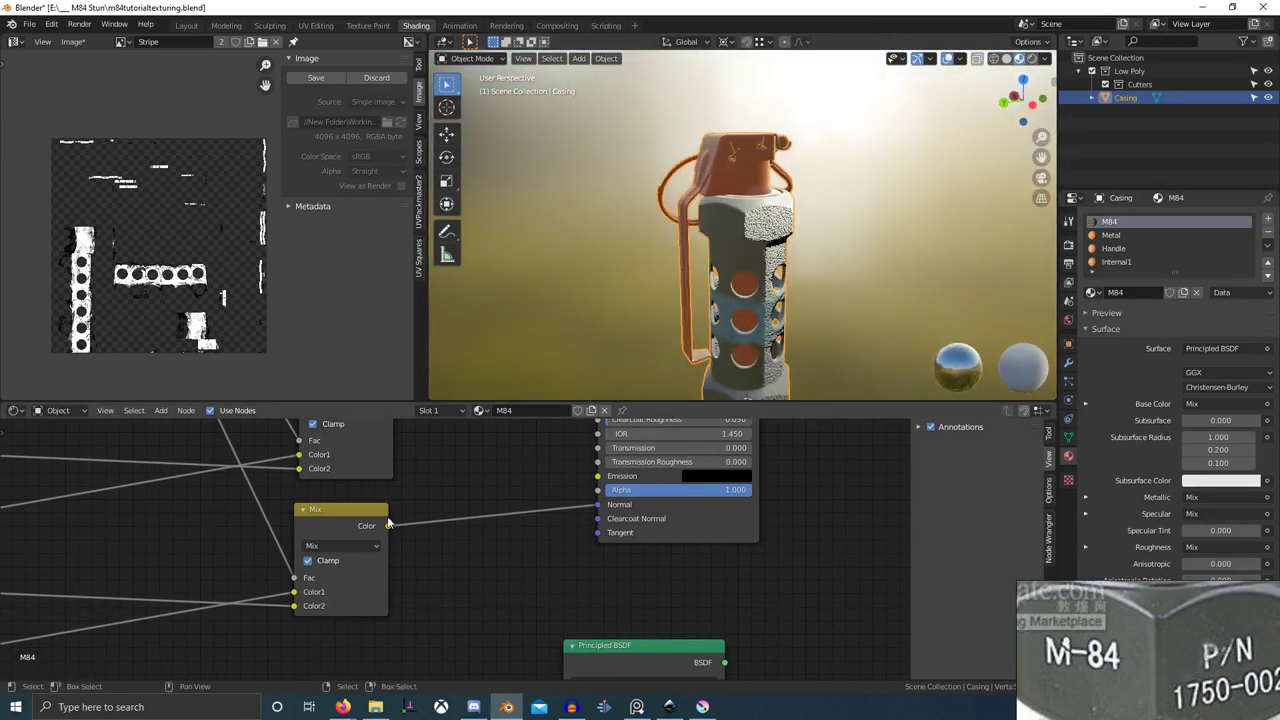
- Select the Mix node and preview the framed Bump node's normals on the casing
{"action": "left_click", "coordinate": [336, 526]}
{"action": "scroll", "coordinate": [334, 541], "scroll_direction": "down", "scroll_amount": 7}
{"action": "middle_click_drag", "start_coordinate": [212, 594], "coordinate": [580, 502]}
{"action": "scroll", "coordinate": [580, 502], "scroll_direction": "down", "scroll_amount": 2}
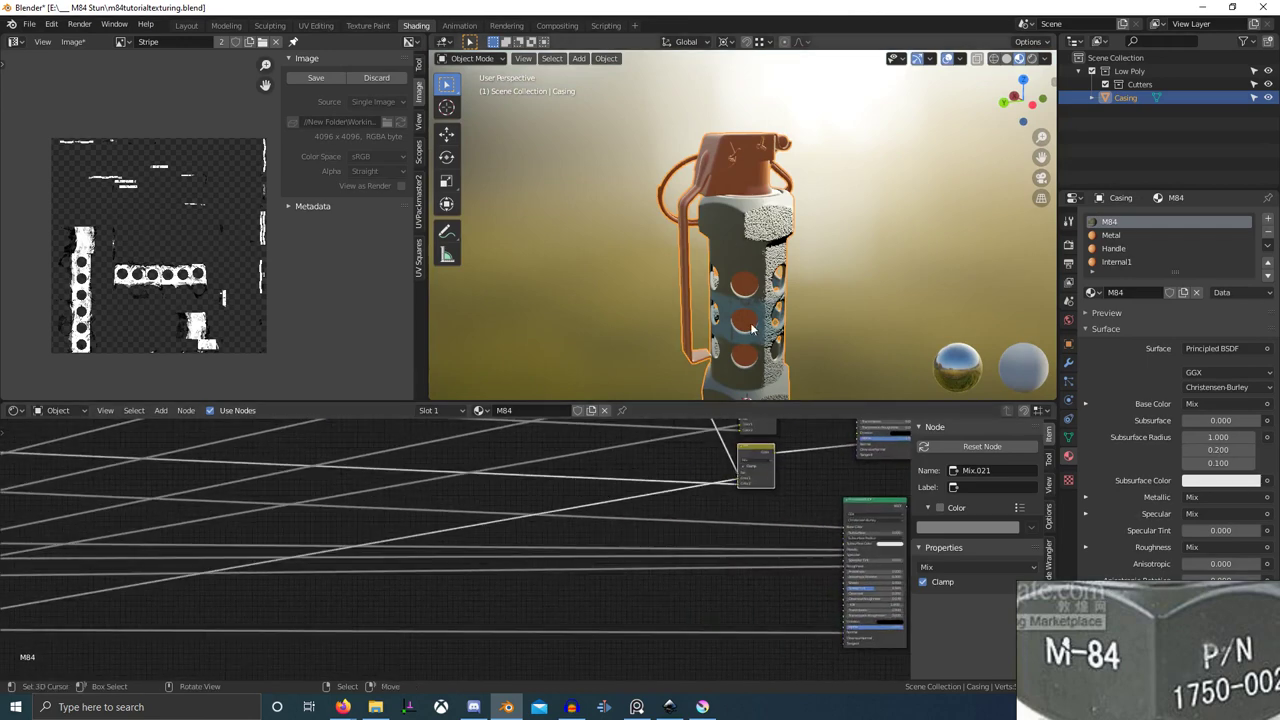
{"action": "scroll", "coordinate": [708, 336], "scroll_direction": "up", "scroll_amount": 4}
{"action": "middle_click_drag", "start_coordinate": [708, 336], "coordinate": [642, 388]}
{"action": "scroll", "coordinate": [561, 448], "scroll_direction": "down", "scroll_amount": 5}
{"action": "middle_click_drag", "start_coordinate": [370, 540], "coordinate": [618, 498]}
{"action": "scroll", "coordinate": [270, 557], "scroll_direction": "up", "scroll_amount": 4}
{"action": "scroll", "coordinate": [451, 543], "scroll_direction": "up", "scroll_amount": 6}
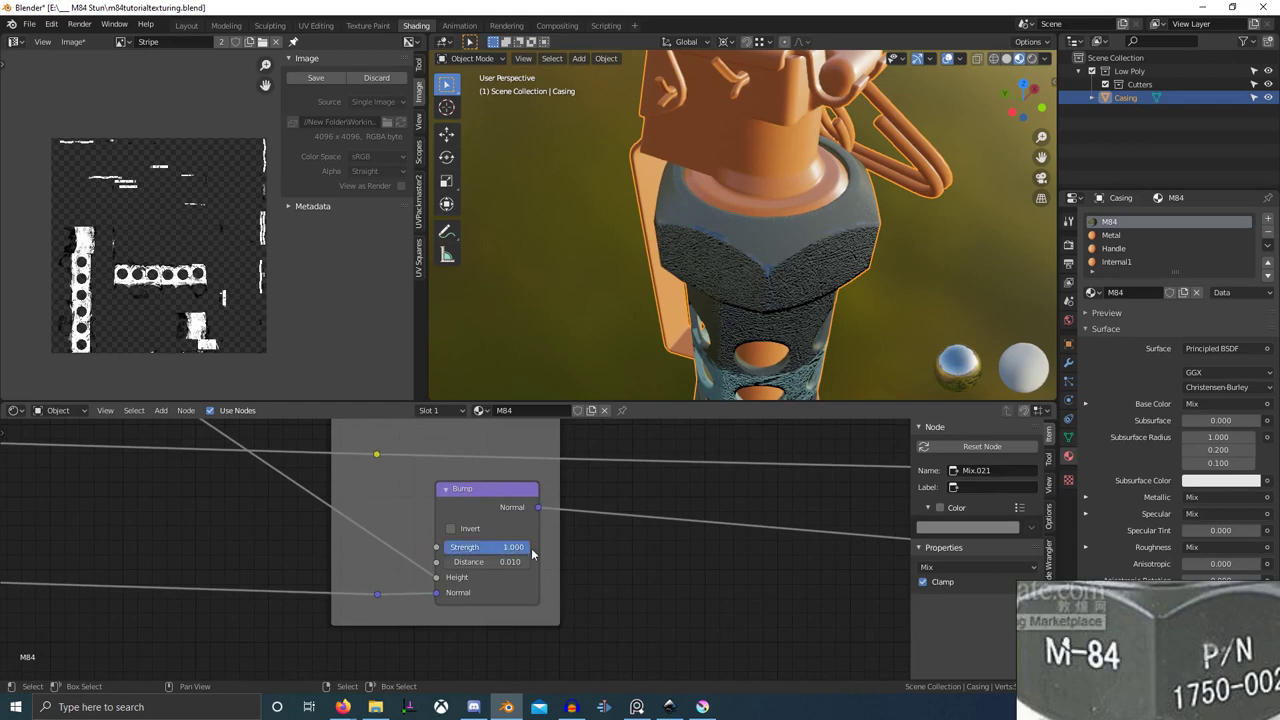
{"action": "scroll", "coordinate": [451, 529], "scroll_direction": "down", "scroll_amount": 5}
{"action": "middle_click_drag", "start_coordinate": [516, 511], "coordinate": [215, 526]}
{"action": "left_click", "coordinate": [158, 525], "text": "ctrl+shift"}
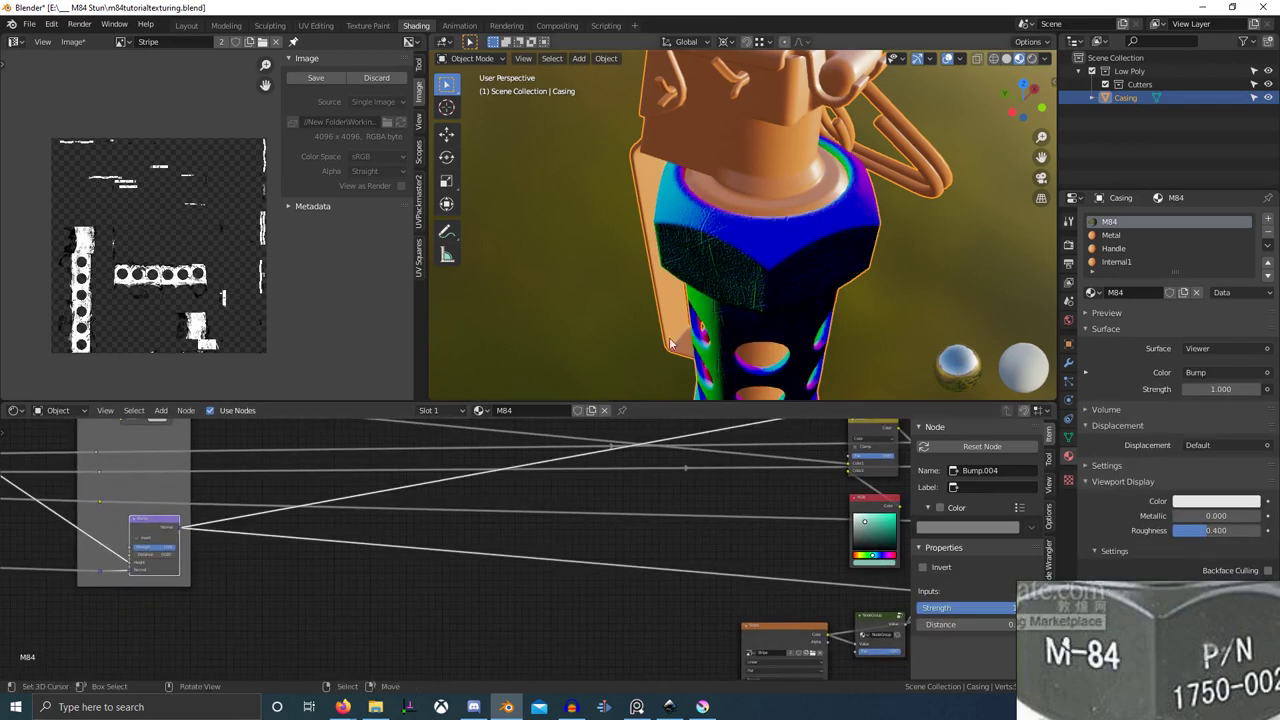
- Preview the Bump.002 node on the casing and centre the Mix column in view
{"action": "middle_click_drag", "start_coordinate": [670, 344], "coordinate": [672, 254]}
{"action": "scroll", "coordinate": [680, 262], "scroll_direction": "down", "scroll_amount": 1}
{"action": "scroll", "coordinate": [766, 508], "scroll_direction": "down", "scroll_amount": 1}
{"action": "middle_click_drag", "start_coordinate": [872, 560], "coordinate": [472, 568]}
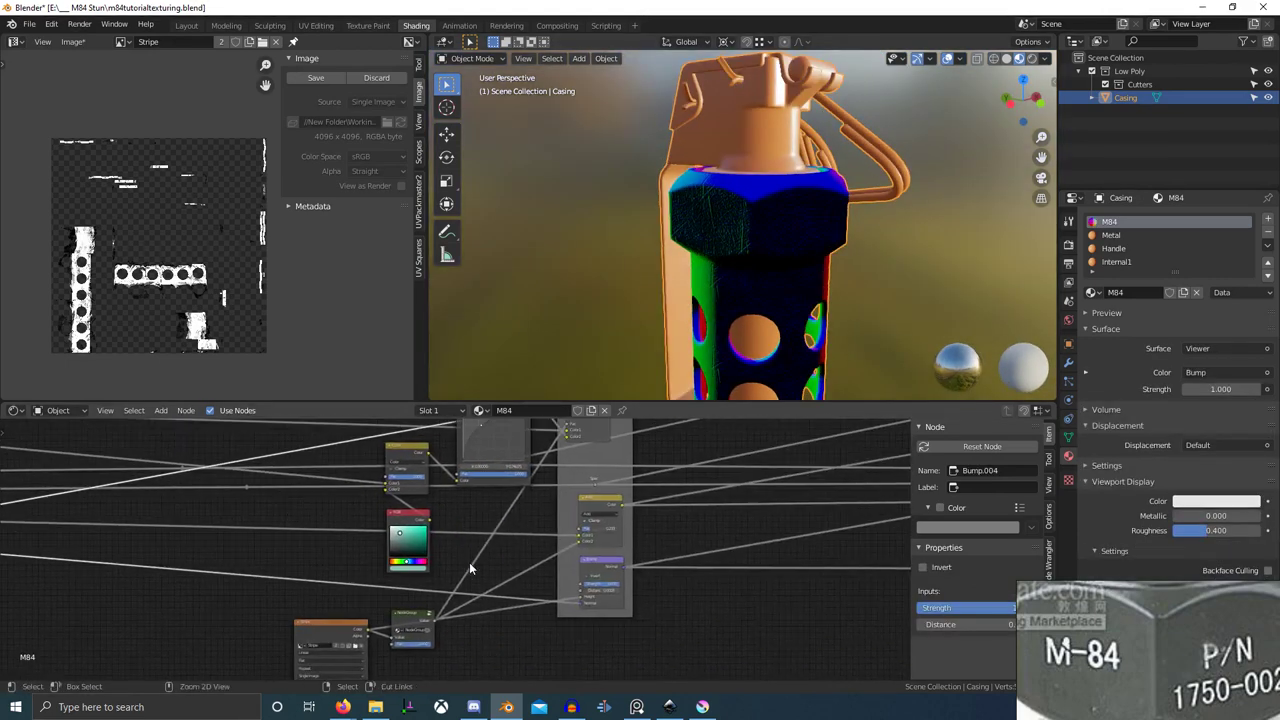
{"action": "left_click", "coordinate": [602, 568], "text": "ctrl+shift"}
{"action": "scroll", "coordinate": [740, 552], "scroll_direction": "down", "scroll_amount": 3}
{"action": "middle_click_drag", "start_coordinate": [800, 553], "coordinate": [420, 617]}
{"action": "middle_click_drag", "start_coordinate": [687, 566], "coordinate": [445, 631]}
{"action": "scroll", "coordinate": [539, 580], "scroll_direction": "up", "scroll_amount": 2}
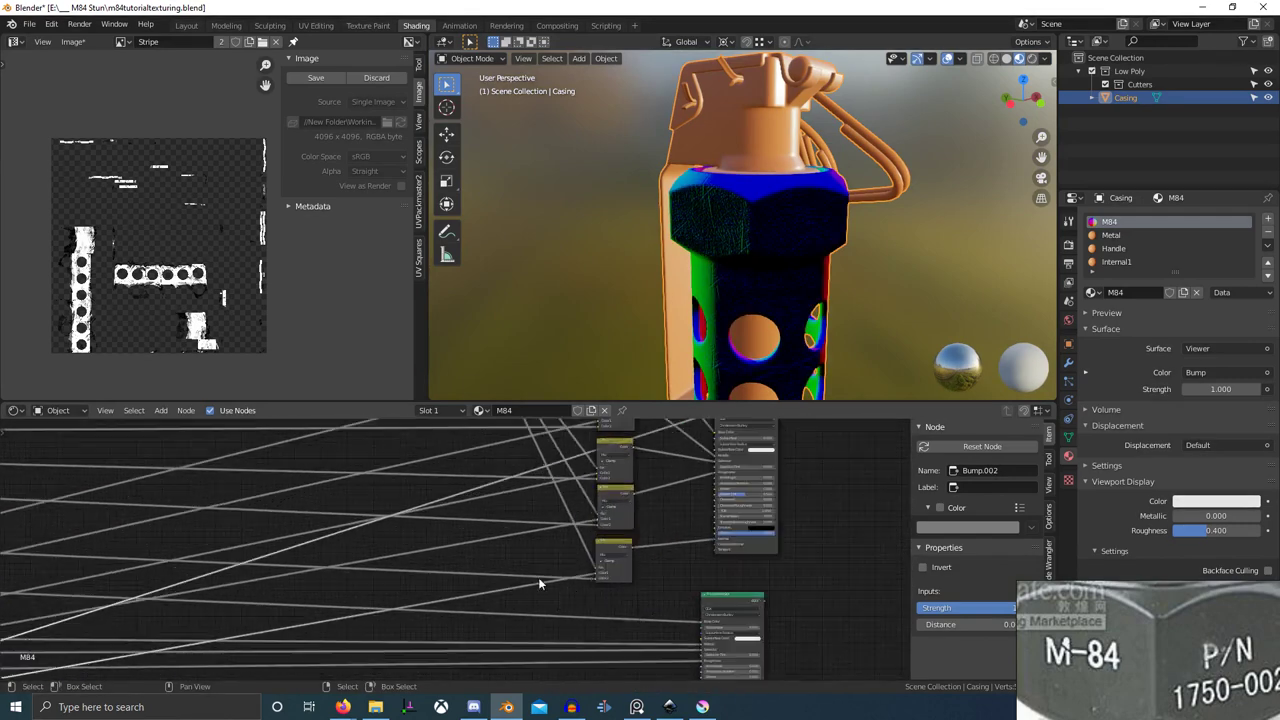
{"action": "scroll", "coordinate": [538, 577], "scroll_direction": "up", "scroll_amount": 5}
- Add a Vector Math Add node after the Mix and compare its preview with the Mix's
{"action": "left_click", "coordinate": [566, 541], "text": "ctrl+shift"}
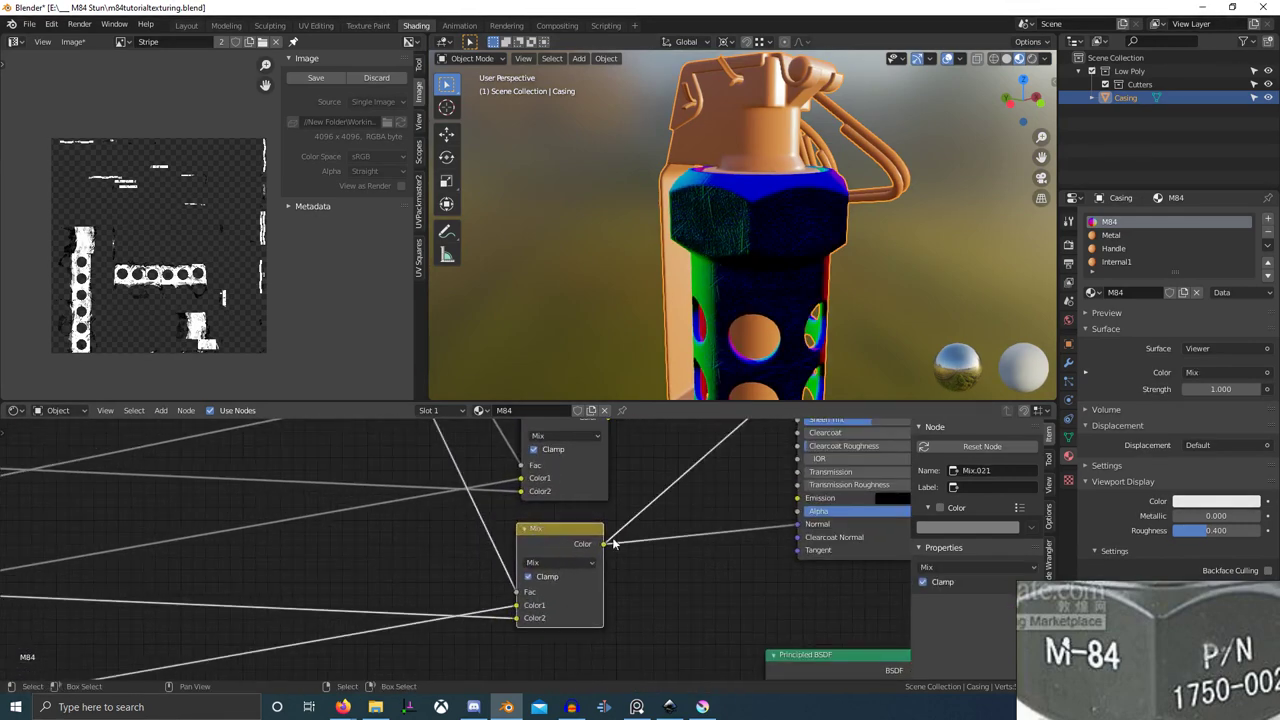
{"action": "left_click_drag", "start_coordinate": [614, 543], "coordinate": [726, 500]}
{"action": "type", "text": "vec"}
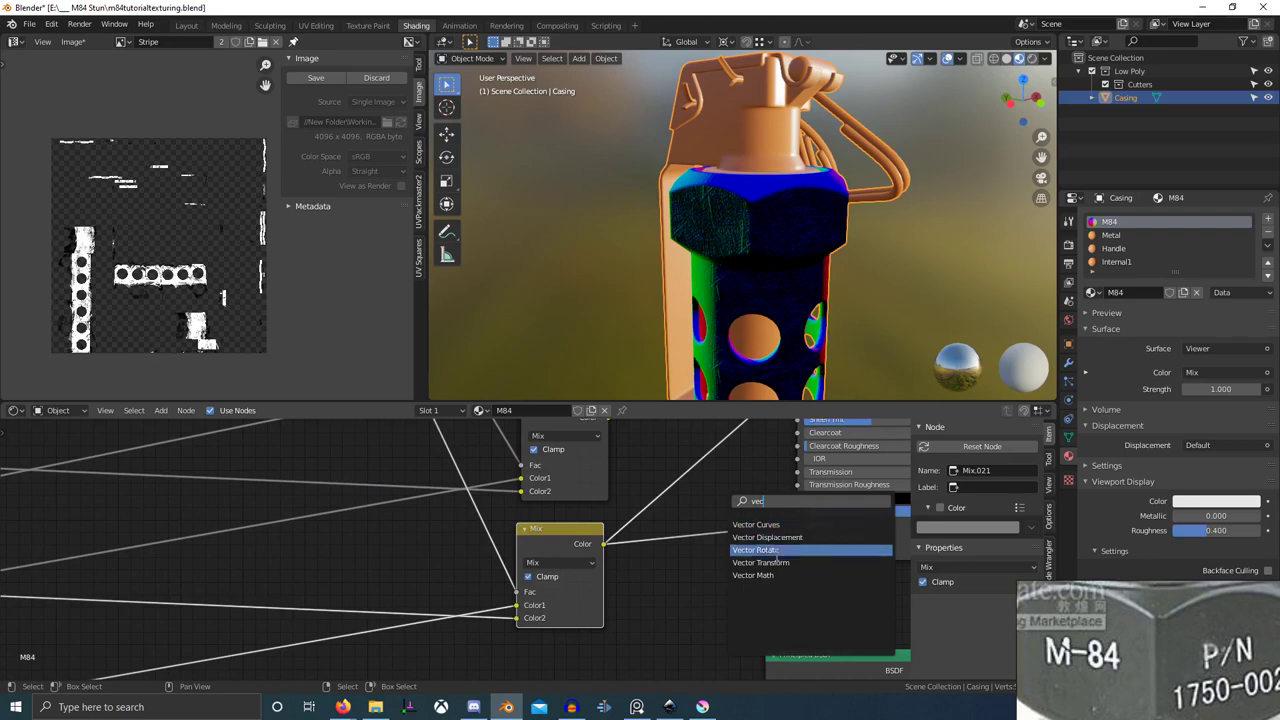
{"action": "left_click", "coordinate": [775, 575]}
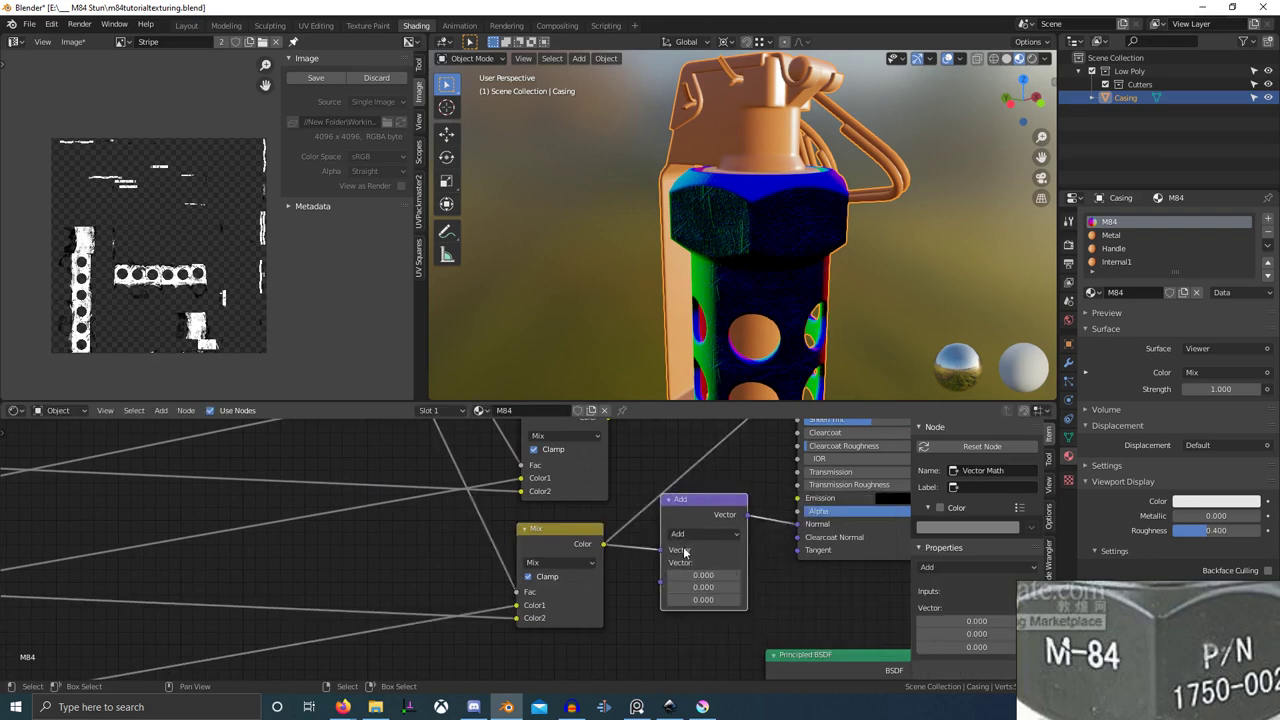
{"action": "left_click", "coordinate": [707, 522], "text": "ctrl+shift"}
{"action": "middle_click_drag", "start_coordinate": [735, 344], "coordinate": [769, 344]}
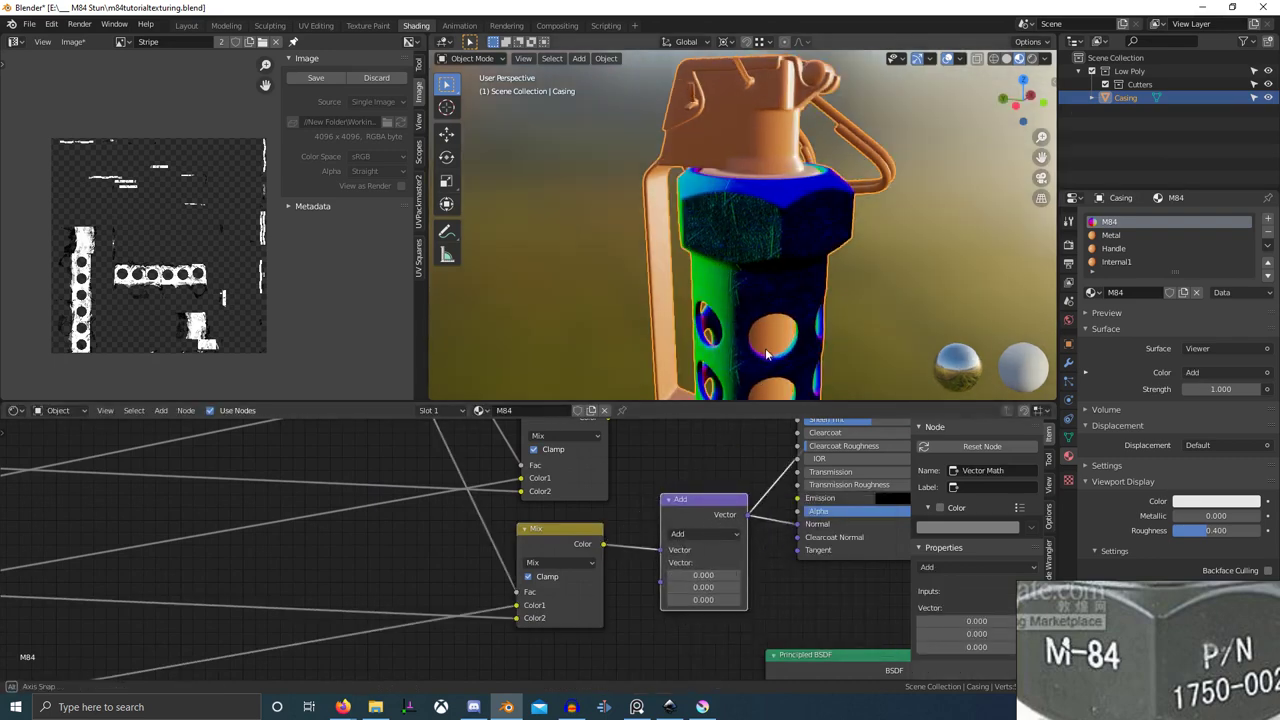
{"action": "left_click", "coordinate": [574, 543], "text": "ctrl+shift"}
{"action": "left_click", "coordinate": [714, 508], "text": "ctrl+shift"}
- Restore the Principled BSDF as the output and uncheck Clamp on the lower Mix node
{"action": "scroll", "coordinate": [716, 506], "scroll_direction": "down", "scroll_amount": 5}
{"action": "middle_click_drag", "start_coordinate": [716, 506], "coordinate": [515, 630]}
{"action": "left_click", "coordinate": [653, 433], "text": "ctrl+shift"}
{"action": "scroll", "coordinate": [751, 324], "scroll_direction": "up", "scroll_amount": 5}
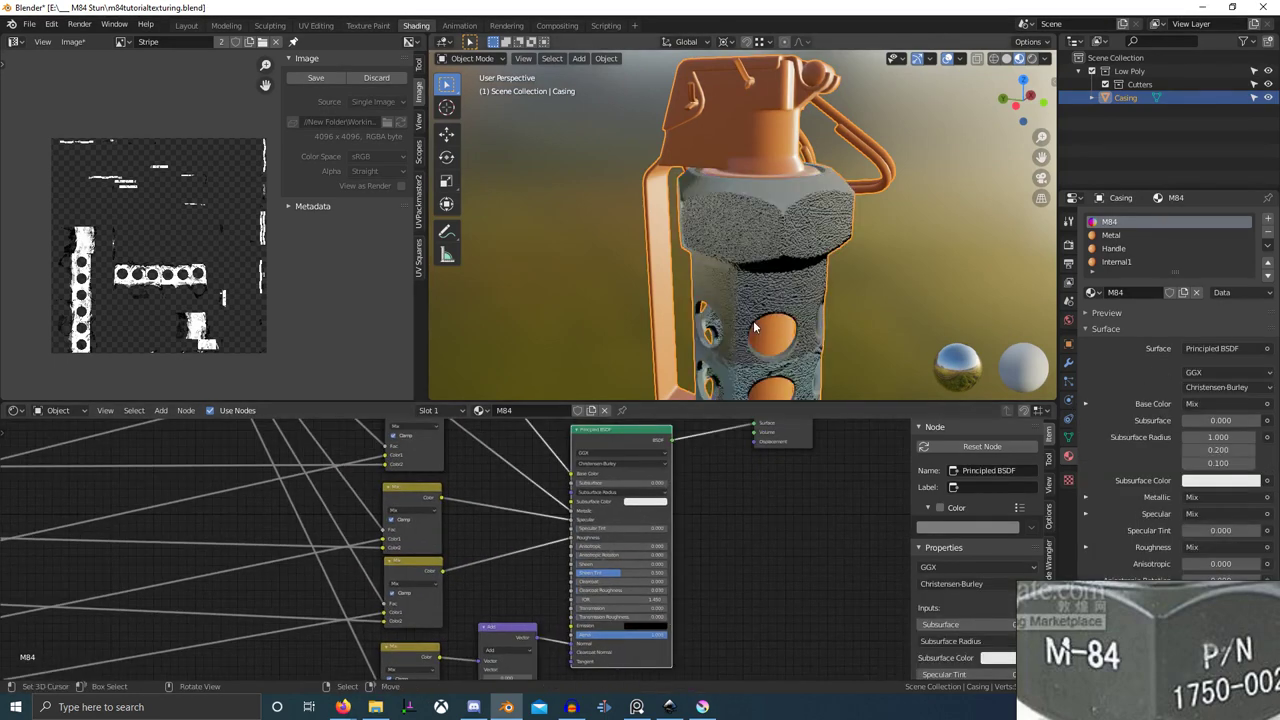
{"action": "mouse_move", "coordinate": [516, 590]}
{"action": "middle_mouse_down"}
{"action": "mouse_move", "coordinate": [576, 481]}
{"action": "mouse_move", "coordinate": [515, 570]}
{"action": "middle_mouse_up"}
{"action": "scroll", "coordinate": [490, 580], "scroll_direction": "up", "scroll_amount": 1}
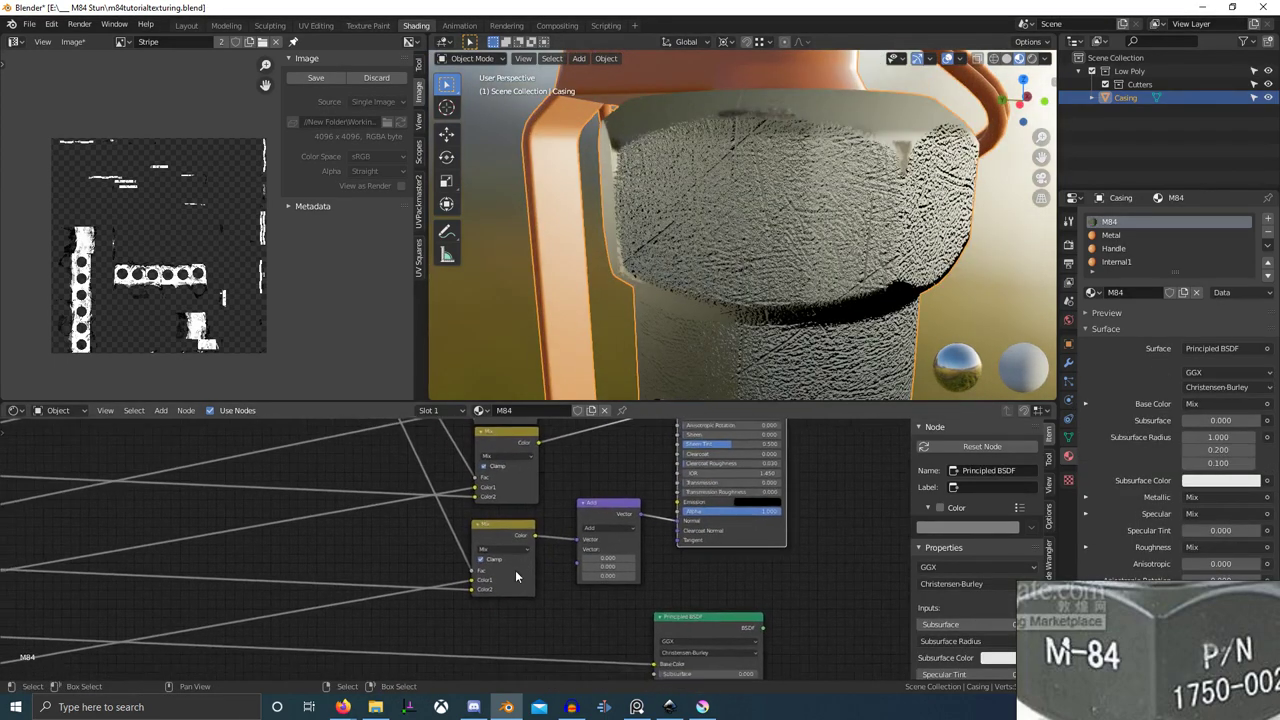
{"action": "scroll", "coordinate": [513, 569], "scroll_direction": "up", "scroll_amount": 5}
{"action": "left_click", "coordinate": [492, 565]}
- Dissolve the Add vector node with Ctrl+X, keeping its connection
{"action": "scroll", "coordinate": [700, 450], "scroll_direction": "down", "scroll_amount": 2}
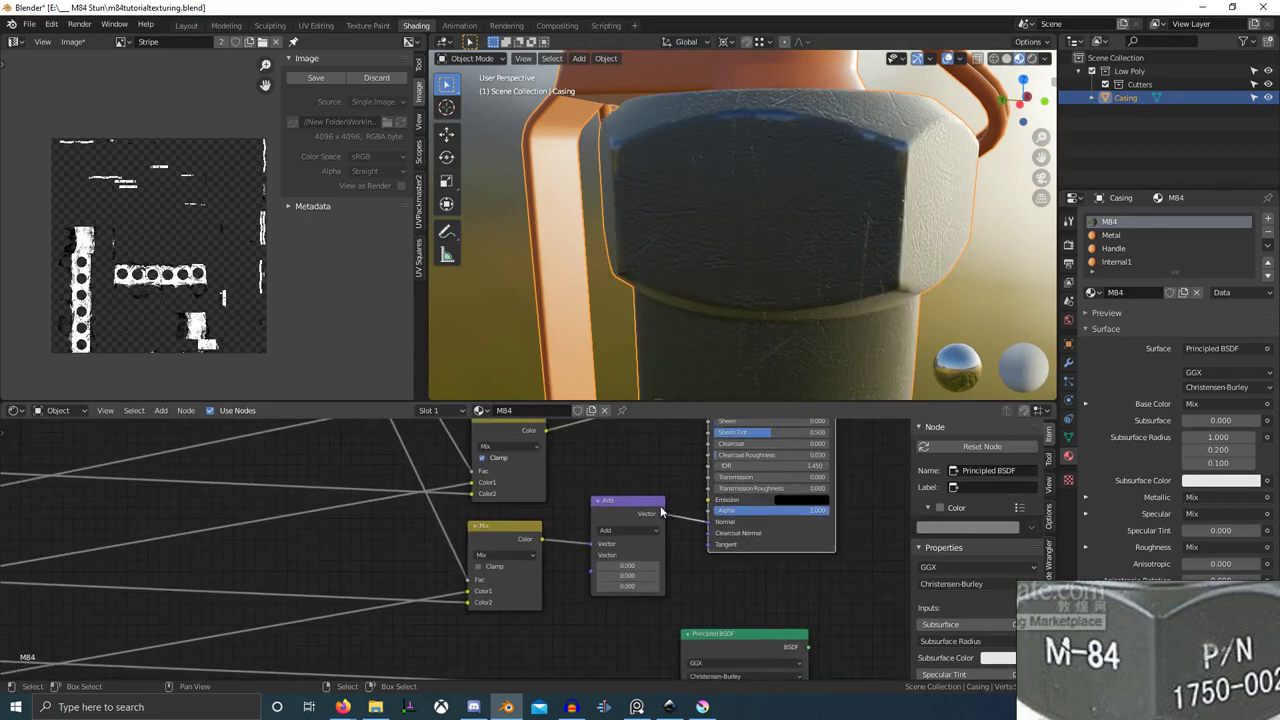
{"action": "left_click", "coordinate": [641, 501]}
{"action": "scroll", "coordinate": [448, 552], "scroll_direction": "down", "scroll_amount": 2}
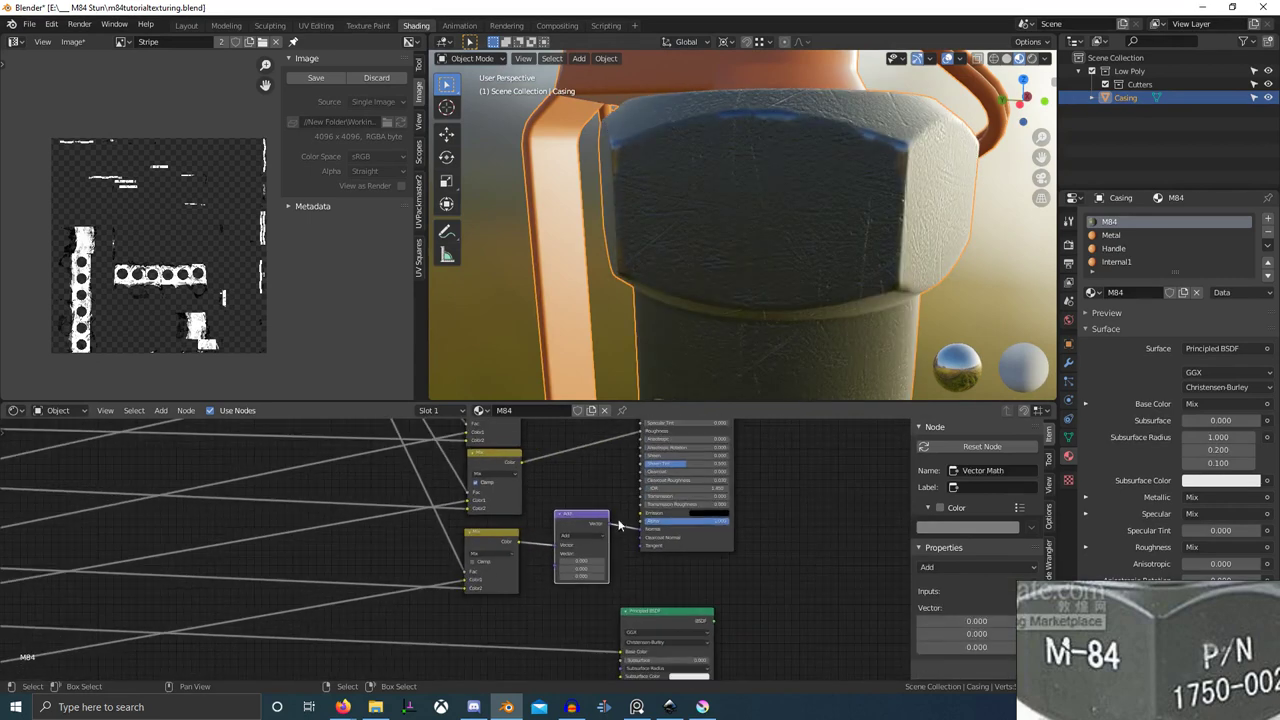
{"action": "key", "text": "ctrl+x"}
- Add a Bump node via search and drop it onto the Mix-to-Principled BSDF link
{"action": "key", "text": "shift+a"}
{"action": "left_click", "coordinate": [609, 509]}
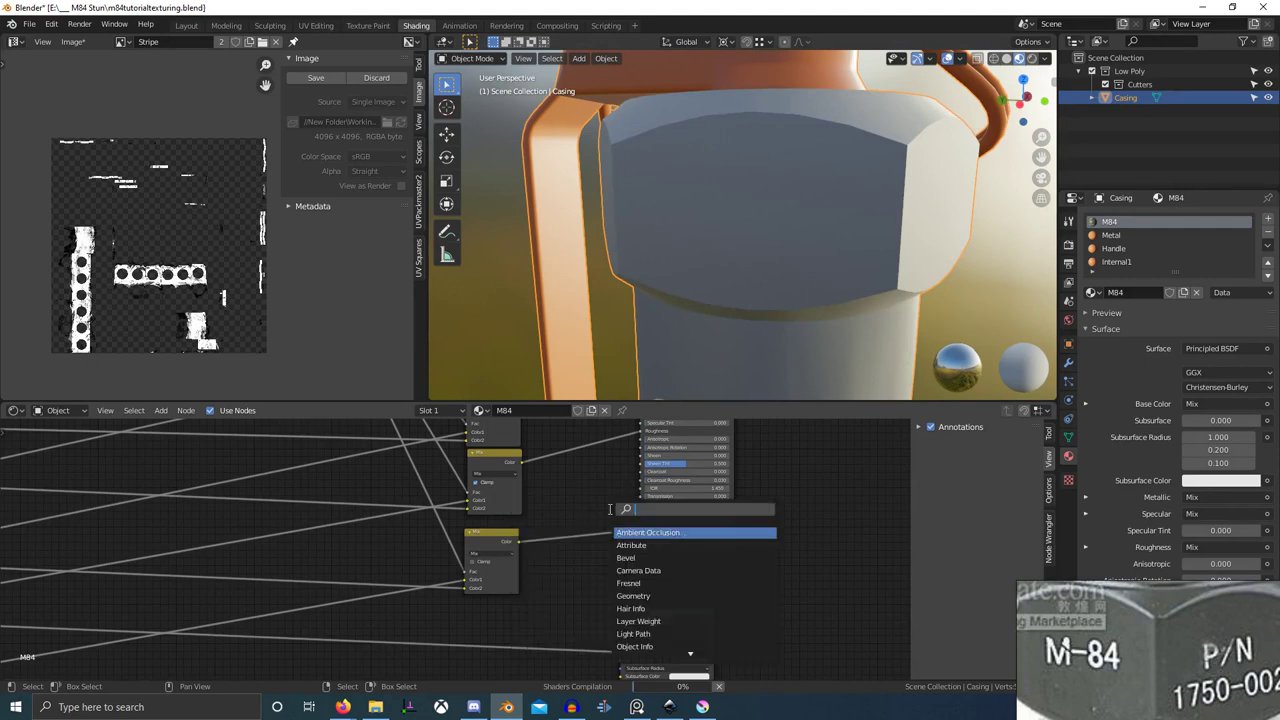
{"action": "type", "text": "bump"}
{"action": "key", "text": "Return"}
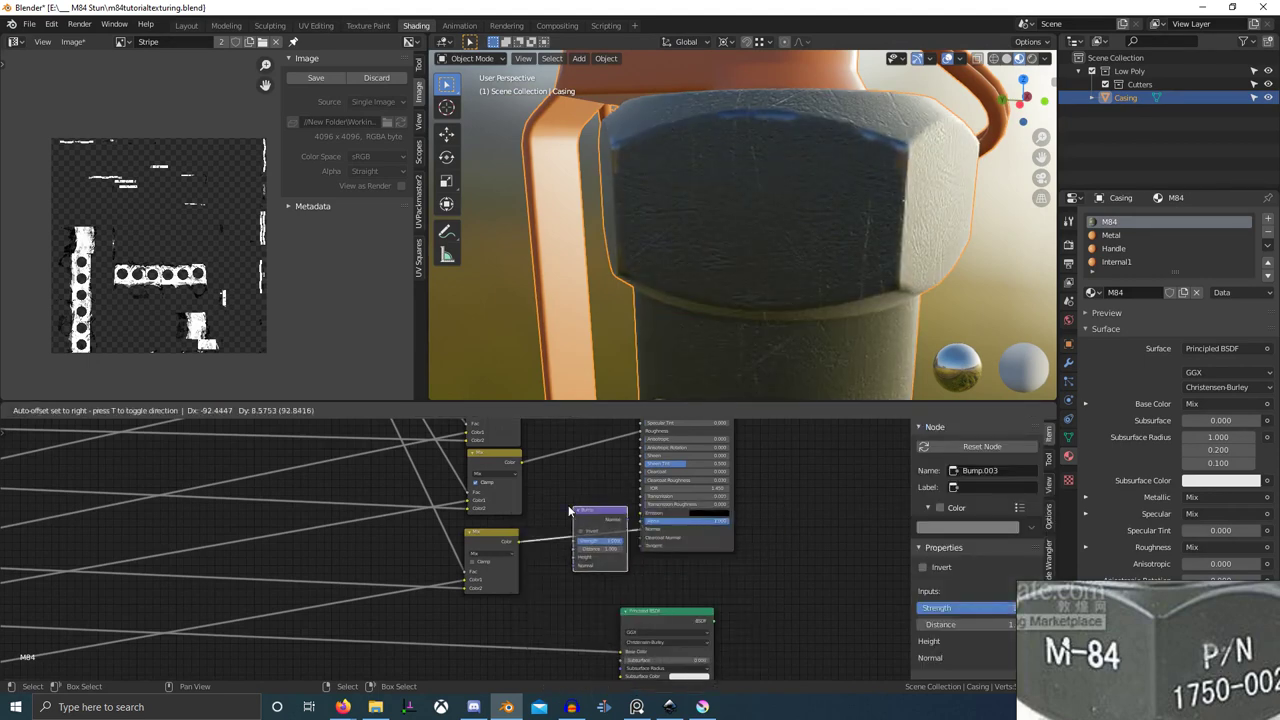
{"action": "left_click", "coordinate": [554, 510]}
{"action": "scroll", "coordinate": [460, 548], "scroll_direction": "down", "scroll_amount": 8}
- Wire the mask reroute into the Bump node's Height and tick Invert
{"action": "middle_click_drag", "start_coordinate": [458, 550], "coordinate": [450, 628]}
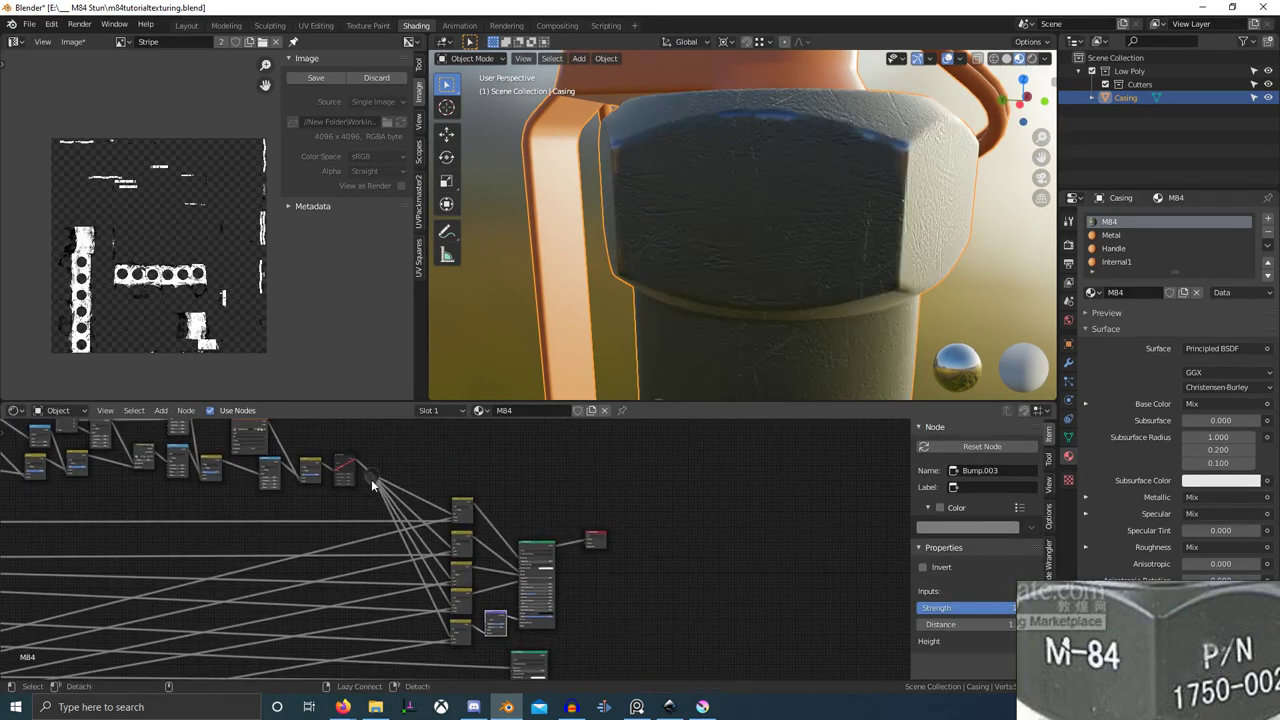
{"action": "right_click_drag", "start_coordinate": [371, 475], "coordinate": [502, 632], "text": "alt"}
{"action": "left_click", "coordinate": [369, 475], "text": "ctrl+shift"}
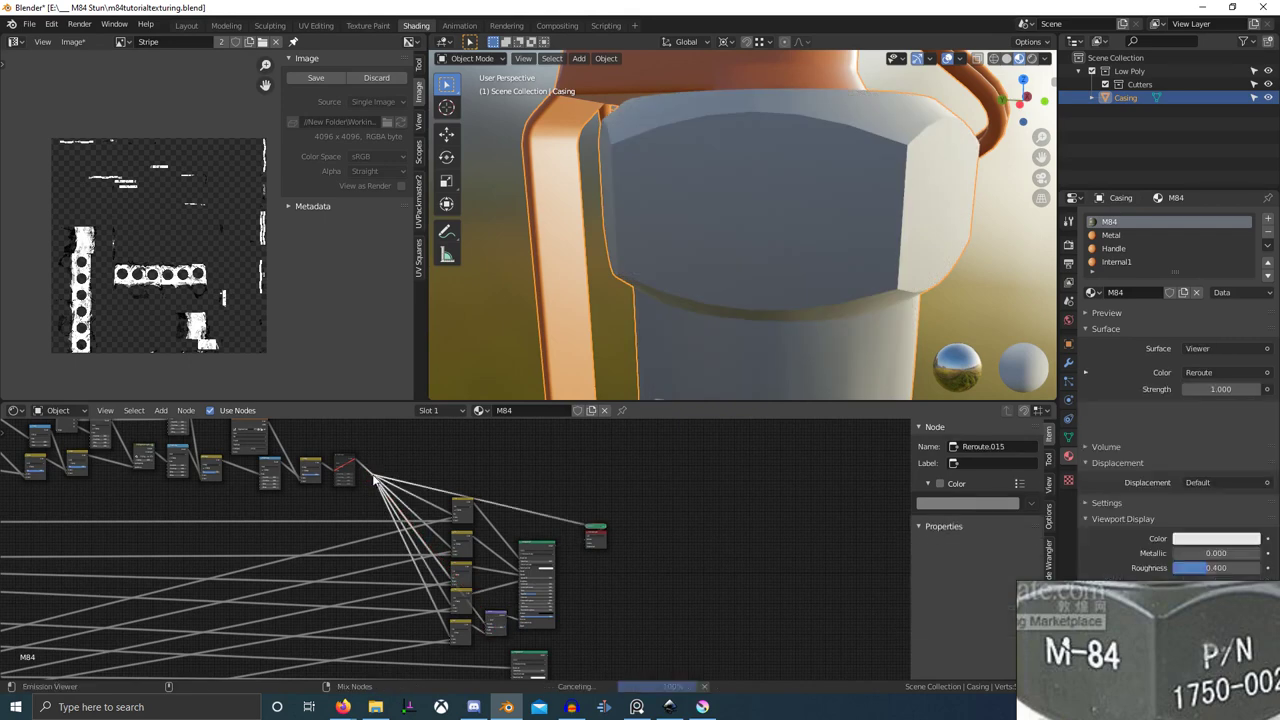
{"action": "middle_click_drag", "start_coordinate": [572, 590], "coordinate": [541, 516]}
{"action": "scroll", "coordinate": [541, 516], "scroll_direction": "up", "scroll_amount": 6}
{"action": "scroll", "coordinate": [390, 566], "scroll_direction": "up", "scroll_amount": 5}
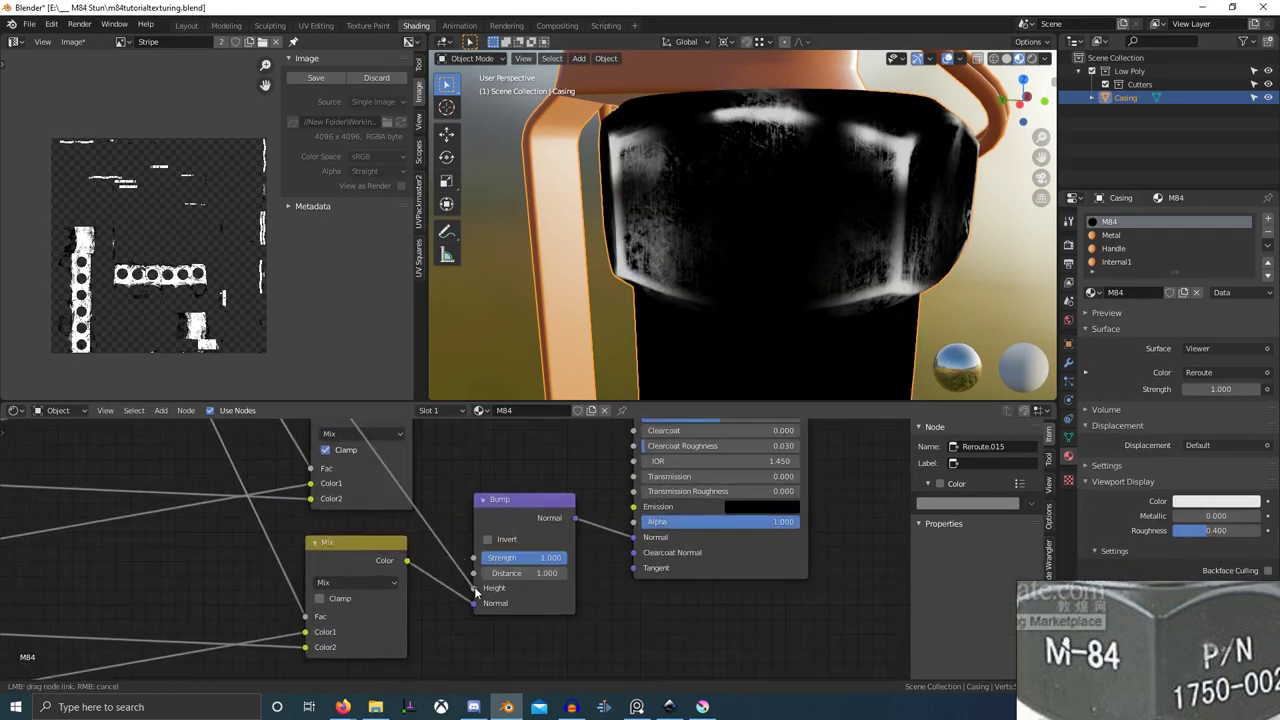
{"action": "left_click_drag", "start_coordinate": [474, 586], "coordinate": [477, 587]}
{"action": "left_click", "coordinate": [488, 539]}
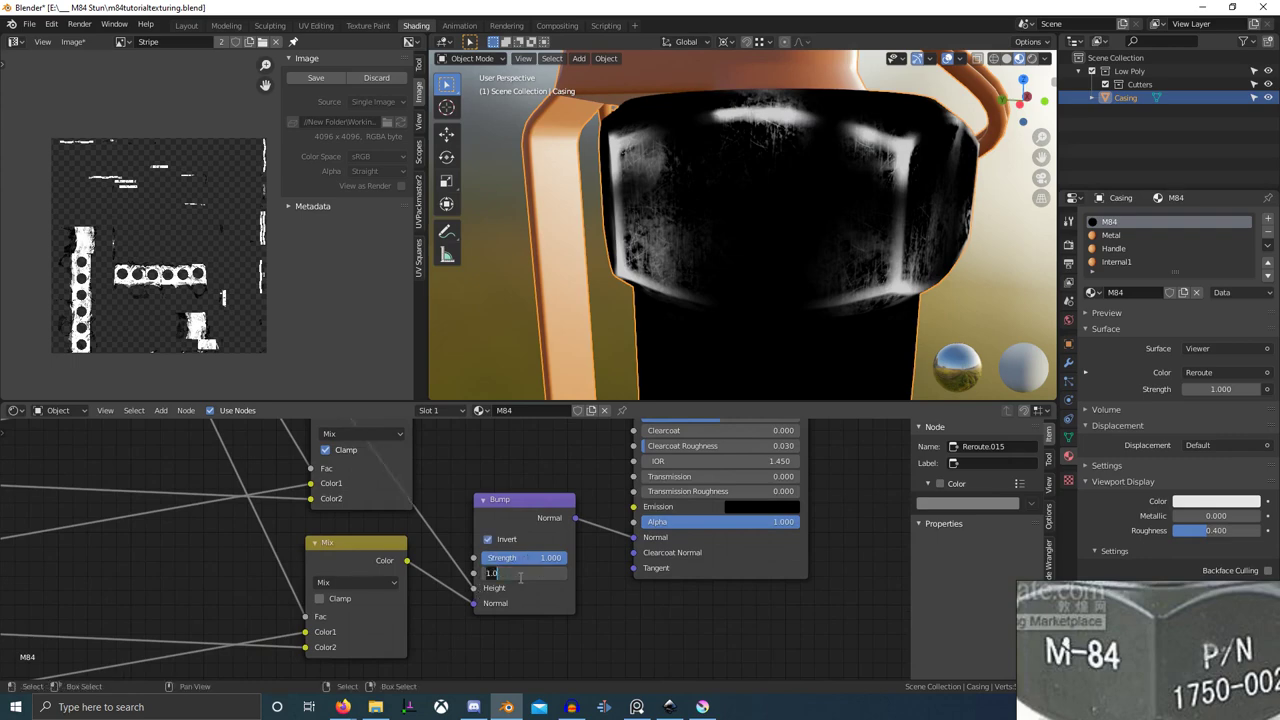
- Reconnect the Principled BSDF preview and inspect the nut corner's texture
{"action": "scroll", "coordinate": [605, 489], "scroll_direction": "down", "scroll_amount": 5}
{"action": "middle_click_drag", "start_coordinate": [634, 492], "coordinate": [607, 618]}
{"action": "left_click", "coordinate": [511, 554], "text": "ctrl+shift"}
{"action": "middle_click_drag", "start_coordinate": [758, 150], "coordinate": [815, 257]}
{"action": "scroll", "coordinate": [798, 252], "scroll_direction": "up", "scroll_amount": 3}
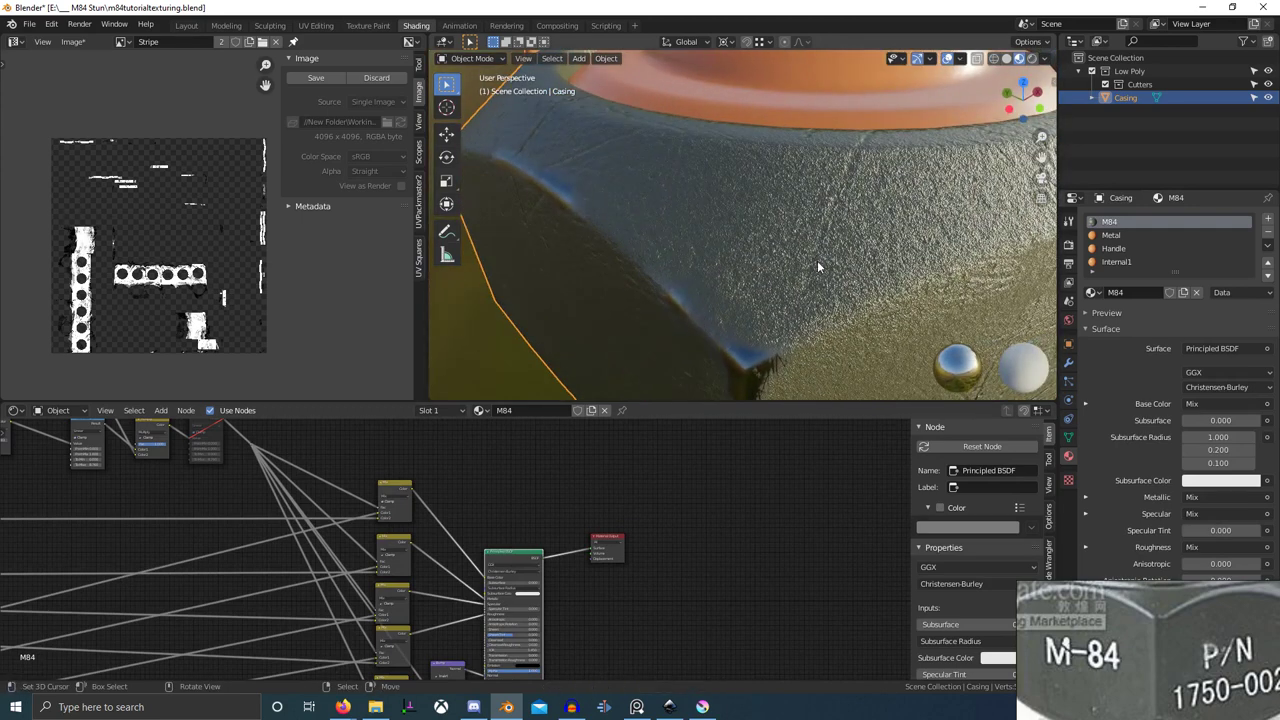
{"action": "scroll", "coordinate": [817, 266], "scroll_direction": "down", "scroll_amount": 6}
- Orbit the grenade in the full-window 3D view to check the bump
{"action": "key", "text": "ctrl+space"}
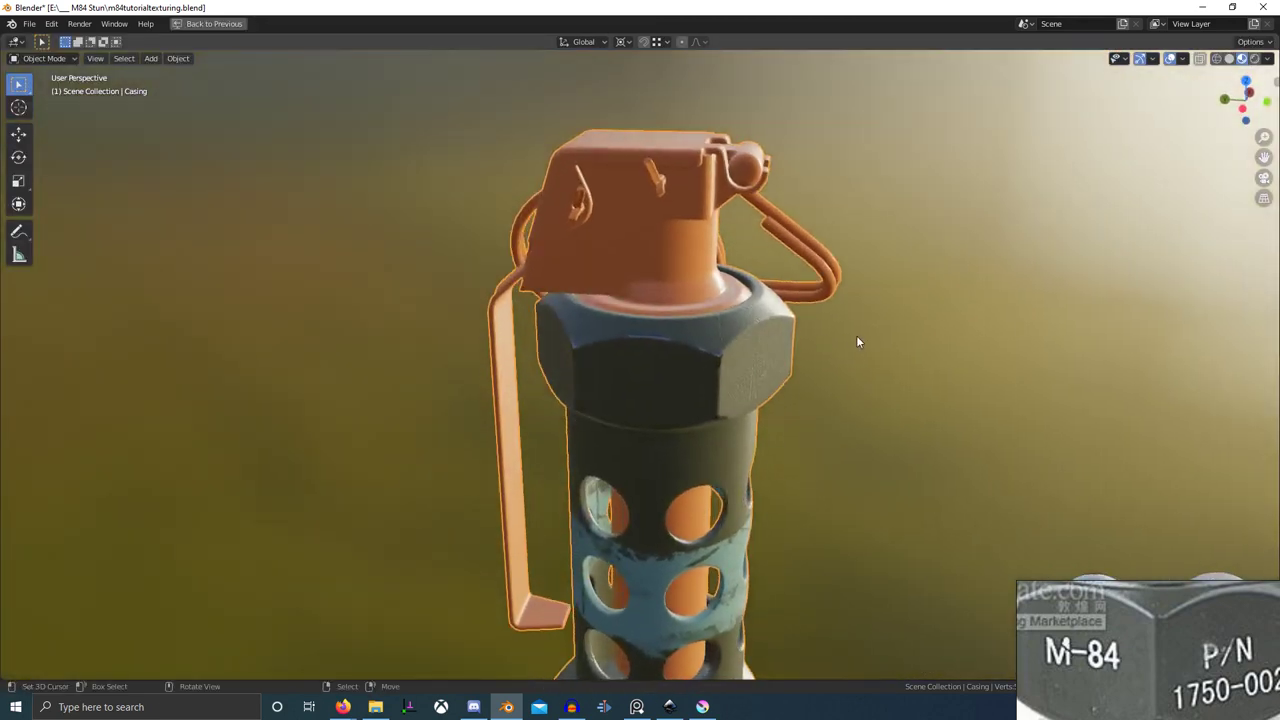
{"action": "middle_click_drag", "start_coordinate": [793, 450], "coordinate": [798, 332], "text": "shift"}
{"action": "scroll", "coordinate": [796, 436], "scroll_direction": "down", "scroll_amount": 4}
{"action": "middle_click_drag", "start_coordinate": [796, 400], "coordinate": [578, 408]}
{"action": "scroll", "coordinate": [548, 423], "scroll_direction": "up", "scroll_amount": 2}
{"action": "scroll", "coordinate": [621, 427], "scroll_direction": "up", "scroll_amount": 1}
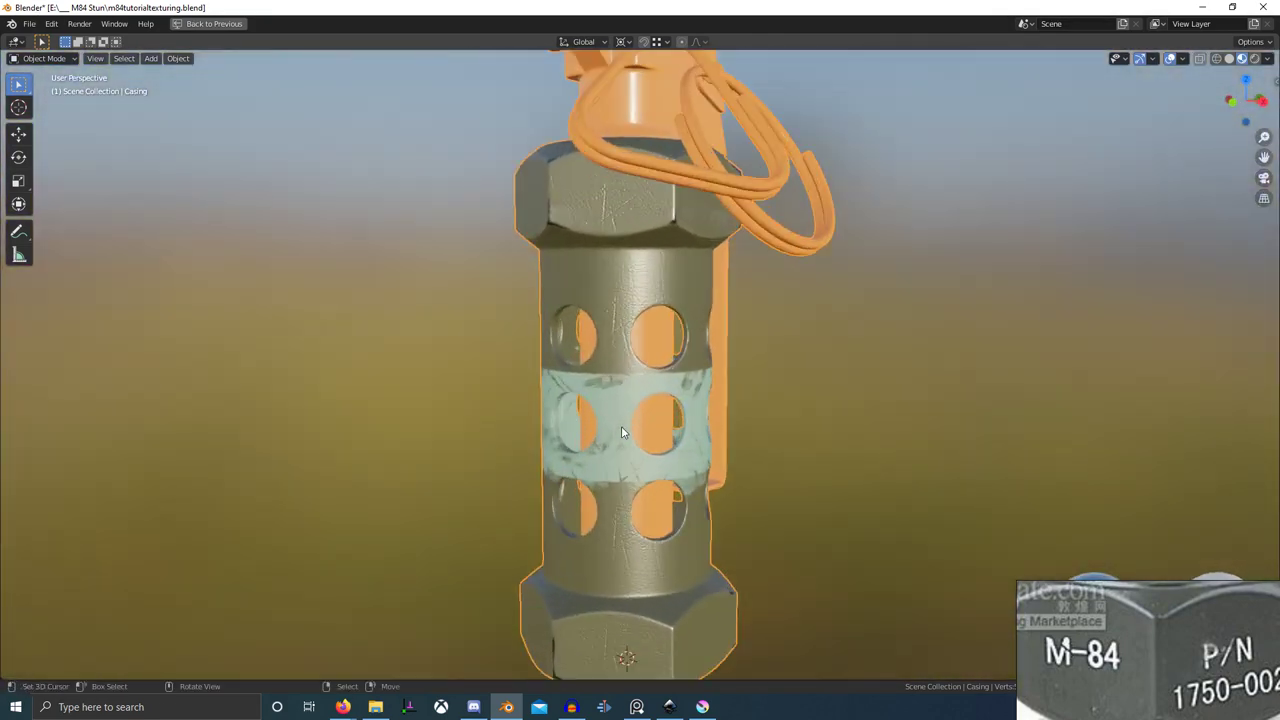
{"action": "key", "text": "ctrl+space"}
- Pan across the node tree to review the Scratches Bump and Mix nodes
{"action": "scroll", "coordinate": [434, 571], "scroll_direction": "down", "scroll_amount": 4}
{"action": "mouse_move", "coordinate": [347, 573]}
{"action": "middle_mouse_down"}
{"action": "mouse_move", "coordinate": [621, 532]}
{"action": "mouse_move", "coordinate": [887, 460]}
{"action": "middle_mouse_up"}
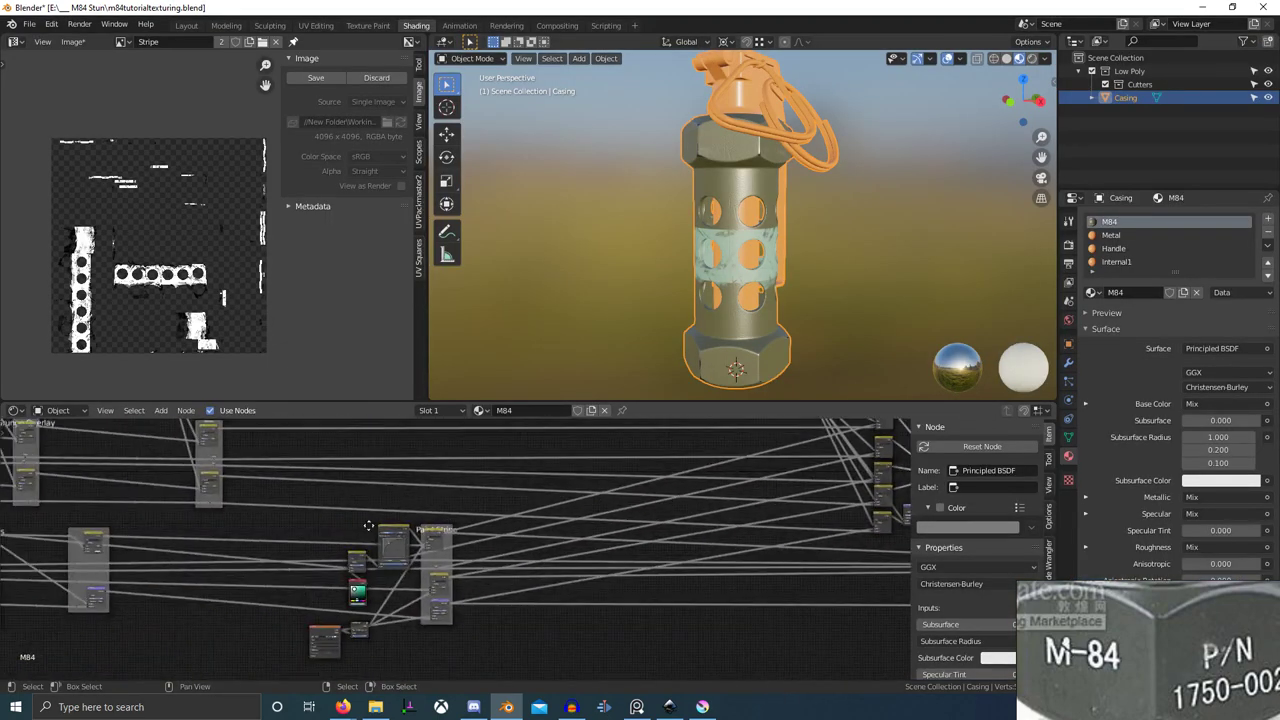
{"action": "middle_click_drag", "start_coordinate": [180, 622], "coordinate": [634, 561]}
{"action": "scroll", "coordinate": [403, 565], "scroll_direction": "up", "scroll_amount": 4}
{"action": "middle_click_drag", "start_coordinate": [403, 565], "coordinate": [392, 589]}
{"action": "scroll", "coordinate": [470, 558], "scroll_direction": "up", "scroll_amount": 5}
{"action": "scroll", "coordinate": [508, 535], "scroll_direction": "up", "scroll_amount": 2}
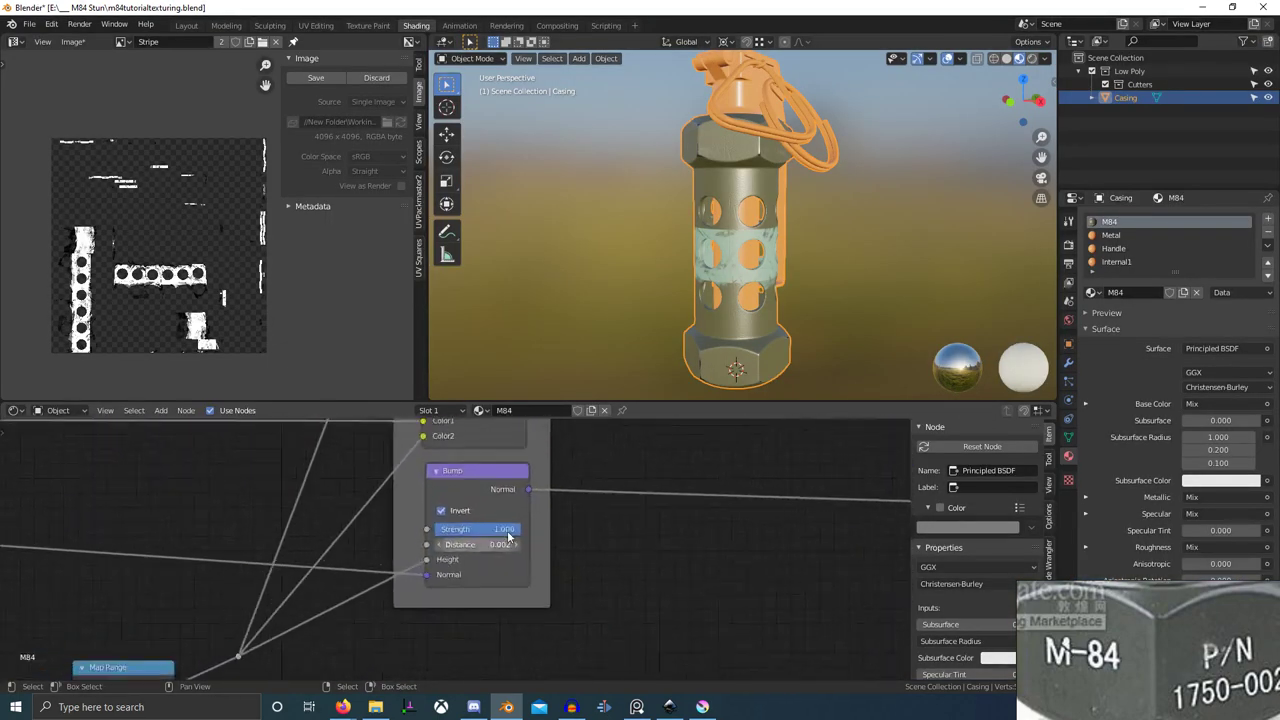
{"action": "scroll", "coordinate": [540, 560], "scroll_direction": "down", "scroll_amount": 4}
{"action": "middle_click_drag", "start_coordinate": [560, 575], "coordinate": [512, 337]}
{"action": "scroll", "coordinate": [462, 558], "scroll_direction": "up", "scroll_amount": 7}
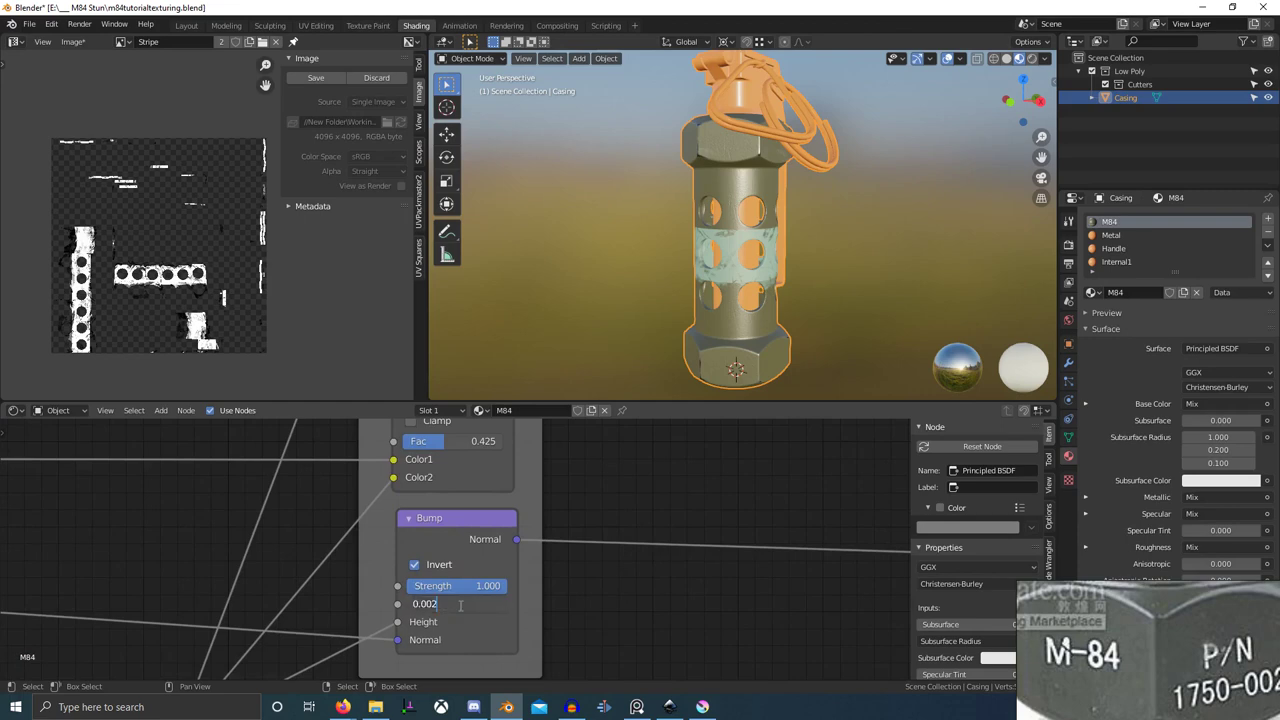
- Inspect the grenade's bump once more in full-window view, then restore the layout
{"action": "key", "text": "ctrl+space"}
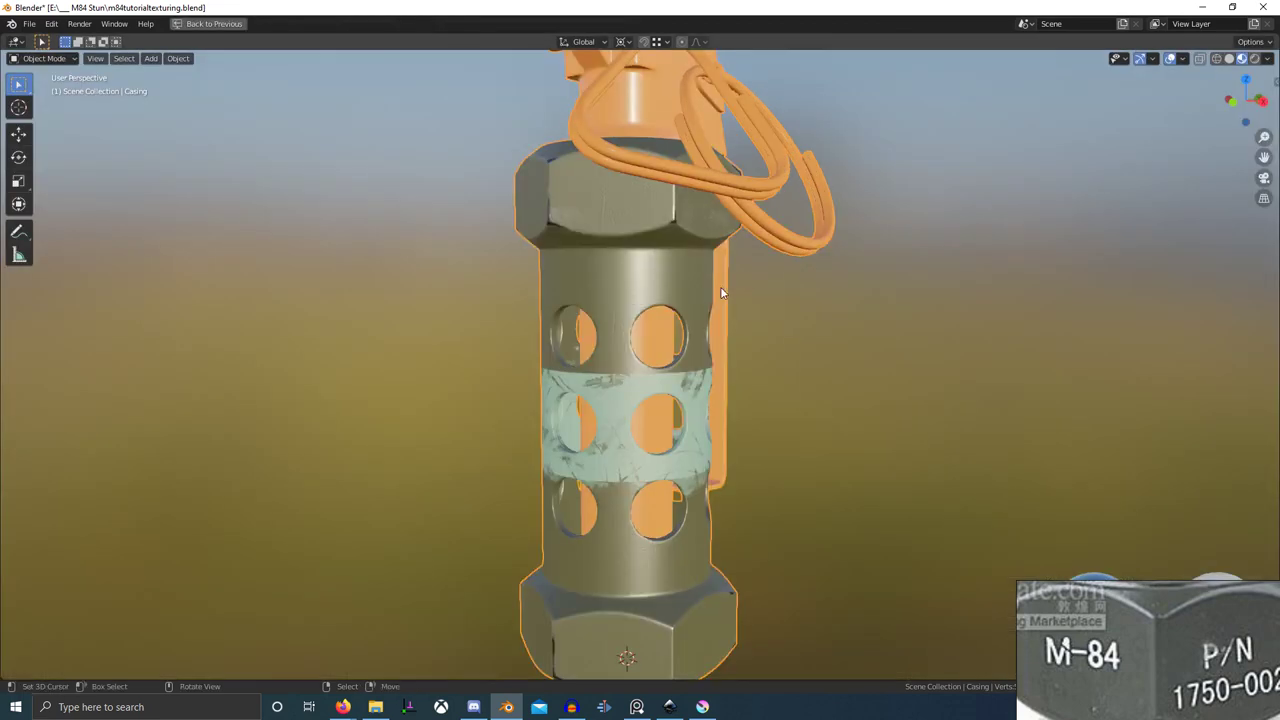
{"action": "scroll", "coordinate": [672, 333], "scroll_direction": "down", "scroll_amount": 1}
{"action": "mouse_move", "coordinate": [701, 318]}
{"action": "middle_mouse_down"}
{"action": "mouse_move", "coordinate": [672, 333]}
{"action": "mouse_move", "coordinate": [705, 329]}
{"action": "mouse_move", "coordinate": [685, 334]}
{"action": "mouse_move", "coordinate": [777, 370]}
{"action": "mouse_move", "coordinate": [727, 375]}
{"action": "middle_mouse_up"}
{"action": "key", "text": "ctrl+space"}
- Cancel the accidental Bump Distance change and orbit close to the upper nut
{"action": "scroll", "coordinate": [603, 611], "scroll_direction": "down", "scroll_amount": 5}
{"action": "mouse_move", "coordinate": [790, 572]}
{"action": "middle_mouse_down"}
{"action": "mouse_move", "coordinate": [607, 560]}
{"action": "mouse_move", "coordinate": [557, 577]}
{"action": "middle_mouse_up"}
{"action": "scroll", "coordinate": [556, 576], "scroll_direction": "up", "scroll_amount": 2}
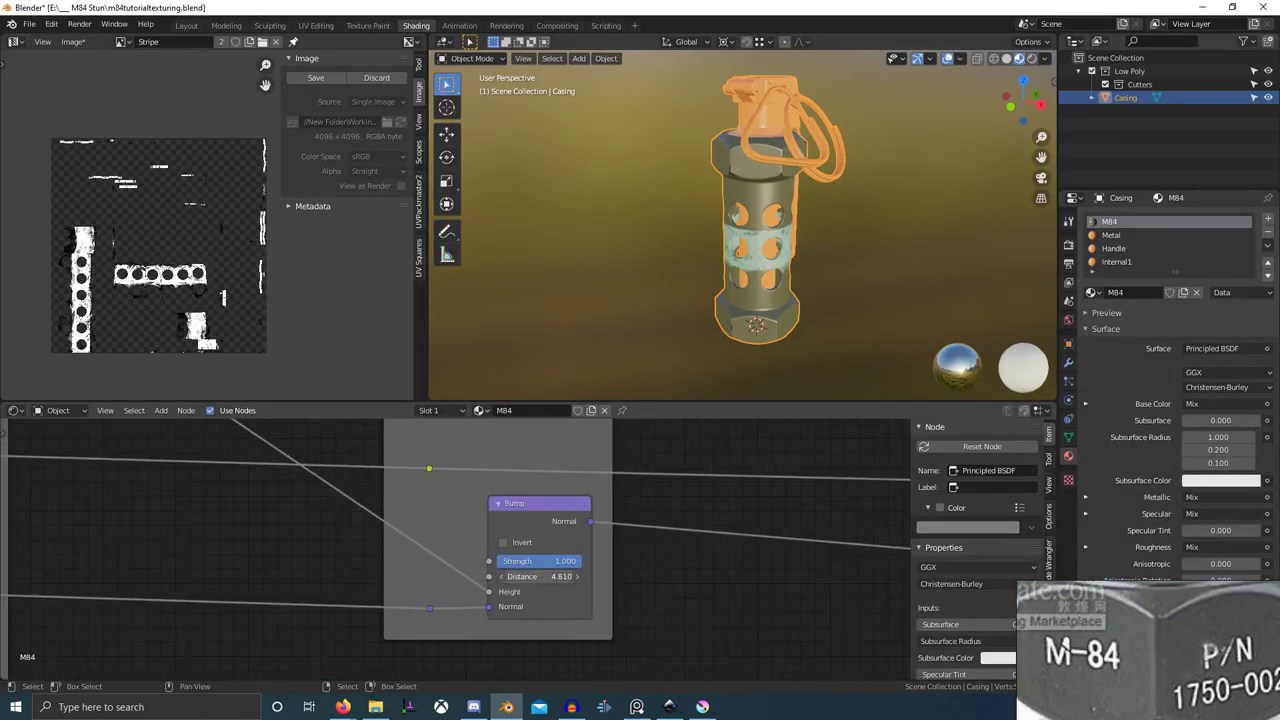
{"action": "right_click", "coordinate": [545, 577]}
{"action": "scroll", "coordinate": [771, 228], "scroll_direction": "up", "scroll_amount": 5}
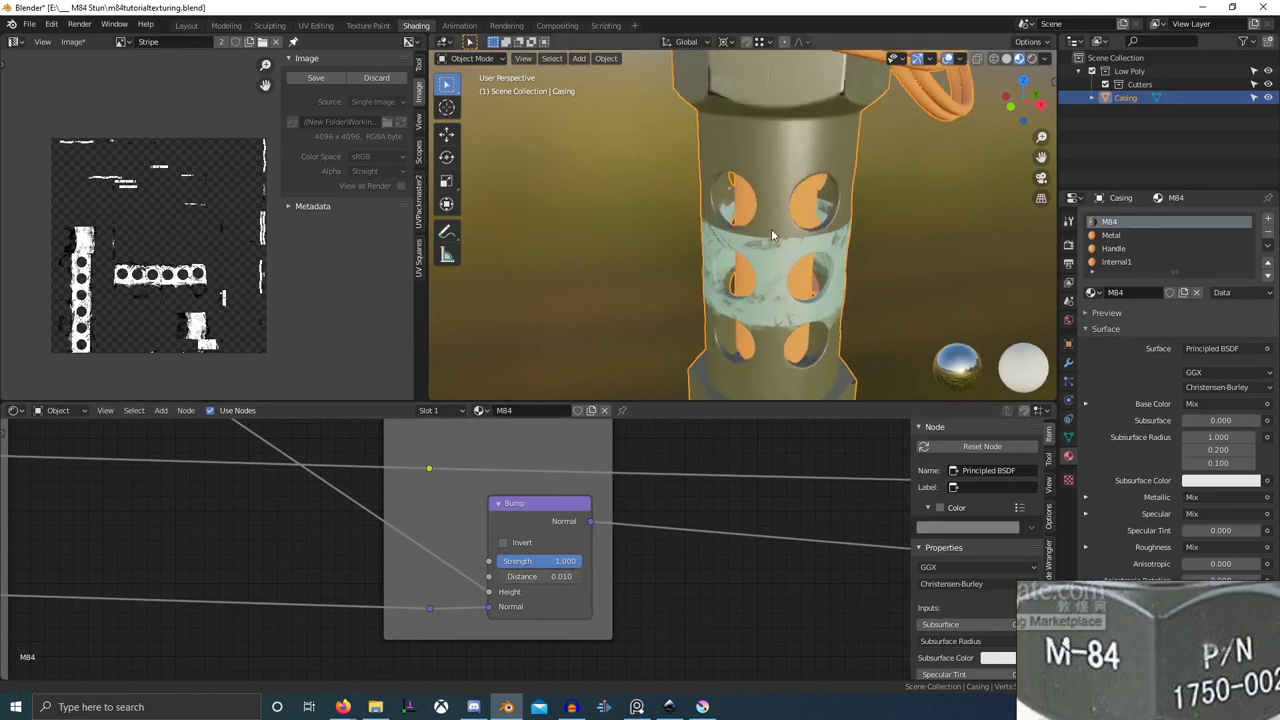
{"action": "scroll", "coordinate": [712, 309], "scroll_direction": "up", "scroll_amount": 5}
{"action": "middle_click_drag", "start_coordinate": [771, 228], "coordinate": [738, 352], "text": "shift"}
{"action": "scroll", "coordinate": [689, 316], "scroll_direction": "down", "scroll_amount": 4}
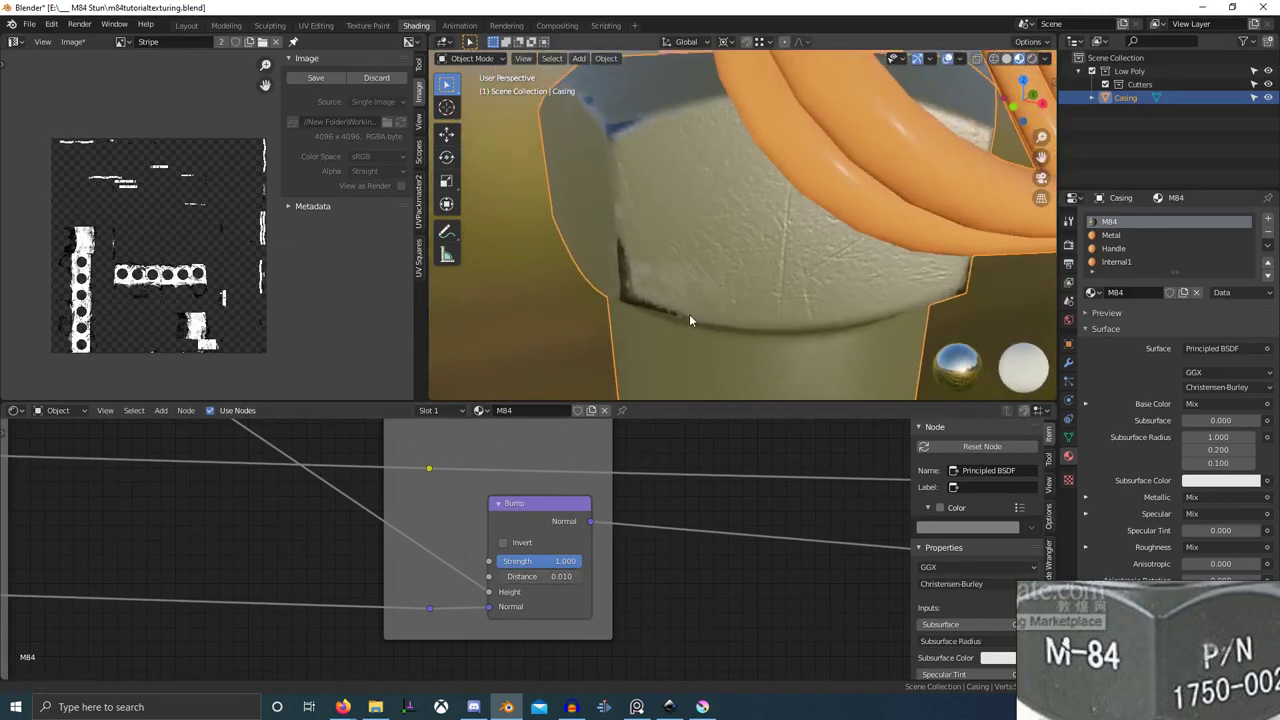
{"action": "middle_click_drag", "start_coordinate": [689, 314], "coordinate": [712, 280]}
{"action": "scroll", "coordinate": [712, 278], "scroll_direction": "up", "scroll_amount": 4}
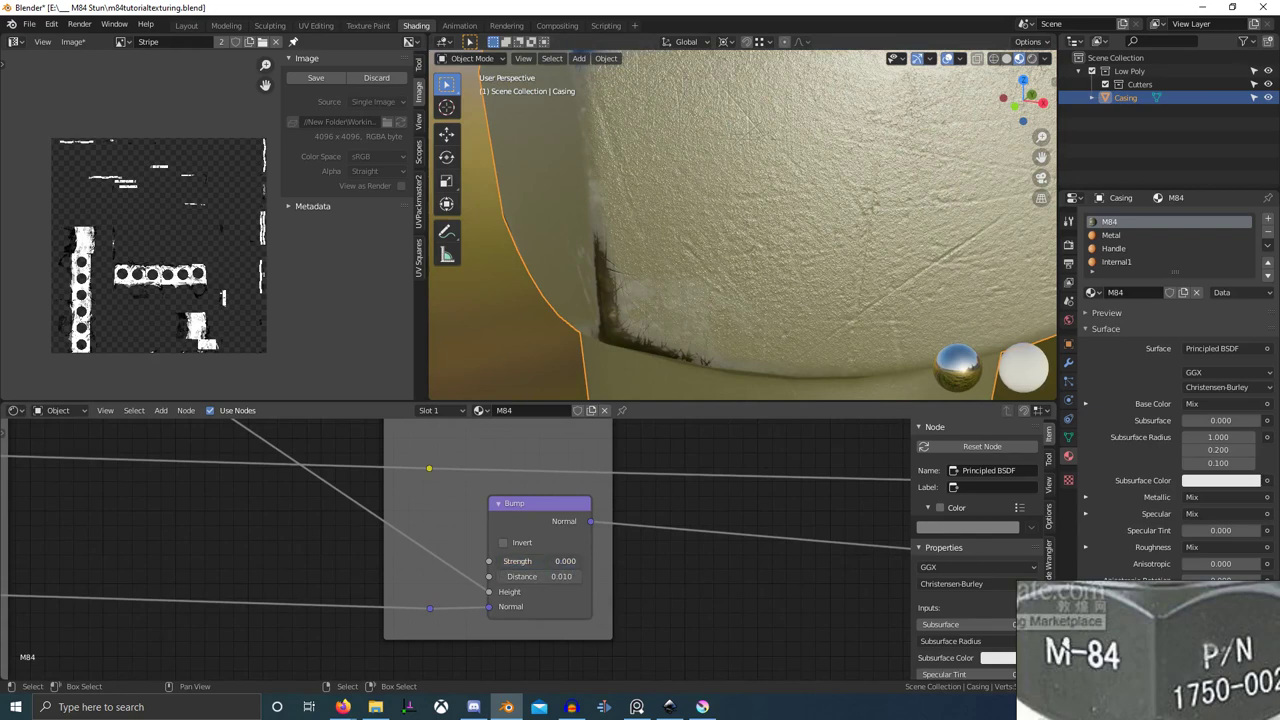
- Preview the Bump node's output on the model with Distance at 1.000
{"action": "left_click", "coordinate": [551, 511], "text": "ctrl+shift"}
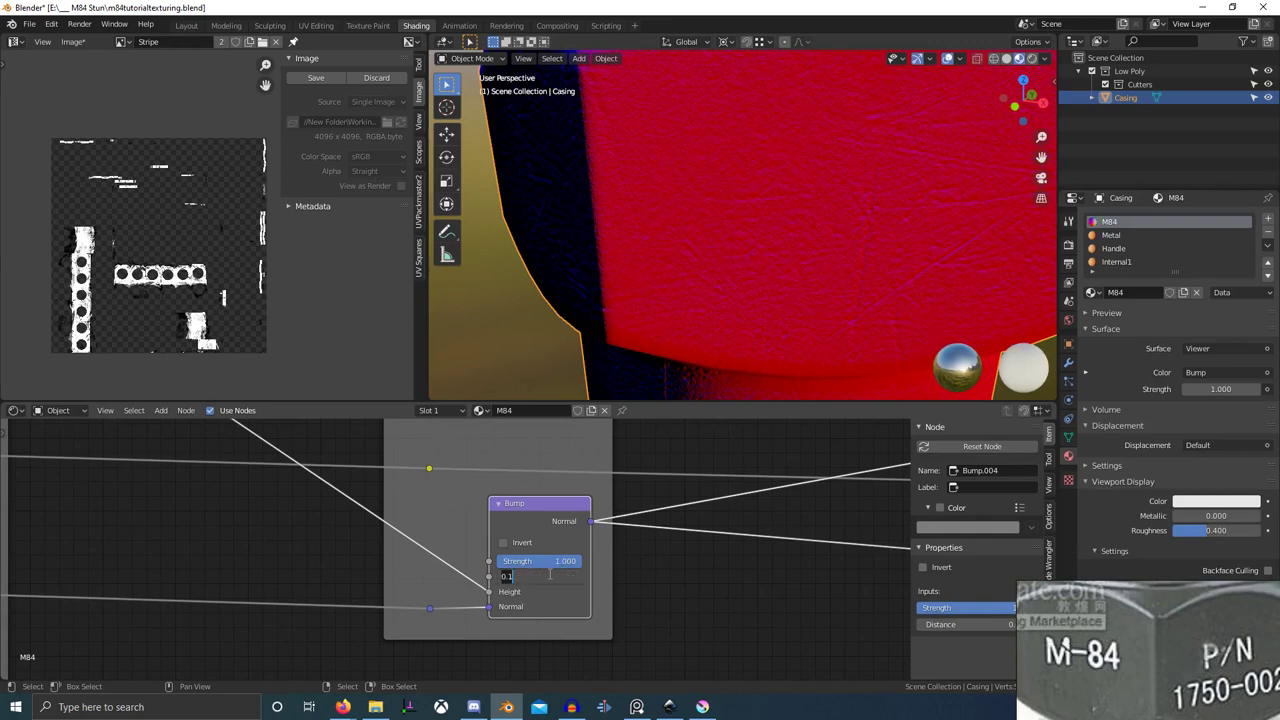
{"action": "key", "text": "Return"}
{"action": "scroll", "coordinate": [560, 570], "scroll_direction": "down", "scroll_amount": 10}
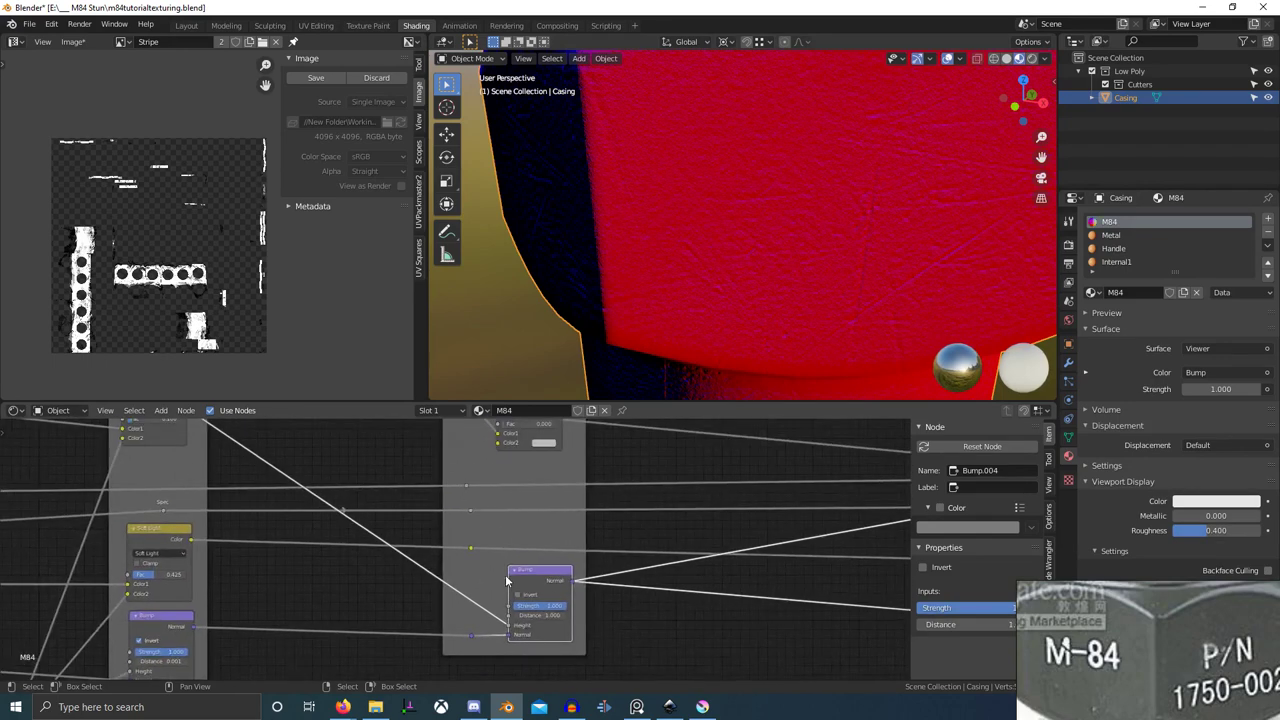
- Move the grunge01 links from its Alpha output to Color
{"action": "middle_click_drag", "start_coordinate": [496, 610], "coordinate": [119, 505]}
{"action": "scroll", "coordinate": [272, 491], "scroll_direction": "up", "scroll_amount": 6}
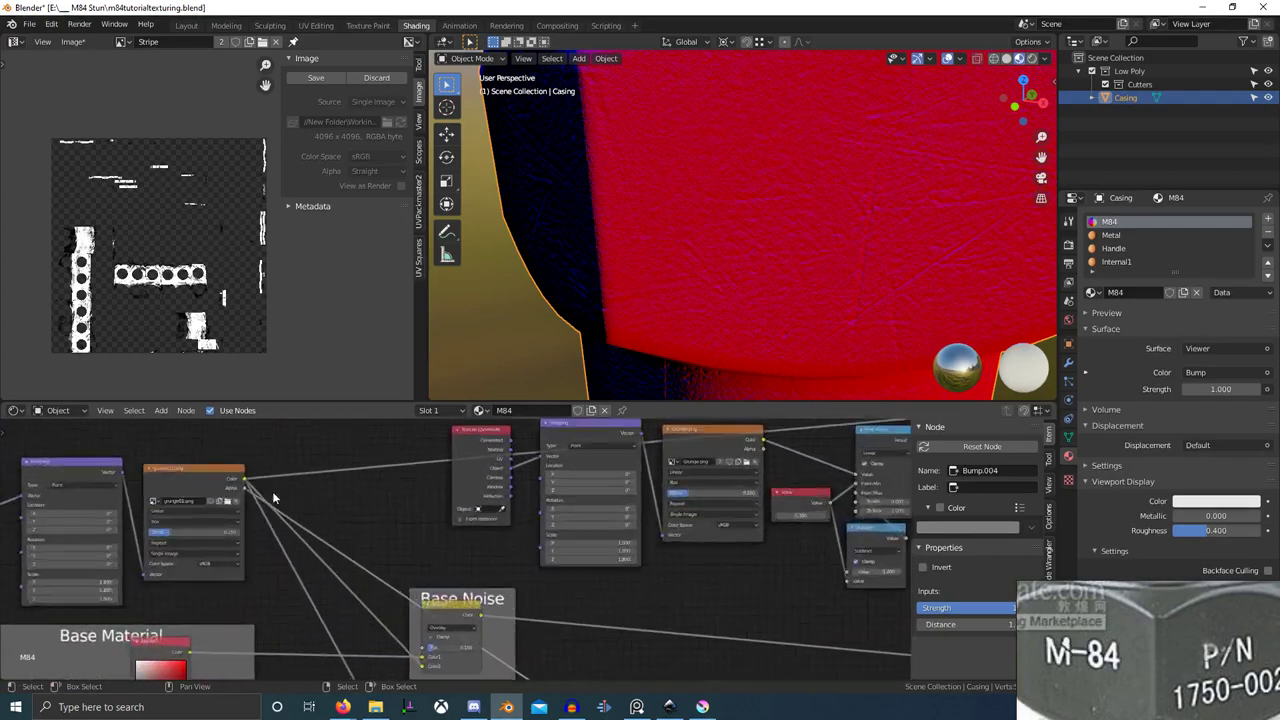
{"action": "left_click_drag", "start_coordinate": [209, 479], "coordinate": [210, 467], "text": "ctrl"}
- Set the Bump node's Distance to 0.001
{"action": "scroll", "coordinate": [514, 585], "scroll_direction": "down", "scroll_amount": 6}
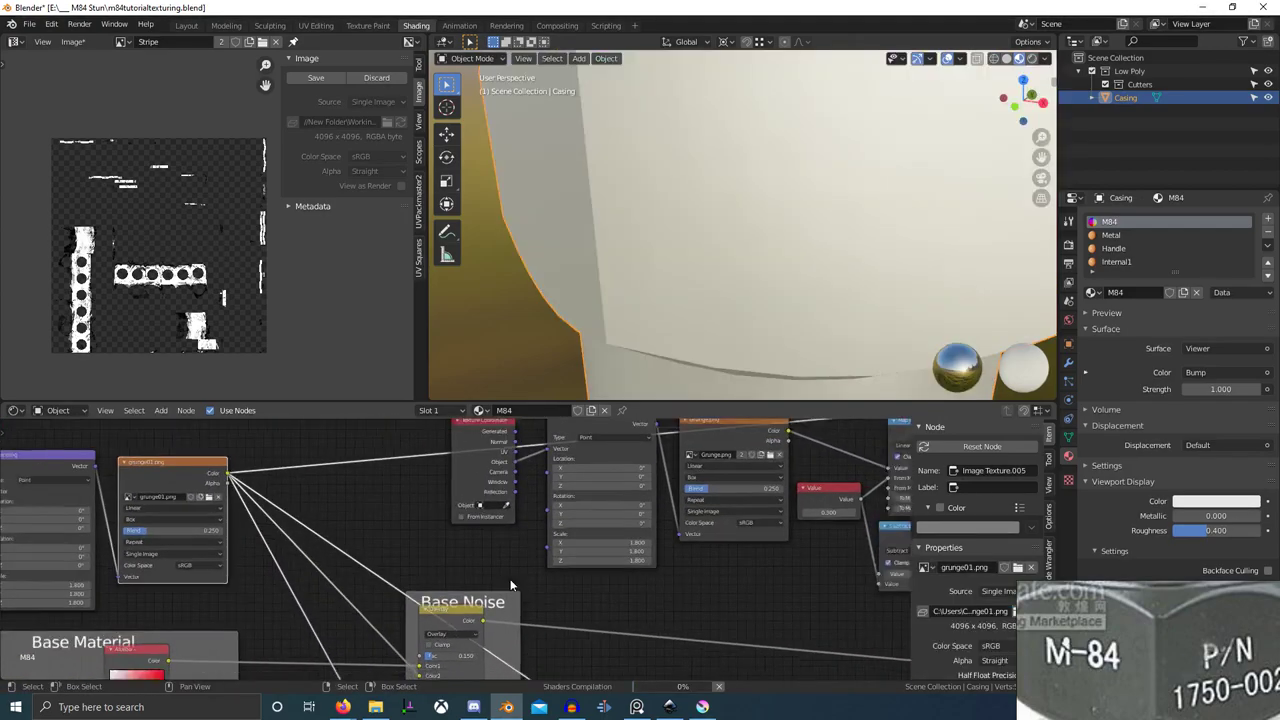
{"action": "middle_click_drag", "start_coordinate": [860, 670], "coordinate": [250, 430]}
{"action": "scroll", "coordinate": [250, 385], "scroll_direction": "down", "scroll_amount": 1}
{"action": "scroll", "coordinate": [324, 620], "scroll_direction": "down", "scroll_amount": 4}
{"action": "scroll", "coordinate": [318, 575], "scroll_direction": "up", "scroll_amount": 12}
{"action": "middle_click_drag", "start_coordinate": [160, 555], "coordinate": [546, 595]}
{"action": "left_click", "coordinate": [551, 561]}
{"action": "type", "text": ".00"}
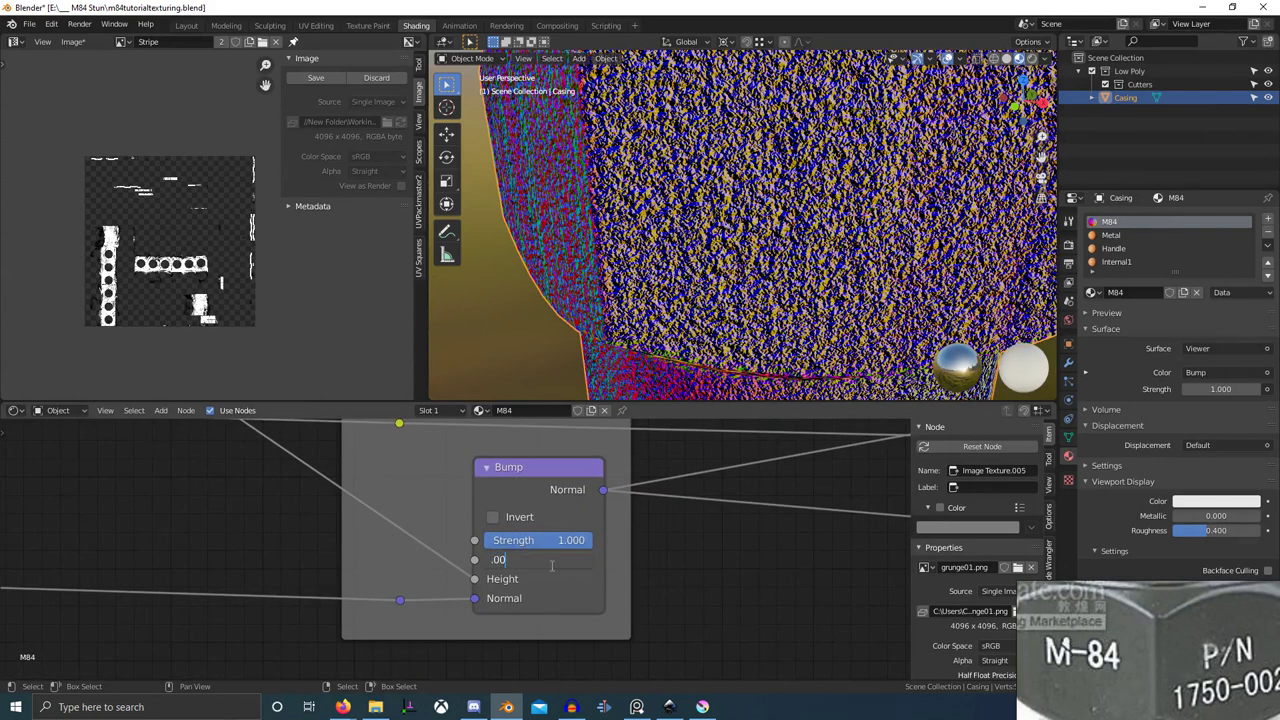
{"action": "type", "text": "1"}
{"action": "key", "text": "Return"}
- Restore the full material preview, check the casing full-window, then enter Texture Paint mode
{"action": "scroll", "coordinate": [660, 500], "scroll_direction": "down", "scroll_amount": 10}
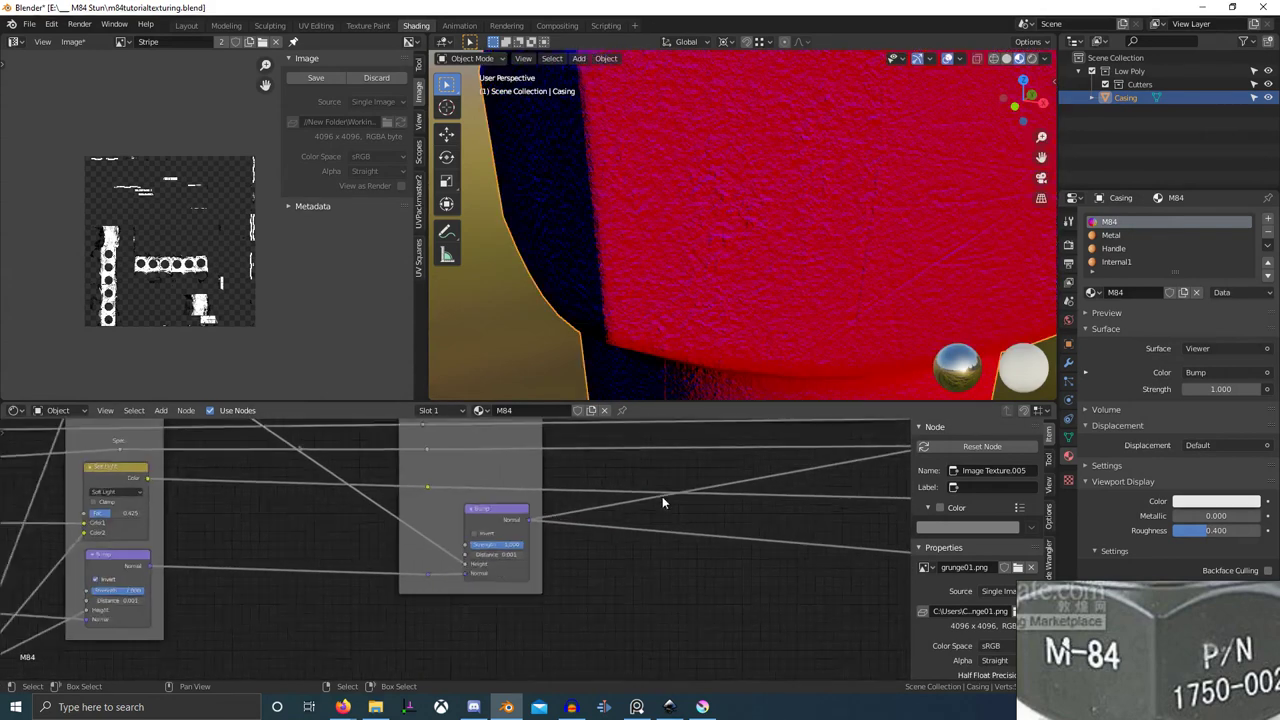
{"action": "left_click", "coordinate": [668, 508], "text": "ctrl+shift"}
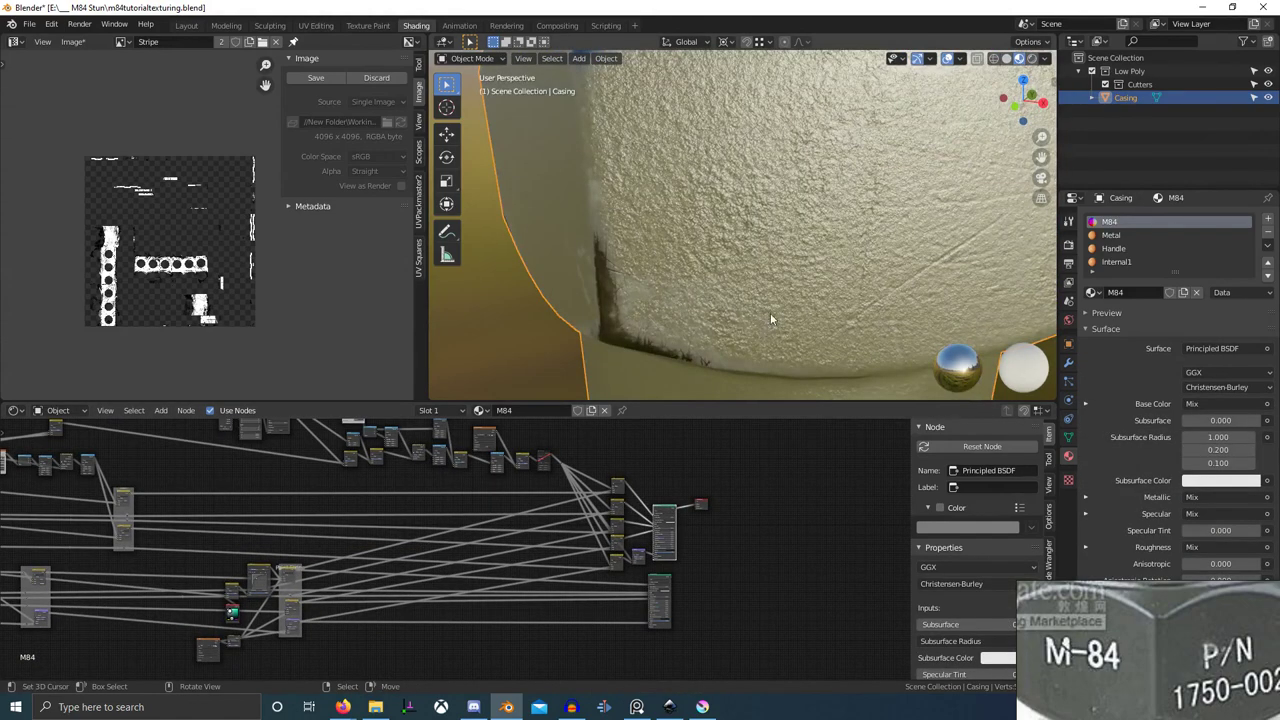
{"action": "scroll", "coordinate": [772, 308], "scroll_direction": "down", "scroll_amount": 7}
{"action": "middle_click_drag", "start_coordinate": [772, 308], "coordinate": [880, 301]}
{"action": "key", "text": "ctrl+space"}
{"action": "scroll", "coordinate": [835, 386], "scroll_direction": "up", "scroll_amount": 4}
{"action": "scroll", "coordinate": [702, 349], "scroll_direction": "up", "scroll_amount": 1}
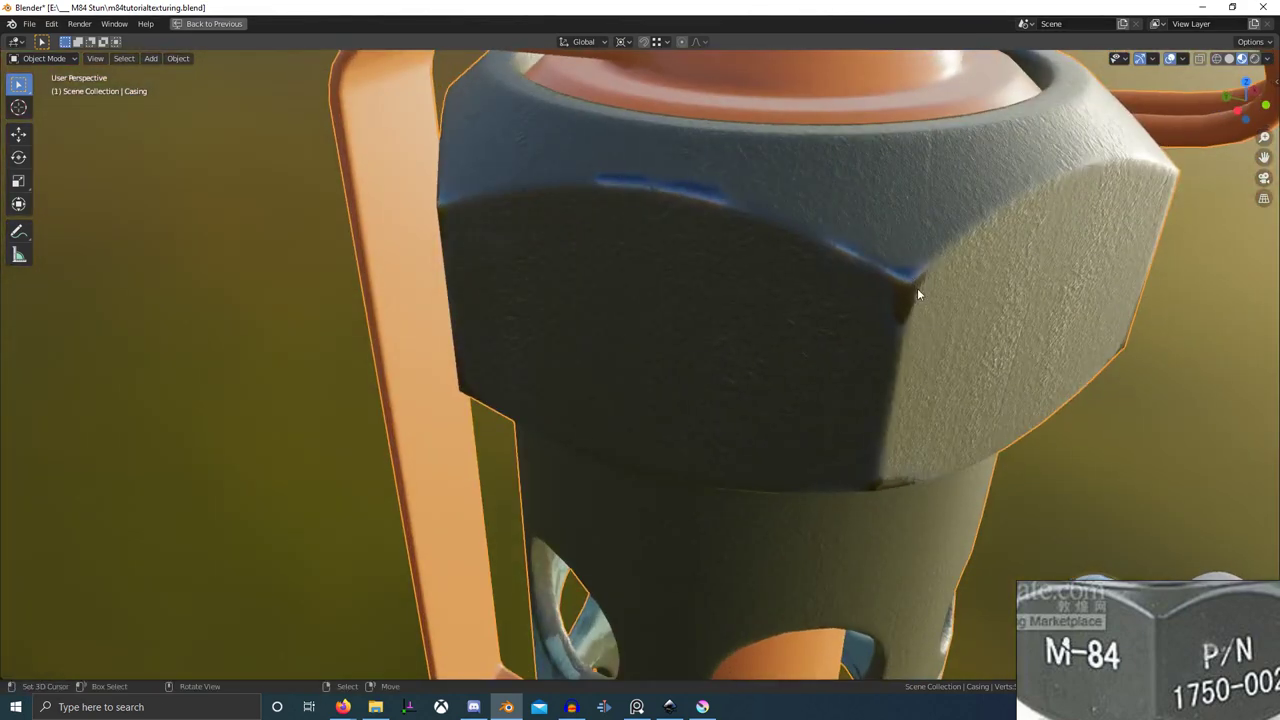
{"action": "scroll", "coordinate": [917, 288], "scroll_direction": "down", "scroll_amount": 5}
{"action": "key", "text": "ctrl+space"}
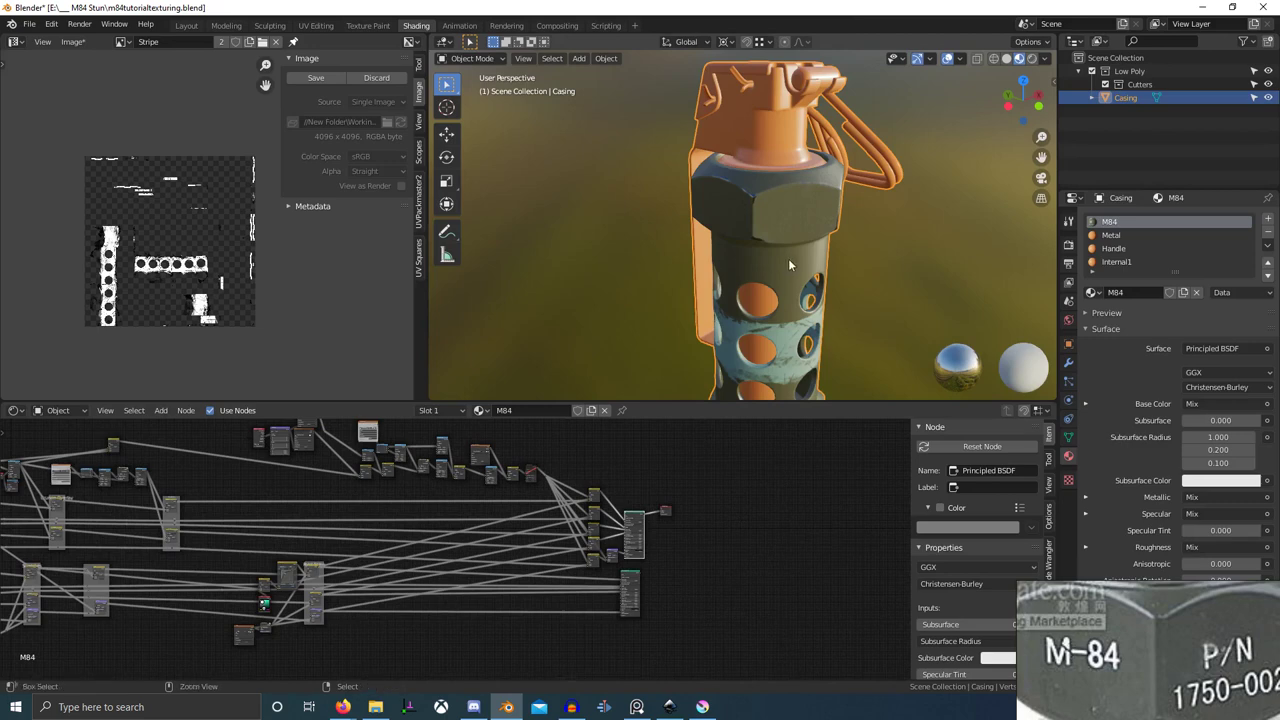
{"action": "key", "text": "ctrl+Tab"}
- Save the Stripe image and display Edge Wear Mask in the Image Editor
{"action": "left_click", "coordinate": [868, 197]}
{"action": "middle_click_drag", "start_coordinate": [821, 233], "coordinate": [796, 256], "text": "shift"}
{"action": "scroll", "coordinate": [794, 257], "scroll_direction": "up", "scroll_amount": 2}
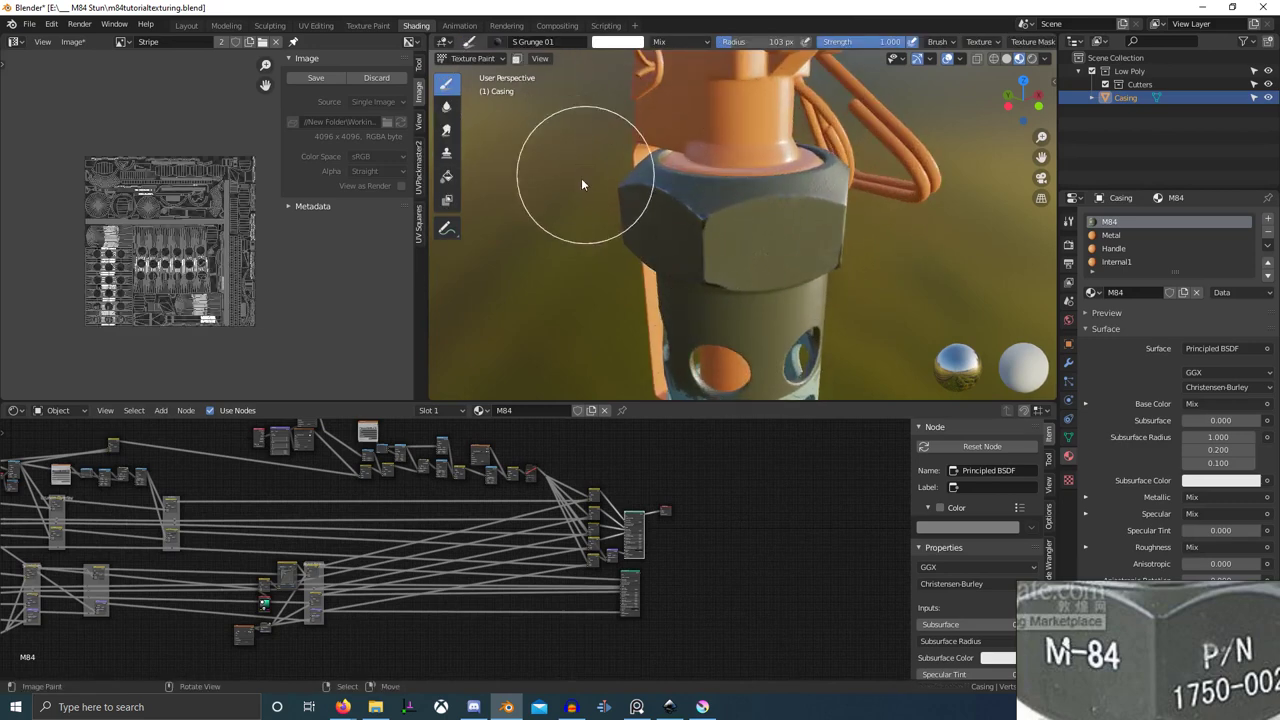
{"action": "left_click", "coordinate": [123, 41]}
{"action": "type", "text": "edge"}
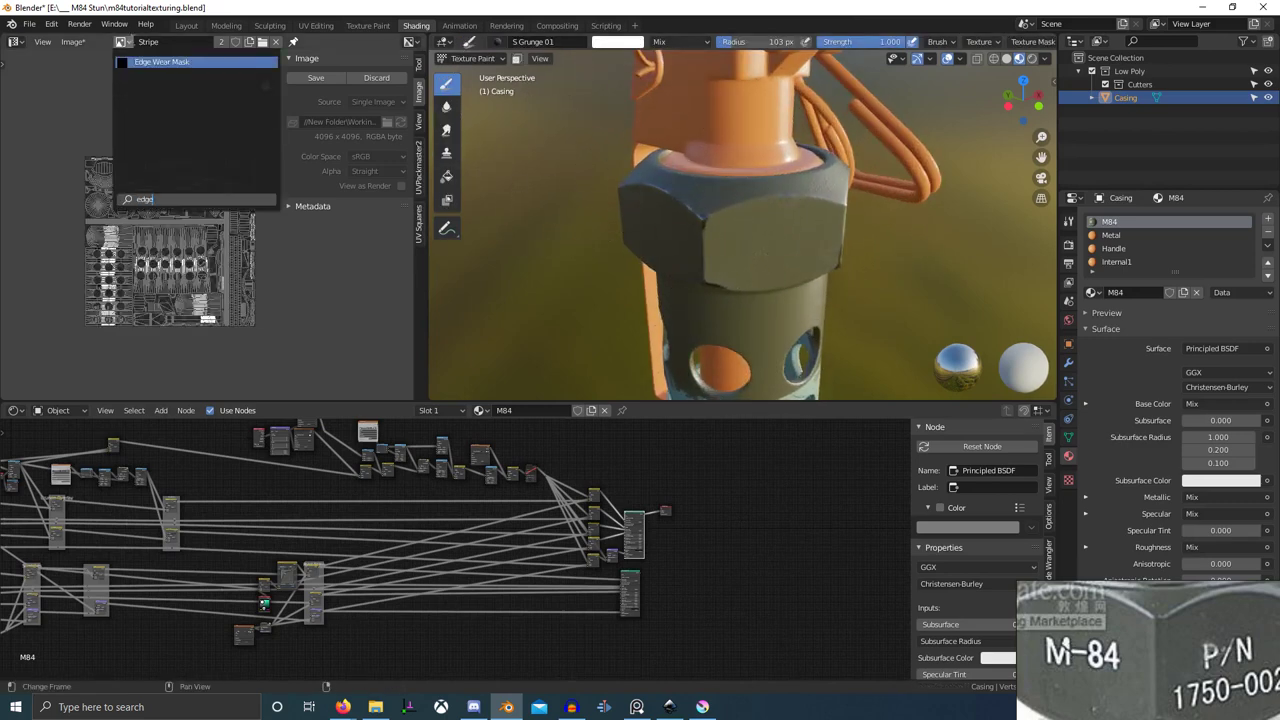
{"action": "left_click", "coordinate": [78, 49]}
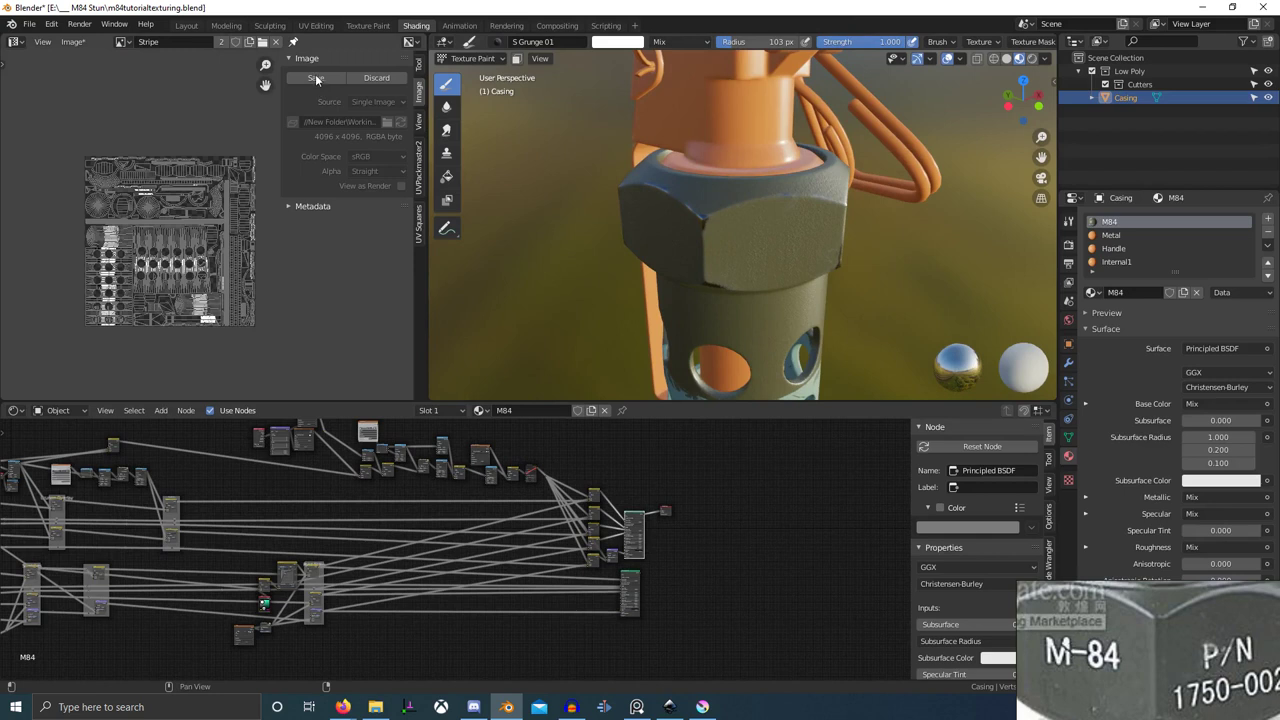
{"action": "left_click", "coordinate": [123, 41]}
{"action": "type", "text": "edge"}
{"action": "key", "text": "Return"}
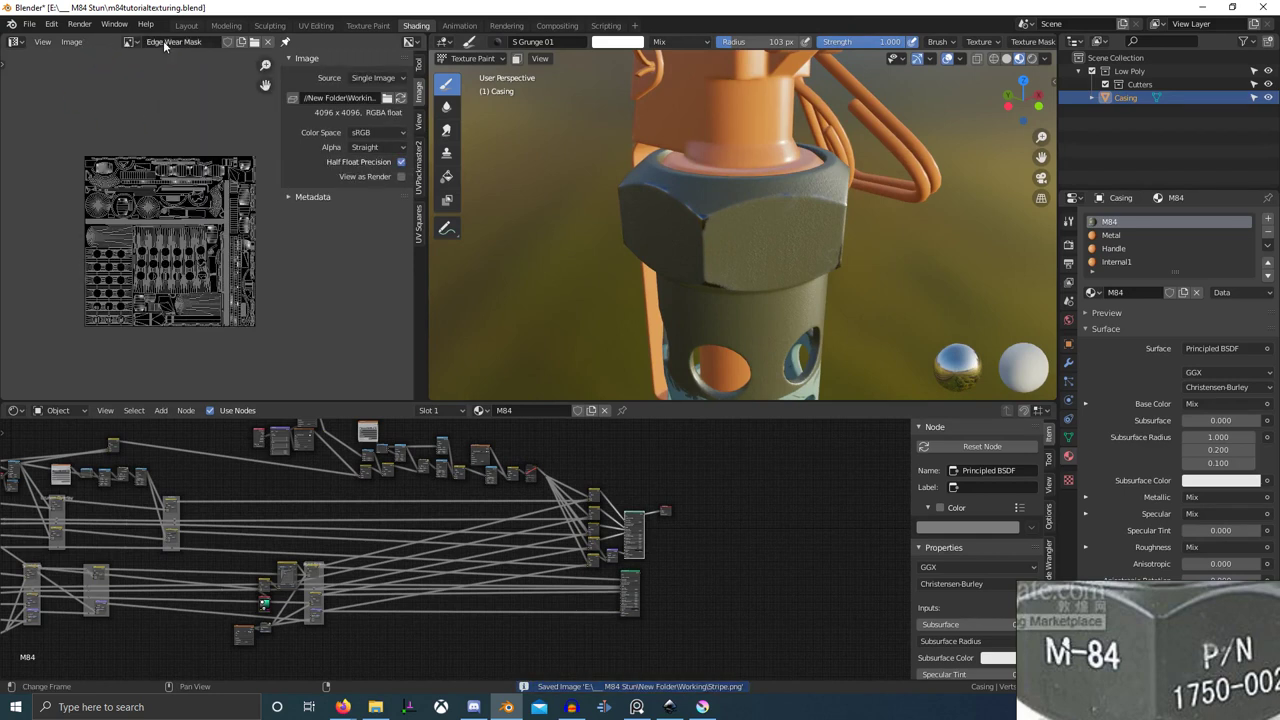
- Make Edge Wear Mask the texture slot being painted and resize the brush
{"action": "left_click", "coordinate": [1068, 223]}
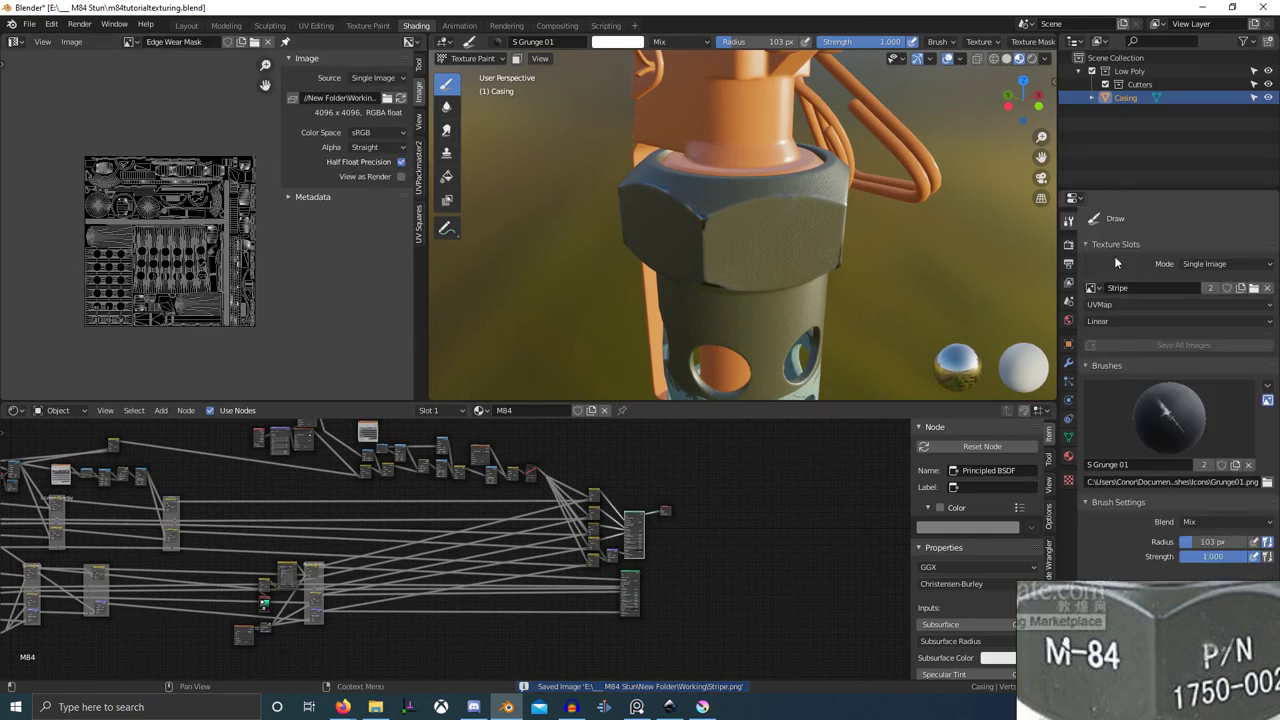
{"action": "left_click", "coordinate": [1097, 288]}
{"action": "type", "text": "edge"}
{"action": "key", "text": "Return"}
{"action": "scroll", "coordinate": [806, 239], "scroll_direction": "up", "scroll_amount": 3}
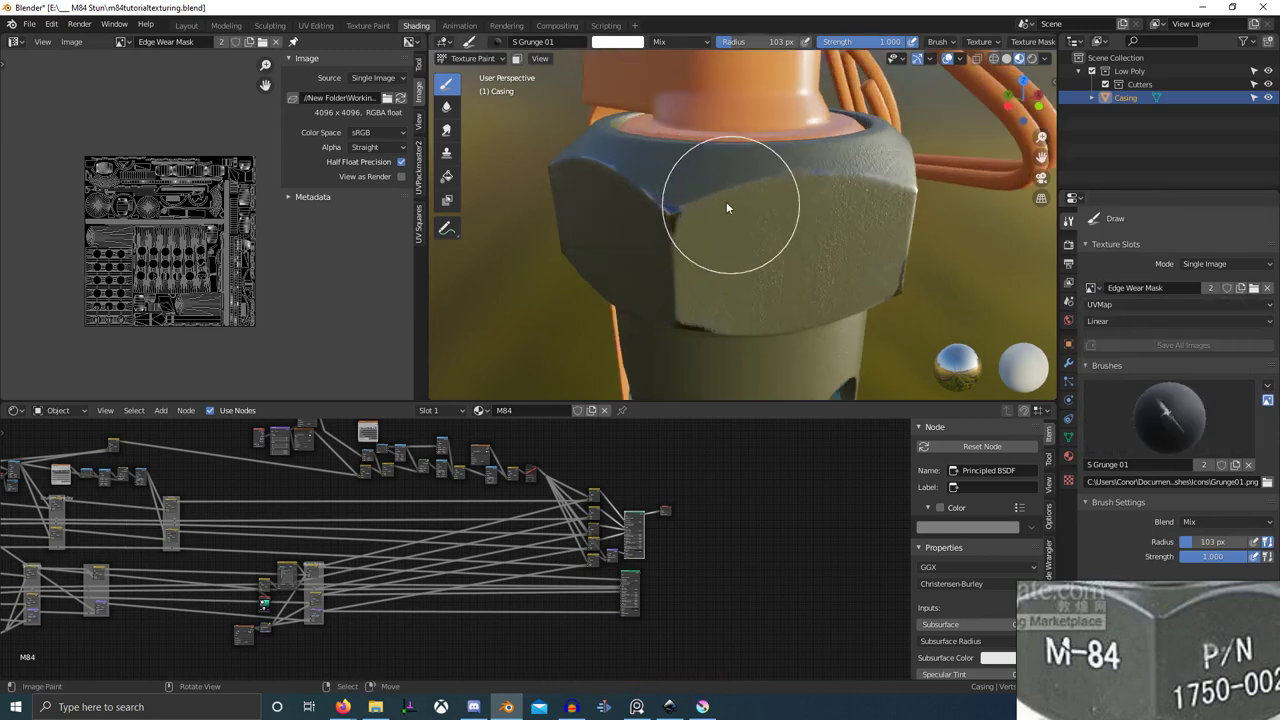
{"action": "key", "text": "f"}
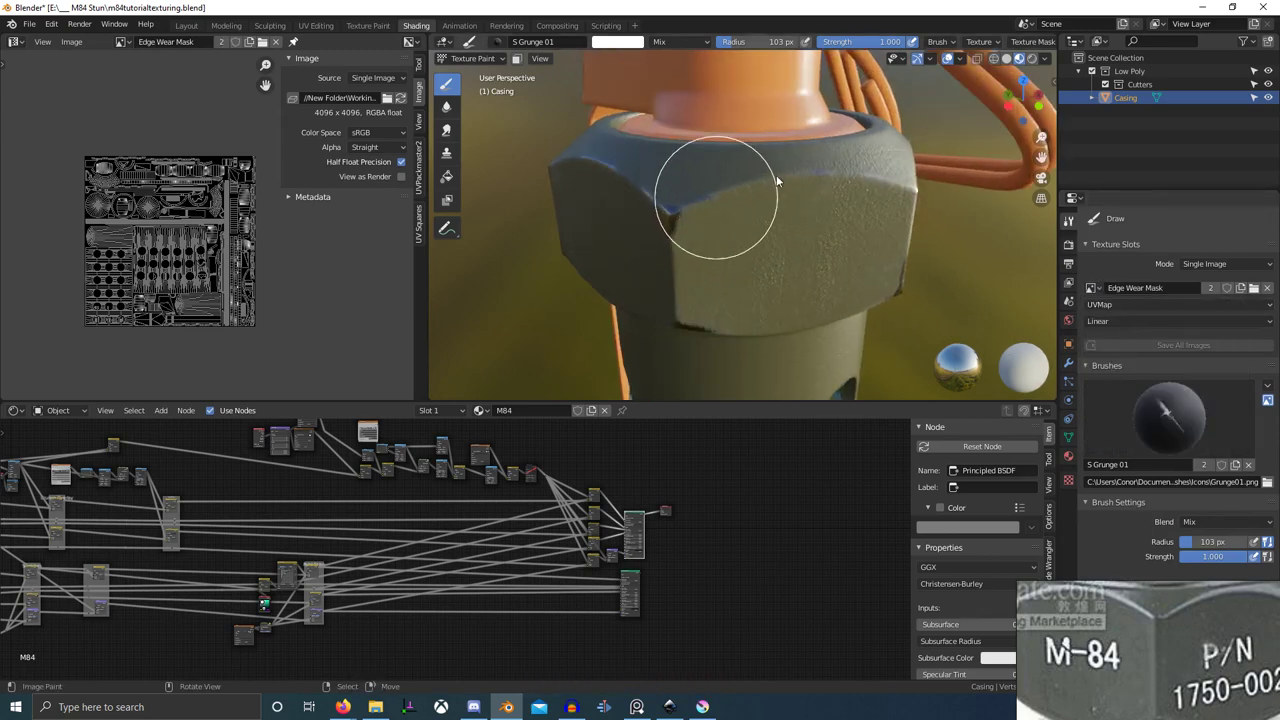
- Paint edge-wear marks on the hex nut's corners with the S Grunge 01 brush
{"action": "left_click", "coordinate": [801, 210]}
{"action": "middle_click_drag", "start_coordinate": [801, 210], "coordinate": [709, 222]}
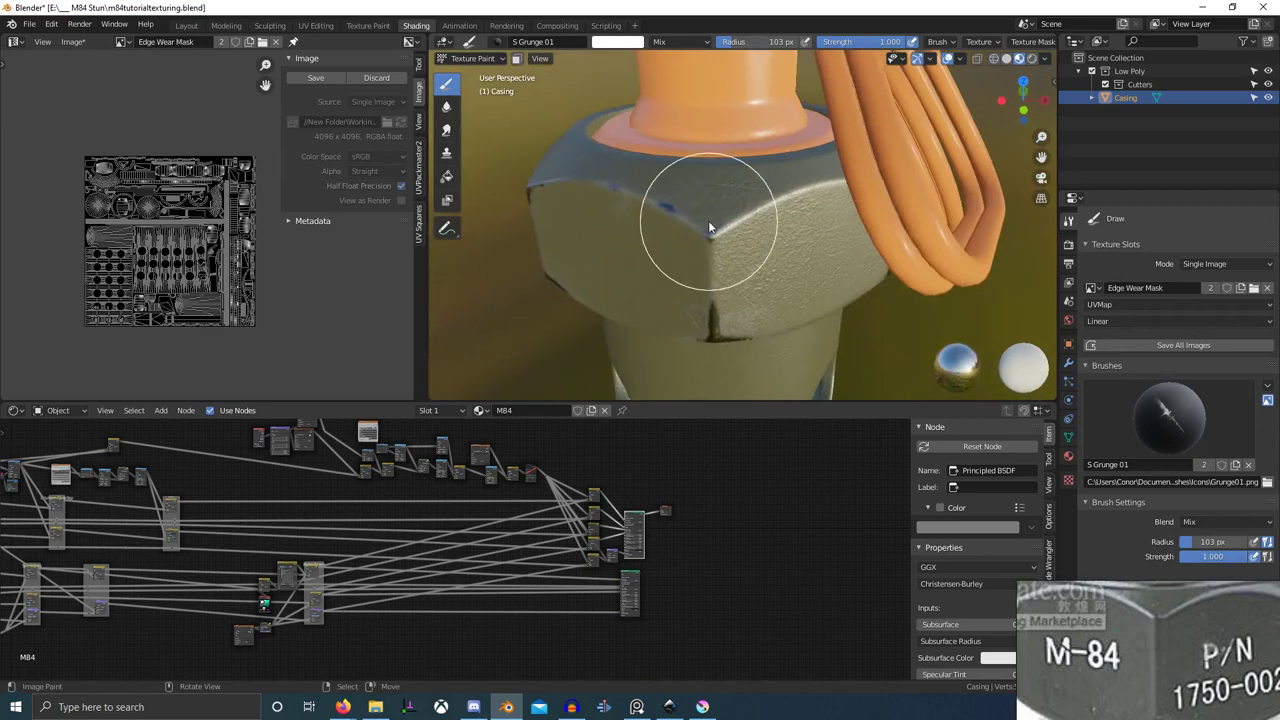
{"action": "left_click_drag", "start_coordinate": [744, 245], "coordinate": [750, 246]}
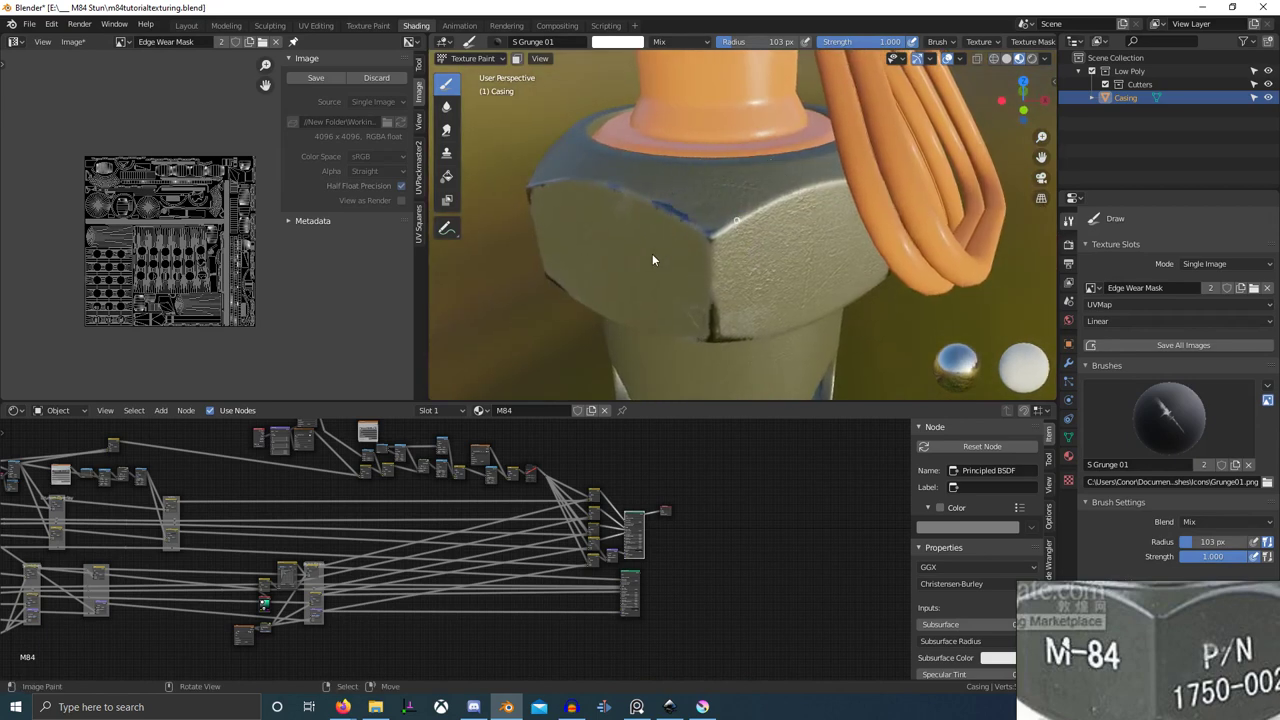
{"action": "middle_click_drag", "start_coordinate": [710, 263], "coordinate": [670, 249]}
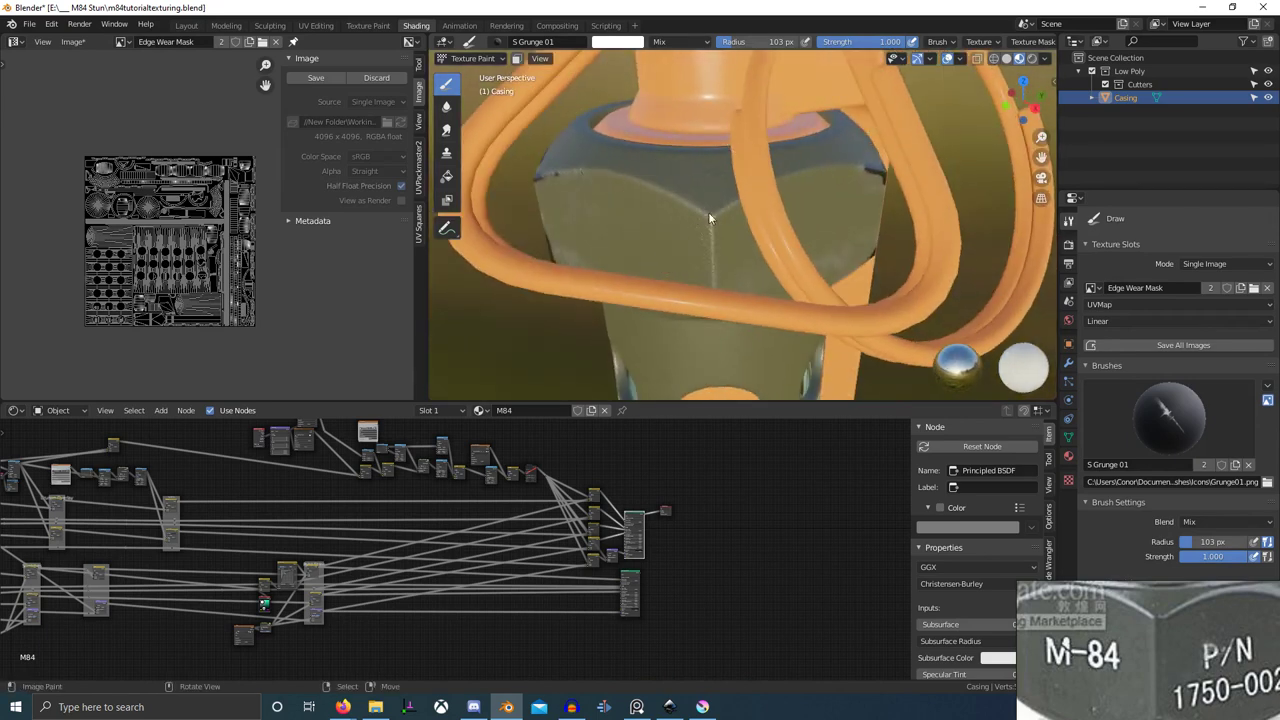
{"action": "mouse_move", "coordinate": [733, 211]}
{"action": "left_mouse_down"}
{"action": "mouse_move", "coordinate": [683, 237]}
{"action": "mouse_move", "coordinate": [690, 226]}
{"action": "left_mouse_up"}
{"action": "middle_click_drag", "start_coordinate": [740, 232], "coordinate": [811, 203]}
{"action": "scroll", "coordinate": [802, 154], "scroll_direction": "up", "scroll_amount": 4}
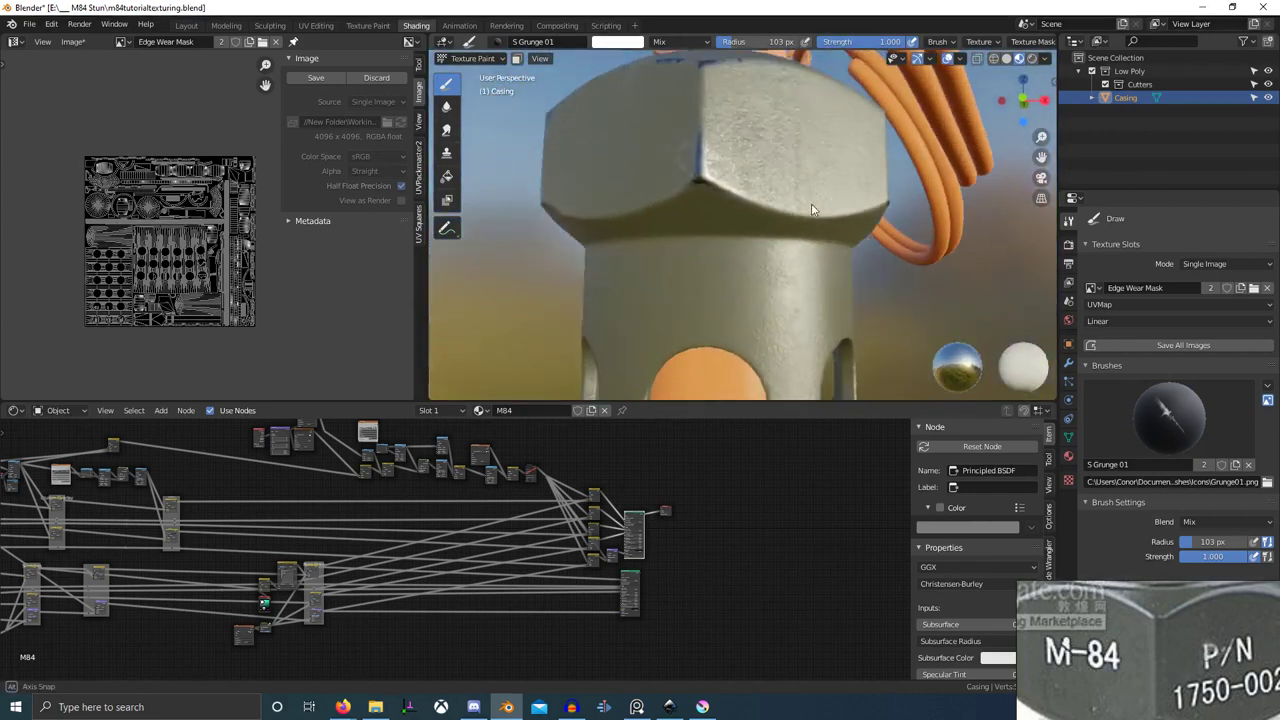
- Switch to the TexDraw brush and orbit around the nut to review the wear
{"action": "left_click", "coordinate": [497, 42]}
{"action": "type", "text": "tex"}
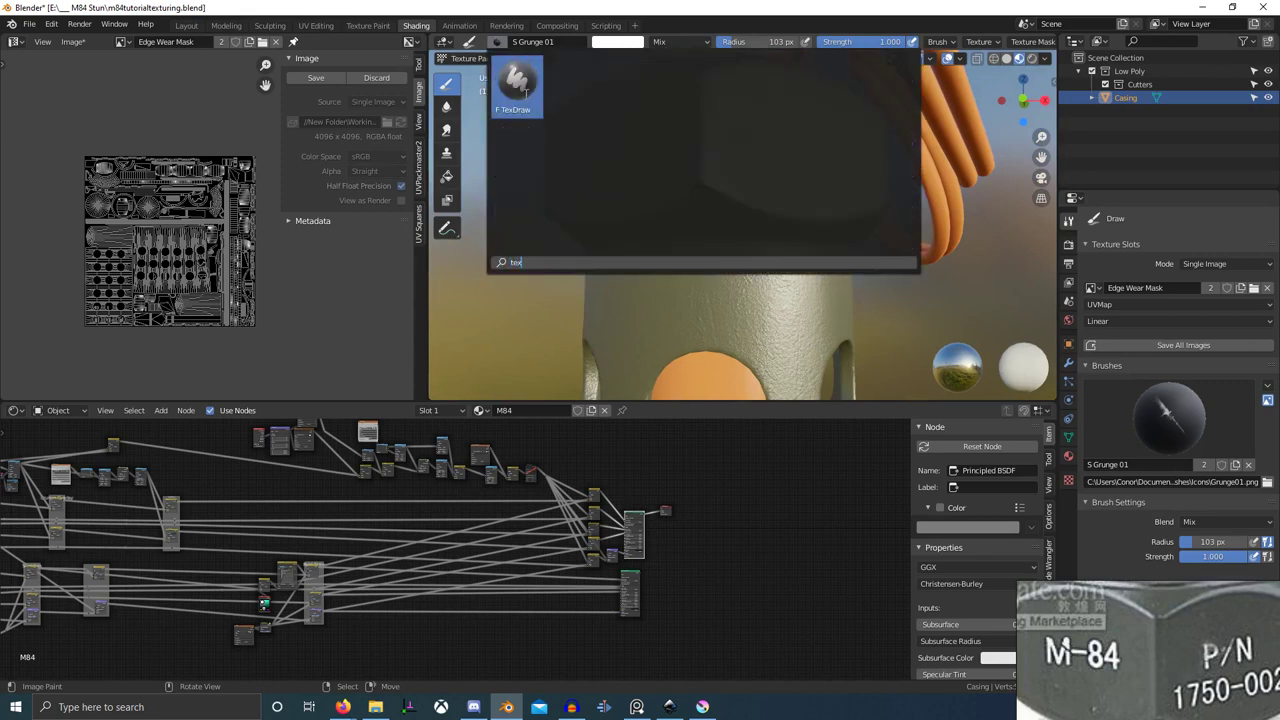
{"action": "left_click", "coordinate": [517, 85]}
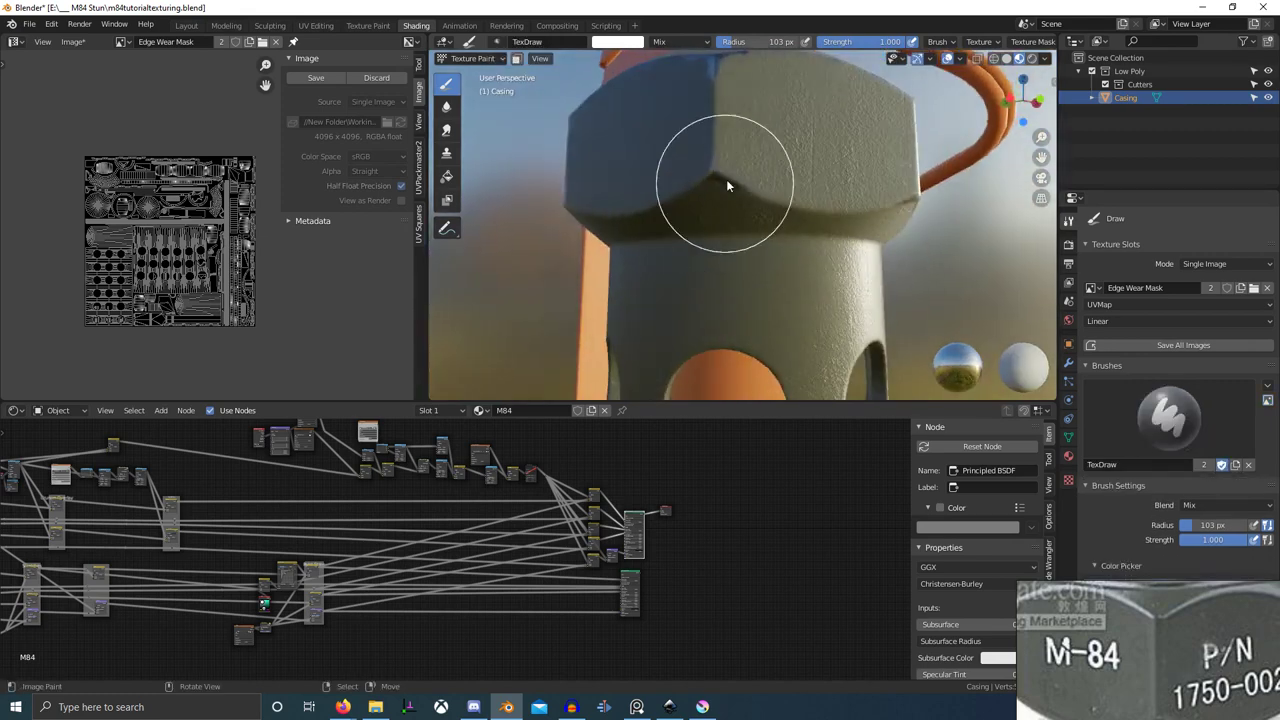
{"action": "mouse_move", "coordinate": [726, 179]}
{"action": "middle_mouse_down"}
{"action": "mouse_move", "coordinate": [608, 240]}
{"action": "mouse_move", "coordinate": [714, 214]}
{"action": "mouse_move", "coordinate": [807, 297]}
{"action": "mouse_move", "coordinate": [716, 316]}
{"action": "mouse_move", "coordinate": [645, 280]}
{"action": "middle_mouse_up"}
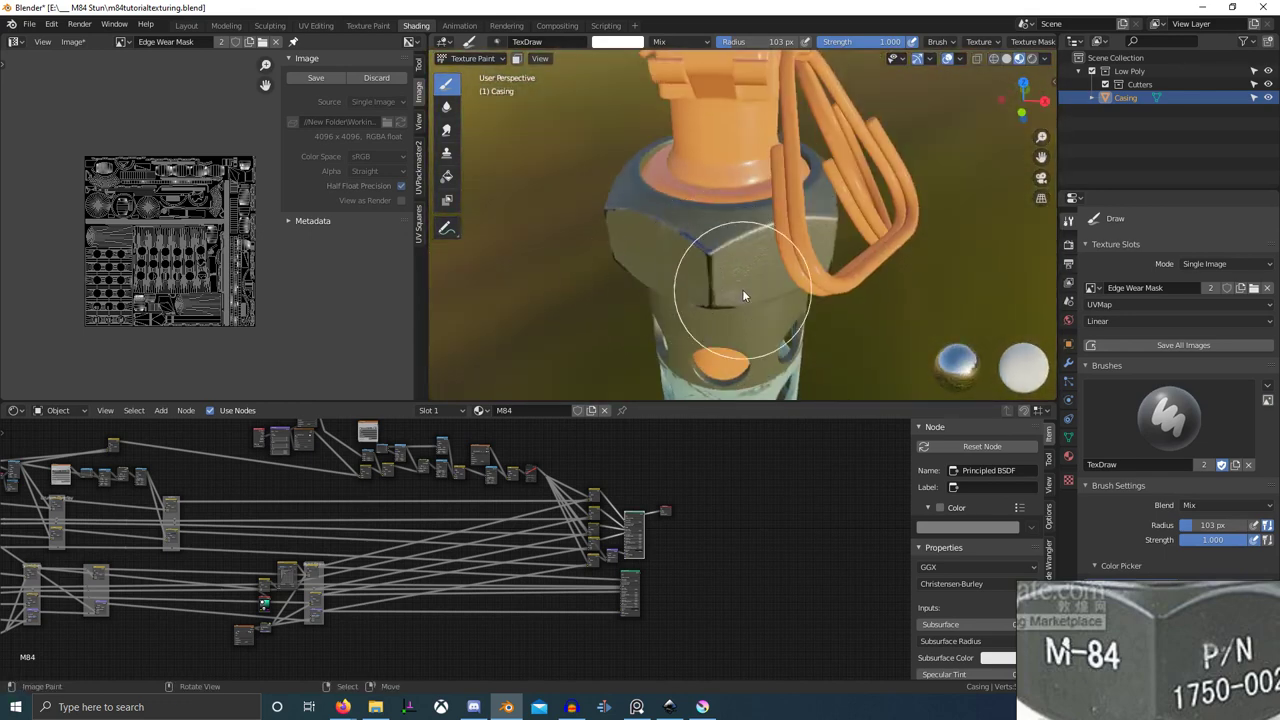
{"action": "middle_click_drag", "start_coordinate": [743, 294], "coordinate": [666, 297]}
{"action": "mouse_move", "coordinate": [743, 243]}
{"action": "middle_mouse_down"}
{"action": "mouse_move", "coordinate": [766, 301]}
{"action": "mouse_move", "coordinate": [686, 262]}
{"action": "middle_mouse_up"}
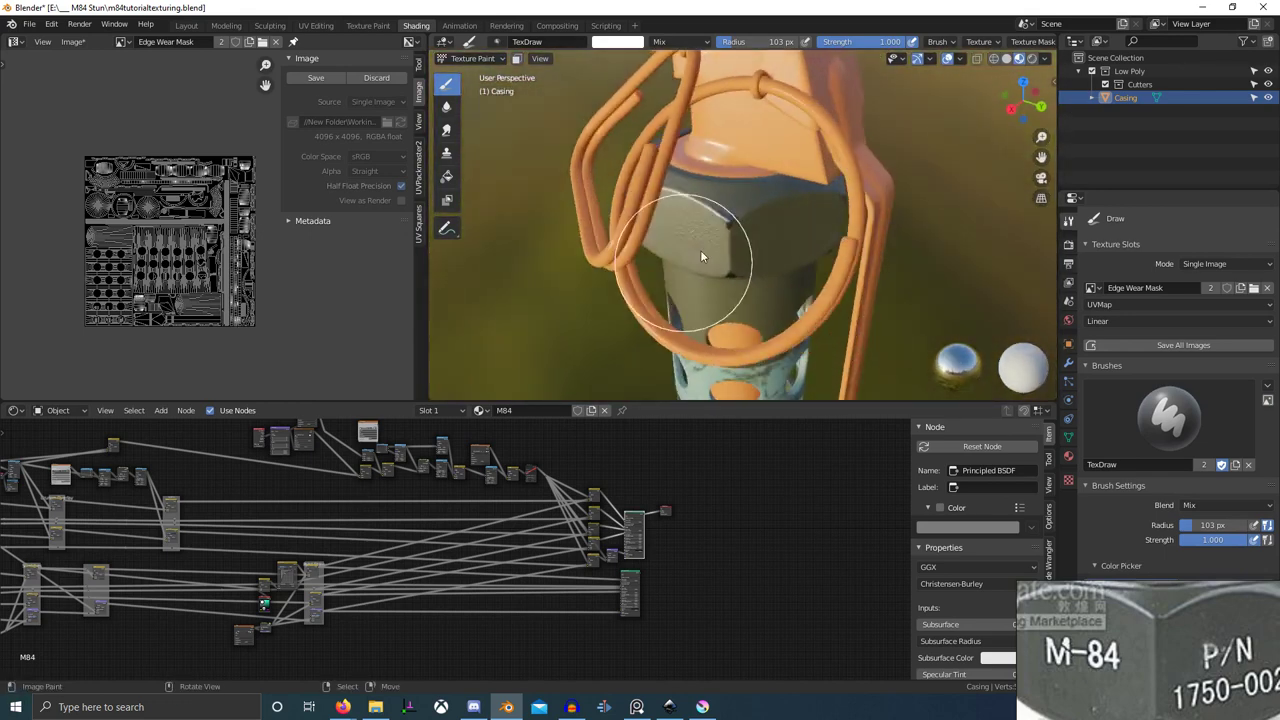
{"action": "scroll", "coordinate": [767, 228], "scroll_direction": "up", "scroll_amount": 5}
{"action": "middle_click_drag", "start_coordinate": [805, 260], "coordinate": [807, 217]}
- Return the casing to Object Mode
{"action": "scroll", "coordinate": [692, 258], "scroll_direction": "down", "scroll_amount": 6}
{"action": "key", "text": "ctrl+Tab"}
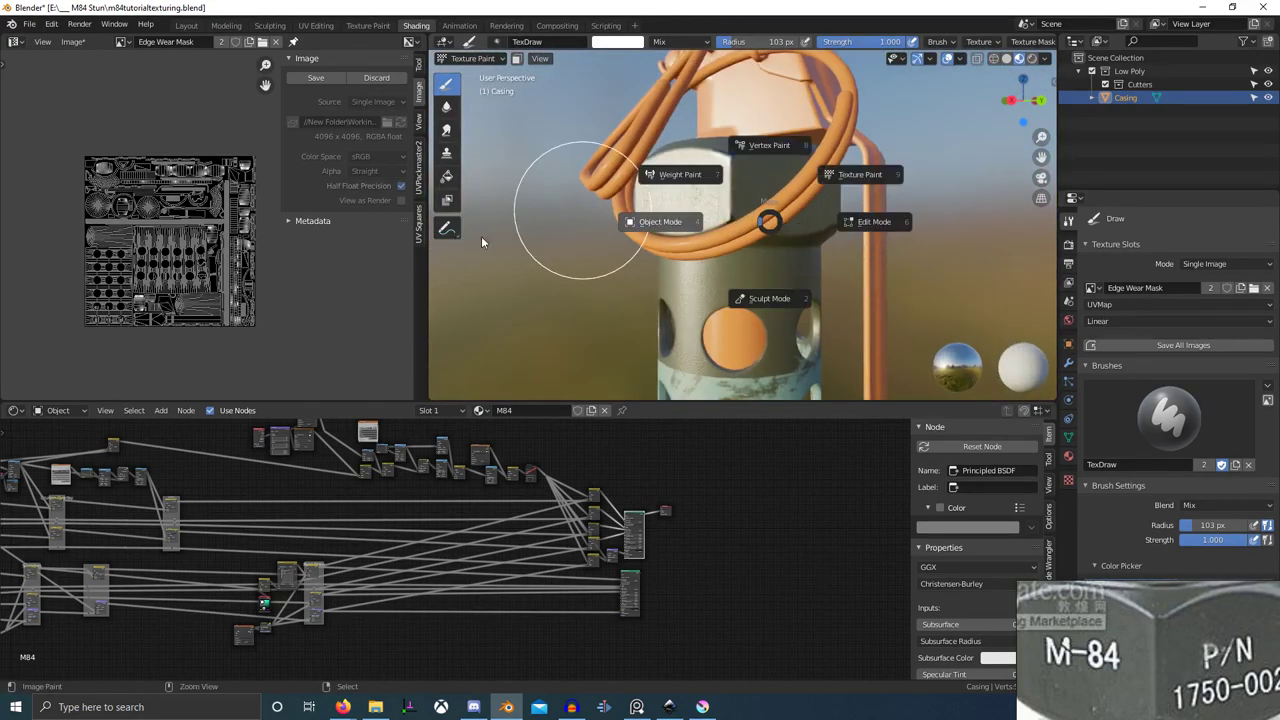
{"action": "left_click", "coordinate": [481, 242]}
{"action": "scroll", "coordinate": [718, 278], "scroll_direction": "down", "scroll_amount": 3}
- Orbit the viewport to inspect the grenade's nut up close and its side
{"action": "scroll", "coordinate": [800, 280], "scroll_direction": "up", "scroll_amount": 6}
{"action": "middle_click_drag", "start_coordinate": [718, 278], "coordinate": [788, 260]}
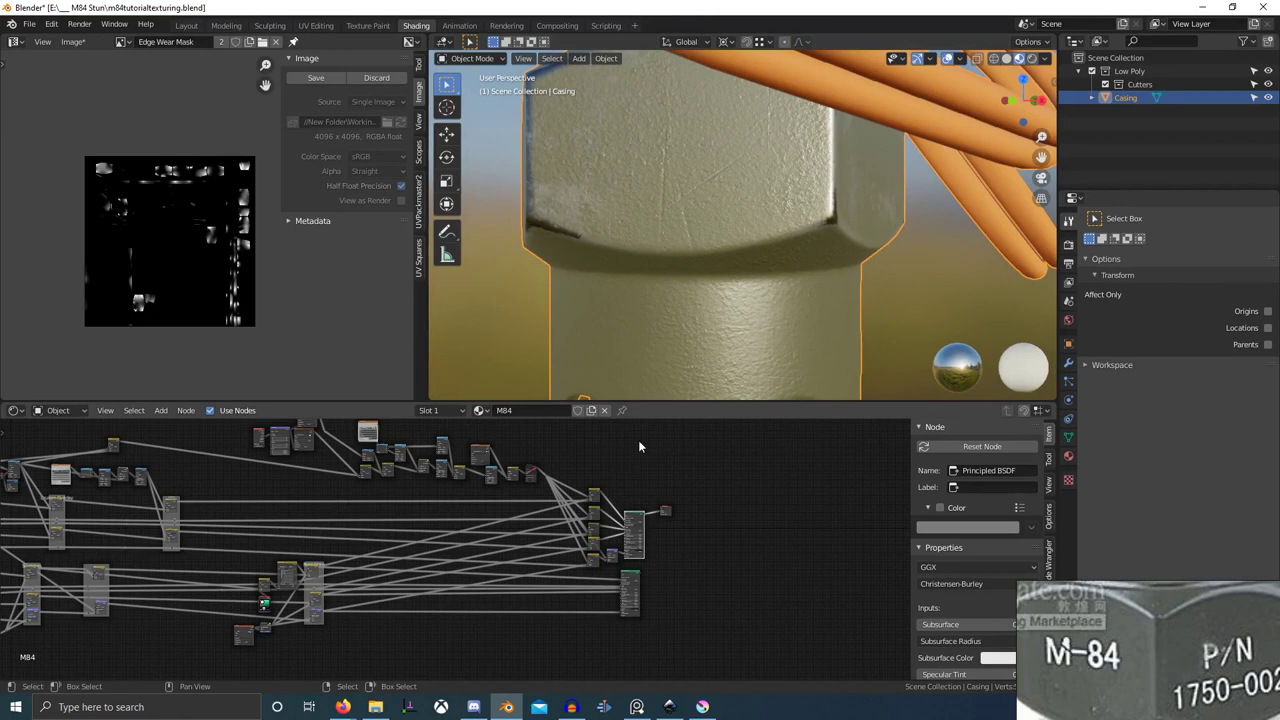
{"action": "scroll", "coordinate": [694, 292], "scroll_direction": "down", "scroll_amount": 6}
{"action": "mouse_move", "coordinate": [694, 292]}
{"action": "middle_mouse_down"}
{"action": "mouse_move", "coordinate": [803, 294]}
{"action": "mouse_move", "coordinate": [715, 300]}
{"action": "middle_mouse_up"}
{"action": "scroll", "coordinate": [803, 294], "scroll_direction": "up", "scroll_amount": 3}
{"action": "scroll", "coordinate": [345, 605], "scroll_direction": "down", "scroll_amount": 3}
- Pan the node tree, clear the selection and select the two far-left nodes
{"action": "middle_click_drag", "start_coordinate": [345, 605], "coordinate": [423, 537]}
{"action": "scroll", "coordinate": [465, 580], "scroll_direction": "down", "scroll_amount": 1}
{"action": "middle_click_drag", "start_coordinate": [465, 580], "coordinate": [540, 599]}
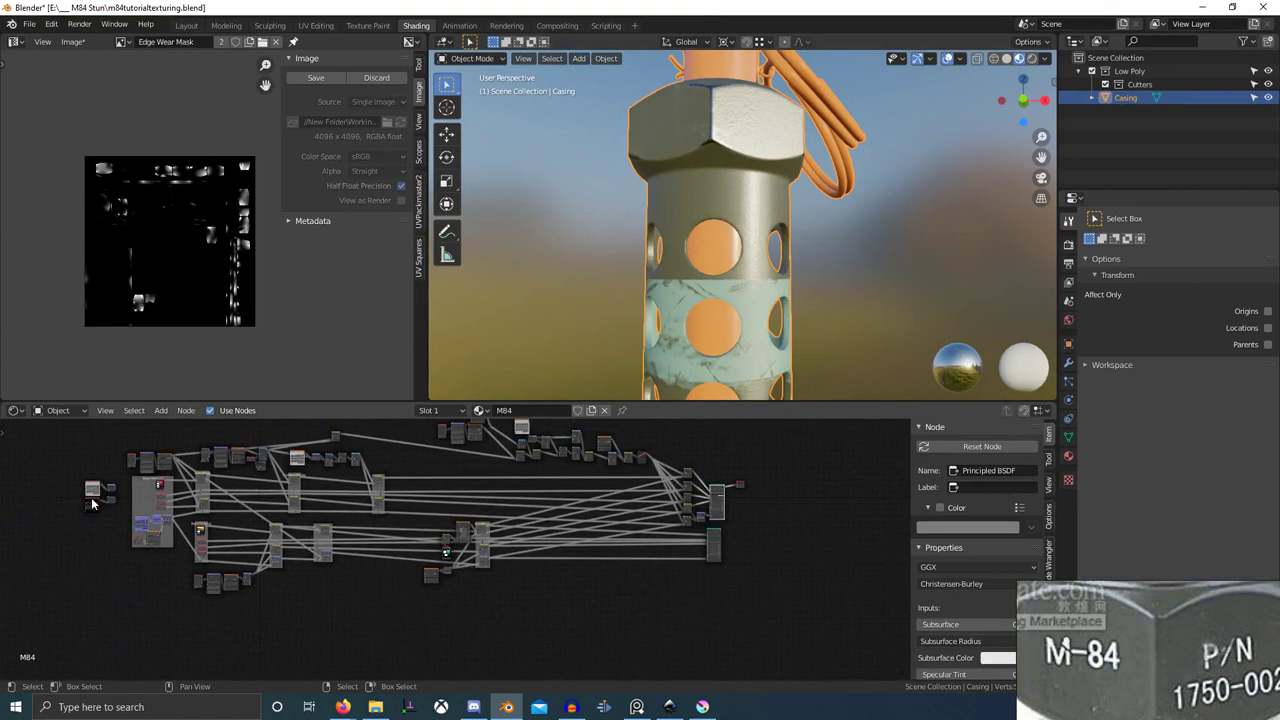
{"action": "right_click", "coordinate": [105, 508]}
{"action": "key", "text": "Escape"}
{"action": "left_click", "coordinate": [91, 518]}
{"action": "key", "text": "c"}
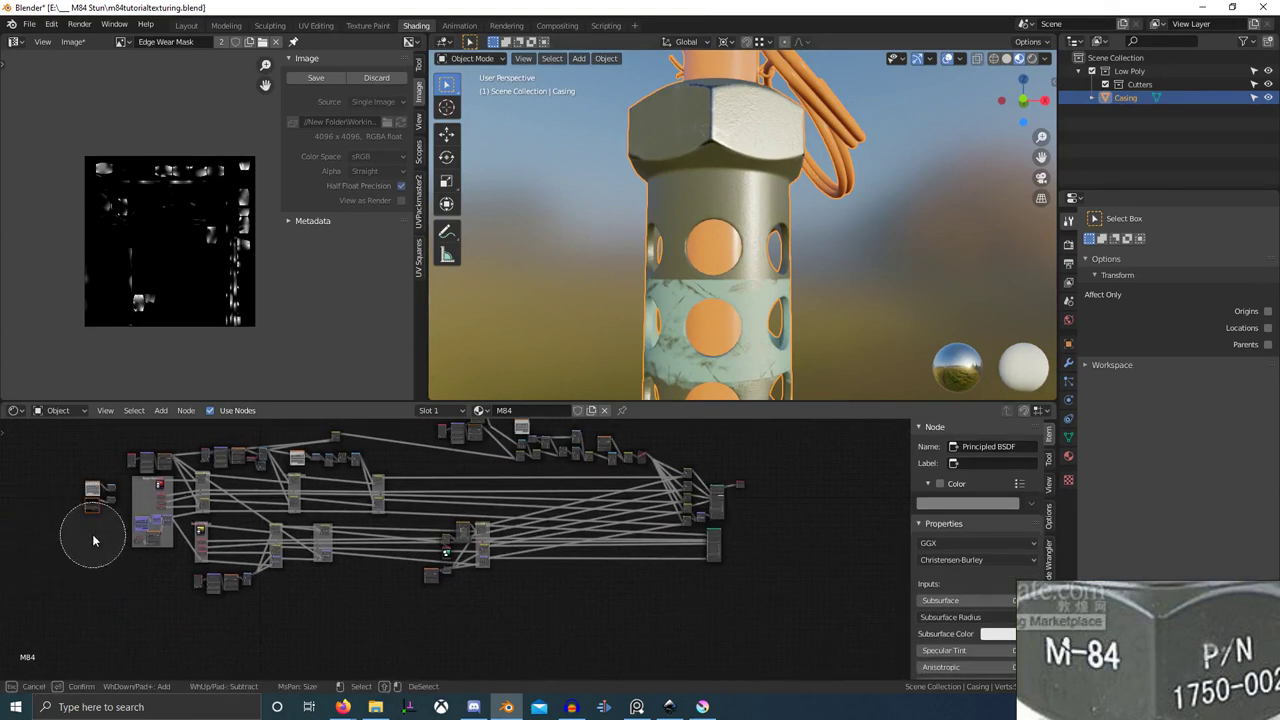
{"action": "right_click", "coordinate": [92, 480]}
{"action": "mouse_move", "coordinate": [99, 521]}
{"action": "left_mouse_down"}
{"action": "mouse_move", "coordinate": [85, 473]}
{"action": "mouse_move", "coordinate": [80, 515]}
{"action": "left_mouse_up"}
- Select the DAO.exr image node with Separate RGB.001 and move them into place
{"action": "left_click", "coordinate": [94, 489]}
{"action": "key", "text": "c"}
{"action": "right_click", "coordinate": [82, 514]}
{"action": "middle_click_drag", "start_coordinate": [95, 511], "coordinate": [331, 462]}
{"action": "scroll", "coordinate": [138, 503], "scroll_direction": "up", "scroll_amount": 4}
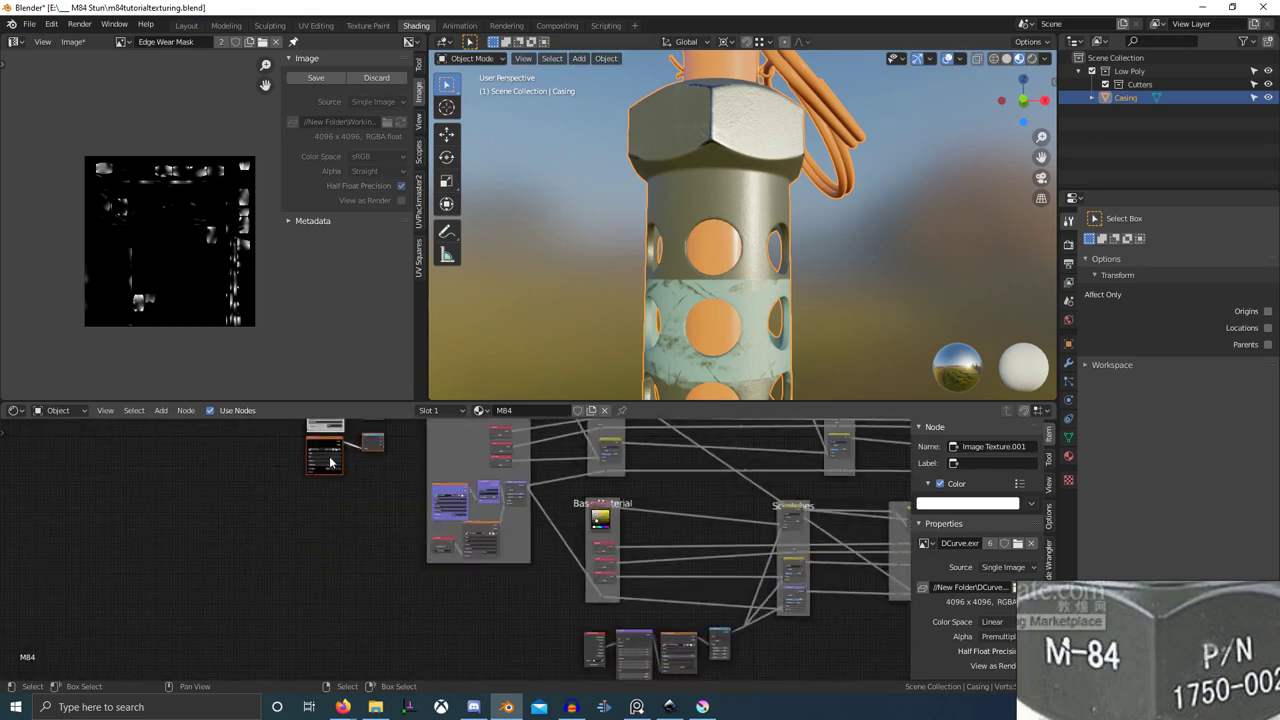
{"action": "right_click", "coordinate": [329, 455]}
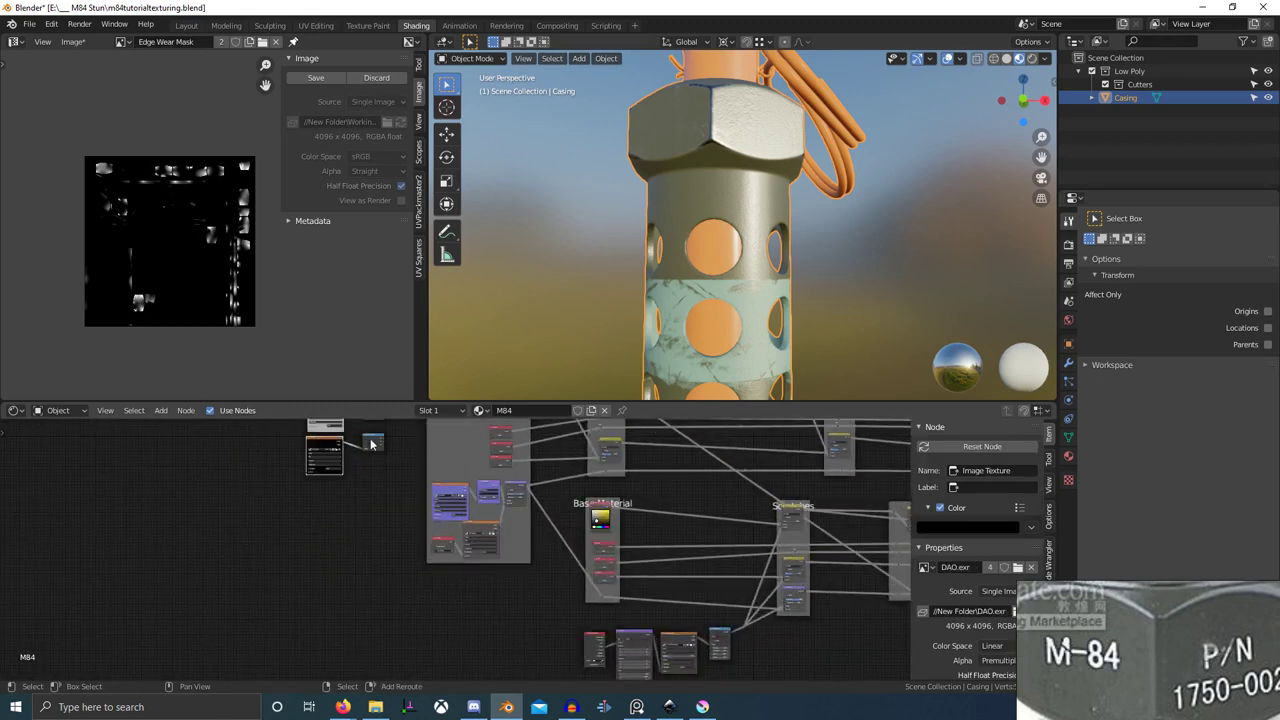
{"action": "right_click", "coordinate": [372, 444], "text": "shift"}
{"action": "scroll", "coordinate": [560, 505], "scroll_direction": "down", "scroll_amount": 12}
{"action": "middle_click_drag", "start_coordinate": [725, 543], "coordinate": [223, 637]}
{"action": "key", "text": "g"}
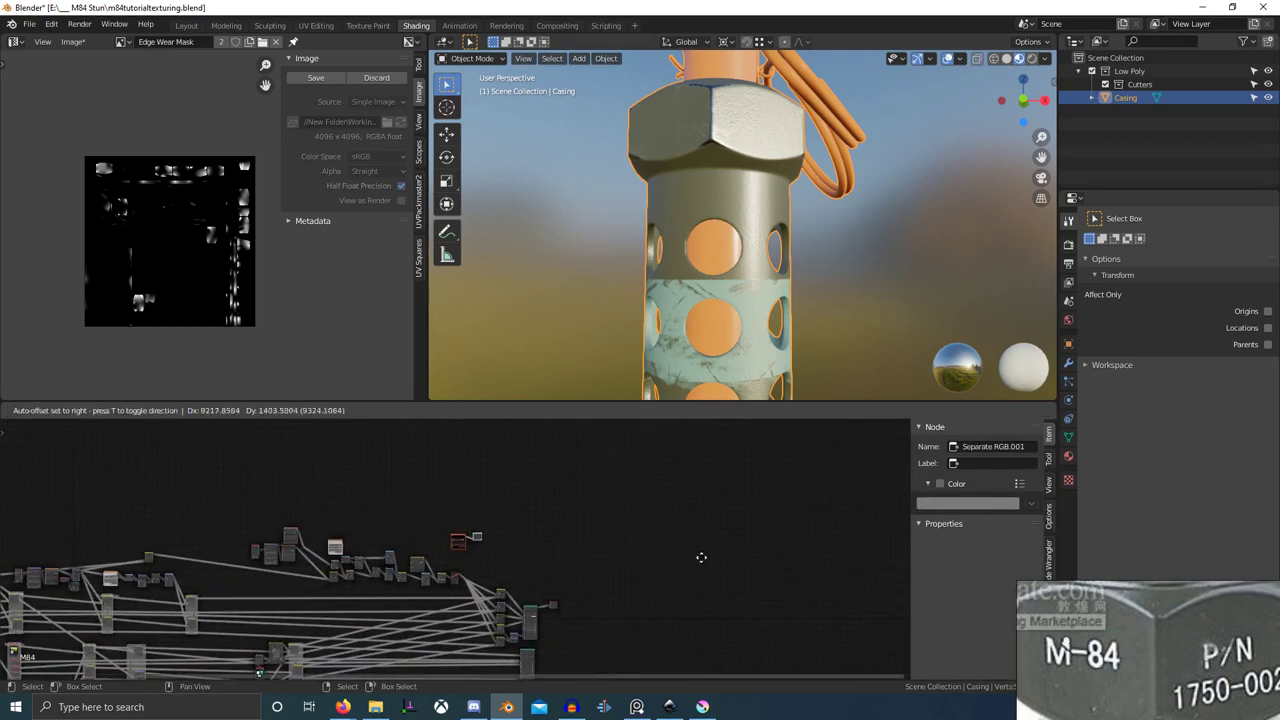
{"action": "left_click", "coordinate": [712, 563]}
- Box-select the output and shader nodes and move them further right
{"action": "scroll", "coordinate": [552, 590], "scroll_direction": "up", "scroll_amount": 2}
{"action": "middle_click_drag", "start_coordinate": [523, 532], "coordinate": [470, 452]}
{"action": "scroll", "coordinate": [472, 454], "scroll_direction": "down", "scroll_amount": 1}
{"action": "key", "text": "b"}
{"action": "left_click_drag", "start_coordinate": [444, 497], "coordinate": [569, 667]}
{"action": "key", "text": "g"}
{"action": "left_click", "coordinate": [717, 586]}
- Move the two Separate RGB nodes to the right and slightly down
{"action": "scroll", "coordinate": [530, 536], "scroll_direction": "up", "scroll_amount": 5}
{"action": "middle_click_drag", "start_coordinate": [530, 536], "coordinate": [568, 543]}
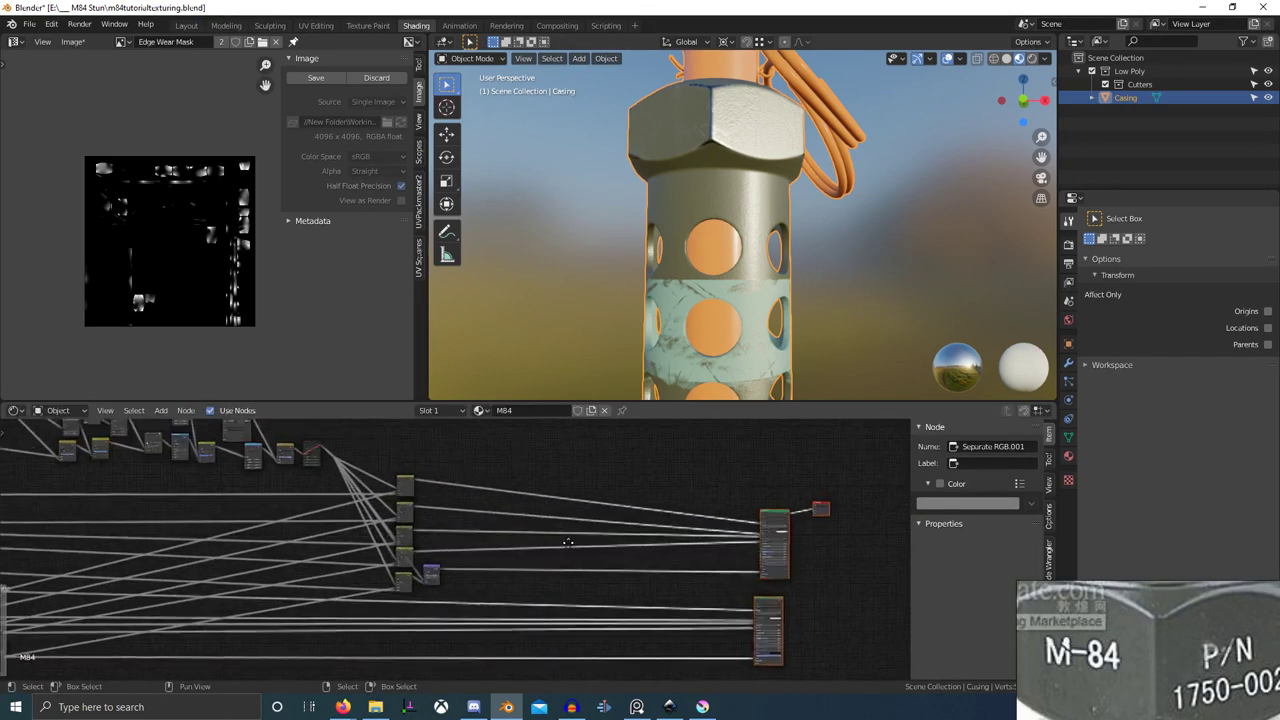
{"action": "scroll", "coordinate": [560, 538], "scroll_direction": "up", "scroll_amount": 1}
{"action": "middle_click_drag", "start_coordinate": [430, 466], "coordinate": [523, 571]}
{"action": "key", "text": "b"}
{"action": "left_click_drag", "start_coordinate": [388, 468], "coordinate": [490, 518]}
{"action": "key", "text": "g"}
{"action": "left_click", "coordinate": [675, 579]}
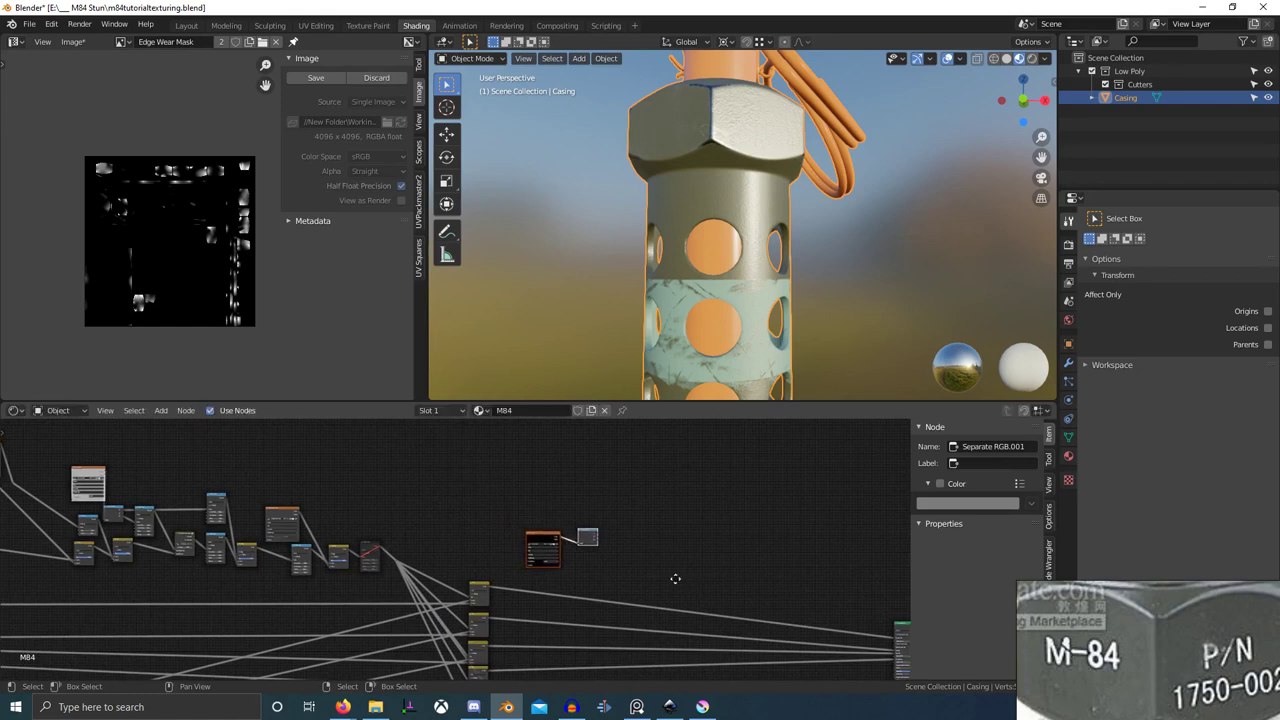
{"action": "scroll", "coordinate": [675, 579], "scroll_direction": "up", "scroll_amount": 5}
{"action": "key", "text": "g"}
{"action": "left_click", "coordinate": [523, 571]}
{"action": "scroll", "coordinate": [473, 565], "scroll_direction": "up", "scroll_amount": 4}
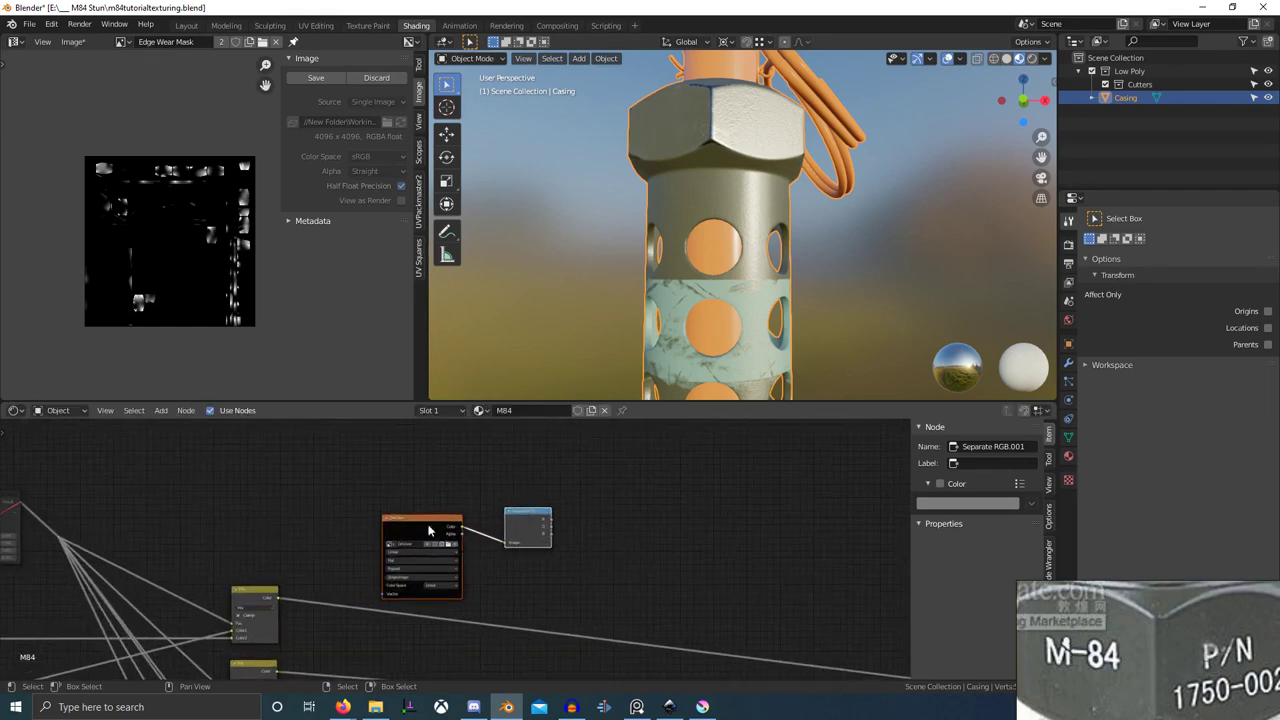
{"action": "scroll", "coordinate": [428, 530], "scroll_direction": "down", "scroll_amount": 6}
- Select the Grunge Overlay's image texture, Mapping and Texture Coordinate nodes
{"action": "middle_click_drag", "start_coordinate": [313, 544], "coordinate": [589, 552]}
{"action": "middle_click_drag", "start_coordinate": [294, 580], "coordinate": [825, 569]}
{"action": "middle_click_drag", "start_coordinate": [297, 548], "coordinate": [499, 574]}
{"action": "scroll", "coordinate": [499, 574], "scroll_direction": "up", "scroll_amount": 3}
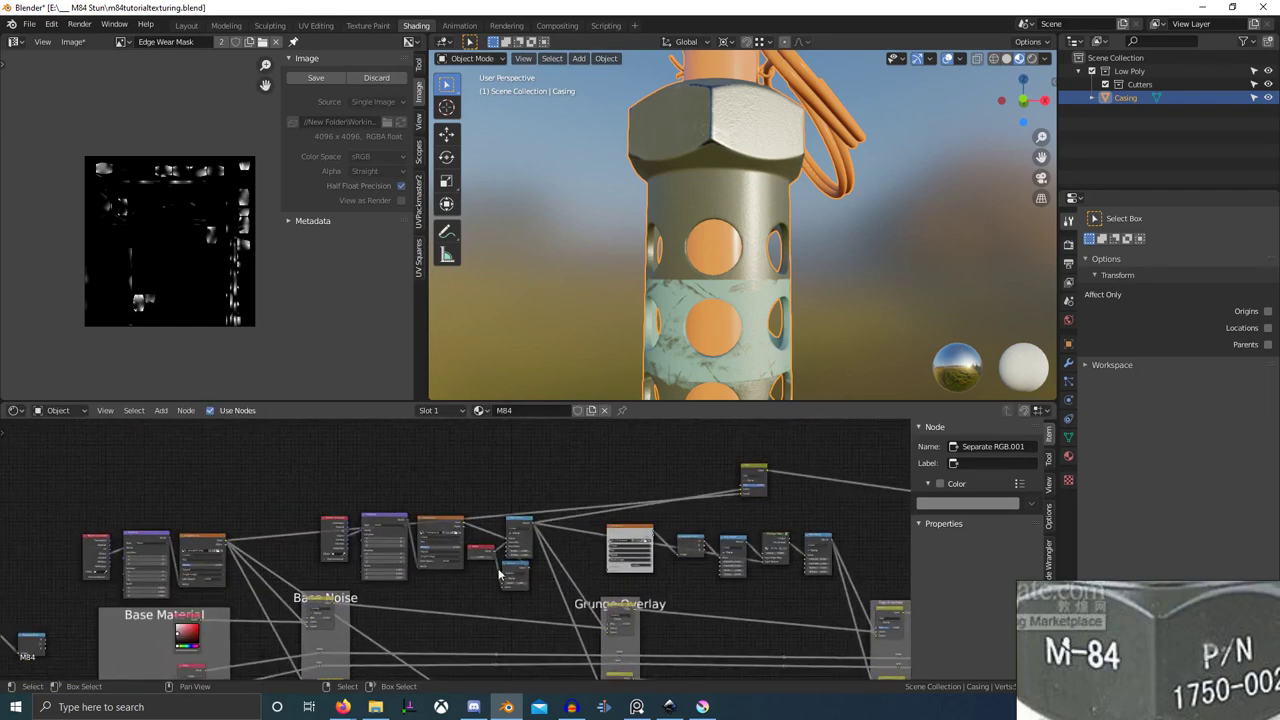
{"action": "scroll", "coordinate": [455, 543], "scroll_direction": "up", "scroll_amount": 3}
{"action": "left_click", "coordinate": [431, 518]}
{"action": "scroll", "coordinate": [452, 518], "scroll_direction": "up", "scroll_amount": 5}
{"action": "left_click", "coordinate": [316, 518], "text": "shift"}
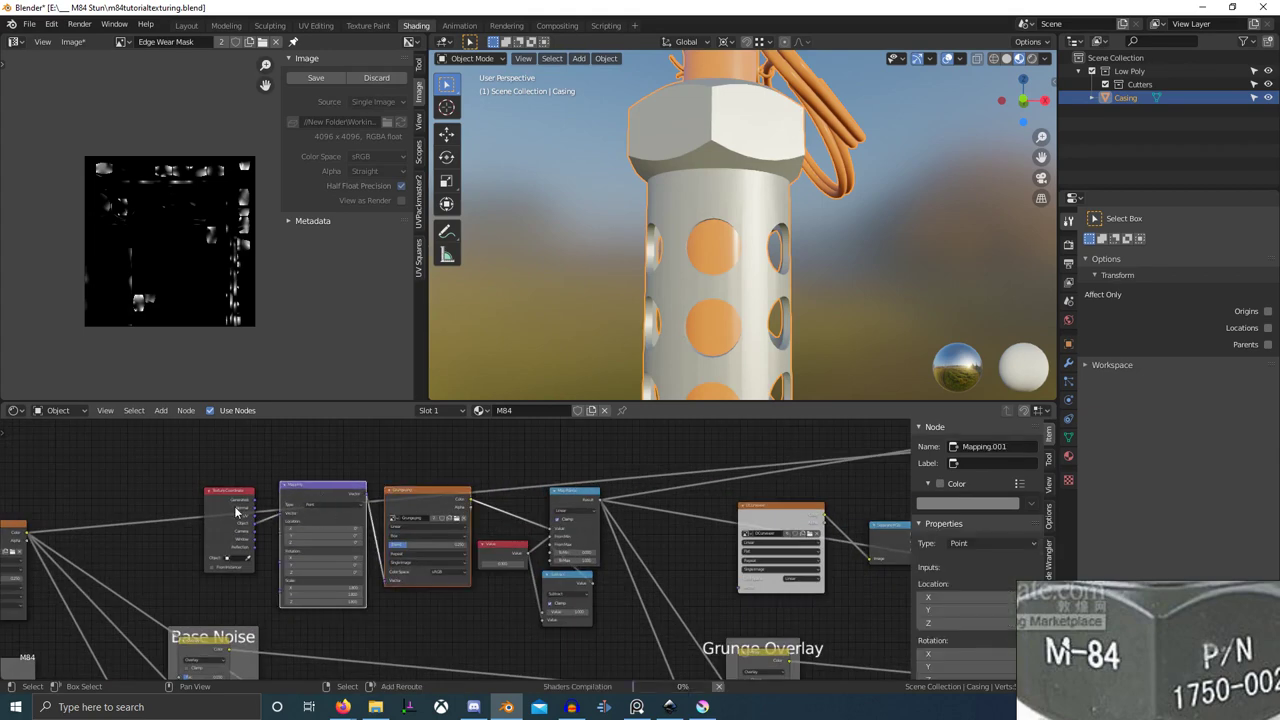
{"action": "scroll", "coordinate": [398, 541], "scroll_direction": "down", "scroll_amount": 3}
{"action": "left_click", "coordinate": [326, 530], "text": "shift"}
{"action": "left_click", "coordinate": [363, 528], "text": "shift"}
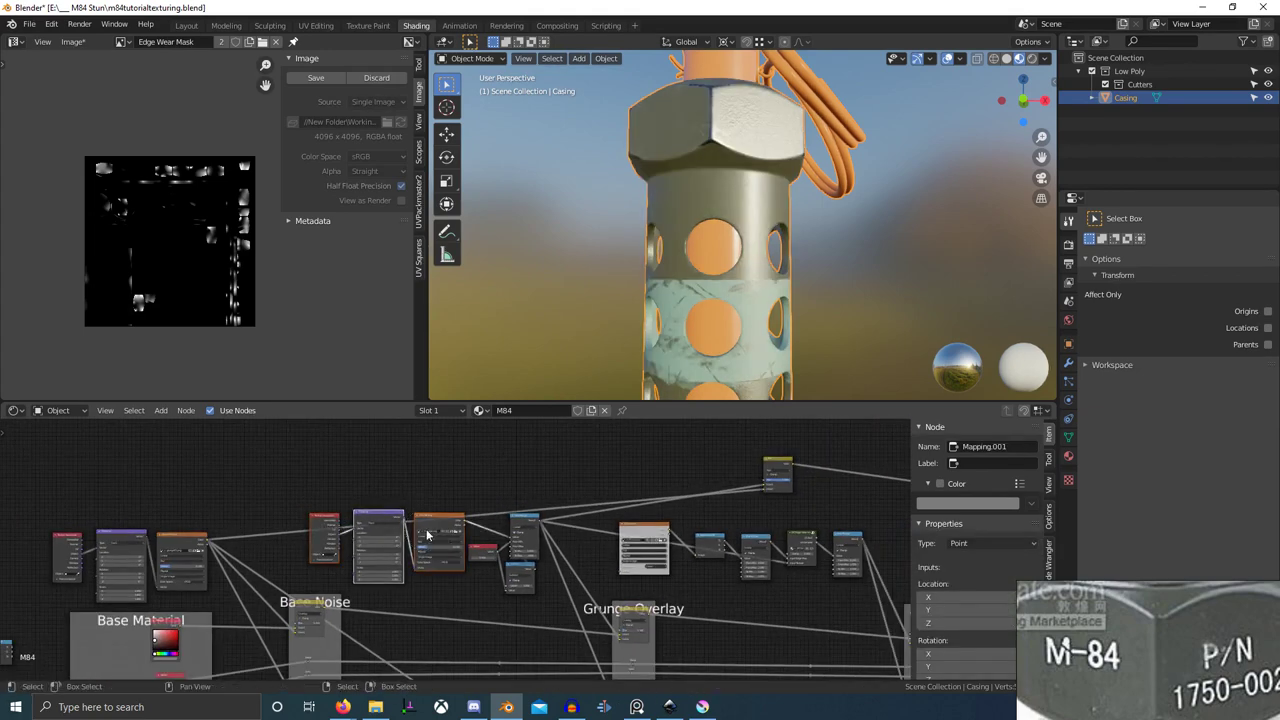
- Duplicate the three grunge texture nodes and place the copies to the right
{"action": "scroll", "coordinate": [428, 534], "scroll_direction": "down", "scroll_amount": 6}
{"action": "middle_click_drag", "start_coordinate": [428, 537], "coordinate": [364, 546]}
{"action": "key", "text": "shift+d"}
{"action": "left_click", "coordinate": [672, 460]}
{"action": "middle_click_drag", "start_coordinate": [810, 495], "coordinate": [200, 635]}
{"action": "key", "text": "g"}
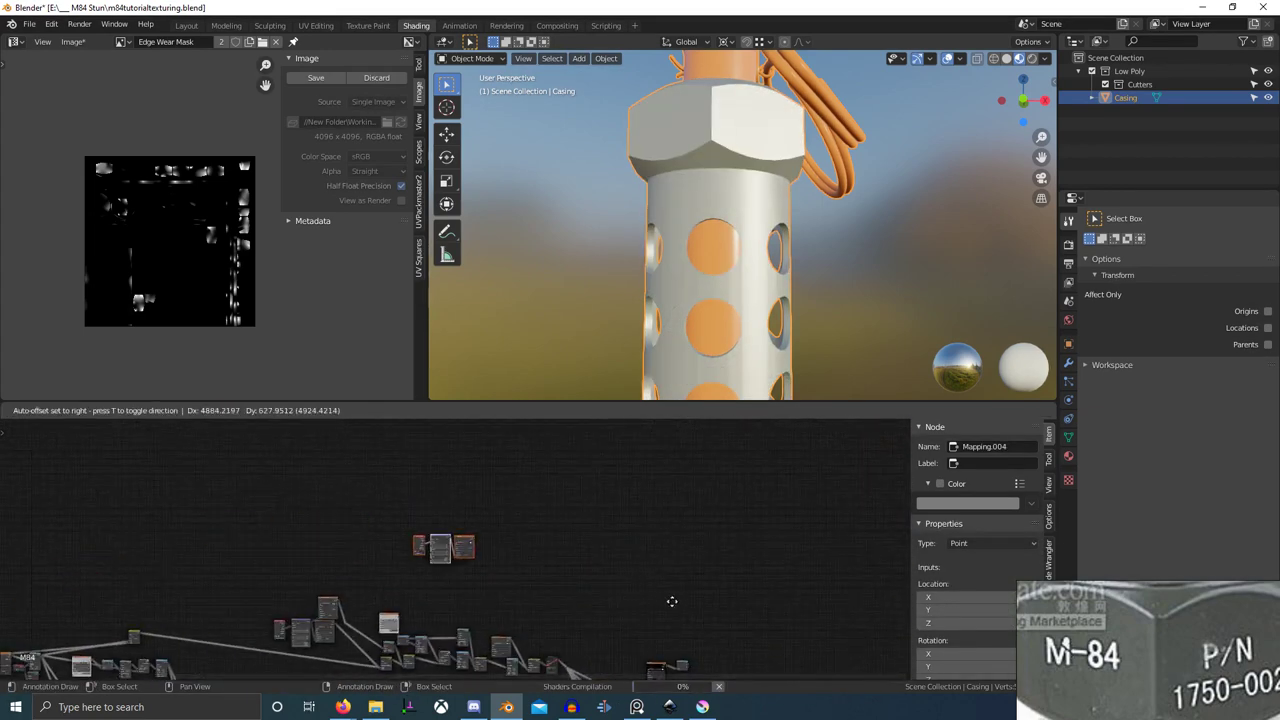
{"action": "left_click", "coordinate": [670, 612]}
- Reposition the duplicated texture nodes slightly lower in the tree
{"action": "middle_click_drag", "start_coordinate": [577, 588], "coordinate": [455, 560]}
{"action": "key", "text": "g"}
{"action": "left_click", "coordinate": [659, 620]}
{"action": "middle_click_drag", "start_coordinate": [630, 611], "coordinate": [450, 535]}
{"action": "scroll", "coordinate": [458, 543], "scroll_direction": "up", "scroll_amount": 7}
{"action": "key", "text": "g"}
{"action": "left_click", "coordinate": [446, 567]}
- Preview the Separate RGB output on the casing, which shows solid white
{"action": "scroll", "coordinate": [540, 562], "scroll_direction": "up", "scroll_amount": 9}
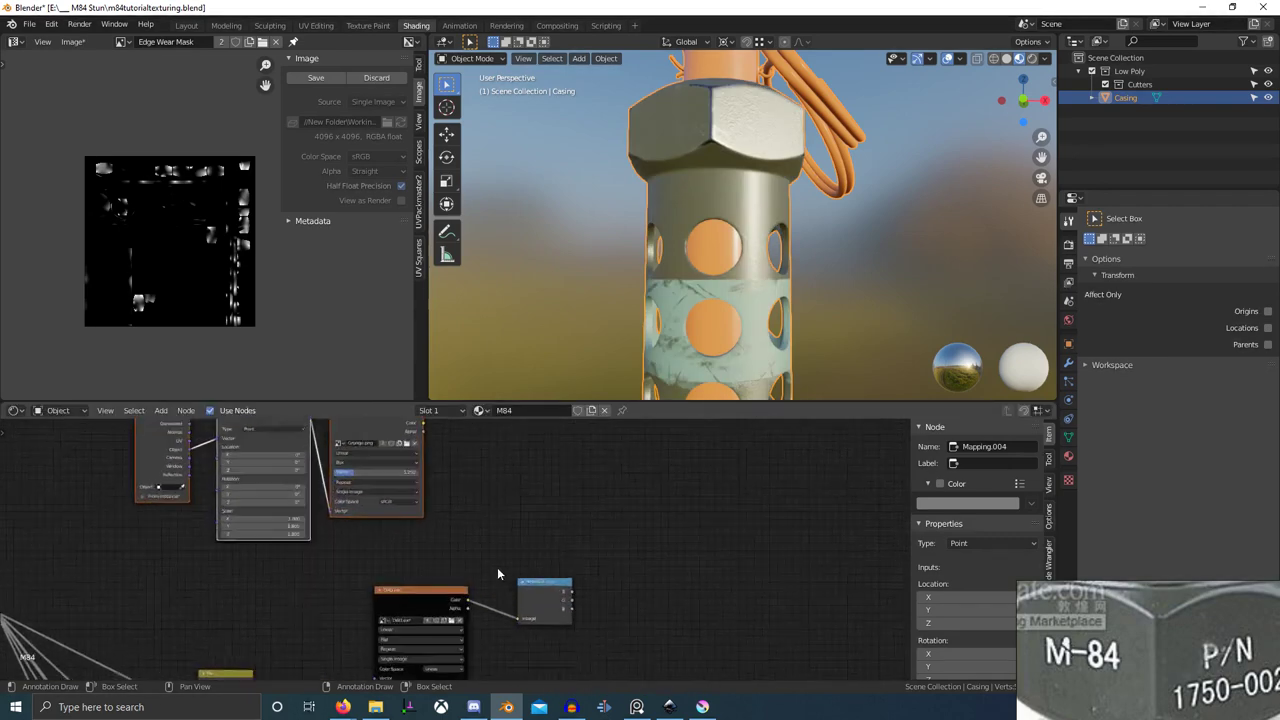
{"action": "left_click", "coordinate": [565, 607], "text": "ctrl+shift"}
{"action": "middle_click_drag", "start_coordinate": [695, 556], "coordinate": [559, 541]}
- Preview the Separate RGB green channel on the casing
{"action": "key", "text": "shift+a"}
{"action": "left_click", "coordinate": [596, 522]}
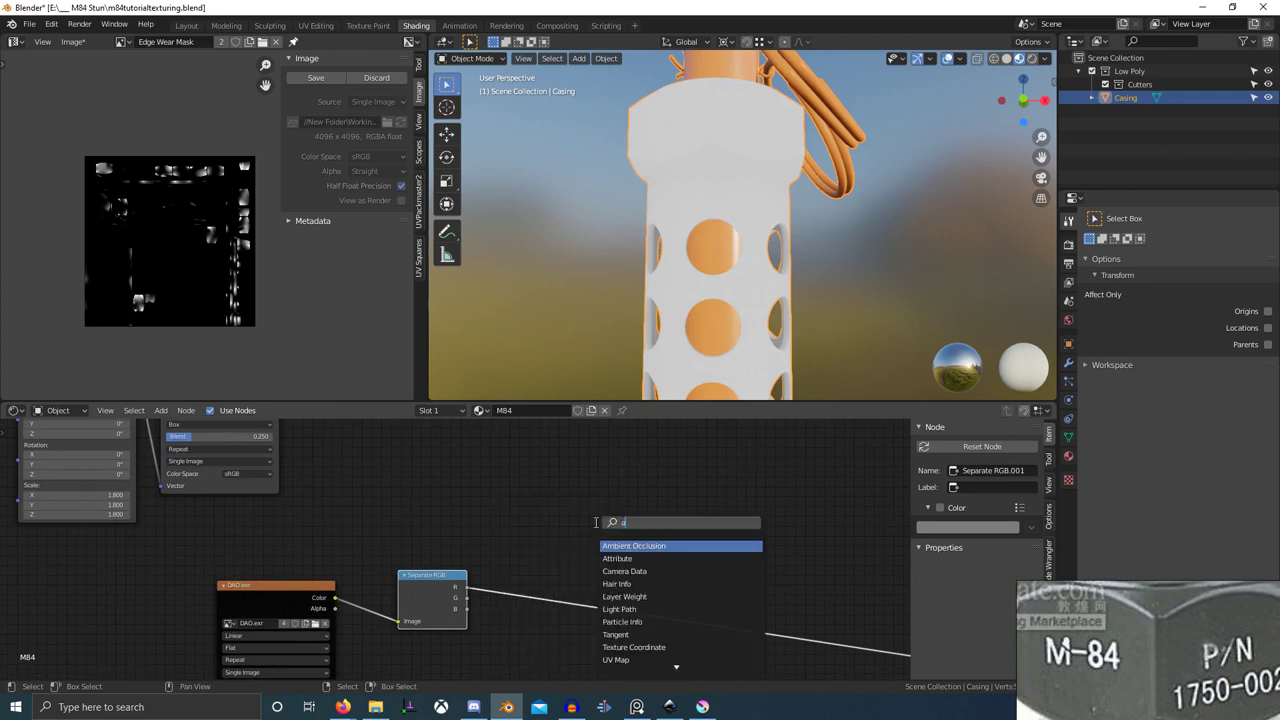
{"action": "key", "text": "Escape"}
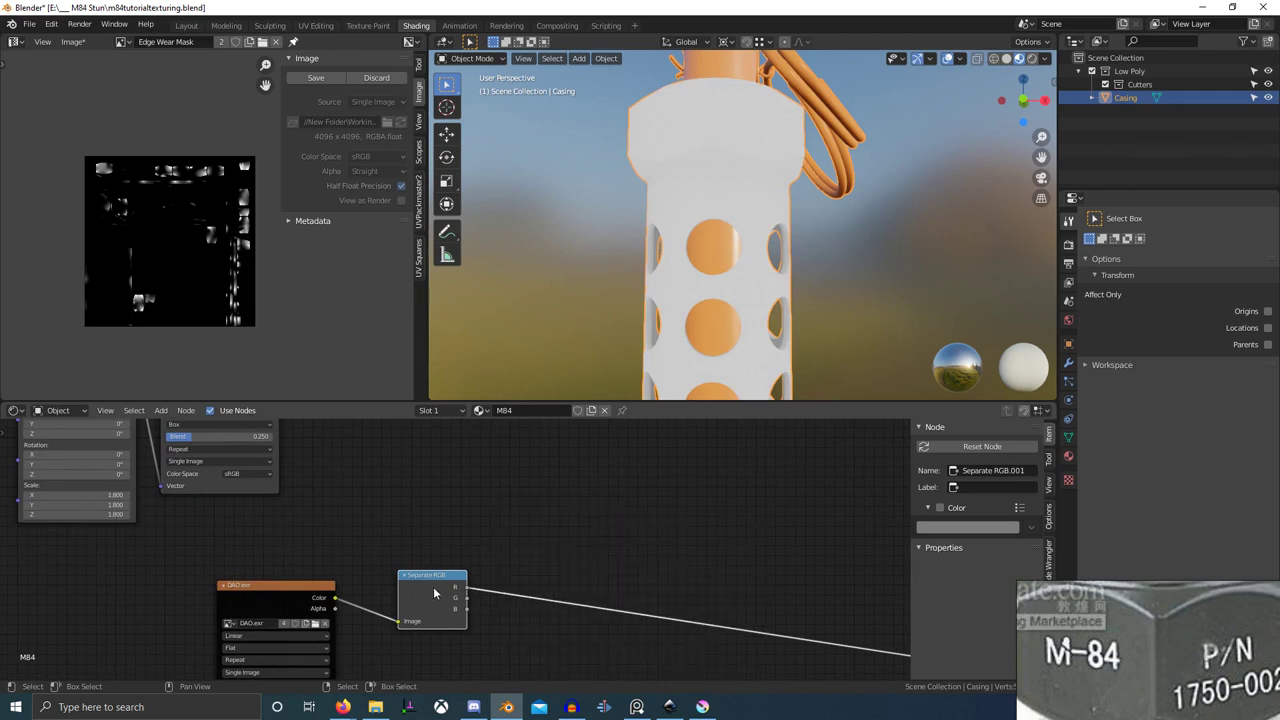
{"action": "scroll", "coordinate": [715, 325], "scroll_direction": "up", "scroll_amount": 3}
{"action": "middle_click_drag", "start_coordinate": [745, 310], "coordinate": [710, 350]}
{"action": "scroll", "coordinate": [923, 194], "scroll_direction": "down", "scroll_amount": 5}
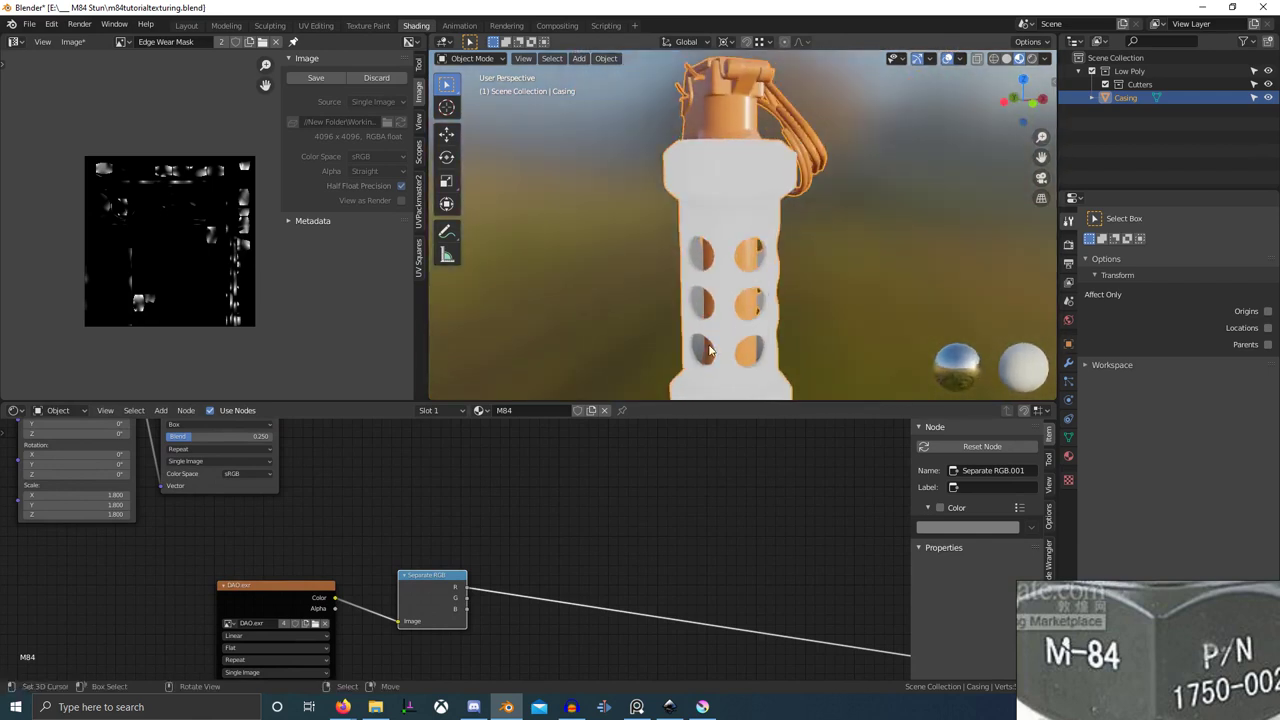
{"action": "left_click", "coordinate": [444, 592], "text": "ctrl+shift"}
{"action": "scroll", "coordinate": [714, 274], "scroll_direction": "up", "scroll_amount": 2}
{"action": "middle_click_drag", "start_coordinate": [714, 273], "coordinate": [825, 312]}
{"action": "scroll", "coordinate": [825, 312], "scroll_direction": "down", "scroll_amount": 1}
- Compare the blue channel on the casing, then go back to previewing green
{"action": "key", "text": "shift+a"}
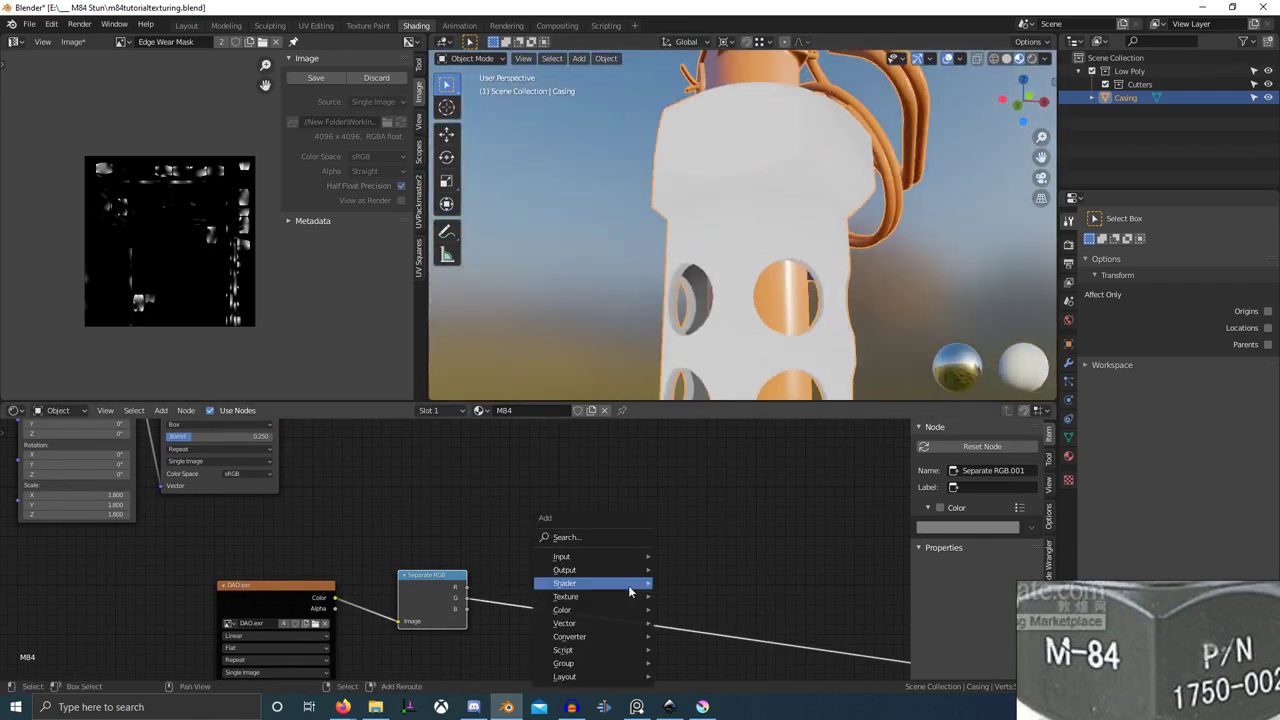
{"action": "left_click", "coordinate": [450, 589], "text": "ctrl+shift"}
{"action": "scroll", "coordinate": [712, 303], "scroll_direction": "down", "scroll_amount": 1}
{"action": "middle_click_drag", "start_coordinate": [712, 303], "coordinate": [714, 333]}
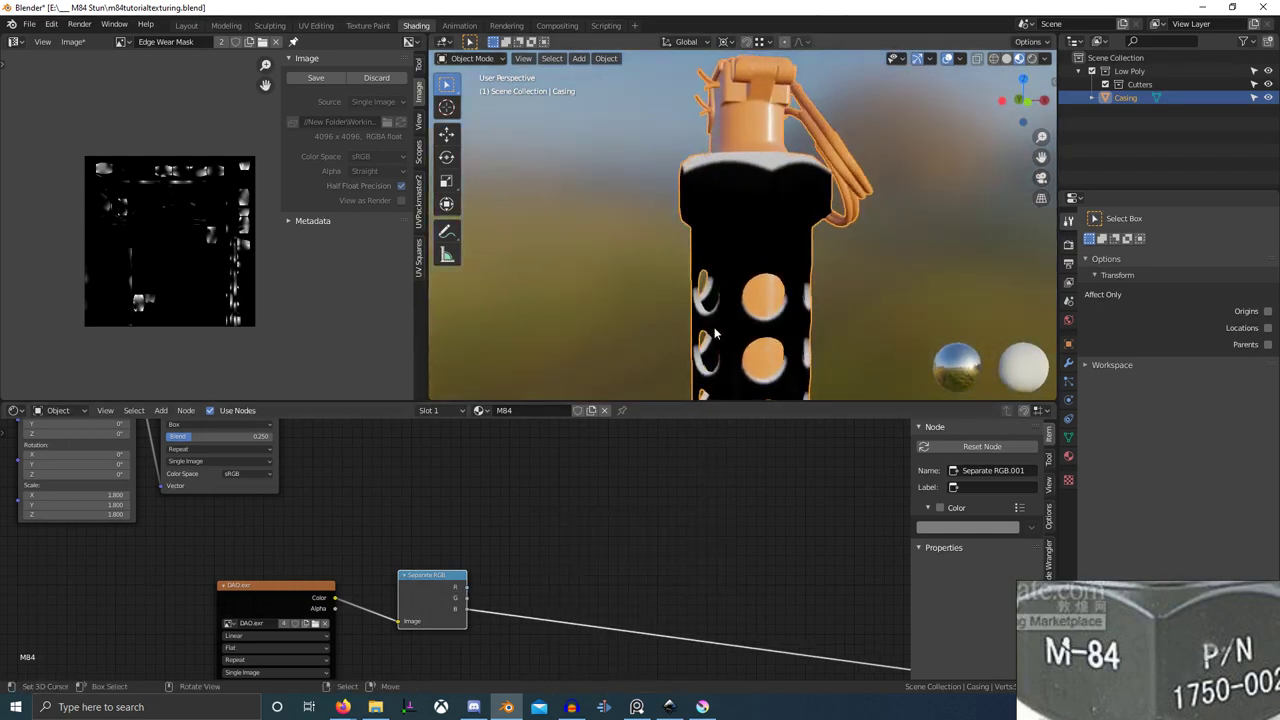
{"action": "left_click", "coordinate": [417, 591], "text": "ctrl+shift"}
{"action": "left_click", "coordinate": [417, 591], "text": "ctrl+shift"}
{"action": "middle_click_drag", "start_coordinate": [697, 487], "coordinate": [663, 486]}
- Insert a Map Range node on the green channel link and lower its To Min value
{"action": "key", "text": "shift+a"}
{"action": "left_click", "coordinate": [663, 486]}
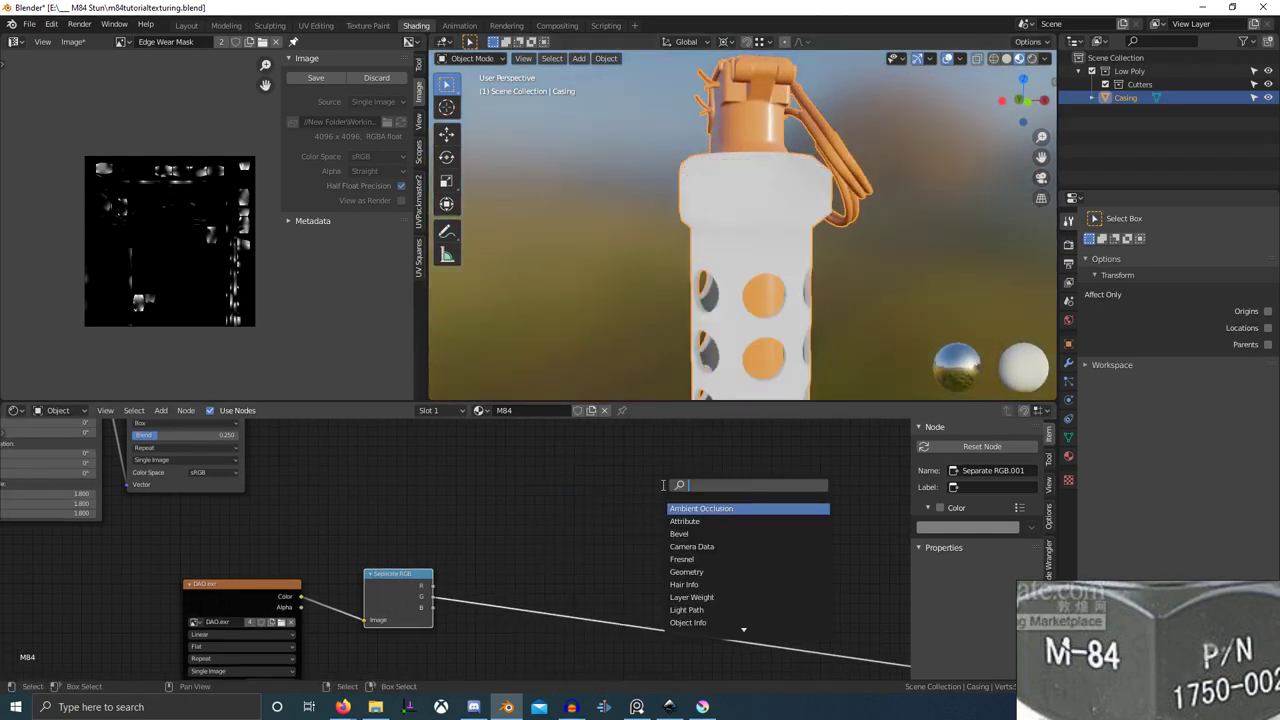
{"action": "type", "text": "map r"}
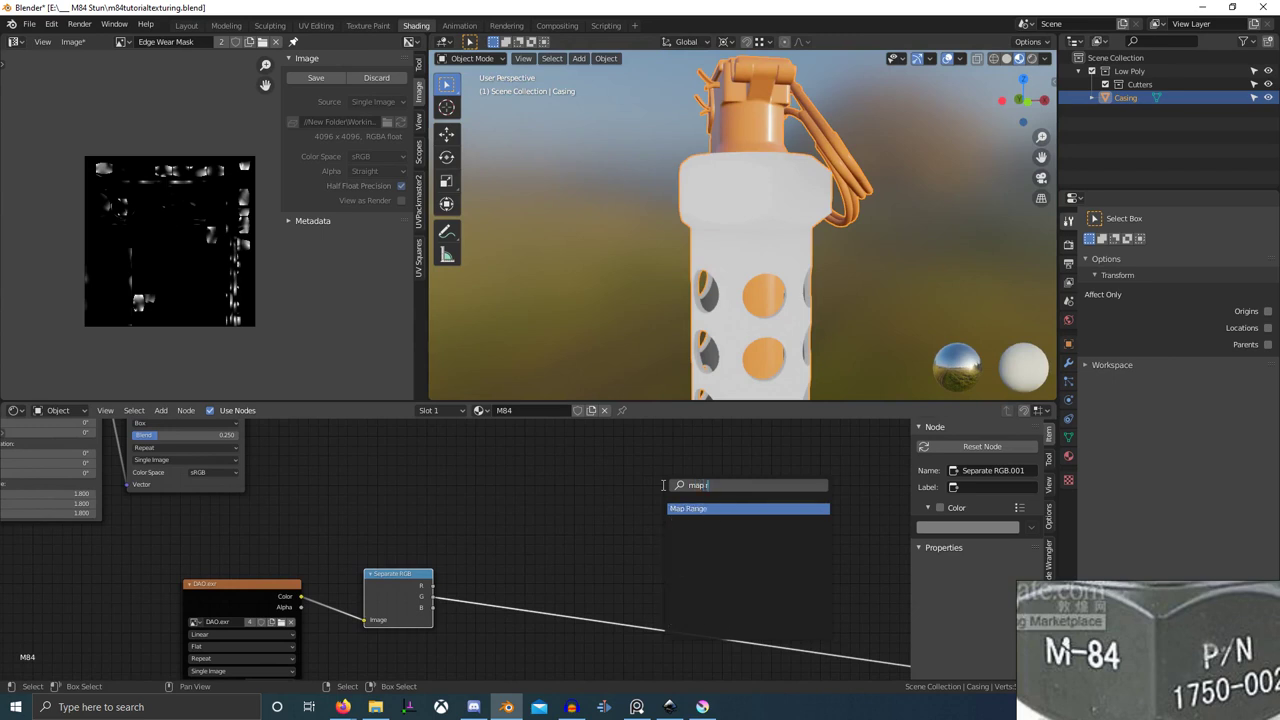
{"action": "key", "text": "Return"}
{"action": "left_click", "coordinate": [474, 577]}
{"action": "scroll", "coordinate": [530, 590], "scroll_direction": "up", "scroll_amount": 3}
{"action": "middle_click_drag", "start_coordinate": [510, 586], "coordinate": [519, 524]}
{"action": "scroll", "coordinate": [519, 524], "scroll_direction": "up", "scroll_amount": 1}
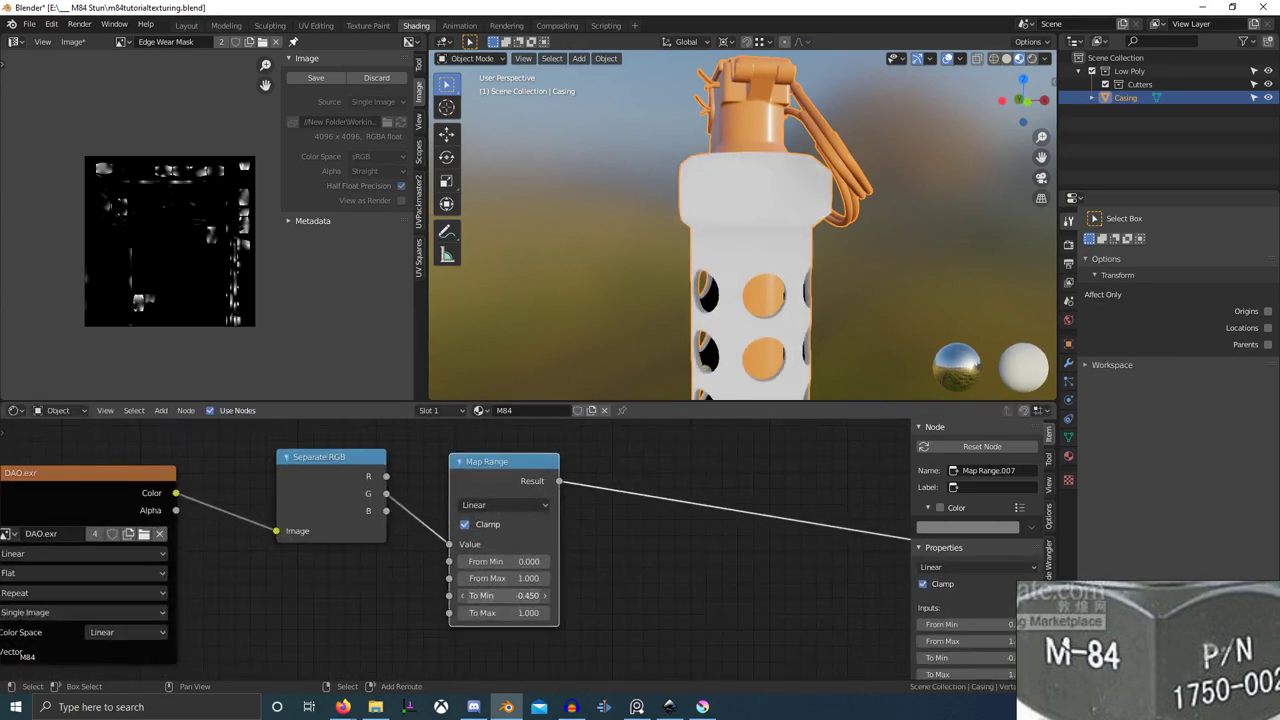
{"action": "left_click_drag", "start_coordinate": [504, 596], "coordinate": [385, 596]}
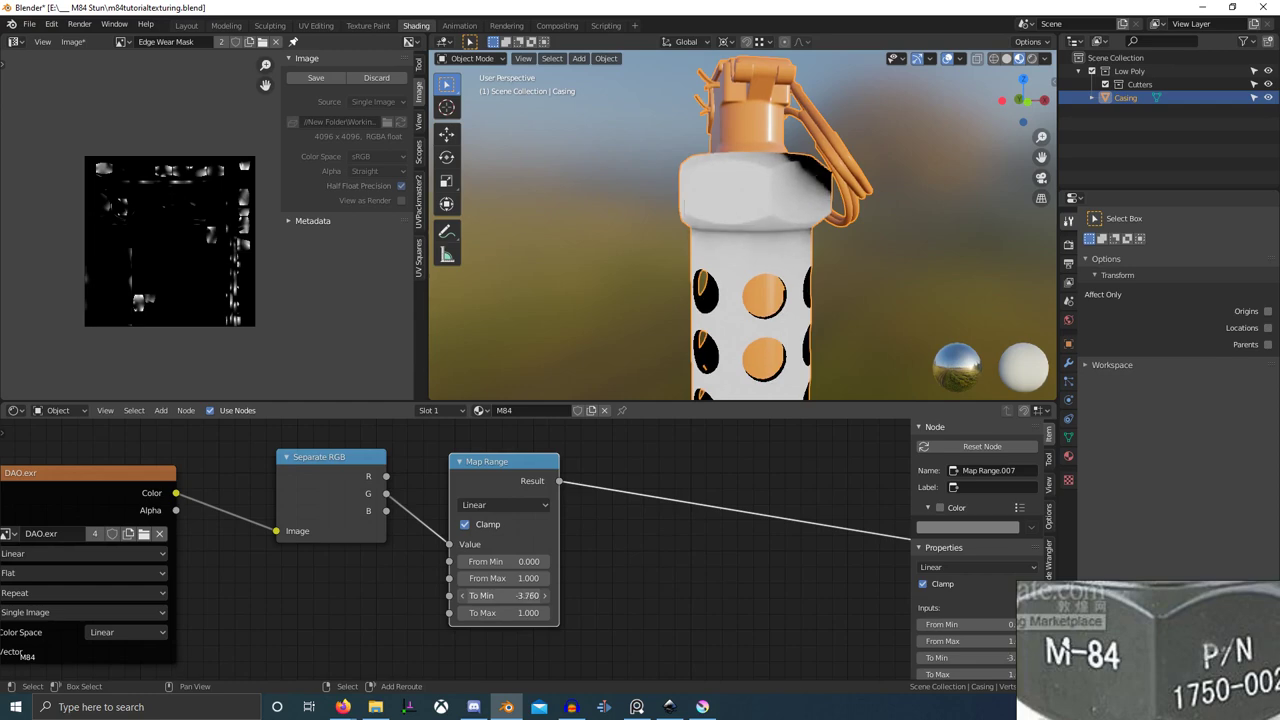
- Check the Map Range result from several angles, then delete it while keeping the link
{"action": "scroll", "coordinate": [771, 280], "scroll_direction": "up", "scroll_amount": 3}
{"action": "middle_click_drag", "start_coordinate": [771, 280], "coordinate": [717, 271]}
{"action": "scroll", "coordinate": [720, 328], "scroll_direction": "down", "scroll_amount": 3}
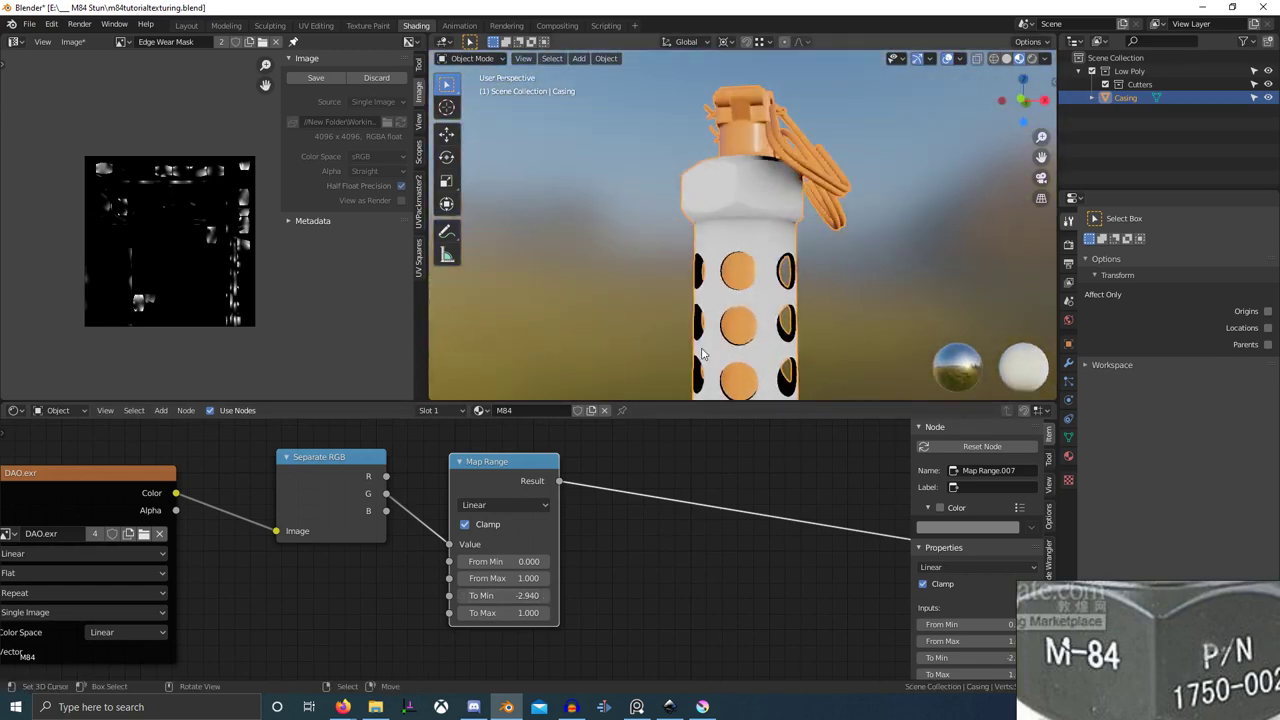
{"action": "scroll", "coordinate": [698, 350], "scroll_direction": "up", "scroll_amount": 2}
{"action": "middle_click_drag", "start_coordinate": [698, 350], "coordinate": [763, 332]}
{"action": "scroll", "coordinate": [763, 332], "scroll_direction": "up", "scroll_amount": 2}
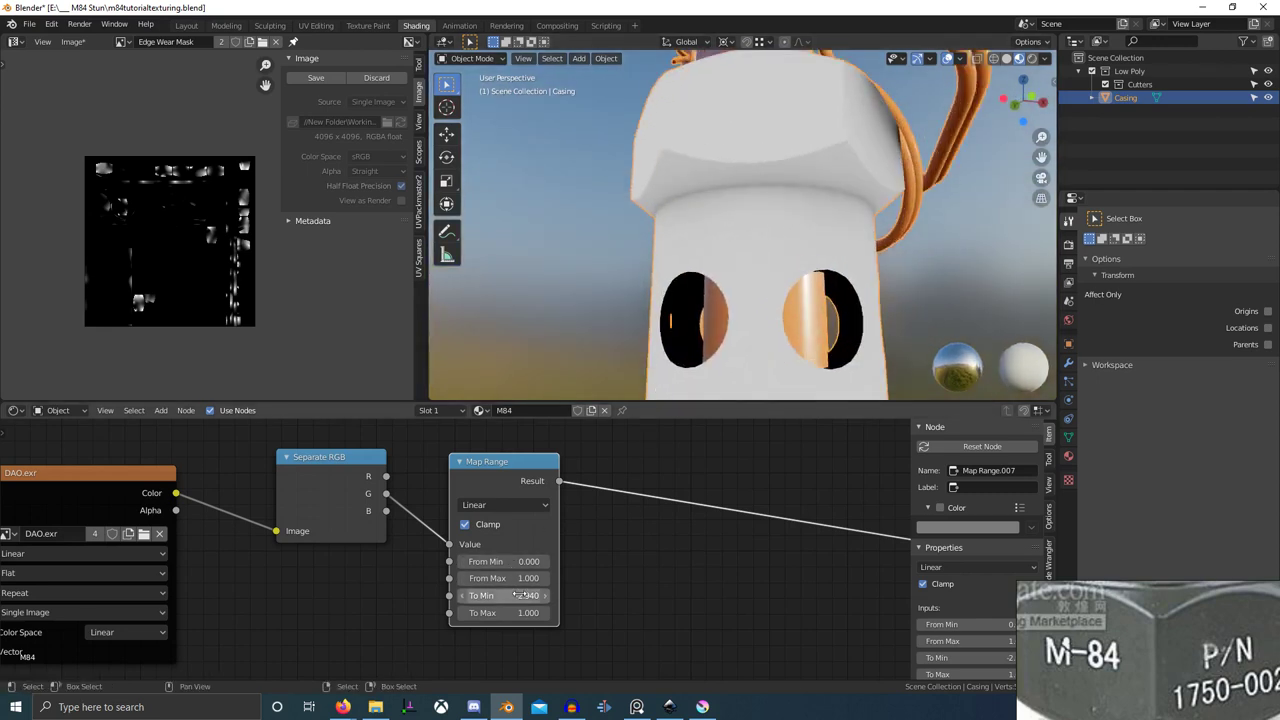
{"action": "key", "text": "ctrl+x"}
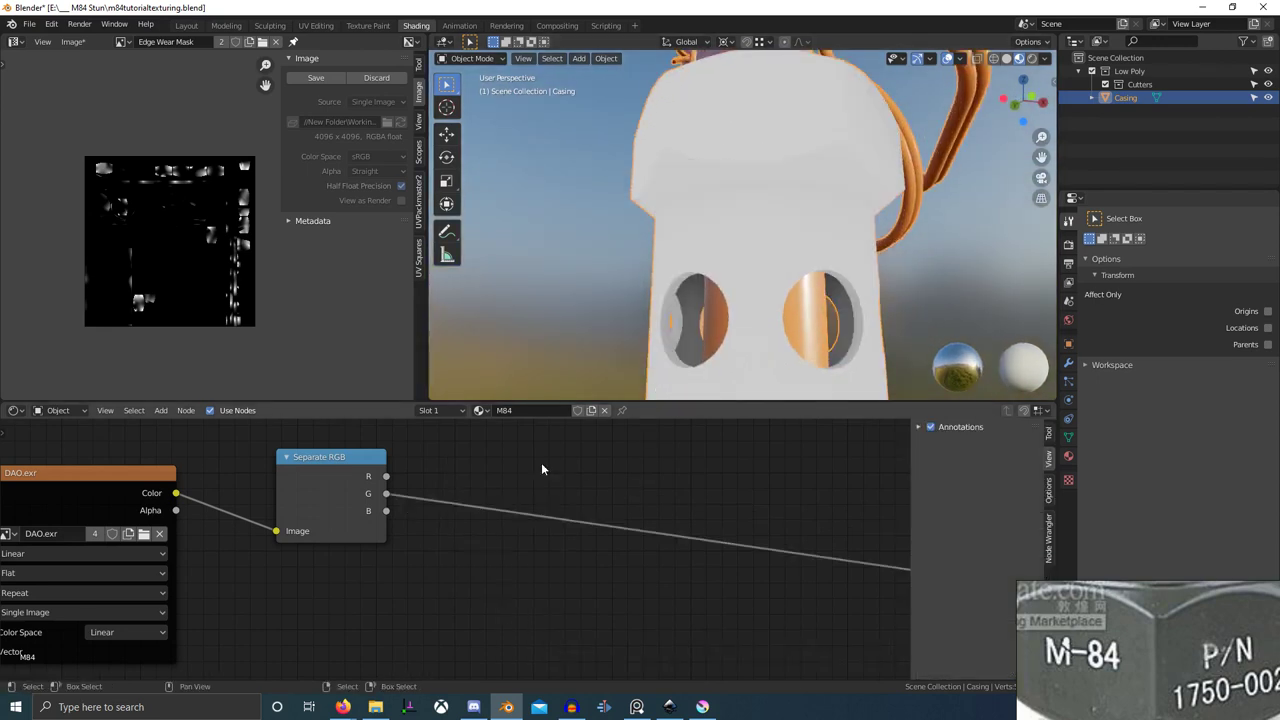
- Insert a ColorRamp node on the green channel link
{"action": "key", "text": "shift+a"}
{"action": "left_click", "coordinate": [543, 464]}
{"action": "type", "text": "co"}
{"action": "key", "text": "Down"}
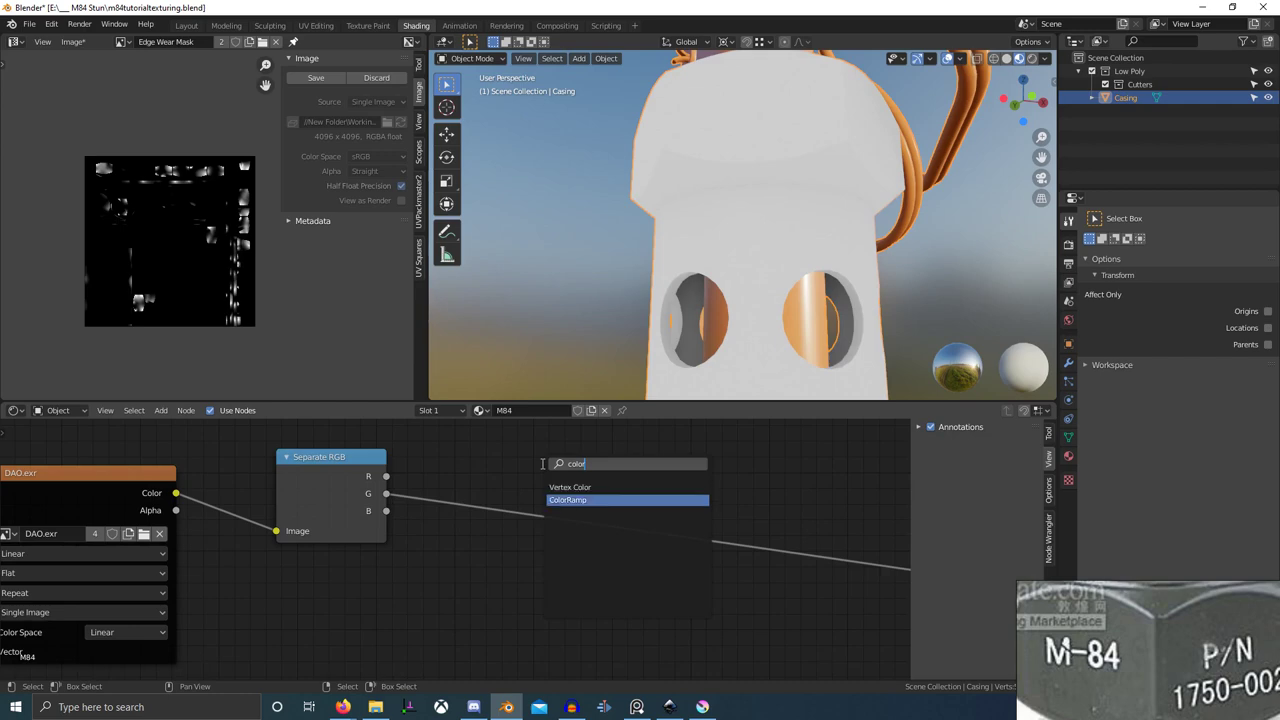
{"action": "key", "text": "Return"}
{"action": "left_click", "coordinate": [542, 464]}
{"action": "scroll", "coordinate": [700, 223], "scroll_direction": "down", "scroll_amount": 5}
{"action": "middle_click_drag", "start_coordinate": [700, 223], "coordinate": [702, 343]}
{"action": "scroll", "coordinate": [709, 204], "scroll_direction": "up", "scroll_amount": 4}
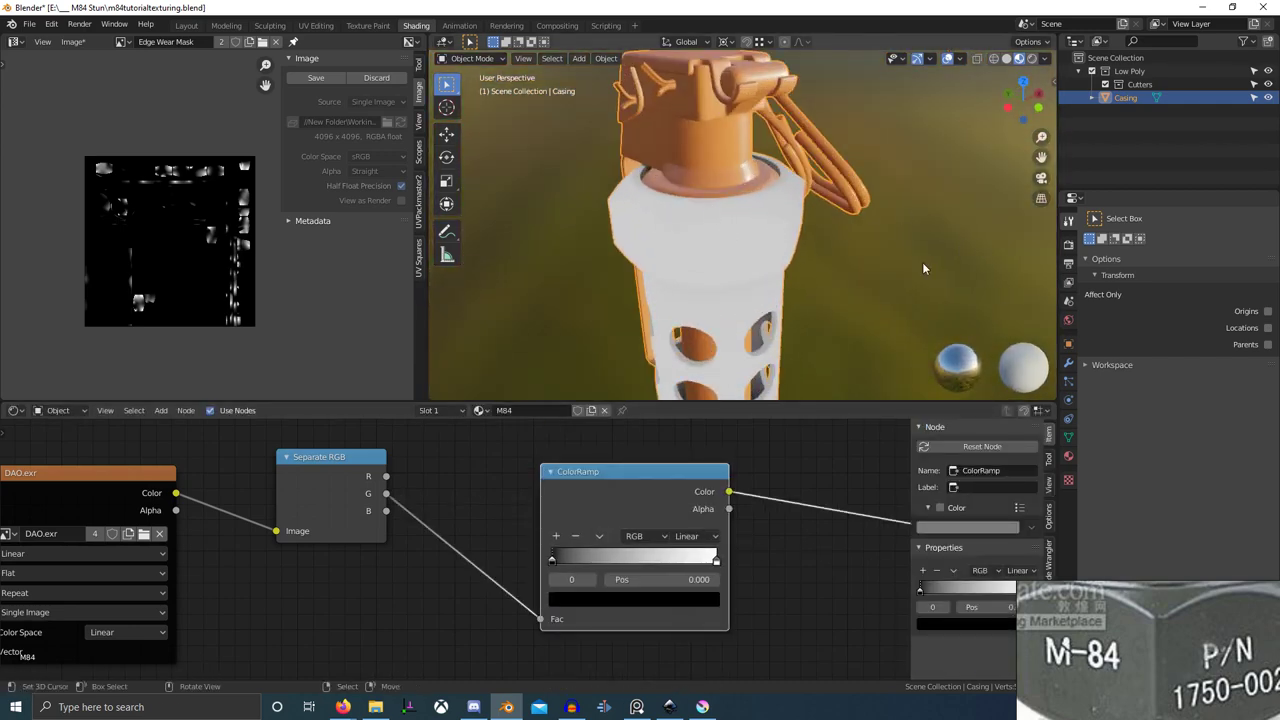
- In Edit Mode, assign the casing's faces to the M84 material
{"action": "key", "text": "Tab"}
{"action": "left_click", "coordinate": [1069, 438]}
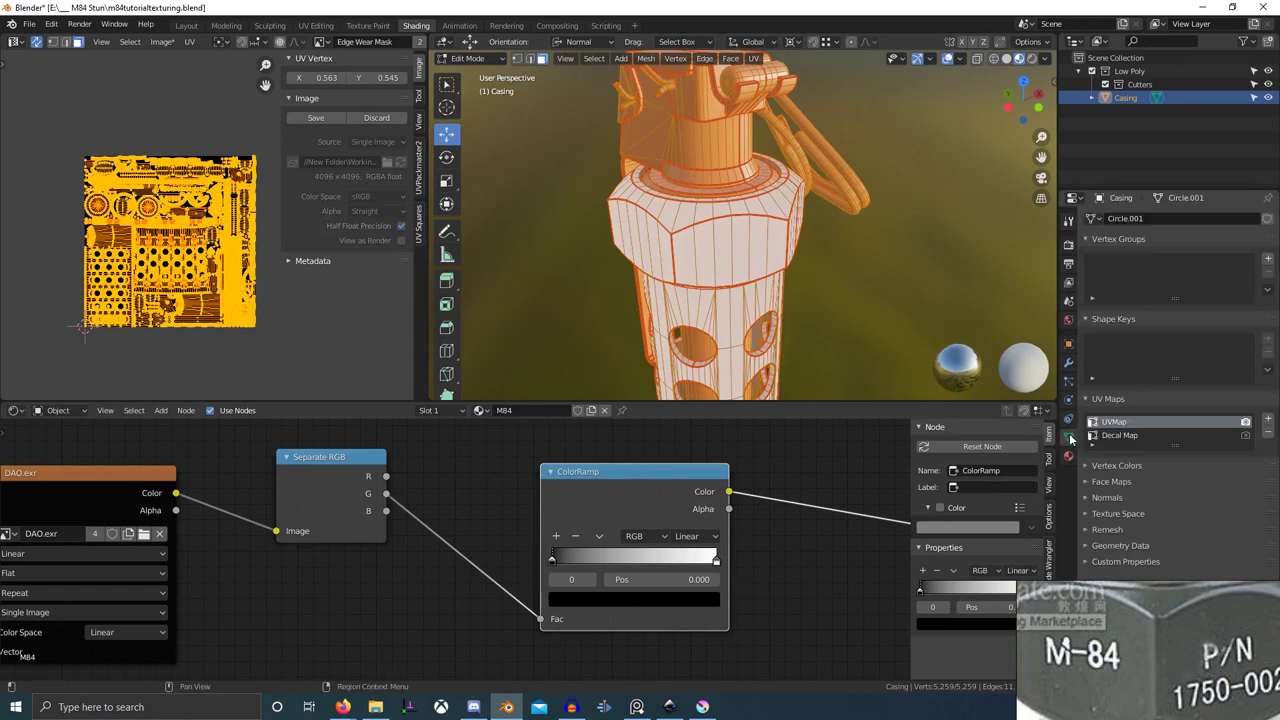
{"action": "left_click", "coordinate": [1068, 343]}
{"action": "left_click", "coordinate": [1067, 265]}
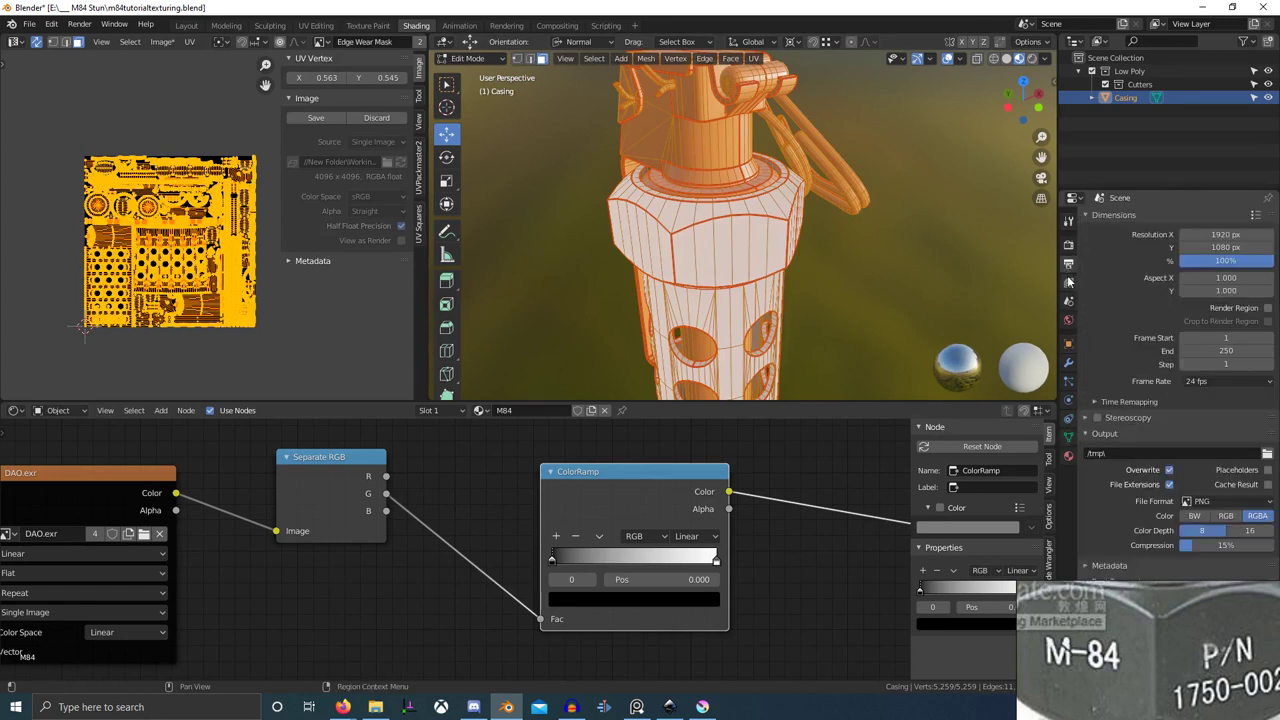
{"action": "left_click", "coordinate": [1068, 246]}
{"action": "left_click", "coordinate": [1068, 223]}
{"action": "left_click", "coordinate": [1070, 364]}
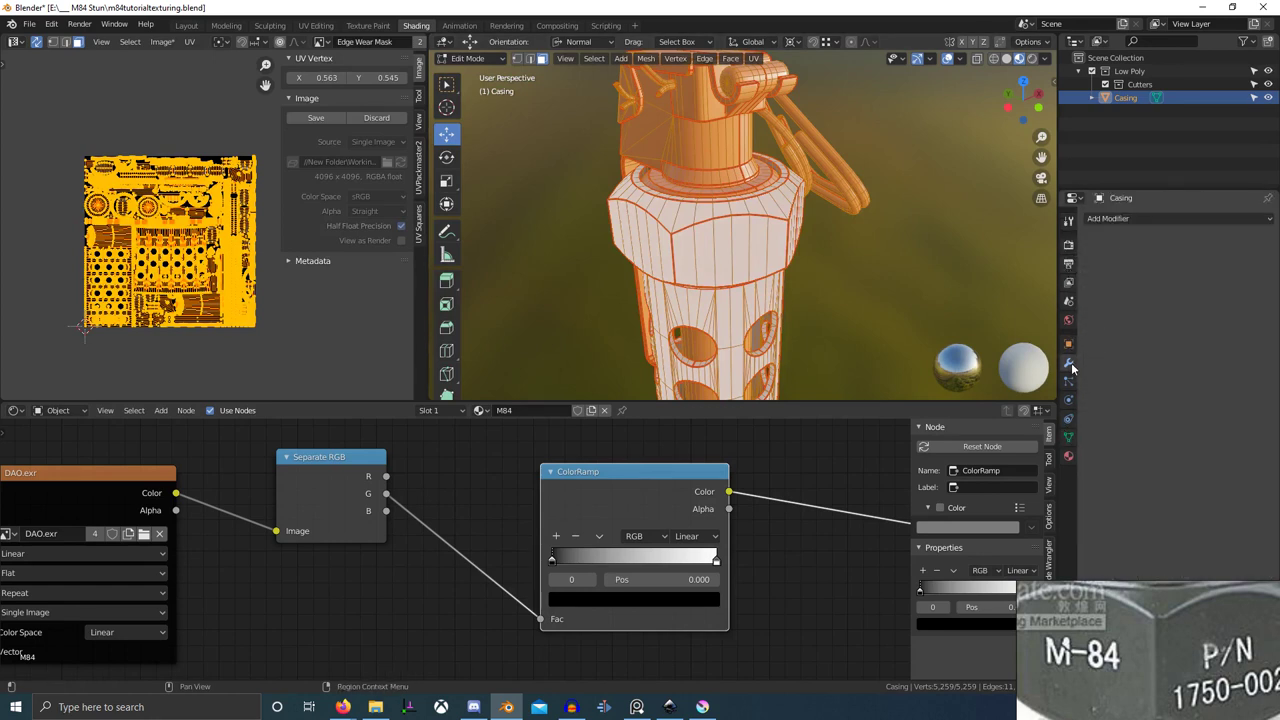
{"action": "left_click", "coordinate": [1070, 438]}
{"action": "left_click", "coordinate": [1070, 456]}
{"action": "left_click", "coordinate": [1113, 292]}
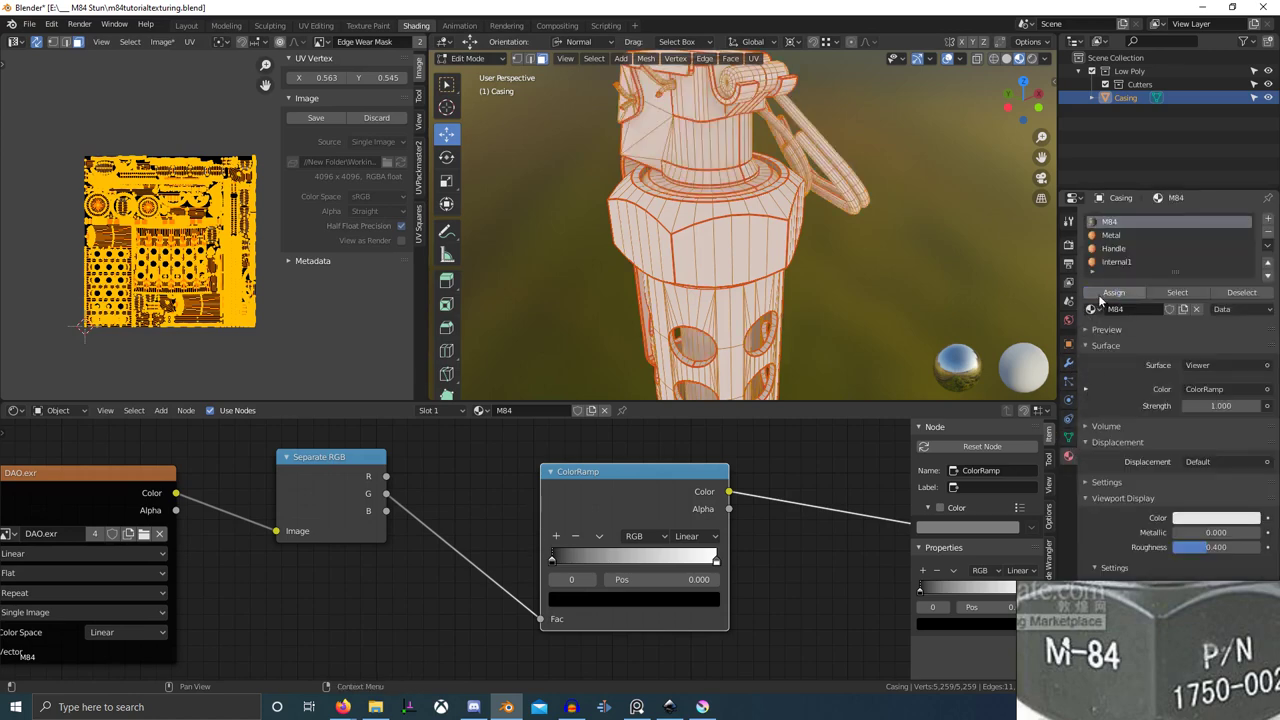
{"action": "key", "text": "Tab"}
- Rework the ColorRamp stops: black near 0.327, new stops near 0.836 and 0.757, remove 0.859
{"action": "left_click_drag", "start_coordinate": [569, 561], "coordinate": [625, 557]}
{"action": "middle_click_drag", "start_coordinate": [687, 239], "coordinate": [718, 246]}
{"action": "middle_click_drag", "start_coordinate": [718, 246], "coordinate": [752, 346], "text": "shift"}
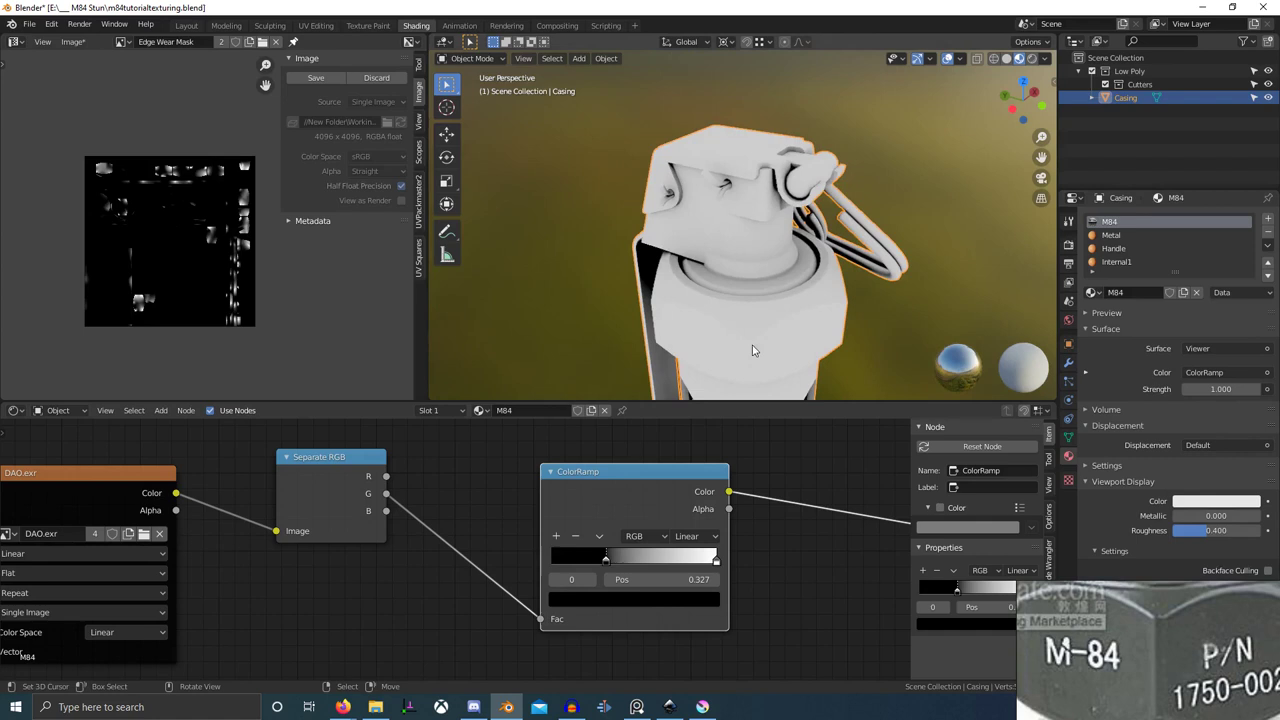
{"action": "left_click", "coordinate": [556, 537]}
{"action": "left_click_drag", "start_coordinate": [661, 562], "coordinate": [690, 565]}
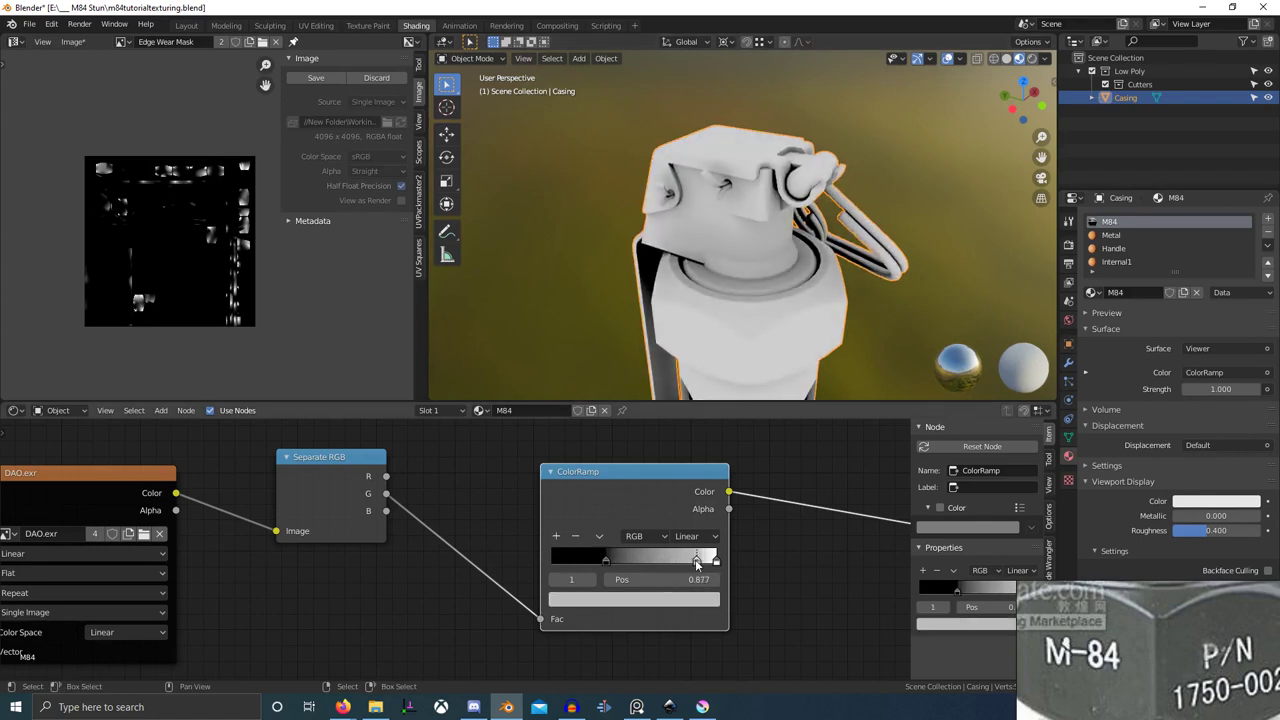
{"action": "middle_click_drag", "start_coordinate": [757, 350], "coordinate": [797, 257]}
{"action": "scroll", "coordinate": [797, 257], "scroll_direction": "up", "scroll_amount": 3}
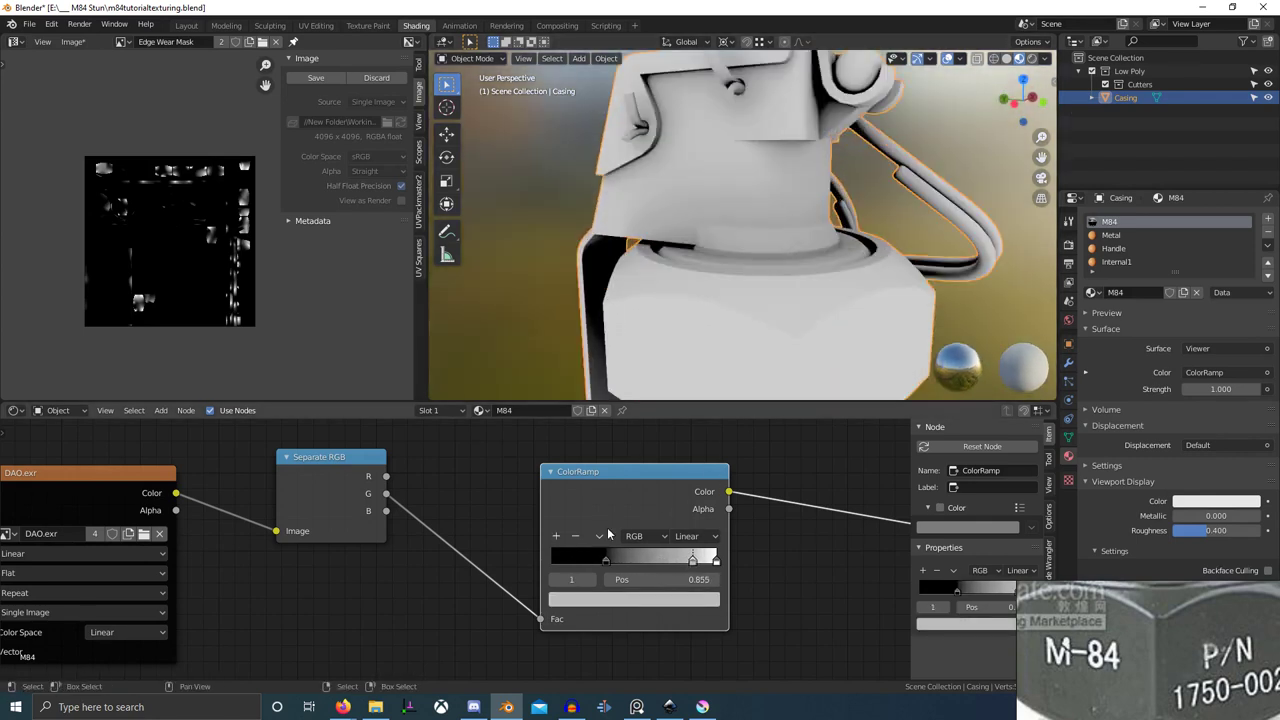
{"action": "left_click_drag", "start_coordinate": [606, 561], "coordinate": [602, 561]}
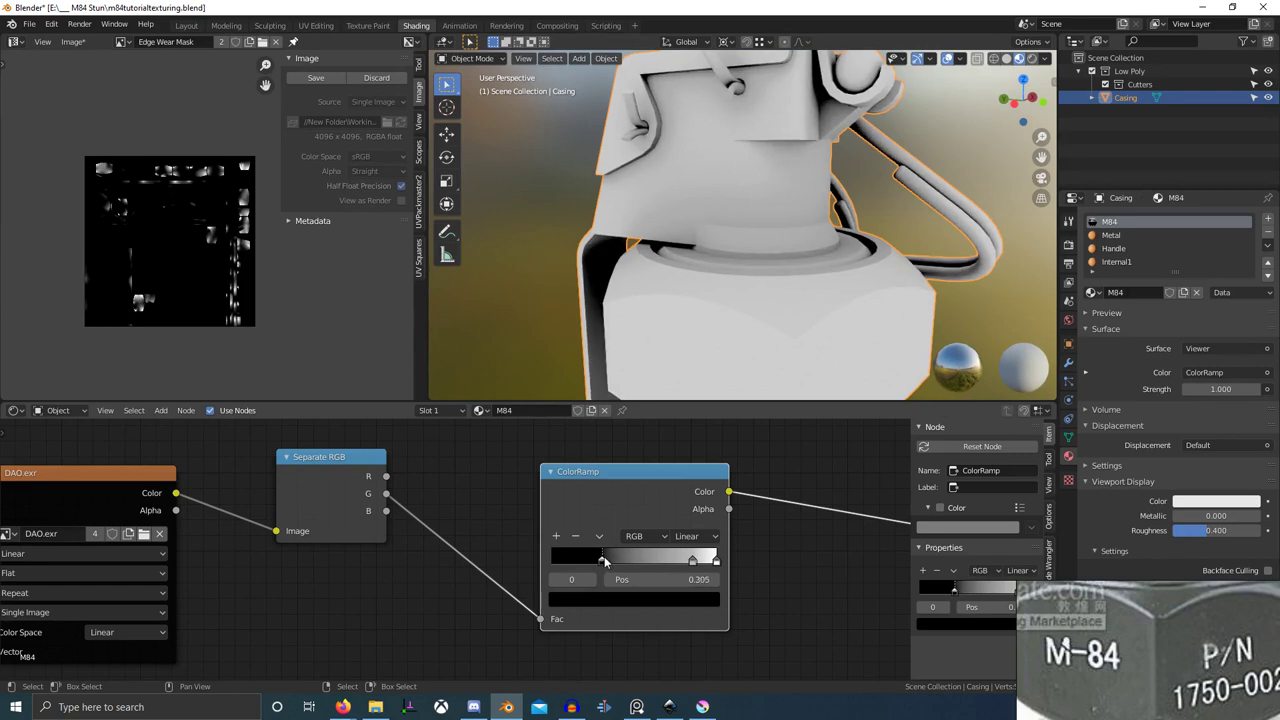
{"action": "left_click", "coordinate": [690, 561]}
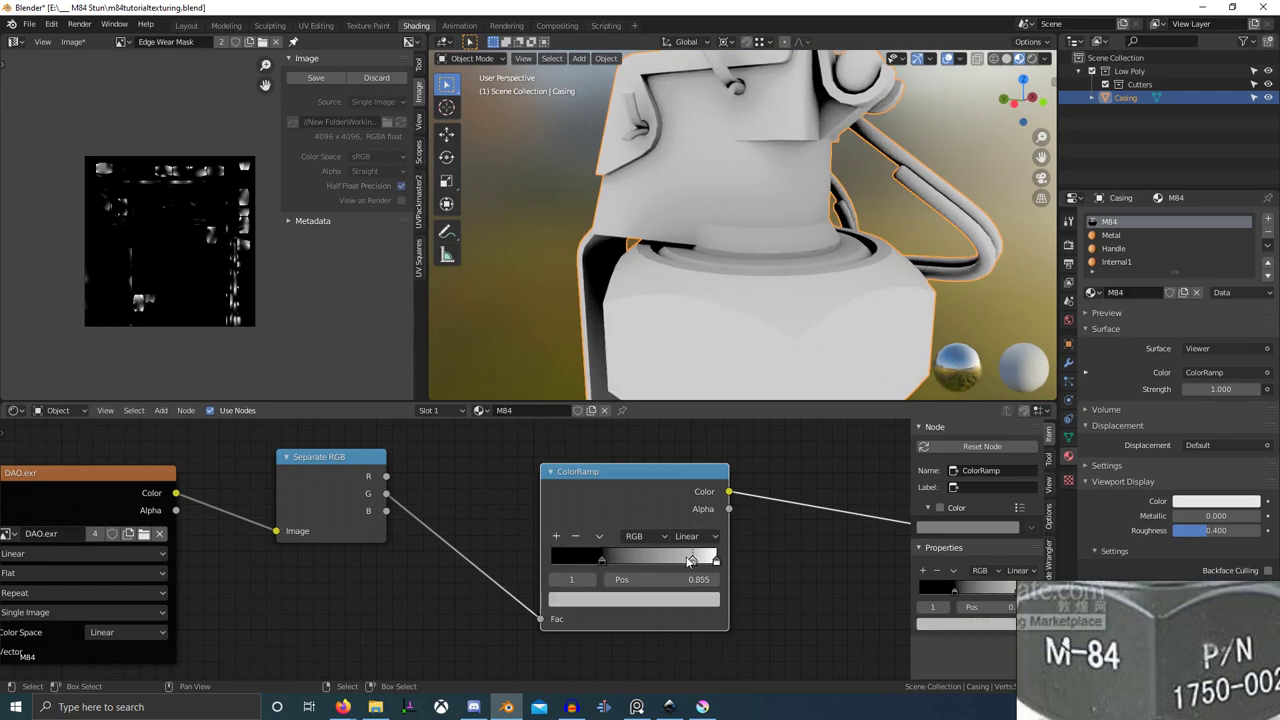
{"action": "left_click", "coordinate": [555, 538]}
{"action": "mouse_move", "coordinate": [653, 565]}
{"action": "left_mouse_down"}
{"action": "mouse_move", "coordinate": [676, 565]}
{"action": "mouse_move", "coordinate": [630, 569]}
{"action": "mouse_move", "coordinate": [659, 568]}
{"action": "left_mouse_up"}
{"action": "left_click", "coordinate": [666, 565]}
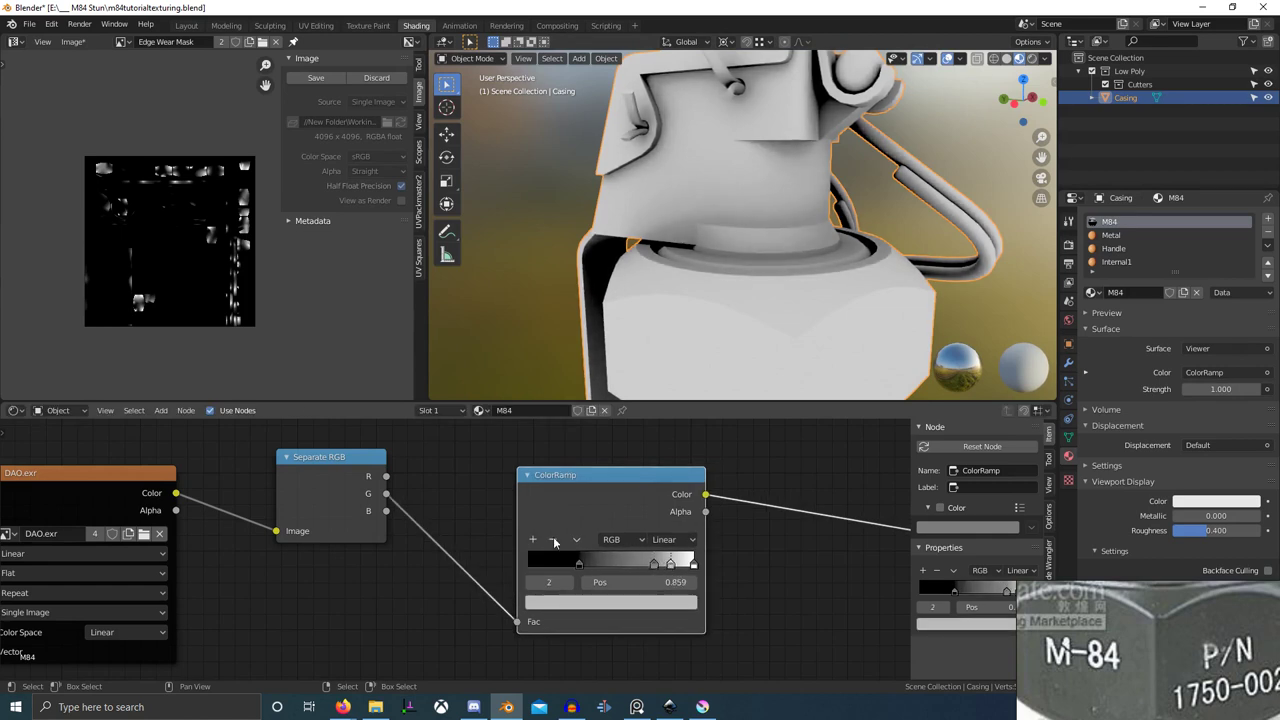
{"action": "left_click", "coordinate": [554, 540]}
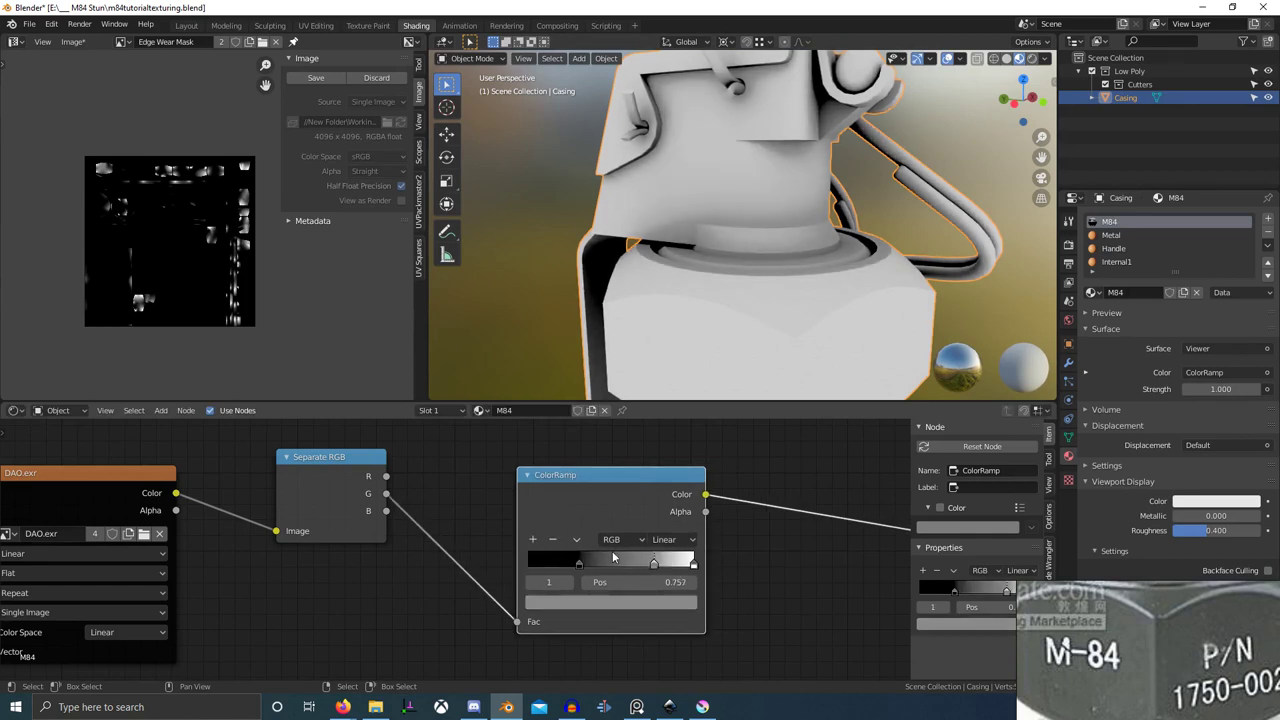
- Switch the ramp to B-Spline, set the black stop to 0.450, and move the ColorRamp beside Separate RGB
{"action": "left_click", "coordinate": [672, 540]}
{"action": "key", "text": "b"}
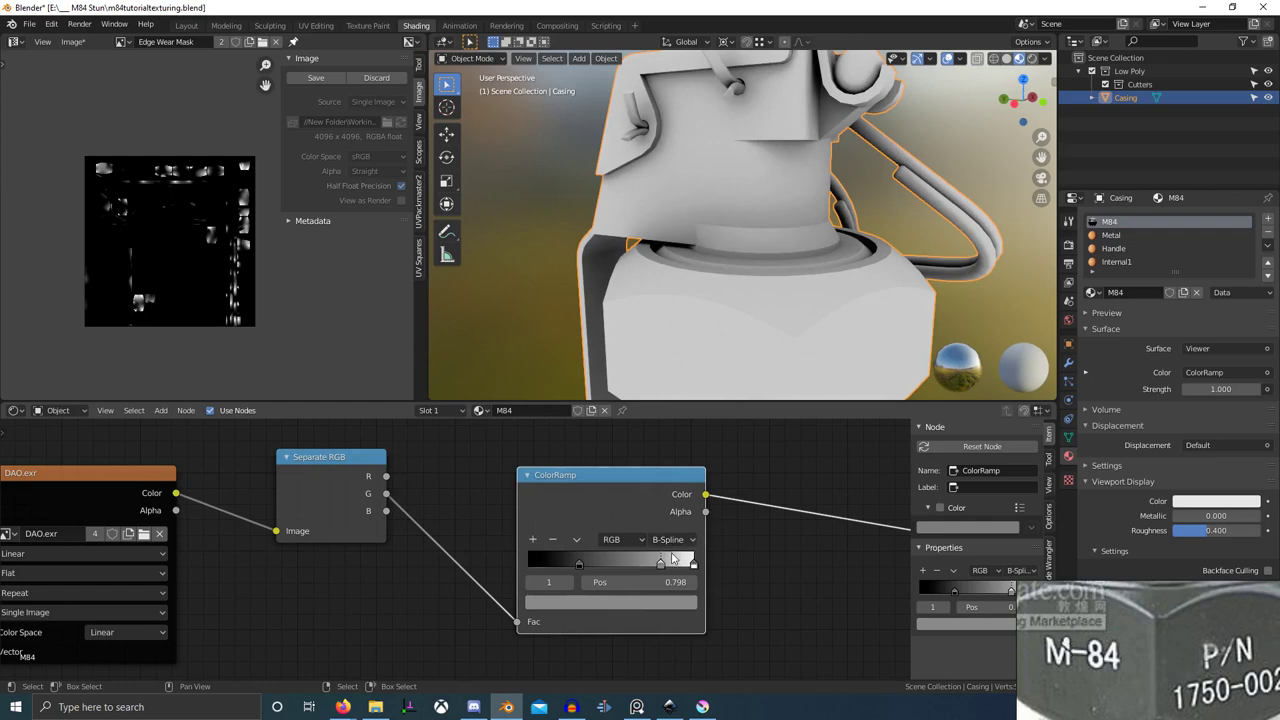
{"action": "left_click_drag", "start_coordinate": [578, 565], "coordinate": [600, 566]}
{"action": "middle_click_drag", "start_coordinate": [709, 334], "coordinate": [508, 258]}
{"action": "scroll", "coordinate": [460, 340], "scroll_direction": "down", "scroll_amount": 5}
{"action": "scroll", "coordinate": [478, 277], "scroll_direction": "up", "scroll_amount": 4}
{"action": "scroll", "coordinate": [520, 290], "scroll_direction": "down", "scroll_amount": 2}
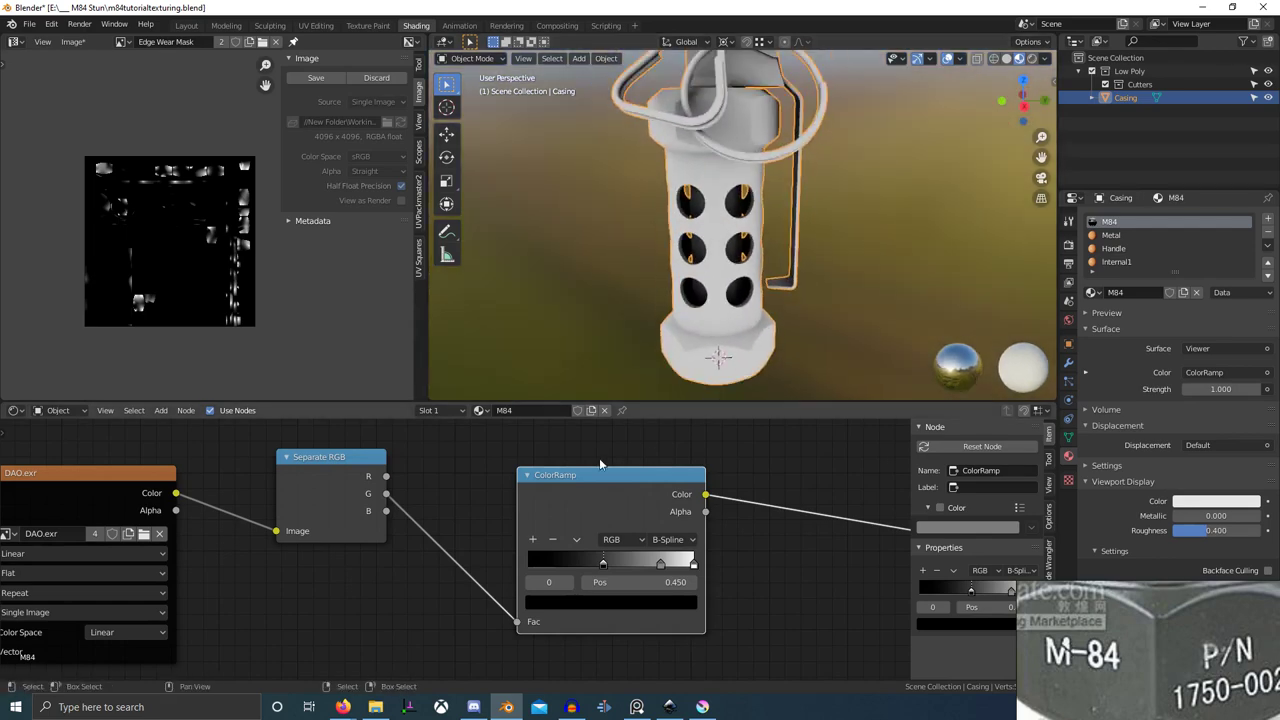
{"action": "left_click_drag", "start_coordinate": [593, 482], "coordinate": [500, 461]}
{"action": "scroll", "coordinate": [500, 461], "scroll_direction": "down", "scroll_amount": 5}
{"action": "middle_click_drag", "start_coordinate": [500, 461], "coordinate": [460, 542]}
{"action": "scroll", "coordinate": [580, 512], "scroll_direction": "down", "scroll_amount": 4}
{"action": "key", "text": "shift+a"}
- Drop a MixRGB node onto the ColorRamp link and feed the Grunge texture into its Color2
{"action": "left_click", "coordinate": [630, 507]}
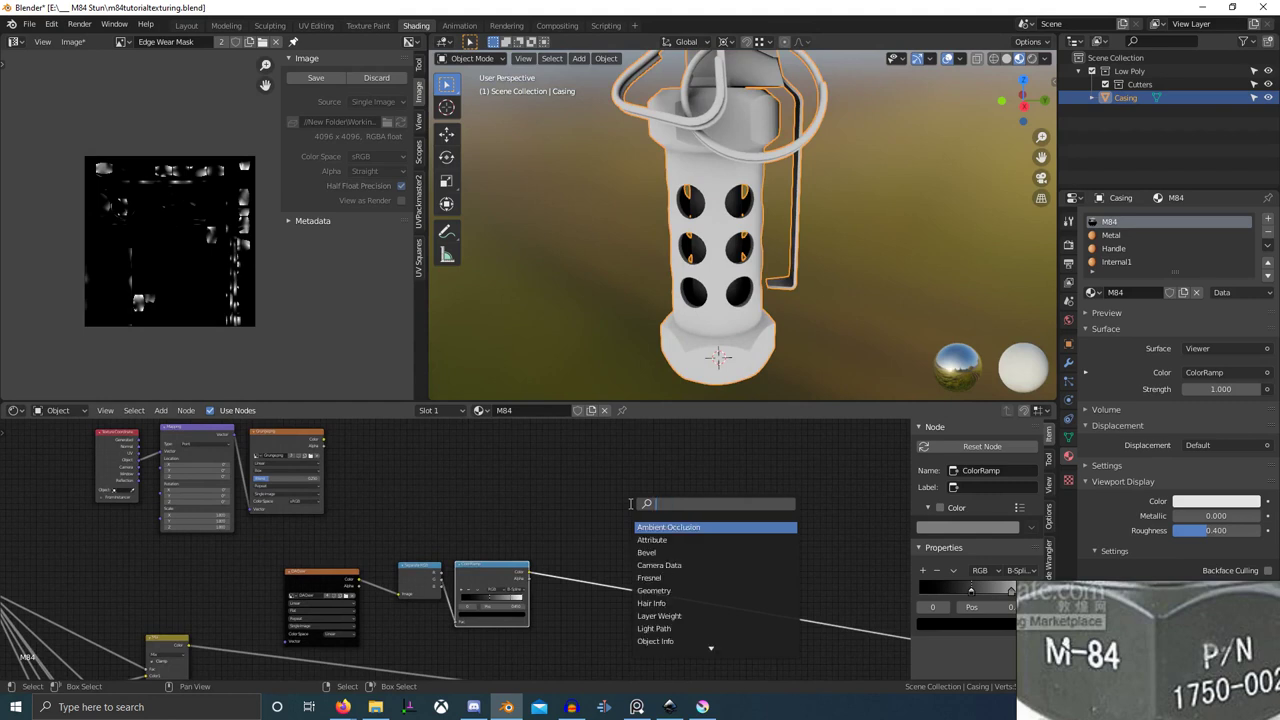
{"action": "key", "text": "Down"}
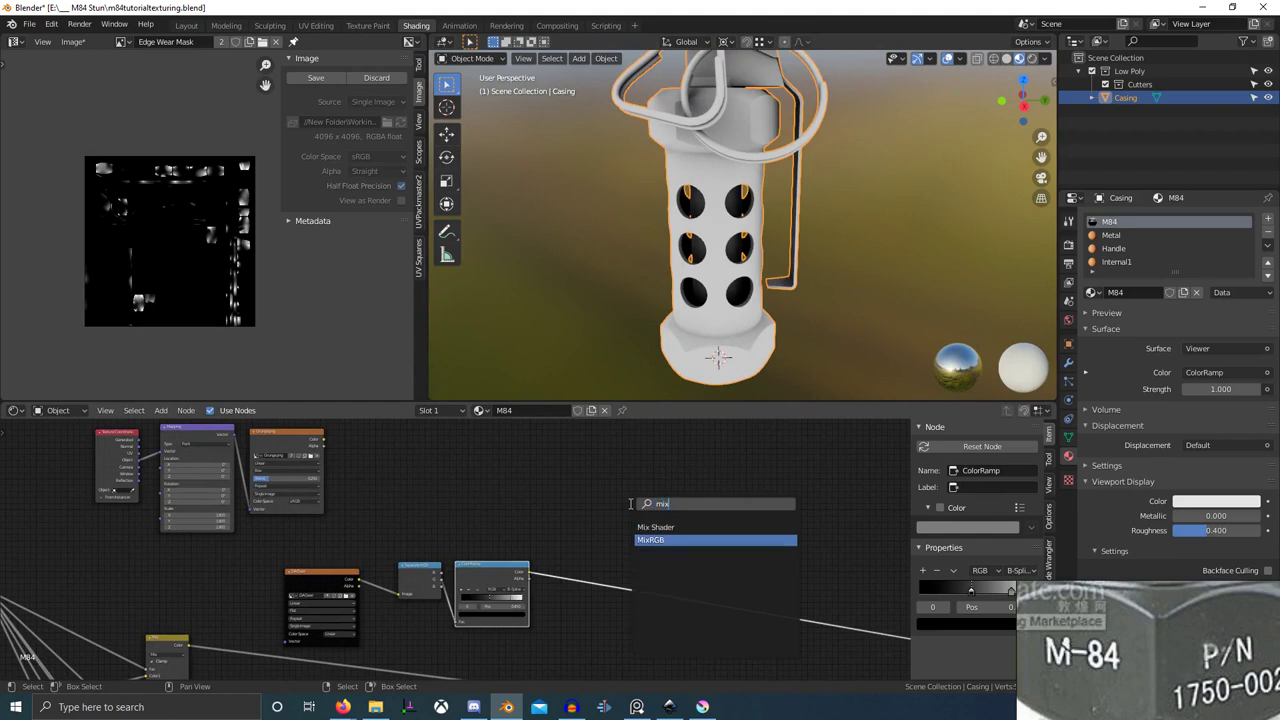
{"action": "key", "text": "Return"}
{"action": "left_click", "coordinate": [619, 558]}
{"action": "left_click_drag", "start_coordinate": [311, 437], "coordinate": [563, 555]}
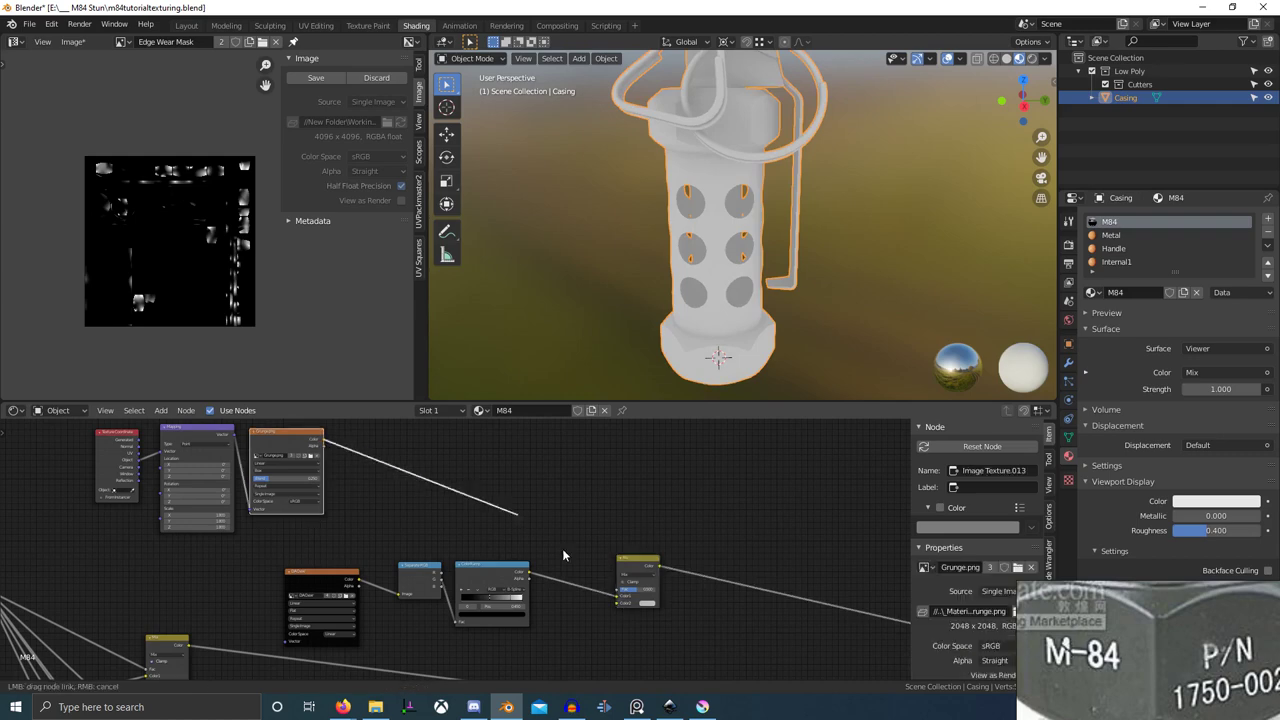
{"action": "left_click_drag", "start_coordinate": [618, 607], "coordinate": [619, 606]}
{"action": "middle_click_drag", "start_coordinate": [671, 600], "coordinate": [577, 586]}
{"action": "scroll", "coordinate": [580, 588], "scroll_direction": "up", "scroll_amount": 8}
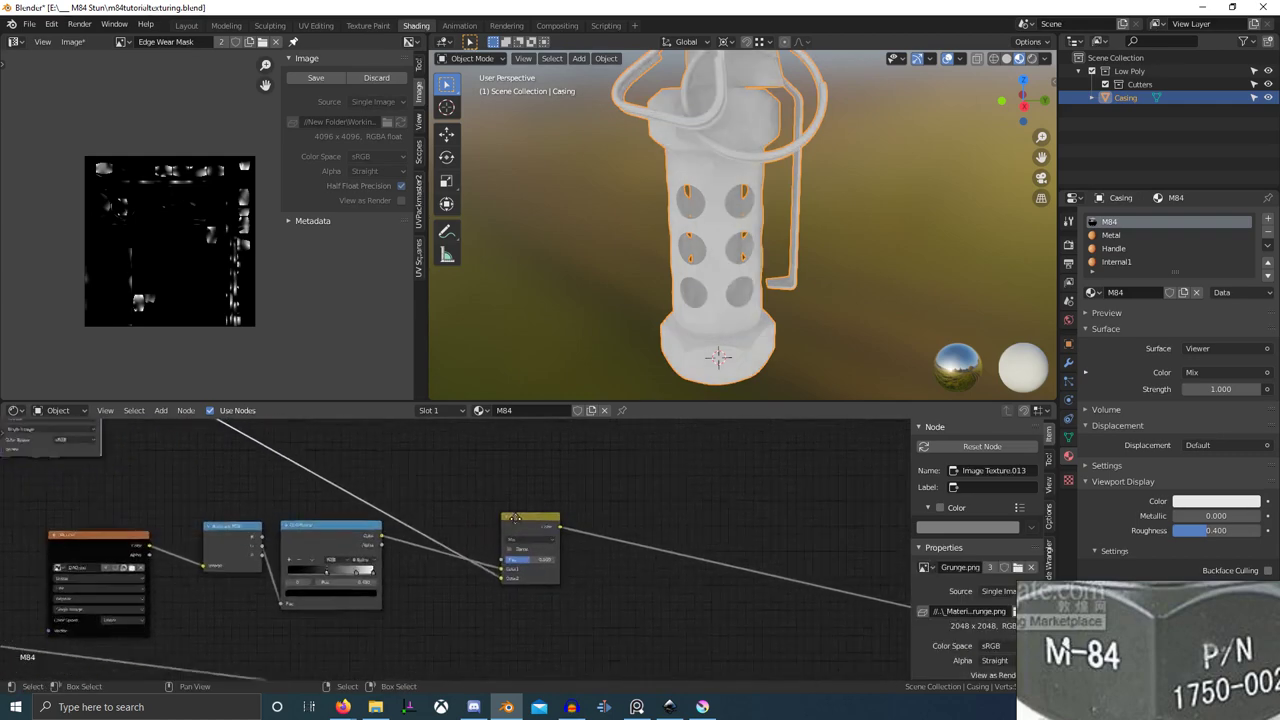
- Set the Mix node's blend mode to Overlay and inspect the result on the grenade's top rings
{"action": "left_click", "coordinate": [466, 494]}
{"action": "left_click", "coordinate": [485, 277]}
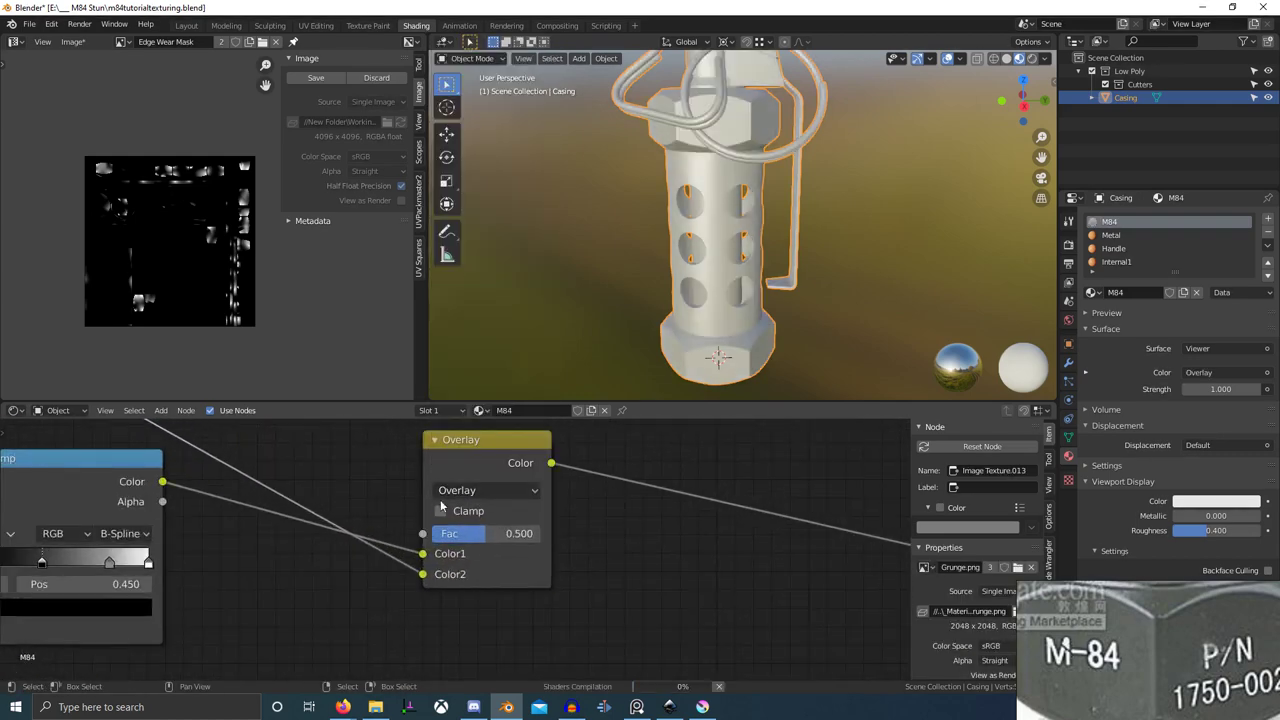
{"action": "scroll", "coordinate": [603, 215], "scroll_direction": "up", "scroll_amount": 2}
{"action": "middle_click_drag", "start_coordinate": [603, 215], "coordinate": [670, 314]}
{"action": "scroll", "coordinate": [805, 397], "scroll_direction": "up", "scroll_amount": 3}
{"action": "middle_click_drag", "start_coordinate": [667, 269], "coordinate": [668, 234]}
{"action": "scroll", "coordinate": [666, 240], "scroll_direction": "down", "scroll_amount": 1}
{"action": "scroll", "coordinate": [445, 512], "scroll_direction": "down", "scroll_amount": 1}
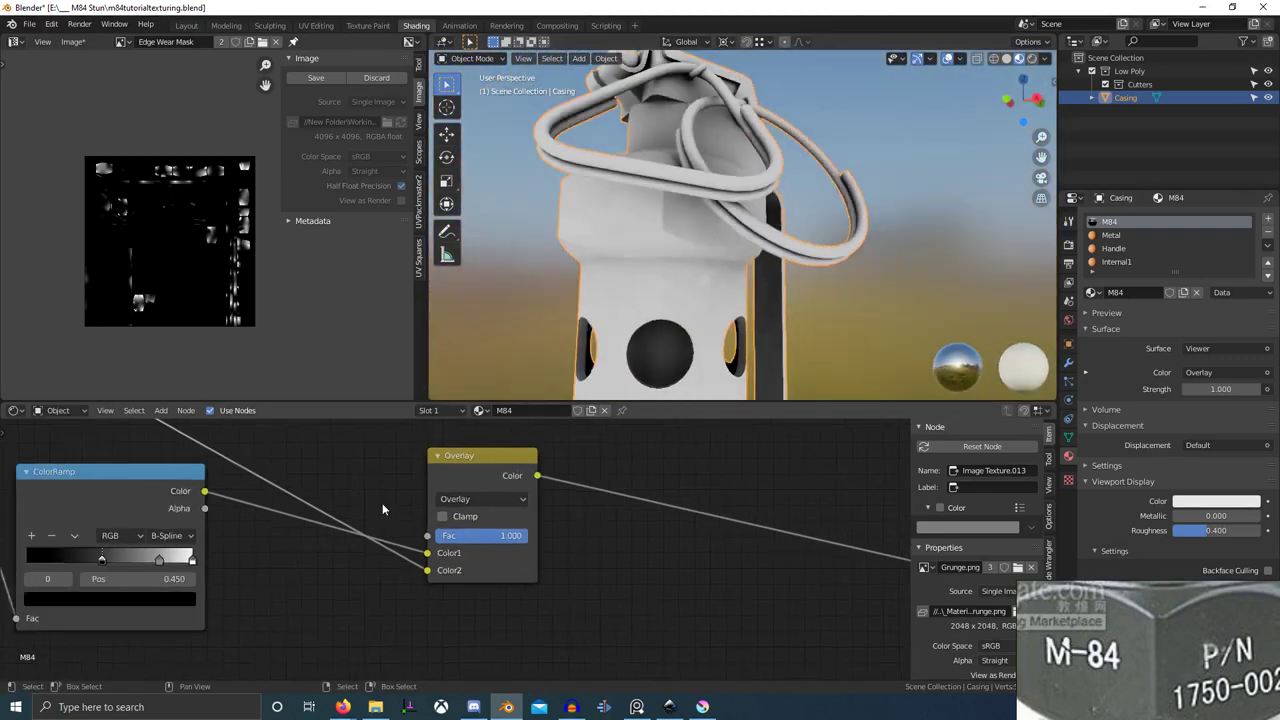
{"action": "middle_click_drag", "start_coordinate": [382, 503], "coordinate": [612, 555]}
{"action": "scroll", "coordinate": [480, 545], "scroll_direction": "down", "scroll_amount": 2}
{"action": "middle_click_drag", "start_coordinate": [384, 533], "coordinate": [636, 668]}
{"action": "scroll", "coordinate": [530, 669], "scroll_direction": "down", "scroll_amount": 2}
- Preview the Grunge texture on the model and swap its image to grunge01.png
{"action": "left_click", "coordinate": [340, 483], "text": "ctrl+shift"}
{"action": "middle_click_drag", "start_coordinate": [340, 495], "coordinate": [481, 516]}
{"action": "scroll", "coordinate": [464, 528], "scroll_direction": "up", "scroll_amount": 7}
{"action": "left_click", "coordinate": [404, 510]}
{"action": "type", "text": "gr"}
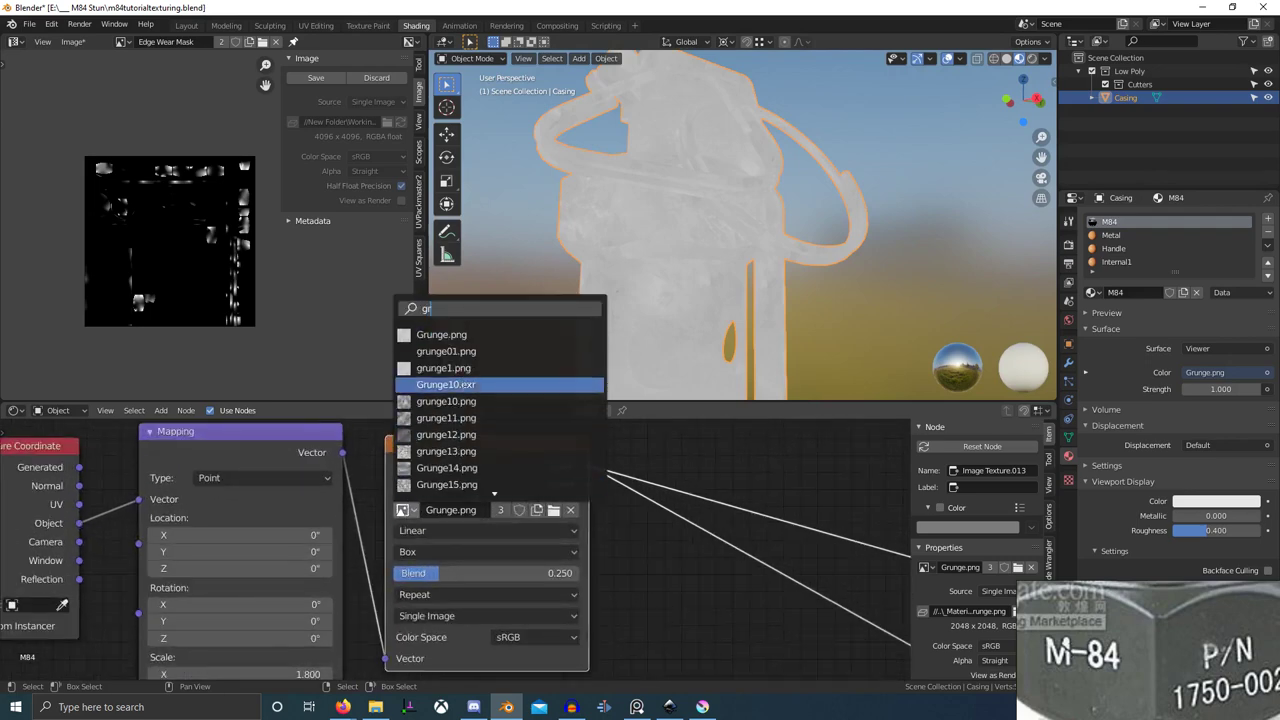
{"action": "left_click", "coordinate": [466, 354]}
- Try a grunge mapping scale of 9.400, then return it to 1.800
{"action": "middle_click_drag", "start_coordinate": [495, 532], "coordinate": [587, 509]}
{"action": "scroll", "coordinate": [348, 561], "scroll_direction": "up", "scroll_amount": 4}
{"action": "middle_click_drag", "start_coordinate": [348, 561], "coordinate": [432, 443]}
{"action": "left_click_drag", "start_coordinate": [430, 568], "coordinate": [430, 614]}
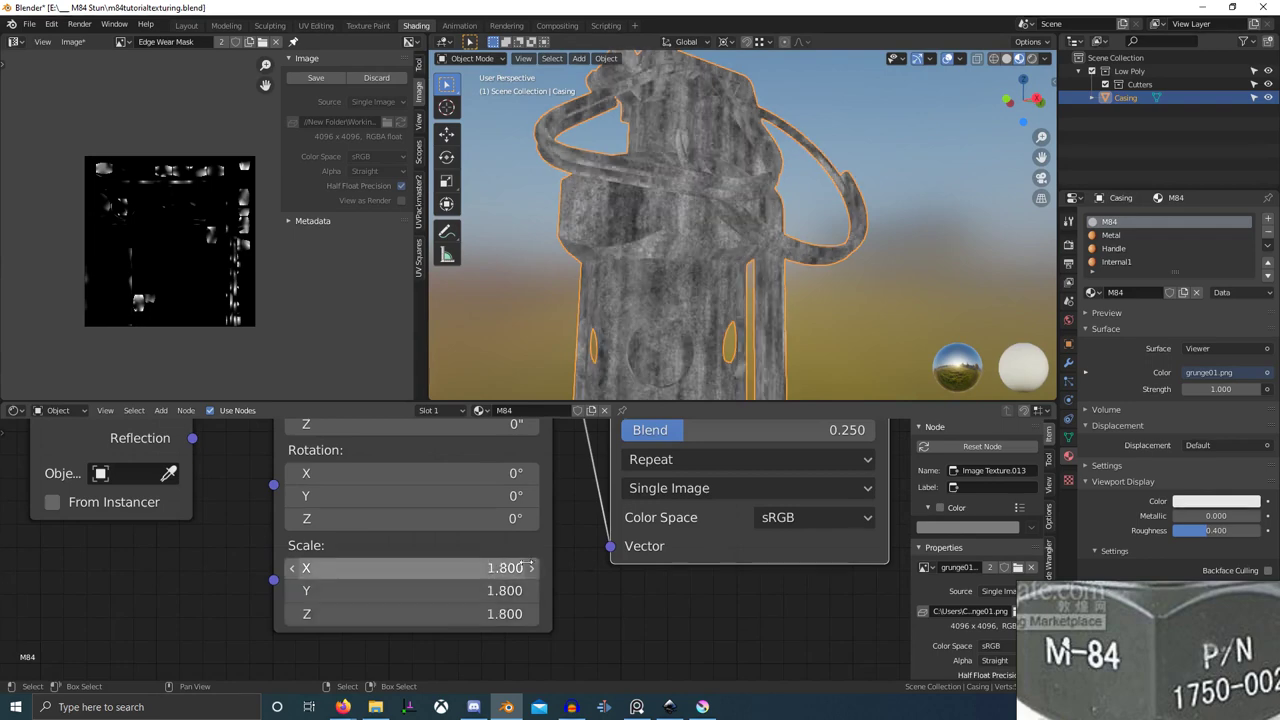
{"action": "scroll", "coordinate": [452, 556], "scroll_direction": "down", "scroll_amount": 6}
{"action": "middle_click_drag", "start_coordinate": [700, 543], "coordinate": [363, 472]}
- Preview the Overlay mix result on the grenade from a higher view
{"action": "left_click", "coordinate": [690, 553], "text": "ctrl+shift"}
{"action": "left_click_drag", "start_coordinate": [690, 553], "coordinate": [672, 552]}
{"action": "scroll", "coordinate": [659, 320], "scroll_direction": "up", "scroll_amount": 1}
{"action": "middle_click_drag", "start_coordinate": [659, 320], "coordinate": [750, 376]}
{"action": "scroll", "coordinate": [637, 390], "scroll_direction": "down", "scroll_amount": 1}
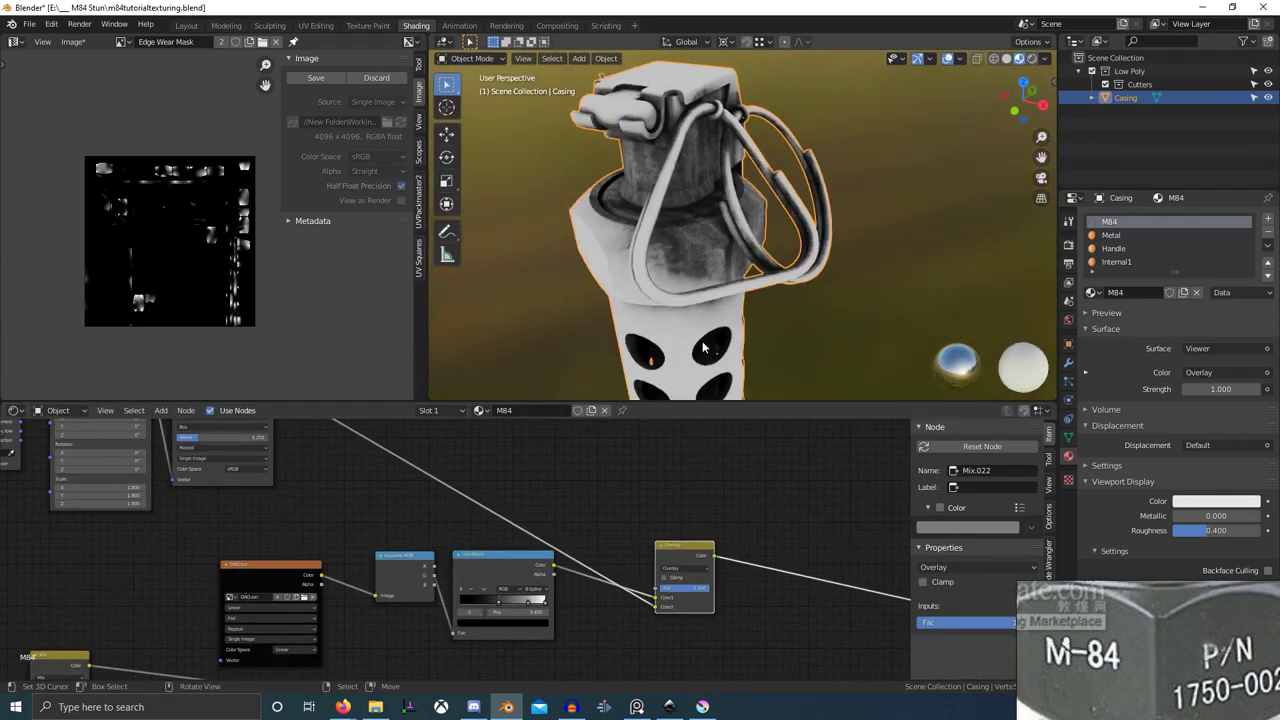
{"action": "scroll", "coordinate": [615, 569], "scroll_direction": "up", "scroll_amount": 4}
- Set the overlay strength to about 0.88 and check the grenade's base
{"action": "middle_click_drag", "start_coordinate": [615, 569], "coordinate": [562, 567]}
{"action": "mouse_move", "coordinate": [688, 595]}
{"action": "left_mouse_down"}
{"action": "mouse_move", "coordinate": [628, 595]}
{"action": "mouse_move", "coordinate": [680, 595]}
{"action": "left_mouse_up"}
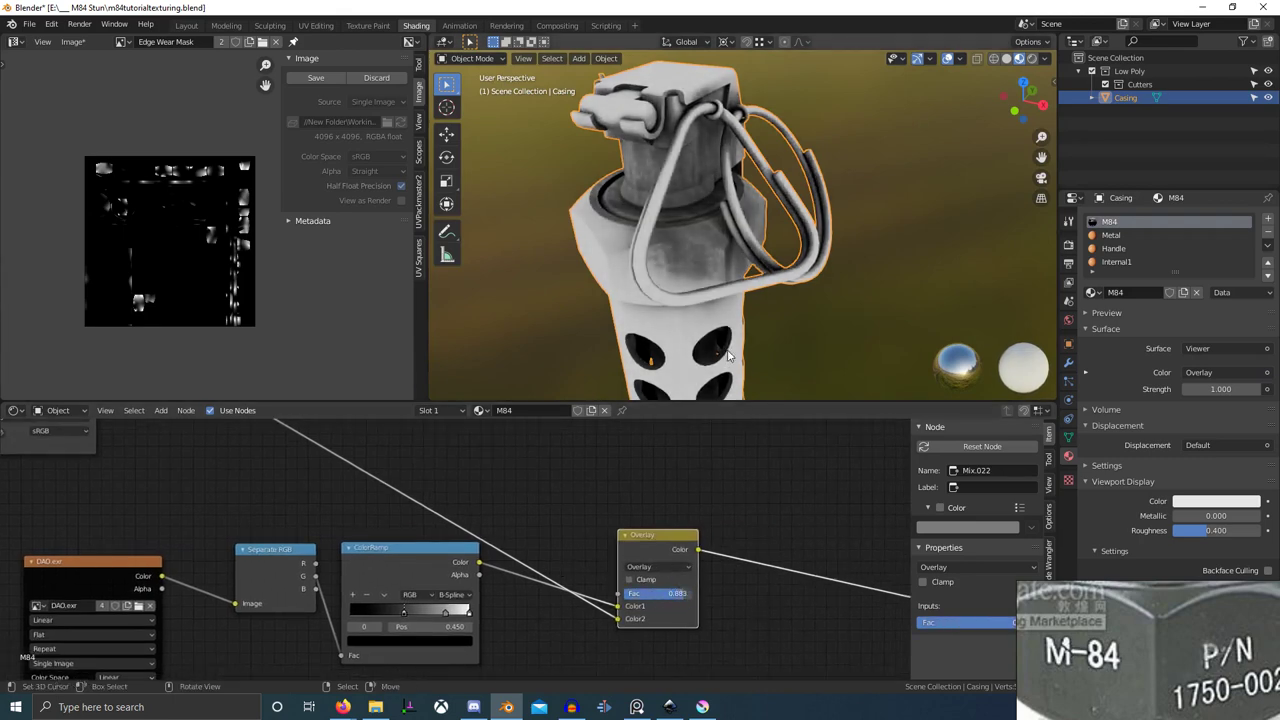
{"action": "scroll", "coordinate": [745, 310], "scroll_direction": "down", "scroll_amount": 2}
{"action": "middle_click_drag", "start_coordinate": [745, 310], "coordinate": [890, 246]}
{"action": "scroll", "coordinate": [708, 240], "scroll_direction": "up", "scroll_amount": 3}
{"action": "scroll", "coordinate": [782, 259], "scroll_direction": "down", "scroll_amount": 3}
{"action": "scroll", "coordinate": [770, 265], "scroll_direction": "down", "scroll_amount": 2}
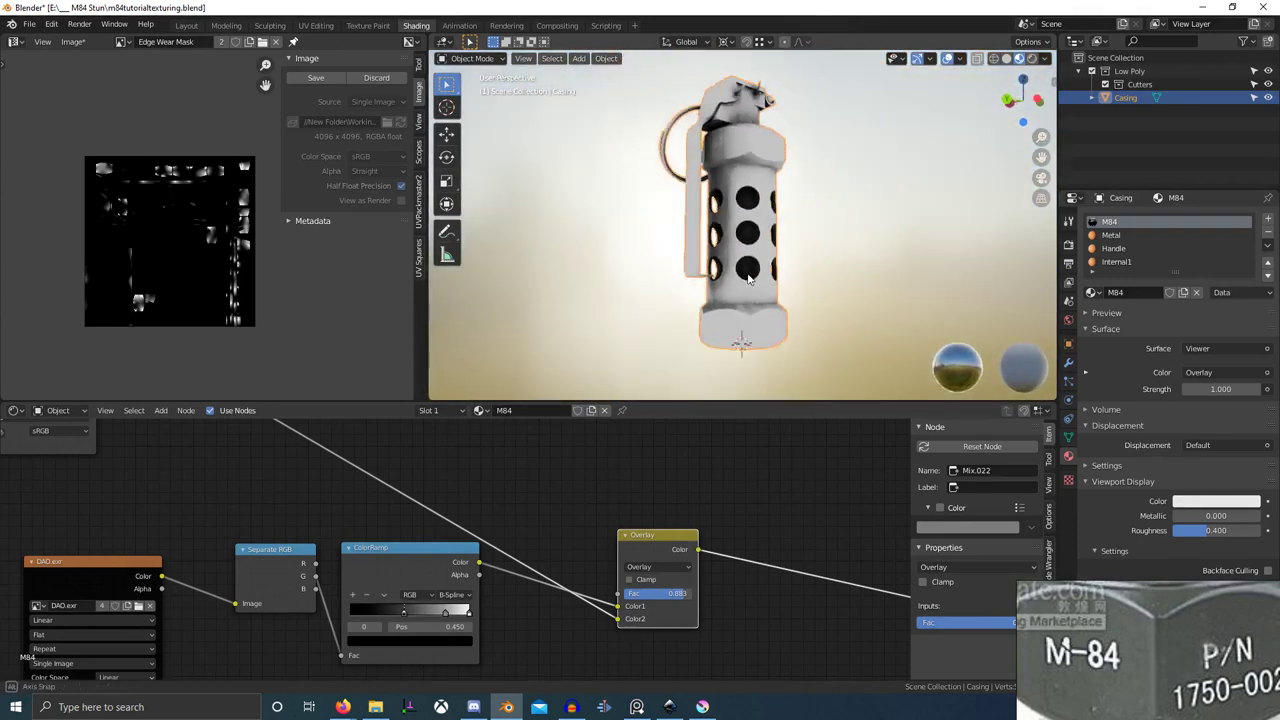
{"action": "middle_click_drag", "start_coordinate": [748, 277], "coordinate": [715, 280]}
{"action": "scroll", "coordinate": [745, 300], "scroll_direction": "up", "scroll_amount": 3}
{"action": "middle_click_drag", "start_coordinate": [755, 345], "coordinate": [734, 311], "text": "shift"}
{"action": "scroll", "coordinate": [734, 251], "scroll_direction": "up", "scroll_amount": 1}
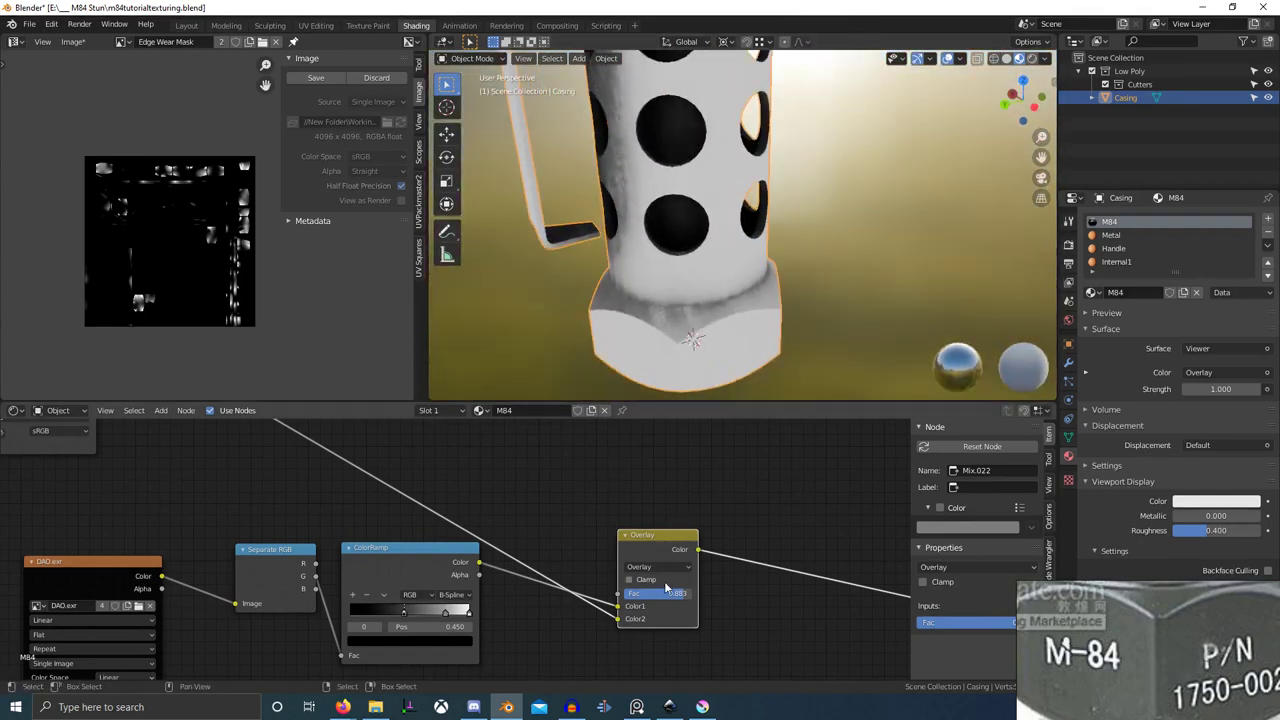
- Raise the overlay Fac to full 1.0 and inspect the casing from all sides
{"action": "left_click_drag", "start_coordinate": [672, 593], "coordinate": [680, 593]}
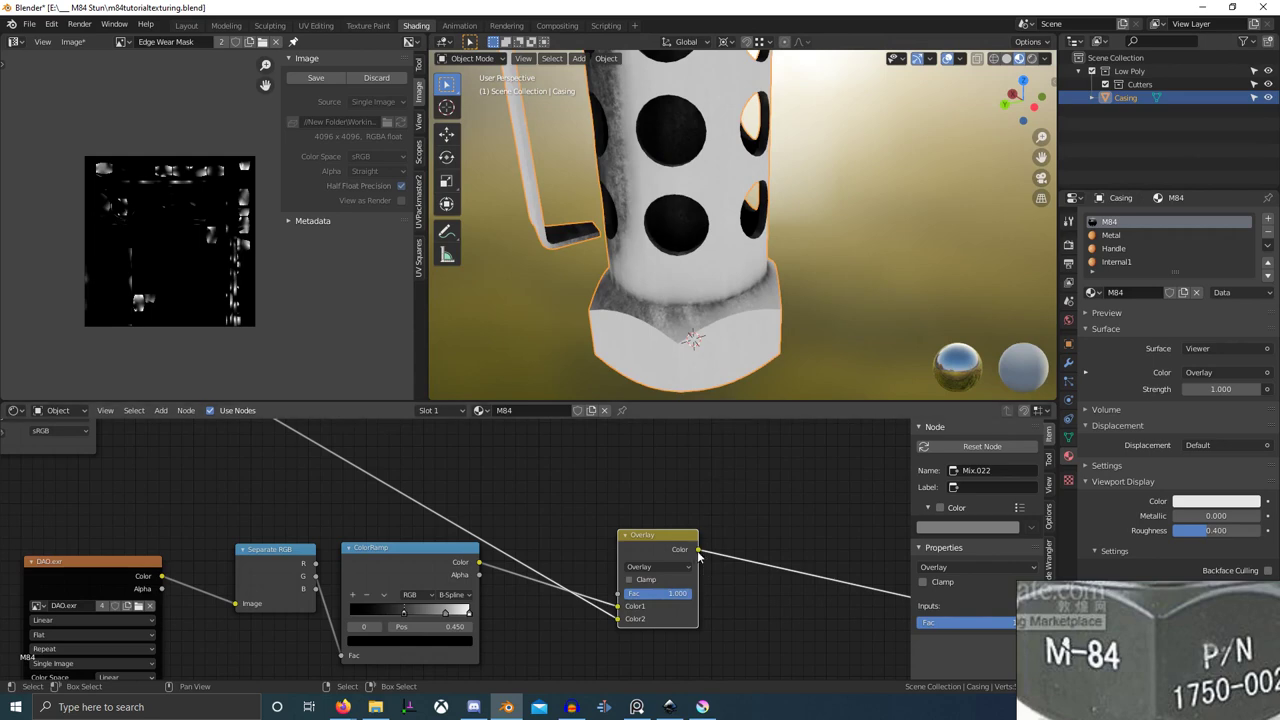
{"action": "scroll", "coordinate": [724, 371], "scroll_direction": "down", "scroll_amount": 5}
{"action": "middle_click_drag", "start_coordinate": [724, 371], "coordinate": [727, 56]}
{"action": "scroll", "coordinate": [616, 344], "scroll_direction": "up", "scroll_amount": 5}
{"action": "scroll", "coordinate": [671, 294], "scroll_direction": "down", "scroll_amount": 5}
{"action": "scroll", "coordinate": [767, 240], "scroll_direction": "down", "scroll_amount": 4}
{"action": "middle_click_drag", "start_coordinate": [767, 240], "coordinate": [790, 284]}
{"action": "scroll", "coordinate": [637, 257], "scroll_direction": "up", "scroll_amount": 5}
{"action": "scroll", "coordinate": [772, 253], "scroll_direction": "up", "scroll_amount": 3}
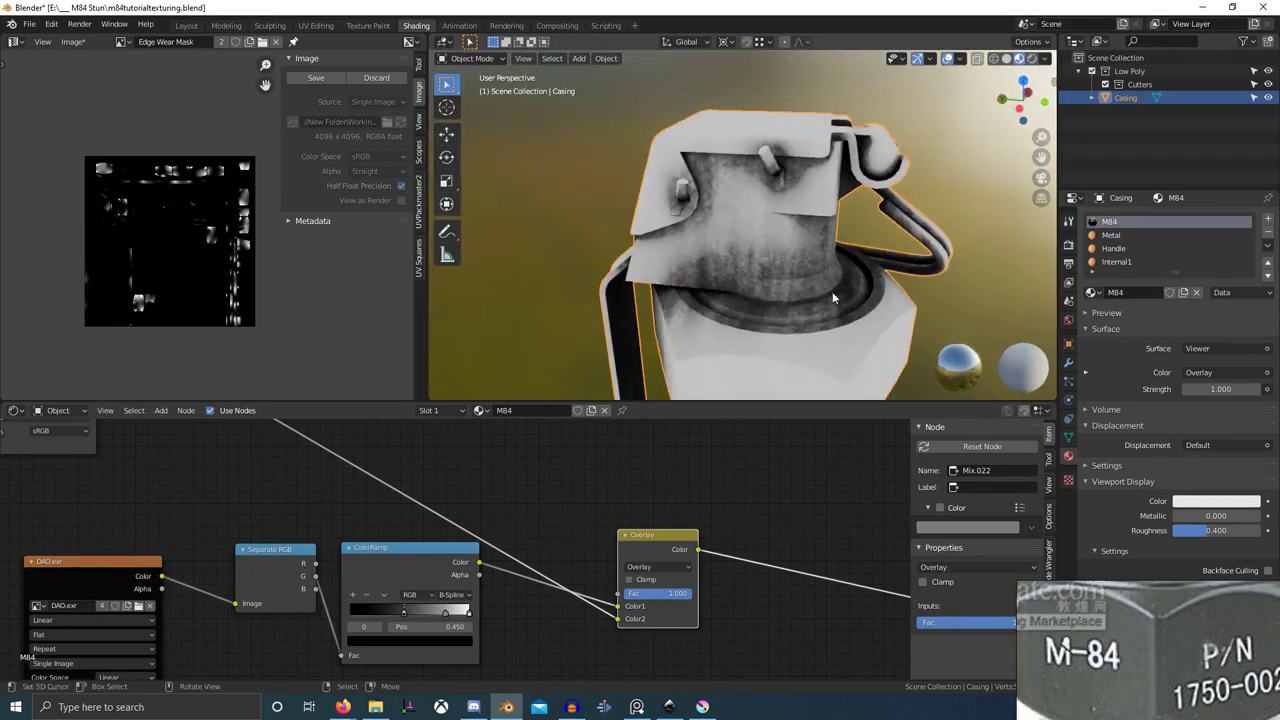
{"action": "scroll", "coordinate": [566, 450], "scroll_direction": "down", "scroll_amount": 1}
{"action": "scroll", "coordinate": [775, 230], "scroll_direction": "down", "scroll_amount": 4}
{"action": "middle_click_drag", "start_coordinate": [775, 230], "coordinate": [660, 225]}
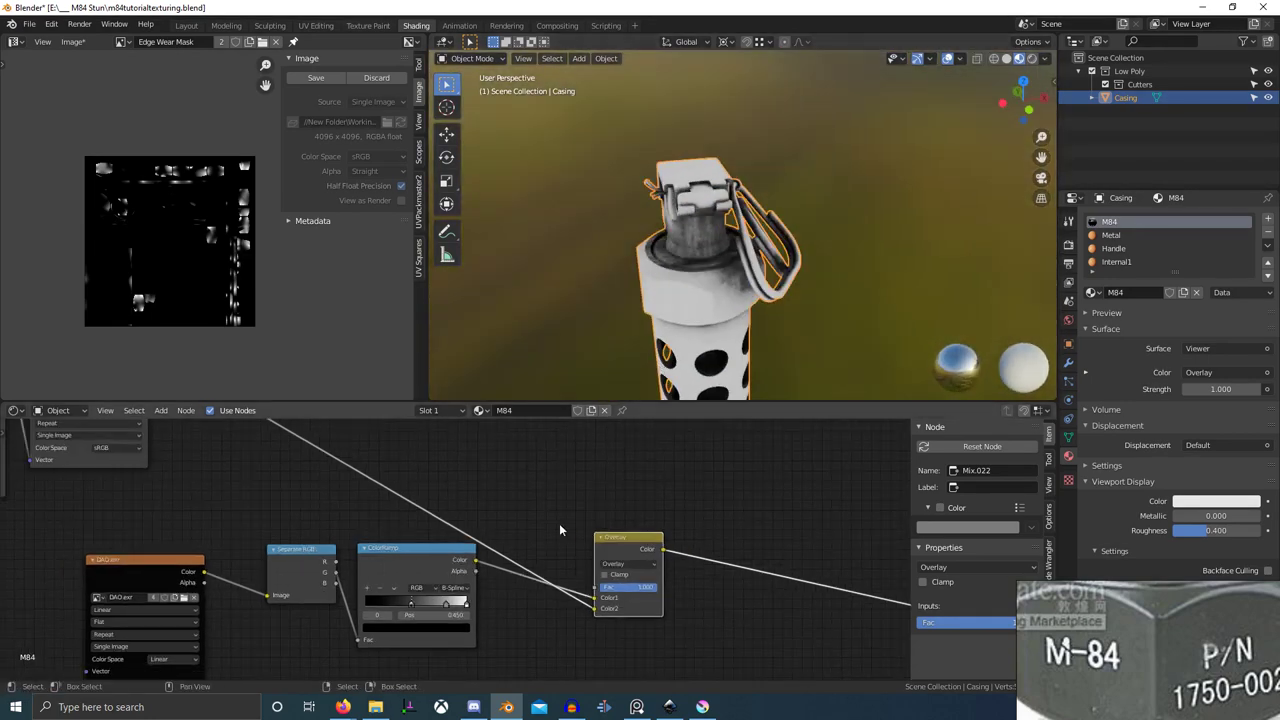
{"action": "scroll", "coordinate": [555, 530], "scroll_direction": "down", "scroll_amount": 2}
- Select the texture coordinate, mapping and grunge nodes to move them nearer the Mix
{"action": "middle_click_drag", "start_coordinate": [445, 545], "coordinate": [573, 557]}
{"action": "scroll", "coordinate": [573, 557], "scroll_direction": "down", "scroll_amount": 3}
{"action": "left_click_drag", "start_coordinate": [423, 547], "coordinate": [700, 568]}
{"action": "left_click_drag", "start_coordinate": [308, 476], "coordinate": [566, 506], "text": "shift"}
{"action": "left_click_drag", "start_coordinate": [270, 456], "coordinate": [442, 492]}
- Place the grunge nodes beside the Mix and check the reference photo of the green grenade
{"action": "key", "text": "g"}
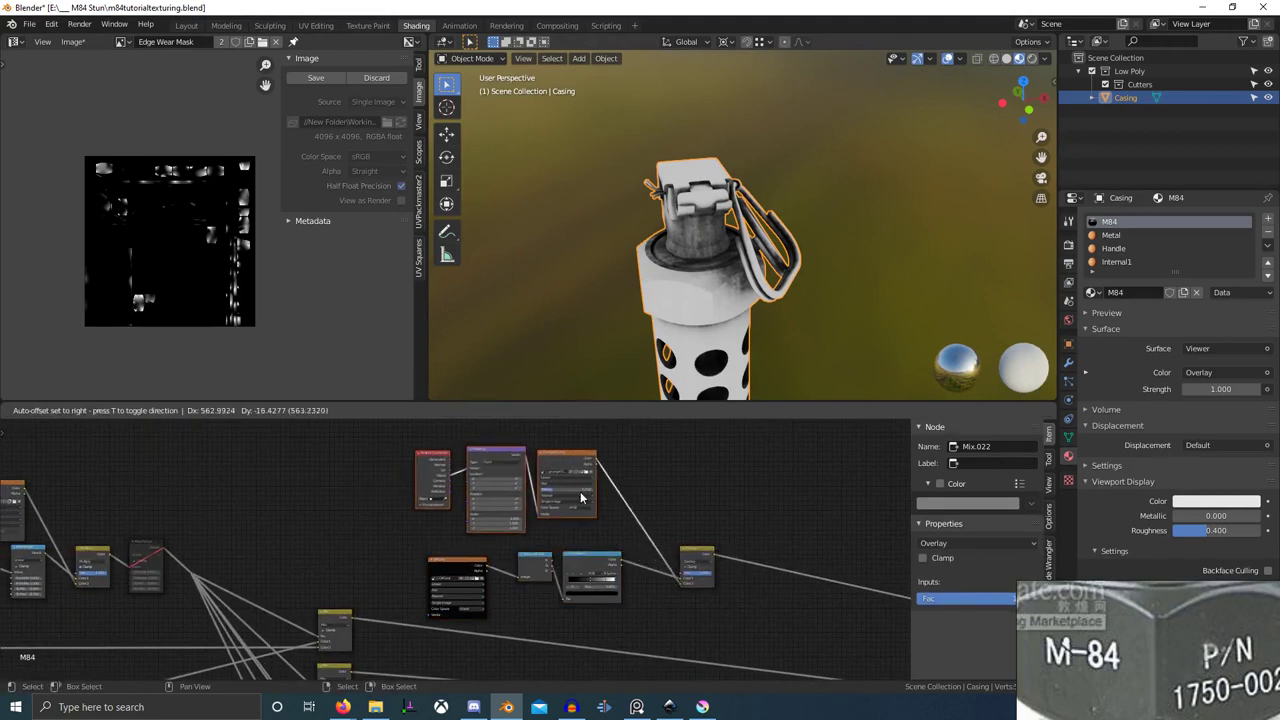
{"action": "left_click", "coordinate": [583, 497]}
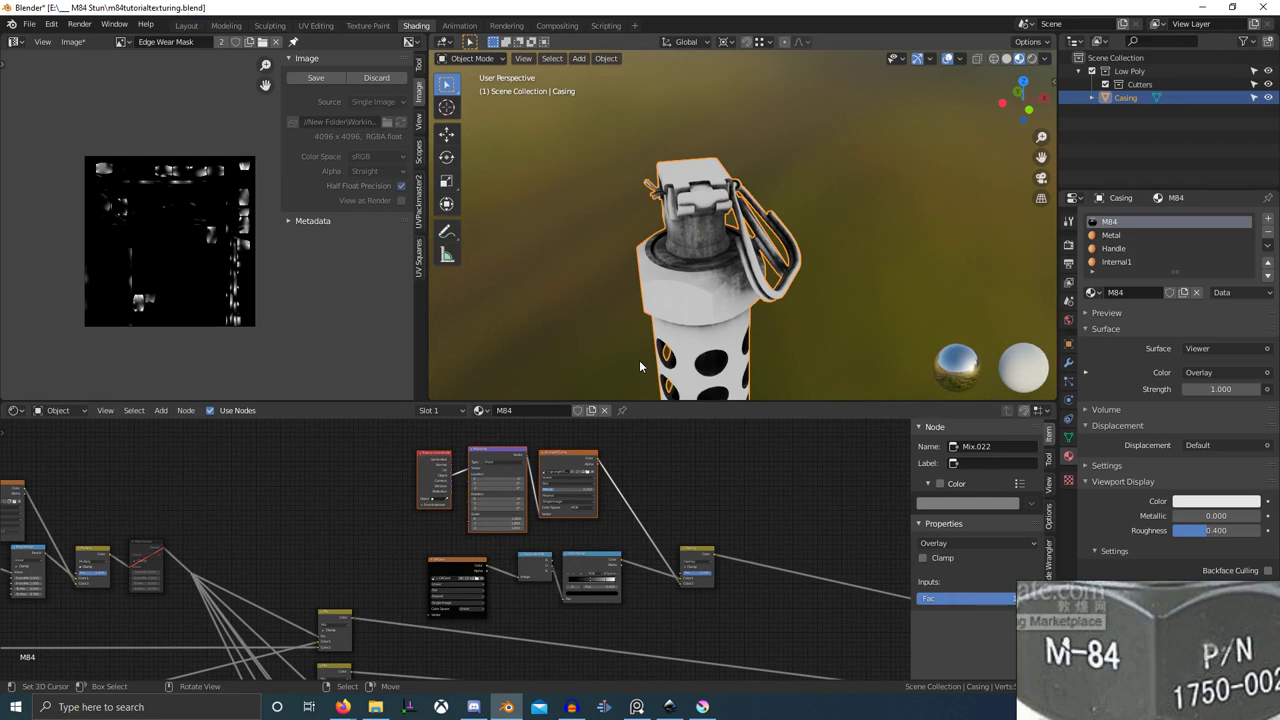
{"action": "left_click", "coordinate": [1192, 667]}
{"action": "scroll", "coordinate": [1192, 667], "scroll_direction": "down", "scroll_amount": 5}
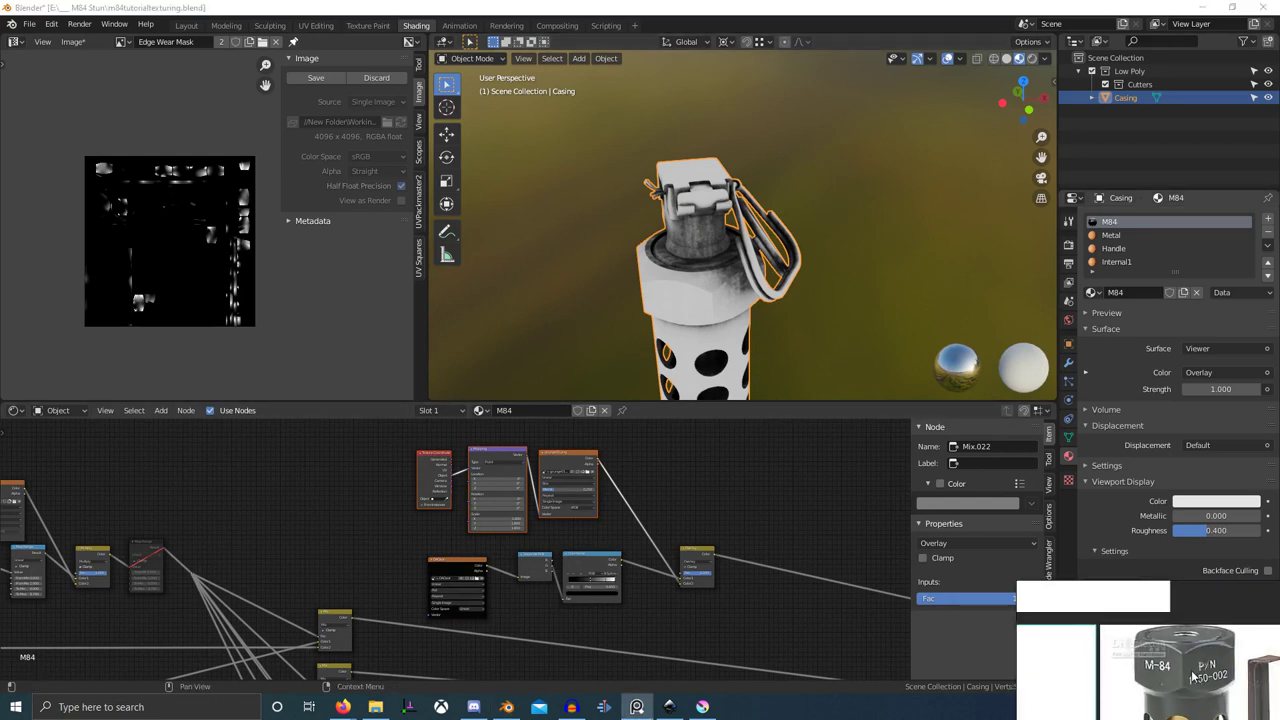
{"action": "scroll", "coordinate": [1173, 666], "scroll_direction": "up", "scroll_amount": 2}
{"action": "scroll", "coordinate": [1171, 665], "scroll_direction": "down", "scroll_amount": 3}
{"action": "left_click_drag", "start_coordinate": [1099, 637], "coordinate": [1133, 649]}
{"action": "scroll", "coordinate": [1133, 647], "scroll_direction": "up", "scroll_amount": 3}
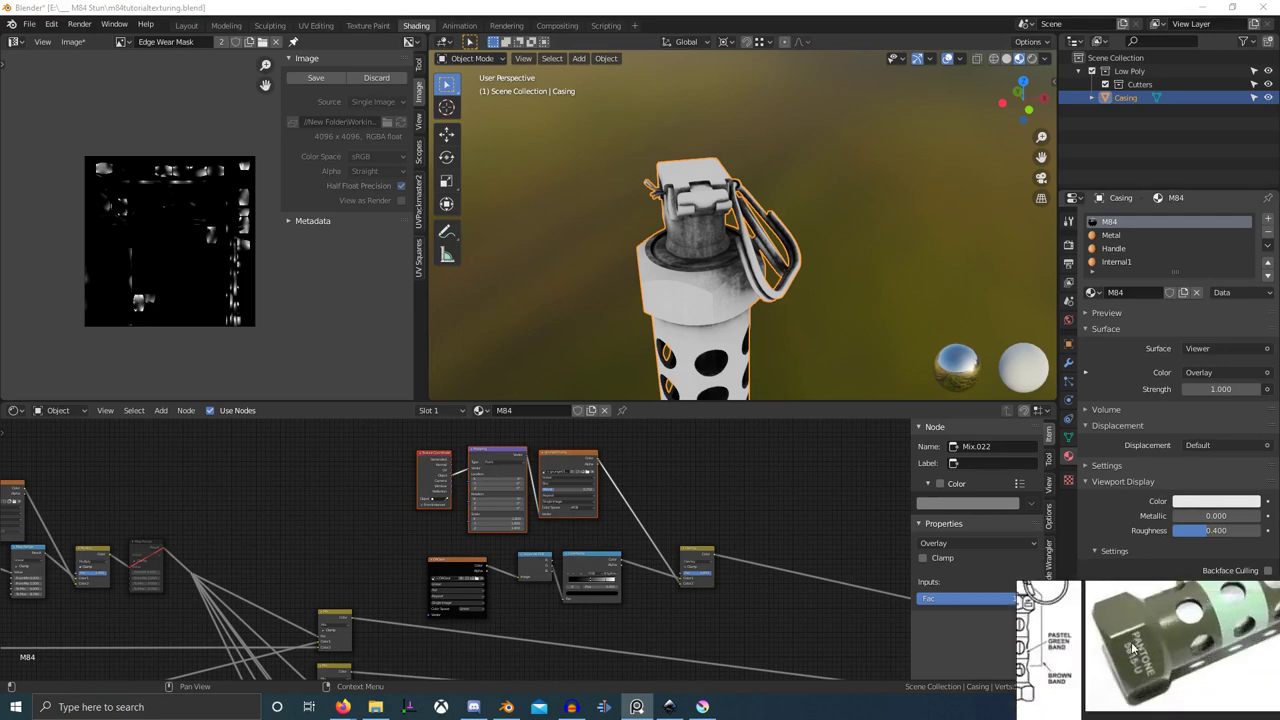
{"action": "scroll", "coordinate": [580, 626], "scroll_direction": "down", "scroll_amount": 5}
- Preview the Paint Stripe Mix.008 node on the grenade
{"action": "mouse_move", "coordinate": [584, 640]}
{"action": "middle_mouse_down"}
{"action": "mouse_move", "coordinate": [620, 574]}
{"action": "mouse_move", "coordinate": [700, 530]}
{"action": "middle_mouse_up"}
{"action": "middle_click_drag", "start_coordinate": [529, 579], "coordinate": [698, 491]}
{"action": "middle_click_drag", "start_coordinate": [231, 527], "coordinate": [459, 519]}
{"action": "scroll", "coordinate": [459, 518], "scroll_direction": "up", "scroll_amount": 3}
{"action": "left_click", "coordinate": [553, 491], "text": "ctrl+shift"}
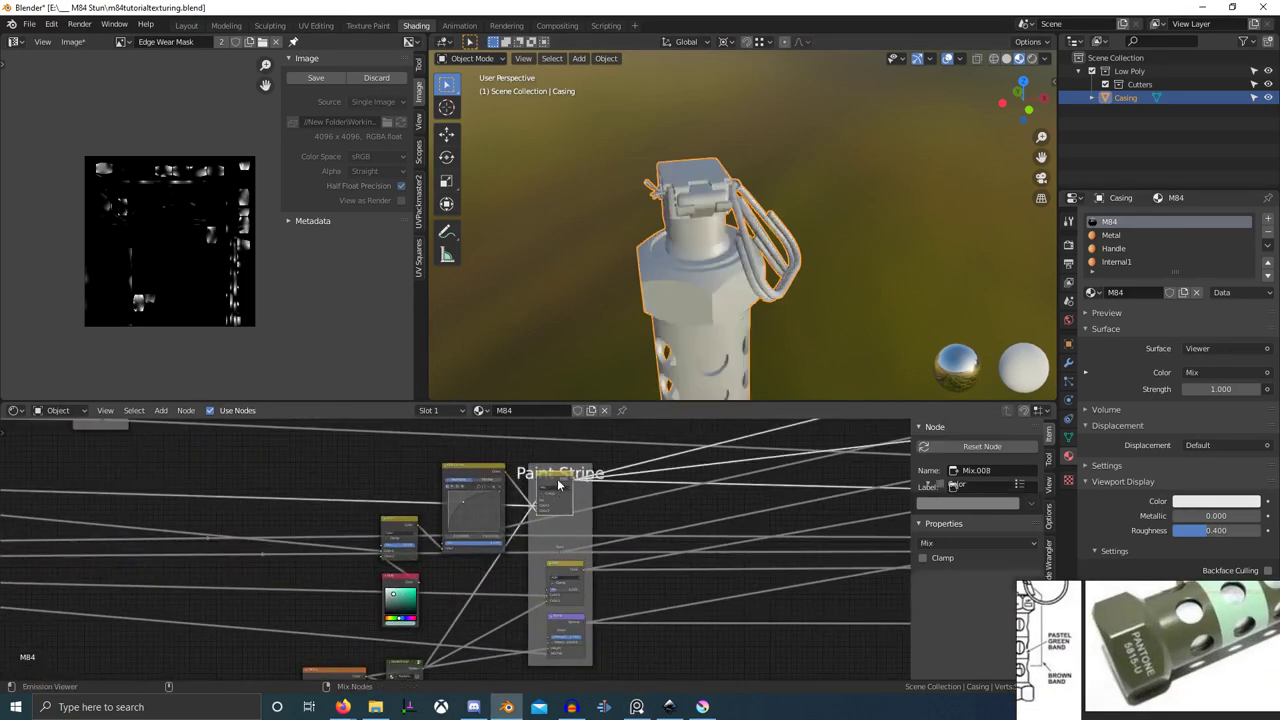
{"action": "scroll", "coordinate": [562, 483], "scroll_direction": "down", "scroll_amount": 2}
{"action": "scroll", "coordinate": [636, 385], "scroll_direction": "up", "scroll_amount": 2}
{"action": "scroll", "coordinate": [629, 464], "scroll_direction": "down", "scroll_amount": 1}
{"action": "scroll", "coordinate": [638, 370], "scroll_direction": "up", "scroll_amount": 3}
- Preview the Mix.010 and Bump.002 nodes on the casing
{"action": "middle_click_drag", "start_coordinate": [640, 365], "coordinate": [759, 275]}
{"action": "scroll", "coordinate": [759, 275], "scroll_direction": "down", "scroll_amount": 2}
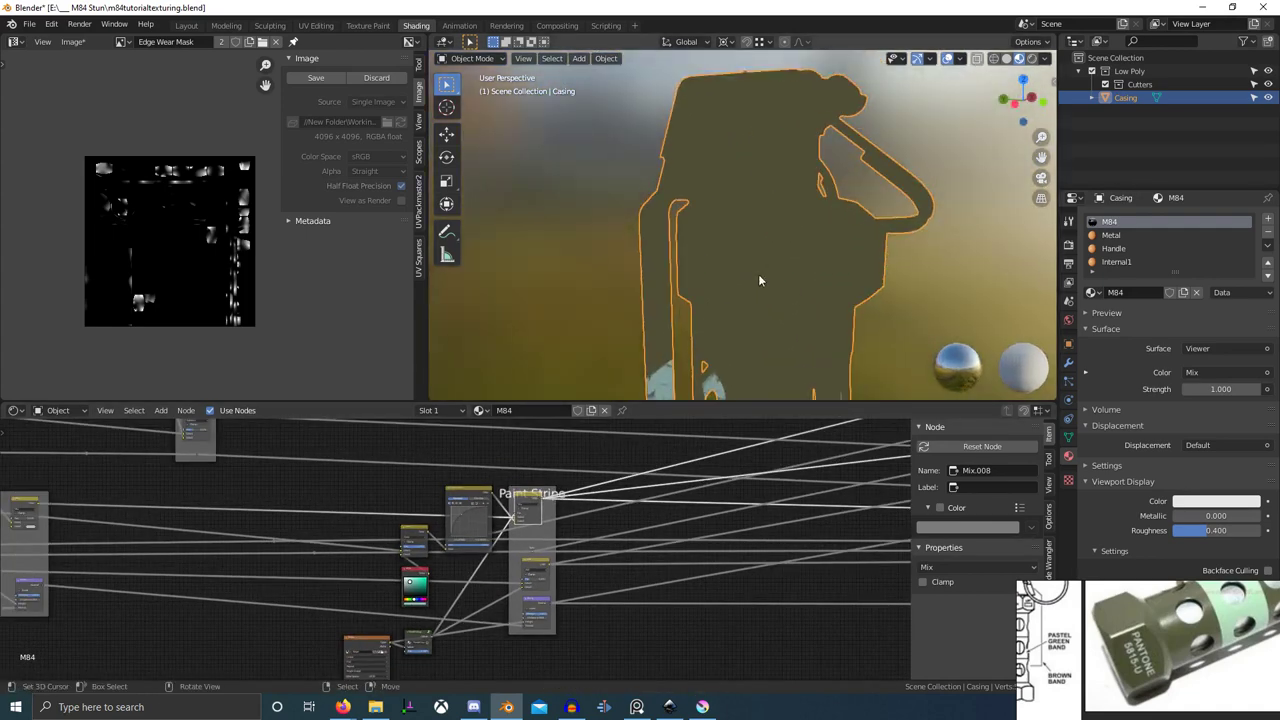
{"action": "scroll", "coordinate": [751, 331], "scroll_direction": "down", "scroll_amount": 2}
{"action": "scroll", "coordinate": [743, 314], "scroll_direction": "up", "scroll_amount": 2}
{"action": "middle_click_drag", "start_coordinate": [751, 329], "coordinate": [724, 241]}
{"action": "scroll", "coordinate": [769, 322], "scroll_direction": "up", "scroll_amount": 3}
{"action": "scroll", "coordinate": [517, 512], "scroll_direction": "up", "scroll_amount": 1}
{"action": "left_click", "coordinate": [557, 572], "text": "ctrl+shift"}
{"action": "left_click", "coordinate": [550, 615], "text": "ctrl+shift"}
{"action": "scroll", "coordinate": [680, 217], "scroll_direction": "down", "scroll_amount": 1}
- Box-select the Paint Stripe nodes and move them to the left
{"action": "scroll", "coordinate": [648, 548], "scroll_direction": "down", "scroll_amount": 2}
{"action": "left_click", "coordinate": [352, 486]}
{"action": "key", "text": "b"}
{"action": "left_click_drag", "start_coordinate": [358, 490], "coordinate": [618, 670]}
{"action": "scroll", "coordinate": [628, 615], "scroll_direction": "down", "scroll_amount": 4}
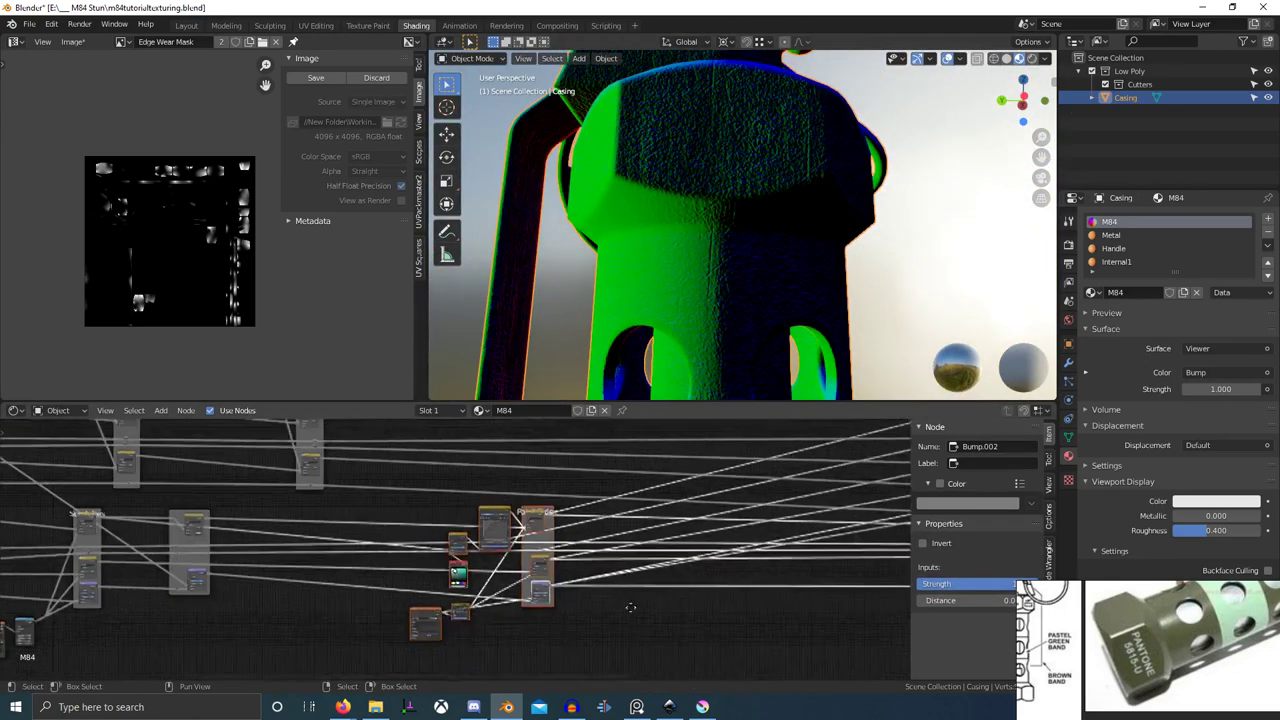
{"action": "middle_click_drag", "start_coordinate": [631, 606], "coordinate": [692, 584]}
{"action": "key", "text": "g"}
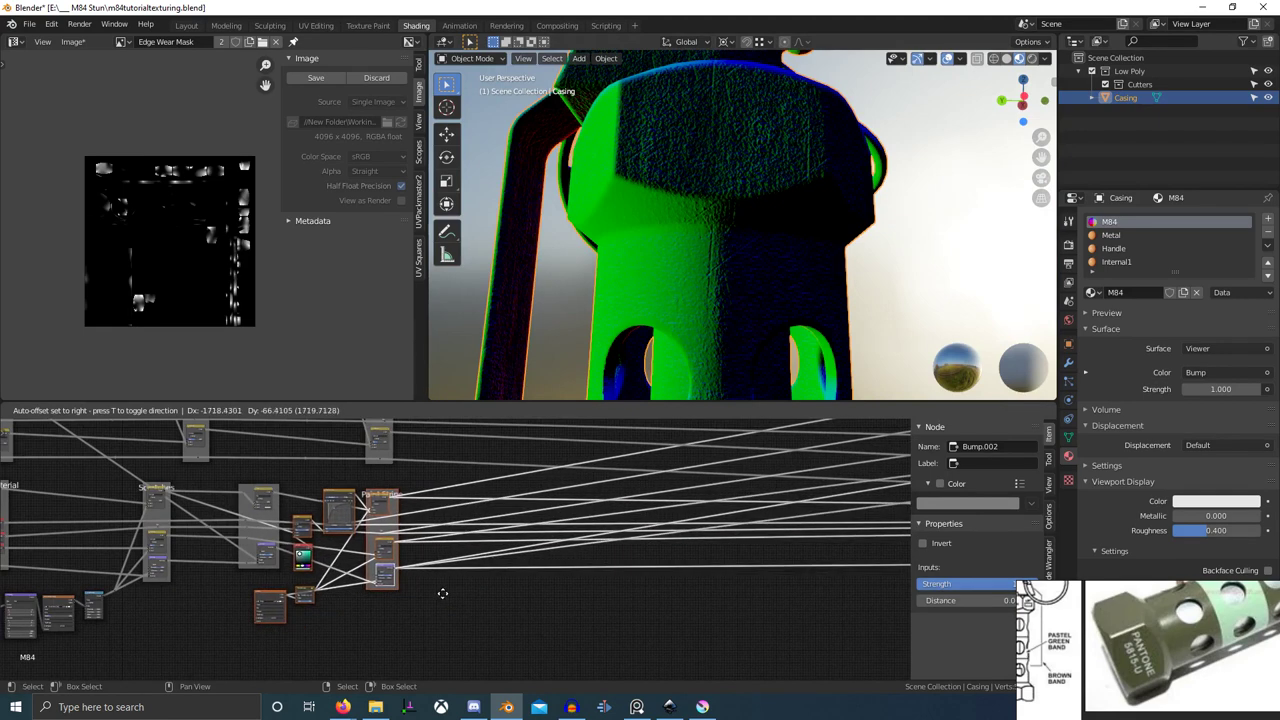
{"action": "left_click", "coordinate": [443, 592]}
{"action": "scroll", "coordinate": [420, 553], "scroll_direction": "up", "scroll_amount": 3}
{"action": "middle_click_drag", "start_coordinate": [436, 556], "coordinate": [492, 578]}
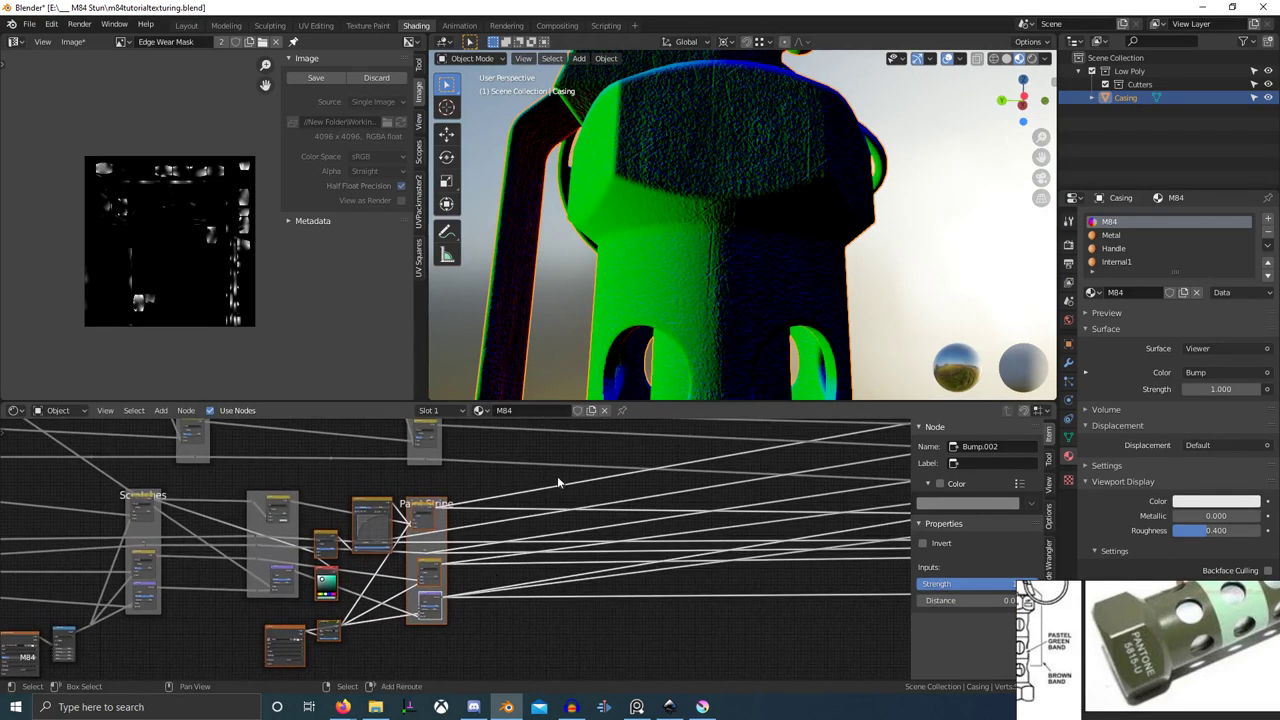
- Add a reroute point on the links and move it to the right
{"action": "right_click_drag", "start_coordinate": [558, 645], "coordinate": [560, 640], "text": "shift"}
{"action": "key", "text": "g"}
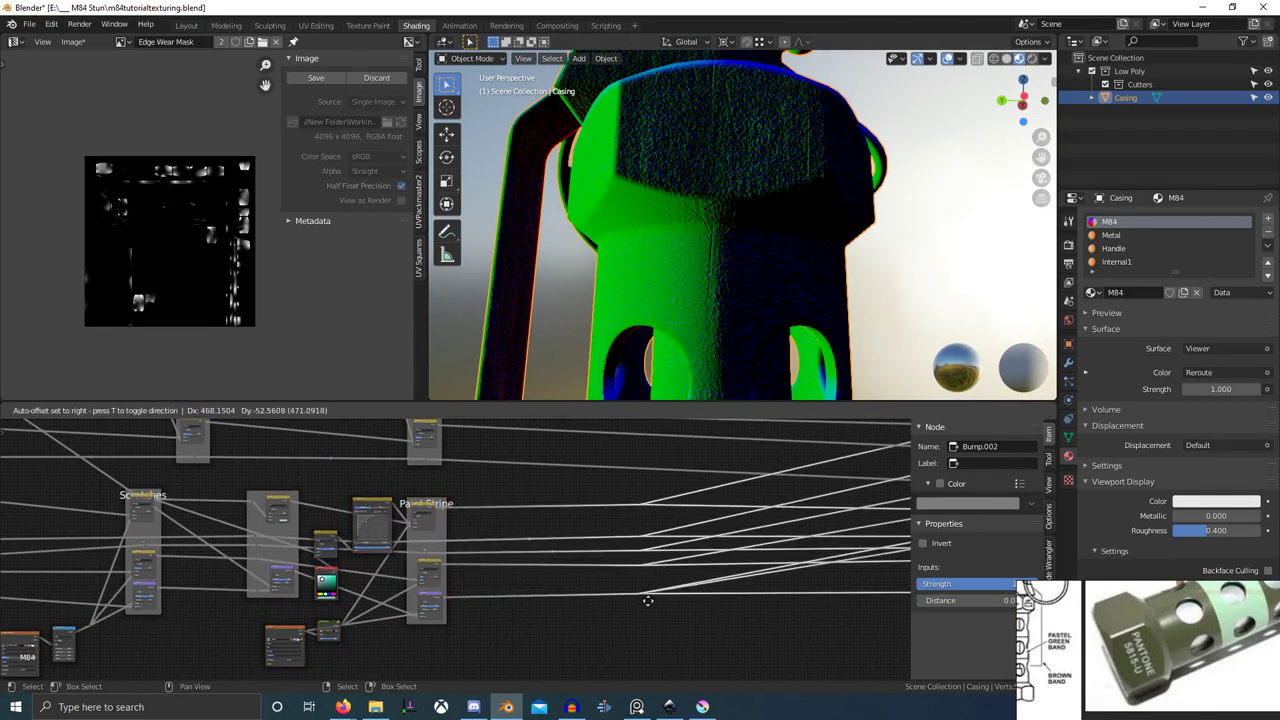
{"action": "left_click", "coordinate": [810, 607]}
{"action": "scroll", "coordinate": [644, 571], "scroll_direction": "down", "scroll_amount": 1}
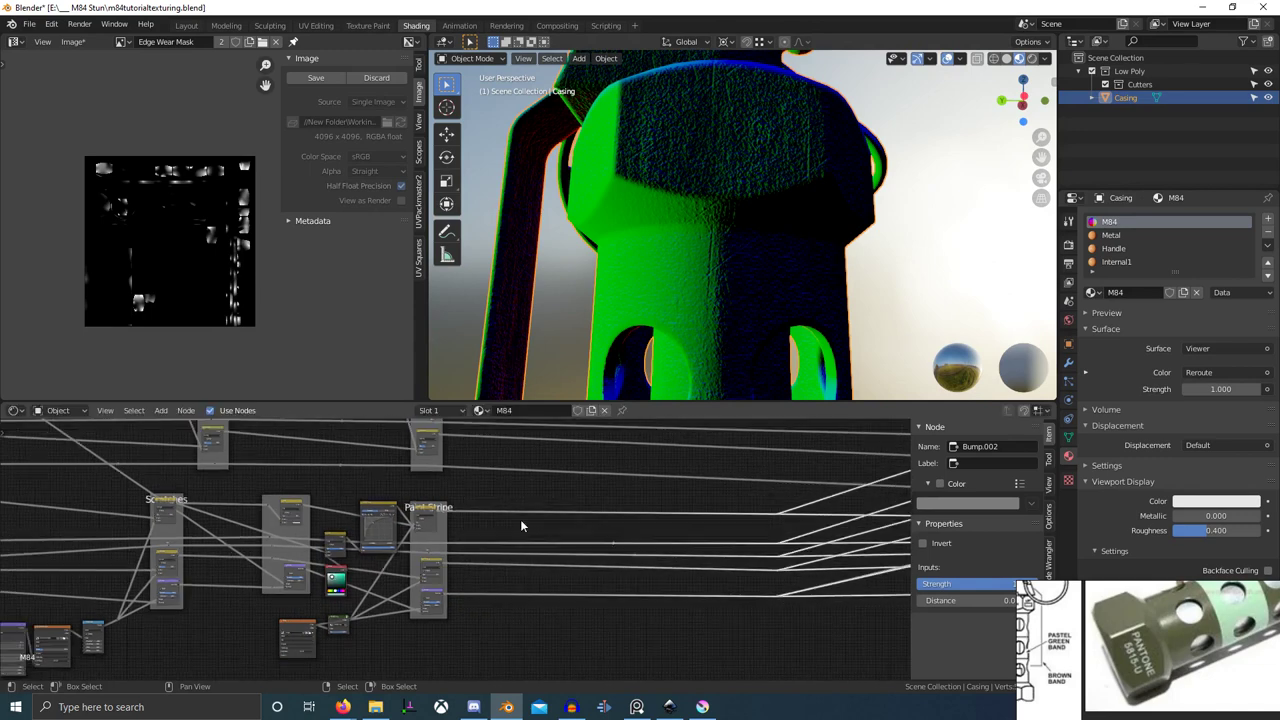
{"action": "scroll", "coordinate": [520, 526], "scroll_direction": "up", "scroll_amount": 1}
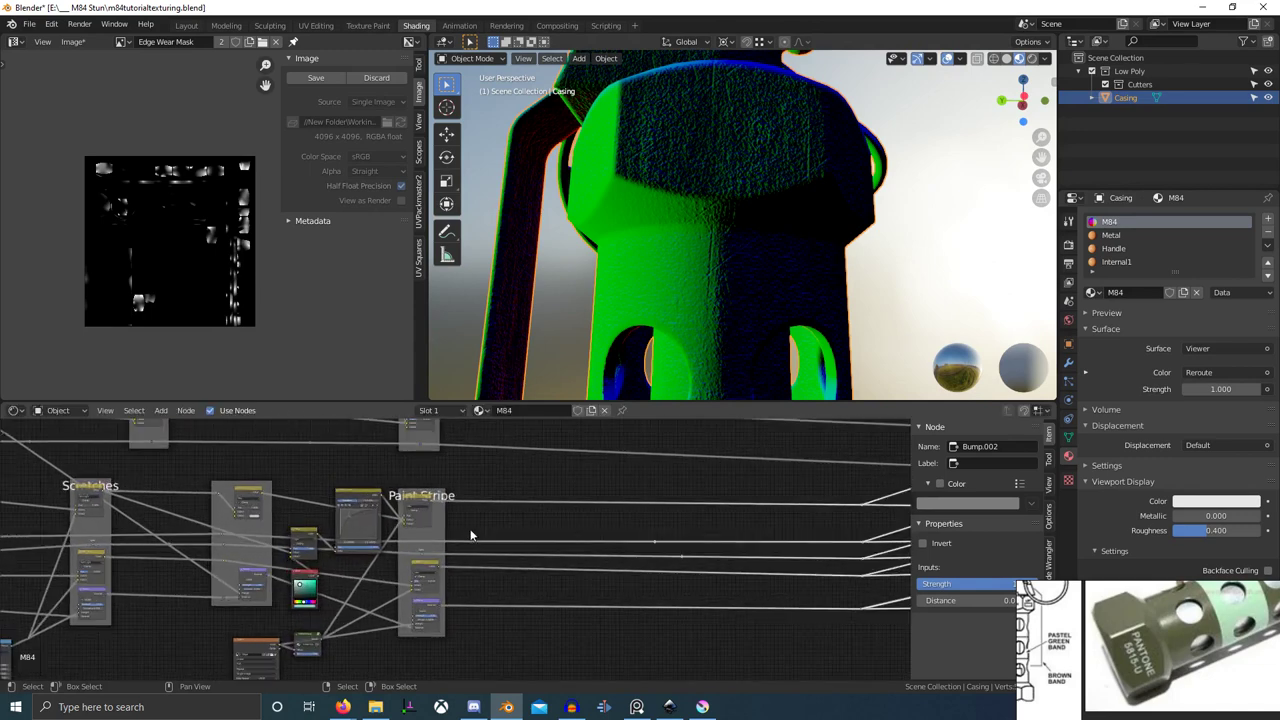
- Add an Image Texture node below the links and start a new 4096 × 4096 px image
{"action": "key", "text": "shift+a"}
{"action": "left_click", "coordinate": [580, 503]}
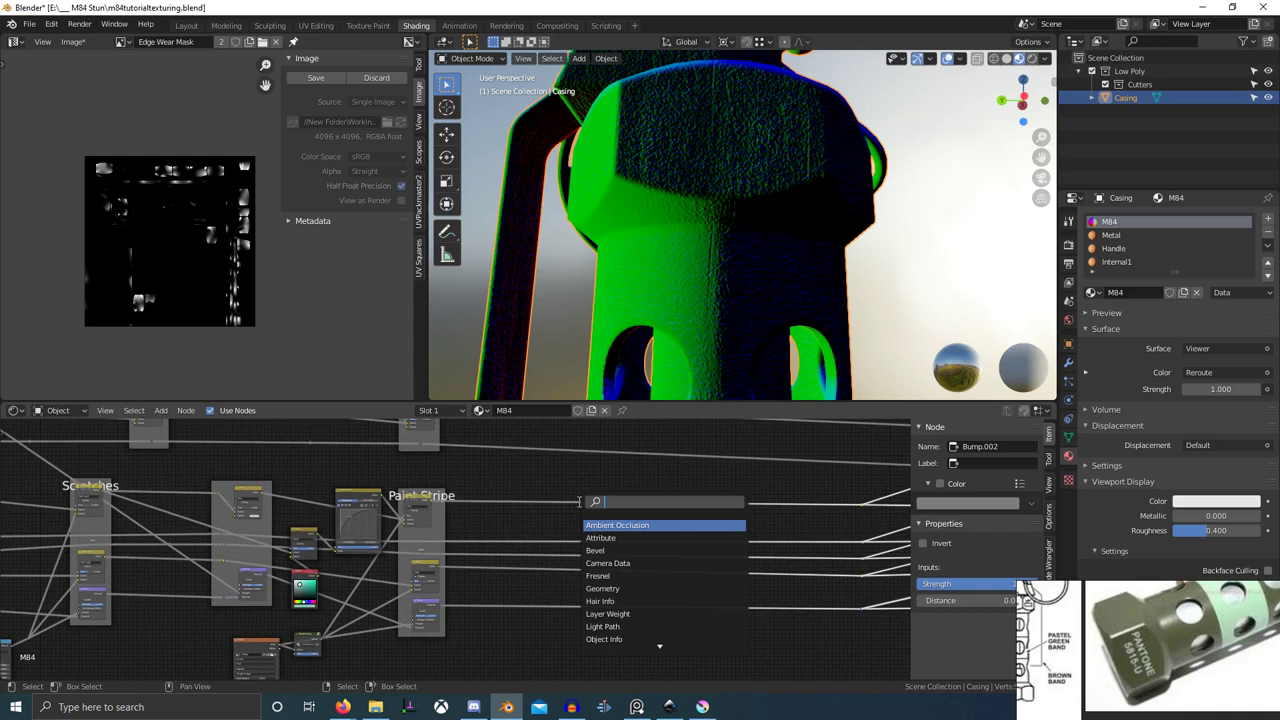
{"action": "type", "text": "image"}
{"action": "key", "text": "Return"}
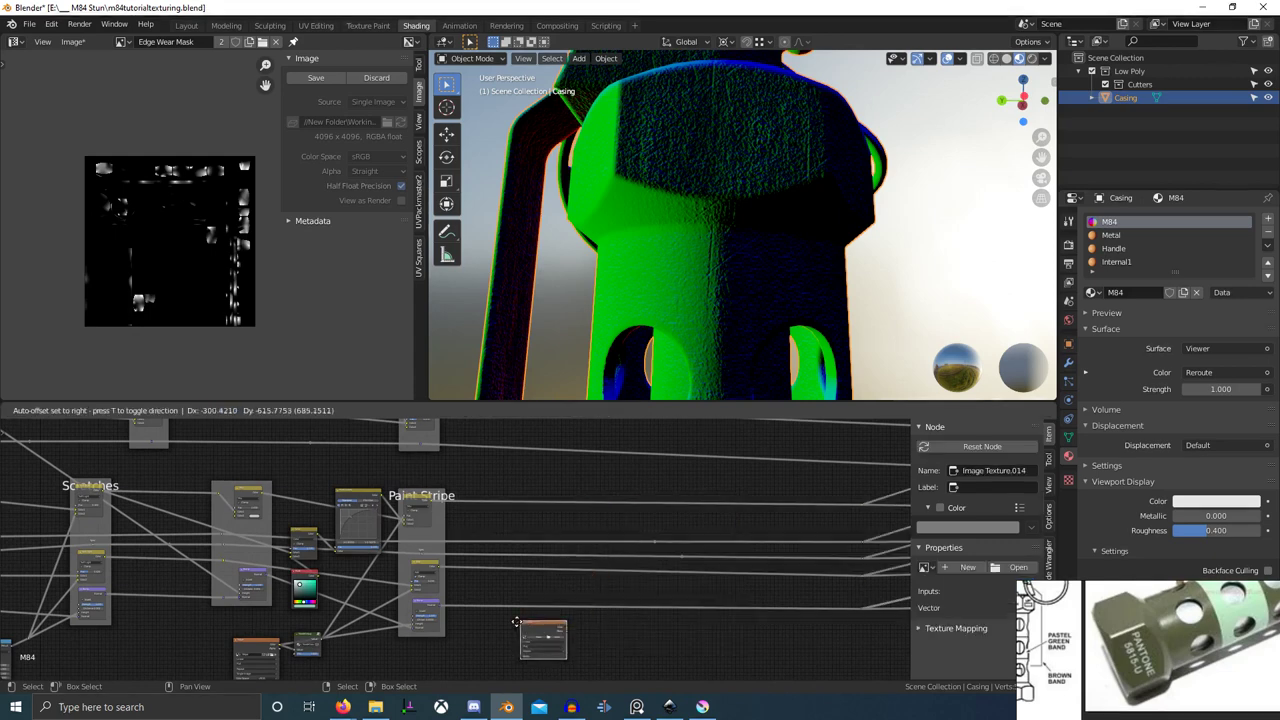
{"action": "left_click", "coordinate": [516, 620]}
{"action": "middle_click_drag", "start_coordinate": [604, 603], "coordinate": [549, 549]}
{"action": "scroll", "coordinate": [500, 581], "scroll_direction": "up", "scroll_amount": 5}
{"action": "left_click", "coordinate": [507, 611]}
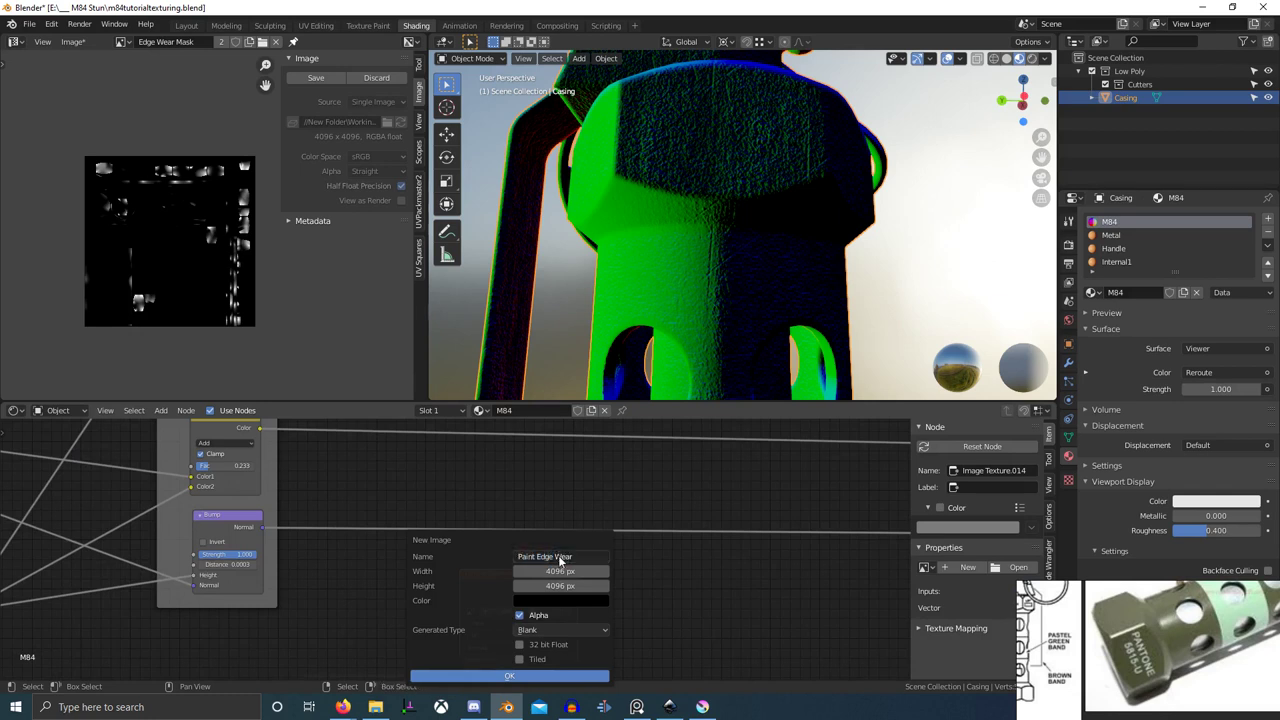
- Confirm the blank 4096 × 4096 'Paint Edge Wear' image and shift the node view down
{"action": "left_click", "coordinate": [509, 676]}
{"action": "scroll", "coordinate": [500, 600], "scroll_direction": "down", "scroll_amount": 5}
{"action": "middle_click_drag", "start_coordinate": [499, 578], "coordinate": [494, 632]}
- Add a MixRGB node from the node search onto the top connection
{"action": "key", "text": "shift+a"}
{"action": "left_click", "coordinate": [548, 456]}
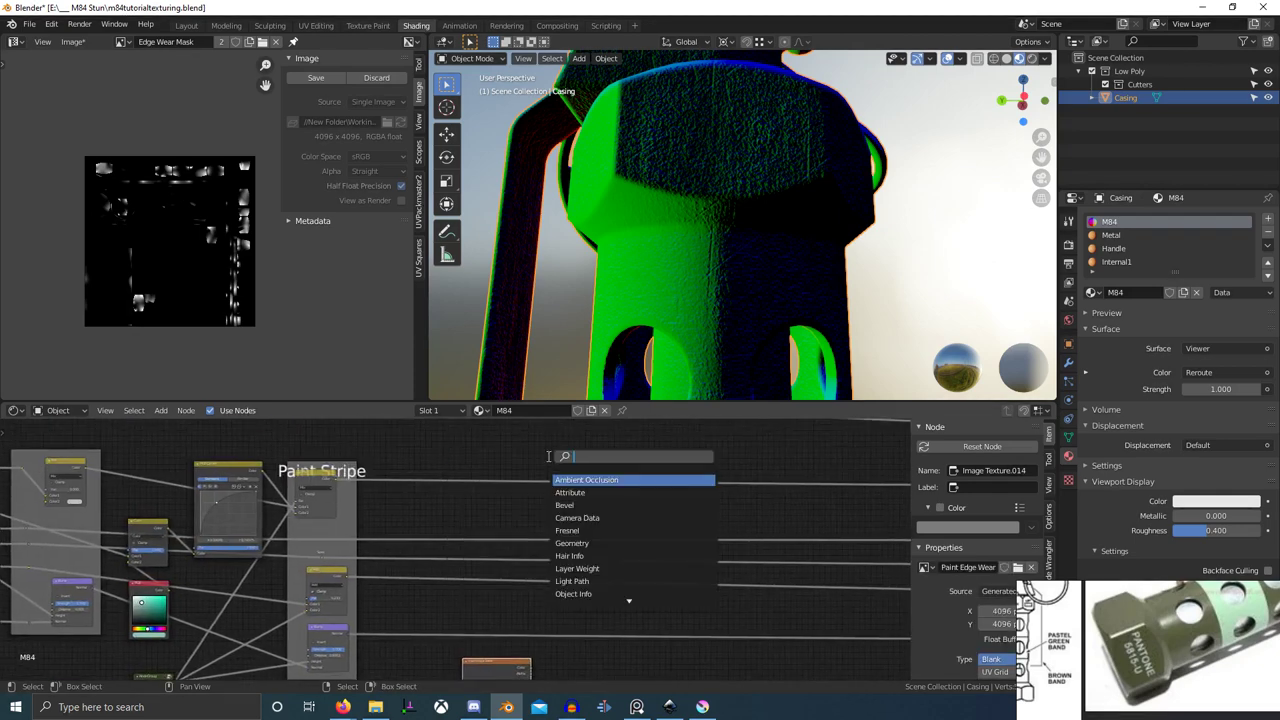
{"action": "type", "text": "mix"}
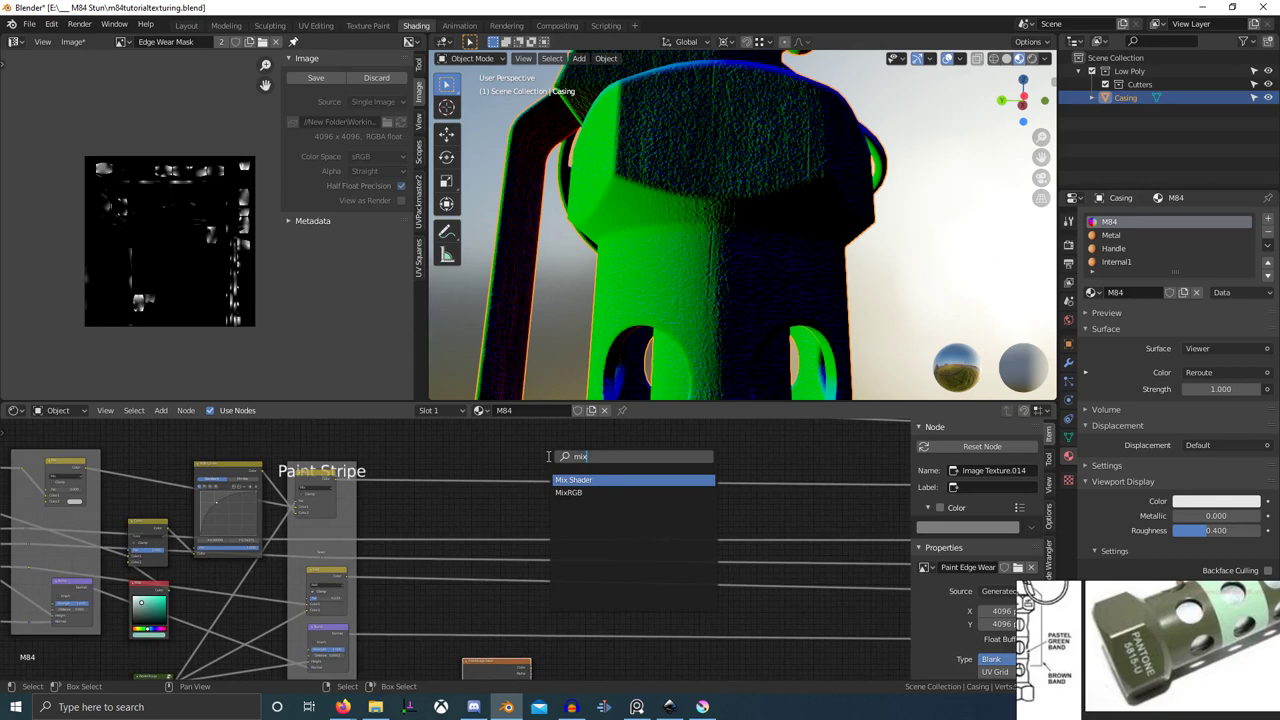
{"action": "key", "text": "Down"}
{"action": "key", "text": "Return"}
{"action": "left_click", "coordinate": [592, 462]}
{"action": "middle_click_drag", "start_coordinate": [649, 520], "coordinate": [609, 492]}
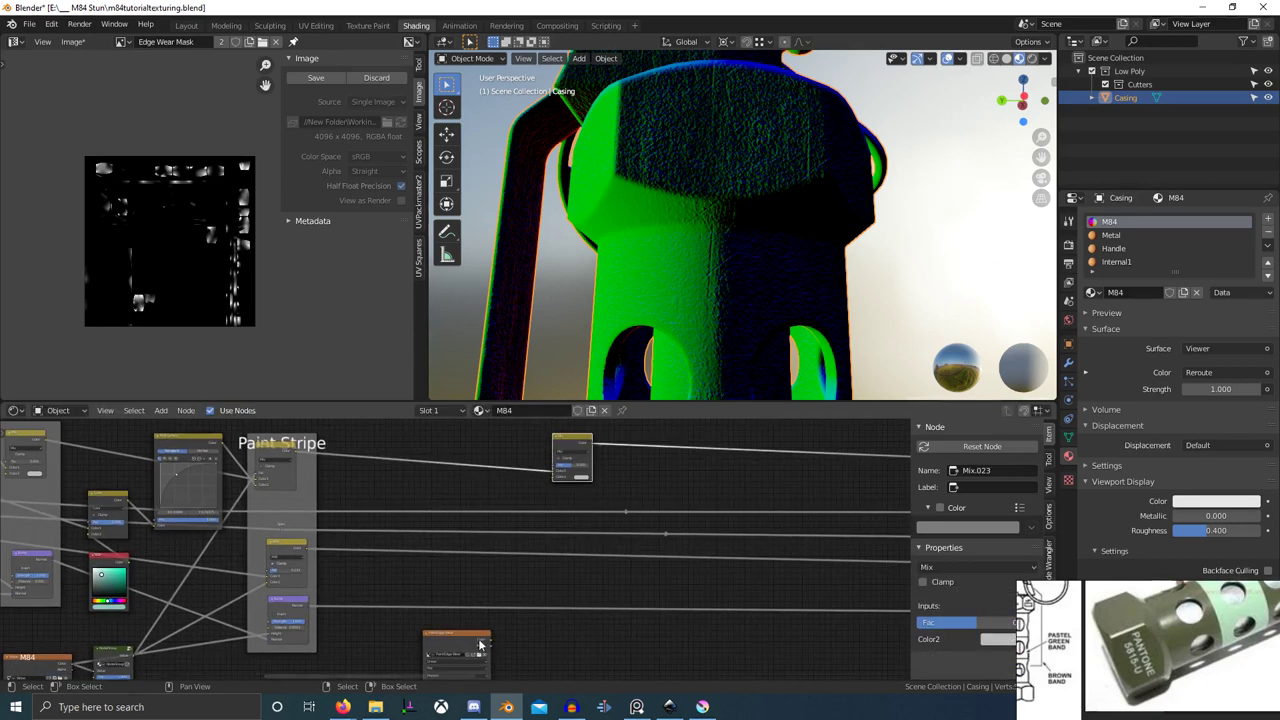
- Link the Paint Edge Wear texture into Color2 and set the mix to Add at factor 1.000
{"action": "left_click_drag", "start_coordinate": [491, 640], "coordinate": [553, 478]}
{"action": "scroll", "coordinate": [583, 474], "scroll_direction": "up", "scroll_amount": 1}
{"action": "middle_click_drag", "start_coordinate": [583, 474], "coordinate": [538, 527]}
{"action": "scroll", "coordinate": [538, 529], "scroll_direction": "up", "scroll_amount": 5}
{"action": "left_click", "coordinate": [568, 478]}
{"action": "key", "text": "a"}
{"action": "key", "text": "a"}
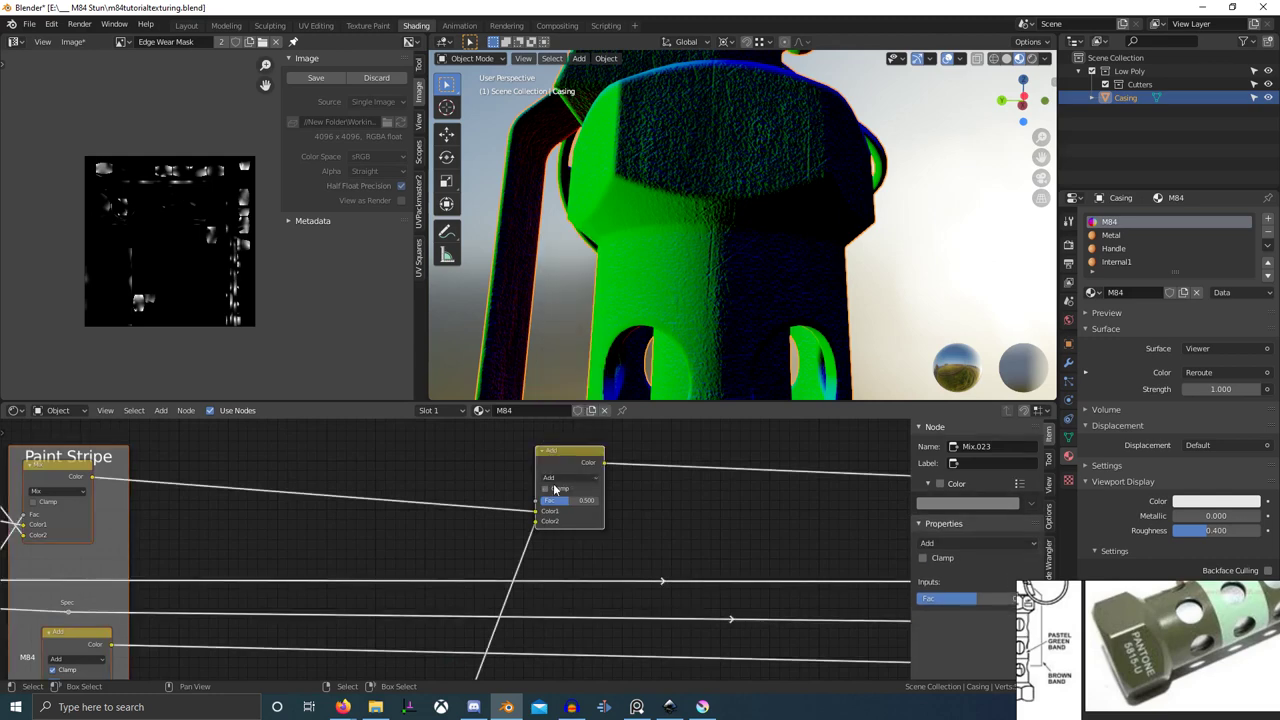
- Preview the Add mix result on the casing, then switch to Texture Paint mode
{"action": "left_click", "coordinate": [582, 467], "text": "ctrl+shift"}
{"action": "scroll", "coordinate": [729, 314], "scroll_direction": "down", "scroll_amount": 6}
{"action": "middle_click_drag", "start_coordinate": [729, 314], "coordinate": [734, 358]}
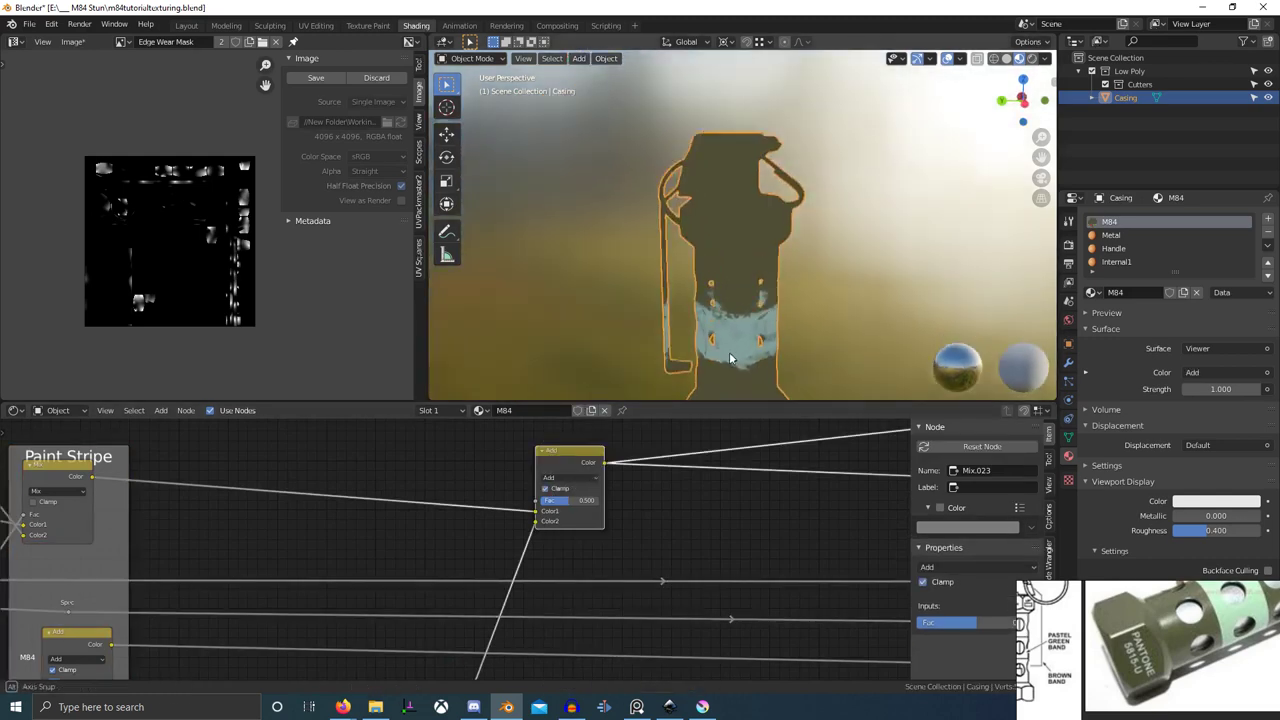
{"action": "scroll", "coordinate": [677, 375], "scroll_direction": "up", "scroll_amount": 6}
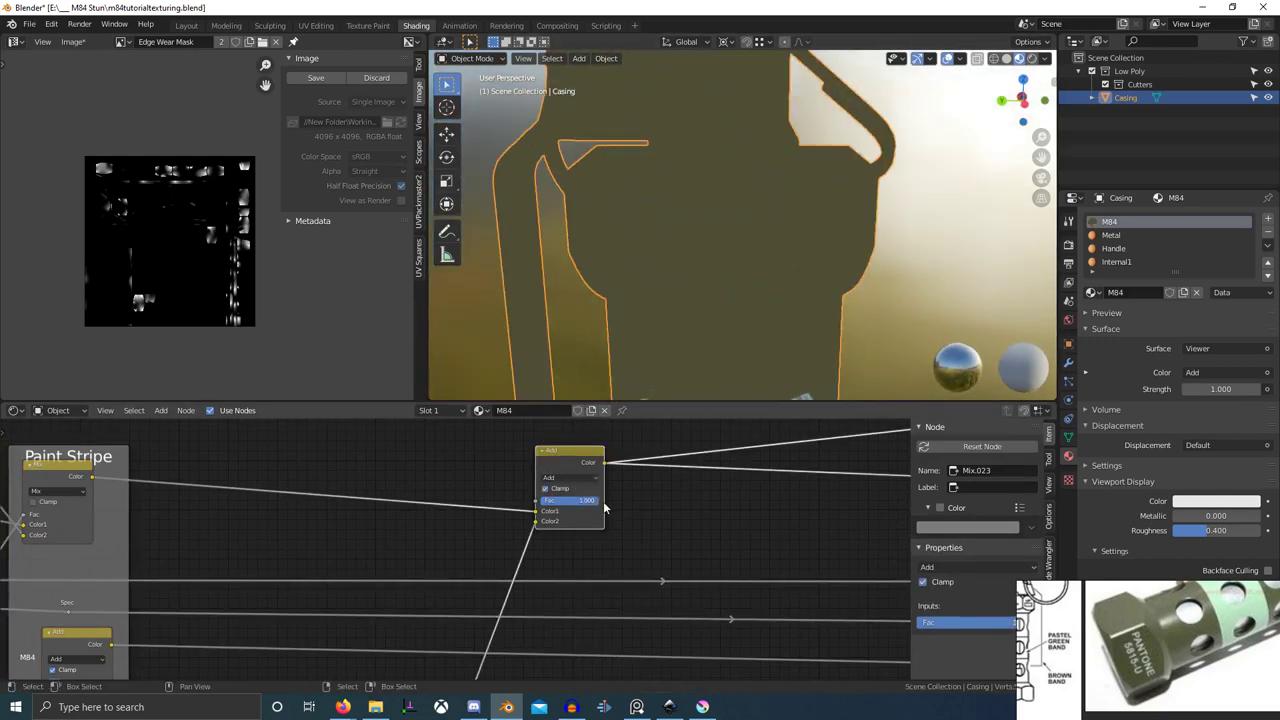
{"action": "scroll", "coordinate": [727, 258], "scroll_direction": "down", "scroll_amount": 2}
{"action": "key", "text": "ctrl+Tab"}
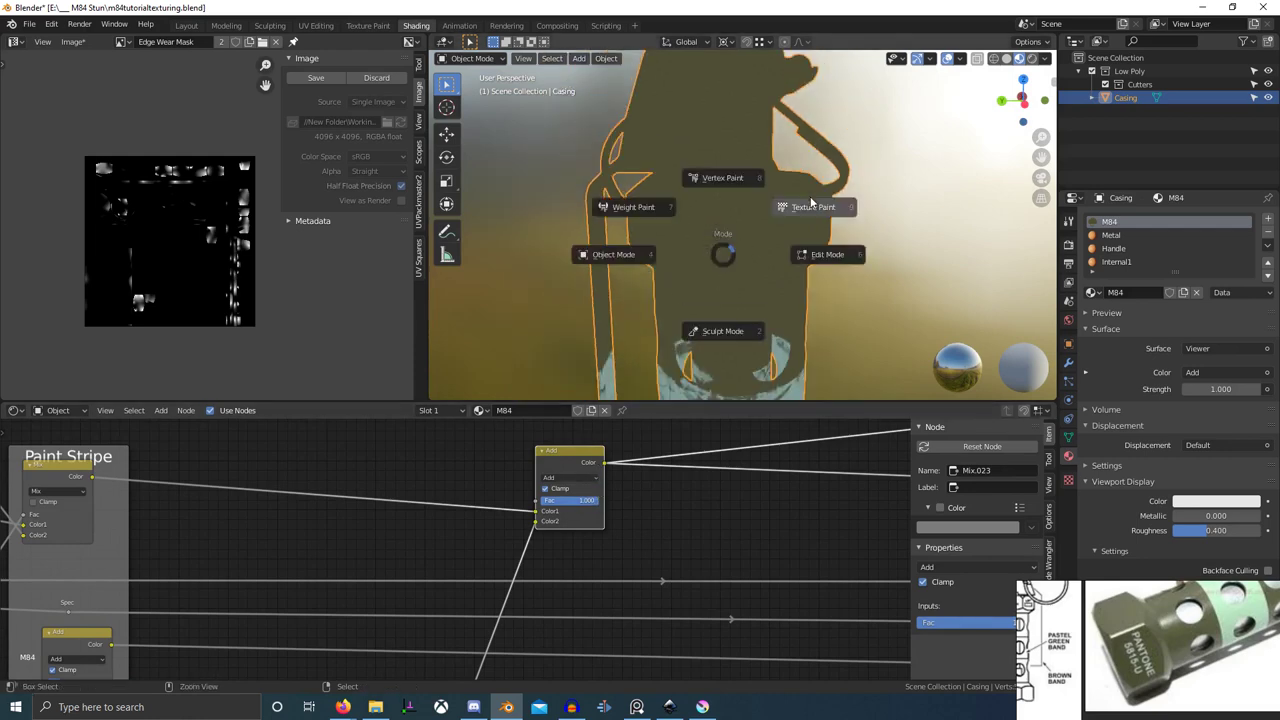
{"action": "left_click", "coordinate": [812, 204]}
- Keep the Edge Wear Mask image saved and display Paint Edge Wear in the image editor
{"action": "scroll", "coordinate": [465, 508], "scroll_direction": "down", "scroll_amount": 5}
{"action": "middle_click_drag", "start_coordinate": [465, 508], "coordinate": [516, 412]}
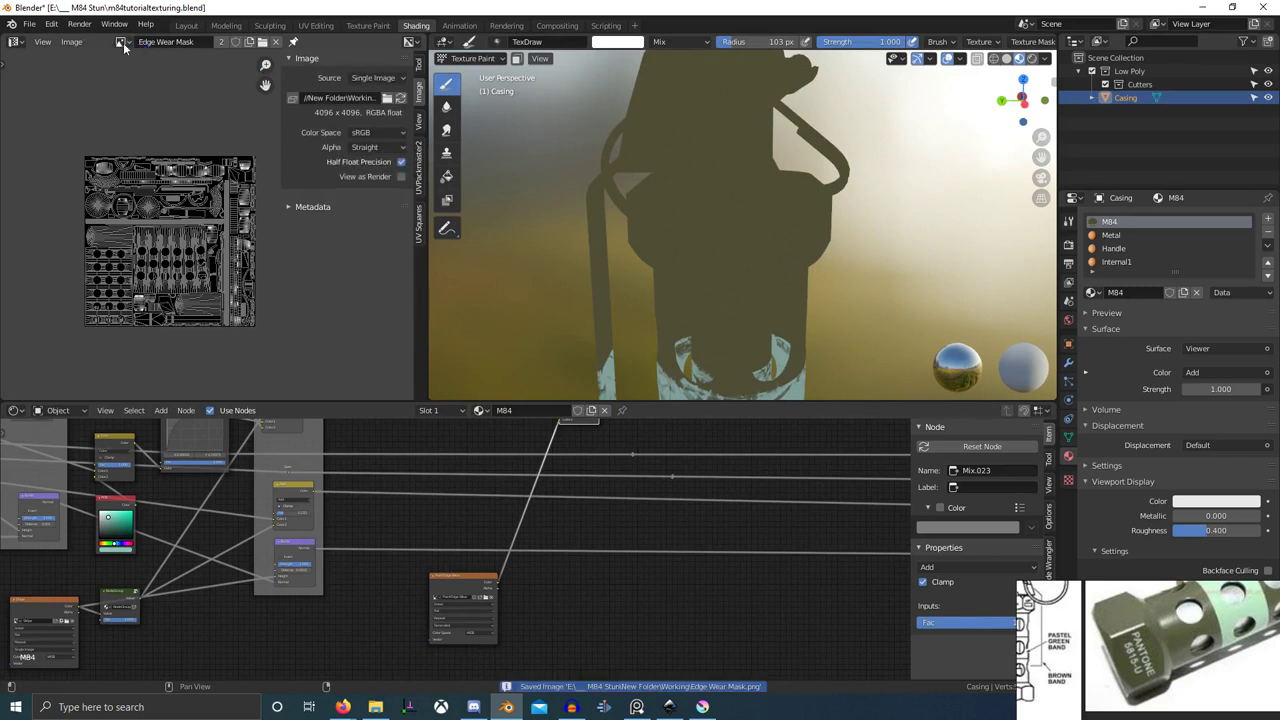
{"action": "left_click", "coordinate": [123, 42]}
{"action": "type", "text": "edge"}
{"action": "left_click", "coordinate": [200, 61]}
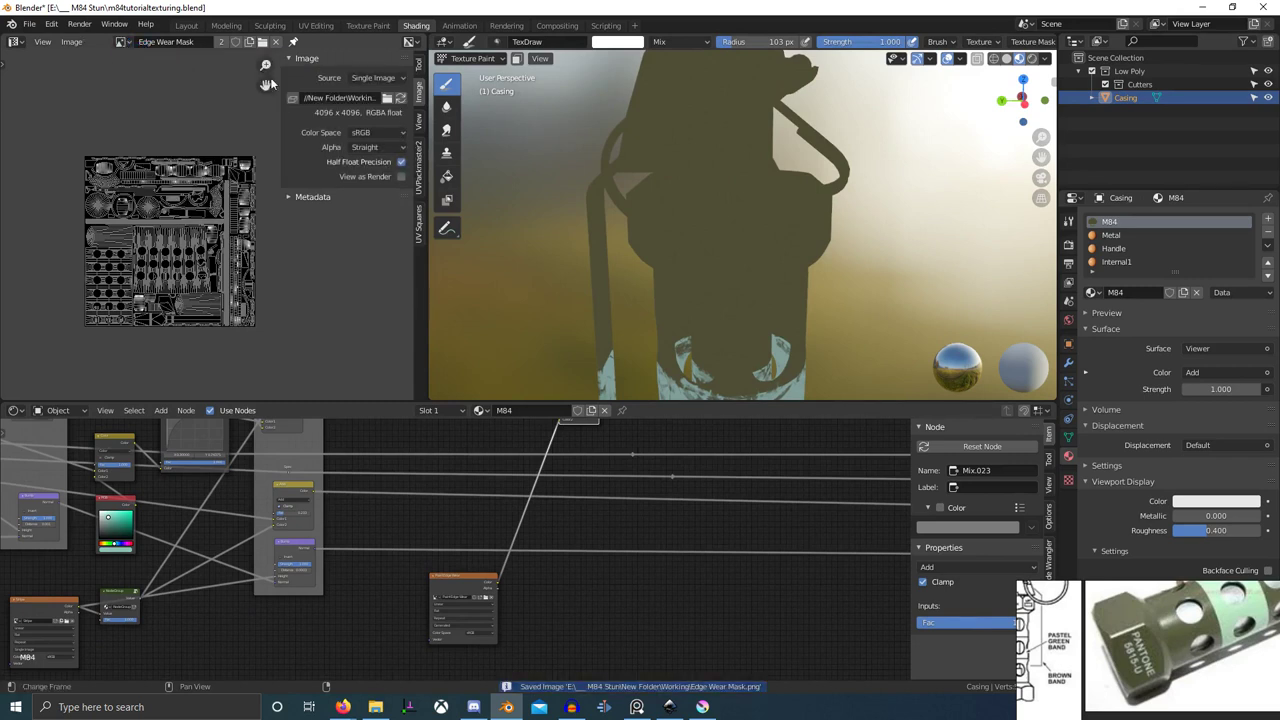
{"action": "left_click", "coordinate": [124, 42]}
{"action": "left_click", "coordinate": [149, 63]}
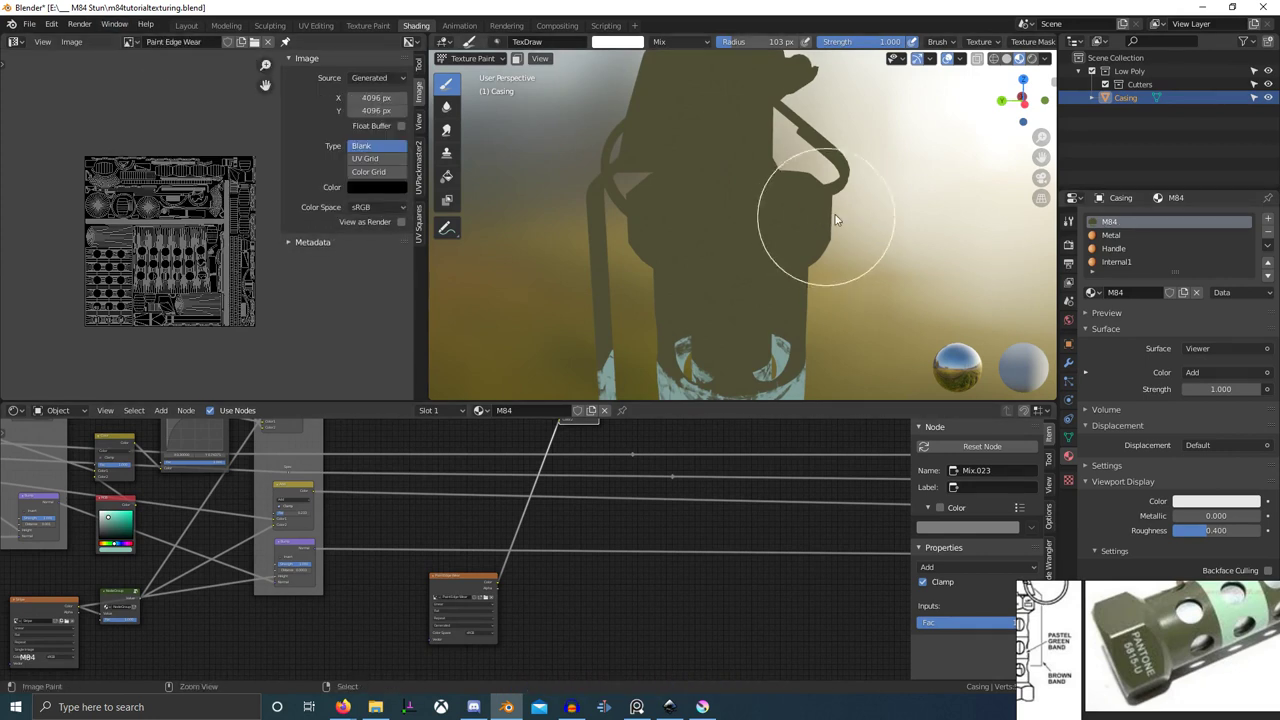
- Set the texture slot's paint image to Paint Edge Wear and choose the S Grunge 01 brush
{"action": "left_click", "coordinate": [1068, 222]}
{"action": "left_click", "coordinate": [1091, 287]}
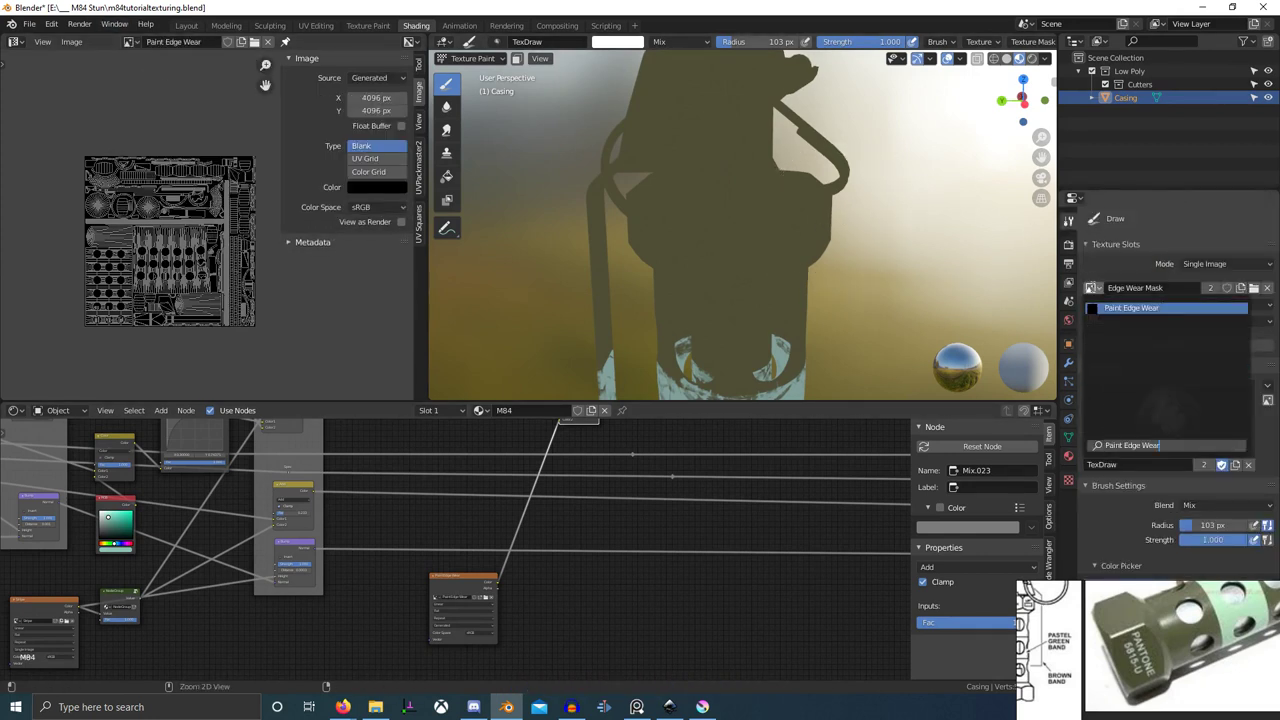
{"action": "left_click", "coordinate": [1115, 312]}
{"action": "scroll", "coordinate": [686, 233], "scroll_direction": "up", "scroll_amount": 2}
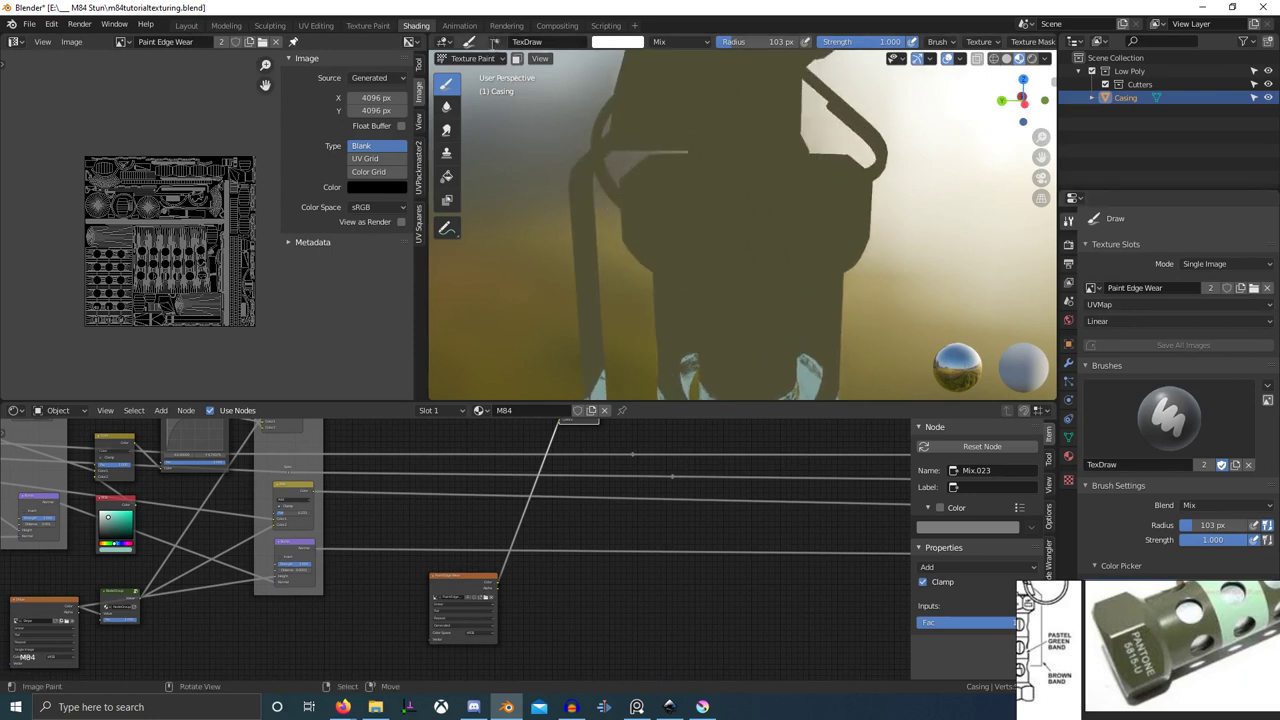
{"action": "left_click", "coordinate": [495, 42]}
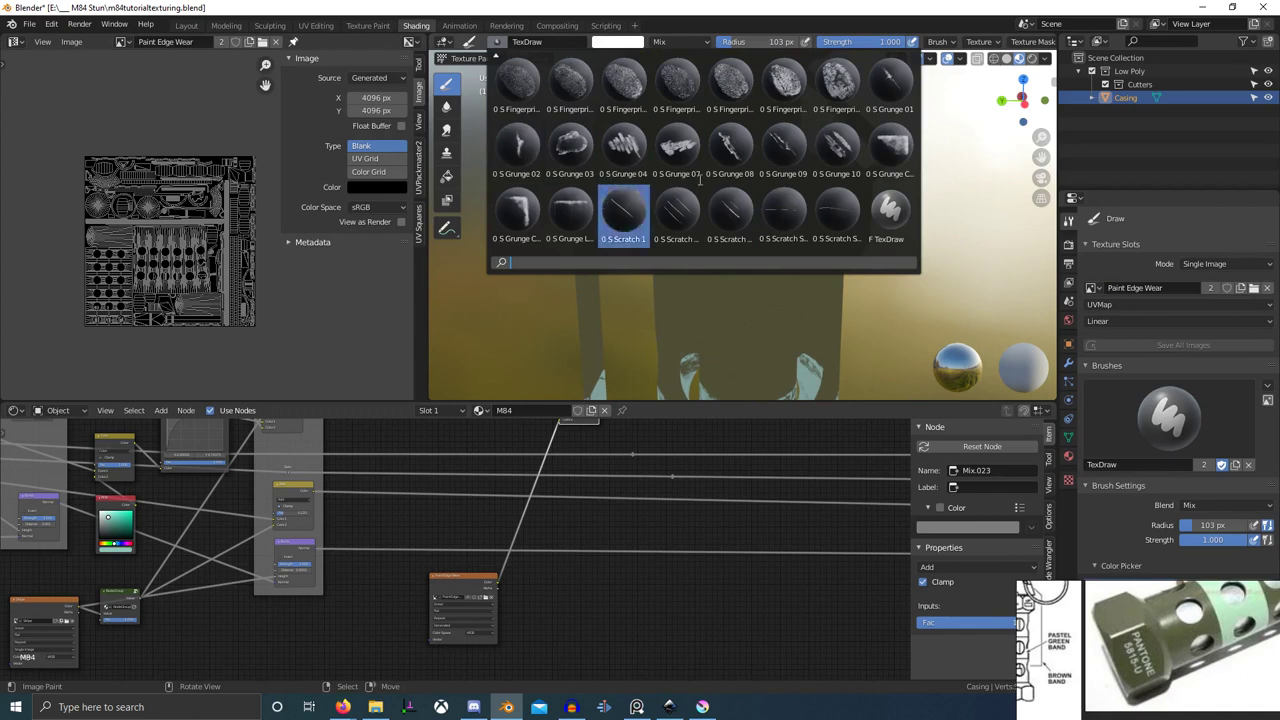
{"action": "left_click", "coordinate": [888, 85]}
- Move the Principled BSDF.001 node left and link it to the material output
{"action": "scroll", "coordinate": [750, 553], "scroll_direction": "down", "scroll_amount": 5}
{"action": "mouse_move", "coordinate": [750, 554]}
{"action": "middle_mouse_down"}
{"action": "mouse_move", "coordinate": [614, 580]}
{"action": "mouse_move", "coordinate": [578, 559]}
{"action": "middle_mouse_up"}
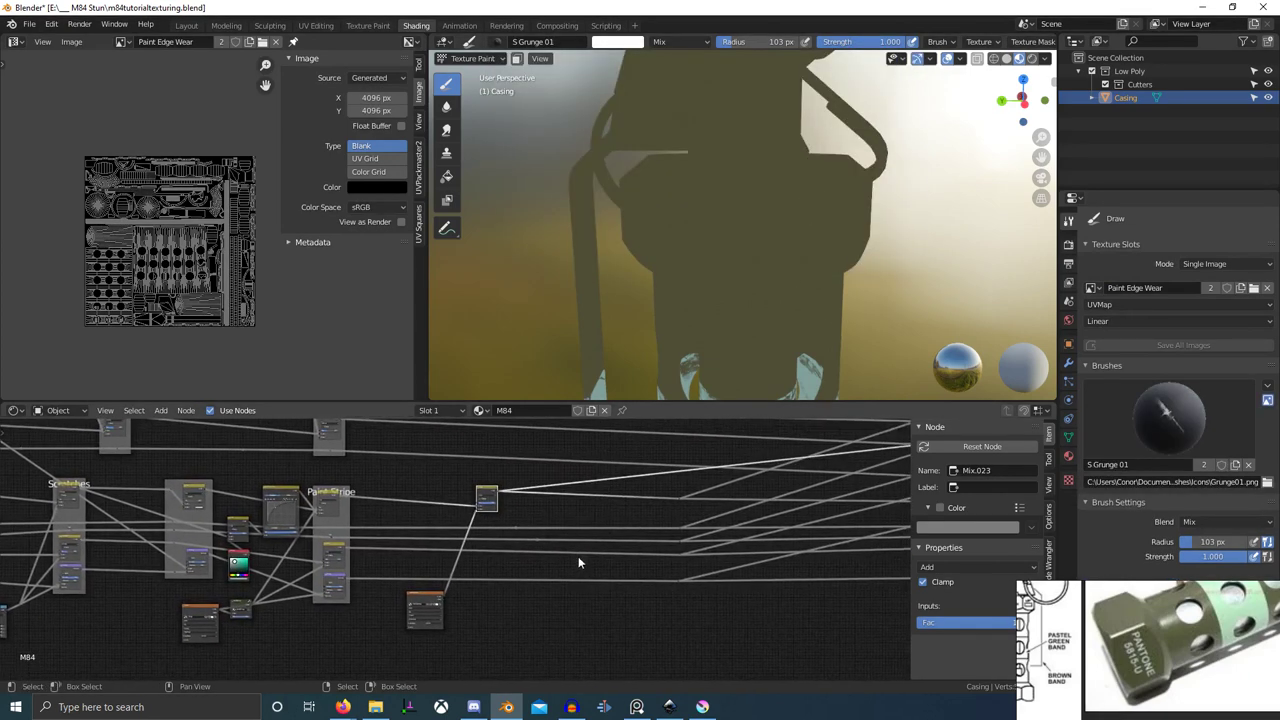
{"action": "scroll", "coordinate": [580, 558], "scroll_direction": "up", "scroll_amount": 1}
{"action": "middle_click_drag", "start_coordinate": [846, 531], "coordinate": [600, 530]}
{"action": "scroll", "coordinate": [678, 493], "scroll_direction": "down", "scroll_amount": 5}
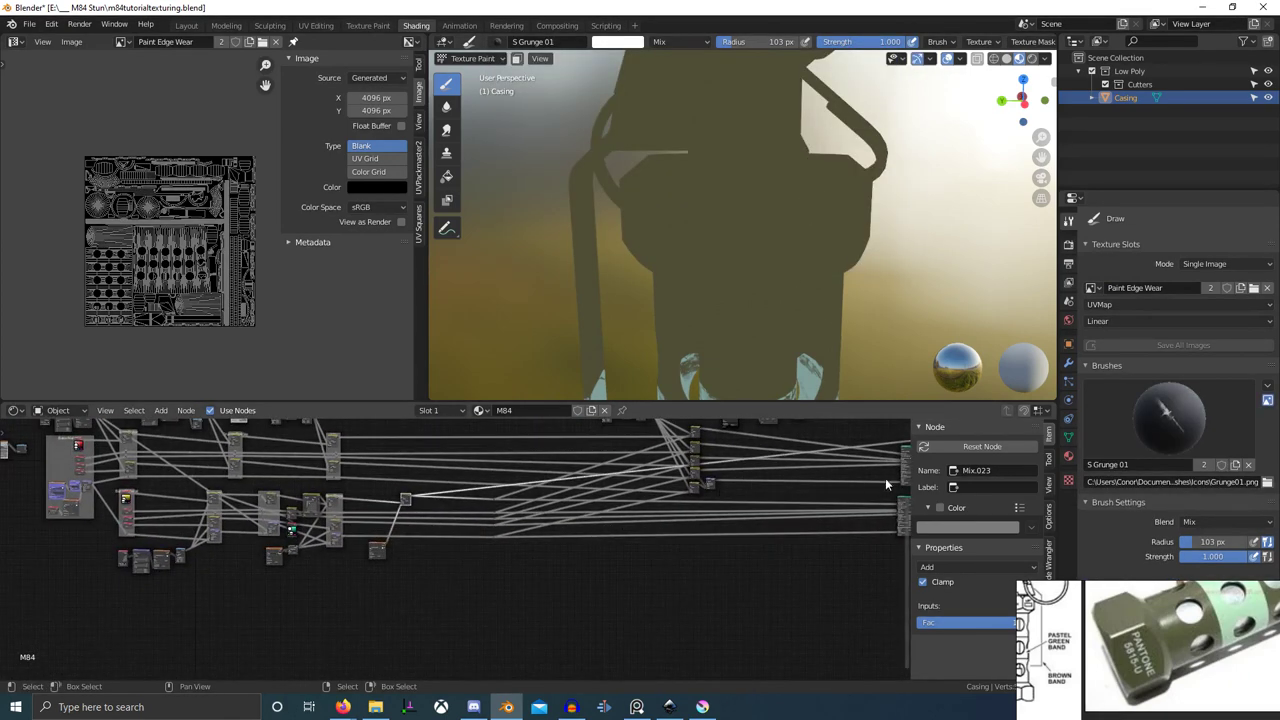
{"action": "left_click_drag", "start_coordinate": [897, 510], "coordinate": [648, 543]}
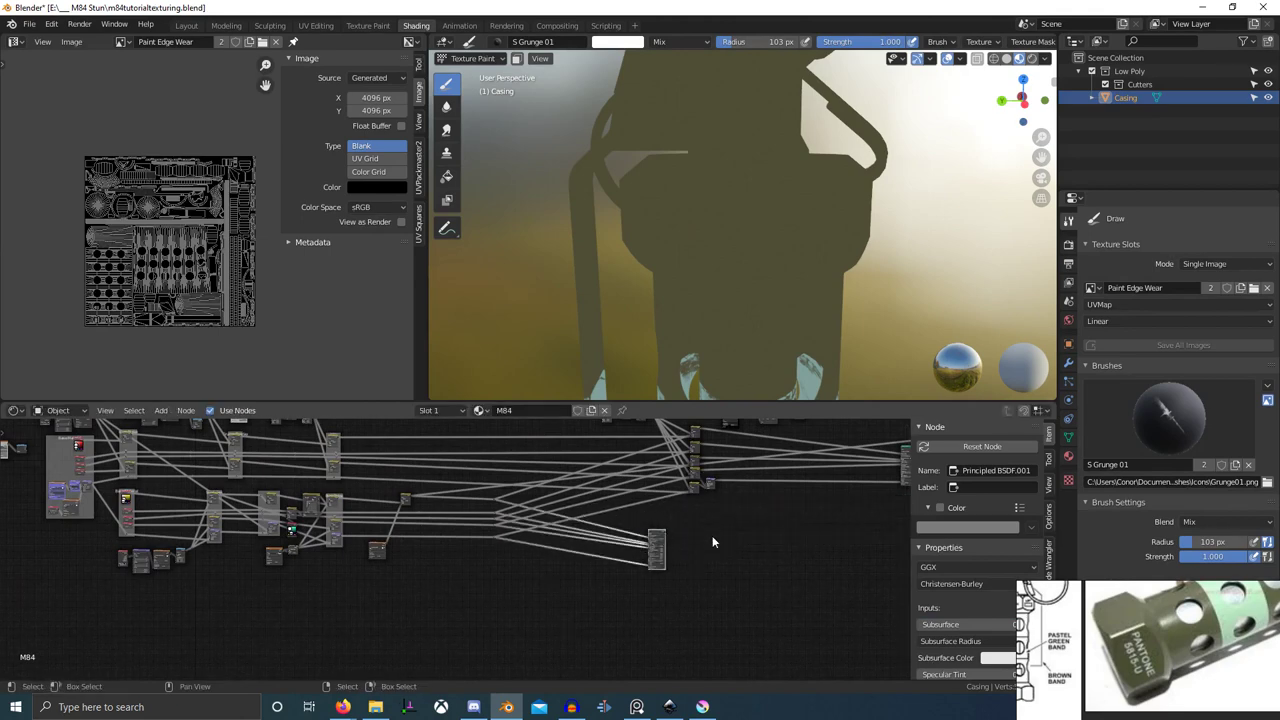
{"action": "middle_click_drag", "start_coordinate": [713, 542], "coordinate": [616, 493]}
{"action": "scroll", "coordinate": [616, 493], "scroll_direction": "up", "scroll_amount": 4}
- Finish the BSDF link and stamp anchored grunge wear along several nut edges
{"action": "left_click", "coordinate": [506, 481], "text": "ctrl+shift"}
{"action": "scroll", "coordinate": [722, 202], "scroll_direction": "up", "scroll_amount": 3}
{"action": "mouse_move", "coordinate": [722, 203]}
{"action": "middle_mouse_down"}
{"action": "mouse_move", "coordinate": [737, 248]}
{"action": "mouse_move", "coordinate": [720, 317]}
{"action": "mouse_move", "coordinate": [700, 304]}
{"action": "middle_mouse_up"}
{"action": "mouse_move", "coordinate": [700, 299]}
{"action": "left_mouse_down"}
{"action": "mouse_move", "coordinate": [619, 343]}
{"action": "mouse_move", "coordinate": [628, 330]}
{"action": "left_mouse_up"}
{"action": "scroll", "coordinate": [703, 316], "scroll_direction": "down", "scroll_amount": 2}
{"action": "middle_click_drag", "start_coordinate": [703, 316], "coordinate": [668, 252]}
{"action": "scroll", "coordinate": [702, 294], "scroll_direction": "up", "scroll_amount": 2}
{"action": "left_click_drag", "start_coordinate": [657, 246], "coordinate": [654, 323]}
{"action": "scroll", "coordinate": [745, 336], "scroll_direction": "down", "scroll_amount": 2}
{"action": "middle_click_drag", "start_coordinate": [753, 338], "coordinate": [674, 299]}
{"action": "scroll", "coordinate": [682, 341], "scroll_direction": "up", "scroll_amount": 1}
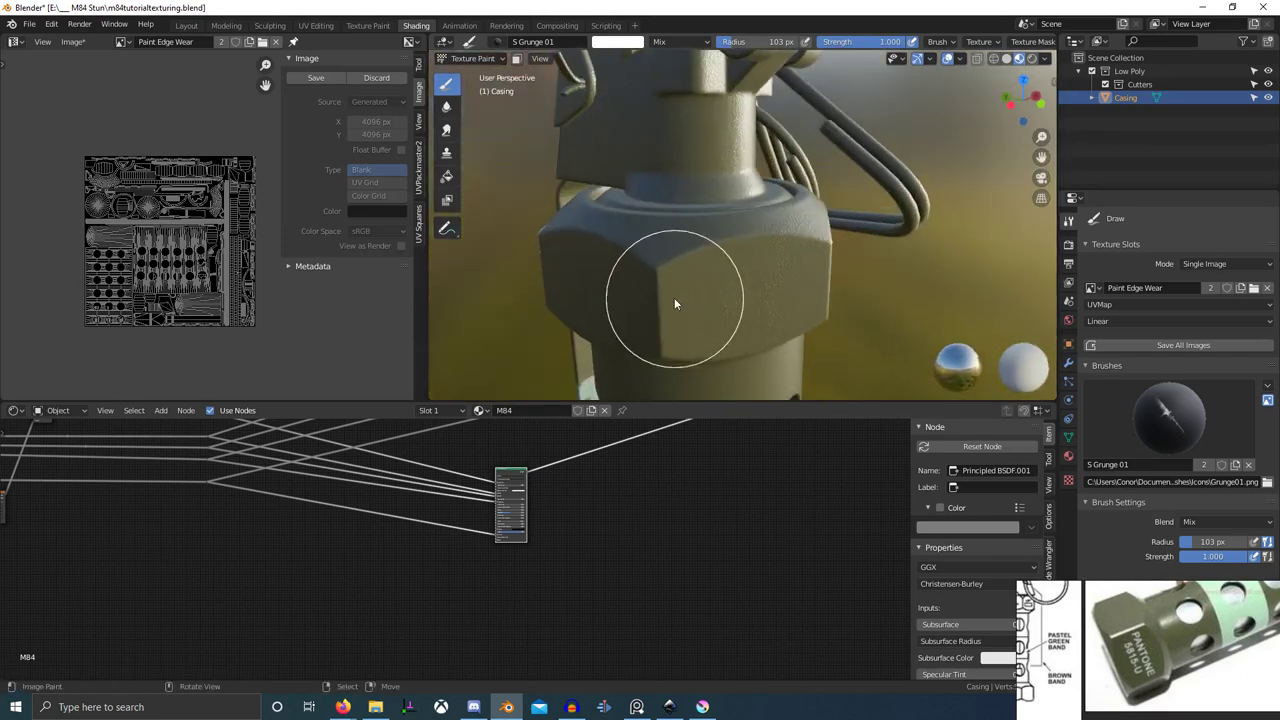
{"action": "left_click_drag", "start_coordinate": [660, 349], "coordinate": [658, 352]}
- Stamp more grunge wear on the nut's remaining edges, undoing two stray strokes
{"action": "left_click_drag", "start_coordinate": [680, 257], "coordinate": [744, 241]}
{"action": "middle_click_drag", "start_coordinate": [750, 243], "coordinate": [702, 281]}
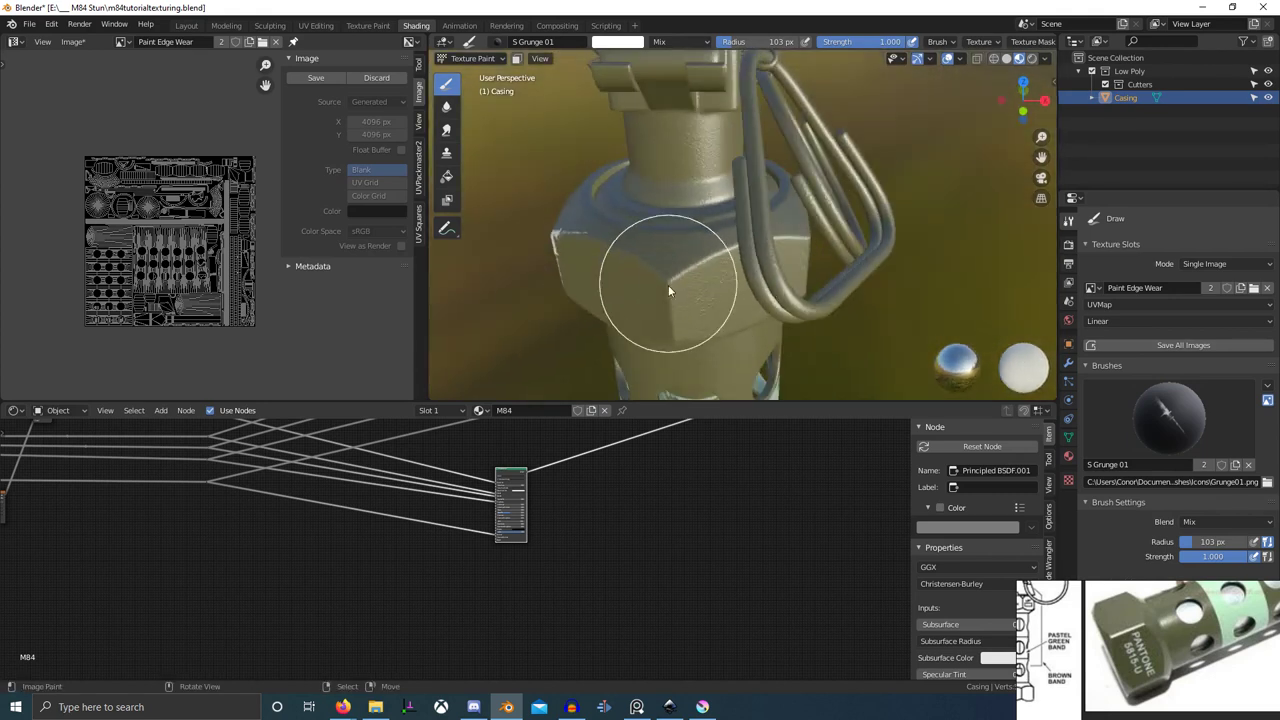
{"action": "mouse_move", "coordinate": [668, 285]}
{"action": "left_mouse_down"}
{"action": "mouse_move", "coordinate": [667, 310]}
{"action": "mouse_move", "coordinate": [667, 271]}
{"action": "left_mouse_up"}
{"action": "key", "text": "ctrl+z"}
{"action": "middle_click_drag", "start_coordinate": [704, 294], "coordinate": [713, 258]}
{"action": "scroll", "coordinate": [713, 258], "scroll_direction": "up", "scroll_amount": 2}
{"action": "key", "text": "ctrl+z"}
{"action": "left_click_drag", "start_coordinate": [668, 291], "coordinate": [662, 241]}
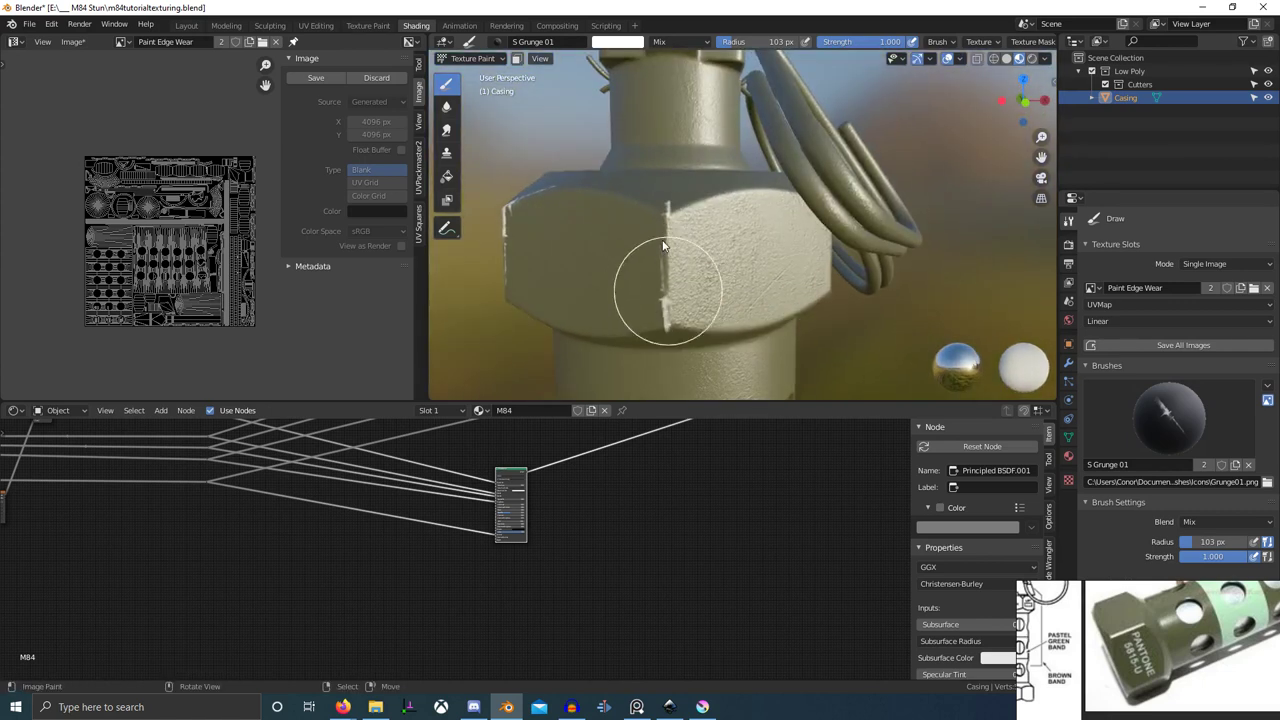
{"action": "mouse_move", "coordinate": [670, 178]}
{"action": "middle_mouse_down"}
{"action": "mouse_move", "coordinate": [698, 258]}
{"action": "mouse_move", "coordinate": [721, 229]}
{"action": "mouse_move", "coordinate": [705, 230]}
{"action": "middle_mouse_up"}
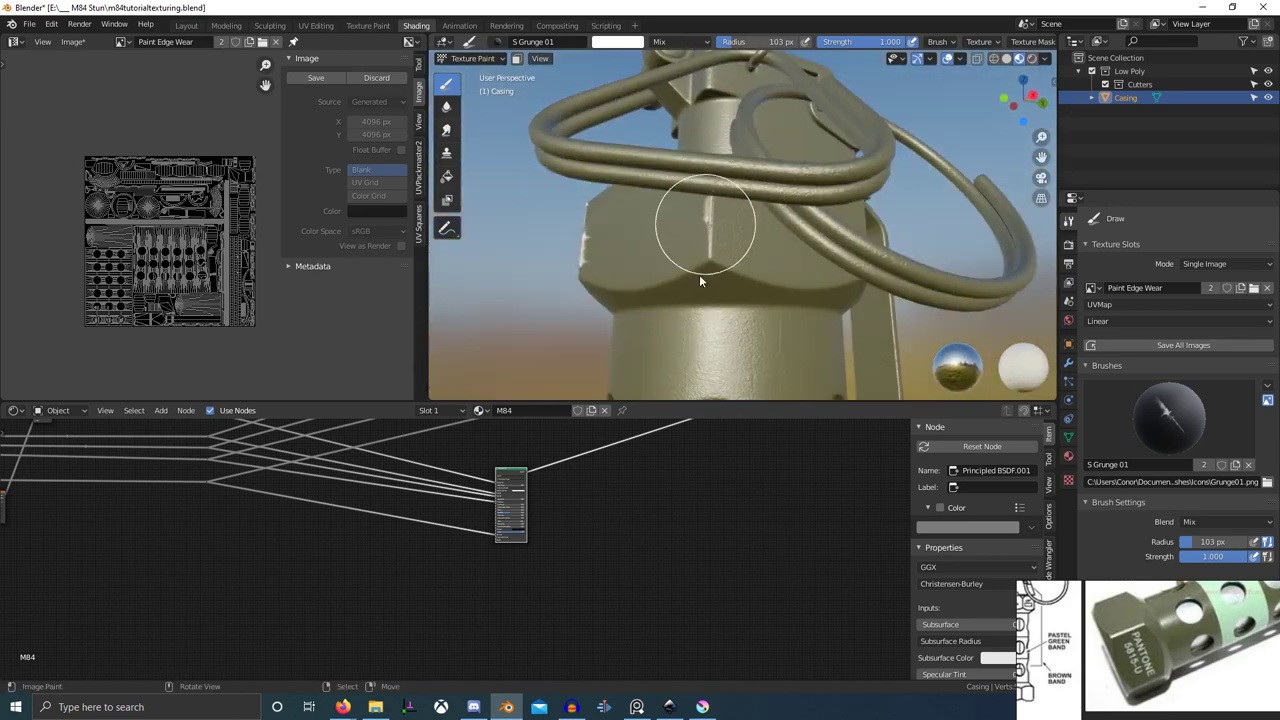
{"action": "middle_click_drag", "start_coordinate": [700, 276], "coordinate": [771, 271]}
- In Edit Mode, select the linked casing geometry with L and hide the rest with Shift+H
{"action": "key", "text": "Tab"}
{"action": "key", "text": "alt+a"}
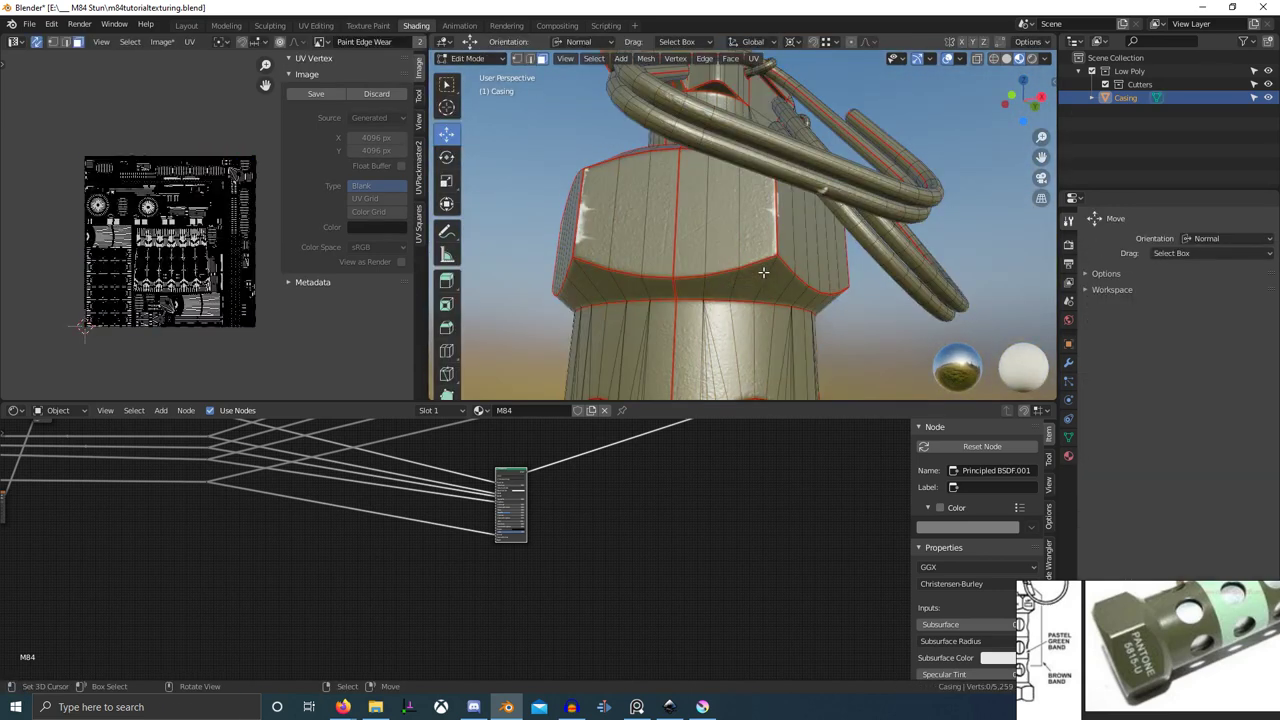
{"action": "key", "text": "1"}
{"action": "key", "text": "l"}
{"action": "key", "text": "shift+h"}
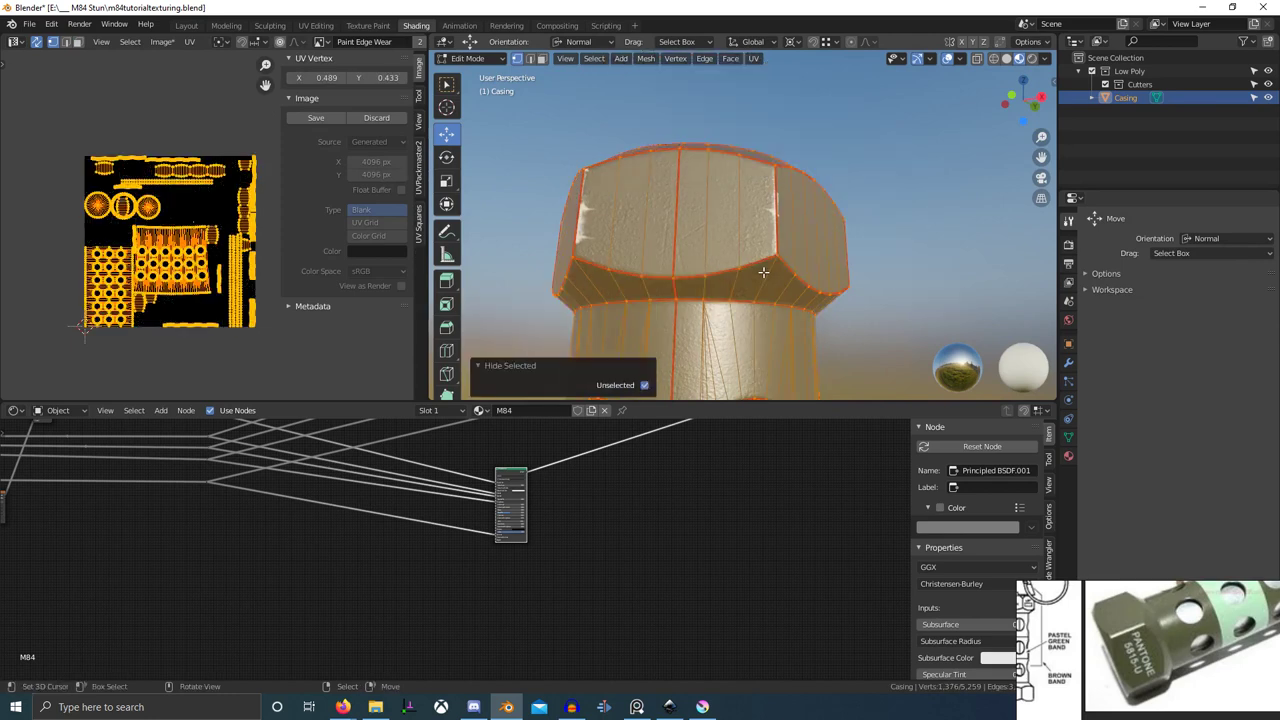
{"action": "key", "text": "Tab"}
{"action": "middle_click_drag", "start_coordinate": [765, 273], "coordinate": [757, 308]}
- Enable the face paint mask and paint light wear on the nut's corner
{"action": "left_click", "coordinate": [517, 60]}
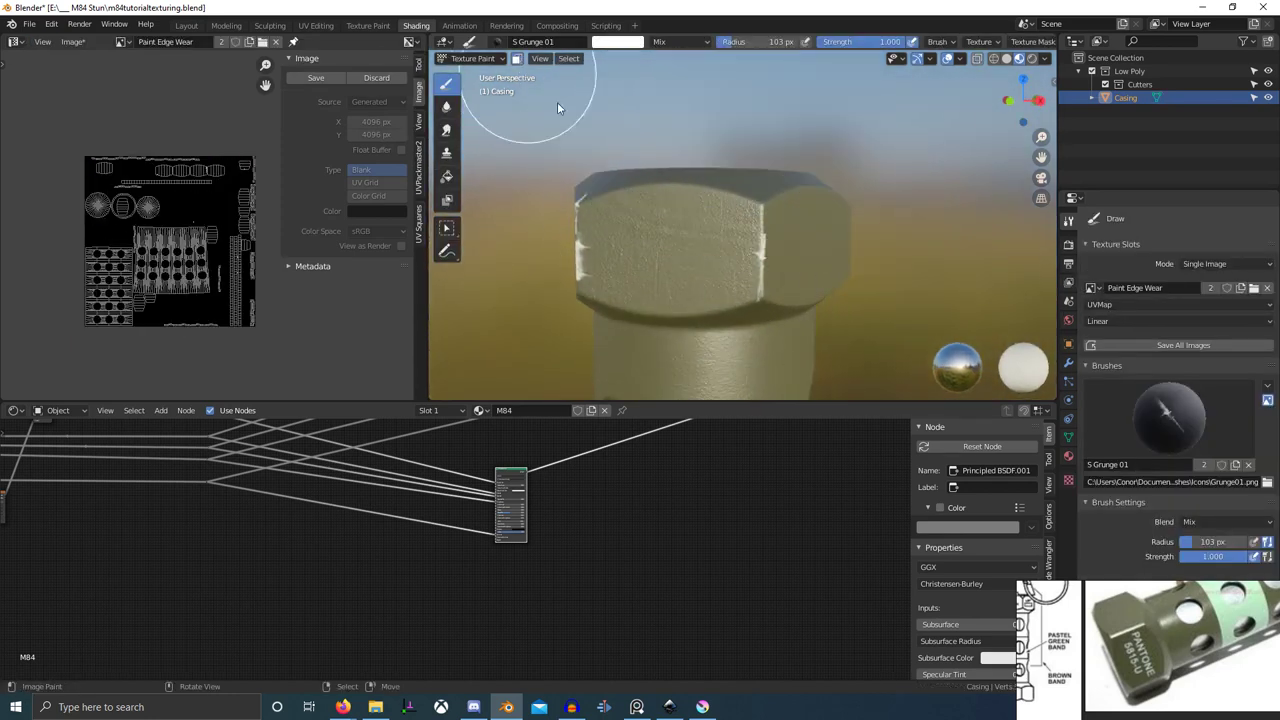
{"action": "mouse_move", "coordinate": [742, 212]}
{"action": "middle_mouse_down"}
{"action": "mouse_move", "coordinate": [720, 278]}
{"action": "mouse_move", "coordinate": [744, 282]}
{"action": "middle_mouse_up"}
{"action": "mouse_move", "coordinate": [677, 245]}
{"action": "left_mouse_down"}
{"action": "mouse_move", "coordinate": [708, 254]}
{"action": "mouse_move", "coordinate": [682, 247]}
{"action": "left_mouse_up"}
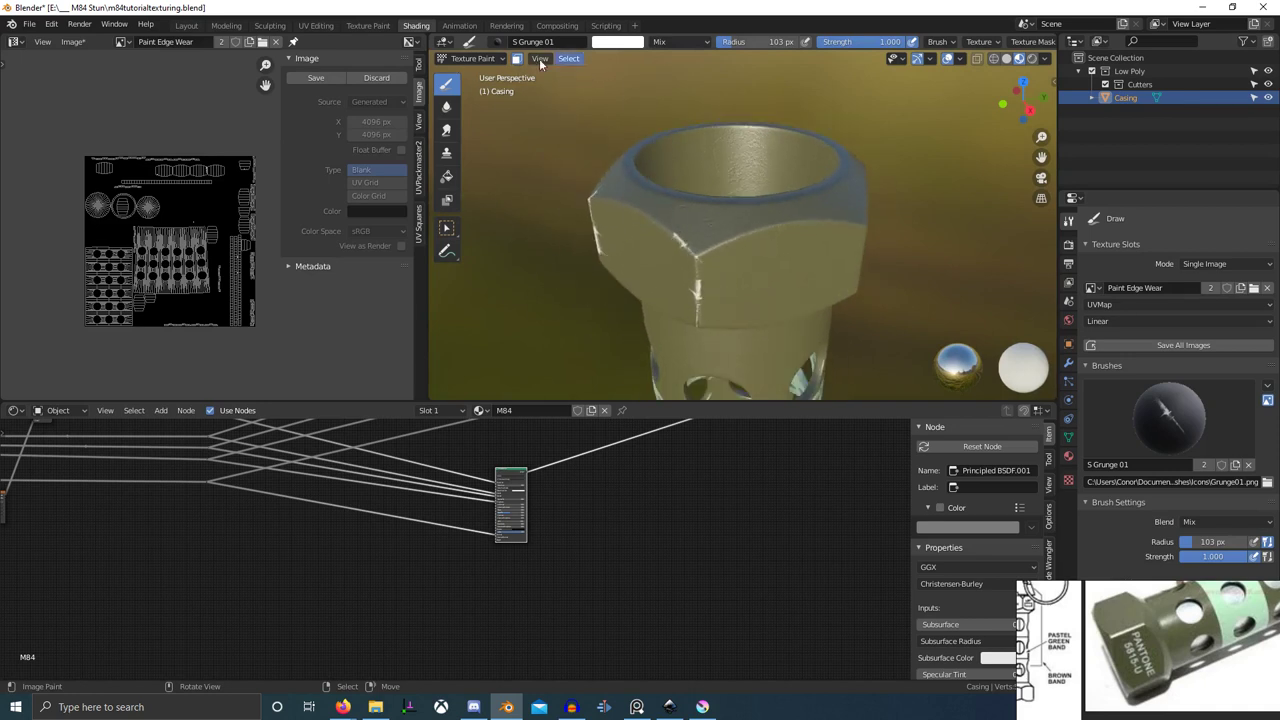
- Switch to the S Grunge 02 brush and stamp white grunge marks on the nut's corners
{"action": "left_click", "coordinate": [499, 43]}
{"action": "left_click", "coordinate": [733, 153]}
{"action": "middle_click_drag", "start_coordinate": [862, 274], "coordinate": [796, 272]}
{"action": "mouse_move", "coordinate": [806, 269]}
{"action": "left_mouse_down"}
{"action": "mouse_move", "coordinate": [782, 310]}
{"action": "mouse_move", "coordinate": [792, 225]}
{"action": "mouse_move", "coordinate": [798, 250]}
{"action": "mouse_move", "coordinate": [798, 236]}
{"action": "left_mouse_up"}
{"action": "key", "text": "ctrl+z"}
{"action": "key", "text": "ctrl+z"}
{"action": "key", "text": "ctrl+z"}
{"action": "left_click_drag", "start_coordinate": [793, 264], "coordinate": [795, 243]}
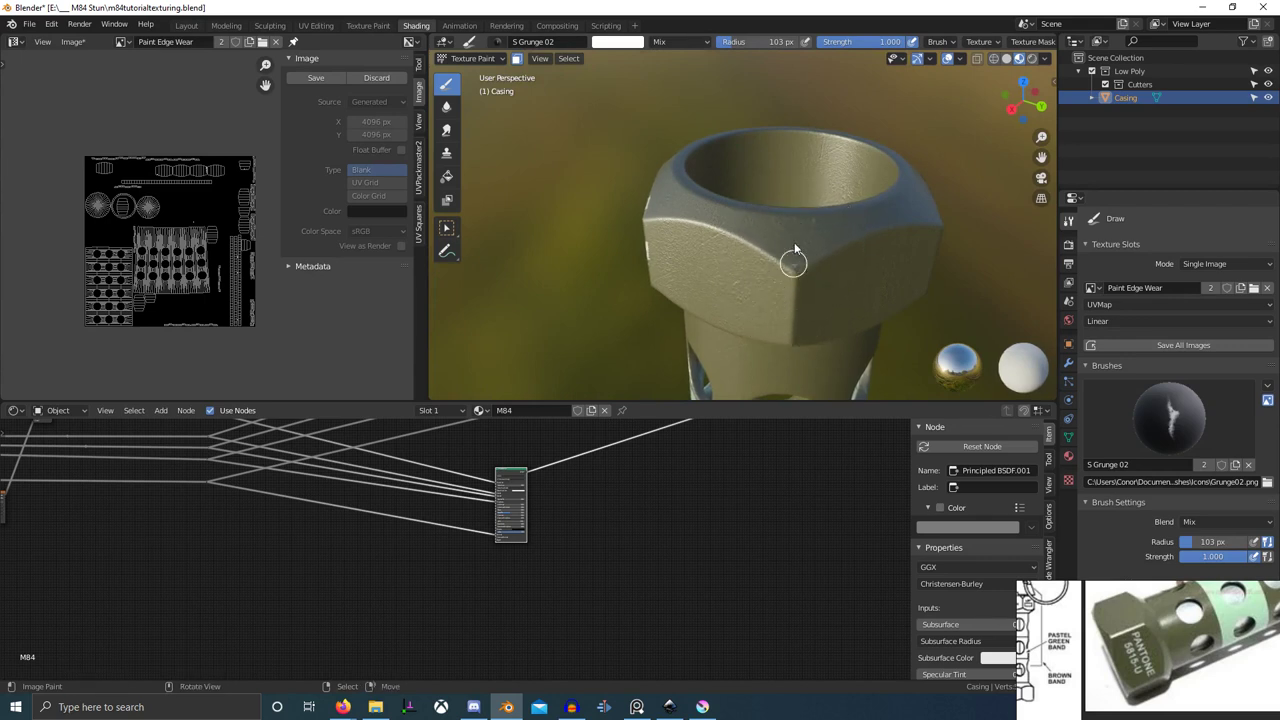
{"action": "mouse_move", "coordinate": [800, 236]}
{"action": "middle_mouse_down"}
{"action": "mouse_move", "coordinate": [874, 237]}
{"action": "mouse_move", "coordinate": [865, 213]}
{"action": "mouse_move", "coordinate": [780, 207]}
{"action": "middle_mouse_up"}
{"action": "scroll", "coordinate": [760, 216], "scroll_direction": "up", "scroll_amount": 2}
{"action": "mouse_move", "coordinate": [693, 256]}
{"action": "left_mouse_down"}
{"action": "mouse_move", "coordinate": [692, 298]}
{"action": "mouse_move", "coordinate": [738, 305]}
{"action": "mouse_move", "coordinate": [787, 236]}
{"action": "mouse_move", "coordinate": [752, 249]}
{"action": "mouse_move", "coordinate": [711, 180]}
{"action": "left_mouse_up"}
- Choose the S Scratch 1 brush and view the nut from its top and underside
{"action": "left_click", "coordinate": [497, 42]}
{"action": "type", "text": "sc"}
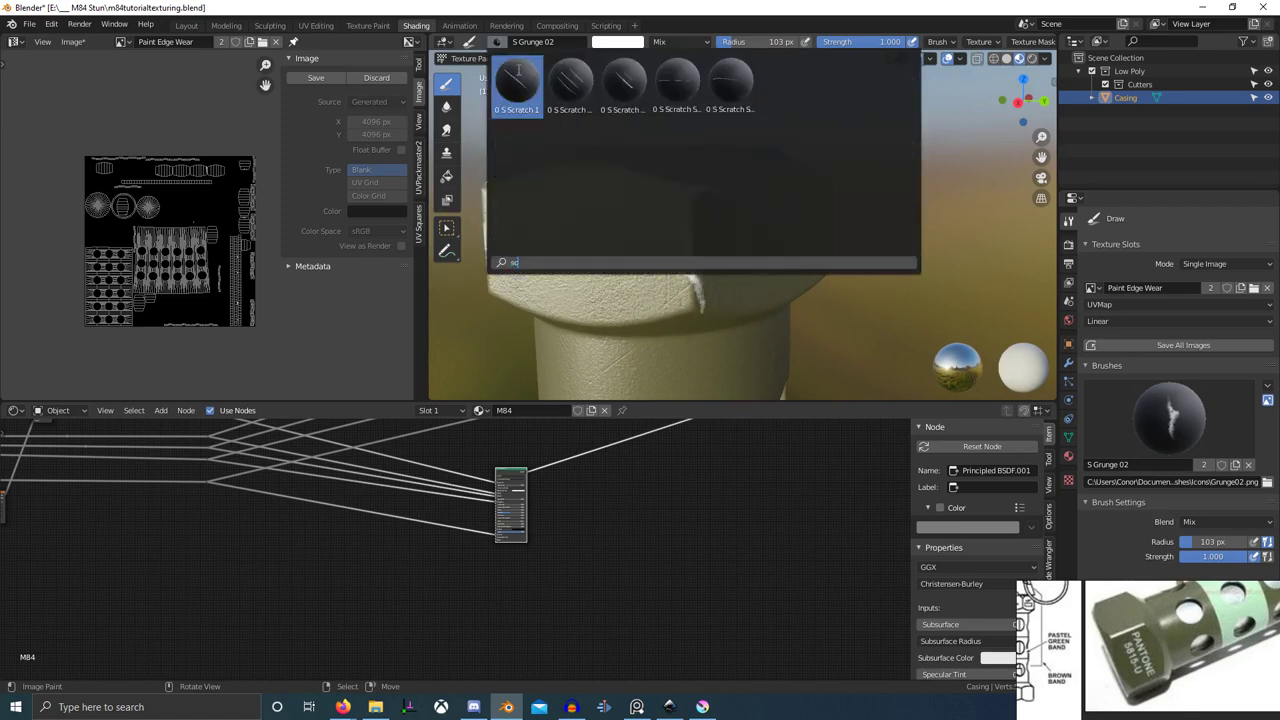
{"action": "left_click", "coordinate": [520, 92]}
{"action": "middle_click_drag", "start_coordinate": [722, 226], "coordinate": [683, 255]}
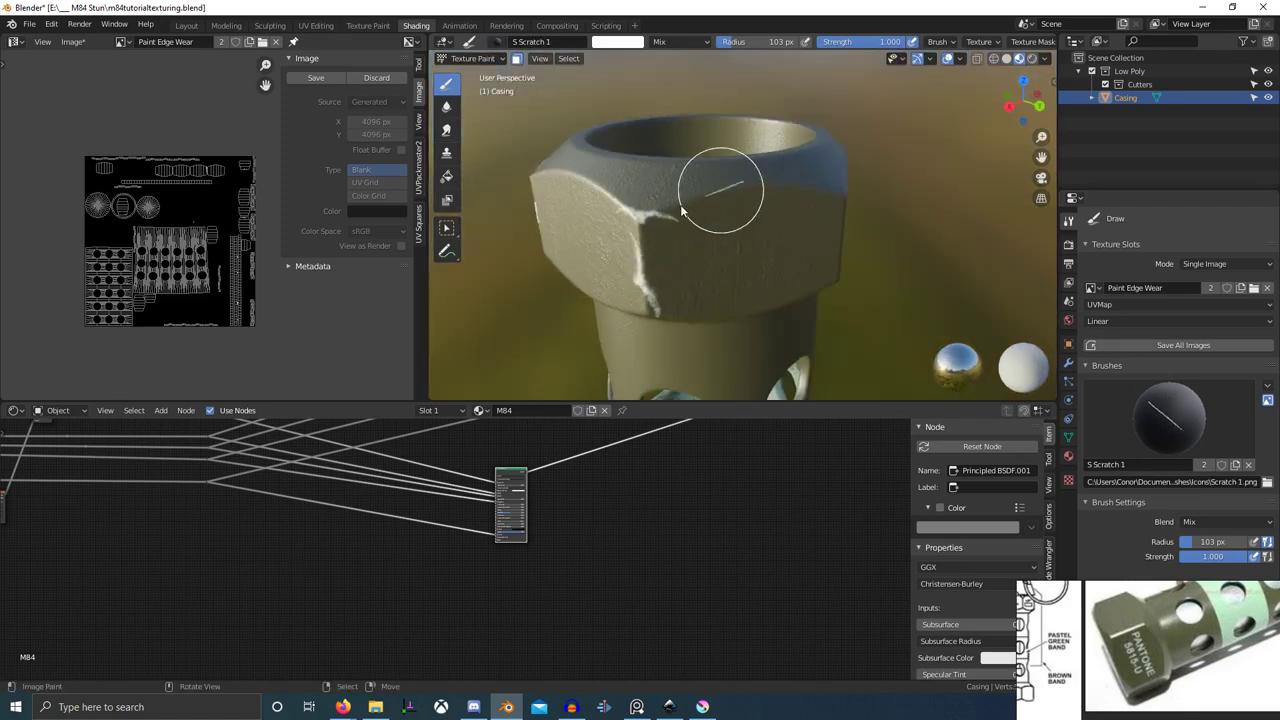
{"action": "mouse_move", "coordinate": [681, 210]}
{"action": "middle_mouse_down"}
{"action": "mouse_move", "coordinate": [757, 294]}
{"action": "mouse_move", "coordinate": [761, 230]}
{"action": "mouse_move", "coordinate": [793, 238]}
{"action": "middle_mouse_up"}
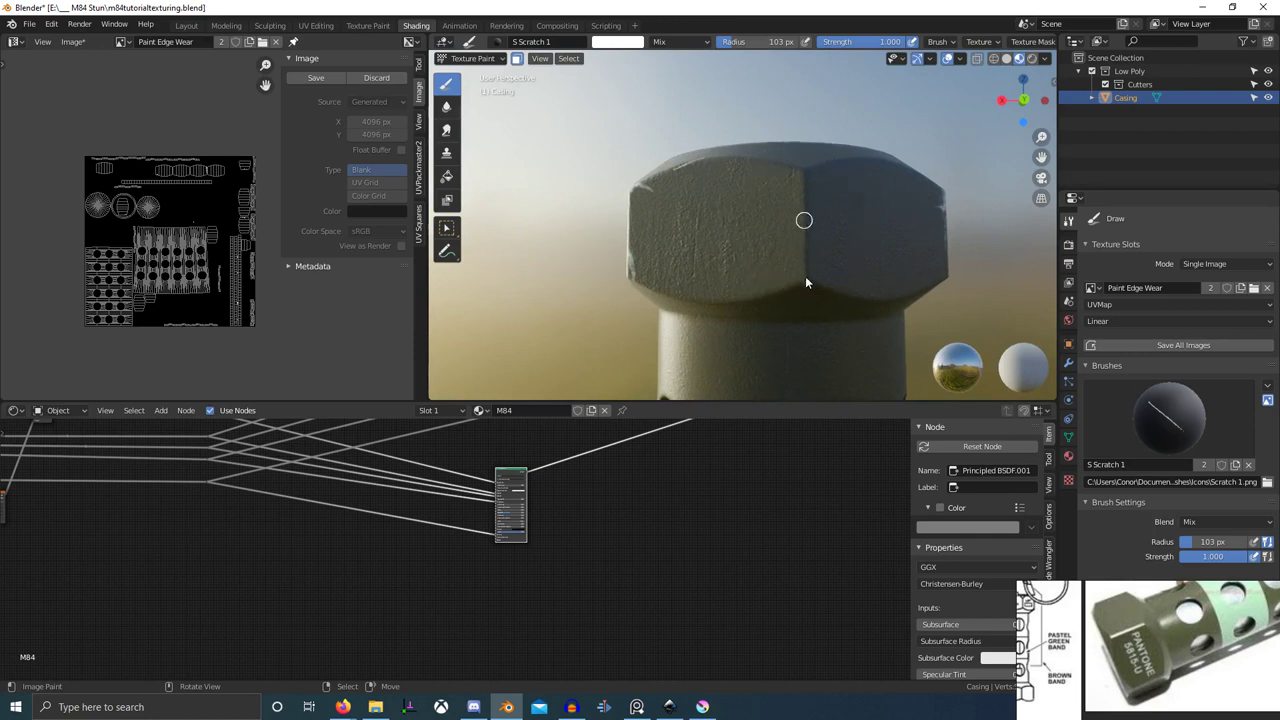
{"action": "middle_click_drag", "start_coordinate": [806, 306], "coordinate": [800, 340]}
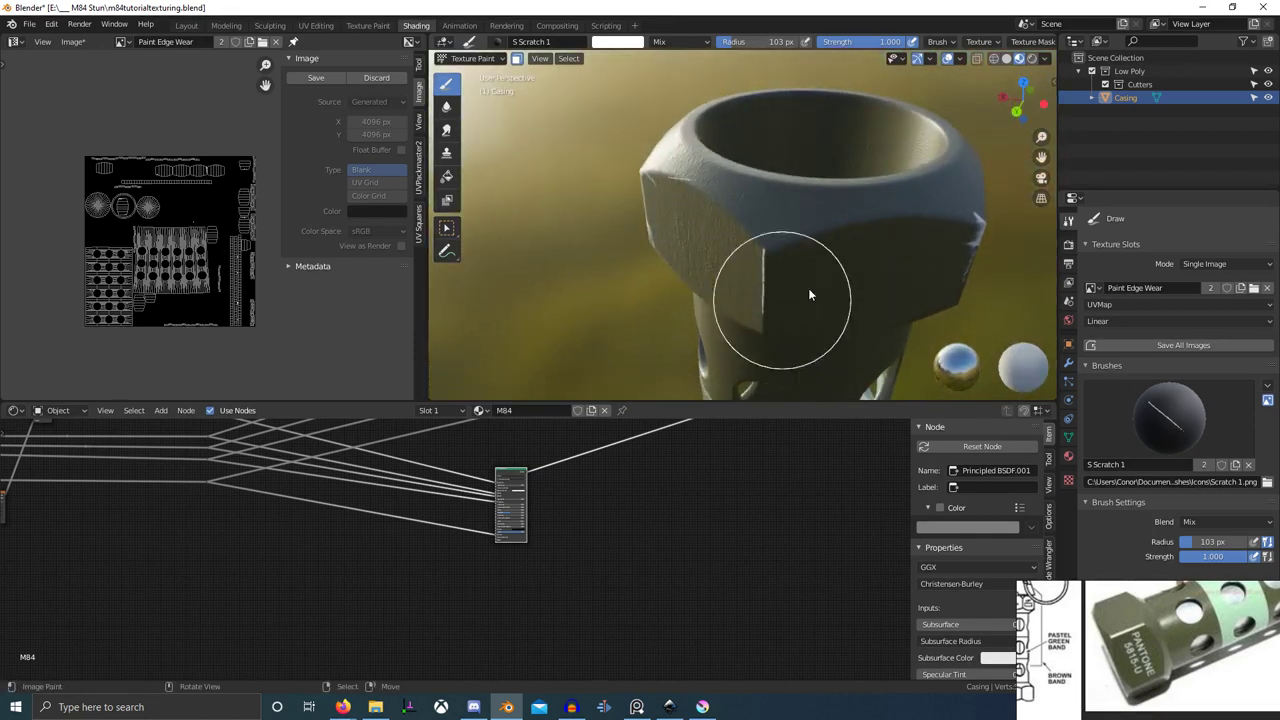
{"action": "left_click", "coordinate": [497, 41]}
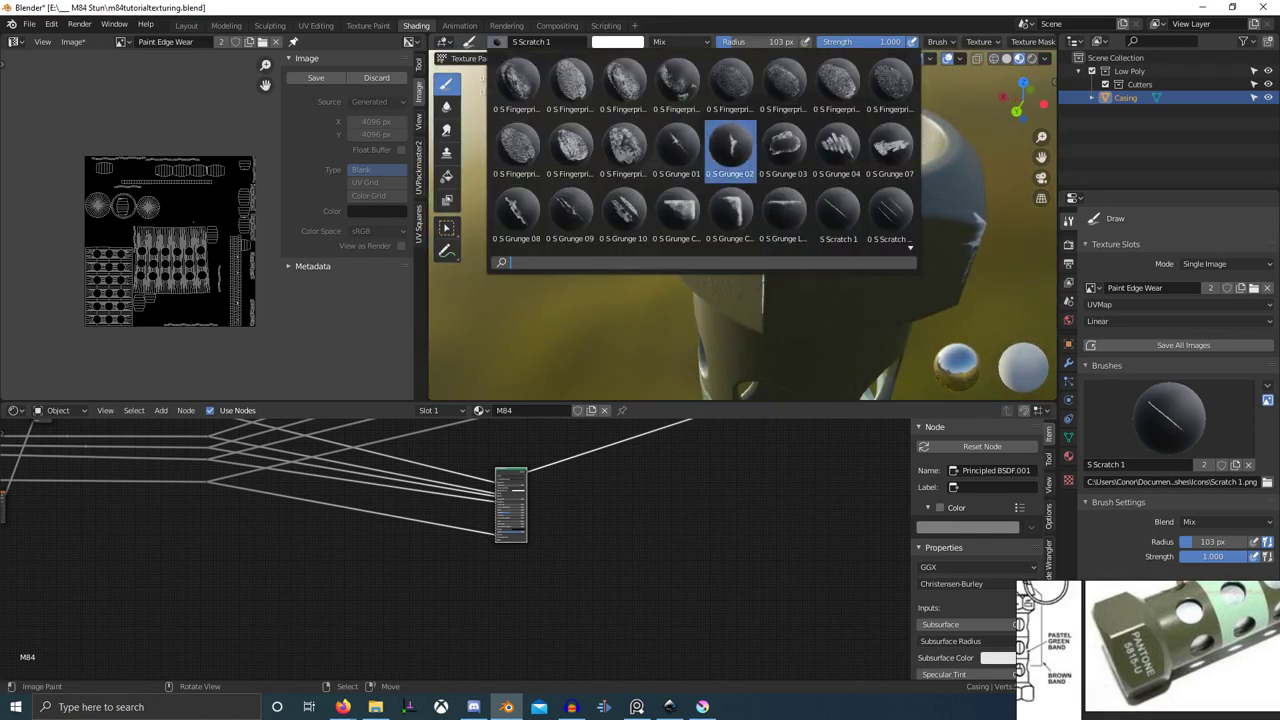
- With the S Grunge 08 brush, stamp wear on the cap's front edge and corner, undoing bad stamps
{"action": "left_click", "coordinate": [504, 216]}
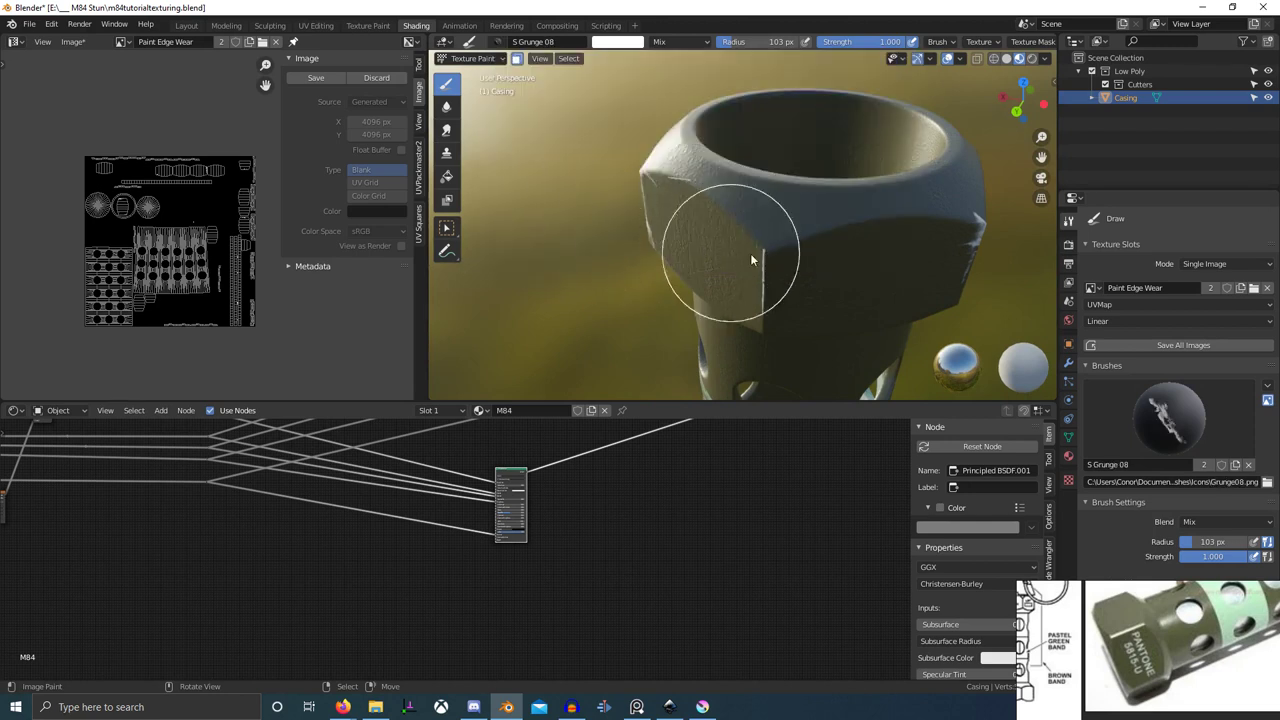
{"action": "left_click", "coordinate": [792, 243]}
{"action": "mouse_move", "coordinate": [779, 280]}
{"action": "left_mouse_down"}
{"action": "mouse_move", "coordinate": [790, 273]}
{"action": "mouse_move", "coordinate": [768, 300]}
{"action": "mouse_move", "coordinate": [773, 284]}
{"action": "left_mouse_up"}
{"action": "key", "text": "ctrl+z"}
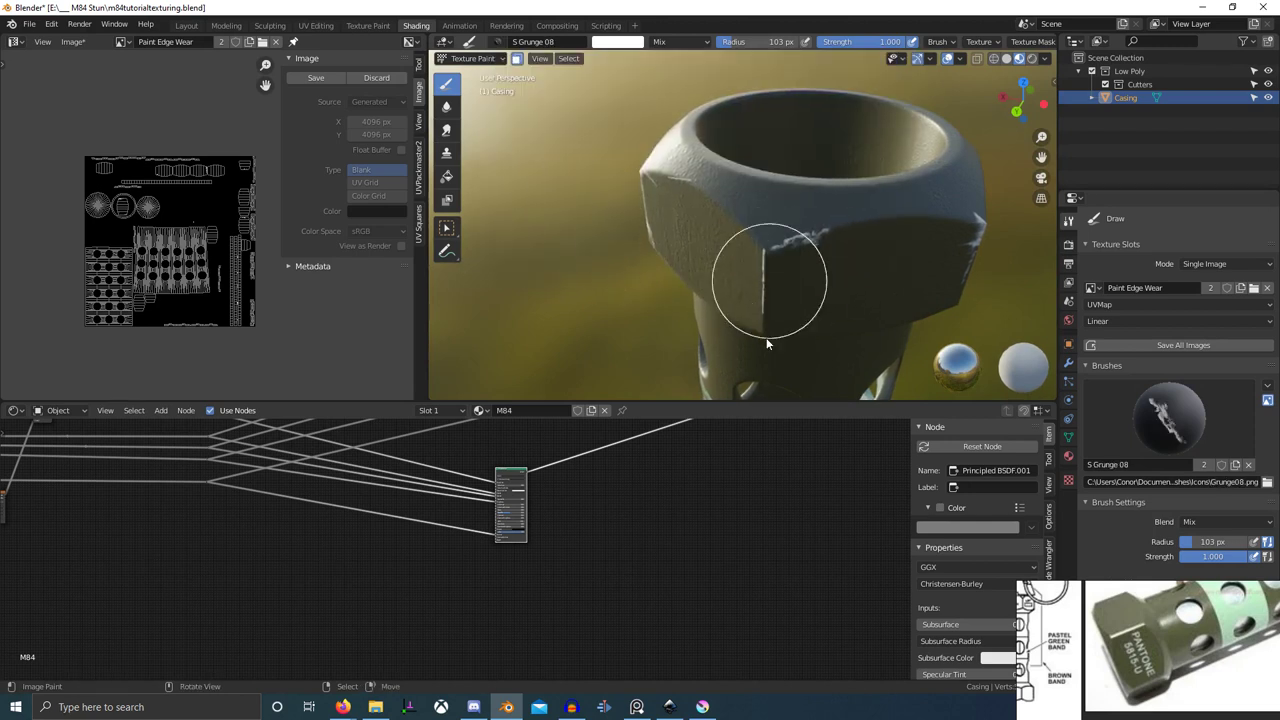
{"action": "middle_click_drag", "start_coordinate": [767, 344], "coordinate": [800, 277]}
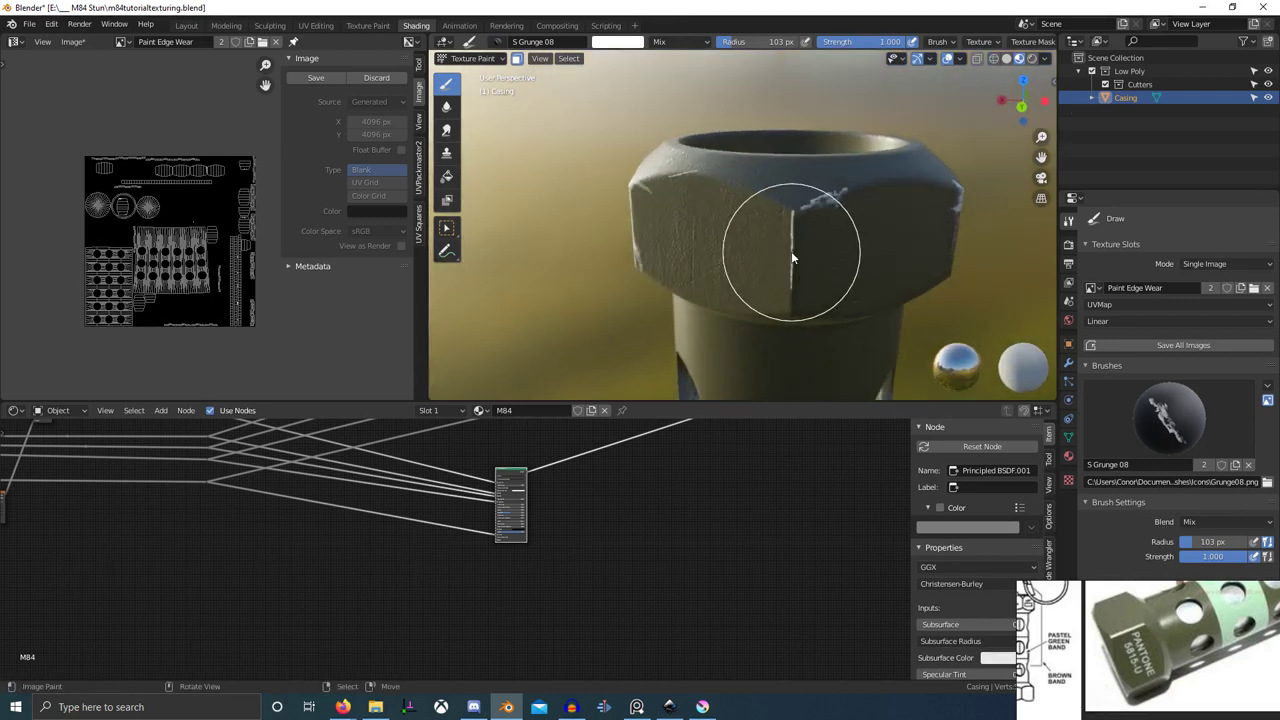
{"action": "mouse_move", "coordinate": [791, 252]}
{"action": "left_mouse_down"}
{"action": "mouse_move", "coordinate": [791, 312]}
{"action": "mouse_move", "coordinate": [820, 302]}
{"action": "left_mouse_up"}
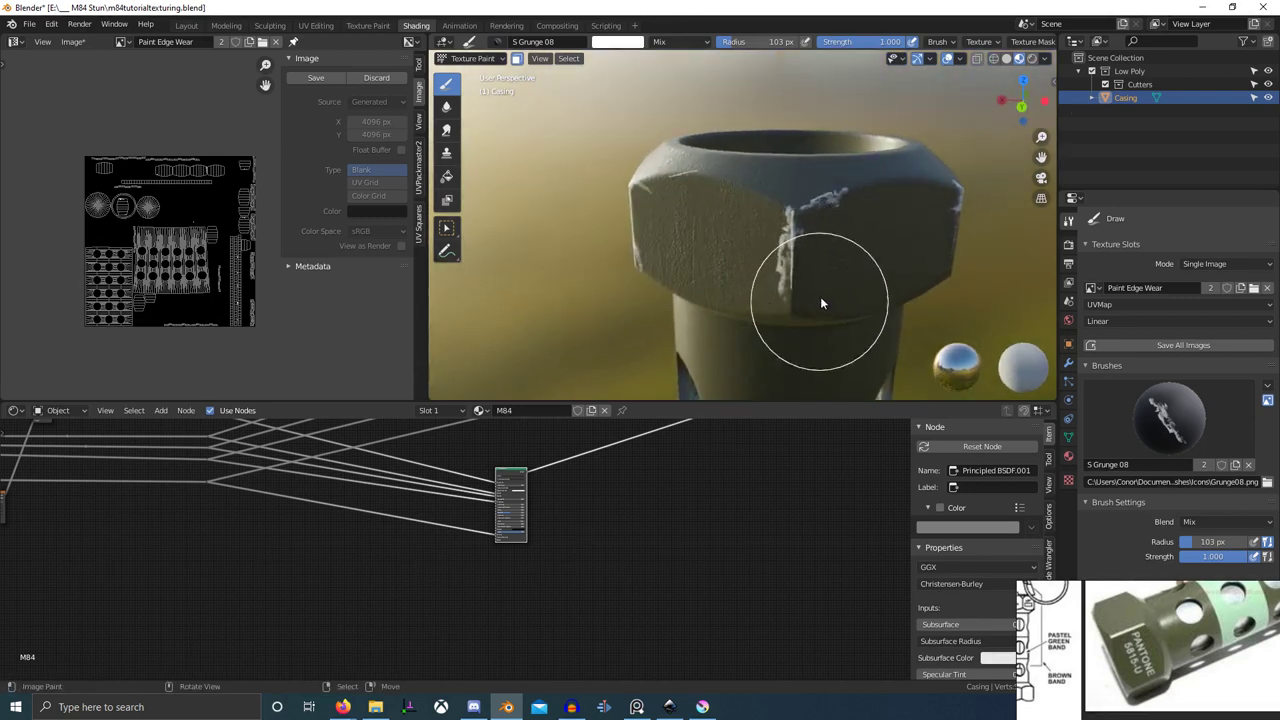
{"action": "mouse_move", "coordinate": [820, 303]}
{"action": "middle_mouse_down"}
{"action": "mouse_move", "coordinate": [717, 284]}
{"action": "mouse_move", "coordinate": [784, 337]}
{"action": "middle_mouse_up"}
{"action": "middle_click_drag", "start_coordinate": [790, 290], "coordinate": [800, 259]}
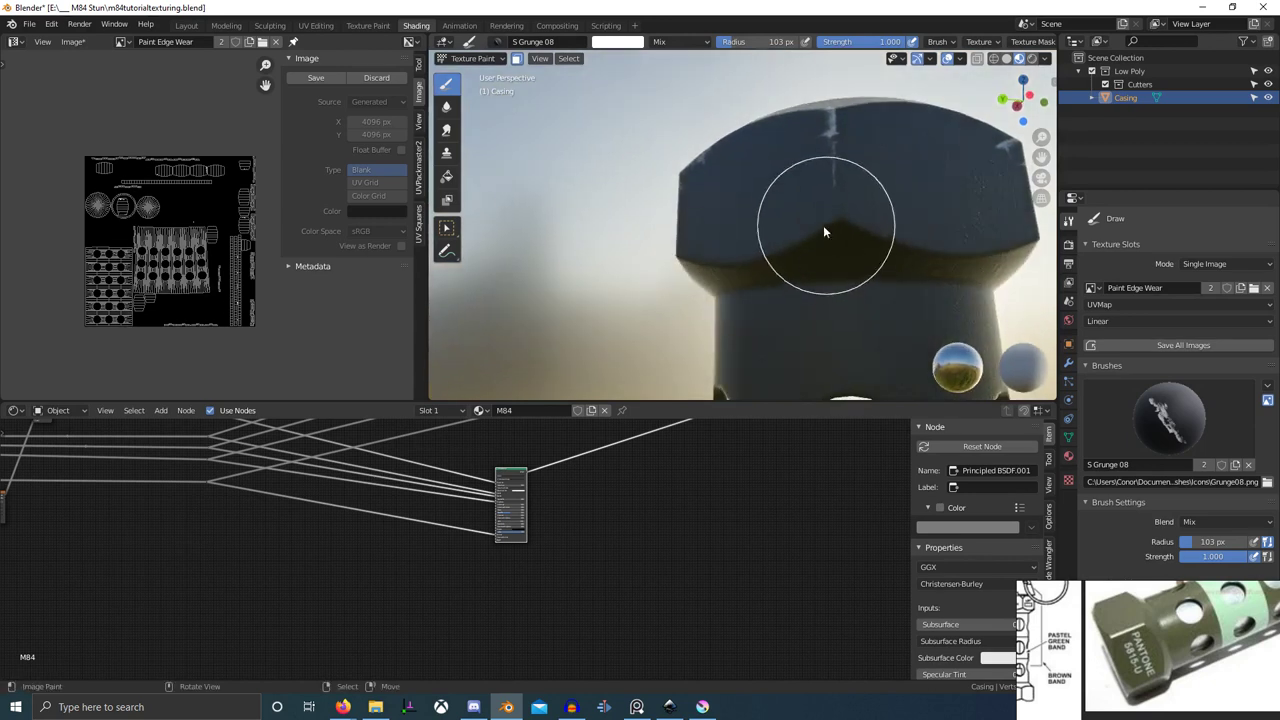
{"action": "mouse_move", "coordinate": [809, 246]}
{"action": "left_mouse_down"}
{"action": "mouse_move", "coordinate": [849, 209]}
{"action": "mouse_move", "coordinate": [803, 155]}
{"action": "left_mouse_up"}
{"action": "key", "text": "ctrl+z"}
{"action": "left_click_drag", "start_coordinate": [857, 228], "coordinate": [914, 208]}
{"action": "key", "text": "ctrl+z"}
- Stamp grunge wear on another hex corner and along the cap's lower edge
{"action": "scroll", "coordinate": [832, 225], "scroll_direction": "down", "scroll_amount": 4}
{"action": "middle_click_drag", "start_coordinate": [814, 228], "coordinate": [746, 238]}
{"action": "scroll", "coordinate": [703, 265], "scroll_direction": "up", "scroll_amount": 4}
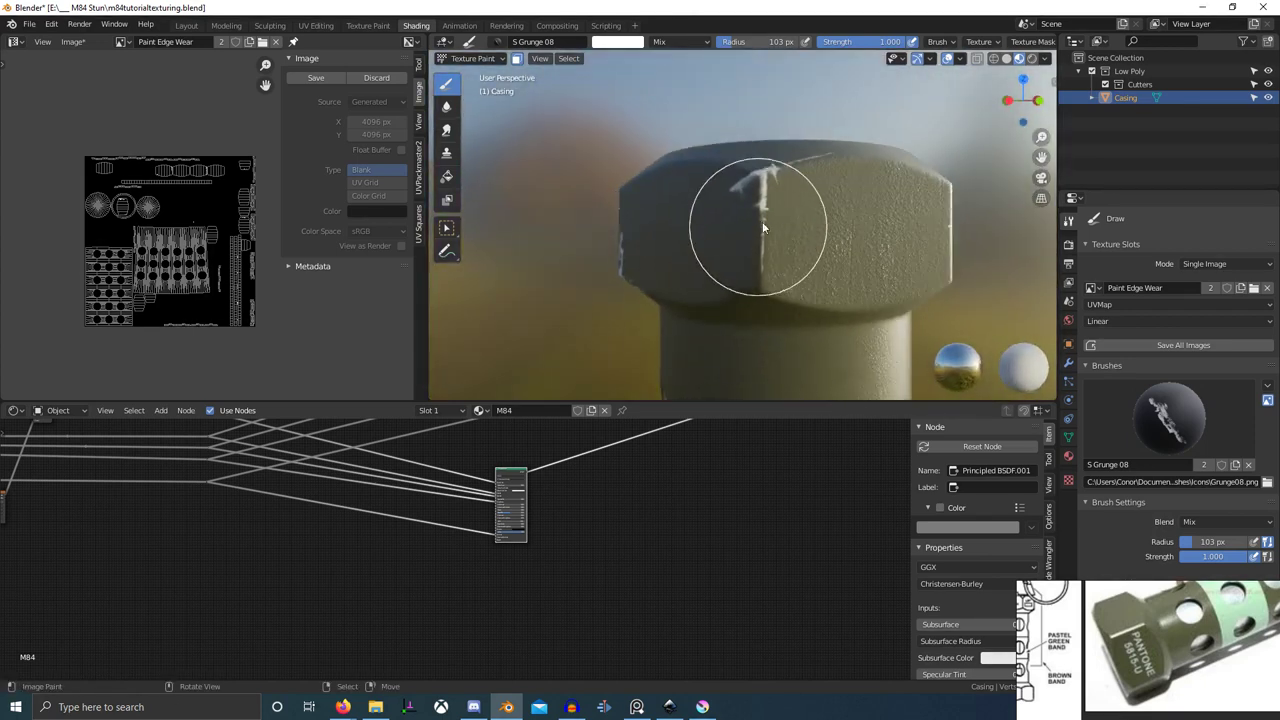
{"action": "mouse_move", "coordinate": [766, 212]}
{"action": "left_mouse_down"}
{"action": "mouse_move", "coordinate": [760, 269]}
{"action": "mouse_move", "coordinate": [790, 286]}
{"action": "mouse_move", "coordinate": [797, 267]}
{"action": "mouse_move", "coordinate": [767, 277]}
{"action": "mouse_move", "coordinate": [761, 227]}
{"action": "mouse_move", "coordinate": [723, 251]}
{"action": "mouse_move", "coordinate": [757, 236]}
{"action": "mouse_move", "coordinate": [720, 229]}
{"action": "left_mouse_up"}
{"action": "key", "text": "ctrl+z"}
{"action": "middle_click_drag", "start_coordinate": [755, 294], "coordinate": [815, 240]}
{"action": "left_click_drag", "start_coordinate": [782, 259], "coordinate": [792, 275]}
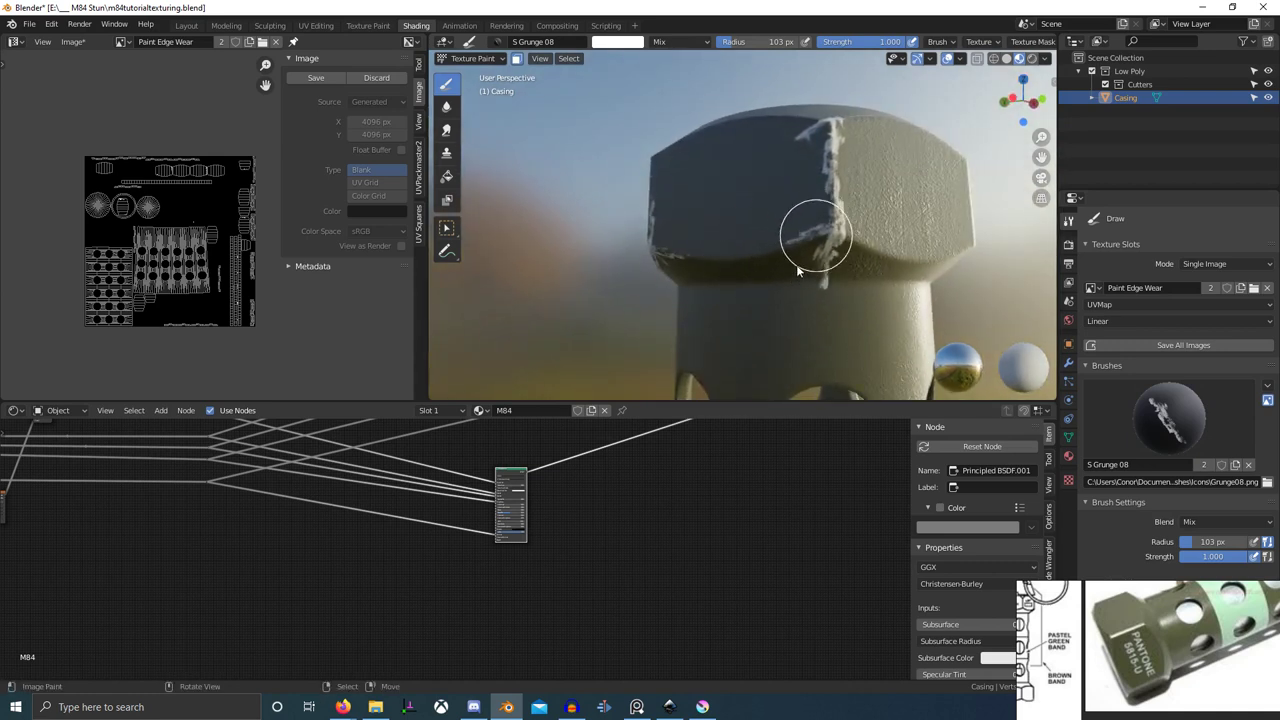
- Stamp diagonal wear on the next cap corners and the cap's centre edge, redoing misplaced stamps
{"action": "left_click_drag", "start_coordinate": [847, 232], "coordinate": [885, 236]}
{"action": "scroll", "coordinate": [885, 236], "scroll_direction": "down", "scroll_amount": 3}
{"action": "middle_click_drag", "start_coordinate": [880, 238], "coordinate": [794, 249]}
{"action": "scroll", "coordinate": [768, 281], "scroll_direction": "up", "scroll_amount": 3}
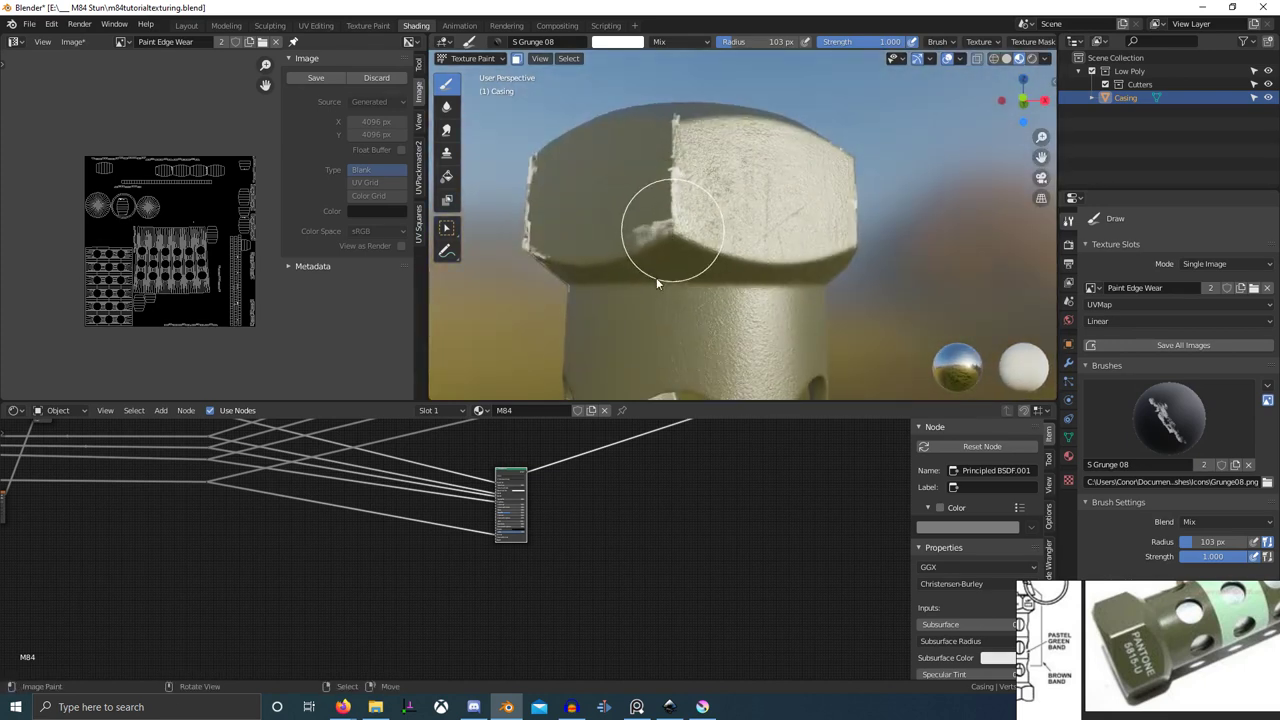
{"action": "key", "text": "ctrl+z"}
{"action": "mouse_move", "coordinate": [657, 281]}
{"action": "left_mouse_down"}
{"action": "mouse_move", "coordinate": [666, 308]}
{"action": "mouse_move", "coordinate": [648, 305]}
{"action": "mouse_move", "coordinate": [687, 249]}
{"action": "mouse_move", "coordinate": [690, 264]}
{"action": "left_mouse_up"}
{"action": "key", "text": "ctrl+z"}
{"action": "middle_click_drag", "start_coordinate": [694, 247], "coordinate": [714, 272]}
{"action": "left_click_drag", "start_coordinate": [746, 215], "coordinate": [747, 213]}
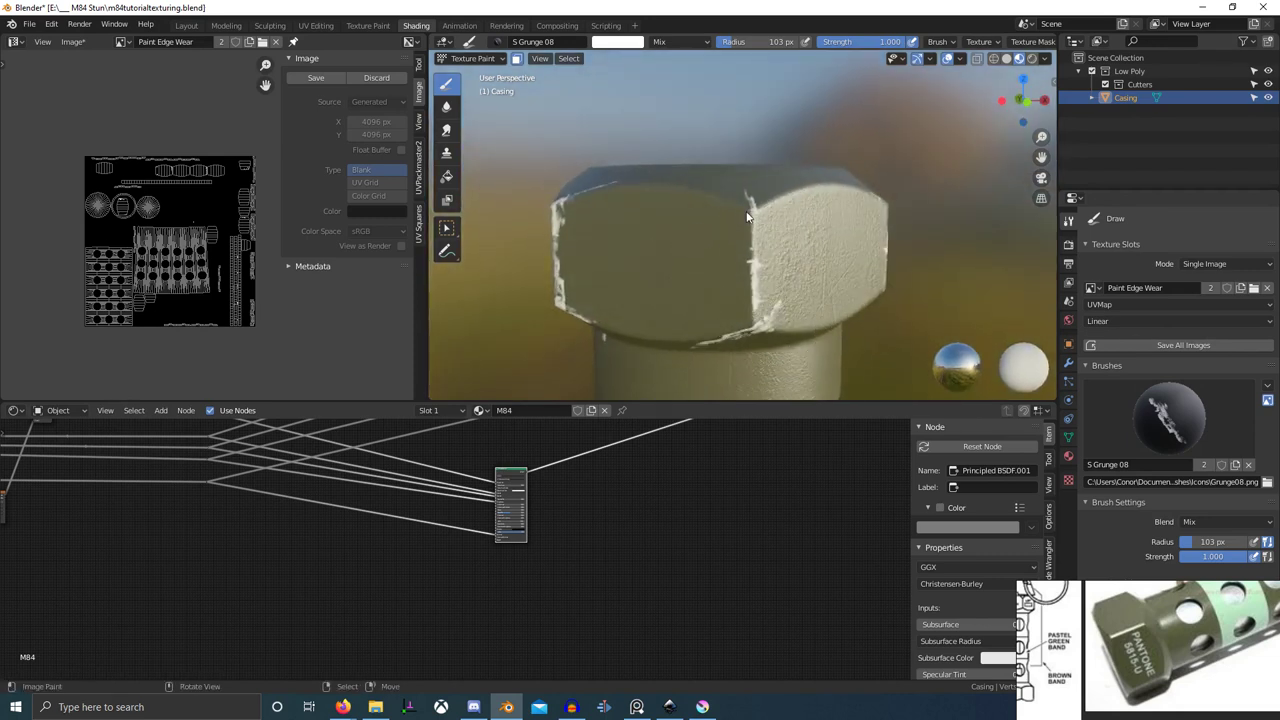
{"action": "mouse_move", "coordinate": [731, 225]}
{"action": "middle_mouse_down"}
{"action": "mouse_move", "coordinate": [697, 276]}
{"action": "mouse_move", "coordinate": [690, 242]}
{"action": "middle_mouse_up"}
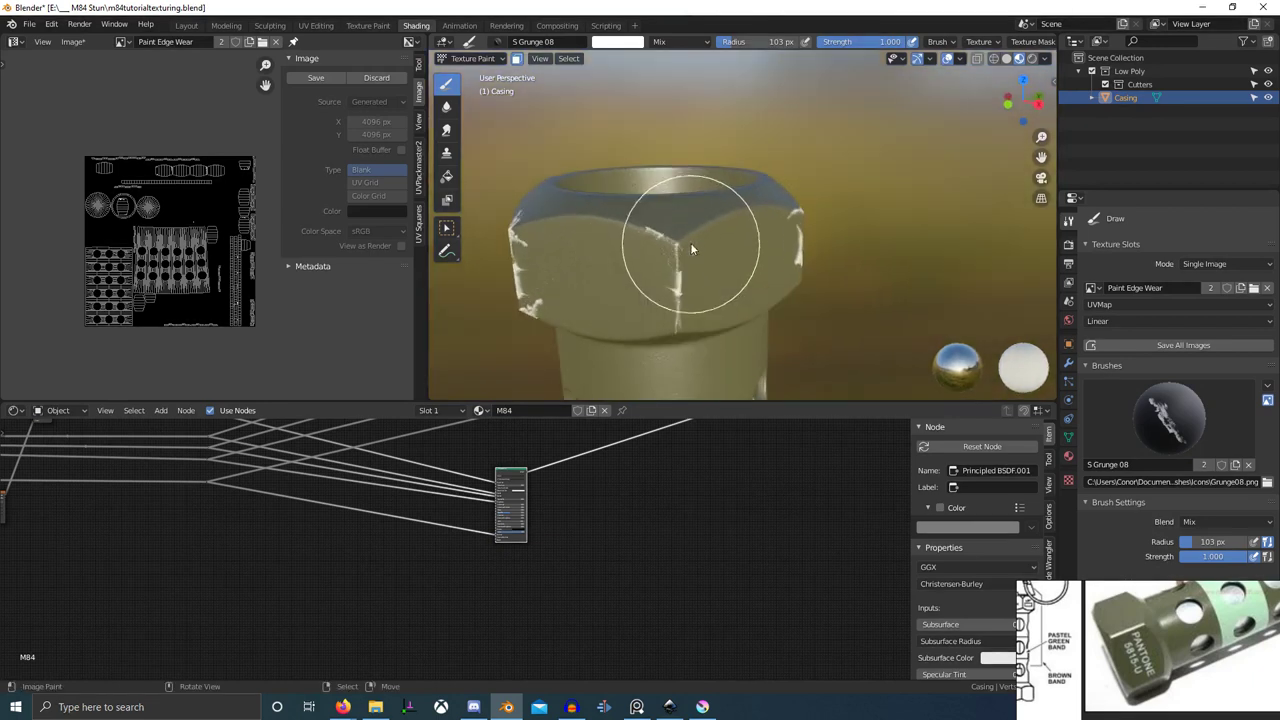
{"action": "mouse_move", "coordinate": [701, 285]}
{"action": "left_mouse_down"}
{"action": "mouse_move", "coordinate": [695, 266]}
{"action": "mouse_move", "coordinate": [661, 282]}
{"action": "mouse_move", "coordinate": [675, 362]}
{"action": "mouse_move", "coordinate": [688, 369]}
{"action": "mouse_move", "coordinate": [618, 271]}
{"action": "mouse_move", "coordinate": [660, 267]}
{"action": "left_mouse_up"}
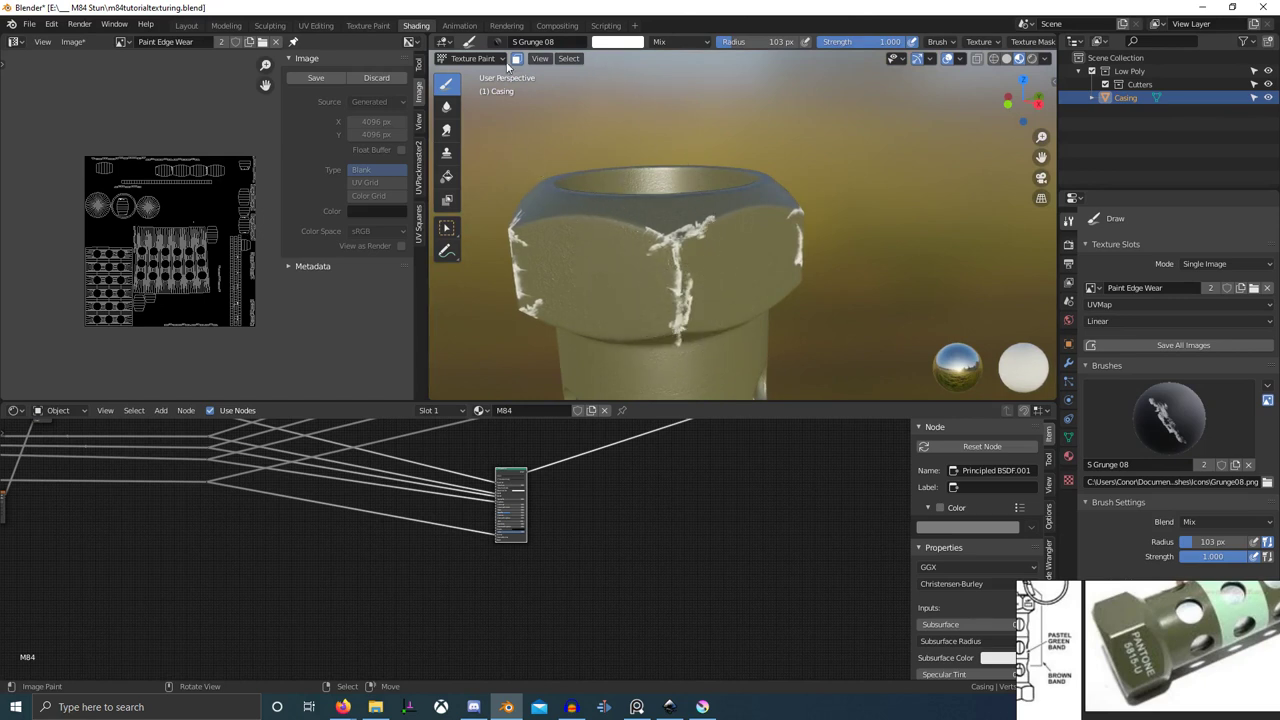
- Switch to the S Grunge 10 brush and stamp grunge wear along the hex cap's edge
{"action": "left_click", "coordinate": [505, 42]}
{"action": "left_click", "coordinate": [614, 203]}
{"action": "middle_click_drag", "start_coordinate": [737, 314], "coordinate": [712, 212]}
{"action": "scroll", "coordinate": [690, 205], "scroll_direction": "up", "scroll_amount": 2}
{"action": "left_click_drag", "start_coordinate": [667, 196], "coordinate": [738, 216]}
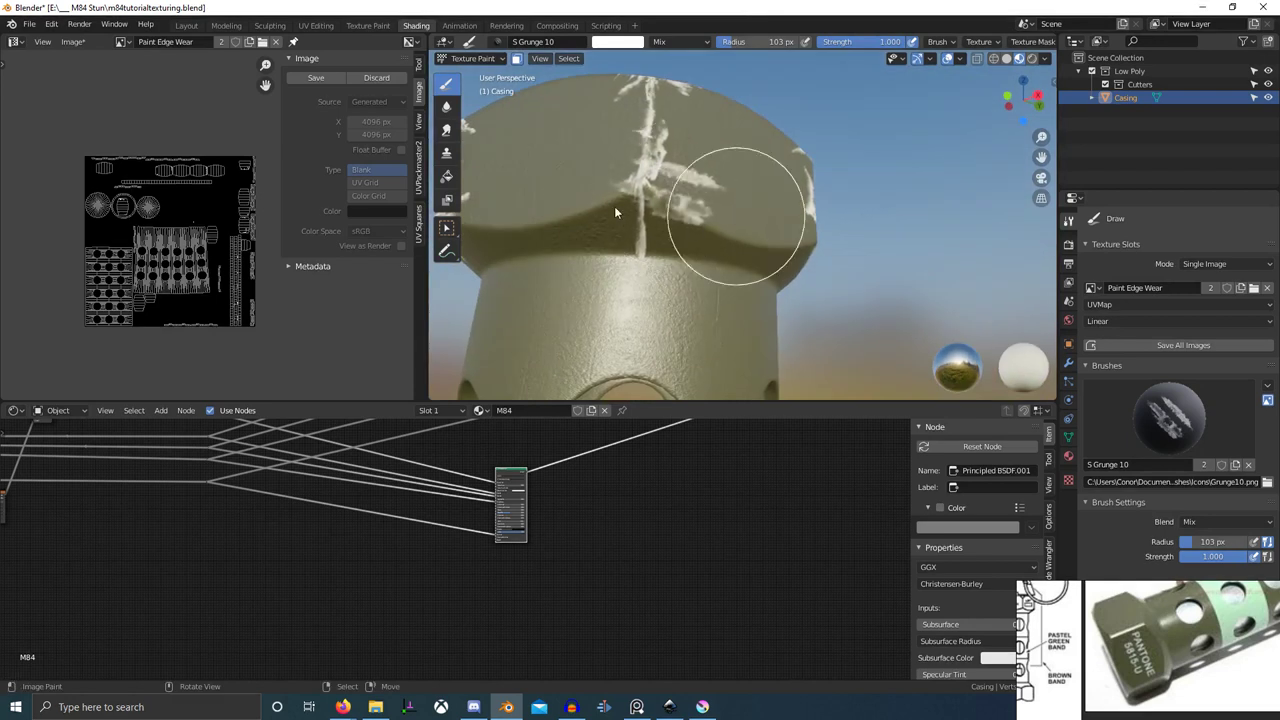
{"action": "left_click_drag", "start_coordinate": [609, 198], "coordinate": [544, 250]}
{"action": "scroll", "coordinate": [652, 279], "scroll_direction": "down", "scroll_amount": 5}
- Touch up the edge wear marks on the hex cap's worn corner
{"action": "middle_click_drag", "start_coordinate": [654, 281], "coordinate": [596, 309]}
{"action": "scroll", "coordinate": [650, 295], "scroll_direction": "up", "scroll_amount": 3}
{"action": "middle_click_drag", "start_coordinate": [706, 287], "coordinate": [655, 250]}
{"action": "middle_click_drag", "start_coordinate": [747, 241], "coordinate": [600, 267]}
{"action": "scroll", "coordinate": [731, 265], "scroll_direction": "down", "scroll_amount": 2}
{"action": "scroll", "coordinate": [702, 267], "scroll_direction": "up", "scroll_amount": 2}
{"action": "middle_click_drag", "start_coordinate": [706, 266], "coordinate": [745, 262]}
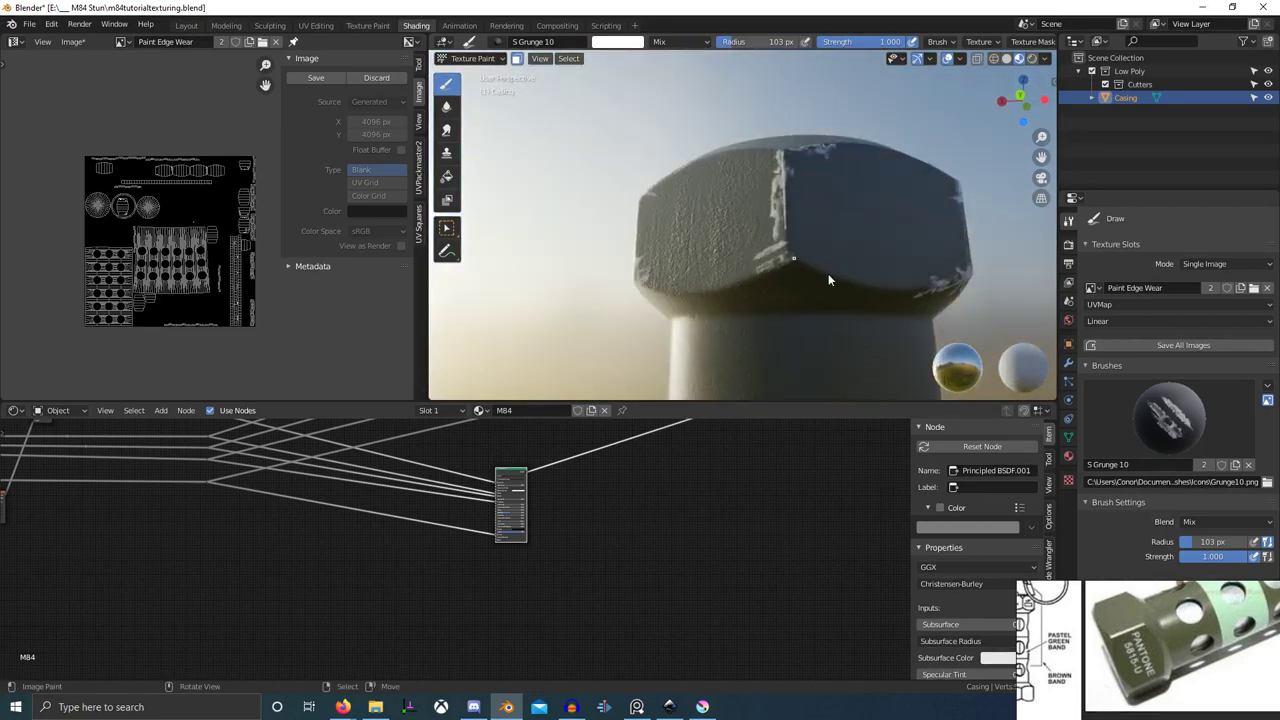
{"action": "mouse_move", "coordinate": [831, 280]}
{"action": "middle_mouse_down"}
{"action": "mouse_move", "coordinate": [834, 300]}
{"action": "mouse_move", "coordinate": [757, 314]}
{"action": "mouse_move", "coordinate": [795, 318]}
{"action": "mouse_move", "coordinate": [732, 324]}
{"action": "mouse_move", "coordinate": [784, 336]}
{"action": "mouse_move", "coordinate": [787, 312]}
{"action": "mouse_move", "coordinate": [831, 302]}
{"action": "mouse_move", "coordinate": [812, 273]}
{"action": "mouse_move", "coordinate": [852, 251]}
{"action": "middle_mouse_up"}
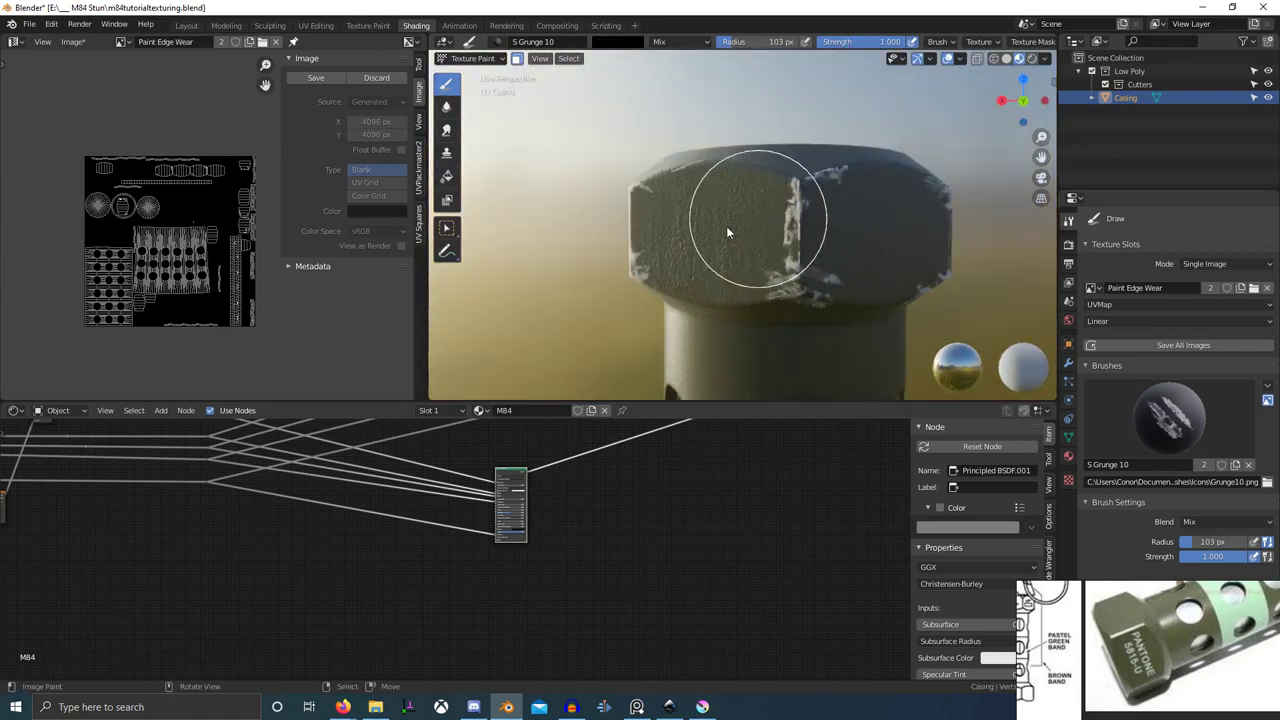
{"action": "middle_click_drag", "start_coordinate": [620, 242], "coordinate": [697, 269]}
{"action": "middle_click_drag", "start_coordinate": [696, 316], "coordinate": [670, 289]}
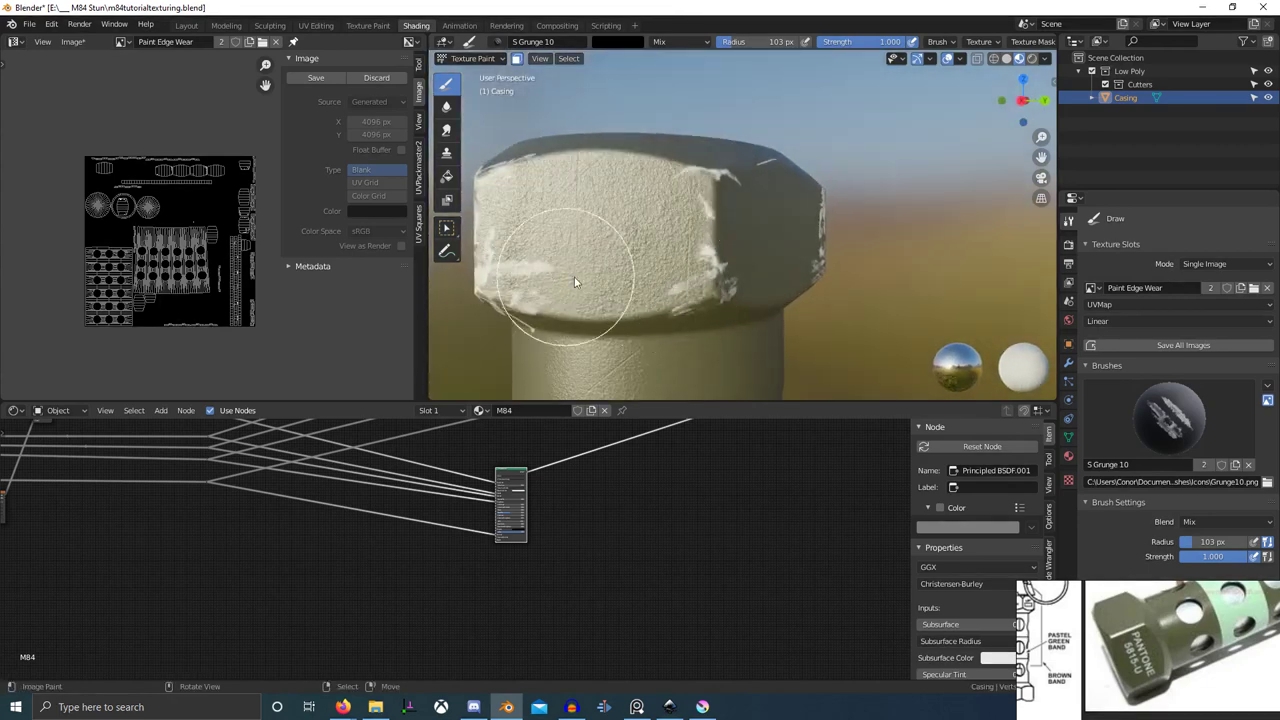
{"action": "middle_click_drag", "start_coordinate": [575, 282], "coordinate": [641, 298]}
{"action": "scroll", "coordinate": [641, 300], "scroll_direction": "up", "scroll_amount": 2}
{"action": "left_click_drag", "start_coordinate": [641, 301], "coordinate": [632, 344]}
{"action": "scroll", "coordinate": [638, 338], "scroll_direction": "down", "scroll_amount": 3}
- Swap the paint colour back to white and add white wear streaks beside the cap corner
{"action": "mouse_move", "coordinate": [639, 337]}
{"action": "middle_mouse_down"}
{"action": "mouse_move", "coordinate": [602, 328]}
{"action": "mouse_move", "coordinate": [688, 297]}
{"action": "mouse_move", "coordinate": [680, 290]}
{"action": "middle_mouse_up"}
{"action": "mouse_move", "coordinate": [611, 208]}
{"action": "left_mouse_down"}
{"action": "mouse_move", "coordinate": [575, 273]}
{"action": "mouse_move", "coordinate": [558, 254]}
{"action": "left_mouse_up"}
{"action": "middle_click_drag", "start_coordinate": [543, 261], "coordinate": [624, 287]}
{"action": "key", "text": "x"}
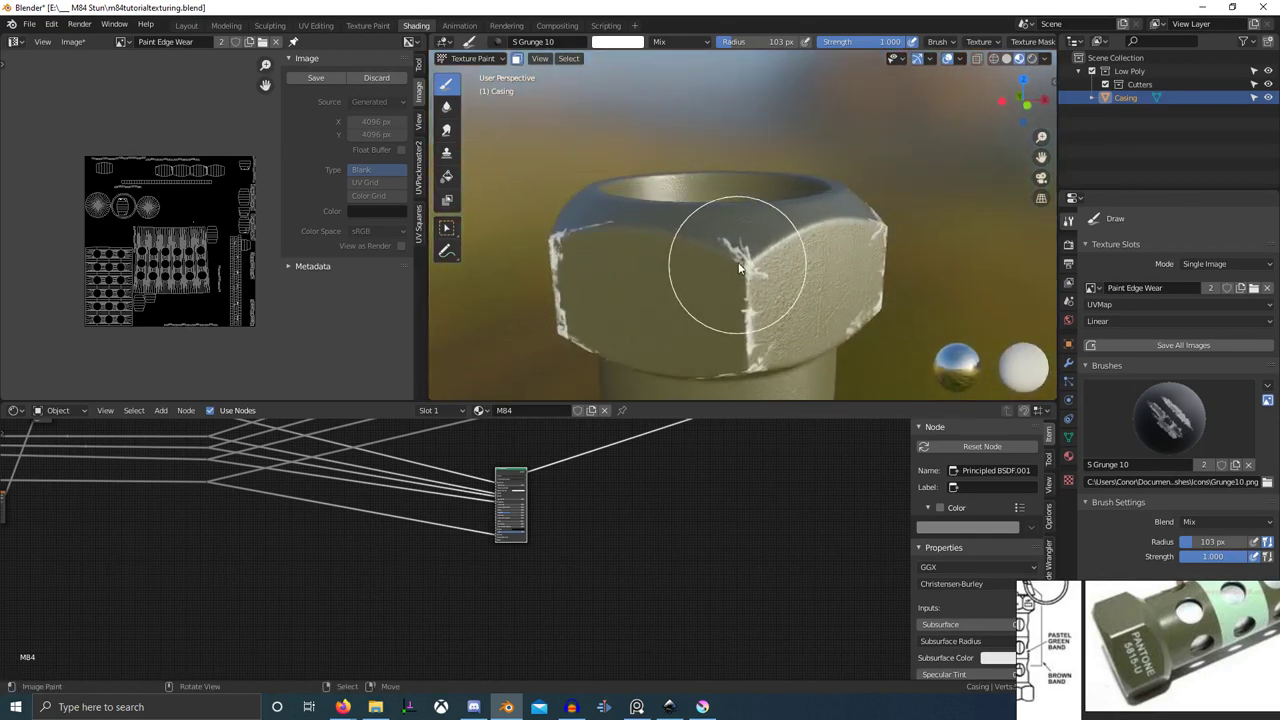
{"action": "left_click_drag", "start_coordinate": [757, 271], "coordinate": [758, 266]}
{"action": "left_click_drag", "start_coordinate": [758, 266], "coordinate": [734, 300]}
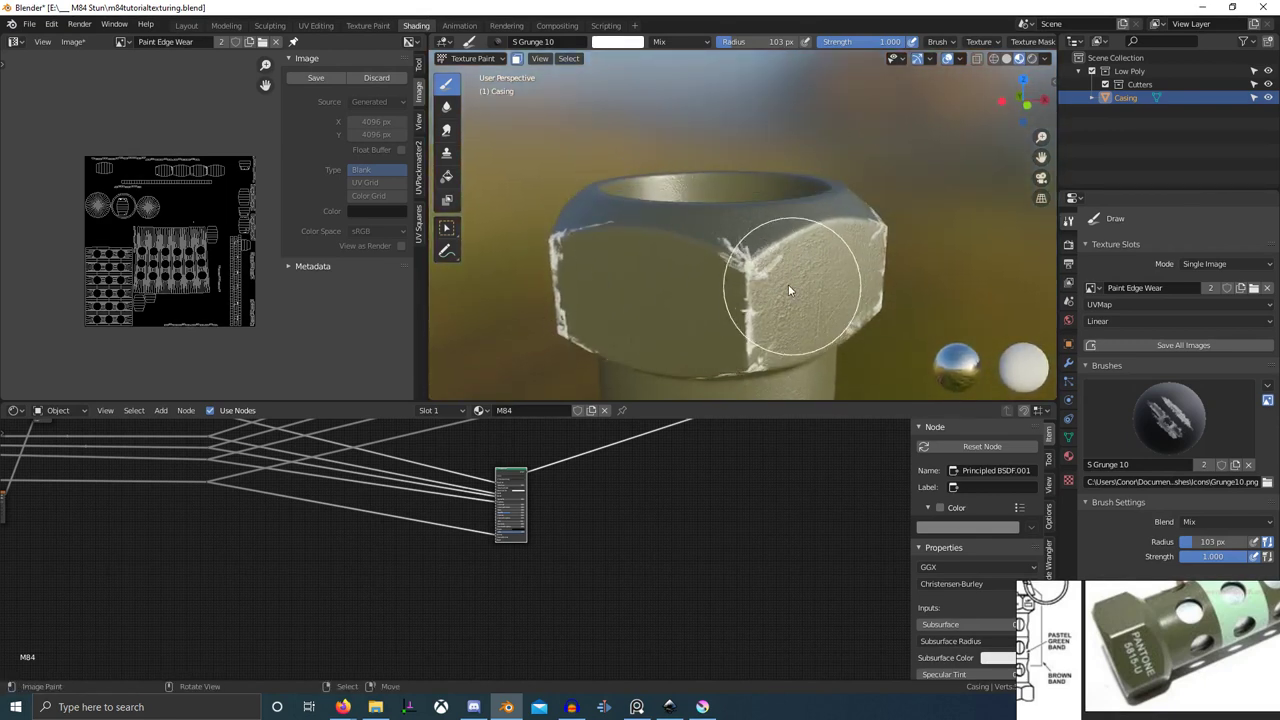
- Search the brush list for 'c' and choose the S Grunge Corner 2 brush
{"action": "middle_click_drag", "start_coordinate": [684, 284], "coordinate": [717, 286]}
{"action": "left_click", "coordinate": [502, 42]}
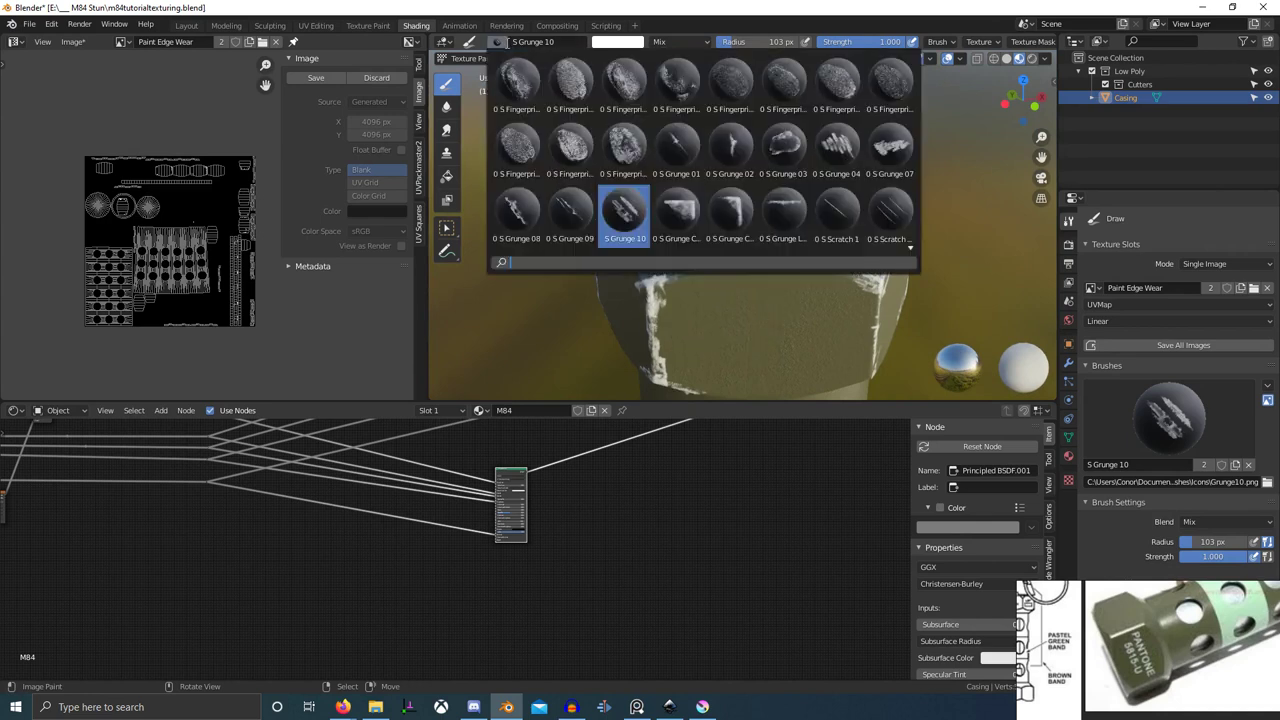
{"action": "type", "text": "c"}
{"action": "left_click", "coordinate": [568, 86]}
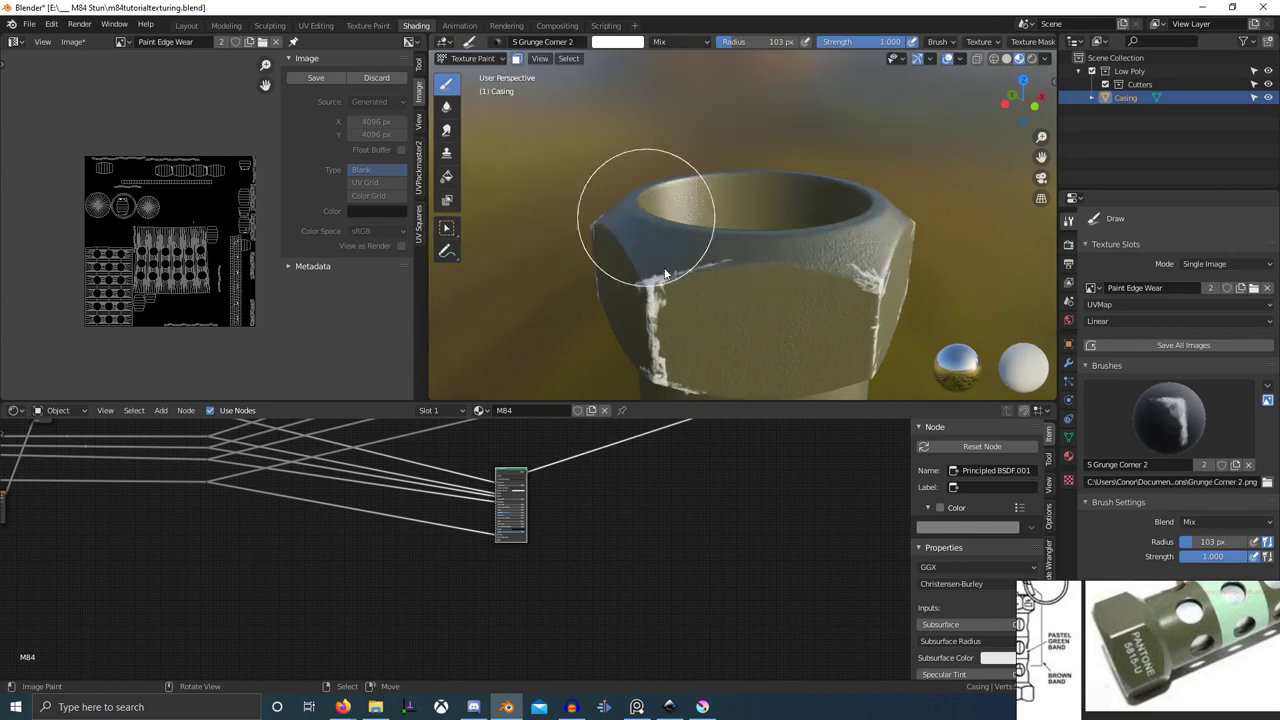
- Stamp a corner wear mark on the cap's upper-right corner, undoing misplaced and oversized stamps
{"action": "left_click", "coordinate": [664, 299]}
{"action": "key", "text": "ctrl+z"}
{"action": "left_click", "coordinate": [834, 322]}
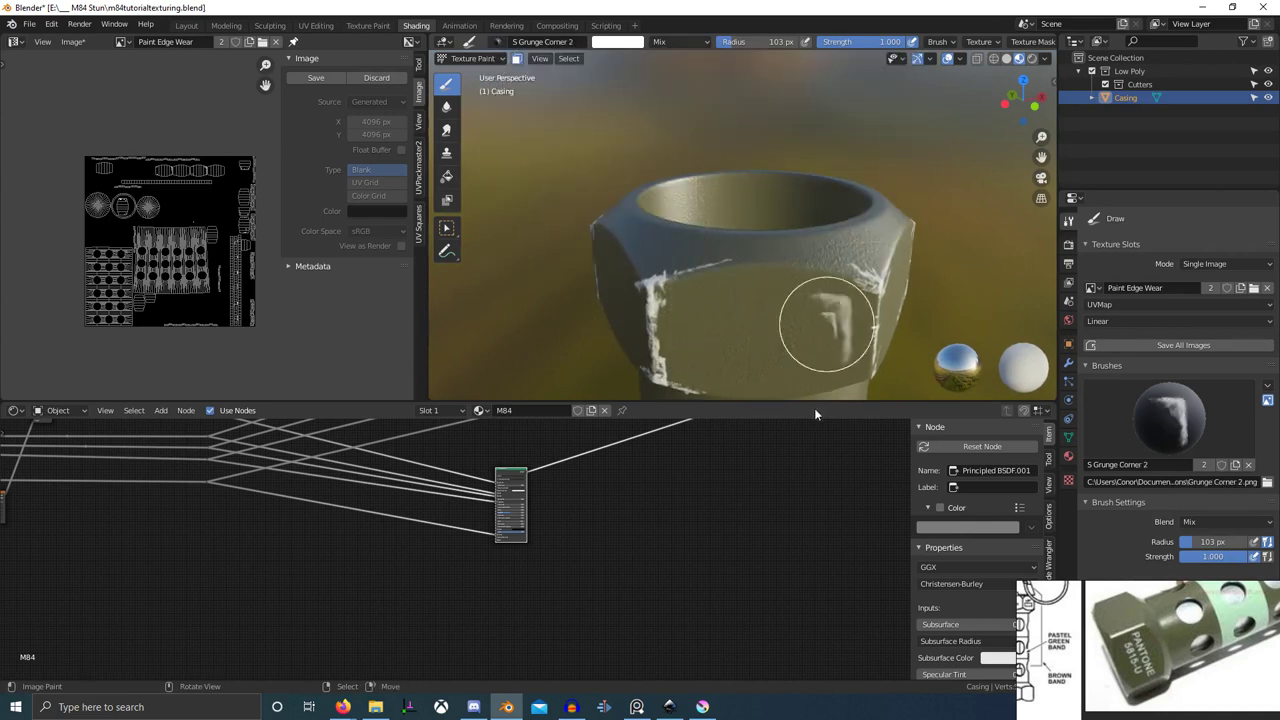
{"action": "key", "text": "ctrl+z"}
{"action": "left_click", "coordinate": [846, 314]}
{"action": "key", "text": "ctrl+z"}
{"action": "left_click", "coordinate": [850, 327]}
{"action": "scroll", "coordinate": [847, 372], "scroll_direction": "down", "scroll_amount": 3}
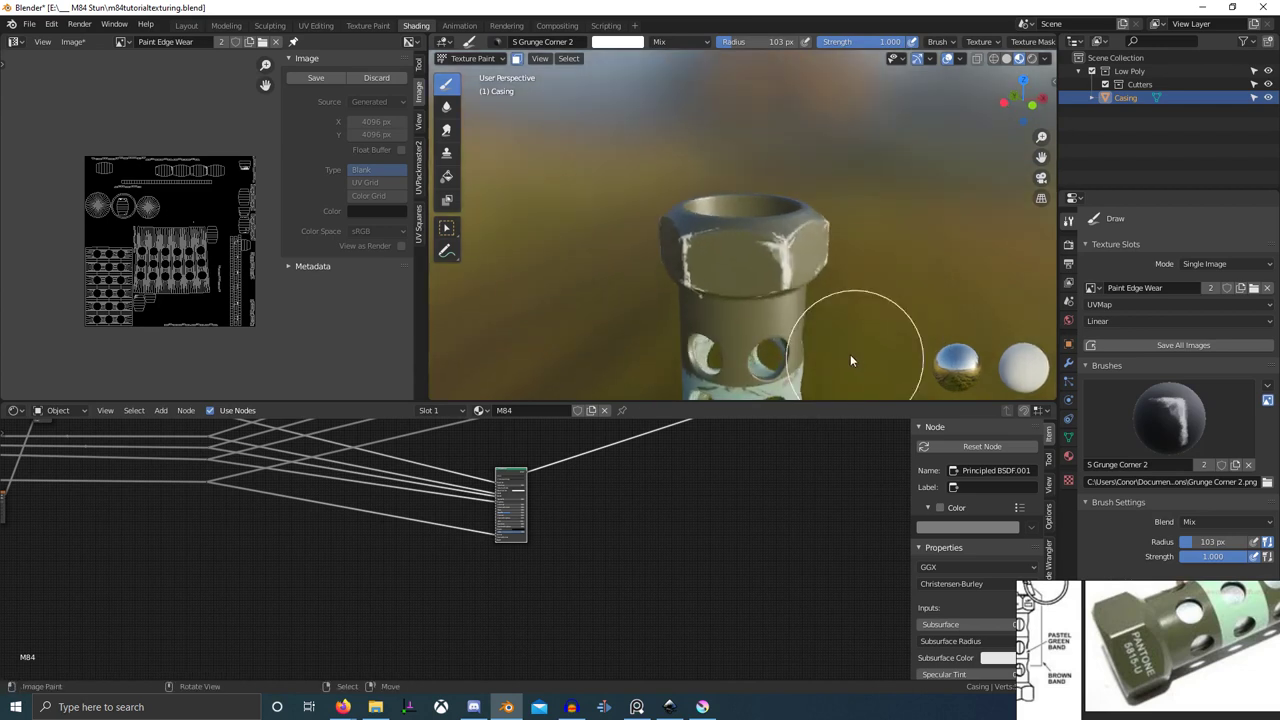
{"action": "left_click_drag", "start_coordinate": [759, 298], "coordinate": [773, 269]}
{"action": "key", "text": "ctrl+z"}
{"action": "scroll", "coordinate": [810, 235], "scroll_direction": "up", "scroll_amount": 4}
- From a lower side view, stamp corner wear on the hex corner, replacing the overly bright mark with a smaller one
{"action": "middle_click_drag", "start_coordinate": [826, 289], "coordinate": [709, 257]}
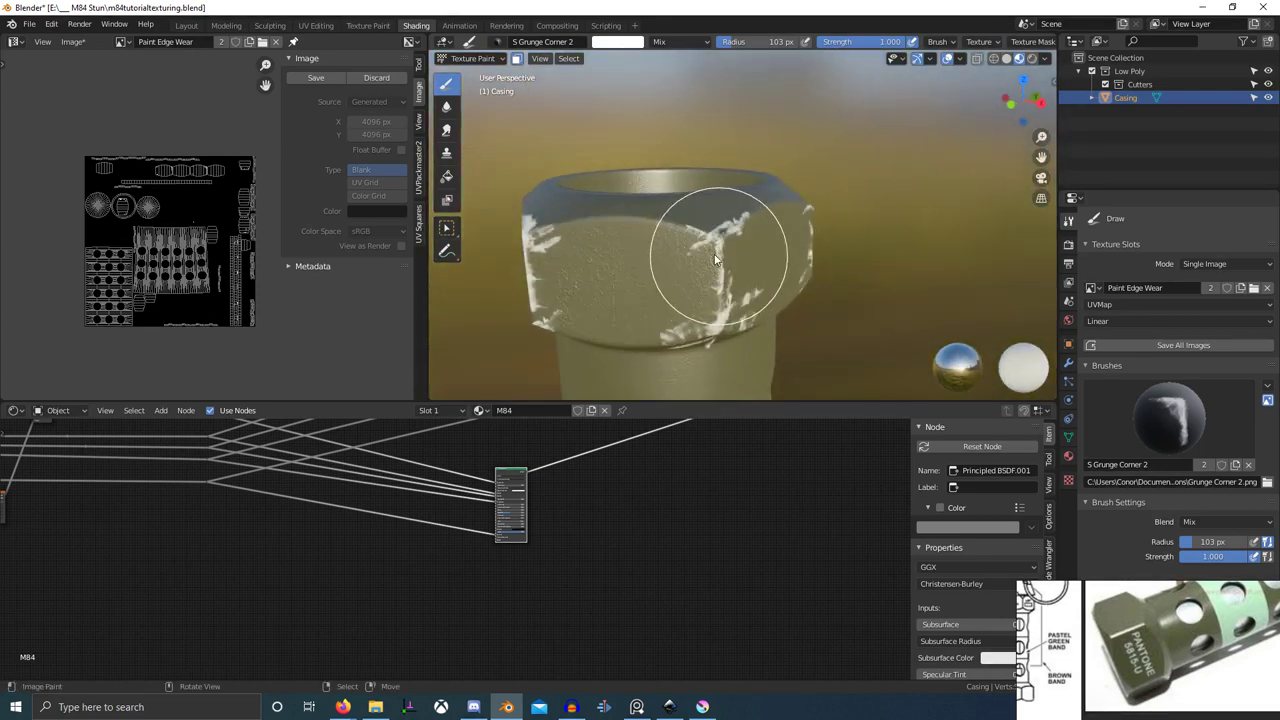
{"action": "left_click_drag", "start_coordinate": [711, 288], "coordinate": [712, 288]}
{"action": "scroll", "coordinate": [711, 288], "scroll_direction": "down", "scroll_amount": 1}
{"action": "middle_click_drag", "start_coordinate": [711, 288], "coordinate": [661, 300]}
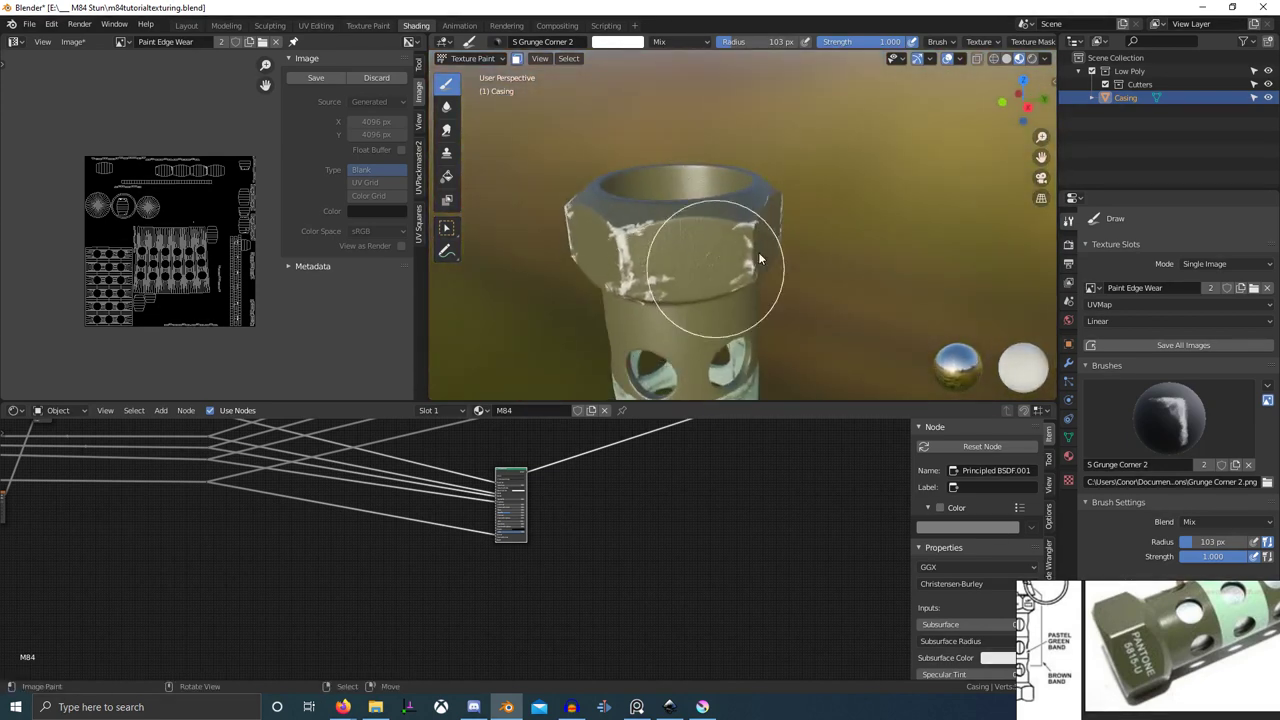
{"action": "mouse_move", "coordinate": [755, 254]}
{"action": "middle_mouse_down"}
{"action": "mouse_move", "coordinate": [941, 263]}
{"action": "mouse_move", "coordinate": [870, 285]}
{"action": "middle_mouse_up"}
{"action": "scroll", "coordinate": [883, 272], "scroll_direction": "down", "scroll_amount": 2}
{"action": "scroll", "coordinate": [820, 298], "scroll_direction": "up", "scroll_amount": 5}
{"action": "middle_click_drag", "start_coordinate": [737, 350], "coordinate": [854, 252]}
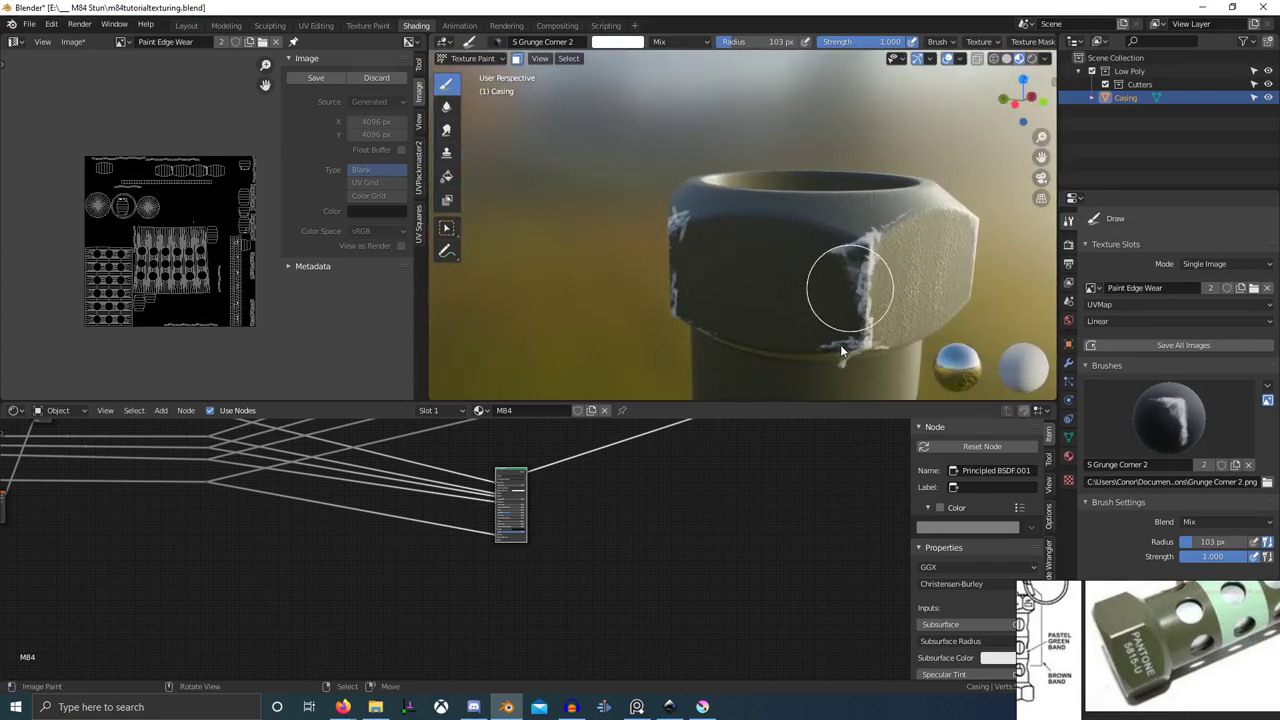
{"action": "left_click_drag", "start_coordinate": [840, 344], "coordinate": [838, 352]}
{"action": "left_click_drag", "start_coordinate": [843, 281], "coordinate": [828, 354]}
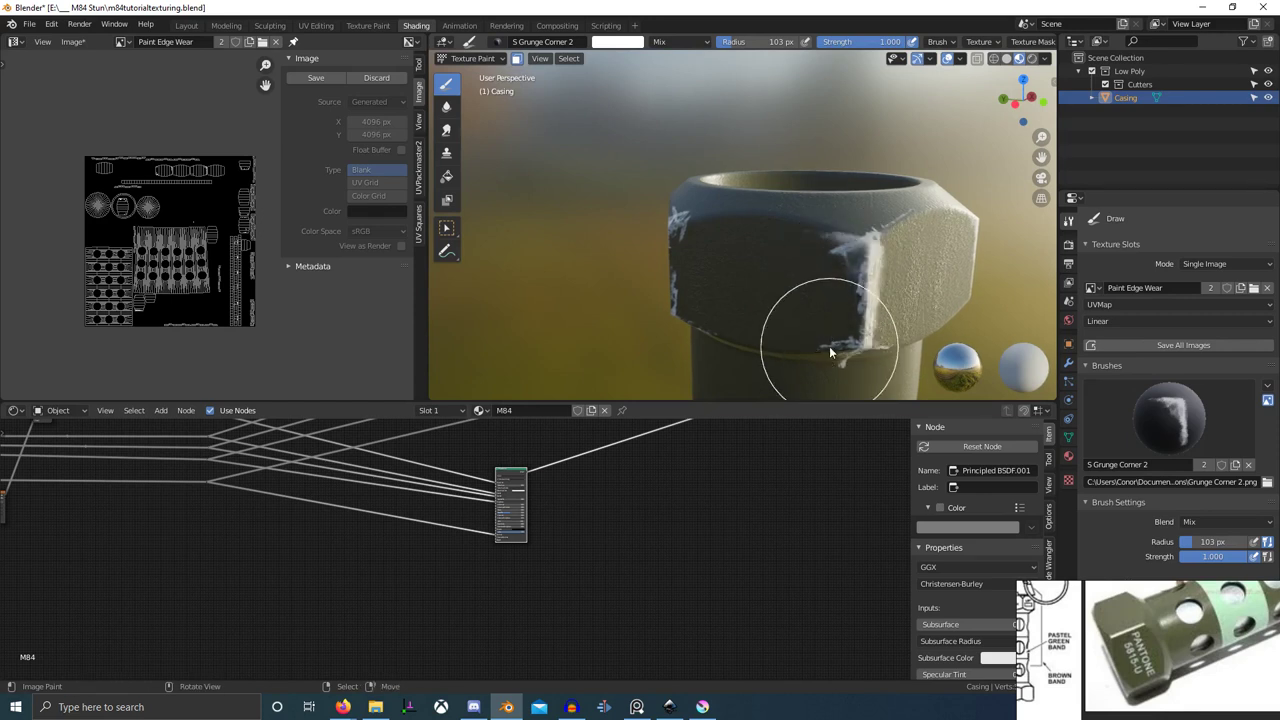
{"action": "mouse_move", "coordinate": [829, 346]}
{"action": "middle_mouse_down"}
{"action": "mouse_move", "coordinate": [858, 334]}
{"action": "mouse_move", "coordinate": [800, 267]}
{"action": "middle_mouse_up"}
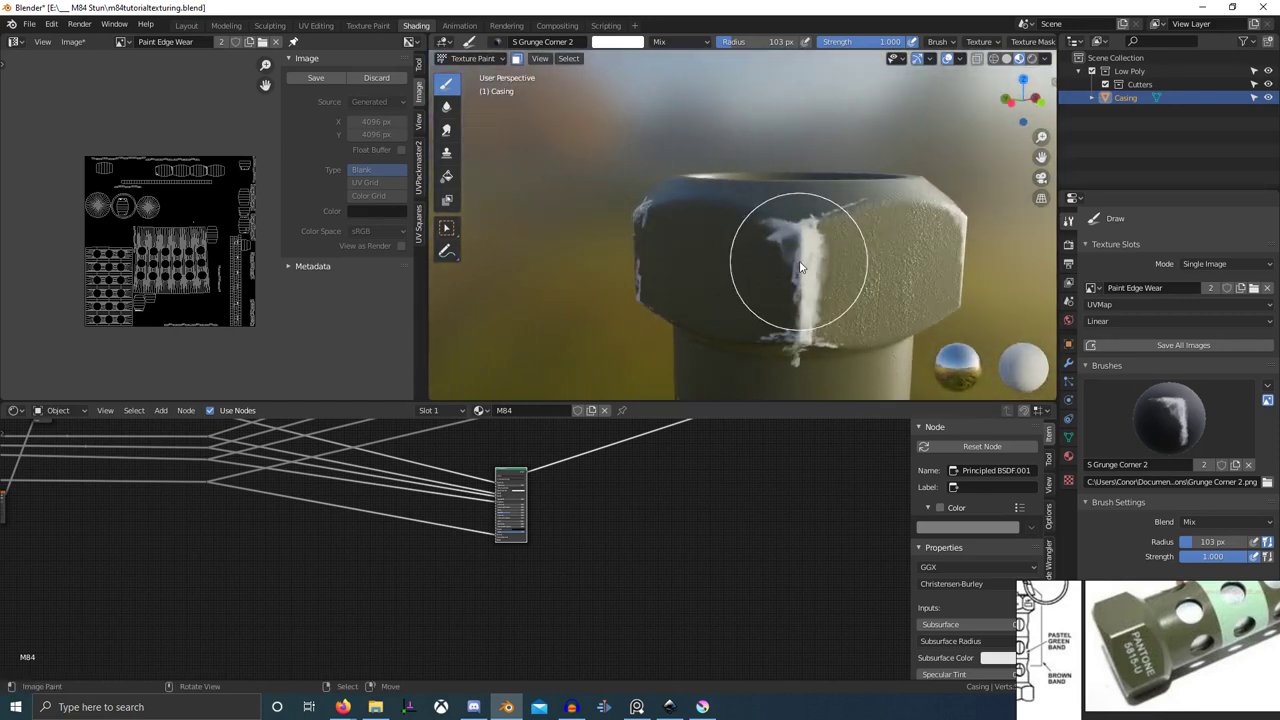
{"action": "key", "text": "ctrl+z"}
{"action": "mouse_move", "coordinate": [790, 231]}
{"action": "left_mouse_down"}
{"action": "mouse_move", "coordinate": [780, 264]}
{"action": "mouse_move", "coordinate": [784, 251]}
{"action": "left_mouse_up"}
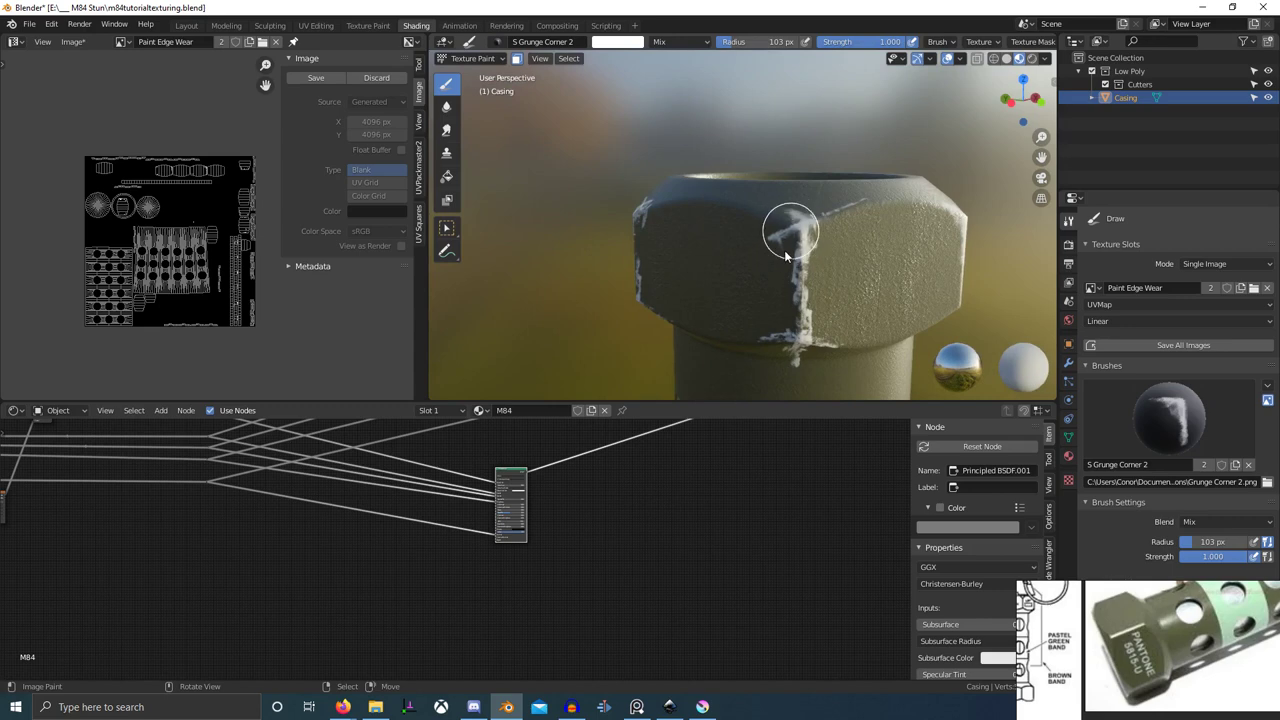
- Try another corner stamp from a higher side angle, undo the oversized result, and look for another worn corner
{"action": "mouse_move", "coordinate": [784, 275]}
{"action": "middle_mouse_down"}
{"action": "mouse_move", "coordinate": [831, 278]}
{"action": "mouse_move", "coordinate": [664, 297]}
{"action": "mouse_move", "coordinate": [742, 211]}
{"action": "mouse_move", "coordinate": [824, 261]}
{"action": "mouse_move", "coordinate": [826, 307]}
{"action": "mouse_move", "coordinate": [718, 294]}
{"action": "mouse_move", "coordinate": [705, 305]}
{"action": "middle_mouse_up"}
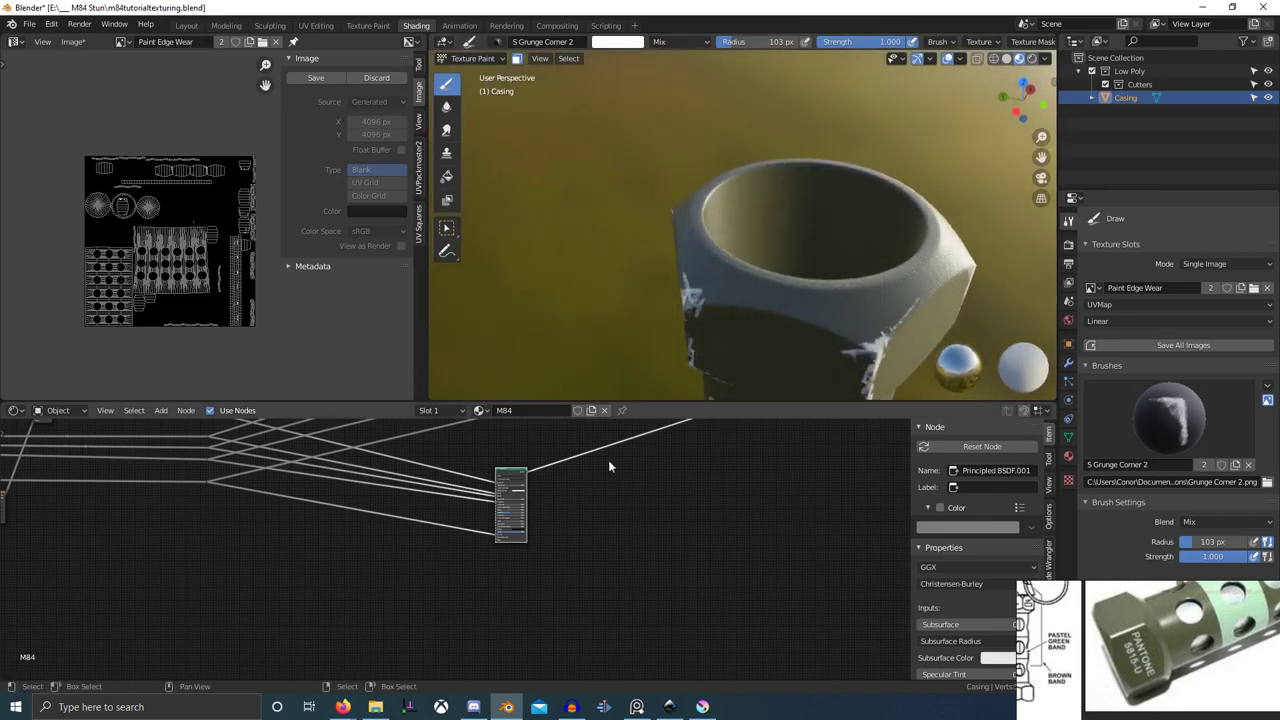
{"action": "scroll", "coordinate": [608, 465], "scroll_direction": "down", "scroll_amount": 5}
{"action": "middle_click_drag", "start_coordinate": [794, 327], "coordinate": [1013, 299]}
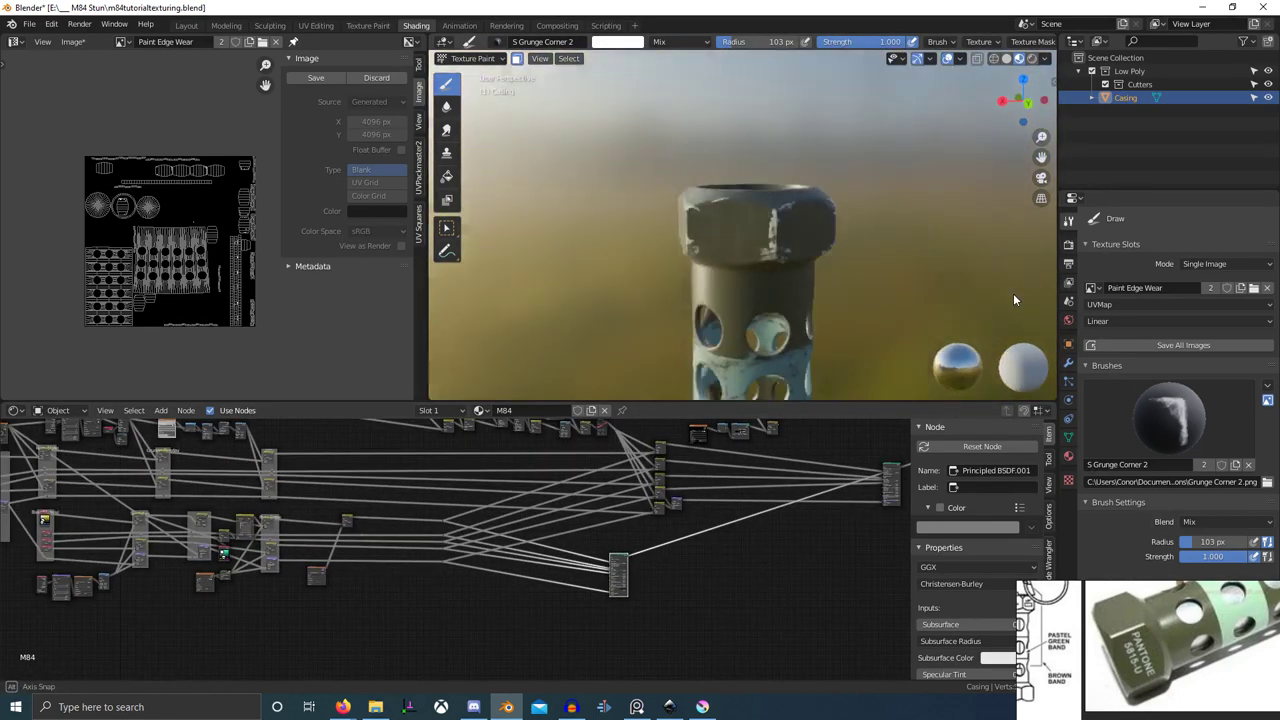
{"action": "scroll", "coordinate": [960, 297], "scroll_direction": "up", "scroll_amount": 5}
{"action": "mouse_move", "coordinate": [750, 280]}
{"action": "middle_mouse_down"}
{"action": "mouse_move", "coordinate": [870, 294]}
{"action": "mouse_move", "coordinate": [892, 315]}
{"action": "middle_mouse_up"}
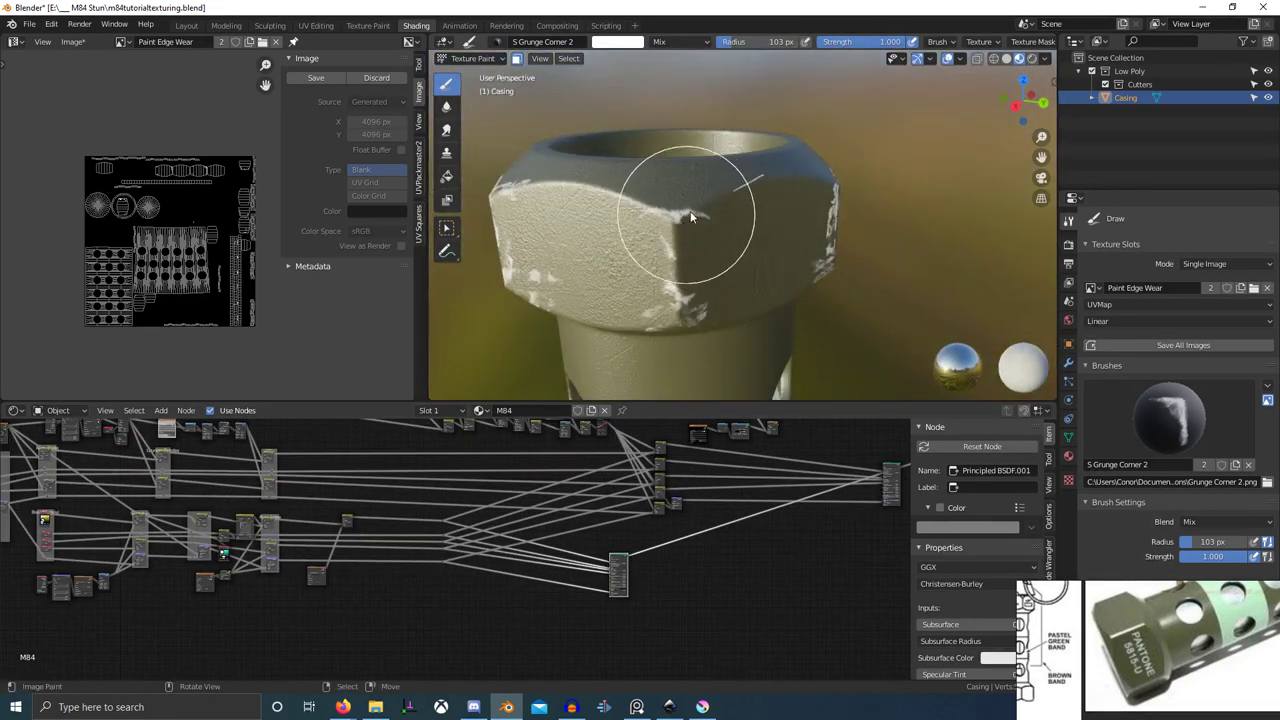
{"action": "left_click_drag", "start_coordinate": [691, 211], "coordinate": [754, 205]}
{"action": "key", "text": "ctrl+z"}
{"action": "scroll", "coordinate": [748, 234], "scroll_direction": "down", "scroll_amount": 2}
{"action": "mouse_move", "coordinate": [722, 253]}
{"action": "middle_mouse_down"}
{"action": "mouse_move", "coordinate": [632, 269]}
{"action": "mouse_move", "coordinate": [742, 264]}
{"action": "middle_mouse_up"}
{"action": "scroll", "coordinate": [742, 264], "scroll_direction": "up", "scroll_amount": 2}
{"action": "middle_click_drag", "start_coordinate": [618, 254], "coordinate": [780, 277]}
{"action": "scroll", "coordinate": [686, 269], "scroll_direction": "down", "scroll_amount": 3}
{"action": "scroll", "coordinate": [780, 277], "scroll_direction": "up", "scroll_amount": 2}
- Duplicate the Add mix node and drop the copy onto the Spec link
{"action": "scroll", "coordinate": [352, 503], "scroll_direction": "down", "scroll_amount": 3}
{"action": "middle_click_drag", "start_coordinate": [352, 503], "coordinate": [461, 537]}
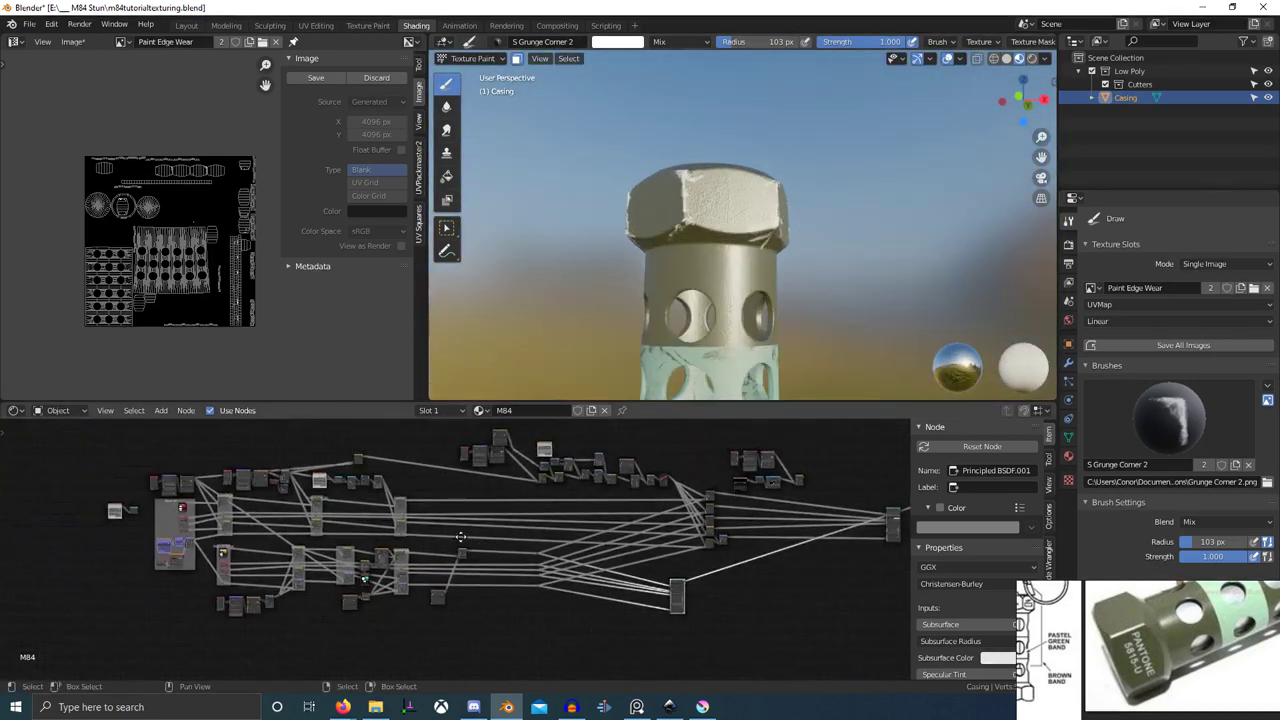
{"action": "scroll", "coordinate": [460, 537], "scroll_direction": "up", "scroll_amount": 8}
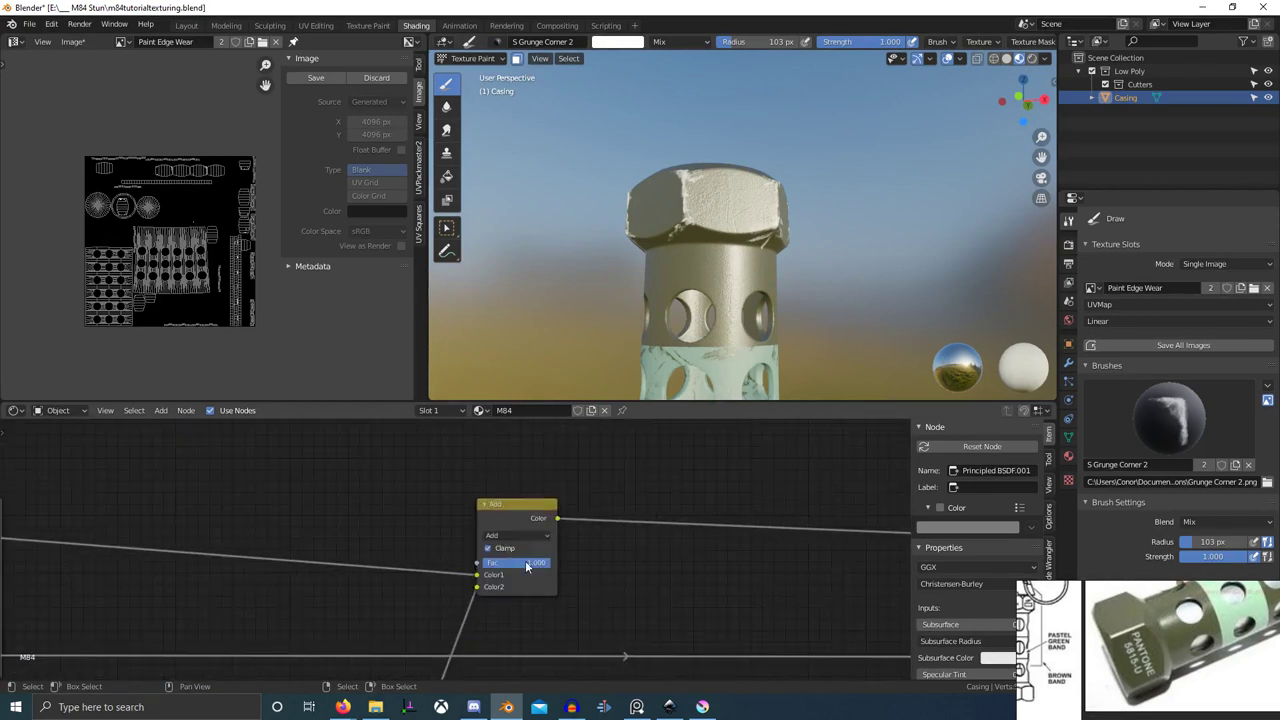
{"action": "scroll", "coordinate": [695, 354], "scroll_direction": "up", "scroll_amount": 5}
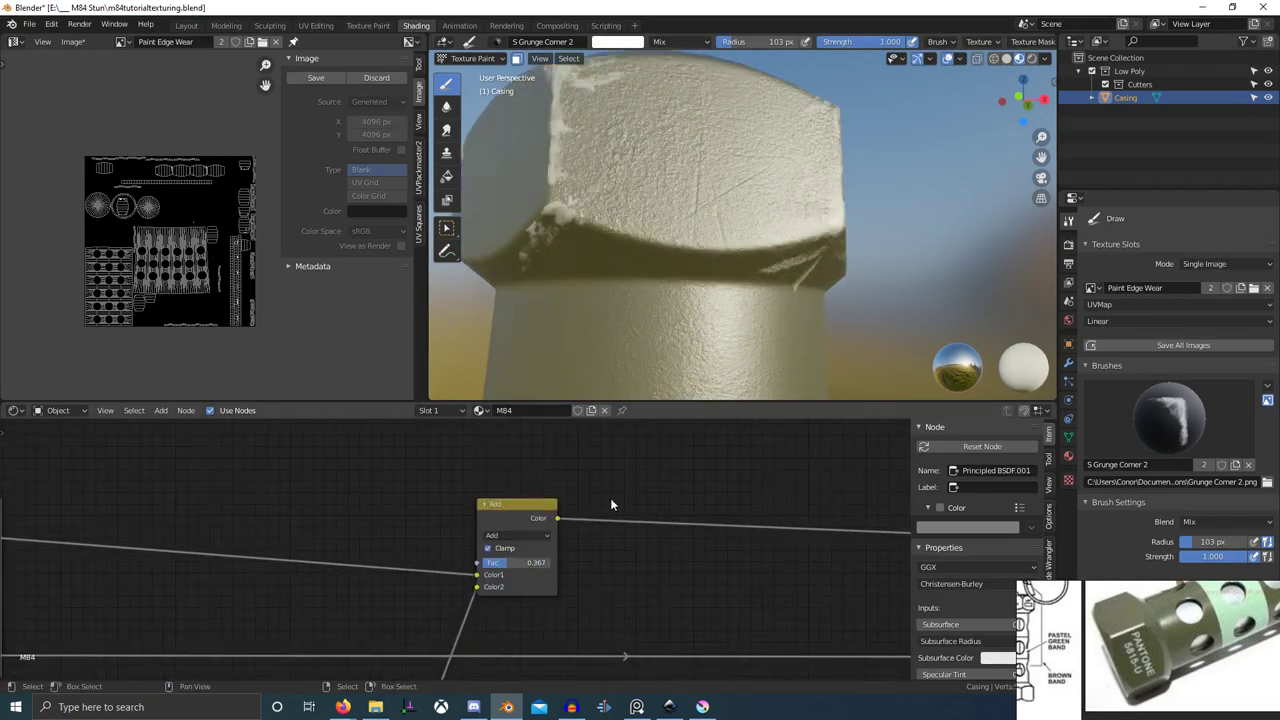
{"action": "scroll", "coordinate": [590, 500], "scroll_direction": "down", "scroll_amount": 4}
{"action": "middle_click_drag", "start_coordinate": [540, 518], "coordinate": [549, 412]}
{"action": "left_click", "coordinate": [546, 491]}
{"action": "scroll", "coordinate": [552, 490], "scroll_direction": "down", "scroll_amount": 1}
{"action": "scroll", "coordinate": [552, 469], "scroll_direction": "down", "scroll_amount": 2}
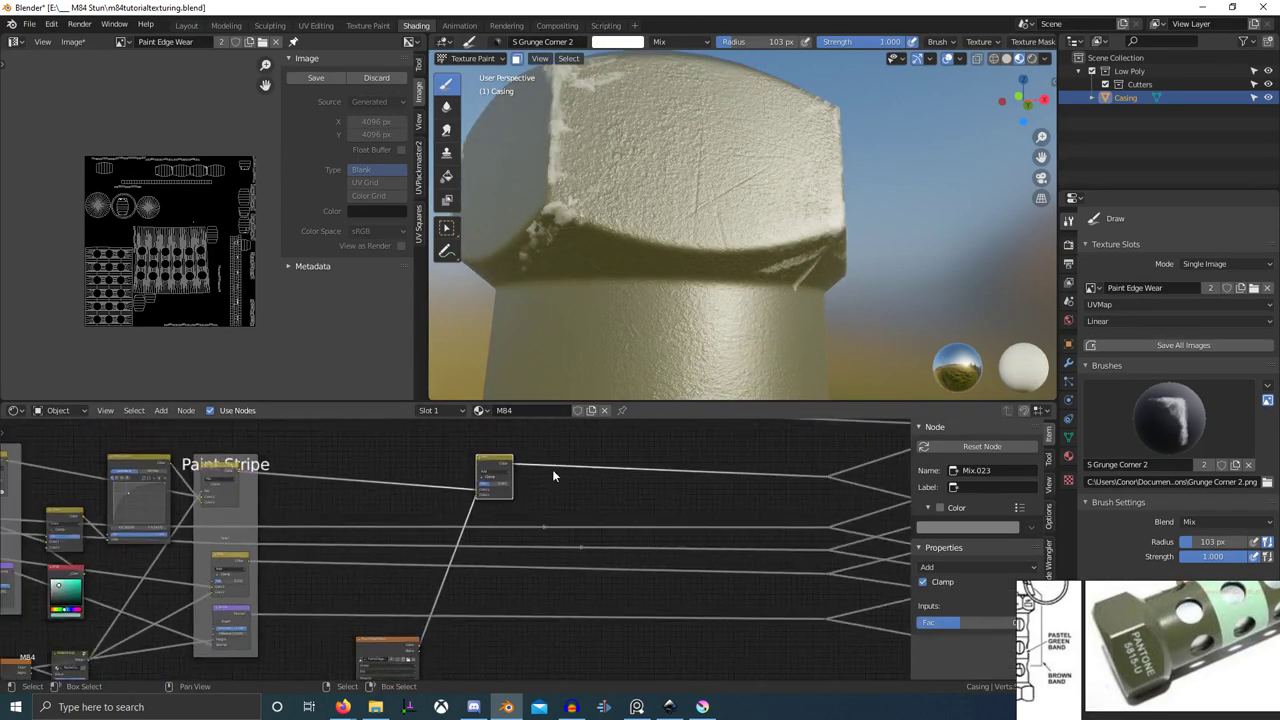
{"action": "scroll", "coordinate": [526, 460], "scroll_direction": "up", "scroll_amount": 2}
{"action": "middle_click_drag", "start_coordinate": [520, 459], "coordinate": [519, 468]}
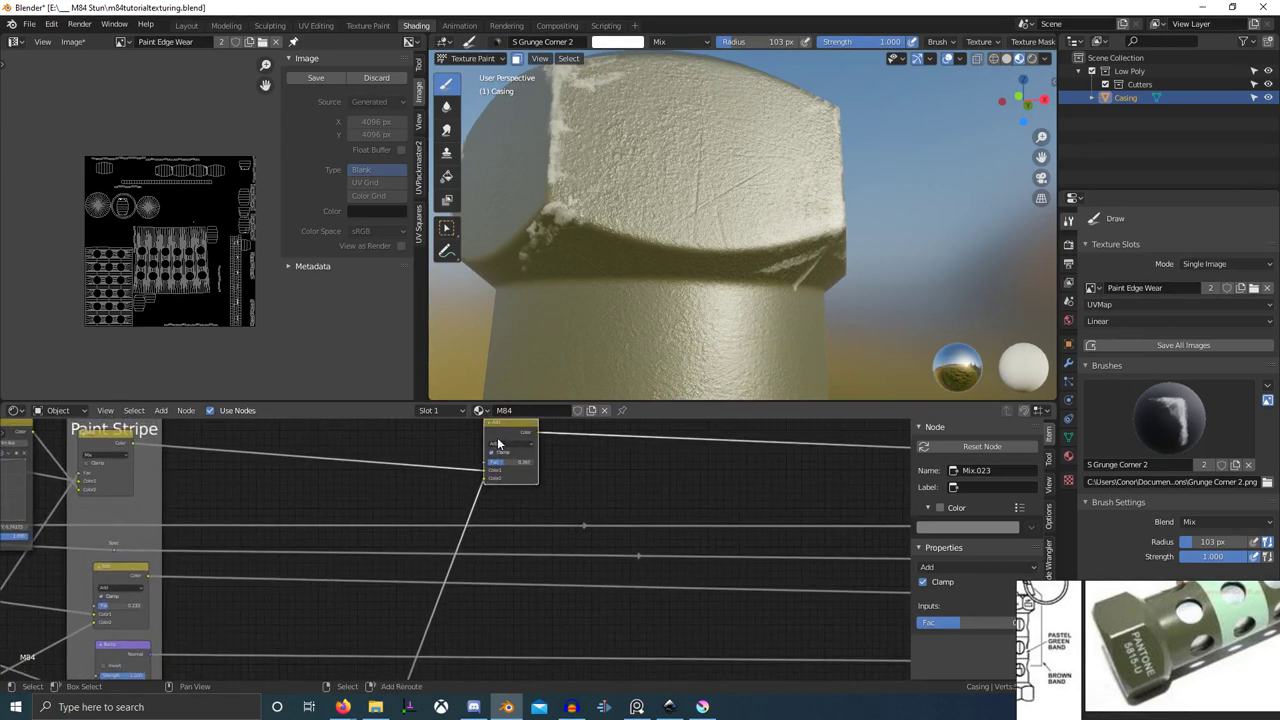
{"action": "key", "text": "shift+d"}
{"action": "left_click", "coordinate": [514, 590]}
- Wire the edge-wear texture's Color output into the new mix node and move it lower
{"action": "middle_click_drag", "start_coordinate": [476, 573], "coordinate": [474, 520]}
{"action": "left_click_drag", "start_coordinate": [399, 647], "coordinate": [431, 621]}
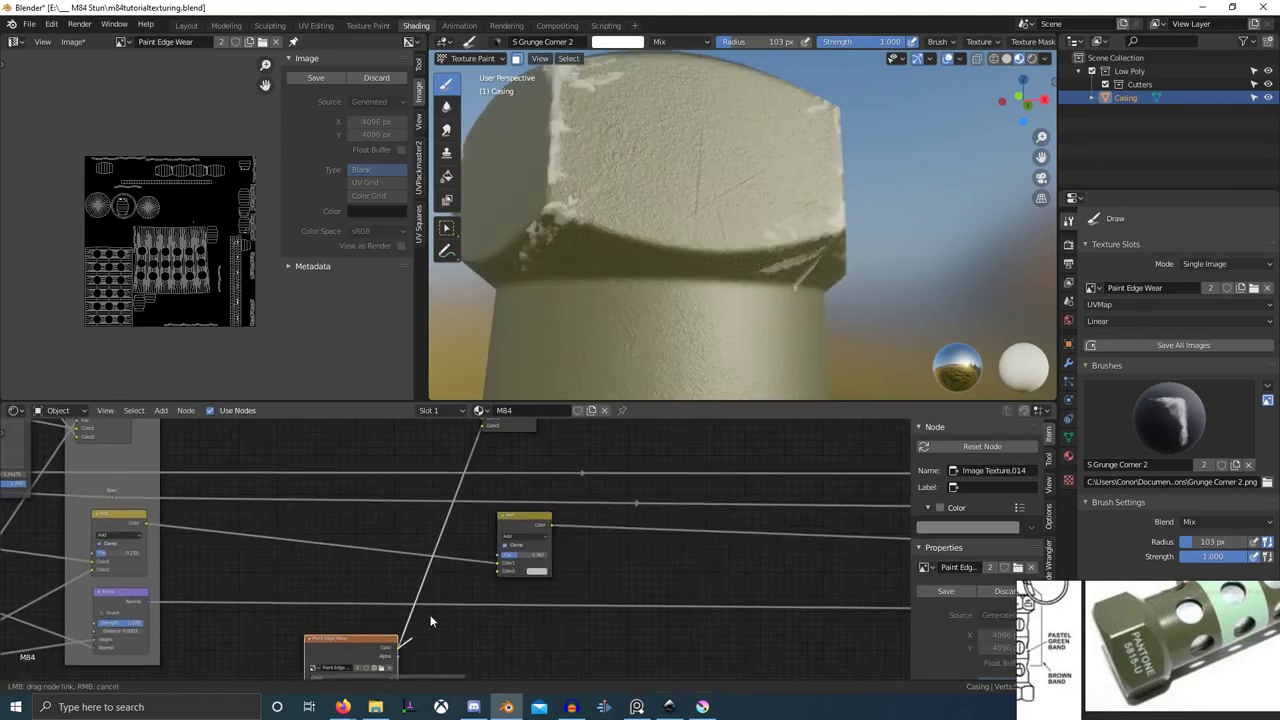
{"action": "left_click_drag", "start_coordinate": [497, 569], "coordinate": [554, 555]}
{"action": "left_click", "coordinate": [540, 537]}
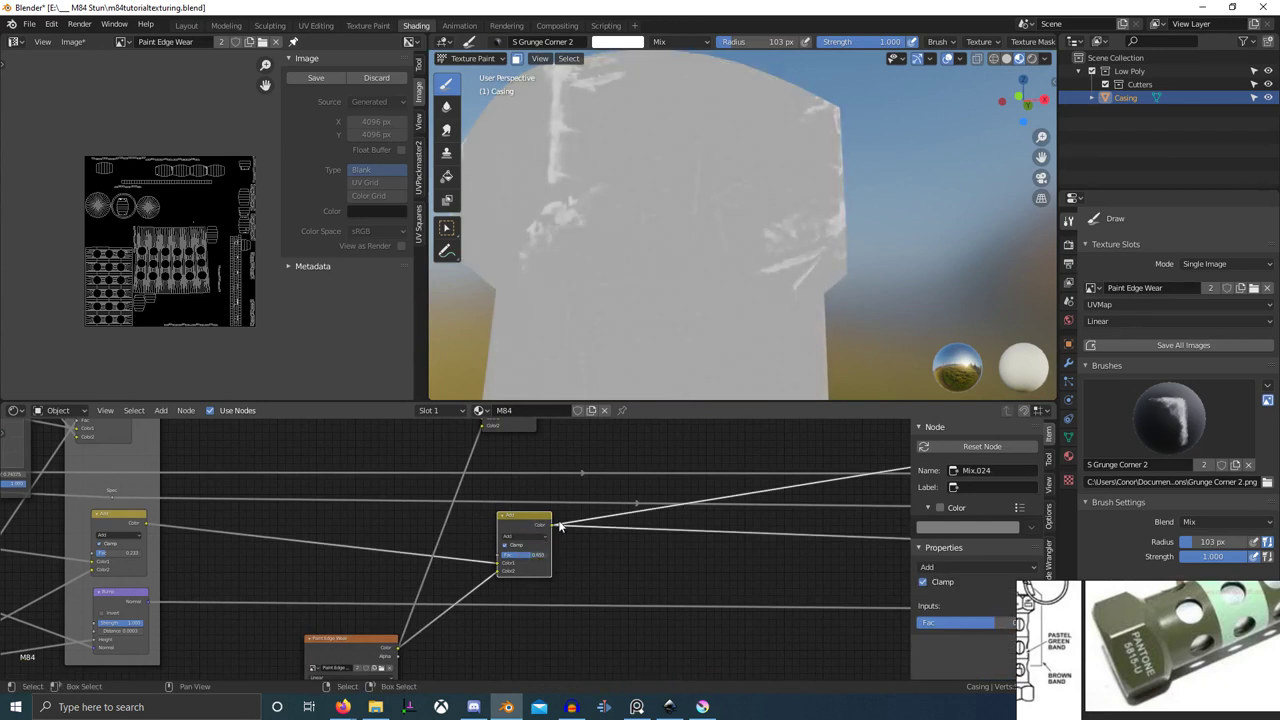
{"action": "scroll", "coordinate": [560, 526], "scroll_direction": "down", "scroll_amount": 1}
{"action": "middle_click_drag", "start_coordinate": [557, 537], "coordinate": [543, 567]}
{"action": "left_click_drag", "start_coordinate": [506, 553], "coordinate": [510, 580]}
- Duplicate the mix node onto the link above and plug edge-wear into its second colour
{"action": "key", "text": "shift+d"}
{"action": "left_click", "coordinate": [505, 523]}
{"action": "mouse_move", "coordinate": [396, 668]}
{"action": "left_mouse_down"}
{"action": "mouse_move", "coordinate": [481, 569]}
{"action": "mouse_move", "coordinate": [436, 656]}
{"action": "left_mouse_up"}
{"action": "left_click_drag", "start_coordinate": [465, 587], "coordinate": [490, 566]}
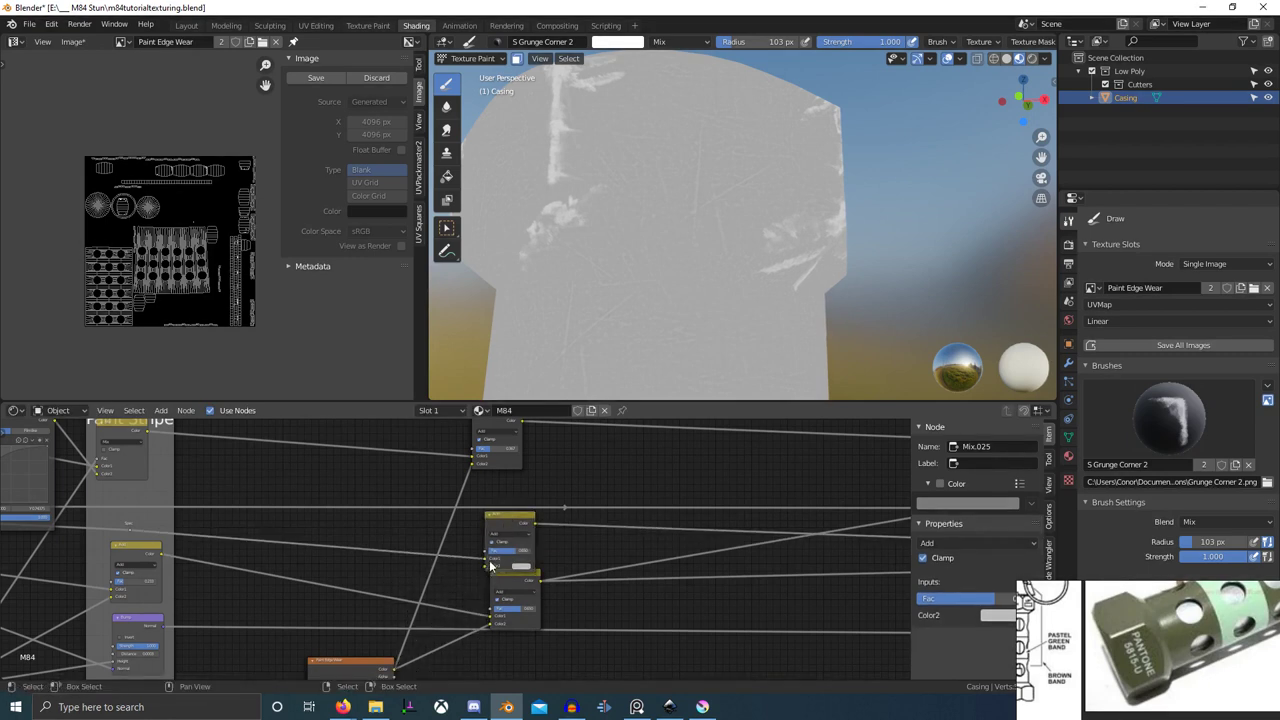
{"action": "left_click_drag", "start_coordinate": [397, 669], "coordinate": [464, 588]}
{"action": "middle_click_drag", "start_coordinate": [408, 669], "coordinate": [414, 637]}
{"action": "left_click_drag", "start_coordinate": [402, 639], "coordinate": [415, 631]}
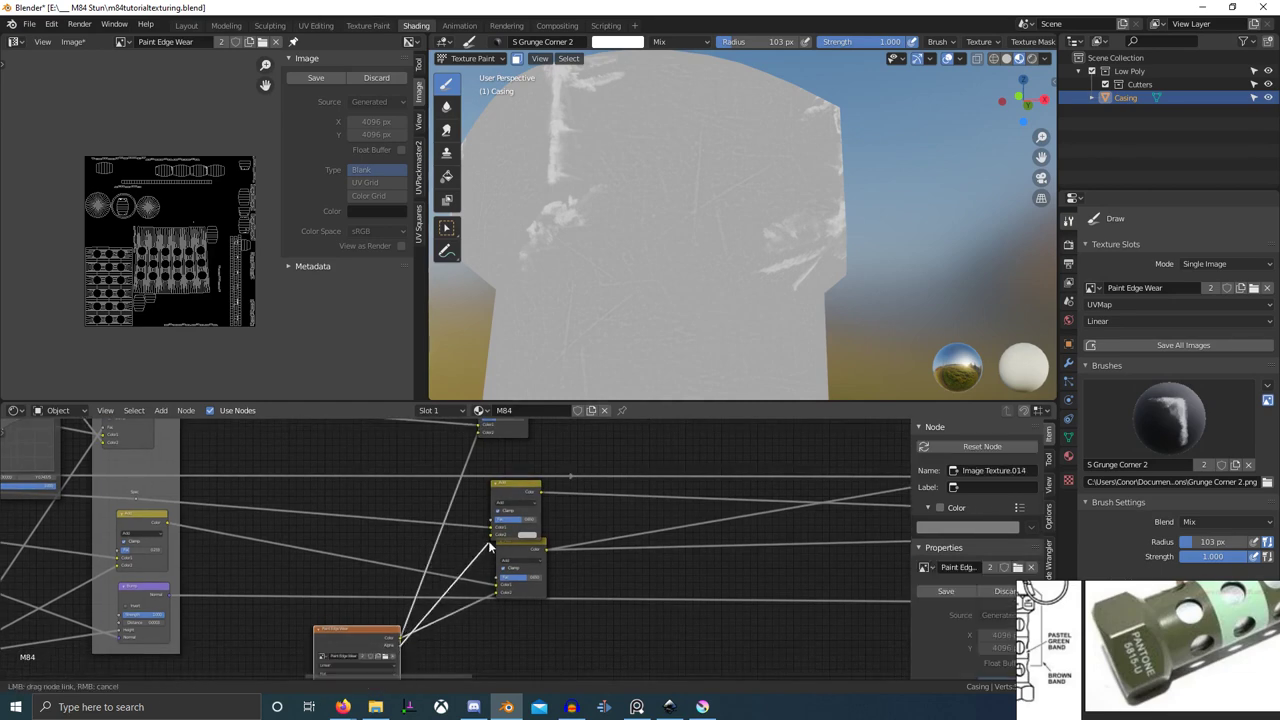
{"action": "left_click_drag", "start_coordinate": [489, 545], "coordinate": [490, 536]}
- Set the duplicated mix node to Subtract and preview it, keeping the factor at 0.650
{"action": "left_click", "coordinate": [513, 502]}
{"action": "left_click", "coordinate": [513, 503]}
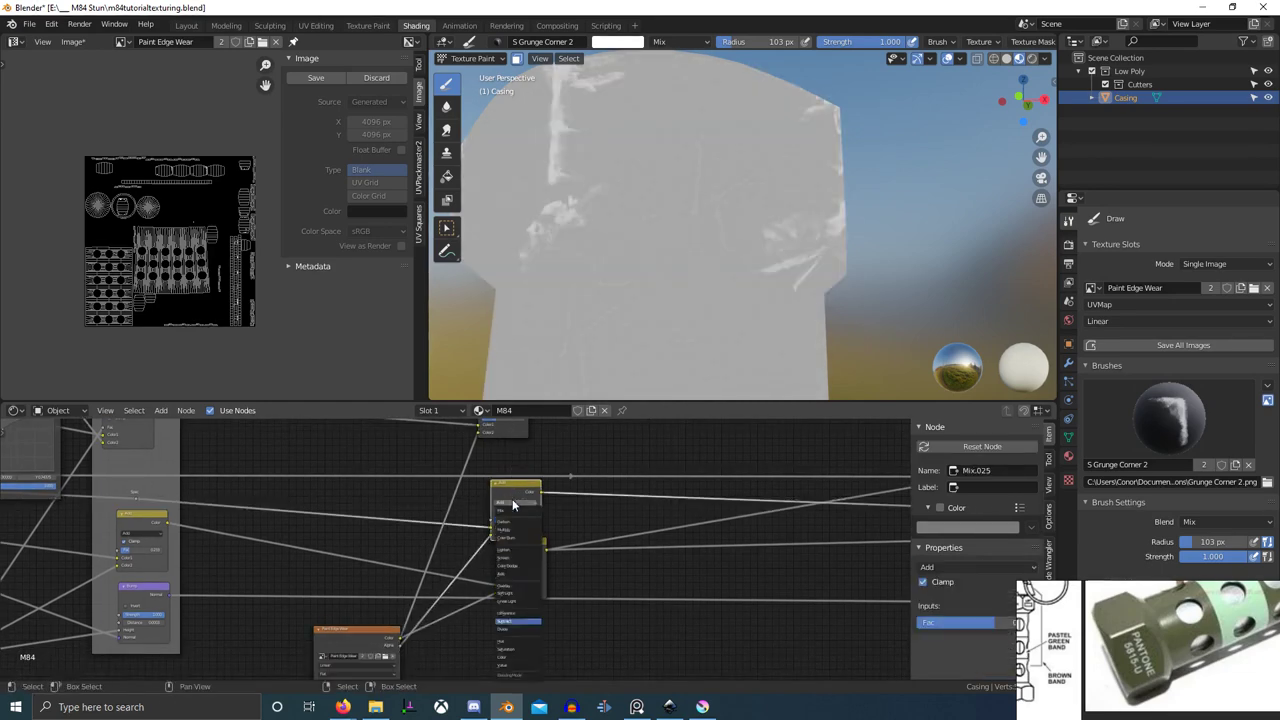
{"action": "left_click", "coordinate": [518, 621]}
{"action": "middle_click_drag", "start_coordinate": [526, 532], "coordinate": [534, 574]}
{"action": "scroll", "coordinate": [536, 572], "scroll_direction": "up", "scroll_amount": 2}
{"action": "left_click", "coordinate": [575, 515], "text": "ctrl+shift"}
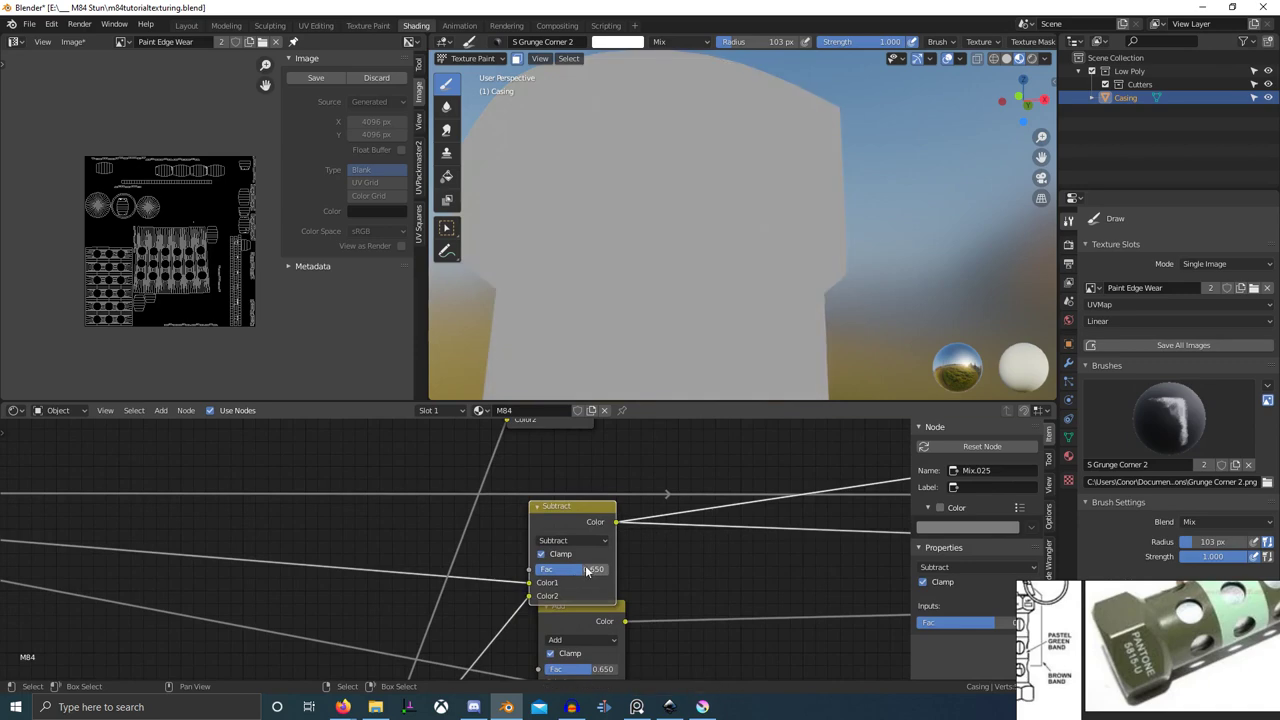
{"action": "left_click_drag", "start_coordinate": [587, 571], "coordinate": [530, 571]}
{"action": "right_click", "coordinate": [587, 571]}
- Rewire Subtract's second input from edge-wear alpha to colour and lower its factor to fade the grunge
{"action": "scroll", "coordinate": [587, 567], "scroll_direction": "down", "scroll_amount": 4}
{"action": "middle_click_drag", "start_coordinate": [587, 557], "coordinate": [613, 474]}
{"action": "left_click_drag", "start_coordinate": [457, 644], "coordinate": [457, 634], "text": "ctrl"}
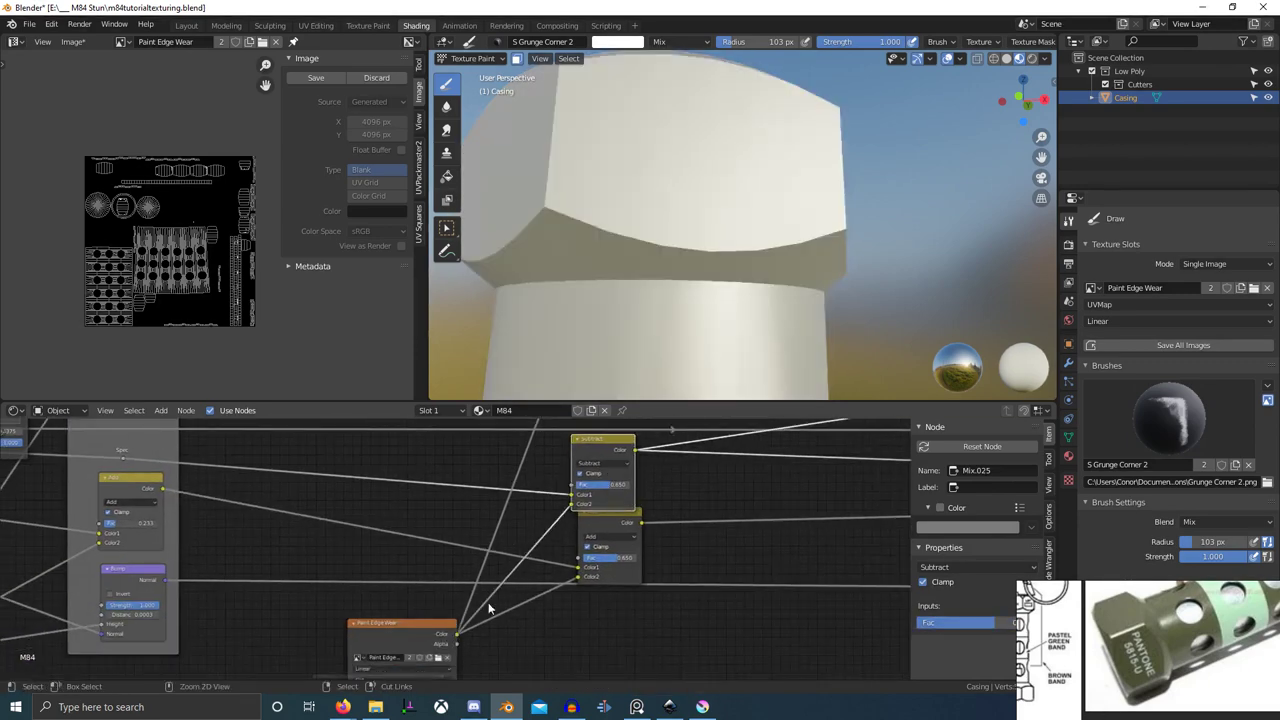
{"action": "middle_click_drag", "start_coordinate": [576, 504], "coordinate": [537, 557]}
{"action": "scroll", "coordinate": [537, 557], "scroll_direction": "up", "scroll_amount": 2}
{"action": "left_click_drag", "start_coordinate": [578, 534], "coordinate": [555, 534]}
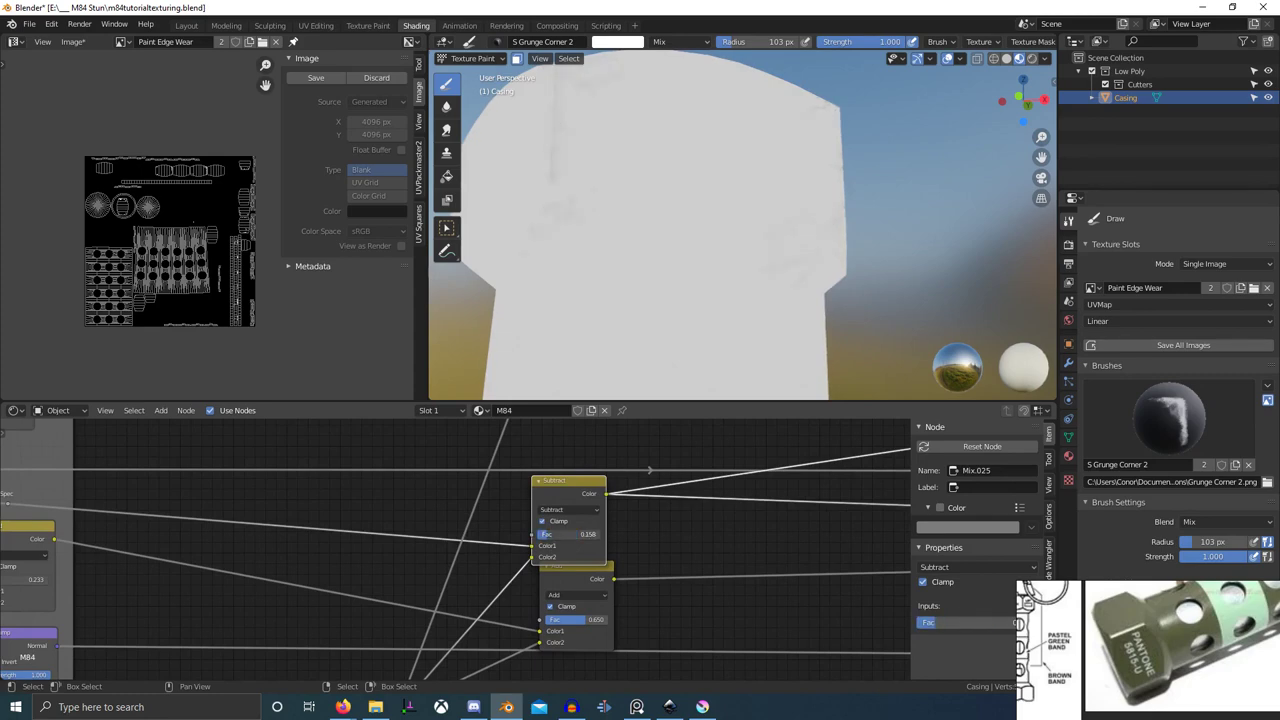
{"action": "scroll", "coordinate": [560, 523], "scroll_direction": "down", "scroll_amount": 3}
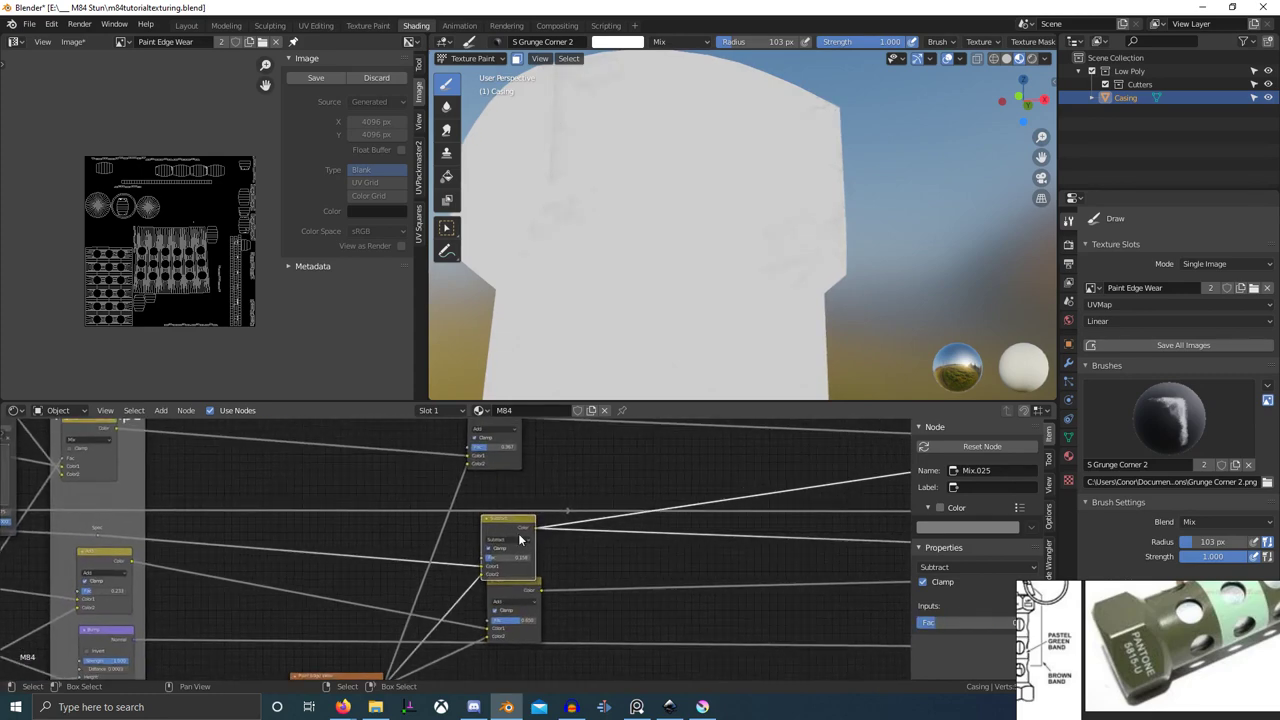
{"action": "scroll", "coordinate": [520, 530], "scroll_direction": "down", "scroll_amount": 3}
- Return to Object Mode and save the painted image as Paint Edge Wear.png
{"action": "middle_click_drag", "start_coordinate": [614, 289], "coordinate": [715, 315]}
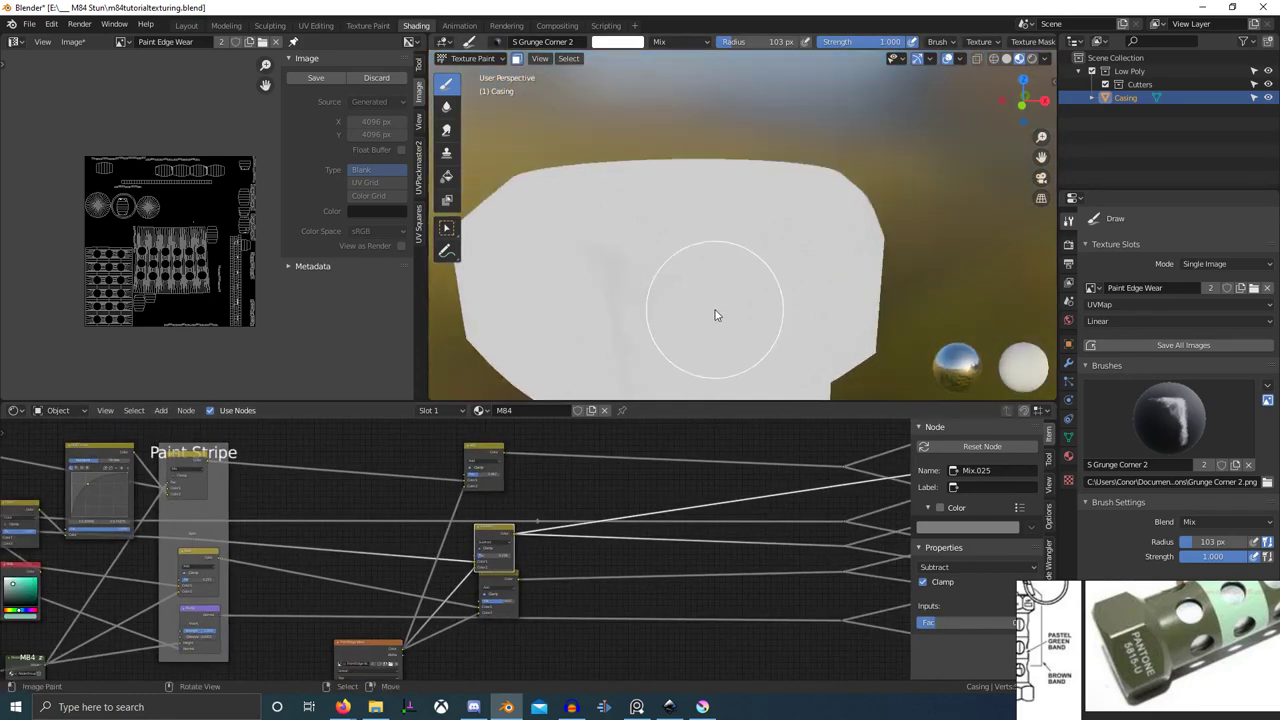
{"action": "key", "text": "ctrl+Tab"}
{"action": "left_click", "coordinate": [400, 303]}
{"action": "left_click", "coordinate": [332, 80]}
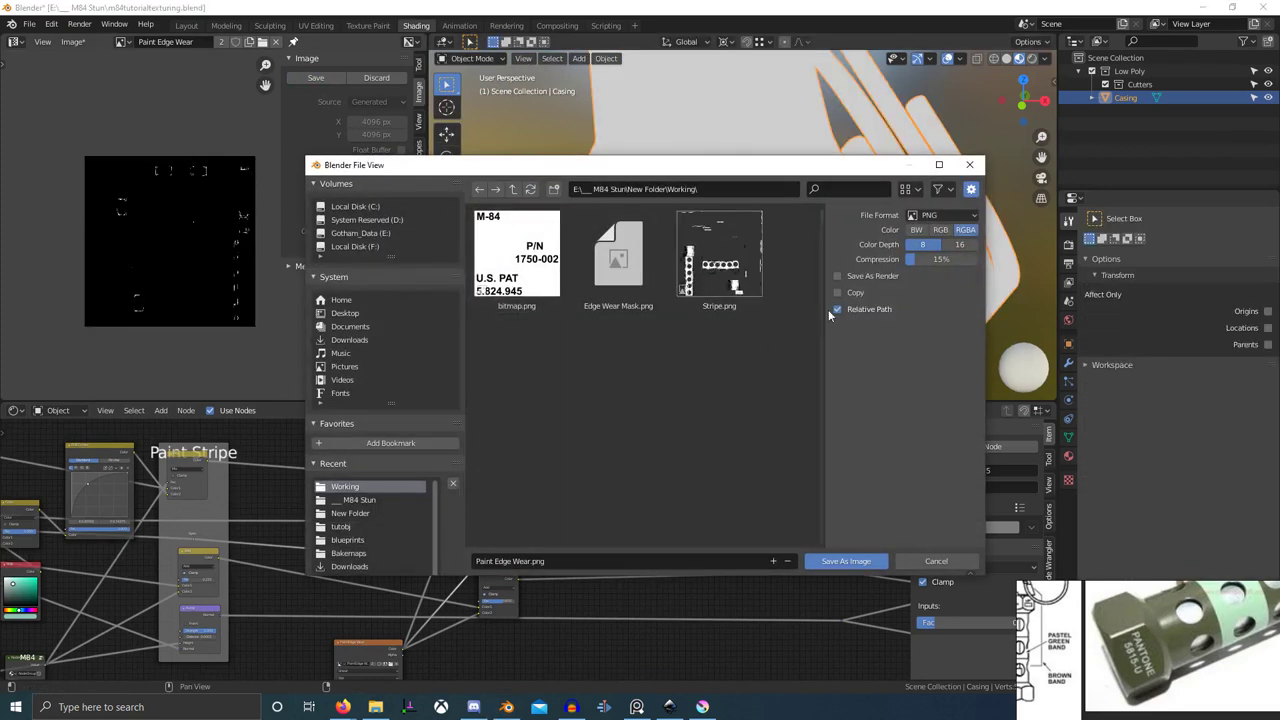
{"action": "left_click", "coordinate": [838, 556]}
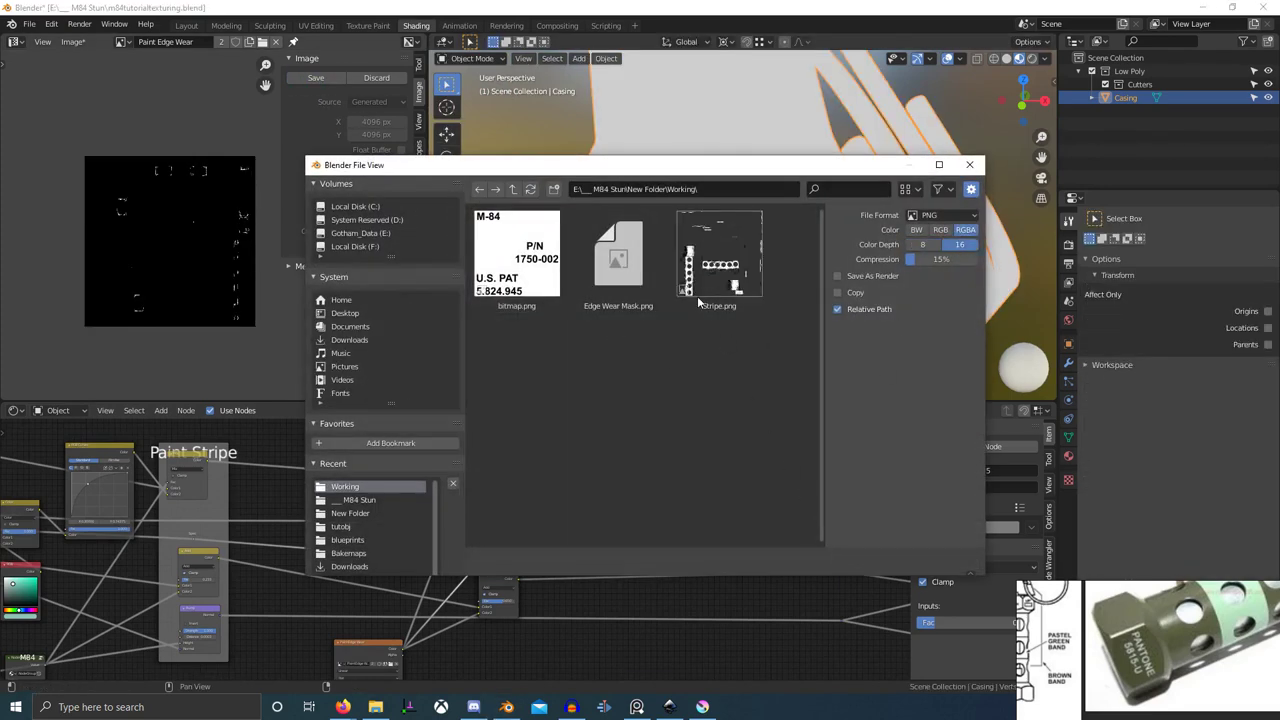
{"action": "scroll", "coordinate": [776, 313], "scroll_direction": "down", "scroll_amount": 4}
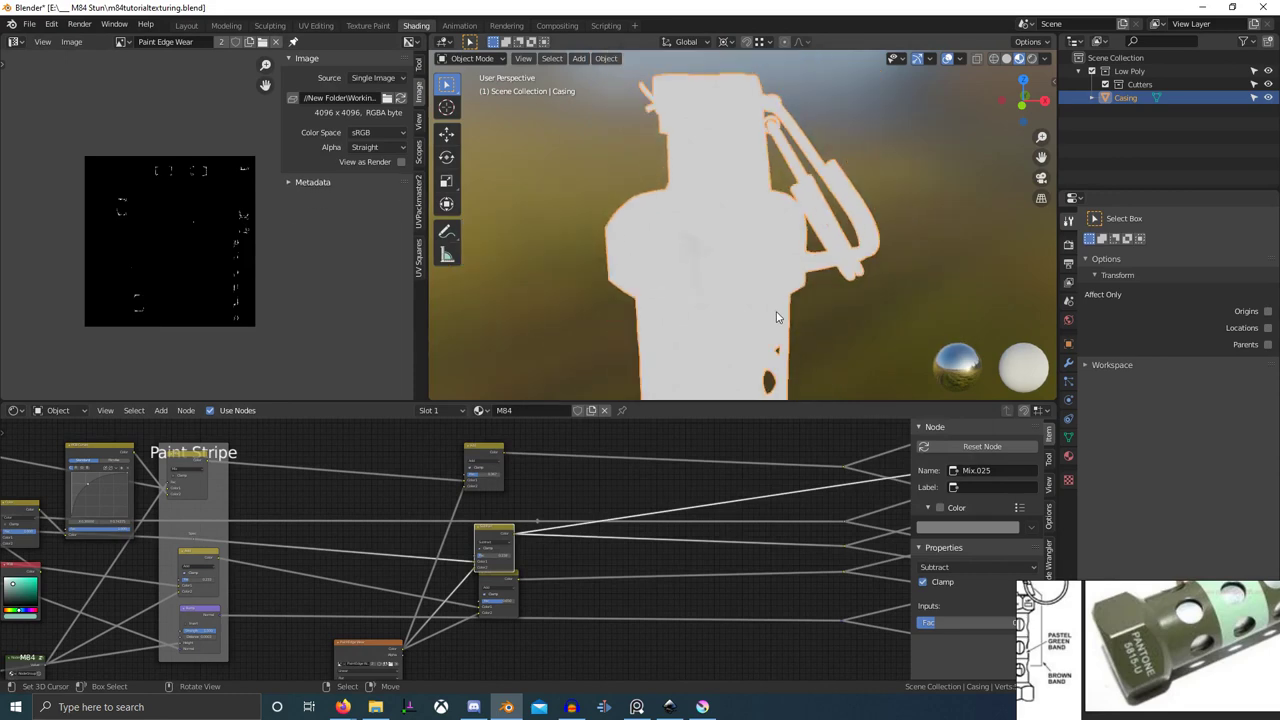
{"action": "middle_click_drag", "start_coordinate": [726, 249], "coordinate": [775, 290]}
{"action": "middle_click_drag", "start_coordinate": [843, 500], "coordinate": [400, 540]}
{"action": "scroll", "coordinate": [400, 540], "scroll_direction": "down", "scroll_amount": 5}
- Preview the full Principled BSDF shader on the grenade and pan to the Add and Subtract nodes
{"action": "middle_click_drag", "start_coordinate": [849, 579], "coordinate": [660, 565]}
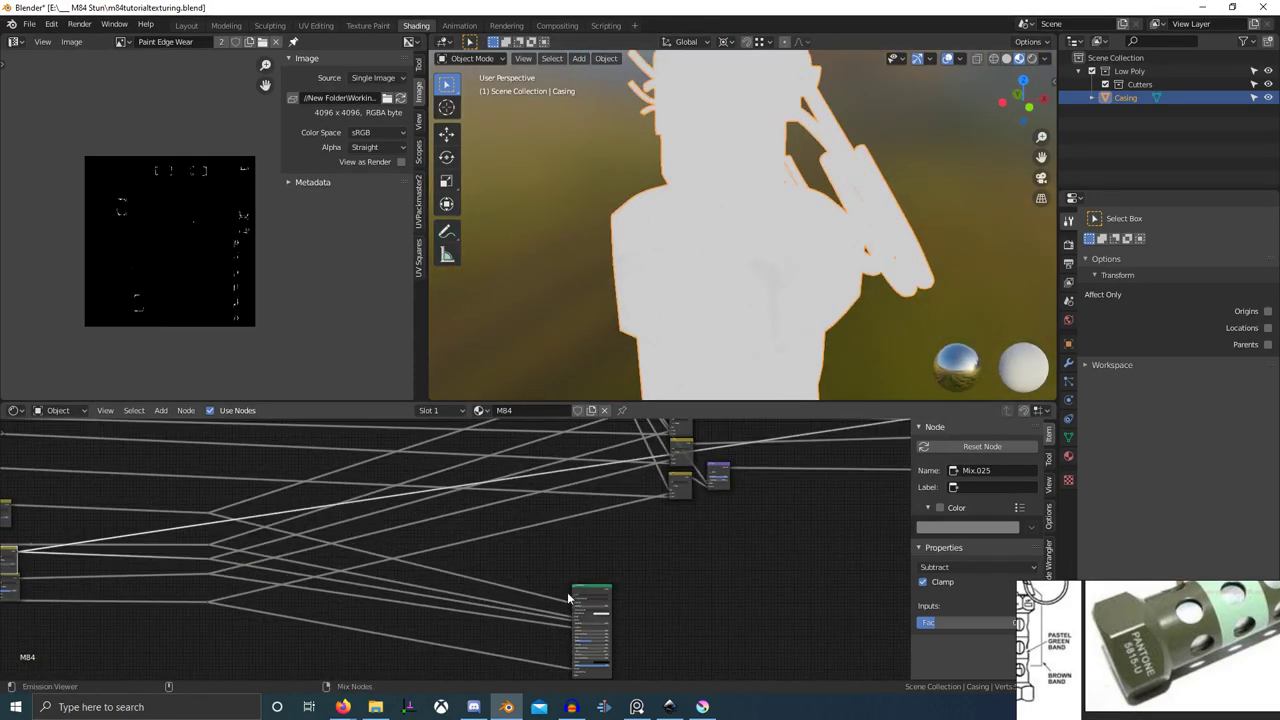
{"action": "left_click", "coordinate": [583, 603], "text": "ctrl+shift"}
{"action": "scroll", "coordinate": [726, 305], "scroll_direction": "down", "scroll_amount": 3}
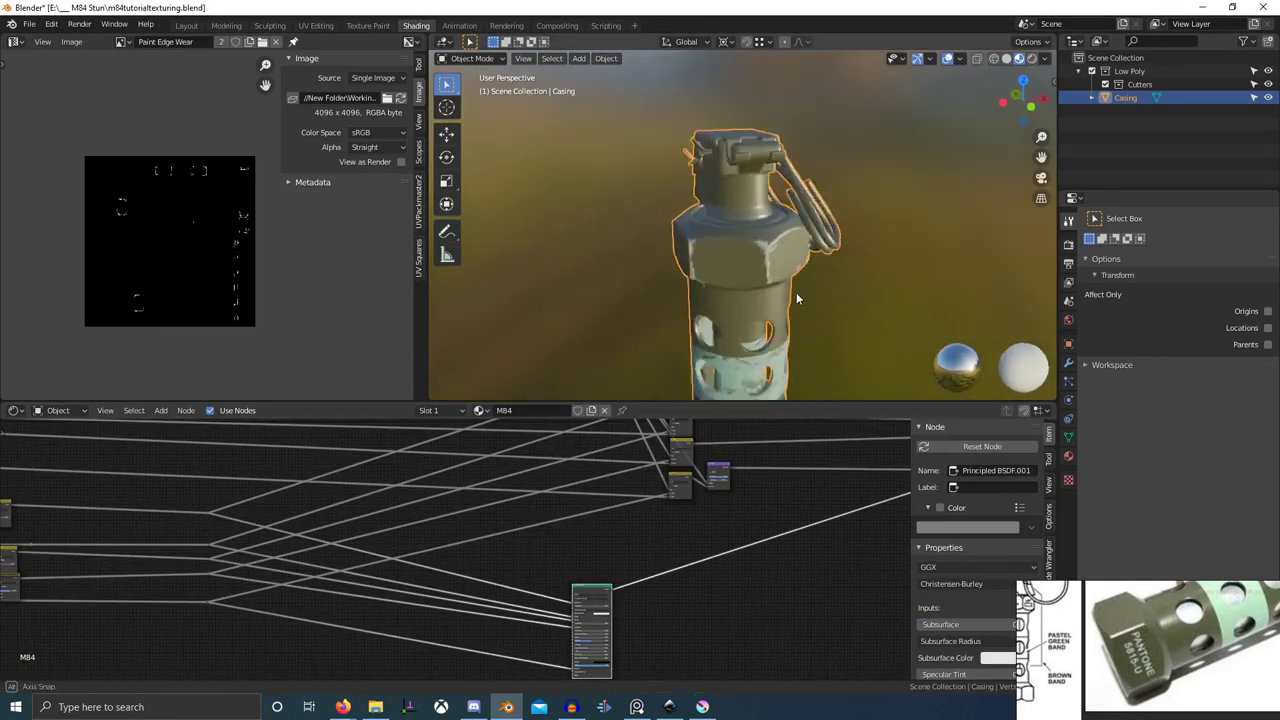
{"action": "middle_click_drag", "start_coordinate": [796, 294], "coordinate": [845, 259]}
{"action": "scroll", "coordinate": [780, 214], "scroll_direction": "up", "scroll_amount": 3}
{"action": "scroll", "coordinate": [686, 148], "scroll_direction": "down", "scroll_amount": 3}
{"action": "middle_click_drag", "start_coordinate": [686, 150], "coordinate": [908, 247]}
{"action": "scroll", "coordinate": [205, 504], "scroll_direction": "down", "scroll_amount": 1}
{"action": "middle_click_drag", "start_coordinate": [205, 504], "coordinate": [540, 481]}
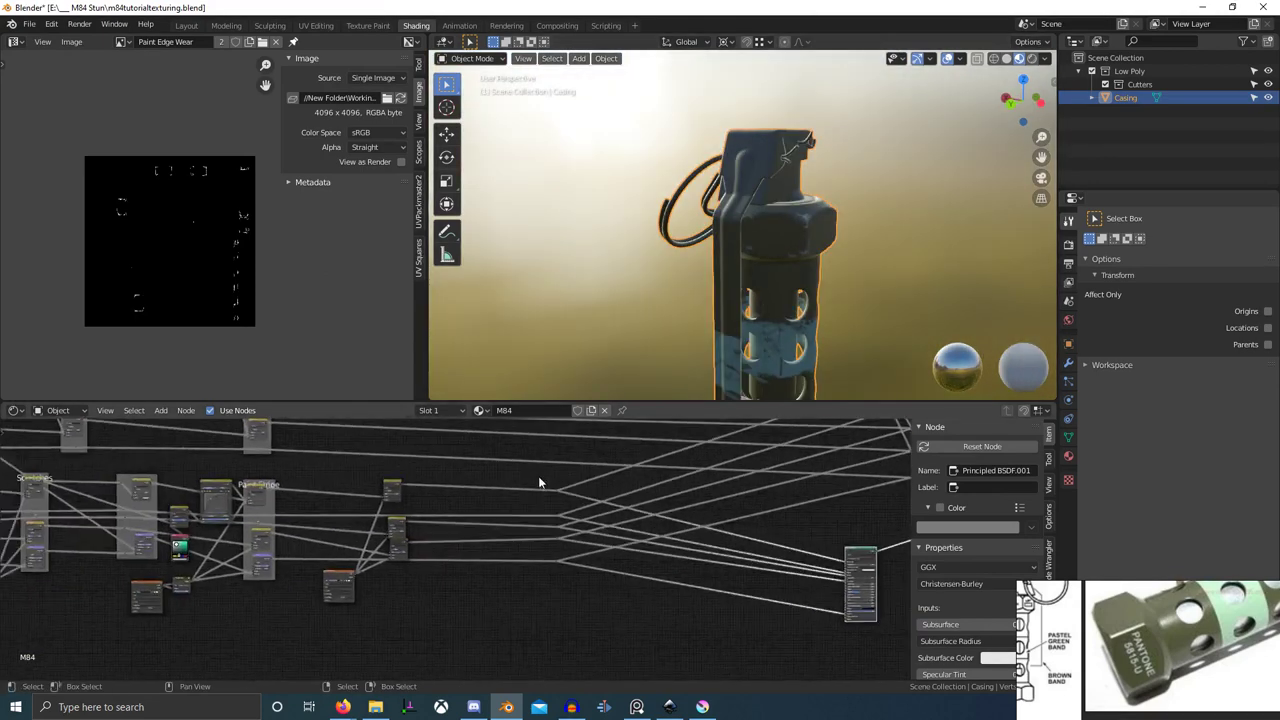
{"action": "scroll", "coordinate": [395, 508], "scroll_direction": "up", "scroll_amount": 2}
{"action": "middle_click_drag", "start_coordinate": [386, 497], "coordinate": [490, 542]}
{"action": "scroll", "coordinate": [480, 534], "scroll_direction": "up", "scroll_amount": 7}
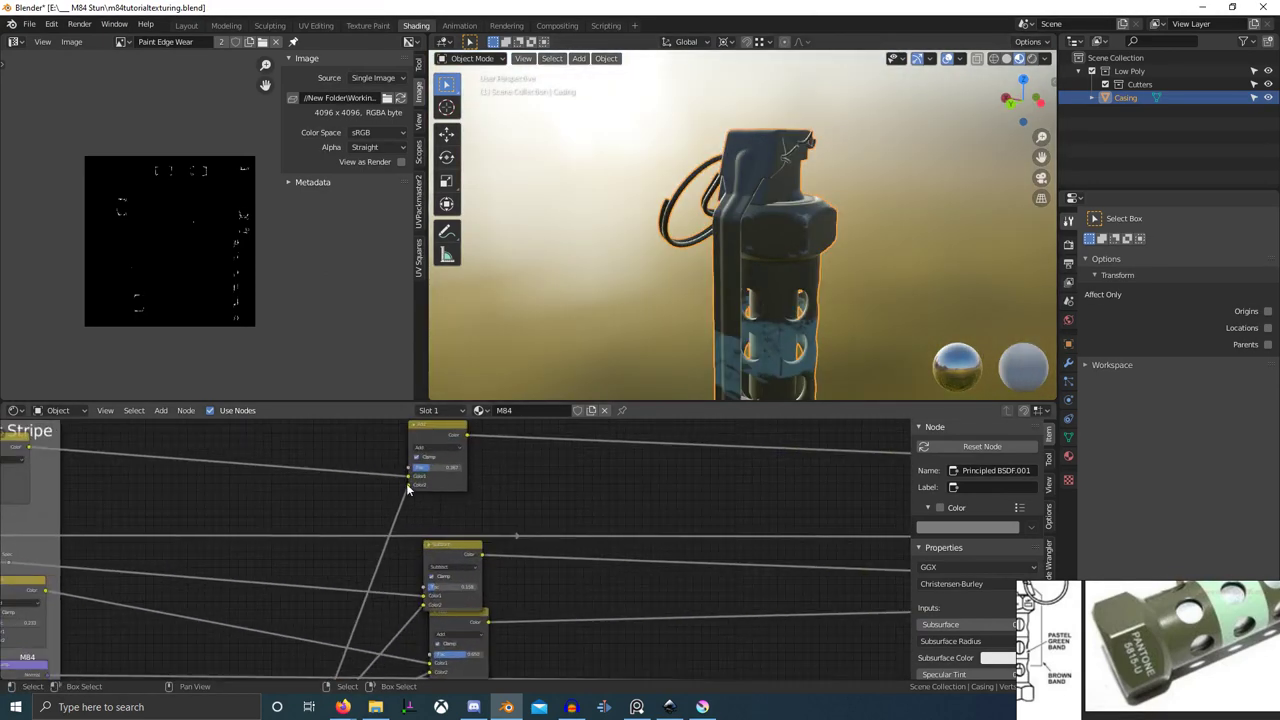
- Connect the edge-wear mask to the Add node's Fac input and check the wear on the model
{"action": "mouse_move", "coordinate": [407, 486]}
{"action": "left_mouse_down"}
{"action": "mouse_move", "coordinate": [395, 474]}
{"action": "mouse_move", "coordinate": [408, 468]}
{"action": "left_mouse_up"}
{"action": "scroll", "coordinate": [829, 271], "scroll_direction": "up", "scroll_amount": 4}
{"action": "middle_click_drag", "start_coordinate": [829, 271], "coordinate": [650, 356]}
{"action": "scroll", "coordinate": [456, 518], "scroll_direction": "up", "scroll_amount": 6}
- Darken the Add node's second colour so the added wear shows as darker scuffs
{"action": "middle_click_drag", "start_coordinate": [456, 515], "coordinate": [454, 580]}
{"action": "scroll", "coordinate": [453, 578], "scroll_direction": "up", "scroll_amount": 2}
{"action": "left_click", "coordinate": [450, 518]}
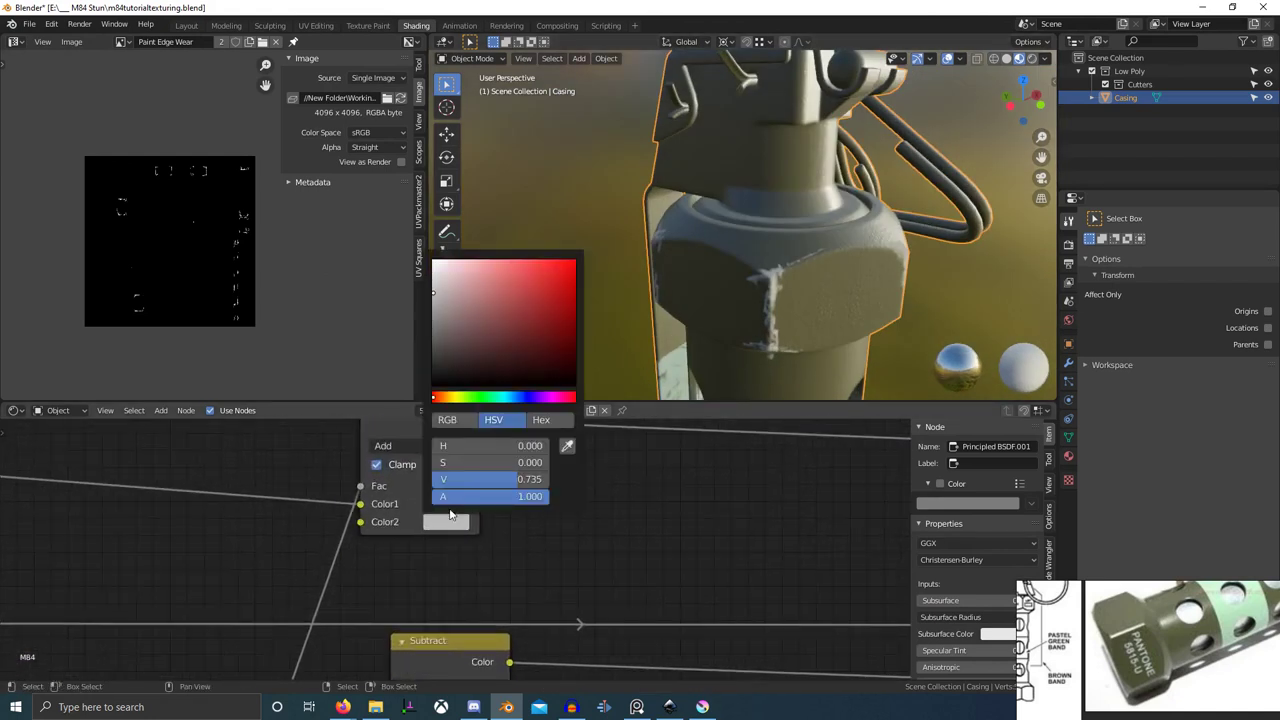
{"action": "scroll", "coordinate": [245, 522], "scroll_direction": "down", "scroll_amount": 3}
{"action": "middle_click_drag", "start_coordinate": [245, 522], "coordinate": [374, 545]}
{"action": "left_click", "coordinate": [546, 546]}
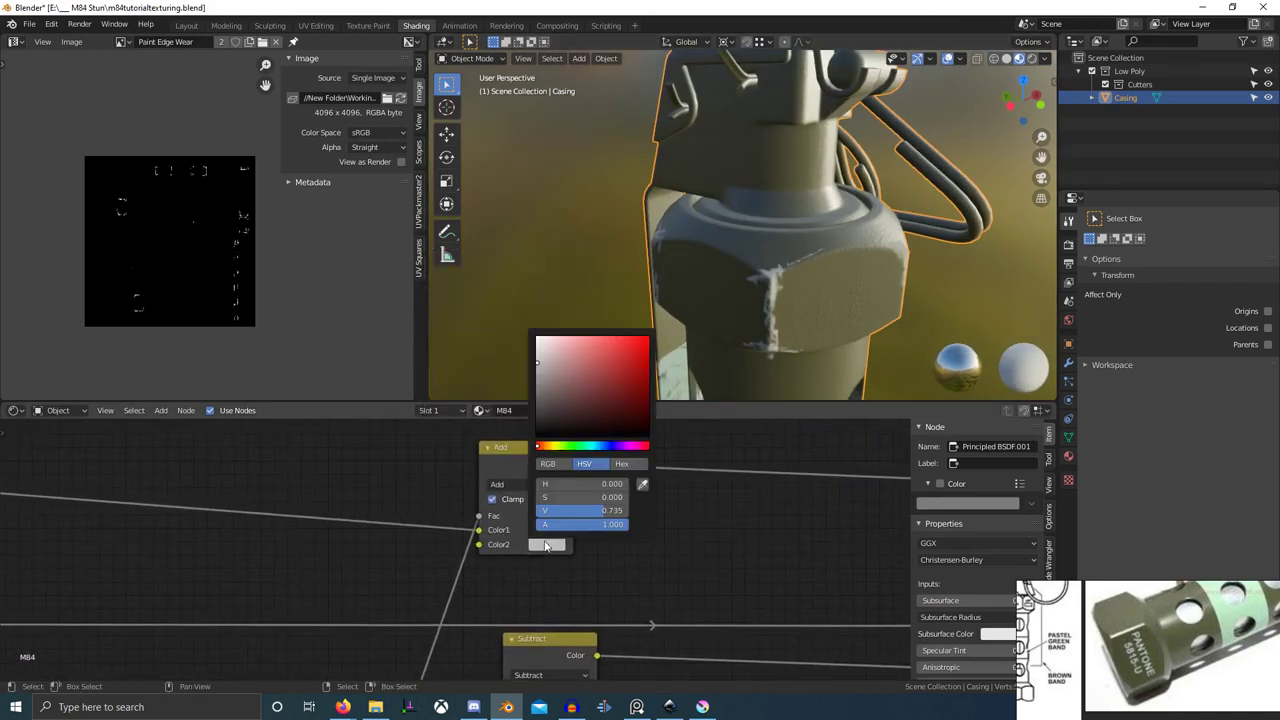
{"action": "left_click_drag", "start_coordinate": [552, 390], "coordinate": [558, 409]}
{"action": "scroll", "coordinate": [838, 282], "scroll_direction": "up", "scroll_amount": 3}
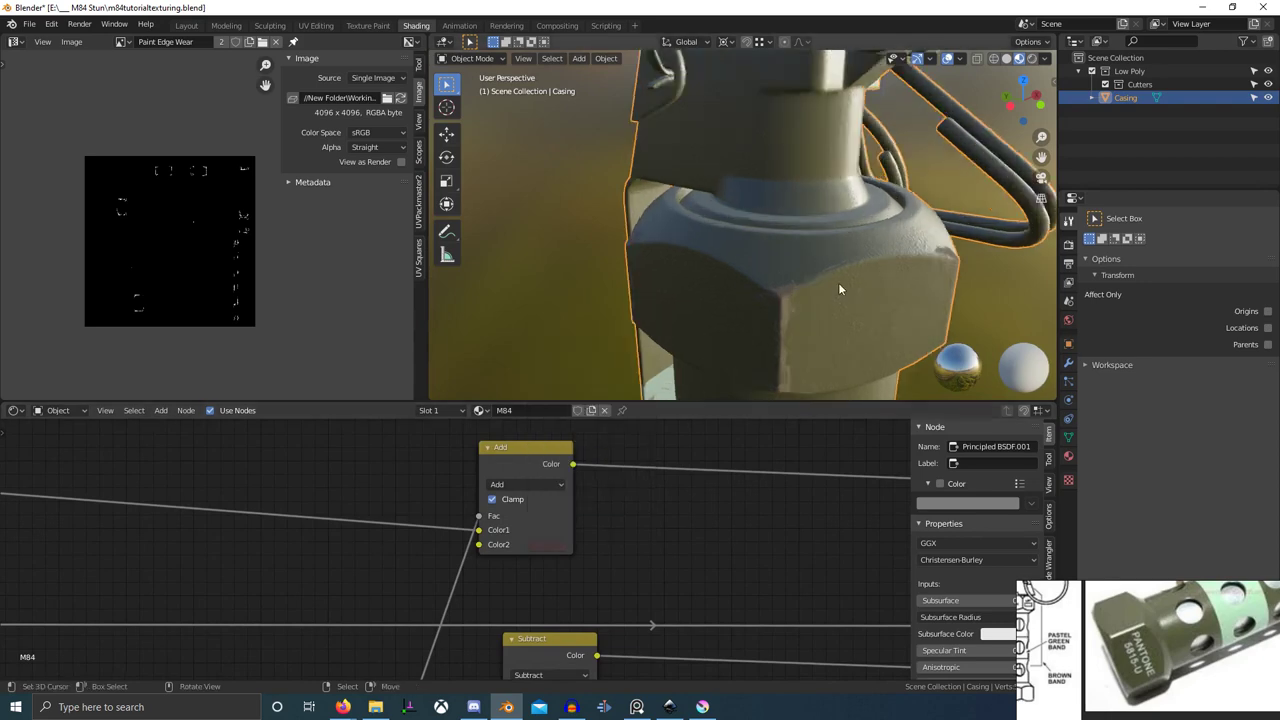
{"action": "middle_click_drag", "start_coordinate": [838, 282], "coordinate": [761, 274]}
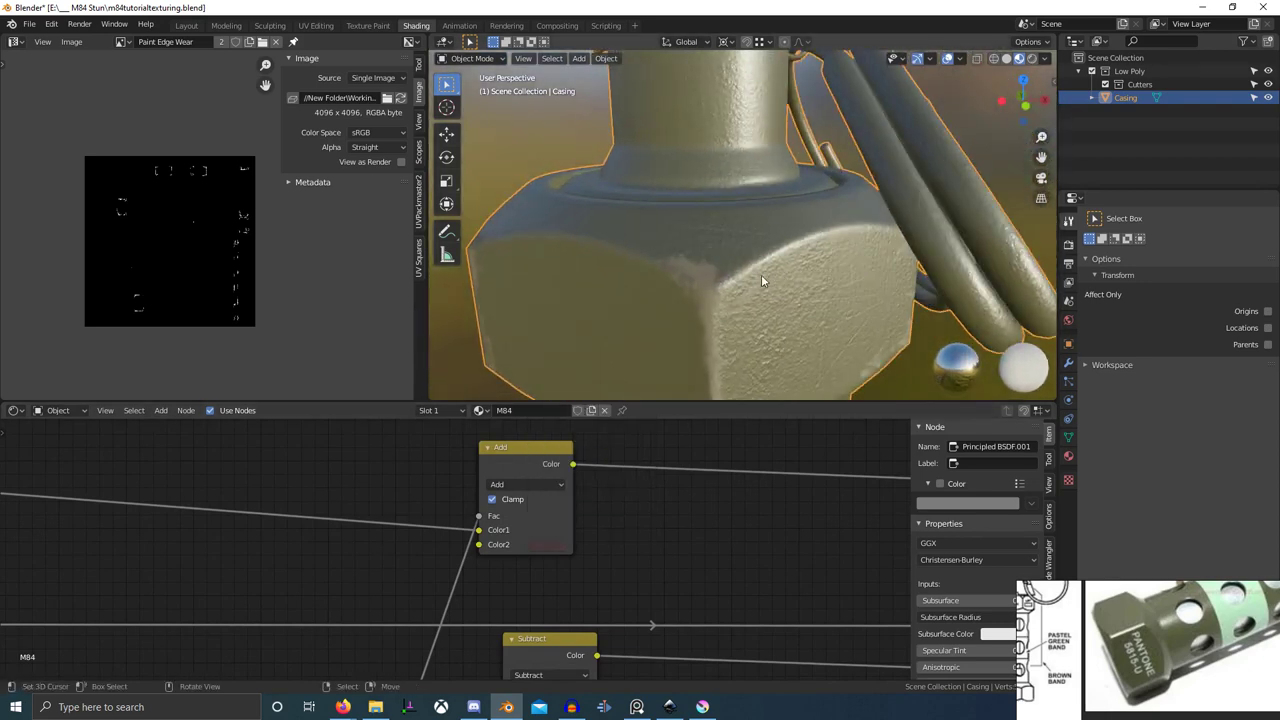
{"action": "left_click", "coordinate": [541, 545]}
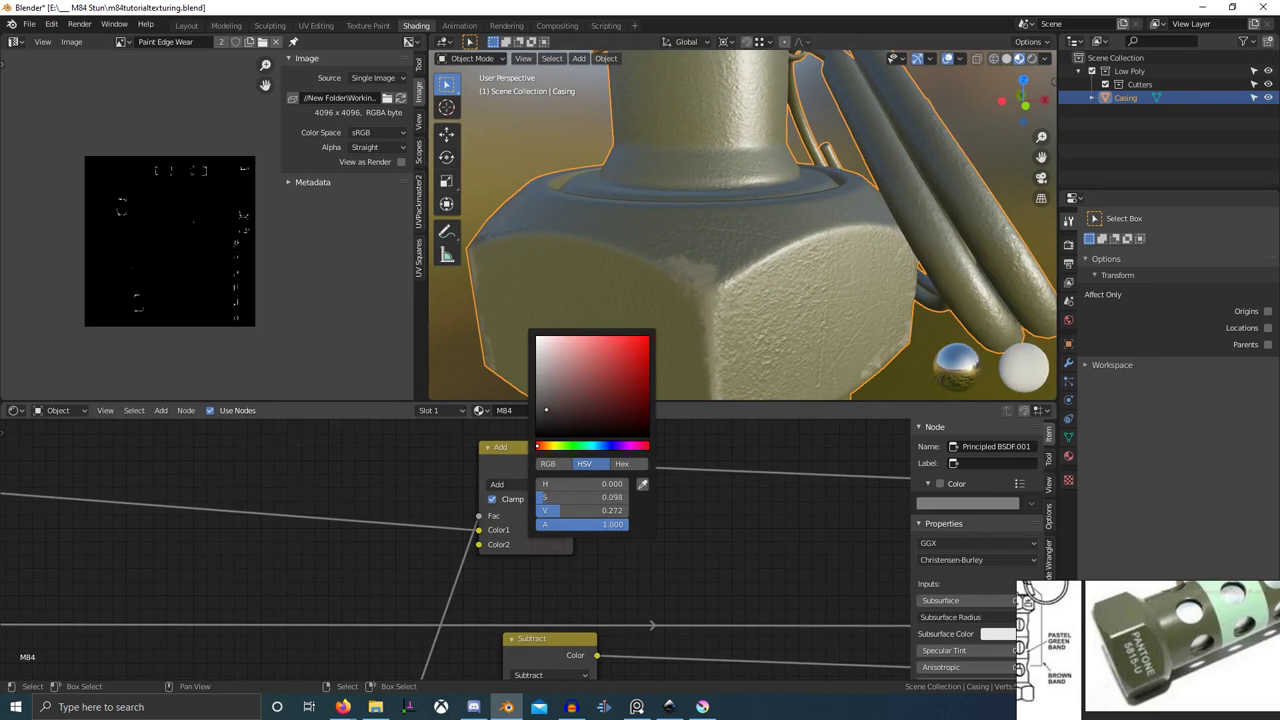
- Preview the Add node's result on the casing and inspect the striped body and upper casing
{"action": "left_click", "coordinate": [520, 451], "text": "ctrl+shift"}
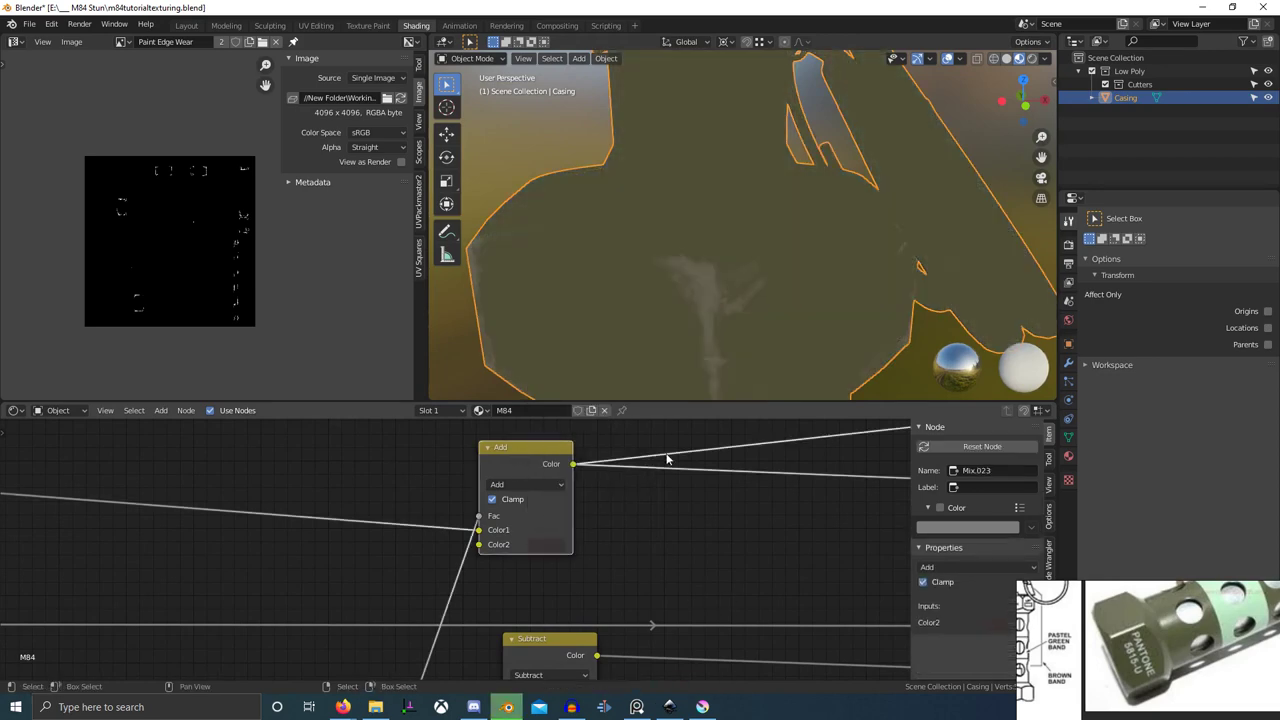
{"action": "middle_click_drag", "start_coordinate": [668, 457], "coordinate": [608, 483]}
{"action": "scroll", "coordinate": [608, 483], "scroll_direction": "down", "scroll_amount": 5}
{"action": "scroll", "coordinate": [713, 316], "scroll_direction": "down", "scroll_amount": 2}
{"action": "scroll", "coordinate": [713, 318], "scroll_direction": "down", "scroll_amount": 3}
{"action": "middle_click_drag", "start_coordinate": [713, 318], "coordinate": [814, 263]}
{"action": "scroll", "coordinate": [757, 295], "scroll_direction": "down", "scroll_amount": 1}
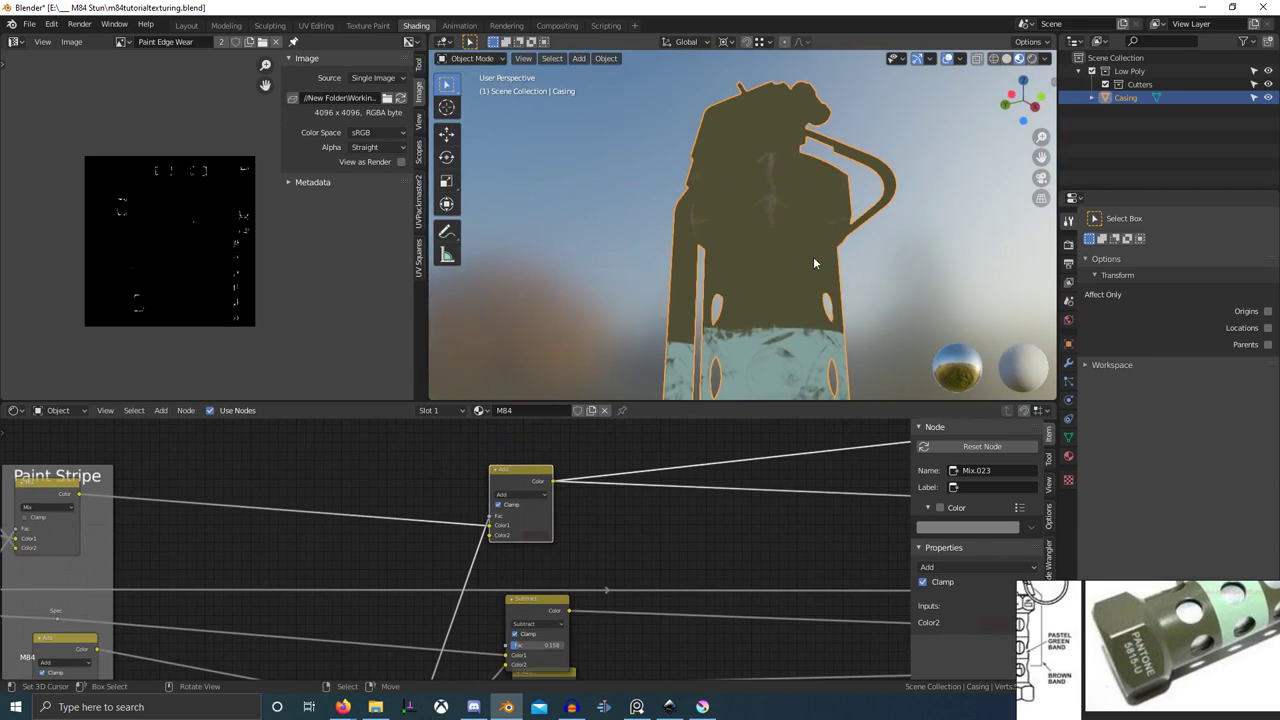
{"action": "scroll", "coordinate": [718, 250], "scroll_direction": "down", "scroll_amount": 4}
{"action": "middle_click_drag", "start_coordinate": [718, 278], "coordinate": [783, 300]}
{"action": "scroll", "coordinate": [778, 290], "scroll_direction": "up", "scroll_amount": 7}
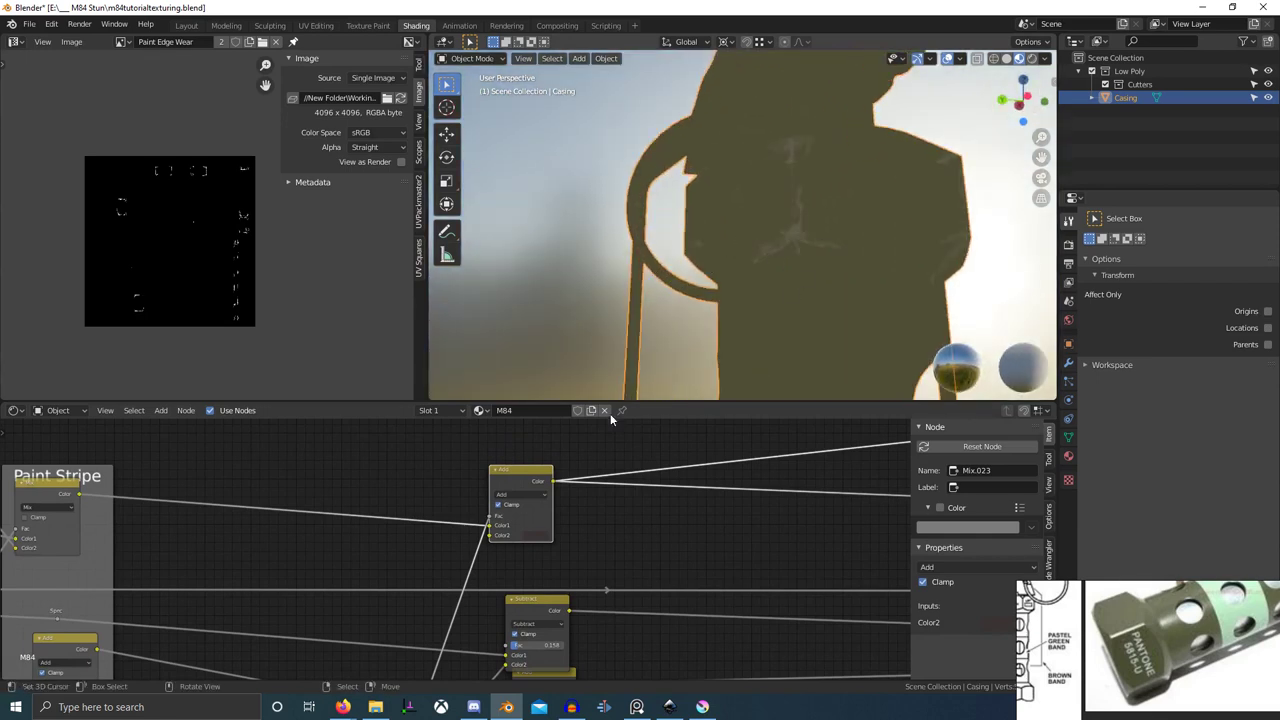
{"action": "scroll", "coordinate": [520, 511], "scroll_direction": "up", "scroll_amount": 1}
{"action": "middle_click_drag", "start_coordinate": [516, 511], "coordinate": [545, 495]}
{"action": "scroll", "coordinate": [536, 562], "scroll_direction": "down", "scroll_amount": 2}
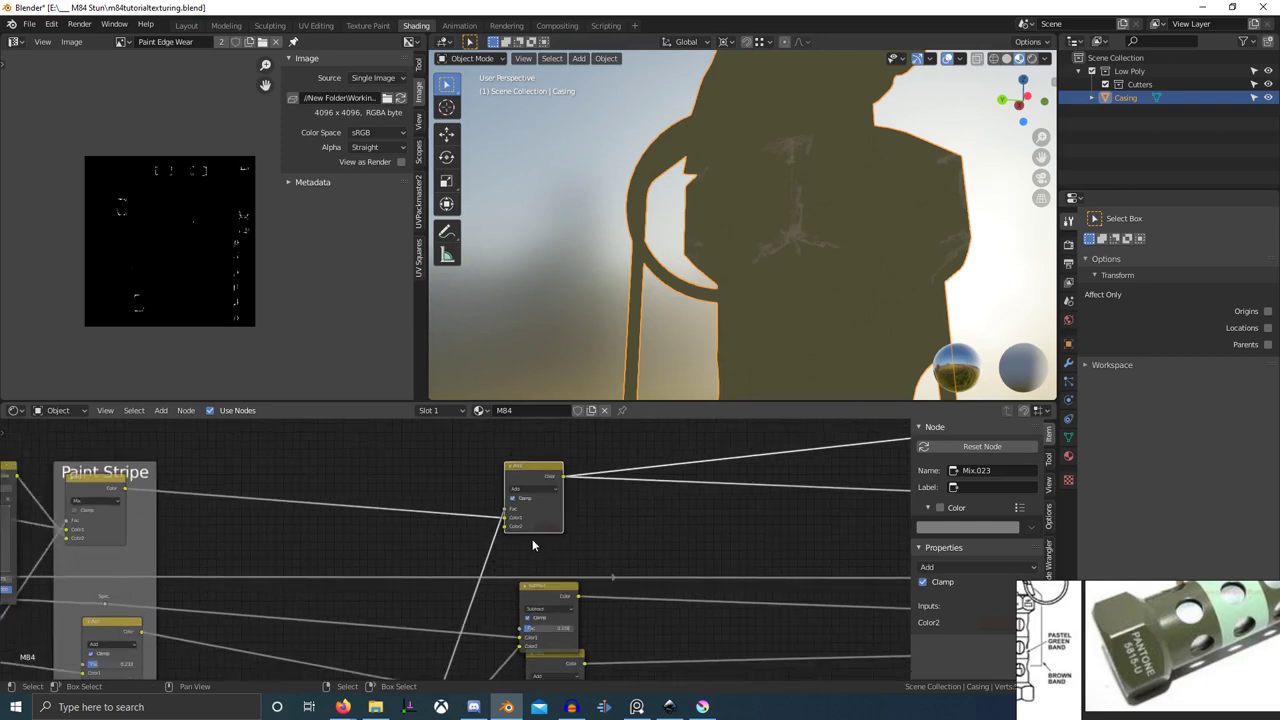
{"action": "middle_click_drag", "start_coordinate": [532, 540], "coordinate": [482, 499]}
{"action": "scroll", "coordinate": [546, 471], "scroll_direction": "up", "scroll_amount": 4}
{"action": "scroll", "coordinate": [541, 512], "scroll_direction": "down", "scroll_amount": 9}
{"action": "scroll", "coordinate": [550, 506], "scroll_direction": "down", "scroll_amount": 4}
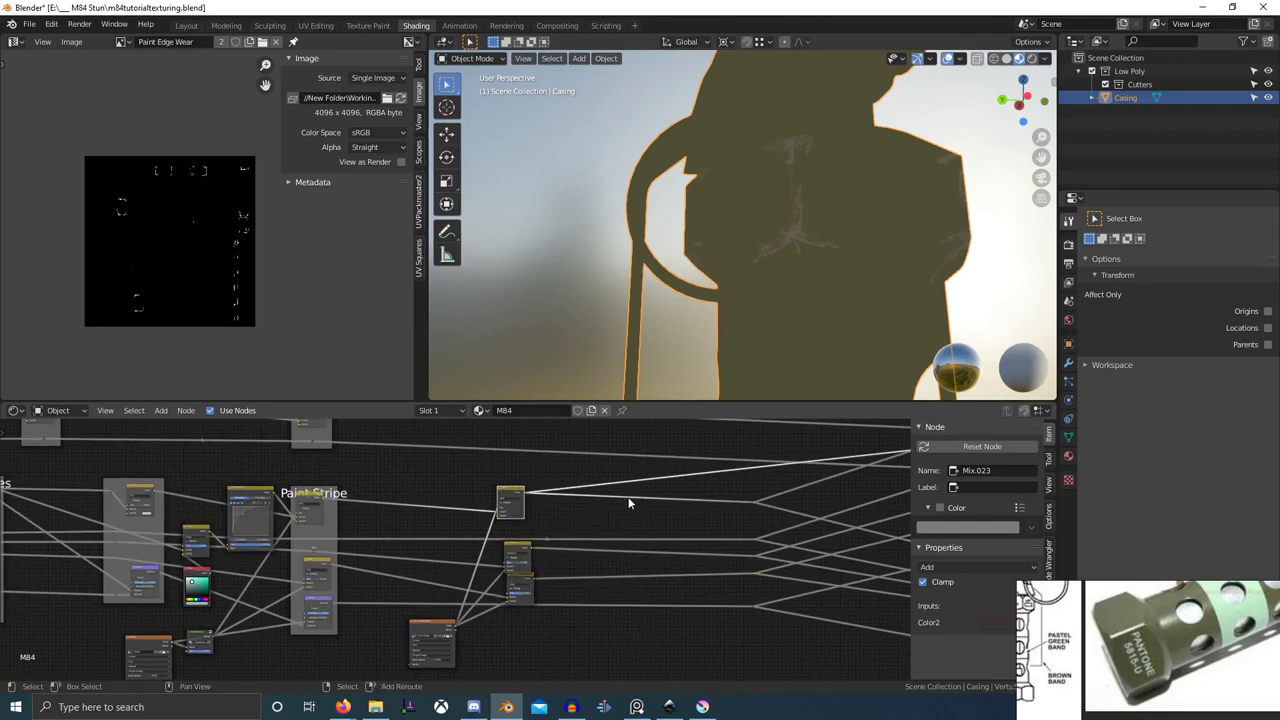
{"action": "key", "text": "shift+a"}
{"action": "mouse_move", "coordinate": [590, 625]}
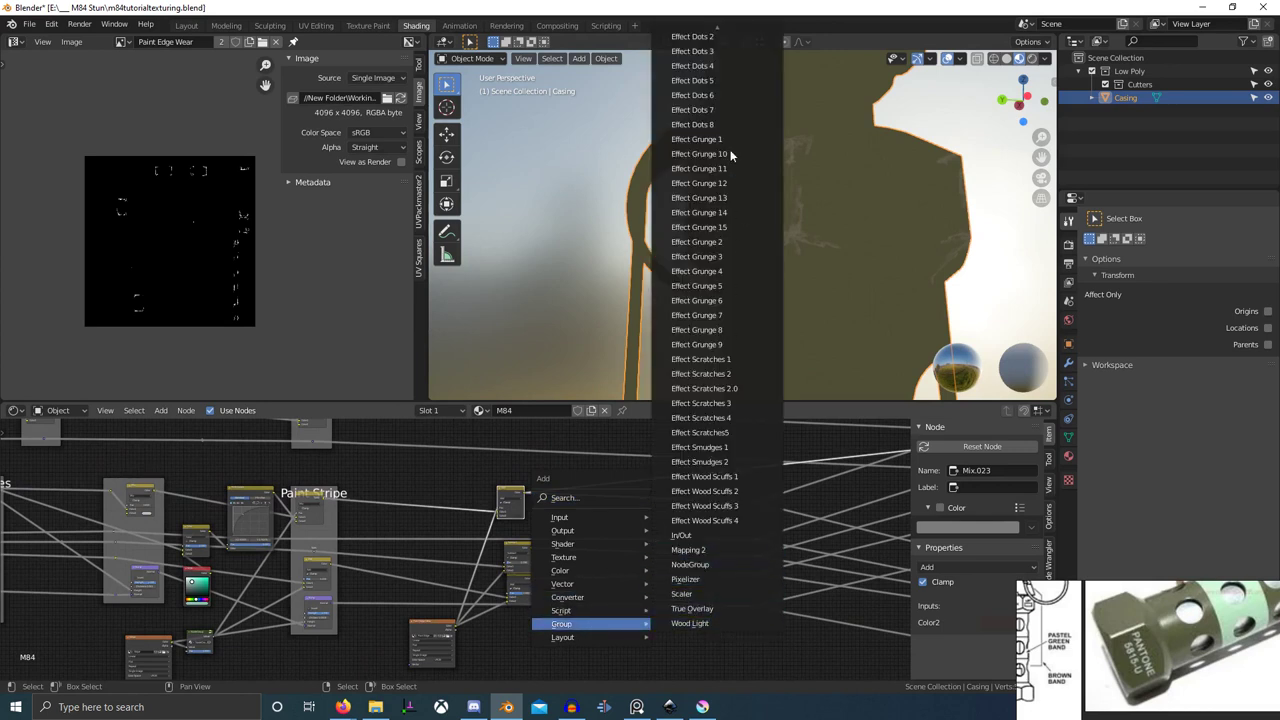
{"action": "mouse_move", "coordinate": [727, 31]}
{"action": "scroll", "coordinate": [727, 33], "scroll_direction": "up", "scroll_amount": 6}
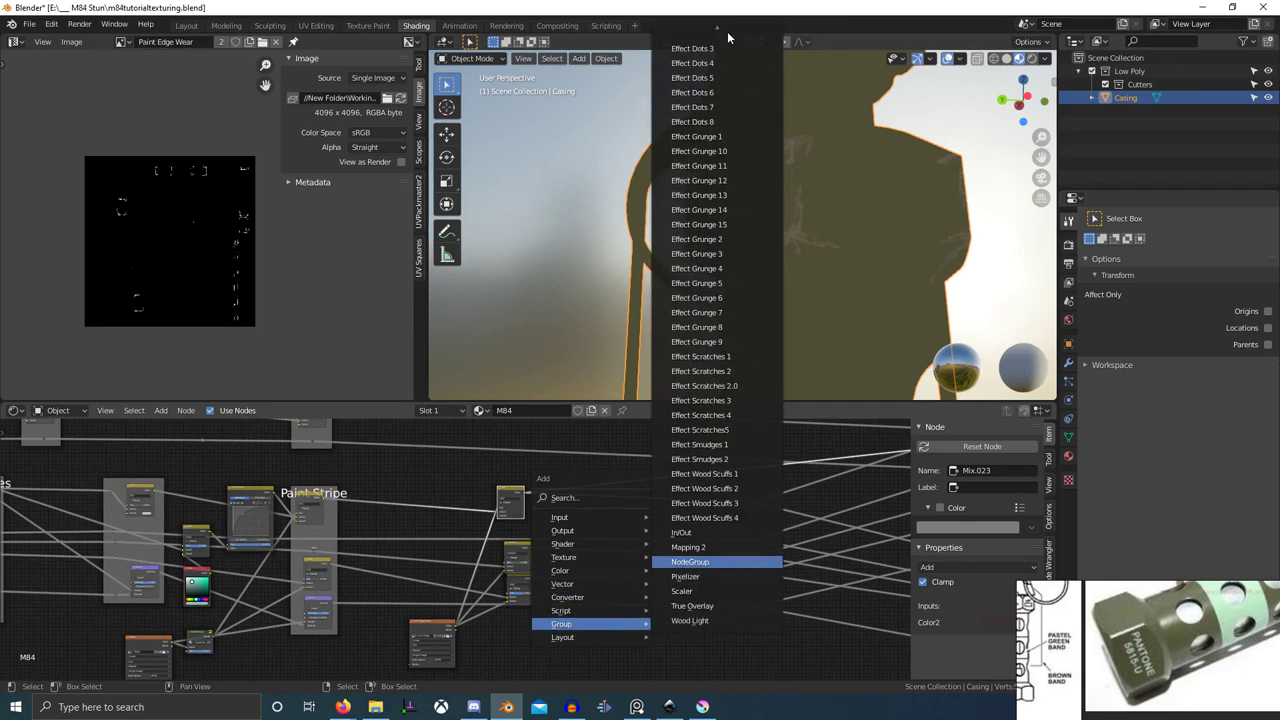
{"action": "scroll", "coordinate": [708, 618], "scroll_direction": "up", "scroll_amount": 8}
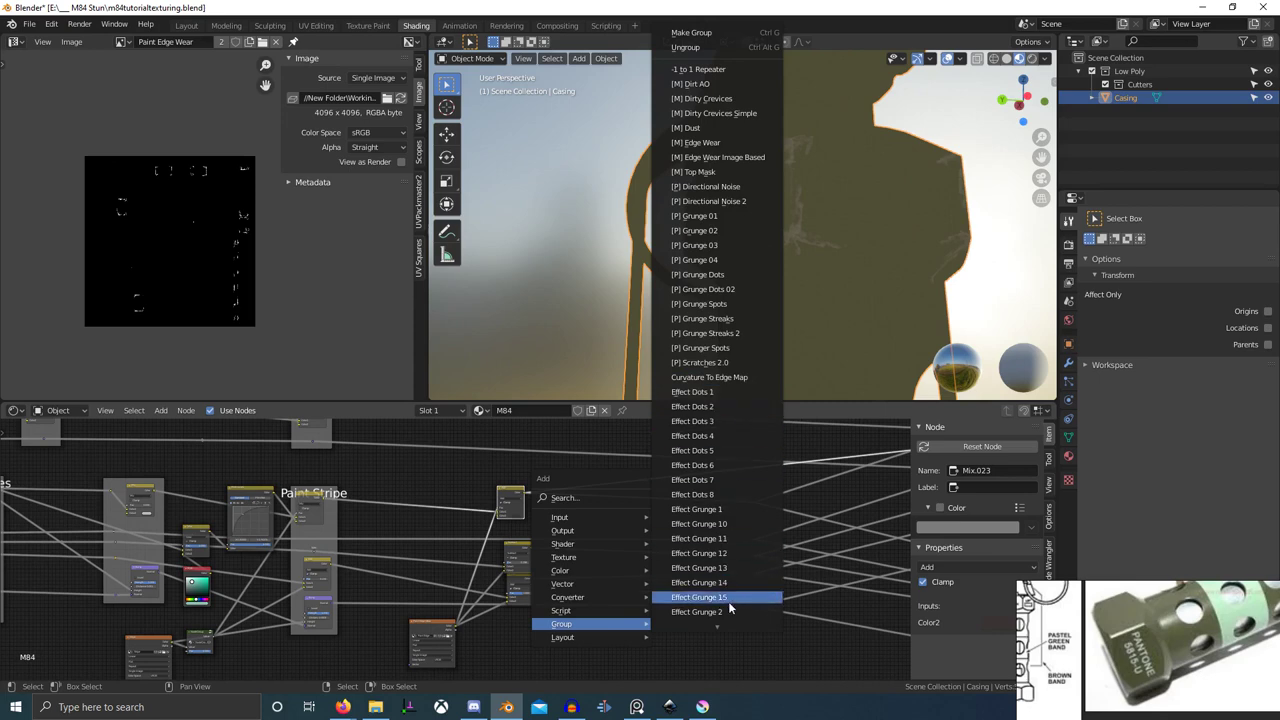
{"action": "mouse_move", "coordinate": [725, 617]}
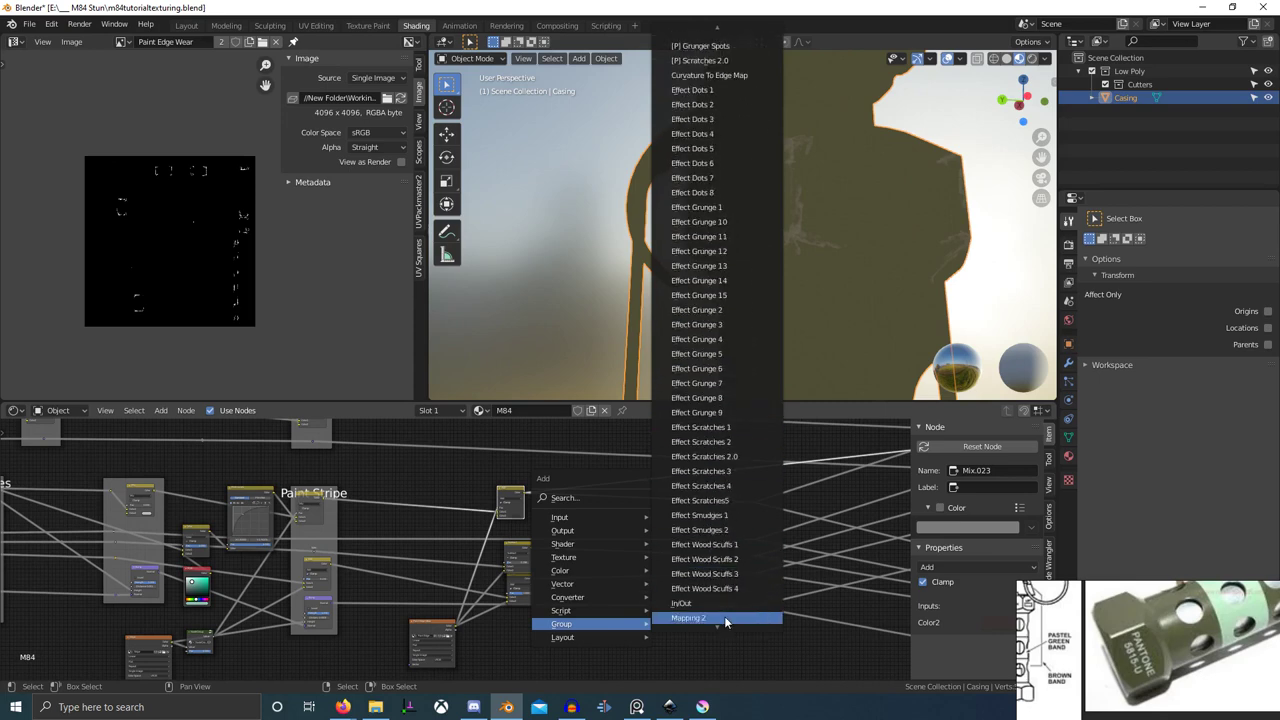
{"action": "scroll", "coordinate": [724, 616], "scroll_direction": "down", "scroll_amount": 3}
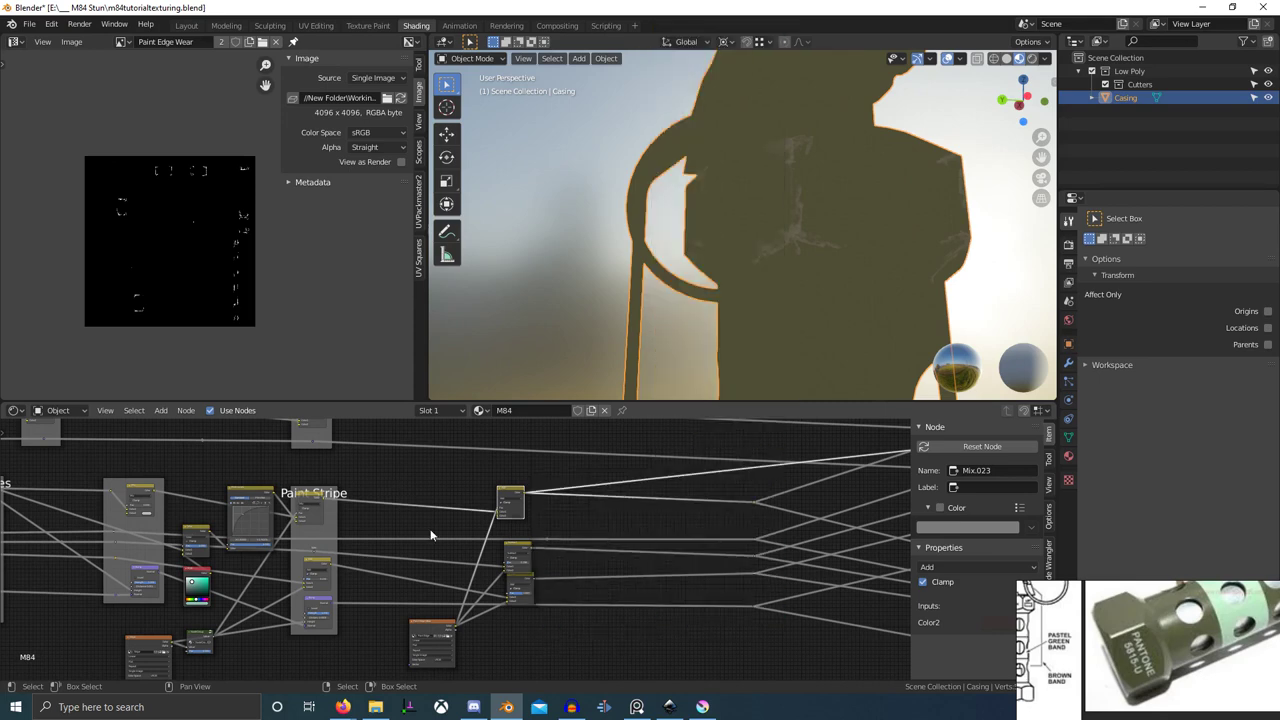
- Preview the full Principled BSDF shader on the casing
{"action": "middle_click_drag", "start_coordinate": [566, 544], "coordinate": [532, 435]}
{"action": "middle_click_drag", "start_coordinate": [748, 275], "coordinate": [802, 301]}
{"action": "middle_click_drag", "start_coordinate": [802, 301], "coordinate": [694, 342], "text": "shift"}
{"action": "mouse_move", "coordinate": [694, 342]}
{"action": "middle_mouse_down"}
{"action": "mouse_move", "coordinate": [728, 345]}
{"action": "mouse_move", "coordinate": [748, 235]}
{"action": "middle_mouse_up"}
{"action": "middle_click_drag", "start_coordinate": [762, 500], "coordinate": [780, 556], "text": "ctrl"}
{"action": "middle_click_drag", "start_coordinate": [810, 520], "coordinate": [400, 472]}
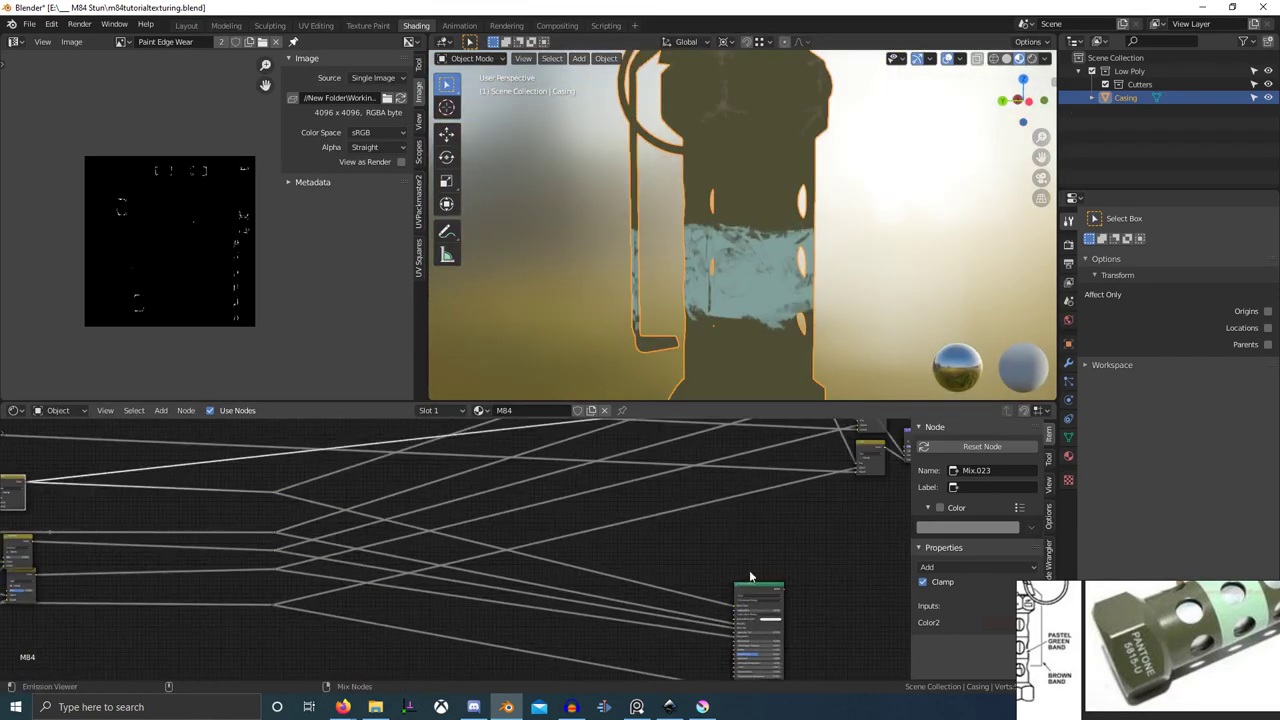
{"action": "left_click", "coordinate": [762, 591], "text": "ctrl+shift"}
{"action": "middle_click_drag", "start_coordinate": [730, 348], "coordinate": [767, 287], "text": "shift"}
{"action": "middle_click_drag", "start_coordinate": [35, 510], "coordinate": [383, 486]}
{"action": "scroll", "coordinate": [383, 486], "scroll_direction": "up", "scroll_amount": 8}
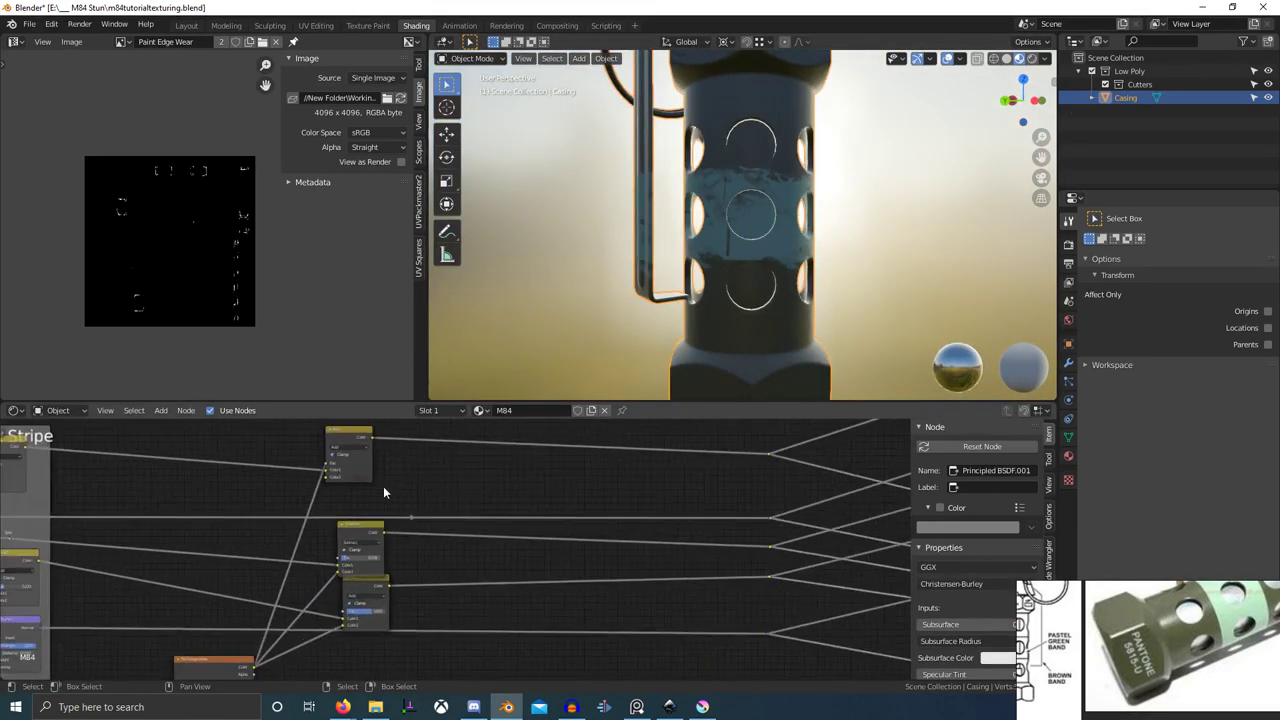
- Face the casing's hex base and switch into Texture Paint mode from the mode pie menu
{"action": "middle_click_drag", "start_coordinate": [870, 286], "coordinate": [837, 216], "text": "shift"}
{"action": "middle_click_drag", "start_coordinate": [837, 216], "coordinate": [737, 293]}
{"action": "scroll", "coordinate": [787, 328], "scroll_direction": "up", "scroll_amount": 3}
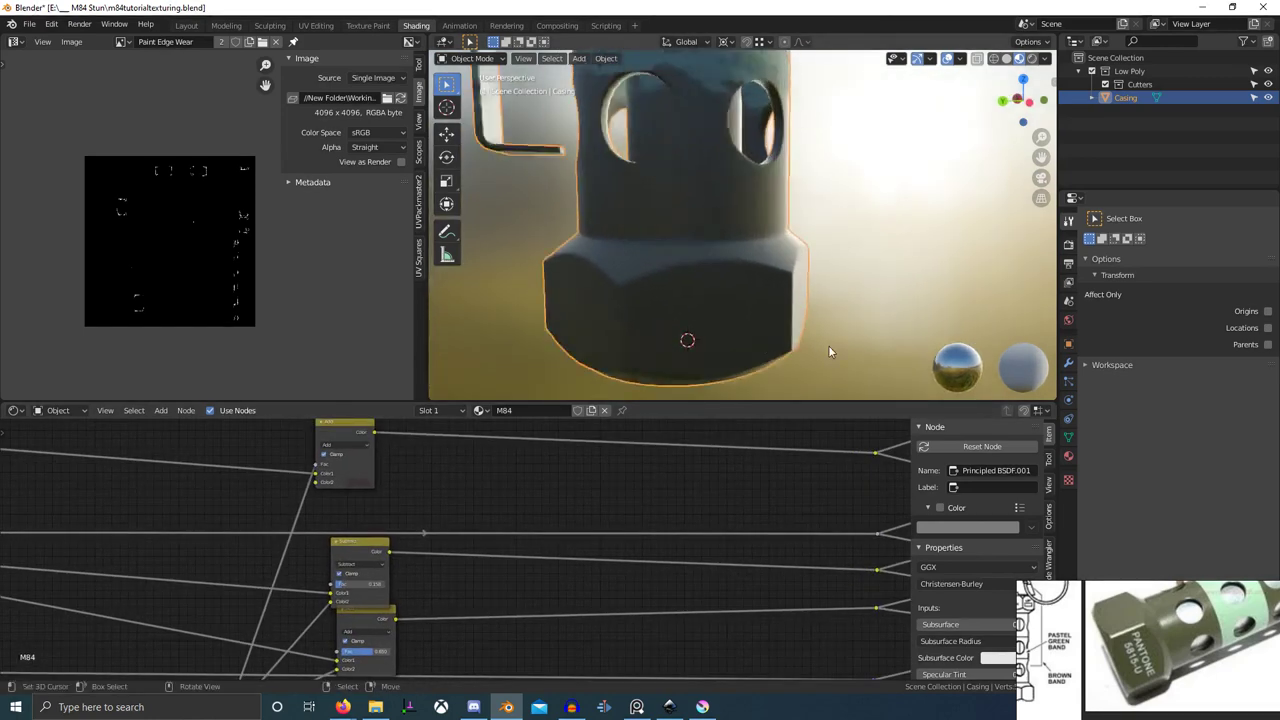
{"action": "mouse_move", "coordinate": [830, 350]}
{"action": "middle_mouse_down"}
{"action": "mouse_move", "coordinate": [765, 301]}
{"action": "mouse_move", "coordinate": [740, 332]}
{"action": "middle_mouse_up"}
{"action": "key", "text": "ctrl+Tab"}
{"action": "left_click", "coordinate": [856, 238]}
{"action": "scroll", "coordinate": [830, 275], "scroll_direction": "up", "scroll_amount": 1}
- Maximise the viewport and stamp grunge wear on the hex nut's front corner with the 103 px brush
{"action": "key", "text": "ctrl+space"}
{"action": "key", "text": "f"}
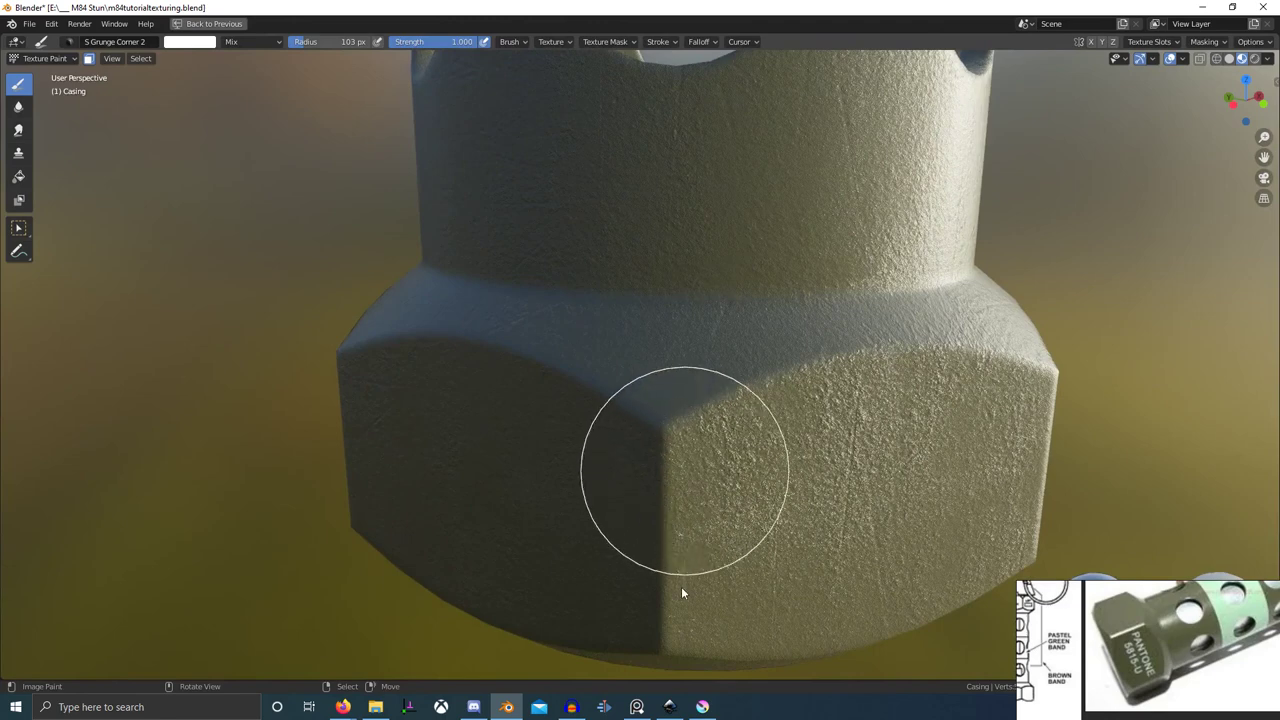
{"action": "right_click", "coordinate": [704, 548]}
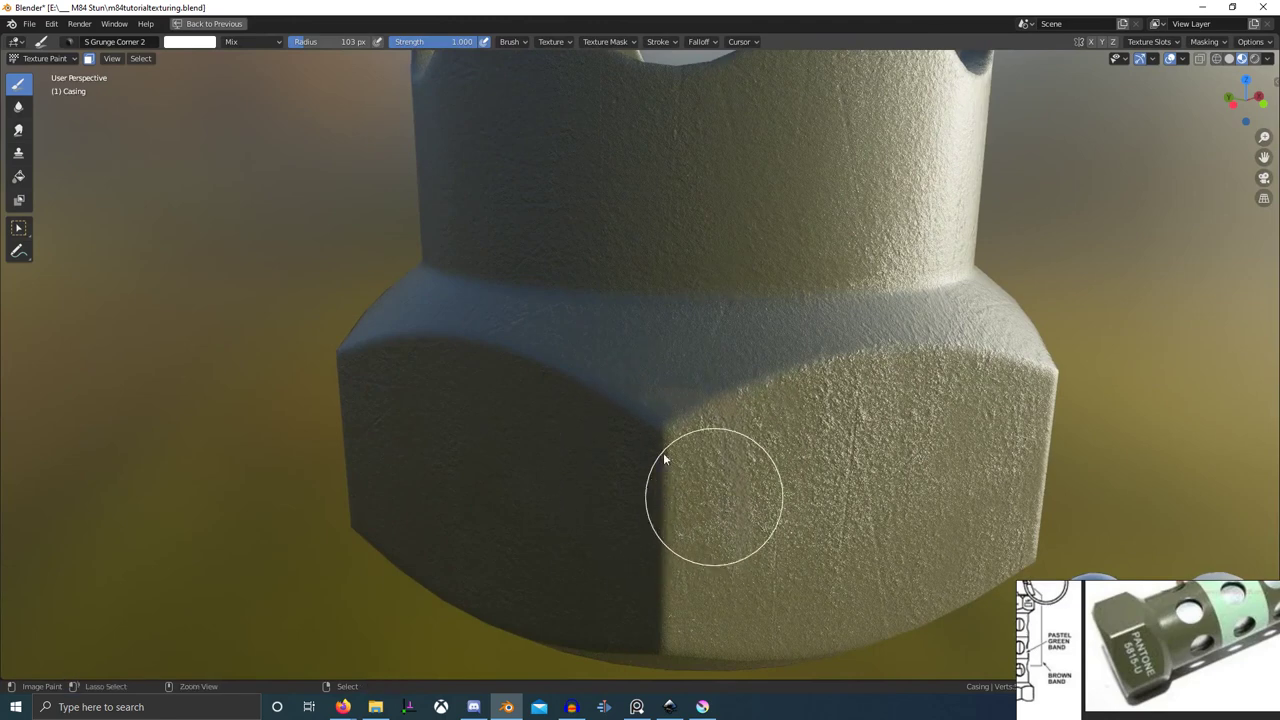
{"action": "middle_click_drag", "start_coordinate": [672, 453], "coordinate": [722, 450]}
{"action": "left_click_drag", "start_coordinate": [714, 440], "coordinate": [714, 566]}
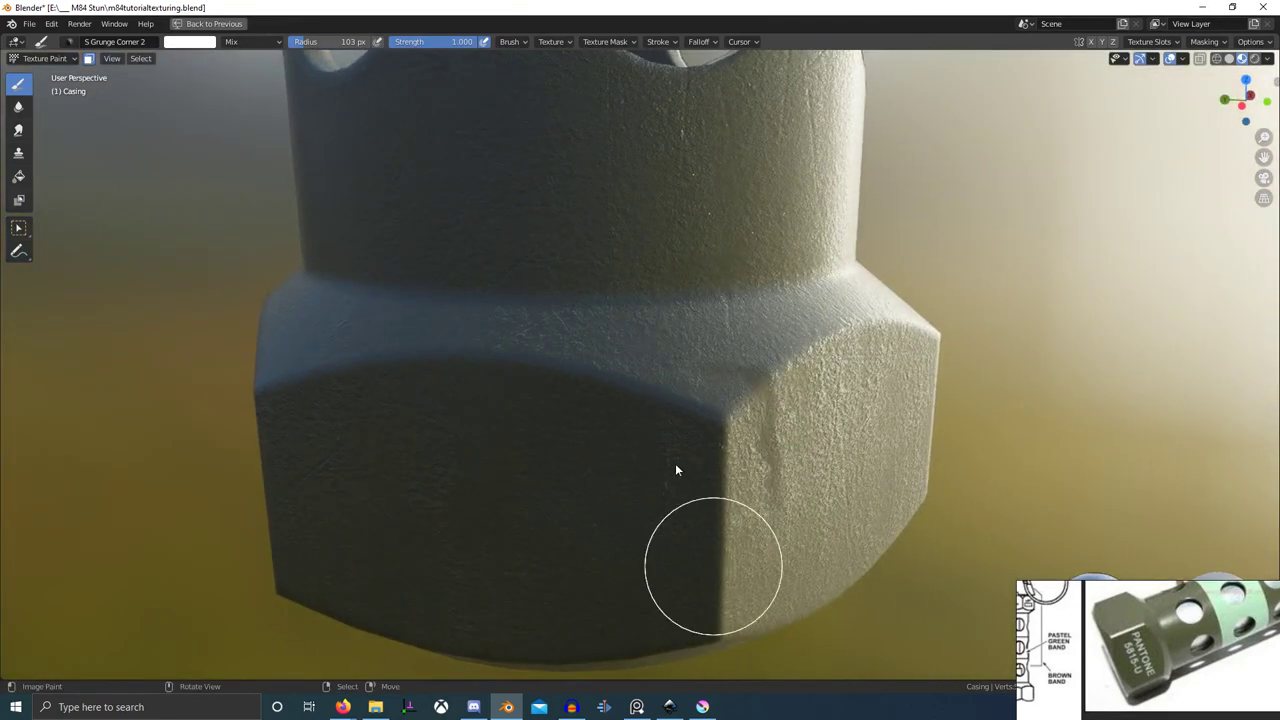
{"action": "key", "text": "ctrl+z"}
{"action": "mouse_move", "coordinate": [650, 456]}
{"action": "left_mouse_down"}
{"action": "mouse_move", "coordinate": [643, 597]}
{"action": "mouse_move", "coordinate": [630, 569]}
{"action": "left_mouse_up"}
{"action": "scroll", "coordinate": [676, 506], "scroll_direction": "down", "scroll_amount": 2}
{"action": "mouse_move", "coordinate": [698, 515]}
{"action": "middle_mouse_down"}
{"action": "mouse_move", "coordinate": [648, 538]}
{"action": "mouse_move", "coordinate": [695, 520]}
{"action": "middle_mouse_up"}
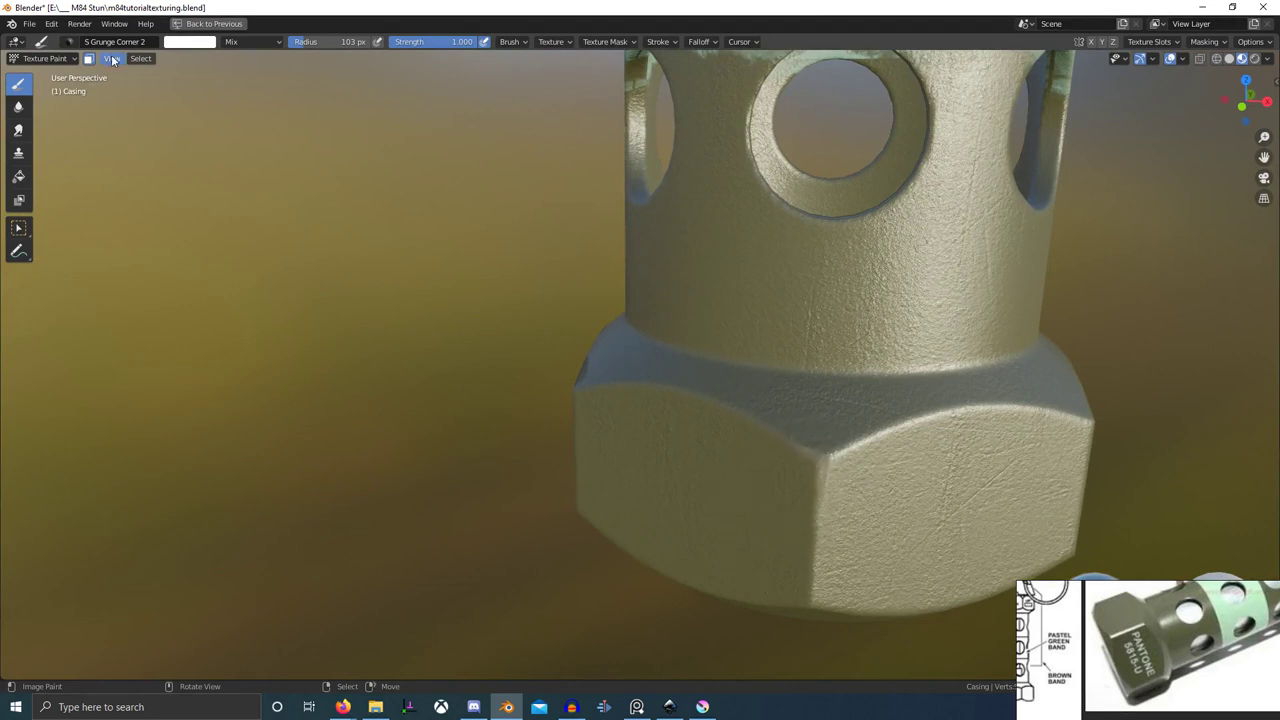
- Switch to the S Grunge 01 brush and paint wear along the nut's top corner and vertical edges
{"action": "left_click", "coordinate": [70, 41]}
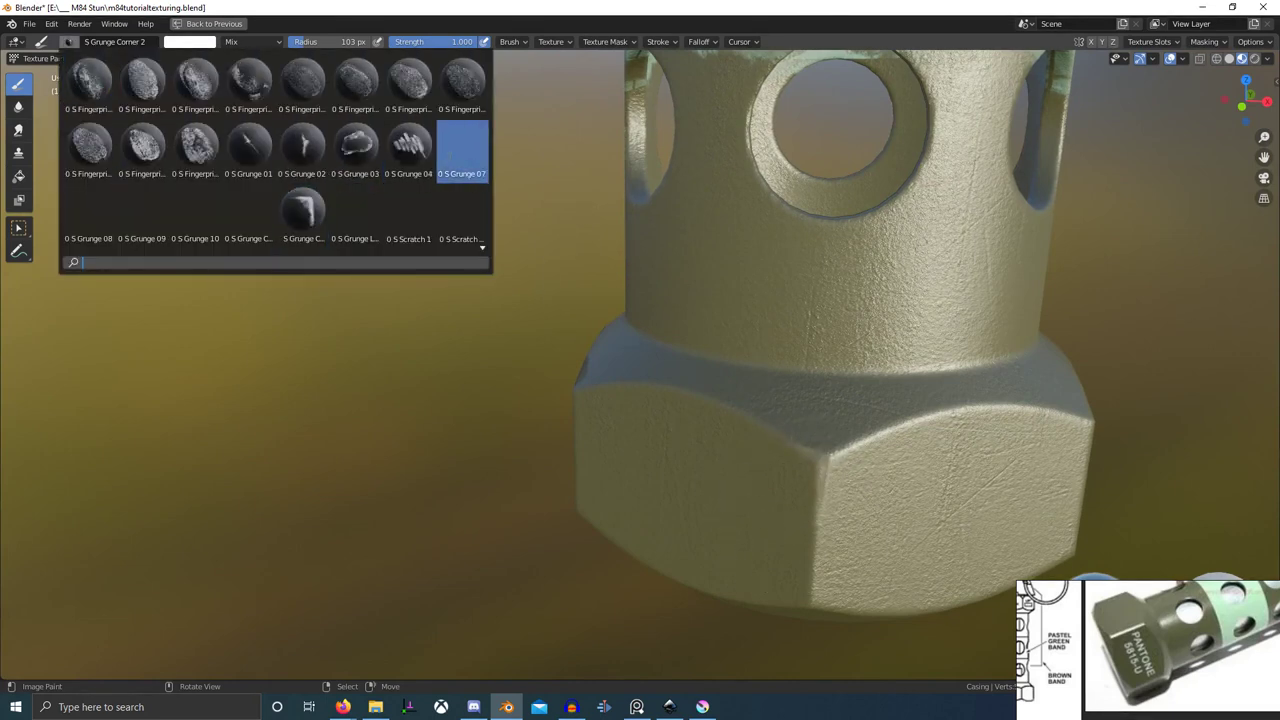
{"action": "left_click", "coordinate": [249, 148]}
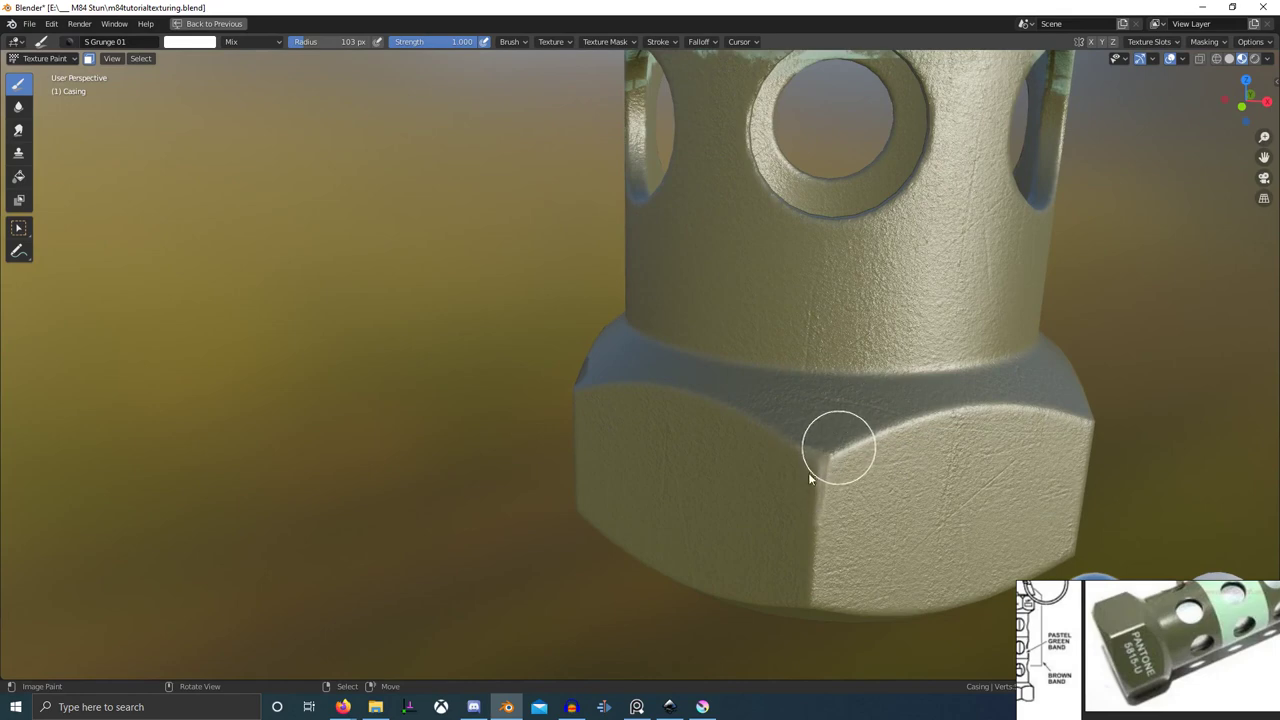
{"action": "left_click_drag", "start_coordinate": [838, 448], "coordinate": [816, 597]}
{"action": "scroll", "coordinate": [838, 500], "scroll_direction": "down", "scroll_amount": 1}
{"action": "middle_click_drag", "start_coordinate": [876, 515], "coordinate": [805, 535]}
{"action": "mouse_move", "coordinate": [731, 531]}
{"action": "left_mouse_down"}
{"action": "mouse_move", "coordinate": [733, 462]}
{"action": "mouse_move", "coordinate": [720, 452]}
{"action": "mouse_move", "coordinate": [732, 536]}
{"action": "mouse_move", "coordinate": [735, 445]}
{"action": "left_mouse_up"}
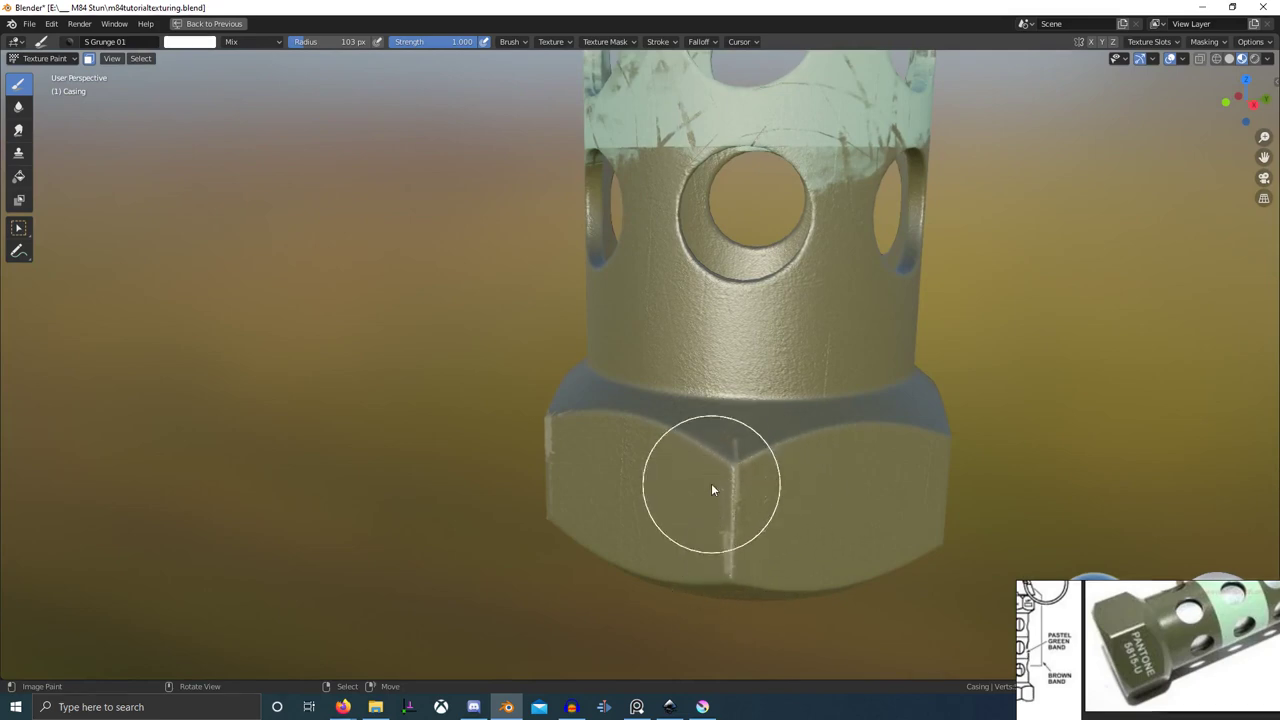
{"action": "mouse_move", "coordinate": [751, 486]}
{"action": "middle_mouse_down"}
{"action": "mouse_move", "coordinate": [791, 514]}
{"action": "mouse_move", "coordinate": [734, 517]}
{"action": "middle_mouse_up"}
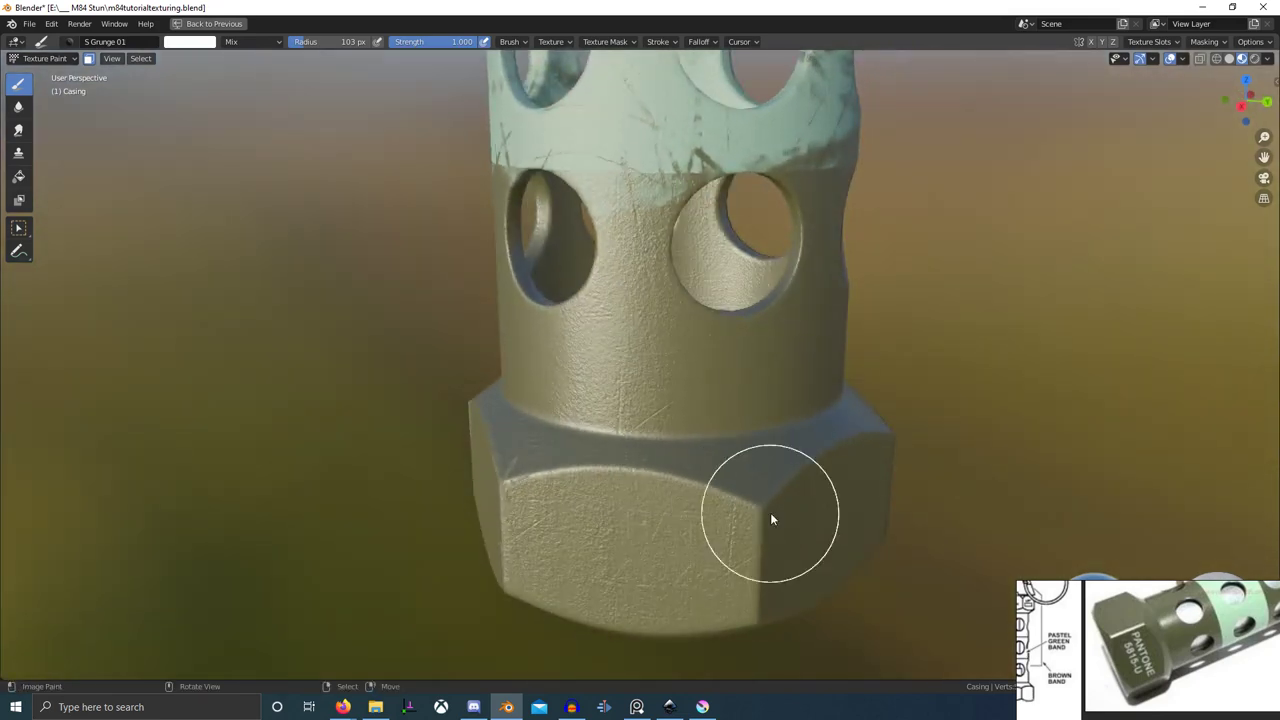
{"action": "left_click_drag", "start_coordinate": [769, 502], "coordinate": [740, 527]}
{"action": "left_click_drag", "start_coordinate": [757, 573], "coordinate": [755, 620]}
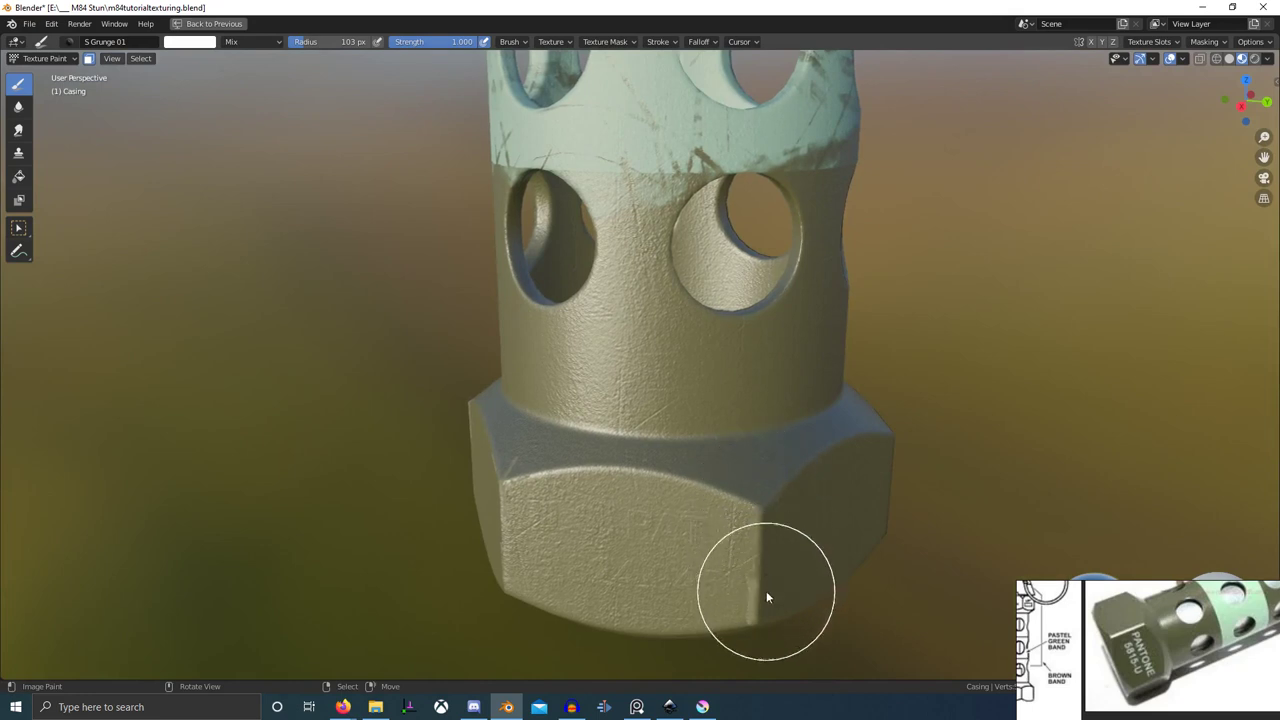
{"action": "middle_click_drag", "start_coordinate": [777, 557], "coordinate": [726, 497]}
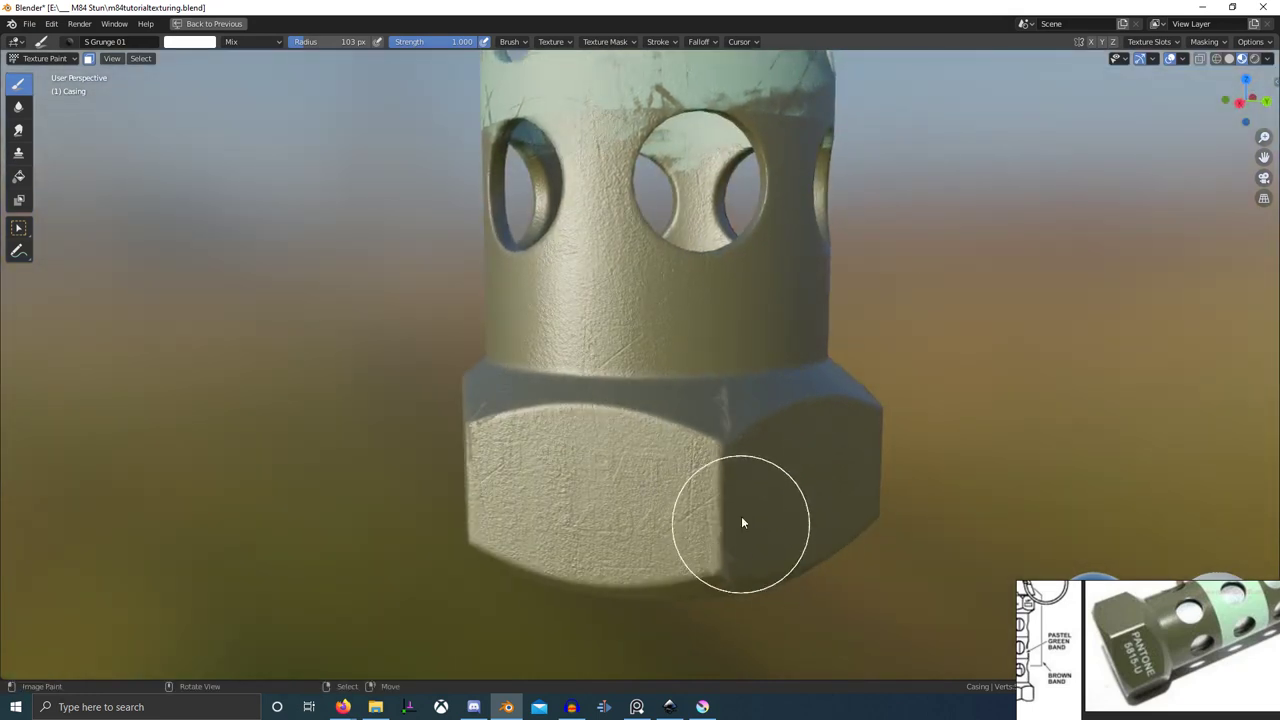
{"action": "key", "text": "ctrl+z"}
{"action": "left_click_drag", "start_coordinate": [725, 476], "coordinate": [725, 549]}
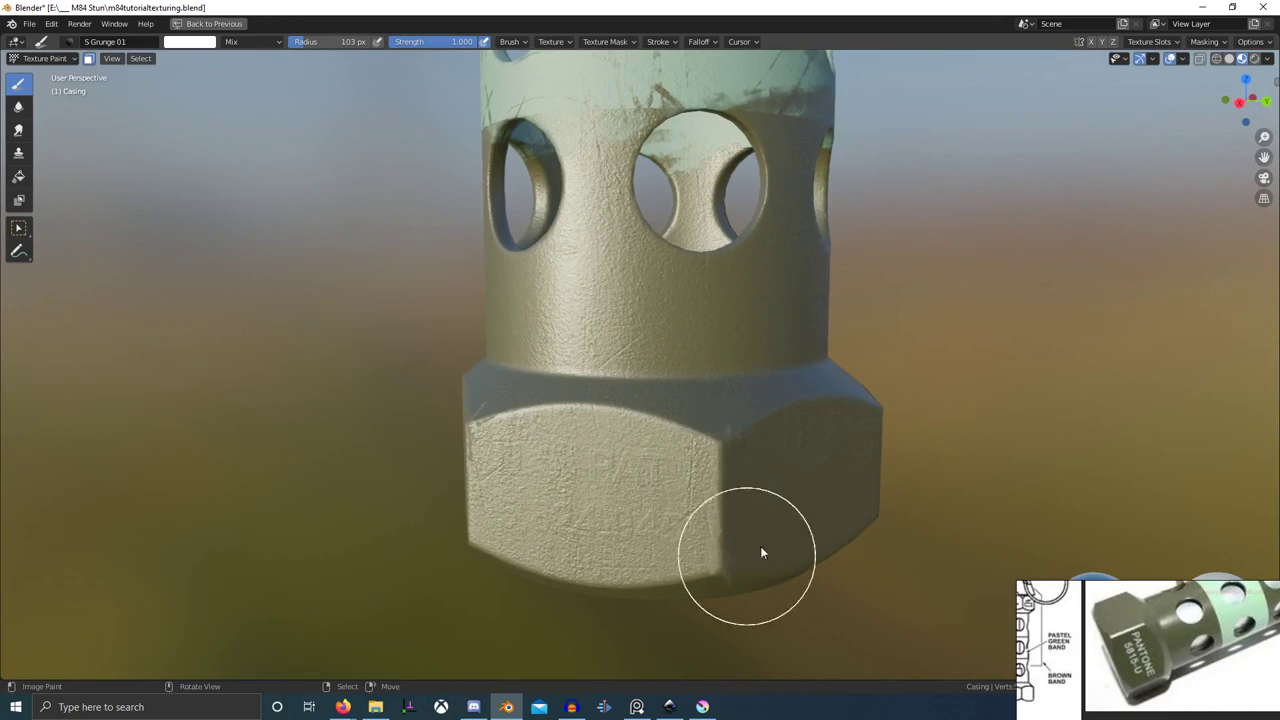
- Dab S Grunge 01 wear along the nut's dark lower corner
{"action": "middle_click_drag", "start_coordinate": [760, 552], "coordinate": [706, 528]}
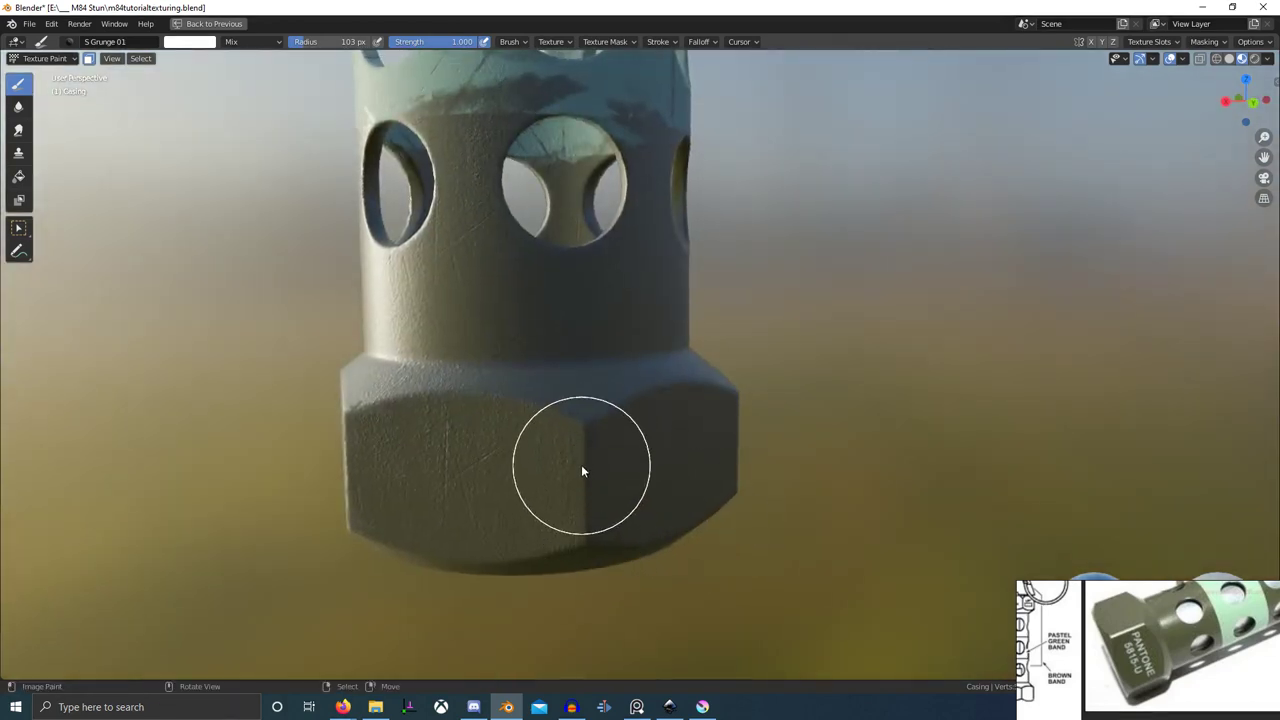
{"action": "middle_click_drag", "start_coordinate": [628, 493], "coordinate": [585, 567]}
{"action": "mouse_move", "coordinate": [585, 567]}
{"action": "middle_mouse_down", "text": "shift"}
{"action": "mouse_move", "coordinate": [545, 533]}
{"action": "mouse_move", "coordinate": [590, 508]}
{"action": "middle_mouse_up", "text": "shift"}
{"action": "scroll", "coordinate": [577, 500], "scroll_direction": "up", "scroll_amount": 3}
{"action": "left_click_drag", "start_coordinate": [502, 556], "coordinate": [569, 551]}
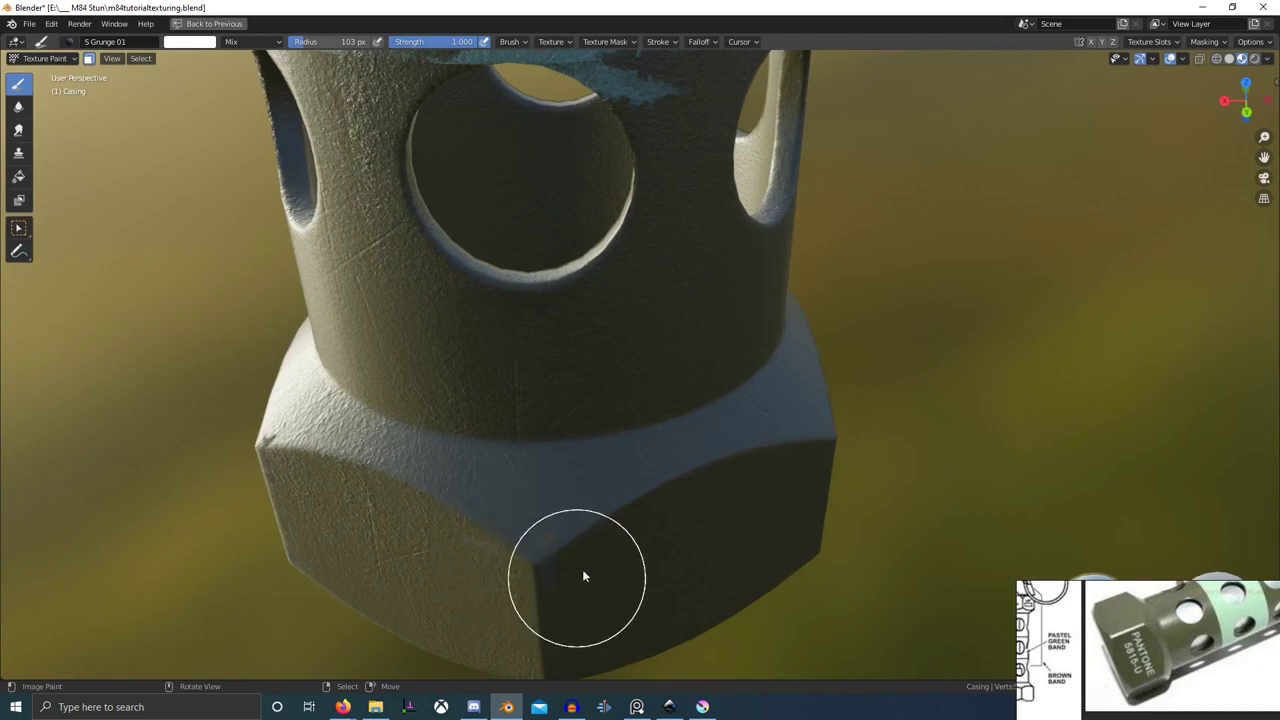
{"action": "mouse_move", "coordinate": [584, 576]}
{"action": "middle_mouse_down"}
{"action": "mouse_move", "coordinate": [514, 551]}
{"action": "mouse_move", "coordinate": [626, 459]}
{"action": "mouse_move", "coordinate": [620, 477]}
{"action": "mouse_move", "coordinate": [600, 423]}
{"action": "middle_mouse_up"}
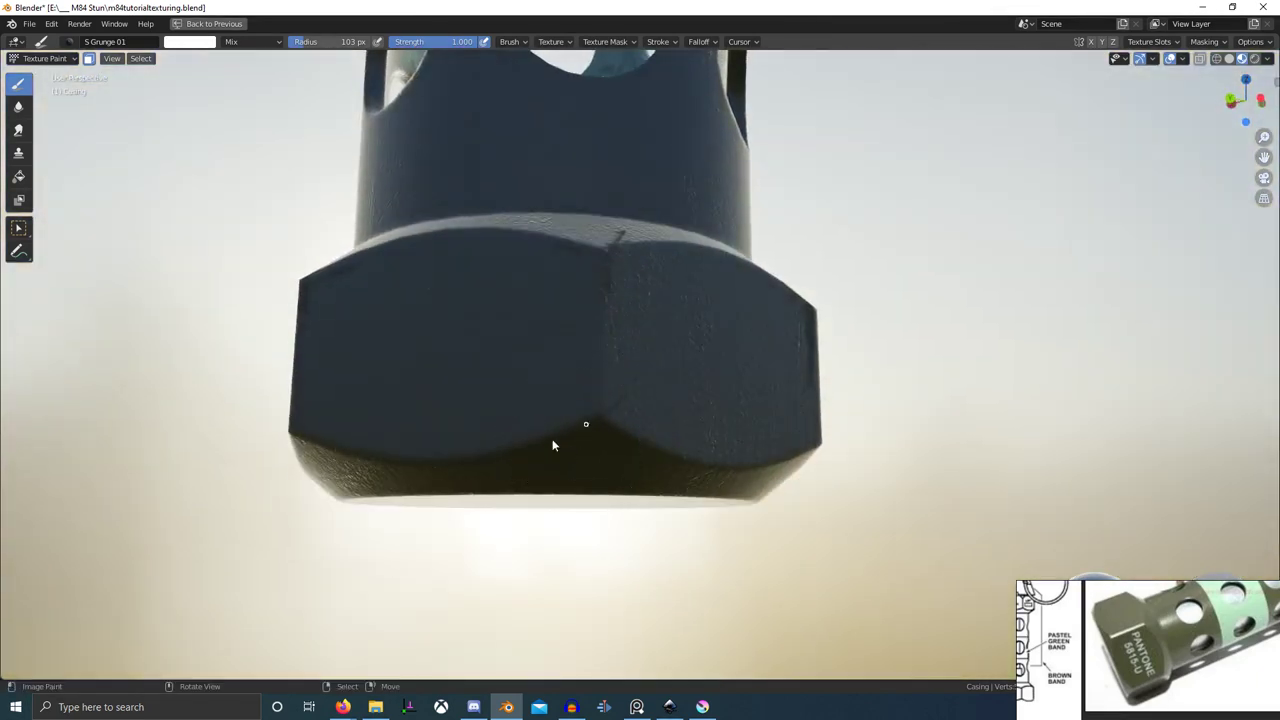
{"action": "left_click_drag", "start_coordinate": [553, 441], "coordinate": [546, 443]}
{"action": "left_click_drag", "start_coordinate": [597, 431], "coordinate": [658, 448]}
- Paint light wear around the lower corner vertex on the nut's next face
{"action": "middle_click_drag", "start_coordinate": [743, 466], "coordinate": [617, 493]}
{"action": "scroll", "coordinate": [617, 493], "scroll_direction": "up", "scroll_amount": 1}
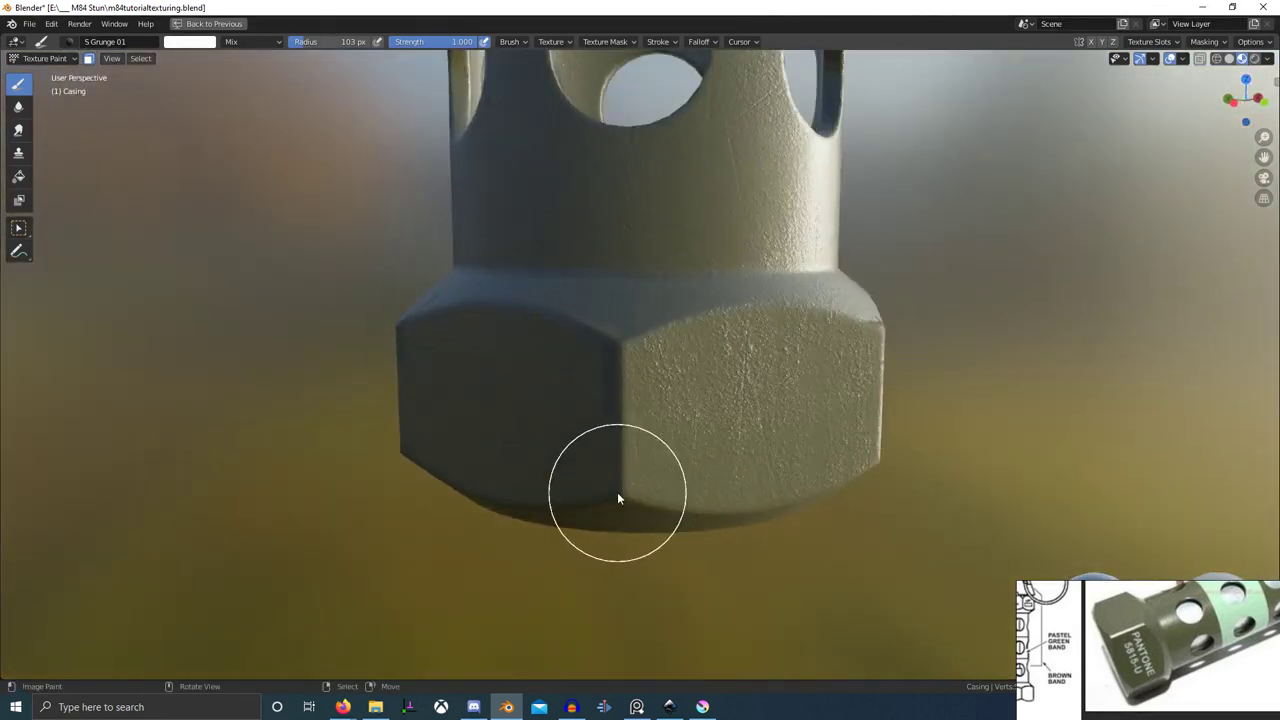
{"action": "middle_click_drag", "start_coordinate": [703, 509], "coordinate": [676, 537]}
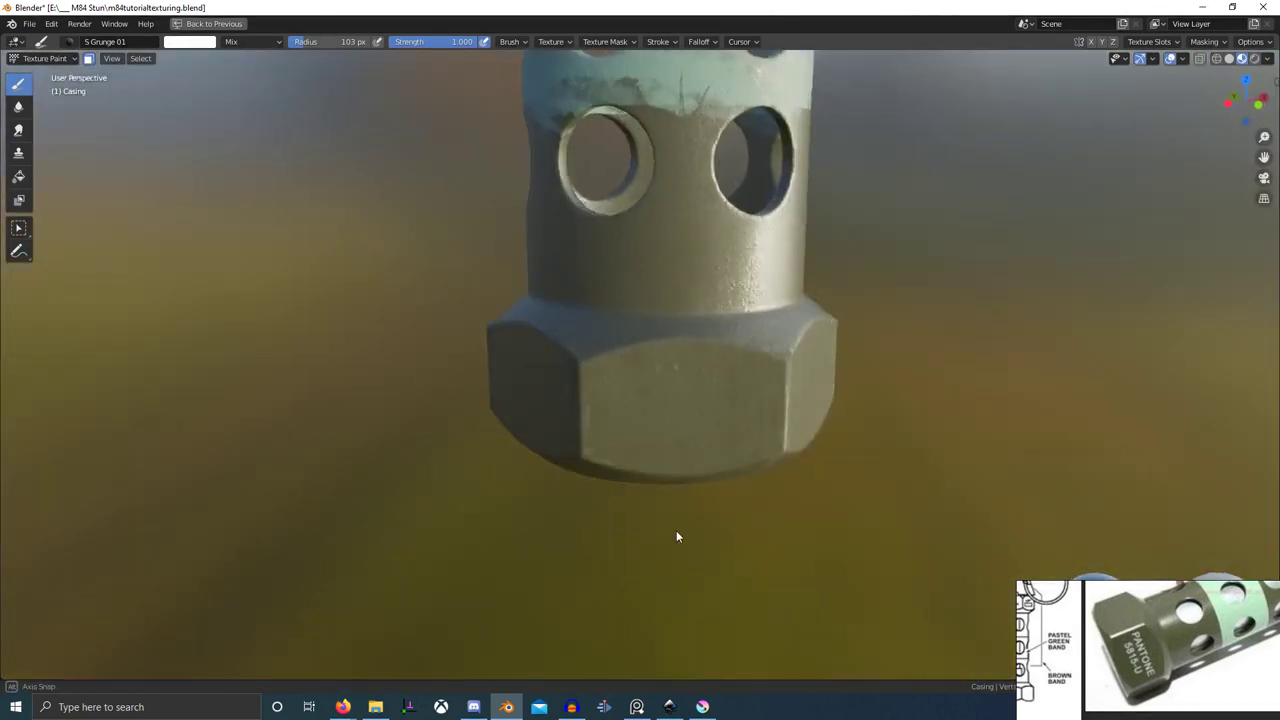
{"action": "scroll", "coordinate": [690, 505], "scroll_direction": "up", "scroll_amount": 4}
{"action": "middle_click_drag", "start_coordinate": [703, 470], "coordinate": [716, 513]}
{"action": "scroll", "coordinate": [900, 472], "scroll_direction": "down", "scroll_amount": 3}
{"action": "mouse_move", "coordinate": [926, 473]}
{"action": "middle_mouse_down"}
{"action": "mouse_move", "coordinate": [841, 443]}
{"action": "mouse_move", "coordinate": [738, 434]}
{"action": "middle_mouse_up"}
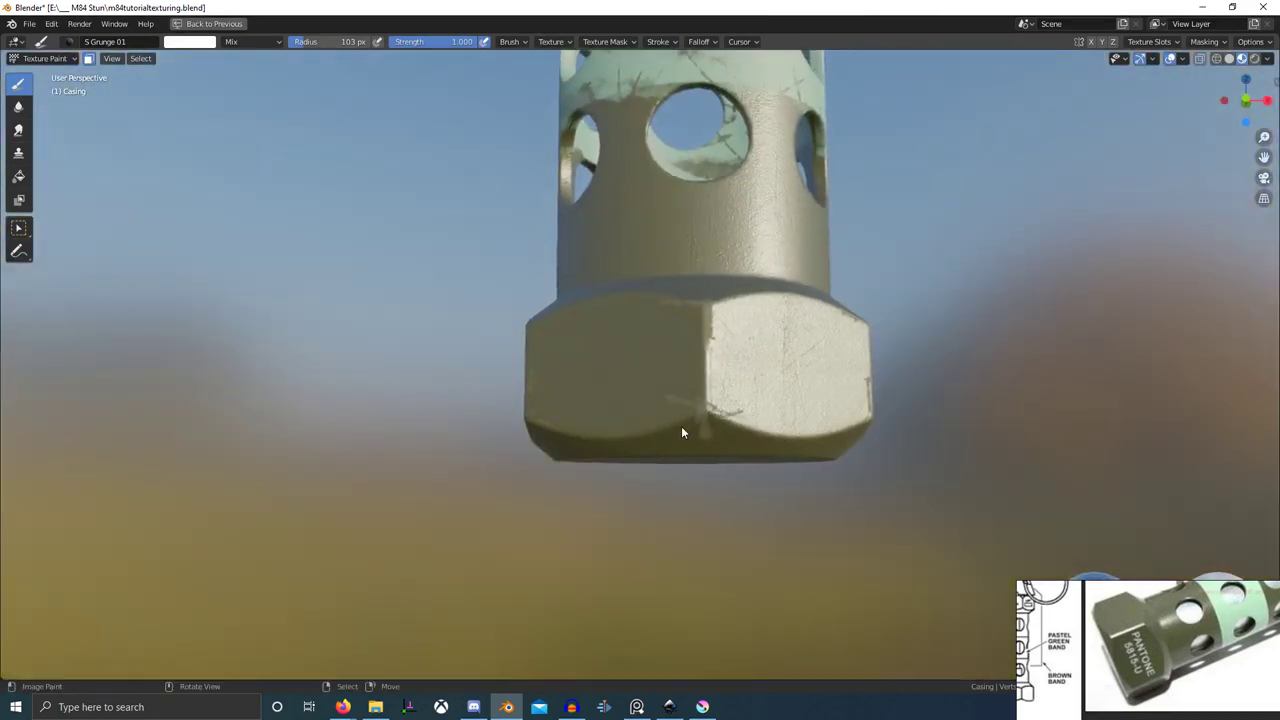
{"action": "middle_click_drag", "start_coordinate": [758, 460], "coordinate": [707, 479]}
{"action": "scroll", "coordinate": [707, 479], "scroll_direction": "up", "scroll_amount": 1}
{"action": "middle_click_drag", "start_coordinate": [788, 430], "coordinate": [742, 443]}
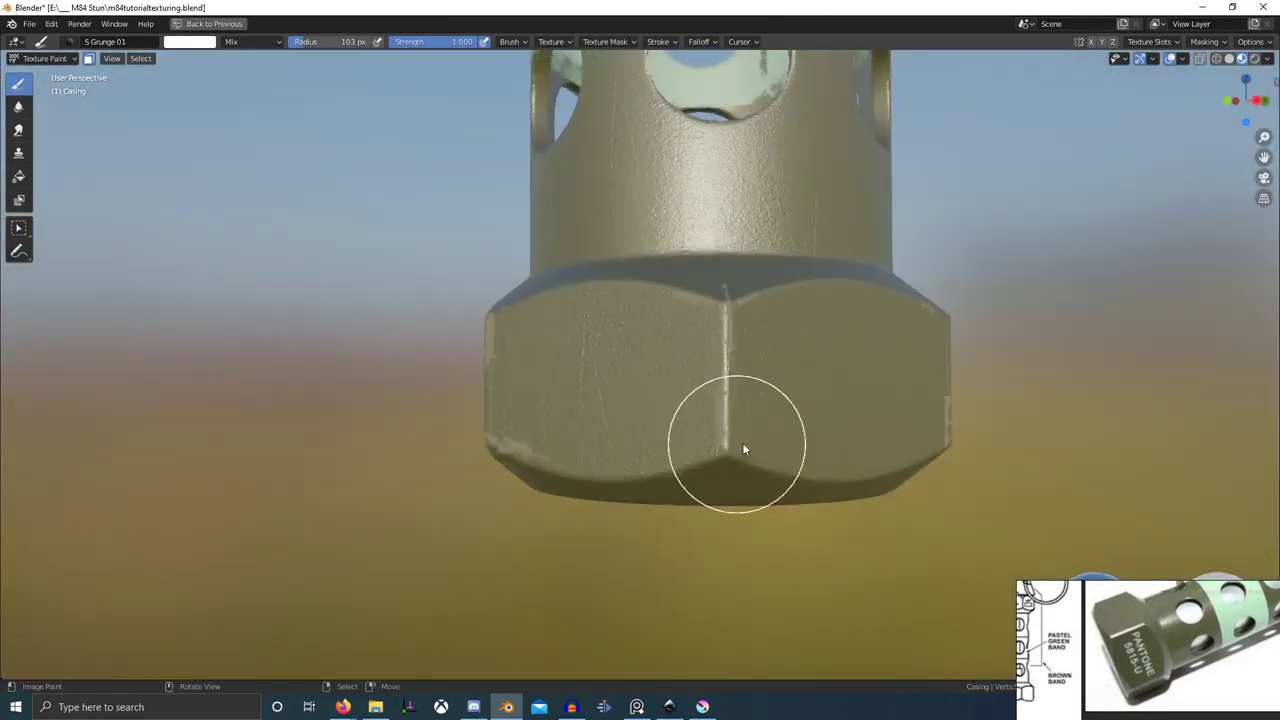
{"action": "mouse_move", "coordinate": [742, 450]}
{"action": "left_mouse_down"}
{"action": "mouse_move", "coordinate": [696, 476]}
{"action": "mouse_move", "coordinate": [740, 458]}
{"action": "left_mouse_up"}
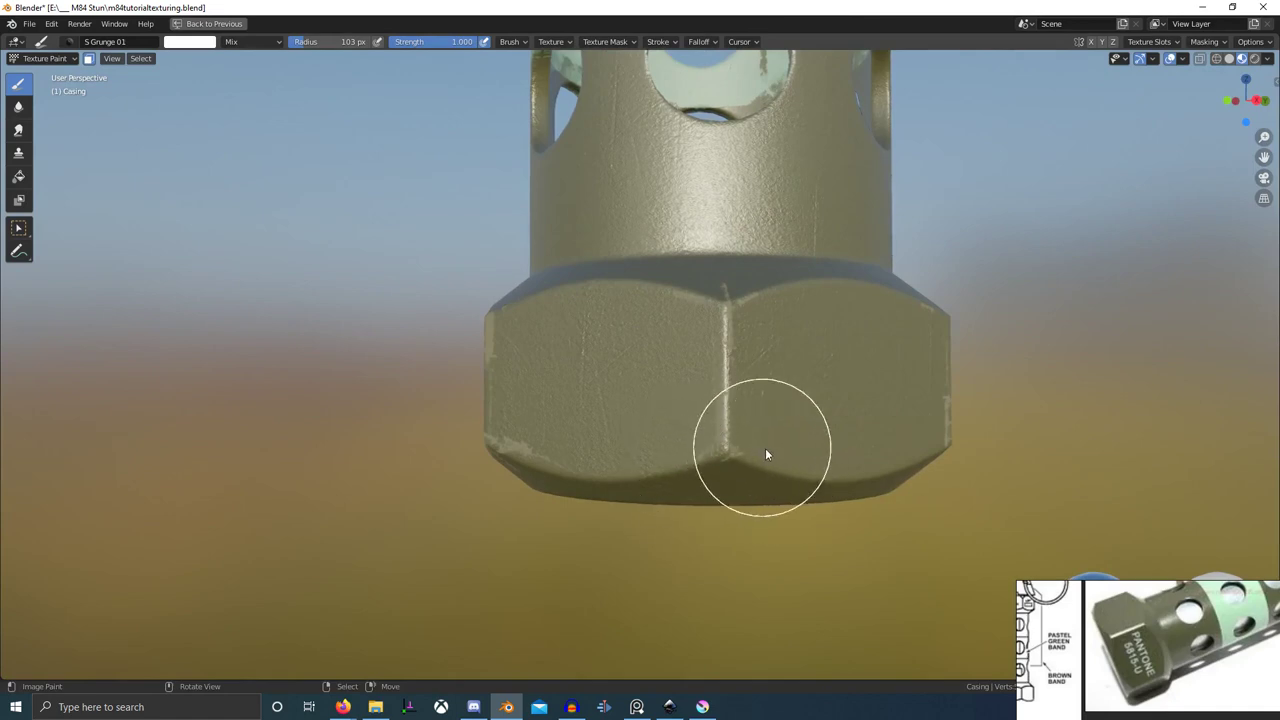
{"action": "mouse_move", "coordinate": [766, 455]}
{"action": "middle_mouse_down"}
{"action": "mouse_move", "coordinate": [729, 358]}
{"action": "mouse_move", "coordinate": [740, 439]}
{"action": "middle_mouse_up"}
- Switch to the S Grunge 09 brush and dab grunge wear on two of the nut's corners
{"action": "left_click", "coordinate": [766, 411]}
{"action": "scroll", "coordinate": [780, 430], "scroll_direction": "down", "scroll_amount": 1}
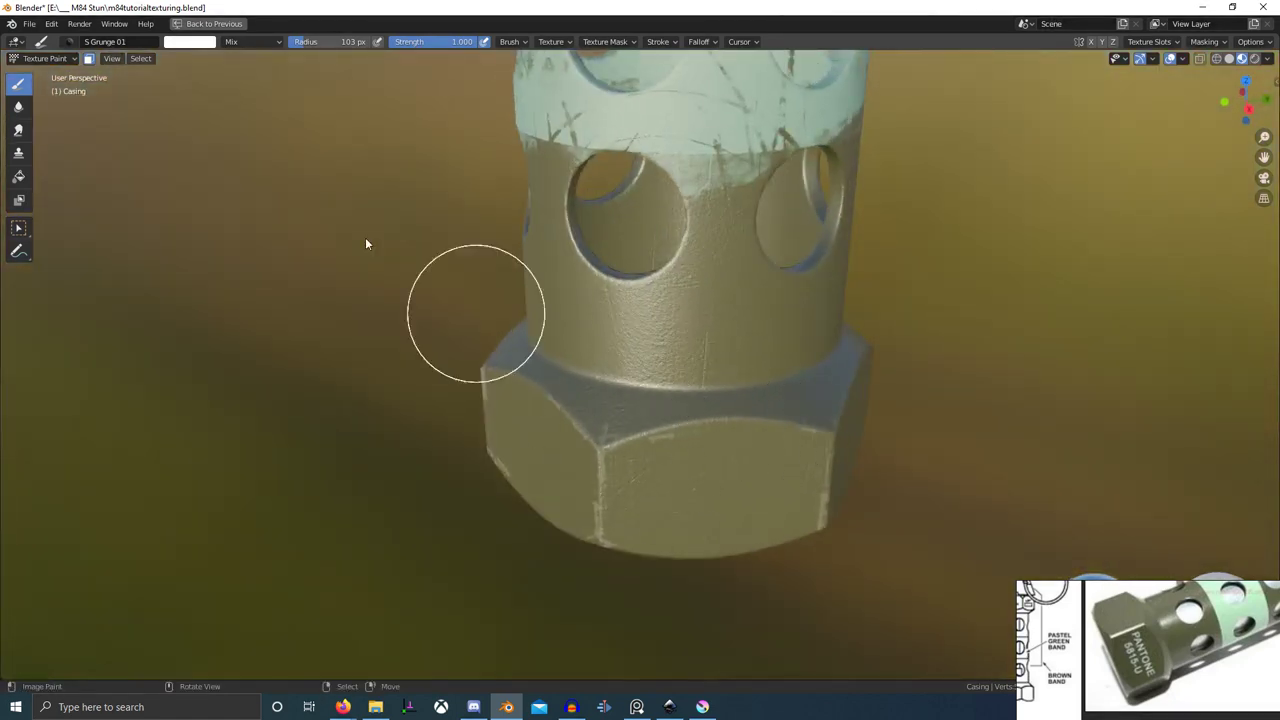
{"action": "left_click", "coordinate": [67, 42]}
{"action": "left_click", "coordinate": [140, 212]}
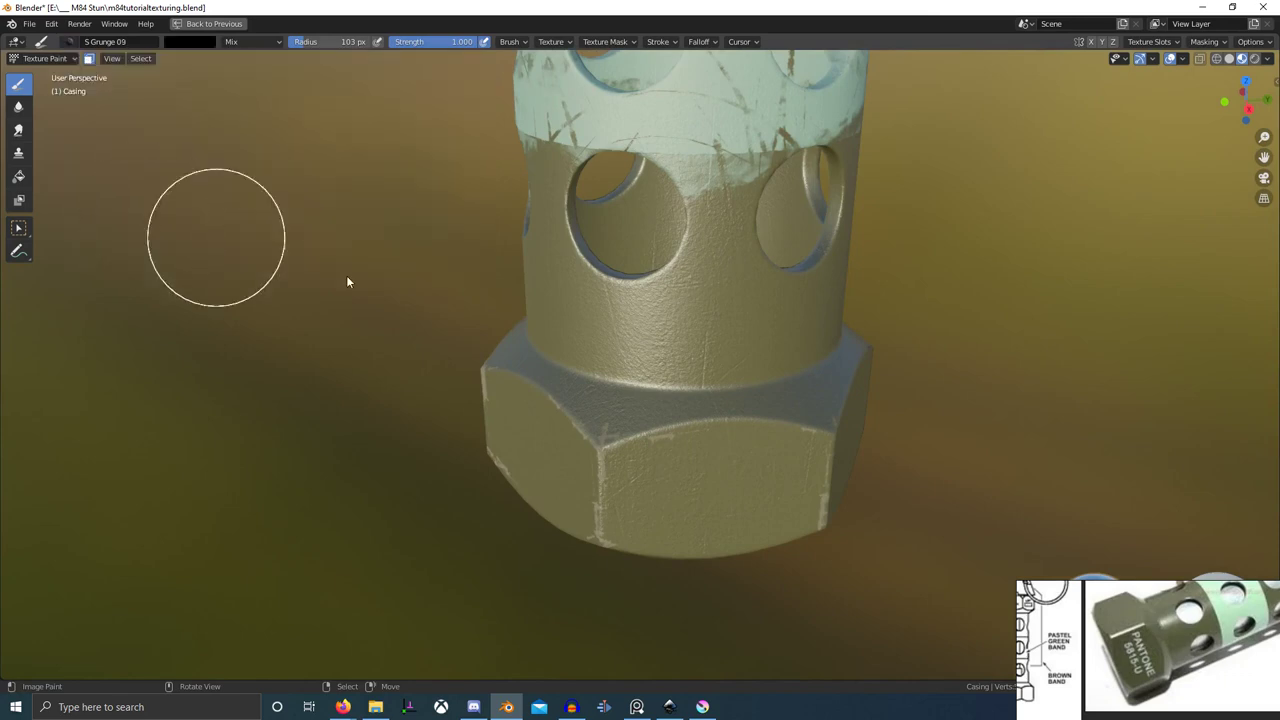
{"action": "left_click", "coordinate": [631, 438]}
{"action": "left_click", "coordinate": [611, 444]}
{"action": "left_click", "coordinate": [601, 470]}
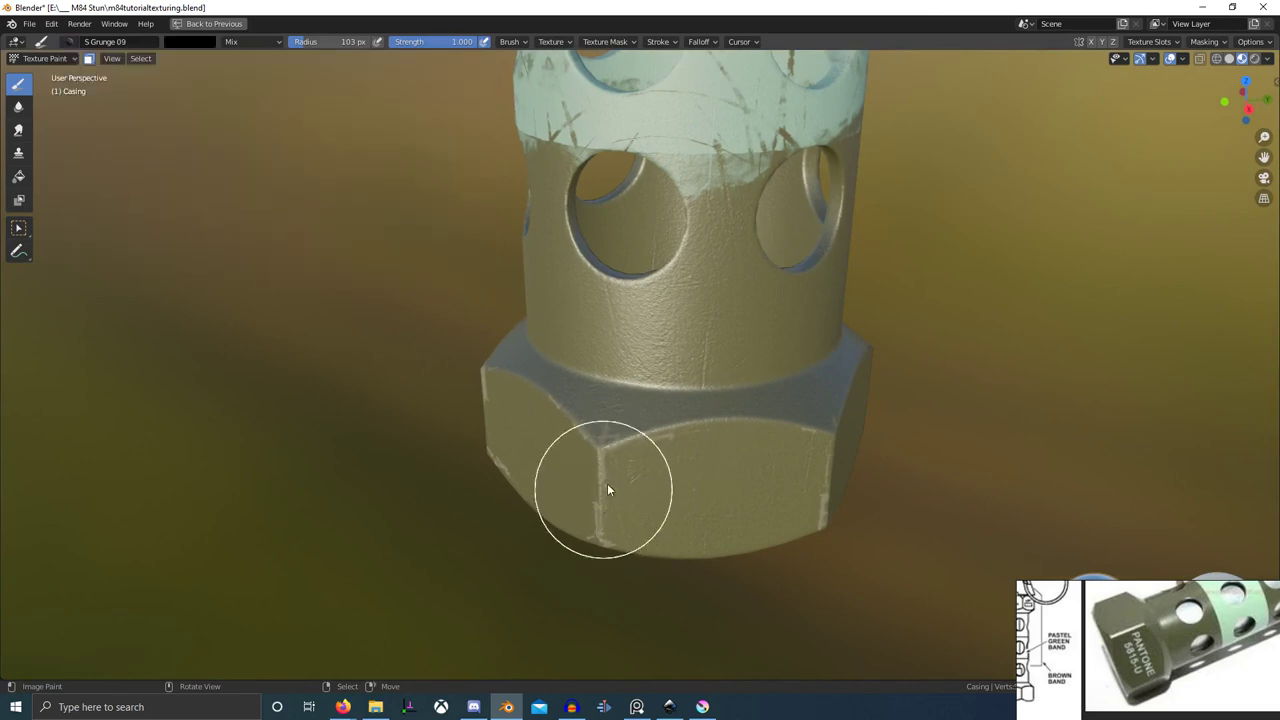
{"action": "middle_click_drag", "start_coordinate": [607, 484], "coordinate": [552, 466]}
{"action": "mouse_move", "coordinate": [573, 429]}
{"action": "left_mouse_down"}
{"action": "mouse_move", "coordinate": [636, 450]}
{"action": "mouse_move", "coordinate": [658, 518]}
{"action": "left_mouse_up"}
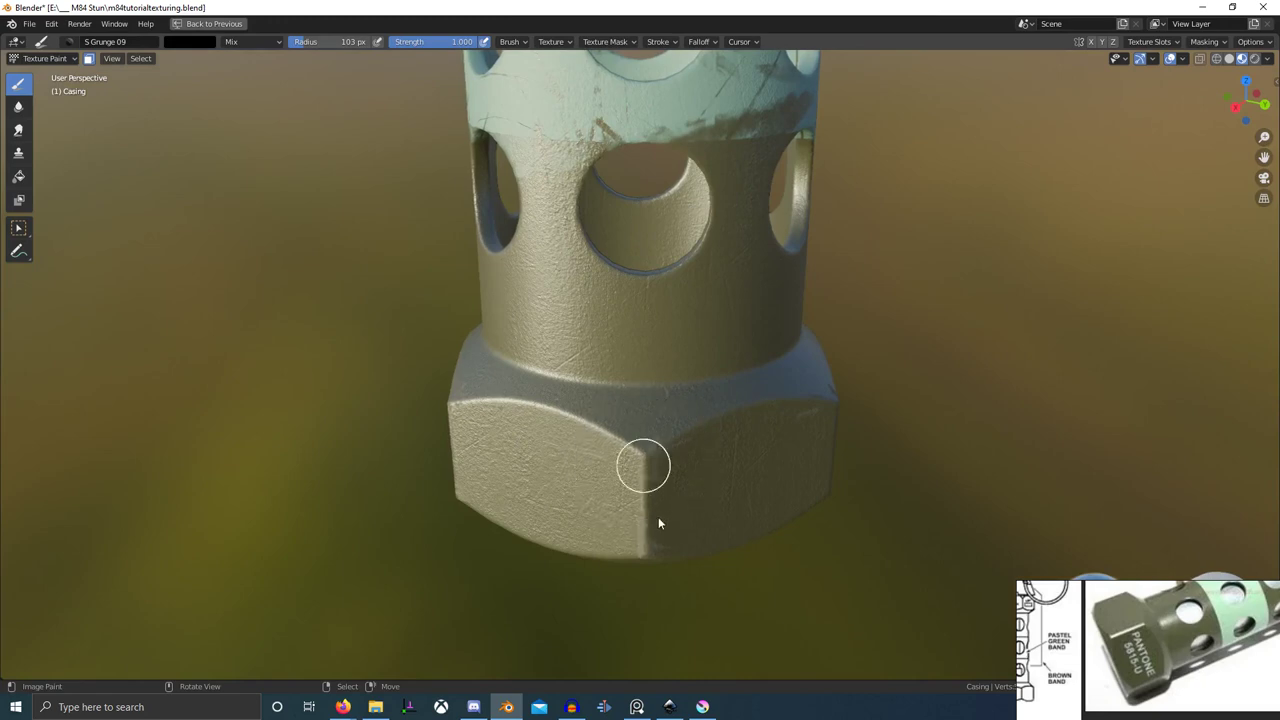
{"action": "mouse_move", "coordinate": [654, 486]}
{"action": "middle_mouse_down"}
{"action": "mouse_move", "coordinate": [691, 454]}
{"action": "mouse_move", "coordinate": [598, 456]}
{"action": "mouse_move", "coordinate": [674, 447]}
{"action": "middle_mouse_up"}
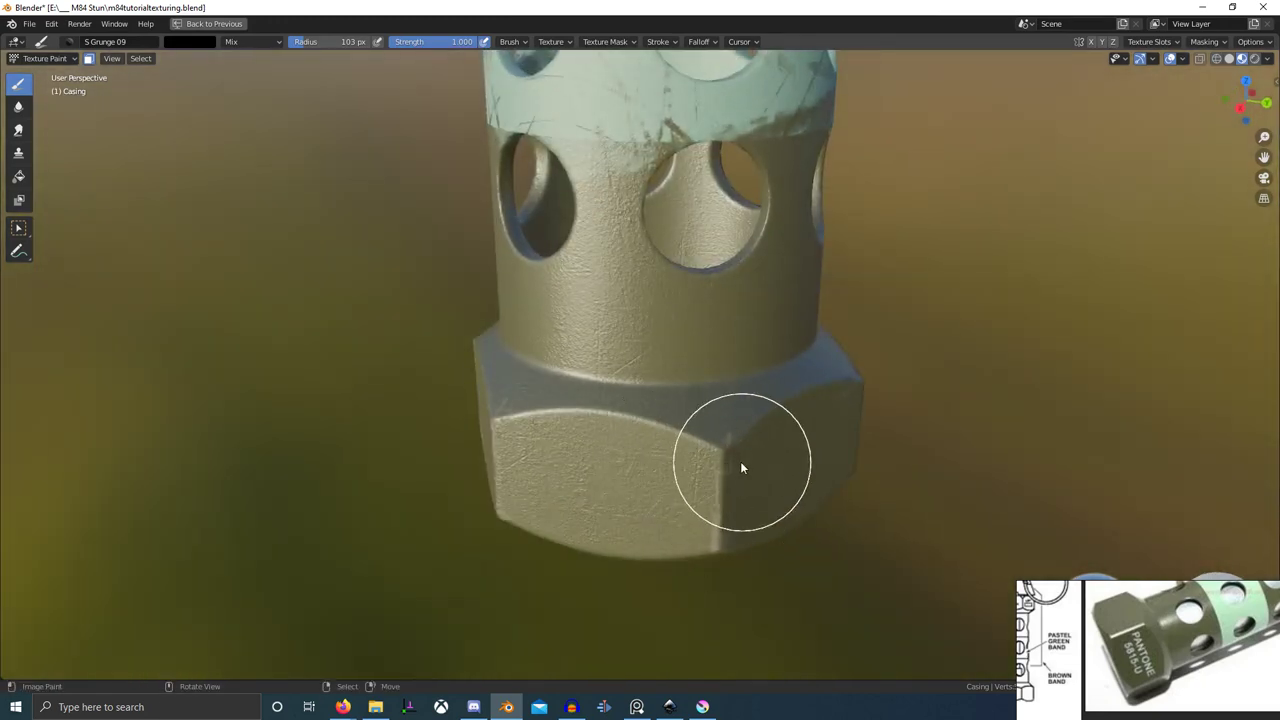
- Change the paint colour from black to white and add faint wear along the nut's vertical edges
{"action": "left_click", "coordinate": [189, 42]}
{"action": "left_click_drag", "start_coordinate": [205, 228], "coordinate": [285, 228]}
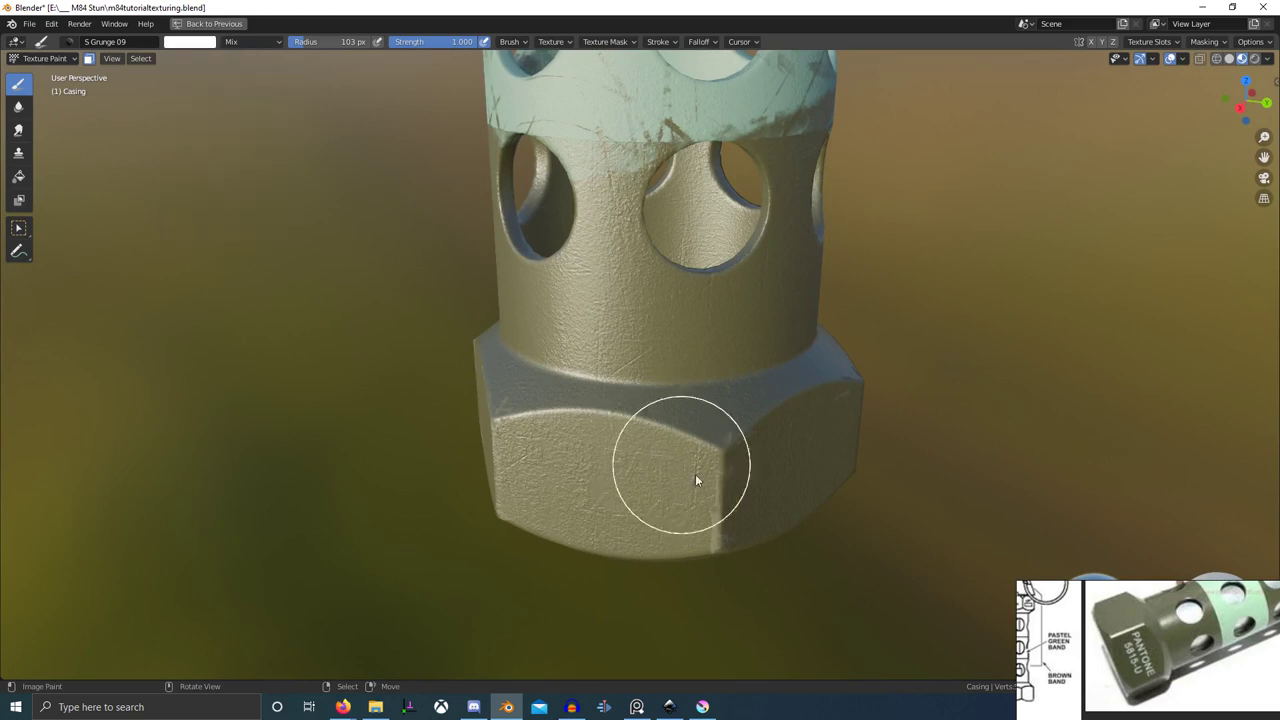
{"action": "left_click_drag", "start_coordinate": [721, 451], "coordinate": [720, 552]}
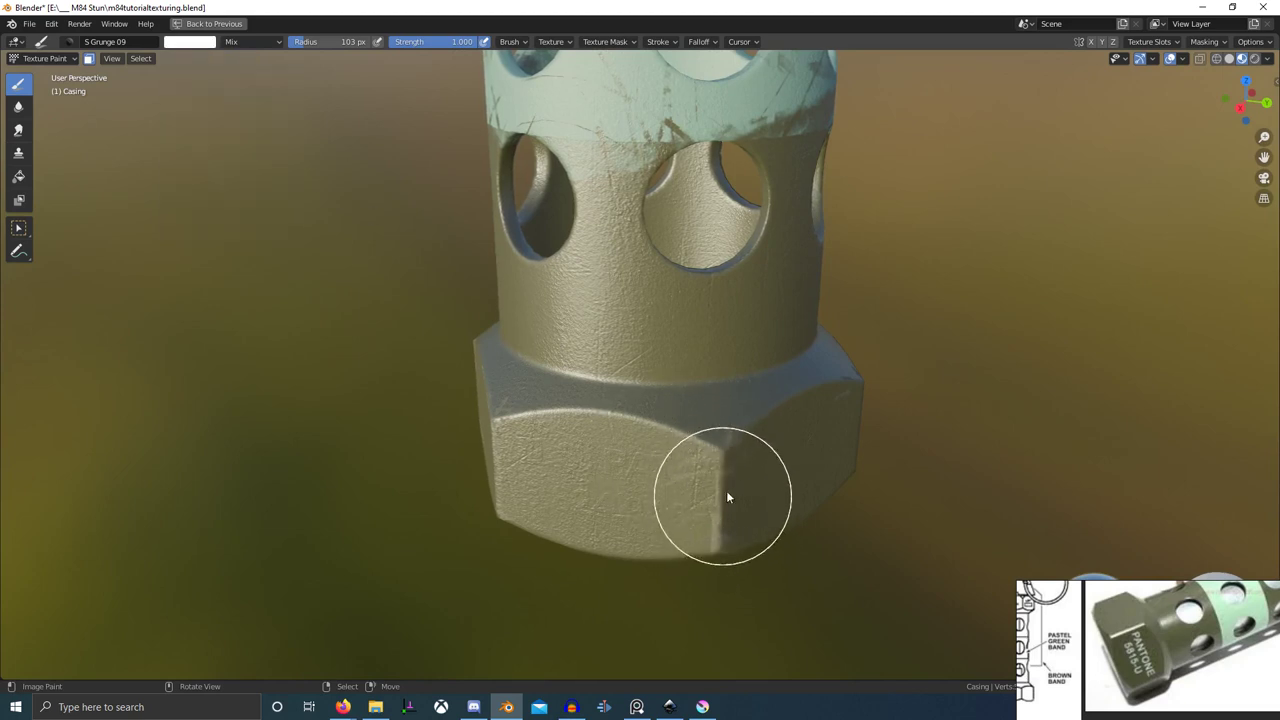
{"action": "mouse_move", "coordinate": [724, 495]}
{"action": "left_mouse_down"}
{"action": "mouse_move", "coordinate": [742, 434]}
{"action": "mouse_move", "coordinate": [670, 424]}
{"action": "mouse_move", "coordinate": [634, 445]}
{"action": "left_mouse_up"}
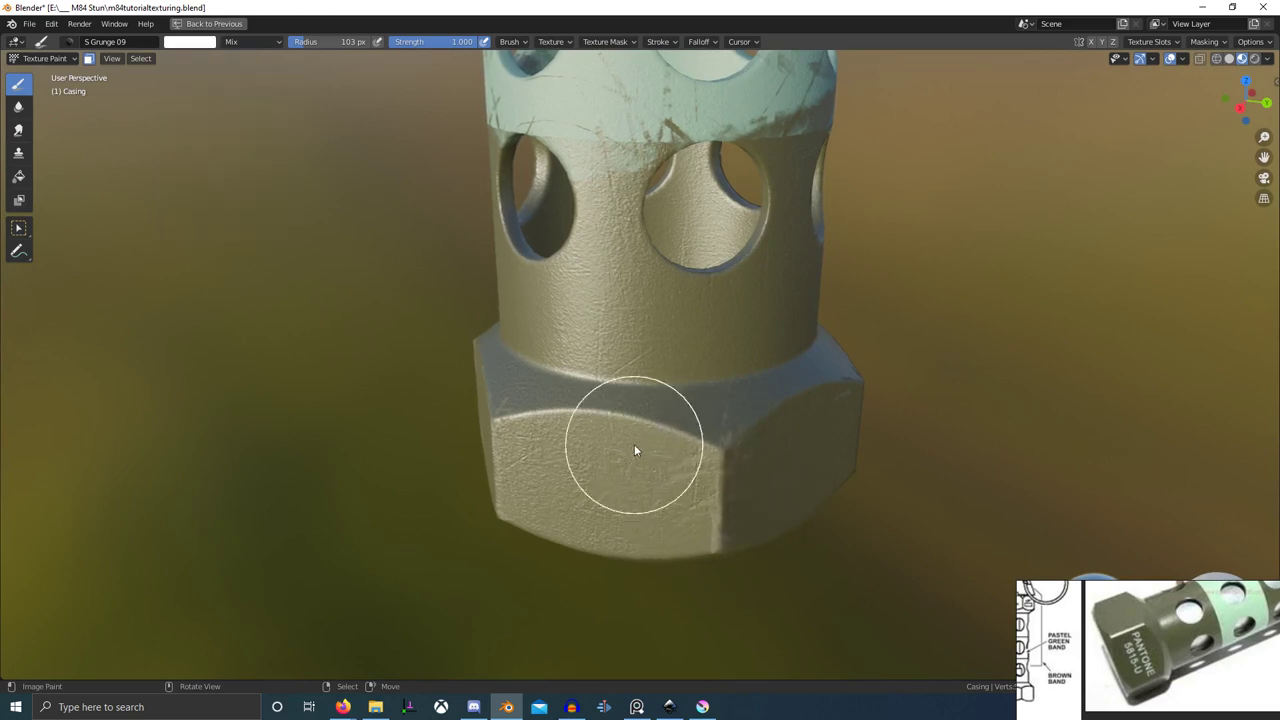
{"action": "middle_click_drag", "start_coordinate": [566, 443], "coordinate": [656, 450]}
{"action": "mouse_move", "coordinate": [690, 456]}
{"action": "left_mouse_down"}
{"action": "mouse_move", "coordinate": [674, 434]}
{"action": "mouse_move", "coordinate": [701, 431]}
{"action": "mouse_move", "coordinate": [682, 412]}
{"action": "left_mouse_up"}
{"action": "middle_click_drag", "start_coordinate": [620, 449], "coordinate": [698, 433]}
{"action": "mouse_move", "coordinate": [664, 415]}
{"action": "left_mouse_down"}
{"action": "mouse_move", "coordinate": [634, 397]}
{"action": "mouse_move", "coordinate": [669, 346]}
{"action": "left_mouse_up"}
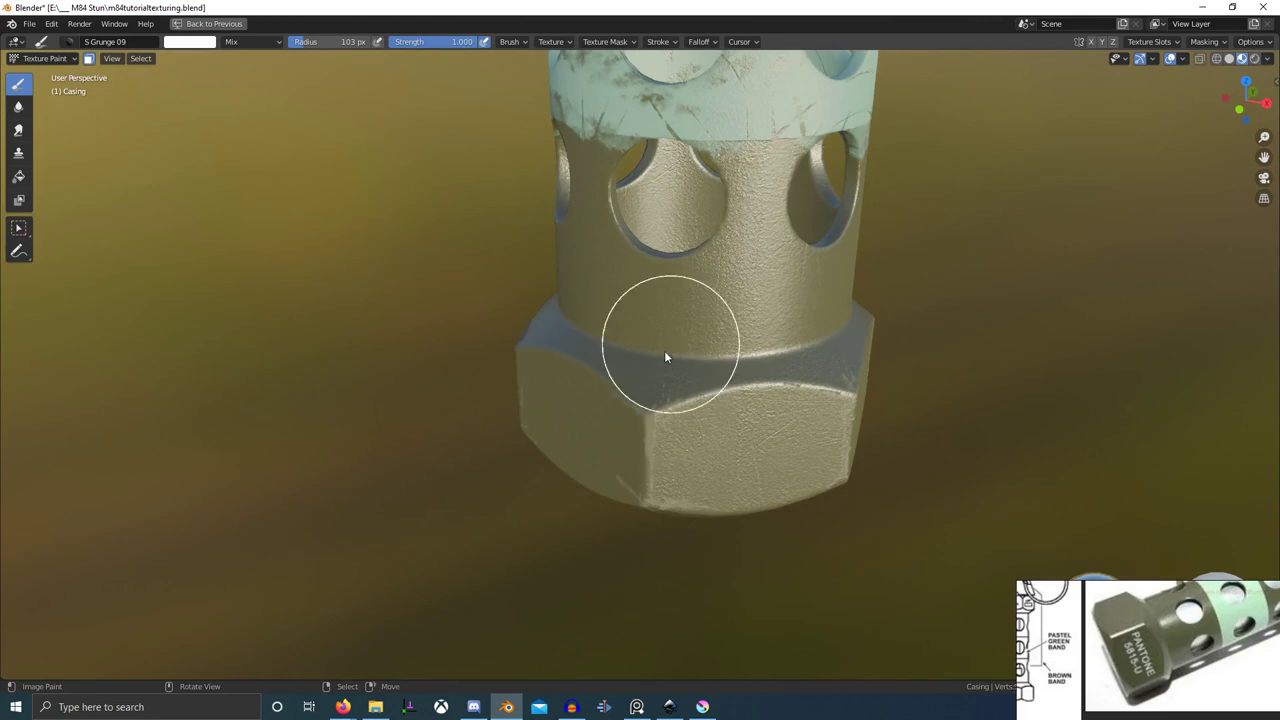
{"action": "middle_click_drag", "start_coordinate": [665, 353], "coordinate": [832, 372]}
{"action": "scroll", "coordinate": [687, 396], "scroll_direction": "up", "scroll_amount": 2}
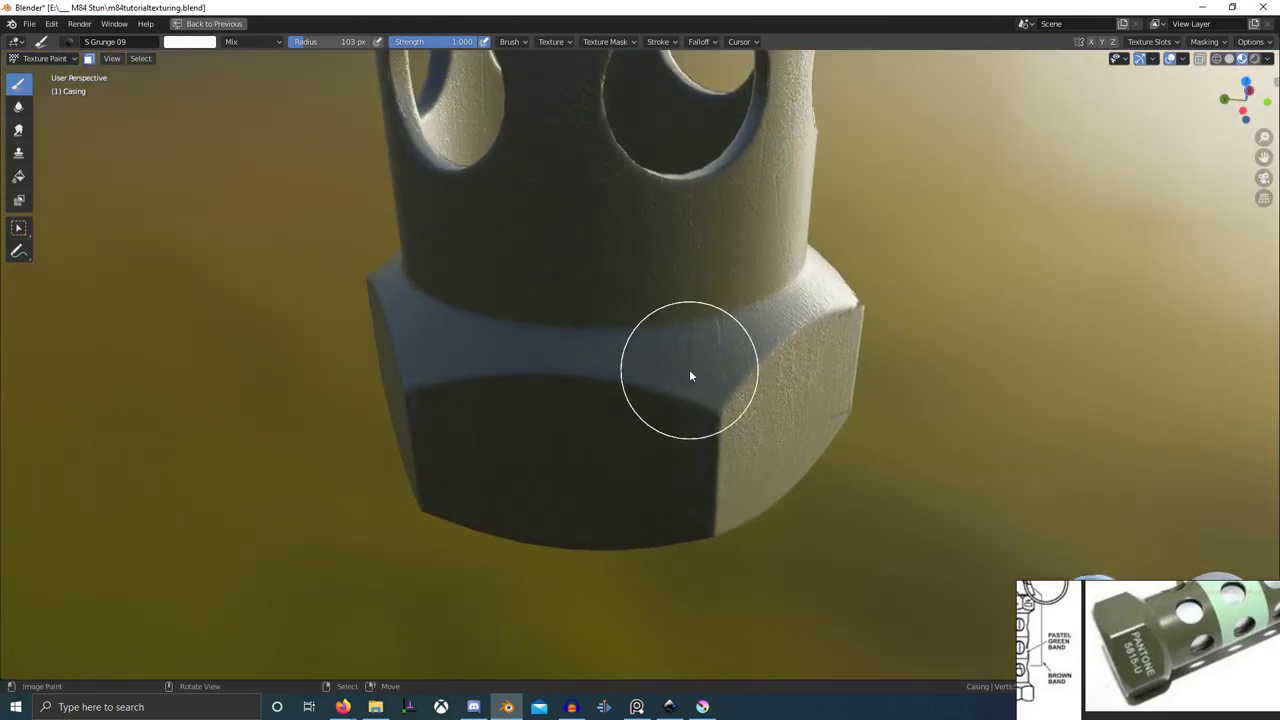
- Restore the full Shading layout and pan the node tree toward the mix nodes
{"action": "key", "text": "ctrl+space"}
{"action": "scroll", "coordinate": [416, 490], "scroll_direction": "down", "scroll_amount": 2}
{"action": "middle_click_drag", "start_coordinate": [373, 445], "coordinate": [411, 491]}
- Preview the Mix.023 node and stamp grunge marks around the hex nut's edges
{"action": "left_click", "coordinate": [410, 490], "text": "ctrl+shift"}
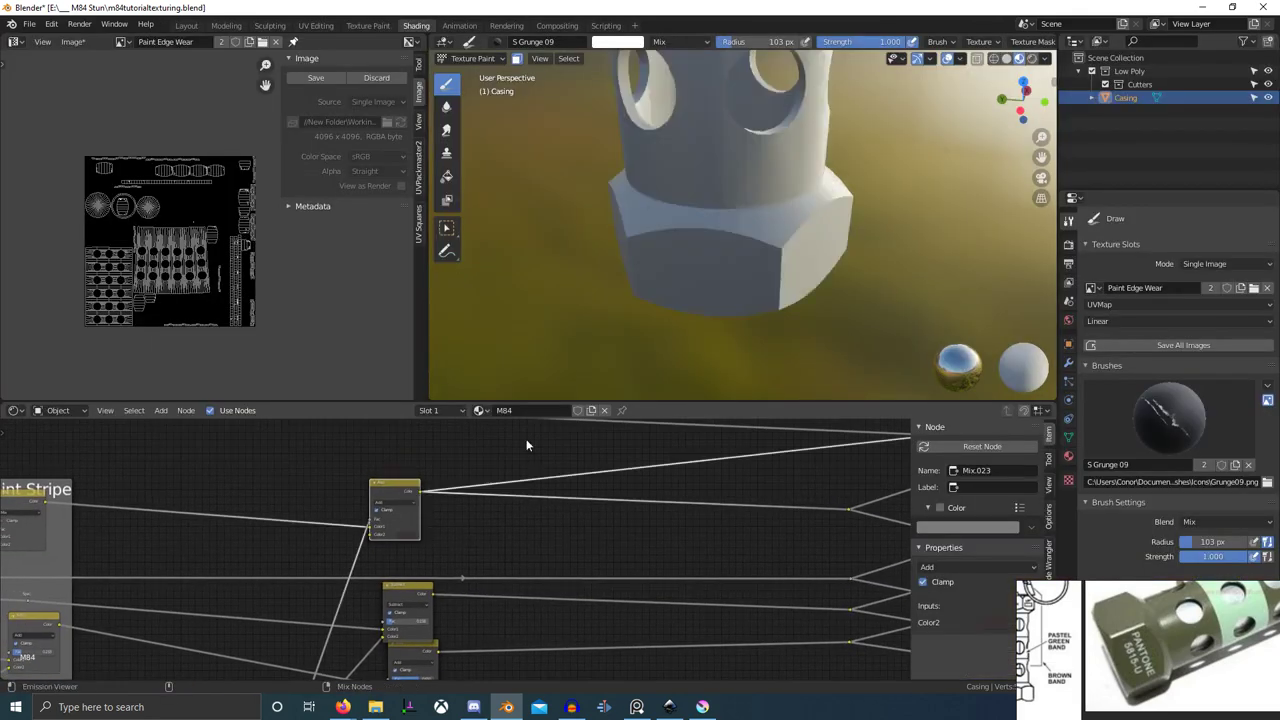
{"action": "middle_click_drag", "start_coordinate": [828, 326], "coordinate": [774, 326]}
{"action": "scroll", "coordinate": [774, 326], "scroll_direction": "up", "scroll_amount": 2}
{"action": "left_click_drag", "start_coordinate": [734, 278], "coordinate": [705, 212]}
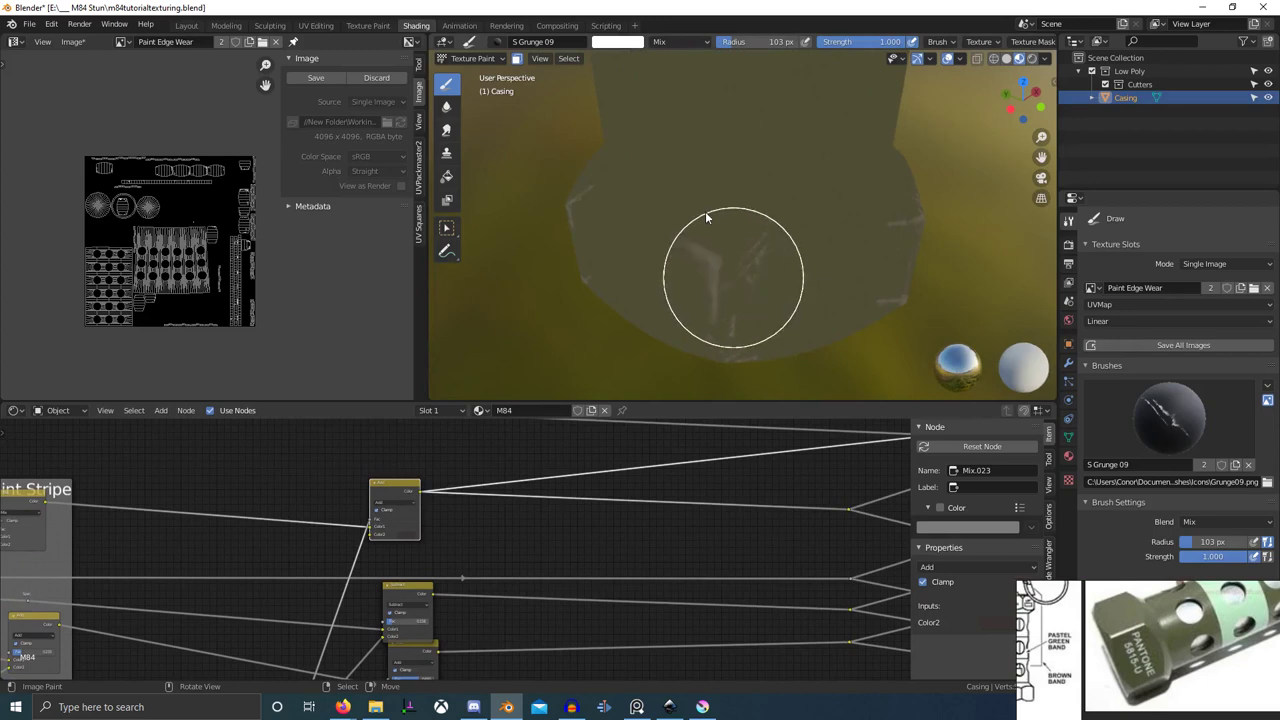
{"action": "left_click_drag", "start_coordinate": [727, 329], "coordinate": [648, 295]}
{"action": "scroll", "coordinate": [648, 295], "scroll_direction": "down", "scroll_amount": 2}
{"action": "middle_click_drag", "start_coordinate": [648, 295], "coordinate": [728, 278]}
{"action": "scroll", "coordinate": [776, 320], "scroll_direction": "up", "scroll_amount": 4}
{"action": "scroll", "coordinate": [728, 278], "scroll_direction": "down", "scroll_amount": 1}
{"action": "left_click_drag", "start_coordinate": [672, 346], "coordinate": [541, 249]}
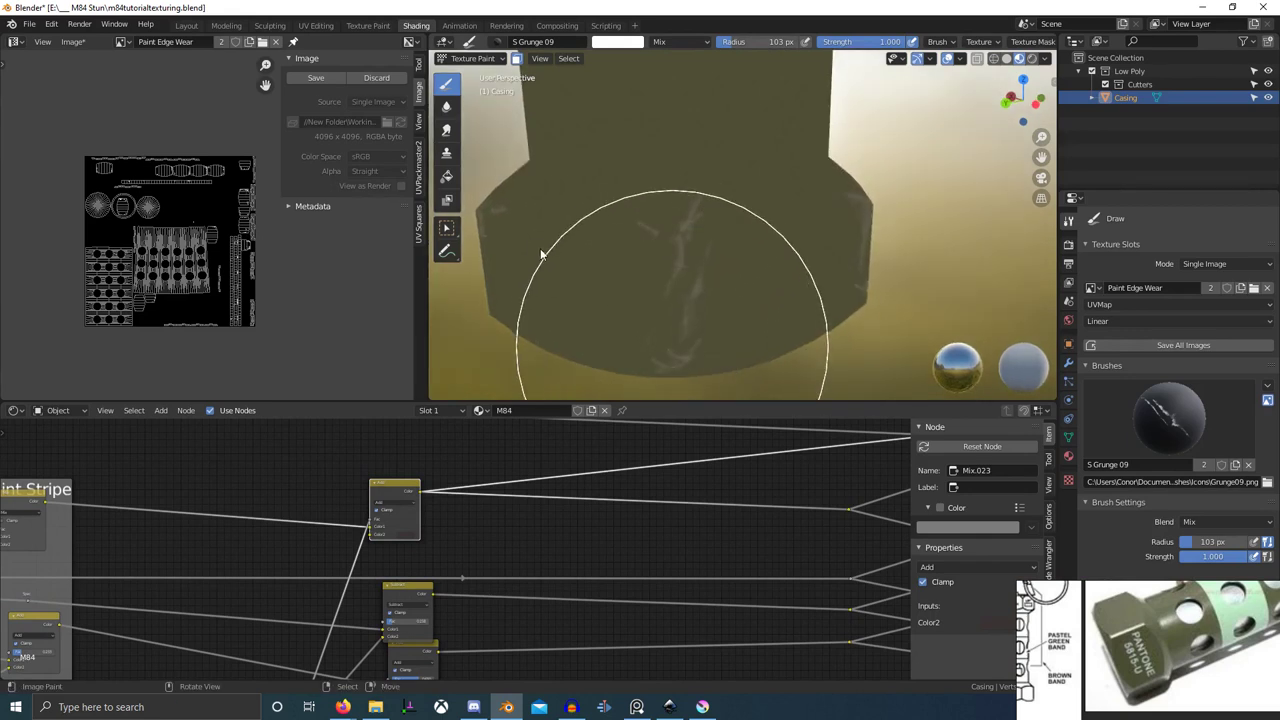
{"action": "left_click", "coordinate": [512, 286]}
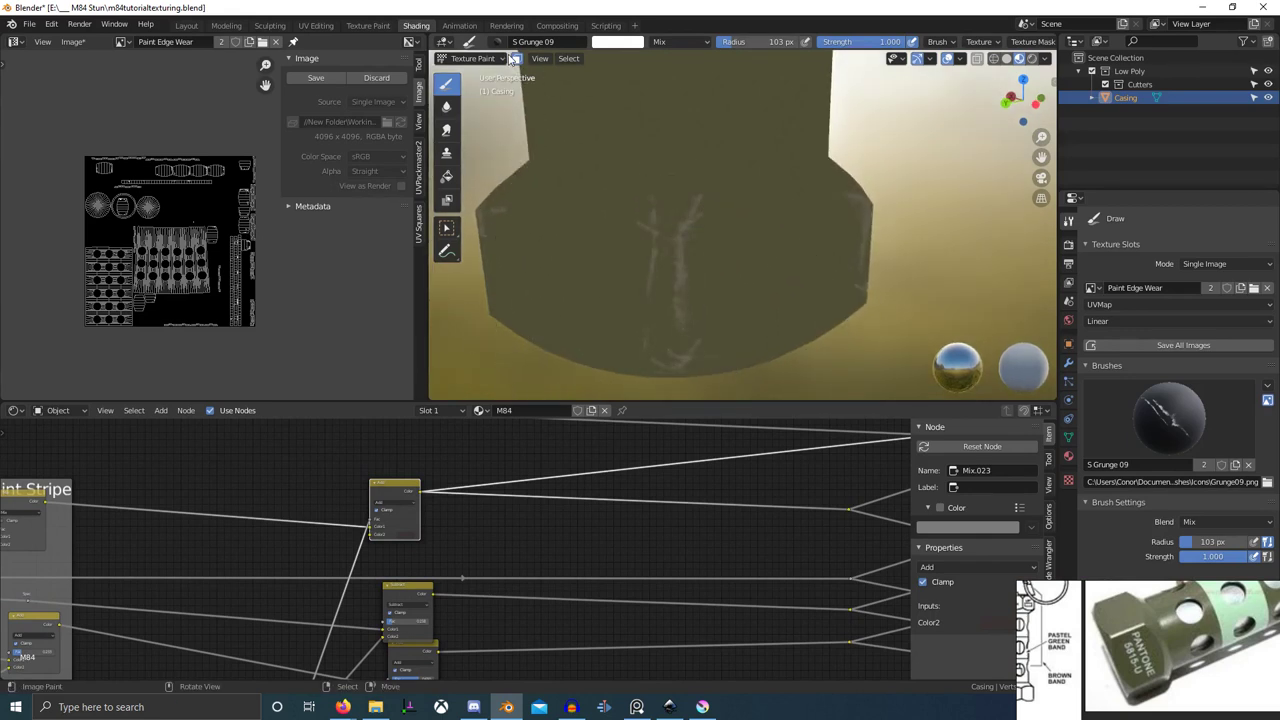
- Switch the brush texture to S Grunge 07 and undo its first dark stamp
{"action": "left_click", "coordinate": [498, 41]}
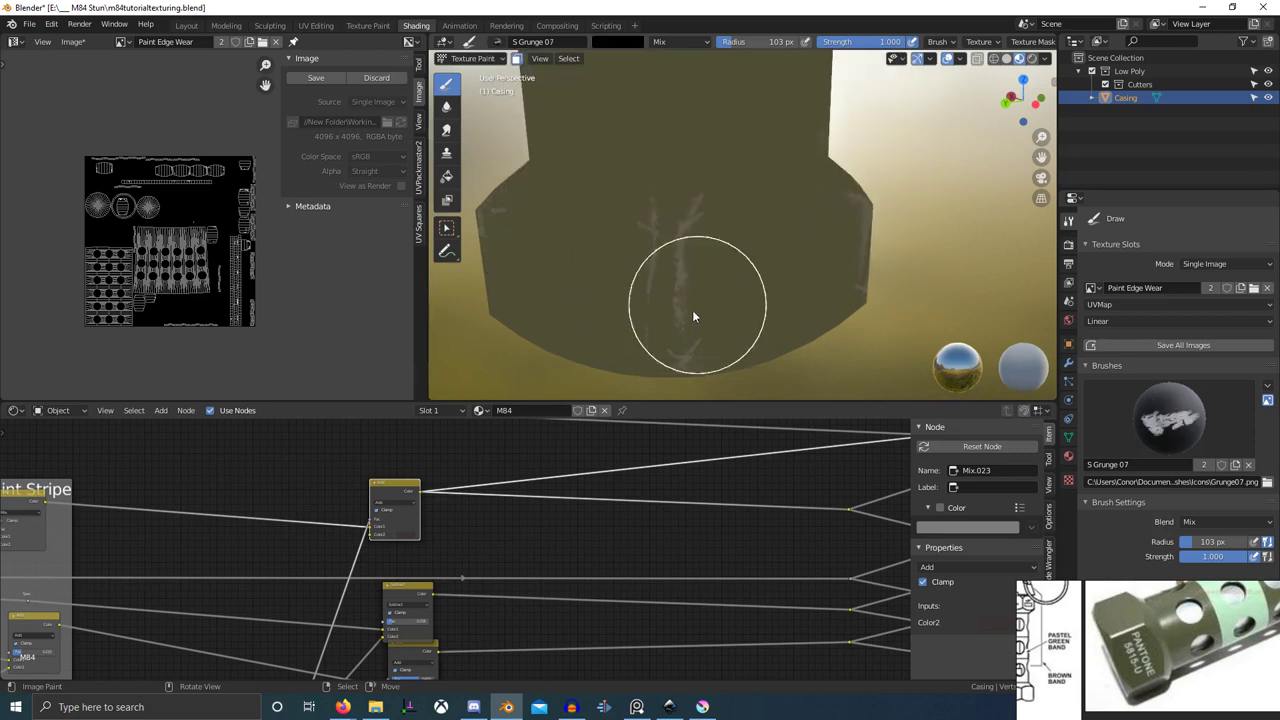
{"action": "left_click", "coordinate": [882, 158]}
{"action": "mouse_move", "coordinate": [678, 270]}
{"action": "left_mouse_down"}
{"action": "mouse_move", "coordinate": [636, 173]}
{"action": "mouse_move", "coordinate": [583, 191]}
{"action": "mouse_move", "coordinate": [590, 182]}
{"action": "left_mouse_up"}
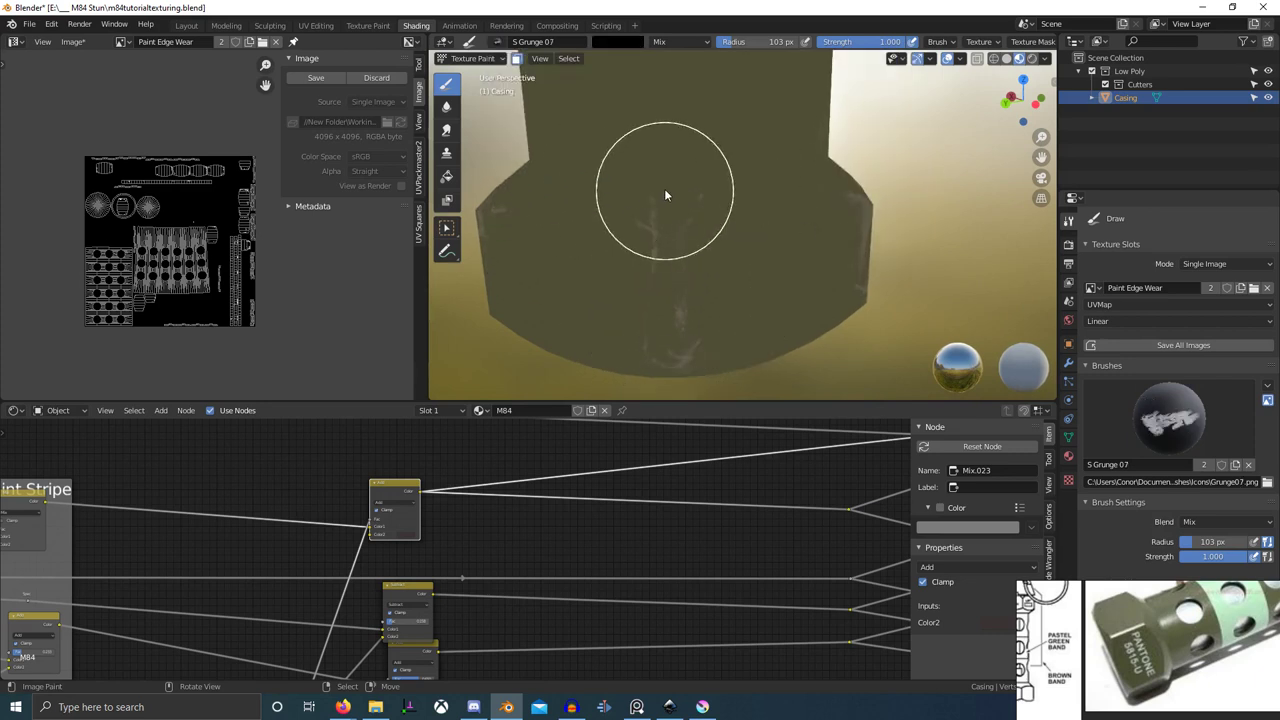
{"action": "key", "text": "ctrl+z"}
{"action": "scroll", "coordinate": [1234, 446], "scroll_direction": "down", "scroll_amount": 6}
{"action": "left_click_drag", "start_coordinate": [1175, 484], "coordinate": [1083, 450]}
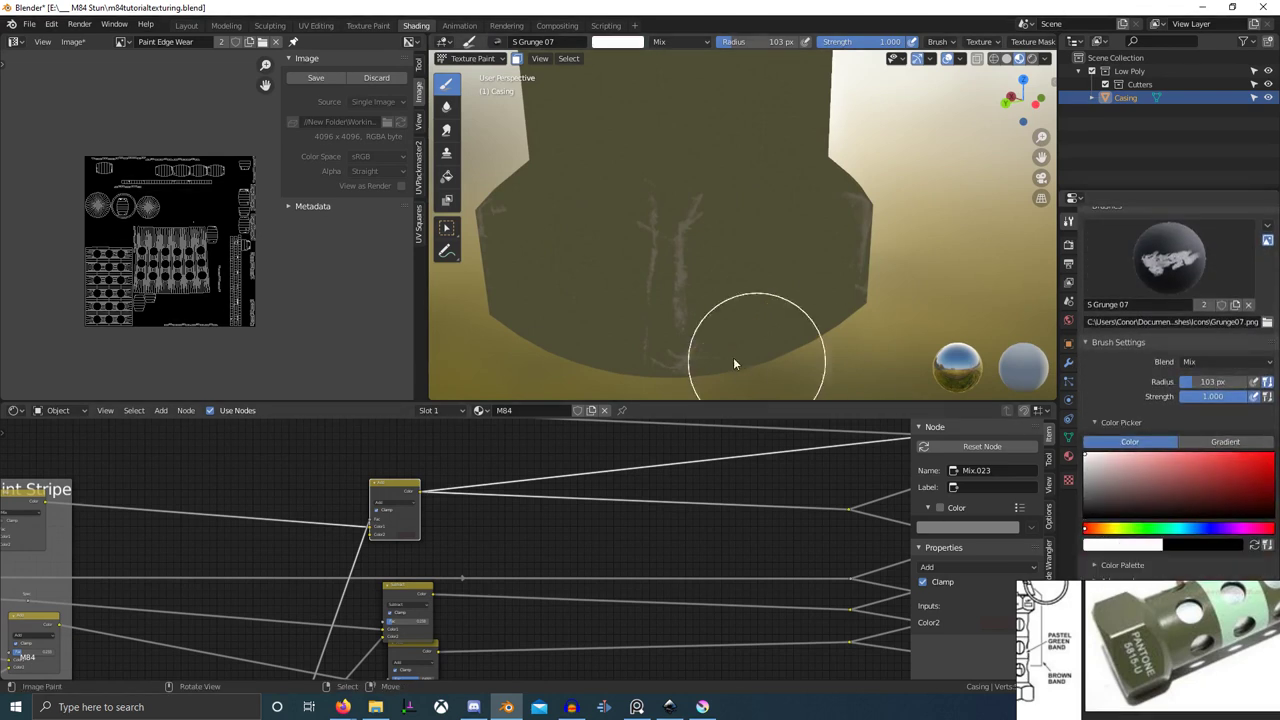
{"action": "left_click_drag", "start_coordinate": [671, 302], "coordinate": [617, 357]}
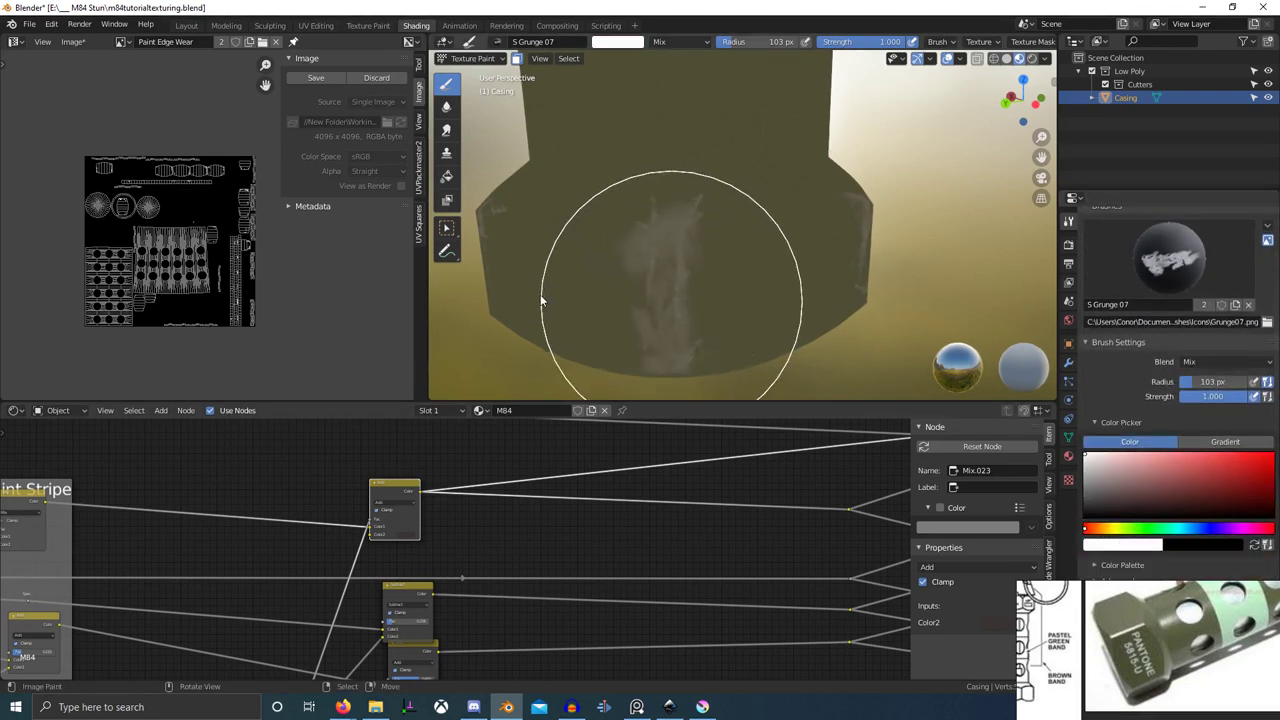
{"action": "scroll", "coordinate": [616, 348], "scroll_direction": "down", "scroll_amount": 2}
{"action": "middle_click_drag", "start_coordinate": [616, 342], "coordinate": [666, 353]}
- Stamp white S Grunge 07 marks on the nut, undoing the poorly placed ones
{"action": "mouse_move", "coordinate": [634, 269]}
{"action": "left_mouse_down"}
{"action": "mouse_move", "coordinate": [549, 295]}
{"action": "mouse_move", "coordinate": [547, 312]}
{"action": "left_mouse_up"}
{"action": "middle_click_drag", "start_coordinate": [628, 345], "coordinate": [682, 326]}
{"action": "mouse_move", "coordinate": [691, 303]}
{"action": "left_mouse_down"}
{"action": "mouse_move", "coordinate": [666, 331]}
{"action": "mouse_move", "coordinate": [669, 351]}
{"action": "mouse_move", "coordinate": [663, 331]}
{"action": "left_mouse_up"}
{"action": "key", "text": "ctrl+z"}
{"action": "left_click_drag", "start_coordinate": [681, 273], "coordinate": [657, 312]}
{"action": "middle_click_drag", "start_coordinate": [657, 312], "coordinate": [738, 317]}
{"action": "left_click_drag", "start_coordinate": [714, 292], "coordinate": [737, 307]}
{"action": "key", "text": "ctrl+z"}
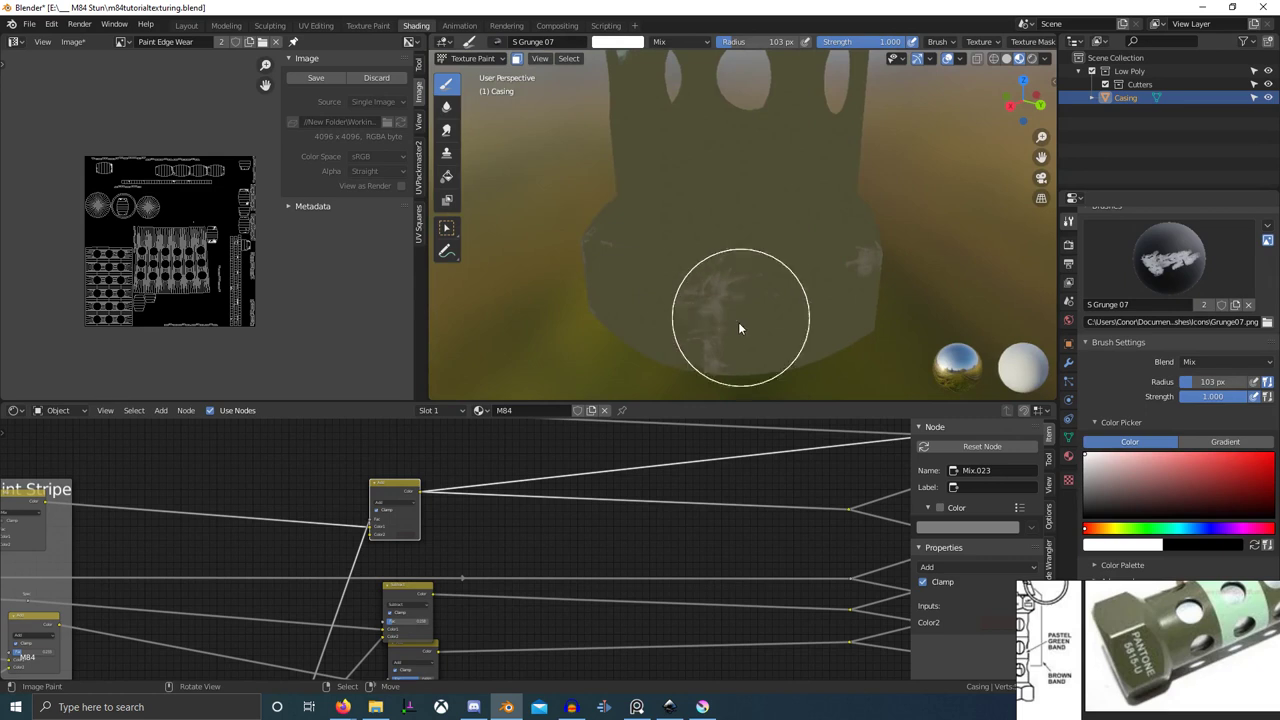
- Add more grunge marks on the nut's front, lower side and lower rim
{"action": "middle_click_drag", "start_coordinate": [740, 323], "coordinate": [822, 323]}
{"action": "scroll", "coordinate": [763, 303], "scroll_direction": "down", "scroll_amount": 3}
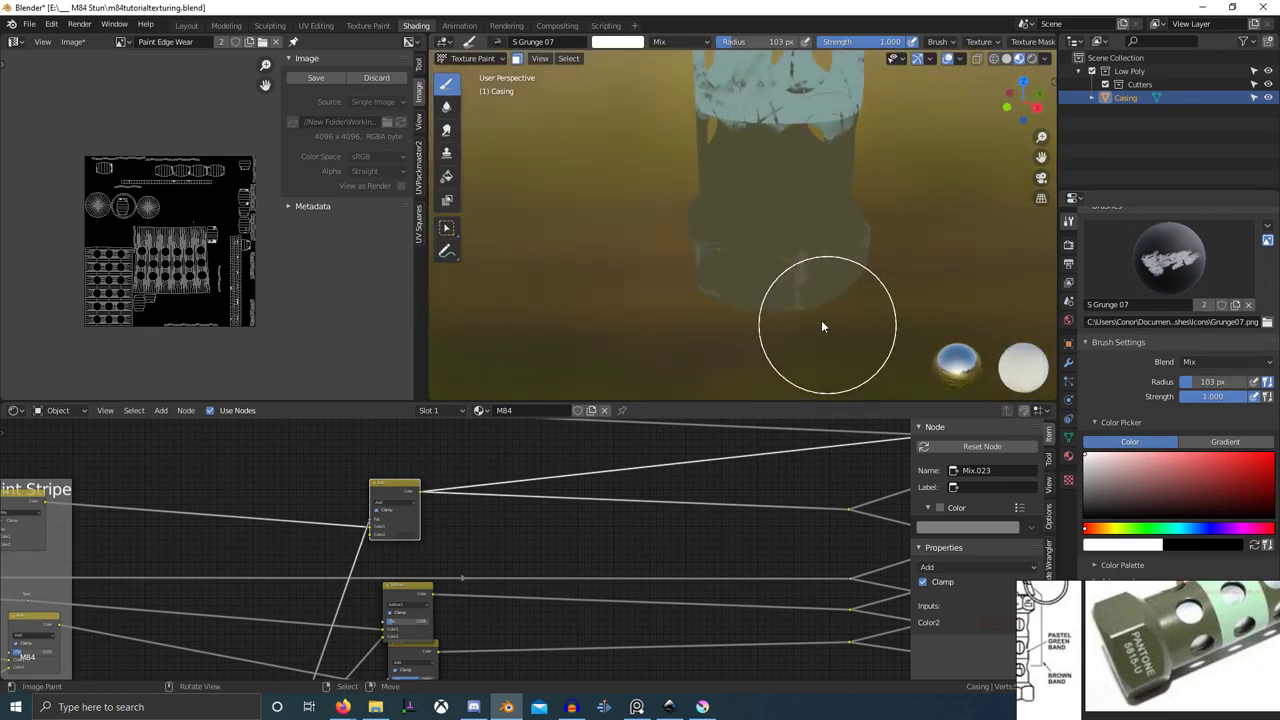
{"action": "mouse_move", "coordinate": [783, 273]}
{"action": "middle_mouse_down"}
{"action": "mouse_move", "coordinate": [912, 237]}
{"action": "mouse_move", "coordinate": [812, 244]}
{"action": "middle_mouse_up"}
{"action": "scroll", "coordinate": [893, 242], "scroll_direction": "up", "scroll_amount": 1}
{"action": "scroll", "coordinate": [799, 245], "scroll_direction": "up", "scroll_amount": 2}
{"action": "left_click_drag", "start_coordinate": [797, 299], "coordinate": [796, 379]}
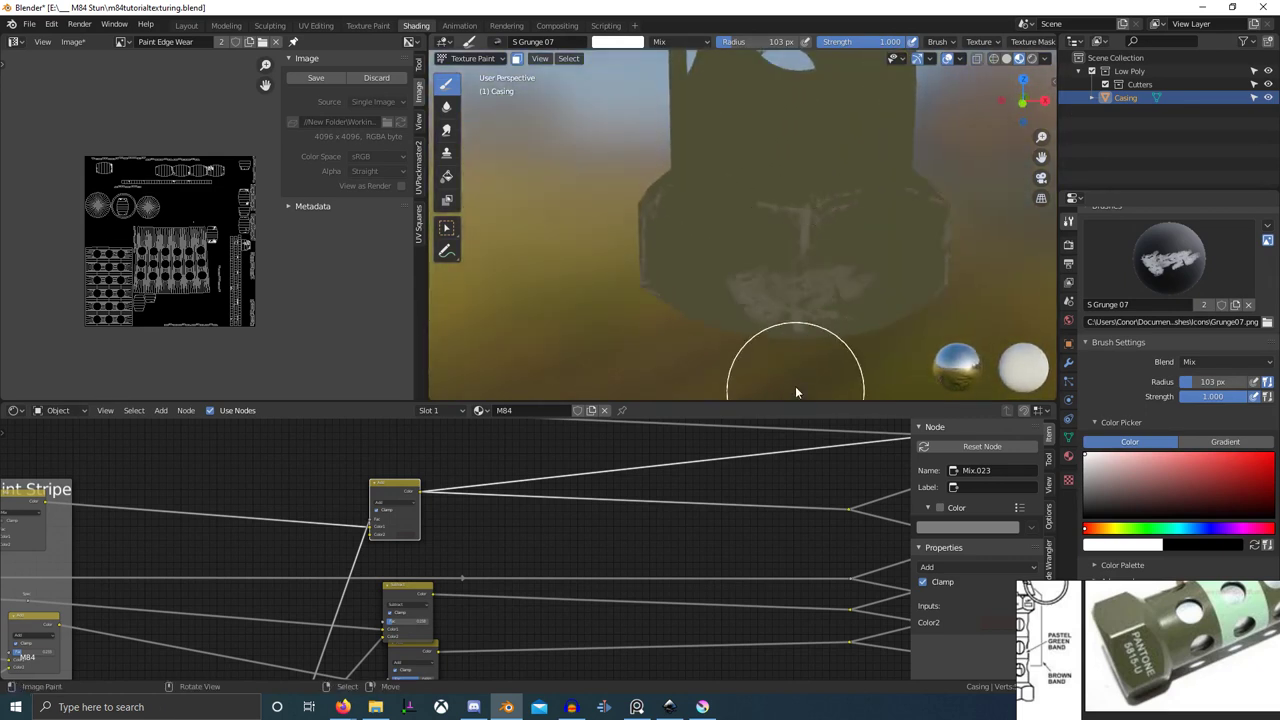
{"action": "key", "text": "ctrl+z"}
{"action": "left_click_drag", "start_coordinate": [811, 328], "coordinate": [894, 318]}
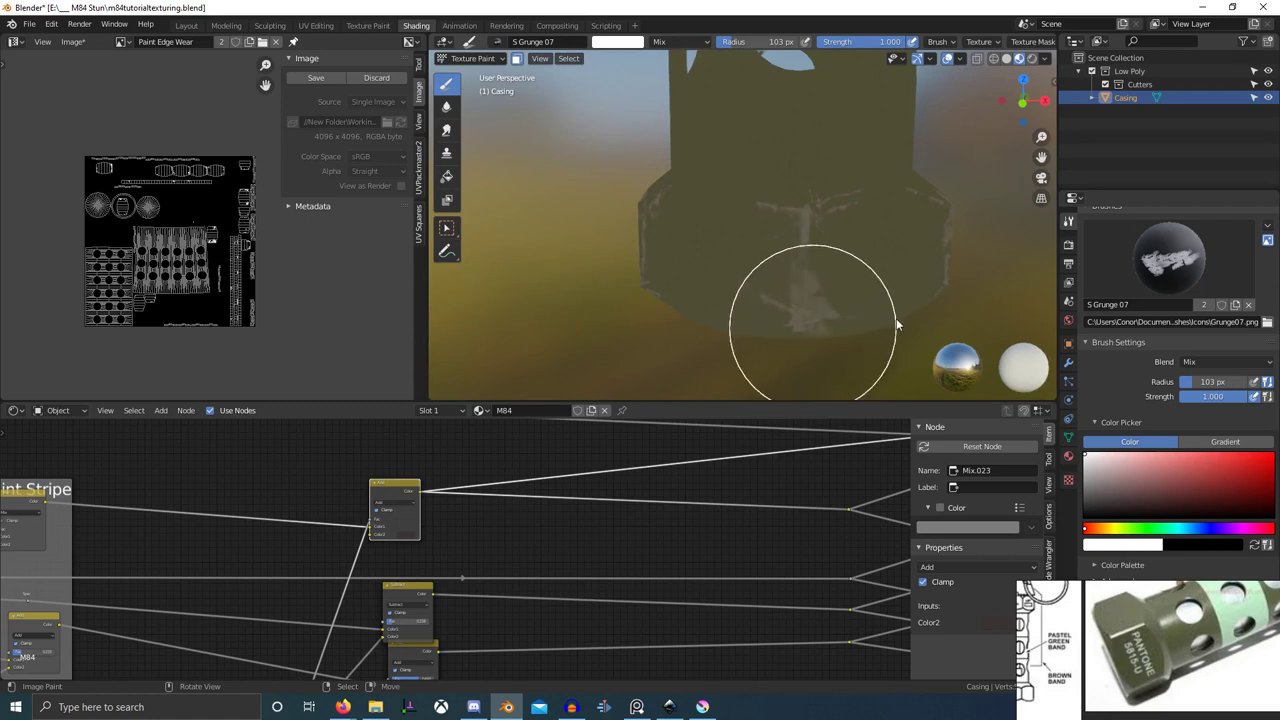
{"action": "scroll", "coordinate": [832, 340], "scroll_direction": "down", "scroll_amount": 2}
{"action": "mouse_move", "coordinate": [826, 343]}
{"action": "middle_mouse_down"}
{"action": "mouse_move", "coordinate": [814, 347]}
{"action": "mouse_move", "coordinate": [854, 337]}
{"action": "mouse_move", "coordinate": [748, 303]}
{"action": "middle_mouse_up"}
{"action": "scroll", "coordinate": [854, 337], "scroll_direction": "up", "scroll_amount": 2}
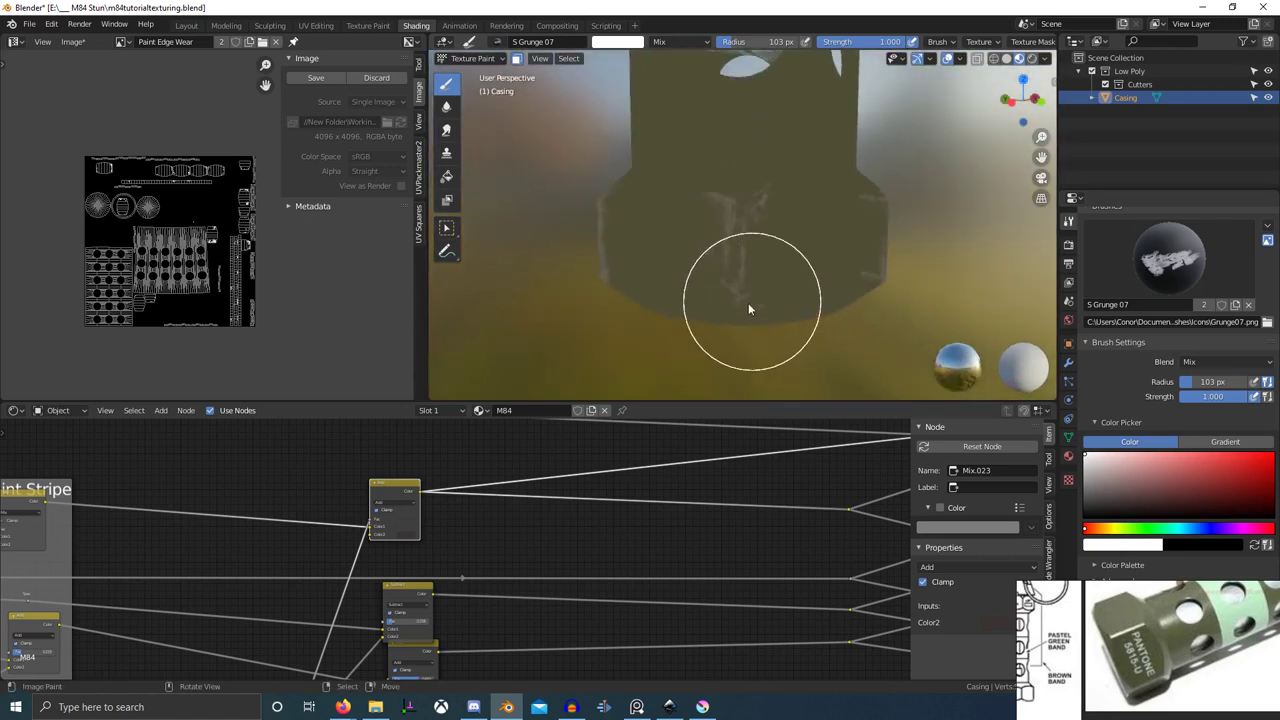
{"action": "mouse_move", "coordinate": [735, 311]}
{"action": "left_mouse_down"}
{"action": "mouse_move", "coordinate": [793, 311]}
{"action": "mouse_move", "coordinate": [831, 331]}
{"action": "left_mouse_up"}
{"action": "mouse_move", "coordinate": [831, 331]}
{"action": "middle_mouse_down"}
{"action": "mouse_move", "coordinate": [817, 354]}
{"action": "mouse_move", "coordinate": [898, 355]}
{"action": "mouse_move", "coordinate": [734, 366]}
{"action": "mouse_move", "coordinate": [748, 320]}
{"action": "middle_mouse_up"}
{"action": "scroll", "coordinate": [711, 326], "scroll_direction": "up", "scroll_amount": 1}
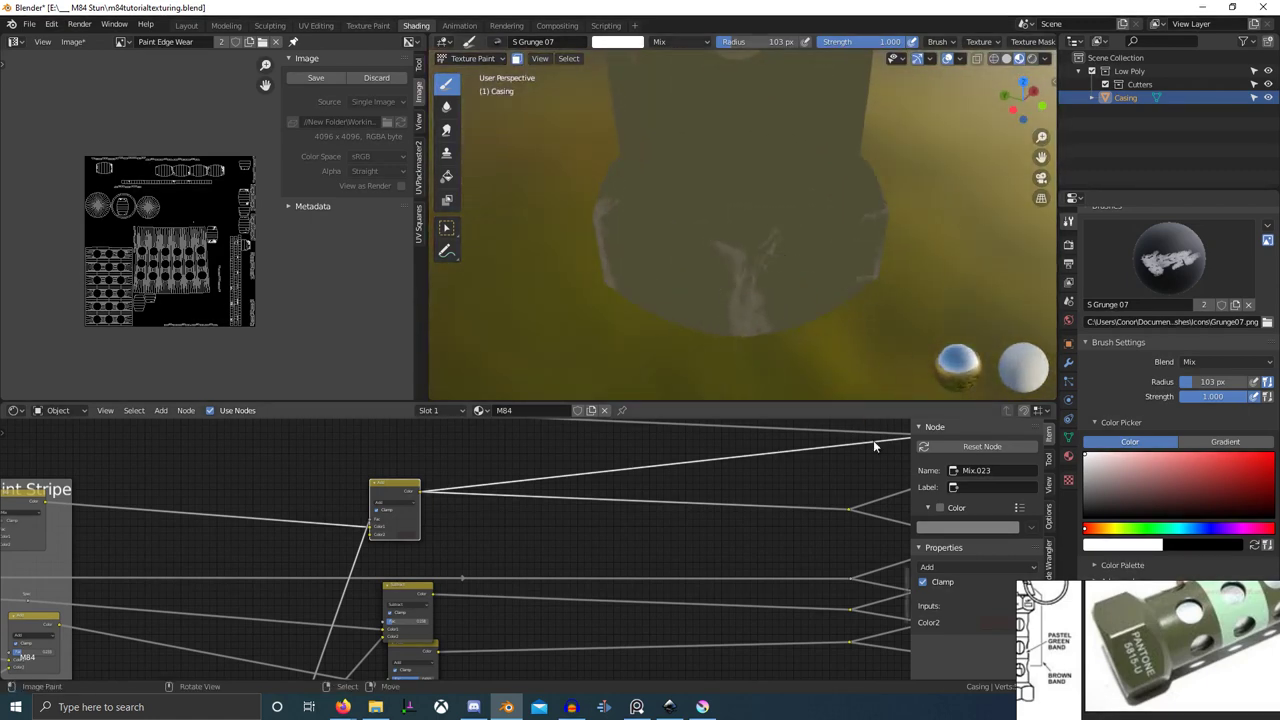
{"action": "scroll", "coordinate": [797, 505], "scroll_direction": "down", "scroll_amount": 3}
- Preview the full Principled BSDF material on the casing and orbit around the nut
{"action": "middle_click_drag", "start_coordinate": [797, 505], "coordinate": [160, 492]}
{"action": "scroll", "coordinate": [771, 551], "scroll_direction": "down", "scroll_amount": 4}
{"action": "middle_click_drag", "start_coordinate": [771, 551], "coordinate": [640, 556]}
{"action": "left_click", "coordinate": [684, 580], "text": "ctrl+shift"}
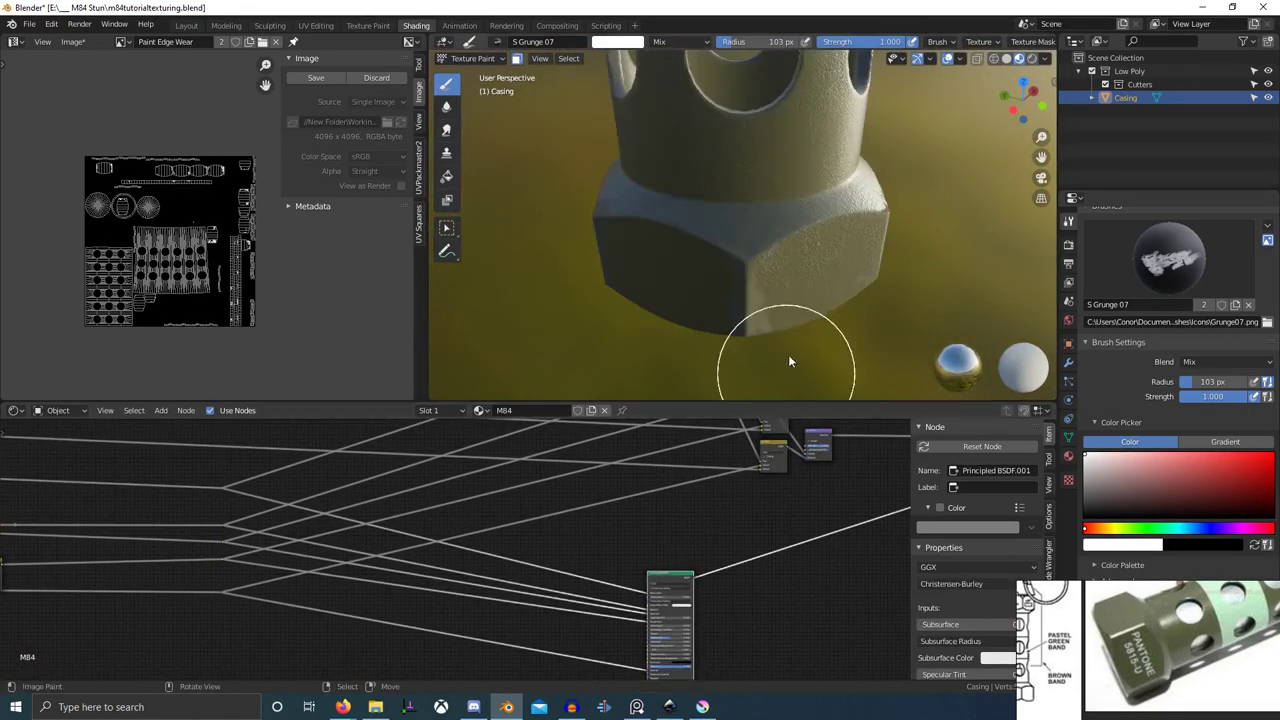
{"action": "mouse_move", "coordinate": [788, 300]}
{"action": "middle_mouse_down"}
{"action": "mouse_move", "coordinate": [753, 286]}
{"action": "mouse_move", "coordinate": [758, 308]}
{"action": "mouse_move", "coordinate": [860, 335]}
{"action": "middle_mouse_up"}
{"action": "scroll", "coordinate": [757, 312], "scroll_direction": "up", "scroll_amount": 2}
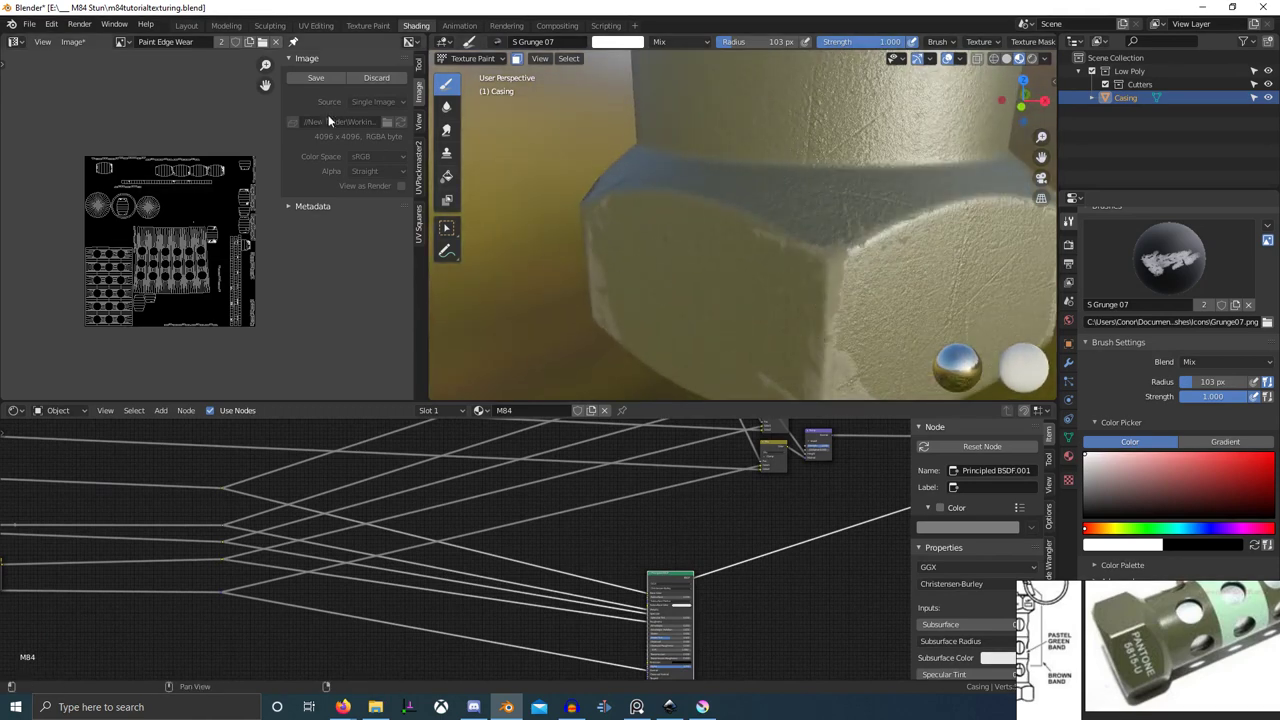
{"action": "scroll", "coordinate": [786, 273], "scroll_direction": "down", "scroll_amount": 8}
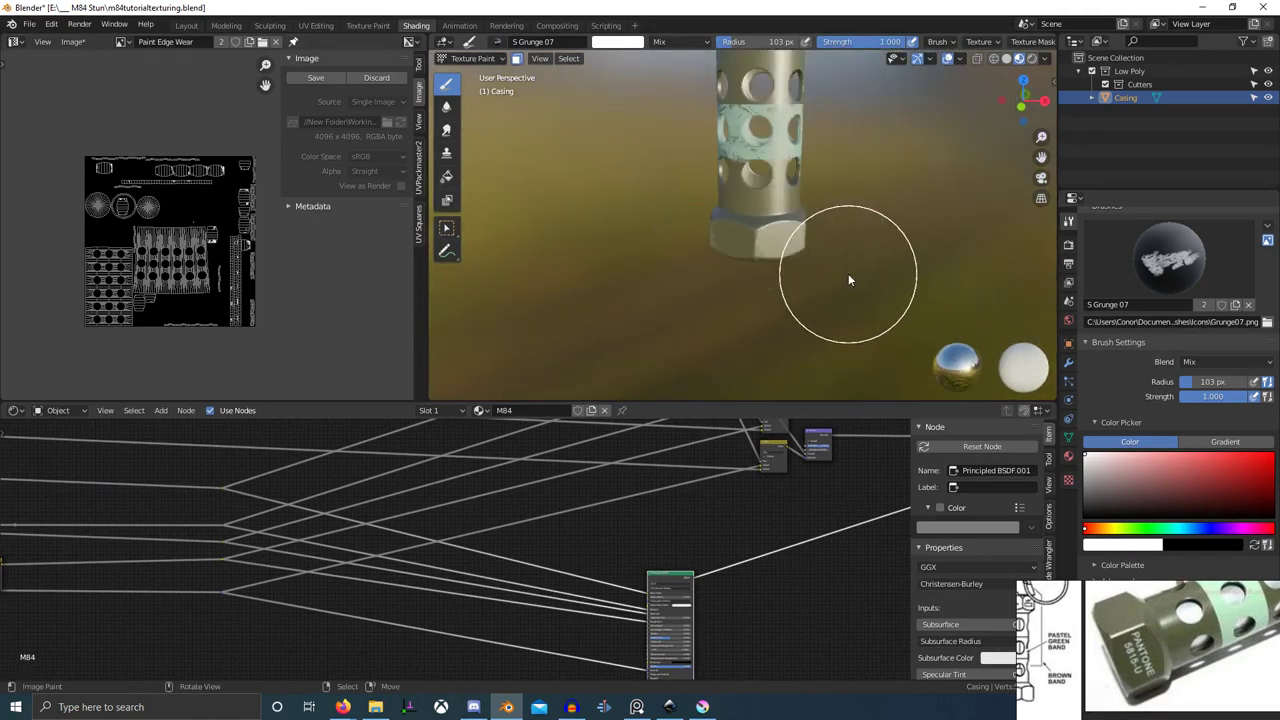
{"action": "scroll", "coordinate": [838, 267], "scroll_direction": "up", "scroll_amount": 5}
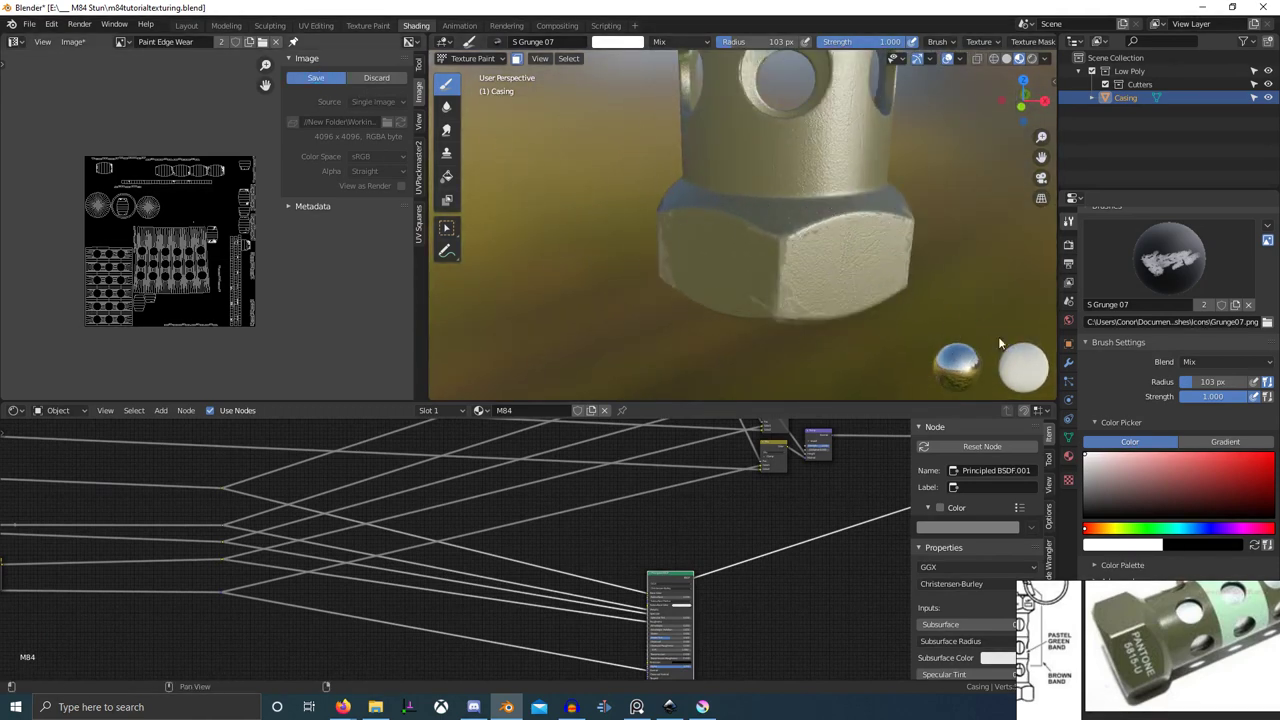
{"action": "scroll", "coordinate": [873, 293], "scroll_direction": "down", "scroll_amount": 3}
{"action": "middle_click_drag", "start_coordinate": [873, 293], "coordinate": [775, 465]}
- Maximize the 3D view and inspect the worn casing from a higher angle
{"action": "key", "text": "ctrl+space"}
{"action": "scroll", "coordinate": [780, 426], "scroll_direction": "down", "scroll_amount": 3}
{"action": "scroll", "coordinate": [760, 470], "scroll_direction": "up", "scroll_amount": 2}
{"action": "scroll", "coordinate": [720, 522], "scroll_direction": "down", "scroll_amount": 2}
{"action": "middle_click_drag", "start_coordinate": [775, 465], "coordinate": [733, 422], "text": "shift"}
{"action": "middle_click_drag", "start_coordinate": [732, 298], "coordinate": [728, 327]}
{"action": "scroll", "coordinate": [728, 327], "scroll_direction": "up", "scroll_amount": 3}
{"action": "scroll", "coordinate": [718, 419], "scroll_direction": "down", "scroll_amount": 6}
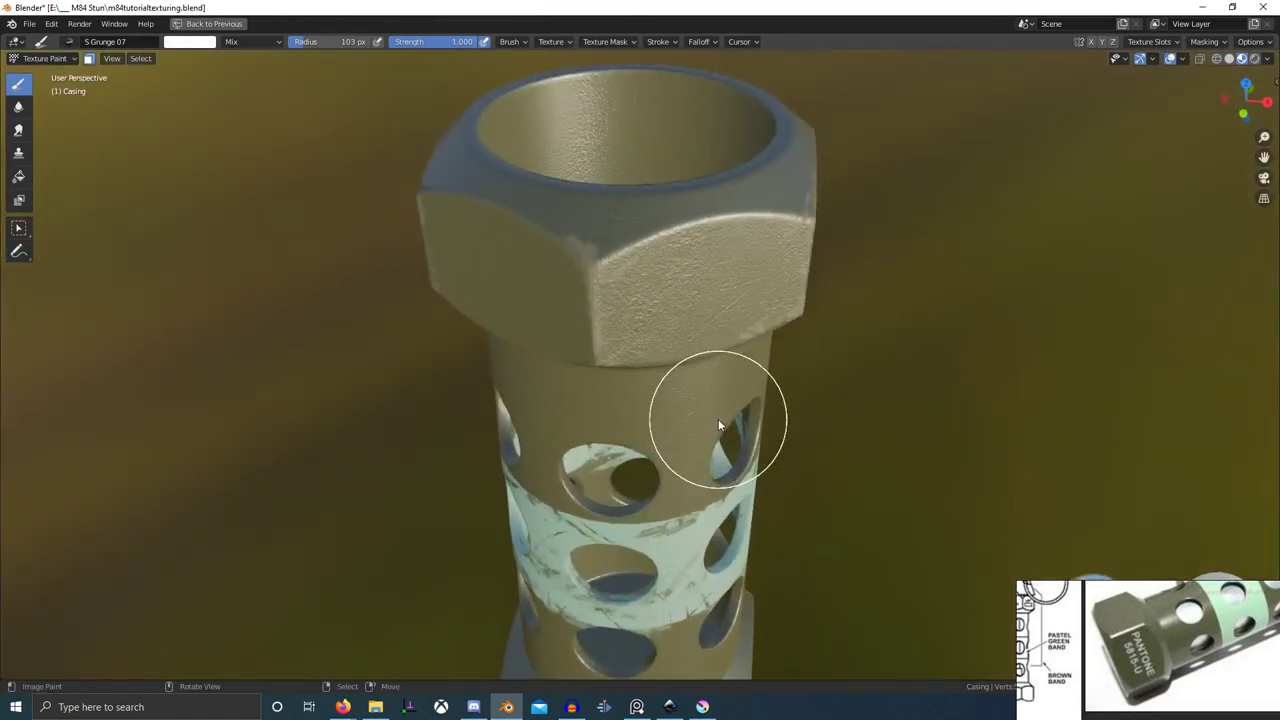
- Back in the Shading layout, preview the Principled BSDF again and re-maximize the 3D view
{"action": "key", "text": "ctrl+space"}
{"action": "scroll", "coordinate": [694, 539], "scroll_direction": "down", "scroll_amount": 3}
{"action": "middle_click_drag", "start_coordinate": [855, 511], "coordinate": [548, 617]}
{"action": "left_click", "coordinate": [723, 546], "text": "ctrl+shift"}
{"action": "scroll", "coordinate": [770, 323], "scroll_direction": "up", "scroll_amount": 3}
{"action": "scroll", "coordinate": [770, 323], "scroll_direction": "up", "scroll_amount": 3}
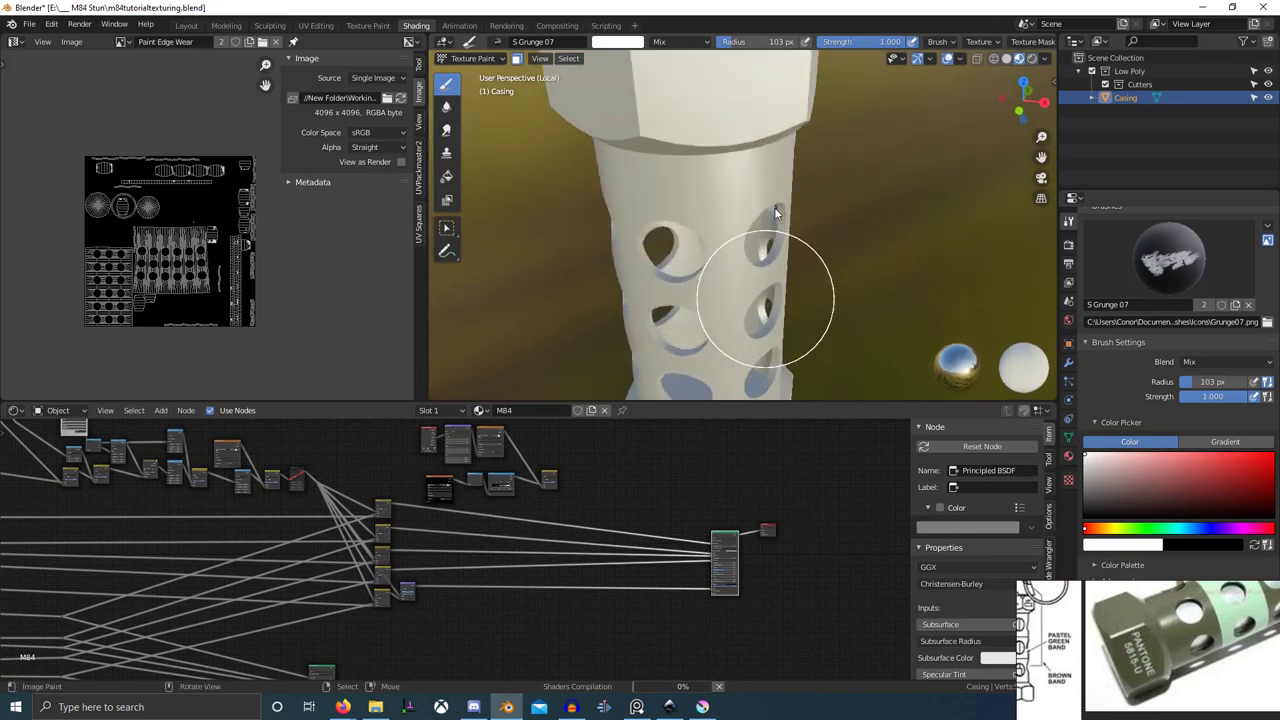
{"action": "scroll", "coordinate": [774, 207], "scroll_direction": "down", "scroll_amount": 4}
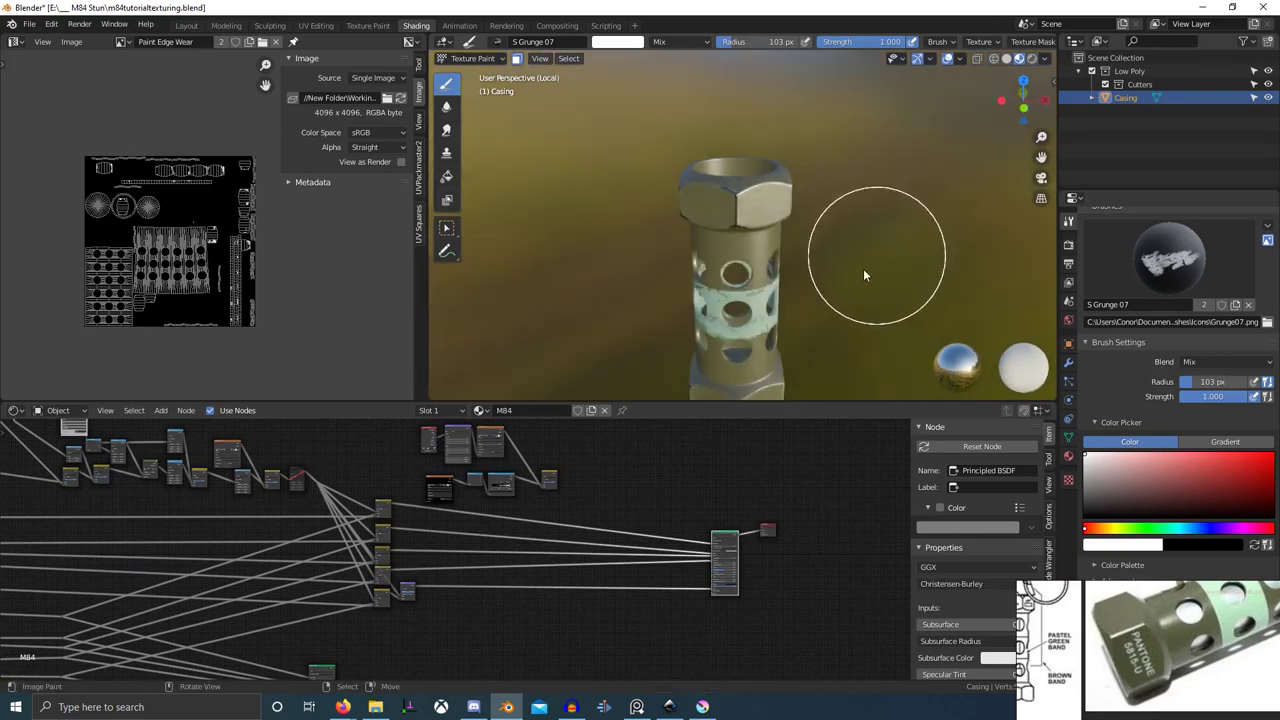
{"action": "key", "text": "ctrl+space"}
{"action": "scroll", "coordinate": [845, 270], "scroll_direction": "up", "scroll_amount": 4}
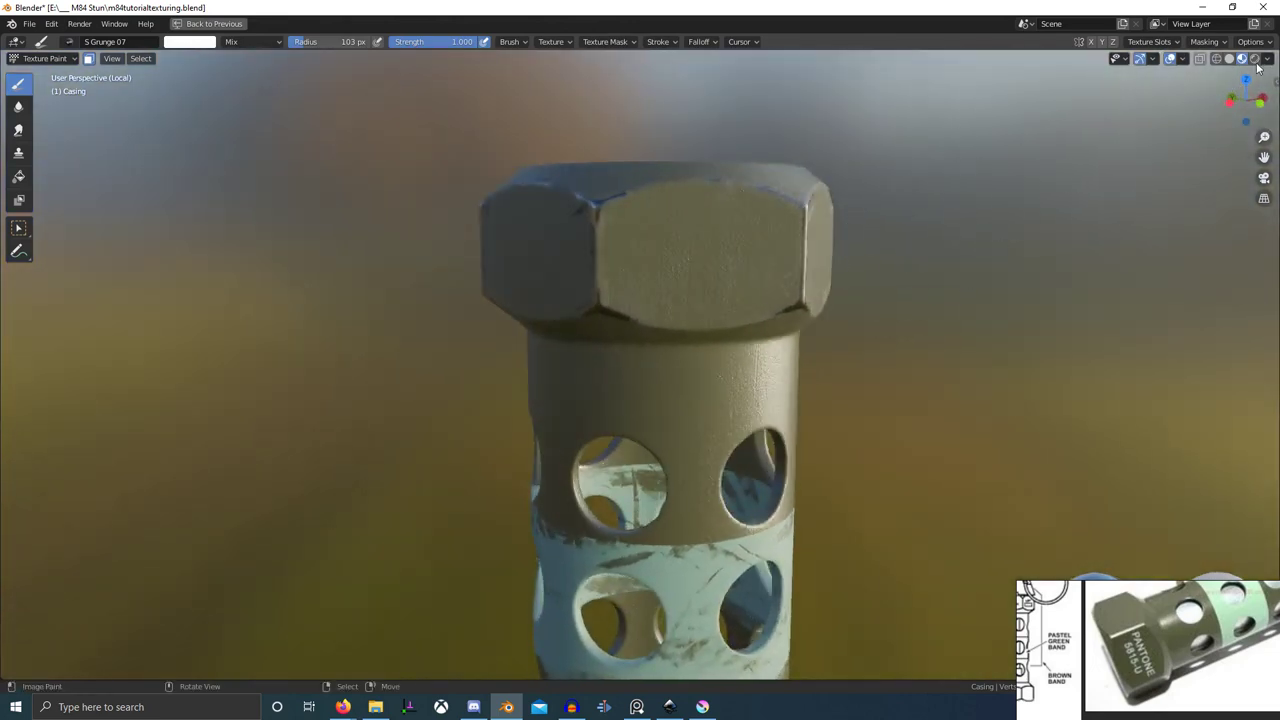
- Light the material preview with the grey studio HDRI and orbit to inspect the casing
{"action": "left_click", "coordinate": [1267, 58]}
{"action": "left_click", "coordinate": [1178, 171]}
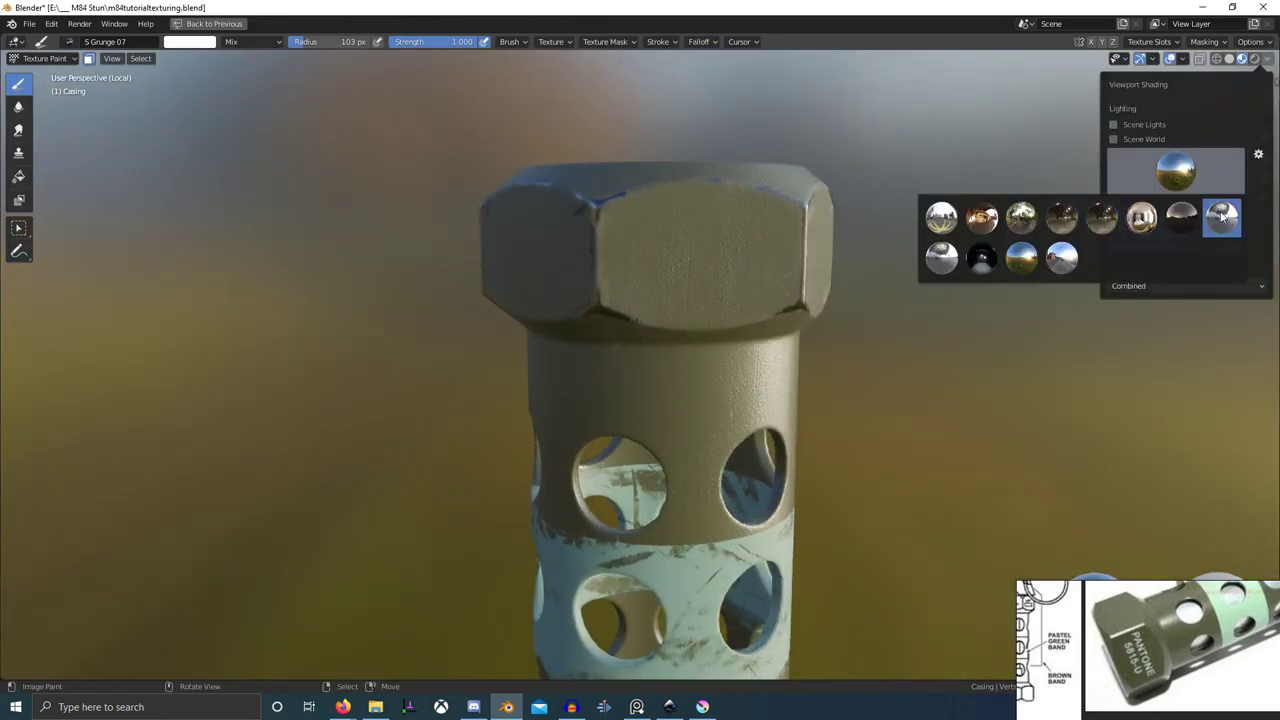
{"action": "left_click", "coordinate": [1222, 217]}
{"action": "middle_click_drag", "start_coordinate": [873, 298], "coordinate": [672, 339]}
{"action": "scroll", "coordinate": [790, 390], "scroll_direction": "down", "scroll_amount": 4}
{"action": "middle_click_drag", "start_coordinate": [800, 397], "coordinate": [803, 301]}
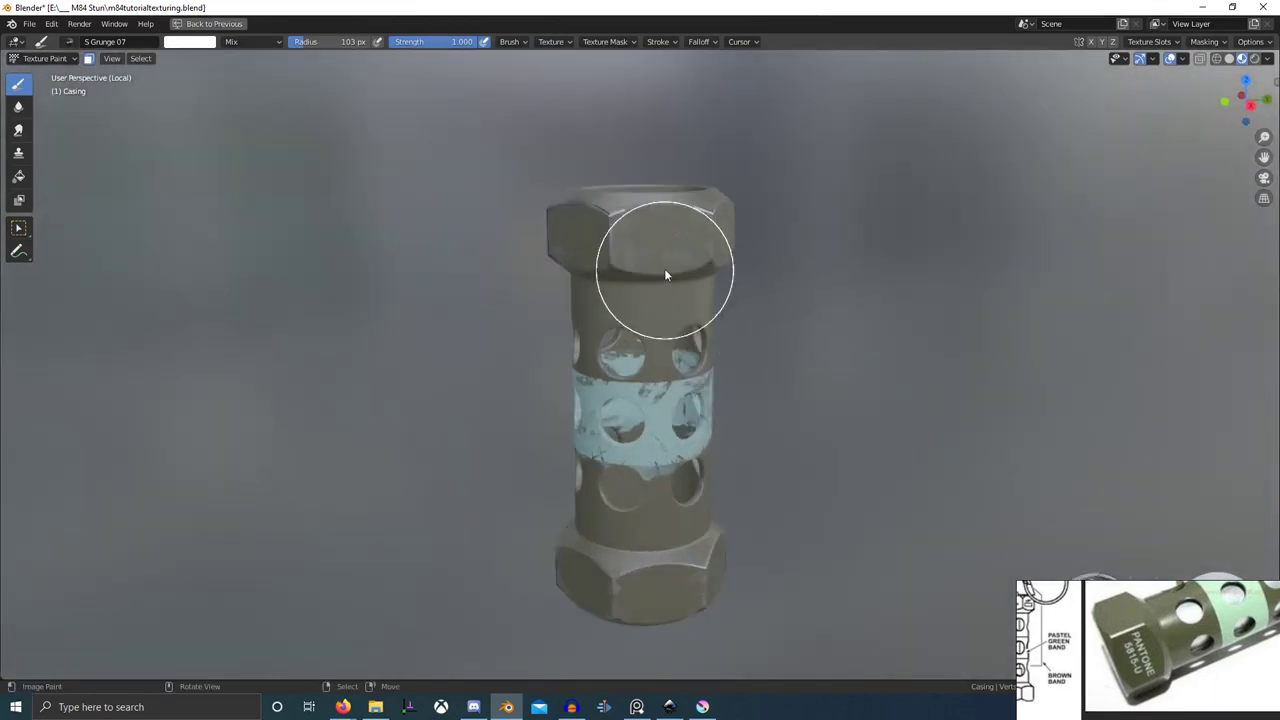
- Review the HDRI lighting choices once more, then restore the full Shading layout
{"action": "left_click", "coordinate": [1267, 58]}
{"action": "left_click", "coordinate": [1193, 175]}
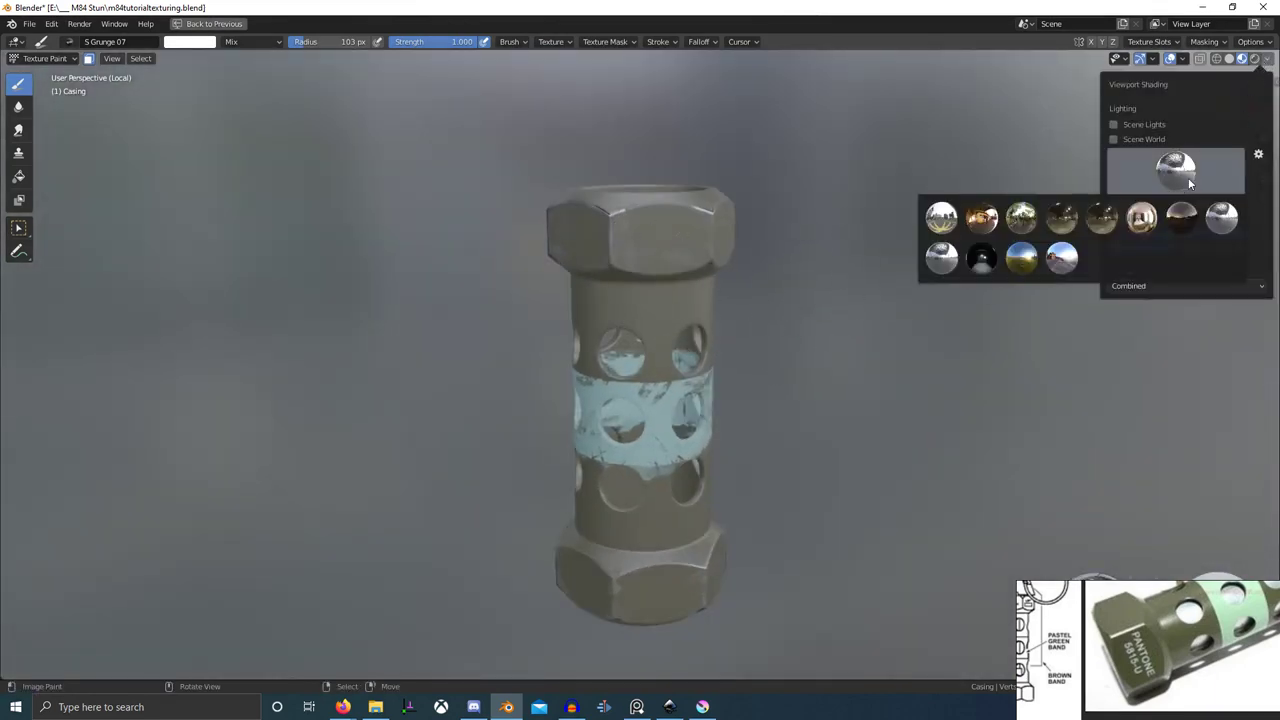
{"action": "scroll", "coordinate": [742, 309], "scroll_direction": "up", "scroll_amount": 1}
{"action": "middle_click_drag", "start_coordinate": [742, 309], "coordinate": [808, 328]}
{"action": "scroll", "coordinate": [808, 328], "scroll_direction": "up", "scroll_amount": 1}
{"action": "key", "text": "ctrl+space"}
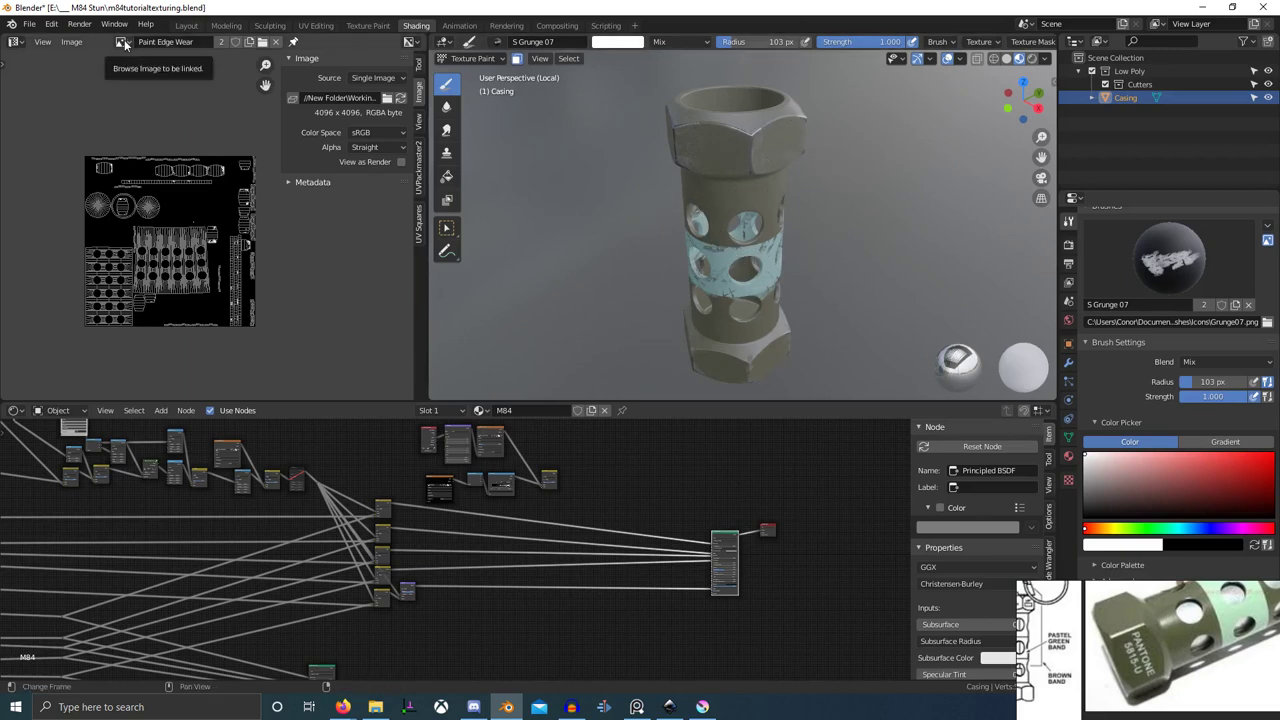
- Display the Edge Wear Mask image in the image editor by filtering for 'edge'
{"action": "scroll", "coordinate": [183, 204], "scroll_direction": "up", "scroll_amount": 4}
{"action": "scroll", "coordinate": [384, 488], "scroll_direction": "down", "scroll_amount": 3}
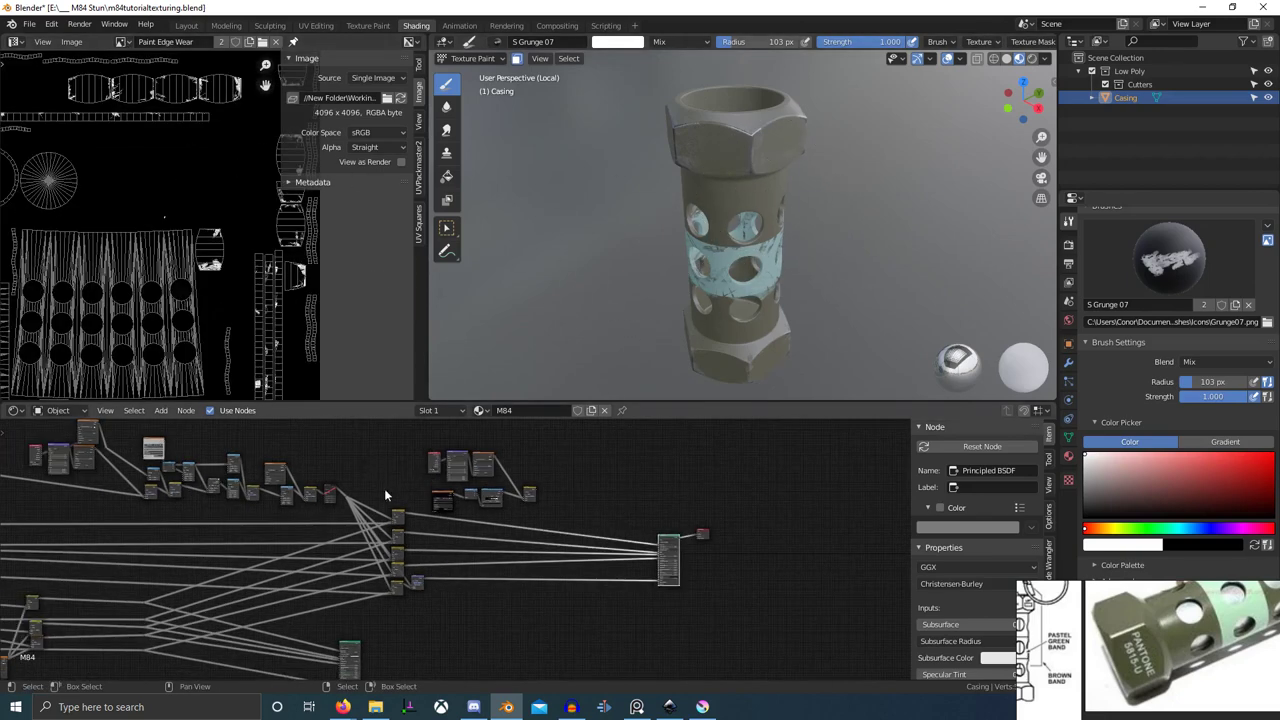
{"action": "scroll", "coordinate": [384, 488], "scroll_direction": "up", "scroll_amount": 2}
{"action": "scroll", "coordinate": [1203, 343], "scroll_direction": "up", "scroll_amount": 3}
{"action": "scroll", "coordinate": [1205, 347], "scroll_direction": "up", "scroll_amount": 2}
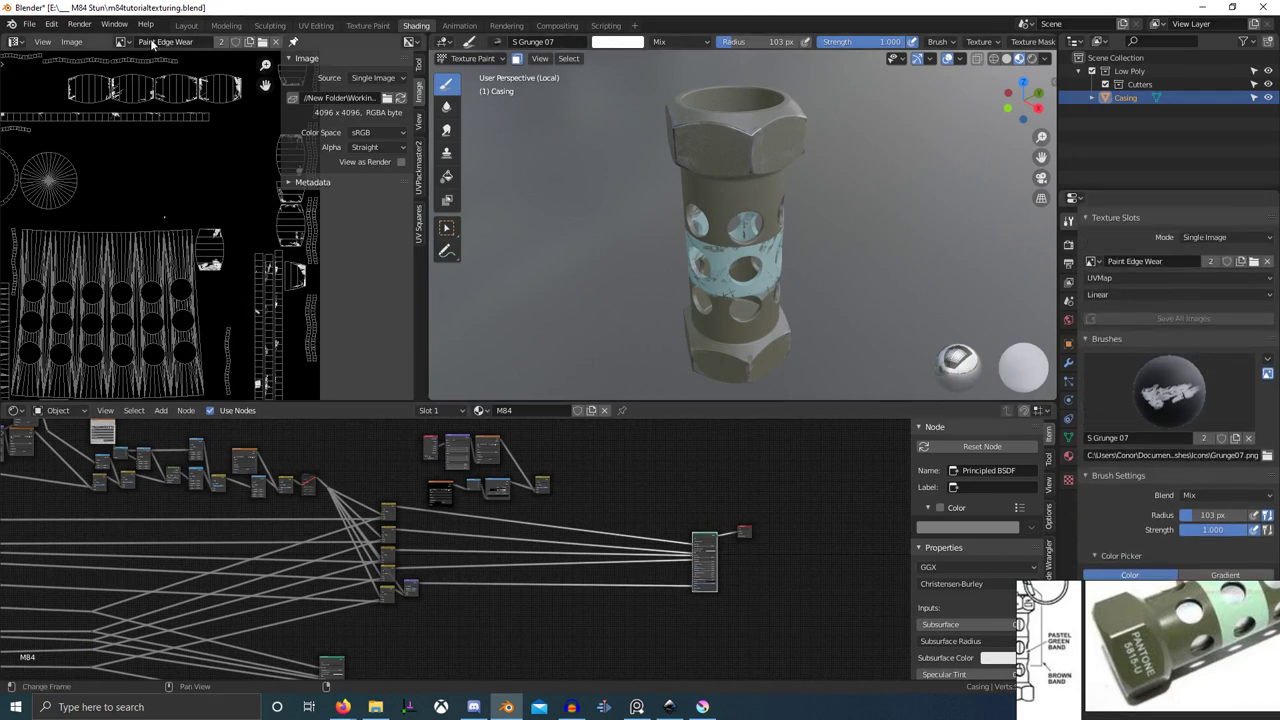
{"action": "left_click", "coordinate": [121, 41]}
{"action": "type", "text": "edge"}
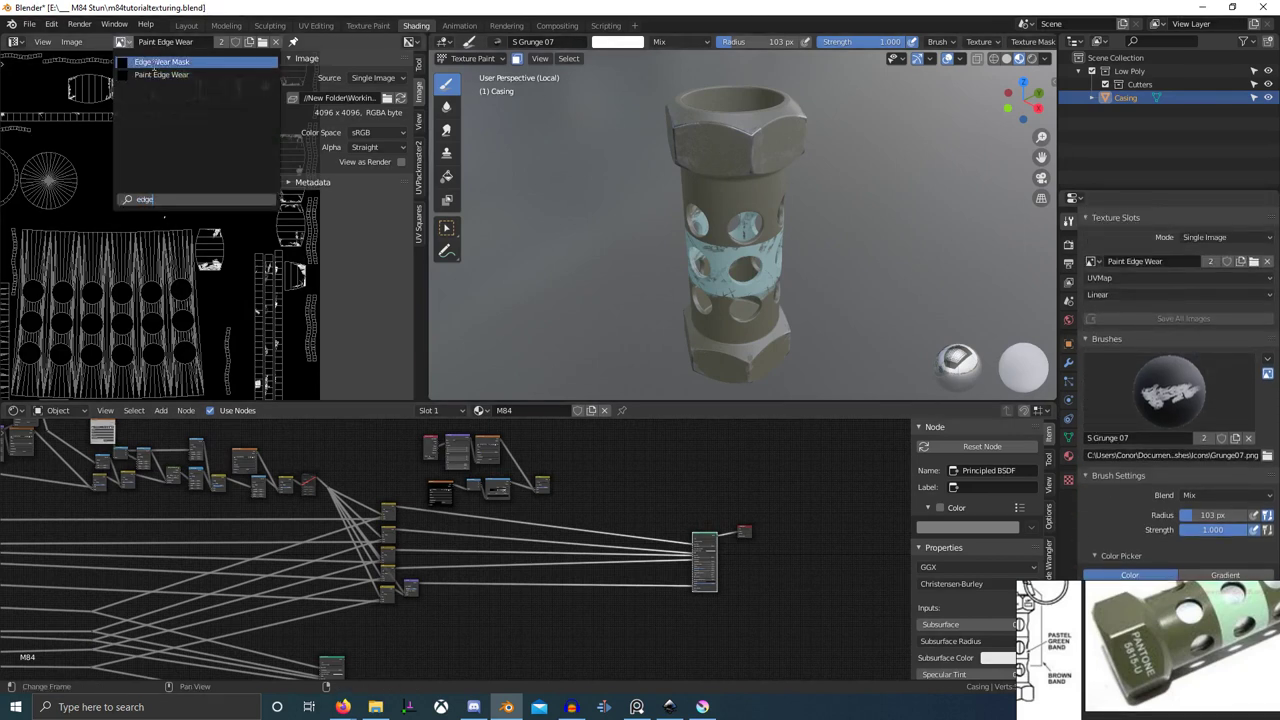
{"action": "left_click", "coordinate": [161, 61]}
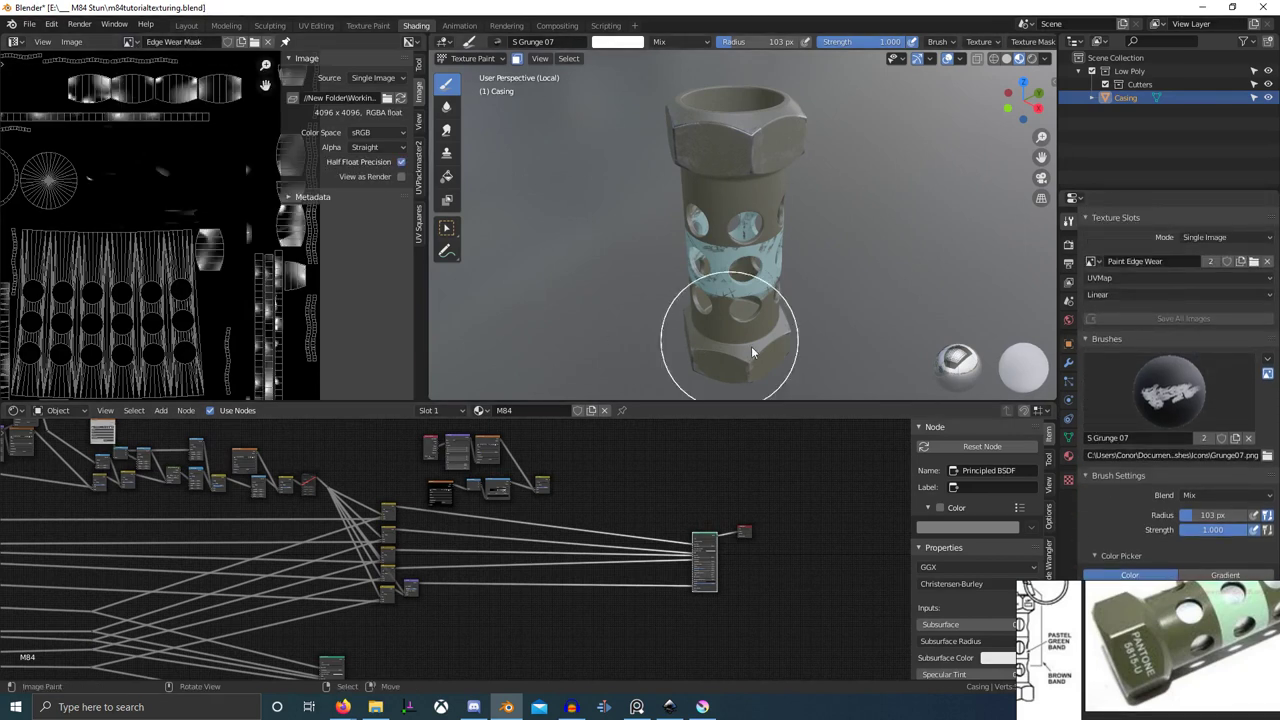
- Set Edge Wear Mask as the paint slot image and maximize the 3D view
{"action": "left_click", "coordinate": [1094, 262]}
{"action": "type", "text": "edge"}
{"action": "left_click", "coordinate": [1123, 281]}
{"action": "scroll", "coordinate": [816, 205], "scroll_direction": "up", "scroll_amount": 6}
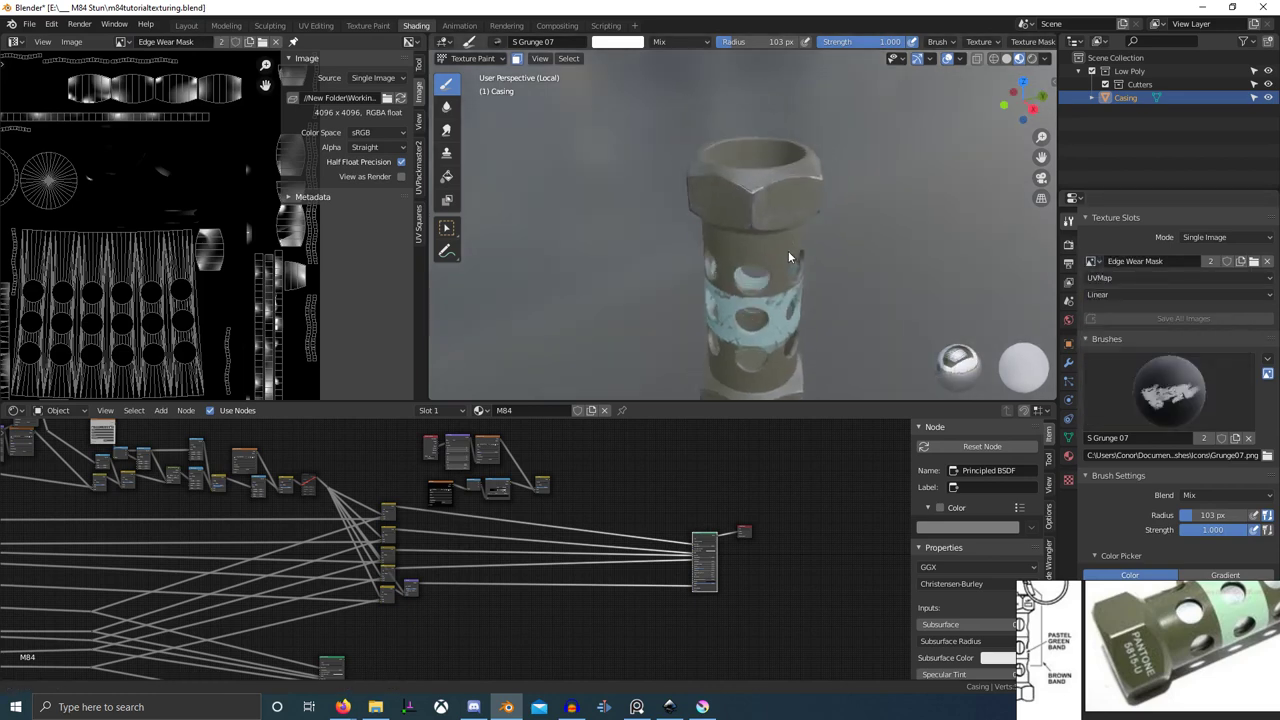
{"action": "key", "text": "ctrl+space"}
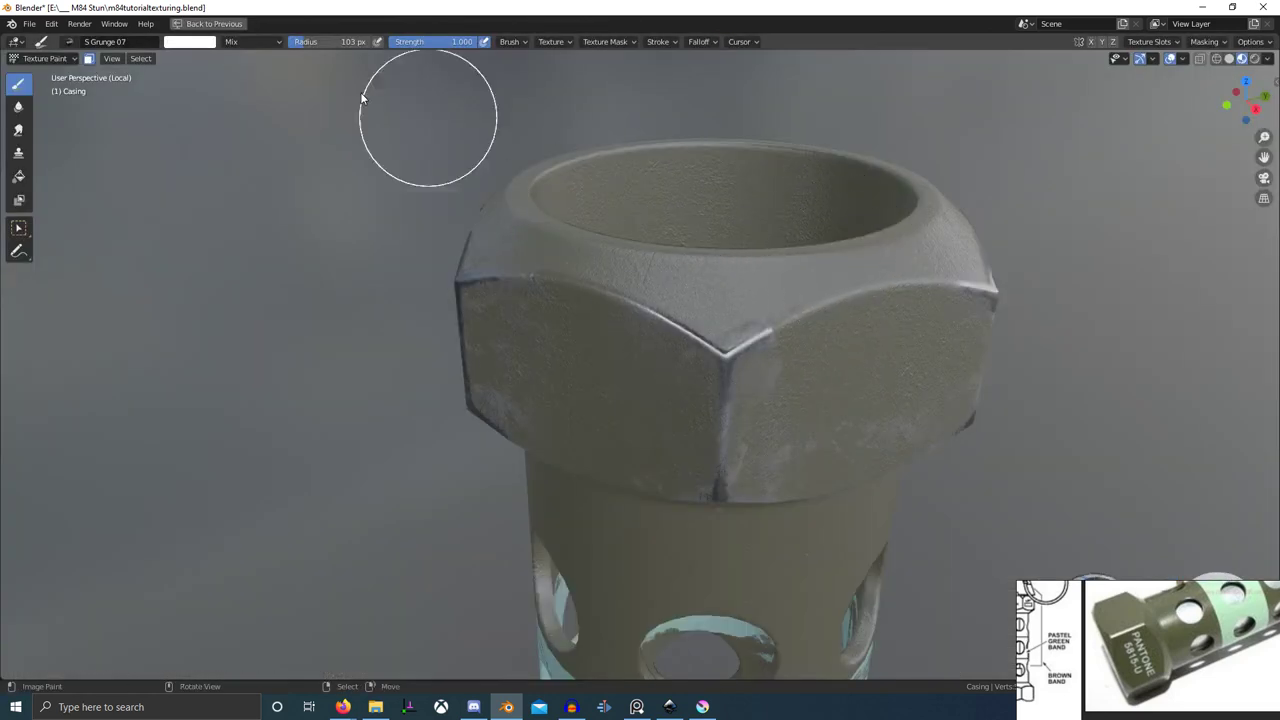
- Swap the brush colour to black and paint grunge over the top nut's hex corners
{"action": "left_click", "coordinate": [68, 46]}
{"action": "key", "text": "x"}
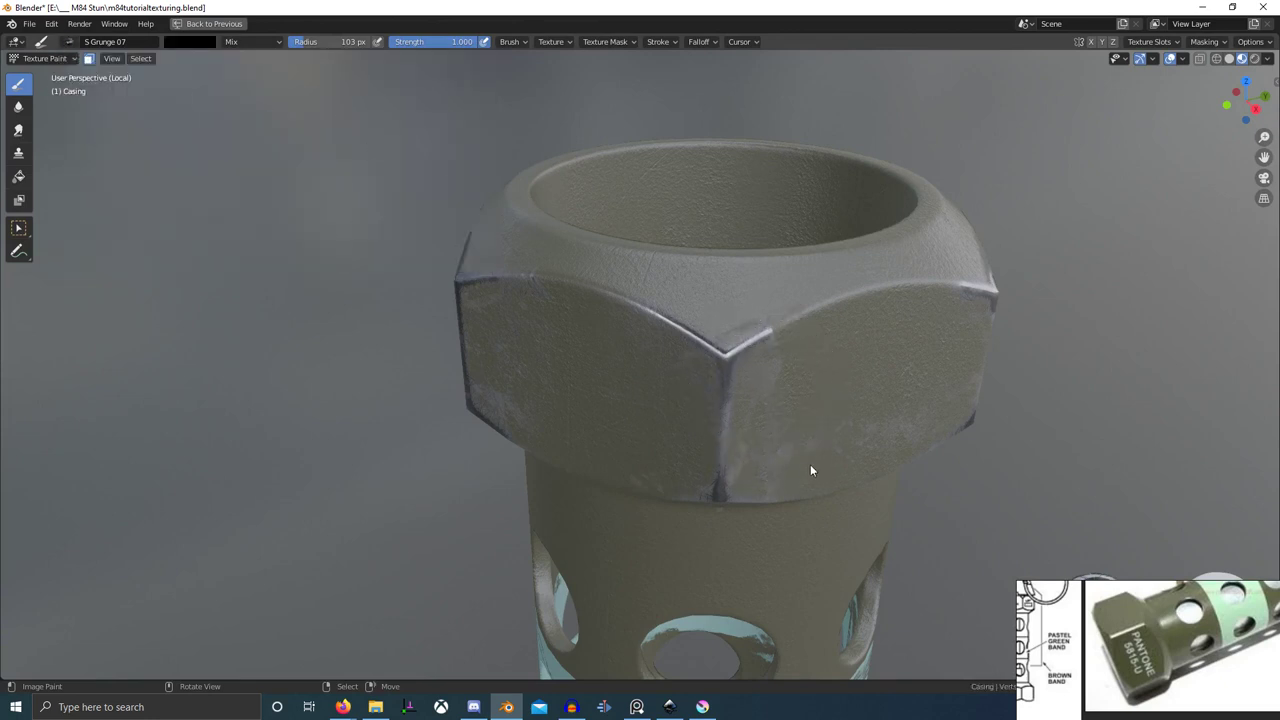
{"action": "mouse_move", "coordinate": [755, 372]}
{"action": "left_mouse_down"}
{"action": "mouse_move", "coordinate": [814, 480]}
{"action": "mouse_move", "coordinate": [805, 506]}
{"action": "mouse_move", "coordinate": [671, 459]}
{"action": "left_mouse_up"}
{"action": "left_click_drag", "start_coordinate": [675, 340], "coordinate": [738, 485]}
- Orbit and zoom around the top nut to view the new wear from flatter angles
{"action": "middle_click_drag", "start_coordinate": [615, 426], "coordinate": [689, 302]}
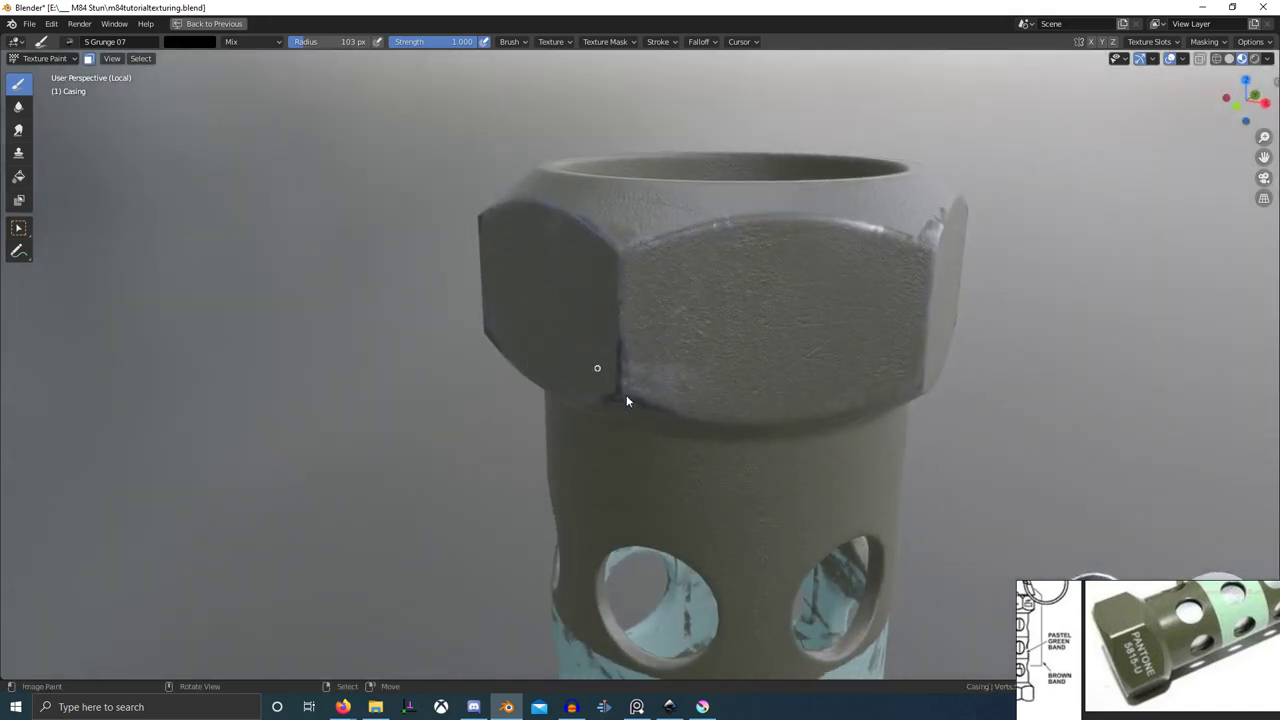
{"action": "middle_click_drag", "start_coordinate": [627, 401], "coordinate": [717, 377]}
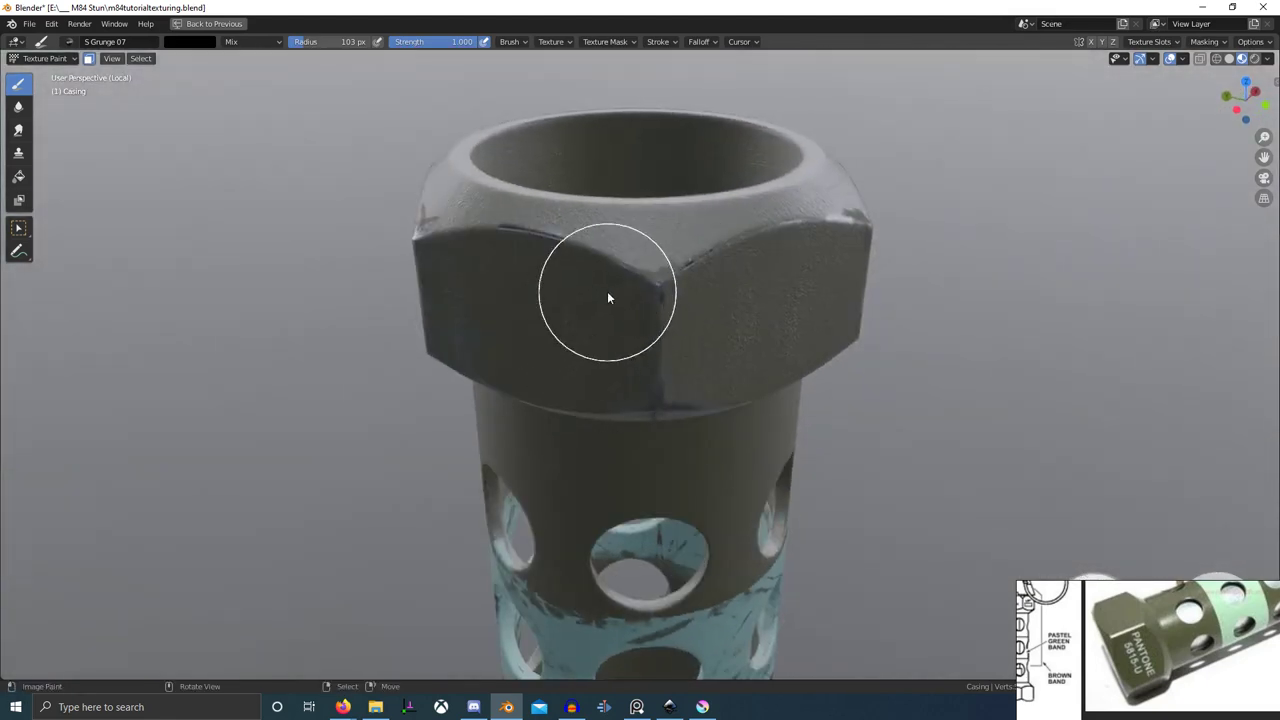
{"action": "middle_click_drag", "start_coordinate": [547, 375], "coordinate": [645, 360]}
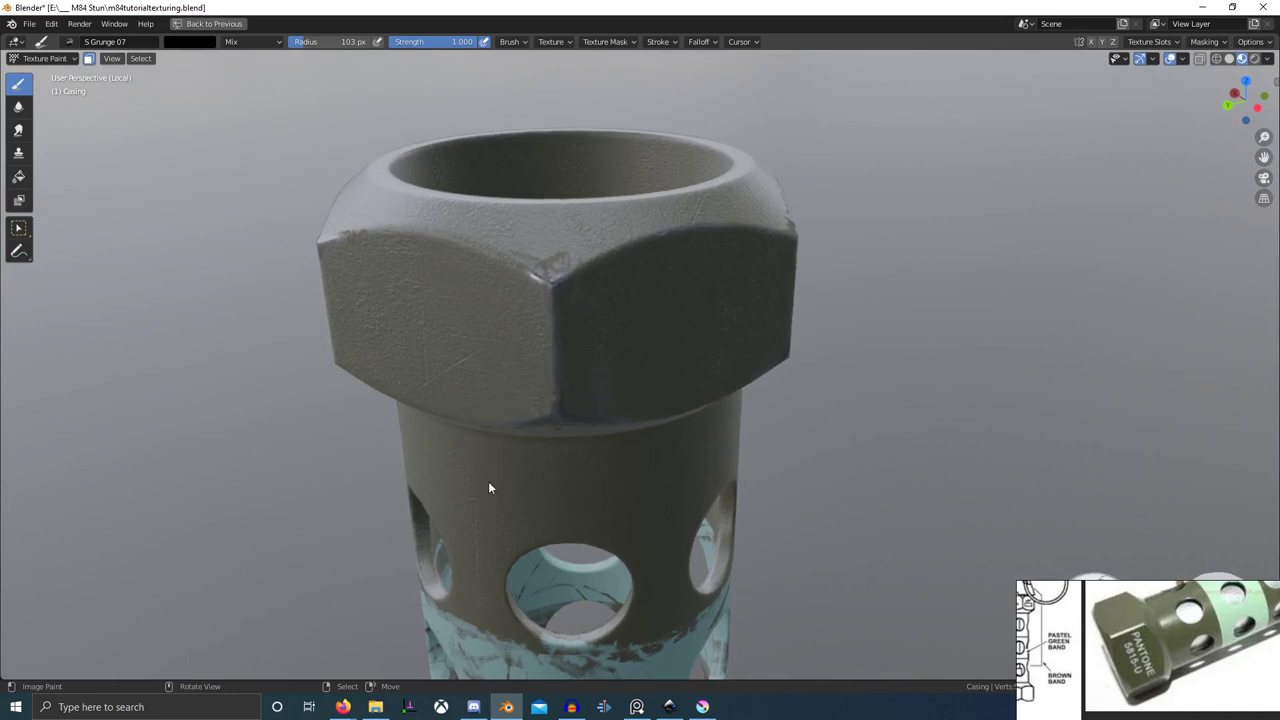
{"action": "middle_click_drag", "start_coordinate": [488, 488], "coordinate": [523, 489]}
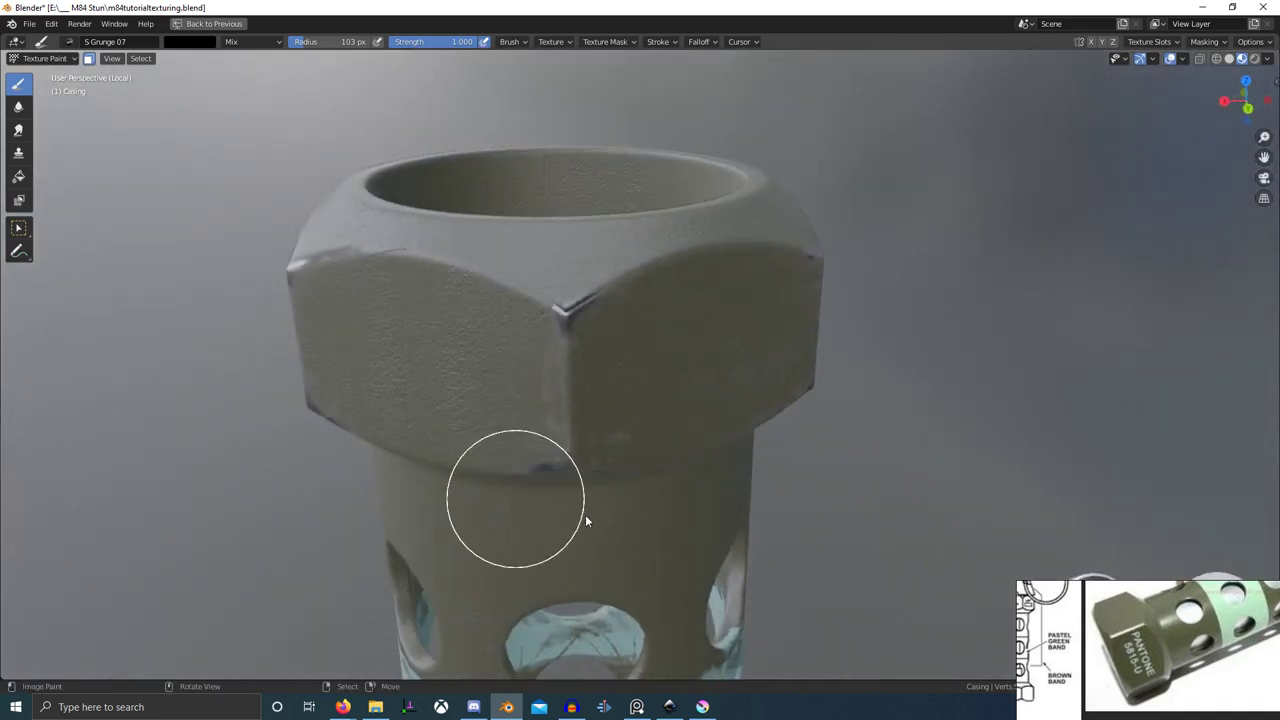
{"action": "middle_click_drag", "start_coordinate": [586, 520], "coordinate": [601, 447]}
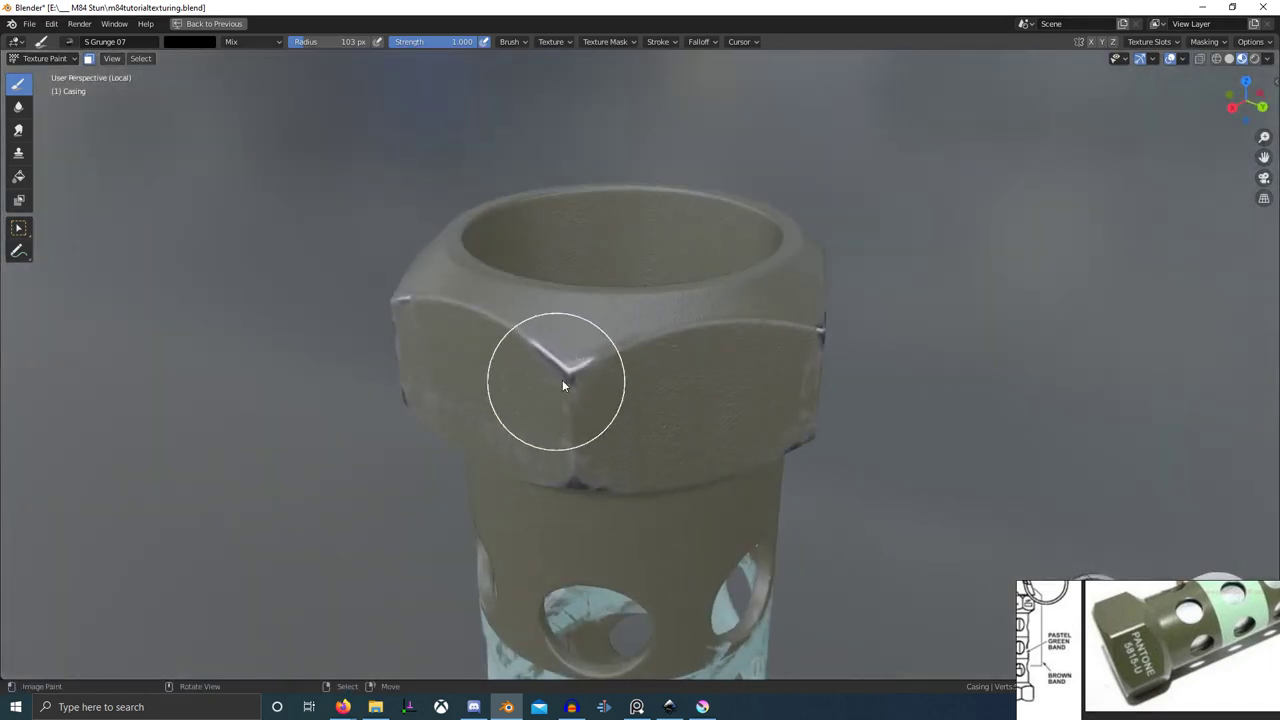
{"action": "scroll", "coordinate": [572, 332], "scroll_direction": "down", "scroll_amount": 2}
{"action": "mouse_move", "coordinate": [572, 332]}
{"action": "middle_mouse_down"}
{"action": "mouse_move", "coordinate": [636, 353]}
{"action": "mouse_move", "coordinate": [597, 351]}
{"action": "middle_mouse_up"}
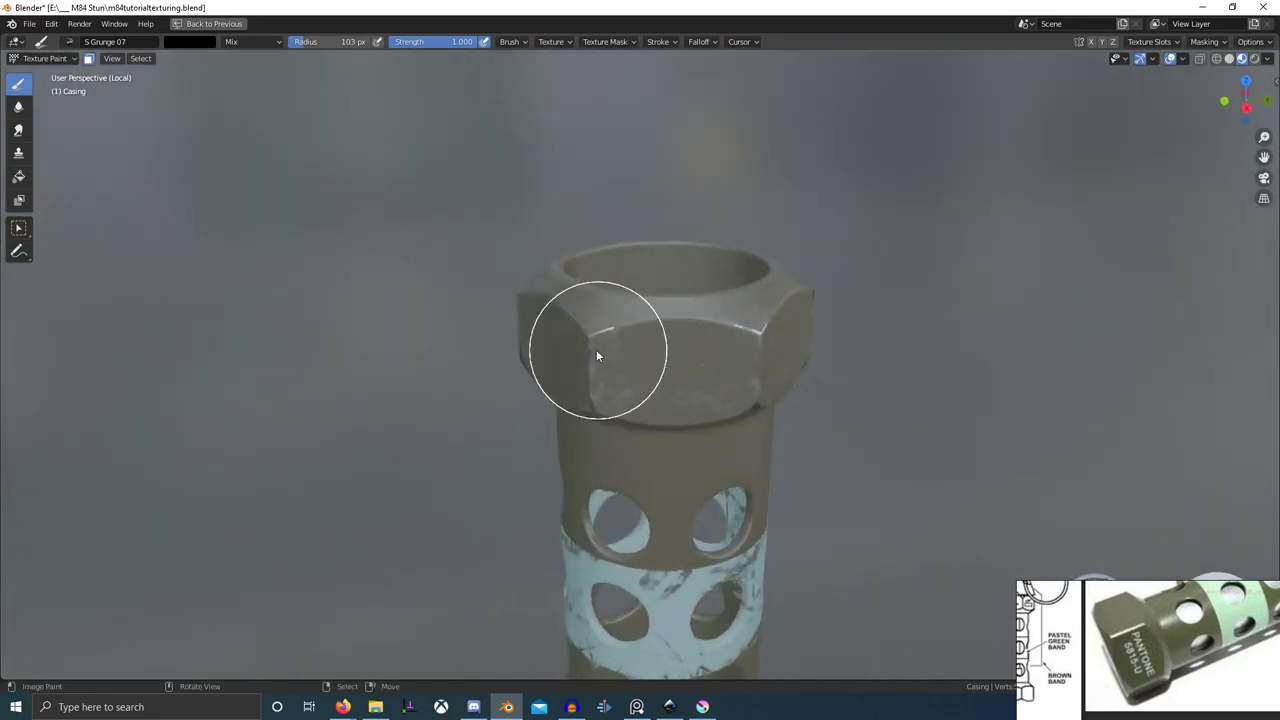
{"action": "scroll", "coordinate": [590, 424], "scroll_direction": "down", "scroll_amount": 1}
{"action": "middle_click_drag", "start_coordinate": [602, 428], "coordinate": [737, 380]}
{"action": "scroll", "coordinate": [692, 389], "scroll_direction": "up", "scroll_amount": 2}
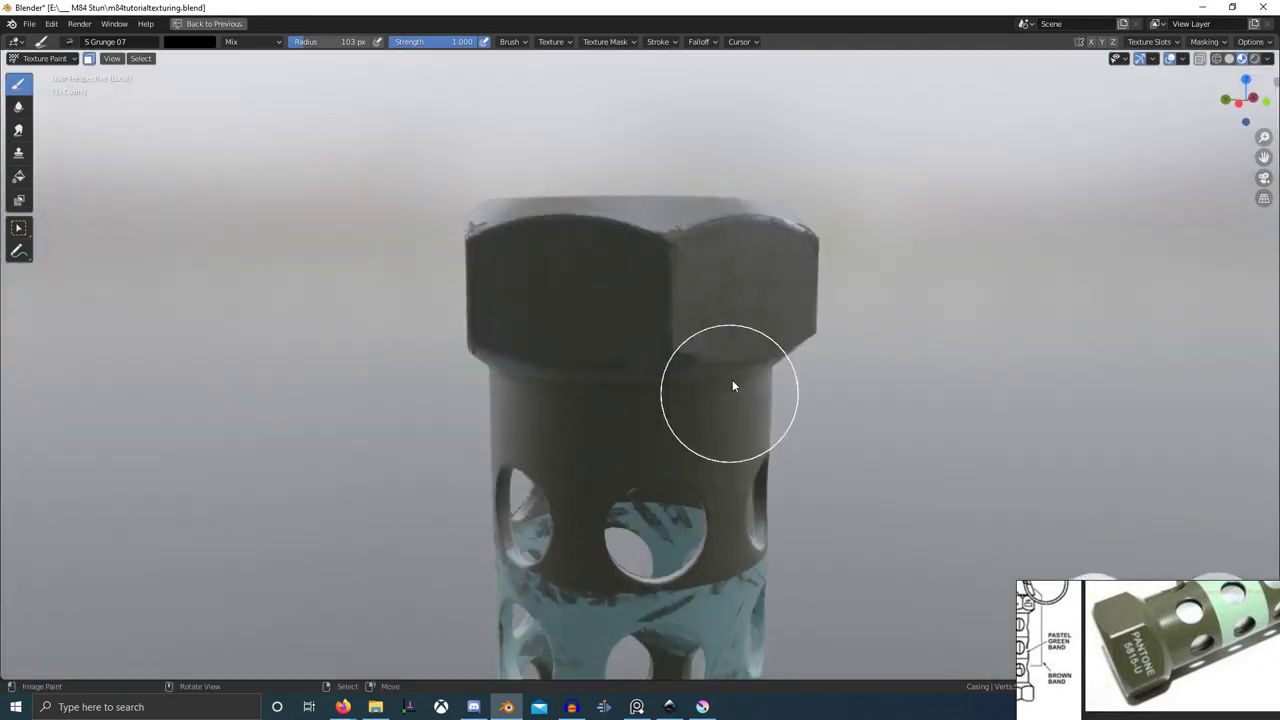
{"action": "scroll", "coordinate": [634, 424], "scroll_direction": "down", "scroll_amount": 5}
{"action": "middle_click_drag", "start_coordinate": [634, 424], "coordinate": [643, 371]}
{"action": "scroll", "coordinate": [661, 425], "scroll_direction": "up", "scroll_amount": 4}
{"action": "scroll", "coordinate": [1120, 630], "scroll_direction": "down", "scroll_amount": 6}
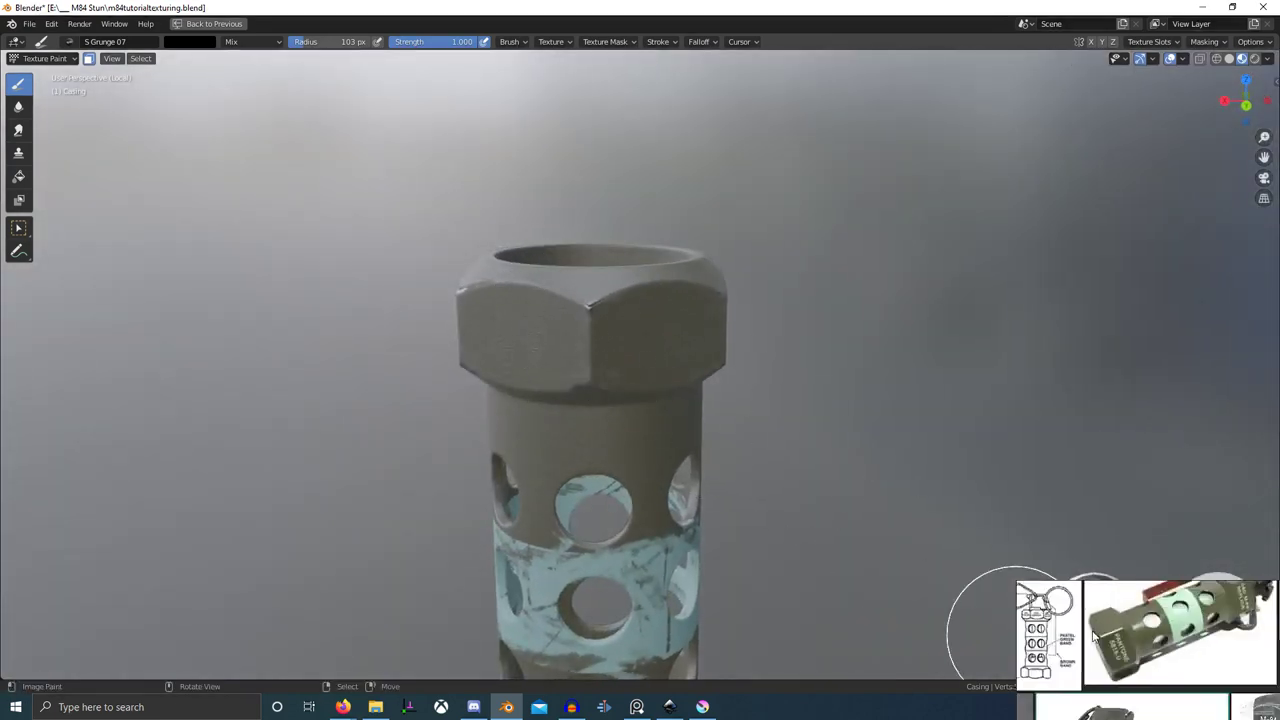
{"action": "scroll", "coordinate": [712, 455], "scroll_direction": "down", "scroll_amount": 4}
{"action": "middle_click_drag", "start_coordinate": [703, 455], "coordinate": [720, 432]}
{"action": "middle_click_drag", "start_coordinate": [760, 480], "coordinate": [825, 422], "text": "shift"}
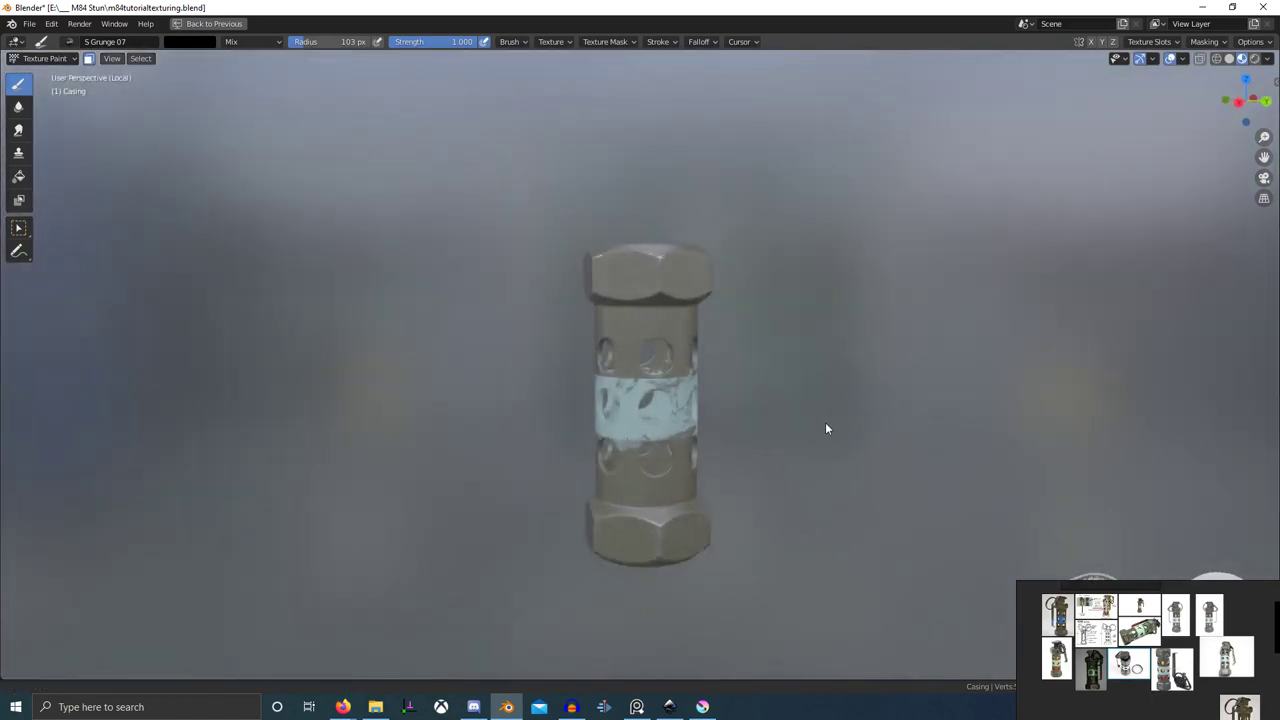
- Bring the lower nut into view and paint grunge wear onto it
{"action": "middle_click_drag", "start_coordinate": [825, 480], "coordinate": [822, 400], "text": "shift"}
{"action": "scroll", "coordinate": [812, 424], "scroll_direction": "up", "scroll_amount": 3}
{"action": "middle_click_drag", "start_coordinate": [812, 424], "coordinate": [778, 425]}
{"action": "scroll", "coordinate": [765, 430], "scroll_direction": "up", "scroll_amount": 3}
{"action": "mouse_move", "coordinate": [747, 510]}
{"action": "middle_mouse_down", "text": "shift"}
{"action": "mouse_move", "coordinate": [747, 435]}
{"action": "mouse_move", "coordinate": [649, 500]}
{"action": "mouse_move", "coordinate": [563, 491]}
{"action": "mouse_move", "coordinate": [583, 477]}
{"action": "middle_mouse_up", "text": "shift"}
{"action": "left_click_drag", "start_coordinate": [512, 531], "coordinate": [420, 585]}
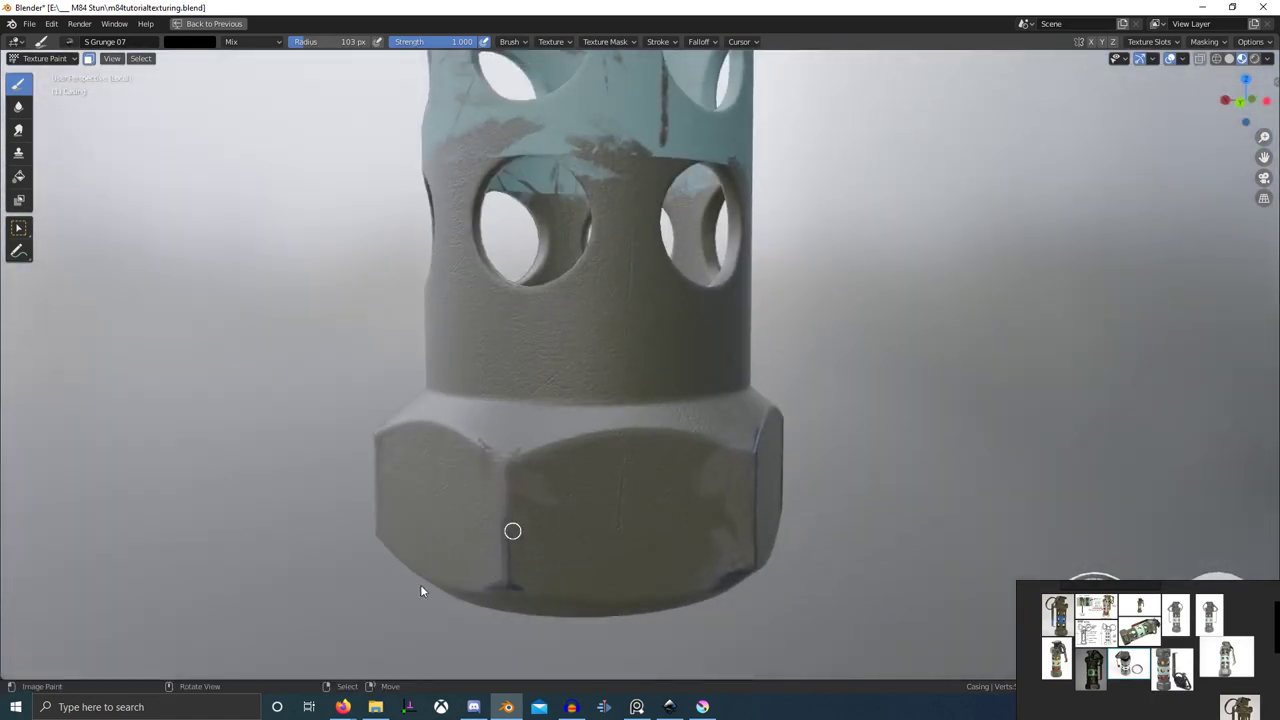
{"action": "middle_click_drag", "start_coordinate": [624, 563], "coordinate": [559, 558]}
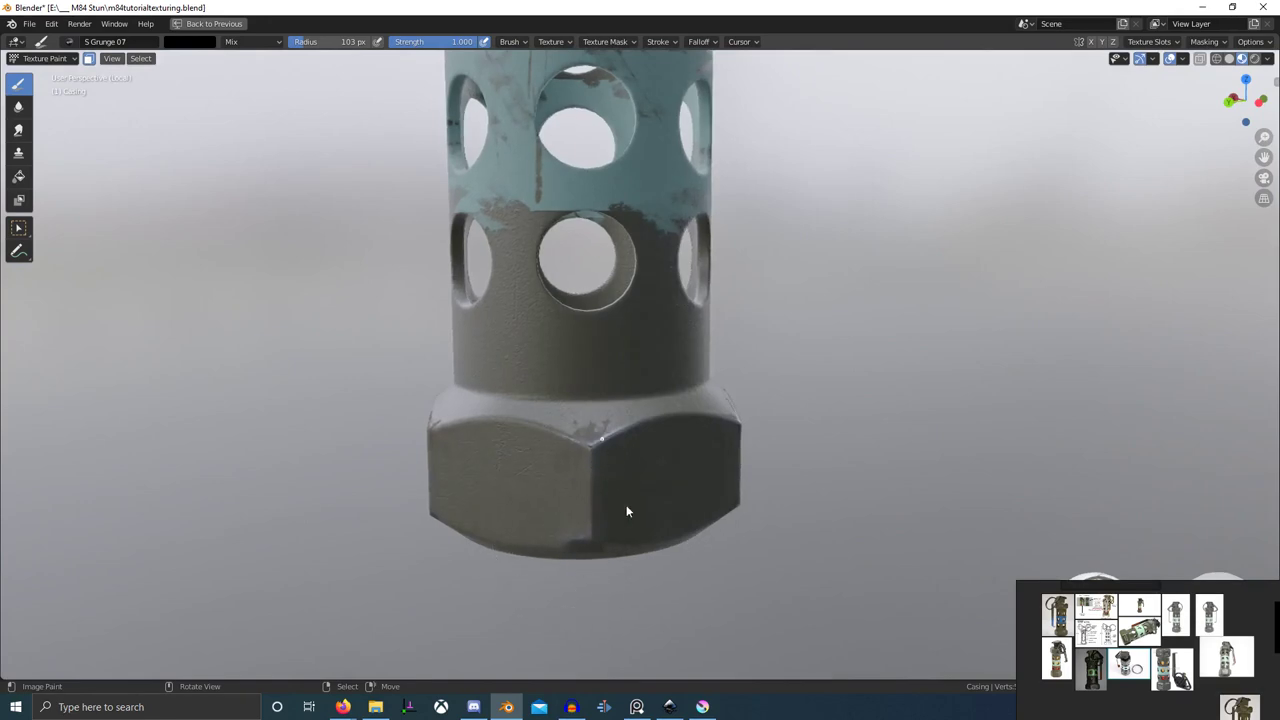
{"action": "left_click_drag", "start_coordinate": [602, 439], "coordinate": [627, 512]}
{"action": "mouse_move", "coordinate": [625, 515]}
{"action": "middle_mouse_down"}
{"action": "mouse_move", "coordinate": [571, 555]}
{"action": "mouse_move", "coordinate": [556, 535]}
{"action": "mouse_move", "coordinate": [673, 461]}
{"action": "mouse_move", "coordinate": [654, 473]}
{"action": "mouse_move", "coordinate": [666, 493]}
{"action": "mouse_move", "coordinate": [553, 491]}
{"action": "mouse_move", "coordinate": [612, 561]}
{"action": "middle_mouse_up"}
- Dab grunge onto a hex corner of the lower nut and orbit to a level side view
{"action": "scroll", "coordinate": [673, 458], "scroll_direction": "down", "scroll_amount": 3}
{"action": "scroll", "coordinate": [666, 493], "scroll_direction": "up", "scroll_amount": 3}
{"action": "scroll", "coordinate": [633, 501], "scroll_direction": "down", "scroll_amount": 2}
{"action": "scroll", "coordinate": [612, 561], "scroll_direction": "up", "scroll_amount": 5}
{"action": "left_click", "coordinate": [664, 447]}
{"action": "scroll", "coordinate": [664, 447], "scroll_direction": "down", "scroll_amount": 6}
{"action": "mouse_move", "coordinate": [664, 449]}
{"action": "middle_mouse_down"}
{"action": "mouse_move", "coordinate": [707, 461]}
{"action": "mouse_move", "coordinate": [660, 428]}
{"action": "mouse_move", "coordinate": [833, 415]}
{"action": "mouse_move", "coordinate": [858, 425]}
{"action": "middle_mouse_up"}
{"action": "mouse_move", "coordinate": [735, 450]}
{"action": "middle_mouse_down"}
{"action": "mouse_move", "coordinate": [813, 461]}
{"action": "mouse_move", "coordinate": [586, 494]}
{"action": "mouse_move", "coordinate": [752, 481]}
{"action": "middle_mouse_up"}
{"action": "scroll", "coordinate": [813, 466], "scroll_direction": "up", "scroll_amount": 4}
{"action": "scroll", "coordinate": [814, 443], "scroll_direction": "down", "scroll_amount": 5}
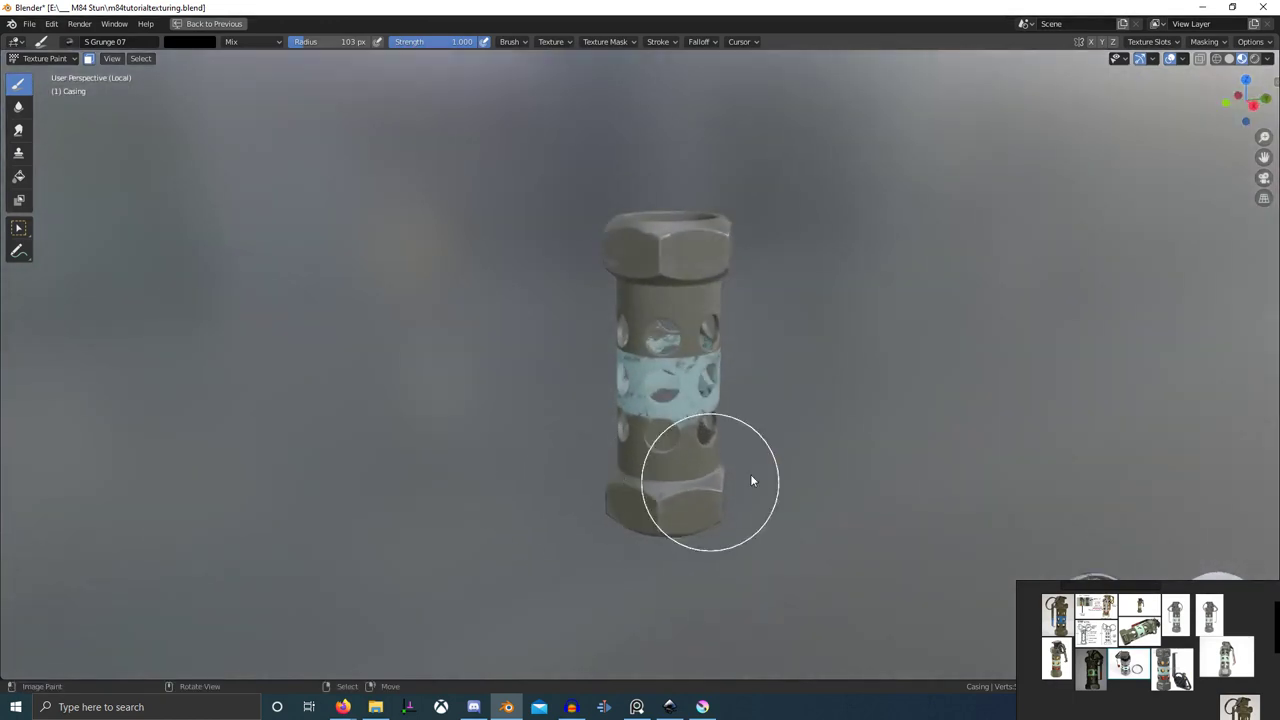
- Return to Object Mode and the full Shading layout, briefly checking the audio recorder
{"action": "key", "text": "ctrl+Tab"}
{"action": "left_click", "coordinate": [480, 374]}
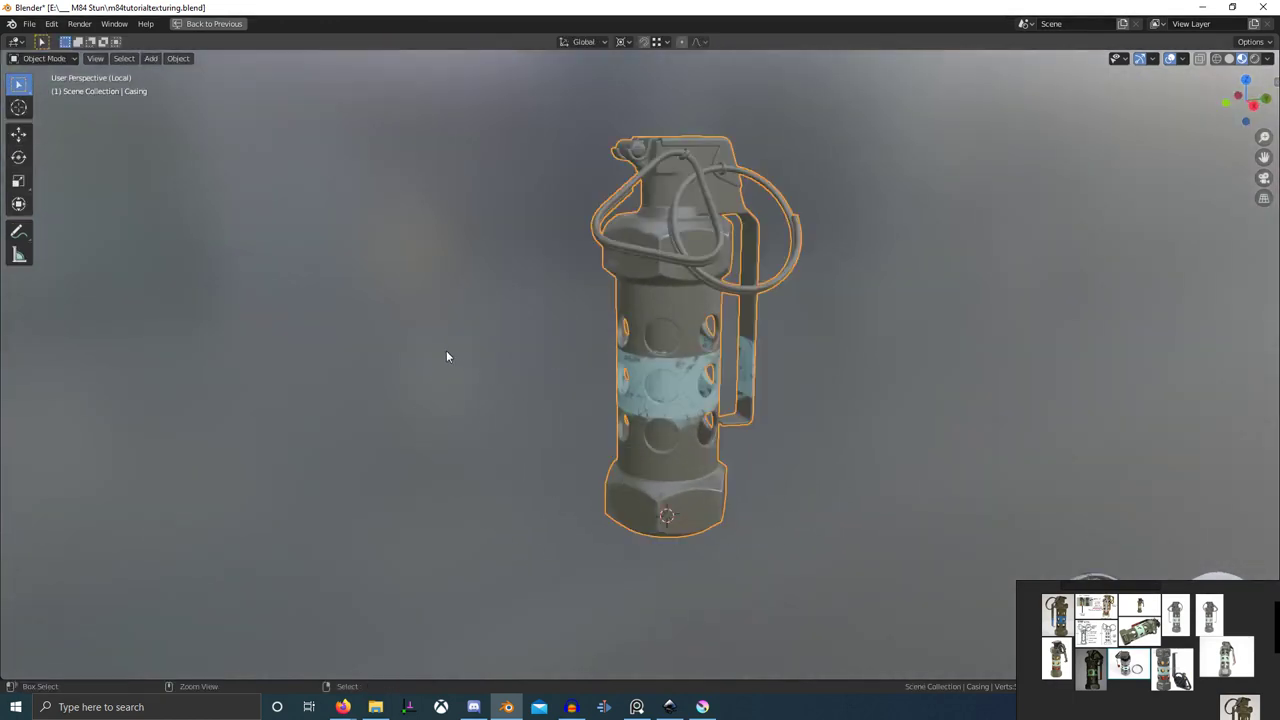
{"action": "key", "text": "ctrl+space"}
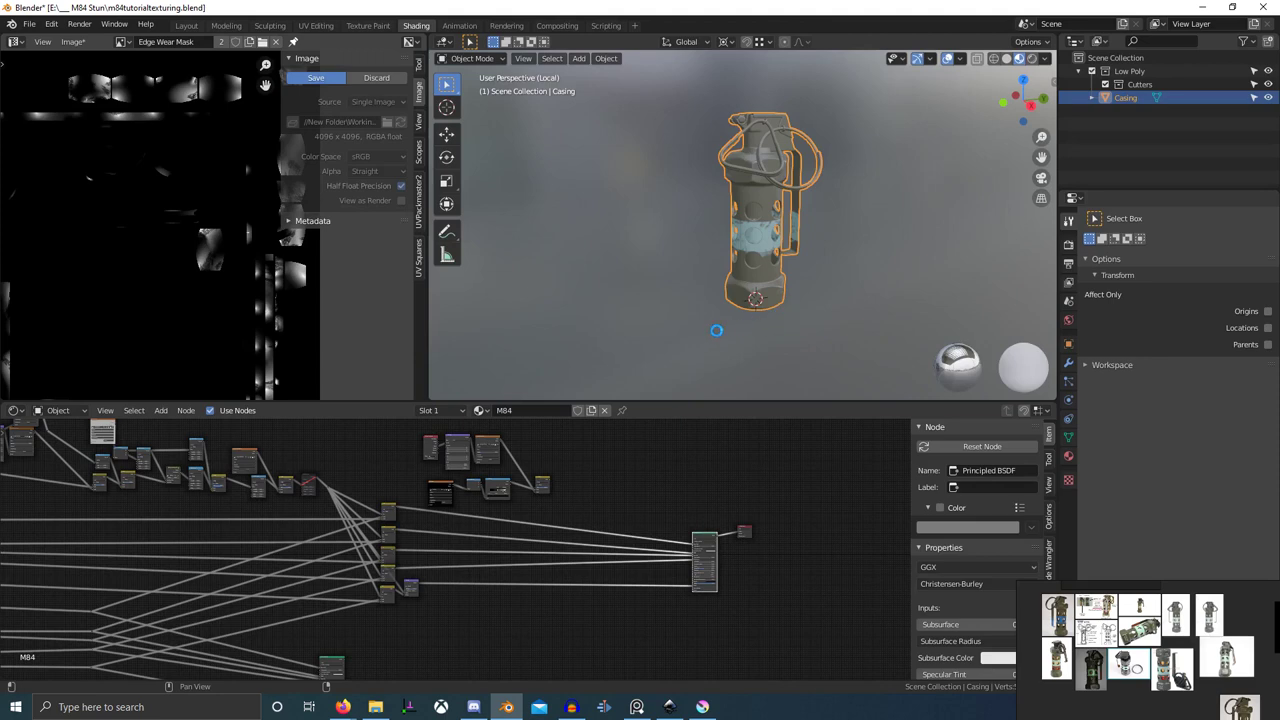
{"action": "left_click", "coordinate": [577, 711]}
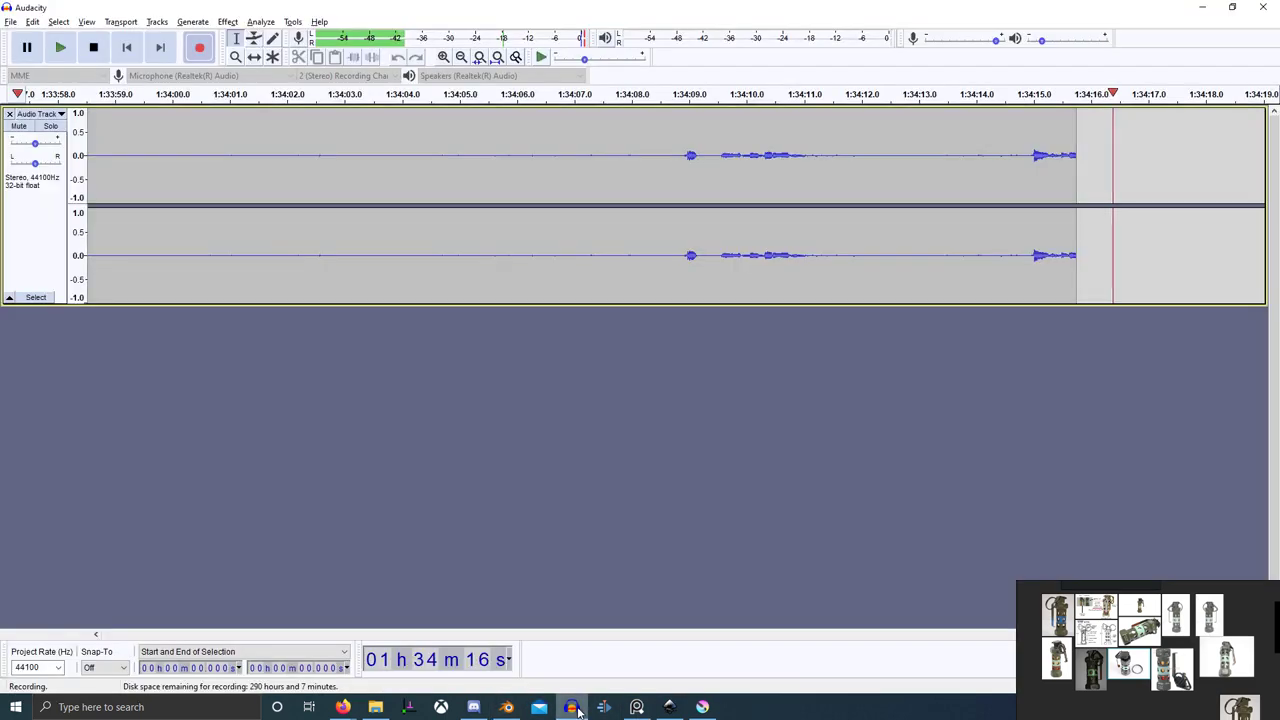
{"action": "key", "text": "alt+Tab"}
- Check the casing's UVs in Edit Mode, then switch the grenade into Texture Paint mode
{"action": "scroll", "coordinate": [826, 317], "scroll_direction": "up", "scroll_amount": 5}
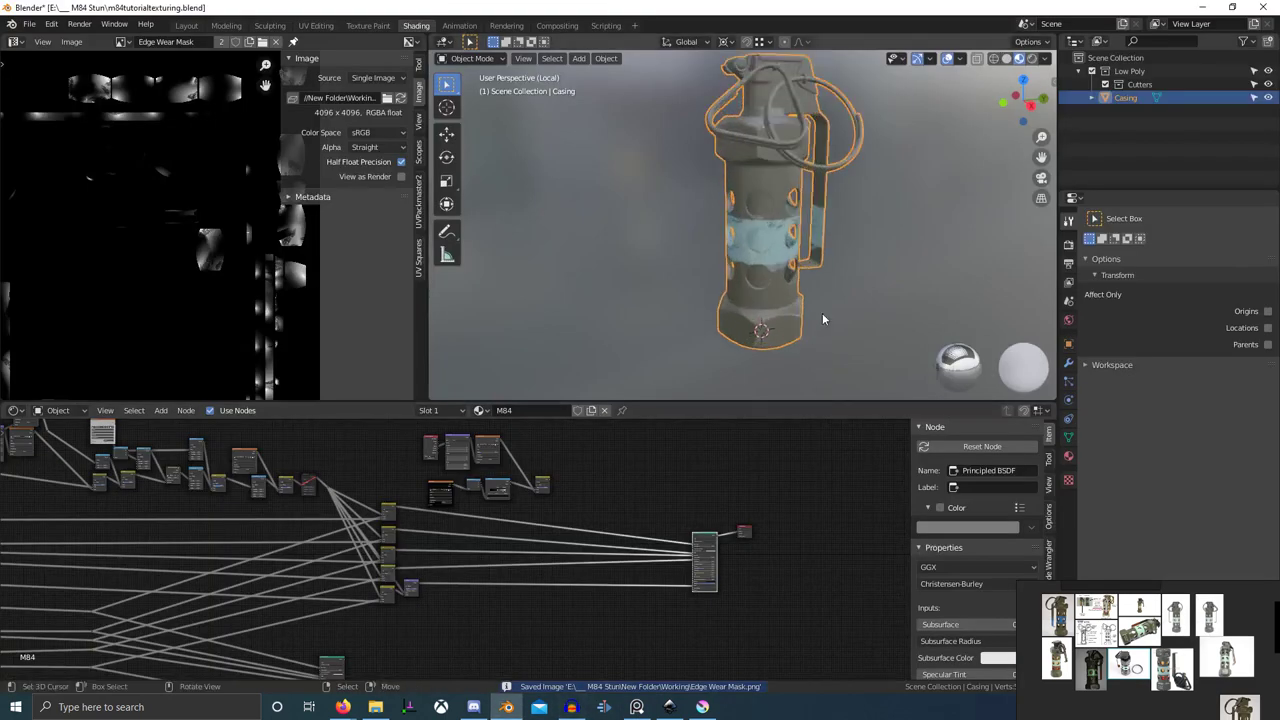
{"action": "middle_click_drag", "start_coordinate": [826, 317], "coordinate": [725, 197], "text": "shift"}
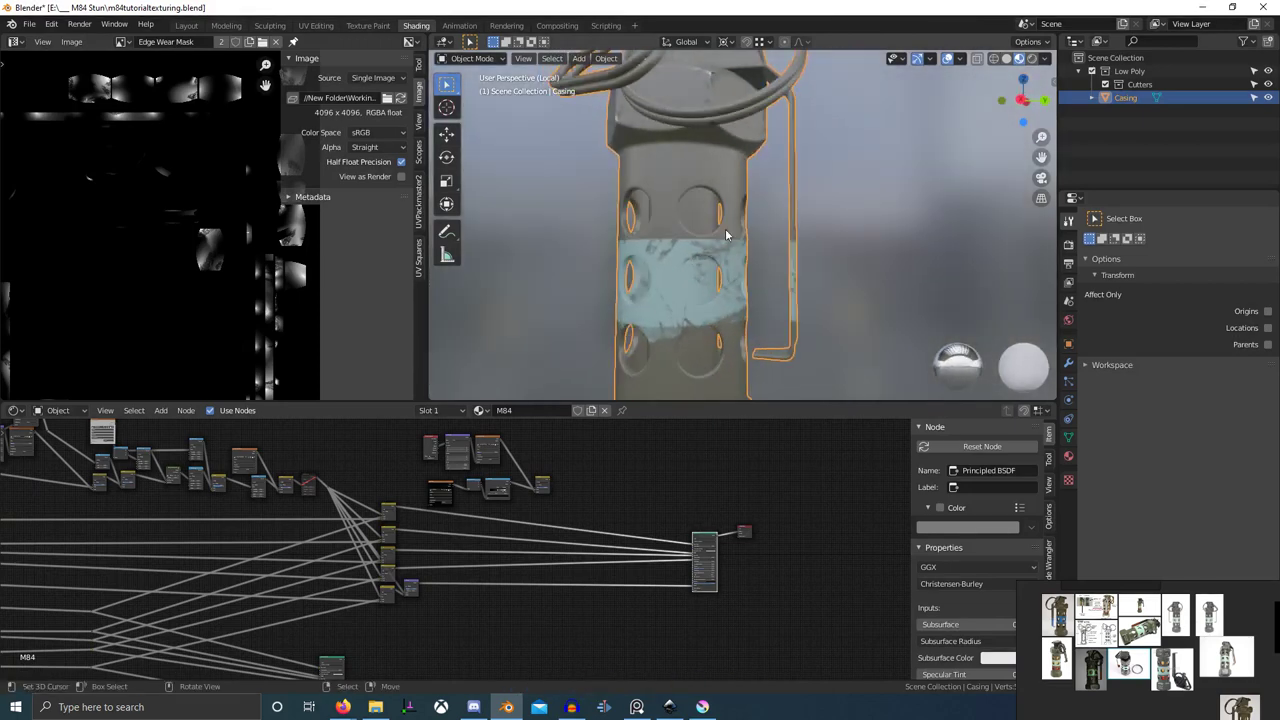
{"action": "key", "text": "Tab"}
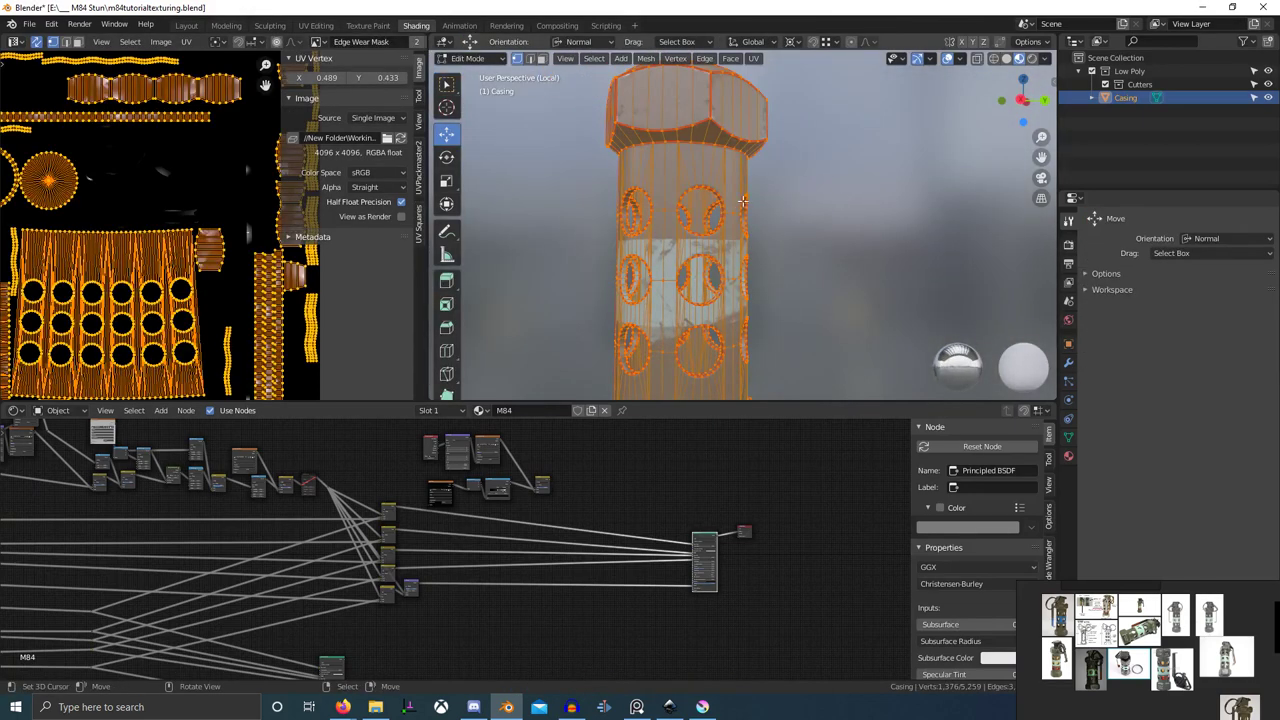
{"action": "key", "text": "ctrl+Tab"}
{"action": "key", "text": "Tab"}
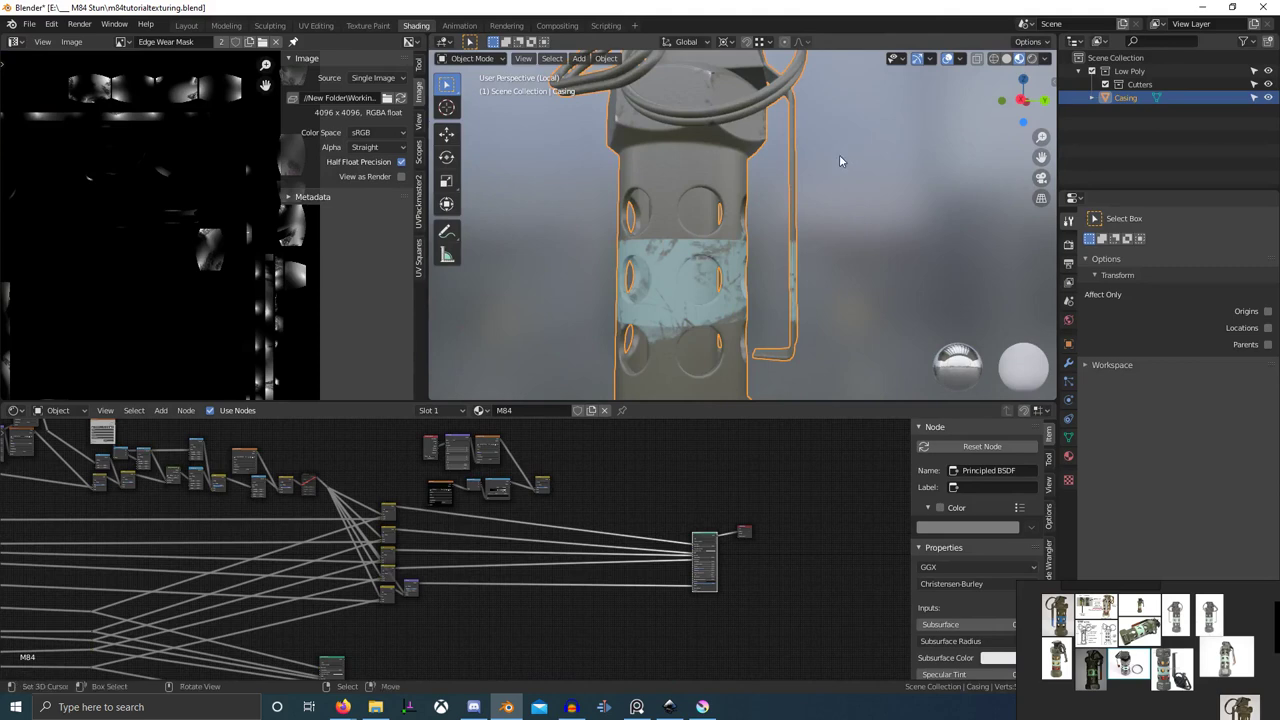
{"action": "key", "text": "ctrl+Tab"}
{"action": "left_click", "coordinate": [902, 108]}
{"action": "mouse_move", "coordinate": [886, 130]}
{"action": "middle_mouse_down"}
{"action": "mouse_move", "coordinate": [743, 318]}
{"action": "mouse_move", "coordinate": [798, 272]}
{"action": "mouse_move", "coordinate": [886, 287]}
{"action": "mouse_move", "coordinate": [722, 337]}
{"action": "middle_mouse_up"}
- Maximize the 3D viewport to full window and orbit to a level side view of the grenade
{"action": "key", "text": "ctrl+space"}
{"action": "scroll", "coordinate": [811, 222], "scroll_direction": "down", "scroll_amount": 4}
{"action": "scroll", "coordinate": [790, 280], "scroll_direction": "up", "scroll_amount": 2}
{"action": "scroll", "coordinate": [773, 495], "scroll_direction": "down", "scroll_amount": 2}
{"action": "mouse_move", "coordinate": [773, 440]}
{"action": "middle_mouse_down"}
{"action": "mouse_move", "coordinate": [747, 486]}
{"action": "mouse_move", "coordinate": [647, 486]}
{"action": "mouse_move", "coordinate": [591, 390]}
{"action": "mouse_move", "coordinate": [617, 372]}
{"action": "mouse_move", "coordinate": [731, 408]}
{"action": "middle_mouse_up"}
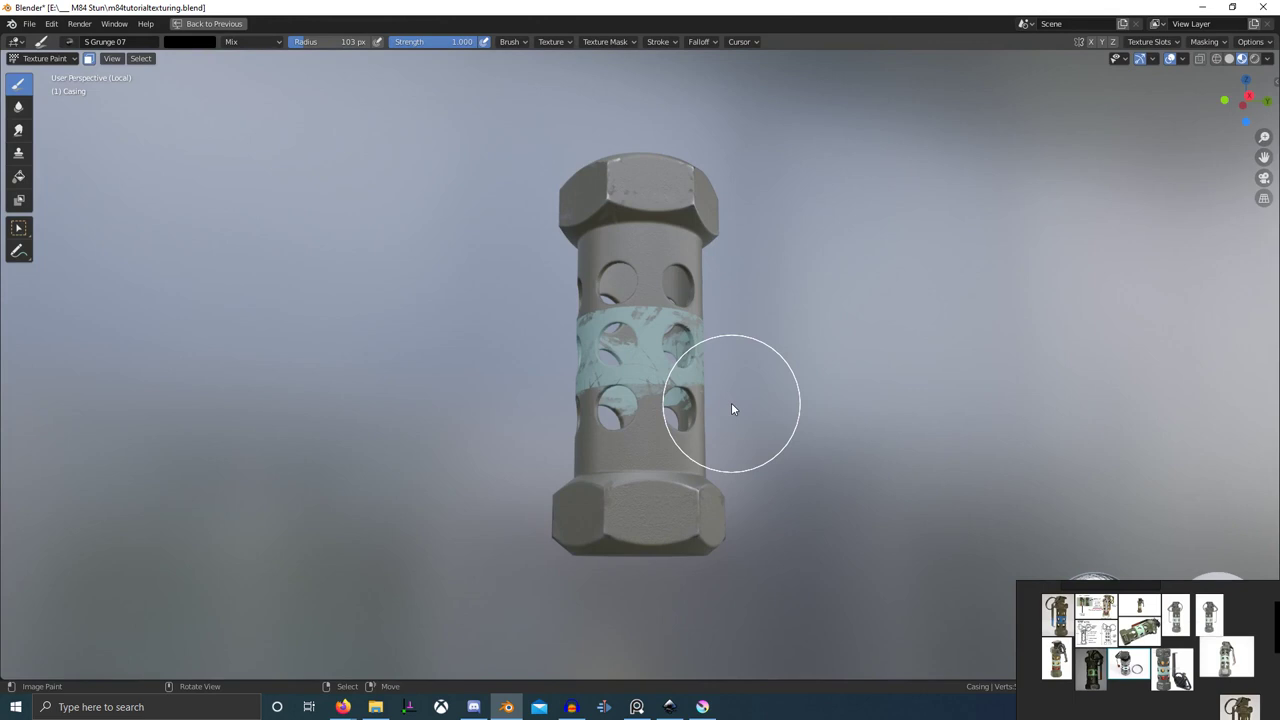
- Start a new audio recording from the screen-recording overlay and return to Blender
{"action": "key", "text": "alt+Tab"}
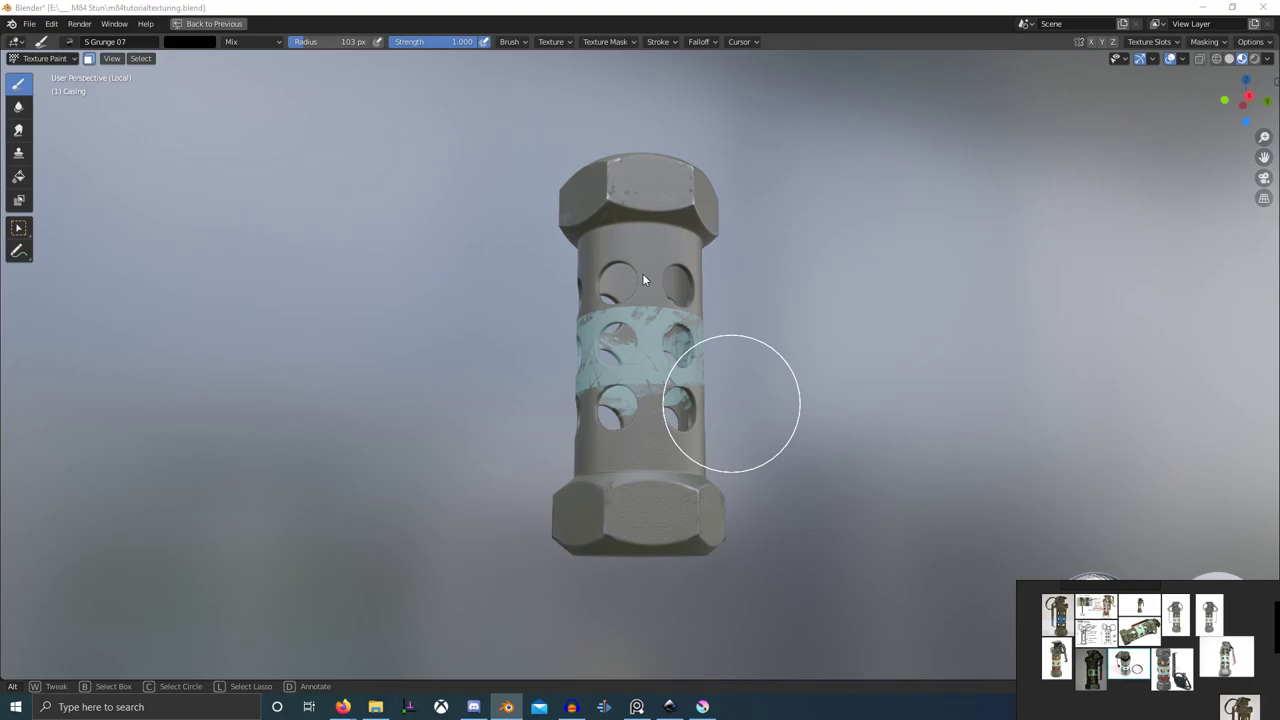
{"action": "key", "text": "alt+z"}
{"action": "left_click", "coordinate": [657, 263]}
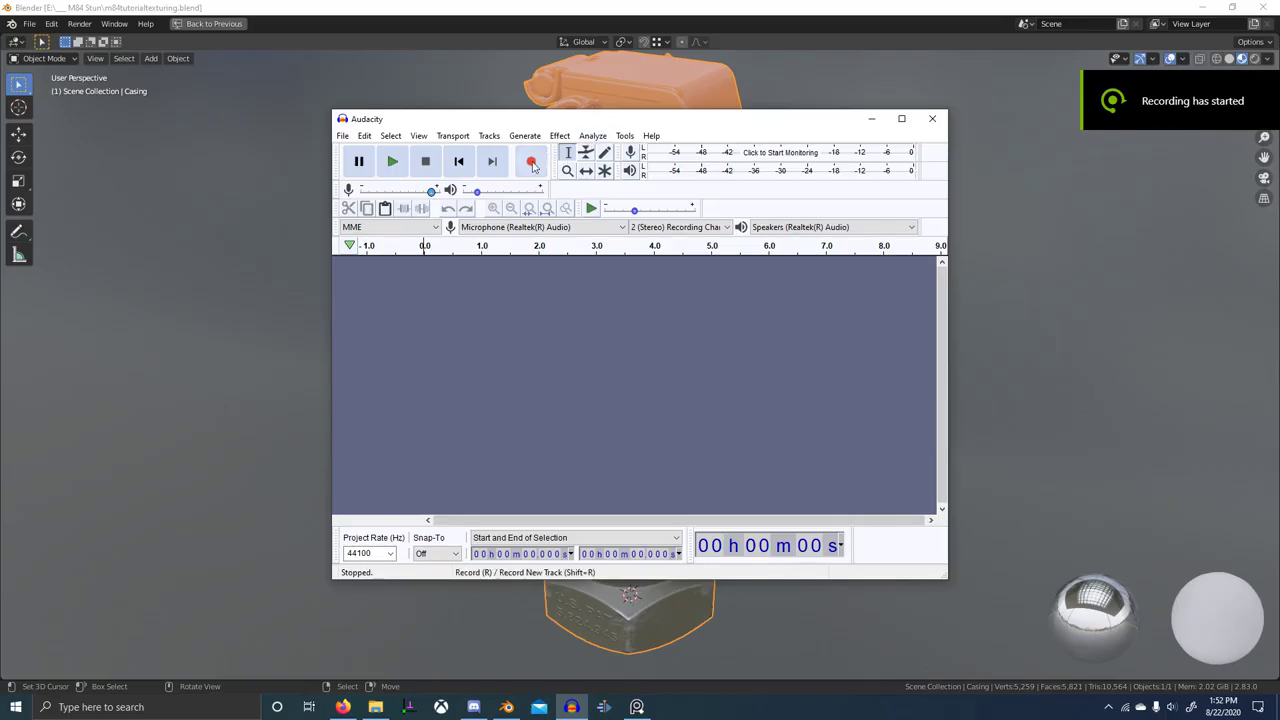
{"action": "left_click", "coordinate": [533, 166]}
{"action": "key", "text": "alt+Tab"}
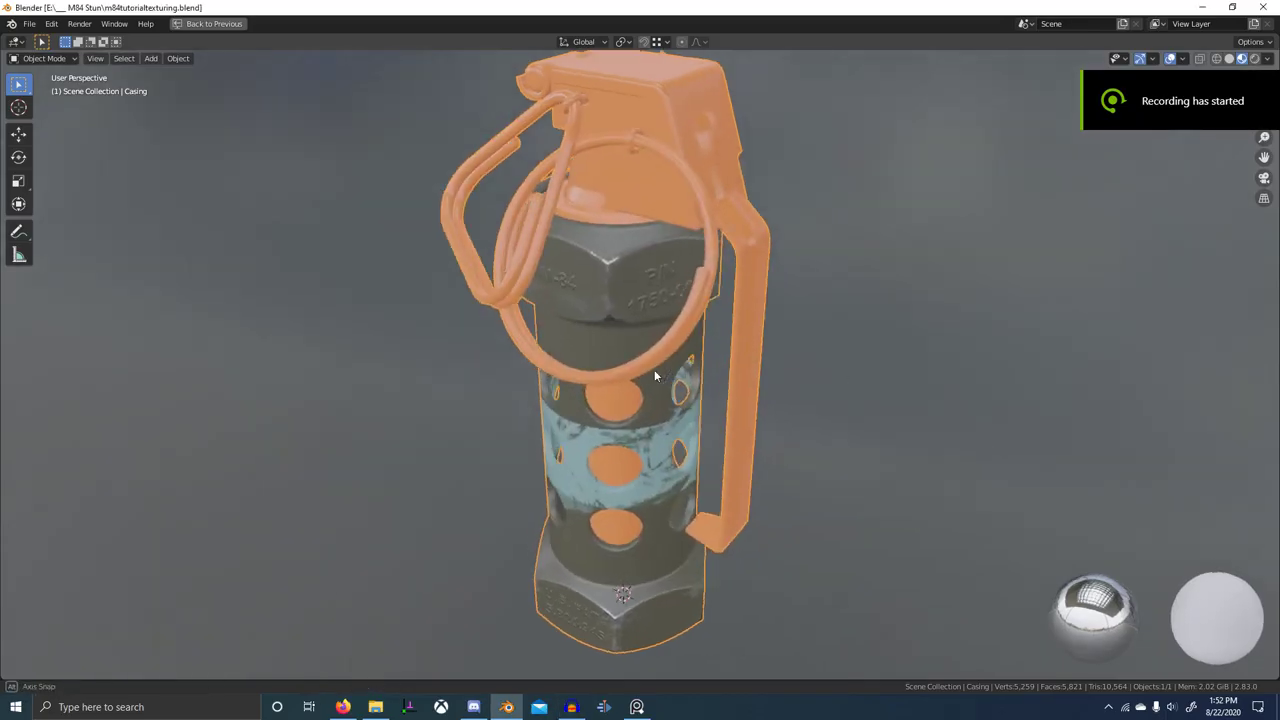
- Rotate the grenade slightly, then bring the PureRef reference board forward
{"action": "mouse_move", "coordinate": [654, 370]}
{"action": "middle_mouse_down"}
{"action": "mouse_move", "coordinate": [611, 386]}
{"action": "mouse_move", "coordinate": [647, 370]}
{"action": "middle_mouse_up"}
{"action": "scroll", "coordinate": [600, 388], "scroll_direction": "down", "scroll_amount": 1}
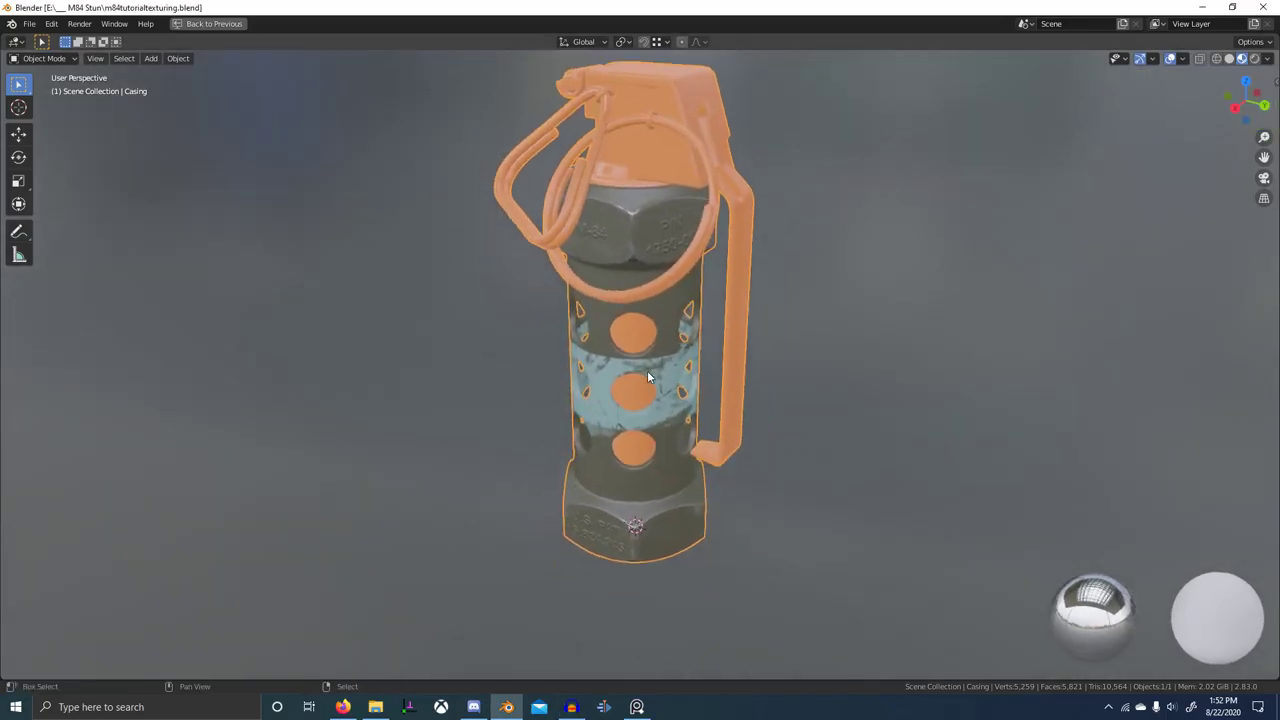
{"action": "scroll", "coordinate": [648, 374], "scroll_direction": "up", "scroll_amount": 2}
{"action": "middle_click_drag", "start_coordinate": [672, 425], "coordinate": [711, 466]}
{"action": "key", "text": "alt+Tab"}
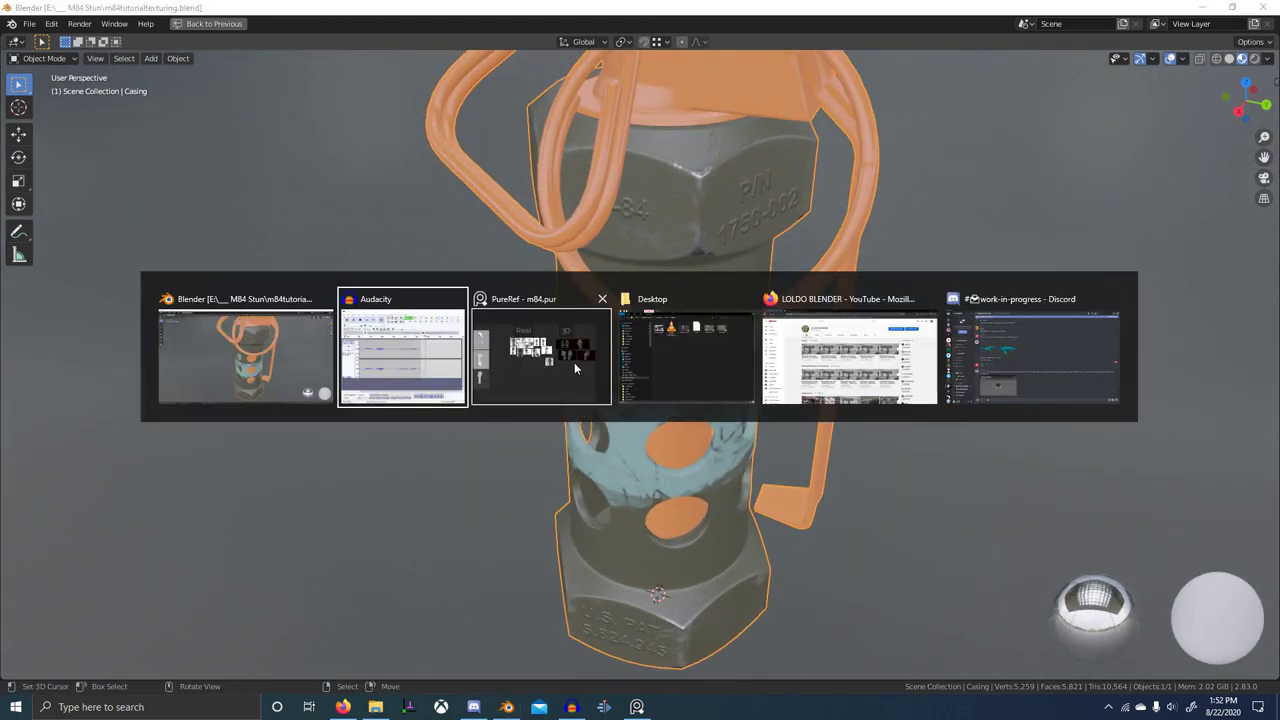
{"action": "left_click", "coordinate": [564, 370]}
{"action": "scroll", "coordinate": [1043, 549], "scroll_direction": "up", "scroll_amount": 5}
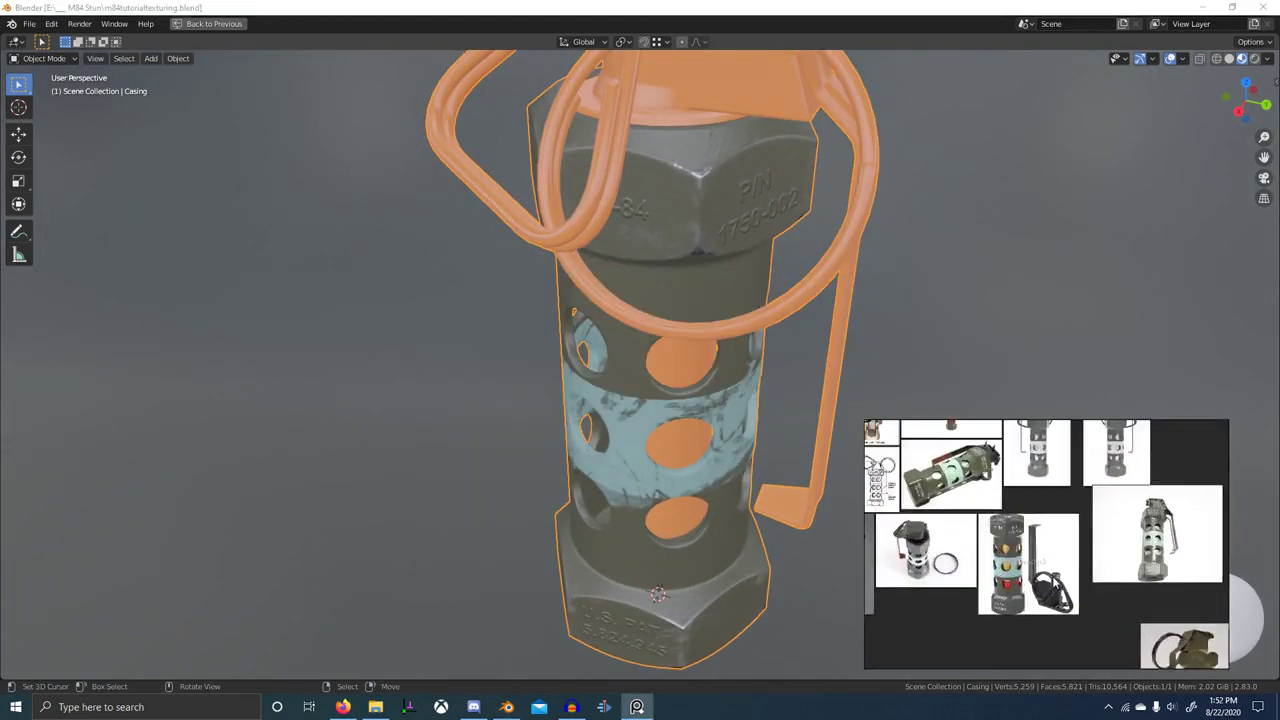
- Pan and zoom the PureRef board onto the labelled grenade cutaway diagram
{"action": "scroll", "coordinate": [1097, 632], "scroll_direction": "up", "scroll_amount": 5}
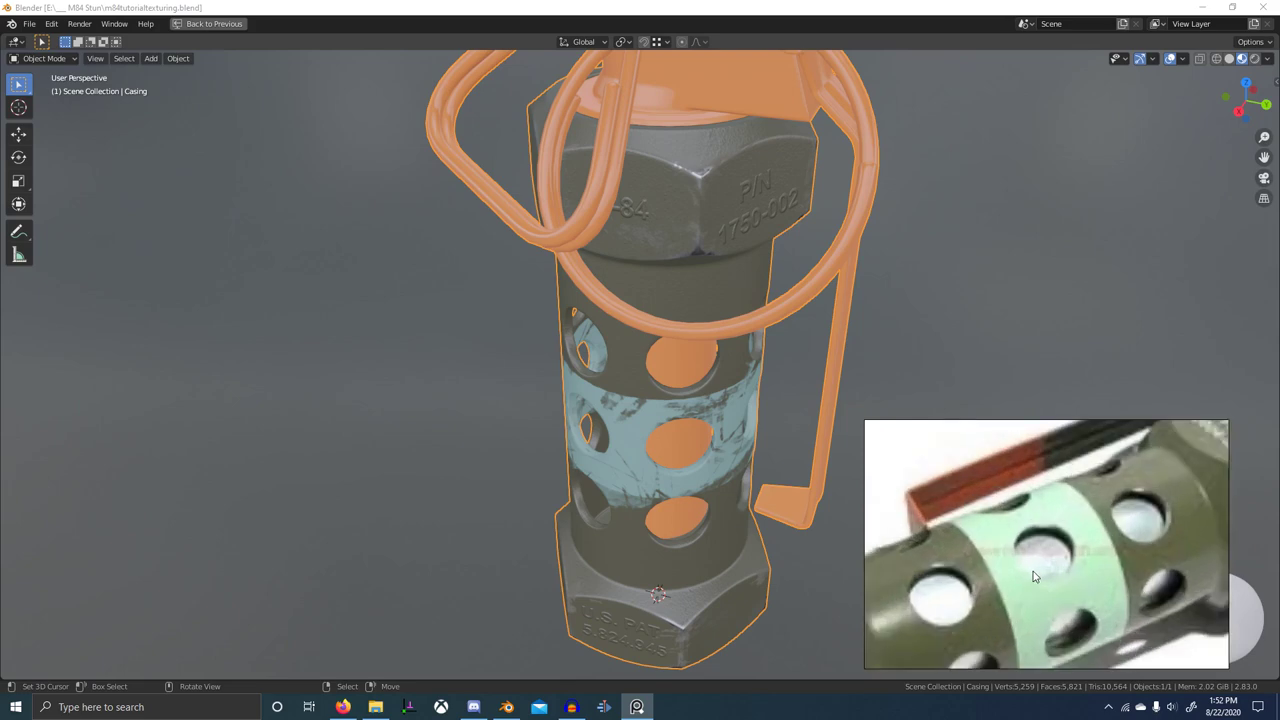
{"action": "scroll", "coordinate": [1035, 576], "scroll_direction": "down", "scroll_amount": 8}
{"action": "middle_click_drag", "start_coordinate": [967, 522], "coordinate": [1009, 546]}
{"action": "scroll", "coordinate": [1009, 546], "scroll_direction": "up", "scroll_amount": 5}
{"action": "middle_click_drag", "start_coordinate": [1138, 534], "coordinate": [1088, 547]}
{"action": "scroll", "coordinate": [1088, 547], "scroll_direction": "up", "scroll_amount": 4}
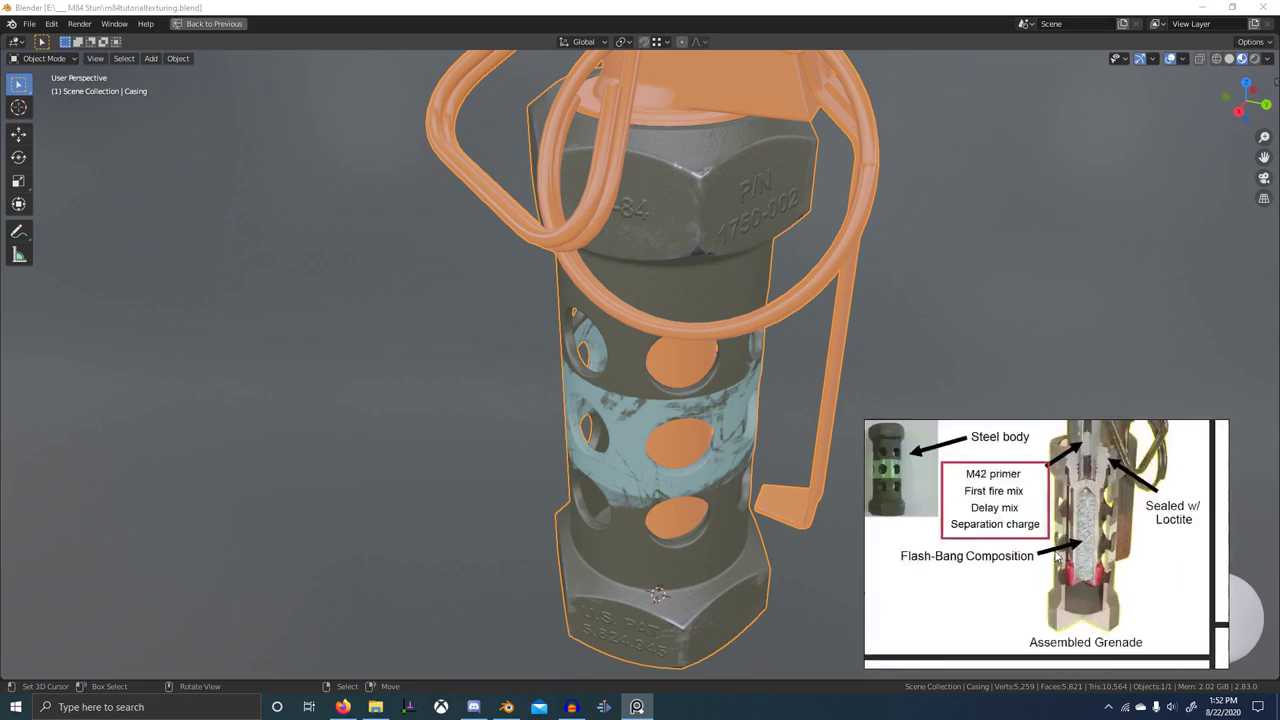
{"action": "scroll", "coordinate": [1082, 514], "scroll_direction": "up", "scroll_amount": 1}
- Back in Blender, orbit around the grenade and restore the full Shading workspace with Ctrl+Space
{"action": "left_click", "coordinate": [646, 418]}
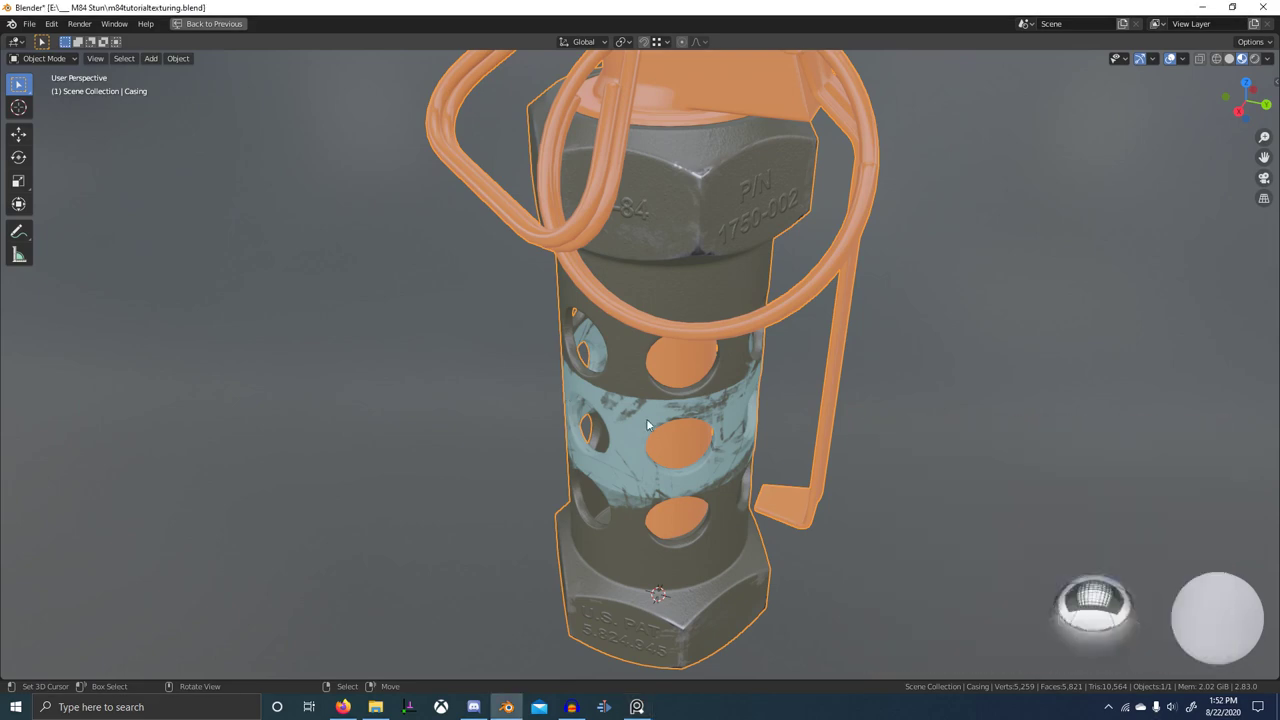
{"action": "middle_click_drag", "start_coordinate": [646, 418], "coordinate": [469, 350]}
{"action": "scroll", "coordinate": [660, 375], "scroll_direction": "up", "scroll_amount": 1}
{"action": "scroll", "coordinate": [687, 349], "scroll_direction": "down", "scroll_amount": 3}
{"action": "scroll", "coordinate": [642, 311], "scroll_direction": "down", "scroll_amount": 1}
{"action": "scroll", "coordinate": [612, 357], "scroll_direction": "up", "scroll_amount": 5}
{"action": "scroll", "coordinate": [469, 350], "scroll_direction": "down", "scroll_amount": 2}
{"action": "scroll", "coordinate": [560, 340], "scroll_direction": "down", "scroll_amount": 2}
{"action": "middle_click_drag", "start_coordinate": [628, 327], "coordinate": [669, 418], "text": "shift"}
{"action": "scroll", "coordinate": [669, 418], "scroll_direction": "down", "scroll_amount": 3}
{"action": "middle_click_drag", "start_coordinate": [646, 301], "coordinate": [655, 298]}
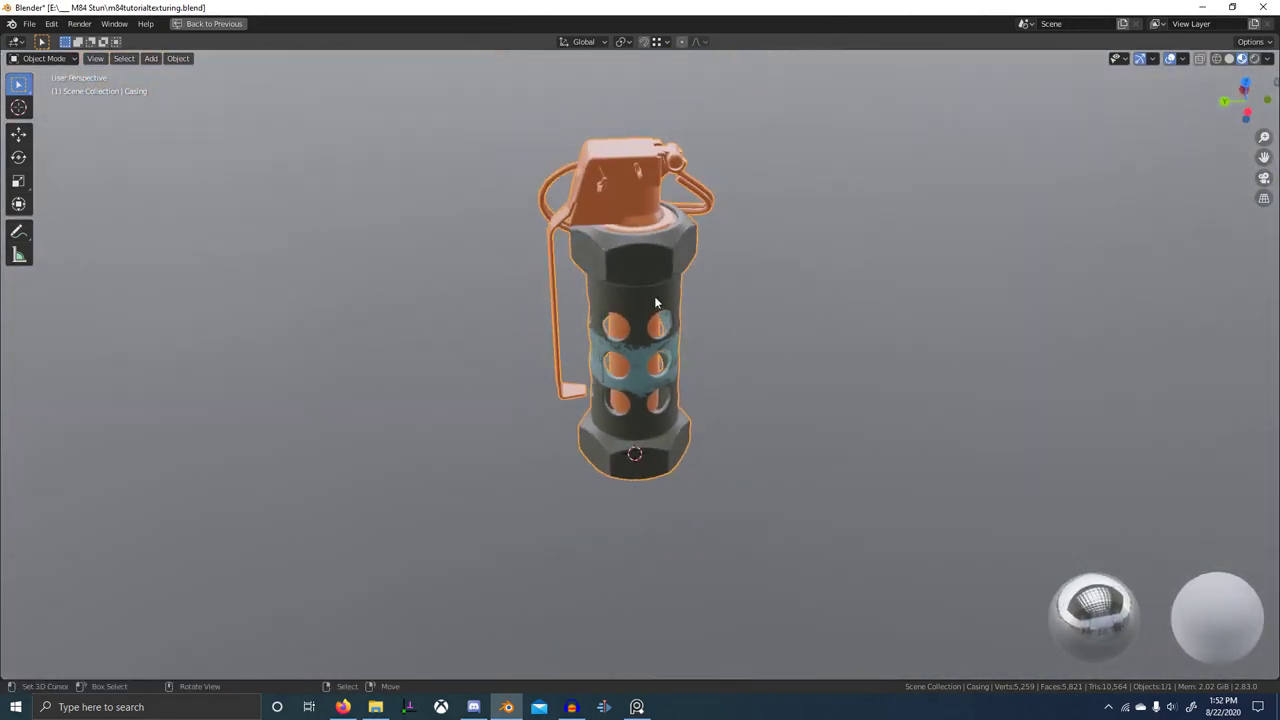
{"action": "key", "text": "ctrl+space"}
- Browse the Paint Stripe nodes and select the Stripe Image Texture node
{"action": "scroll", "coordinate": [618, 568], "scroll_direction": "down", "scroll_amount": 15}
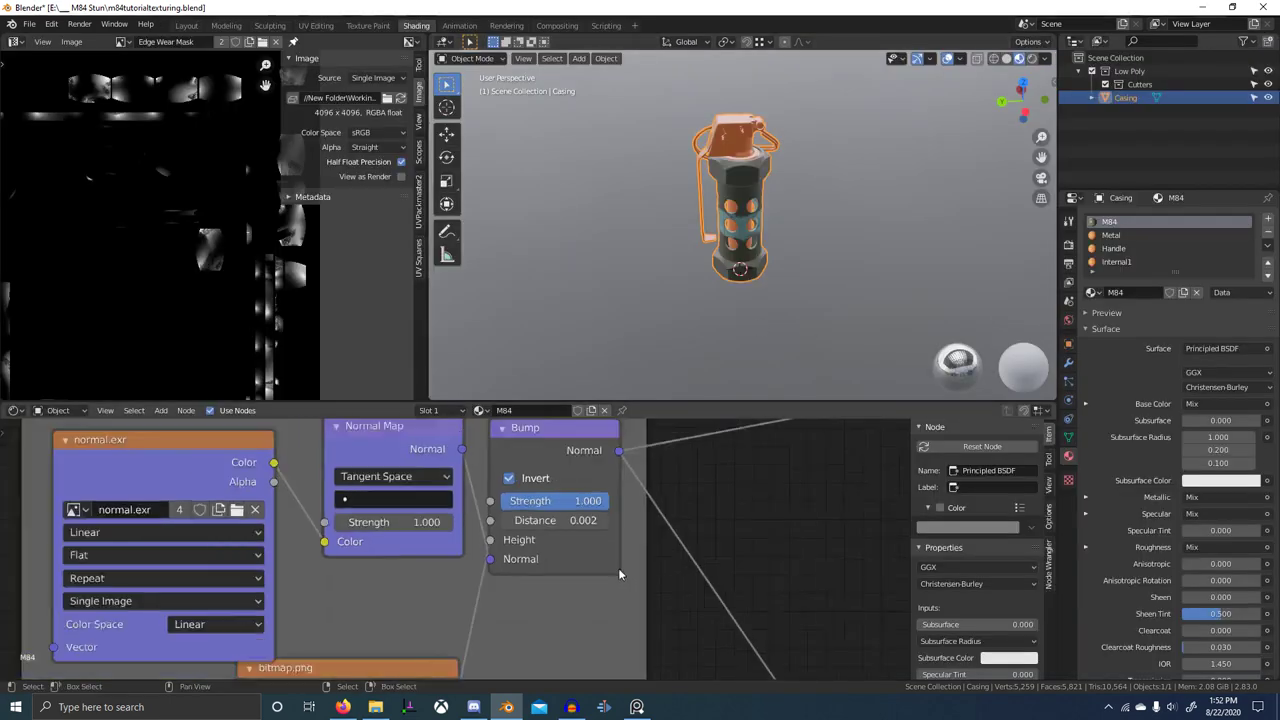
{"action": "middle_click_drag", "start_coordinate": [723, 515], "coordinate": [602, 477]}
{"action": "scroll", "coordinate": [602, 477], "scroll_direction": "up", "scroll_amount": 6}
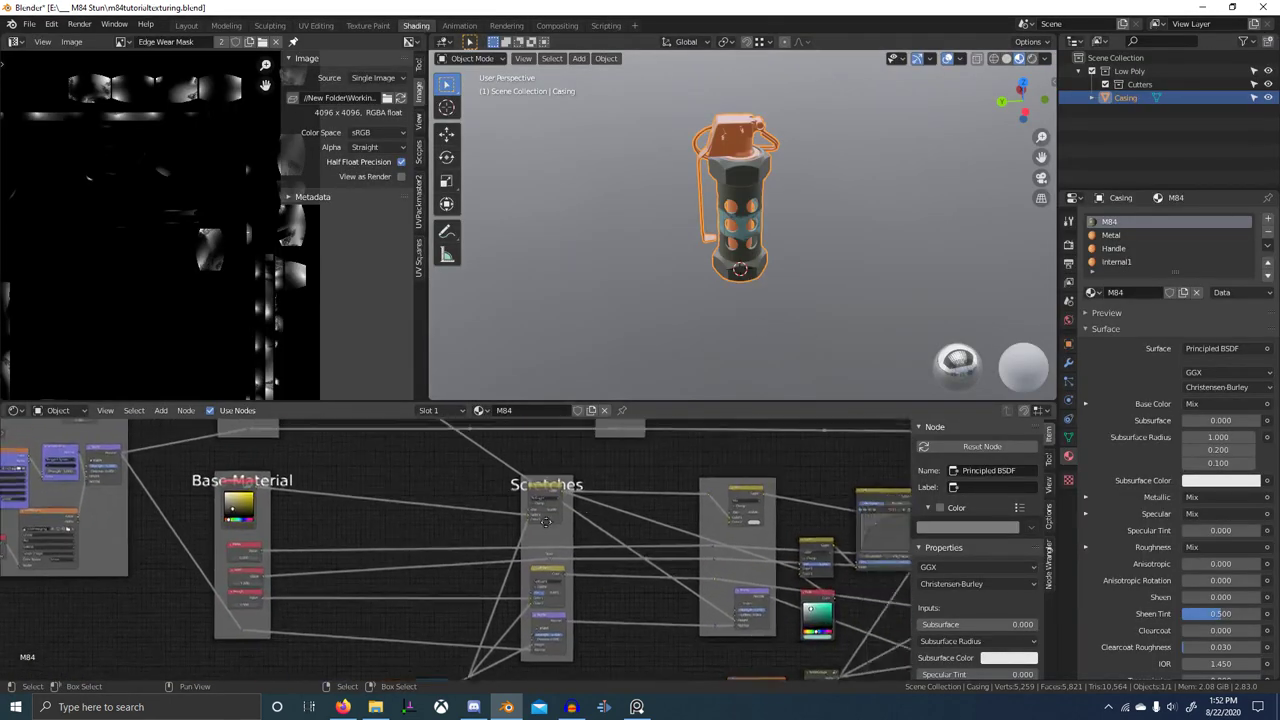
{"action": "middle_click_drag", "start_coordinate": [688, 508], "coordinate": [517, 522]}
{"action": "left_click", "coordinate": [581, 508]}
{"action": "middle_click_drag", "start_coordinate": [637, 534], "coordinate": [492, 536]}
{"action": "scroll", "coordinate": [492, 536], "scroll_direction": "down", "scroll_amount": 3}
{"action": "middle_click_drag", "start_coordinate": [834, 534], "coordinate": [701, 530]}
{"action": "scroll", "coordinate": [701, 530], "scroll_direction": "down", "scroll_amount": 2}
{"action": "scroll", "coordinate": [512, 538], "scroll_direction": "up", "scroll_amount": 2}
{"action": "middle_click_drag", "start_coordinate": [525, 514], "coordinate": [571, 491]}
{"action": "scroll", "coordinate": [569, 490], "scroll_direction": "up", "scroll_amount": 1}
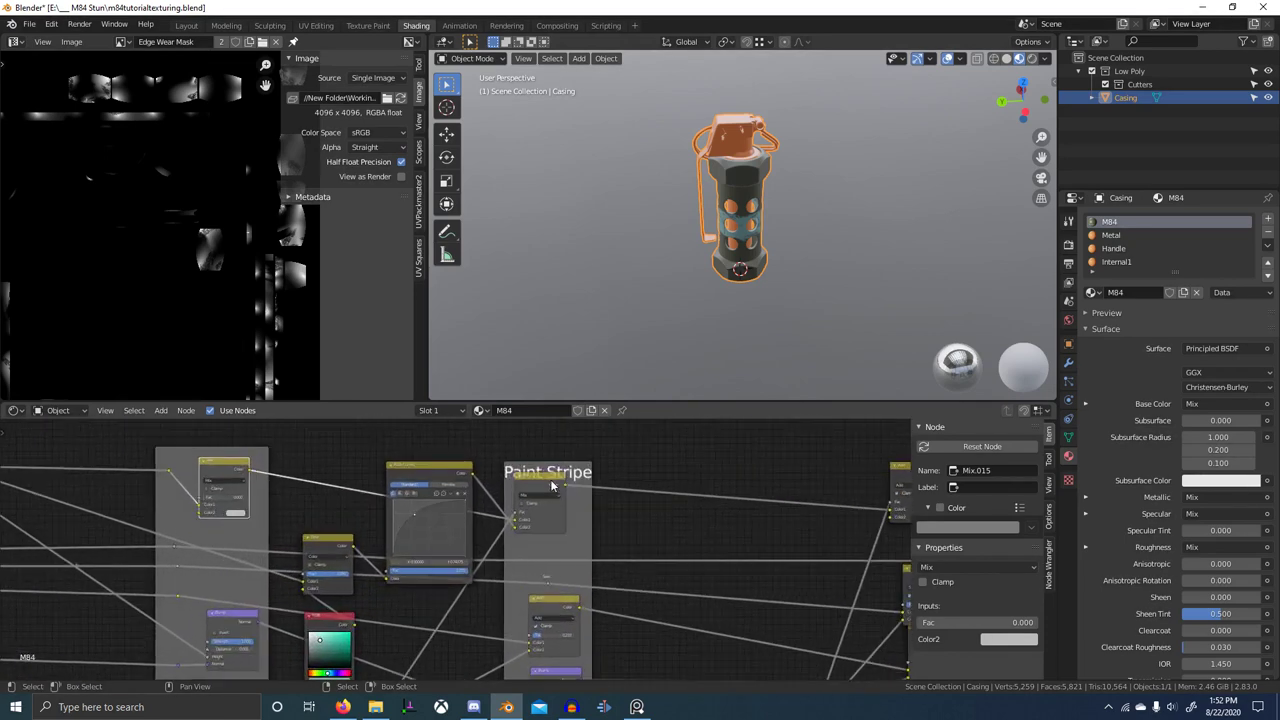
{"action": "left_click", "coordinate": [551, 487]}
{"action": "mouse_move", "coordinate": [480, 511]}
{"action": "middle_mouse_down"}
{"action": "mouse_move", "coordinate": [553, 649]}
{"action": "mouse_move", "coordinate": [610, 579]}
{"action": "middle_mouse_up"}
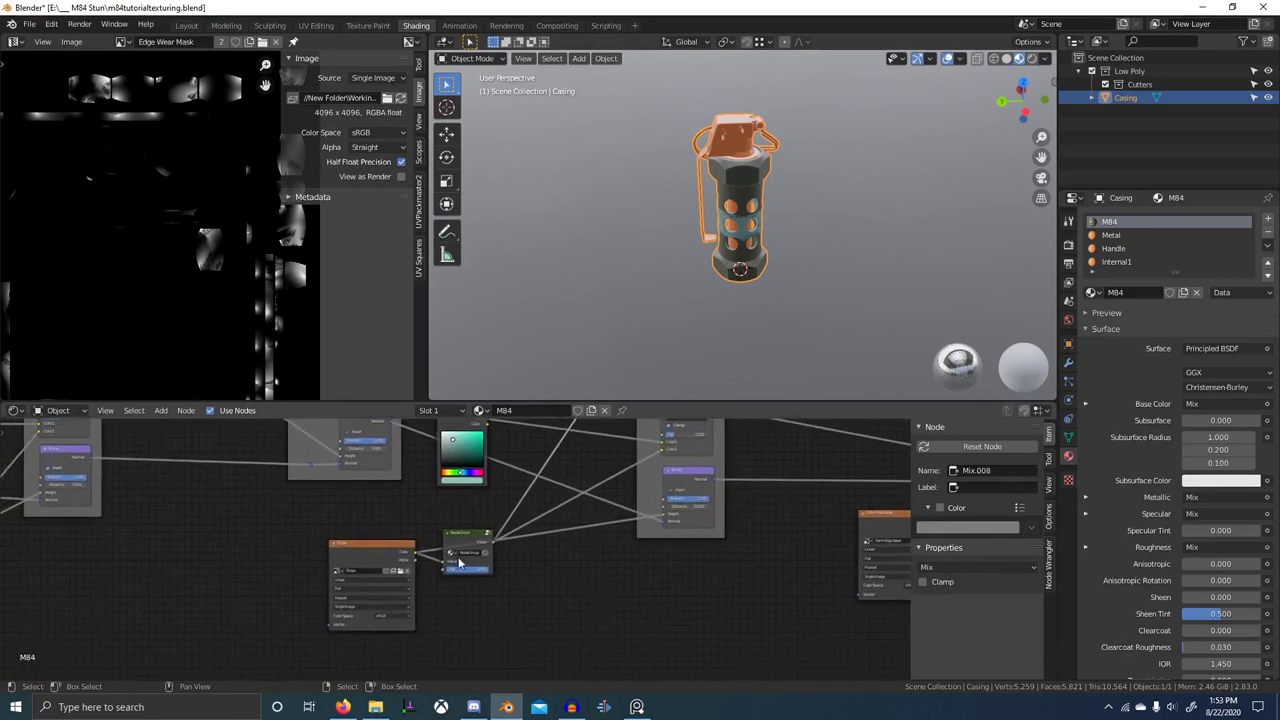
{"action": "left_click", "coordinate": [380, 558]}
- Switch the casing into Texture Paint mode and display the Stripe image in the image editor
{"action": "middle_click_drag", "start_coordinate": [889, 254], "coordinate": [850, 280]}
{"action": "middle_click_drag", "start_coordinate": [850, 280], "coordinate": [808, 271], "text": "ctrl"}
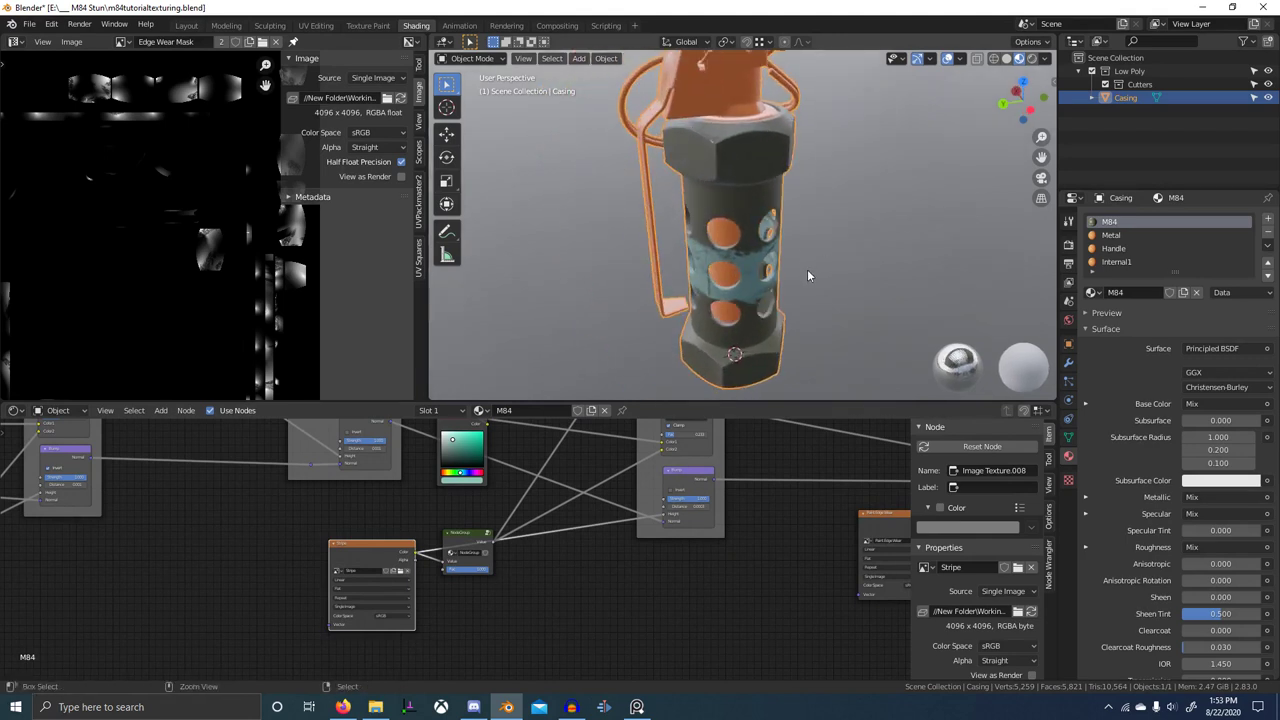
{"action": "key", "text": "ctrl+Tab"}
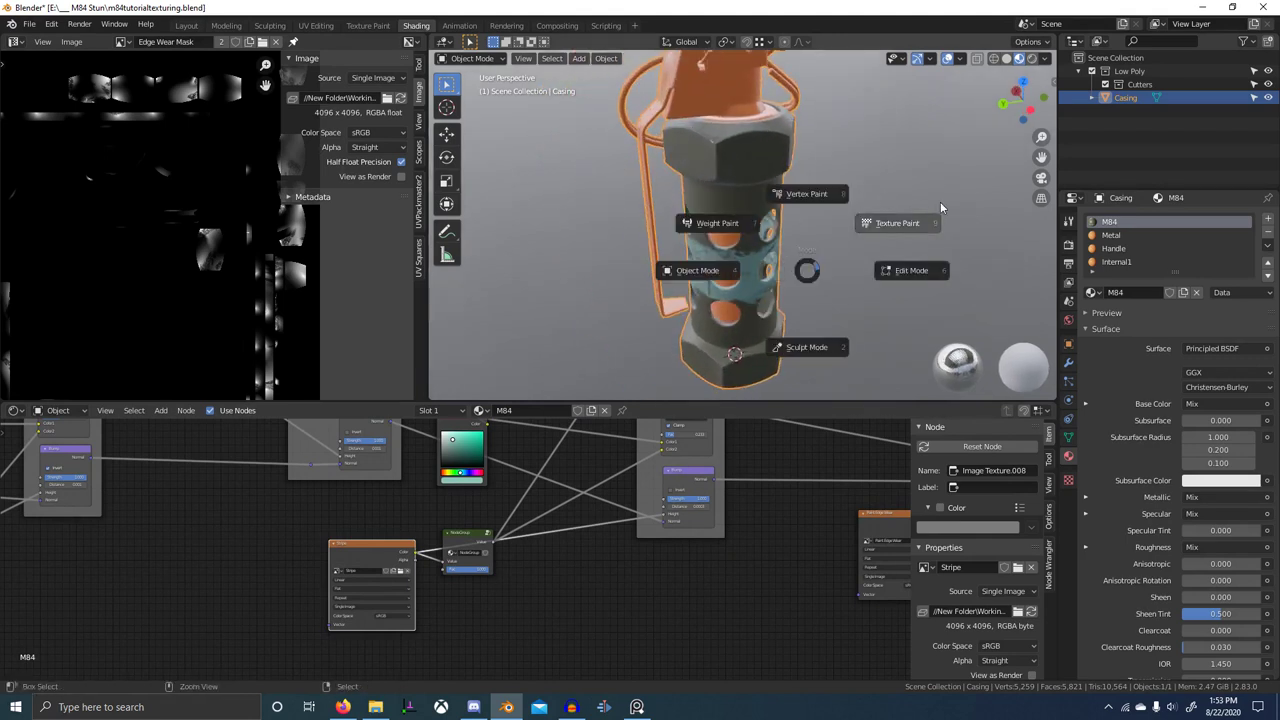
{"action": "left_click", "coordinate": [913, 223]}
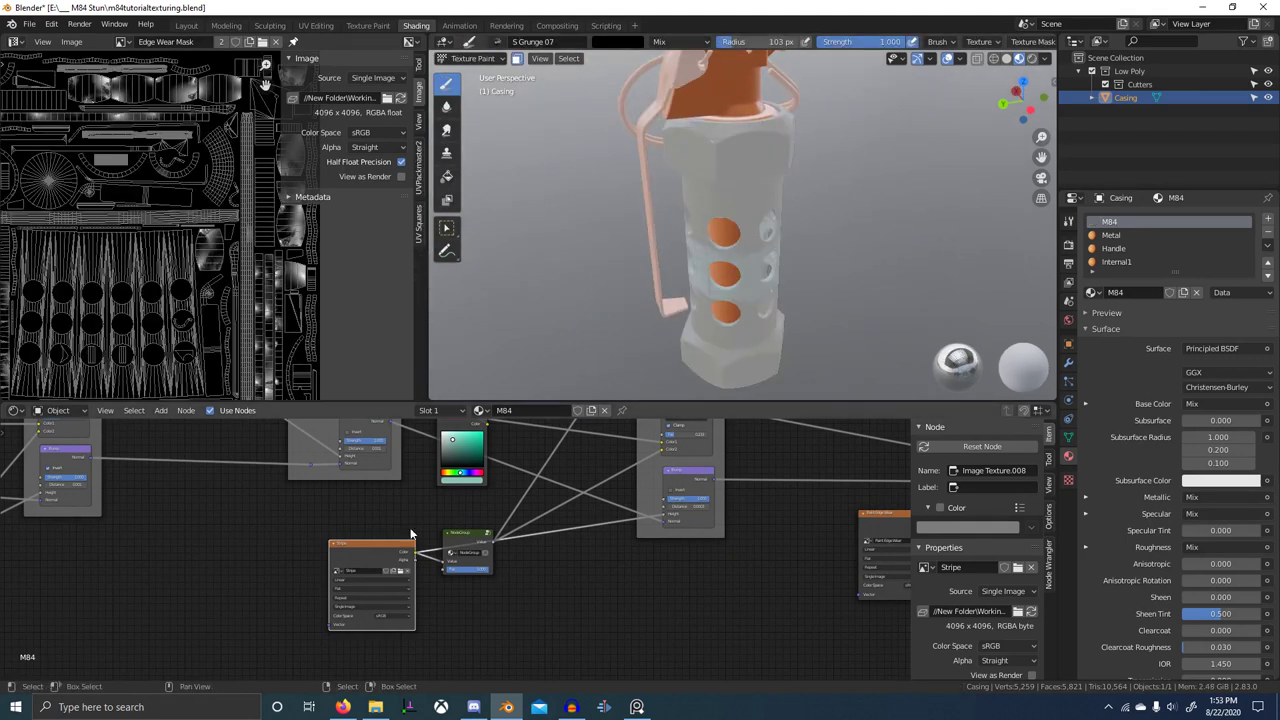
{"action": "left_click", "coordinate": [124, 42]}
{"action": "left_click", "coordinate": [196, 80]}
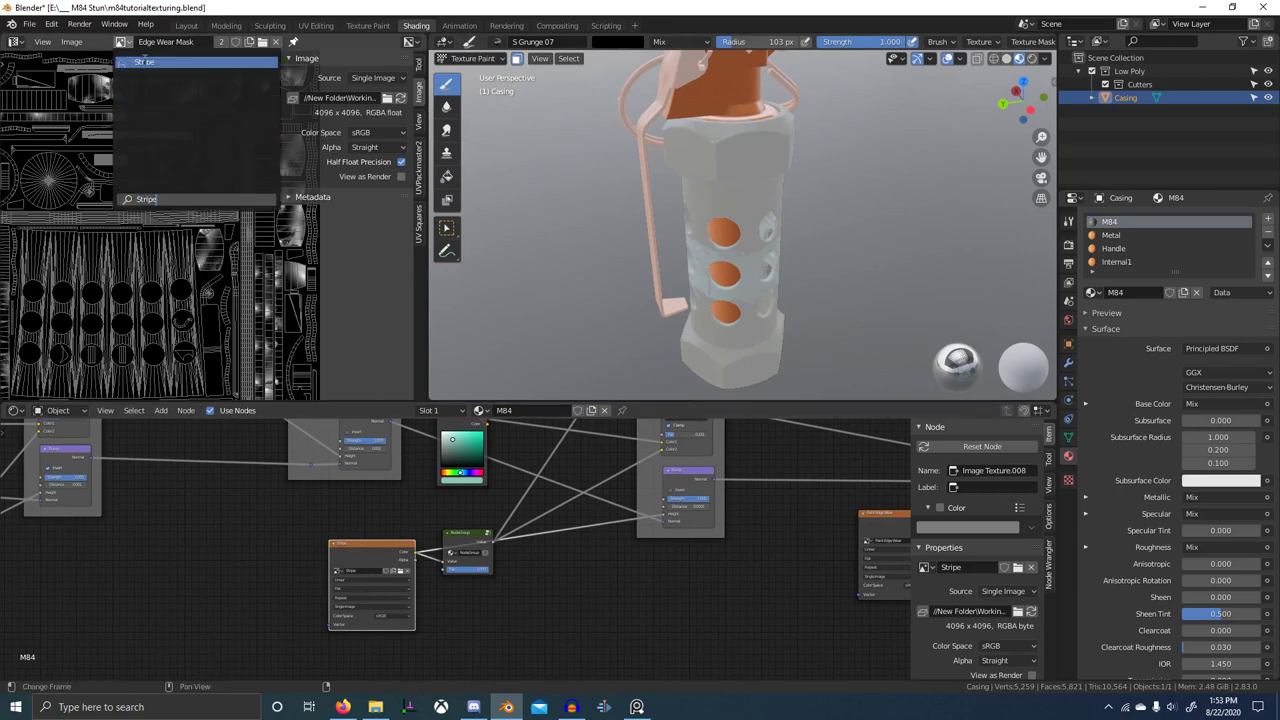
- Set the Texture Slot to the Stripe image and choose the TexDraw brush
{"action": "left_click", "coordinate": [1070, 220]}
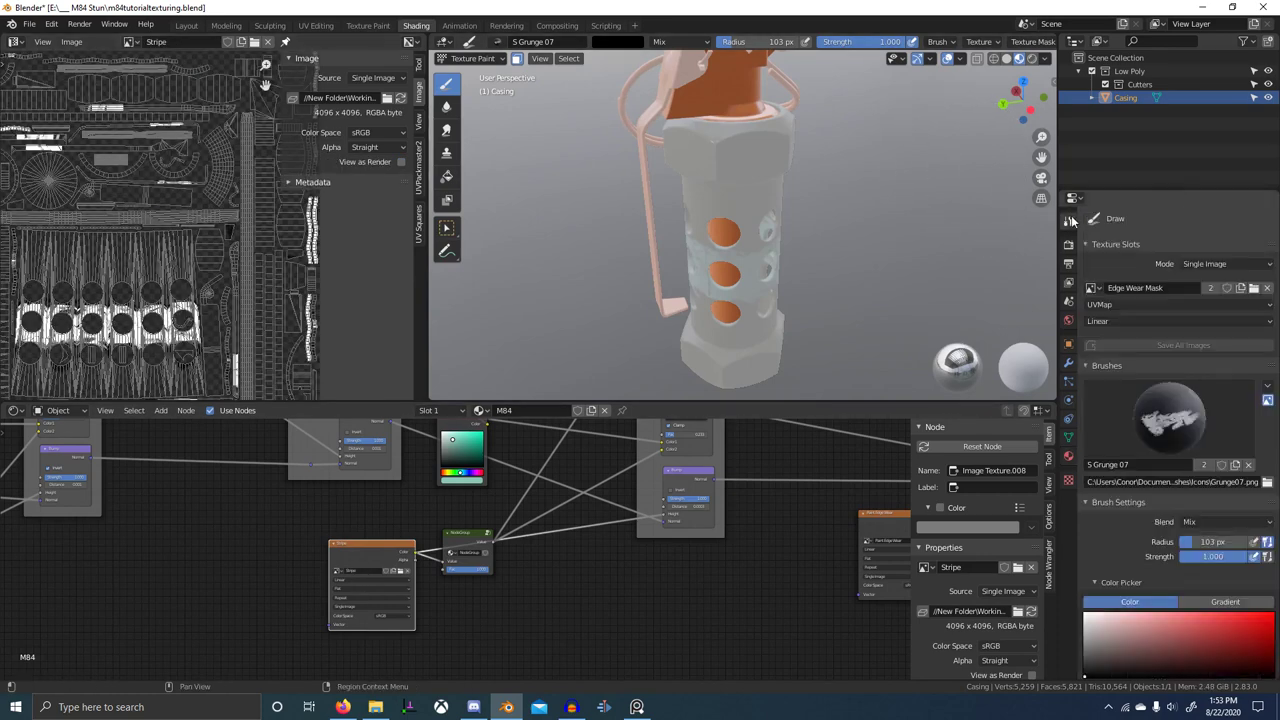
{"action": "left_click", "coordinate": [1091, 288]}
{"action": "left_click", "coordinate": [1114, 308]}
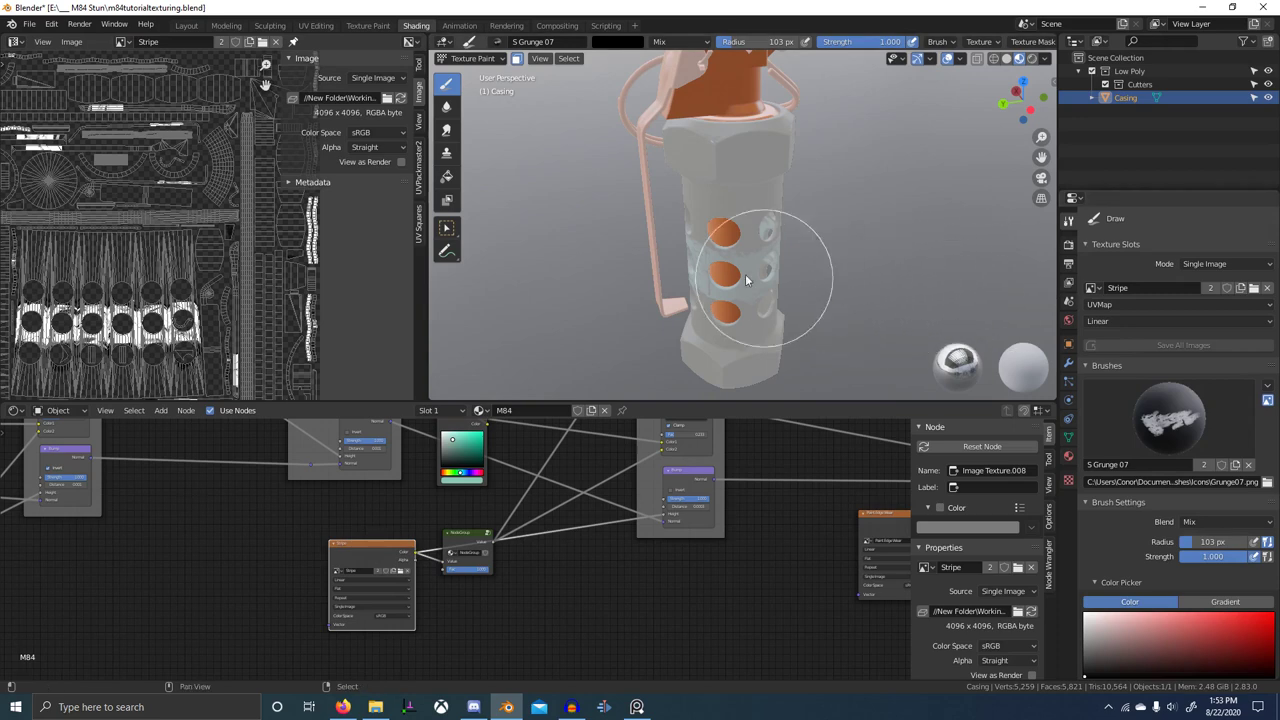
{"action": "left_click", "coordinate": [505, 43]}
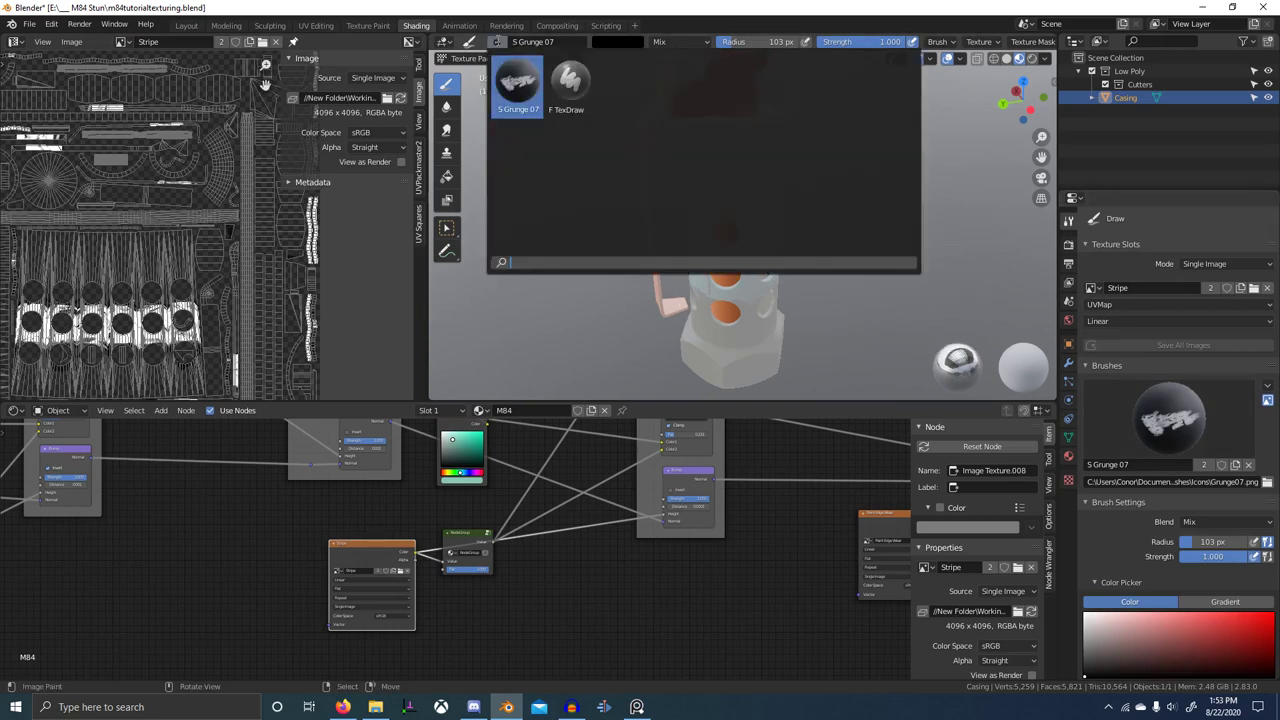
{"action": "left_click", "coordinate": [573, 88]}
{"action": "mouse_move", "coordinate": [783, 310]}
{"action": "middle_mouse_down"}
{"action": "mouse_move", "coordinate": [784, 255]}
{"action": "mouse_move", "coordinate": [777, 314]}
{"action": "middle_mouse_up"}
- In Edit Mode, select the linked casing mesh and hide everything else
{"action": "key", "text": "Tab"}
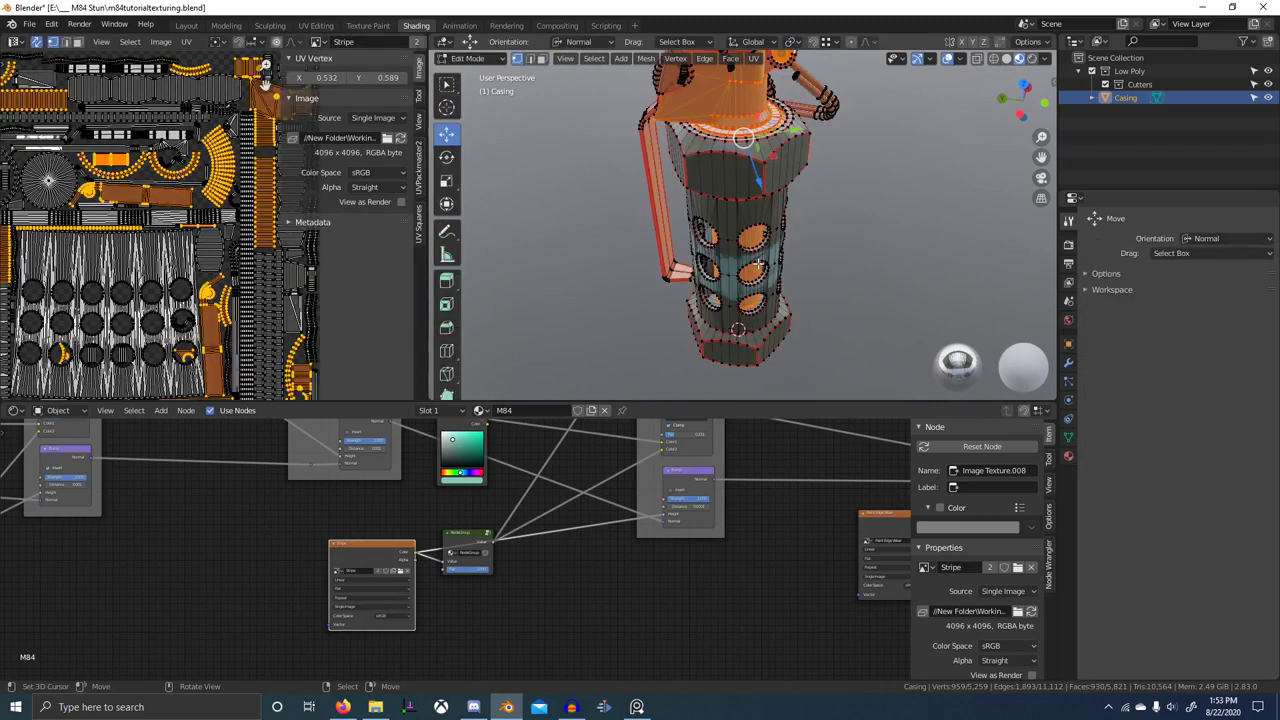
{"action": "right_click", "coordinate": [763, 188]}
{"action": "key", "text": "l"}
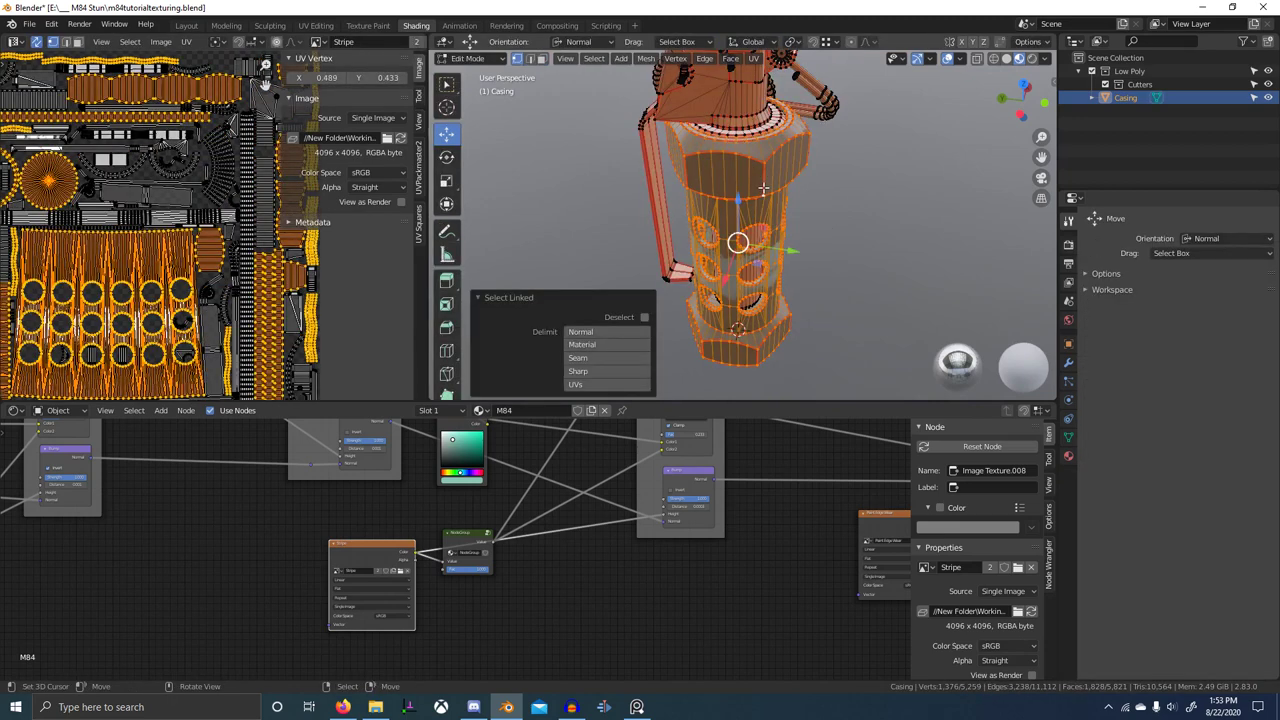
{"action": "key", "text": "shift+h"}
- Deselect all, switch to face select, and grow the selection outward from the end disc
{"action": "middle_click_drag", "start_coordinate": [909, 209], "coordinate": [918, 300]}
{"action": "scroll", "coordinate": [777, 283], "scroll_direction": "up", "scroll_amount": 8}
{"action": "key", "text": "alt+a"}
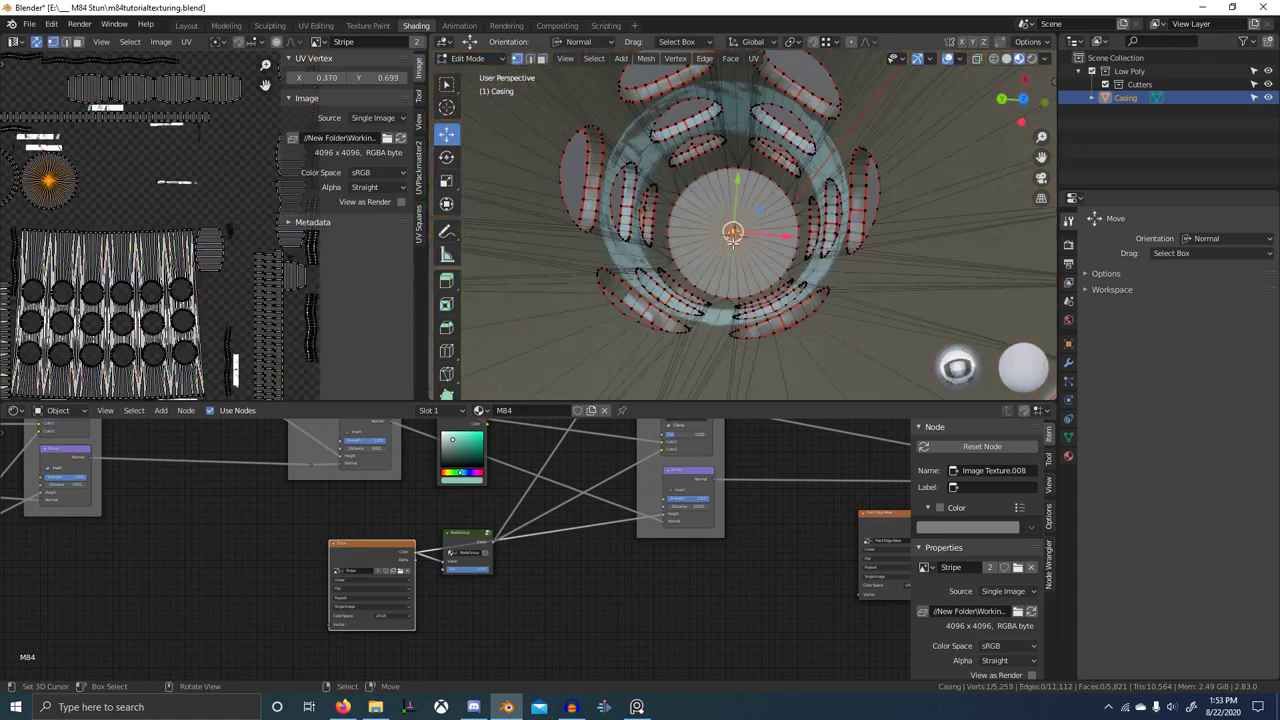
{"action": "key", "text": "ctrl+KP_Add"}
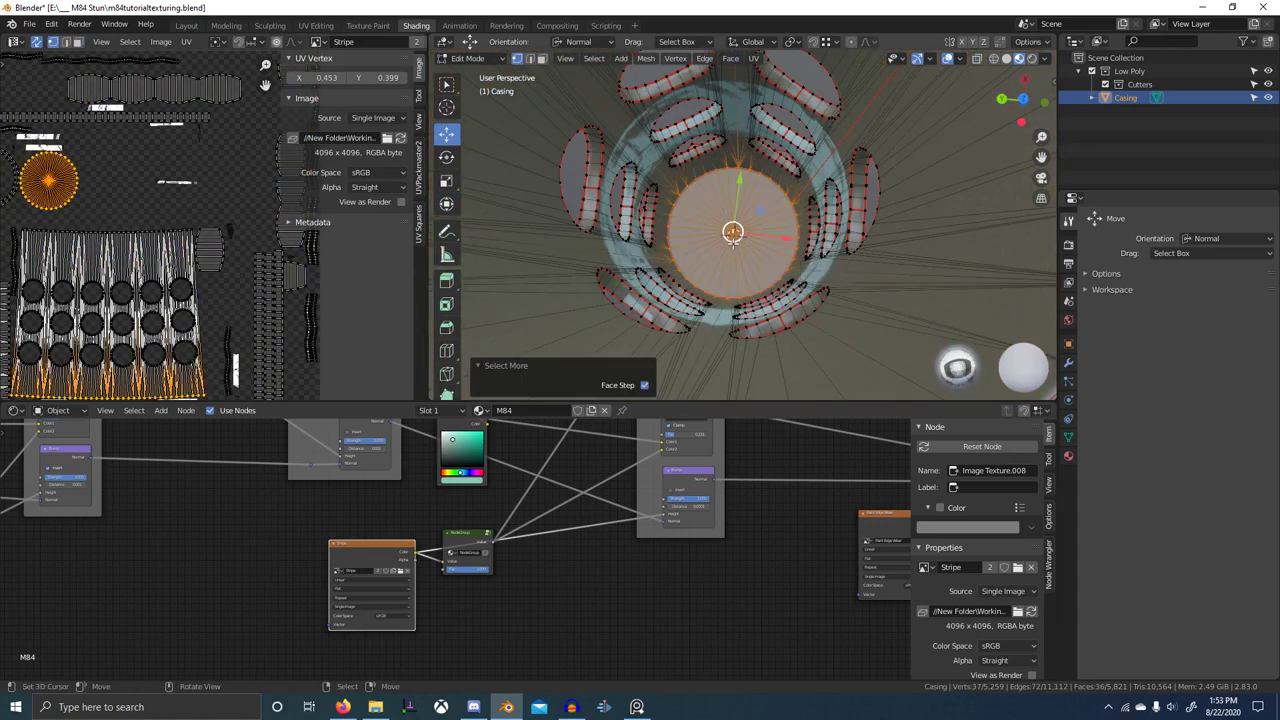
{"action": "key", "text": "3"}
{"action": "key", "text": "ctrl+KP_Add"}
- Circle-select the faces between the holes on the first two casing panels
{"action": "middle_click_drag", "start_coordinate": [609, 216], "coordinate": [690, 262]}
{"action": "scroll", "coordinate": [680, 268], "scroll_direction": "up", "scroll_amount": 3}
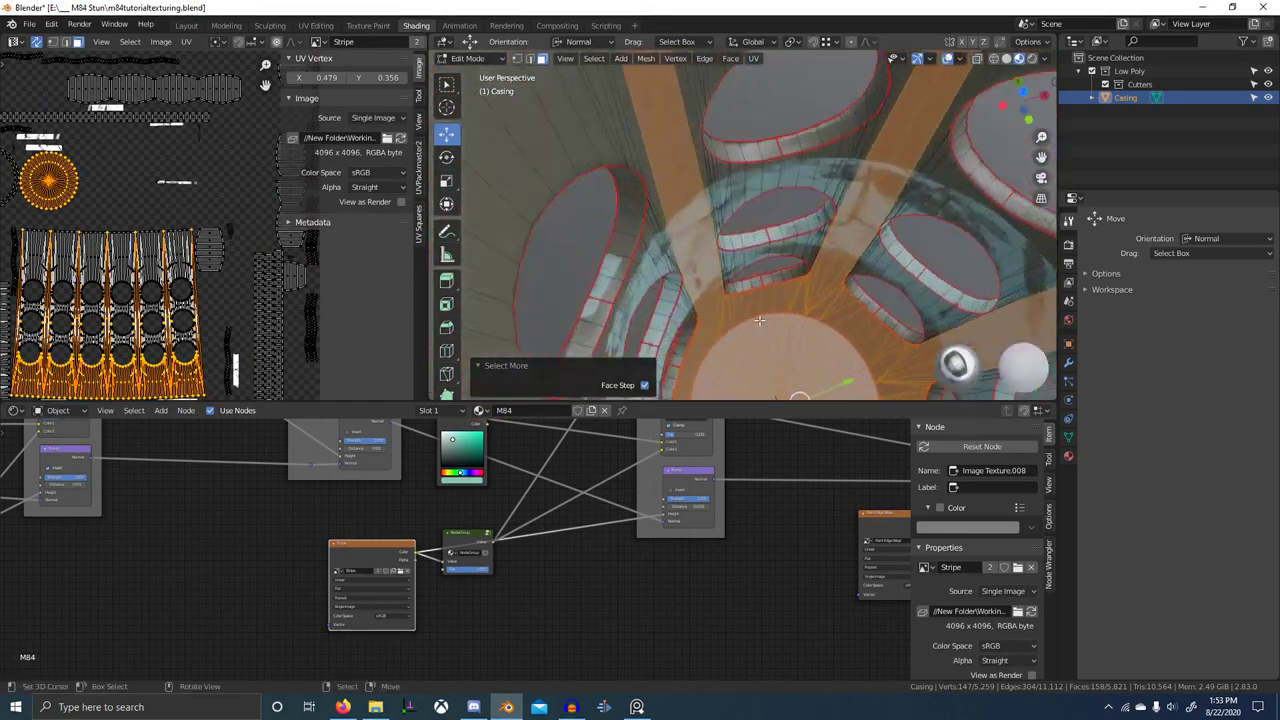
{"action": "mouse_move", "coordinate": [650, 300]}
{"action": "middle_mouse_down"}
{"action": "mouse_move", "coordinate": [682, 268]}
{"action": "mouse_move", "coordinate": [650, 269]}
{"action": "middle_mouse_up"}
{"action": "key", "text": "c"}
{"action": "mouse_move", "coordinate": [530, 293]}
{"action": "left_mouse_down"}
{"action": "mouse_move", "coordinate": [572, 258]}
{"action": "mouse_move", "coordinate": [725, 260]}
{"action": "mouse_move", "coordinate": [945, 309]}
{"action": "left_mouse_up"}
{"action": "key", "text": "Escape"}
{"action": "middle_click_drag", "start_coordinate": [945, 309], "coordinate": [770, 285]}
{"action": "key", "text": "c"}
{"action": "mouse_move", "coordinate": [770, 285]}
{"action": "left_mouse_down"}
{"action": "mouse_move", "coordinate": [930, 280]}
{"action": "mouse_move", "coordinate": [1027, 301]}
{"action": "left_mouse_up"}
{"action": "key", "text": "Escape"}
- Circle-select the faces between the holes on the next casing panels
{"action": "middle_click_drag", "start_coordinate": [1027, 301], "coordinate": [623, 247]}
{"action": "key", "text": "c"}
{"action": "middle_click_drag", "start_coordinate": [893, 262], "coordinate": [596, 236]}
{"action": "key", "text": "c"}
{"action": "middle_click_drag", "start_coordinate": [857, 235], "coordinate": [625, 227]}
{"action": "key", "text": "c"}
{"action": "left_click_drag", "start_coordinate": [625, 227], "coordinate": [767, 228]}
- Continue circle-selecting faces between the holes around further casing sections and strips
{"action": "middle_click_drag", "start_coordinate": [940, 270], "coordinate": [676, 258]}
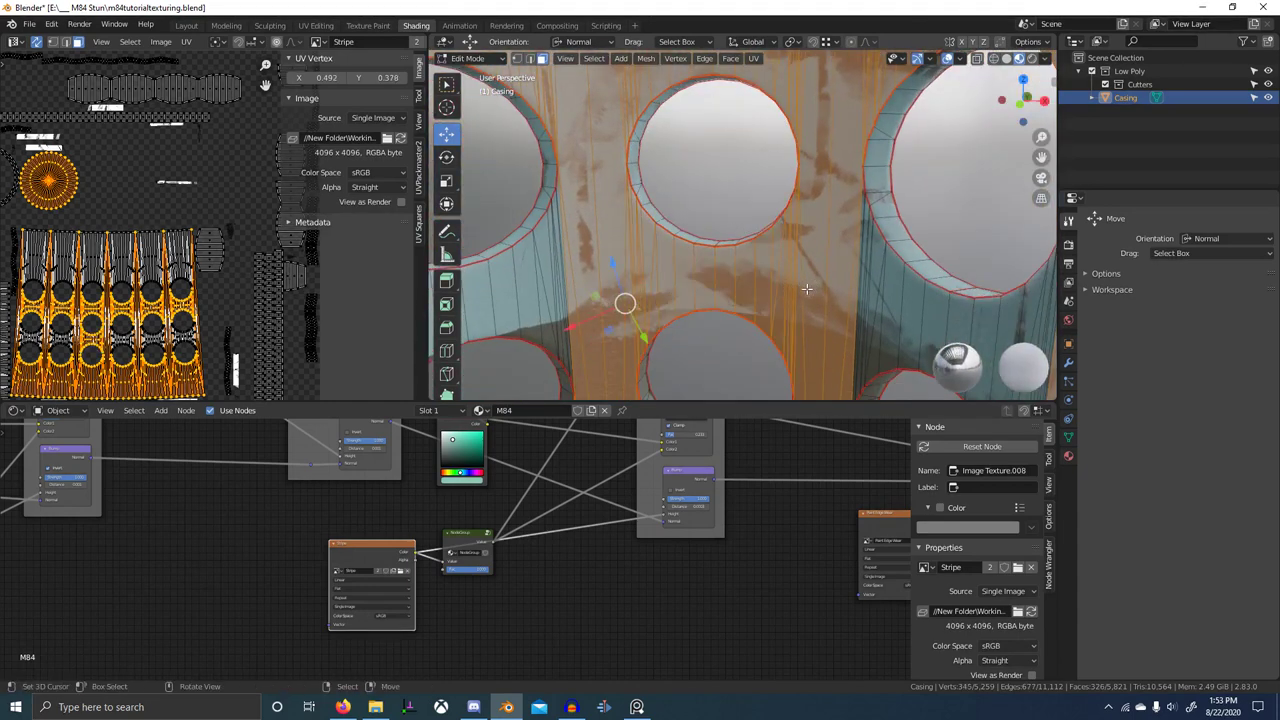
{"action": "mouse_move", "coordinate": [807, 289]}
{"action": "middle_mouse_down"}
{"action": "mouse_move", "coordinate": [716, 270]}
{"action": "mouse_move", "coordinate": [840, 276]}
{"action": "middle_mouse_up"}
{"action": "key", "text": "c"}
{"action": "right_click", "coordinate": [515, 272]}
{"action": "key", "text": "c"}
{"action": "left_click_drag", "start_coordinate": [815, 264], "coordinate": [658, 260]}
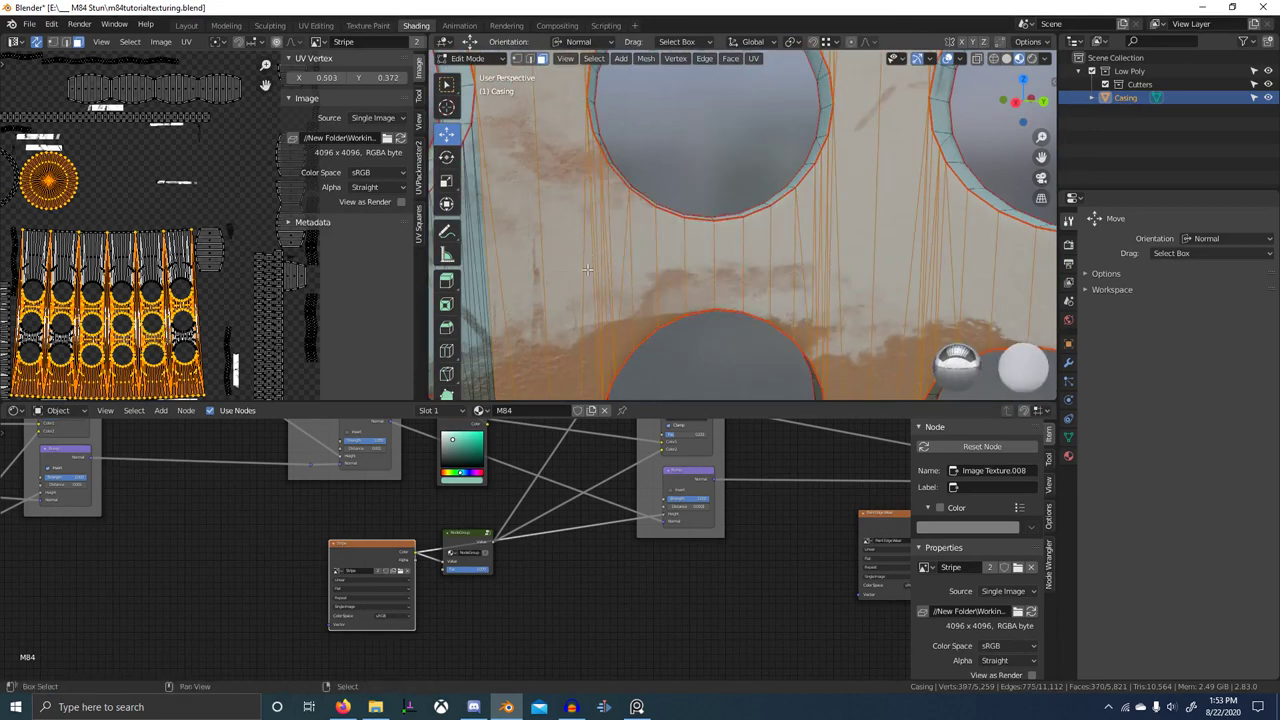
{"action": "middle_click_drag", "start_coordinate": [587, 269], "coordinate": [828, 238]}
{"action": "key", "text": "c"}
{"action": "left_click_drag", "start_coordinate": [826, 232], "coordinate": [579, 272]}
{"action": "right_click", "coordinate": [579, 272]}
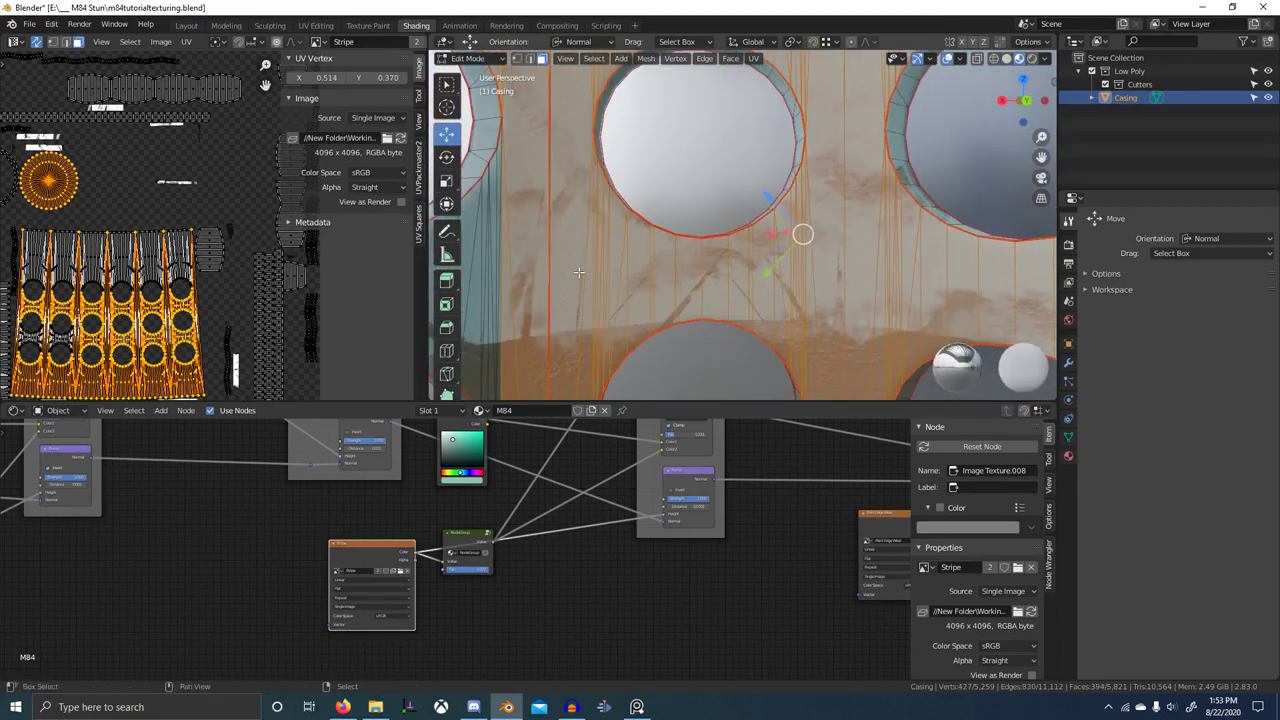
{"action": "middle_click_drag", "start_coordinate": [579, 272], "coordinate": [714, 268]}
{"action": "key", "text": "c"}
{"action": "left_click_drag", "start_coordinate": [714, 268], "coordinate": [618, 268]}
{"action": "right_click", "coordinate": [616, 268]}
- Circle-select the remaining teal strips, check coverage, and switch back to Texture Paint
{"action": "middle_click_drag", "start_coordinate": [616, 268], "coordinate": [734, 278]}
{"action": "key", "text": "c"}
{"action": "left_click_drag", "start_coordinate": [734, 278], "coordinate": [560, 277]}
{"action": "right_click", "coordinate": [560, 277]}
{"action": "mouse_move", "coordinate": [560, 277]}
{"action": "middle_mouse_down"}
{"action": "mouse_move", "coordinate": [731, 278]}
{"action": "mouse_move", "coordinate": [559, 288]}
{"action": "mouse_move", "coordinate": [831, 301]}
{"action": "middle_mouse_up"}
{"action": "key", "text": "c"}
{"action": "left_click_drag", "start_coordinate": [831, 301], "coordinate": [582, 289]}
{"action": "middle_click_drag", "start_coordinate": [593, 282], "coordinate": [776, 314]}
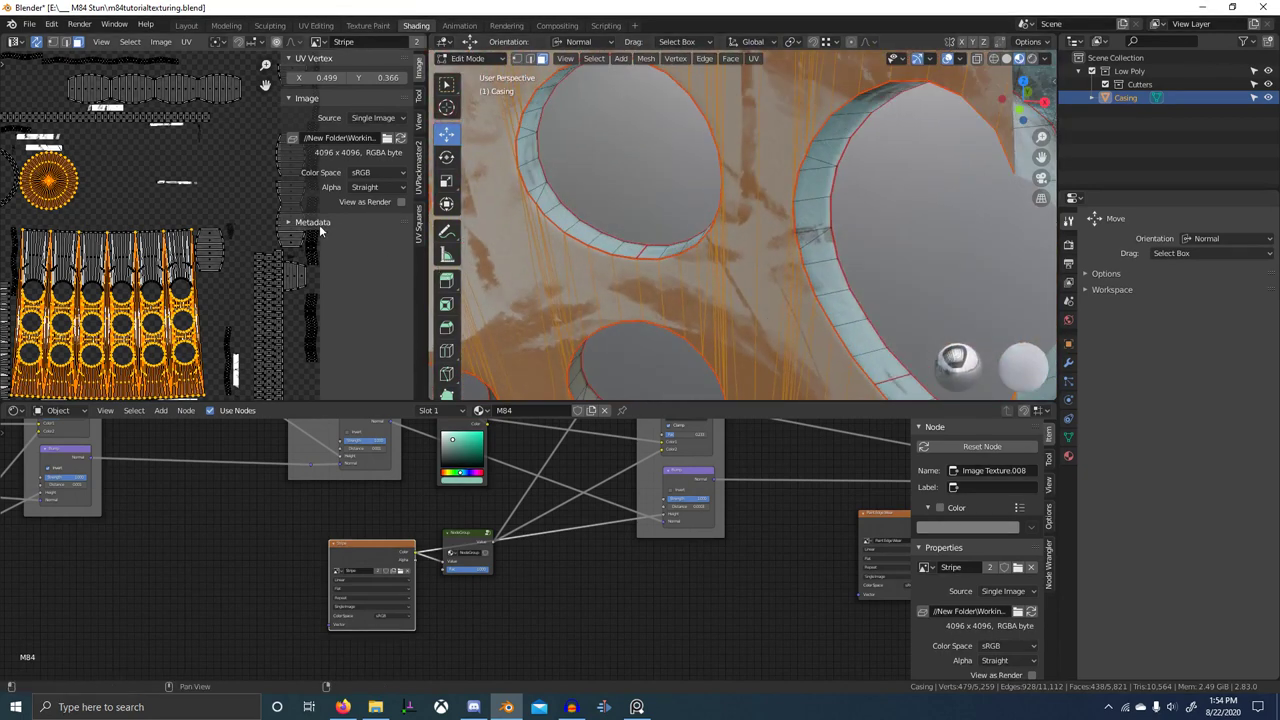
{"action": "scroll", "coordinate": [680, 262], "scroll_direction": "down", "scroll_amount": 9}
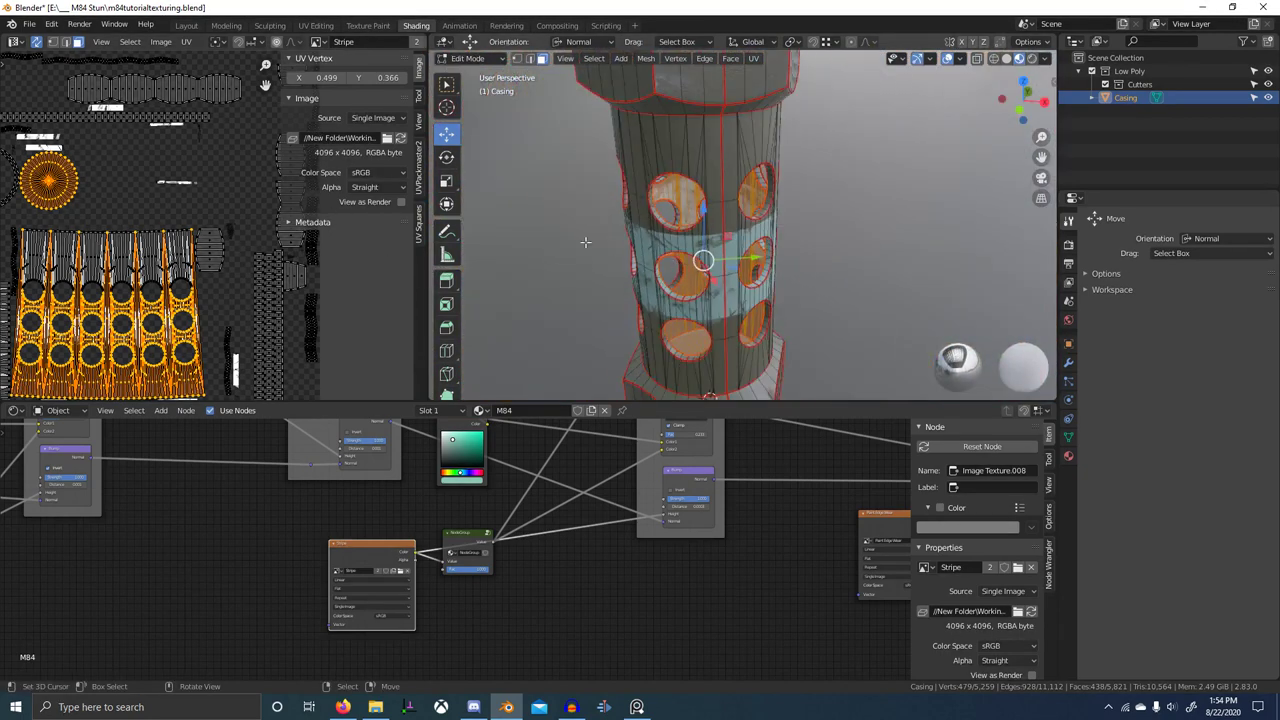
{"action": "scroll", "coordinate": [585, 242], "scroll_direction": "down", "scroll_amount": 4}
{"action": "middle_click_drag", "start_coordinate": [668, 243], "coordinate": [686, 270]}
{"action": "key", "text": "ctrl+Tab"}
- Return to texture painting and lower the brush strength to 0.515
{"action": "left_click", "coordinate": [795, 210]}
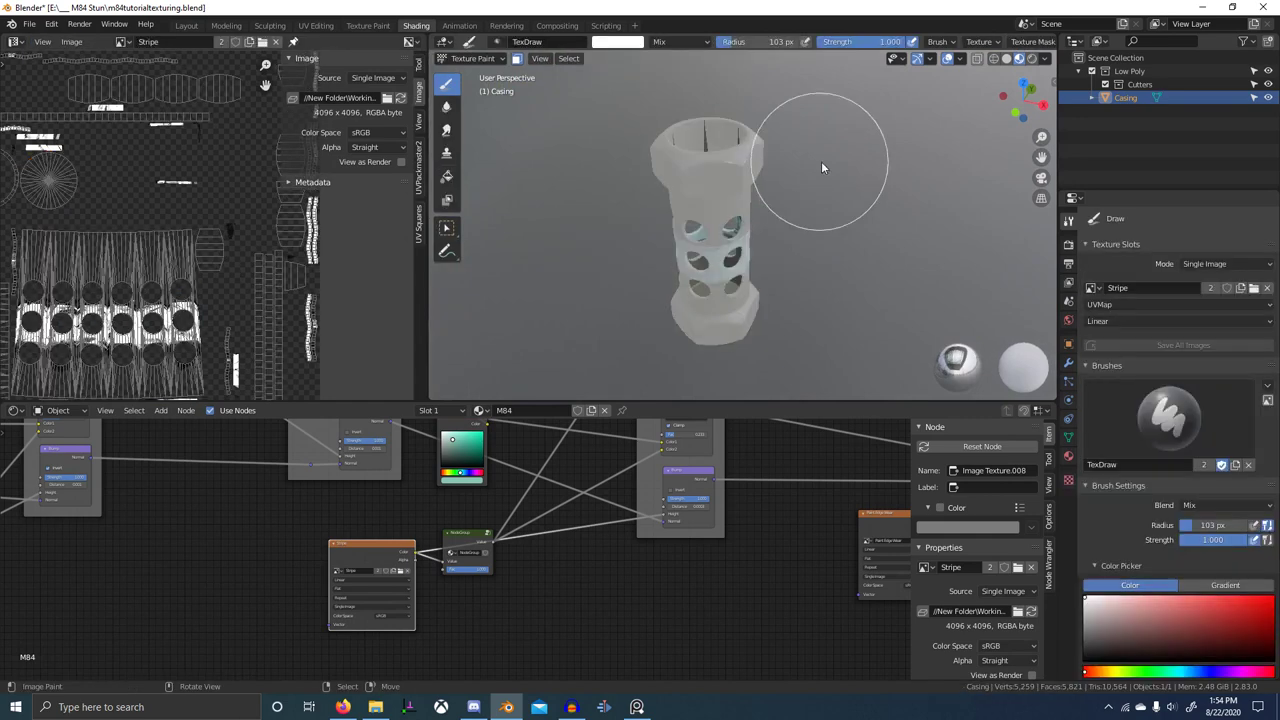
{"action": "scroll", "coordinate": [735, 202], "scroll_direction": "up", "scroll_amount": 3}
{"action": "middle_click_drag", "start_coordinate": [732, 204], "coordinate": [730, 246]}
{"action": "left_click", "coordinate": [628, 42]}
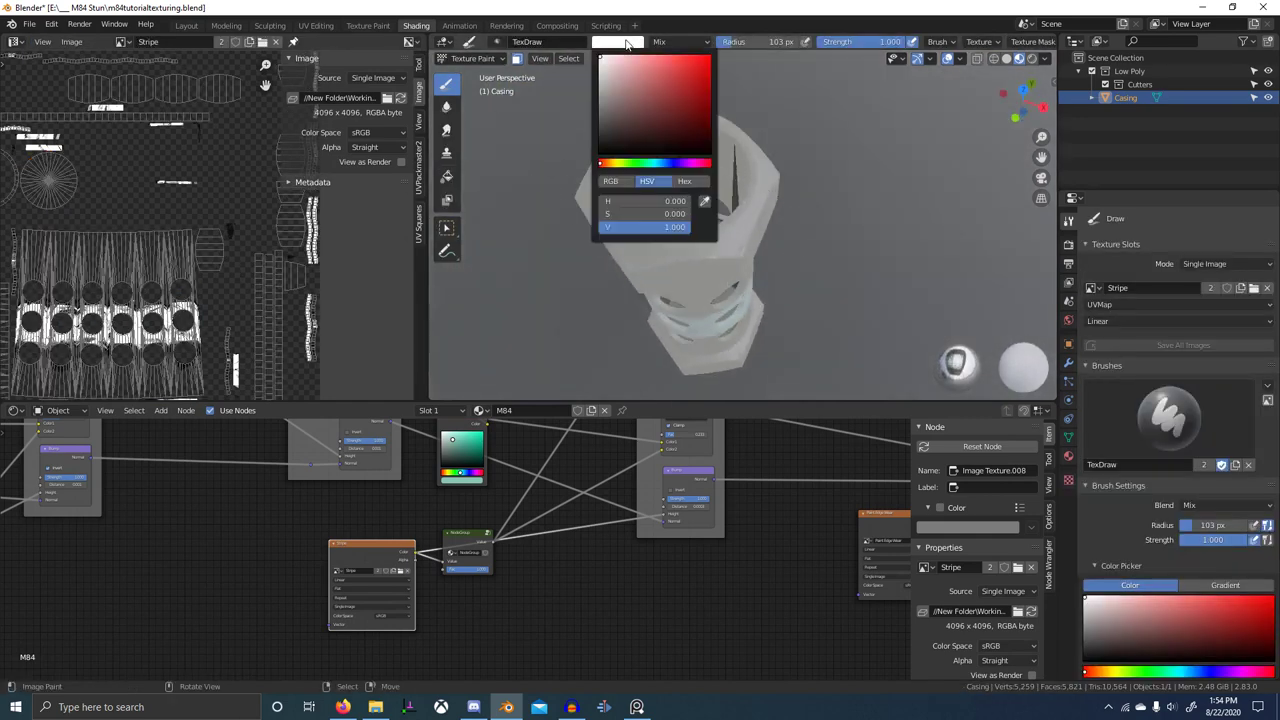
{"action": "middle_click_drag", "start_coordinate": [664, 182], "coordinate": [696, 170], "text": "shift"}
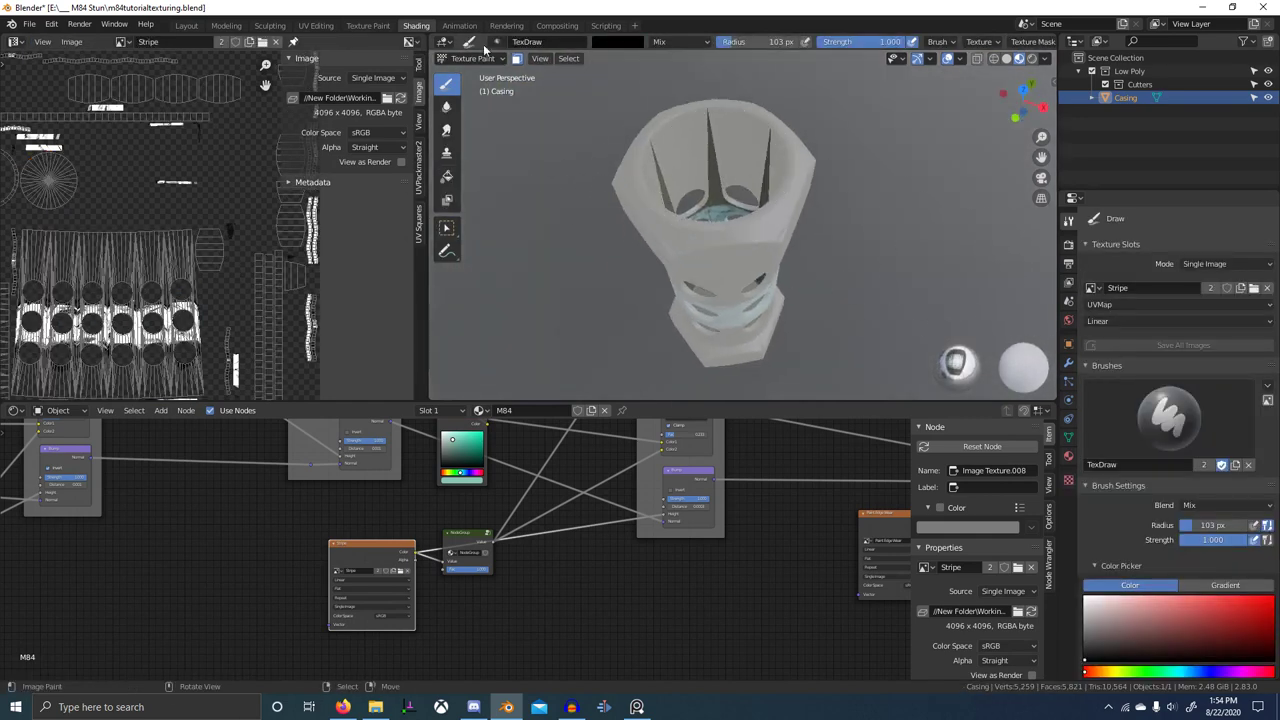
{"action": "scroll", "coordinate": [772, 197], "scroll_direction": "up", "scroll_amount": 5}
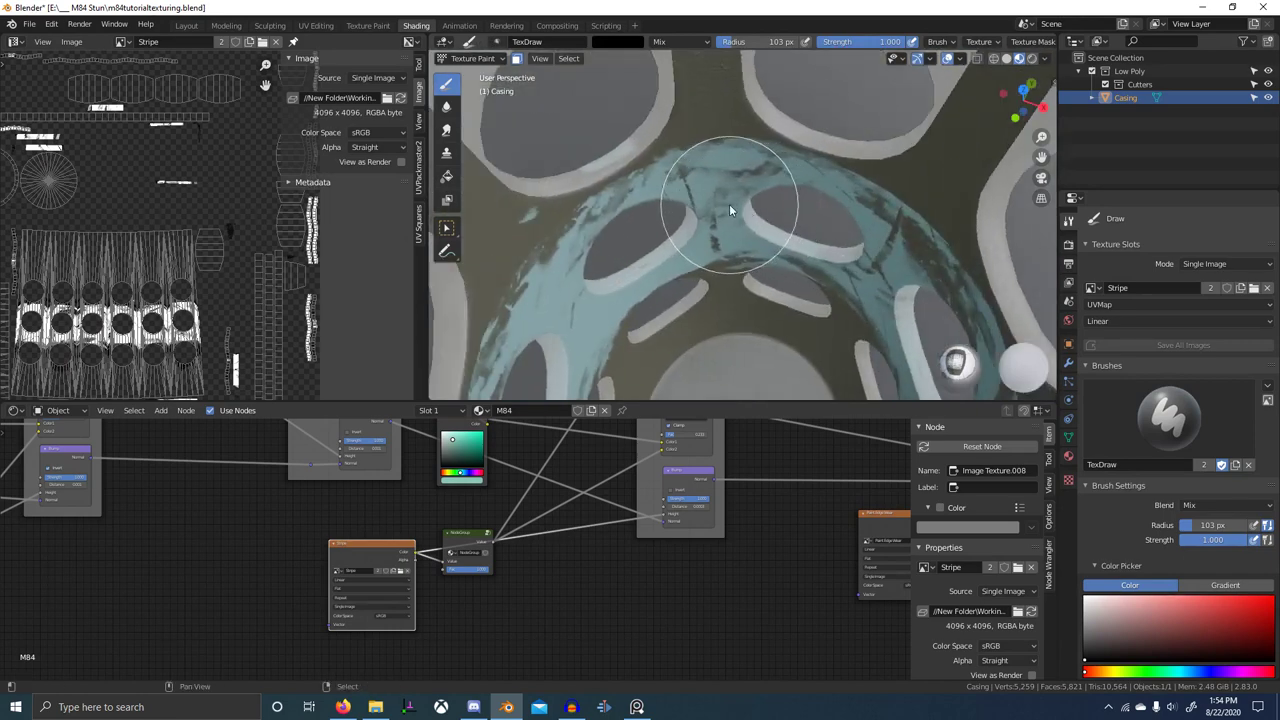
{"action": "key", "text": "shift+f"}
{"action": "left_click", "coordinate": [678, 197]}
- Give the brush a smooth falloff, trying Lighten blend before settling back on Mix
{"action": "scroll", "coordinate": [1150, 488], "scroll_direction": "down", "scroll_amount": 10}
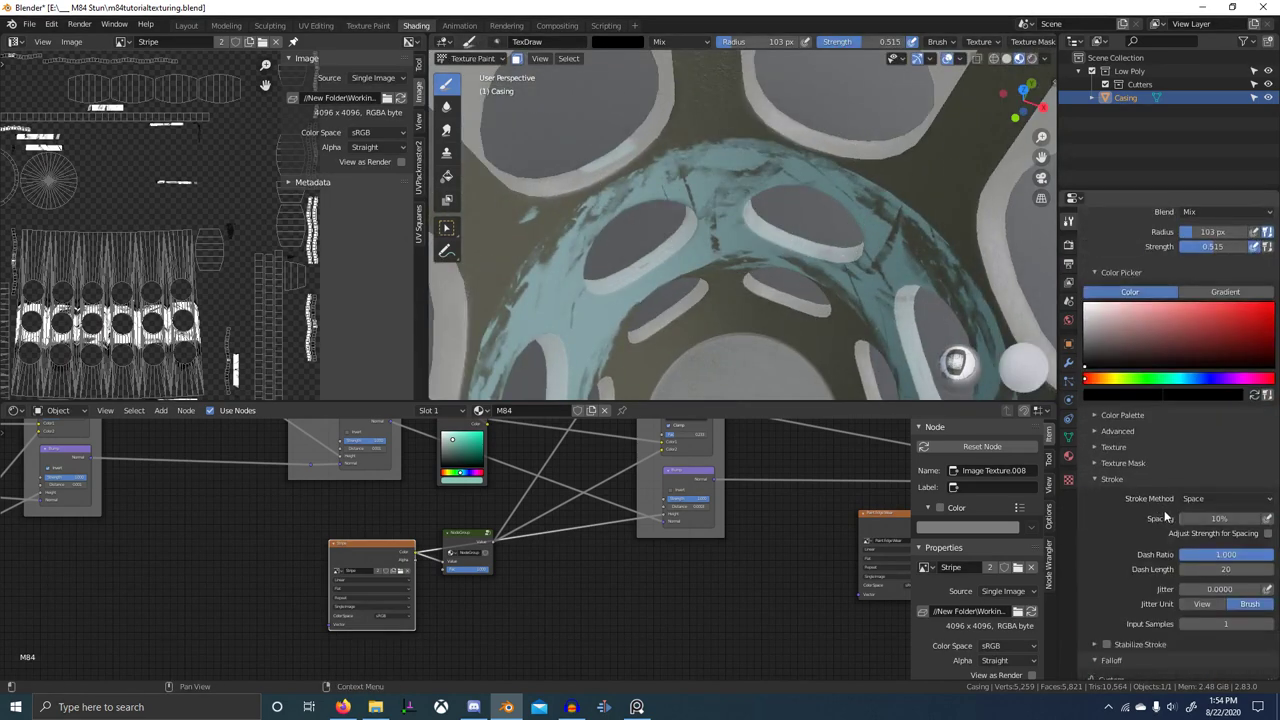
{"action": "left_click", "coordinate": [1090, 664]}
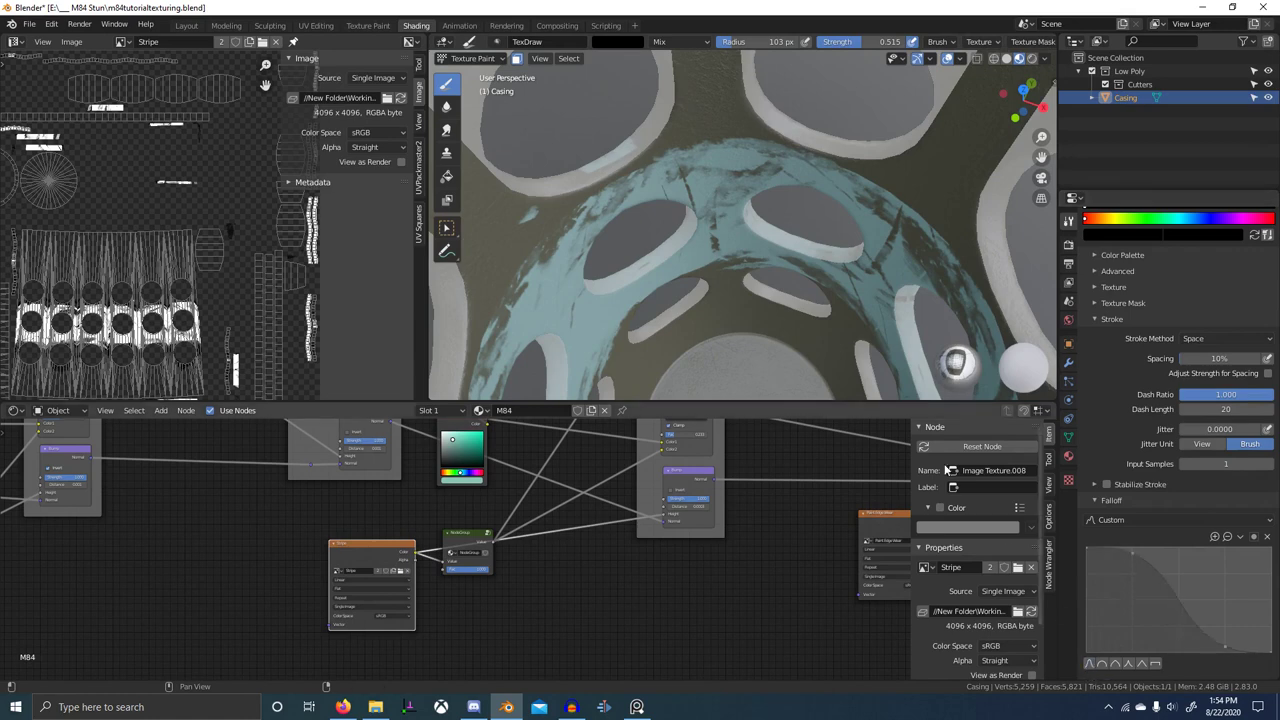
{"action": "middle_click_drag", "start_coordinate": [760, 235], "coordinate": [737, 189]}
{"action": "left_click", "coordinate": [684, 42]}
{"action": "left_click", "coordinate": [670, 144]}
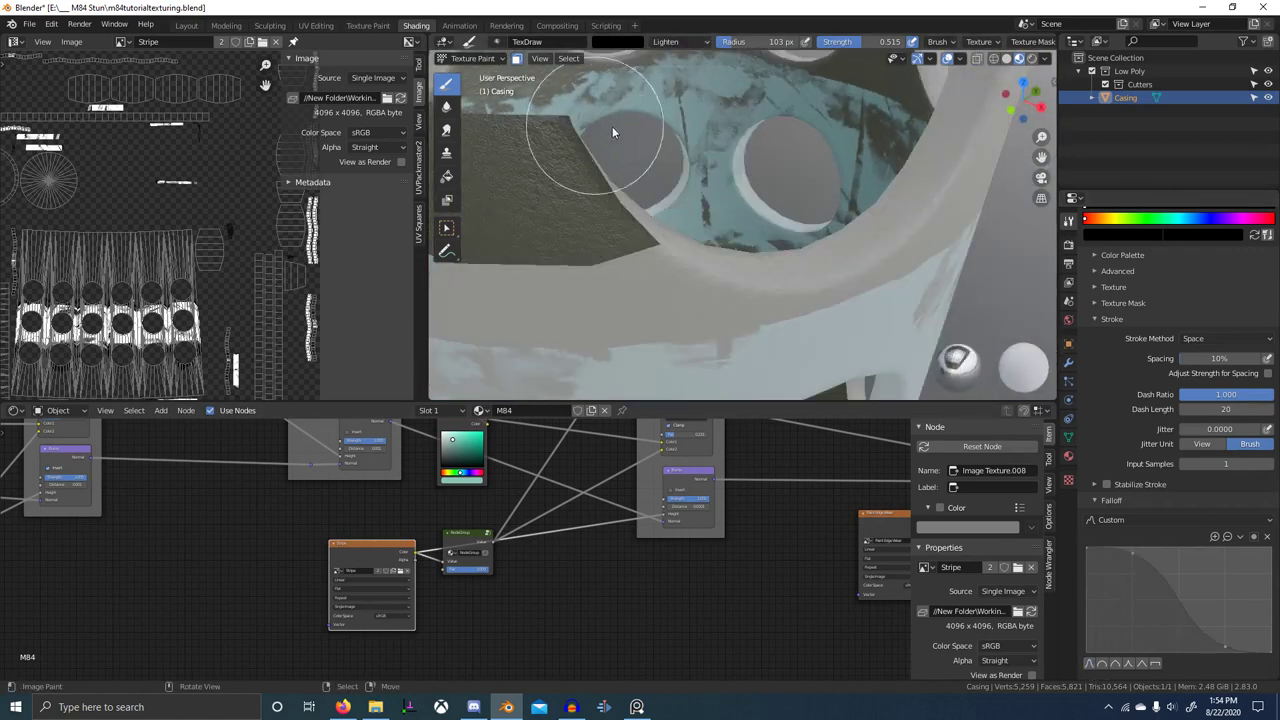
{"action": "left_click", "coordinate": [672, 41]}
{"action": "left_click", "coordinate": [678, 56]}
- Paint dark wear strokes down the teal strip and around the hole
{"action": "middle_click_drag", "start_coordinate": [681, 127], "coordinate": [696, 216]}
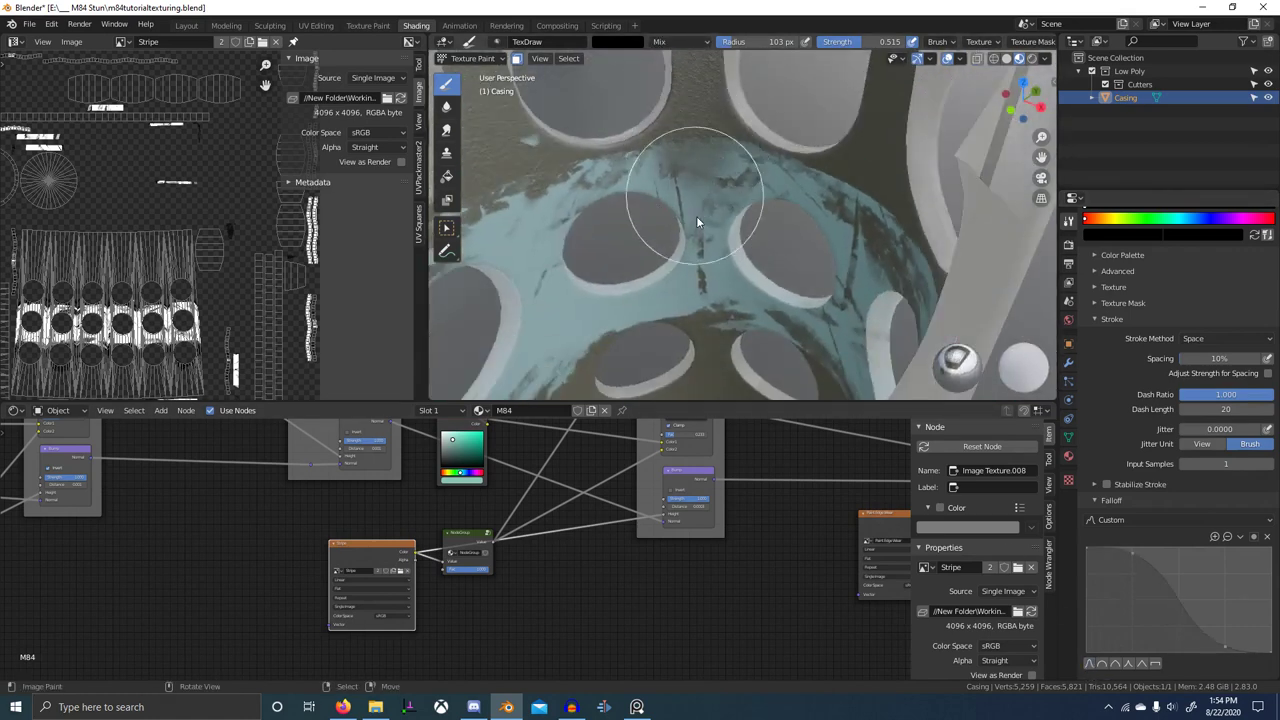
{"action": "left_click_drag", "start_coordinate": [697, 217], "coordinate": [714, 200]}
{"action": "left_click_drag", "start_coordinate": [711, 253], "coordinate": [712, 257]}
{"action": "mouse_move", "coordinate": [718, 157]}
{"action": "left_mouse_down"}
{"action": "mouse_move", "coordinate": [715, 260]}
{"action": "mouse_move", "coordinate": [844, 194]}
{"action": "mouse_move", "coordinate": [782, 258]}
{"action": "left_mouse_up"}
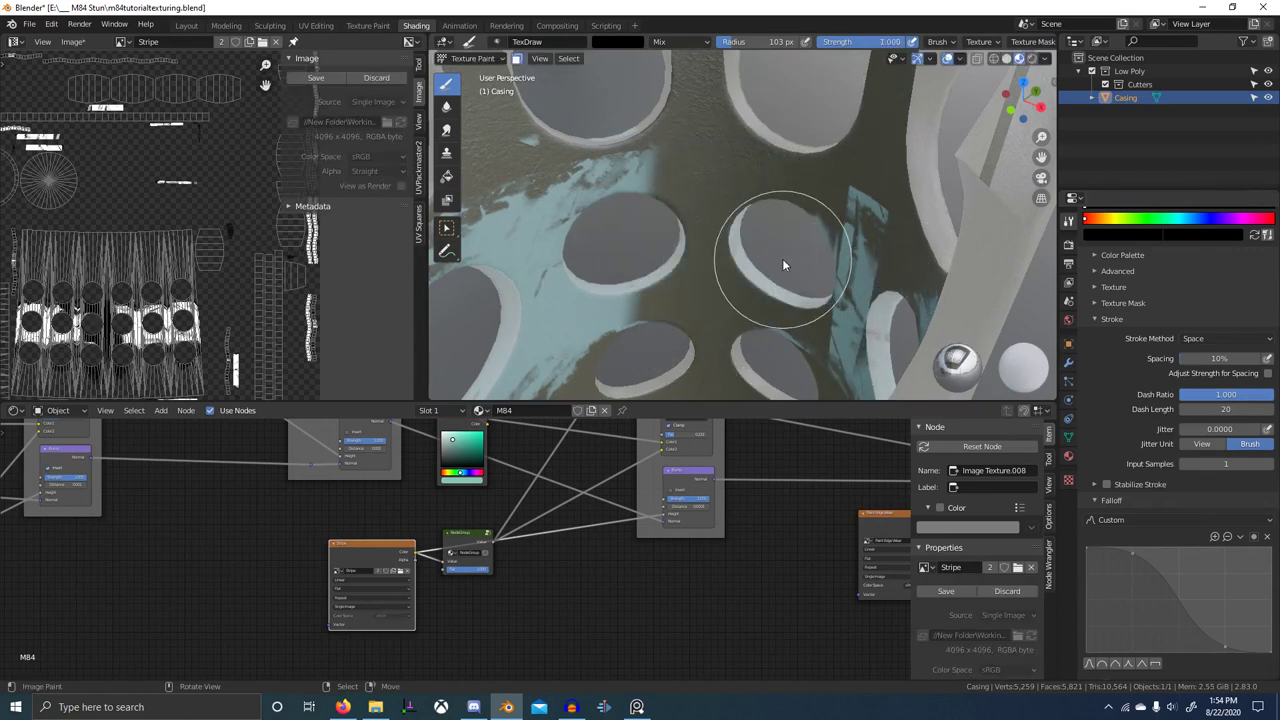
{"action": "scroll", "coordinate": [782, 258], "scroll_direction": "up", "scroll_amount": 3}
{"action": "mouse_move", "coordinate": [782, 258]}
{"action": "middle_mouse_down"}
{"action": "mouse_move", "coordinate": [749, 306]}
{"action": "mouse_move", "coordinate": [800, 295]}
{"action": "middle_mouse_up"}
{"action": "scroll", "coordinate": [749, 306], "scroll_direction": "down", "scroll_amount": 1}
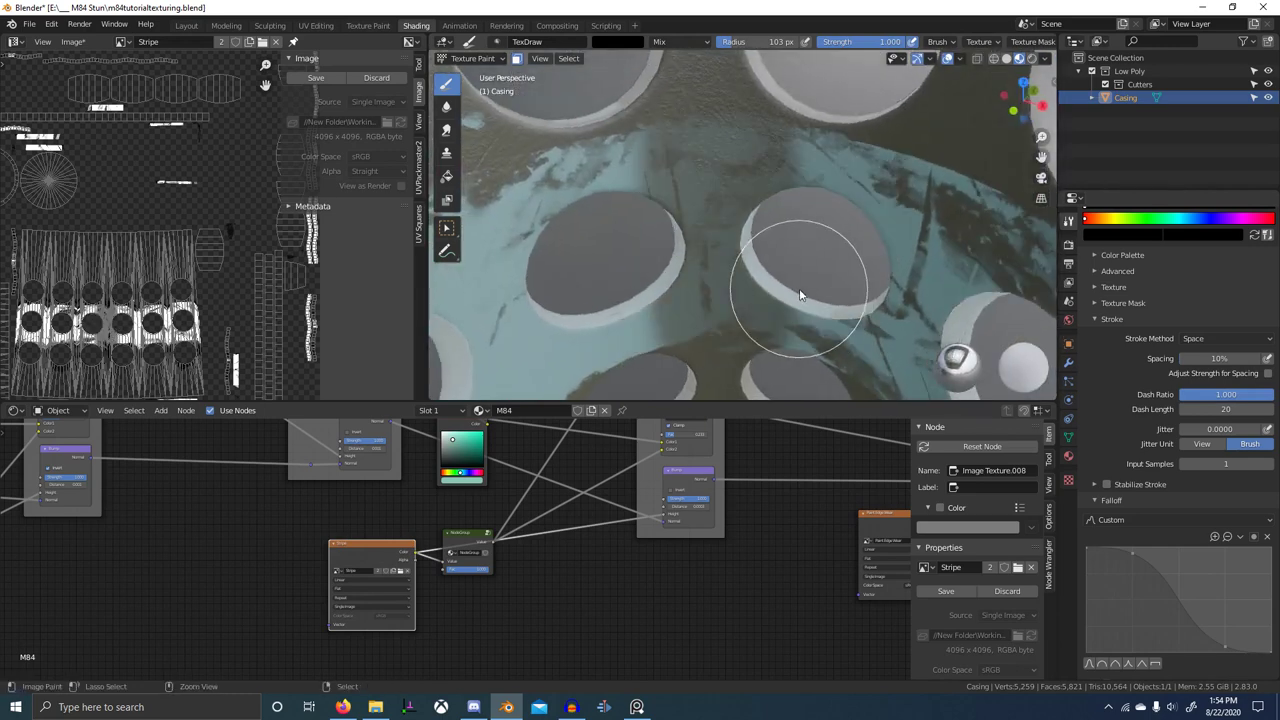
- Undo the last paint stroke and re-toggle the face-selection paint mask
{"action": "key", "text": "ctrl+z"}
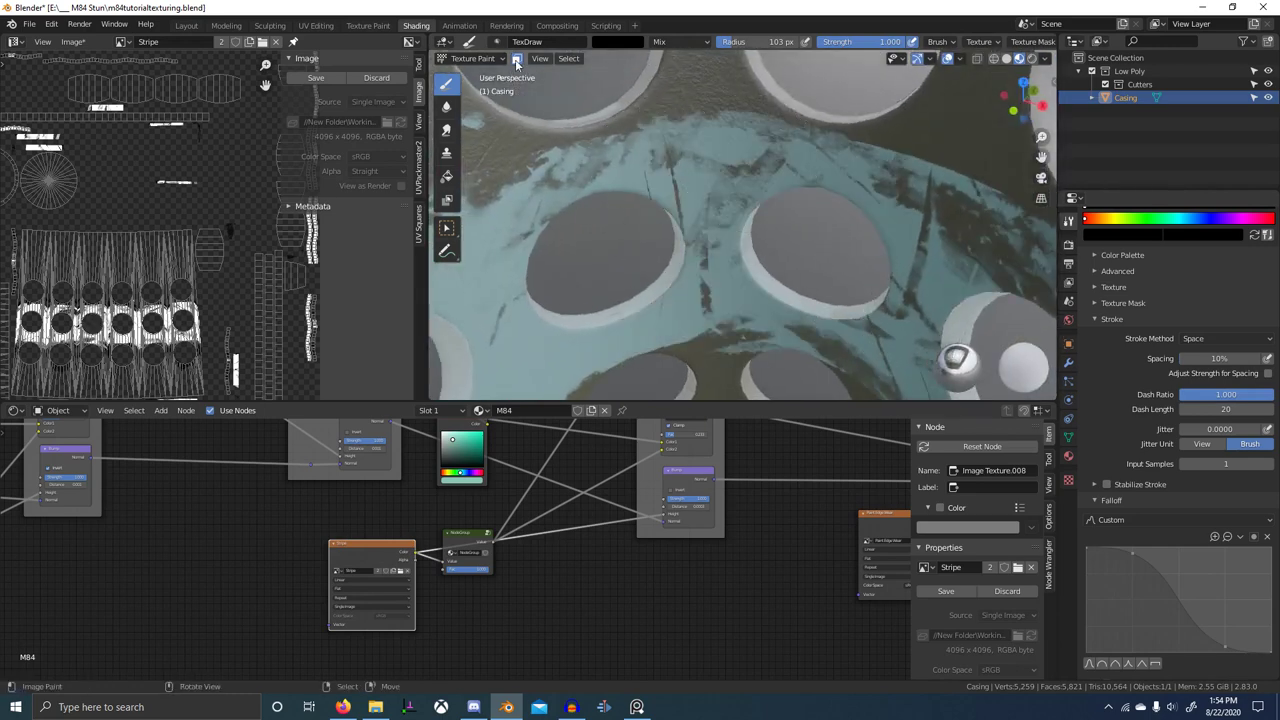
{"action": "left_click", "coordinate": [517, 59]}
{"action": "scroll", "coordinate": [749, 190], "scroll_direction": "down", "scroll_amount": 7}
{"action": "scroll", "coordinate": [748, 189], "scroll_direction": "down", "scroll_amount": 2}
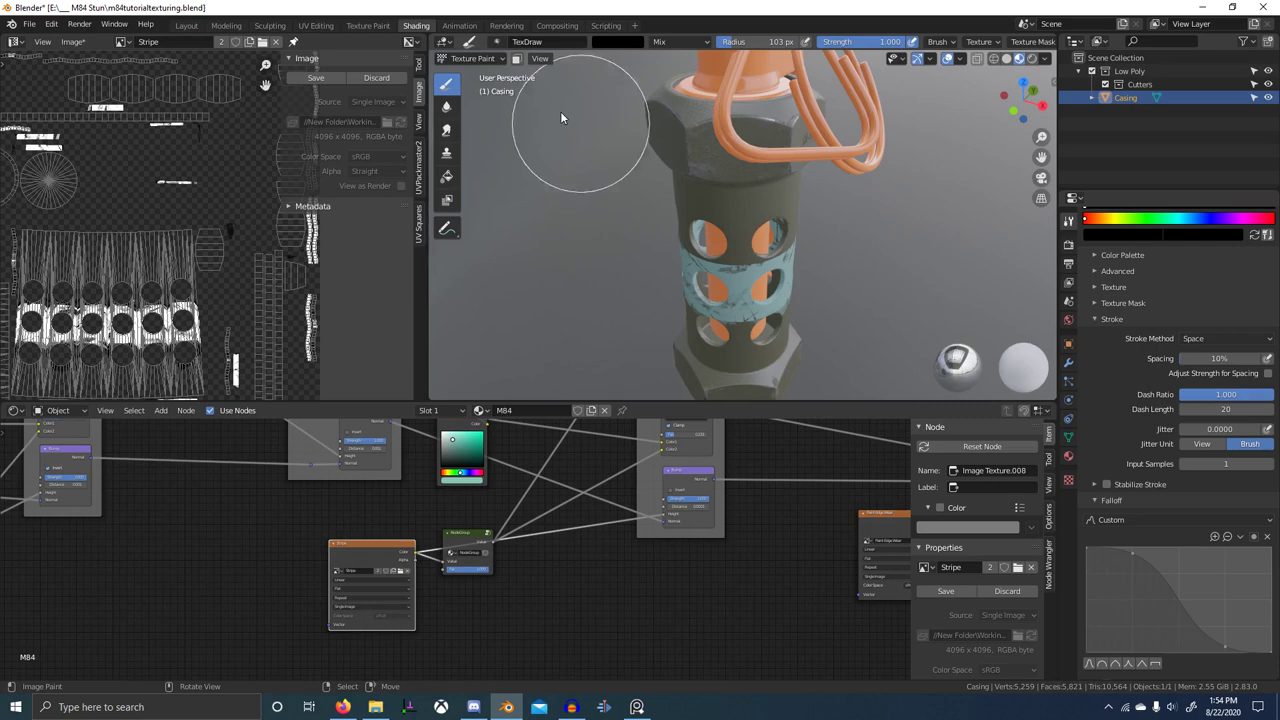
{"action": "left_click", "coordinate": [517, 59]}
{"action": "scroll", "coordinate": [788, 206], "scroll_direction": "up", "scroll_amount": 8}
- Maximize the 3D viewport with Ctrl+Space and frame the painted band
{"action": "middle_click_drag", "start_coordinate": [721, 208], "coordinate": [743, 195]}
{"action": "scroll", "coordinate": [743, 195], "scroll_direction": "up", "scroll_amount": 2}
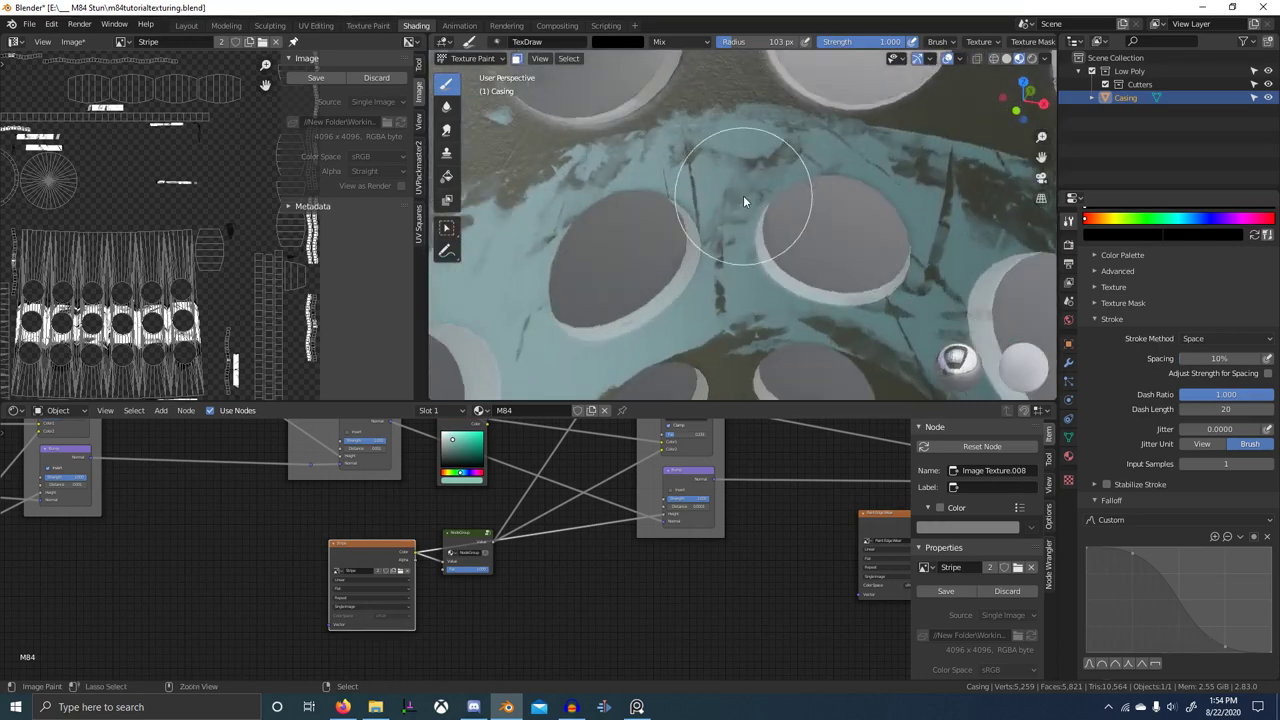
{"action": "key", "text": "ctrl+space"}
{"action": "scroll", "coordinate": [690, 266], "scroll_direction": "down", "scroll_amount": 5}
{"action": "scroll", "coordinate": [672, 270], "scroll_direction": "up", "scroll_amount": 6}
{"action": "scroll", "coordinate": [670, 270], "scroll_direction": "down", "scroll_amount": 2}
{"action": "middle_click_drag", "start_coordinate": [658, 212], "coordinate": [606, 268], "text": "shift"}
- Set the brush radius to 291 px and paint black over the teal around the central holes
{"action": "key", "text": "f"}
{"action": "left_click", "coordinate": [660, 232]}
{"action": "mouse_move", "coordinate": [530, 230]}
{"action": "left_mouse_down"}
{"action": "mouse_move", "coordinate": [708, 163]}
{"action": "mouse_move", "coordinate": [610, 304]}
{"action": "mouse_move", "coordinate": [582, 570]}
{"action": "mouse_move", "coordinate": [832, 567]}
{"action": "left_mouse_up"}
{"action": "middle_click_drag", "start_coordinate": [785, 500], "coordinate": [720, 440]}
{"action": "mouse_move", "coordinate": [800, 385]}
{"action": "left_mouse_down"}
{"action": "mouse_move", "coordinate": [768, 254]}
{"action": "mouse_move", "coordinate": [1000, 225]}
{"action": "left_mouse_up"}
- Paint black over the teal above the next hole and along the upper strip
{"action": "mouse_move", "coordinate": [1055, 278]}
{"action": "middle_mouse_down"}
{"action": "mouse_move", "coordinate": [731, 278]}
{"action": "mouse_move", "coordinate": [820, 270]}
{"action": "middle_mouse_up"}
{"action": "mouse_move", "coordinate": [800, 260]}
{"action": "left_mouse_down"}
{"action": "mouse_move", "coordinate": [775, 200]}
{"action": "mouse_move", "coordinate": [1028, 356]}
{"action": "mouse_move", "coordinate": [1105, 305]}
{"action": "left_mouse_up"}
{"action": "mouse_move", "coordinate": [1110, 298]}
{"action": "middle_mouse_down"}
{"action": "mouse_move", "coordinate": [782, 282]}
{"action": "mouse_move", "coordinate": [890, 262]}
{"action": "middle_mouse_up"}
{"action": "left_click_drag", "start_coordinate": [792, 233], "coordinate": [656, 300]}
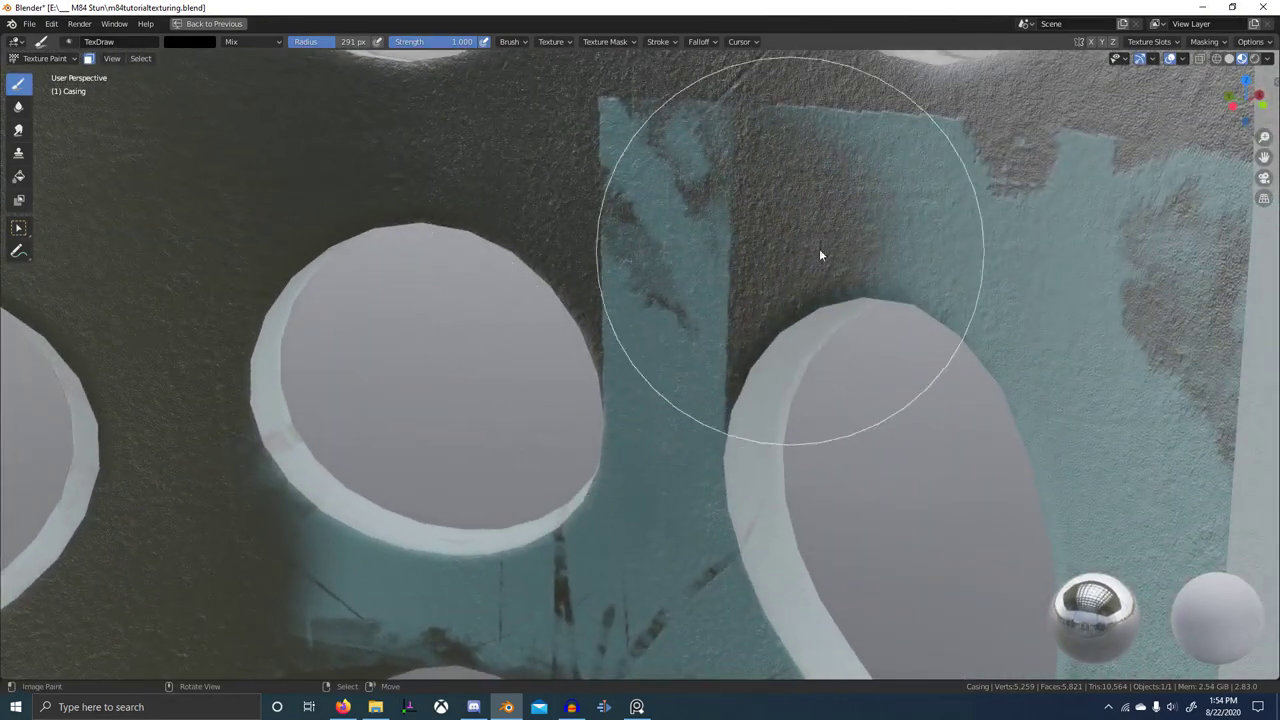
{"action": "left_click_drag", "start_coordinate": [820, 252], "coordinate": [768, 260]}
{"action": "mouse_move", "coordinate": [983, 261]}
{"action": "middle_mouse_down"}
{"action": "mouse_move", "coordinate": [872, 265]}
{"action": "mouse_move", "coordinate": [915, 232]}
{"action": "middle_mouse_up"}
{"action": "mouse_move", "coordinate": [905, 222]}
{"action": "left_mouse_down"}
{"action": "mouse_move", "coordinate": [853, 134]}
{"action": "mouse_move", "coordinate": [777, 146]}
{"action": "left_mouse_up"}
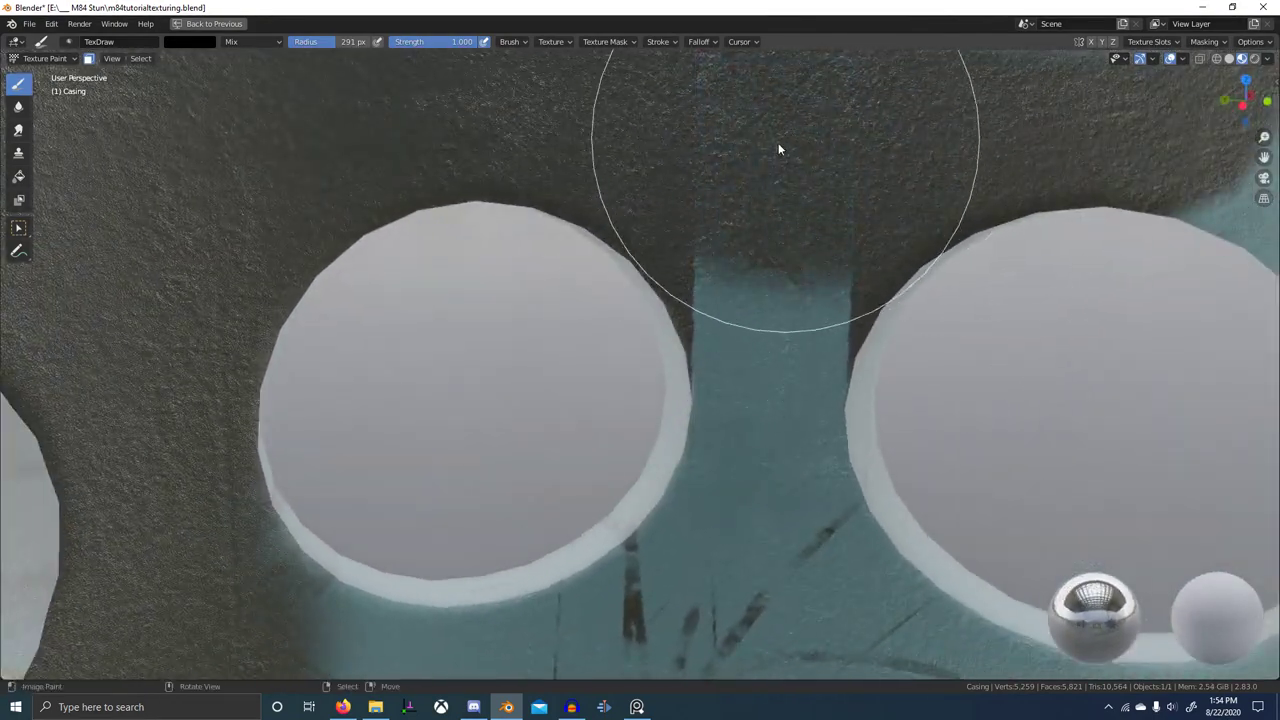
{"action": "middle_click_drag", "start_coordinate": [777, 146], "coordinate": [712, 352], "text": "ctrl"}
{"action": "left_click_drag", "start_coordinate": [720, 378], "coordinate": [706, 496]}
- Darken the teal below the left hole, between the holes and at the top
{"action": "middle_click_drag", "start_coordinate": [707, 453], "coordinate": [750, 300], "text": "shift"}
{"action": "mouse_move", "coordinate": [672, 462]}
{"action": "left_mouse_down"}
{"action": "mouse_move", "coordinate": [511, 504]}
{"action": "mouse_move", "coordinate": [348, 440]}
{"action": "mouse_move", "coordinate": [737, 549]}
{"action": "mouse_move", "coordinate": [1029, 500]}
{"action": "mouse_move", "coordinate": [1140, 406]}
{"action": "left_mouse_up"}
{"action": "middle_click_drag", "start_coordinate": [1140, 406], "coordinate": [827, 391]}
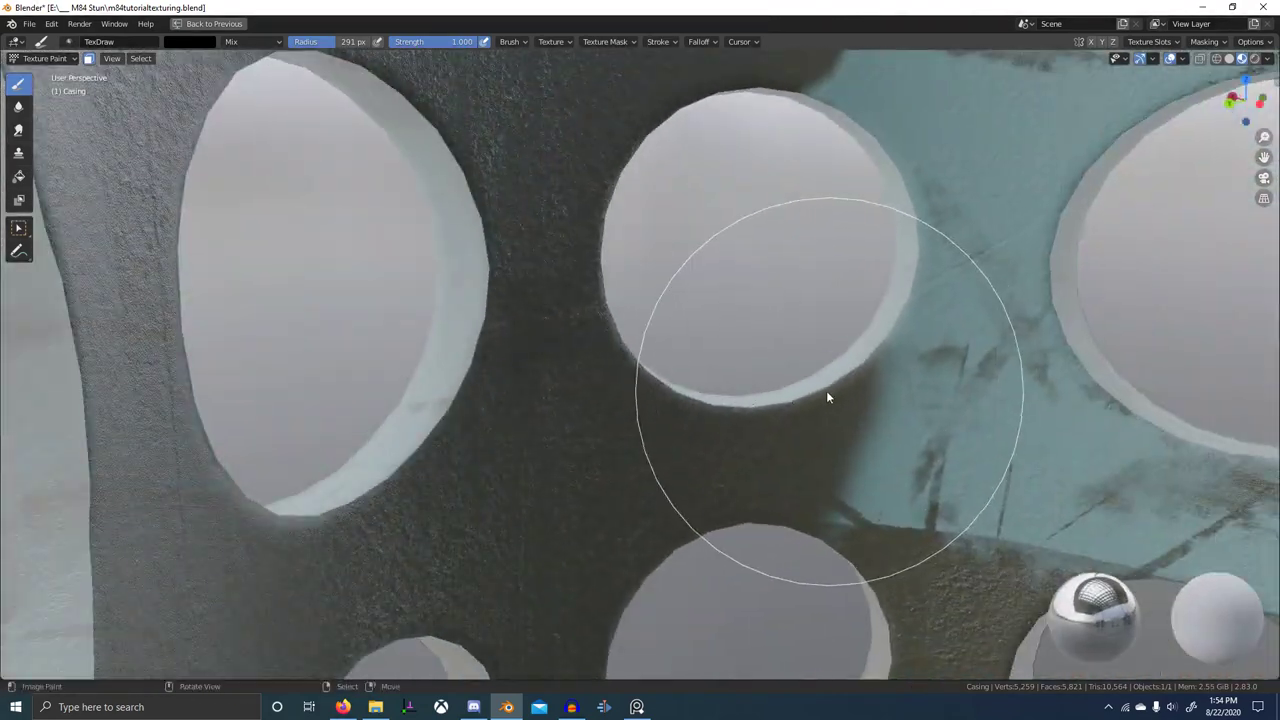
{"action": "mouse_move", "coordinate": [827, 391]}
{"action": "left_mouse_down"}
{"action": "mouse_move", "coordinate": [1019, 465]}
{"action": "mouse_move", "coordinate": [959, 119]}
{"action": "mouse_move", "coordinate": [949, 215]}
{"action": "left_mouse_up"}
{"action": "middle_click_drag", "start_coordinate": [952, 212], "coordinate": [838, 312], "text": "shift"}
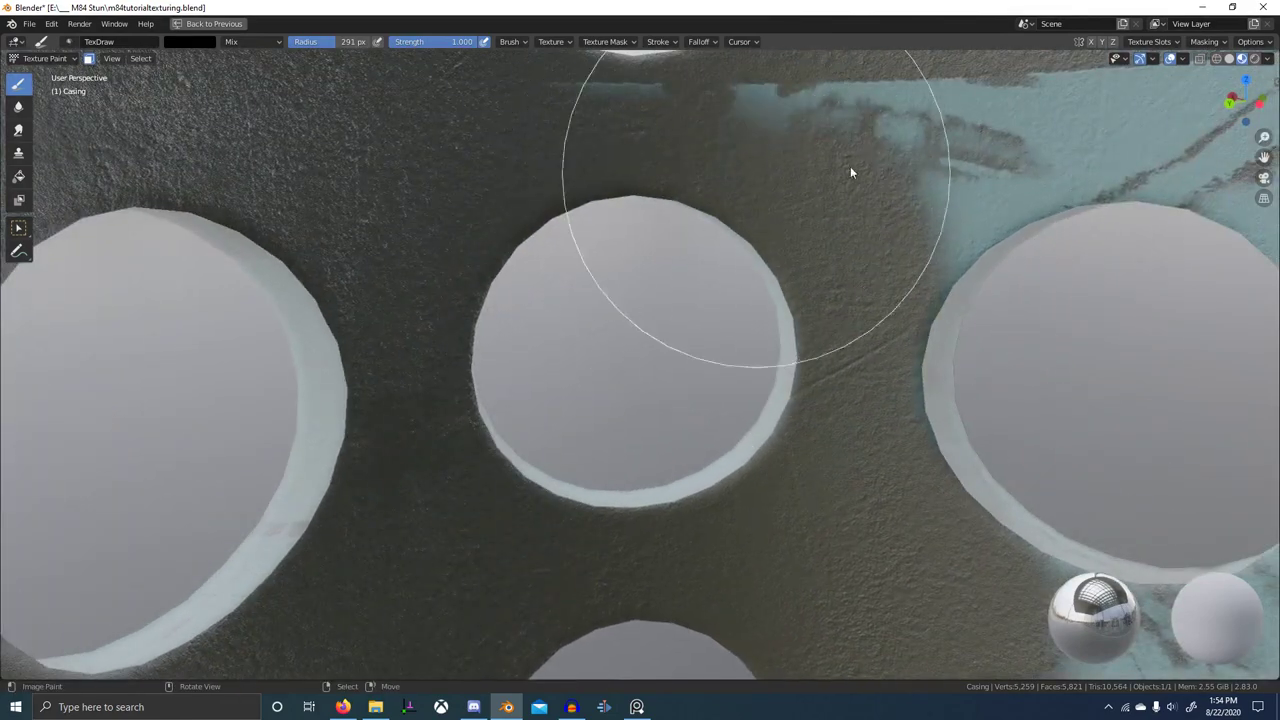
{"action": "left_click_drag", "start_coordinate": [850, 166], "coordinate": [585, 130]}
- Paint out the teal around the middle hole and on another perforated face
{"action": "middle_click_drag", "start_coordinate": [1095, 240], "coordinate": [825, 237], "text": "shift"}
{"action": "middle_click_drag", "start_coordinate": [745, 268], "coordinate": [872, 264]}
{"action": "mouse_move", "coordinate": [740, 220]}
{"action": "left_mouse_down"}
{"action": "mouse_move", "coordinate": [857, 224]}
{"action": "mouse_move", "coordinate": [851, 618]}
{"action": "mouse_move", "coordinate": [597, 605]}
{"action": "left_mouse_up"}
{"action": "middle_click_drag", "start_coordinate": [920, 493], "coordinate": [735, 455], "text": "shift"}
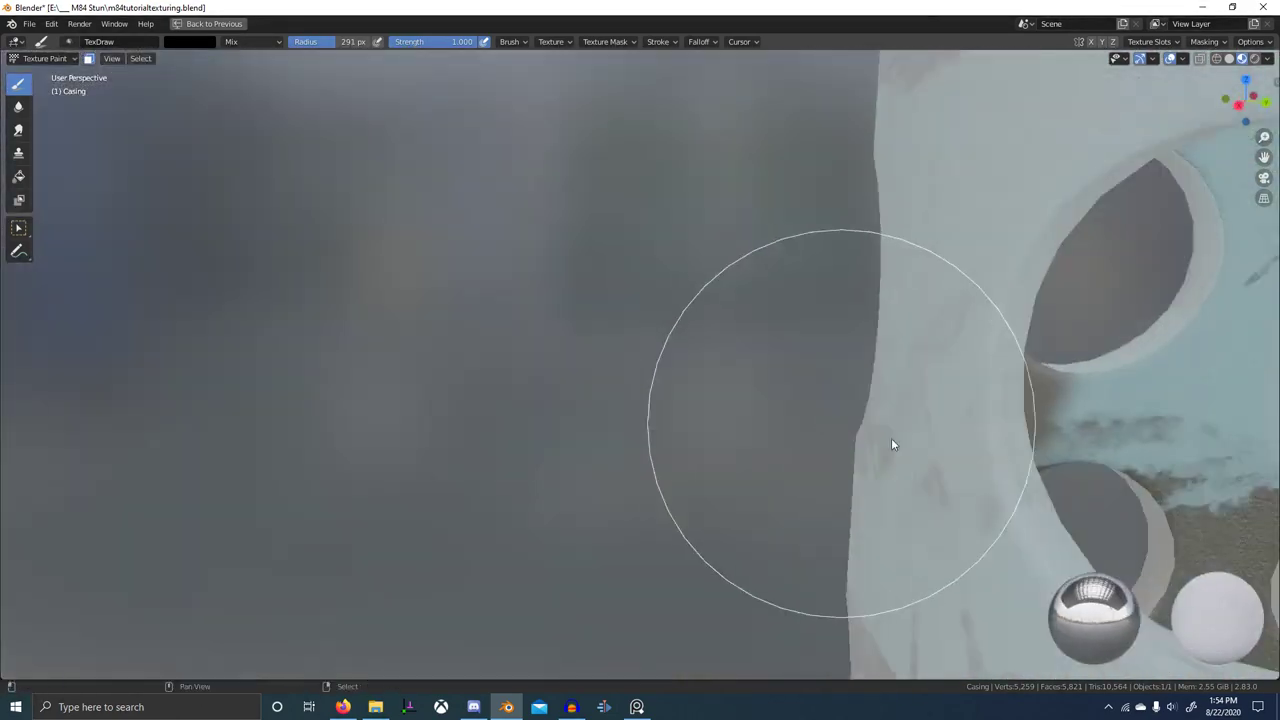
{"action": "middle_click_drag", "start_coordinate": [905, 440], "coordinate": [710, 469]}
{"action": "mouse_move", "coordinate": [680, 460]}
{"action": "left_mouse_down"}
{"action": "mouse_move", "coordinate": [1034, 492]}
{"action": "mouse_move", "coordinate": [812, 152]}
{"action": "mouse_move", "coordinate": [941, 149]}
{"action": "left_mouse_up"}
{"action": "mouse_move", "coordinate": [908, 240]}
{"action": "middle_mouse_down"}
{"action": "mouse_move", "coordinate": [892, 180]}
{"action": "mouse_move", "coordinate": [769, 277]}
{"action": "middle_mouse_up"}
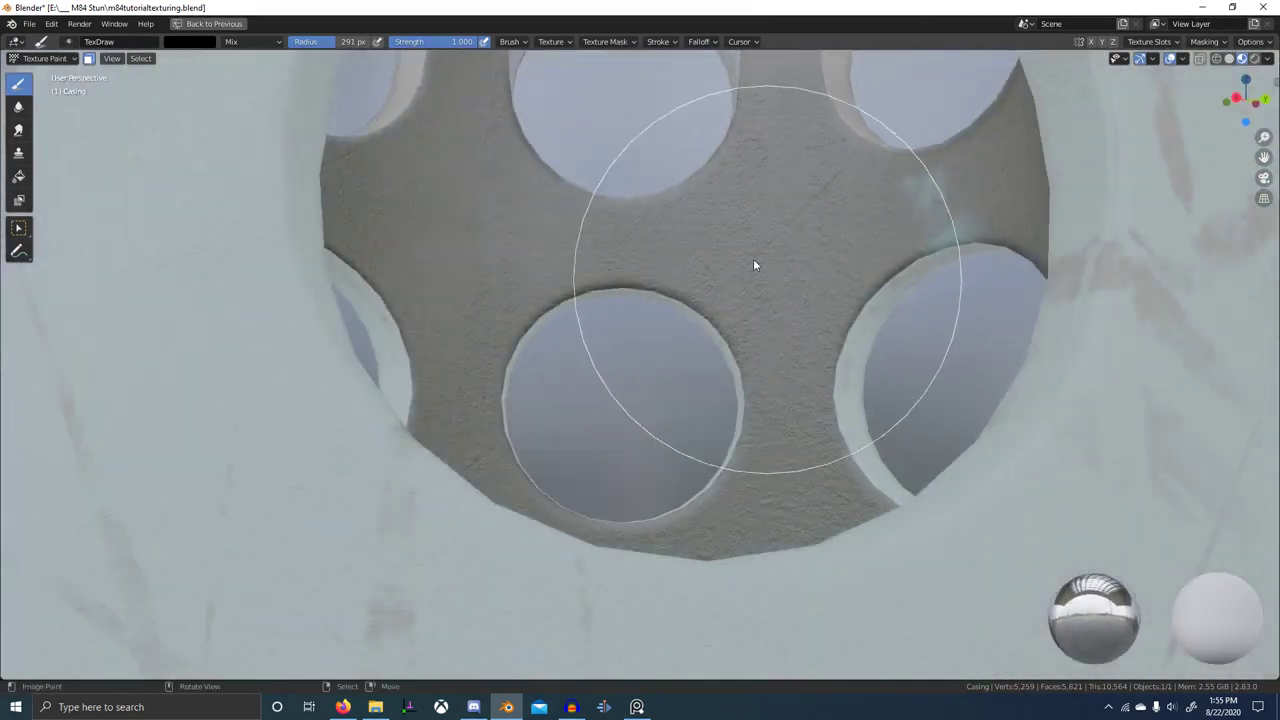
{"action": "mouse_move", "coordinate": [753, 258]}
{"action": "left_mouse_down"}
{"action": "mouse_move", "coordinate": [962, 172]}
{"action": "mouse_move", "coordinate": [689, 385]}
{"action": "left_mouse_up"}
- Orbit around the casing to check for leftover teal, then look over the brush list
{"action": "mouse_move", "coordinate": [800, 260]}
{"action": "middle_mouse_down"}
{"action": "mouse_move", "coordinate": [646, 214]}
{"action": "mouse_move", "coordinate": [665, 259]}
{"action": "mouse_move", "coordinate": [754, 249]}
{"action": "middle_mouse_up"}
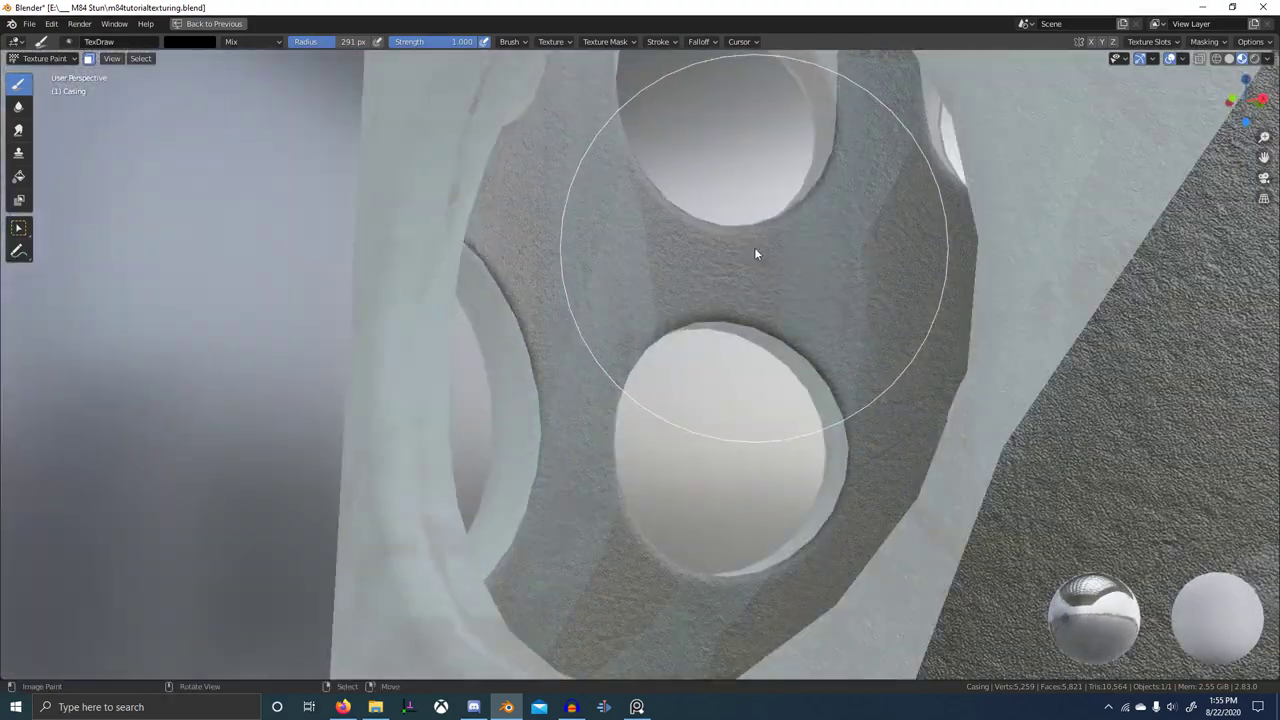
{"action": "middle_click_drag", "start_coordinate": [940, 294], "coordinate": [730, 508]}
{"action": "scroll", "coordinate": [526, 467], "scroll_direction": "down", "scroll_amount": 5}
{"action": "mouse_move", "coordinate": [618, 488]}
{"action": "middle_mouse_down"}
{"action": "mouse_move", "coordinate": [764, 431]}
{"action": "mouse_move", "coordinate": [656, 448]}
{"action": "mouse_move", "coordinate": [565, 422]}
{"action": "mouse_move", "coordinate": [500, 354]}
{"action": "mouse_move", "coordinate": [560, 317]}
{"action": "mouse_move", "coordinate": [713, 324]}
{"action": "mouse_move", "coordinate": [620, 337]}
{"action": "mouse_move", "coordinate": [709, 471]}
{"action": "mouse_move", "coordinate": [553, 286]}
{"action": "middle_mouse_up"}
{"action": "scroll", "coordinate": [713, 324], "scroll_direction": "up", "scroll_amount": 4}
{"action": "scroll", "coordinate": [620, 337], "scroll_direction": "up", "scroll_amount": 2}
{"action": "left_click", "coordinate": [68, 41]}
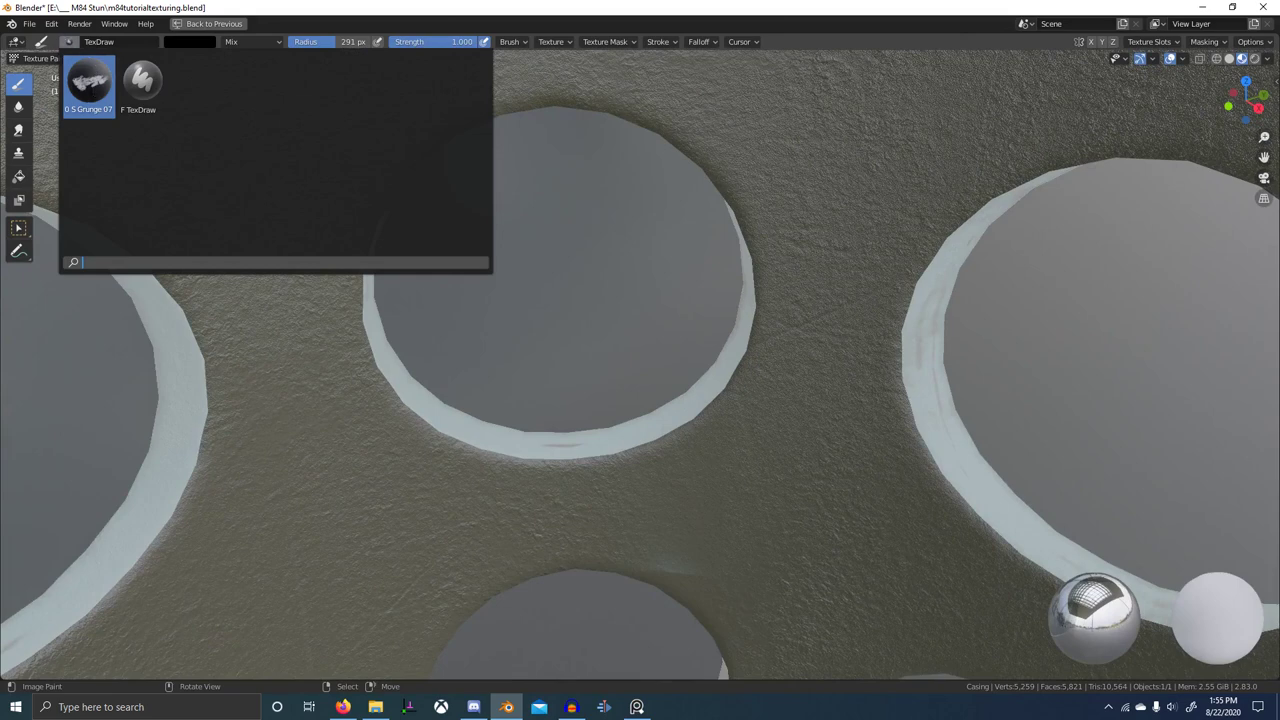
{"action": "left_click", "coordinate": [30, 24]}
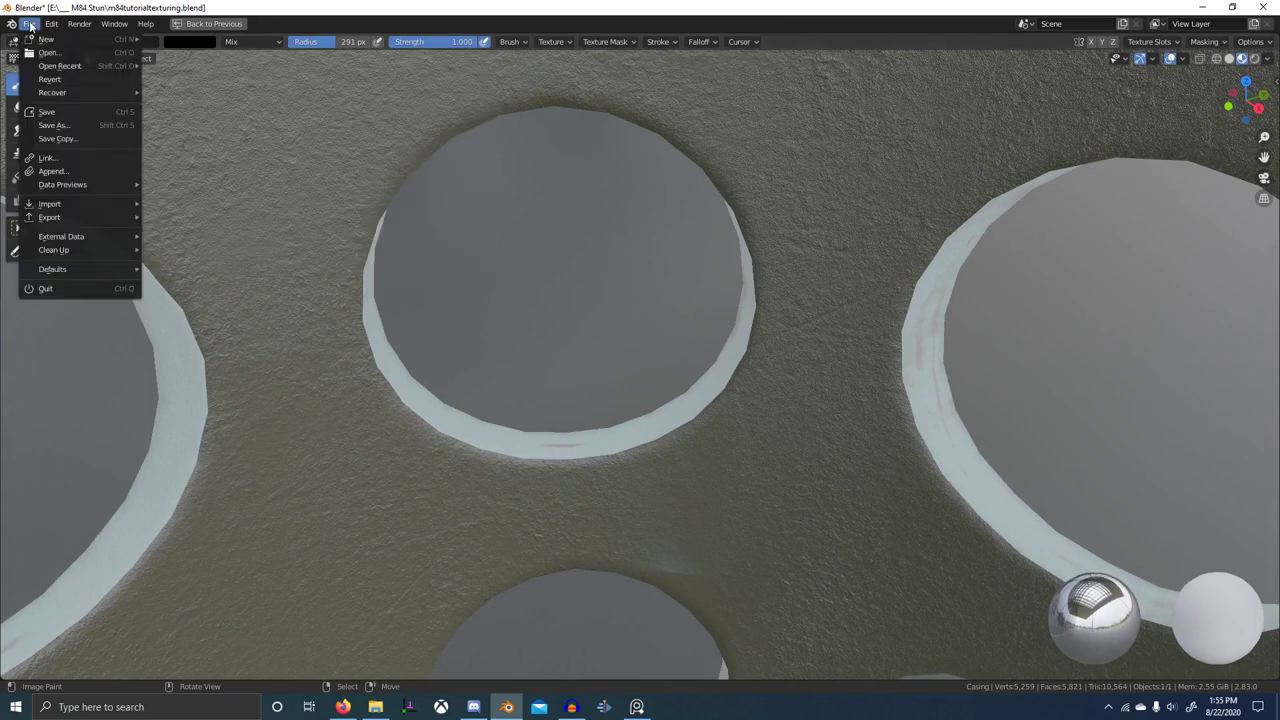
- Append from Documents/Asset Library/Texture Paint Brushes/Brushes.blend, opening its Brush folder
{"action": "mouse_move", "coordinate": [117, 206]}
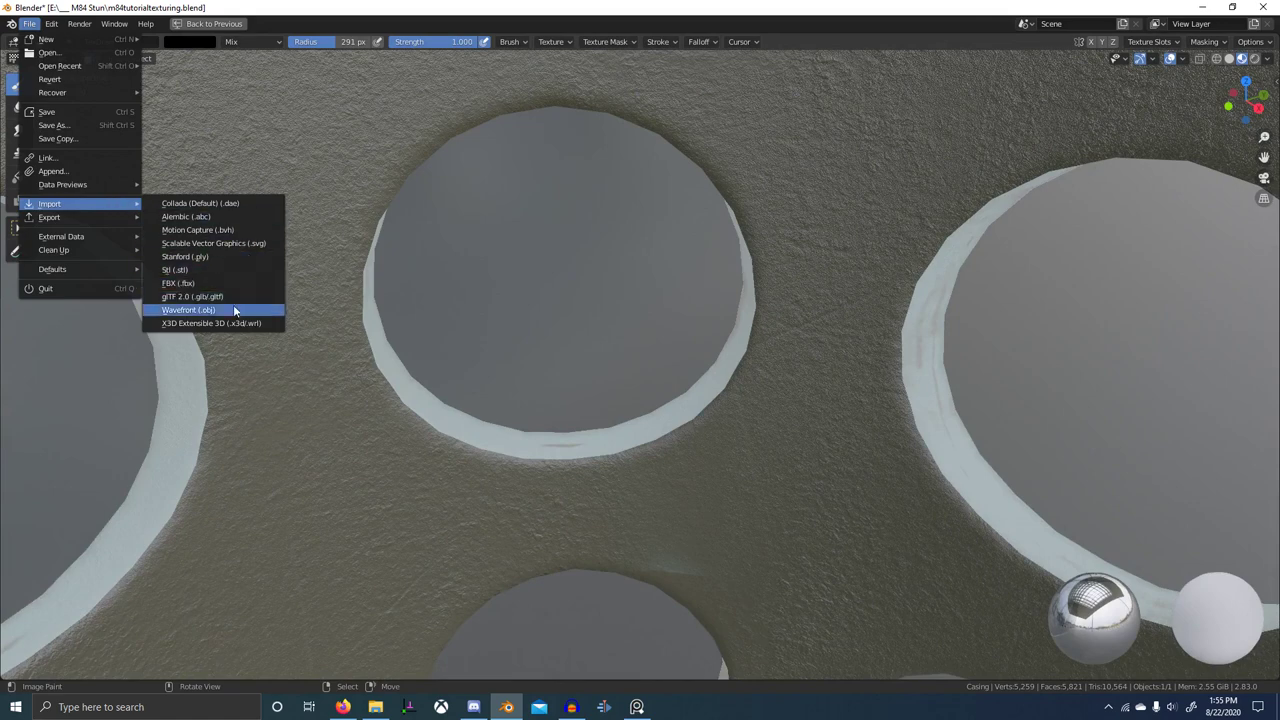
{"action": "left_click", "coordinate": [90, 171]}
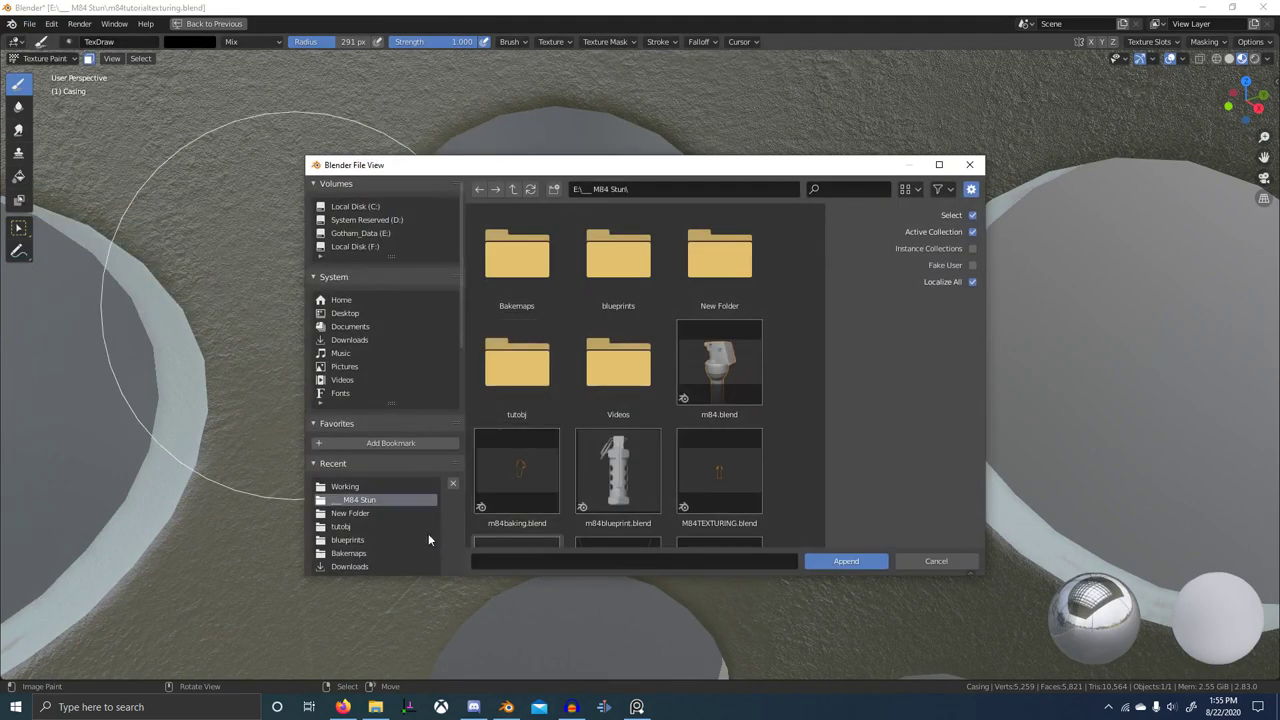
{"action": "left_click", "coordinate": [354, 329]}
{"action": "double_click", "coordinate": [521, 276]}
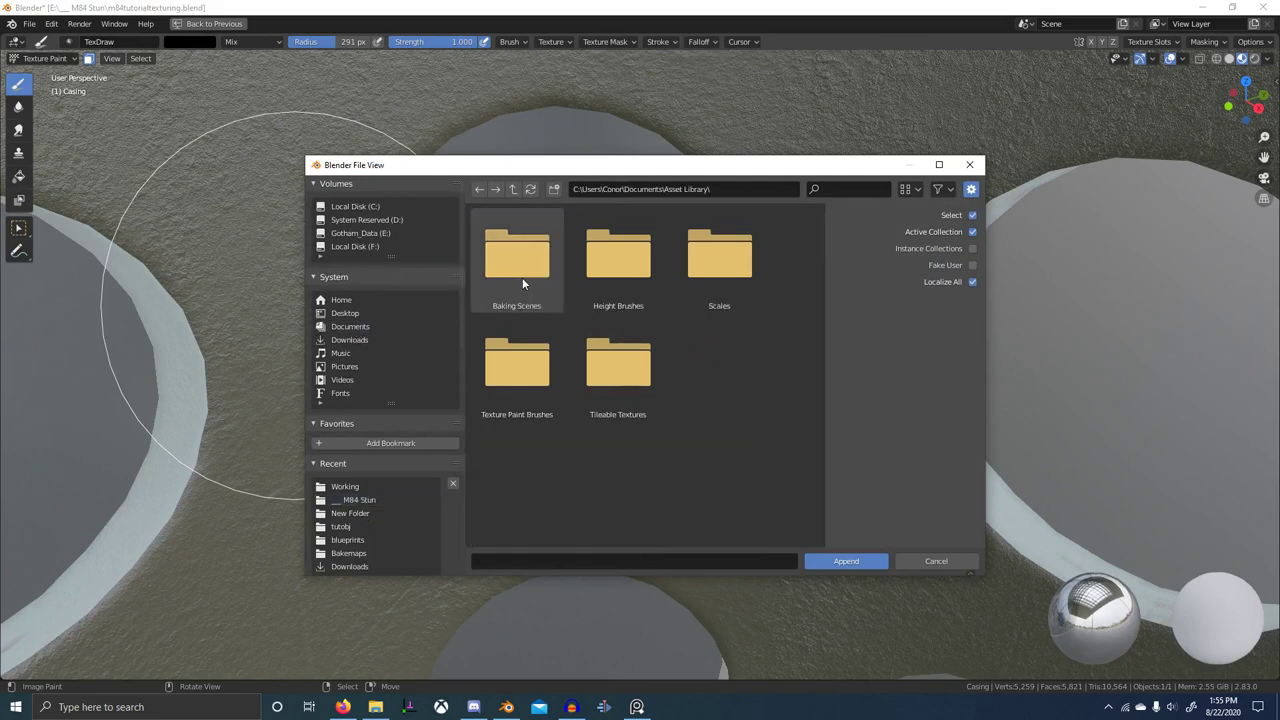
{"action": "double_click", "coordinate": [516, 386]}
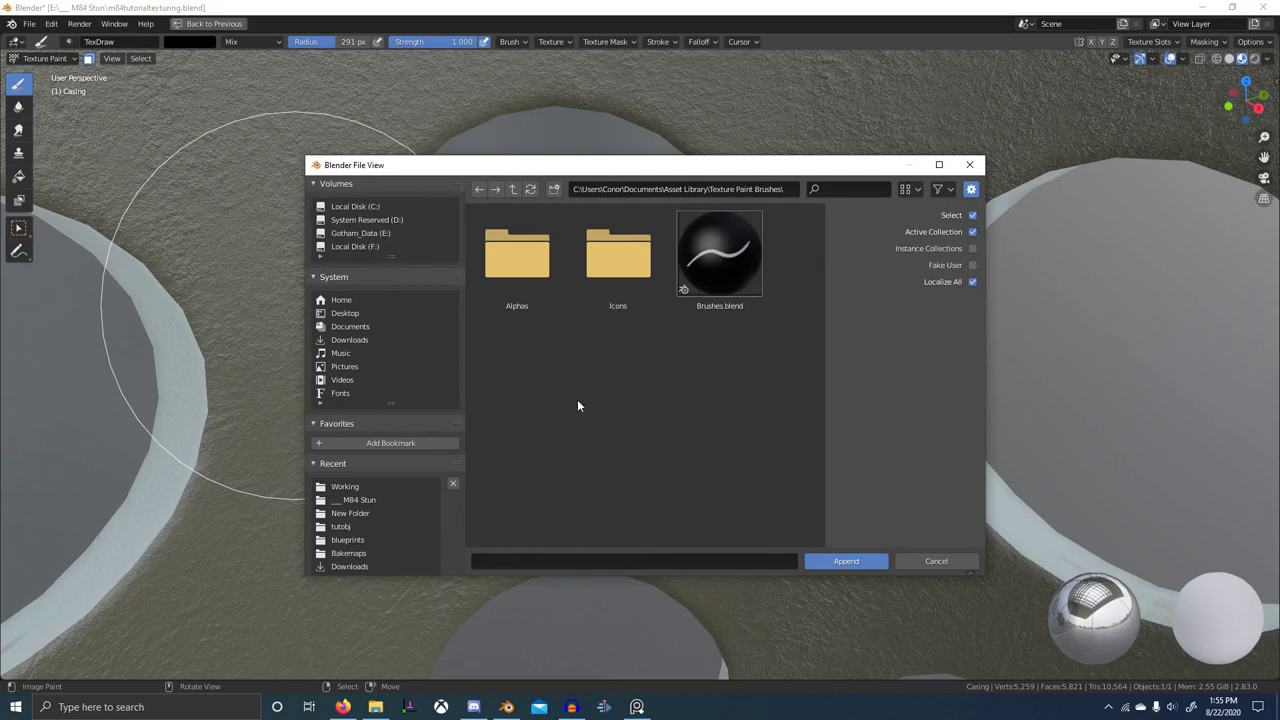
{"action": "double_click", "coordinate": [711, 255]}
{"action": "double_click", "coordinate": [518, 262]}
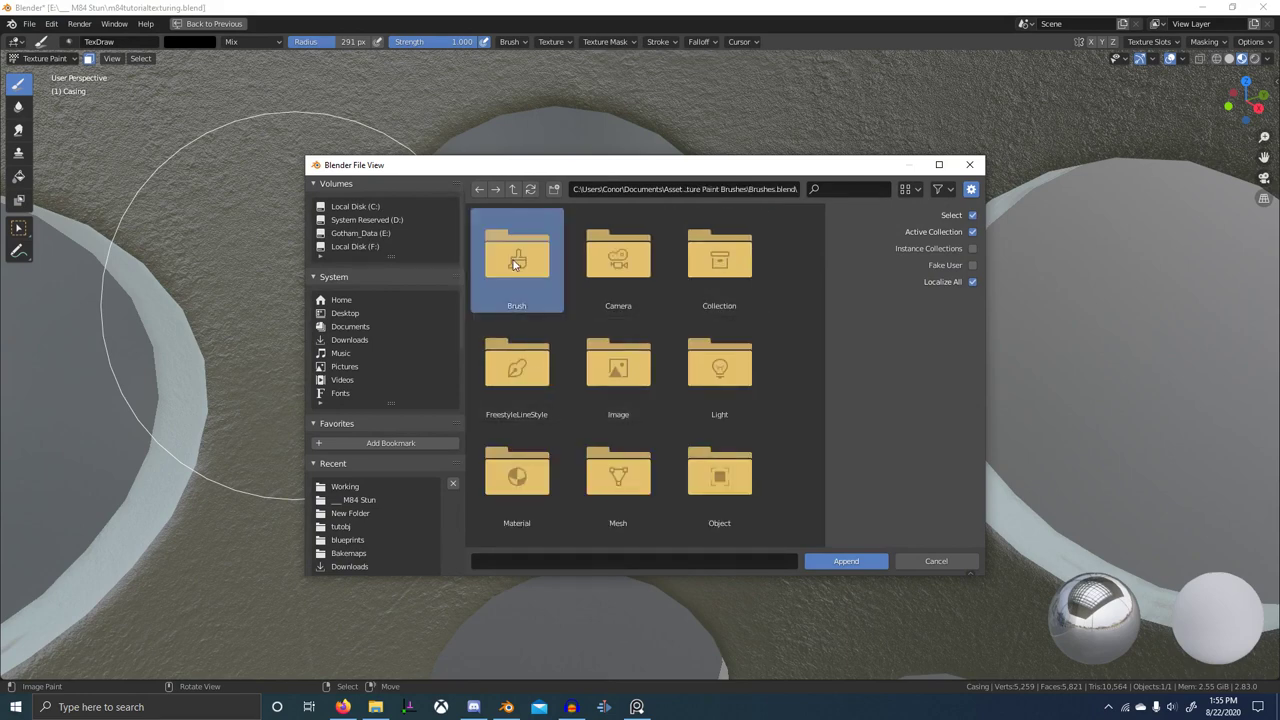
- Select the S brushes from S Fingerprint 02 through the Grunge and Scratch brushes
{"action": "scroll", "coordinate": [704, 435], "scroll_direction": "down", "scroll_amount": 5}
{"action": "scroll", "coordinate": [703, 437], "scroll_direction": "down", "scroll_amount": 12}
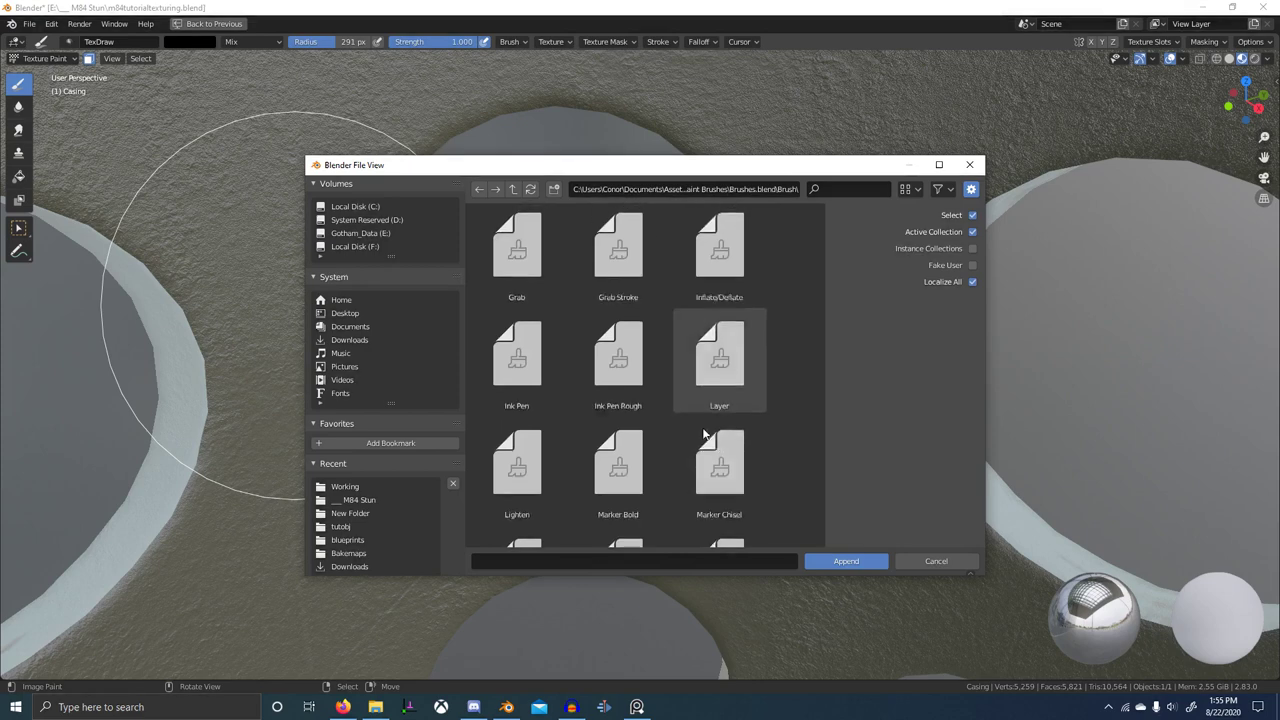
{"action": "scroll", "coordinate": [690, 428], "scroll_direction": "down", "scroll_amount": 10}
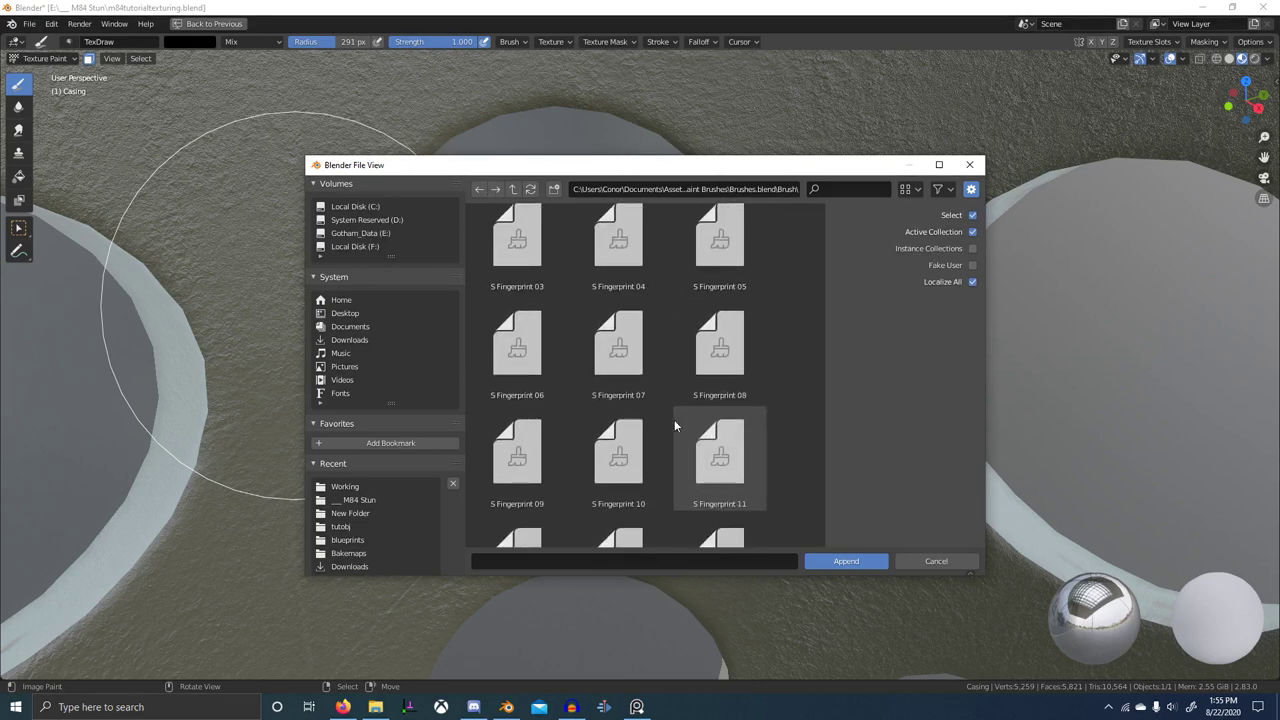
{"action": "left_click", "coordinate": [717, 250]}
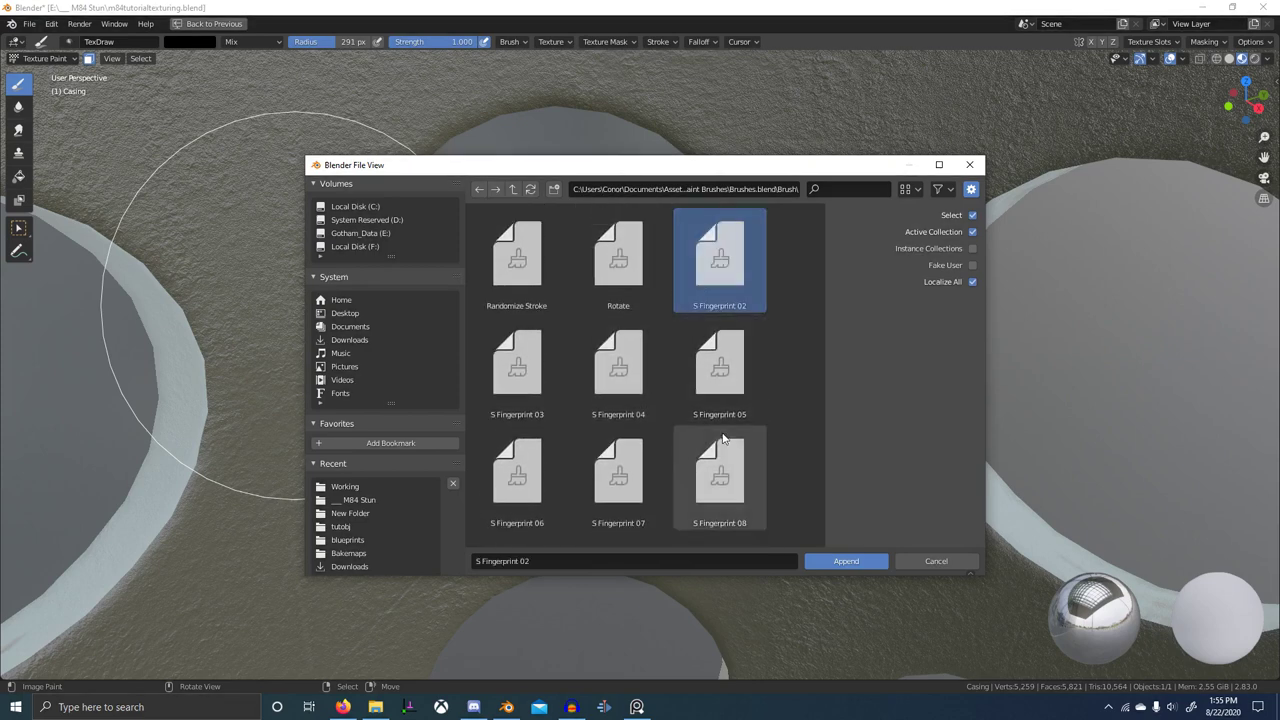
{"action": "scroll", "coordinate": [725, 447], "scroll_direction": "down", "scroll_amount": 1}
{"action": "scroll", "coordinate": [761, 425], "scroll_direction": "down", "scroll_amount": 10}
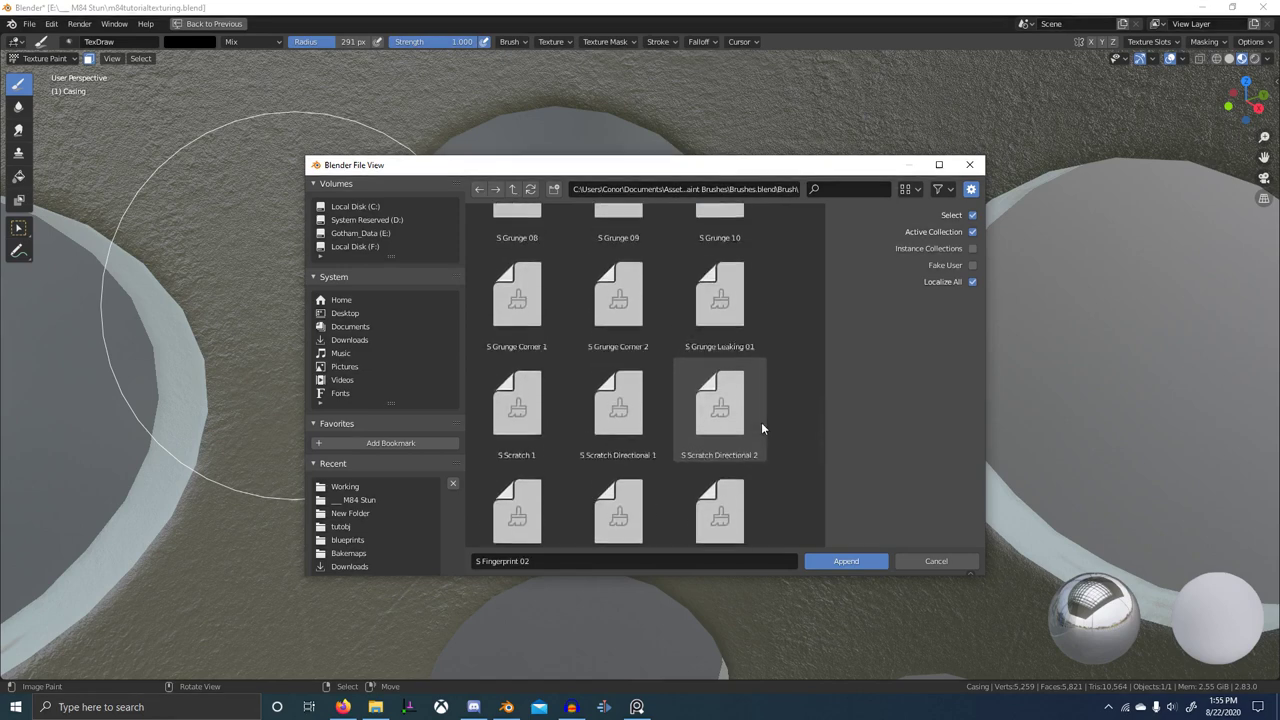
{"action": "scroll", "coordinate": [762, 429], "scroll_direction": "down", "scroll_amount": 1}
{"action": "scroll", "coordinate": [758, 423], "scroll_direction": "up", "scroll_amount": 1}
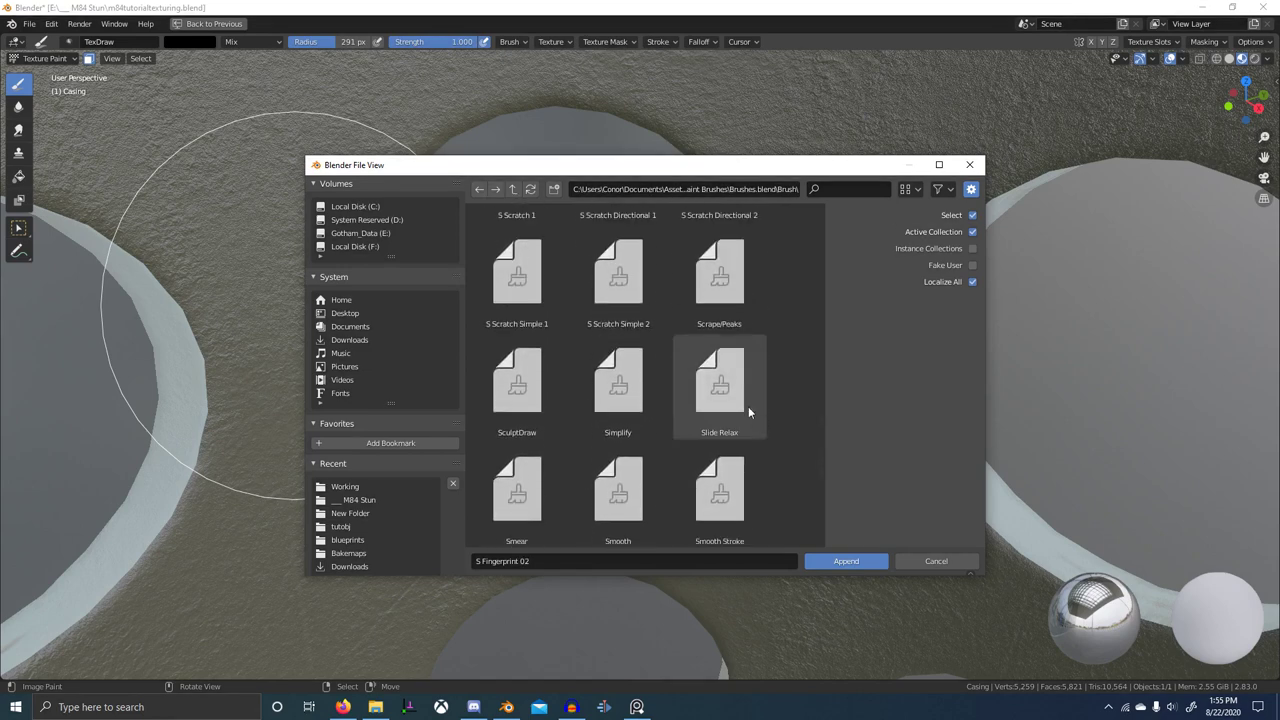
{"action": "left_click", "coordinate": [626, 313], "text": "shift"}
{"action": "scroll", "coordinate": [680, 350], "scroll_direction": "up", "scroll_amount": 10}
{"action": "scroll", "coordinate": [690, 353], "scroll_direction": "up", "scroll_amount": 5}
{"action": "scroll", "coordinate": [641, 452], "scroll_direction": "down", "scroll_amount": 4}
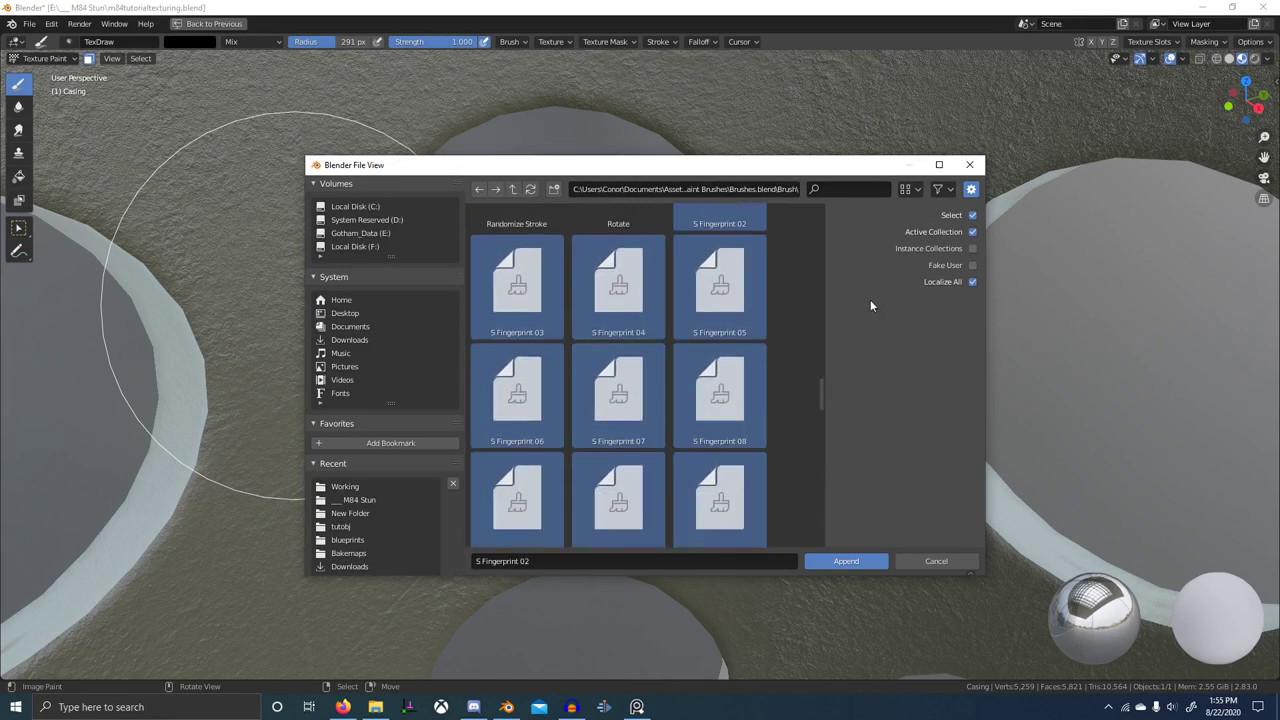
- Append the selected brushes and paint grunge wear on the hole rims with S Grunge 01
{"action": "left_click", "coordinate": [842, 561]}
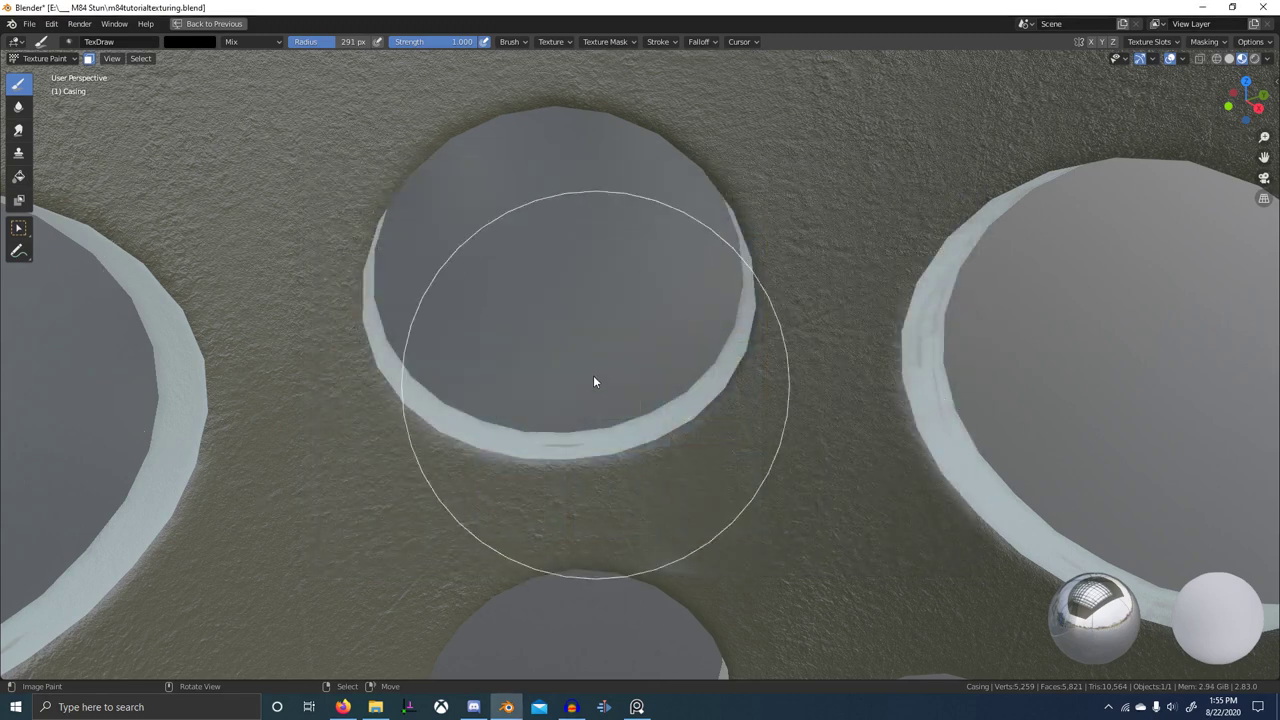
{"action": "left_click", "coordinate": [68, 42]}
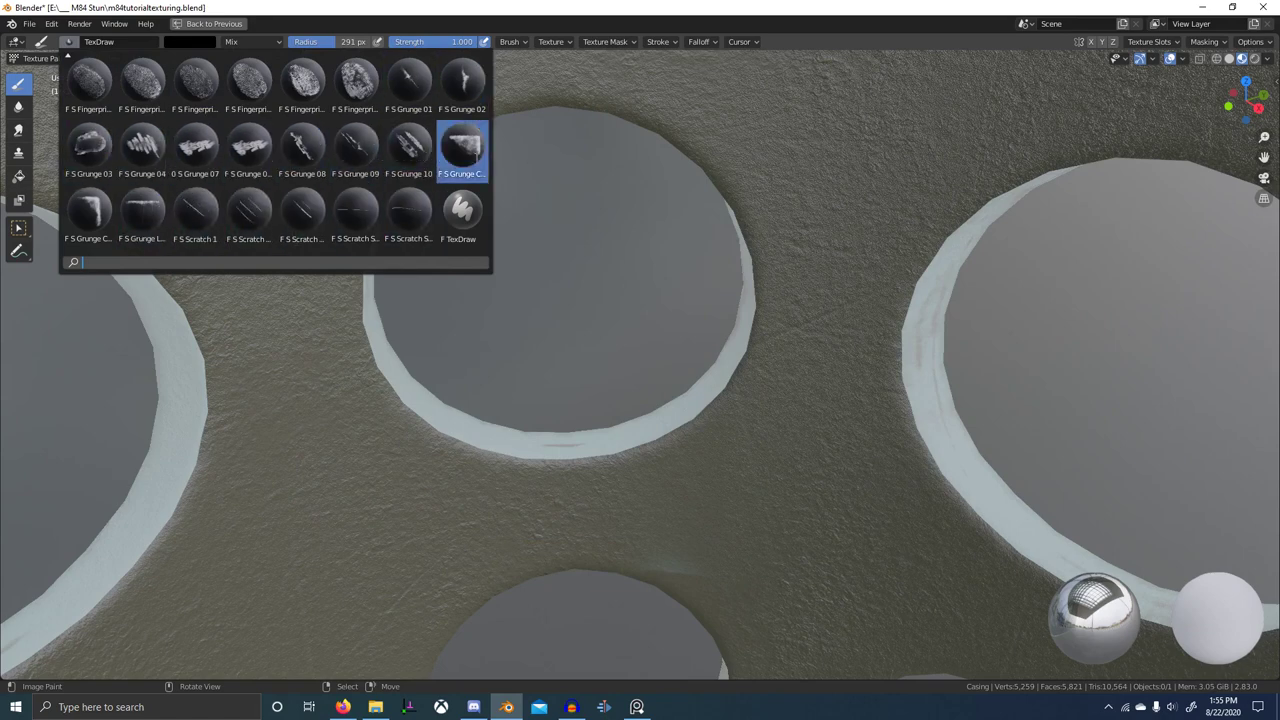
{"action": "left_click", "coordinate": [406, 88]}
{"action": "mouse_move", "coordinate": [537, 357]}
{"action": "middle_mouse_down"}
{"action": "mouse_move", "coordinate": [411, 366]}
{"action": "mouse_move", "coordinate": [561, 332]}
{"action": "middle_mouse_up"}
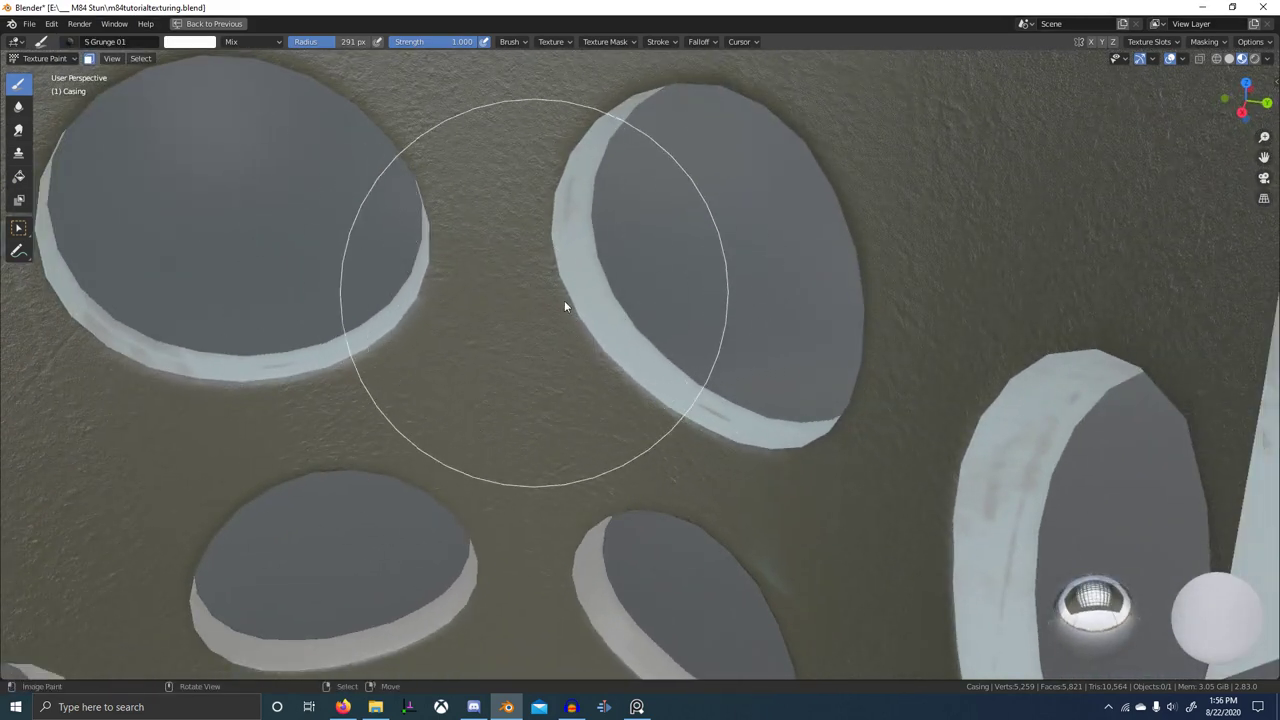
{"action": "mouse_move", "coordinate": [616, 311]}
{"action": "left_mouse_down"}
{"action": "mouse_move", "coordinate": [578, 324]}
{"action": "mouse_move", "coordinate": [609, 386]}
{"action": "left_mouse_up"}
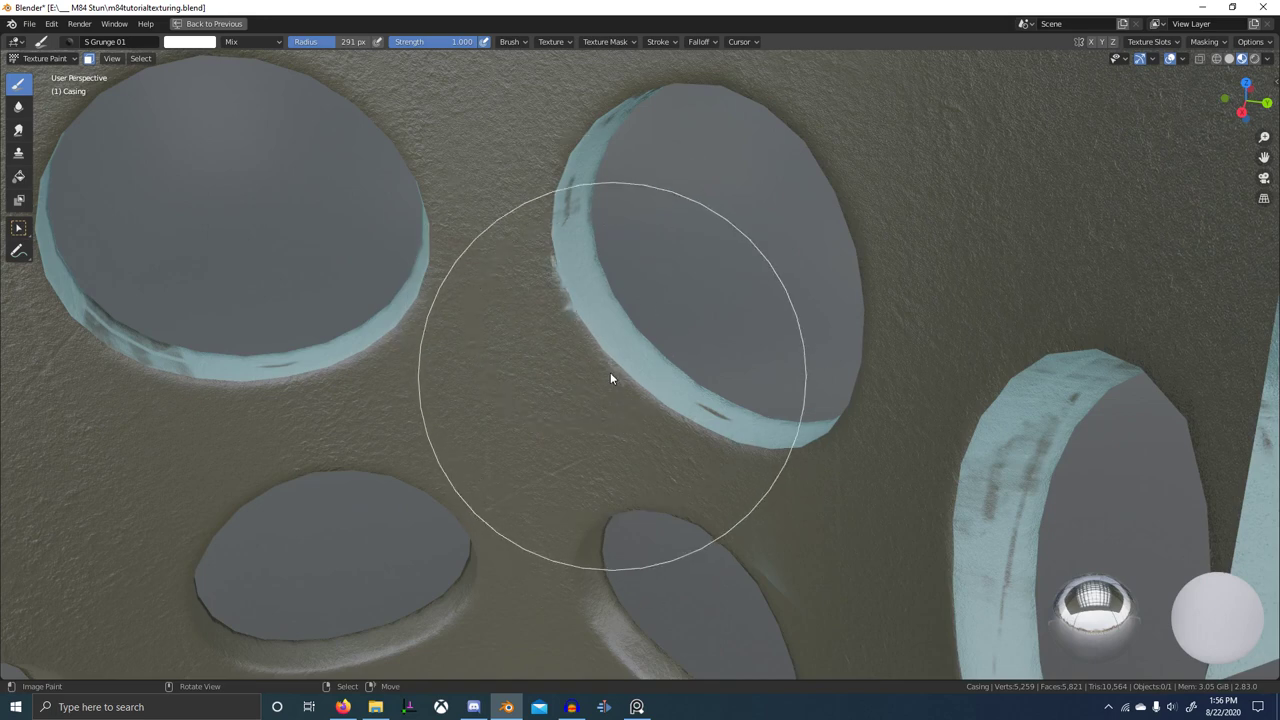
- Switch to S Grunge 07, swap the colour to white, and undo a pale smear
{"action": "left_click", "coordinate": [70, 42]}
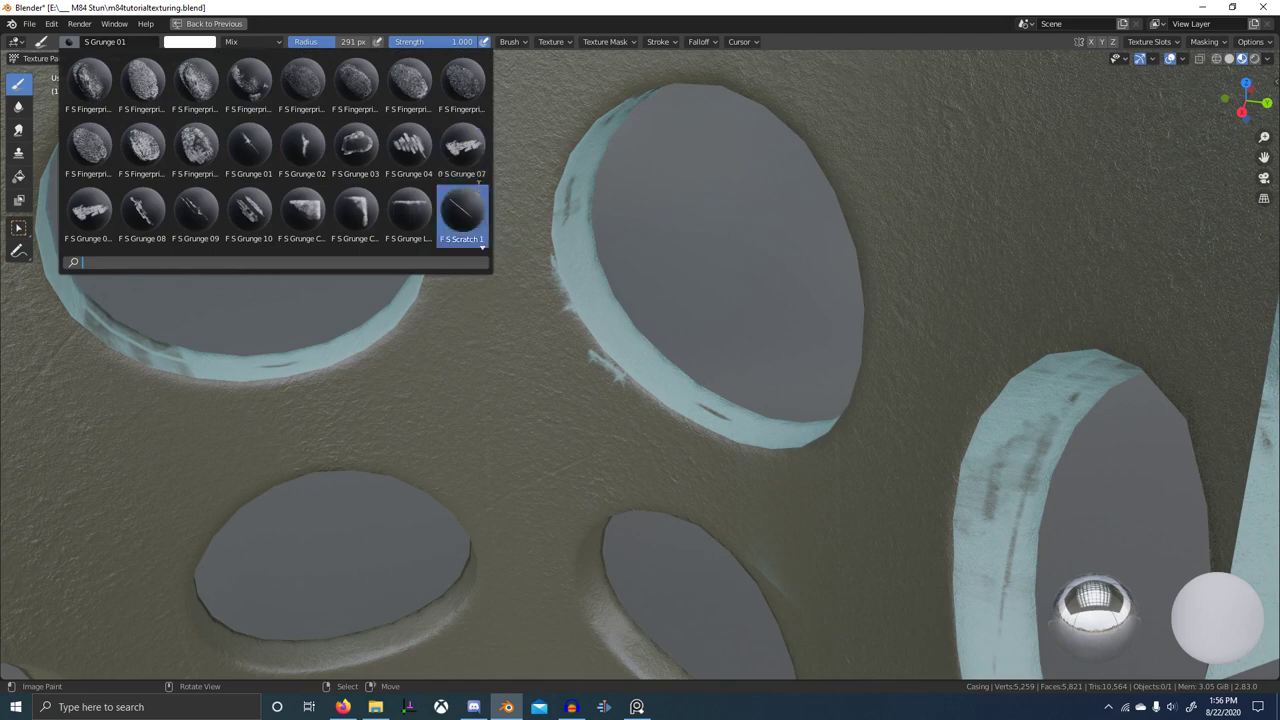
{"action": "left_click", "coordinate": [462, 147]}
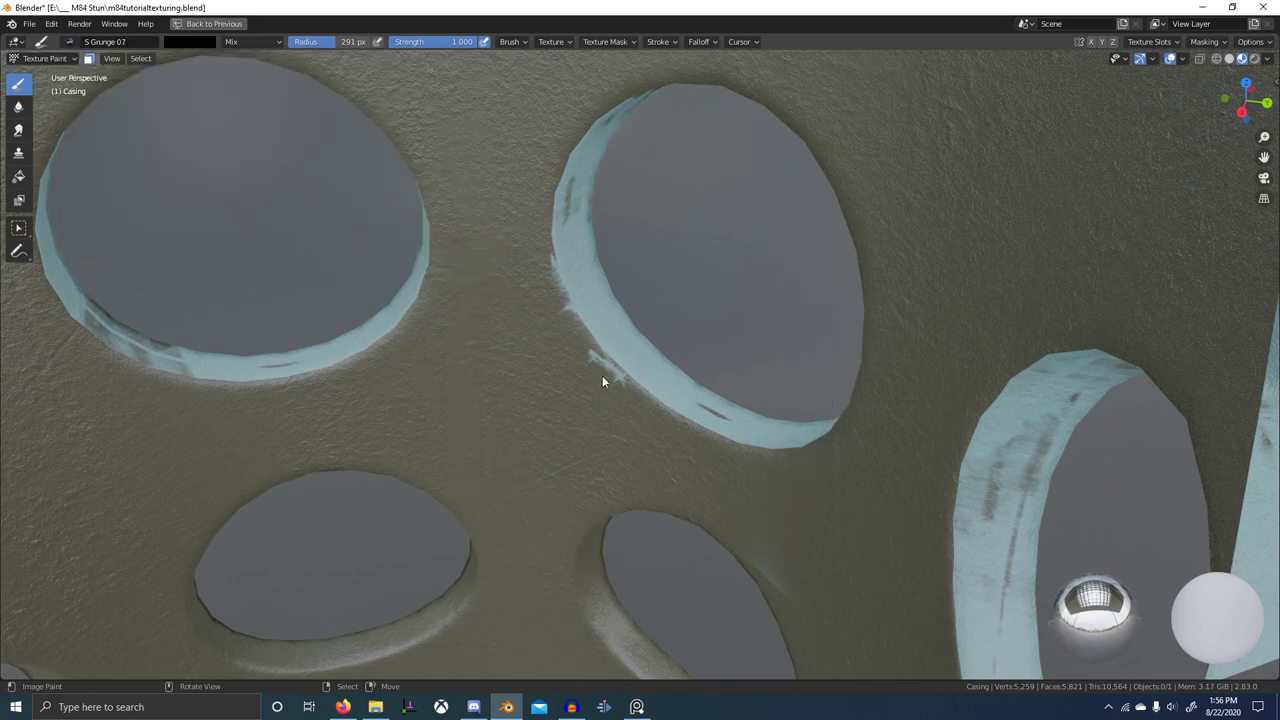
{"action": "left_click_drag", "start_coordinate": [511, 397], "coordinate": [515, 399]}
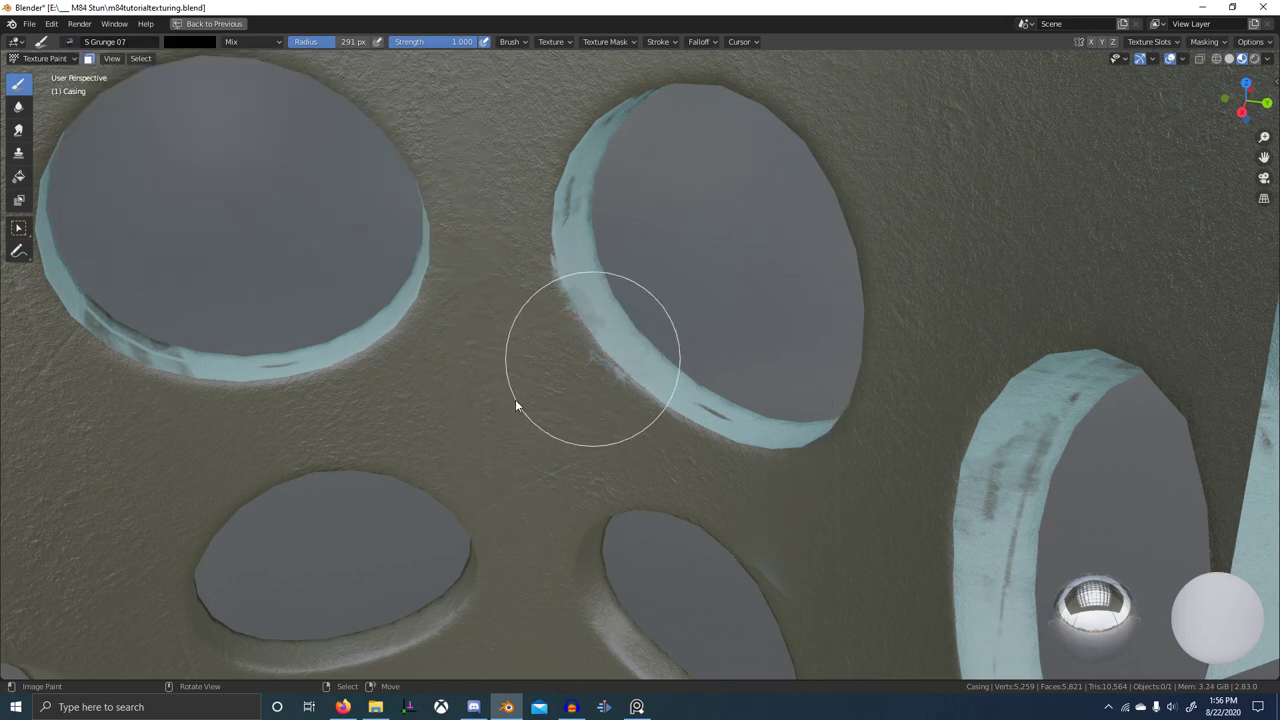
{"action": "key", "text": "x"}
{"action": "mouse_move", "coordinate": [607, 388]}
{"action": "left_mouse_down"}
{"action": "mouse_move", "coordinate": [544, 312]}
{"action": "mouse_move", "coordinate": [488, 319]}
{"action": "mouse_move", "coordinate": [468, 390]}
{"action": "mouse_move", "coordinate": [540, 432]}
{"action": "left_mouse_up"}
{"action": "key", "text": "ctrl+z"}
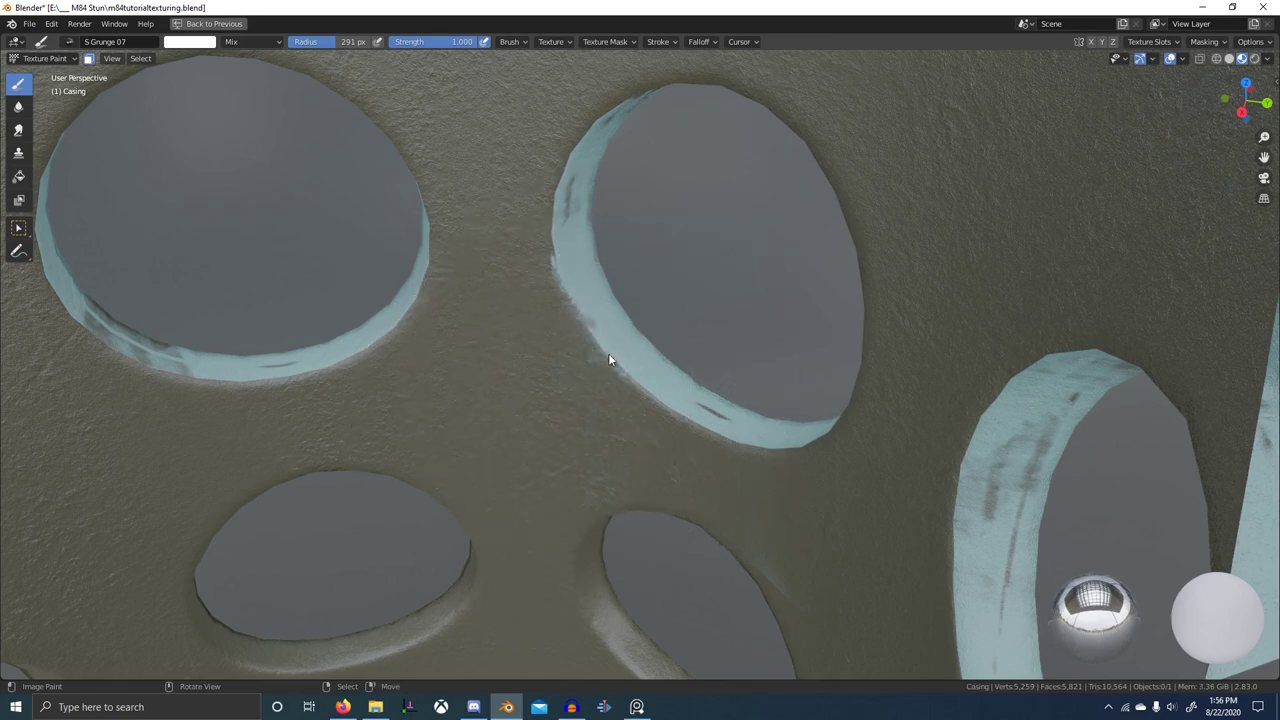
- Stamp S Grunge 07 wear along the hole's lower-left rim, undoing the final stroke
{"action": "mouse_move", "coordinate": [520, 355]}
{"action": "left_mouse_down"}
{"action": "mouse_move", "coordinate": [544, 387]}
{"action": "mouse_move", "coordinate": [553, 363]}
{"action": "left_mouse_up"}
{"action": "mouse_move", "coordinate": [571, 295]}
{"action": "left_mouse_down"}
{"action": "mouse_move", "coordinate": [553, 268]}
{"action": "mouse_move", "coordinate": [518, 300]}
{"action": "left_mouse_up"}
{"action": "left_click_drag", "start_coordinate": [551, 199], "coordinate": [551, 199]}
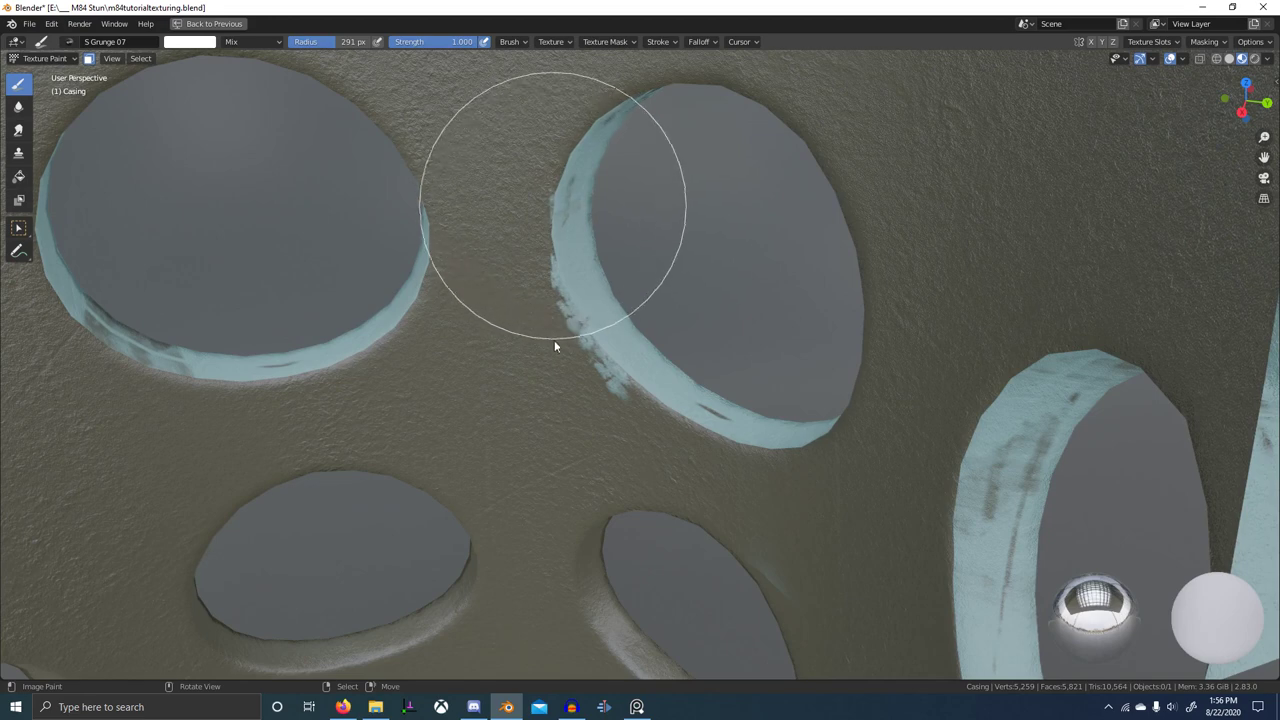
{"action": "left_click_drag", "start_coordinate": [554, 342], "coordinate": [524, 342]}
{"action": "middle_click_drag", "start_coordinate": [562, 260], "coordinate": [588, 239]}
{"action": "left_click_drag", "start_coordinate": [464, 283], "coordinate": [464, 283]}
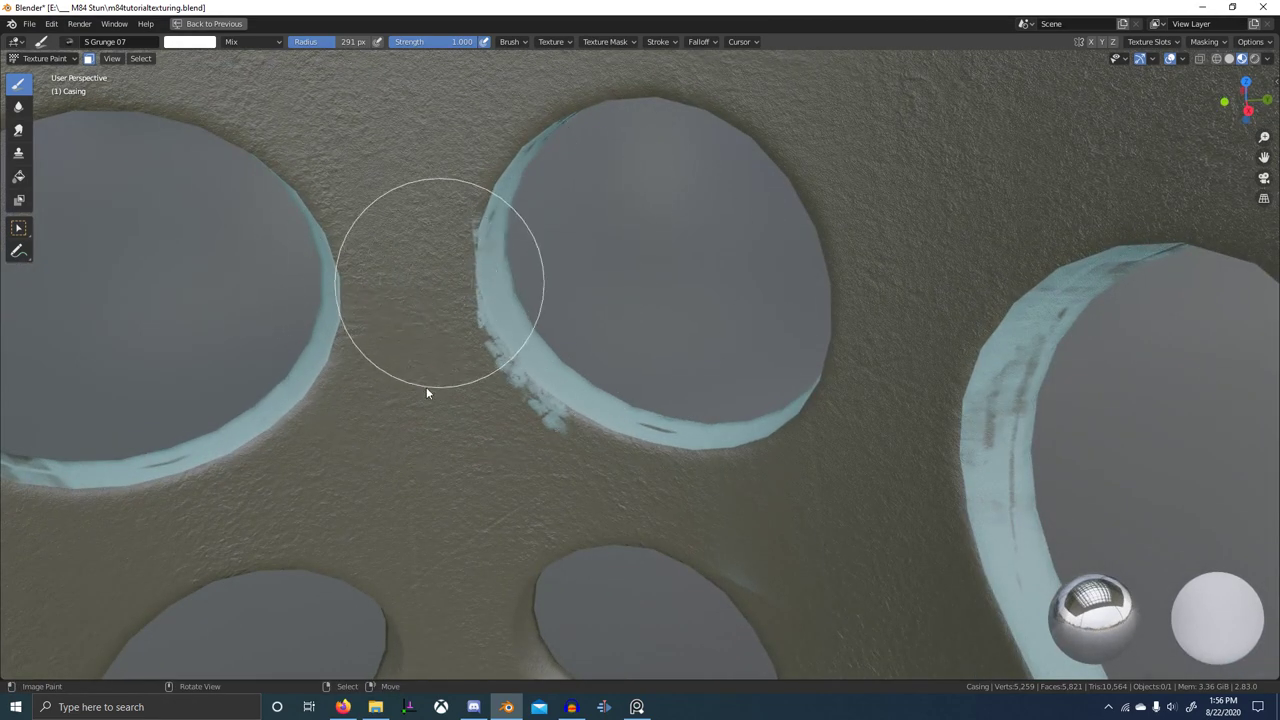
{"action": "middle_click_drag", "start_coordinate": [343, 237], "coordinate": [449, 231]}
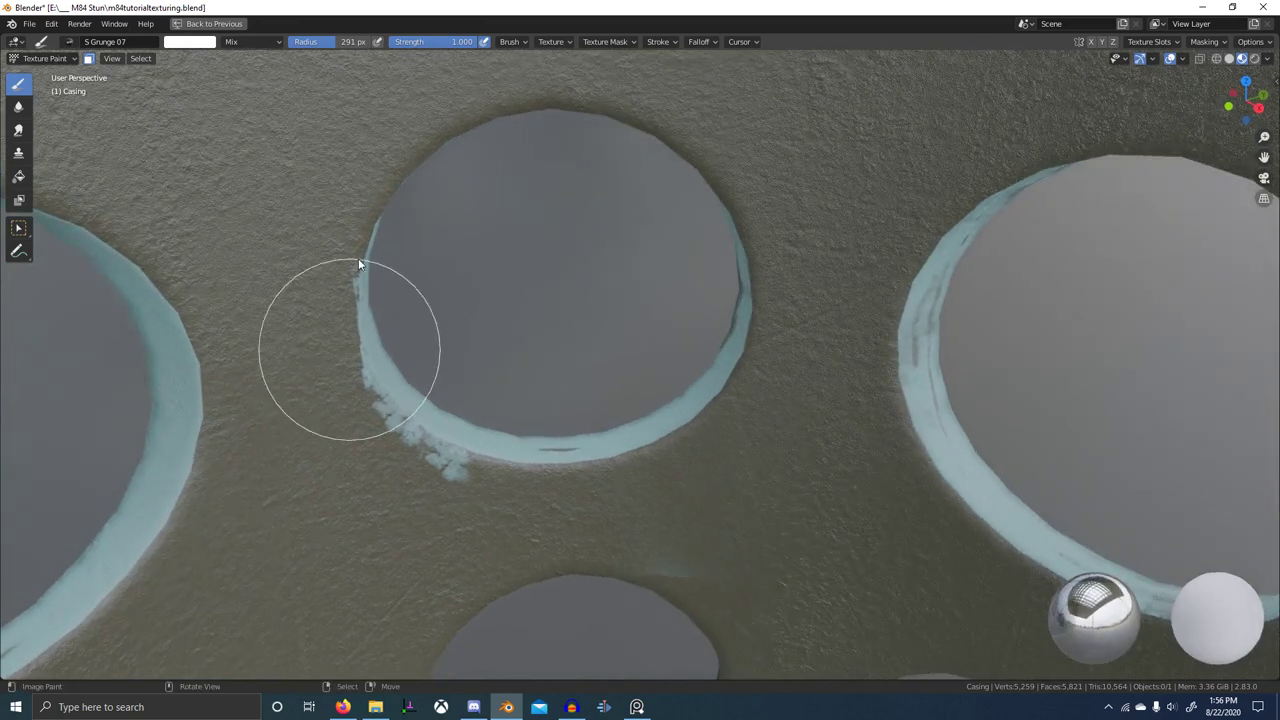
{"action": "left_click_drag", "start_coordinate": [358, 258], "coordinate": [345, 249]}
{"action": "key", "text": "shift+f"}
{"action": "right_click", "coordinate": [440, 125]}
{"action": "key", "text": "ctrl+z"}
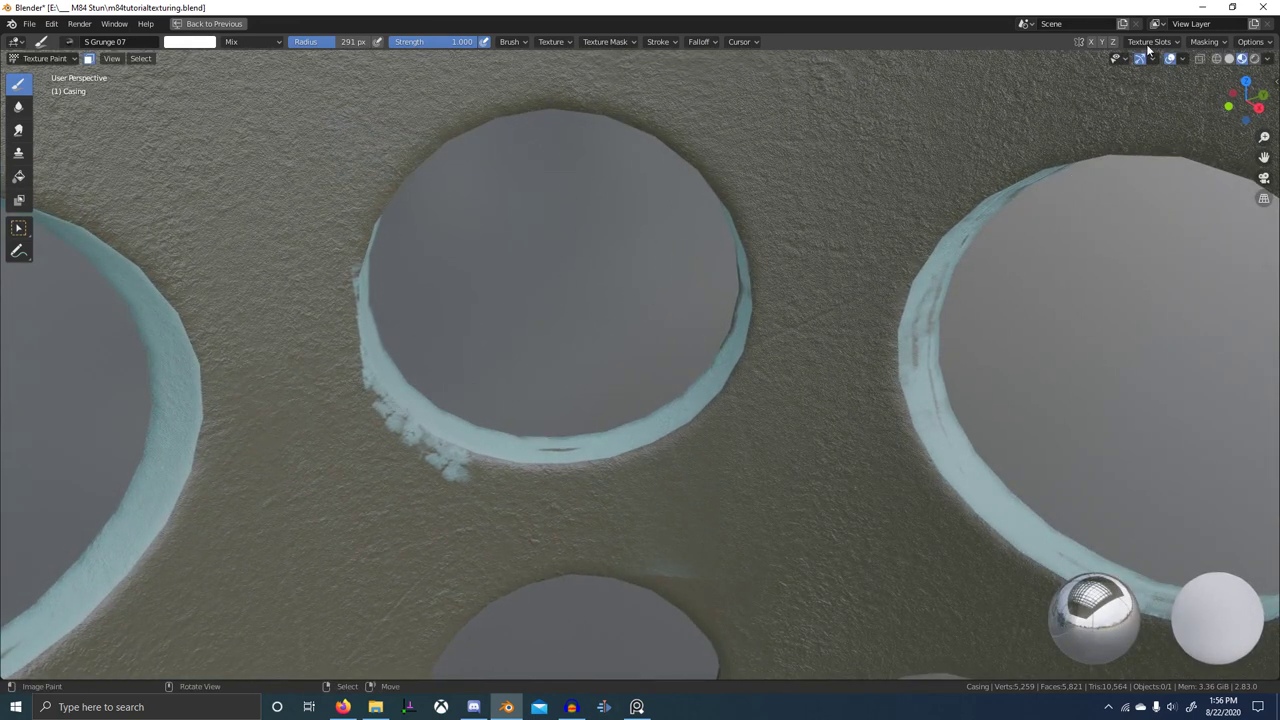
- Check the projection paint and masking options, then undo the stray teal smear above the hole
{"action": "left_click", "coordinate": [1261, 46]}
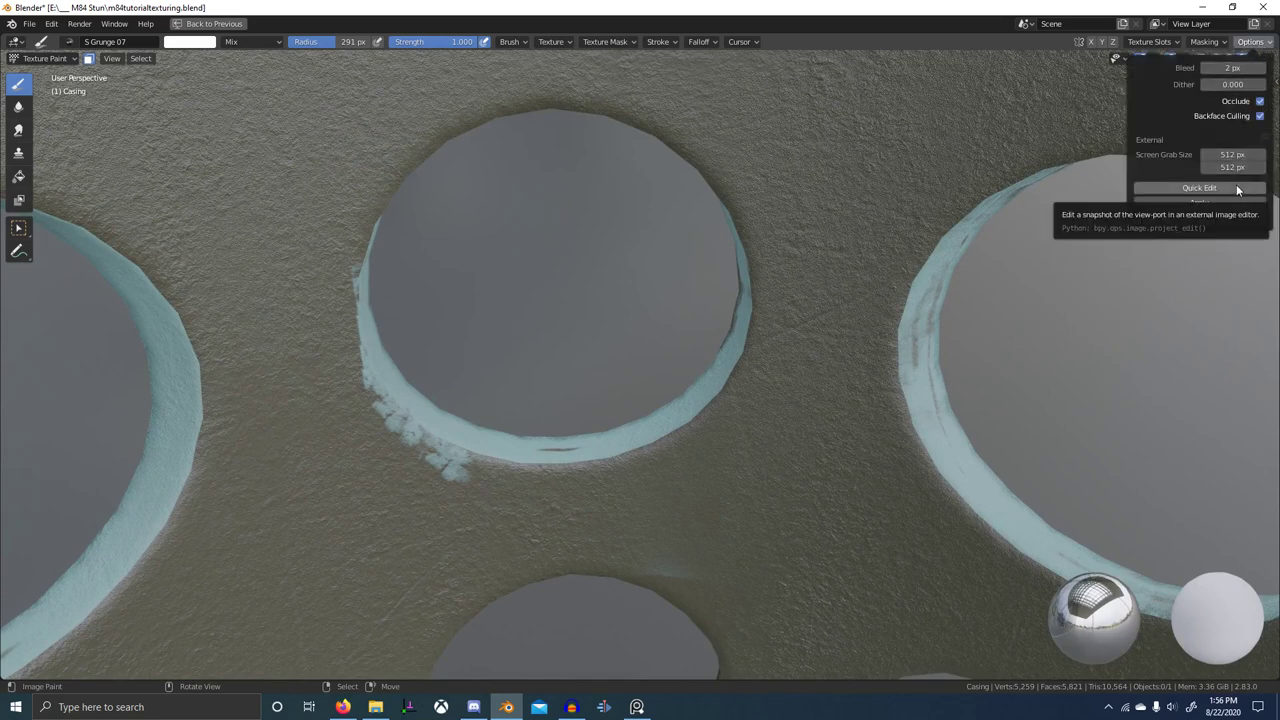
{"action": "left_click", "coordinate": [1206, 42]}
{"action": "mouse_move", "coordinate": [1173, 42]}
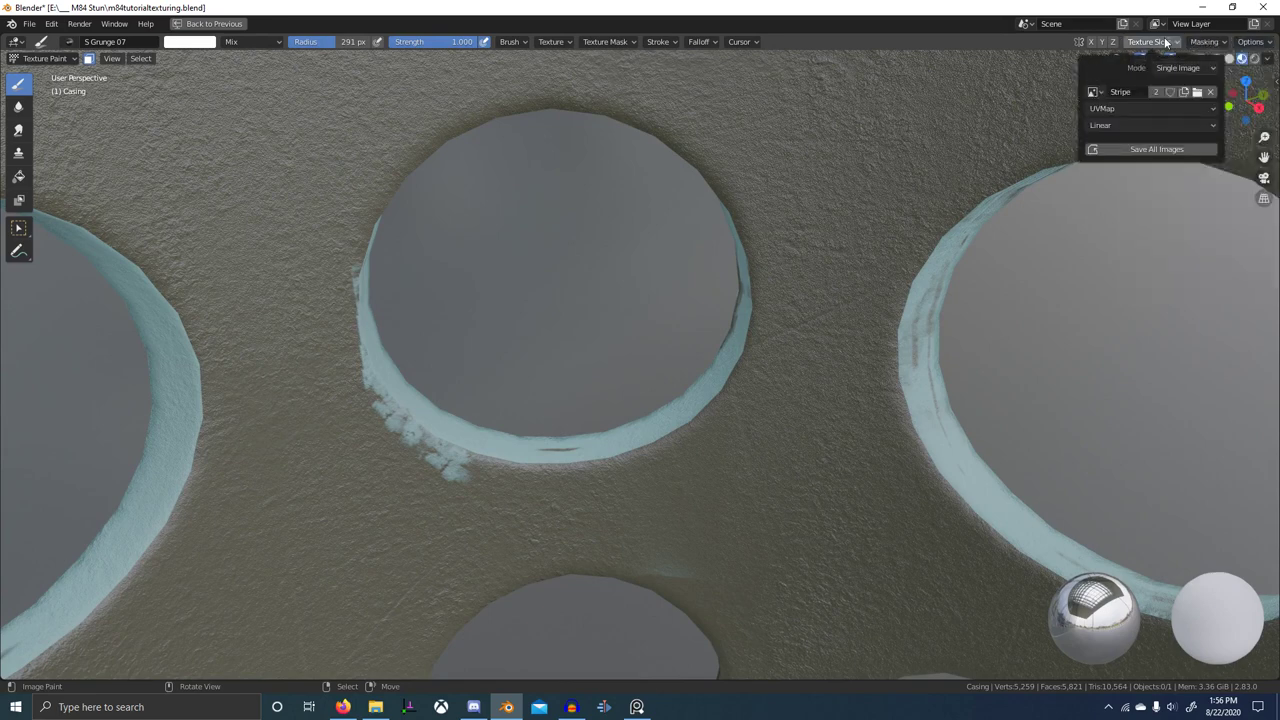
{"action": "middle_click_drag", "start_coordinate": [646, 194], "coordinate": [652, 229]}
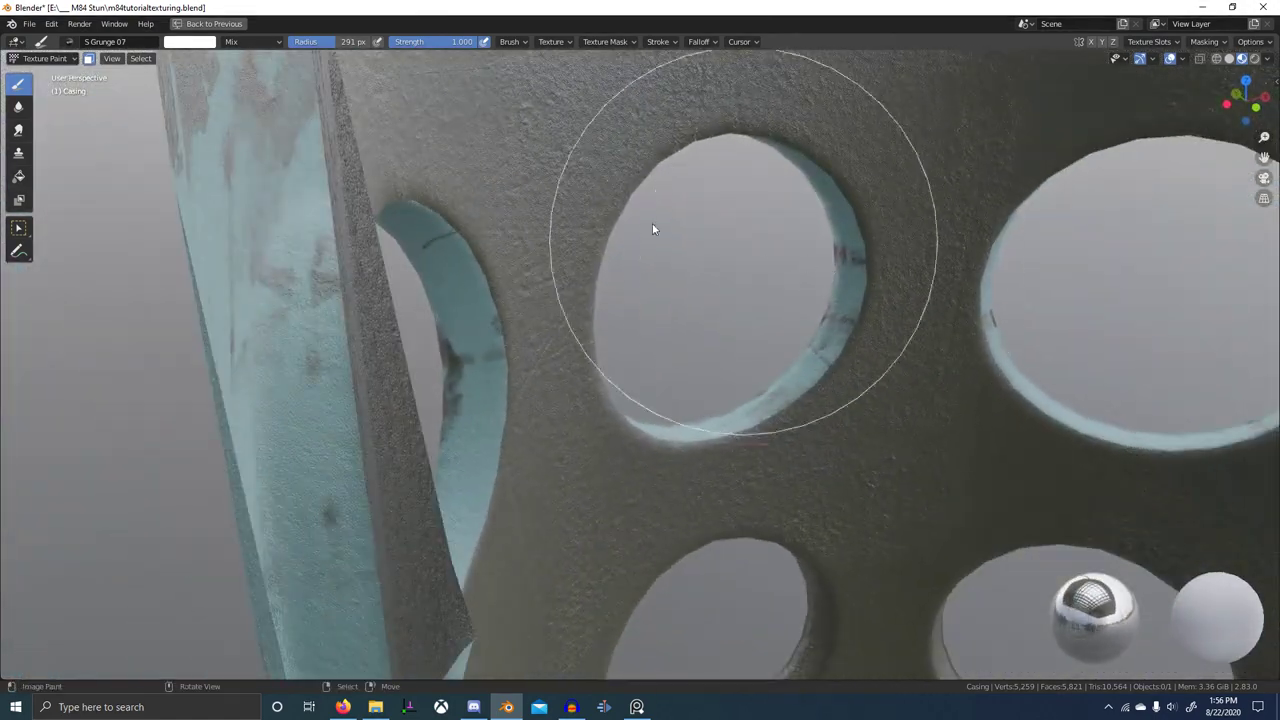
{"action": "middle_click_drag", "start_coordinate": [518, 124], "coordinate": [396, 138]}
{"action": "key", "text": "ctrl+z"}
- Stamp teal grunge wear along the hole's upper-left and left rim
{"action": "mouse_move", "coordinate": [533, 270]}
{"action": "middle_mouse_down"}
{"action": "mouse_move", "coordinate": [471, 283]}
{"action": "mouse_move", "coordinate": [491, 337]}
{"action": "middle_mouse_up"}
{"action": "left_click_drag", "start_coordinate": [516, 228], "coordinate": [535, 195]}
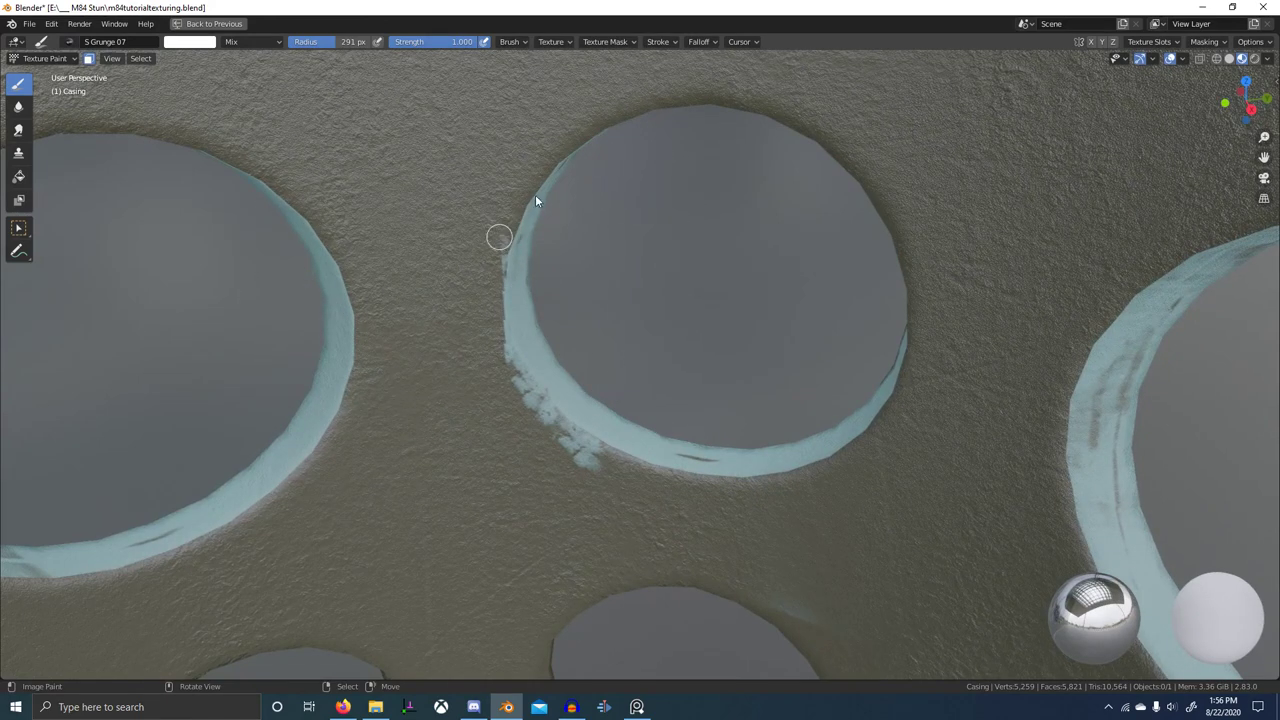
{"action": "left_click_drag", "start_coordinate": [598, 231], "coordinate": [608, 254]}
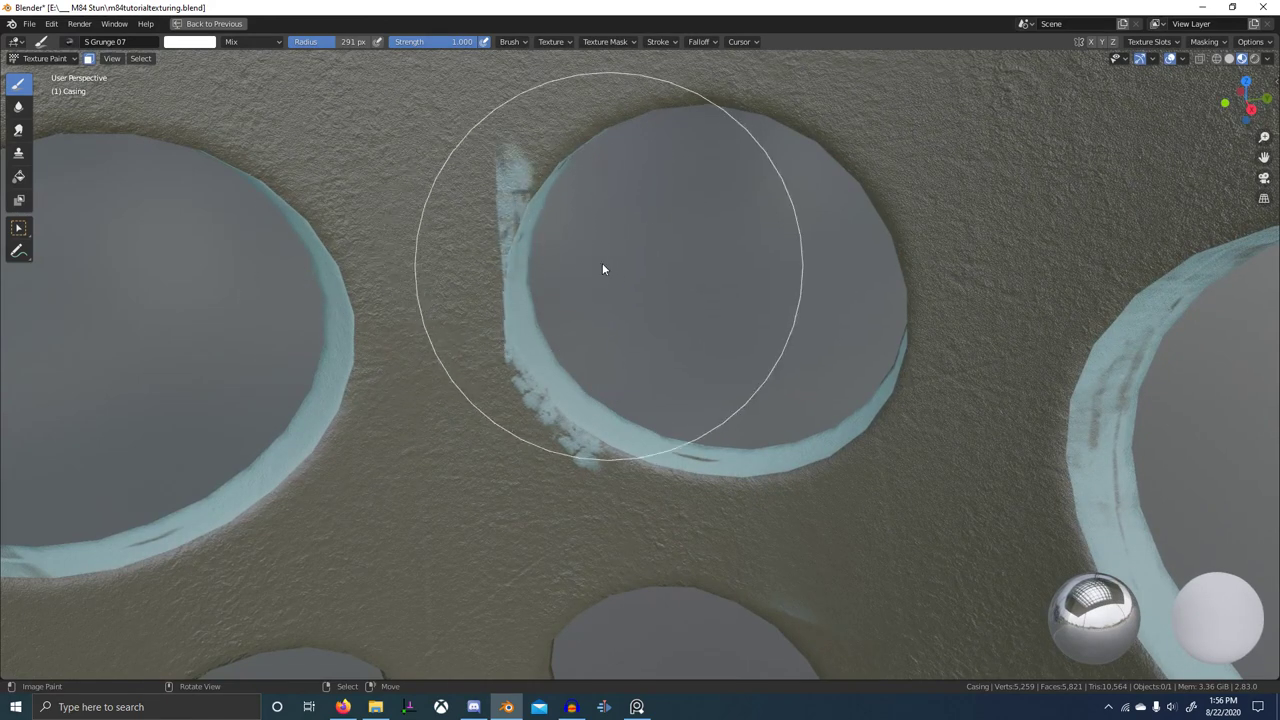
{"action": "mouse_move", "coordinate": [602, 263]}
{"action": "middle_mouse_down"}
{"action": "mouse_move", "coordinate": [629, 192]}
{"action": "mouse_move", "coordinate": [583, 196]}
{"action": "middle_mouse_up"}
{"action": "middle_click_drag", "start_coordinate": [516, 244], "coordinate": [418, 257]}
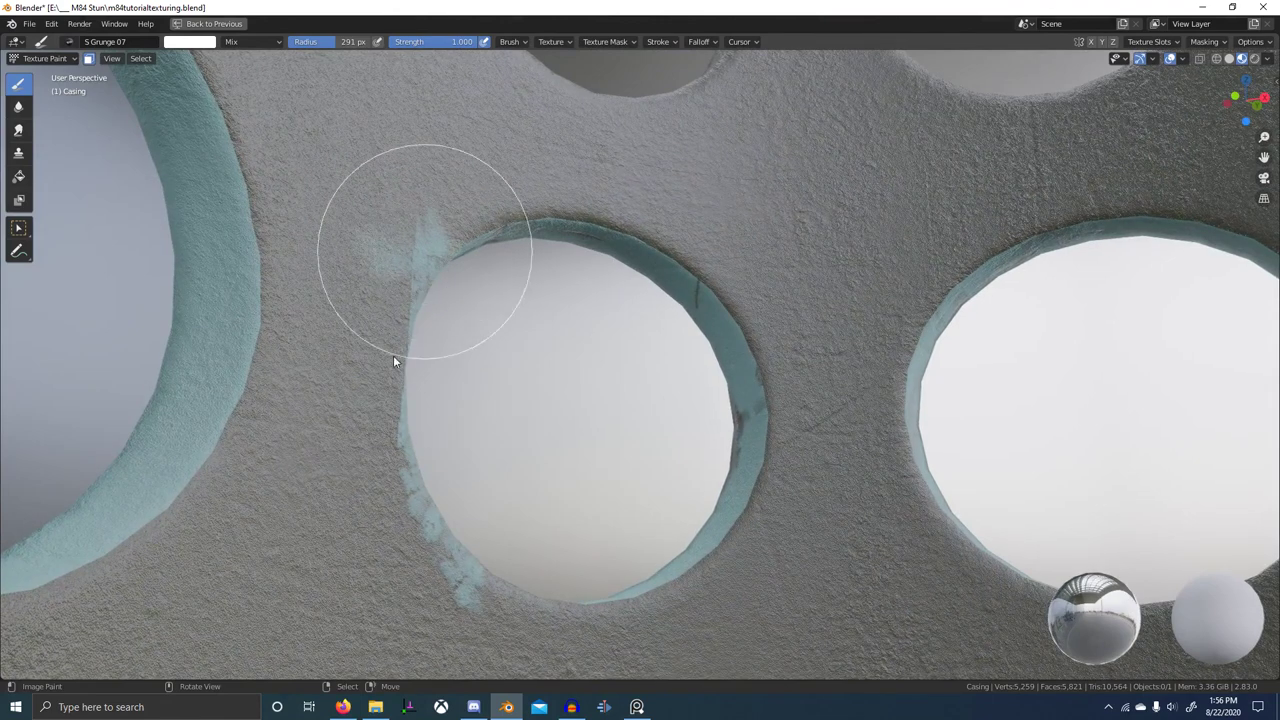
{"action": "mouse_move", "coordinate": [393, 355]}
{"action": "left_mouse_down"}
{"action": "mouse_move", "coordinate": [444, 360]}
{"action": "mouse_move", "coordinate": [440, 350]}
{"action": "left_mouse_up"}
{"action": "mouse_move", "coordinate": [504, 212]}
{"action": "left_mouse_down"}
{"action": "mouse_move", "coordinate": [446, 237]}
{"action": "mouse_move", "coordinate": [498, 259]}
{"action": "left_mouse_up"}
{"action": "mouse_move", "coordinate": [497, 235]}
{"action": "middle_mouse_down"}
{"action": "mouse_move", "coordinate": [562, 315]}
{"action": "mouse_move", "coordinate": [548, 275]}
{"action": "middle_mouse_up"}
- Try grunge stamps in black near the rim, undoing the stroke that darkened the teal
{"action": "key", "text": "x"}
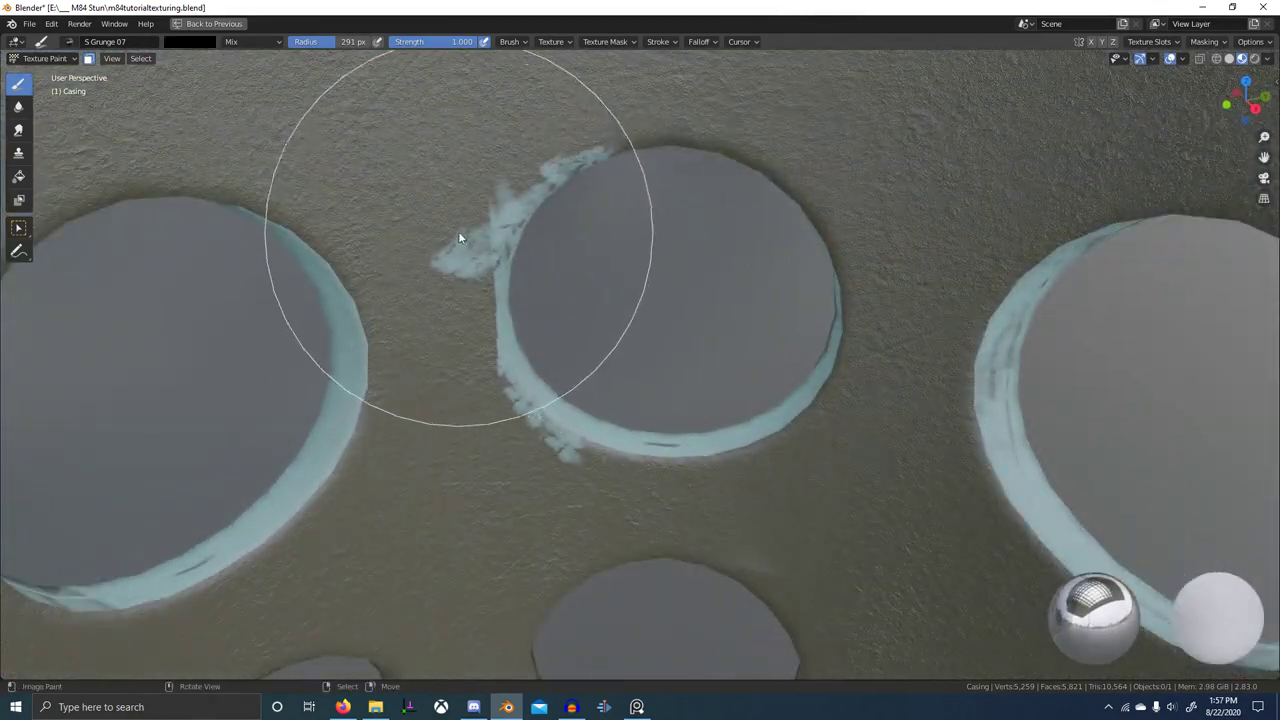
{"action": "middle_click_drag", "start_coordinate": [474, 261], "coordinate": [537, 250]}
{"action": "mouse_move", "coordinate": [428, 289]}
{"action": "left_mouse_down"}
{"action": "mouse_move", "coordinate": [416, 355]}
{"action": "mouse_move", "coordinate": [409, 342]}
{"action": "left_mouse_up"}
{"action": "mouse_move", "coordinate": [409, 342]}
{"action": "middle_mouse_down"}
{"action": "mouse_move", "coordinate": [366, 305]}
{"action": "mouse_move", "coordinate": [315, 298]}
{"action": "middle_mouse_up"}
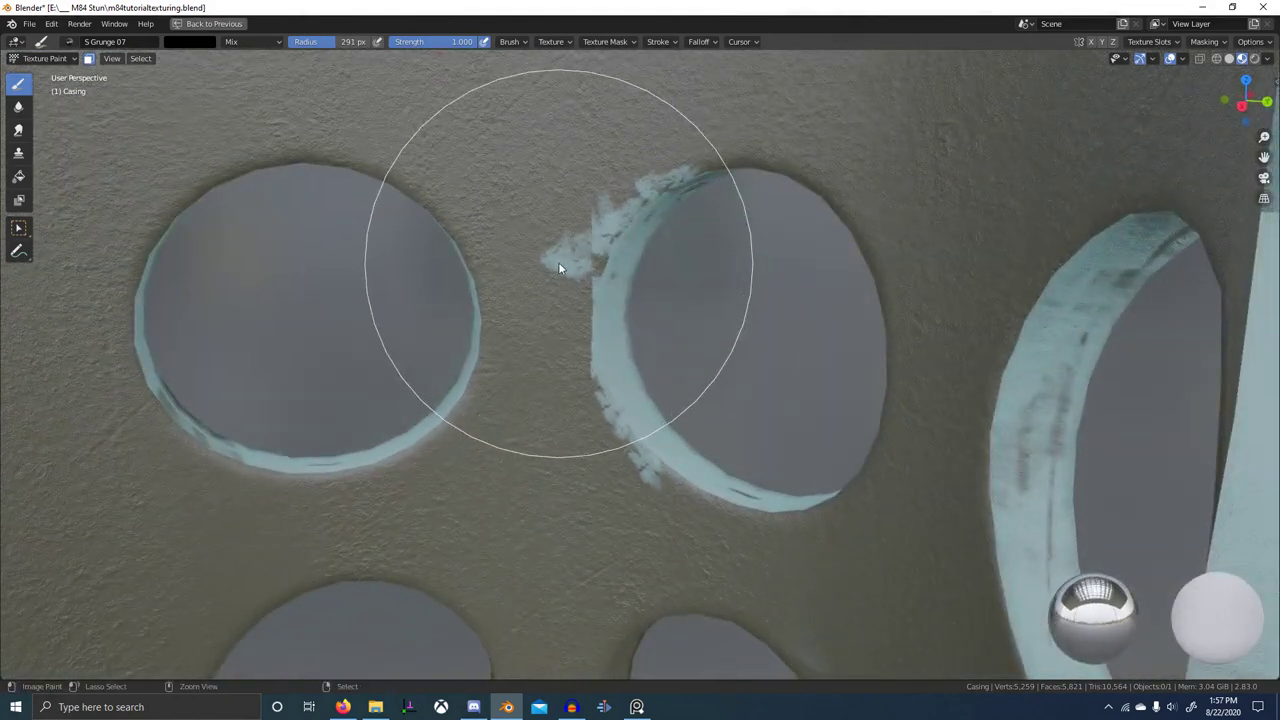
{"action": "left_click_drag", "start_coordinate": [559, 250], "coordinate": [545, 350]}
{"action": "key", "text": "ctrl+z"}
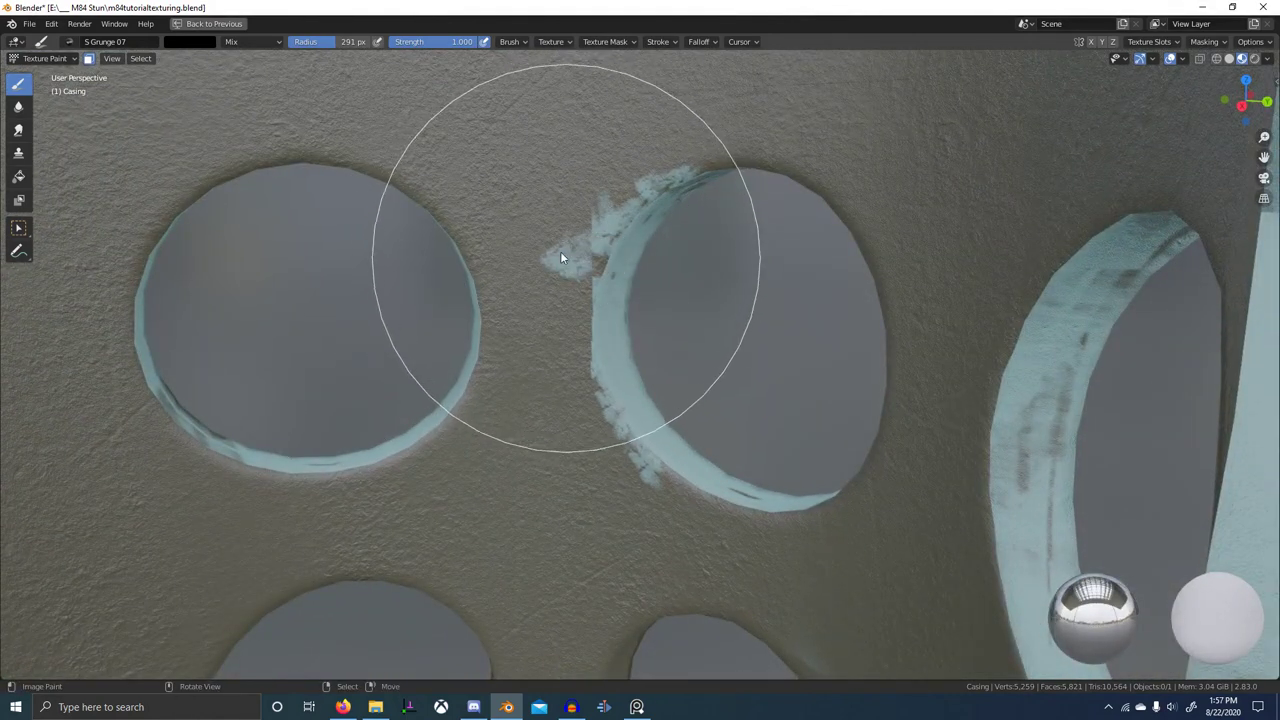
{"action": "mouse_move", "coordinate": [542, 266]}
{"action": "left_mouse_down"}
{"action": "mouse_move", "coordinate": [556, 333]}
{"action": "mouse_move", "coordinate": [604, 332]}
{"action": "mouse_move", "coordinate": [602, 348]}
{"action": "left_mouse_up"}
- Switch back to white and stamp grunge wear on the hole's upper-left edge
{"action": "key", "text": "x"}
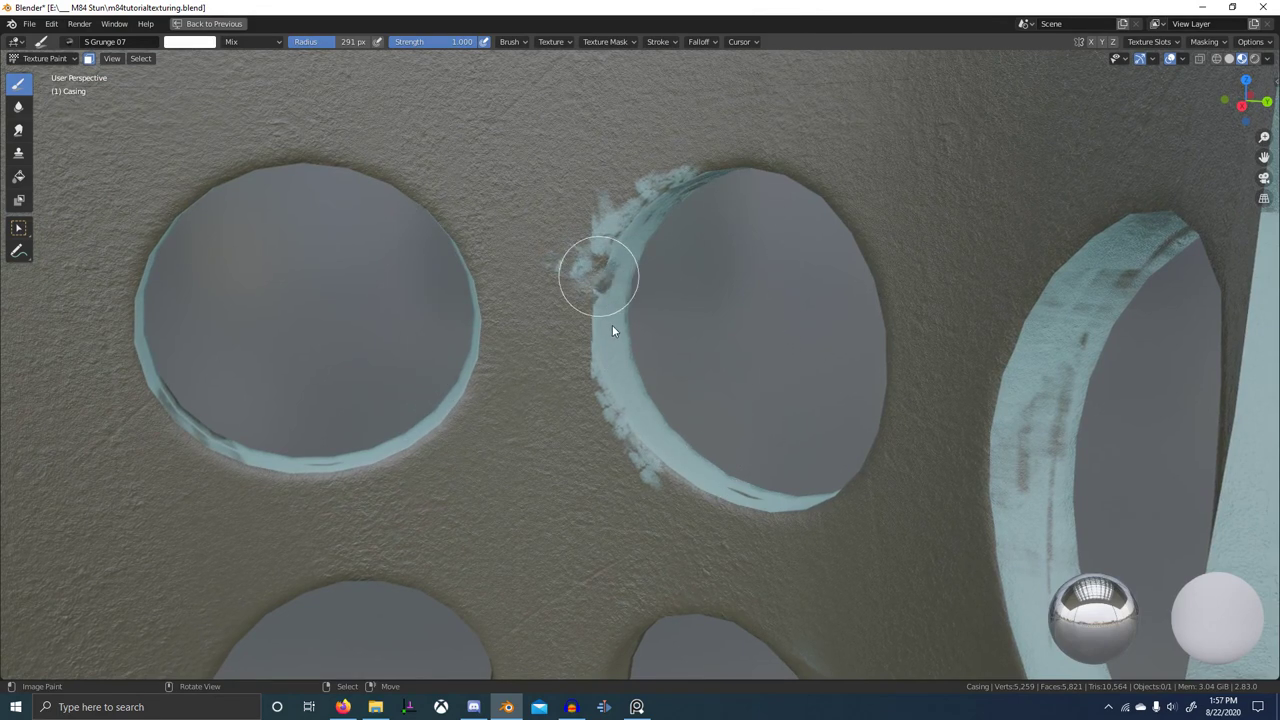
{"action": "left_click_drag", "start_coordinate": [683, 300], "coordinate": [696, 299]}
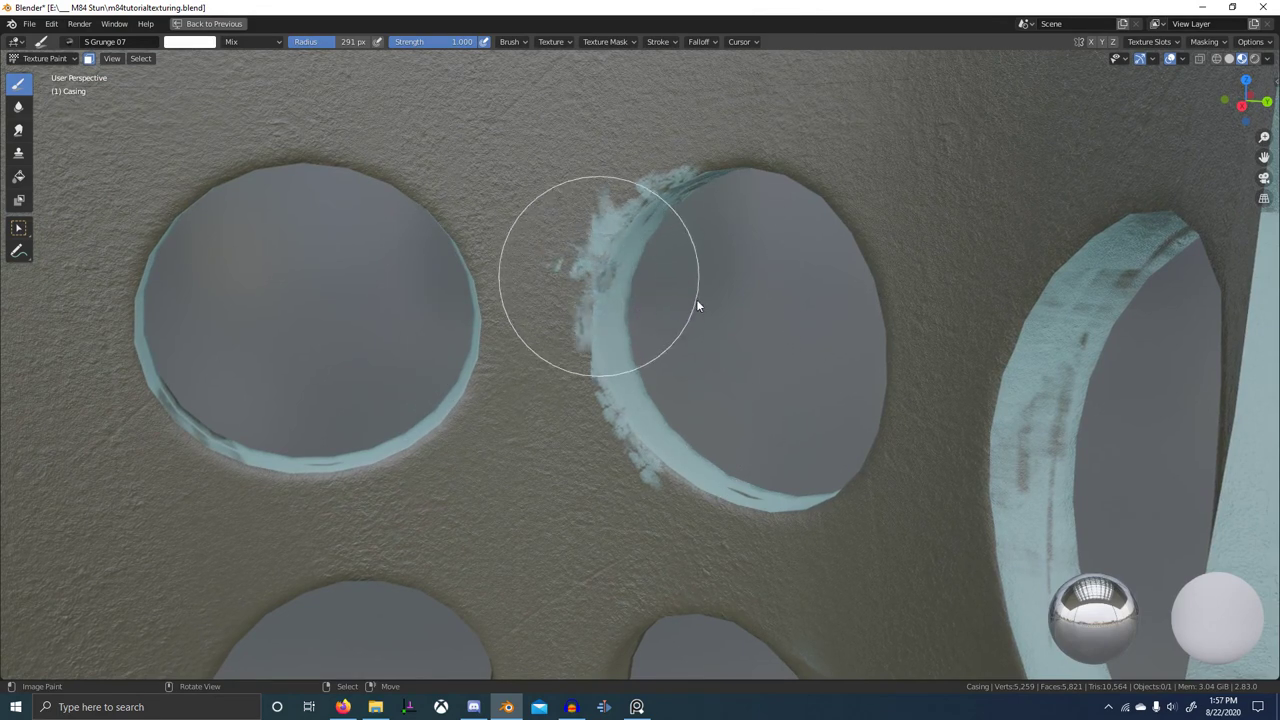
{"action": "middle_click_drag", "start_coordinate": [659, 303], "coordinate": [704, 304]}
{"action": "key", "text": "alt+Tab"}
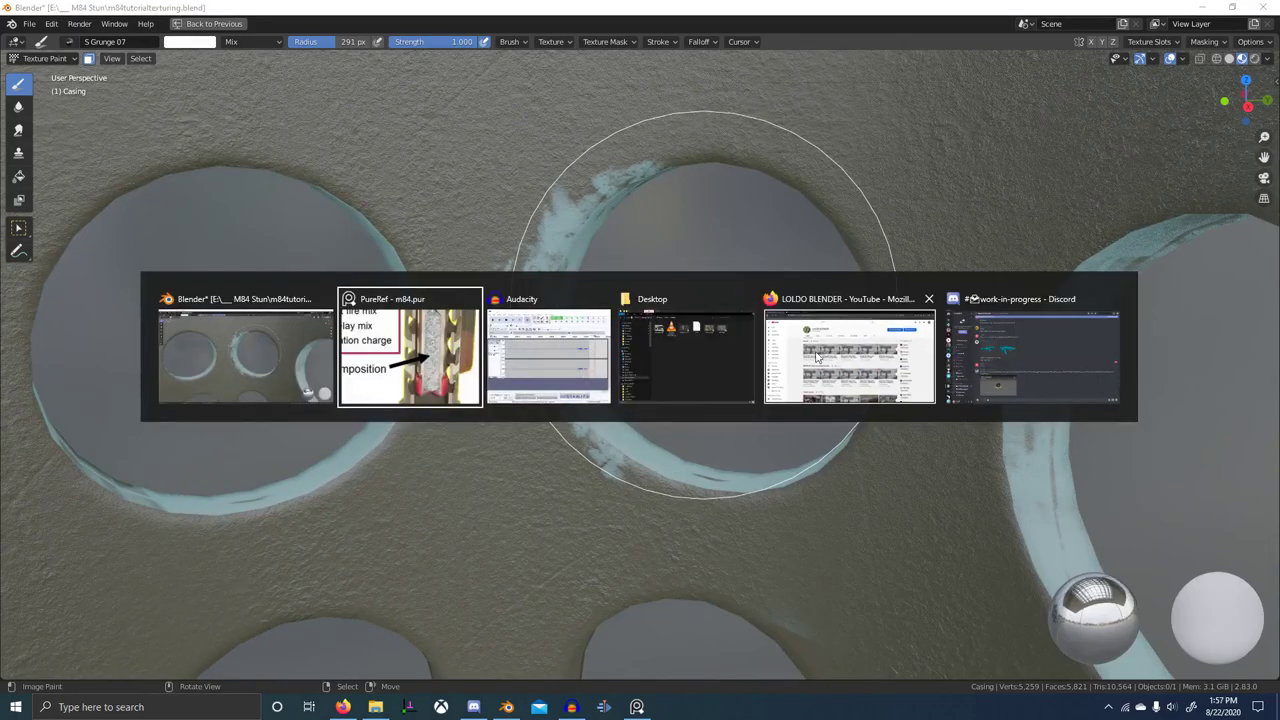
- Search the web in a new Firefox tab for 'blender texturepaint face angle'
{"action": "left_click", "coordinate": [850, 354]}
{"action": "key", "text": "ctrl+t"}
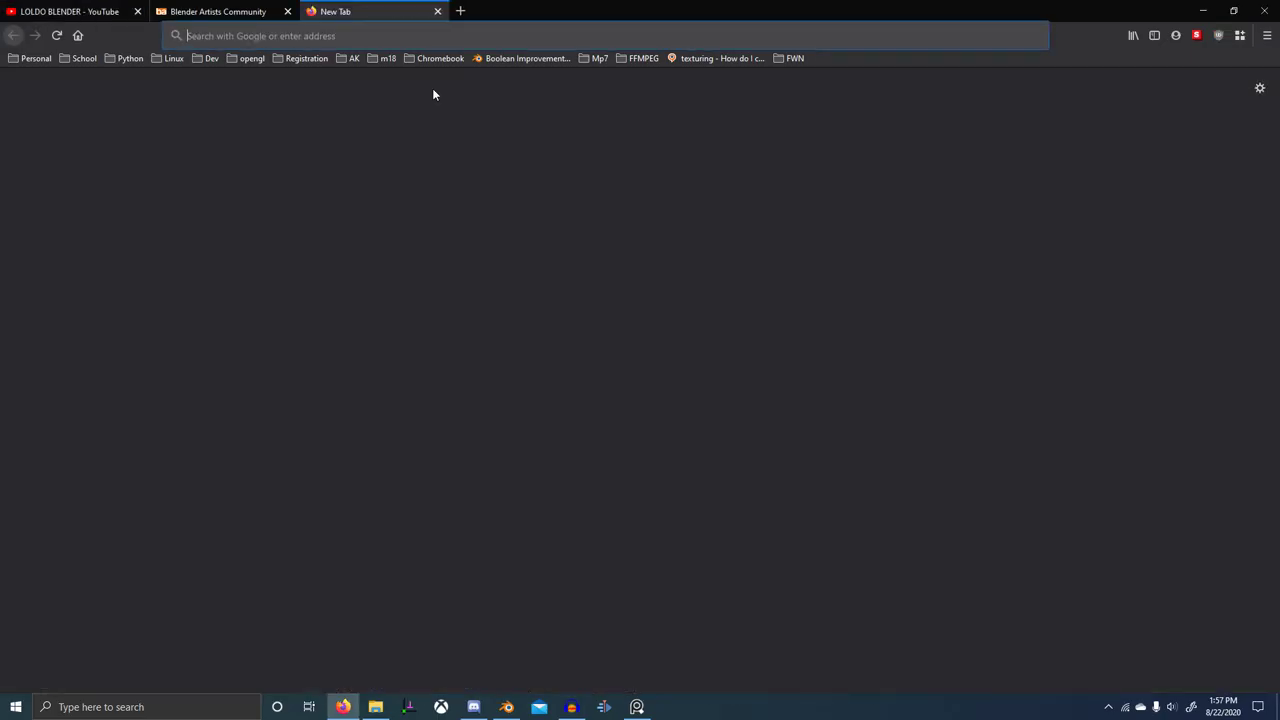
{"action": "type", "text": "blender te"}
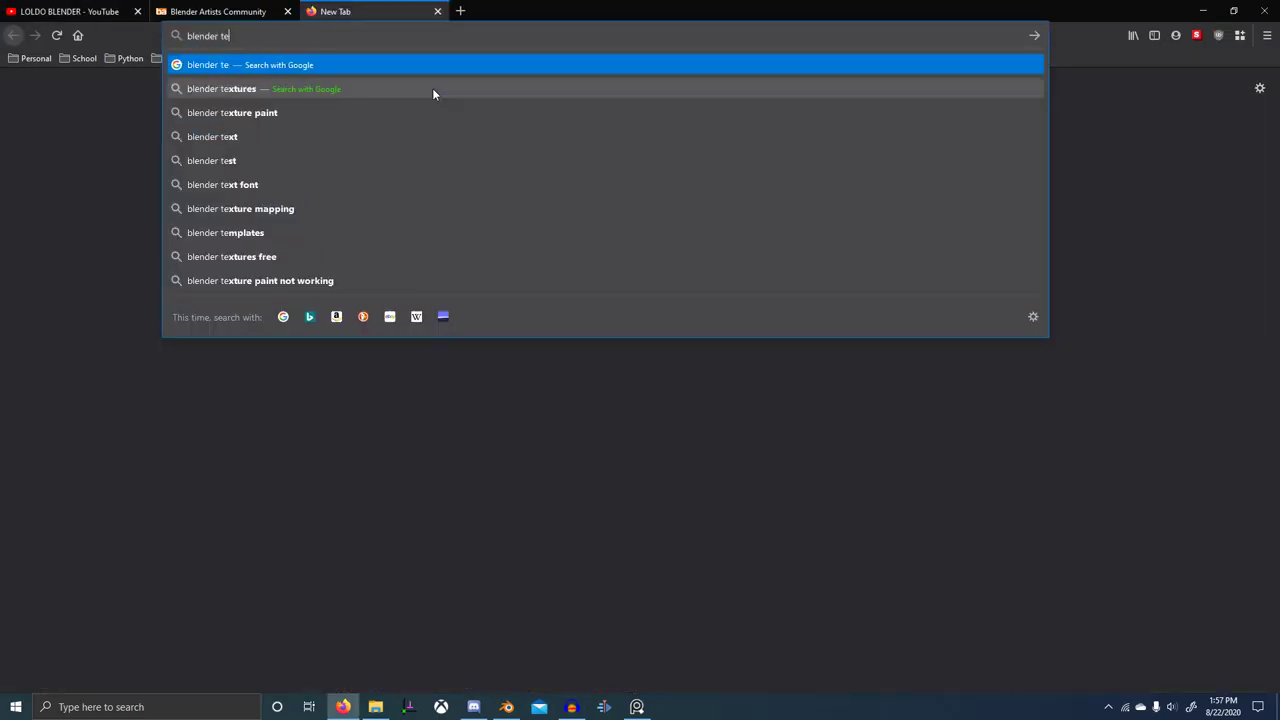
{"action": "type", "text": "xturepaint face anbl"}
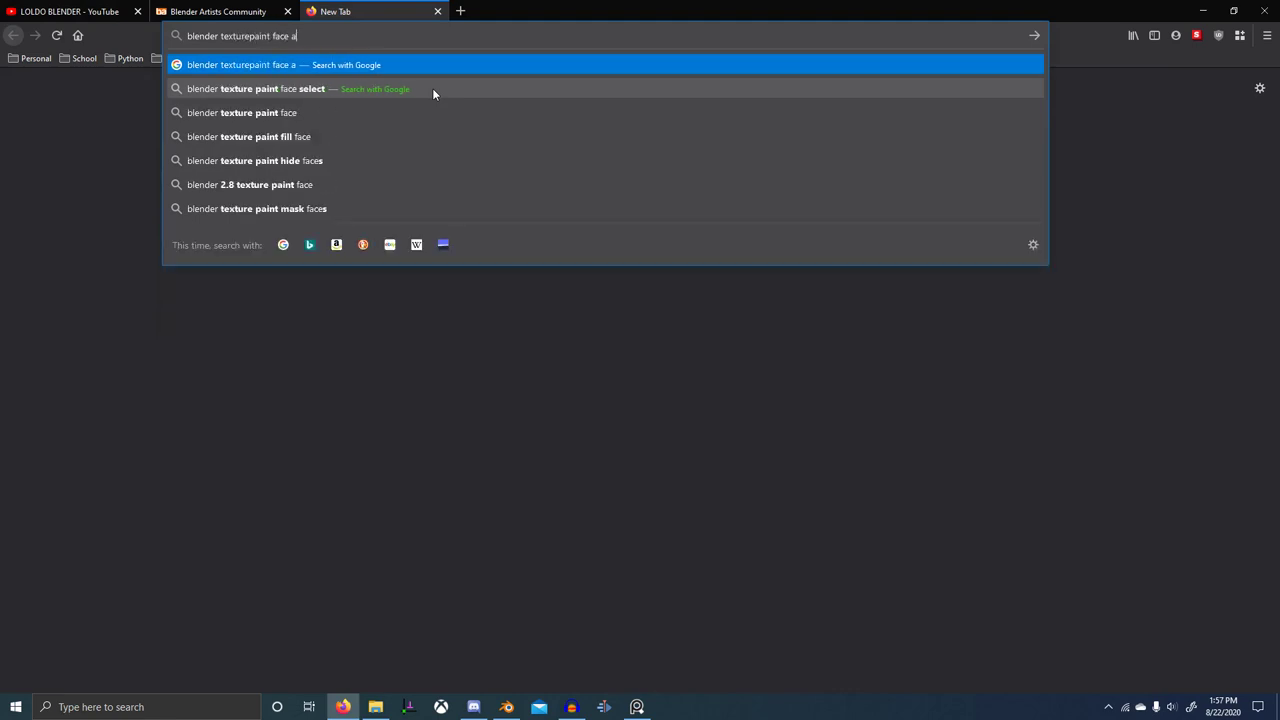
{"action": "key", "text": "BackSpace"}
{"action": "key", "text": "BackSpace"}
{"action": "type", "text": "gle"}
{"action": "key", "text": "Return"}
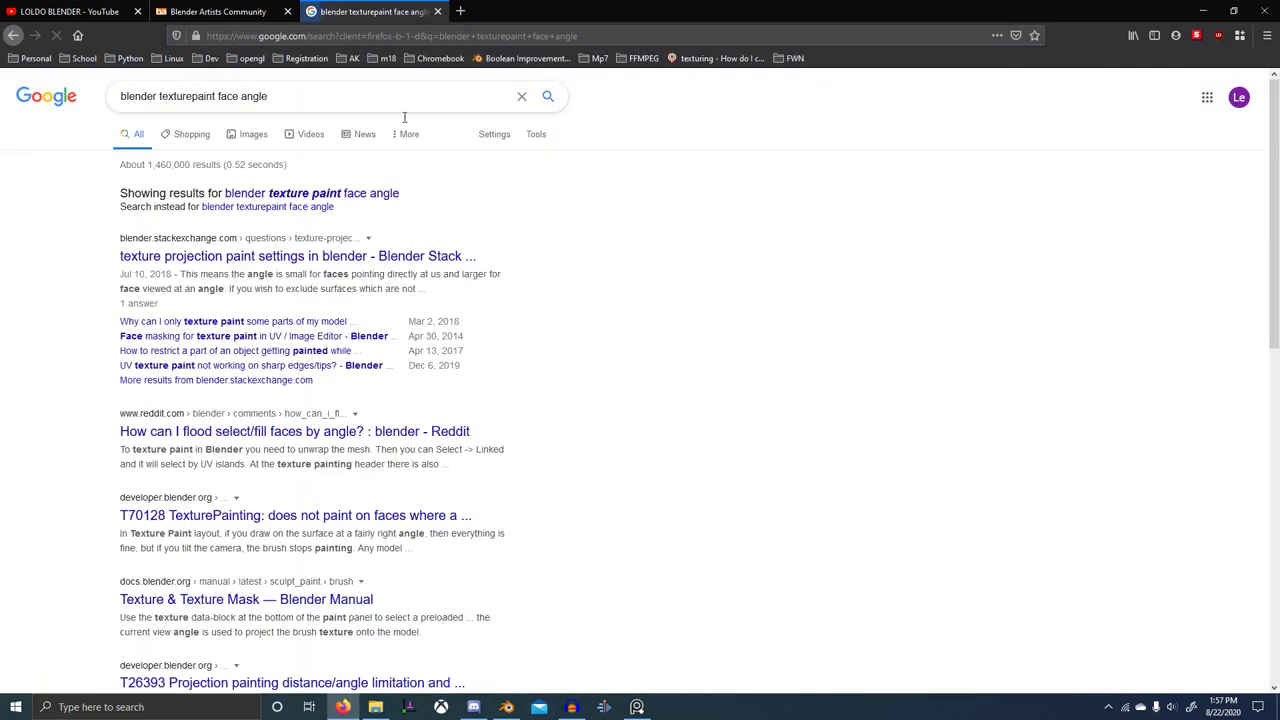
- Open the Stack Exchange result and highlight the answer's explanation of the projection paint angle
{"action": "middle_click", "coordinate": [333, 257]}
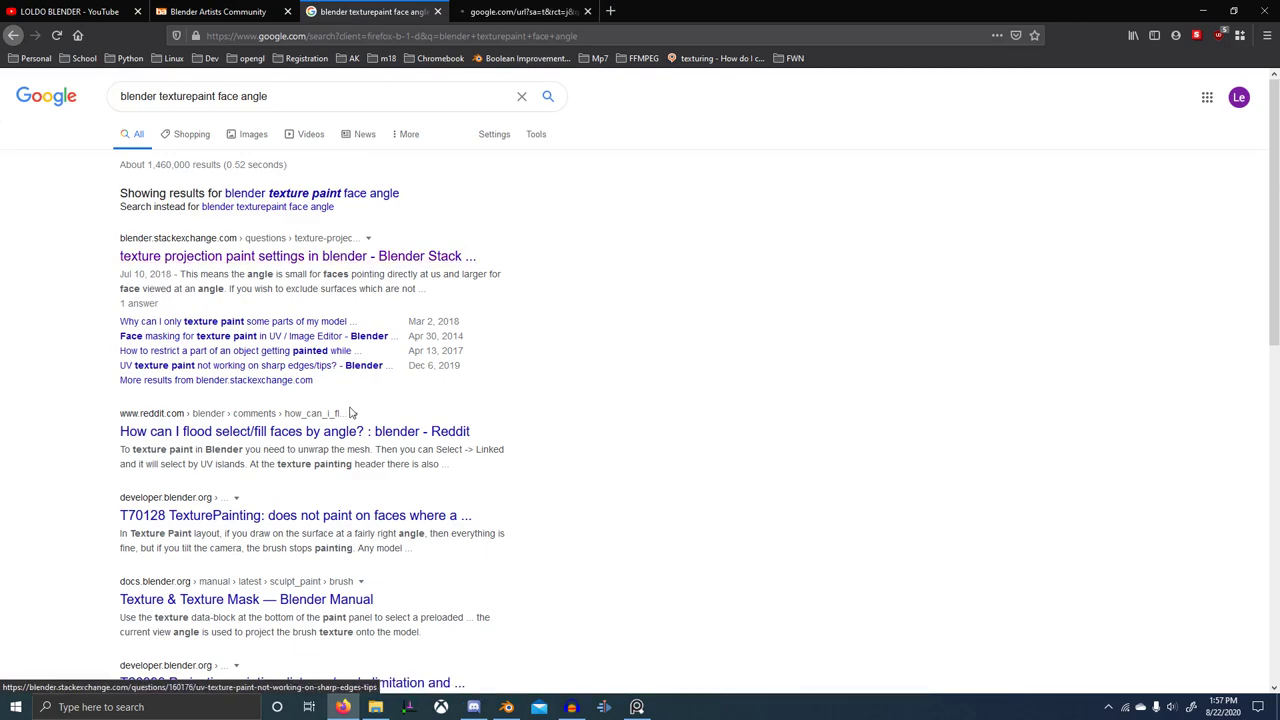
{"action": "left_click", "coordinate": [508, 11]}
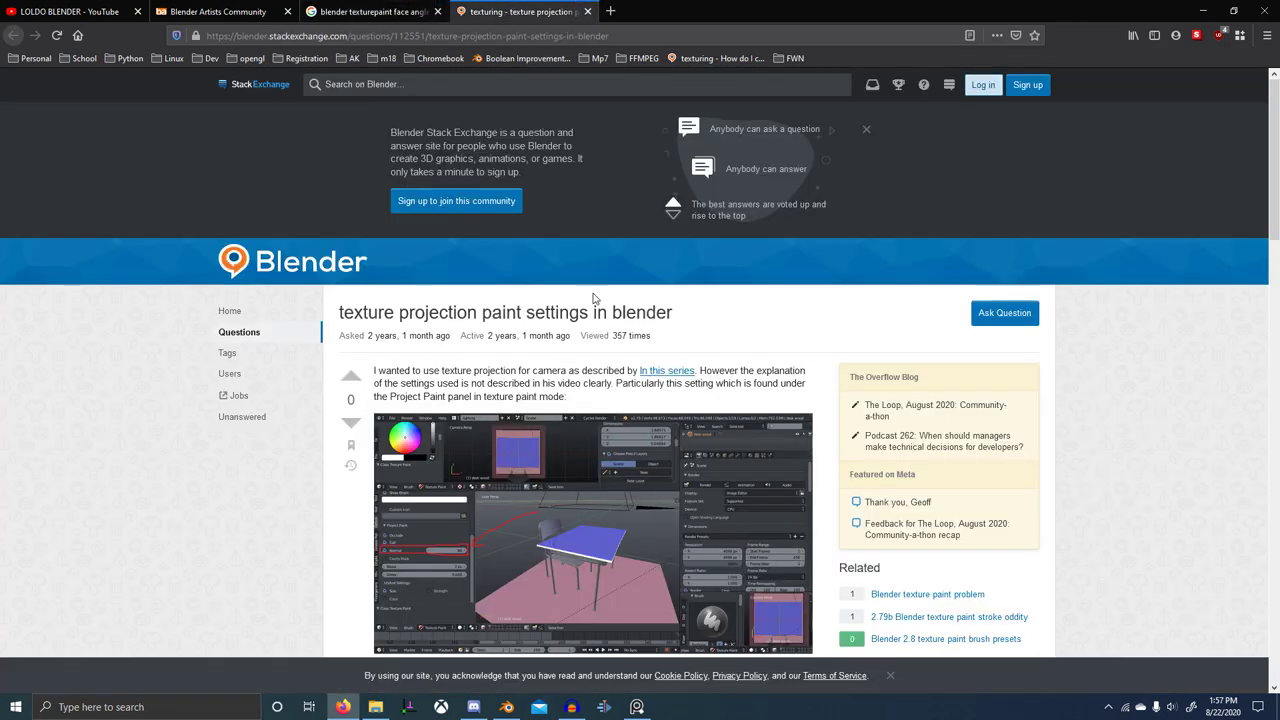
{"action": "scroll", "coordinate": [588, 286], "scroll_direction": "down", "scroll_amount": 3}
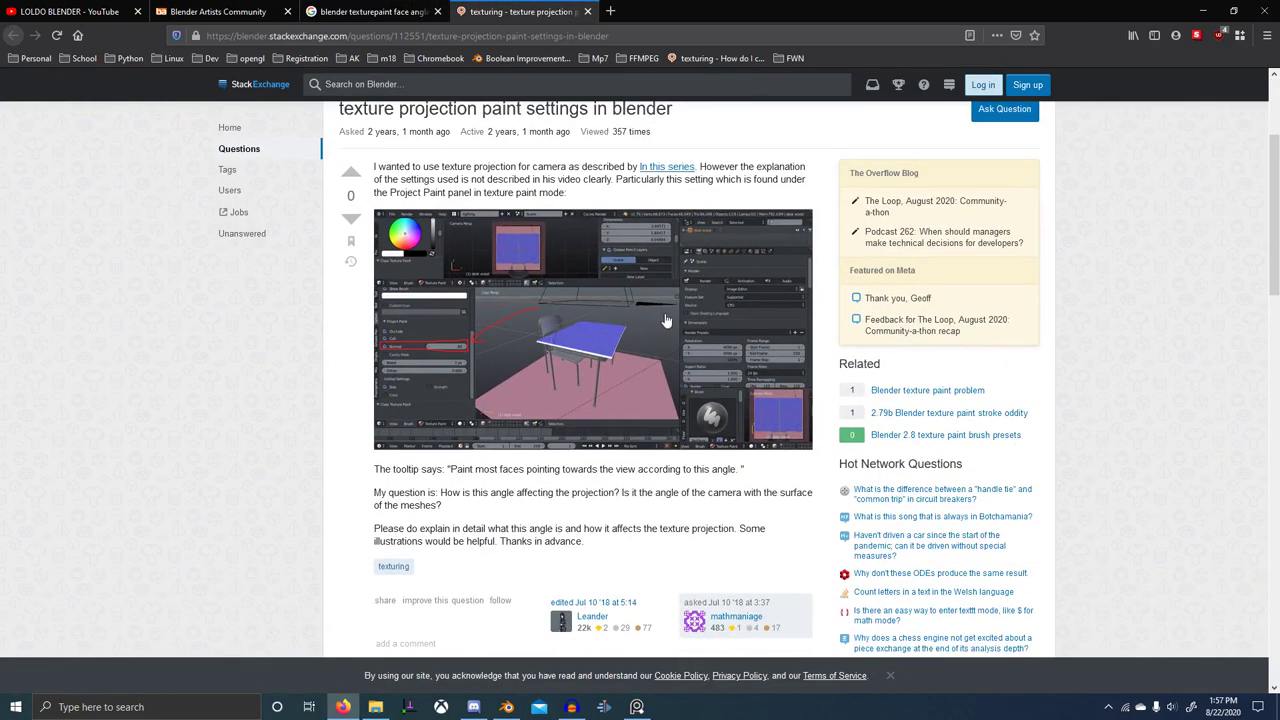
{"action": "scroll", "coordinate": [666, 320], "scroll_direction": "down", "scroll_amount": 6}
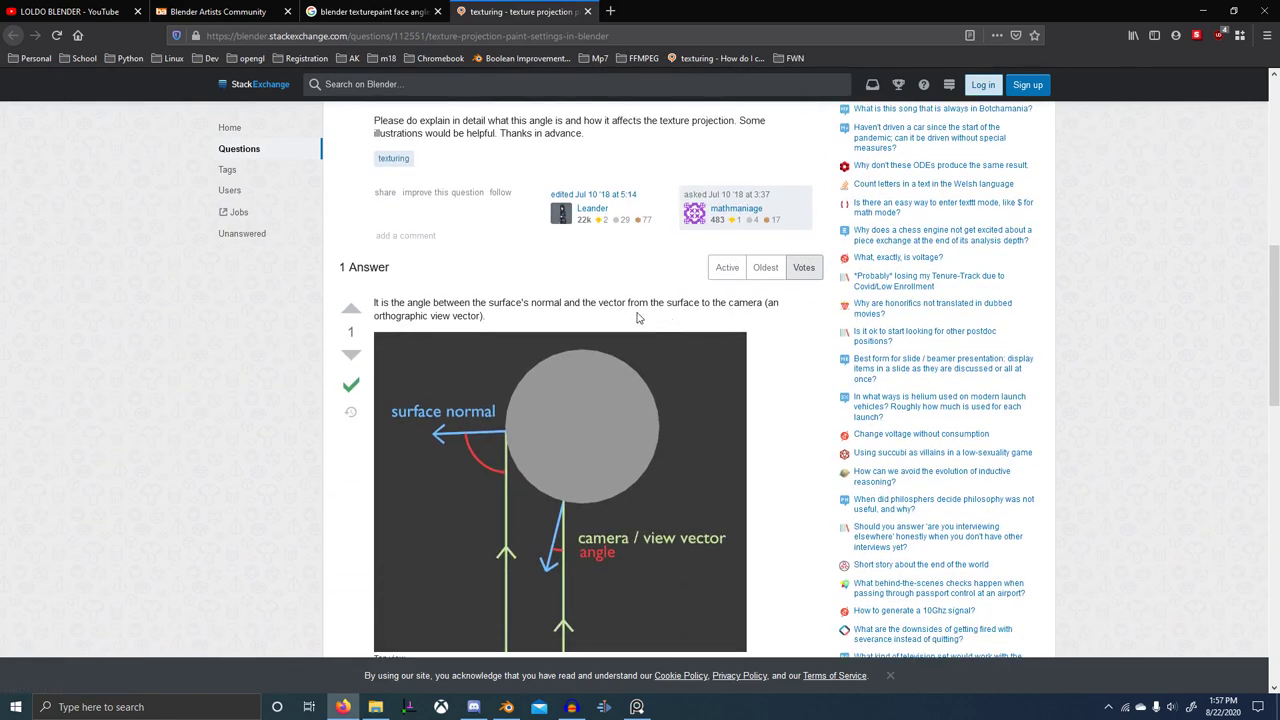
{"action": "left_click_drag", "start_coordinate": [438, 305], "coordinate": [620, 318]}
{"action": "scroll", "coordinate": [628, 309], "scroll_direction": "down", "scroll_amount": 5}
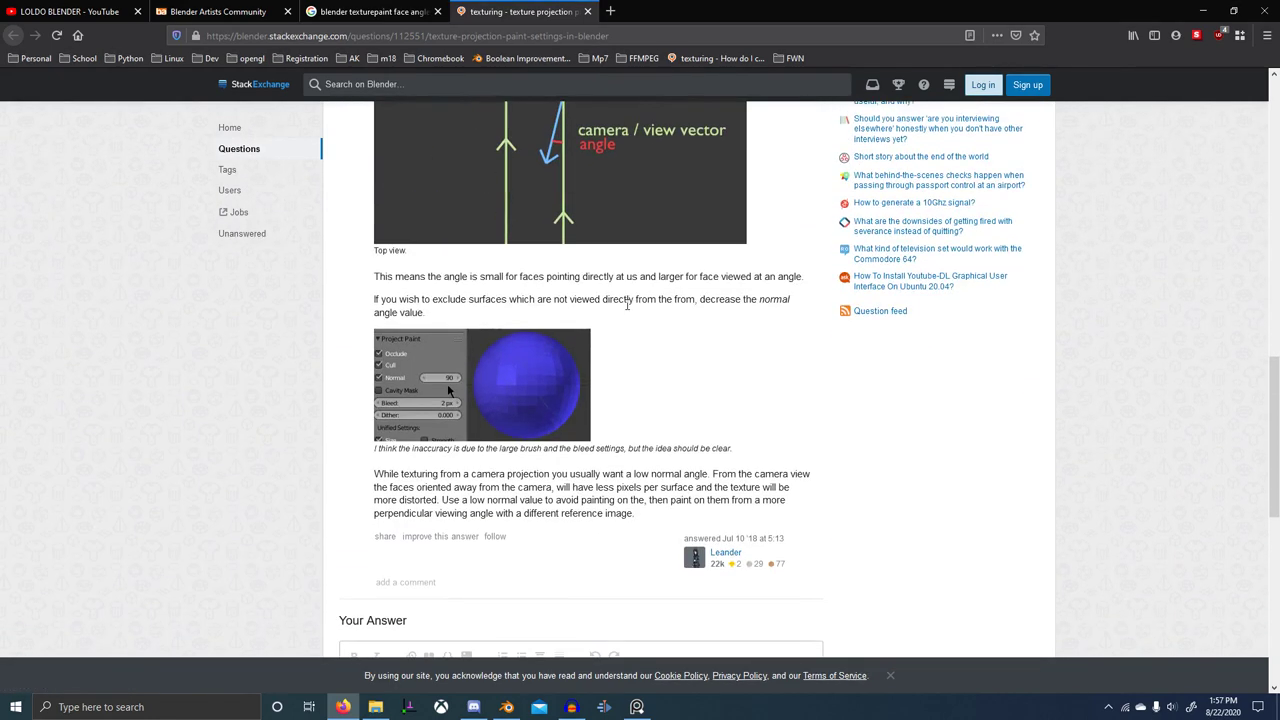
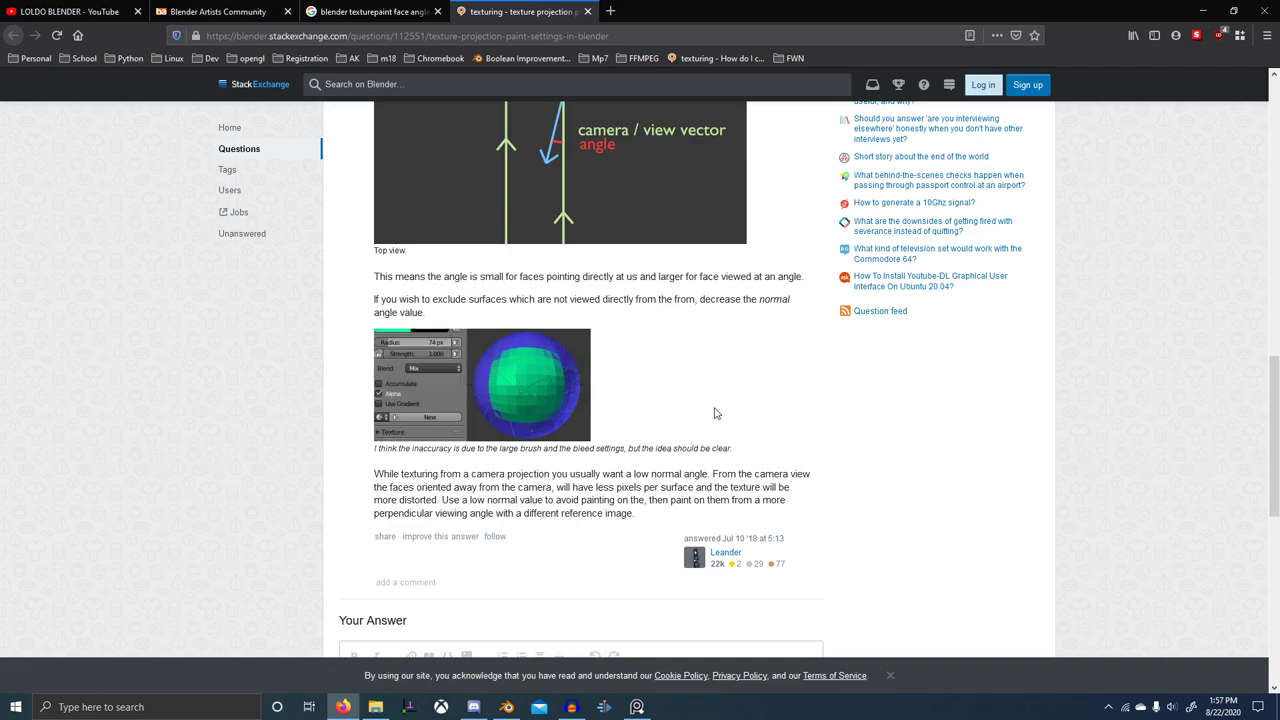
- Review the Stack Exchange answer on lowering the projection normal angle, then return to Blender
{"action": "scroll", "coordinate": [715, 413], "scroll_direction": "down", "scroll_amount": 2}
{"action": "scroll", "coordinate": [628, 398], "scroll_direction": "up", "scroll_amount": 2}
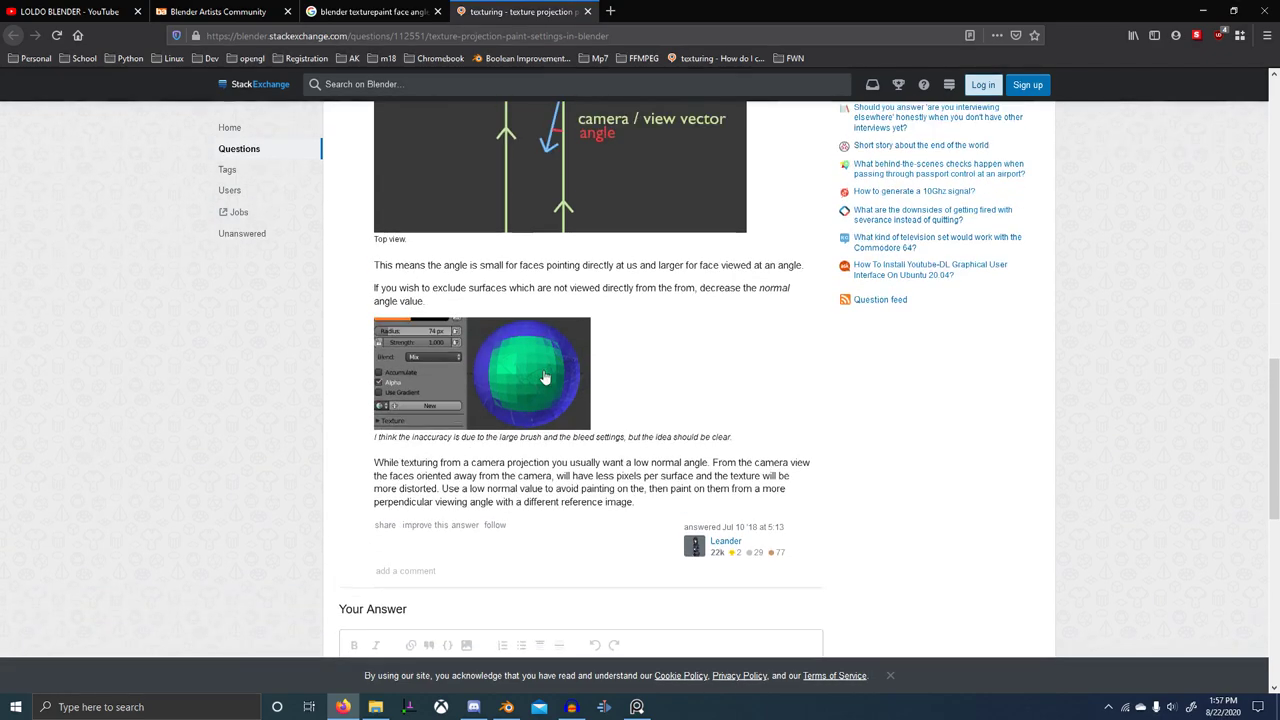
{"action": "key", "text": "alt+Tab"}
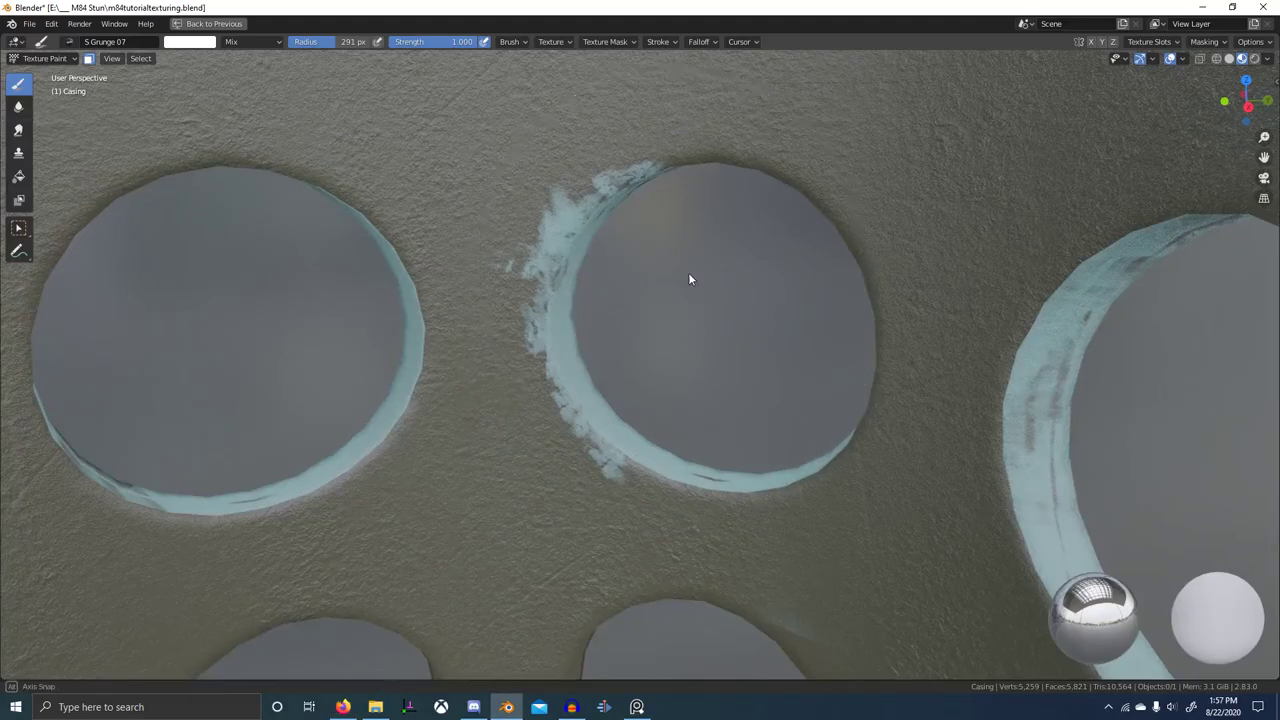
- Hunt for the normal-angle setting via Options, an F3 'norma' search and menus, then restore the Shading layout
{"action": "middle_click_drag", "start_coordinate": [688, 272], "coordinate": [693, 275]}
{"action": "left_click", "coordinate": [1250, 41]}
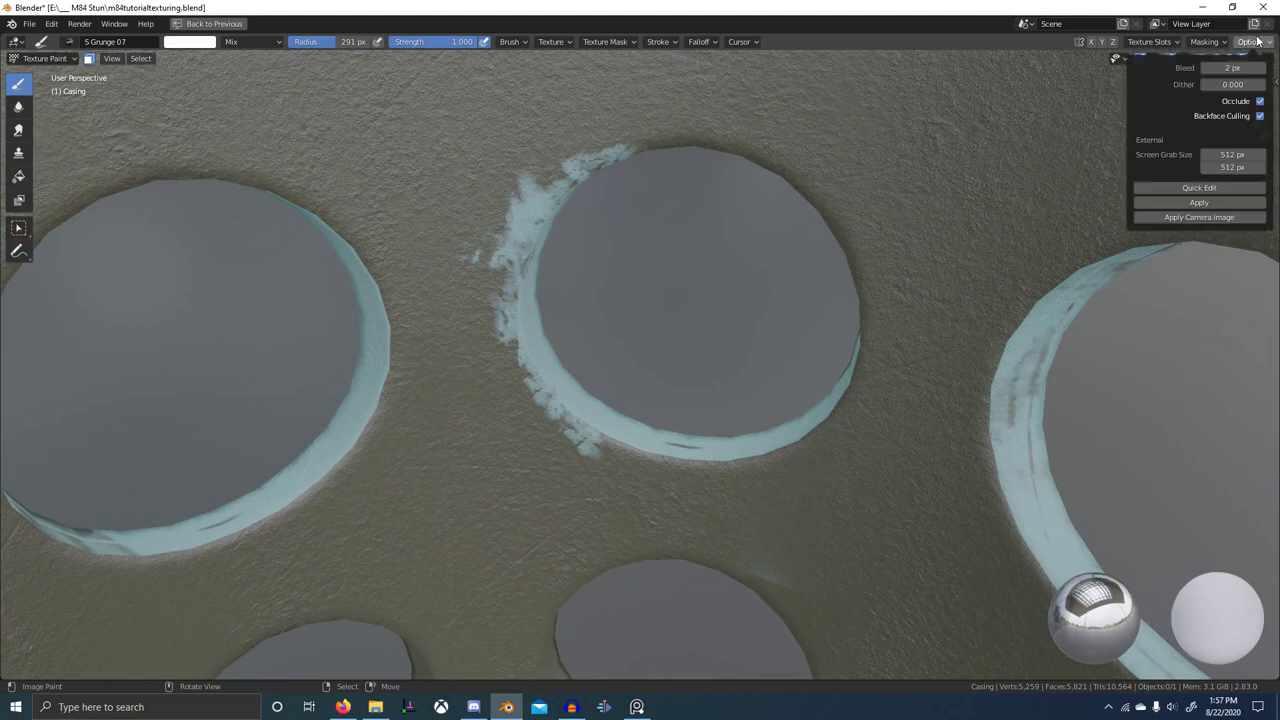
{"action": "key", "text": "F3"}
{"action": "type", "text": "normal"}
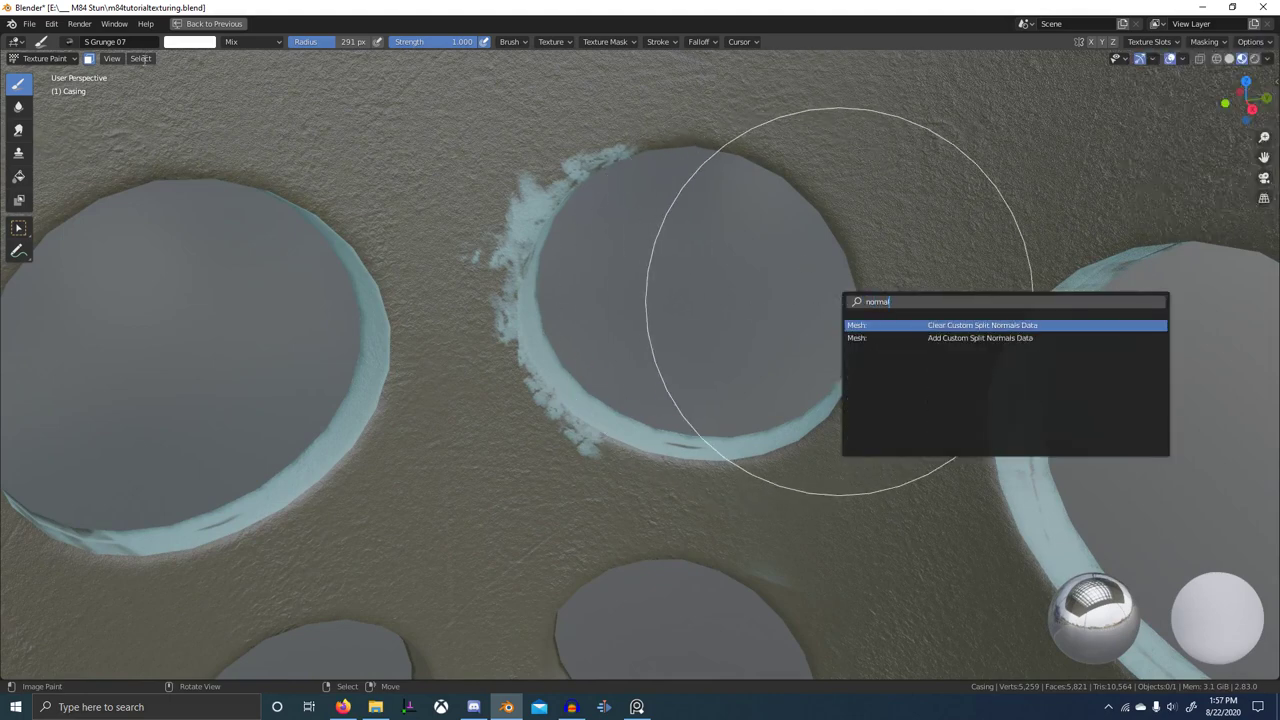
{"action": "left_click", "coordinate": [142, 59]}
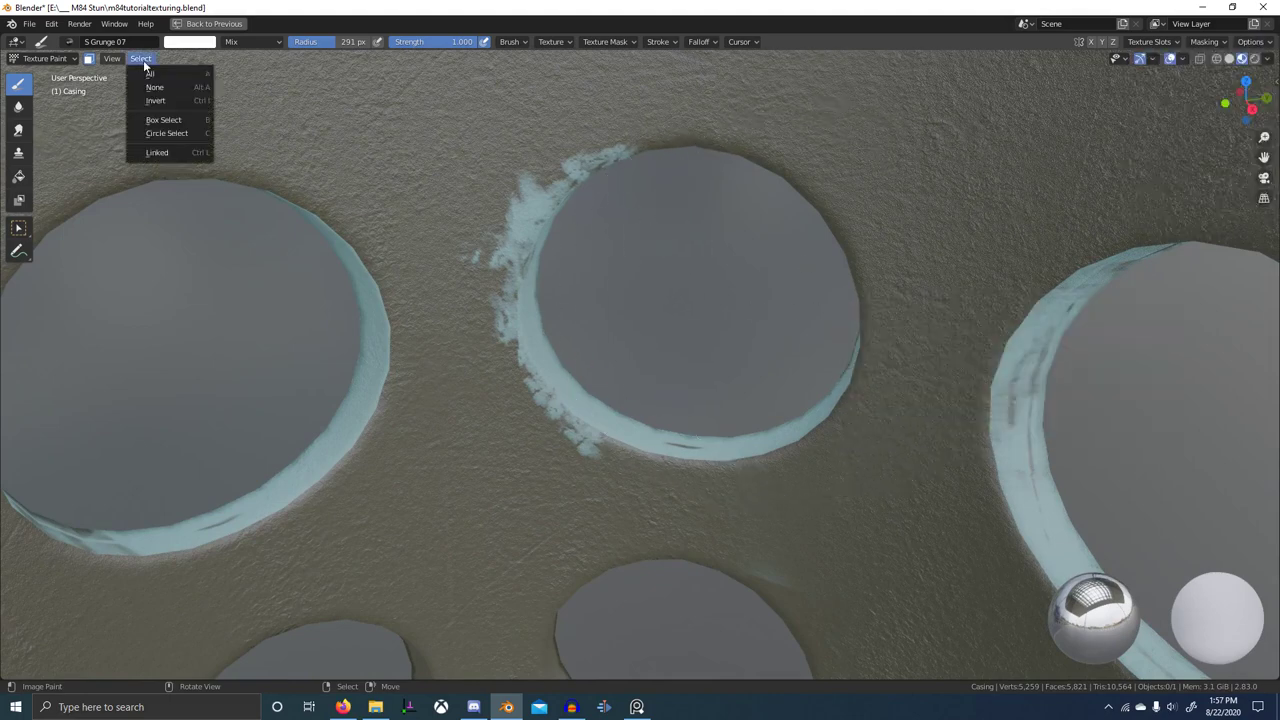
{"action": "mouse_move", "coordinate": [112, 62]}
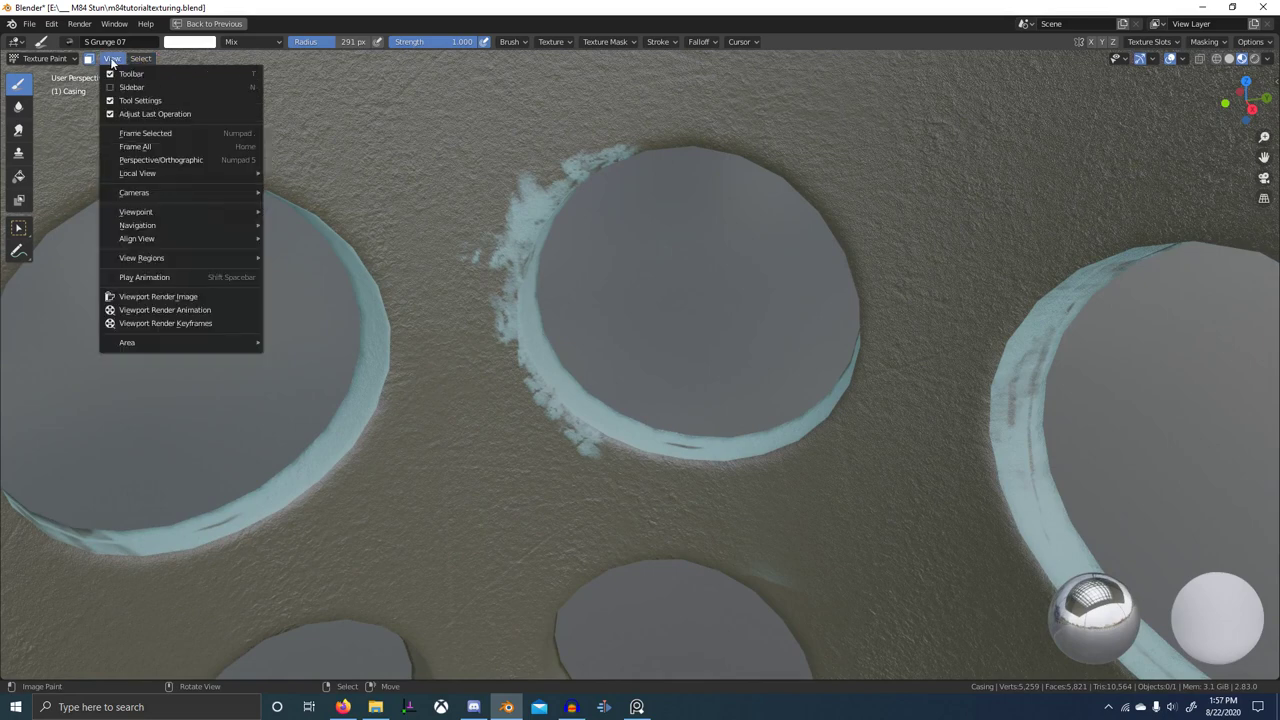
{"action": "key", "text": "ctrl+space"}
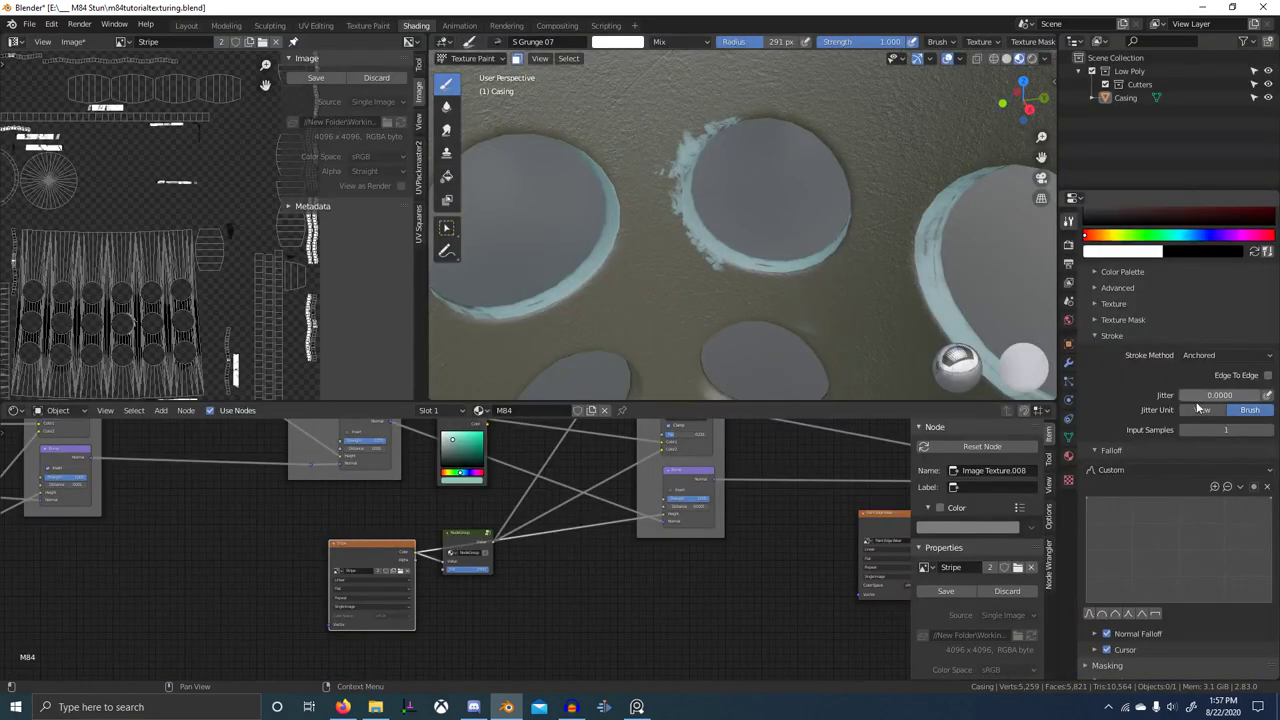
- Browse the brush's Workspace and External projection settings in the Properties panel
{"action": "scroll", "coordinate": [1172, 544], "scroll_direction": "down", "scroll_amount": 1}
{"action": "left_click", "coordinate": [1110, 674]}
{"action": "scroll", "coordinate": [1140, 560], "scroll_direction": "down", "scroll_amount": 10}
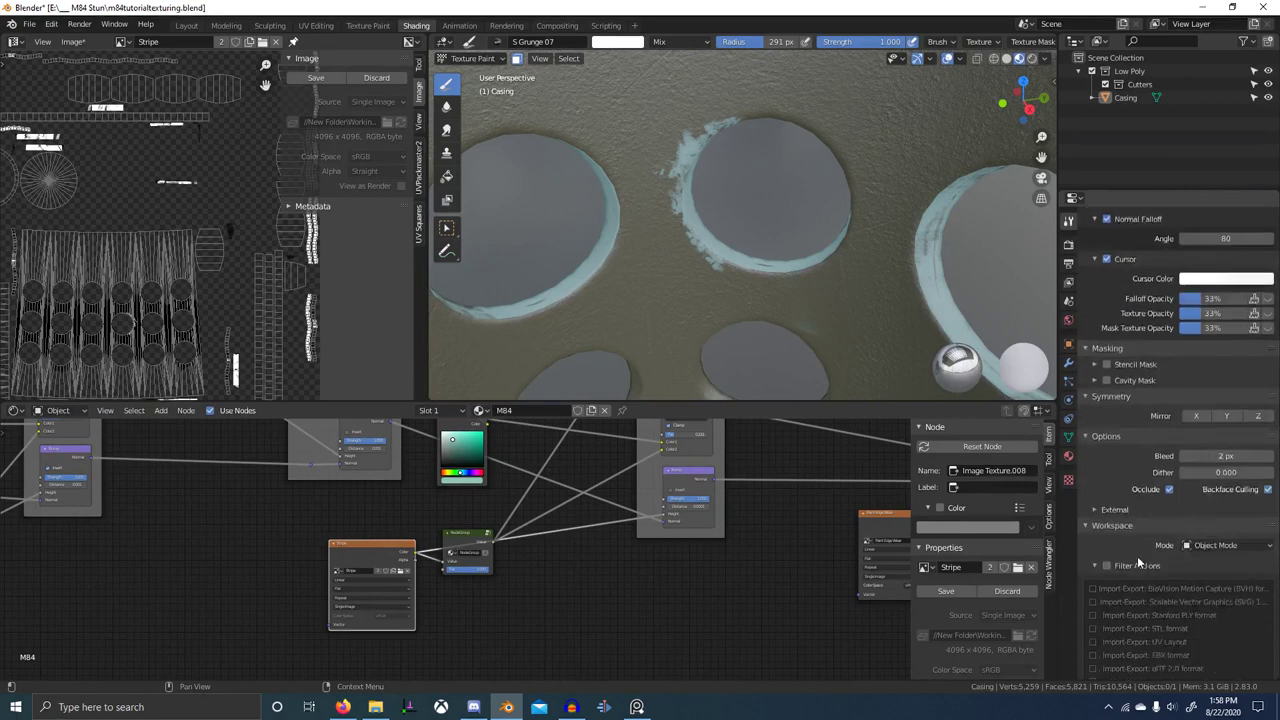
{"action": "scroll", "coordinate": [1130, 480], "scroll_direction": "down", "scroll_amount": 3}
{"action": "scroll", "coordinate": [1128, 480], "scroll_direction": "up", "scroll_amount": 2}
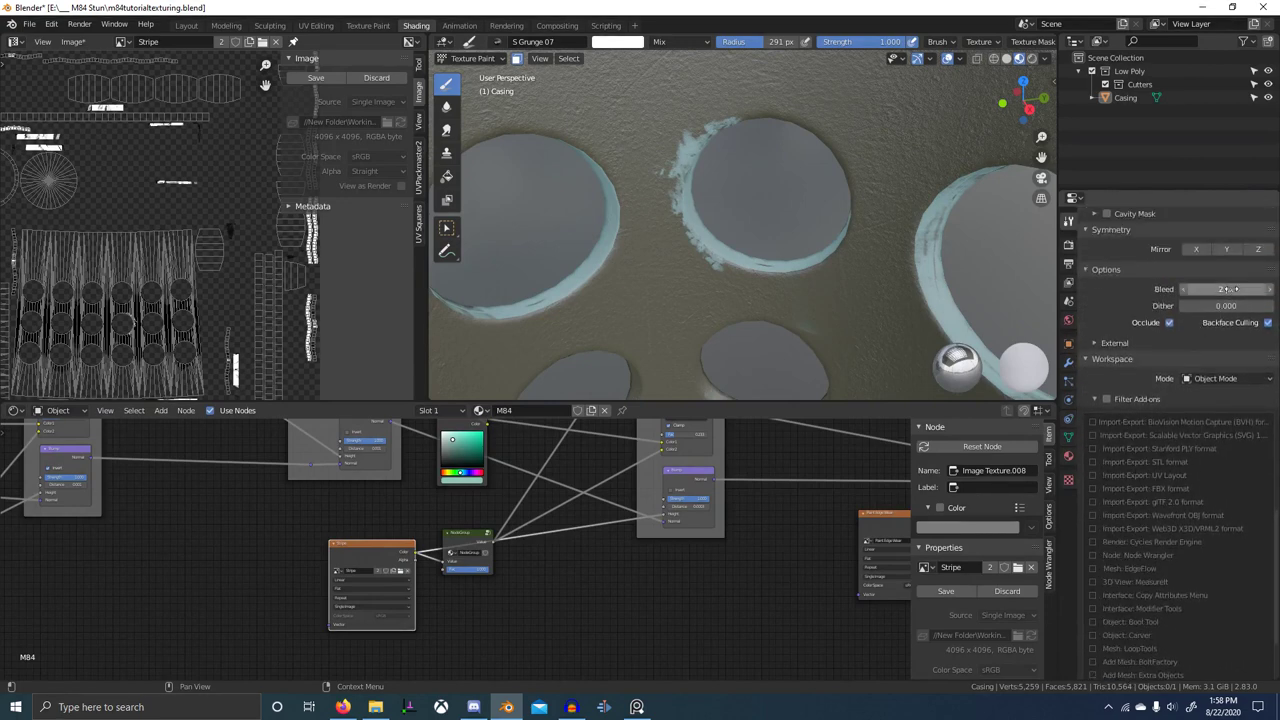
{"action": "left_click", "coordinate": [1112, 343]}
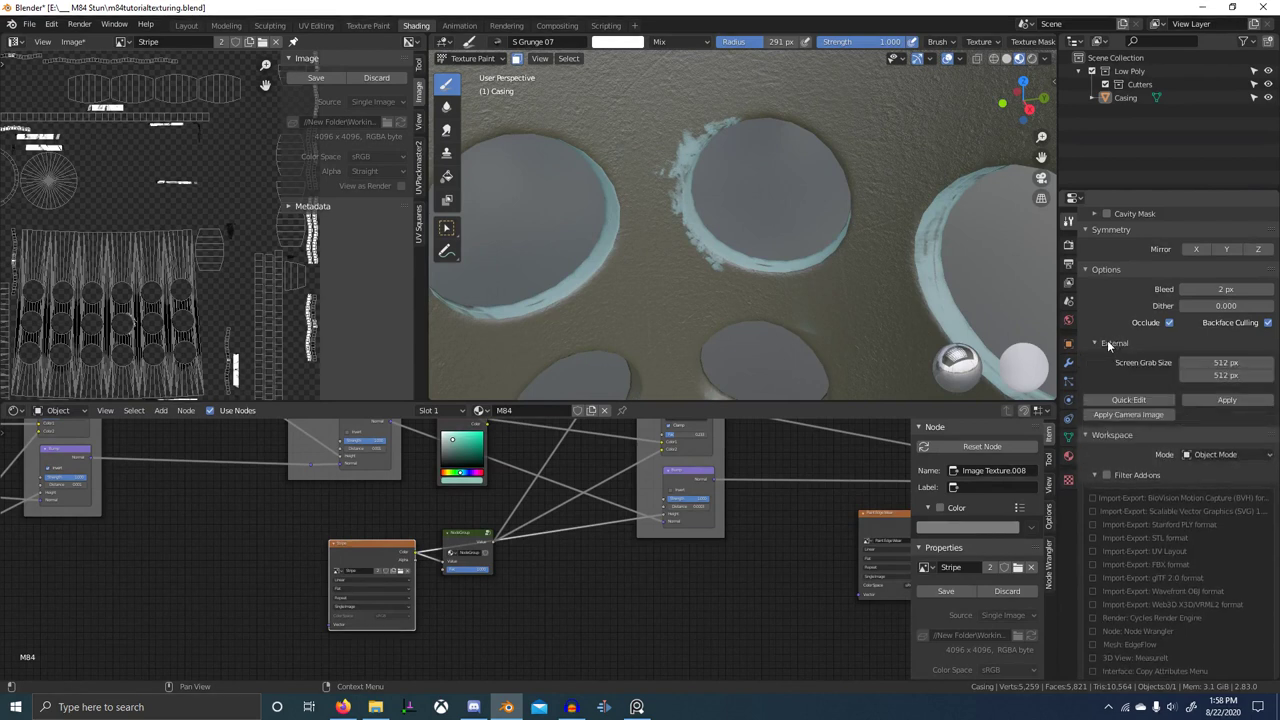
{"action": "left_click", "coordinate": [1108, 343]}
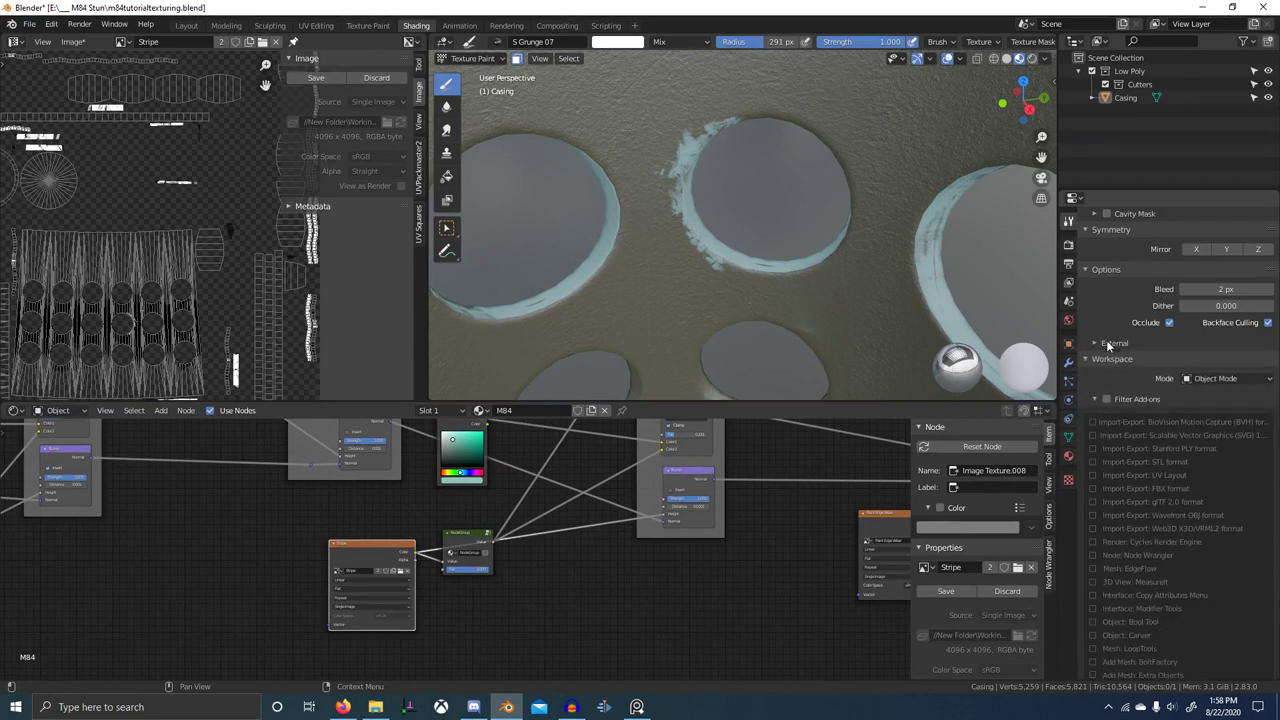
{"action": "scroll", "coordinate": [1130, 494], "scroll_direction": "down", "scroll_amount": 3}
{"action": "scroll", "coordinate": [1124, 464], "scroll_direction": "up", "scroll_amount": 12}
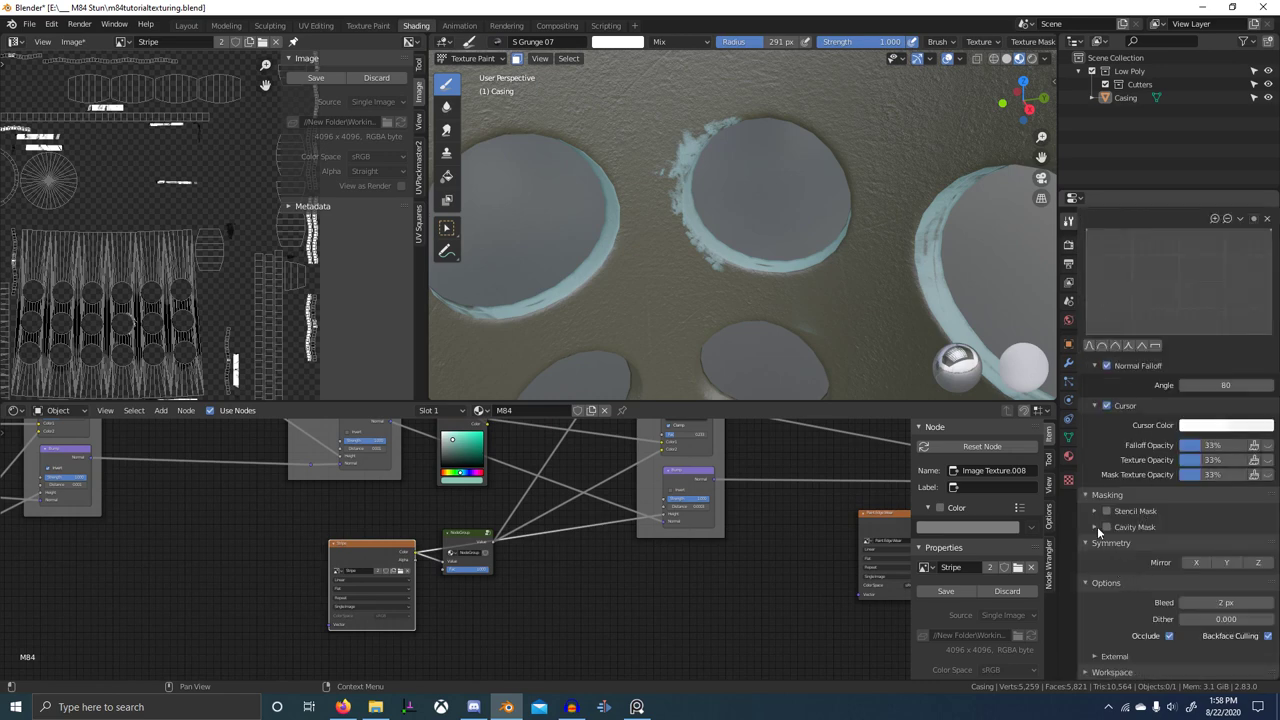
- Check Cavity and Stencil Mask, leaving both off, then edit the Normal Falloff angle, currently 80
{"action": "left_click", "coordinate": [1095, 527]}
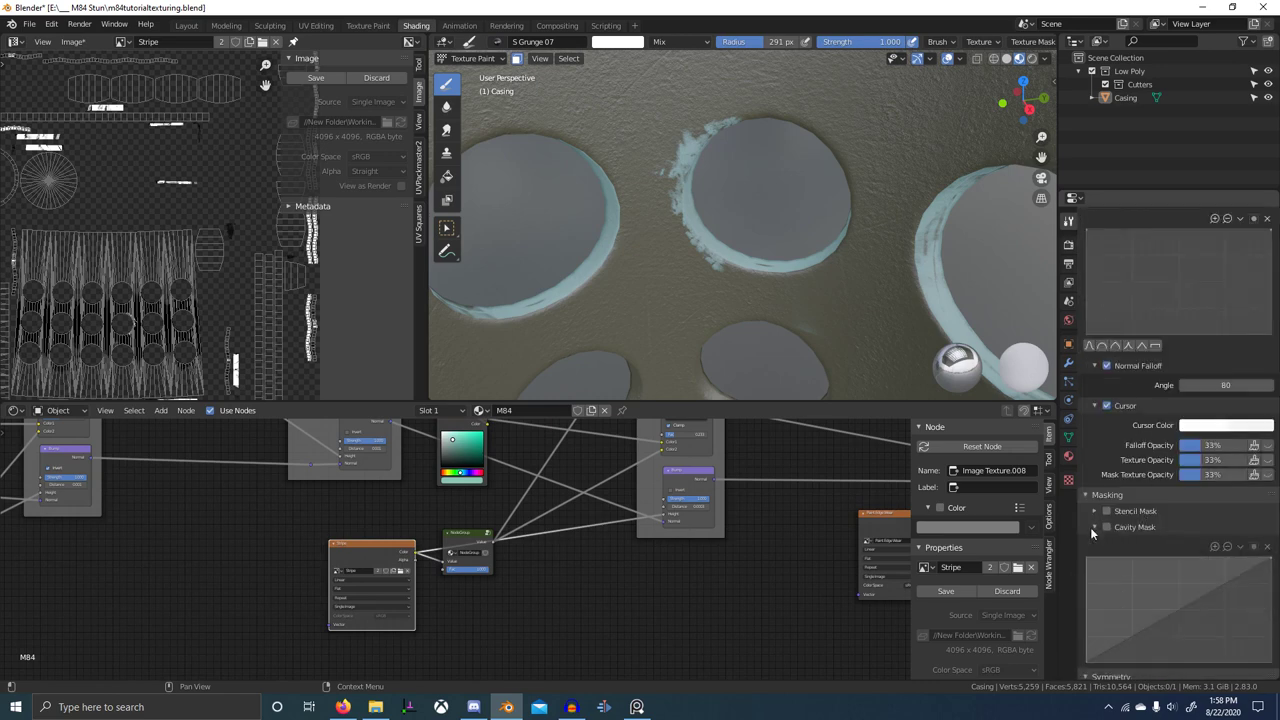
{"action": "scroll", "coordinate": [1090, 527], "scroll_direction": "down", "scroll_amount": 4}
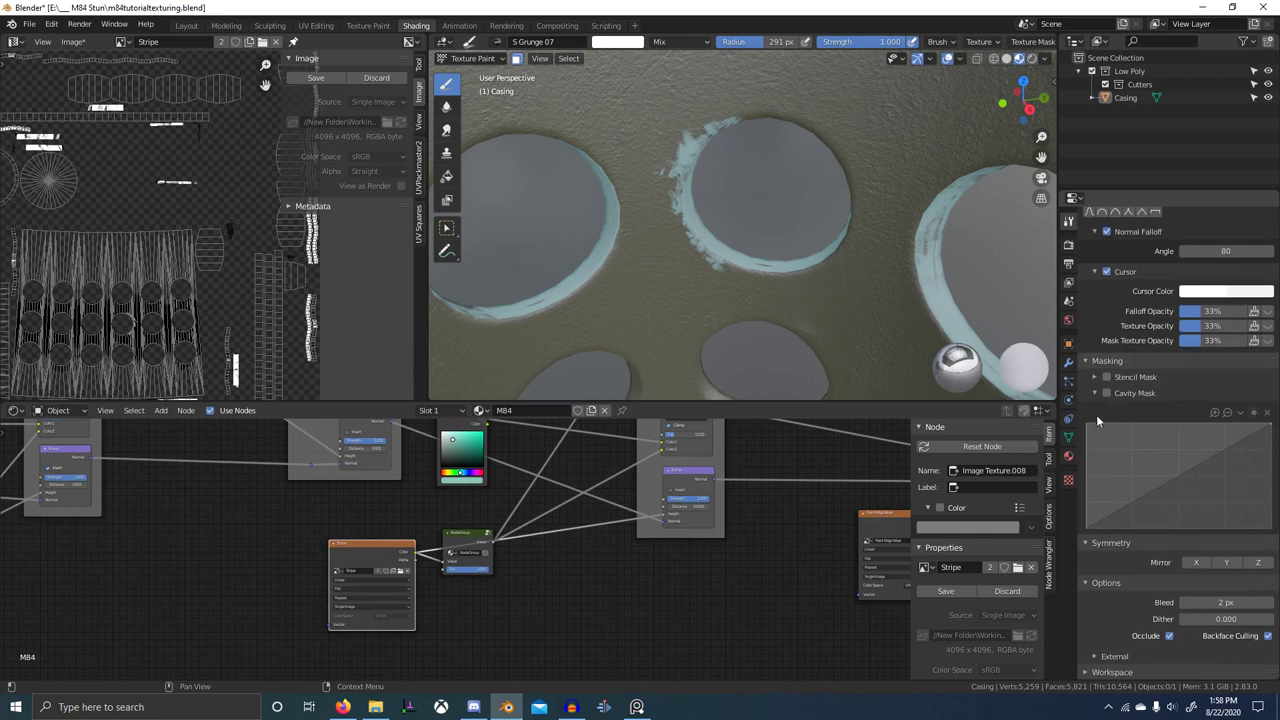
{"action": "left_click", "coordinate": [1097, 393]}
{"action": "left_click", "coordinate": [1104, 510]}
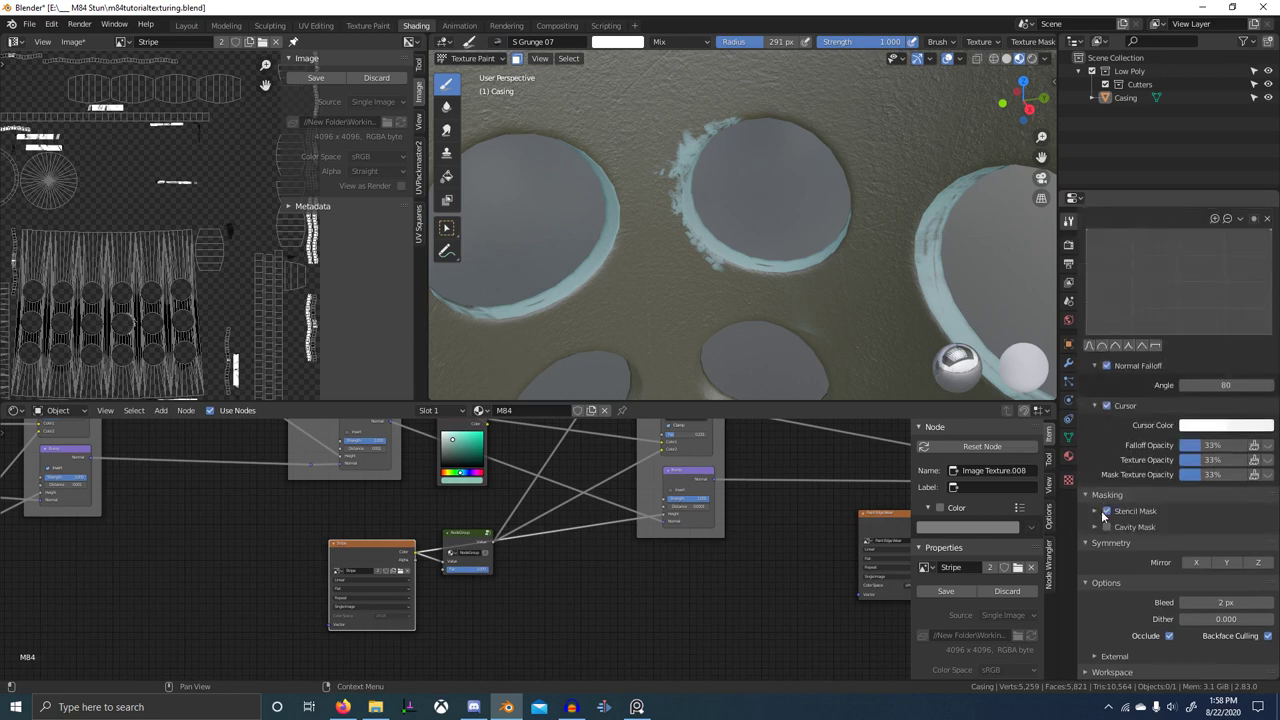
{"action": "left_click", "coordinate": [1103, 511]}
{"action": "left_click", "coordinate": [1093, 511]}
{"action": "left_click", "coordinate": [1092, 509]}
{"action": "scroll", "coordinate": [1105, 505], "scroll_direction": "up", "scroll_amount": 2}
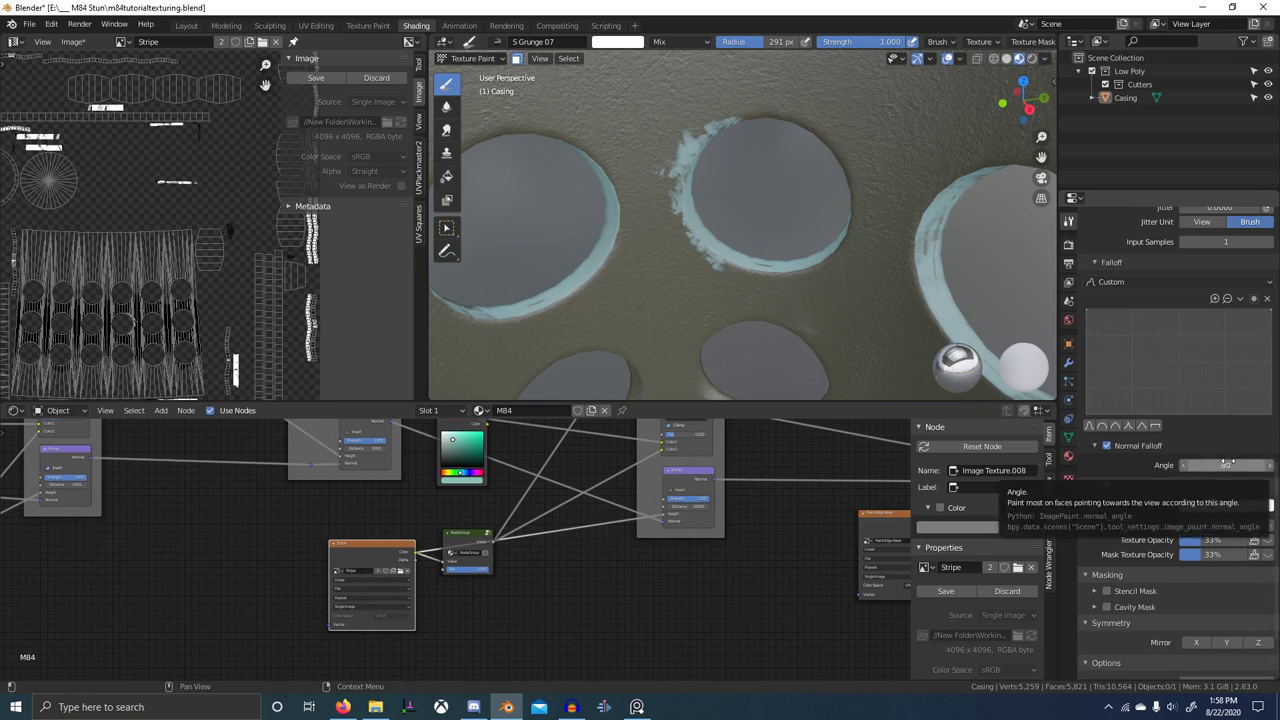
{"action": "left_click", "coordinate": [1229, 465]}
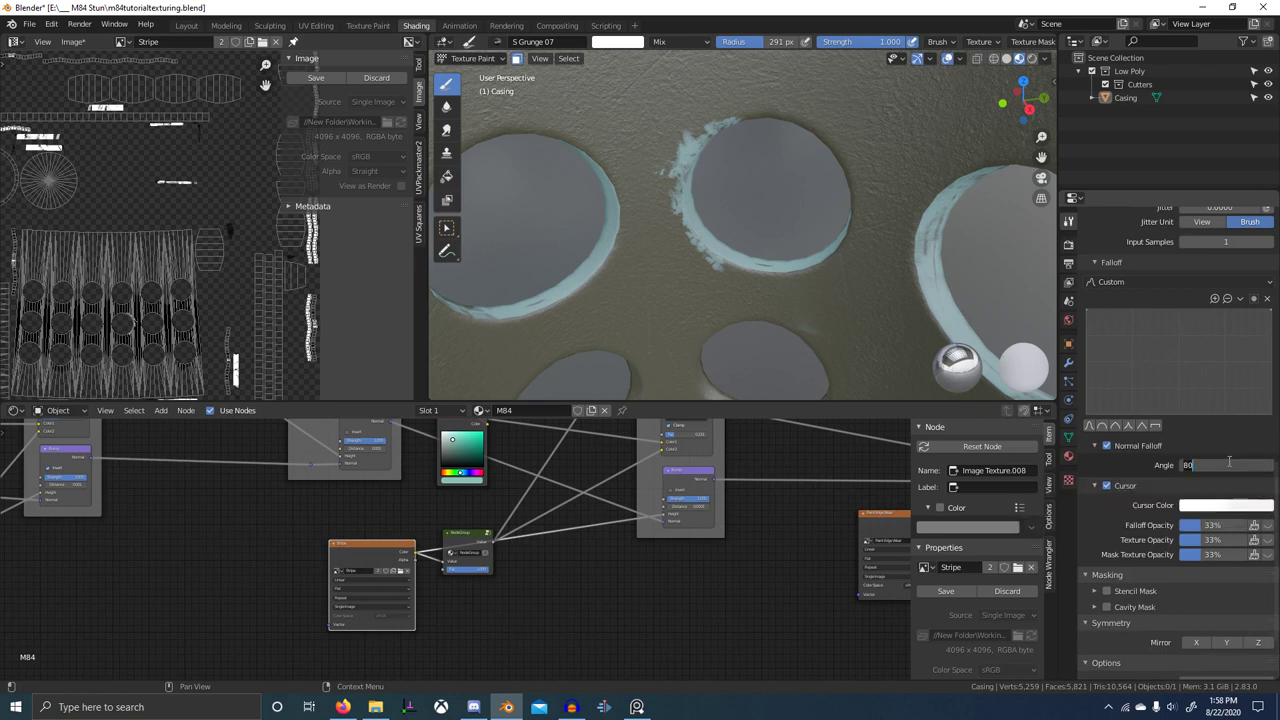
- Stamp S Grunge 07 wear on the middle hole's left rim
{"action": "middle_click_drag", "start_coordinate": [663, 253], "coordinate": [663, 206]}
{"action": "scroll", "coordinate": [663, 206], "scroll_direction": "up", "scroll_amount": 2}
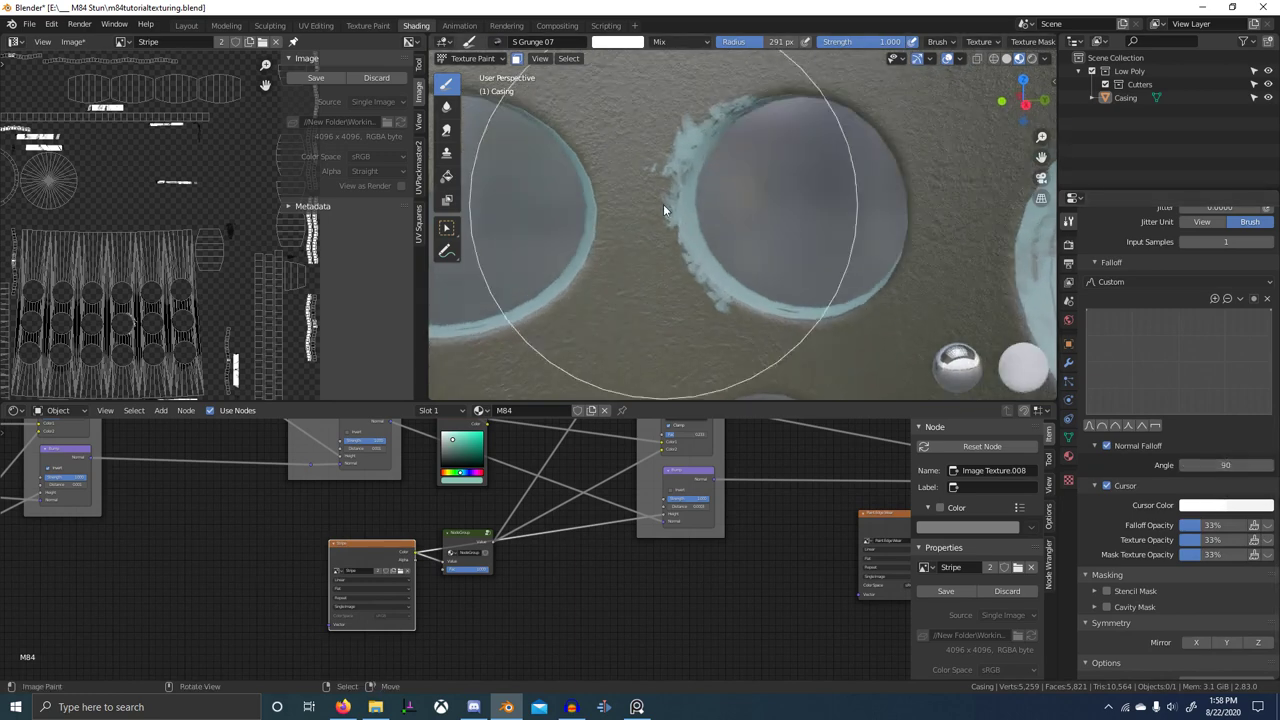
{"action": "left_click_drag", "start_coordinate": [679, 218], "coordinate": [678, 247]}
{"action": "mouse_move", "coordinate": [686, 301]}
{"action": "left_mouse_down"}
{"action": "mouse_move", "coordinate": [765, 311]}
{"action": "mouse_move", "coordinate": [735, 248]}
{"action": "mouse_move", "coordinate": [761, 246]}
{"action": "mouse_move", "coordinate": [752, 234]}
{"action": "left_mouse_up"}
{"action": "mouse_move", "coordinate": [777, 192]}
{"action": "middle_mouse_down"}
{"action": "mouse_move", "coordinate": [787, 184]}
{"action": "mouse_move", "coordinate": [726, 300]}
{"action": "mouse_move", "coordinate": [797, 182]}
{"action": "mouse_move", "coordinate": [662, 248]}
{"action": "middle_mouse_up"}
- Maximize the viewport and stamp teal grunge along the hole's top-left, top and right edges
{"action": "key", "text": "ctrl+space"}
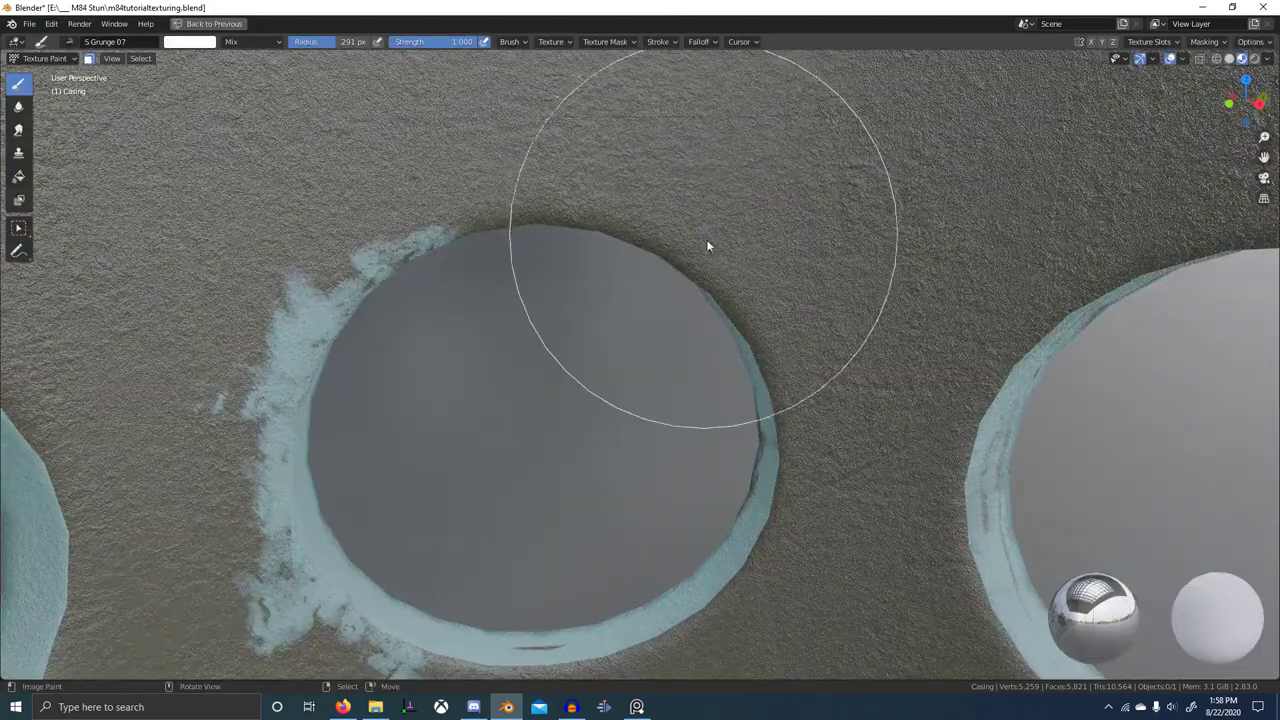
{"action": "middle_click_drag", "start_coordinate": [626, 306], "coordinate": [671, 306]}
{"action": "left_click_drag", "start_coordinate": [575, 239], "coordinate": [541, 258]}
{"action": "left_click_drag", "start_coordinate": [550, 307], "coordinate": [568, 309]}
{"action": "mouse_move", "coordinate": [656, 242]}
{"action": "left_mouse_down"}
{"action": "mouse_move", "coordinate": [612, 276]}
{"action": "mouse_move", "coordinate": [632, 305]}
{"action": "left_mouse_up"}
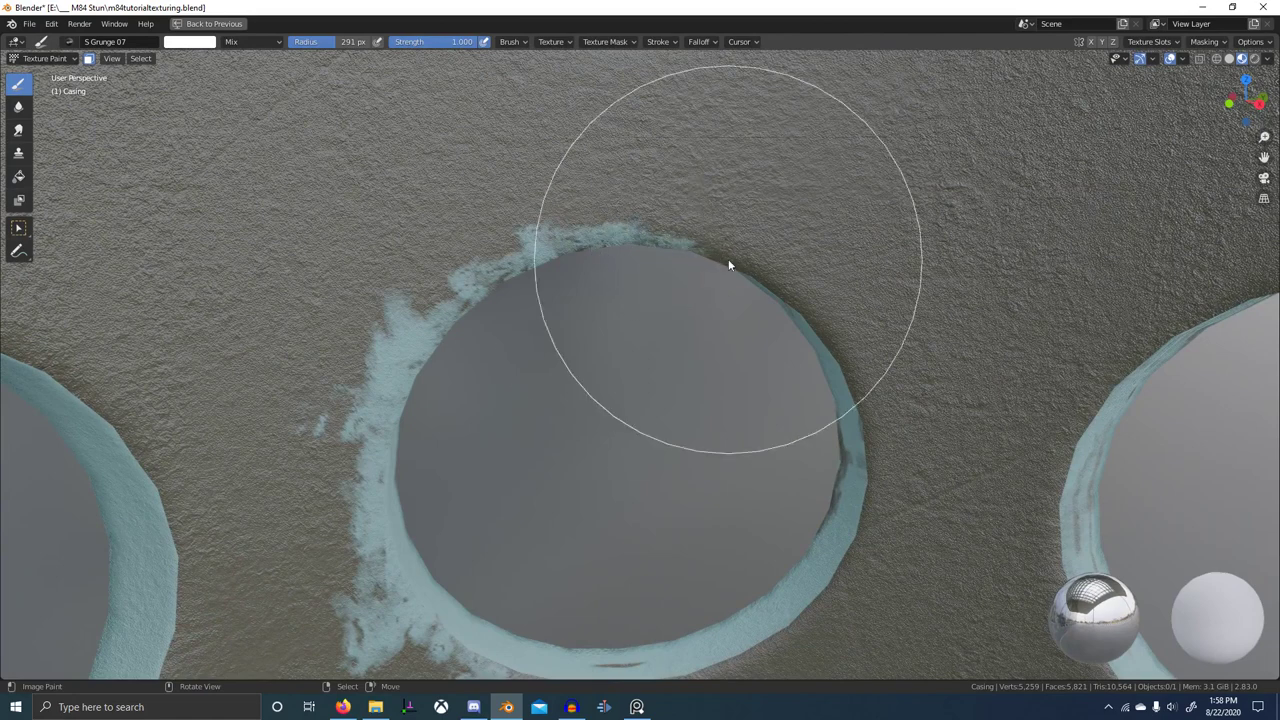
{"action": "left_click_drag", "start_coordinate": [725, 265], "coordinate": [675, 328]}
{"action": "left_click_drag", "start_coordinate": [805, 302], "coordinate": [730, 362]}
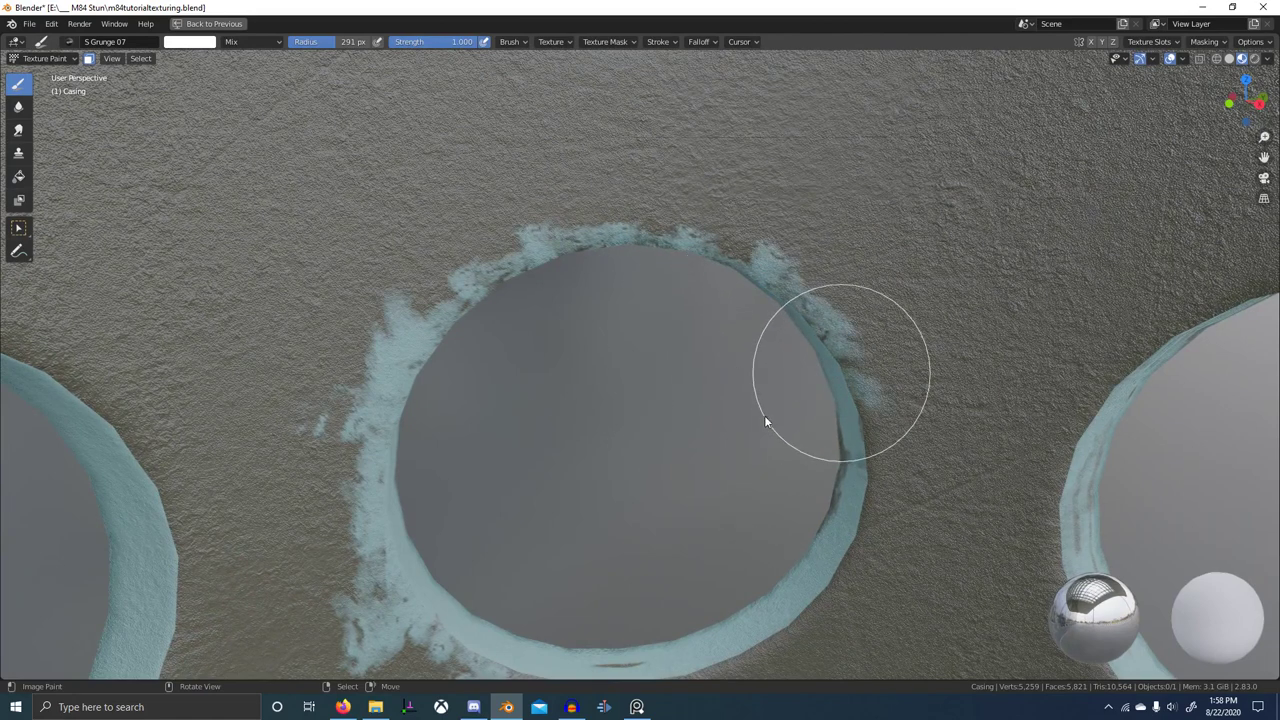
- Stamp wear on the hole's inner rim, lower-right rim and lower edge
{"action": "left_click_drag", "start_coordinate": [764, 416], "coordinate": [753, 403]}
{"action": "middle_click_drag", "start_coordinate": [742, 265], "coordinate": [783, 238]}
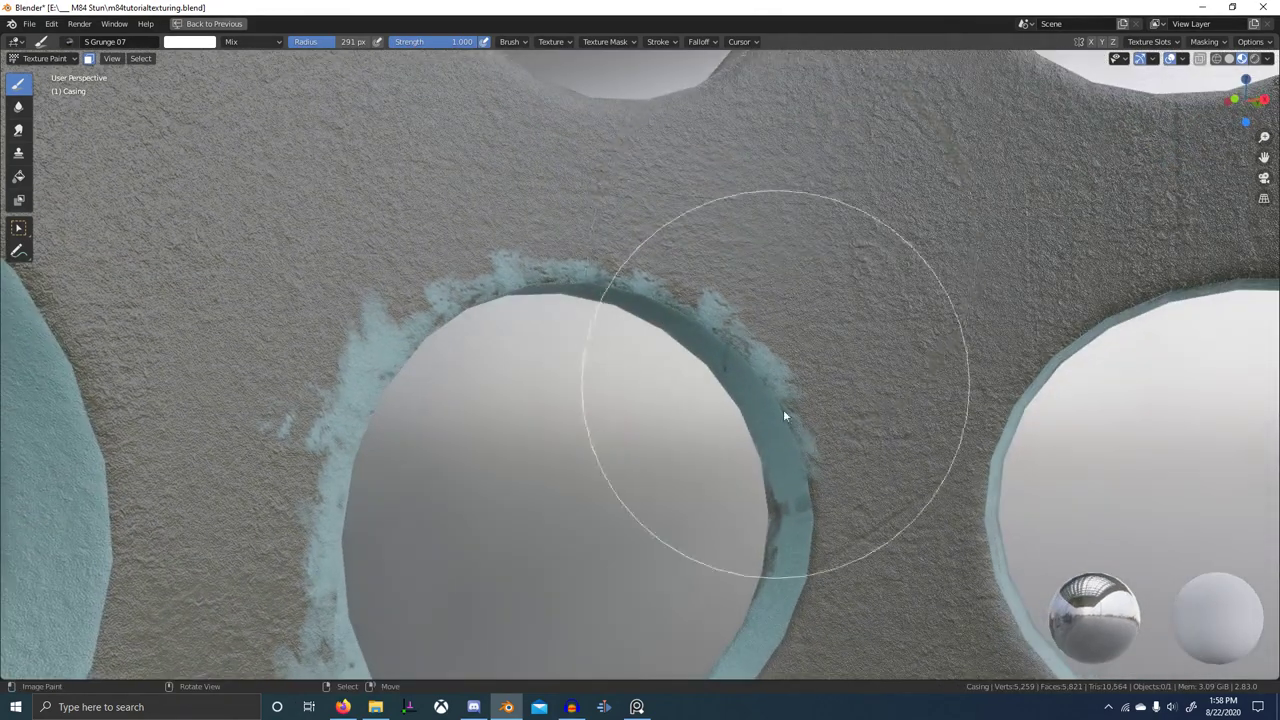
{"action": "left_click_drag", "start_coordinate": [806, 490], "coordinate": [786, 521]}
{"action": "mouse_move", "coordinate": [790, 615]}
{"action": "left_mouse_down"}
{"action": "mouse_move", "coordinate": [900, 637]}
{"action": "mouse_move", "coordinate": [909, 550]}
{"action": "left_mouse_up"}
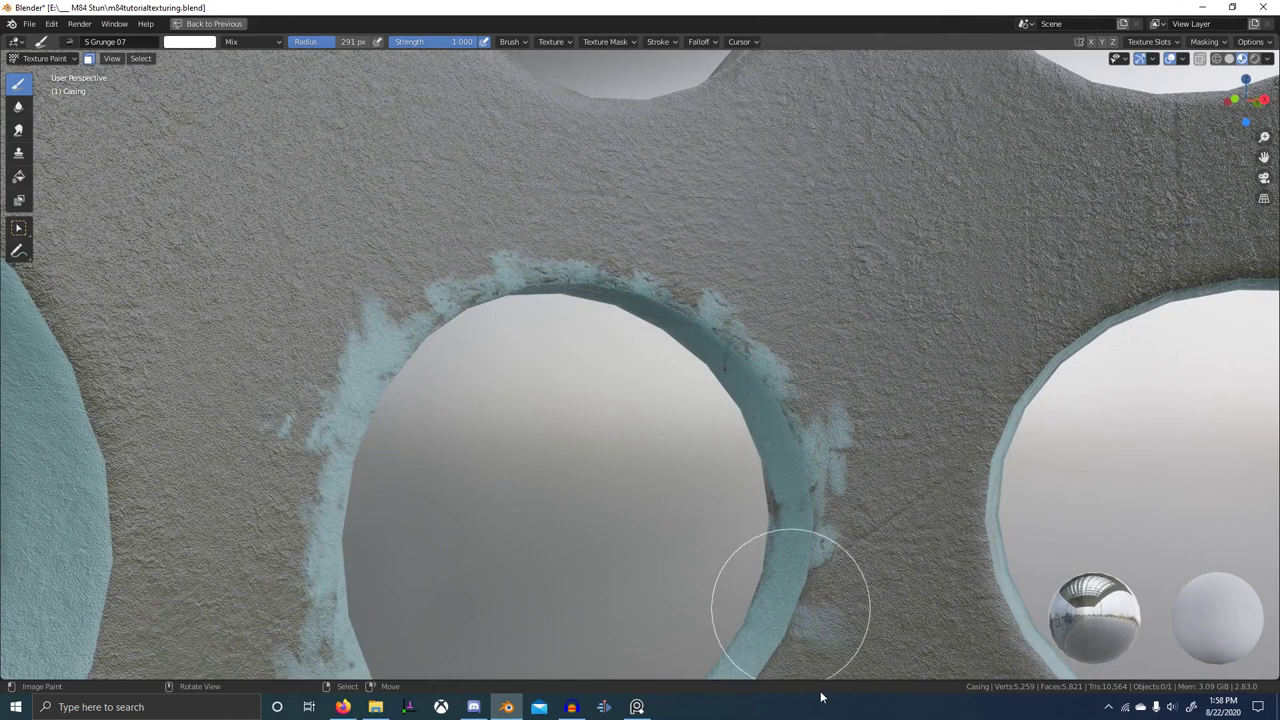
{"action": "left_click_drag", "start_coordinate": [821, 692], "coordinate": [841, 694]}
{"action": "middle_click_drag", "start_coordinate": [867, 465], "coordinate": [855, 340], "text": "shift"}
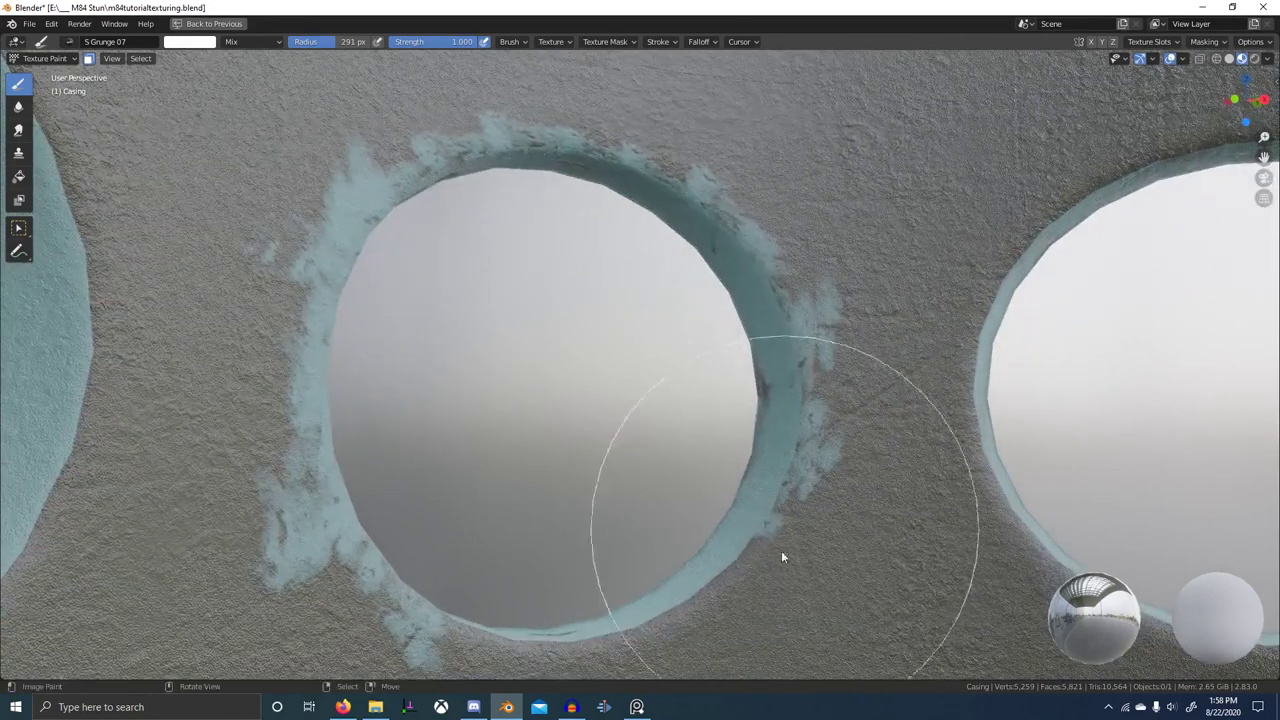
{"action": "left_click_drag", "start_coordinate": [752, 555], "coordinate": [729, 517]}
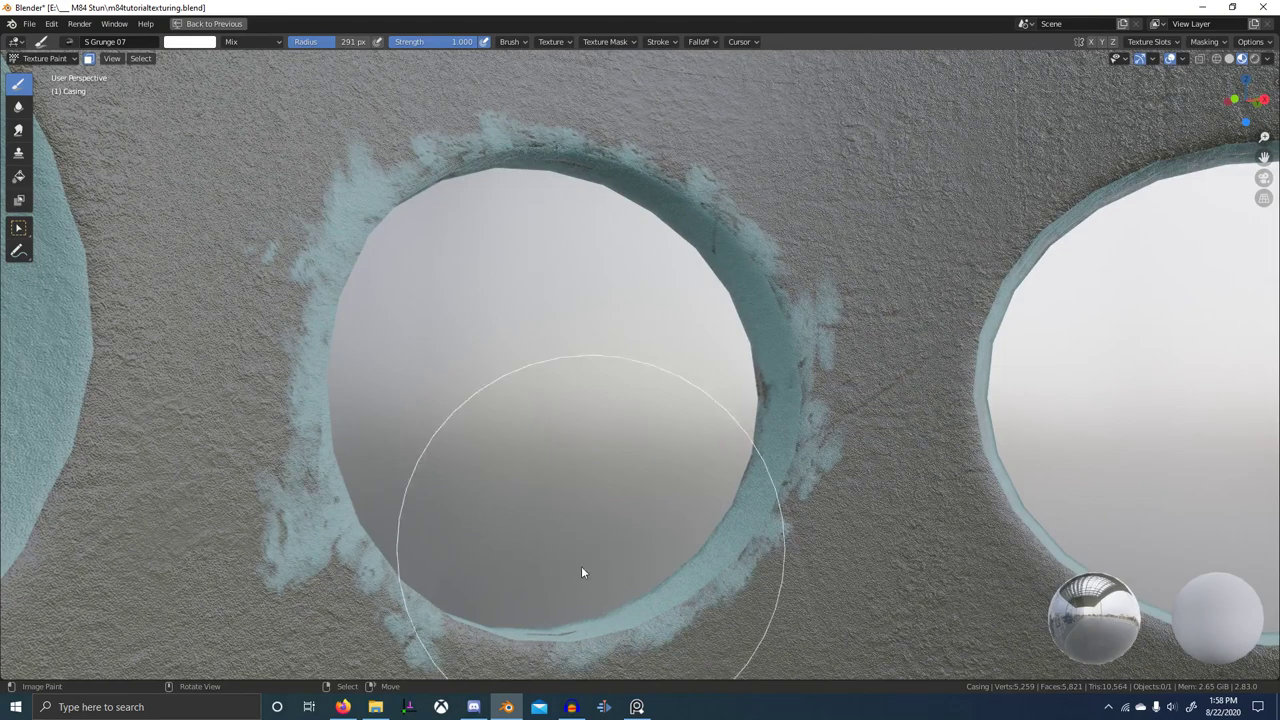
- Inspect the whole casing, return to the hole close-up and open the brush texture picker
{"action": "scroll", "coordinate": [489, 592], "scroll_direction": "down", "scroll_amount": 4}
{"action": "mouse_move", "coordinate": [489, 592]}
{"action": "middle_mouse_down"}
{"action": "mouse_move", "coordinate": [593, 501]}
{"action": "mouse_move", "coordinate": [526, 533]}
{"action": "mouse_move", "coordinate": [709, 474]}
{"action": "middle_mouse_up"}
{"action": "scroll", "coordinate": [574, 509], "scroll_direction": "down", "scroll_amount": 5}
{"action": "scroll", "coordinate": [694, 482], "scroll_direction": "down", "scroll_amount": 5}
{"action": "middle_click_drag", "start_coordinate": [709, 474], "coordinate": [633, 446]}
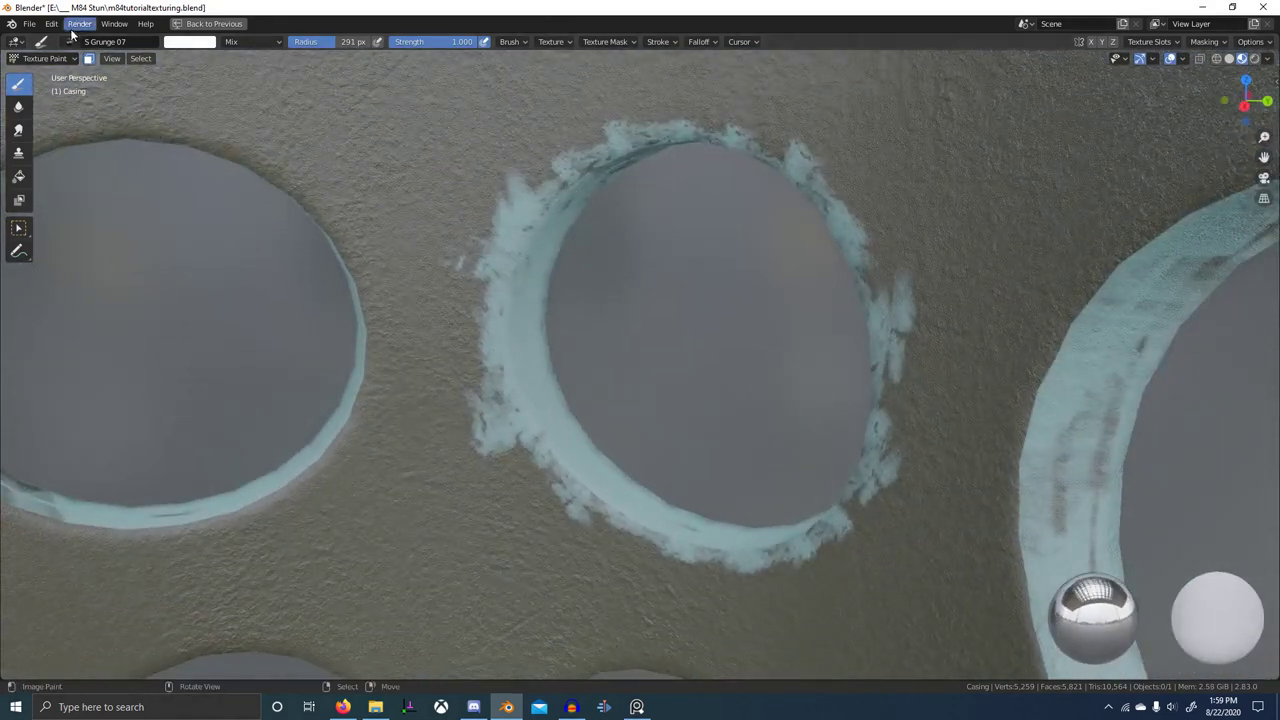
{"action": "left_click", "coordinate": [69, 41]}
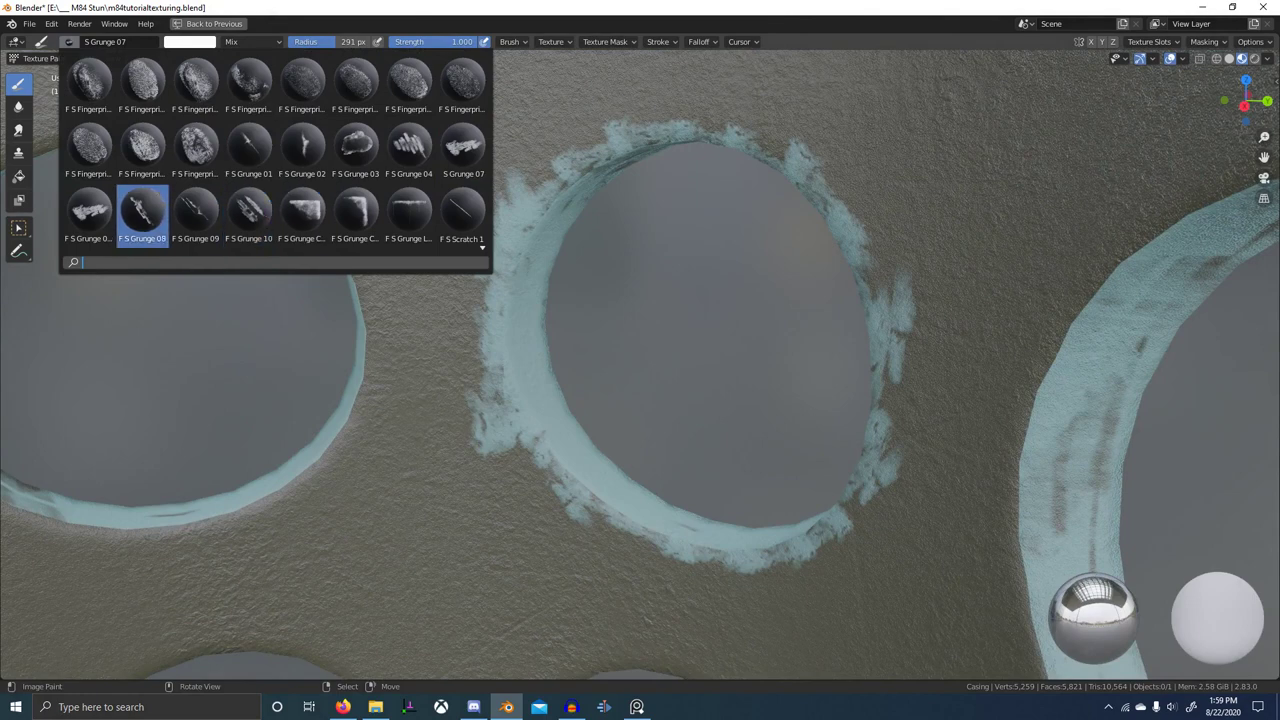
- Switch to the S Grunge 03 texture and paint grunge wear around the left hole's rim
{"action": "left_click", "coordinate": [356, 151]}
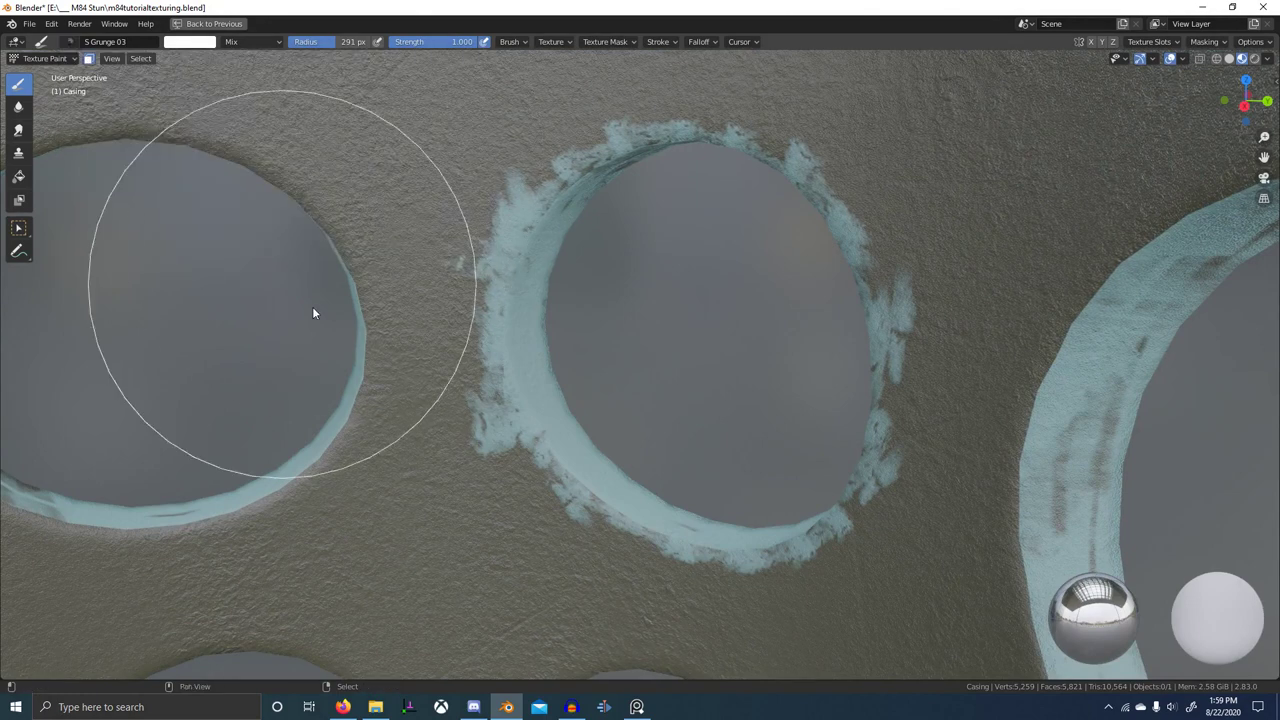
{"action": "mouse_move", "coordinate": [312, 307]}
{"action": "middle_mouse_down", "text": "shift"}
{"action": "mouse_move", "coordinate": [455, 270]}
{"action": "mouse_move", "coordinate": [442, 246]}
{"action": "middle_mouse_up", "text": "shift"}
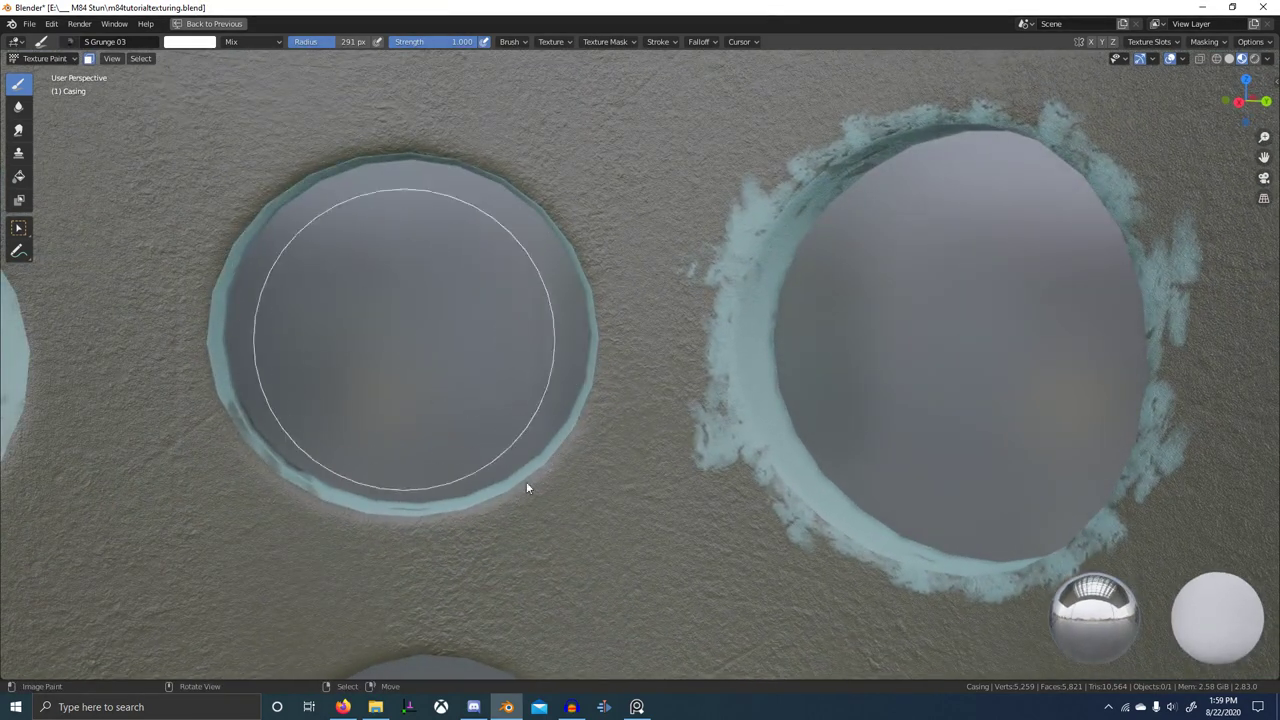
{"action": "mouse_move", "coordinate": [527, 487]}
{"action": "left_mouse_down"}
{"action": "mouse_move", "coordinate": [597, 573]}
{"action": "mouse_move", "coordinate": [653, 585]}
{"action": "mouse_move", "coordinate": [711, 523]}
{"action": "mouse_move", "coordinate": [611, 457]}
{"action": "left_mouse_up"}
{"action": "mouse_move", "coordinate": [407, 355]}
{"action": "left_mouse_down"}
{"action": "mouse_move", "coordinate": [564, 329]}
{"action": "mouse_move", "coordinate": [689, 240]}
{"action": "mouse_move", "coordinate": [651, 243]}
{"action": "left_mouse_up"}
{"action": "mouse_move", "coordinate": [429, 311]}
{"action": "left_mouse_down"}
{"action": "mouse_move", "coordinate": [565, 152]}
{"action": "mouse_move", "coordinate": [627, 106]}
{"action": "mouse_move", "coordinate": [545, 75]}
{"action": "mouse_move", "coordinate": [566, 91]}
{"action": "mouse_move", "coordinate": [548, 121]}
{"action": "mouse_move", "coordinate": [563, 108]}
{"action": "left_mouse_up"}
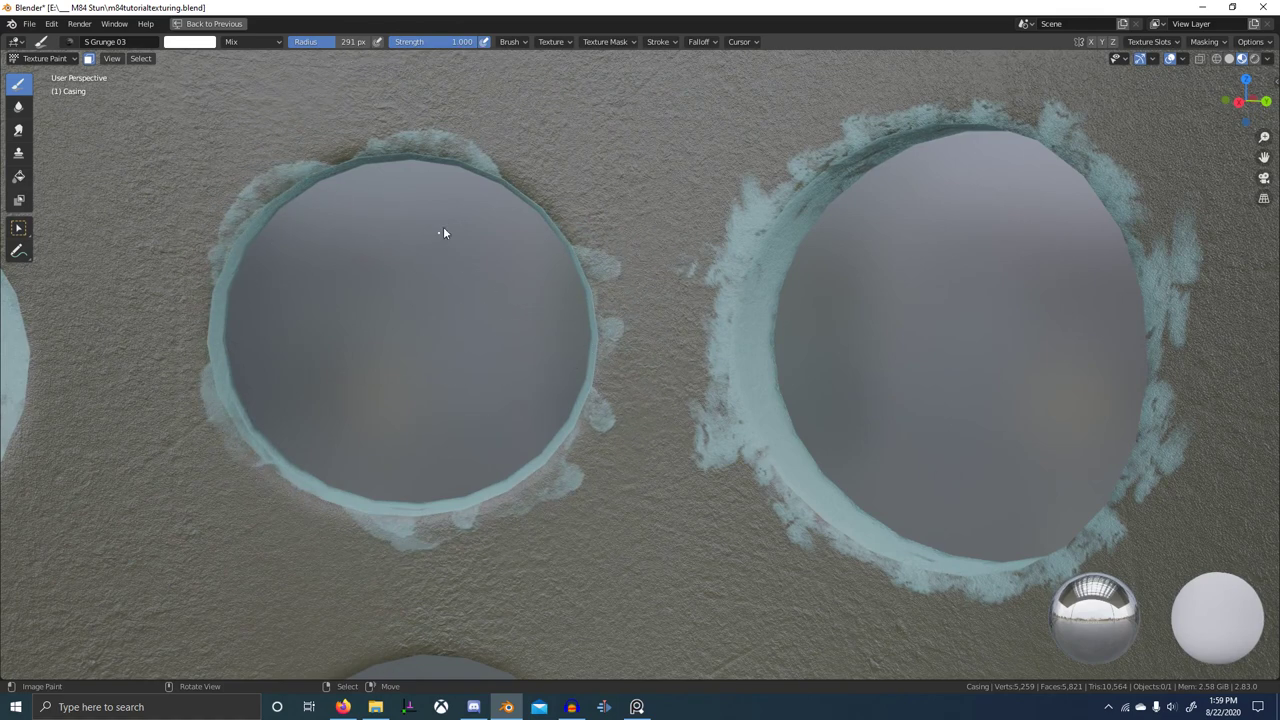
{"action": "mouse_move", "coordinate": [443, 226]}
{"action": "left_mouse_down"}
{"action": "mouse_move", "coordinate": [543, 77]}
{"action": "mouse_move", "coordinate": [539, 60]}
{"action": "left_mouse_up"}
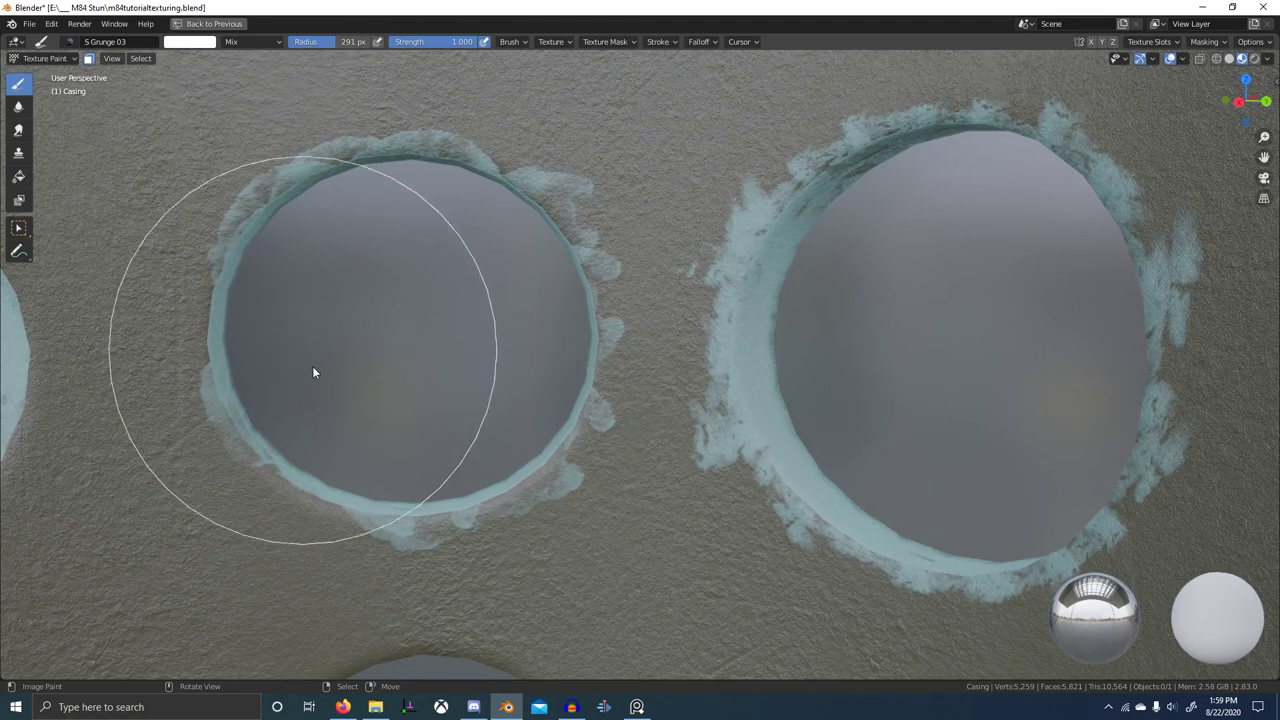
{"action": "left_click_drag", "start_coordinate": [378, 343], "coordinate": [614, 325]}
- Face the holes head-on and paint teal edge wear fully around the middle hole's rim
{"action": "scroll", "coordinate": [612, 327], "scroll_direction": "down", "scroll_amount": 2}
{"action": "mouse_move", "coordinate": [557, 342]}
{"action": "middle_mouse_down"}
{"action": "mouse_move", "coordinate": [596, 347]}
{"action": "mouse_move", "coordinate": [585, 341]}
{"action": "middle_mouse_up"}
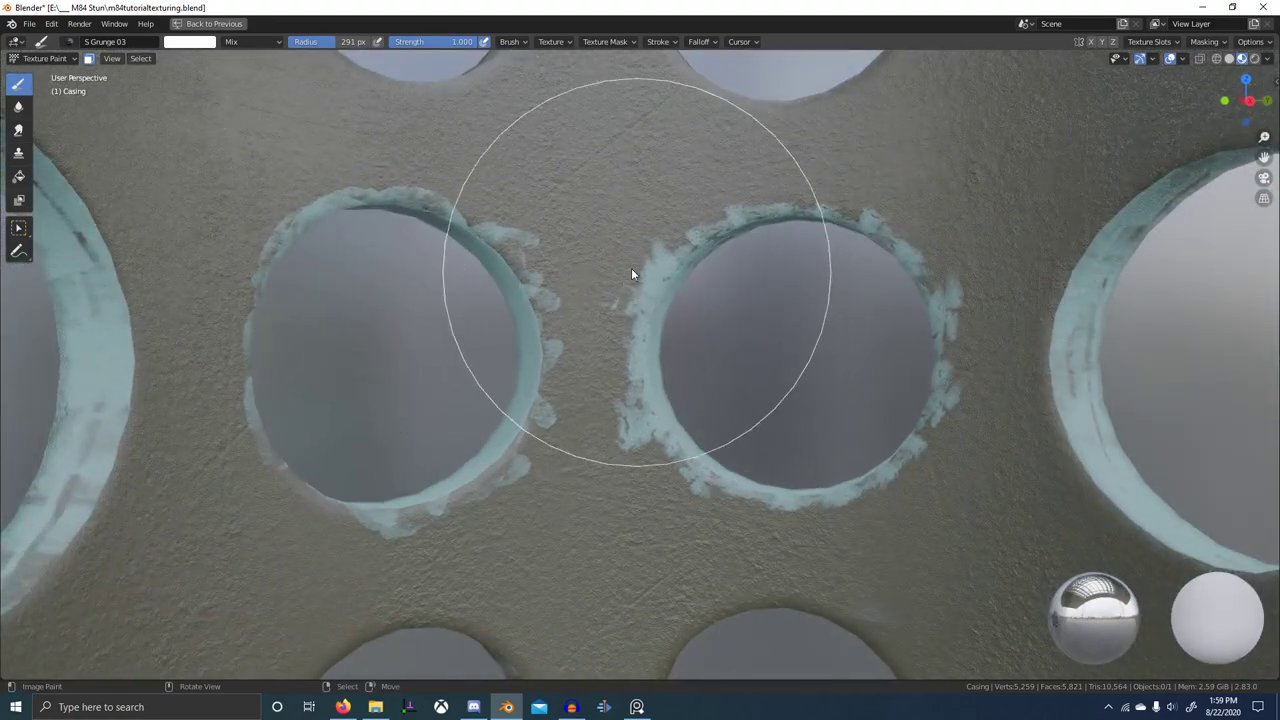
{"action": "mouse_move", "coordinate": [631, 268]}
{"action": "middle_mouse_down"}
{"action": "mouse_move", "coordinate": [604, 253]}
{"action": "mouse_move", "coordinate": [577, 288]}
{"action": "mouse_move", "coordinate": [640, 297]}
{"action": "middle_mouse_up"}
{"action": "middle_click_drag", "start_coordinate": [392, 339], "coordinate": [599, 358]}
{"action": "left_click_drag", "start_coordinate": [565, 366], "coordinate": [792, 369]}
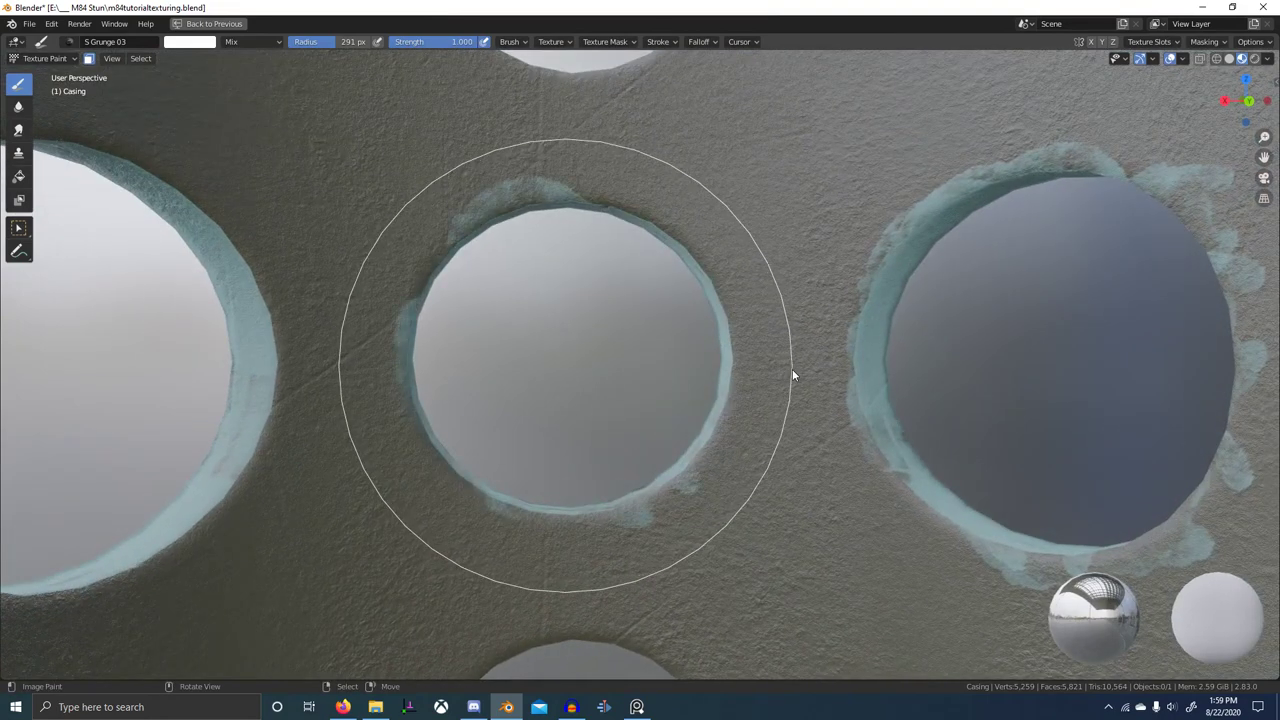
{"action": "mouse_move", "coordinate": [600, 377]}
{"action": "left_mouse_down"}
{"action": "mouse_move", "coordinate": [732, 167]}
{"action": "mouse_move", "coordinate": [730, 143]}
{"action": "mouse_move", "coordinate": [656, 186]}
{"action": "left_mouse_up"}
{"action": "mouse_move", "coordinate": [591, 266]}
{"action": "left_mouse_down"}
{"action": "mouse_move", "coordinate": [641, 192]}
{"action": "mouse_move", "coordinate": [613, 242]}
{"action": "left_mouse_up"}
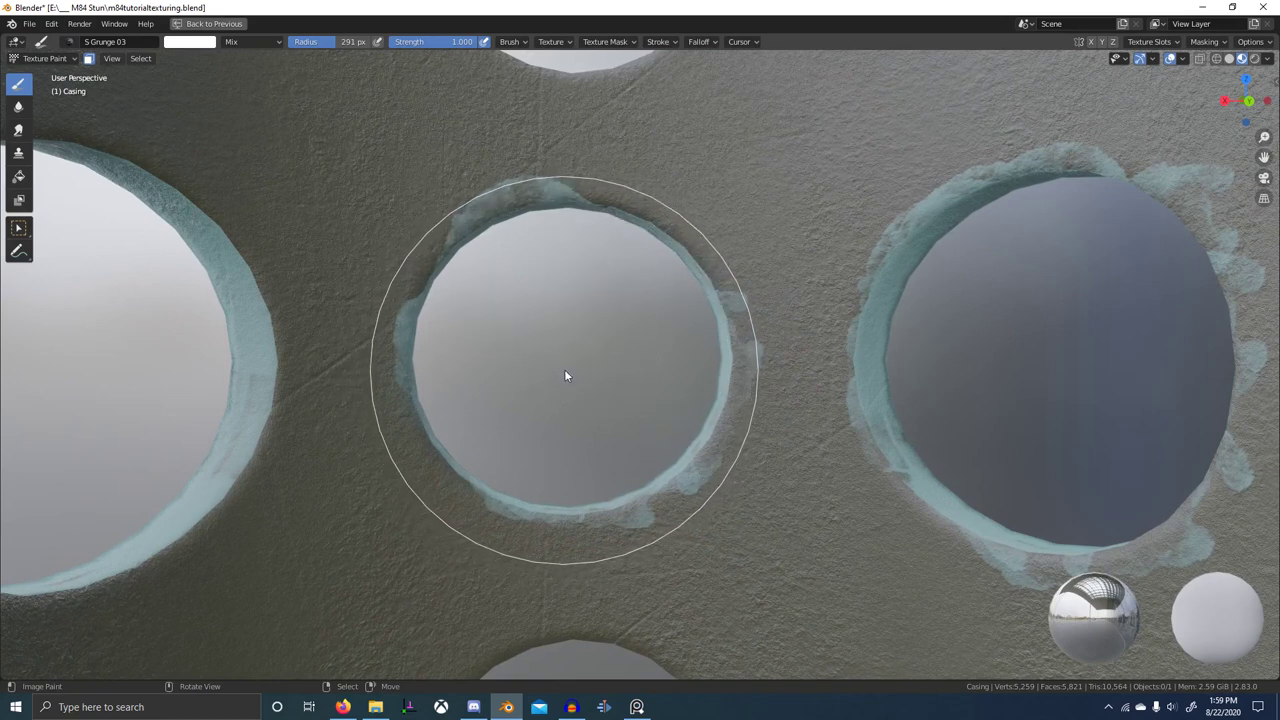
{"action": "left_click_drag", "start_coordinate": [565, 370], "coordinate": [685, 183]}
{"action": "mouse_move", "coordinate": [481, 464]}
{"action": "left_mouse_down"}
{"action": "mouse_move", "coordinate": [451, 550]}
{"action": "mouse_move", "coordinate": [588, 561]}
{"action": "mouse_move", "coordinate": [602, 598]}
{"action": "left_mouse_up"}
{"action": "middle_click_drag", "start_coordinate": [477, 491], "coordinate": [700, 478], "text": "shift"}
{"action": "mouse_move", "coordinate": [700, 478]}
{"action": "middle_mouse_down"}
{"action": "mouse_move", "coordinate": [602, 473]}
{"action": "mouse_move", "coordinate": [698, 478]}
{"action": "middle_mouse_up"}
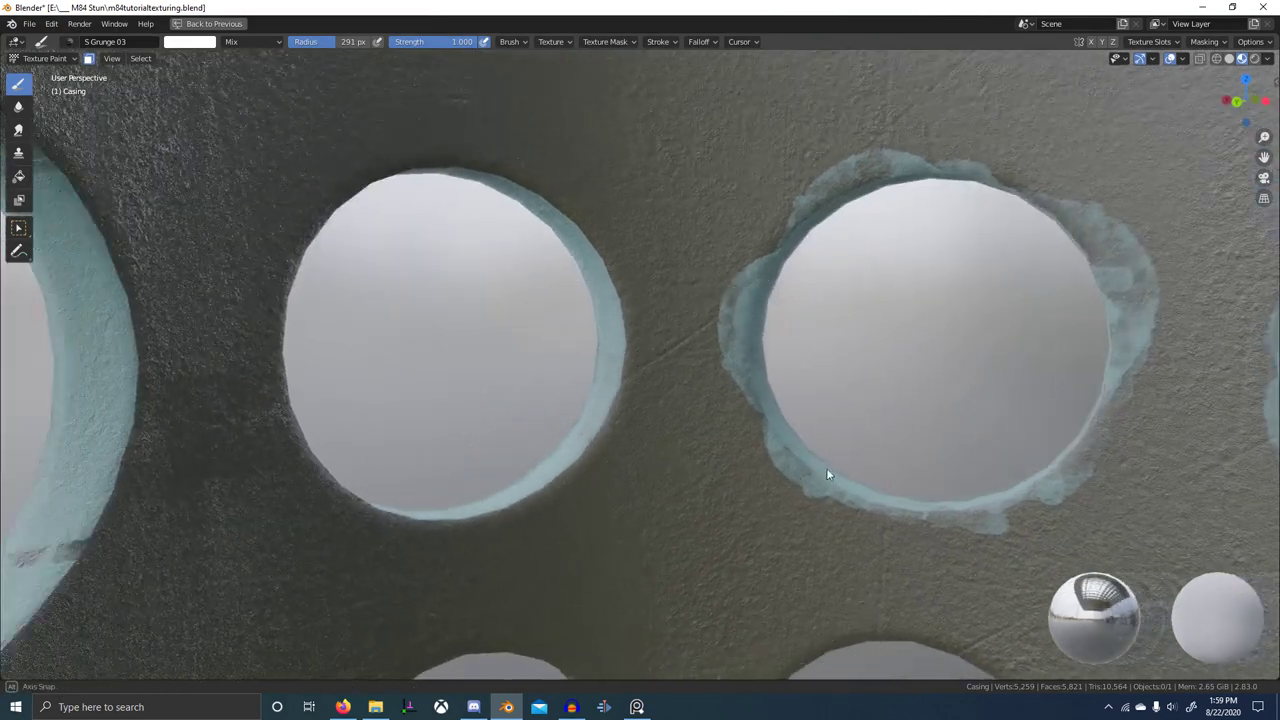
- Paint grunge patches around and below the middle hole's rim
{"action": "middle_click_drag", "start_coordinate": [829, 474], "coordinate": [1030, 474]}
{"action": "middle_click_drag", "start_coordinate": [718, 472], "coordinate": [590, 440]}
{"action": "mouse_move", "coordinate": [915, 322]}
{"action": "middle_mouse_down"}
{"action": "mouse_move", "coordinate": [732, 384]}
{"action": "mouse_move", "coordinate": [745, 384]}
{"action": "middle_mouse_up"}
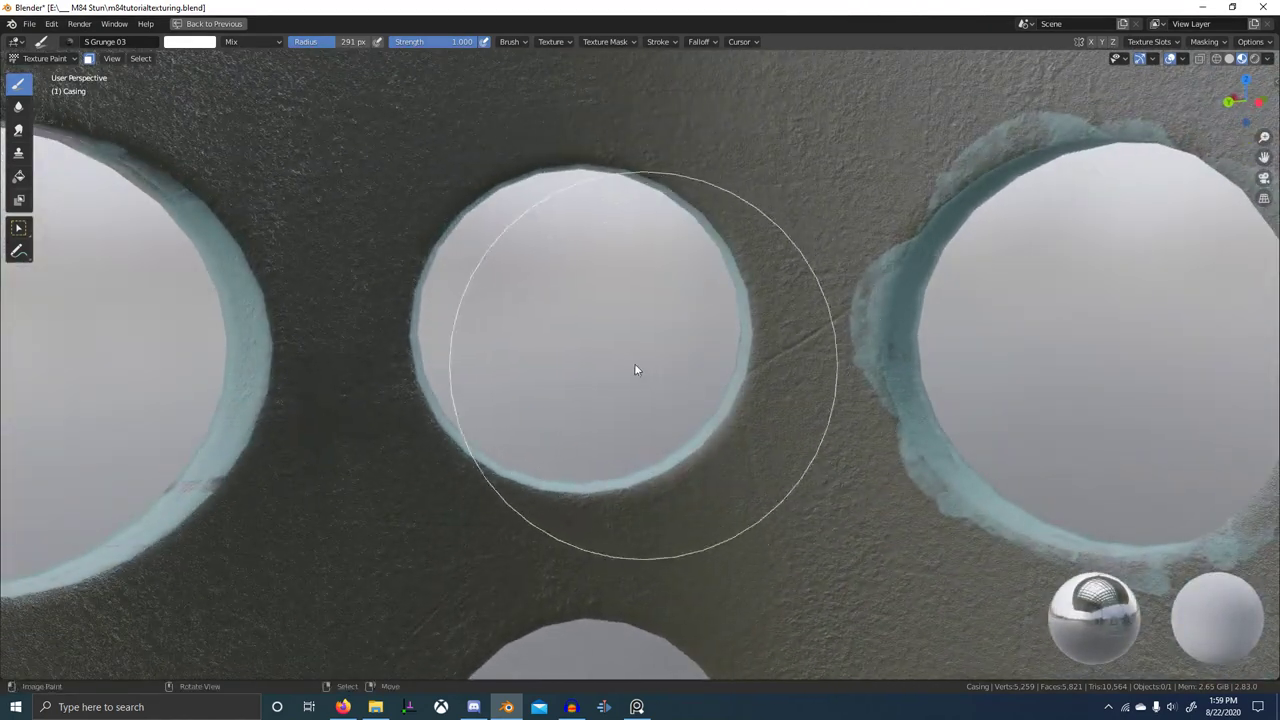
{"action": "mouse_move", "coordinate": [577, 336]}
{"action": "left_mouse_down"}
{"action": "mouse_move", "coordinate": [566, 592]}
{"action": "mouse_move", "coordinate": [567, 562]}
{"action": "left_mouse_up"}
{"action": "mouse_move", "coordinate": [571, 372]}
{"action": "left_mouse_down"}
{"action": "mouse_move", "coordinate": [669, 531]}
{"action": "mouse_move", "coordinate": [725, 555]}
{"action": "mouse_move", "coordinate": [691, 534]}
{"action": "left_mouse_up"}
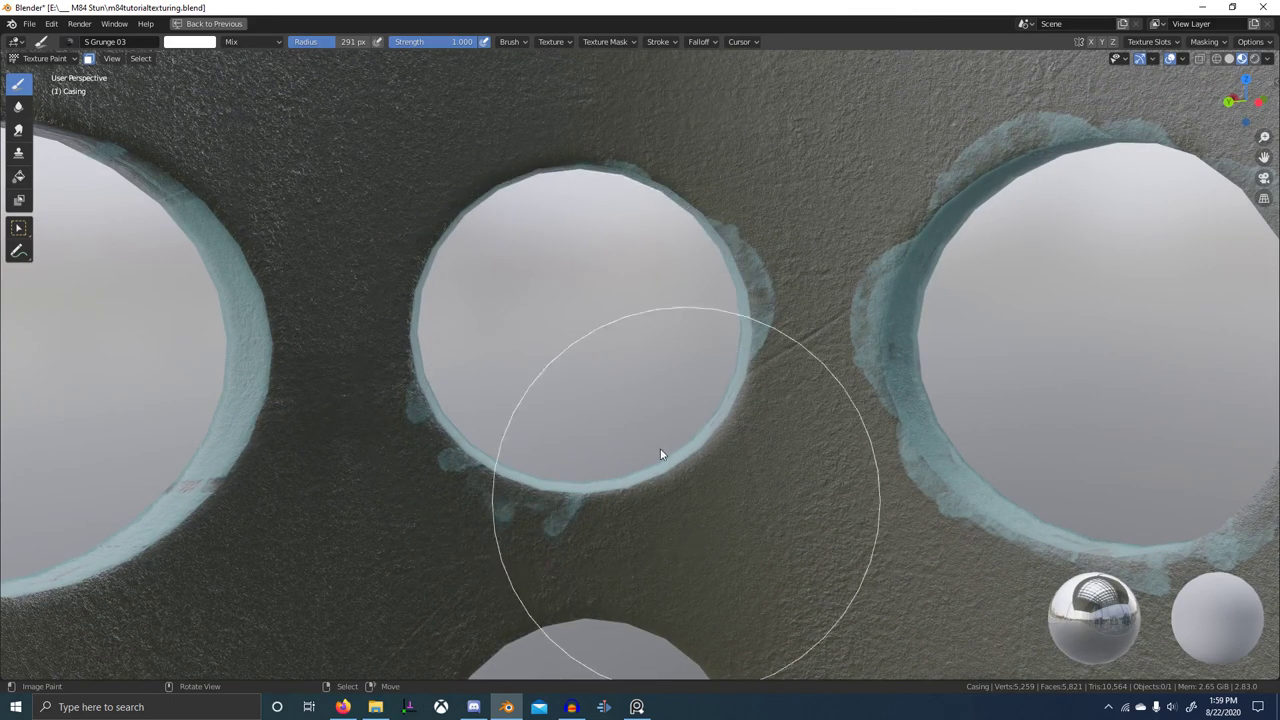
{"action": "mouse_move", "coordinate": [579, 340]}
{"action": "left_mouse_down"}
{"action": "mouse_move", "coordinate": [757, 455]}
{"action": "mouse_move", "coordinate": [837, 349]}
{"action": "mouse_move", "coordinate": [812, 334]}
{"action": "left_mouse_up"}
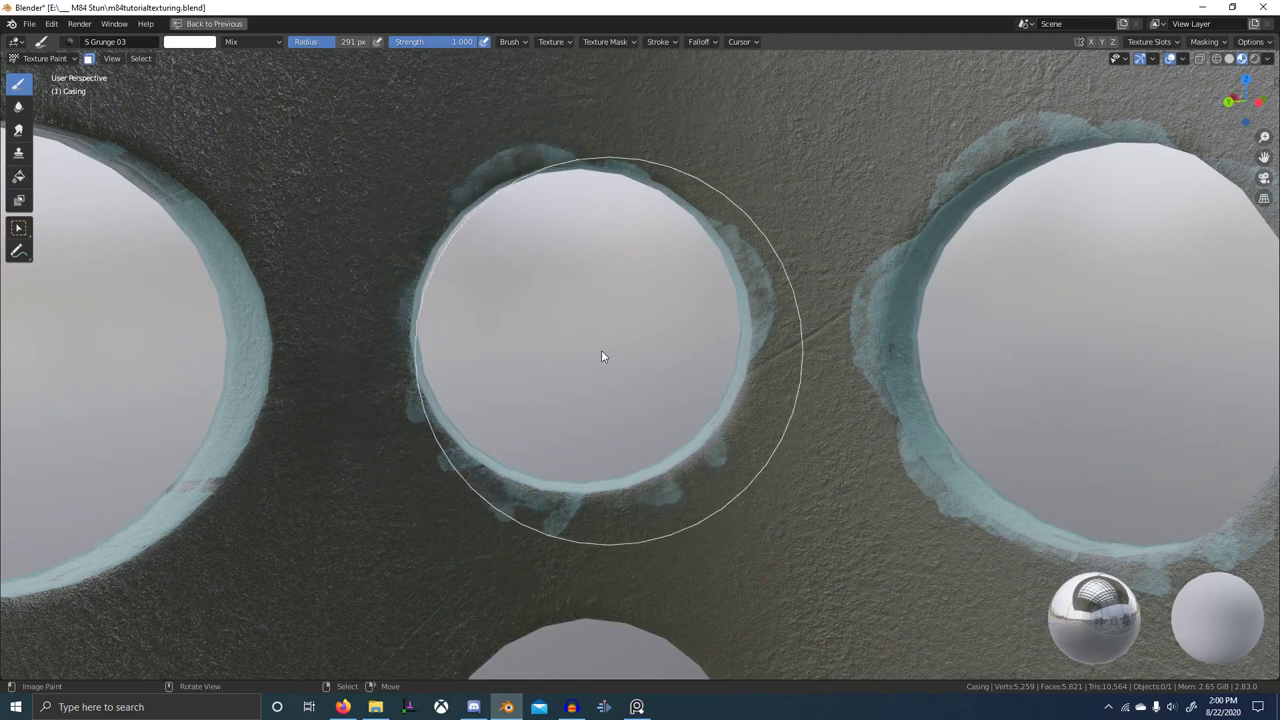
{"action": "mouse_move", "coordinate": [580, 337]}
{"action": "left_mouse_down"}
{"action": "mouse_move", "coordinate": [718, 177]}
{"action": "mouse_move", "coordinate": [652, 126]}
{"action": "mouse_move", "coordinate": [690, 161]}
{"action": "mouse_move", "coordinate": [372, 167]}
{"action": "mouse_move", "coordinate": [314, 373]}
{"action": "mouse_move", "coordinate": [342, 407]}
{"action": "mouse_move", "coordinate": [329, 418]}
{"action": "mouse_move", "coordinate": [333, 475]}
{"action": "mouse_move", "coordinate": [405, 497]}
{"action": "left_mouse_up"}
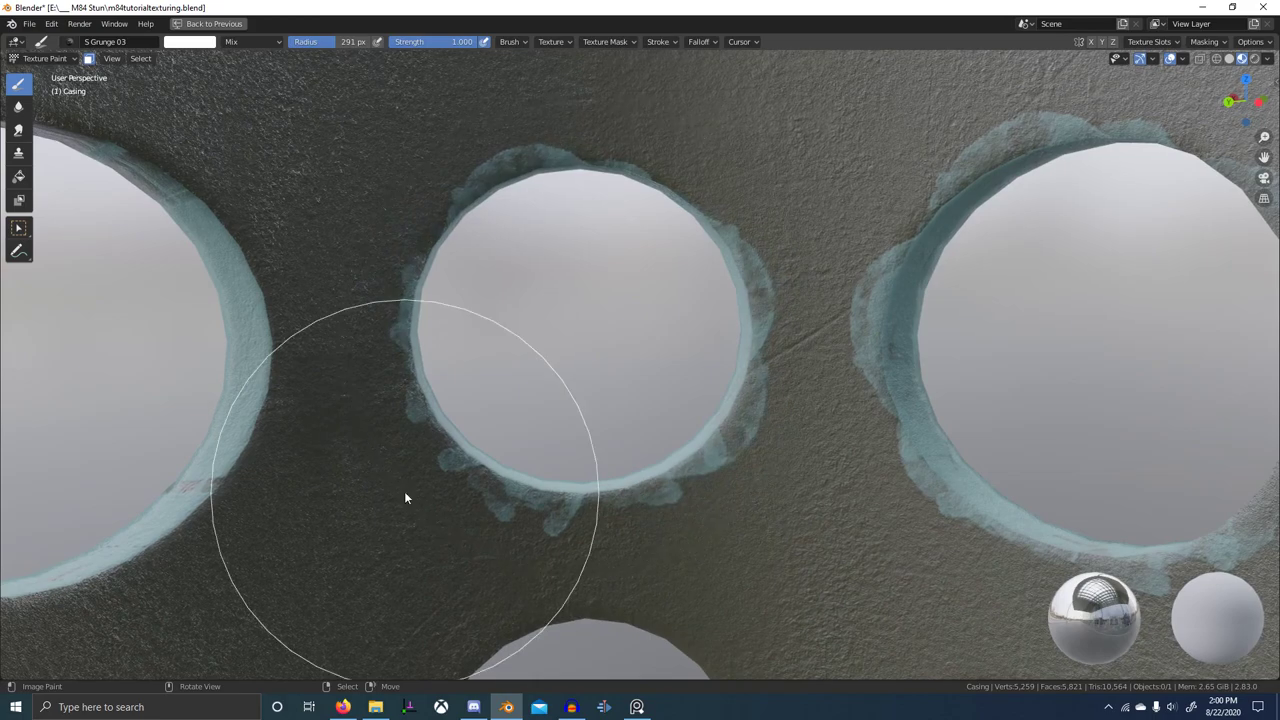
- Resize the brush and repaint grunge plus small wear patches around the middle hole
{"action": "scroll", "coordinate": [700, 425], "scroll_direction": "down", "scroll_amount": 7}
{"action": "mouse_move", "coordinate": [405, 497]}
{"action": "middle_mouse_down"}
{"action": "mouse_move", "coordinate": [700, 425]}
{"action": "mouse_move", "coordinate": [817, 456]}
{"action": "mouse_move", "coordinate": [957, 445]}
{"action": "middle_mouse_up"}
{"action": "scroll", "coordinate": [767, 368], "scroll_direction": "up", "scroll_amount": 3}
{"action": "scroll", "coordinate": [770, 396], "scroll_direction": "up", "scroll_amount": 3}
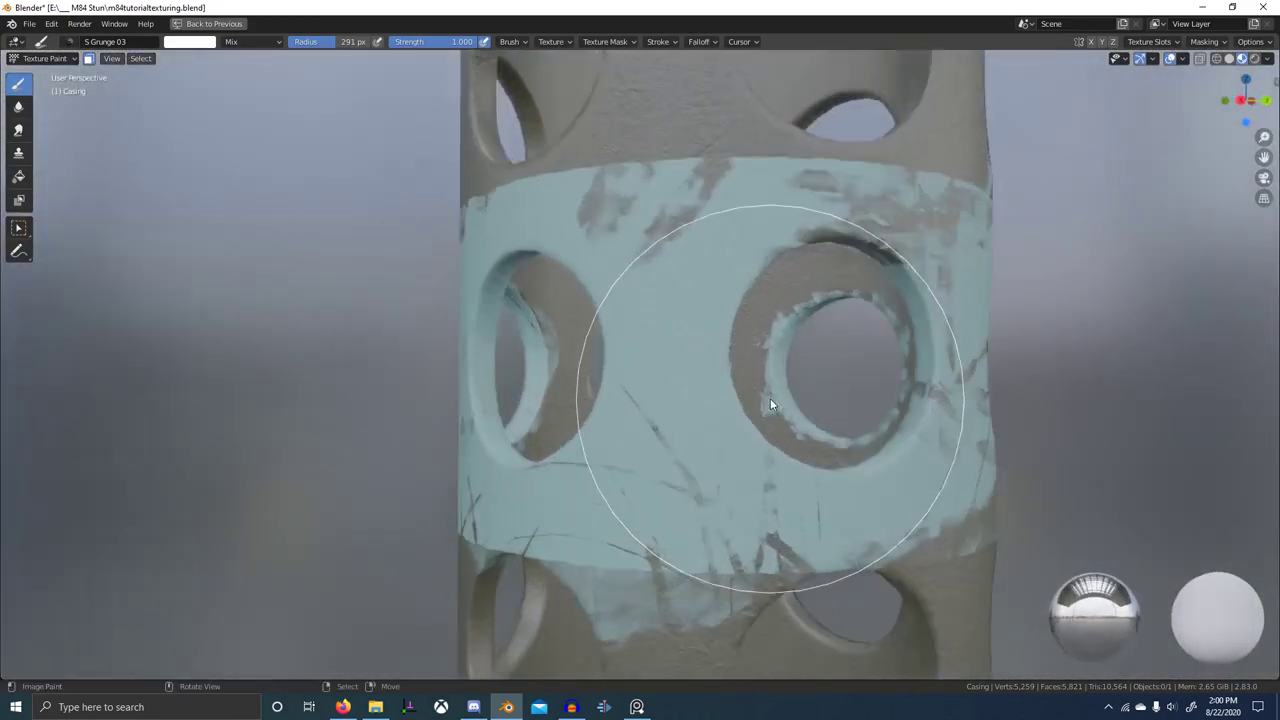
{"action": "mouse_move", "coordinate": [770, 398]}
{"action": "middle_mouse_down"}
{"action": "mouse_move", "coordinate": [484, 417]}
{"action": "mouse_move", "coordinate": [759, 459]}
{"action": "mouse_move", "coordinate": [579, 387]}
{"action": "middle_mouse_up"}
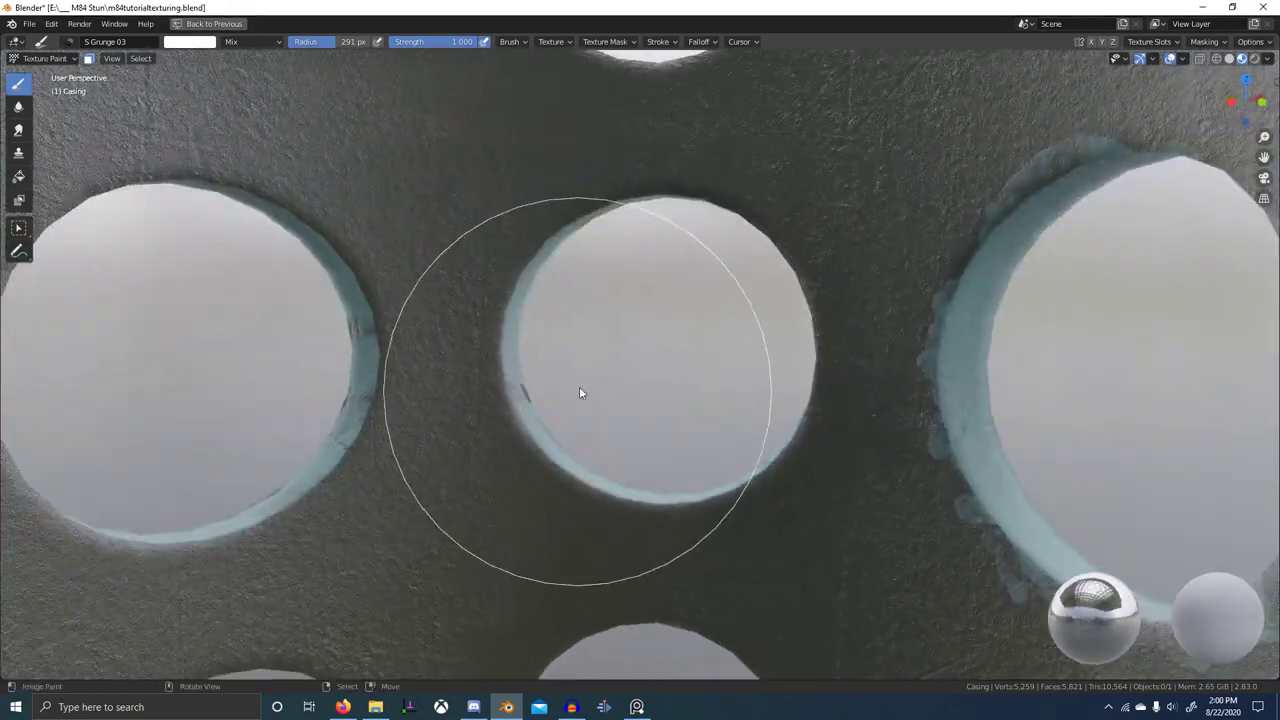
{"action": "middle_click_drag", "start_coordinate": [645, 361], "coordinate": [687, 358]}
{"action": "key", "text": "f"}
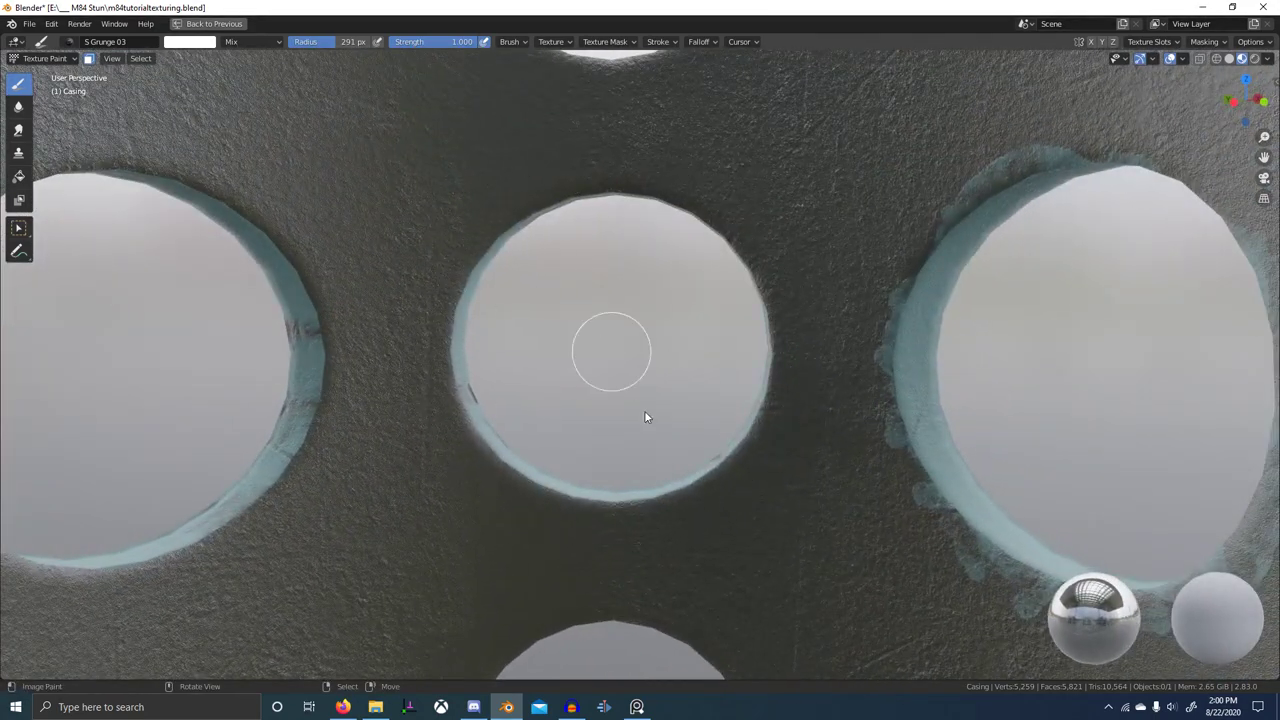
{"action": "left_click_drag", "start_coordinate": [710, 543], "coordinate": [706, 544]}
{"action": "mouse_move", "coordinate": [586, 386]}
{"action": "left_mouse_down"}
{"action": "mouse_move", "coordinate": [796, 493]}
{"action": "mouse_move", "coordinate": [744, 307]}
{"action": "left_mouse_up"}
{"action": "left_click_drag", "start_coordinate": [784, 205], "coordinate": [785, 205]}
{"action": "middle_click_drag", "start_coordinate": [588, 346], "coordinate": [621, 340]}
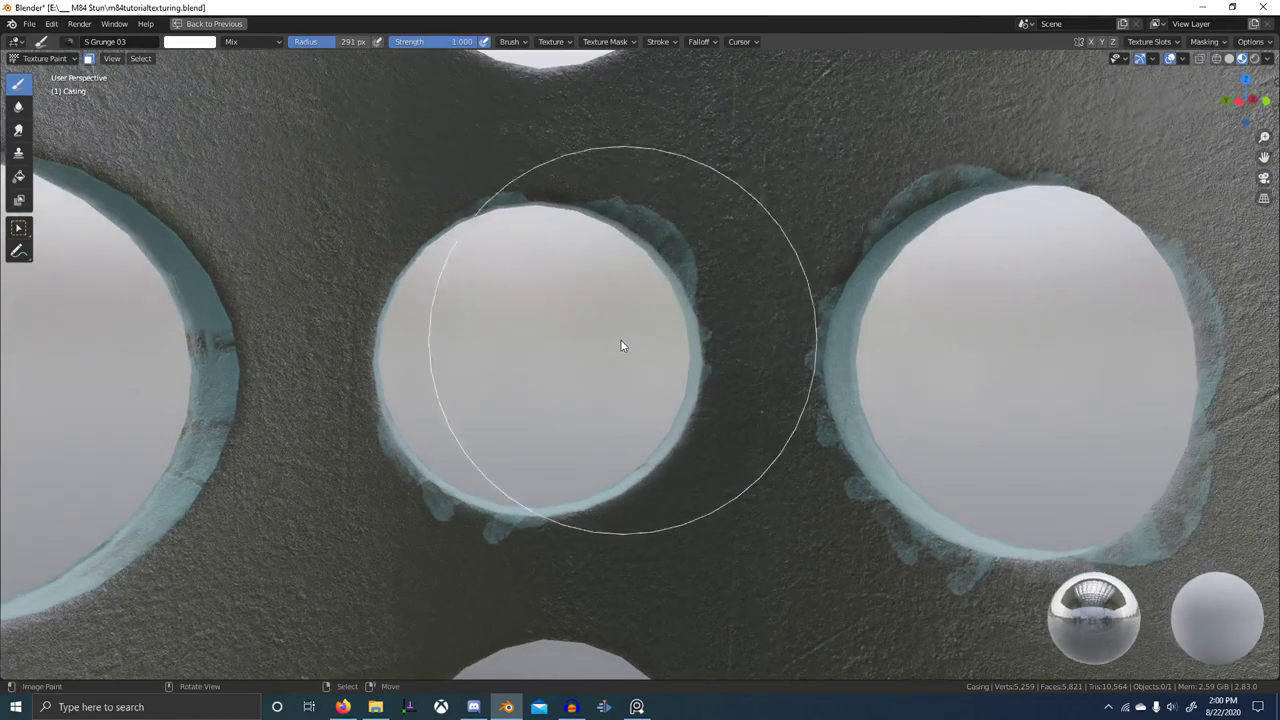
{"action": "mouse_move", "coordinate": [532, 363]}
{"action": "left_mouse_down"}
{"action": "mouse_move", "coordinate": [722, 445]}
{"action": "mouse_move", "coordinate": [779, 405]}
{"action": "mouse_move", "coordinate": [515, 363]}
{"action": "mouse_move", "coordinate": [295, 264]}
{"action": "mouse_move", "coordinate": [264, 357]}
{"action": "left_mouse_up"}
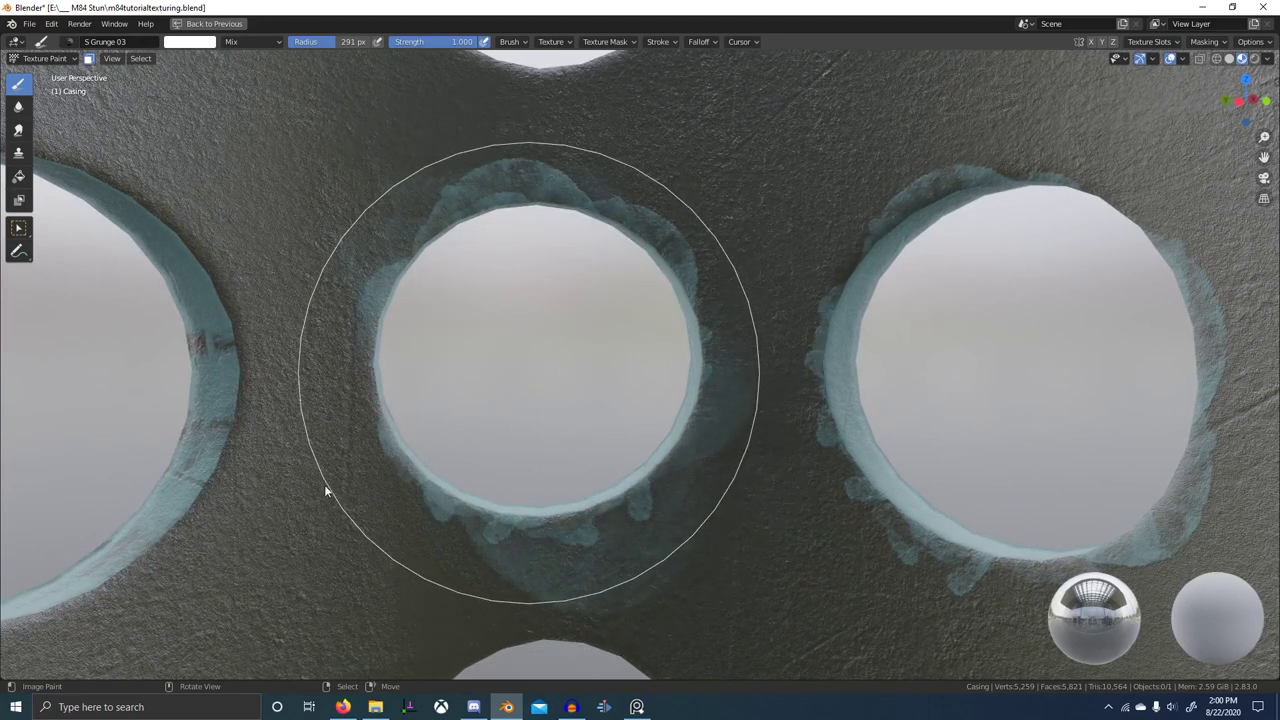
- Add more wear around the middle hole's rim, including its lower-left edge
{"action": "left_click_drag", "start_coordinate": [367, 551], "coordinate": [383, 545]}
{"action": "mouse_move", "coordinate": [228, 470]}
{"action": "middle_mouse_down"}
{"action": "mouse_move", "coordinate": [676, 455]}
{"action": "mouse_move", "coordinate": [648, 443]}
{"action": "middle_mouse_up"}
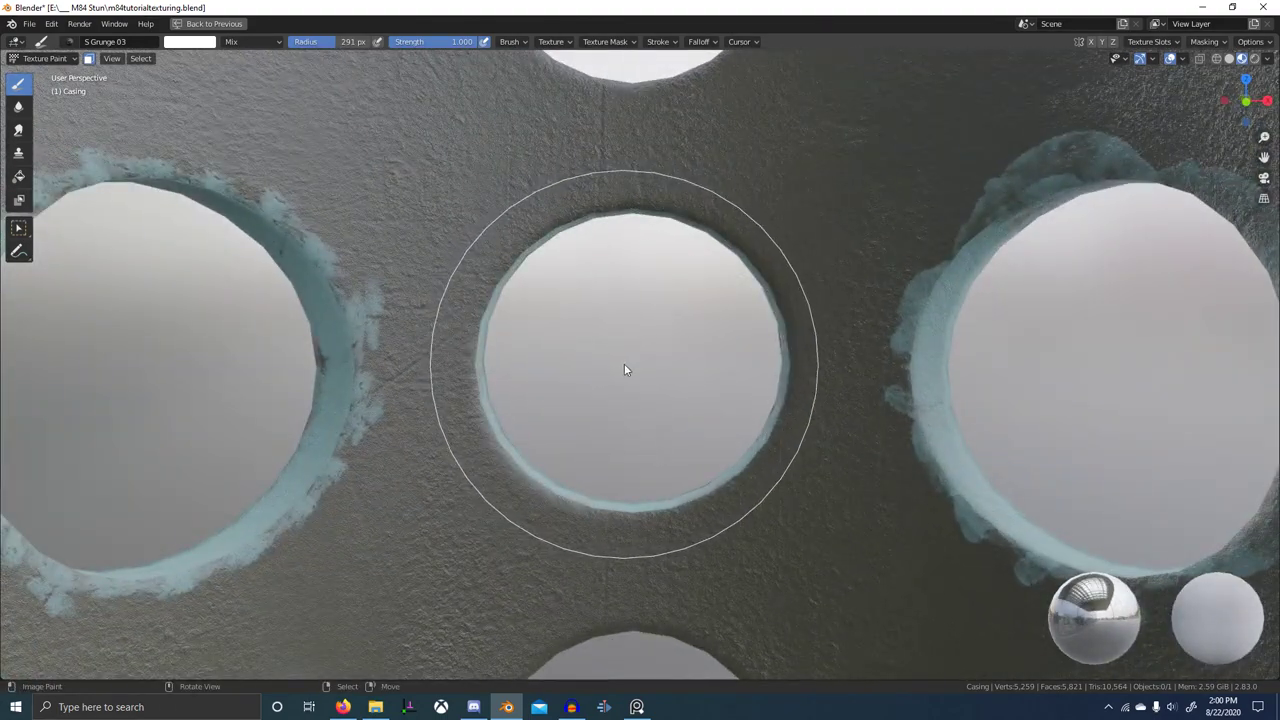
{"action": "mouse_move", "coordinate": [624, 363]}
{"action": "left_mouse_down"}
{"action": "mouse_move", "coordinate": [581, 487]}
{"action": "mouse_move", "coordinate": [590, 596]}
{"action": "mouse_move", "coordinate": [593, 586]}
{"action": "left_mouse_up"}
{"action": "mouse_move", "coordinate": [637, 374]}
{"action": "left_mouse_down"}
{"action": "mouse_move", "coordinate": [553, 297]}
{"action": "mouse_move", "coordinate": [498, 209]}
{"action": "mouse_move", "coordinate": [516, 240]}
{"action": "mouse_move", "coordinate": [450, 192]}
{"action": "mouse_move", "coordinate": [352, 308]}
{"action": "mouse_move", "coordinate": [400, 412]}
{"action": "left_mouse_up"}
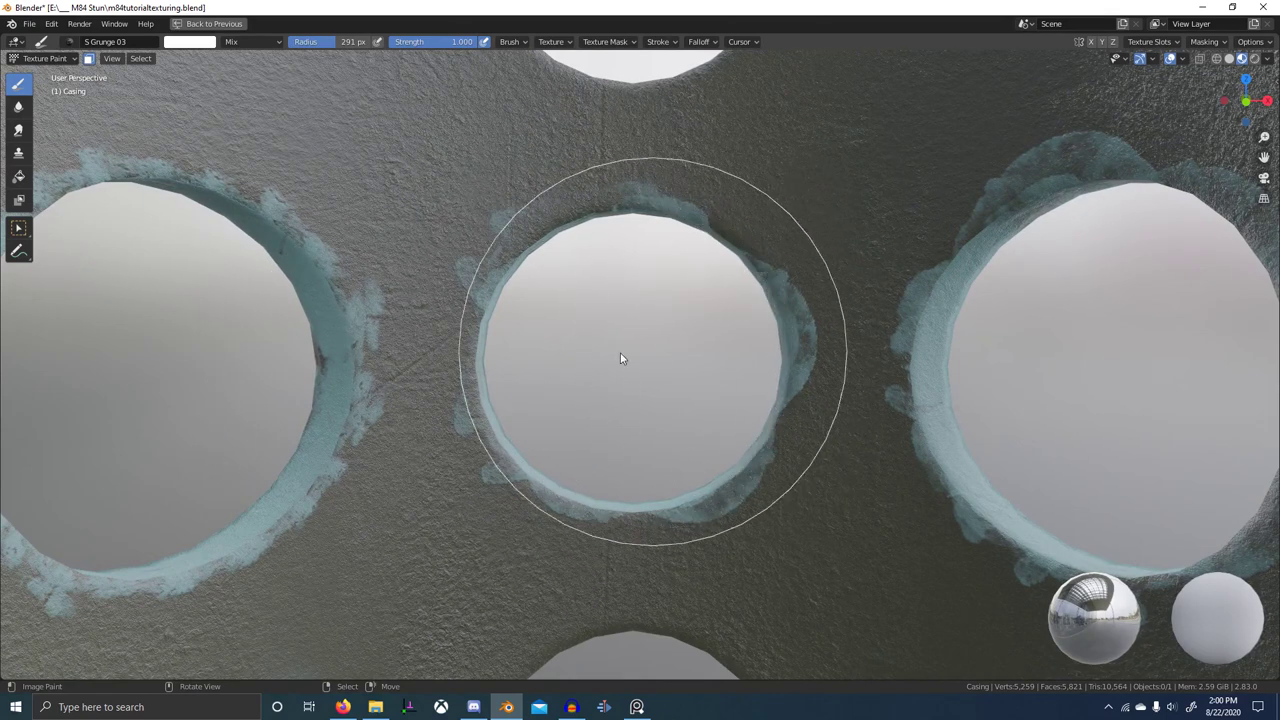
{"action": "left_click_drag", "start_coordinate": [631, 359], "coordinate": [634, 580]}
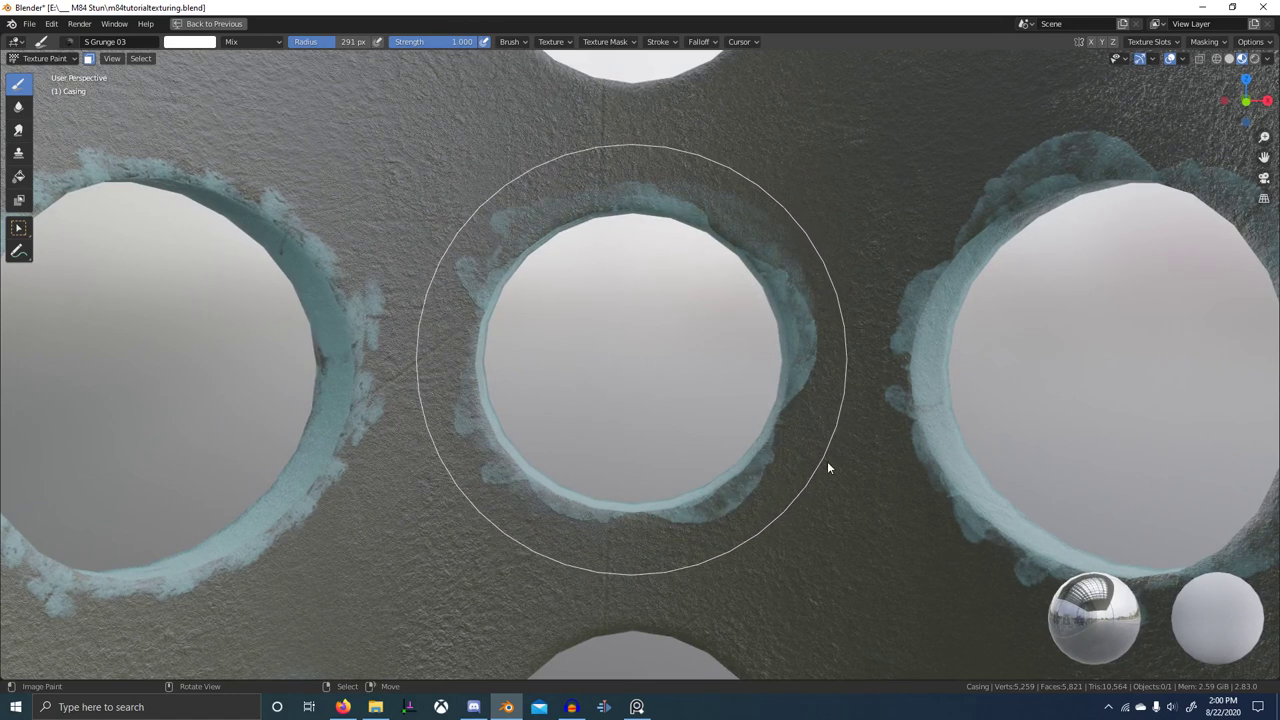
{"action": "left_click_drag", "start_coordinate": [845, 372], "coordinate": [858, 353]}
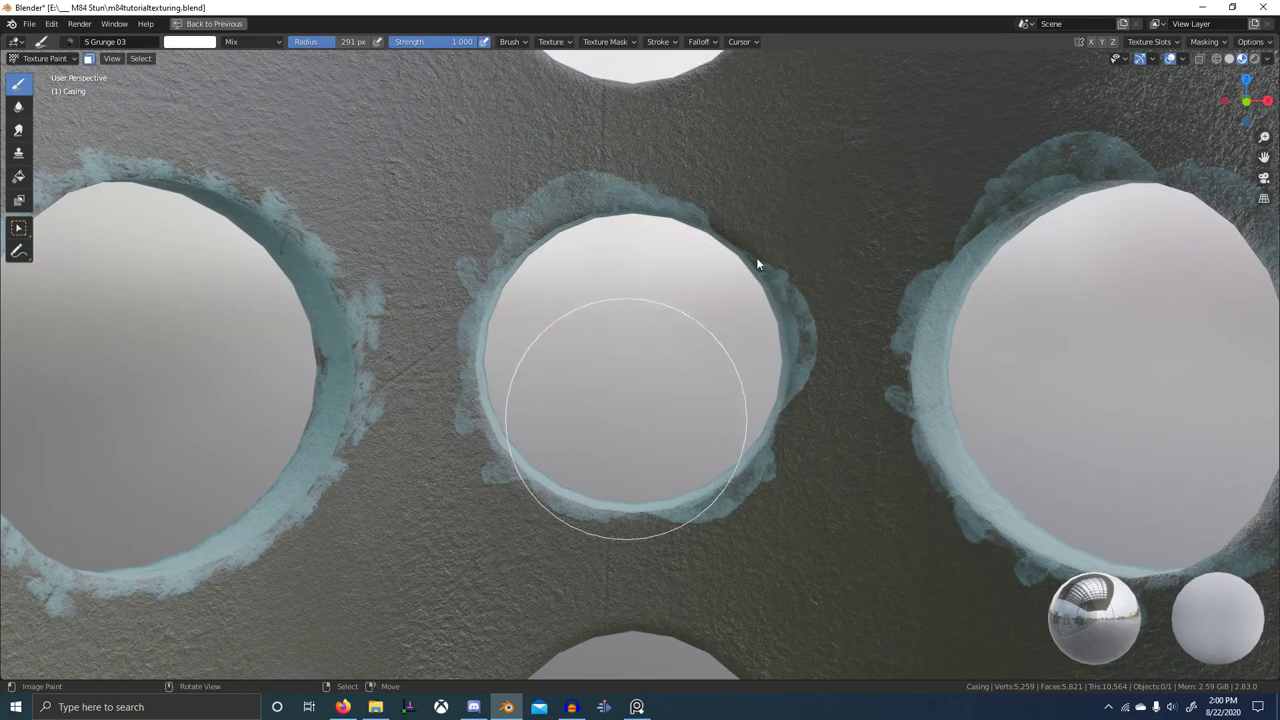
{"action": "mouse_move", "coordinate": [757, 259]}
{"action": "left_mouse_down"}
{"action": "mouse_move", "coordinate": [786, 228]}
{"action": "mouse_move", "coordinate": [756, 264]}
{"action": "left_mouse_up"}
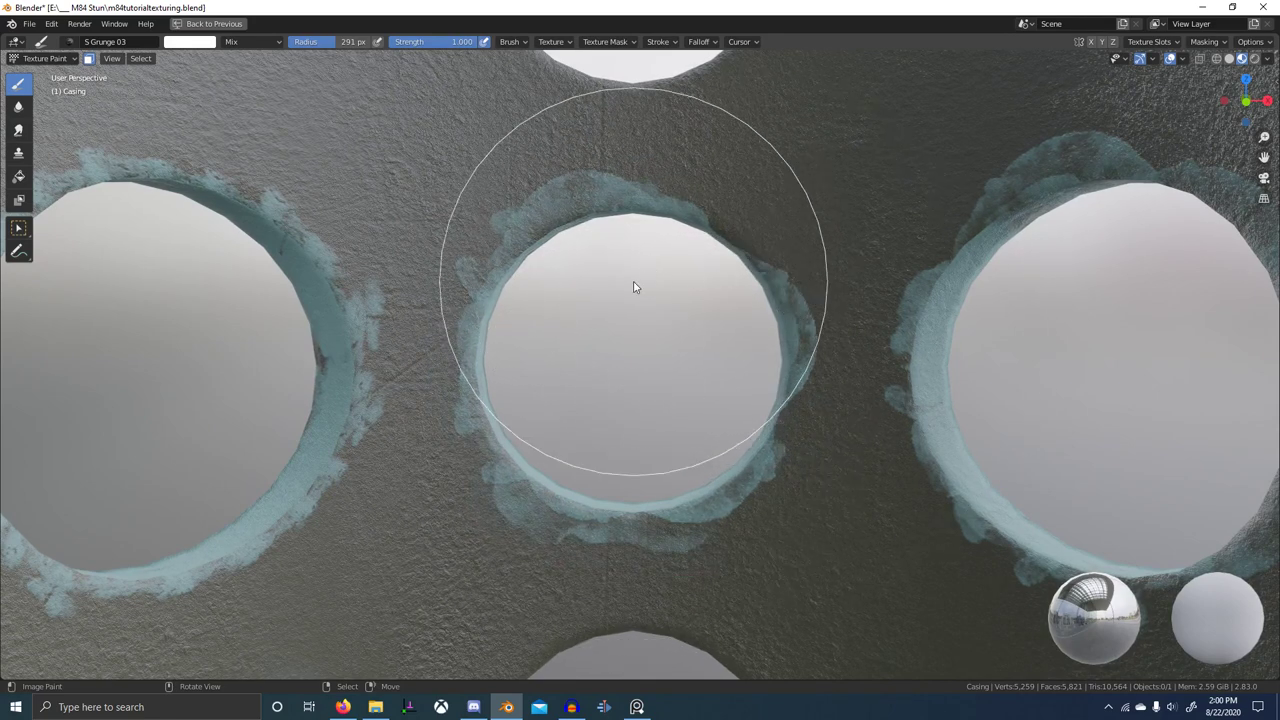
{"action": "middle_click_drag", "start_coordinate": [577, 400], "coordinate": [718, 418]}
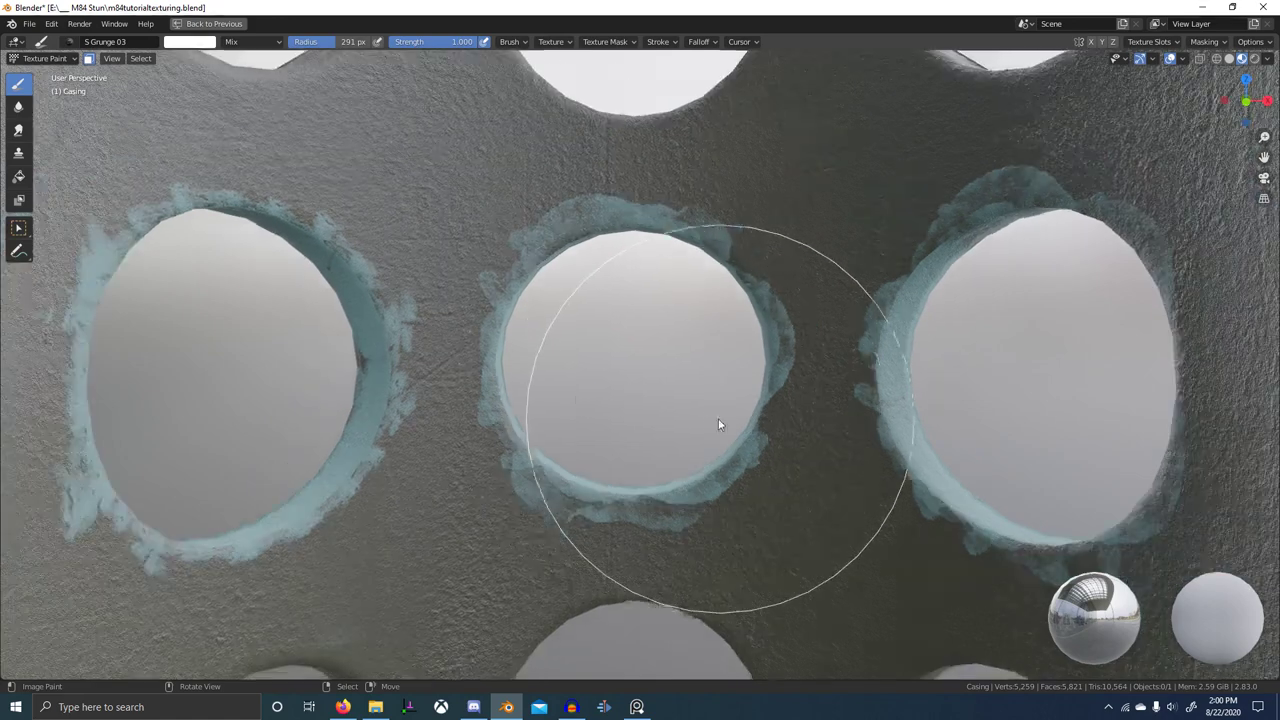
- Switch to the S Grunge 10 texture and paint streaks and fringes along the middle hole's rims
{"action": "left_click", "coordinate": [62, 42]}
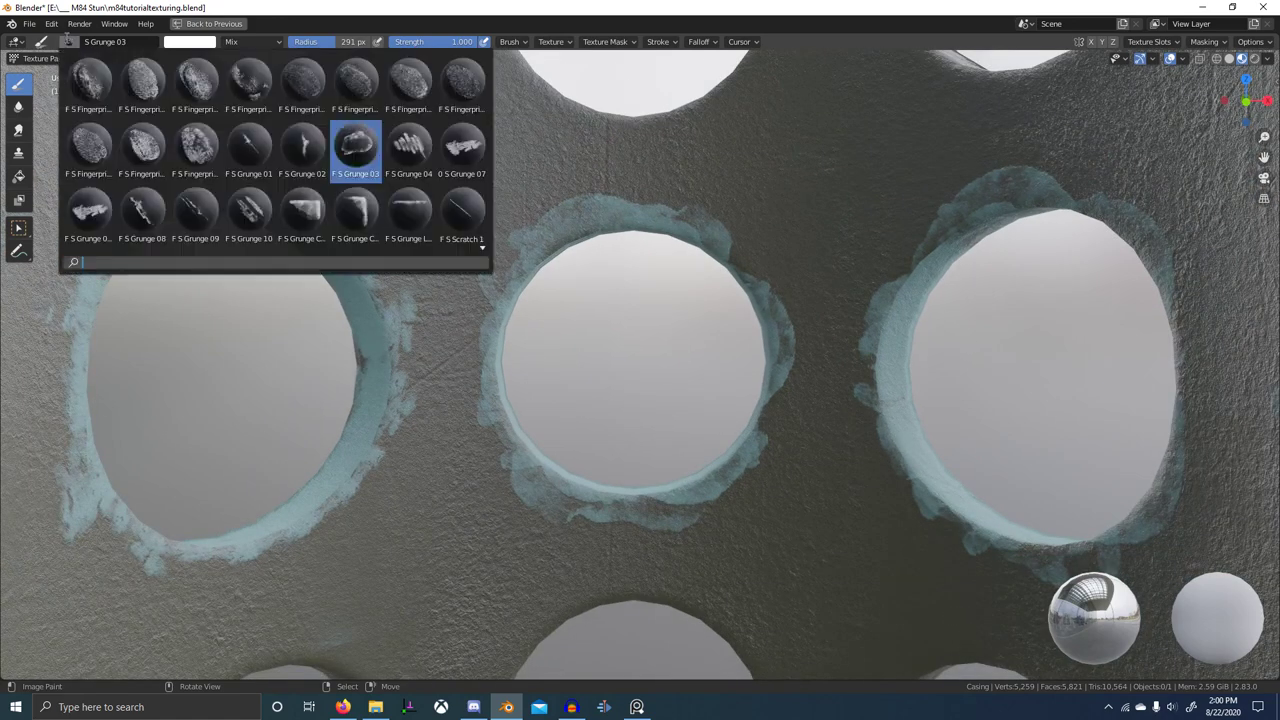
{"action": "left_click", "coordinate": [250, 208]}
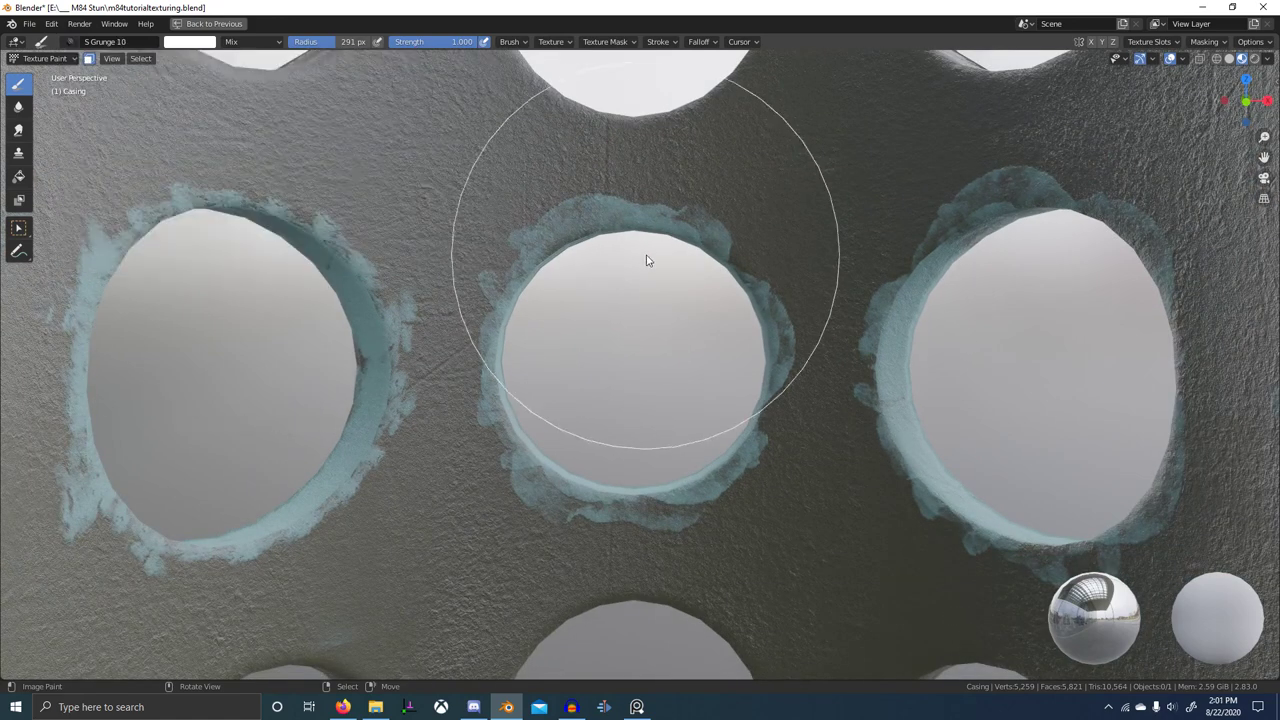
{"action": "mouse_move", "coordinate": [679, 260]}
{"action": "left_mouse_down"}
{"action": "mouse_move", "coordinate": [776, 356]}
{"action": "mouse_move", "coordinate": [700, 486]}
{"action": "mouse_move", "coordinate": [638, 489]}
{"action": "left_mouse_up"}
{"action": "left_click_drag", "start_coordinate": [619, 487], "coordinate": [533, 461]}
{"action": "left_click_drag", "start_coordinate": [520, 412], "coordinate": [493, 298]}
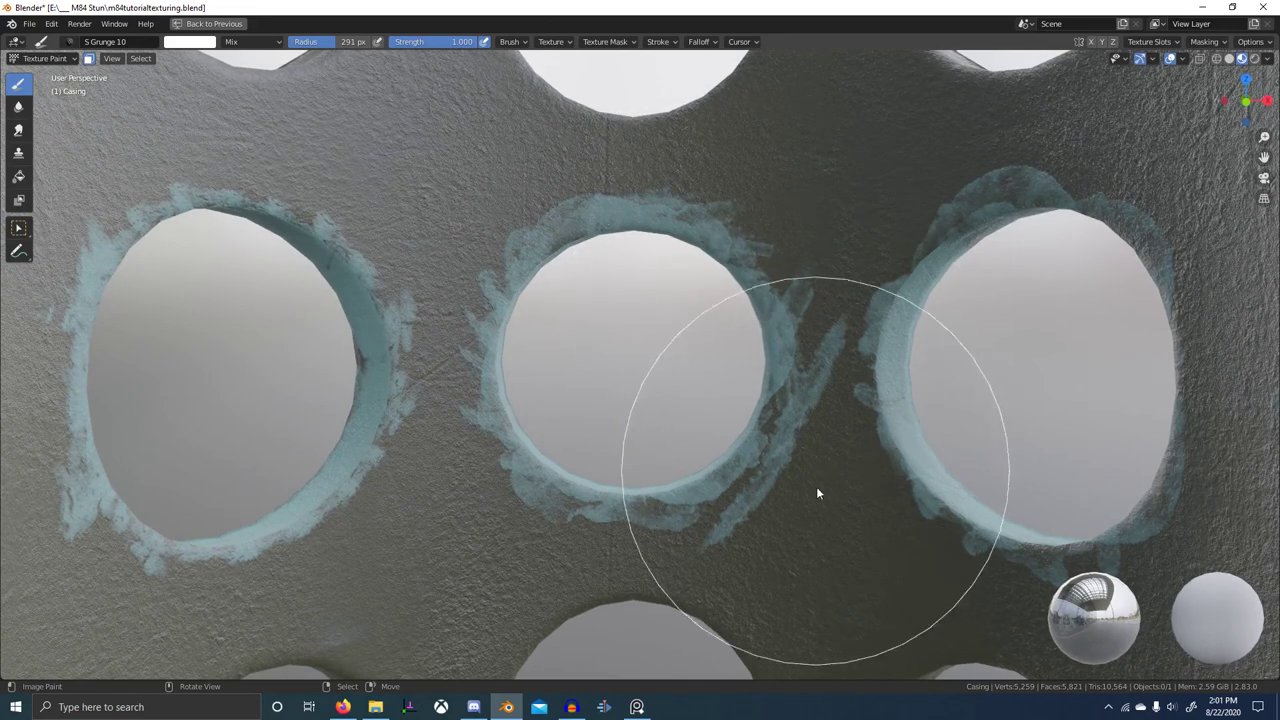
- Paint black over stray teal streaks around the middle hole, then retouch its left fringe in white
{"action": "key", "text": "x"}
{"action": "left_click_drag", "start_coordinate": [756, 484], "coordinate": [782, 424]}
{"action": "mouse_move", "coordinate": [818, 466]}
{"action": "left_mouse_down"}
{"action": "mouse_move", "coordinate": [806, 300]}
{"action": "mouse_move", "coordinate": [799, 440]}
{"action": "left_mouse_up"}
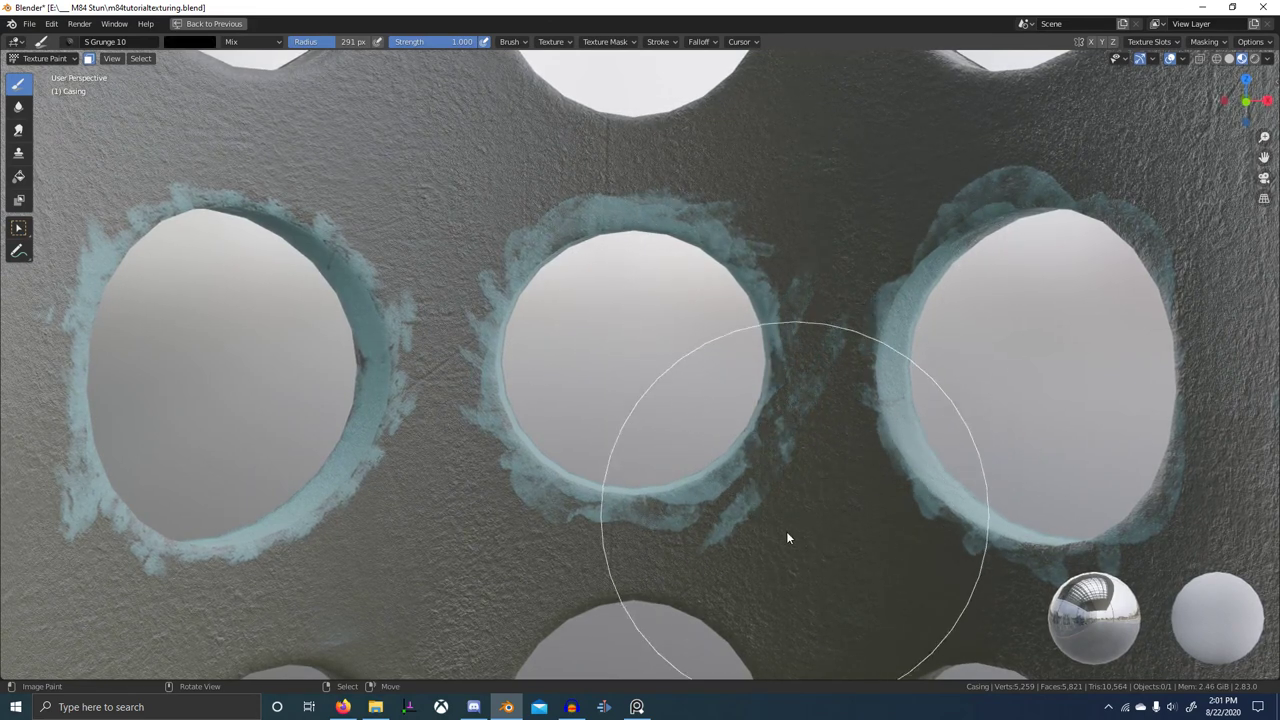
{"action": "left_click_drag", "start_coordinate": [786, 531], "coordinate": [545, 517]}
{"action": "key", "text": "x"}
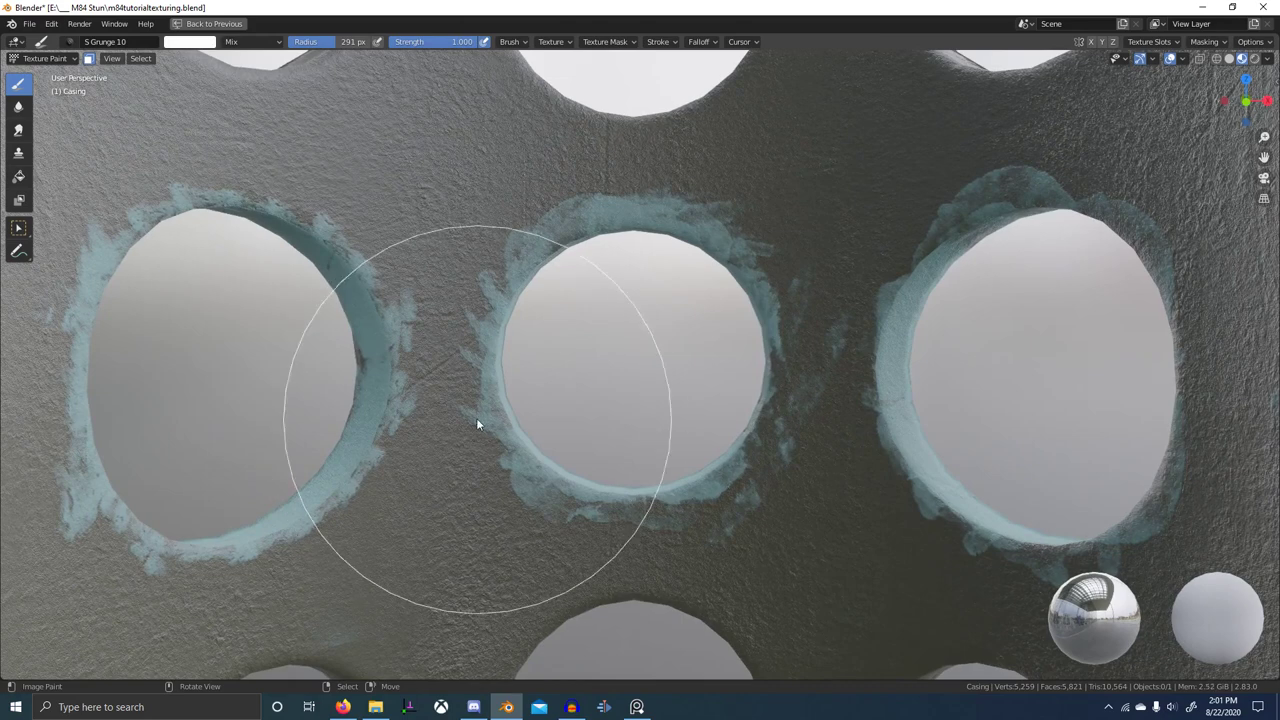
{"action": "key", "text": "x"}
{"action": "mouse_move", "coordinate": [470, 406]}
{"action": "left_mouse_down"}
{"action": "mouse_move", "coordinate": [486, 418]}
{"action": "mouse_move", "coordinate": [484, 318]}
{"action": "left_mouse_up"}
{"action": "key", "text": "x"}
{"action": "mouse_move", "coordinate": [588, 212]}
{"action": "left_mouse_down"}
{"action": "mouse_move", "coordinate": [623, 231]}
{"action": "mouse_move", "coordinate": [547, 329]}
{"action": "mouse_move", "coordinate": [583, 480]}
{"action": "mouse_move", "coordinate": [700, 473]}
{"action": "left_mouse_up"}
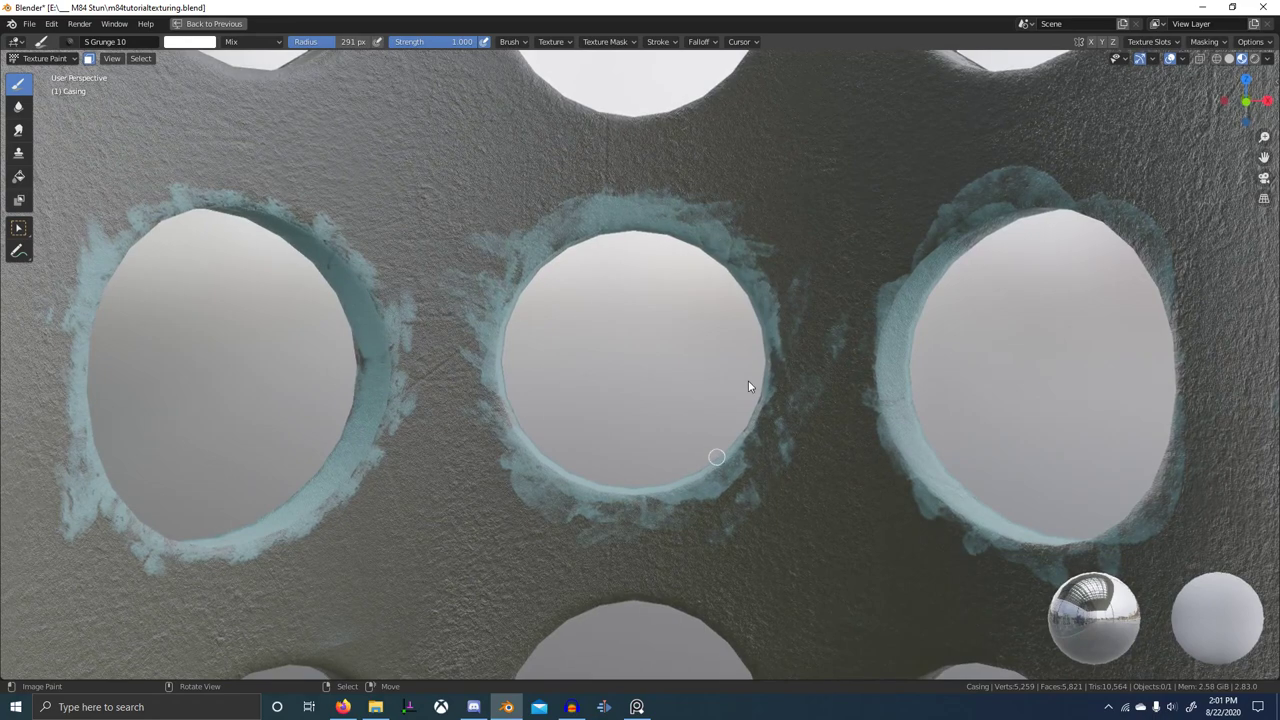
- Extend white wear around the middle hole's left, right and upper-right rims
{"action": "key", "text": "f"}
{"action": "scroll", "coordinate": [773, 332], "scroll_direction": "down", "scroll_amount": 9}
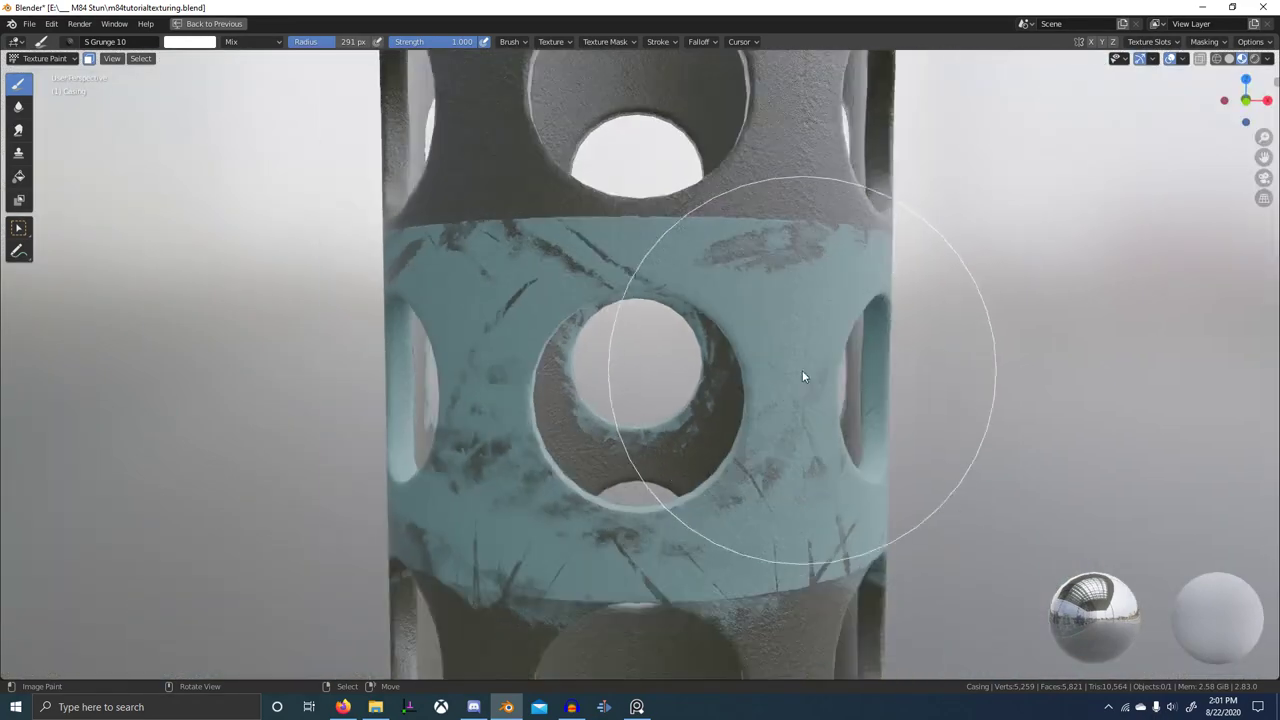
{"action": "mouse_move", "coordinate": [812, 371]}
{"action": "middle_mouse_down"}
{"action": "mouse_move", "coordinate": [874, 370]}
{"action": "mouse_move", "coordinate": [823, 356]}
{"action": "mouse_move", "coordinate": [789, 368]}
{"action": "middle_mouse_up"}
{"action": "scroll", "coordinate": [789, 373], "scroll_direction": "up", "scroll_amount": 8}
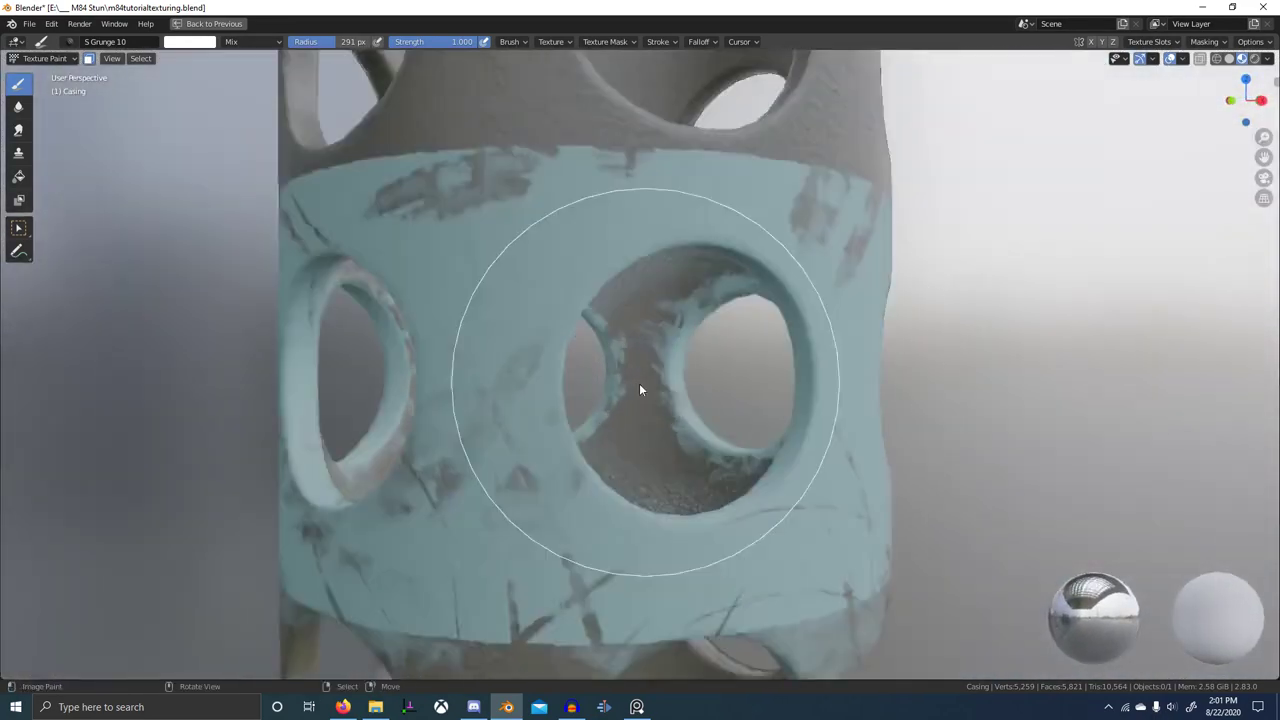
{"action": "mouse_move", "coordinate": [348, 266]}
{"action": "left_mouse_down"}
{"action": "mouse_move", "coordinate": [321, 372]}
{"action": "mouse_move", "coordinate": [400, 489]}
{"action": "mouse_move", "coordinate": [440, 484]}
{"action": "left_mouse_up"}
{"action": "left_click_drag", "start_coordinate": [552, 475], "coordinate": [596, 448]}
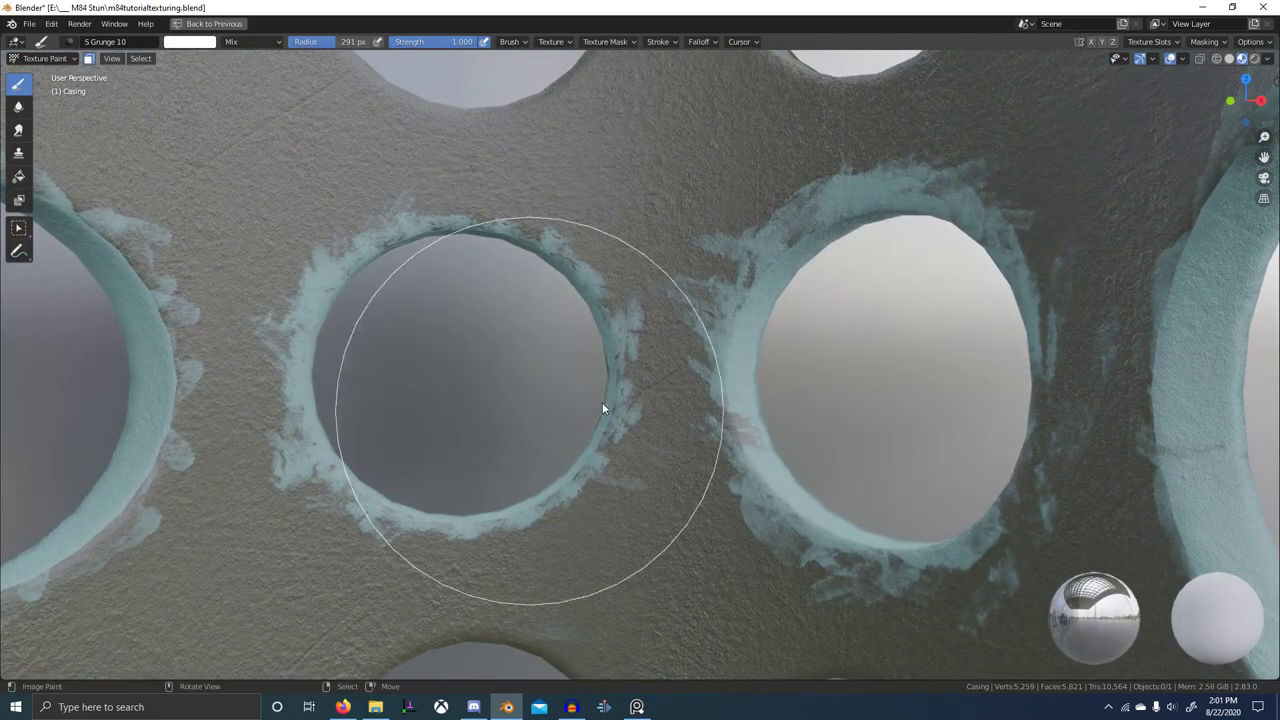
{"action": "mouse_move", "coordinate": [610, 403]}
{"action": "left_mouse_down"}
{"action": "mouse_move", "coordinate": [566, 275]}
{"action": "mouse_move", "coordinate": [466, 235]}
{"action": "mouse_move", "coordinate": [617, 320]}
{"action": "mouse_move", "coordinate": [630, 355]}
{"action": "mouse_move", "coordinate": [620, 380]}
{"action": "left_mouse_up"}
- Erase excess teal wear with black along the middle hole's lower and left rims
{"action": "key", "text": "x"}
{"action": "left_click_drag", "start_coordinate": [597, 468], "coordinate": [575, 492]}
{"action": "left_click_drag", "start_coordinate": [378, 482], "coordinate": [297, 551]}
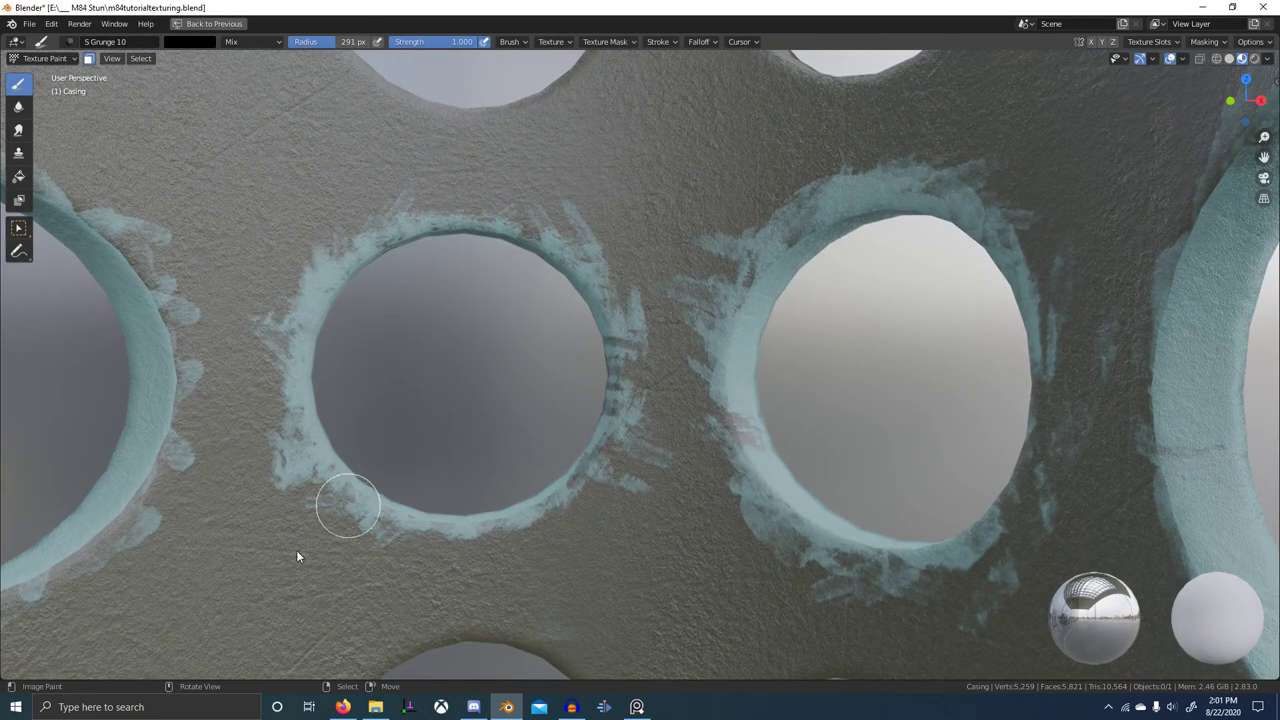
{"action": "left_click_drag", "start_coordinate": [273, 380], "coordinate": [310, 352]}
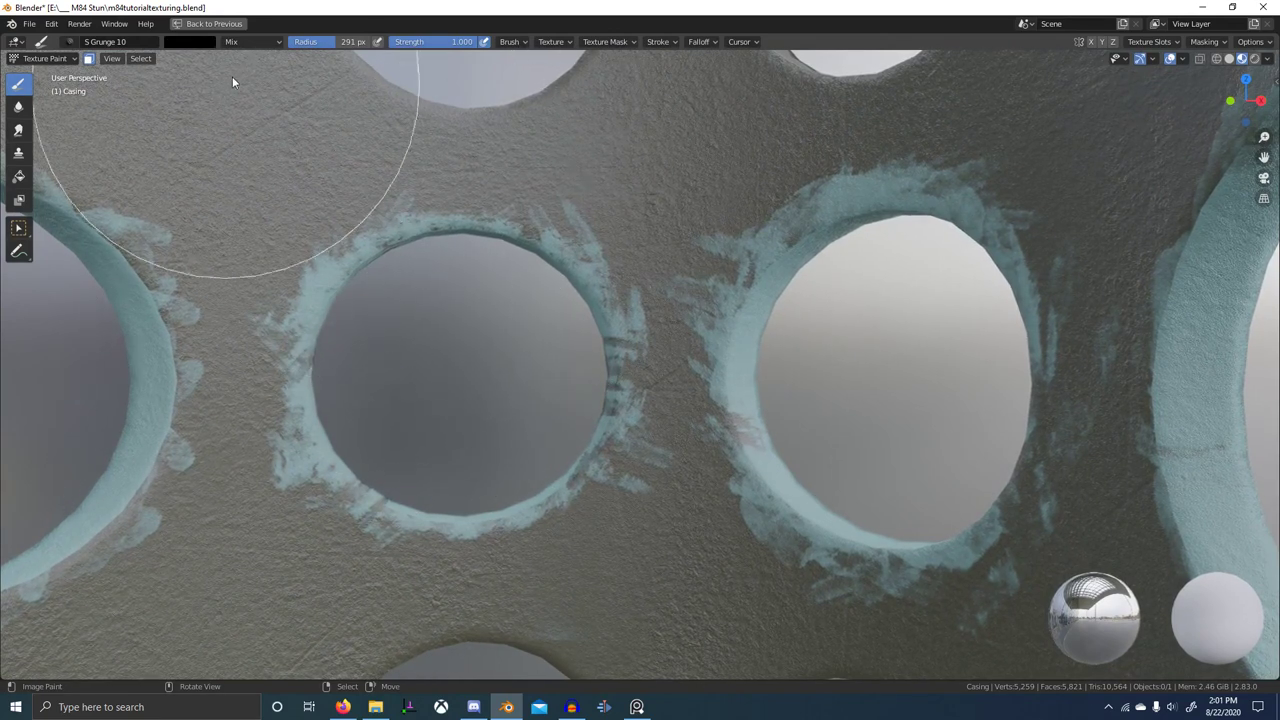
- With the S Grunge 03 texture in white, stamp wear on the middle hole's upper-left, lower and top rims
{"action": "left_click", "coordinate": [69, 42]}
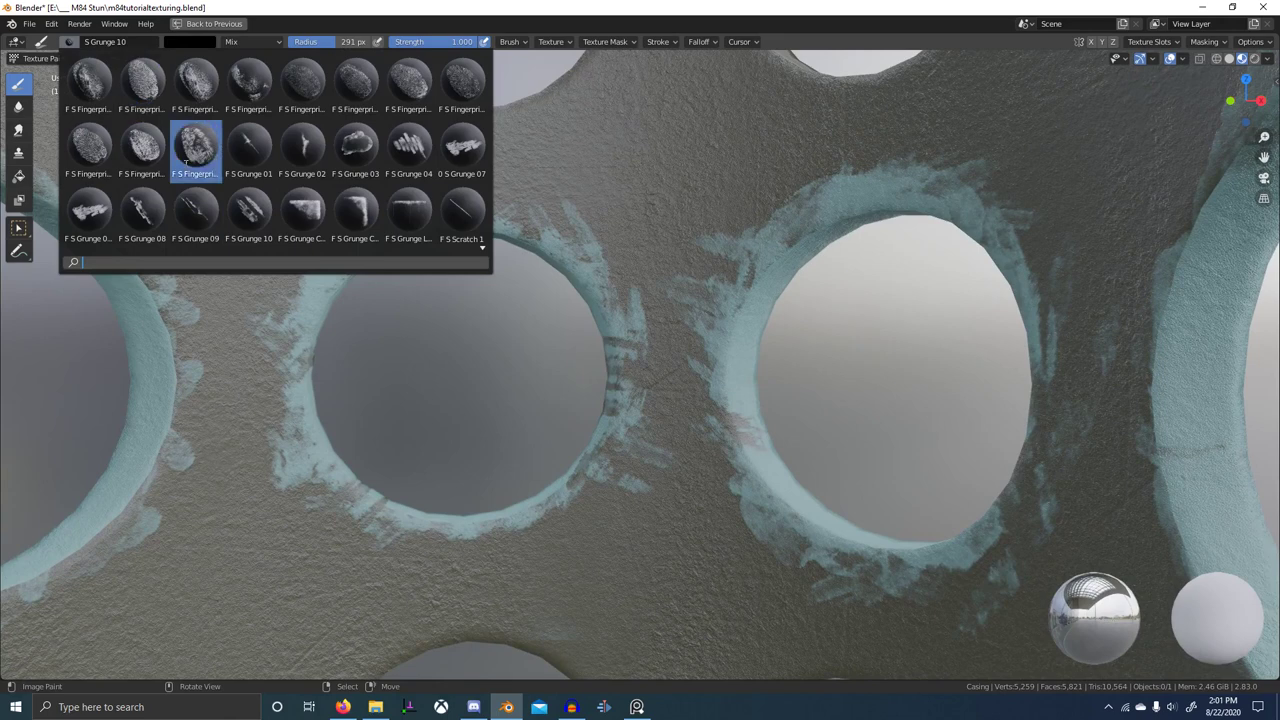
{"action": "left_click", "coordinate": [358, 148]}
{"action": "key", "text": "x"}
{"action": "left_click_drag", "start_coordinate": [558, 165], "coordinate": [580, 146]}
{"action": "mouse_move", "coordinate": [431, 485]}
{"action": "left_mouse_down"}
{"action": "mouse_move", "coordinate": [399, 552]}
{"action": "mouse_move", "coordinate": [401, 613]}
{"action": "mouse_move", "coordinate": [366, 594]}
{"action": "left_mouse_up"}
{"action": "left_click_drag", "start_coordinate": [453, 347], "coordinate": [469, 568]}
{"action": "mouse_move", "coordinate": [697, 452]}
{"action": "middle_mouse_down"}
{"action": "mouse_move", "coordinate": [697, 439]}
{"action": "mouse_move", "coordinate": [782, 440]}
{"action": "mouse_move", "coordinate": [717, 450]}
{"action": "mouse_move", "coordinate": [716, 437]}
{"action": "mouse_move", "coordinate": [806, 404]}
{"action": "mouse_move", "coordinate": [800, 418]}
{"action": "middle_mouse_up"}
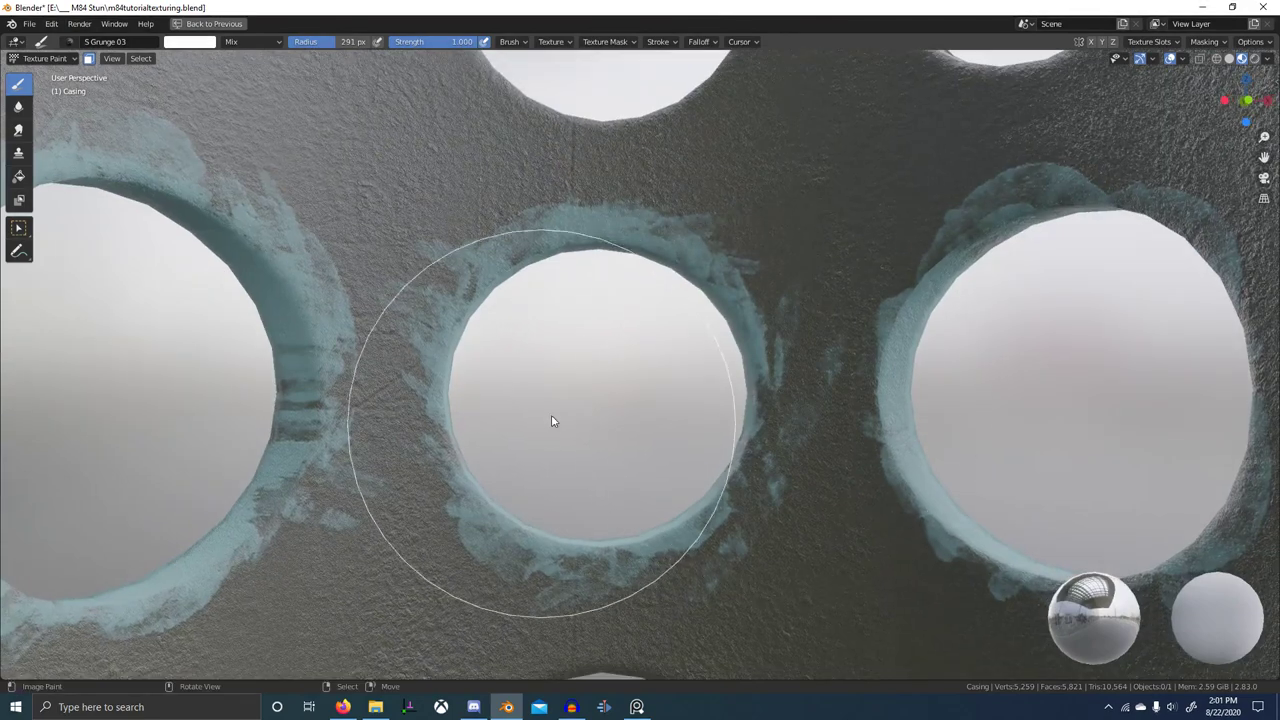
- Switch to the S Grunge 10 texture and paint white wear along the centre hole's upper edges
{"action": "middle_click_drag", "start_coordinate": [715, 410], "coordinate": [880, 424]}
{"action": "middle_click_drag", "start_coordinate": [299, 272], "coordinate": [451, 358]}
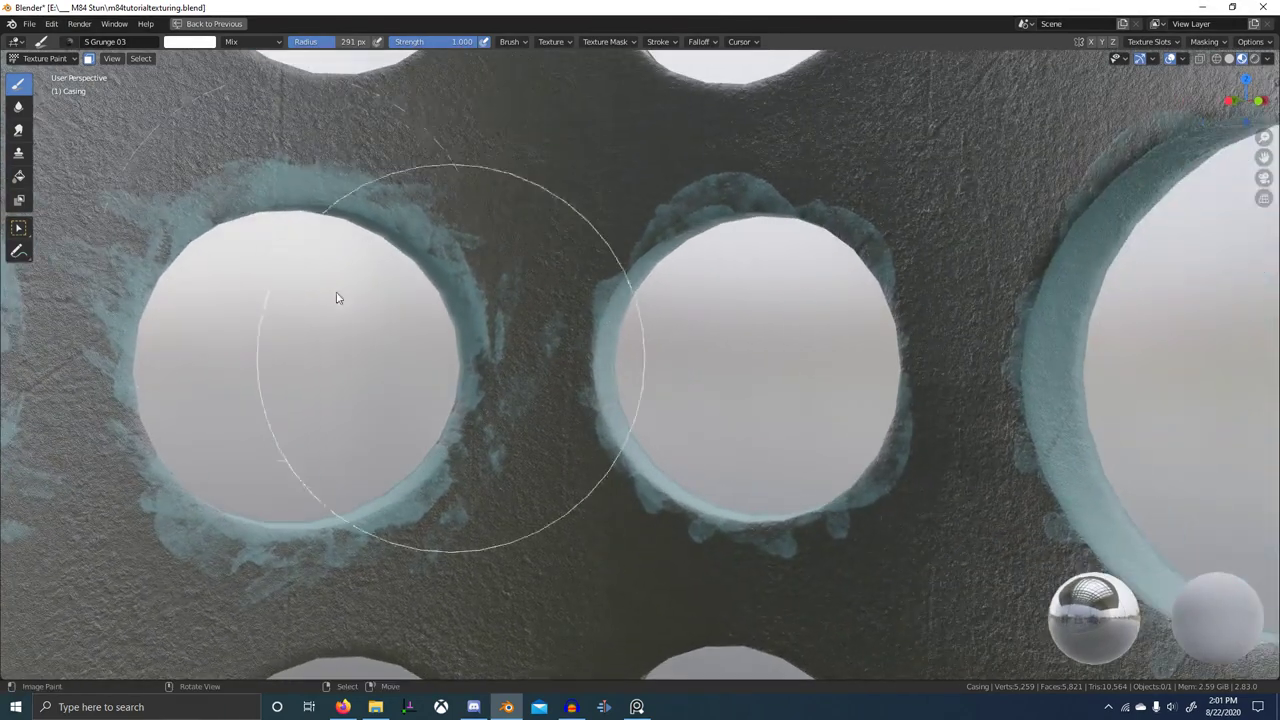
{"action": "left_click", "coordinate": [67, 43]}
{"action": "left_click", "coordinate": [236, 215]}
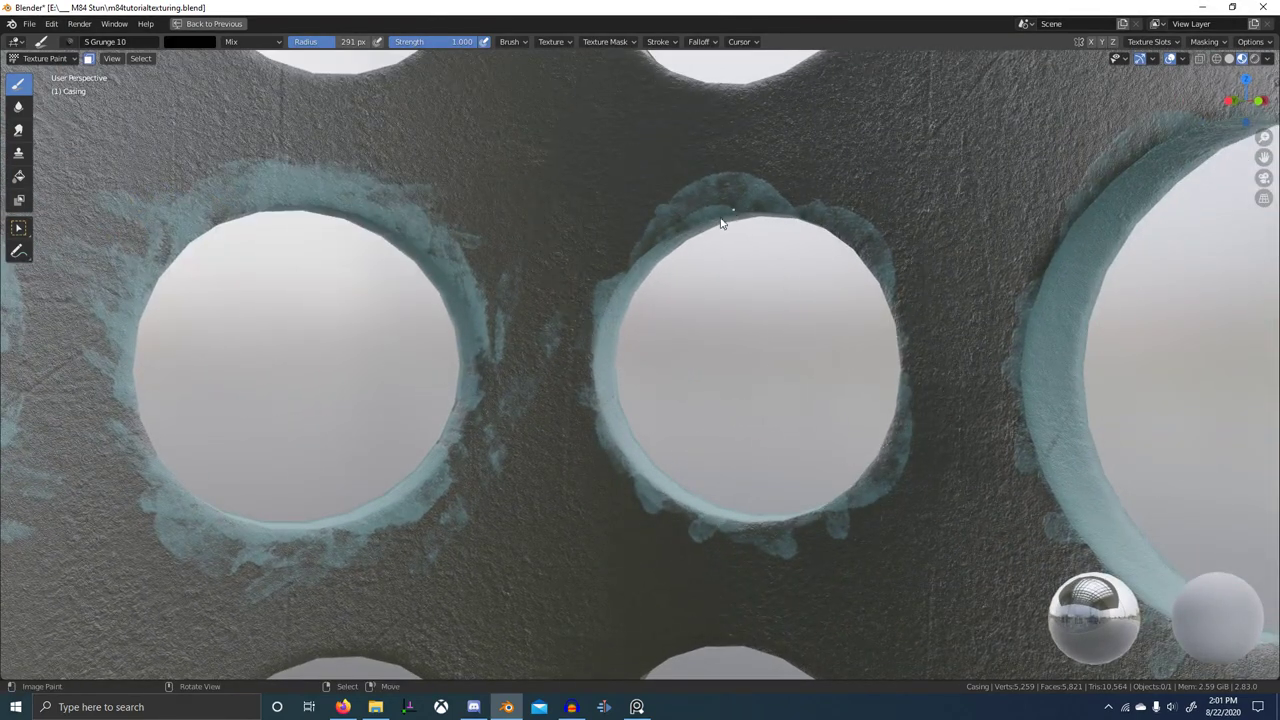
{"action": "middle_click_drag", "start_coordinate": [675, 262], "coordinate": [748, 259]}
{"action": "key", "text": "x"}
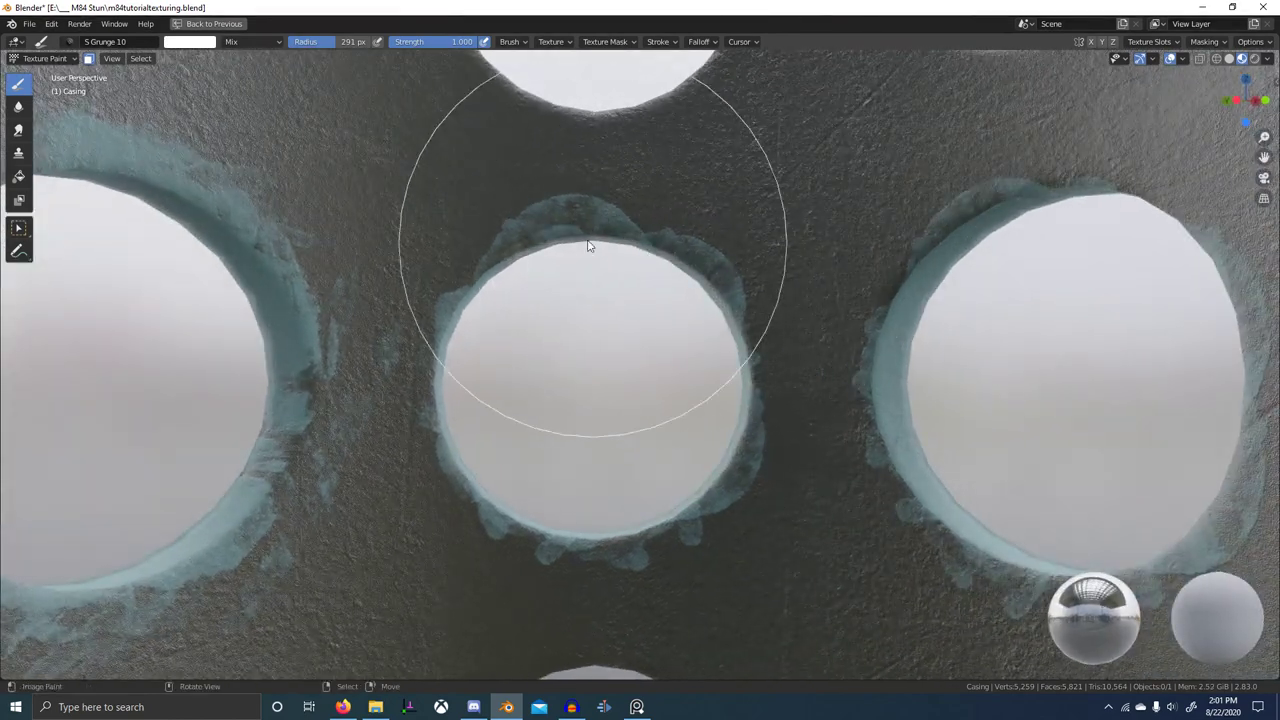
{"action": "mouse_move", "coordinate": [590, 241]}
{"action": "left_mouse_down"}
{"action": "mouse_move", "coordinate": [488, 293]}
{"action": "mouse_move", "coordinate": [468, 320]}
{"action": "mouse_move", "coordinate": [491, 507]}
{"action": "mouse_move", "coordinate": [509, 530]}
{"action": "mouse_move", "coordinate": [610, 550]}
{"action": "mouse_move", "coordinate": [700, 515]}
{"action": "left_mouse_up"}
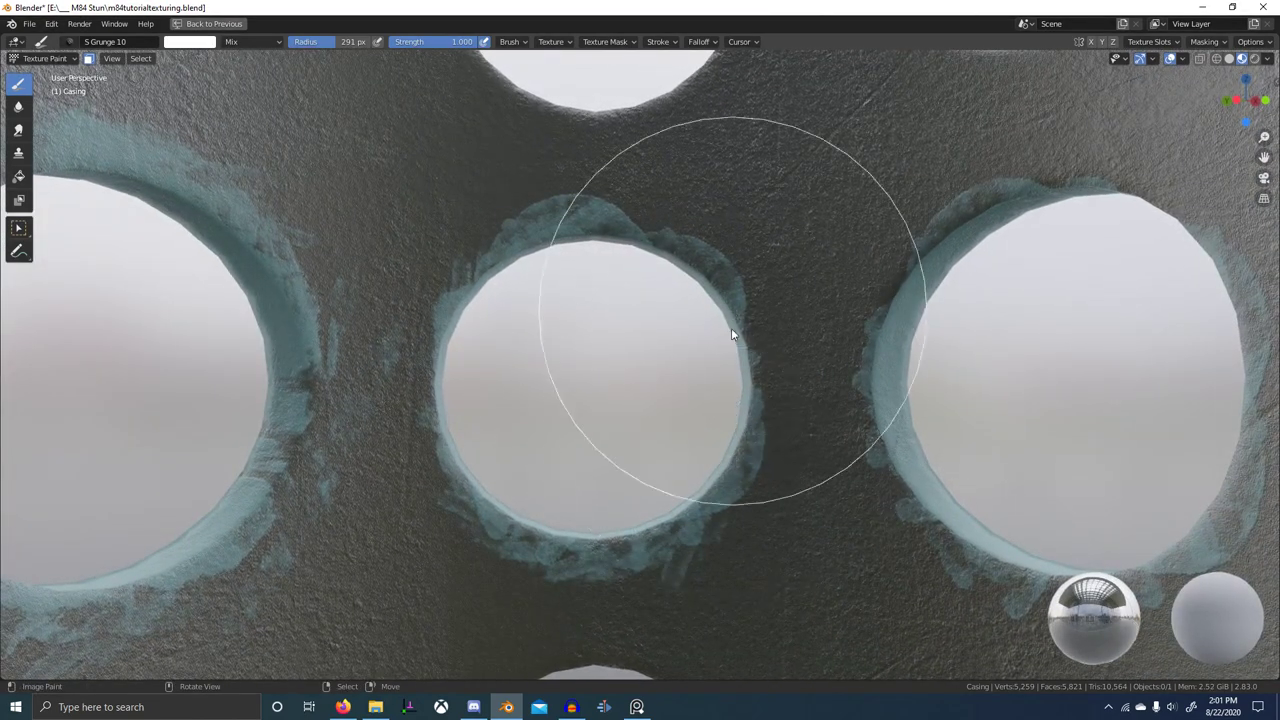
{"action": "mouse_move", "coordinate": [734, 308]}
{"action": "left_mouse_down"}
{"action": "mouse_move", "coordinate": [683, 249]}
{"action": "mouse_move", "coordinate": [706, 270]}
{"action": "left_mouse_up"}
- Keeping S Grunge 10 and the current brush radius, paint wear along the next hole's rim
{"action": "left_click", "coordinate": [69, 41]}
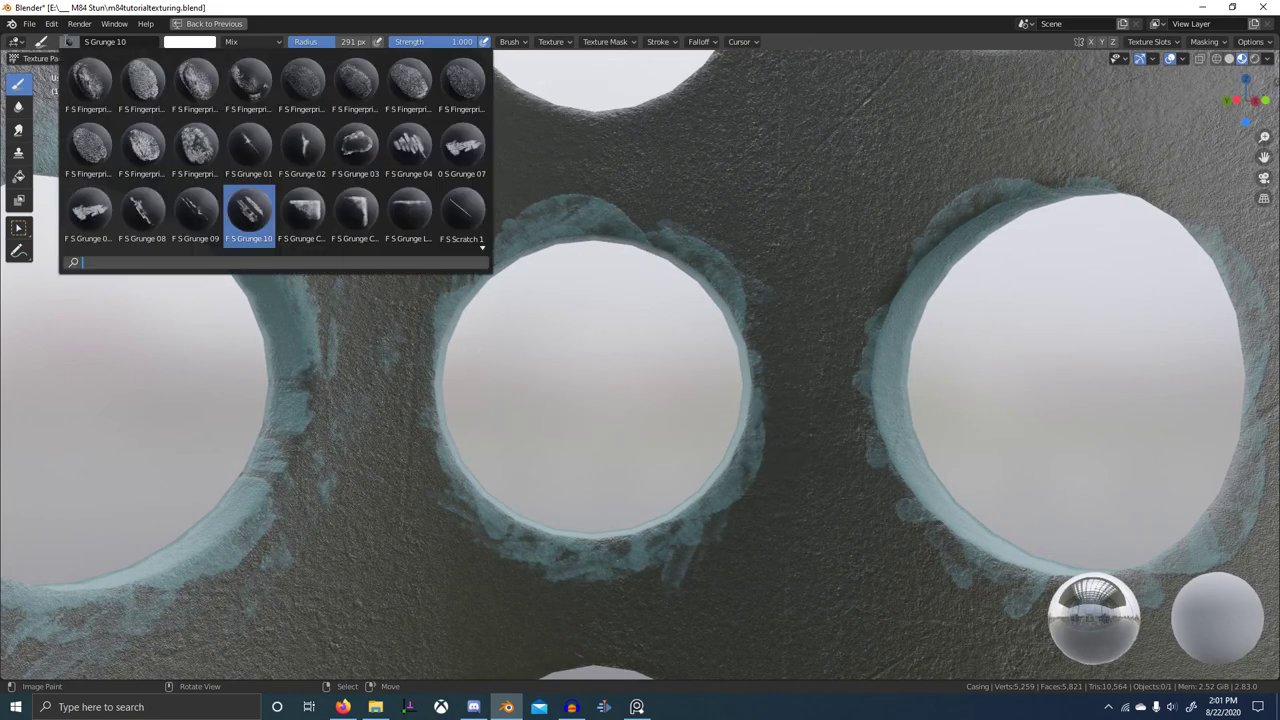
{"action": "left_click", "coordinate": [67, 39]}
{"action": "key", "text": "f"}
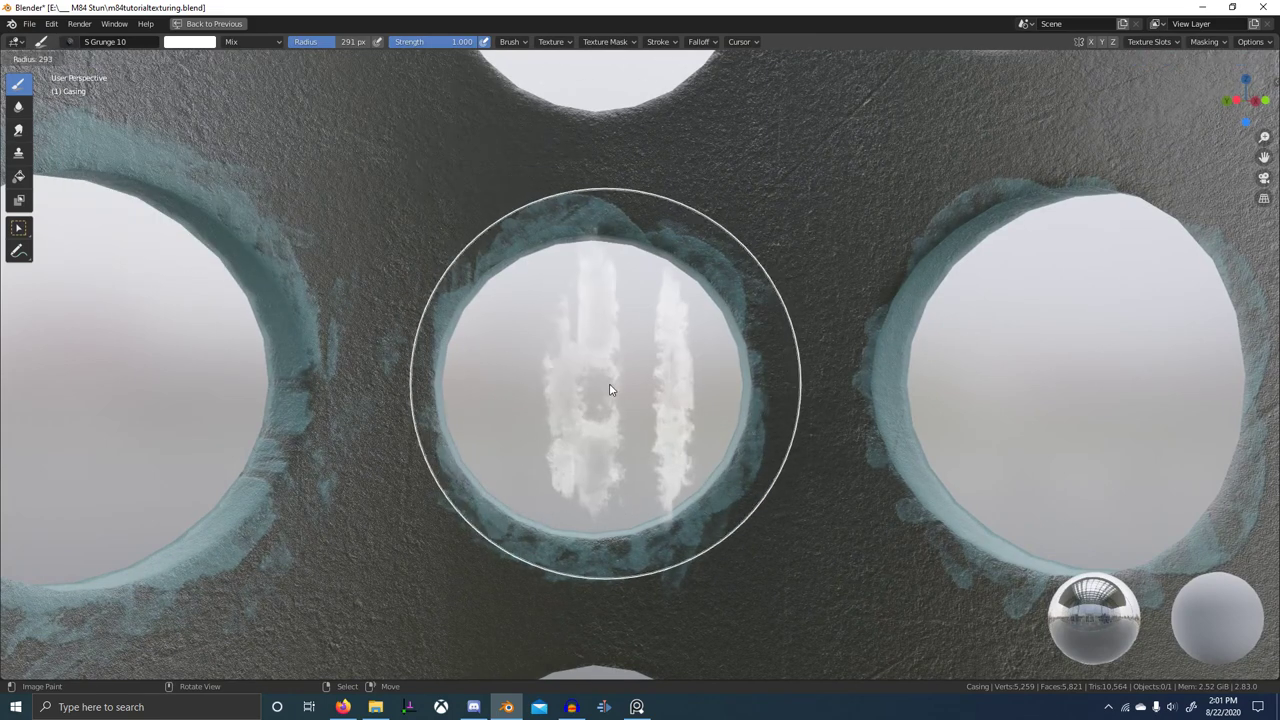
{"action": "right_click", "coordinate": [590, 403]}
{"action": "middle_click_drag", "start_coordinate": [666, 374], "coordinate": [645, 331]}
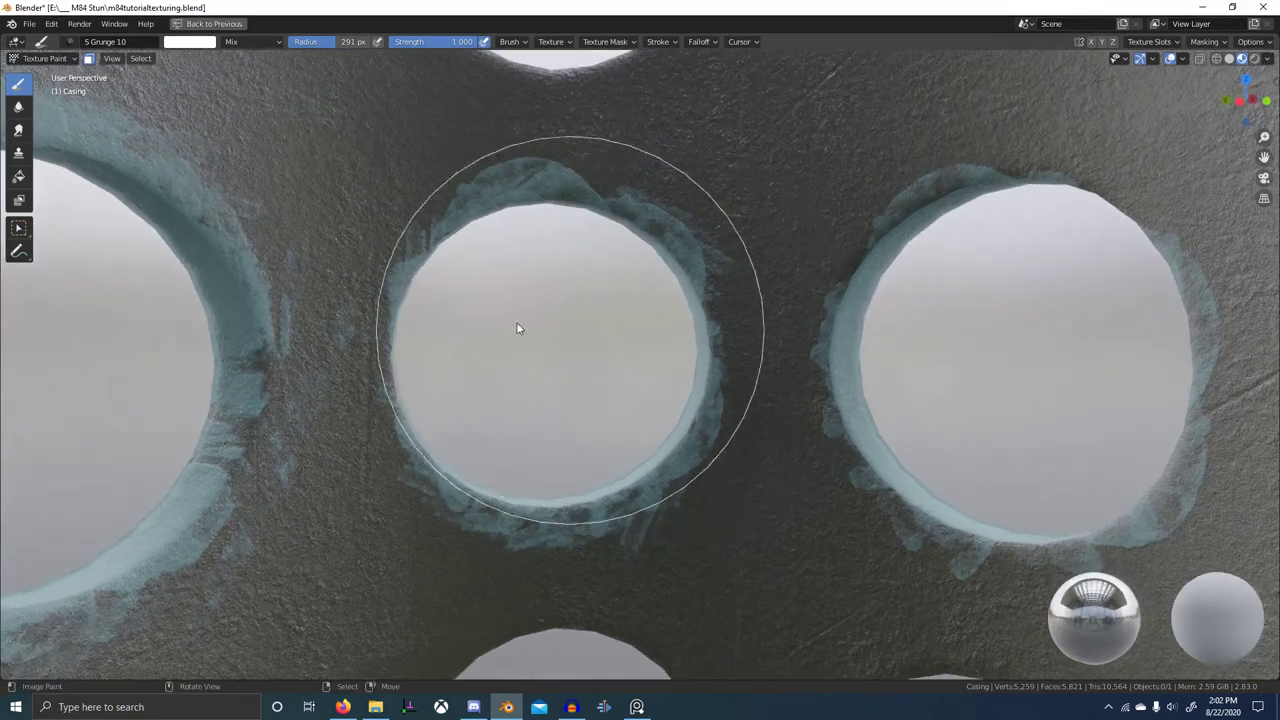
{"action": "mouse_move", "coordinate": [436, 325]}
{"action": "middle_mouse_down"}
{"action": "mouse_move", "coordinate": [384, 341]}
{"action": "mouse_move", "coordinate": [556, 353]}
{"action": "middle_mouse_up"}
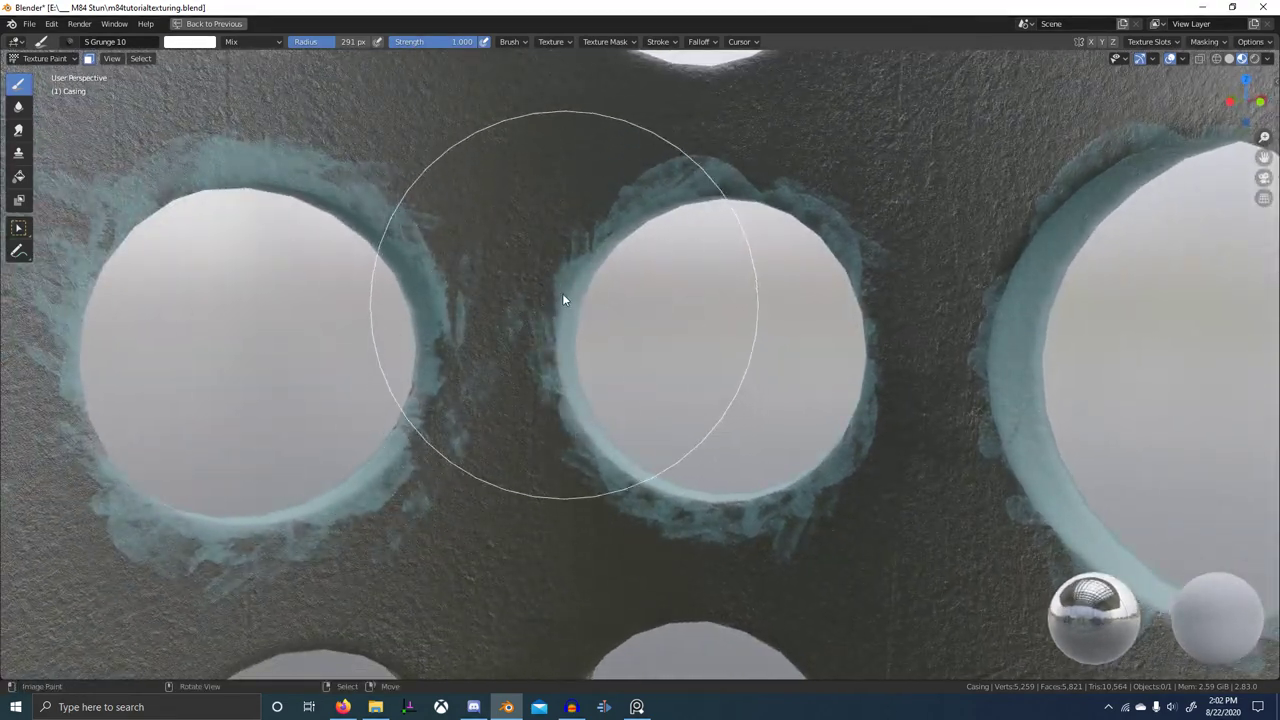
{"action": "middle_click_drag", "start_coordinate": [609, 463], "coordinate": [805, 469]}
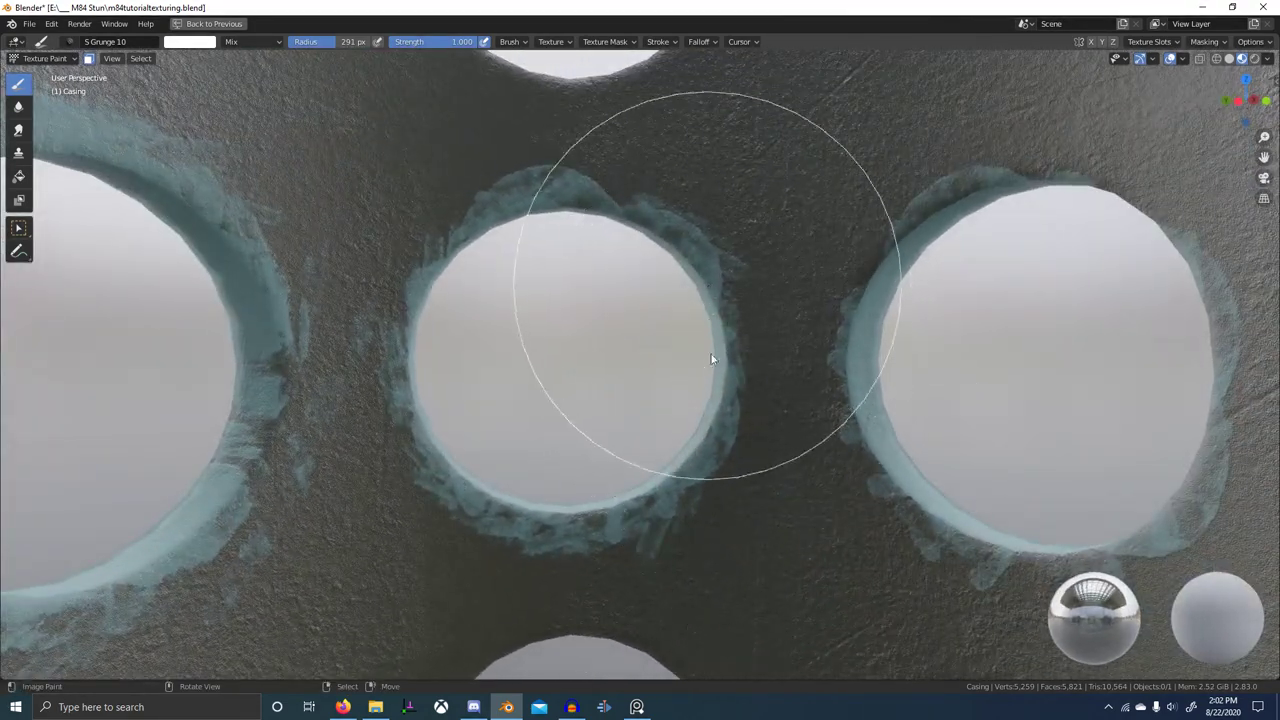
{"action": "left_click_drag", "start_coordinate": [621, 218], "coordinate": [406, 230]}
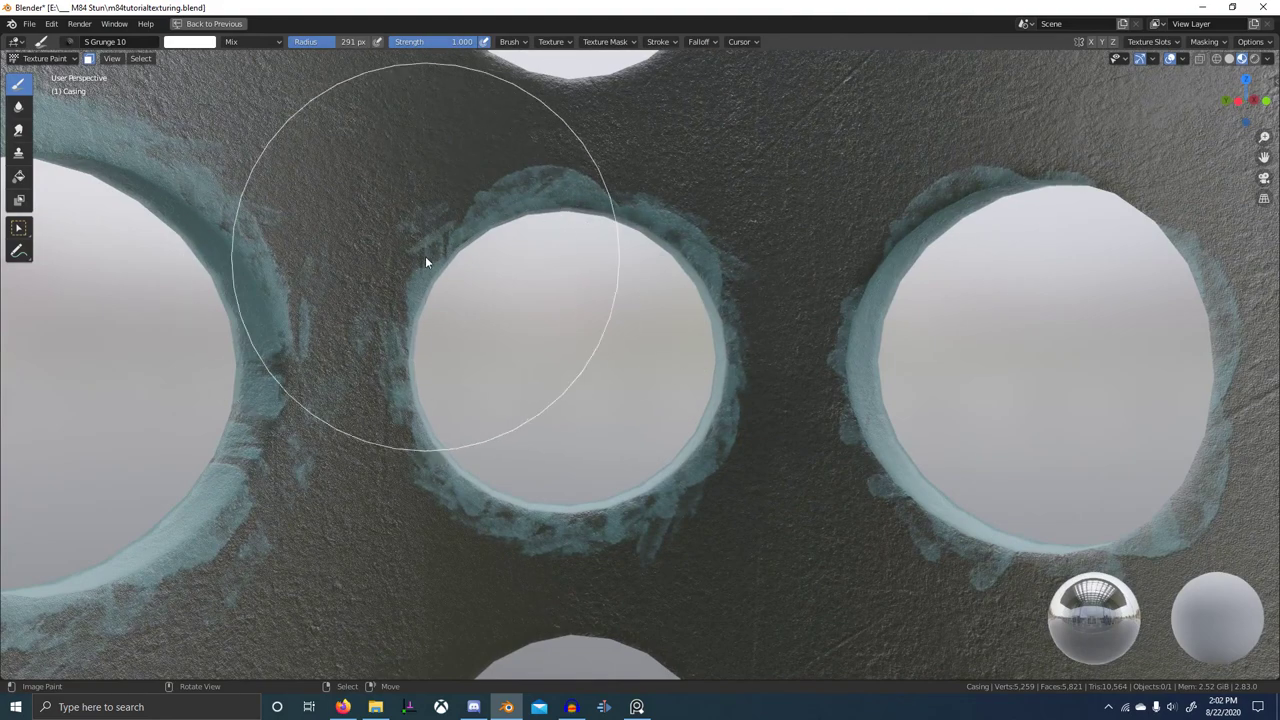
- Paint wear all around the next hole's left, right, lower-right, top and upper-left rims
{"action": "scroll", "coordinate": [576, 299], "scroll_direction": "down", "scroll_amount": 2}
{"action": "scroll", "coordinate": [576, 300], "scroll_direction": "down", "scroll_amount": 6}
{"action": "scroll", "coordinate": [780, 376], "scroll_direction": "up", "scroll_amount": 9}
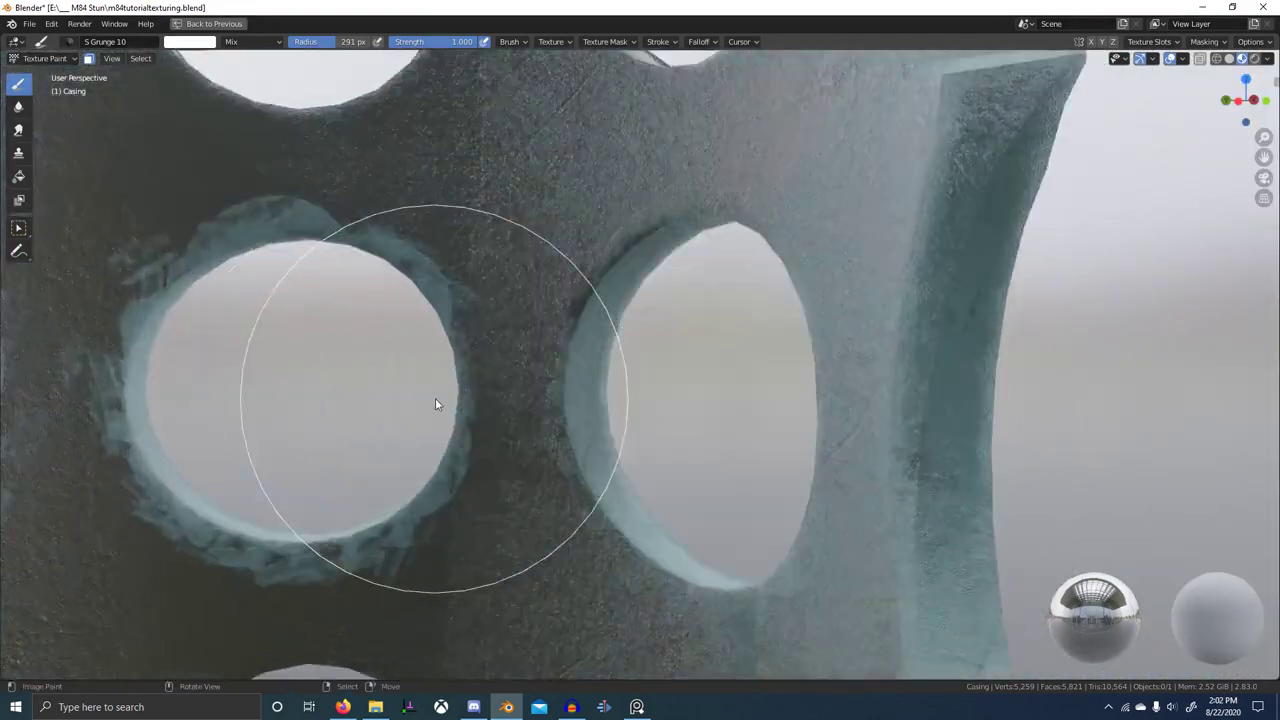
{"action": "mouse_move", "coordinate": [435, 398]}
{"action": "middle_mouse_down"}
{"action": "mouse_move", "coordinate": [510, 405]}
{"action": "mouse_move", "coordinate": [425, 403]}
{"action": "middle_mouse_up"}
{"action": "left_click_drag", "start_coordinate": [333, 291], "coordinate": [291, 409]}
{"action": "left_click_drag", "start_coordinate": [313, 342], "coordinate": [294, 435]}
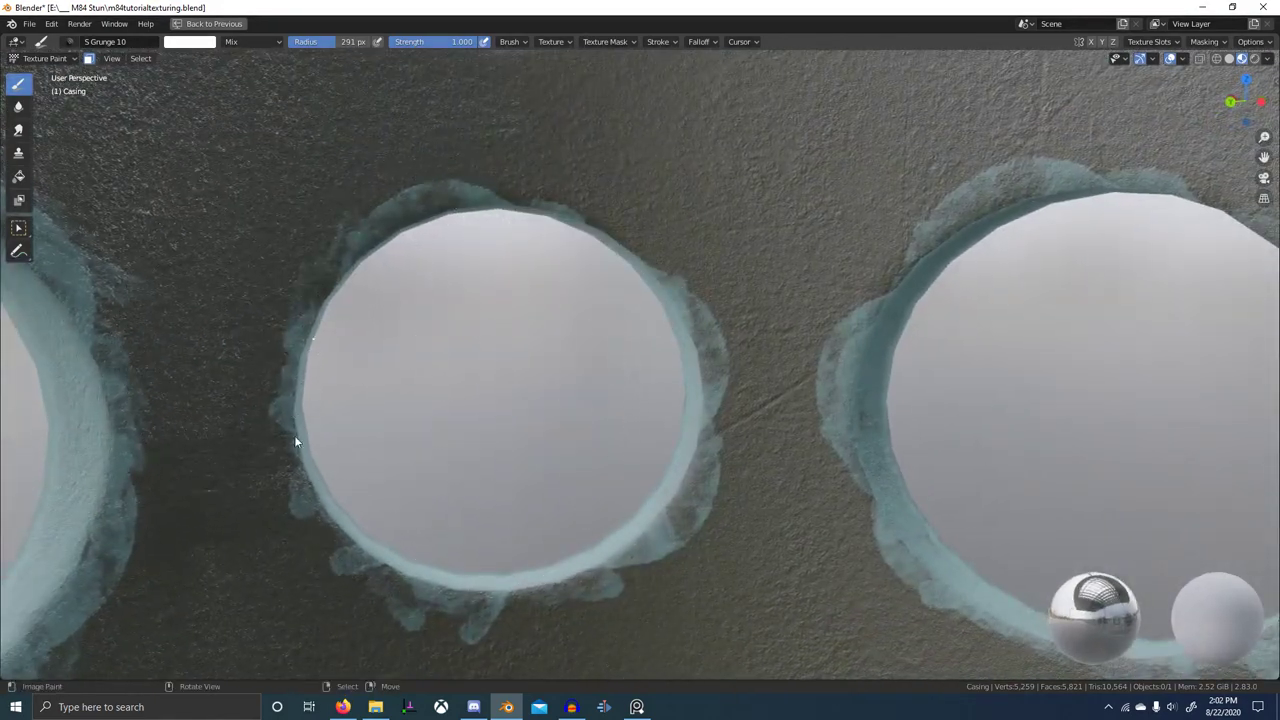
{"action": "mouse_move", "coordinate": [304, 391]}
{"action": "left_mouse_down"}
{"action": "mouse_move", "coordinate": [359, 506]}
{"action": "mouse_move", "coordinate": [341, 510]}
{"action": "mouse_move", "coordinate": [575, 573]}
{"action": "mouse_move", "coordinate": [696, 436]}
{"action": "mouse_move", "coordinate": [672, 494]}
{"action": "left_mouse_up"}
{"action": "mouse_move", "coordinate": [686, 441]}
{"action": "left_mouse_down"}
{"action": "mouse_move", "coordinate": [664, 284]}
{"action": "mouse_move", "coordinate": [536, 238]}
{"action": "mouse_move", "coordinate": [408, 214]}
{"action": "left_mouse_up"}
{"action": "left_click_drag", "start_coordinate": [425, 229], "coordinate": [335, 272]}
- Add faint wear streaks around the middle hole's top, lower, left and upper-left rims
{"action": "scroll", "coordinate": [508, 306], "scroll_direction": "down", "scroll_amount": 2}
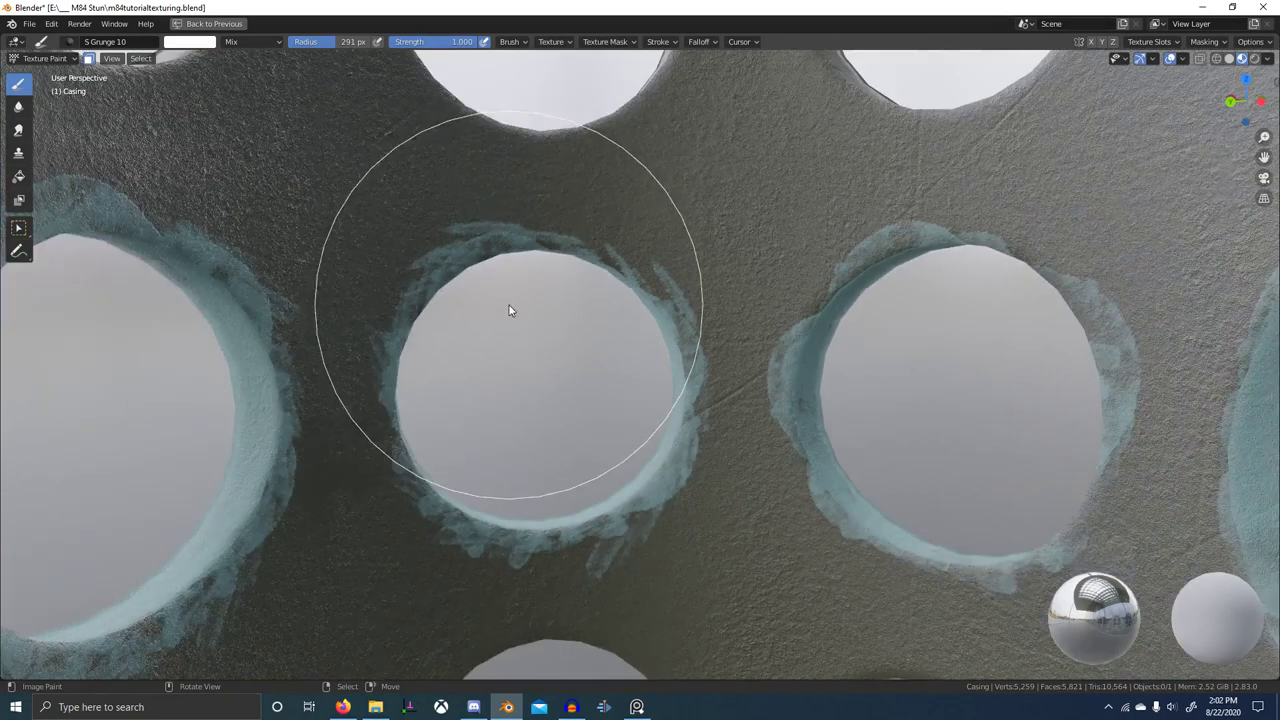
{"action": "mouse_move", "coordinate": [595, 257]}
{"action": "left_mouse_down"}
{"action": "mouse_move", "coordinate": [552, 248]}
{"action": "mouse_move", "coordinate": [628, 283]}
{"action": "mouse_move", "coordinate": [658, 319]}
{"action": "mouse_move", "coordinate": [637, 443]}
{"action": "mouse_move", "coordinate": [700, 480]}
{"action": "left_mouse_up"}
{"action": "left_click_drag", "start_coordinate": [687, 543], "coordinate": [622, 515]}
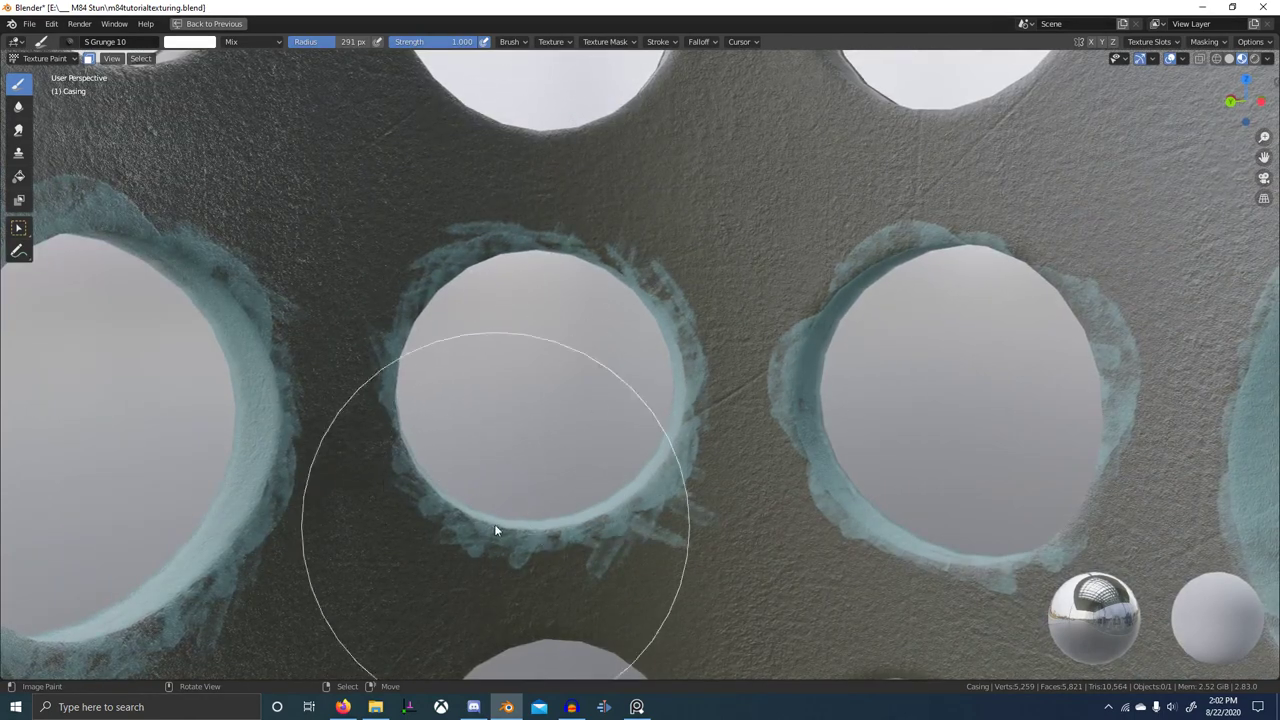
{"action": "left_click_drag", "start_coordinate": [458, 512], "coordinate": [412, 542]}
{"action": "left_click_drag", "start_coordinate": [418, 480], "coordinate": [374, 464]}
{"action": "mouse_move", "coordinate": [400, 368]}
{"action": "left_mouse_down"}
{"action": "mouse_move", "coordinate": [442, 307]}
{"action": "mouse_move", "coordinate": [396, 290]}
{"action": "left_mouse_up"}
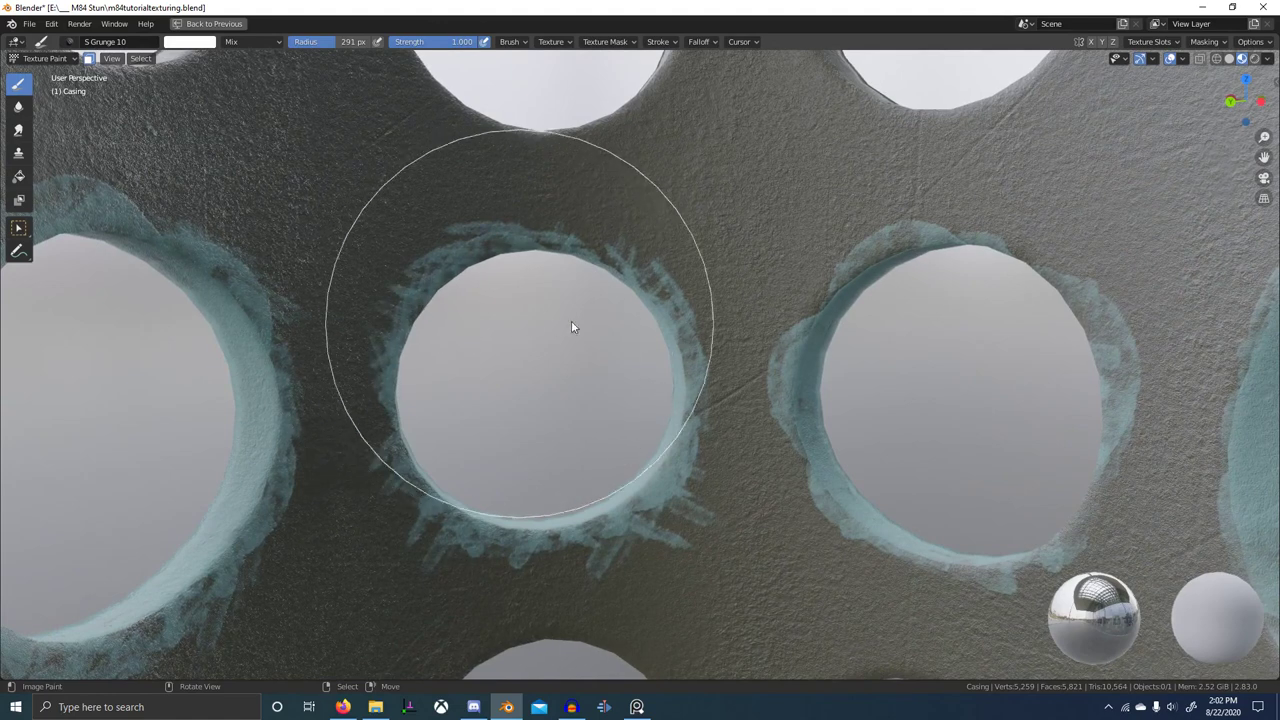
- Switch to the S Grunge 07.001 texture and stamp grunge dabs above and beside the middle hole
{"action": "left_click", "coordinate": [70, 42]}
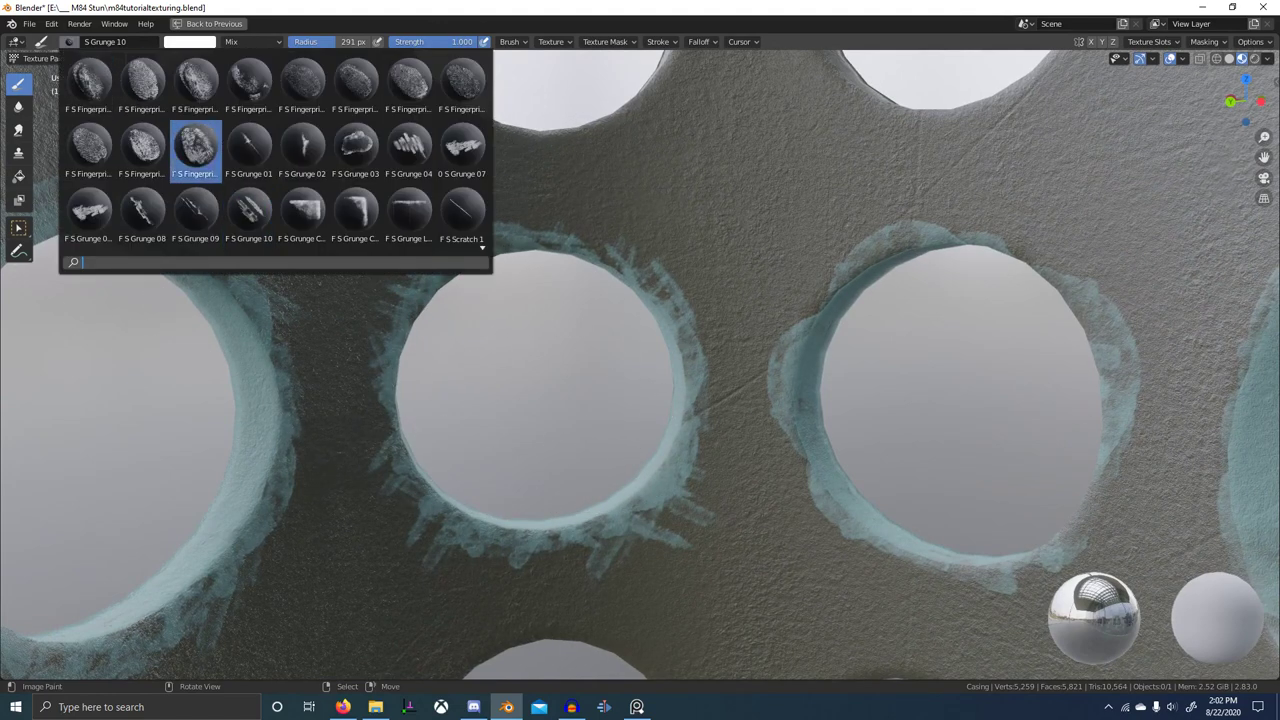
{"action": "left_click", "coordinate": [96, 212]}
{"action": "mouse_move", "coordinate": [498, 262]}
{"action": "left_mouse_down"}
{"action": "mouse_move", "coordinate": [616, 264]}
{"action": "mouse_move", "coordinate": [597, 218]}
{"action": "mouse_move", "coordinate": [558, 258]}
{"action": "mouse_move", "coordinate": [551, 347]}
{"action": "mouse_move", "coordinate": [498, 394]}
{"action": "mouse_move", "coordinate": [490, 378]}
{"action": "left_mouse_up"}
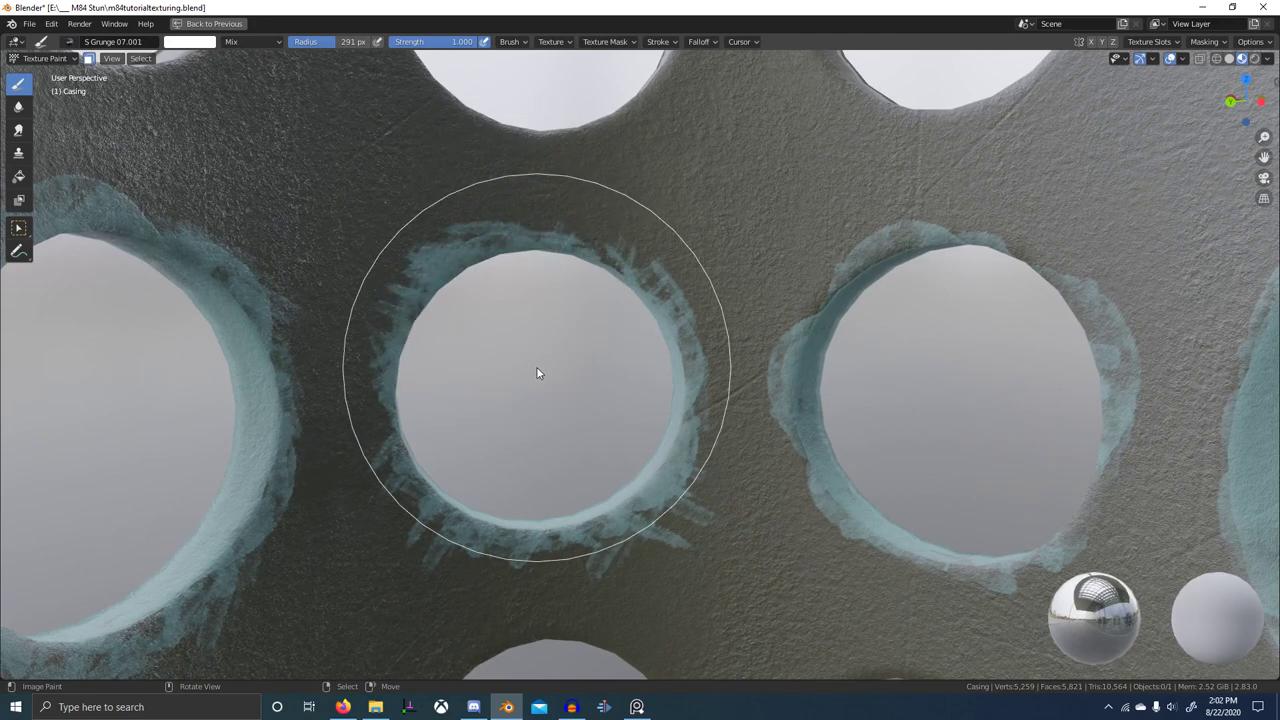
{"action": "key", "text": "f"}
{"action": "left_click", "coordinate": [537, 368]}
{"action": "mouse_move", "coordinate": [662, 379]}
{"action": "left_mouse_down"}
{"action": "mouse_move", "coordinate": [585, 365]}
{"action": "mouse_move", "coordinate": [553, 375]}
{"action": "left_mouse_up"}
{"action": "left_click_drag", "start_coordinate": [575, 495], "coordinate": [505, 407]}
- Stamp S Grunge 07.001 wear along the middle hole's left rim
{"action": "left_click_drag", "start_coordinate": [459, 476], "coordinate": [495, 412]}
{"action": "left_click_drag", "start_coordinate": [380, 416], "coordinate": [488, 358]}
{"action": "left_click_drag", "start_coordinate": [400, 345], "coordinate": [478, 335]}
{"action": "left_click_drag", "start_coordinate": [433, 301], "coordinate": [512, 301]}
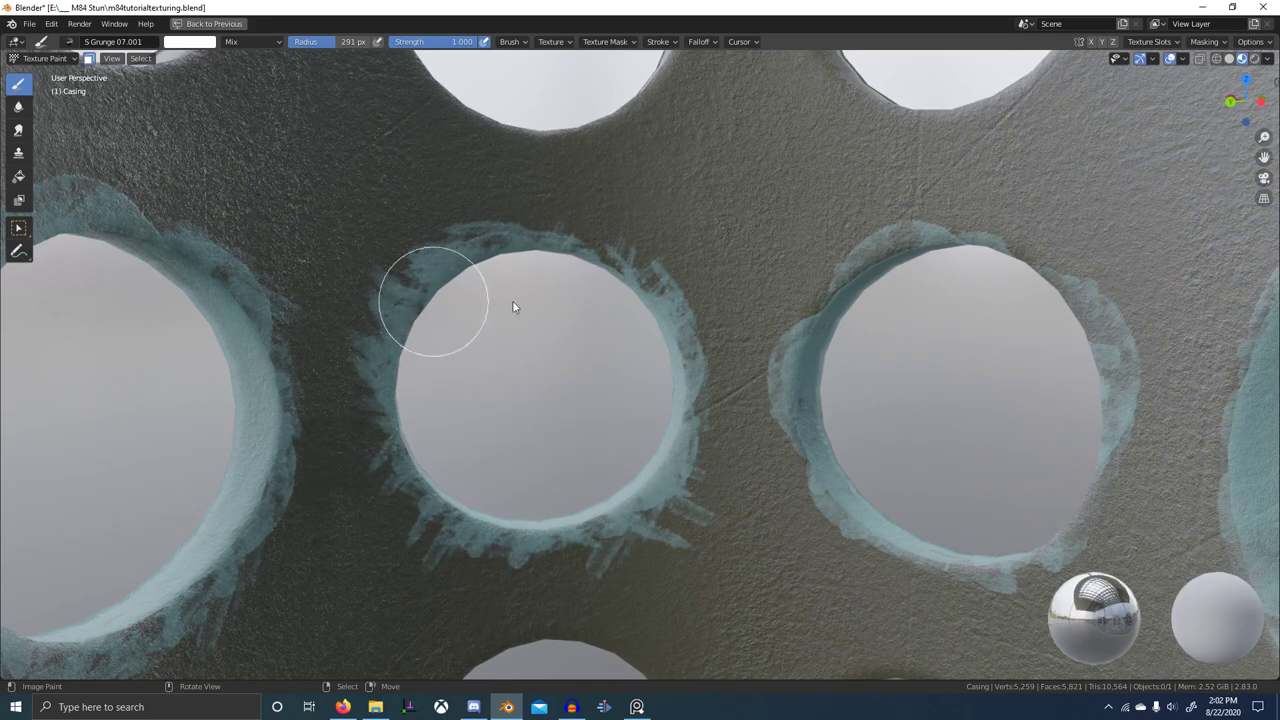
{"action": "key", "text": "Escape"}
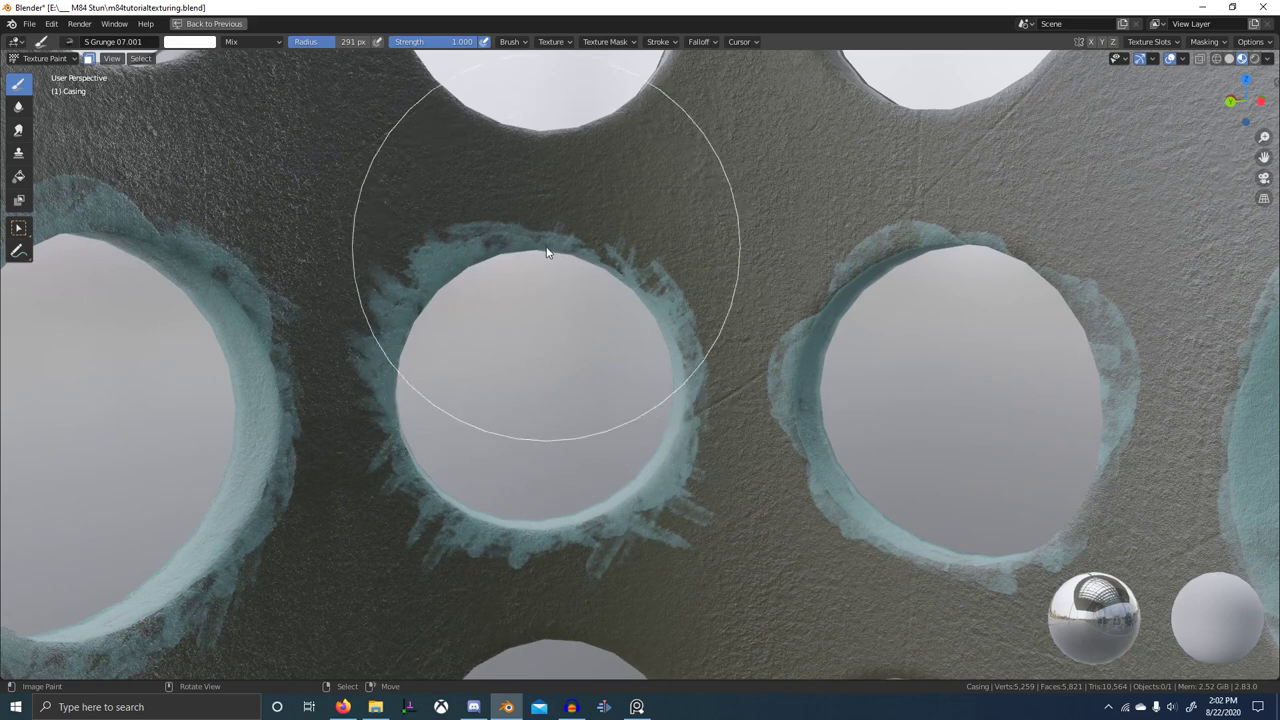
- Stamp wear on the hole's top and upper-right rim, adding a spike at its right rim
{"action": "key", "text": "f"}
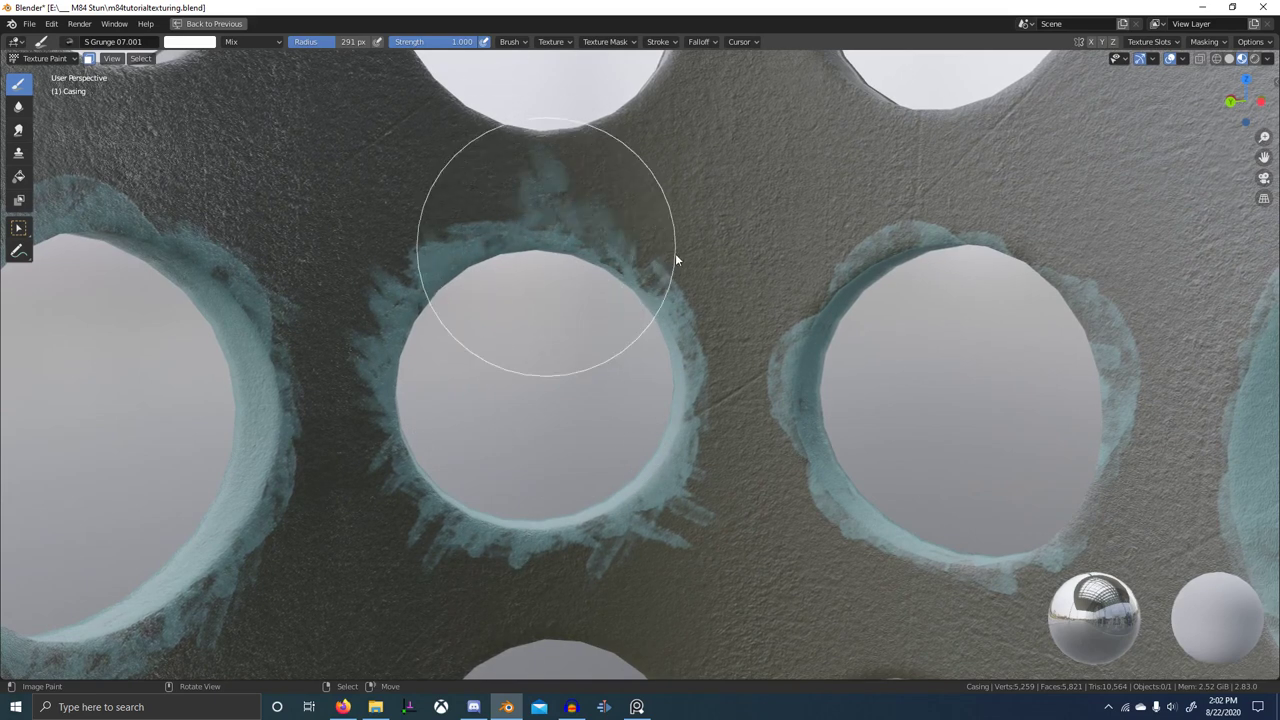
{"action": "left_click_drag", "start_coordinate": [675, 253], "coordinate": [604, 288]}
{"action": "mouse_move", "coordinate": [611, 268]}
{"action": "left_mouse_down"}
{"action": "mouse_move", "coordinate": [662, 334]}
{"action": "mouse_move", "coordinate": [655, 390]}
{"action": "left_mouse_up"}
{"action": "mouse_move", "coordinate": [634, 388]}
{"action": "left_mouse_down"}
{"action": "mouse_move", "coordinate": [626, 438]}
{"action": "mouse_move", "coordinate": [621, 402]}
{"action": "left_mouse_up"}
{"action": "mouse_move", "coordinate": [576, 483]}
{"action": "left_mouse_down"}
{"action": "mouse_move", "coordinate": [479, 441]}
{"action": "mouse_move", "coordinate": [433, 315]}
{"action": "left_mouse_up"}
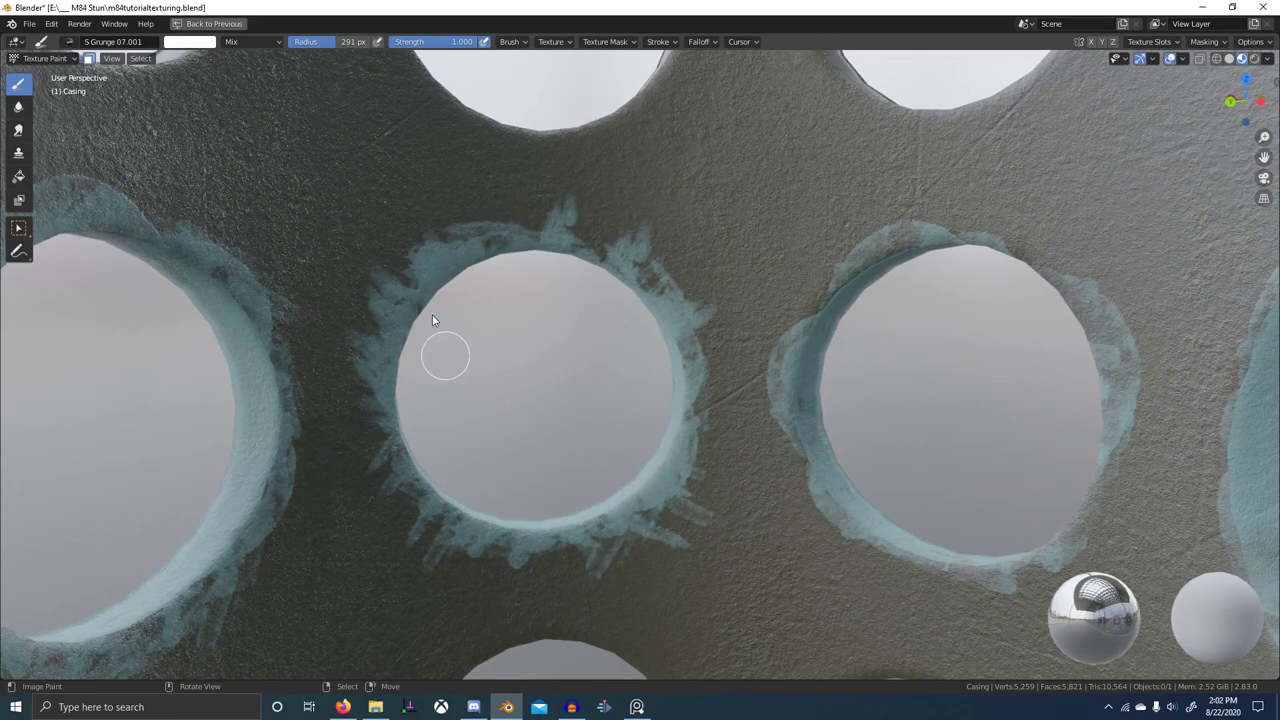
- Switch to the S Grunge 09 texture and stamp grunge along the hole's upper and lower-left rims
{"action": "left_click", "coordinate": [69, 41]}
{"action": "left_click", "coordinate": [198, 222]}
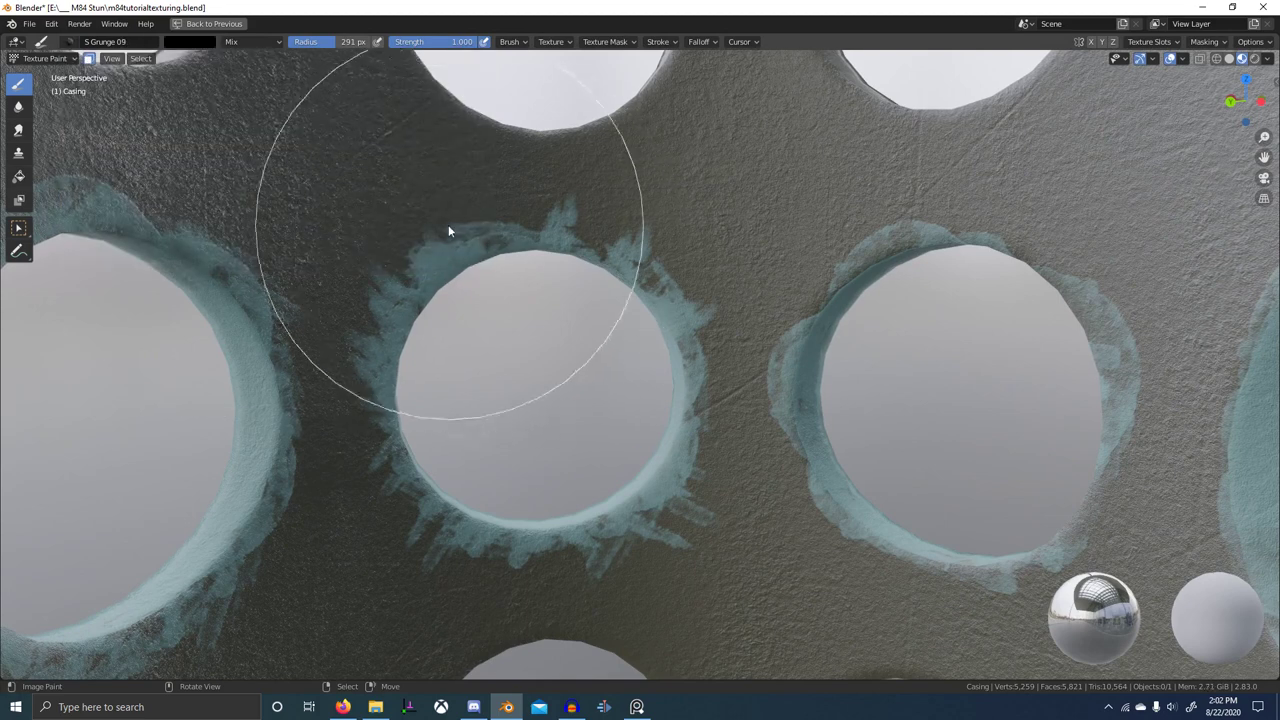
{"action": "mouse_move", "coordinate": [442, 250]}
{"action": "left_mouse_down"}
{"action": "mouse_move", "coordinate": [612, 230]}
{"action": "mouse_move", "coordinate": [612, 208]}
{"action": "left_mouse_up"}
{"action": "mouse_move", "coordinate": [660, 264]}
{"action": "left_mouse_down"}
{"action": "mouse_move", "coordinate": [633, 294]}
{"action": "mouse_move", "coordinate": [696, 362]}
{"action": "left_mouse_up"}
{"action": "key", "text": "f"}
{"action": "key", "text": "Escape"}
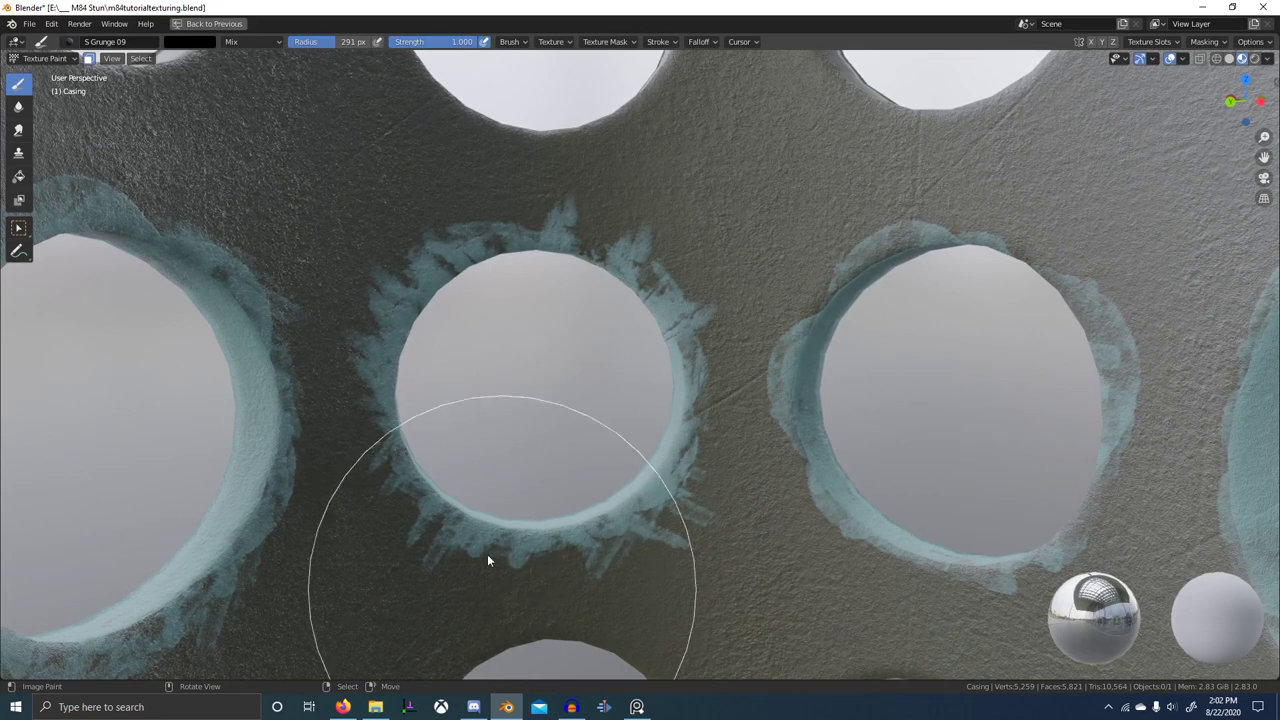
{"action": "mouse_move", "coordinate": [350, 310]}
{"action": "left_mouse_down"}
{"action": "mouse_move", "coordinate": [388, 268]}
{"action": "mouse_move", "coordinate": [343, 352]}
{"action": "mouse_move", "coordinate": [361, 351]}
{"action": "mouse_move", "coordinate": [400, 440]}
{"action": "left_mouse_up"}
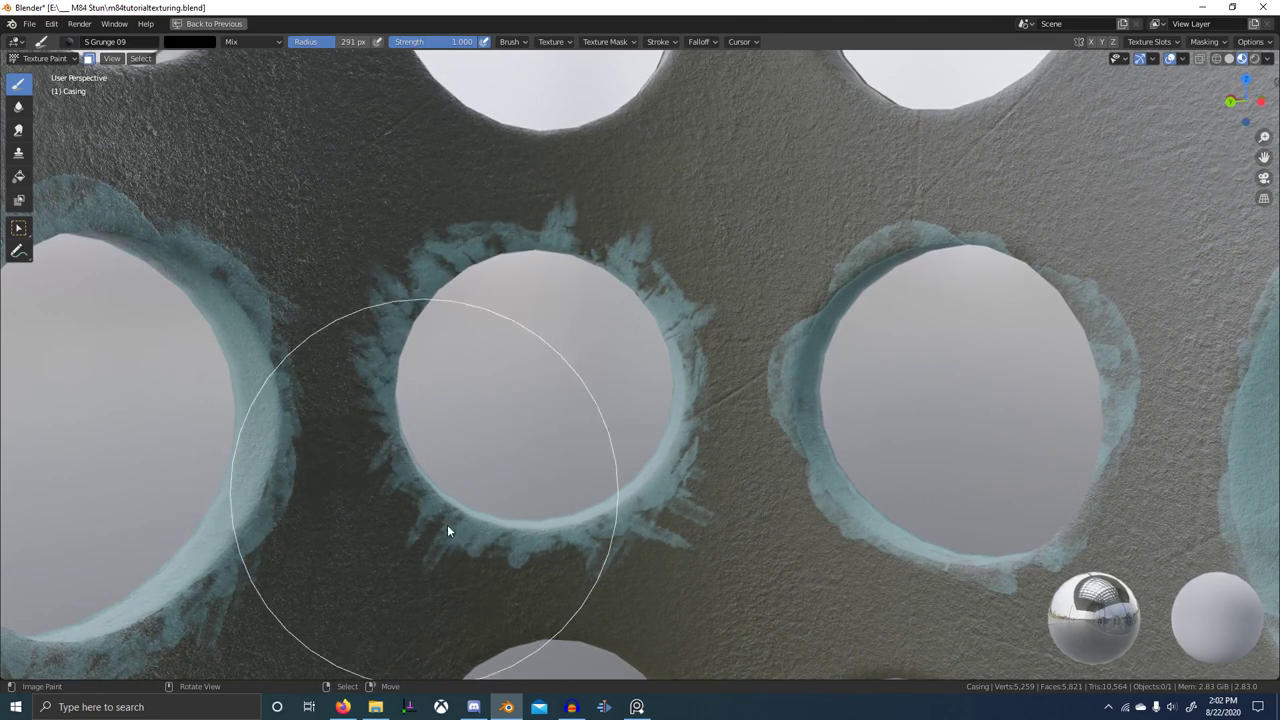
- Orbit around the casing to bring another hole into view
{"action": "scroll", "coordinate": [570, 500], "scroll_direction": "down", "scroll_amount": 3}
{"action": "mouse_move", "coordinate": [520, 475]}
{"action": "middle_mouse_down"}
{"action": "mouse_move", "coordinate": [456, 442]}
{"action": "mouse_move", "coordinate": [477, 461]}
{"action": "mouse_move", "coordinate": [629, 427]}
{"action": "middle_mouse_up"}
{"action": "scroll", "coordinate": [477, 462], "scroll_direction": "up", "scroll_amount": 2}
{"action": "scroll", "coordinate": [629, 427], "scroll_direction": "up", "scroll_amount": 3}
{"action": "left_click", "coordinate": [69, 42]}
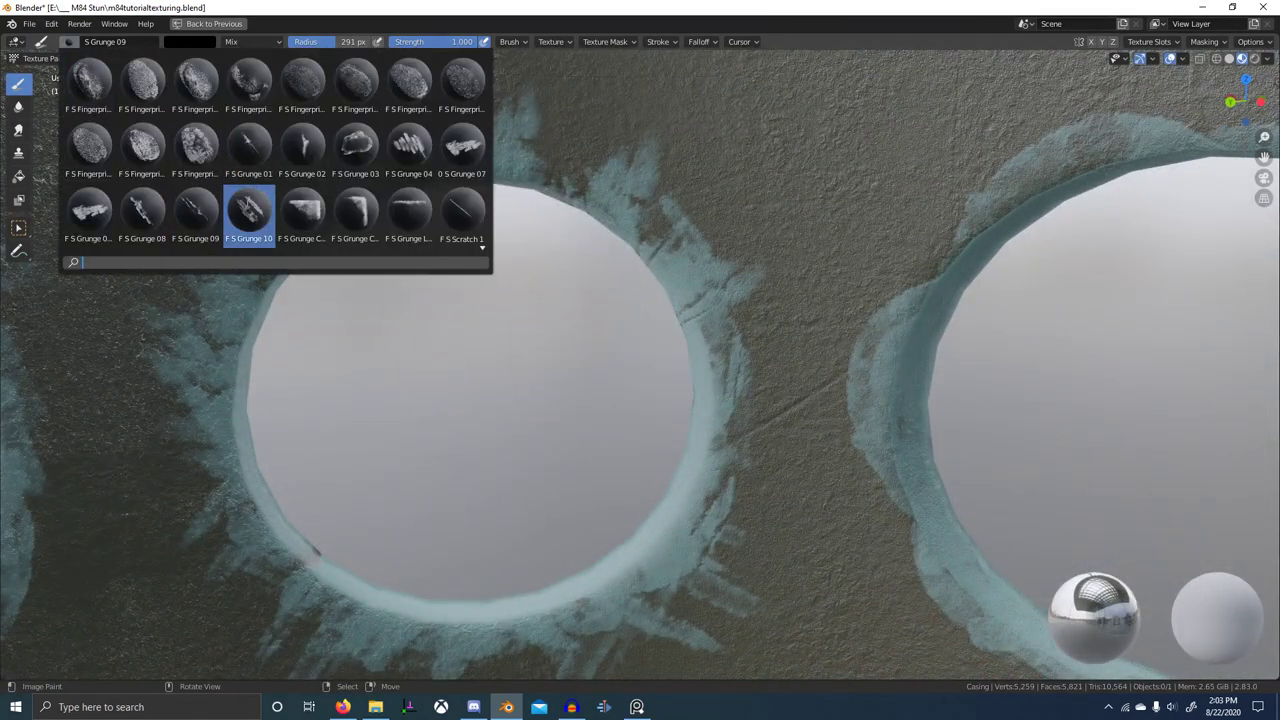
- With S Grunge 10, paint teal wear around the next hole's top, upper-right, right and lower-right rims
{"action": "left_click", "coordinate": [246, 199]}
{"action": "scroll", "coordinate": [765, 377], "scroll_direction": "down", "scroll_amount": 1}
{"action": "mouse_move", "coordinate": [765, 377]}
{"action": "middle_mouse_down"}
{"action": "mouse_move", "coordinate": [885, 360]}
{"action": "mouse_move", "coordinate": [554, 383]}
{"action": "middle_mouse_up"}
{"action": "scroll", "coordinate": [892, 358], "scroll_direction": "up", "scroll_amount": 1}
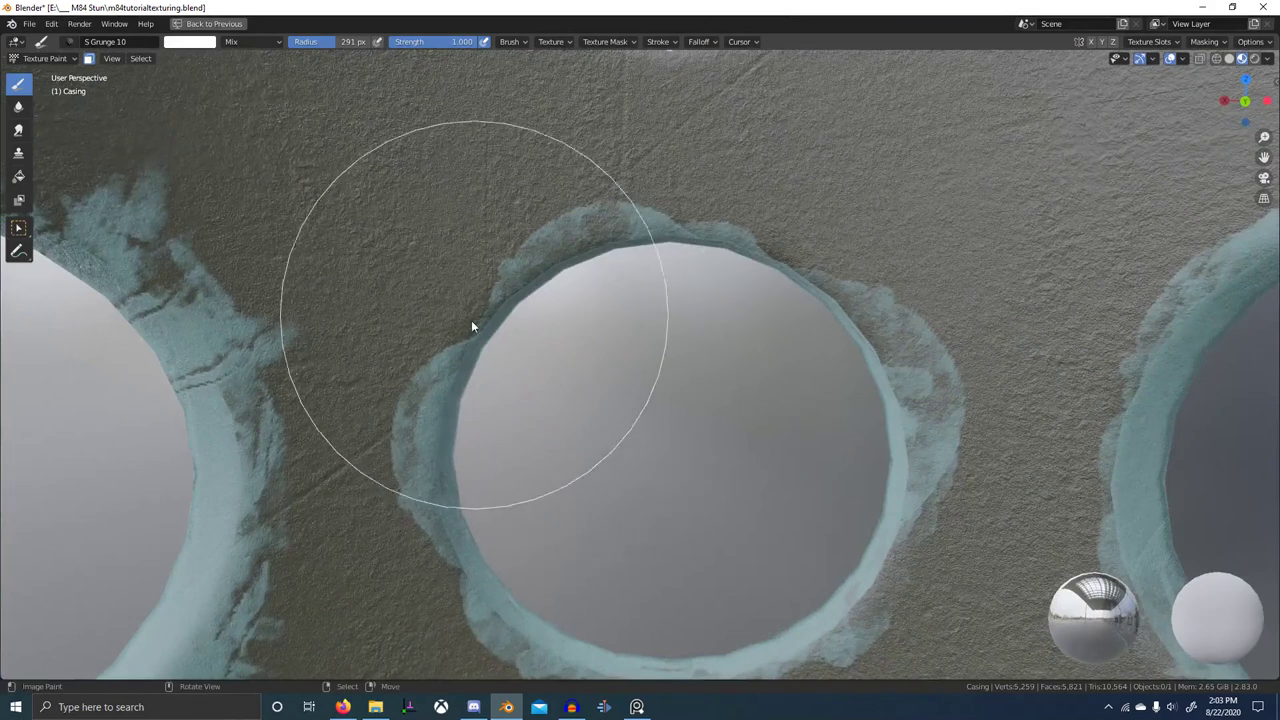
{"action": "mouse_move", "coordinate": [472, 322]}
{"action": "left_mouse_down"}
{"action": "mouse_move", "coordinate": [654, 227]}
{"action": "mouse_move", "coordinate": [853, 276]}
{"action": "mouse_move", "coordinate": [896, 430]}
{"action": "left_mouse_up"}
{"action": "left_click_drag", "start_coordinate": [912, 500], "coordinate": [843, 616]}
{"action": "middle_click_drag", "start_coordinate": [847, 611], "coordinate": [892, 538], "text": "shift"}
{"action": "mouse_move", "coordinate": [893, 537]}
{"action": "left_mouse_down"}
{"action": "mouse_move", "coordinate": [815, 597]}
{"action": "mouse_move", "coordinate": [699, 608]}
{"action": "mouse_move", "coordinate": [548, 526]}
{"action": "mouse_move", "coordinate": [507, 473]}
{"action": "left_mouse_up"}
- Fill in wear and gaps along the hole's lower-left, left and upper-left rims
{"action": "mouse_move", "coordinate": [505, 463]}
{"action": "left_mouse_down"}
{"action": "mouse_move", "coordinate": [529, 474]}
{"action": "mouse_move", "coordinate": [492, 330]}
{"action": "mouse_move", "coordinate": [502, 273]}
{"action": "mouse_move", "coordinate": [493, 280]}
{"action": "mouse_move", "coordinate": [535, 280]}
{"action": "left_mouse_up"}
{"action": "mouse_move", "coordinate": [554, 232]}
{"action": "left_mouse_down"}
{"action": "mouse_move", "coordinate": [649, 249]}
{"action": "mouse_move", "coordinate": [633, 184]}
{"action": "left_mouse_up"}
{"action": "mouse_move", "coordinate": [743, 166]}
{"action": "left_mouse_down"}
{"action": "mouse_move", "coordinate": [822, 233]}
{"action": "mouse_move", "coordinate": [880, 360]}
{"action": "mouse_move", "coordinate": [844, 436]}
{"action": "mouse_move", "coordinate": [762, 525]}
{"action": "mouse_move", "coordinate": [613, 552]}
{"action": "mouse_move", "coordinate": [482, 474]}
{"action": "left_mouse_up"}
{"action": "mouse_move", "coordinate": [487, 403]}
{"action": "left_mouse_down"}
{"action": "mouse_move", "coordinate": [504, 289]}
{"action": "mouse_move", "coordinate": [664, 200]}
{"action": "left_mouse_up"}
{"action": "mouse_move", "coordinate": [740, 220]}
{"action": "middle_mouse_down"}
{"action": "mouse_move", "coordinate": [610, 312]}
{"action": "mouse_move", "coordinate": [700, 325]}
{"action": "middle_mouse_up"}
- Paint wear on the right-hand hole's upper-left and top rim, erasing some with black at the left rim
{"action": "mouse_move", "coordinate": [637, 296]}
{"action": "left_mouse_down"}
{"action": "mouse_move", "coordinate": [707, 277]}
{"action": "mouse_move", "coordinate": [742, 226]}
{"action": "left_mouse_up"}
{"action": "mouse_move", "coordinate": [784, 181]}
{"action": "left_mouse_down"}
{"action": "mouse_move", "coordinate": [891, 197]}
{"action": "mouse_move", "coordinate": [1092, 293]}
{"action": "mouse_move", "coordinate": [1086, 473]}
{"action": "mouse_move", "coordinate": [967, 557]}
{"action": "mouse_move", "coordinate": [760, 561]}
{"action": "mouse_move", "coordinate": [662, 387]}
{"action": "mouse_move", "coordinate": [787, 178]}
{"action": "mouse_move", "coordinate": [856, 166]}
{"action": "left_mouse_up"}
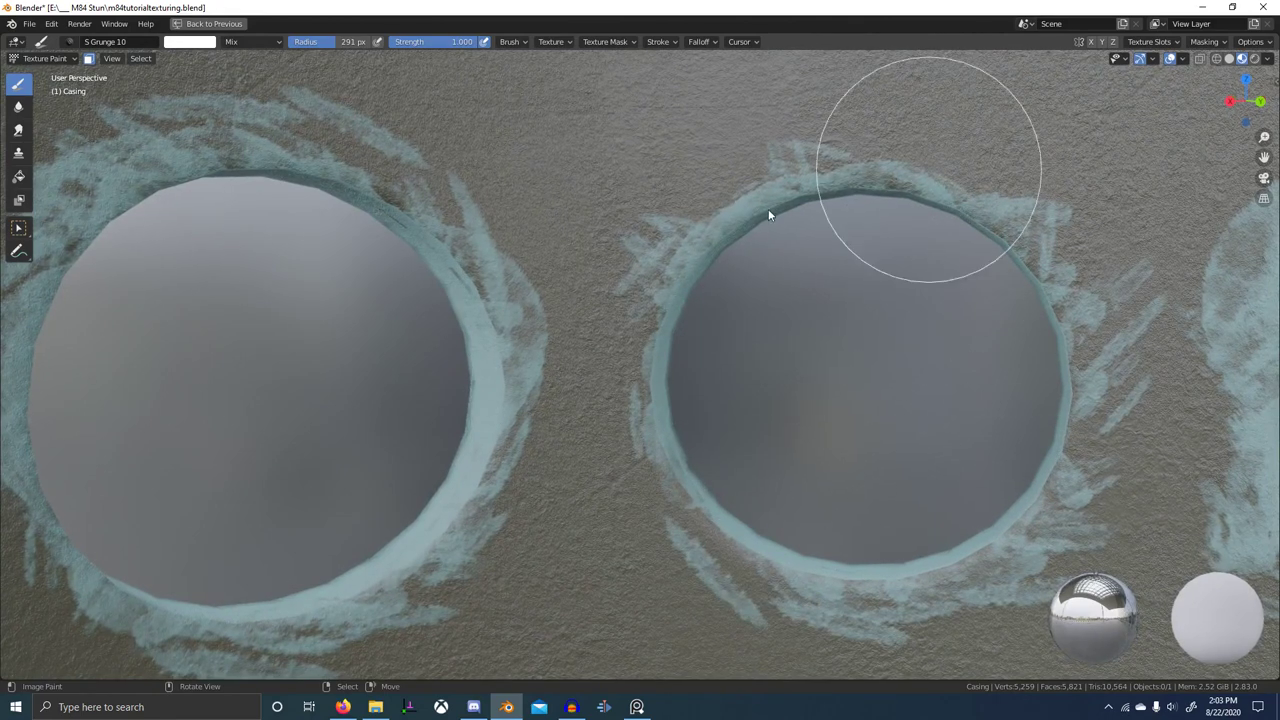
{"action": "left_click_drag", "start_coordinate": [769, 211], "coordinate": [712, 286]}
{"action": "key", "text": "x"}
{"action": "mouse_move", "coordinate": [650, 346]}
{"action": "left_mouse_down"}
{"action": "mouse_move", "coordinate": [672, 332]}
{"action": "mouse_move", "coordinate": [649, 382]}
{"action": "mouse_move", "coordinate": [689, 268]}
{"action": "mouse_move", "coordinate": [600, 418]}
{"action": "left_mouse_up"}
{"action": "key", "text": "x"}
- Paint wear around the right-hand hole's left, lower-right and right sides, erasing stray wear at the top
{"action": "left_click_drag", "start_coordinate": [686, 292], "coordinate": [768, 560]}
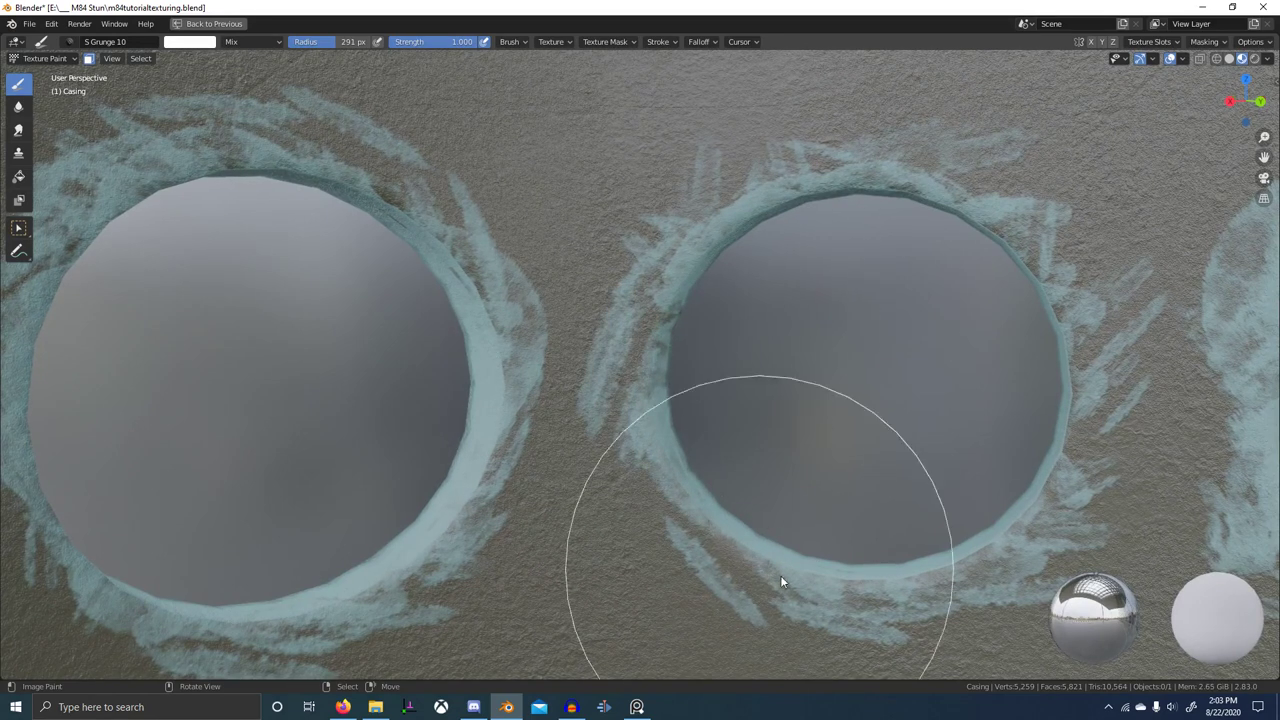
{"action": "mouse_move", "coordinate": [960, 557]}
{"action": "left_mouse_down"}
{"action": "mouse_move", "coordinate": [1067, 445]}
{"action": "mouse_move", "coordinate": [1068, 405]}
{"action": "left_mouse_up"}
{"action": "mouse_move", "coordinate": [1067, 346]}
{"action": "left_mouse_down"}
{"action": "mouse_move", "coordinate": [1015, 226]}
{"action": "mouse_move", "coordinate": [960, 204]}
{"action": "mouse_move", "coordinate": [738, 188]}
{"action": "left_mouse_up"}
{"action": "key", "text": "x"}
{"action": "mouse_move", "coordinate": [676, 238]}
{"action": "left_mouse_down"}
{"action": "mouse_move", "coordinate": [744, 166]}
{"action": "mouse_move", "coordinate": [880, 148]}
{"action": "left_mouse_up"}
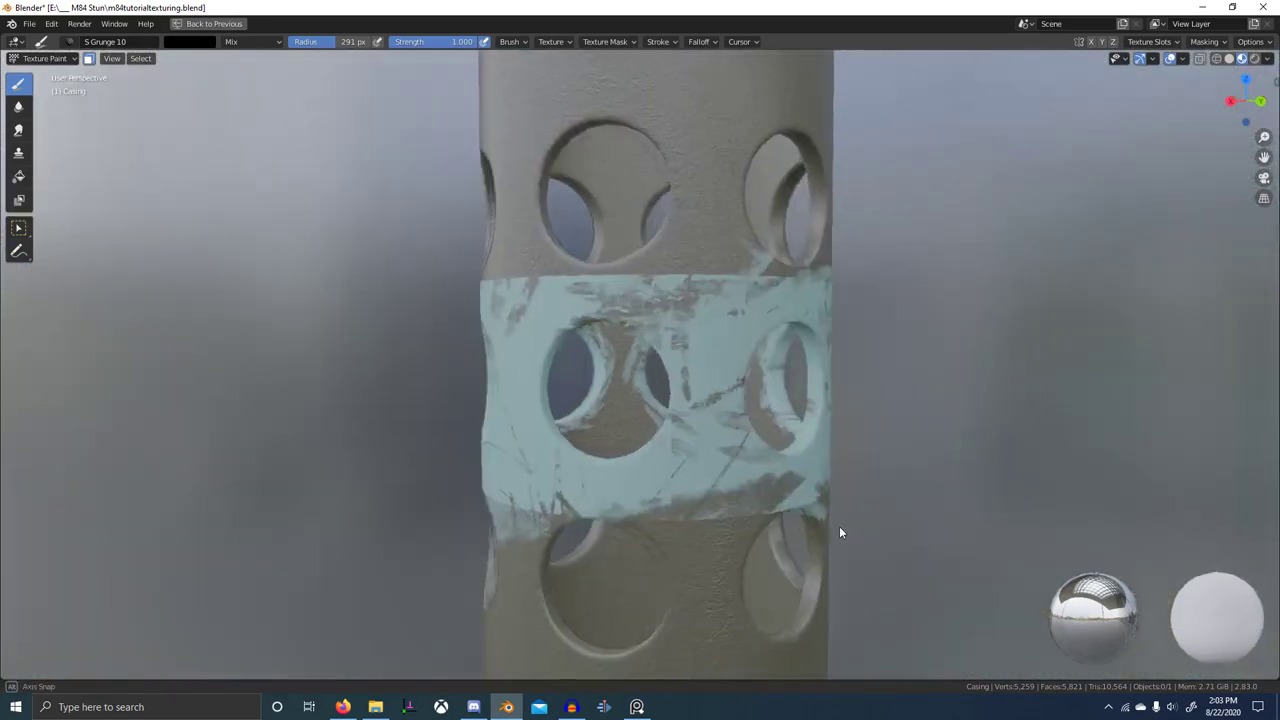
{"action": "scroll", "coordinate": [849, 515], "scroll_direction": "up", "scroll_amount": 8}
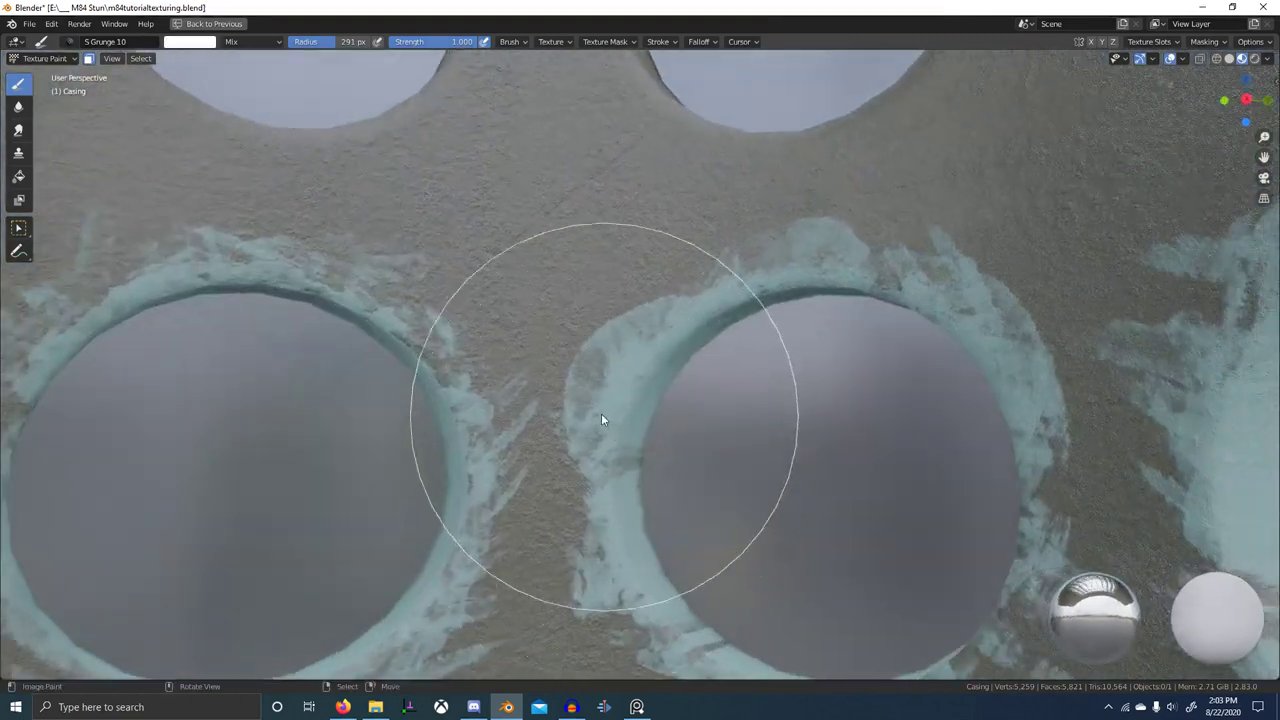
- Orbit around the grenade and return from the maximised view to the full Shading layout
{"action": "key", "text": "x"}
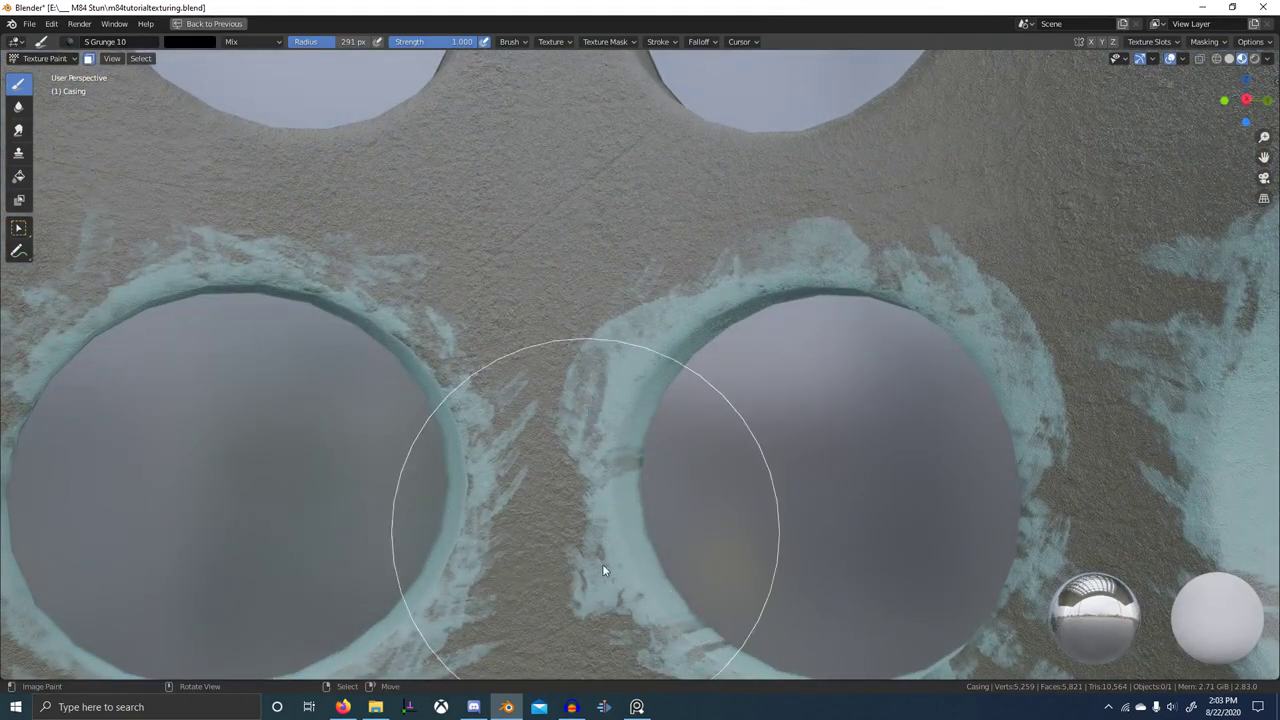
{"action": "middle_click_drag", "start_coordinate": [989, 323], "coordinate": [1122, 399]}
{"action": "key", "text": "x"}
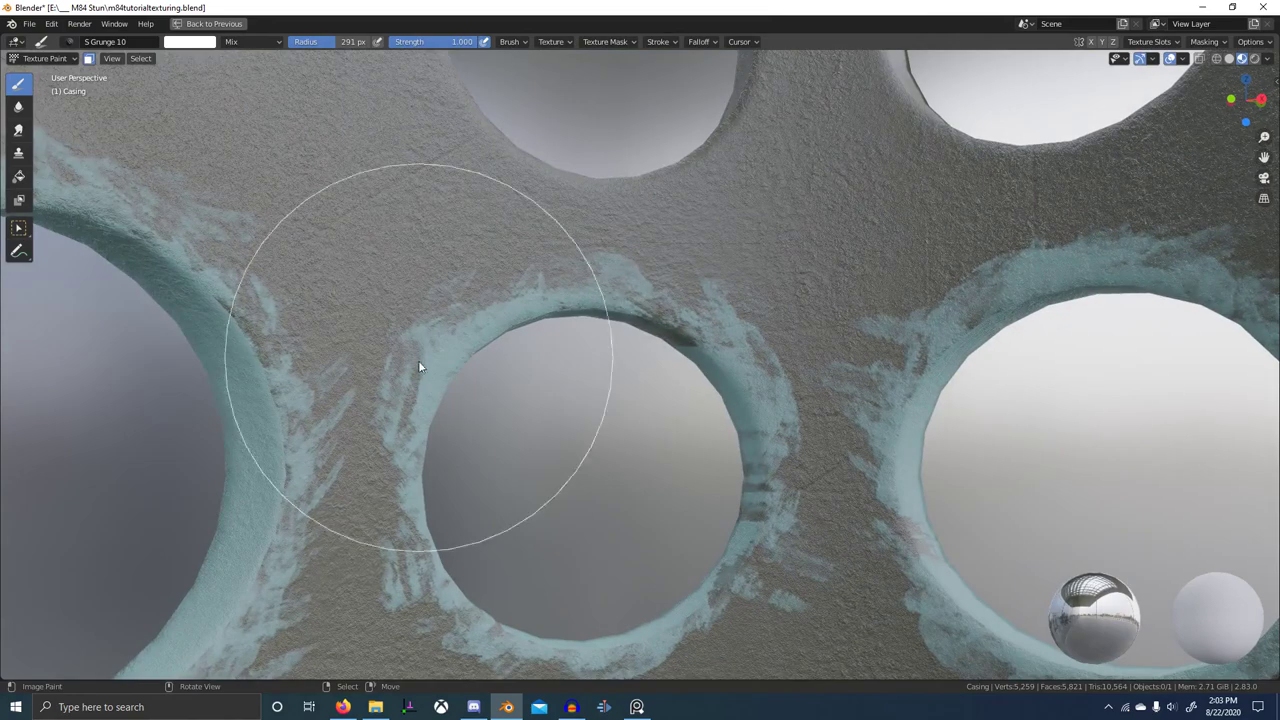
{"action": "middle_click_drag", "start_coordinate": [453, 393], "coordinate": [626, 417]}
{"action": "scroll", "coordinate": [818, 479], "scroll_direction": "down", "scroll_amount": 10}
{"action": "mouse_move", "coordinate": [818, 479]}
{"action": "middle_mouse_down"}
{"action": "mouse_move", "coordinate": [944, 505]}
{"action": "mouse_move", "coordinate": [1026, 461]}
{"action": "mouse_move", "coordinate": [908, 457]}
{"action": "middle_mouse_up"}
{"action": "scroll", "coordinate": [918, 488], "scroll_direction": "up", "scroll_amount": 5}
{"action": "key", "text": "ctrl+space"}
{"action": "scroll", "coordinate": [784, 346], "scroll_direction": "down", "scroll_amount": 4}
{"action": "middle_click_drag", "start_coordinate": [784, 346], "coordinate": [738, 334]}
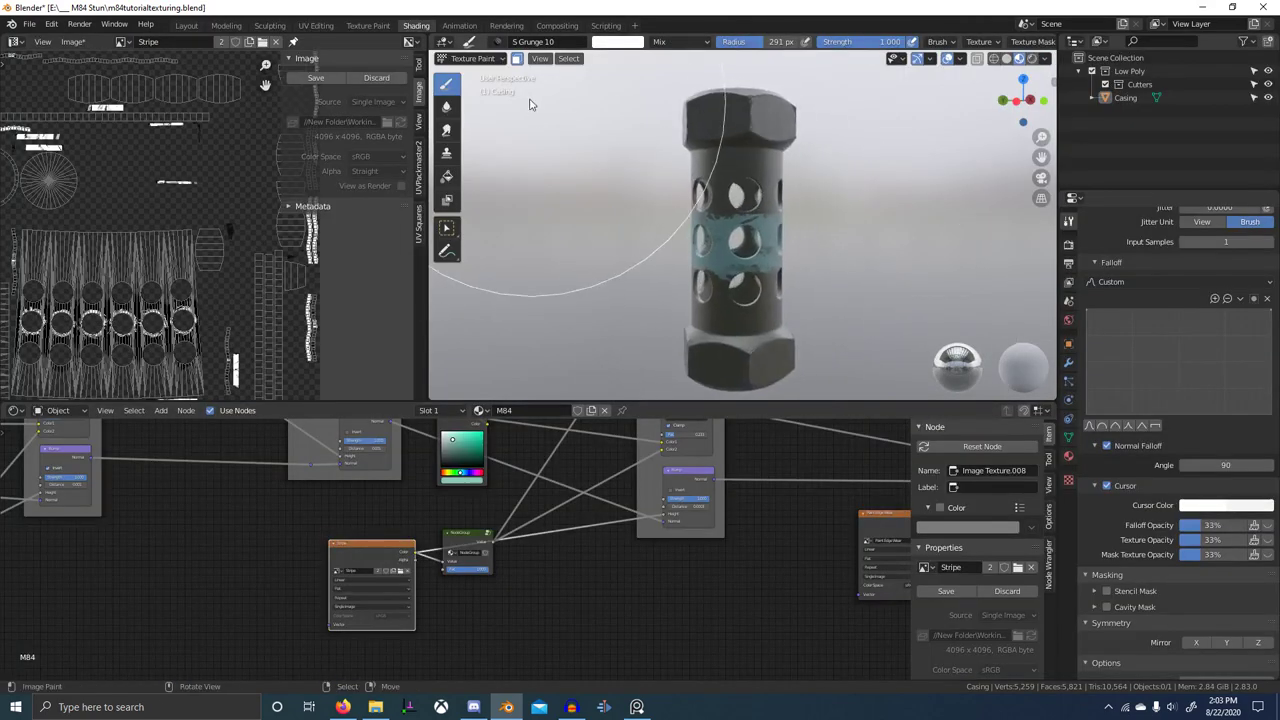
- Turn off paint masking and save the painted Stripe image to disk
{"action": "left_click", "coordinate": [517, 59]}
{"action": "mouse_move", "coordinate": [820, 290]}
{"action": "middle_mouse_down"}
{"action": "mouse_move", "coordinate": [850, 291]}
{"action": "mouse_move", "coordinate": [671, 238]}
{"action": "mouse_move", "coordinate": [718, 289]}
{"action": "mouse_move", "coordinate": [630, 290]}
{"action": "middle_mouse_up"}
{"action": "left_click", "coordinate": [316, 79]}
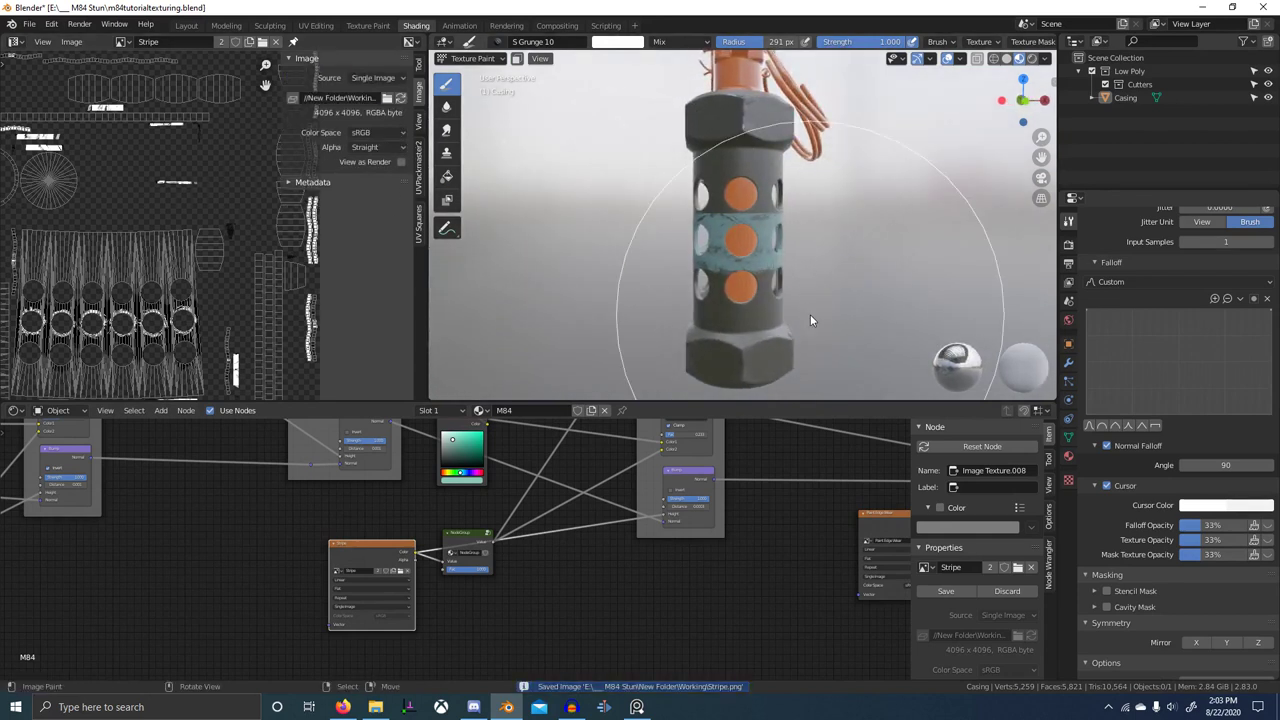
- Preview the top Mix node's output on the grenade casing
{"action": "scroll", "coordinate": [748, 266], "scroll_direction": "up", "scroll_amount": 3}
{"action": "middle_click_drag", "start_coordinate": [748, 266], "coordinate": [785, 194]}
{"action": "scroll", "coordinate": [789, 325], "scroll_direction": "down", "scroll_amount": 2}
{"action": "scroll", "coordinate": [766, 327], "scroll_direction": "up", "scroll_amount": 2}
{"action": "scroll", "coordinate": [785, 196], "scroll_direction": "up", "scroll_amount": 2}
{"action": "scroll", "coordinate": [694, 517], "scroll_direction": "down", "scroll_amount": 9}
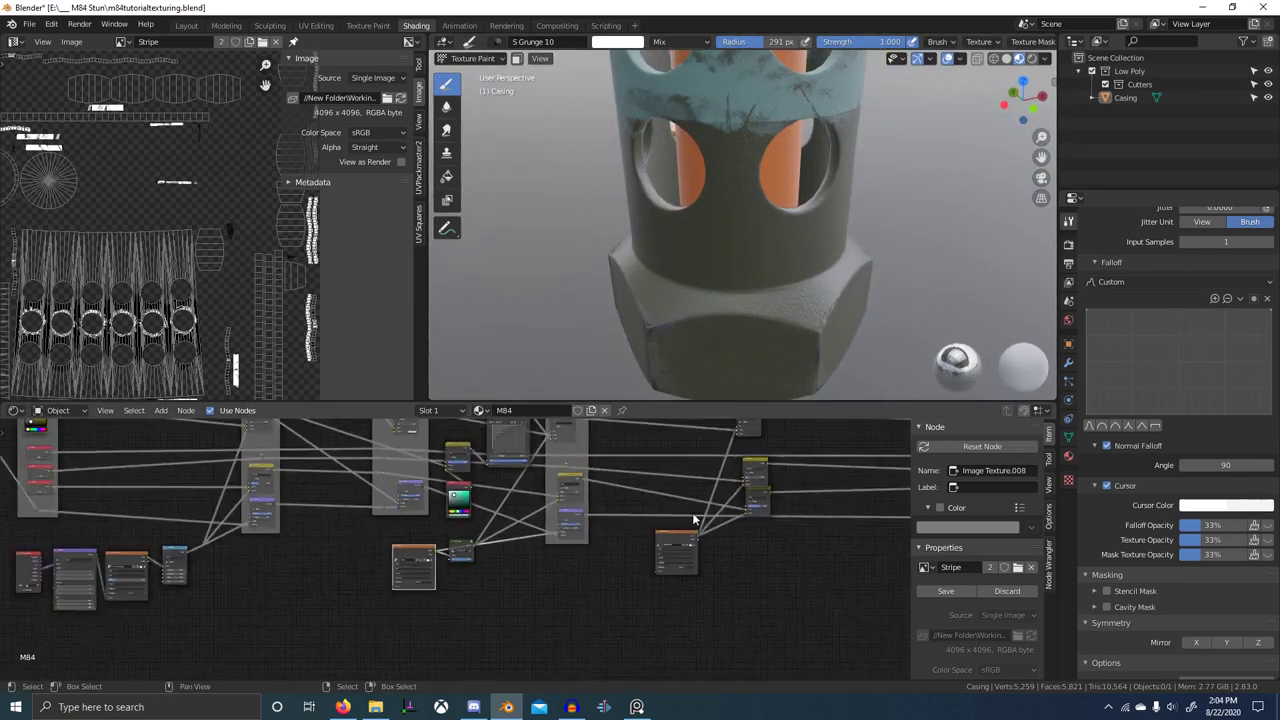
{"action": "middle_click_drag", "start_coordinate": [768, 516], "coordinate": [557, 563]}
{"action": "middle_click_drag", "start_coordinate": [732, 549], "coordinate": [571, 603]}
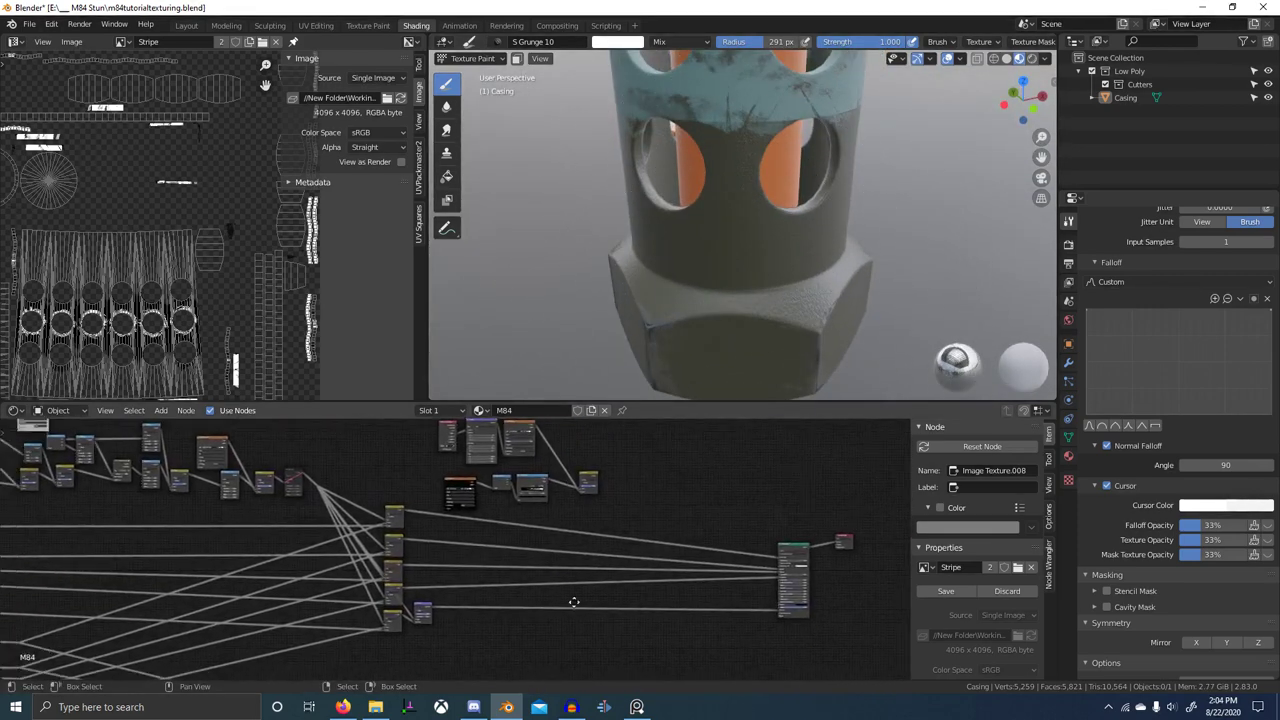
{"action": "scroll", "coordinate": [385, 530], "scroll_direction": "up", "scroll_amount": 5}
{"action": "middle_click_drag", "start_coordinate": [385, 530], "coordinate": [503, 527]}
{"action": "left_click", "coordinate": [532, 481], "text": "ctrl+shift"}
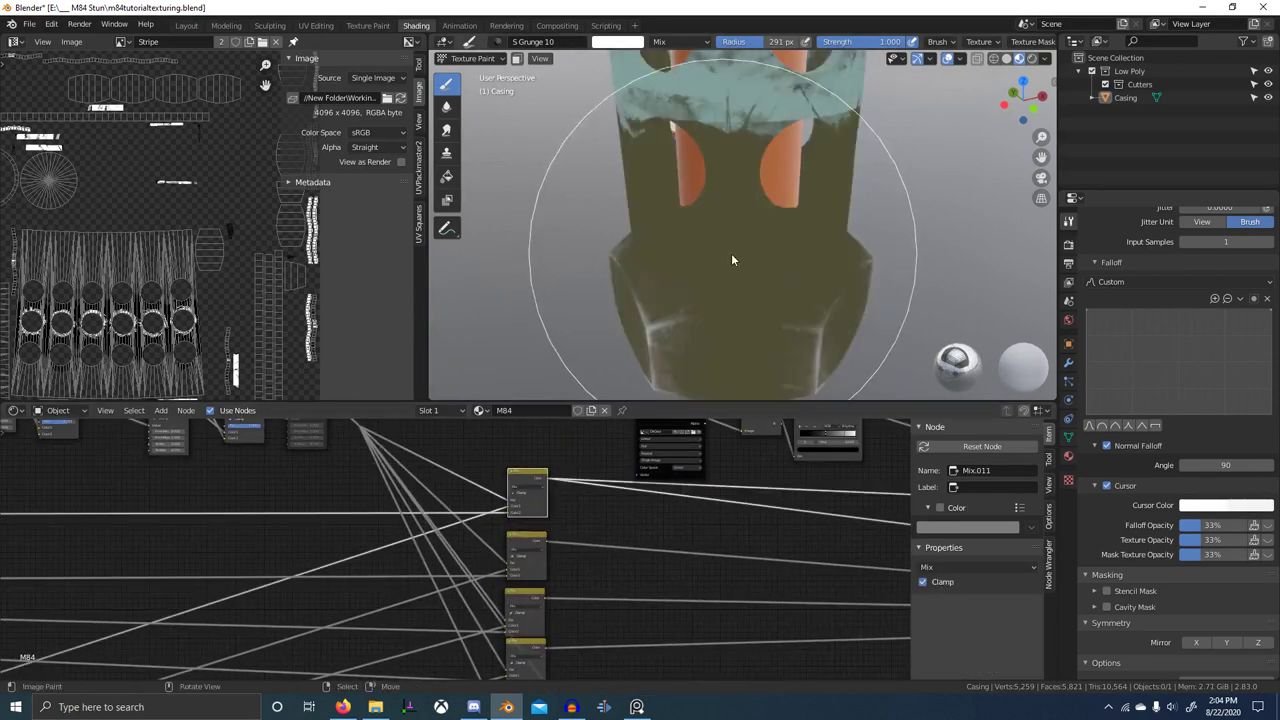
{"action": "middle_click_drag", "start_coordinate": [731, 256], "coordinate": [819, 334]}
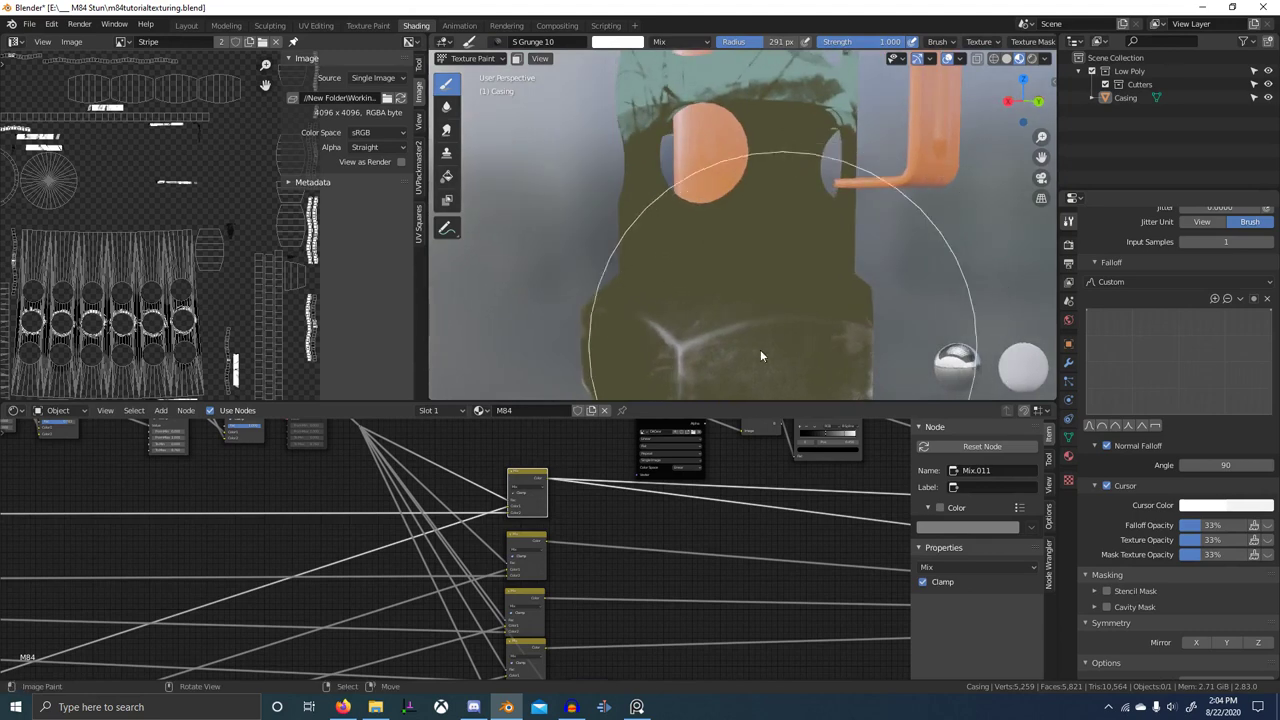
- Preview the reroute's output on the casing from a side view
{"action": "middle_click_drag", "start_coordinate": [617, 577], "coordinate": [643, 540]}
{"action": "middle_click_drag", "start_coordinate": [290, 560], "coordinate": [440, 554]}
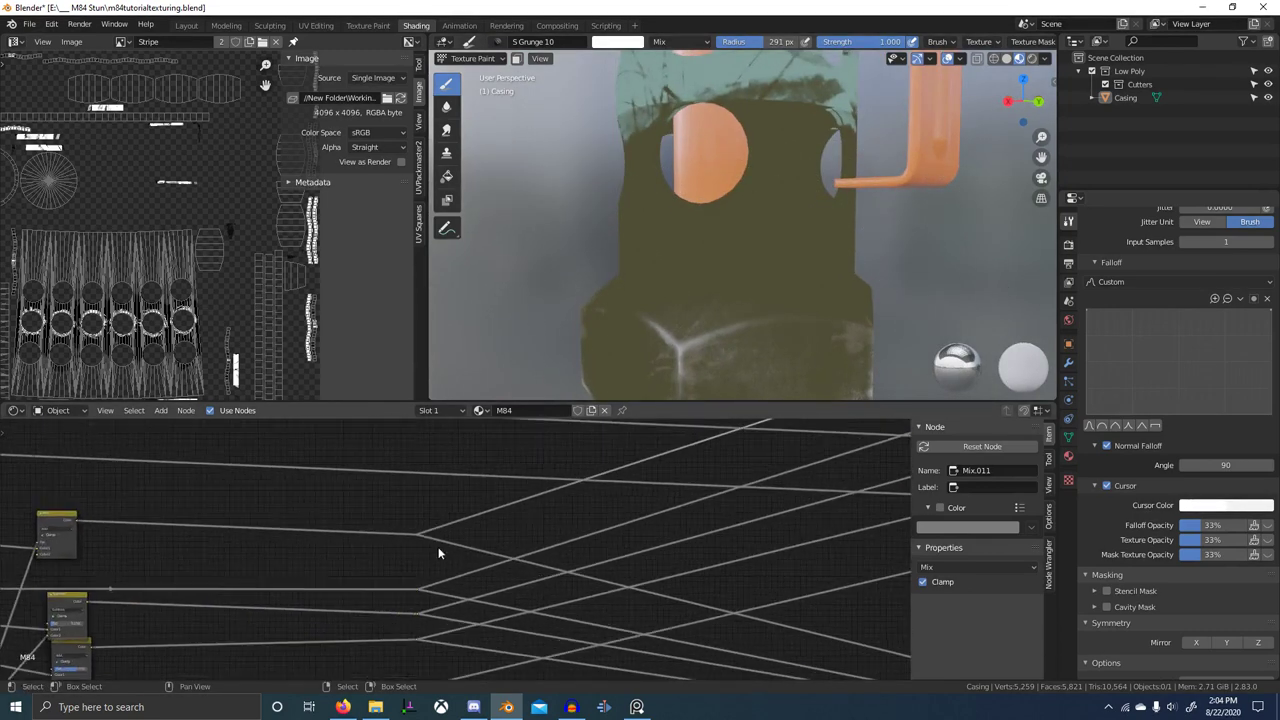
{"action": "left_click", "coordinate": [416, 540], "text": "ctrl+shift"}
{"action": "scroll", "coordinate": [710, 309], "scroll_direction": "down", "scroll_amount": 3}
{"action": "mouse_move", "coordinate": [710, 309]}
{"action": "middle_mouse_down"}
{"action": "mouse_move", "coordinate": [960, 309]}
{"action": "mouse_move", "coordinate": [820, 346]}
{"action": "mouse_move", "coordinate": [801, 200]}
{"action": "mouse_move", "coordinate": [734, 265]}
{"action": "mouse_move", "coordinate": [691, 355]}
{"action": "middle_mouse_up"}
{"action": "scroll", "coordinate": [801, 200], "scroll_direction": "up", "scroll_amount": 2}
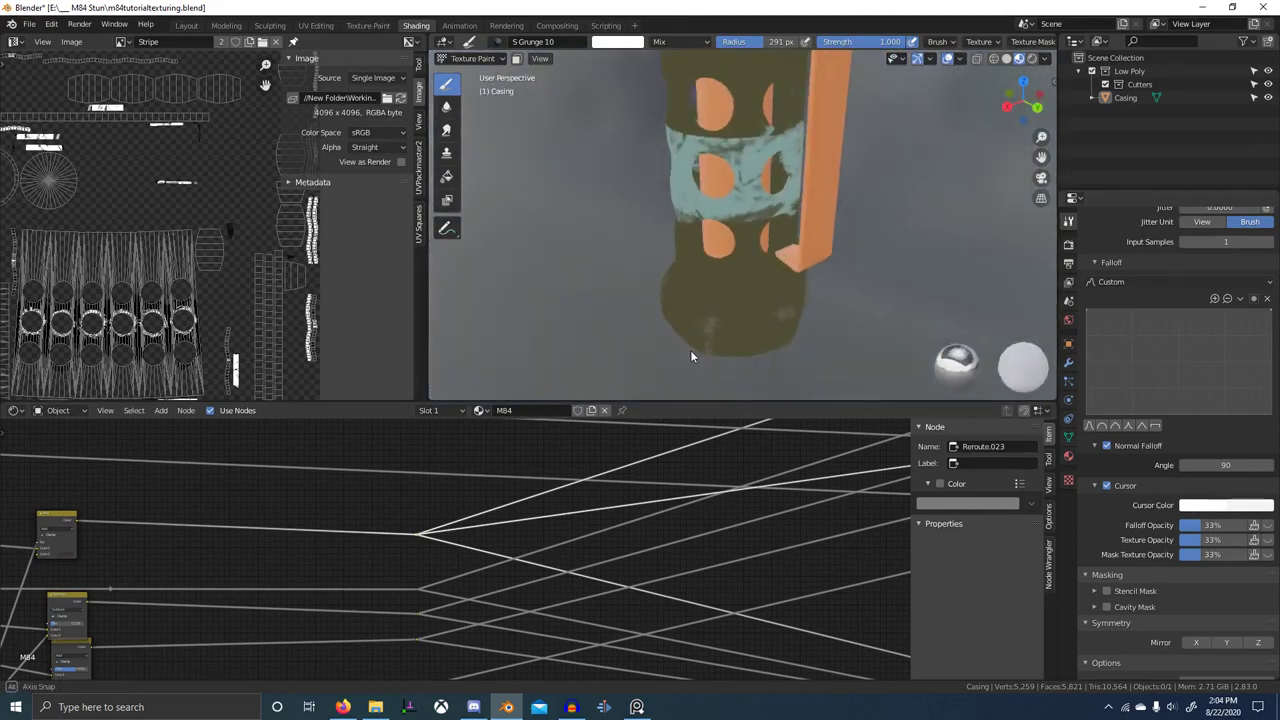
{"action": "mouse_move", "coordinate": [294, 535]}
{"action": "middle_mouse_down"}
{"action": "mouse_move", "coordinate": [503, 516]}
{"action": "mouse_move", "coordinate": [609, 651]}
{"action": "mouse_move", "coordinate": [646, 613]}
{"action": "middle_mouse_up"}
{"action": "scroll", "coordinate": [644, 612], "scroll_direction": "up", "scroll_amount": 10}
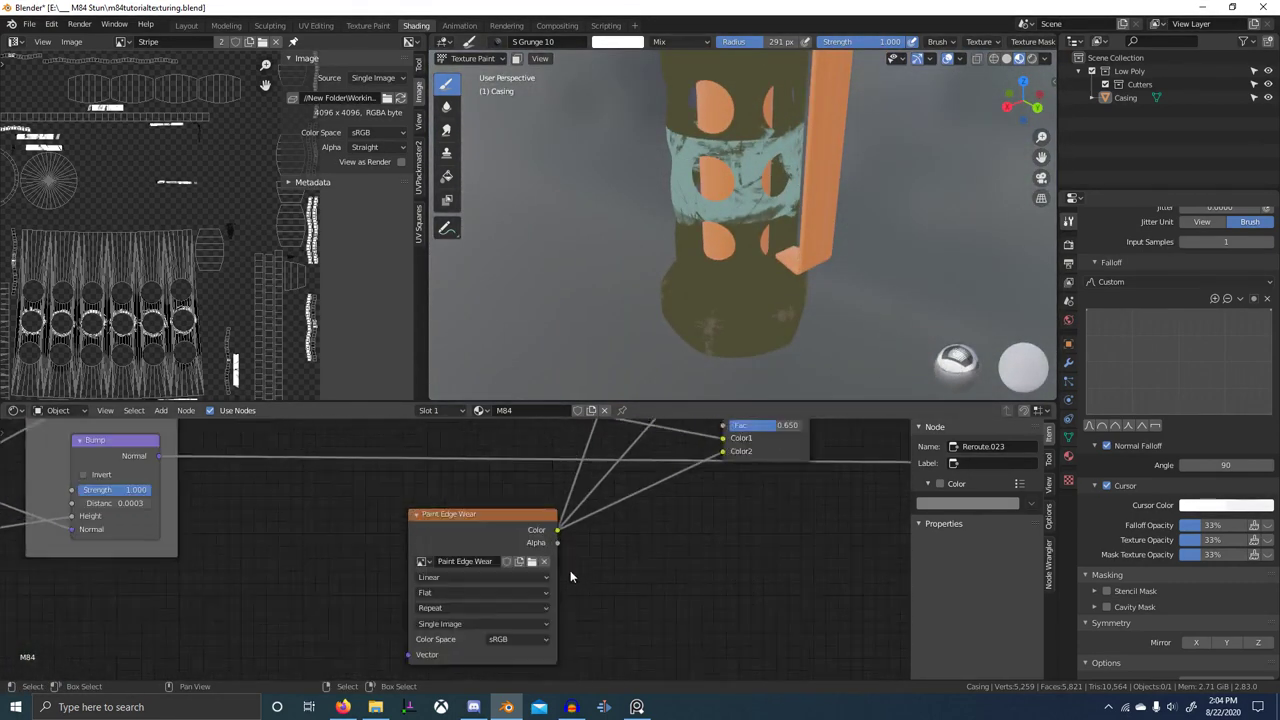
{"action": "scroll", "coordinate": [645, 563], "scroll_direction": "down", "scroll_amount": 12}
{"action": "middle_click_drag", "start_coordinate": [645, 532], "coordinate": [563, 606]}
{"action": "scroll", "coordinate": [560, 600], "scroll_direction": "down", "scroll_amount": 2}
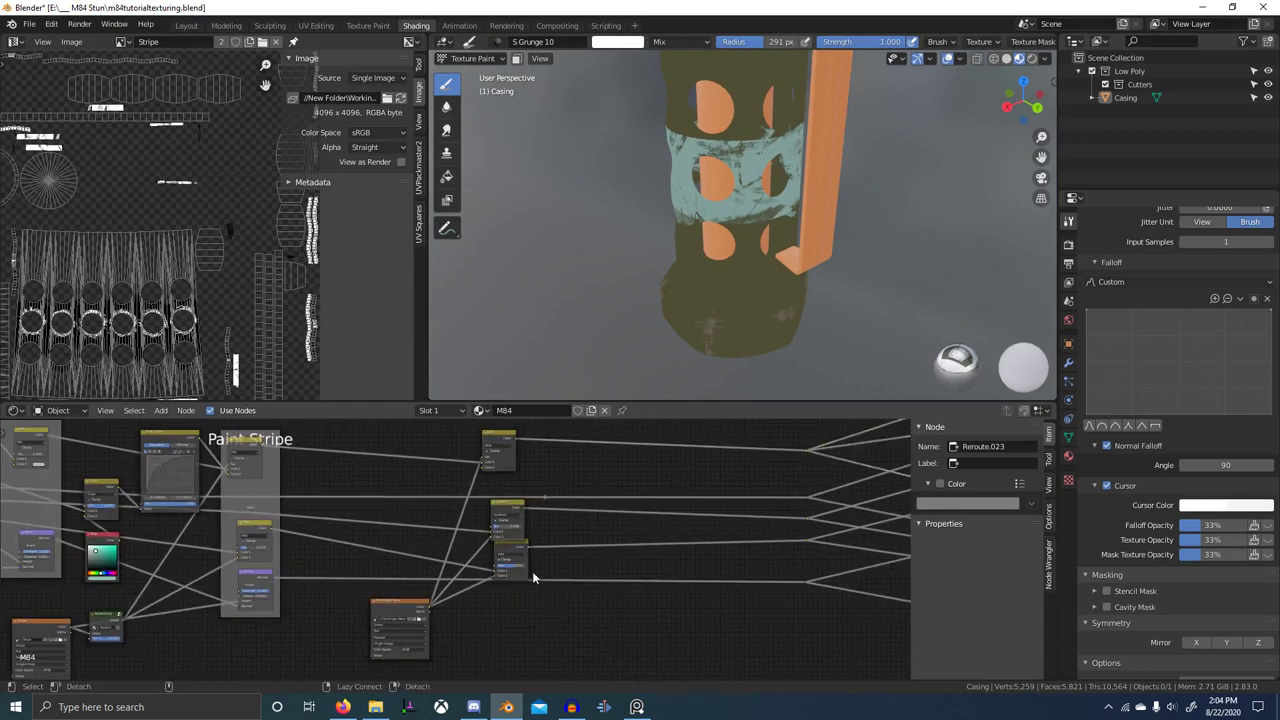
- Move the three edge-wear Mix nodes right and add a reroute on the bottom link
{"action": "left_click_drag", "start_coordinate": [478, 426], "coordinate": [588, 574]}
{"action": "key", "text": "g"}
{"action": "left_click", "coordinate": [630, 583]}
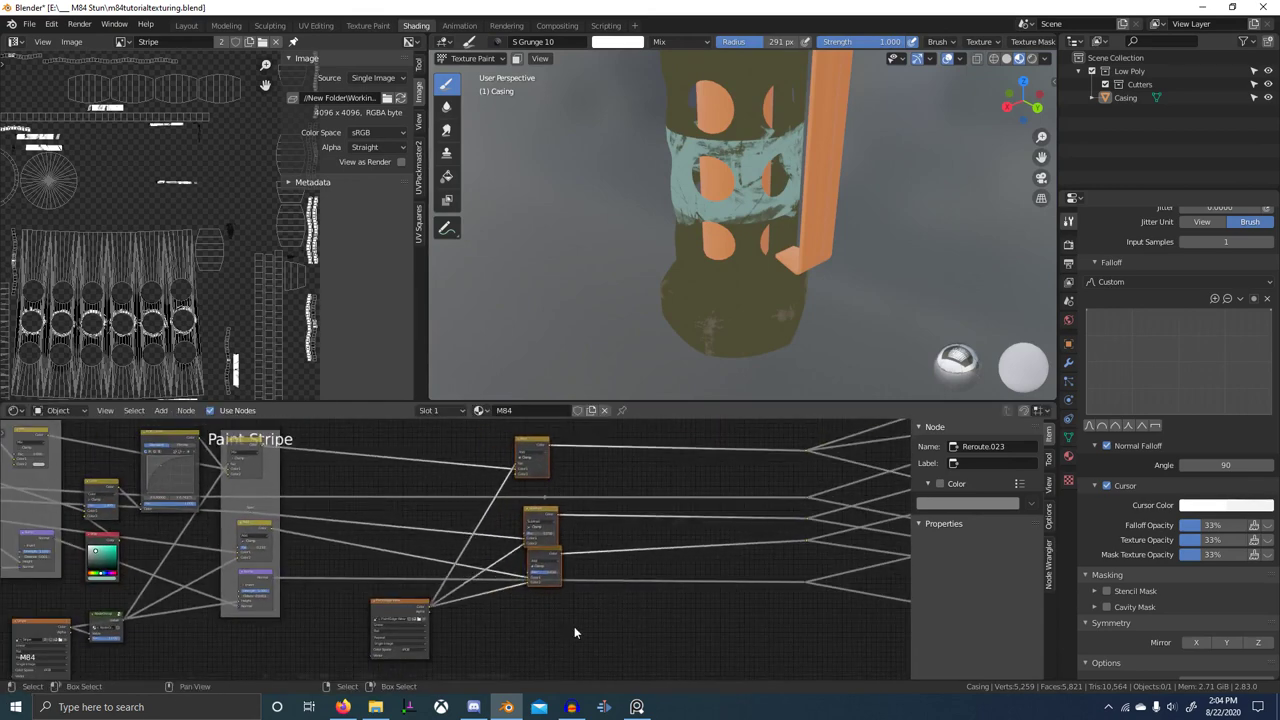
{"action": "right_click_drag", "start_coordinate": [570, 608], "coordinate": [575, 569], "text": "shift"}
{"action": "key", "text": "g"}
{"action": "right_click_drag", "start_coordinate": [549, 508], "coordinate": [545, 480], "text": "shift"}
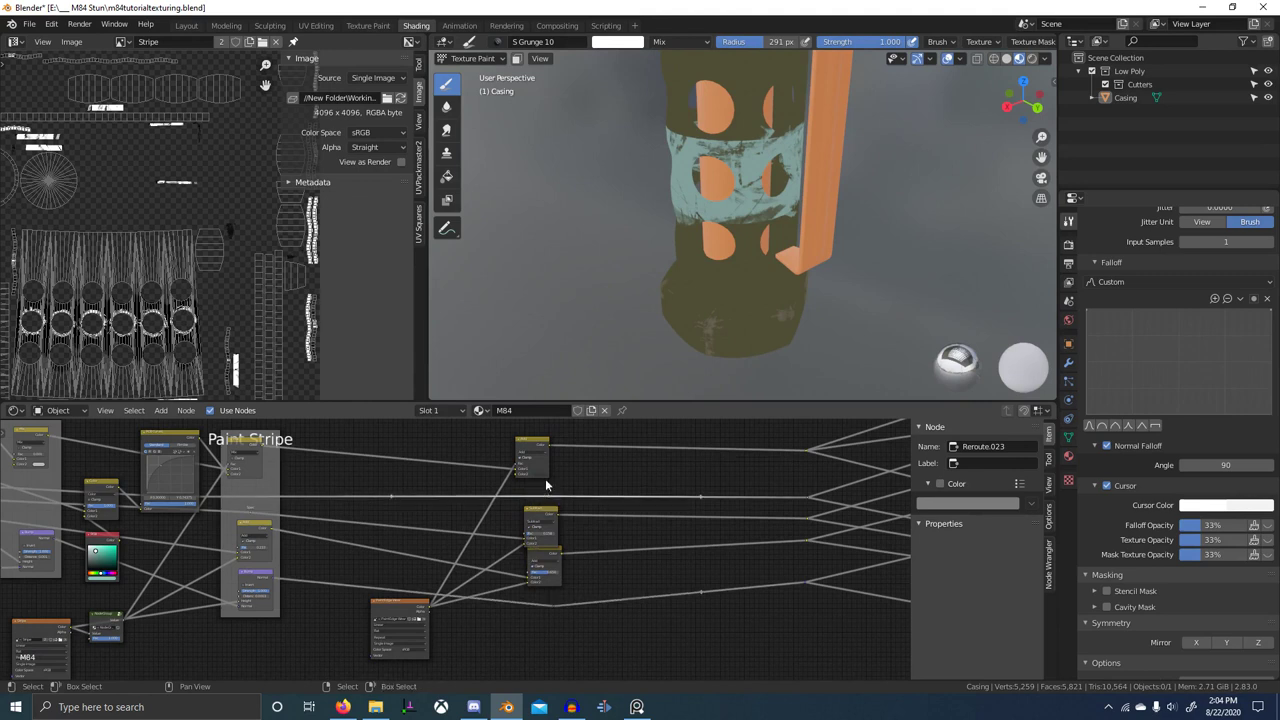
- Wrap the three Mix nodes and their reroutes together in a new frame
{"action": "key", "text": "g"}
{"action": "left_click", "coordinate": [543, 486]}
{"action": "key", "text": "b"}
{"action": "left_click_drag", "start_coordinate": [518, 440], "coordinate": [632, 672]}
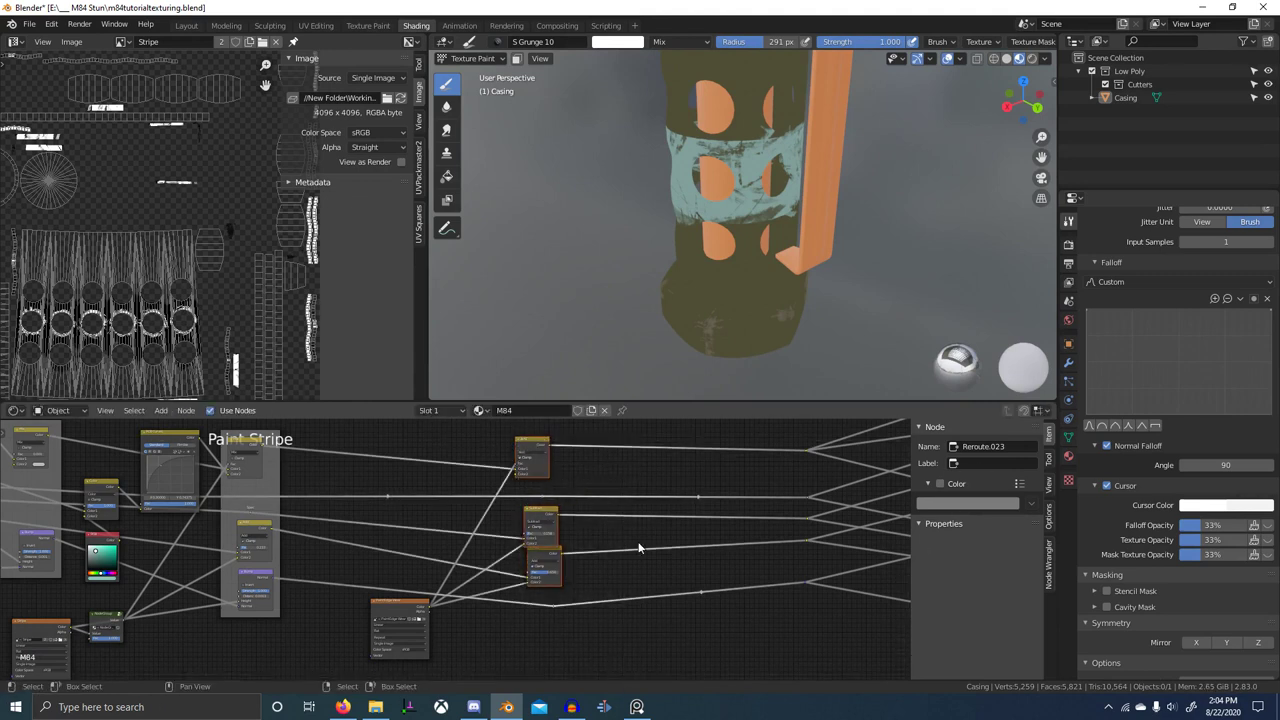
{"action": "key", "text": "ctrl+j"}
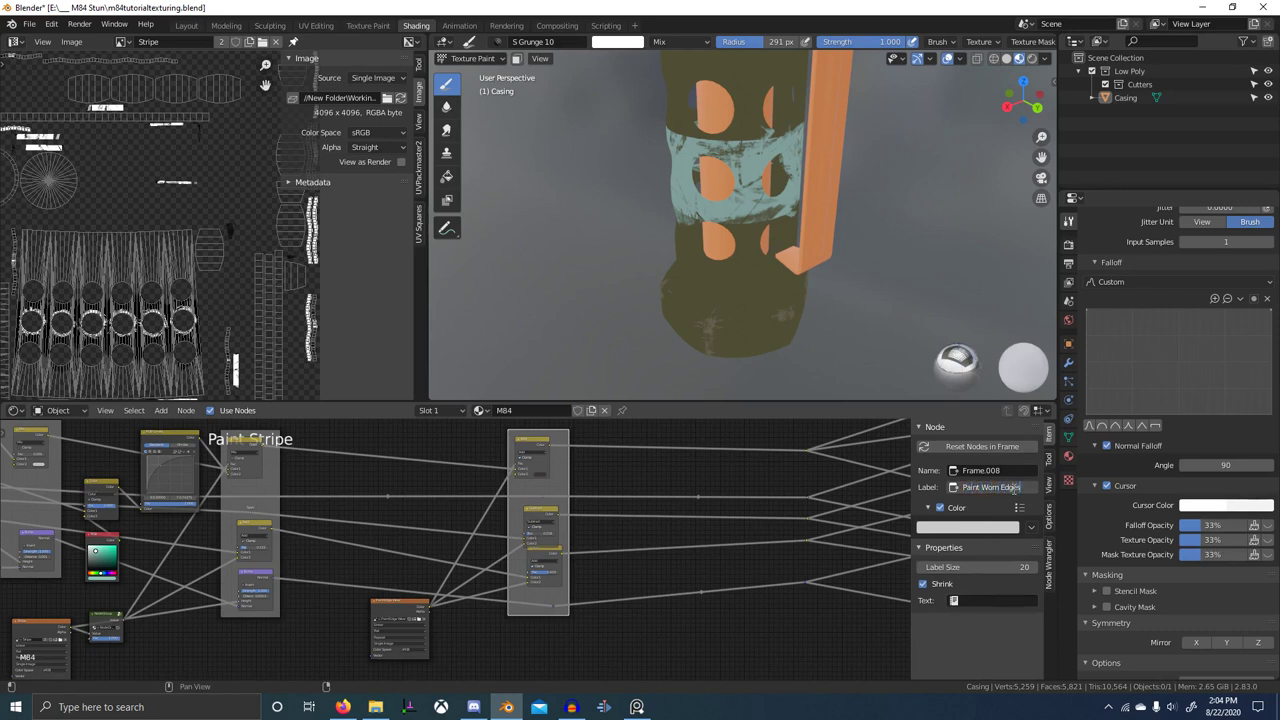
- Preview Mix.015 and the Scratches Mix node outputs on the casing
{"action": "scroll", "coordinate": [850, 510], "scroll_direction": "down", "scroll_amount": 4}
{"action": "middle_click_drag", "start_coordinate": [560, 545], "coordinate": [700, 585]}
{"action": "scroll", "coordinate": [410, 510], "scroll_direction": "up", "scroll_amount": 6}
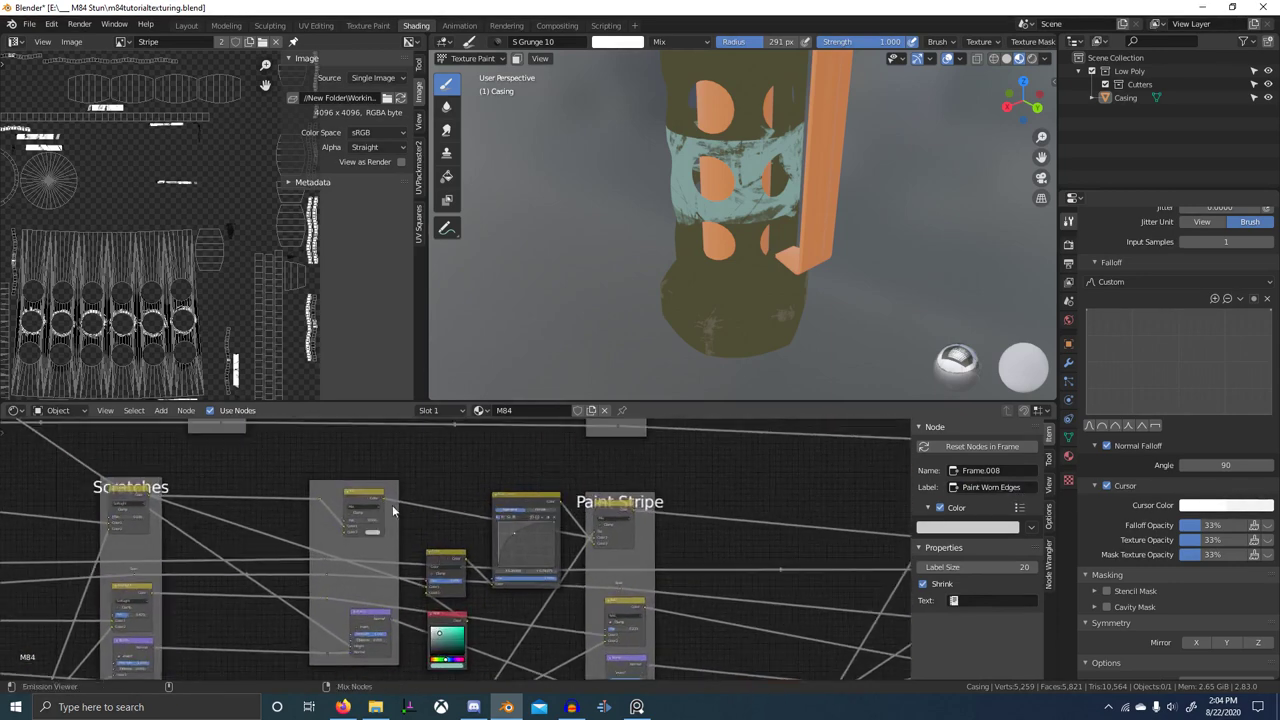
{"action": "left_click", "coordinate": [356, 500], "text": "ctrl+shift"}
{"action": "middle_click_drag", "start_coordinate": [664, 292], "coordinate": [692, 331]}
{"action": "left_click", "coordinate": [112, 498], "text": "ctrl+shift"}
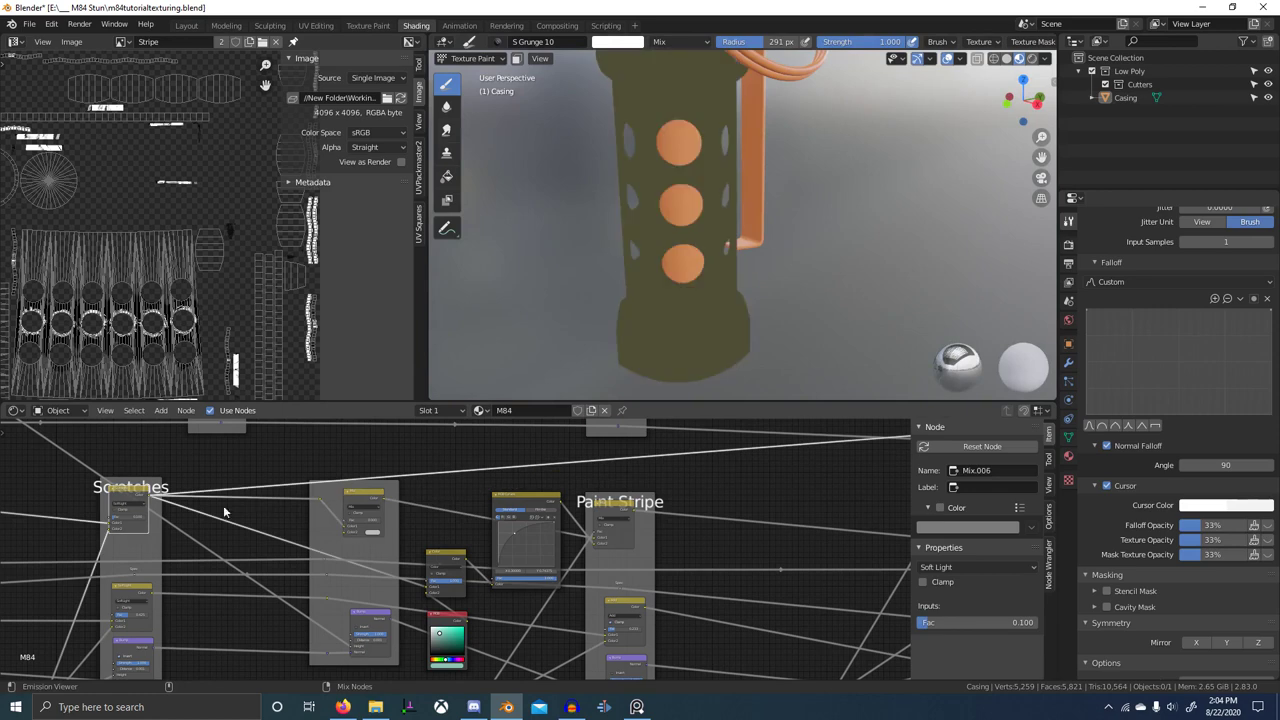
{"action": "left_click", "coordinate": [368, 497], "text": "ctrl+shift"}
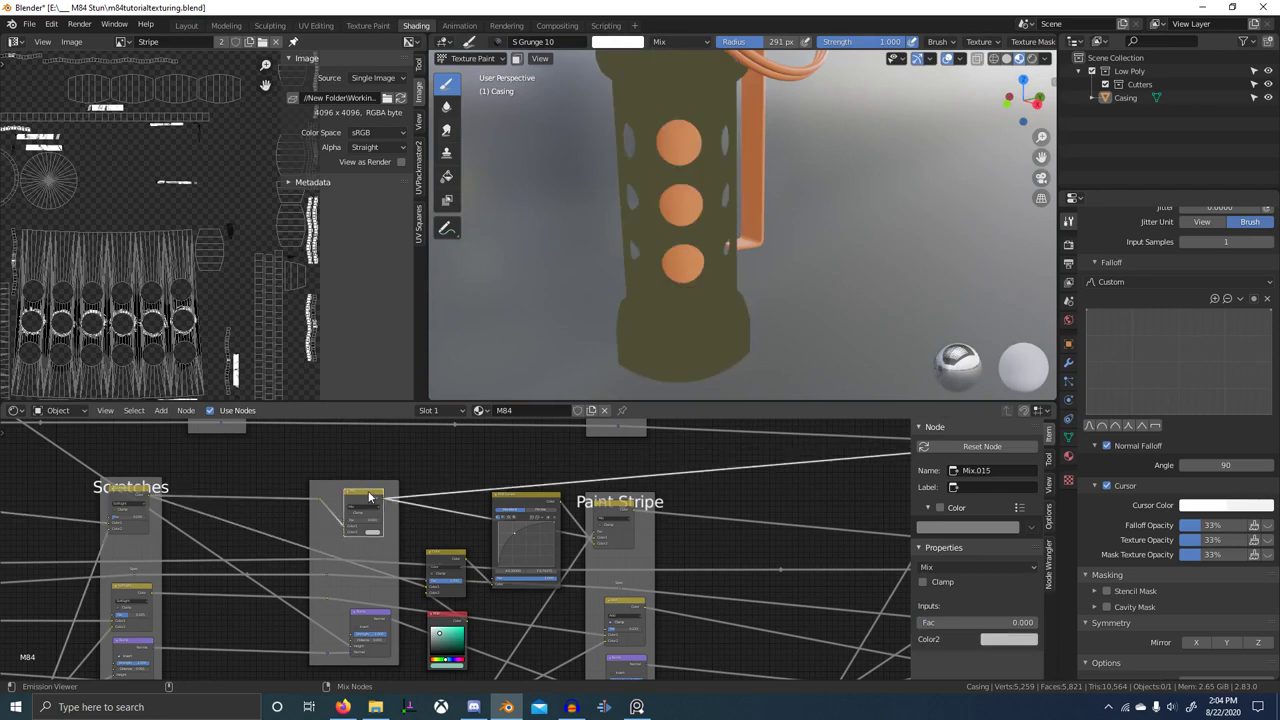
- Preview the Bump node's normals on the casing
{"action": "middle_click_drag", "start_coordinate": [378, 560], "coordinate": [431, 575]}
{"action": "scroll", "coordinate": [398, 494], "scroll_direction": "up", "scroll_amount": 1}
{"action": "left_click", "coordinate": [389, 558], "text": "ctrl+shift"}
{"action": "scroll", "coordinate": [392, 512], "scroll_direction": "down", "scroll_amount": 4}
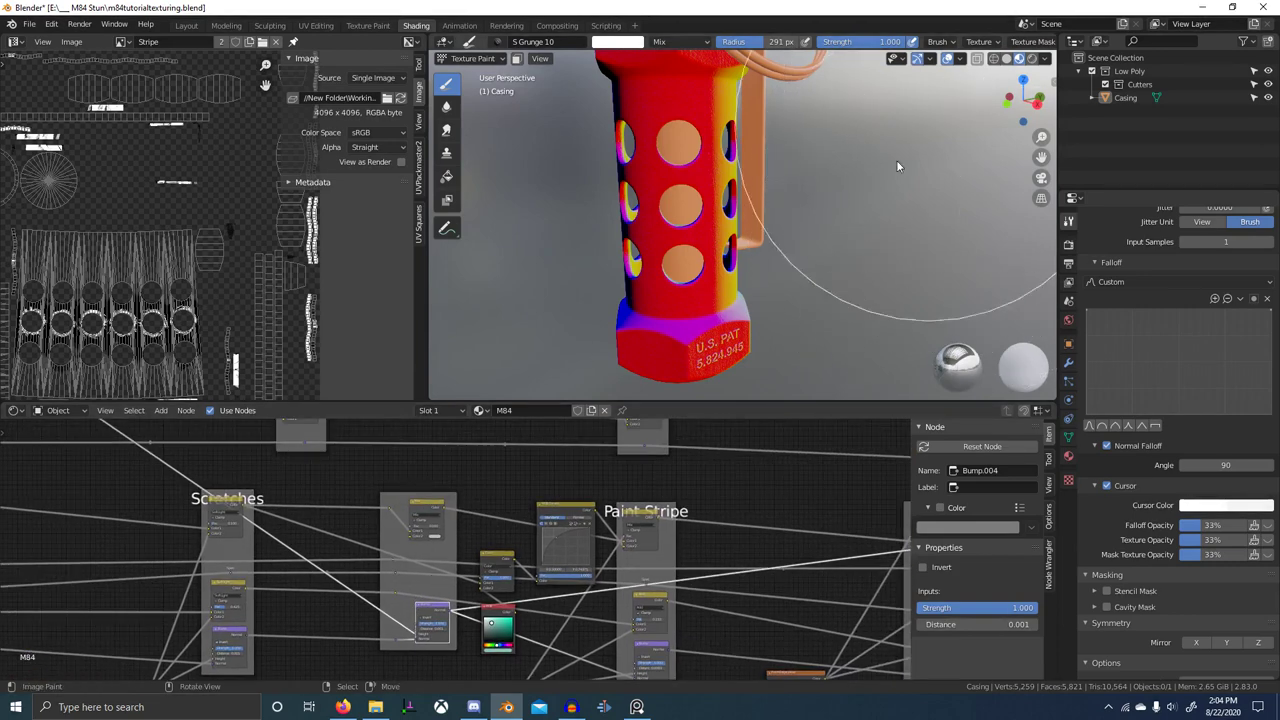
{"action": "scroll", "coordinate": [381, 500], "scroll_direction": "down", "scroll_amount": 4}
- Preview the grunge image texture, Bump.004 normals and Mix.015 output on the model
{"action": "middle_click_drag", "start_coordinate": [381, 500], "coordinate": [805, 664]}
{"action": "scroll", "coordinate": [421, 510], "scroll_direction": "up", "scroll_amount": 5}
{"action": "middle_click_drag", "start_coordinate": [388, 486], "coordinate": [424, 516]}
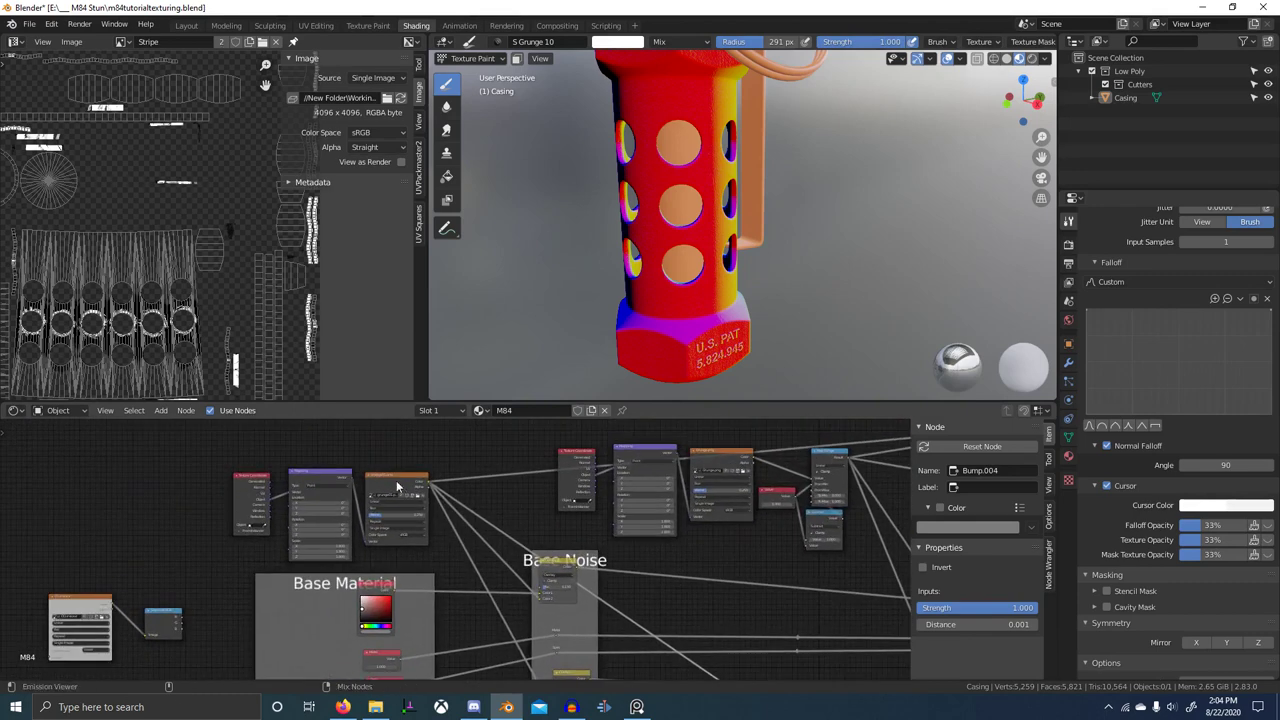
{"action": "left_click", "coordinate": [397, 482], "text": "ctrl+shift"}
{"action": "middle_click_drag", "start_coordinate": [500, 606], "coordinate": [82, 522]}
{"action": "left_click", "coordinate": [690, 581], "text": "ctrl+shift"}
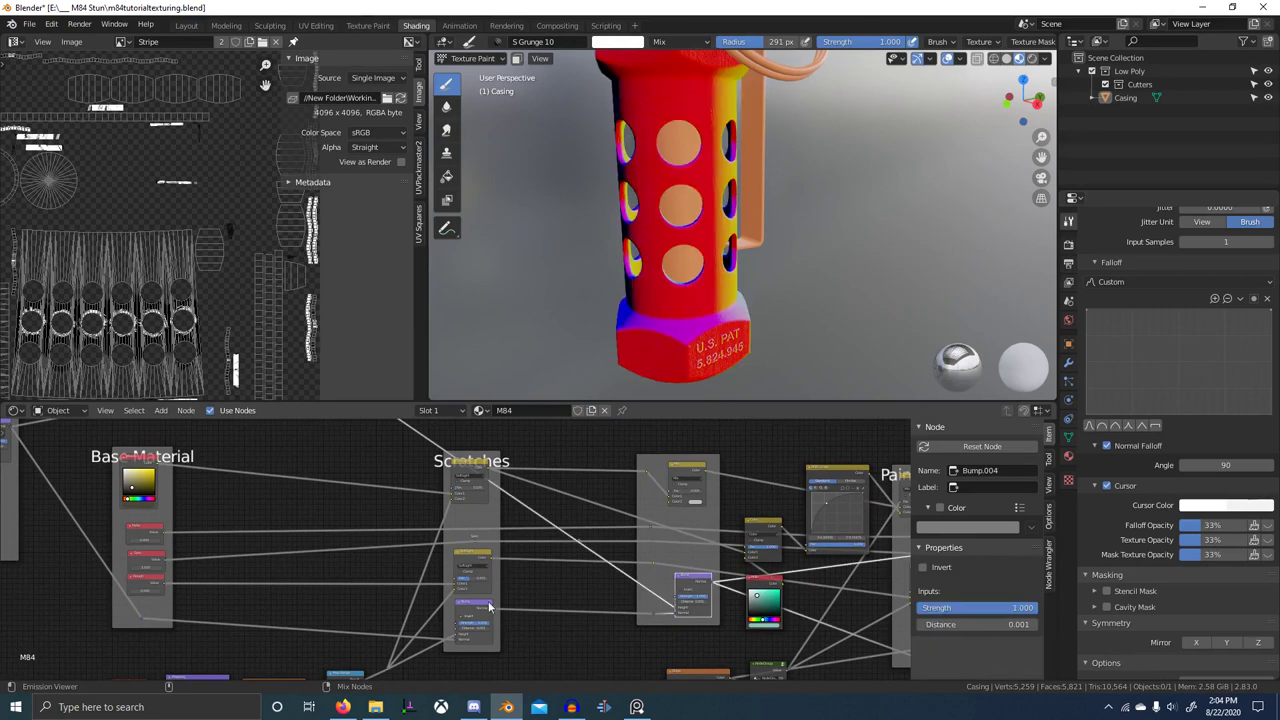
{"action": "left_click", "coordinate": [689, 467], "text": "ctrl+shift"}
- Show the Bump node's rainbow normal output on the casing again
{"action": "scroll", "coordinate": [583, 560], "scroll_direction": "up", "scroll_amount": 4}
{"action": "middle_click_drag", "start_coordinate": [706, 515], "coordinate": [400, 571]}
{"action": "scroll", "coordinate": [391, 571], "scroll_direction": "up", "scroll_amount": 10}
{"action": "left_click_drag", "start_coordinate": [440, 535], "coordinate": [403, 535]}
{"action": "scroll", "coordinate": [455, 545], "scroll_direction": "down", "scroll_amount": 8}
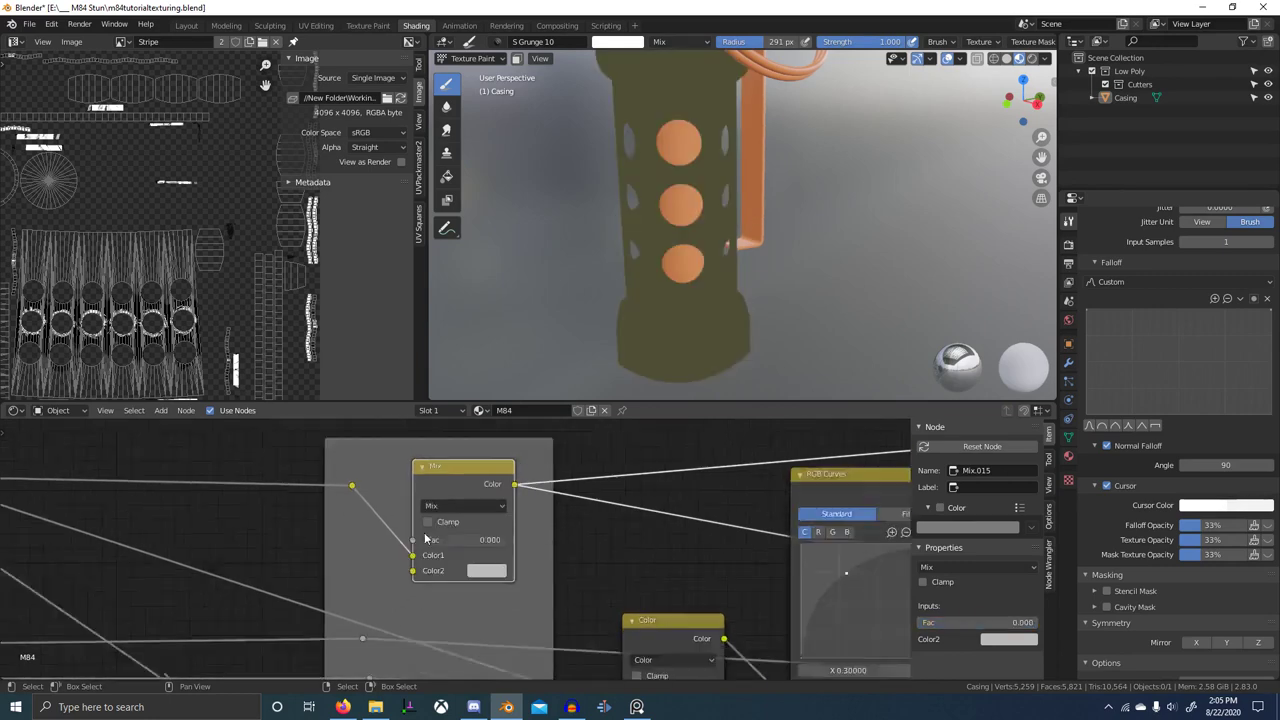
{"action": "middle_click_drag", "start_coordinate": [465, 645], "coordinate": [445, 480]}
{"action": "scroll", "coordinate": [449, 565], "scroll_direction": "up", "scroll_amount": 4}
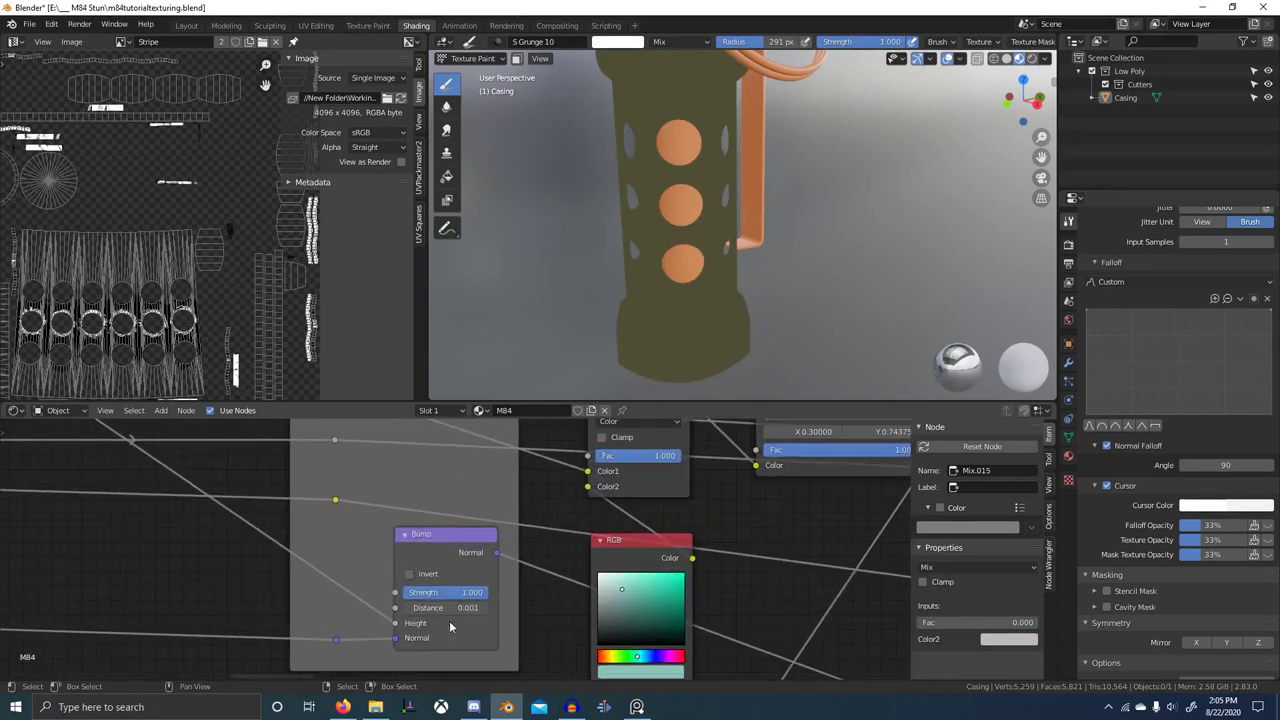
{"action": "left_click", "coordinate": [456, 557], "text": "ctrl+shift"}
- Pan and zoom the node editor toward the upper-left node groups
{"action": "scroll", "coordinate": [709, 327], "scroll_direction": "up", "scroll_amount": 6}
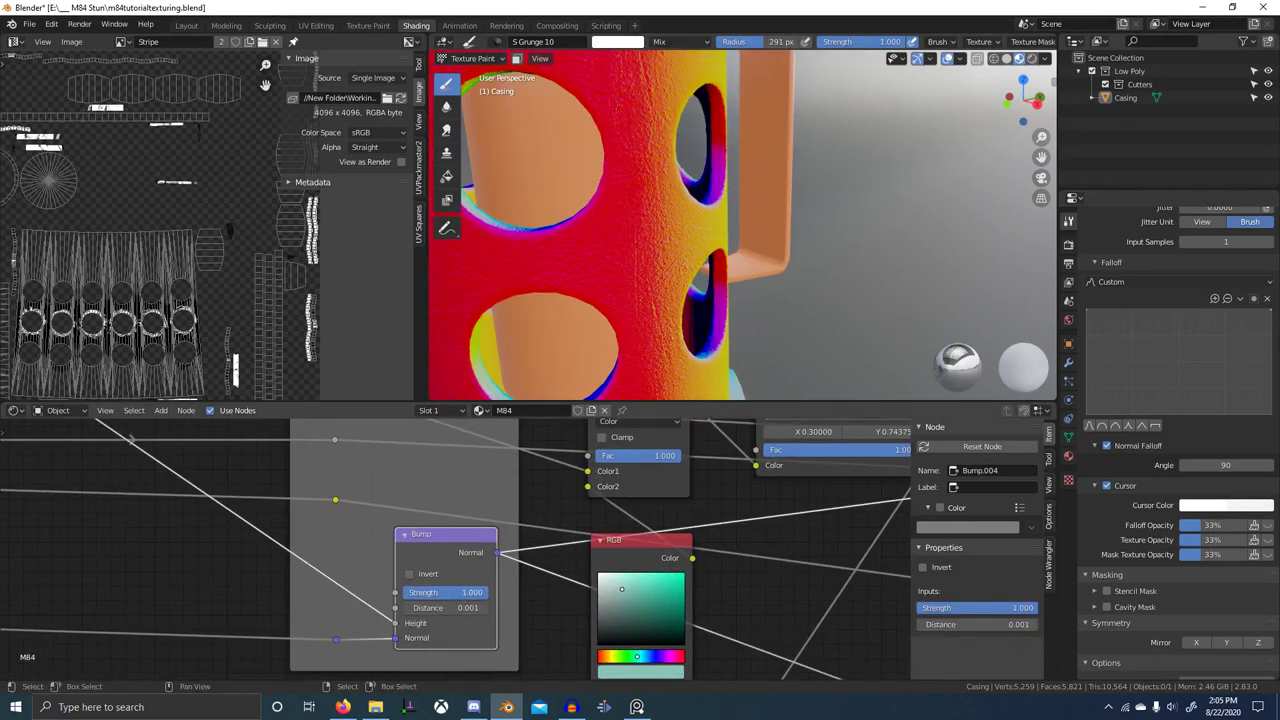
{"action": "scroll", "coordinate": [463, 555], "scroll_direction": "down", "scroll_amount": 5}
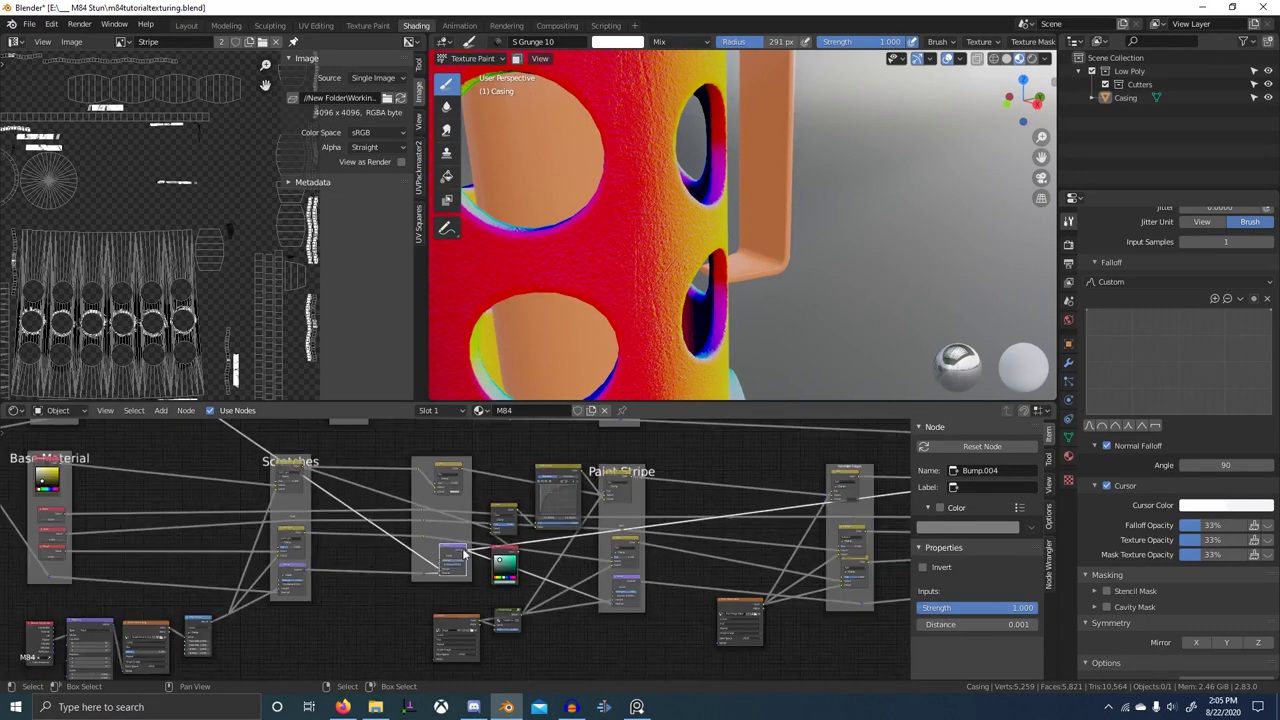
{"action": "scroll", "coordinate": [463, 555], "scroll_direction": "down", "scroll_amount": 5}
{"action": "middle_click_drag", "start_coordinate": [424, 546], "coordinate": [493, 611]}
{"action": "scroll", "coordinate": [309, 517], "scroll_direction": "up", "scroll_amount": 3}
{"action": "middle_click_drag", "start_coordinate": [170, 450], "coordinate": [188, 486]}
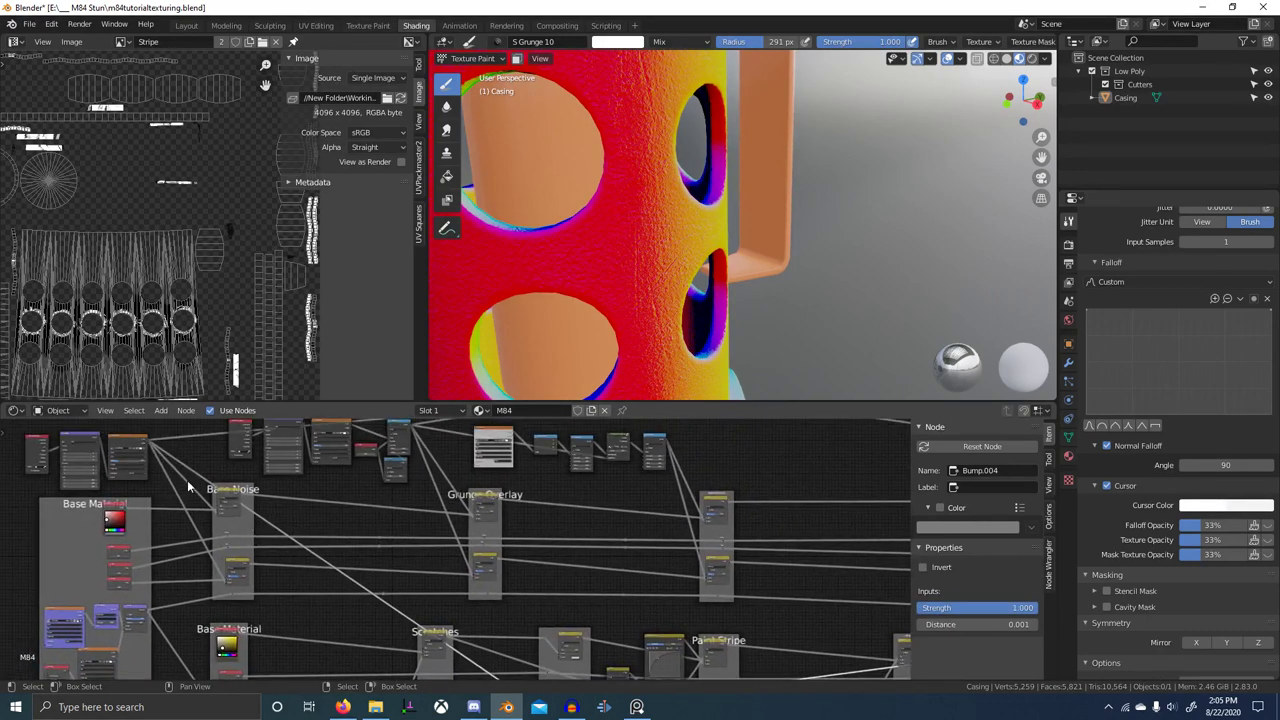
{"action": "scroll", "coordinate": [478, 536], "scroll_direction": "up", "scroll_amount": 8}
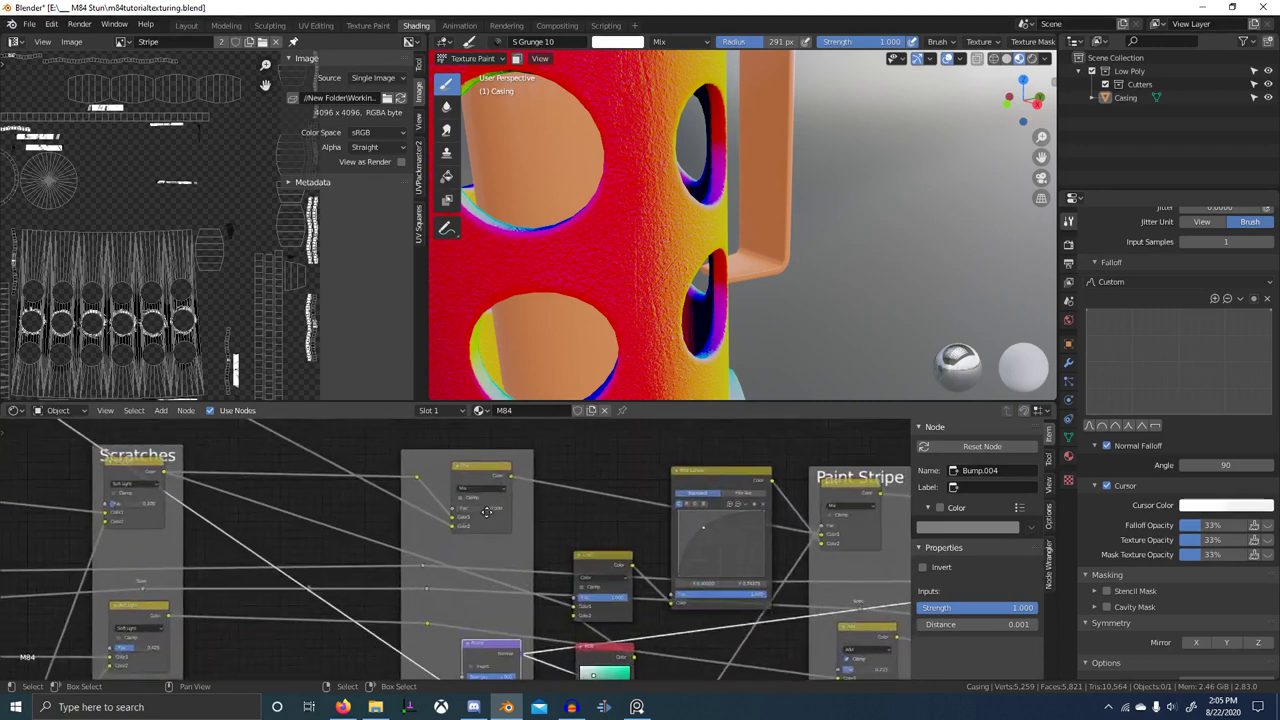
- Preview Mix.015 and switch its blend mode from Color Burn to Color Dodge
{"action": "left_click", "coordinate": [536, 519], "text": "ctrl+shift"}
{"action": "scroll", "coordinate": [545, 550], "scroll_direction": "up", "scroll_amount": 7}
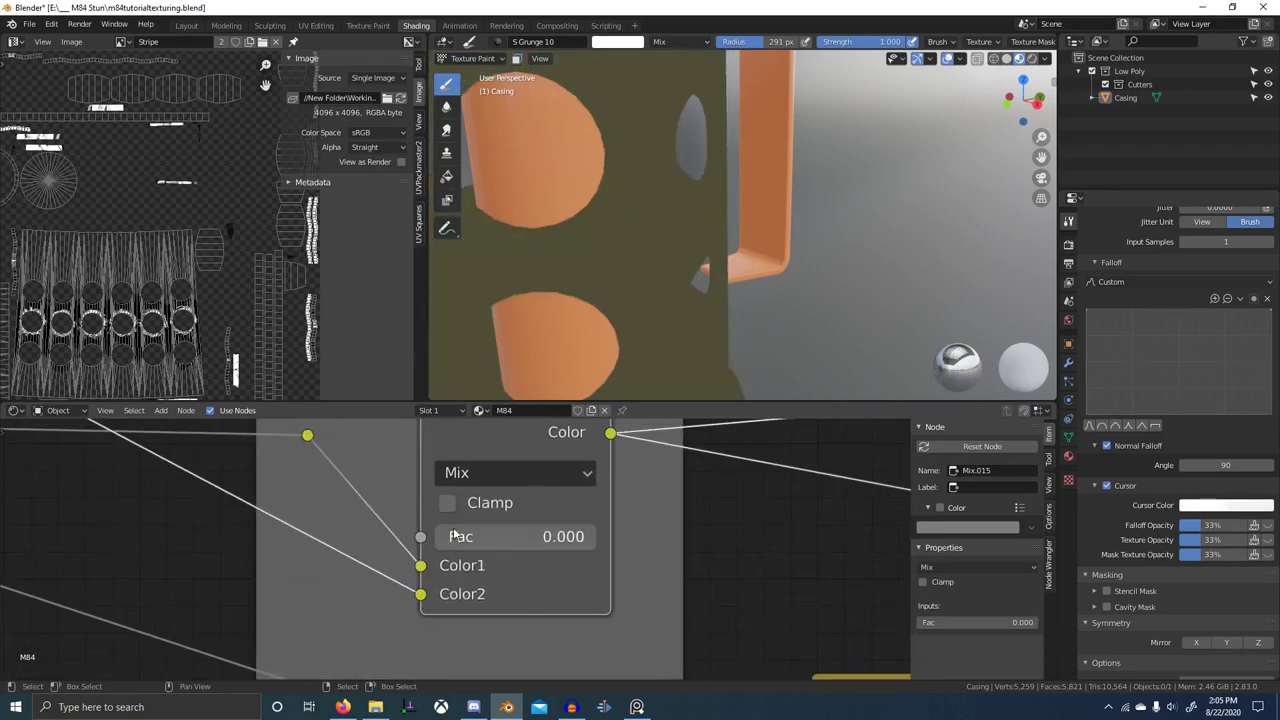
{"action": "mouse_move", "coordinate": [454, 533]}
{"action": "left_mouse_down"}
{"action": "mouse_move", "coordinate": [512, 533]}
{"action": "mouse_move", "coordinate": [437, 537]}
{"action": "mouse_move", "coordinate": [465, 537]}
{"action": "left_mouse_up"}
{"action": "left_click", "coordinate": [523, 472]}
{"action": "left_click", "coordinate": [520, 338]}
{"action": "left_click", "coordinate": [498, 472]}
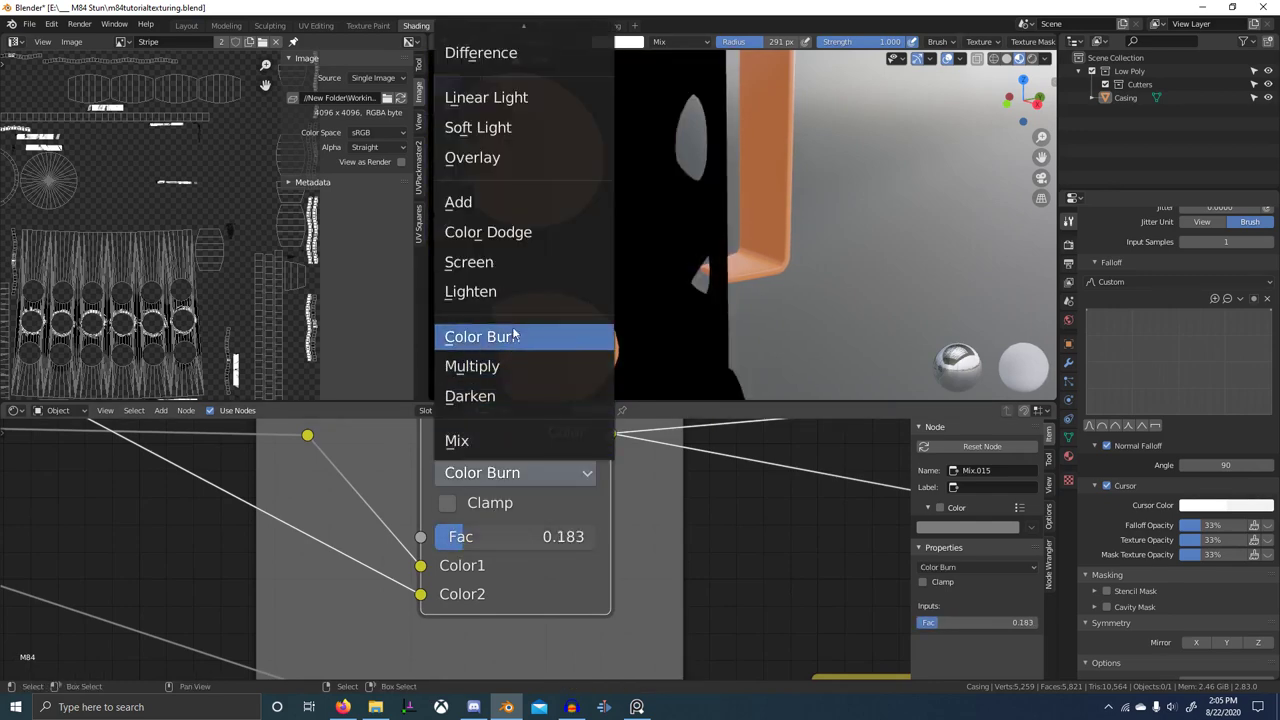
{"action": "left_click", "coordinate": [488, 232]}
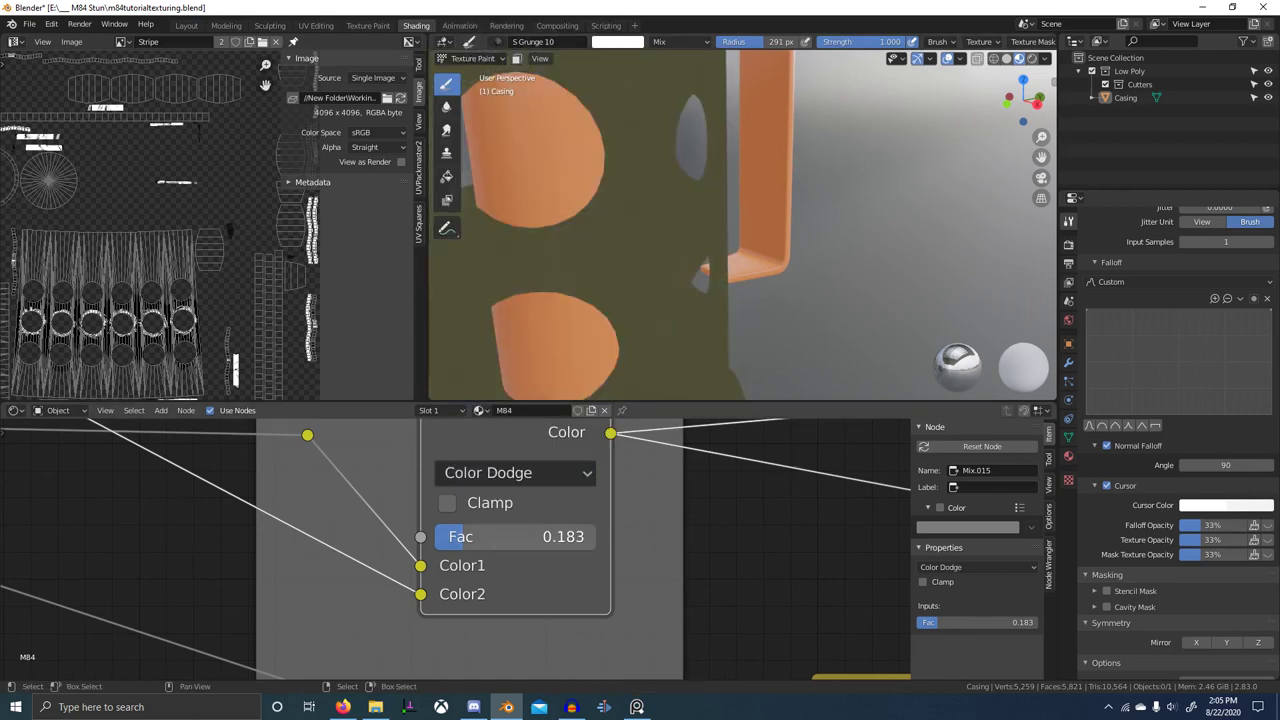
{"action": "mouse_move", "coordinate": [500, 537]}
{"action": "left_mouse_down"}
{"action": "mouse_move", "coordinate": [607, 537]}
{"action": "mouse_move", "coordinate": [435, 537]}
{"action": "mouse_move", "coordinate": [504, 537]}
{"action": "left_mouse_up"}
- Sweep the Color Dodge factor to about 0.317, then bring the Principled and Output nodes into view
{"action": "scroll", "coordinate": [681, 303], "scroll_direction": "down", "scroll_amount": 6}
{"action": "scroll", "coordinate": [710, 278], "scroll_direction": "up", "scroll_amount": 6}
{"action": "middle_click_drag", "start_coordinate": [681, 303], "coordinate": [756, 276]}
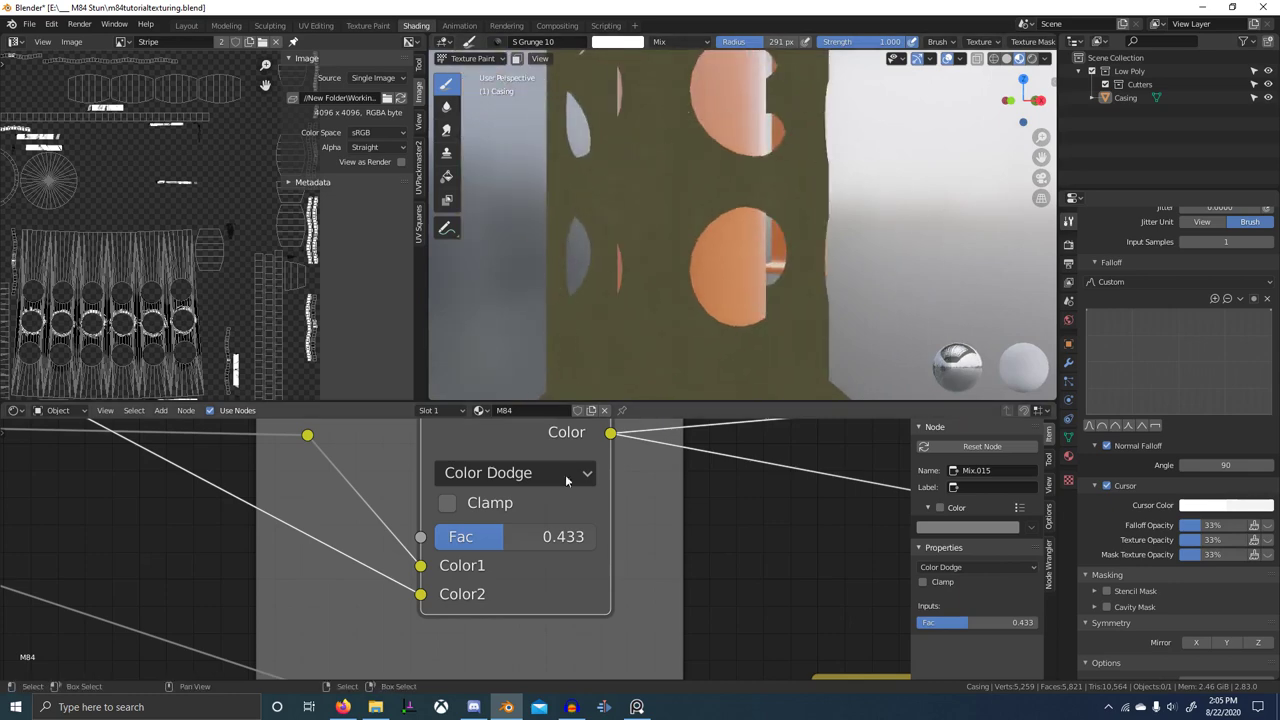
{"action": "left_click_drag", "start_coordinate": [594, 537], "coordinate": [485, 537]}
{"action": "scroll", "coordinate": [719, 489], "scroll_direction": "down", "scroll_amount": 20}
{"action": "middle_click_drag", "start_coordinate": [697, 556], "coordinate": [148, 600]}
{"action": "scroll", "coordinate": [628, 574], "scroll_direction": "up", "scroll_amount": 1}
{"action": "middle_click_drag", "start_coordinate": [628, 574], "coordinate": [481, 594]}
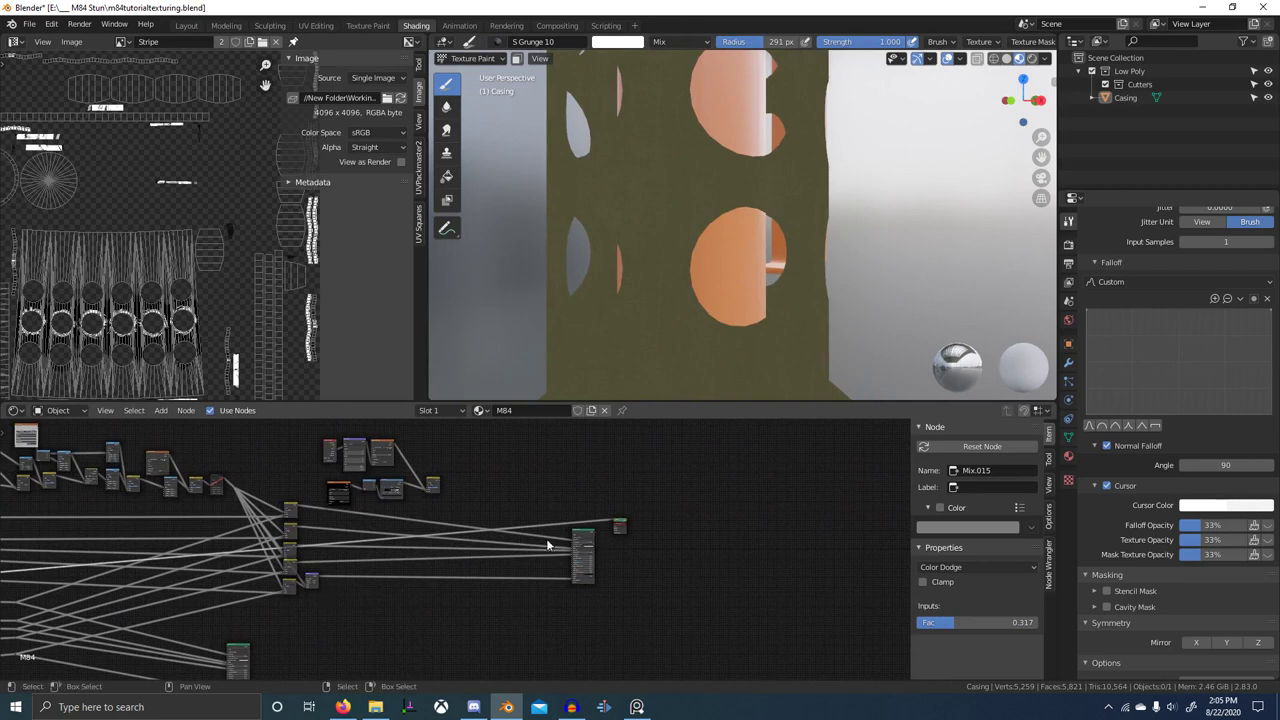
{"action": "scroll", "coordinate": [621, 553], "scroll_direction": "up", "scroll_amount": 4}
- Show the full material on the casing and orbit to see the stripe
{"action": "left_click", "coordinate": [633, 534], "text": "ctrl+shift"}
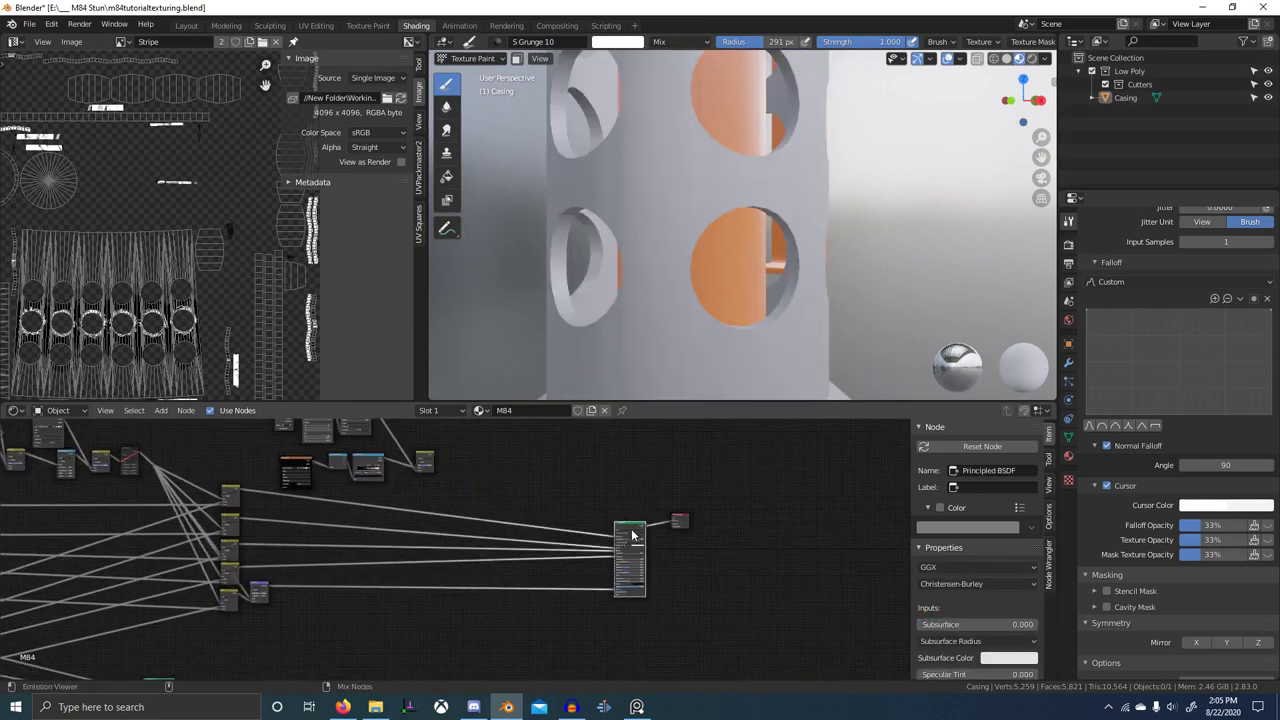
{"action": "scroll", "coordinate": [610, 545], "scroll_direction": "down", "scroll_amount": 7}
{"action": "middle_click_drag", "start_coordinate": [382, 596], "coordinate": [603, 546]}
{"action": "middle_click_drag", "start_coordinate": [280, 593], "coordinate": [489, 571]}
{"action": "scroll", "coordinate": [488, 571], "scroll_direction": "up", "scroll_amount": 6}
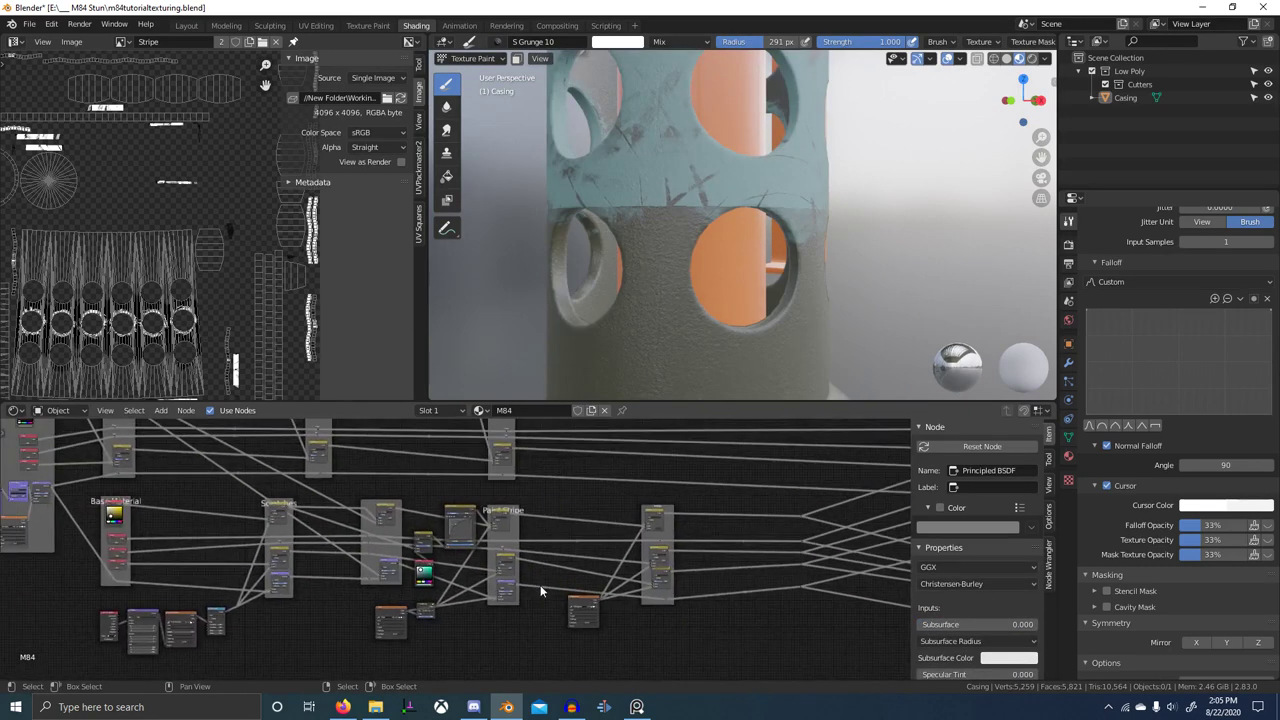
{"action": "scroll", "coordinate": [400, 540], "scroll_direction": "up", "scroll_amount": 5}
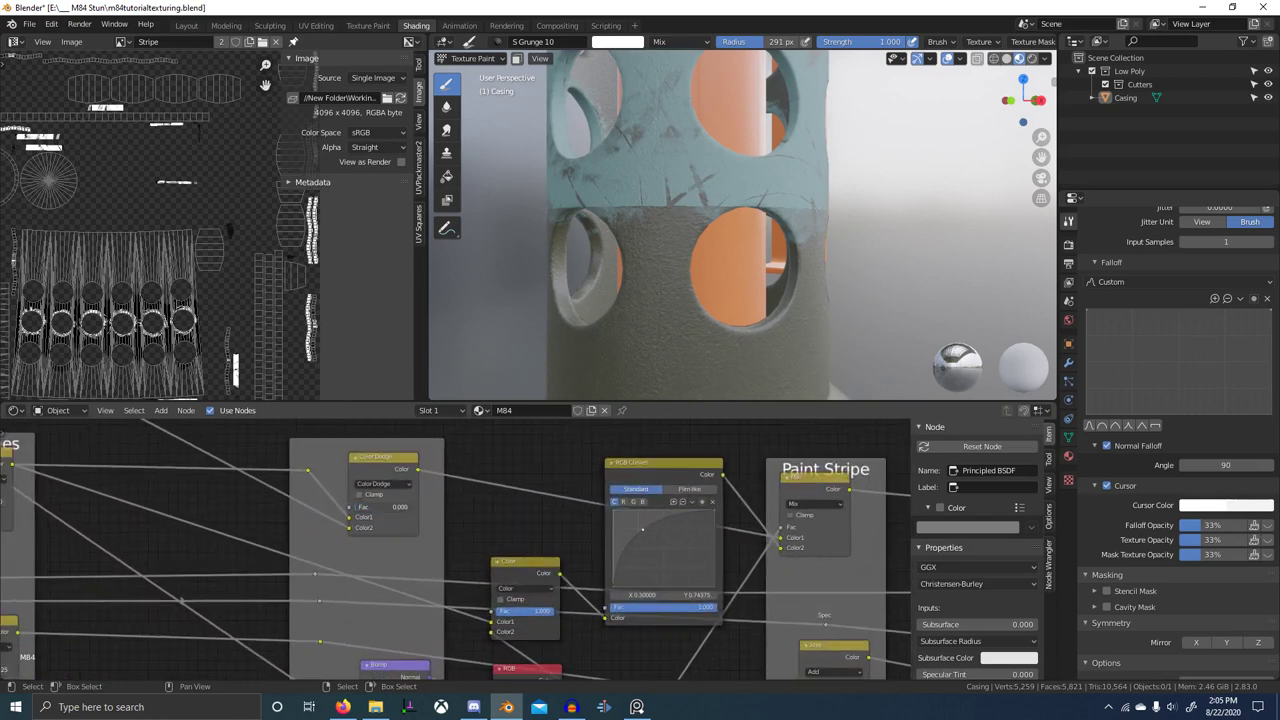
{"action": "scroll", "coordinate": [668, 360], "scroll_direction": "down", "scroll_amount": 5}
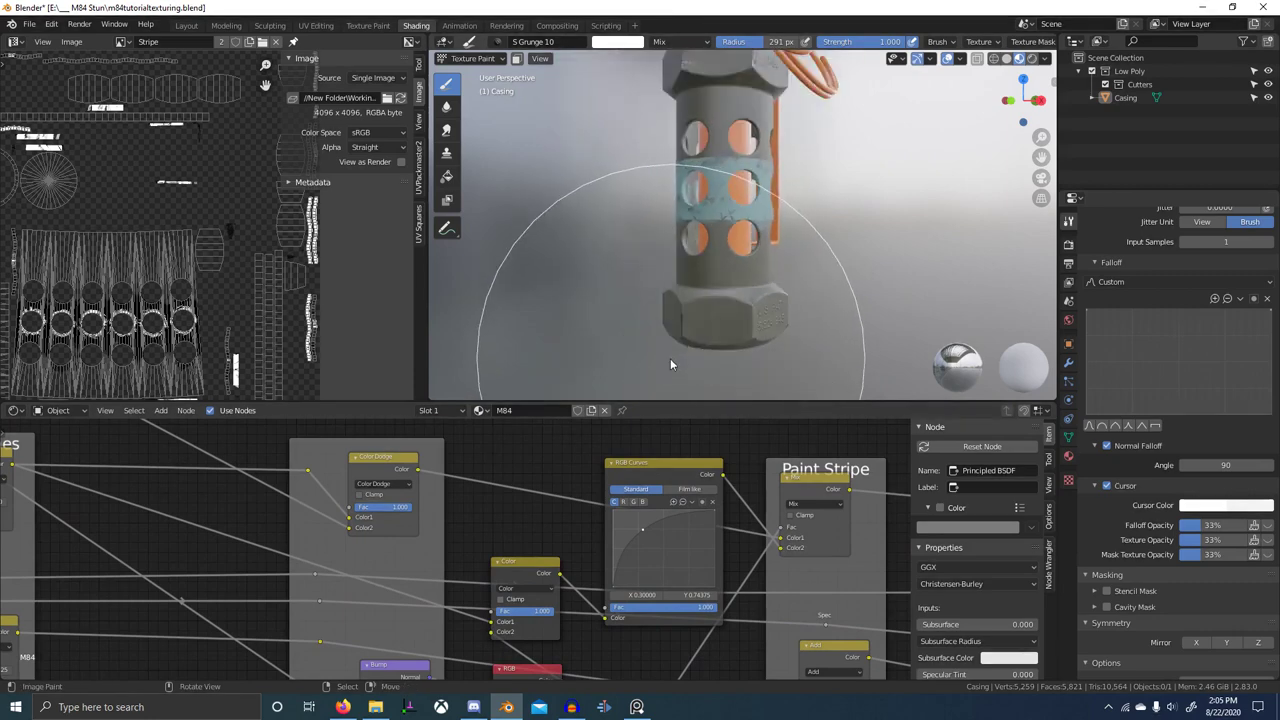
{"action": "middle_click_drag", "start_coordinate": [671, 362], "coordinate": [620, 397]}
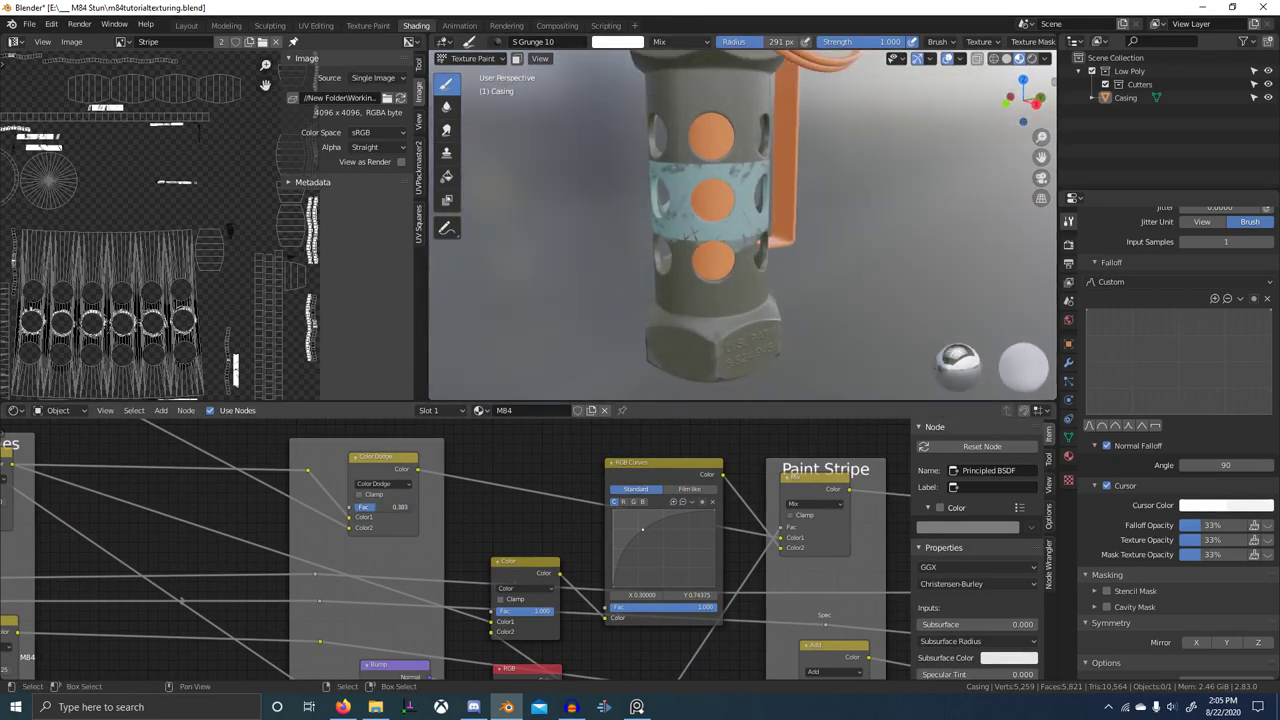
{"action": "middle_click_drag", "start_coordinate": [691, 335], "coordinate": [793, 301]}
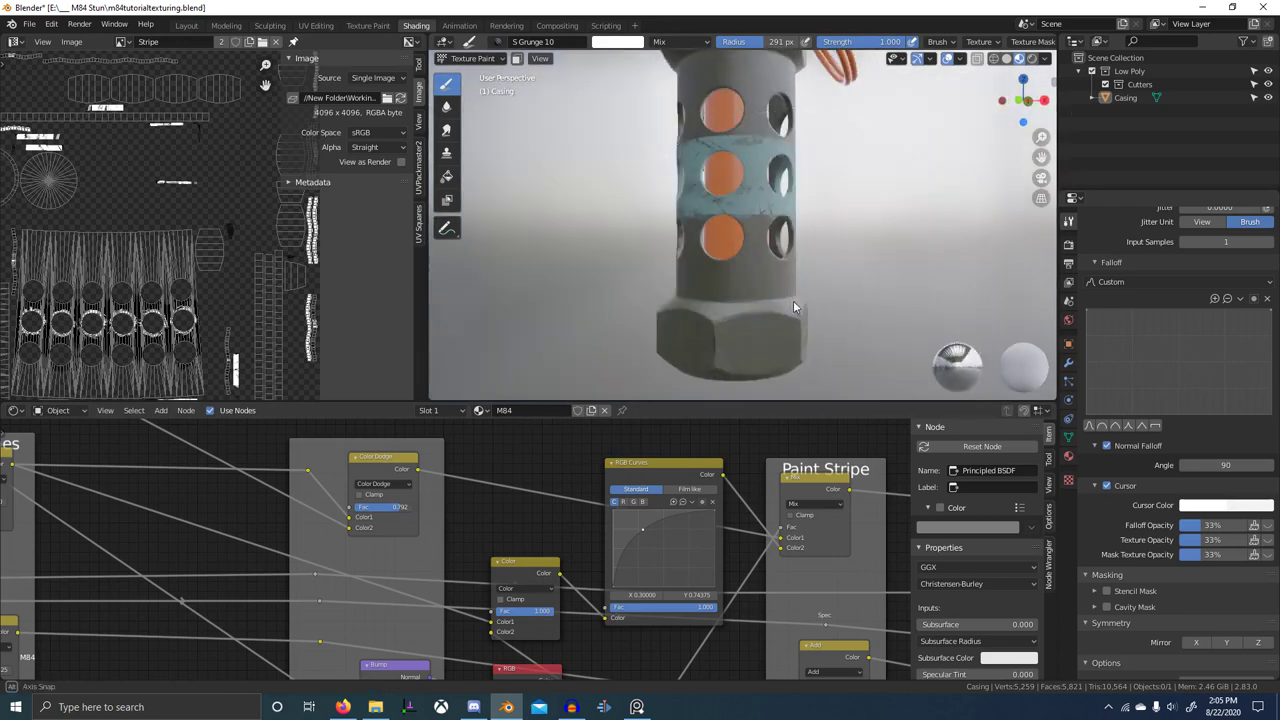
- Preview the Color Dodge node alone and move it higher in its frame
{"action": "left_click", "coordinate": [408, 461], "text": "ctrl+shift"}
{"action": "scroll", "coordinate": [781, 505], "scroll_direction": "down", "scroll_amount": 6}
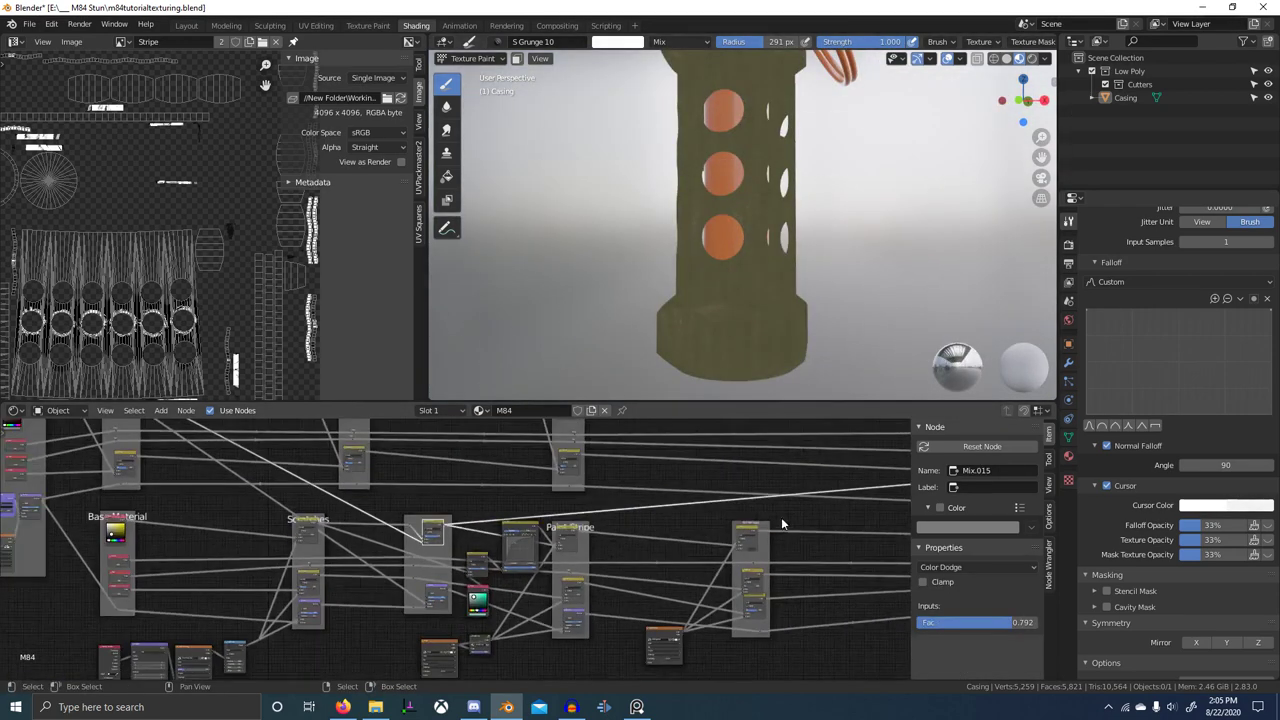
{"action": "scroll", "coordinate": [456, 539], "scroll_direction": "up", "scroll_amount": 6}
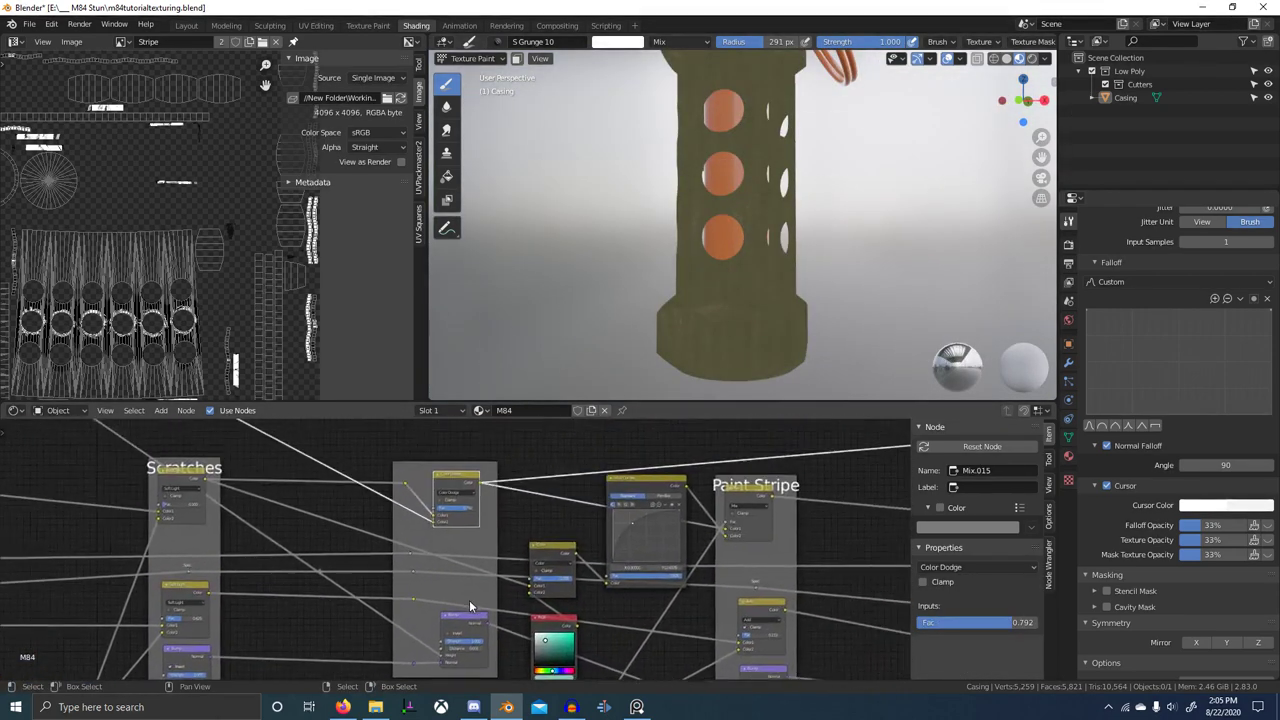
{"action": "left_click_drag", "start_coordinate": [466, 457], "coordinate": [473, 440]}
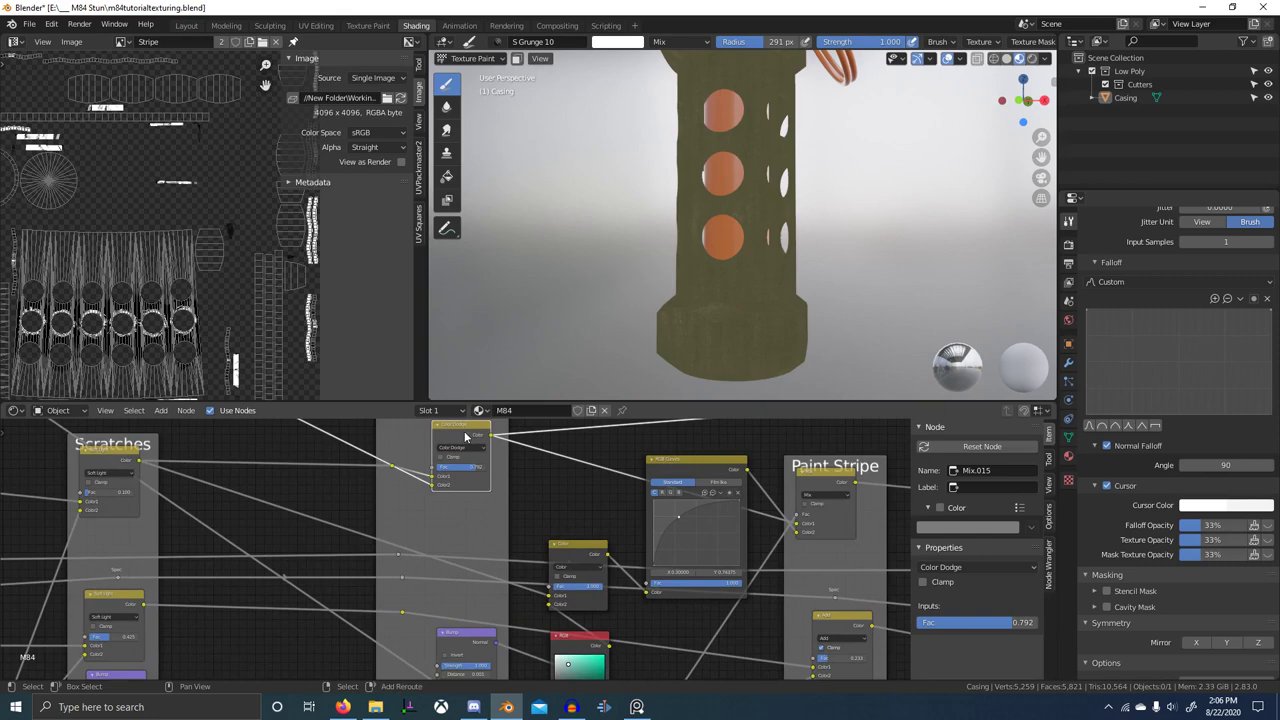
{"action": "scroll", "coordinate": [465, 437], "scroll_direction": "down", "scroll_amount": 1}
- Duplicate the Color Dodge node and move the copy with Bump.004
{"action": "key", "text": "shift+d"}
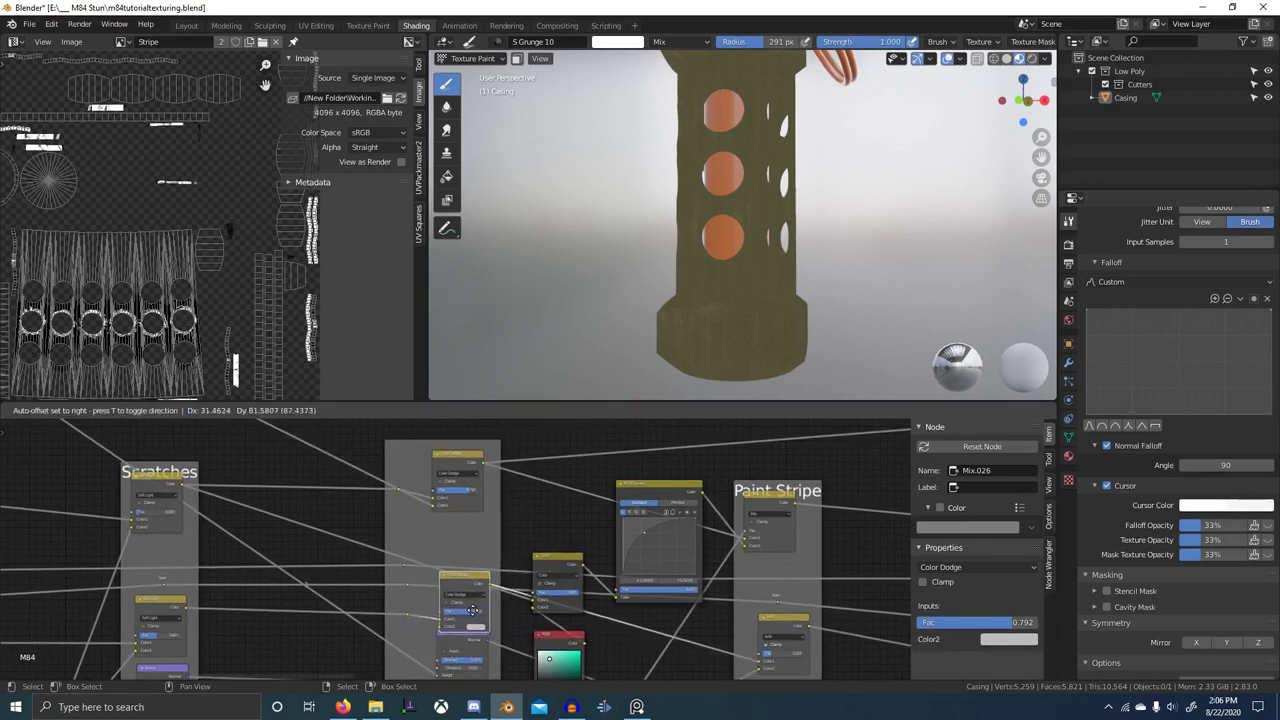
{"action": "left_click", "coordinate": [469, 608]}
{"action": "left_click", "coordinate": [471, 646], "text": "shift"}
{"action": "middle_click_drag", "start_coordinate": [511, 586], "coordinate": [524, 506]}
{"action": "key", "text": "g"}
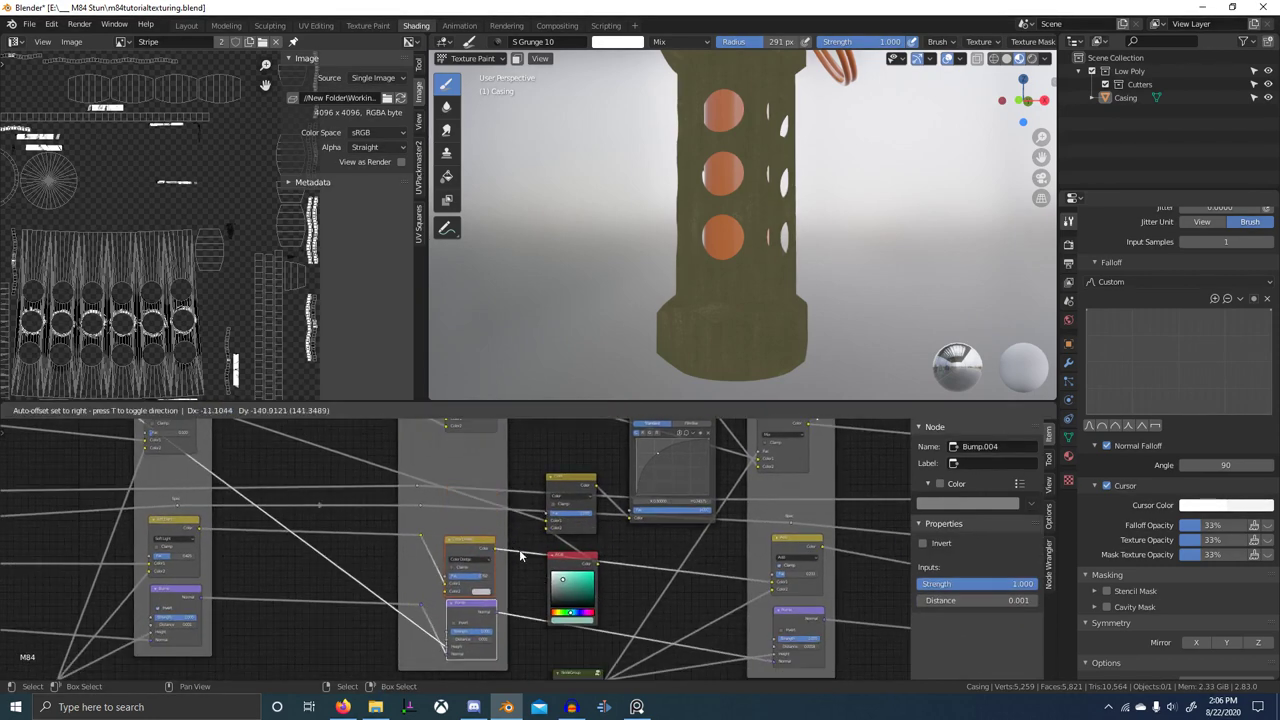
{"action": "left_click", "coordinate": [520, 555]}
- Pan and zoom to centre the copied Color Dodge node in view
{"action": "scroll", "coordinate": [482, 562], "scroll_direction": "up", "scroll_amount": 1}
{"action": "scroll", "coordinate": [400, 557], "scroll_direction": "down", "scroll_amount": 1}
{"action": "scroll", "coordinate": [366, 557], "scroll_direction": "down", "scroll_amount": 4}
{"action": "middle_click_drag", "start_coordinate": [366, 557], "coordinate": [418, 564]}
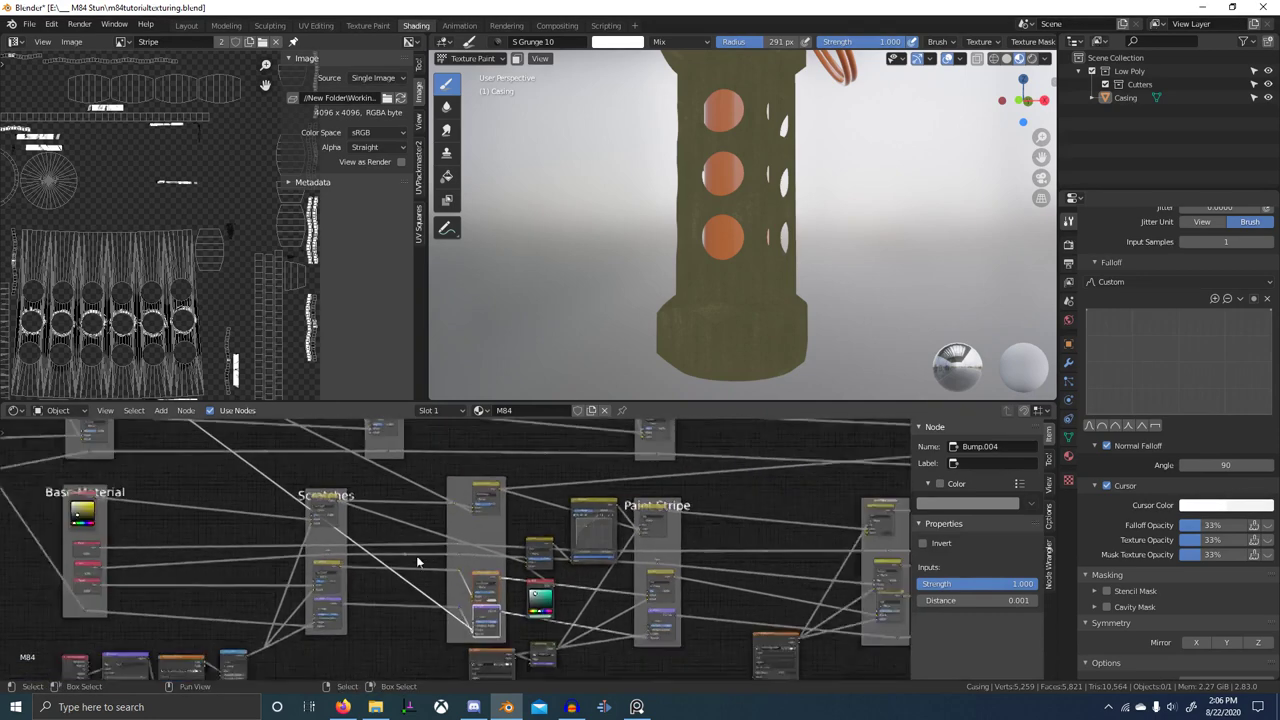
{"action": "scroll", "coordinate": [418, 562], "scroll_direction": "down", "scroll_amount": 3}
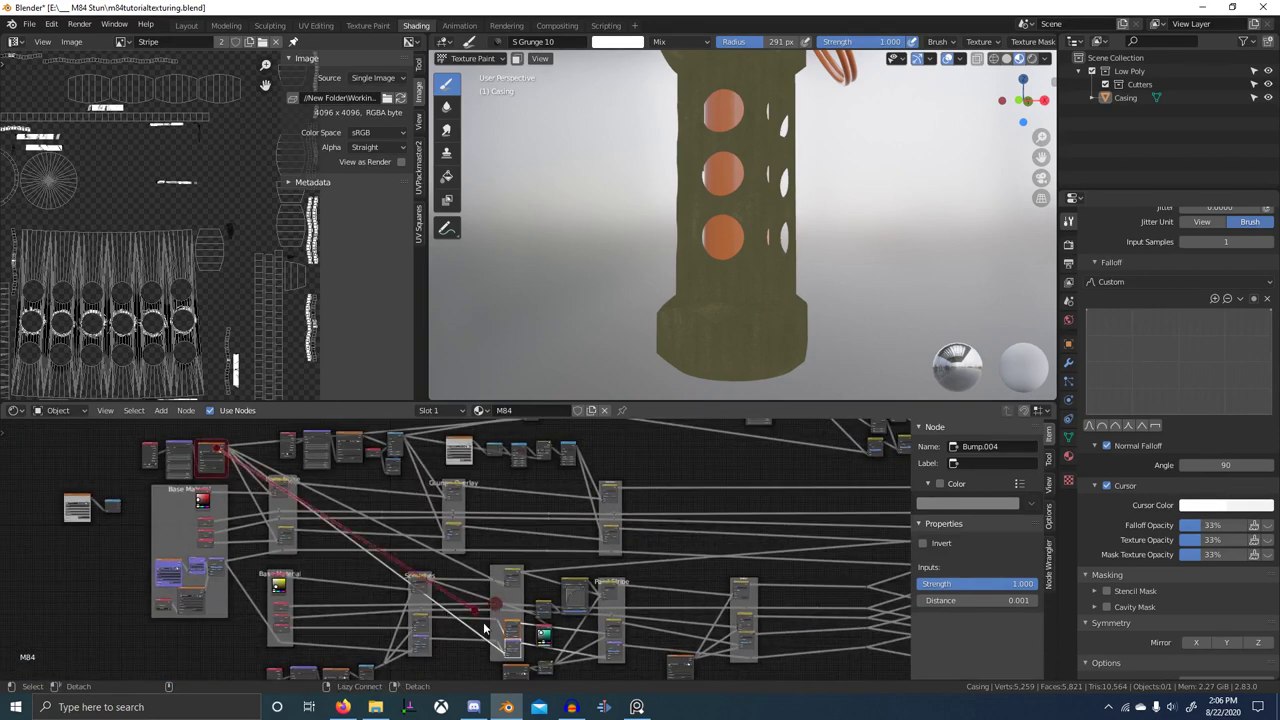
{"action": "scroll", "coordinate": [518, 572], "scroll_direction": "up", "scroll_amount": 6}
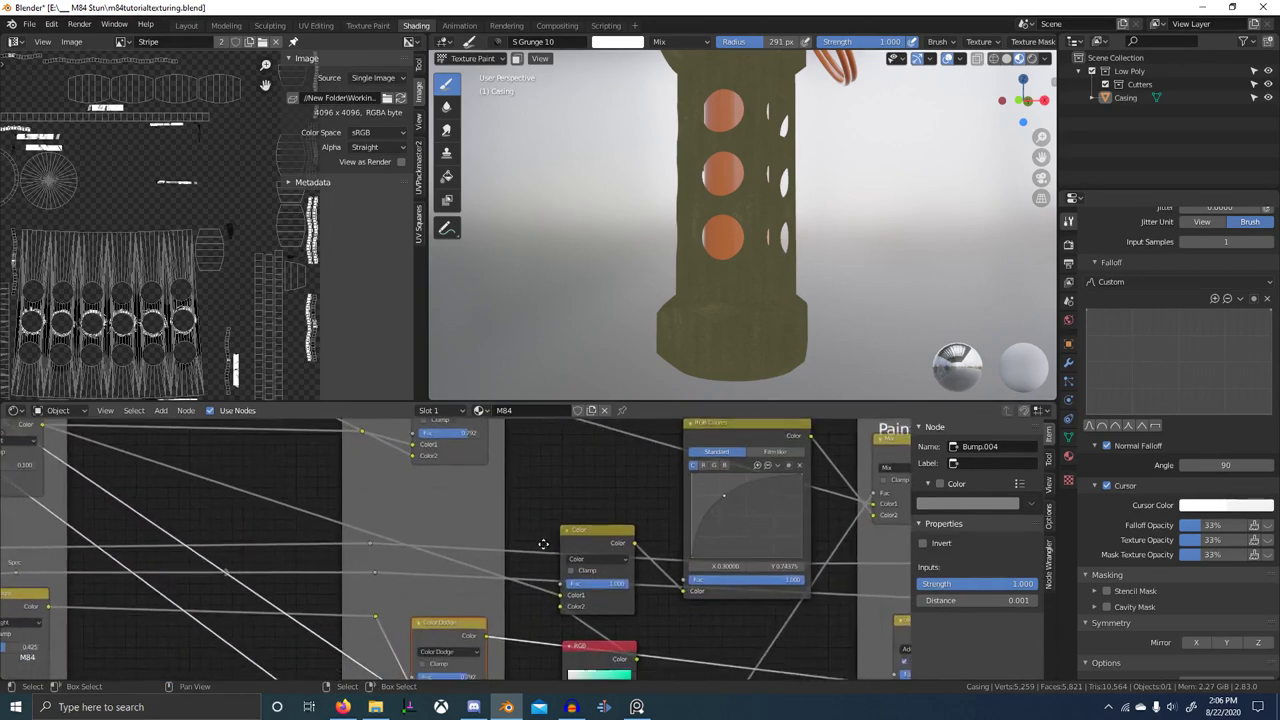
{"action": "middle_click_drag", "start_coordinate": [543, 544], "coordinate": [597, 455]}
{"action": "scroll", "coordinate": [572, 545], "scroll_direction": "up", "scroll_amount": 6}
{"action": "middle_click_drag", "start_coordinate": [570, 638], "coordinate": [584, 604]}
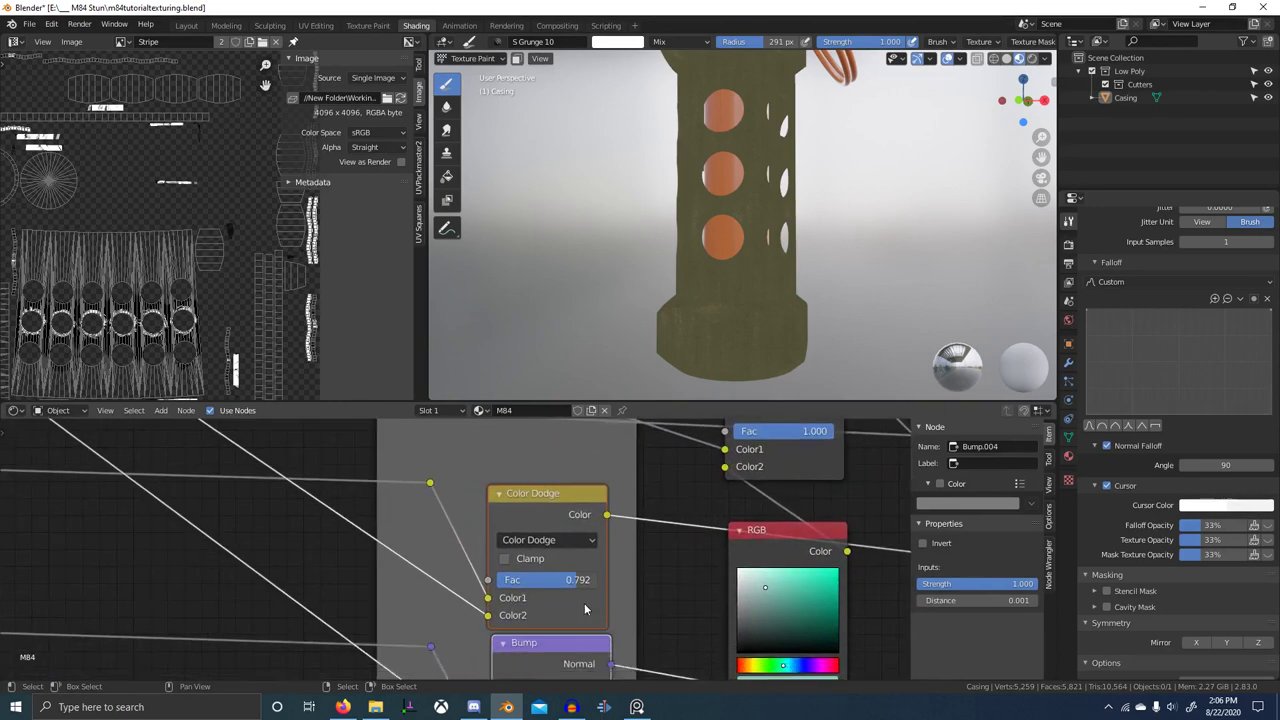
{"action": "scroll", "coordinate": [584, 603], "scroll_direction": "up", "scroll_amount": 1}
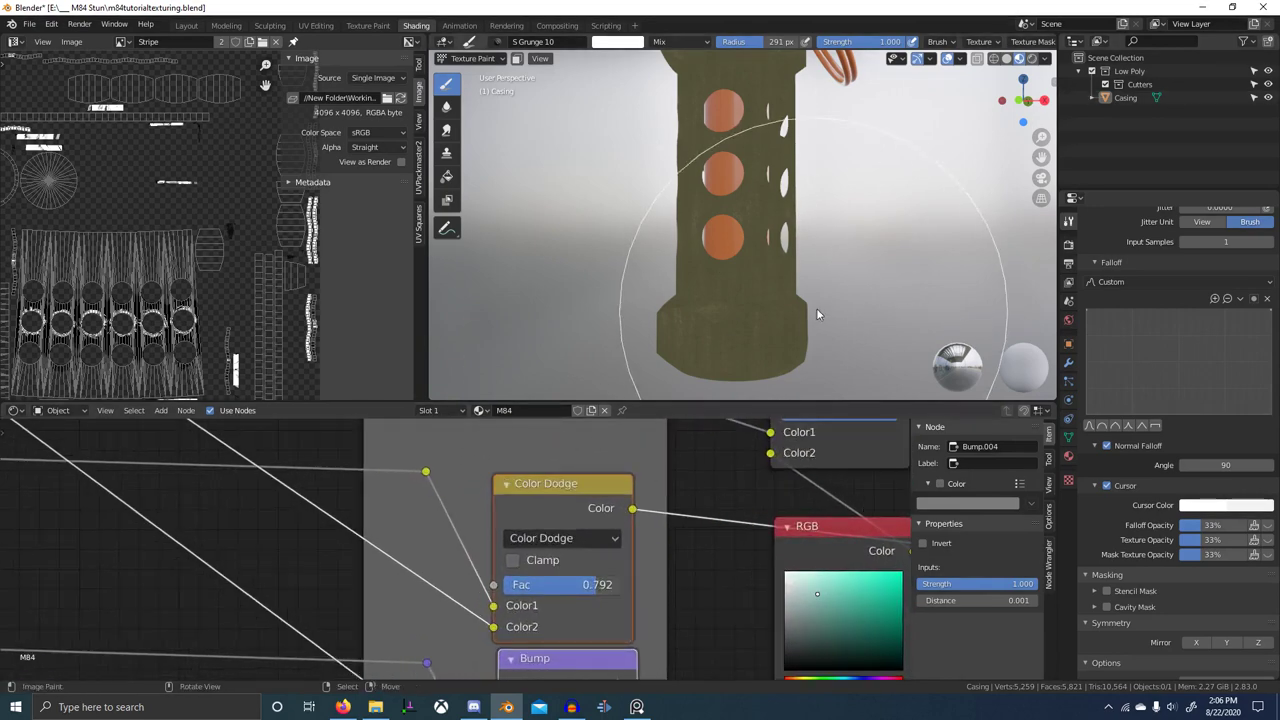
- Switch from Texture Paint back to Object Mode
{"action": "left_click", "coordinate": [72, 42]}
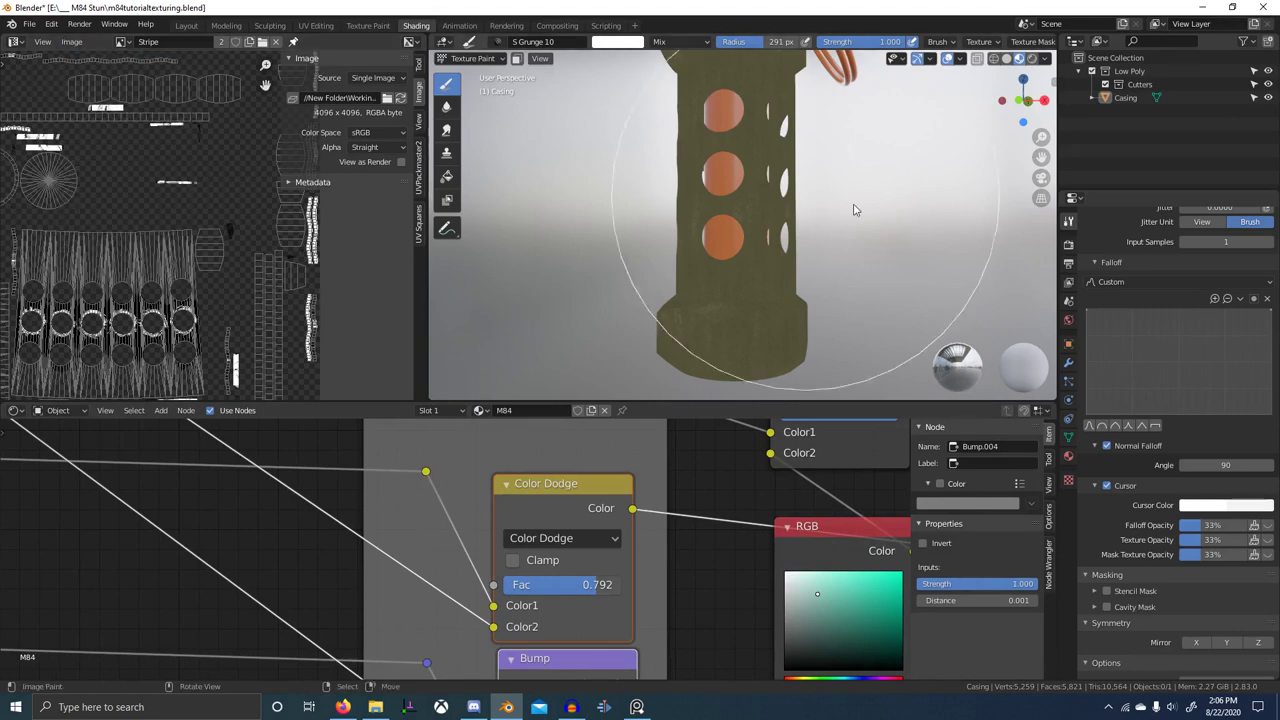
{"action": "key", "text": "ctrl+Tab"}
{"action": "left_click", "coordinate": [543, 230]}
- Switch the copied Color Dodge node's blend mode to Overlay and adjust its factor
{"action": "middle_click_drag", "start_coordinate": [583, 527], "coordinate": [555, 492]}
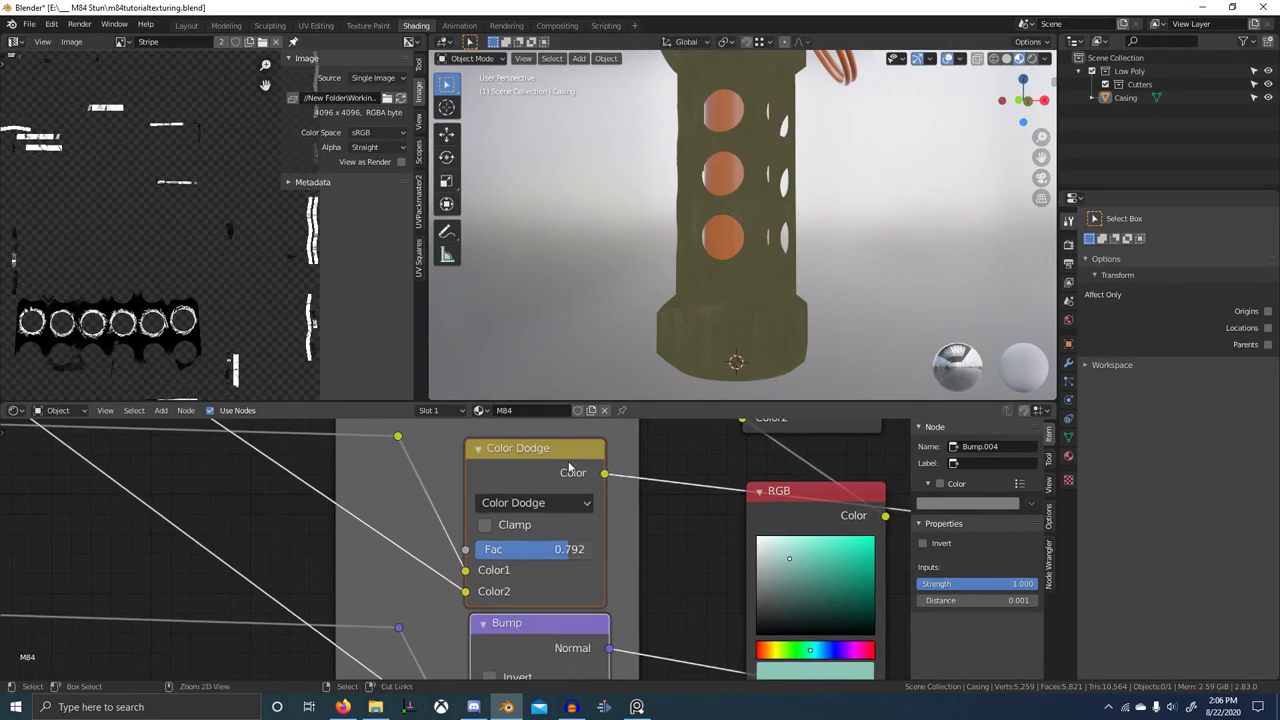
{"action": "left_click", "coordinate": [569, 468], "text": "ctrl+shift"}
{"action": "middle_click_drag", "start_coordinate": [565, 549], "coordinate": [523, 516]}
{"action": "scroll", "coordinate": [523, 516], "scroll_direction": "down", "scroll_amount": 2}
{"action": "scroll", "coordinate": [520, 515], "scroll_direction": "up", "scroll_amount": 4}
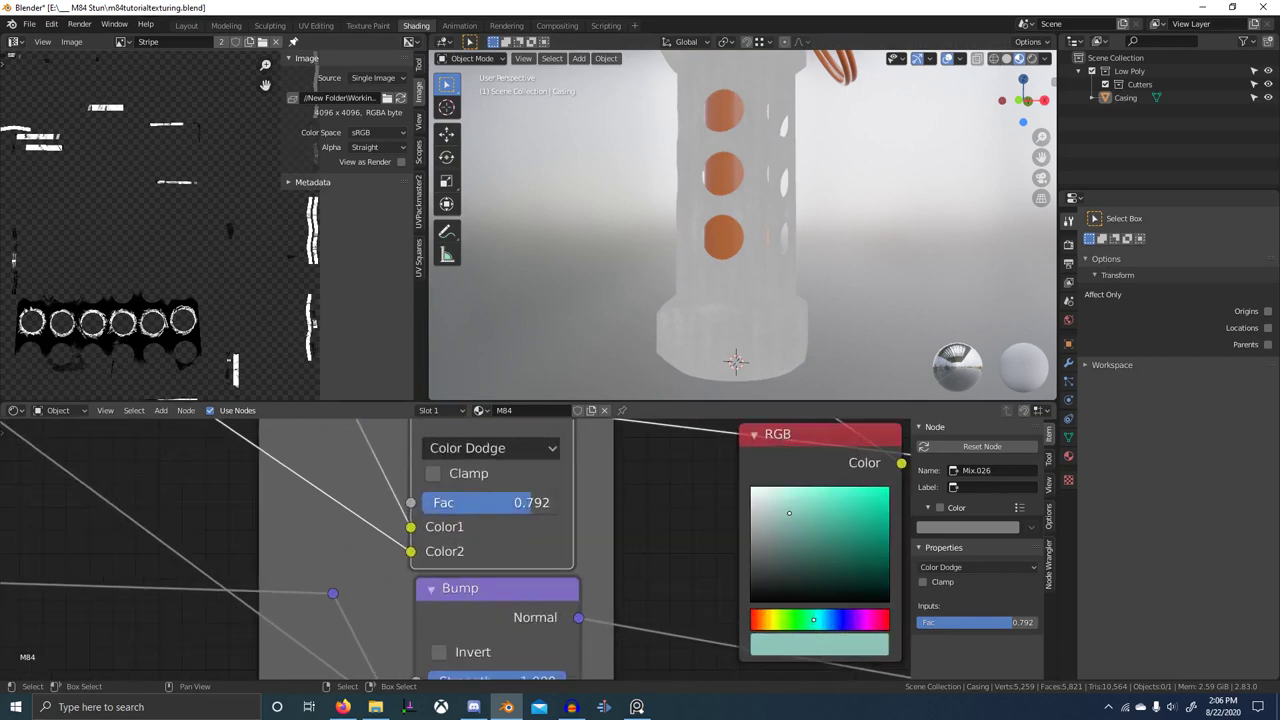
{"action": "mouse_move", "coordinate": [530, 503]}
{"action": "left_mouse_down"}
{"action": "mouse_move", "coordinate": [458, 503]}
{"action": "mouse_move", "coordinate": [523, 503]}
{"action": "left_mouse_up"}
{"action": "left_click", "coordinate": [520, 450]}
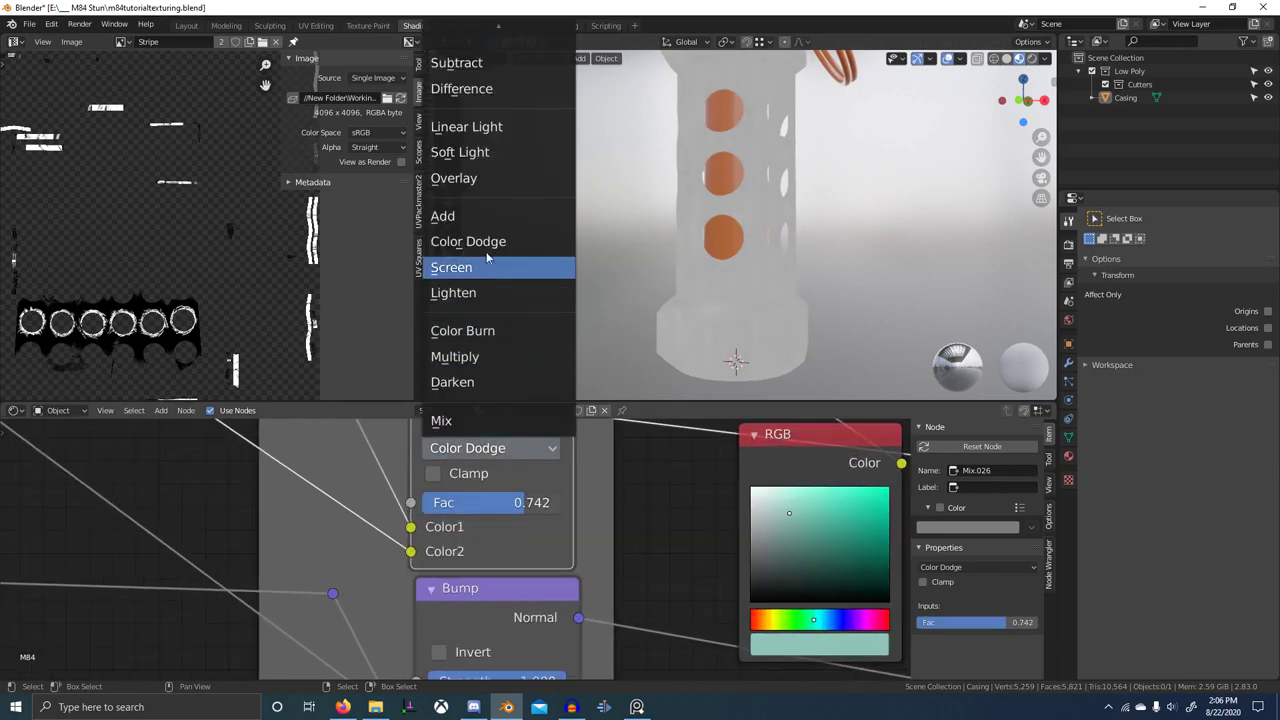
{"action": "left_click", "coordinate": [453, 178]}
{"action": "left_click_drag", "start_coordinate": [520, 502], "coordinate": [420, 502]}
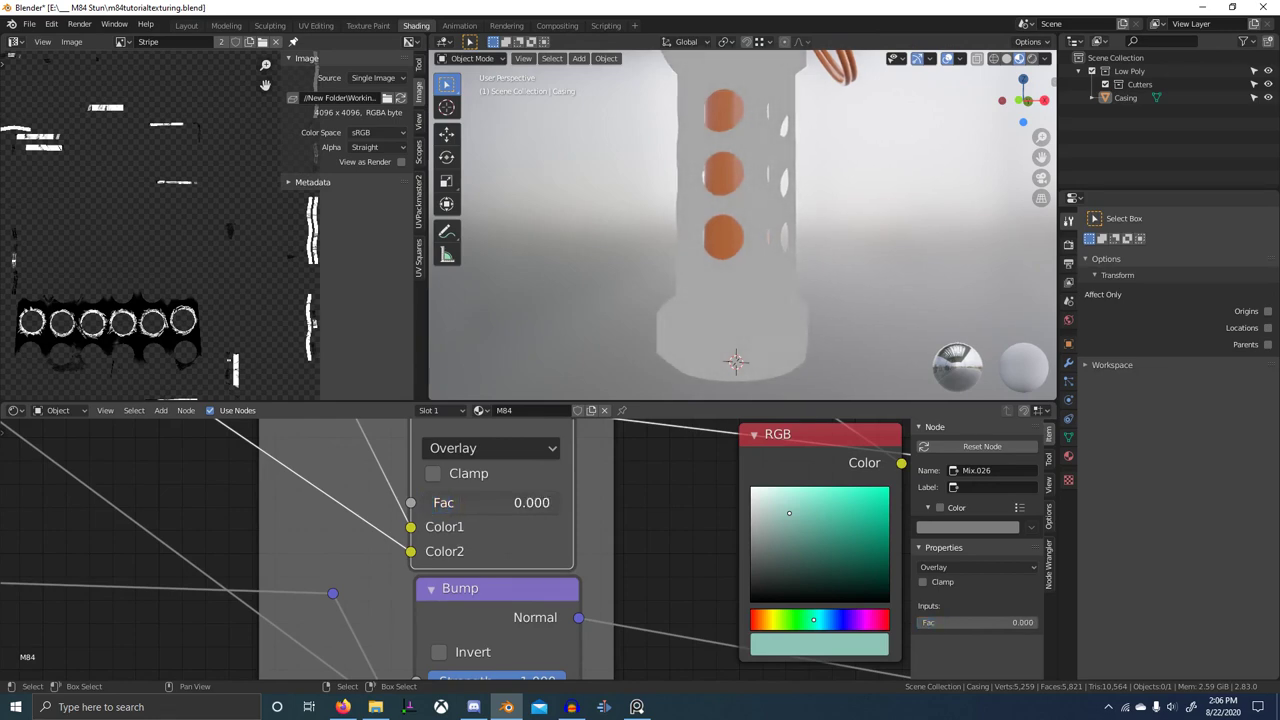
- Restore the full material preview on the casing and test the Overlay blend strength
{"action": "scroll", "coordinate": [655, 542], "scroll_direction": "down", "scroll_amount": 10}
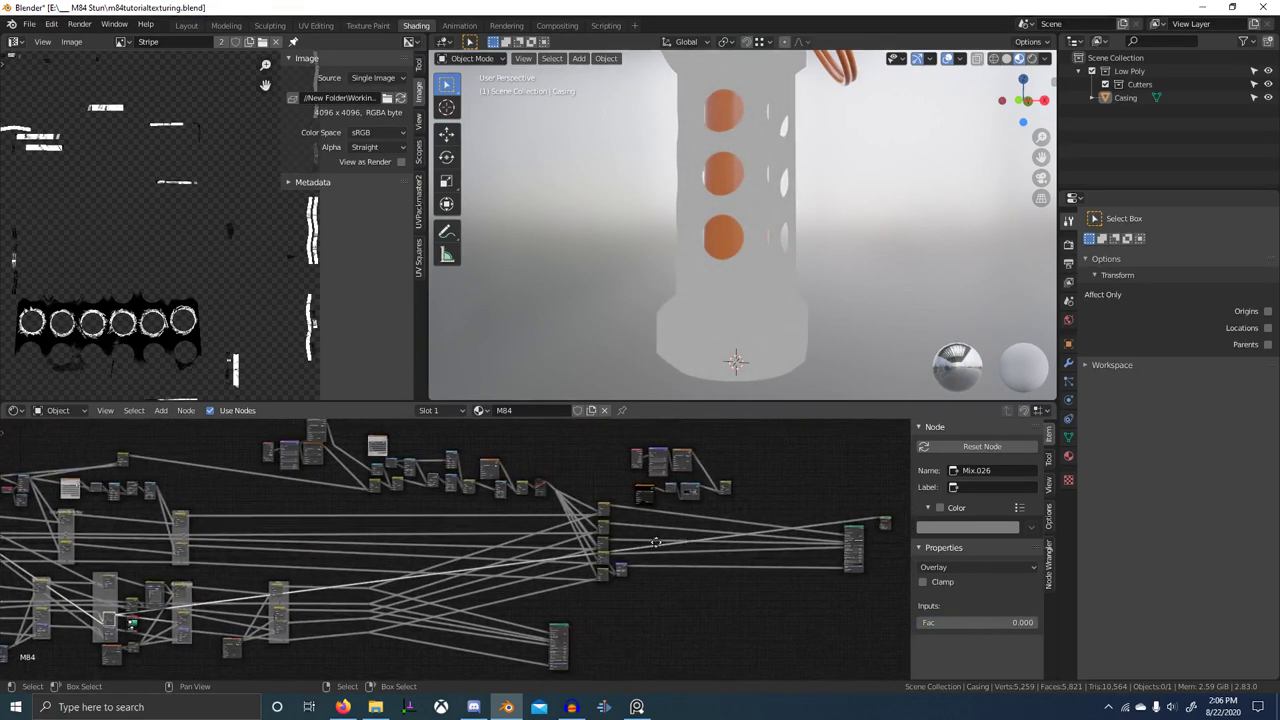
{"action": "middle_click_drag", "start_coordinate": [655, 542], "coordinate": [535, 555]}
{"action": "scroll", "coordinate": [754, 535], "scroll_direction": "up", "scroll_amount": 1}
{"action": "left_click", "coordinate": [743, 547], "text": "ctrl+shift"}
{"action": "mouse_move", "coordinate": [306, 609]}
{"action": "middle_mouse_down"}
{"action": "mouse_move", "coordinate": [526, 549]}
{"action": "mouse_move", "coordinate": [713, 534]}
{"action": "middle_mouse_up"}
{"action": "scroll", "coordinate": [363, 566], "scroll_direction": "up", "scroll_amount": 4}
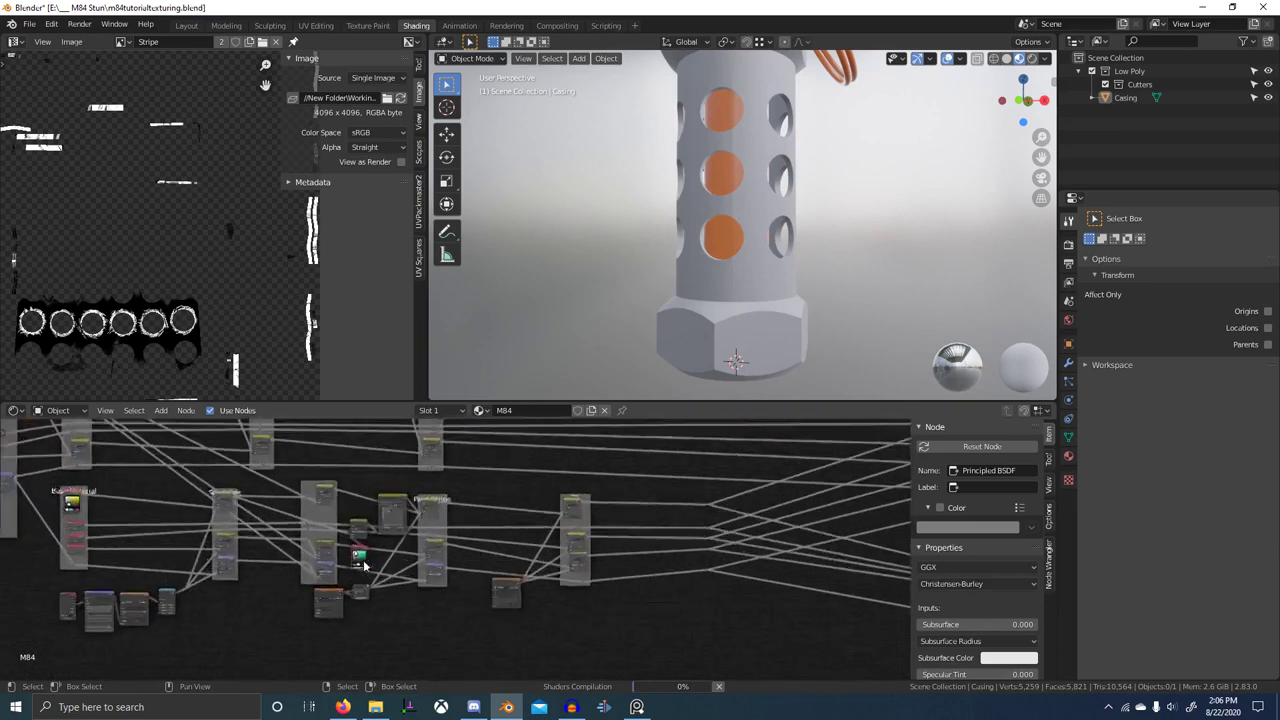
{"action": "scroll", "coordinate": [364, 566], "scroll_direction": "up", "scroll_amount": 8}
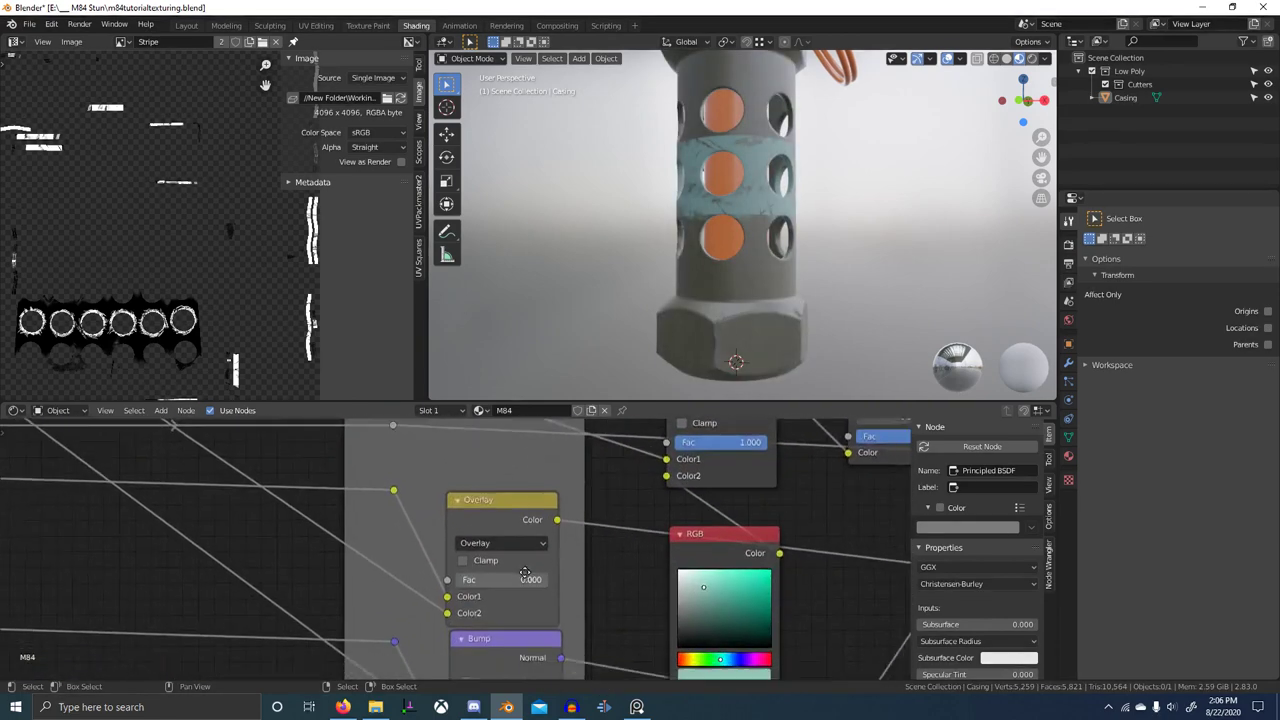
{"action": "scroll", "coordinate": [524, 572], "scroll_direction": "up", "scroll_amount": 2}
{"action": "mouse_move", "coordinate": [470, 565]}
{"action": "left_mouse_down"}
{"action": "mouse_move", "coordinate": [568, 565]}
{"action": "mouse_move", "coordinate": [451, 565]}
{"action": "left_mouse_up"}
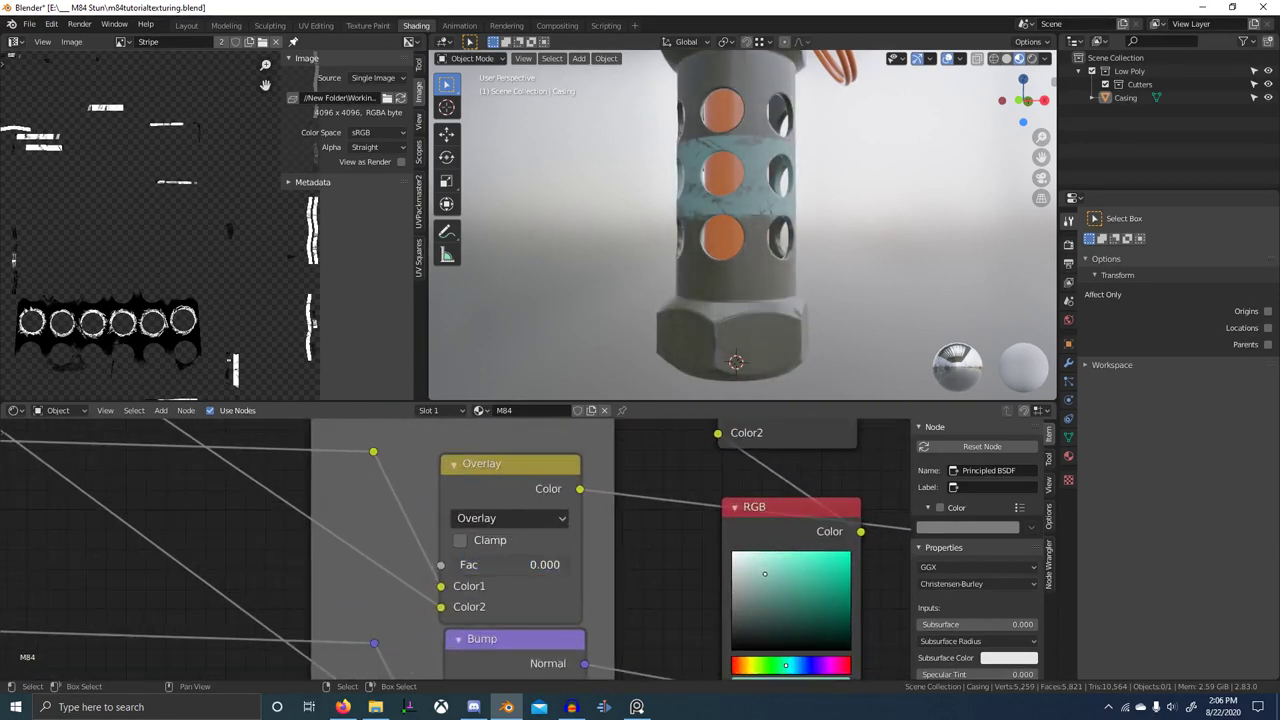
- Preview the Overlay node's output on the grenade while sweeping its factor
{"action": "middle_click_drag", "start_coordinate": [722, 250], "coordinate": [726, 328]}
{"action": "scroll", "coordinate": [722, 305], "scroll_direction": "up", "scroll_amount": 4}
{"action": "middle_click_drag", "start_coordinate": [712, 264], "coordinate": [745, 328]}
{"action": "scroll", "coordinate": [738, 350], "scroll_direction": "up", "scroll_amount": 2}
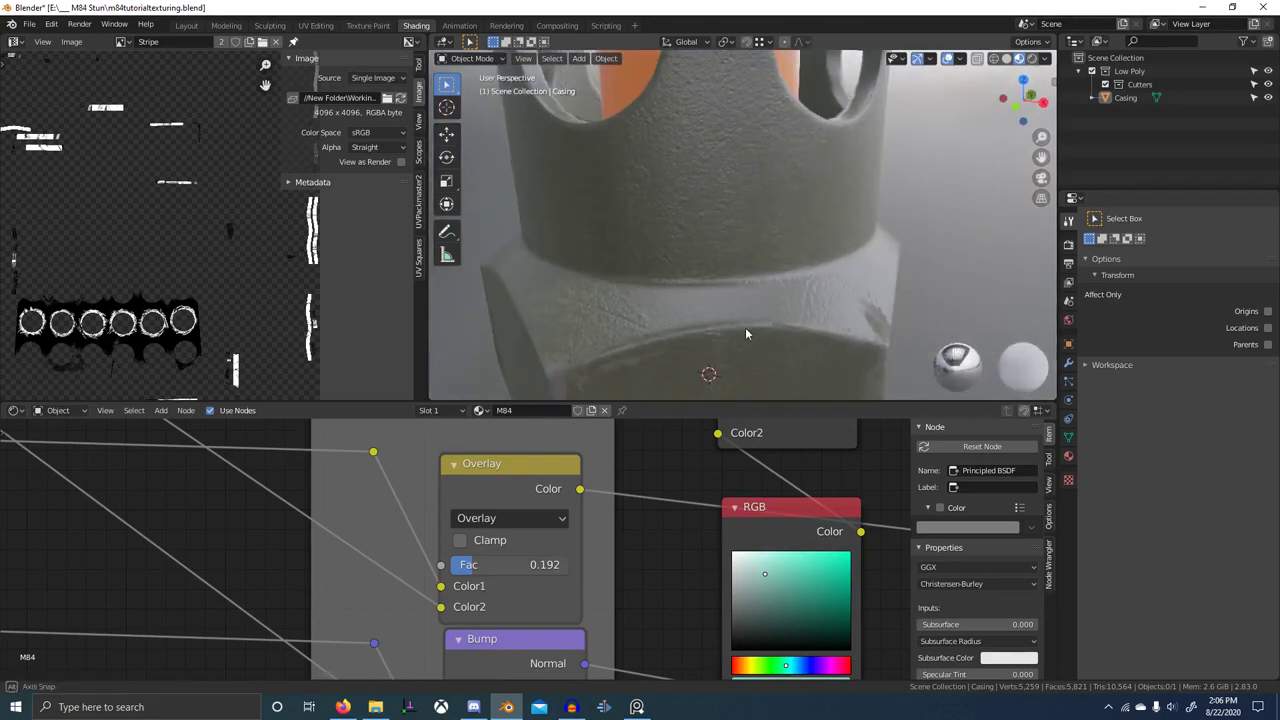
{"action": "left_click", "coordinate": [478, 499], "text": "ctrl+shift"}
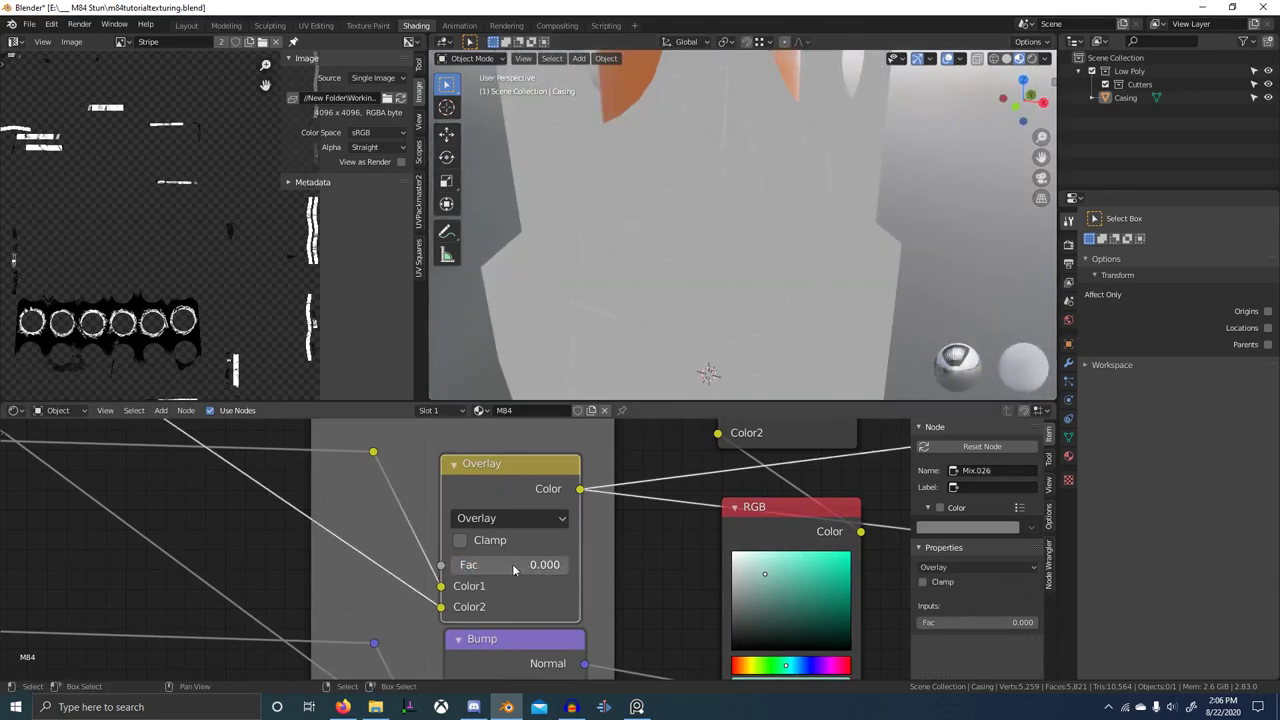
{"action": "mouse_move", "coordinate": [485, 568]}
{"action": "left_mouse_down"}
{"action": "mouse_move", "coordinate": [591, 568]}
{"action": "mouse_move", "coordinate": [482, 568]}
{"action": "left_mouse_up"}
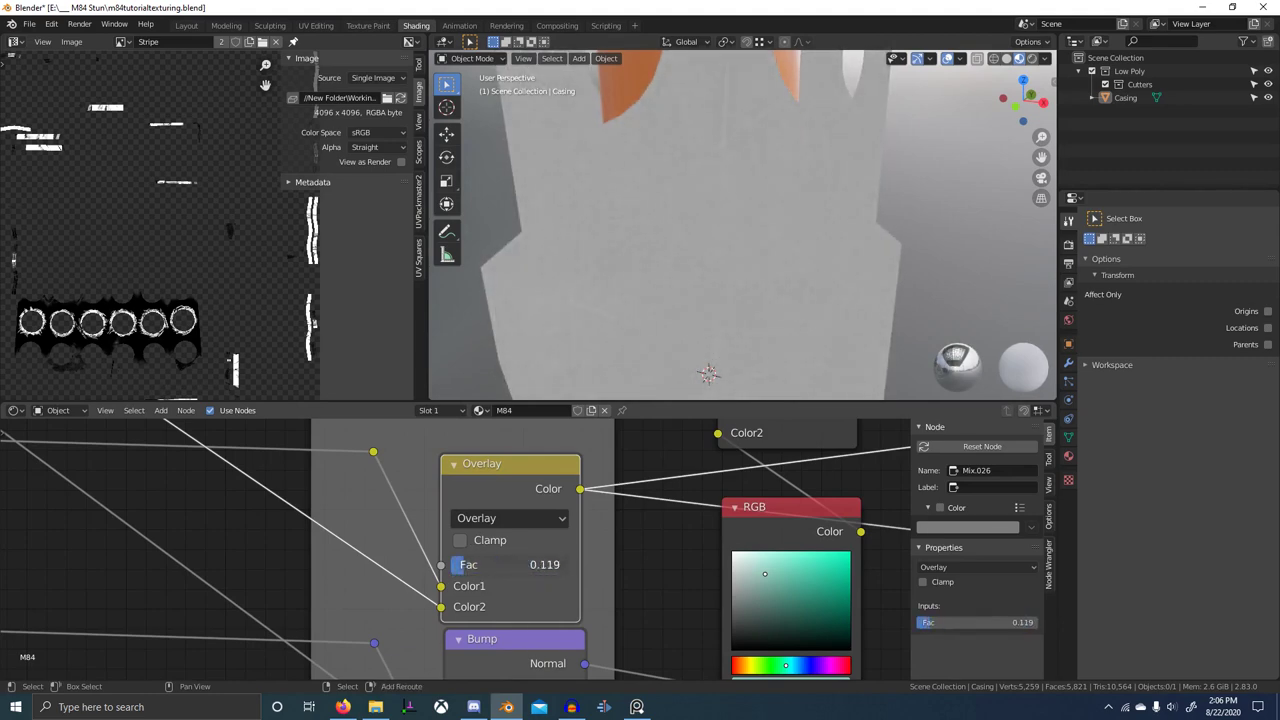
{"action": "mouse_move", "coordinate": [480, 565]}
{"action": "left_mouse_down"}
{"action": "mouse_move", "coordinate": [568, 565]}
{"action": "mouse_move", "coordinate": [458, 569]}
{"action": "left_mouse_up"}
- Restore the full material preview and orbit around the grenade to inspect it
{"action": "scroll", "coordinate": [665, 564], "scroll_direction": "down", "scroll_amount": 10}
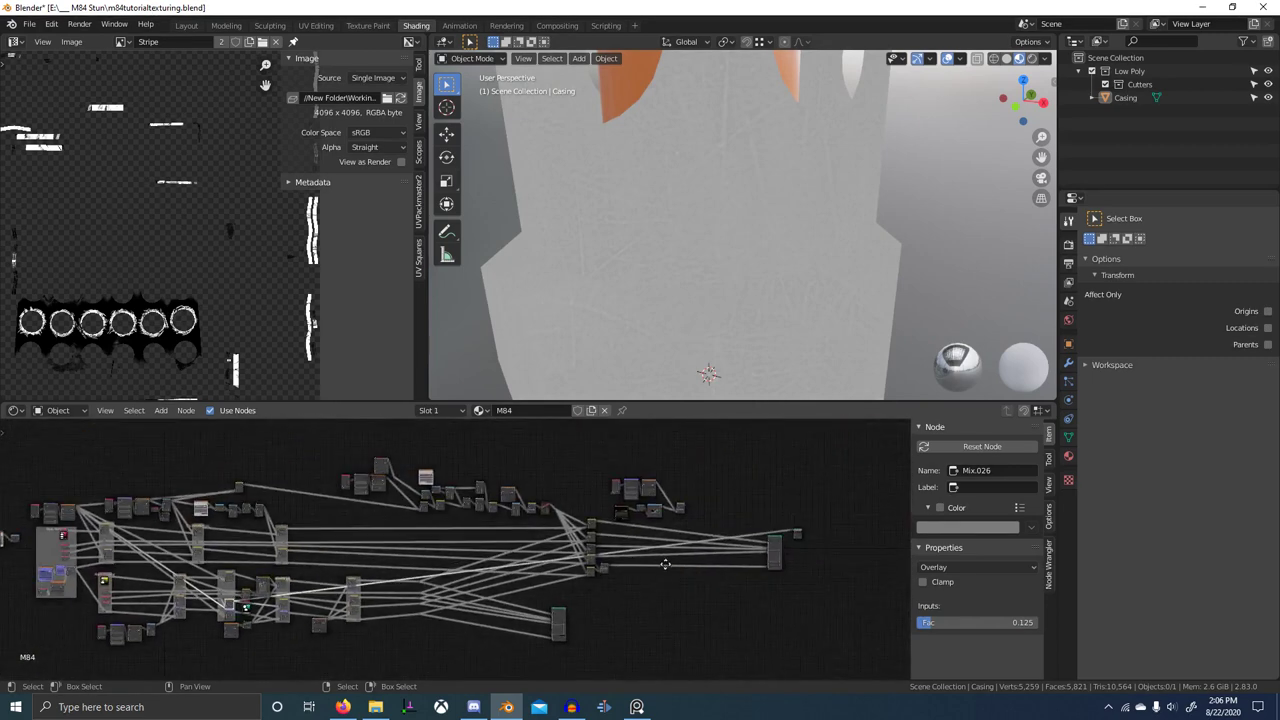
{"action": "middle_click_drag", "start_coordinate": [665, 564], "coordinate": [530, 567]}
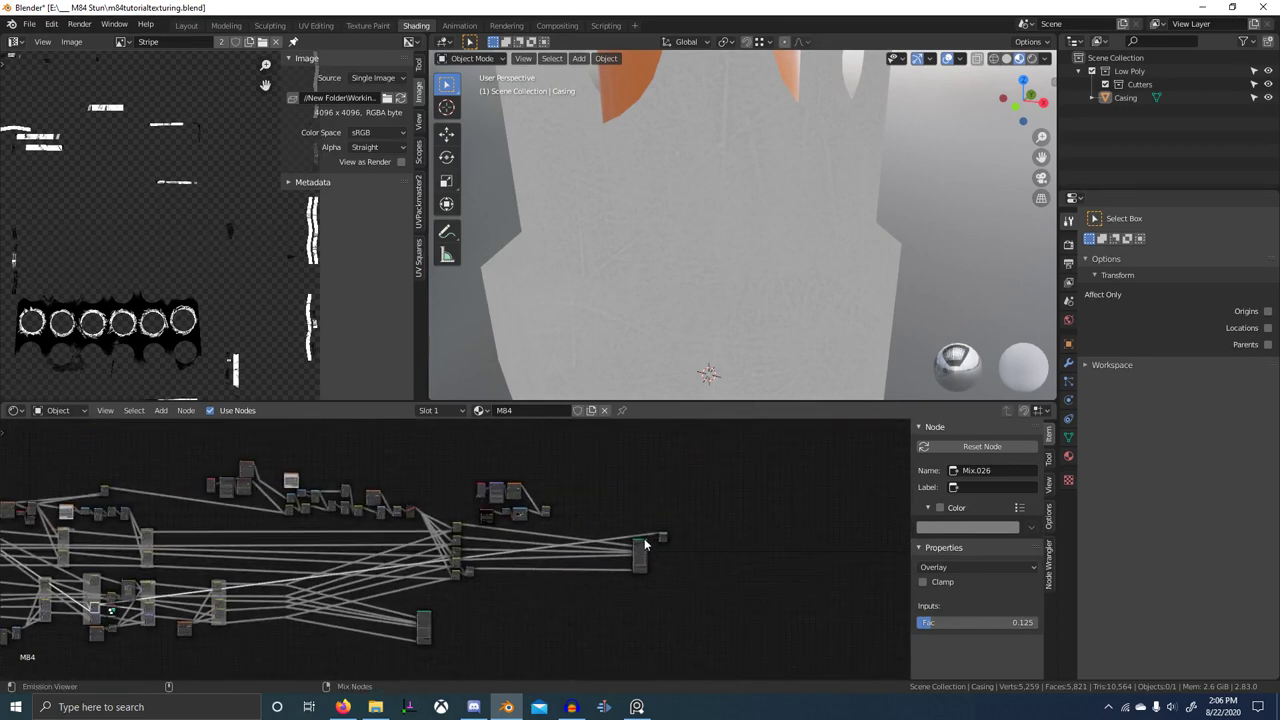
{"action": "left_click", "coordinate": [644, 541], "text": "ctrl+shift"}
{"action": "middle_click_drag", "start_coordinate": [555, 502], "coordinate": [770, 466]}
{"action": "scroll", "coordinate": [770, 466], "scroll_direction": "up", "scroll_amount": 3}
{"action": "scroll", "coordinate": [692, 324], "scroll_direction": "down", "scroll_amount": 8}
{"action": "middle_click_drag", "start_coordinate": [692, 324], "coordinate": [702, 324]}
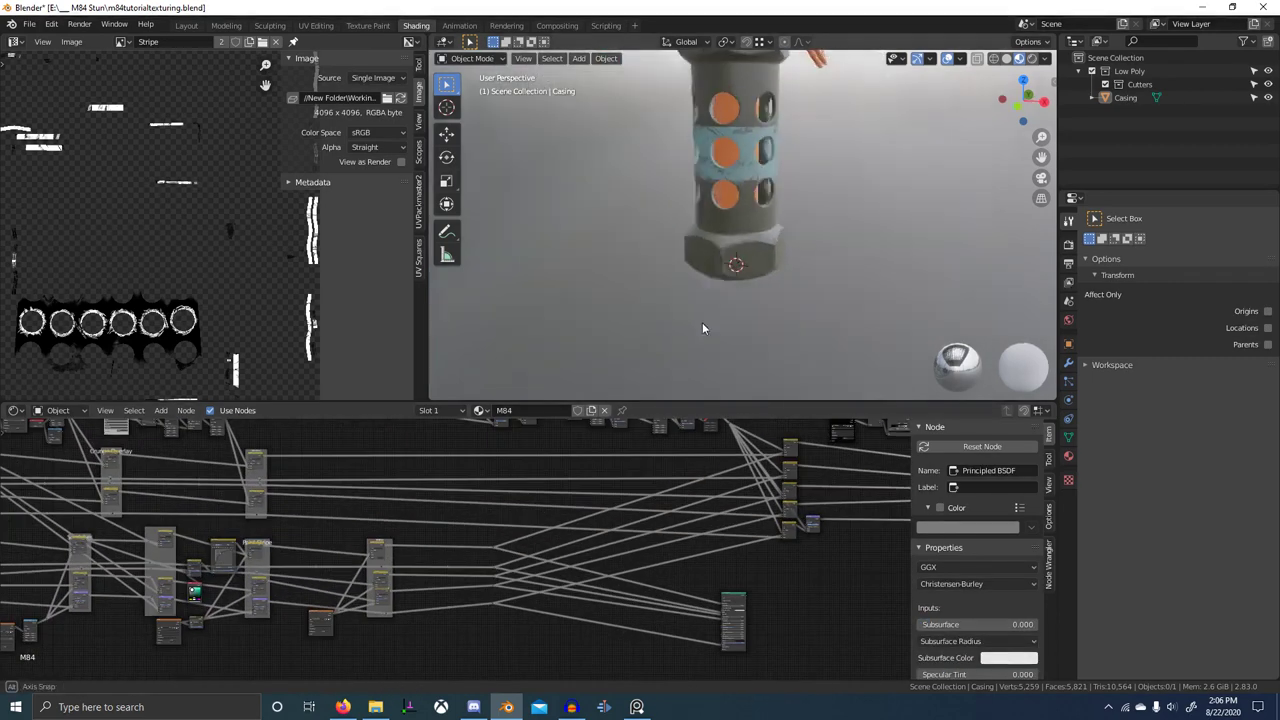
{"action": "scroll", "coordinate": [702, 328], "scroll_direction": "up", "scroll_amount": 2}
{"action": "scroll", "coordinate": [490, 560], "scroll_direction": "up", "scroll_amount": 6}
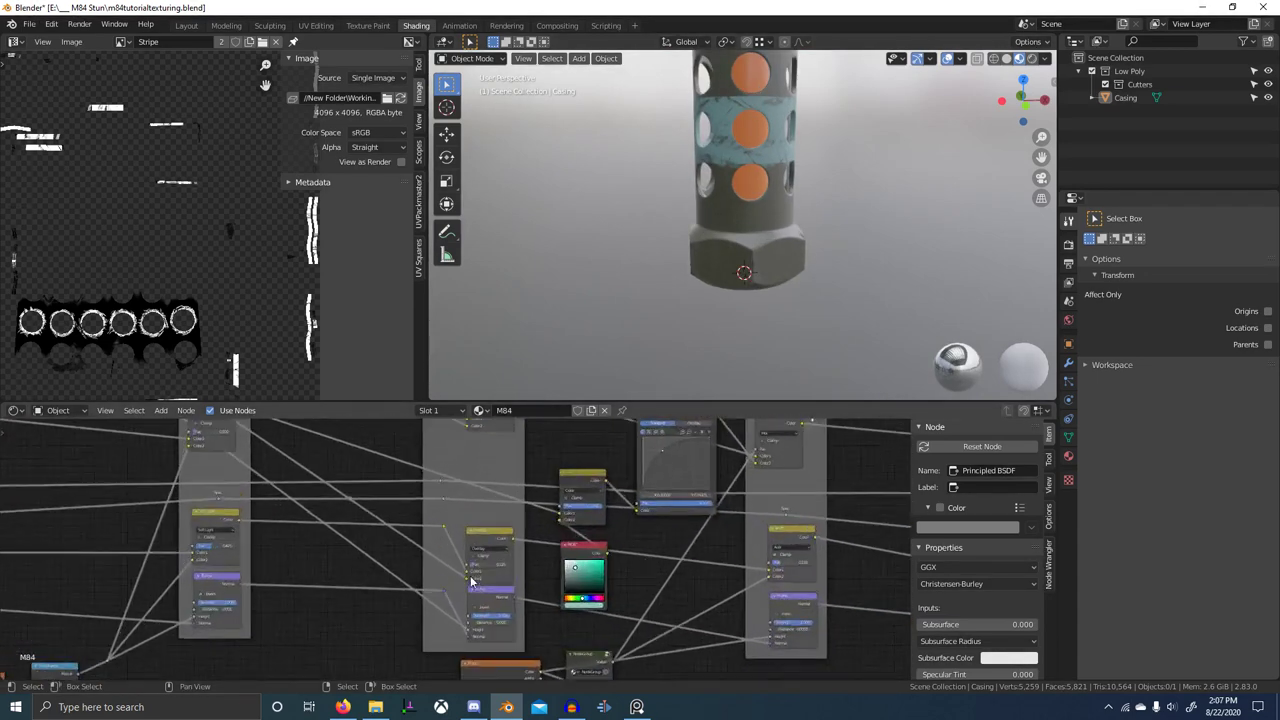
{"action": "scroll", "coordinate": [472, 581], "scroll_direction": "up", "scroll_amount": 4}
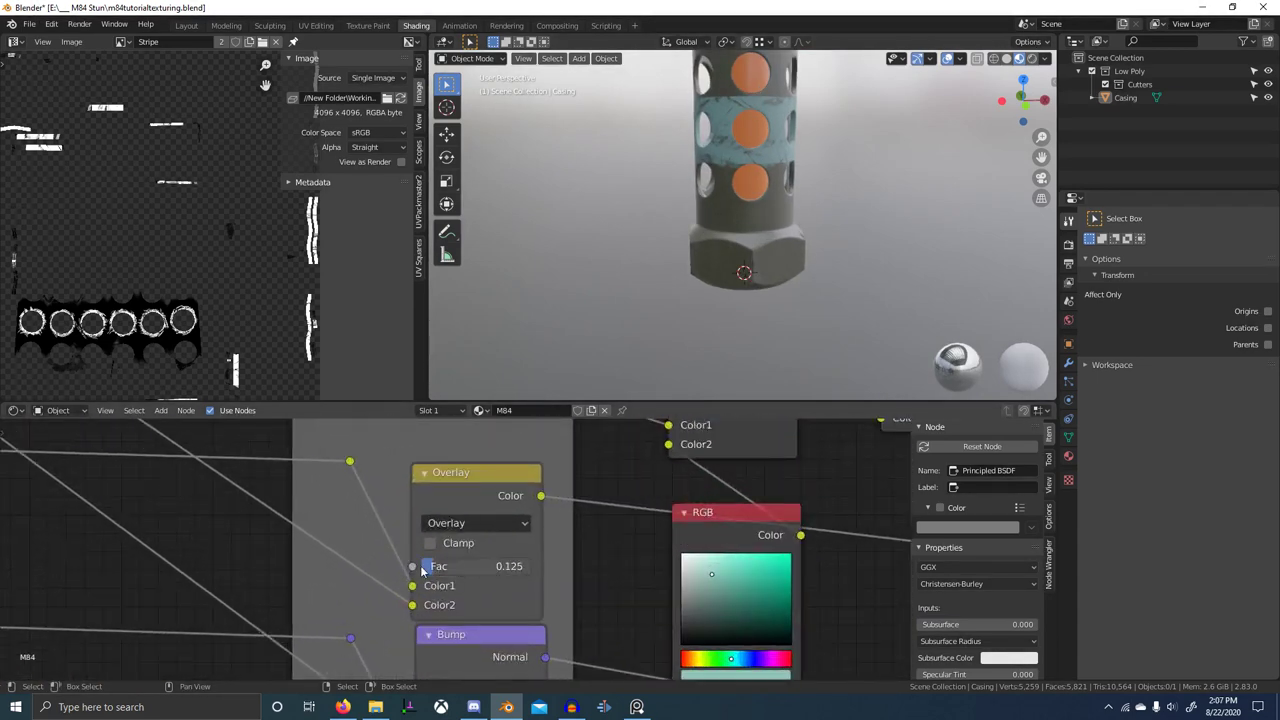
{"action": "scroll", "coordinate": [492, 578], "scroll_direction": "up", "scroll_amount": 4}
- Sweep the Overlay factor once more, then cancel the change to keep 0.125
{"action": "left_click_drag", "start_coordinate": [492, 578], "coordinate": [396, 577]}
{"action": "right_click", "coordinate": [398, 583]}
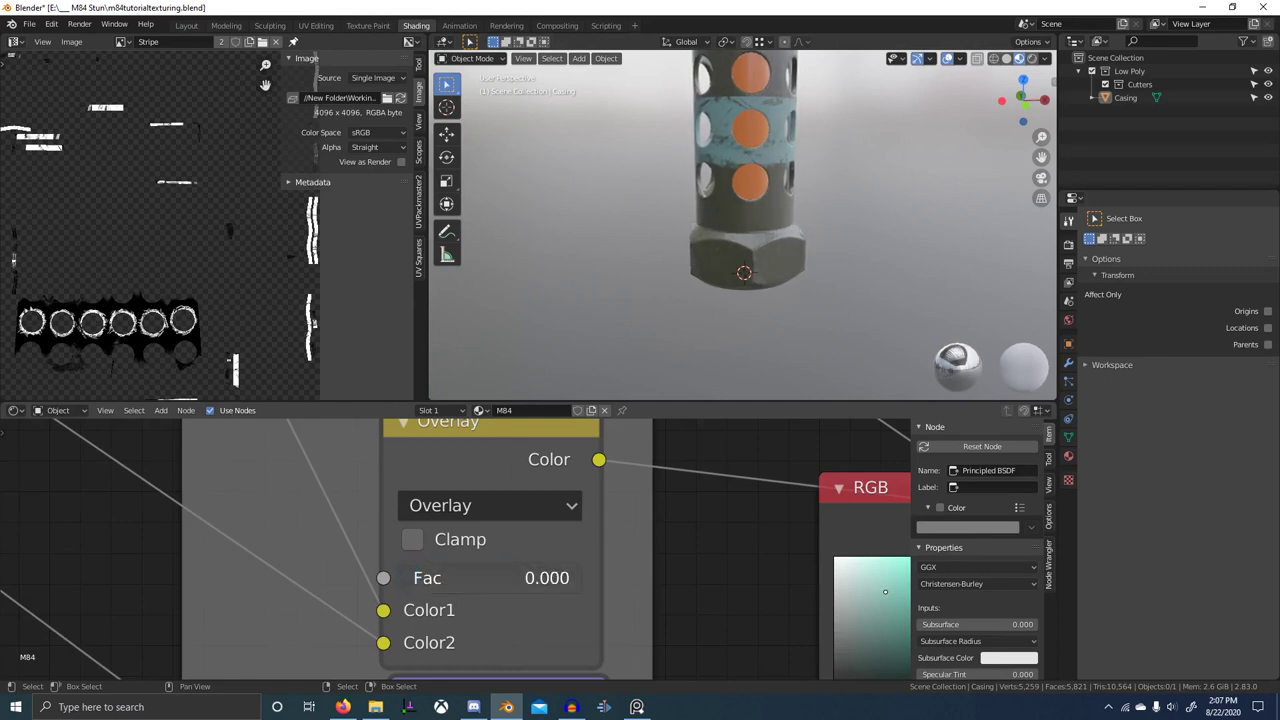
{"action": "right_click", "coordinate": [400, 578]}
{"action": "scroll", "coordinate": [760, 305], "scroll_direction": "up", "scroll_amount": 6}
{"action": "scroll", "coordinate": [792, 277], "scroll_direction": "down", "scroll_amount": 8}
- Frame the grenade in a full-screen 3D view and save m84tutorialtexturing.blend
{"action": "key", "text": "ctrl+space"}
{"action": "middle_click_drag", "start_coordinate": [776, 375], "coordinate": [790, 428]}
{"action": "middle_click_drag", "start_coordinate": [790, 428], "coordinate": [808, 418]}
{"action": "key", "text": "ctrl+s"}
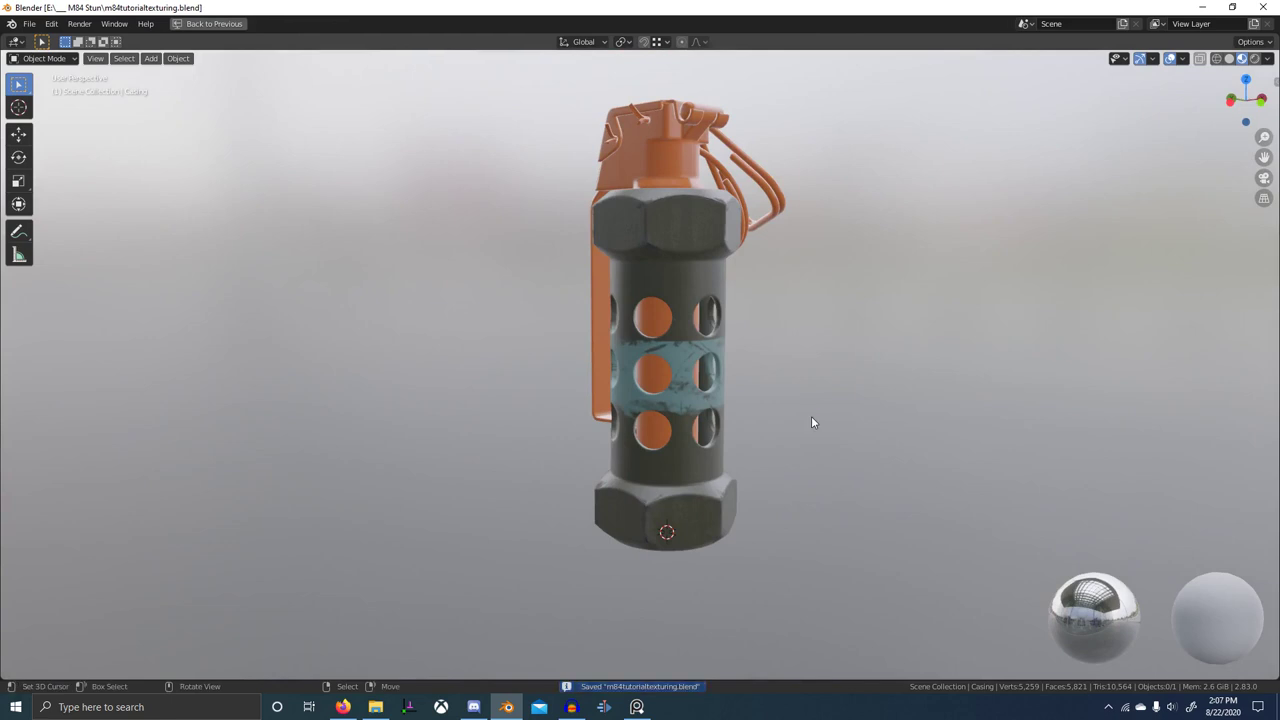
- Return to the Shading layout and enlarge the Frame.007 label to size 64
{"action": "key", "text": "ctrl+space"}
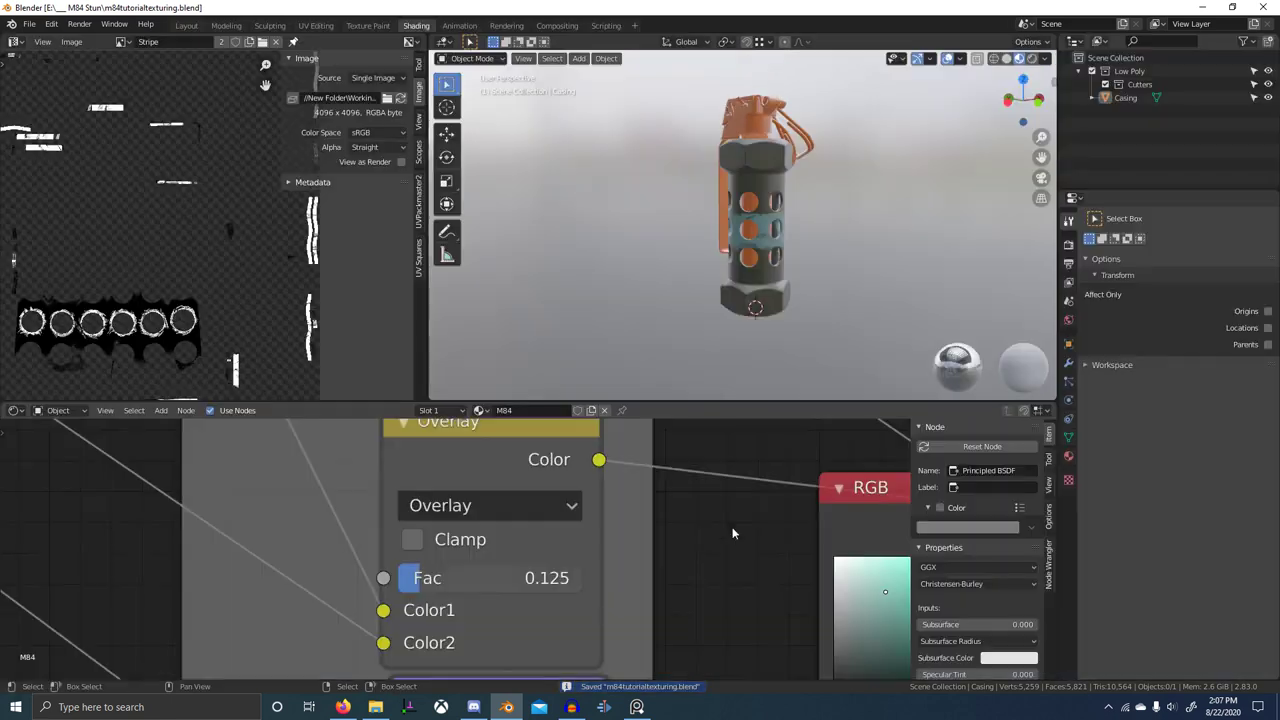
{"action": "scroll", "coordinate": [474, 565], "scroll_direction": "down", "scroll_amount": 5}
{"action": "middle_click_drag", "start_coordinate": [507, 551], "coordinate": [518, 575]}
{"action": "left_click", "coordinate": [451, 466]}
{"action": "scroll", "coordinate": [775, 539], "scroll_direction": "down", "scroll_amount": 3}
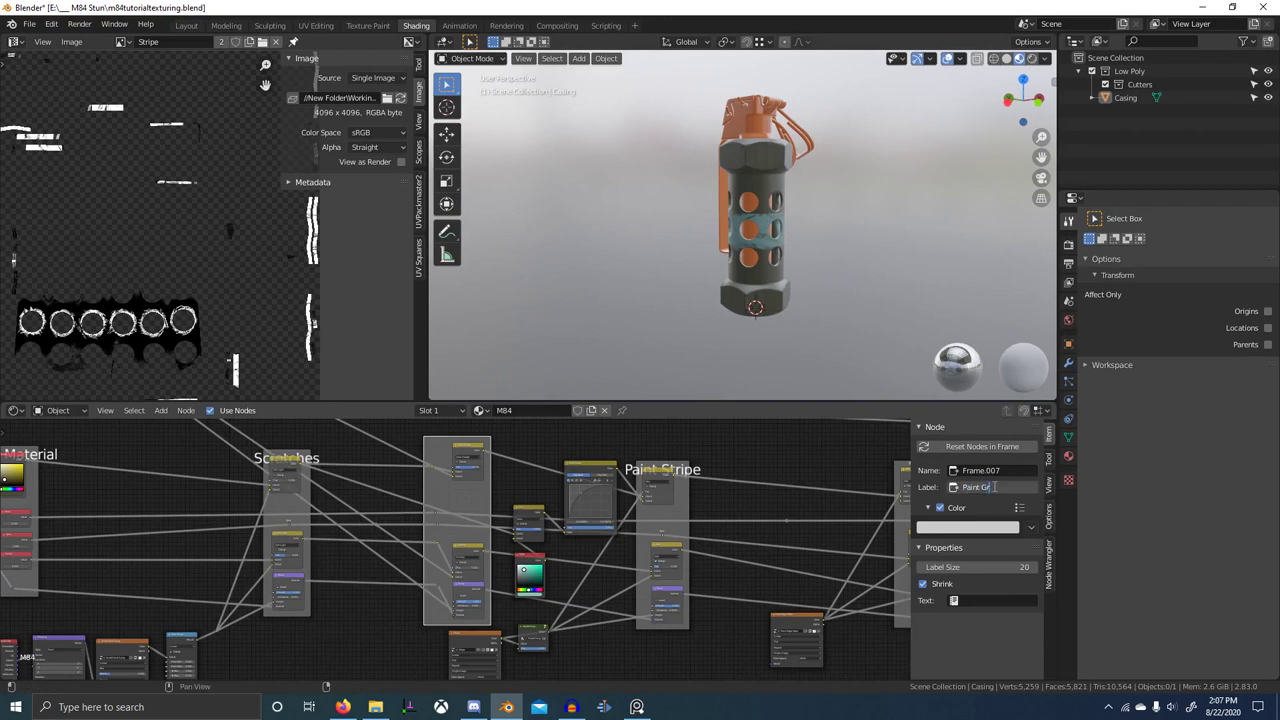
{"action": "left_click_drag", "start_coordinate": [978, 567], "coordinate": [1040, 567]}
{"action": "scroll", "coordinate": [336, 538], "scroll_direction": "down", "scroll_amount": 3}
- Enlarge the Paint Worn Edges frame label
{"action": "middle_click_drag", "start_coordinate": [336, 538], "coordinate": [538, 562]}
{"action": "middle_click_drag", "start_coordinate": [655, 556], "coordinate": [358, 545]}
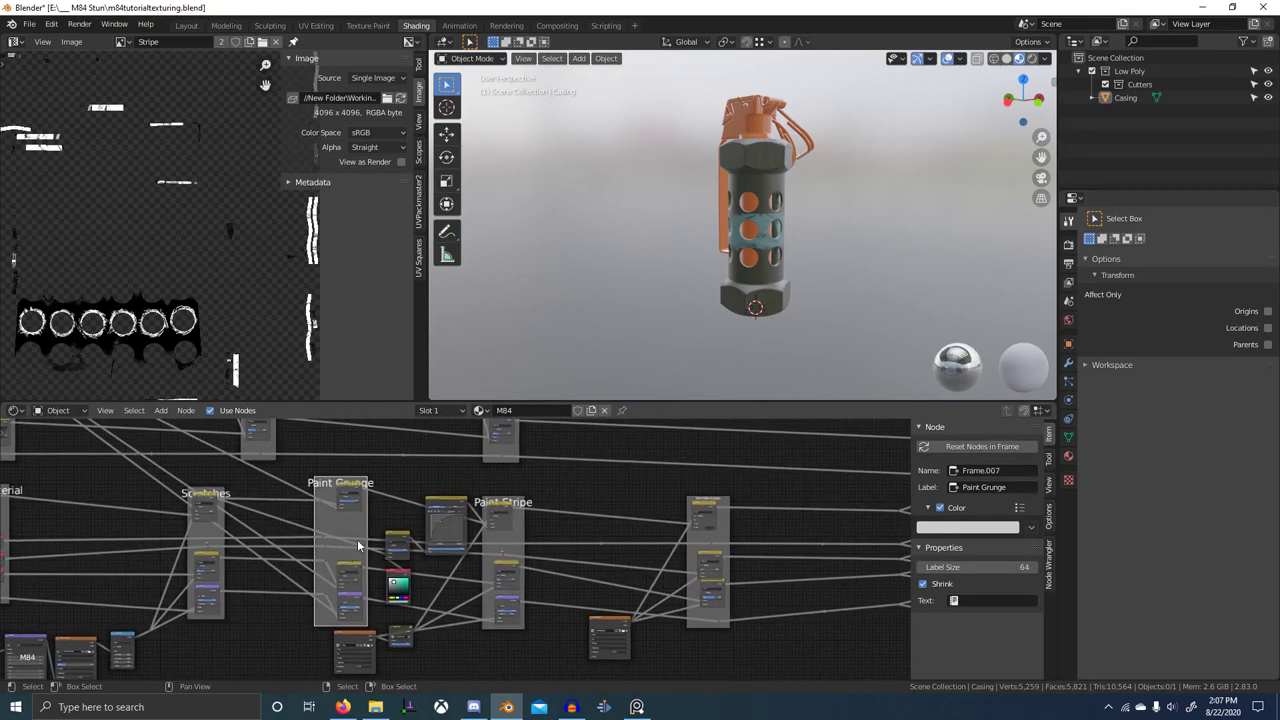
{"action": "middle_click_drag", "start_coordinate": [714, 555], "coordinate": [428, 579]}
{"action": "scroll", "coordinate": [402, 536], "scroll_direction": "up", "scroll_amount": 8}
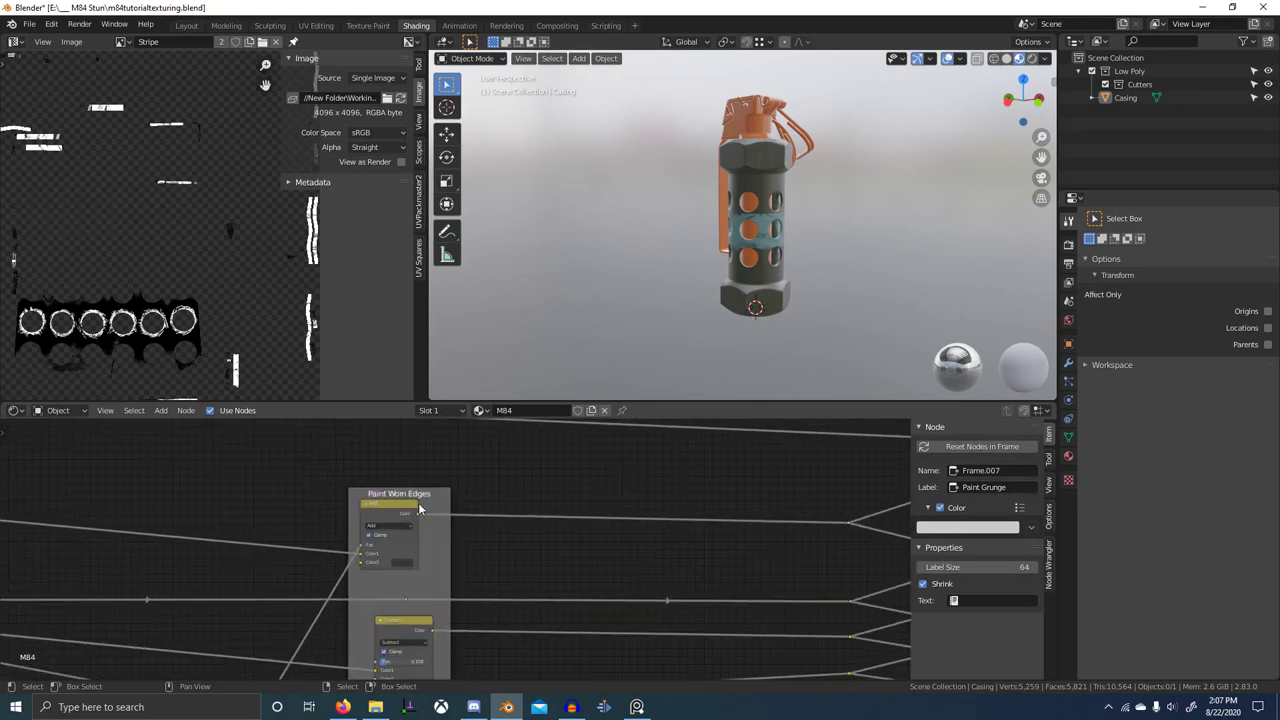
{"action": "left_click_drag", "start_coordinate": [977, 569], "coordinate": [1035, 569]}
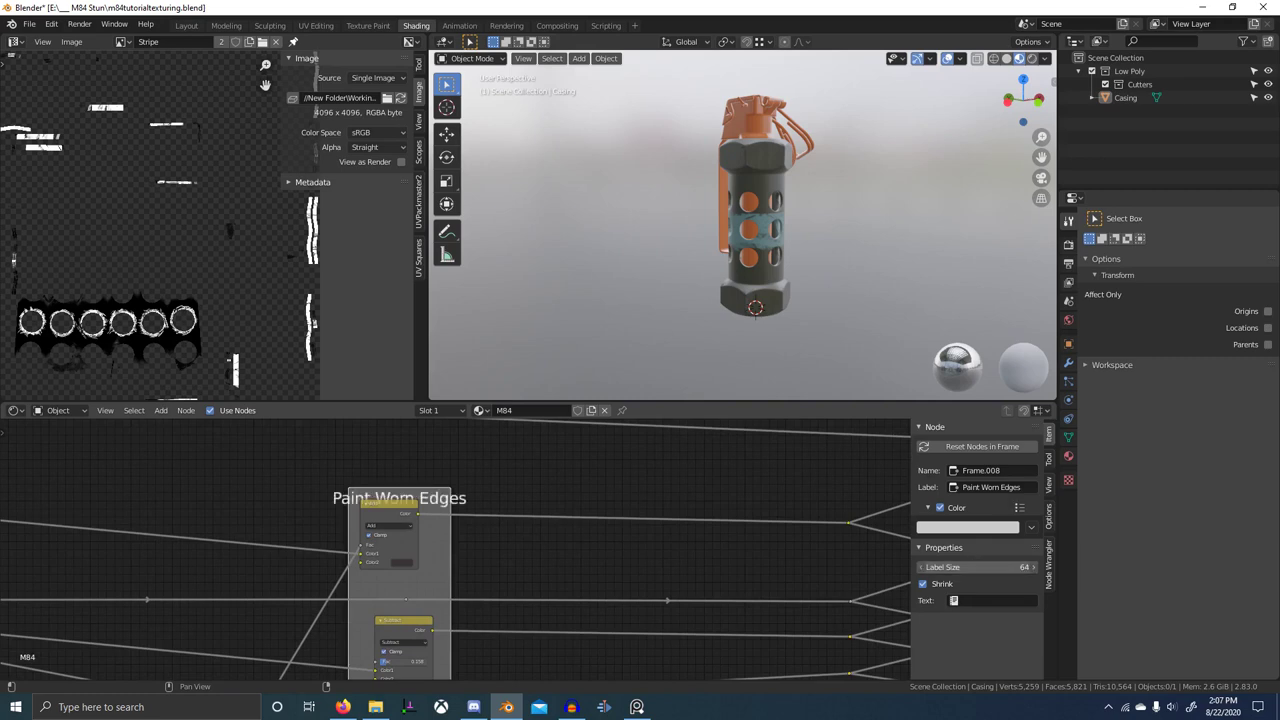
{"action": "scroll", "coordinate": [452, 533], "scroll_direction": "down", "scroll_amount": 1}
{"action": "middle_click_drag", "start_coordinate": [453, 532], "coordinate": [518, 486]}
- Preview the Add node's output on the casing from several angles, including the underside
{"action": "left_click", "coordinate": [478, 479], "text": "ctrl+shift"}
{"action": "scroll", "coordinate": [791, 268], "scroll_direction": "up", "scroll_amount": 4}
{"action": "middle_click_drag", "start_coordinate": [797, 343], "coordinate": [742, 124], "text": "shift"}
{"action": "scroll", "coordinate": [742, 124], "scroll_direction": "up", "scroll_amount": 3}
{"action": "scroll", "coordinate": [802, 327], "scroll_direction": "down", "scroll_amount": 5}
{"action": "middle_click_drag", "start_coordinate": [765, 205], "coordinate": [734, 290], "text": "shift"}
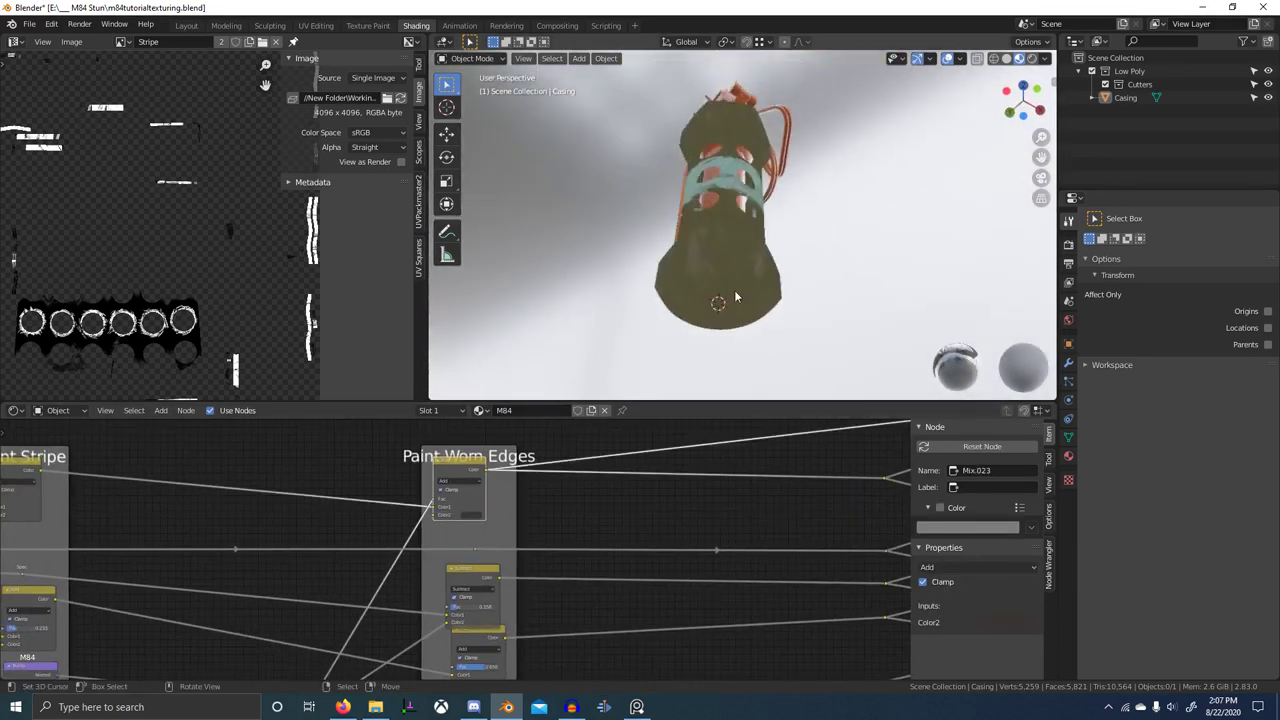
{"action": "middle_click_drag", "start_coordinate": [742, 170], "coordinate": [756, 265]}
{"action": "middle_click_drag", "start_coordinate": [727, 195], "coordinate": [702, 365], "text": "shift"}
{"action": "middle_click_drag", "start_coordinate": [702, 365], "coordinate": [699, 208]}
{"action": "scroll", "coordinate": [700, 323], "scroll_direction": "up", "scroll_amount": 3}
{"action": "scroll", "coordinate": [722, 333], "scroll_direction": "up", "scroll_amount": 1}
{"action": "middle_click_drag", "start_coordinate": [722, 333], "coordinate": [655, 325]}
{"action": "scroll", "coordinate": [655, 325], "scroll_direction": "down", "scroll_amount": 2}
{"action": "scroll", "coordinate": [627, 479], "scroll_direction": "down", "scroll_amount": 1}
- Preview the edge wear image texture on the casing, then restore the full material
{"action": "scroll", "coordinate": [627, 485], "scroll_direction": "down", "scroll_amount": 3}
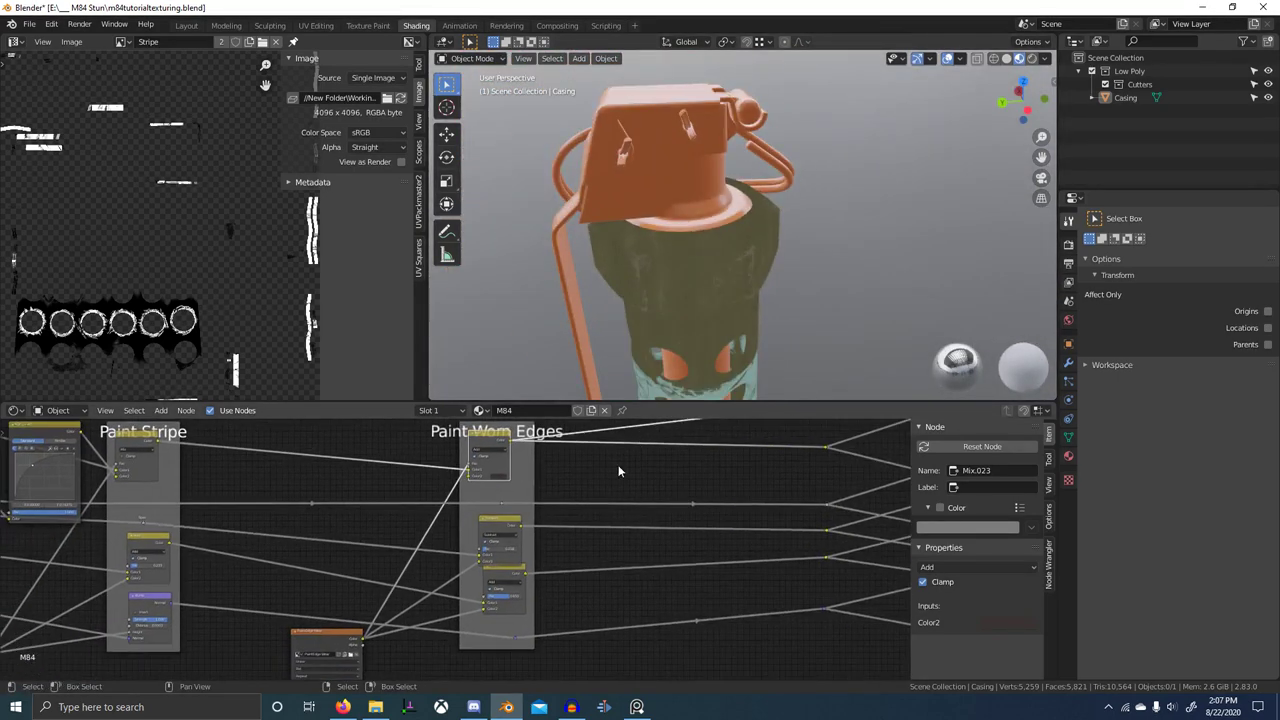
{"action": "left_click", "coordinate": [401, 566], "text": "ctrl+shift"}
{"action": "scroll", "coordinate": [571, 523], "scroll_direction": "down", "scroll_amount": 4}
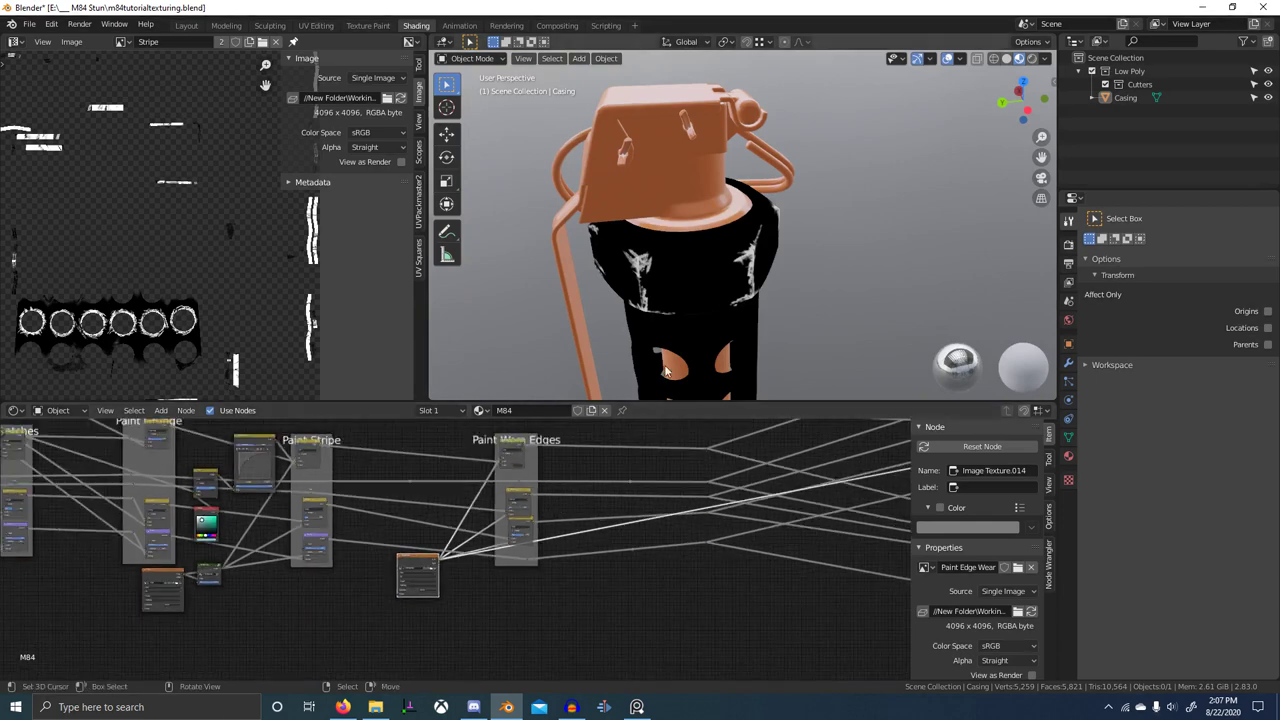
{"action": "scroll", "coordinate": [680, 365], "scroll_direction": "down", "scroll_amount": 2}
{"action": "scroll", "coordinate": [749, 491], "scroll_direction": "down", "scroll_amount": 8}
{"action": "middle_click_drag", "start_coordinate": [835, 510], "coordinate": [339, 593]}
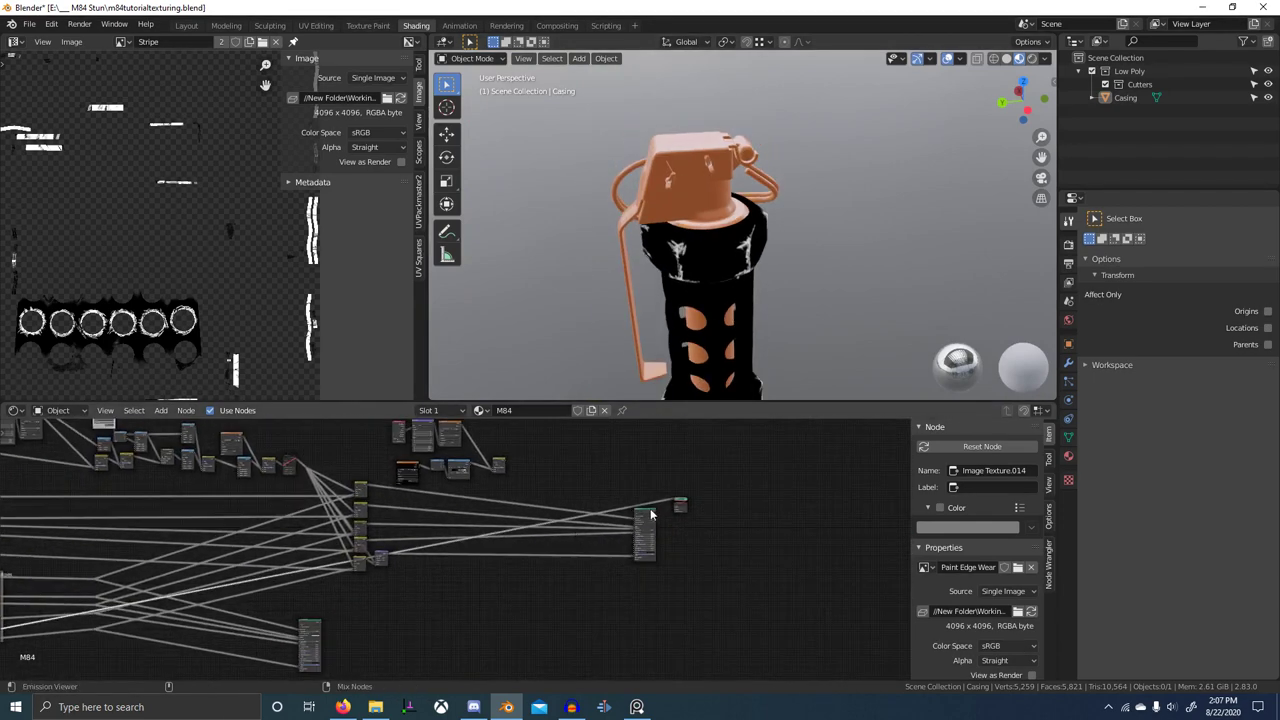
{"action": "left_click", "coordinate": [649, 513], "text": "ctrl+shift"}
{"action": "scroll", "coordinate": [678, 314], "scroll_direction": "up", "scroll_amount": 5}
{"action": "mouse_move", "coordinate": [680, 314]}
{"action": "middle_mouse_down"}
{"action": "mouse_move", "coordinate": [728, 283]}
{"action": "mouse_move", "coordinate": [727, 234]}
{"action": "mouse_move", "coordinate": [628, 296]}
{"action": "middle_mouse_up"}
{"action": "scroll", "coordinate": [732, 270], "scroll_direction": "up", "scroll_amount": 4}
{"action": "scroll", "coordinate": [540, 514], "scroll_direction": "down", "scroll_amount": 1}
- Preview the Subtract and Add mix nodes' streaky masks on the casing
{"action": "middle_click_drag", "start_coordinate": [539, 514], "coordinate": [578, 505]}
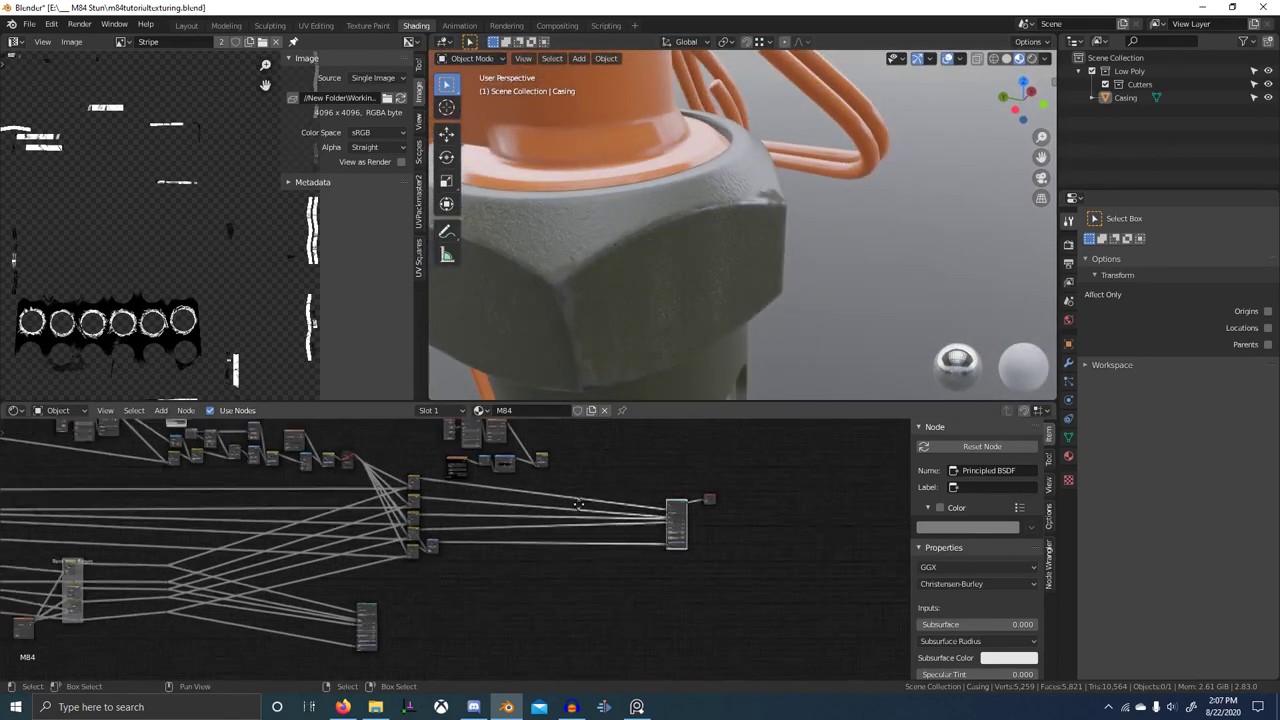
{"action": "scroll", "coordinate": [578, 504], "scroll_direction": "up", "scroll_amount": 5}
{"action": "scroll", "coordinate": [402, 546], "scroll_direction": "up", "scroll_amount": 6}
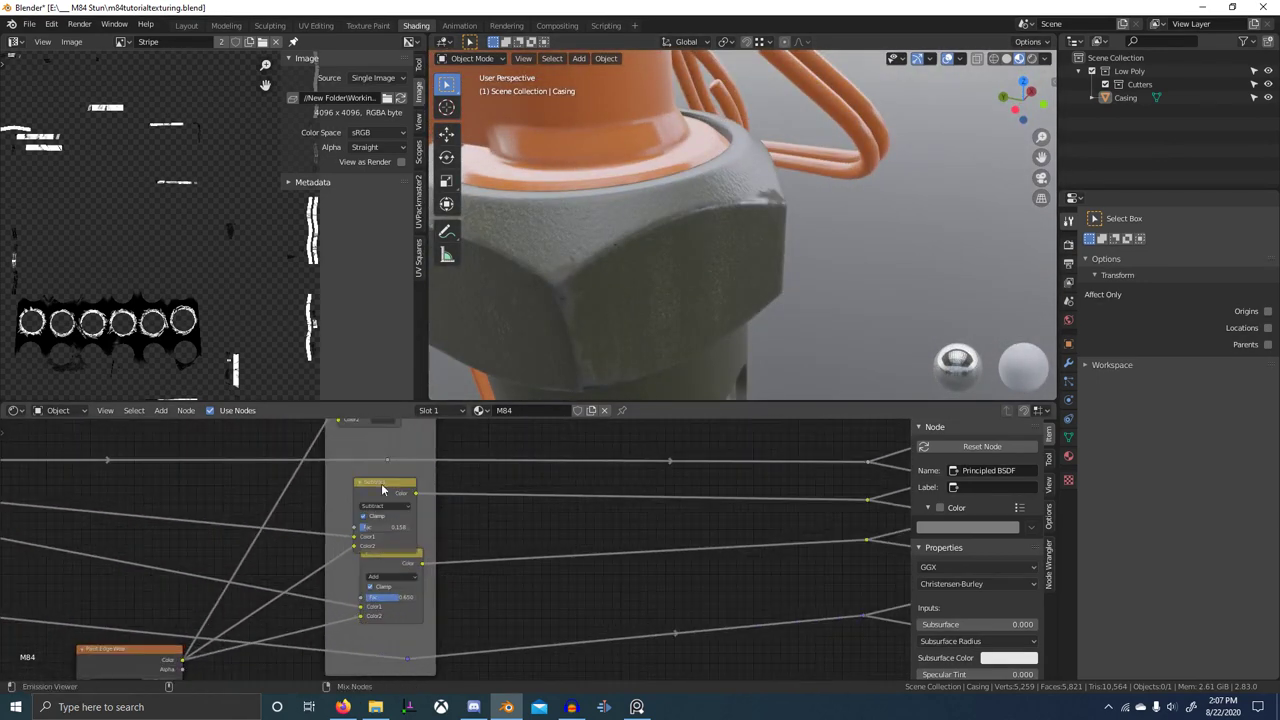
{"action": "left_click", "coordinate": [384, 491], "text": "ctrl+shift"}
{"action": "scroll", "coordinate": [666, 269], "scroll_direction": "down", "scroll_amount": 2}
{"action": "middle_click_drag", "start_coordinate": [666, 269], "coordinate": [694, 284]}
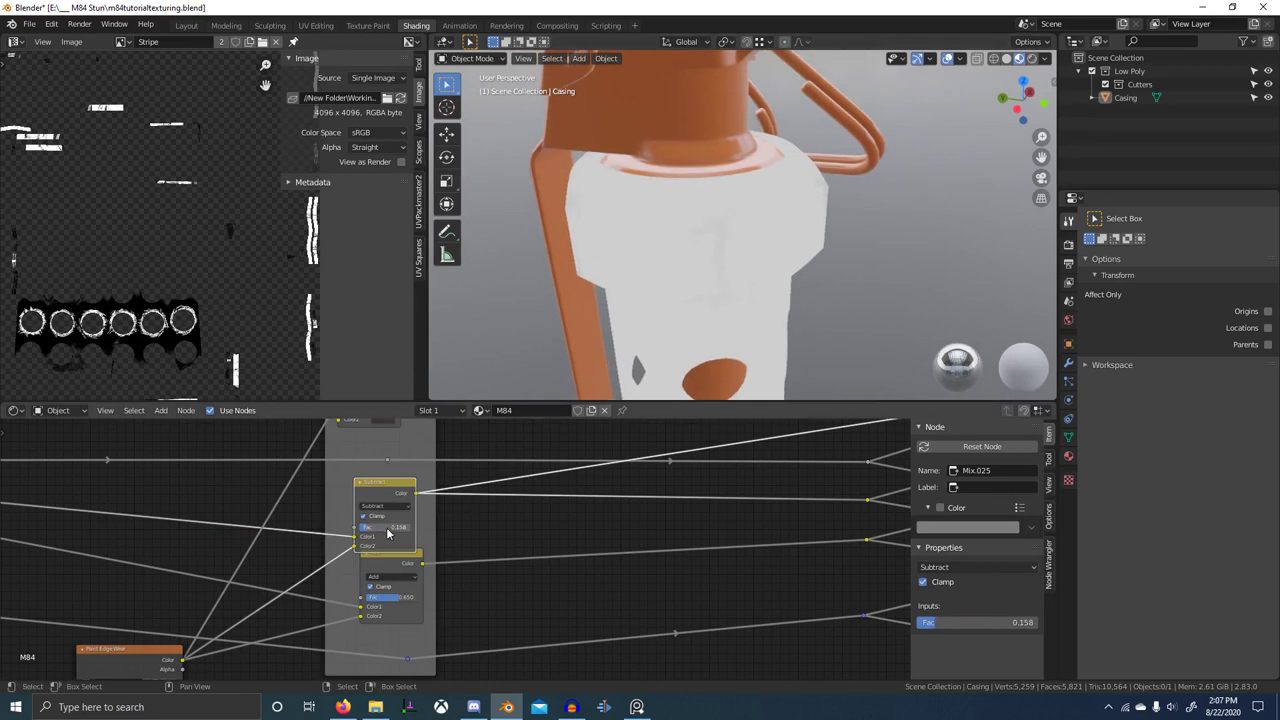
{"action": "left_click", "coordinate": [398, 578], "text": "ctrl+shift"}
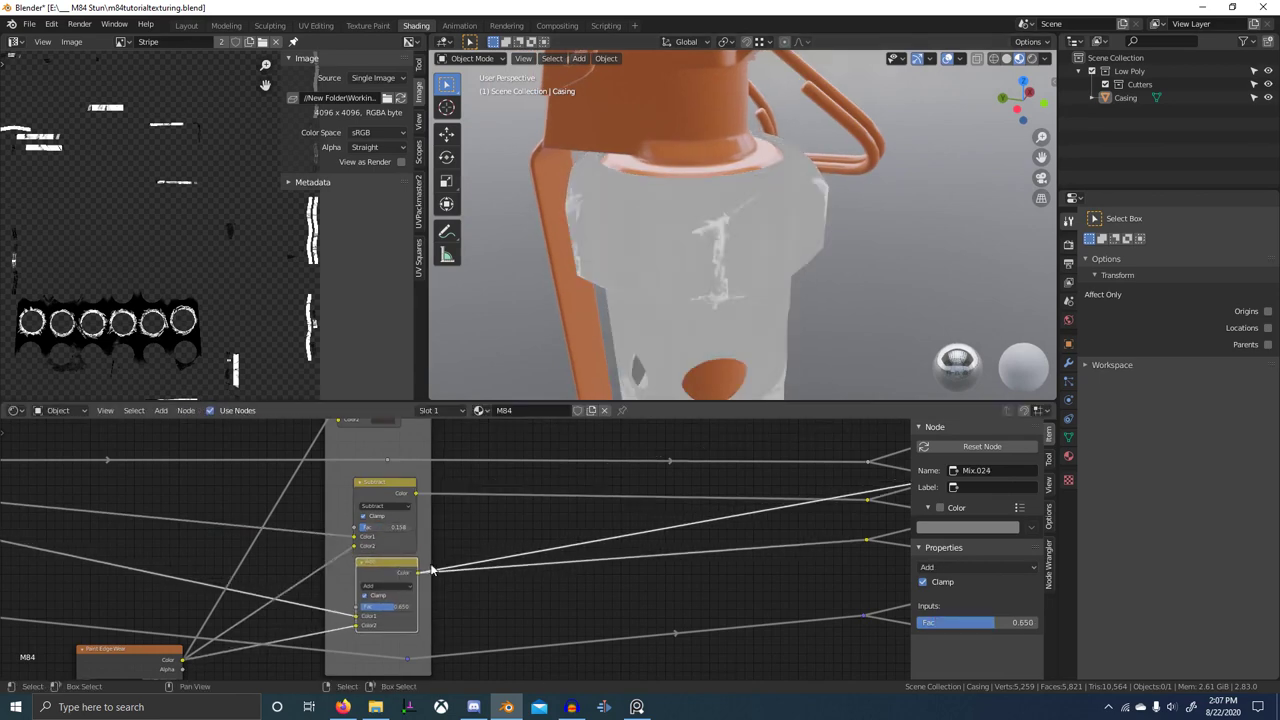
{"action": "scroll", "coordinate": [400, 564], "scroll_direction": "down", "scroll_amount": 4}
{"action": "middle_click_drag", "start_coordinate": [396, 563], "coordinate": [461, 542]}
{"action": "middle_click_drag", "start_coordinate": [356, 569], "coordinate": [530, 581]}
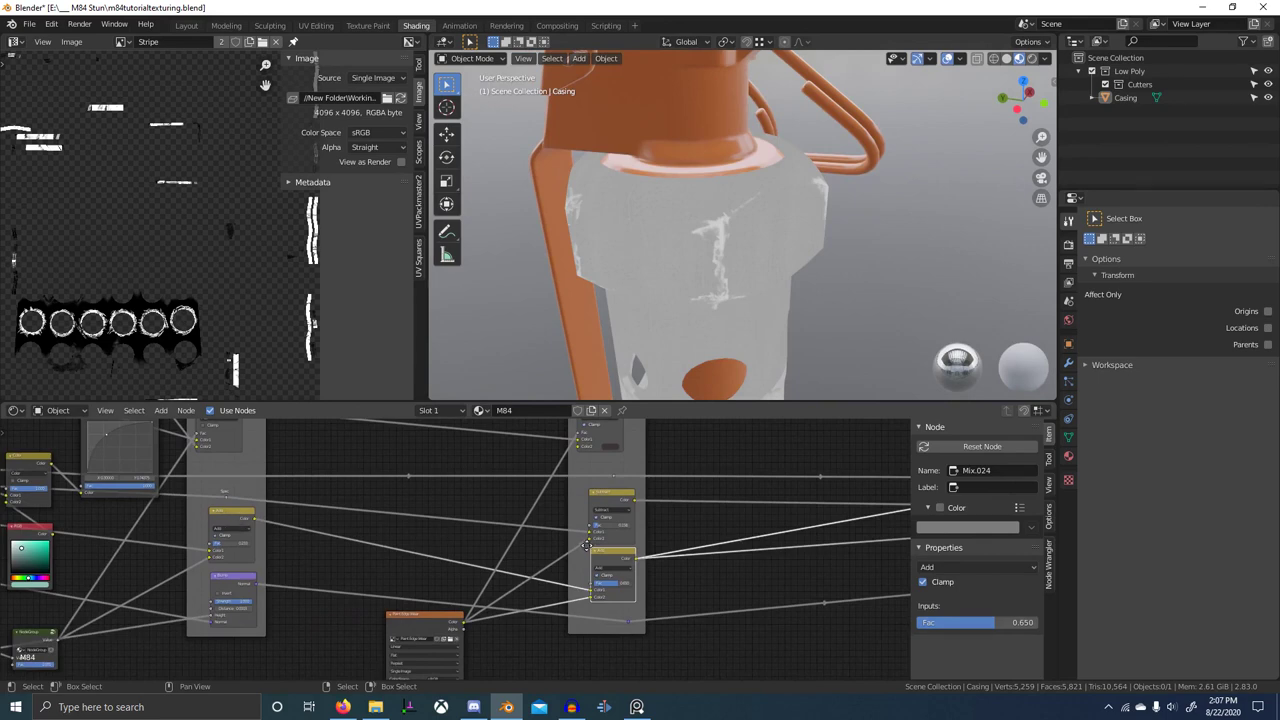
- Preview the Subtract node Mix.025 output, then restore the full material preview
{"action": "middle_click_drag", "start_coordinate": [586, 546], "coordinate": [515, 608]}
{"action": "left_click", "coordinate": [472, 539], "text": "ctrl+shift"}
{"action": "scroll", "coordinate": [529, 543], "scroll_direction": "up", "scroll_amount": 6}
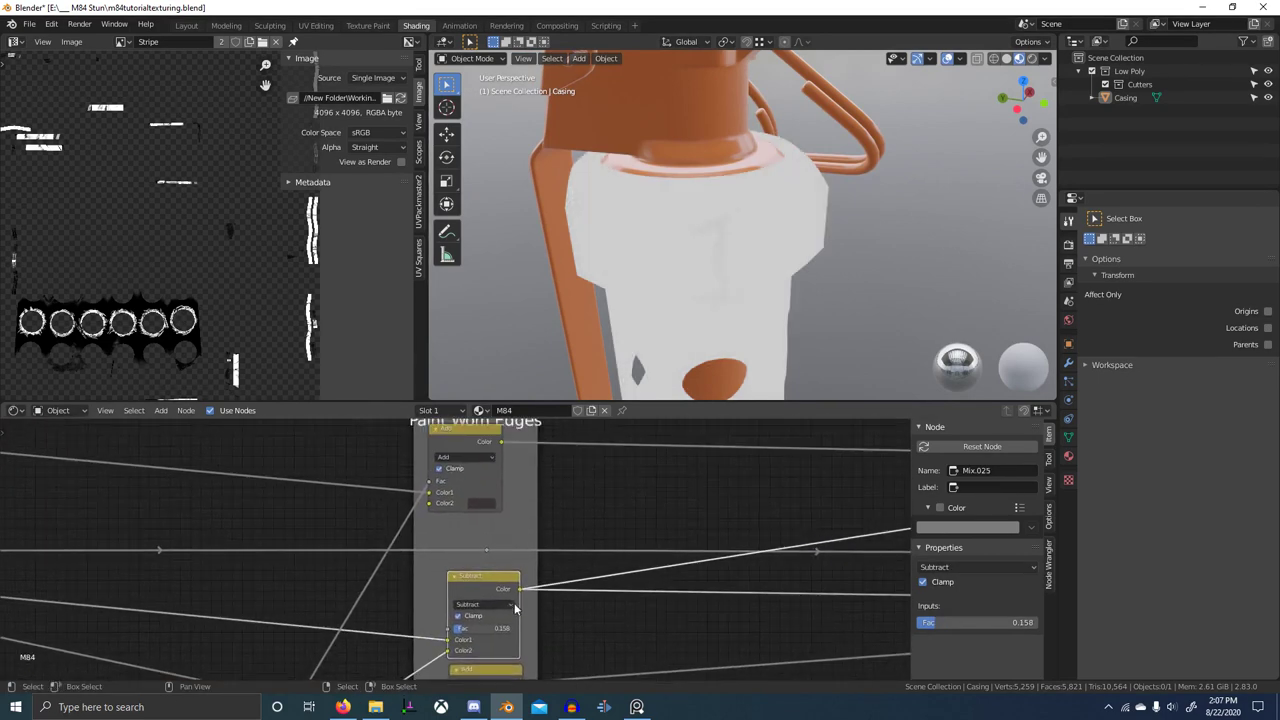
{"action": "scroll", "coordinate": [486, 457], "scroll_direction": "down", "scroll_amount": 4}
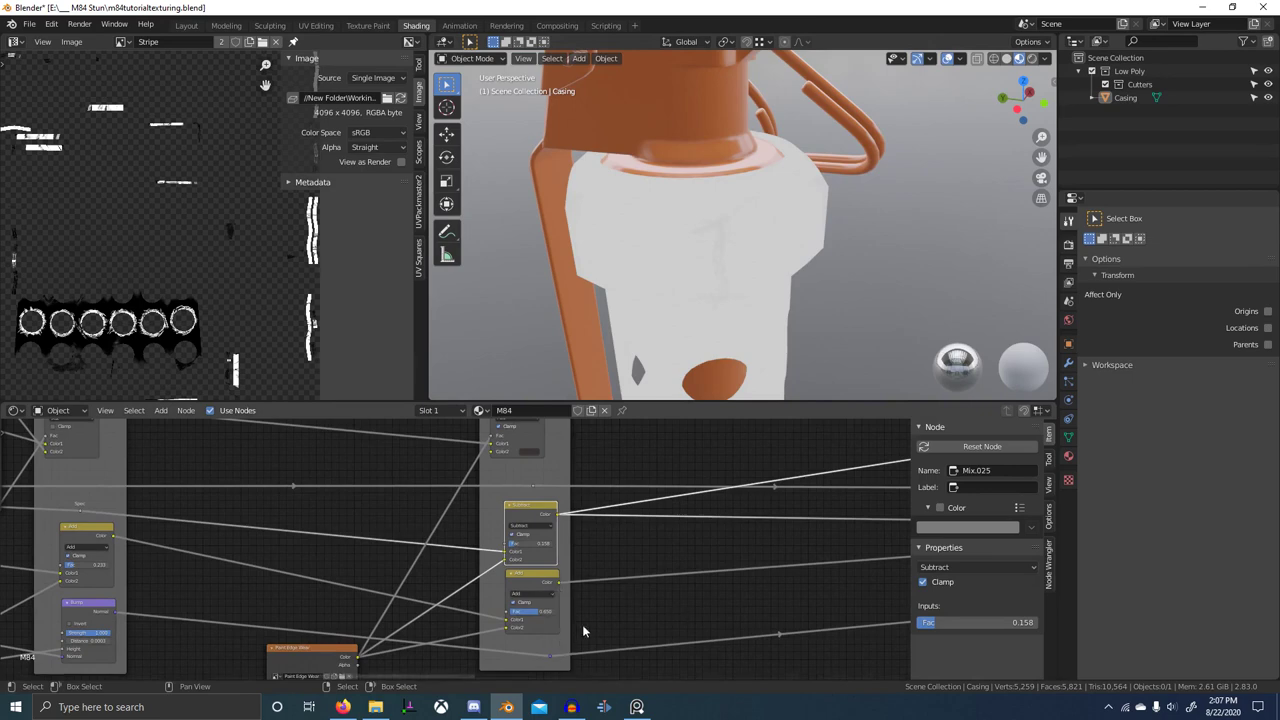
{"action": "middle_click_drag", "start_coordinate": [531, 658], "coordinate": [532, 601]}
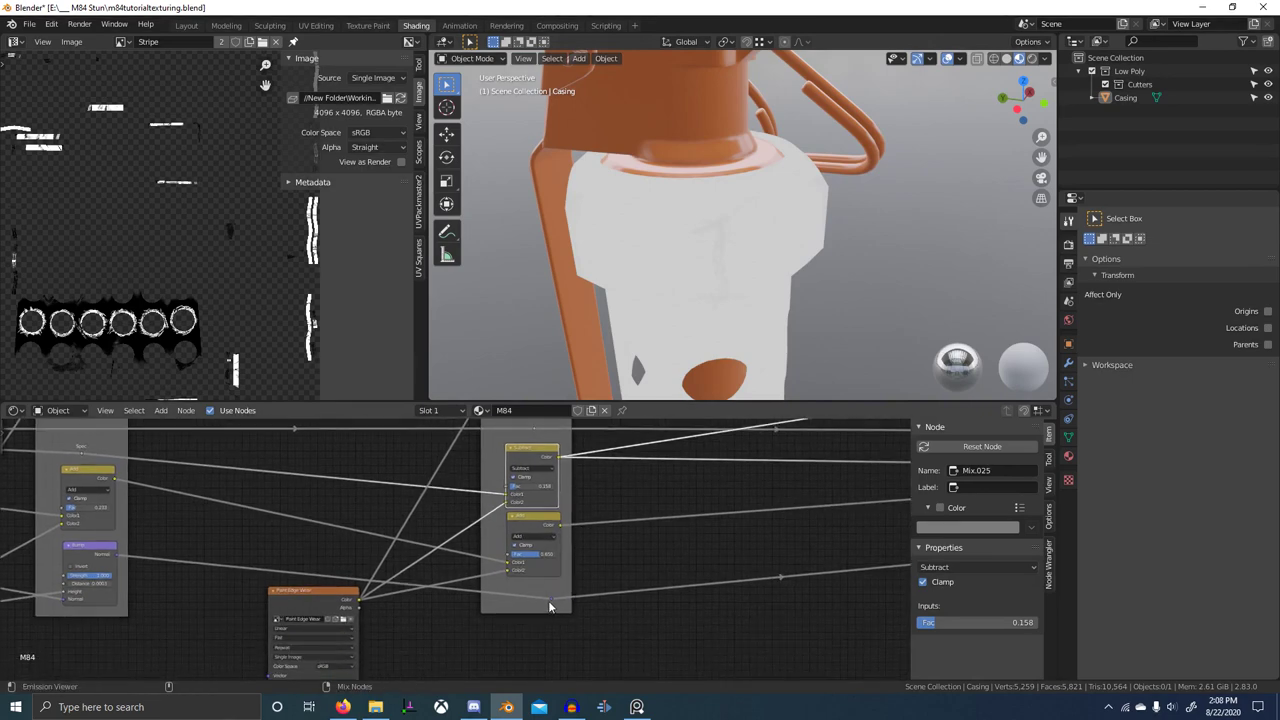
{"action": "scroll", "coordinate": [551, 606], "scroll_direction": "down", "scroll_amount": 8}
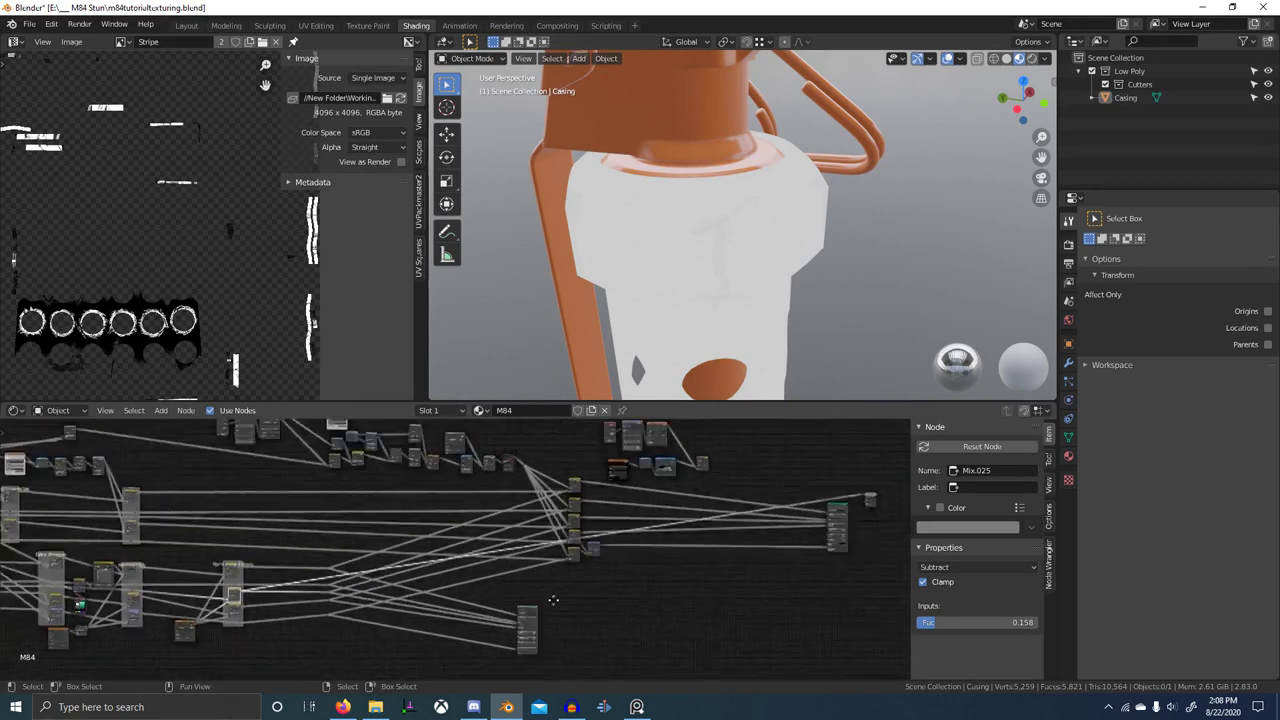
{"action": "left_click", "coordinate": [739, 545], "text": "ctrl+shift"}
- Nudge the Mix.023 node to the right inside the Paint Worn Edges frame
{"action": "middle_click_drag", "start_coordinate": [241, 594], "coordinate": [606, 569]}
{"action": "scroll", "coordinate": [503, 571], "scroll_direction": "up", "scroll_amount": 4}
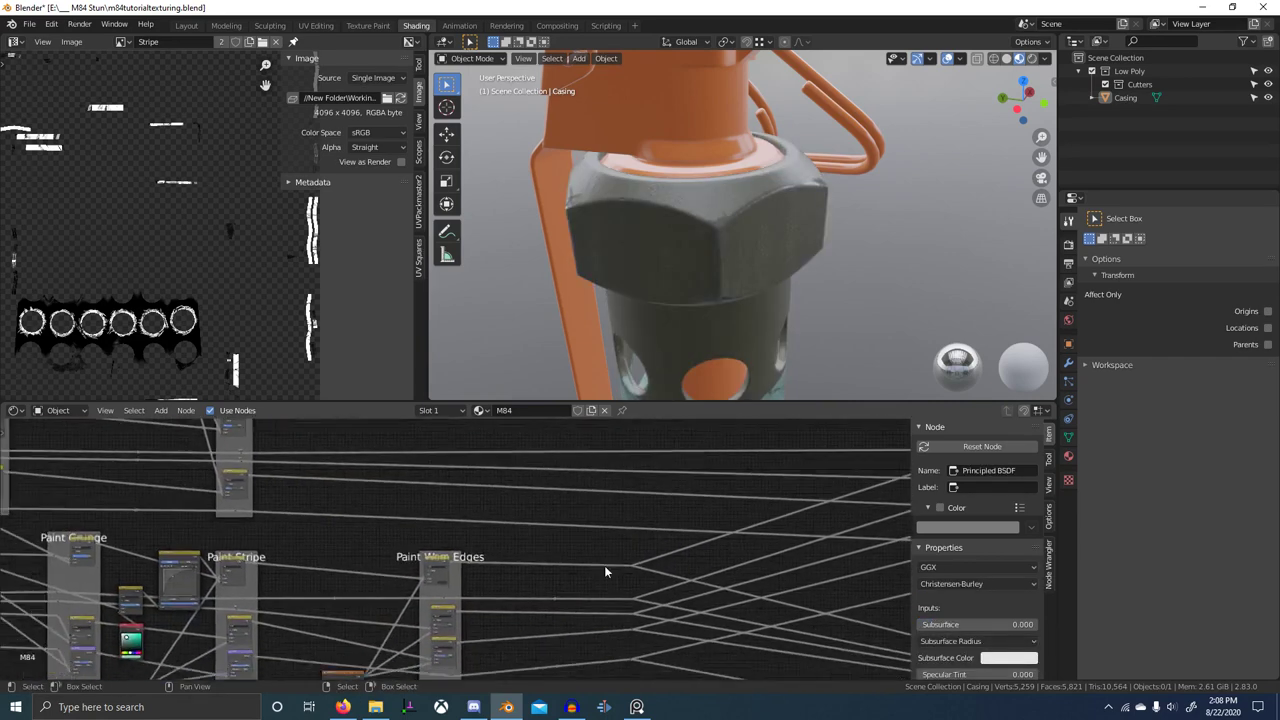
{"action": "scroll", "coordinate": [455, 560], "scroll_direction": "up", "scroll_amount": 3}
{"action": "scroll", "coordinate": [423, 574], "scroll_direction": "up", "scroll_amount": 3}
{"action": "left_click_drag", "start_coordinate": [413, 583], "coordinate": [434, 580]}
{"action": "scroll", "coordinate": [436, 577], "scroll_direction": "down", "scroll_amount": 5}
{"action": "mouse_move", "coordinate": [438, 570]}
{"action": "middle_mouse_down"}
{"action": "mouse_move", "coordinate": [506, 478]}
{"action": "mouse_move", "coordinate": [527, 472]}
{"action": "mouse_move", "coordinate": [591, 623]}
{"action": "mouse_move", "coordinate": [487, 525]}
{"action": "mouse_move", "coordinate": [494, 492]}
{"action": "middle_mouse_up"}
{"action": "scroll", "coordinate": [474, 518], "scroll_direction": "up", "scroll_amount": 5}
{"action": "scroll", "coordinate": [507, 498], "scroll_direction": "up", "scroll_amount": 1}
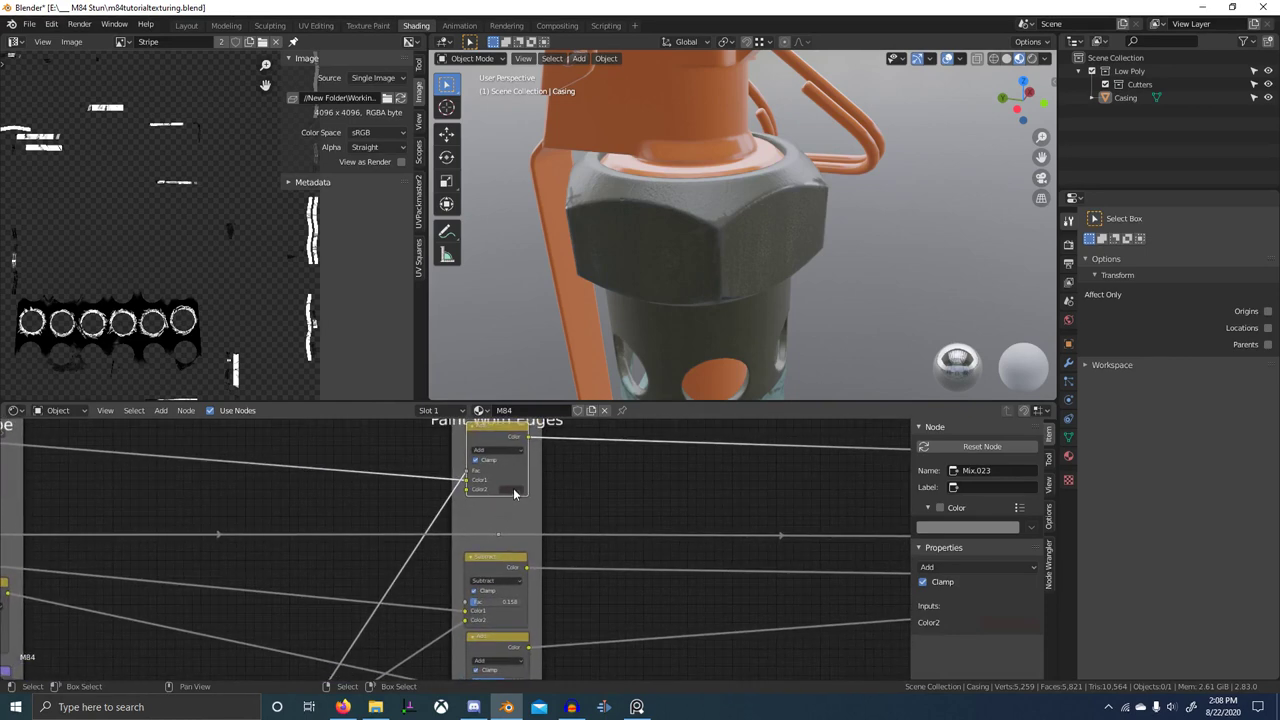
- Add an RGB node beside the worn-edges nodes via search and darken its colour
{"action": "left_click", "coordinate": [514, 490]}
{"action": "middle_click_drag", "start_coordinate": [612, 497], "coordinate": [600, 501]}
{"action": "key", "text": "shift+a"}
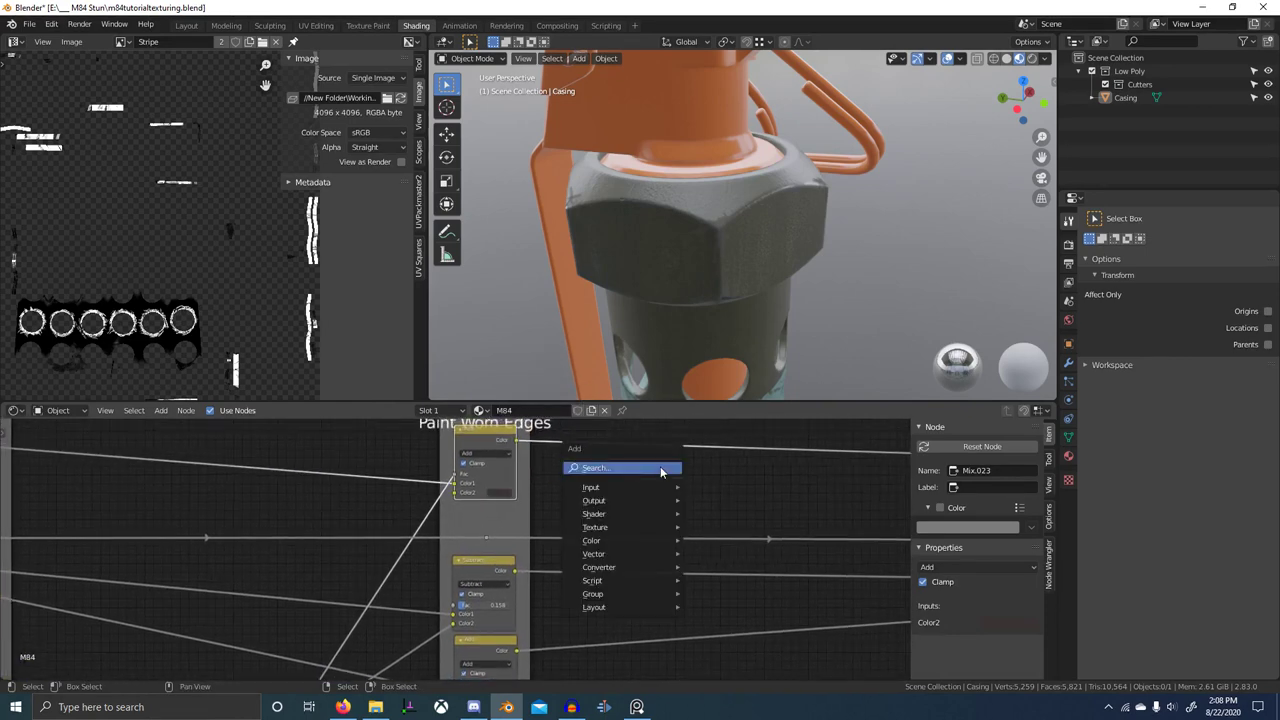
{"action": "left_click", "coordinate": [654, 466]}
{"action": "type", "text": "rgb"}
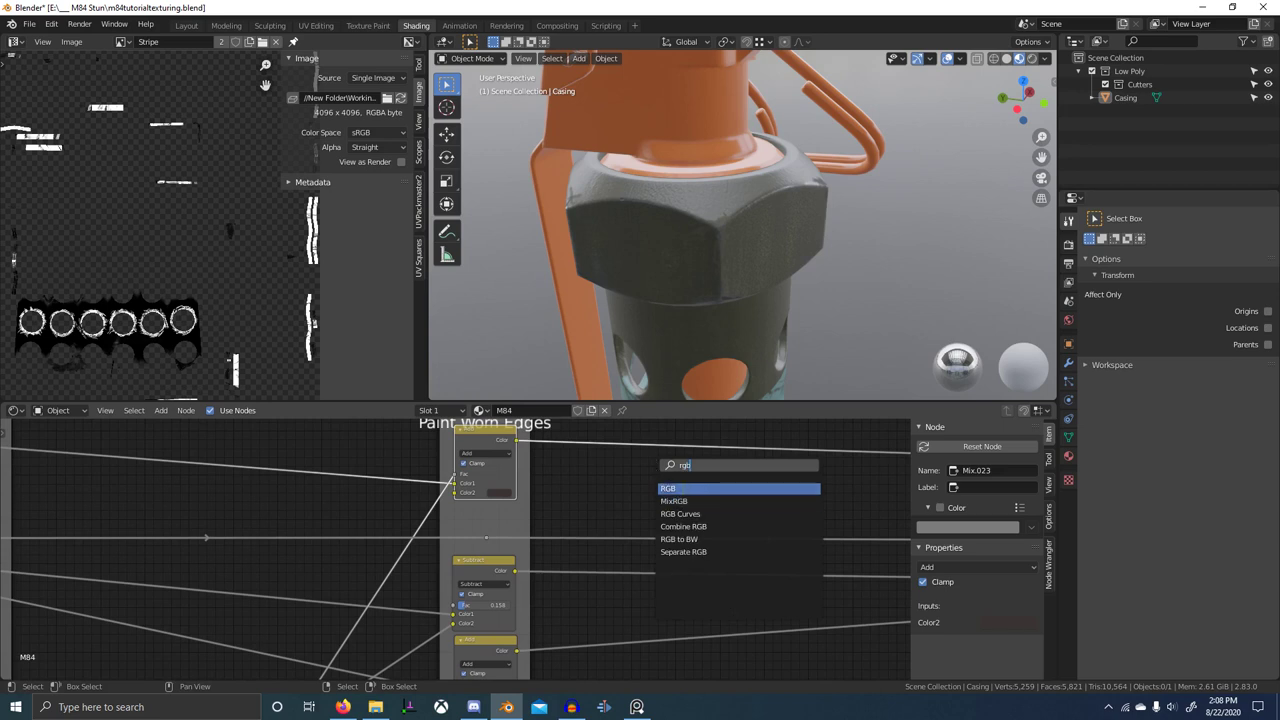
{"action": "left_click", "coordinate": [684, 487]}
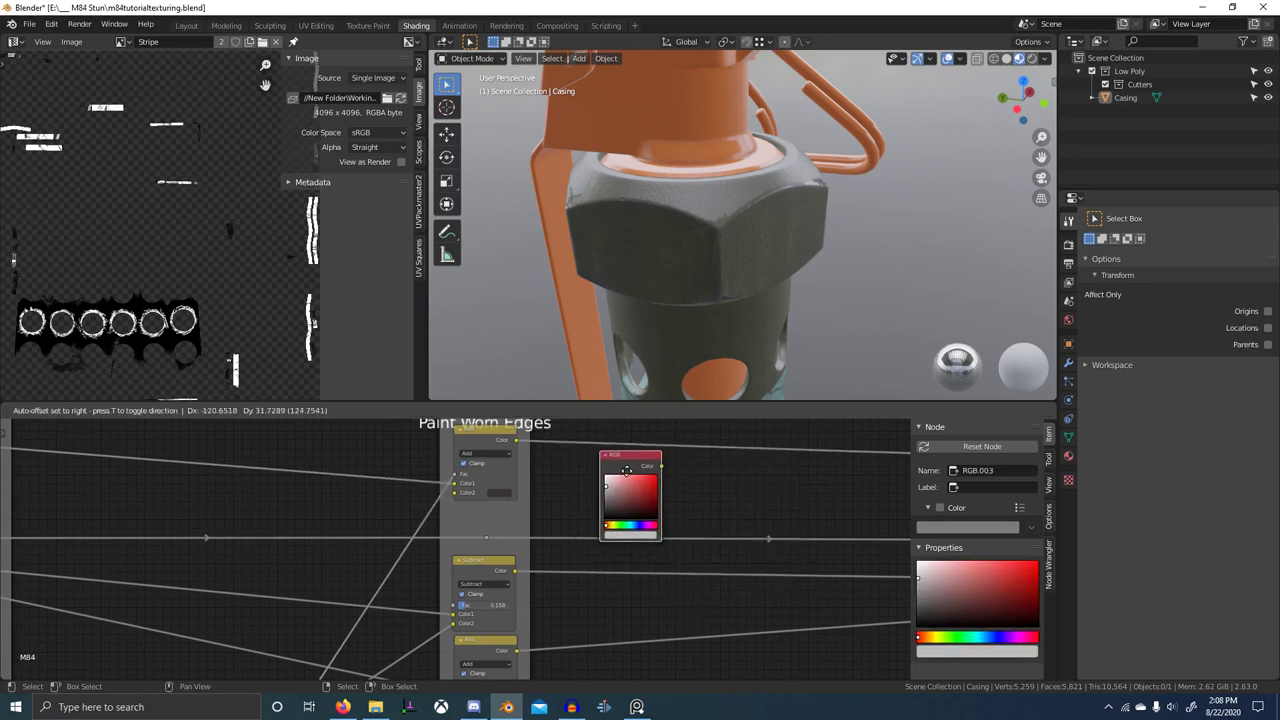
{"action": "left_click", "coordinate": [660, 505]}
{"action": "scroll", "coordinate": [496, 493], "scroll_direction": "up", "scroll_amount": 1}
{"action": "left_click", "coordinate": [656, 540]}
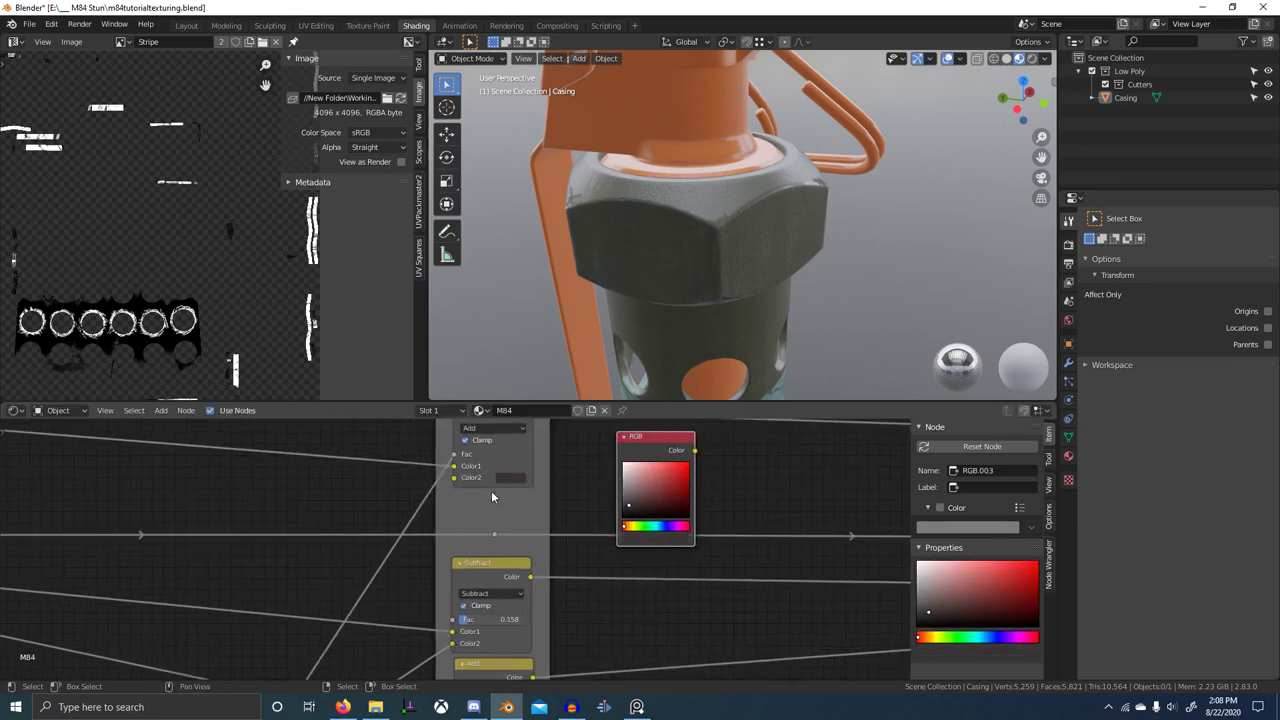
- Lighten the Add node's Color2 to a pale warm grey to brighten the edge wear
{"action": "left_click", "coordinate": [508, 479]}
{"action": "left_click_drag", "start_coordinate": [511, 350], "coordinate": [503, 325]}
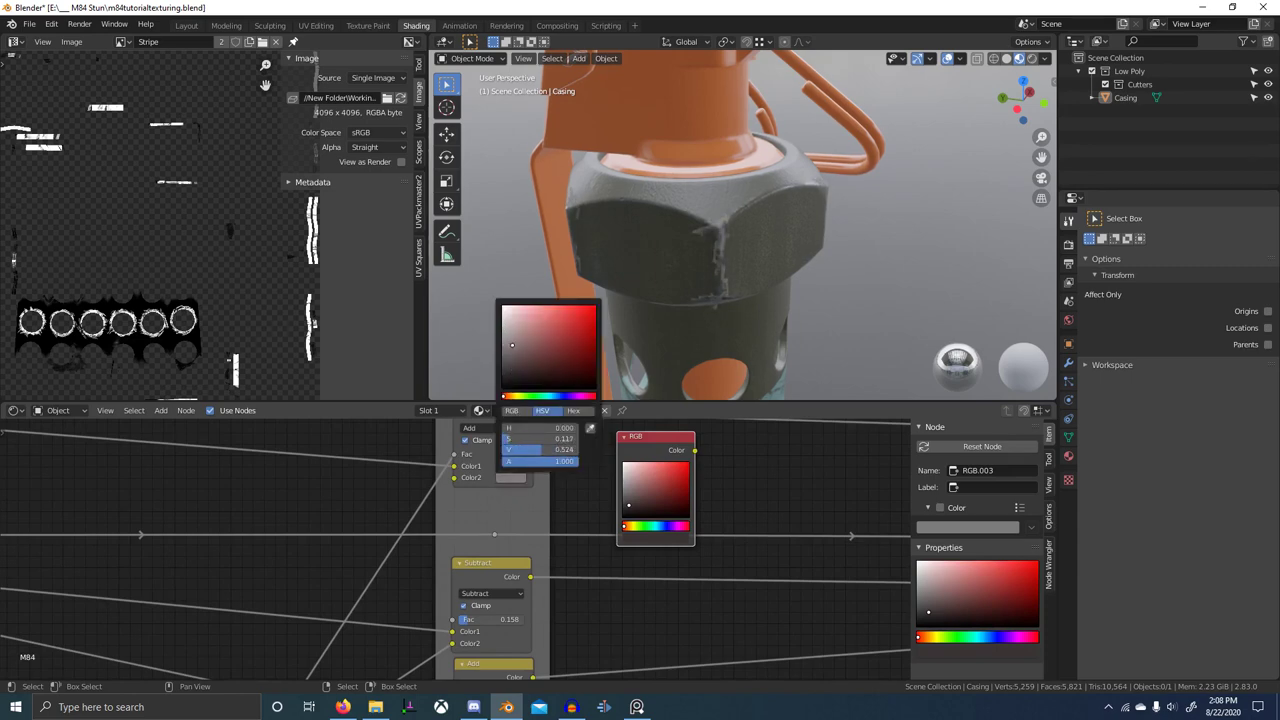
{"action": "scroll", "coordinate": [645, 325], "scroll_direction": "down", "scroll_amount": 3}
{"action": "mouse_move", "coordinate": [645, 322]}
{"action": "middle_mouse_down"}
{"action": "mouse_move", "coordinate": [769, 298]}
{"action": "mouse_move", "coordinate": [724, 366]}
{"action": "mouse_move", "coordinate": [530, 459]}
{"action": "mouse_move", "coordinate": [566, 448]}
{"action": "middle_mouse_up"}
{"action": "scroll", "coordinate": [735, 306], "scroll_direction": "up", "scroll_amount": 5}
- Inspect the edge wear on the casing's bottom in the full-screen 3D view
{"action": "key", "text": "ctrl+space"}
{"action": "scroll", "coordinate": [724, 366], "scroll_direction": "down", "scroll_amount": 2}
{"action": "key", "text": "ctrl+space"}
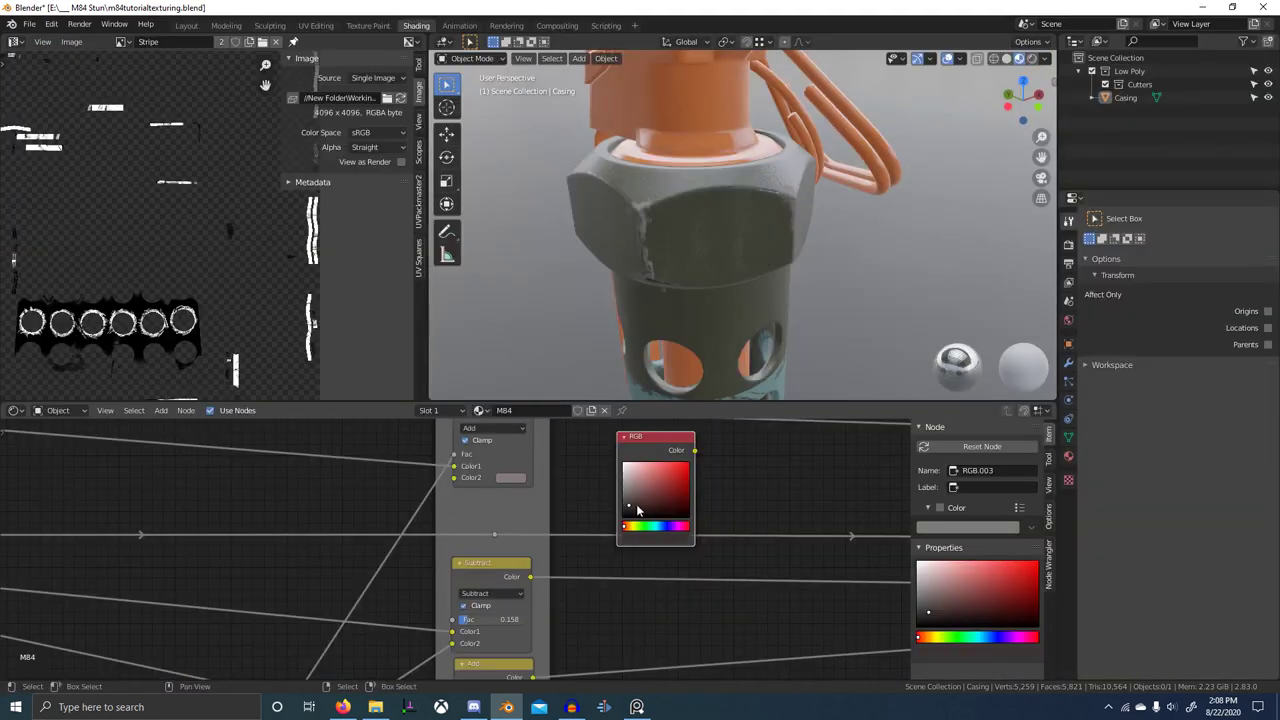
{"action": "key", "text": "ctrl+space"}
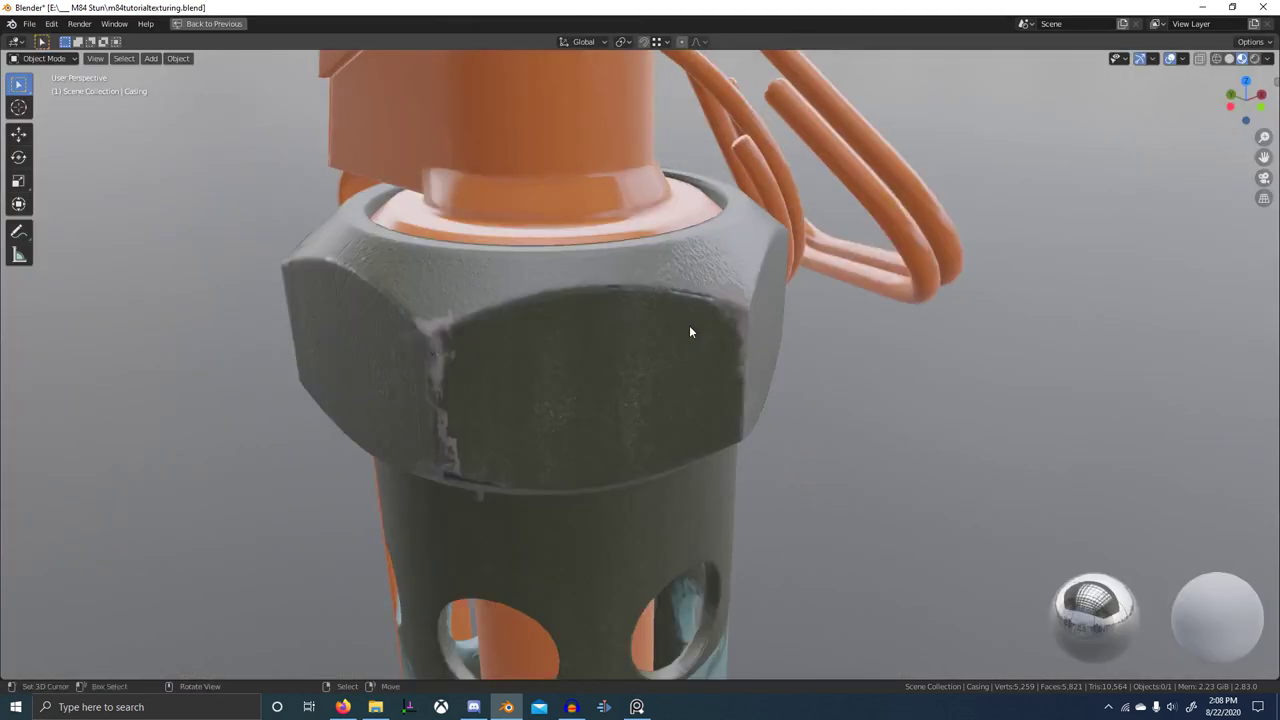
{"action": "scroll", "coordinate": [689, 327], "scroll_direction": "down", "scroll_amount": 2}
{"action": "middle_click_drag", "start_coordinate": [689, 327], "coordinate": [743, 398]}
{"action": "scroll", "coordinate": [743, 398], "scroll_direction": "down", "scroll_amount": 4}
{"action": "scroll", "coordinate": [734, 388], "scroll_direction": "up", "scroll_amount": 4}
{"action": "mouse_move", "coordinate": [705, 580]}
{"action": "middle_mouse_down", "text": "shift"}
{"action": "mouse_move", "coordinate": [734, 388]}
{"action": "mouse_move", "coordinate": [703, 435]}
{"action": "mouse_move", "coordinate": [695, 400]}
{"action": "middle_mouse_up", "text": "shift"}
- Select the Paint Edge Wear image node and show that image in the Image Editor
{"action": "scroll", "coordinate": [697, 430], "scroll_direction": "up", "scroll_amount": 2}
{"action": "middle_click_drag", "start_coordinate": [680, 512], "coordinate": [726, 455], "text": "shift"}
{"action": "key", "text": "ctrl+space"}
{"action": "scroll", "coordinate": [674, 477], "scroll_direction": "down", "scroll_amount": 4}
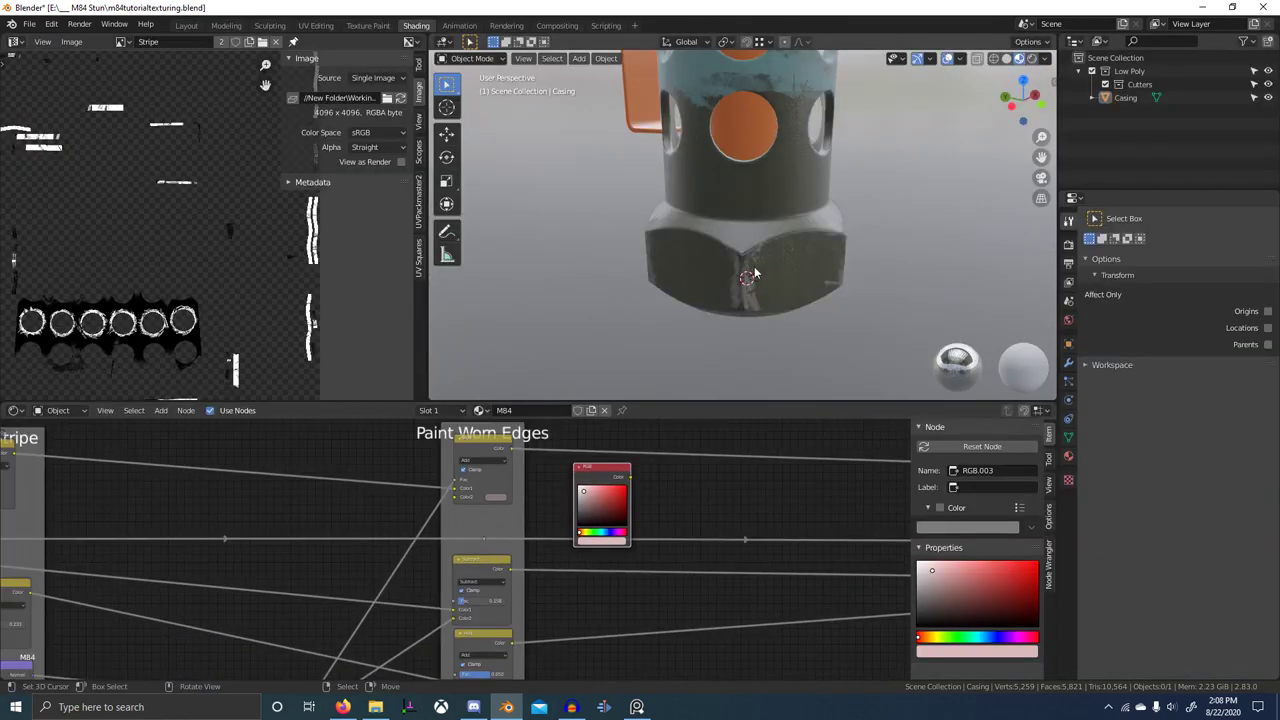
{"action": "scroll", "coordinate": [466, 555], "scroll_direction": "down", "scroll_amount": 3}
{"action": "middle_click_drag", "start_coordinate": [440, 582], "coordinate": [533, 486]}
{"action": "left_click", "coordinate": [420, 567]}
{"action": "scroll", "coordinate": [421, 570], "scroll_direction": "up", "scroll_amount": 4}
{"action": "middle_click_drag", "start_coordinate": [421, 578], "coordinate": [450, 550]}
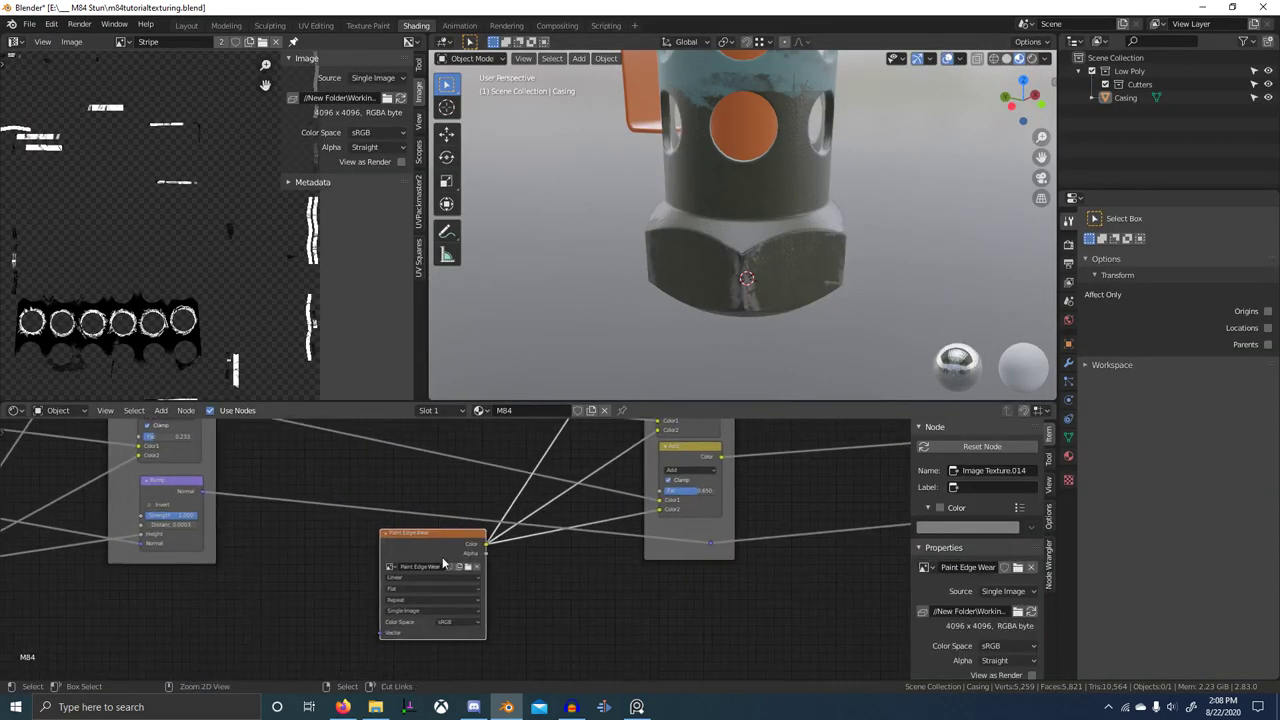
{"action": "left_click", "coordinate": [125, 43]}
{"action": "type", "text": "Paint Edge Wear"}
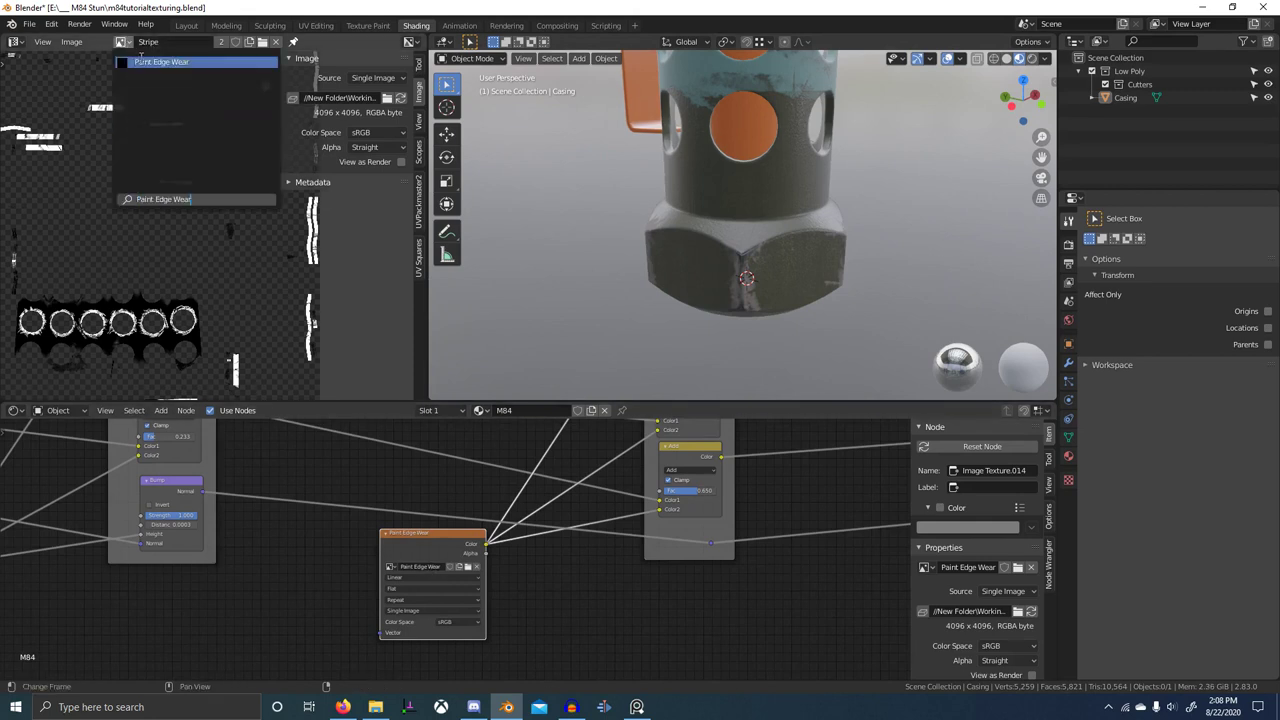
{"action": "left_click", "coordinate": [138, 60]}
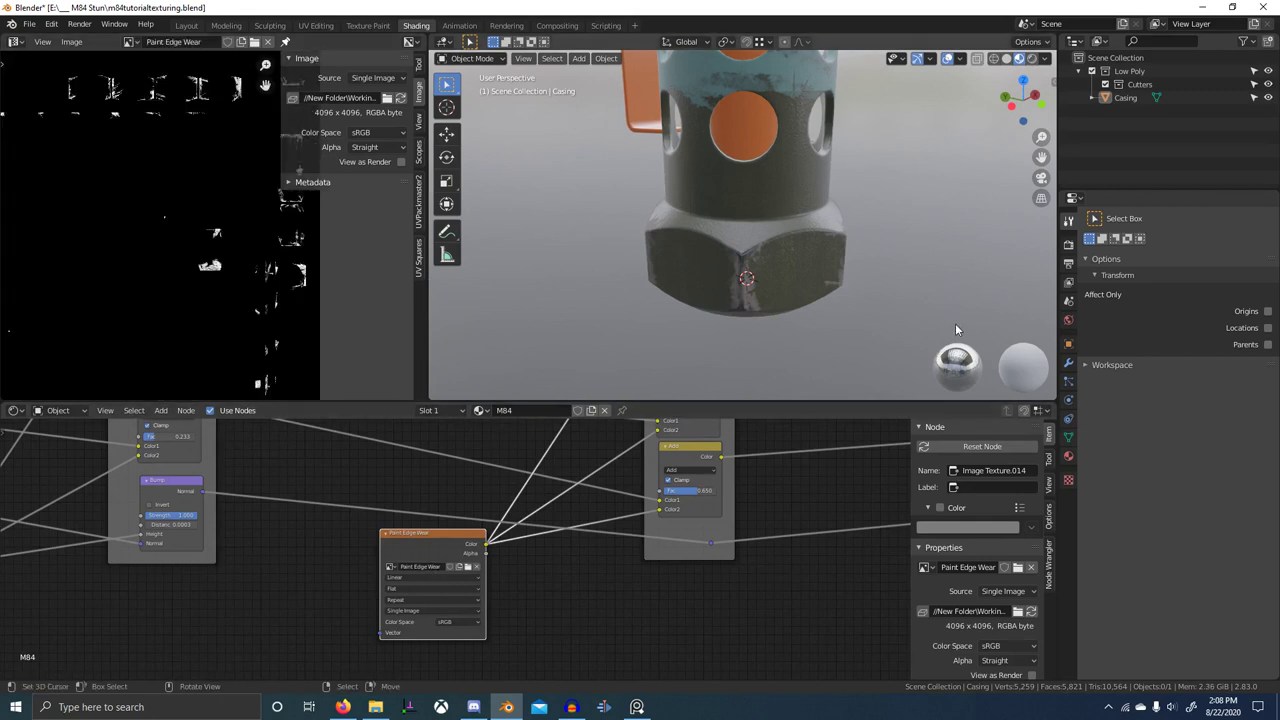
- Switch to Texture Paint mode with Paint Edge Wear as the texture slot image
{"action": "left_click", "coordinate": [1069, 245]}
{"action": "left_click", "coordinate": [1069, 222]}
{"action": "key", "text": "ctrl+Tab"}
{"action": "left_click", "coordinate": [911, 182]}
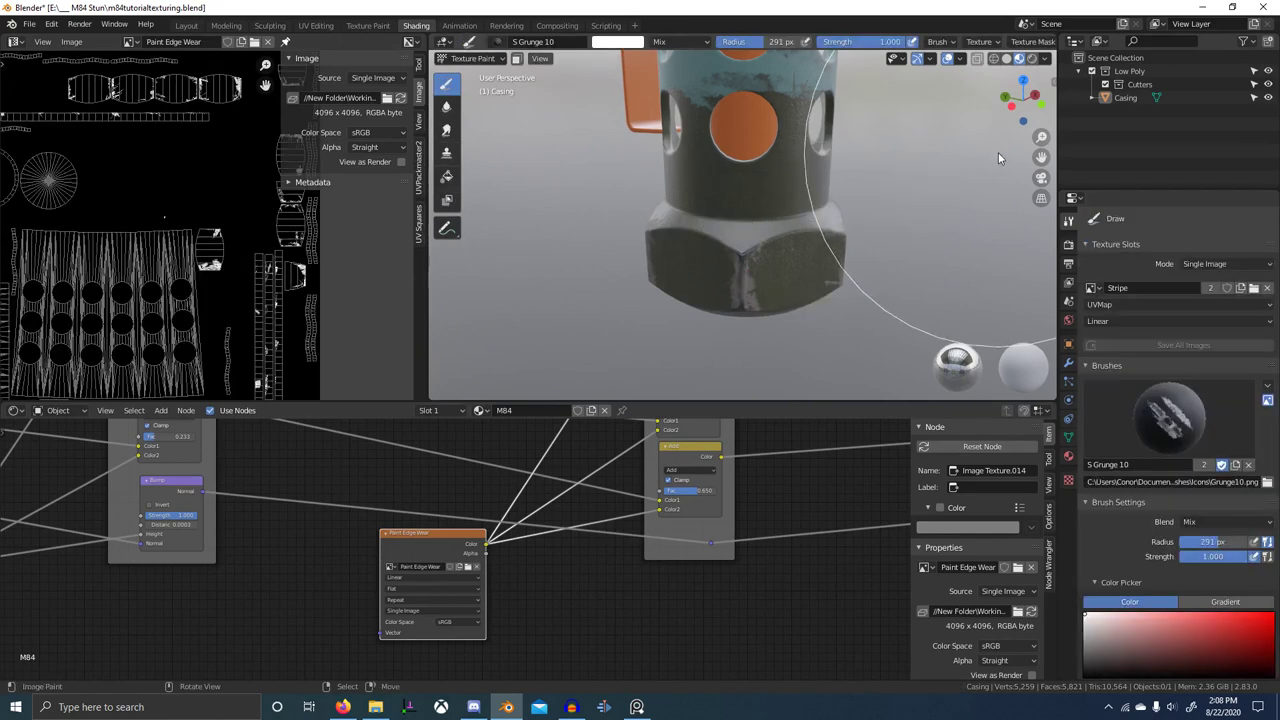
{"action": "left_click", "coordinate": [1095, 291]}
{"action": "type", "text": "Paint Edge Wear"}
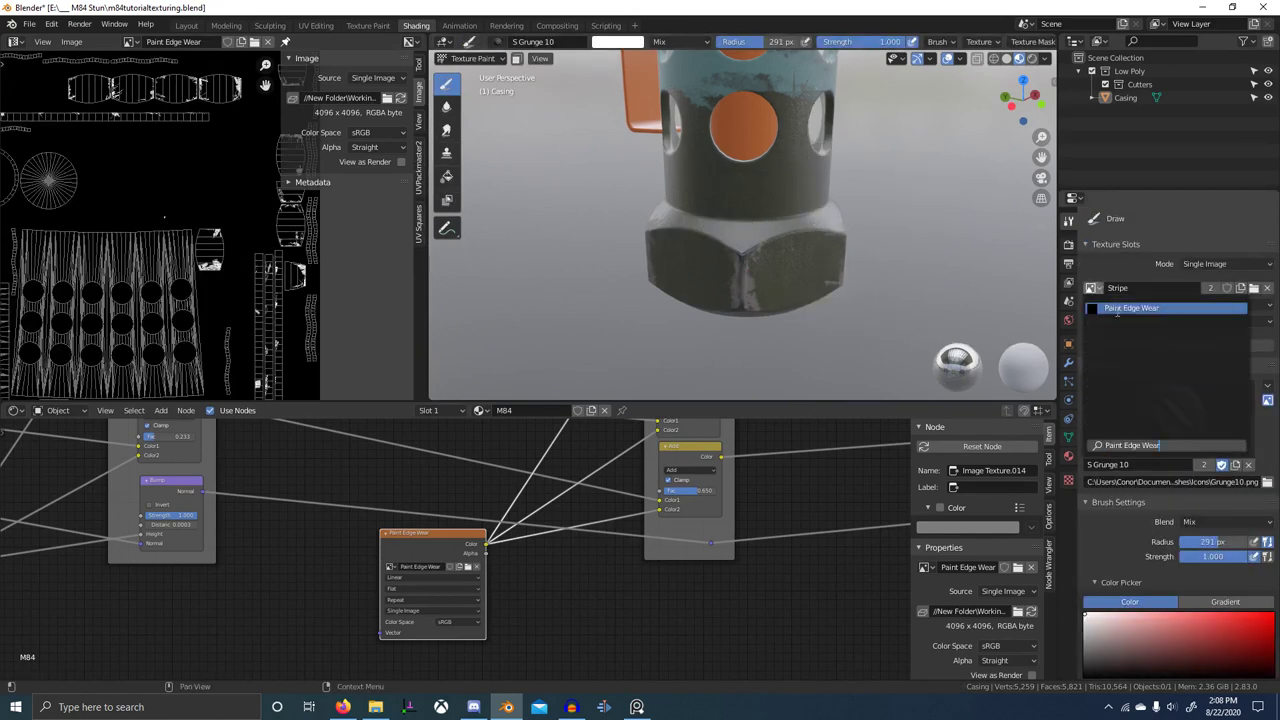
{"action": "left_click", "coordinate": [1117, 311]}
{"action": "middle_click_drag", "start_coordinate": [749, 286], "coordinate": [725, 284], "text": "shift"}
- Maximize the 3D view and switch the paint brush to S Grunge 08
{"action": "key", "text": "ctrl+space"}
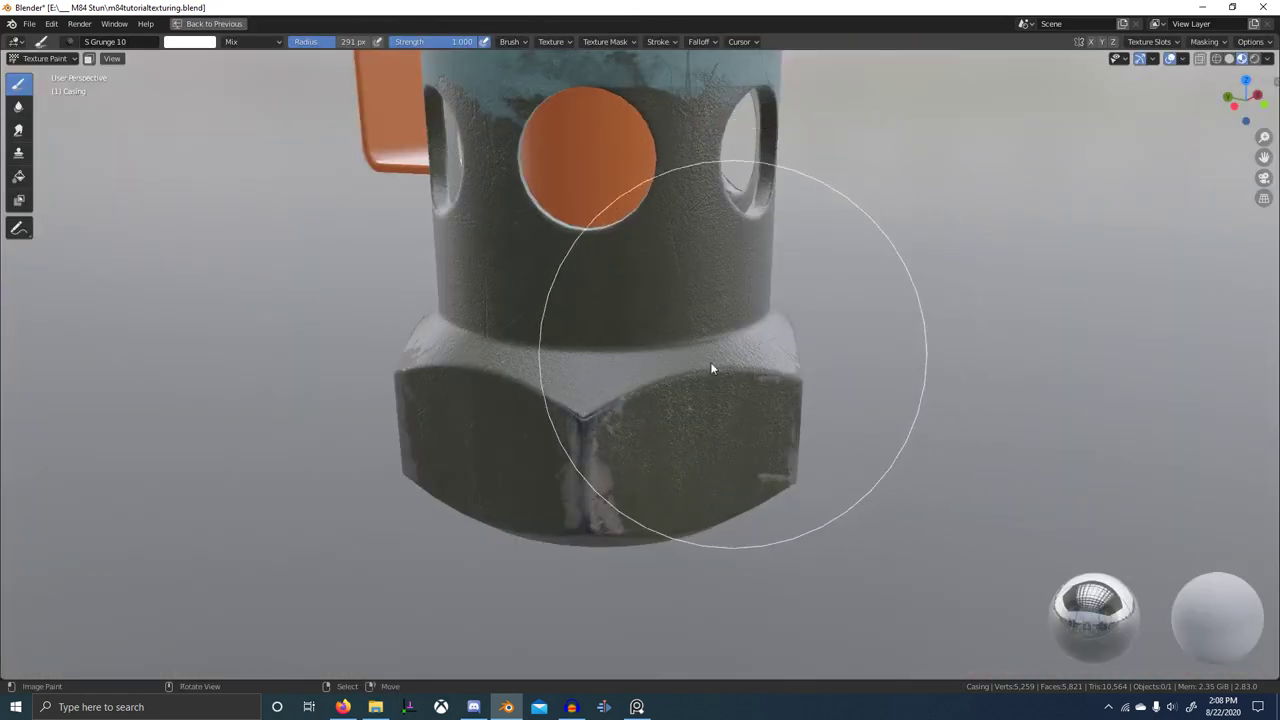
{"action": "mouse_move", "coordinate": [570, 370]}
{"action": "middle_mouse_down"}
{"action": "mouse_move", "coordinate": [608, 450]}
{"action": "mouse_move", "coordinate": [582, 420]}
{"action": "middle_mouse_up"}
{"action": "left_click", "coordinate": [67, 41]}
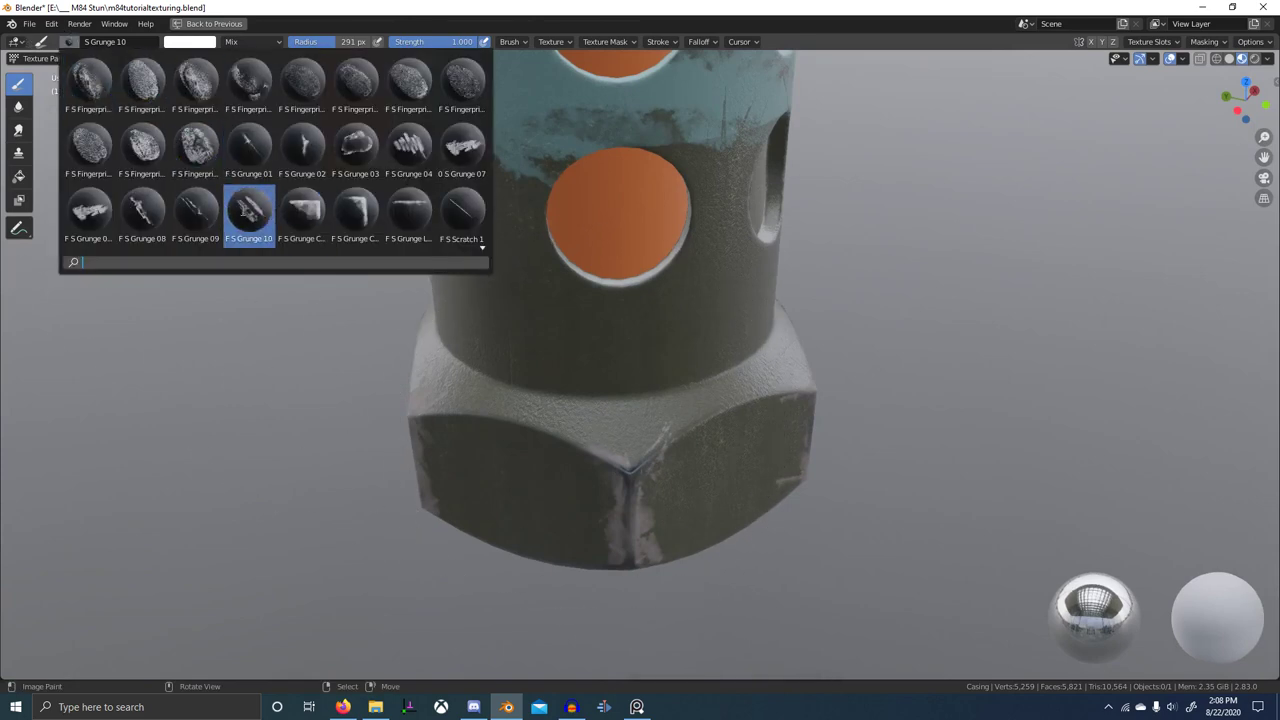
{"action": "left_click", "coordinate": [146, 213]}
- Stamp grunge wear patches along the hex base edges from below, undoing one smudge
{"action": "mouse_move", "coordinate": [672, 424]}
{"action": "middle_mouse_down"}
{"action": "mouse_move", "coordinate": [628, 425]}
{"action": "mouse_move", "coordinate": [660, 325]}
{"action": "middle_mouse_up"}
{"action": "scroll", "coordinate": [640, 410], "scroll_direction": "down", "scroll_amount": 5}
{"action": "scroll", "coordinate": [653, 394], "scroll_direction": "up", "scroll_amount": 5}
{"action": "middle_click_drag", "start_coordinate": [653, 394], "coordinate": [521, 343]}
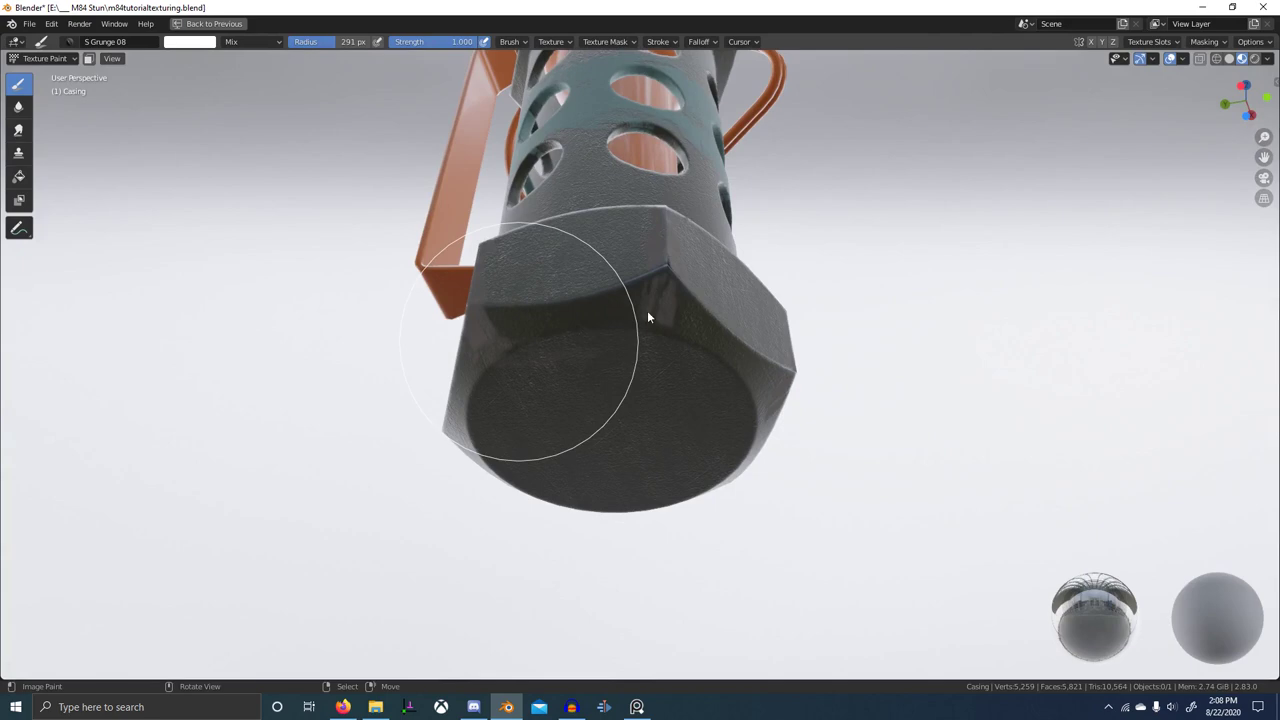
{"action": "left_click_drag", "start_coordinate": [648, 312], "coordinate": [630, 322]}
{"action": "scroll", "coordinate": [672, 379], "scroll_direction": "up", "scroll_amount": 1}
{"action": "mouse_move", "coordinate": [666, 378]}
{"action": "middle_mouse_down"}
{"action": "mouse_move", "coordinate": [737, 418]}
{"action": "mouse_move", "coordinate": [683, 417]}
{"action": "mouse_move", "coordinate": [663, 438]}
{"action": "mouse_move", "coordinate": [652, 405]}
{"action": "middle_mouse_up"}
{"action": "key", "text": "ctrl+z"}
{"action": "mouse_move", "coordinate": [580, 394]}
{"action": "left_mouse_down"}
{"action": "mouse_move", "coordinate": [669, 385]}
{"action": "mouse_move", "coordinate": [655, 382]}
{"action": "left_mouse_up"}
{"action": "mouse_move", "coordinate": [598, 370]}
{"action": "left_mouse_down"}
{"action": "mouse_move", "coordinate": [658, 473]}
{"action": "mouse_move", "coordinate": [690, 500]}
{"action": "left_mouse_up"}
{"action": "middle_click_drag", "start_coordinate": [655, 468], "coordinate": [642, 421]}
- Resize the brush and stamp more grunge near the base corner, left edge and underside
{"action": "left_click_drag", "start_coordinate": [626, 323], "coordinate": [736, 327]}
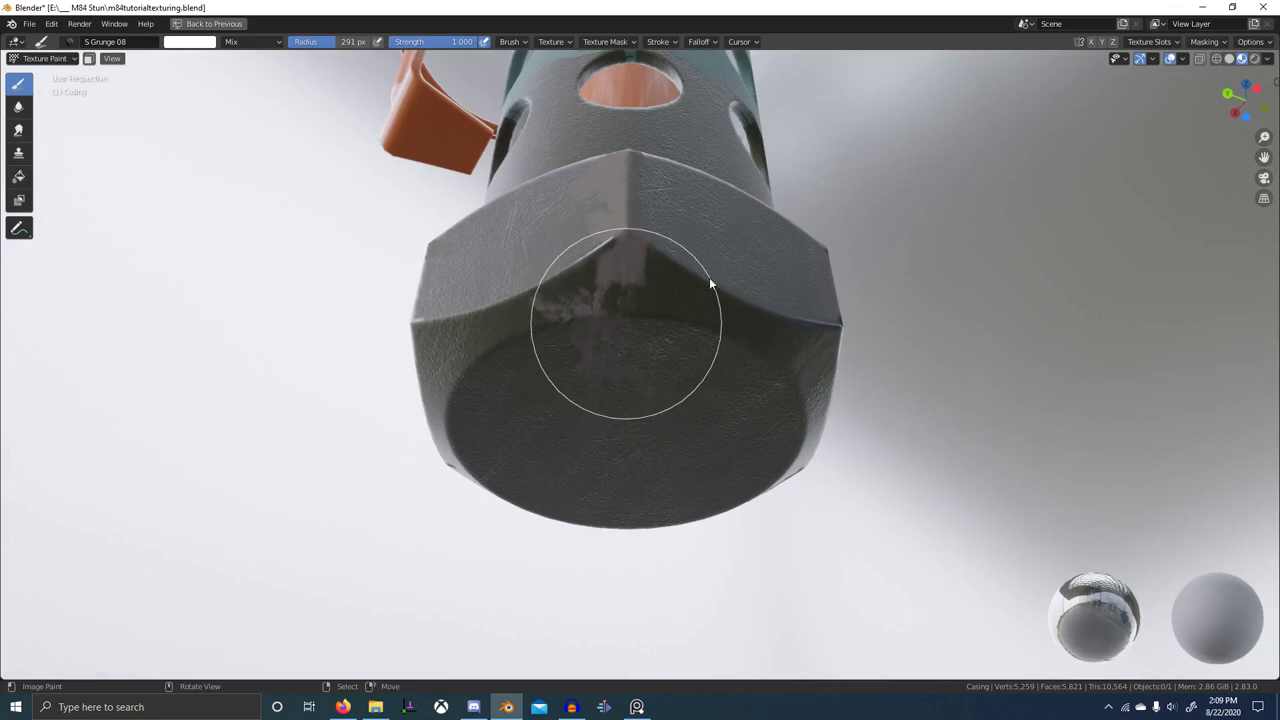
{"action": "left_click_drag", "start_coordinate": [709, 281], "coordinate": [725, 305]}
{"action": "middle_click_drag", "start_coordinate": [723, 348], "coordinate": [648, 380]}
{"action": "left_click_drag", "start_coordinate": [477, 338], "coordinate": [573, 291]}
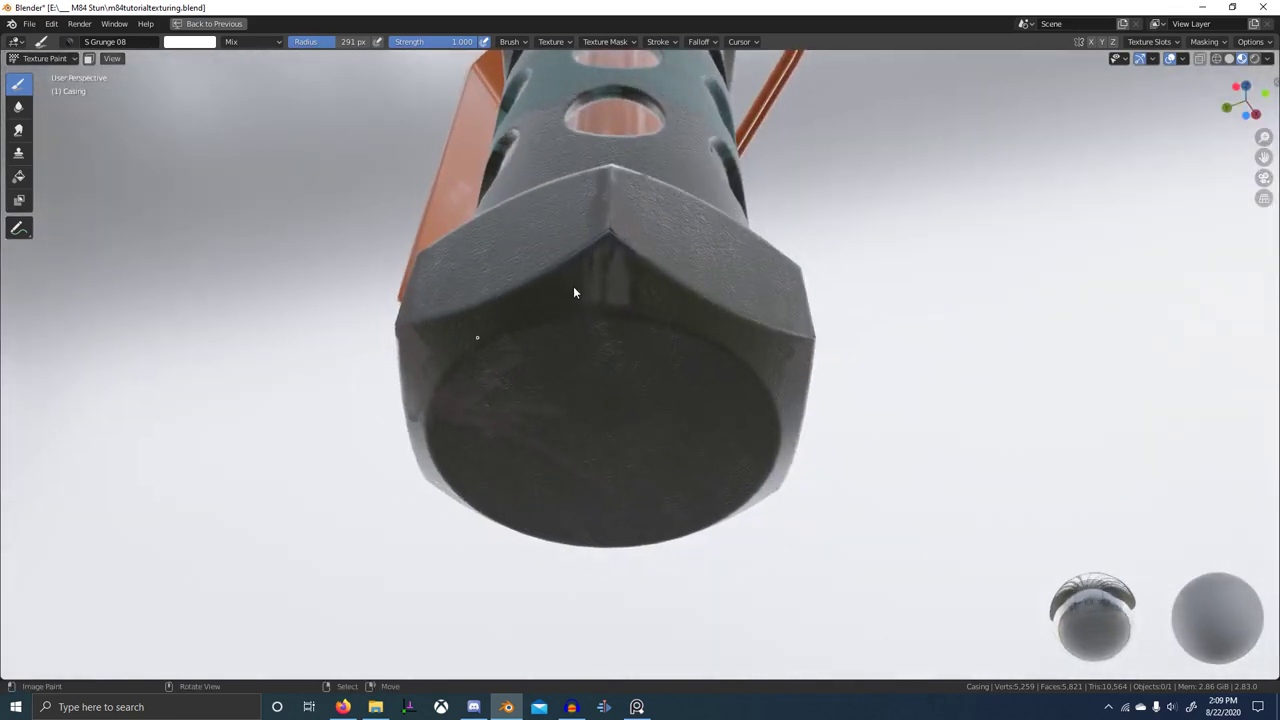
{"action": "key", "text": "f"}
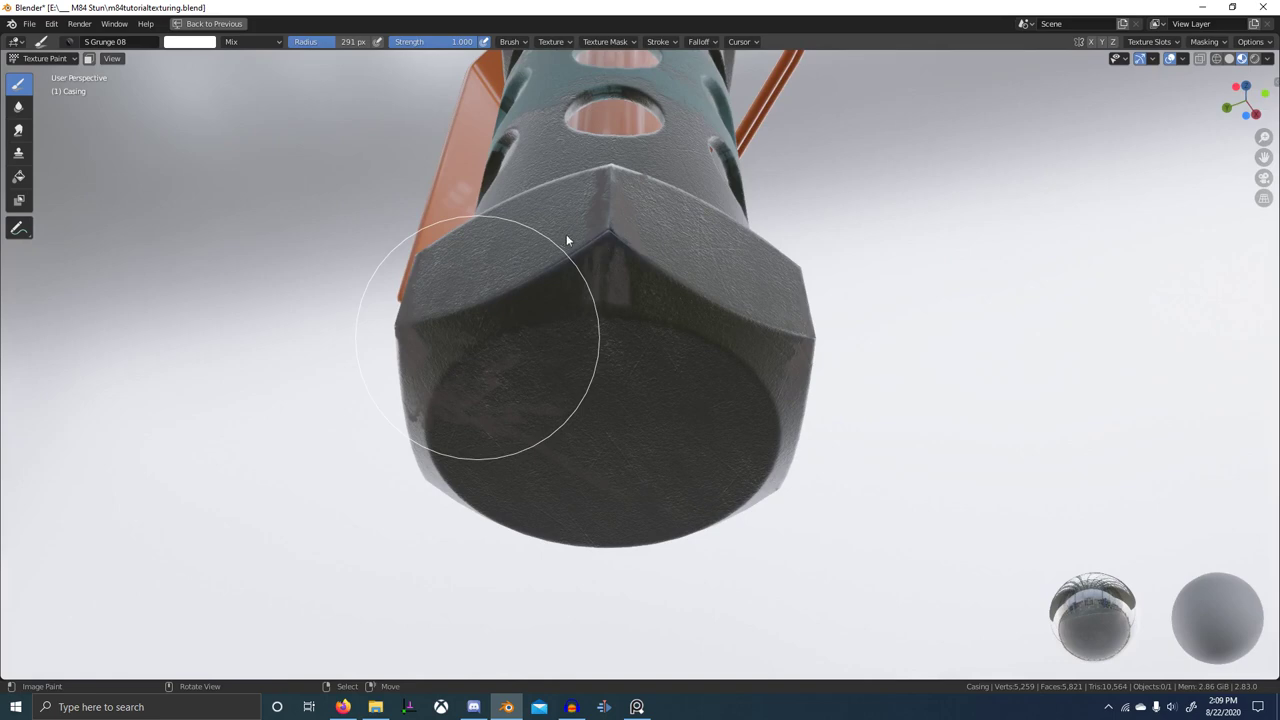
{"action": "left_click_drag", "start_coordinate": [531, 246], "coordinate": [532, 247]}
{"action": "scroll", "coordinate": [623, 325], "scroll_direction": "down", "scroll_amount": 6}
{"action": "mouse_move", "coordinate": [660, 325]}
{"action": "middle_mouse_down"}
{"action": "mouse_move", "coordinate": [717, 311]}
{"action": "mouse_move", "coordinate": [650, 334]}
{"action": "mouse_move", "coordinate": [683, 334]}
{"action": "mouse_move", "coordinate": [657, 360]}
{"action": "mouse_move", "coordinate": [540, 337]}
{"action": "middle_mouse_up"}
{"action": "scroll", "coordinate": [648, 335], "scroll_direction": "up", "scroll_amount": 3}
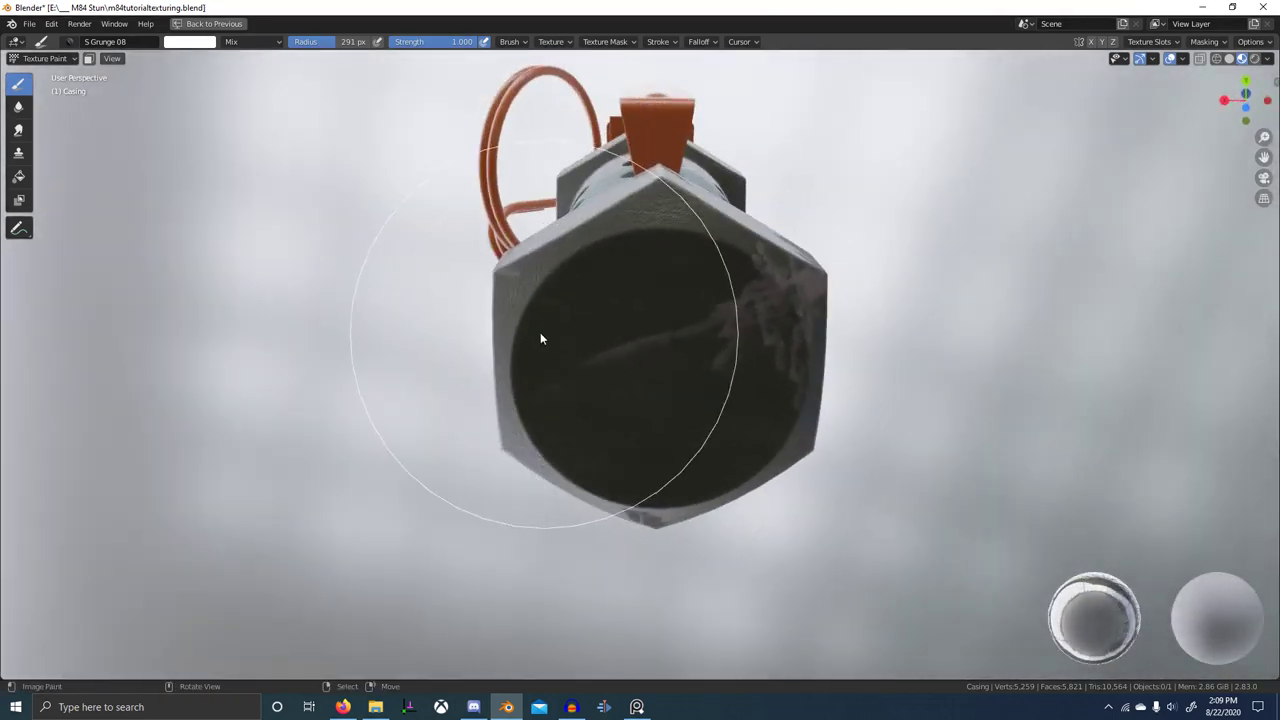
{"action": "left_click_drag", "start_coordinate": [557, 246], "coordinate": [517, 245]}
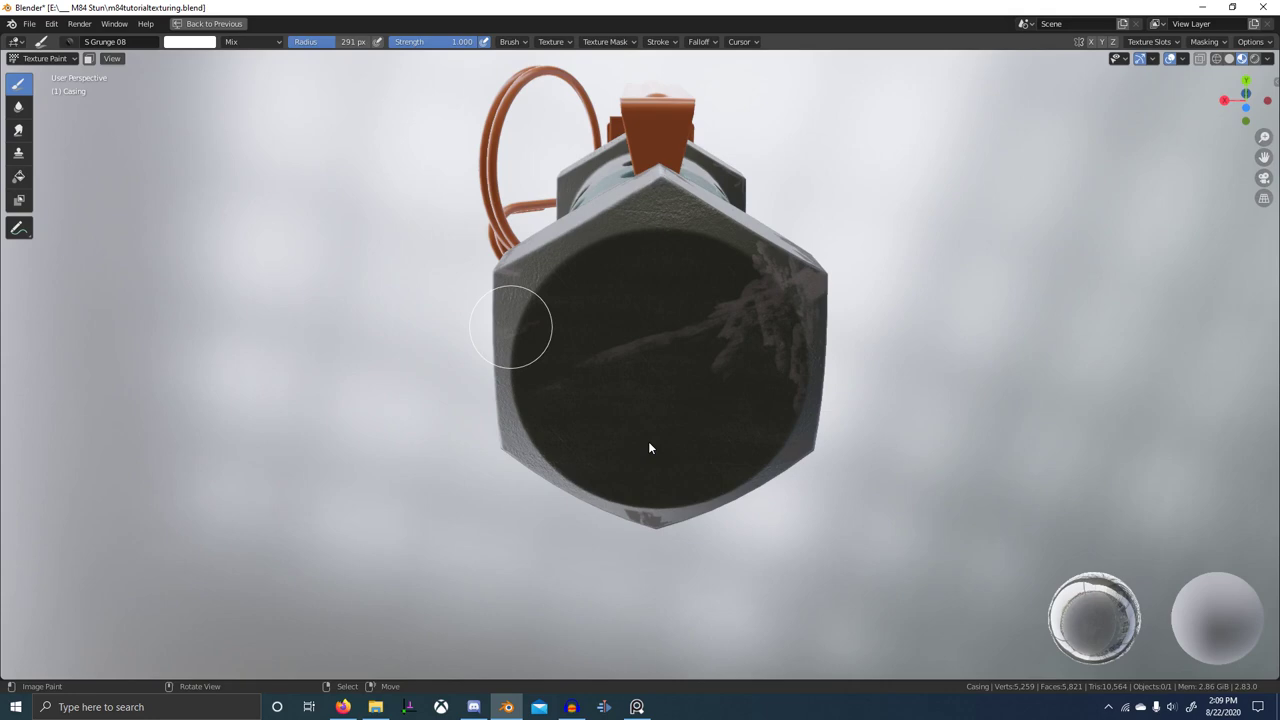
- Dab wear onto the casing's upper-left face, then restore the full Shading layout
{"action": "left_click", "coordinate": [511, 327]}
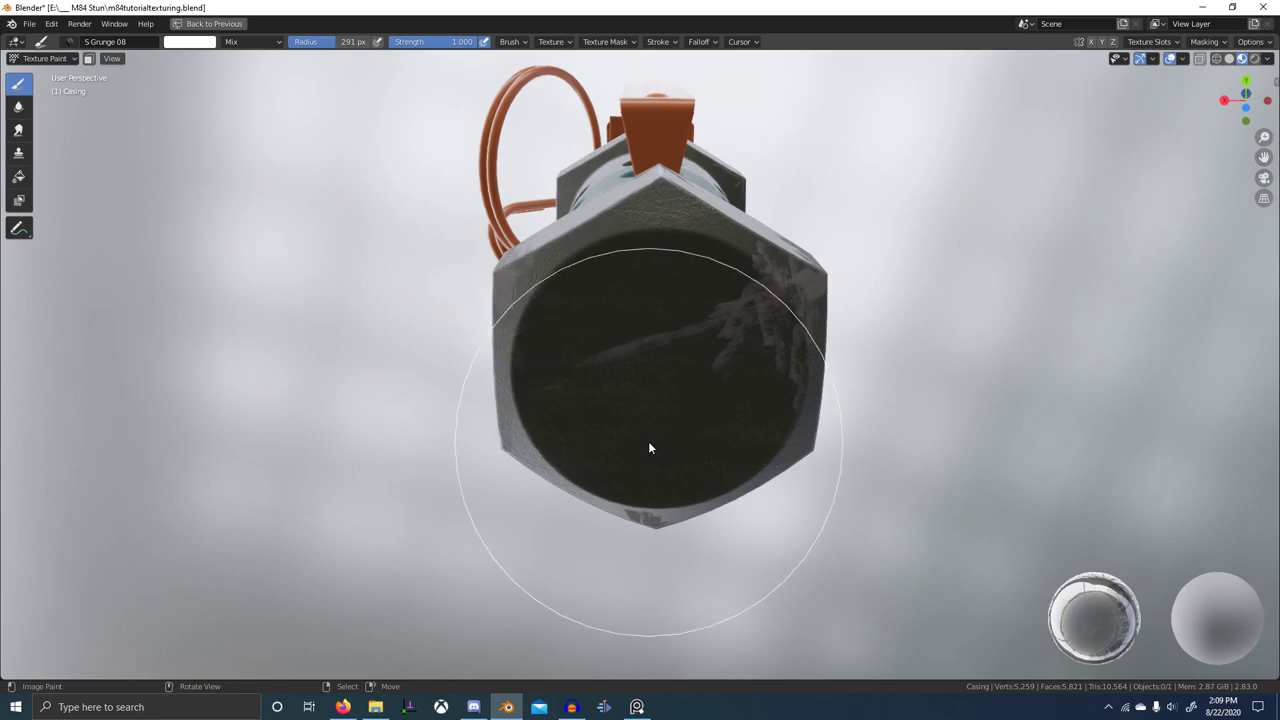
{"action": "scroll", "coordinate": [648, 441], "scroll_direction": "down", "scroll_amount": 4}
{"action": "scroll", "coordinate": [786, 474], "scroll_direction": "up", "scroll_amount": 4}
{"action": "mouse_move", "coordinate": [606, 401]}
{"action": "middle_mouse_down"}
{"action": "mouse_move", "coordinate": [786, 474]}
{"action": "mouse_move", "coordinate": [716, 476]}
{"action": "mouse_move", "coordinate": [700, 513]}
{"action": "mouse_move", "coordinate": [659, 517]}
{"action": "mouse_move", "coordinate": [598, 599]}
{"action": "middle_mouse_up"}
{"action": "scroll", "coordinate": [700, 515], "scroll_direction": "up", "scroll_amount": 1}
{"action": "key", "text": "ctrl+space"}
{"action": "scroll", "coordinate": [659, 525], "scroll_direction": "down", "scroll_amount": 4}
{"action": "scroll", "coordinate": [477, 571], "scroll_direction": "down", "scroll_amount": 4}
- Preview the Mix node output and stamp white wear onto the casing corner and bottom edge
{"action": "middle_click_drag", "start_coordinate": [525, 480], "coordinate": [460, 548]}
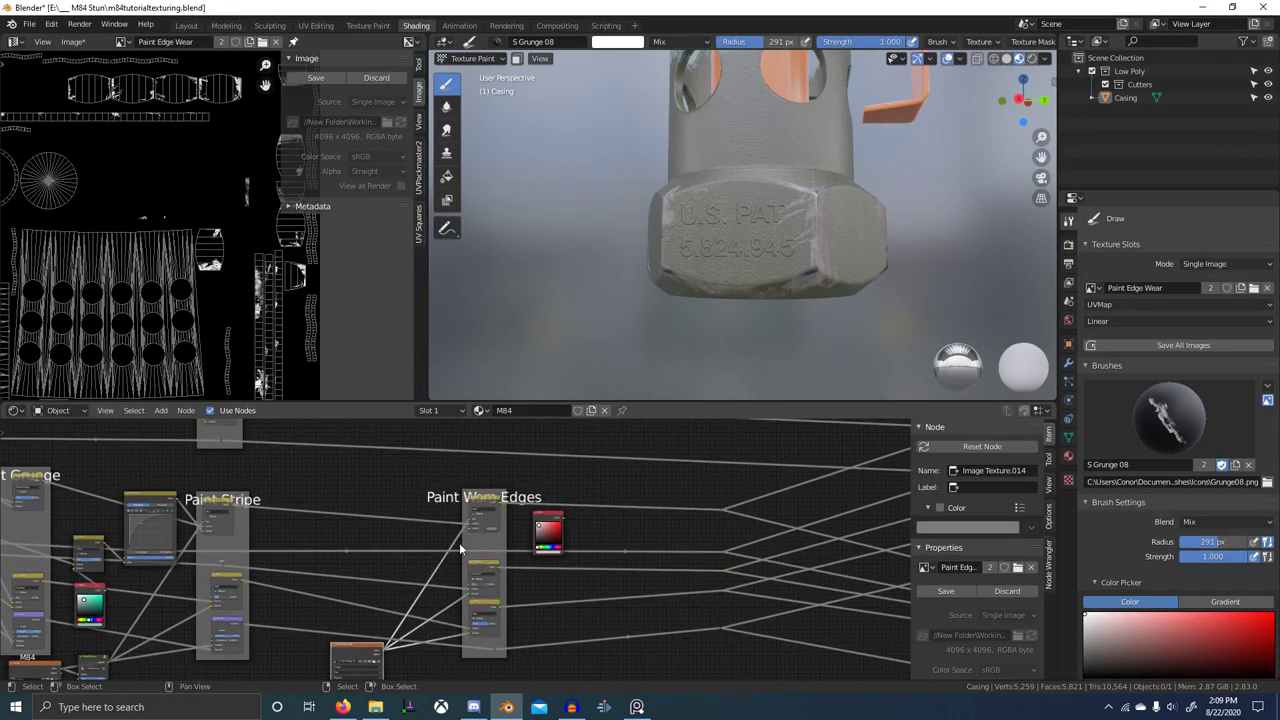
{"action": "left_click", "coordinate": [483, 502], "text": "ctrl+shift"}
{"action": "scroll", "coordinate": [754, 262], "scroll_direction": "up", "scroll_amount": 5}
{"action": "middle_click_drag", "start_coordinate": [735, 293], "coordinate": [752, 272]}
{"action": "mouse_move", "coordinate": [710, 273]}
{"action": "left_mouse_down"}
{"action": "mouse_move", "coordinate": [821, 272]}
{"action": "mouse_move", "coordinate": [816, 240]}
{"action": "left_mouse_up"}
{"action": "mouse_move", "coordinate": [763, 283]}
{"action": "left_mouse_down"}
{"action": "mouse_move", "coordinate": [880, 274]}
{"action": "mouse_move", "coordinate": [904, 238]}
{"action": "mouse_move", "coordinate": [895, 267]}
{"action": "left_mouse_up"}
{"action": "mouse_move", "coordinate": [900, 297]}
{"action": "middle_mouse_down"}
{"action": "mouse_move", "coordinate": [711, 326]}
{"action": "mouse_move", "coordinate": [740, 309]}
{"action": "middle_mouse_up"}
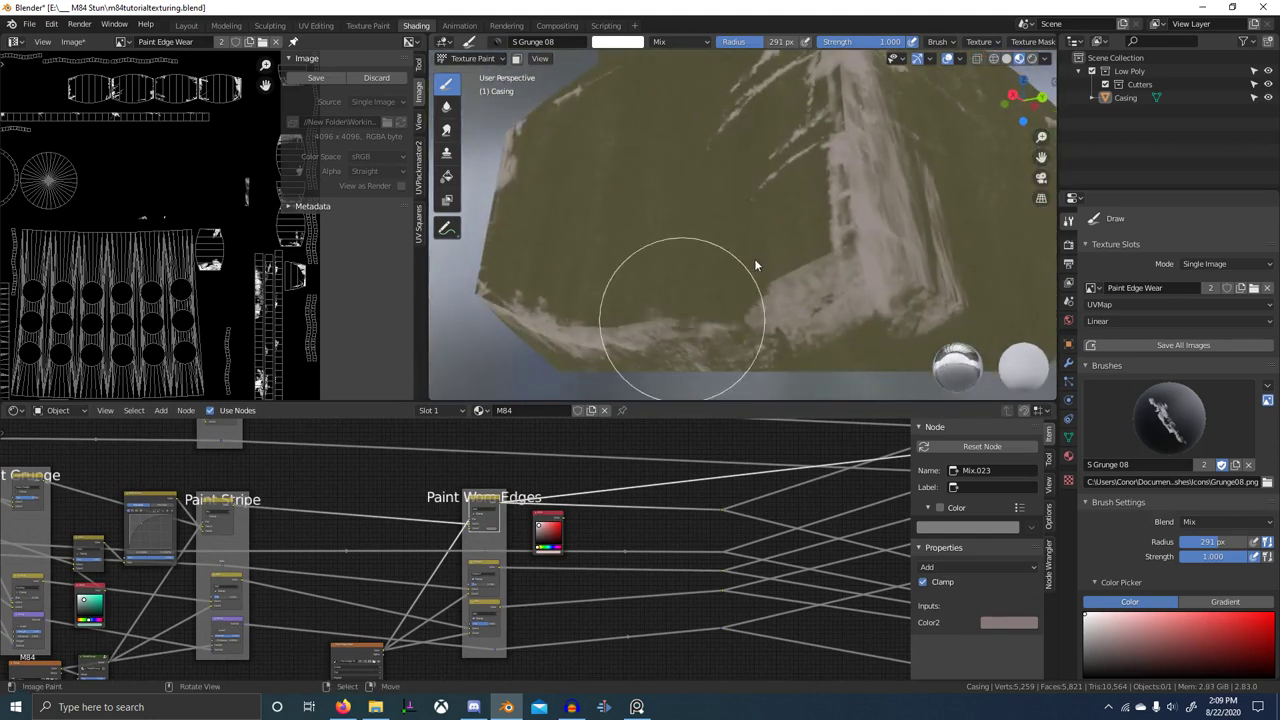
{"action": "left_click_drag", "start_coordinate": [791, 218], "coordinate": [790, 224]}
{"action": "mouse_move", "coordinate": [751, 286]}
{"action": "left_mouse_down"}
{"action": "mouse_move", "coordinate": [812, 235]}
{"action": "mouse_move", "coordinate": [846, 172]}
{"action": "left_mouse_up"}
- Switch to black paint and erase excess wear near the corner and right edge
{"action": "scroll", "coordinate": [724, 284], "scroll_direction": "down", "scroll_amount": 3}
{"action": "middle_click_drag", "start_coordinate": [724, 284], "coordinate": [790, 268]}
{"action": "key", "text": "x"}
{"action": "left_click_drag", "start_coordinate": [764, 231], "coordinate": [861, 192]}
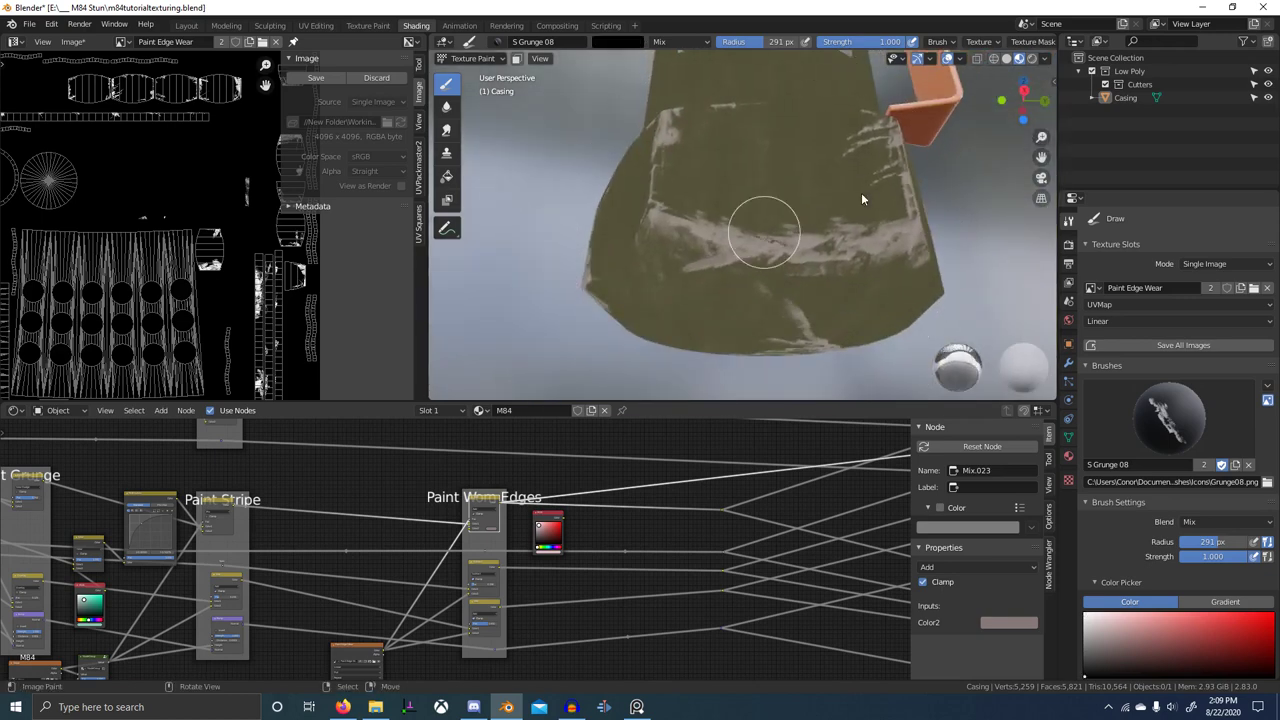
{"action": "left_click_drag", "start_coordinate": [727, 285], "coordinate": [787, 202]}
{"action": "left_click_drag", "start_coordinate": [773, 256], "coordinate": [813, 226]}
{"action": "mouse_move", "coordinate": [694, 258]}
{"action": "left_mouse_down"}
{"action": "mouse_move", "coordinate": [740, 213]}
{"action": "mouse_move", "coordinate": [736, 226]}
{"action": "left_mouse_up"}
{"action": "left_click_drag", "start_coordinate": [837, 246], "coordinate": [892, 281]}
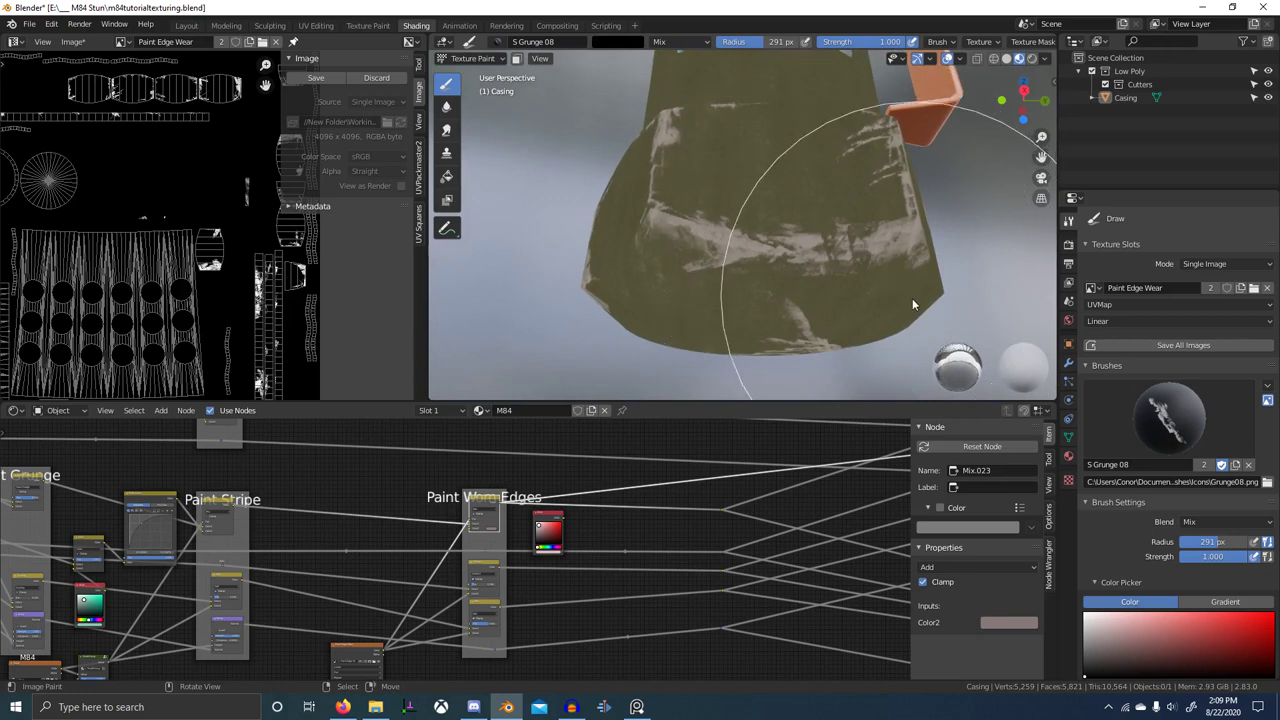
- Paint a white wear stroke on the underside, then preview the Paint Edge Wear mask on the casing
{"action": "scroll", "coordinate": [808, 320], "scroll_direction": "down", "scroll_amount": 2}
{"action": "mouse_move", "coordinate": [802, 332]}
{"action": "middle_mouse_down"}
{"action": "mouse_move", "coordinate": [773, 295]}
{"action": "mouse_move", "coordinate": [785, 295]}
{"action": "mouse_move", "coordinate": [741, 259]}
{"action": "middle_mouse_up"}
{"action": "key", "text": "x"}
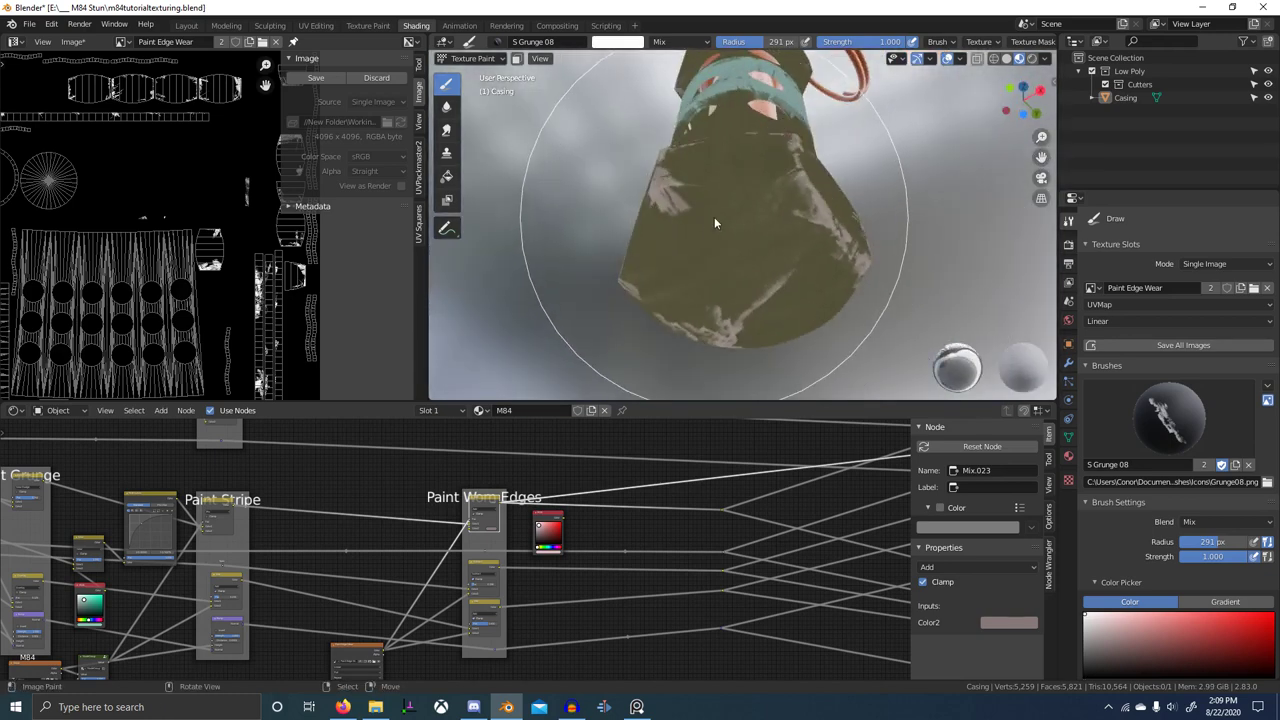
{"action": "mouse_move", "coordinate": [768, 192]}
{"action": "left_mouse_down"}
{"action": "mouse_move", "coordinate": [736, 212]}
{"action": "mouse_move", "coordinate": [776, 206]}
{"action": "mouse_move", "coordinate": [784, 181]}
{"action": "left_mouse_up"}
{"action": "middle_click_drag", "start_coordinate": [804, 269], "coordinate": [772, 268]}
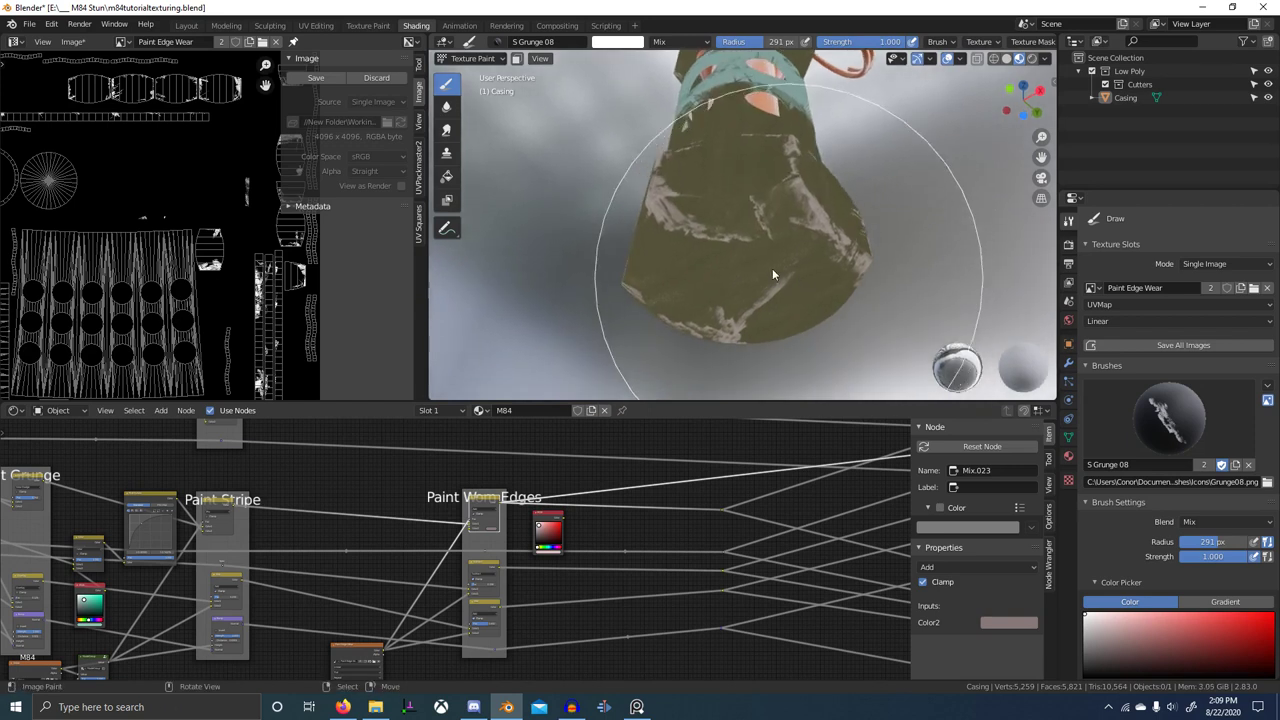
{"action": "key", "text": "f"}
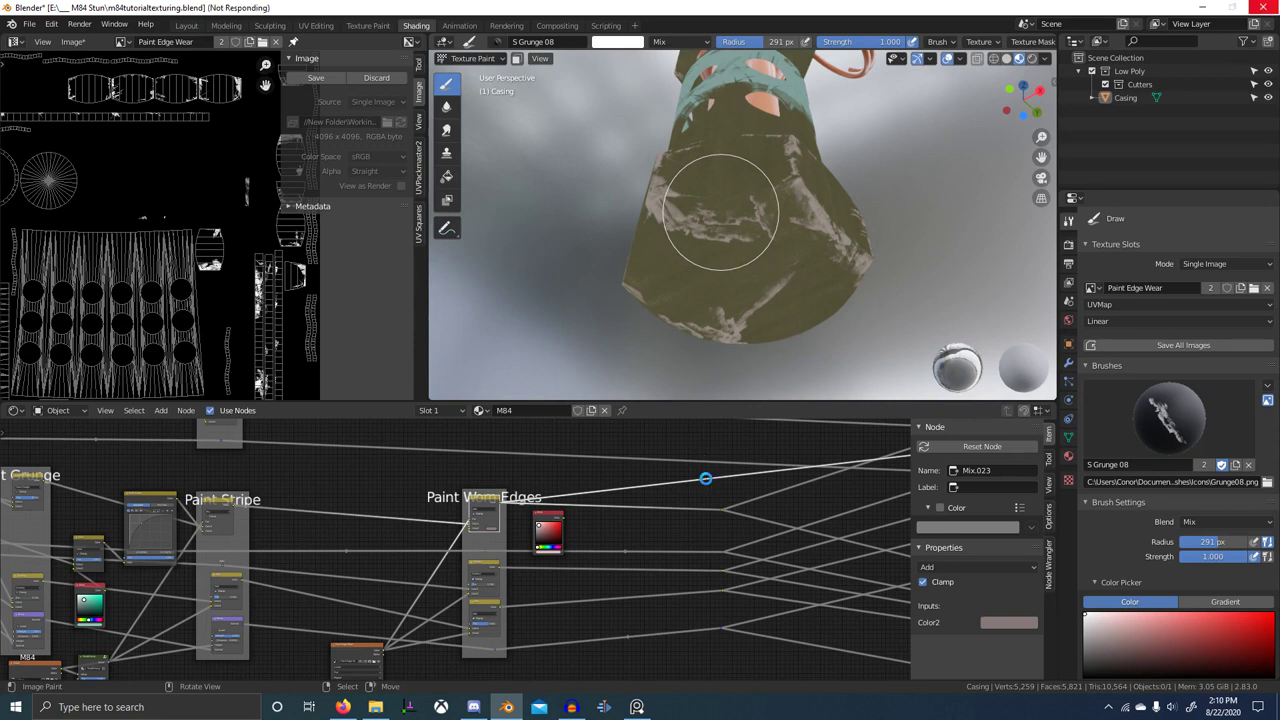
{"action": "scroll", "coordinate": [705, 480], "scroll_direction": "down", "scroll_amount": 1}
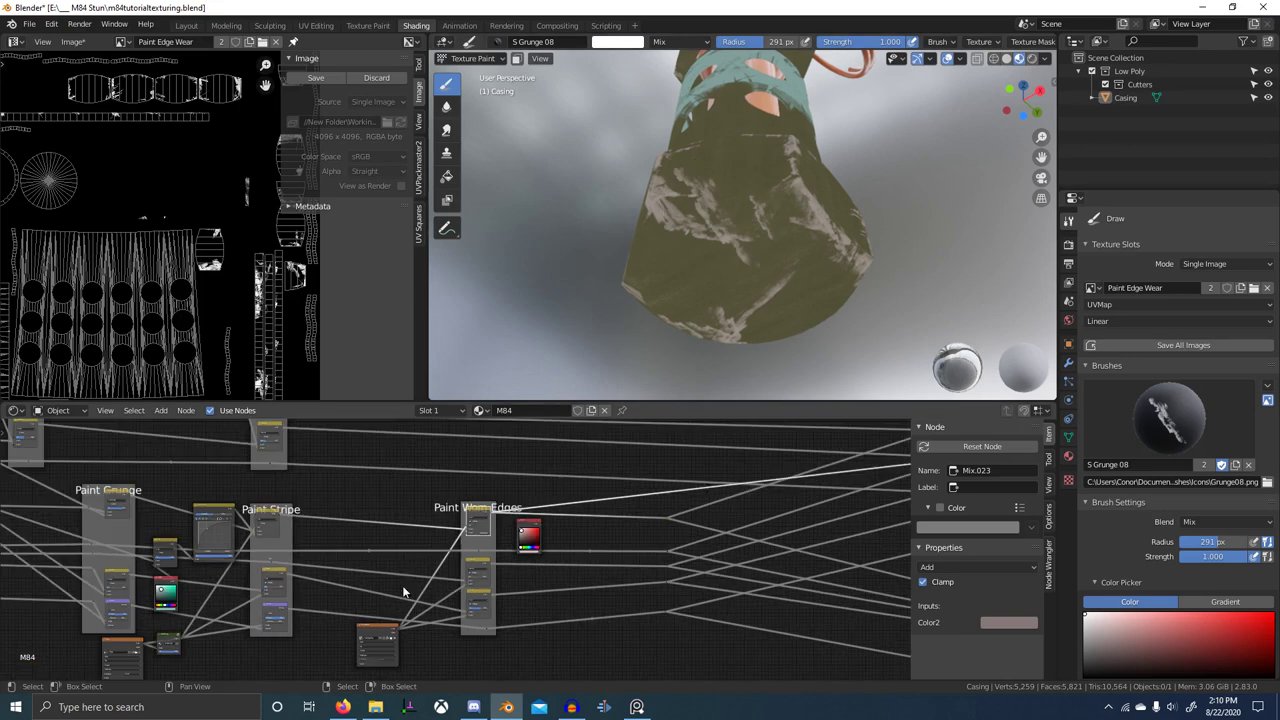
{"action": "left_click", "coordinate": [364, 633], "text": "ctrl+shift"}
{"action": "middle_click_drag", "start_coordinate": [671, 214], "coordinate": [711, 246]}
{"action": "scroll", "coordinate": [711, 246], "scroll_direction": "up", "scroll_amount": 2}
- Add a Diffuse BSDF fed by the edge wear texture and preview it on the casing
{"action": "scroll", "coordinate": [635, 578], "scroll_direction": "down", "scroll_amount": 1}
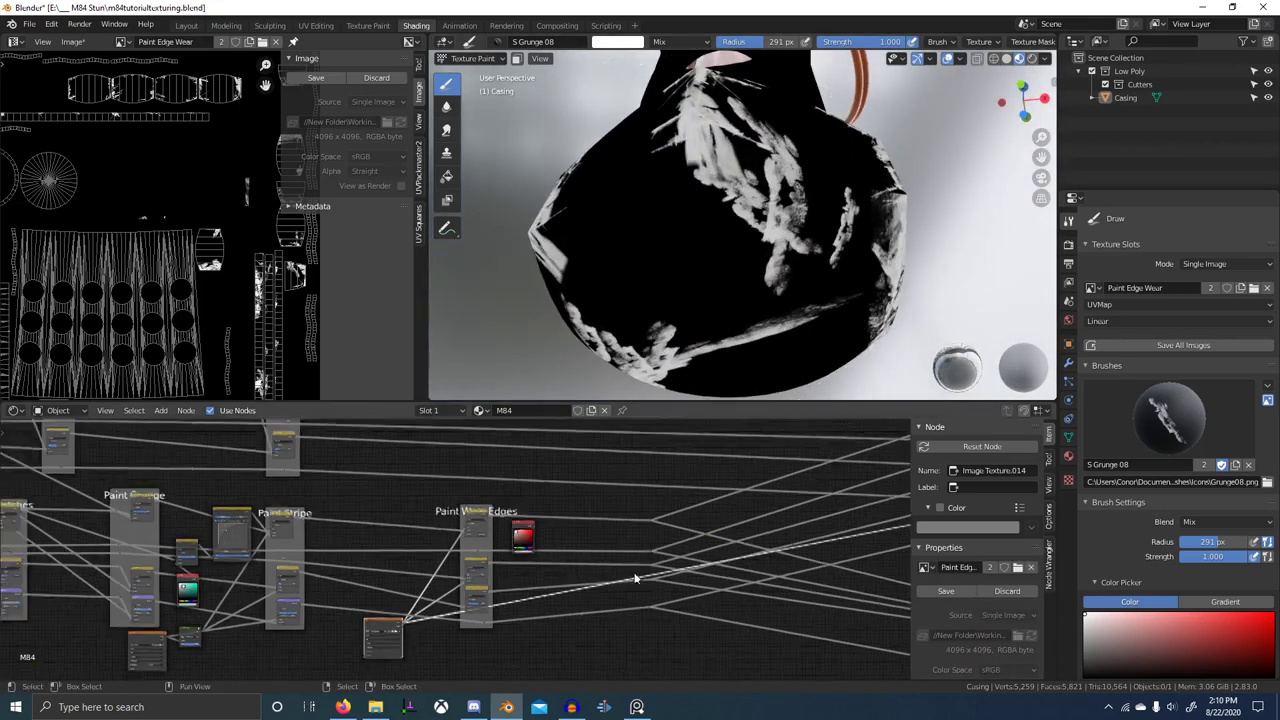
{"action": "scroll", "coordinate": [635, 578], "scroll_direction": "down", "scroll_amount": 2}
{"action": "middle_click_drag", "start_coordinate": [622, 618], "coordinate": [617, 557]}
{"action": "key", "text": "shift+a"}
{"action": "left_click", "coordinate": [600, 538]}
{"action": "type", "text": "dif"}
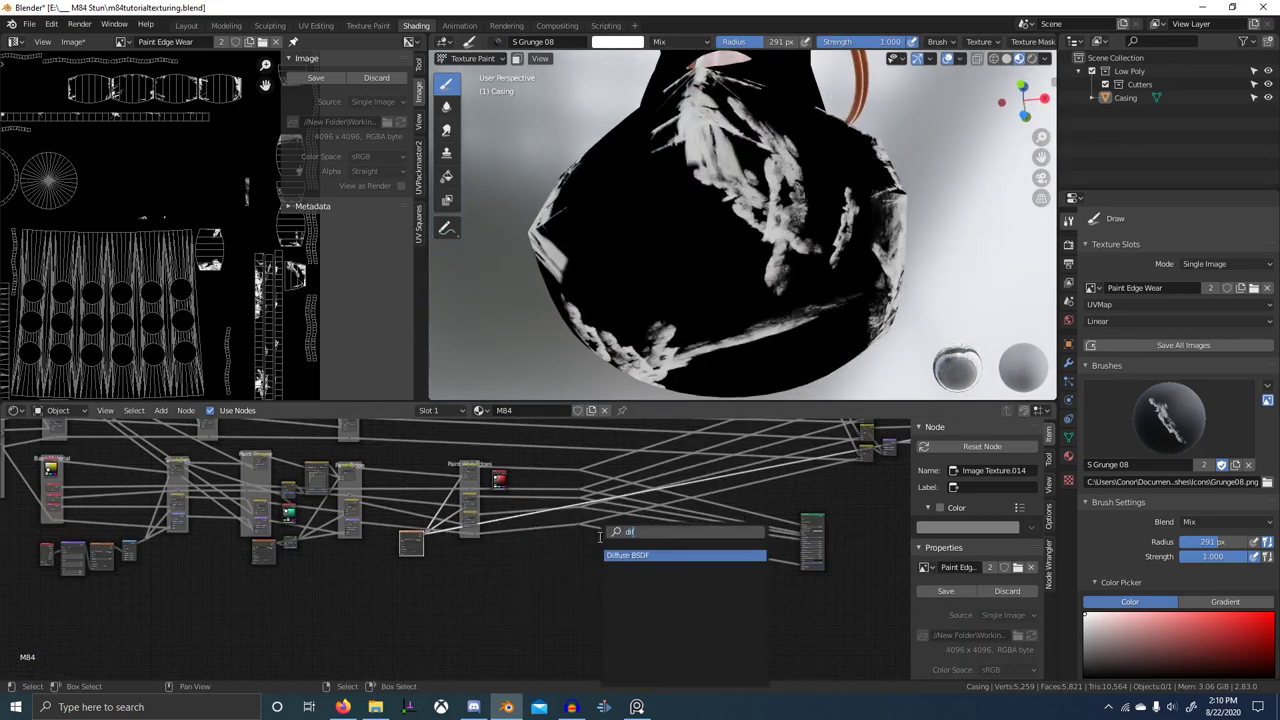
{"action": "key", "text": "Return"}
{"action": "left_click", "coordinate": [488, 575]}
{"action": "right_click_drag", "start_coordinate": [414, 543], "coordinate": [517, 576], "text": "alt"}
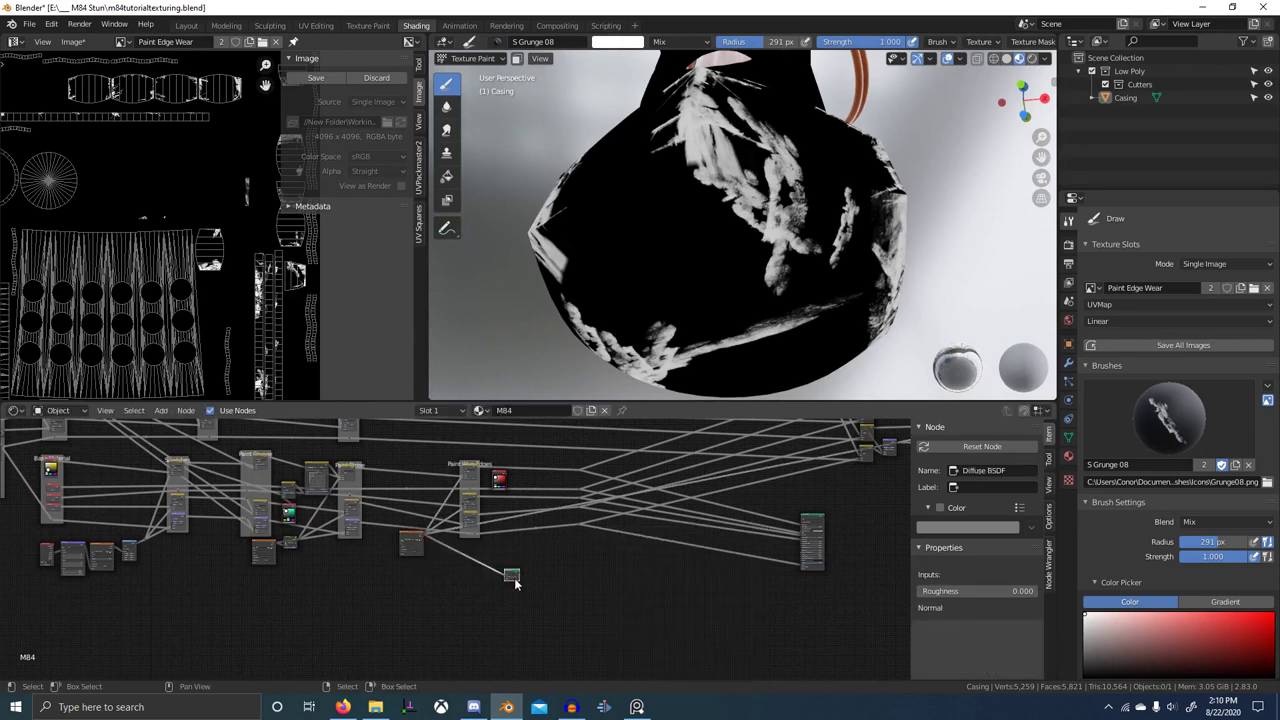
{"action": "scroll", "coordinate": [530, 580], "scroll_direction": "up", "scroll_amount": 5}
{"action": "left_click", "coordinate": [543, 584], "text": "ctrl+shift"}
- Connect the normal map to the Diffuse BSDF's Normal input
{"action": "middle_click_drag", "start_coordinate": [684, 235], "coordinate": [716, 230]}
{"action": "scroll", "coordinate": [780, 540], "scroll_direction": "down", "scroll_amount": 5}
{"action": "middle_click_drag", "start_coordinate": [642, 540], "coordinate": [686, 536]}
{"action": "scroll", "coordinate": [427, 561], "scroll_direction": "up", "scroll_amount": 4}
{"action": "scroll", "coordinate": [686, 536], "scroll_direction": "down", "scroll_amount": 3}
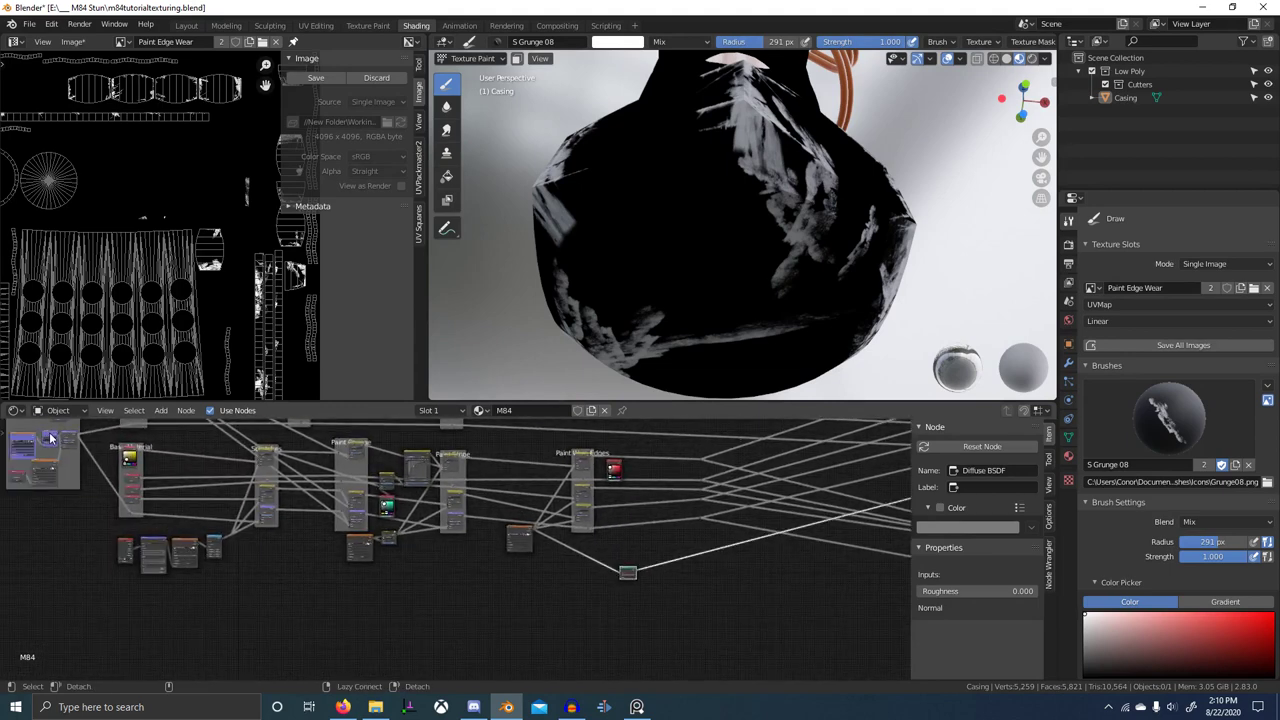
{"action": "right_click_drag", "start_coordinate": [50, 438], "coordinate": [637, 590], "text": "alt"}
{"action": "middle_click_drag", "start_coordinate": [597, 584], "coordinate": [487, 586]}
{"action": "scroll", "coordinate": [485, 586], "scroll_direction": "up", "scroll_amount": 8}
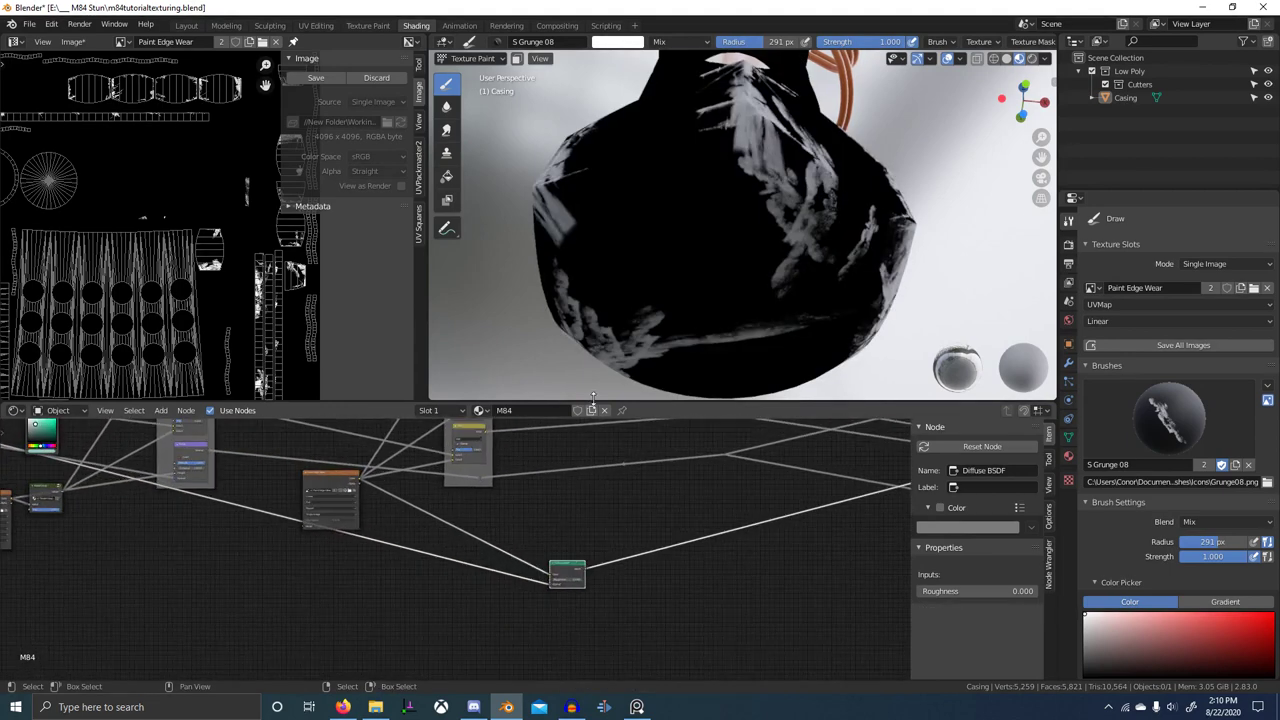
{"action": "middle_click_drag", "start_coordinate": [390, 521], "coordinate": [484, 562]}
{"action": "scroll", "coordinate": [484, 562], "scroll_direction": "up", "scroll_amount": 6}
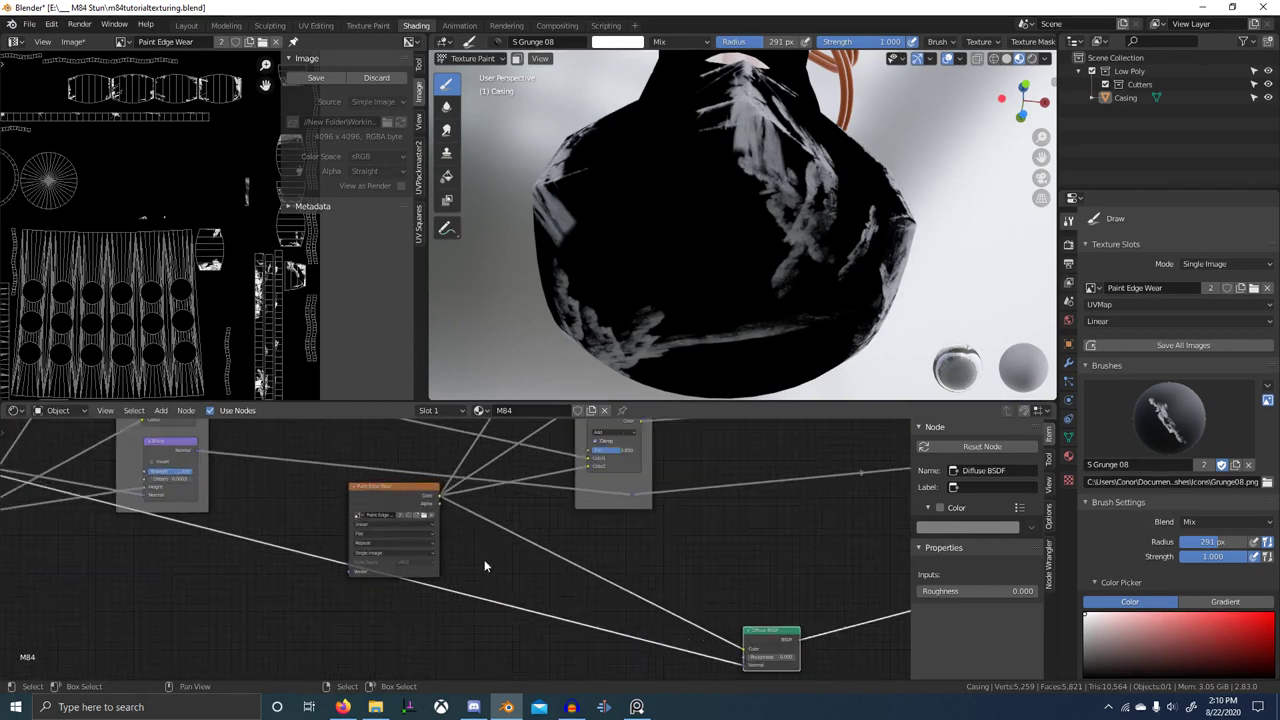
- Insert a MixRGB node on the mask-to-diffuse link, with the mask driving Fac and Color1 red
{"action": "key", "text": "shift+a"}
{"action": "left_click", "coordinate": [677, 538]}
{"action": "type", "text": "mix"}
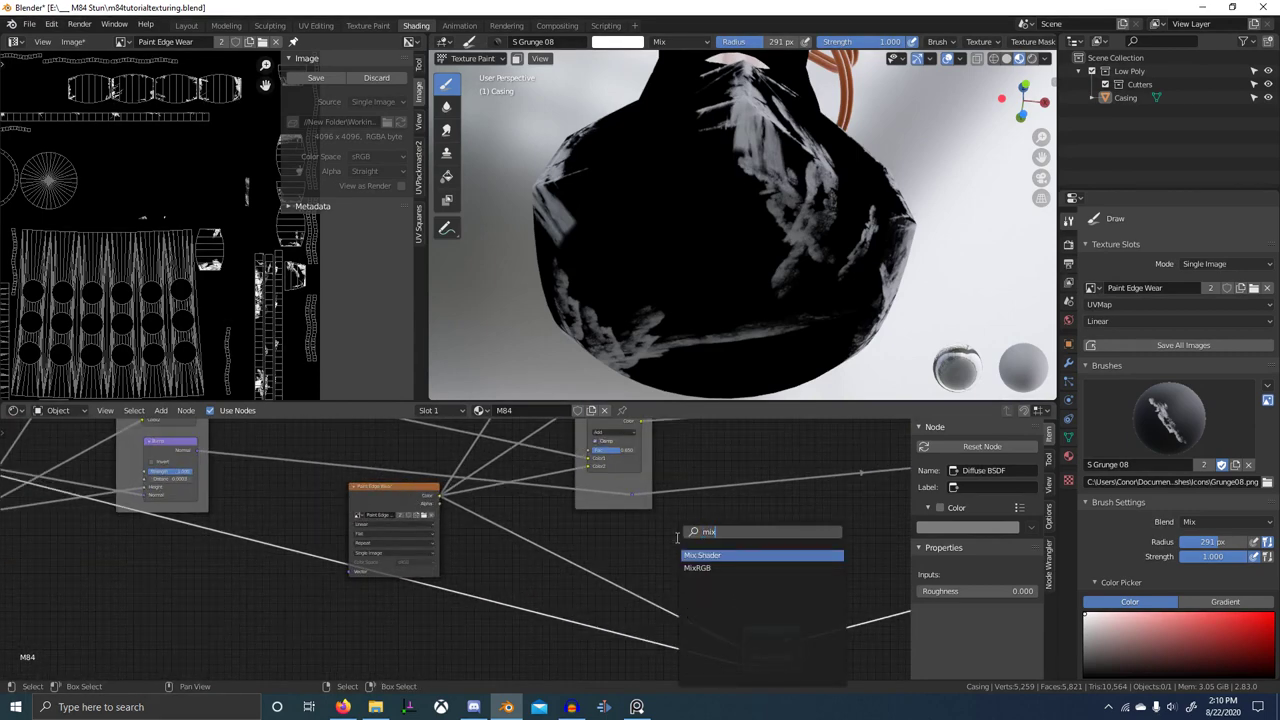
{"action": "key", "text": "Down"}
{"action": "key", "text": "Return"}
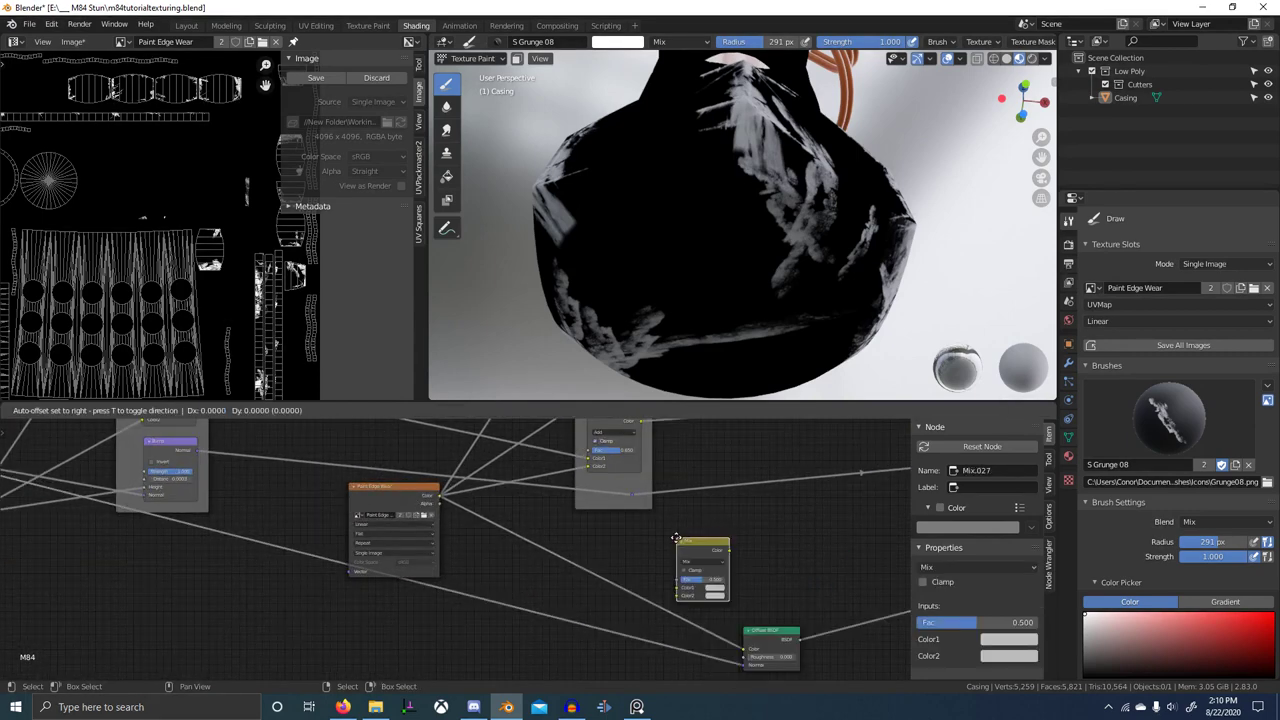
{"action": "left_click", "coordinate": [605, 541]}
{"action": "scroll", "coordinate": [586, 594], "scroll_direction": "up", "scroll_amount": 7}
{"action": "middle_click_drag", "start_coordinate": [623, 571], "coordinate": [546, 563]}
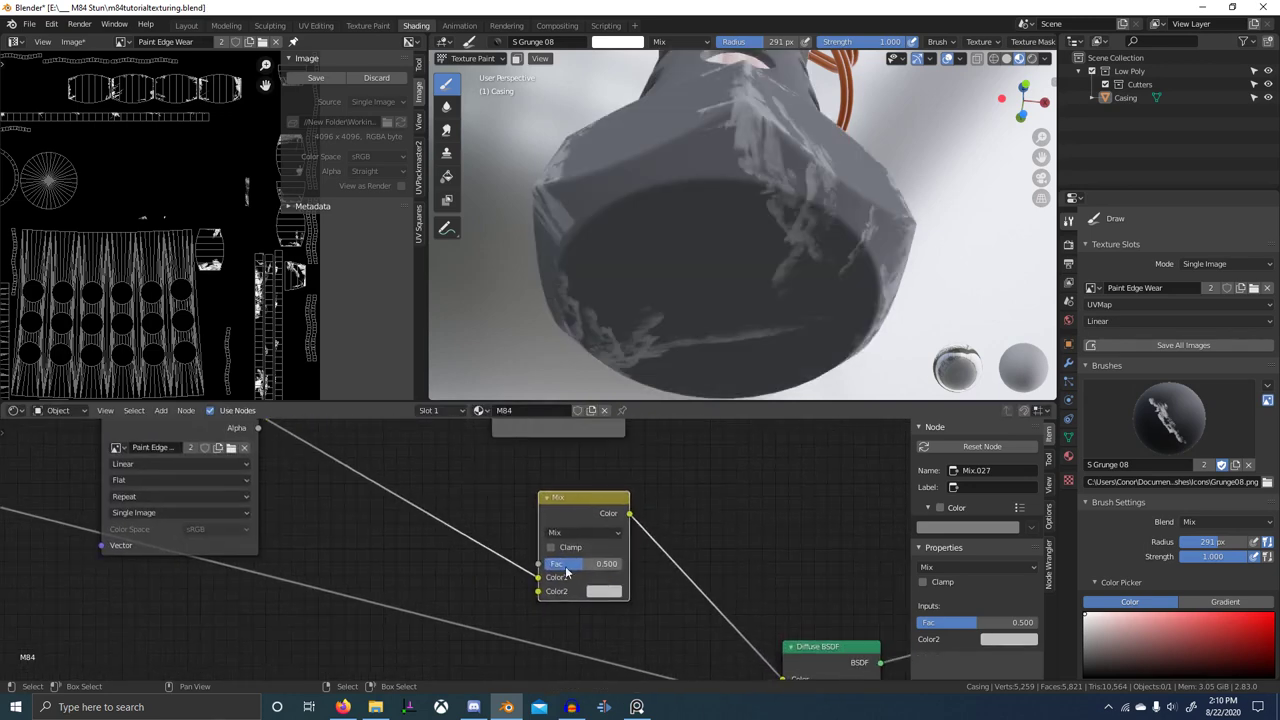
{"action": "left_click_drag", "start_coordinate": [535, 576], "coordinate": [535, 564]}
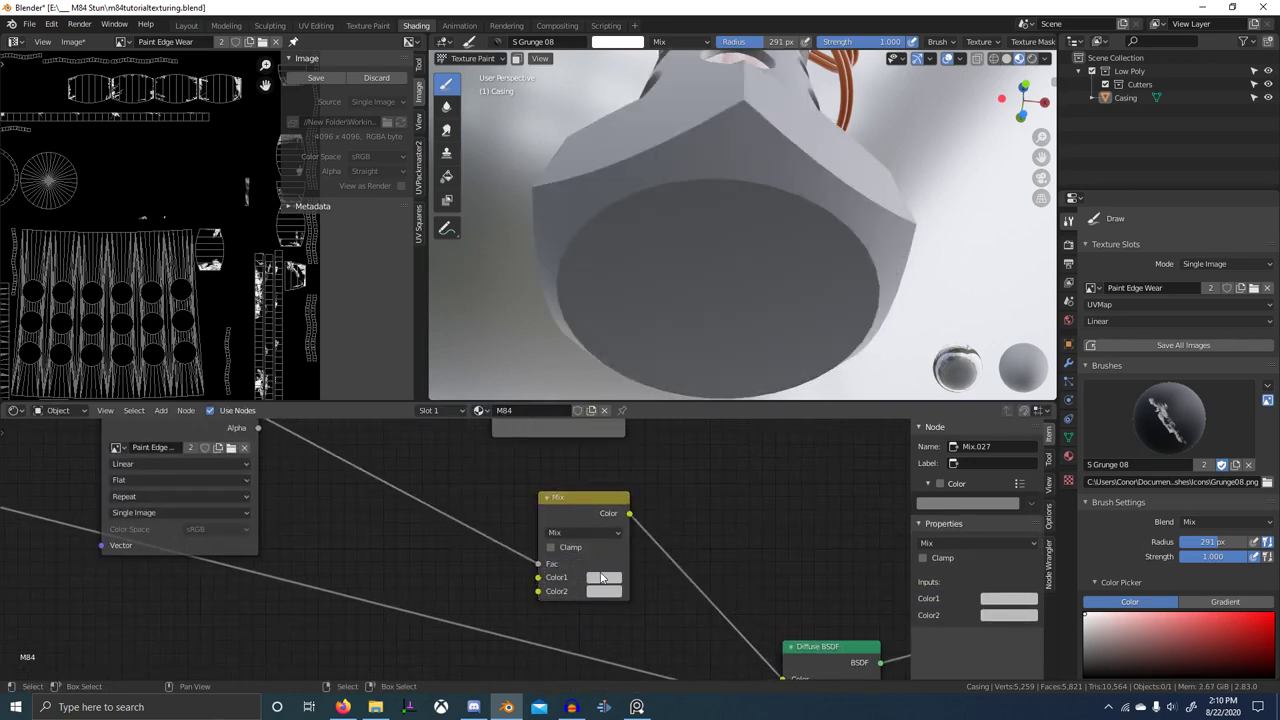
{"action": "left_click", "coordinate": [602, 578]}
{"action": "left_click_drag", "start_coordinate": [601, 427], "coordinate": [670, 391]}
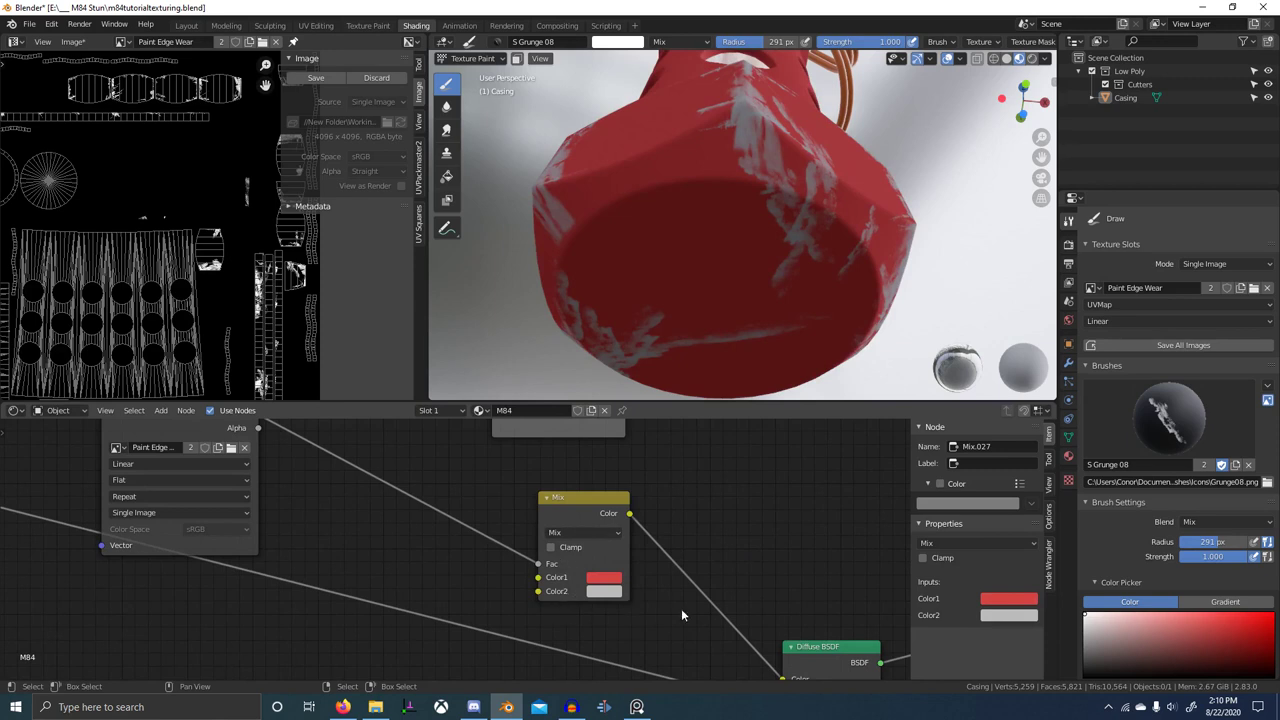
- Select the Diffuse BSDF node and bring up its Switch Type options
{"action": "middle_click_drag", "start_coordinate": [682, 611], "coordinate": [552, 548]}
{"action": "scroll", "coordinate": [552, 548], "scroll_direction": "down", "scroll_amount": 2}
{"action": "left_click", "coordinate": [674, 581]}
{"action": "key", "text": "shift+s"}
{"action": "mouse_move", "coordinate": [657, 610]}
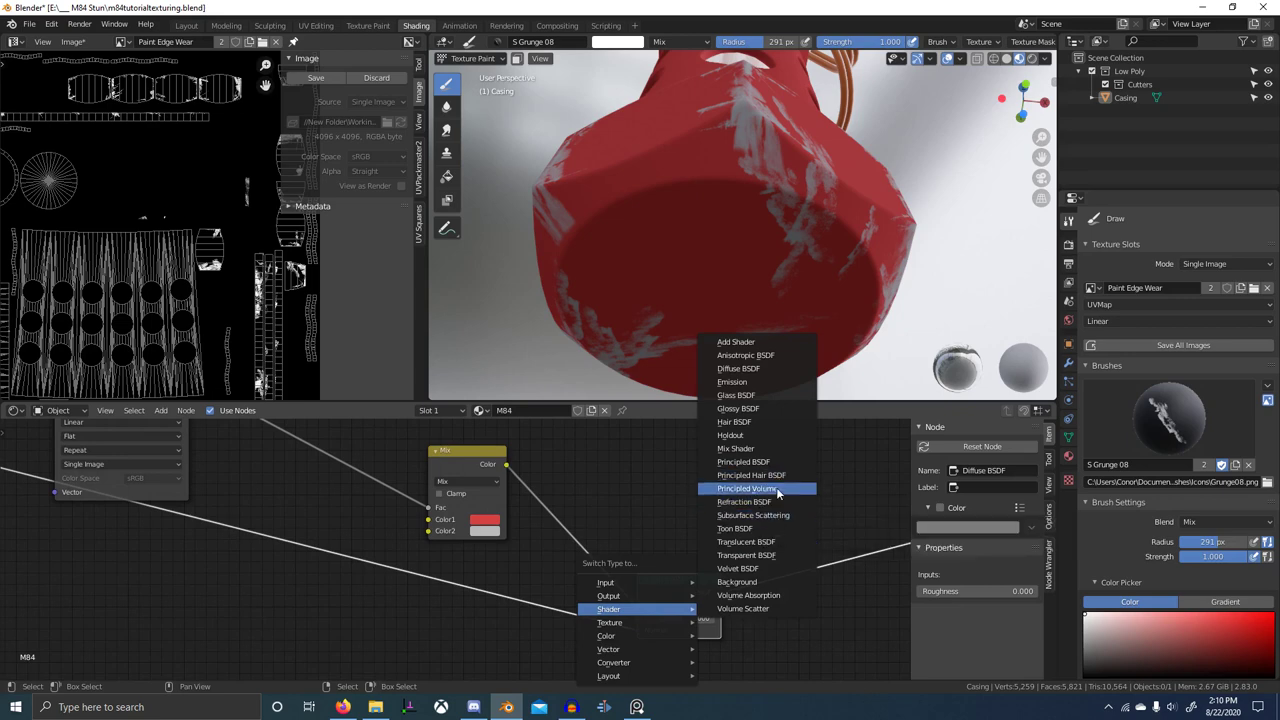
- Convert the Diffuse shader into a Principled BSDF and reconnect the normal map to its Normal input
{"action": "left_click", "coordinate": [779, 462]}
{"action": "middle_click_drag", "start_coordinate": [746, 588], "coordinate": [687, 540]}
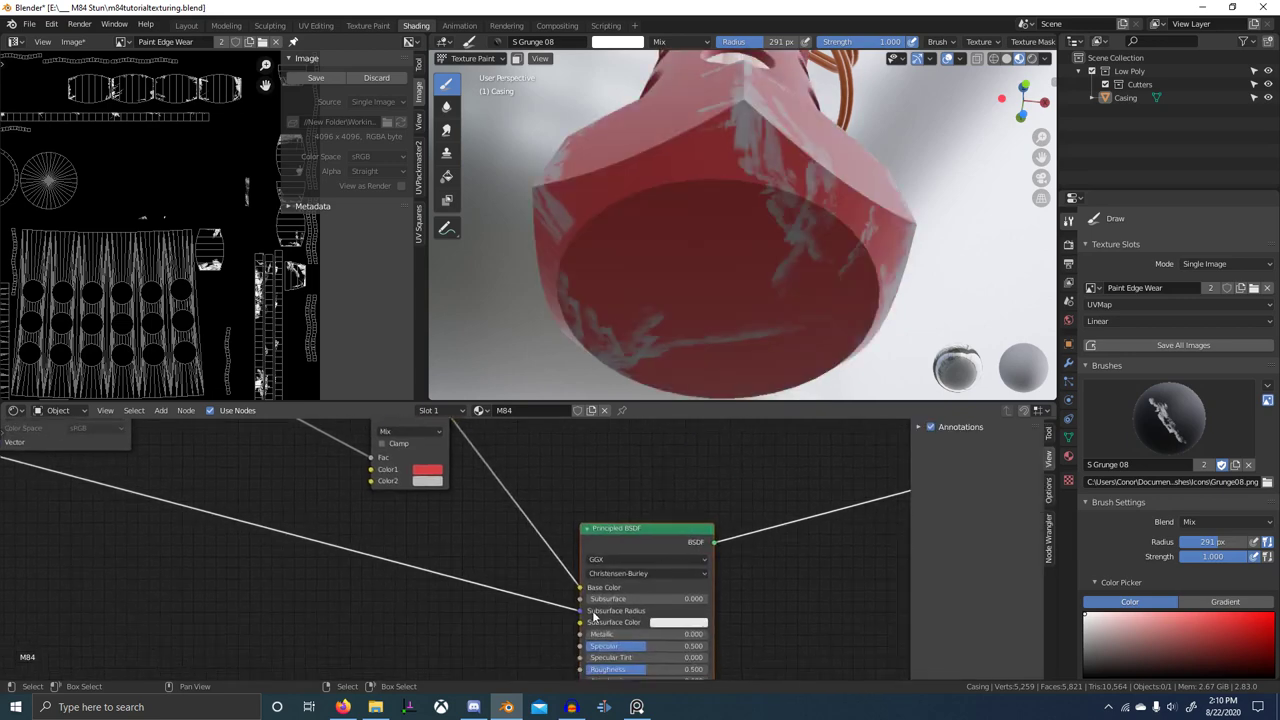
{"action": "scroll", "coordinate": [584, 616], "scroll_direction": "down", "scroll_amount": 5}
{"action": "middle_click_drag", "start_coordinate": [570, 582], "coordinate": [568, 519]}
{"action": "scroll", "coordinate": [565, 519], "scroll_direction": "down", "scroll_amount": 2}
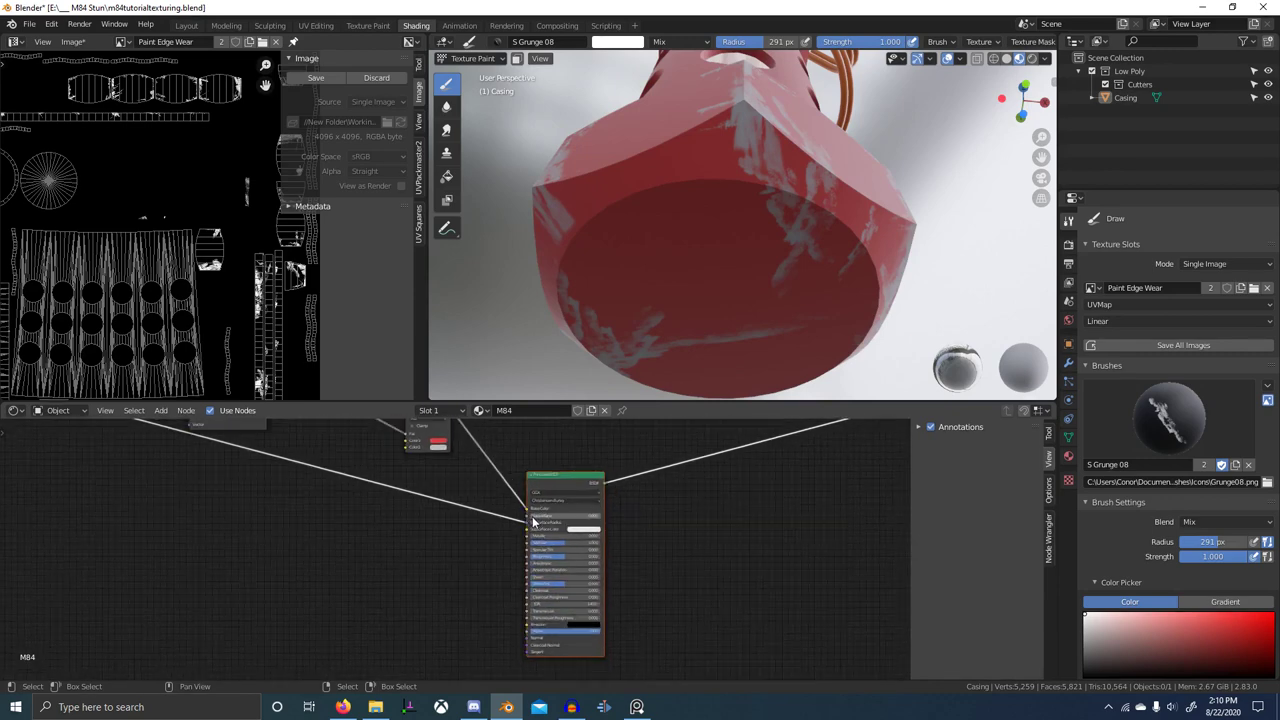
{"action": "left_click_drag", "start_coordinate": [526, 522], "coordinate": [528, 638]}
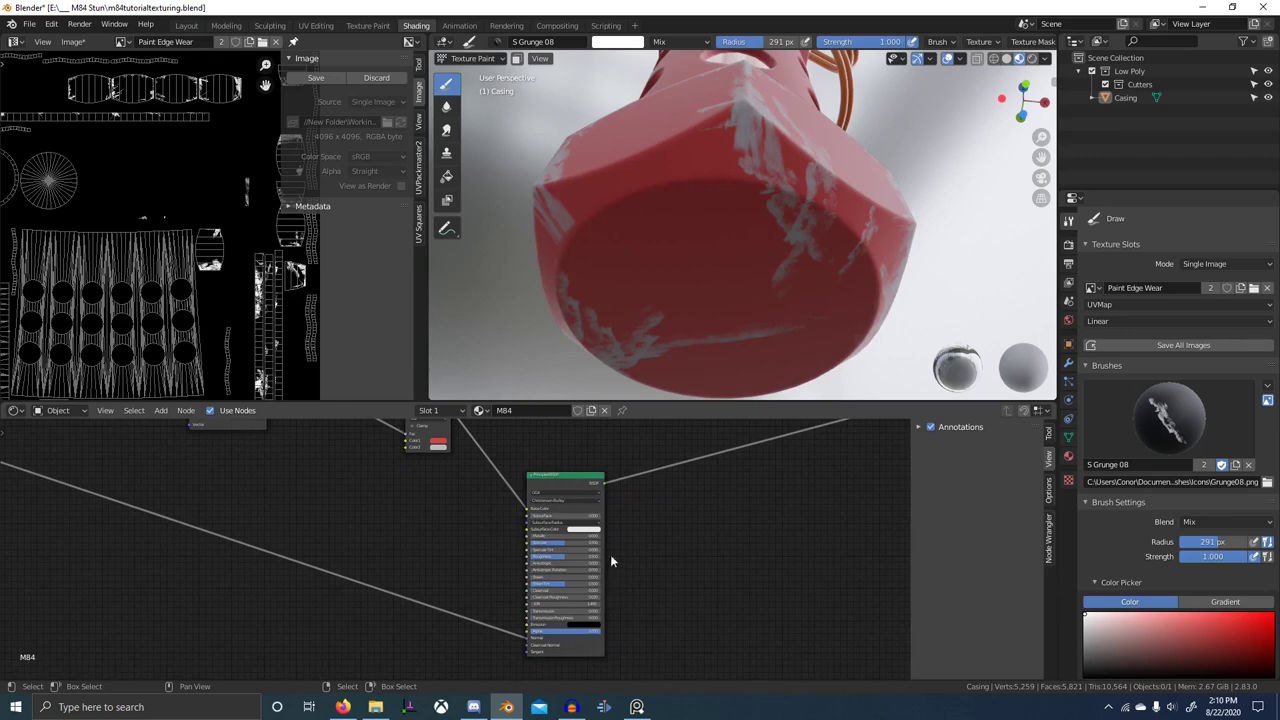
- Resize the brush and stamp grey grunge wear onto the red casing's lower edges and rim
{"action": "mouse_move", "coordinate": [654, 352]}
{"action": "middle_mouse_down"}
{"action": "mouse_move", "coordinate": [738, 216]}
{"action": "mouse_move", "coordinate": [708, 244]}
{"action": "middle_mouse_up"}
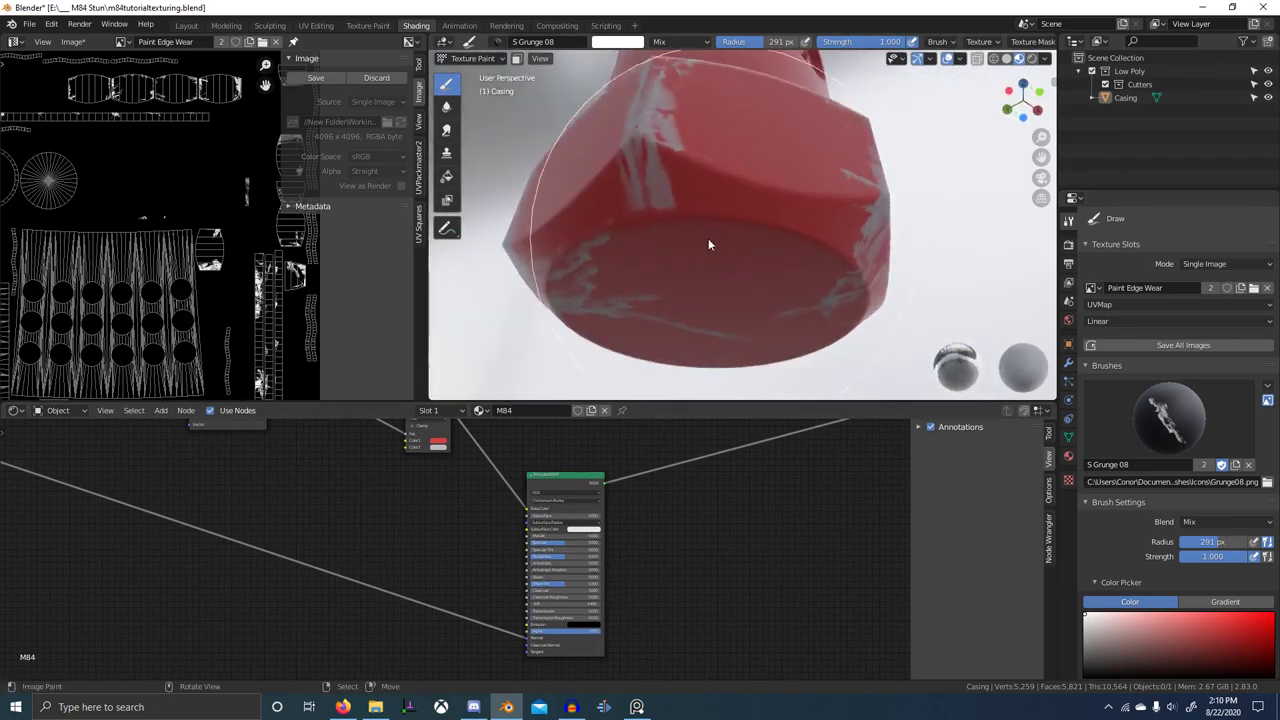
{"action": "key", "text": "f"}
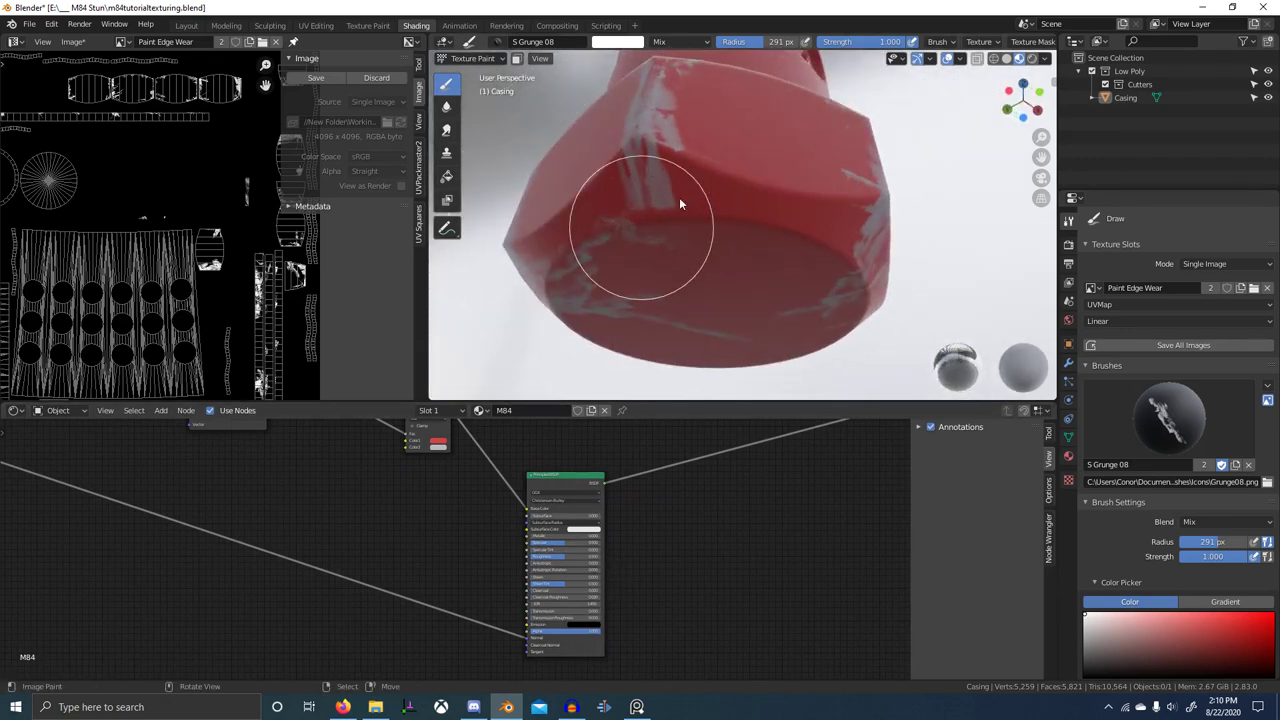
{"action": "left_click_drag", "start_coordinate": [688, 211], "coordinate": [695, 244]}
{"action": "scroll", "coordinate": [696, 244], "scroll_direction": "down", "scroll_amount": 3}
{"action": "scroll", "coordinate": [705, 245], "scroll_direction": "up", "scroll_amount": 4}
{"action": "middle_click_drag", "start_coordinate": [700, 240], "coordinate": [701, 218]}
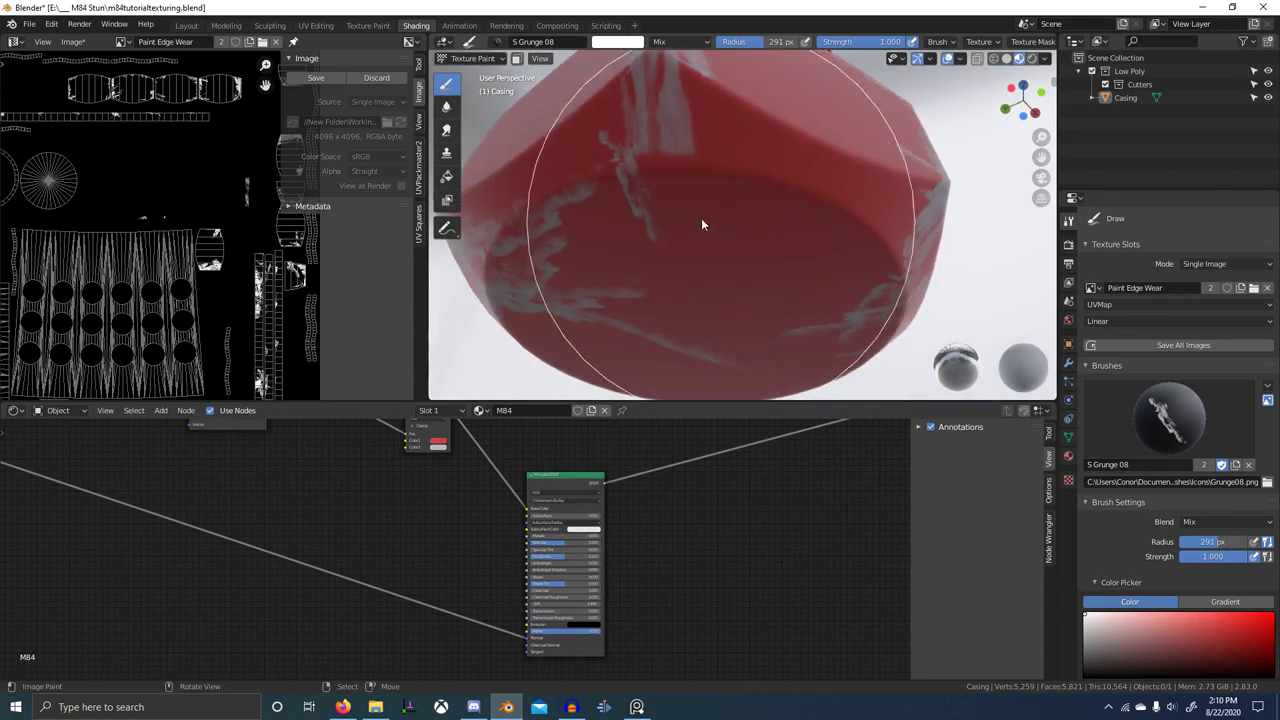
{"action": "mouse_move", "coordinate": [705, 149]}
{"action": "left_mouse_down"}
{"action": "mouse_move", "coordinate": [674, 113]}
{"action": "mouse_move", "coordinate": [750, 122]}
{"action": "mouse_move", "coordinate": [757, 98]}
{"action": "mouse_move", "coordinate": [762, 121]}
{"action": "left_mouse_up"}
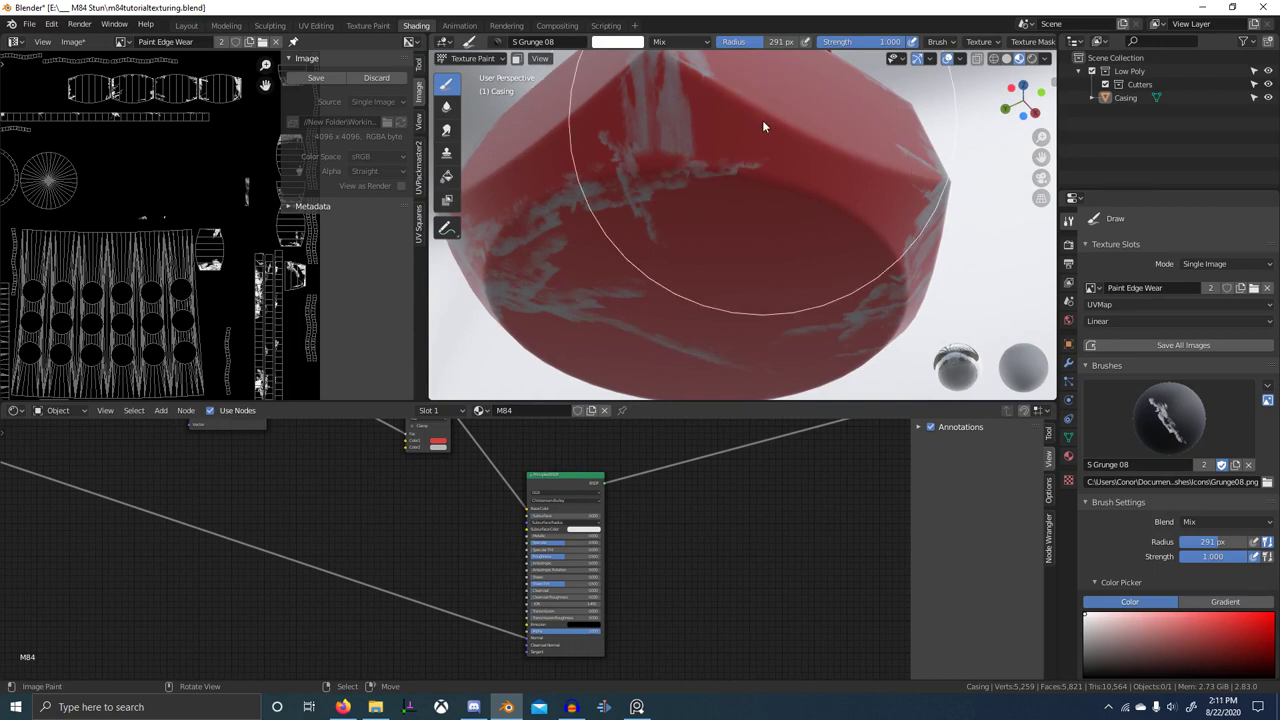
{"action": "mouse_move", "coordinate": [762, 126]}
{"action": "middle_mouse_down"}
{"action": "mouse_move", "coordinate": [840, 211]}
{"action": "mouse_move", "coordinate": [686, 223]}
{"action": "mouse_move", "coordinate": [752, 167]}
{"action": "middle_mouse_up"}
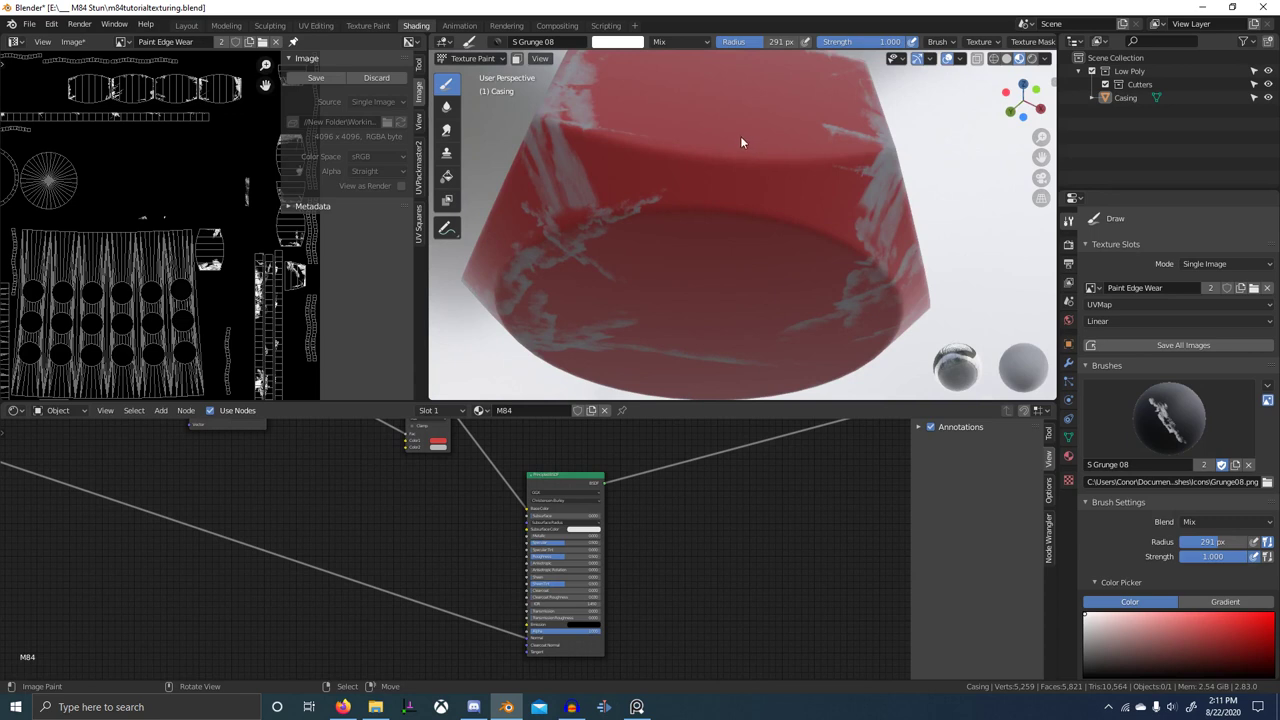
{"action": "mouse_move", "coordinate": [742, 140]}
{"action": "left_mouse_down"}
{"action": "mouse_move", "coordinate": [742, 171]}
{"action": "mouse_move", "coordinate": [791, 212]}
{"action": "mouse_move", "coordinate": [845, 215]}
{"action": "mouse_move", "coordinate": [884, 188]}
{"action": "left_mouse_up"}
{"action": "scroll", "coordinate": [880, 200], "scroll_direction": "down", "scroll_amount": 7}
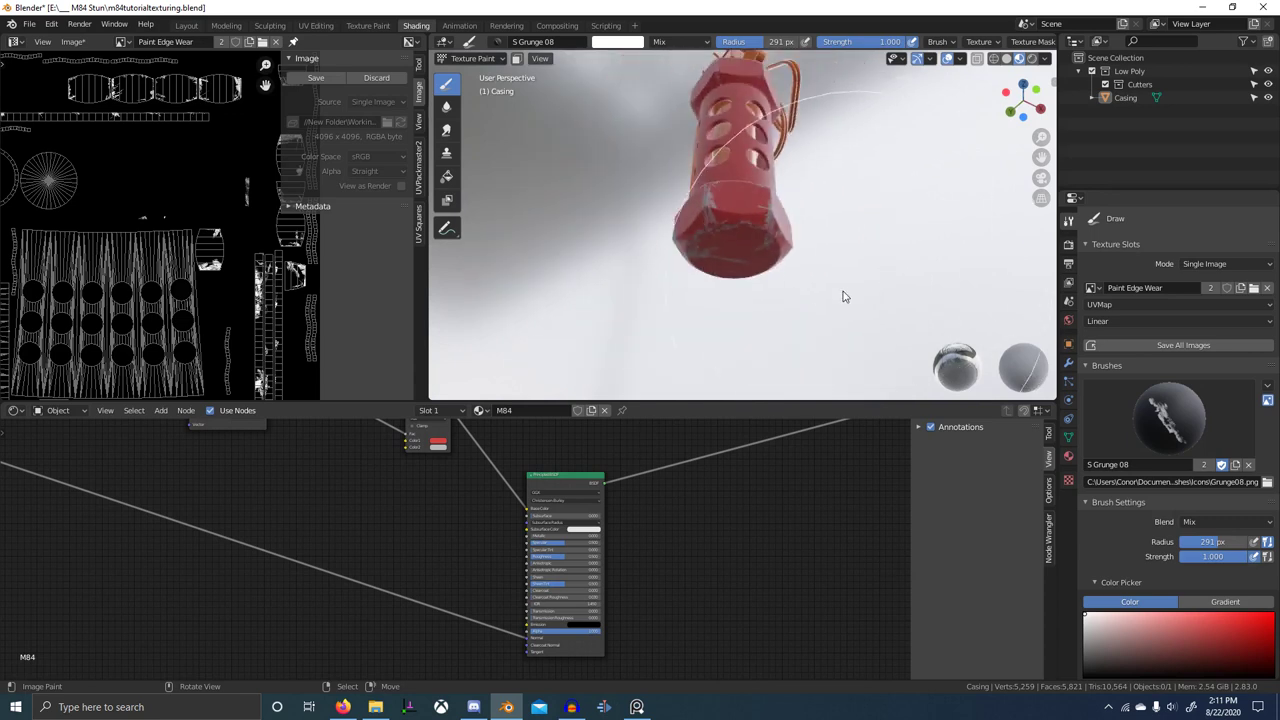
{"action": "mouse_move", "coordinate": [843, 292]}
{"action": "middle_mouse_down"}
{"action": "mouse_move", "coordinate": [791, 320]}
{"action": "mouse_move", "coordinate": [784, 365]}
{"action": "mouse_move", "coordinate": [774, 342]}
{"action": "mouse_move", "coordinate": [610, 255]}
{"action": "mouse_move", "coordinate": [737, 206]}
{"action": "mouse_move", "coordinate": [671, 180]}
{"action": "mouse_move", "coordinate": [674, 133]}
{"action": "middle_mouse_up"}
{"action": "scroll", "coordinate": [784, 365], "scroll_direction": "up", "scroll_amount": 5}
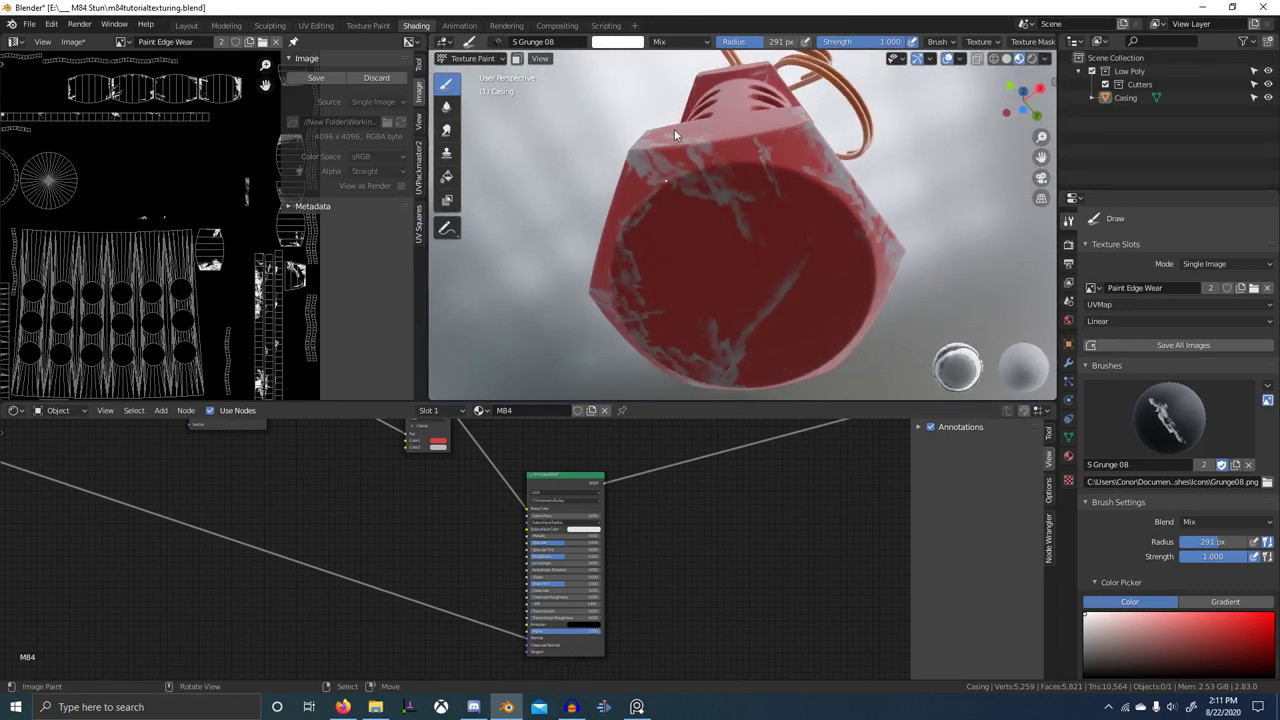
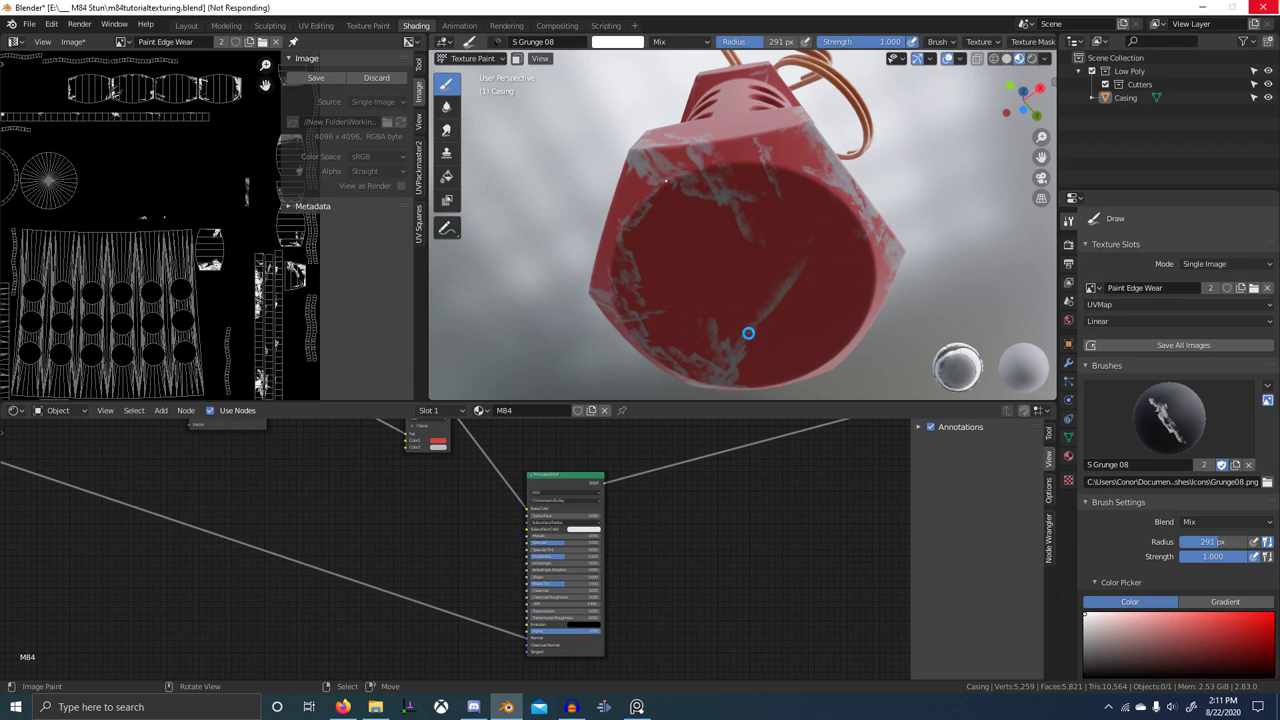
- Toggle X-ray, skip to the next song in the Firefox music player, and return to Blender
{"action": "key", "text": "alt+z"}
{"action": "left_click", "coordinate": [636, 240]}
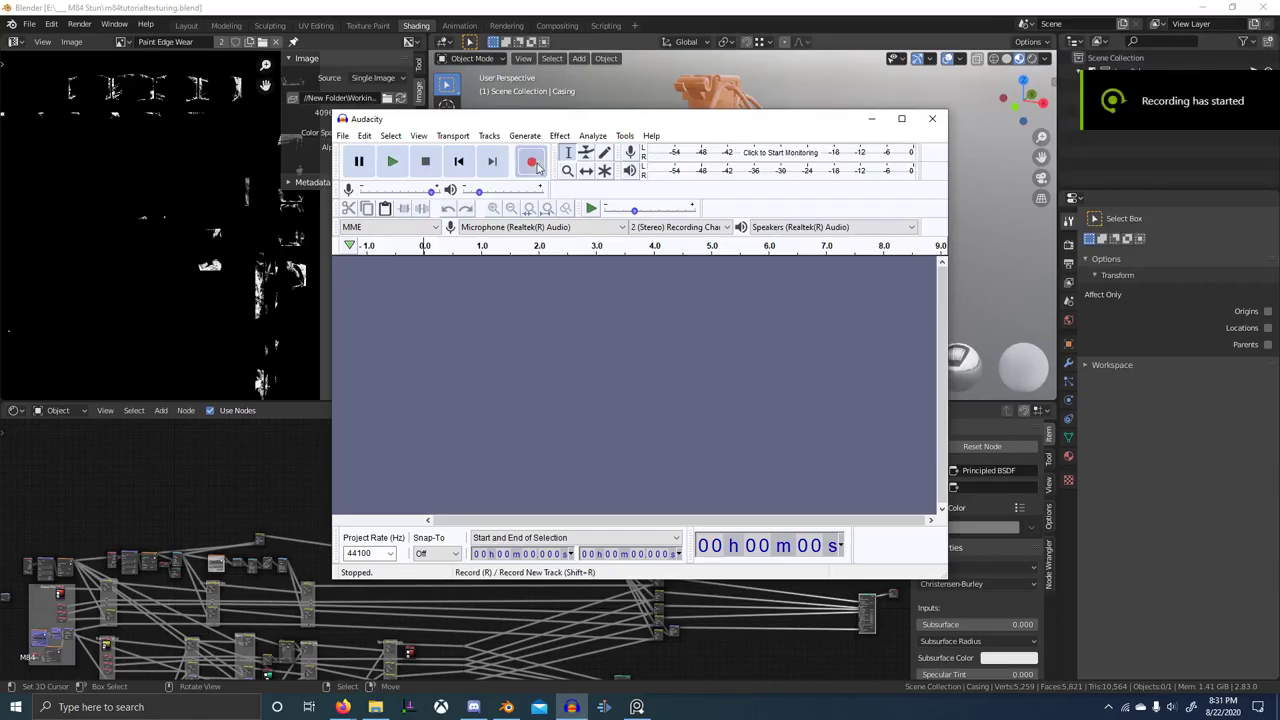
{"action": "key", "text": "alt+Tab"}
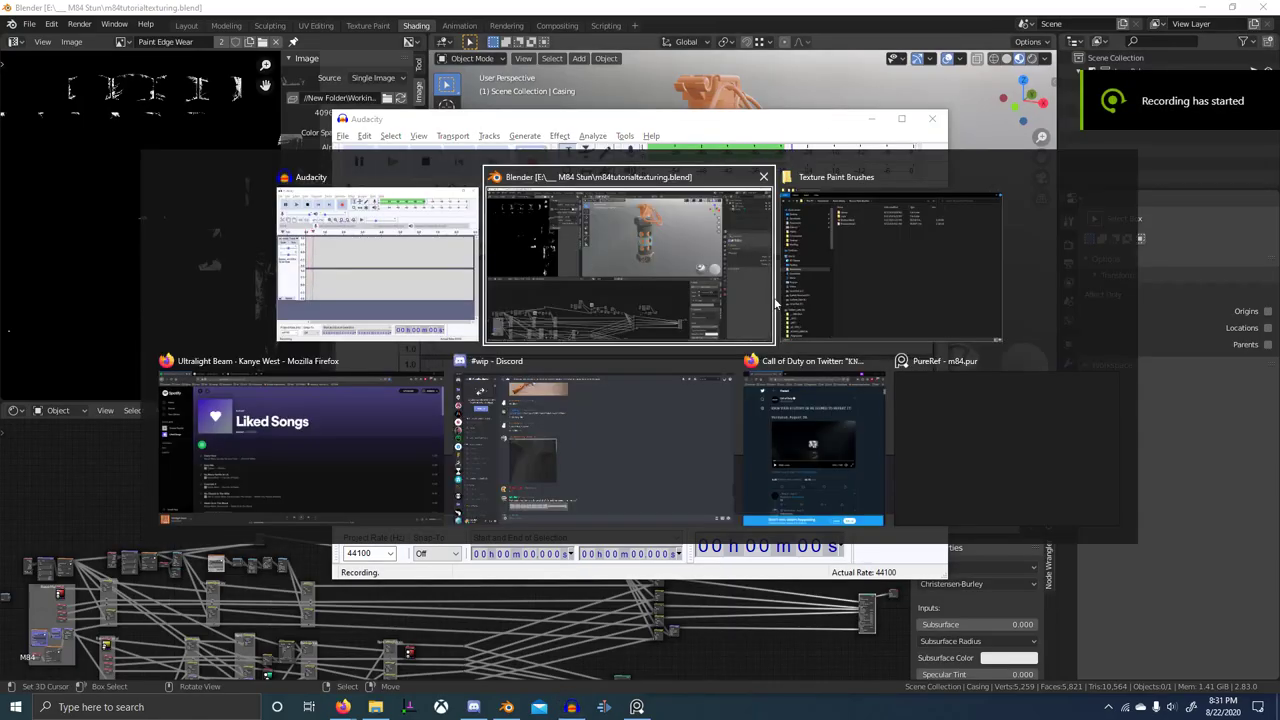
{"action": "left_click", "coordinate": [326, 433]}
{"action": "left_click", "coordinate": [672, 655]}
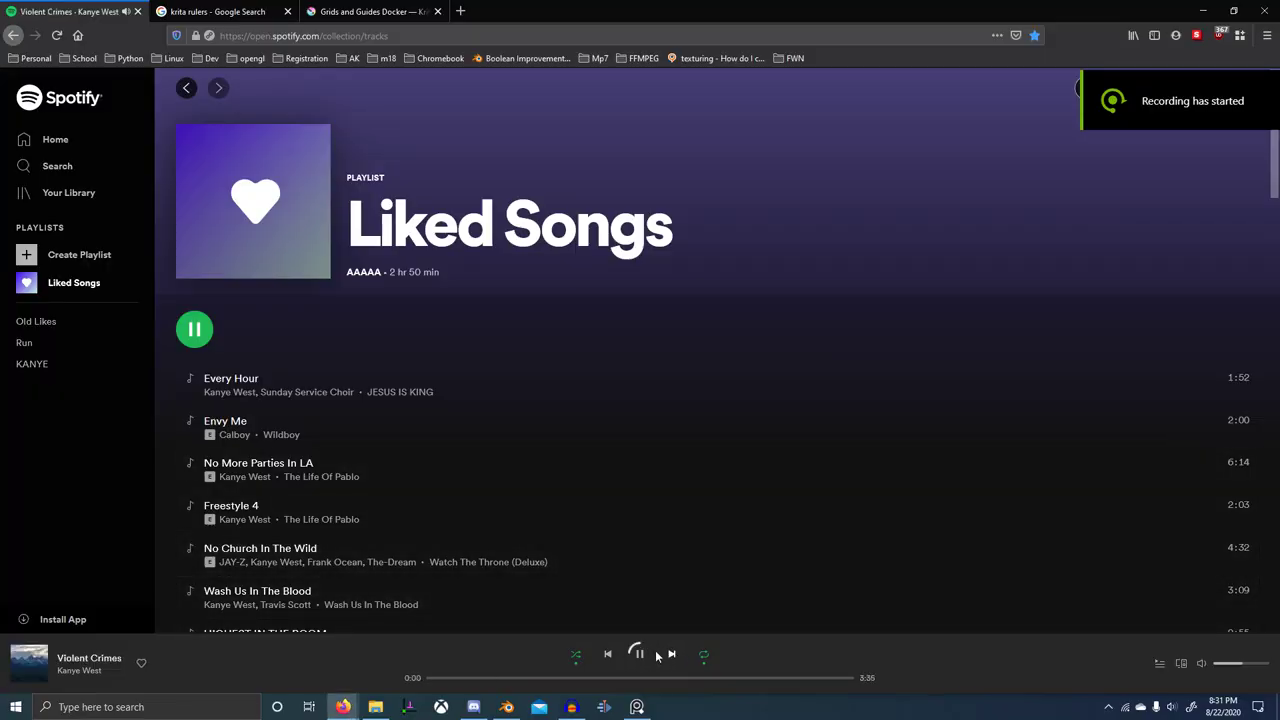
{"action": "key", "text": "alt+Tab"}
{"action": "left_click", "coordinate": [795, 292]}
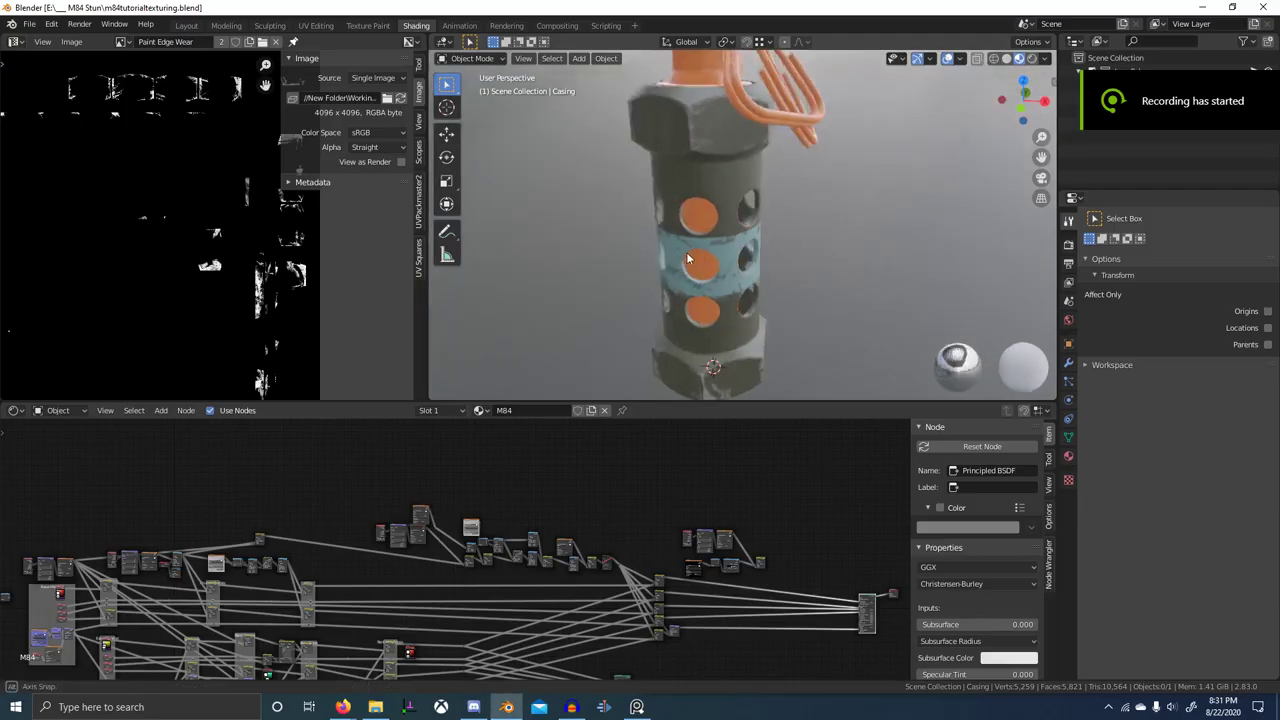
- Orbit around the grenade to inspect the lower casing and the hex base
{"action": "middle_click_drag", "start_coordinate": [687, 254], "coordinate": [742, 265]}
{"action": "scroll", "coordinate": [774, 259], "scroll_direction": "down", "scroll_amount": 4}
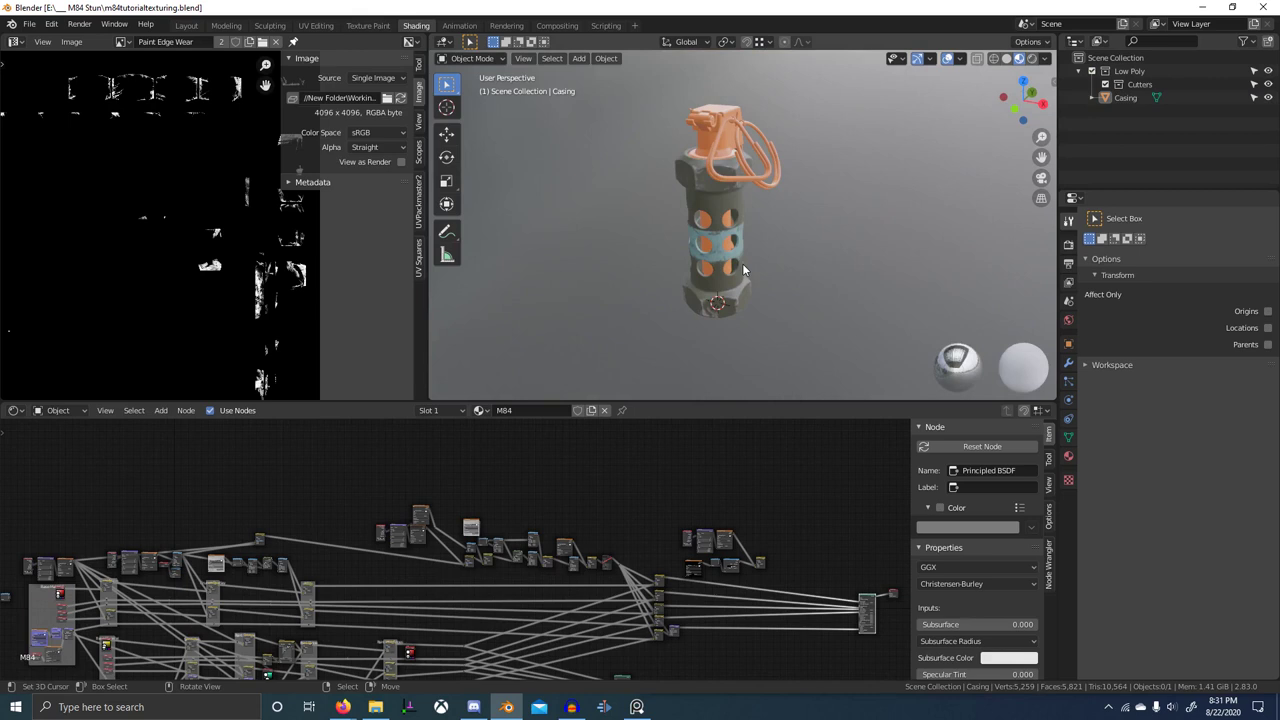
{"action": "middle_click_drag", "start_coordinate": [738, 270], "coordinate": [709, 302]}
{"action": "scroll", "coordinate": [788, 257], "scroll_direction": "up", "scroll_amount": 4}
{"action": "scroll", "coordinate": [767, 273], "scroll_direction": "up", "scroll_amount": 1}
{"action": "scroll", "coordinate": [764, 275], "scroll_direction": "down", "scroll_amount": 5}
{"action": "scroll", "coordinate": [738, 335], "scroll_direction": "up", "scroll_amount": 5}
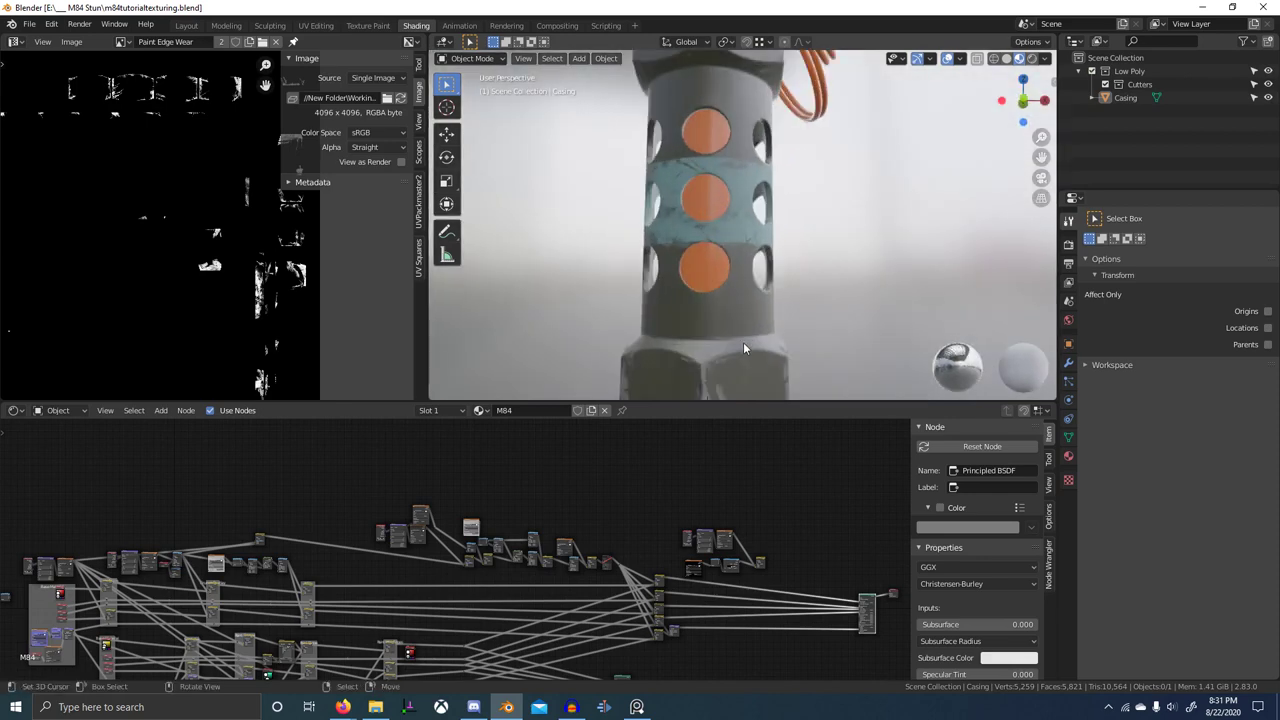
{"action": "scroll", "coordinate": [762, 328], "scroll_direction": "down", "scroll_amount": 3}
{"action": "scroll", "coordinate": [776, 314], "scroll_direction": "up", "scroll_amount": 2}
{"action": "mouse_move", "coordinate": [790, 303]}
{"action": "middle_mouse_down"}
{"action": "mouse_move", "coordinate": [776, 314]}
{"action": "mouse_move", "coordinate": [838, 224]}
{"action": "mouse_move", "coordinate": [775, 282]}
{"action": "mouse_move", "coordinate": [808, 297]}
{"action": "middle_mouse_up"}
{"action": "scroll", "coordinate": [840, 218], "scroll_direction": "up", "scroll_amount": 3}
{"action": "scroll", "coordinate": [840, 219], "scroll_direction": "down", "scroll_amount": 2}
{"action": "scroll", "coordinate": [812, 368], "scroll_direction": "up", "scroll_amount": 4}
{"action": "middle_click_drag", "start_coordinate": [812, 371], "coordinate": [891, 355]}
{"action": "scroll", "coordinate": [970, 378], "scroll_direction": "down", "scroll_amount": 2}
{"action": "scroll", "coordinate": [879, 369], "scroll_direction": "down", "scroll_amount": 1}
- Select the Casing object and view its underside
{"action": "left_click", "coordinate": [786, 306]}
{"action": "scroll", "coordinate": [787, 305], "scroll_direction": "up", "scroll_amount": 1}
{"action": "middle_click_drag", "start_coordinate": [787, 305], "coordinate": [778, 255]}
{"action": "middle_click_drag", "start_coordinate": [806, 341], "coordinate": [820, 254]}
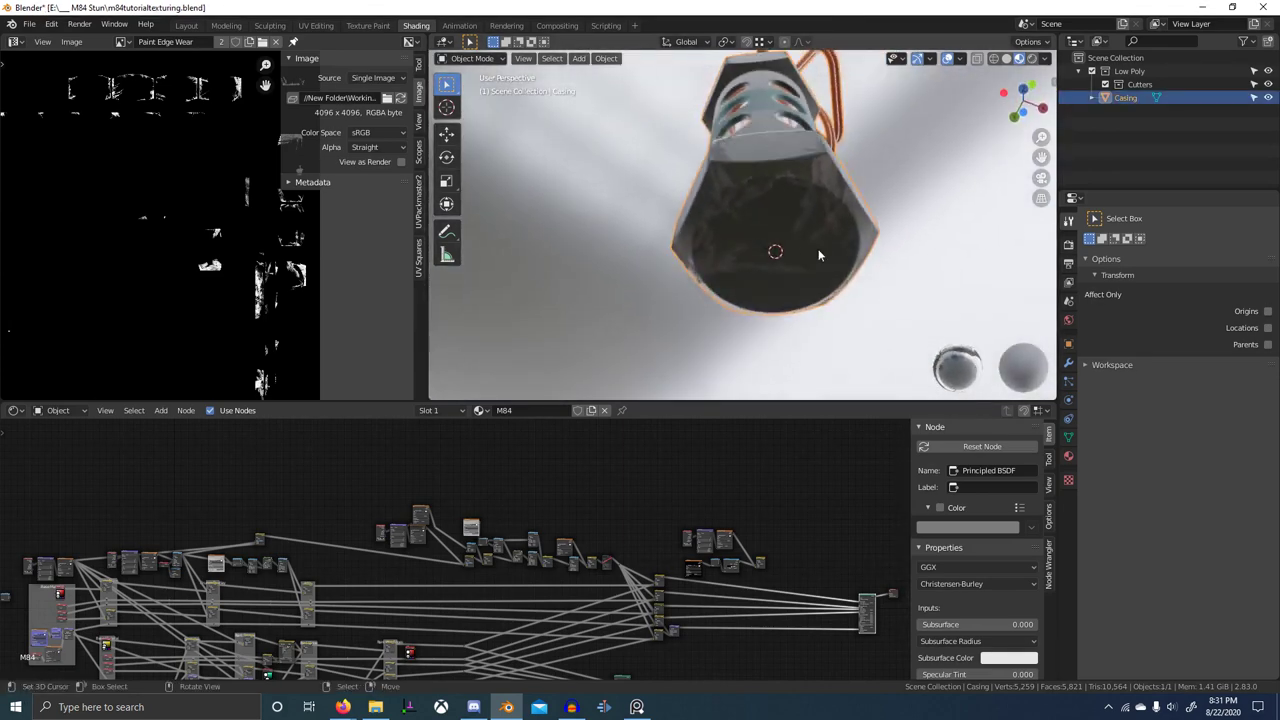
{"action": "scroll", "coordinate": [815, 262], "scroll_direction": "down", "scroll_amount": 3}
{"action": "scroll", "coordinate": [490, 605], "scroll_direction": "down", "scroll_amount": 2}
- Select the Principled BSDF.002 node to show the red paint shader on the casing
{"action": "middle_click_drag", "start_coordinate": [481, 611], "coordinate": [569, 477]}
{"action": "scroll", "coordinate": [515, 550], "scroll_direction": "up", "scroll_amount": 3}
{"action": "middle_click_drag", "start_coordinate": [531, 562], "coordinate": [466, 537]}
{"action": "scroll", "coordinate": [466, 550], "scroll_direction": "up", "scroll_amount": 3}
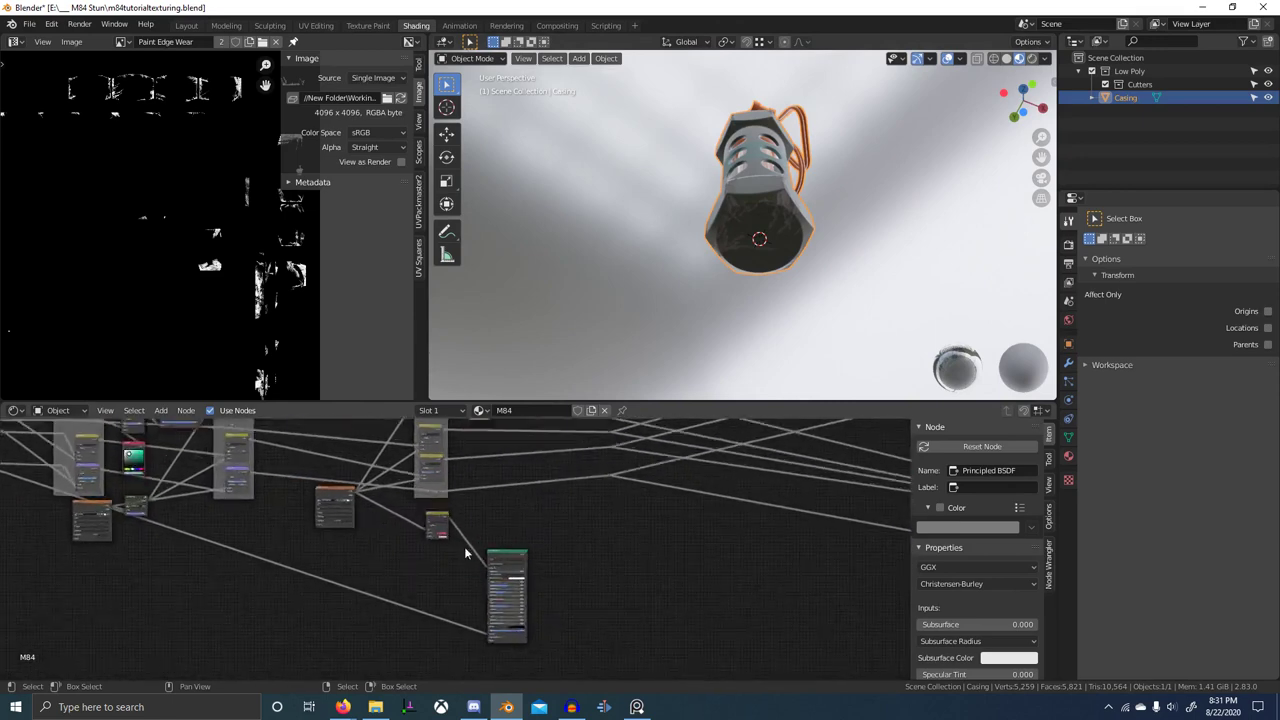
{"action": "left_click", "coordinate": [514, 559], "text": "ctrl+shift"}
{"action": "scroll", "coordinate": [788, 256], "scroll_direction": "up", "scroll_amount": 3}
{"action": "mouse_move", "coordinate": [789, 258]}
{"action": "middle_mouse_down"}
{"action": "mouse_move", "coordinate": [792, 230]}
{"action": "mouse_move", "coordinate": [788, 255]}
{"action": "middle_mouse_up"}
- Switch the casing into Texture Paint mode and bring the Paint Edge Wear node into view
{"action": "key", "text": "ctrl+space"}
{"action": "scroll", "coordinate": [804, 404], "scroll_direction": "down", "scroll_amount": 2}
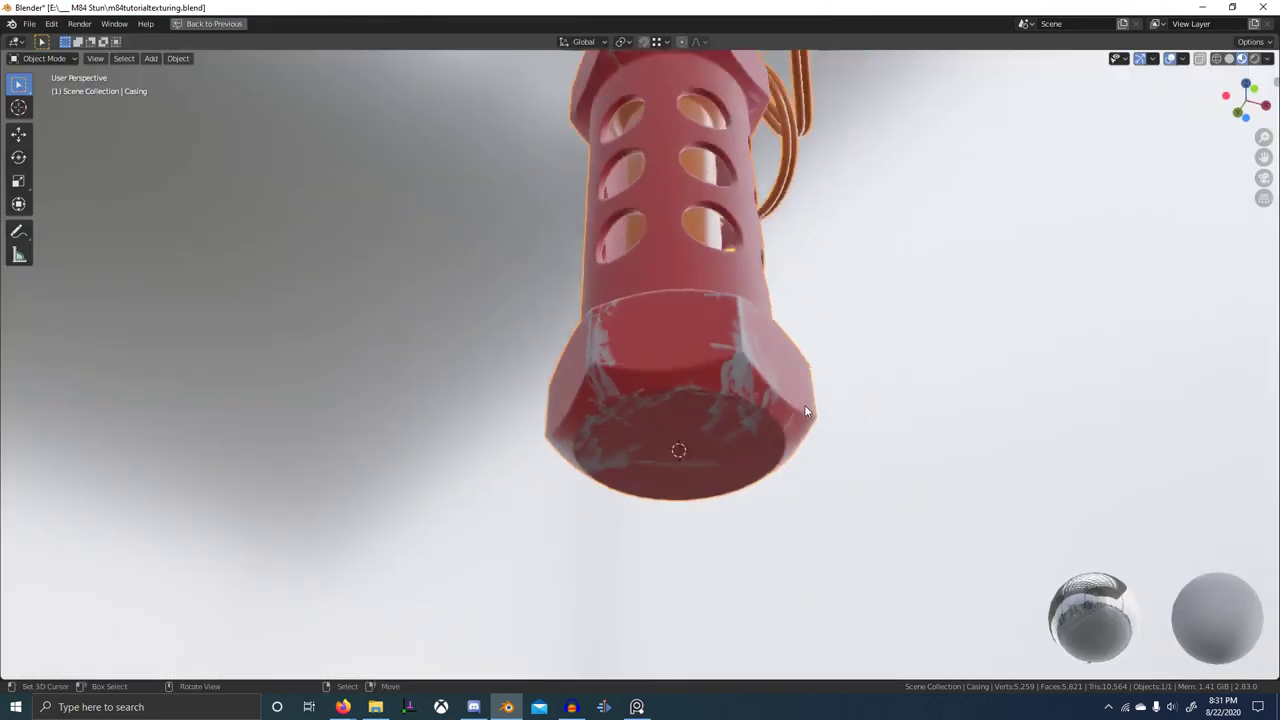
{"action": "scroll", "coordinate": [804, 404], "scroll_direction": "up", "scroll_amount": 2}
{"action": "mouse_move", "coordinate": [804, 404]}
{"action": "middle_mouse_down"}
{"action": "mouse_move", "coordinate": [757, 449]}
{"action": "mouse_move", "coordinate": [798, 478]}
{"action": "mouse_move", "coordinate": [761, 445]}
{"action": "middle_mouse_up"}
{"action": "scroll", "coordinate": [798, 478], "scroll_direction": "down", "scroll_amount": 2}
{"action": "key", "text": "ctrl+Tab"}
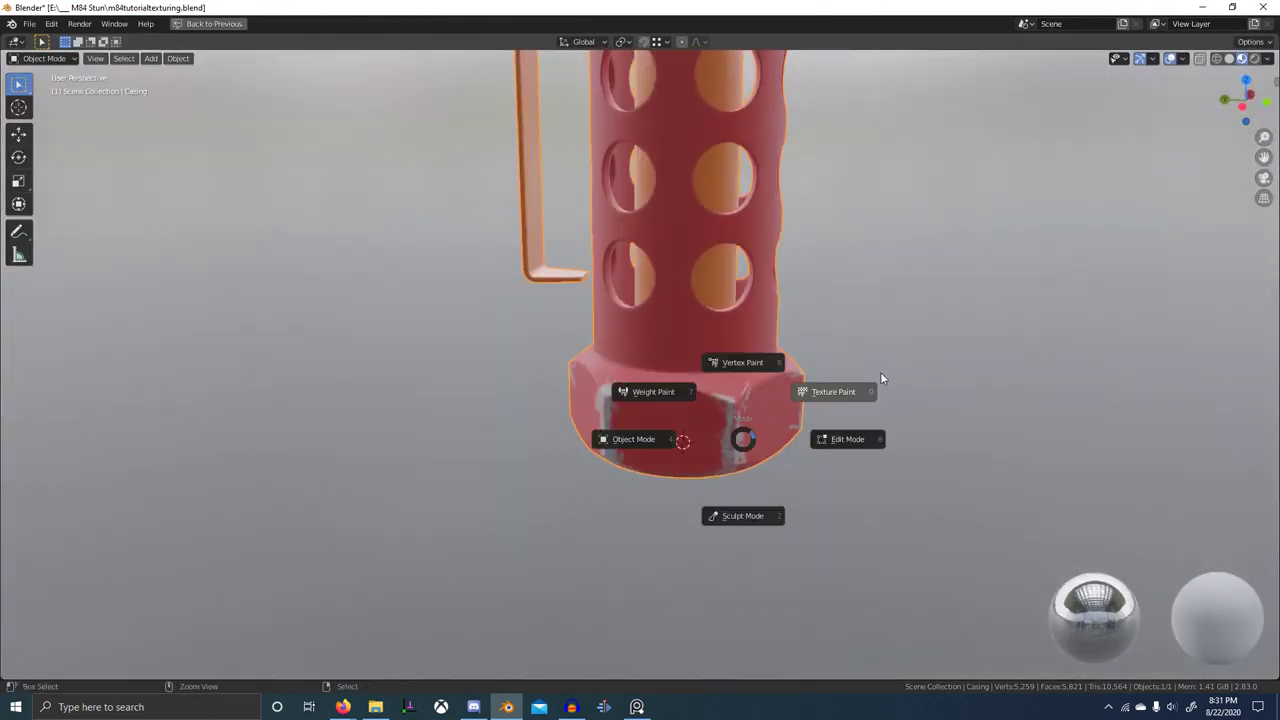
{"action": "left_click", "coordinate": [884, 372]}
{"action": "key", "text": "ctrl+space"}
{"action": "scroll", "coordinate": [400, 540], "scroll_direction": "up", "scroll_amount": 5}
{"action": "mouse_move", "coordinate": [318, 522]}
{"action": "middle_mouse_down"}
{"action": "mouse_move", "coordinate": [277, 514]}
{"action": "mouse_move", "coordinate": [293, 580]}
{"action": "mouse_move", "coordinate": [475, 569]}
{"action": "middle_mouse_up"}
{"action": "scroll", "coordinate": [293, 575], "scroll_direction": "up", "scroll_amount": 5}
- Make the Paint Edge Wear image the active painting target
{"action": "left_click", "coordinate": [122, 42]}
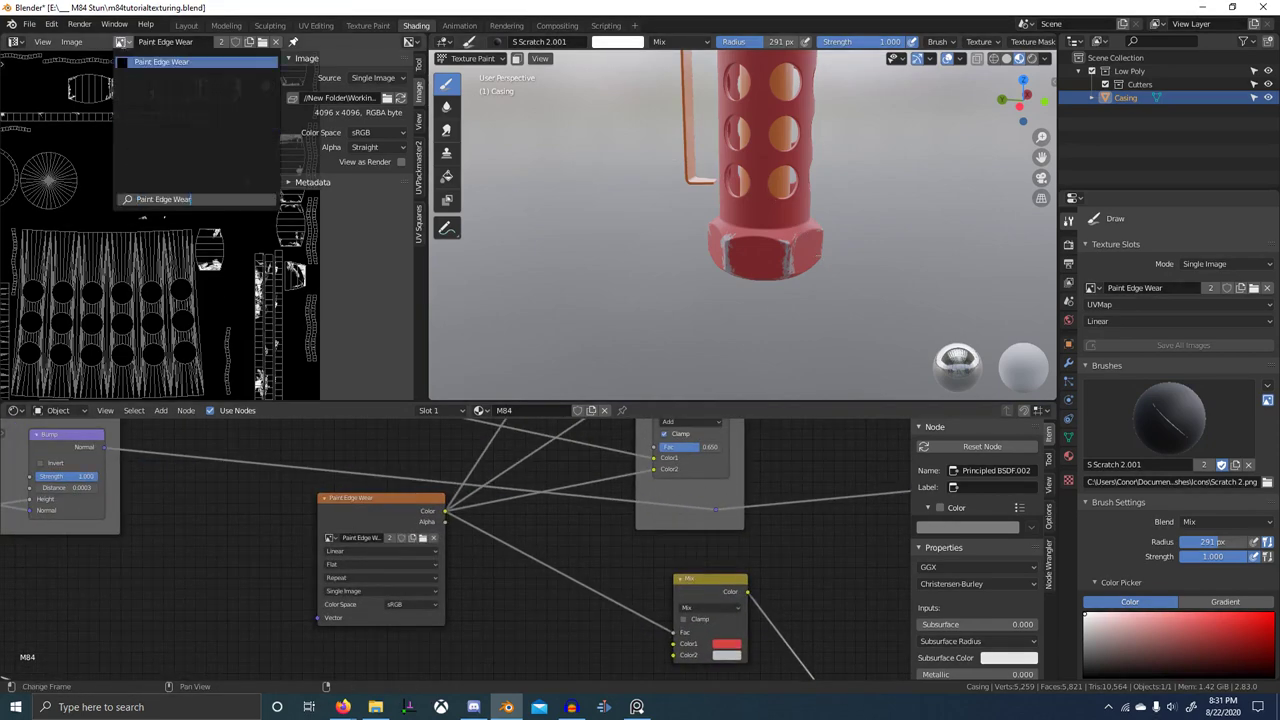
{"action": "left_click", "coordinate": [1095, 289]}
{"action": "left_click", "coordinate": [1116, 306]}
{"action": "scroll", "coordinate": [740, 274], "scroll_direction": "down", "scroll_amount": 2}
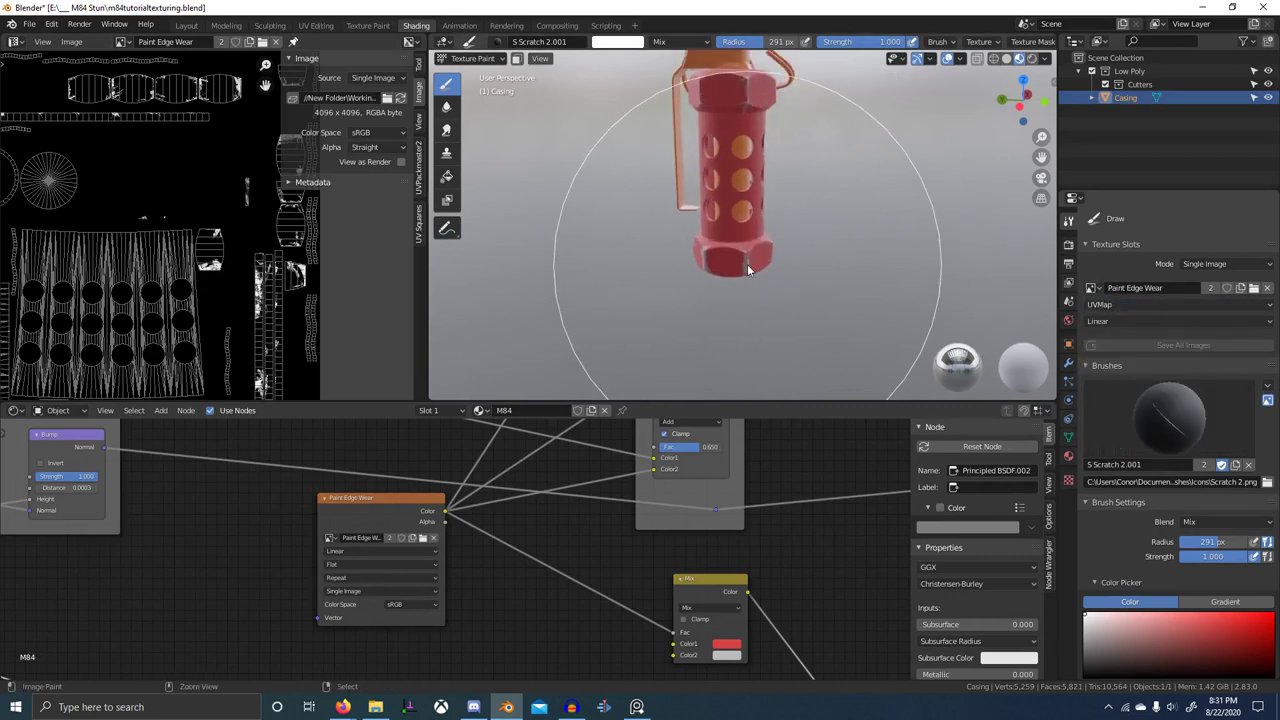
- In a maximized 3D view, paint a scratch stroke on a hex edge with a larger brush
{"action": "key", "text": "ctrl+space"}
{"action": "scroll", "coordinate": [745, 300], "scroll_direction": "up", "scroll_amount": 4}
{"action": "middle_click_drag", "start_coordinate": [718, 388], "coordinate": [766, 322], "text": "shift"}
{"action": "scroll", "coordinate": [700, 400], "scroll_direction": "up", "scroll_amount": 1}
{"action": "middle_click_drag", "start_coordinate": [602, 465], "coordinate": [676, 479]}
{"action": "left_click_drag", "start_coordinate": [737, 453], "coordinate": [781, 422]}
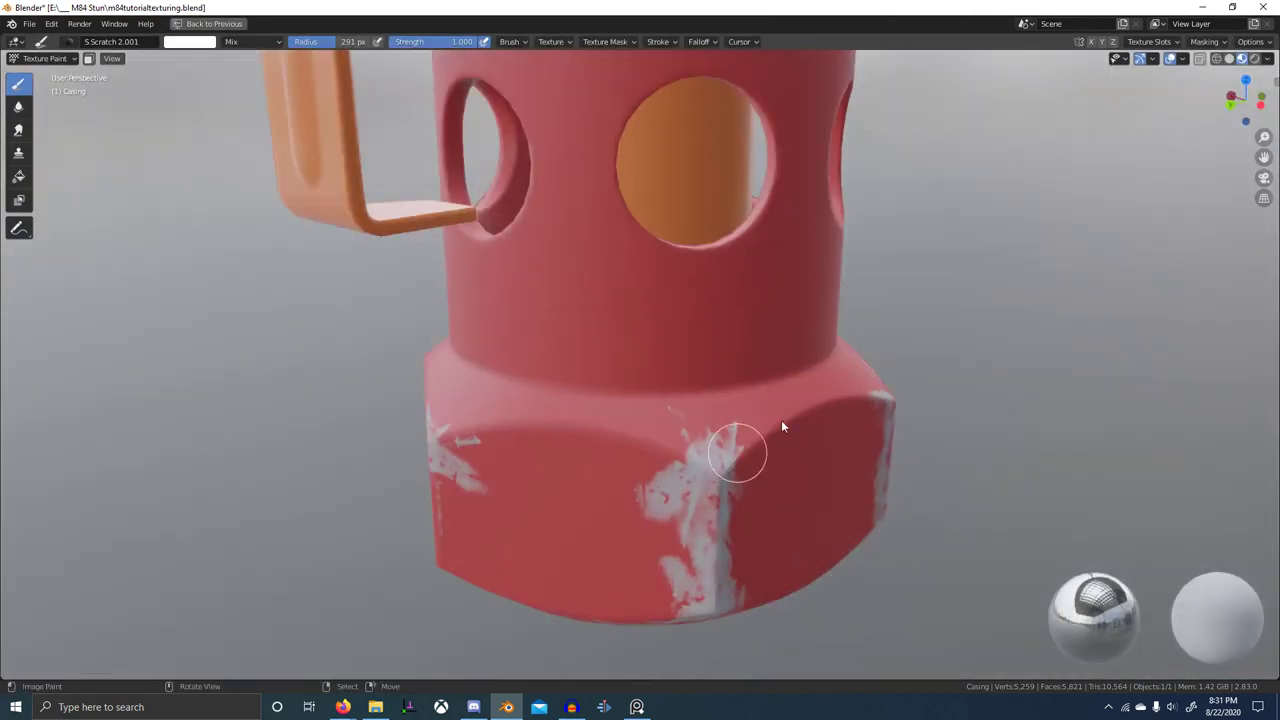
{"action": "left_click", "coordinate": [850, 396]}
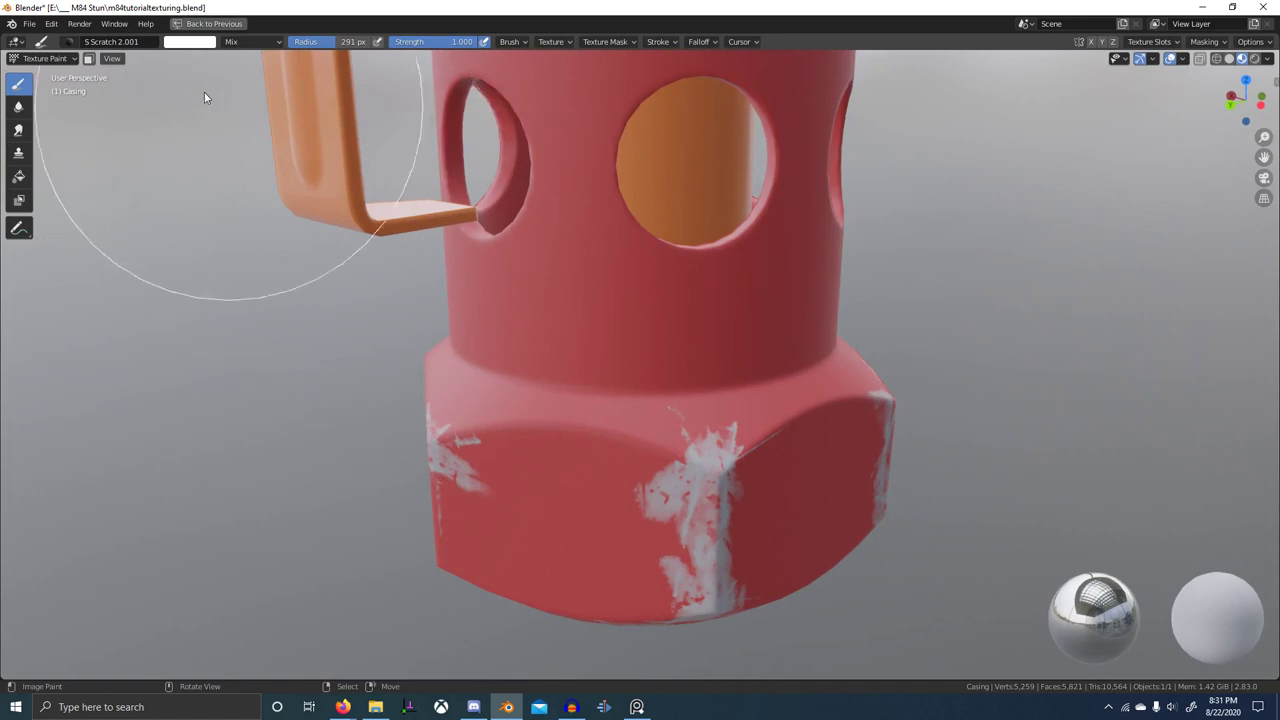
- Switch the paint brush to F S Grunge 11
{"action": "left_click", "coordinate": [68, 41]}
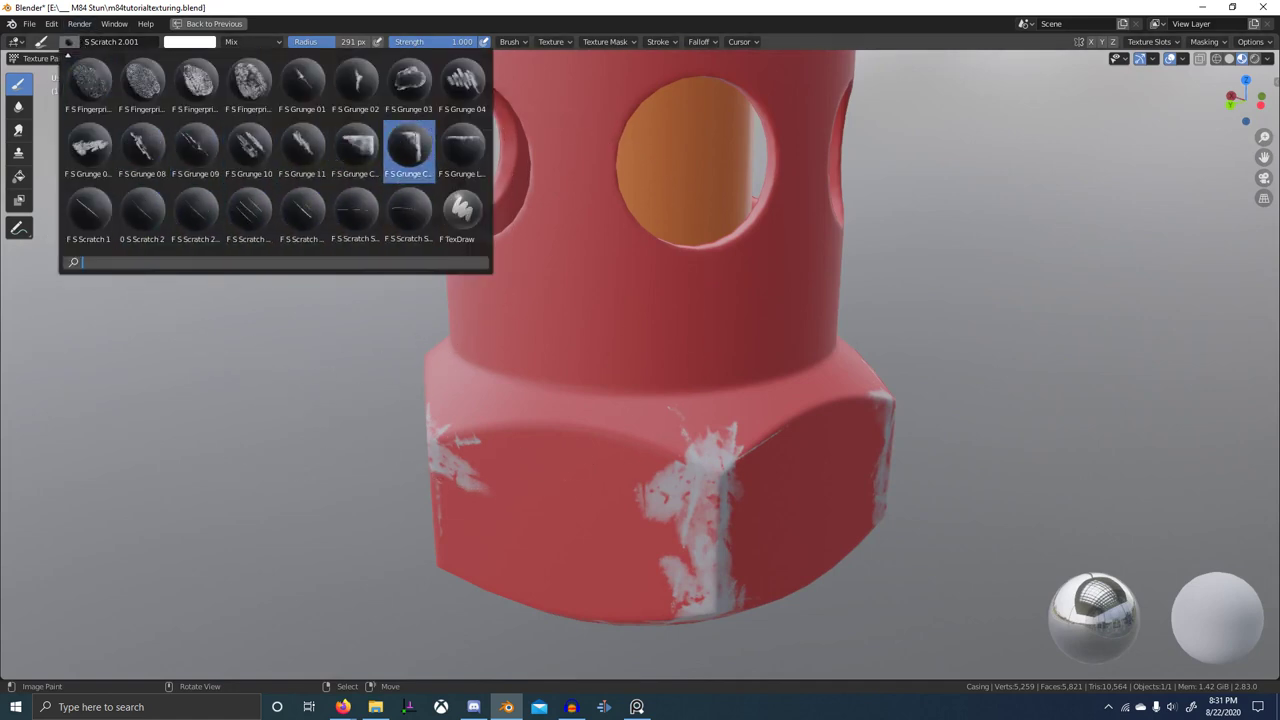
{"action": "type", "text": "gr"}
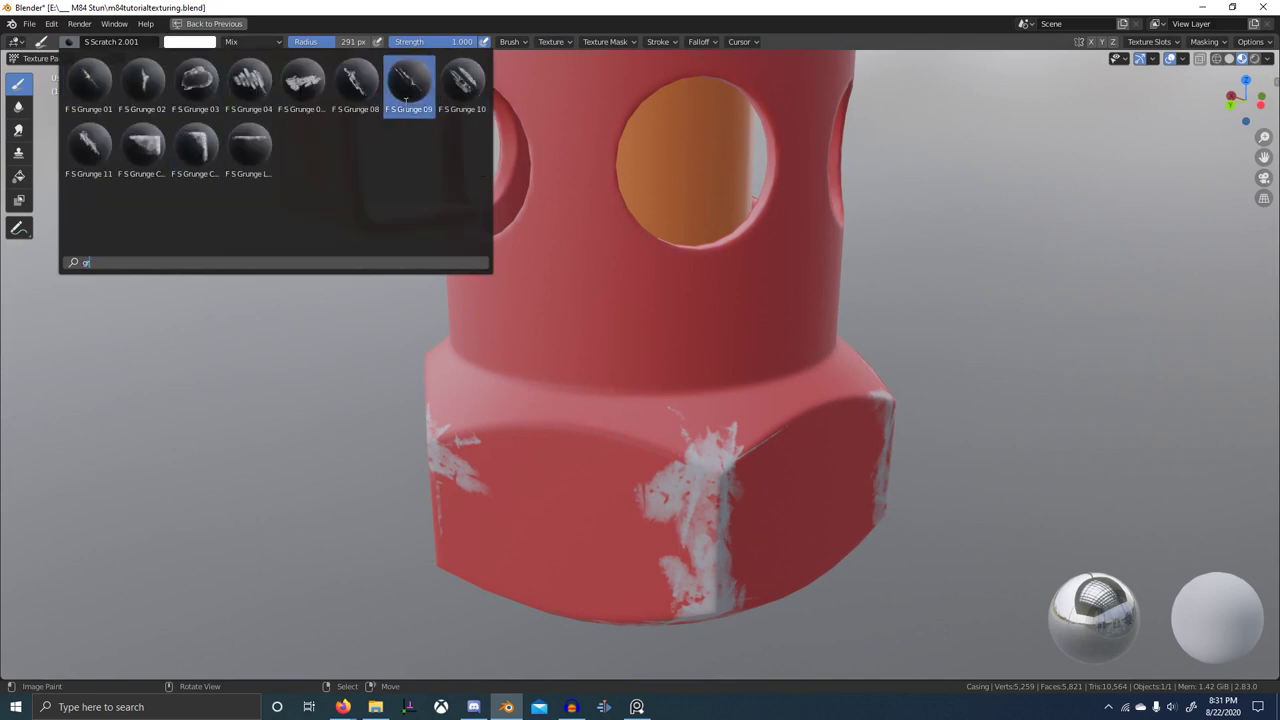
{"action": "left_click", "coordinate": [90, 150]}
{"action": "middle_click_drag", "start_coordinate": [741, 356], "coordinate": [602, 375]}
- Paint grey grunge along the hex base's upper edge and stamp dabs on its corners
{"action": "key", "text": "f"}
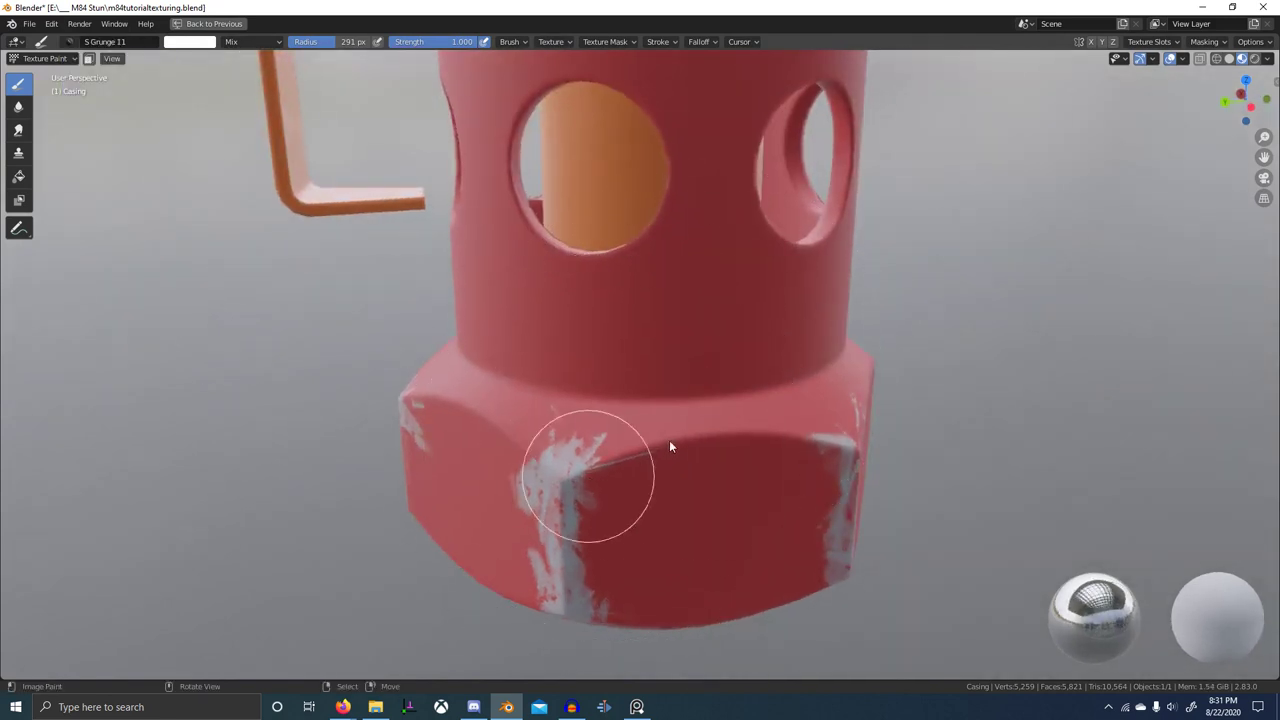
{"action": "mouse_move", "coordinate": [669, 440]}
{"action": "left_mouse_down"}
{"action": "mouse_move", "coordinate": [789, 420]}
{"action": "mouse_move", "coordinate": [517, 515]}
{"action": "mouse_move", "coordinate": [547, 460]}
{"action": "left_mouse_up"}
{"action": "scroll", "coordinate": [792, 468], "scroll_direction": "down", "scroll_amount": 2}
{"action": "middle_click_drag", "start_coordinate": [792, 468], "coordinate": [639, 450]}
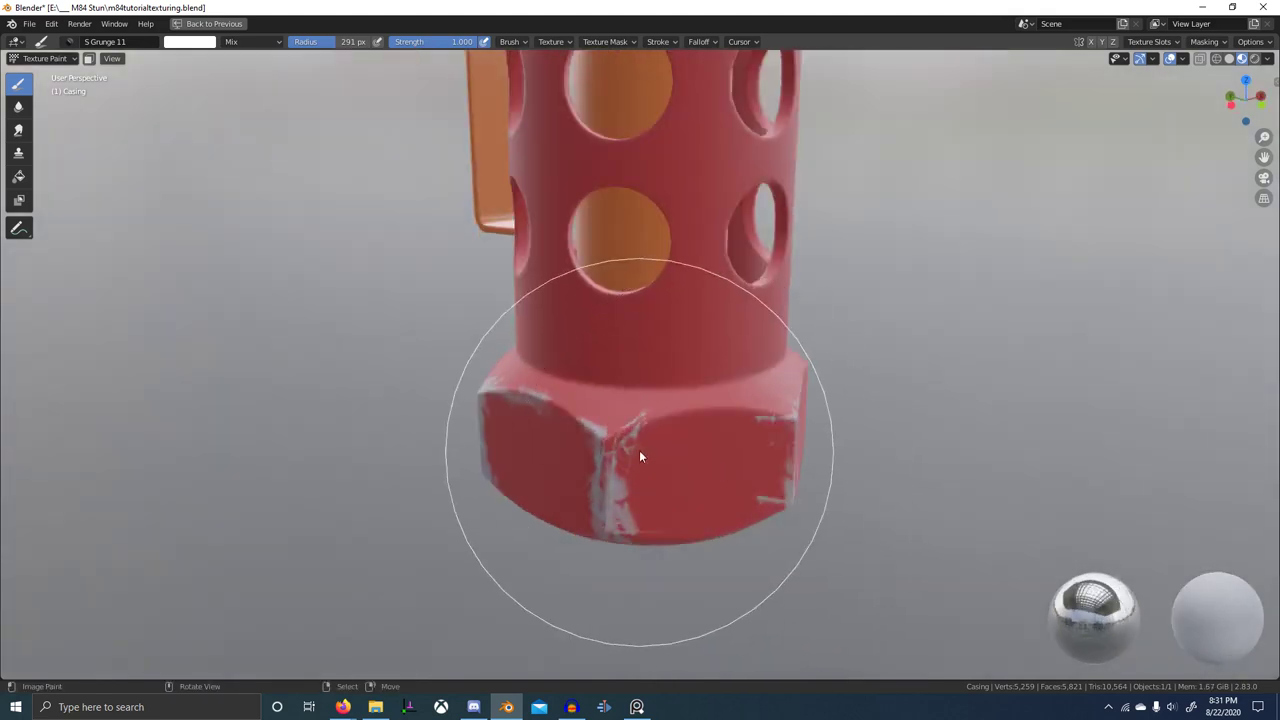
{"action": "scroll", "coordinate": [639, 450], "scroll_direction": "up", "scroll_amount": 1}
{"action": "mouse_move", "coordinate": [601, 454]}
{"action": "left_mouse_down"}
{"action": "mouse_move", "coordinate": [663, 424]}
{"action": "mouse_move", "coordinate": [652, 428]}
{"action": "left_mouse_up"}
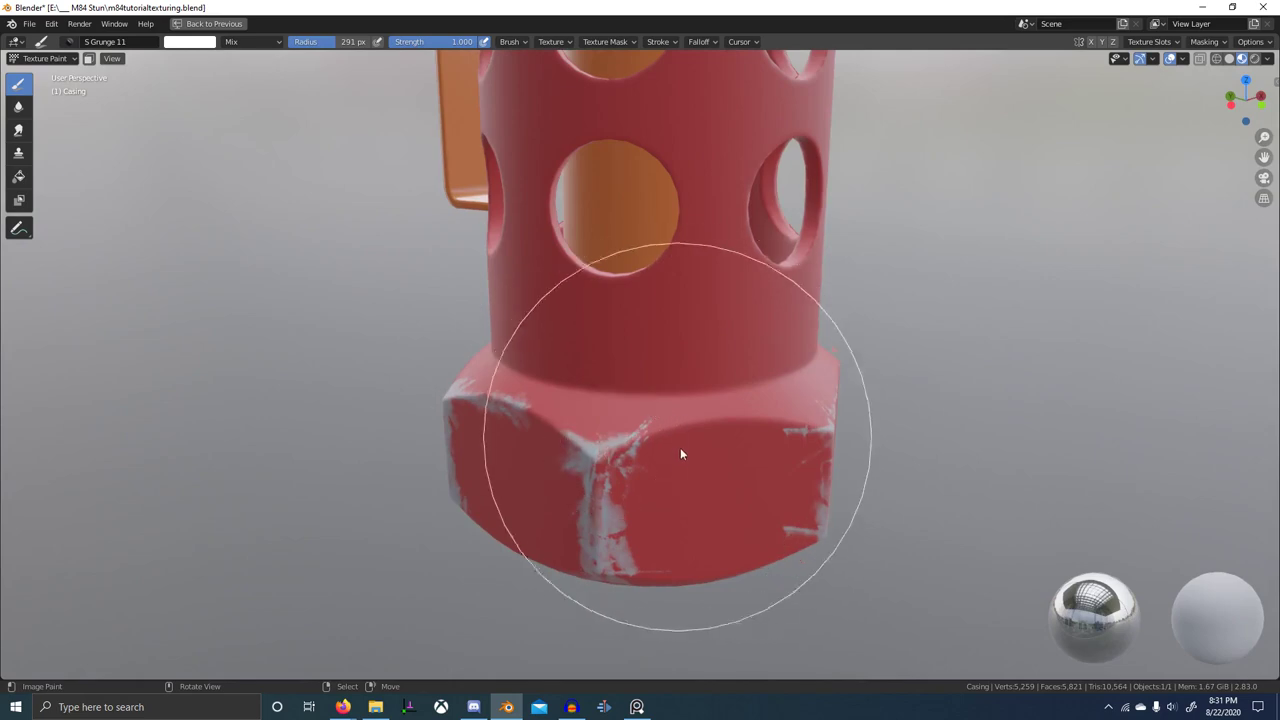
{"action": "middle_click_drag", "start_coordinate": [757, 442], "coordinate": [709, 447]}
{"action": "mouse_move", "coordinate": [706, 455]}
{"action": "left_mouse_down"}
{"action": "mouse_move", "coordinate": [772, 468]}
{"action": "mouse_move", "coordinate": [750, 480]}
{"action": "left_mouse_up"}
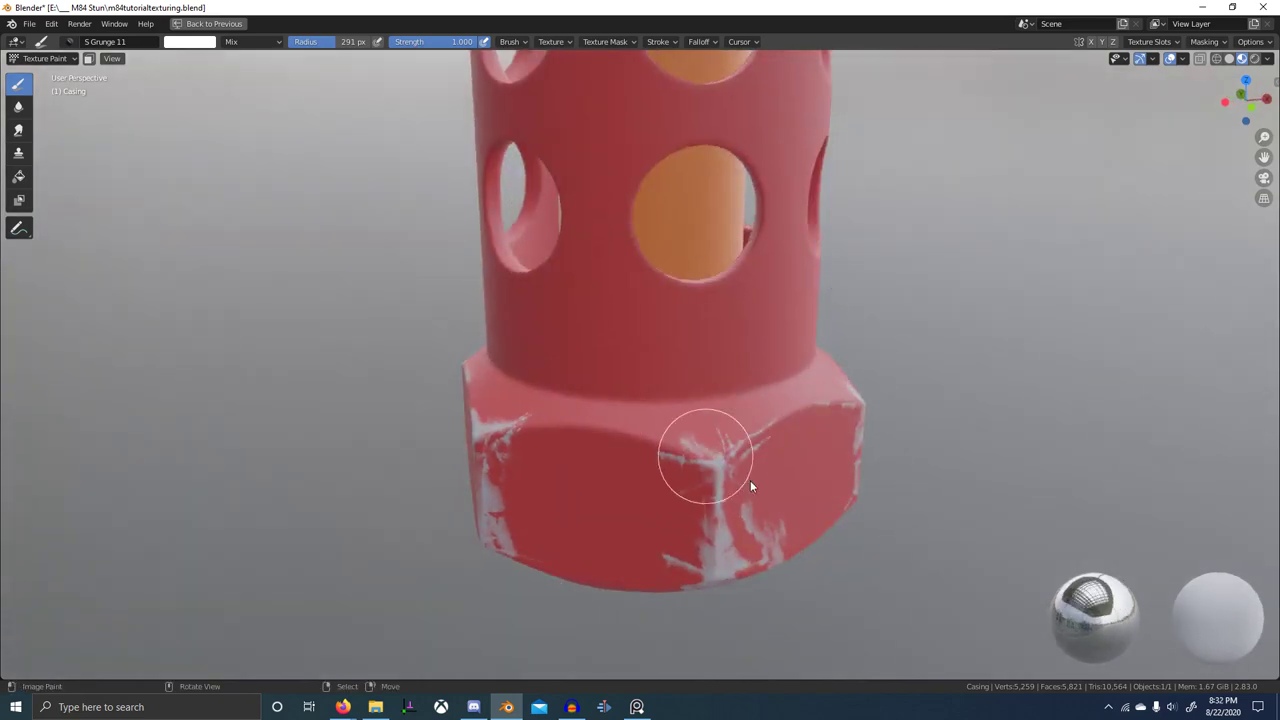
- Set the brush radius to 406 px and paint grunge wear across the base's end face
{"action": "mouse_move", "coordinate": [803, 466]}
{"action": "middle_mouse_down"}
{"action": "mouse_move", "coordinate": [760, 371]}
{"action": "mouse_move", "coordinate": [646, 394]}
{"action": "mouse_move", "coordinate": [622, 376]}
{"action": "middle_mouse_up"}
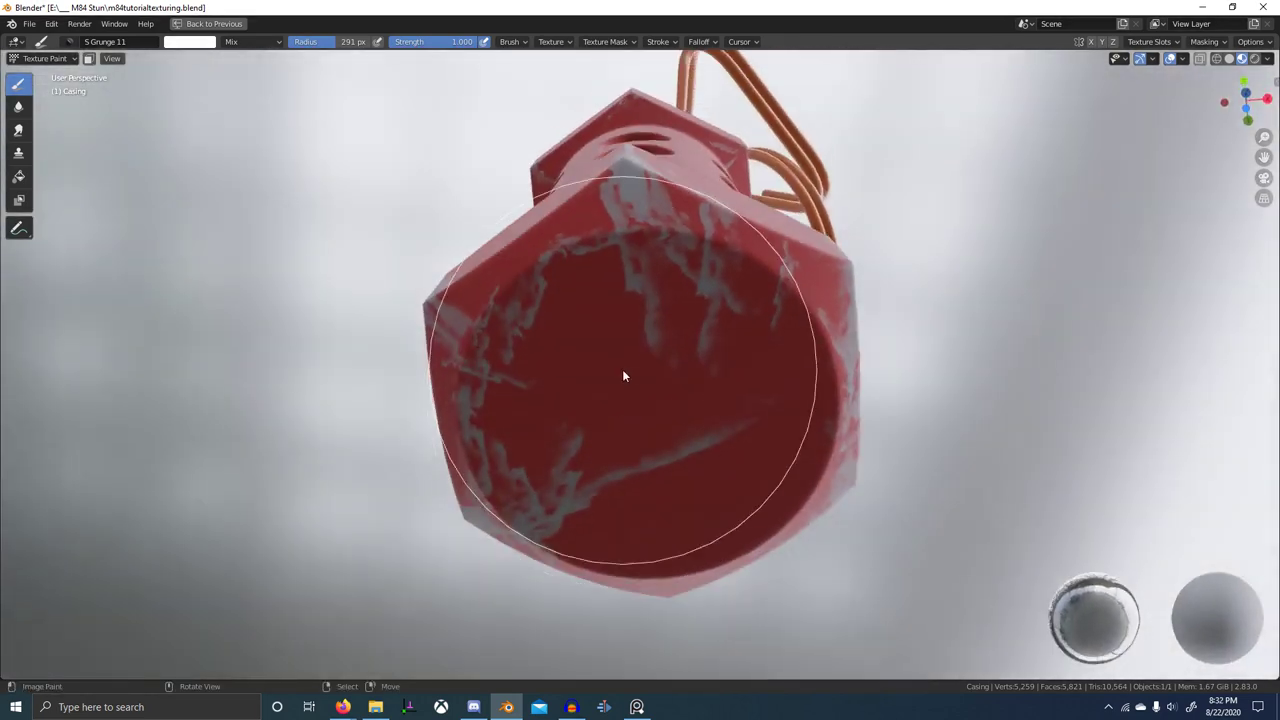
{"action": "key", "text": "f"}
{"action": "left_click", "coordinate": [692, 400]}
{"action": "left_click_drag", "start_coordinate": [754, 456], "coordinate": [757, 463]}
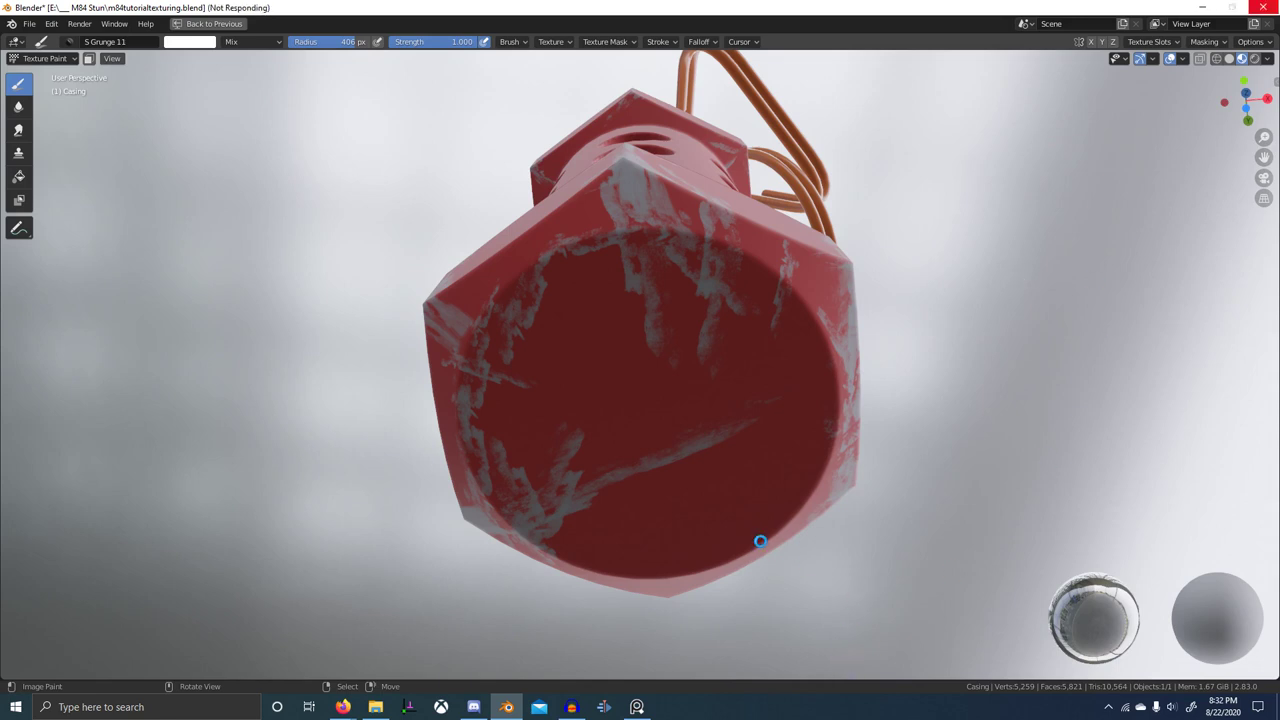
{"action": "scroll", "coordinate": [760, 541], "scroll_direction": "down", "scroll_amount": 3}
{"action": "scroll", "coordinate": [784, 524], "scroll_direction": "up", "scroll_amount": 5}
{"action": "middle_click_drag", "start_coordinate": [712, 468], "coordinate": [702, 427]}
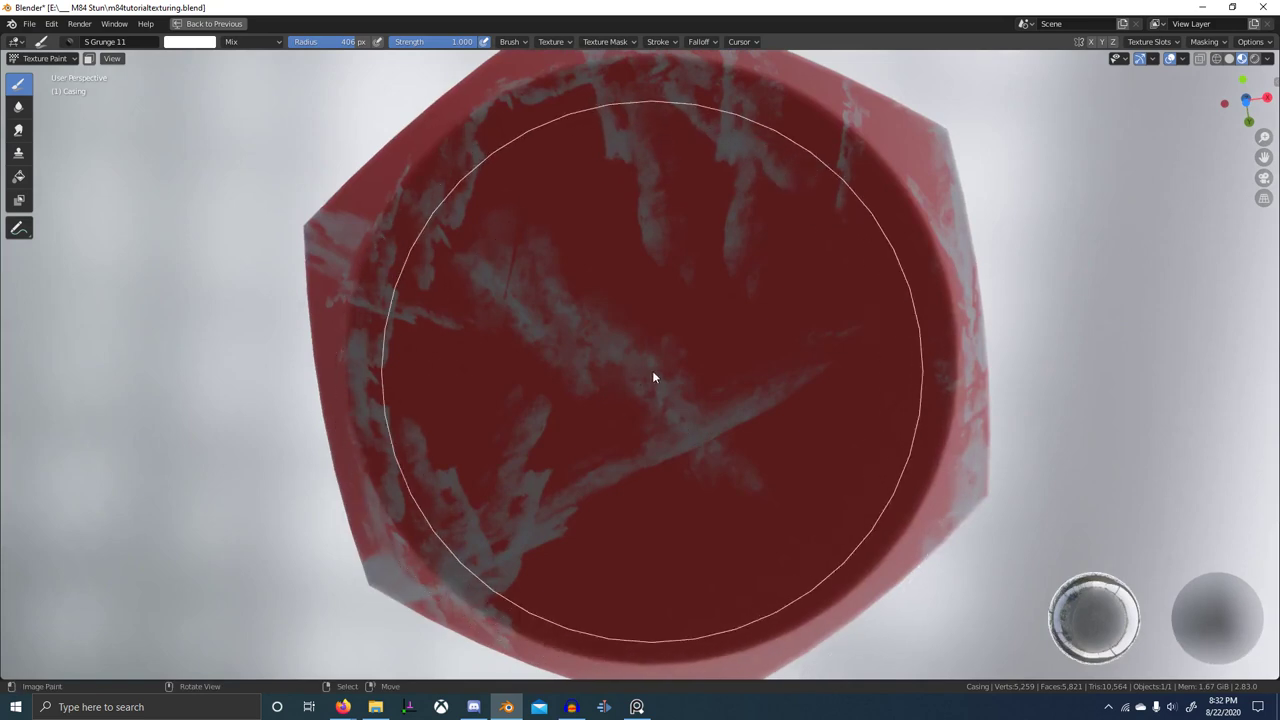
{"action": "scroll", "coordinate": [652, 377], "scroll_direction": "down", "scroll_amount": 3}
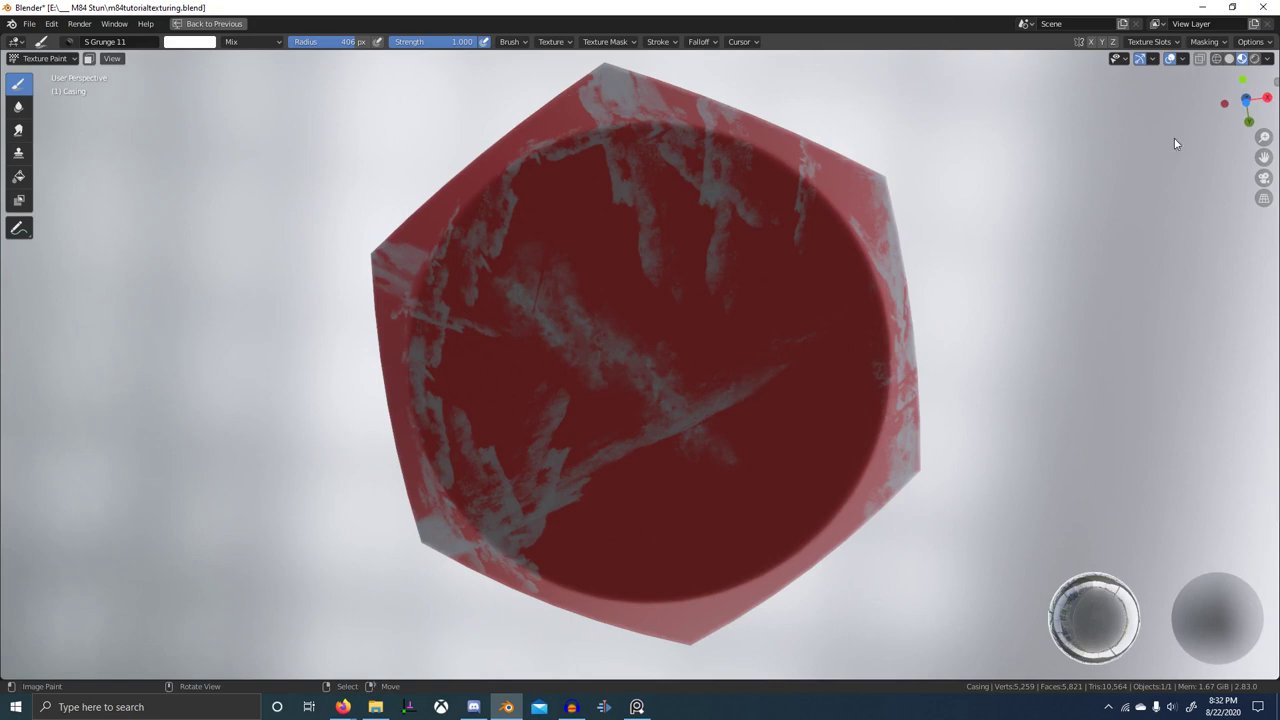
- Review the paint, texture slot, masking and cursor settings, and set the normal falloff angle to 90
{"action": "left_click", "coordinate": [1262, 43]}
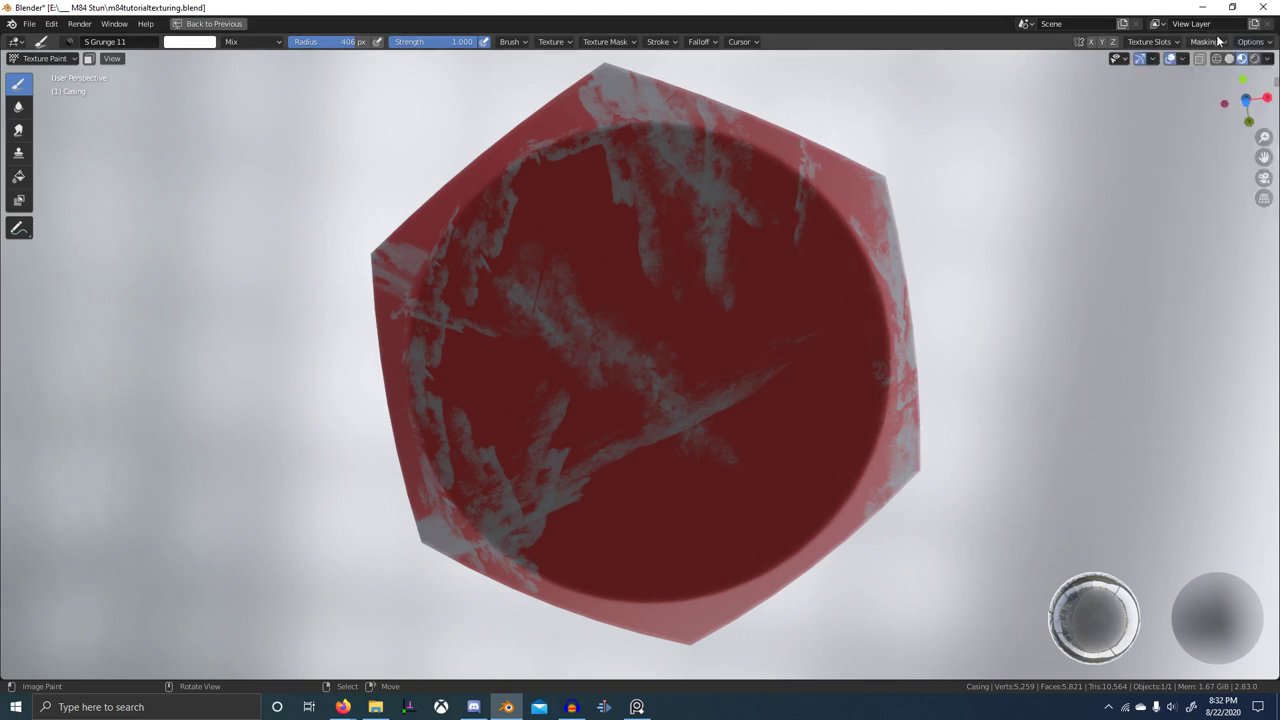
{"action": "left_click", "coordinate": [1163, 42]}
{"action": "left_click", "coordinate": [1203, 45]}
{"action": "left_click", "coordinate": [1202, 45]}
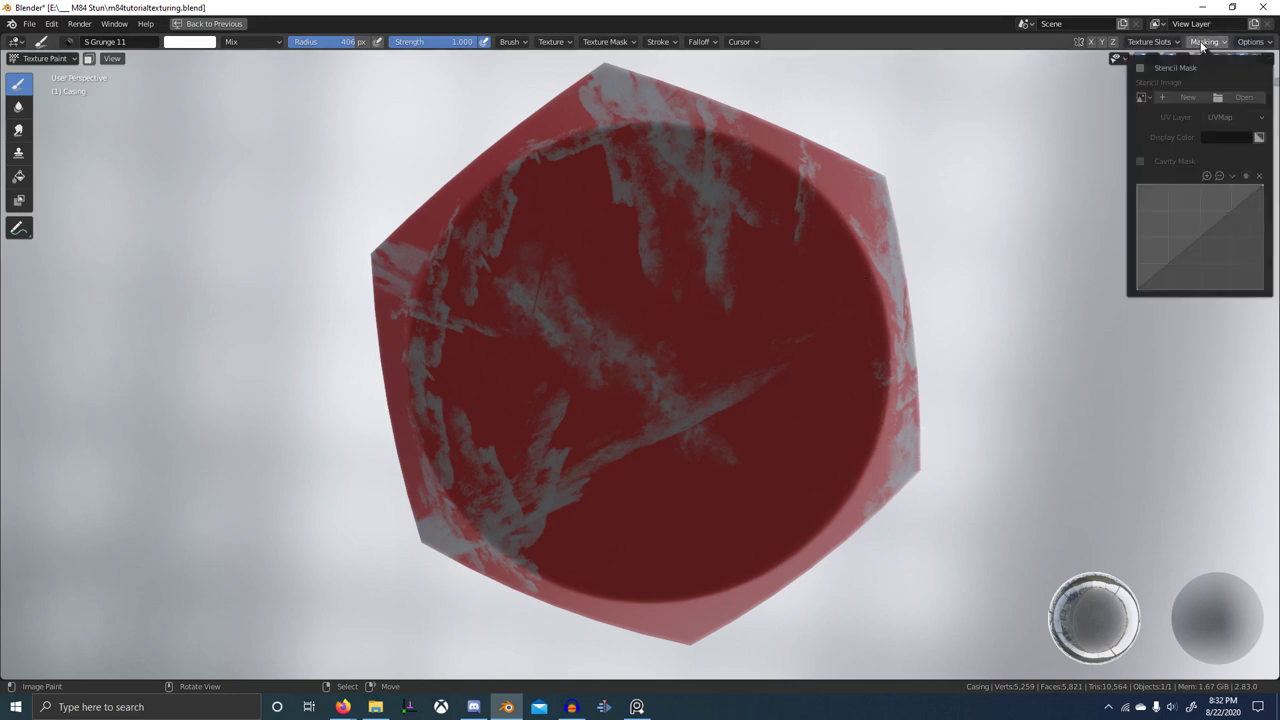
{"action": "left_click", "coordinate": [742, 42]}
{"action": "mouse_move", "coordinate": [704, 44]}
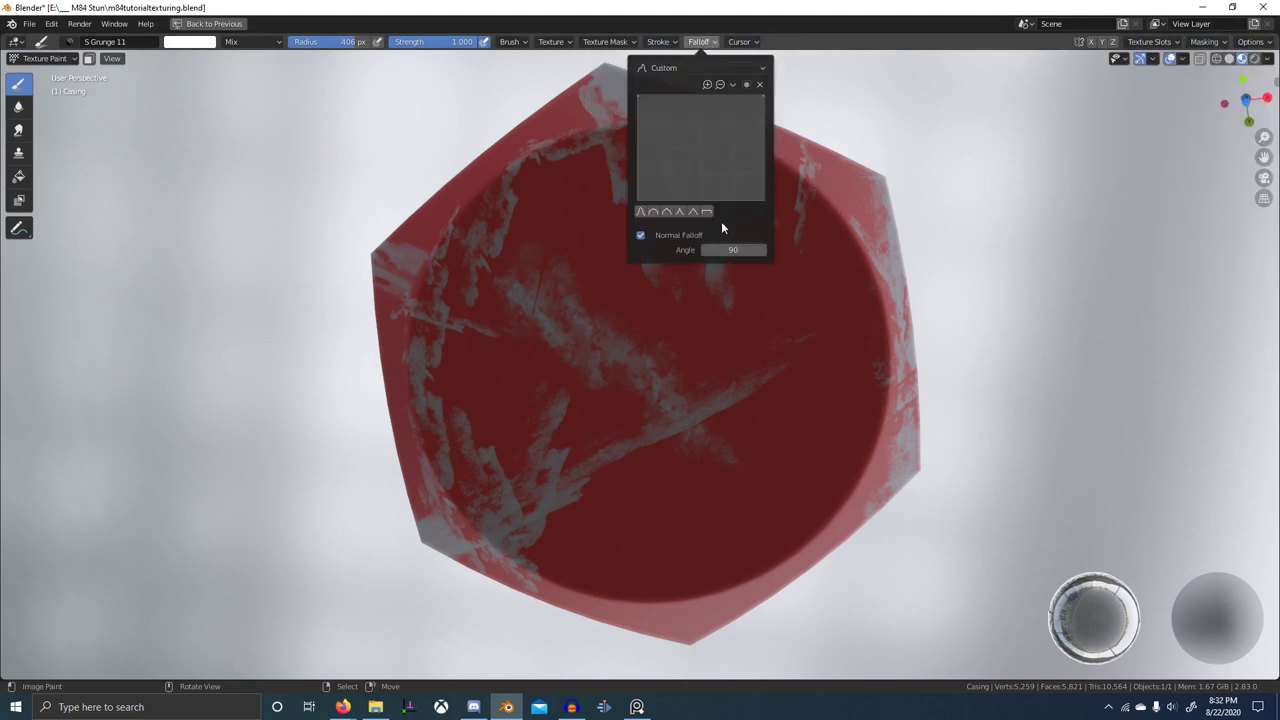
{"action": "left_click", "coordinate": [730, 250]}
{"action": "type", "text": "90"}
{"action": "key", "text": "Return"}
- Resize the brush and paint more grunge wear on the casing's base and end face
{"action": "middle_click_drag", "start_coordinate": [716, 362], "coordinate": [617, 411]}
{"action": "key", "text": "f"}
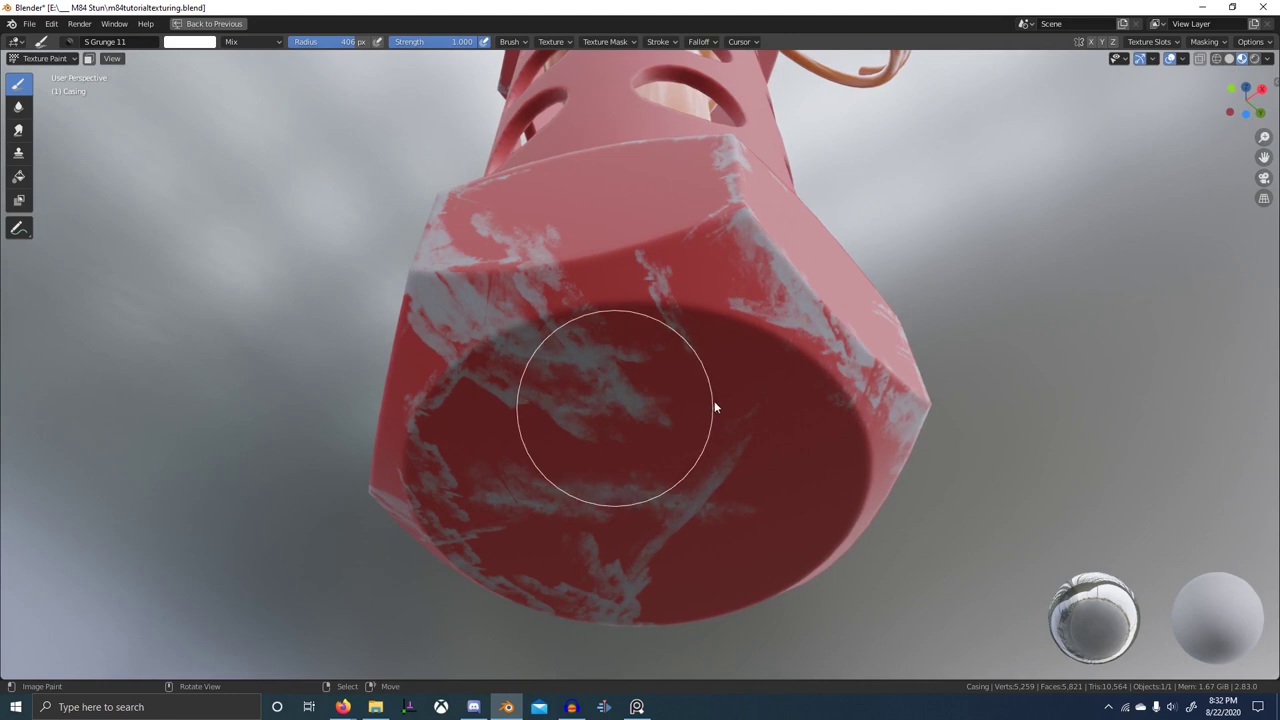
{"action": "left_click_drag", "start_coordinate": [783, 398], "coordinate": [789, 398]}
{"action": "left_click_drag", "start_coordinate": [633, 300], "coordinate": [694, 298]}
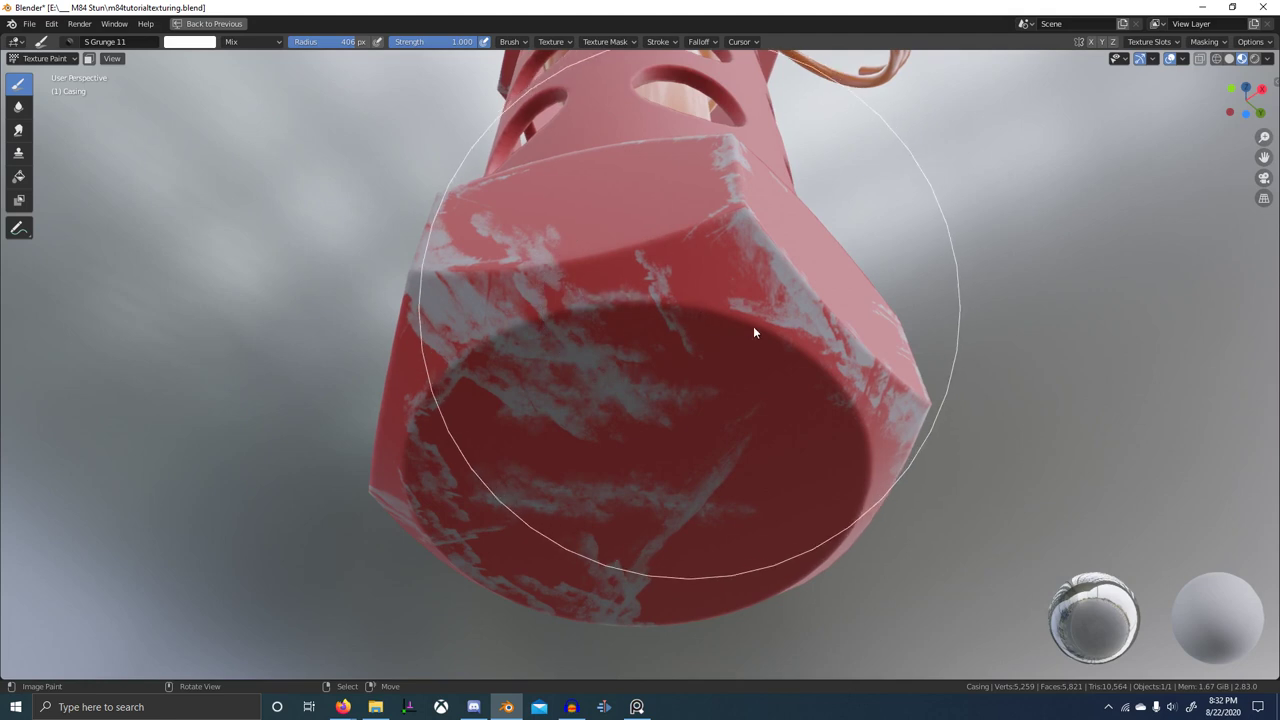
{"action": "left_click_drag", "start_coordinate": [753, 326], "coordinate": [792, 340]}
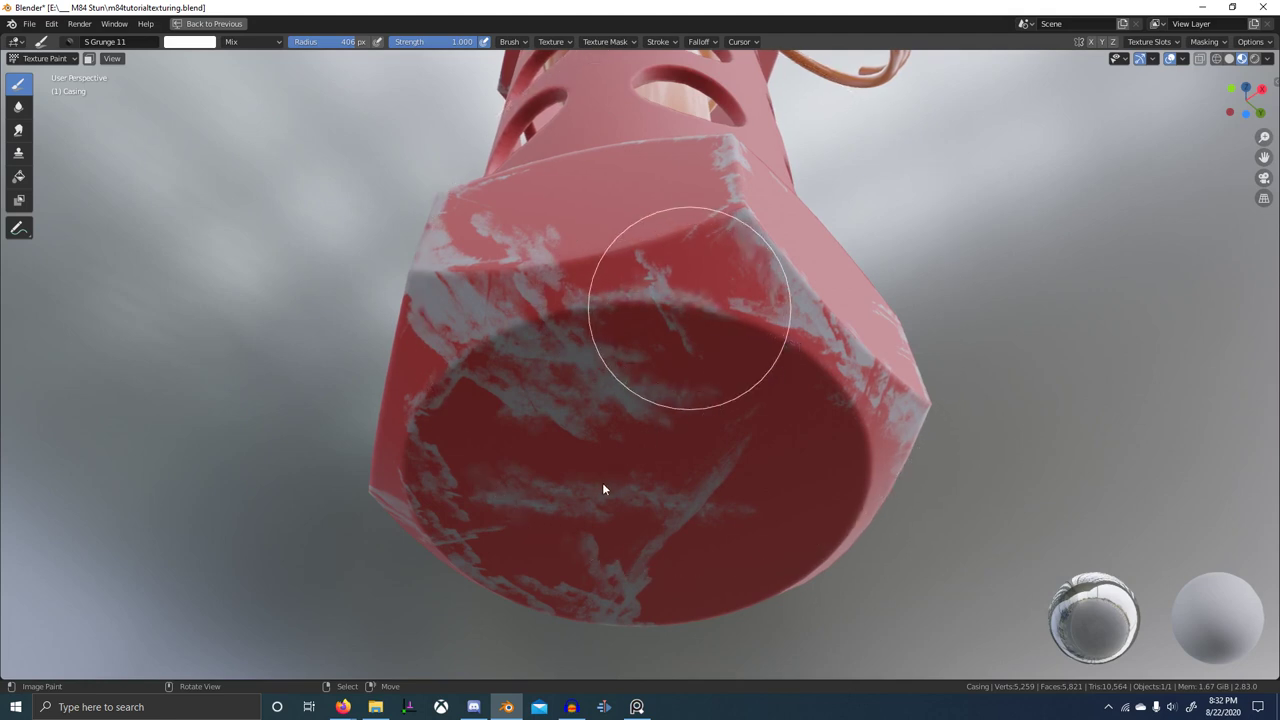
{"action": "scroll", "coordinate": [659, 384], "scroll_direction": "down", "scroll_amount": 1}
{"action": "middle_click_drag", "start_coordinate": [661, 384], "coordinate": [646, 428]}
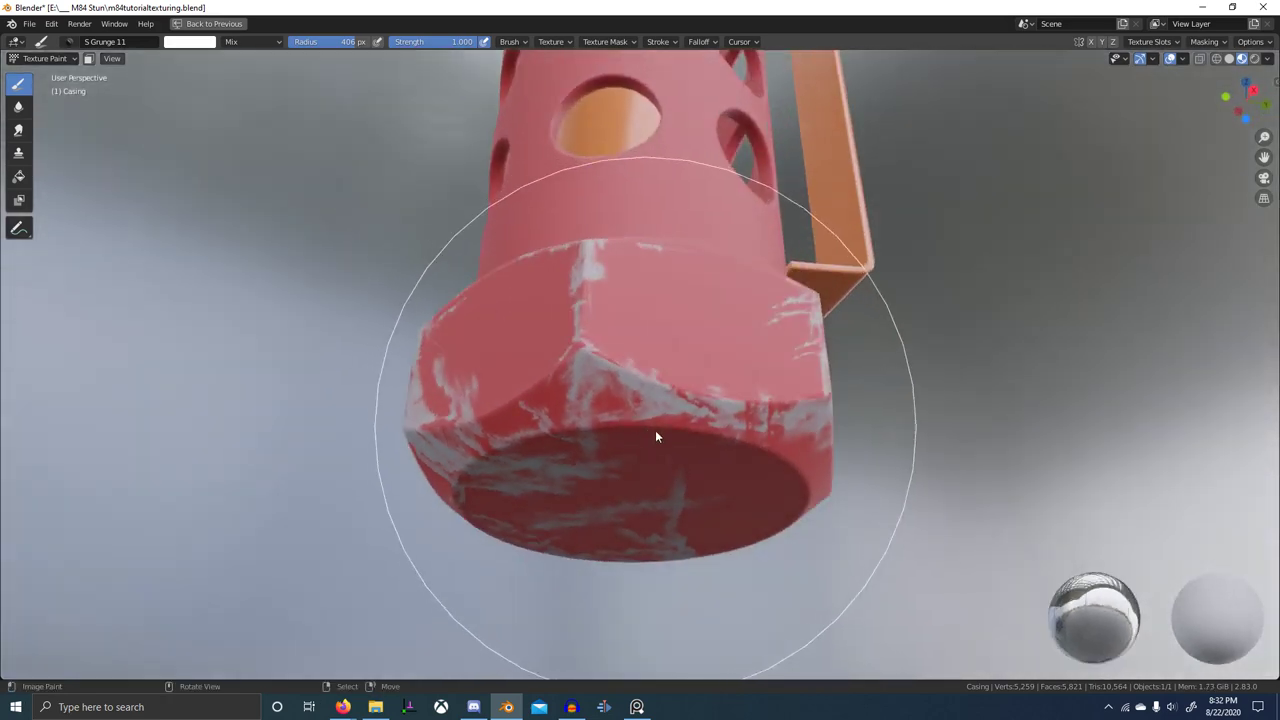
- Restore the full Shading layout and pan the node graph to the edge-wear Mix node
{"action": "key", "text": "ctrl+space"}
{"action": "scroll", "coordinate": [640, 545], "scroll_direction": "down", "scroll_amount": 4}
{"action": "middle_click_drag", "start_coordinate": [638, 545], "coordinate": [565, 536]}
- Preview the red-and-white Mix node and bring the casing's hex end into a maximized 3D view
{"action": "left_click", "coordinate": [620, 563], "text": "ctrl+shift"}
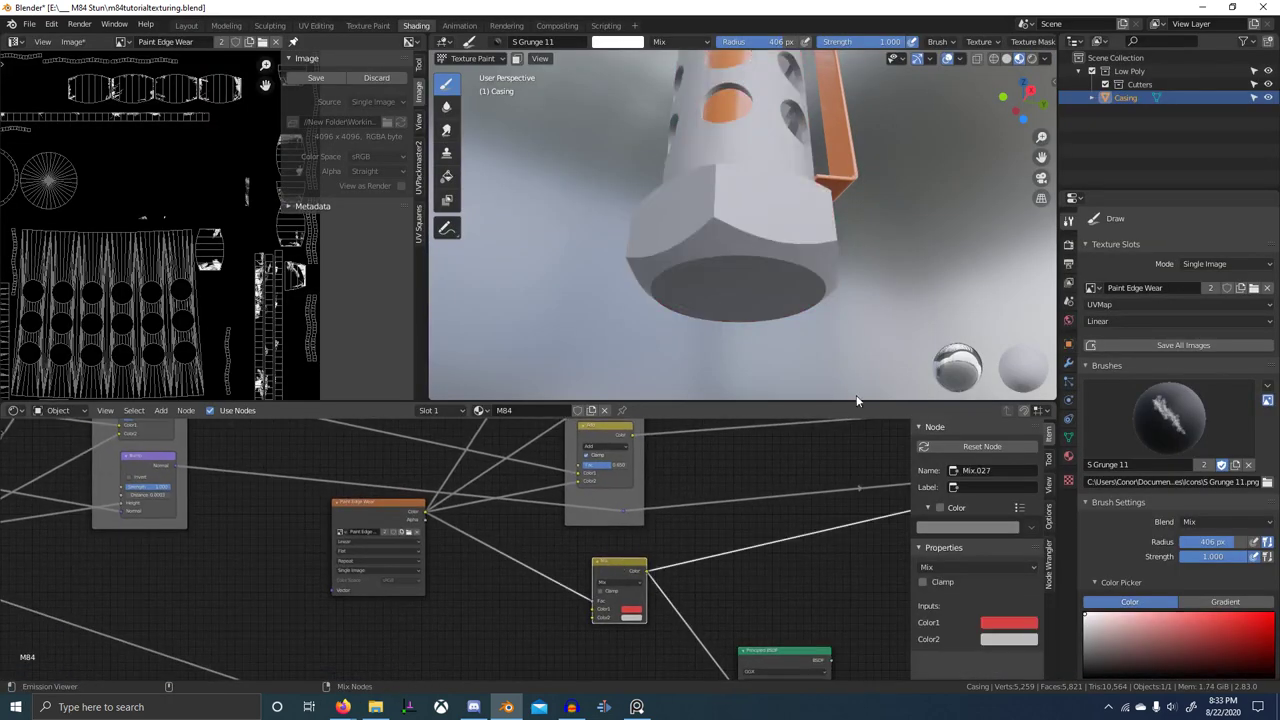
{"action": "middle_click_drag", "start_coordinate": [728, 275], "coordinate": [764, 268]}
{"action": "key", "text": "ctrl+space"}
{"action": "scroll", "coordinate": [780, 309], "scroll_direction": "up", "scroll_amount": 2}
{"action": "middle_click_drag", "start_coordinate": [694, 411], "coordinate": [705, 384]}
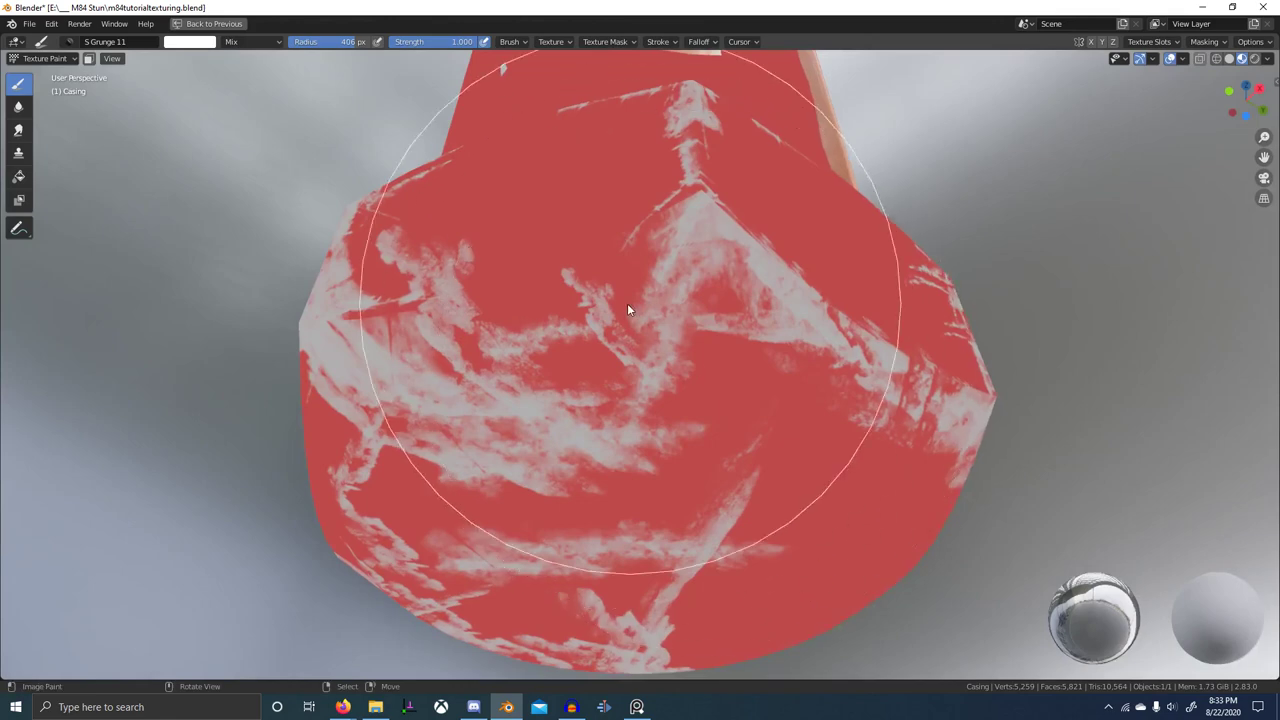
{"action": "mouse_move", "coordinate": [619, 303]}
{"action": "middle_mouse_down"}
{"action": "mouse_move", "coordinate": [638, 361]}
{"action": "mouse_move", "coordinate": [614, 366]}
{"action": "middle_mouse_up"}
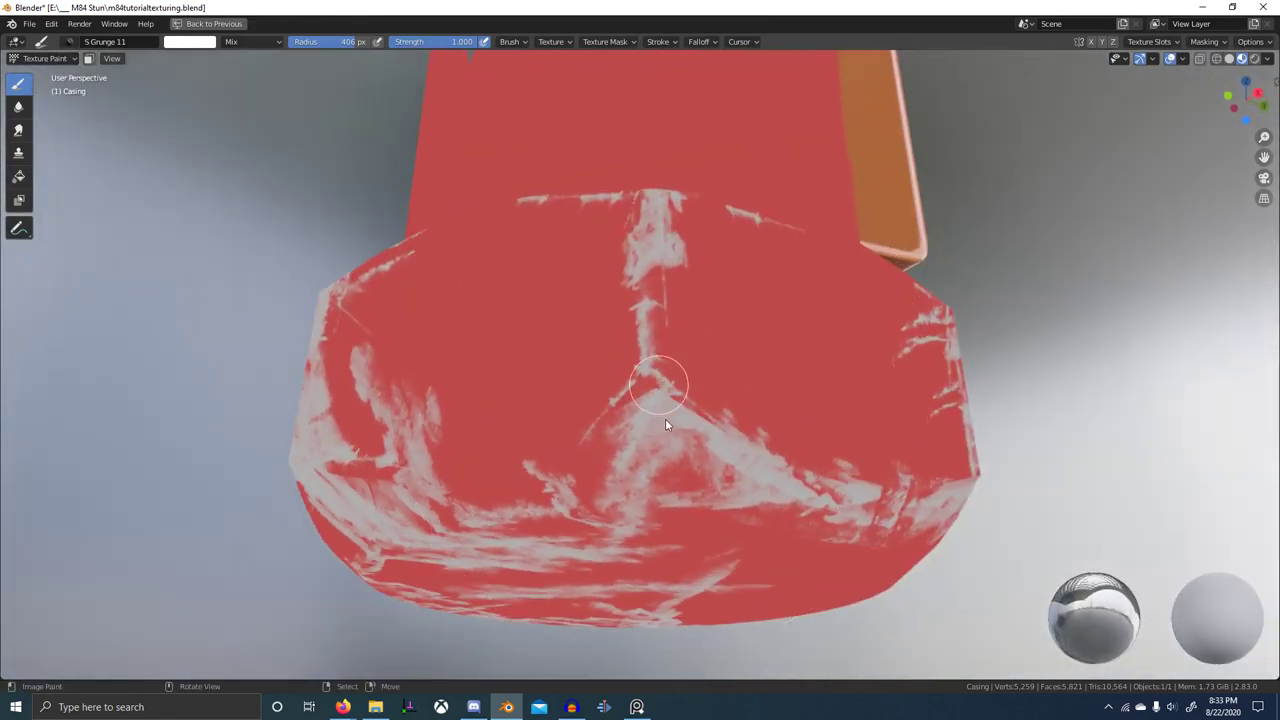
- Paint grunge wear along the right diagonal edge and centre edges, and stamp a mark on the hex end
{"action": "mouse_move", "coordinate": [676, 452]}
{"action": "left_mouse_down"}
{"action": "mouse_move", "coordinate": [681, 414]}
{"action": "mouse_move", "coordinate": [740, 454]}
{"action": "left_mouse_up"}
{"action": "key", "text": "f"}
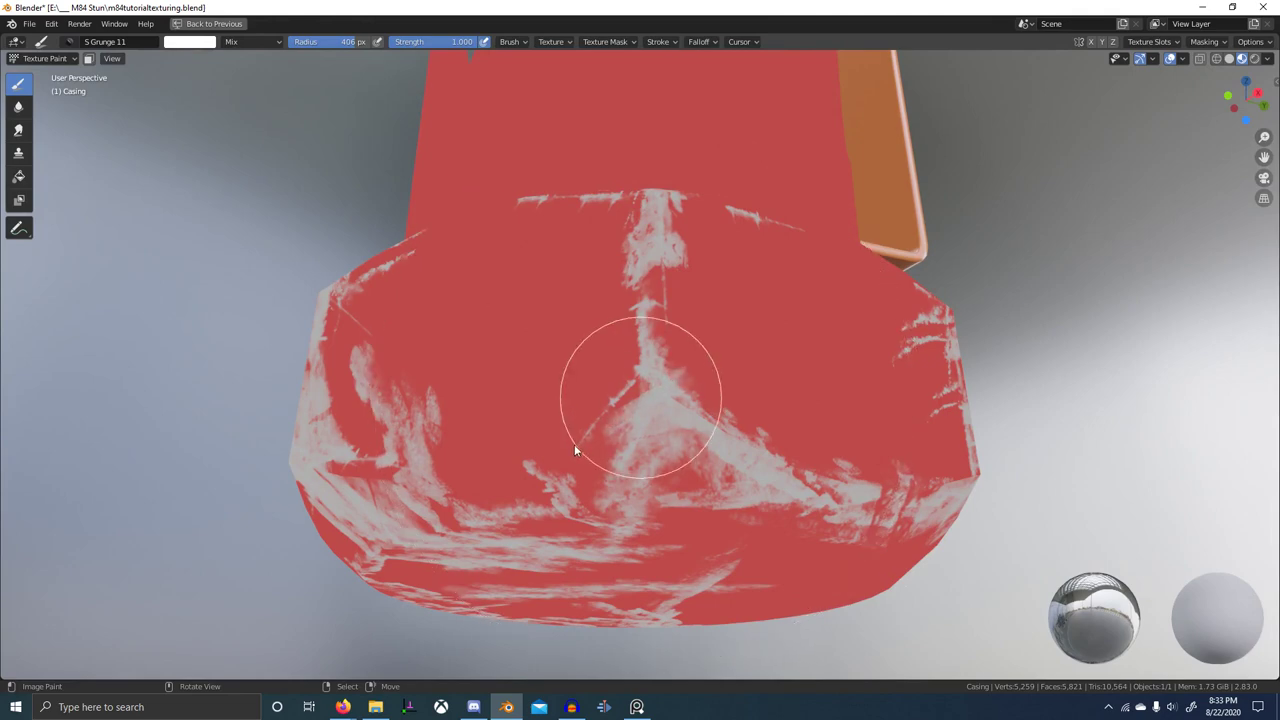
{"action": "left_click_drag", "start_coordinate": [541, 457], "coordinate": [540, 458]}
{"action": "left_click_drag", "start_coordinate": [706, 418], "coordinate": [799, 472]}
{"action": "middle_click_drag", "start_coordinate": [799, 478], "coordinate": [551, 433]}
{"action": "left_click_drag", "start_coordinate": [546, 423], "coordinate": [635, 449]}
{"action": "mouse_move", "coordinate": [704, 460]}
{"action": "middle_mouse_down"}
{"action": "mouse_move", "coordinate": [659, 476]}
{"action": "mouse_move", "coordinate": [667, 456]}
{"action": "middle_mouse_up"}
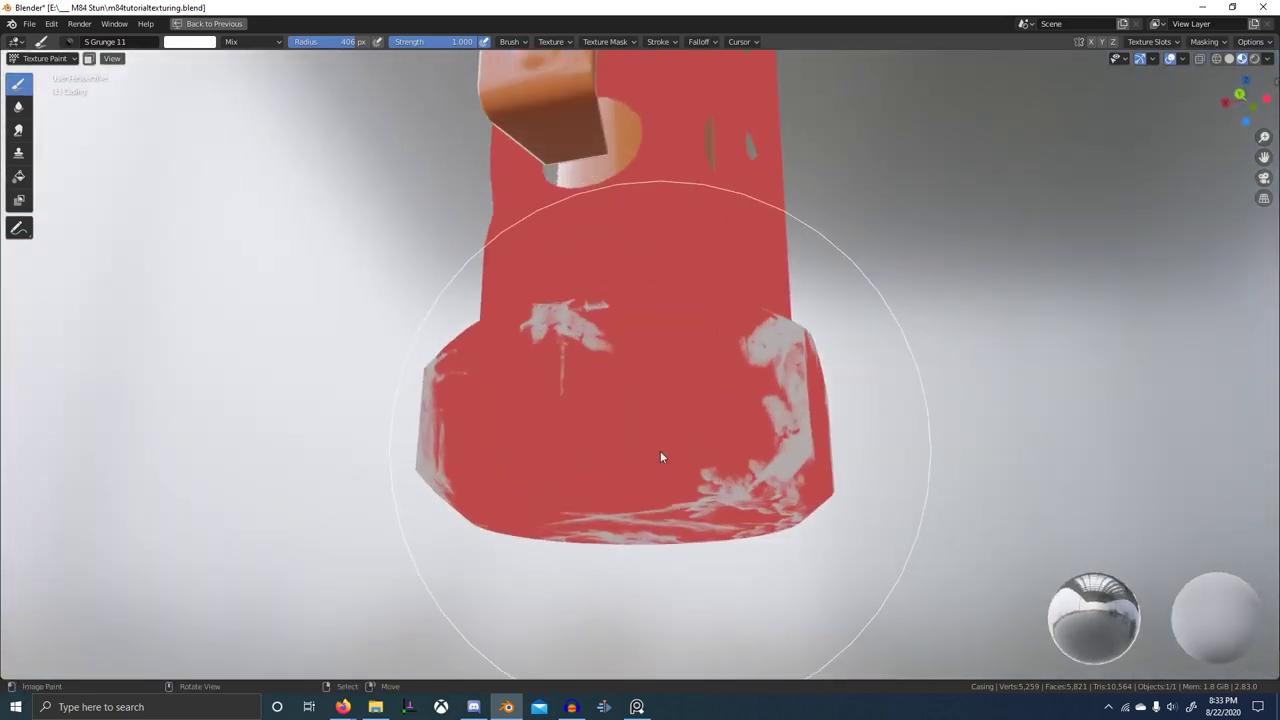
- Preview the final shaded material and paint wear down the central vertical edge and its lower branches
{"action": "key", "text": "ctrl+space"}
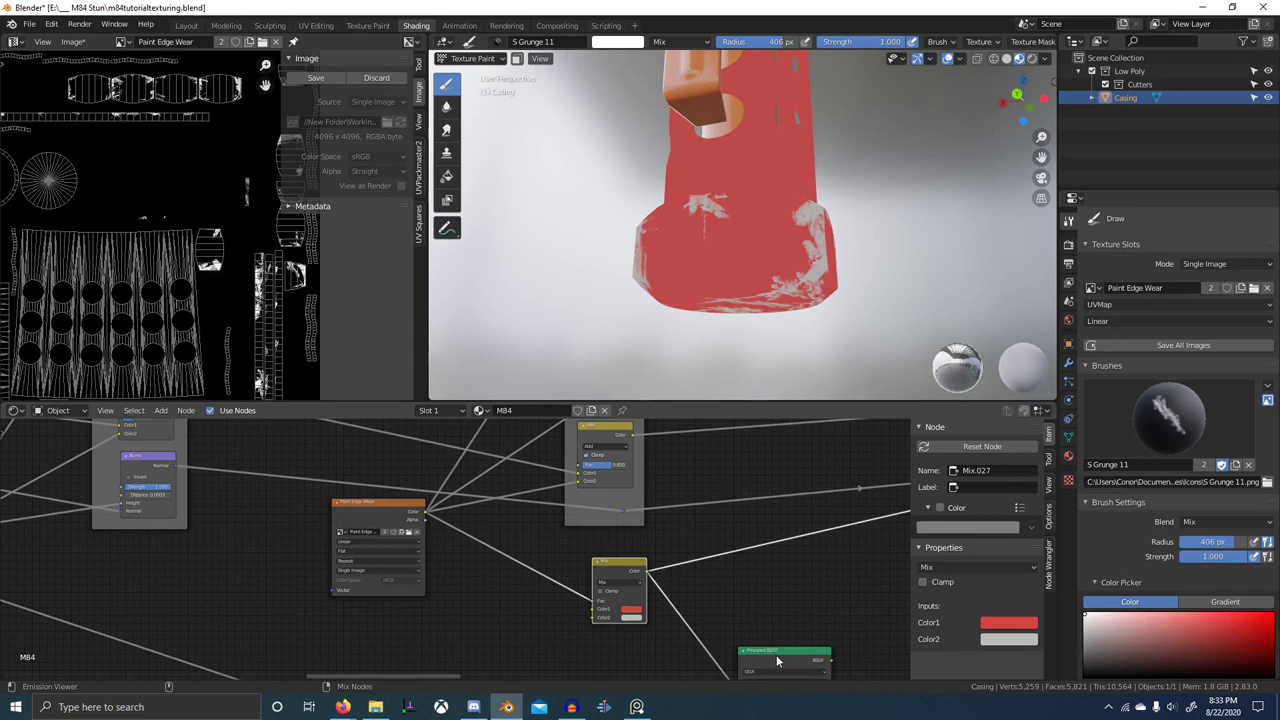
{"action": "left_click", "coordinate": [772, 654], "text": "ctrl+shift"}
{"action": "scroll", "coordinate": [728, 358], "scroll_direction": "up", "scroll_amount": 3}
{"action": "mouse_move", "coordinate": [712, 320]}
{"action": "middle_mouse_down"}
{"action": "mouse_move", "coordinate": [726, 326]}
{"action": "mouse_move", "coordinate": [710, 304]}
{"action": "middle_mouse_up"}
{"action": "mouse_move", "coordinate": [719, 298]}
{"action": "left_mouse_down"}
{"action": "mouse_move", "coordinate": [705, 372]}
{"action": "mouse_move", "coordinate": [647, 377]}
{"action": "left_mouse_up"}
{"action": "left_click_drag", "start_coordinate": [732, 340], "coordinate": [801, 365]}
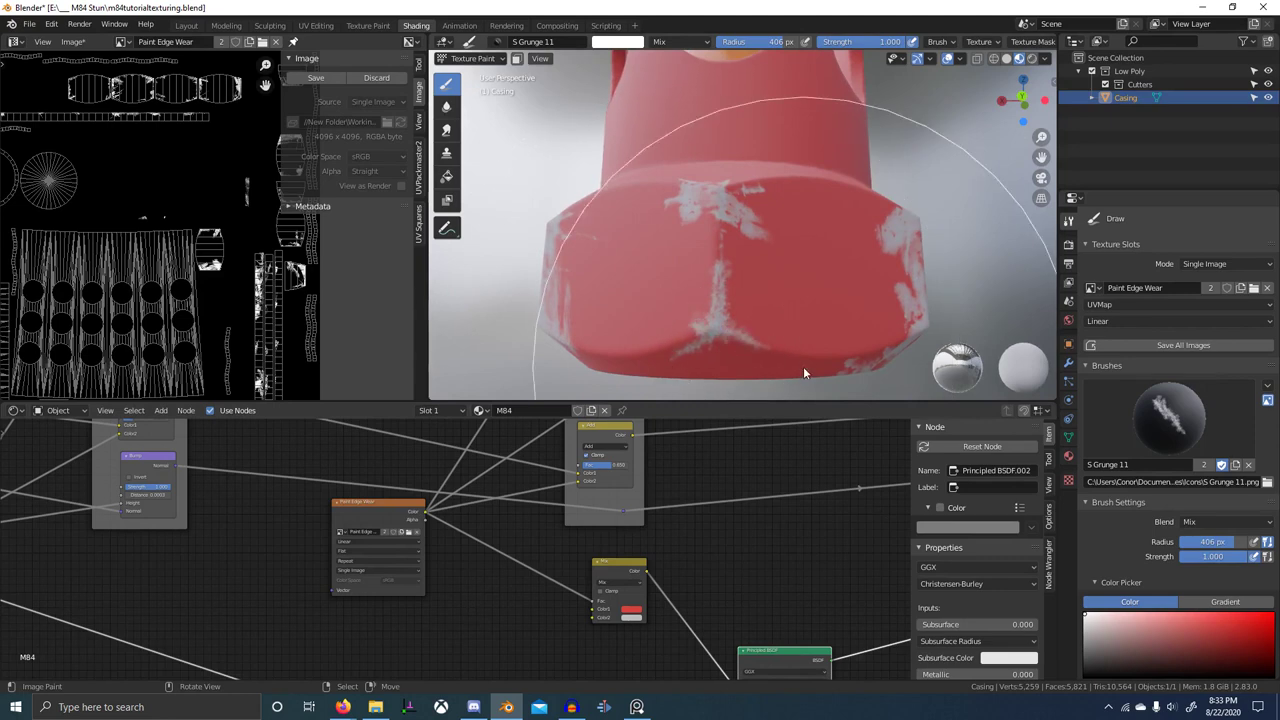
{"action": "middle_click_drag", "start_coordinate": [717, 366], "coordinate": [746, 354]}
{"action": "left_click_drag", "start_coordinate": [743, 313], "coordinate": [697, 335]}
{"action": "mouse_move", "coordinate": [668, 351]}
{"action": "middle_mouse_down"}
{"action": "mouse_move", "coordinate": [771, 349]}
{"action": "mouse_move", "coordinate": [694, 280]}
{"action": "middle_mouse_up"}
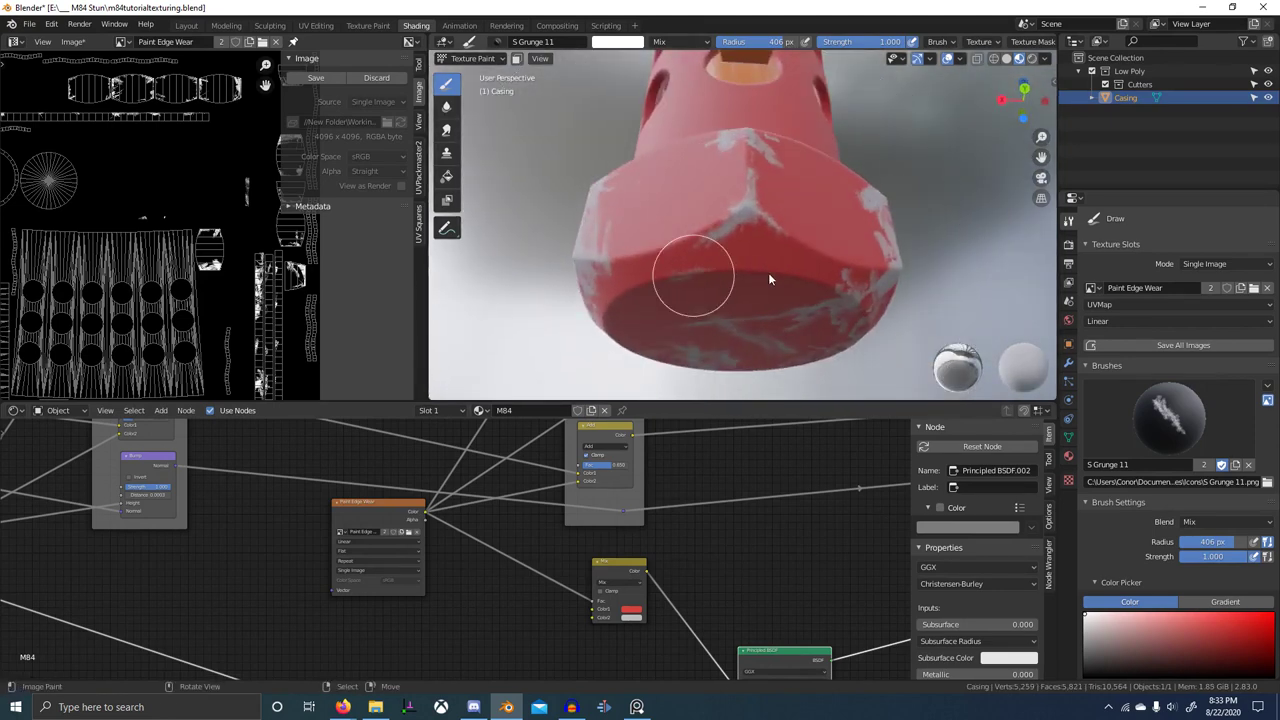
- In the maximized view, stamp grunge wear marks on the hex end face, near the rim and on the right side
{"action": "key", "text": "ctrl+space"}
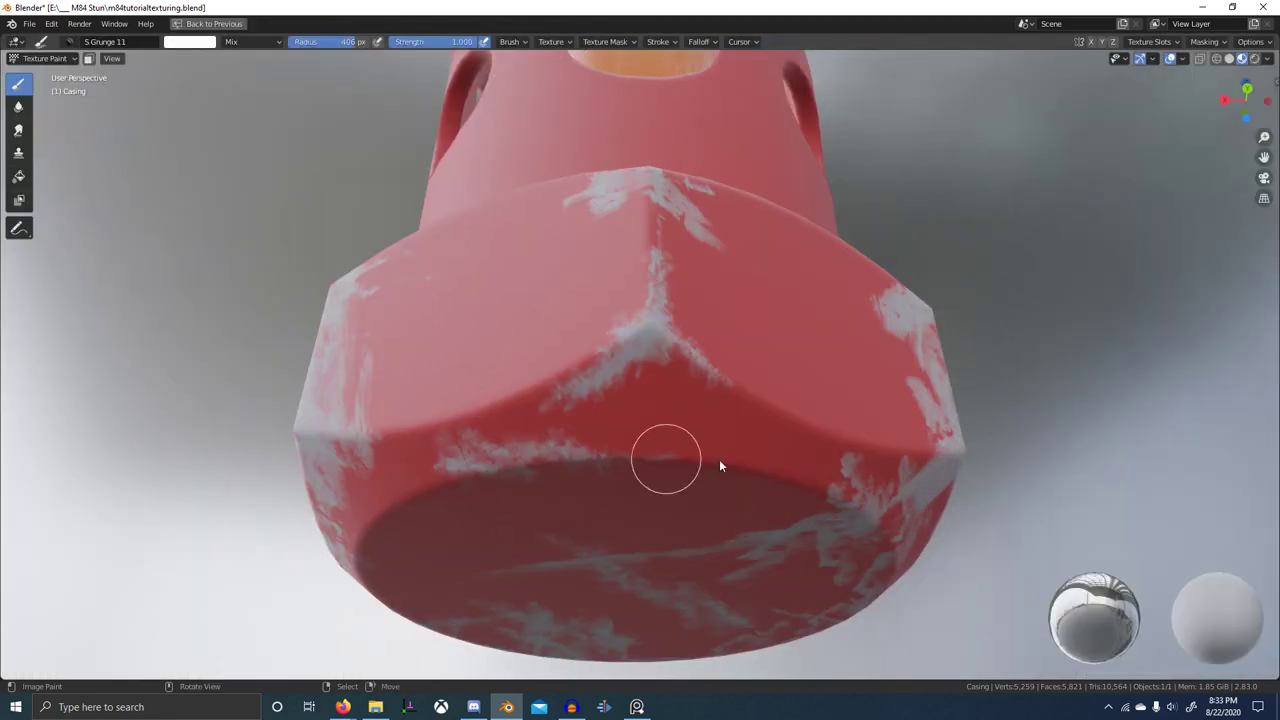
{"action": "middle_click_drag", "start_coordinate": [750, 474], "coordinate": [700, 449]}
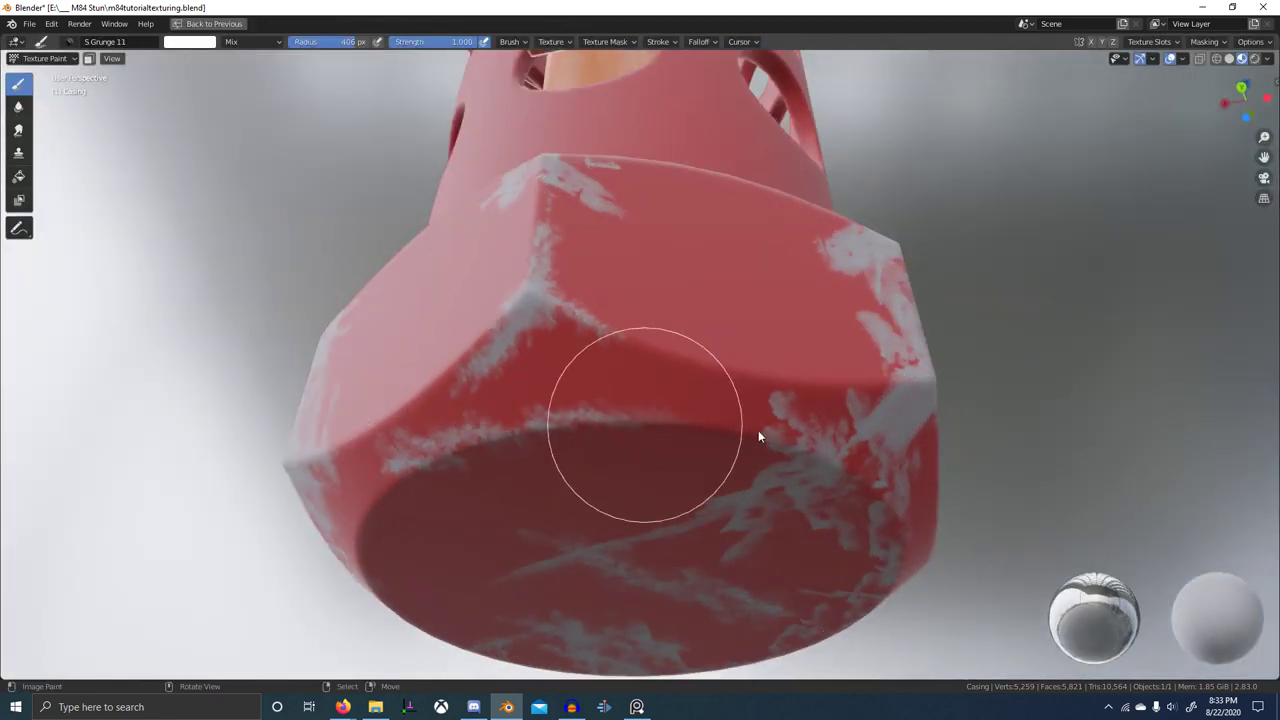
{"action": "left_click_drag", "start_coordinate": [758, 430], "coordinate": [802, 440]}
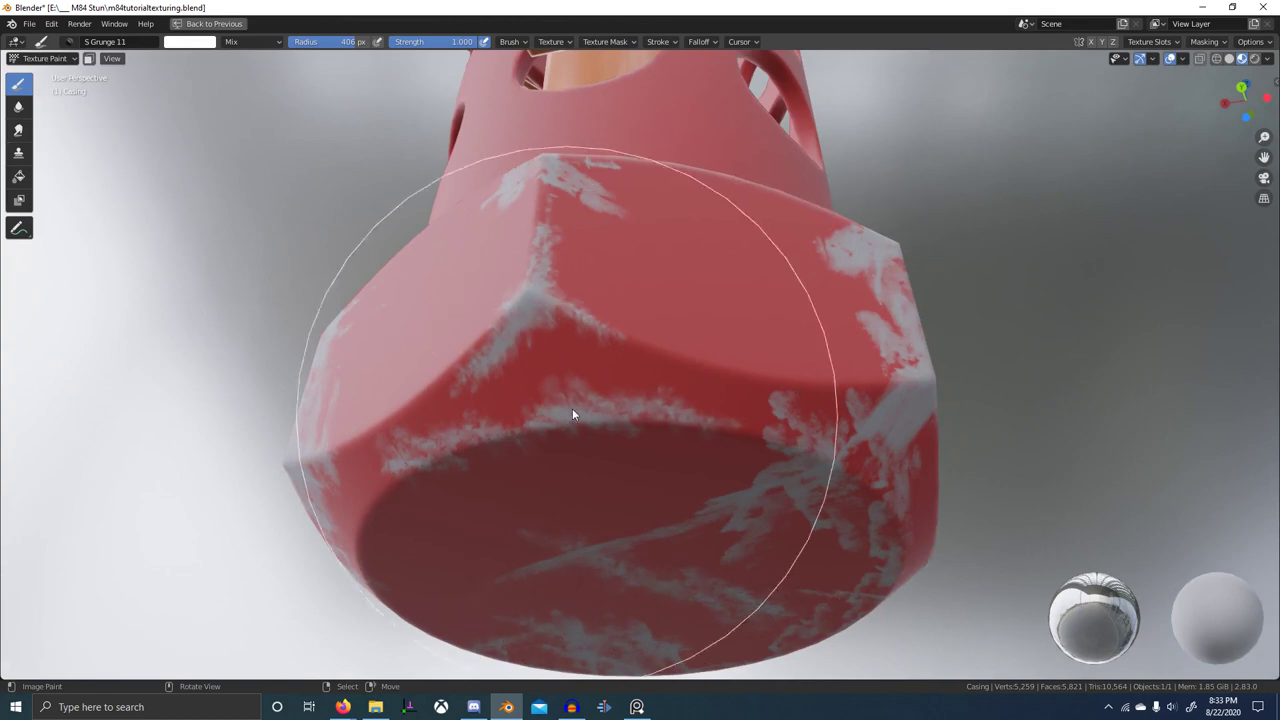
{"action": "middle_click_drag", "start_coordinate": [572, 408], "coordinate": [532, 394]}
{"action": "left_click_drag", "start_coordinate": [642, 351], "coordinate": [708, 355]}
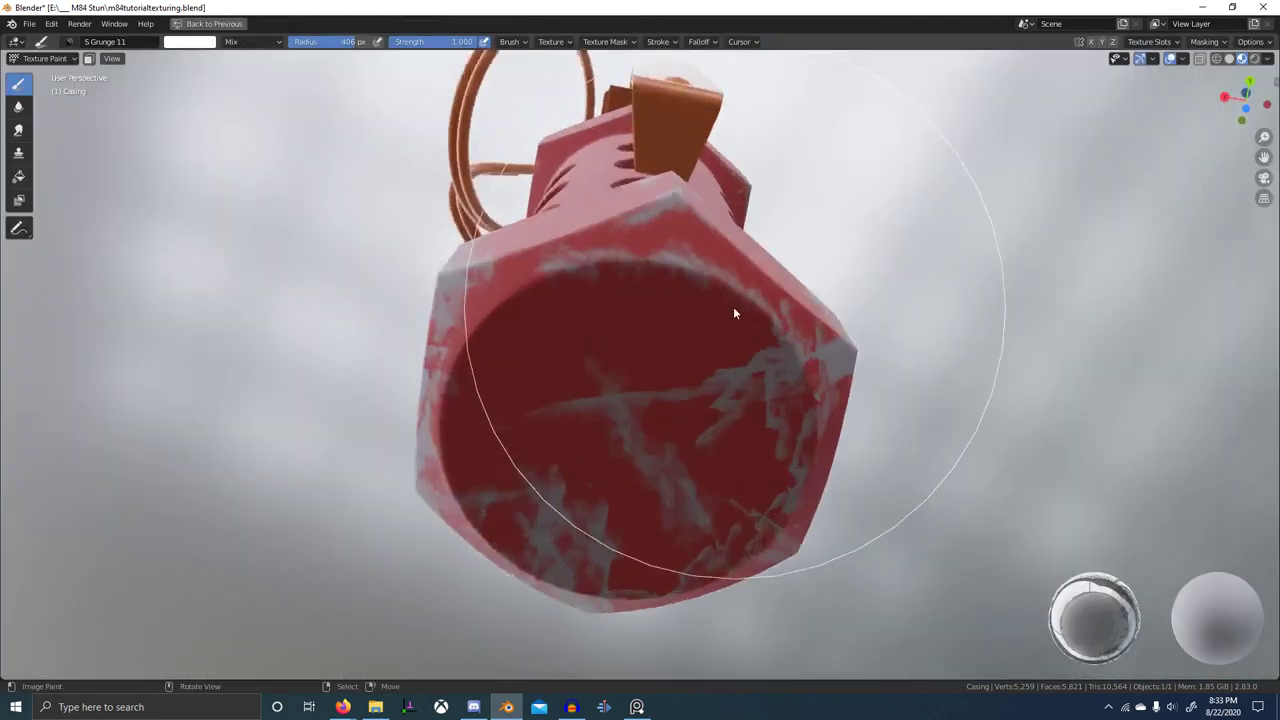
{"action": "middle_click_drag", "start_coordinate": [733, 306], "coordinate": [602, 332]}
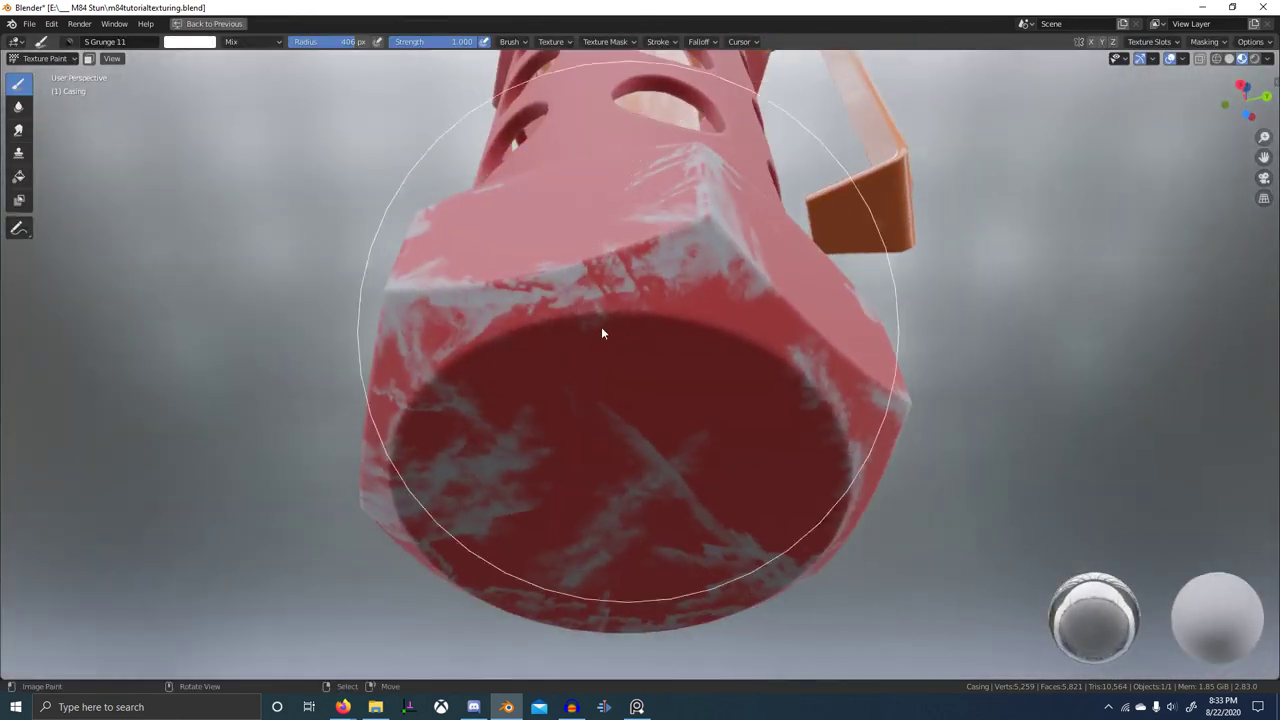
{"action": "left_click_drag", "start_coordinate": [487, 347], "coordinate": [569, 316]}
{"action": "mouse_move", "coordinate": [723, 328]}
{"action": "left_mouse_down"}
{"action": "mouse_move", "coordinate": [784, 352]}
{"action": "mouse_move", "coordinate": [802, 380]}
{"action": "left_mouse_up"}
{"action": "scroll", "coordinate": [755, 406], "scroll_direction": "down", "scroll_amount": 4}
{"action": "middle_click_drag", "start_coordinate": [733, 414], "coordinate": [788, 443]}
{"action": "scroll", "coordinate": [576, 408], "scroll_direction": "up", "scroll_amount": 4}
{"action": "mouse_move", "coordinate": [576, 408]}
{"action": "middle_mouse_down"}
{"action": "mouse_move", "coordinate": [675, 462]}
{"action": "mouse_move", "coordinate": [730, 449]}
{"action": "mouse_move", "coordinate": [828, 498]}
{"action": "mouse_move", "coordinate": [765, 520]}
{"action": "middle_mouse_up"}
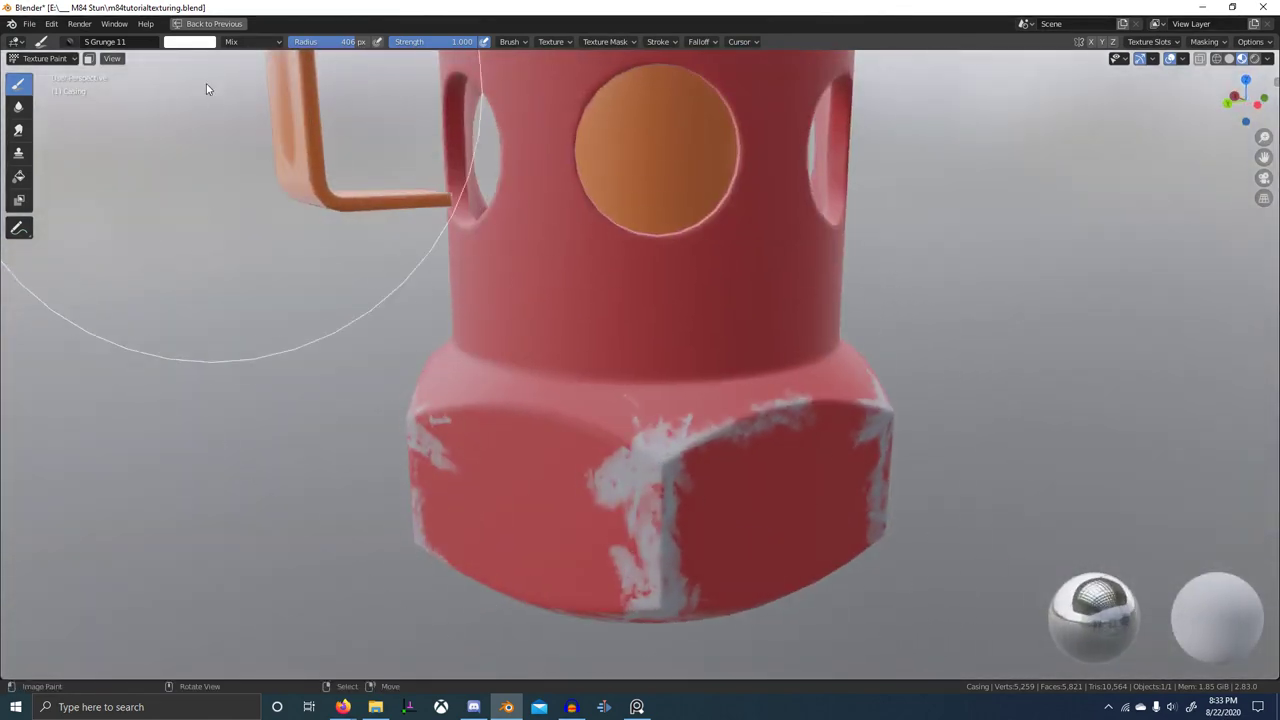
- Switch to the S Grunge 09 brush and paint faint grey wear near the rim and upper faces
{"action": "left_click", "coordinate": [72, 41]}
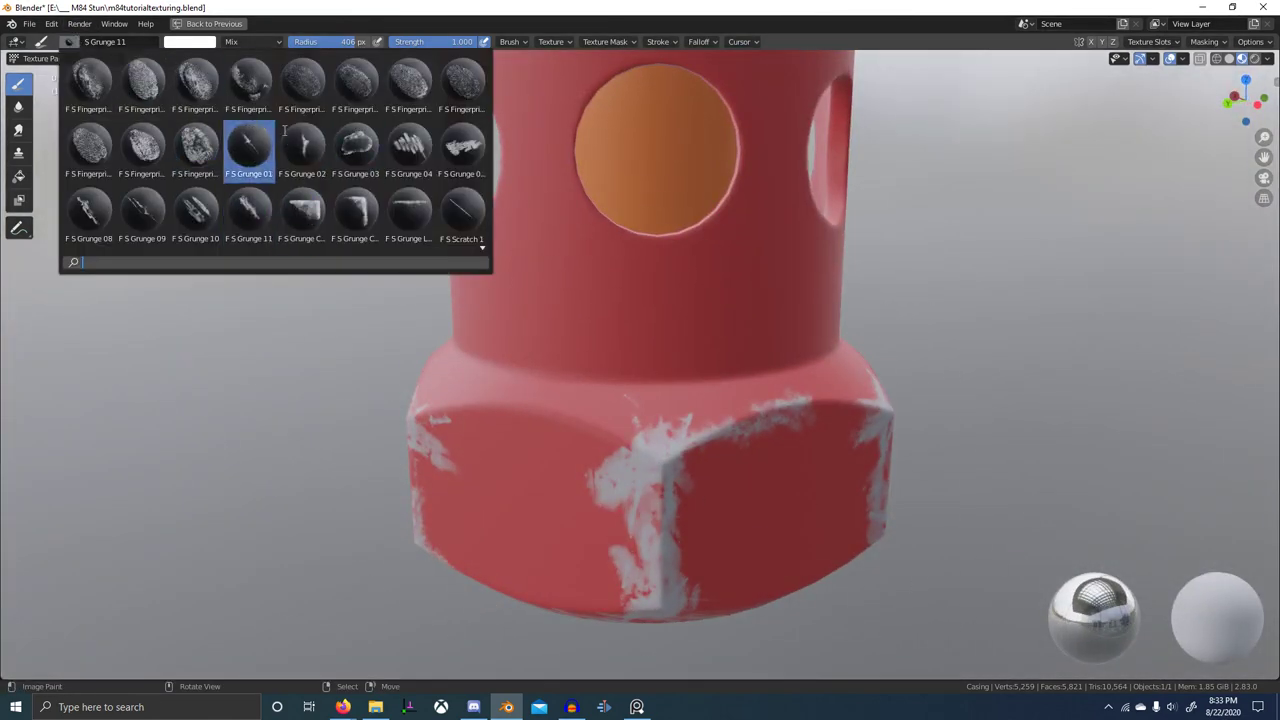
{"action": "left_click", "coordinate": [142, 211]}
{"action": "mouse_move", "coordinate": [548, 382]}
{"action": "middle_mouse_down"}
{"action": "mouse_move", "coordinate": [592, 328]}
{"action": "mouse_move", "coordinate": [632, 314]}
{"action": "mouse_move", "coordinate": [580, 318]}
{"action": "middle_mouse_up"}
{"action": "key", "text": "x"}
{"action": "left_click_drag", "start_coordinate": [498, 315], "coordinate": [500, 281]}
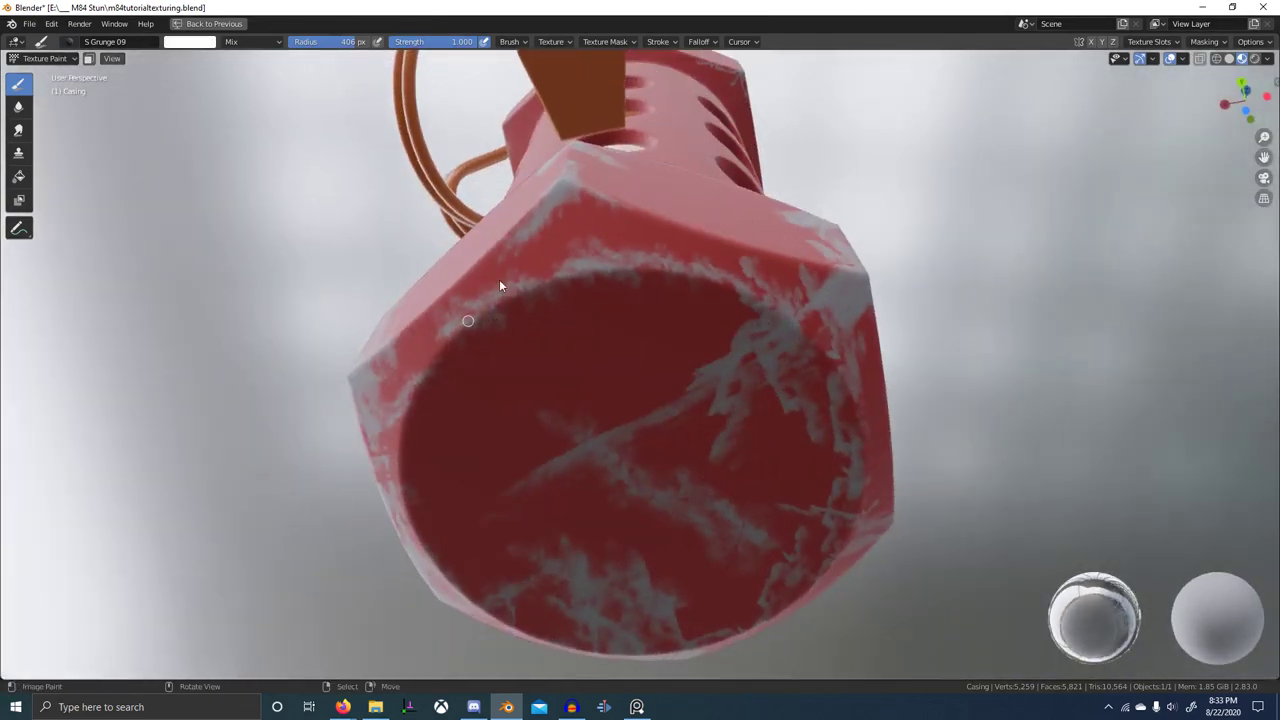
{"action": "middle_click_drag", "start_coordinate": [514, 299], "coordinate": [522, 324]}
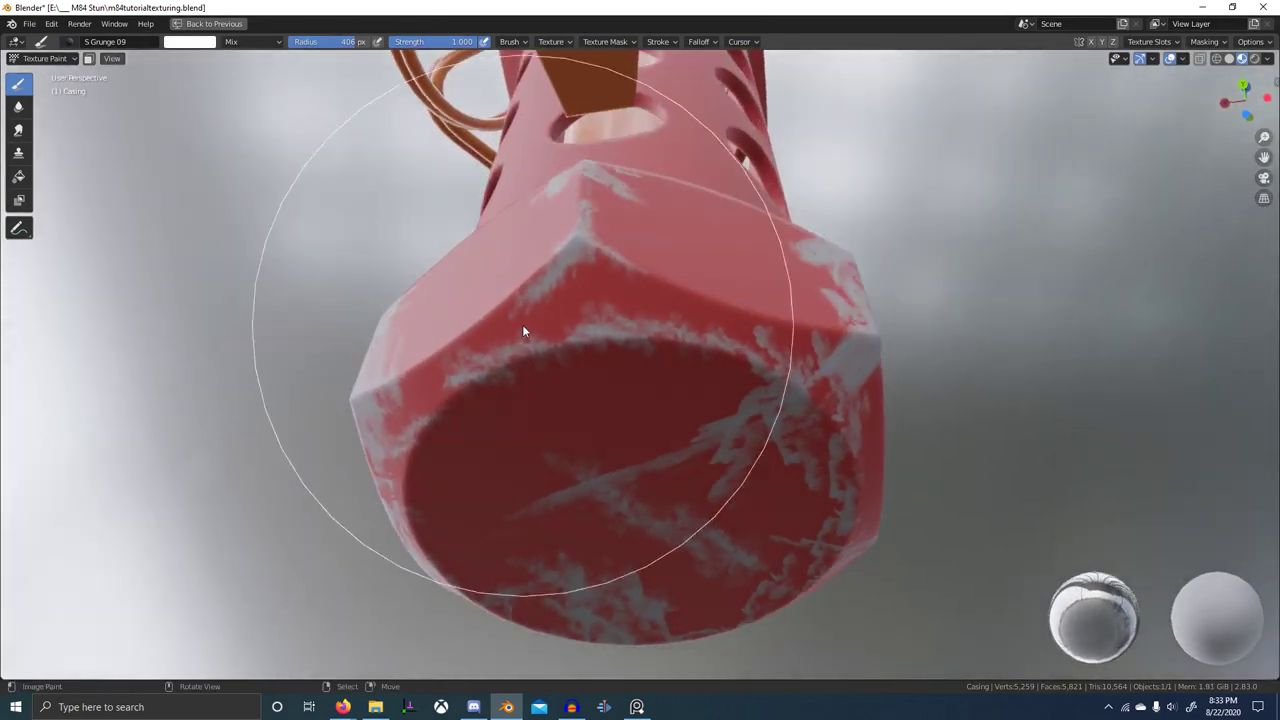
{"action": "left_click_drag", "start_coordinate": [522, 324], "coordinate": [530, 327]}
{"action": "middle_click_drag", "start_coordinate": [572, 362], "coordinate": [631, 354]}
- Swap to black and stamp over the right side to reduce the wear
{"action": "key", "text": "x"}
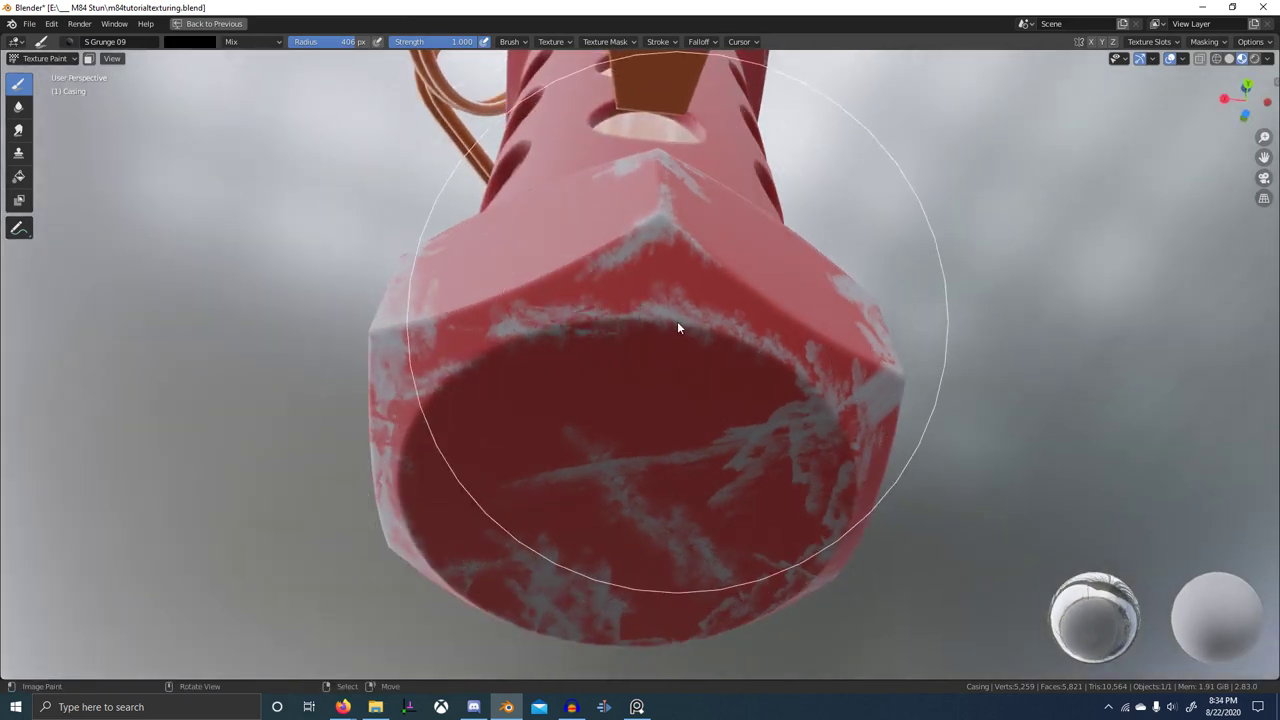
{"action": "mouse_move", "coordinate": [704, 312]}
{"action": "left_mouse_down"}
{"action": "mouse_move", "coordinate": [610, 324]}
{"action": "mouse_move", "coordinate": [677, 323]}
{"action": "left_mouse_up"}
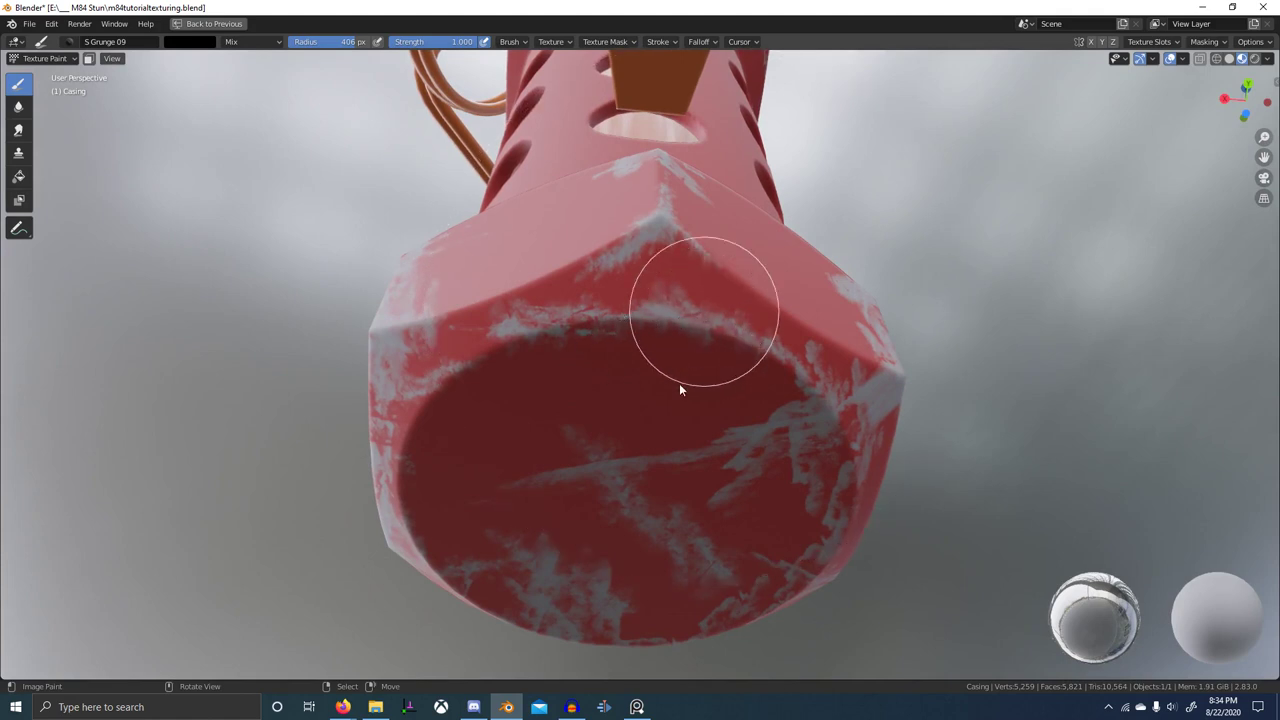
{"action": "middle_click_drag", "start_coordinate": [765, 412], "coordinate": [688, 394]}
{"action": "key", "text": "f"}
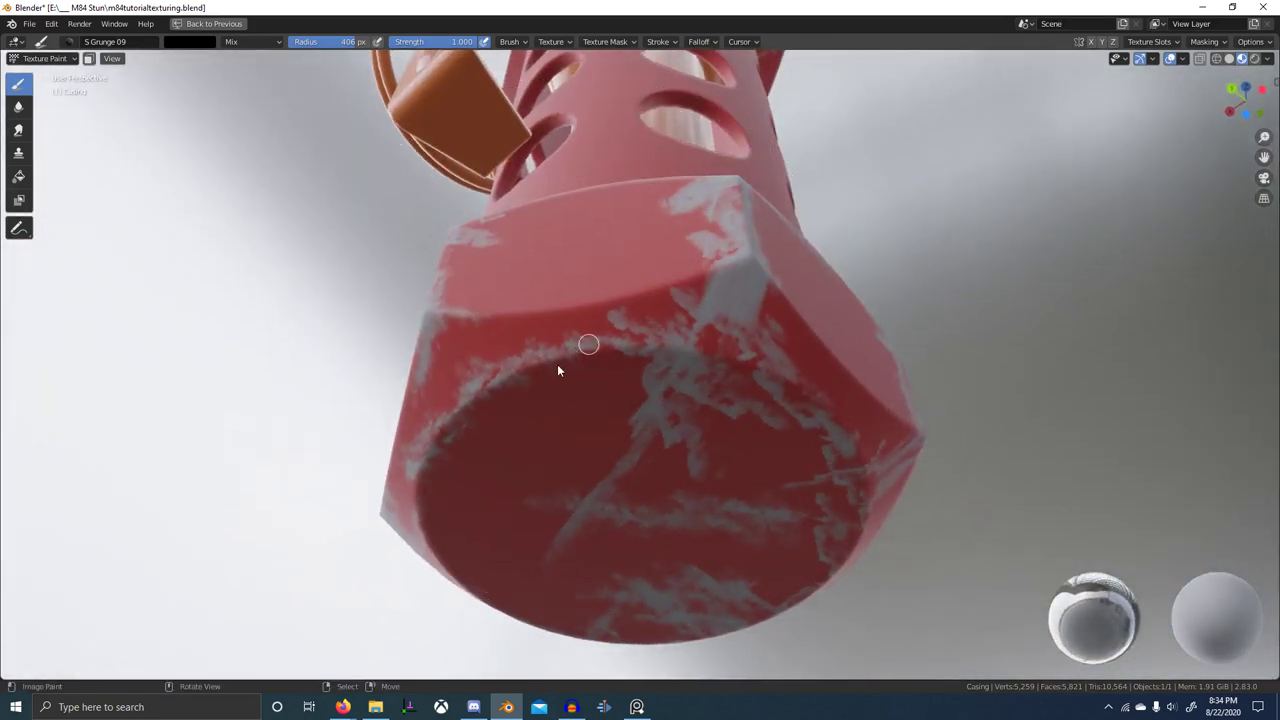
- Save the Paint Edge Wear image and stamp scratches on the hex end's corner
{"action": "right_click", "coordinate": [507, 378]}
{"action": "key", "text": "ctrl+space"}
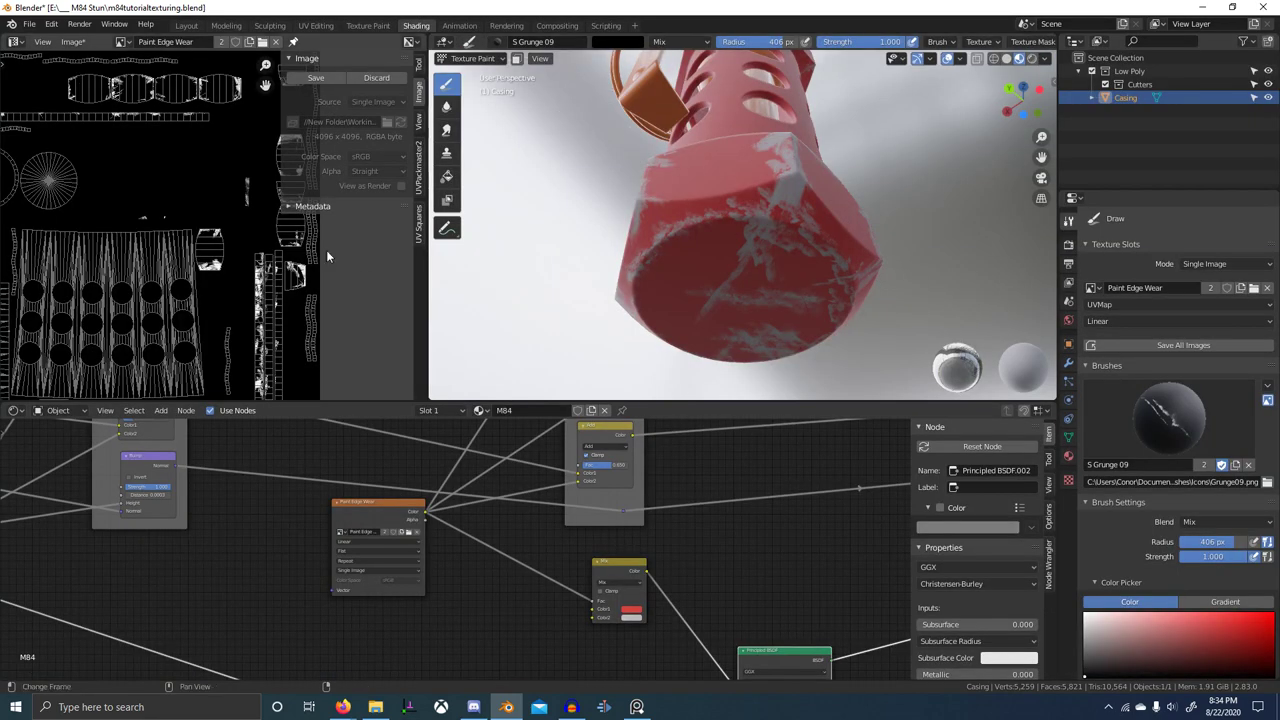
{"action": "key", "text": "ctrl+space"}
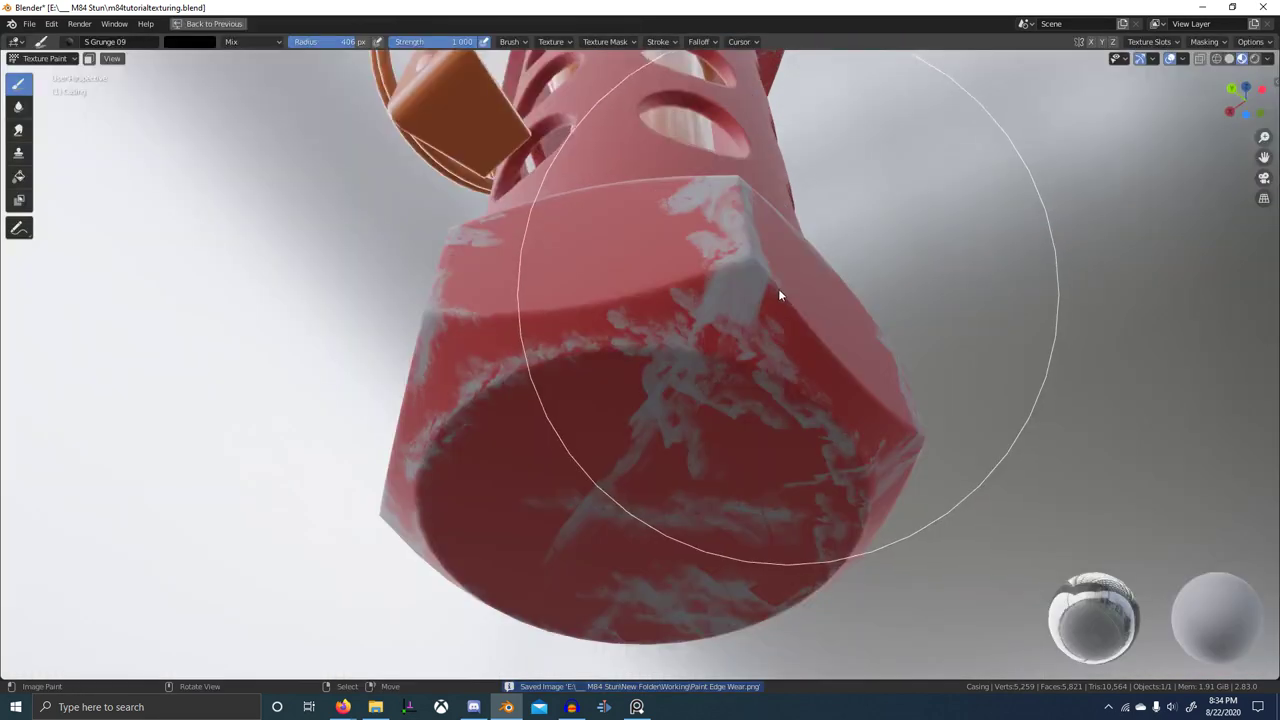
{"action": "scroll", "coordinate": [778, 288], "scroll_direction": "up", "scroll_amount": 1}
{"action": "middle_click_drag", "start_coordinate": [778, 288], "coordinate": [714, 295]}
{"action": "mouse_move", "coordinate": [748, 316]}
{"action": "left_mouse_down"}
{"action": "mouse_move", "coordinate": [688, 318]}
{"action": "mouse_move", "coordinate": [695, 278]}
{"action": "mouse_move", "coordinate": [730, 266]}
{"action": "left_mouse_up"}
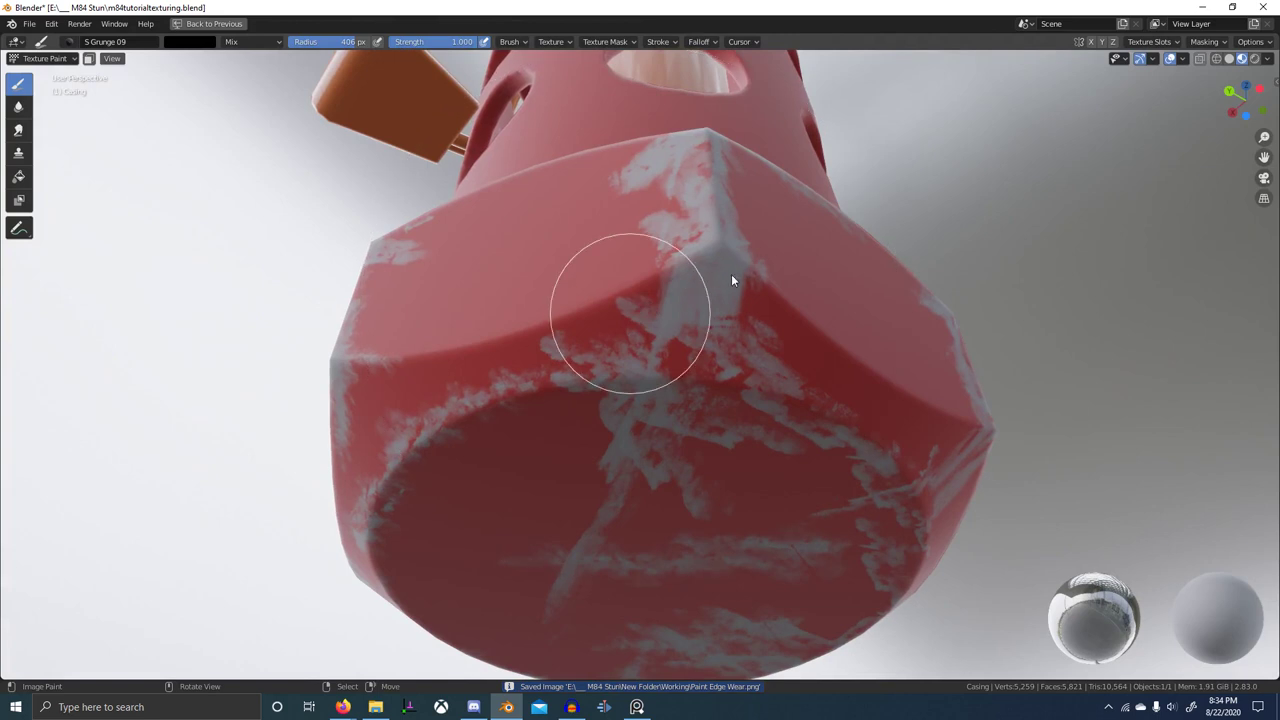
{"action": "left_click_drag", "start_coordinate": [713, 316], "coordinate": [708, 324]}
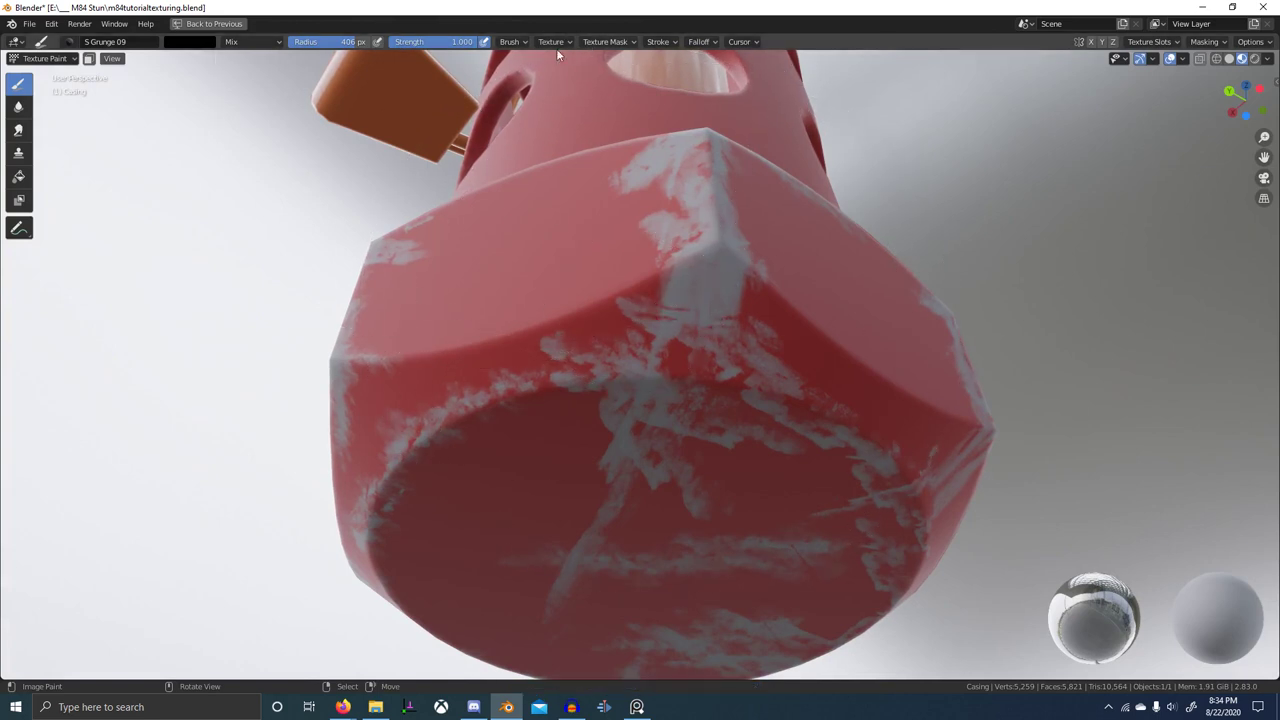
- Set the brush's Normal Falloff angle to 180
{"action": "left_click", "coordinate": [604, 44]}
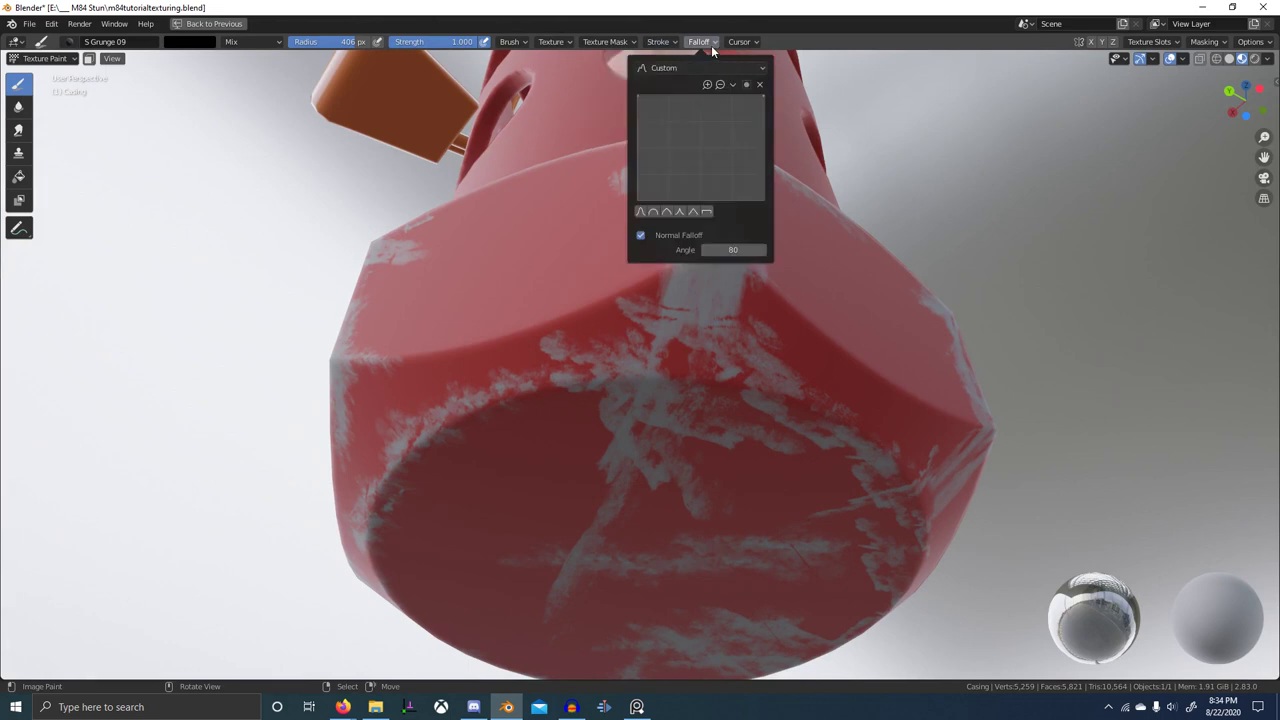
{"action": "mouse_move", "coordinate": [685, 44]}
{"action": "left_click", "coordinate": [720, 250]}
{"action": "type", "text": "180"}
{"action": "key", "text": "Return"}
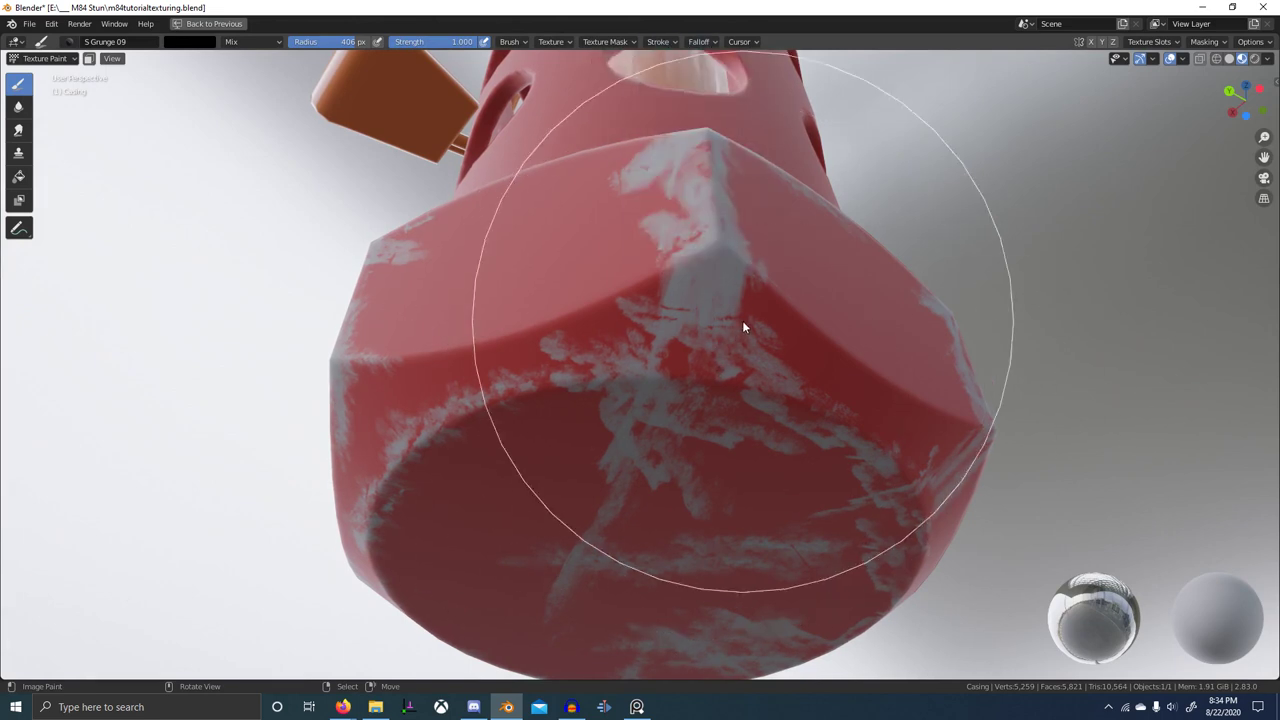
- Paint grey grunge streaks on the hex corner and enlarge the brush radius
{"action": "left_click_drag", "start_coordinate": [713, 310], "coordinate": [756, 251]}
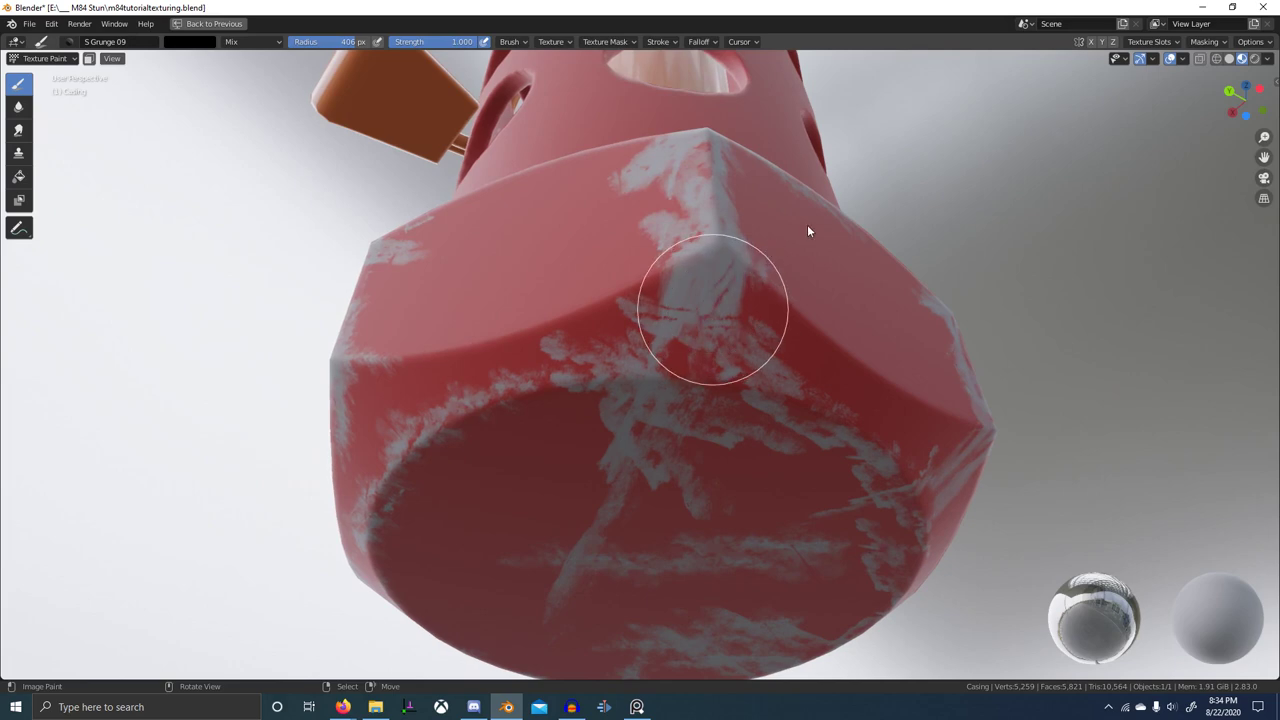
{"action": "key", "text": "f"}
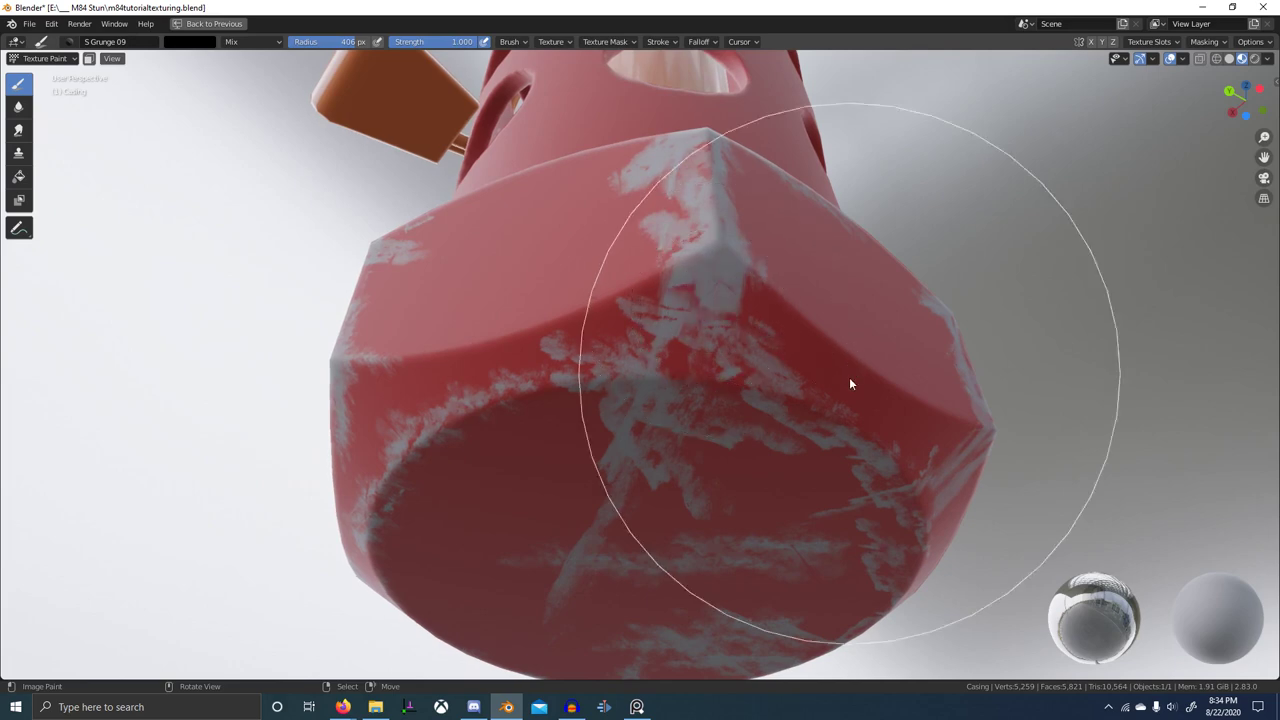
{"action": "mouse_move", "coordinate": [849, 377]}
{"action": "middle_mouse_down"}
{"action": "mouse_move", "coordinate": [779, 403]}
{"action": "mouse_move", "coordinate": [766, 494]}
{"action": "middle_mouse_up"}
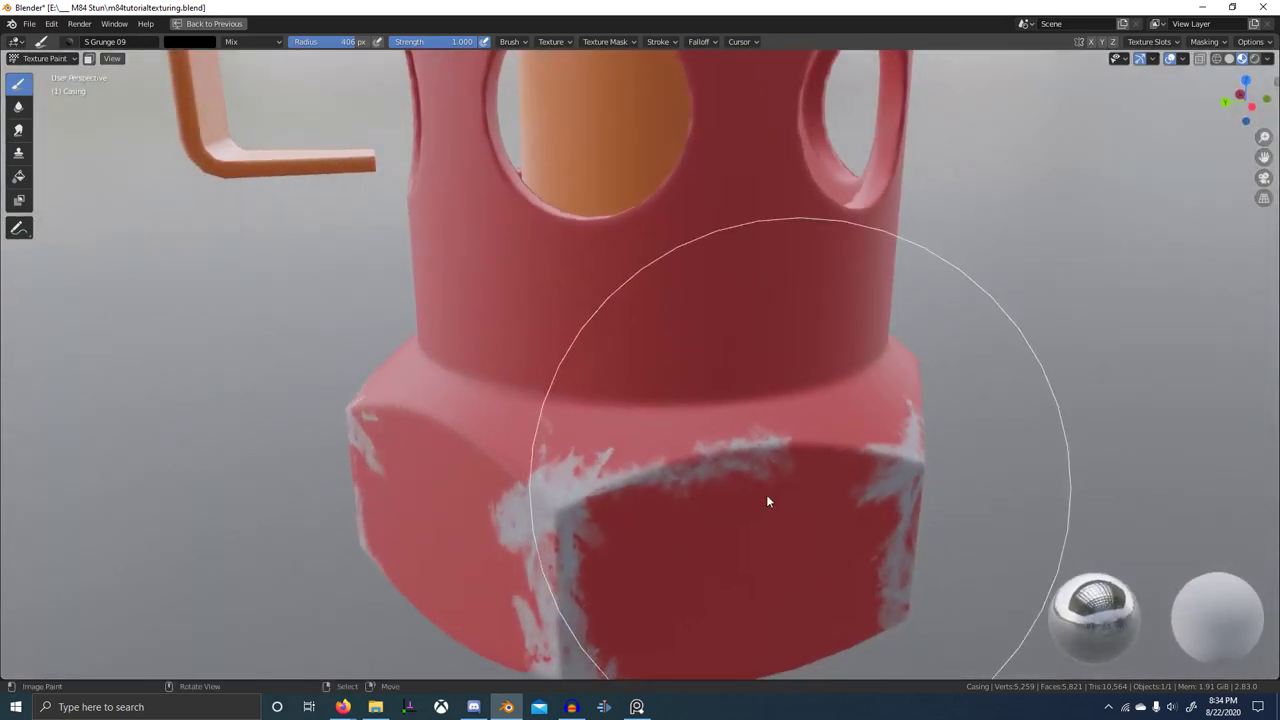
{"action": "key", "text": "f"}
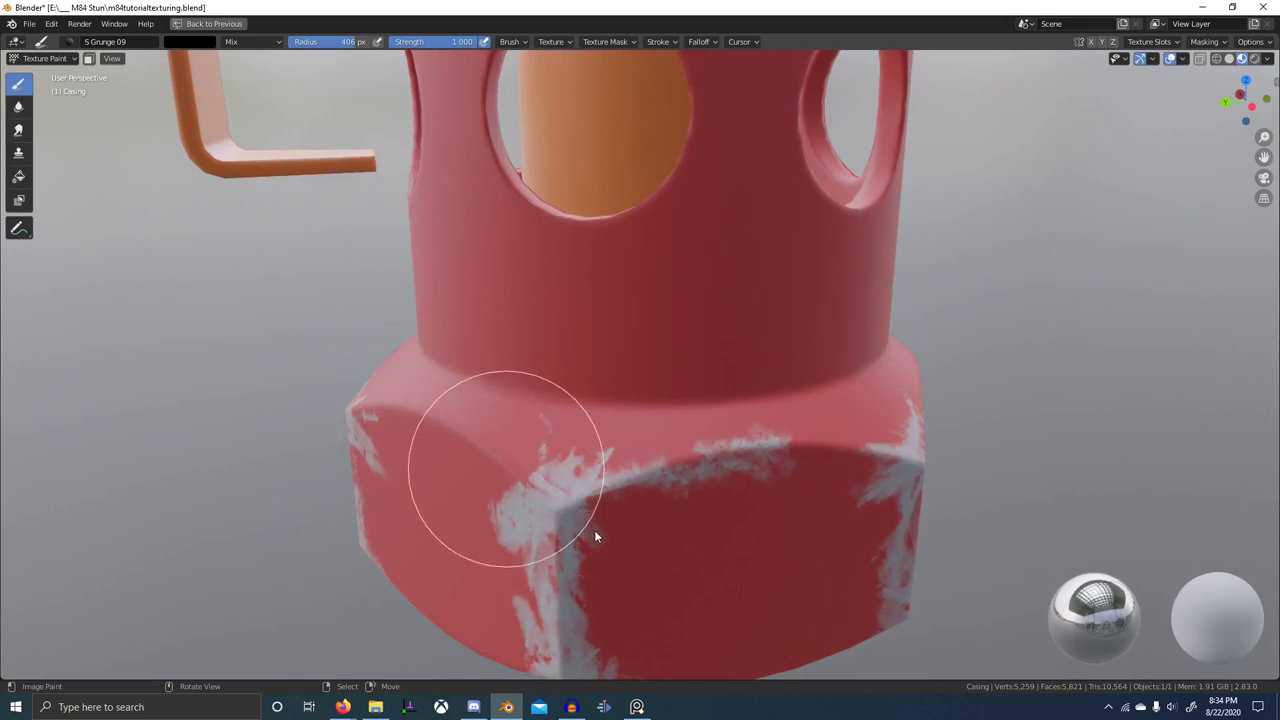
{"action": "left_click", "coordinate": [599, 565]}
{"action": "mouse_move", "coordinate": [668, 527]}
{"action": "middle_mouse_down"}
{"action": "mouse_move", "coordinate": [719, 504]}
{"action": "mouse_move", "coordinate": [777, 517]}
{"action": "mouse_move", "coordinate": [574, 466]}
{"action": "middle_mouse_up"}
- Paint red back over the grey scratch patch and stroke wear down the scratched edge
{"action": "mouse_move", "coordinate": [530, 489]}
{"action": "left_mouse_down"}
{"action": "mouse_move", "coordinate": [497, 526]}
{"action": "mouse_move", "coordinate": [578, 420]}
{"action": "left_mouse_up"}
{"action": "left_click_drag", "start_coordinate": [618, 529], "coordinate": [566, 444]}
{"action": "left_click_drag", "start_coordinate": [480, 478], "coordinate": [550, 420]}
{"action": "middle_click_drag", "start_coordinate": [557, 456], "coordinate": [653, 525]}
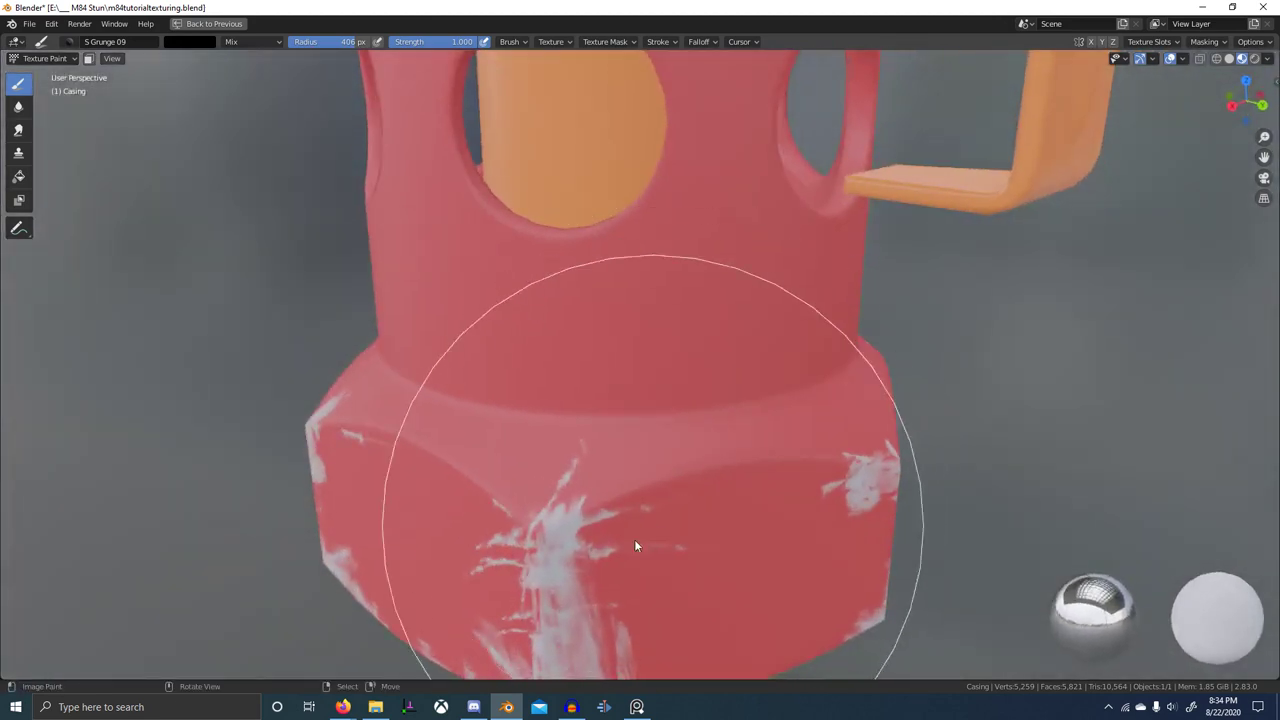
{"action": "left_click_drag", "start_coordinate": [634, 540], "coordinate": [548, 578]}
{"action": "middle_click_drag", "start_coordinate": [551, 575], "coordinate": [591, 533]}
{"action": "mouse_move", "coordinate": [591, 532]}
{"action": "left_mouse_down"}
{"action": "mouse_move", "coordinate": [577, 618]}
{"action": "mouse_move", "coordinate": [596, 594]}
{"action": "left_mouse_up"}
{"action": "middle_click_drag", "start_coordinate": [597, 592], "coordinate": [618, 562]}
- Swap to white and paint scratches up the central edge and along the lower edges
{"action": "key", "text": "x"}
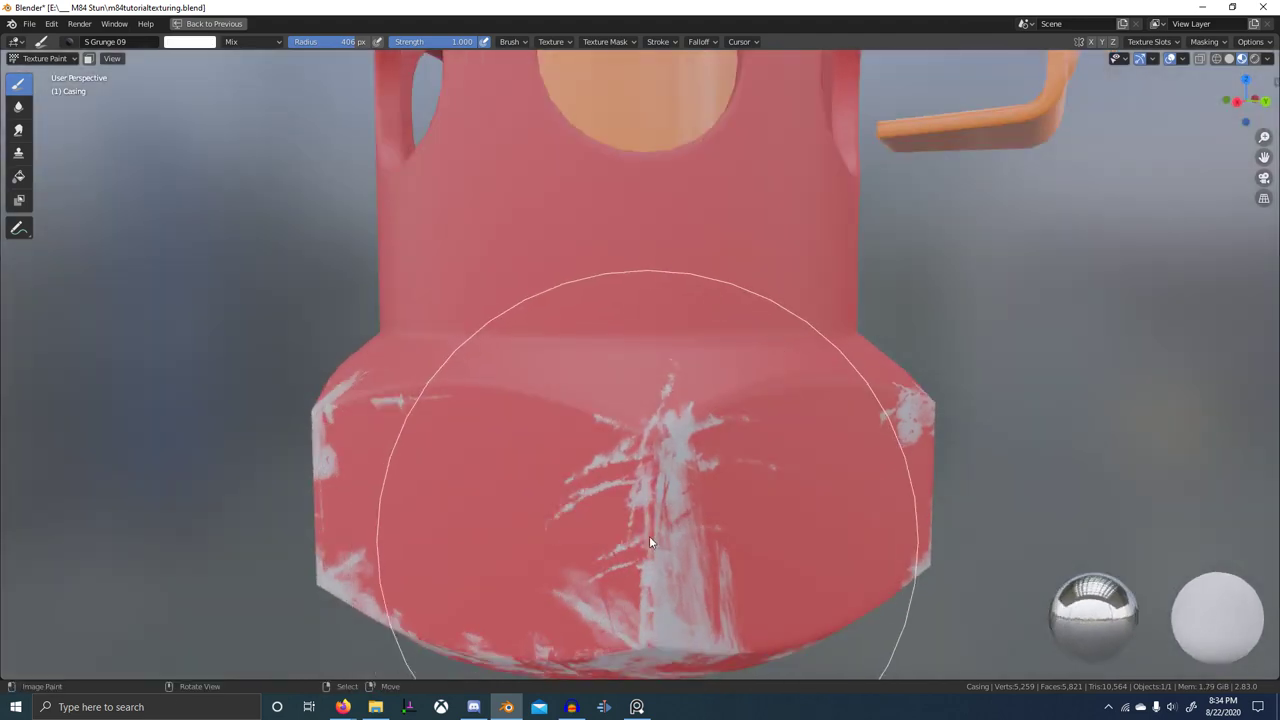
{"action": "left_click_drag", "start_coordinate": [650, 534], "coordinate": [667, 430]}
{"action": "mouse_move", "coordinate": [660, 506]}
{"action": "left_mouse_down"}
{"action": "mouse_move", "coordinate": [657, 530]}
{"action": "mouse_move", "coordinate": [651, 445]}
{"action": "mouse_move", "coordinate": [636, 472]}
{"action": "left_mouse_up"}
{"action": "scroll", "coordinate": [633, 474], "scroll_direction": "down", "scroll_amount": 1}
{"action": "middle_click_drag", "start_coordinate": [633, 476], "coordinate": [697, 510]}
{"action": "left_click_drag", "start_coordinate": [580, 597], "coordinate": [557, 546]}
{"action": "middle_click_drag", "start_coordinate": [572, 596], "coordinate": [576, 529]}
{"action": "left_click_drag", "start_coordinate": [577, 520], "coordinate": [579, 404]}
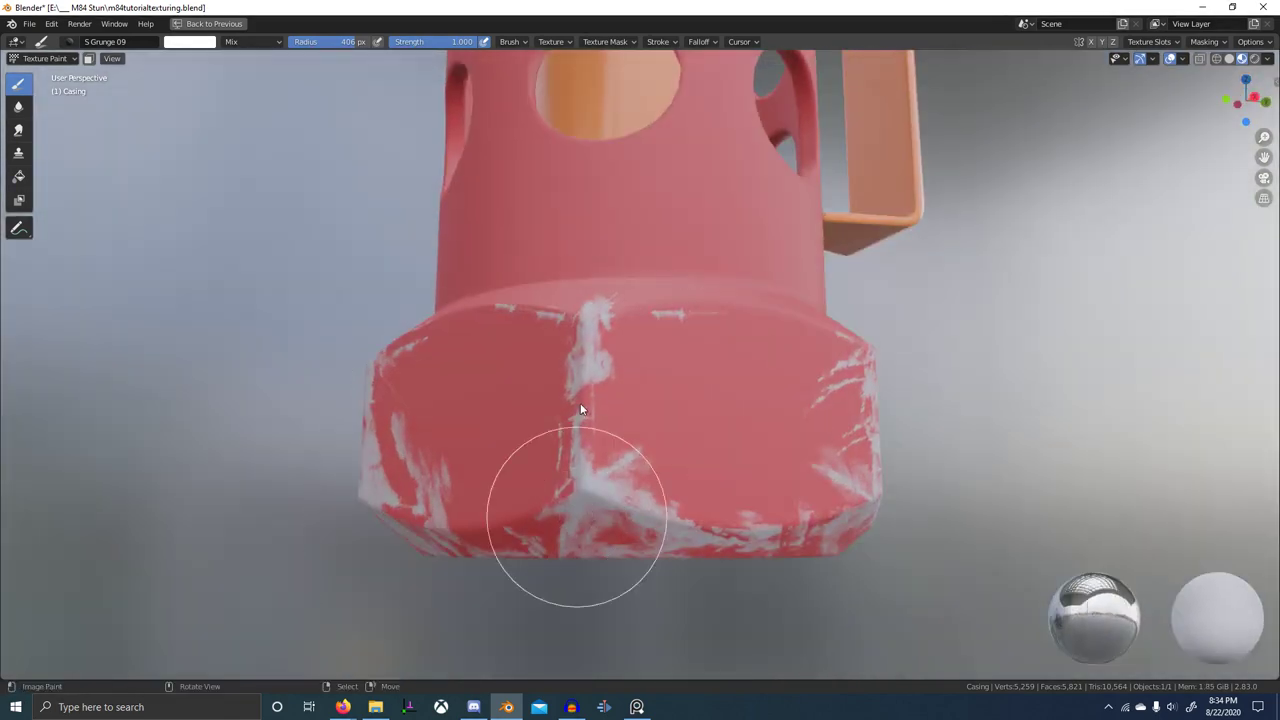
{"action": "middle_click_drag", "start_coordinate": [624, 546], "coordinate": [657, 520]}
{"action": "left_click_drag", "start_coordinate": [597, 499], "coordinate": [588, 422]}
{"action": "left_click_drag", "start_coordinate": [552, 513], "coordinate": [513, 480]}
- Thin the grey wear on the next edge into finer scratches and inspect the painted casing
{"action": "mouse_move", "coordinate": [450, 466]}
{"action": "middle_mouse_down"}
{"action": "mouse_move", "coordinate": [560, 473]}
{"action": "mouse_move", "coordinate": [614, 508]}
{"action": "middle_mouse_up"}
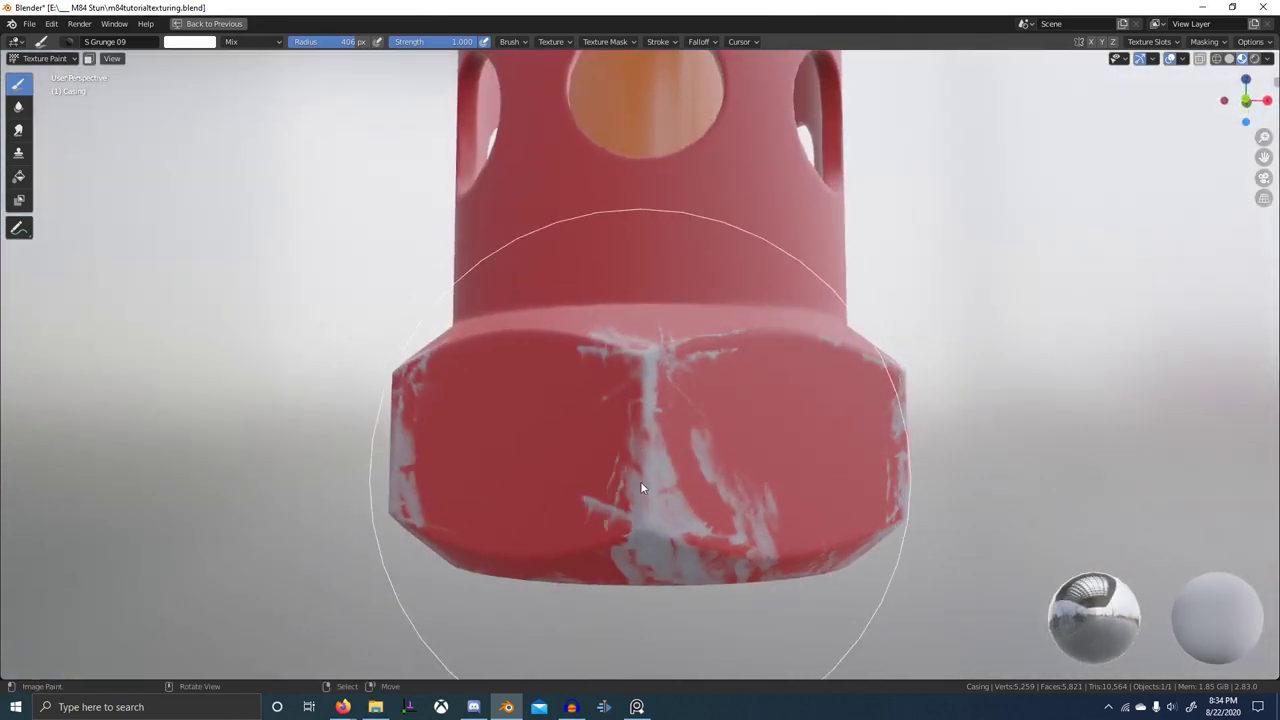
{"action": "mouse_move", "coordinate": [640, 484]}
{"action": "left_mouse_down"}
{"action": "mouse_move", "coordinate": [641, 404]}
{"action": "mouse_move", "coordinate": [641, 428]}
{"action": "left_mouse_up"}
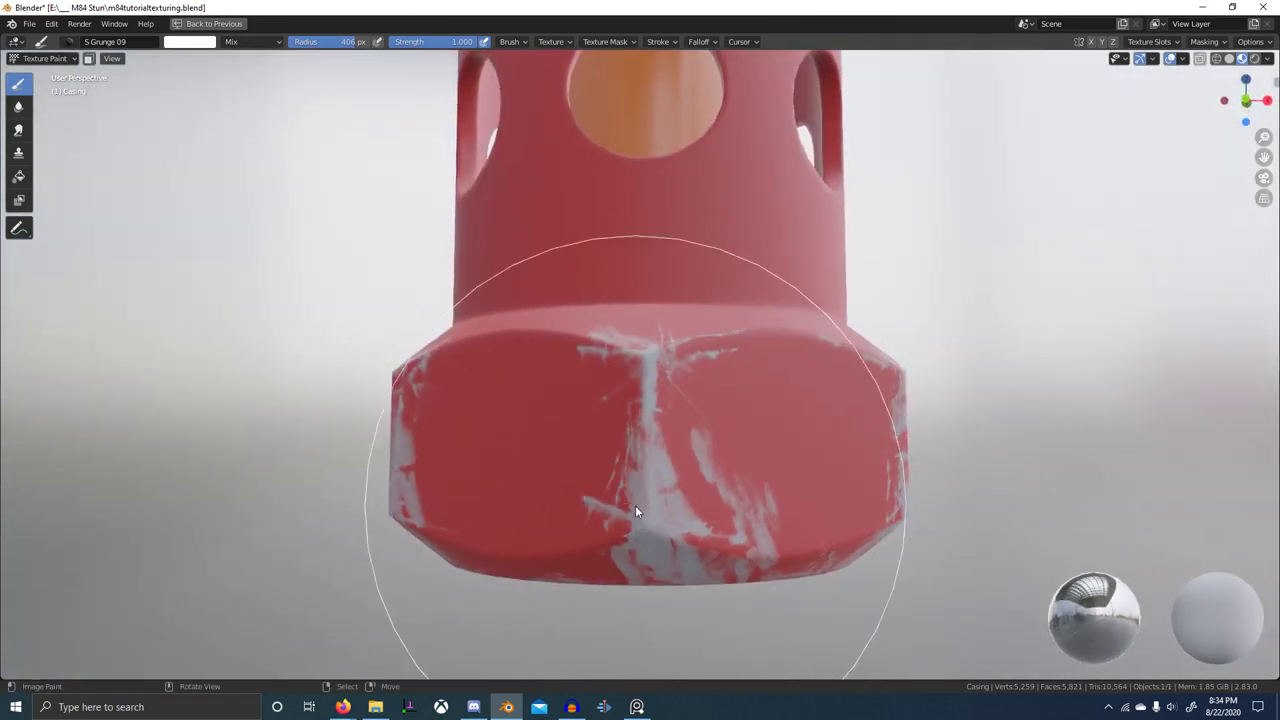
{"action": "mouse_move", "coordinate": [635, 505]}
{"action": "middle_mouse_down"}
{"action": "mouse_move", "coordinate": [694, 543]}
{"action": "mouse_move", "coordinate": [651, 477]}
{"action": "middle_mouse_up"}
{"action": "middle_click_drag", "start_coordinate": [633, 542], "coordinate": [756, 524]}
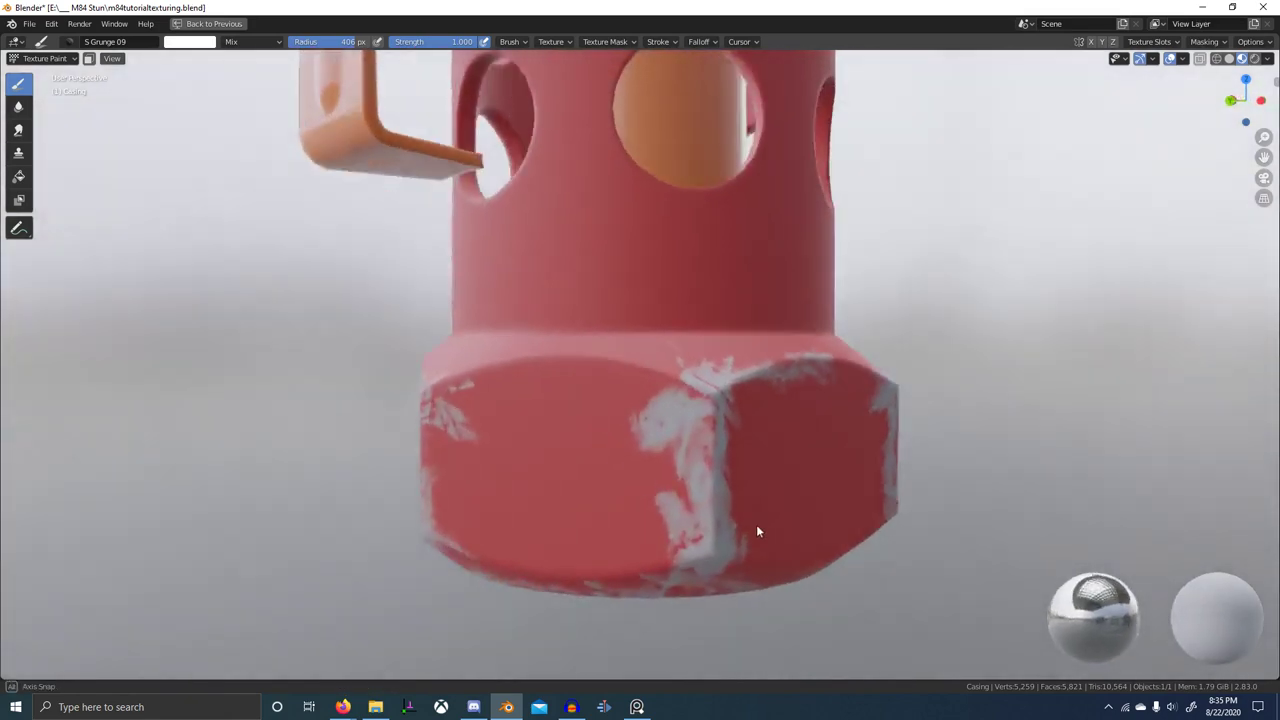
{"action": "scroll", "coordinate": [746, 508], "scroll_direction": "down", "scroll_amount": 8}
{"action": "scroll", "coordinate": [685, 414], "scroll_direction": "up", "scroll_amount": 4}
{"action": "mouse_move", "coordinate": [641, 402]}
{"action": "middle_mouse_down"}
{"action": "mouse_move", "coordinate": [659, 394]}
{"action": "mouse_move", "coordinate": [580, 390]}
{"action": "mouse_move", "coordinate": [606, 453]}
{"action": "mouse_move", "coordinate": [568, 566]}
{"action": "mouse_move", "coordinate": [539, 474]}
{"action": "mouse_move", "coordinate": [616, 443]}
{"action": "mouse_move", "coordinate": [516, 377]}
{"action": "middle_mouse_up"}
- Switch to the S Grunge 08 brush texture and stamp grunge near the bottom edge
{"action": "left_click", "coordinate": [71, 42]}
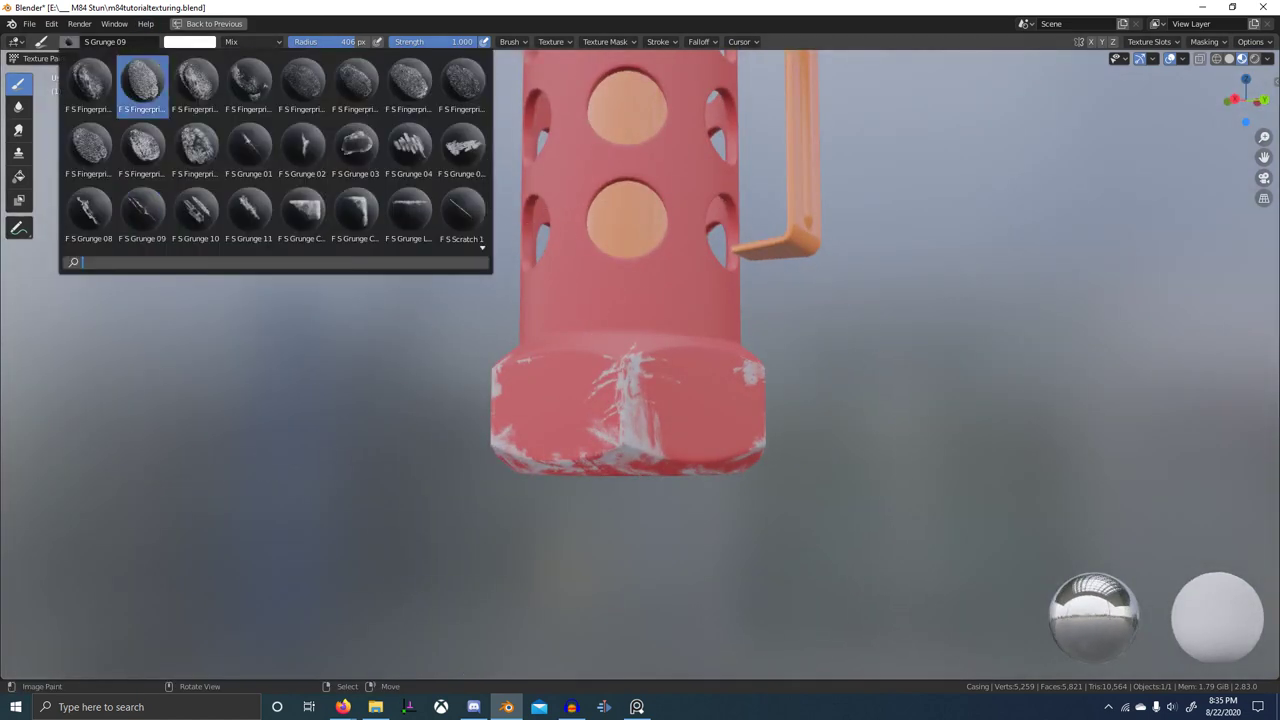
{"action": "left_click", "coordinate": [95, 198]}
{"action": "mouse_move", "coordinate": [662, 424]}
{"action": "middle_mouse_down"}
{"action": "mouse_move", "coordinate": [685, 393]}
{"action": "mouse_move", "coordinate": [724, 384]}
{"action": "middle_mouse_up"}
{"action": "left_click_drag", "start_coordinate": [641, 423], "coordinate": [645, 380]}
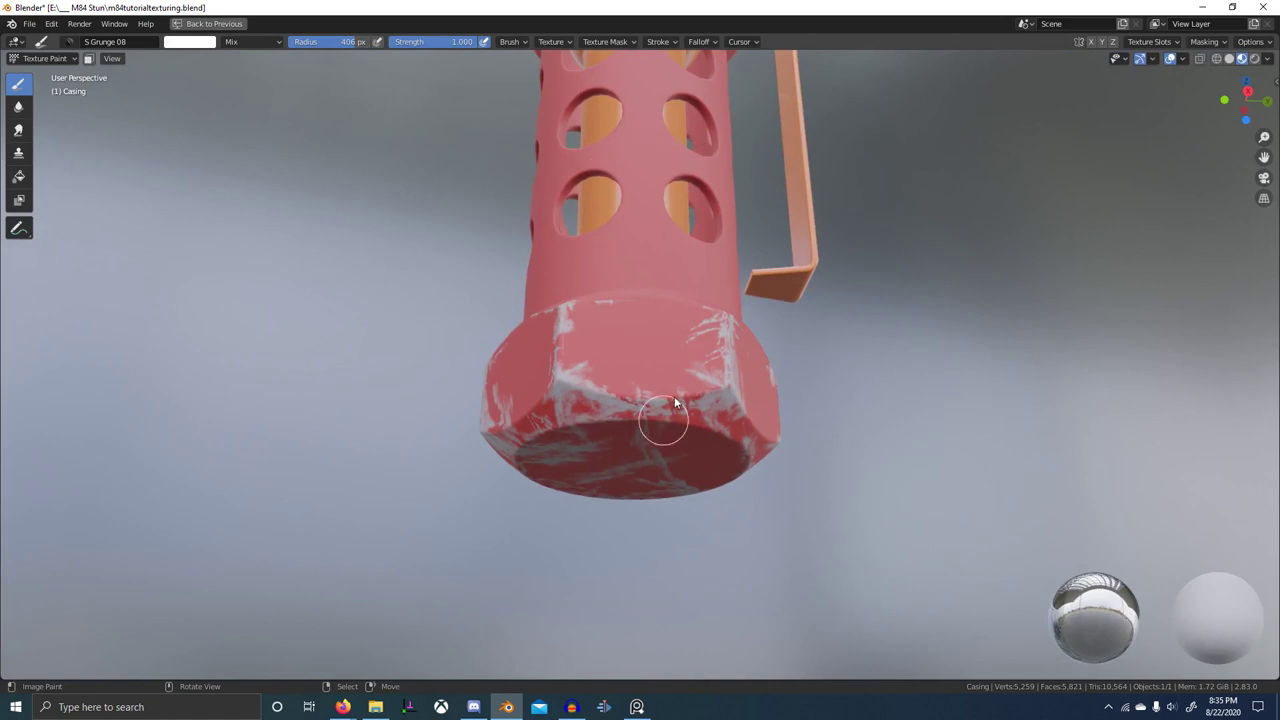
- Switch to F S Grunge 10 and stamp scratches on the hex base, bottom edge, corner and face
{"action": "left_click", "coordinate": [71, 42]}
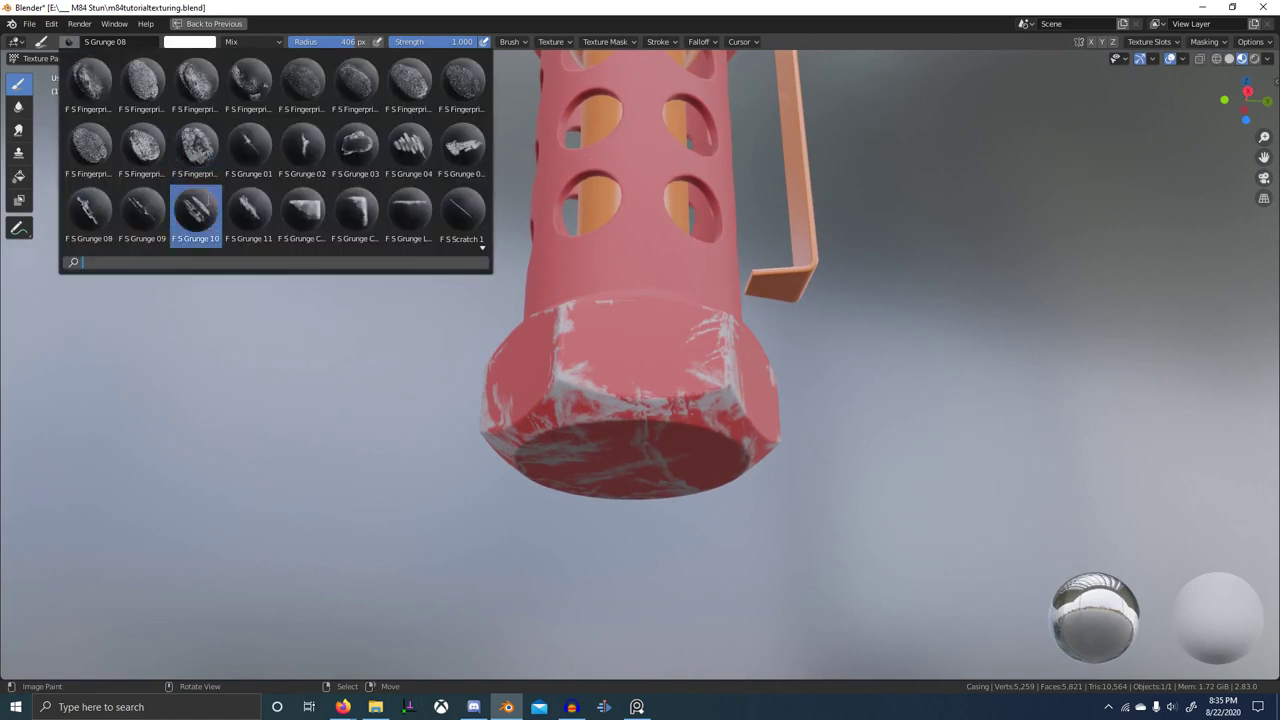
{"action": "left_click", "coordinate": [196, 210]}
{"action": "middle_click_drag", "start_coordinate": [768, 452], "coordinate": [684, 464]}
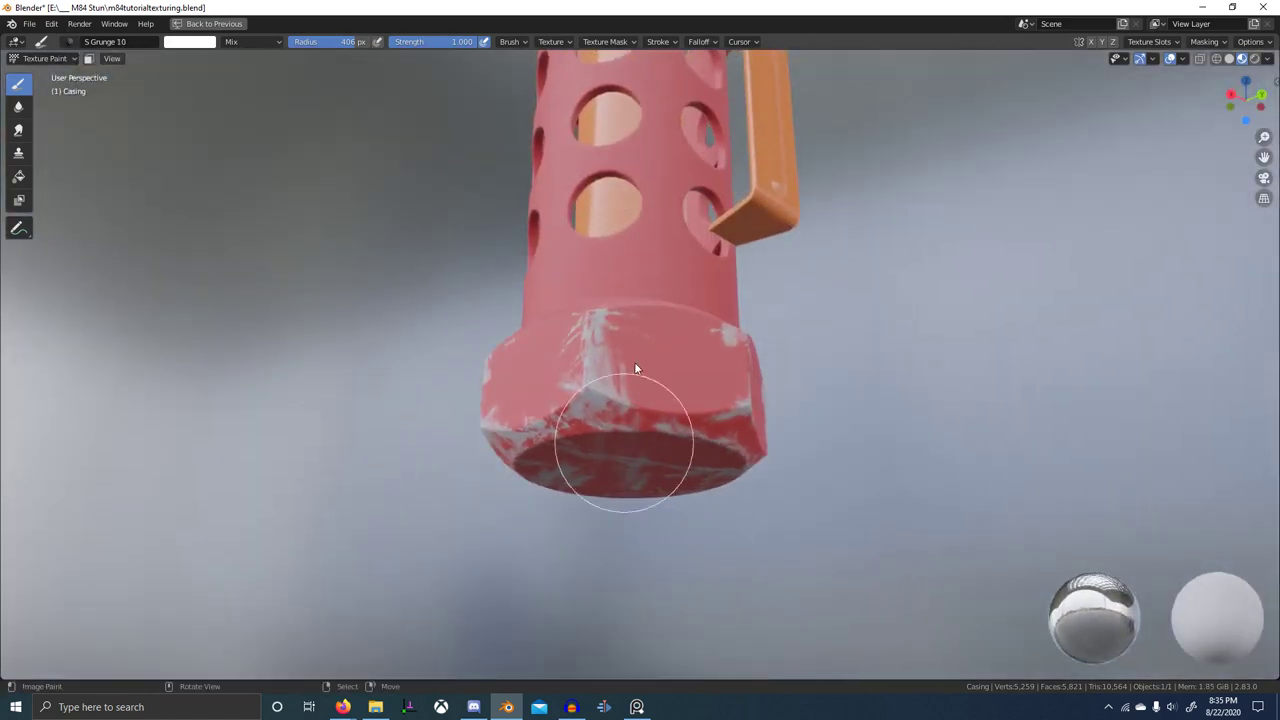
{"action": "left_click_drag", "start_coordinate": [635, 363], "coordinate": [637, 361]}
{"action": "left_click_drag", "start_coordinate": [664, 436], "coordinate": [676, 354]}
{"action": "middle_click_drag", "start_coordinate": [750, 436], "coordinate": [665, 439]}
{"action": "left_click_drag", "start_coordinate": [649, 415], "coordinate": [699, 467]}
{"action": "middle_click_drag", "start_coordinate": [699, 467], "coordinate": [656, 462]}
{"action": "left_click_drag", "start_coordinate": [675, 411], "coordinate": [673, 482]}
- Stamp several more grunge scratch patches across the hex faces, working around the casing
{"action": "middle_click_drag", "start_coordinate": [714, 502], "coordinate": [624, 500]}
{"action": "left_click_drag", "start_coordinate": [604, 406], "coordinate": [617, 512]}
{"action": "middle_click_drag", "start_coordinate": [619, 511], "coordinate": [667, 498]}
{"action": "left_click_drag", "start_coordinate": [650, 410], "coordinate": [648, 497]}
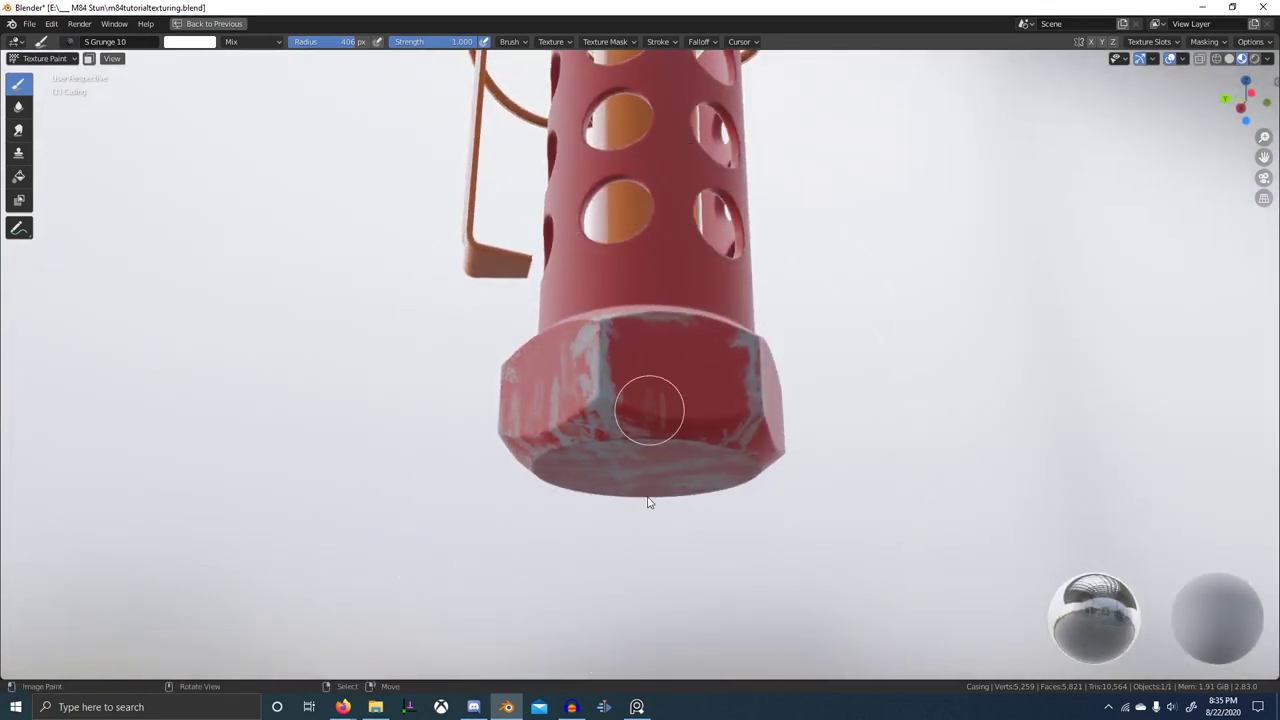
{"action": "mouse_move", "coordinate": [648, 502]}
{"action": "middle_mouse_down"}
{"action": "mouse_move", "coordinate": [706, 491]}
{"action": "mouse_move", "coordinate": [680, 463]}
{"action": "mouse_move", "coordinate": [673, 507]}
{"action": "middle_mouse_up"}
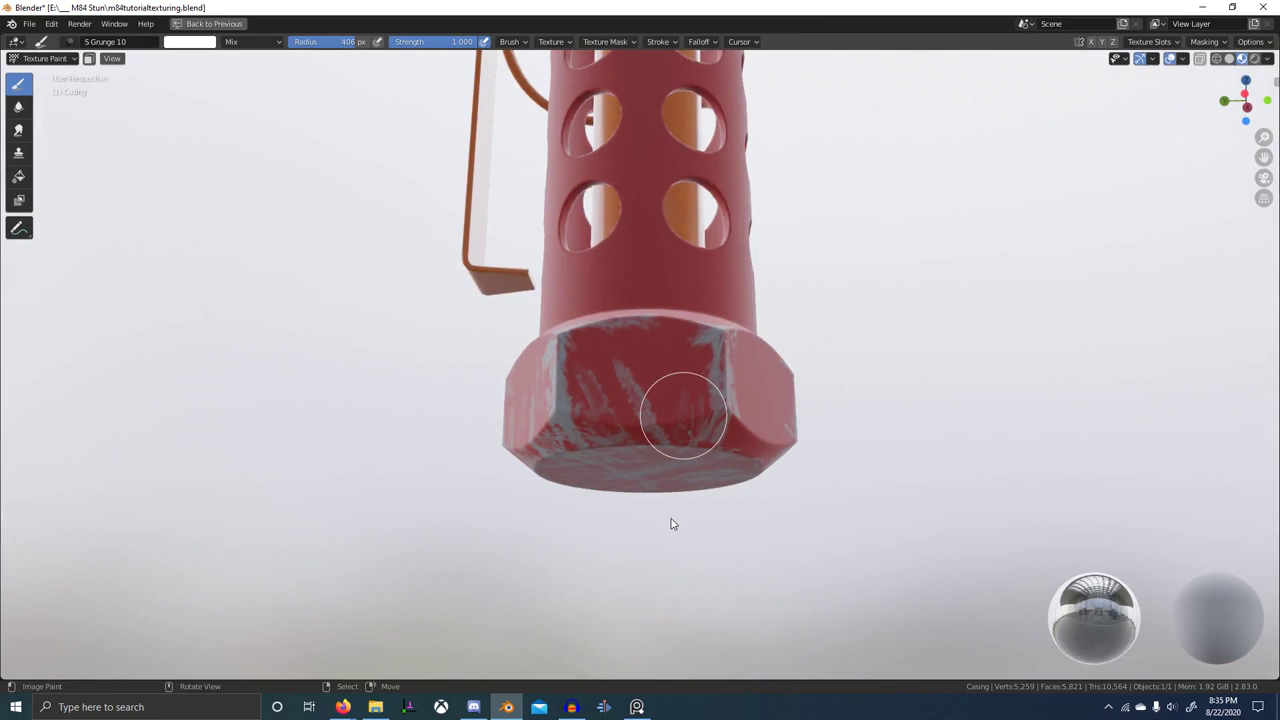
{"action": "left_click_drag", "start_coordinate": [674, 524], "coordinate": [668, 530]}
{"action": "middle_click_drag", "start_coordinate": [760, 546], "coordinate": [685, 536]}
{"action": "left_click_drag", "start_coordinate": [668, 415], "coordinate": [662, 507]}
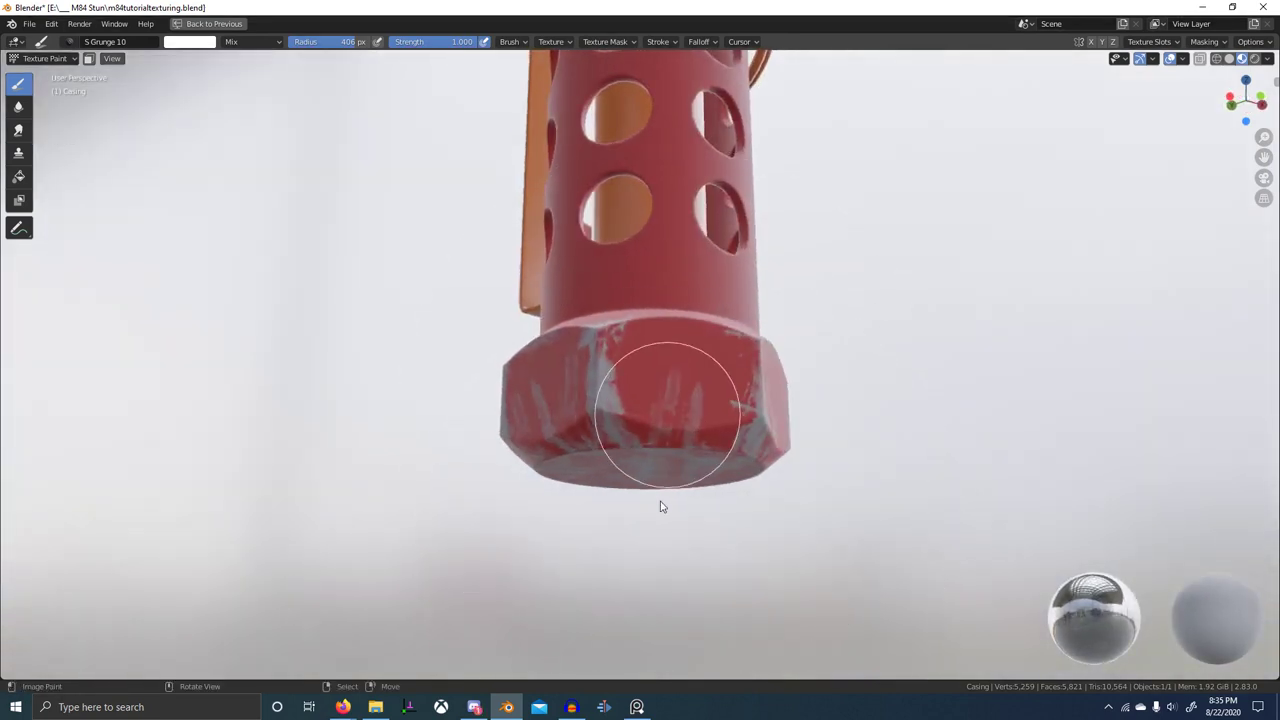
{"action": "left_click_drag", "start_coordinate": [712, 432], "coordinate": [707, 527]}
{"action": "mouse_move", "coordinate": [707, 532]}
{"action": "middle_mouse_down"}
{"action": "mouse_move", "coordinate": [647, 400]}
{"action": "mouse_move", "coordinate": [623, 431]}
{"action": "middle_mouse_up"}
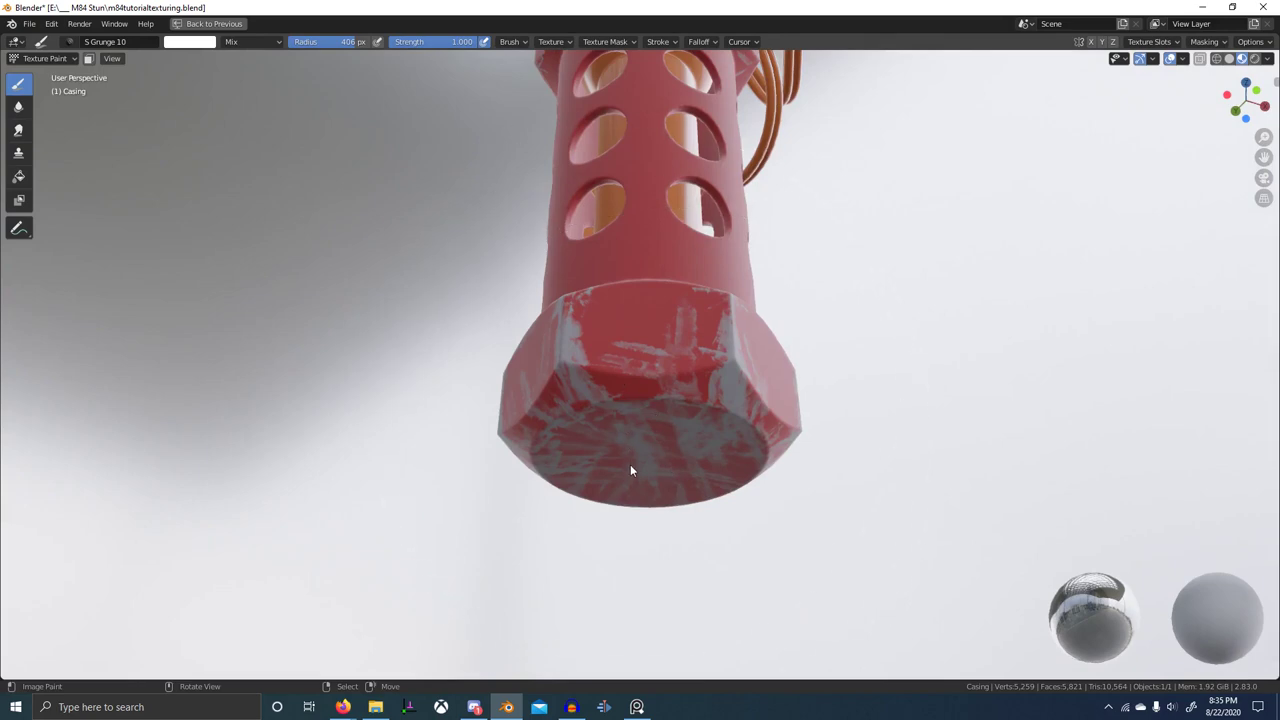
- Switch to Discord, open the unread direct message and reply 'ok'
{"action": "key", "text": "alt+Tab"}
{"action": "left_click", "coordinate": [599, 490]}
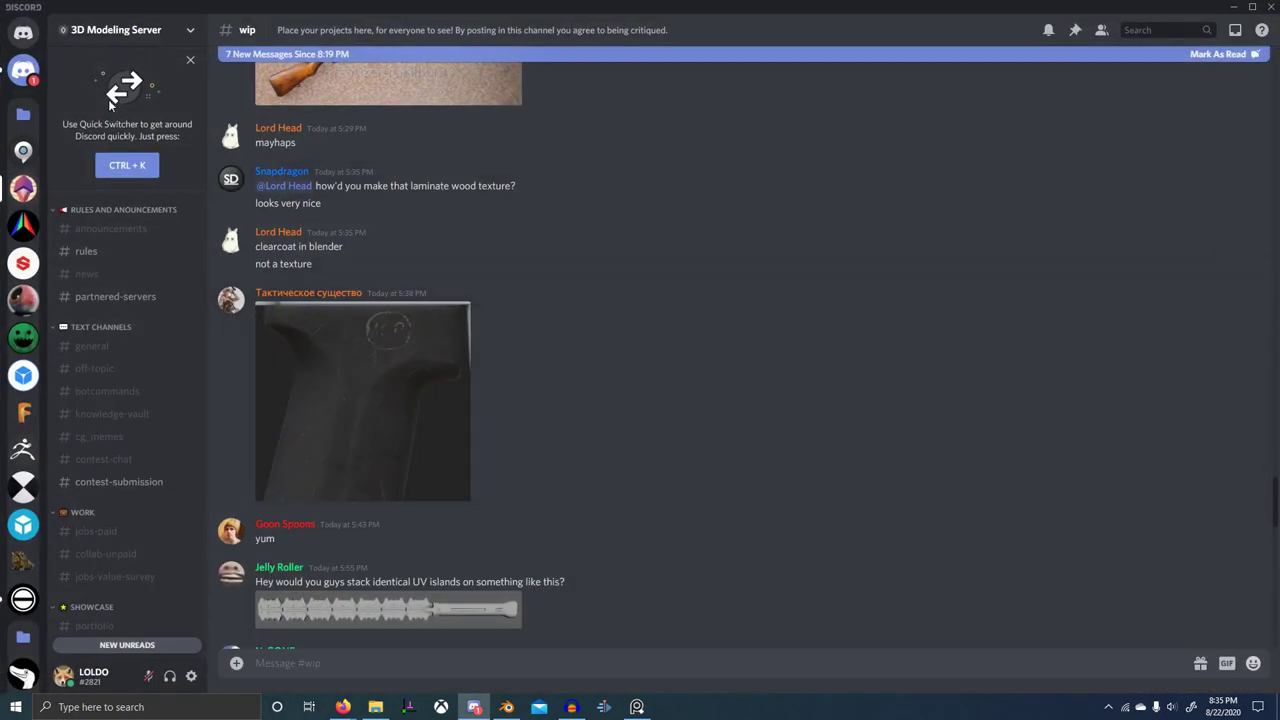
{"action": "left_click", "coordinate": [23, 70]}
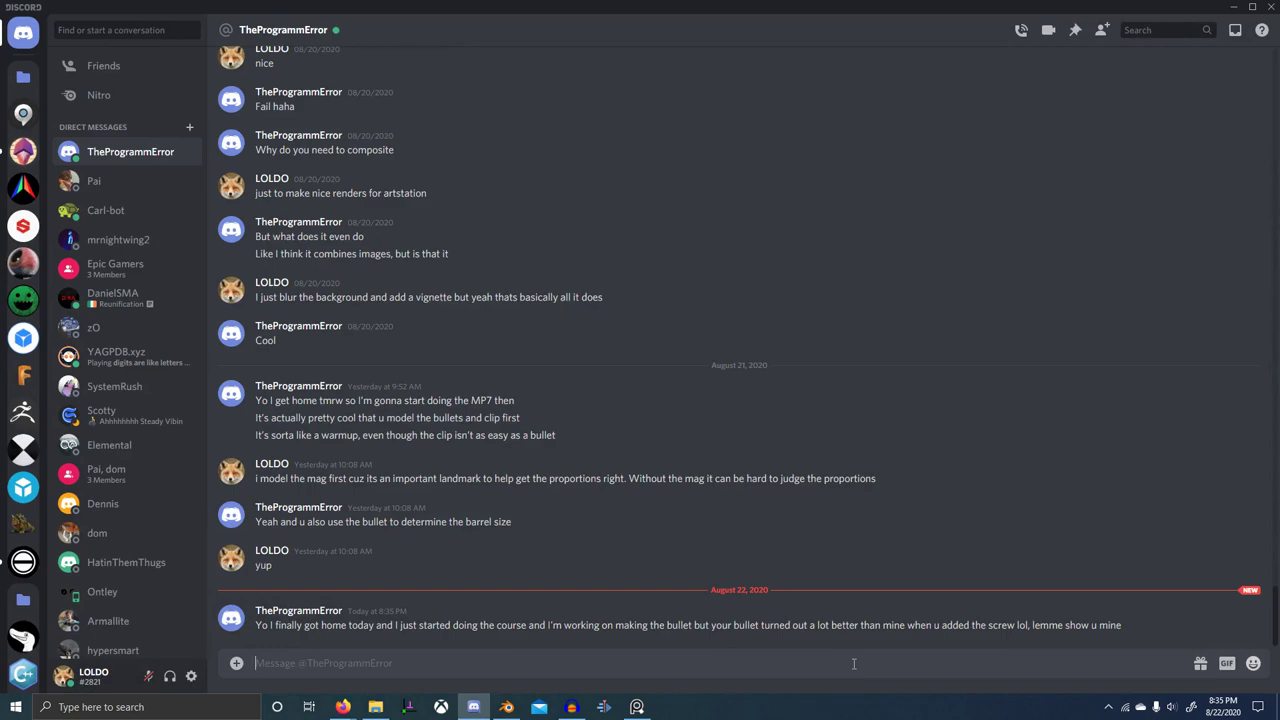
{"action": "type", "text": "ok"}
{"action": "key", "text": "Return"}
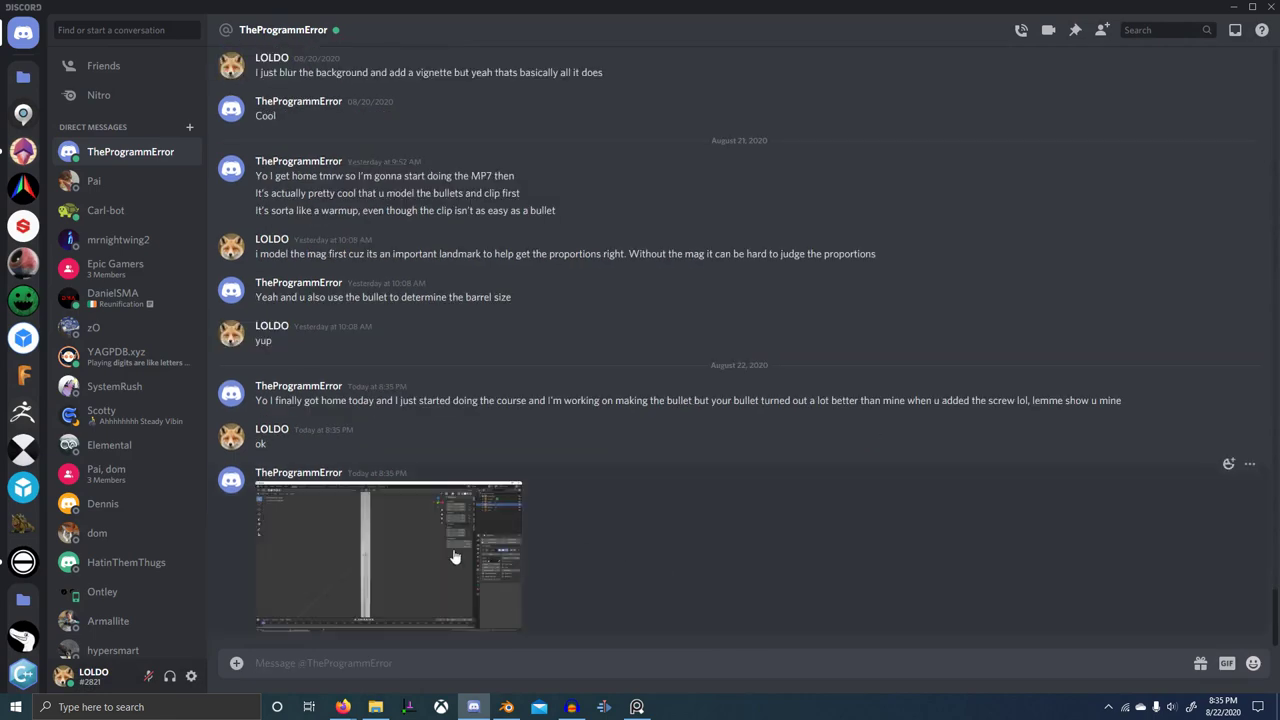
- View the shared bullet screenshot at full size
{"action": "left_click", "coordinate": [455, 556]}
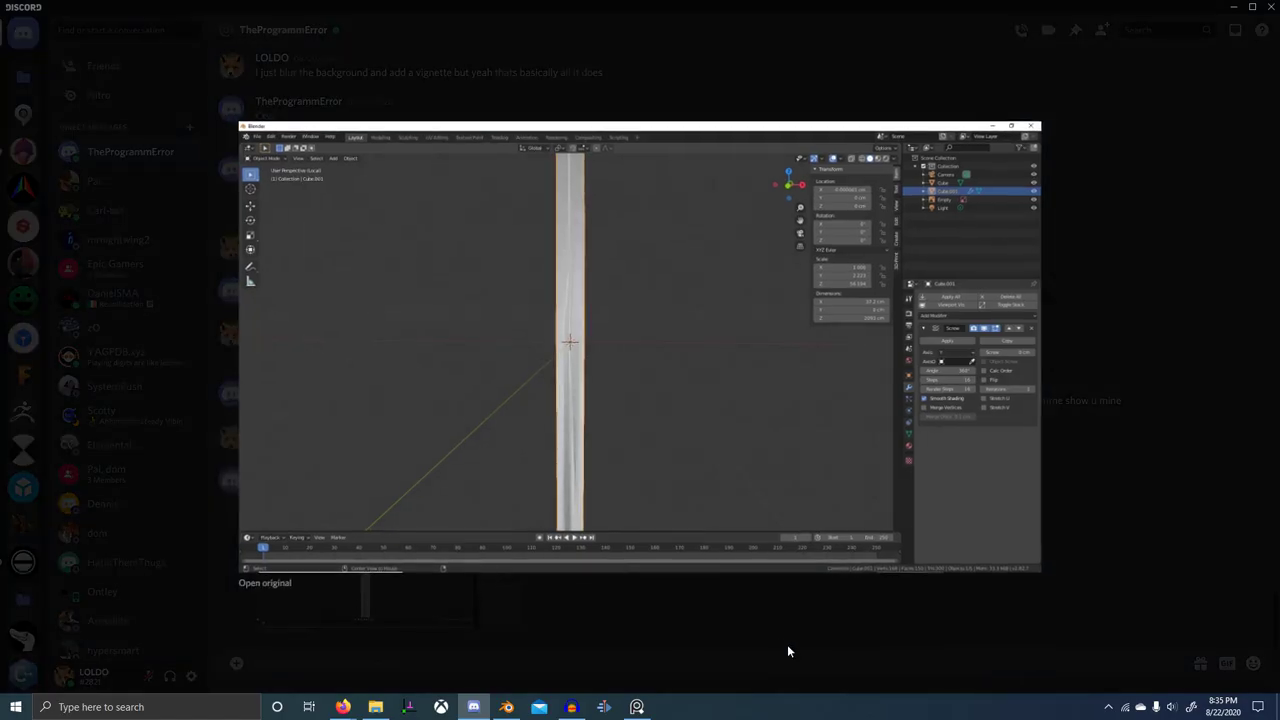
{"action": "left_click", "coordinate": [873, 626]}
{"action": "left_click", "coordinate": [422, 597]}
{"action": "left_click", "coordinate": [957, 665]}
- Send the reply 'try applying all transforms' and check the screenshot again
{"action": "left_click", "coordinate": [709, 661]}
{"action": "type", "text": "try apply"}
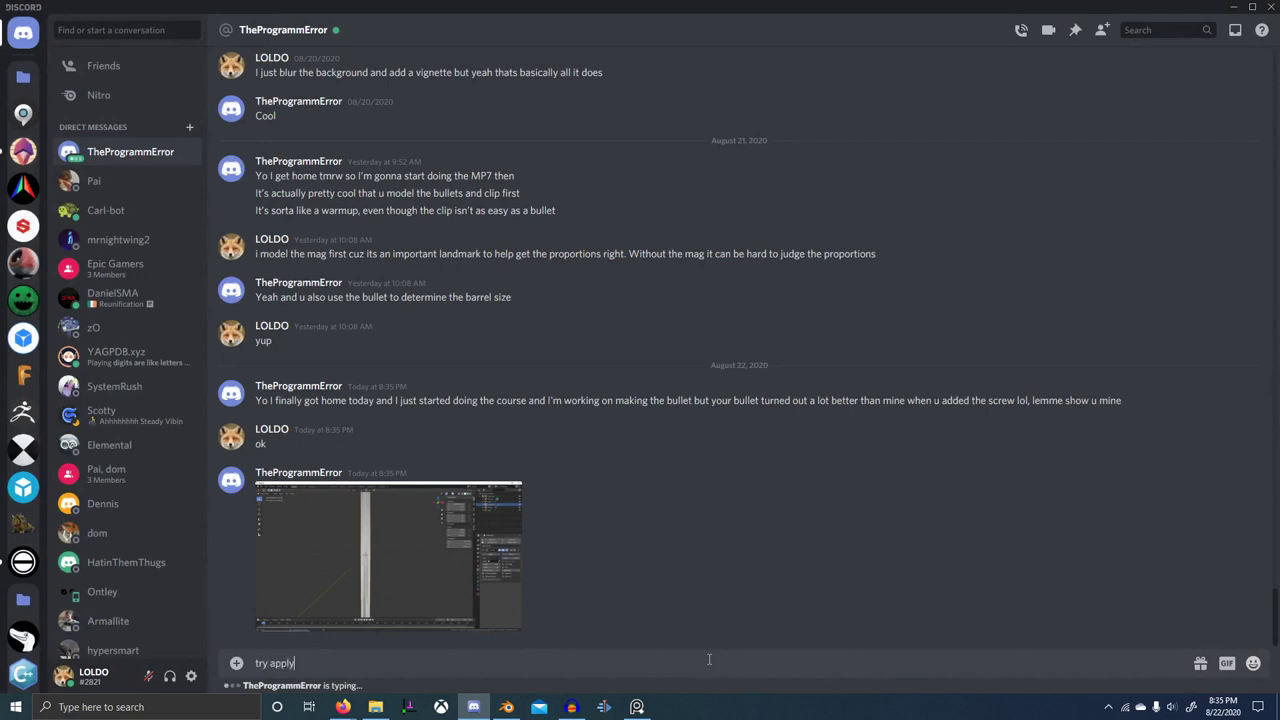
{"action": "type", "text": "ing all transforms"}
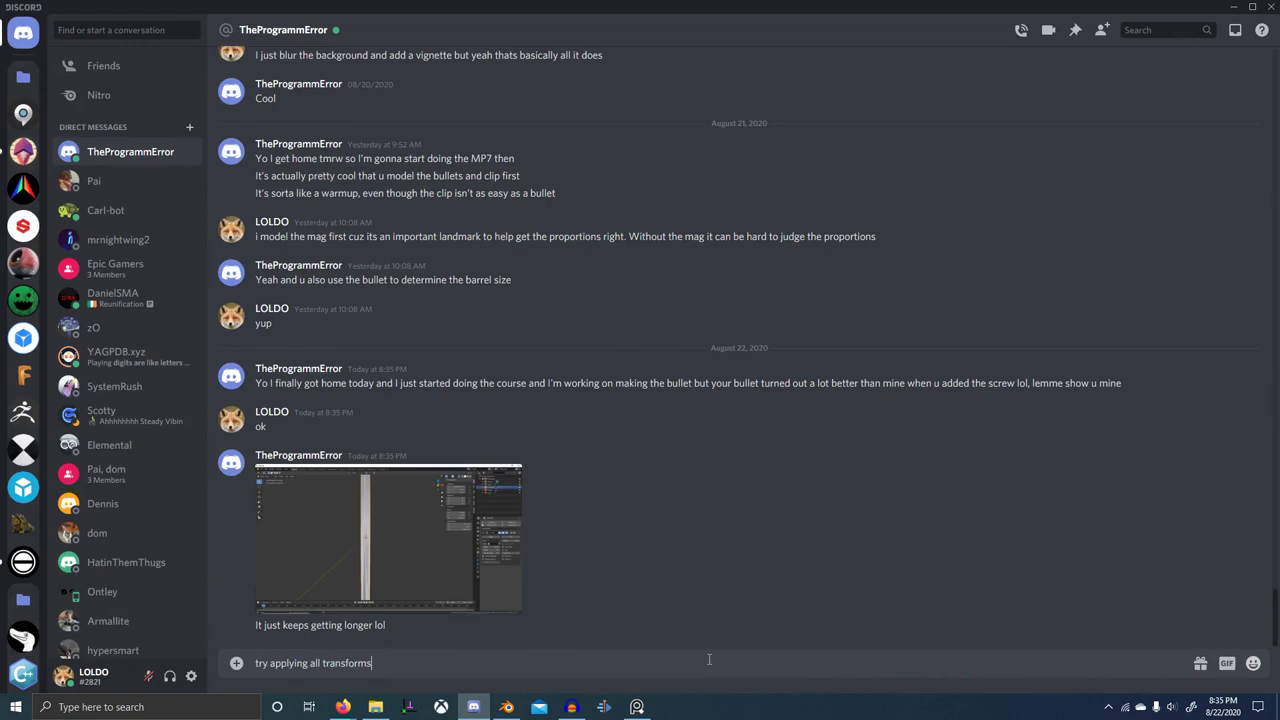
{"action": "key", "text": "Return"}
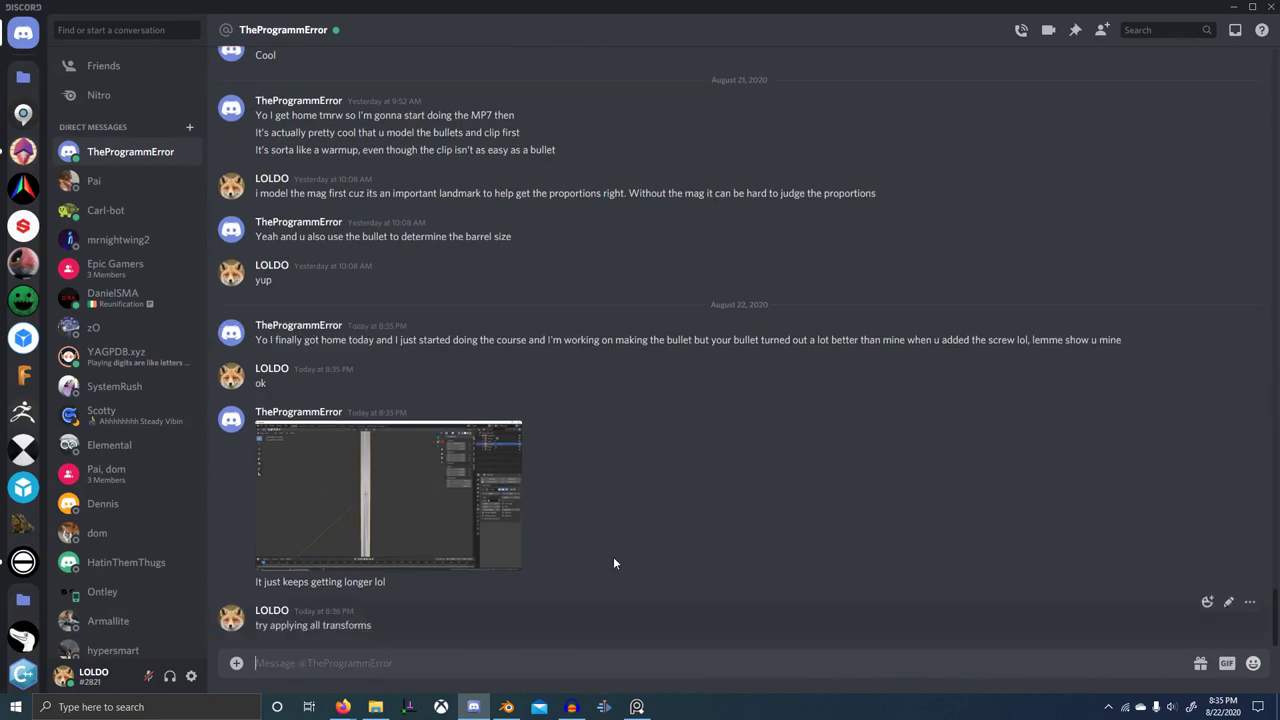
{"action": "left_click", "coordinate": [391, 510]}
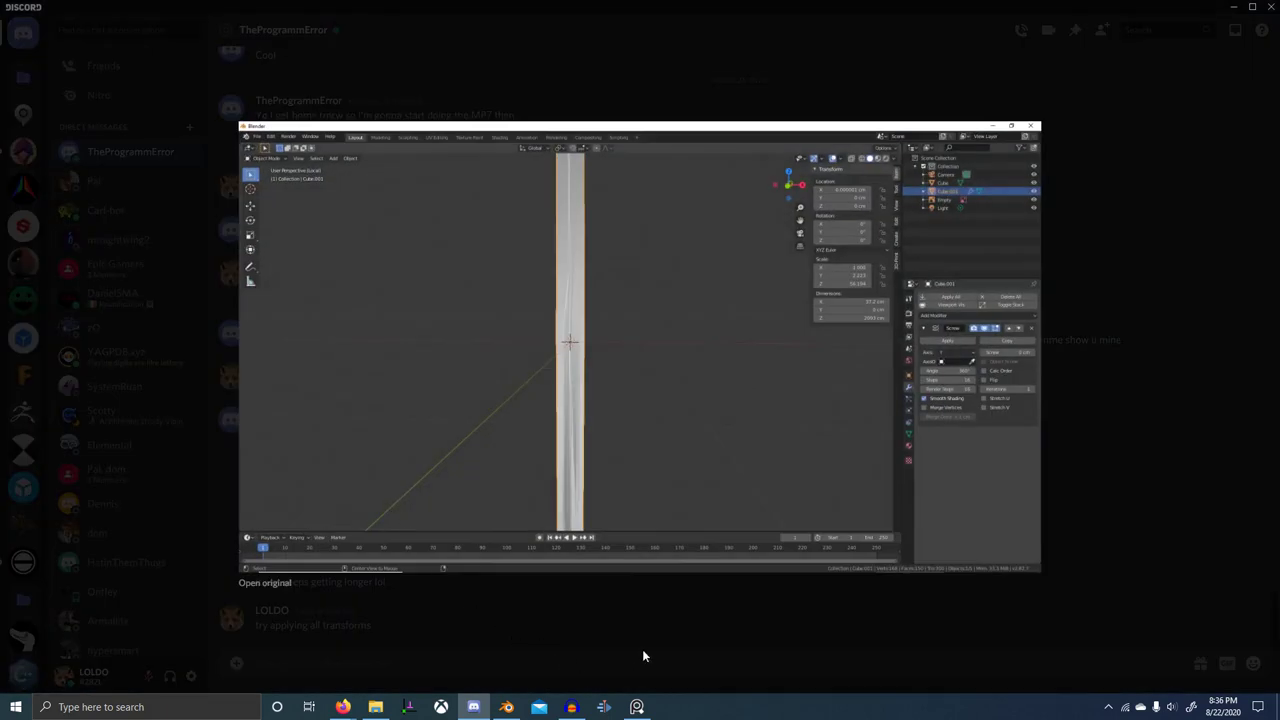
{"action": "left_click", "coordinate": [795, 640]}
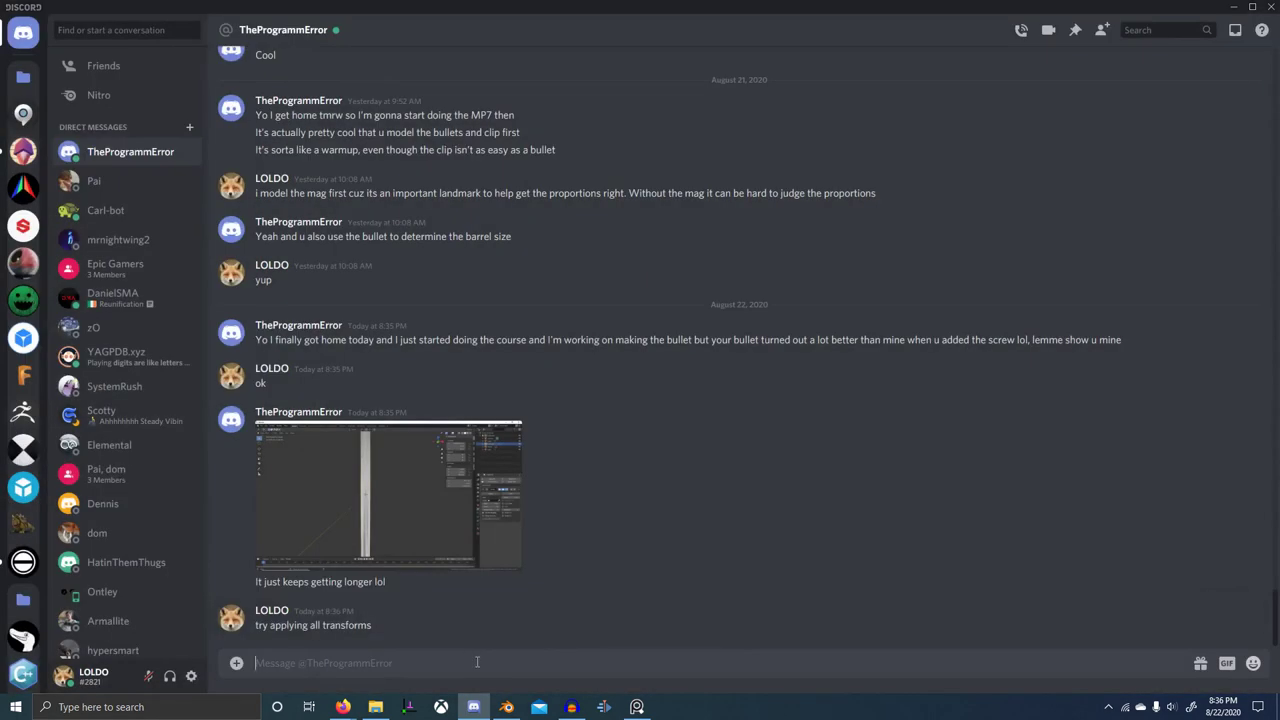
{"action": "type", "text": "ctrl + A"}
- Send the shortcut tip, then stamp S Grunge 10 wear over the casing's bottom edge and hex base
{"action": "key", "text": "Return"}
{"action": "key", "text": "alt+Tab"}
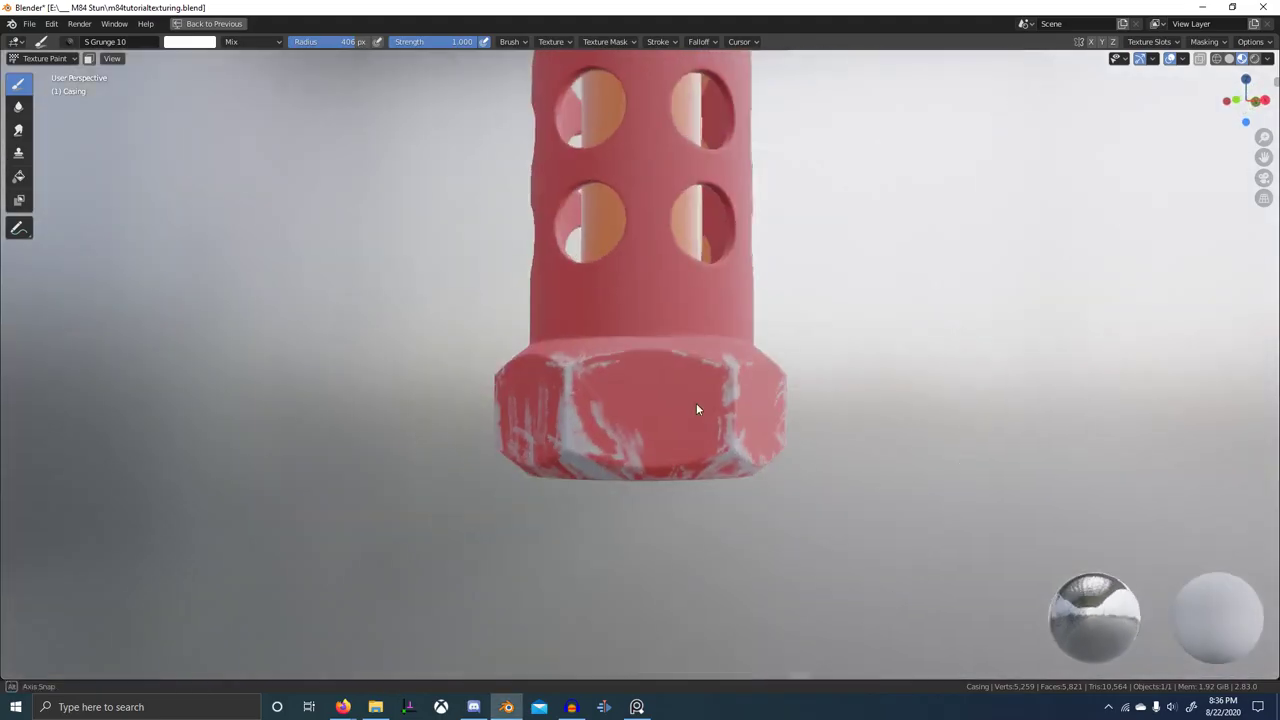
{"action": "middle_click_drag", "start_coordinate": [696, 403], "coordinate": [690, 406]}
{"action": "mouse_move", "coordinate": [665, 496]}
{"action": "left_mouse_down"}
{"action": "mouse_move", "coordinate": [660, 417]}
{"action": "mouse_move", "coordinate": [692, 395]}
{"action": "left_mouse_up"}
{"action": "middle_click_drag", "start_coordinate": [735, 435], "coordinate": [650, 474]}
{"action": "mouse_move", "coordinate": [633, 516]}
{"action": "left_mouse_down"}
{"action": "mouse_move", "coordinate": [626, 425]}
{"action": "mouse_move", "coordinate": [663, 444]}
{"action": "left_mouse_up"}
{"action": "middle_click_drag", "start_coordinate": [682, 450], "coordinate": [630, 486]}
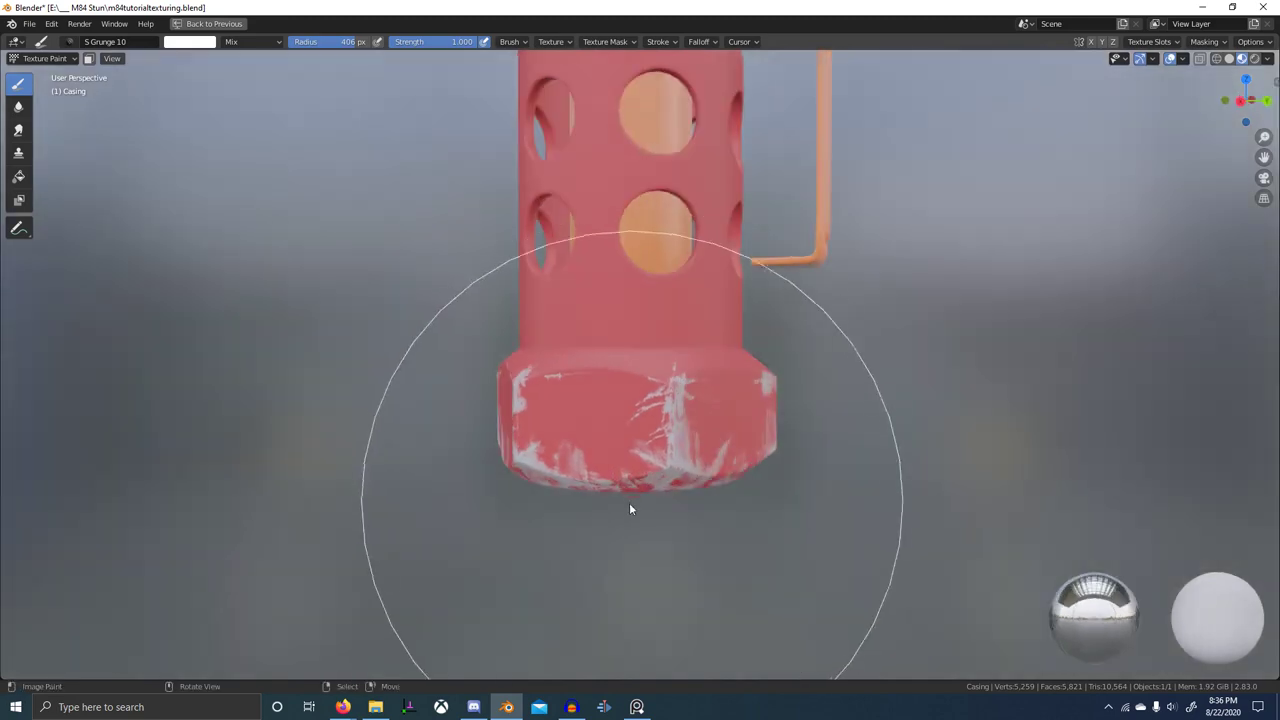
{"action": "mouse_move", "coordinate": [626, 503]}
{"action": "left_mouse_down"}
{"action": "mouse_move", "coordinate": [613, 402]}
{"action": "mouse_move", "coordinate": [620, 379]}
{"action": "mouse_move", "coordinate": [643, 379]}
{"action": "left_mouse_up"}
{"action": "middle_click_drag", "start_coordinate": [729, 432], "coordinate": [667, 484]}
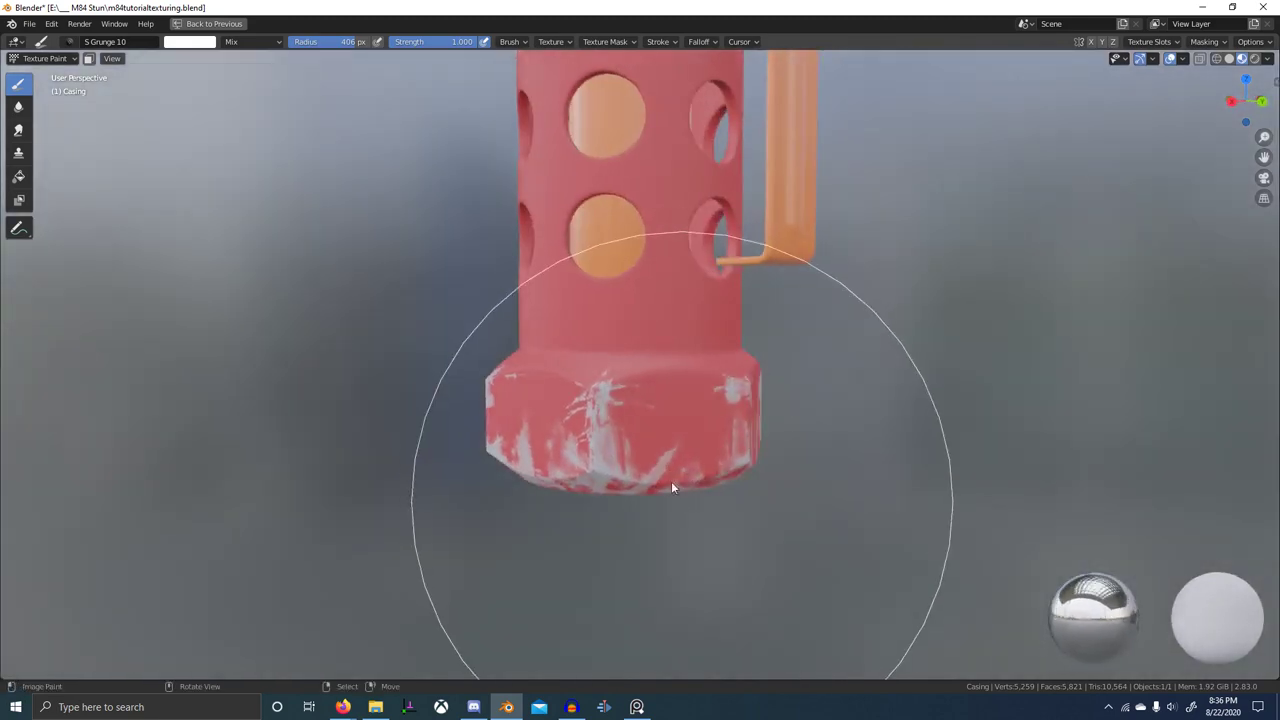
- Turn the casing to the handle side and stamp more grunge on its lower rim
{"action": "mouse_move", "coordinate": [681, 503]}
{"action": "left_mouse_down"}
{"action": "mouse_move", "coordinate": [668, 379]}
{"action": "mouse_move", "coordinate": [684, 372]}
{"action": "left_mouse_up"}
{"action": "mouse_move", "coordinate": [792, 455]}
{"action": "middle_mouse_down"}
{"action": "mouse_move", "coordinate": [651, 480]}
{"action": "mouse_move", "coordinate": [712, 424]}
{"action": "middle_mouse_up"}
{"action": "scroll", "coordinate": [656, 452], "scroll_direction": "down", "scroll_amount": 2}
{"action": "scroll", "coordinate": [712, 424], "scroll_direction": "up", "scroll_amount": 3}
{"action": "mouse_move", "coordinate": [714, 422]}
{"action": "middle_mouse_down"}
{"action": "mouse_move", "coordinate": [746, 400]}
{"action": "mouse_move", "coordinate": [696, 377]}
{"action": "mouse_move", "coordinate": [730, 545]}
{"action": "mouse_move", "coordinate": [672, 511]}
{"action": "middle_mouse_up"}
{"action": "scroll", "coordinate": [746, 400], "scroll_direction": "up", "scroll_amount": 2}
{"action": "scroll", "coordinate": [737, 546], "scroll_direction": "down", "scroll_amount": 2}
{"action": "left_click_drag", "start_coordinate": [670, 519], "coordinate": [684, 420]}
{"action": "left_click_drag", "start_coordinate": [720, 505], "coordinate": [714, 382]}
- Paint another anchored grunge wear stroke across the lower rim
{"action": "scroll", "coordinate": [645, 478], "scroll_direction": "down", "scroll_amount": 4}
{"action": "middle_click_drag", "start_coordinate": [645, 478], "coordinate": [776, 470]}
{"action": "scroll", "coordinate": [776, 470], "scroll_direction": "down", "scroll_amount": 2}
{"action": "mouse_move", "coordinate": [776, 470]}
{"action": "middle_mouse_down"}
{"action": "mouse_move", "coordinate": [662, 462]}
{"action": "mouse_move", "coordinate": [672, 535]}
{"action": "middle_mouse_up"}
{"action": "scroll", "coordinate": [660, 463], "scroll_direction": "up", "scroll_amount": 6}
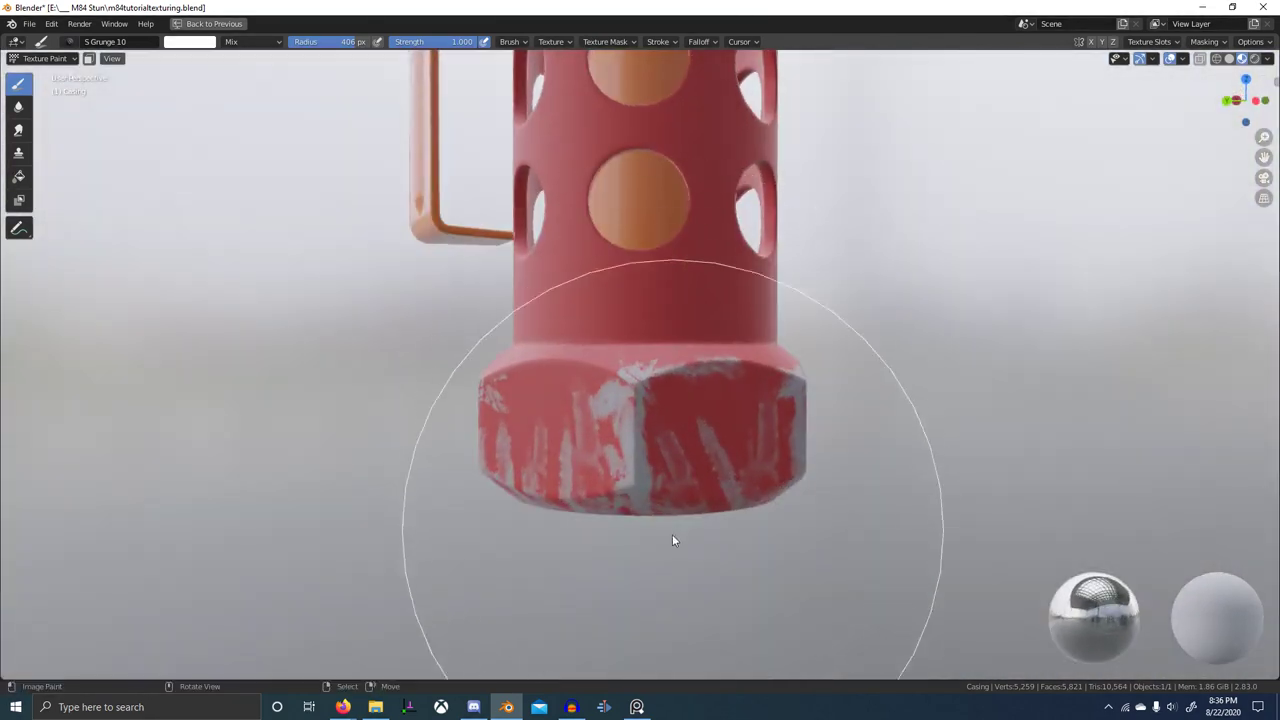
{"action": "mouse_move", "coordinate": [672, 535]}
{"action": "left_mouse_down"}
{"action": "mouse_move", "coordinate": [694, 370]}
{"action": "mouse_move", "coordinate": [687, 293]}
{"action": "left_mouse_up"}
- Look over the two shared Blender screenshots enlarged in Discord
{"action": "key", "text": "alt+Tab"}
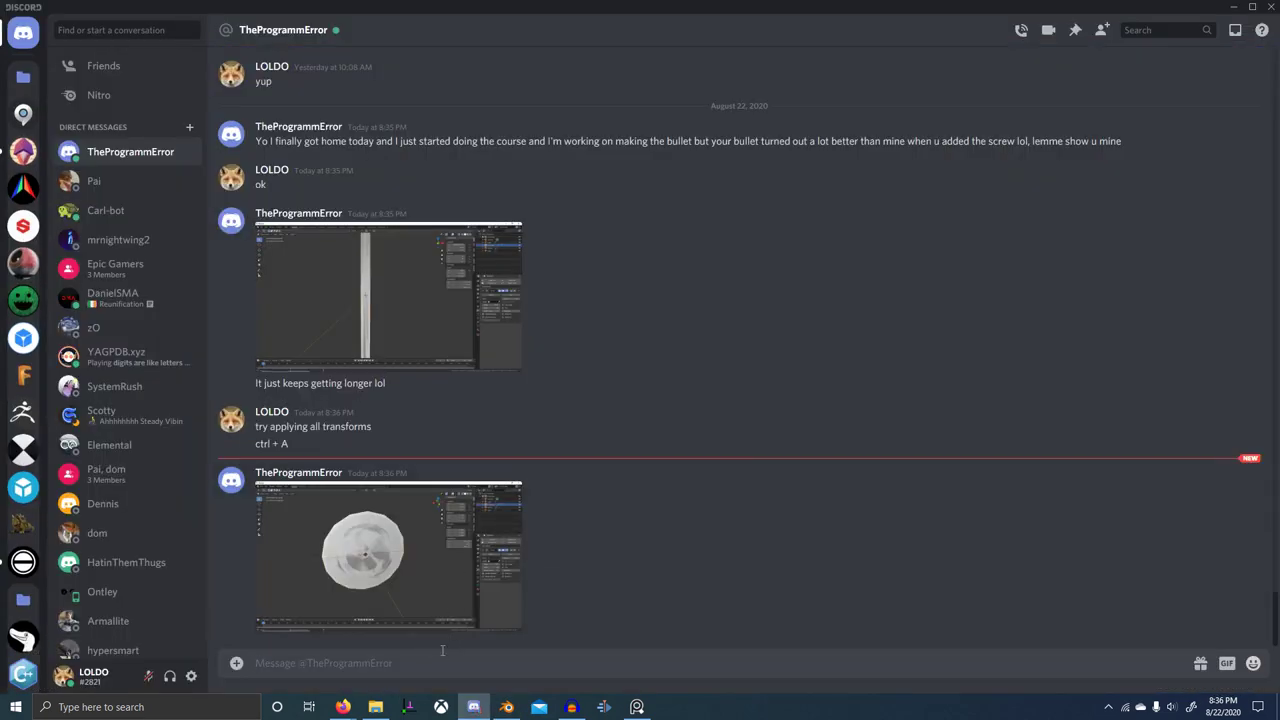
{"action": "left_click", "coordinate": [446, 608]}
{"action": "left_click", "coordinate": [660, 648]}
{"action": "left_click", "coordinate": [500, 603]}
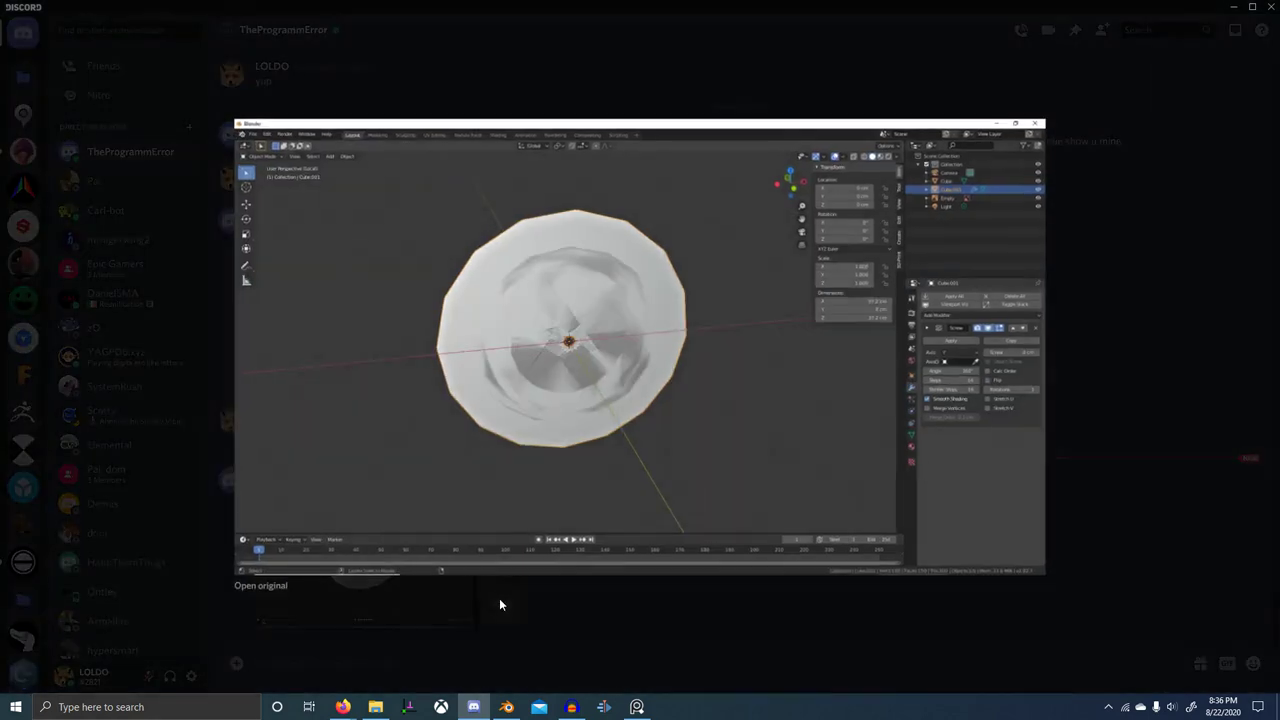
{"action": "left_click", "coordinate": [654, 620]}
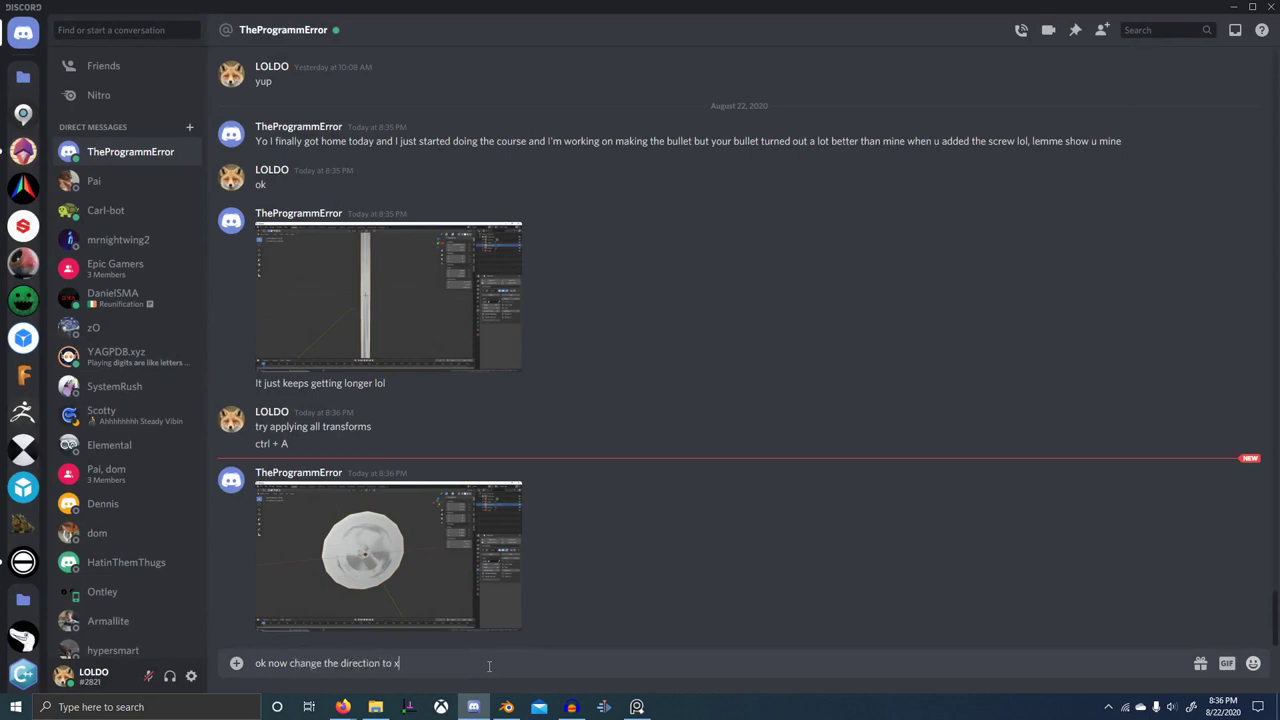
- Send 'ok now change the direction to x maybe' plus a screw modifier follow-up
{"action": "key", "text": "Return"}
{"action": "key", "text": "alt+Tab"}
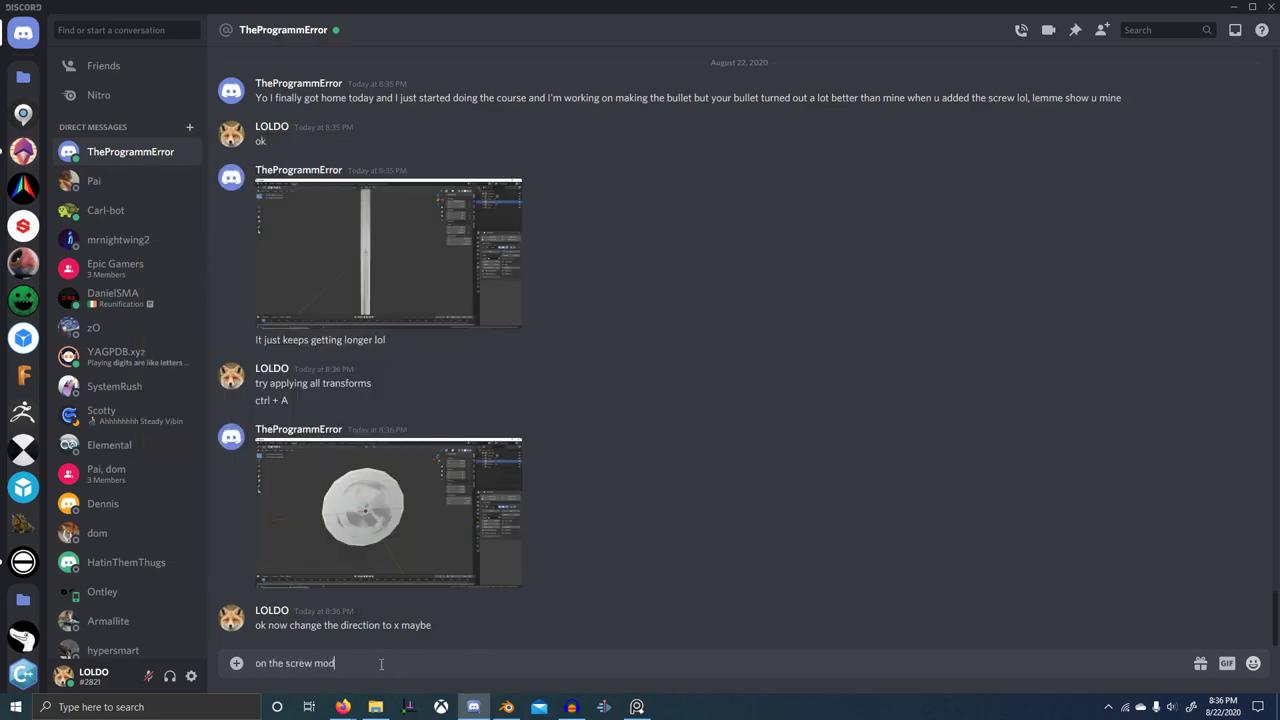
{"action": "key", "text": "Return"}
{"action": "key", "text": "alt+Tab"}
- Switch the brush texture to F S Grunge 01 and swap the paint colour to black
{"action": "mouse_move", "coordinate": [685, 325]}
{"action": "middle_mouse_down"}
{"action": "mouse_move", "coordinate": [808, 399]}
{"action": "mouse_move", "coordinate": [640, 471]}
{"action": "mouse_move", "coordinate": [746, 523]}
{"action": "middle_mouse_up"}
{"action": "scroll", "coordinate": [746, 523], "scroll_direction": "down", "scroll_amount": 1}
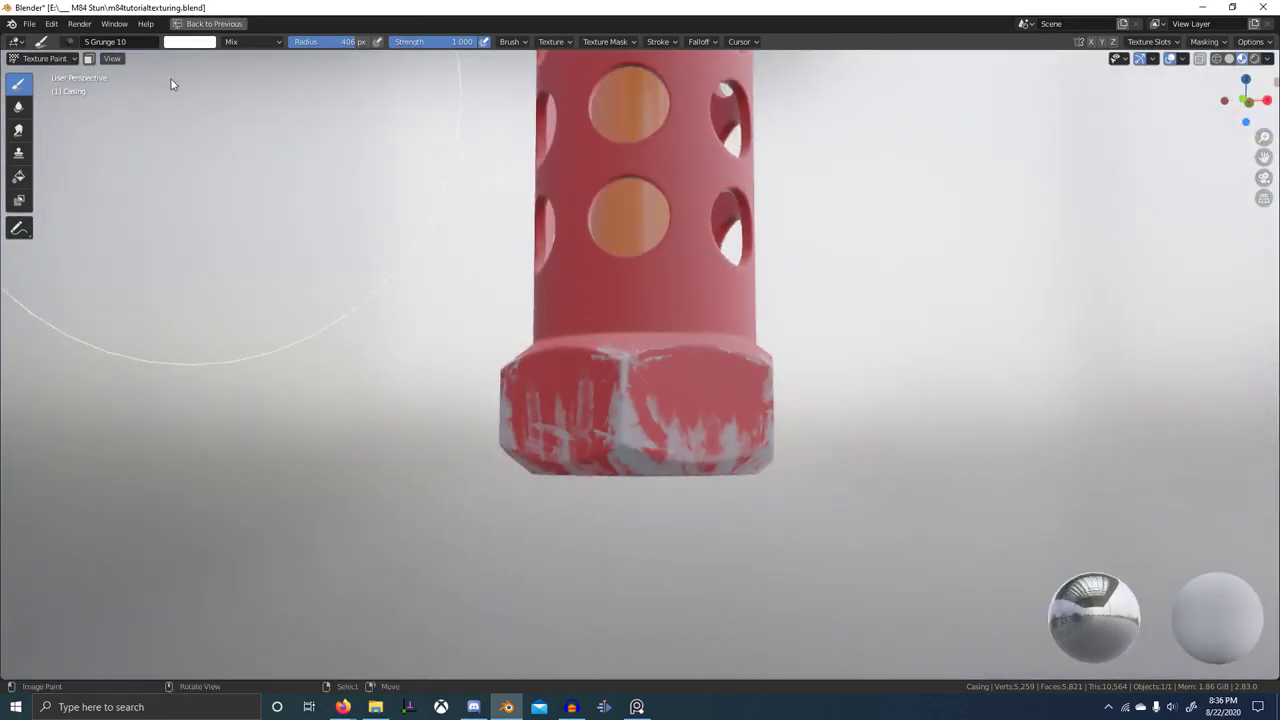
{"action": "left_click", "coordinate": [71, 43]}
{"action": "left_click", "coordinate": [248, 148]}
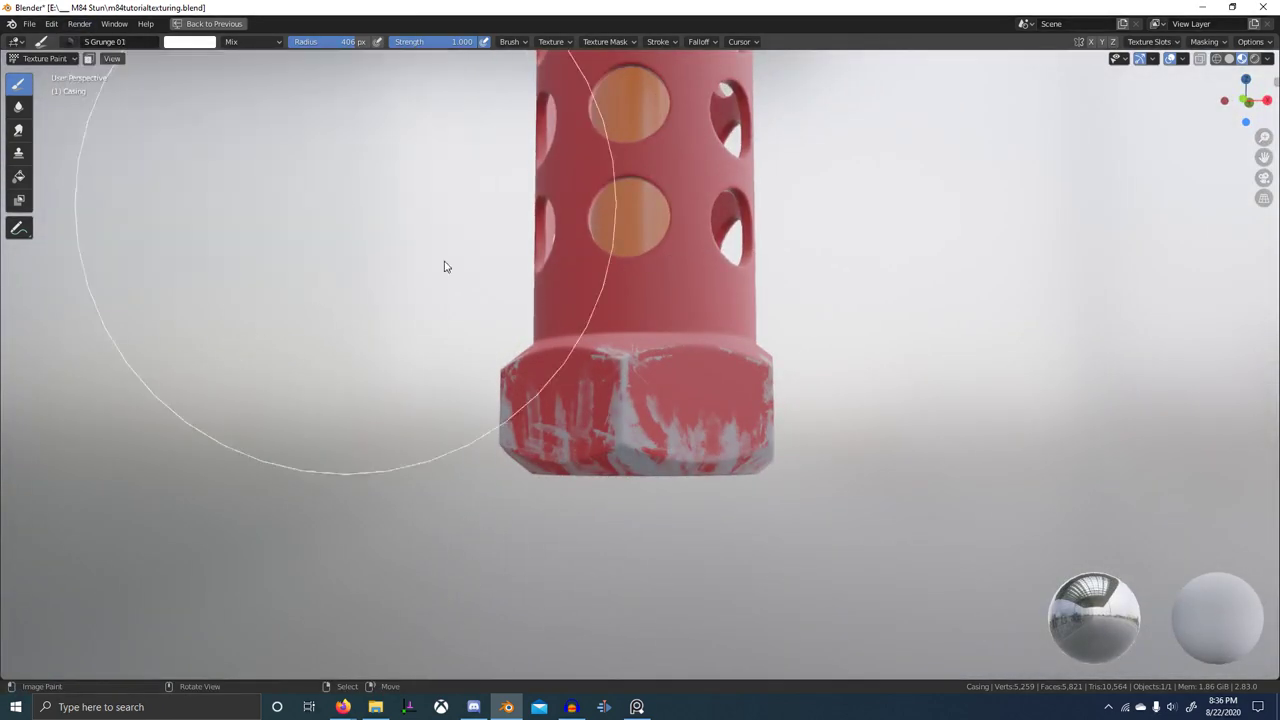
{"action": "scroll", "coordinate": [683, 436], "scroll_direction": "up", "scroll_amount": 3}
{"action": "key", "text": "x"}
- Repaint anchored grunge wear patches on two hex faces of the rim
{"action": "middle_click_drag", "start_coordinate": [626, 446], "coordinate": [733, 424]}
{"action": "mouse_move", "coordinate": [744, 418]}
{"action": "left_mouse_down"}
{"action": "mouse_move", "coordinate": [726, 492]}
{"action": "mouse_move", "coordinate": [706, 498]}
{"action": "left_mouse_up"}
{"action": "left_click_drag", "start_coordinate": [650, 446], "coordinate": [742, 530]}
{"action": "left_click_drag", "start_coordinate": [646, 447], "coordinate": [624, 500]}
{"action": "left_click_drag", "start_coordinate": [579, 433], "coordinate": [545, 482]}
{"action": "middle_click_drag", "start_coordinate": [537, 480], "coordinate": [641, 415]}
{"action": "left_click_drag", "start_coordinate": [646, 466], "coordinate": [678, 490]}
{"action": "left_click_drag", "start_coordinate": [690, 430], "coordinate": [671, 534]}
{"action": "left_click_drag", "start_coordinate": [576, 425], "coordinate": [543, 475]}
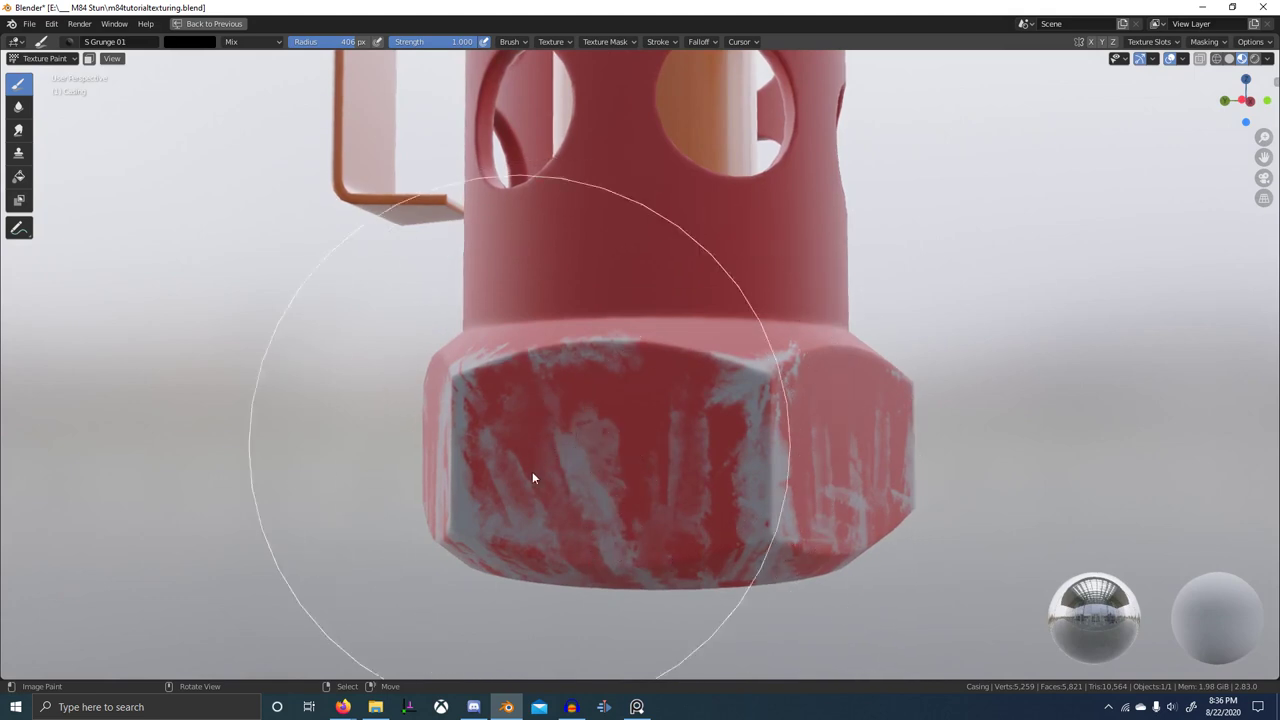
- Add grunge strokes to another hex face and near the bottom rim edge
{"action": "mouse_move", "coordinate": [524, 472]}
{"action": "middle_mouse_down"}
{"action": "mouse_move", "coordinate": [554, 496]}
{"action": "mouse_move", "coordinate": [636, 468]}
{"action": "middle_mouse_up"}
{"action": "left_click_drag", "start_coordinate": [638, 428], "coordinate": [605, 512]}
{"action": "middle_click_drag", "start_coordinate": [560, 482], "coordinate": [606, 480]}
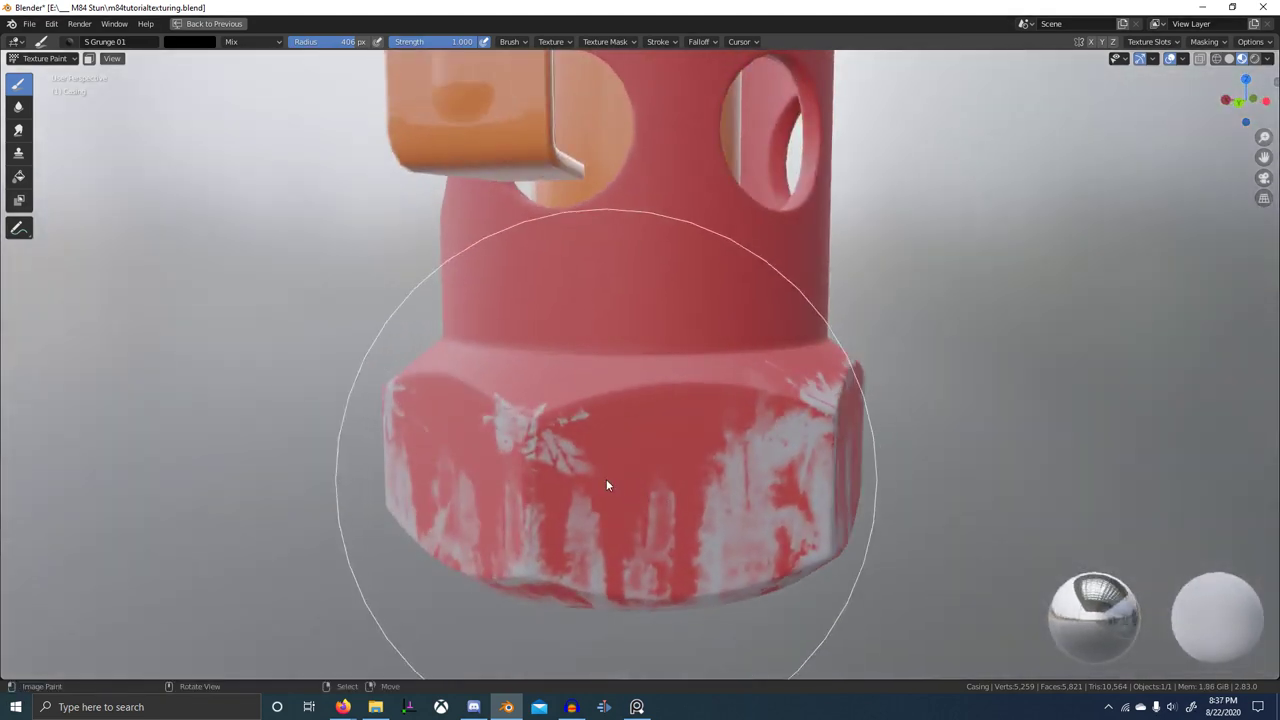
{"action": "left_click_drag", "start_coordinate": [591, 515], "coordinate": [580, 579]}
{"action": "left_click_drag", "start_coordinate": [656, 521], "coordinate": [625, 546]}
- Check the new screenshot, then ask how the model looks without the modifier
{"action": "key", "text": "alt+Tab"}
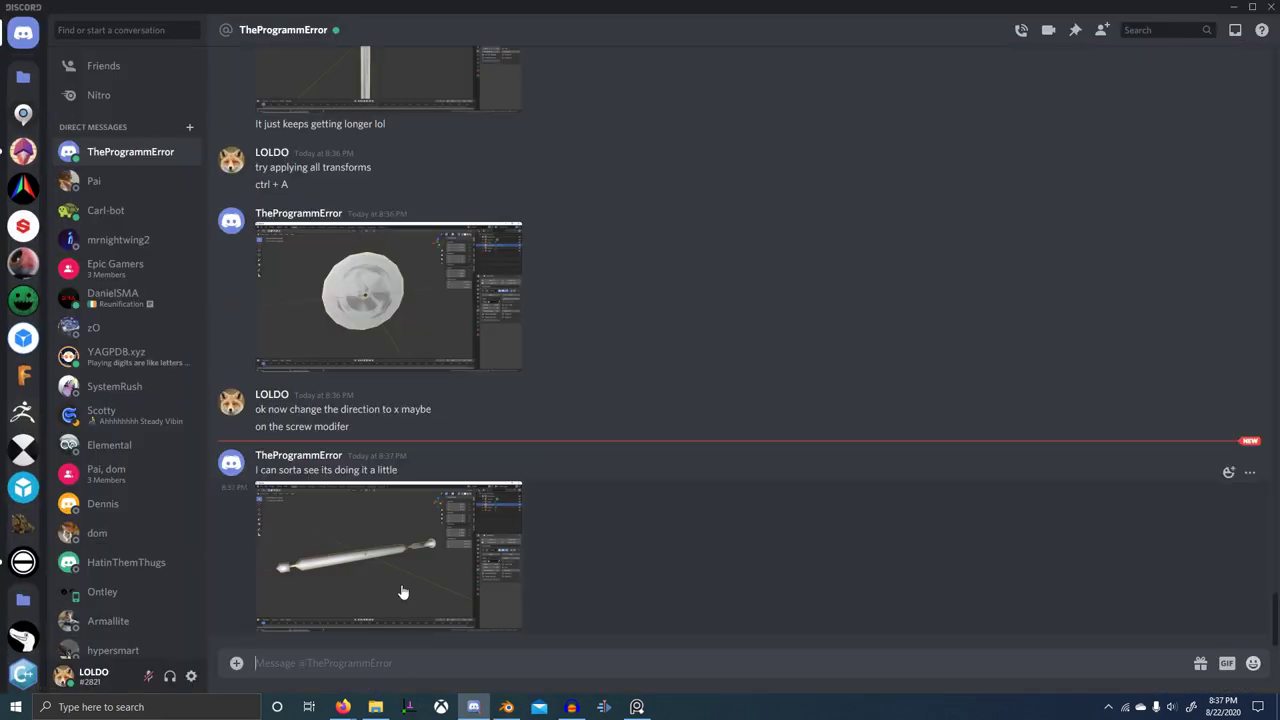
{"action": "left_click", "coordinate": [456, 568]}
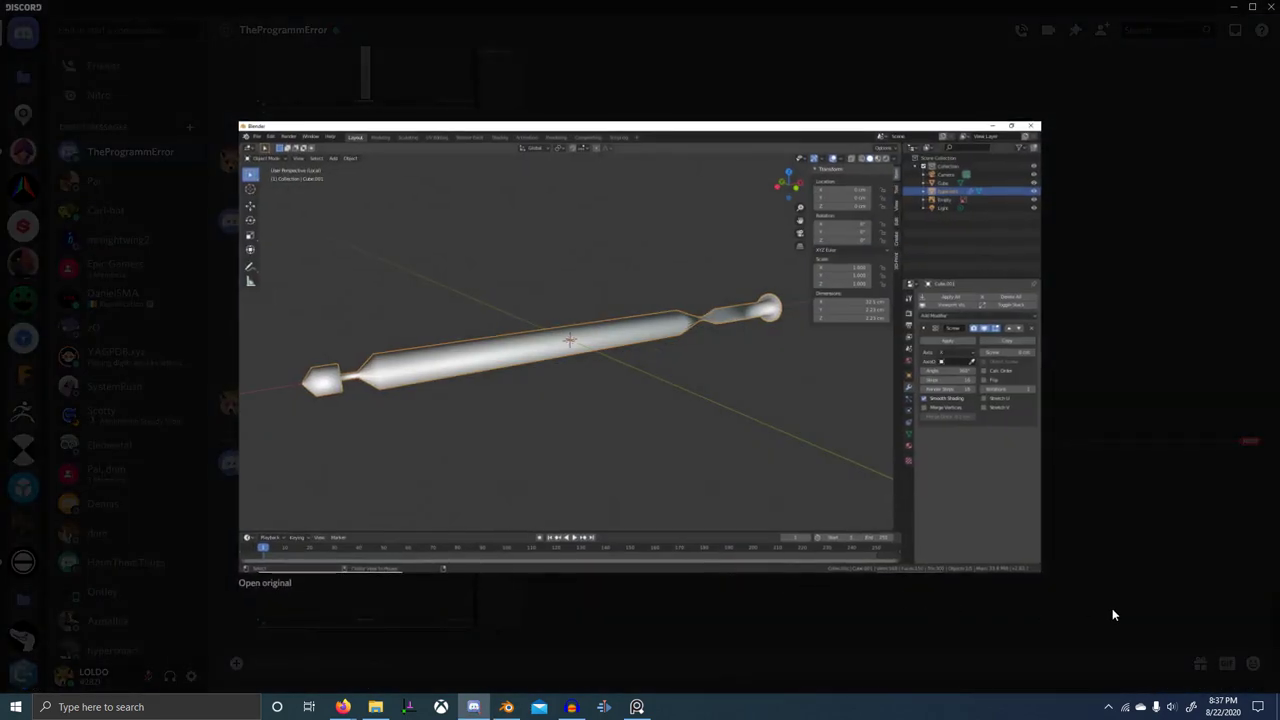
{"action": "left_click", "coordinate": [824, 639]}
{"action": "type", "text": "w"}
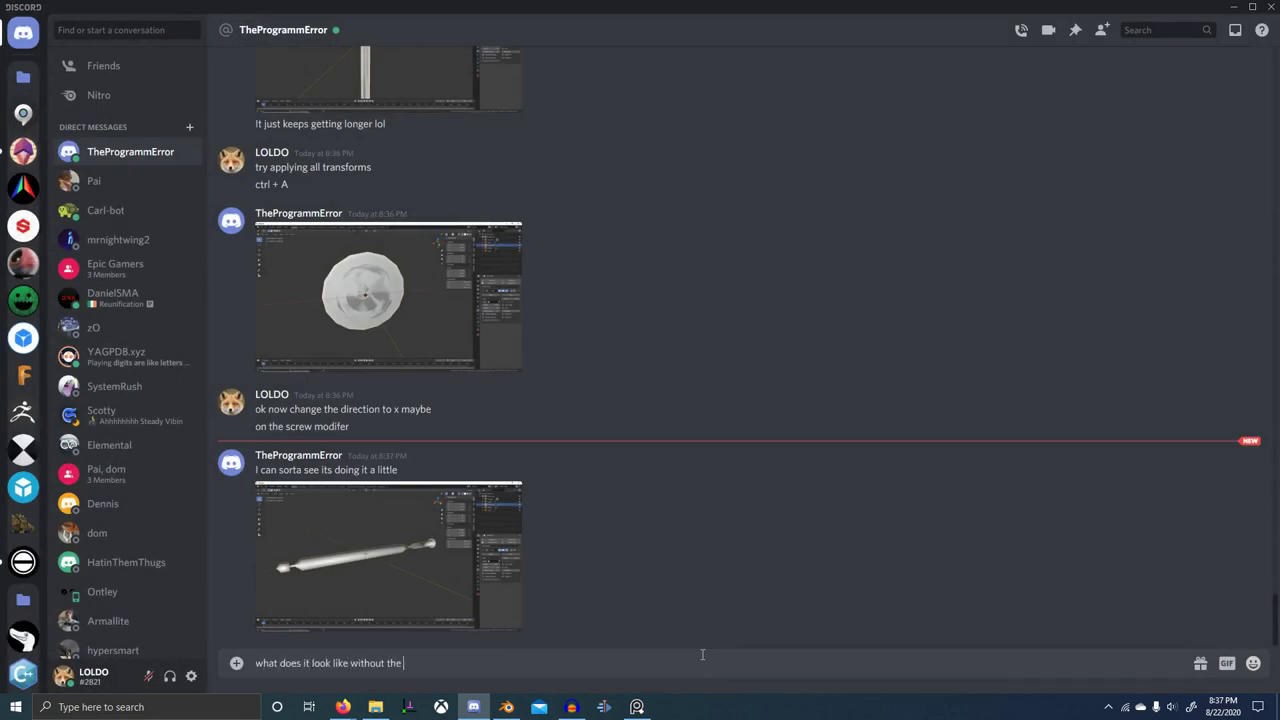
{"action": "type", "text": "?"}
{"action": "key", "text": "Return"}
- Select the F S Grunge 09 brush texture for the casing
{"action": "key", "text": "alt+Tab"}
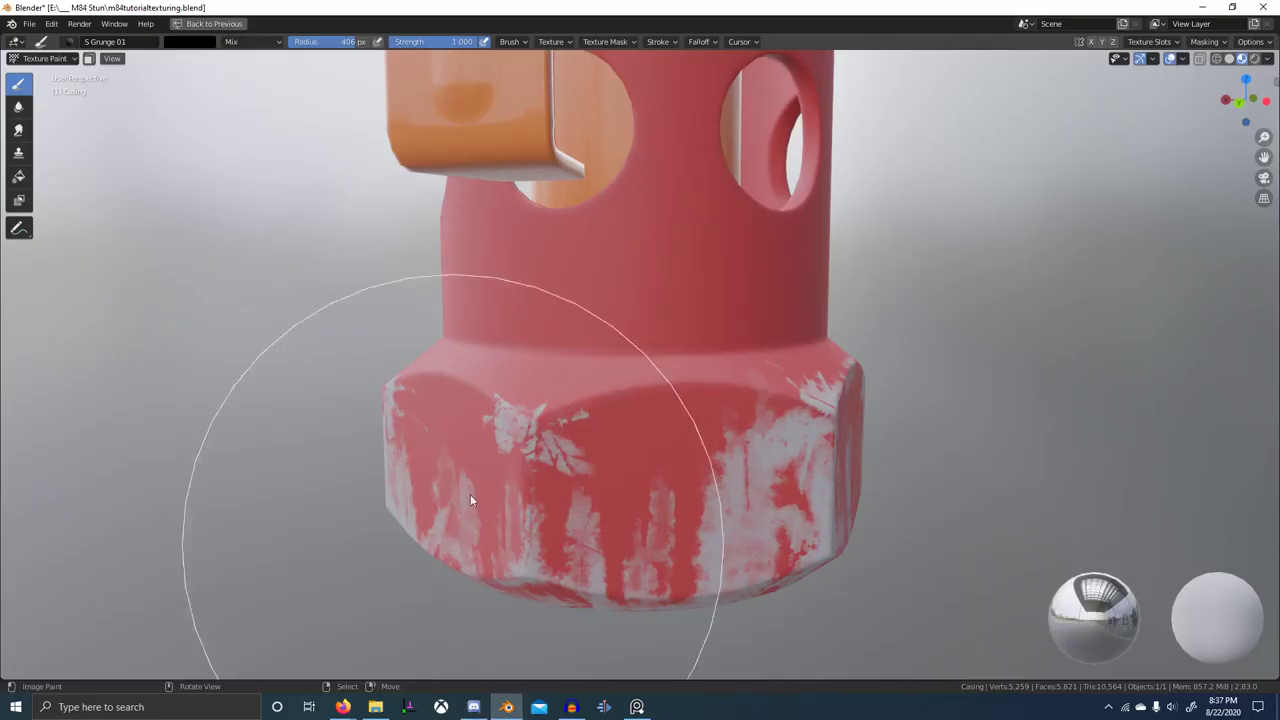
{"action": "middle_click_drag", "start_coordinate": [471, 496], "coordinate": [645, 476]}
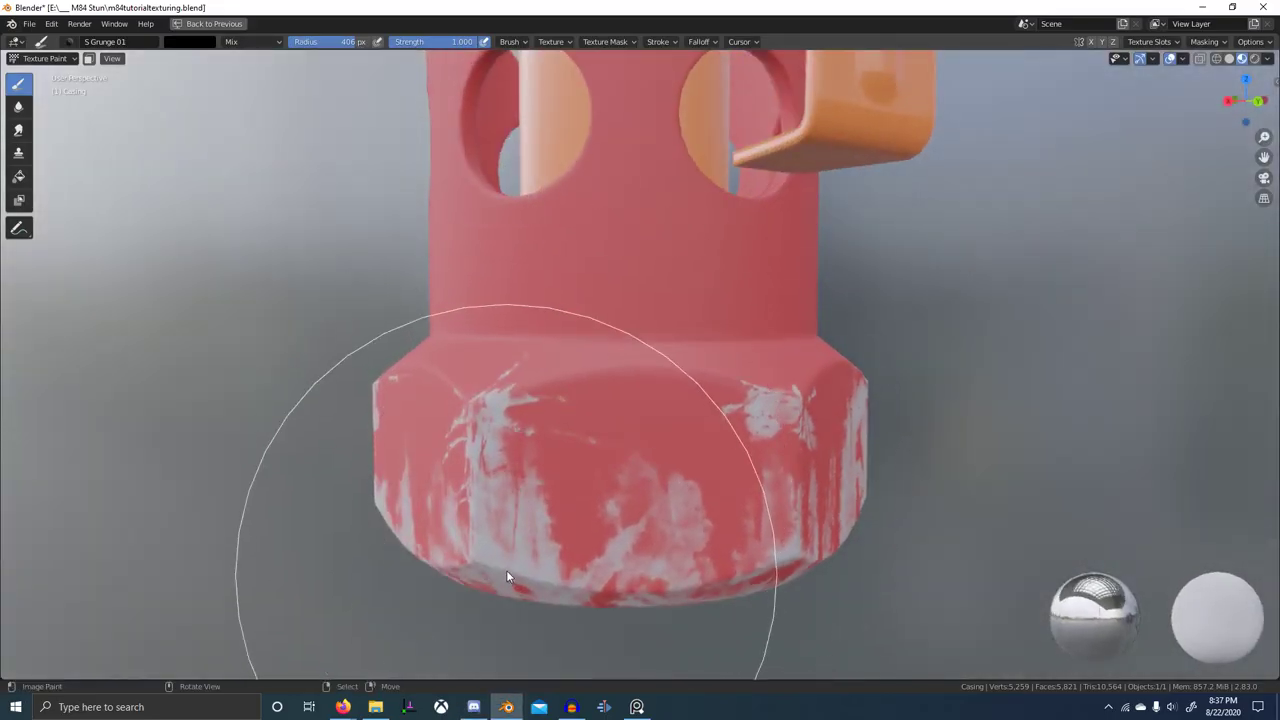
{"action": "middle_click_drag", "start_coordinate": [506, 570], "coordinate": [529, 534]}
{"action": "left_click", "coordinate": [71, 42]}
{"action": "left_click", "coordinate": [70, 42]}
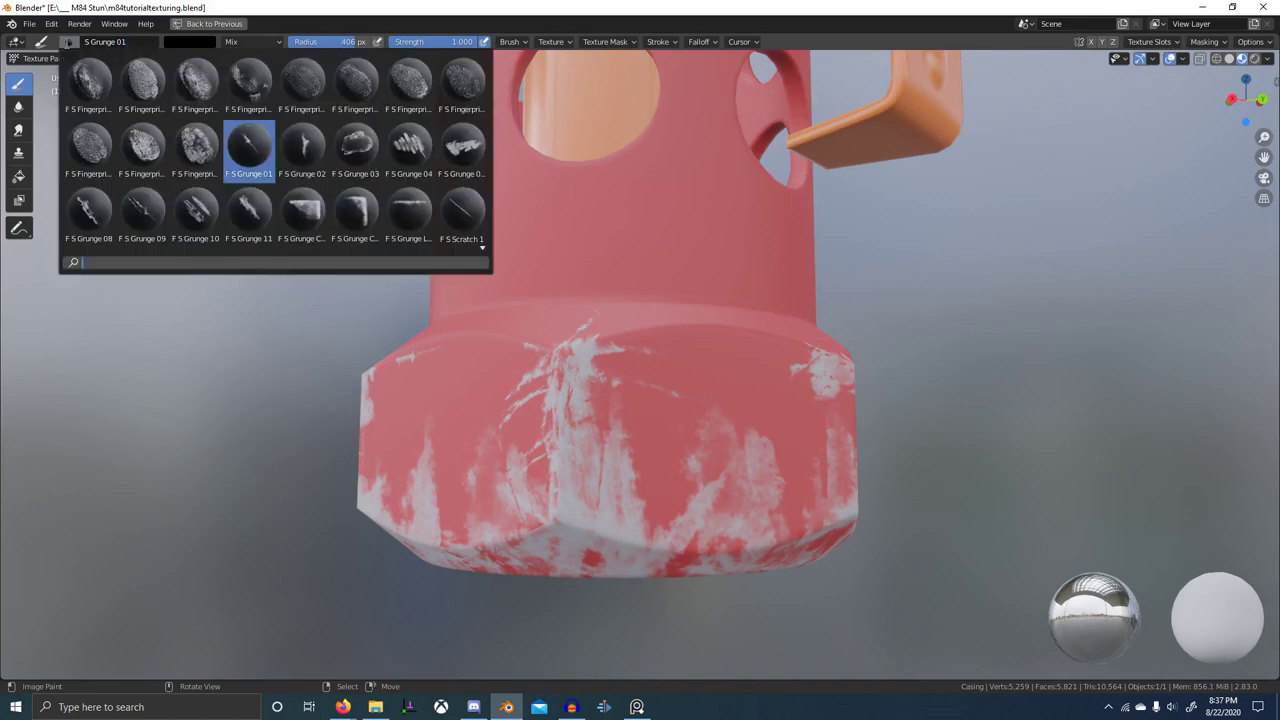
{"action": "left_click", "coordinate": [146, 218]}
- Paint white scratches on the casing, then switch to black and add short strokes
{"action": "middle_click_drag", "start_coordinate": [540, 480], "coordinate": [628, 504]}
{"action": "left_click_drag", "start_coordinate": [568, 464], "coordinate": [552, 568]}
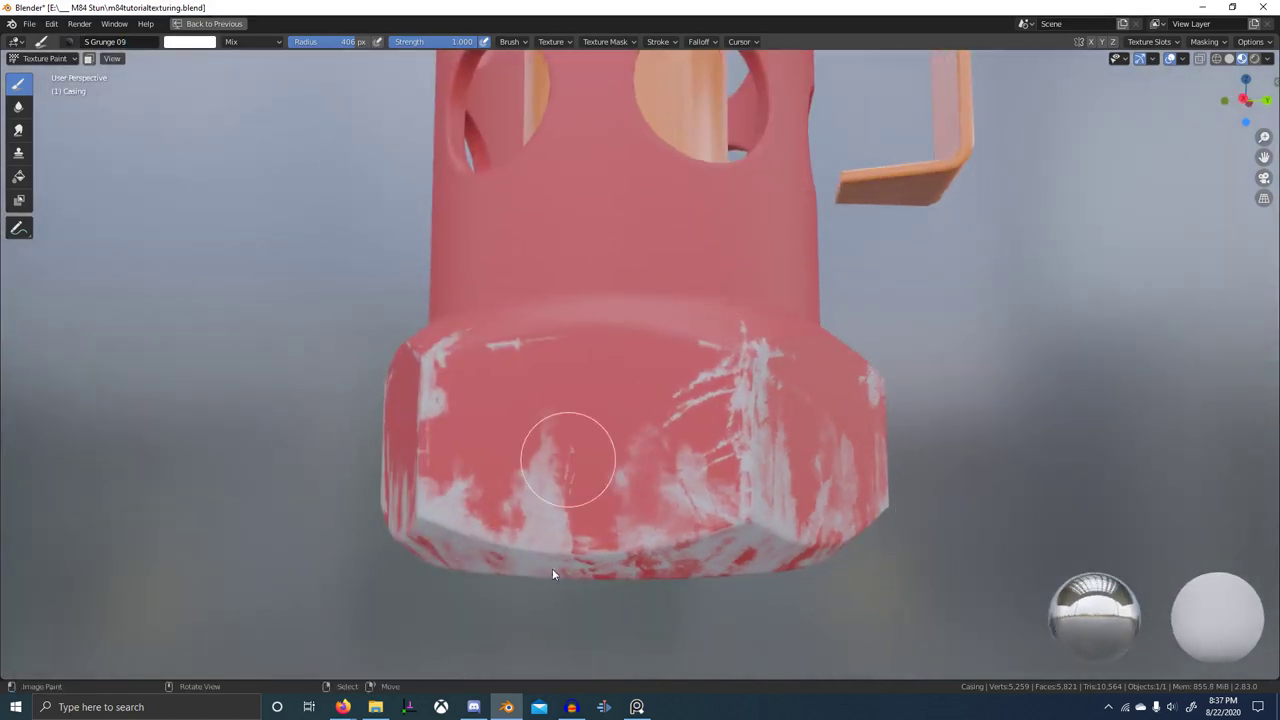
{"action": "left_click_drag", "start_coordinate": [539, 501], "coordinate": [530, 569]}
{"action": "key", "text": "x"}
{"action": "left_click_drag", "start_coordinate": [526, 446], "coordinate": [549, 538]}
{"action": "left_click_drag", "start_coordinate": [535, 487], "coordinate": [524, 554]}
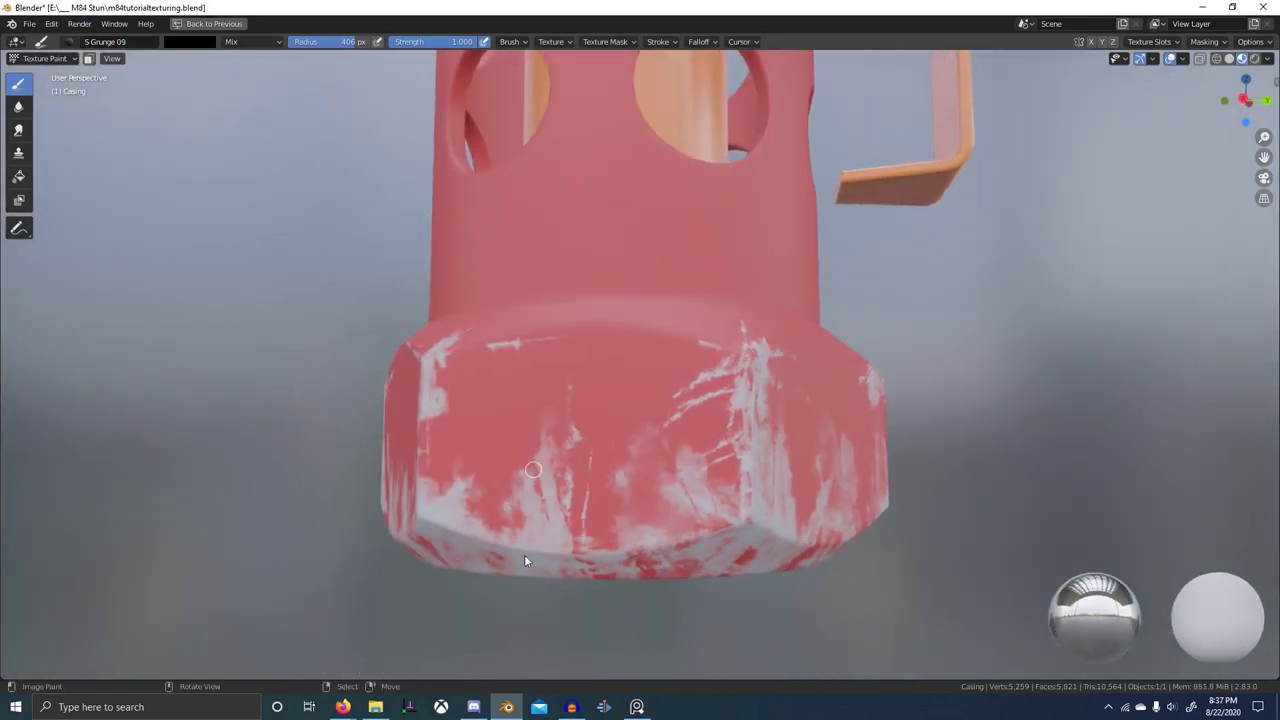
- Paint wear along the rim's corner edges on neighbouring hex faces
{"action": "middle_click_drag", "start_coordinate": [496, 481], "coordinate": [579, 466]}
{"action": "mouse_move", "coordinate": [600, 498]}
{"action": "left_mouse_down"}
{"action": "mouse_move", "coordinate": [645, 518]}
{"action": "mouse_move", "coordinate": [641, 555]}
{"action": "left_mouse_up"}
{"action": "middle_click_drag", "start_coordinate": [511, 508], "coordinate": [608, 520]}
{"action": "left_click_drag", "start_coordinate": [640, 471], "coordinate": [605, 582]}
{"action": "middle_click_drag", "start_coordinate": [566, 502], "coordinate": [662, 511]}
{"action": "left_click_drag", "start_coordinate": [600, 502], "coordinate": [576, 567]}
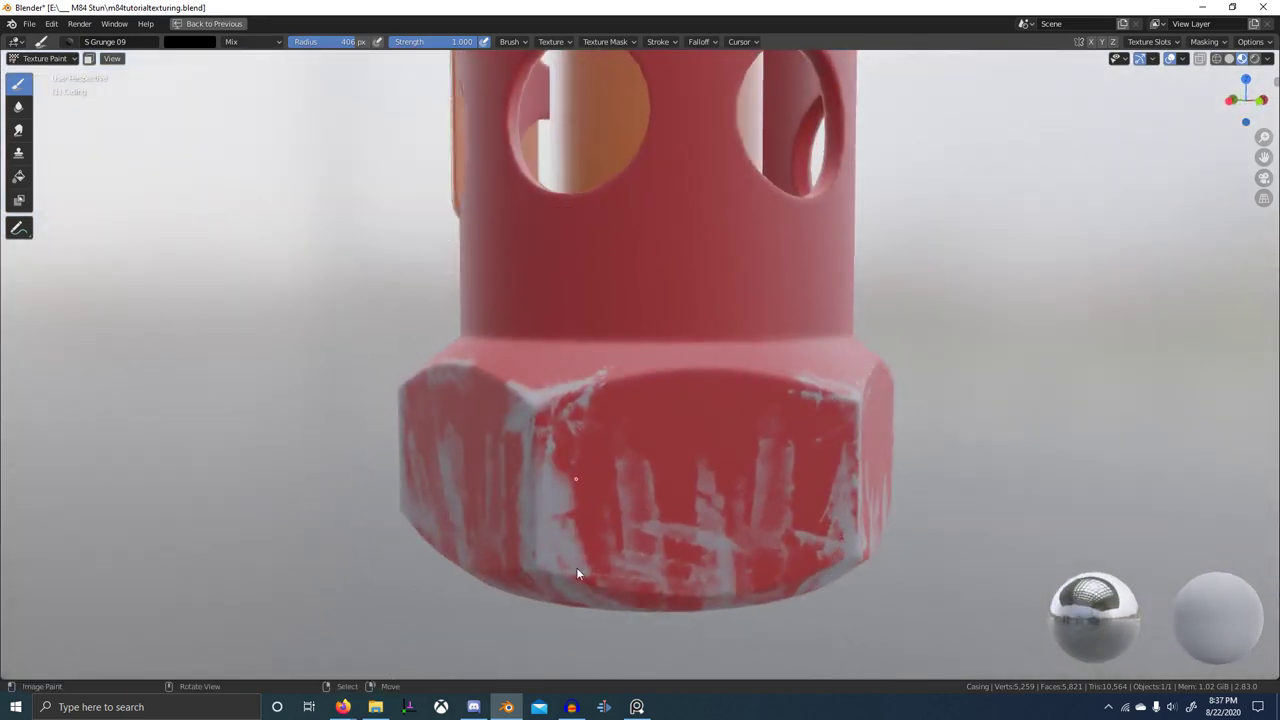
{"action": "left_click_drag", "start_coordinate": [550, 512], "coordinate": [537, 568]}
{"action": "middle_click_drag", "start_coordinate": [511, 514], "coordinate": [581, 512]}
- Add scratch strokes to one more face of the casing
{"action": "mouse_move", "coordinate": [610, 482]}
{"action": "left_mouse_down"}
{"action": "mouse_move", "coordinate": [615, 564]}
{"action": "mouse_move", "coordinate": [638, 585]}
{"action": "left_mouse_up"}
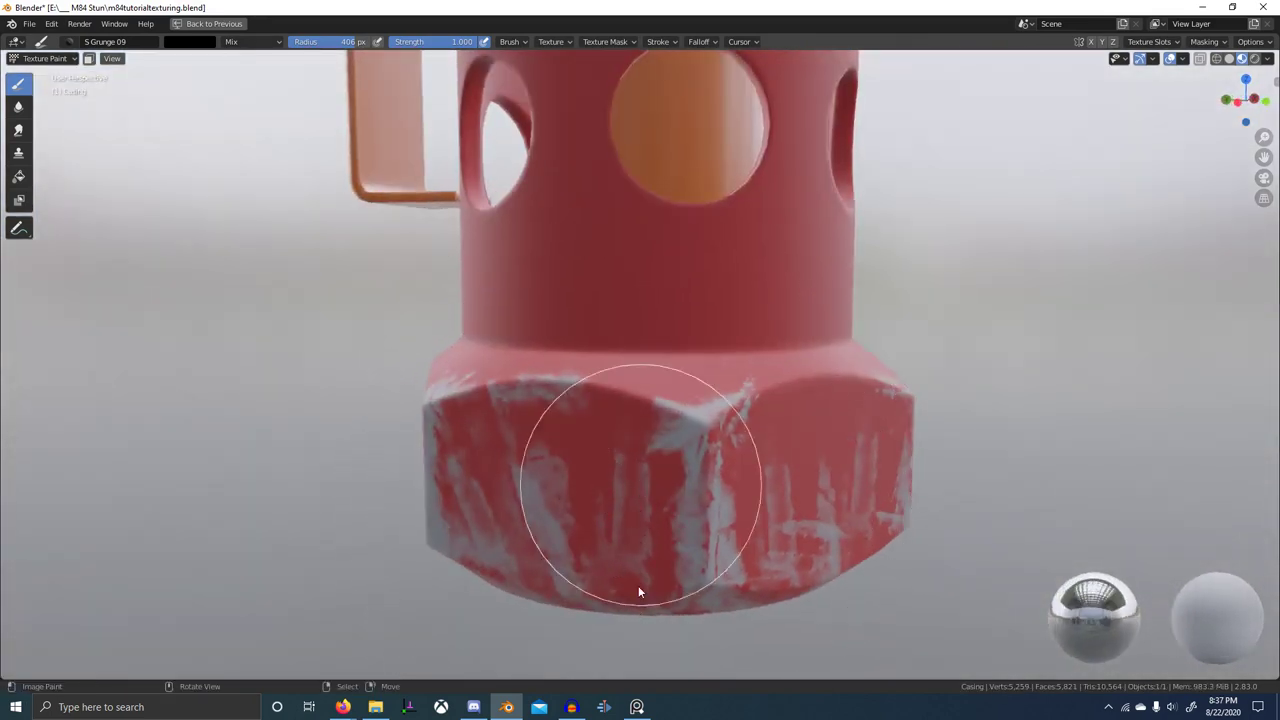
{"action": "left_click_drag", "start_coordinate": [623, 446], "coordinate": [606, 577]}
{"action": "middle_click_drag", "start_coordinate": [575, 563], "coordinate": [632, 566]}
{"action": "key", "text": "alt+Tab"}
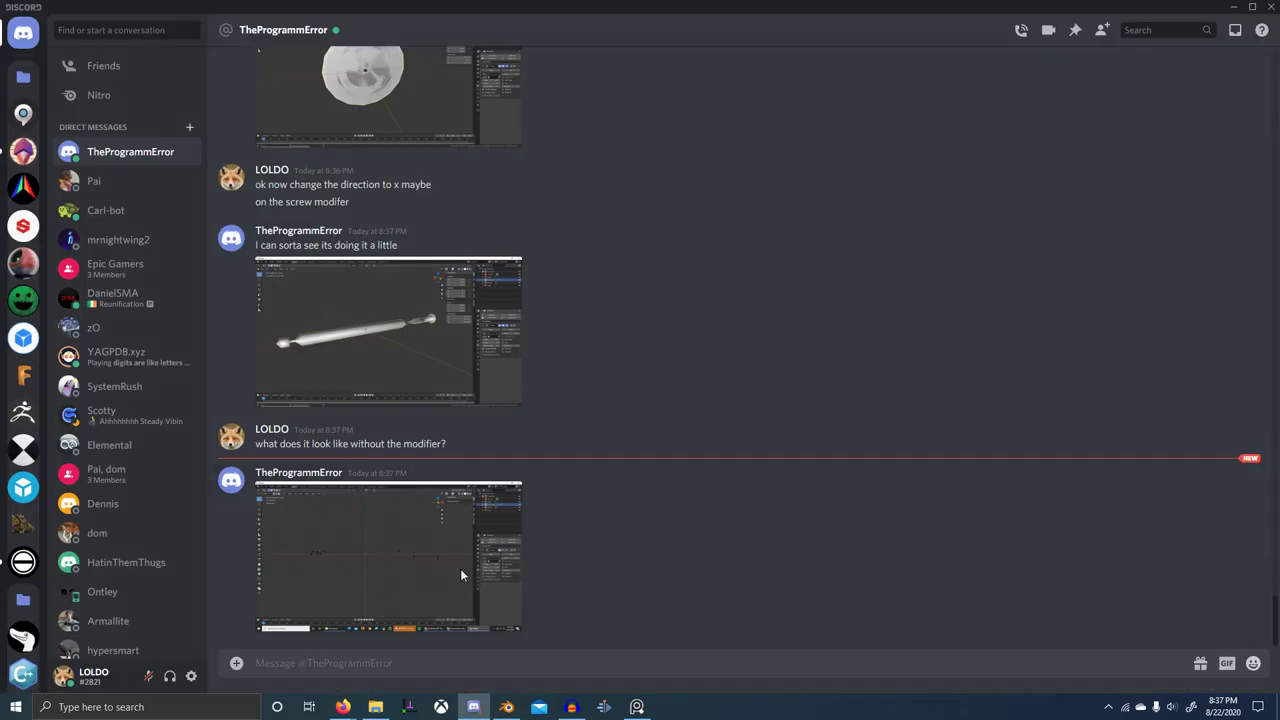
- After viewing the latest screenshot, reply 'model it from a background image'
{"action": "left_click", "coordinate": [461, 575]}
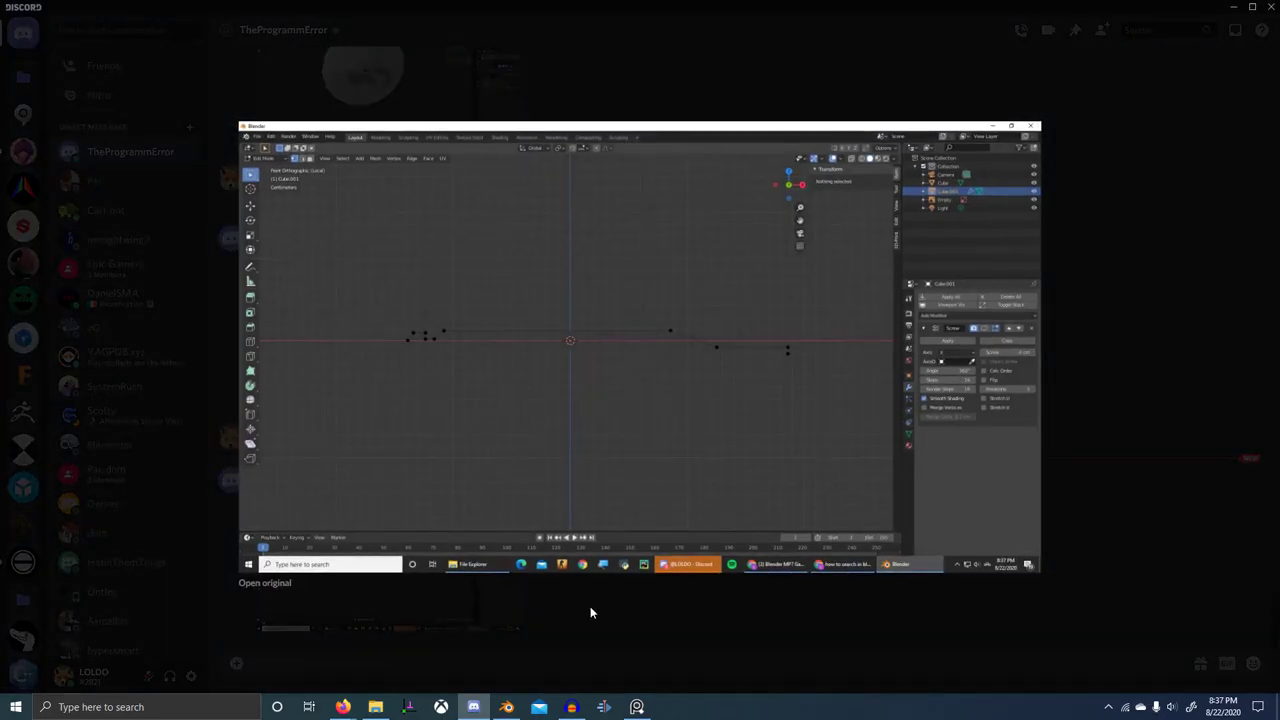
{"action": "left_click", "coordinate": [722, 641]}
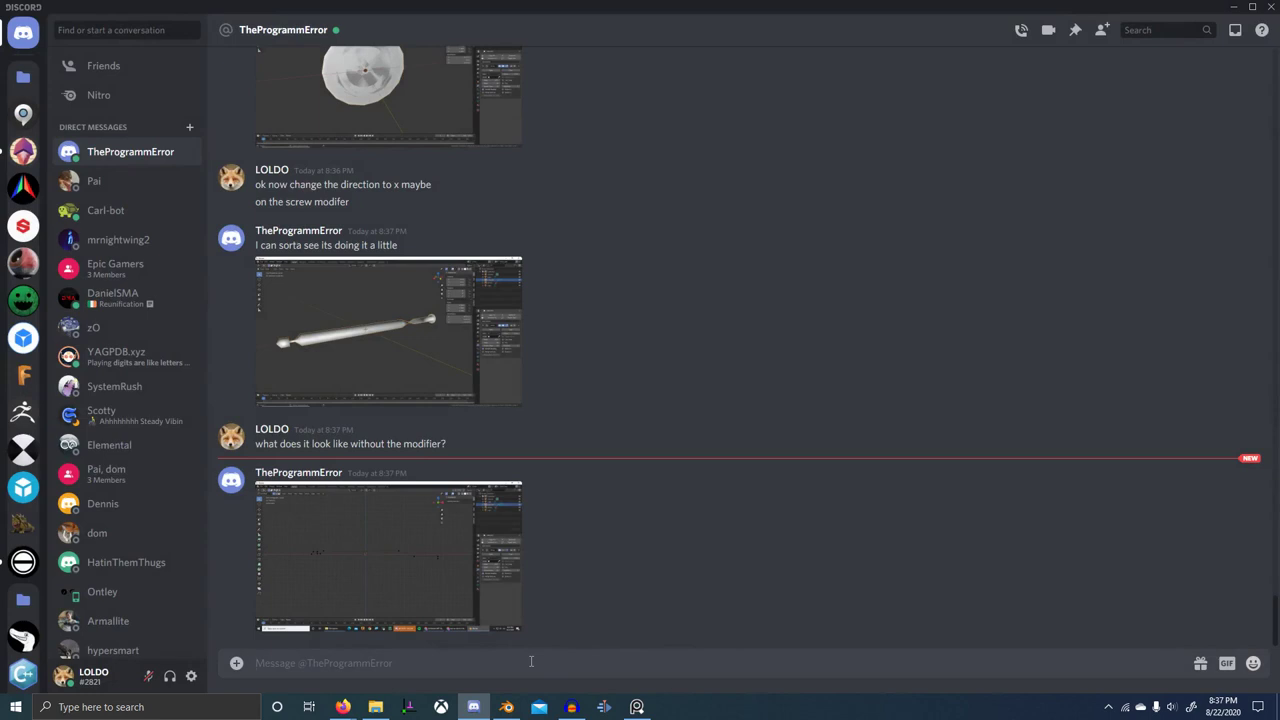
{"action": "type", "text": "mod"}
{"action": "type", "text": "age"}
{"action": "key", "text": "Return"}
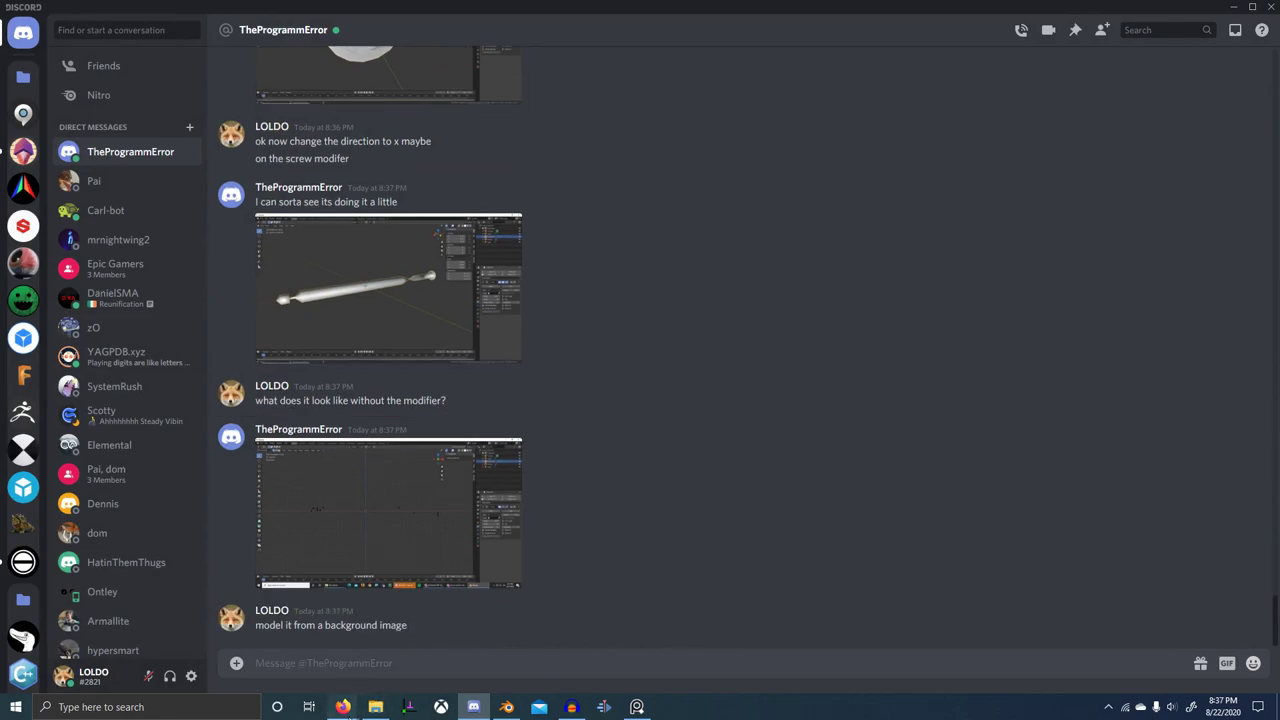
- Bring Firefox to the front and open a new blank tab
{"action": "left_click", "coordinate": [345, 706]}
{"action": "left_click", "coordinate": [279, 625]}
{"action": "key", "text": "ctrl+t"}
- Search 'hk 4.6x30mm' and open the HK 4.6×30mm Wikipedia article
{"action": "type", "text": "hk"}
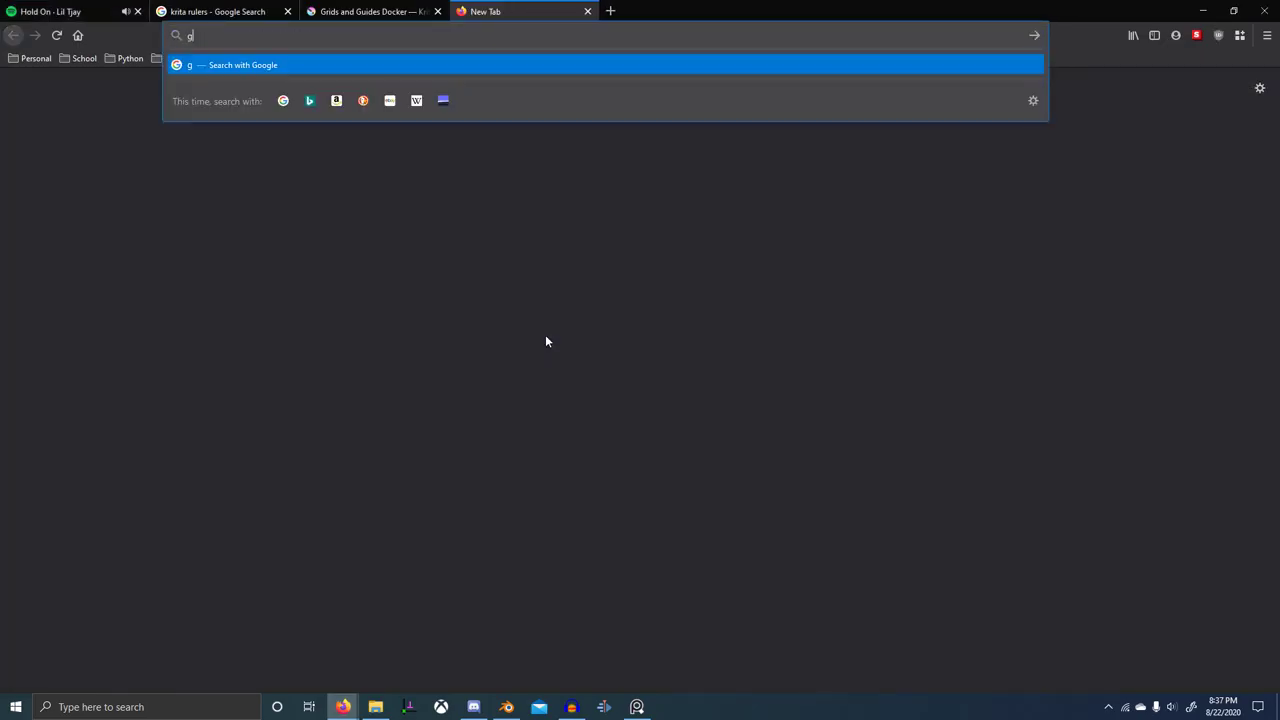
{"action": "type", "text": " 4.6x33"}
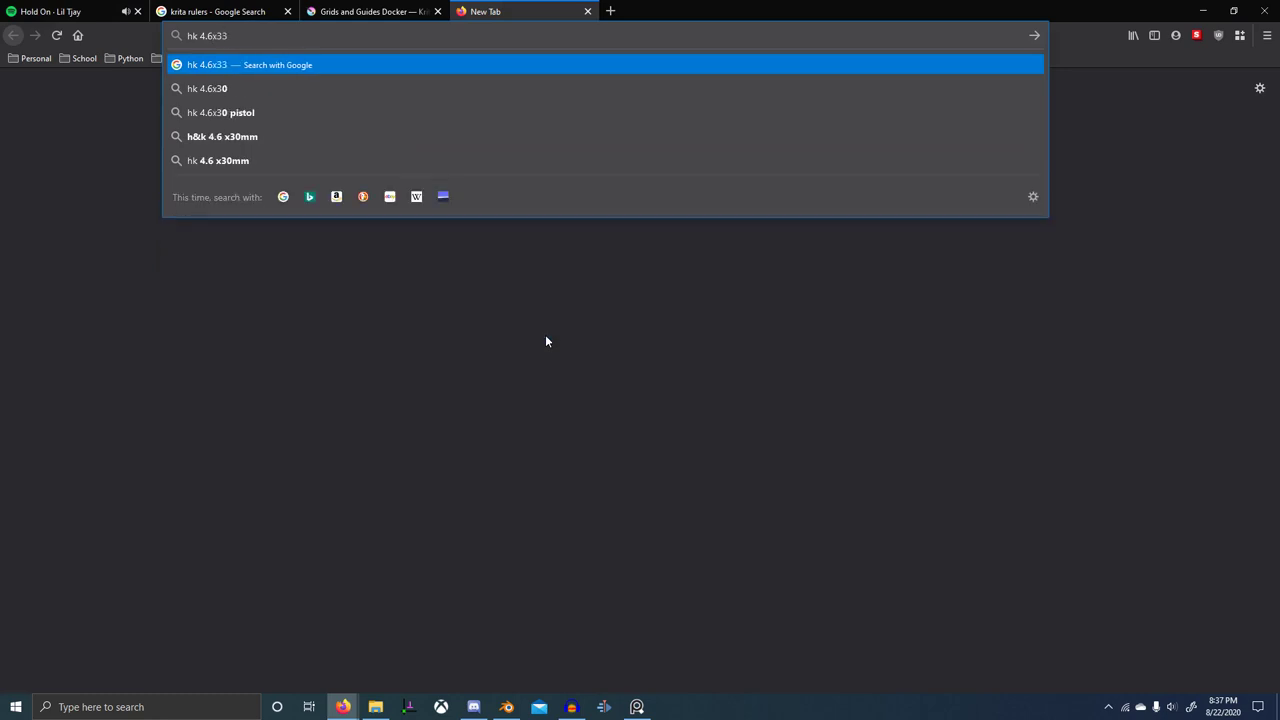
{"action": "key", "text": "BackSpace"}
{"action": "type", "text": "0mm"}
{"action": "key", "text": "Return"}
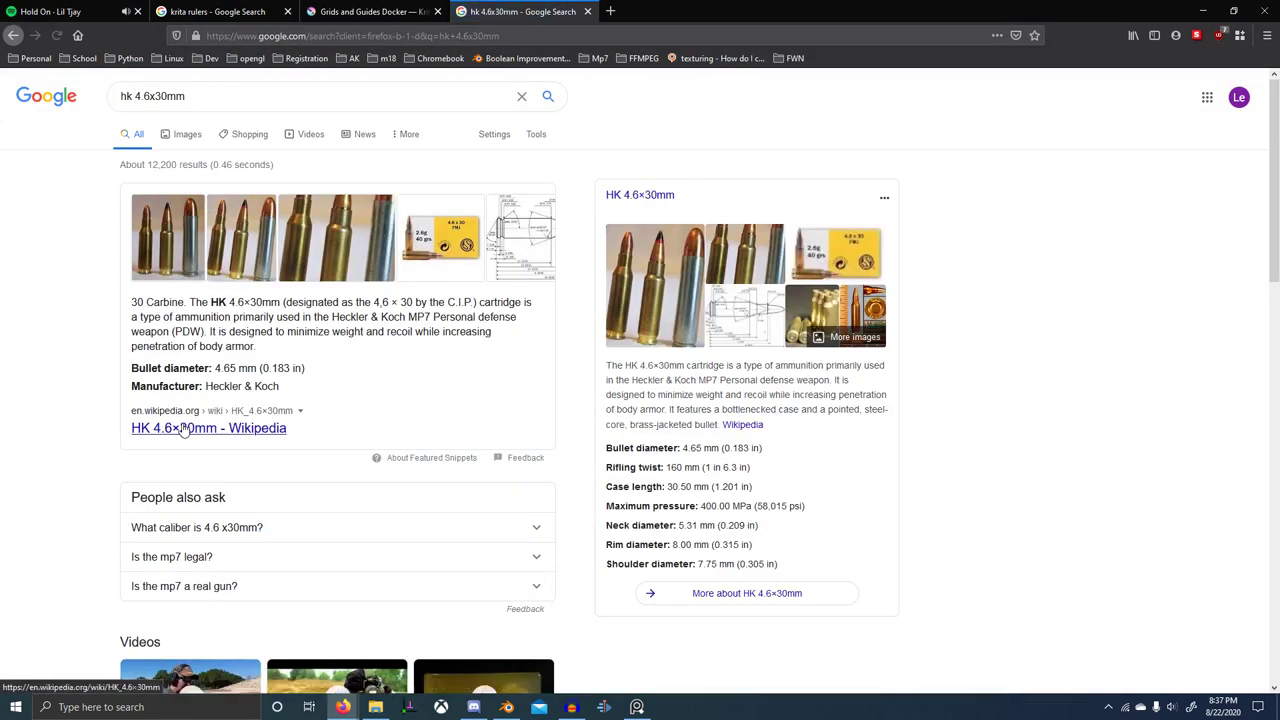
{"action": "left_click", "coordinate": [183, 429]}
- Enlarge the cartridge dimensions drawing, then start the Discord reply 'specifically this one'
{"action": "scroll", "coordinate": [1122, 456], "scroll_direction": "down", "scroll_amount": 10}
{"action": "scroll", "coordinate": [1122, 456], "scroll_direction": "down", "scroll_amount": 4}
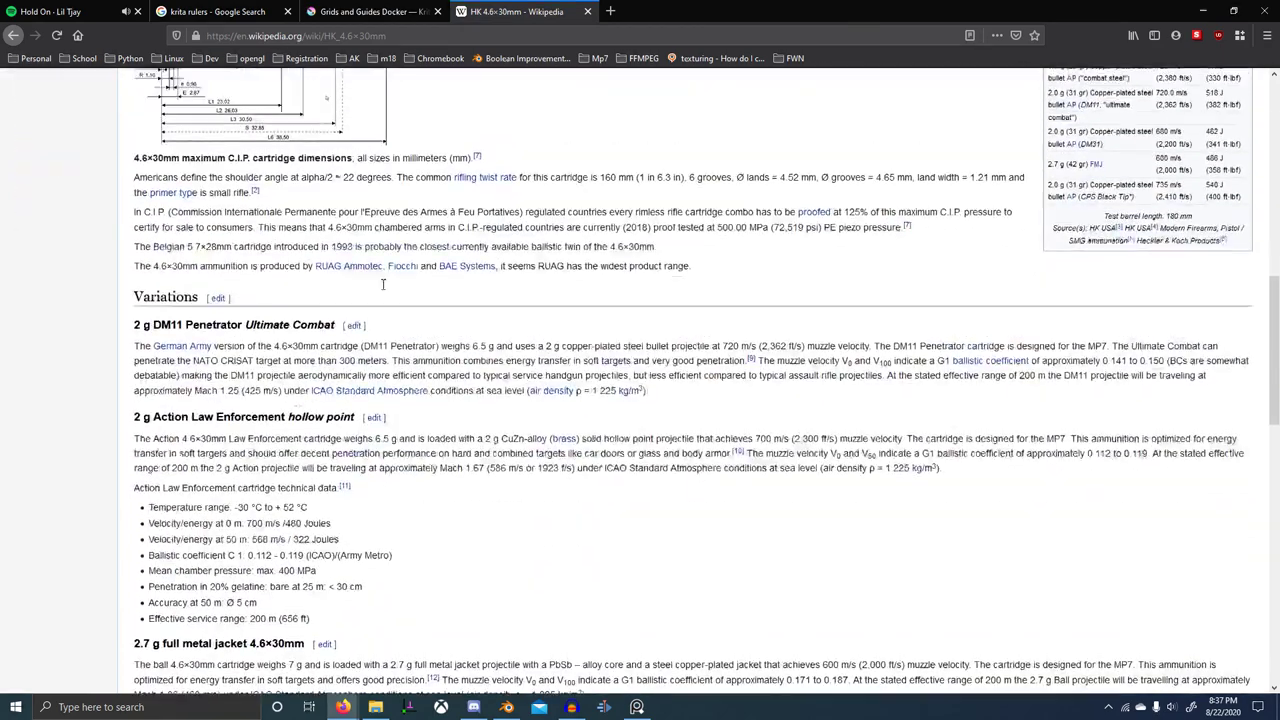
{"action": "scroll", "coordinate": [386, 283], "scroll_direction": "up", "scroll_amount": 3}
{"action": "left_click", "coordinate": [264, 314]}
{"action": "key", "text": "alt+Tab"}
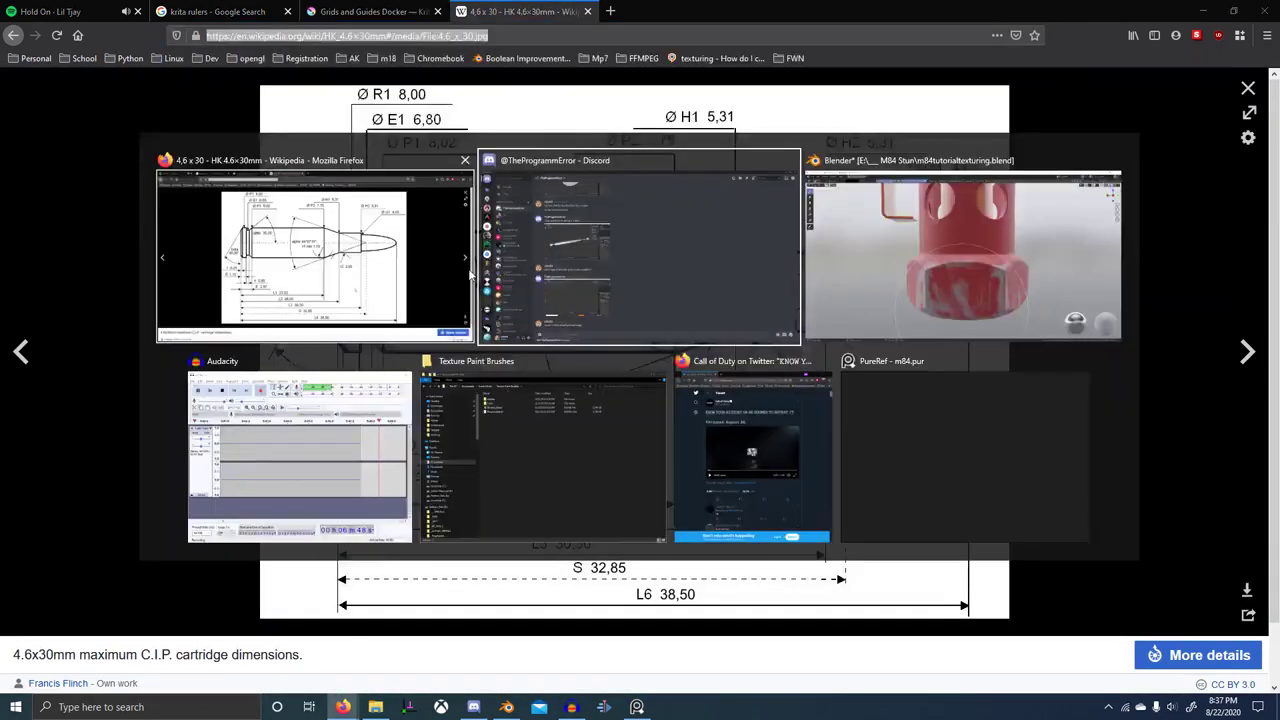
{"action": "type", "text": "sp"}
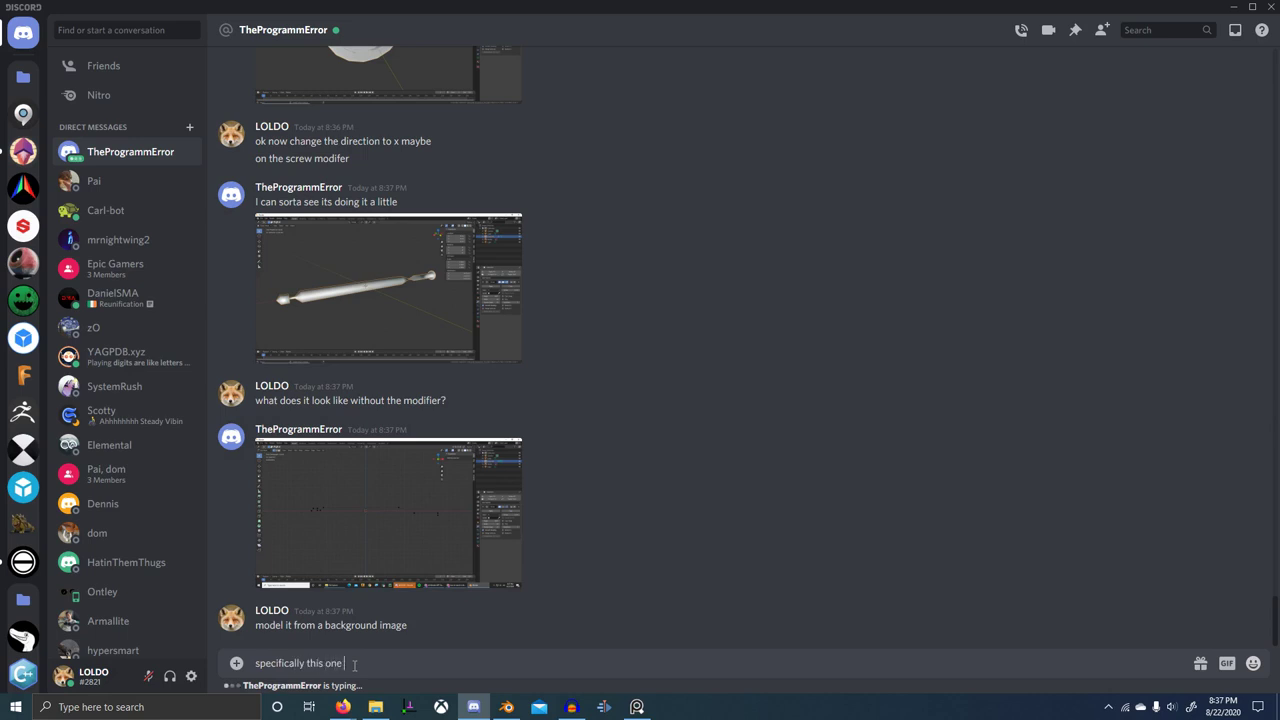
{"action": "type", "text": "ecifically this one"}
- Send 'specifically this one' with the pasted Wikipedia image link and confirm it opens
{"action": "type", "text": "https://en.wikipedia.org/wiki/HK_4.6%C3%9730mm#/media/File:4.6_x_30.jpg"}
{"action": "key", "text": "Return"}
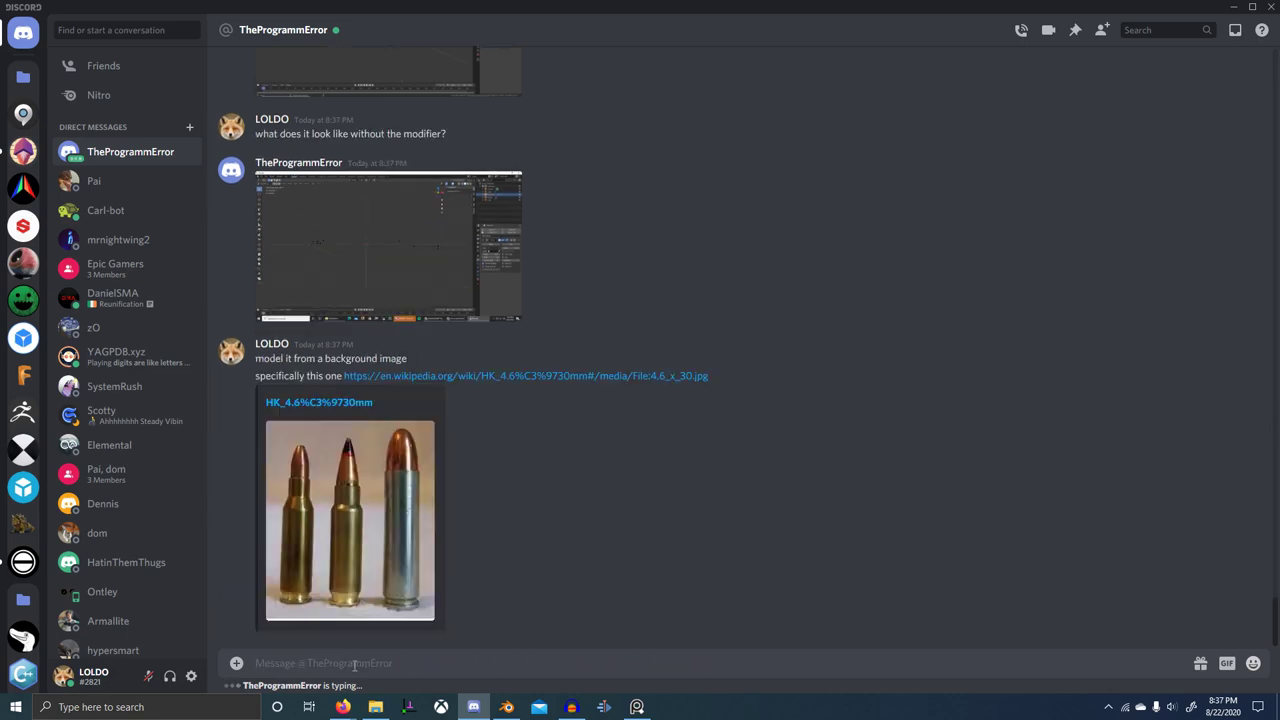
{"action": "left_click", "coordinate": [508, 375]}
{"action": "left_click", "coordinate": [648, 397]}
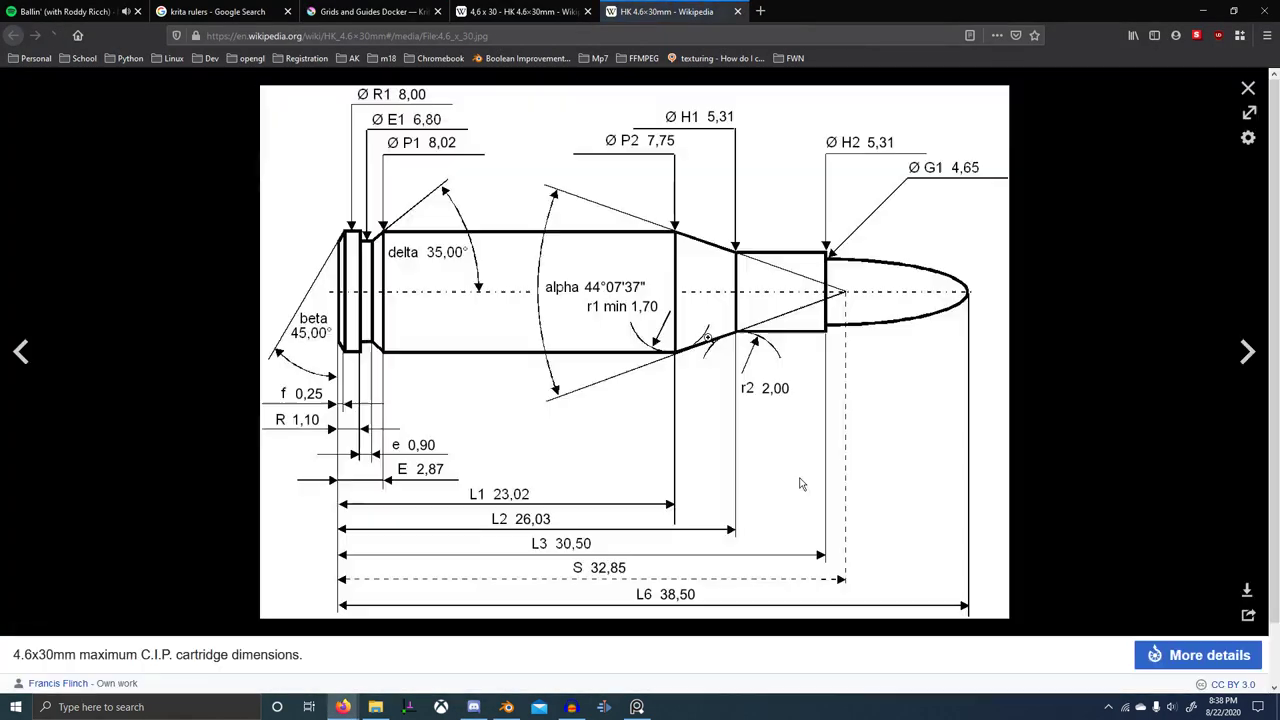
{"action": "key", "text": "alt+Tab"}
{"action": "key", "text": "alt+Tab"}
{"action": "key", "text": "alt+Tab"}
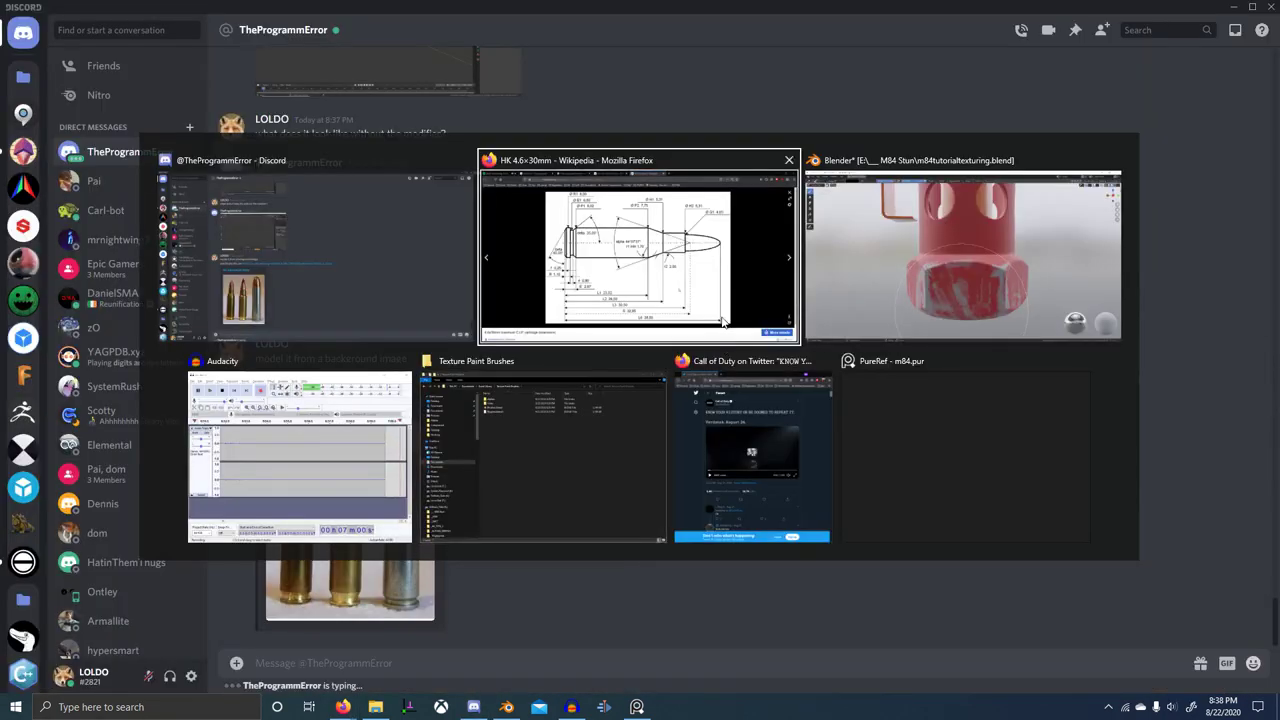
{"action": "mouse_move", "coordinate": [682, 405]}
{"action": "middle_mouse_down"}
{"action": "mouse_move", "coordinate": [713, 437]}
{"action": "mouse_move", "coordinate": [815, 442]}
{"action": "mouse_move", "coordinate": [757, 452]}
{"action": "middle_mouse_up"}
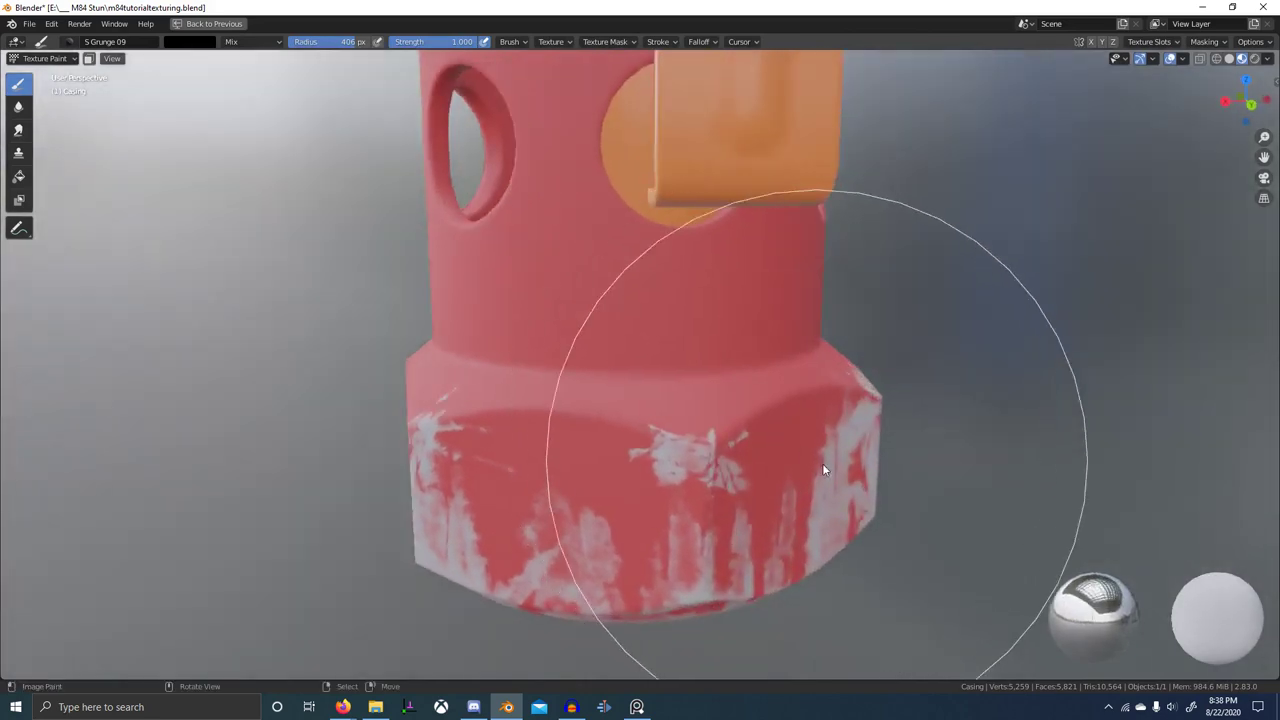
- Restore the full Shading workspace and preview the Principled BSDF node on the casing
{"action": "key", "text": "ctrl+space"}
{"action": "scroll", "coordinate": [624, 544], "scroll_direction": "down", "scroll_amount": 7}
{"action": "middle_click_drag", "start_coordinate": [850, 450], "coordinate": [600, 495]}
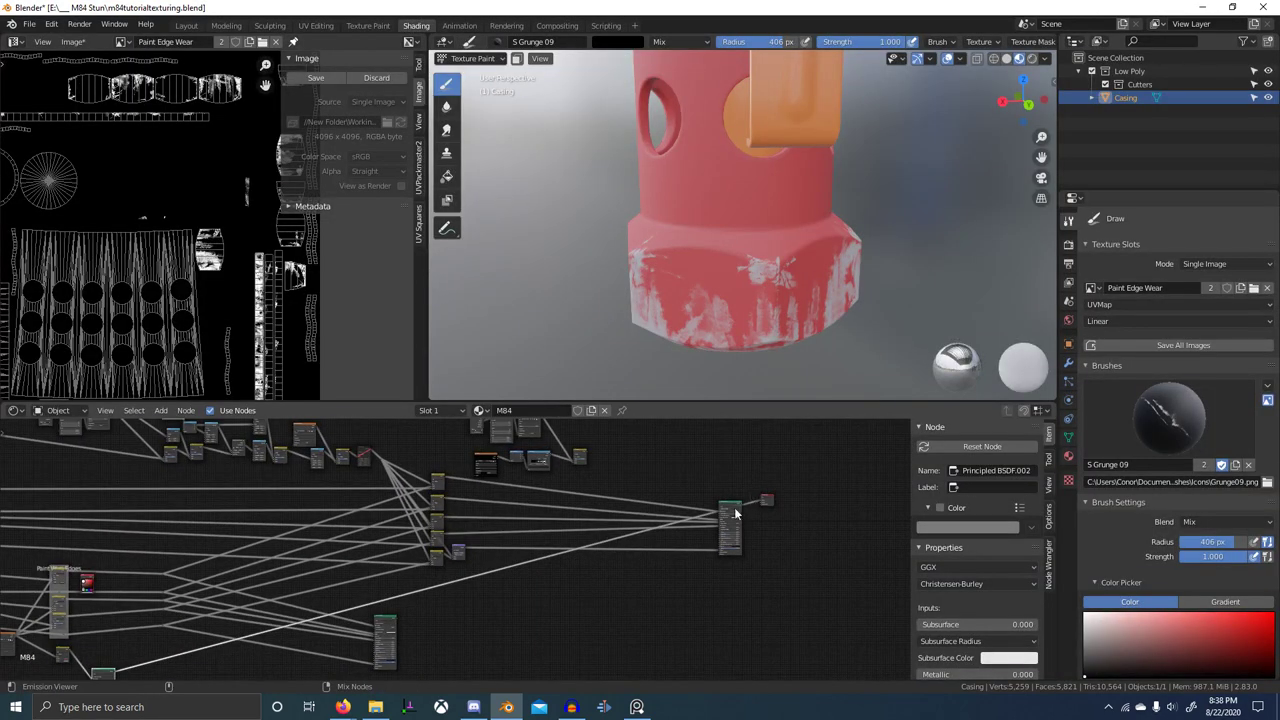
{"action": "left_click", "coordinate": [732, 509], "text": "ctrl+shift"}
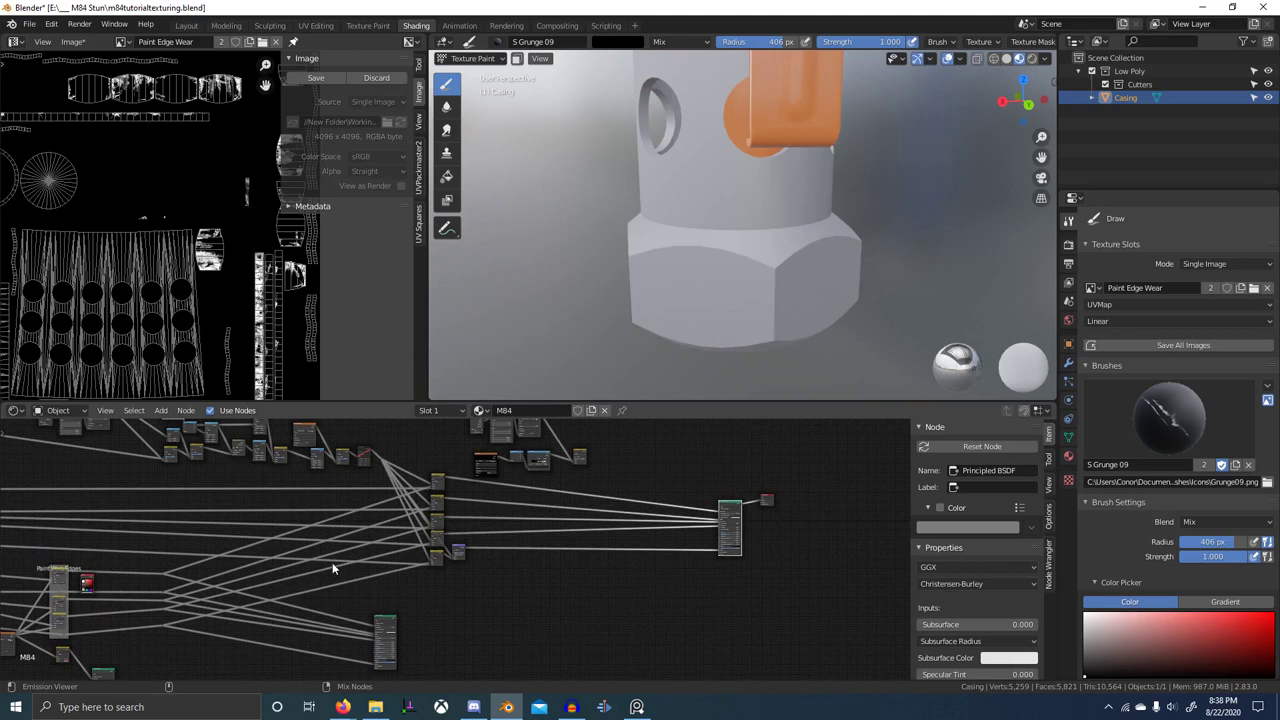
{"action": "scroll", "coordinate": [552, 452], "scroll_direction": "down", "scroll_amount": 1}
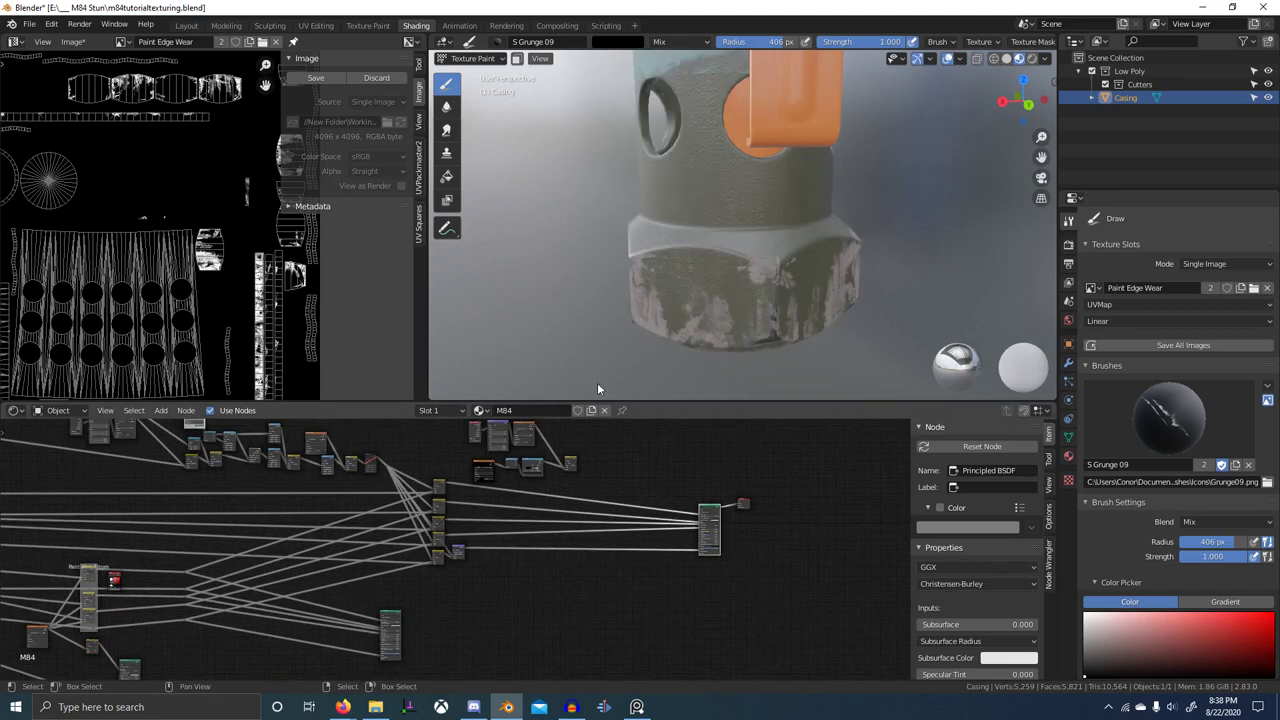
{"action": "scroll", "coordinate": [598, 382], "scroll_direction": "down", "scroll_amount": 3}
{"action": "middle_click_drag", "start_coordinate": [598, 370], "coordinate": [672, 370]}
- Paste the RGB node's pale pink into the Paint Worn Edges Add node's Color2
{"action": "middle_click_drag", "start_coordinate": [180, 572], "coordinate": [446, 526]}
{"action": "scroll", "coordinate": [446, 526], "scroll_direction": "up", "scroll_amount": 5}
{"action": "scroll", "coordinate": [589, 606], "scroll_direction": "up", "scroll_amount": 6}
{"action": "middle_click_drag", "start_coordinate": [400, 576], "coordinate": [542, 577]}
{"action": "scroll", "coordinate": [542, 577], "scroll_direction": "up", "scroll_amount": 6}
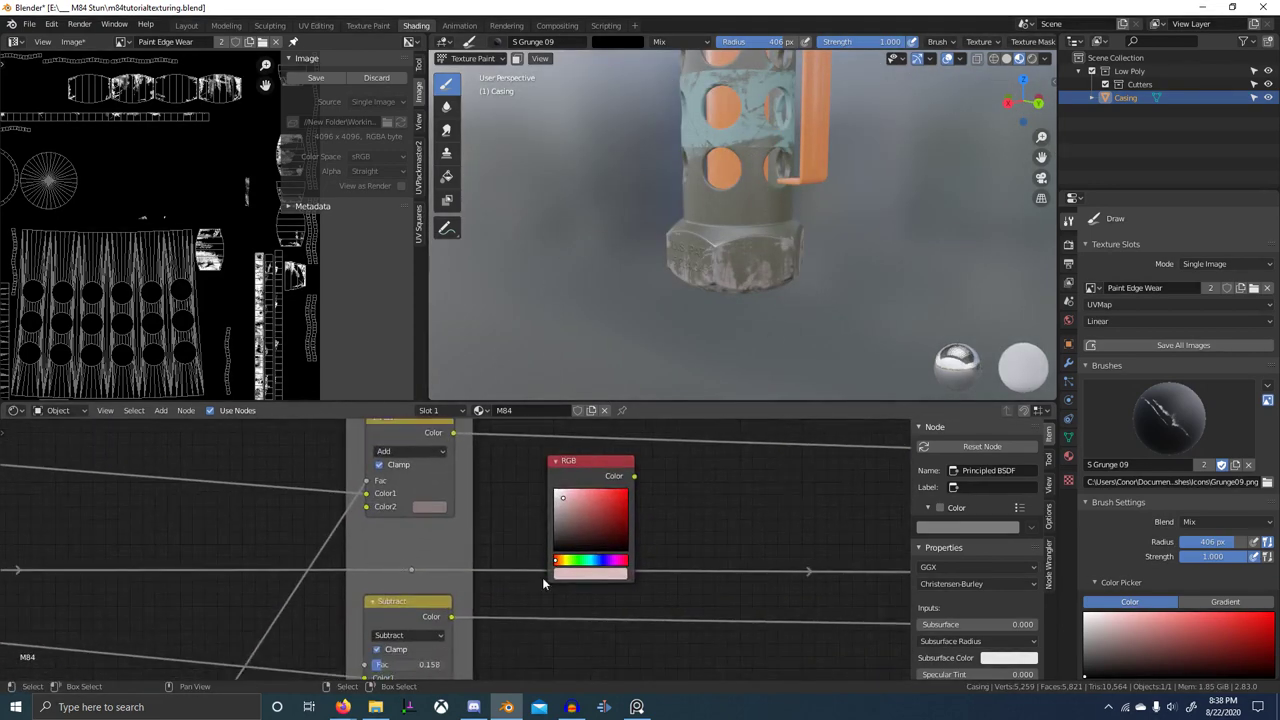
{"action": "scroll", "coordinate": [545, 577], "scroll_direction": "up", "scroll_amount": 3}
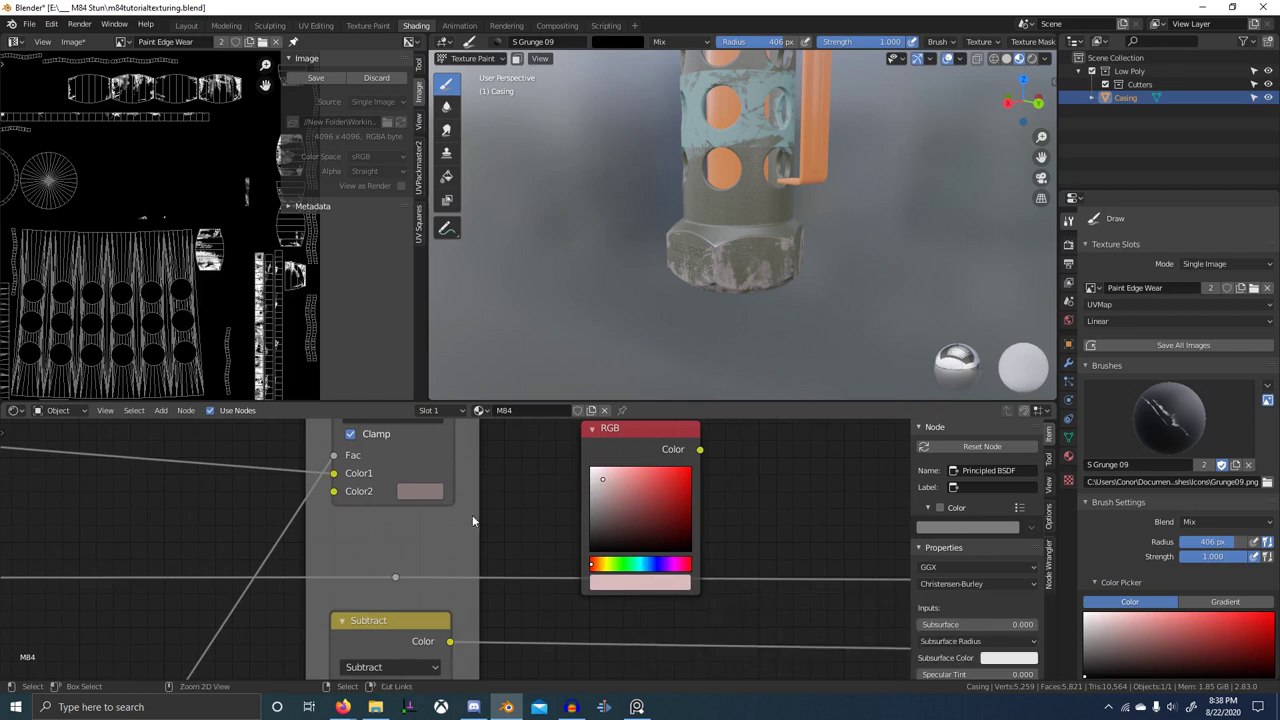
{"action": "key", "text": "ctrl+v"}
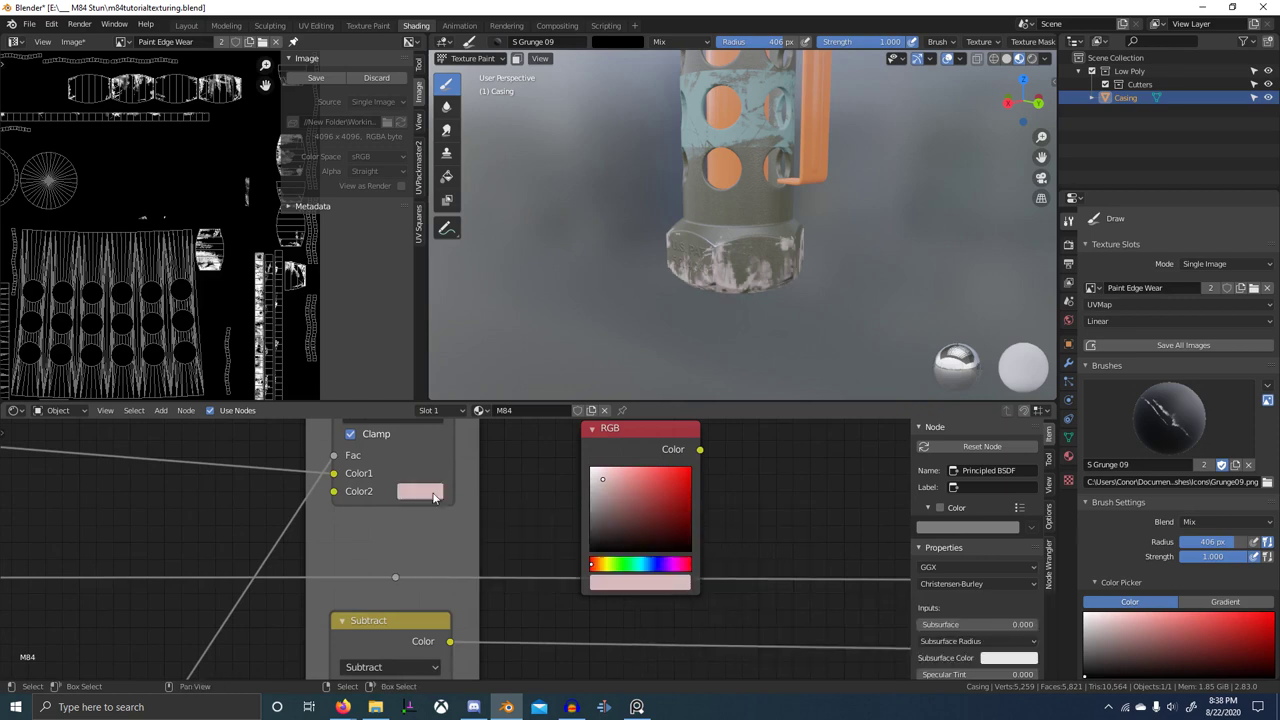
{"action": "scroll", "coordinate": [704, 434], "scroll_direction": "up", "scroll_amount": 5}
{"action": "scroll", "coordinate": [717, 286], "scroll_direction": "up", "scroll_amount": 2}
{"action": "middle_click_drag", "start_coordinate": [717, 286], "coordinate": [768, 288]}
{"action": "scroll", "coordinate": [438, 540], "scroll_direction": "up", "scroll_amount": 1}
{"action": "middle_click_drag", "start_coordinate": [274, 544], "coordinate": [270, 627]}
- Review the Paint Stripe and RGB Curves nodes, returning to the Paint Worn Edges node
{"action": "scroll", "coordinate": [272, 625], "scroll_direction": "up", "scroll_amount": 2}
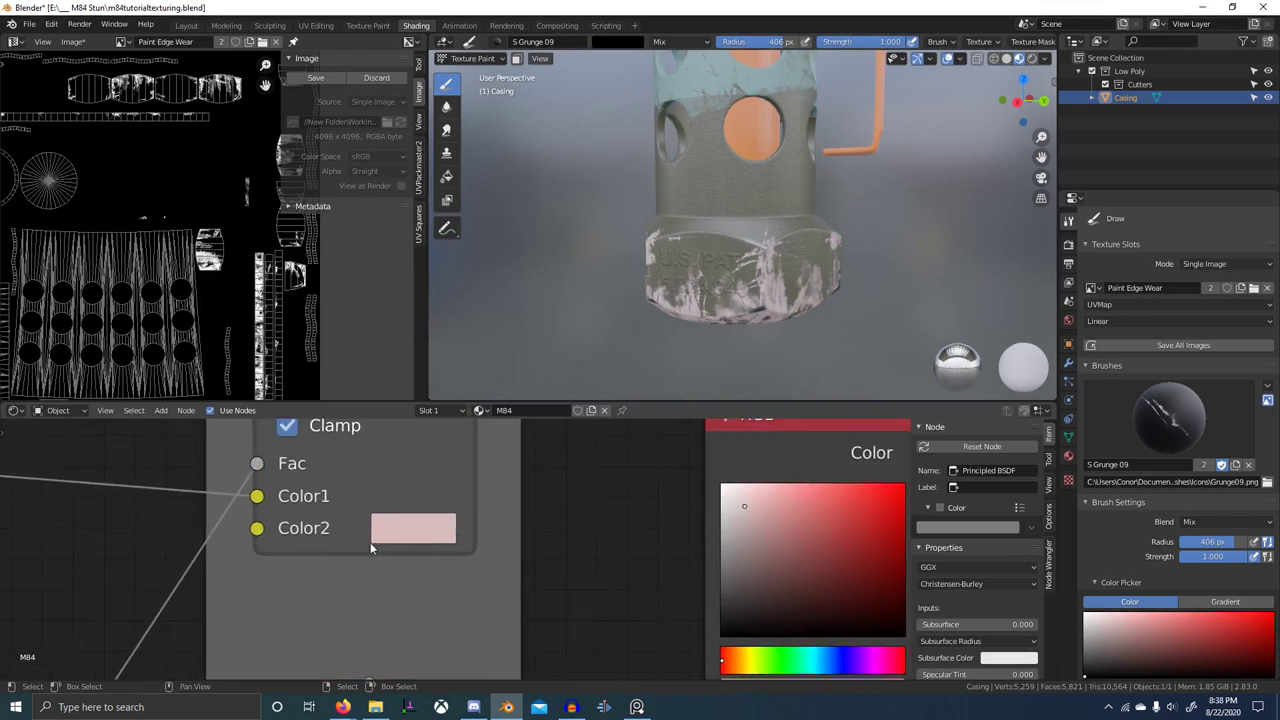
{"action": "left_click", "coordinate": [412, 530]}
{"action": "scroll", "coordinate": [325, 495], "scroll_direction": "down", "scroll_amount": 5}
{"action": "middle_click_drag", "start_coordinate": [325, 495], "coordinate": [738, 550]}
{"action": "middle_click_drag", "start_coordinate": [140, 545], "coordinate": [740, 537]}
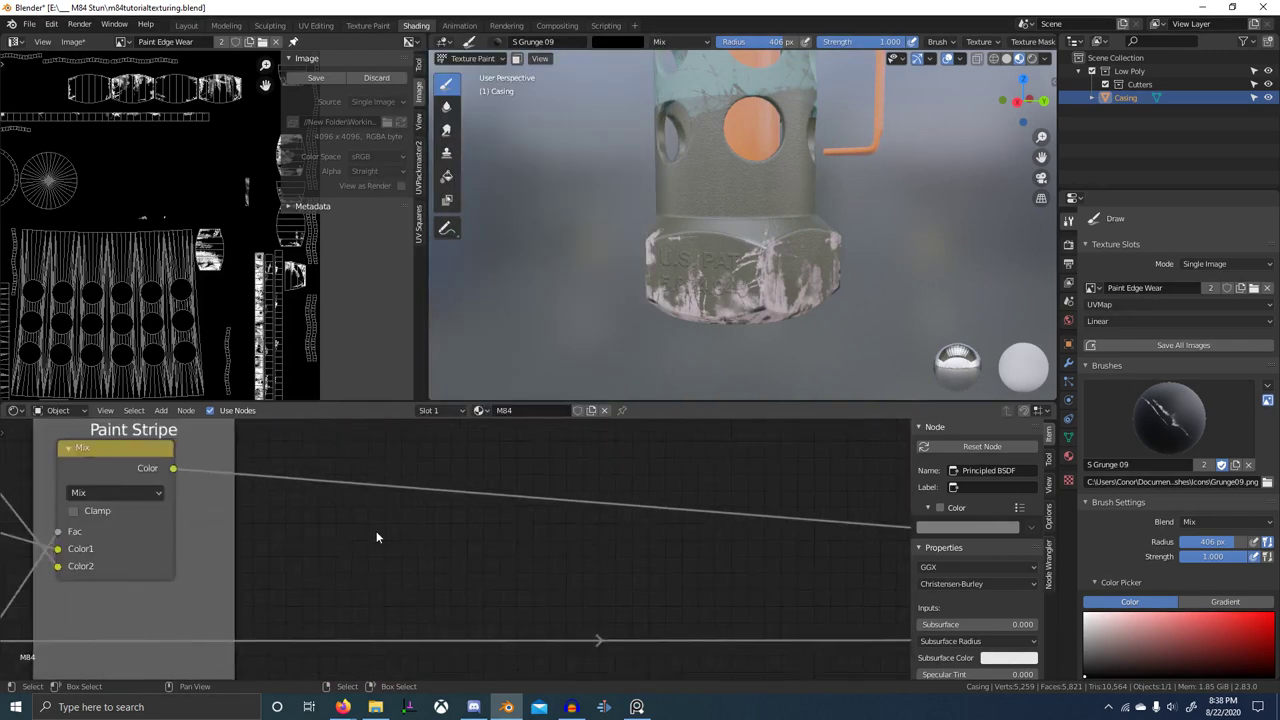
{"action": "middle_click_drag", "start_coordinate": [310, 514], "coordinate": [480, 540]}
{"action": "scroll", "coordinate": [480, 540], "scroll_direction": "down", "scroll_amount": 3}
{"action": "scroll", "coordinate": [860, 575], "scroll_direction": "up", "scroll_amount": 4}
{"action": "middle_click_drag", "start_coordinate": [880, 582], "coordinate": [357, 549]}
{"action": "scroll", "coordinate": [659, 544], "scroll_direction": "up", "scroll_amount": 3}
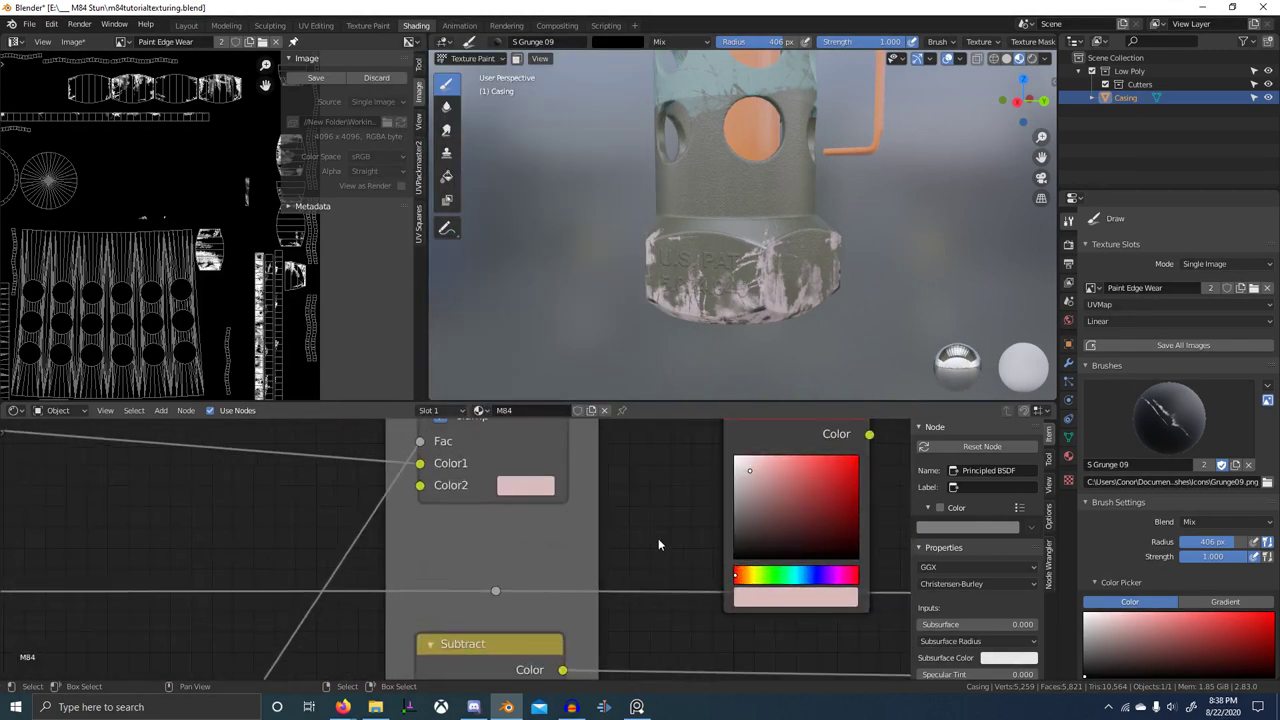
{"action": "key", "text": "alt+Tab"}
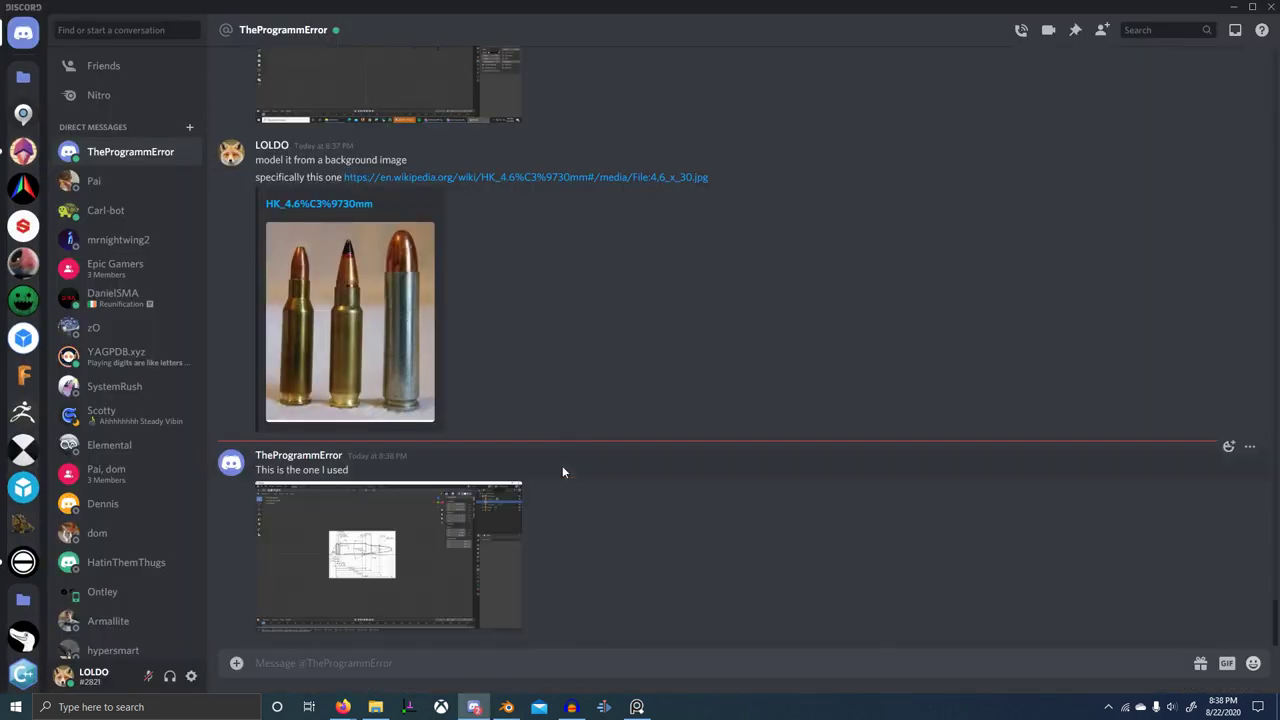
- After viewing the screenshot, advise centring the bullet image on x and moving vertices to follow
{"action": "left_click", "coordinate": [453, 569]}
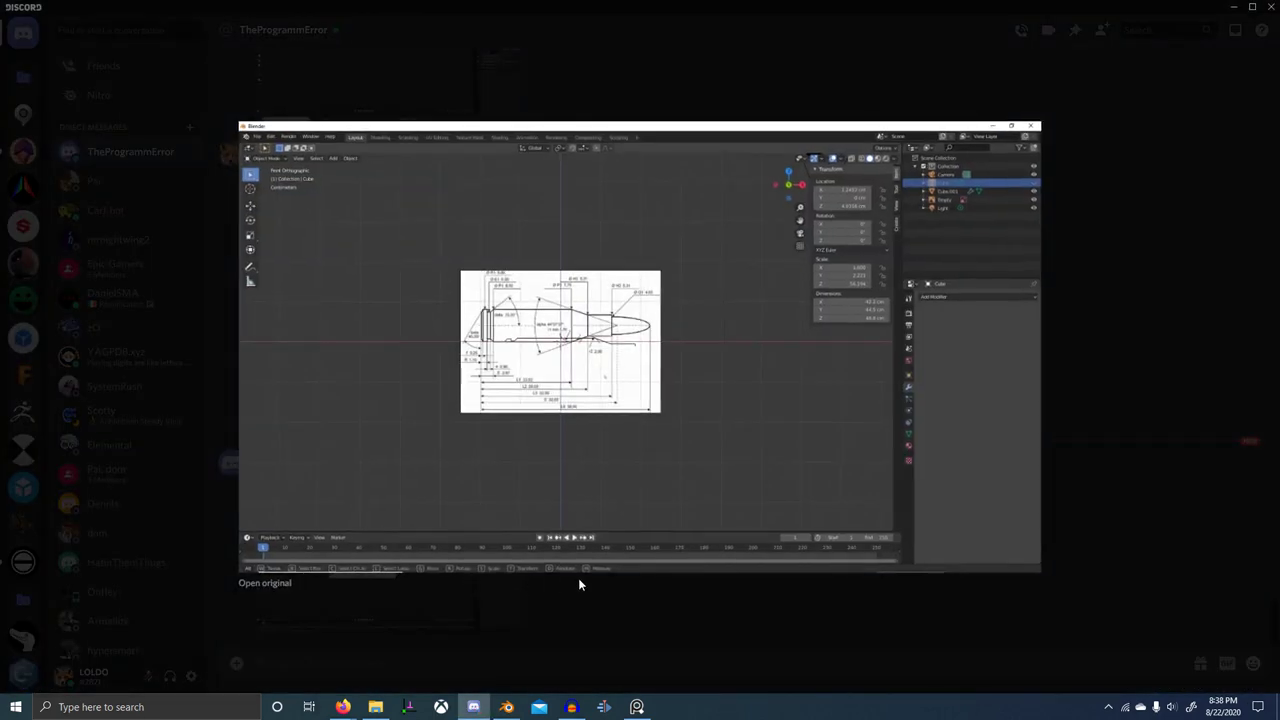
{"action": "left_click", "coordinate": [517, 654]}
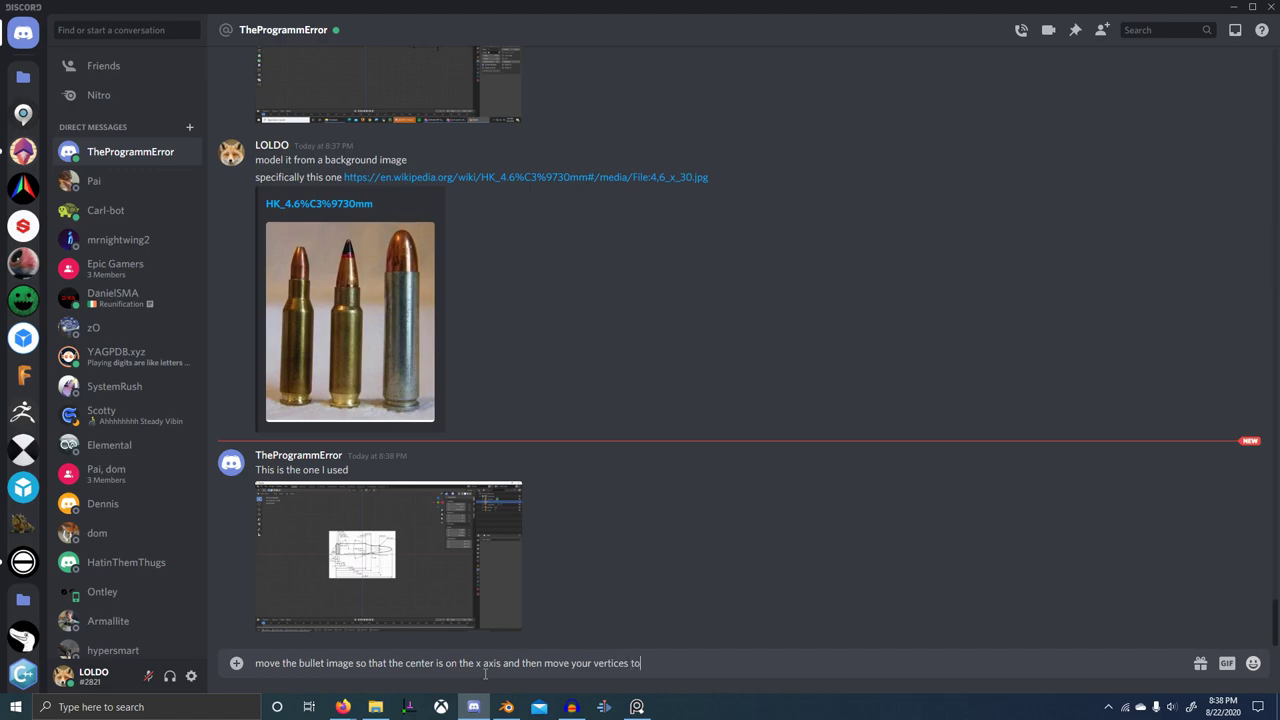
{"action": "key", "text": "Return"}
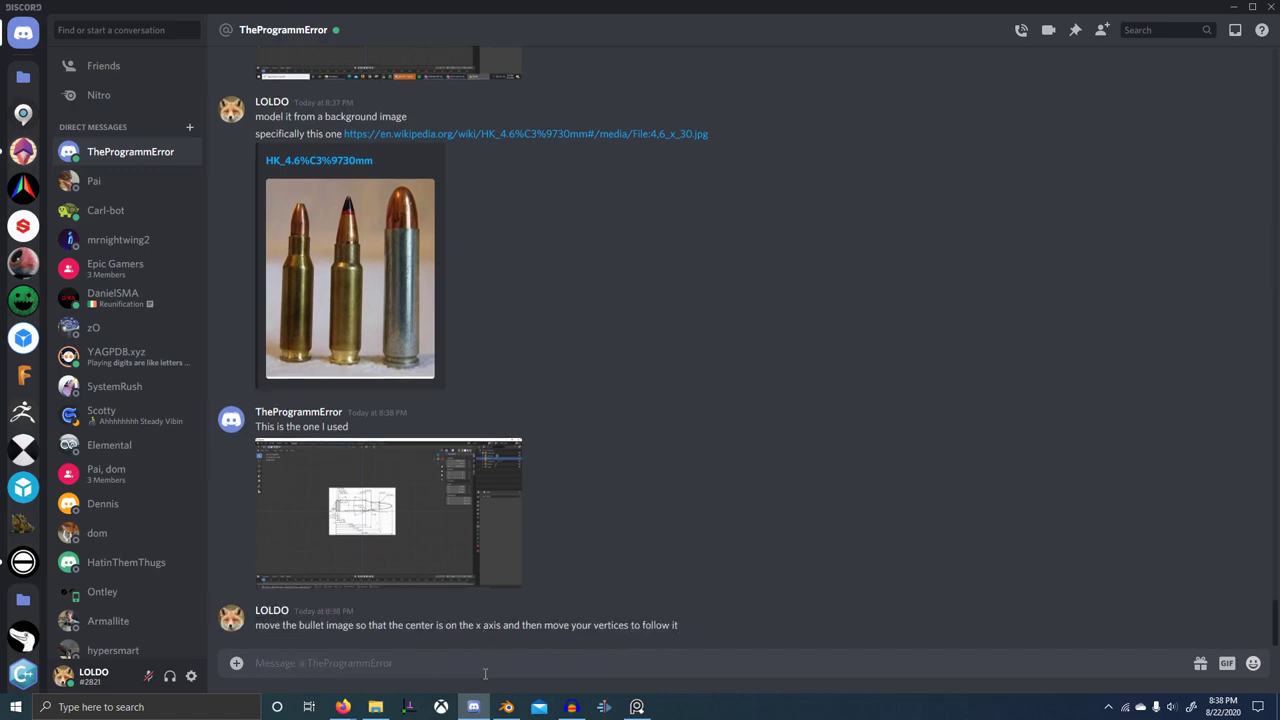
{"action": "key", "text": "alt+Tab"}
- Shift the Paint Worn Edges Color2 from yellow toward orange and darken it to deep brown
{"action": "middle_click_drag", "start_coordinate": [750, 321], "coordinate": [695, 330]}
{"action": "scroll", "coordinate": [493, 487], "scroll_direction": "up", "scroll_amount": 1}
{"action": "scroll", "coordinate": [492, 490], "scroll_direction": "down", "scroll_amount": 4}
{"action": "mouse_move", "coordinate": [452, 541]}
{"action": "middle_mouse_down"}
{"action": "mouse_move", "coordinate": [451, 555]}
{"action": "mouse_move", "coordinate": [500, 574]}
{"action": "middle_mouse_up"}
{"action": "scroll", "coordinate": [559, 518], "scroll_direction": "down", "scroll_amount": 1}
{"action": "scroll", "coordinate": [440, 548], "scroll_direction": "down", "scroll_amount": 10}
{"action": "mouse_move", "coordinate": [50, 560]}
{"action": "middle_mouse_down"}
{"action": "mouse_move", "coordinate": [481, 575]}
{"action": "mouse_move", "coordinate": [815, 558]}
{"action": "middle_mouse_up"}
{"action": "scroll", "coordinate": [310, 565], "scroll_direction": "up", "scroll_amount": 4}
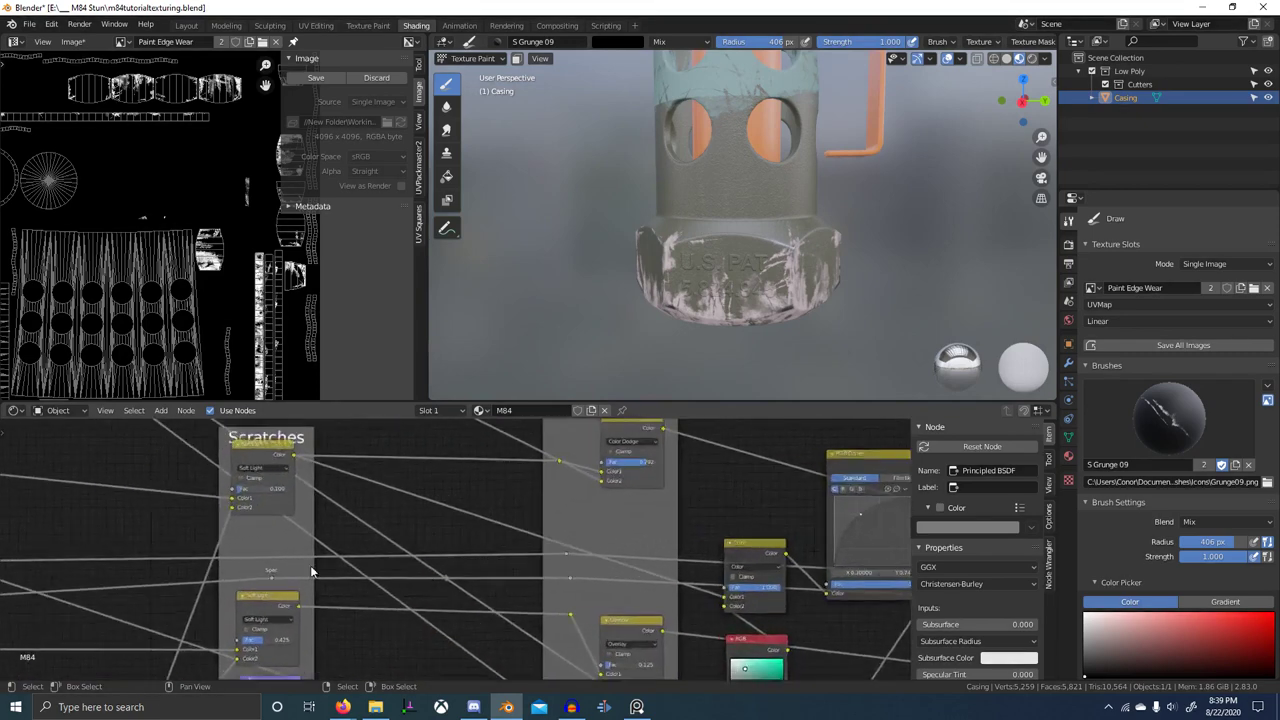
{"action": "middle_click_drag", "start_coordinate": [270, 568], "coordinate": [674, 585]}
{"action": "scroll", "coordinate": [674, 585], "scroll_direction": "down", "scroll_amount": 4}
{"action": "scroll", "coordinate": [325, 541], "scroll_direction": "up", "scroll_amount": 5}
{"action": "scroll", "coordinate": [307, 502], "scroll_direction": "down", "scroll_amount": 2}
{"action": "middle_click_drag", "start_coordinate": [860, 512], "coordinate": [440, 562]}
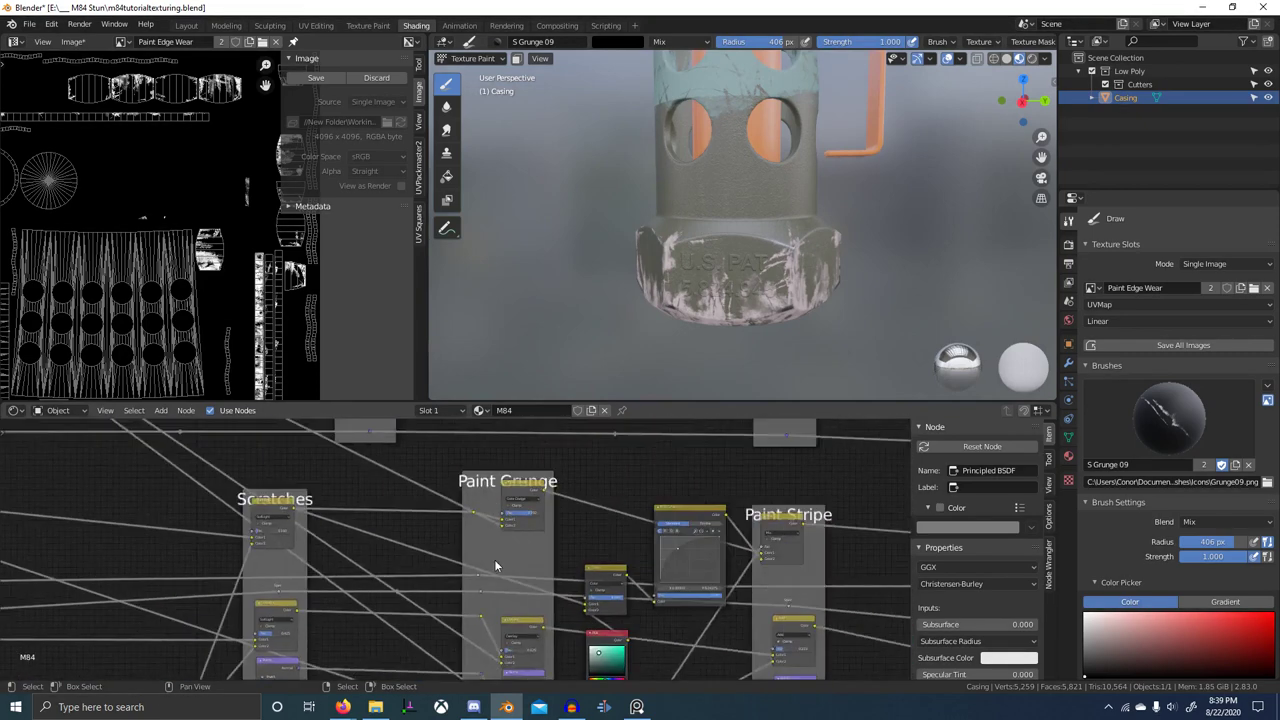
{"action": "middle_click_drag", "start_coordinate": [860, 548], "coordinate": [409, 566]}
{"action": "scroll", "coordinate": [691, 555], "scroll_direction": "up", "scroll_amount": 2}
{"action": "mouse_move", "coordinate": [691, 555]}
{"action": "middle_mouse_down"}
{"action": "mouse_move", "coordinate": [409, 560]}
{"action": "mouse_move", "coordinate": [503, 553]}
{"action": "middle_mouse_up"}
{"action": "scroll", "coordinate": [479, 558], "scroll_direction": "up", "scroll_amount": 4}
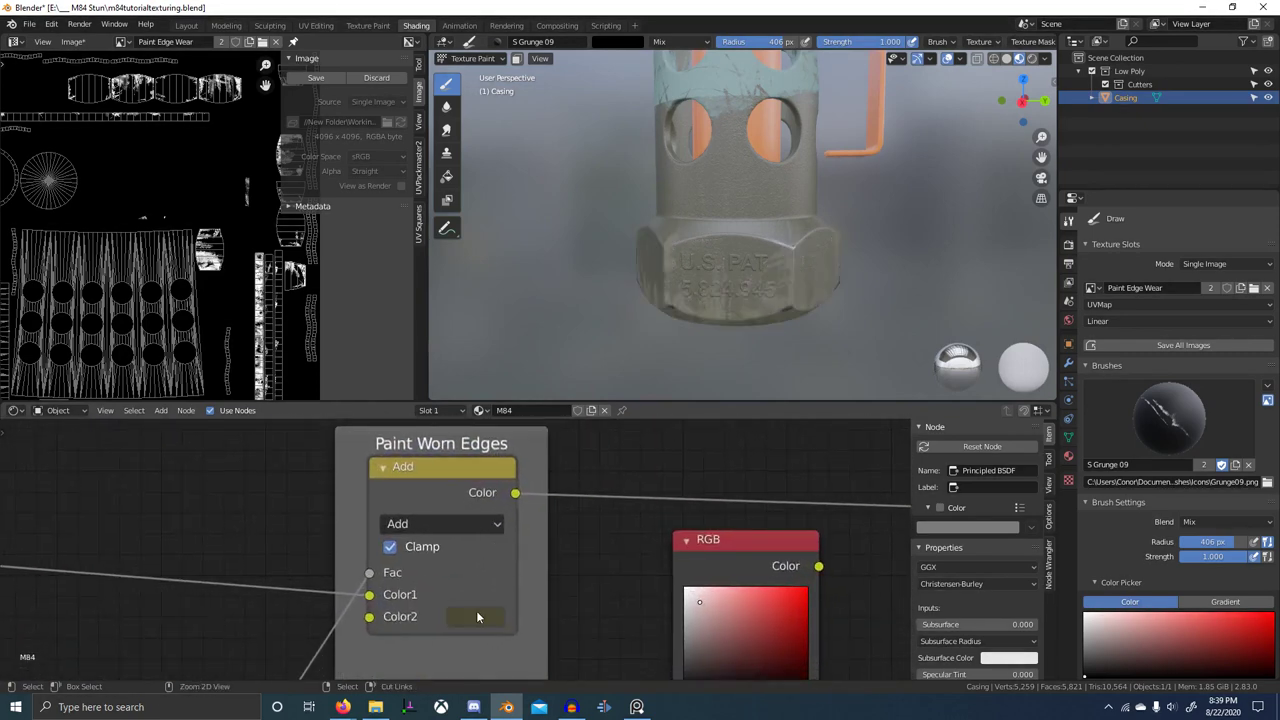
{"action": "left_click", "coordinate": [476, 612]}
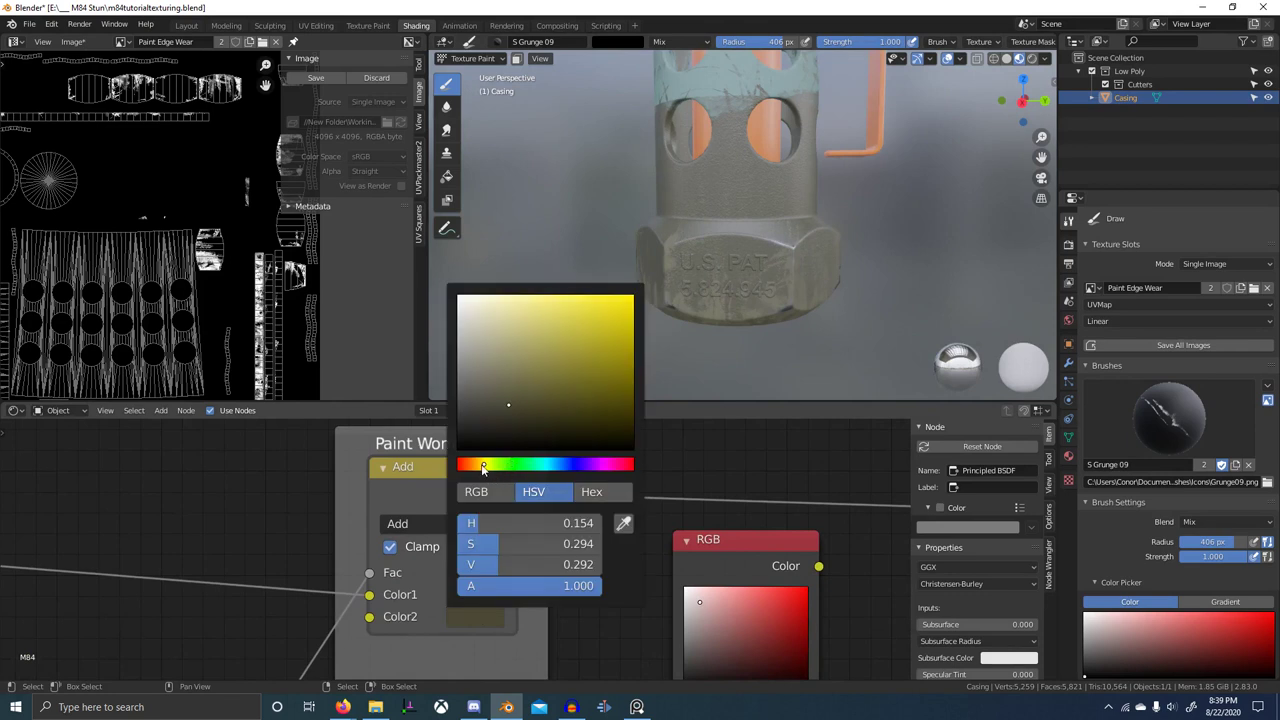
{"action": "left_click_drag", "start_coordinate": [483, 467], "coordinate": [474, 465]}
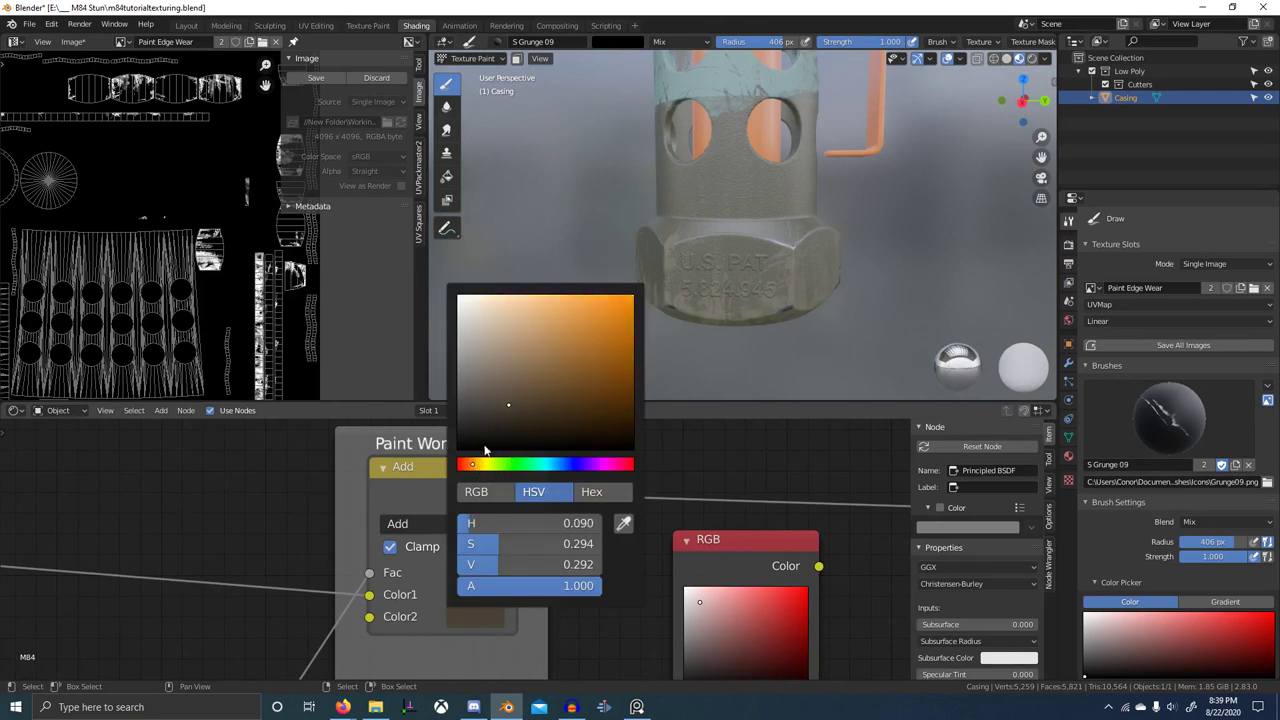
{"action": "mouse_move", "coordinate": [503, 400]}
{"action": "left_mouse_down"}
{"action": "mouse_move", "coordinate": [502, 418]}
{"action": "mouse_move", "coordinate": [509, 405]}
{"action": "left_mouse_up"}
{"action": "left_click_drag", "start_coordinate": [472, 464], "coordinate": [471, 464]}
{"action": "mouse_move", "coordinate": [509, 405]}
{"action": "left_mouse_down"}
{"action": "mouse_move", "coordinate": [515, 434]}
{"action": "mouse_move", "coordinate": [526, 417]}
{"action": "left_mouse_up"}
- Inspect the new brown on the grenade in a maximized viewport, orbiting front to underside
{"action": "scroll", "coordinate": [842, 280], "scroll_direction": "down", "scroll_amount": 4}
{"action": "middle_click_drag", "start_coordinate": [842, 280], "coordinate": [915, 285]}
{"action": "scroll", "coordinate": [811, 288], "scroll_direction": "up", "scroll_amount": 4}
{"action": "scroll", "coordinate": [811, 290], "scroll_direction": "down", "scroll_amount": 4}
{"action": "key", "text": "ctrl+space"}
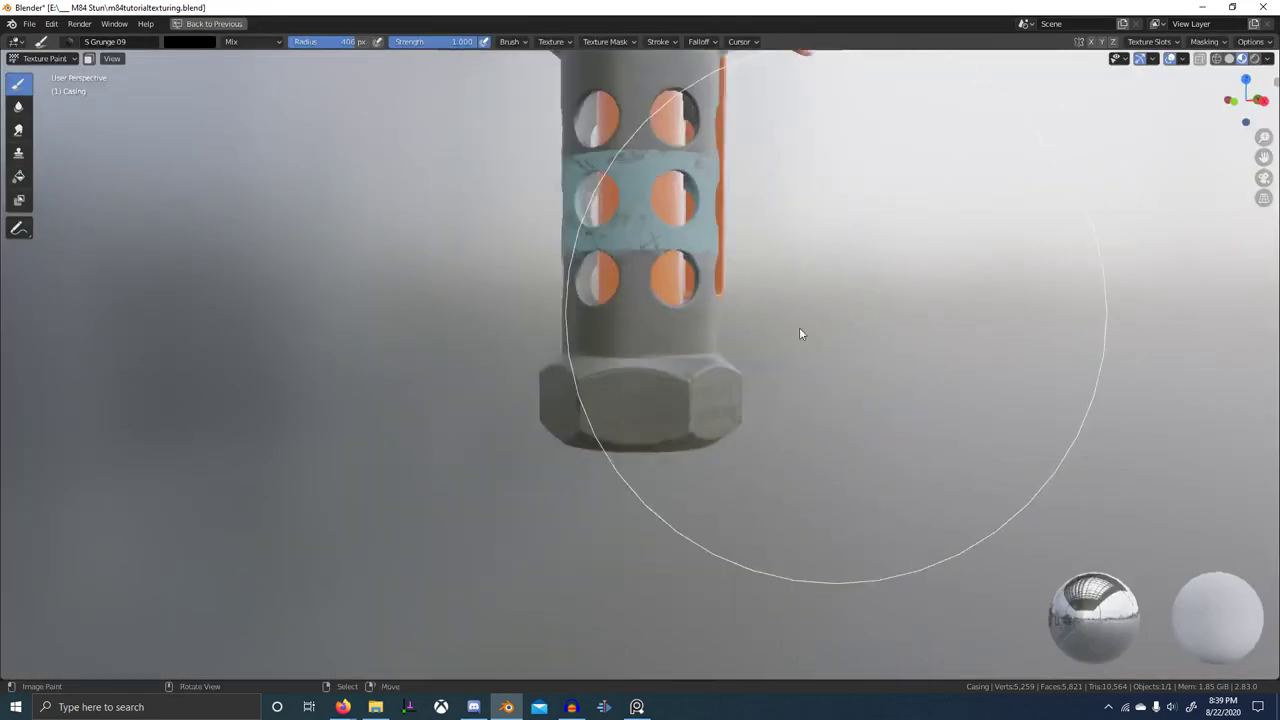
{"action": "middle_click_drag", "start_coordinate": [799, 328], "coordinate": [676, 296]}
{"action": "scroll", "coordinate": [632, 360], "scroll_direction": "down", "scroll_amount": 4}
{"action": "scroll", "coordinate": [694, 390], "scroll_direction": "up", "scroll_amount": 5}
{"action": "scroll", "coordinate": [698, 390], "scroll_direction": "up", "scroll_amount": 2}
{"action": "middle_click_drag", "start_coordinate": [700, 400], "coordinate": [655, 438]}
{"action": "scroll", "coordinate": [656, 440], "scroll_direction": "down", "scroll_amount": 3}
{"action": "mouse_move", "coordinate": [659, 466]}
{"action": "middle_mouse_down"}
{"action": "mouse_move", "coordinate": [678, 482]}
{"action": "mouse_move", "coordinate": [692, 460]}
{"action": "middle_mouse_up"}
{"action": "scroll", "coordinate": [694, 460], "scroll_direction": "up", "scroll_amount": 5}
{"action": "key", "text": "ctrl+space"}
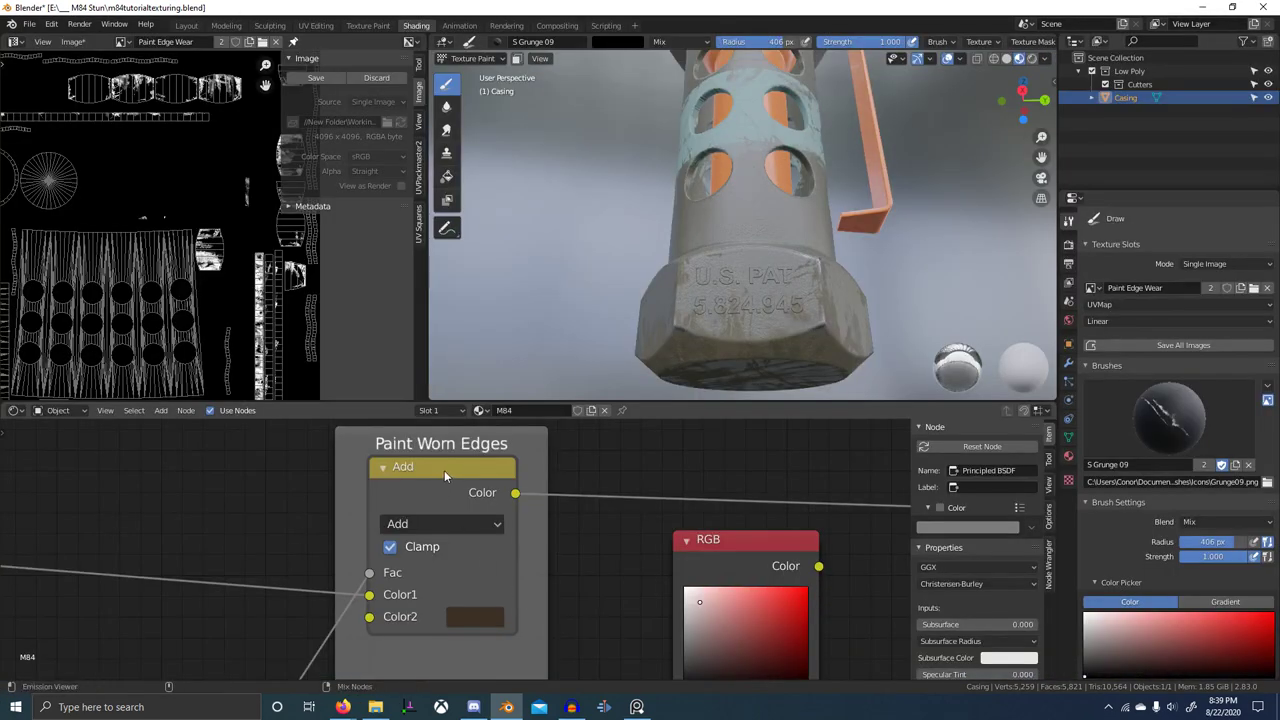
- Preview the Add node's output and make Color2 a darker, more saturated brown
{"action": "left_click", "coordinate": [445, 474], "text": "ctrl+shift"}
{"action": "scroll", "coordinate": [482, 619], "scroll_direction": "up", "scroll_amount": 3}
{"action": "middle_click_drag", "start_coordinate": [482, 619], "coordinate": [589, 579]}
{"action": "left_click", "coordinate": [586, 578]}
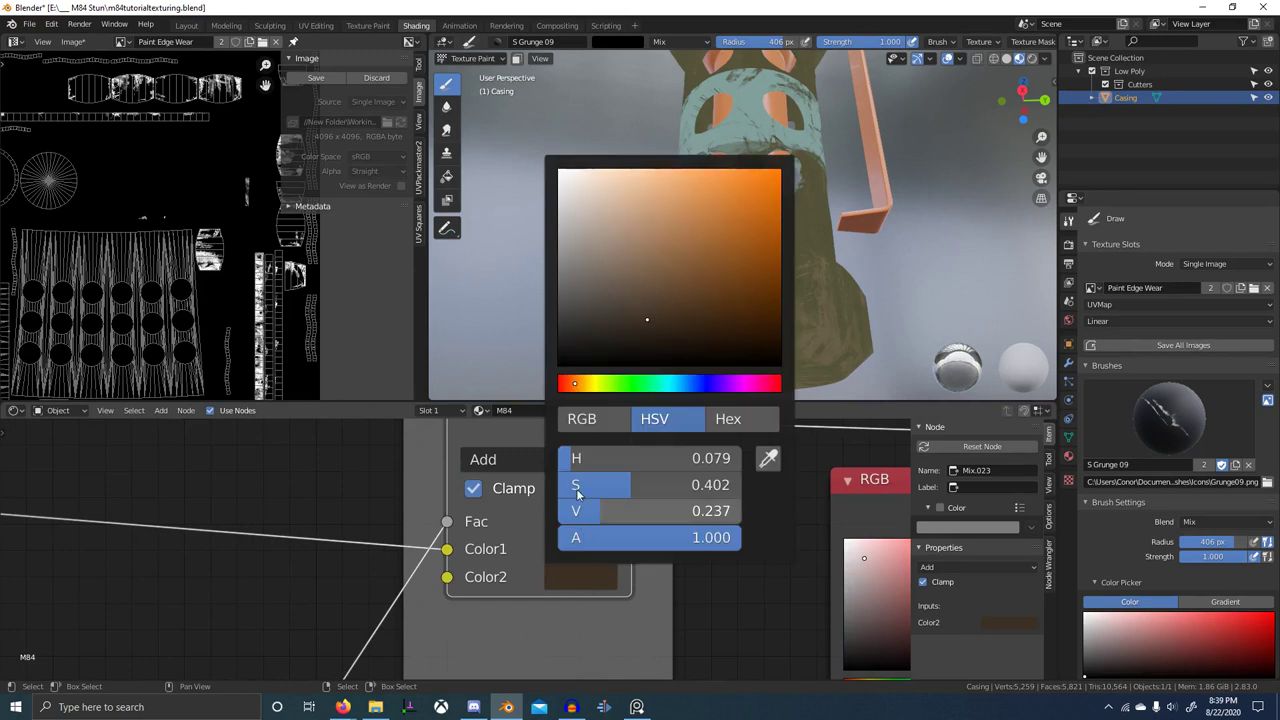
{"action": "left_click_drag", "start_coordinate": [653, 332], "coordinate": [615, 321]}
- Change the node's blend mode from Add to Mix and lighten Color2 slightly
{"action": "scroll", "coordinate": [490, 530], "scroll_direction": "down", "scroll_amount": 6}
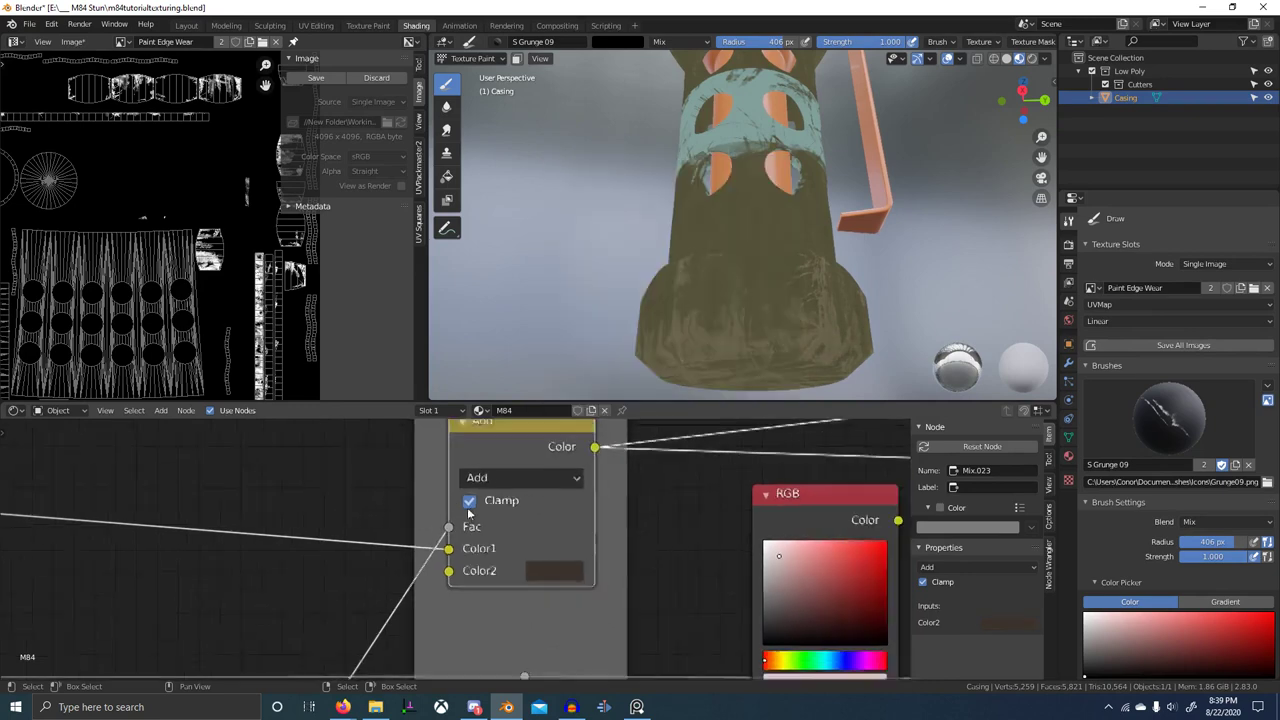
{"action": "left_click", "coordinate": [542, 487]}
{"action": "left_click", "coordinate": [538, 470]}
{"action": "scroll", "coordinate": [600, 551], "scroll_direction": "up", "scroll_amount": 5}
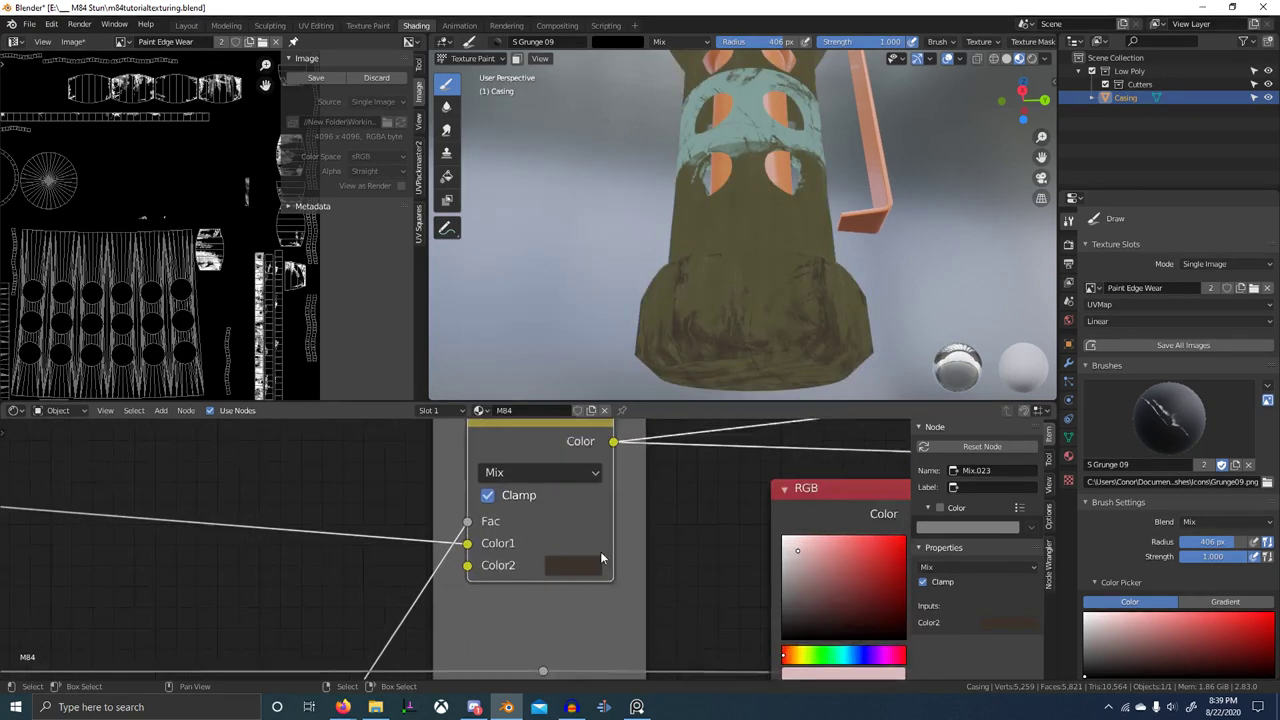
{"action": "left_click", "coordinate": [591, 563]}
{"action": "left_click_drag", "start_coordinate": [613, 342], "coordinate": [607, 307]}
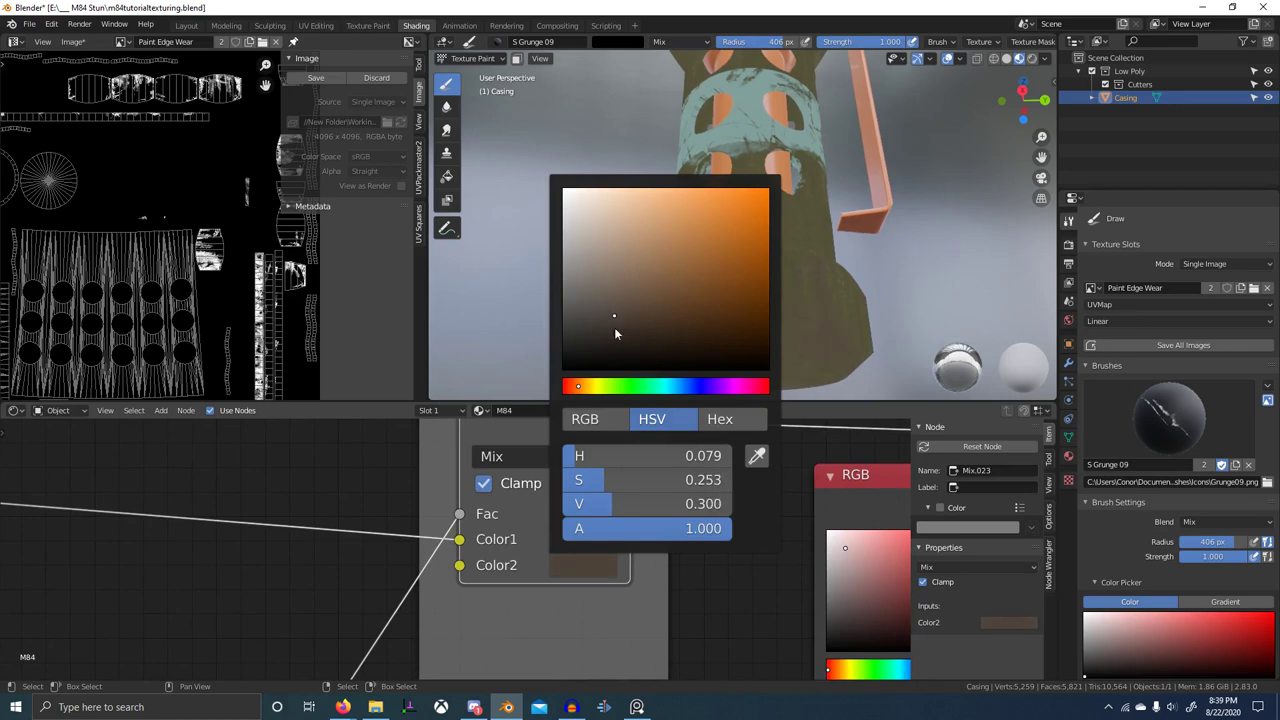
{"action": "scroll", "coordinate": [745, 568], "scroll_direction": "down", "scroll_amount": 8}
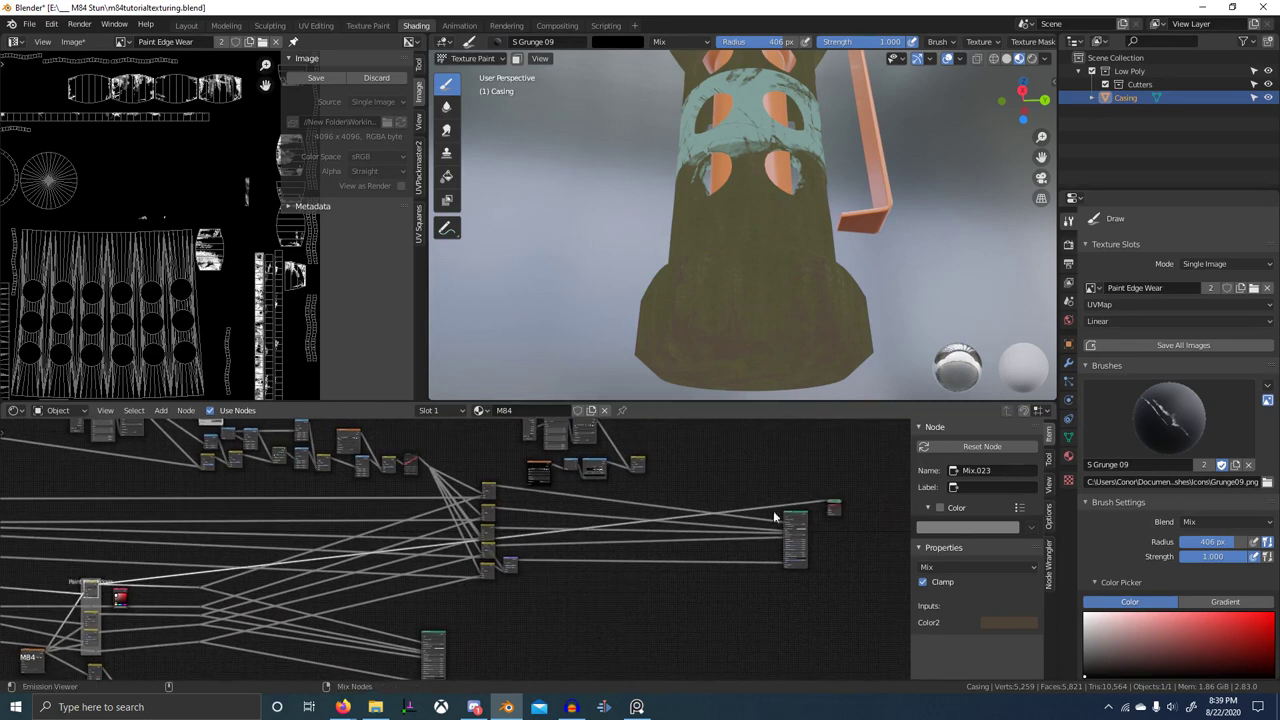
- Preview the full material on the grenade and orbit level with its base
{"action": "left_click", "coordinate": [797, 519], "text": "ctrl+shift"}
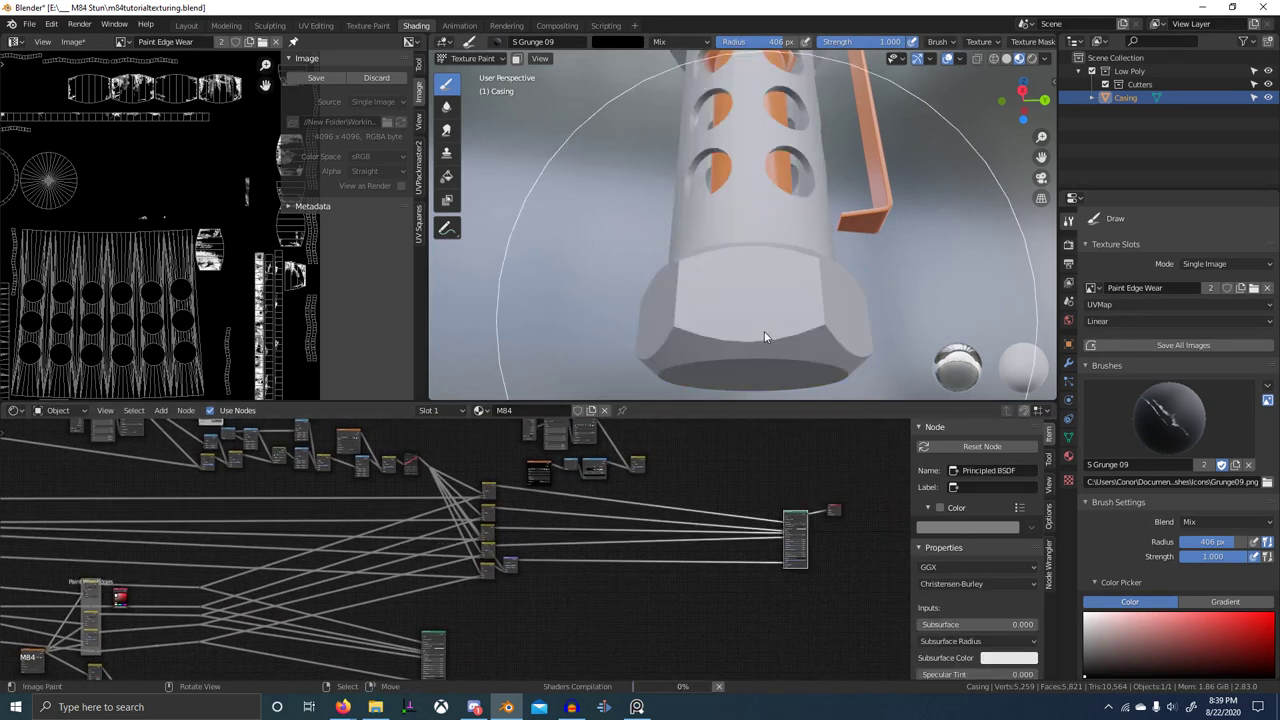
{"action": "mouse_move", "coordinate": [764, 332]}
{"action": "middle_mouse_down"}
{"action": "mouse_move", "coordinate": [790, 344]}
{"action": "mouse_move", "coordinate": [748, 390]}
{"action": "middle_mouse_up"}
{"action": "scroll", "coordinate": [748, 390], "scroll_direction": "down", "scroll_amount": 4}
{"action": "middle_click_drag", "start_coordinate": [310, 610], "coordinate": [678, 518]}
{"action": "scroll", "coordinate": [678, 518], "scroll_direction": "up", "scroll_amount": 3}
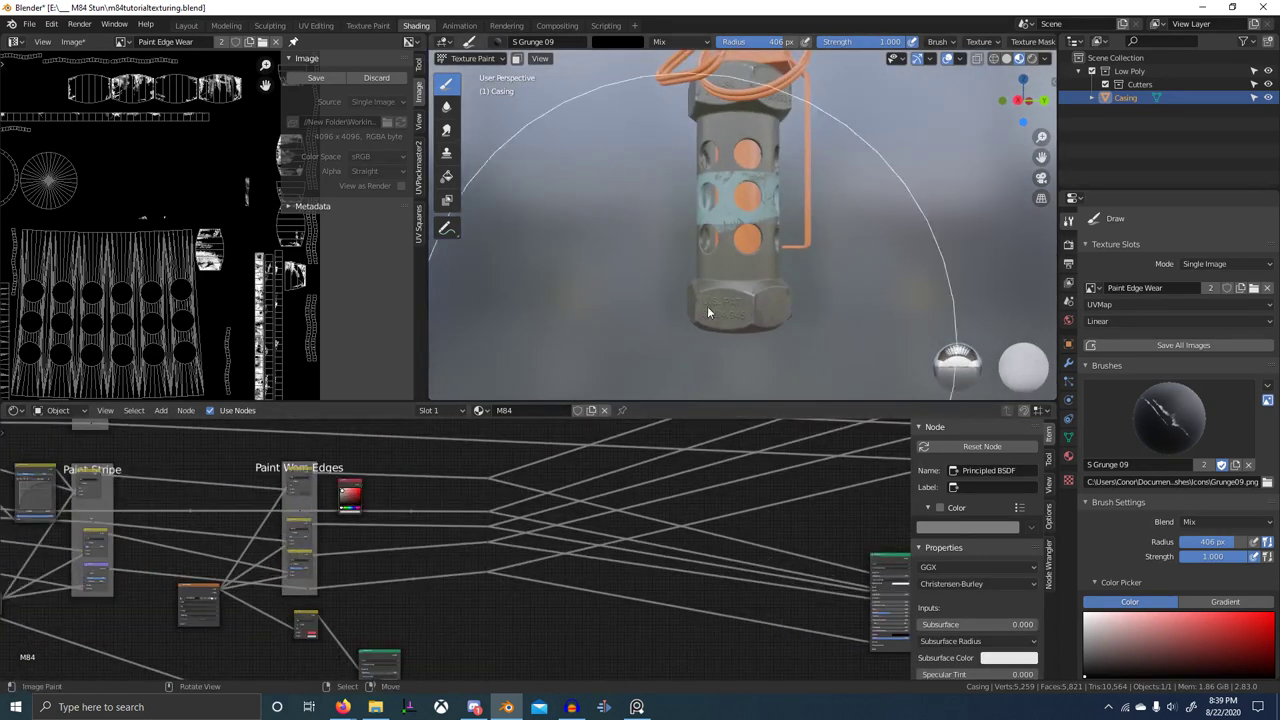
{"action": "scroll", "coordinate": [690, 370], "scroll_direction": "up", "scroll_amount": 2}
{"action": "middle_click_drag", "start_coordinate": [687, 390], "coordinate": [702, 293], "text": "shift"}
{"action": "scroll", "coordinate": [545, 466], "scroll_direction": "up", "scroll_amount": 1}
- Shift the mix node's Color2 hue toward orange and preview the worn-edge mix result
{"action": "middle_click_drag", "start_coordinate": [545, 466], "coordinate": [690, 455]}
{"action": "middle_click_drag", "start_coordinate": [497, 489], "coordinate": [612, 570]}
{"action": "scroll", "coordinate": [517, 577], "scroll_direction": "up", "scroll_amount": 10}
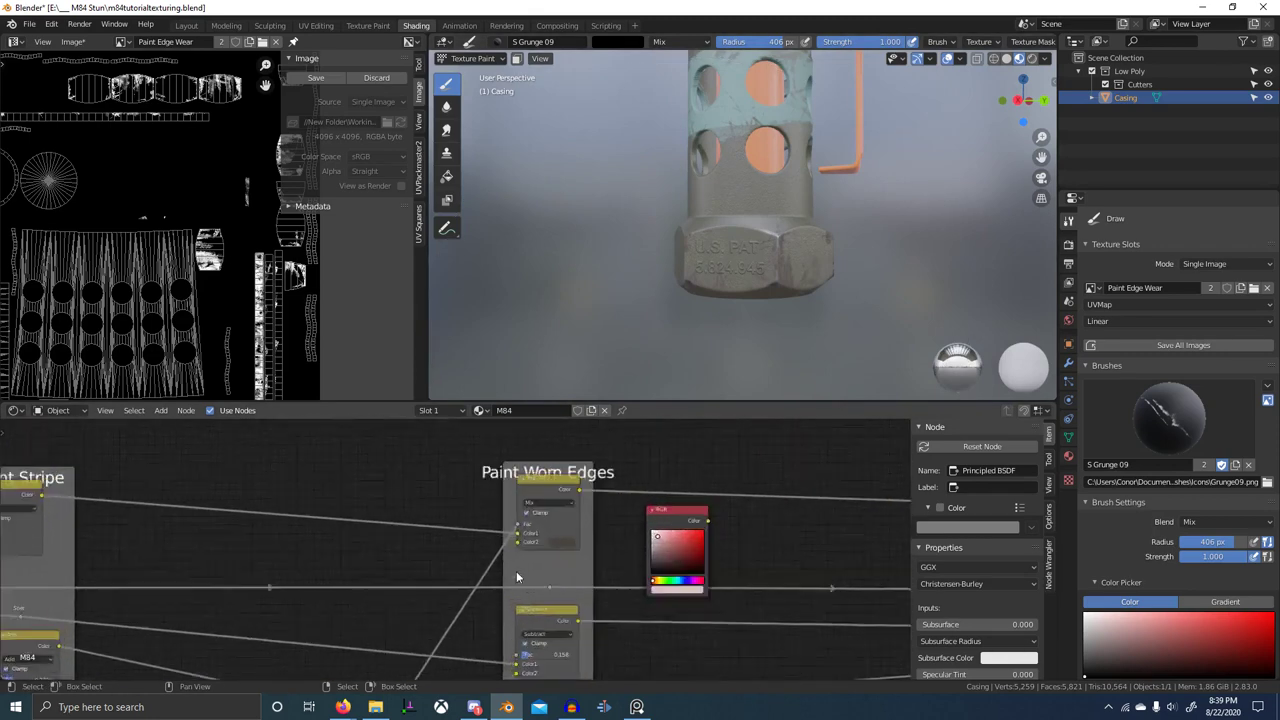
{"action": "scroll", "coordinate": [518, 574], "scroll_direction": "up", "scroll_amount": 5}
{"action": "left_click", "coordinate": [643, 543]}
{"action": "left_click", "coordinate": [643, 543]}
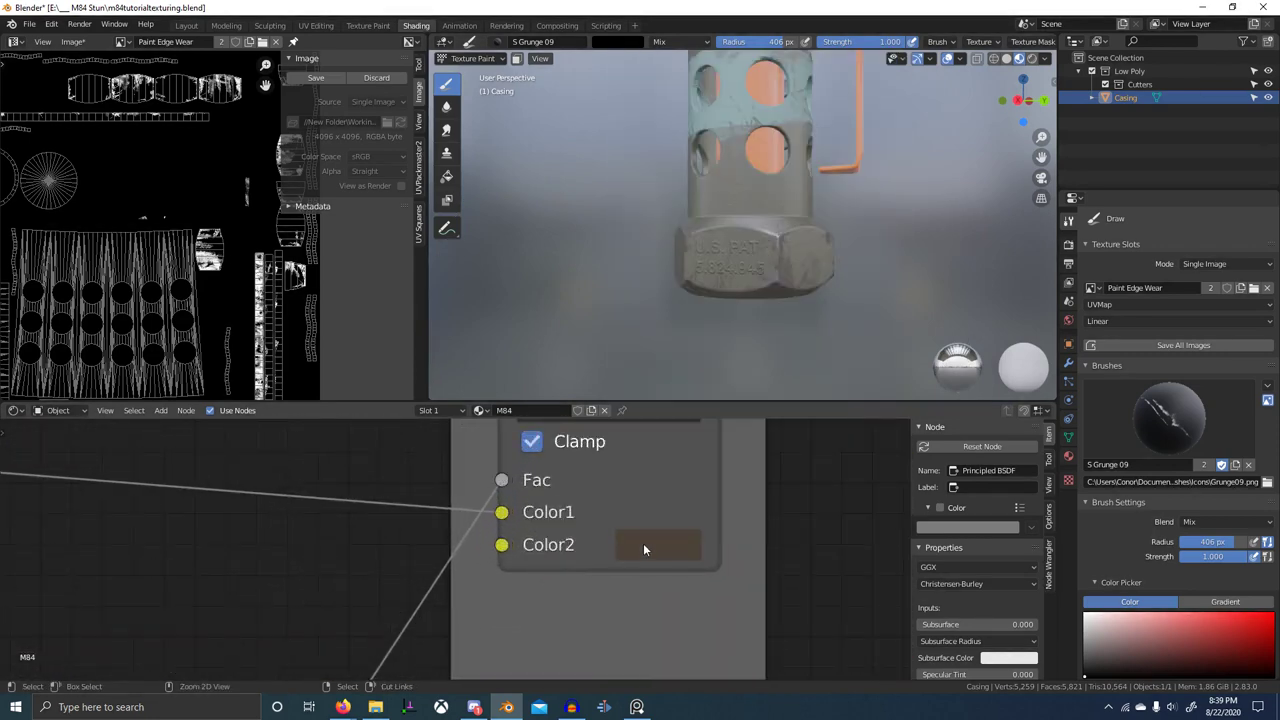
{"action": "left_click", "coordinate": [647, 549]}
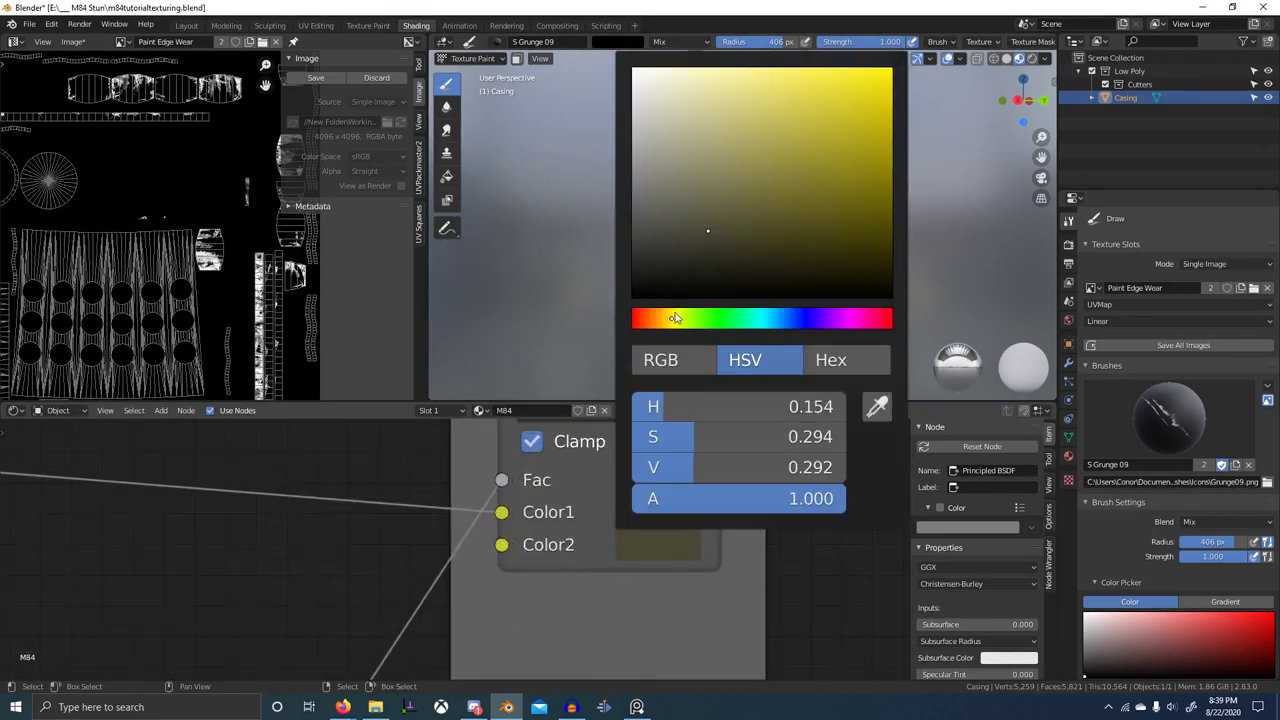
{"action": "left_click_drag", "start_coordinate": [675, 318], "coordinate": [665, 318]}
{"action": "scroll", "coordinate": [695, 322], "scroll_direction": "up", "scroll_amount": 4}
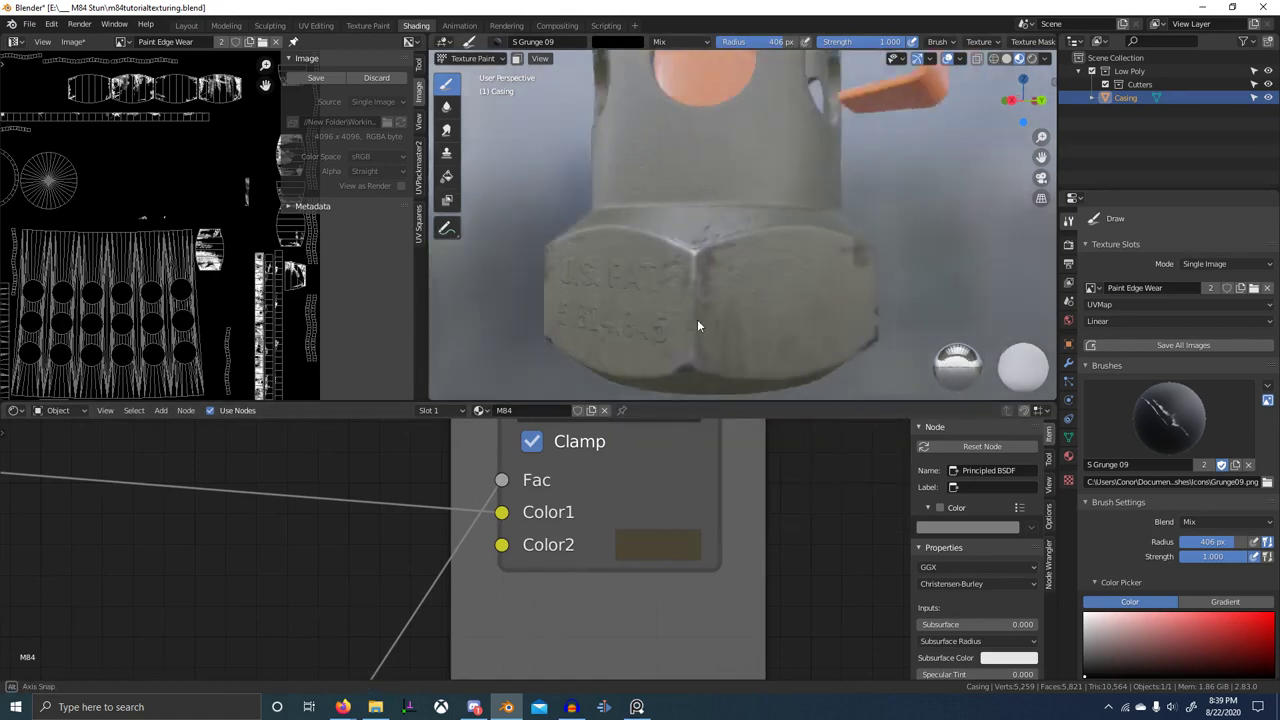
{"action": "middle_click_drag", "start_coordinate": [697, 319], "coordinate": [651, 322]}
{"action": "scroll", "coordinate": [636, 535], "scroll_direction": "down", "scroll_amount": 1}
{"action": "left_click", "coordinate": [644, 555]}
{"action": "middle_click_drag", "start_coordinate": [574, 512], "coordinate": [567, 582]}
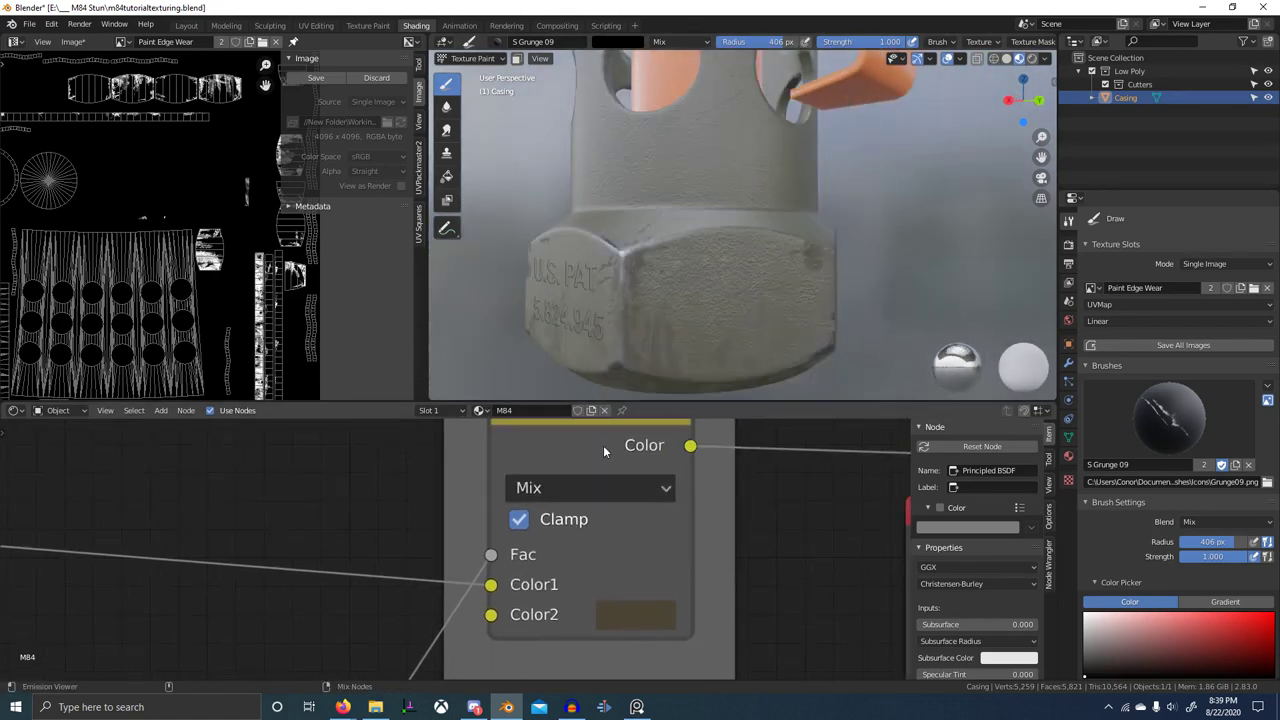
{"action": "left_click", "coordinate": [603, 446], "text": "ctrl+shift"}
- Set the Color2 hue to 0.098 and preview the full material on the grenade
{"action": "left_click", "coordinate": [631, 614]}
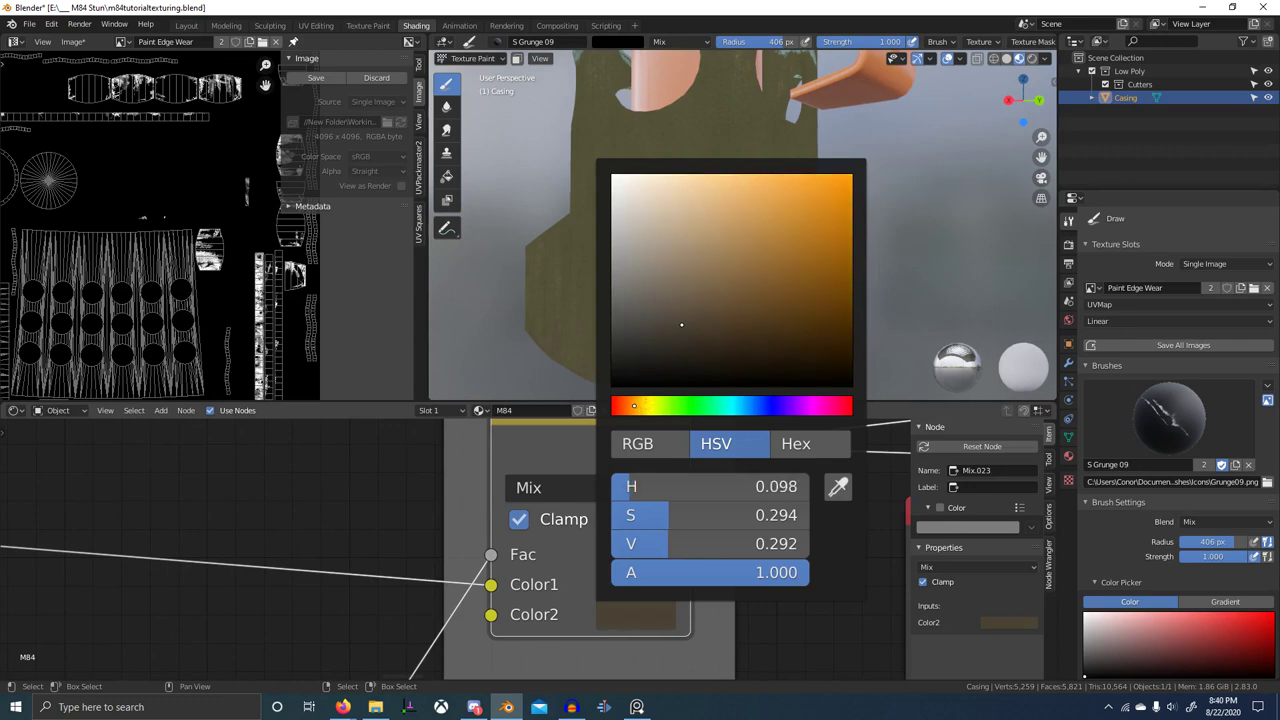
{"action": "left_click_drag", "start_coordinate": [634, 406], "coordinate": [633, 406]}
{"action": "scroll", "coordinate": [610, 344], "scroll_direction": "down", "scroll_amount": 2}
{"action": "middle_click_drag", "start_coordinate": [624, 351], "coordinate": [697, 362]}
{"action": "scroll", "coordinate": [723, 514], "scroll_direction": "down", "scroll_amount": 5}
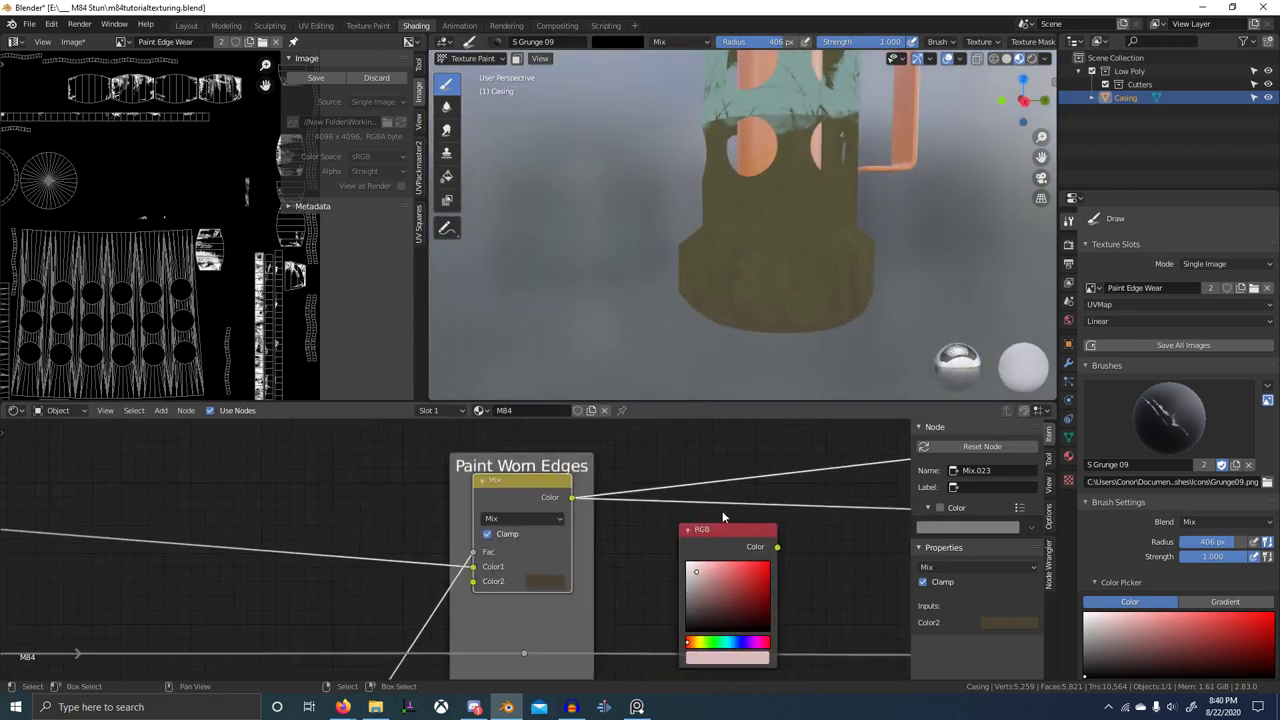
{"action": "scroll", "coordinate": [753, 542], "scroll_direction": "down", "scroll_amount": 6}
{"action": "left_click", "coordinate": [791, 530], "text": "ctrl+shift"}
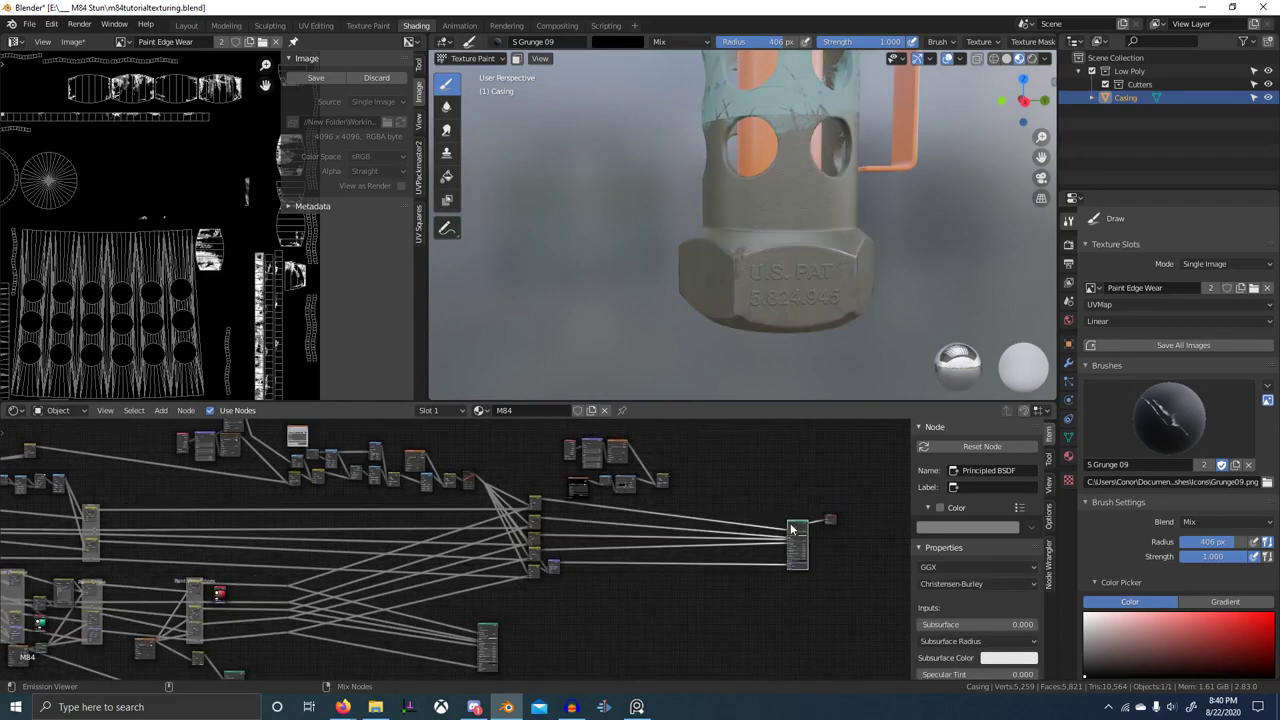
- Inspect the grenade's worn hex base and engraved side in a maximized view, then switch windows
{"action": "key", "text": "ctrl+space"}
{"action": "scroll", "coordinate": [714, 295], "scroll_direction": "down", "scroll_amount": 5}
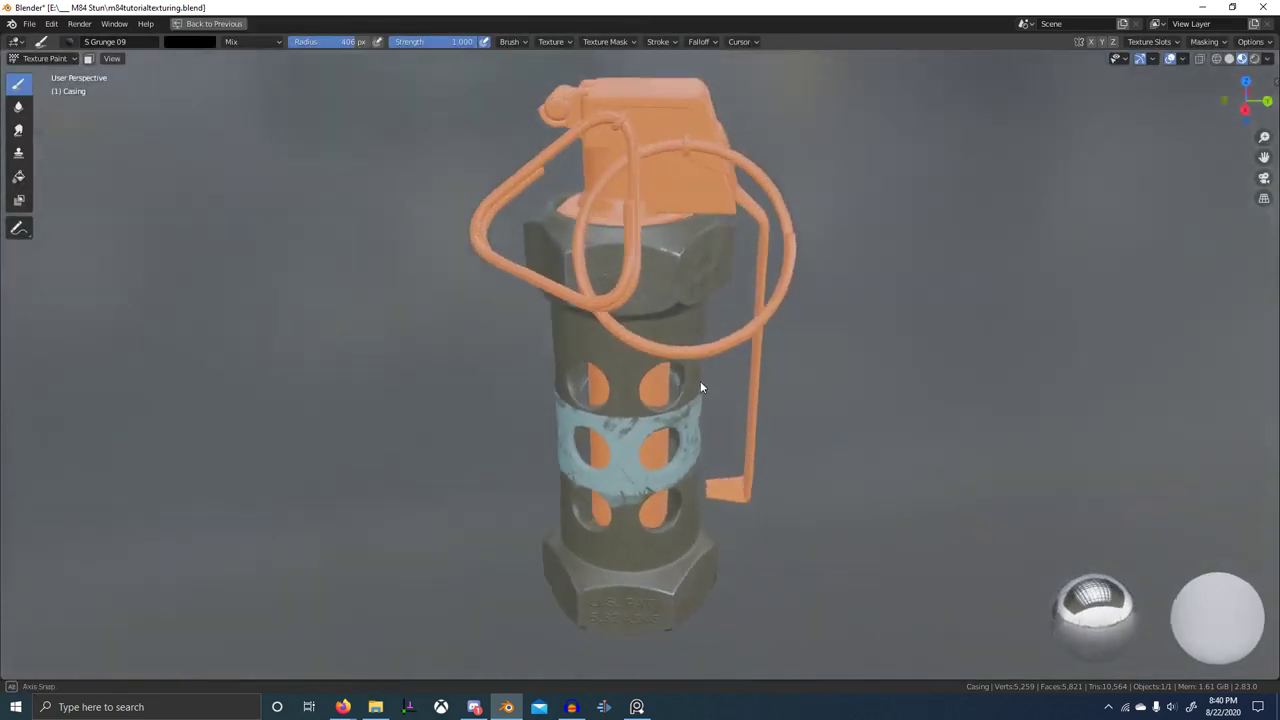
{"action": "middle_click_drag", "start_coordinate": [700, 382], "coordinate": [862, 306]}
{"action": "scroll", "coordinate": [647, 381], "scroll_direction": "down", "scroll_amount": 2}
{"action": "scroll", "coordinate": [894, 394], "scroll_direction": "up", "scroll_amount": 2}
{"action": "middle_click_drag", "start_coordinate": [742, 472], "coordinate": [714, 424]}
{"action": "scroll", "coordinate": [714, 424], "scroll_direction": "up", "scroll_amount": 4}
{"action": "scroll", "coordinate": [768, 459], "scroll_direction": "up", "scroll_amount": 1}
{"action": "mouse_move", "coordinate": [720, 474]}
{"action": "middle_mouse_down"}
{"action": "mouse_move", "coordinate": [676, 487]}
{"action": "mouse_move", "coordinate": [761, 456]}
{"action": "mouse_move", "coordinate": [725, 350]}
{"action": "middle_mouse_up"}
{"action": "mouse_move", "coordinate": [747, 410]}
{"action": "middle_mouse_down"}
{"action": "mouse_move", "coordinate": [681, 454]}
{"action": "mouse_move", "coordinate": [670, 497]}
{"action": "middle_mouse_up"}
{"action": "scroll", "coordinate": [672, 495], "scroll_direction": "down", "scroll_amount": 5}
{"action": "middle_click_drag", "start_coordinate": [727, 431], "coordinate": [670, 374]}
{"action": "scroll", "coordinate": [698, 404], "scroll_direction": "up", "scroll_amount": 5}
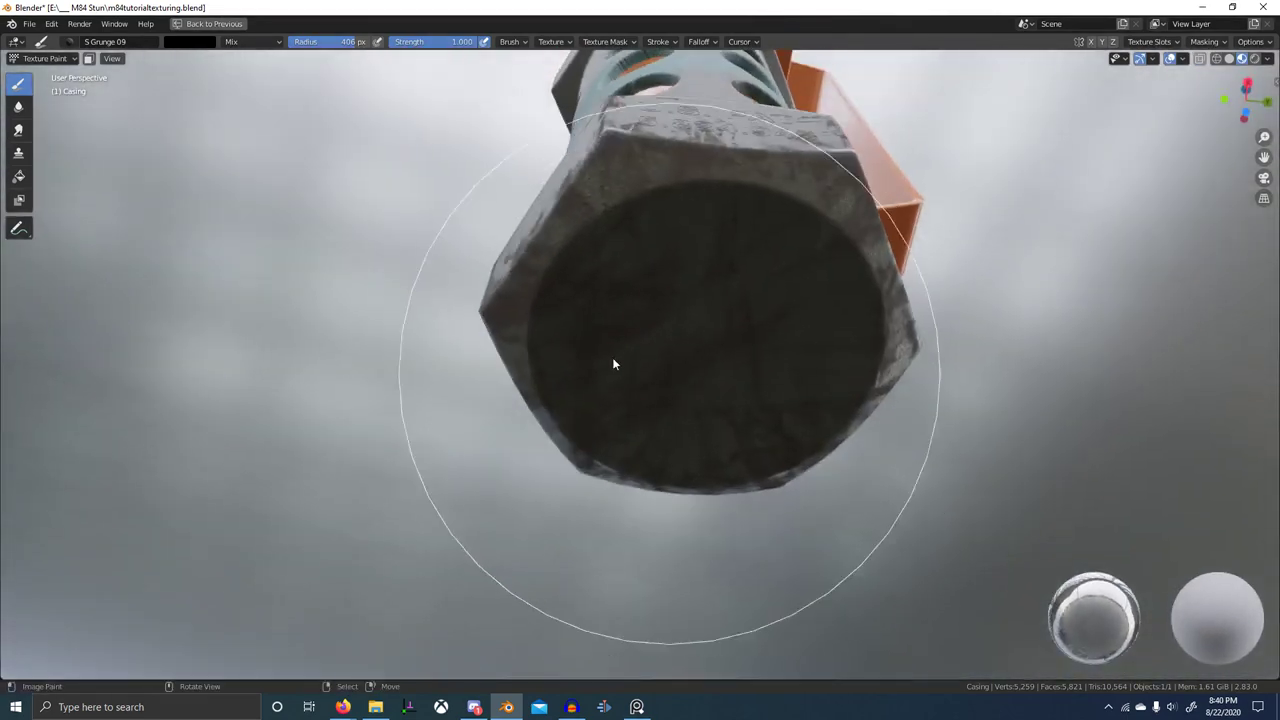
{"action": "key", "text": "ctrl+space"}
{"action": "key", "text": "alt+Tab"}
- Return from the Discord chat to Blender and face the hex base in a maximized view
{"action": "left_click", "coordinate": [650, 280]}
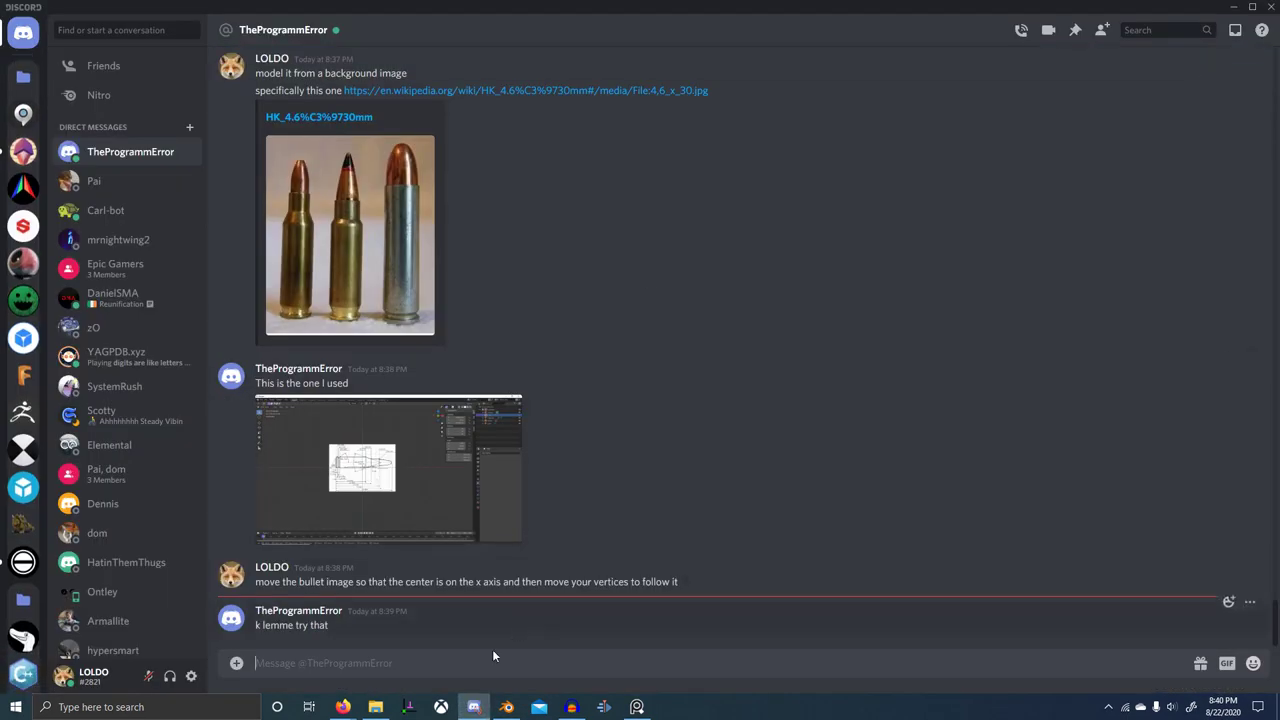
{"action": "left_click", "coordinate": [506, 707]}
{"action": "middle_click_drag", "start_coordinate": [766, 288], "coordinate": [727, 328]}
{"action": "key", "text": "ctrl+space"}
{"action": "scroll", "coordinate": [710, 385], "scroll_direction": "down", "scroll_amount": 3}
{"action": "middle_click_drag", "start_coordinate": [706, 398], "coordinate": [663, 378]}
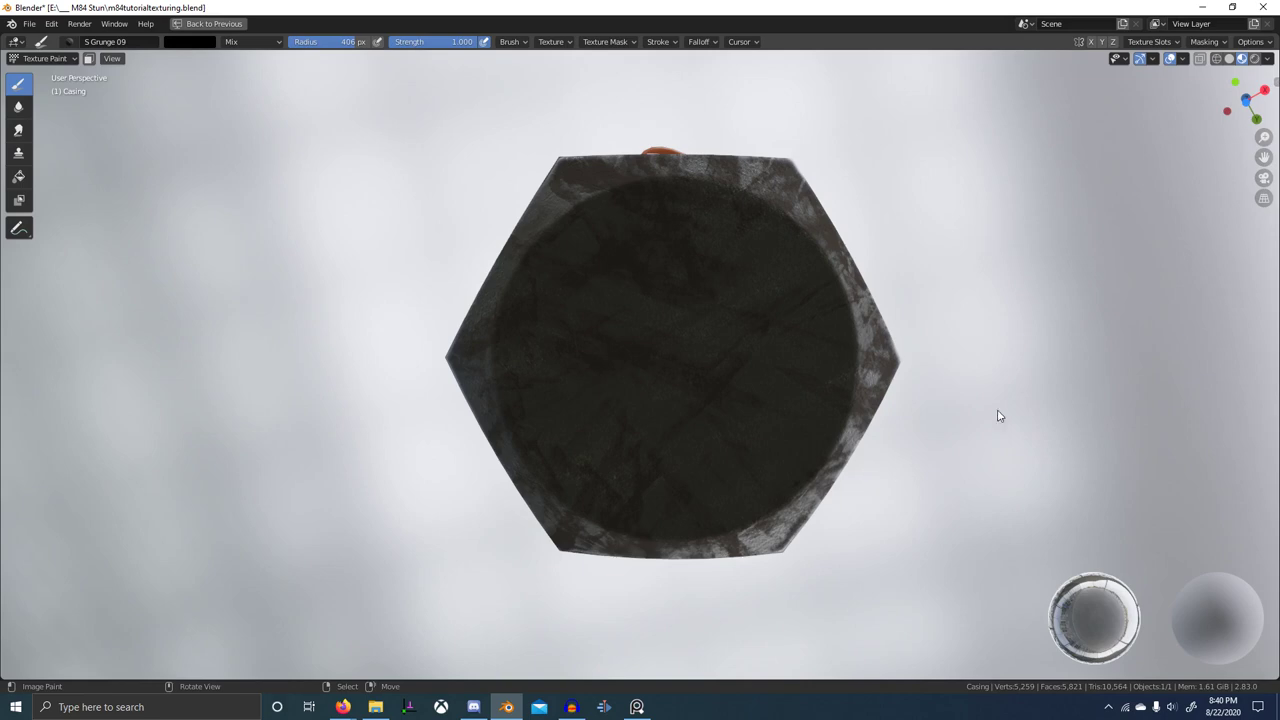
- Preview the red-and-white Mix.027 wear mask and face the hex base in a maximized view
{"action": "scroll", "coordinate": [956, 360], "scroll_direction": "down", "scroll_amount": 4}
{"action": "middle_click_drag", "start_coordinate": [954, 360], "coordinate": [743, 474]}
{"action": "key", "text": "ctrl+space"}
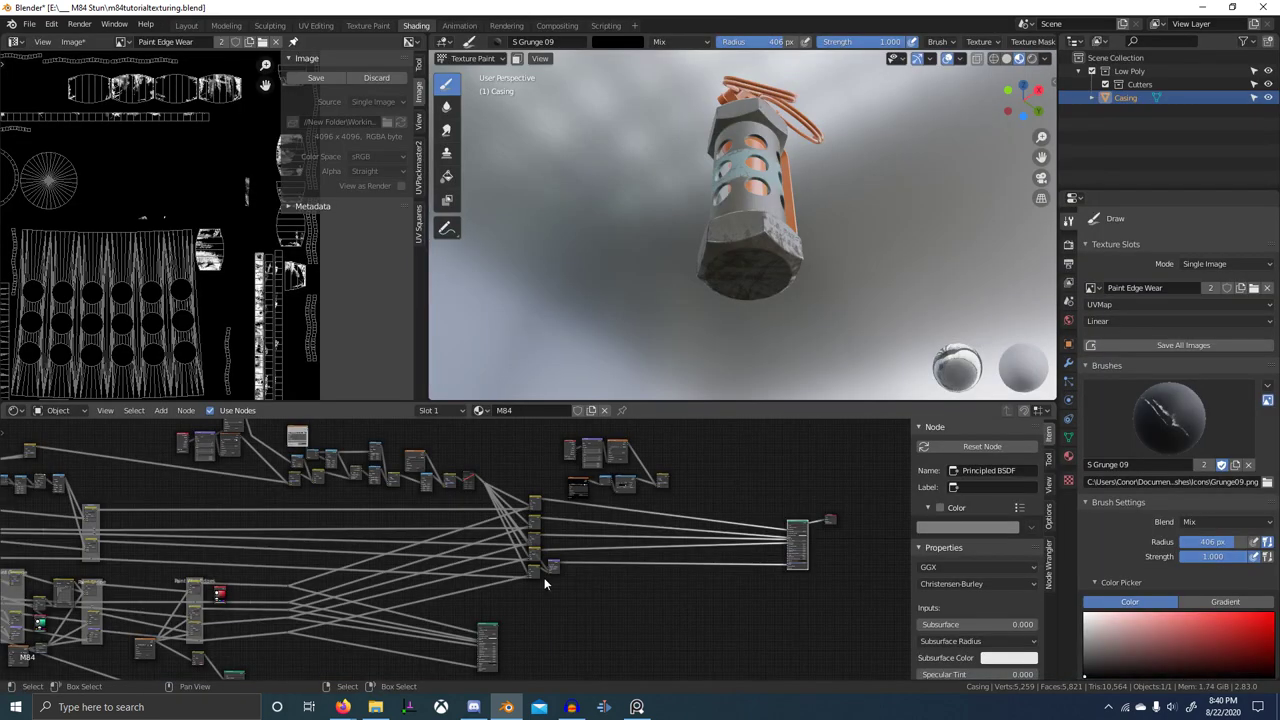
{"action": "middle_click_drag", "start_coordinate": [248, 638], "coordinate": [528, 533]}
{"action": "scroll", "coordinate": [556, 560], "scroll_direction": "up", "scroll_amount": 4}
{"action": "left_click", "coordinate": [473, 543], "text": "ctrl+shift"}
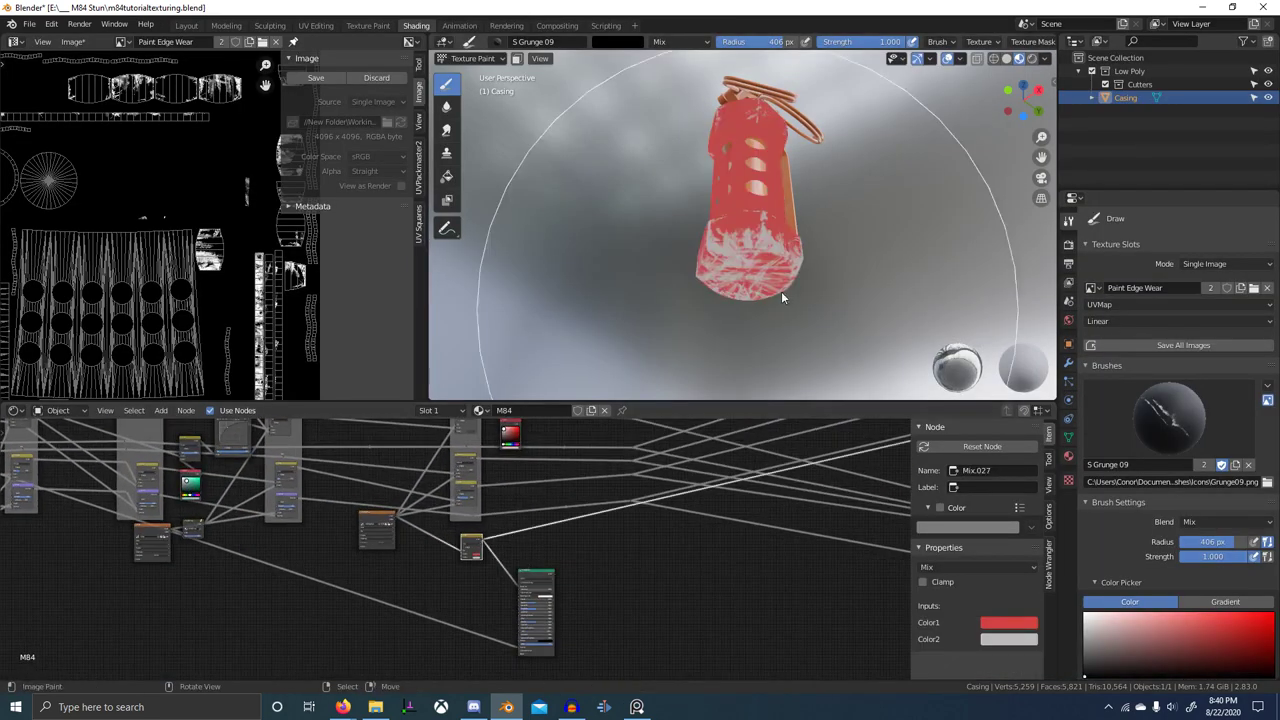
{"action": "middle_click_drag", "start_coordinate": [782, 294], "coordinate": [795, 232]}
{"action": "key", "text": "ctrl+space"}
{"action": "scroll", "coordinate": [684, 366], "scroll_direction": "up", "scroll_amount": 3}
{"action": "middle_click_drag", "start_coordinate": [684, 366], "coordinate": [675, 338]}
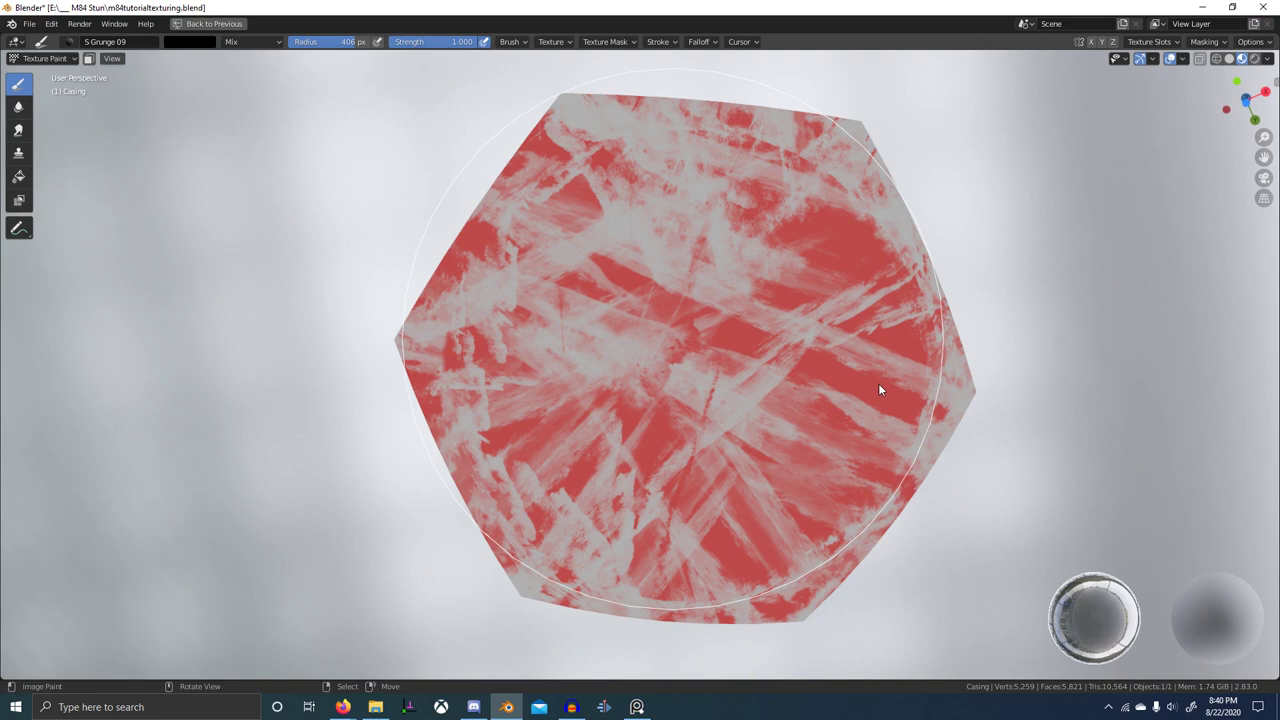
{"action": "scroll", "coordinate": [878, 384], "scroll_direction": "down", "scroll_amount": 8}
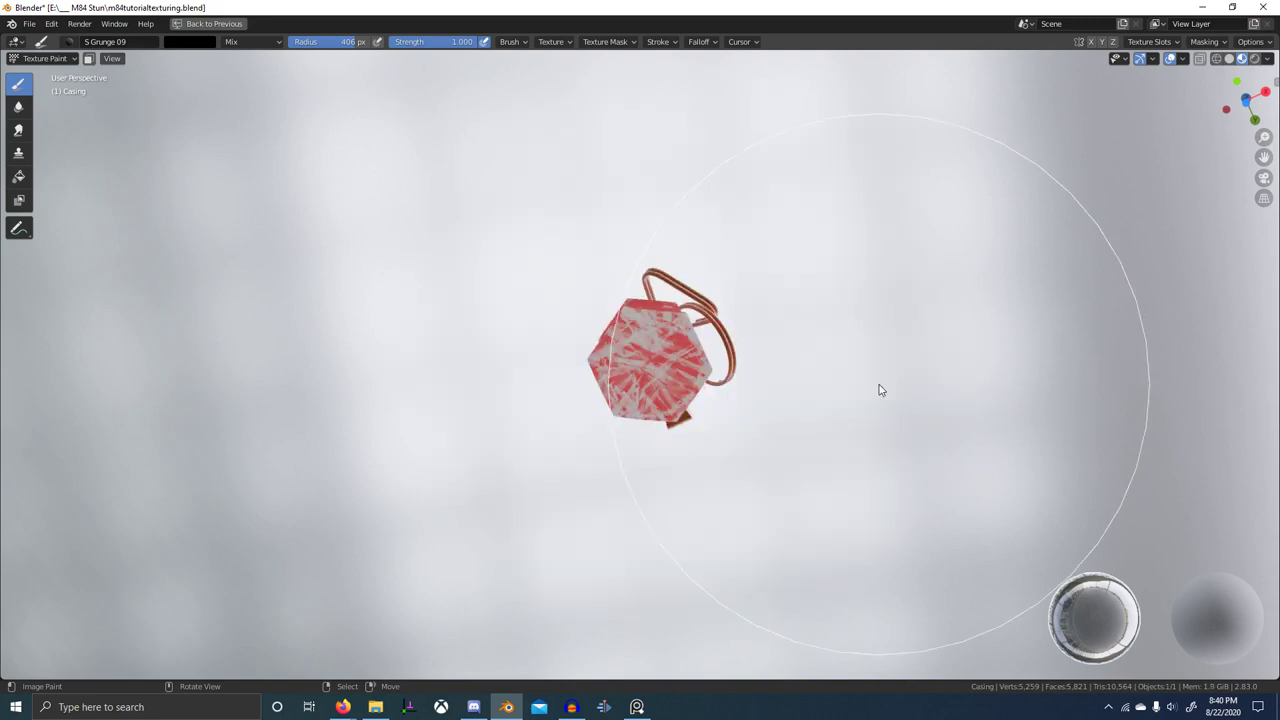
{"action": "scroll", "coordinate": [704, 411], "scroll_direction": "up", "scroll_amount": 6}
- Stamp grunge scratches on the base with the S Grunge 07.001 brush, then switch to Discord
{"action": "key", "text": "x"}
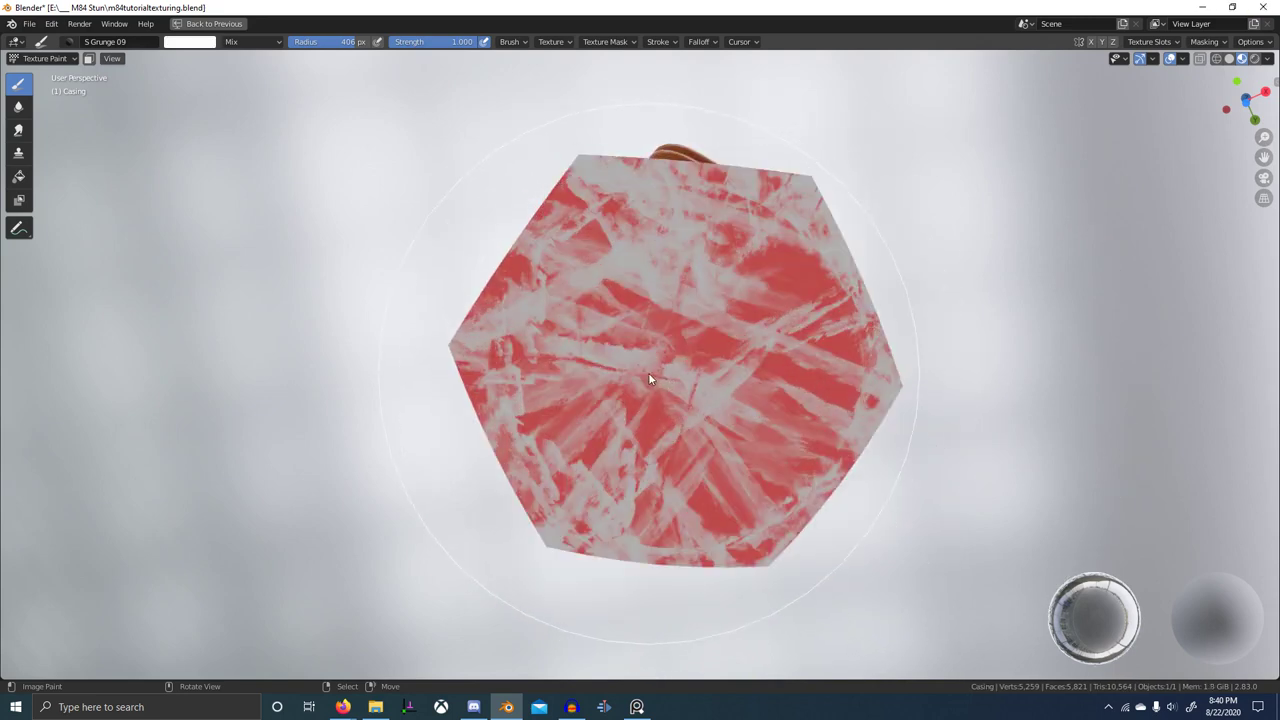
{"action": "key", "text": "x"}
{"action": "left_click", "coordinate": [72, 41]}
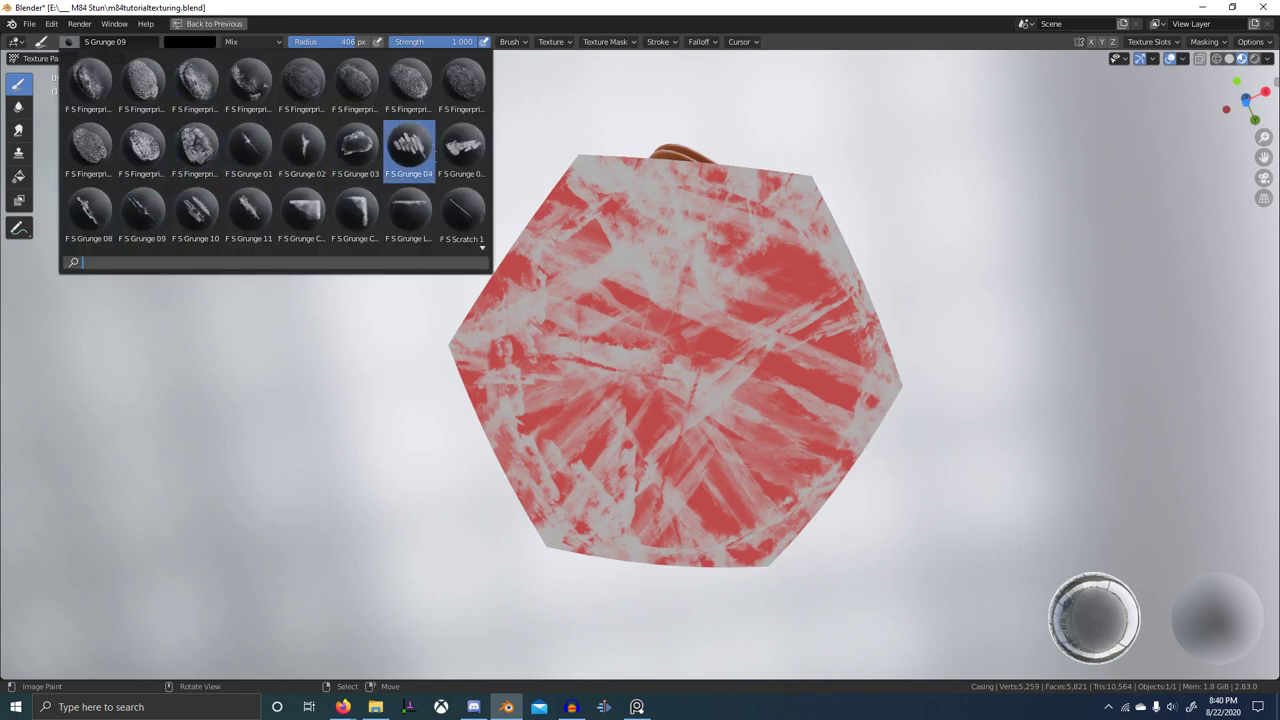
{"action": "left_click", "coordinate": [461, 147]}
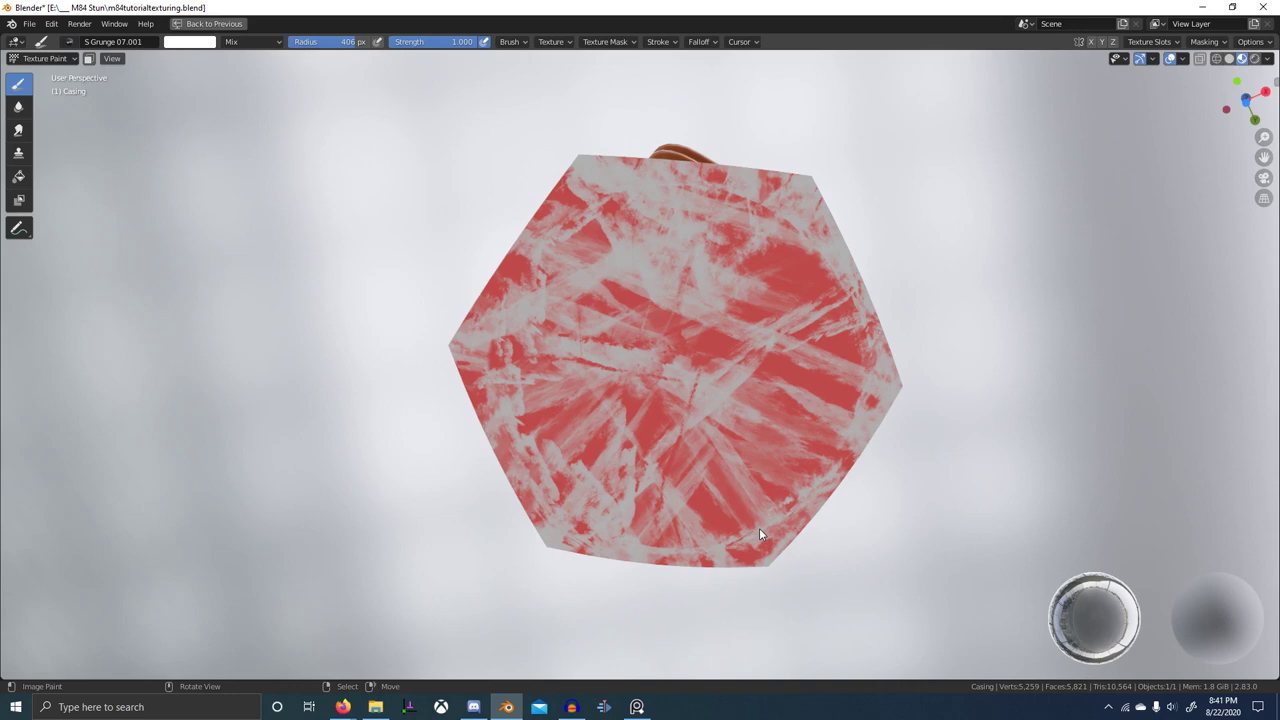
{"action": "left_click", "coordinate": [677, 367]}
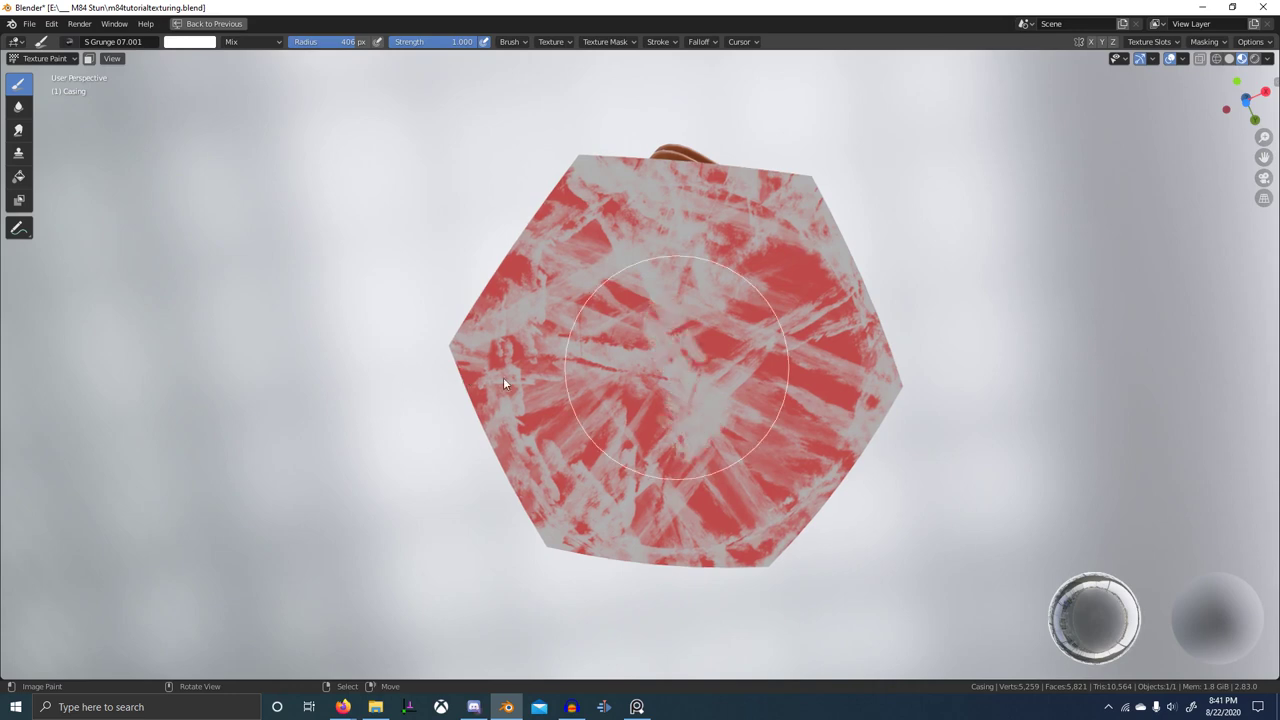
{"action": "left_click", "coordinate": [695, 410]}
{"action": "mouse_move", "coordinate": [691, 420]}
{"action": "middle_mouse_down"}
{"action": "mouse_move", "coordinate": [680, 428]}
{"action": "mouse_move", "coordinate": [731, 451]}
{"action": "mouse_move", "coordinate": [774, 511]}
{"action": "mouse_move", "coordinate": [731, 434]}
{"action": "mouse_move", "coordinate": [702, 425]}
{"action": "middle_mouse_up"}
{"action": "scroll", "coordinate": [722, 430], "scroll_direction": "up", "scroll_amount": 1}
{"action": "key", "text": "x"}
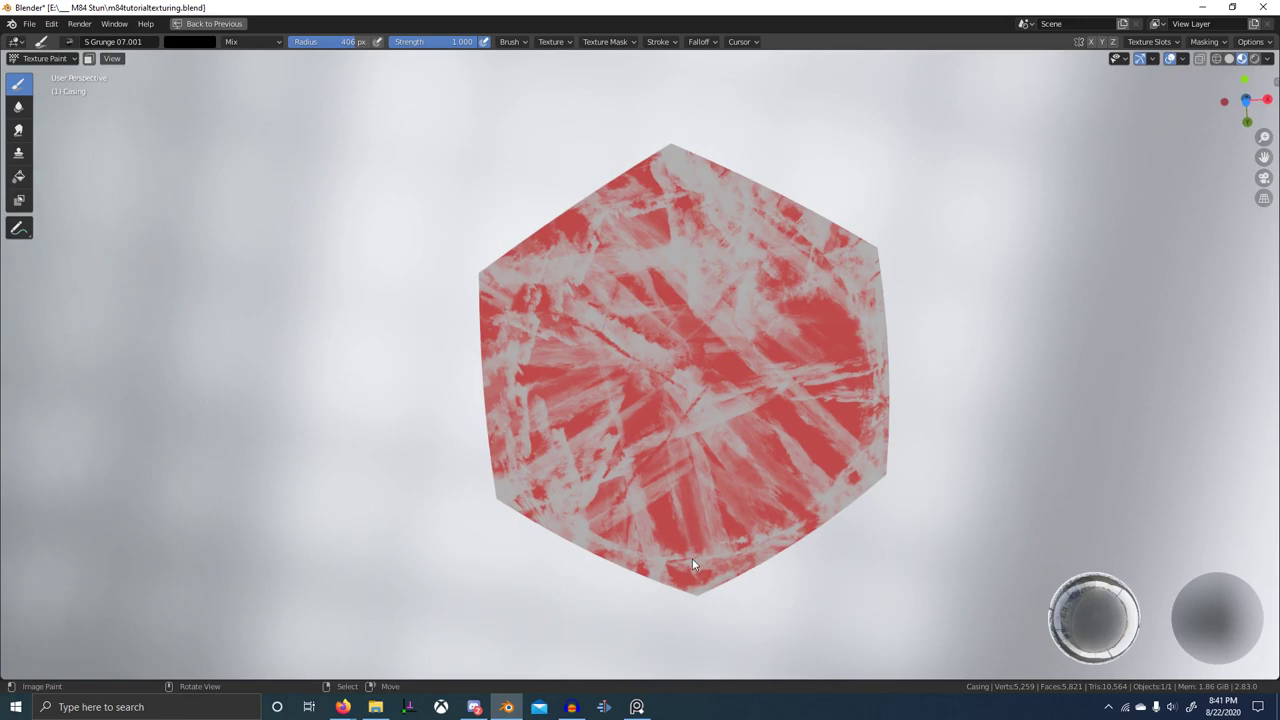
{"action": "key", "text": "alt+Tab"}
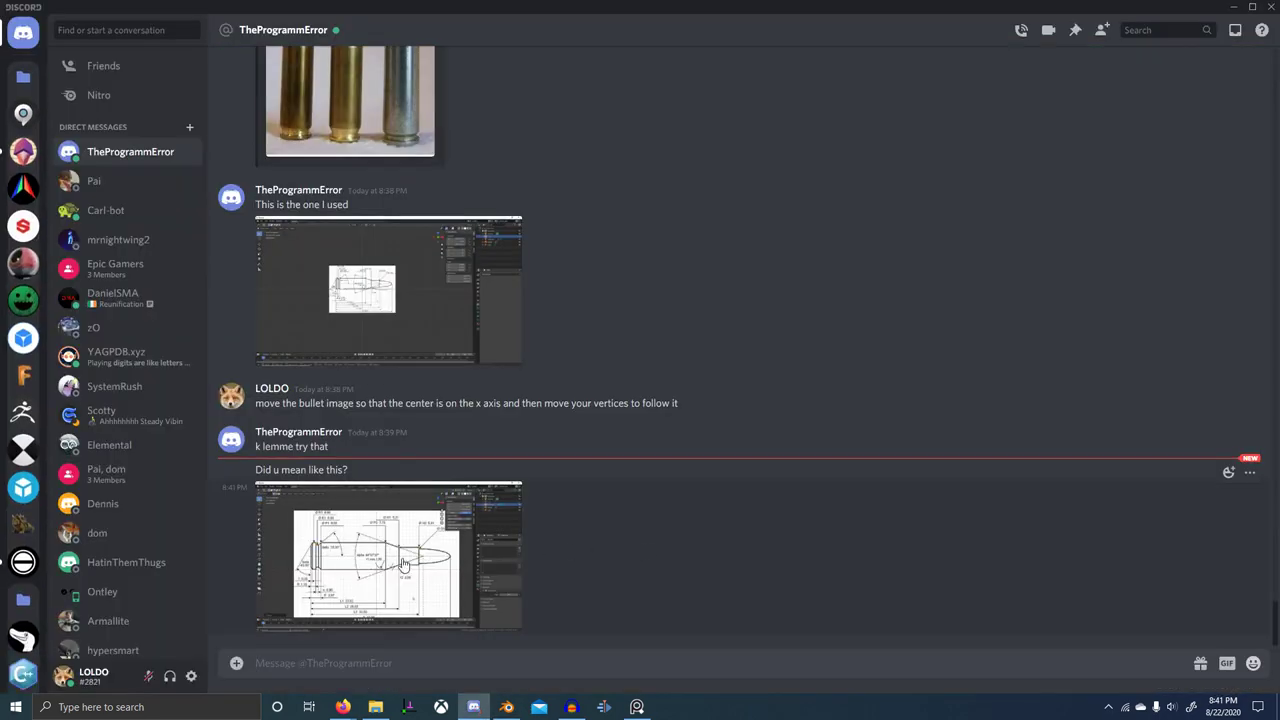
- View the shared screenshot and reply 'the center of the bullet should be on the xaxis' plus 'and then the screw modifier will'
{"action": "left_click", "coordinate": [405, 563]}
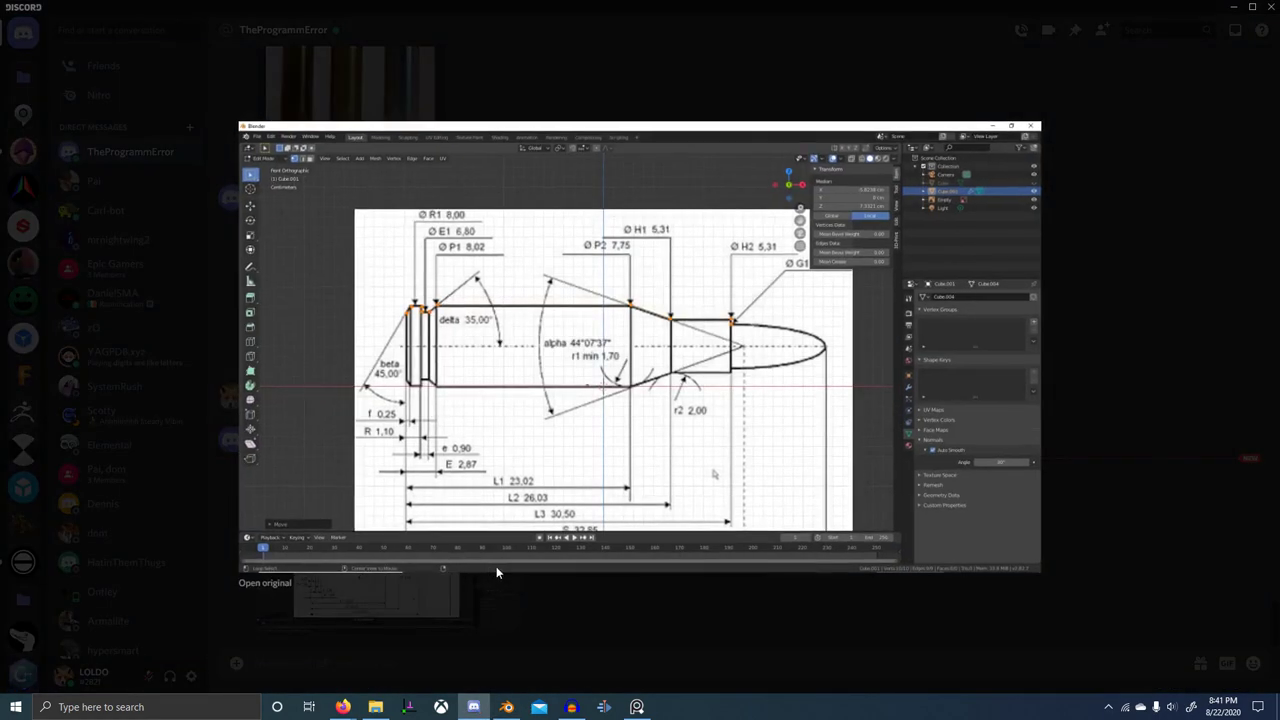
{"action": "left_click", "coordinate": [728, 617]}
{"action": "type", "text": "t"}
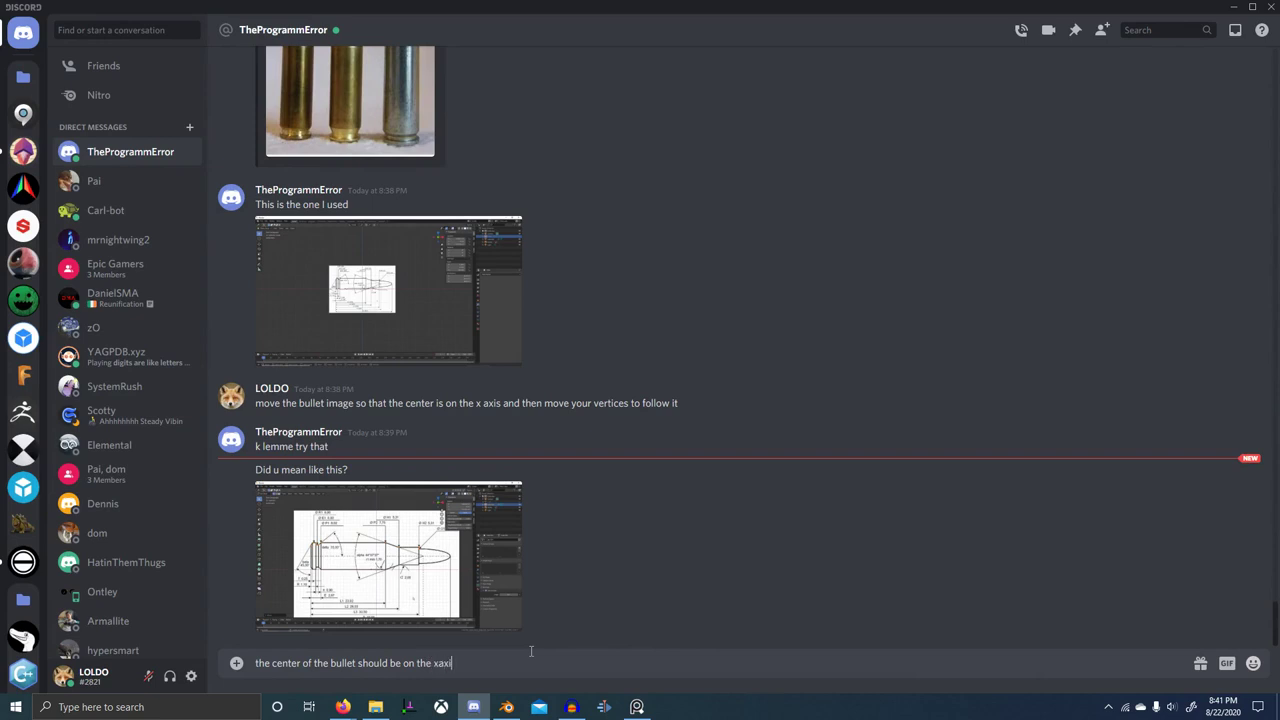
{"action": "key", "text": "Return"}
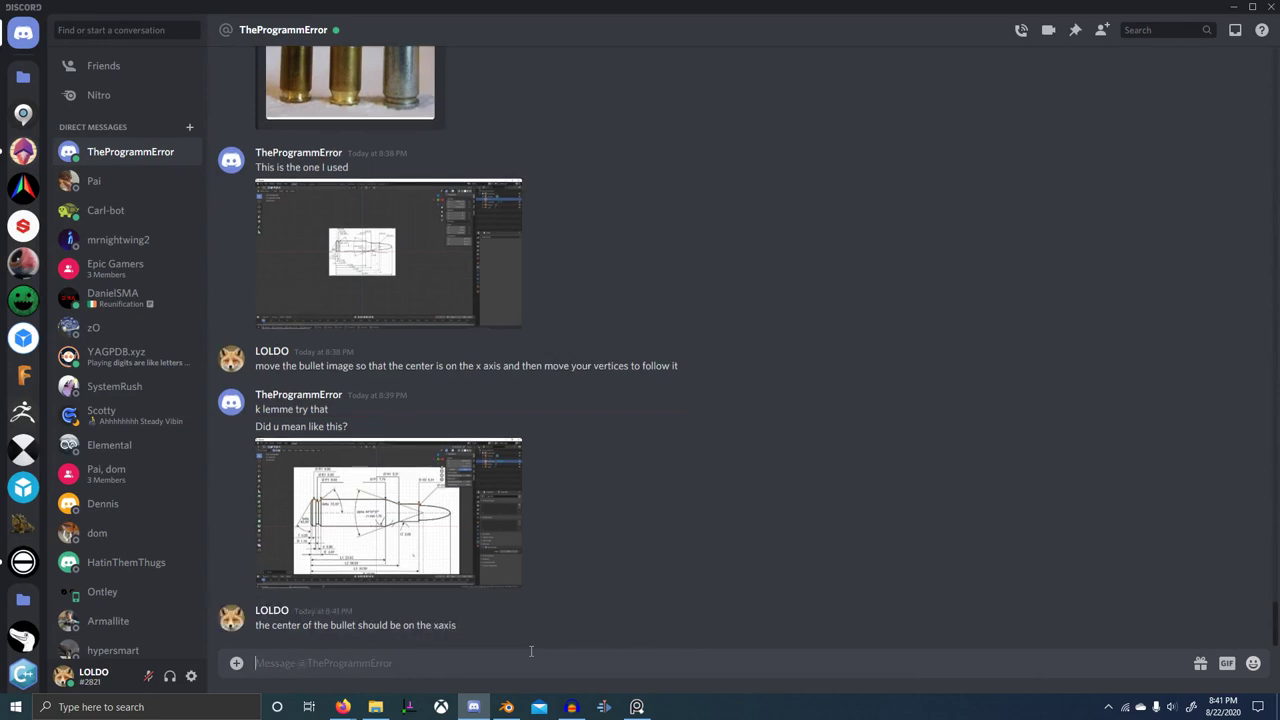
{"action": "type", "text": "and then the screw modifier "}
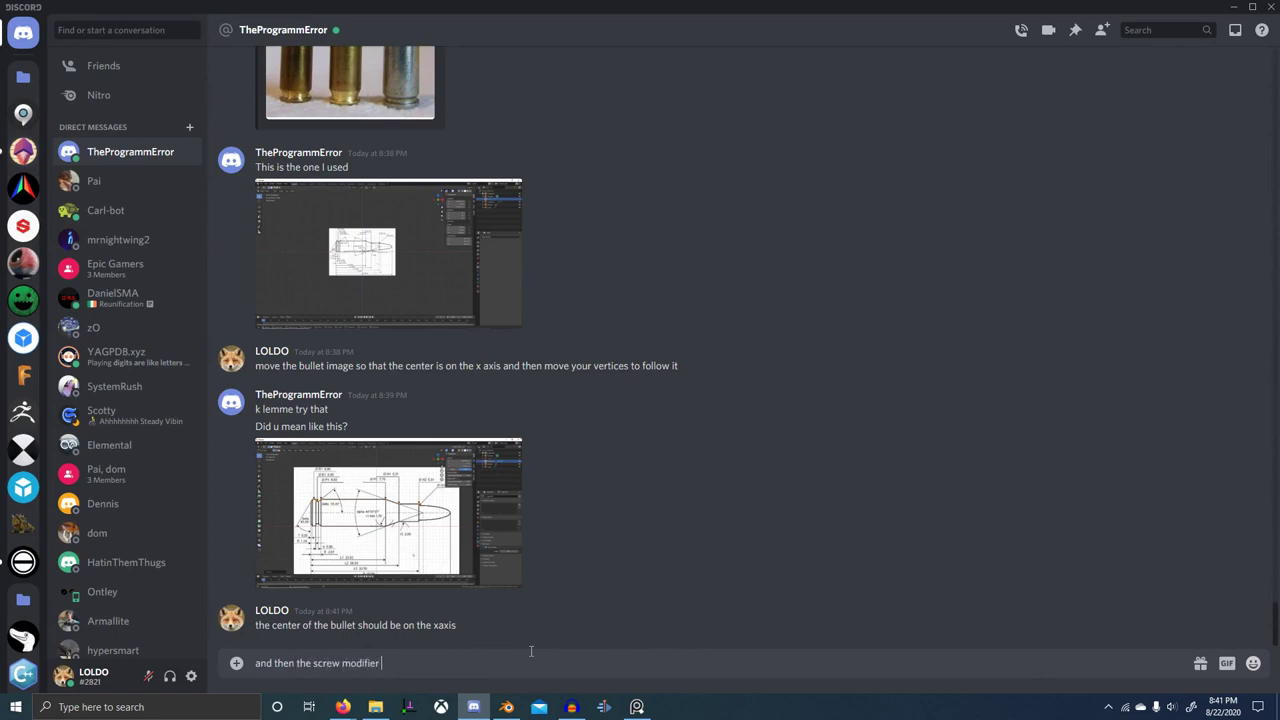
{"action": "type", "text": "will spin it around the x asix"}
{"action": "key", "text": "Return"}
{"action": "key", "text": "alt+Tab"}
- Stamp red grunge strokes across the casing's hexagonal bottom face, orbiting between dabs
{"action": "middle_click_drag", "start_coordinate": [708, 392], "coordinate": [631, 387]}
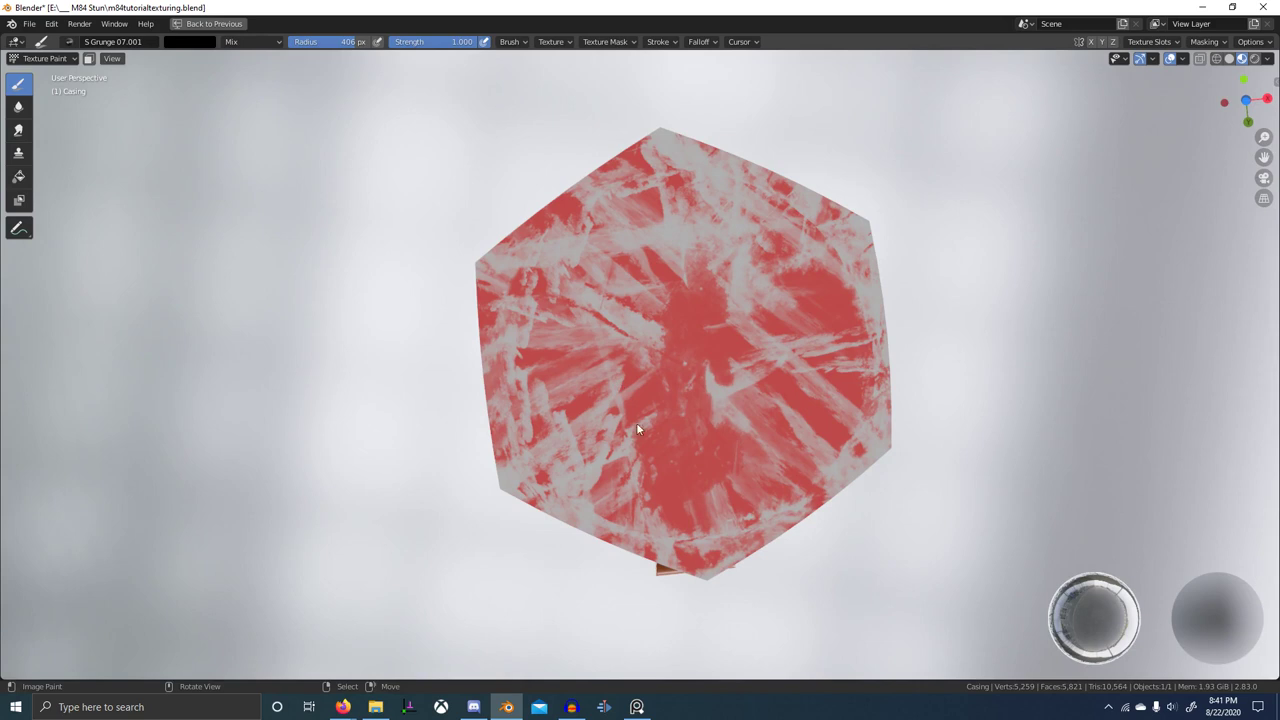
{"action": "left_click", "coordinate": [682, 375]}
{"action": "middle_click_drag", "start_coordinate": [691, 438], "coordinate": [604, 369]}
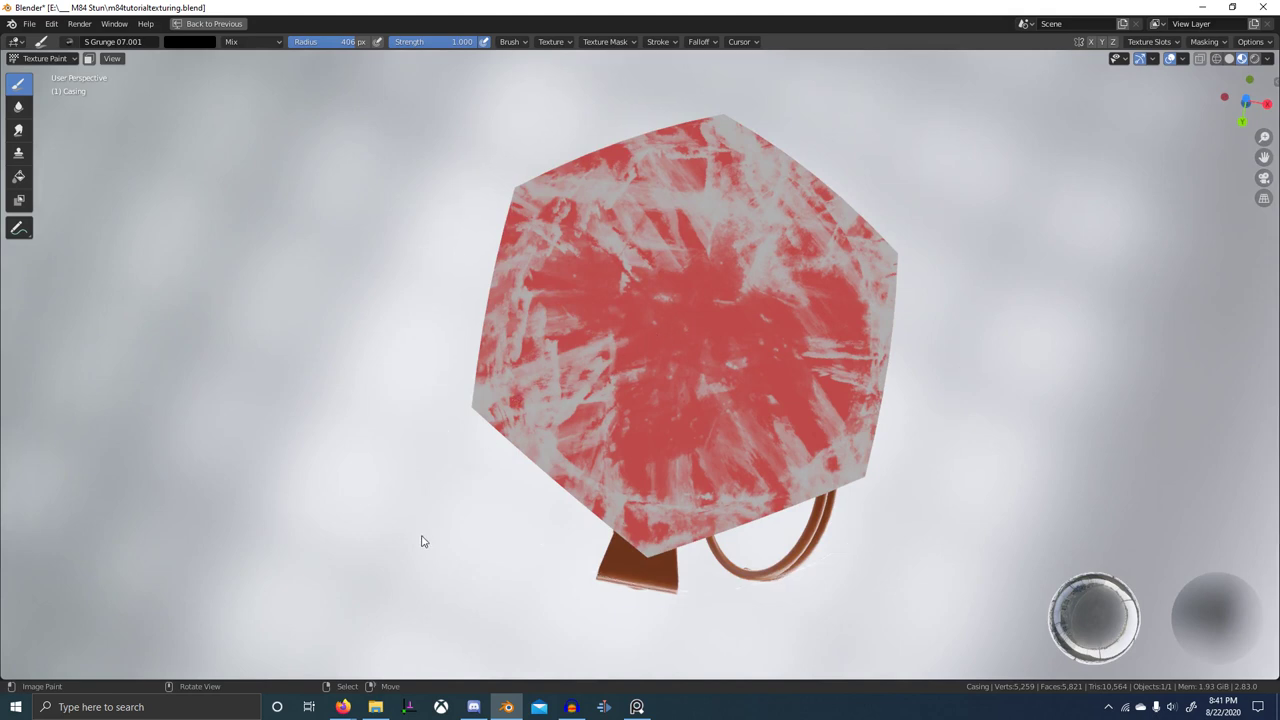
{"action": "left_click", "coordinate": [590, 497]}
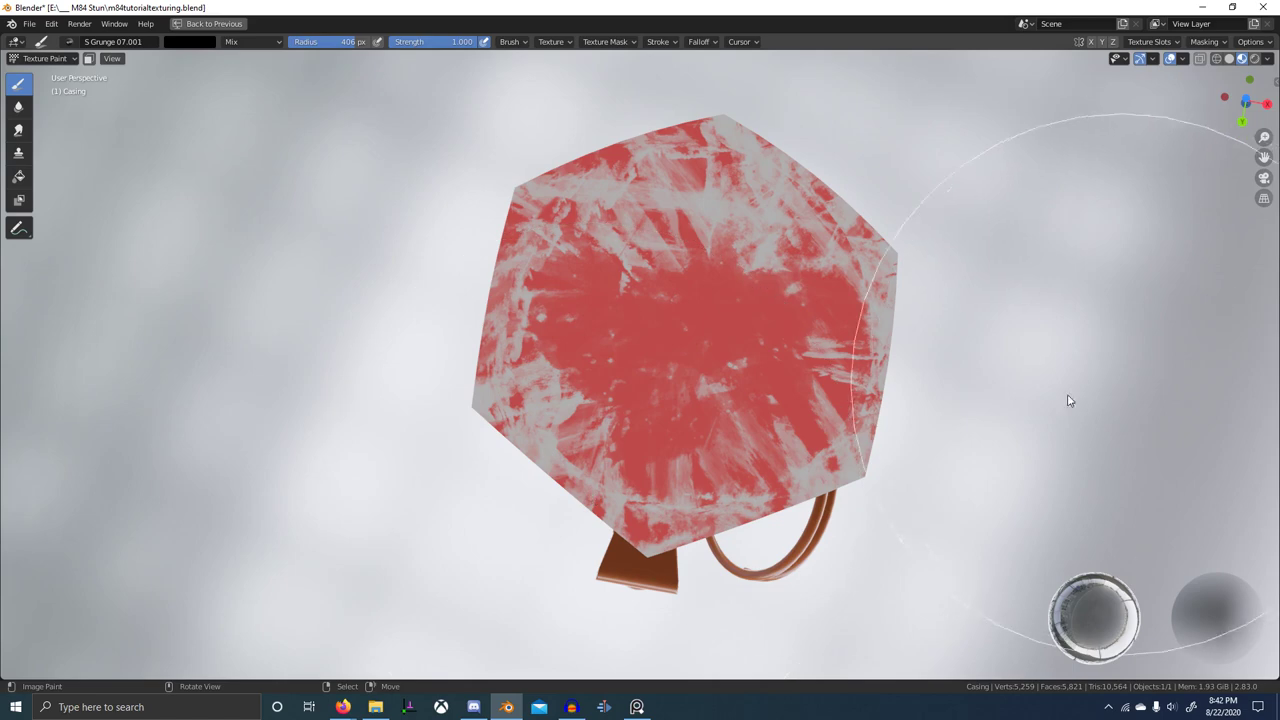
{"action": "middle_click_drag", "start_coordinate": [895, 358], "coordinate": [850, 391]}
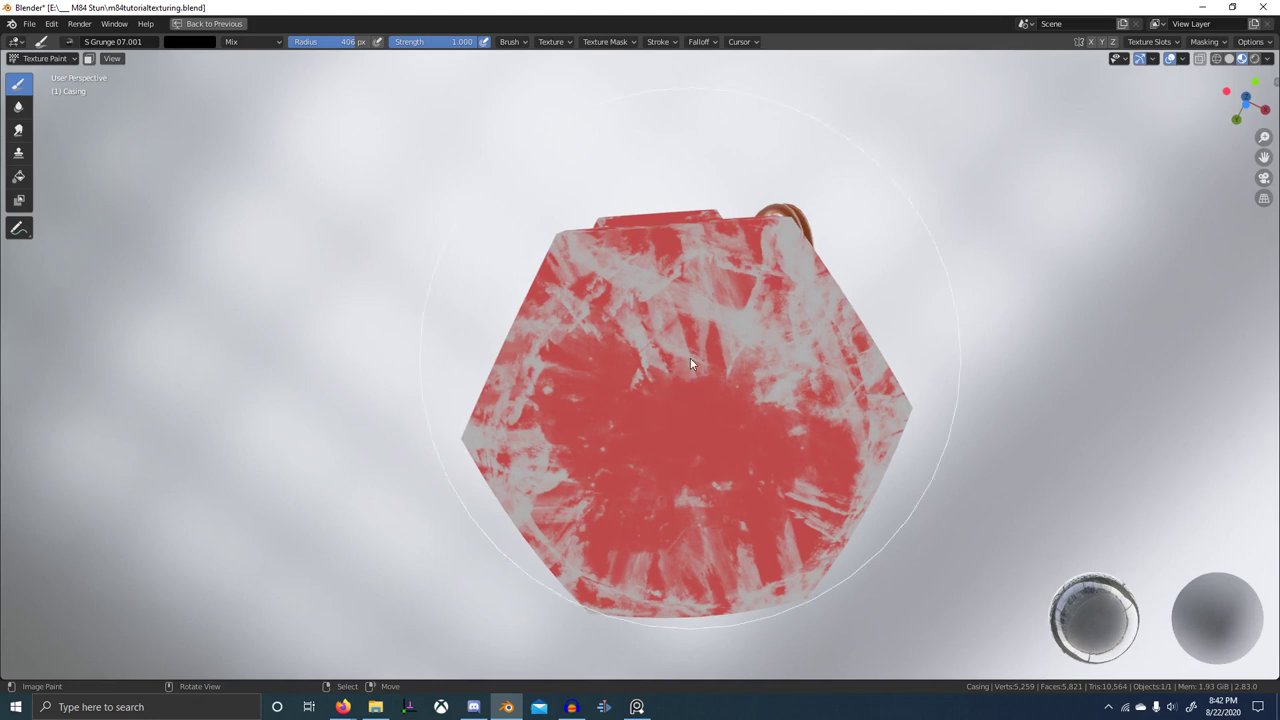
{"action": "middle_click_drag", "start_coordinate": [723, 414], "coordinate": [686, 414]}
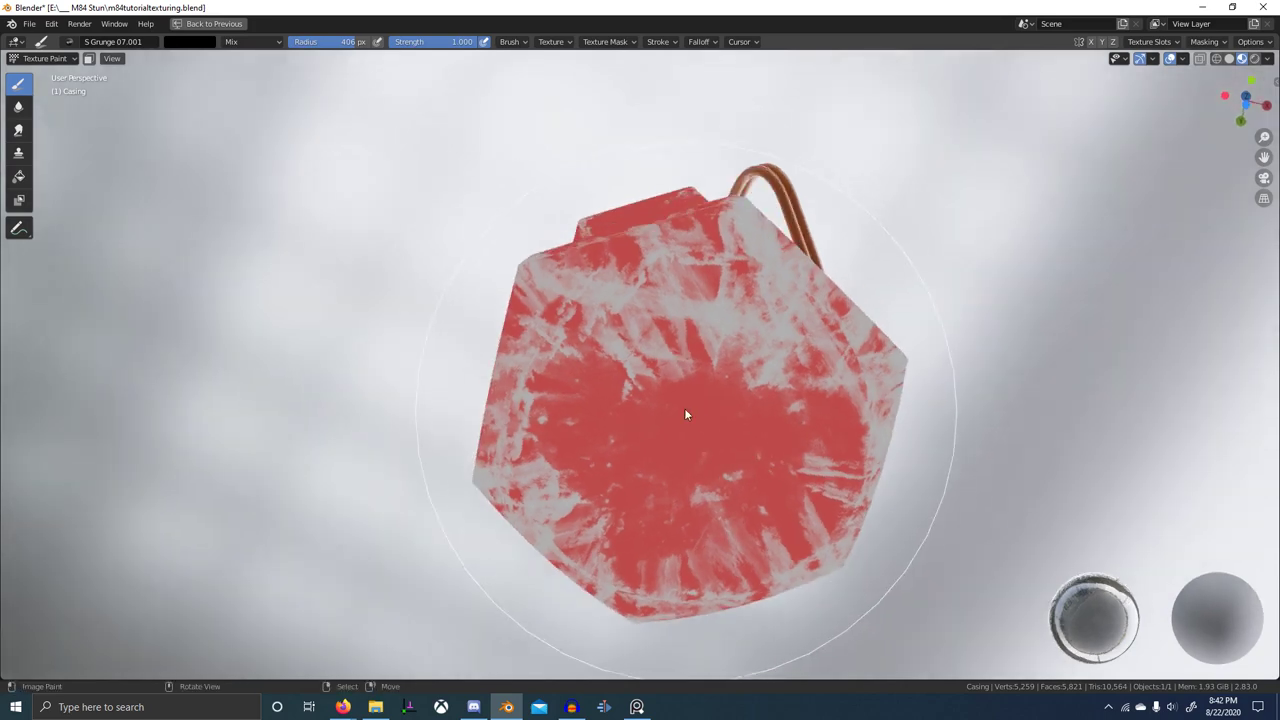
{"action": "scroll", "coordinate": [674, 368], "scroll_direction": "up", "scroll_amount": 4}
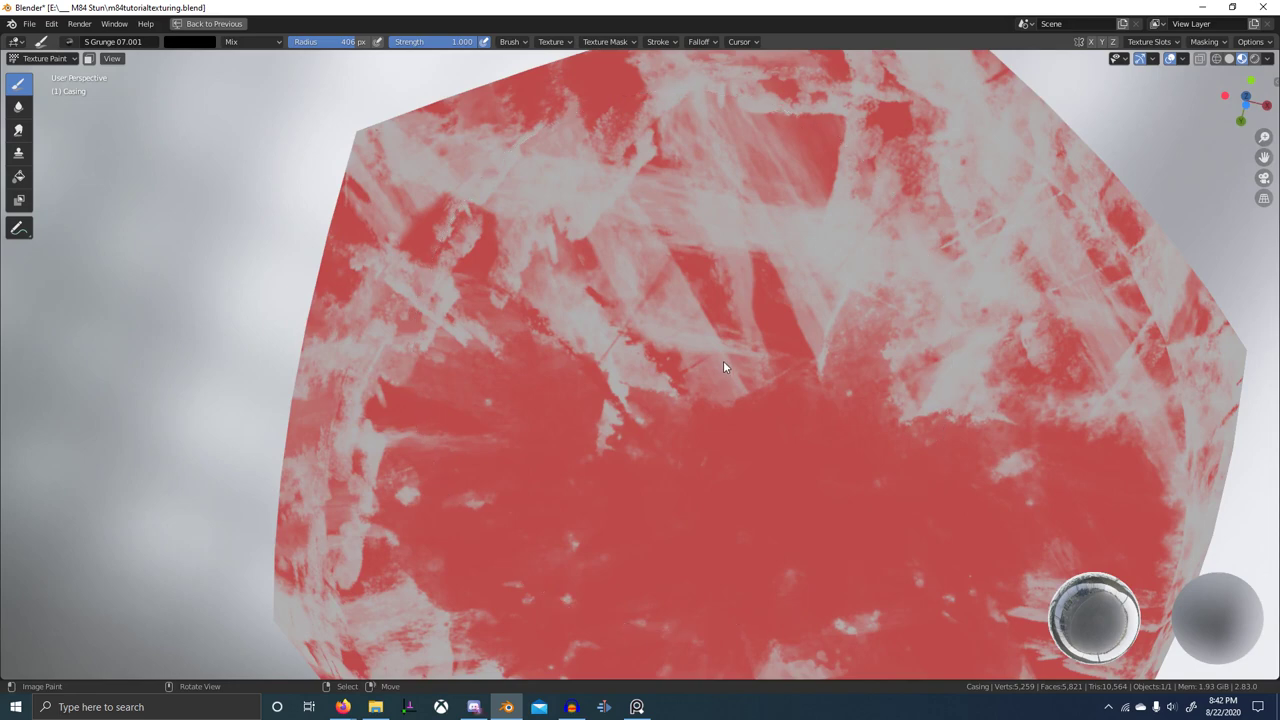
{"action": "middle_click_drag", "start_coordinate": [723, 361], "coordinate": [703, 404]}
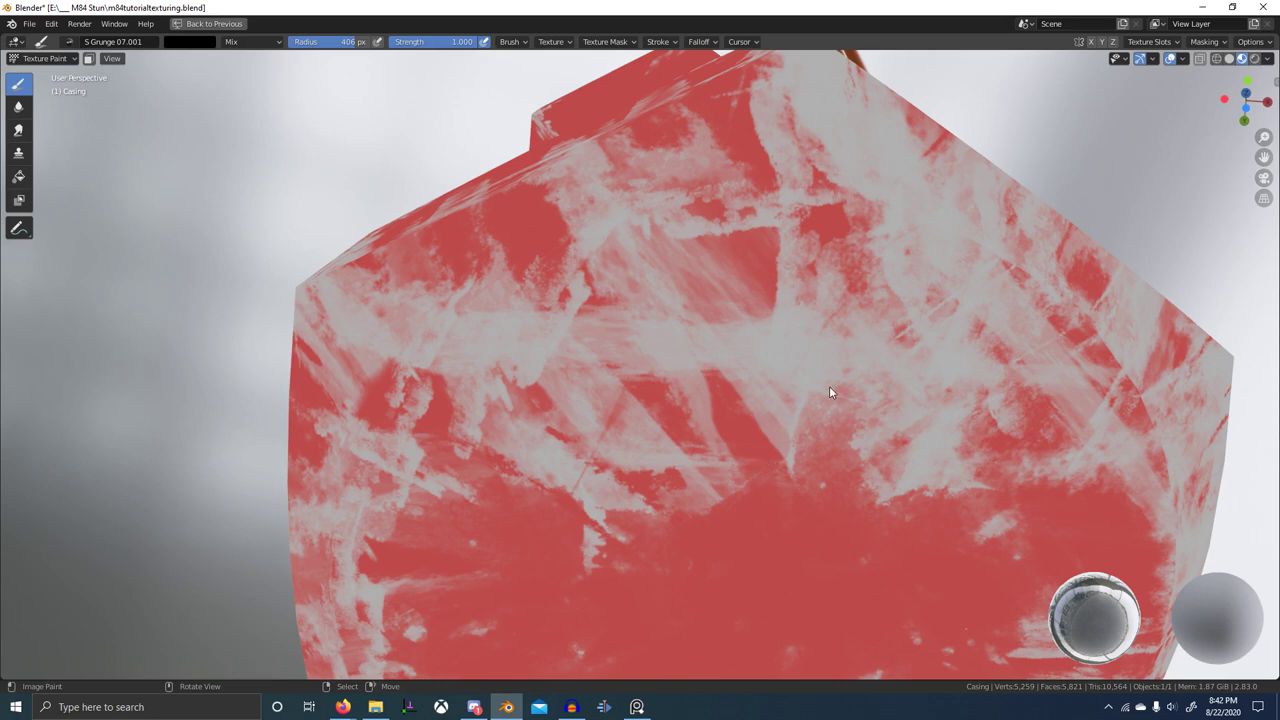
{"action": "scroll", "coordinate": [726, 395], "scroll_direction": "down", "scroll_amount": 11}
{"action": "scroll", "coordinate": [726, 396], "scroll_direction": "up", "scroll_amount": 2}
{"action": "mouse_move", "coordinate": [724, 397]}
{"action": "middle_mouse_down"}
{"action": "mouse_move", "coordinate": [719, 469]}
{"action": "mouse_move", "coordinate": [670, 420]}
{"action": "middle_mouse_up"}
- In Edit Mode, shrink the face selection twice and grow it once to isolate the hex base, then return to Texture Paint
{"action": "key", "text": "Tab"}
{"action": "scroll", "coordinate": [670, 420], "scroll_direction": "up", "scroll_amount": 2}
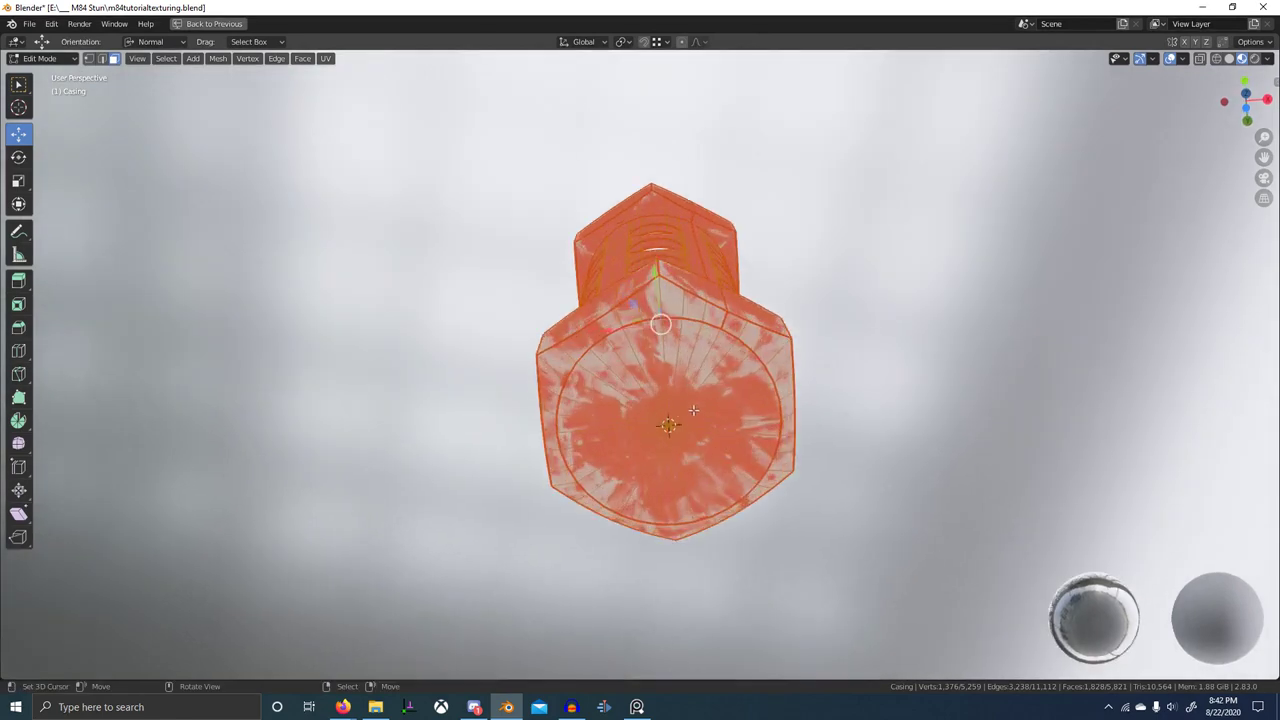
{"action": "key", "text": "ctrl+KP_Subtract"}
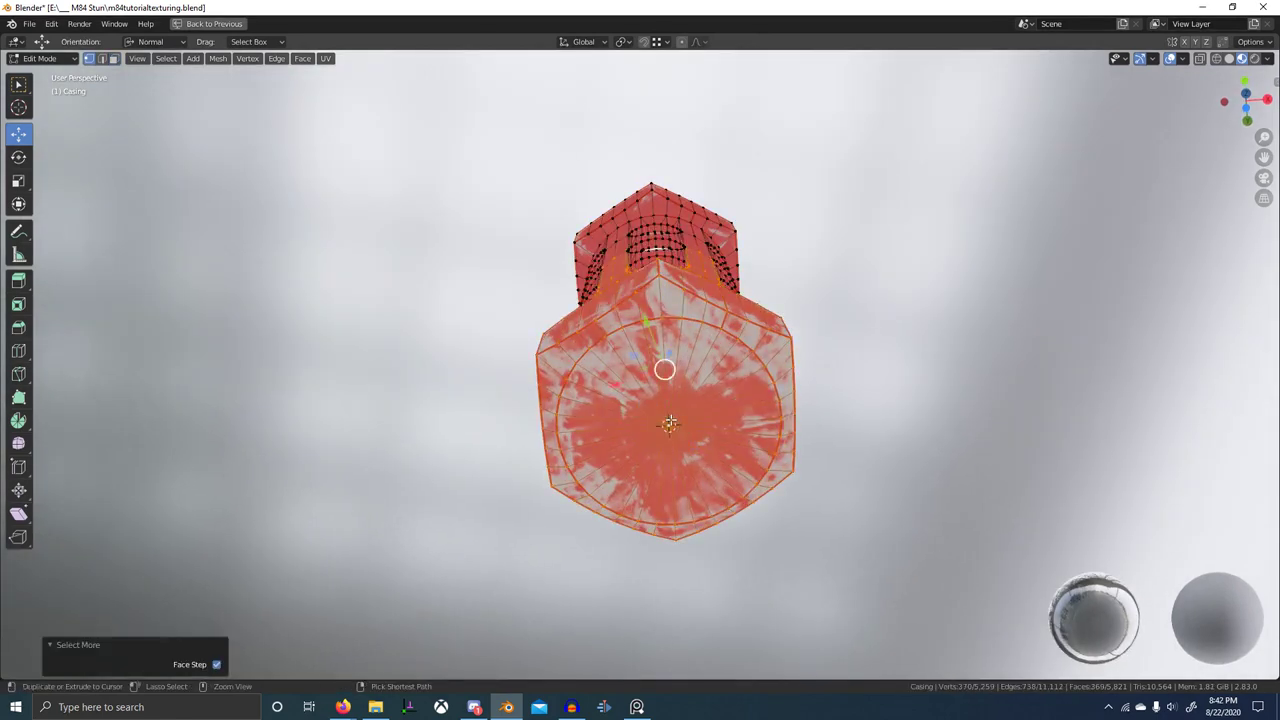
{"action": "key", "text": "ctrl+KP_Subtract"}
{"action": "mouse_move", "coordinate": [670, 421]}
{"action": "middle_mouse_down"}
{"action": "mouse_move", "coordinate": [693, 534]}
{"action": "mouse_move", "coordinate": [774, 509]}
{"action": "mouse_move", "coordinate": [742, 430]}
{"action": "middle_mouse_up"}
{"action": "scroll", "coordinate": [705, 535], "scroll_direction": "up", "scroll_amount": 2}
{"action": "key", "text": "ctrl+KP_Add"}
{"action": "key", "text": "Tab"}
- Enable face-selection masking and stamp red grunge patches over the base face
{"action": "left_click", "coordinate": [90, 60]}
{"action": "scroll", "coordinate": [700, 410], "scroll_direction": "up", "scroll_amount": 3}
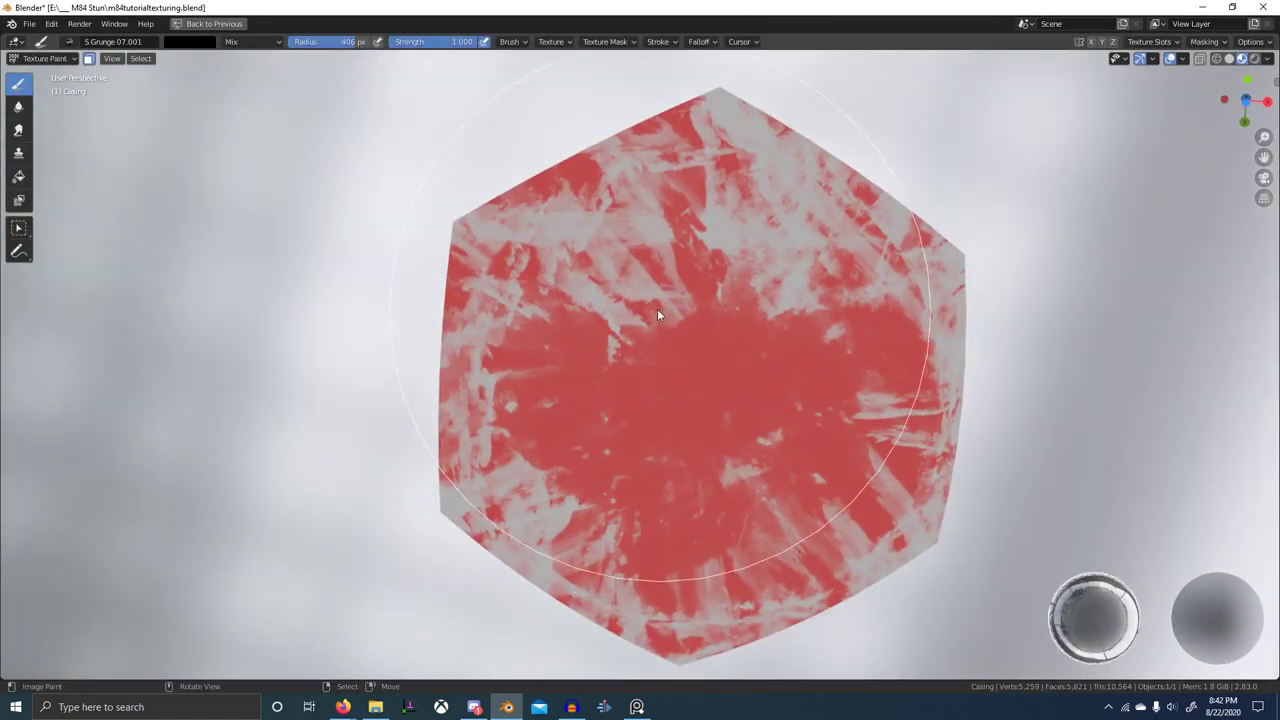
{"action": "mouse_move", "coordinate": [657, 309]}
{"action": "left_mouse_down"}
{"action": "mouse_move", "coordinate": [782, 283]}
{"action": "mouse_move", "coordinate": [843, 290]}
{"action": "mouse_move", "coordinate": [943, 395]}
{"action": "left_mouse_up"}
{"action": "left_click_drag", "start_coordinate": [647, 239], "coordinate": [805, 220]}
{"action": "mouse_move", "coordinate": [517, 486]}
{"action": "left_mouse_down"}
{"action": "mouse_move", "coordinate": [703, 580]}
{"action": "mouse_move", "coordinate": [824, 522]}
{"action": "mouse_move", "coordinate": [909, 405]}
{"action": "mouse_move", "coordinate": [864, 270]}
{"action": "mouse_move", "coordinate": [820, 243]}
{"action": "left_mouse_up"}
{"action": "left_click_drag", "start_coordinate": [703, 198], "coordinate": [627, 261]}
- Stamp grunge patches on the middle of the base and its first side
{"action": "mouse_move", "coordinate": [626, 262]}
{"action": "middle_mouse_down"}
{"action": "mouse_move", "coordinate": [694, 423]}
{"action": "mouse_move", "coordinate": [754, 463]}
{"action": "mouse_move", "coordinate": [780, 560]}
{"action": "middle_mouse_up"}
{"action": "scroll", "coordinate": [653, 516], "scroll_direction": "up", "scroll_amount": 3}
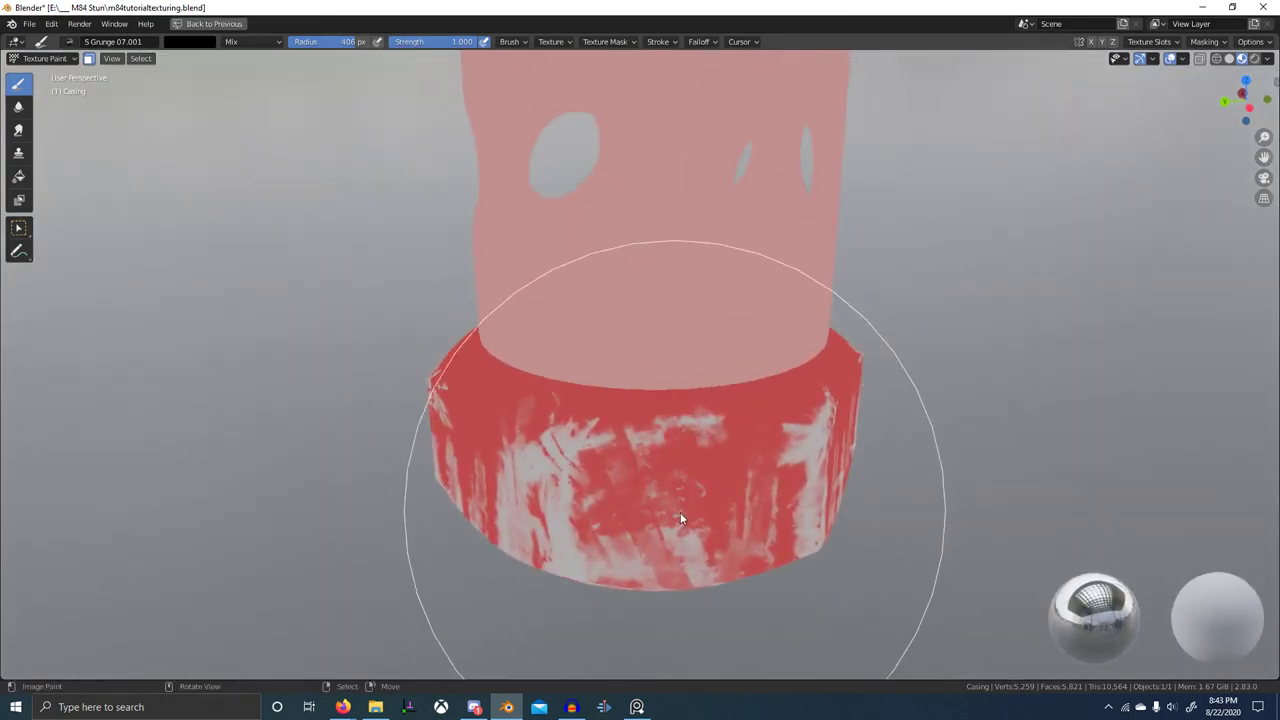
{"action": "left_click_drag", "start_coordinate": [664, 520], "coordinate": [720, 479]}
{"action": "middle_click_drag", "start_coordinate": [589, 505], "coordinate": [719, 503]}
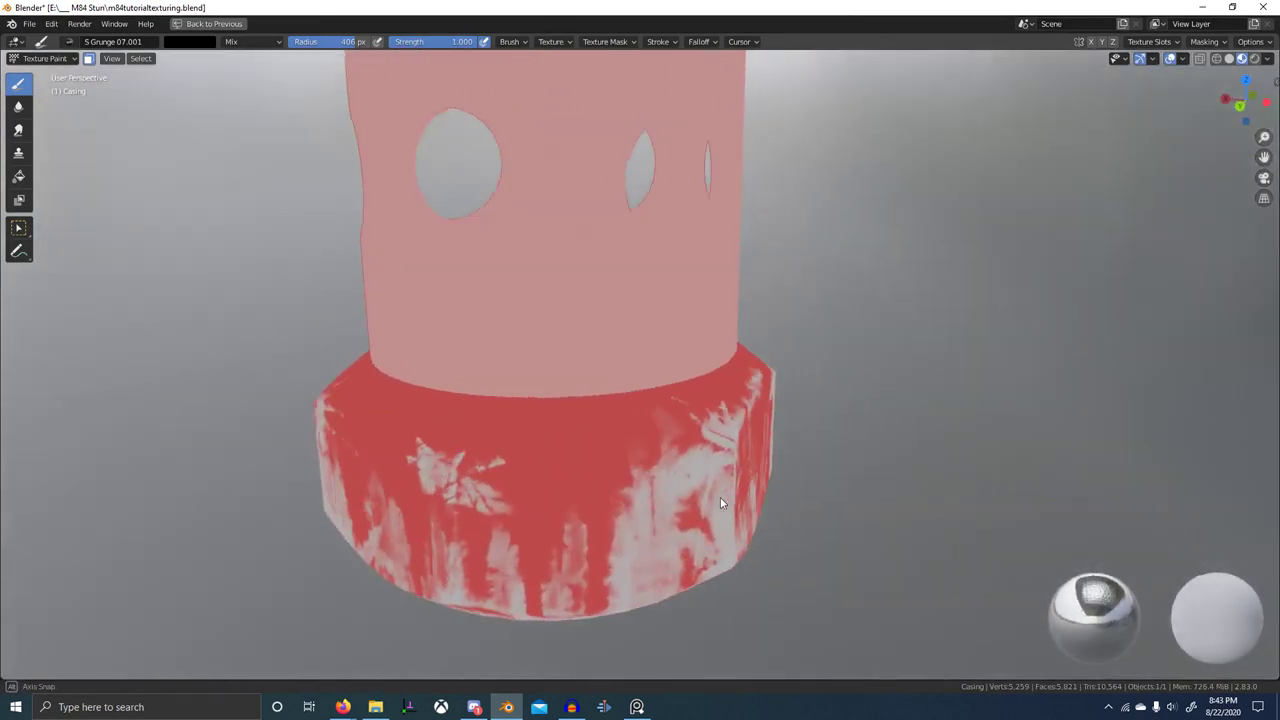
{"action": "left_click_drag", "start_coordinate": [556, 520], "coordinate": [508, 543]}
{"action": "middle_click_drag", "start_coordinate": [446, 550], "coordinate": [590, 518]}
{"action": "left_click_drag", "start_coordinate": [497, 540], "coordinate": [574, 534]}
{"action": "left_click_drag", "start_coordinate": [462, 553], "coordinate": [538, 618]}
- Continue stamping small grunge patches around the remaining sides of the base
{"action": "scroll", "coordinate": [655, 550], "scroll_direction": "down", "scroll_amount": 3}
{"action": "middle_click_drag", "start_coordinate": [560, 570], "coordinate": [650, 572]}
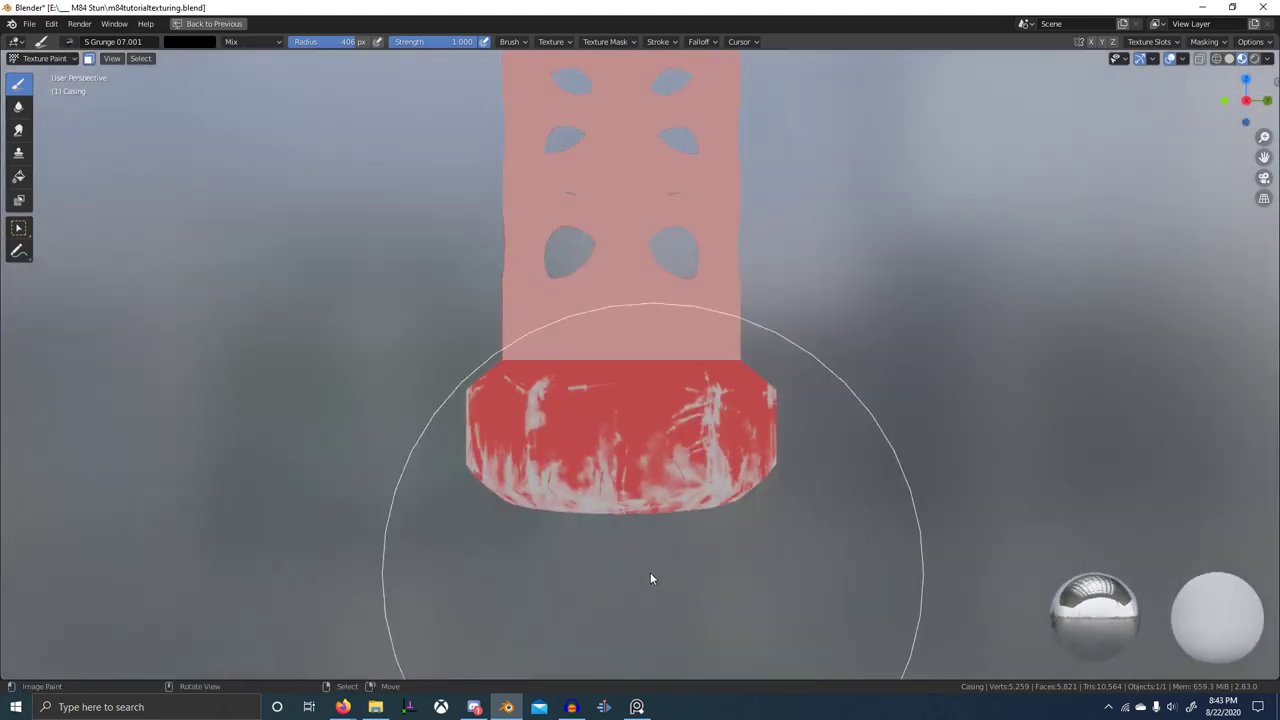
{"action": "left_click_drag", "start_coordinate": [656, 452], "coordinate": [580, 461]}
{"action": "middle_click_drag", "start_coordinate": [579, 460], "coordinate": [690, 470]}
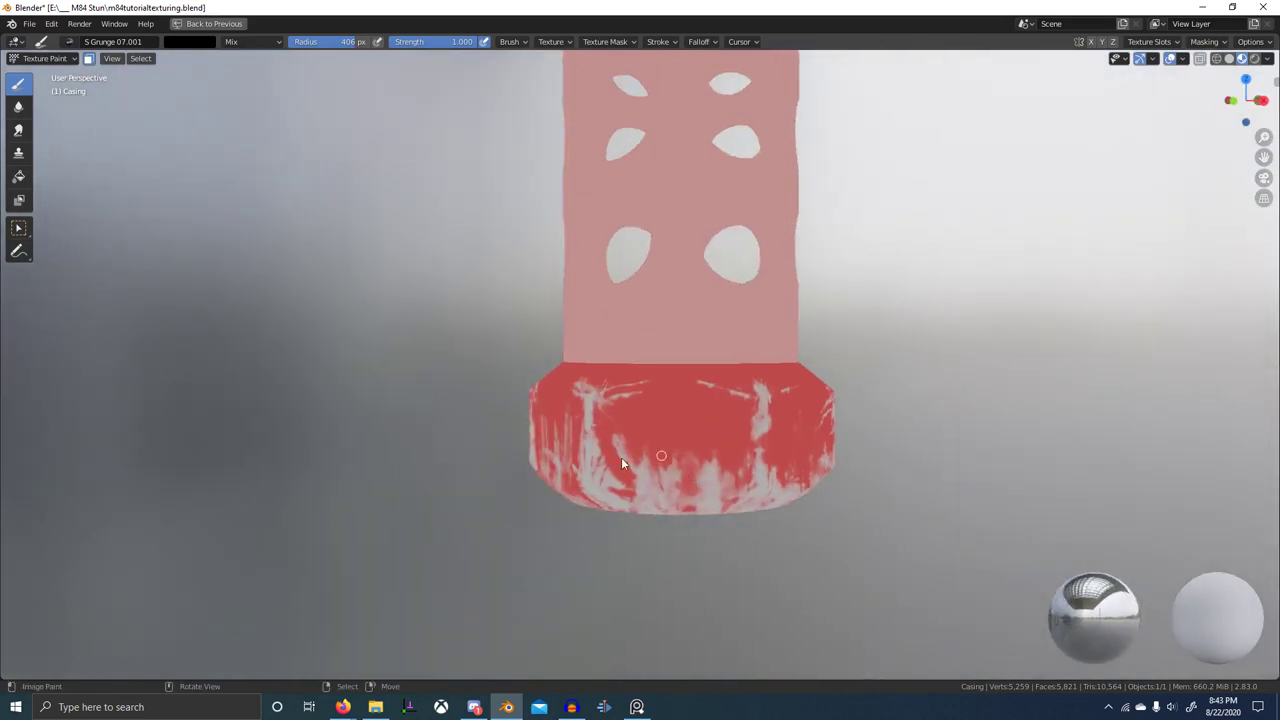
{"action": "left_click_drag", "start_coordinate": [620, 457], "coordinate": [675, 472]}
{"action": "mouse_move", "coordinate": [675, 472]}
{"action": "middle_mouse_down"}
{"action": "mouse_move", "coordinate": [736, 494]}
{"action": "mouse_move", "coordinate": [694, 481]}
{"action": "mouse_move", "coordinate": [736, 511]}
{"action": "mouse_move", "coordinate": [764, 507]}
{"action": "middle_mouse_up"}
{"action": "scroll", "coordinate": [694, 481], "scroll_direction": "down", "scroll_amount": 1}
{"action": "scroll", "coordinate": [736, 511], "scroll_direction": "up", "scroll_amount": 2}
{"action": "mouse_move", "coordinate": [634, 501]}
{"action": "middle_mouse_down"}
{"action": "mouse_move", "coordinate": [690, 482]}
{"action": "mouse_move", "coordinate": [746, 490]}
{"action": "middle_mouse_up"}
{"action": "scroll", "coordinate": [720, 482], "scroll_direction": "down", "scroll_amount": 1}
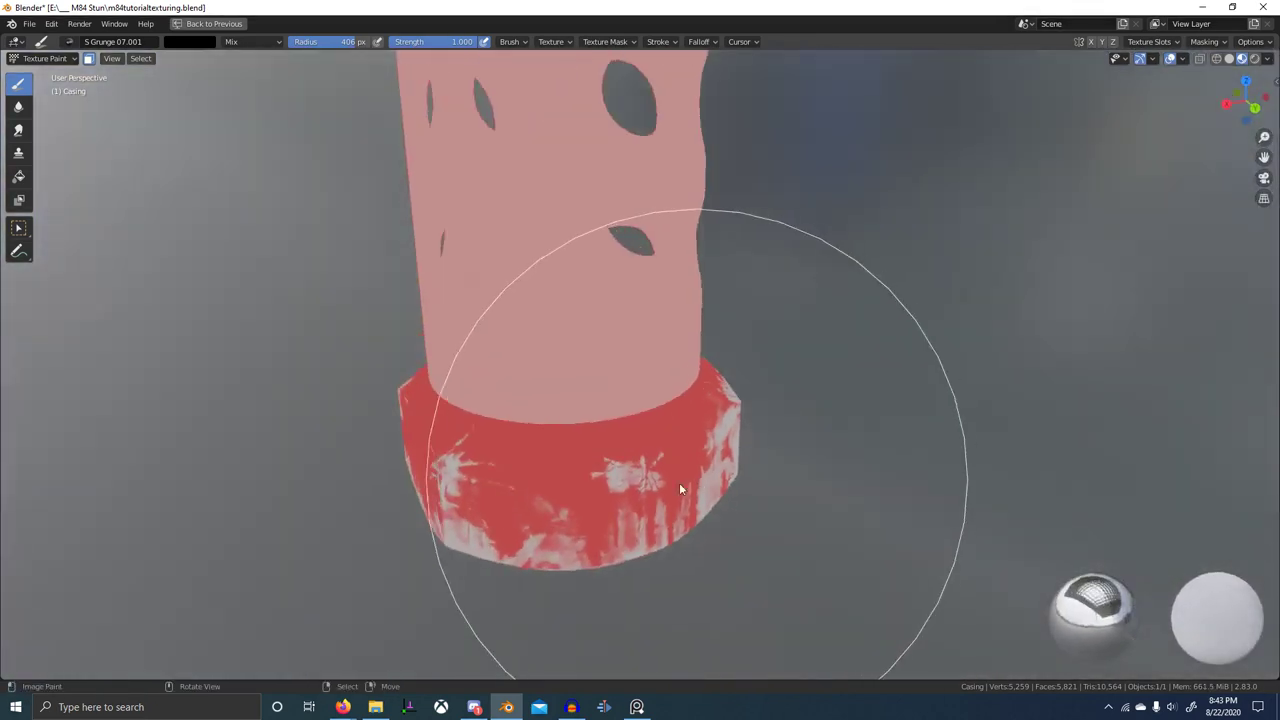
{"action": "middle_click_drag", "start_coordinate": [645, 472], "coordinate": [579, 457]}
{"action": "scroll", "coordinate": [578, 456], "scroll_direction": "up", "scroll_amount": 3}
- Switch to white, choose the S Grunge 10 brush texture, and stamp white scratches on the base
{"action": "key", "text": "x"}
{"action": "left_click_drag", "start_coordinate": [491, 499], "coordinate": [622, 458]}
{"action": "scroll", "coordinate": [640, 500], "scroll_direction": "down", "scroll_amount": 4}
{"action": "left_click", "coordinate": [86, 38]}
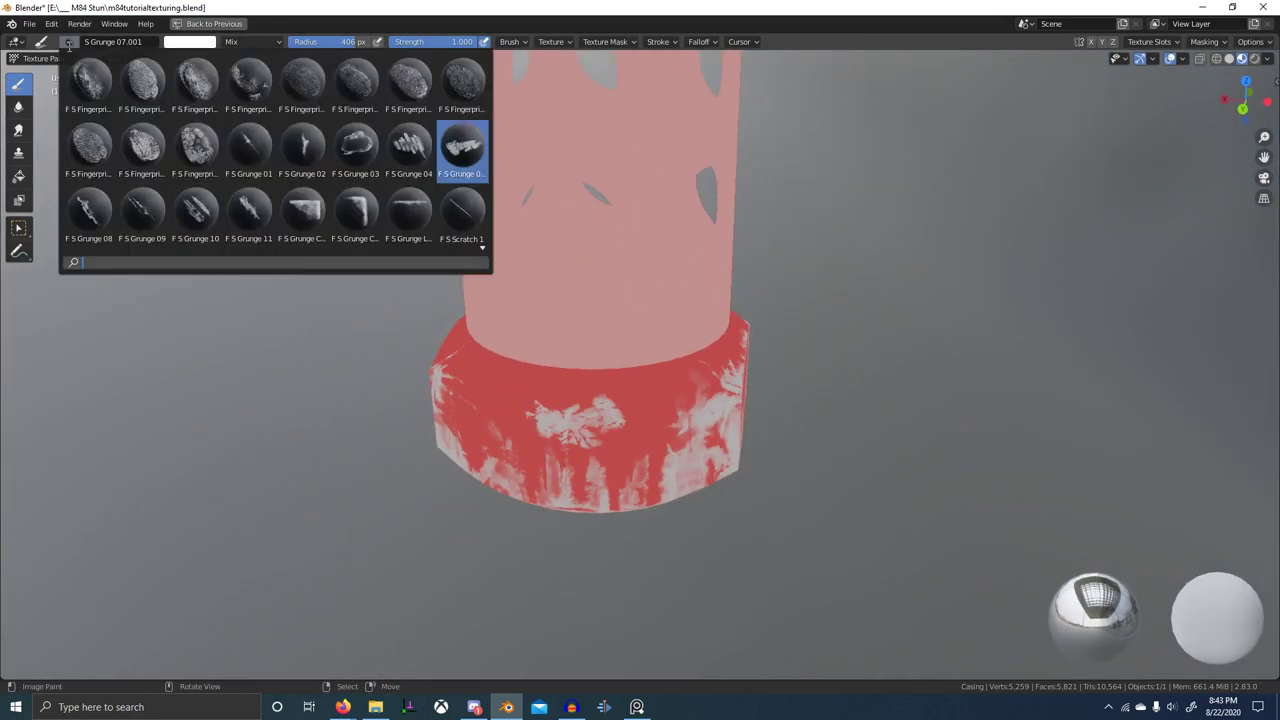
{"action": "left_click", "coordinate": [200, 210]}
{"action": "scroll", "coordinate": [518, 527], "scroll_direction": "up", "scroll_amount": 3}
{"action": "left_click_drag", "start_coordinate": [495, 507], "coordinate": [677, 475]}
{"action": "left_click_drag", "start_coordinate": [475, 566], "coordinate": [677, 518]}
{"action": "scroll", "coordinate": [640, 543], "scroll_direction": "down", "scroll_amount": 1}
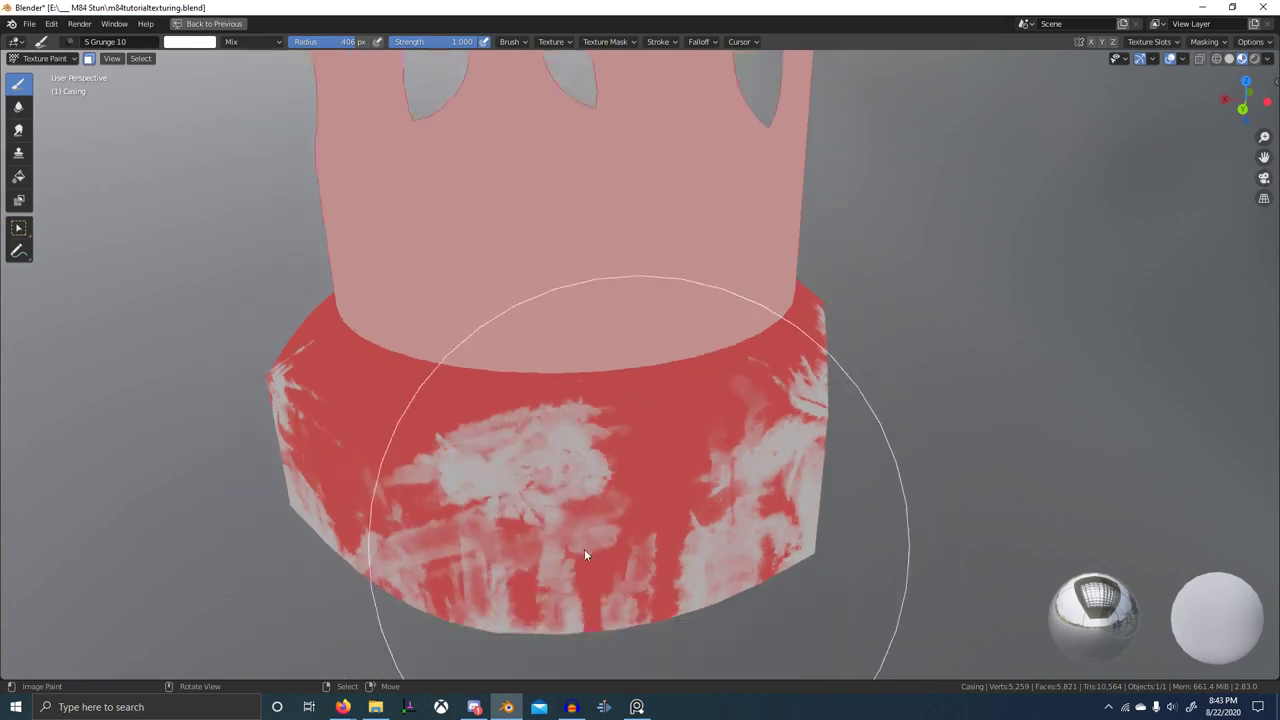
{"action": "middle_click_drag", "start_coordinate": [580, 549], "coordinate": [656, 500]}
{"action": "mouse_move", "coordinate": [665, 498]}
{"action": "left_mouse_down"}
{"action": "mouse_move", "coordinate": [771, 474]}
{"action": "mouse_move", "coordinate": [782, 484]}
{"action": "left_mouse_up"}
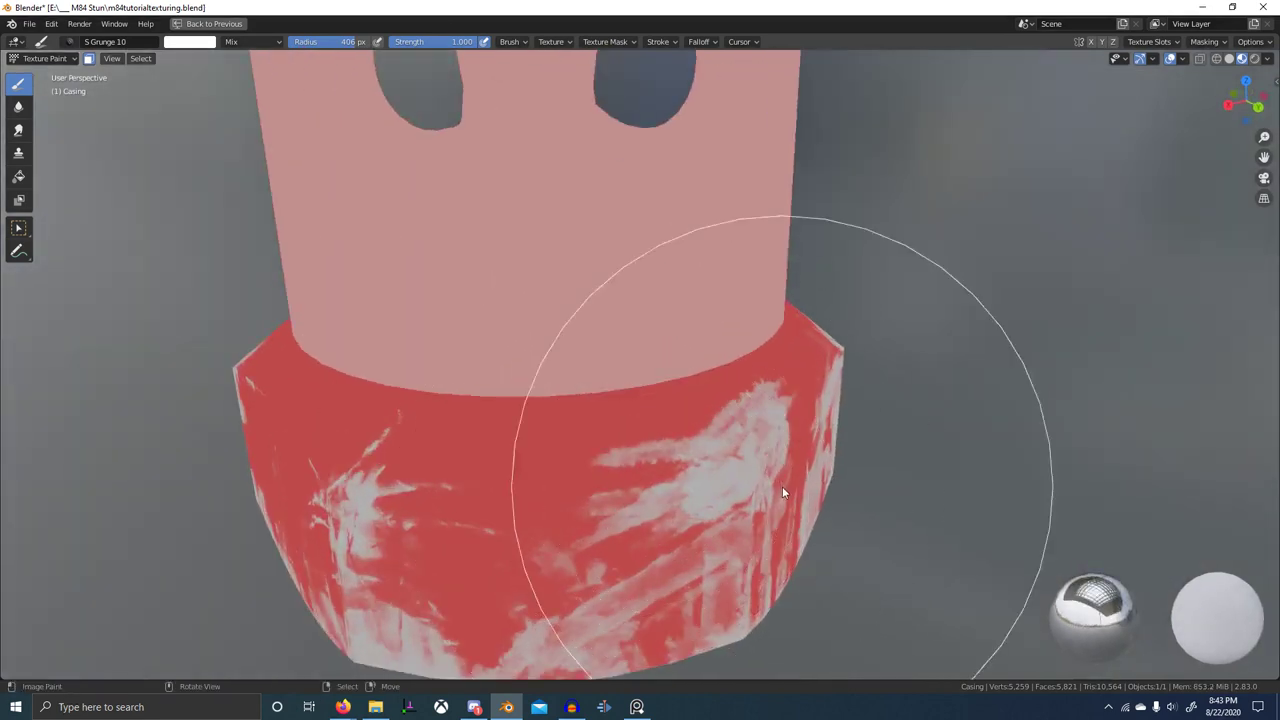
{"action": "middle_click_drag", "start_coordinate": [782, 486], "coordinate": [722, 502]}
- Swap to black and paint over some of the white wear patches
{"action": "key", "text": "x"}
{"action": "mouse_move", "coordinate": [500, 420]}
{"action": "left_mouse_down"}
{"action": "mouse_move", "coordinate": [583, 439]}
{"action": "mouse_move", "coordinate": [650, 478]}
{"action": "mouse_move", "coordinate": [477, 466]}
{"action": "mouse_move", "coordinate": [606, 464]}
{"action": "left_mouse_up"}
{"action": "left_click_drag", "start_coordinate": [549, 470], "coordinate": [488, 482]}
{"action": "scroll", "coordinate": [495, 484], "scroll_direction": "down", "scroll_amount": 4}
{"action": "mouse_move", "coordinate": [500, 485]}
{"action": "middle_mouse_down"}
{"action": "mouse_move", "coordinate": [631, 498]}
{"action": "mouse_move", "coordinate": [624, 486]}
{"action": "middle_mouse_up"}
{"action": "scroll", "coordinate": [623, 484], "scroll_direction": "up", "scroll_amount": 2}
- Add more white scratch patches around the base, then erase a few with black
{"action": "key", "text": "x"}
{"action": "mouse_move", "coordinate": [674, 498]}
{"action": "left_mouse_down"}
{"action": "mouse_move", "coordinate": [709, 474]}
{"action": "mouse_move", "coordinate": [578, 490]}
{"action": "left_mouse_up"}
{"action": "middle_click_drag", "start_coordinate": [644, 509], "coordinate": [688, 497]}
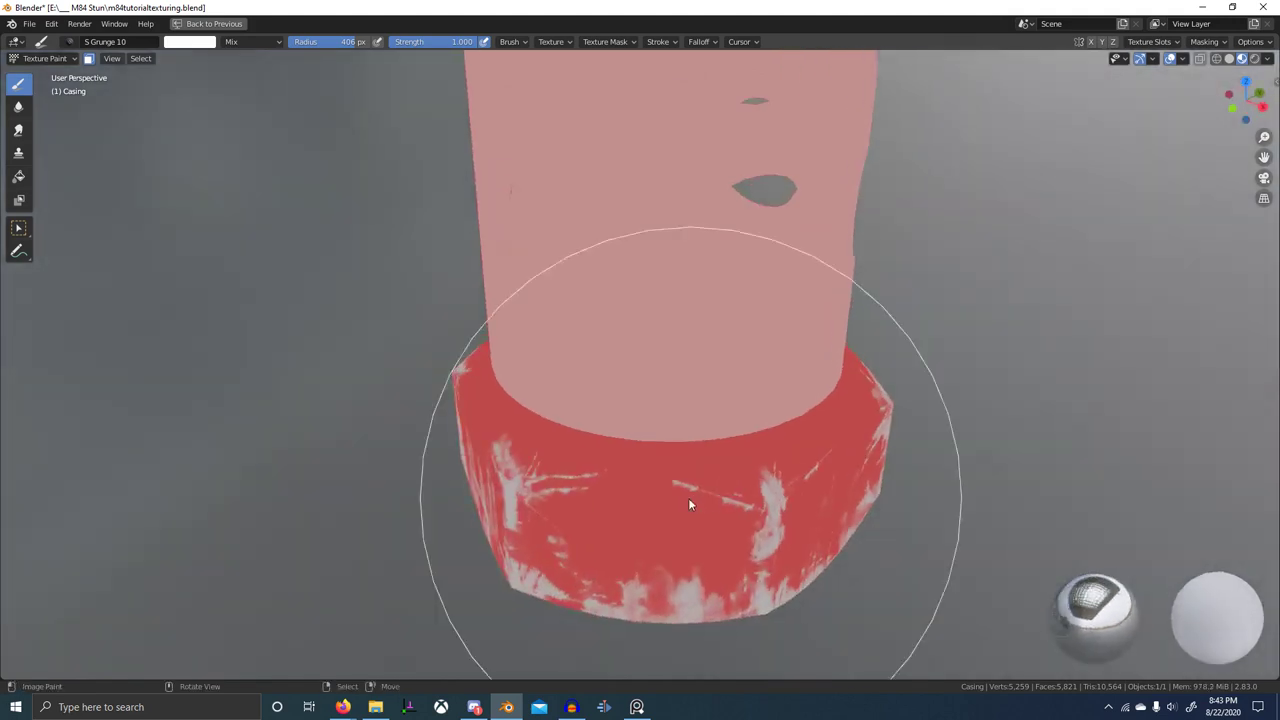
{"action": "middle_click_drag", "start_coordinate": [788, 536], "coordinate": [738, 522]}
{"action": "left_click_drag", "start_coordinate": [691, 496], "coordinate": [762, 480]}
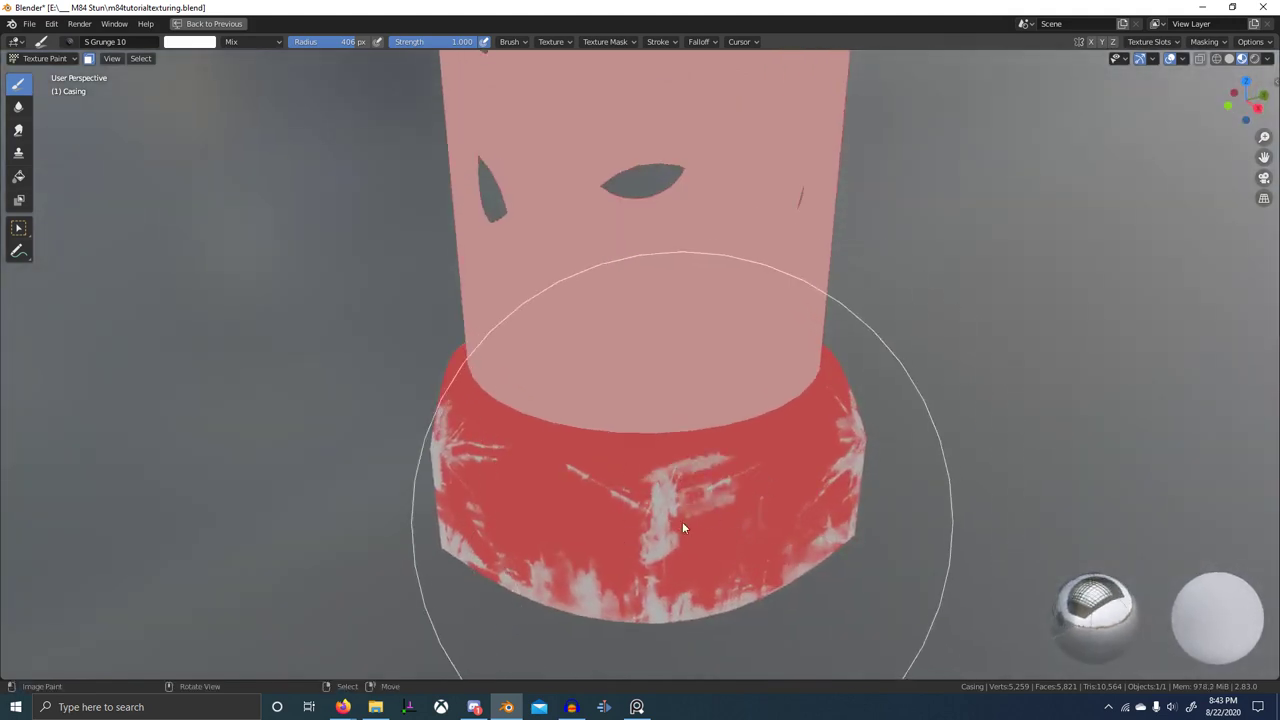
{"action": "left_click_drag", "start_coordinate": [683, 522], "coordinate": [745, 502]}
{"action": "left_click_drag", "start_coordinate": [642, 513], "coordinate": [579, 497]}
{"action": "left_click_drag", "start_coordinate": [708, 497], "coordinate": [750, 487]}
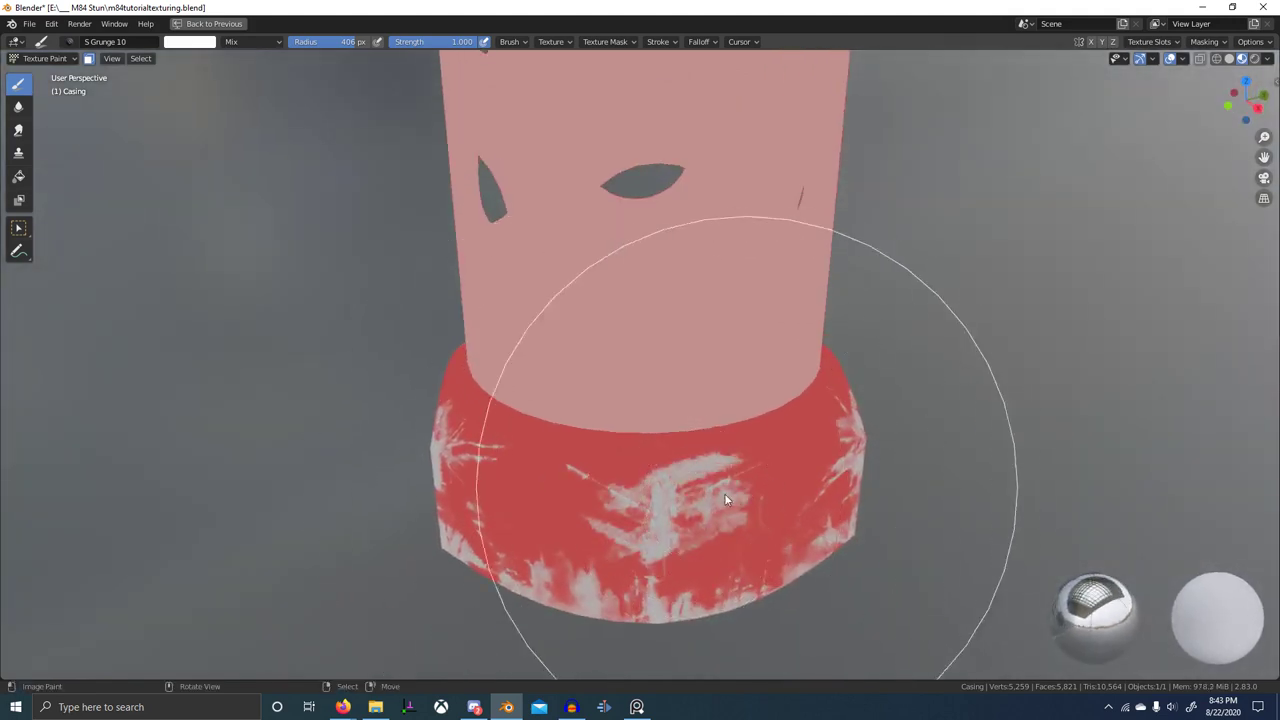
{"action": "key", "text": "x"}
{"action": "left_click_drag", "start_coordinate": [729, 529], "coordinate": [669, 540]}
- Check the bullet drawing shared in the Discord chat, then return to Blender
{"action": "key", "text": "alt+Tab"}
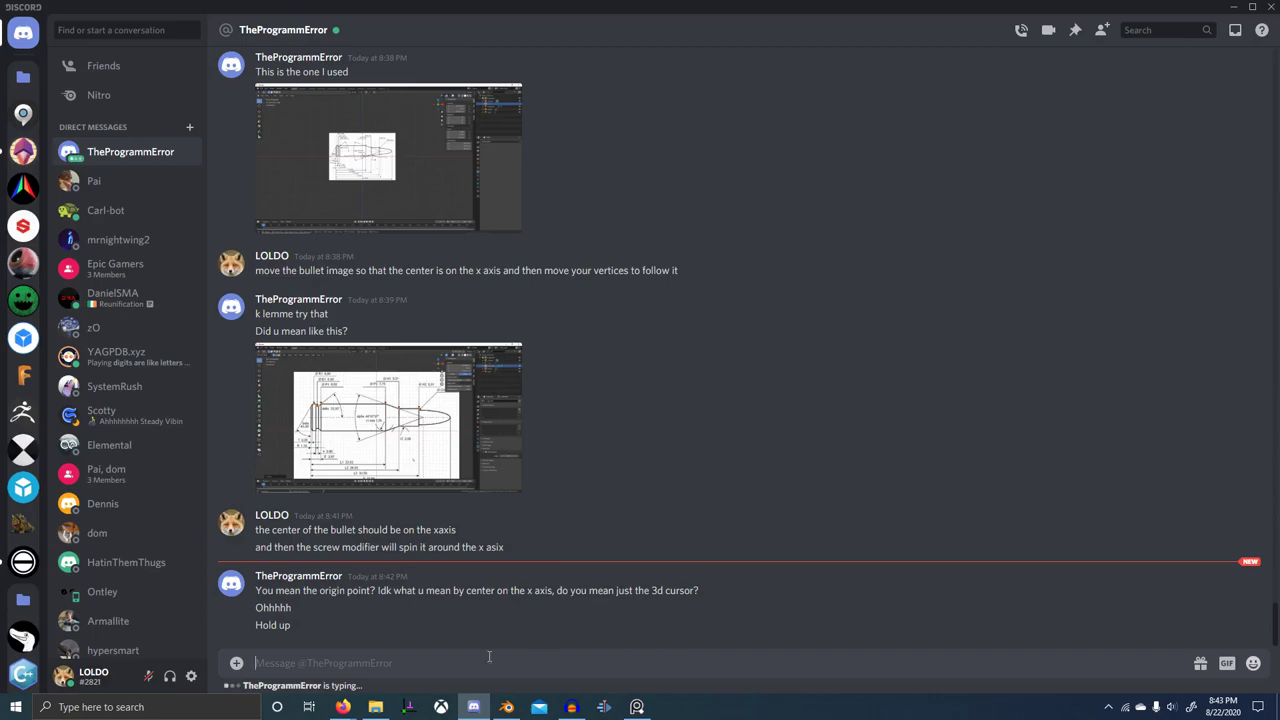
{"action": "left_click", "coordinate": [438, 468]}
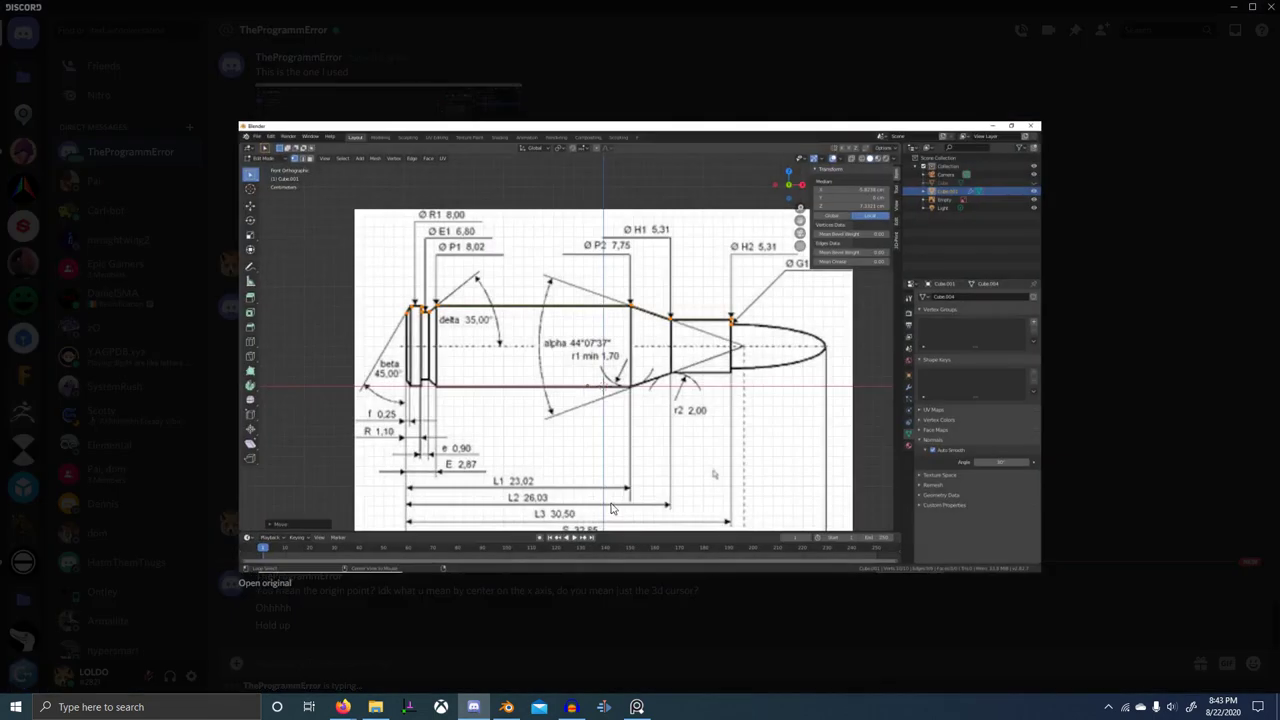
{"action": "left_click", "coordinate": [546, 650]}
{"action": "key", "text": "alt+Tab"}
- Swap back to white and stamp another grunge patch on the base
{"action": "mouse_move", "coordinate": [821, 526]}
{"action": "middle_mouse_down"}
{"action": "mouse_move", "coordinate": [797, 506]}
{"action": "mouse_move", "coordinate": [868, 493]}
{"action": "mouse_move", "coordinate": [782, 479]}
{"action": "middle_mouse_up"}
{"action": "scroll", "coordinate": [778, 478], "scroll_direction": "up", "scroll_amount": 1}
{"action": "key", "text": "x"}
{"action": "left_click_drag", "start_coordinate": [705, 449], "coordinate": [757, 447]}
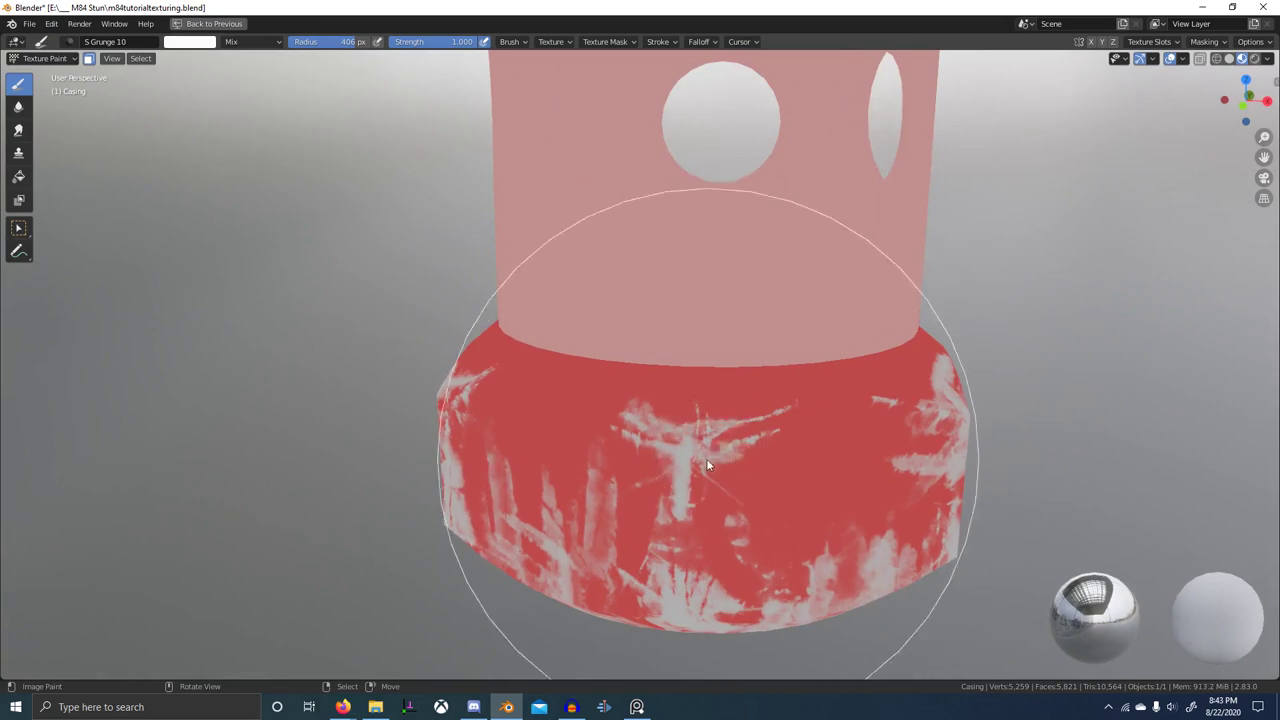
- Stamp a final grunge patch, restore the full shading layout, and preview the complete material
{"action": "scroll", "coordinate": [640, 478], "scroll_direction": "down", "scroll_amount": 1}
{"action": "middle_click_drag", "start_coordinate": [590, 487], "coordinate": [689, 478]}
{"action": "scroll", "coordinate": [688, 477], "scroll_direction": "up", "scroll_amount": 2}
{"action": "left_click_drag", "start_coordinate": [692, 476], "coordinate": [801, 478]}
{"action": "scroll", "coordinate": [760, 486], "scroll_direction": "down", "scroll_amount": 3}
{"action": "mouse_move", "coordinate": [715, 493]}
{"action": "middle_mouse_down"}
{"action": "mouse_move", "coordinate": [794, 499]}
{"action": "mouse_move", "coordinate": [720, 508]}
{"action": "middle_mouse_up"}
{"action": "scroll", "coordinate": [722, 507], "scroll_direction": "down", "scroll_amount": 5}
{"action": "key", "text": "ctrl+space"}
{"action": "scroll", "coordinate": [735, 554], "scroll_direction": "down", "scroll_amount": 4}
{"action": "mouse_move", "coordinate": [735, 554]}
{"action": "middle_mouse_down"}
{"action": "mouse_move", "coordinate": [569, 558]}
{"action": "mouse_move", "coordinate": [300, 602]}
{"action": "middle_mouse_up"}
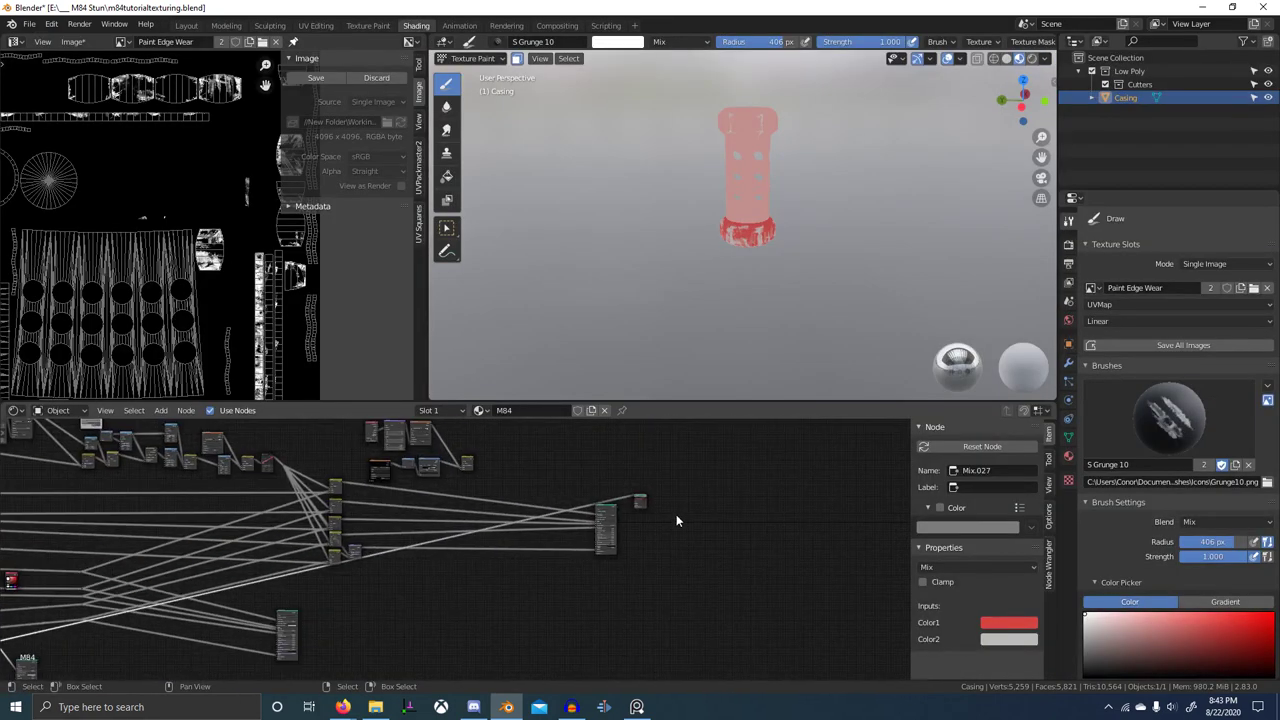
{"action": "left_click", "coordinate": [613, 508], "text": "ctrl+shift"}
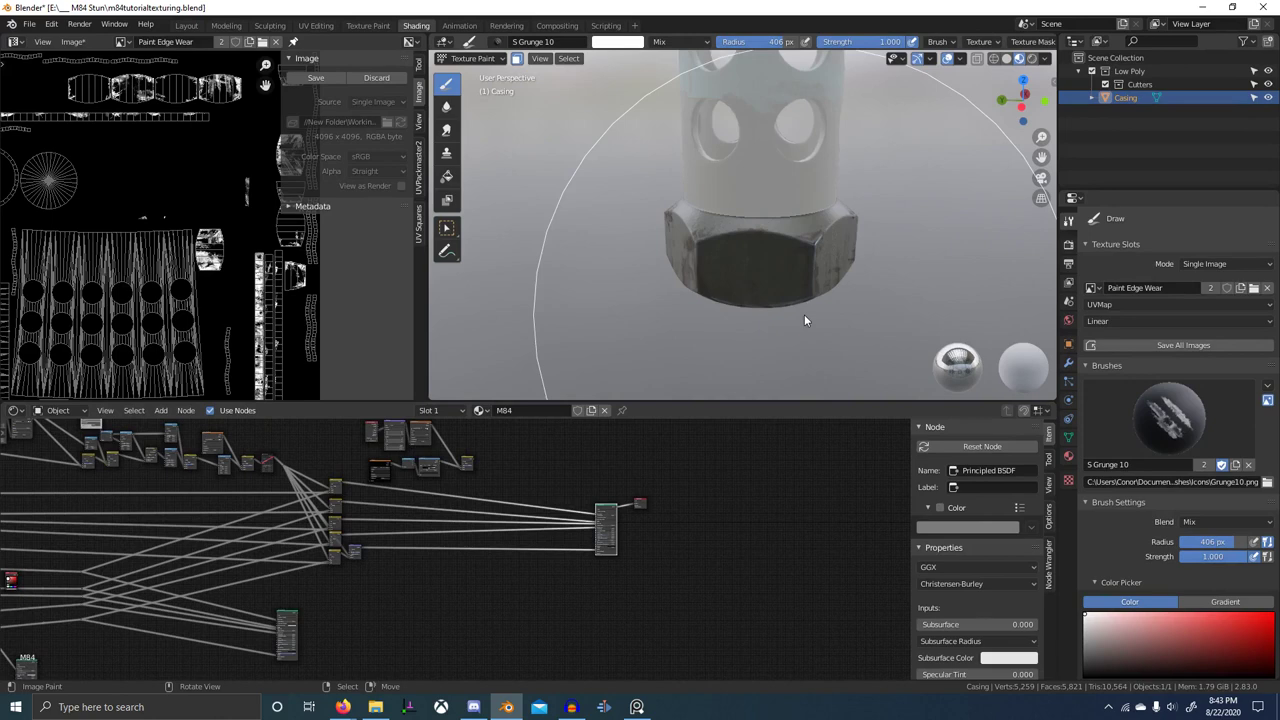
{"action": "mouse_move", "coordinate": [804, 314]}
{"action": "middle_mouse_down"}
{"action": "mouse_move", "coordinate": [757, 292]}
{"action": "mouse_move", "coordinate": [655, 308]}
{"action": "mouse_move", "coordinate": [699, 292]}
{"action": "mouse_move", "coordinate": [789, 293]}
{"action": "mouse_move", "coordinate": [760, 309]}
{"action": "mouse_move", "coordinate": [792, 314]}
{"action": "middle_mouse_up"}
- Switch the casing to Object Mode and save the painted edge-wear image
{"action": "key", "text": "ctrl+Tab"}
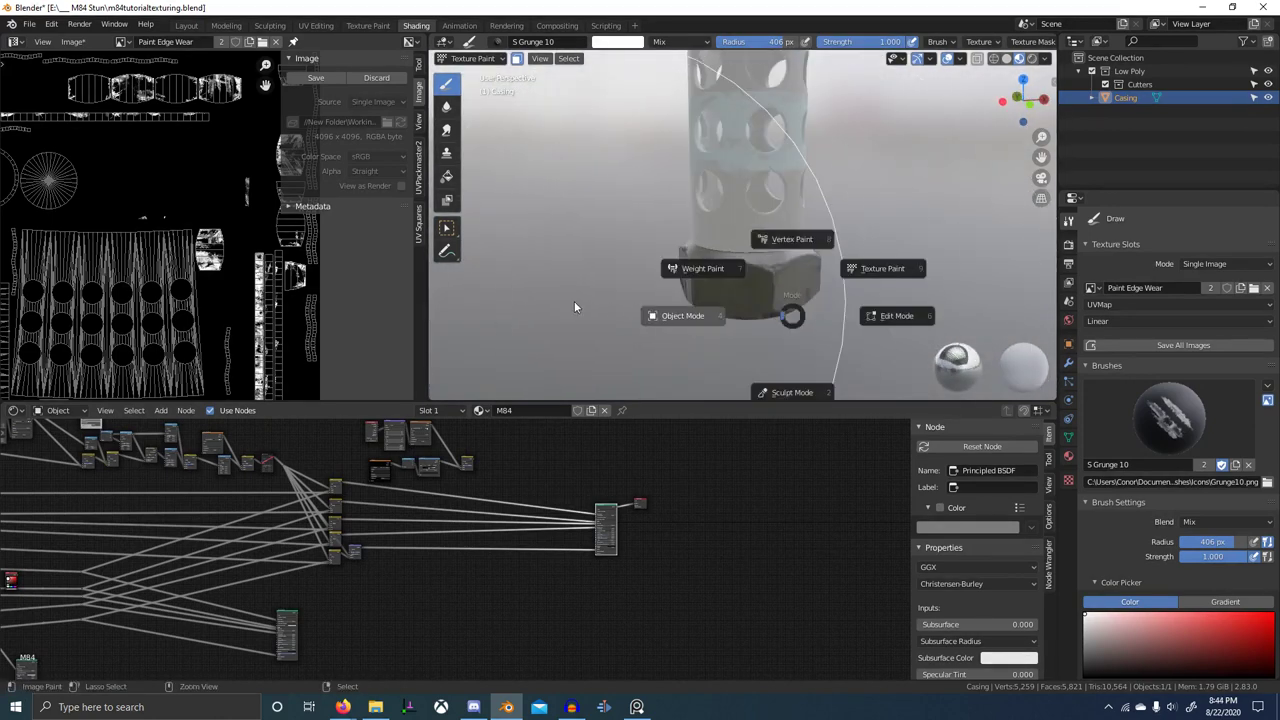
{"action": "left_click", "coordinate": [661, 336]}
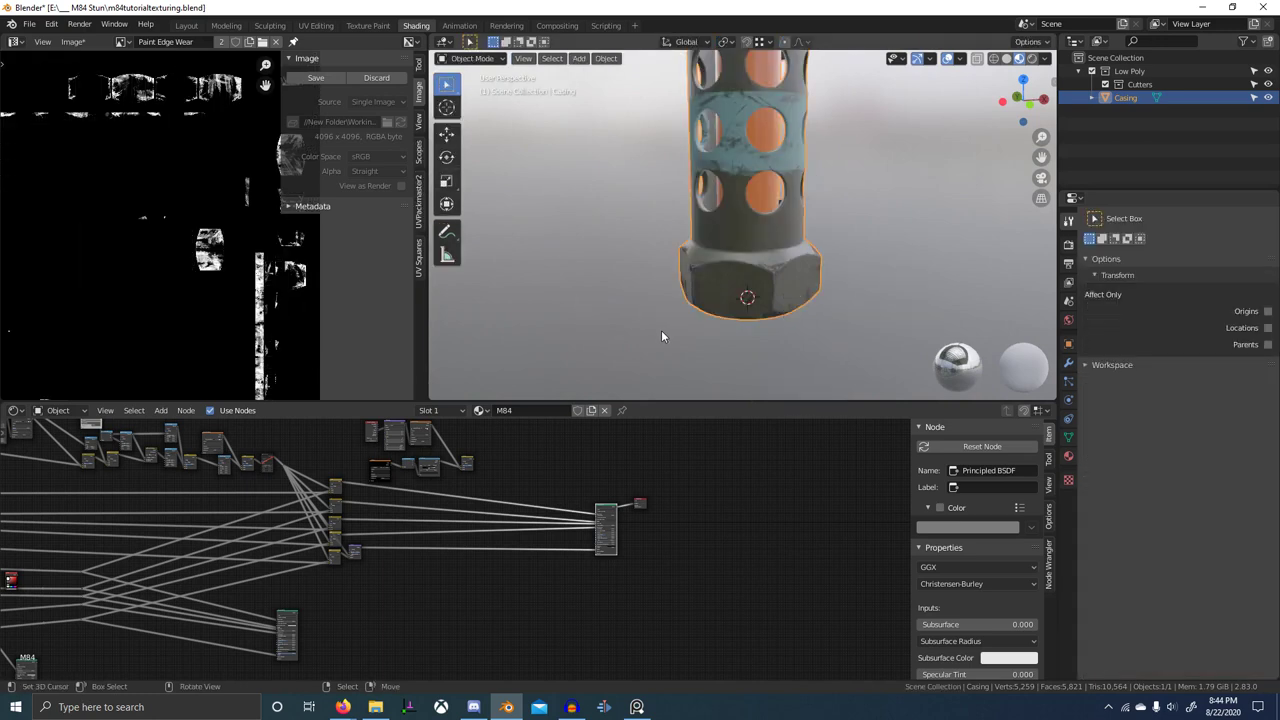
{"action": "left_click", "coordinate": [318, 78]}
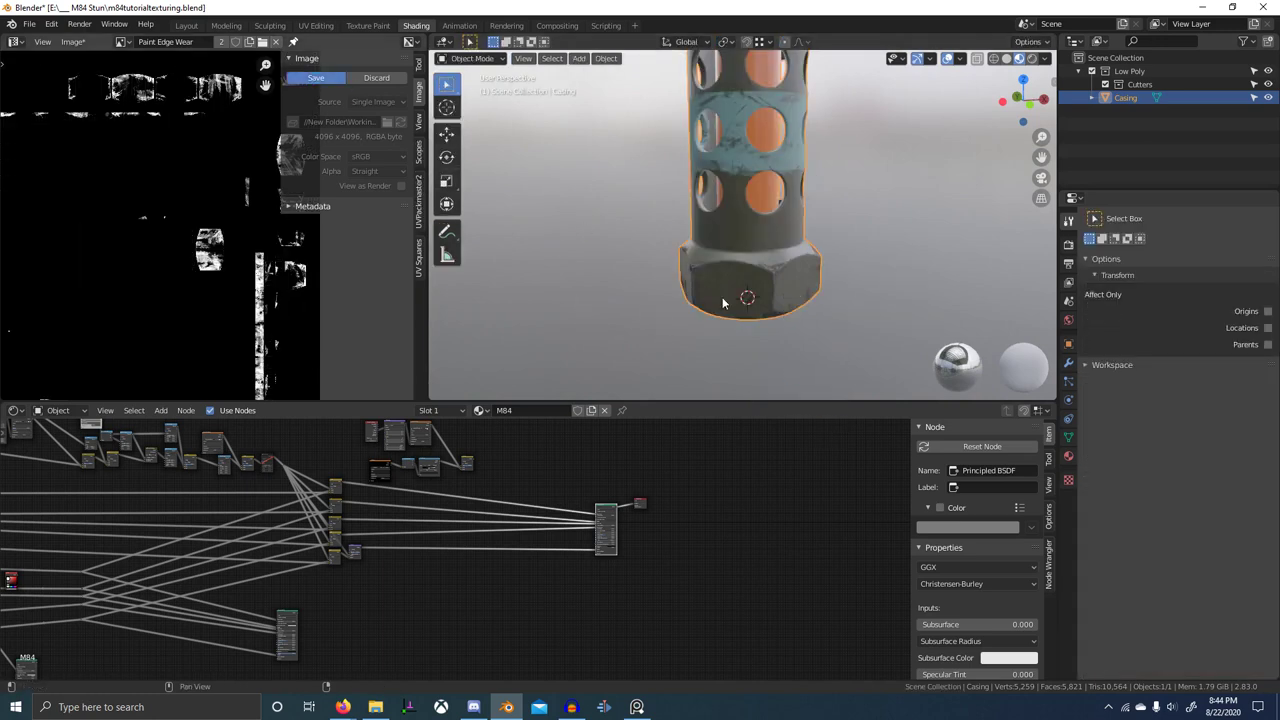
{"action": "middle_click_drag", "start_coordinate": [722, 303], "coordinate": [841, 312]}
{"action": "scroll", "coordinate": [495, 640], "scroll_direction": "down", "scroll_amount": 5}
{"action": "scroll", "coordinate": [780, 192], "scroll_direction": "down", "scroll_amount": 3}
{"action": "middle_click_drag", "start_coordinate": [790, 188], "coordinate": [756, 237], "text": "shift"}
{"action": "scroll", "coordinate": [756, 238], "scroll_direction": "up", "scroll_amount": 3}
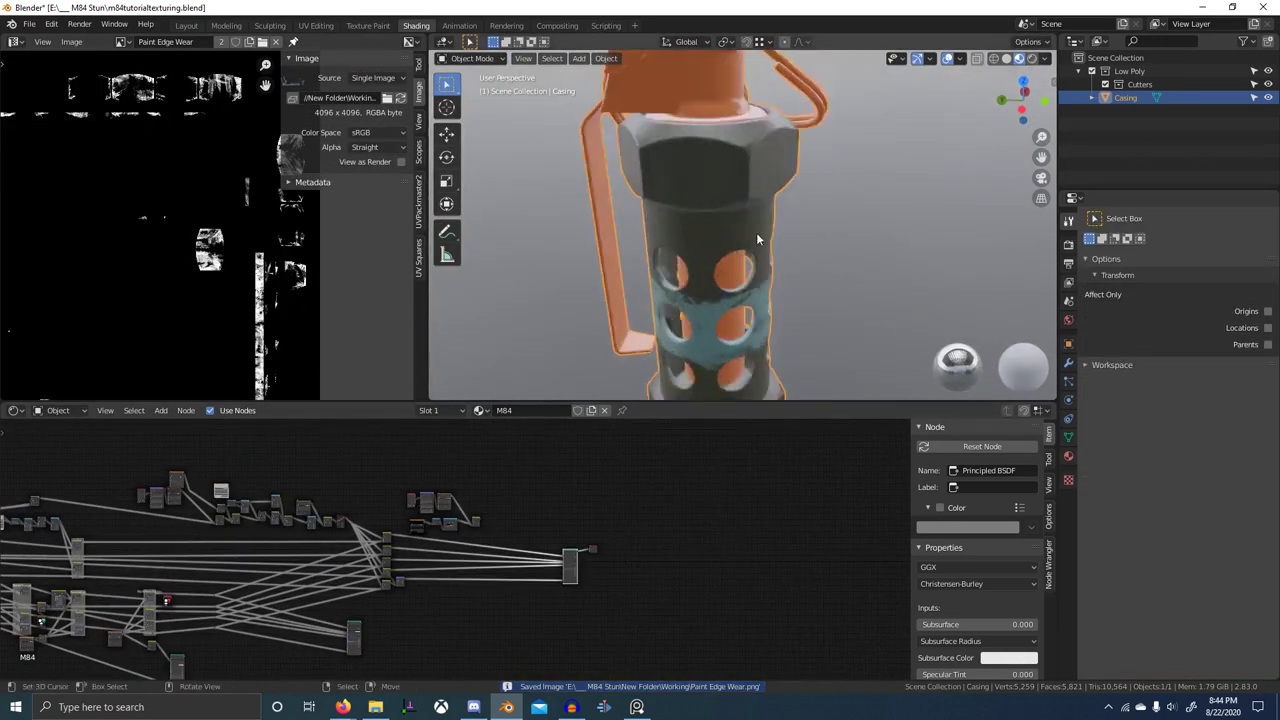
{"action": "scroll", "coordinate": [757, 238], "scroll_direction": "up", "scroll_amount": 2}
{"action": "scroll", "coordinate": [775, 182], "scroll_direction": "down", "scroll_amount": 3}
{"action": "scroll", "coordinate": [446, 548], "scroll_direction": "up", "scroll_amount": 10}
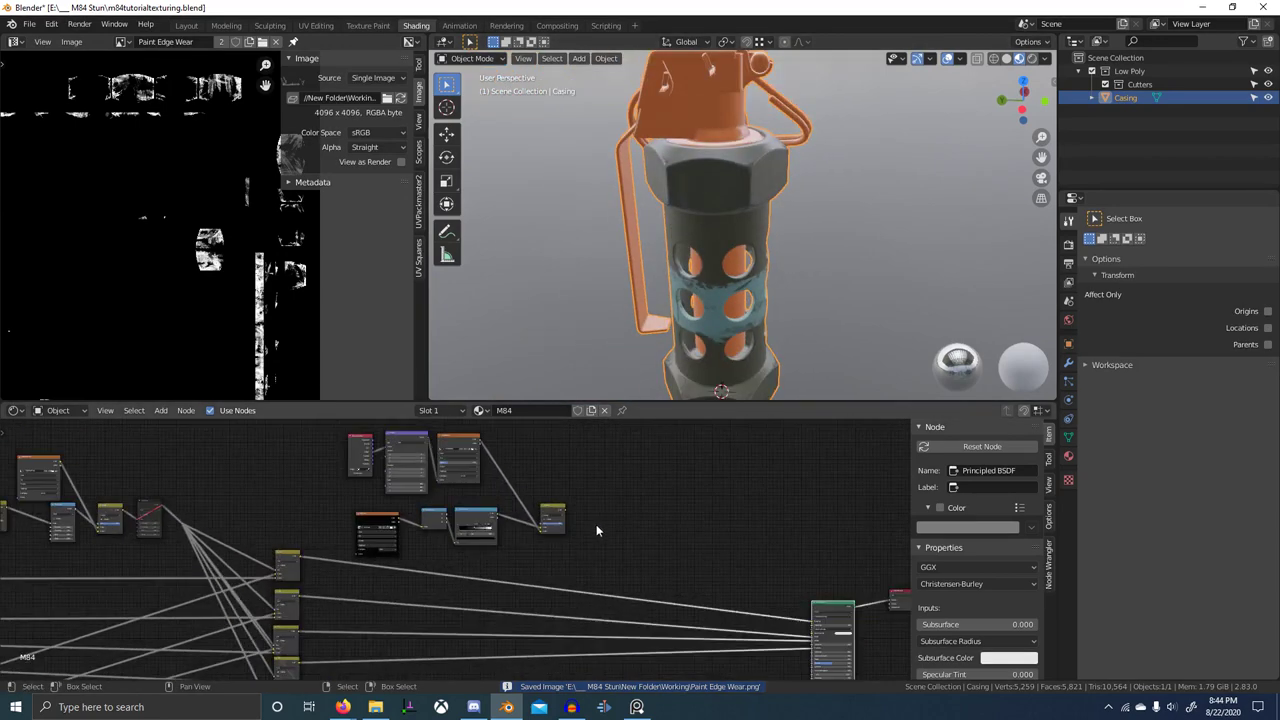
- Preview the Overlay node's dirt output on the casing and inspect its darker side
{"action": "left_click", "coordinate": [595, 492], "text": "ctrl+shift"}
{"action": "middle_click_drag", "start_coordinate": [760, 298], "coordinate": [845, 262]}
{"action": "middle_click_drag", "start_coordinate": [389, 514], "coordinate": [491, 571]}
{"action": "scroll", "coordinate": [495, 572], "scroll_direction": "up", "scroll_amount": 6}
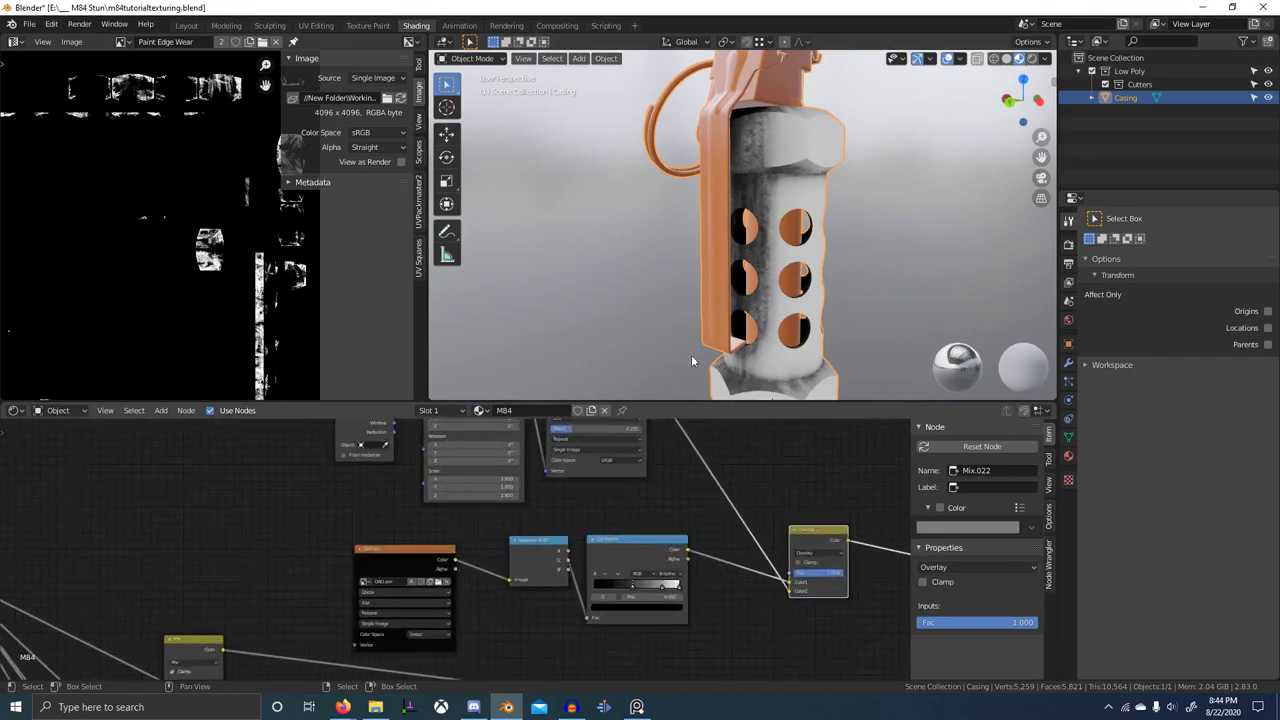
{"action": "middle_click_drag", "start_coordinate": [651, 497], "coordinate": [598, 485]}
{"action": "scroll", "coordinate": [598, 487], "scroll_direction": "up", "scroll_amount": 3}
{"action": "middle_click_drag", "start_coordinate": [762, 236], "coordinate": [698, 230]}
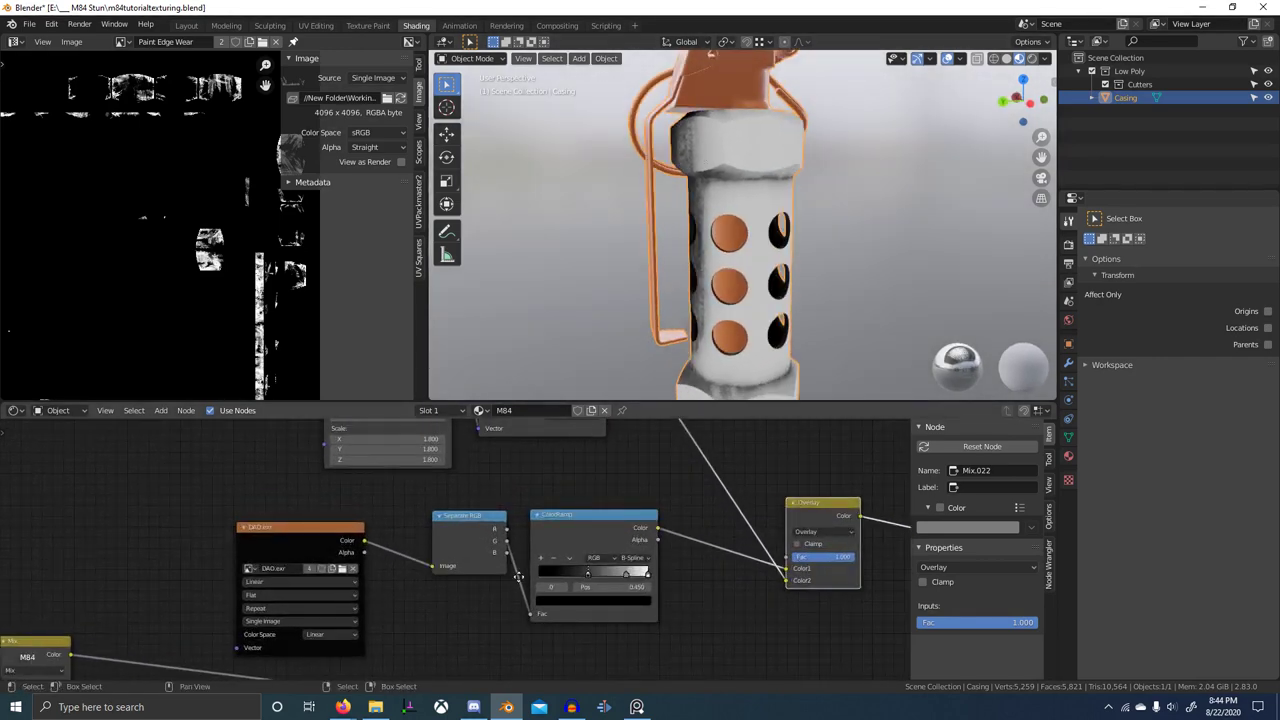
- Relink the ColorRamp factor from Separate RGB's G to R output, then maximize the node editor
{"action": "middle_click_drag", "start_coordinate": [518, 577], "coordinate": [571, 580]}
{"action": "scroll", "coordinate": [571, 580], "scroll_direction": "up", "scroll_amount": 4}
{"action": "left_click_drag", "start_coordinate": [562, 530], "coordinate": [561, 517], "text": "ctrl"}
{"action": "middle_click_drag", "start_coordinate": [670, 299], "coordinate": [722, 312]}
{"action": "scroll", "coordinate": [767, 309], "scroll_direction": "down", "scroll_amount": 3}
{"action": "scroll", "coordinate": [753, 546], "scroll_direction": "down", "scroll_amount": 8}
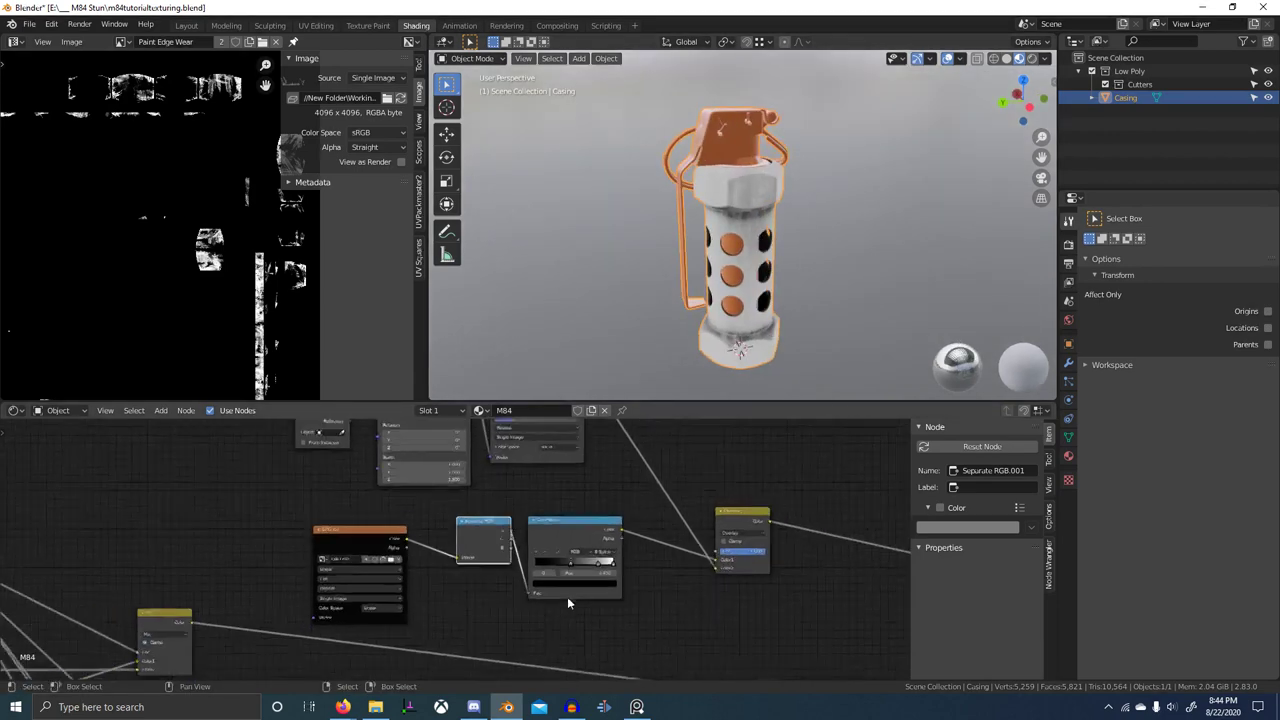
{"action": "scroll", "coordinate": [568, 603], "scroll_direction": "down", "scroll_amount": 5}
{"action": "middle_click_drag", "start_coordinate": [635, 644], "coordinate": [537, 551]}
{"action": "scroll", "coordinate": [537, 553], "scroll_direction": "down", "scroll_amount": 4}
{"action": "middle_click_drag", "start_coordinate": [306, 668], "coordinate": [493, 490]}
{"action": "scroll", "coordinate": [395, 586], "scroll_direction": "down", "scroll_amount": 3}
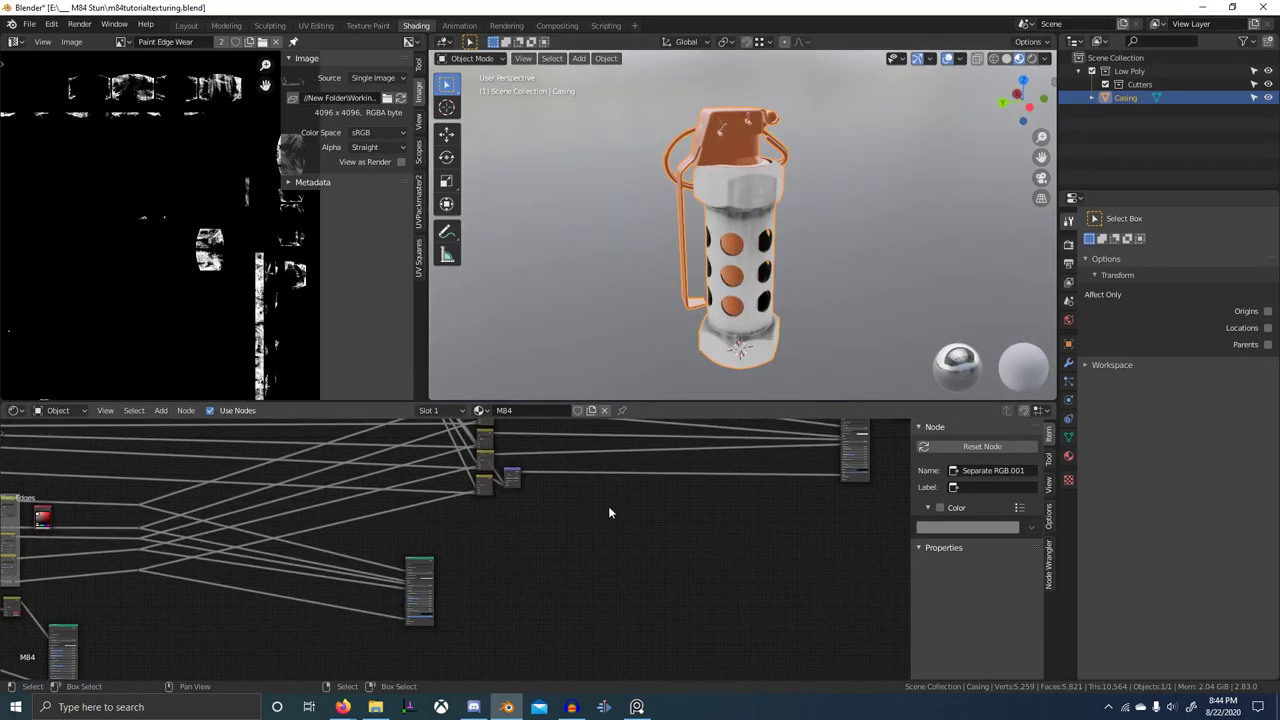
{"action": "scroll", "coordinate": [632, 502], "scroll_direction": "up", "scroll_amount": 5}
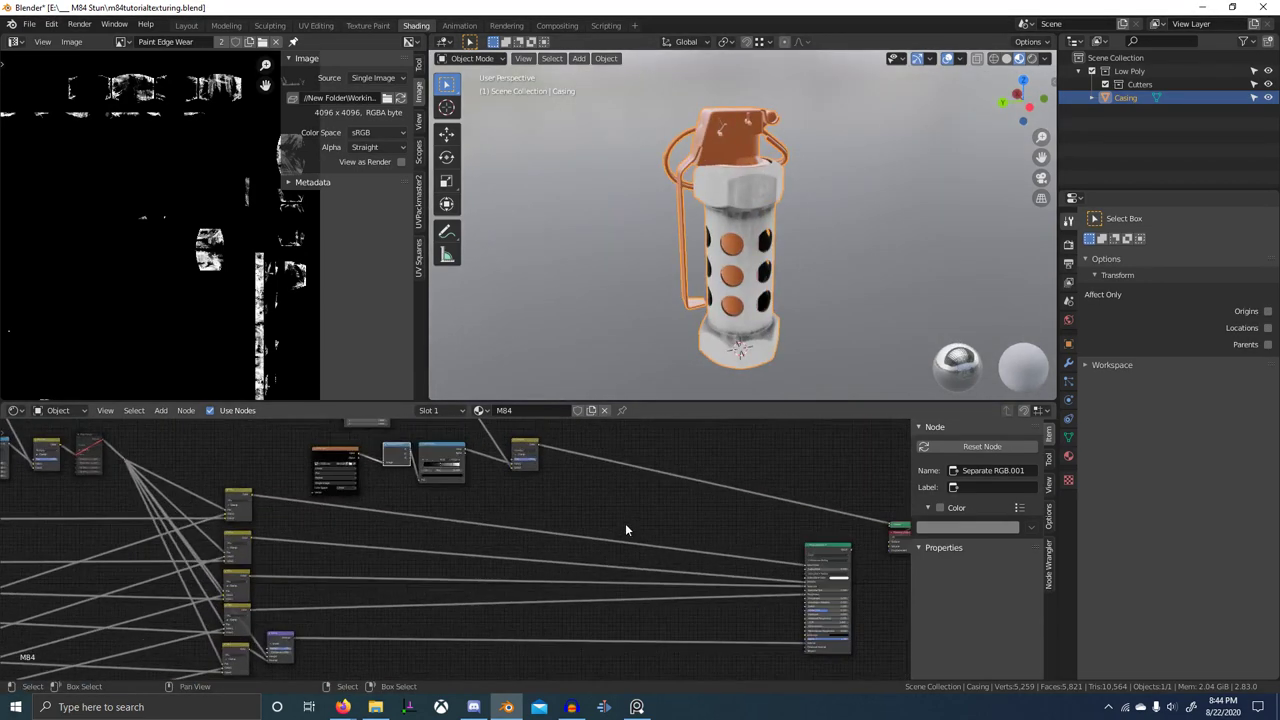
{"action": "key", "text": "ctrl+space"}
{"action": "key", "text": "alt+Tab"}
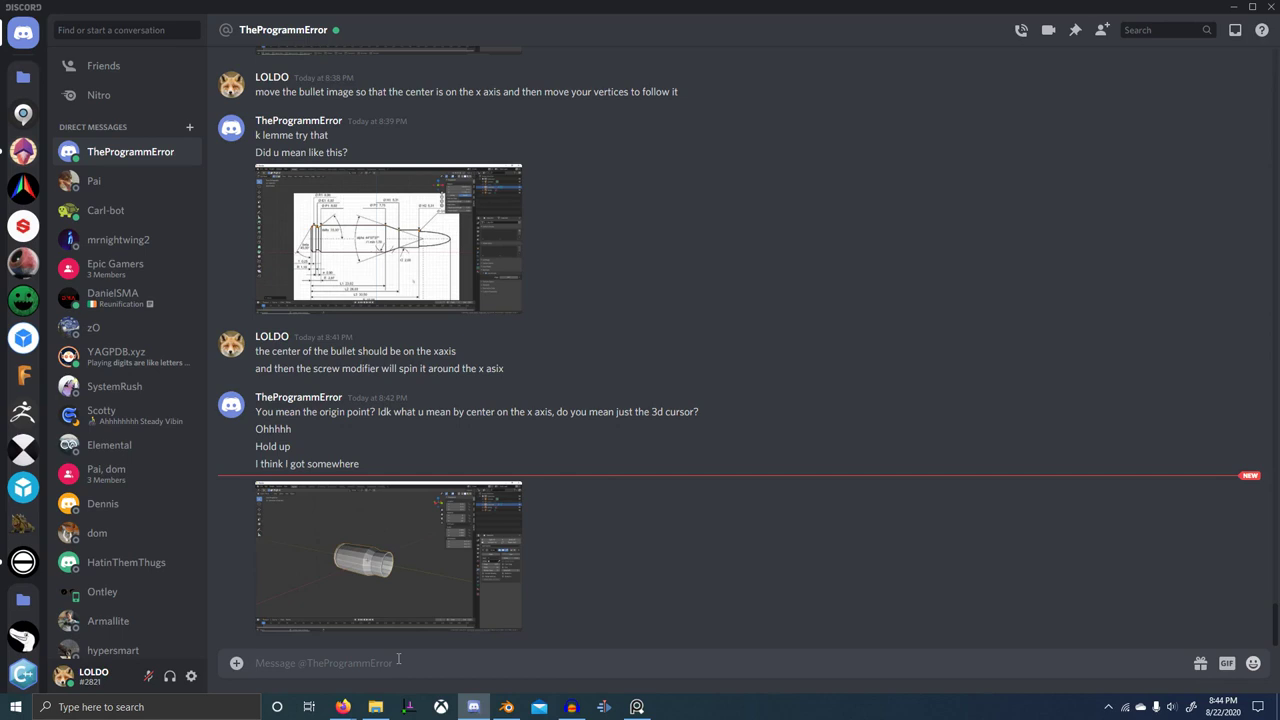
- Send the reply 'ok looks good but a little squished in the y direction' and view the shared screenshot
{"action": "type", "text": "ok"}
{"action": "key", "text": "Return"}
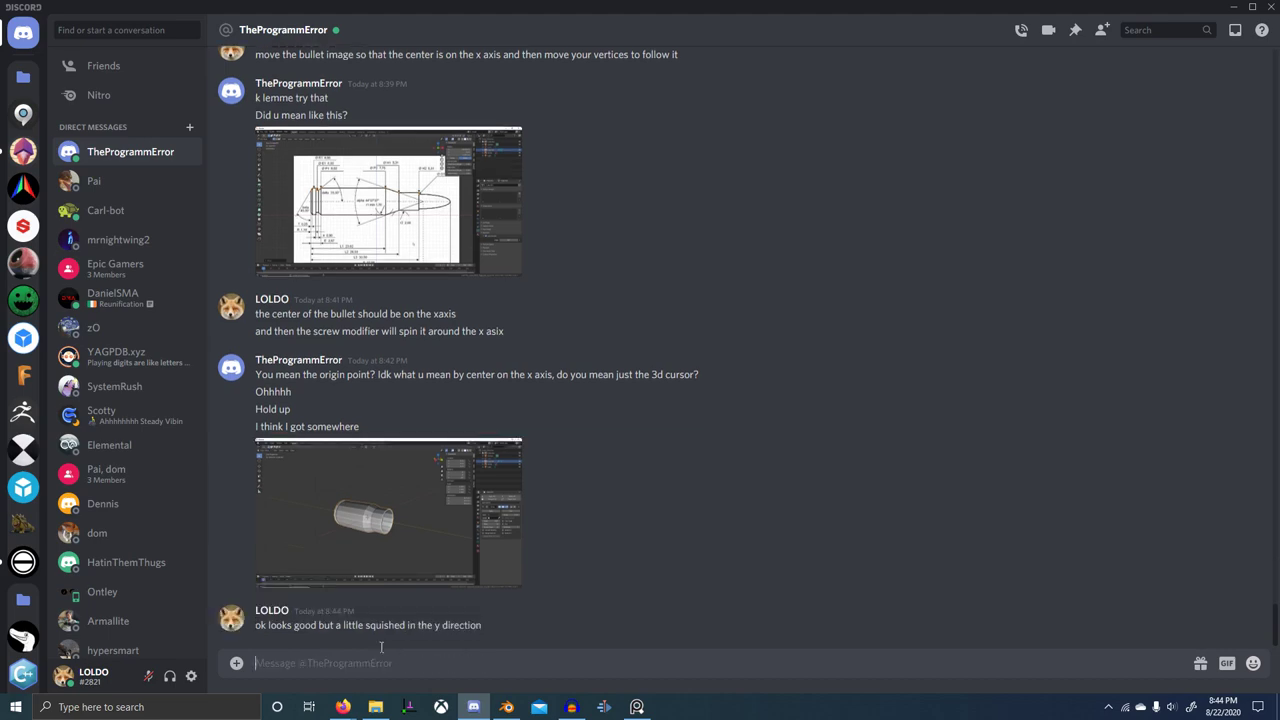
{"action": "left_click", "coordinate": [316, 453]}
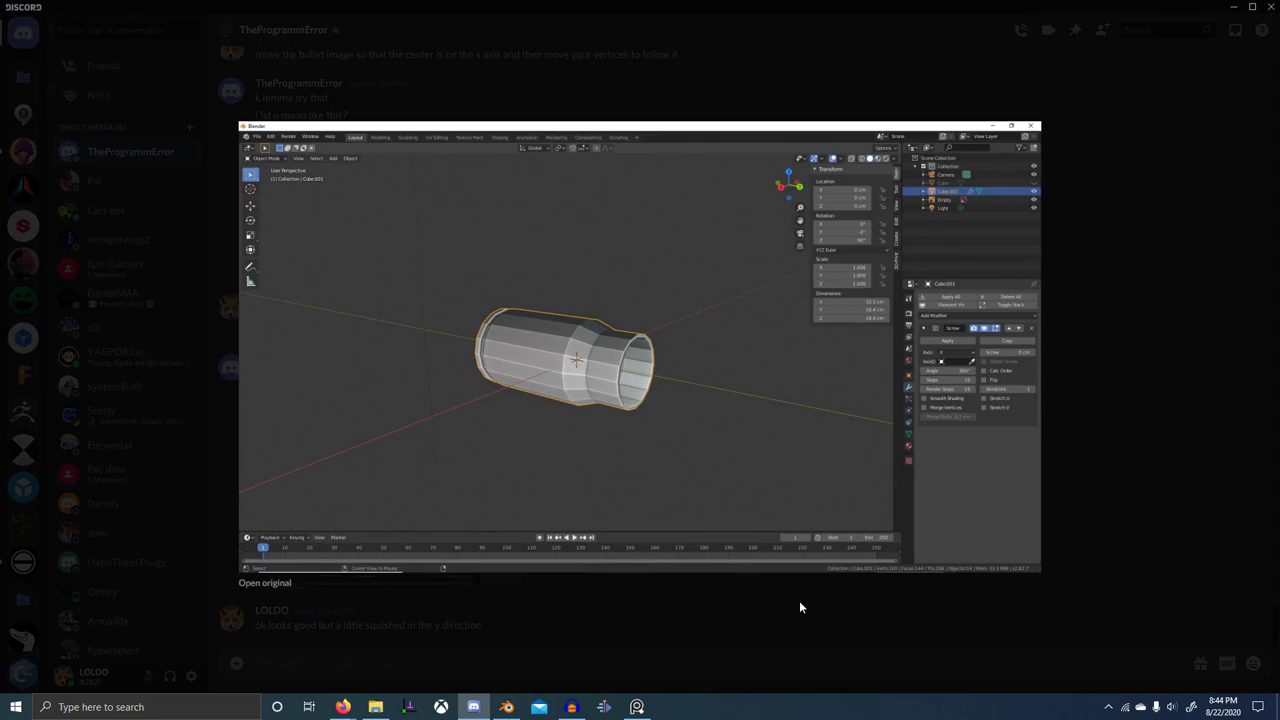
{"action": "left_click", "coordinate": [799, 606]}
{"action": "key", "text": "alt+Tab"}
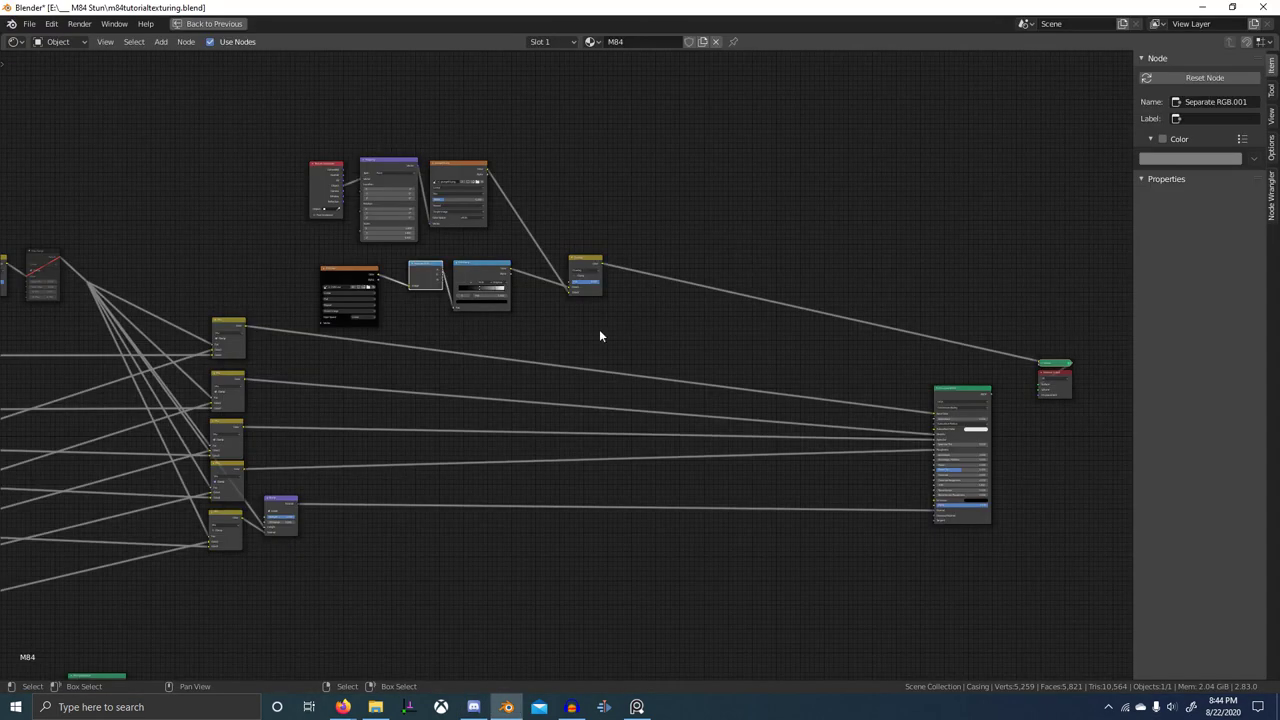
- Add a MixRGB node from the Shift+A search and drop it onto a colour link
{"action": "scroll", "coordinate": [599, 329], "scroll_direction": "up", "scroll_amount": 5}
{"action": "middle_click_drag", "start_coordinate": [599, 329], "coordinate": [622, 376]}
{"action": "scroll", "coordinate": [622, 376], "scroll_direction": "down", "scroll_amount": 3}
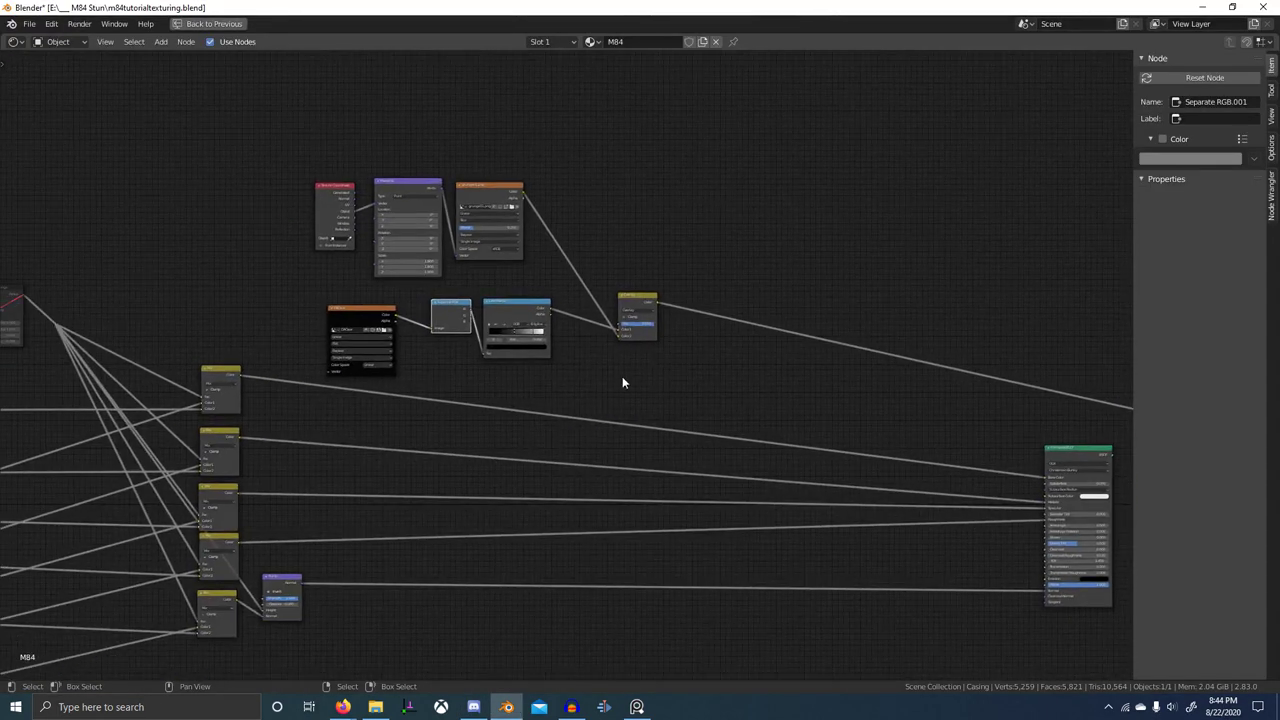
{"action": "key", "text": "shift+a"}
{"action": "left_click", "coordinate": [607, 385]}
{"action": "type", "text": "mix"}
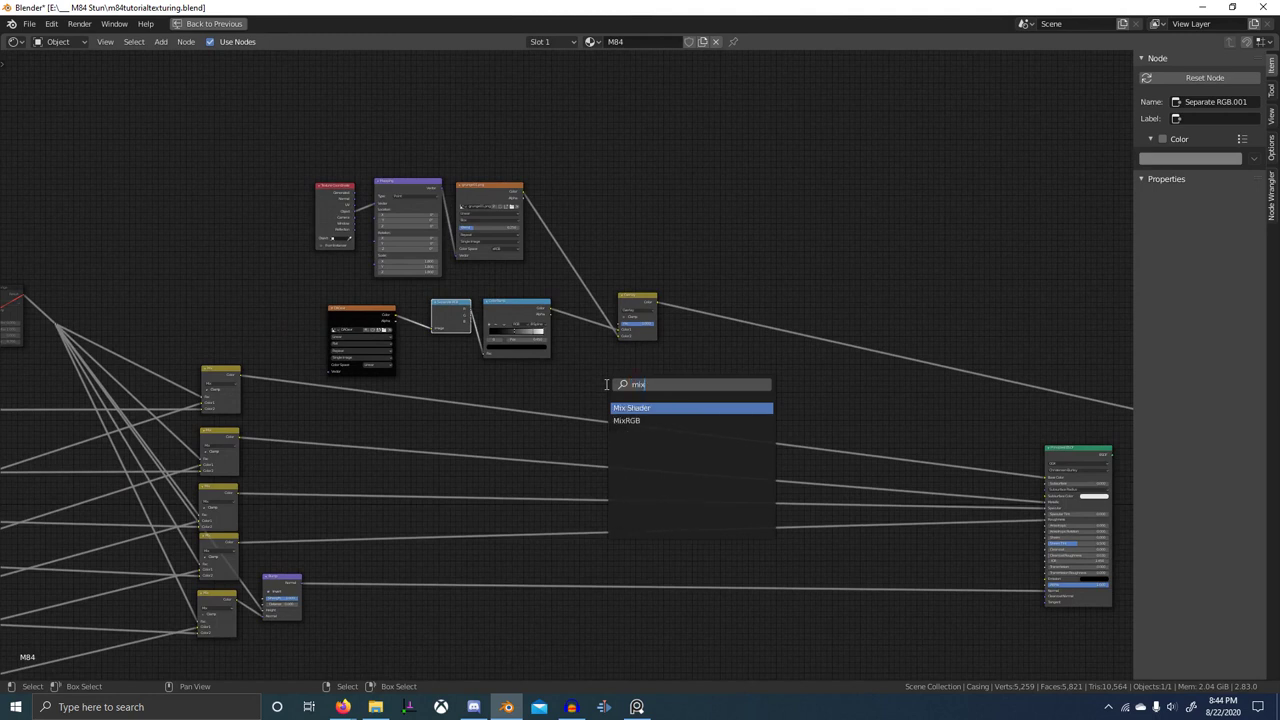
{"action": "key", "text": "Down"}
{"action": "key", "text": "Return"}
{"action": "left_click", "coordinate": [609, 388]}
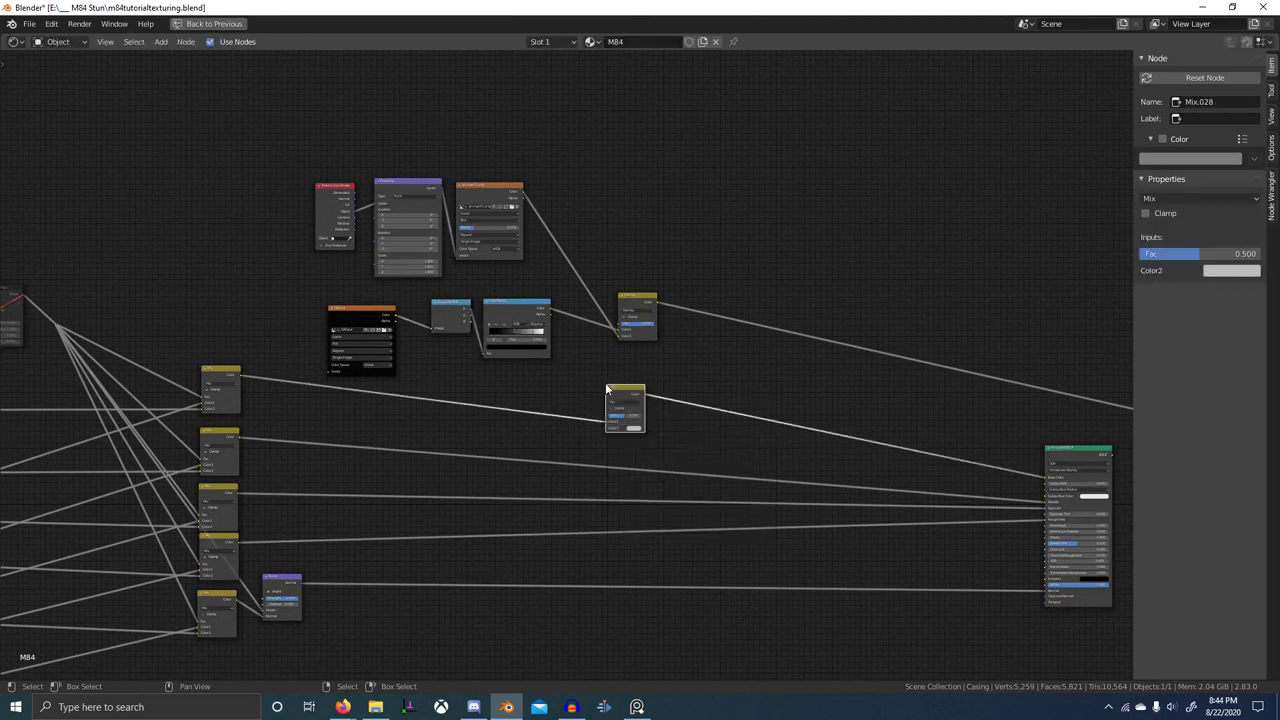
{"action": "scroll", "coordinate": [655, 425], "scroll_direction": "up", "scroll_amount": 4}
{"action": "scroll", "coordinate": [675, 420], "scroll_direction": "down", "scroll_amount": 1}
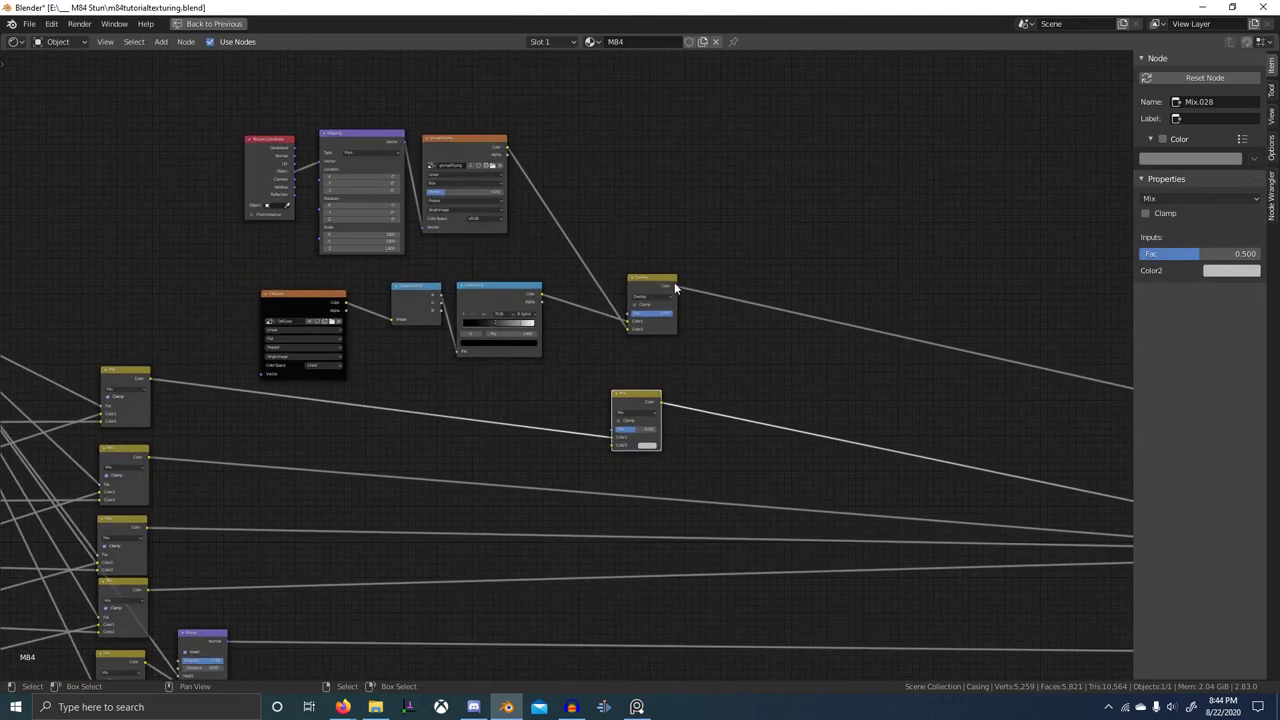
- Insert an Invert node on the AO Overlay node's output link
{"action": "left_click", "coordinate": [656, 285]}
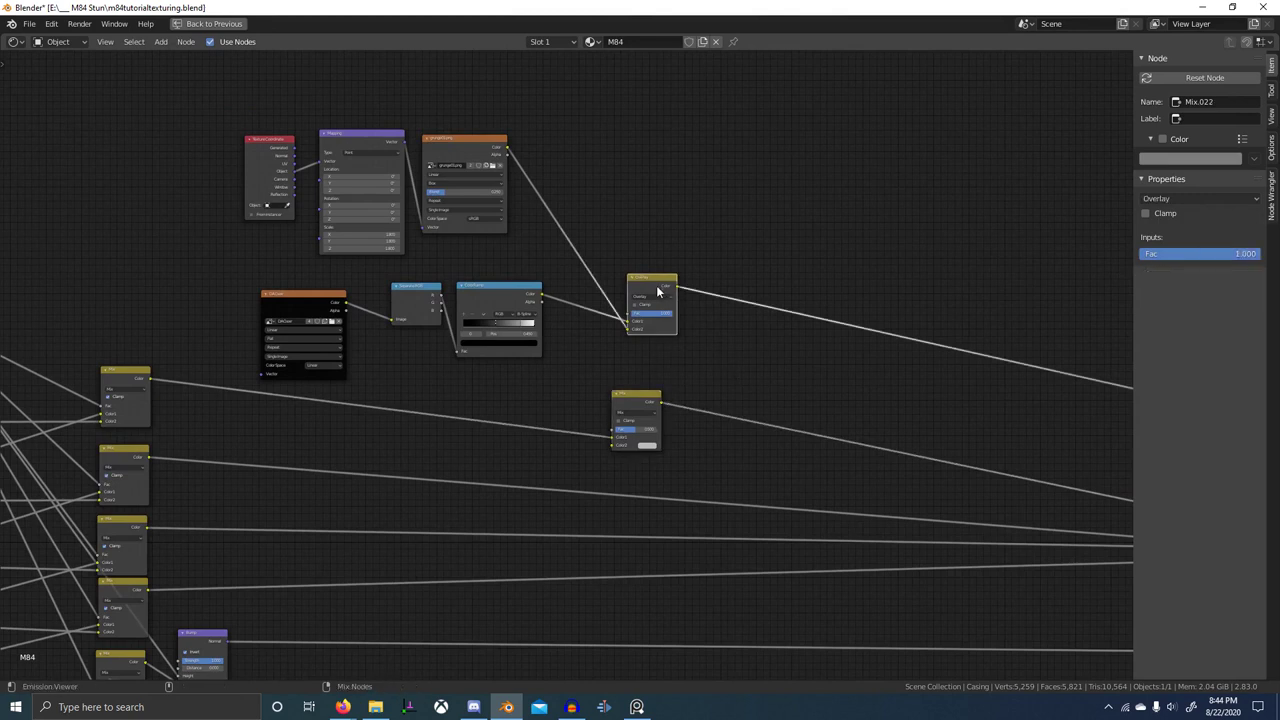
{"action": "key", "text": "ctrl+space"}
{"action": "scroll", "coordinate": [797, 352], "scroll_direction": "up", "scroll_amount": 2}
{"action": "middle_click_drag", "start_coordinate": [770, 366], "coordinate": [766, 286], "text": "shift"}
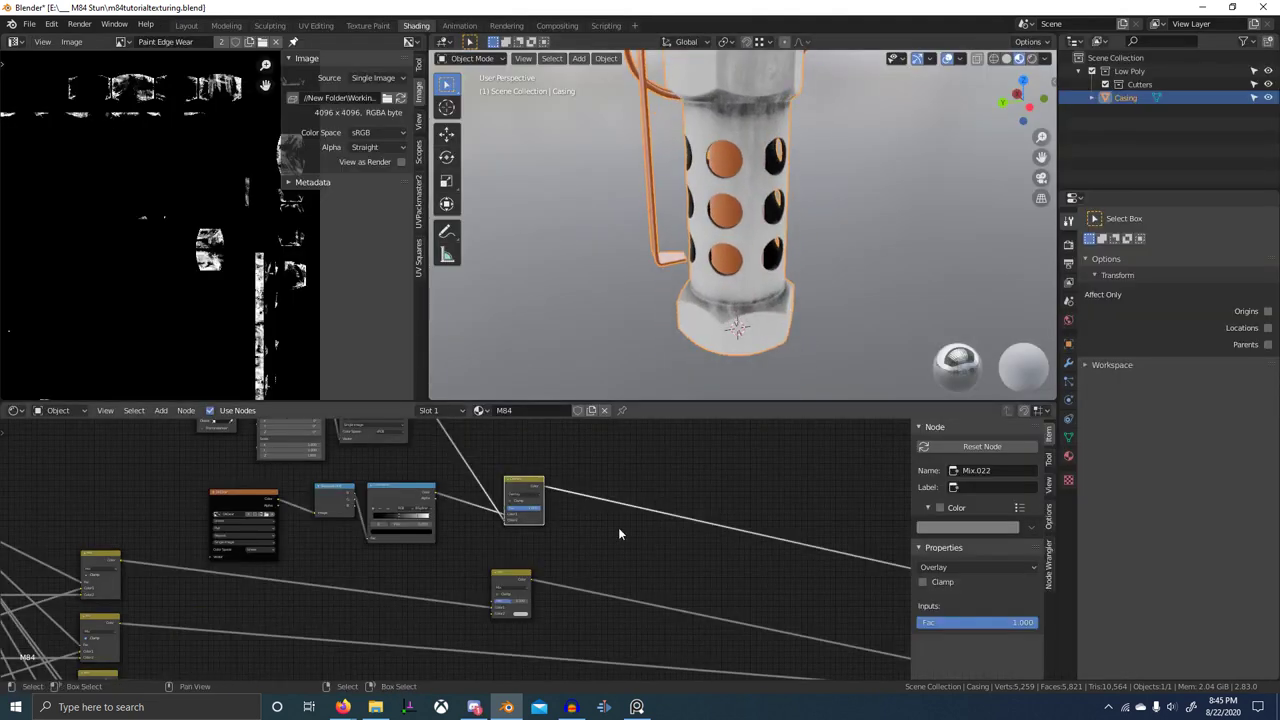
{"action": "middle_click_drag", "start_coordinate": [618, 530], "coordinate": [614, 488]}
{"action": "scroll", "coordinate": [286, 568], "scroll_direction": "up", "scroll_amount": 3}
{"action": "middle_click_drag", "start_coordinate": [506, 503], "coordinate": [498, 558]}
{"action": "key", "text": "shift+a"}
{"action": "left_click", "coordinate": [604, 461]}
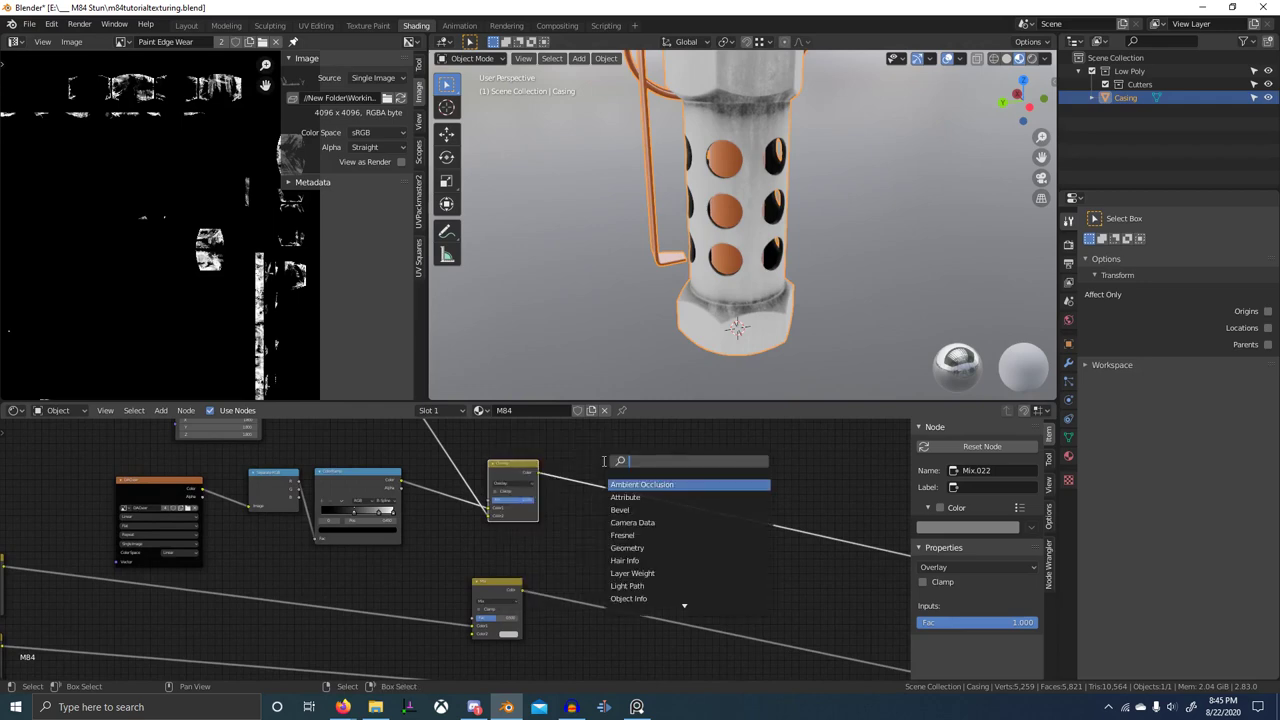
{"action": "type", "text": "inv"}
{"action": "key", "text": "Return"}
{"action": "left_click", "coordinate": [604, 461]}
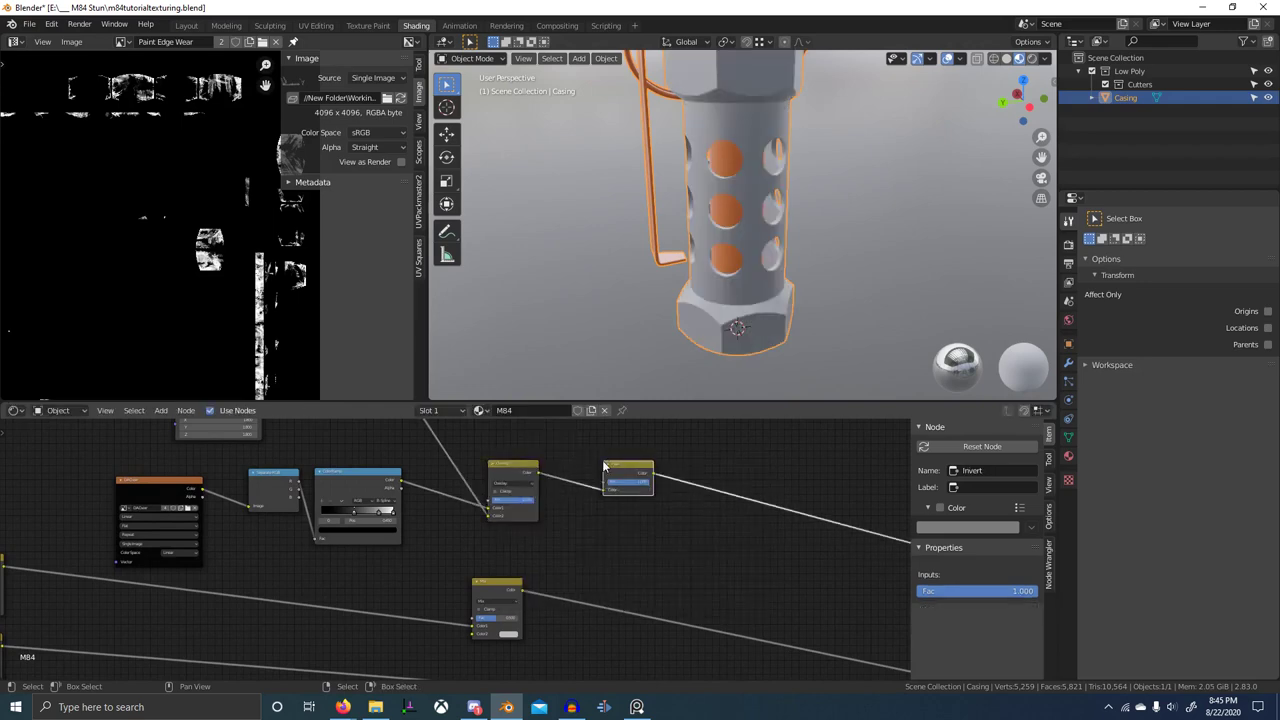
- Set the new Mix node's Fac to 1.000
{"action": "key", "text": "ctrl+space"}
{"action": "scroll", "coordinate": [770, 544], "scroll_direction": "up", "scroll_amount": 2}
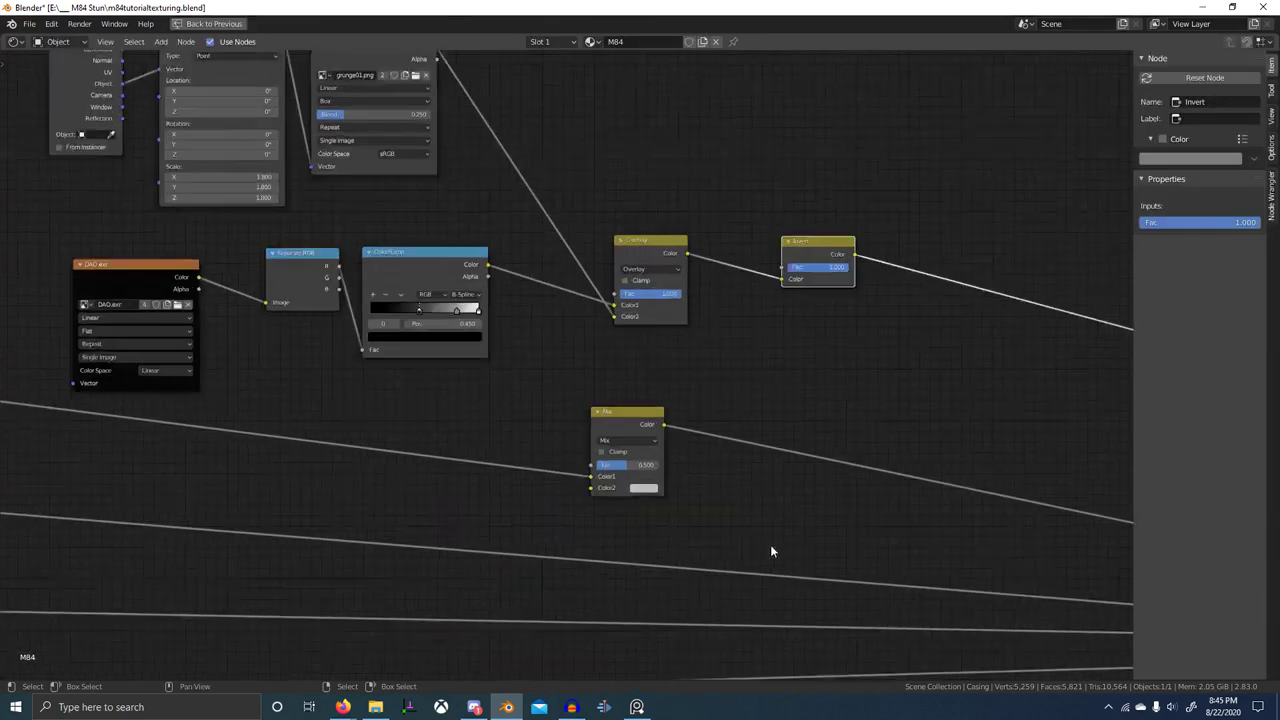
{"action": "scroll", "coordinate": [766, 541], "scroll_direction": "up", "scroll_amount": 2}
{"action": "middle_click_drag", "start_coordinate": [766, 541], "coordinate": [735, 541]}
{"action": "left_click", "coordinate": [606, 433]}
{"action": "middle_click_drag", "start_coordinate": [692, 500], "coordinate": [663, 412]}
{"action": "scroll", "coordinate": [663, 412], "scroll_direction": "down", "scroll_amount": 1}
{"action": "left_click_drag", "start_coordinate": [580, 384], "coordinate": [640, 384]}
{"action": "scroll", "coordinate": [581, 350], "scroll_direction": "down", "scroll_amount": 2}
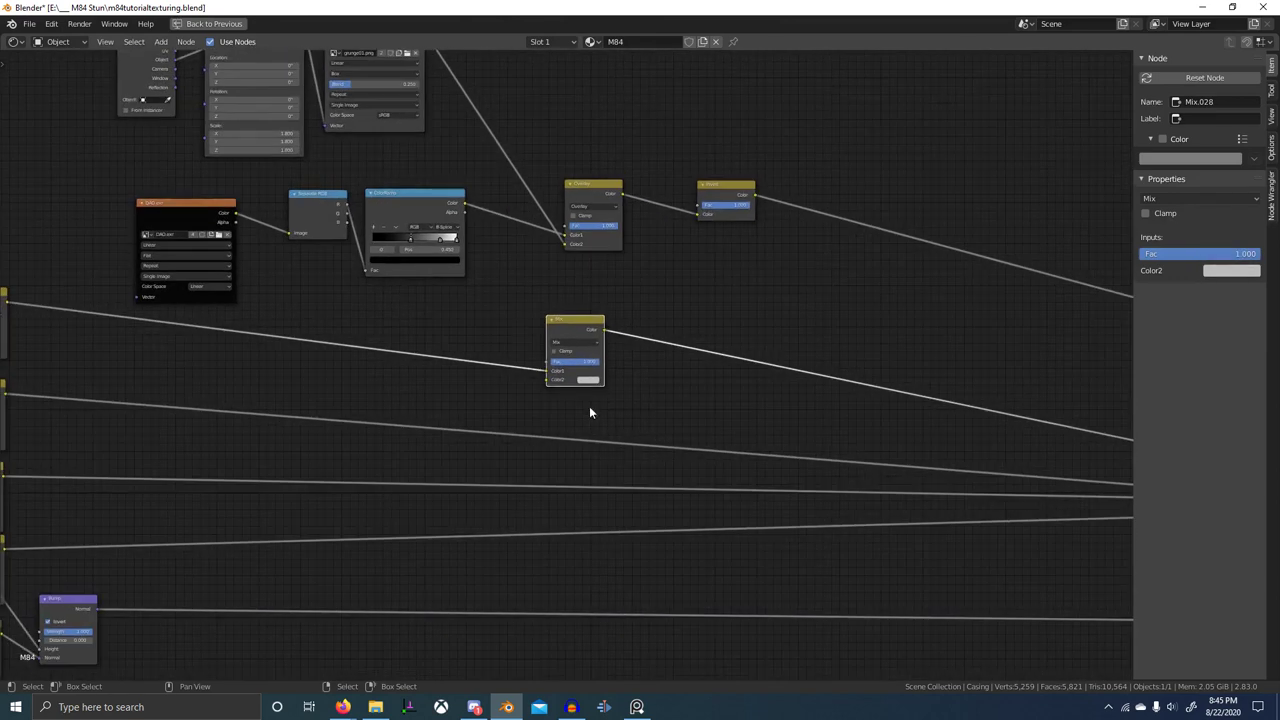
- Duplicate the Mix node onto three more colour links feeding the shader
{"action": "key", "text": "shift+d"}
{"action": "left_click", "coordinate": [594, 438]}
{"action": "key", "text": "shift+d"}
{"action": "left_click", "coordinate": [596, 510]}
{"action": "key", "text": "shift+d"}
{"action": "left_click", "coordinate": [597, 565]}
- Stack the lower Mix nodes vertically and select them
{"action": "middle_click_drag", "start_coordinate": [644, 491], "coordinate": [660, 454]}
{"action": "right_click_drag", "start_coordinate": [604, 471], "coordinate": [600, 508]}
{"action": "right_click", "coordinate": [602, 430]}
{"action": "right_click", "coordinate": [600, 388]}
{"action": "right_click", "coordinate": [620, 366]}
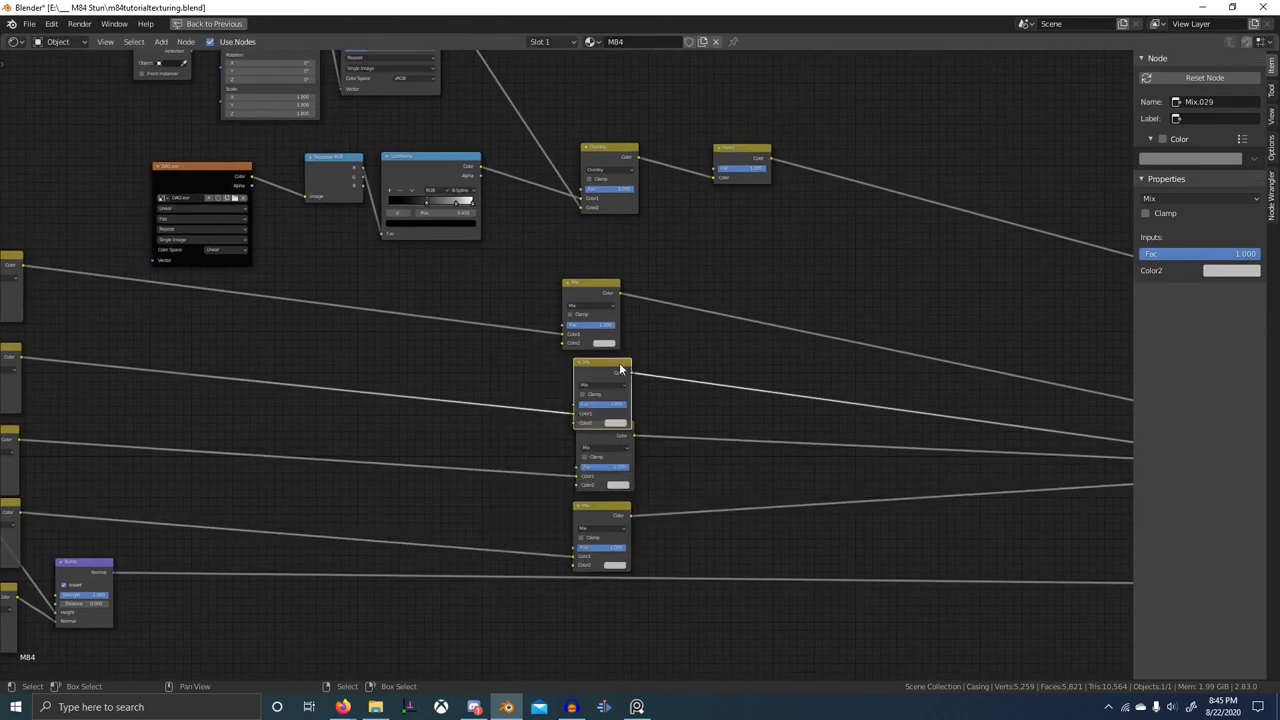
{"action": "right_click", "coordinate": [585, 293], "text": "shift"}
{"action": "key", "text": "g"}
{"action": "left_click", "coordinate": [592, 257]}
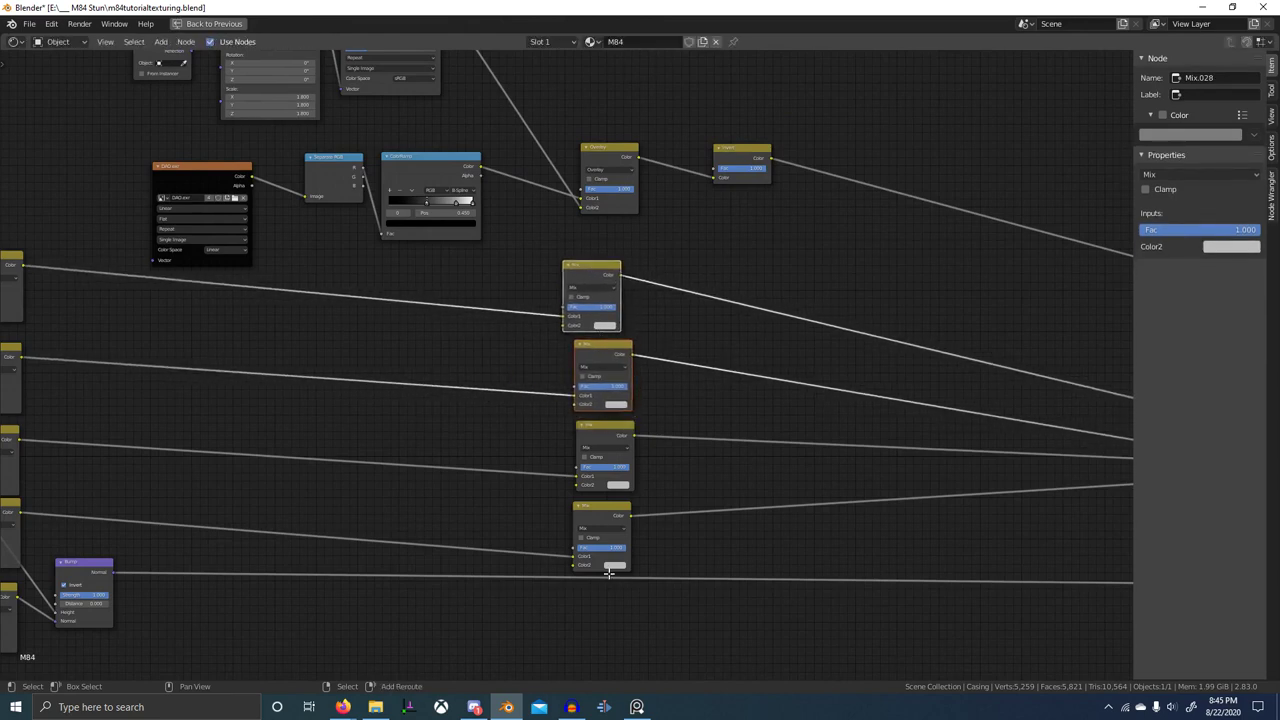
- Frame the four stacked Mix nodes and label the frame 'DIRT AO'
{"action": "left_click_drag", "start_coordinate": [671, 600], "coordinate": [536, 238]}
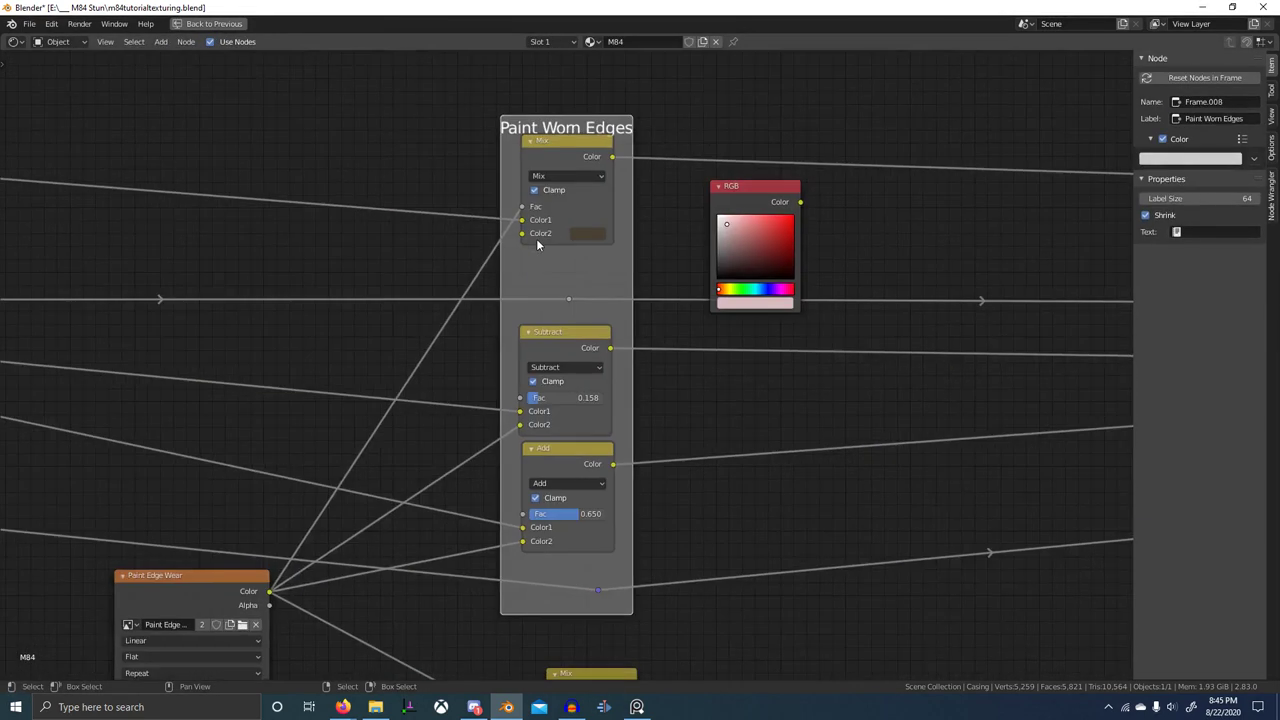
{"action": "scroll", "coordinate": [536, 238], "scroll_direction": "down", "scroll_amount": 6}
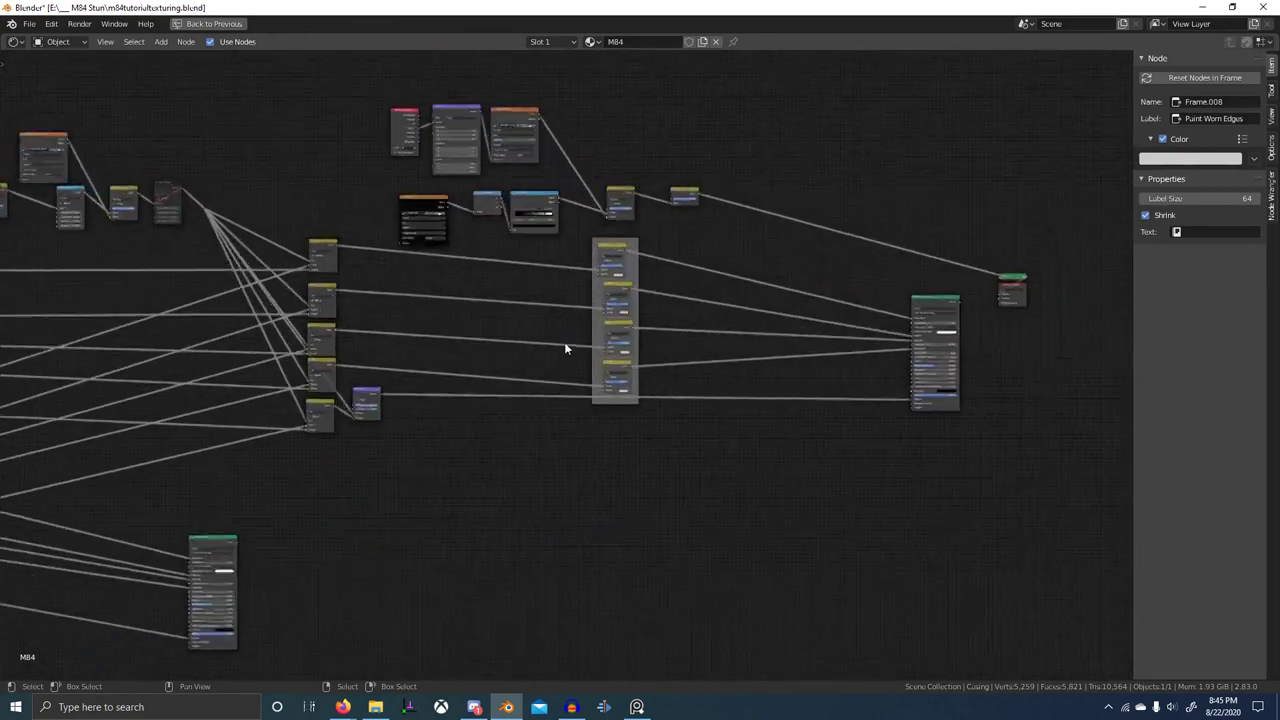
{"action": "scroll", "coordinate": [564, 348], "scroll_direction": "up", "scroll_amount": 1}
{"action": "key", "text": "ctrl+j"}
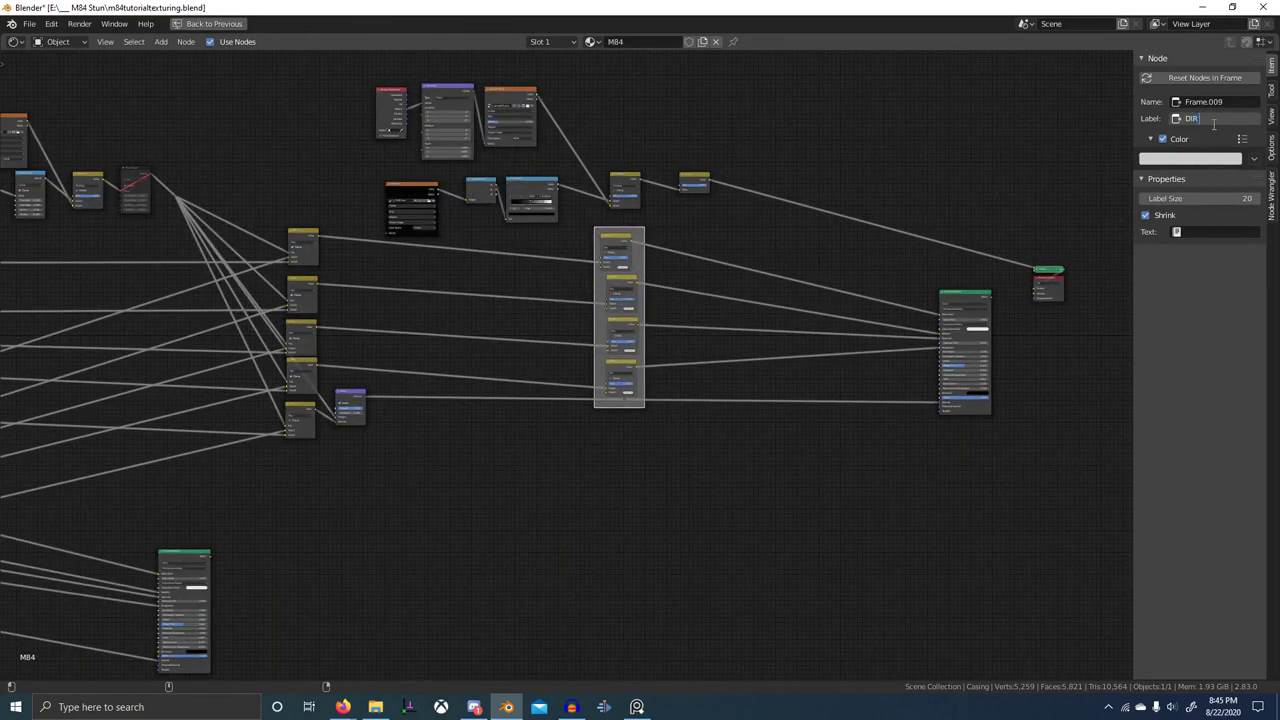
{"action": "left_click", "coordinate": [1214, 123]}
{"action": "type", "text": "DIRT AO"}
{"action": "key", "text": "Return"}
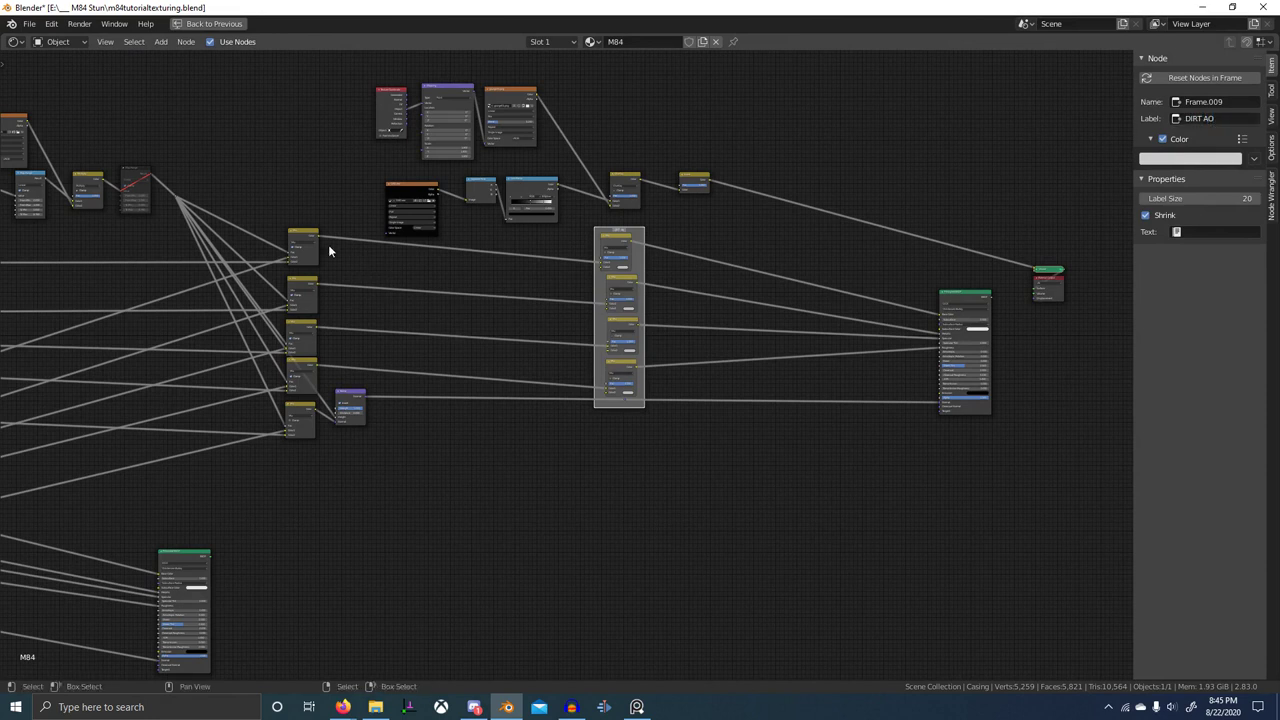
- Wrap the left column of mix nodes in a new frame
{"action": "key", "text": "b"}
{"action": "left_click_drag", "start_coordinate": [269, 210], "coordinate": [347, 494]}
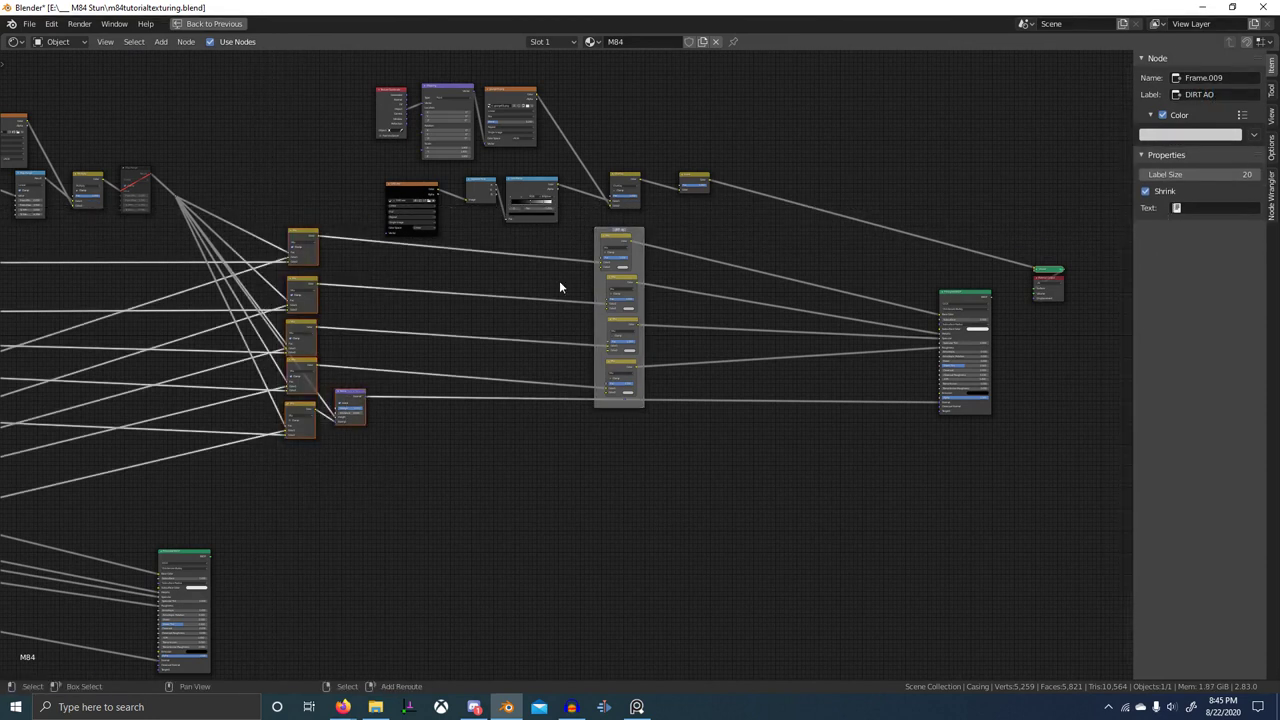
{"action": "key", "text": "ctrl+j"}
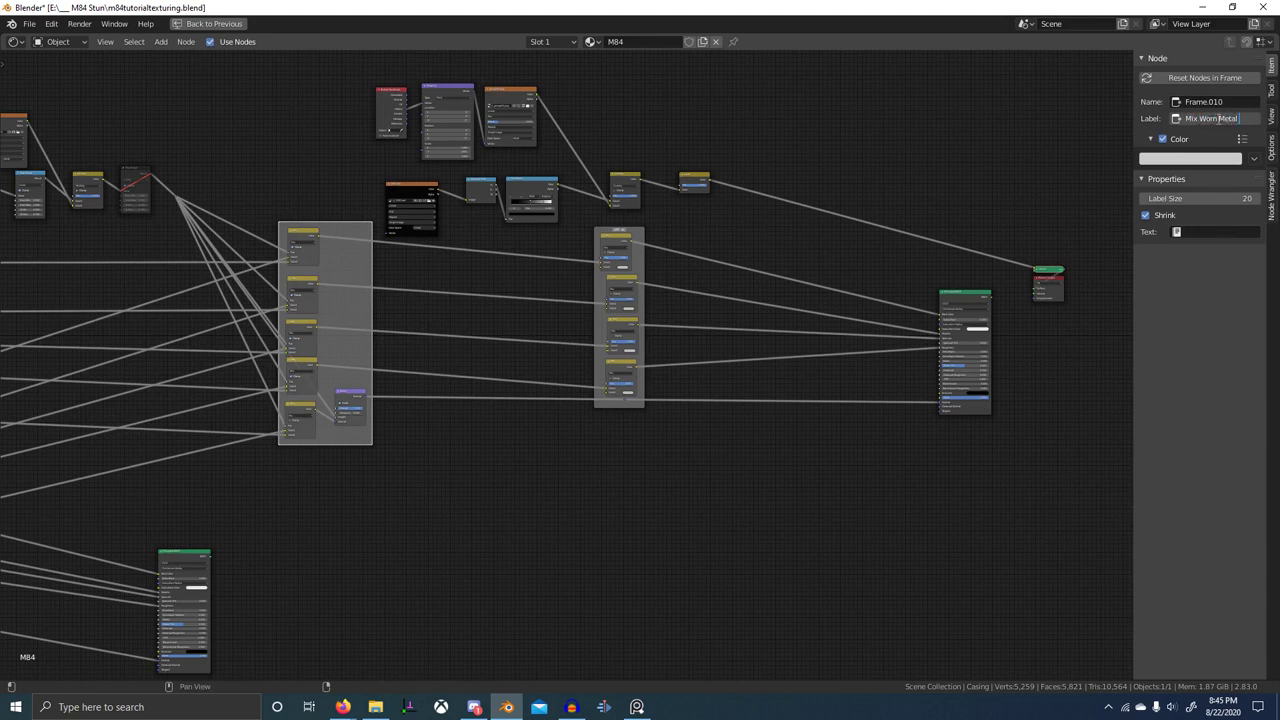
- Type 'Mix Worn Metal Edges' into the selected frame's Label field and confirm
{"action": "left_click", "coordinate": [1217, 118]}
{"action": "type", "text": "Mix Worn Metal Edges"}
{"action": "key", "text": "Return"}
{"action": "key", "text": "alt+Tab"}
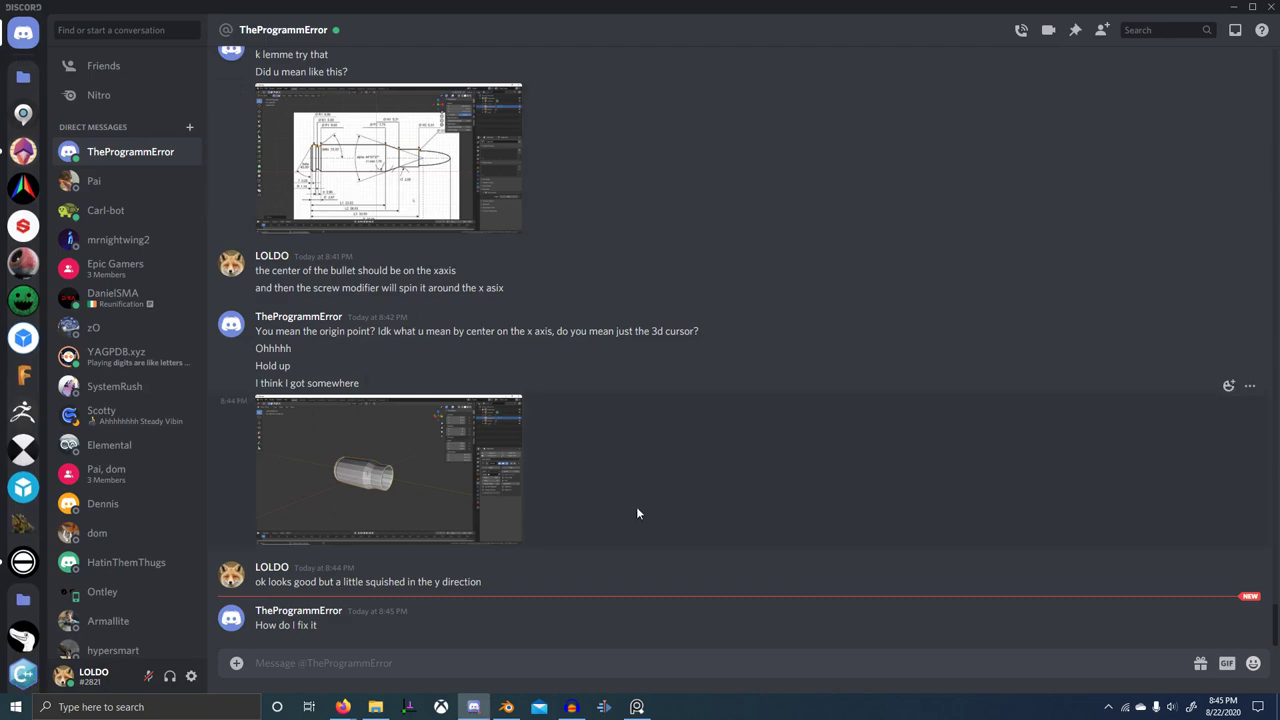
- Send the message 'scale in y' in the Discord direct-message chat
{"action": "key", "text": "alt+Tab"}
{"action": "key", "text": "alt+Tab"}
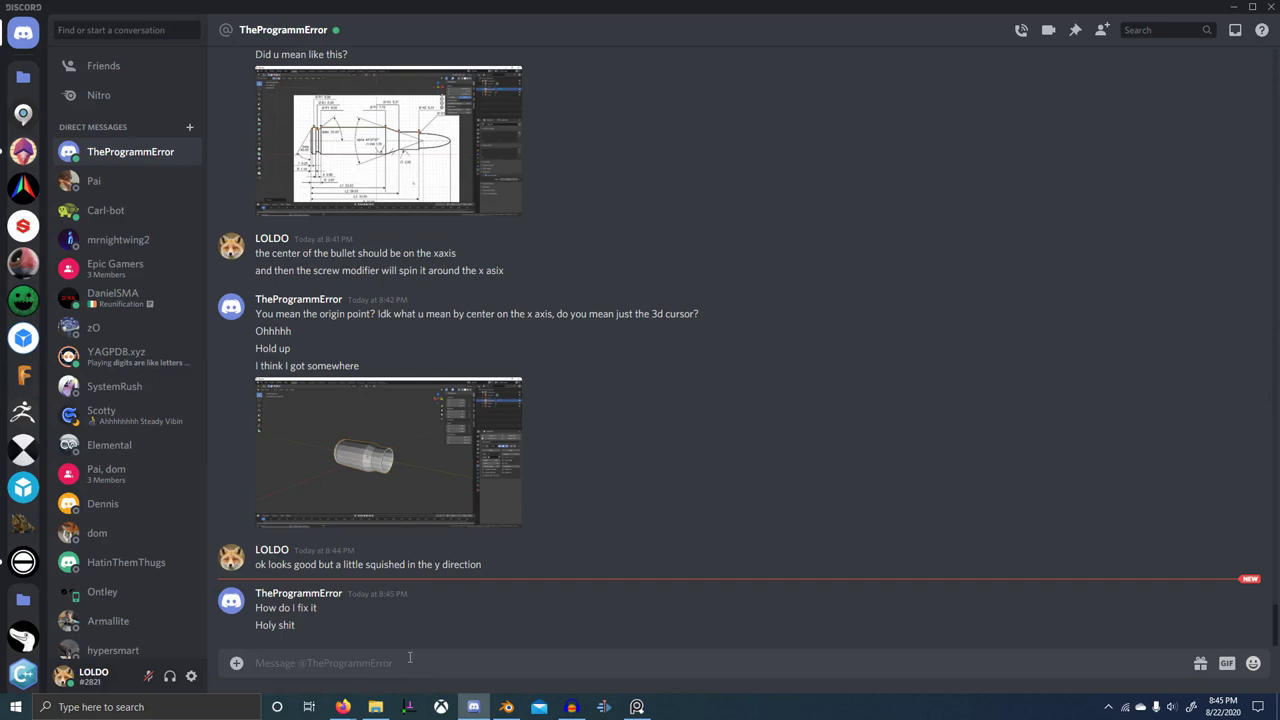
{"action": "type", "text": "scale"}
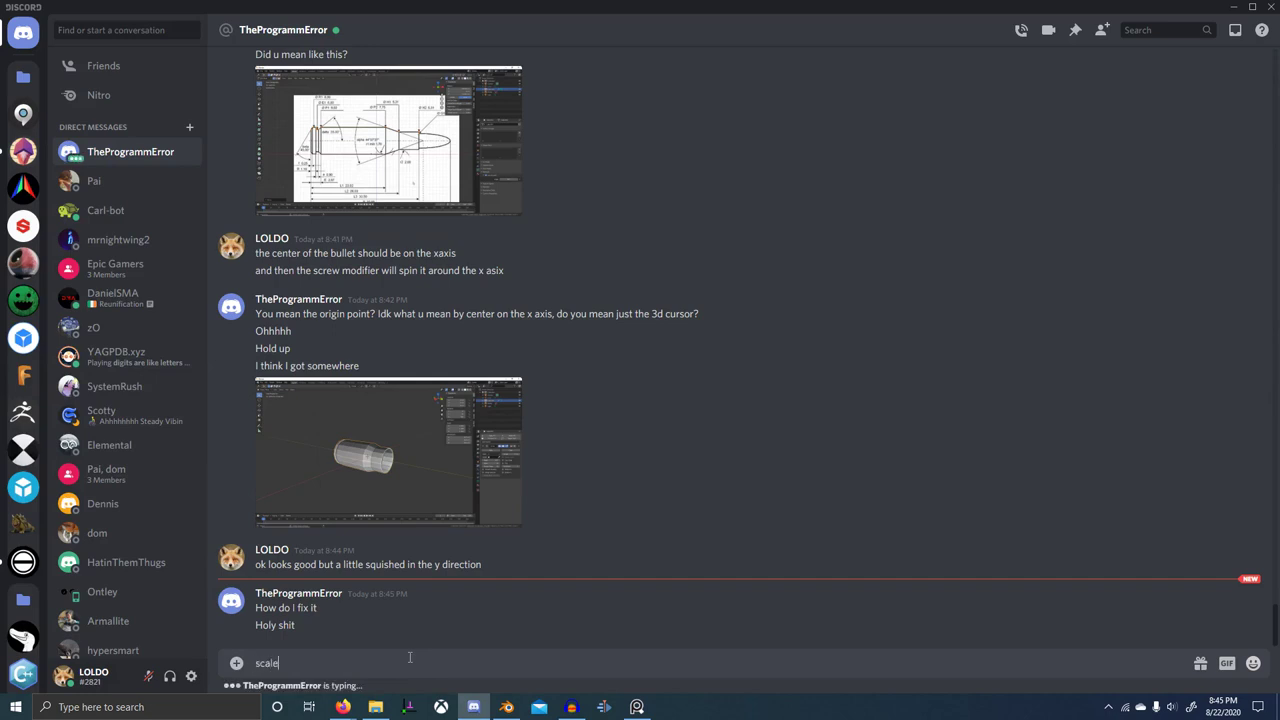
{"action": "type", "text": " in y"}
{"action": "key", "text": "Return"}
- Increase the Mix Worn Metal Edges frame's label size to 64
{"action": "key", "text": "alt+Tab"}
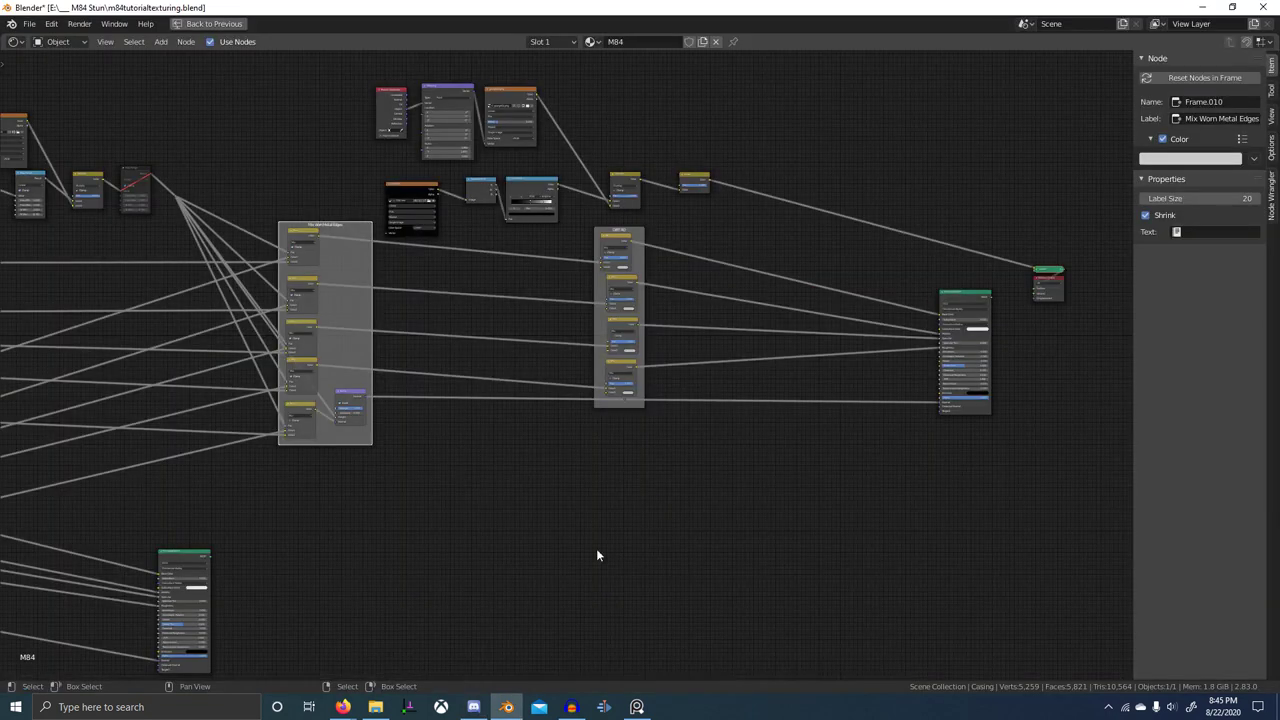
{"action": "middle_click_drag", "start_coordinate": [692, 322], "coordinate": [652, 463]}
{"action": "scroll", "coordinate": [650, 460], "scroll_direction": "up", "scroll_amount": 7}
{"action": "left_click_drag", "start_coordinate": [1196, 196], "coordinate": [1275, 196]}
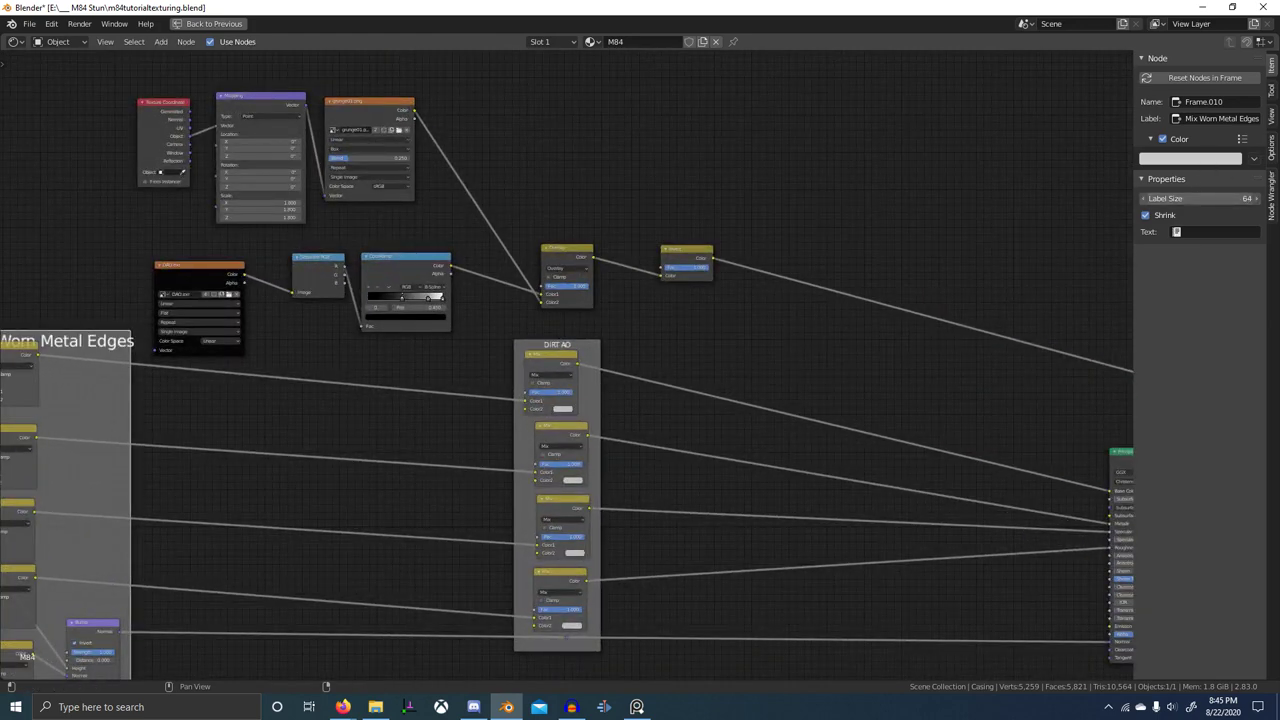
{"action": "scroll", "coordinate": [715, 455], "scroll_direction": "down", "scroll_amount": 5}
- Select the upper dirt mask nodes and move them to a new spot
{"action": "middle_click_drag", "start_coordinate": [715, 455], "coordinate": [726, 469]}
{"action": "left_click_drag", "start_coordinate": [332, 217], "coordinate": [690, 353]}
{"action": "key", "text": "g"}
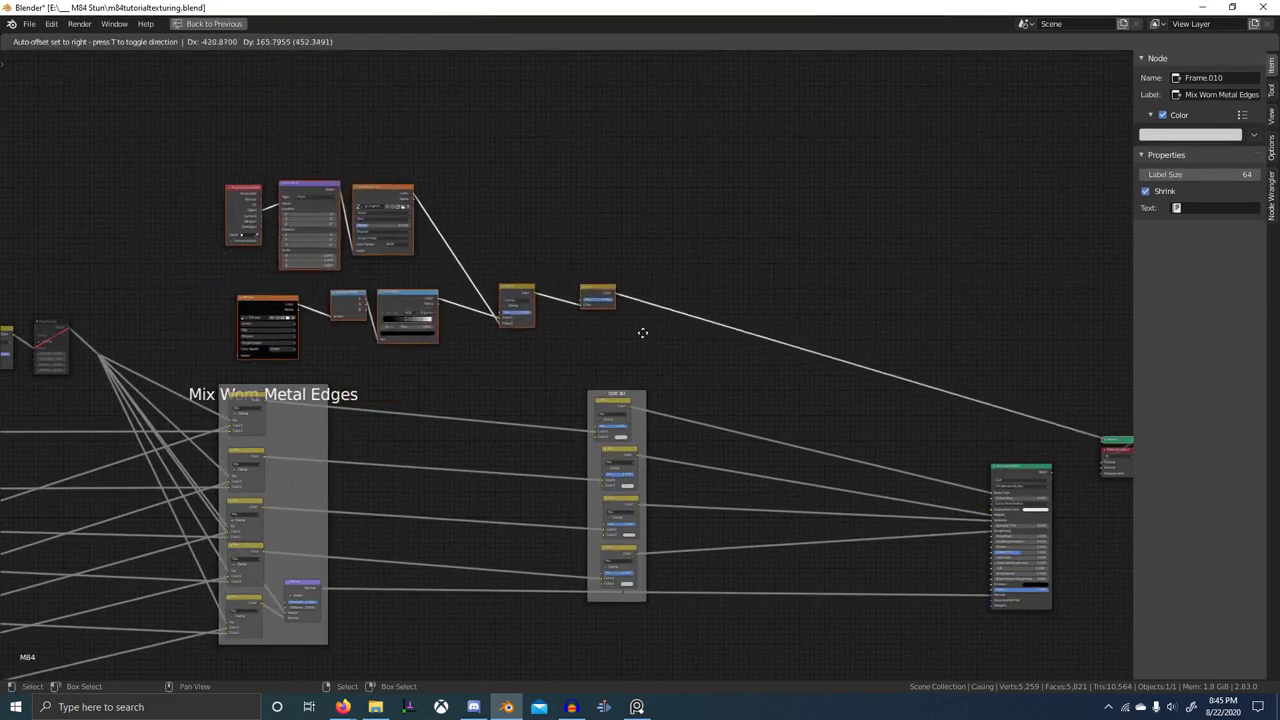
{"action": "left_click", "coordinate": [722, 343]}
{"action": "key", "text": "alt+Tab"}
{"action": "key", "text": "alt+Tab"}
- Move the DIRT AO frame toward the shader node near the Overlay and Invert nodes
{"action": "middle_click_drag", "start_coordinate": [667, 417], "coordinate": [534, 441]}
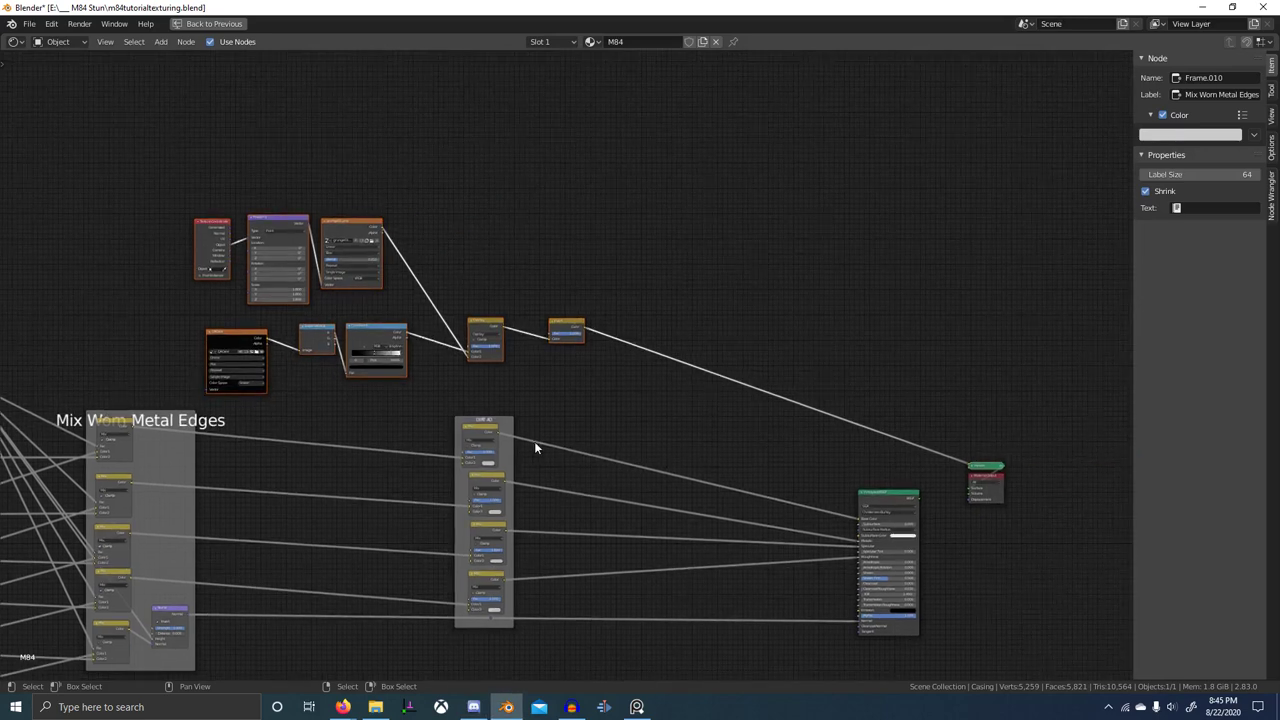
{"action": "left_click_drag", "start_coordinate": [512, 436], "coordinate": [739, 460]}
{"action": "scroll", "coordinate": [575, 403], "scroll_direction": "down", "scroll_amount": 4}
{"action": "scroll", "coordinate": [588, 420], "scroll_direction": "up", "scroll_amount": 2}
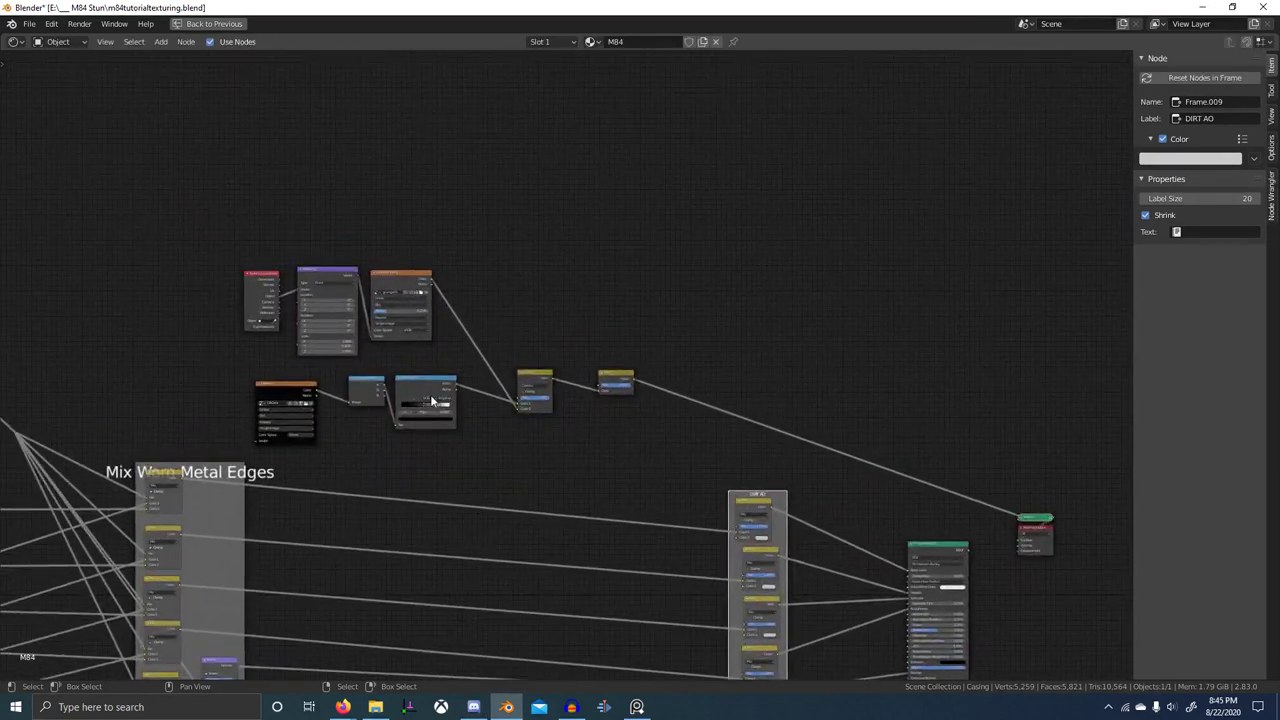
{"action": "scroll", "coordinate": [690, 415], "scroll_direction": "down", "scroll_amount": 2}
{"action": "scroll", "coordinate": [600, 410], "scroll_direction": "up", "scroll_amount": 5}
{"action": "scroll", "coordinate": [635, 375], "scroll_direction": "up", "scroll_amount": 7}
{"action": "middle_click_drag", "start_coordinate": [642, 356], "coordinate": [634, 329]}
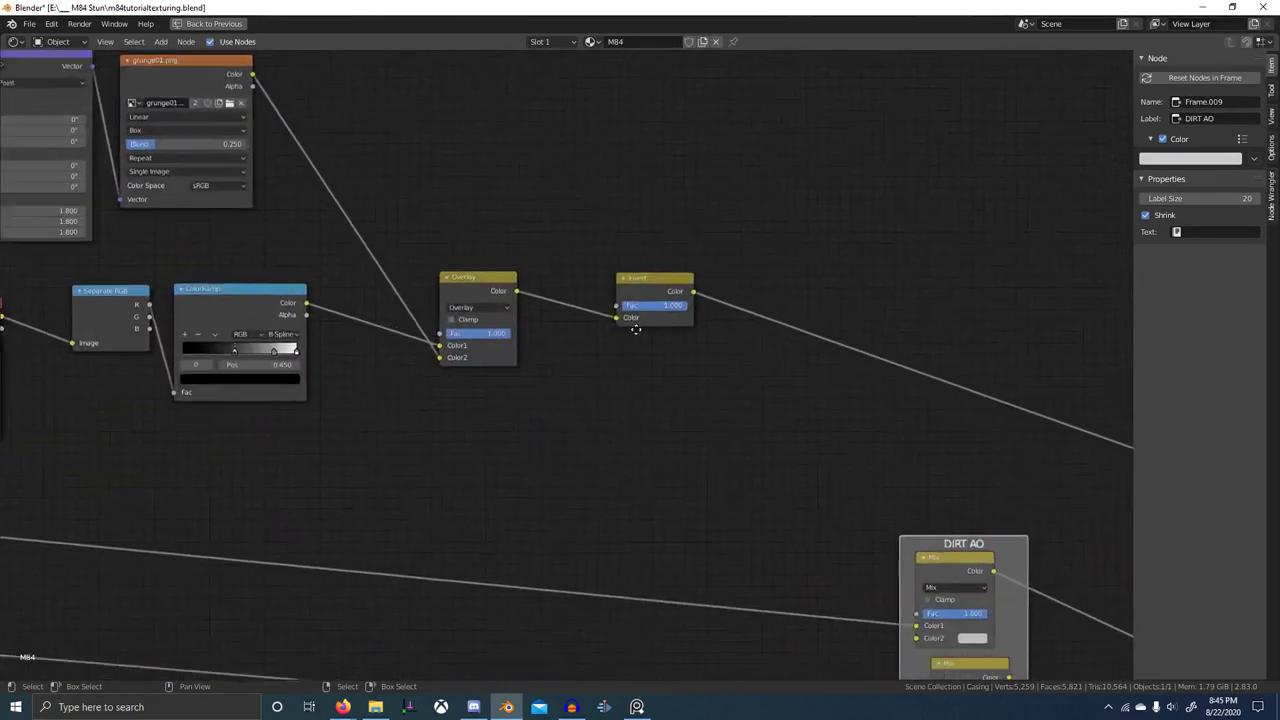
{"action": "scroll", "coordinate": [620, 385], "scroll_direction": "down", "scroll_amount": 3}
{"action": "middle_click_drag", "start_coordinate": [613, 390], "coordinate": [731, 446]}
{"action": "middle_click_drag", "start_coordinate": [791, 384], "coordinate": [588, 324]}
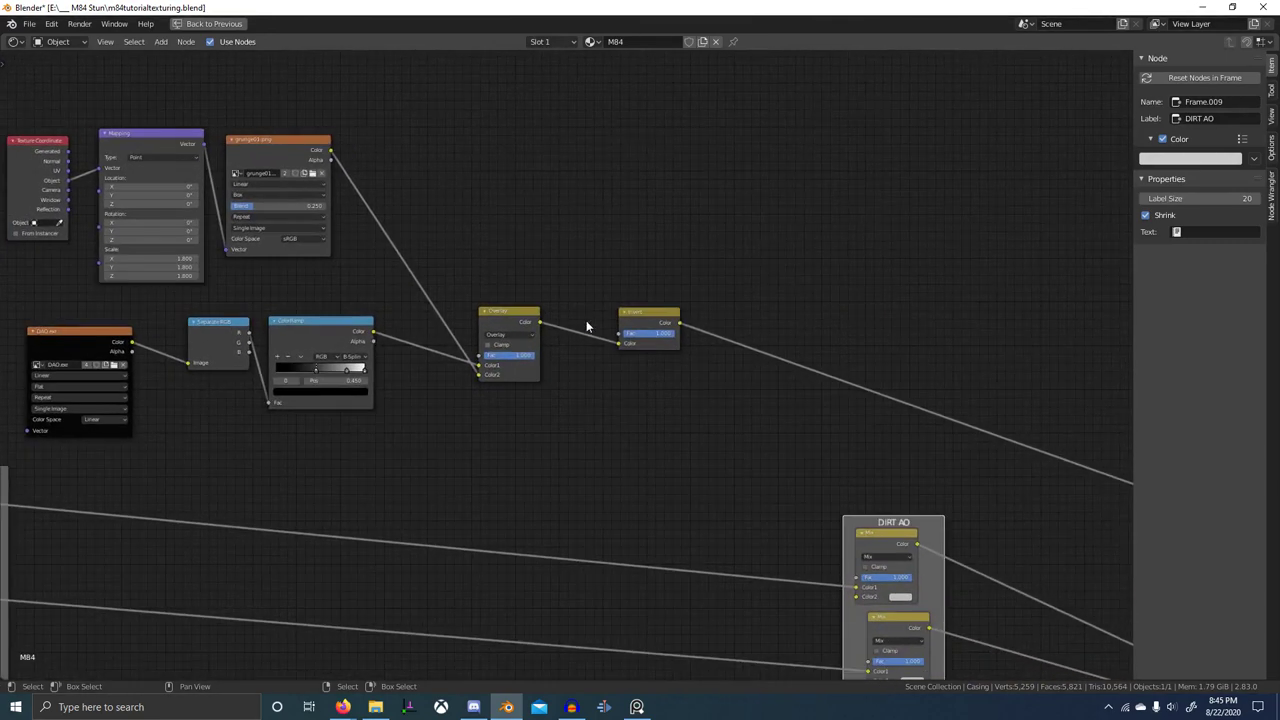
{"action": "middle_click_drag", "start_coordinate": [359, 298], "coordinate": [574, 374]}
{"action": "scroll", "coordinate": [679, 414], "scroll_direction": "up", "scroll_amount": 4}
{"action": "mouse_move", "coordinate": [340, 340]}
{"action": "middle_mouse_down"}
{"action": "mouse_move", "coordinate": [674, 425]}
{"action": "mouse_move", "coordinate": [340, 346]}
{"action": "middle_mouse_up"}
{"action": "scroll", "coordinate": [674, 425], "scroll_direction": "down", "scroll_amount": 3}
- Connect the Invert node's Color output to all four DIRT AO Mix nodes
{"action": "key", "text": "alt+Tab"}
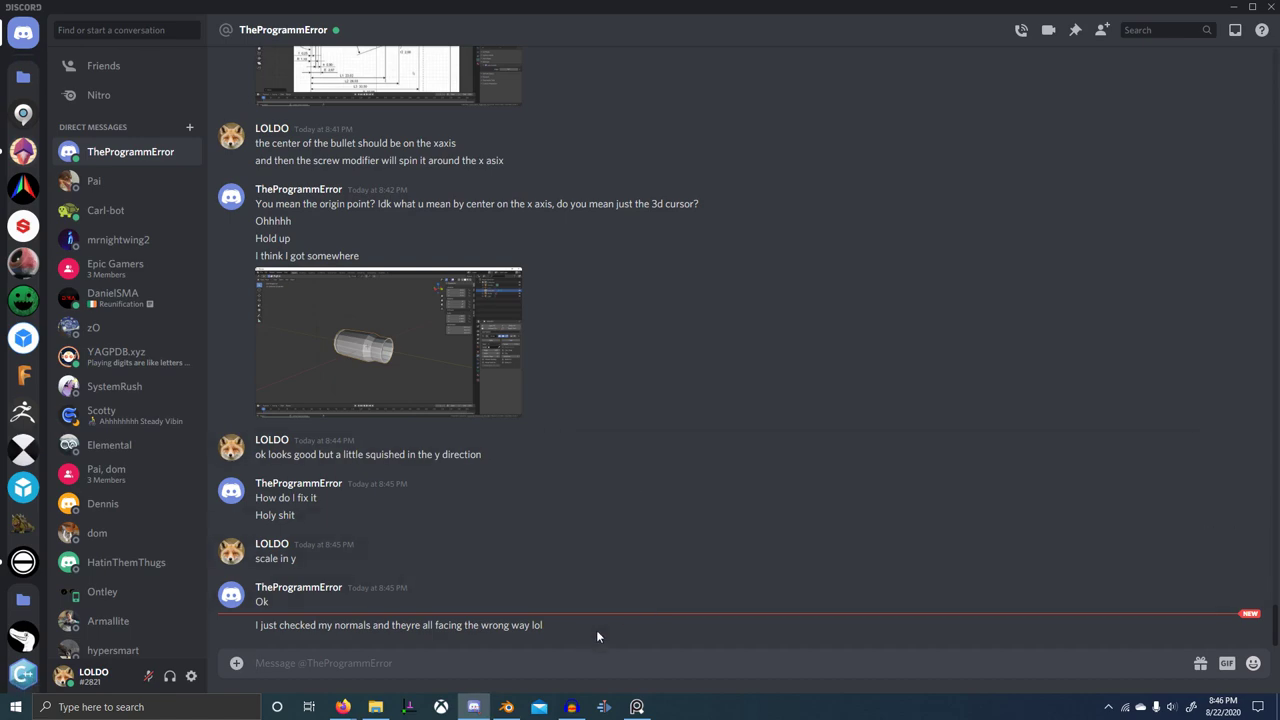
{"action": "key", "text": "alt+Tab"}
{"action": "middle_click_drag", "start_coordinate": [891, 449], "coordinate": [581, 294]}
{"action": "left_click_drag", "start_coordinate": [518, 232], "coordinate": [687, 469]}
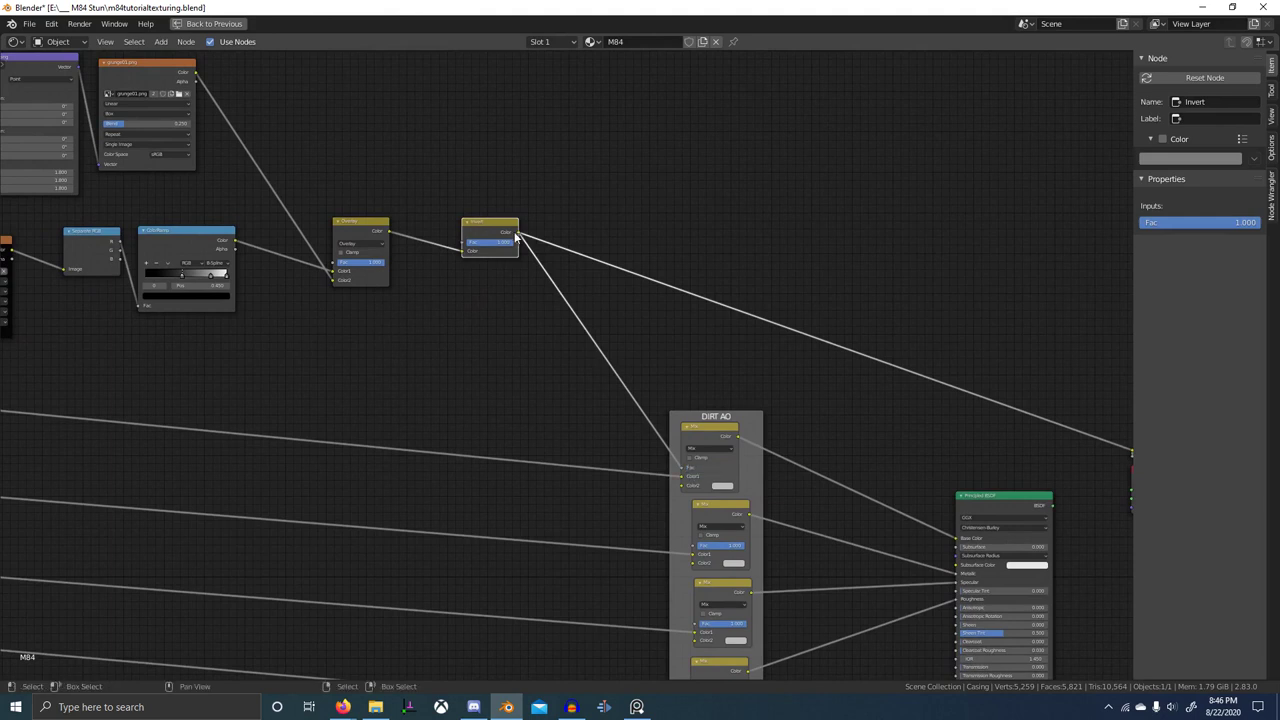
{"action": "right_click_drag", "start_coordinate": [510, 238], "coordinate": [718, 545], "text": "alt"}
{"action": "right_click_drag", "start_coordinate": [491, 250], "coordinate": [702, 671], "text": "alt"}
{"action": "scroll", "coordinate": [716, 570], "scroll_direction": "down", "scroll_amount": 1}
{"action": "middle_click_drag", "start_coordinate": [716, 562], "coordinate": [643, 402]}
{"action": "scroll", "coordinate": [643, 402], "scroll_direction": "up", "scroll_amount": 1}
{"action": "scroll", "coordinate": [564, 366], "scroll_direction": "up", "scroll_amount": 1}
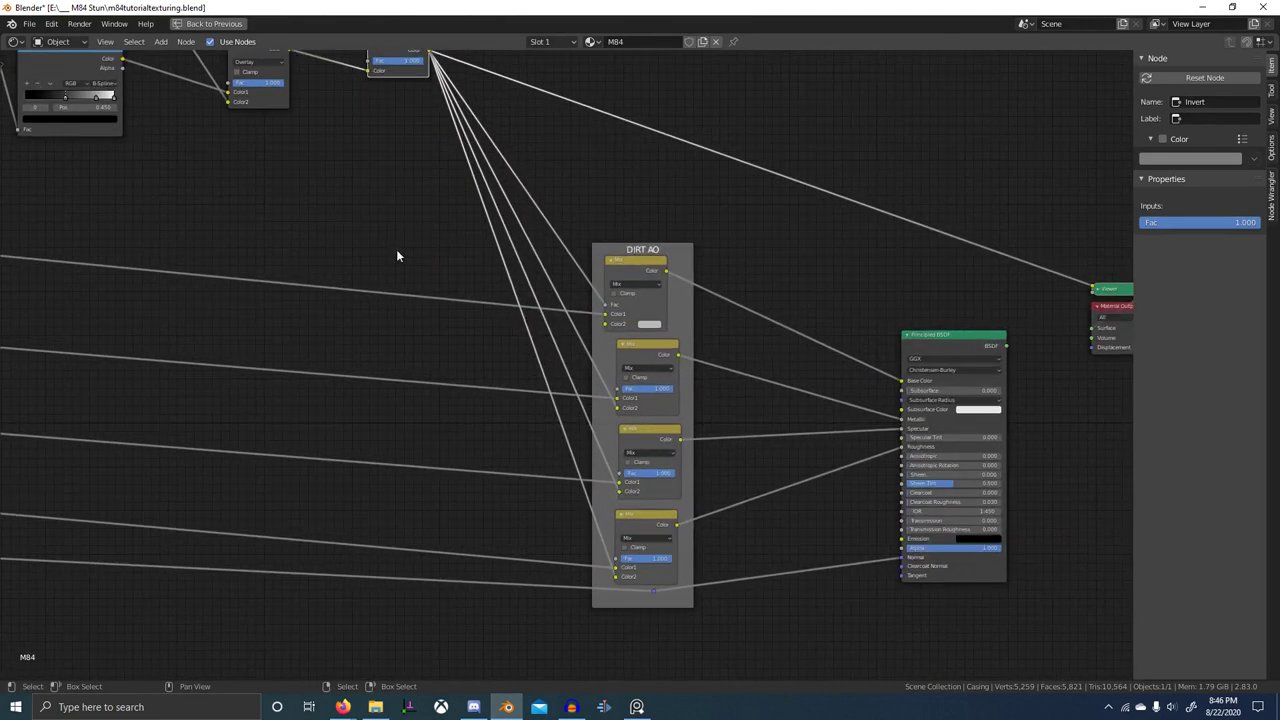
{"action": "key", "text": "shift+a"}
{"action": "left_click", "coordinate": [393, 249]}
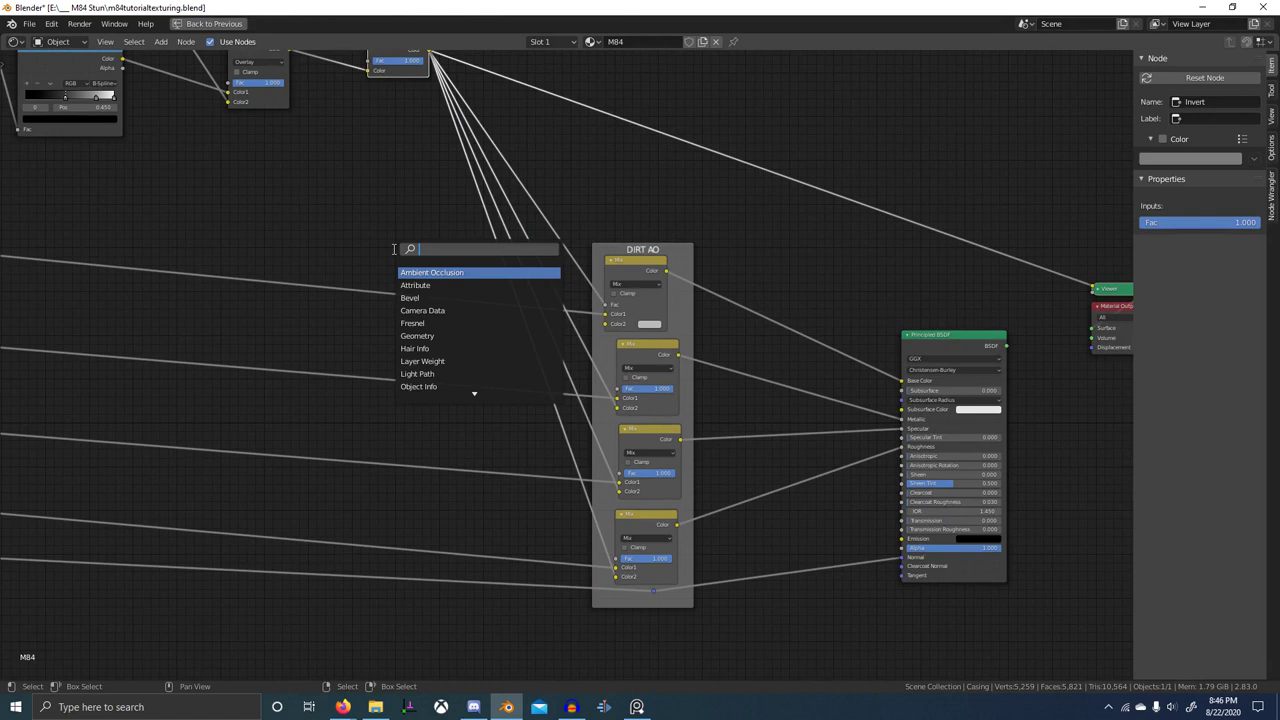
- Darken the second colour of the first DIRT AO Mix node
{"action": "left_click", "coordinate": [349, 175]}
{"action": "middle_click_drag", "start_coordinate": [555, 345], "coordinate": [434, 423]}
{"action": "scroll", "coordinate": [434, 423], "scroll_direction": "up", "scroll_amount": 7}
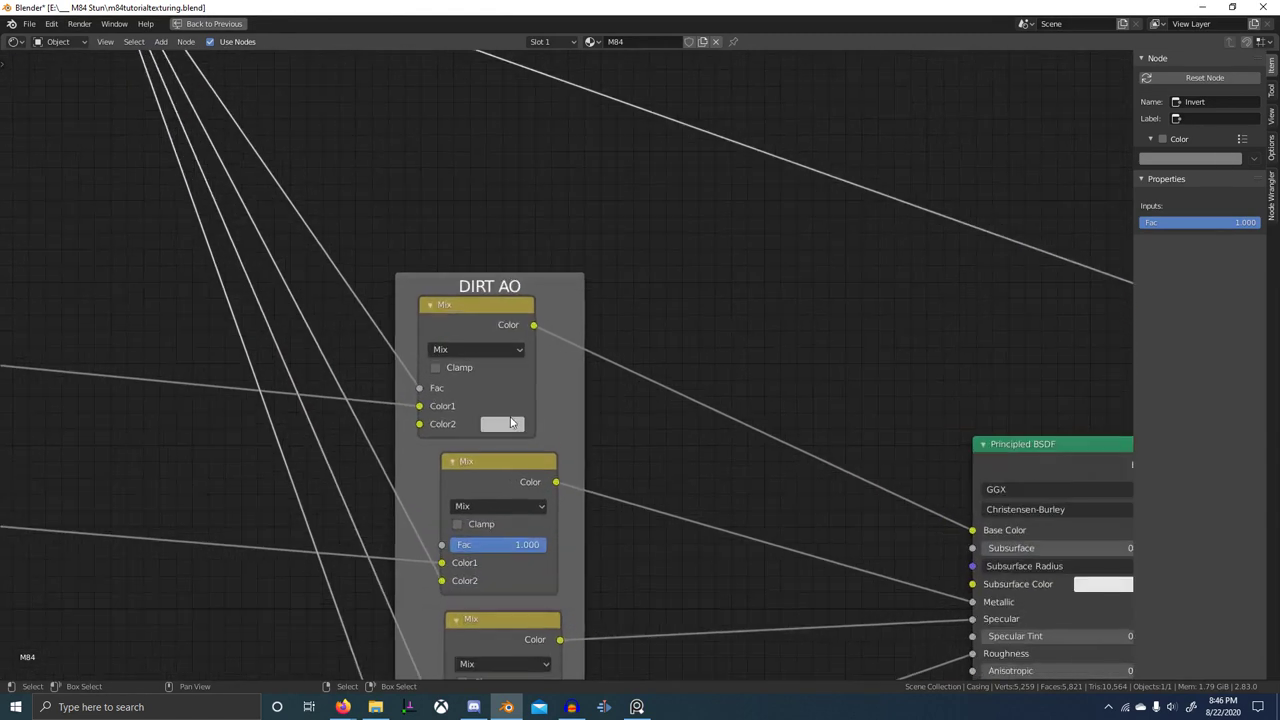
{"action": "left_click", "coordinate": [497, 424]}
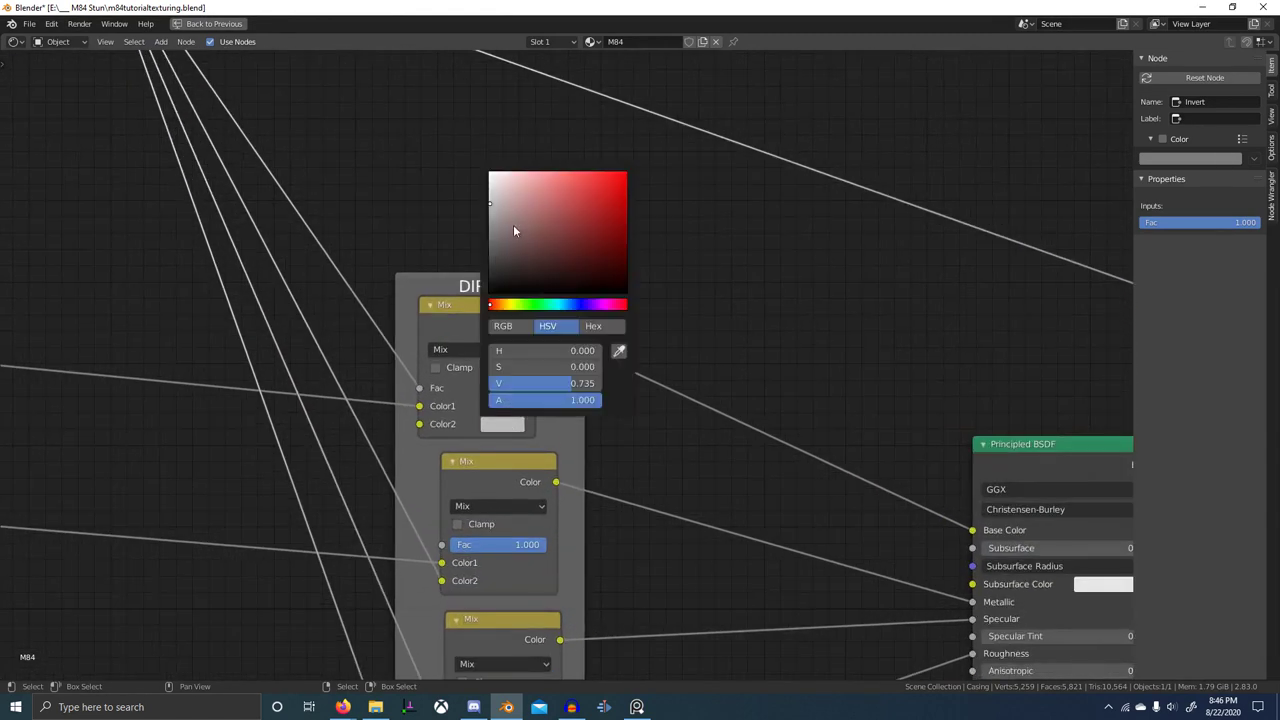
{"action": "mouse_move", "coordinate": [513, 224]}
{"action": "left_mouse_down"}
{"action": "mouse_move", "coordinate": [518, 283]}
{"action": "mouse_move", "coordinate": [501, 304]}
{"action": "left_mouse_up"}
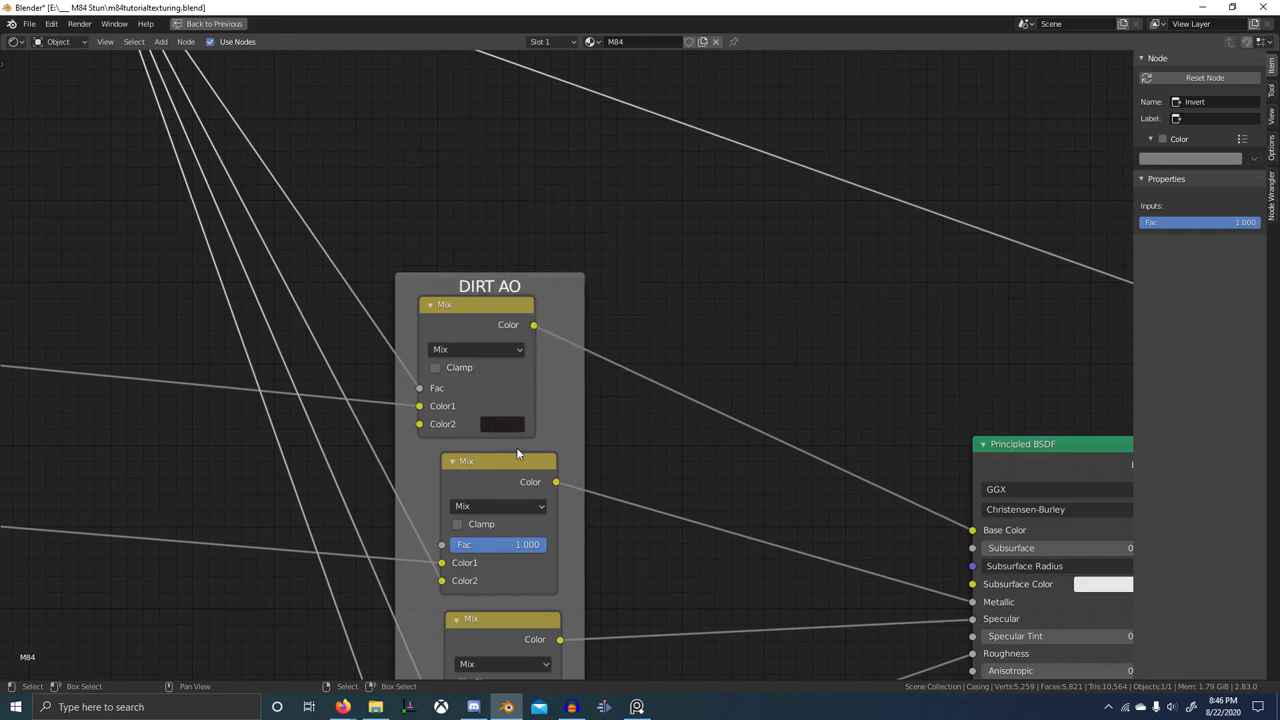
- Reroute the Invert links onto the Fac inputs of the other DIRT AO Mix nodes
{"action": "scroll", "coordinate": [516, 447], "scroll_direction": "down", "scroll_amount": 2}
{"action": "left_click_drag", "start_coordinate": [491, 464], "coordinate": [490, 437]}
{"action": "middle_click_drag", "start_coordinate": [493, 570], "coordinate": [496, 528]}
{"action": "left_click_drag", "start_coordinate": [496, 546], "coordinate": [493, 520]}
{"action": "middle_click_drag", "start_coordinate": [515, 612], "coordinate": [504, 489]}
{"action": "left_click_drag", "start_coordinate": [481, 549], "coordinate": [478, 522]}
- Switch the second Mix node's colour picker to RGB and enter a grey value
{"action": "middle_click_drag", "start_coordinate": [519, 356], "coordinate": [525, 432]}
{"action": "scroll", "coordinate": [543, 400], "scroll_direction": "up", "scroll_amount": 2}
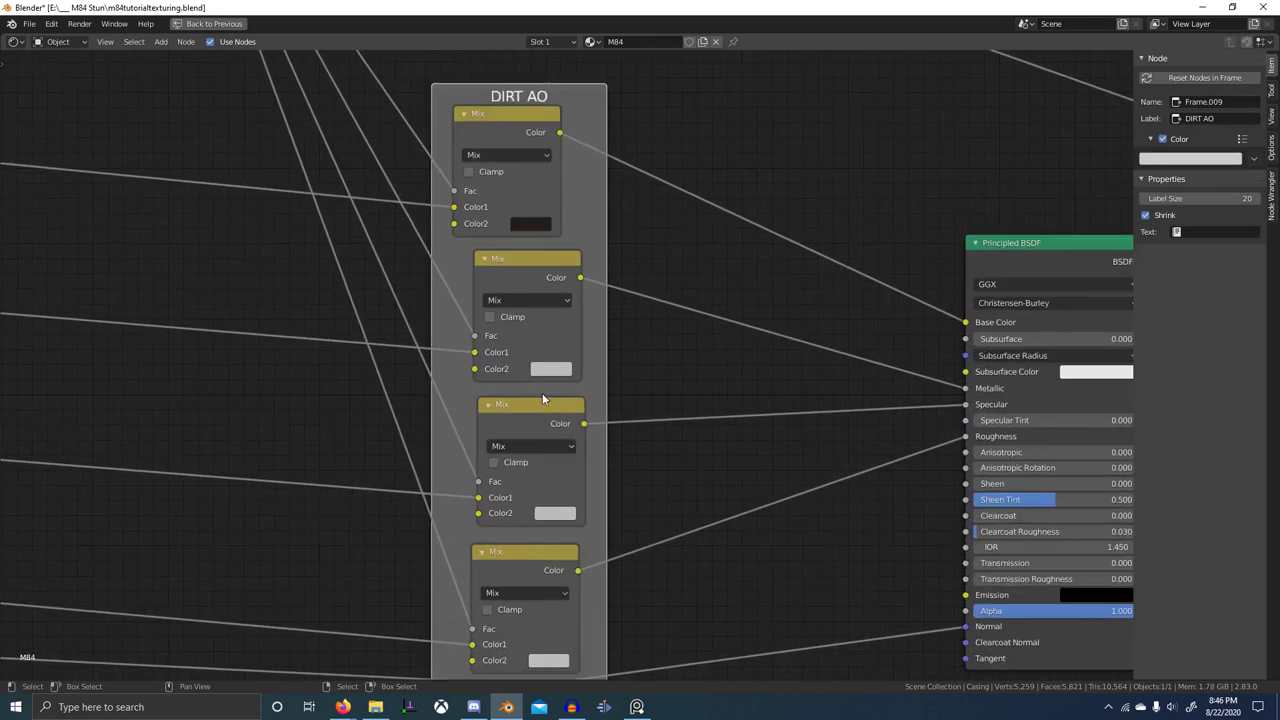
{"action": "left_click", "coordinate": [555, 372]}
{"action": "left_click", "coordinate": [565, 264]}
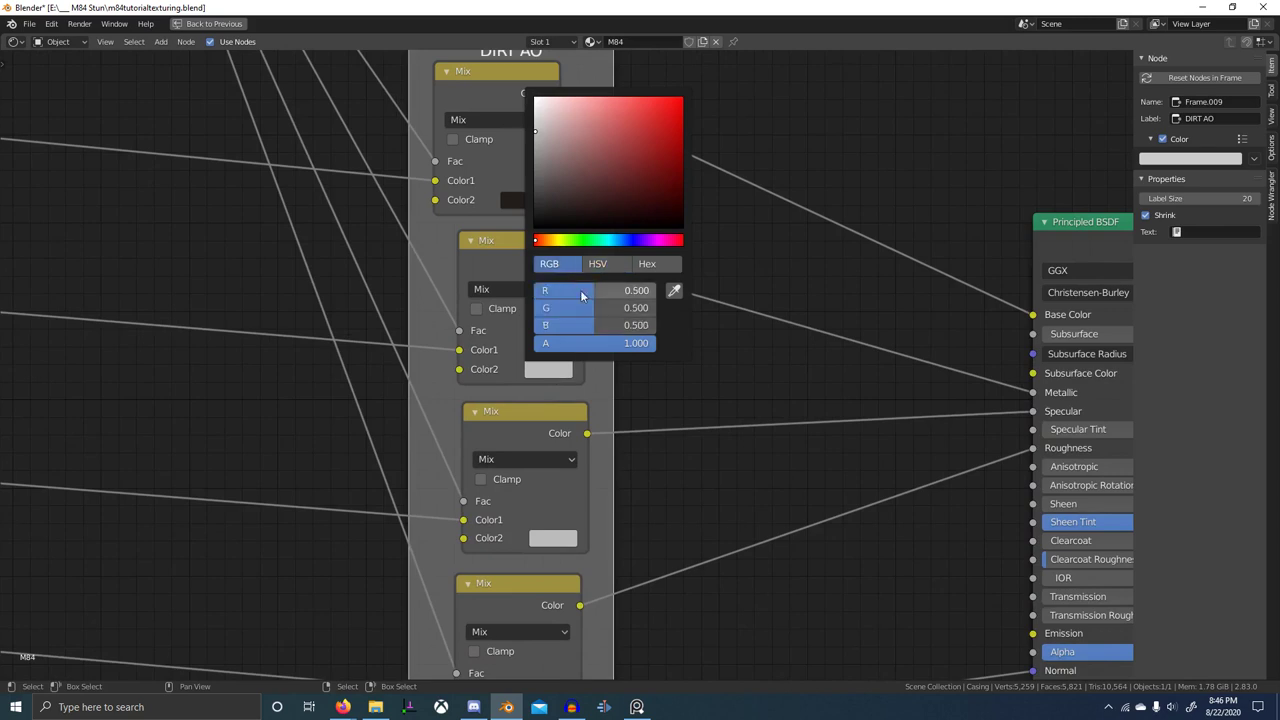
{"action": "left_click", "coordinate": [586, 290]}
{"action": "type", "text": "."}
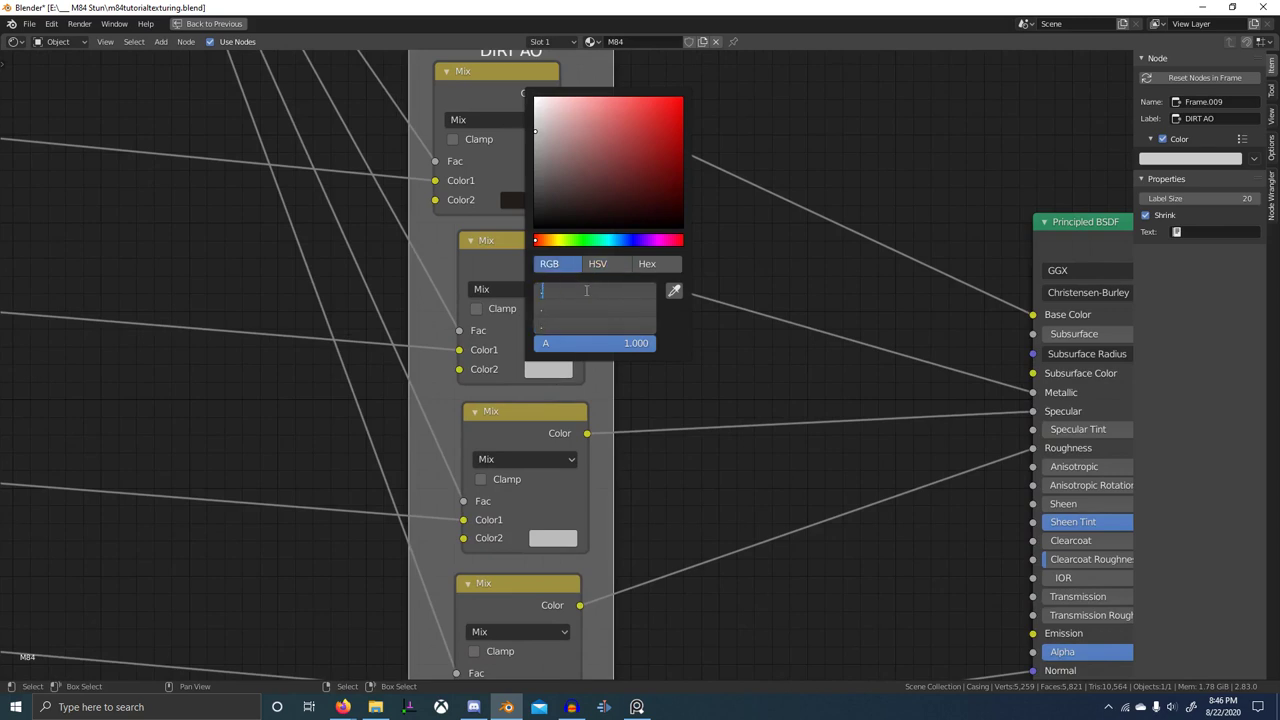
{"action": "key", "text": "Return"}
- Pan through the upstream Paint, Scratches, Base Noise and Base Material frames
{"action": "scroll", "coordinate": [276, 348], "scroll_direction": "down", "scroll_amount": 8}
{"action": "middle_click_drag", "start_coordinate": [276, 348], "coordinate": [714, 403]}
{"action": "scroll", "coordinate": [135, 490], "scroll_direction": "down", "scroll_amount": 2}
{"action": "middle_click_drag", "start_coordinate": [135, 490], "coordinate": [660, 388]}
{"action": "scroll", "coordinate": [379, 500], "scroll_direction": "down", "scroll_amount": 2}
{"action": "middle_click_drag", "start_coordinate": [379, 500], "coordinate": [800, 400]}
{"action": "middle_click_drag", "start_coordinate": [263, 565], "coordinate": [810, 531]}
{"action": "middle_click_drag", "start_coordinate": [330, 480], "coordinate": [850, 529]}
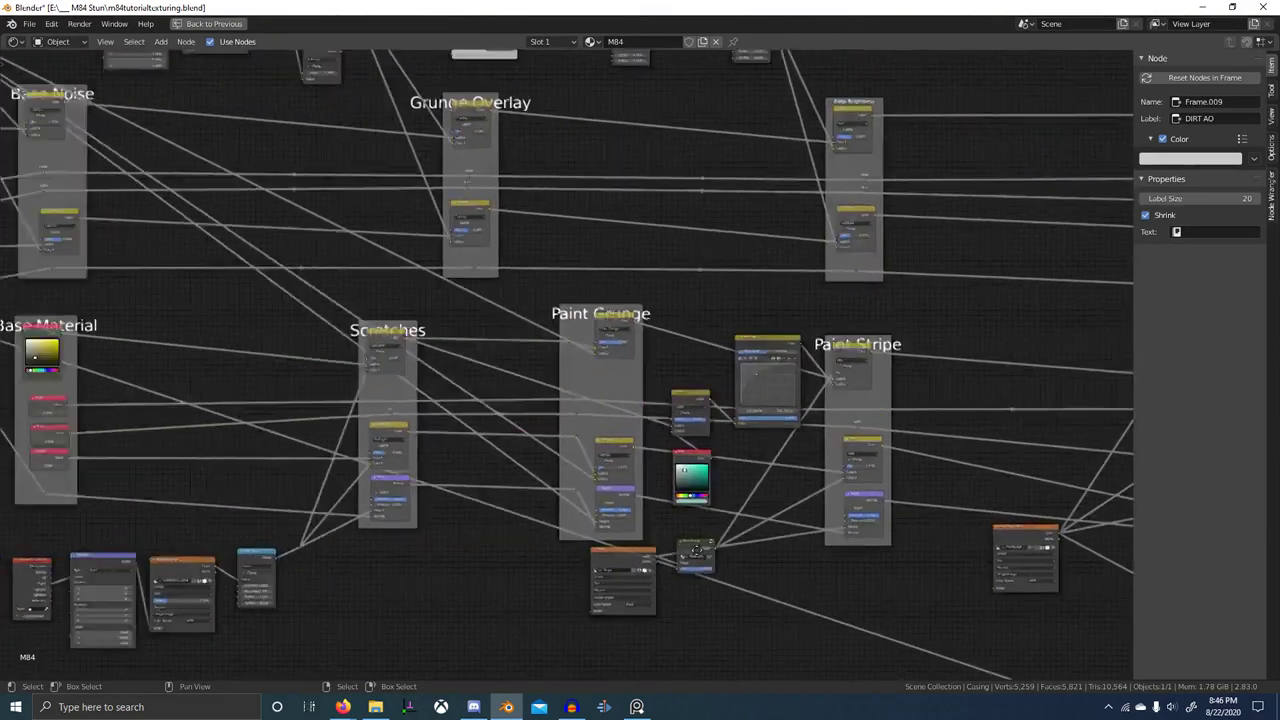
{"action": "middle_click_drag", "start_coordinate": [330, 545], "coordinate": [871, 525]}
{"action": "scroll", "coordinate": [558, 481], "scroll_direction": "up", "scroll_amount": 6}
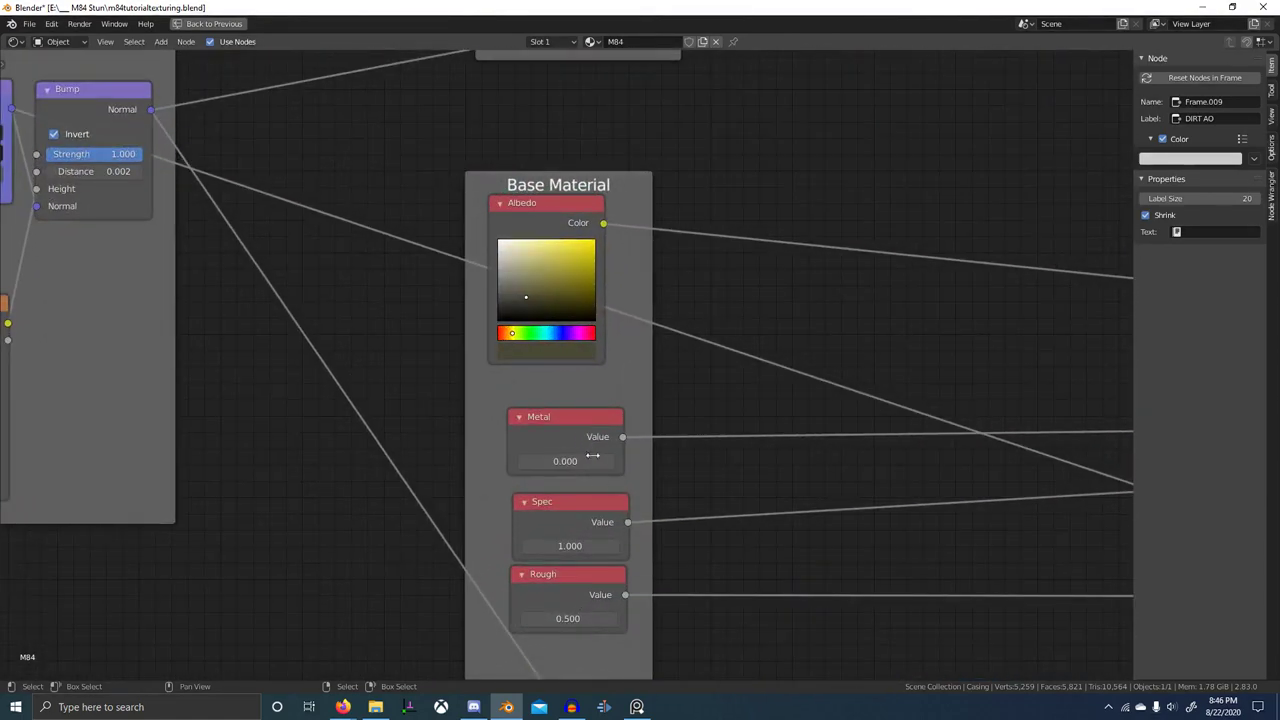
{"action": "scroll", "coordinate": [558, 538], "scroll_direction": "down", "scroll_amount": 3}
{"action": "middle_click_drag", "start_coordinate": [793, 612], "coordinate": [364, 594]}
{"action": "mouse_move", "coordinate": [900, 506]}
{"action": "middle_mouse_down"}
{"action": "mouse_move", "coordinate": [680, 520]}
{"action": "mouse_move", "coordinate": [386, 506]}
{"action": "middle_mouse_up"}
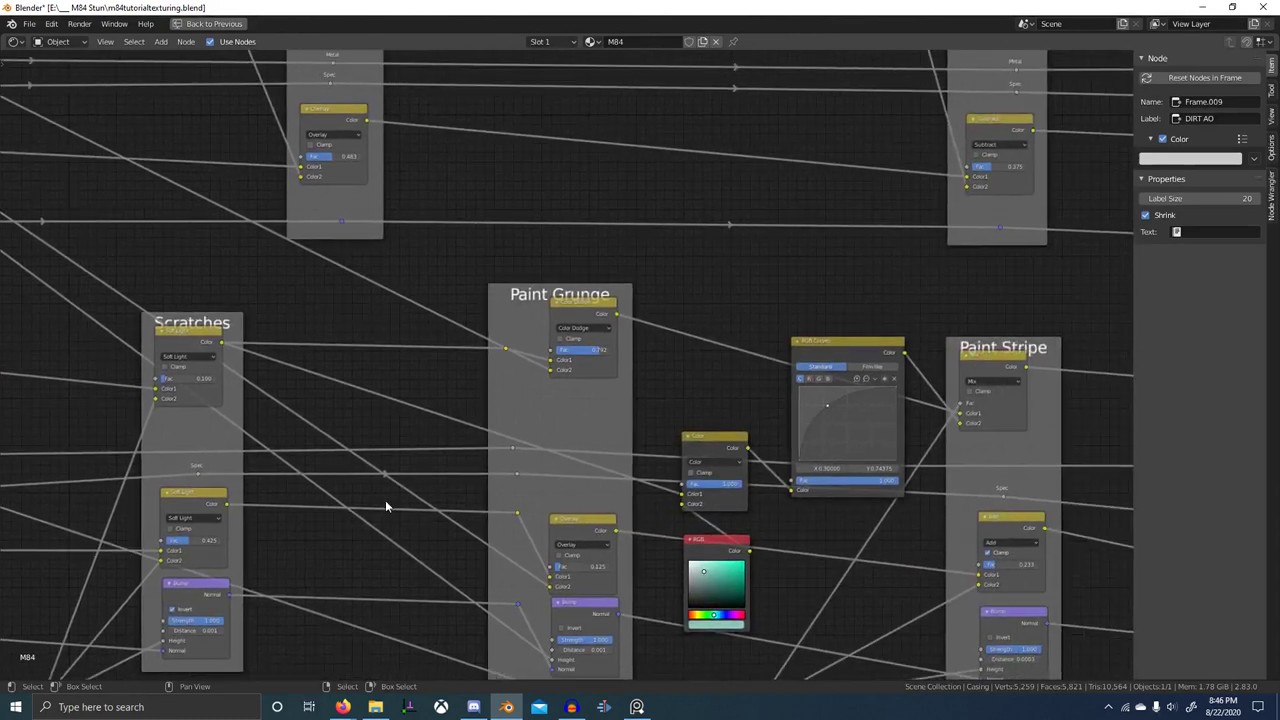
{"action": "scroll", "coordinate": [786, 492], "scroll_direction": "right", "scroll_amount": 15, "text": "ctrl"}
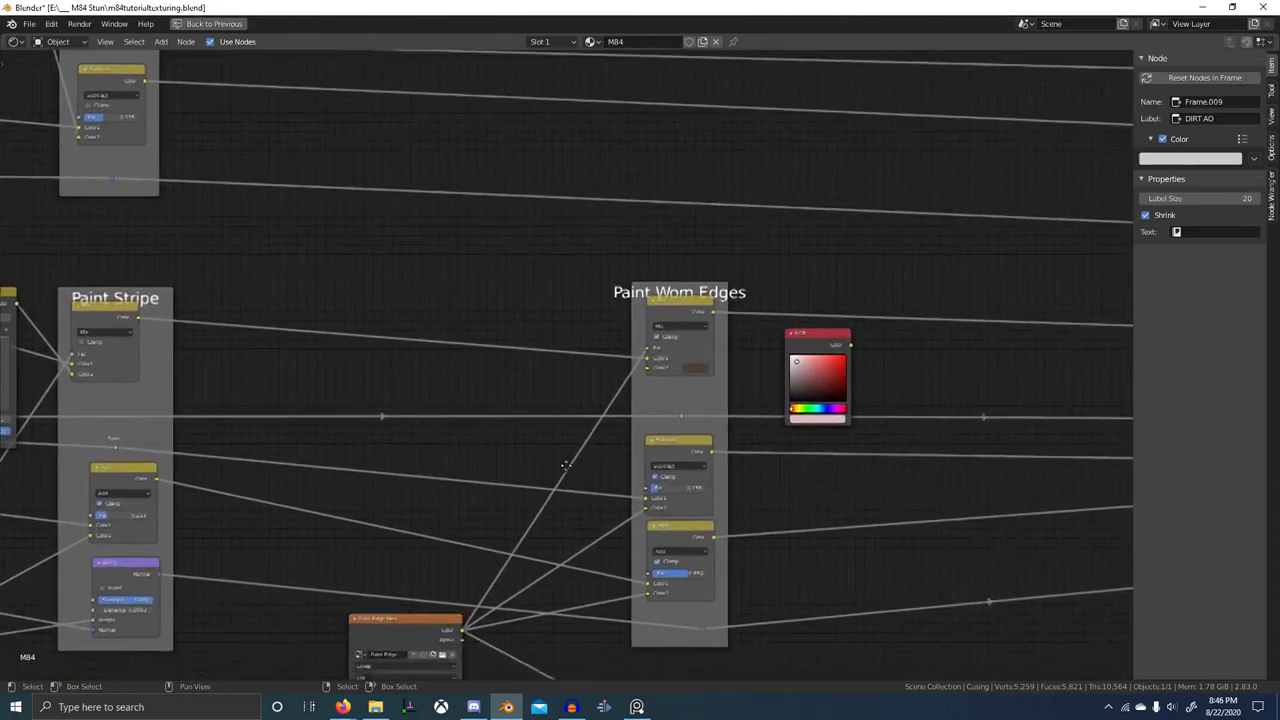
{"action": "middle_click_drag", "start_coordinate": [566, 465], "coordinate": [417, 433]}
- Preview the Paint Worn Edges Subtract node's output on the casing
{"action": "left_click", "coordinate": [530, 429], "text": "ctrl+shift"}
{"action": "key", "text": "ctrl+space"}
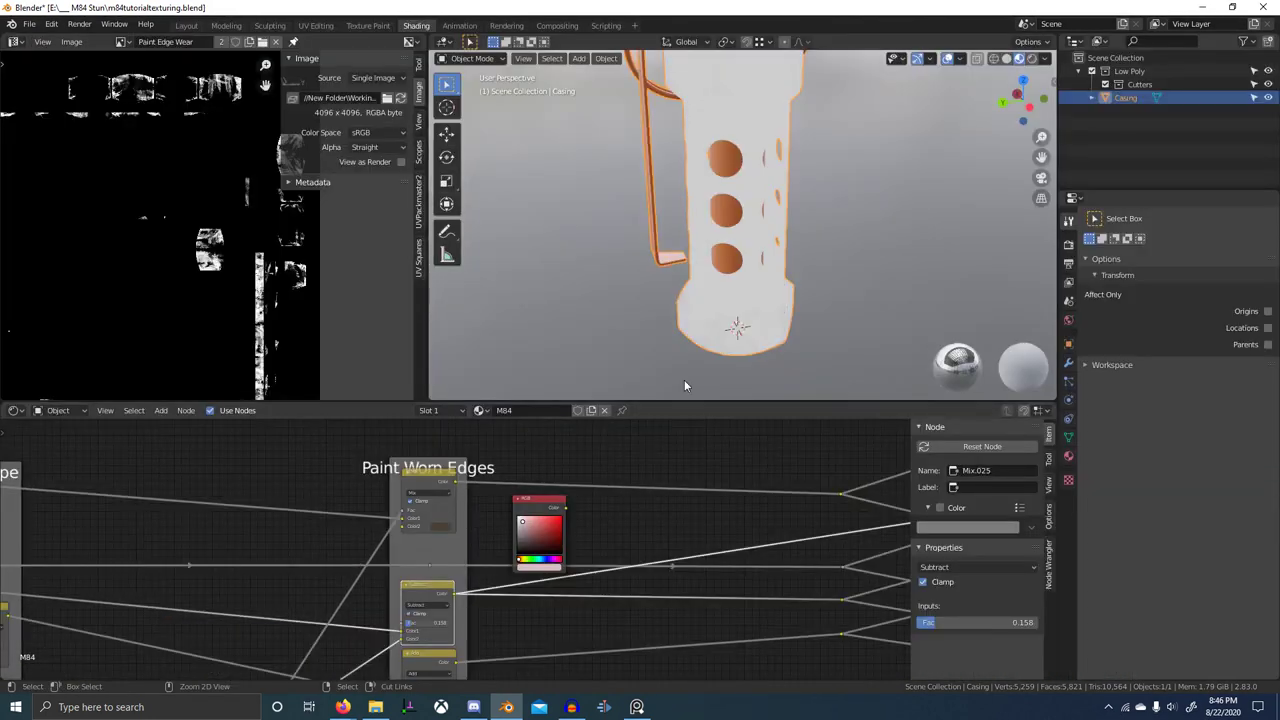
{"action": "middle_click_drag", "start_coordinate": [822, 297], "coordinate": [732, 271]}
{"action": "scroll", "coordinate": [719, 556], "scroll_direction": "down", "scroll_amount": 5}
{"action": "middle_click_drag", "start_coordinate": [775, 550], "coordinate": [375, 582]}
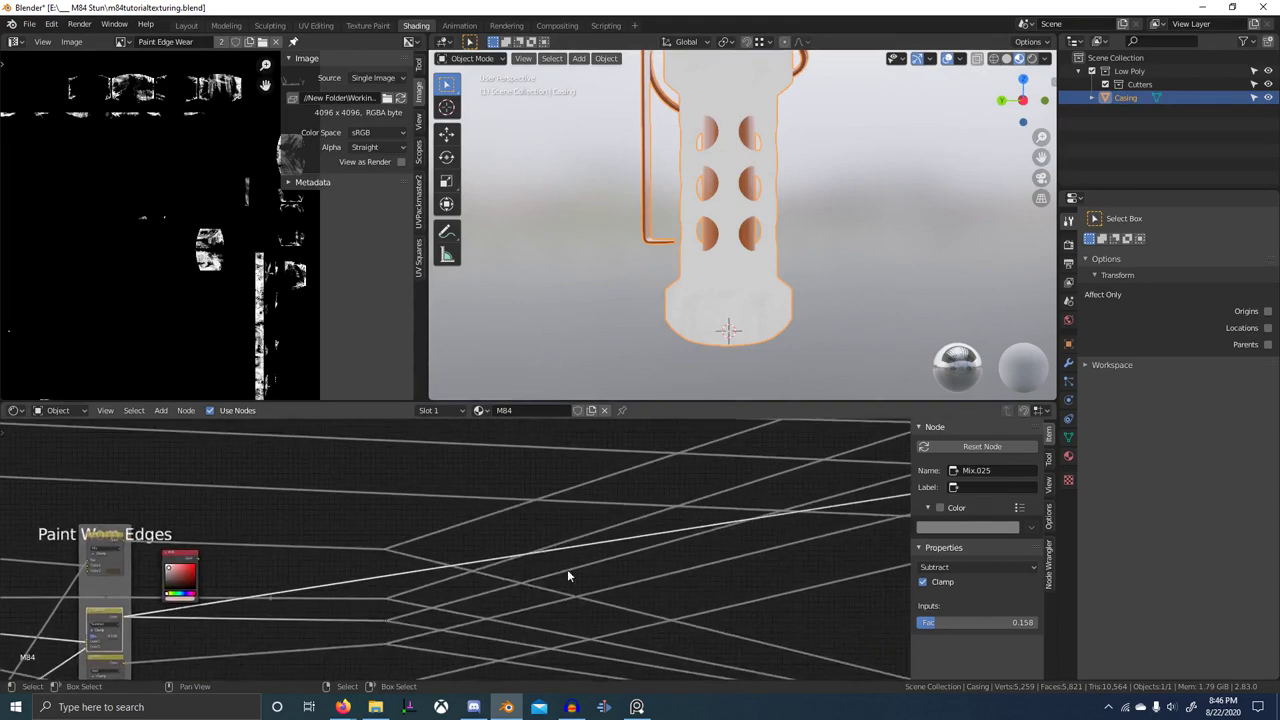
{"action": "scroll", "coordinate": [600, 571], "scroll_direction": "down", "scroll_amount": 3}
{"action": "mouse_move", "coordinate": [850, 567]}
{"action": "middle_mouse_down"}
{"action": "mouse_move", "coordinate": [614, 557]}
{"action": "mouse_move", "coordinate": [440, 658]}
{"action": "middle_mouse_up"}
{"action": "middle_click_drag", "start_coordinate": [868, 610], "coordinate": [498, 580]}
{"action": "scroll", "coordinate": [497, 580], "scroll_direction": "up", "scroll_amount": 1}
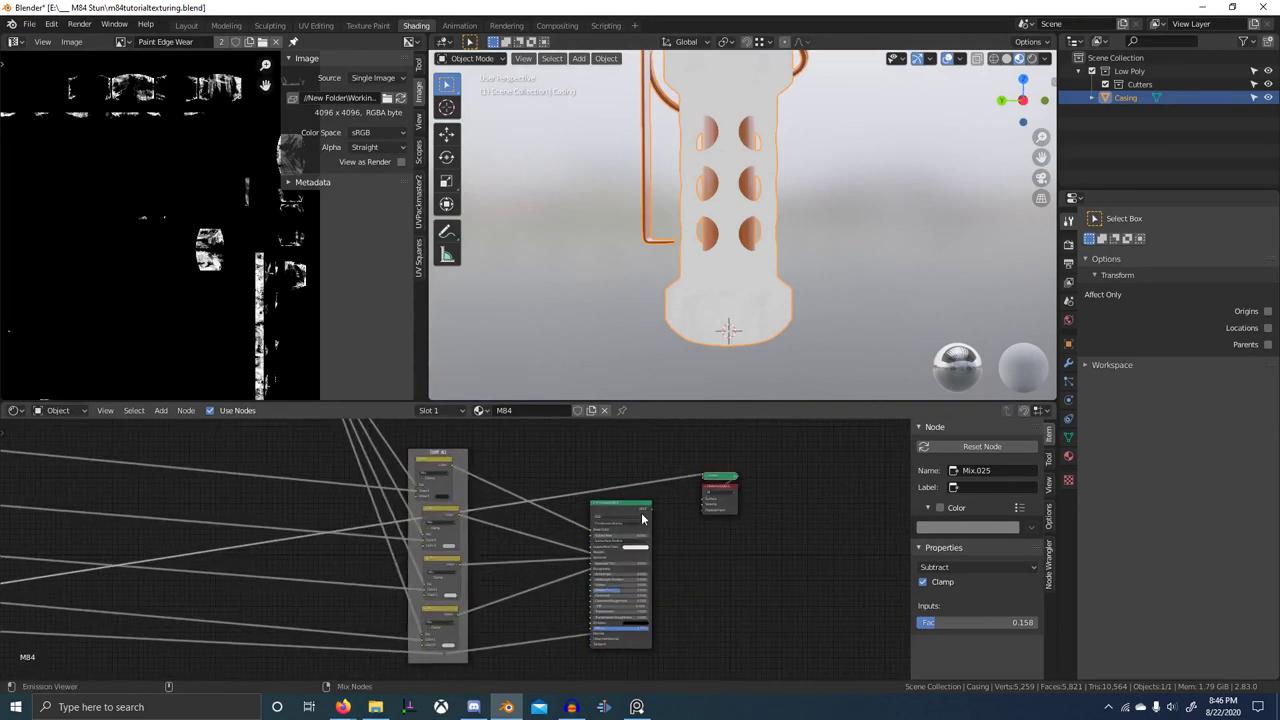
- Maximize the node editor and inspect the DIRT AO Mix node colours
{"action": "key", "text": "ctrl+space"}
{"action": "scroll", "coordinate": [568, 358], "scroll_direction": "up", "scroll_amount": 8}
{"action": "left_click", "coordinate": [557, 359]}
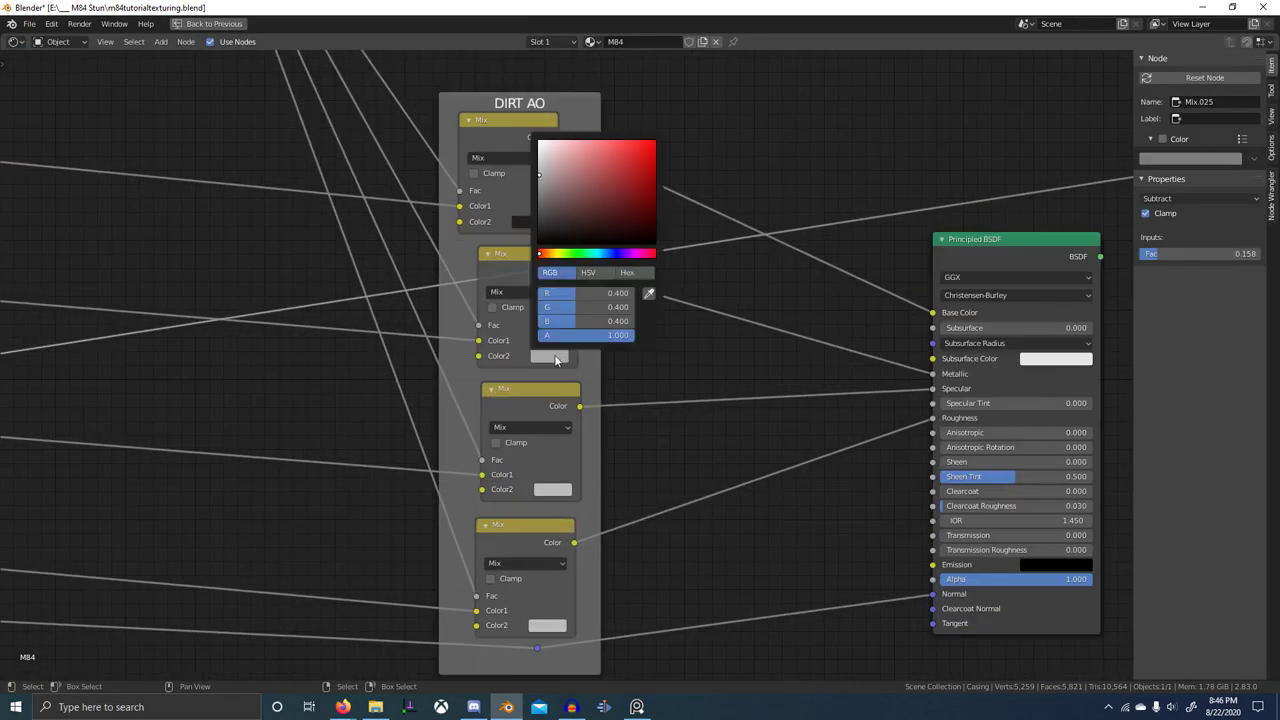
{"action": "scroll", "coordinate": [583, 407], "scroll_direction": "up", "scroll_amount": 1}
{"action": "left_click", "coordinate": [543, 523]}
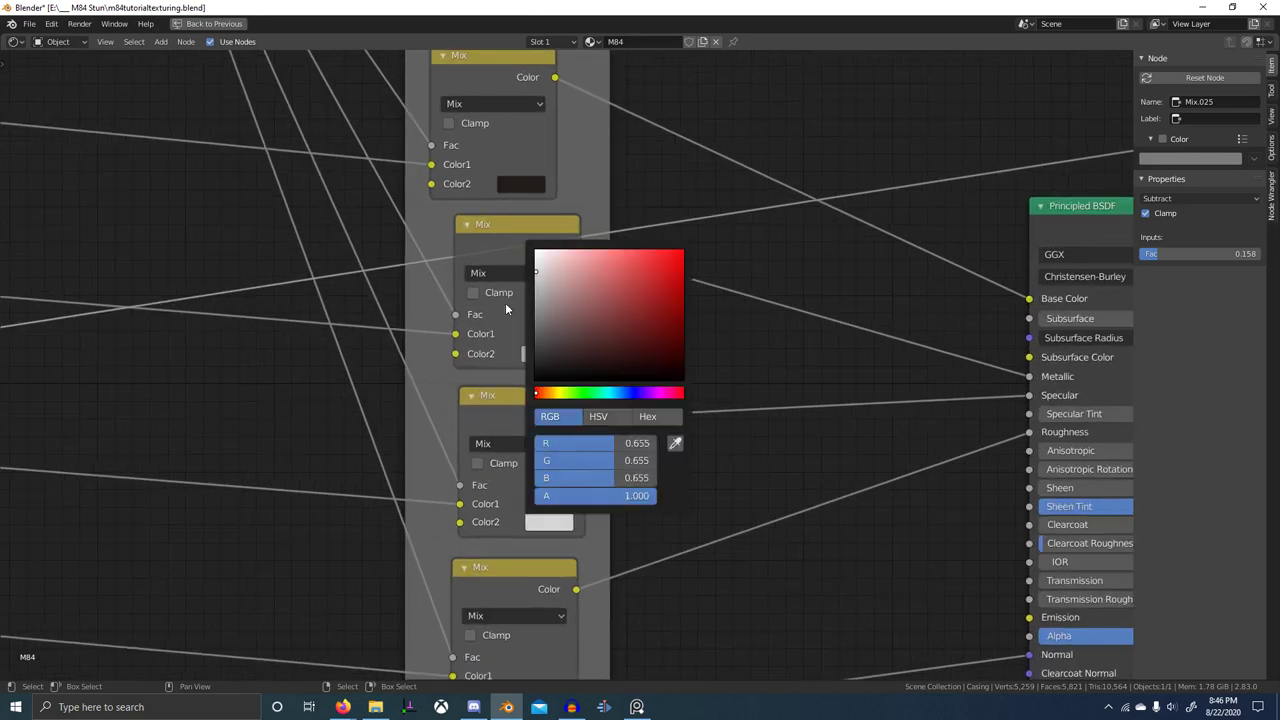
{"action": "middle_click_drag", "start_coordinate": [631, 566], "coordinate": [628, 479]}
{"action": "scroll", "coordinate": [628, 479], "scroll_direction": "down", "scroll_amount": 5}
{"action": "middle_click_drag", "start_coordinate": [495, 536], "coordinate": [503, 538]}
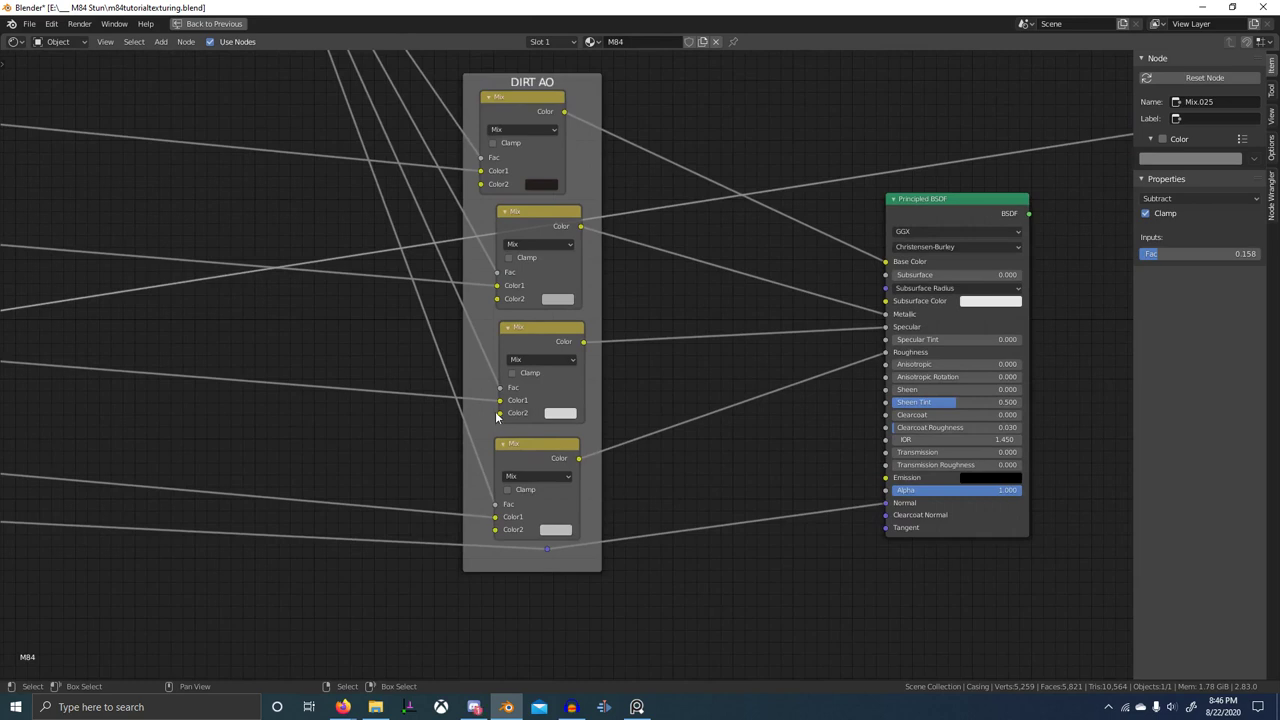
{"action": "scroll", "coordinate": [517, 288], "scroll_direction": "up", "scroll_amount": 2}
- Set the upper Mix node's second colour to black
{"action": "left_click", "coordinate": [555, 441]}
{"action": "left_click_drag", "start_coordinate": [562, 278], "coordinate": [543, 294]}
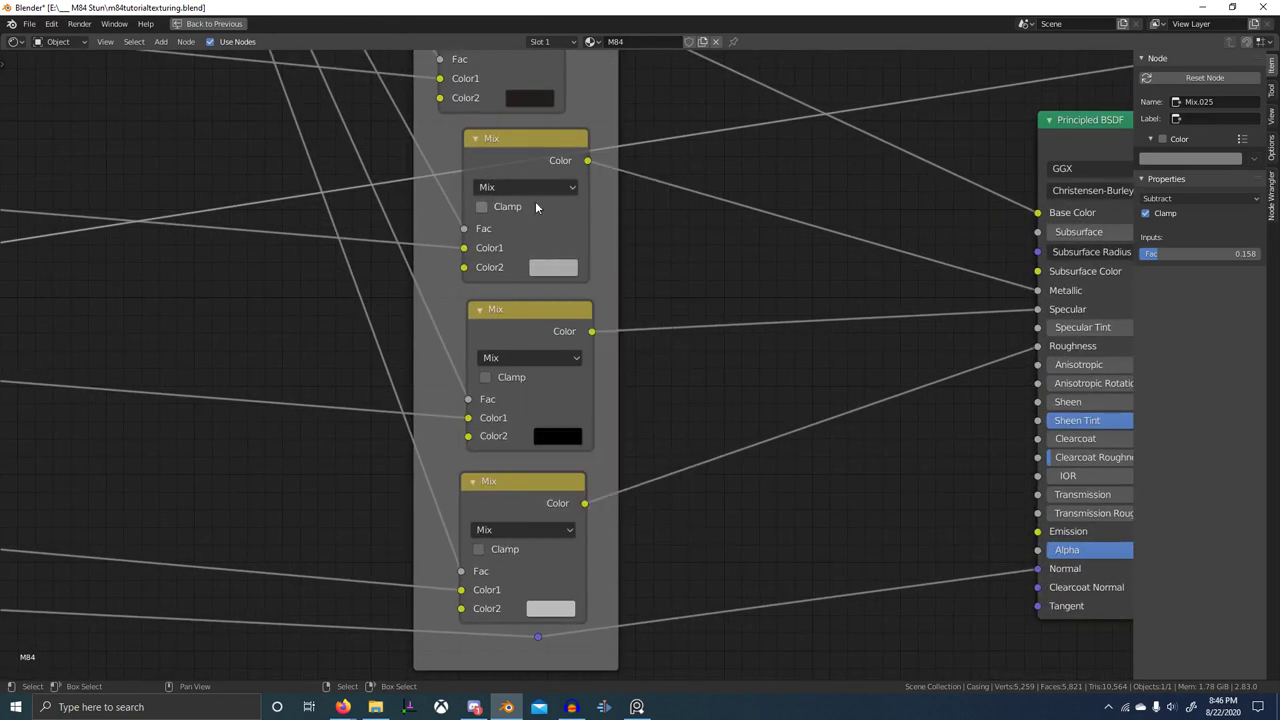
{"action": "left_click", "coordinate": [554, 272]}
{"action": "left_click", "coordinate": [552, 272]}
{"action": "left_click_drag", "start_coordinate": [551, 294], "coordinate": [404, 628]}
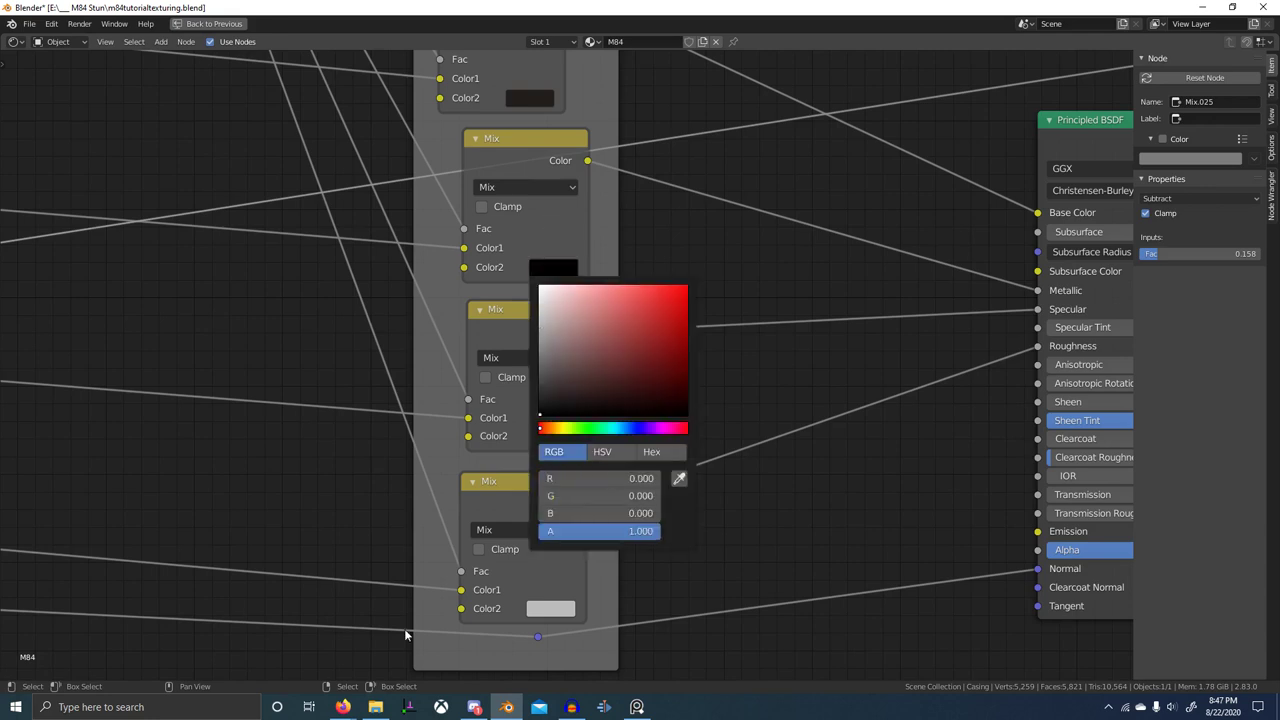
- Set the middle and bottom Mix nodes' second colour to 0.4 grey (R, G, B)
{"action": "left_click", "coordinate": [555, 441]}
{"action": "left_click_drag", "start_coordinate": [569, 355], "coordinate": [569, 393]}
{"action": "type", "text": ".4"}
{"action": "key", "text": "Return"}
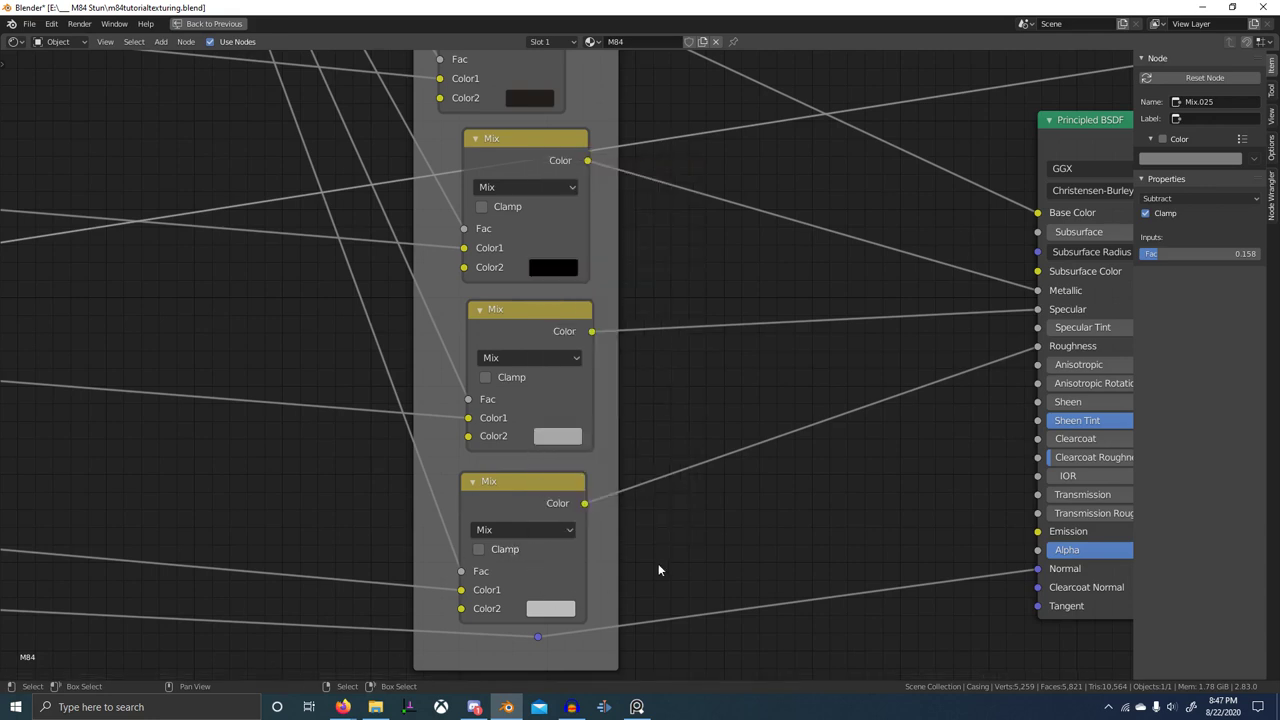
{"action": "middle_click_drag", "start_coordinate": [658, 570], "coordinate": [632, 570]}
{"action": "left_click", "coordinate": [529, 608]}
{"action": "left_click_drag", "start_coordinate": [567, 535], "coordinate": [567, 566]}
{"action": "type", "text": ".4"}
{"action": "key", "text": "Return"}
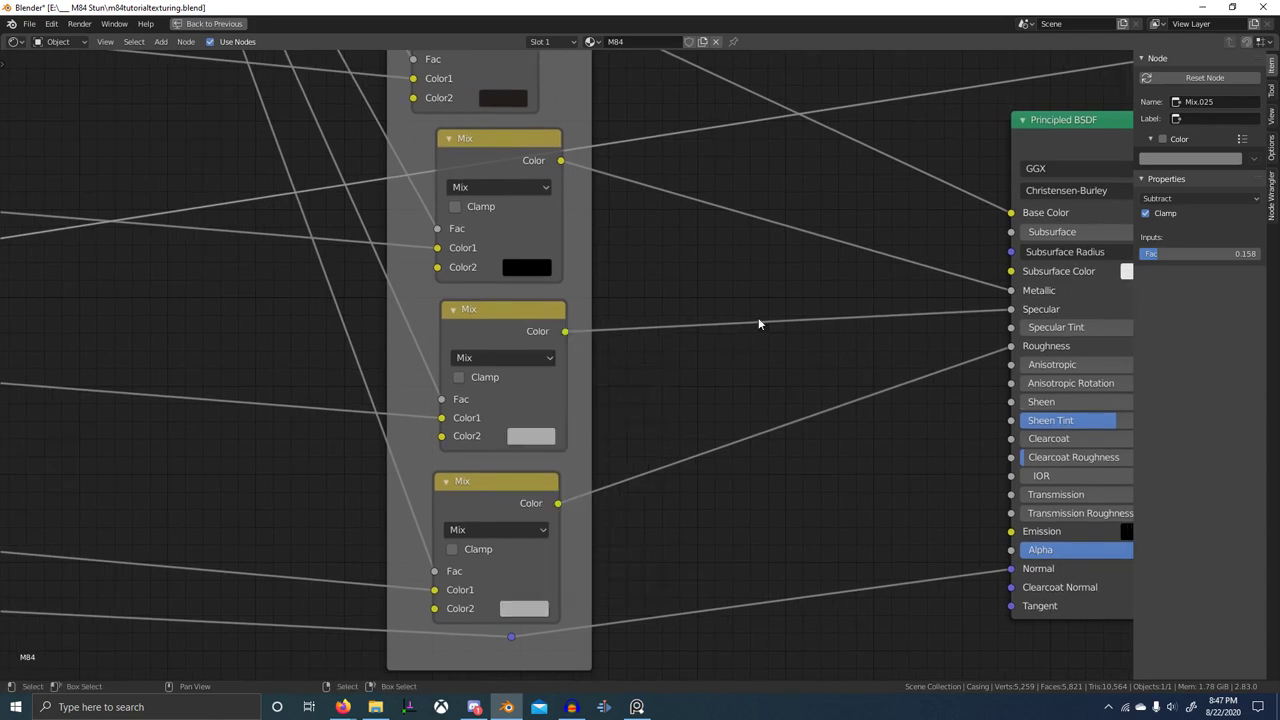
{"action": "left_click", "coordinate": [536, 438]}
{"action": "middle_click_drag", "start_coordinate": [850, 498], "coordinate": [654, 503]}
{"action": "scroll", "coordinate": [654, 503], "scroll_direction": "down", "scroll_amount": 3}
- Restore the full Shading layout and send 'image' in the Discord chat
{"action": "left_click", "coordinate": [932, 222]}
{"action": "key", "text": "ctrl+space"}
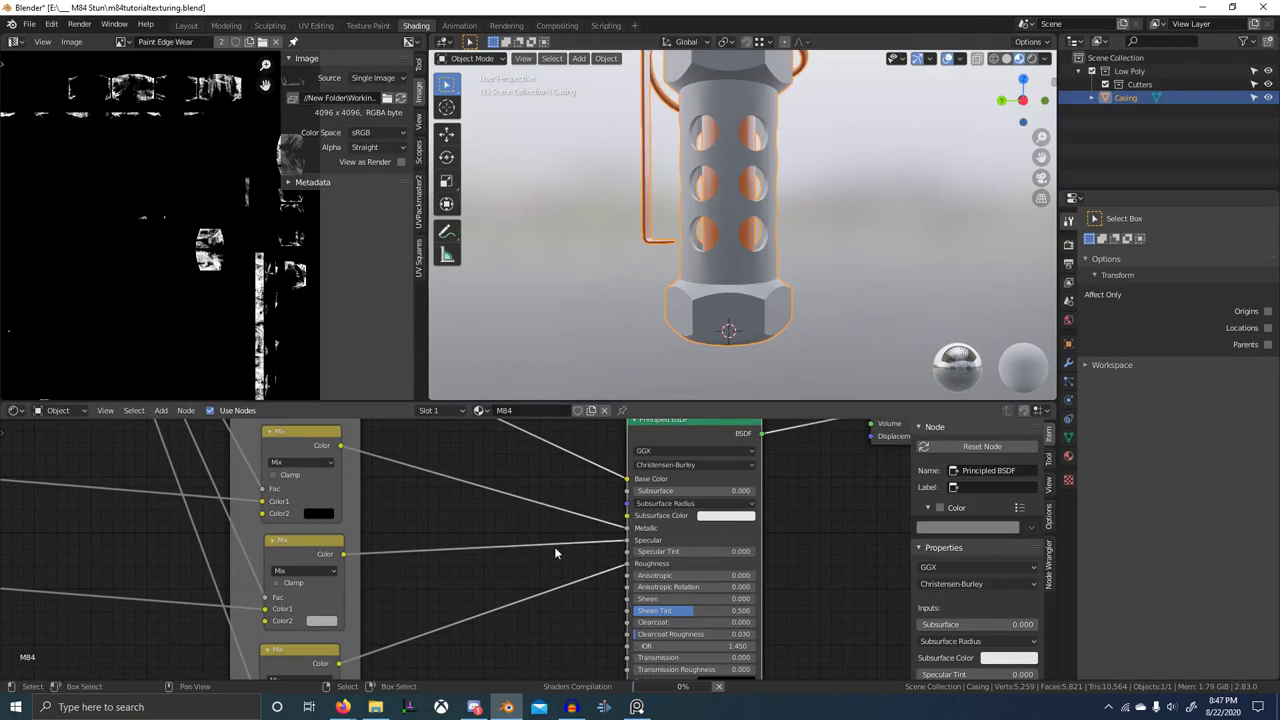
{"action": "left_click", "coordinate": [475, 706]}
{"action": "left_click", "coordinate": [440, 546]}
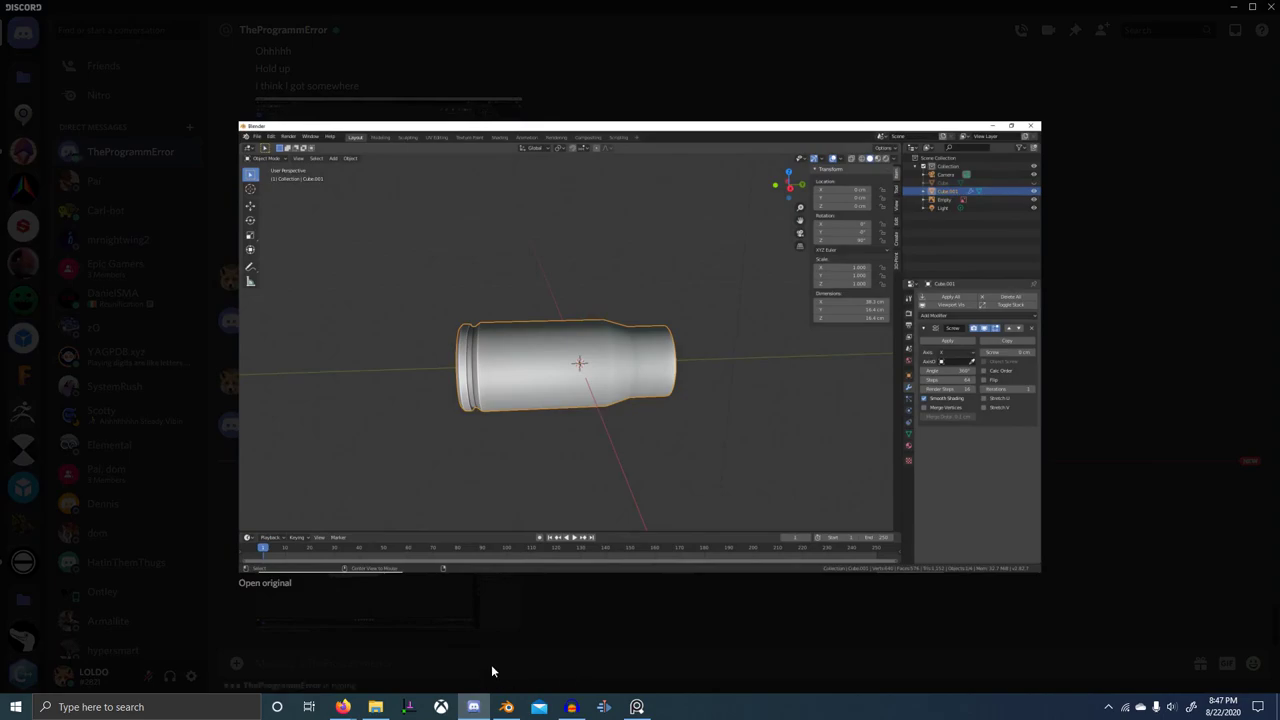
{"action": "left_click", "coordinate": [491, 664]}
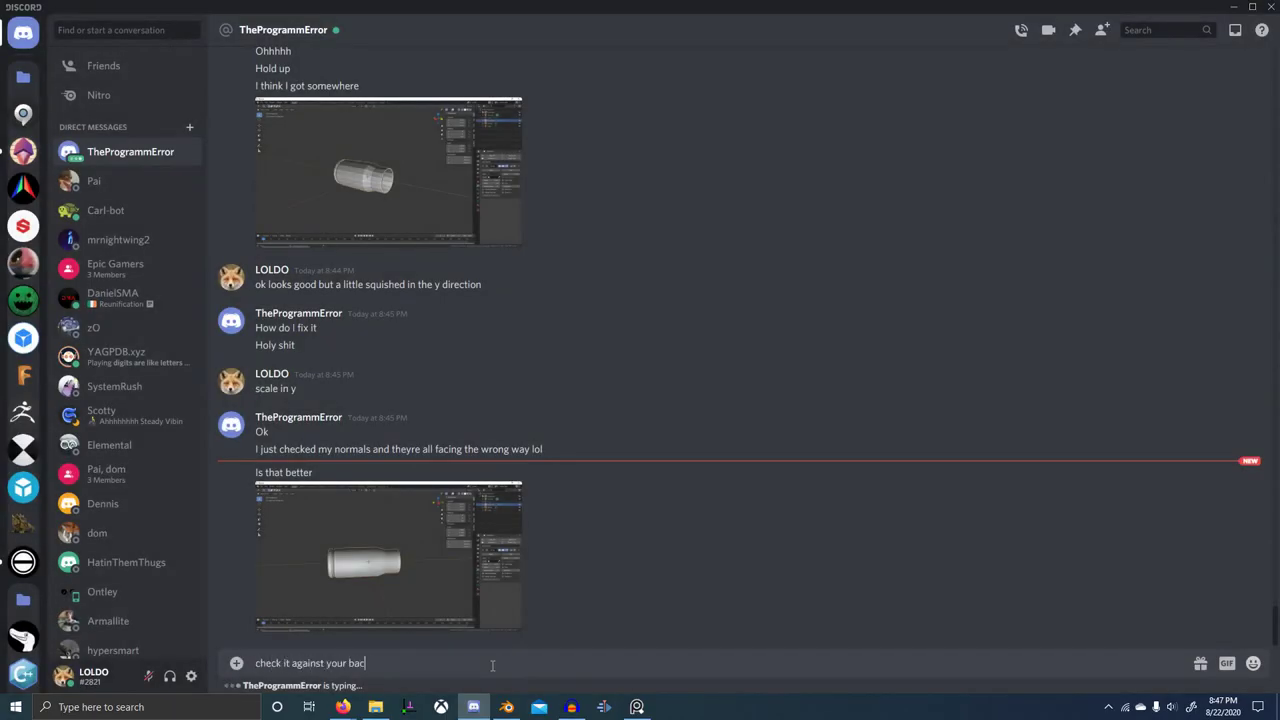
{"action": "type", "text": "image"}
{"action": "key", "text": "Return"}
{"action": "key", "text": "alt+Tab"}
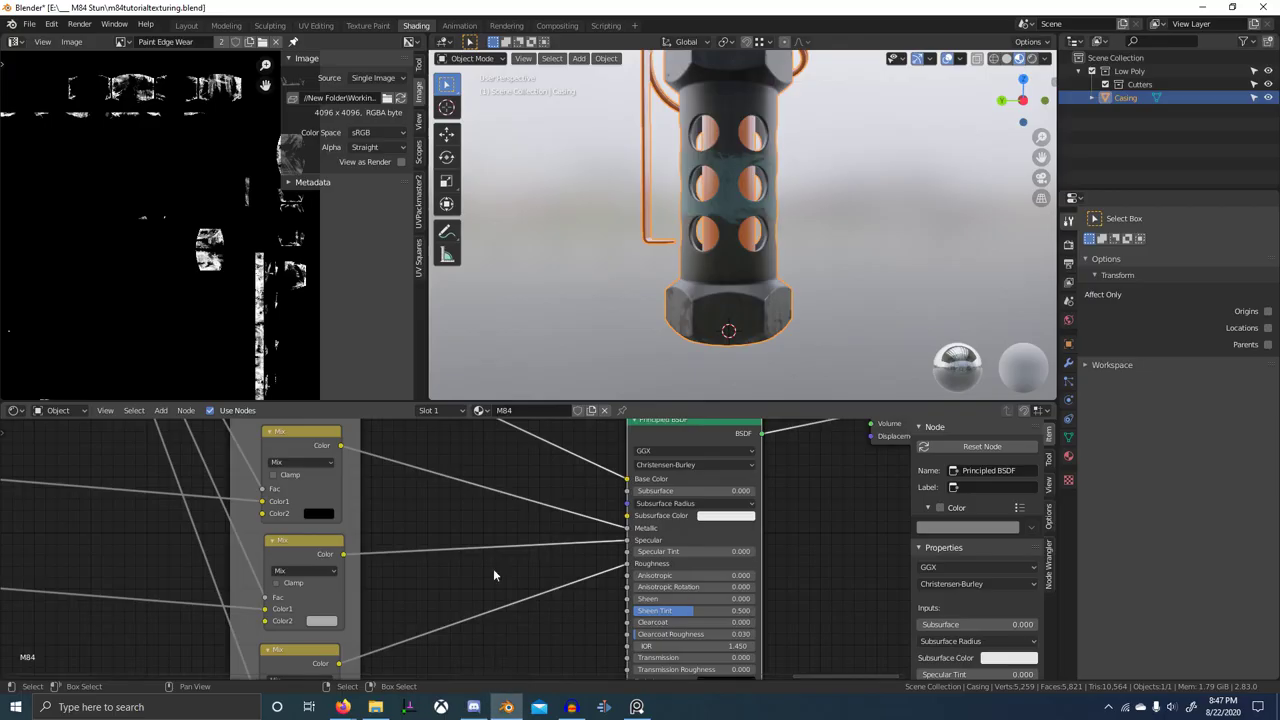
- Preview the Mix node's output on the casing in the 3D view
{"action": "mouse_move", "coordinate": [672, 345]}
{"action": "middle_mouse_down"}
{"action": "mouse_move", "coordinate": [794, 309]}
{"action": "mouse_move", "coordinate": [745, 341]}
{"action": "mouse_move", "coordinate": [734, 269]}
{"action": "mouse_move", "coordinate": [651, 286]}
{"action": "mouse_move", "coordinate": [680, 423]}
{"action": "mouse_move", "coordinate": [640, 474]}
{"action": "mouse_move", "coordinate": [743, 457]}
{"action": "middle_mouse_up"}
{"action": "key", "text": "ctrl+space"}
{"action": "key", "text": "ctrl+space"}
{"action": "middle_click_drag", "start_coordinate": [507, 585], "coordinate": [437, 595]}
{"action": "middle_click_drag", "start_coordinate": [350, 450], "coordinate": [449, 531]}
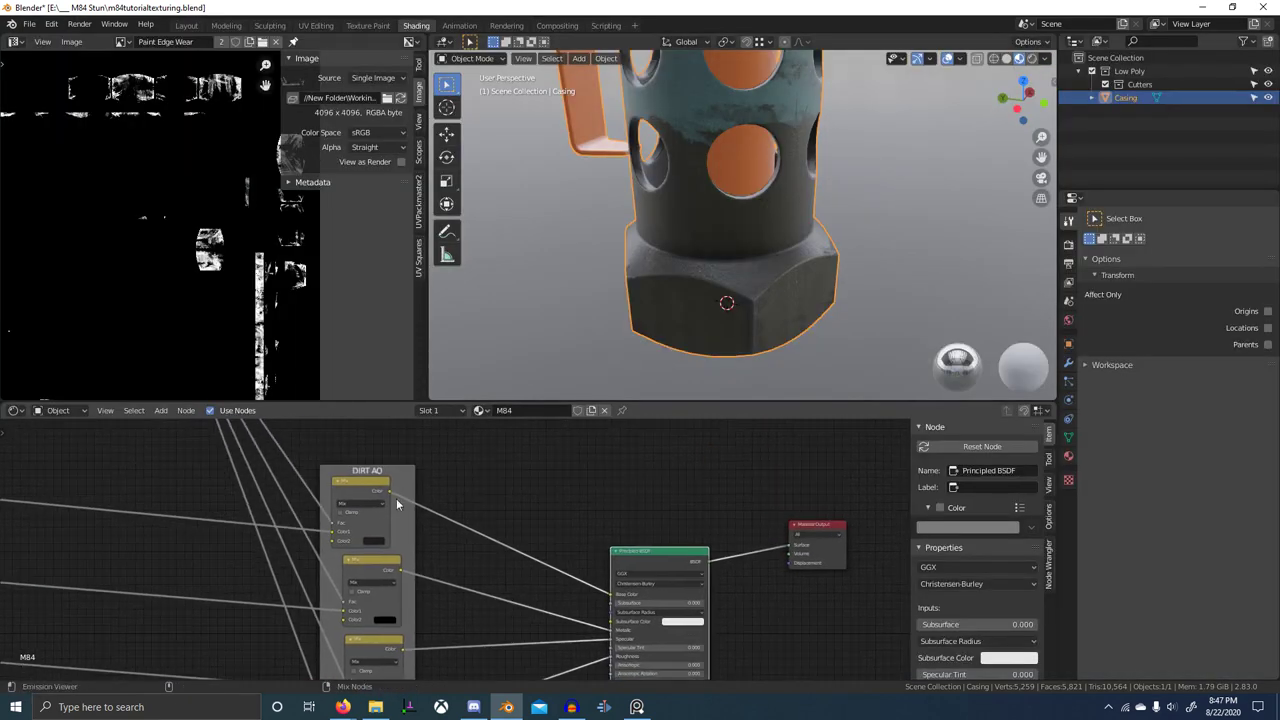
{"action": "left_click", "coordinate": [369, 490], "text": "ctrl+shift"}
{"action": "middle_click_drag", "start_coordinate": [706, 326], "coordinate": [770, 231]}
{"action": "scroll", "coordinate": [766, 234], "scroll_direction": "up", "scroll_amount": 4}
{"action": "scroll", "coordinate": [620, 455], "scroll_direction": "down", "scroll_amount": 7}
- Preview the Metal Edges Invert node's grey-white mask on the casing
{"action": "middle_click_drag", "start_coordinate": [480, 470], "coordinate": [556, 660]}
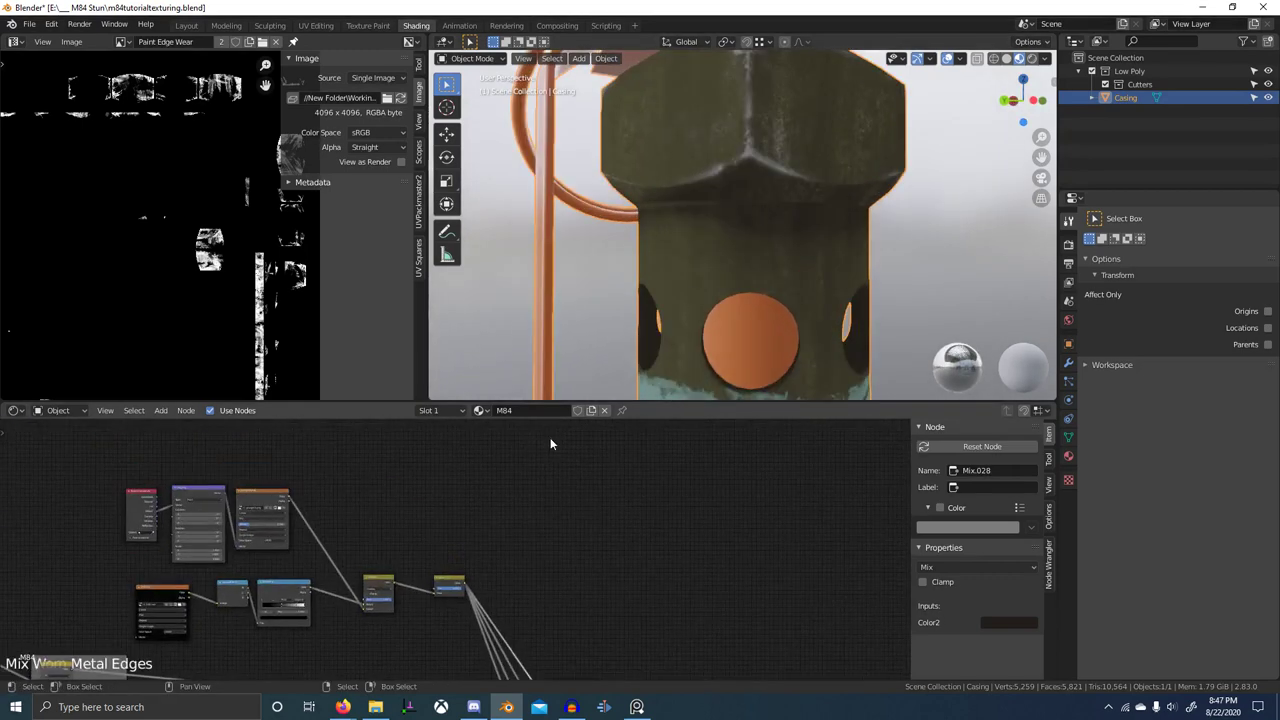
{"action": "scroll", "coordinate": [552, 385], "scroll_direction": "up", "scroll_amount": 2}
{"action": "scroll", "coordinate": [472, 554], "scroll_direction": "up", "scroll_amount": 4}
{"action": "middle_click_drag", "start_coordinate": [489, 557], "coordinate": [532, 520]}
{"action": "left_click", "coordinate": [472, 549], "text": "ctrl+shift"}
{"action": "scroll", "coordinate": [550, 469], "scroll_direction": "down", "scroll_amount": 5}
{"action": "key", "text": "shift+a"}
{"action": "left_click", "coordinate": [497, 501]}
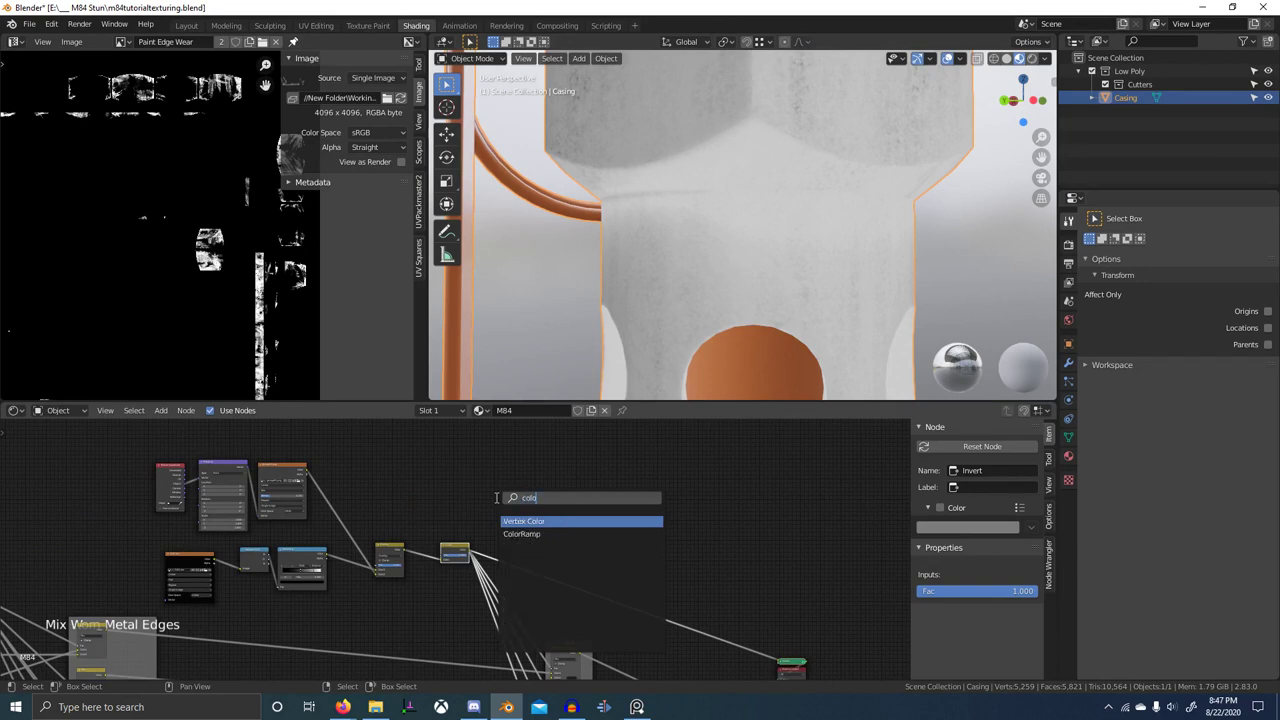
- Insert a ColorRamp on the link before the Invert node and preview its output on the casing
{"action": "key", "text": "Down"}
{"action": "key", "text": "Return"}
{"action": "left_click", "coordinate": [366, 522]}
{"action": "scroll", "coordinate": [386, 542], "scroll_direction": "up", "scroll_amount": 5}
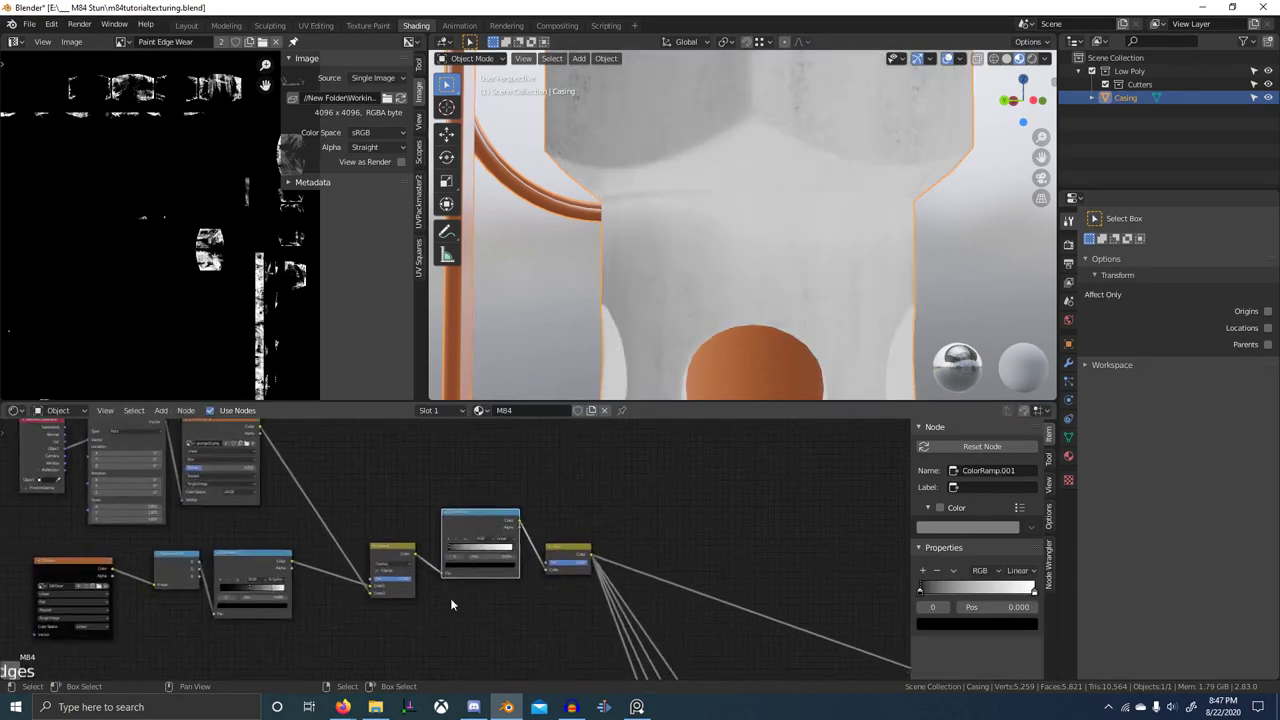
{"action": "scroll", "coordinate": [450, 600], "scroll_direction": "up", "scroll_amount": 6}
{"action": "left_click", "coordinate": [502, 503], "text": "ctrl+shift"}
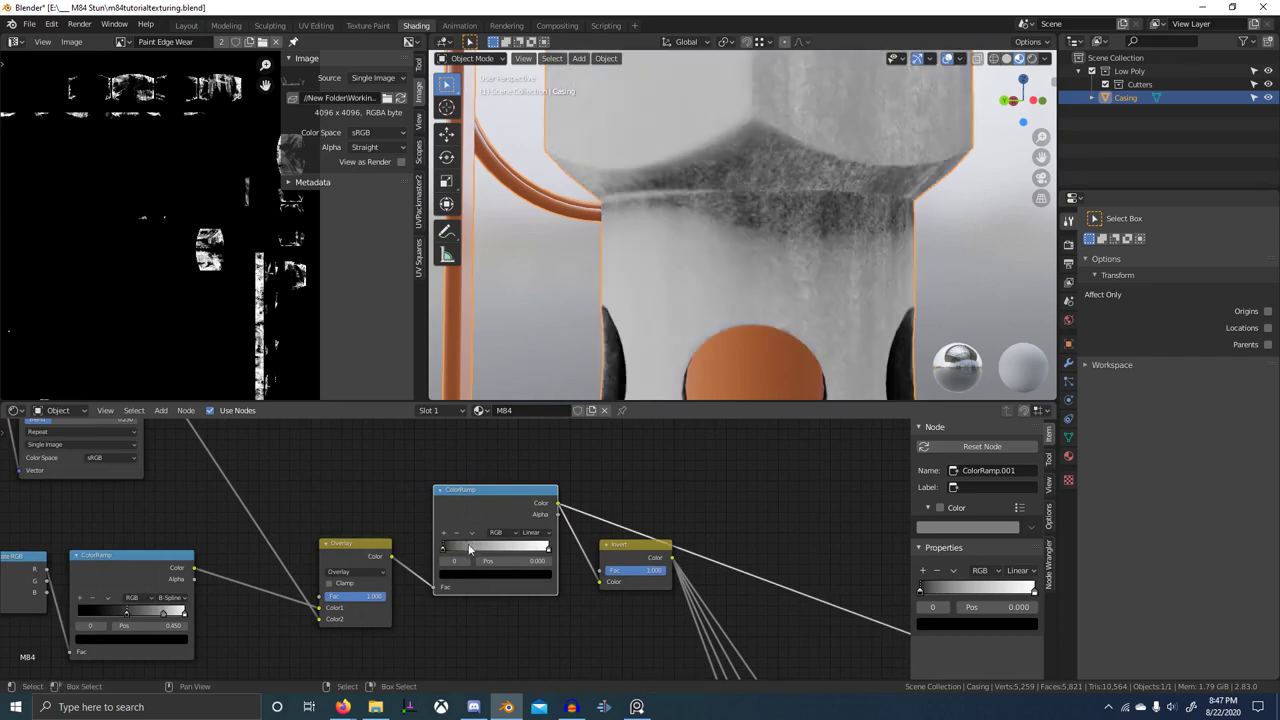
- Set the black stop to 0.145, add a grey middle stop, and move the white stop to 0.745
{"action": "mouse_move", "coordinate": [443, 548]}
{"action": "left_mouse_down"}
{"action": "mouse_move", "coordinate": [471, 546]}
{"action": "mouse_move", "coordinate": [458, 546]}
{"action": "left_mouse_up"}
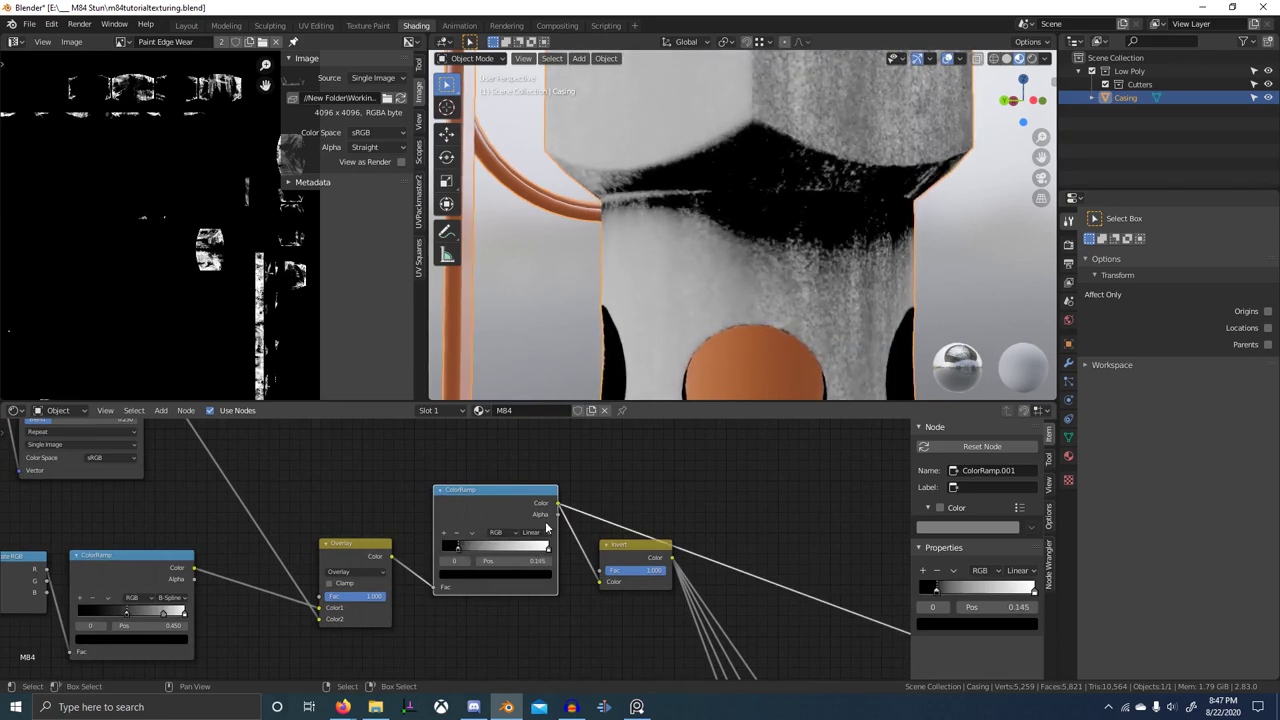
{"action": "scroll", "coordinate": [690, 300], "scroll_direction": "down", "scroll_amount": 8}
{"action": "middle_click_drag", "start_coordinate": [690, 300], "coordinate": [720, 285]}
{"action": "scroll", "coordinate": [700, 300], "scroll_direction": "up", "scroll_amount": 2}
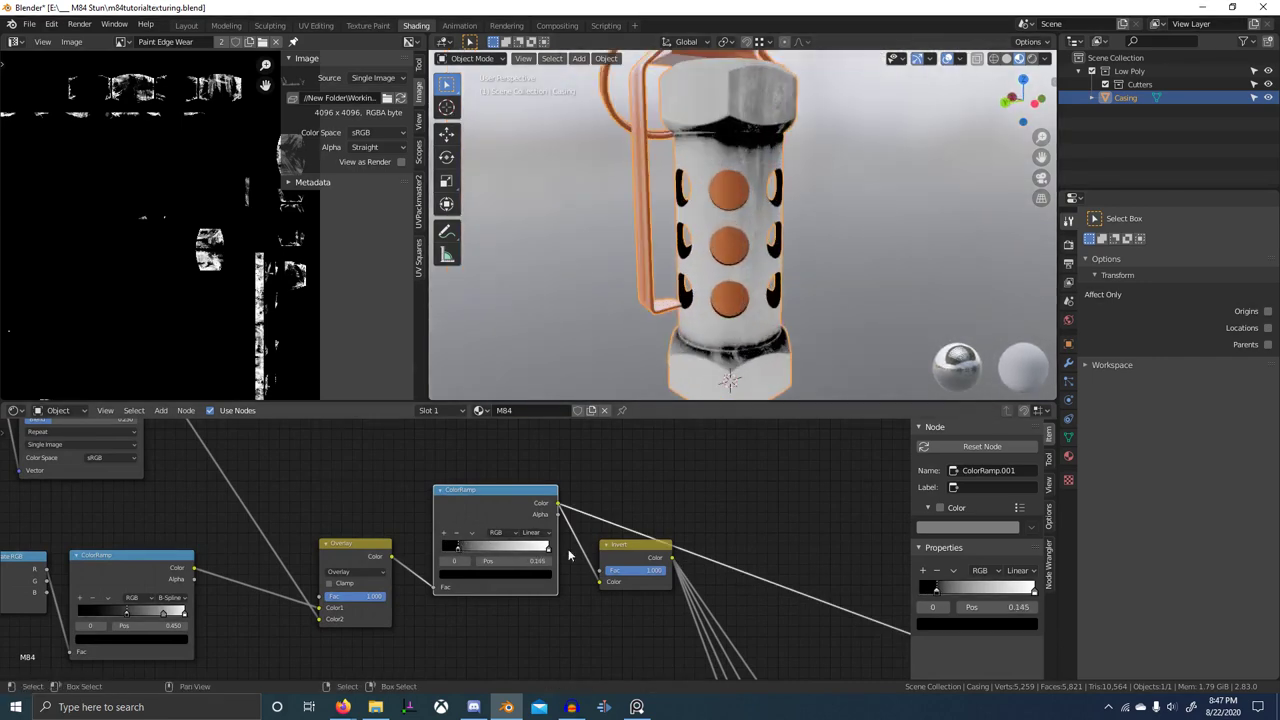
{"action": "left_click", "coordinate": [445, 533]}
{"action": "left_click_drag", "start_coordinate": [504, 548], "coordinate": [544, 554]}
{"action": "mouse_move", "coordinate": [544, 553]}
{"action": "left_mouse_down"}
{"action": "mouse_move", "coordinate": [513, 552]}
{"action": "mouse_move", "coordinate": [529, 556]}
{"action": "left_mouse_up"}
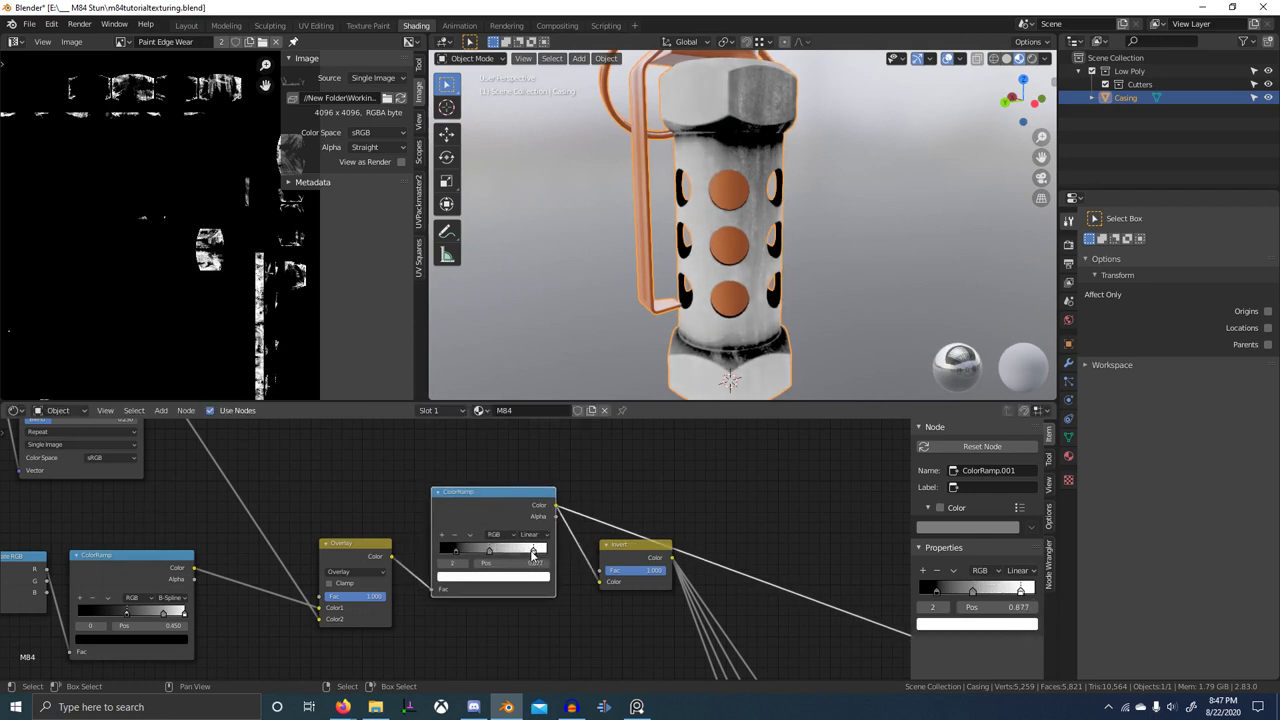
- Switch the ramp to B-Spline interpolation and push the black stop to 0.309
{"action": "left_click", "coordinate": [541, 584]}
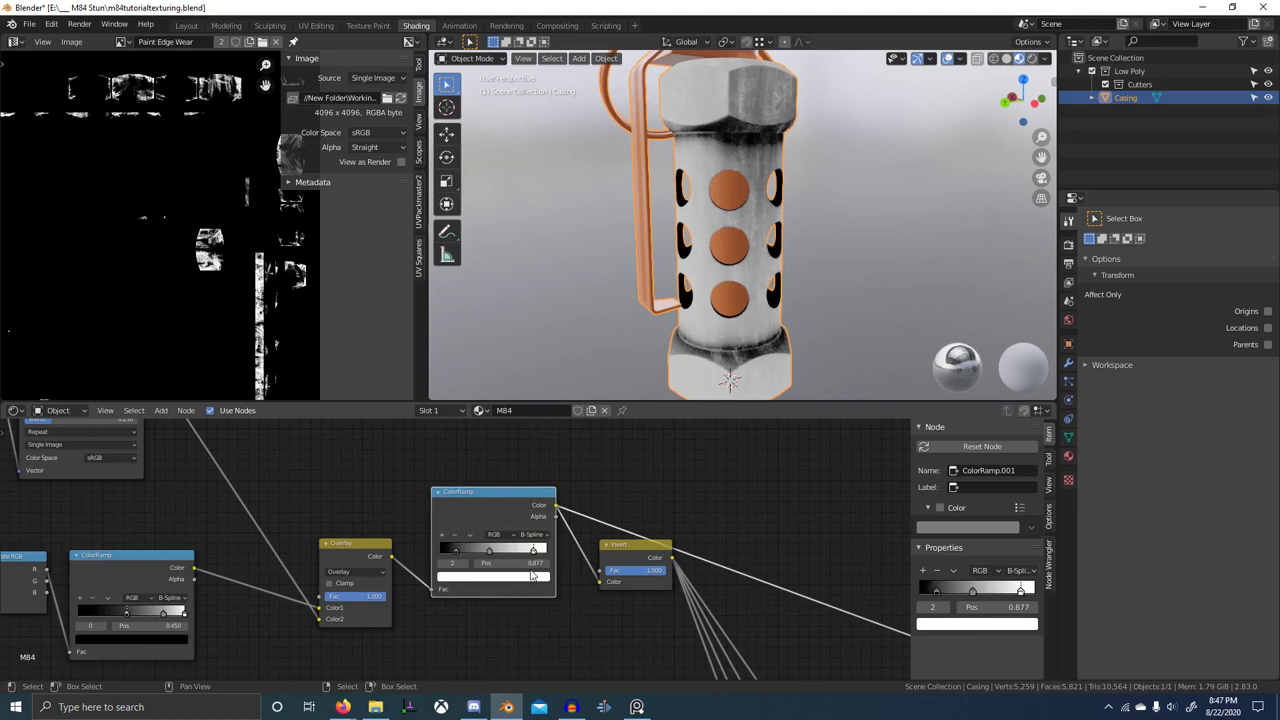
{"action": "scroll", "coordinate": [454, 548], "scroll_direction": "up", "scroll_amount": 4}
{"action": "mouse_move", "coordinate": [456, 561]}
{"action": "left_mouse_down"}
{"action": "mouse_move", "coordinate": [476, 561]}
{"action": "mouse_move", "coordinate": [443, 561]}
{"action": "mouse_move", "coordinate": [475, 554]}
{"action": "left_mouse_up"}
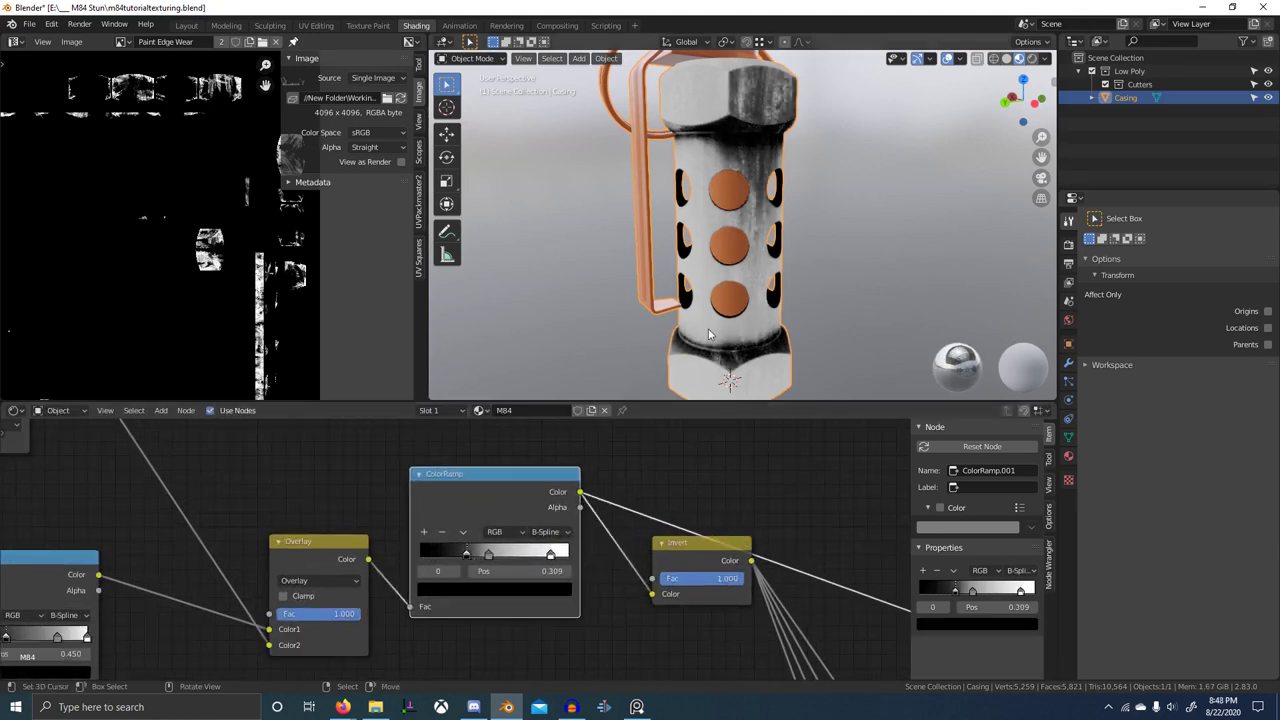
{"action": "scroll", "coordinate": [709, 331], "scroll_direction": "down", "scroll_amount": 5}
{"action": "middle_click_drag", "start_coordinate": [712, 331], "coordinate": [1042, 277]}
{"action": "scroll", "coordinate": [800, 531], "scroll_direction": "down", "scroll_amount": 3}
{"action": "middle_click_drag", "start_coordinate": [800, 531], "coordinate": [614, 514]}
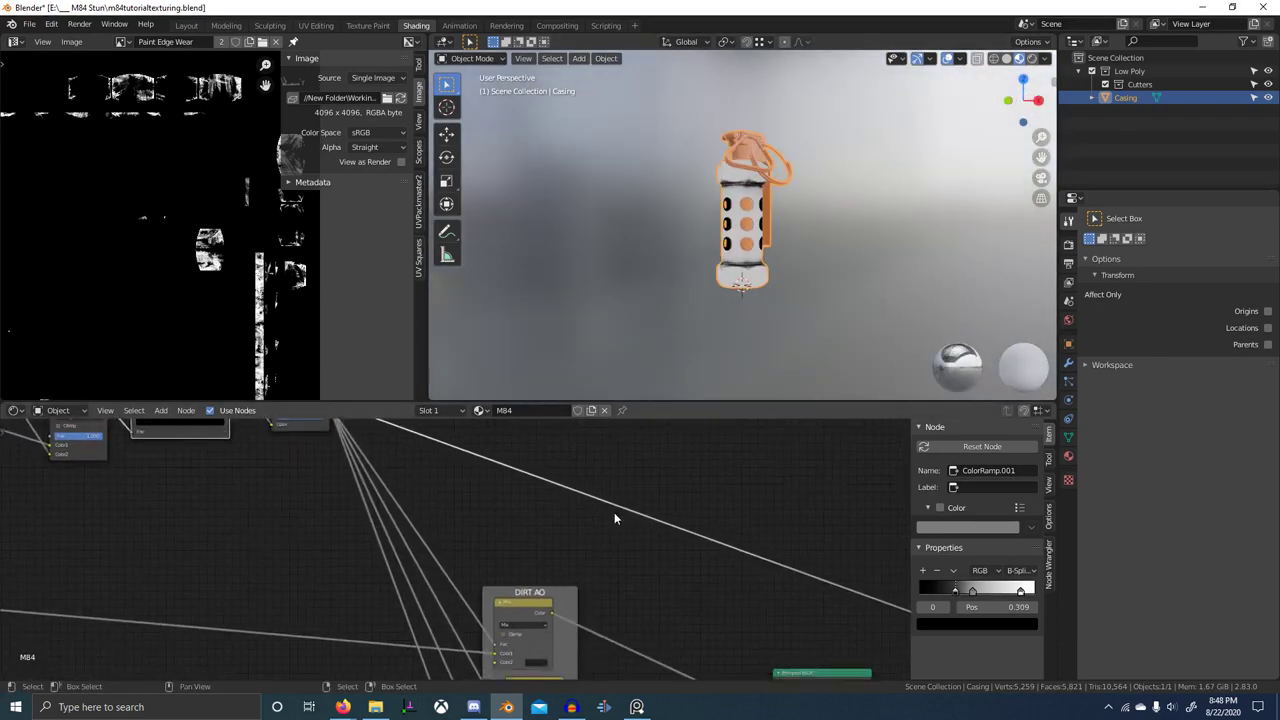
- Show the full material again and inspect the whole grenade in an enlarged 3D view
{"action": "middle_click_drag", "start_coordinate": [725, 593], "coordinate": [580, 507]}
{"action": "left_click", "coordinate": [670, 591], "text": "ctrl+shift"}
{"action": "scroll", "coordinate": [730, 295], "scroll_direction": "up", "scroll_amount": 6}
{"action": "middle_click_drag", "start_coordinate": [730, 295], "coordinate": [598, 273]}
{"action": "middle_click_drag", "start_coordinate": [708, 273], "coordinate": [627, 317], "text": "shift"}
{"action": "mouse_move", "coordinate": [720, 358]}
{"action": "middle_mouse_down", "text": "shift"}
{"action": "mouse_move", "coordinate": [689, 346]}
{"action": "mouse_move", "coordinate": [809, 346]}
{"action": "mouse_move", "coordinate": [758, 492]}
{"action": "mouse_move", "coordinate": [721, 470]}
{"action": "mouse_move", "coordinate": [660, 630]}
{"action": "middle_mouse_up", "text": "shift"}
{"action": "scroll", "coordinate": [695, 343], "scroll_direction": "down", "scroll_amount": 2}
{"action": "key", "text": "ctrl+space"}
{"action": "scroll", "coordinate": [783, 427], "scroll_direction": "down", "scroll_amount": 5}
{"action": "scroll", "coordinate": [720, 467], "scroll_direction": "up", "scroll_amount": 7}
{"action": "key", "text": "ctrl+space"}
{"action": "scroll", "coordinate": [494, 560], "scroll_direction": "down", "scroll_amount": 4}
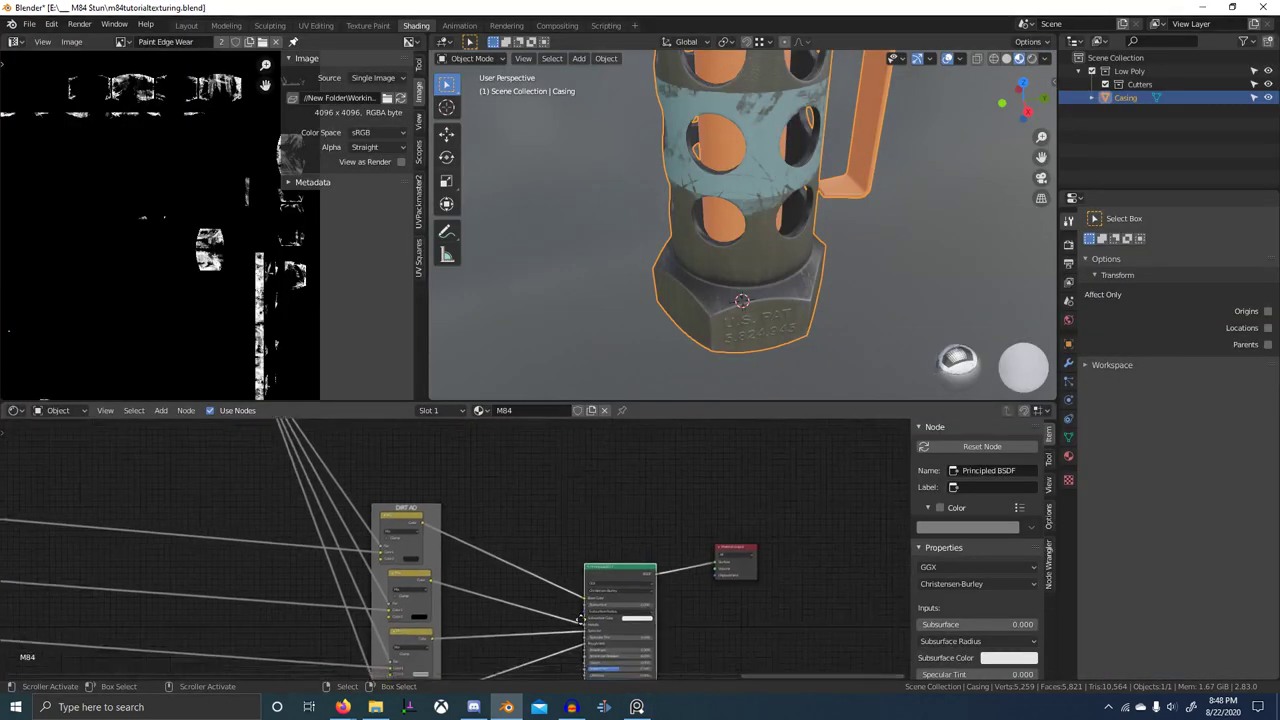
- Preview the top and second DIRT AO Mix nodes on the casing base
{"action": "middle_click_drag", "start_coordinate": [414, 523], "coordinate": [418, 481]}
{"action": "scroll", "coordinate": [418, 481], "scroll_direction": "up", "scroll_amount": 3}
{"action": "left_click", "coordinate": [405, 481], "text": "ctrl+shift"}
{"action": "middle_click_drag", "start_coordinate": [668, 368], "coordinate": [760, 371]}
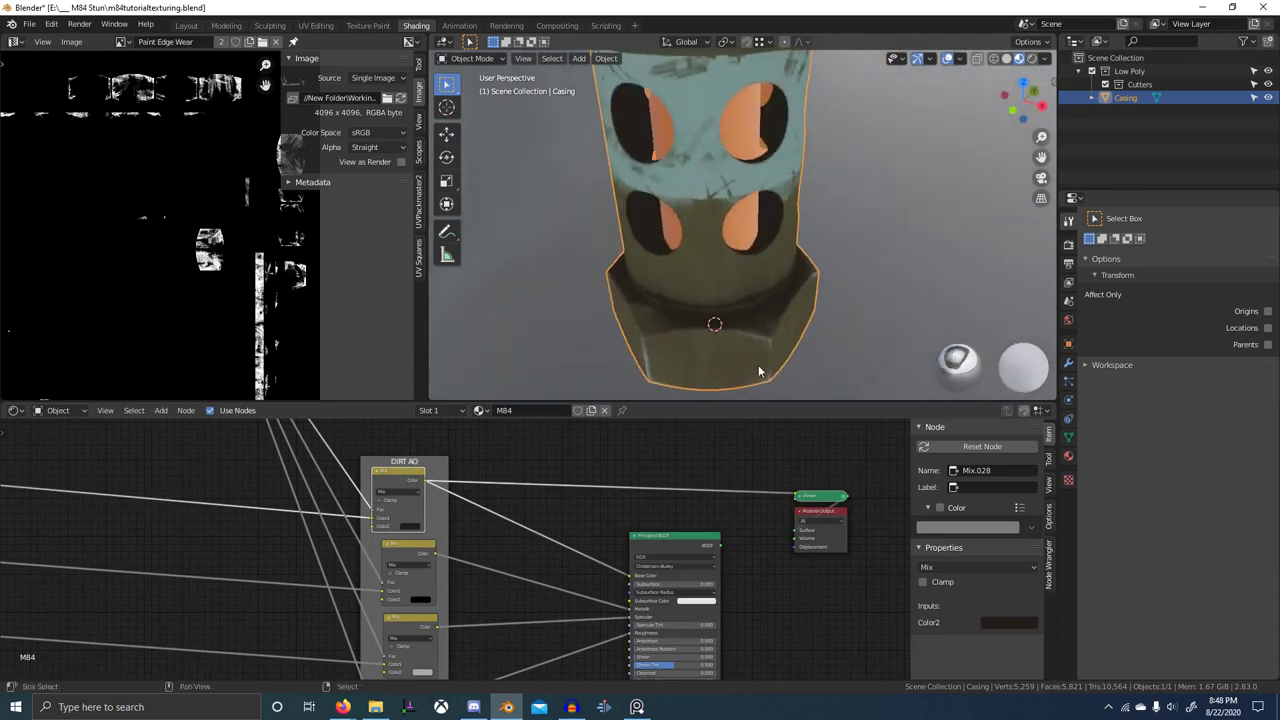
{"action": "scroll", "coordinate": [705, 340], "scroll_direction": "up", "scroll_amount": 5}
{"action": "middle_click_drag", "start_coordinate": [705, 340], "coordinate": [832, 344]}
{"action": "scroll", "coordinate": [832, 344], "scroll_direction": "down", "scroll_amount": 2}
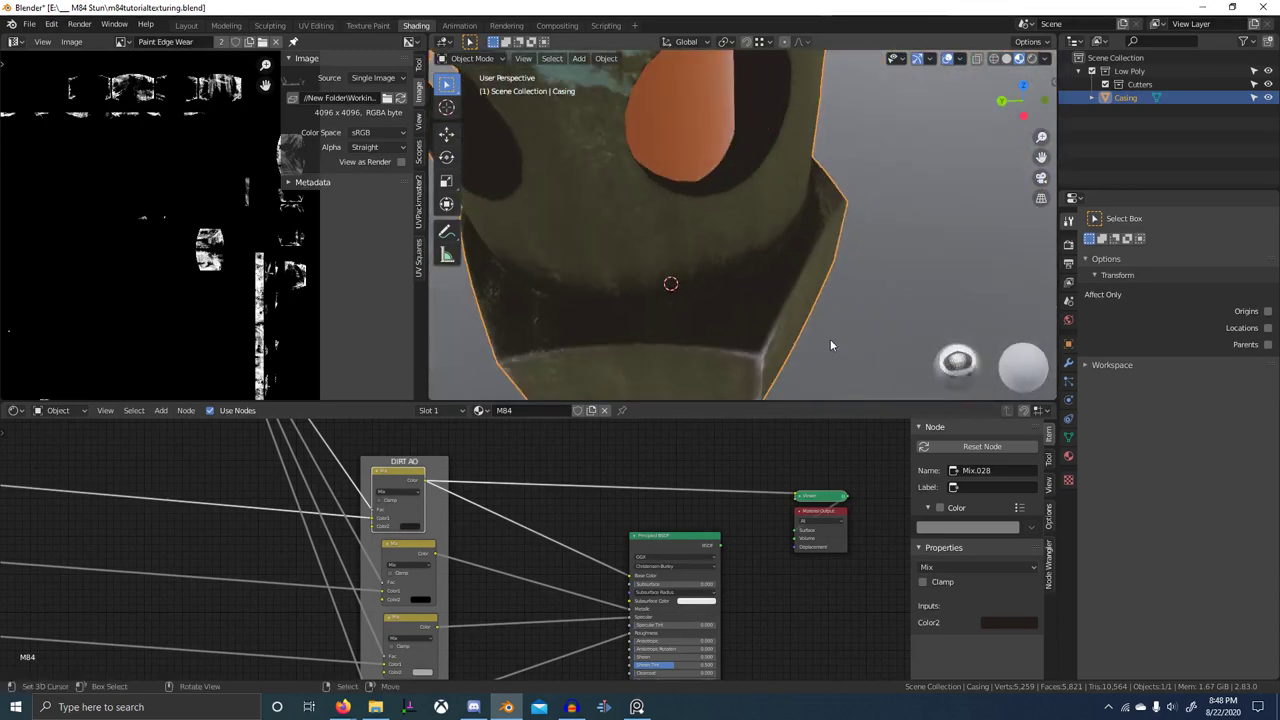
{"action": "middle_click_drag", "start_coordinate": [461, 581], "coordinate": [549, 548]}
{"action": "left_click", "coordinate": [495, 524], "text": "ctrl+shift"}
{"action": "scroll", "coordinate": [724, 283], "scroll_direction": "down", "scroll_amount": 2}
{"action": "mouse_move", "coordinate": [724, 283]}
{"action": "middle_mouse_down"}
{"action": "mouse_move", "coordinate": [684, 290]}
{"action": "mouse_move", "coordinate": [707, 273]}
{"action": "mouse_move", "coordinate": [780, 277]}
{"action": "mouse_move", "coordinate": [728, 300]}
{"action": "middle_mouse_up"}
{"action": "scroll", "coordinate": [714, 287], "scroll_direction": "down", "scroll_amount": 4}
{"action": "scroll", "coordinate": [601, 531], "scroll_direction": "up", "scroll_amount": 1}
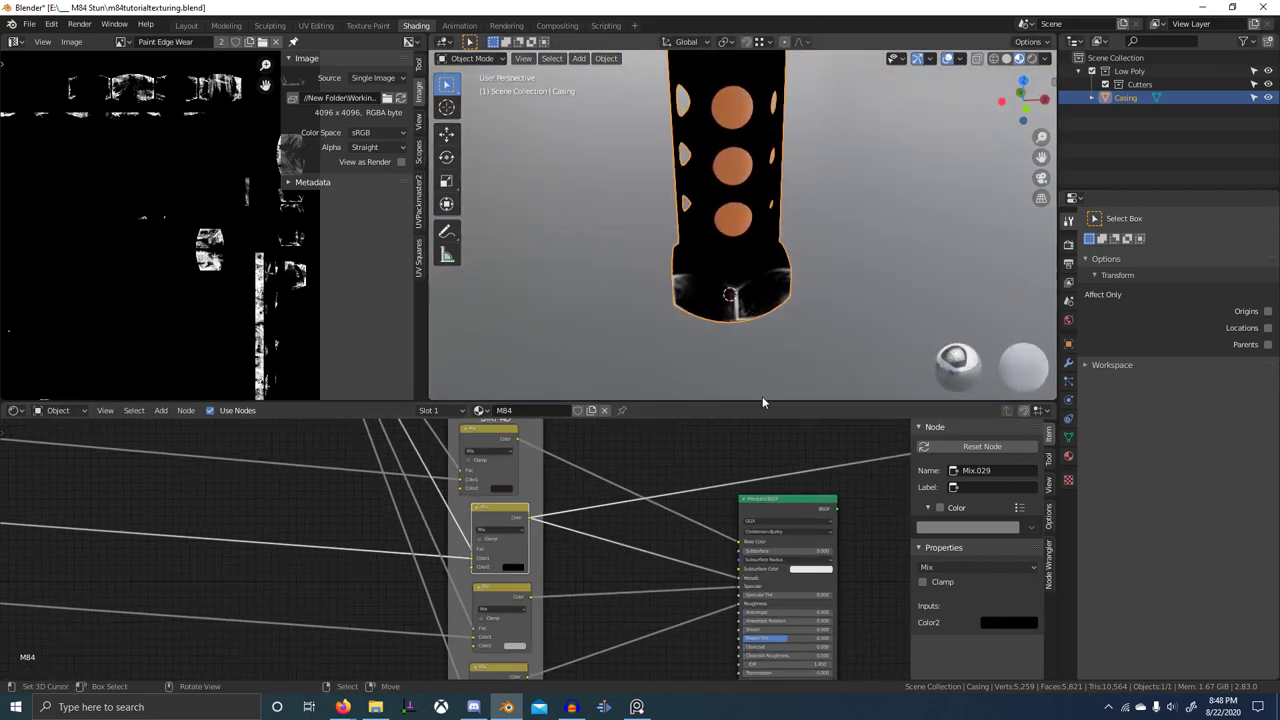
- Preview the third and lowest DIRT AO Mix nodes on the casing
{"action": "left_click", "coordinate": [508, 602], "text": "ctrl+shift"}
{"action": "middle_click_drag", "start_coordinate": [686, 380], "coordinate": [810, 372]}
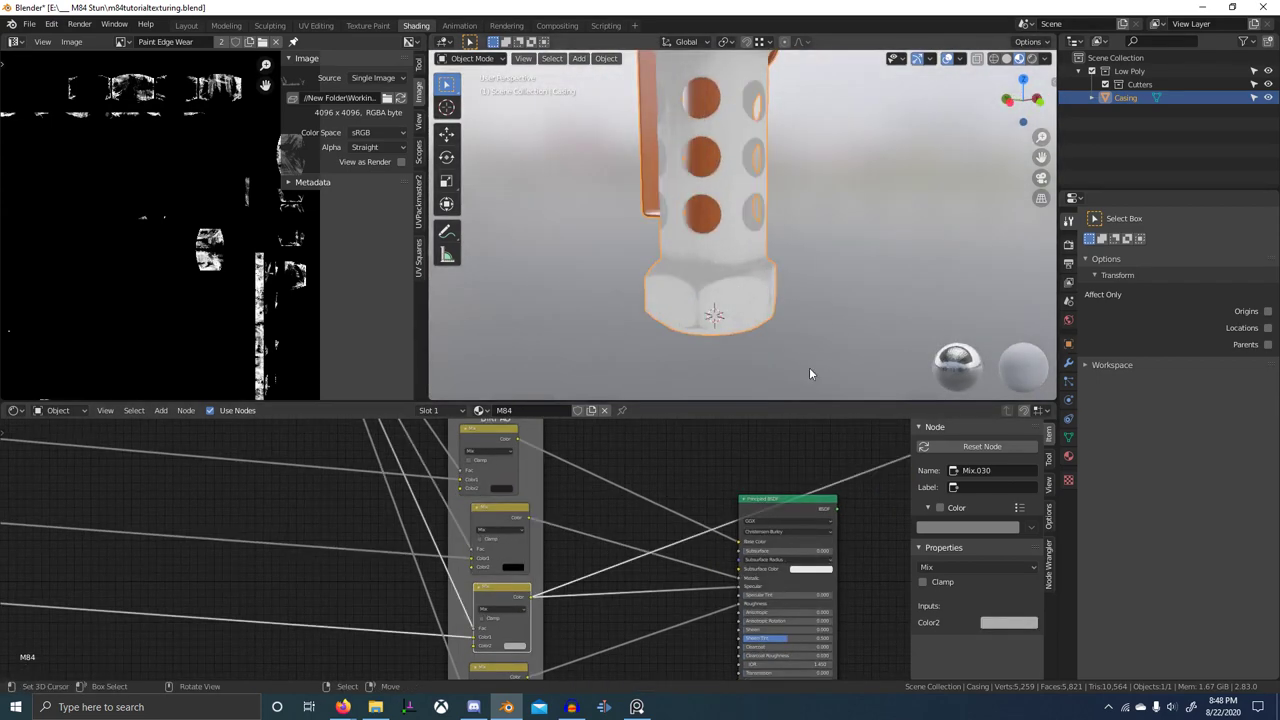
{"action": "middle_click_drag", "start_coordinate": [662, 323], "coordinate": [690, 245]}
{"action": "scroll", "coordinate": [686, 262], "scroll_direction": "up", "scroll_amount": 3}
{"action": "scroll", "coordinate": [603, 569], "scroll_direction": "down", "scroll_amount": 2}
{"action": "middle_click_drag", "start_coordinate": [603, 569], "coordinate": [660, 430]}
{"action": "scroll", "coordinate": [578, 485], "scroll_direction": "up", "scroll_amount": 3}
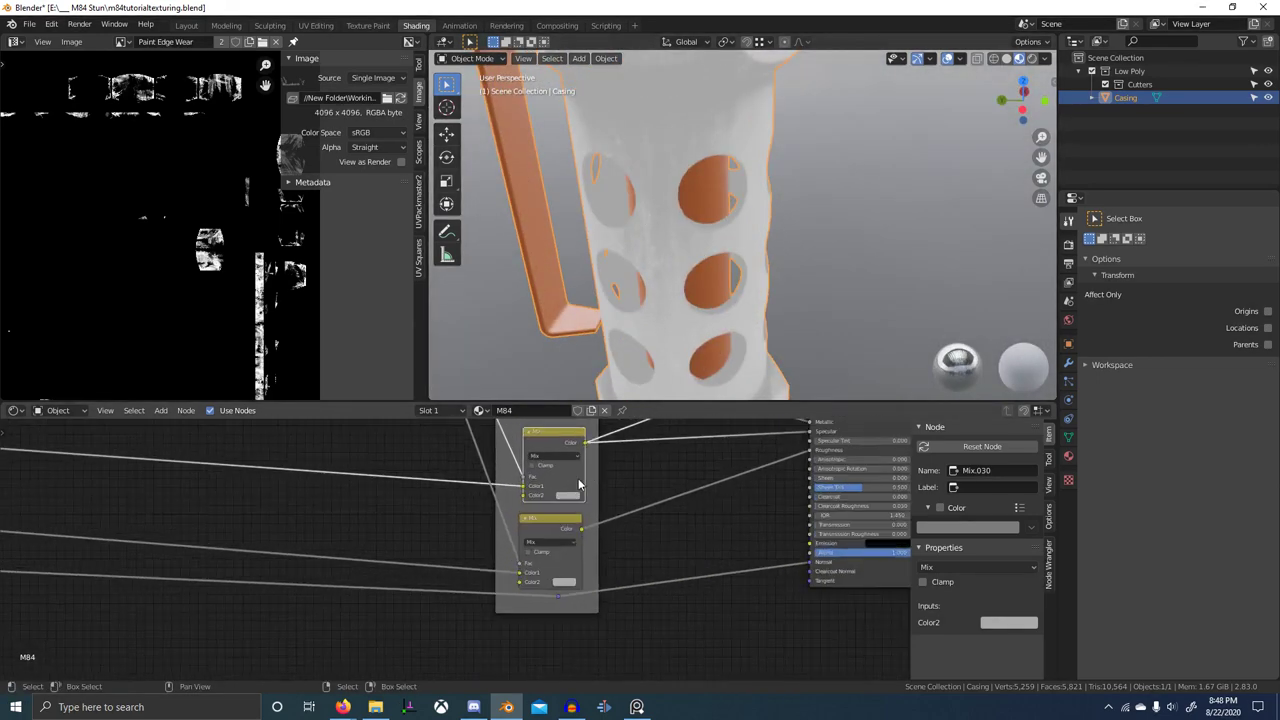
{"action": "left_click", "coordinate": [561, 528], "text": "ctrl+shift"}
{"action": "scroll", "coordinate": [703, 308], "scroll_direction": "down", "scroll_amount": 3}
{"action": "mouse_move", "coordinate": [703, 308]}
{"action": "middle_mouse_down"}
{"action": "mouse_move", "coordinate": [769, 263]}
{"action": "mouse_move", "coordinate": [795, 282]}
{"action": "mouse_move", "coordinate": [732, 334]}
{"action": "mouse_move", "coordinate": [718, 299]}
{"action": "mouse_move", "coordinate": [712, 318]}
{"action": "middle_mouse_up"}
{"action": "scroll", "coordinate": [787, 306], "scroll_direction": "up", "scroll_amount": 3}
{"action": "scroll", "coordinate": [795, 282], "scroll_direction": "down", "scroll_amount": 2}
{"action": "scroll", "coordinate": [718, 299], "scroll_direction": "up", "scroll_amount": 4}
- Raise the lowest Mix node's second colour to a light grey
{"action": "left_click", "coordinate": [567, 582]}
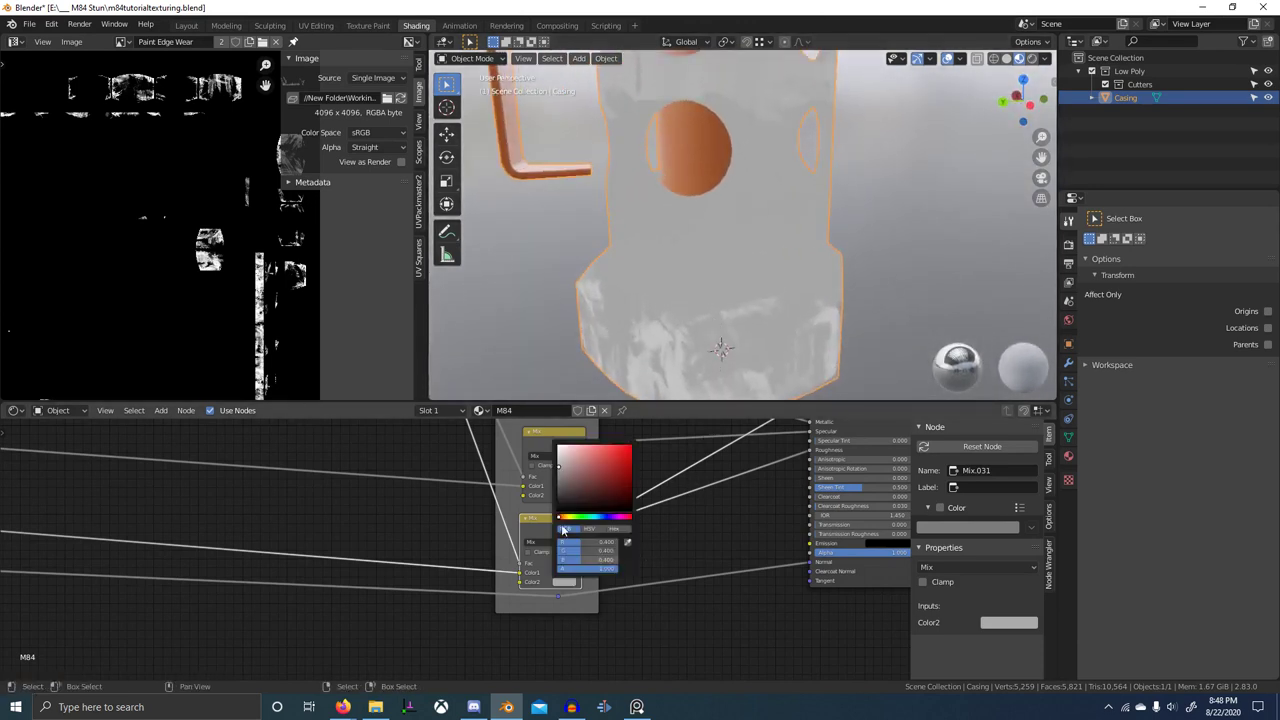
{"action": "left_click_drag", "start_coordinate": [559, 468], "coordinate": [559, 459]}
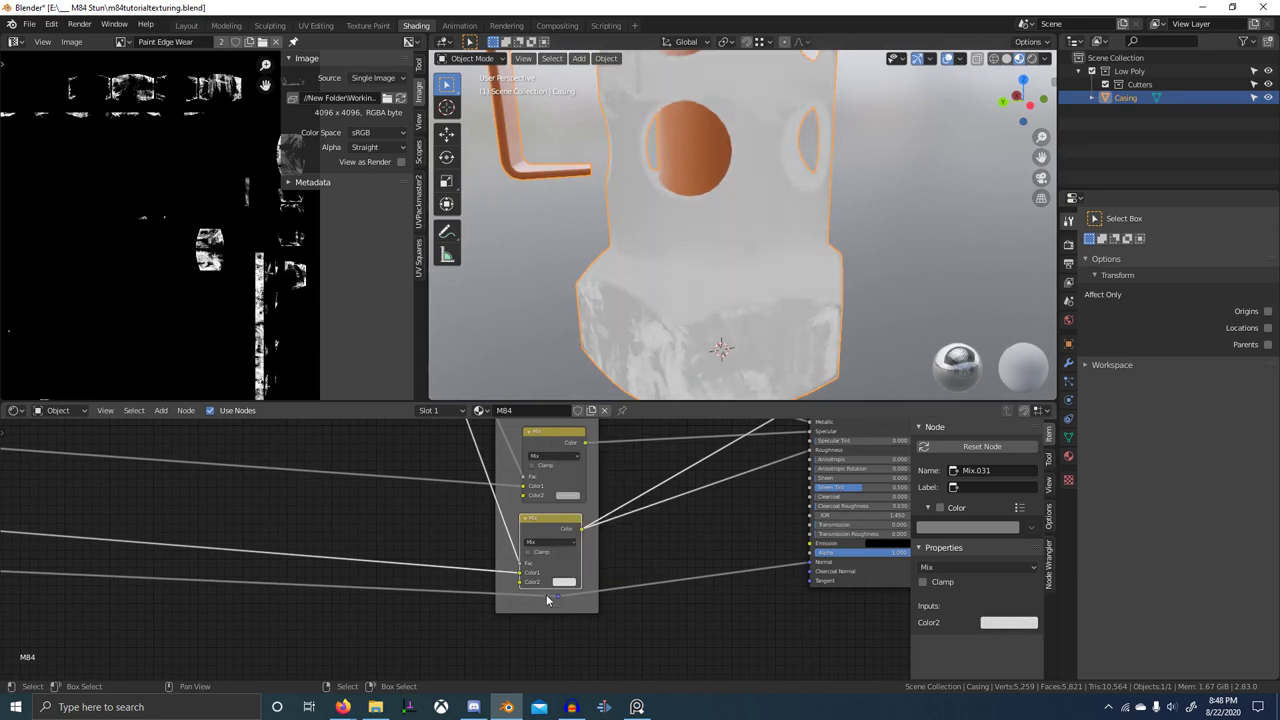
{"action": "scroll", "coordinate": [546, 598], "scroll_direction": "down", "scroll_amount": 4}
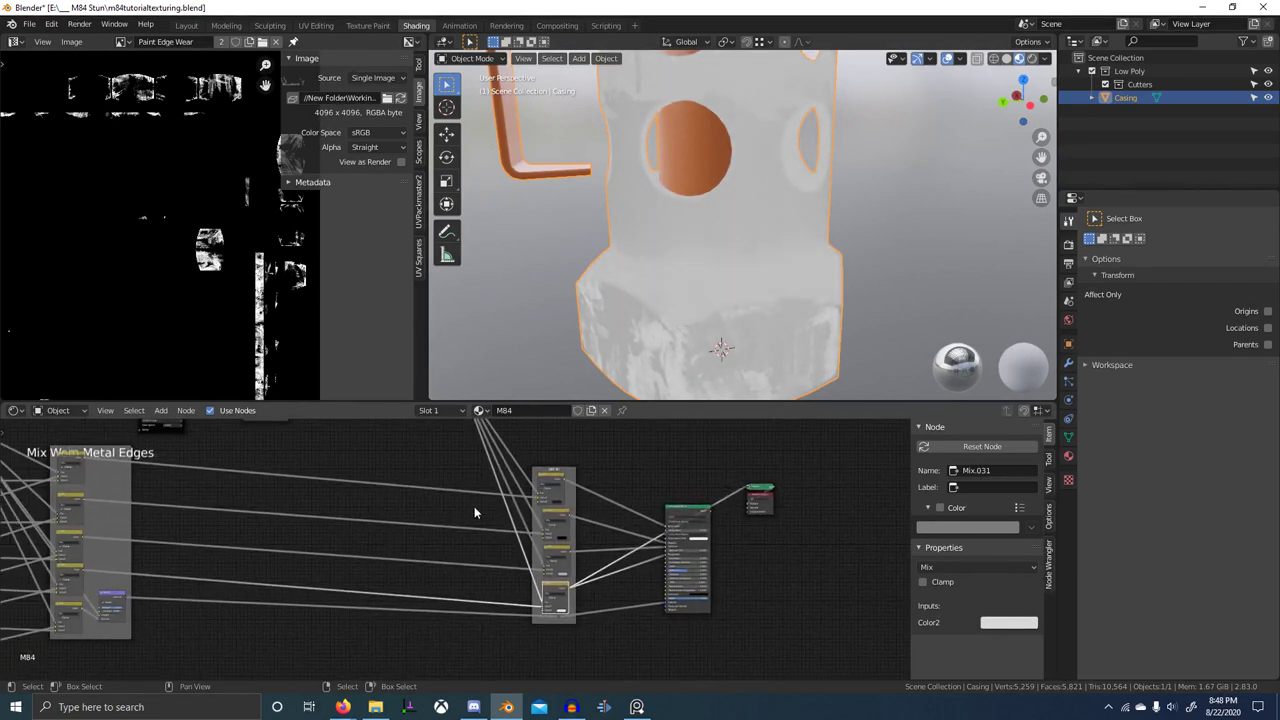
{"action": "key", "text": "shift+a"}
- Add a Noise Texture below the node tree, preview it on the casing, and save the file
{"action": "left_click", "coordinate": [436, 517]}
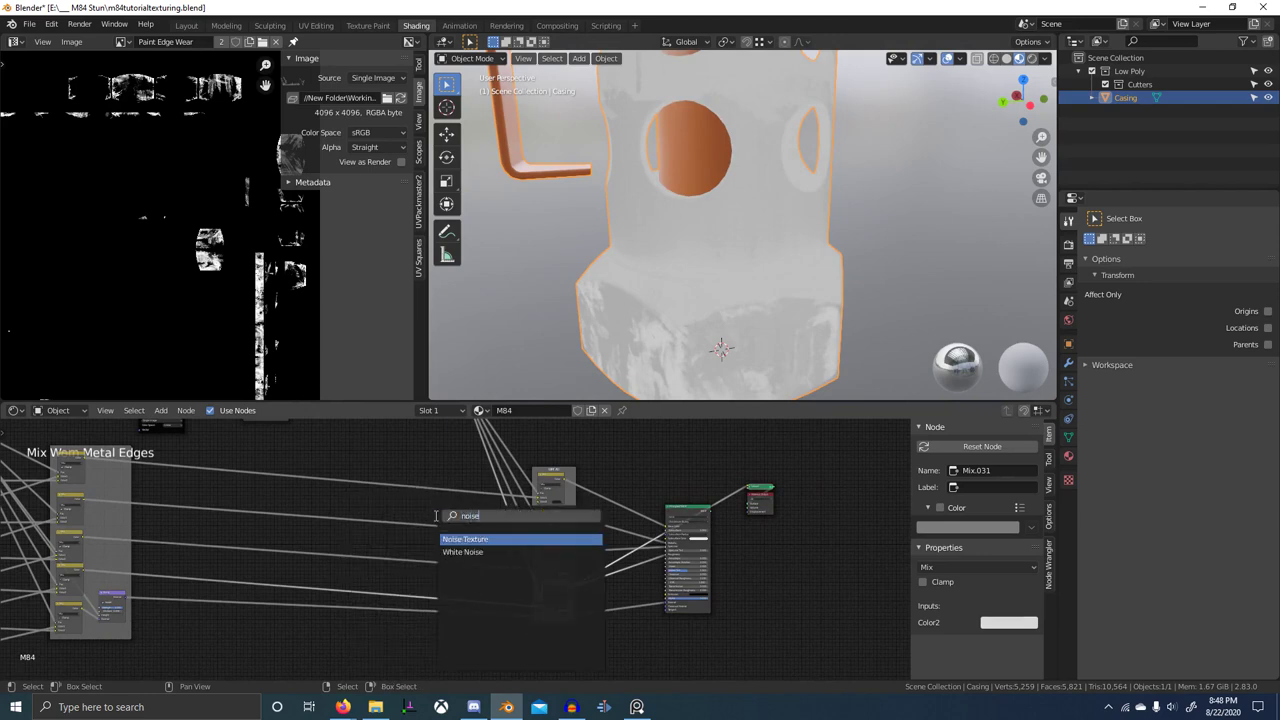
{"action": "key", "text": "Return"}
{"action": "left_click", "coordinate": [465, 640]}
{"action": "key", "text": "alt+Tab"}
{"action": "key", "text": "alt+Tab"}
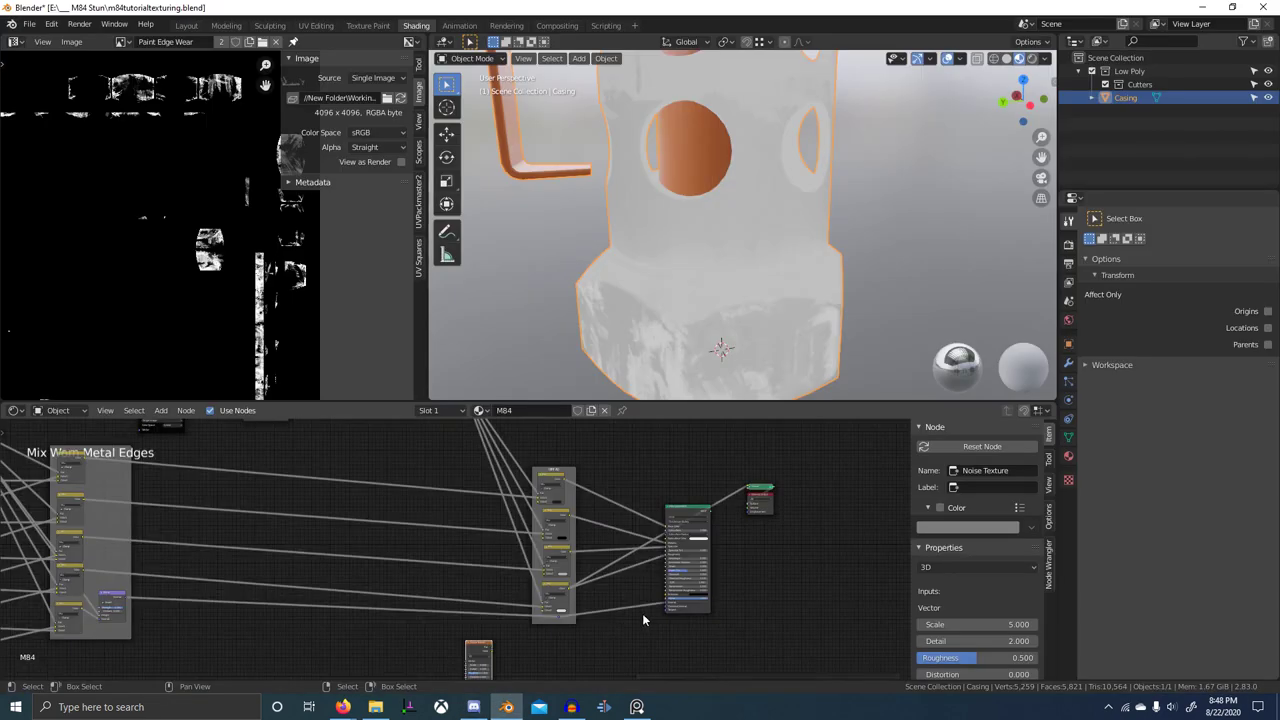
{"action": "middle_click_drag", "start_coordinate": [545, 643], "coordinate": [482, 574]}
{"action": "scroll", "coordinate": [482, 574], "scroll_direction": "up", "scroll_amount": 1}
{"action": "left_click", "coordinate": [416, 583], "text": "ctrl+shift"}
{"action": "scroll", "coordinate": [640, 530], "scroll_direction": "down", "scroll_amount": 3}
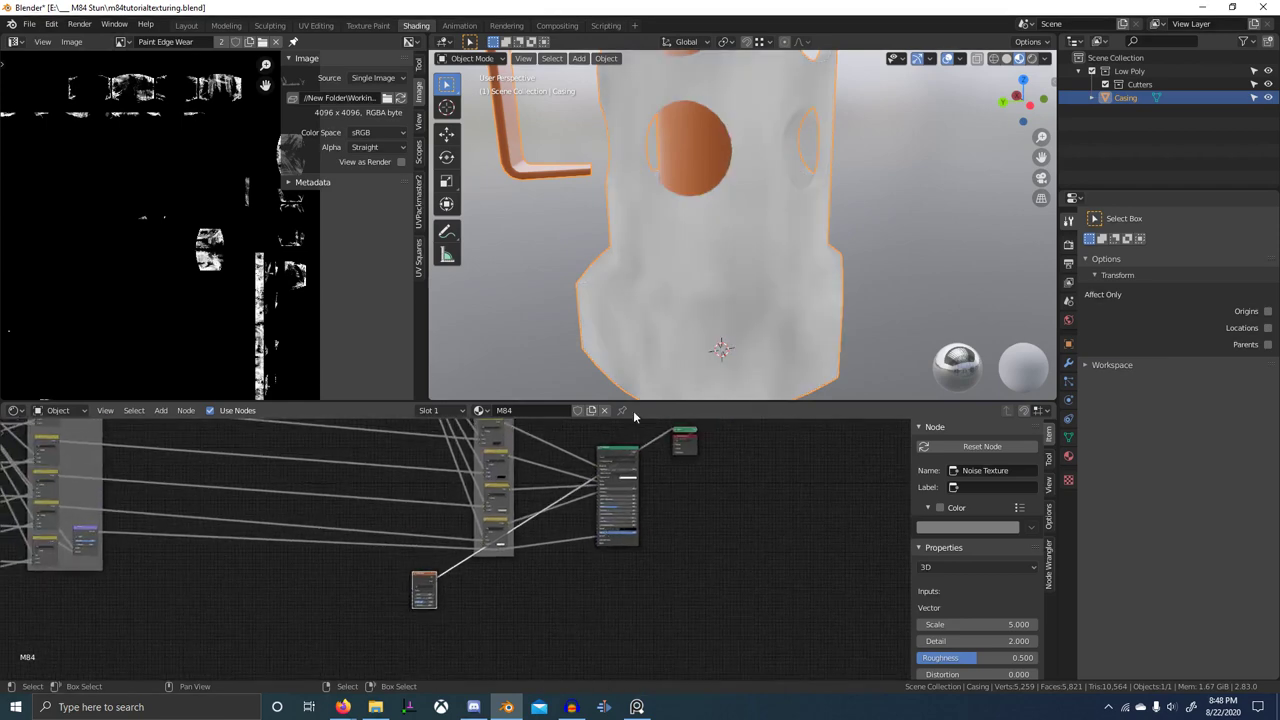
{"action": "middle_click_drag", "start_coordinate": [688, 322], "coordinate": [768, 317]}
{"action": "key", "text": "ctrl+s"}
{"action": "scroll", "coordinate": [472, 634], "scroll_direction": "up", "scroll_amount": 3}
{"action": "scroll", "coordinate": [471, 634], "scroll_direction": "up", "scroll_amount": 3}
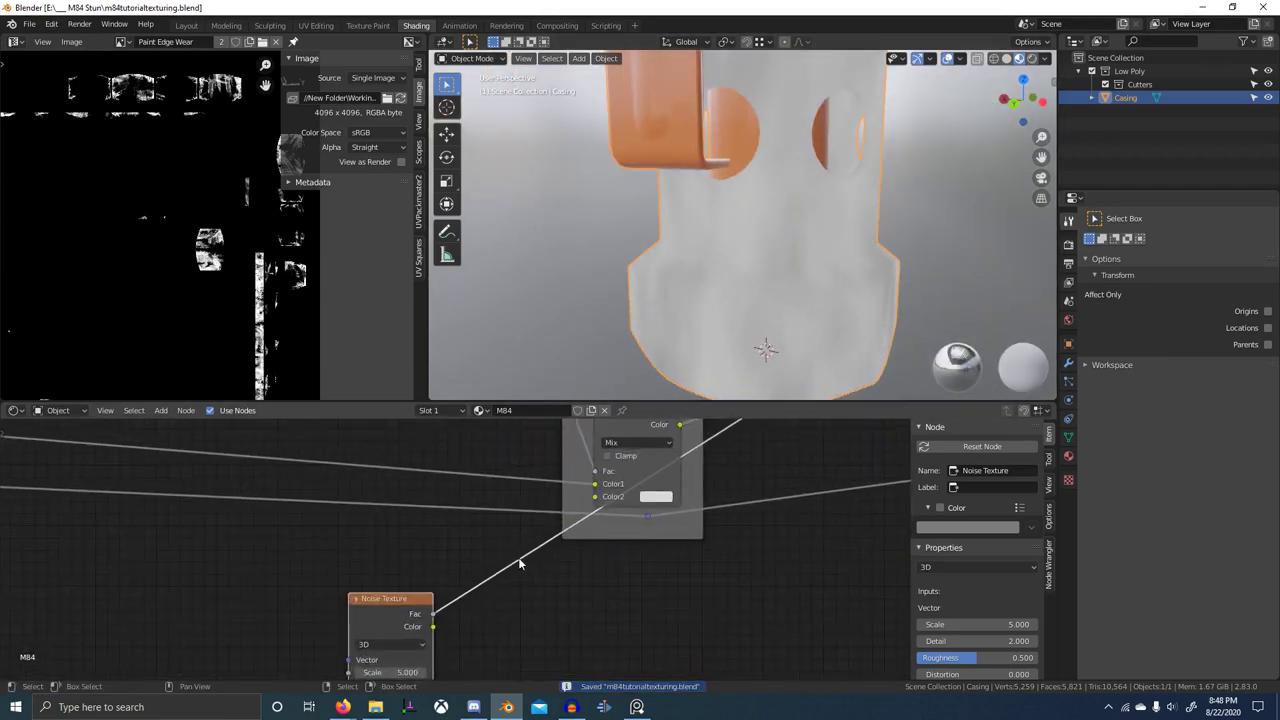
- Drive the noise from Object coordinates without the Mapping node and raise Scale to 267.5
{"action": "key", "text": "ctrl+t"}
{"action": "middle_click_drag", "start_coordinate": [478, 612], "coordinate": [556, 505]}
{"action": "scroll", "coordinate": [556, 505], "scroll_direction": "up", "scroll_amount": 3}
{"action": "left_click_drag", "start_coordinate": [455, 580], "coordinate": [600, 580]}
{"action": "left_click_drag", "start_coordinate": [120, 490], "coordinate": [121, 538], "text": "ctrl"}
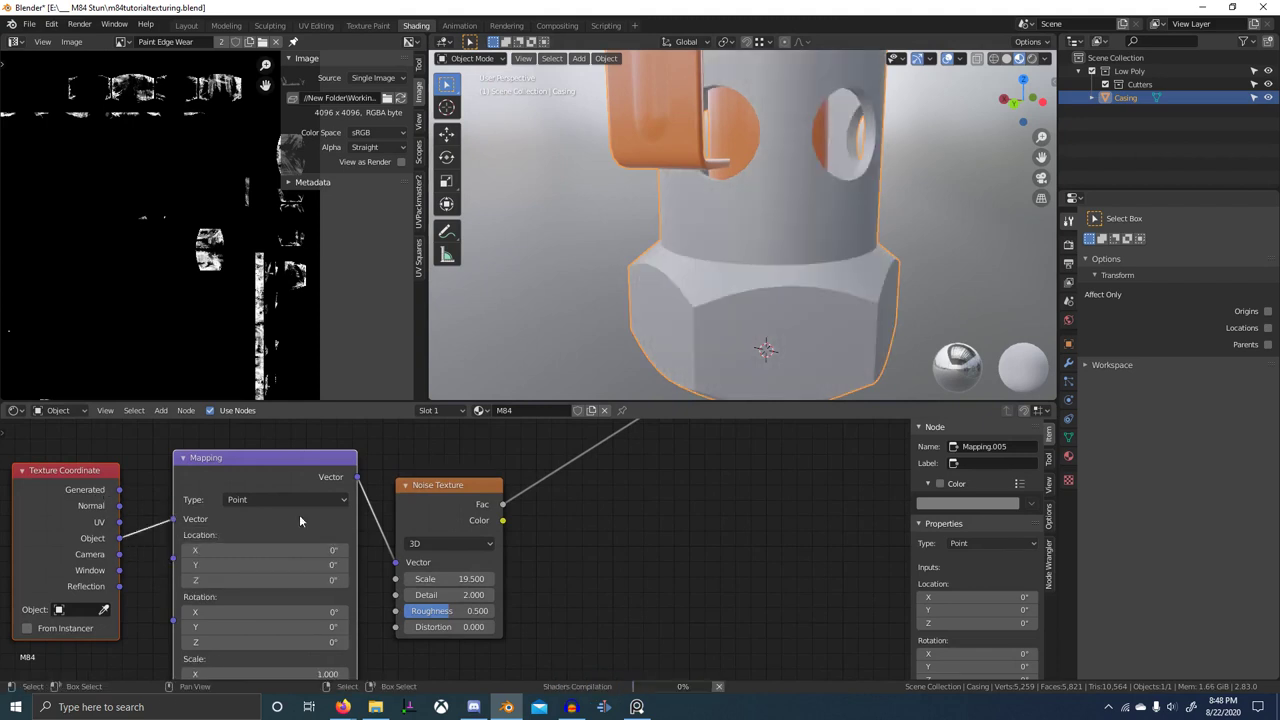
{"action": "left_click", "coordinate": [299, 515]}
{"action": "key", "text": "ctrl+x"}
{"action": "left_click_drag", "start_coordinate": [444, 578], "coordinate": [555, 578]}
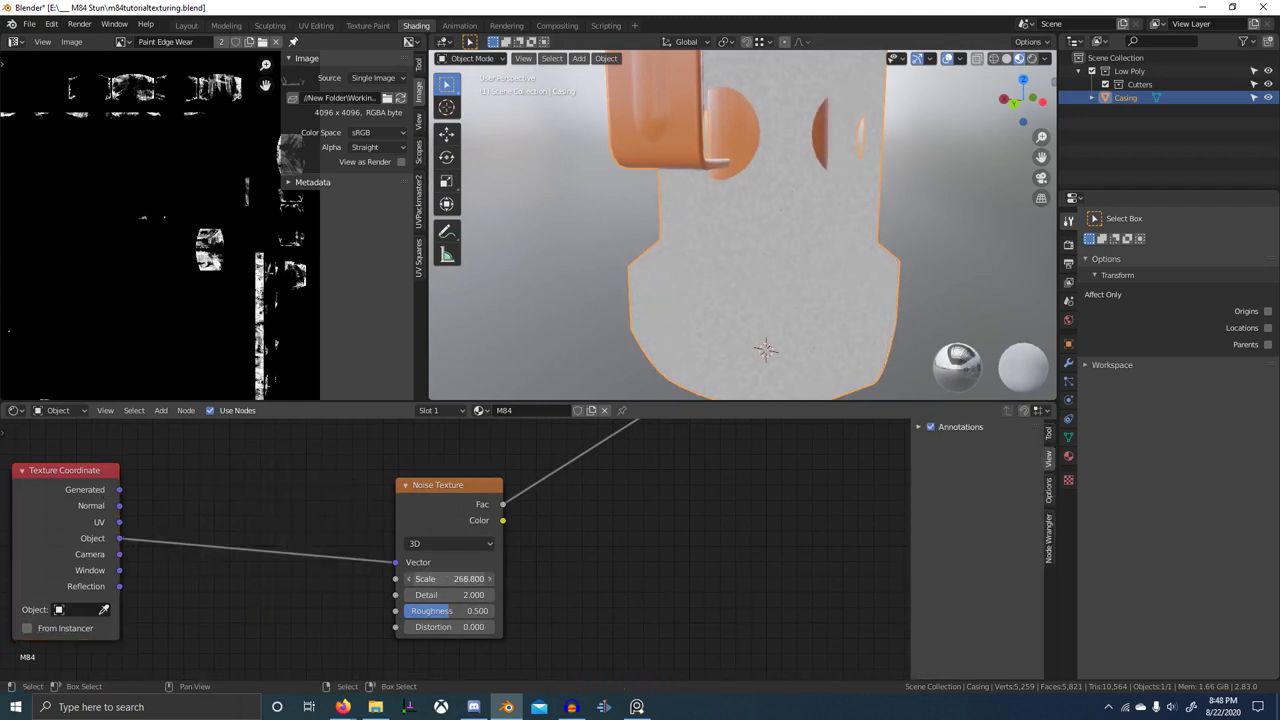
- Inspect the fine noise on the model and move the Noise Texture node left
{"action": "scroll", "coordinate": [835, 278], "scroll_direction": "up", "scroll_amount": 8}
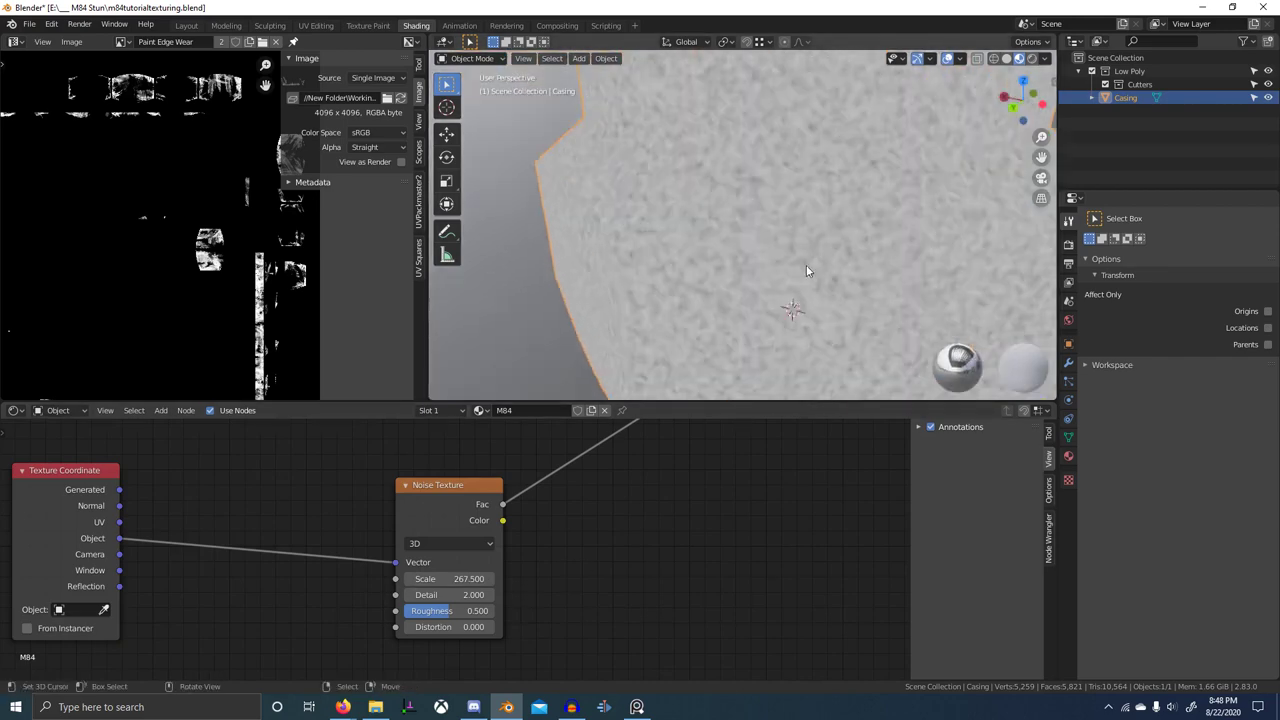
{"action": "scroll", "coordinate": [560, 383], "scroll_direction": "down", "scroll_amount": 2}
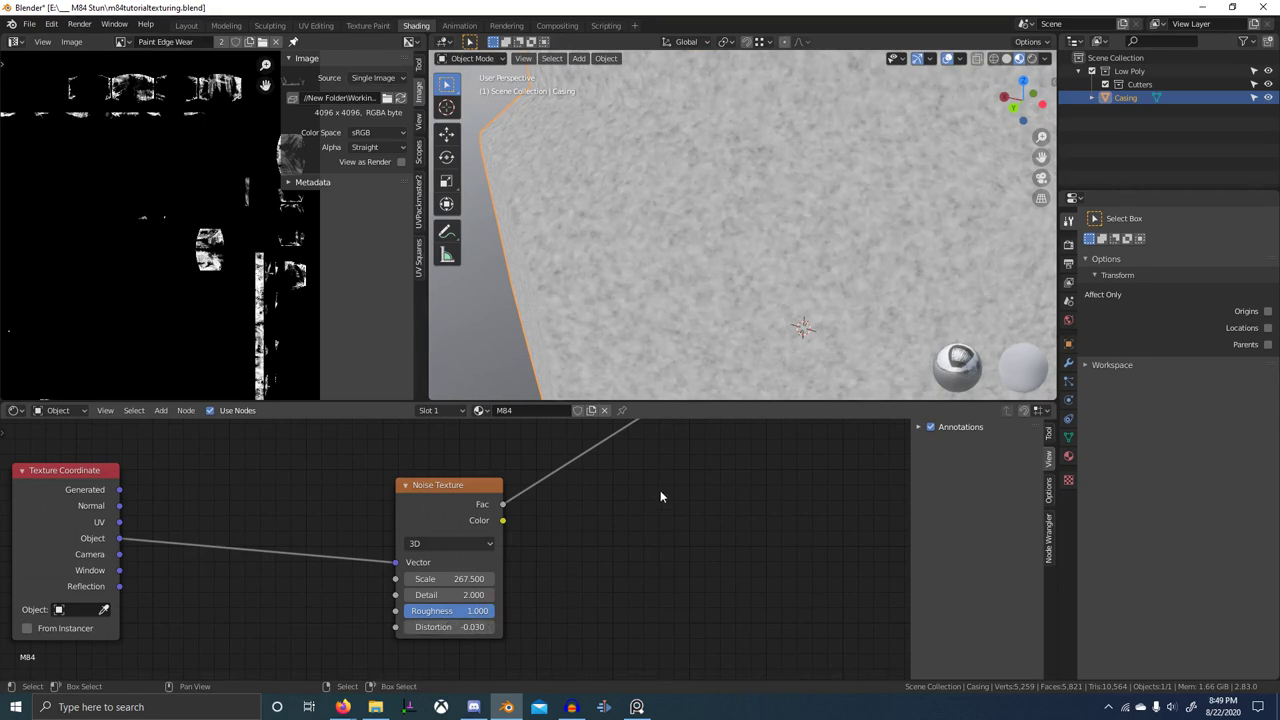
{"action": "scroll", "coordinate": [722, 335], "scroll_direction": "down", "scroll_amount": 6}
{"action": "middle_click_drag", "start_coordinate": [722, 315], "coordinate": [784, 322]}
{"action": "scroll", "coordinate": [782, 323], "scroll_direction": "up", "scroll_amount": 4}
{"action": "scroll", "coordinate": [526, 541], "scroll_direction": "down", "scroll_amount": 1}
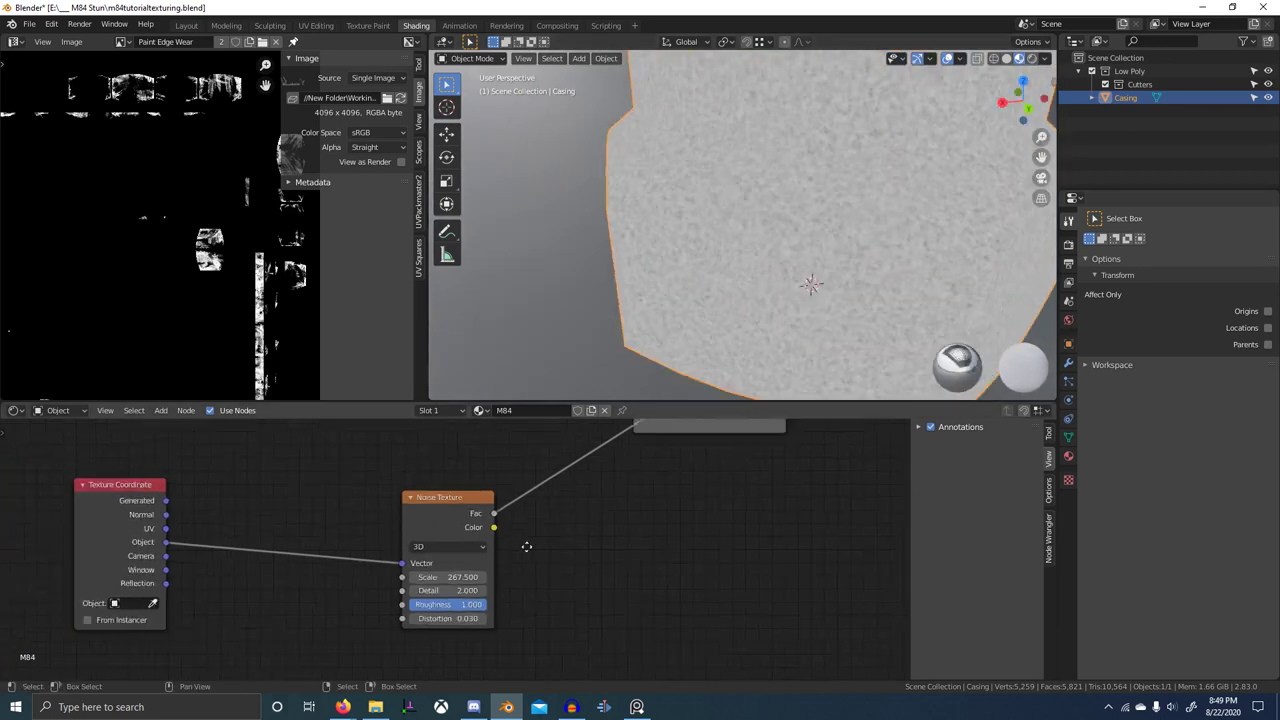
{"action": "middle_click_drag", "start_coordinate": [522, 541], "coordinate": [447, 598]}
{"action": "left_click_drag", "start_coordinate": [381, 554], "coordinate": [219, 565]}
{"action": "scroll", "coordinate": [470, 510], "scroll_direction": "down", "scroll_amount": 6}
- Insert a ColorRamp on the Noise Texture's output link and place it beside the noise
{"action": "middle_click_drag", "start_coordinate": [481, 506], "coordinate": [494, 541]}
{"action": "scroll", "coordinate": [496, 541], "scroll_direction": "down", "scroll_amount": 3}
{"action": "key", "text": "shift+a"}
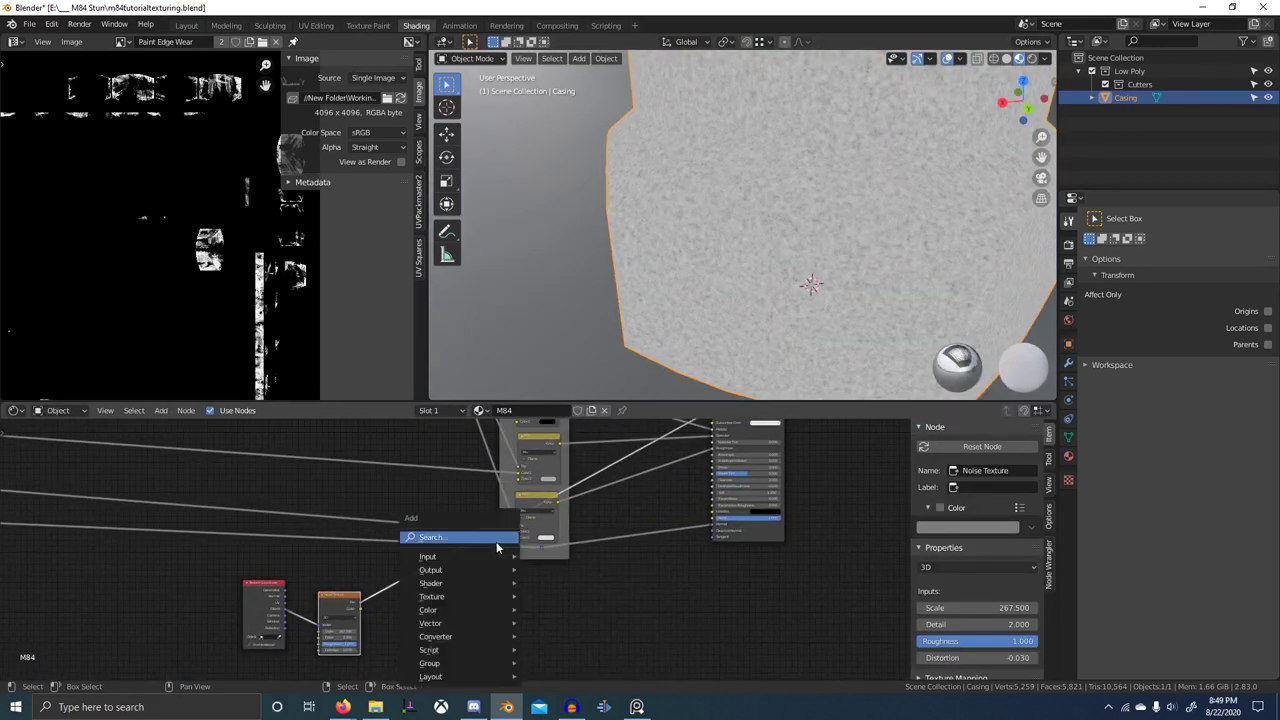
{"action": "left_click", "coordinate": [497, 542]}
{"action": "type", "text": "color r"}
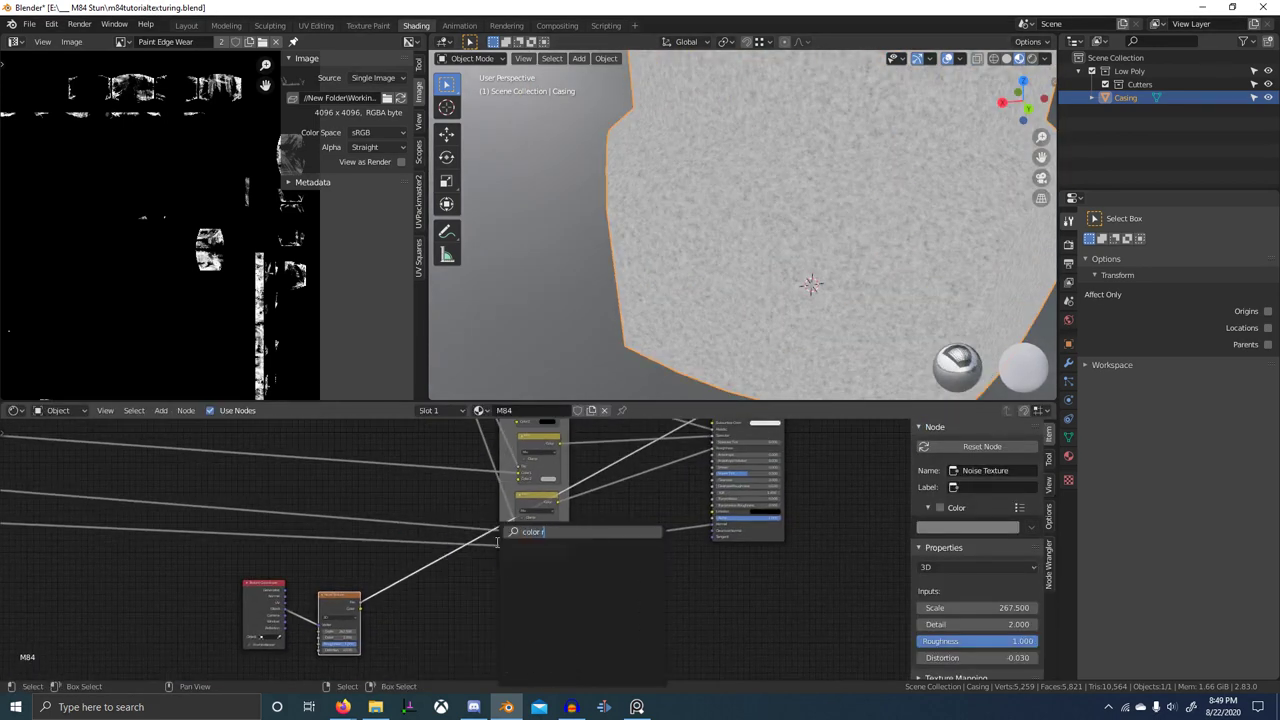
{"action": "key", "text": "Return"}
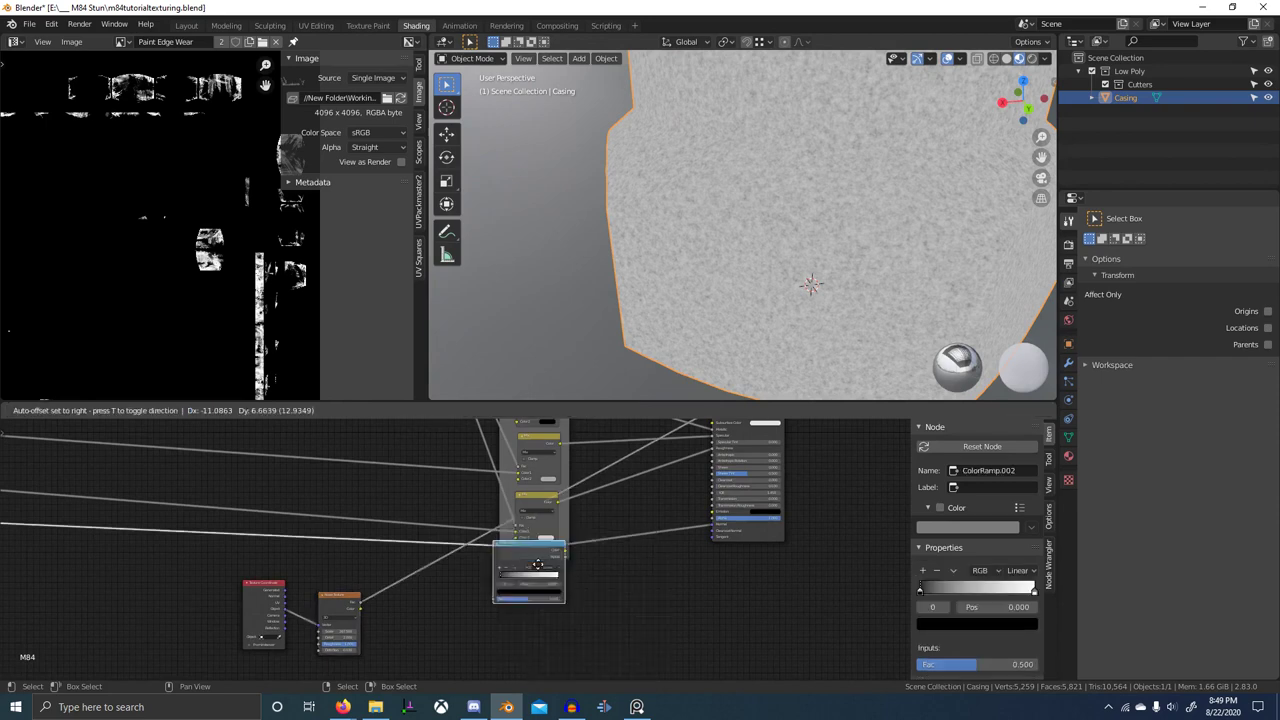
{"action": "left_click", "coordinate": [415, 577]}
{"action": "middle_click_drag", "start_coordinate": [534, 469], "coordinate": [466, 580]}
{"action": "scroll", "coordinate": [385, 655], "scroll_direction": "down", "scroll_amount": 3}
{"action": "middle_click_drag", "start_coordinate": [385, 655], "coordinate": [504, 476]}
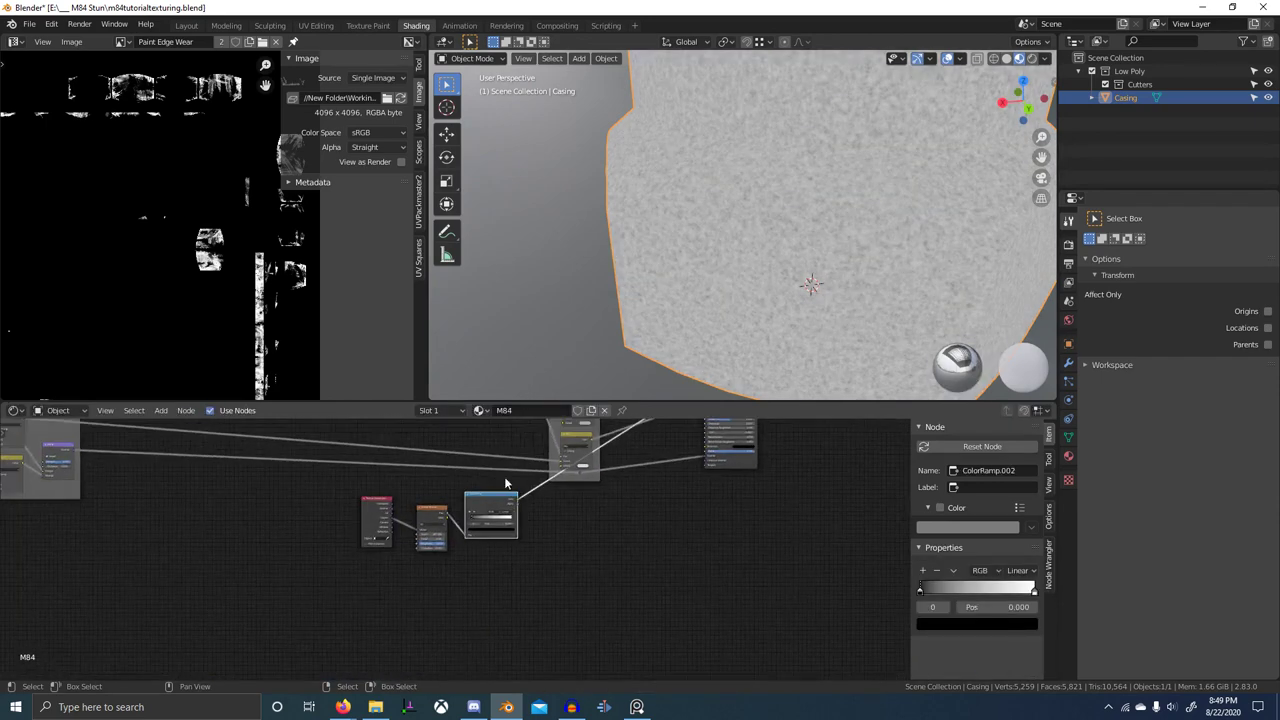
{"action": "scroll", "coordinate": [480, 540], "scroll_direction": "up", "scroll_amount": 7}
- Reduce the ramp to two stops and darken both, pasting the dark colour onto the end stop
{"action": "left_click", "coordinate": [494, 448]}
{"action": "left_click", "coordinate": [493, 447]}
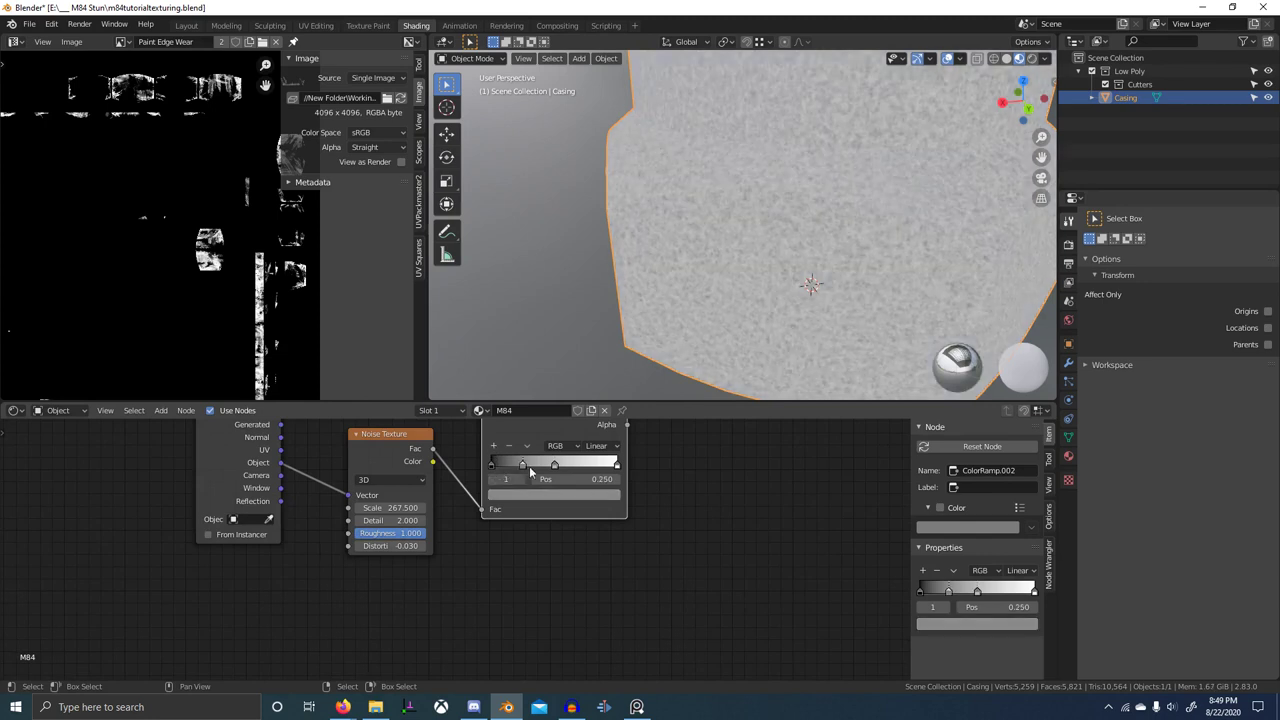
{"action": "left_click", "coordinate": [511, 449]}
{"action": "left_click", "coordinate": [552, 464]}
{"action": "left_click", "coordinate": [510, 447]}
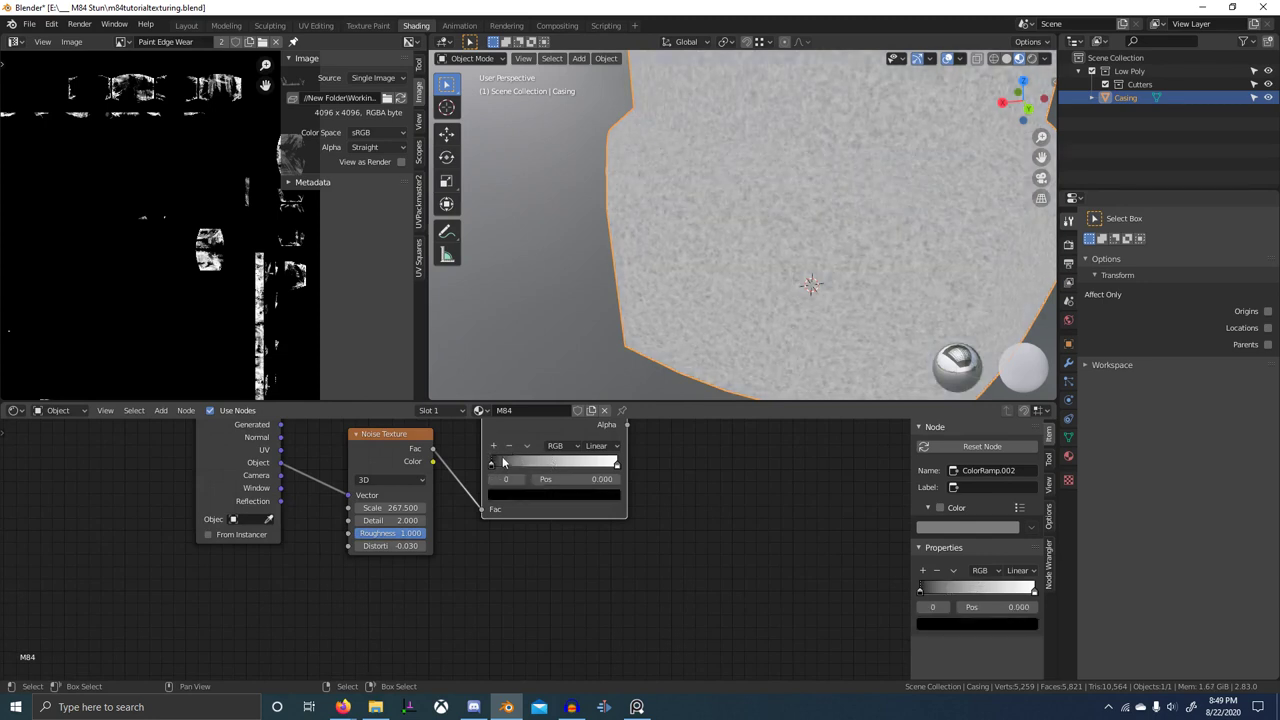
{"action": "left_click", "coordinate": [617, 467]}
{"action": "key", "text": "ctrl+v"}
{"action": "middle_click_drag", "start_coordinate": [598, 442], "coordinate": [571, 500]}
{"action": "scroll", "coordinate": [480, 538], "scroll_direction": "up", "scroll_amount": 4}
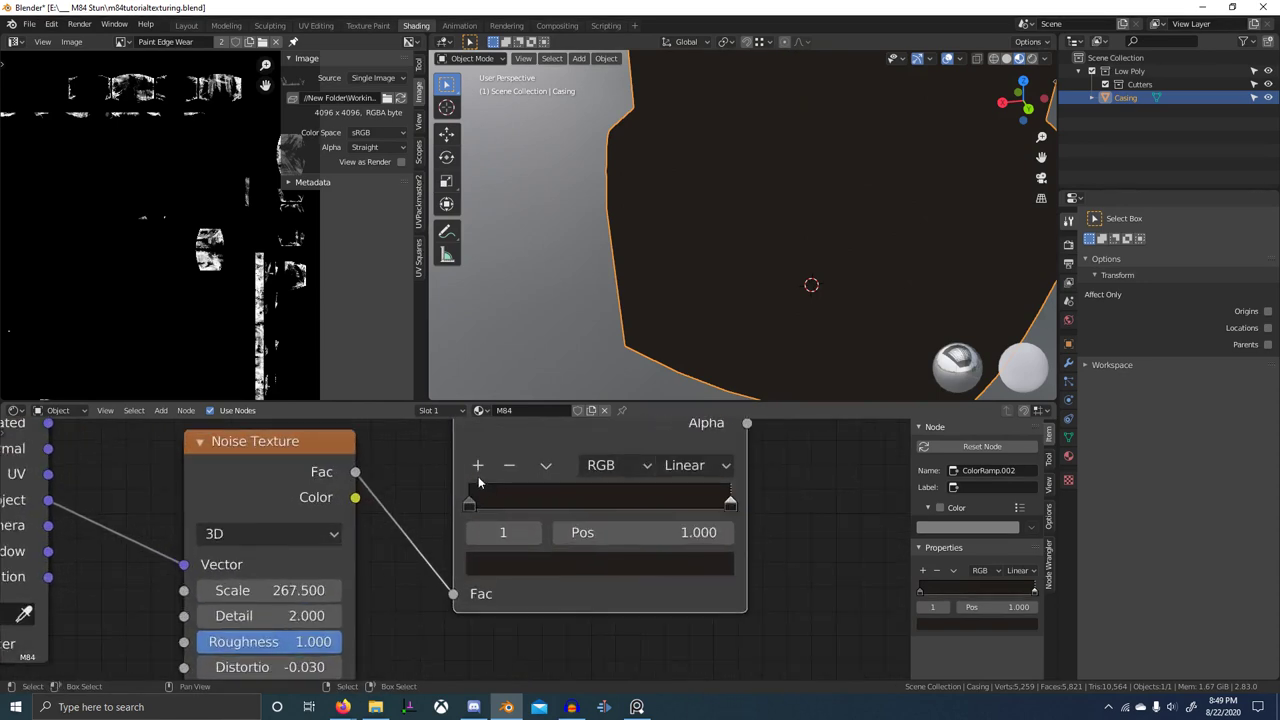
{"action": "left_click", "coordinate": [538, 567]}
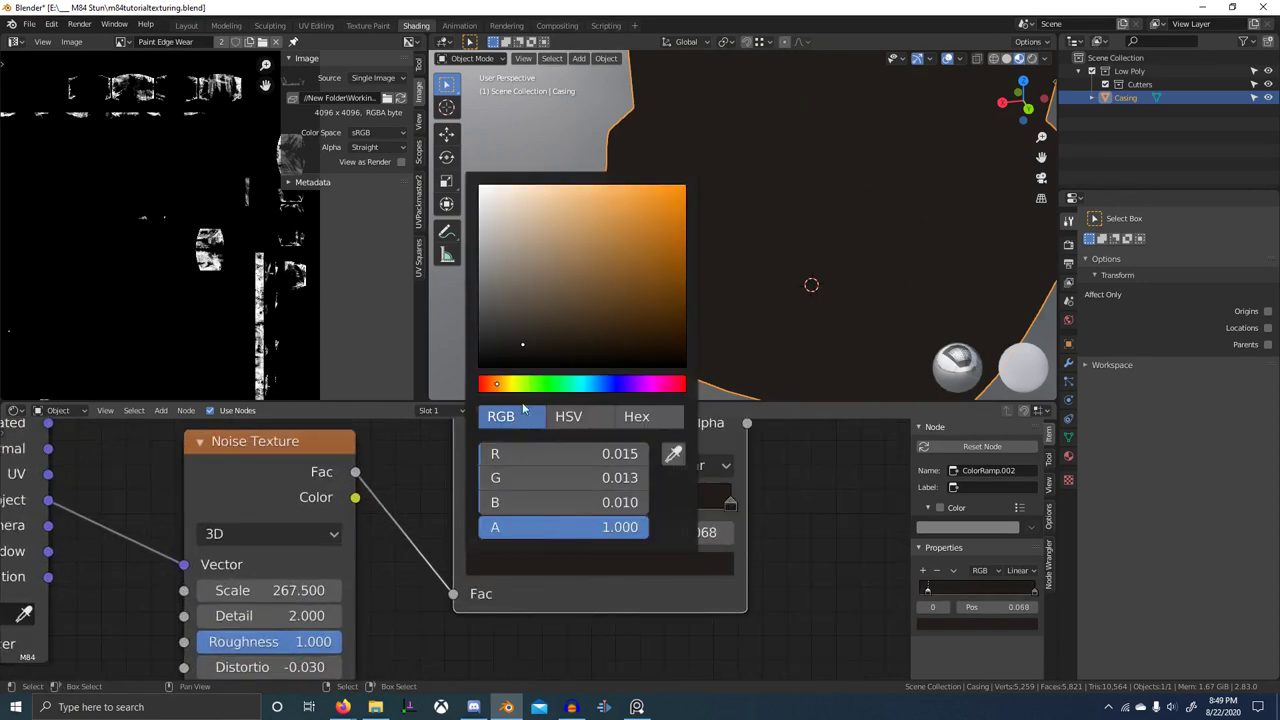
{"action": "left_click_drag", "start_coordinate": [523, 345], "coordinate": [534, 353]}
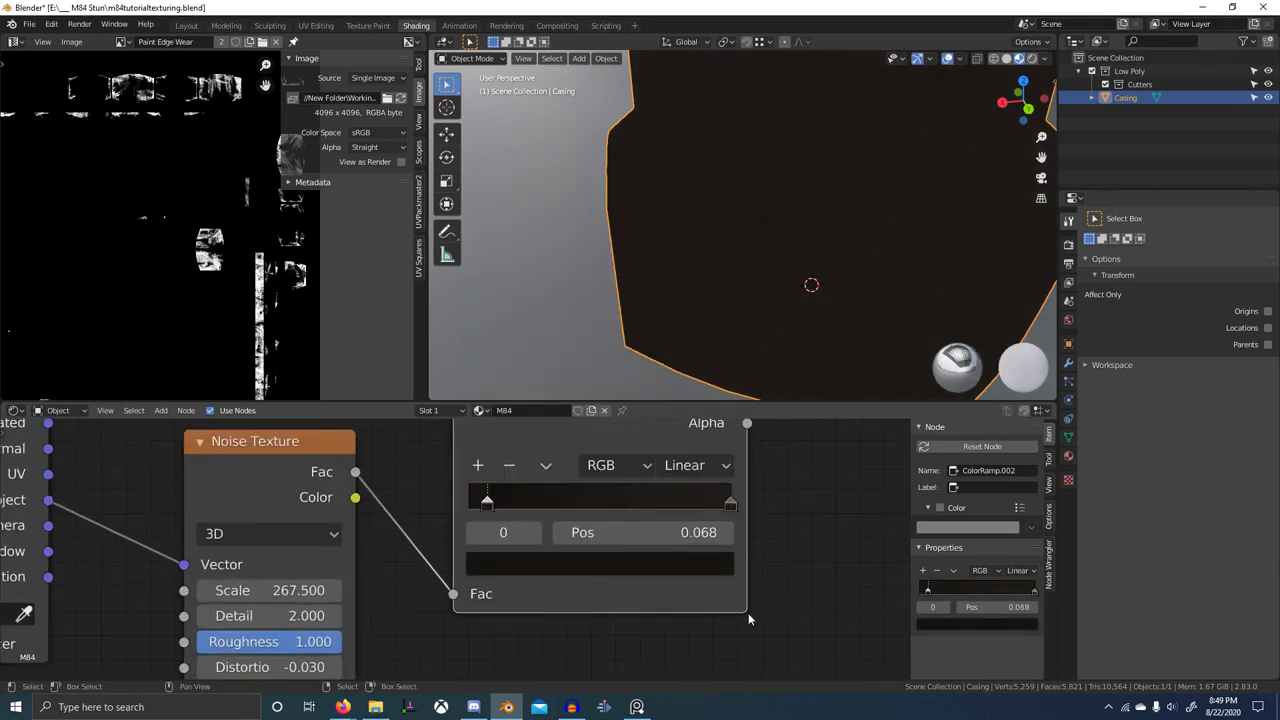
{"action": "middle_click_drag", "start_coordinate": [749, 613], "coordinate": [674, 625]}
{"action": "scroll", "coordinate": [674, 625], "scroll_direction": "down", "scroll_amount": 1}
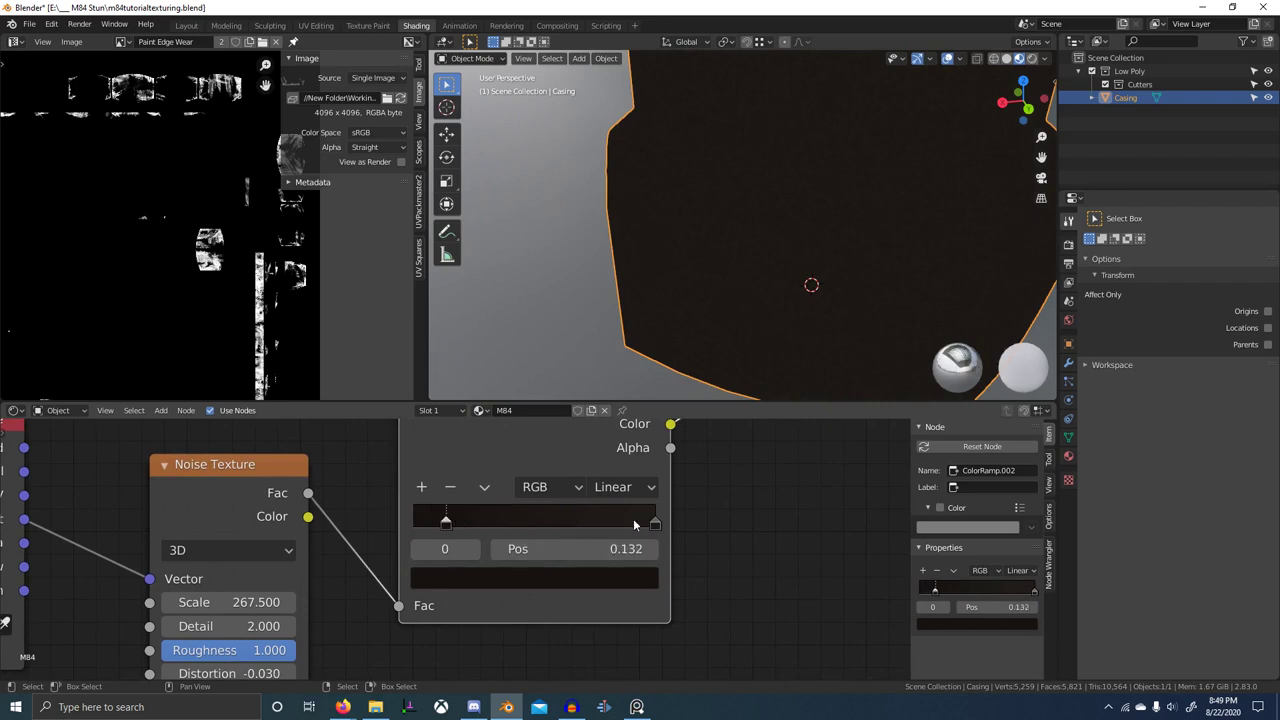
- Move the ramp's end stop to 0.864 and set interpolation to B-Spline
{"action": "left_click_drag", "start_coordinate": [642, 520], "coordinate": [609, 520]}
{"action": "left_click", "coordinate": [612, 489]}
{"action": "left_click", "coordinate": [628, 588]}
{"action": "scroll", "coordinate": [646, 586], "scroll_direction": "down", "scroll_amount": 6}
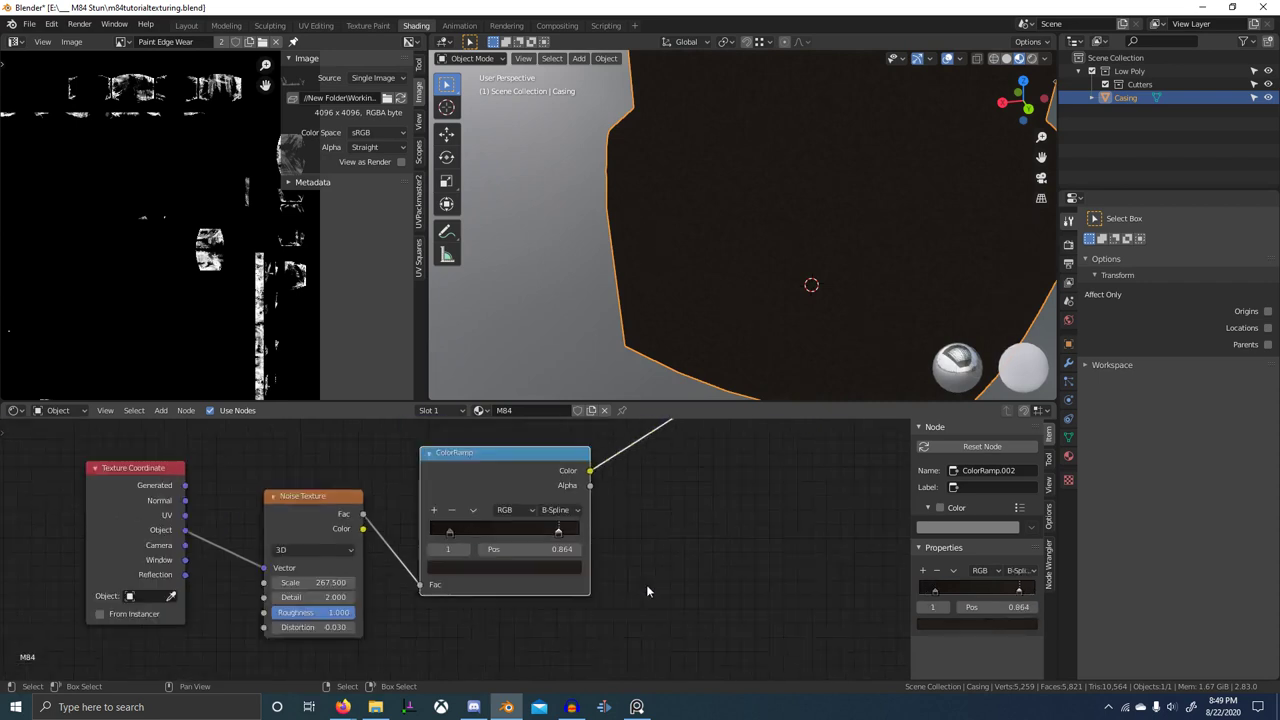
{"action": "scroll", "coordinate": [647, 591], "scroll_direction": "down", "scroll_amount": 5}
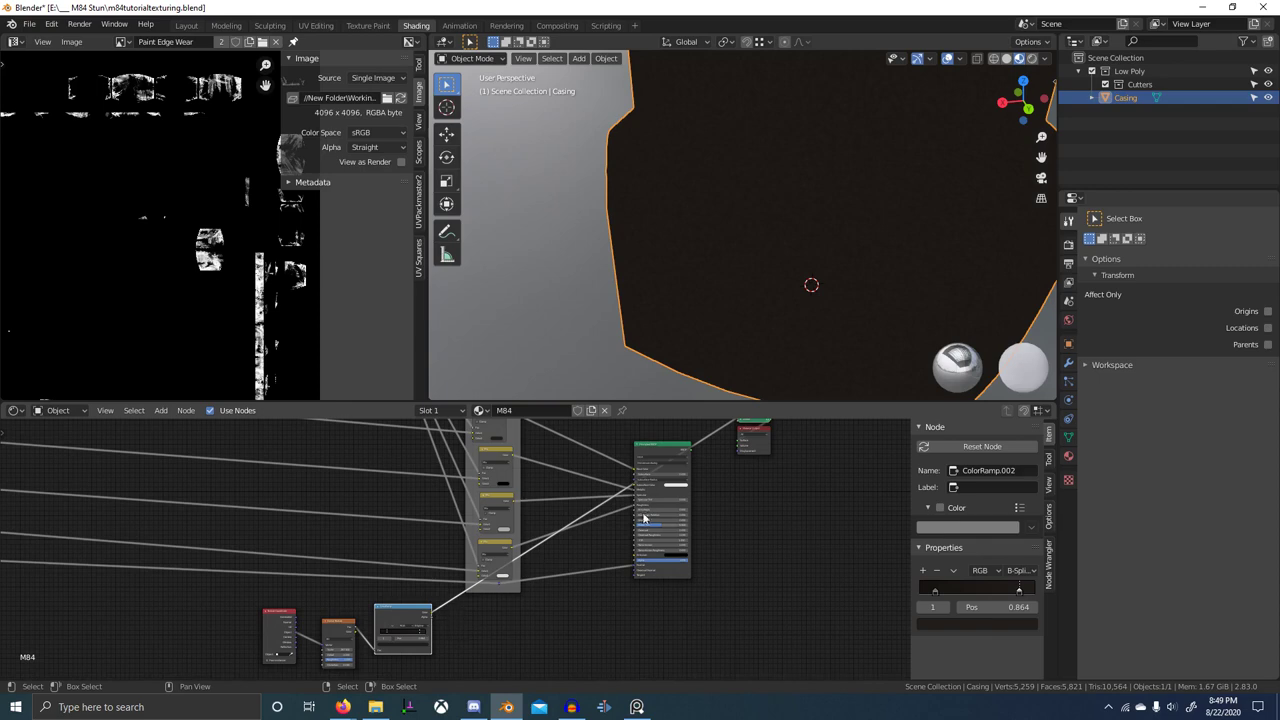
- Duplicate the Principled BSDF, feed the ramp's Color into its Base Color, and preview it on the casing
{"action": "left_click", "coordinate": [650, 465]}
{"action": "key", "text": "shift+d"}
{"action": "left_click", "coordinate": [500, 664]}
{"action": "middle_click_drag", "start_coordinate": [500, 664], "coordinate": [600, 614]}
{"action": "scroll", "coordinate": [600, 614], "scroll_direction": "up", "scroll_amount": 5}
{"action": "left_click_drag", "start_coordinate": [495, 531], "coordinate": [583, 580]}
{"action": "scroll", "coordinate": [545, 540], "scroll_direction": "down", "scroll_amount": 2}
{"action": "scroll", "coordinate": [481, 550], "scroll_direction": "up", "scroll_amount": 2}
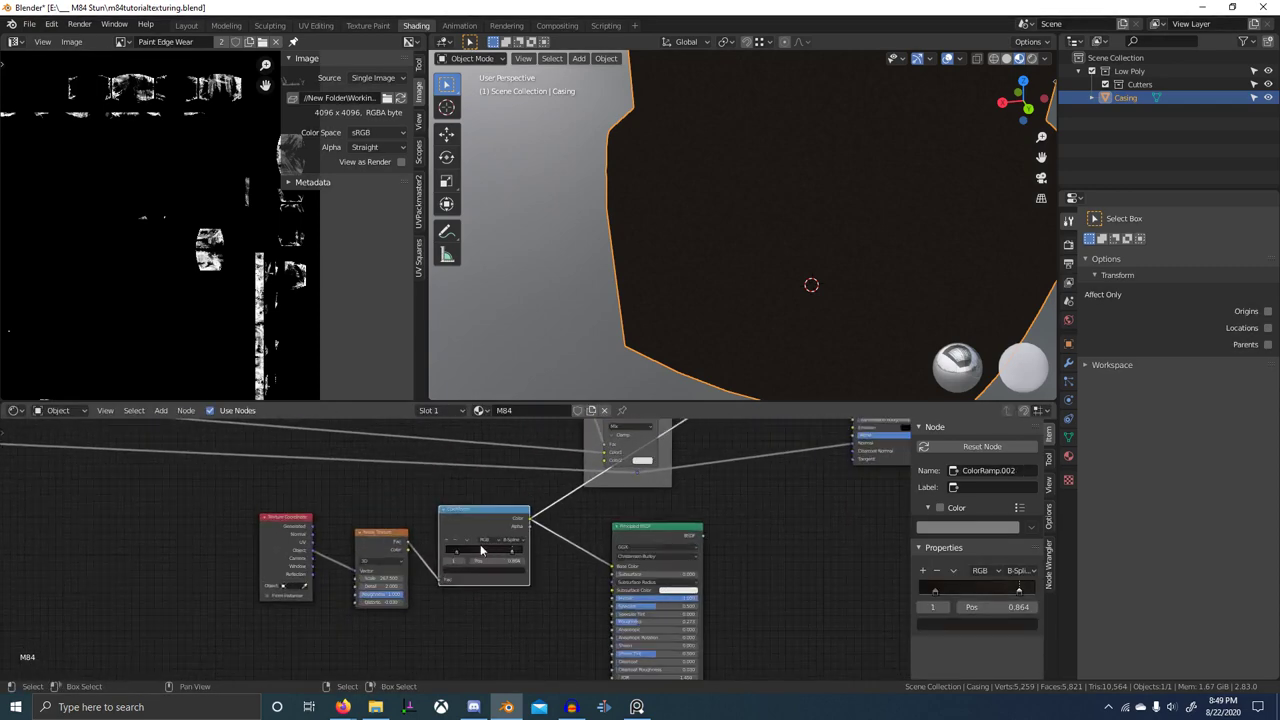
{"action": "left_click", "coordinate": [635, 527], "text": "ctrl+shift"}
{"action": "scroll", "coordinate": [519, 553], "scroll_direction": "down", "scroll_amount": 3}
{"action": "middle_click_drag", "start_coordinate": [536, 567], "coordinate": [566, 557]}
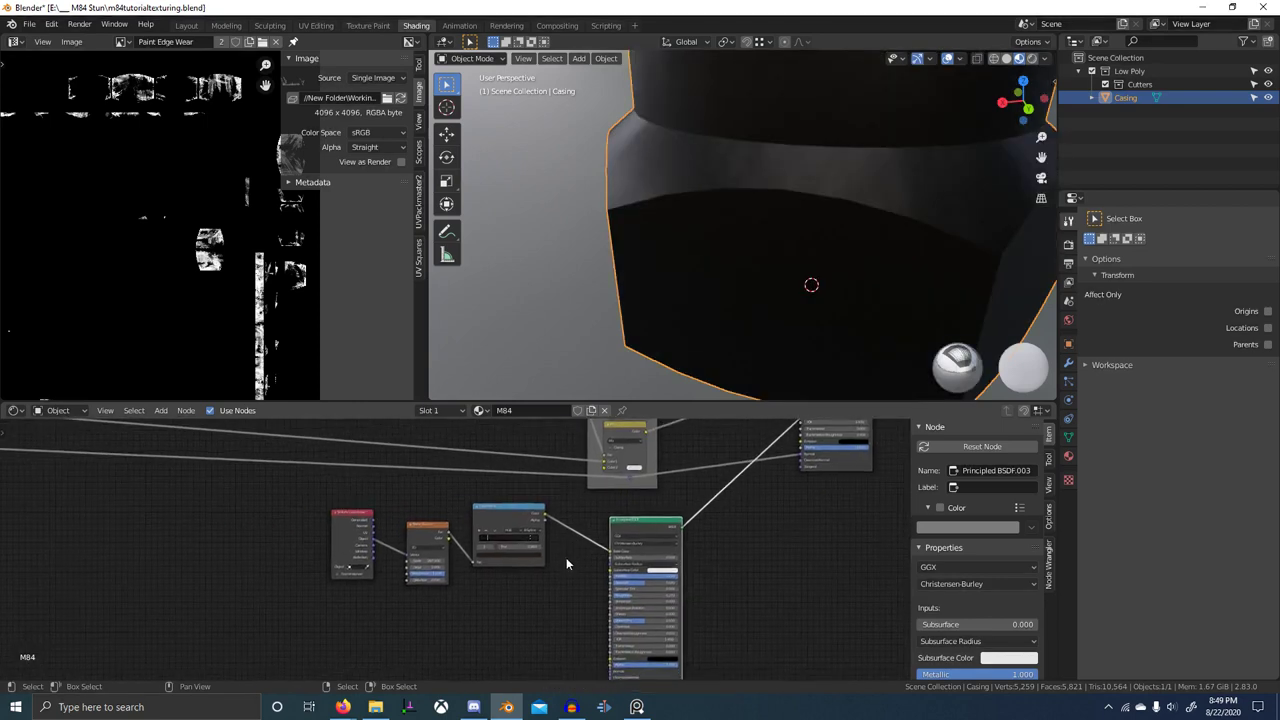
{"action": "scroll", "coordinate": [456, 568], "scroll_direction": "up", "scroll_amount": 4}
{"action": "middle_click_drag", "start_coordinate": [462, 560], "coordinate": [488, 556]}
{"action": "key", "text": "shift+a"}
{"action": "left_click", "coordinate": [492, 530]}
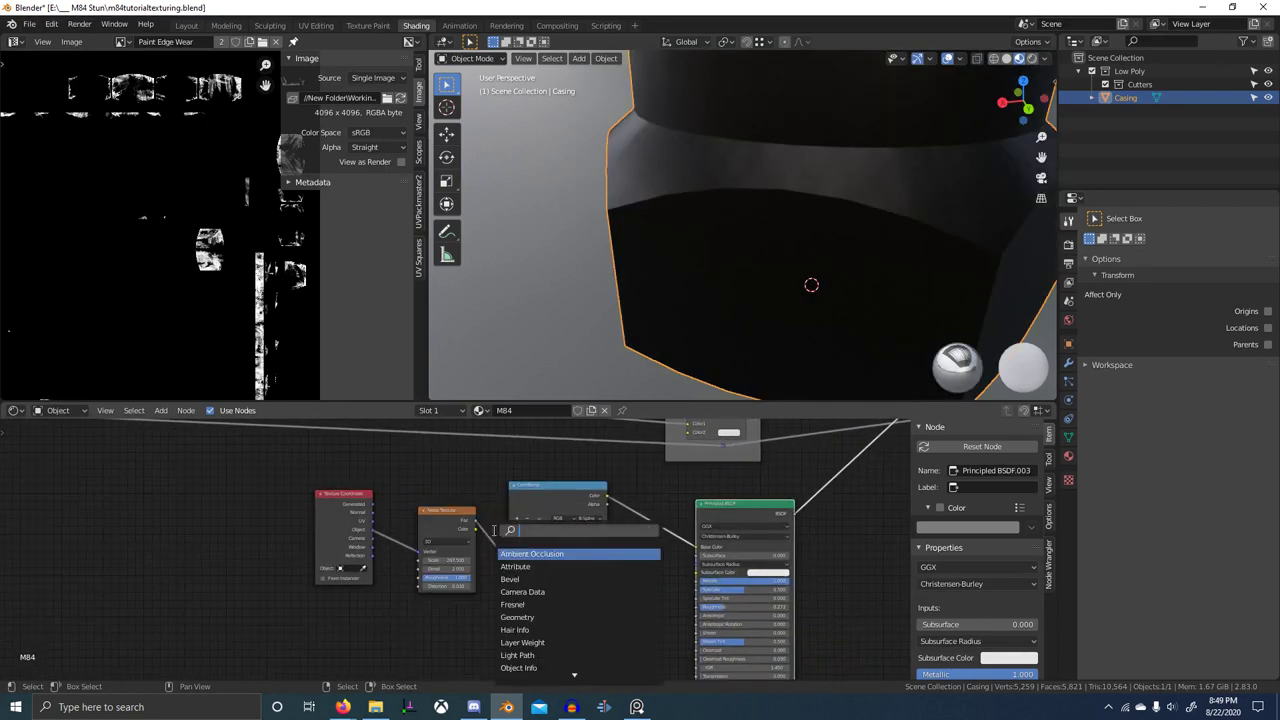
- Add a Bump node and feed the Noise Texture Fac into its Height input
{"action": "key", "text": "Return"}
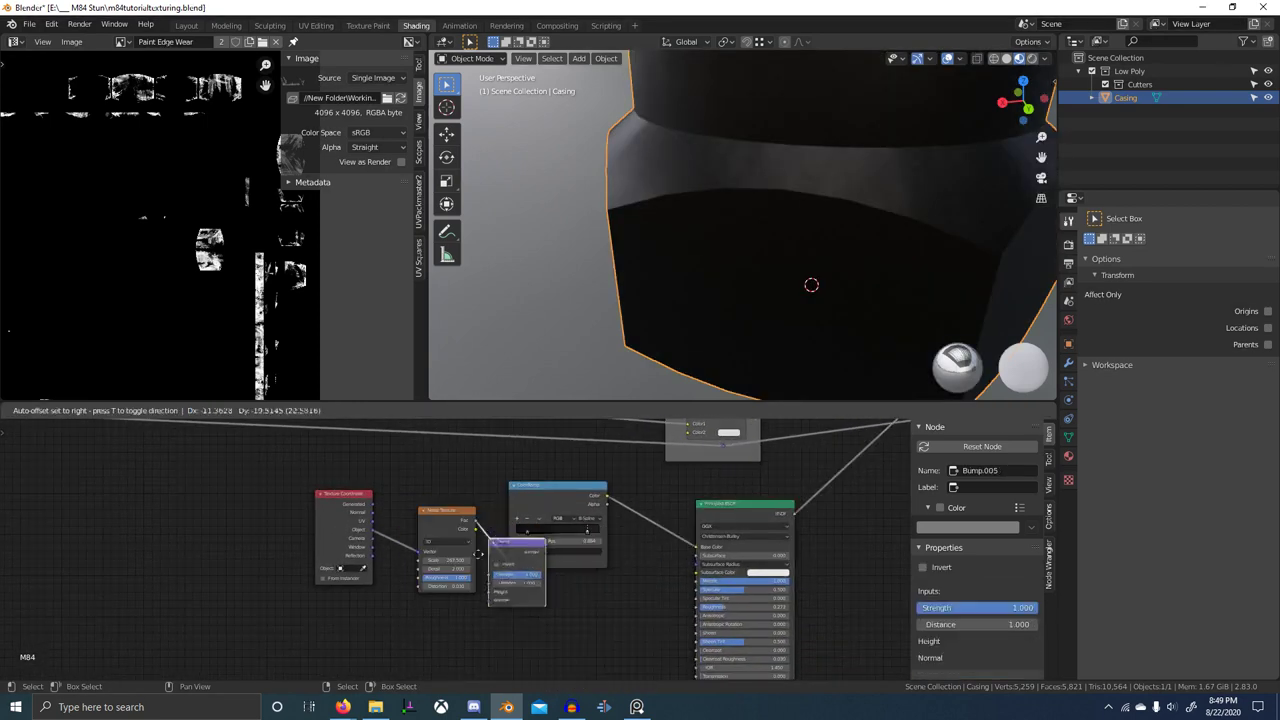
{"action": "left_click", "coordinate": [558, 619]}
{"action": "scroll", "coordinate": [558, 617], "scroll_direction": "up", "scroll_amount": 2}
{"action": "middle_click_drag", "start_coordinate": [556, 615], "coordinate": [552, 594]}
{"action": "scroll", "coordinate": [453, 533], "scroll_direction": "up", "scroll_amount": 1}
{"action": "left_click_drag", "start_coordinate": [449, 463], "coordinate": [614, 685]}
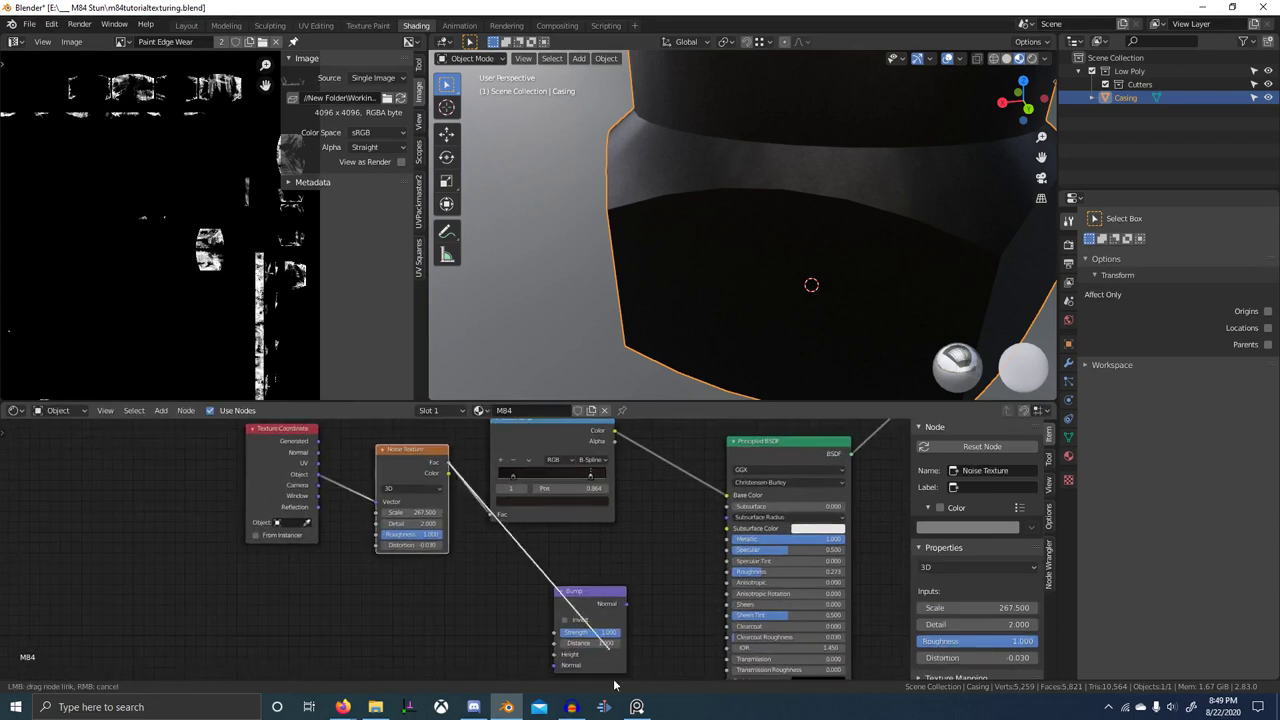
{"action": "left_click_drag", "start_coordinate": [555, 656], "coordinate": [555, 656]}
- Connect the Bump node's Normal output to Principled BSDF.003's Normal input
{"action": "middle_click_drag", "start_coordinate": [674, 602], "coordinate": [597, 519]}
{"action": "scroll", "coordinate": [488, 548], "scroll_direction": "down", "scroll_amount": 1}
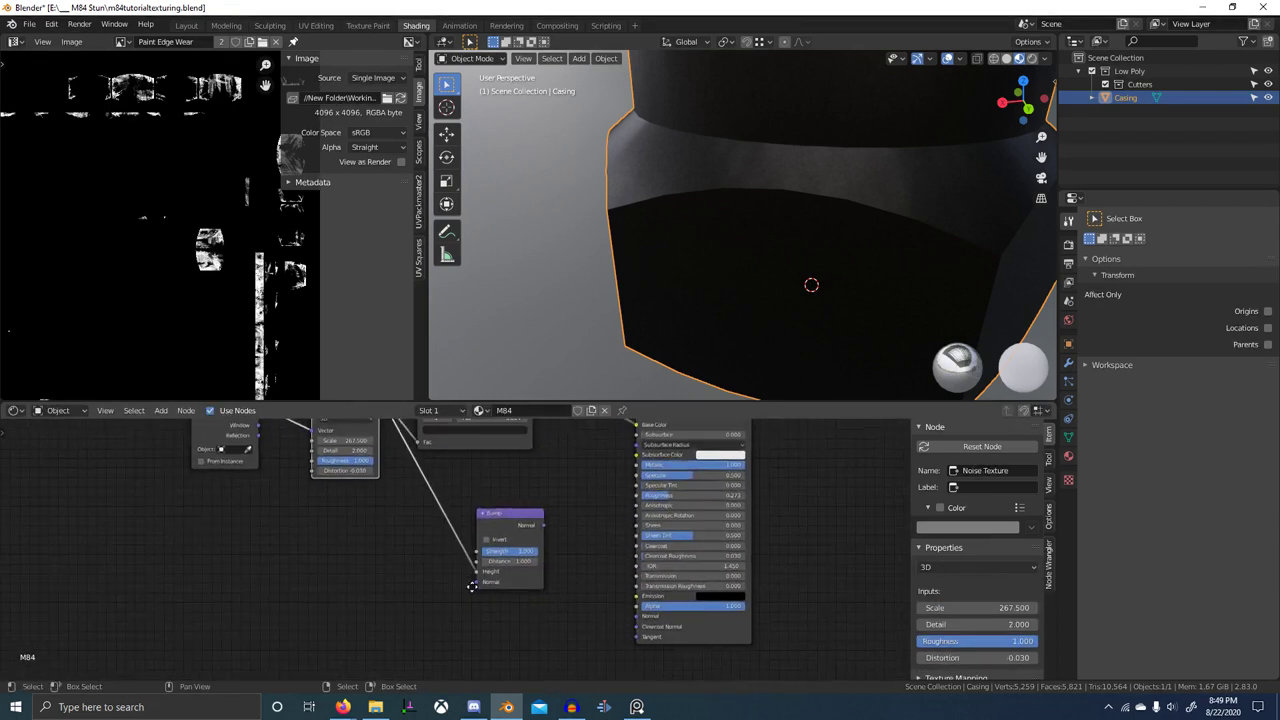
{"action": "middle_click_drag", "start_coordinate": [487, 531], "coordinate": [500, 552]}
{"action": "middle_click_drag", "start_coordinate": [410, 484], "coordinate": [428, 528]}
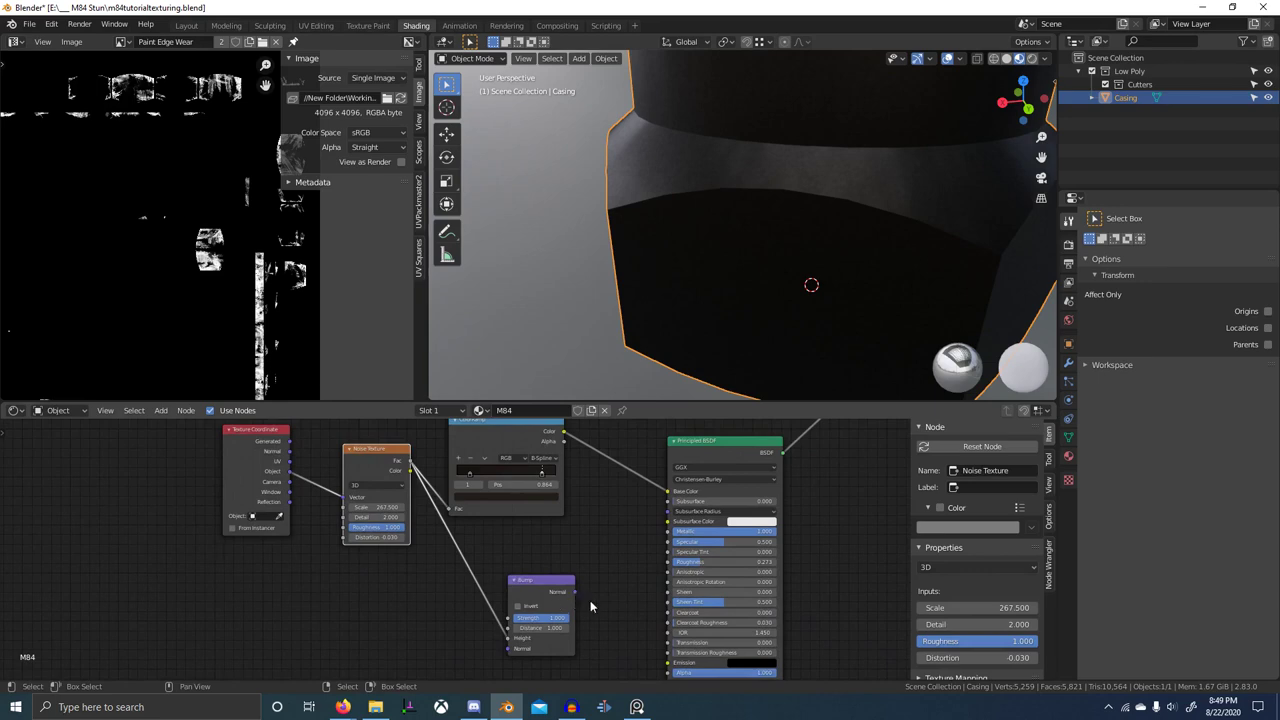
{"action": "middle_click_drag", "start_coordinate": [590, 600], "coordinate": [541, 557]}
{"action": "left_click_drag", "start_coordinate": [532, 550], "coordinate": [622, 641]}
{"action": "left_click", "coordinate": [526, 550]}
- Survey the whole shader network, then check the screenshot shared in Discord
{"action": "scroll", "coordinate": [539, 604], "scroll_direction": "down", "scroll_amount": 14}
{"action": "middle_click_drag", "start_coordinate": [384, 599], "coordinate": [704, 640]}
{"action": "scroll", "coordinate": [297, 586], "scroll_direction": "down", "scroll_amount": 1}
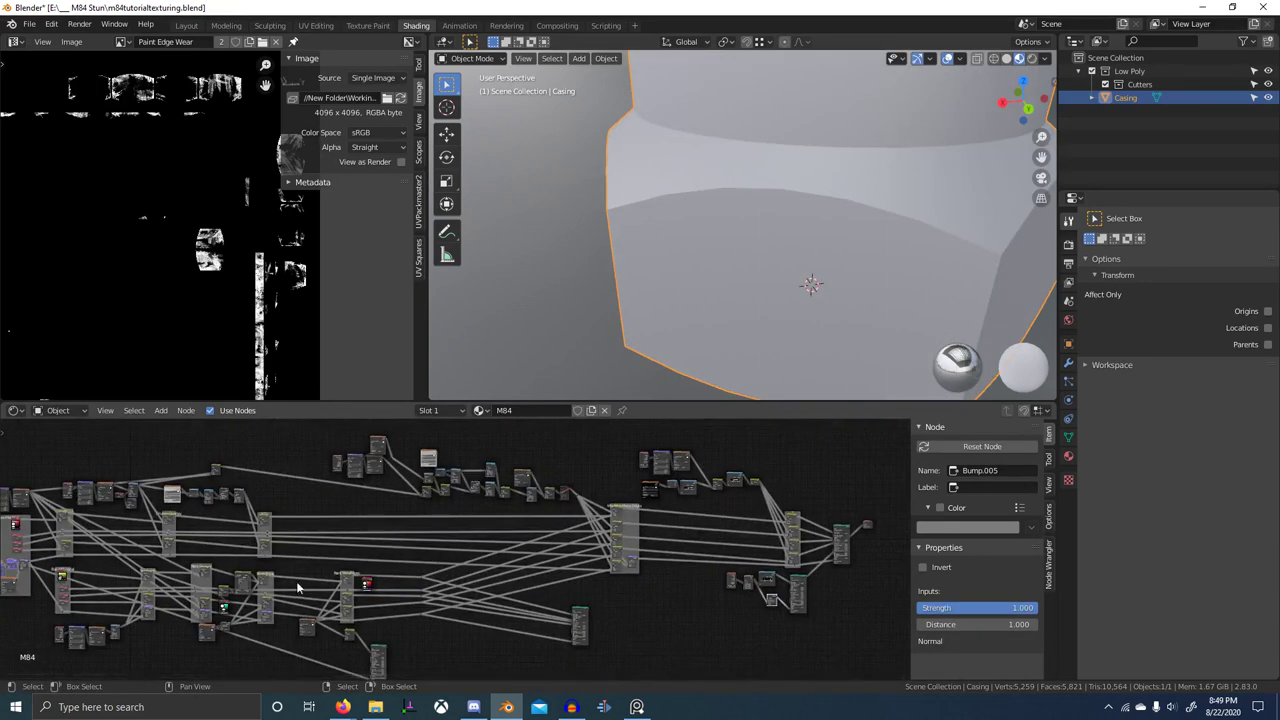
{"action": "middle_click_drag", "start_coordinate": [297, 586], "coordinate": [417, 558]}
{"action": "scroll", "coordinate": [178, 517], "scroll_direction": "down", "scroll_amount": 2}
{"action": "left_click_drag", "start_coordinate": [162, 531], "coordinate": [854, 568]}
{"action": "middle_click_drag", "start_coordinate": [812, 568], "coordinate": [605, 561]}
{"action": "scroll", "coordinate": [605, 561], "scroll_direction": "up", "scroll_amount": 10}
{"action": "left_click", "coordinate": [474, 707]}
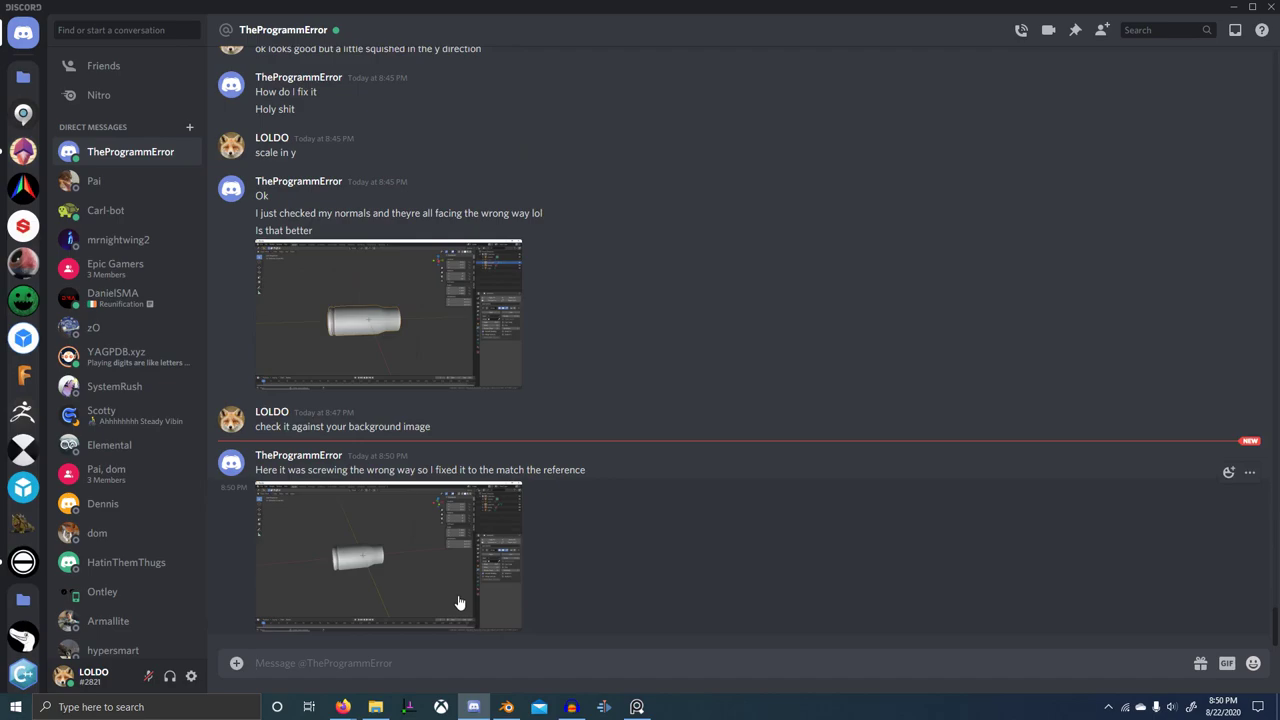
{"action": "left_click", "coordinate": [460, 603]}
- Back in Blender, set the Bump node's distance to 0.0001
{"action": "key", "text": "alt+Tab"}
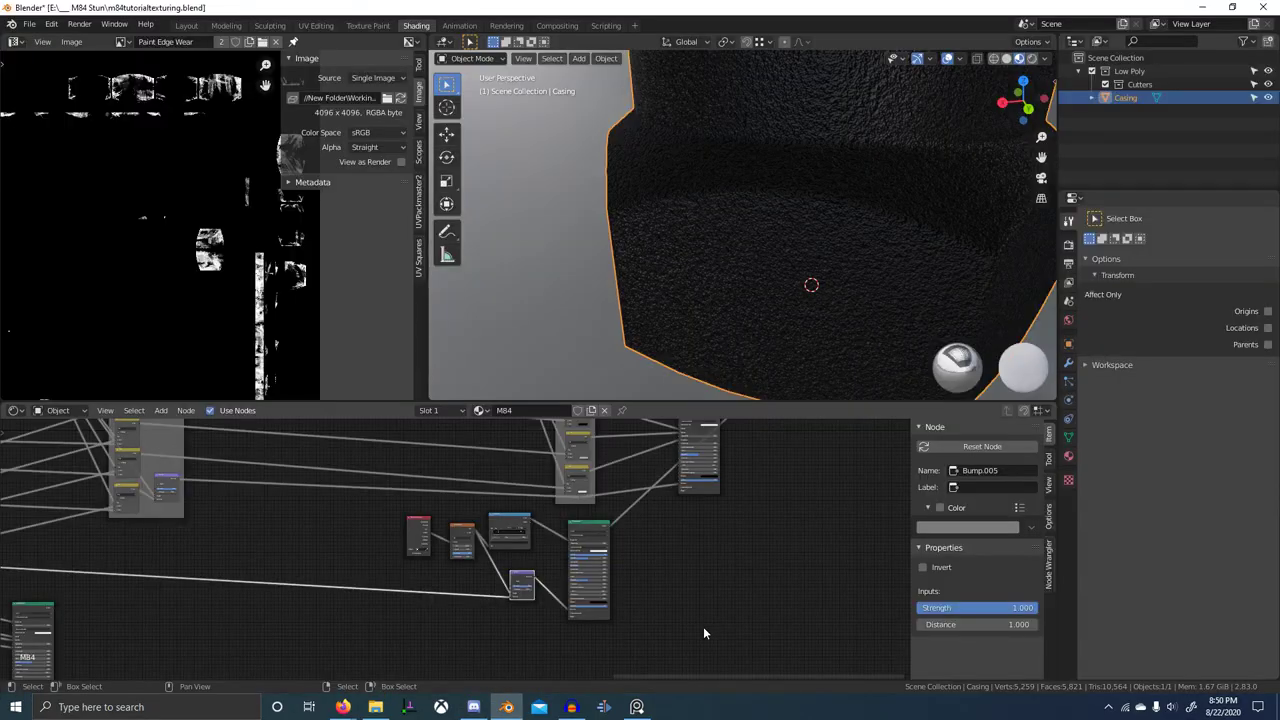
{"action": "middle_click_drag", "start_coordinate": [505, 575], "coordinate": [620, 609]}
{"action": "scroll", "coordinate": [620, 609], "scroll_direction": "up", "scroll_amount": 5}
{"action": "scroll", "coordinate": [529, 568], "scroll_direction": "up", "scroll_amount": 5}
{"action": "scroll", "coordinate": [660, 244], "scroll_direction": "down", "scroll_amount": 3}
{"action": "middle_click_drag", "start_coordinate": [660, 244], "coordinate": [706, 224]}
{"action": "scroll", "coordinate": [584, 618], "scroll_direction": "up", "scroll_amount": 6}
{"action": "double_click", "coordinate": [568, 611]}
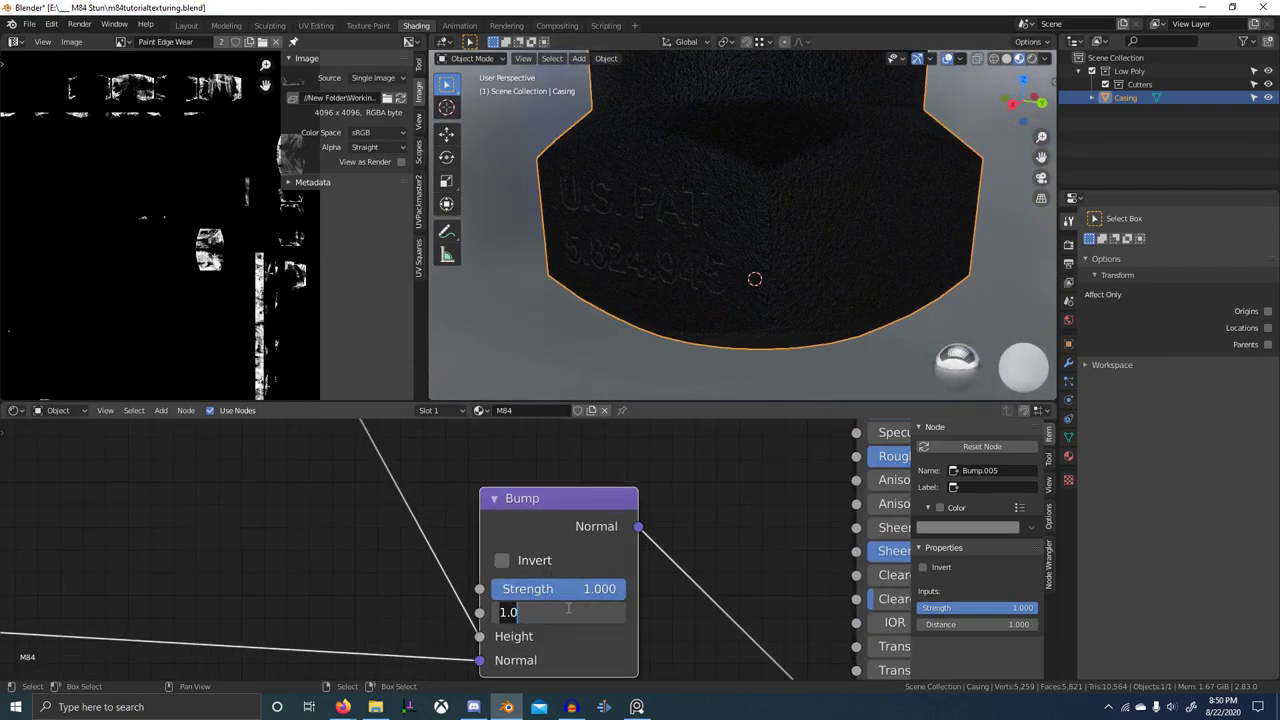
{"action": "type", "text": ".0001"}
{"action": "key", "text": "Return"}
- Orbit to inspect the bump, then start a link from the Noise Texture Fac
{"action": "scroll", "coordinate": [701, 221], "scroll_direction": "up", "scroll_amount": 4}
{"action": "middle_click_drag", "start_coordinate": [701, 221], "coordinate": [709, 418]}
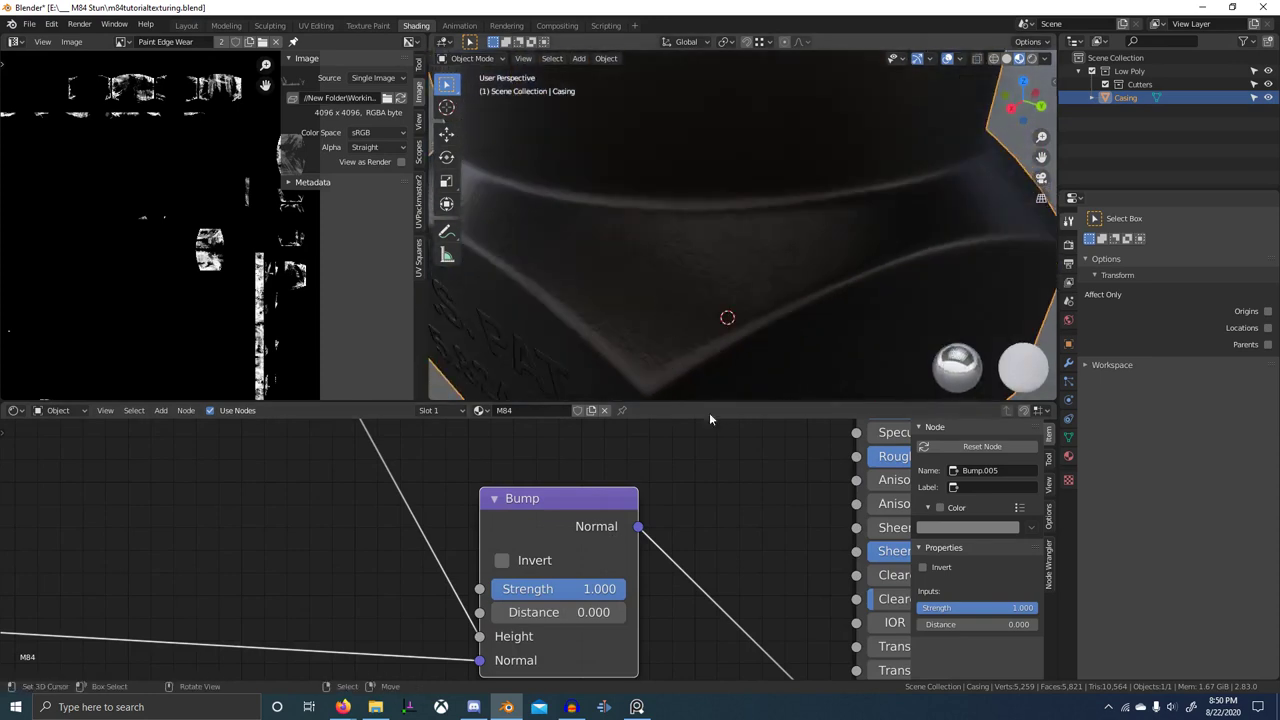
{"action": "scroll", "coordinate": [715, 440], "scroll_direction": "down", "scroll_amount": 7}
{"action": "middle_click_drag", "start_coordinate": [746, 465], "coordinate": [534, 545]}
{"action": "scroll", "coordinate": [534, 547], "scroll_direction": "down", "scroll_amount": 3}
{"action": "middle_click_drag", "start_coordinate": [348, 468], "coordinate": [380, 480]}
{"action": "left_click_drag", "start_coordinate": [373, 461], "coordinate": [458, 508]}
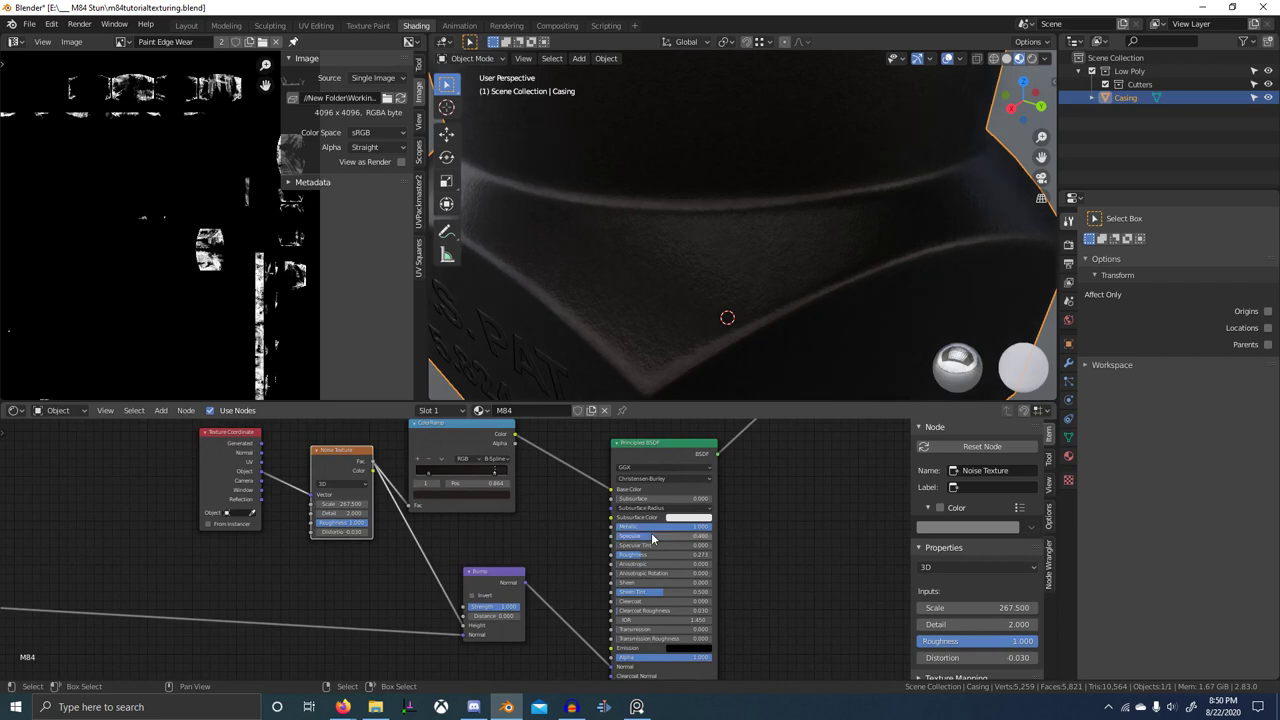
- Check the Color2 colour of the Mix node
{"action": "scroll", "coordinate": [548, 486], "scroll_direction": "down", "scroll_amount": 6}
{"action": "middle_click_drag", "start_coordinate": [544, 487], "coordinate": [444, 475]}
{"action": "scroll", "coordinate": [474, 552], "scroll_direction": "up", "scroll_amount": 8}
{"action": "middle_click_drag", "start_coordinate": [544, 572], "coordinate": [474, 562]}
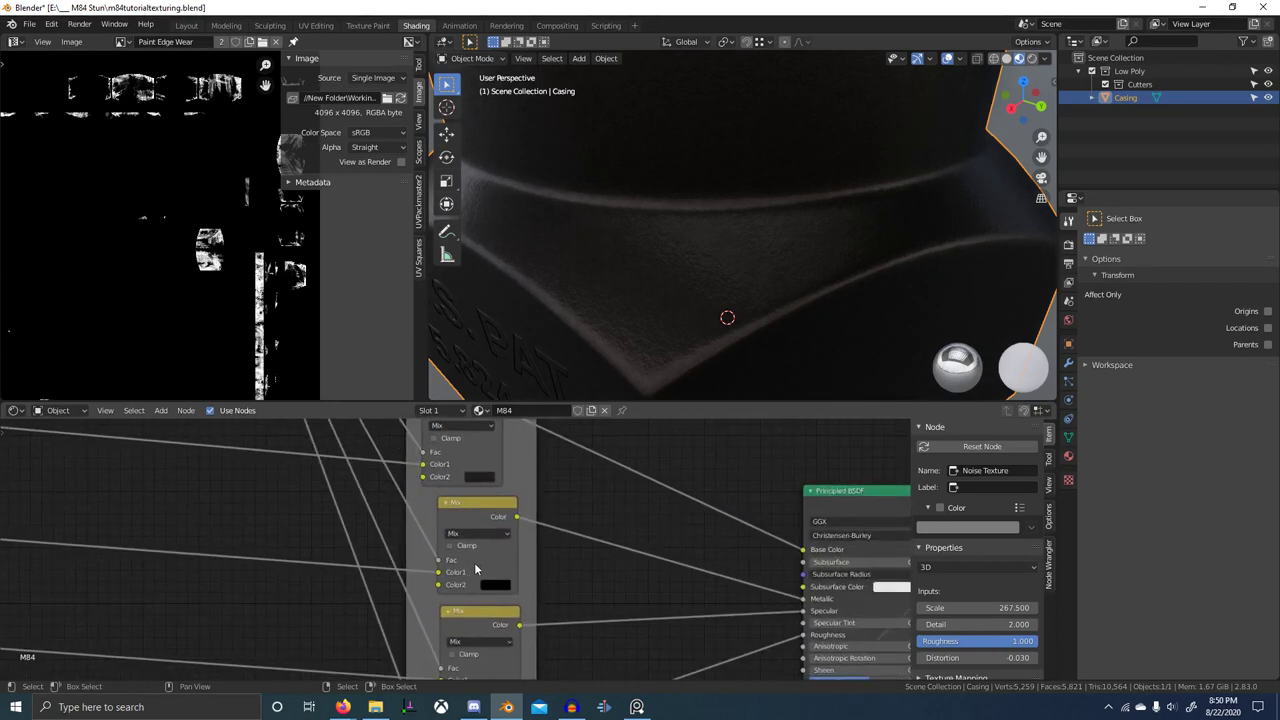
{"action": "middle_click_drag", "start_coordinate": [797, 606], "coordinate": [696, 547]}
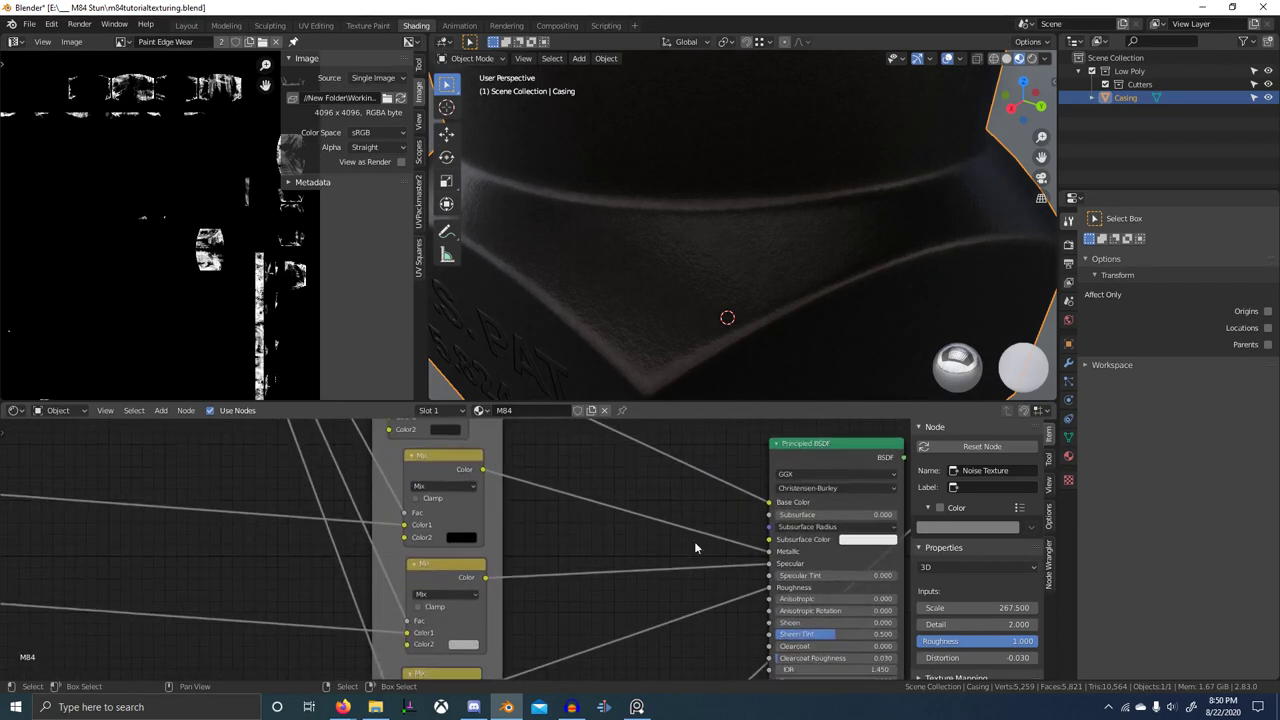
{"action": "left_click", "coordinate": [461, 647]}
{"action": "scroll", "coordinate": [720, 610], "scroll_direction": "down", "scroll_amount": 5}
- Raise Principled BSDF.003's Roughness from 0.273 to about 0.709
{"action": "middle_click_drag", "start_coordinate": [720, 610], "coordinate": [586, 523]}
{"action": "middle_click_drag", "start_coordinate": [540, 600], "coordinate": [598, 454]}
{"action": "scroll", "coordinate": [502, 561], "scroll_direction": "up", "scroll_amount": 4}
{"action": "middle_click_drag", "start_coordinate": [502, 561], "coordinate": [547, 525]}
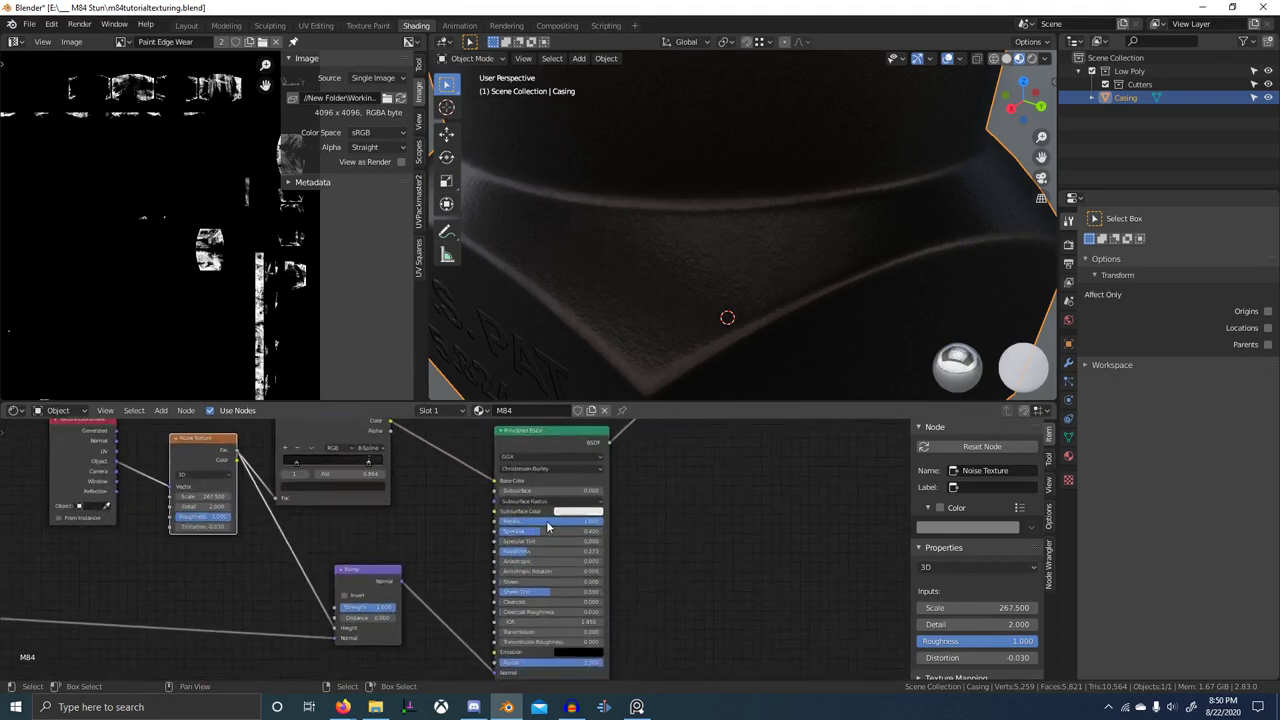
{"action": "scroll", "coordinate": [548, 527], "scroll_direction": "up", "scroll_amount": 2}
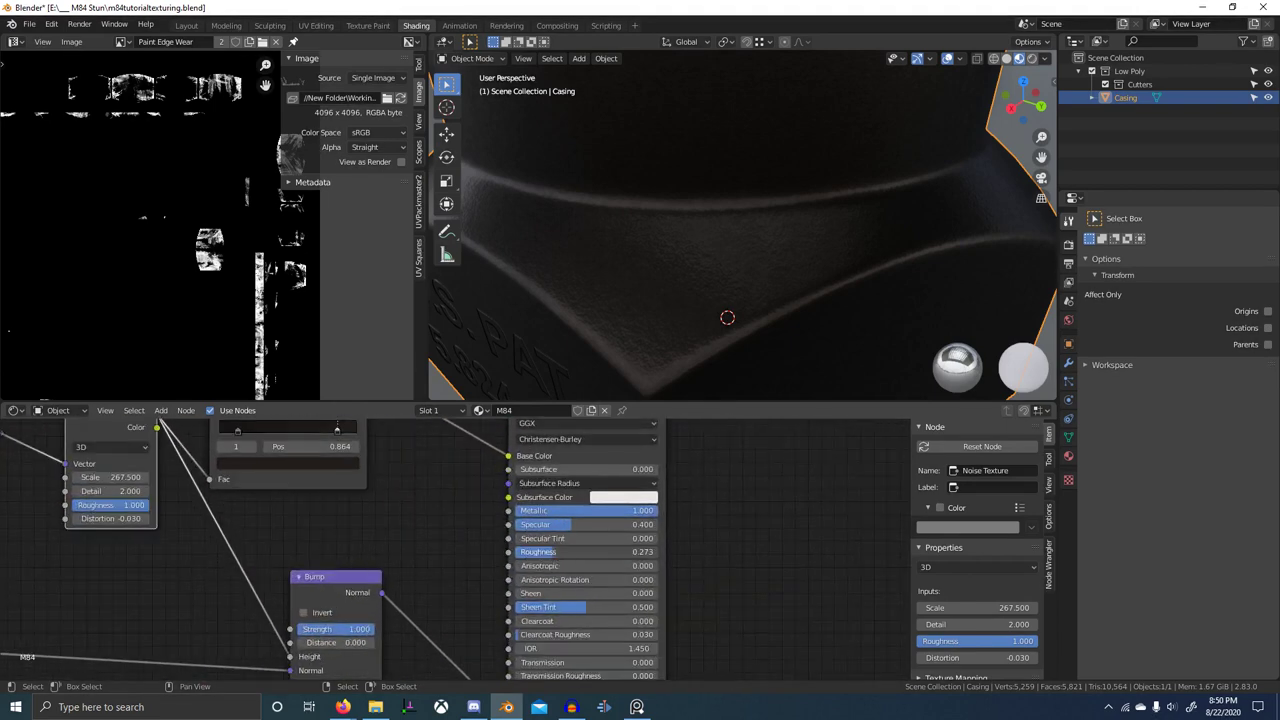
{"action": "middle_click_drag", "start_coordinate": [507, 580], "coordinate": [562, 537]}
{"action": "left_click_drag", "start_coordinate": [609, 511], "coordinate": [659, 511]}
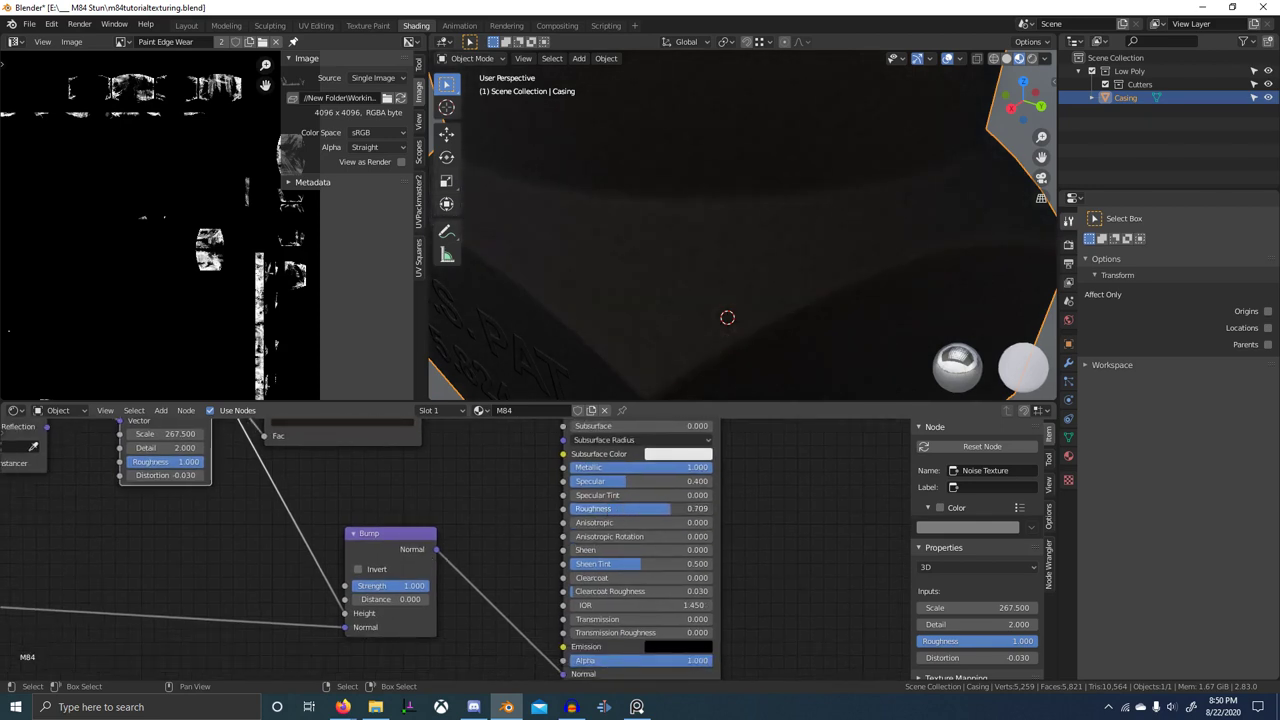
- Orbit out to view the whole casing with its duller finish
{"action": "scroll", "coordinate": [660, 360], "scroll_direction": "down", "scroll_amount": 4}
{"action": "middle_click_drag", "start_coordinate": [650, 360], "coordinate": [684, 365]}
{"action": "scroll", "coordinate": [684, 365], "scroll_direction": "down", "scroll_amount": 1}
{"action": "scroll", "coordinate": [522, 535], "scroll_direction": "down", "scroll_amount": 3}
{"action": "middle_click_drag", "start_coordinate": [475, 595], "coordinate": [556, 596]}
{"action": "middle_click_drag", "start_coordinate": [808, 390], "coordinate": [714, 253]}
{"action": "scroll", "coordinate": [401, 453], "scroll_direction": "up", "scroll_amount": 2}
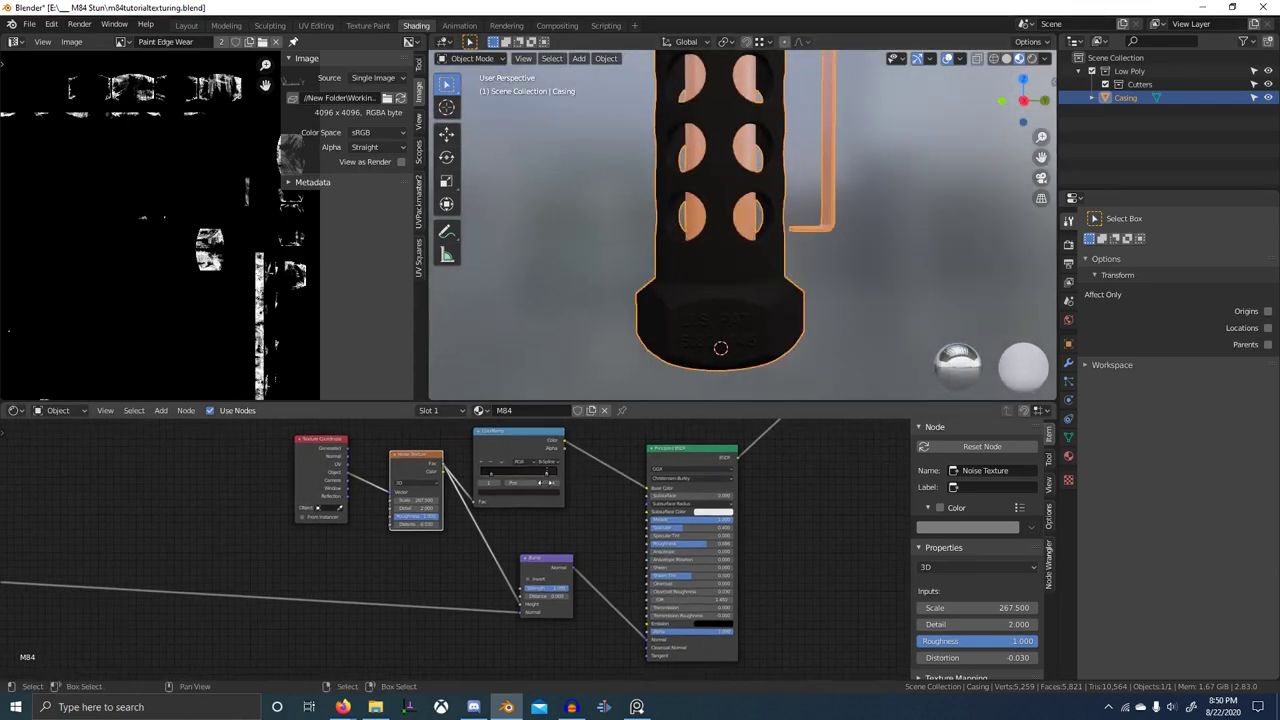
{"action": "scroll", "coordinate": [490, 462], "scroll_direction": "down", "scroll_amount": 4}
- Insert a Map Range node between the noise Fac and the Roughness input
{"action": "left_click_drag", "start_coordinate": [453, 447], "coordinate": [540, 490]}
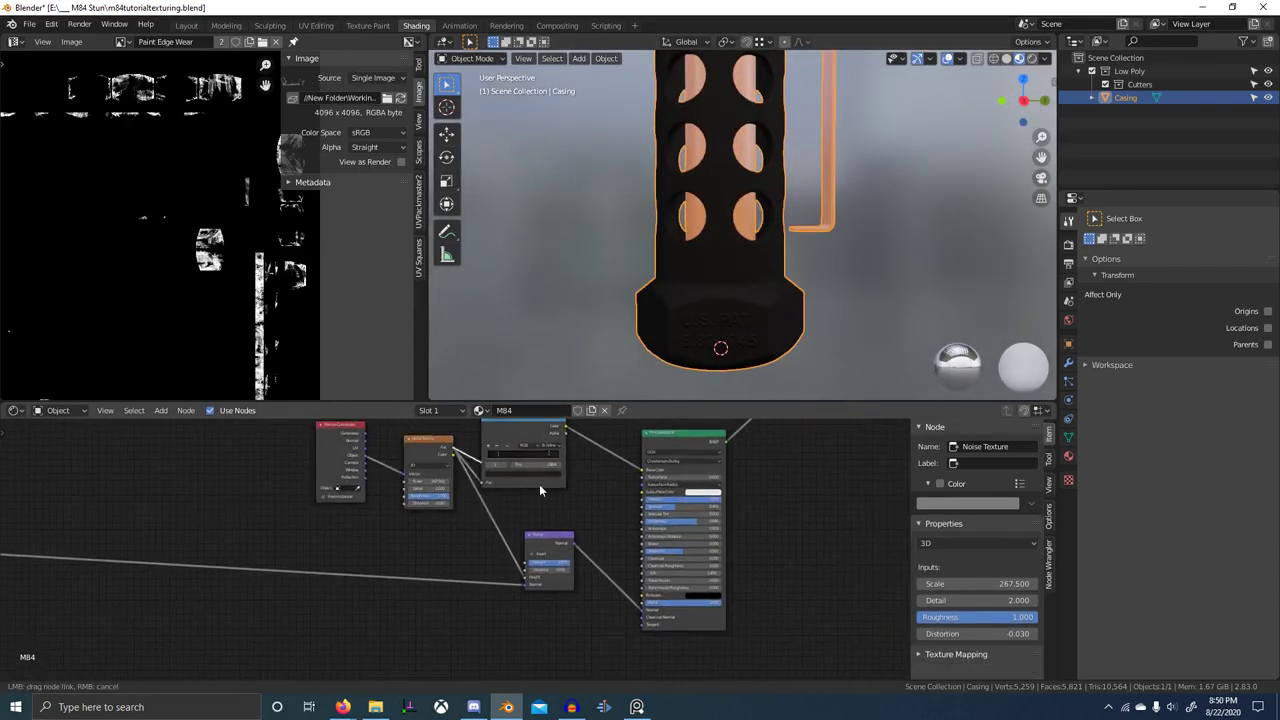
{"action": "left_click", "coordinate": [606, 472]}
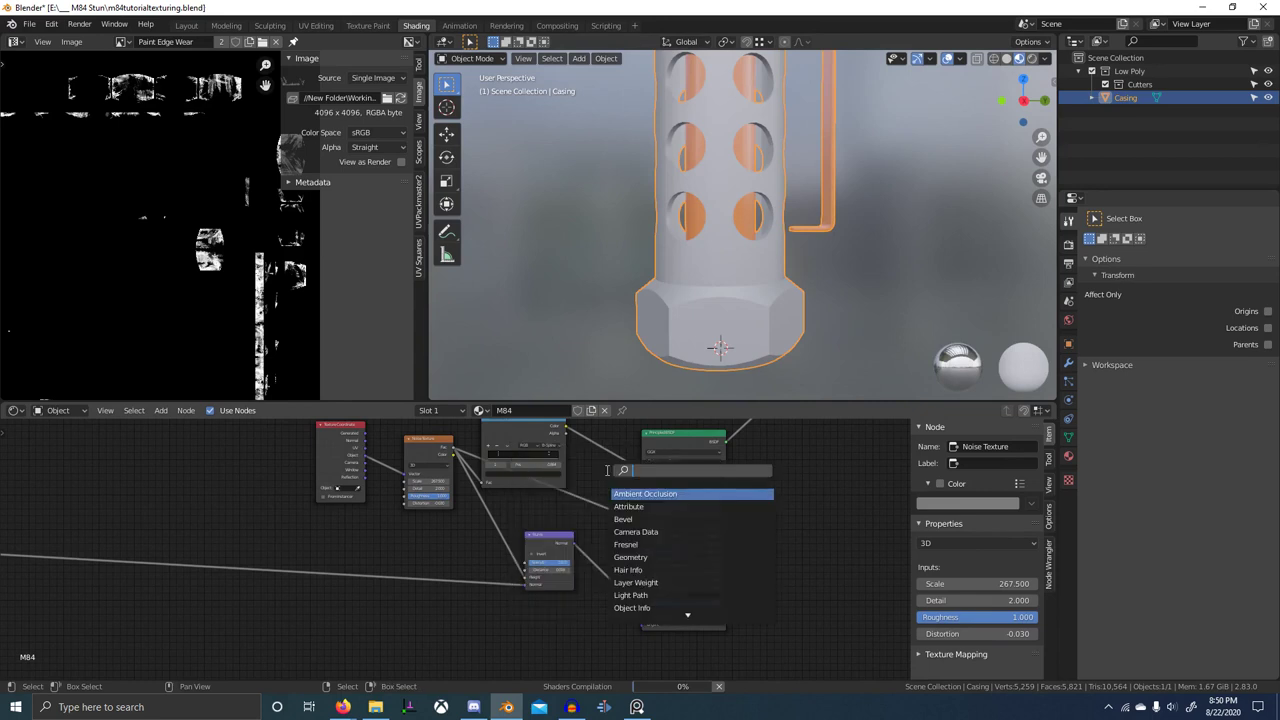
{"action": "type", "text": "map ra"}
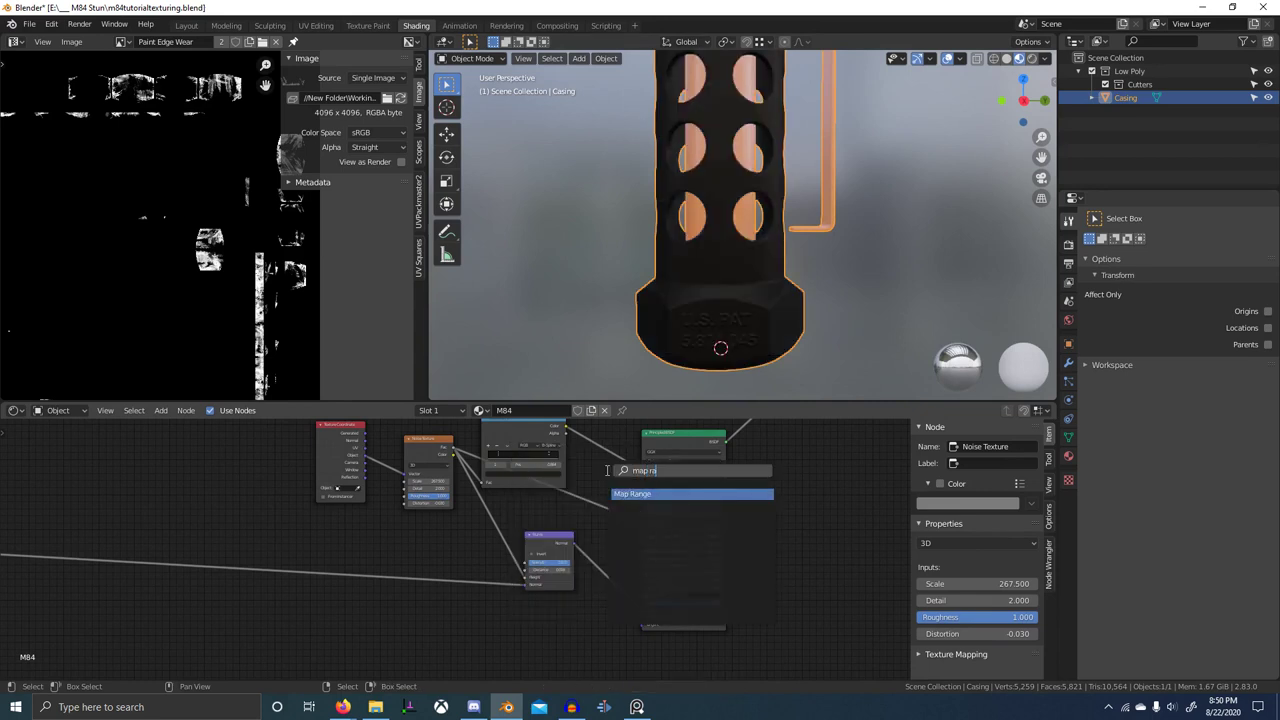
{"action": "key", "text": "Return"}
{"action": "left_click", "coordinate": [563, 474]}
{"action": "left_click_drag", "start_coordinate": [539, 546], "coordinate": [547, 596]}
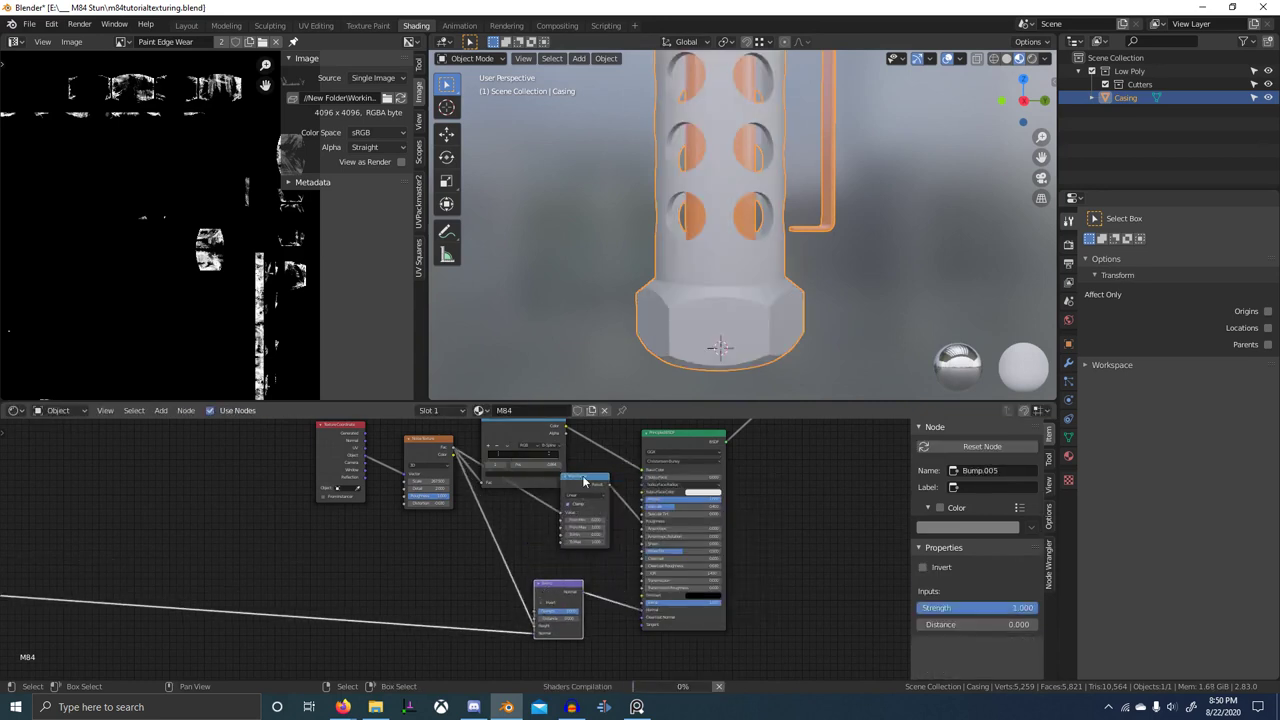
{"action": "left_click_drag", "start_coordinate": [583, 480], "coordinate": [552, 502]}
- Set the Map Range node's To Min to 0.5
{"action": "scroll", "coordinate": [551, 506], "scroll_direction": "up", "scroll_amount": 4}
{"action": "middle_click_drag", "start_coordinate": [524, 560], "coordinate": [471, 511]}
{"action": "scroll", "coordinate": [440, 530], "scroll_direction": "up", "scroll_amount": 7}
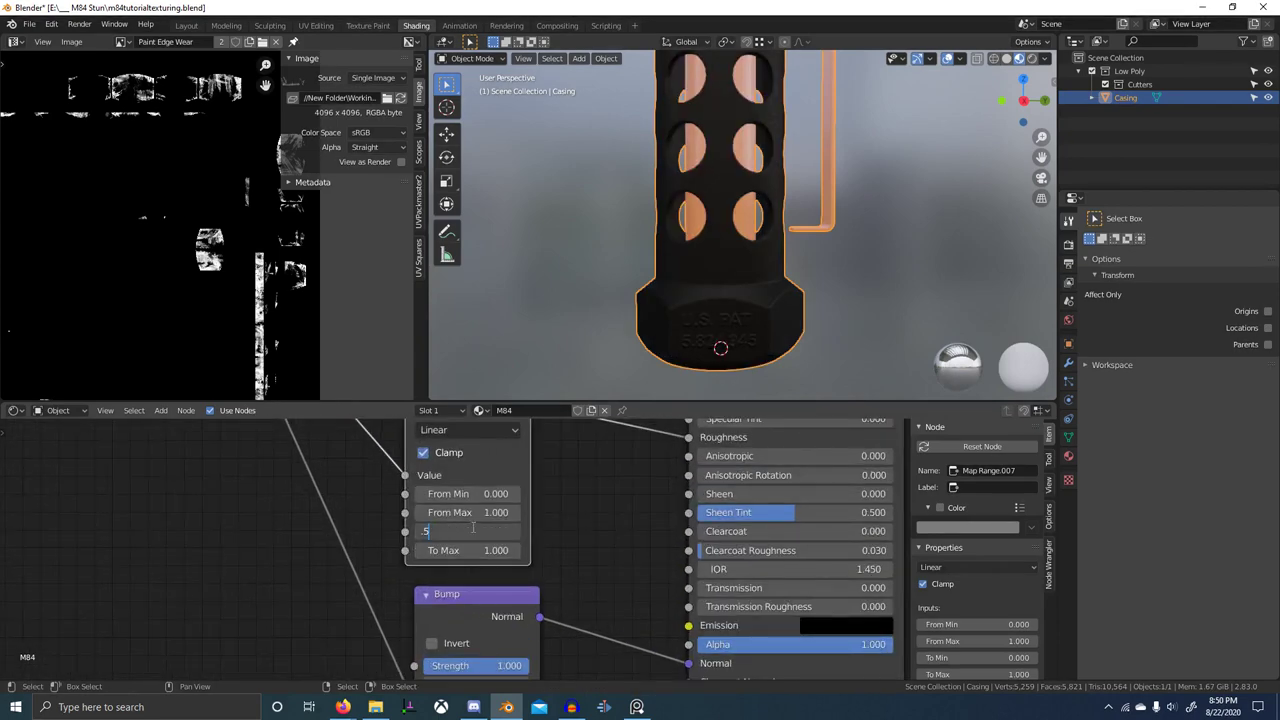
{"action": "key", "text": "Return"}
{"action": "middle_click_drag", "start_coordinate": [606, 537], "coordinate": [549, 646]}
- Preview the Map Range result on the casing, then restore the Principled BSDF output
{"action": "left_click", "coordinate": [426, 496], "text": "ctrl+shift"}
{"action": "scroll", "coordinate": [828, 346], "scroll_direction": "up", "scroll_amount": 2}
{"action": "middle_click_drag", "start_coordinate": [819, 337], "coordinate": [797, 351]}
{"action": "scroll", "coordinate": [795, 330], "scroll_direction": "up", "scroll_amount": 2}
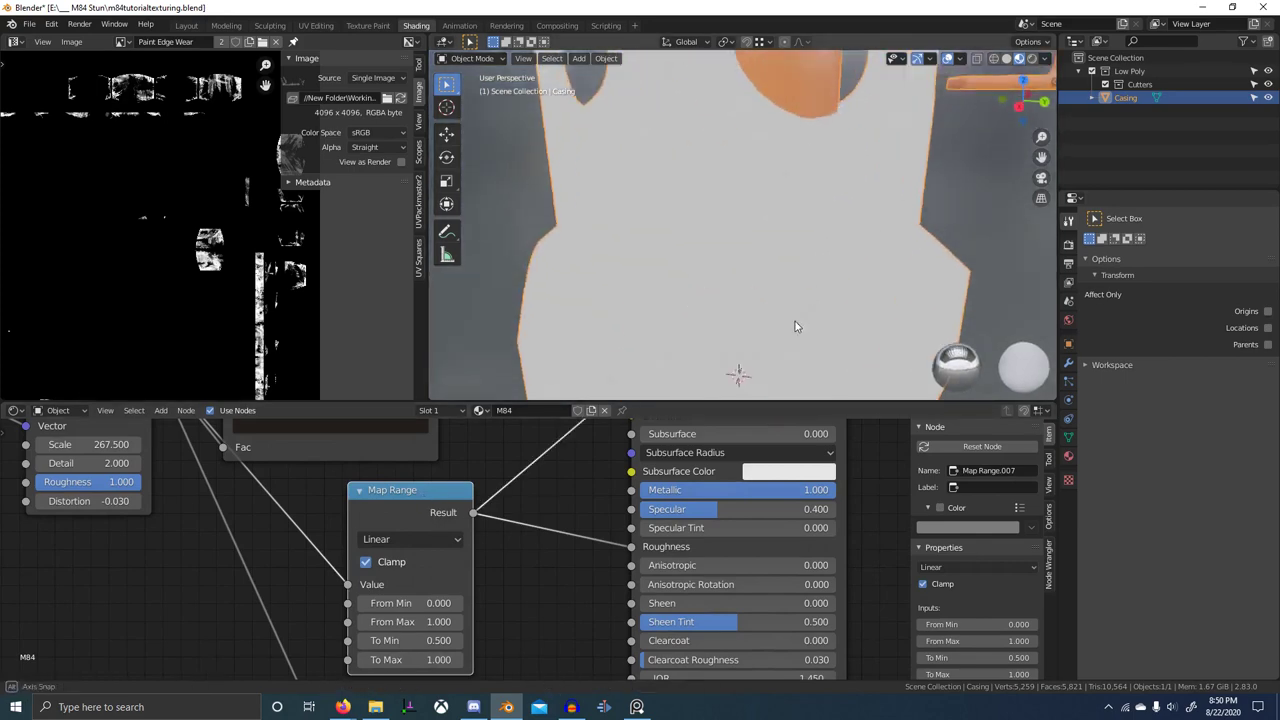
{"action": "scroll", "coordinate": [680, 545], "scroll_direction": "down", "scroll_amount": 2}
{"action": "left_click", "coordinate": [656, 436], "text": "ctrl+shift"}
{"action": "scroll", "coordinate": [774, 305], "scroll_direction": "down", "scroll_amount": 6}
- Orbit around the casing to inspect the new roughness shading
{"action": "middle_click_drag", "start_coordinate": [774, 305], "coordinate": [650, 325]}
{"action": "scroll", "coordinate": [850, 294], "scroll_direction": "up", "scroll_amount": 4}
{"action": "scroll", "coordinate": [552, 547], "scroll_direction": "down", "scroll_amount": 1}
{"action": "middle_click_drag", "start_coordinate": [552, 548], "coordinate": [625, 382]}
{"action": "scroll", "coordinate": [458, 604], "scroll_direction": "up", "scroll_amount": 6}
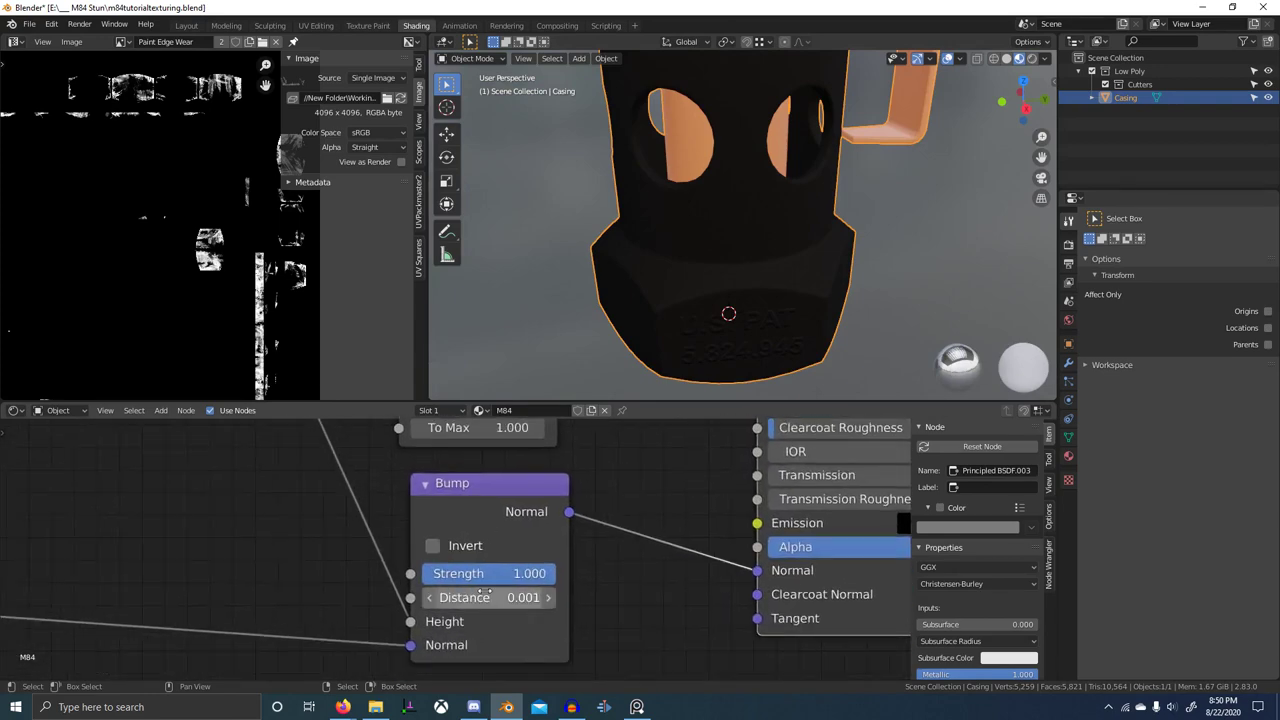
{"action": "scroll", "coordinate": [732, 368], "scroll_direction": "up", "scroll_amount": 4}
{"action": "scroll", "coordinate": [738, 372], "scroll_direction": "down", "scroll_amount": 3}
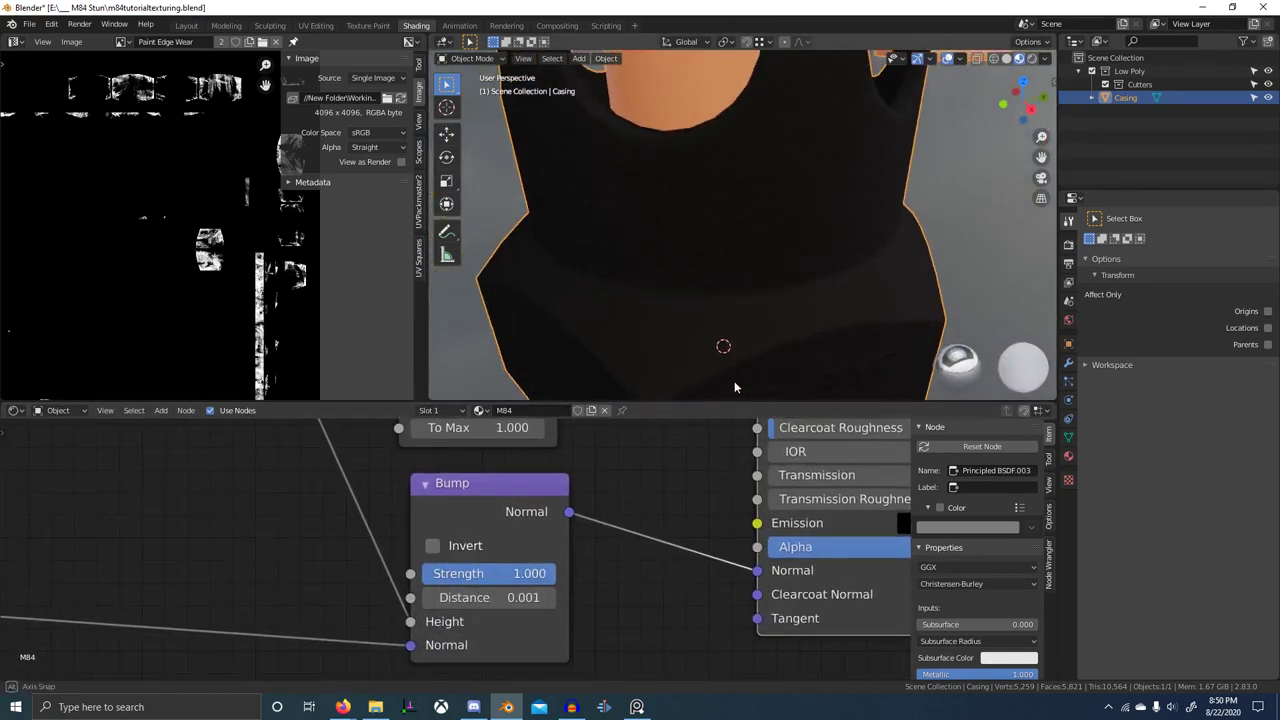
{"action": "scroll", "coordinate": [616, 591], "scroll_direction": "down", "scroll_amount": 4}
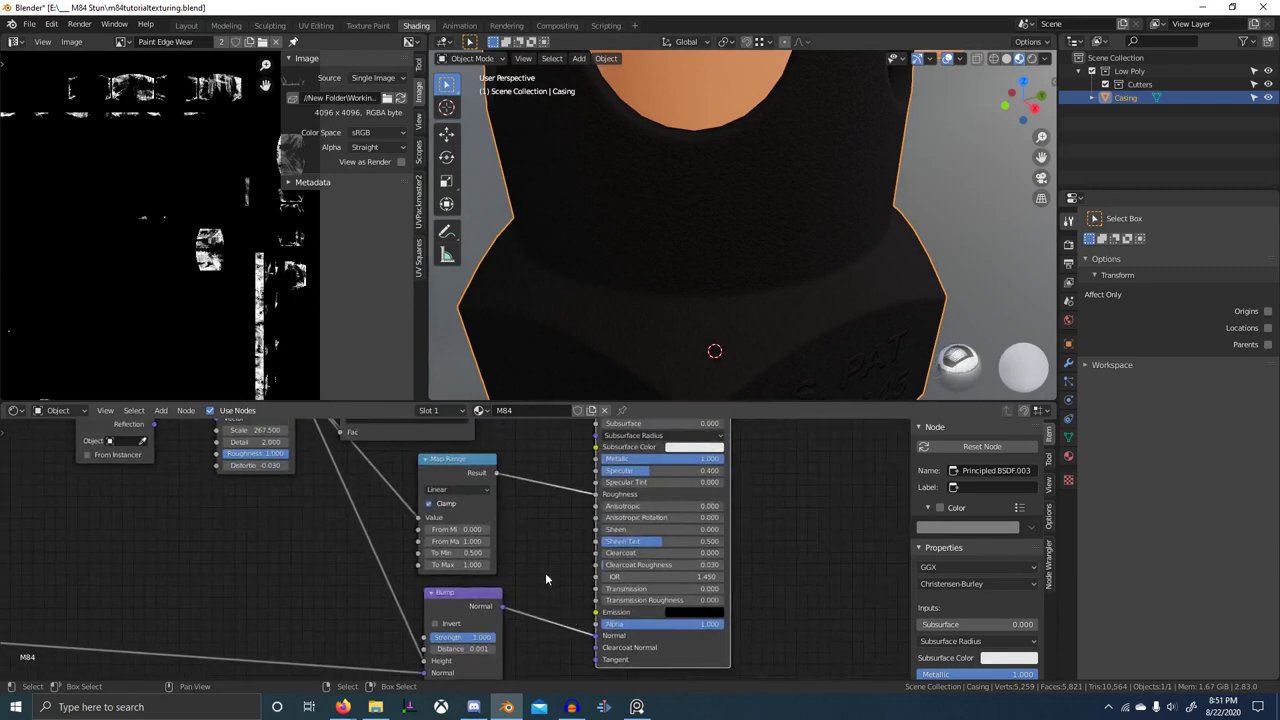
{"action": "scroll", "coordinate": [608, 577], "scroll_direction": "down", "scroll_amount": 11}
- Maximize the node editor and move the coordinate, noise and ramp nodes beside the DIRT AO frame
{"action": "middle_click_drag", "start_coordinate": [478, 512], "coordinate": [487, 612]}
{"action": "key", "text": "ctrl+space"}
{"action": "scroll", "coordinate": [511, 579], "scroll_direction": "up", "scroll_amount": 3}
{"action": "middle_click_drag", "start_coordinate": [511, 458], "coordinate": [472, 535]}
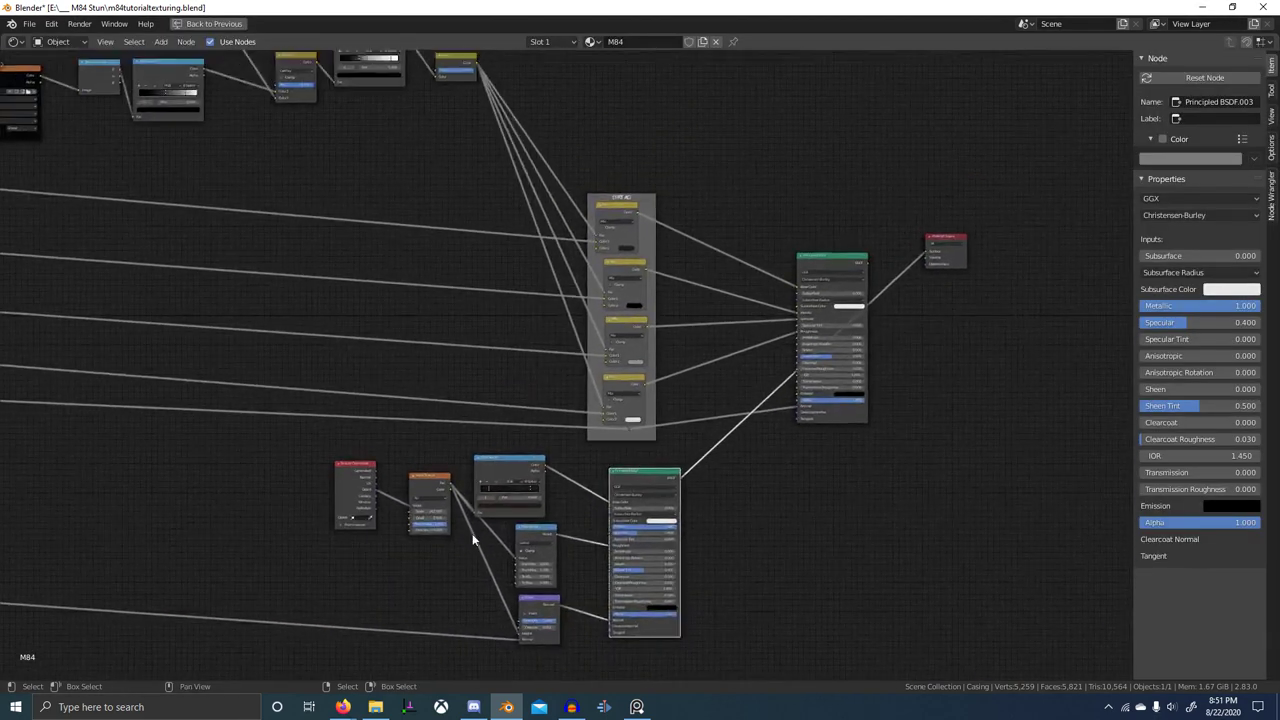
{"action": "scroll", "coordinate": [473, 540], "scroll_direction": "up", "scroll_amount": 3}
{"action": "left_click_drag", "start_coordinate": [263, 468], "coordinate": [464, 527]}
{"action": "middle_click_drag", "start_coordinate": [505, 518], "coordinate": [496, 588]}
{"action": "key", "text": "g"}
{"action": "left_click", "coordinate": [428, 298]}
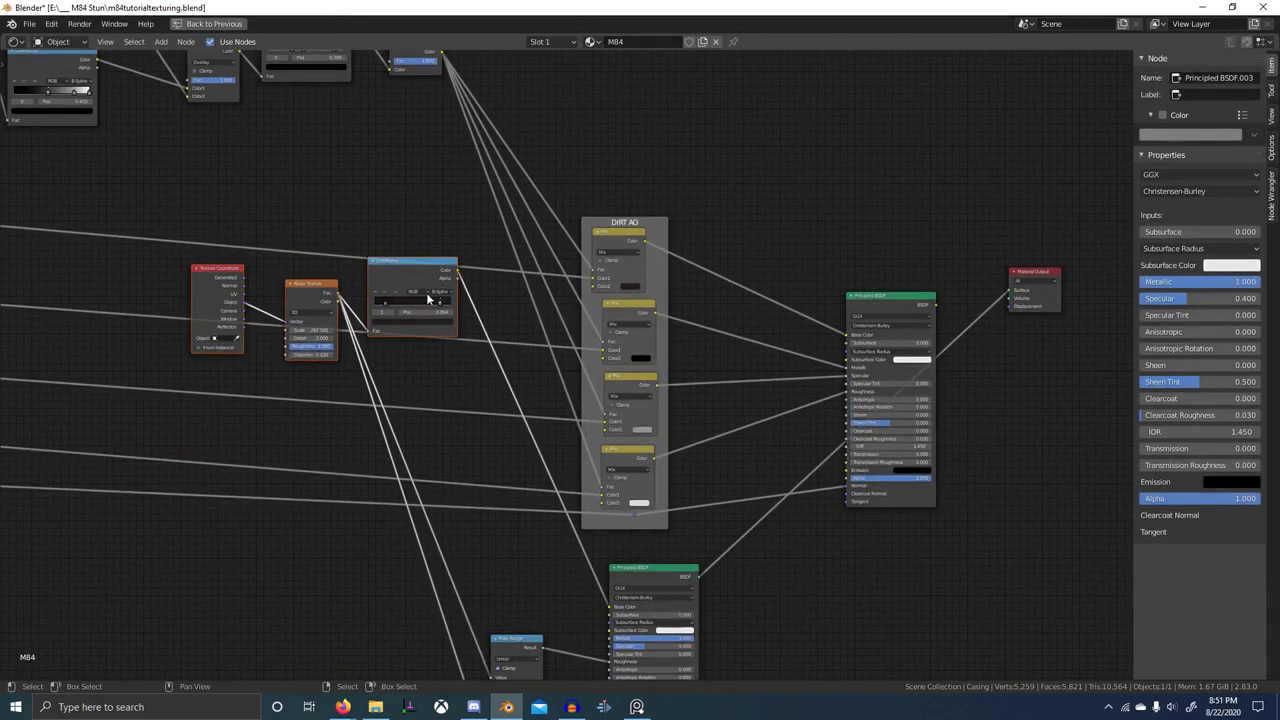
- Preview the DIRT AO mix on the casing and orbit to inspect the dirt
{"action": "left_click", "coordinate": [618, 264], "text": "ctrl+shift"}
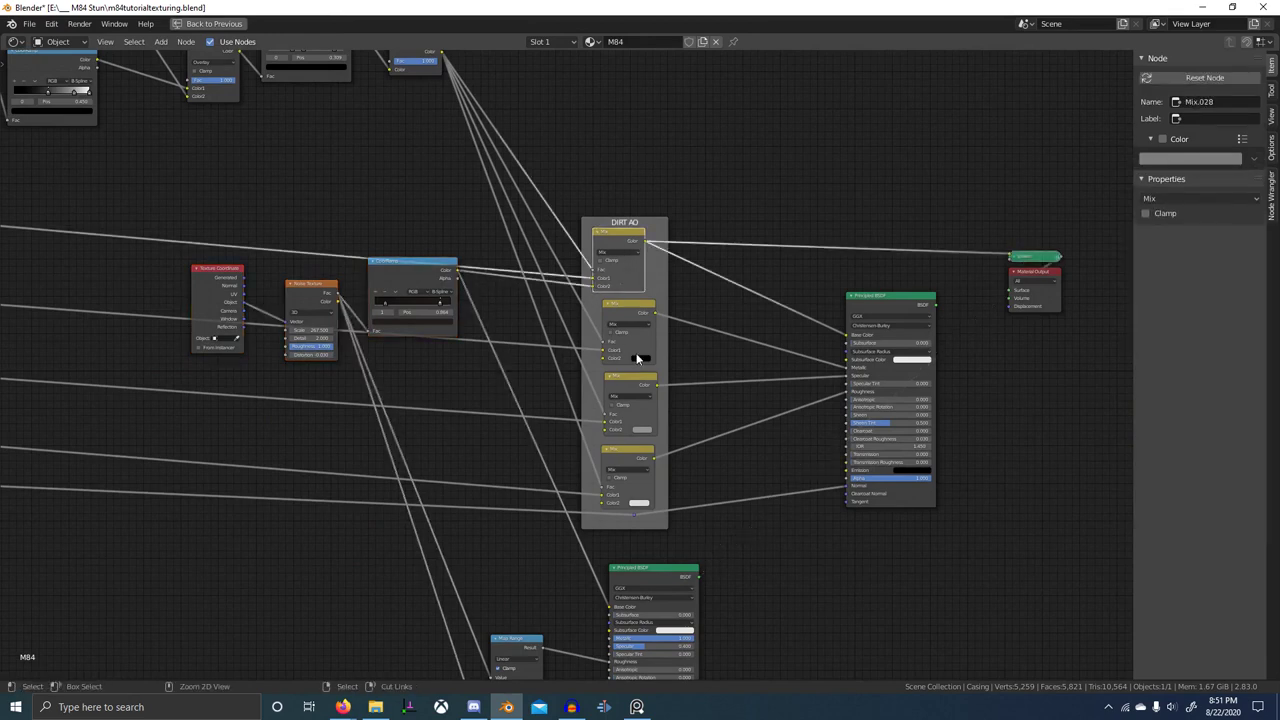
{"action": "key", "text": "ctrl+space"}
{"action": "scroll", "coordinate": [711, 288], "scroll_direction": "up", "scroll_amount": 4}
{"action": "middle_click_drag", "start_coordinate": [711, 288], "coordinate": [668, 368]}
{"action": "scroll", "coordinate": [763, 331], "scroll_direction": "up", "scroll_amount": 2}
{"action": "scroll", "coordinate": [748, 277], "scroll_direction": "up", "scroll_amount": 4}
{"action": "scroll", "coordinate": [729, 314], "scroll_direction": "down", "scroll_amount": 1}
{"action": "scroll", "coordinate": [365, 497], "scroll_direction": "up", "scroll_amount": 1}
- Set the noise ColorRamp's second stop to position 0.755
{"action": "middle_click_drag", "start_coordinate": [365, 497], "coordinate": [577, 575]}
{"action": "scroll", "coordinate": [577, 575], "scroll_direction": "up", "scroll_amount": 8}
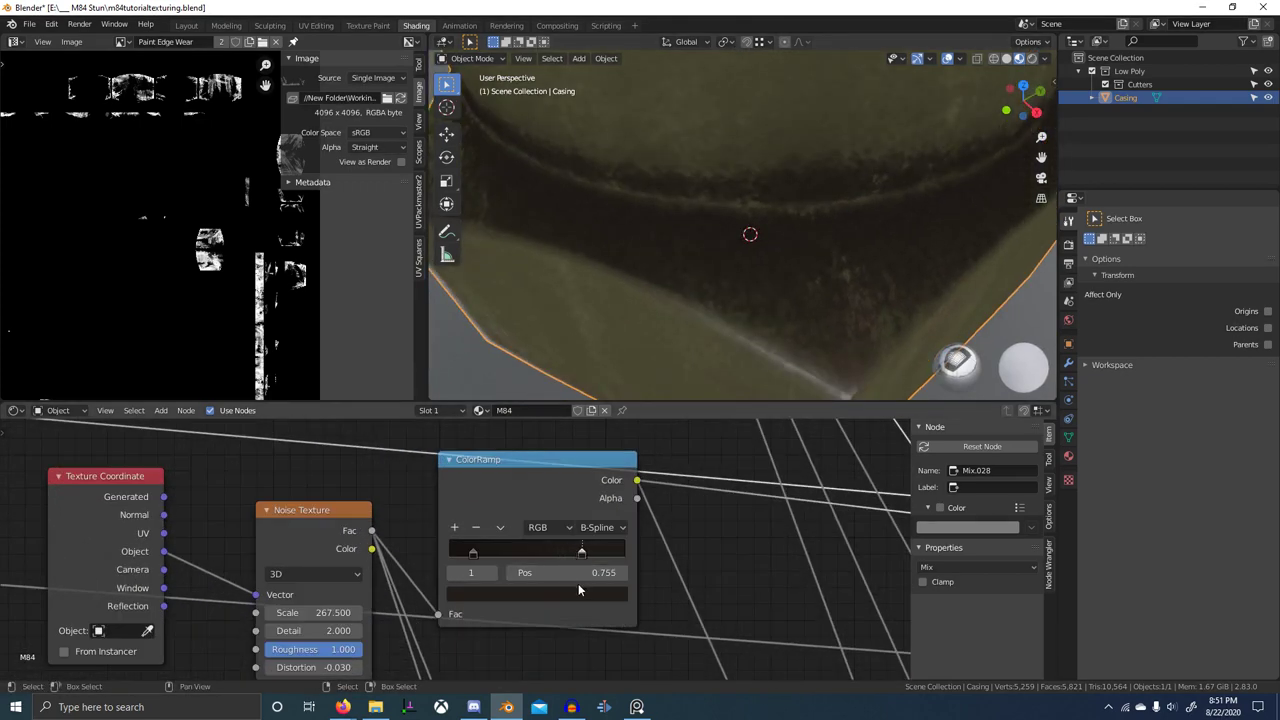
{"action": "scroll", "coordinate": [764, 325], "scroll_direction": "down", "scroll_amount": 5}
{"action": "middle_click_drag", "start_coordinate": [764, 325], "coordinate": [812, 322]}
{"action": "scroll", "coordinate": [636, 547], "scroll_direction": "down", "scroll_amount": 2}
{"action": "middle_click_drag", "start_coordinate": [636, 547], "coordinate": [570, 530]}
{"action": "scroll", "coordinate": [570, 530], "scroll_direction": "down", "scroll_amount": 5}
{"action": "middle_click_drag", "start_coordinate": [707, 588], "coordinate": [595, 556]}
{"action": "scroll", "coordinate": [640, 562], "scroll_direction": "up", "scroll_amount": 1}
{"action": "scroll", "coordinate": [637, 584], "scroll_direction": "down", "scroll_amount": 1}
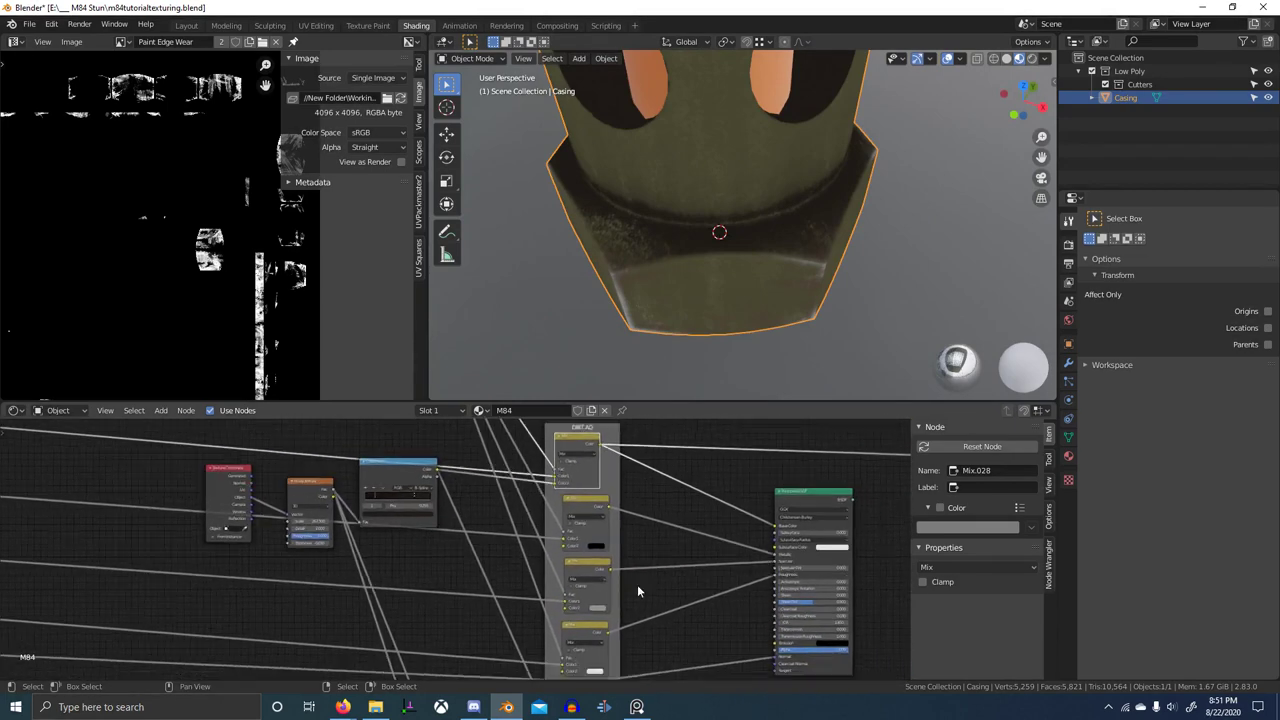
- Move the Map Range node up toward the mix nodes at the bottom of the DIRT AO frame
{"action": "middle_click_drag", "start_coordinate": [594, 618], "coordinate": [511, 508]}
{"action": "scroll", "coordinate": [531, 566], "scroll_direction": "down", "scroll_amount": 2}
{"action": "scroll", "coordinate": [531, 565], "scroll_direction": "down", "scroll_amount": 4}
{"action": "middle_click_drag", "start_coordinate": [531, 565], "coordinate": [548, 536]}
{"action": "left_click_drag", "start_coordinate": [470, 617], "coordinate": [433, 478]}
{"action": "scroll", "coordinate": [480, 509], "scroll_direction": "up", "scroll_amount": 9}
{"action": "middle_click_drag", "start_coordinate": [480, 509], "coordinate": [517, 619]}
{"action": "scroll", "coordinate": [517, 619], "scroll_direction": "up", "scroll_amount": 1}
- Reposition the Map Range node and preview the second Mix node's output on the casing
{"action": "key", "text": "g"}
{"action": "left_click", "coordinate": [486, 577]}
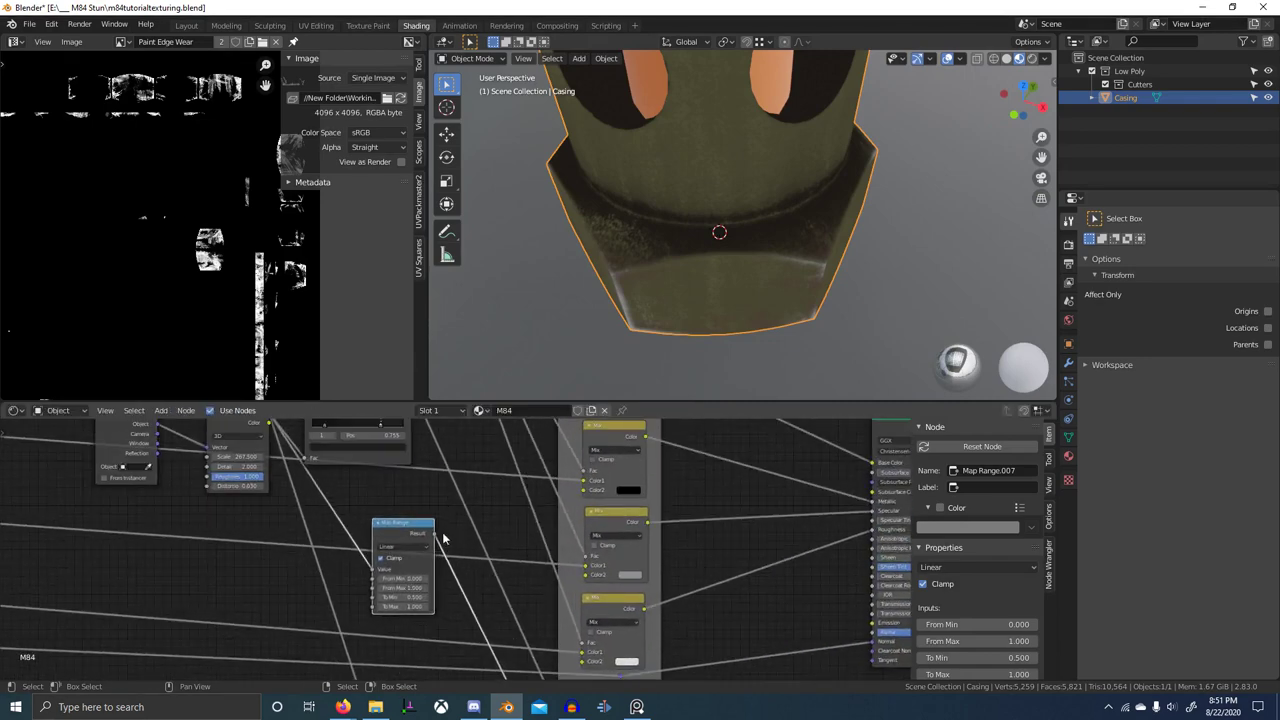
{"action": "scroll", "coordinate": [655, 579], "scroll_direction": "up", "scroll_amount": 1}
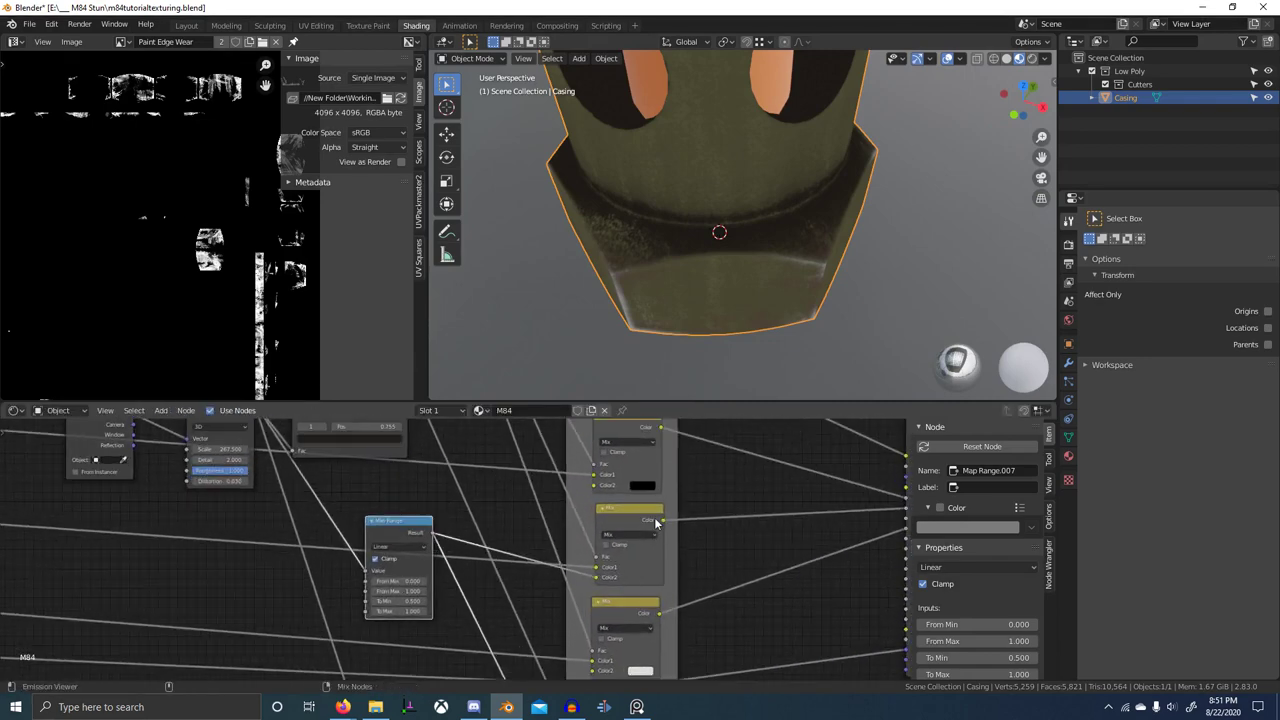
{"action": "left_click", "coordinate": [655, 524], "text": "ctrl+shift"}
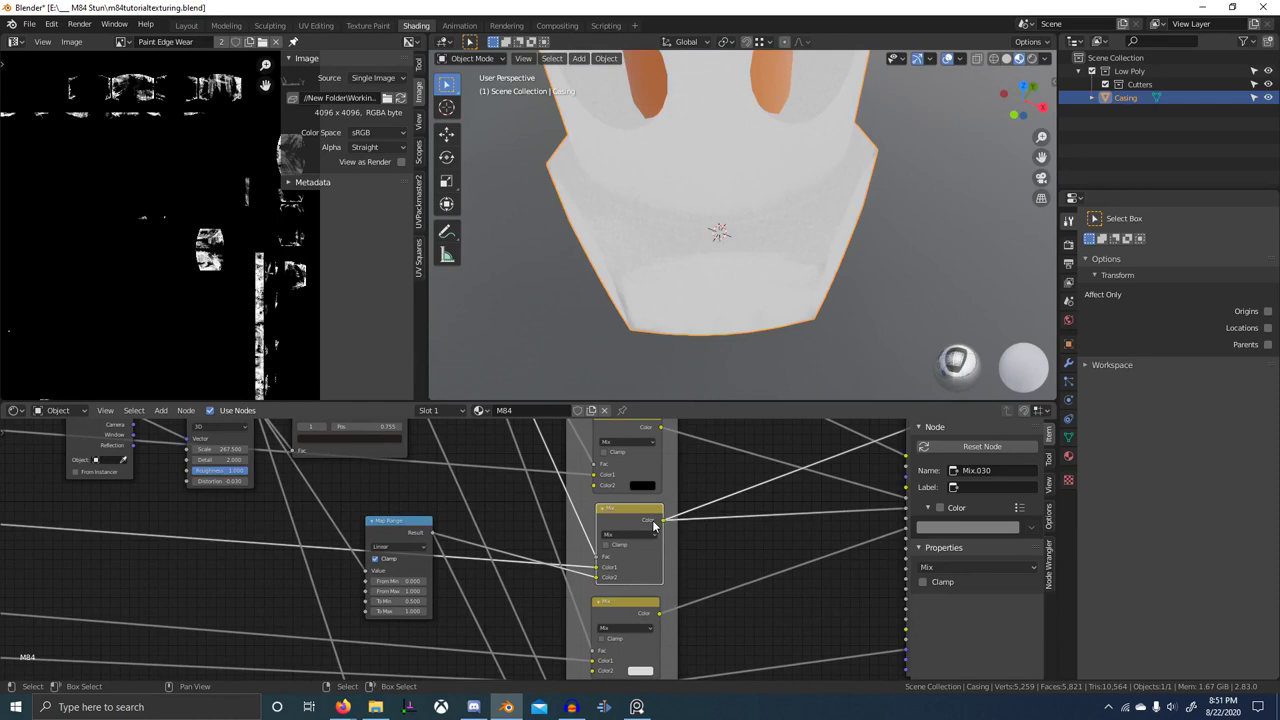
{"action": "scroll", "coordinate": [740, 223], "scroll_direction": "down", "scroll_amount": 3}
{"action": "middle_click_drag", "start_coordinate": [740, 223], "coordinate": [780, 228]}
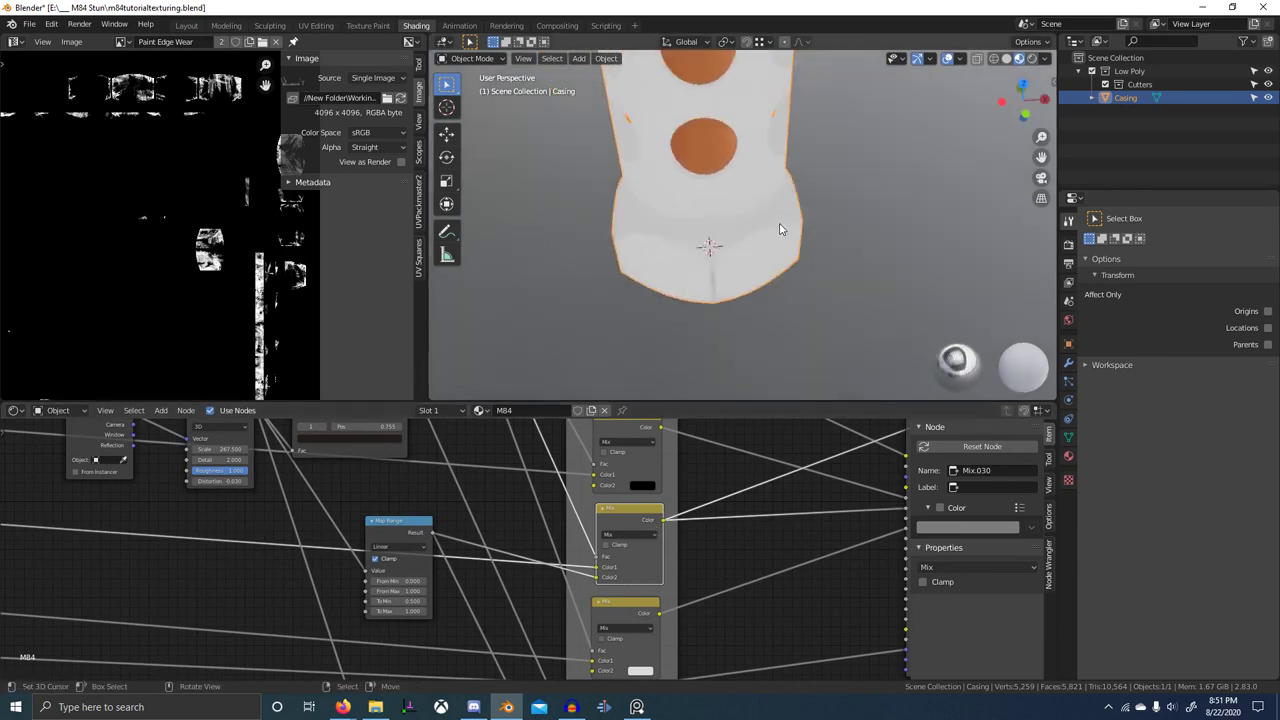
{"action": "scroll", "coordinate": [780, 230], "scroll_direction": "up", "scroll_amount": 5}
{"action": "scroll", "coordinate": [498, 476], "scroll_direction": "up", "scroll_amount": 8}
{"action": "scroll", "coordinate": [711, 318], "scroll_direction": "down", "scroll_amount": 5}
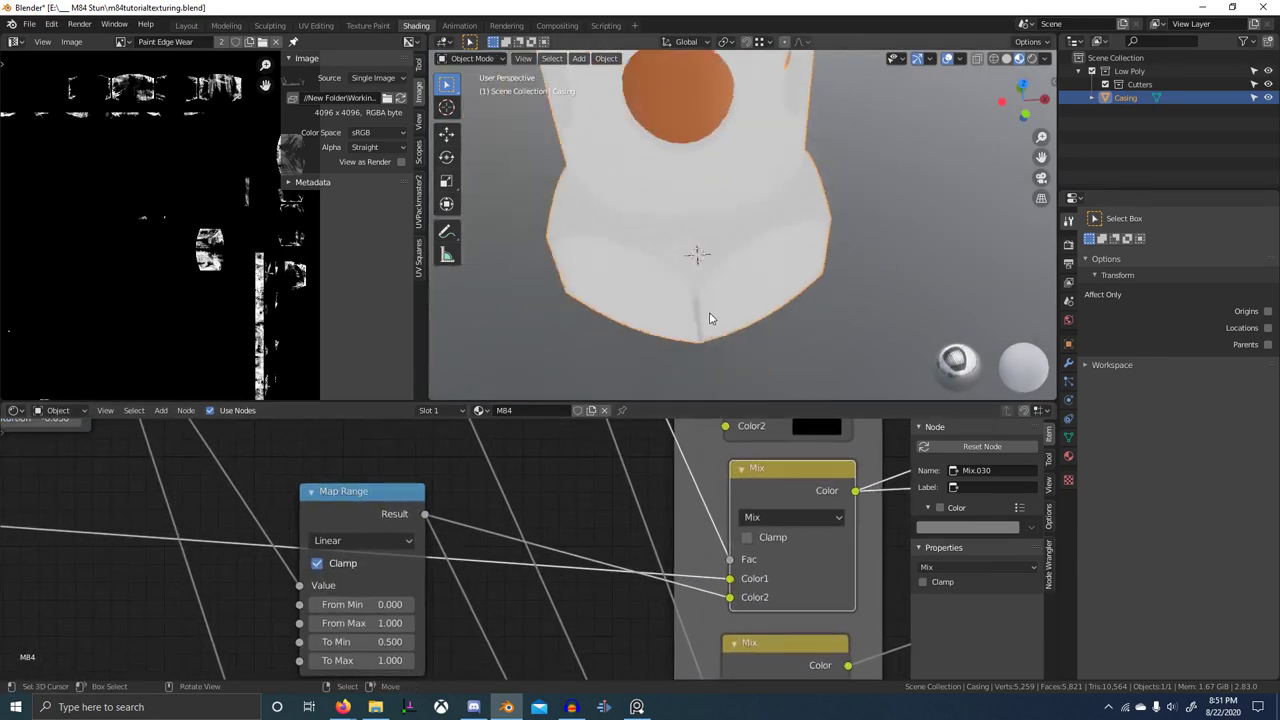
{"action": "middle_click_drag", "start_coordinate": [713, 310], "coordinate": [802, 325]}
{"action": "scroll", "coordinate": [825, 495], "scroll_direction": "down", "scroll_amount": 1}
{"action": "scroll", "coordinate": [825, 495], "scroll_direction": "down", "scroll_amount": 6}
- Preview the Principled BSDF result again and move the Map Range node down
{"action": "middle_click_drag", "start_coordinate": [860, 485], "coordinate": [667, 525]}
{"action": "left_click", "coordinate": [671, 456], "text": "ctrl+shift"}
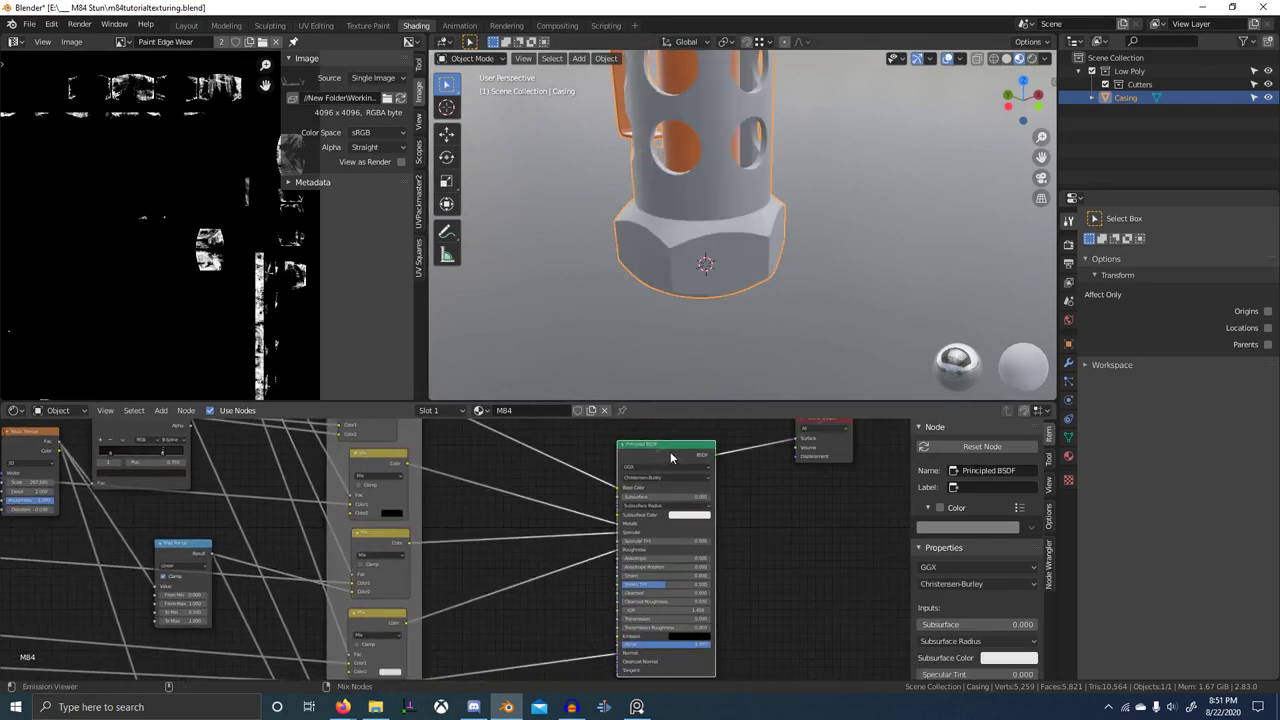
{"action": "mouse_move", "coordinate": [692, 312]}
{"action": "middle_mouse_down"}
{"action": "mouse_move", "coordinate": [717, 311]}
{"action": "mouse_move", "coordinate": [592, 306]}
{"action": "mouse_move", "coordinate": [693, 298]}
{"action": "mouse_move", "coordinate": [652, 329]}
{"action": "middle_mouse_up"}
{"action": "scroll", "coordinate": [662, 304], "scroll_direction": "up", "scroll_amount": 5}
{"action": "scroll", "coordinate": [661, 304], "scroll_direction": "down", "scroll_amount": 2}
{"action": "scroll", "coordinate": [693, 298], "scroll_direction": "up", "scroll_amount": 3}
{"action": "scroll", "coordinate": [654, 328], "scroll_direction": "up", "scroll_amount": 2}
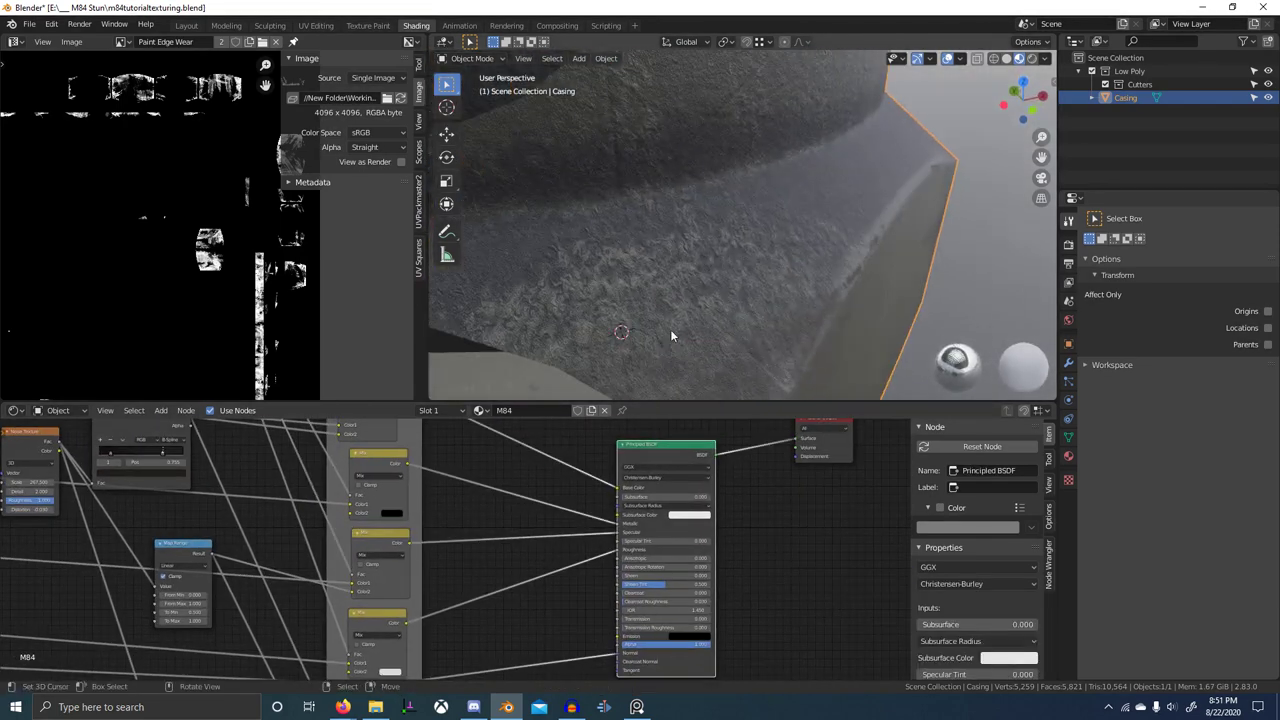
{"action": "scroll", "coordinate": [466, 530], "scroll_direction": "down", "scroll_amount": 2}
{"action": "middle_click_drag", "start_coordinate": [464, 531], "coordinate": [521, 485]}
{"action": "scroll", "coordinate": [457, 507], "scroll_direction": "up", "scroll_amount": 3}
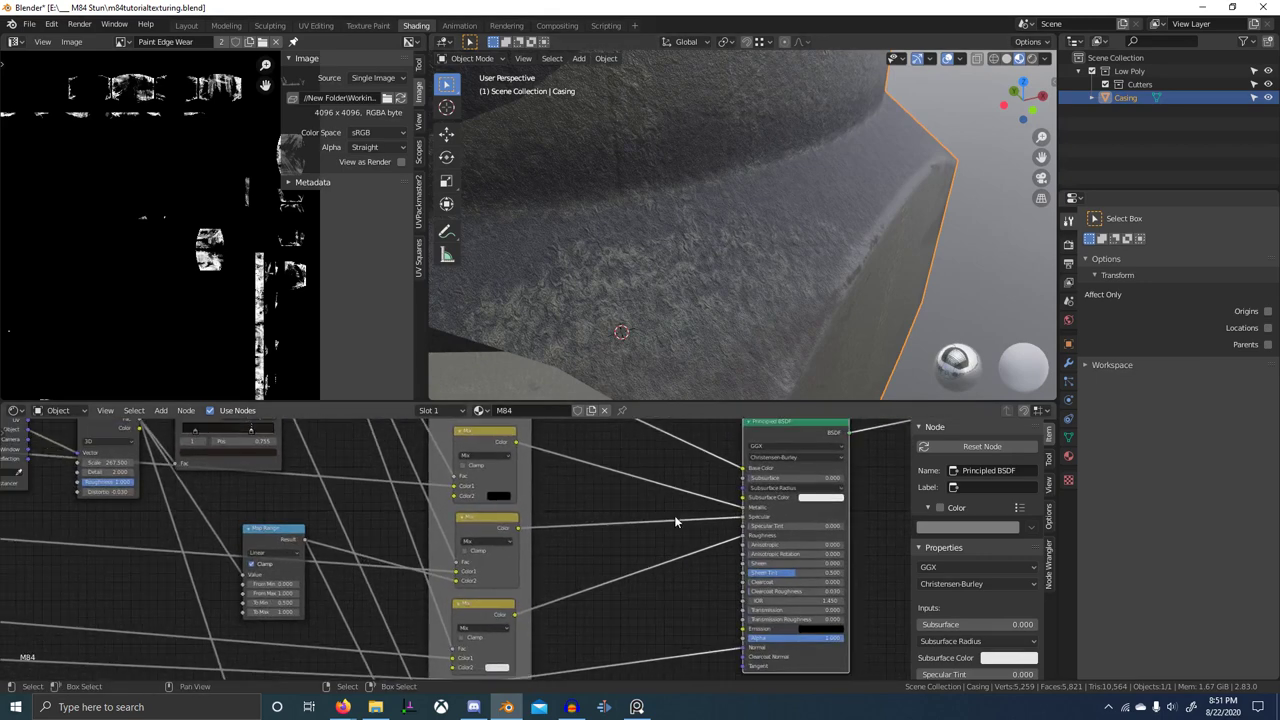
{"action": "middle_click_drag", "start_coordinate": [360, 557], "coordinate": [431, 556]}
{"action": "left_click_drag", "start_coordinate": [360, 528], "coordinate": [363, 612]}
- Duplicate the Map Range node and link noise into it, then delete the copy
{"action": "key", "text": "shift+d"}
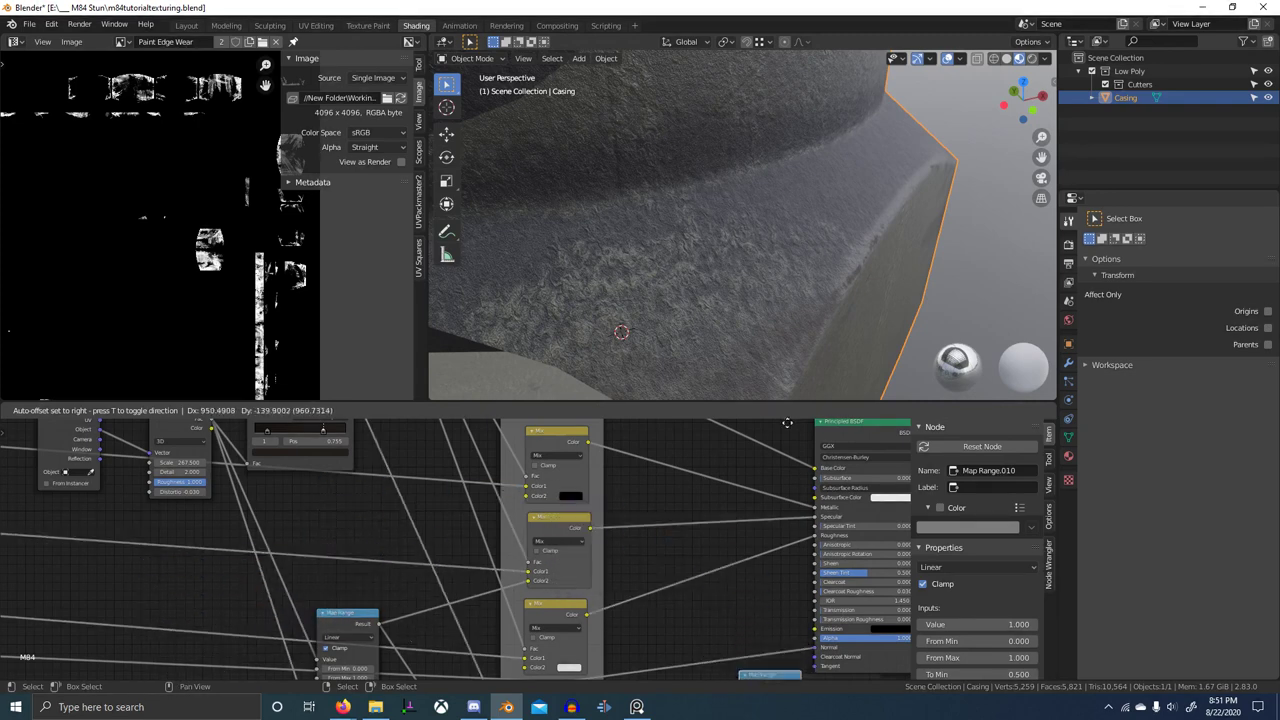
{"action": "left_click", "coordinate": [787, 678]}
{"action": "scroll", "coordinate": [456, 550], "scroll_direction": "down", "scroll_amount": 6}
{"action": "right_click_drag", "start_coordinate": [559, 611], "coordinate": [617, 636], "text": "alt"}
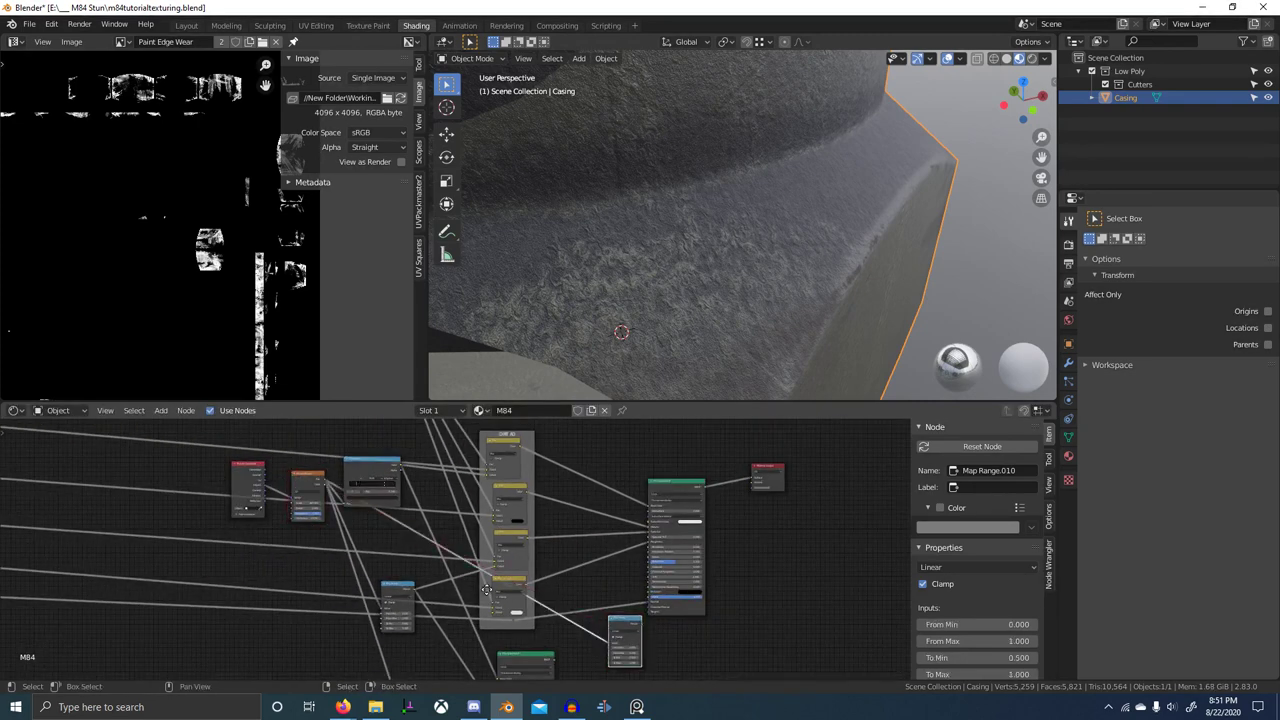
{"action": "left_click_drag", "start_coordinate": [622, 633], "coordinate": [395, 532]}
{"action": "scroll", "coordinate": [458, 545], "scroll_direction": "up", "scroll_amount": 5}
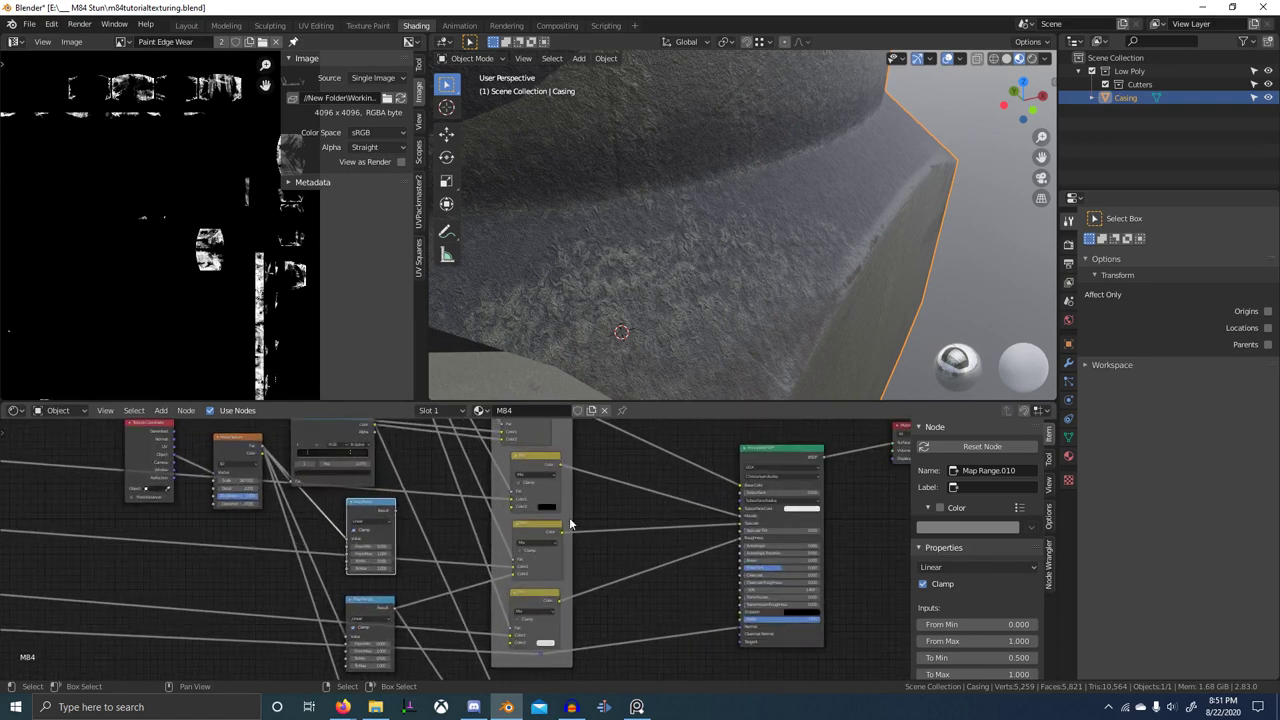
{"action": "key", "text": "Delete"}
{"action": "left_click", "coordinate": [397, 614]}
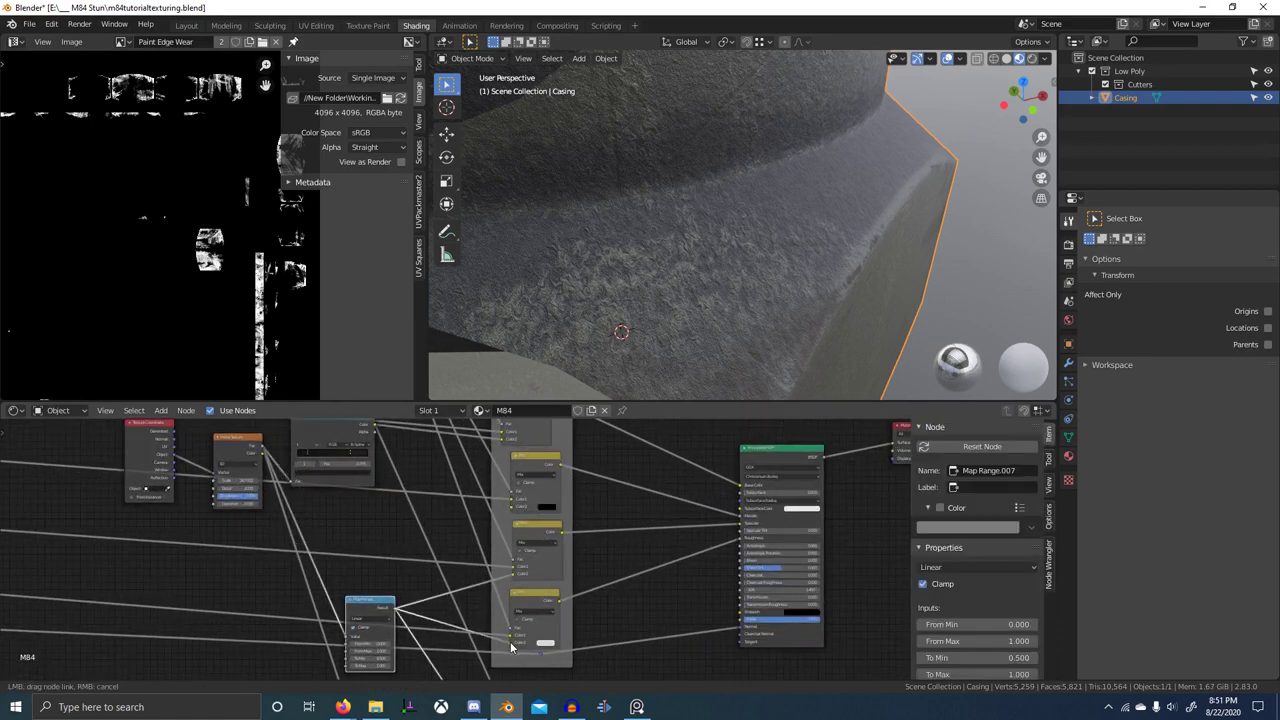
- Link Map Range Result into the bottom Mix's Color2 and cut its middle Mix link
{"action": "left_click_drag", "start_coordinate": [511, 643], "coordinate": [512, 642]}
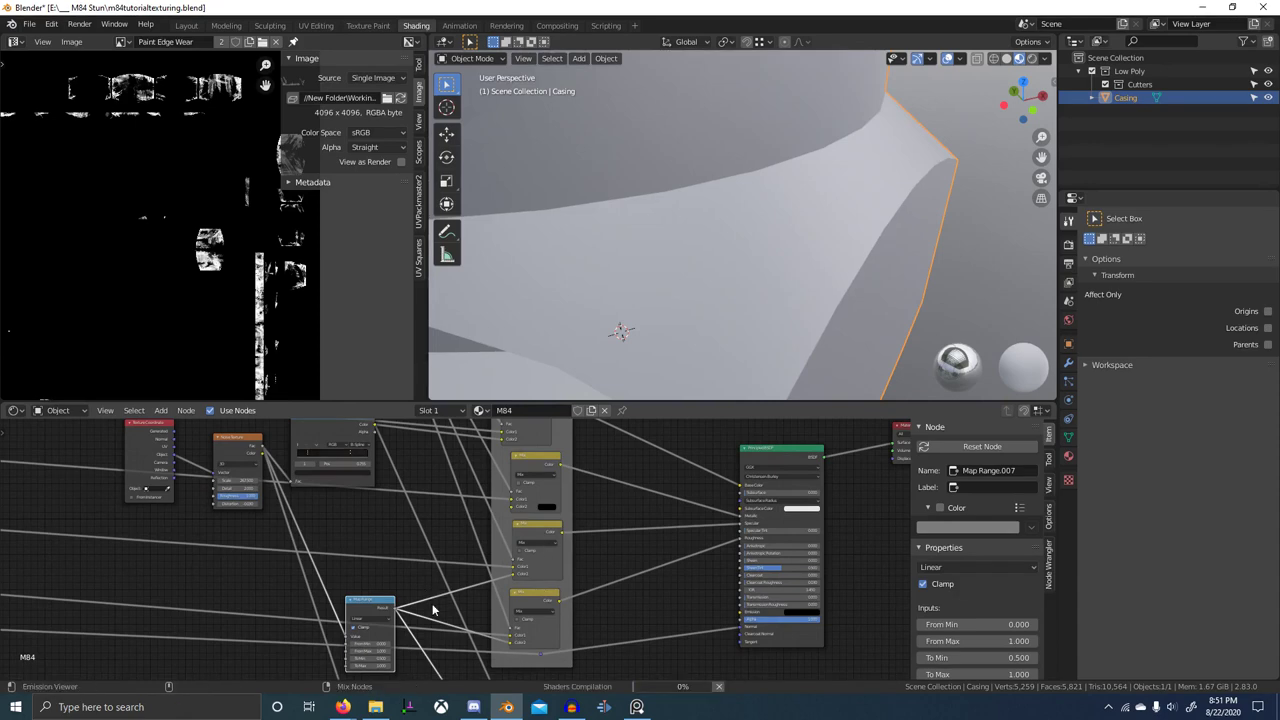
{"action": "left_click", "coordinate": [530, 567], "text": "ctrl+shift"}
{"action": "key", "text": "alt+Tab"}
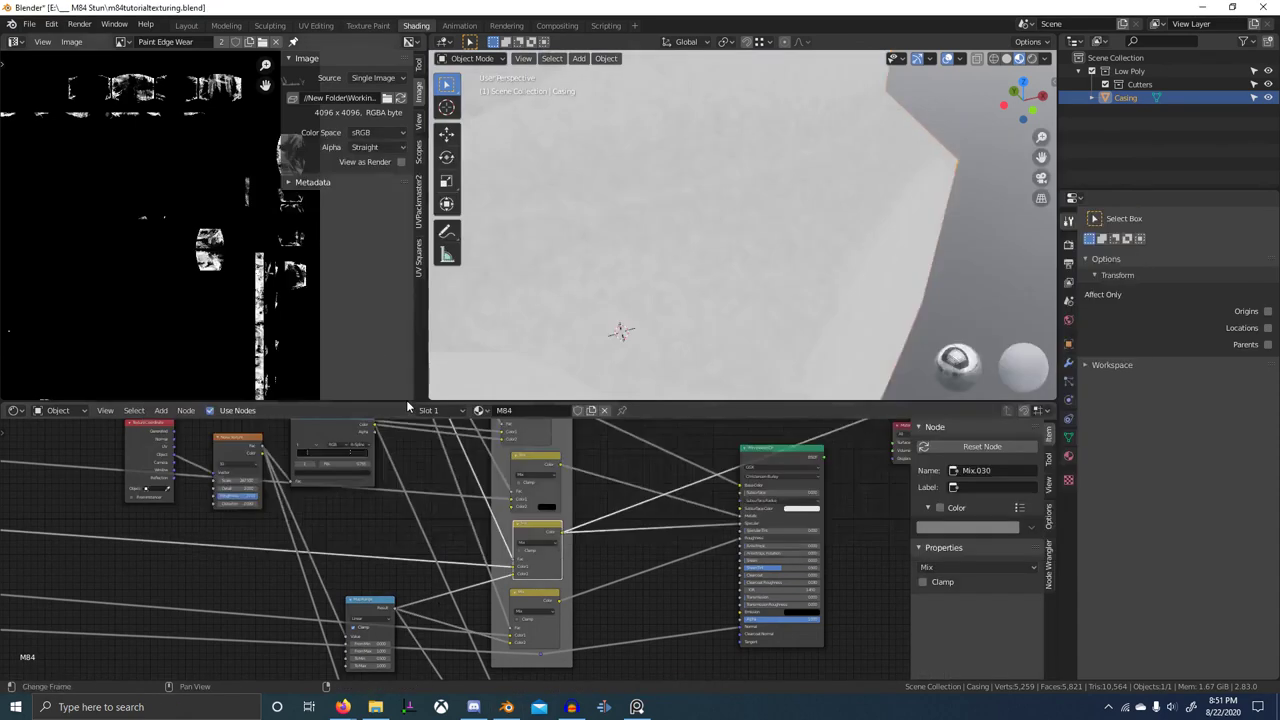
{"action": "left_click_drag", "start_coordinate": [432, 594], "coordinate": [446, 604], "text": "ctrl"}
{"action": "middle_click_drag", "start_coordinate": [720, 288], "coordinate": [701, 313]}
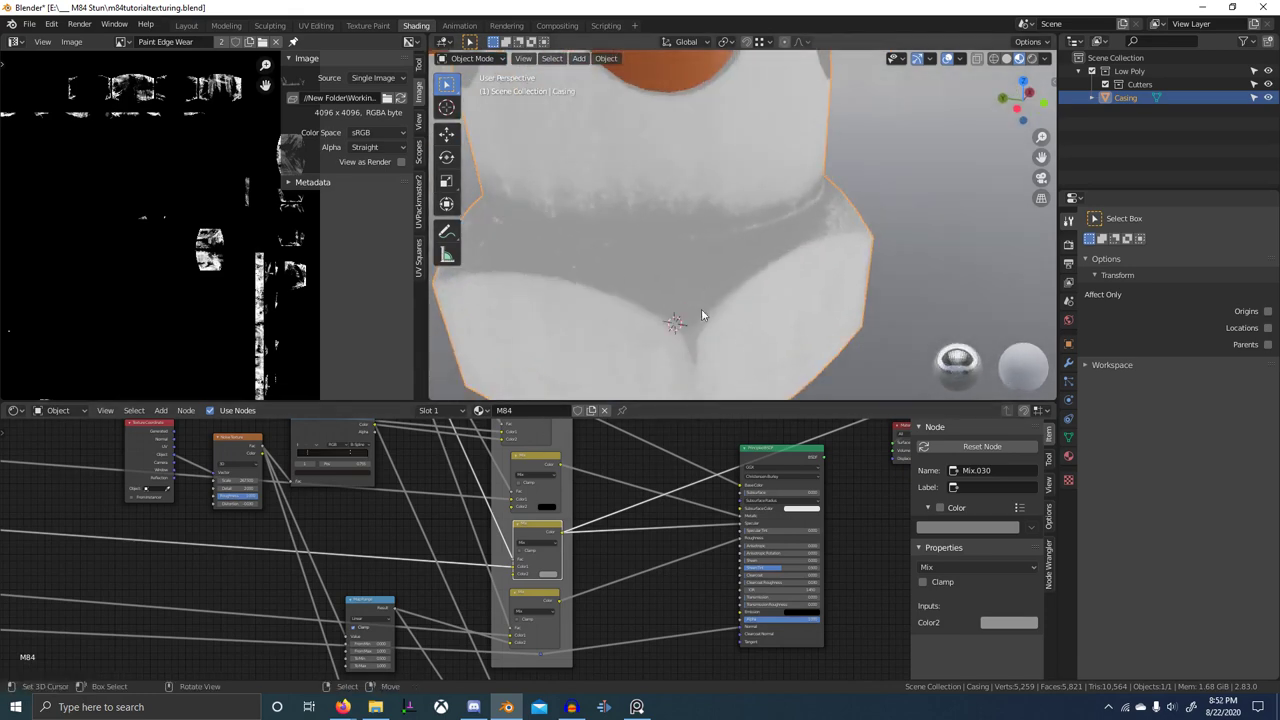
- Preview the bottom Mix node's light grey mask on the casing
{"action": "scroll", "coordinate": [444, 521], "scroll_direction": "up", "scroll_amount": 4}
{"action": "middle_click_drag", "start_coordinate": [481, 560], "coordinate": [495, 528]}
{"action": "left_click", "coordinate": [583, 594], "text": "ctrl+shift"}
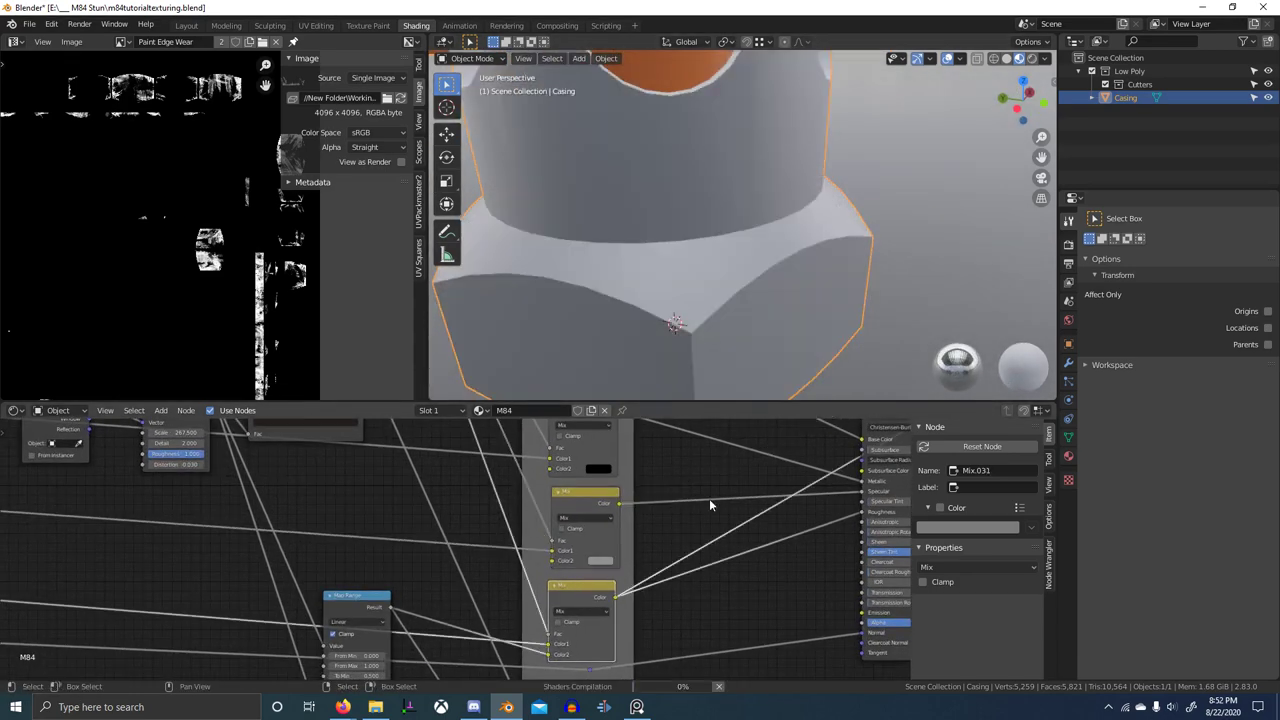
{"action": "middle_click_drag", "start_coordinate": [700, 308], "coordinate": [751, 323]}
{"action": "scroll", "coordinate": [751, 323], "scroll_direction": "up", "scroll_amount": 2}
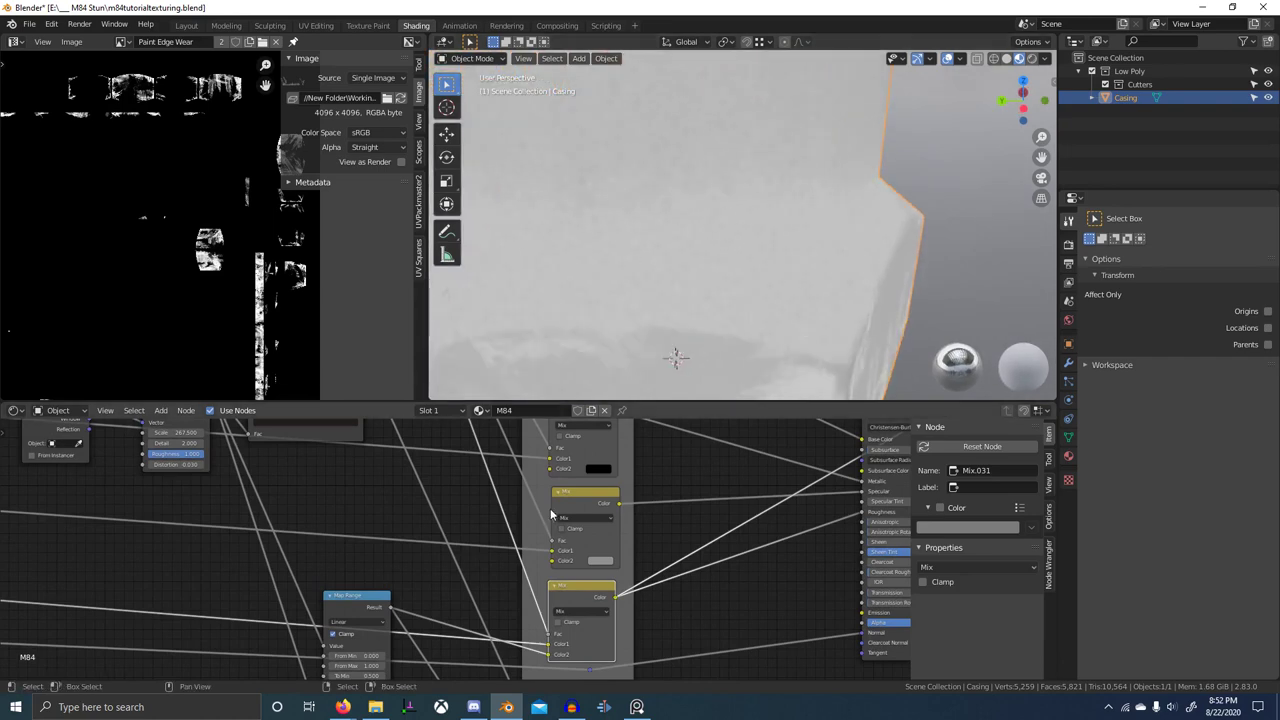
{"action": "scroll", "coordinate": [579, 613], "scroll_direction": "down", "scroll_amount": 5}
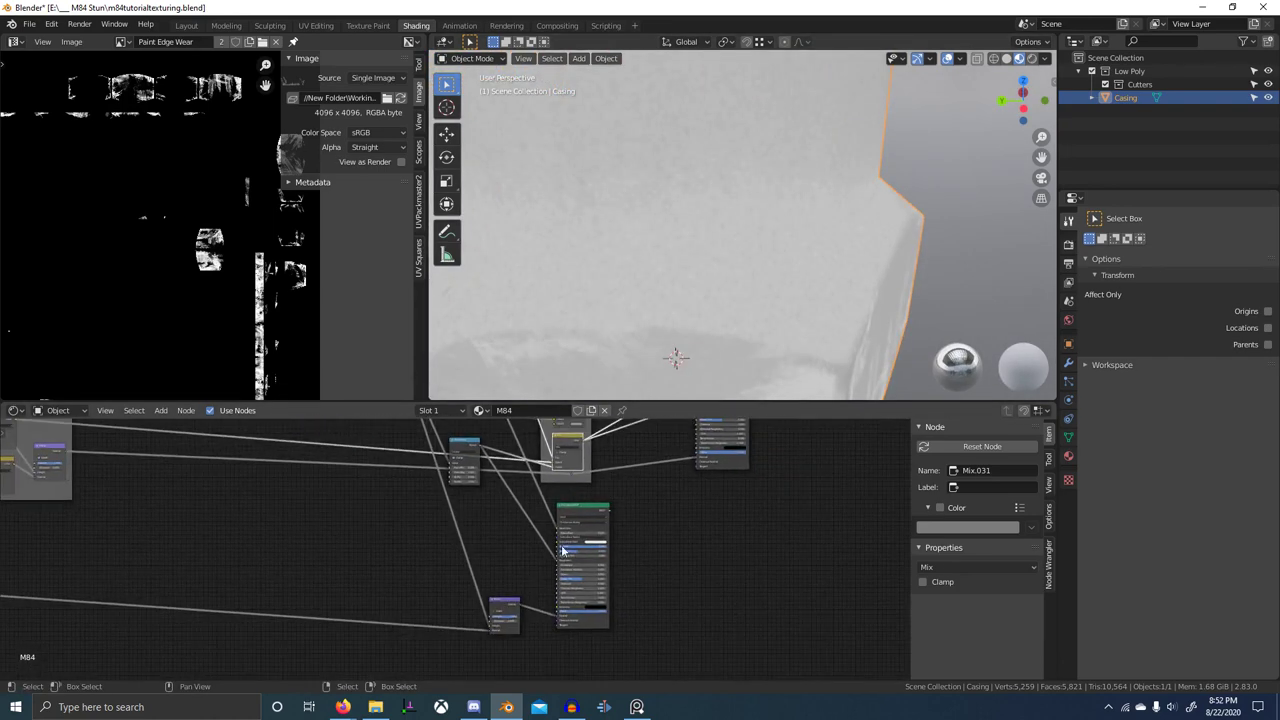
- Move the Bump node up and to the left, near the Mix Worn Metal Edges frame
{"action": "left_click", "coordinate": [506, 607]}
{"action": "left_click_drag", "start_coordinate": [506, 607], "coordinate": [468, 508]}
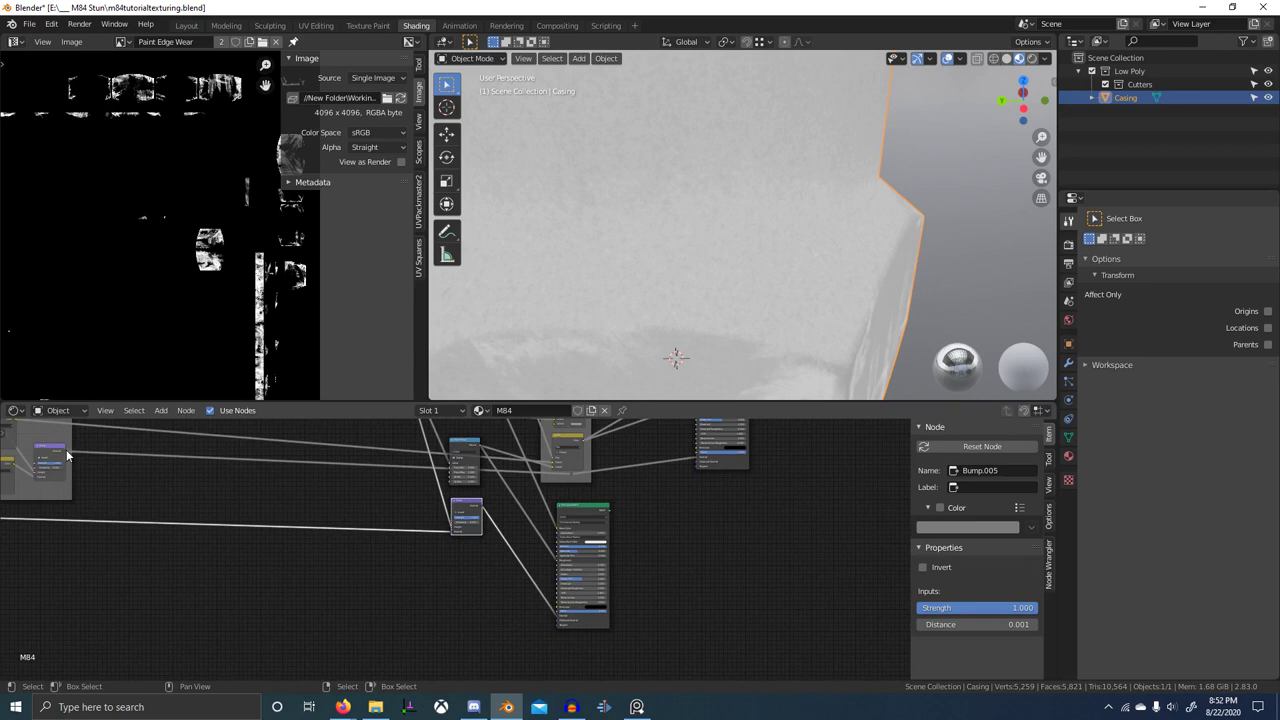
{"action": "left_click", "coordinate": [67, 456]}
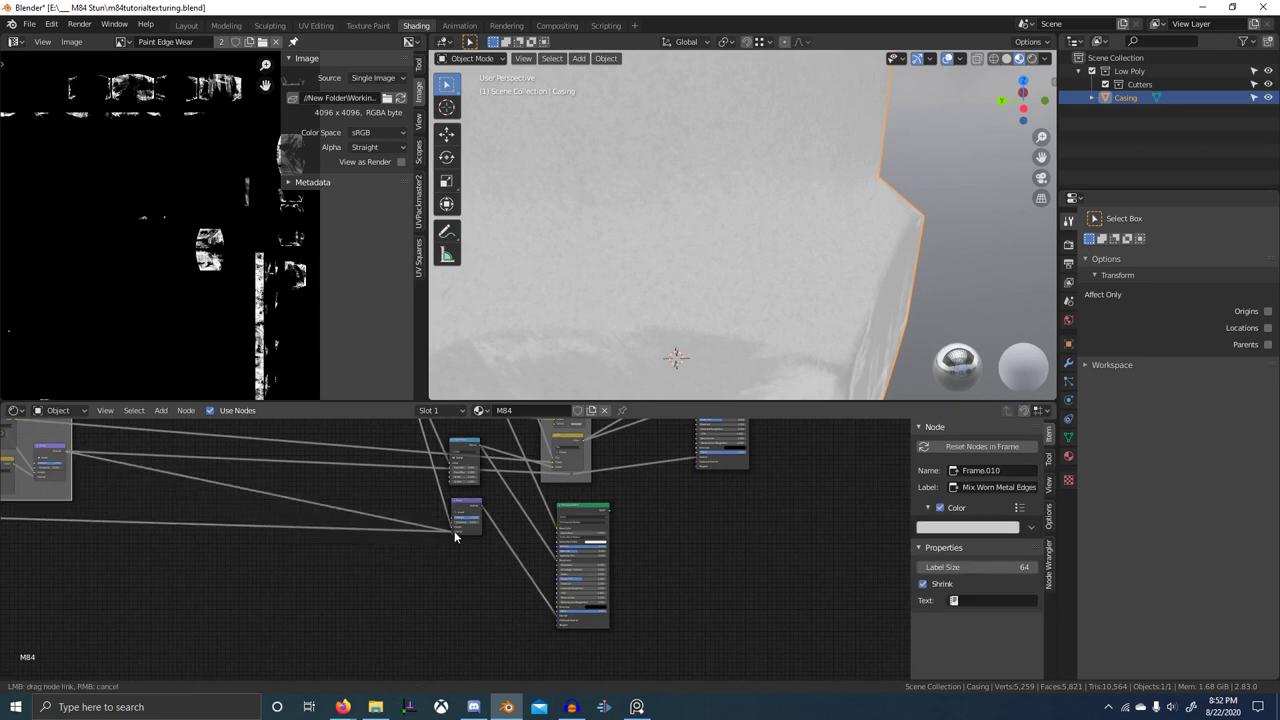
{"action": "middle_click_drag", "start_coordinate": [568, 507], "coordinate": [546, 541]}
{"action": "scroll", "coordinate": [522, 543], "scroll_direction": "up", "scroll_amount": 4}
{"action": "left_click", "coordinate": [432, 545]}
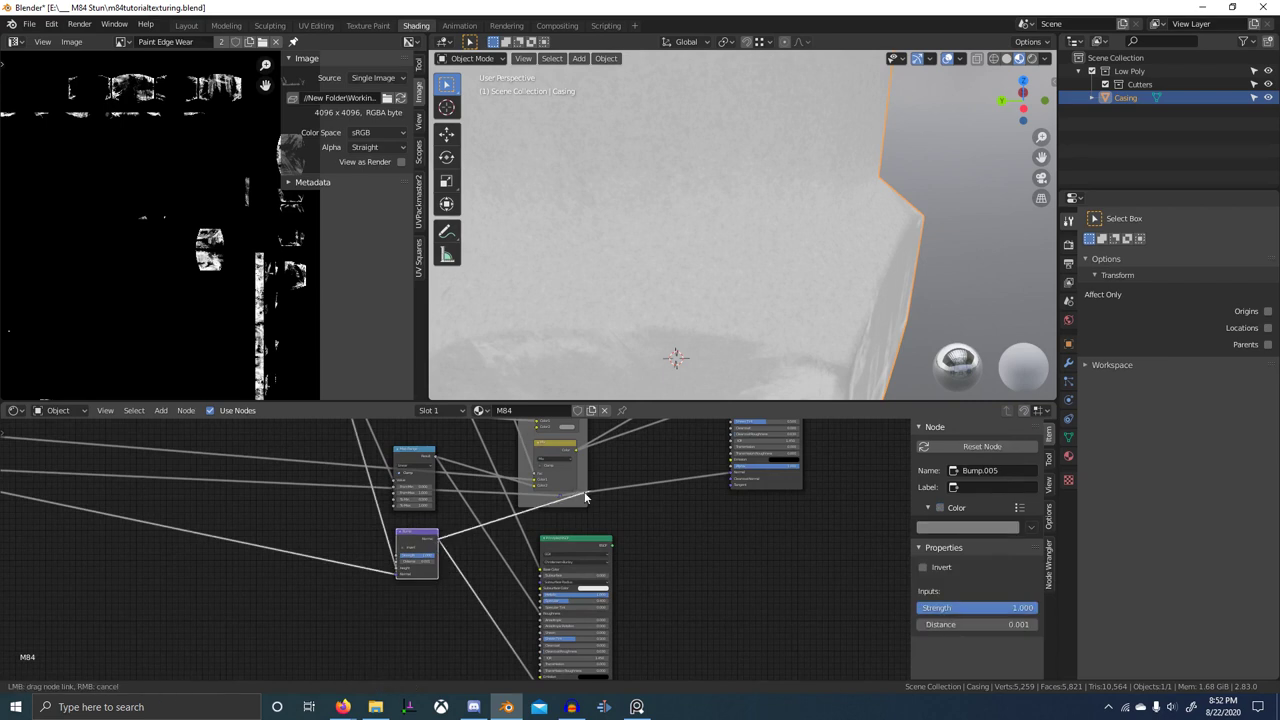
- Delete the spare Principled BSDF and place the Bump node inside the DIRT AO frame
{"action": "left_click", "coordinate": [596, 543]}
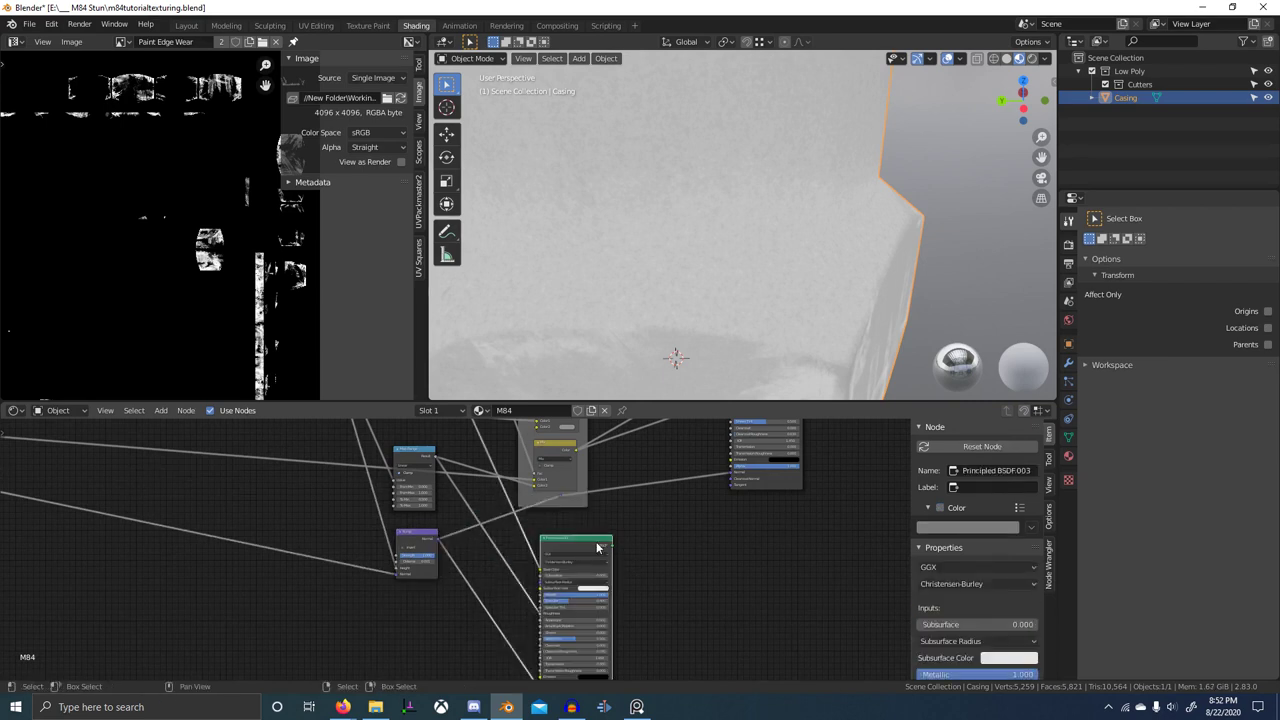
{"action": "key", "text": "x"}
{"action": "left_click_drag", "start_coordinate": [420, 541], "coordinate": [546, 467]}
{"action": "left_click_drag", "start_coordinate": [546, 485], "coordinate": [615, 518]}
{"action": "left_click", "coordinate": [554, 508], "text": "ctrl+shift"}
{"action": "left_click", "coordinate": [558, 512], "text": "ctrl+shift"}
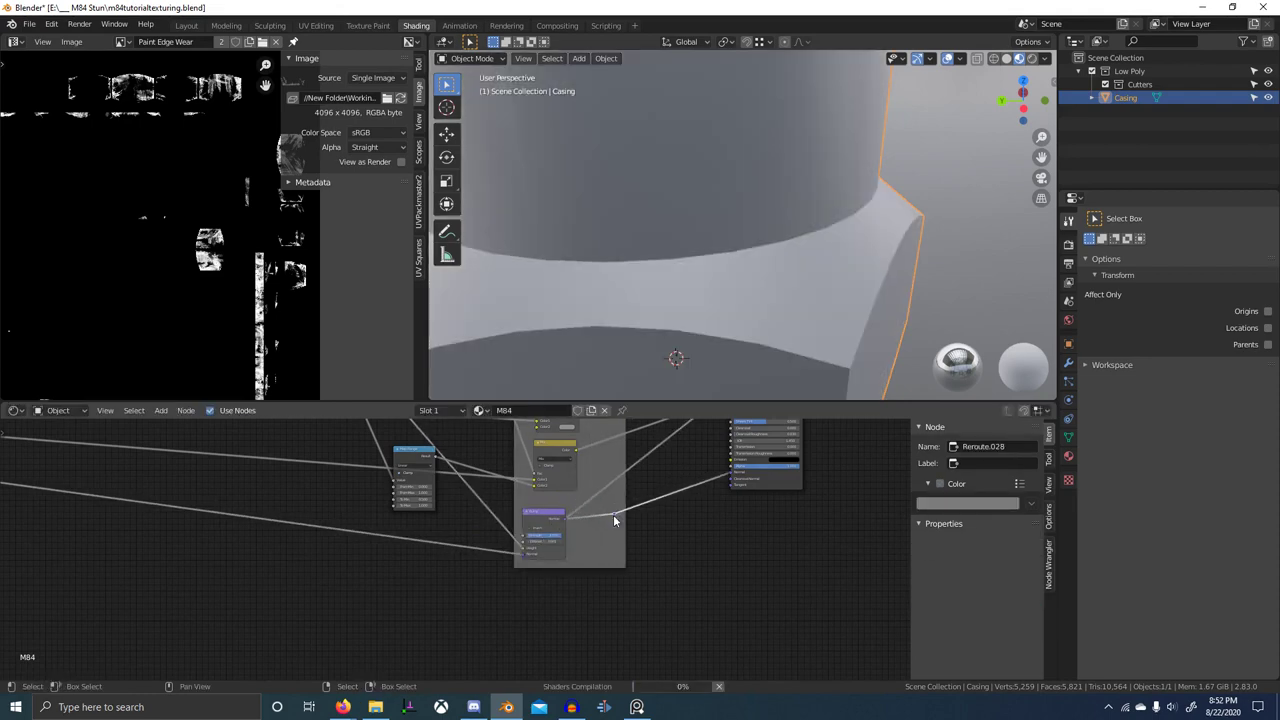
- Open the Add menu's node search to find a Mix node
{"action": "scroll", "coordinate": [612, 519], "scroll_direction": "down", "scroll_amount": 4}
{"action": "middle_click_drag", "start_coordinate": [585, 512], "coordinate": [563, 599]}
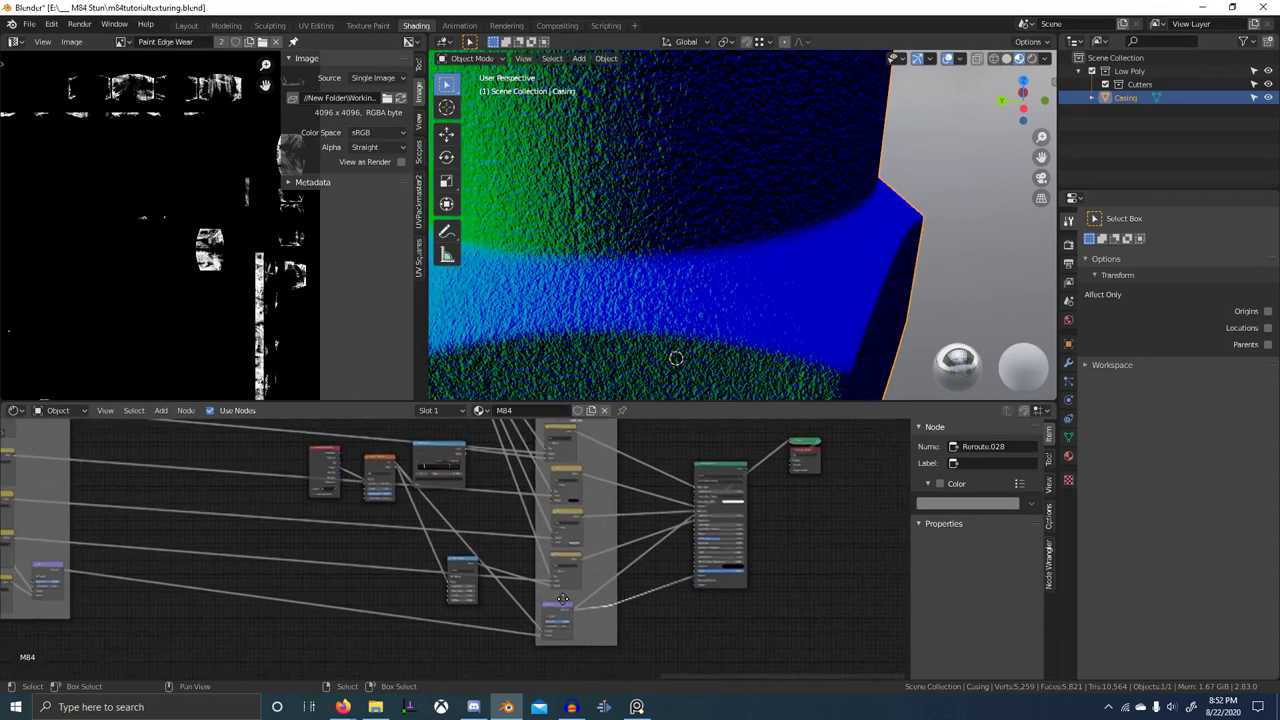
{"action": "scroll", "coordinate": [627, 324], "scroll_direction": "down", "scroll_amount": 5}
{"action": "scroll", "coordinate": [463, 449], "scroll_direction": "down", "scroll_amount": 2}
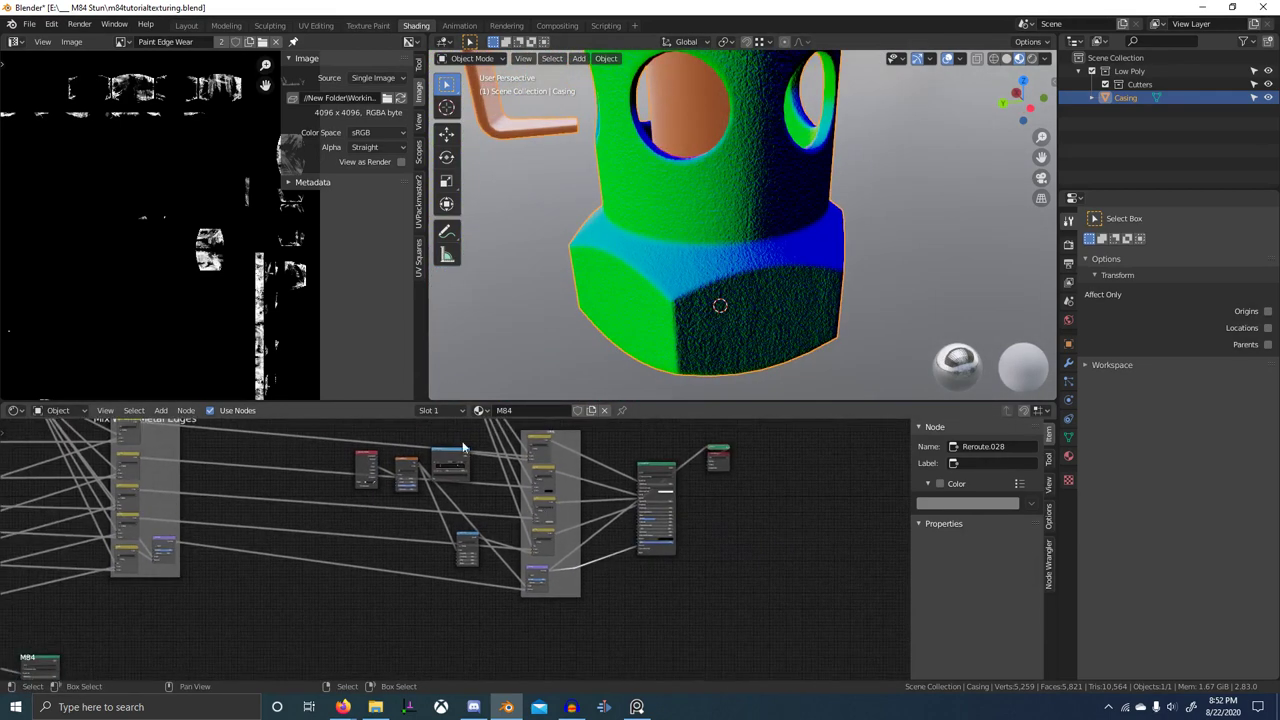
{"action": "scroll", "coordinate": [462, 443], "scroll_direction": "down", "scroll_amount": 3}
{"action": "middle_click_drag", "start_coordinate": [450, 424], "coordinate": [430, 464]}
{"action": "scroll", "coordinate": [398, 437], "scroll_direction": "up", "scroll_amount": 3}
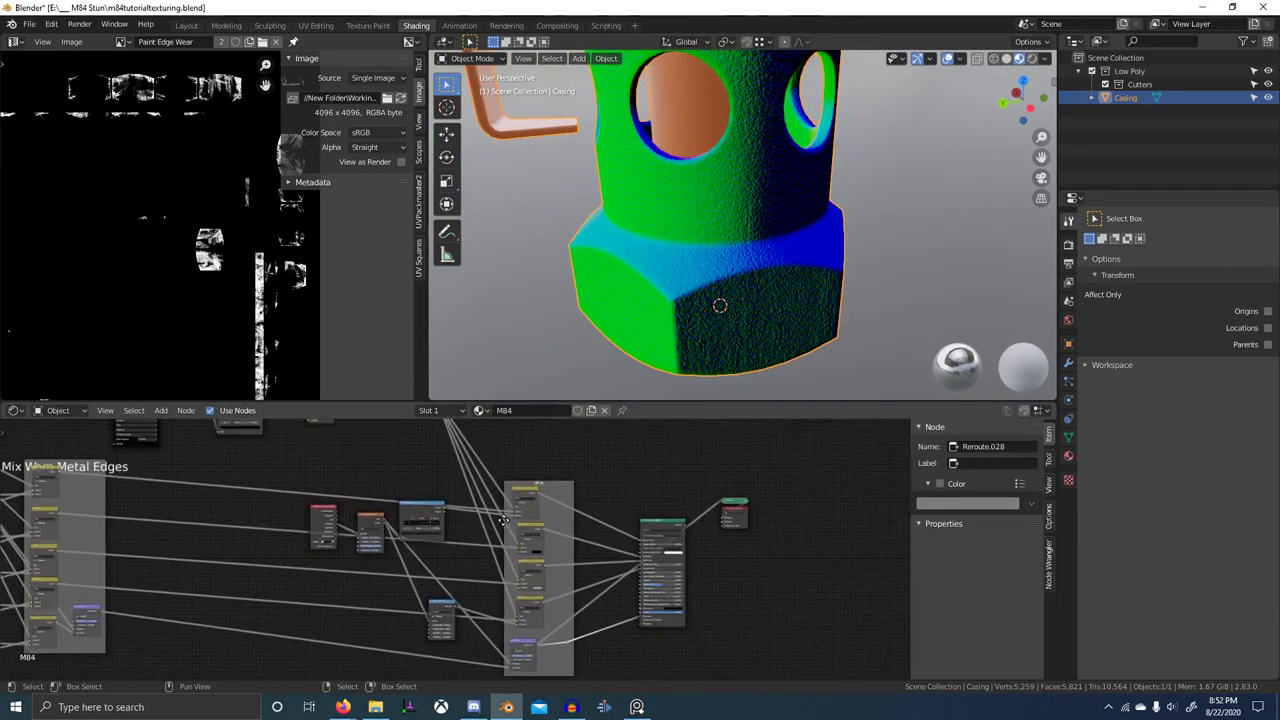
{"action": "key", "text": "shift+a"}
{"action": "left_click", "coordinate": [584, 498]}
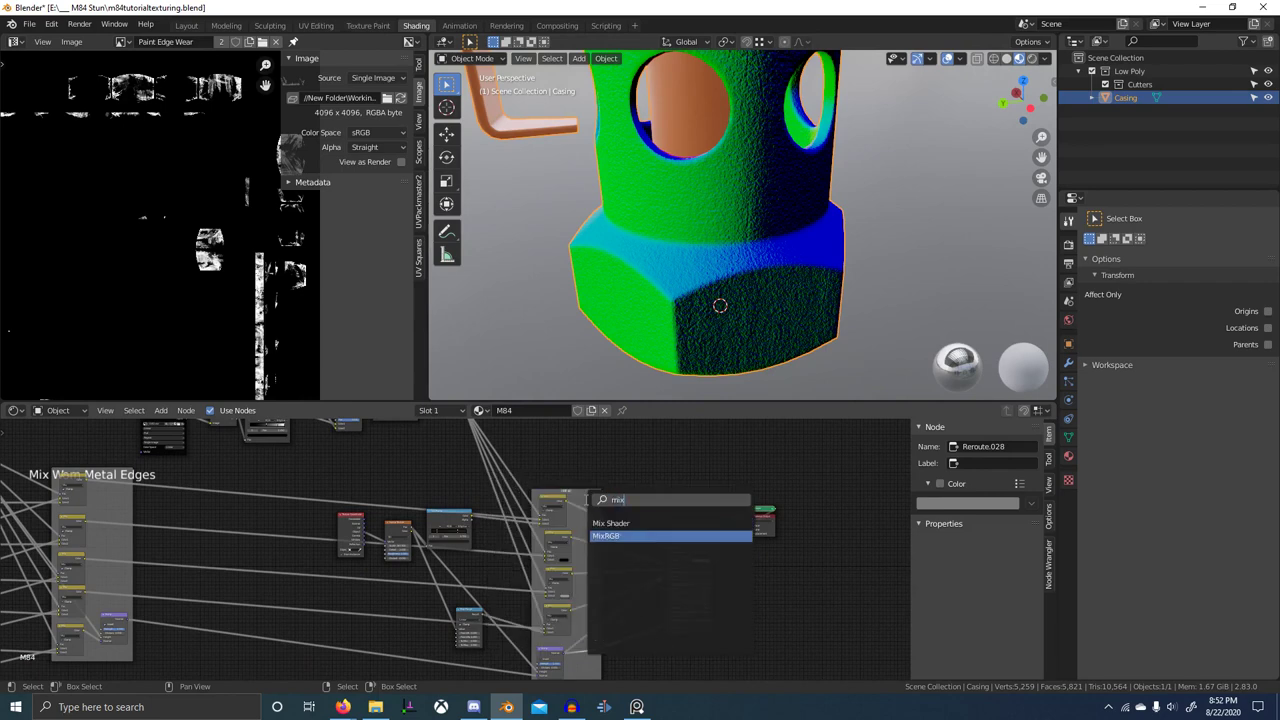
- Drop a MixRGB node before the Bump node, set to Multiply with Fac 1.000
{"action": "key", "text": "Return"}
{"action": "left_click", "coordinate": [481, 648]}
{"action": "scroll", "coordinate": [470, 600], "scroll_direction": "up", "scroll_amount": 5}
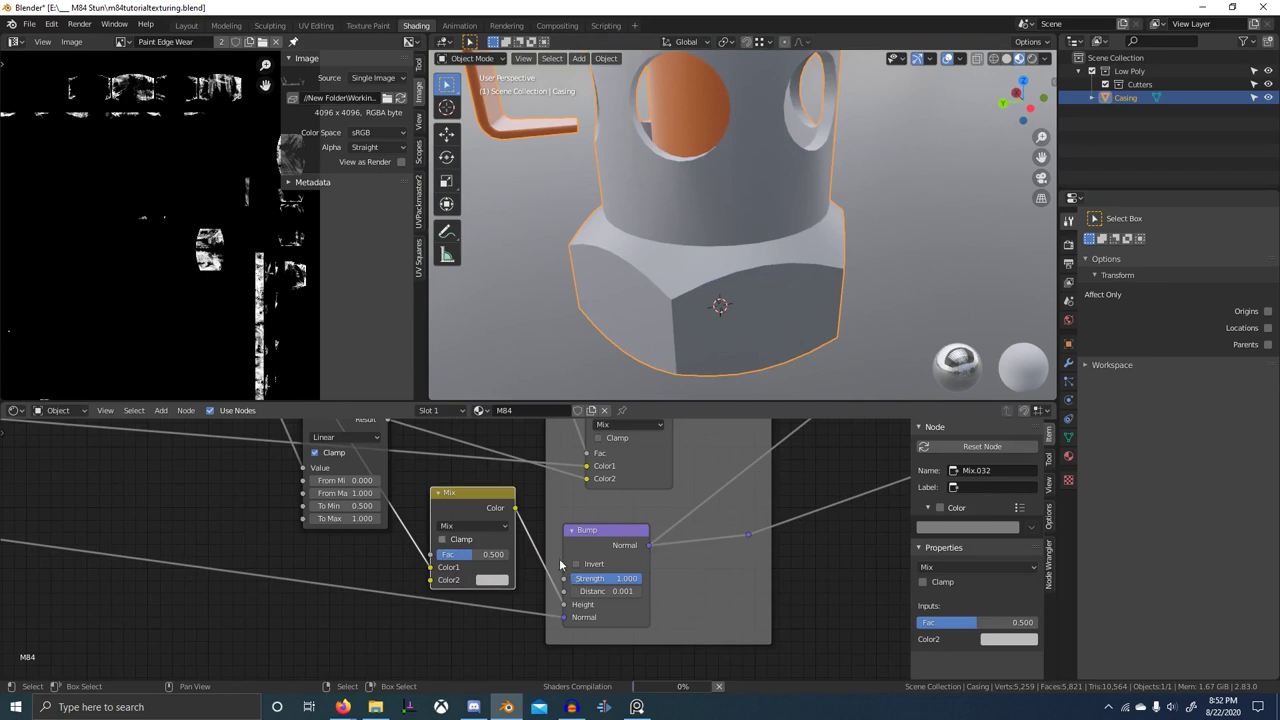
{"action": "scroll", "coordinate": [562, 568], "scroll_direction": "down", "scroll_amount": 3}
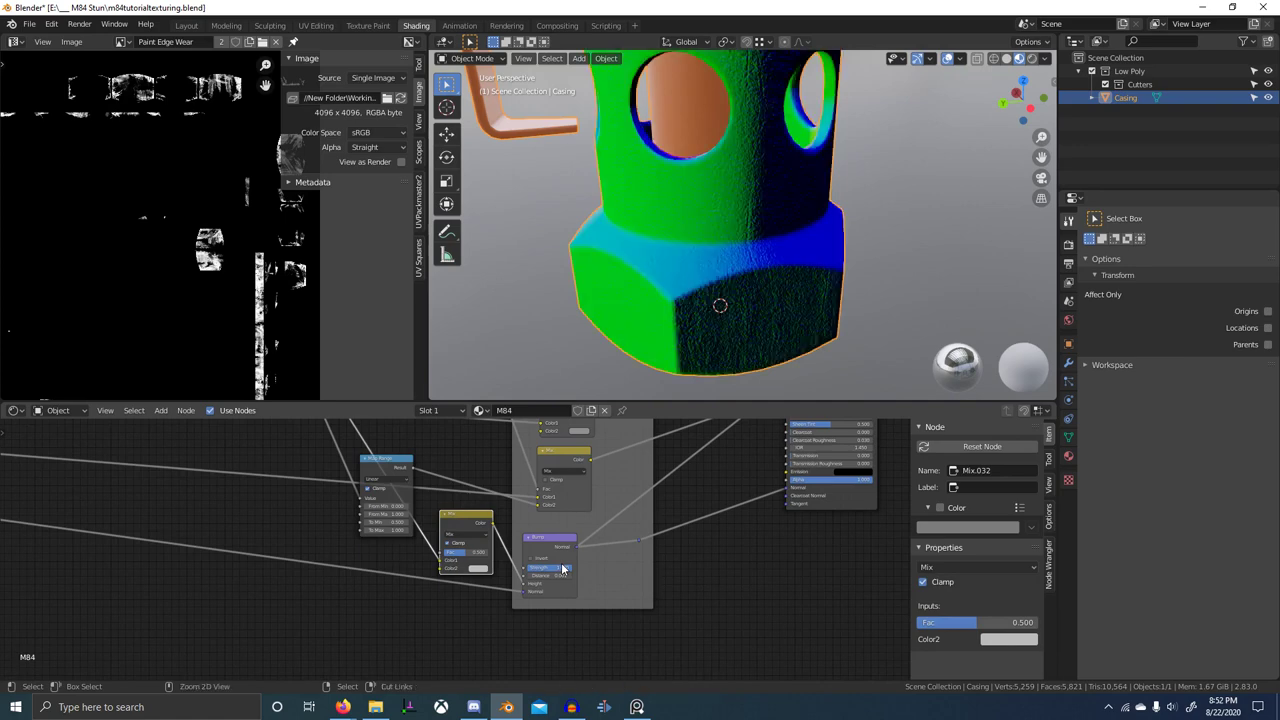
{"action": "key", "text": "ctrl+space"}
{"action": "scroll", "coordinate": [564, 490], "scroll_direction": "down", "scroll_amount": 2}
{"action": "scroll", "coordinate": [572, 285], "scroll_direction": "up", "scroll_amount": 7}
{"action": "left_click", "coordinate": [557, 556]}
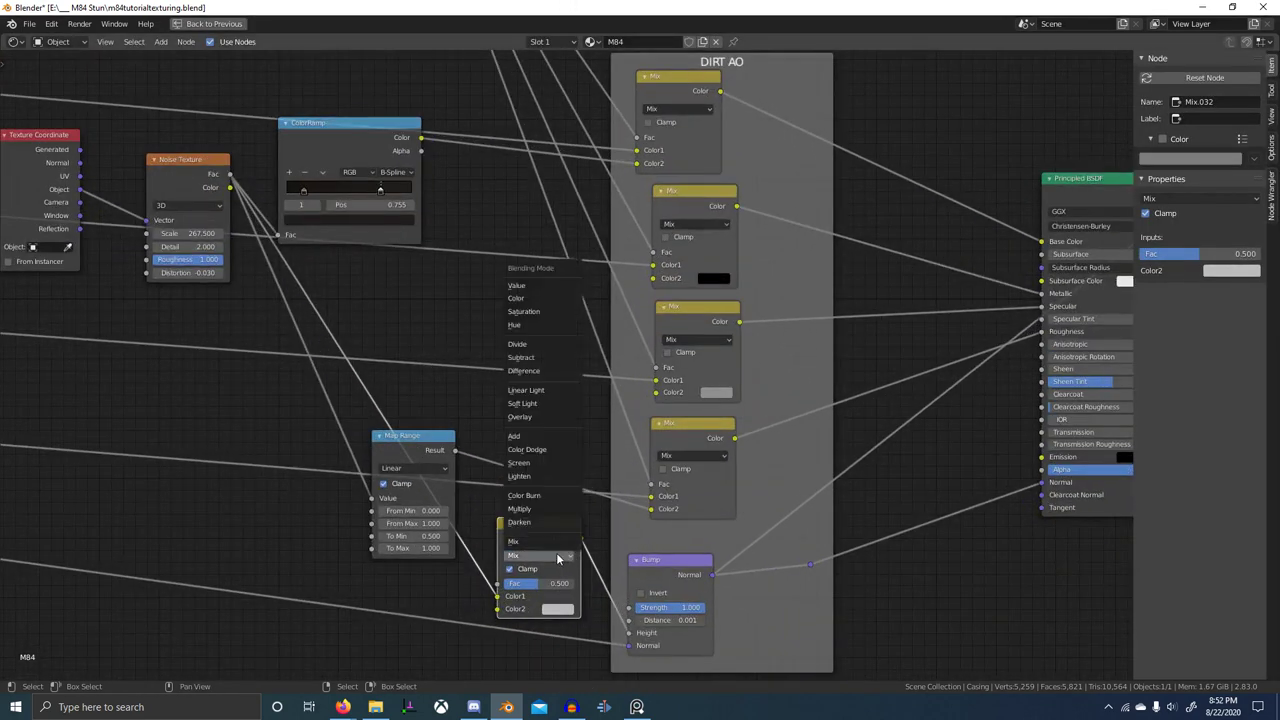
{"action": "left_click", "coordinate": [535, 509]}
{"action": "left_click_drag", "start_coordinate": [513, 586], "coordinate": [565, 584]}
{"action": "scroll", "coordinate": [550, 512], "scroll_direction": "down", "scroll_amount": 10}
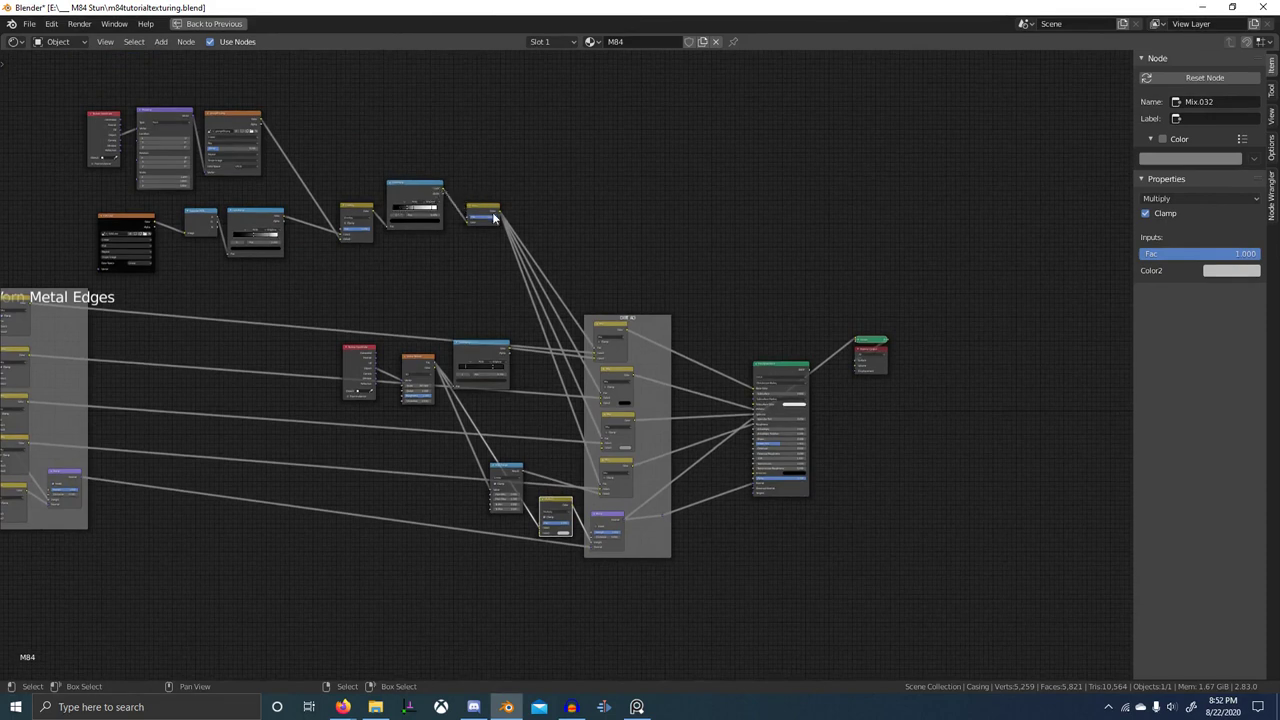
- Link the Invert node's output into the new Multiply Mix node
{"action": "left_click_drag", "start_coordinate": [499, 213], "coordinate": [493, 219]}
{"action": "left_click_drag", "start_coordinate": [540, 534], "coordinate": [545, 532]}
{"action": "middle_click_drag", "start_coordinate": [526, 290], "coordinate": [540, 440]}
{"action": "scroll", "coordinate": [543, 436], "scroll_direction": "up", "scroll_amount": 6}
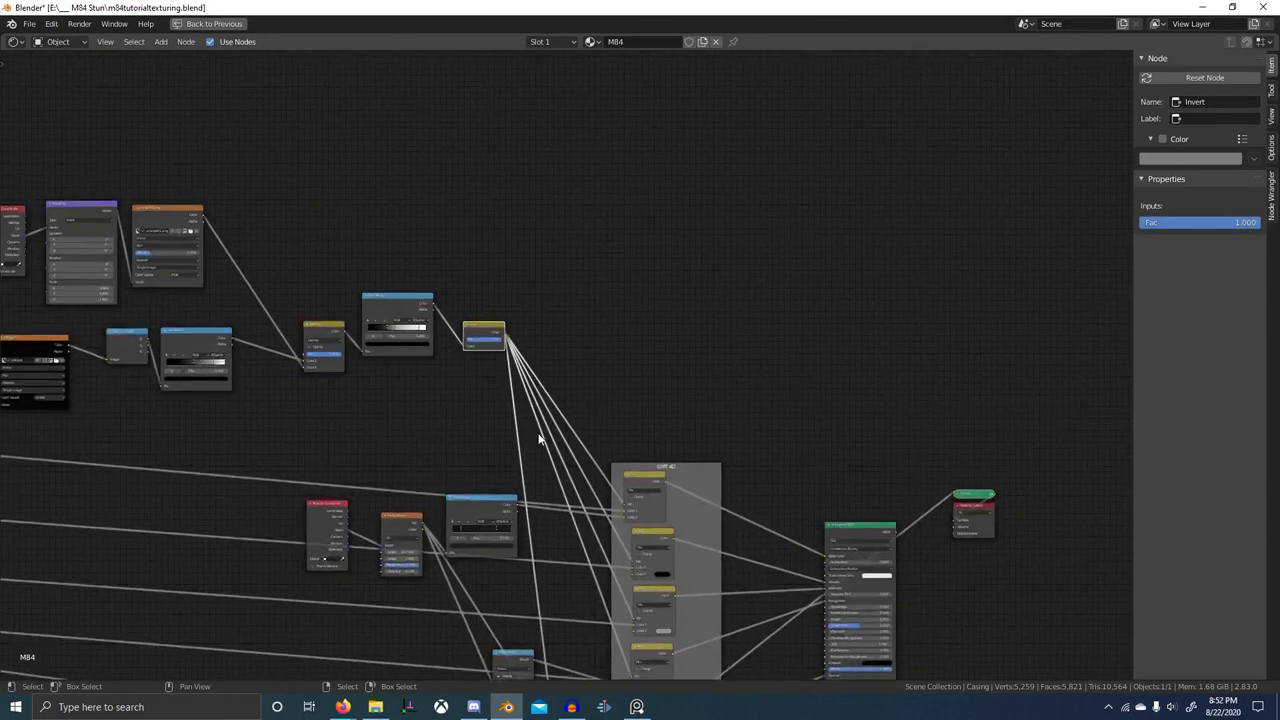
- Duplicate the ColorRamp and Invert pair and feed the Overlay output into the copy
{"action": "left_click", "coordinate": [363, 297]}
{"action": "left_click", "coordinate": [473, 317], "text": "shift"}
{"action": "key", "text": "g"}
{"action": "left_click", "coordinate": [517, 235]}
{"action": "key", "text": "shift+d"}
{"action": "left_click", "coordinate": [495, 408]}
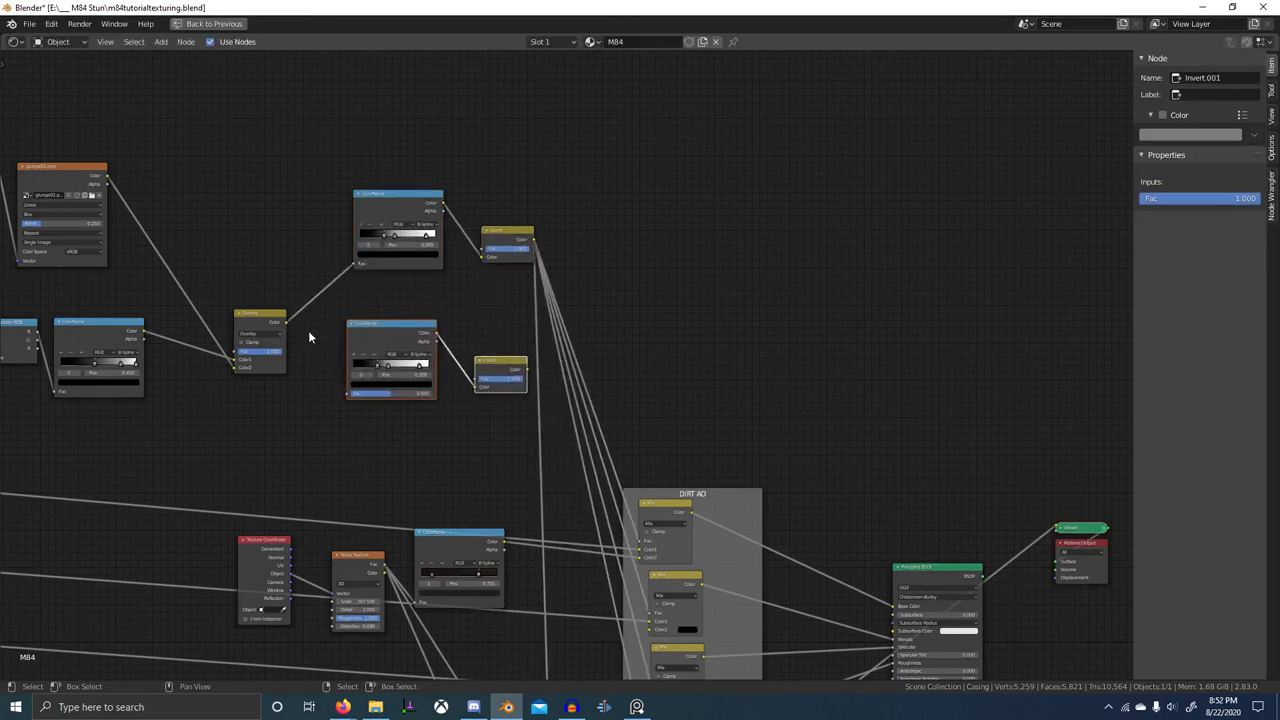
{"action": "left_click_drag", "start_coordinate": [286, 321], "coordinate": [350, 392]}
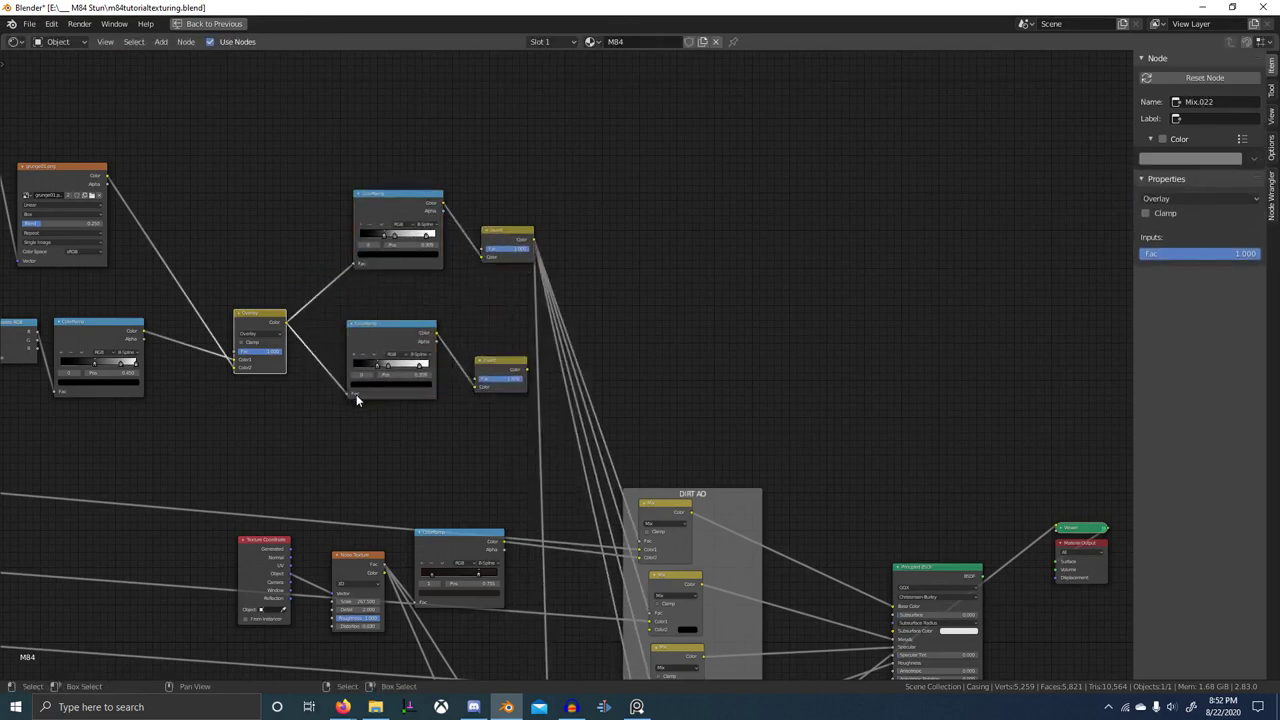
{"action": "left_click", "coordinate": [500, 368], "text": "ctrl+shift"}
- Restore the full Shading layout and orbit to inspect the grunge shading on the casing
{"action": "key", "text": "ctrl+space"}
{"action": "scroll", "coordinate": [700, 285], "scroll_direction": "down", "scroll_amount": 2}
{"action": "mouse_move", "coordinate": [700, 285]}
{"action": "middle_mouse_down"}
{"action": "mouse_move", "coordinate": [716, 273]}
{"action": "mouse_move", "coordinate": [766, 289]}
{"action": "mouse_move", "coordinate": [833, 219]}
{"action": "mouse_move", "coordinate": [776, 214]}
{"action": "mouse_move", "coordinate": [703, 124]}
{"action": "mouse_move", "coordinate": [735, 127]}
{"action": "middle_mouse_up"}
{"action": "scroll", "coordinate": [766, 289], "scroll_direction": "up", "scroll_amount": 5}
{"action": "scroll", "coordinate": [766, 289], "scroll_direction": "down", "scroll_amount": 6}
{"action": "scroll", "coordinate": [774, 214], "scroll_direction": "up", "scroll_amount": 3}
{"action": "scroll", "coordinate": [703, 135], "scroll_direction": "down", "scroll_amount": 3}
{"action": "middle_click_drag", "start_coordinate": [792, 360], "coordinate": [808, 273], "text": "shift"}
{"action": "scroll", "coordinate": [794, 243], "scroll_direction": "up", "scroll_amount": 3}
{"action": "scroll", "coordinate": [808, 273], "scroll_direction": "up", "scroll_amount": 4}
{"action": "scroll", "coordinate": [330, 540], "scroll_direction": "up", "scroll_amount": 5}
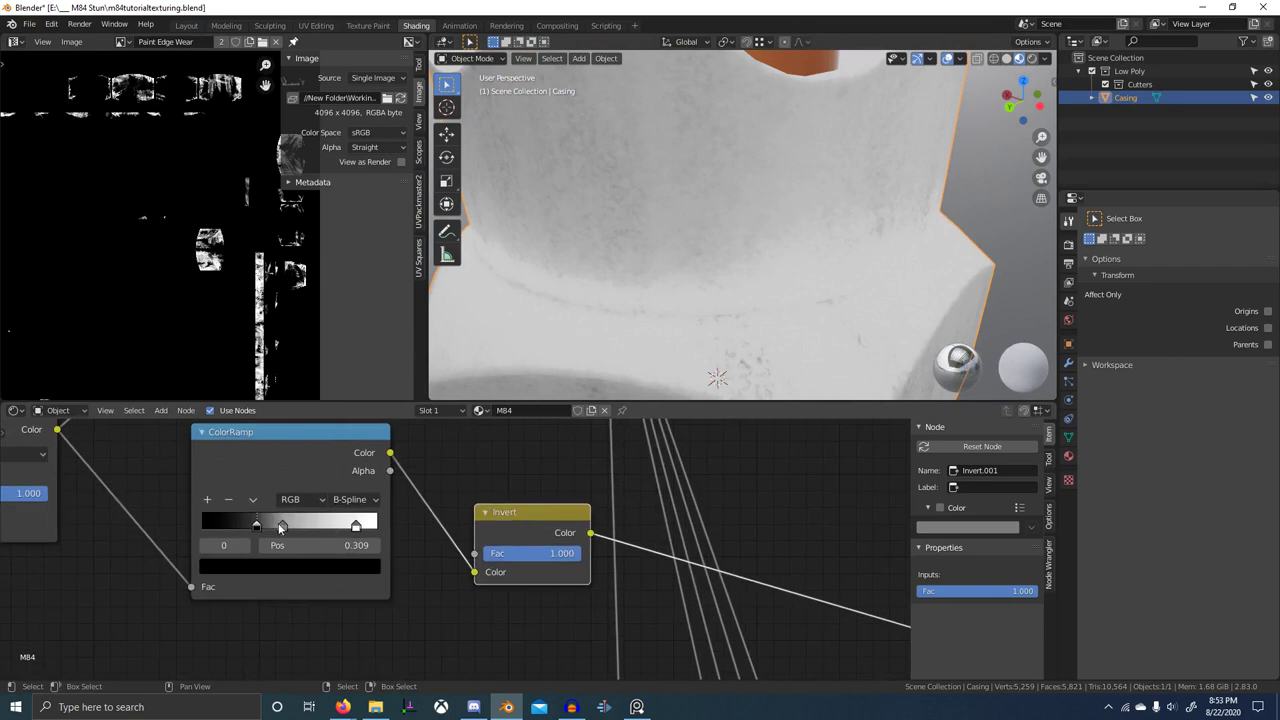
- Move the ramp's dark stop right and its white stop left to 0.445
{"action": "mouse_move", "coordinate": [253, 524]}
{"action": "left_mouse_down"}
{"action": "mouse_move", "coordinate": [299, 527]}
{"action": "mouse_move", "coordinate": [268, 526]}
{"action": "left_mouse_up"}
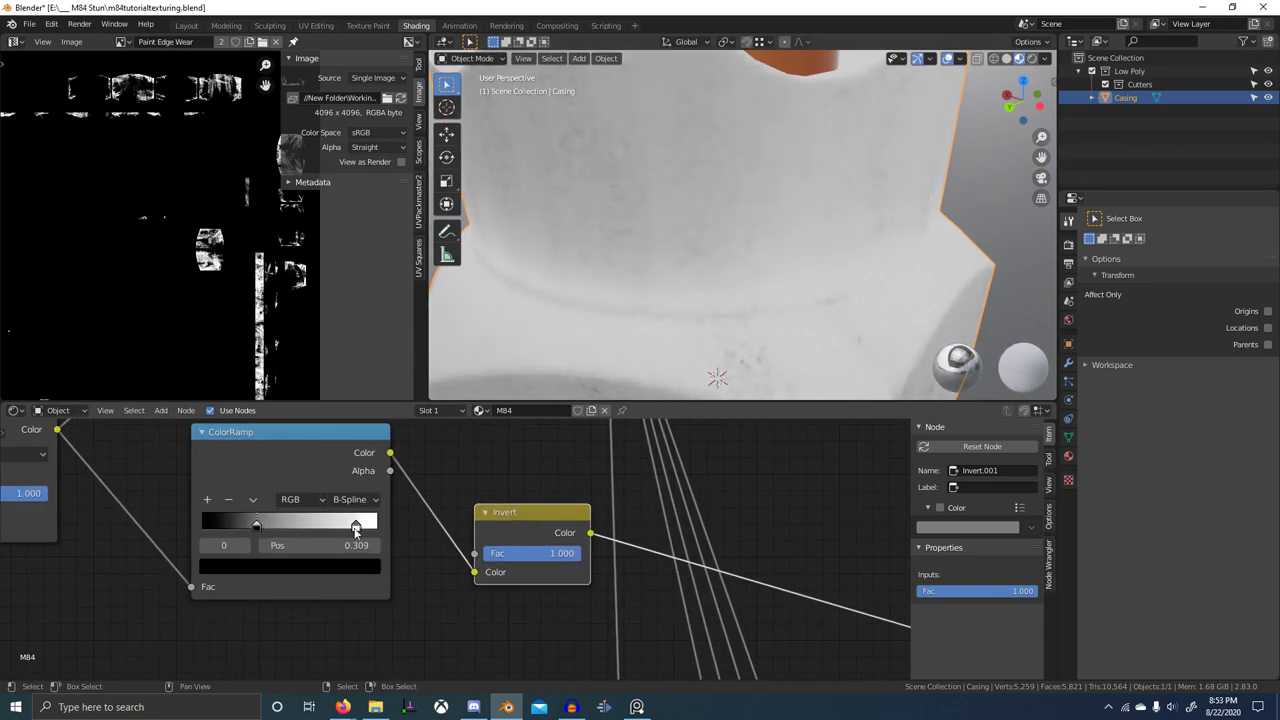
{"action": "left_click_drag", "start_coordinate": [356, 528], "coordinate": [275, 527]}
{"action": "scroll", "coordinate": [636, 318], "scroll_direction": "down", "scroll_amount": 6}
{"action": "middle_click_drag", "start_coordinate": [636, 318], "coordinate": [717, 303]}
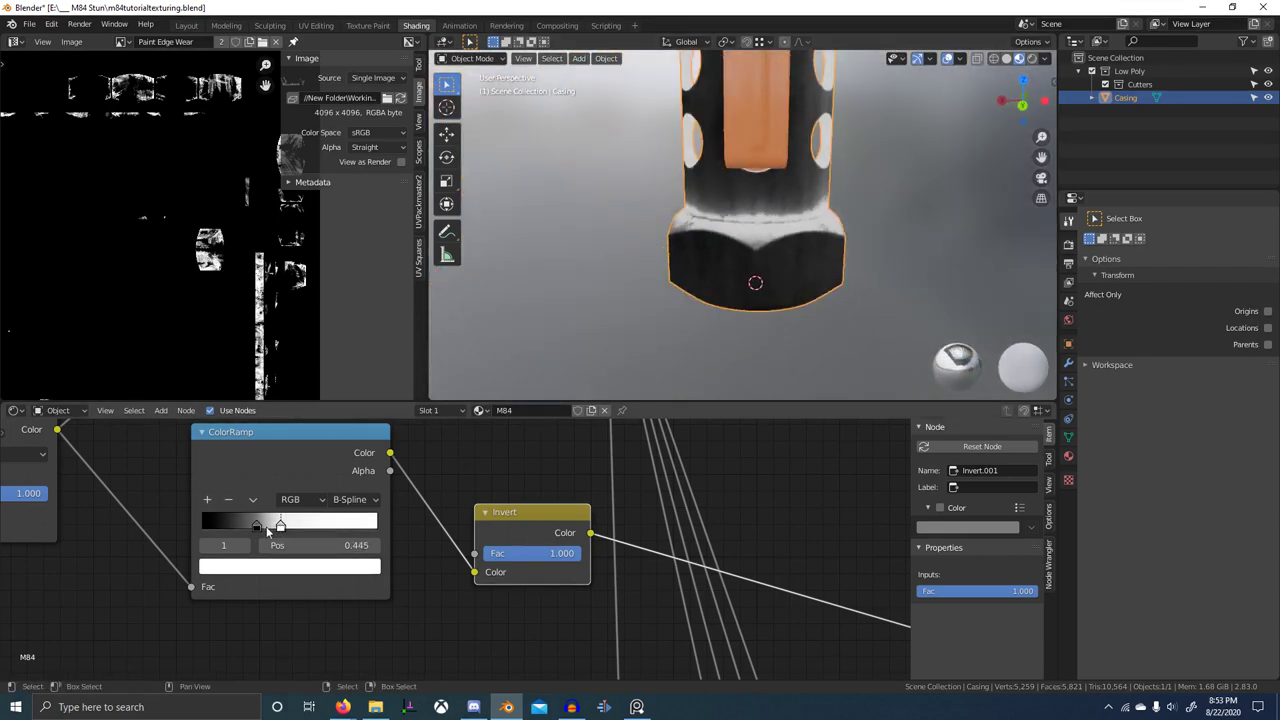
- Try Constant and Linear interpolation, shift the white stop, and return to B-Spline
{"action": "left_click", "coordinate": [352, 499]}
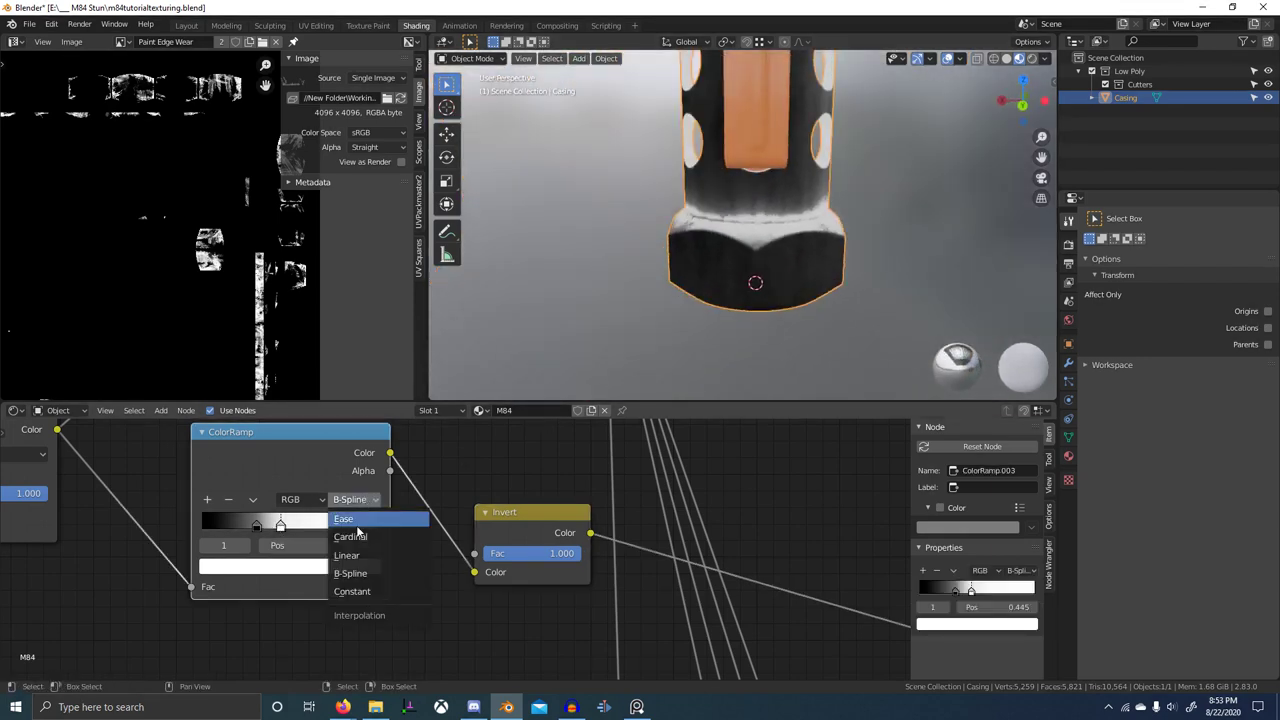
{"action": "left_click", "coordinate": [363, 592]}
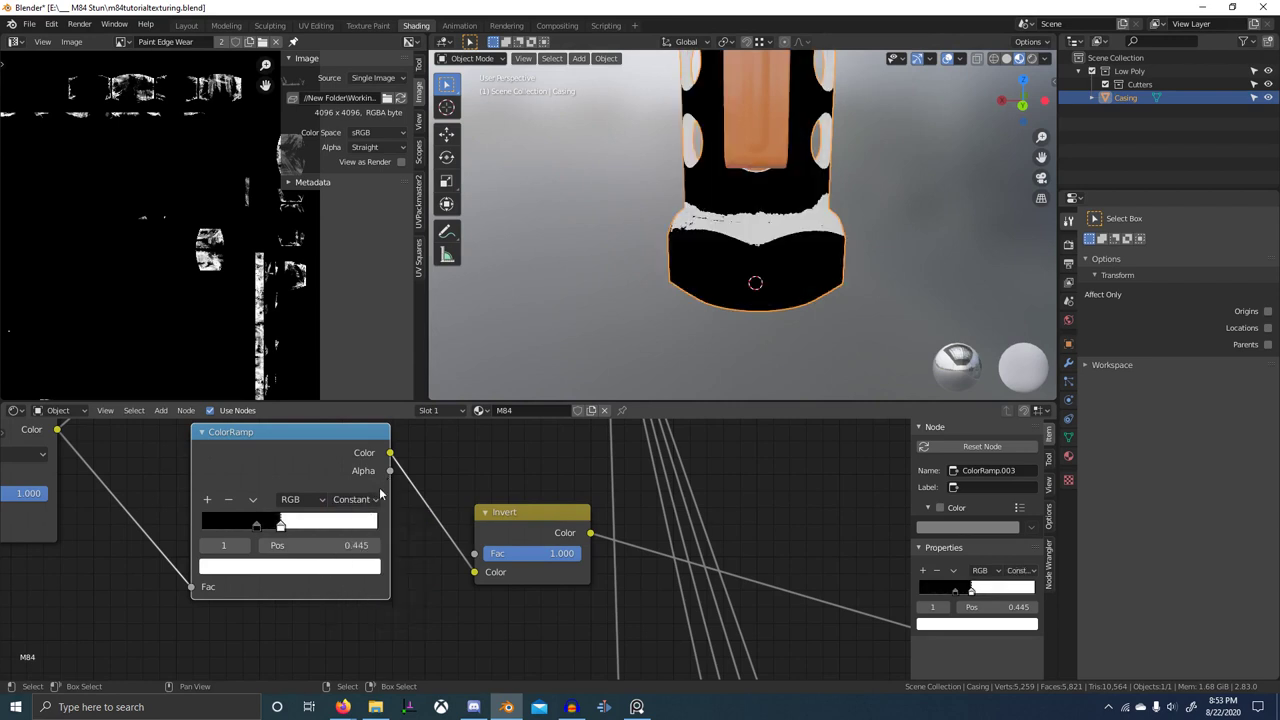
{"action": "left_click", "coordinate": [360, 499]}
{"action": "left_click", "coordinate": [355, 555]}
{"action": "scroll", "coordinate": [374, 462], "scroll_direction": "up", "scroll_amount": 2}
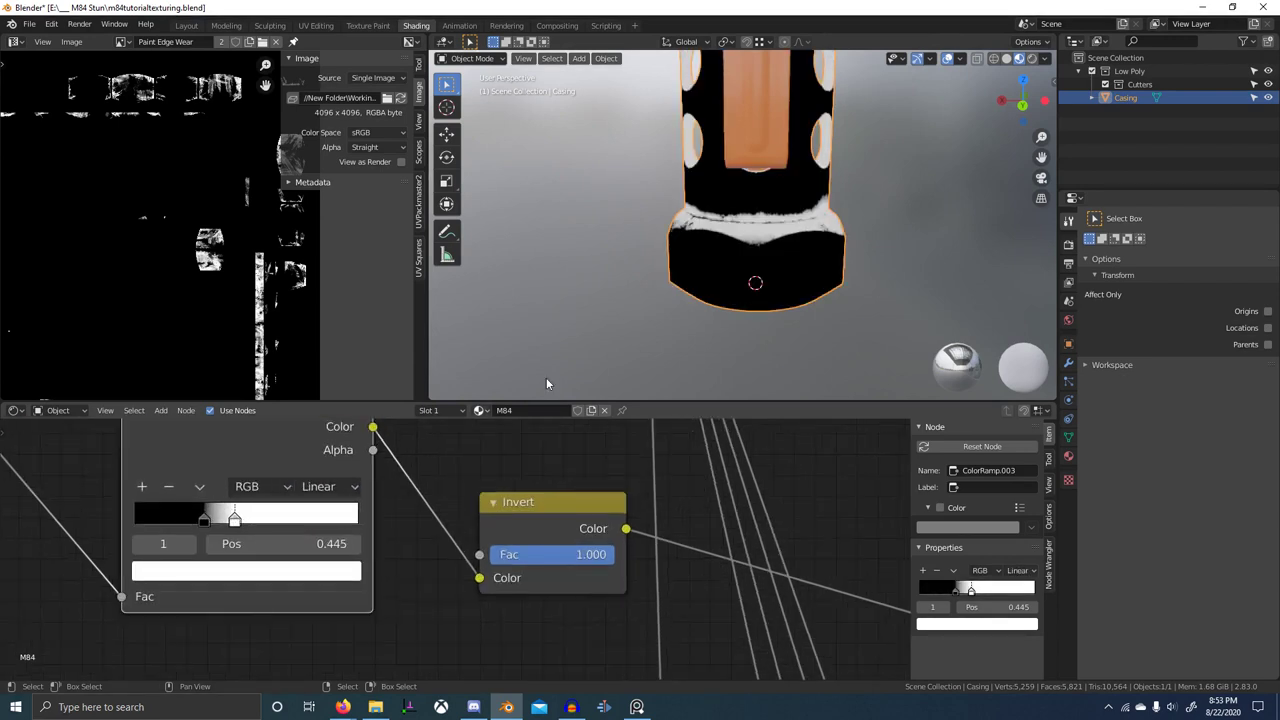
{"action": "mouse_move", "coordinate": [234, 520]}
{"action": "left_mouse_down"}
{"action": "mouse_move", "coordinate": [276, 520]}
{"action": "mouse_move", "coordinate": [257, 518]}
{"action": "left_mouse_up"}
{"action": "left_click", "coordinate": [336, 487]}
{"action": "left_click", "coordinate": [337, 581]}
- Add a third ramp stop at 0.230 and set its colour to black
{"action": "left_click", "coordinate": [143, 487]}
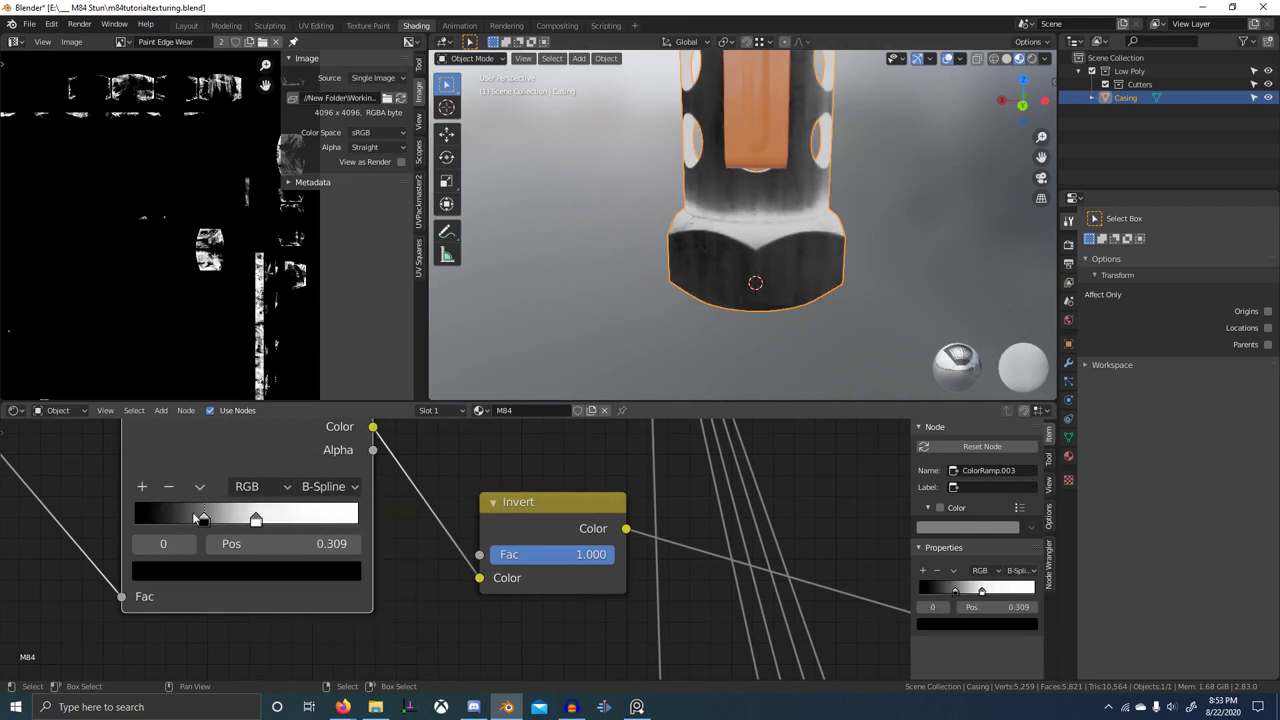
{"action": "left_click_drag", "start_coordinate": [227, 523], "coordinate": [182, 525]}
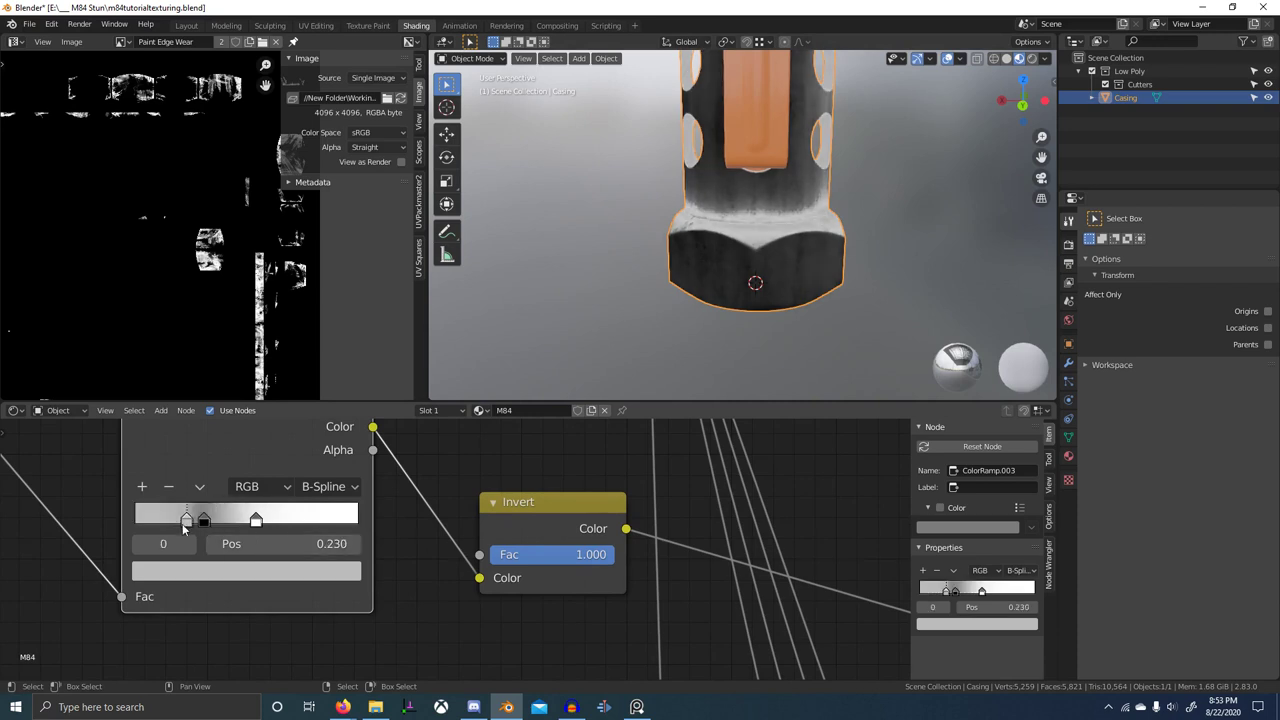
{"action": "left_click", "coordinate": [207, 580]}
{"action": "left_click_drag", "start_coordinate": [180, 347], "coordinate": [2, 564]}
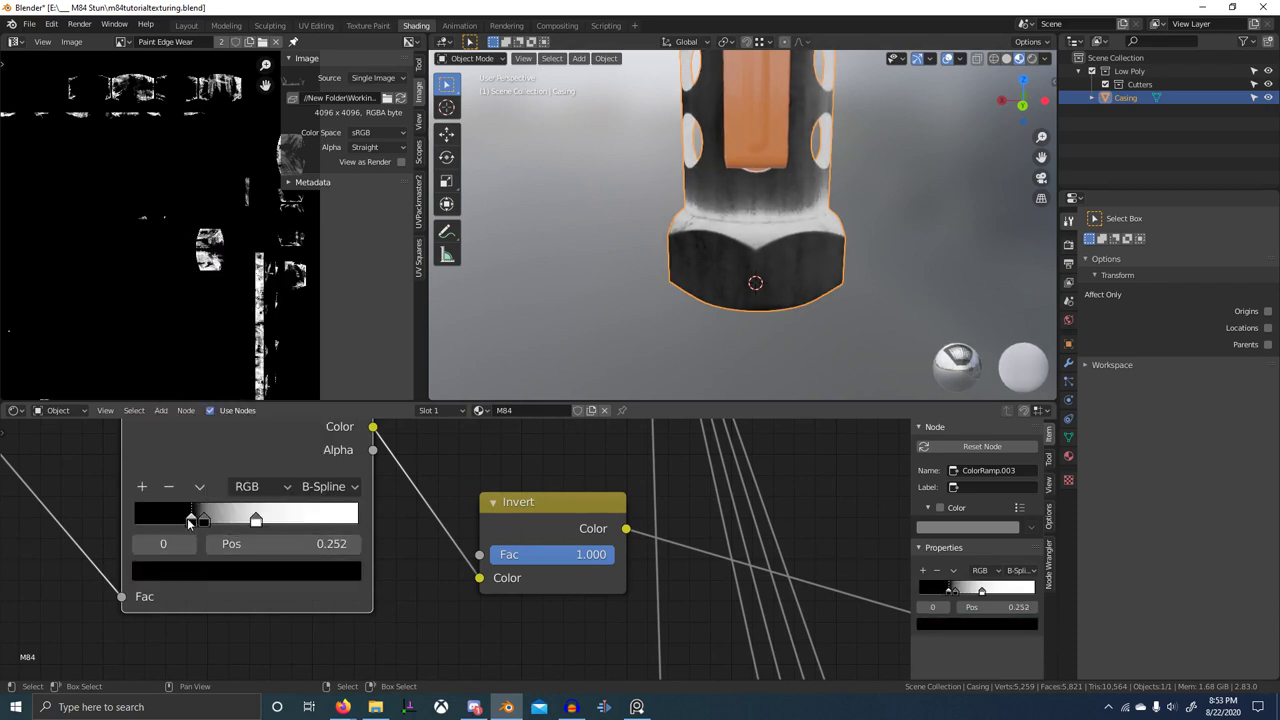
{"action": "scroll", "coordinate": [450, 590], "scroll_direction": "down", "scroll_amount": 15}
{"action": "middle_click_drag", "start_coordinate": [474, 586], "coordinate": [450, 499]}
{"action": "scroll", "coordinate": [483, 522], "scroll_direction": "down", "scroll_amount": 5}
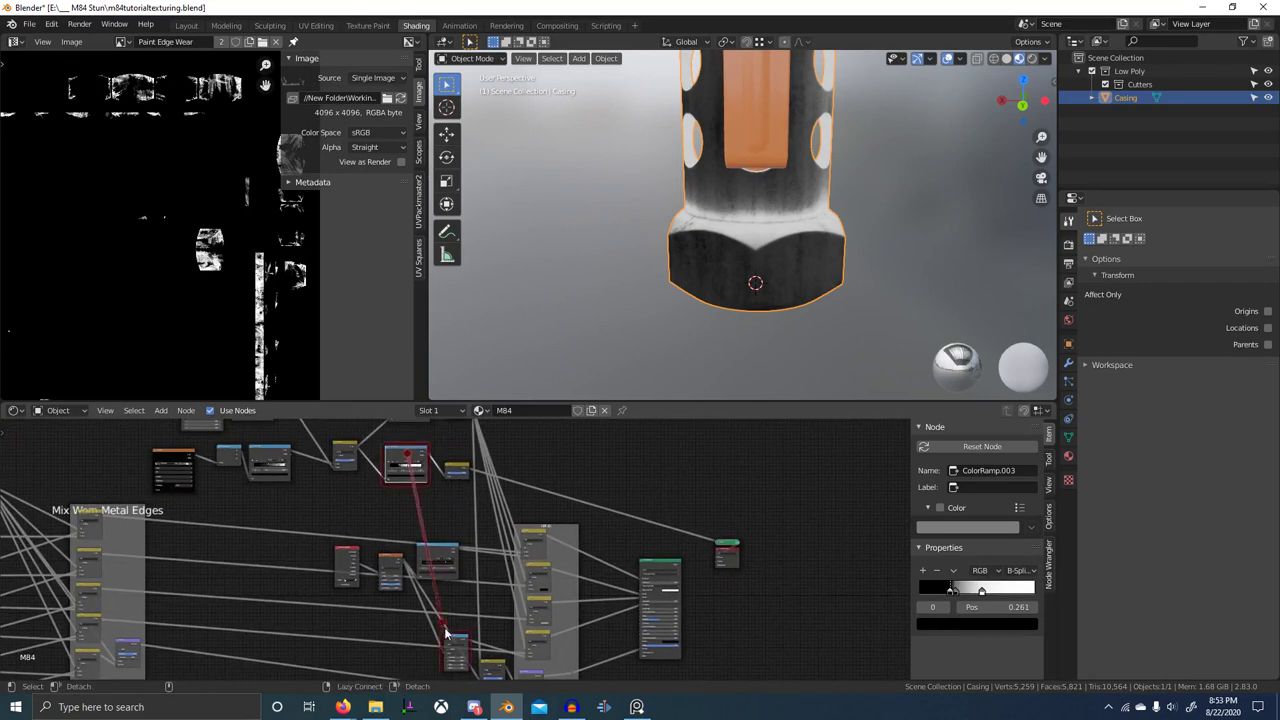
- Preview the Multiply node on the casing and reposition it between Map Range and Bump
{"action": "scroll", "coordinate": [499, 672], "scroll_direction": "up", "scroll_amount": 8}
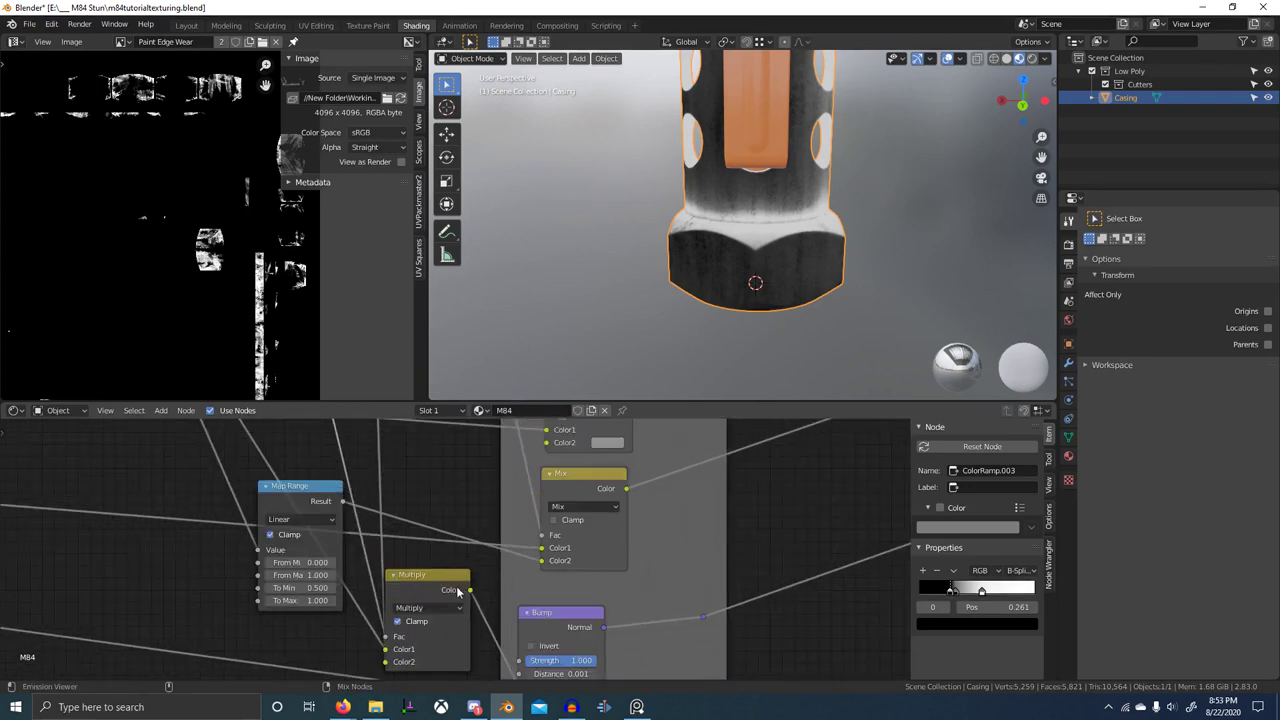
{"action": "left_click", "coordinate": [449, 586], "text": "ctrl+shift"}
{"action": "middle_click_drag", "start_coordinate": [450, 587], "coordinate": [470, 563]}
{"action": "left_click_drag", "start_coordinate": [472, 560], "coordinate": [505, 557]}
{"action": "scroll", "coordinate": [477, 546], "scroll_direction": "up", "scroll_amount": 3}
{"action": "middle_click_drag", "start_coordinate": [476, 547], "coordinate": [489, 540]}
{"action": "scroll", "coordinate": [490, 539], "scroll_direction": "down", "scroll_amount": 5}
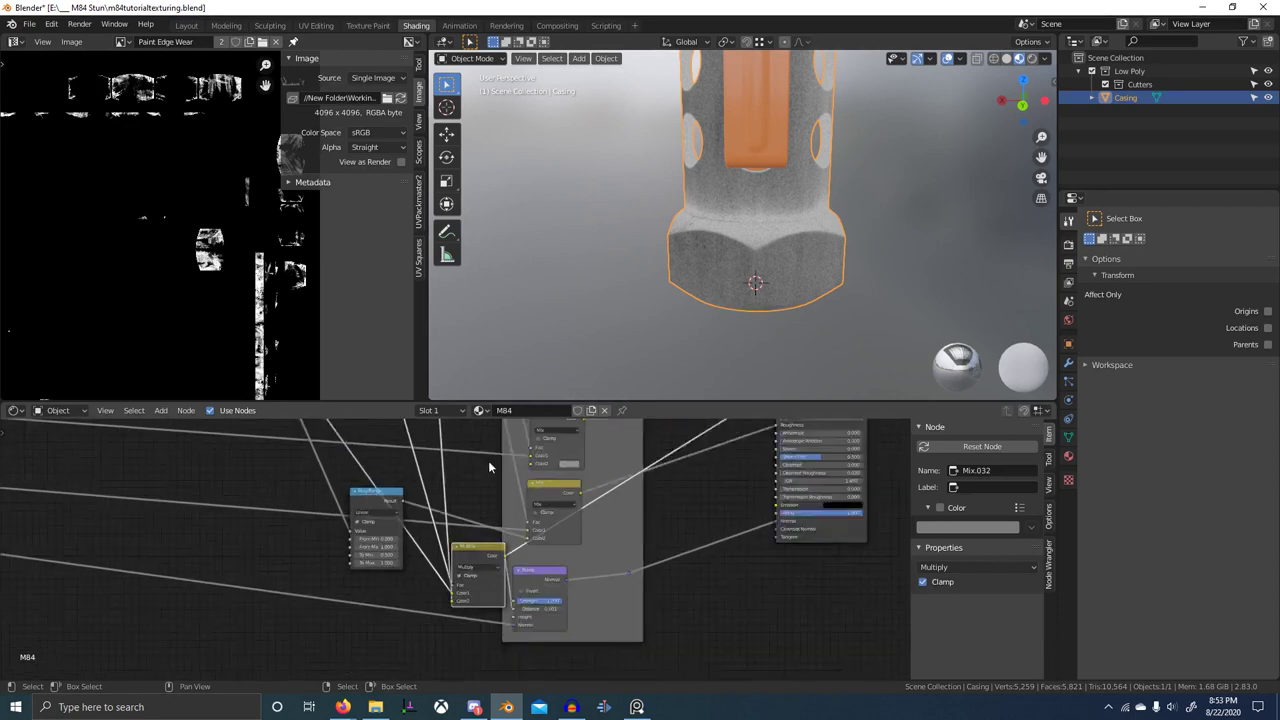
{"action": "middle_click_drag", "start_coordinate": [489, 466], "coordinate": [495, 430]}
{"action": "scroll", "coordinate": [530, 605], "scroll_direction": "down", "scroll_amount": 6}
{"action": "scroll", "coordinate": [464, 570], "scroll_direction": "up", "scroll_amount": 6}
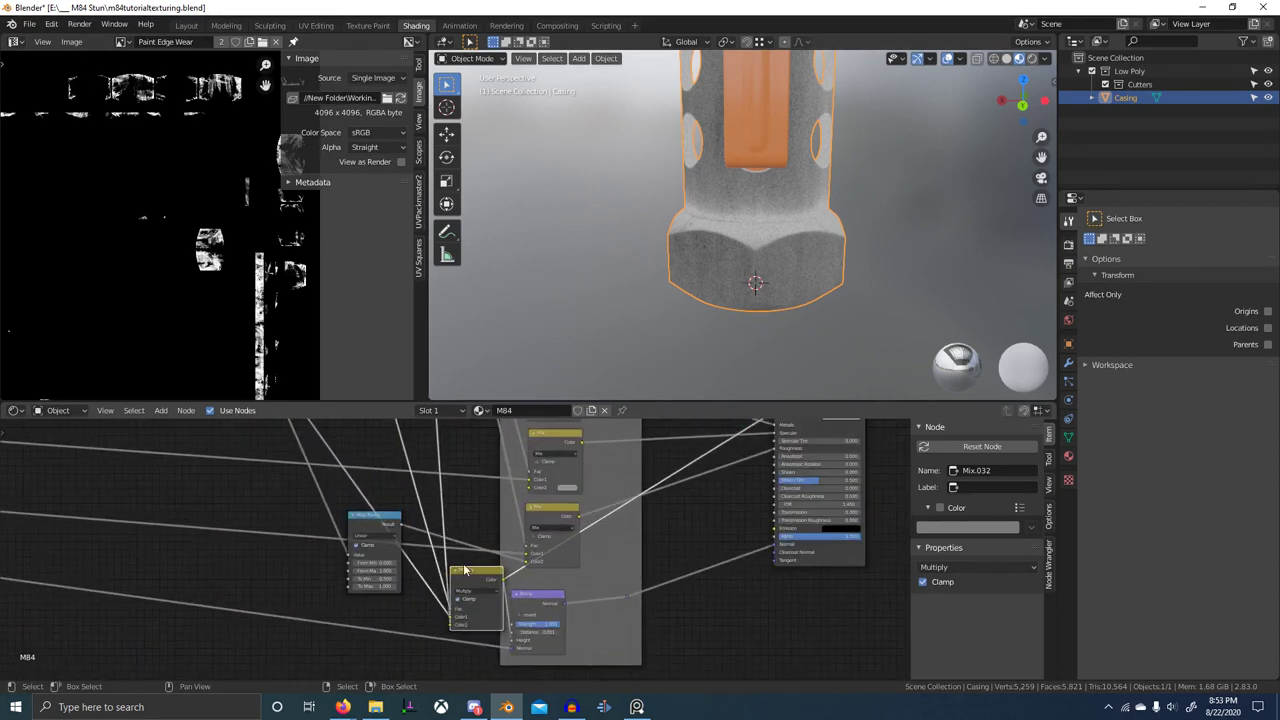
- Maximize the node editor and cut the links into Multiply's Color2 and Fac
{"action": "key", "text": "ctrl+space"}
{"action": "scroll", "coordinate": [586, 523], "scroll_direction": "up", "scroll_amount": 4}
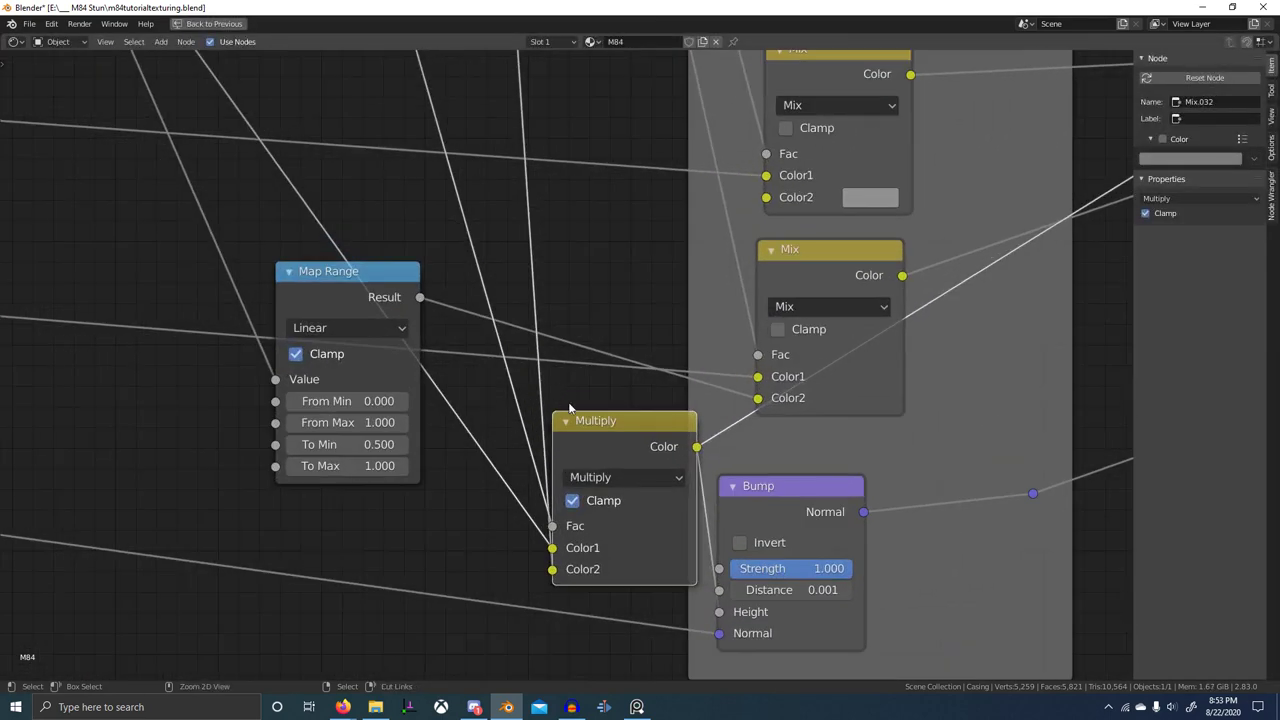
{"action": "scroll", "coordinate": [497, 378], "scroll_direction": "down", "scroll_amount": 2}
{"action": "middle_click_drag", "start_coordinate": [431, 343], "coordinate": [584, 533]}
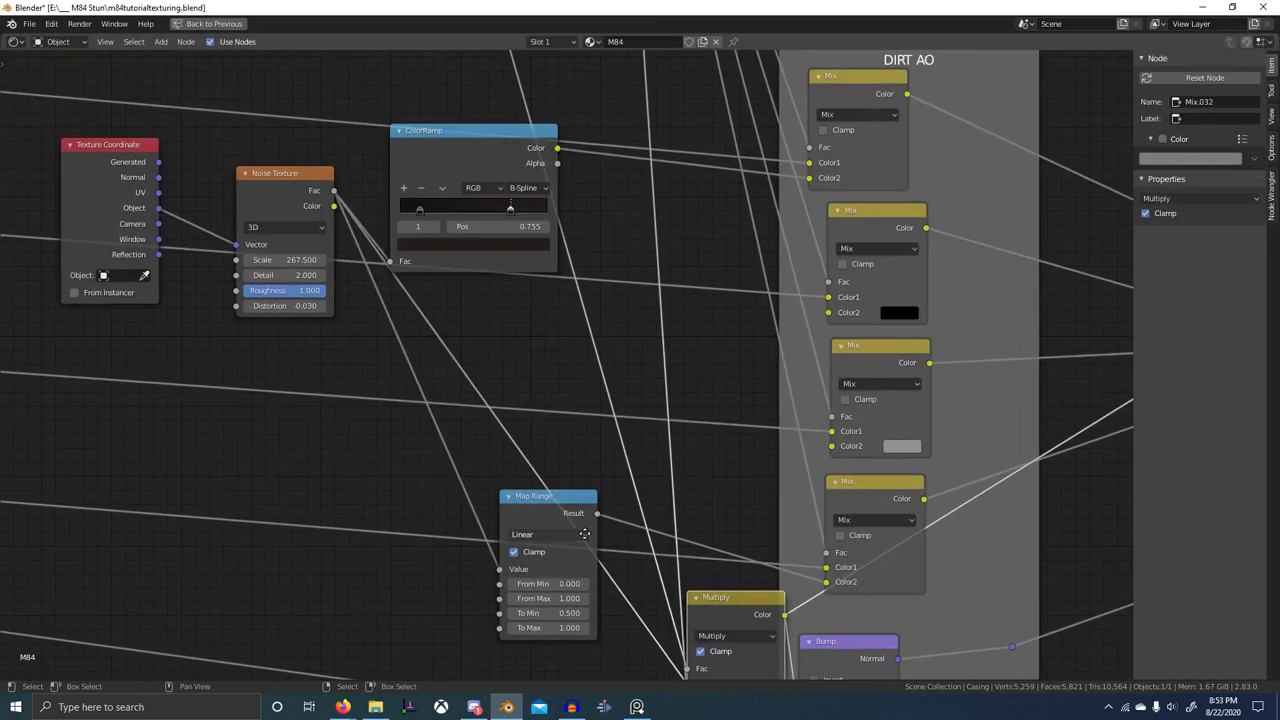
{"action": "middle_click_drag", "start_coordinate": [487, 393], "coordinate": [396, 318]}
{"action": "right_click_drag", "start_coordinate": [596, 518], "coordinate": [566, 514], "text": "ctrl"}
{"action": "scroll", "coordinate": [589, 434], "scroll_direction": "down", "scroll_amount": 8}
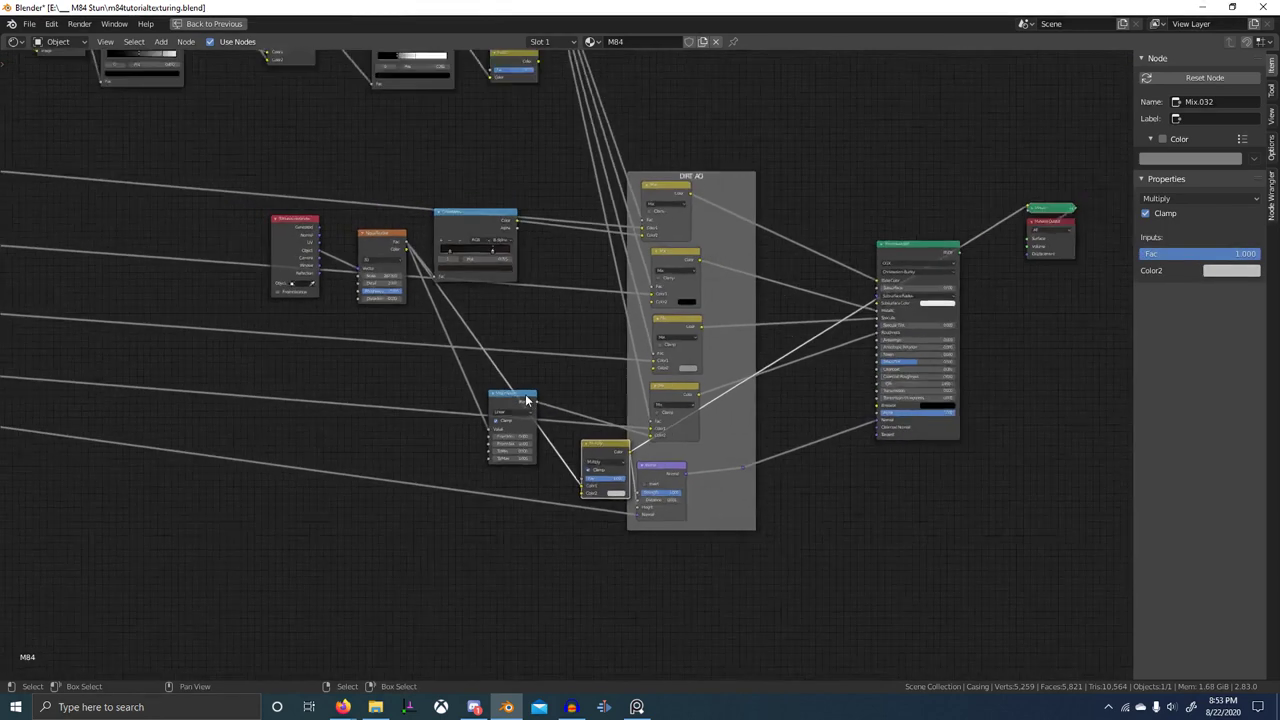
{"action": "mouse_move", "coordinate": [570, 237]}
{"action": "middle_mouse_down"}
{"action": "mouse_move", "coordinate": [593, 289]}
{"action": "mouse_move", "coordinate": [561, 259]}
{"action": "middle_mouse_up"}
- Connect Invert.001's Color output to Multiply's Color2 and restore the Shading layout
{"action": "left_click_drag", "start_coordinate": [525, 172], "coordinate": [557, 489]}
{"action": "middle_click_drag", "start_coordinate": [562, 484], "coordinate": [492, 404]}
{"action": "scroll", "coordinate": [562, 388], "scroll_direction": "up", "scroll_amount": 12}
{"action": "scroll", "coordinate": [492, 405], "scroll_direction": "up", "scroll_amount": 2}
{"action": "key", "text": "ctrl+space"}
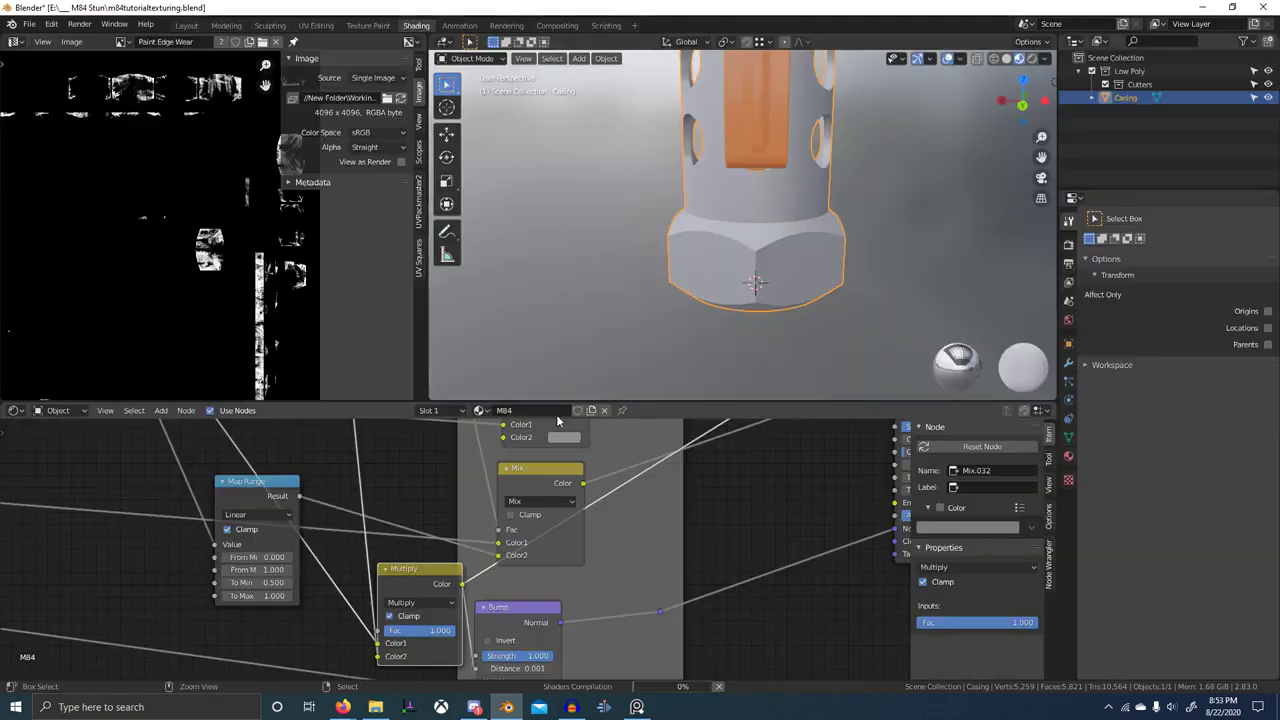
{"action": "middle_click_drag", "start_coordinate": [757, 281], "coordinate": [922, 286]}
{"action": "scroll", "coordinate": [791, 285], "scroll_direction": "up", "scroll_amount": 2}
- Slide ColorRamp.003's stops left to darken and tighten the casing's dirt mask
{"action": "scroll", "coordinate": [829, 295], "scroll_direction": "up", "scroll_amount": 4}
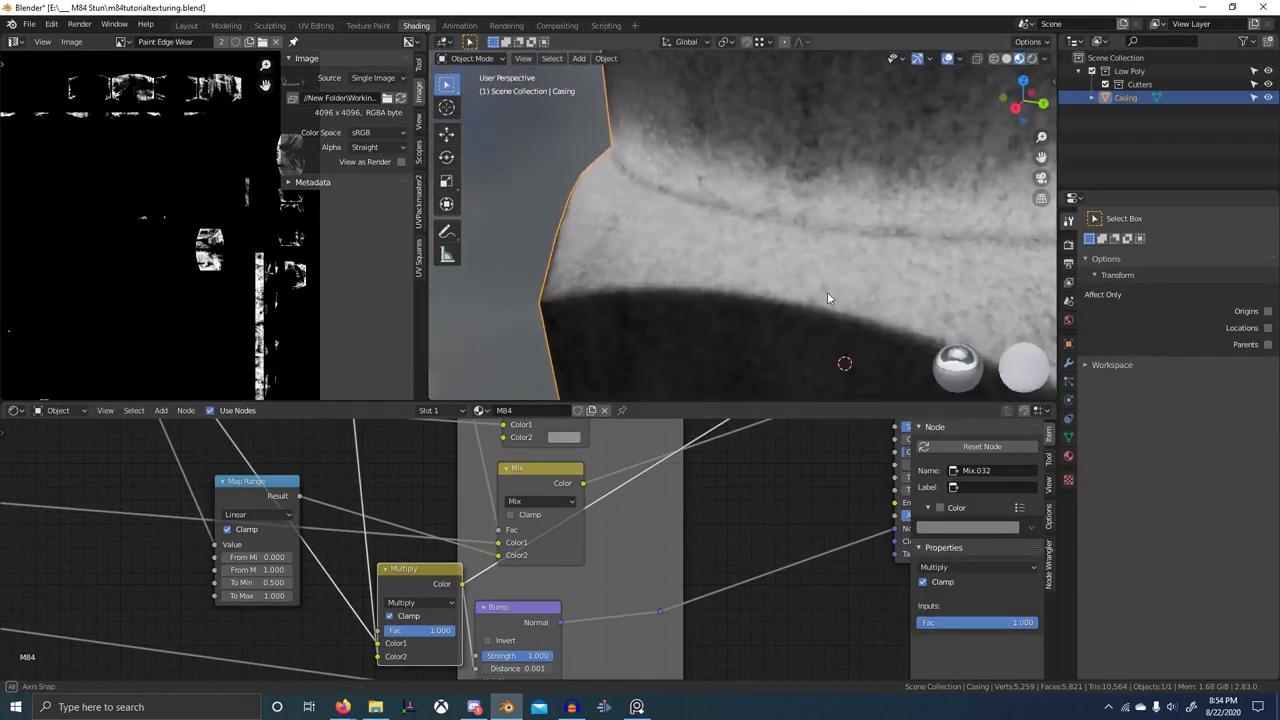
{"action": "scroll", "coordinate": [780, 322], "scroll_direction": "down", "scroll_amount": 2}
{"action": "scroll", "coordinate": [440, 535], "scroll_direction": "down", "scroll_amount": 3}
{"action": "middle_click_drag", "start_coordinate": [438, 518], "coordinate": [483, 635]}
{"action": "scroll", "coordinate": [762, 275], "scroll_direction": "down", "scroll_amount": 1}
{"action": "scroll", "coordinate": [763, 276], "scroll_direction": "down", "scroll_amount": 3}
{"action": "middle_click_drag", "start_coordinate": [765, 276], "coordinate": [790, 277]}
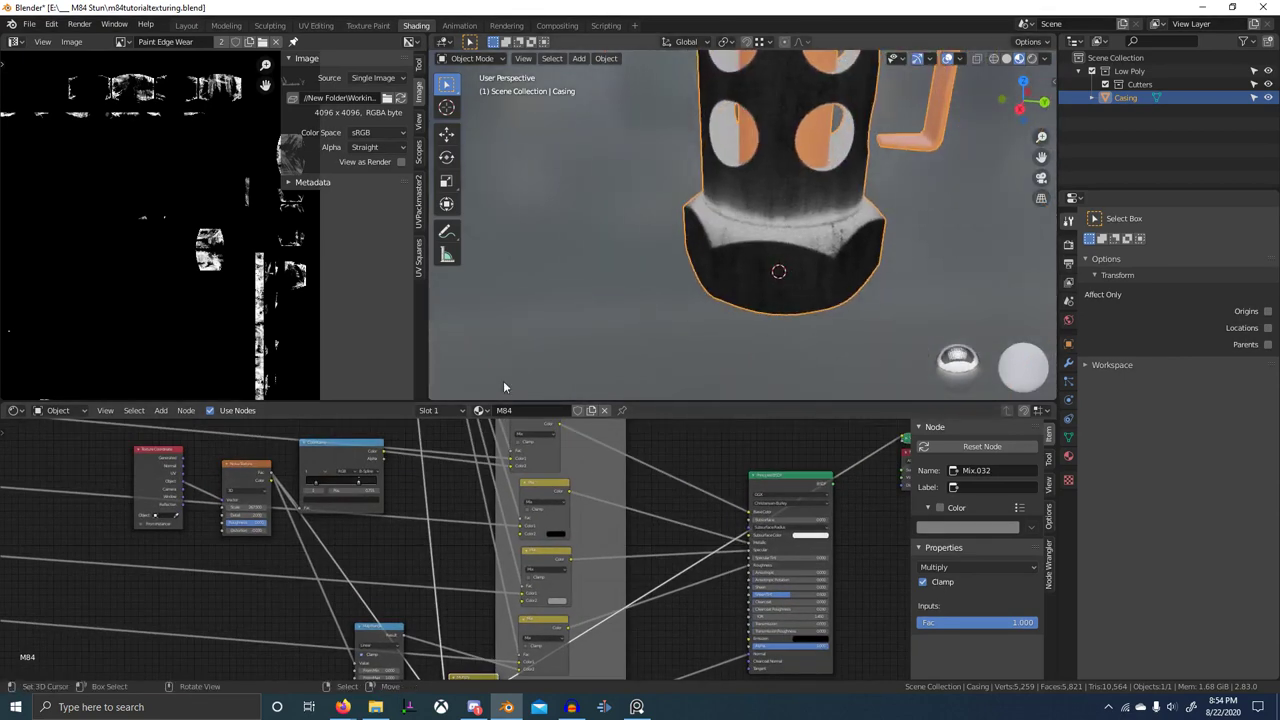
{"action": "scroll", "coordinate": [400, 535], "scroll_direction": "up", "scroll_amount": 4}
{"action": "middle_click_drag", "start_coordinate": [400, 535], "coordinate": [452, 566]}
{"action": "scroll", "coordinate": [450, 566], "scroll_direction": "up", "scroll_amount": 2}
{"action": "middle_click_drag", "start_coordinate": [416, 496], "coordinate": [492, 672]}
{"action": "scroll", "coordinate": [428, 516], "scroll_direction": "down", "scroll_amount": 4}
{"action": "scroll", "coordinate": [495, 365], "scroll_direction": "down", "scroll_amount": 3}
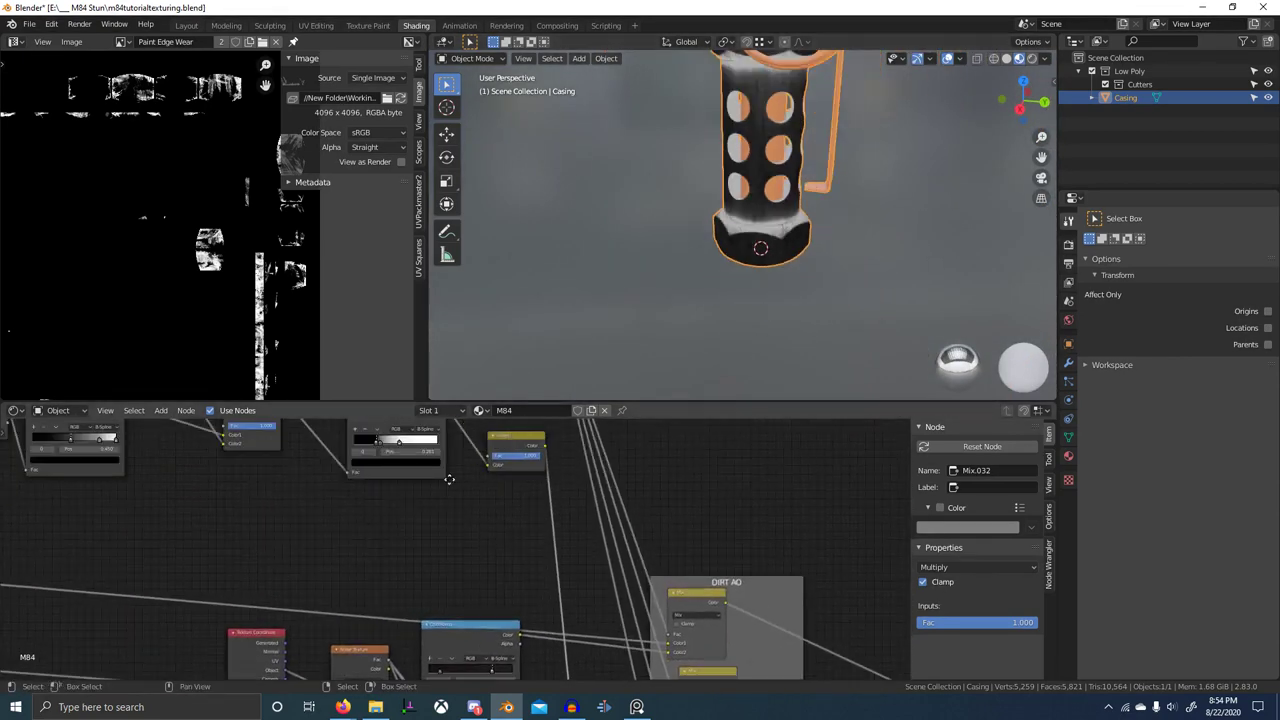
{"action": "middle_click_drag", "start_coordinate": [449, 477], "coordinate": [490, 595]}
{"action": "scroll", "coordinate": [490, 590], "scroll_direction": "up", "scroll_amount": 5}
{"action": "scroll", "coordinate": [815, 292], "scroll_direction": "up", "scroll_amount": 5}
{"action": "middle_click_drag", "start_coordinate": [841, 282], "coordinate": [852, 283]}
{"action": "scroll", "coordinate": [455, 540], "scroll_direction": "up", "scroll_amount": 4}
{"action": "middle_click_drag", "start_coordinate": [352, 468], "coordinate": [382, 466]}
{"action": "scroll", "coordinate": [420, 530], "scroll_direction": "up", "scroll_amount": 2}
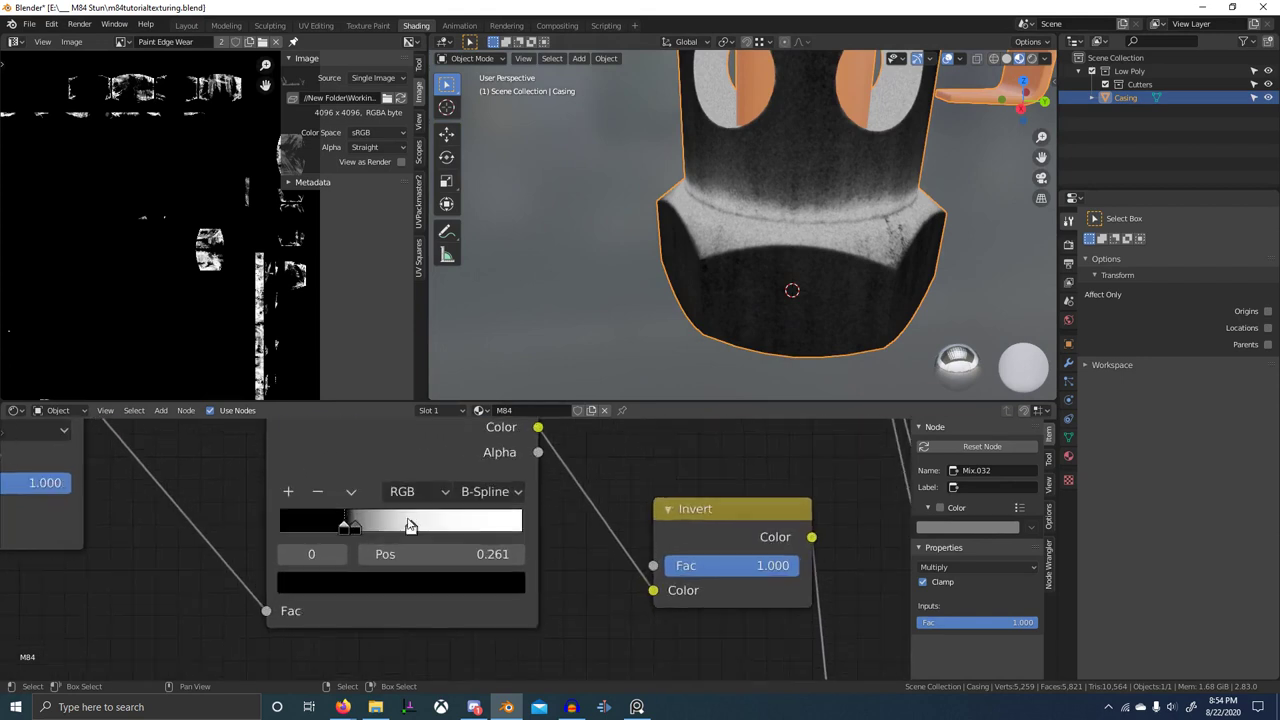
{"action": "left_click_drag", "start_coordinate": [411, 528], "coordinate": [370, 532]}
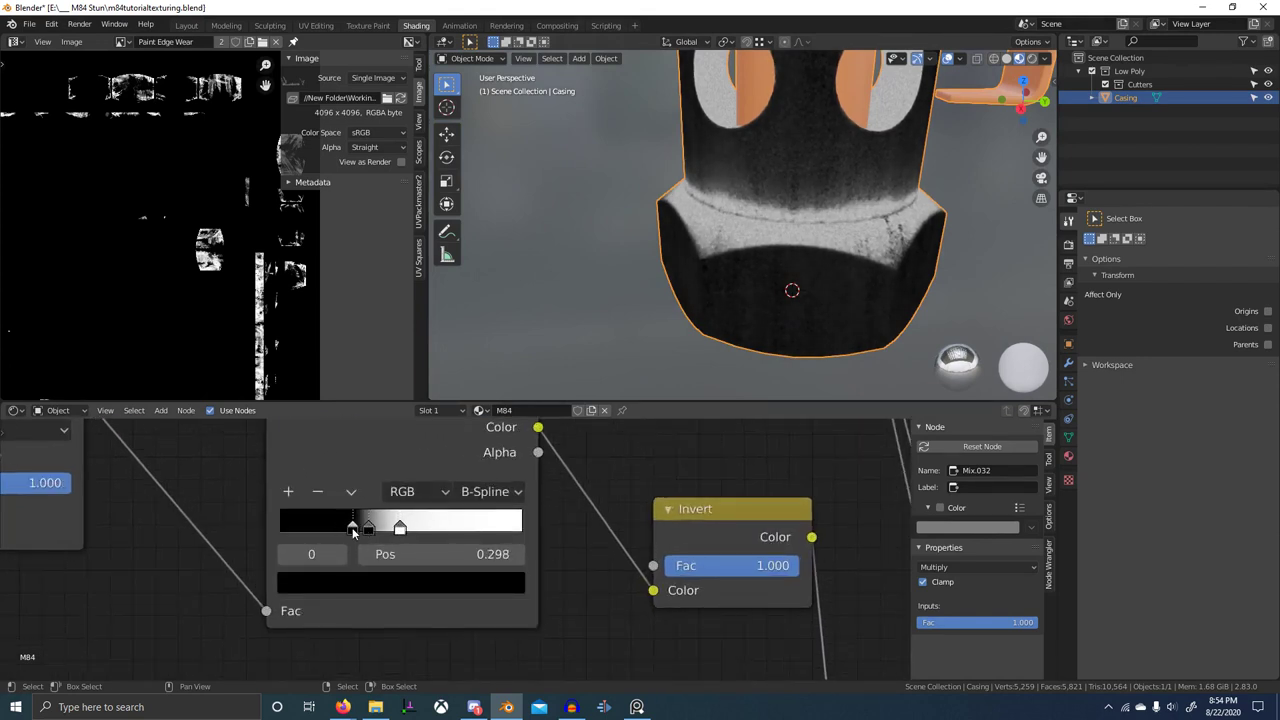
- Nudge a ColorRamp.003 stop to 0.343 while checking the casing's holes
{"action": "scroll", "coordinate": [729, 220], "scroll_direction": "down", "scroll_amount": 4}
{"action": "middle_click_drag", "start_coordinate": [729, 220], "coordinate": [670, 278], "text": "shift"}
{"action": "scroll", "coordinate": [696, 220], "scroll_direction": "up", "scroll_amount": 6}
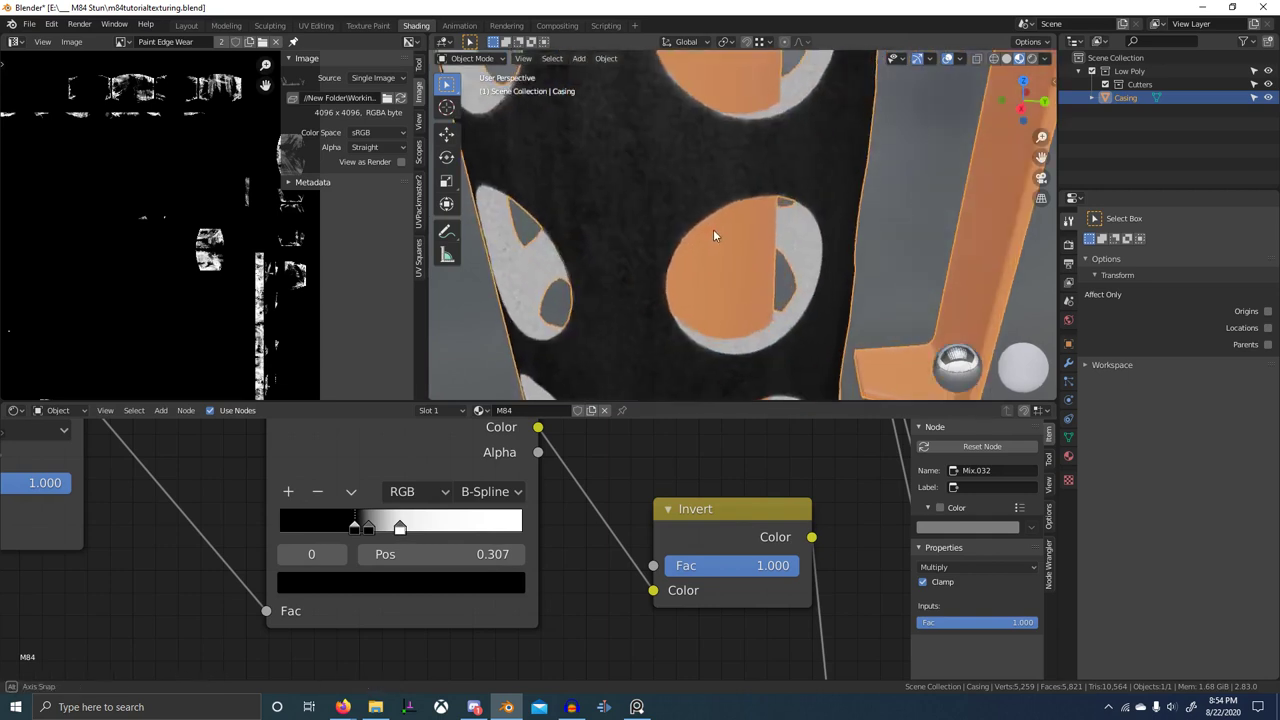
{"action": "middle_click_drag", "start_coordinate": [713, 229], "coordinate": [727, 226]}
{"action": "scroll", "coordinate": [420, 530], "scroll_direction": "up", "scroll_amount": 2}
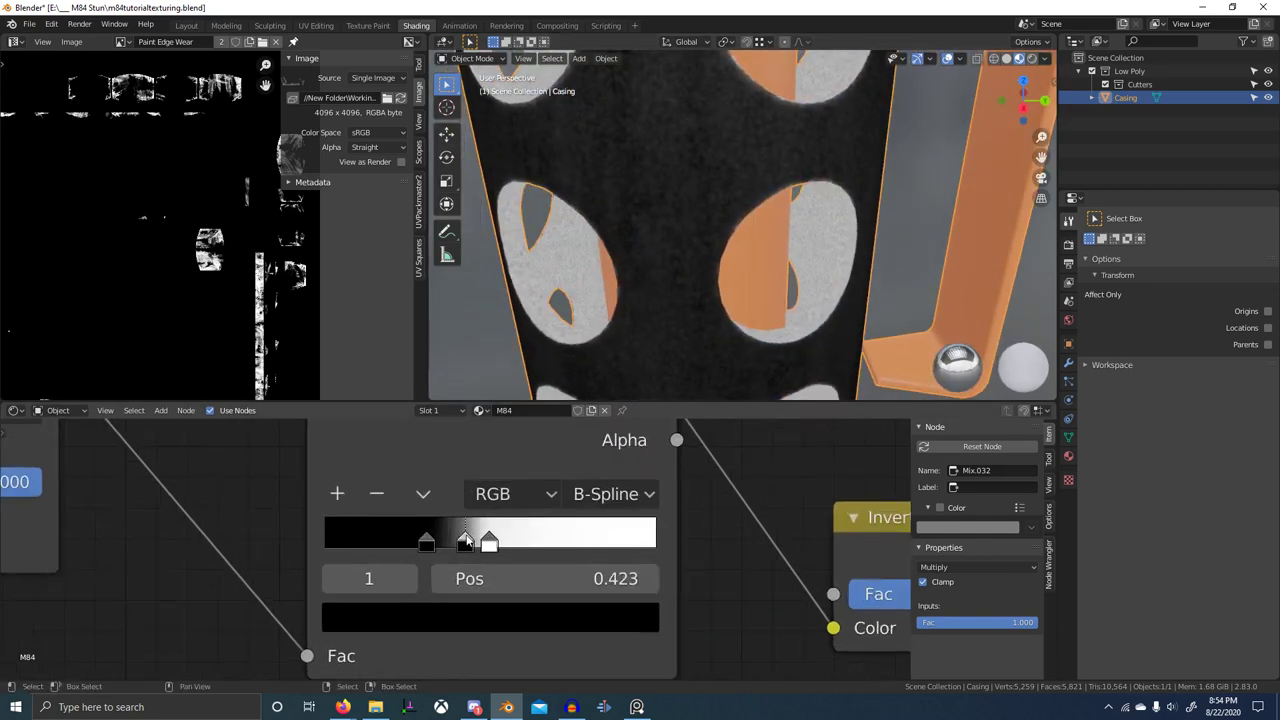
{"action": "left_click_drag", "start_coordinate": [436, 545], "coordinate": [439, 545]}
{"action": "scroll", "coordinate": [579, 486], "scroll_direction": "down", "scroll_amount": 3}
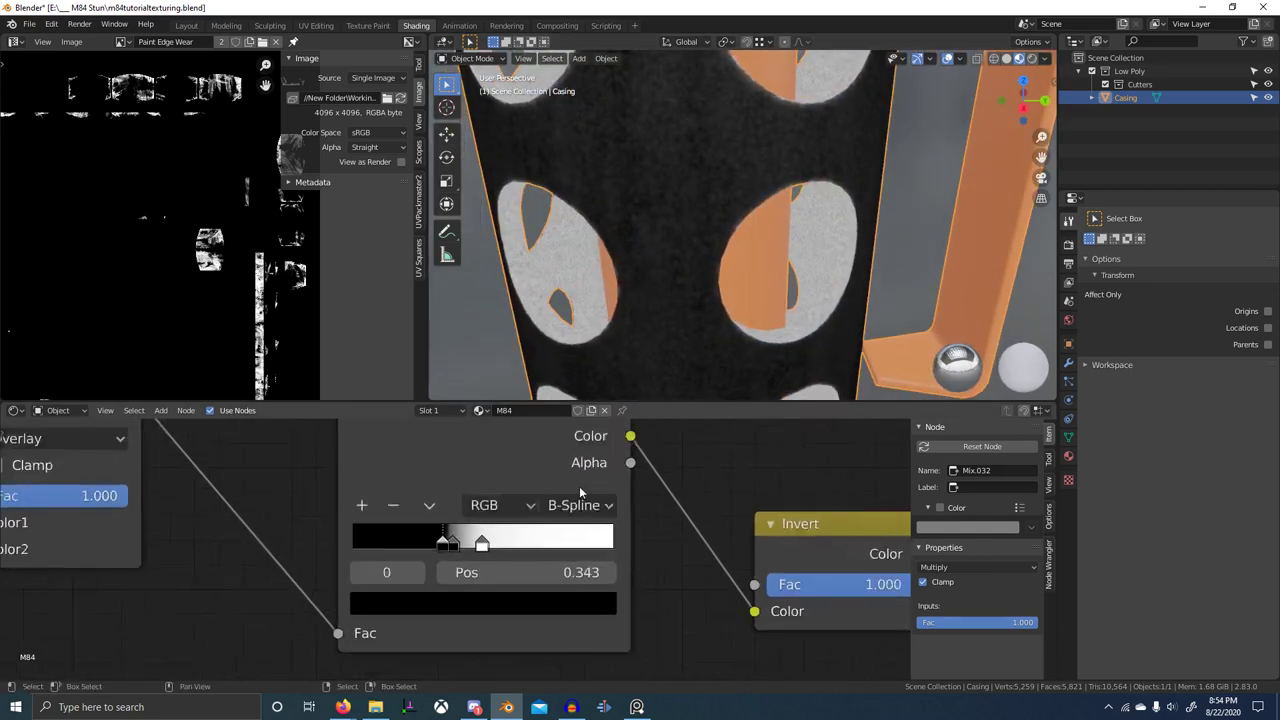
{"action": "scroll", "coordinate": [678, 491], "scroll_direction": "down", "scroll_amount": 9}
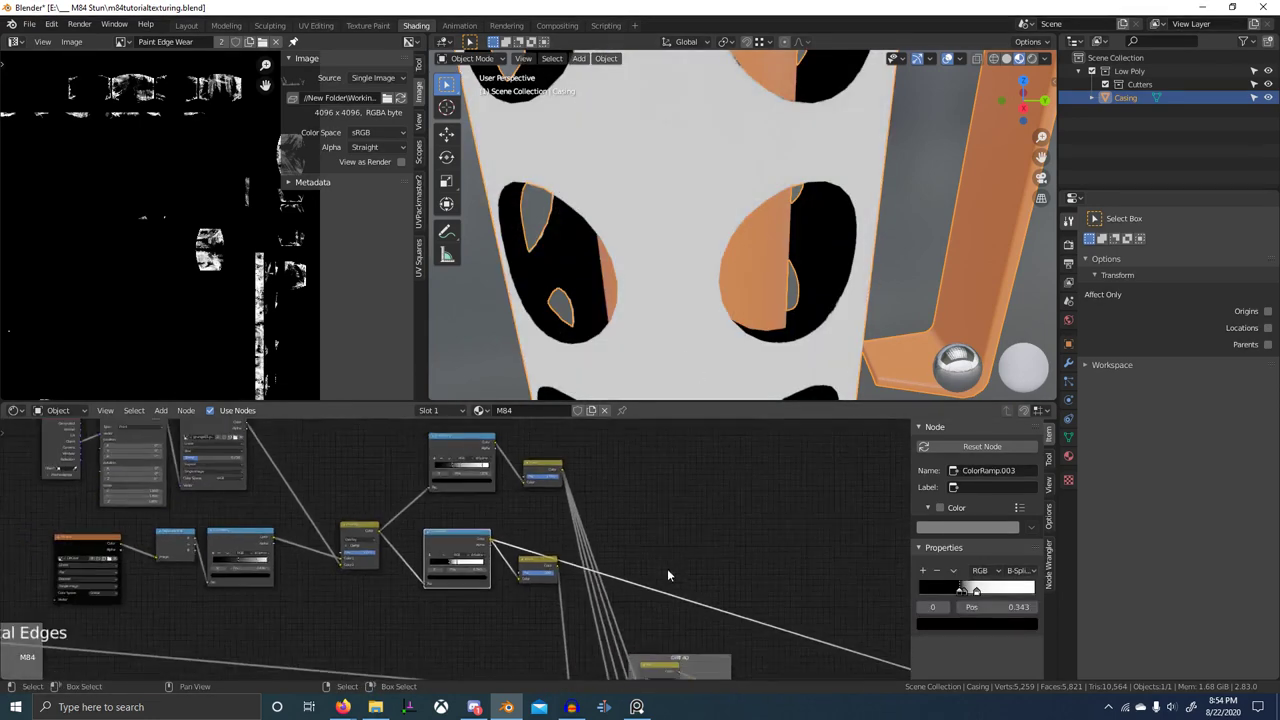
- Preview the Multiply result and shift the white ramp stop to about 0.5
{"action": "middle_click_drag", "start_coordinate": [660, 640], "coordinate": [606, 425]}
{"action": "scroll", "coordinate": [588, 602], "scroll_direction": "up", "scroll_amount": 3}
{"action": "left_click", "coordinate": [586, 604], "text": "ctrl+shift"}
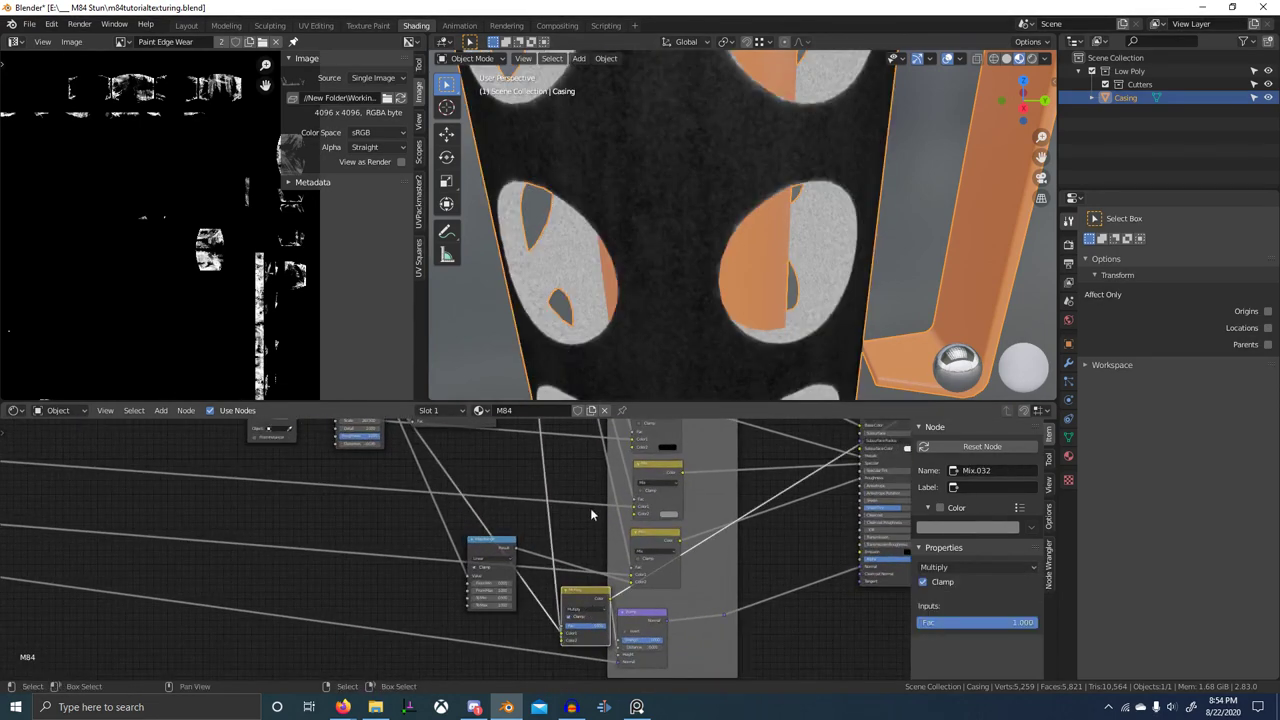
{"action": "scroll", "coordinate": [590, 508], "scroll_direction": "down", "scroll_amount": 2}
{"action": "middle_click_drag", "start_coordinate": [590, 508], "coordinate": [603, 676]}
{"action": "middle_click_drag", "start_coordinate": [457, 504], "coordinate": [503, 616]}
{"action": "scroll", "coordinate": [479, 530], "scroll_direction": "up", "scroll_amount": 8}
{"action": "scroll", "coordinate": [479, 517], "scroll_direction": "up", "scroll_amount": 1}
{"action": "mouse_move", "coordinate": [514, 495]}
{"action": "left_mouse_down"}
{"action": "mouse_move", "coordinate": [547, 495]}
{"action": "mouse_move", "coordinate": [518, 498]}
{"action": "left_mouse_up"}
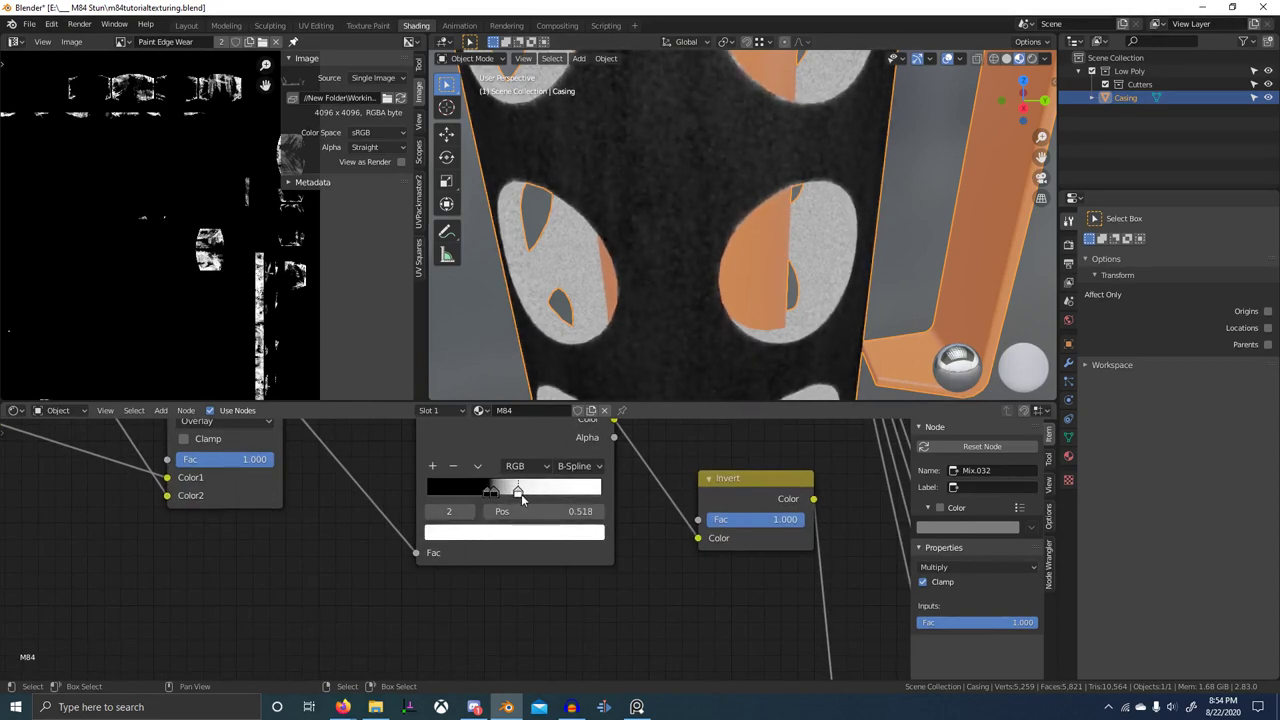
{"action": "scroll", "coordinate": [495, 495], "scroll_direction": "up", "scroll_amount": 8}
- Set the black ramp stop to 0.370 and check the casing from a closer angle
{"action": "mouse_move", "coordinate": [517, 509]}
{"action": "left_mouse_down"}
{"action": "mouse_move", "coordinate": [528, 512]}
{"action": "mouse_move", "coordinate": [508, 531]}
{"action": "left_mouse_up"}
{"action": "scroll", "coordinate": [705, 215], "scroll_direction": "down", "scroll_amount": 7}
{"action": "middle_click_drag", "start_coordinate": [705, 214], "coordinate": [684, 265]}
{"action": "scroll", "coordinate": [684, 241], "scroll_direction": "up", "scroll_amount": 5}
{"action": "middle_click_drag", "start_coordinate": [639, 500], "coordinate": [667, 488]}
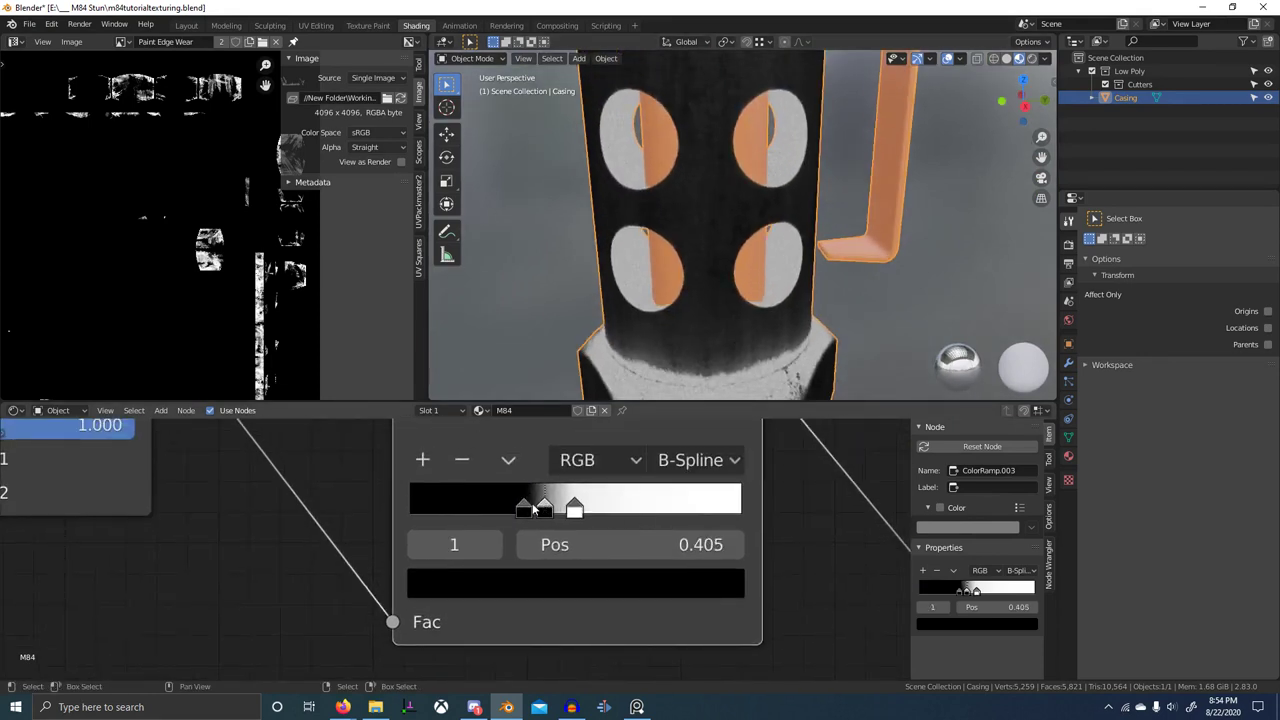
{"action": "left_click_drag", "start_coordinate": [533, 512], "coordinate": [535, 511]}
{"action": "middle_click_drag", "start_coordinate": [690, 295], "coordinate": [689, 321]}
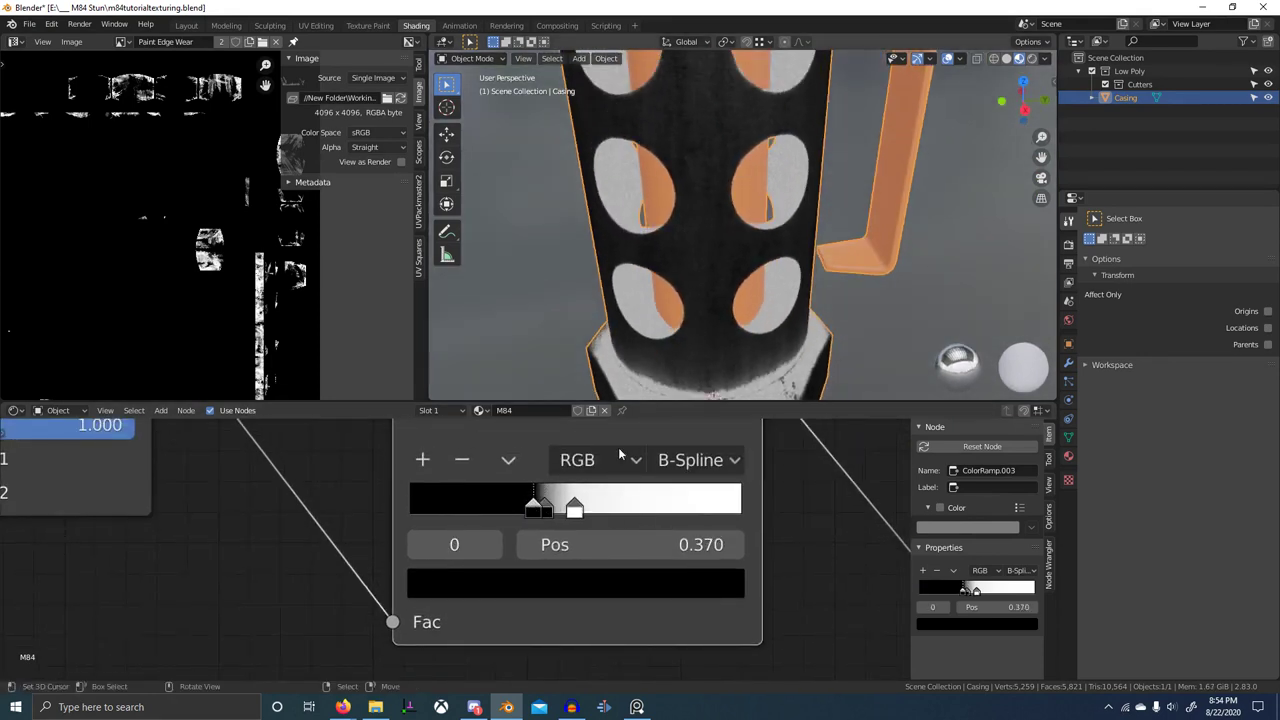
{"action": "scroll", "coordinate": [636, 545], "scroll_direction": "down", "scroll_amount": 9}
- Preview the ColorRamp mask on the casing and review the DIRT AO, Map Range, Multiply and Bump nodes
{"action": "middle_click_drag", "start_coordinate": [637, 554], "coordinate": [506, 457]}
{"action": "left_click", "coordinate": [545, 471], "text": "ctrl+shift"}
{"action": "scroll", "coordinate": [577, 520], "scroll_direction": "down", "scroll_amount": 8}
{"action": "middle_click_drag", "start_coordinate": [618, 347], "coordinate": [667, 358]}
{"action": "scroll", "coordinate": [737, 567], "scroll_direction": "down", "scroll_amount": 3}
{"action": "middle_click_drag", "start_coordinate": [738, 568], "coordinate": [667, 447]}
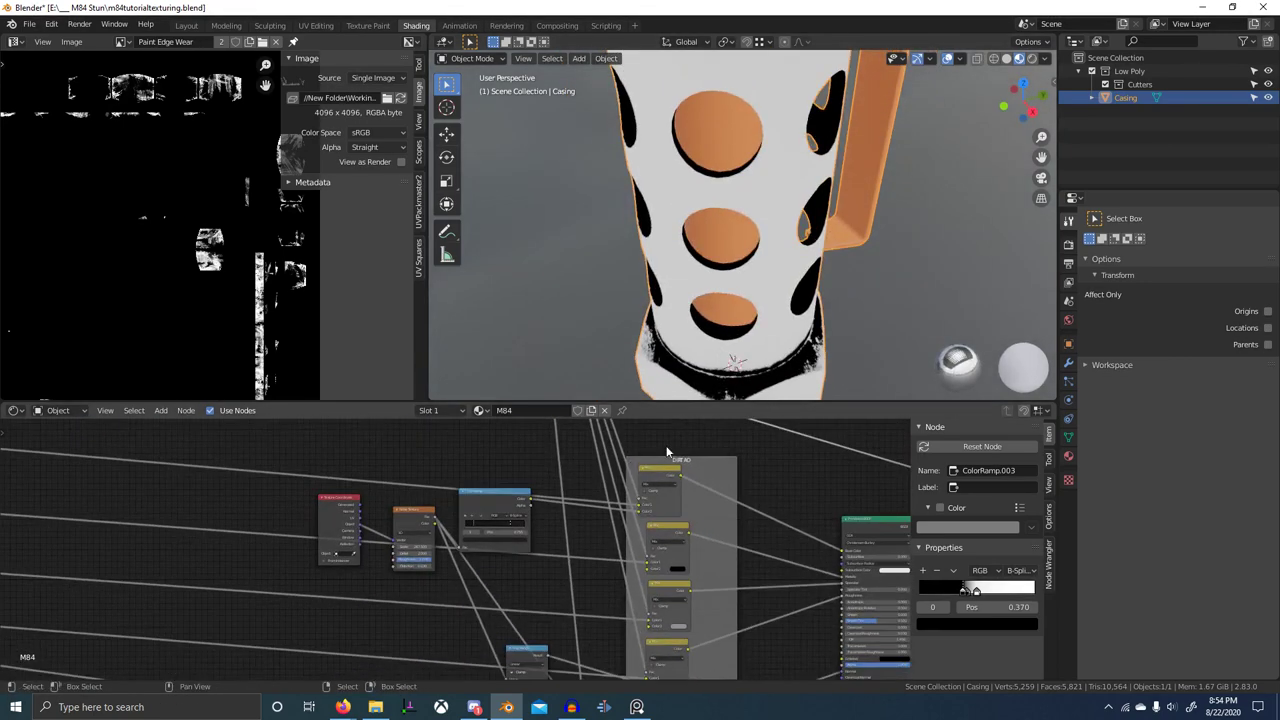
{"action": "scroll", "coordinate": [570, 516], "scroll_direction": "up", "scroll_amount": 1}
{"action": "middle_click_drag", "start_coordinate": [570, 516], "coordinate": [560, 386]}
- Preview the Multiply result and orbit to a frontal view showing two columns of holes
{"action": "left_click", "coordinate": [614, 586], "text": "ctrl+shift"}
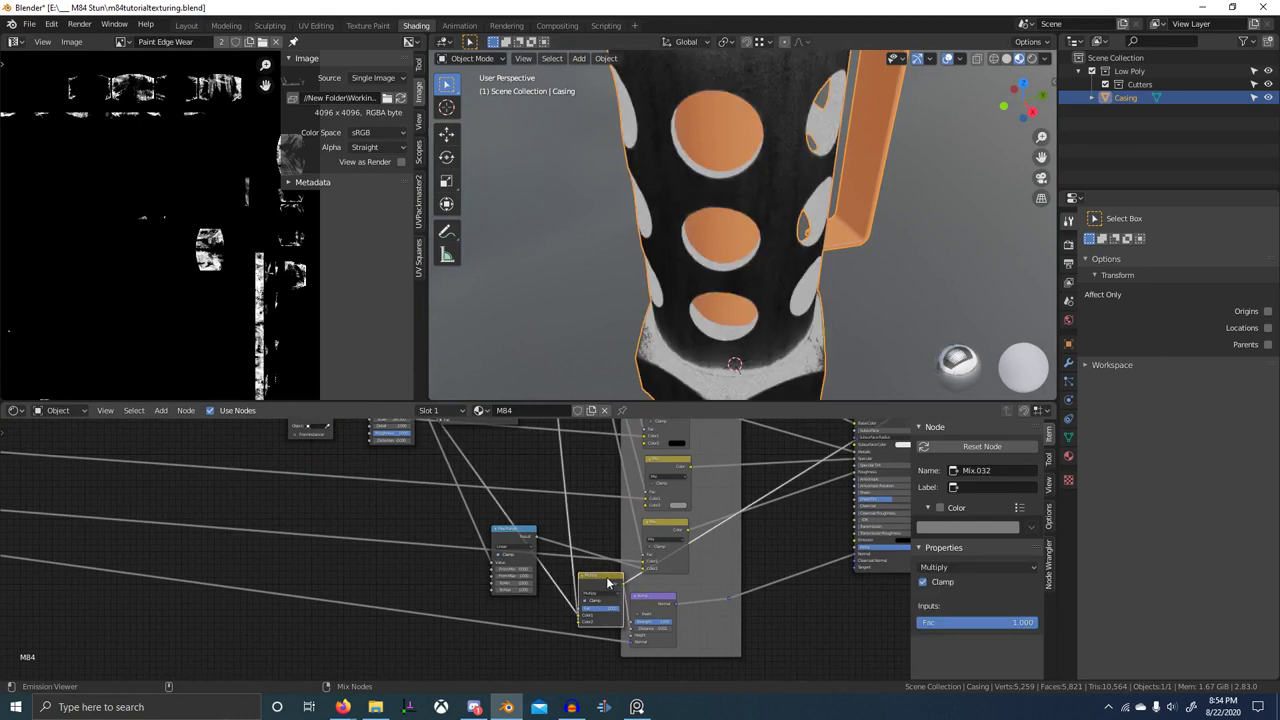
{"action": "scroll", "coordinate": [614, 590], "scroll_direction": "up", "scroll_amount": 5}
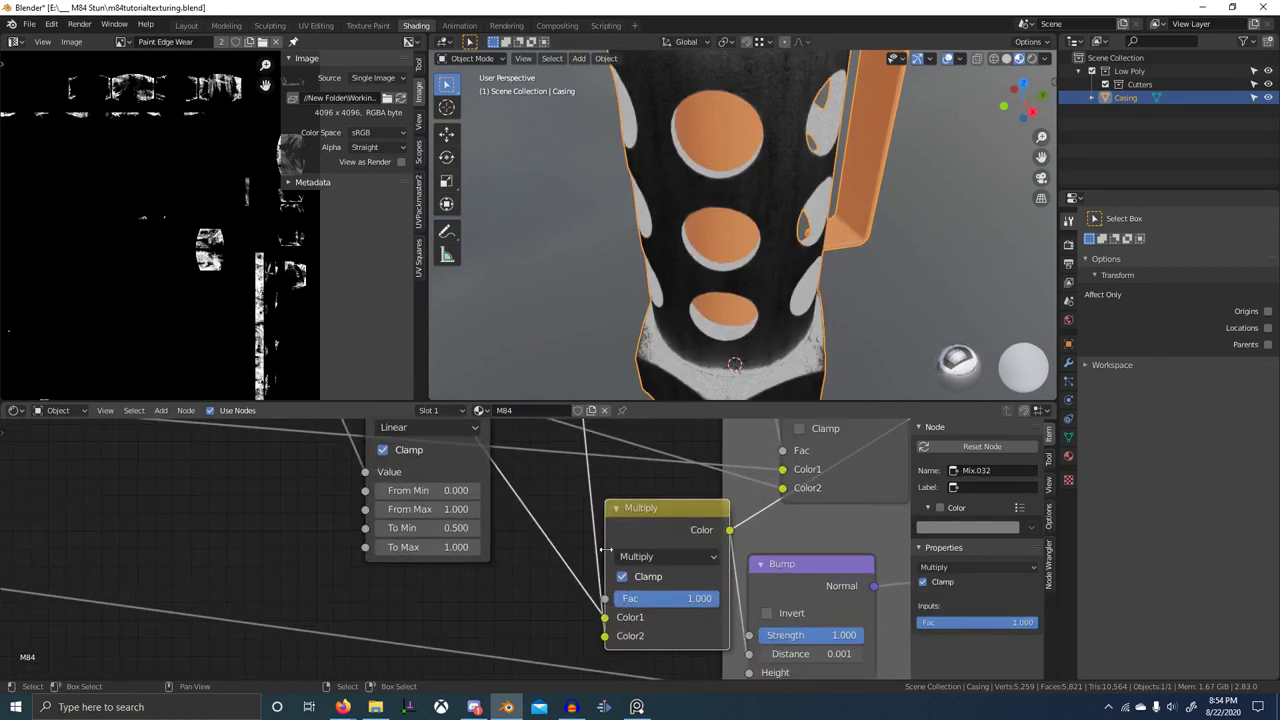
{"action": "scroll", "coordinate": [526, 520], "scroll_direction": "down", "scroll_amount": 2}
{"action": "middle_click_drag", "start_coordinate": [525, 502], "coordinate": [523, 567]}
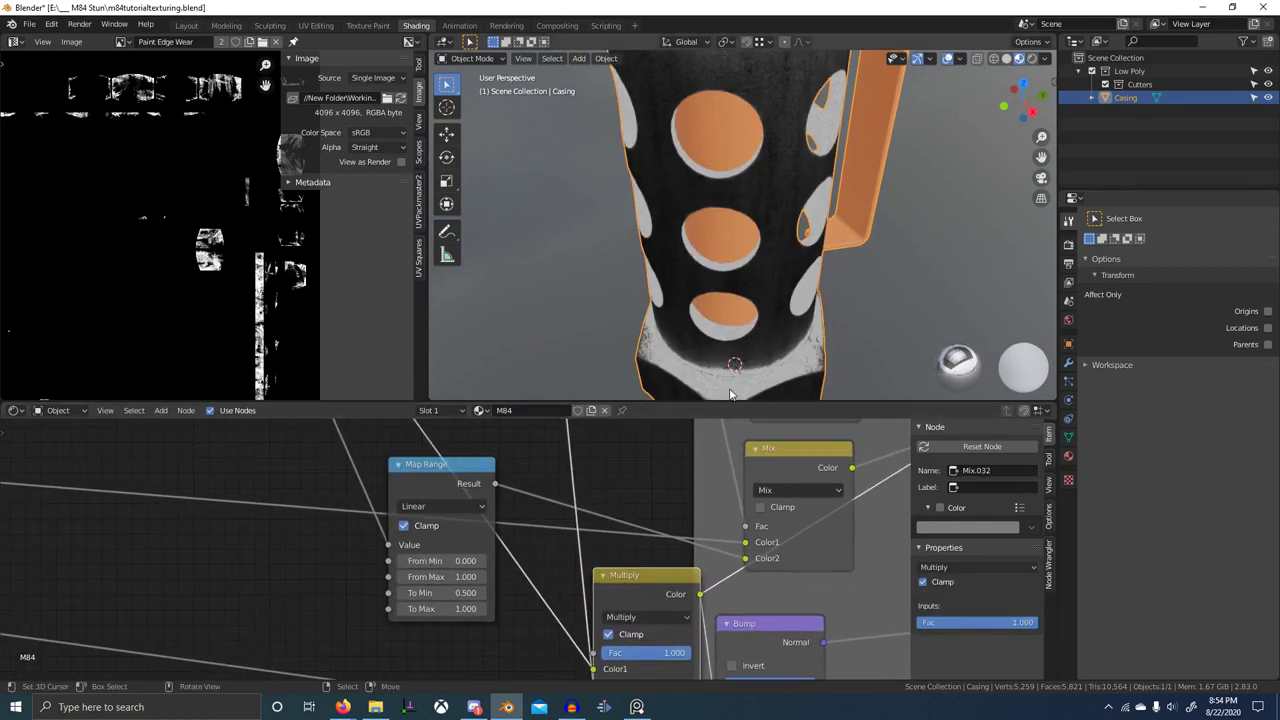
{"action": "middle_click_drag", "start_coordinate": [772, 325], "coordinate": [788, 277]}
{"action": "scroll", "coordinate": [788, 277], "scroll_direction": "up", "scroll_amount": 3}
{"action": "middle_click_drag", "start_coordinate": [788, 277], "coordinate": [820, 243]}
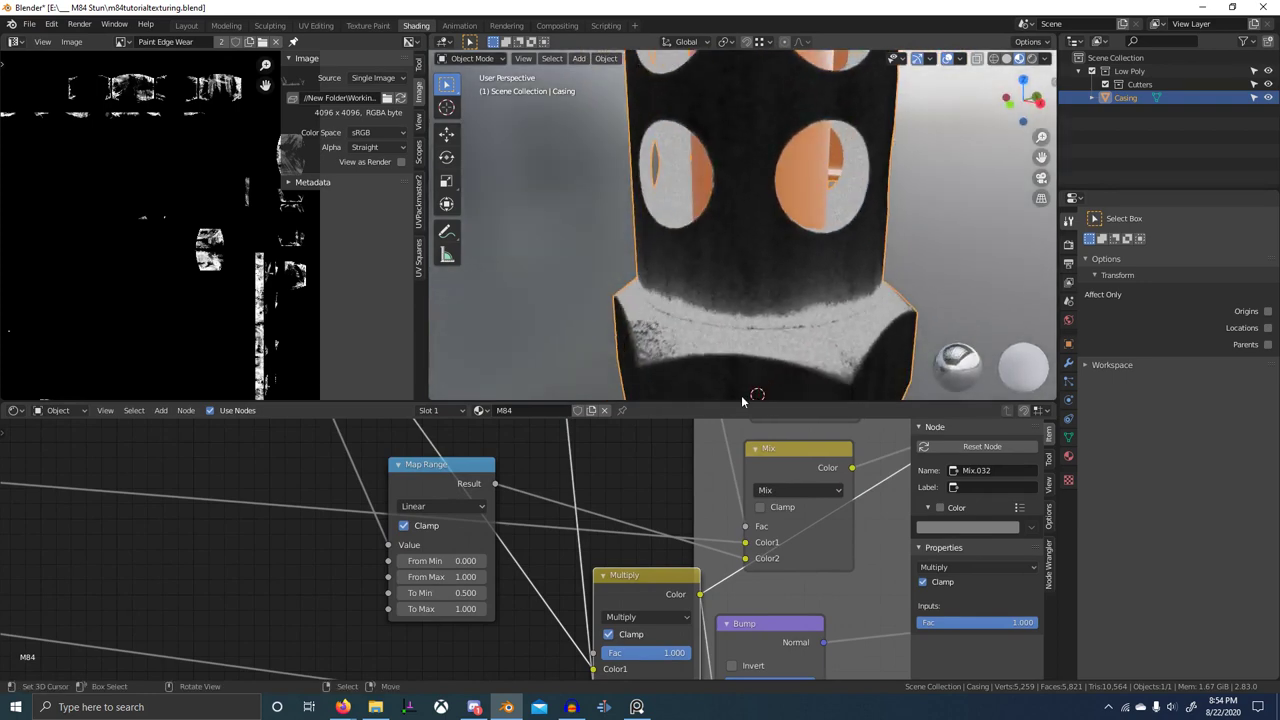
{"action": "scroll", "coordinate": [690, 500], "scroll_direction": "down", "scroll_amount": 6}
{"action": "middle_click_drag", "start_coordinate": [690, 500], "coordinate": [690, 506]}
{"action": "scroll", "coordinate": [772, 360], "scroll_direction": "down", "scroll_amount": 2}
{"action": "middle_click_drag", "start_coordinate": [770, 361], "coordinate": [770, 393]}
{"action": "scroll", "coordinate": [680, 460], "scroll_direction": "down", "scroll_amount": 3}
{"action": "middle_click_drag", "start_coordinate": [612, 450], "coordinate": [558, 600]}
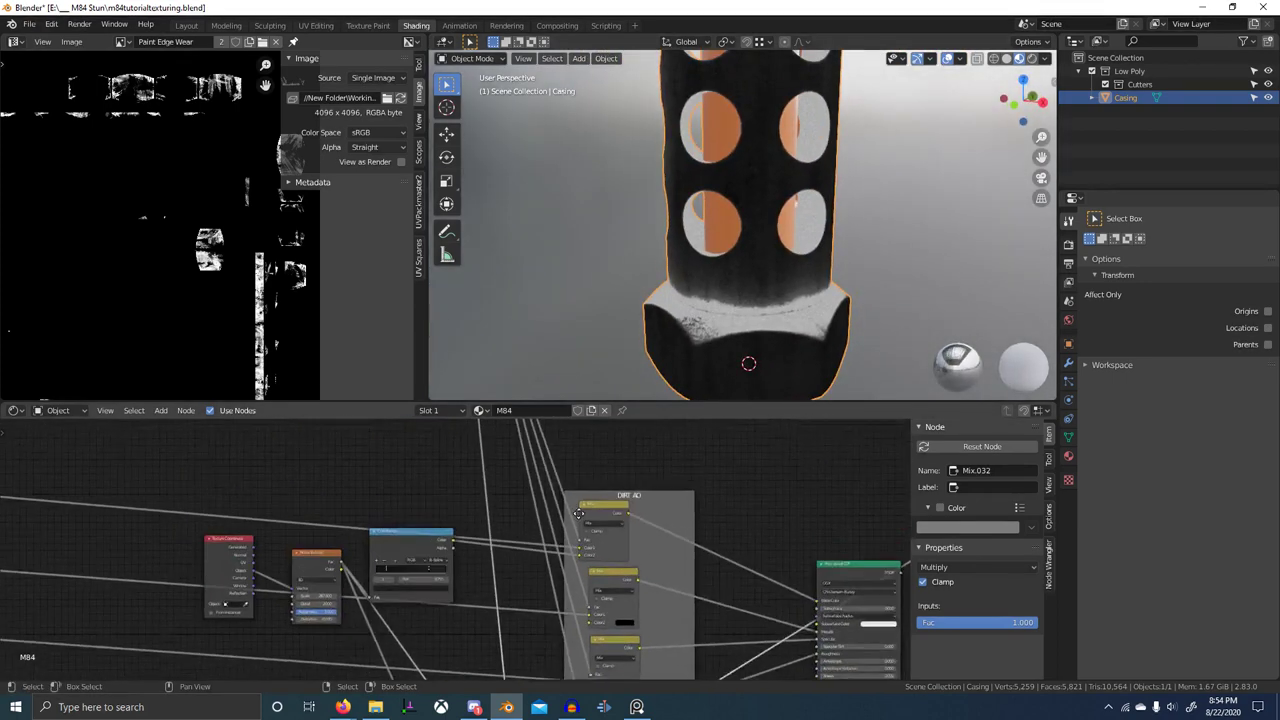
{"action": "middle_click_drag", "start_coordinate": [552, 489], "coordinate": [565, 594]}
- Preview the inverted mask and set ColorRamp.003's interpolation to Ease after trying Linear and Cardinal
{"action": "left_click", "coordinate": [449, 486], "text": "ctrl+shift"}
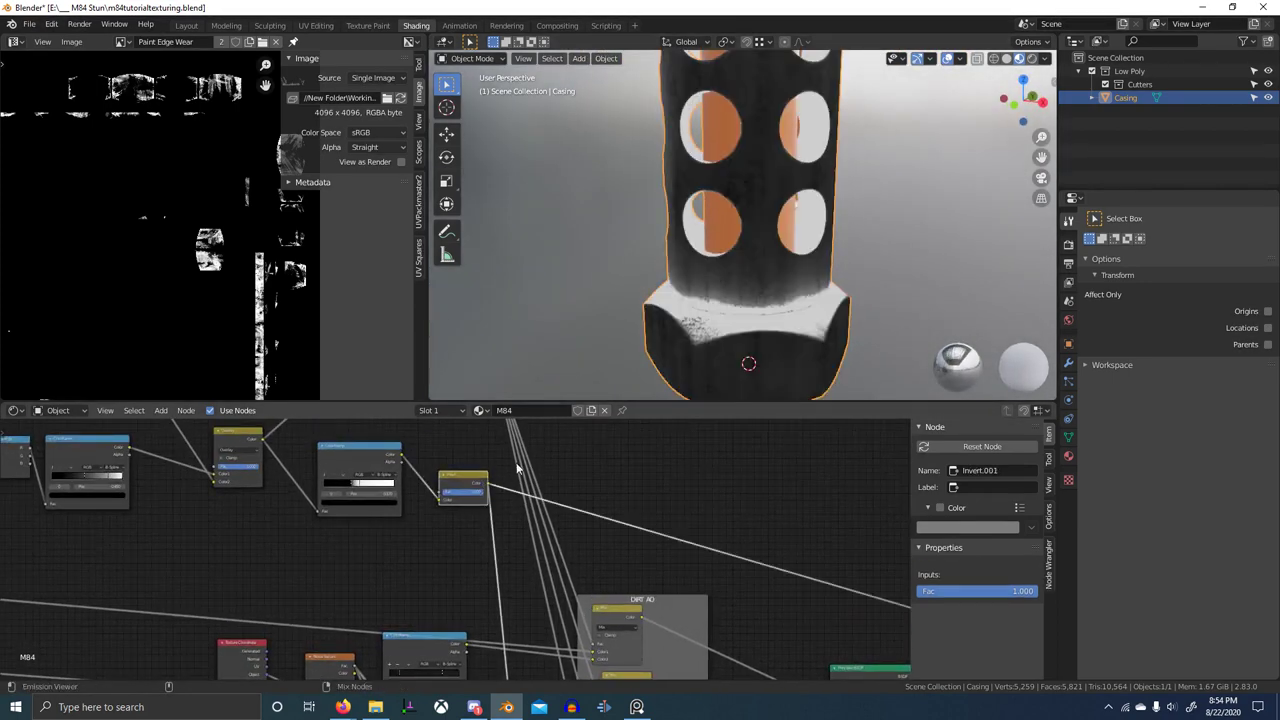
{"action": "scroll", "coordinate": [778, 315], "scroll_direction": "down", "scroll_amount": 1}
{"action": "middle_click_drag", "start_coordinate": [778, 315], "coordinate": [769, 354], "text": "shift"}
{"action": "middle_click_drag", "start_coordinate": [429, 464], "coordinate": [497, 502]}
{"action": "scroll", "coordinate": [430, 523], "scroll_direction": "up", "scroll_amount": 5}
{"action": "left_click", "coordinate": [491, 488]}
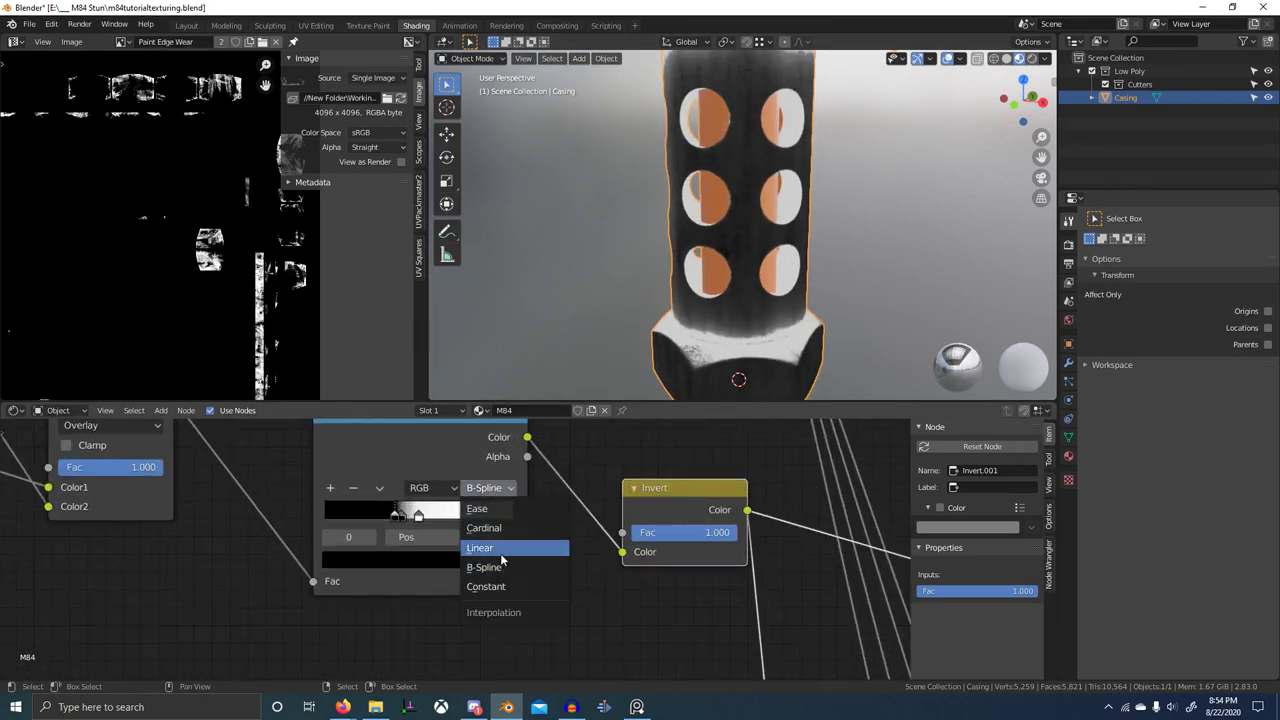
{"action": "left_click", "coordinate": [501, 556]}
{"action": "scroll", "coordinate": [455, 548], "scroll_direction": "up", "scroll_amount": 3}
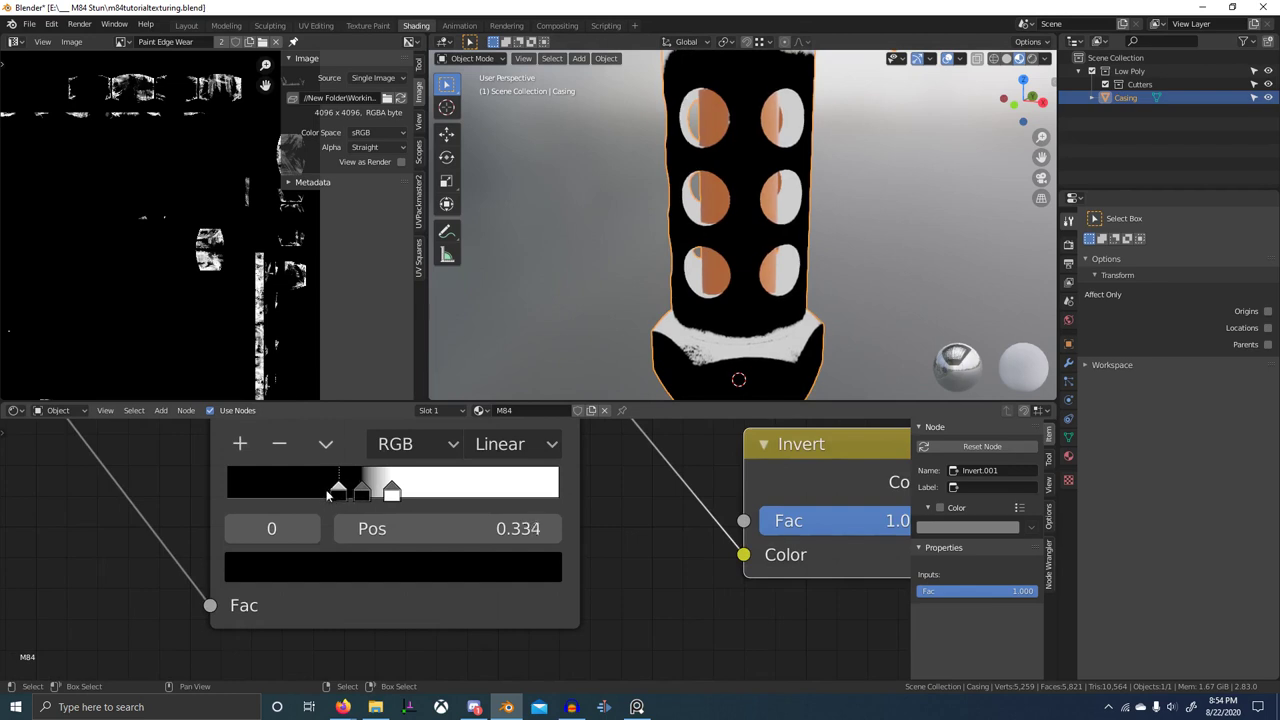
{"action": "left_click", "coordinate": [500, 444]}
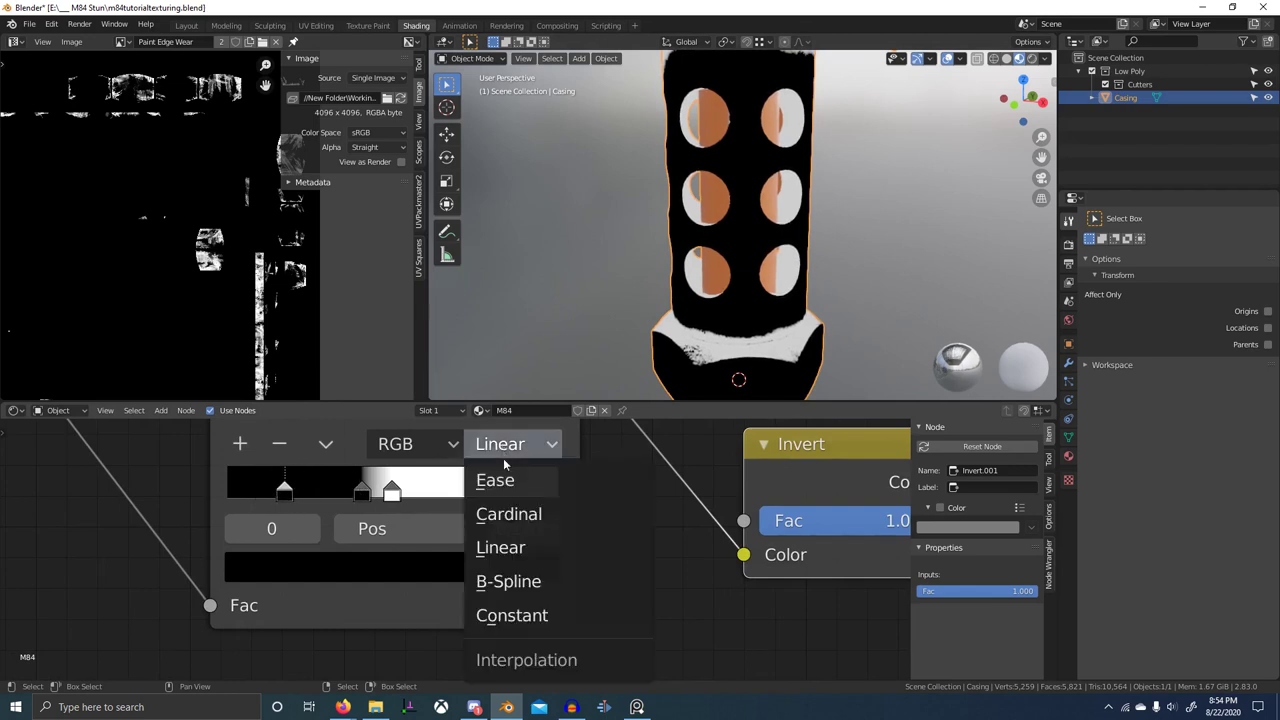
{"action": "left_click", "coordinate": [526, 513]}
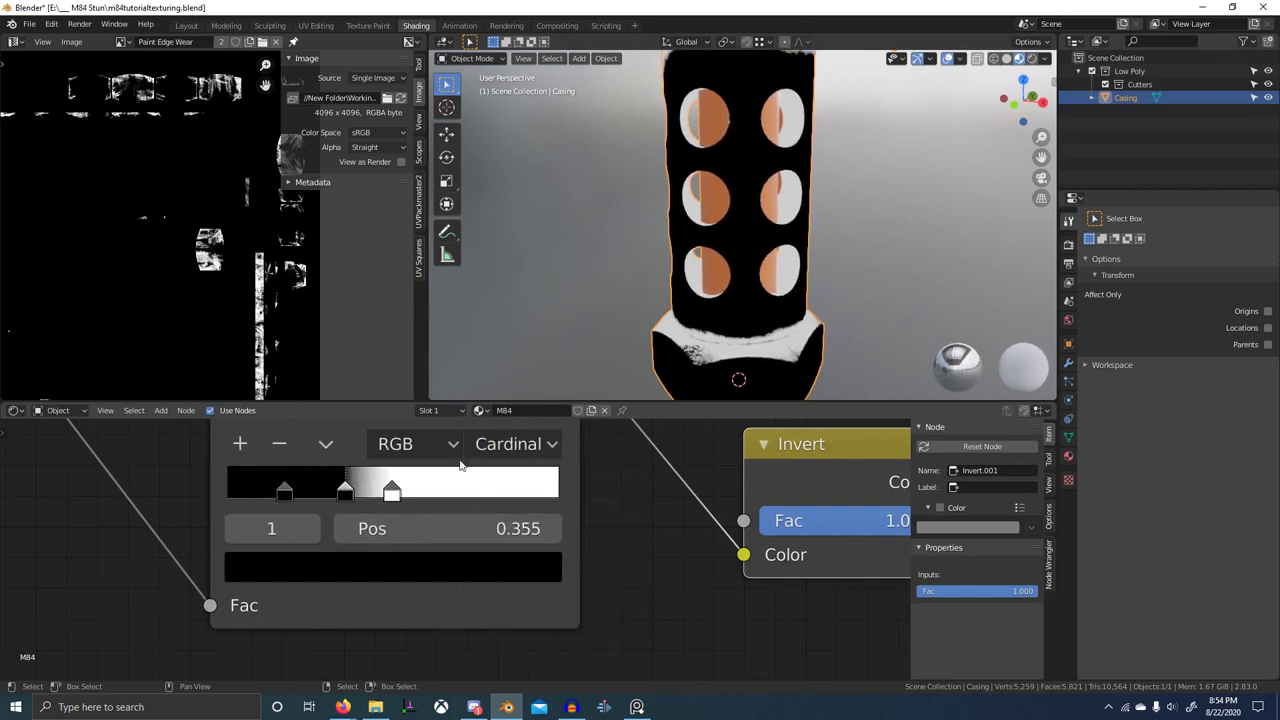
{"action": "left_click", "coordinate": [515, 444]}
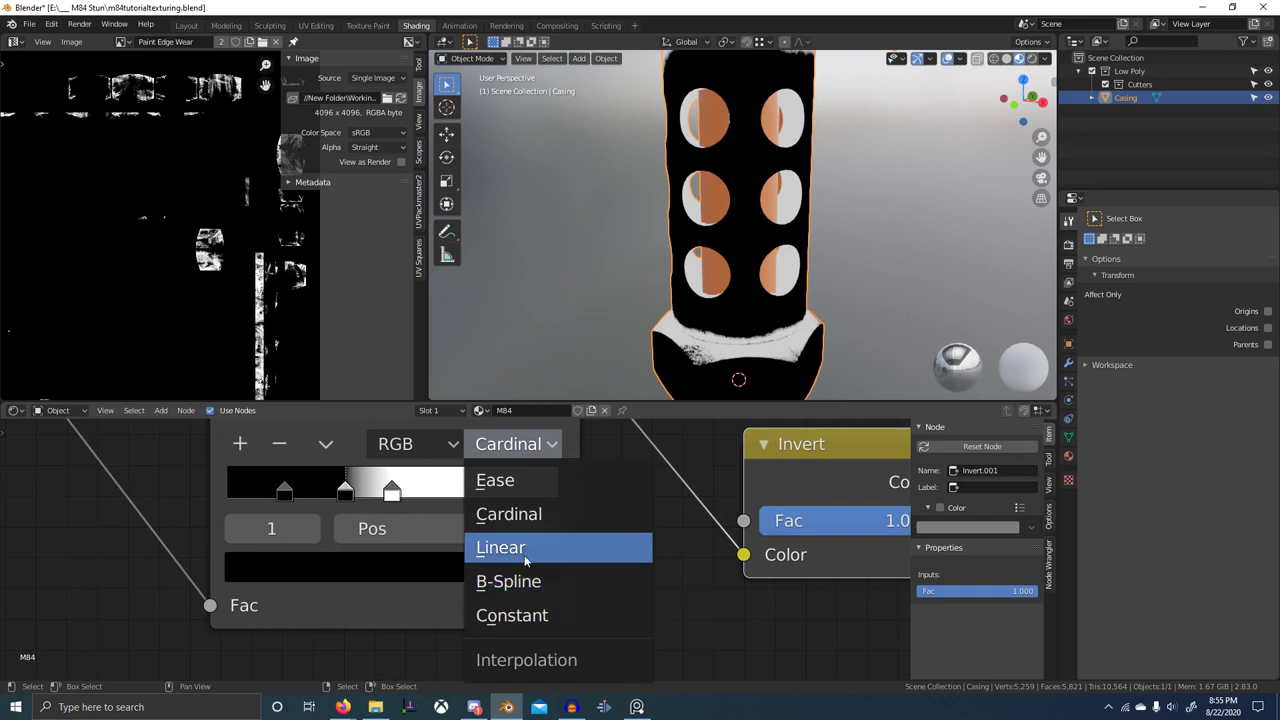
{"action": "left_click", "coordinate": [528, 490]}
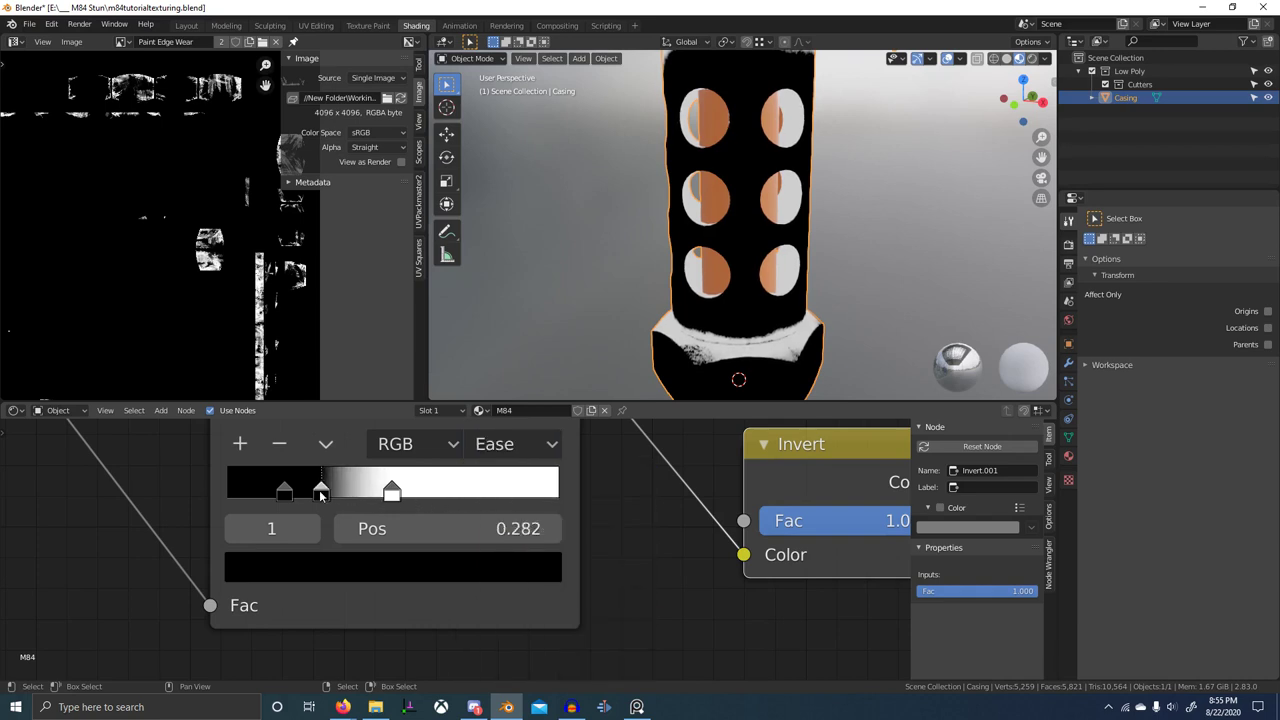
- Delete the middle stop, placing the black stop at 0.048 and the white stop at 0.727
{"action": "left_click", "coordinate": [279, 443]}
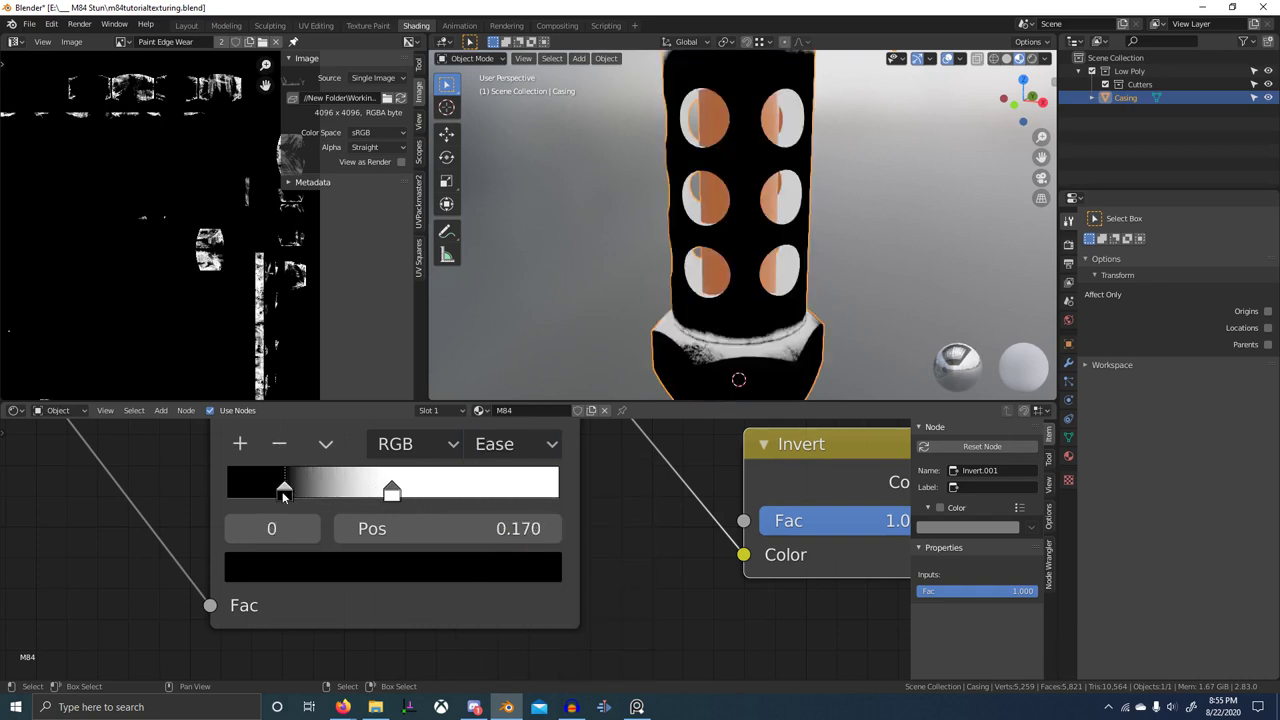
{"action": "left_click_drag", "start_coordinate": [286, 492], "coordinate": [241, 500]}
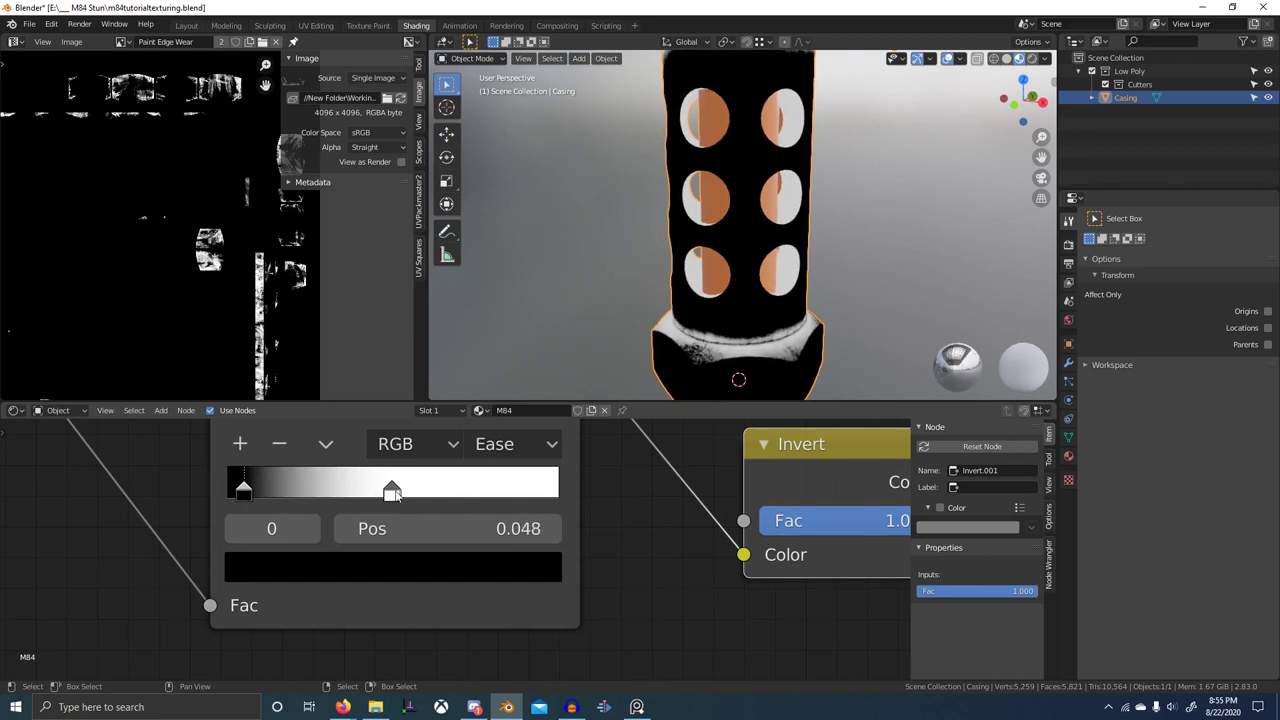
{"action": "left_click_drag", "start_coordinate": [395, 494], "coordinate": [468, 492]}
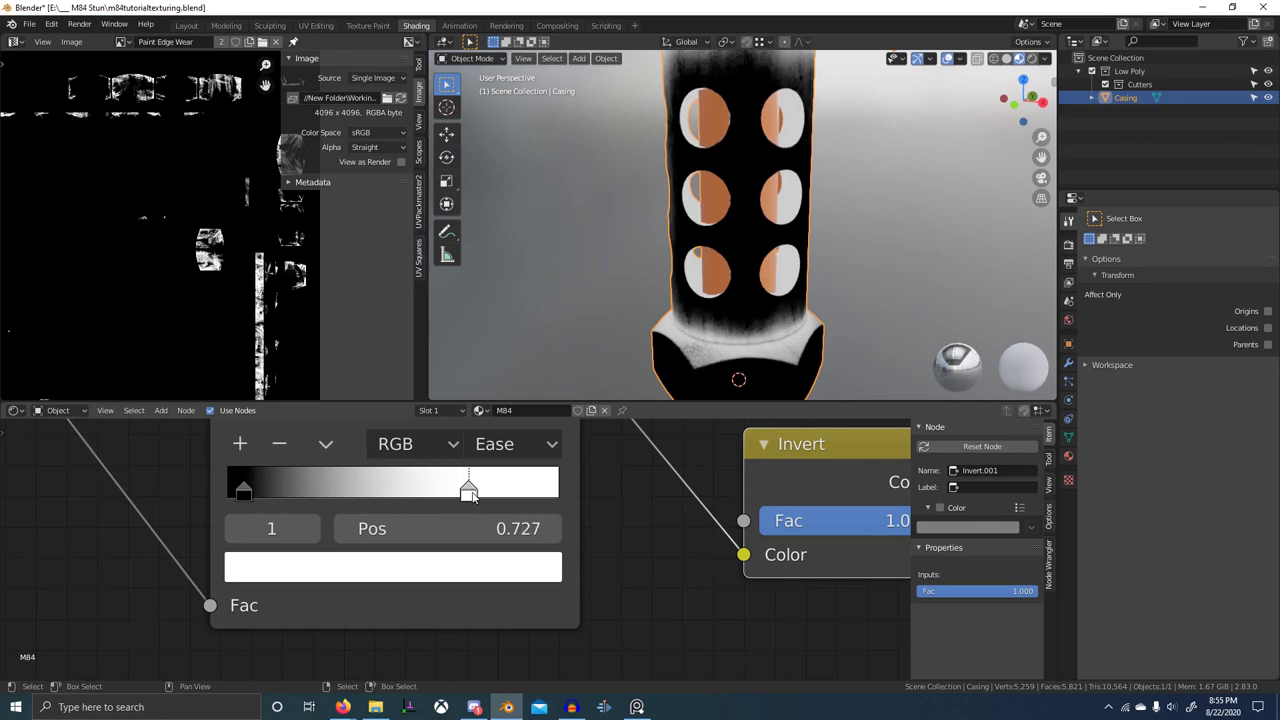
{"action": "scroll", "coordinate": [685, 297], "scroll_direction": "down", "scroll_amount": 2}
{"action": "middle_click_drag", "start_coordinate": [685, 297], "coordinate": [852, 182]}
{"action": "scroll", "coordinate": [700, 155], "scroll_direction": "up", "scroll_amount": 1}
{"action": "scroll", "coordinate": [565, 453], "scroll_direction": "down", "scroll_amount": 6}
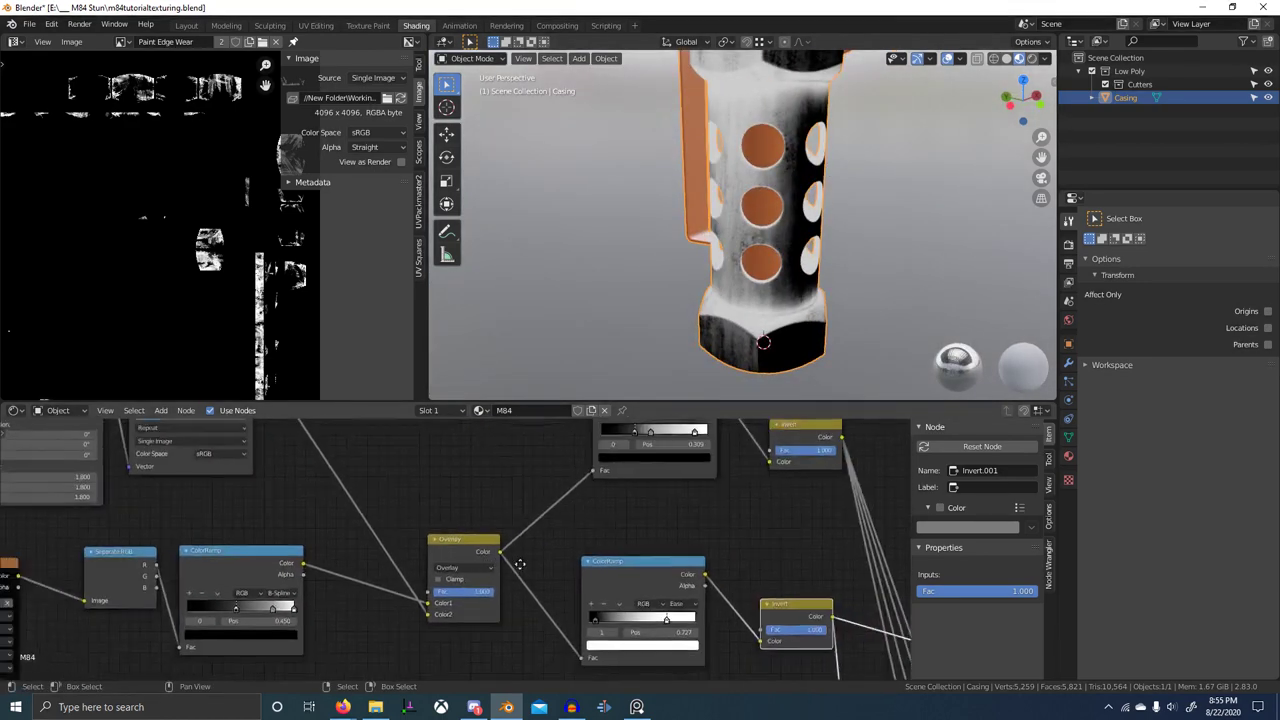
- Preview the Separate RGB red and green channels and the Invert node's result on the casing
{"action": "middle_click_drag", "start_coordinate": [672, 580], "coordinate": [673, 560]}
{"action": "scroll", "coordinate": [475, 547], "scroll_direction": "down", "scroll_amount": 5}
{"action": "scroll", "coordinate": [405, 550], "scroll_direction": "up", "scroll_amount": 8}
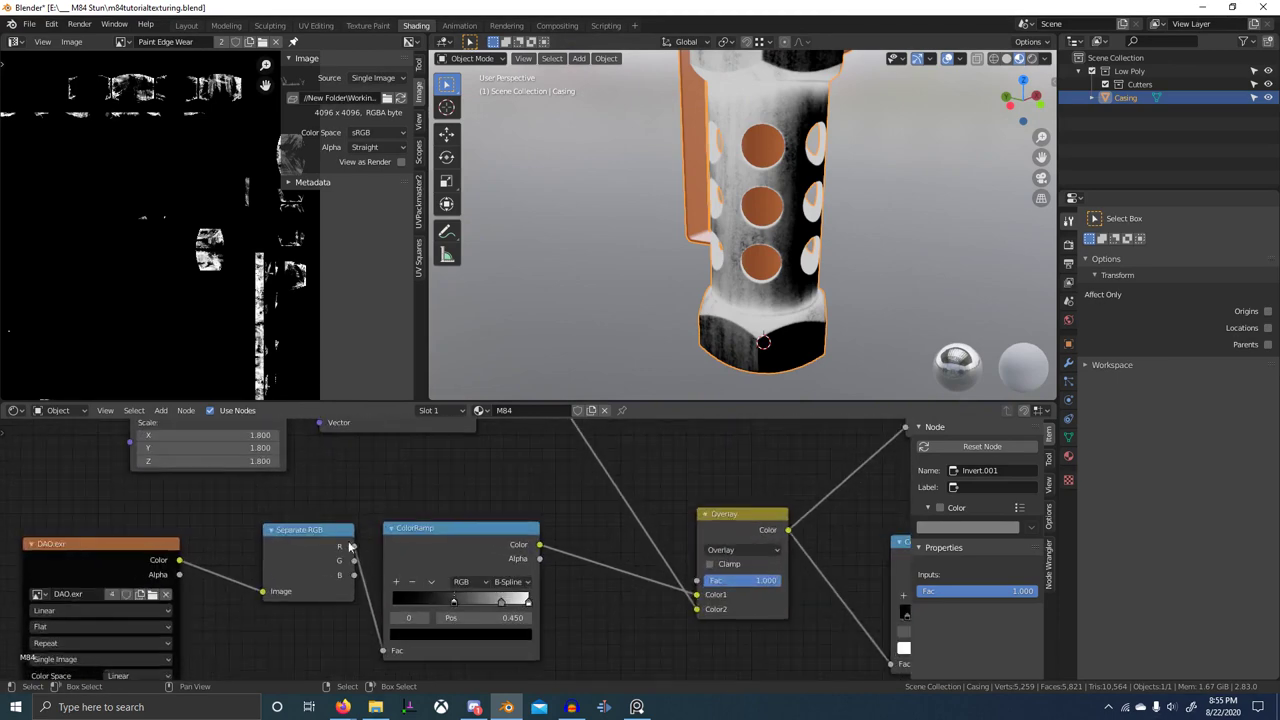
{"action": "left_click", "coordinate": [335, 541], "text": "ctrl+shift"}
{"action": "scroll", "coordinate": [442, 554], "scroll_direction": "down", "scroll_amount": 7}
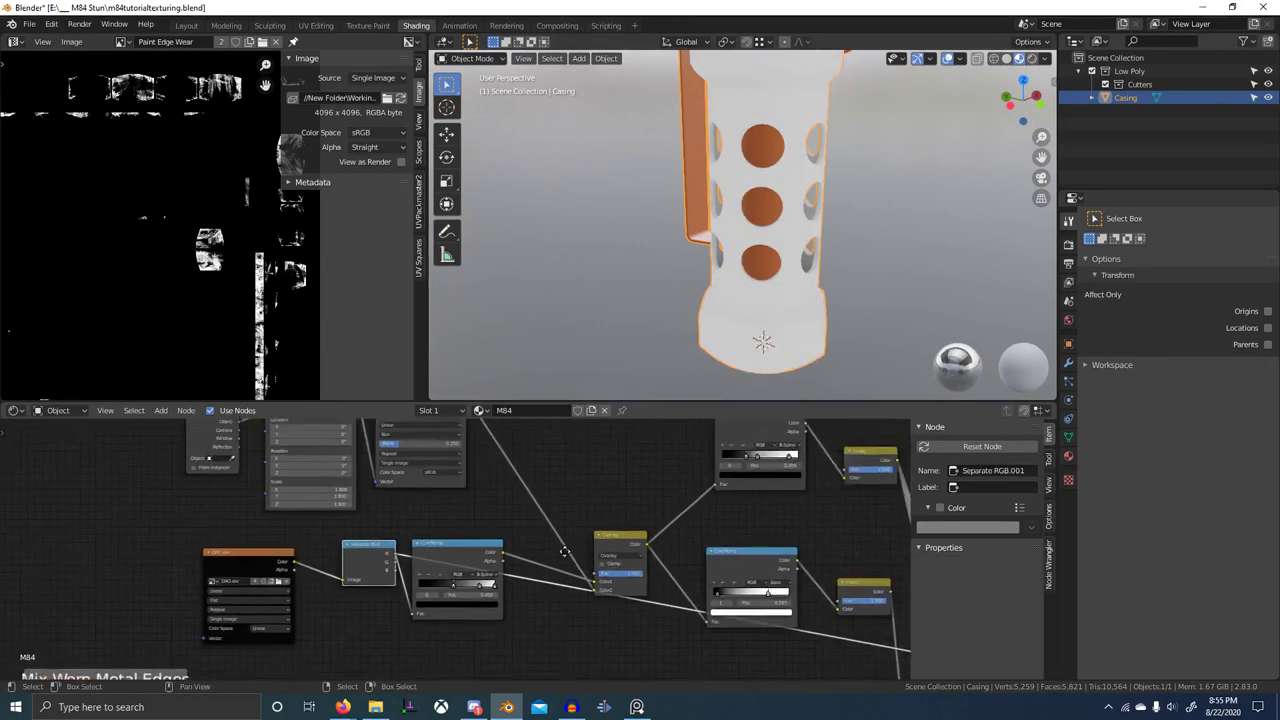
{"action": "middle_click_drag", "start_coordinate": [637, 530], "coordinate": [557, 547]}
{"action": "scroll", "coordinate": [722, 268], "scroll_direction": "up", "scroll_amount": 1}
{"action": "middle_click_drag", "start_coordinate": [716, 266], "coordinate": [829, 298]}
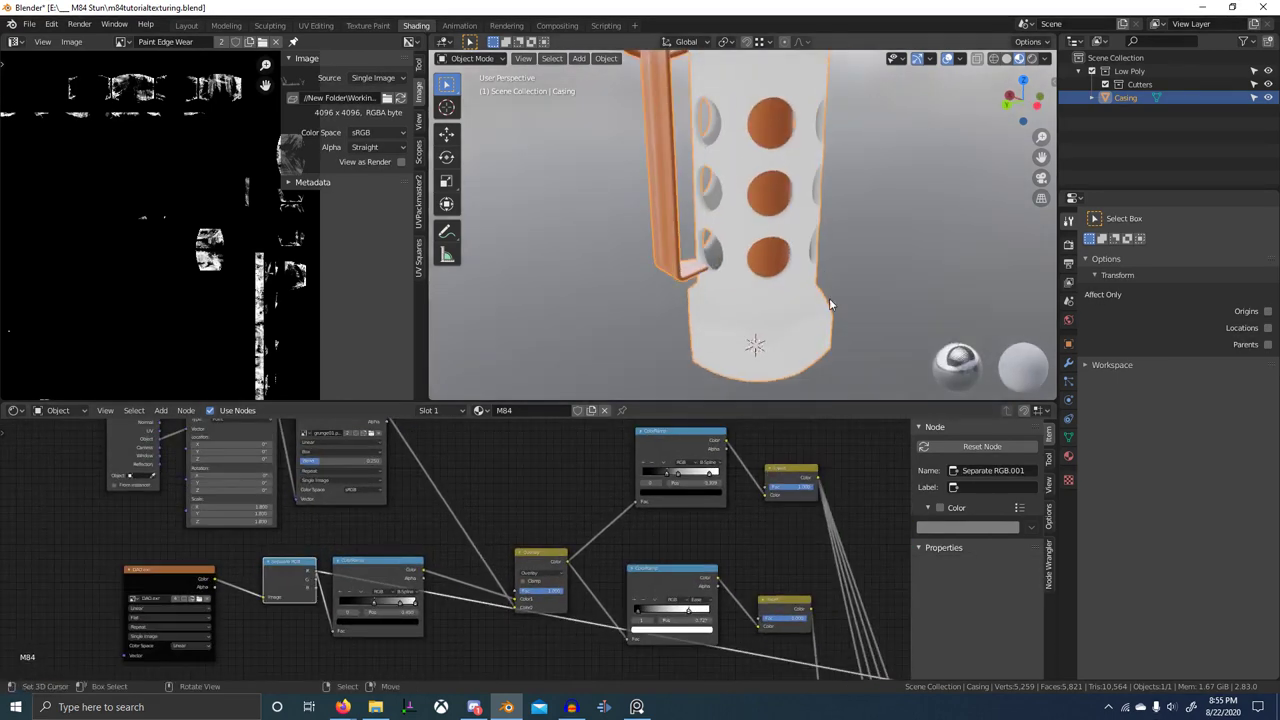
{"action": "left_click", "coordinate": [296, 574], "text": "ctrl+shift"}
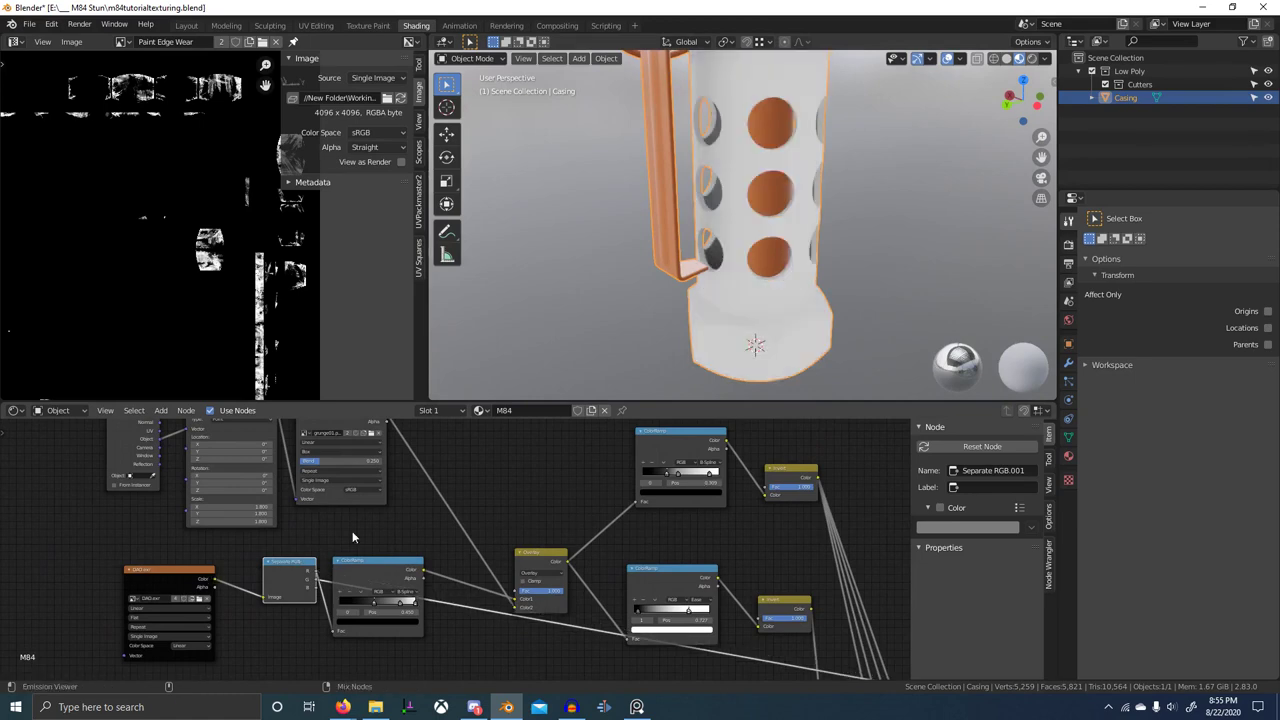
{"action": "scroll", "coordinate": [732, 268], "scroll_direction": "down", "scroll_amount": 3}
{"action": "left_click", "coordinate": [791, 471], "text": "ctrl+shift"}
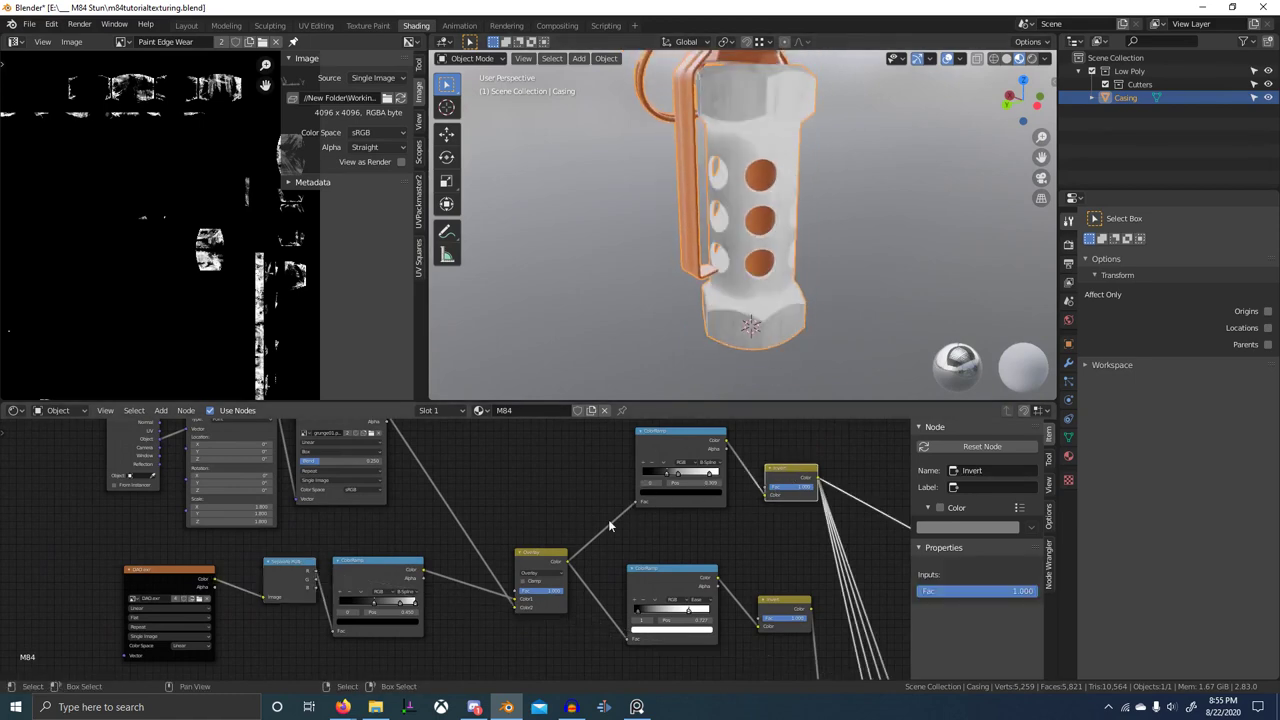
- Test the green channel into the ColorRamp, revert to red, and move its black stop to about 0.36
{"action": "middle_click_drag", "start_coordinate": [327, 588], "coordinate": [445, 578]}
{"action": "scroll", "coordinate": [445, 578], "scroll_direction": "up", "scroll_amount": 7}
{"action": "left_click_drag", "start_coordinate": [428, 574], "coordinate": [432, 588], "text": "ctrl"}
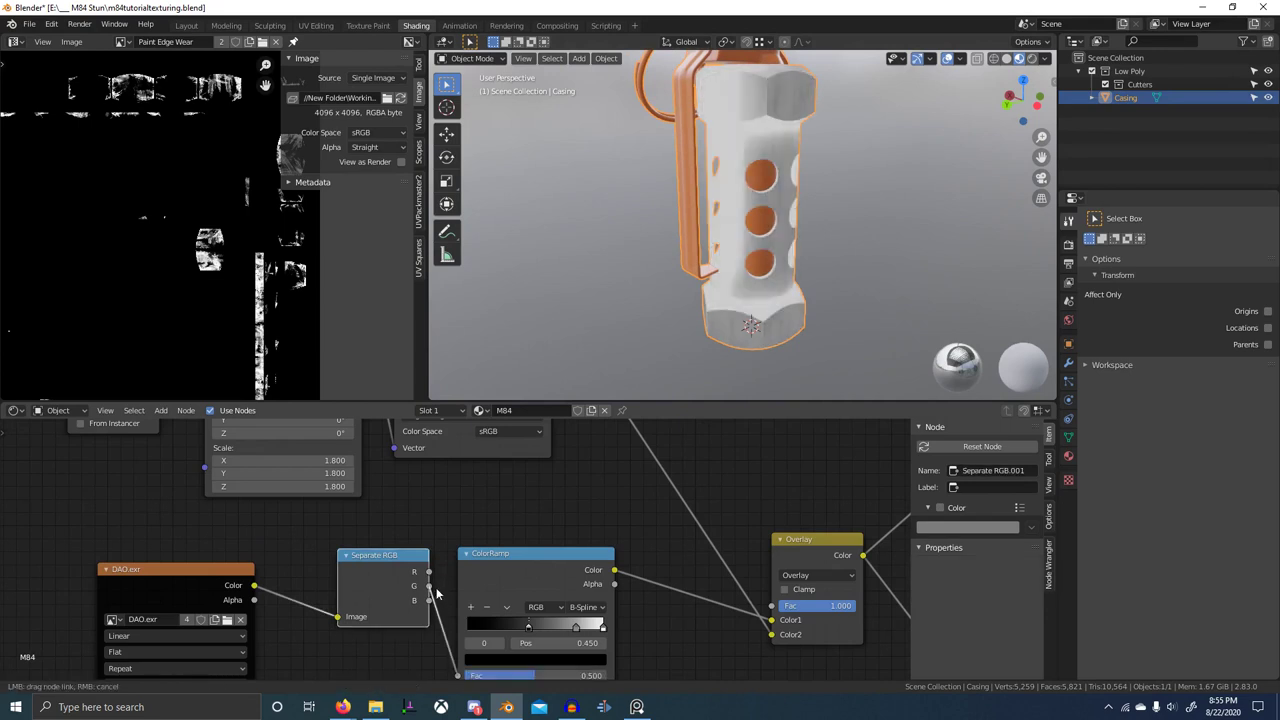
{"action": "left_click_drag", "start_coordinate": [432, 583], "coordinate": [430, 574], "text": "ctrl"}
{"action": "scroll", "coordinate": [511, 588], "scroll_direction": "down", "scroll_amount": 3}
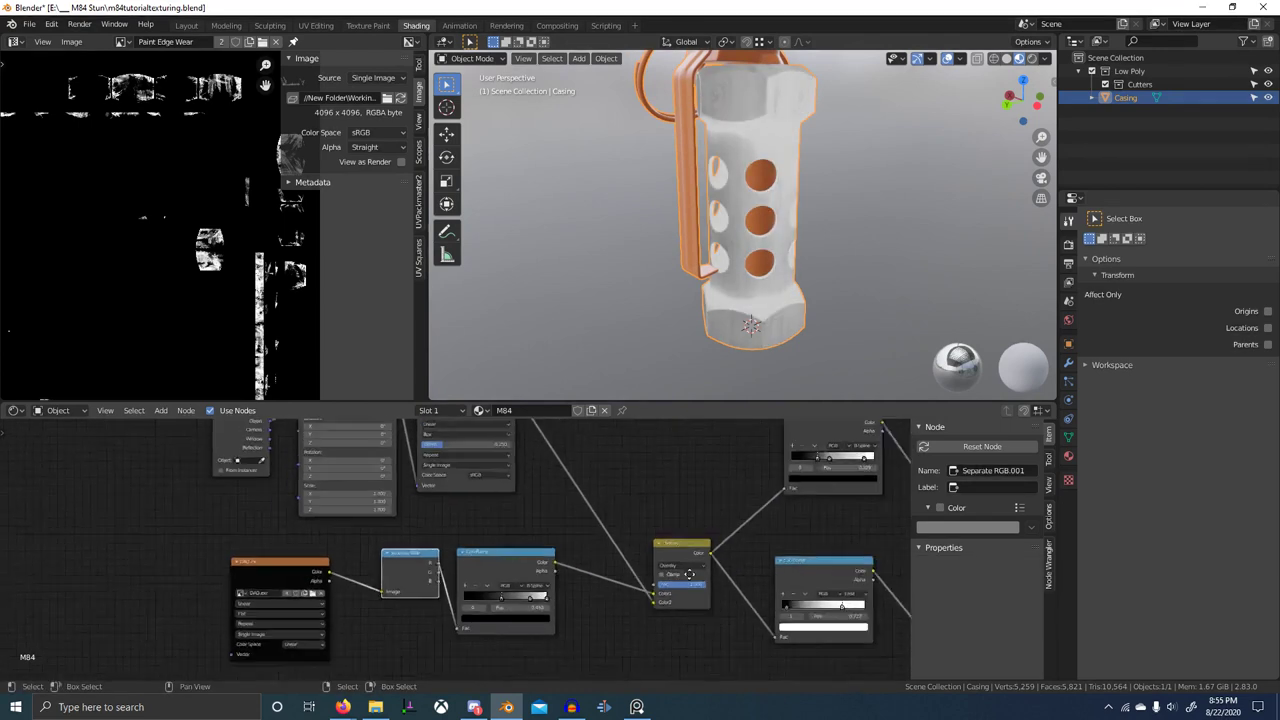
{"action": "middle_click_drag", "start_coordinate": [850, 600], "coordinate": [493, 555]}
{"action": "left_click", "coordinate": [572, 559], "text": "ctrl+shift"}
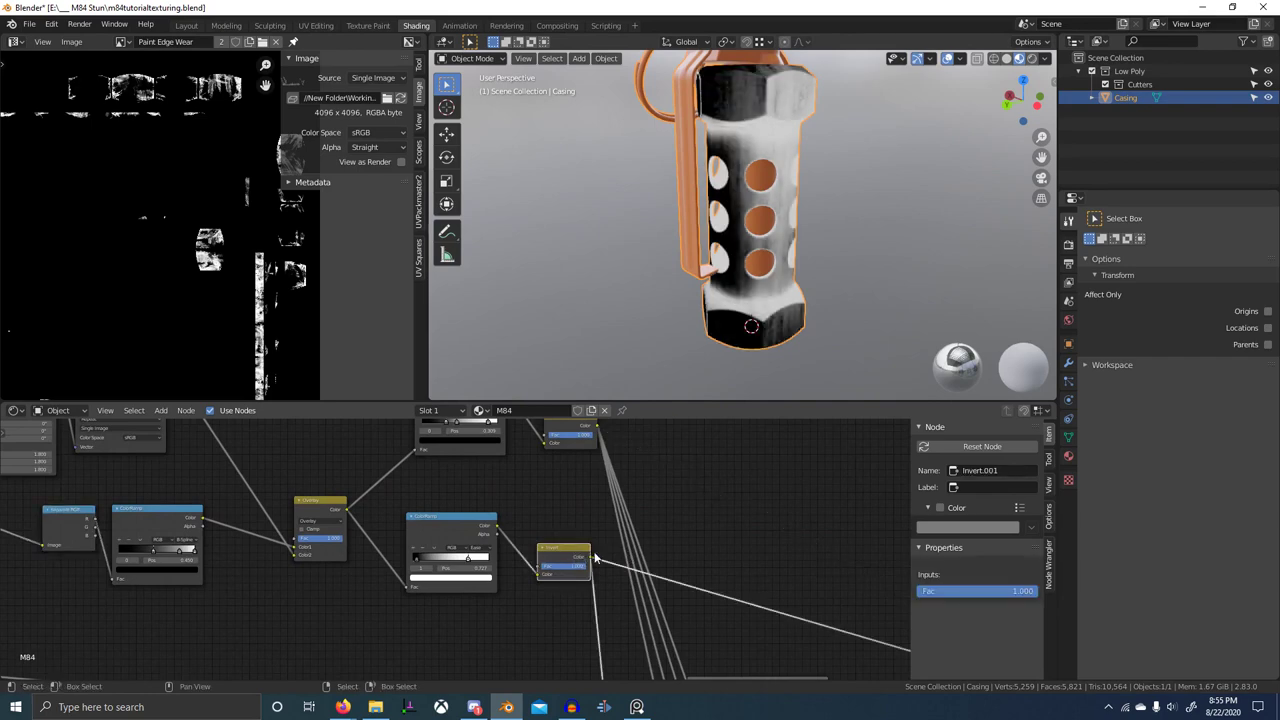
{"action": "middle_click_drag", "start_coordinate": [740, 325], "coordinate": [650, 332]}
{"action": "scroll", "coordinate": [426, 558], "scroll_direction": "up", "scroll_amount": 5}
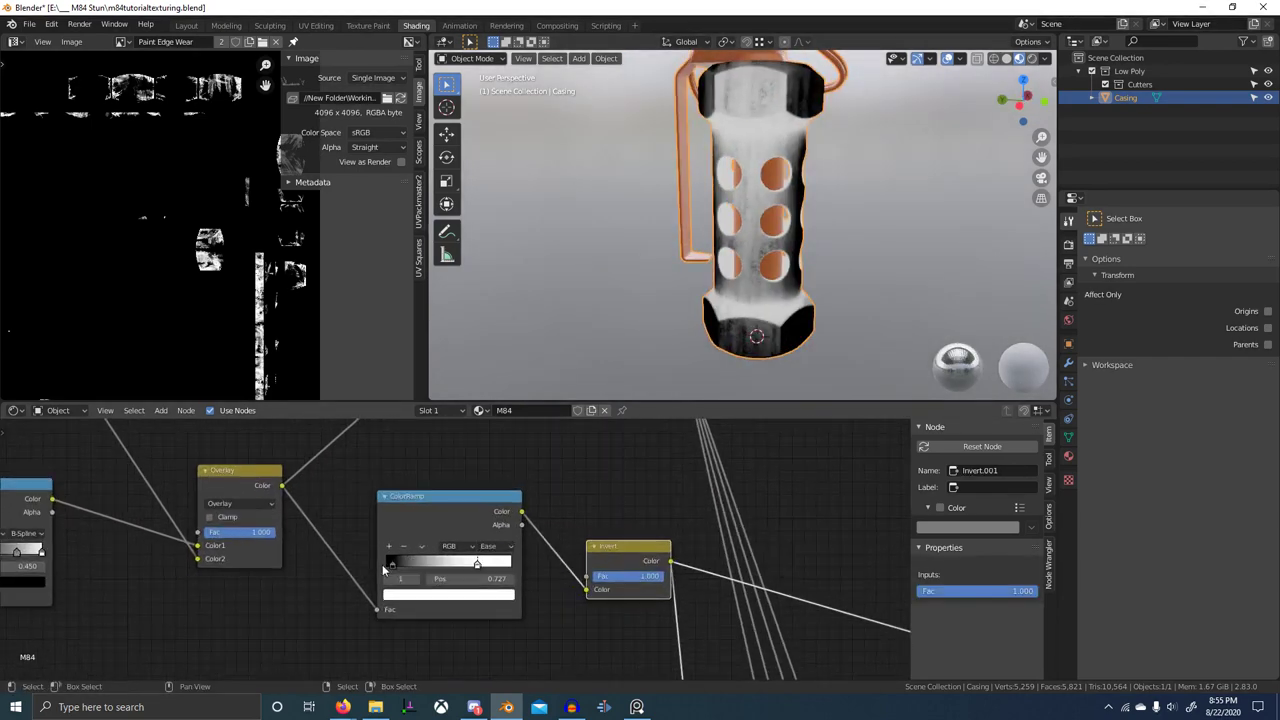
{"action": "left_click_drag", "start_coordinate": [384, 567], "coordinate": [436, 566]}
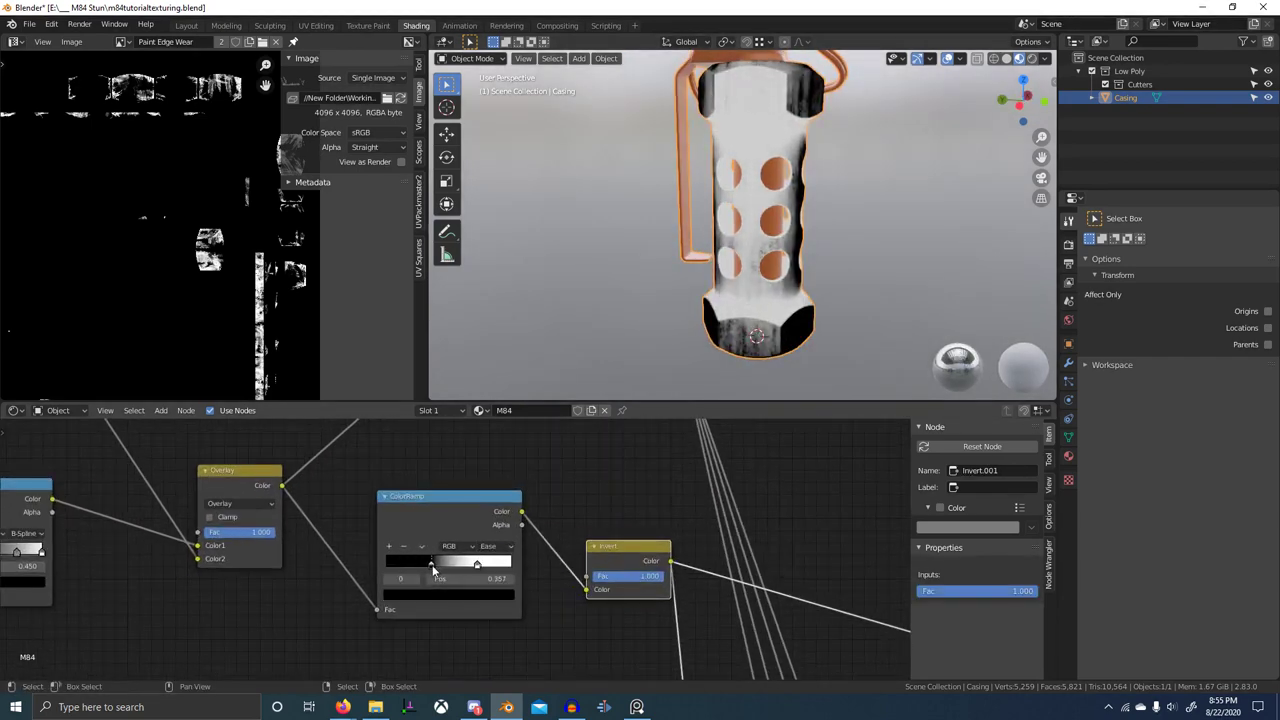
- Preview the upper Invert node's mask and the worn-edges Mix node on the casing
{"action": "scroll", "coordinate": [655, 485], "scroll_direction": "down", "scroll_amount": 4}
{"action": "middle_click_drag", "start_coordinate": [660, 479], "coordinate": [569, 622]}
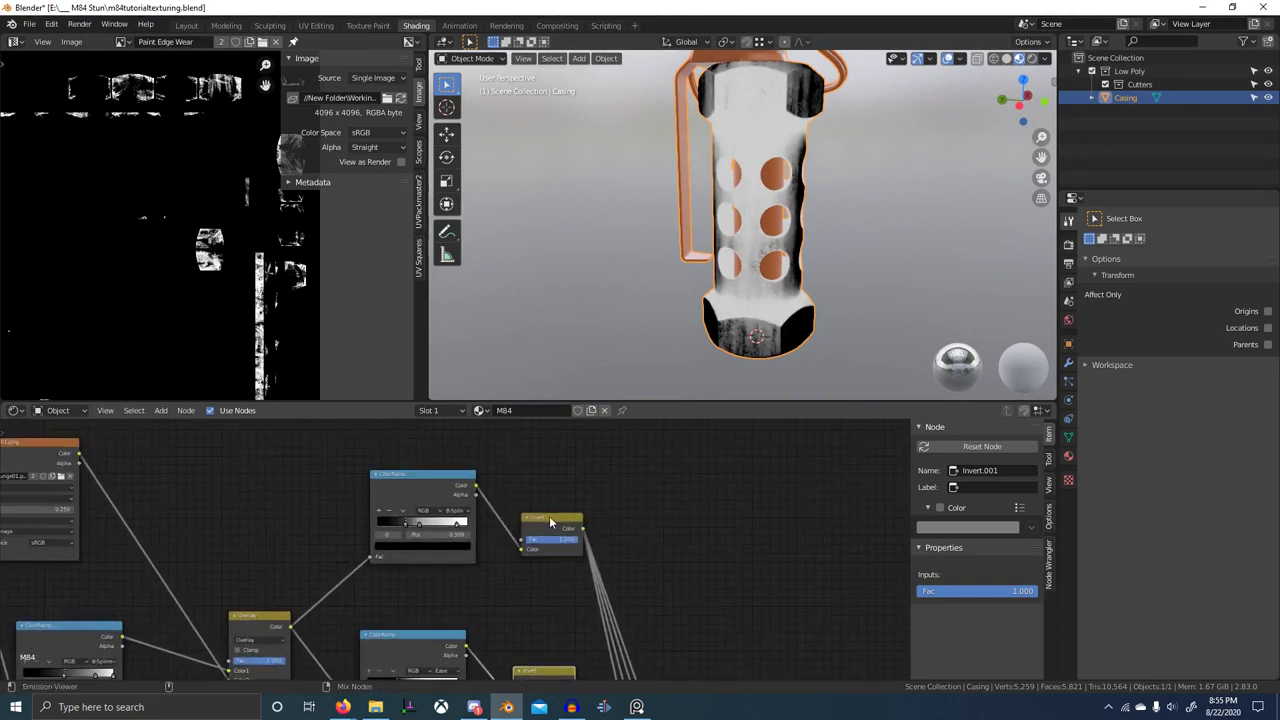
{"action": "left_click", "coordinate": [551, 523], "text": "ctrl+shift"}
{"action": "scroll", "coordinate": [662, 364], "scroll_direction": "up", "scroll_amount": 3}
{"action": "middle_click_drag", "start_coordinate": [662, 361], "coordinate": [766, 372]}
{"action": "scroll", "coordinate": [535, 508], "scroll_direction": "down", "scroll_amount": 6}
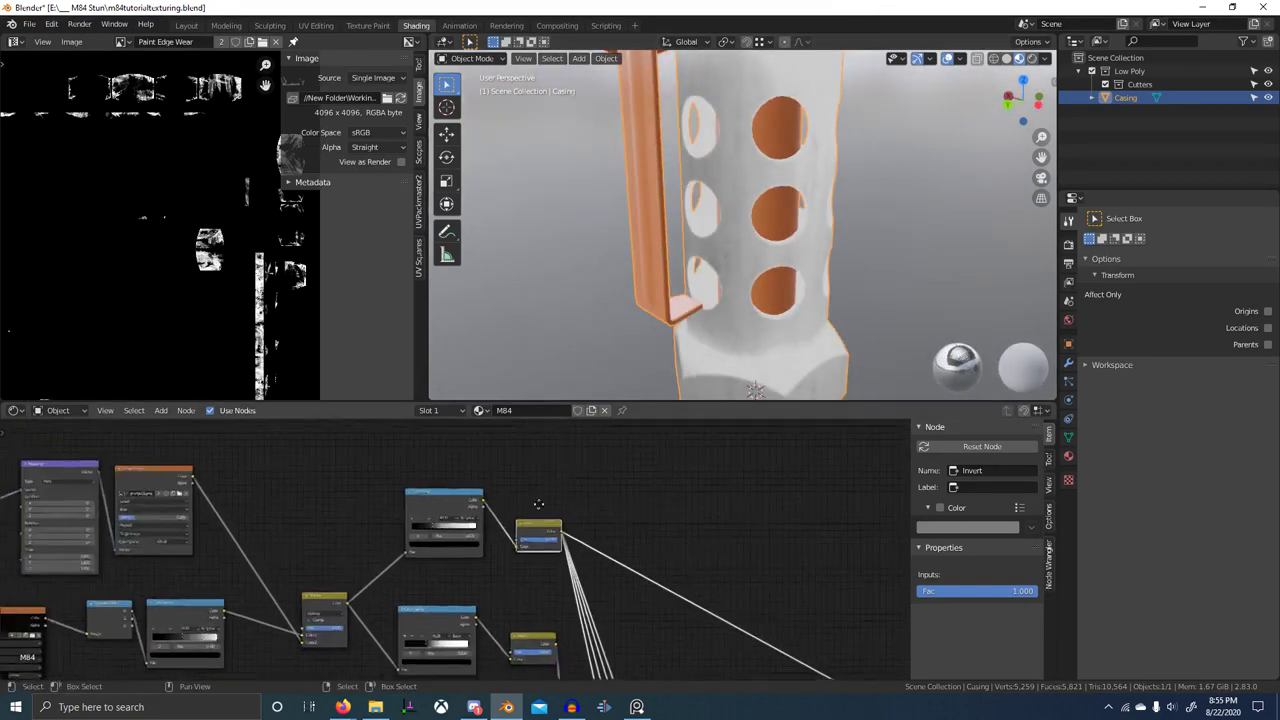
{"action": "middle_click_drag", "start_coordinate": [540, 510], "coordinate": [513, 668]}
{"action": "left_click", "coordinate": [576, 564], "text": "ctrl+shift"}
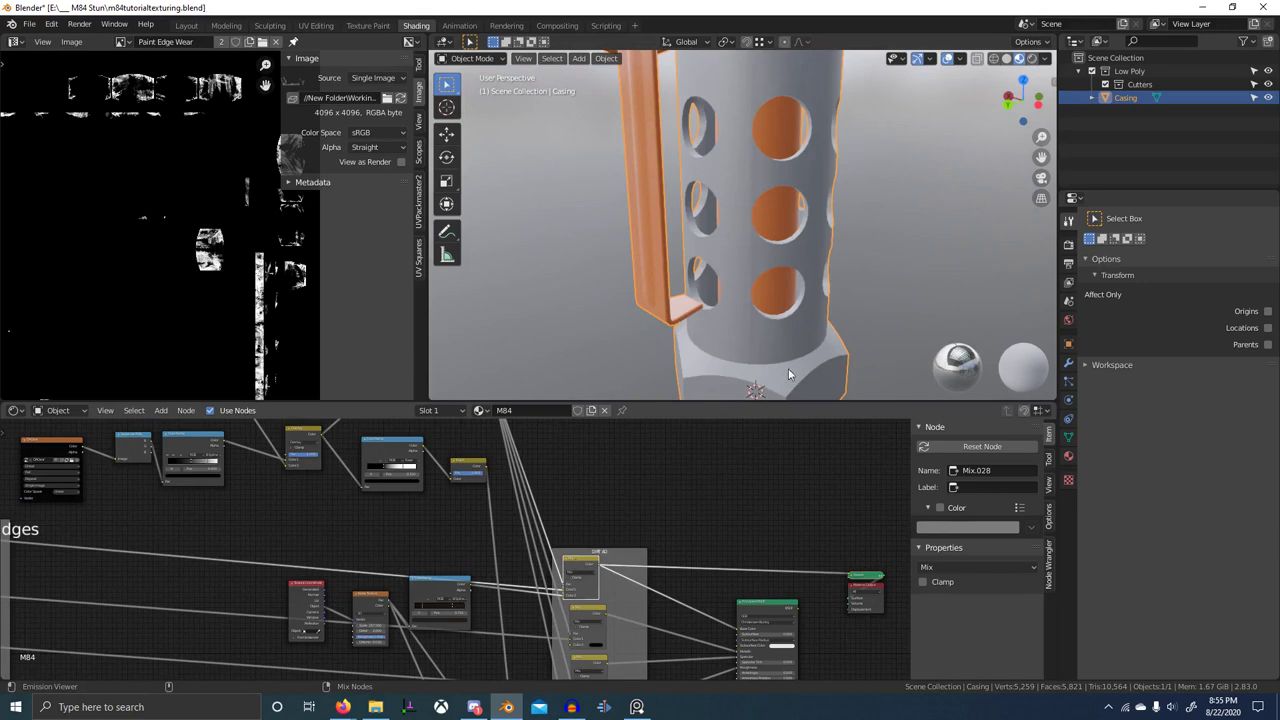
- Re-inspect the upper Invert node's mask from several angles around the casing
{"action": "middle_click_drag", "start_coordinate": [803, 342], "coordinate": [835, 345]}
{"action": "scroll", "coordinate": [830, 347], "scroll_direction": "up", "scroll_amount": 1}
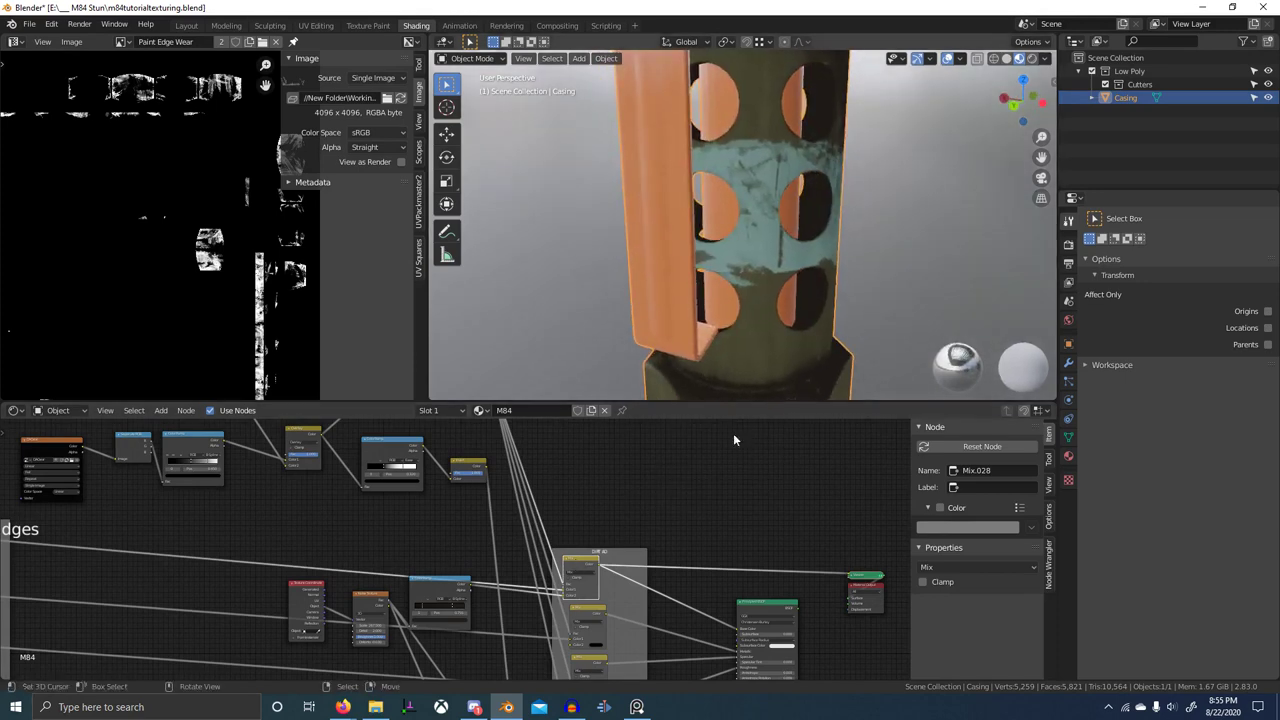
{"action": "scroll", "coordinate": [488, 497], "scroll_direction": "up", "scroll_amount": 3}
{"action": "middle_click_drag", "start_coordinate": [487, 496], "coordinate": [521, 657]}
{"action": "scroll", "coordinate": [521, 650], "scroll_direction": "up", "scroll_amount": 1}
{"action": "left_click", "coordinate": [518, 510], "text": "ctrl+shift"}
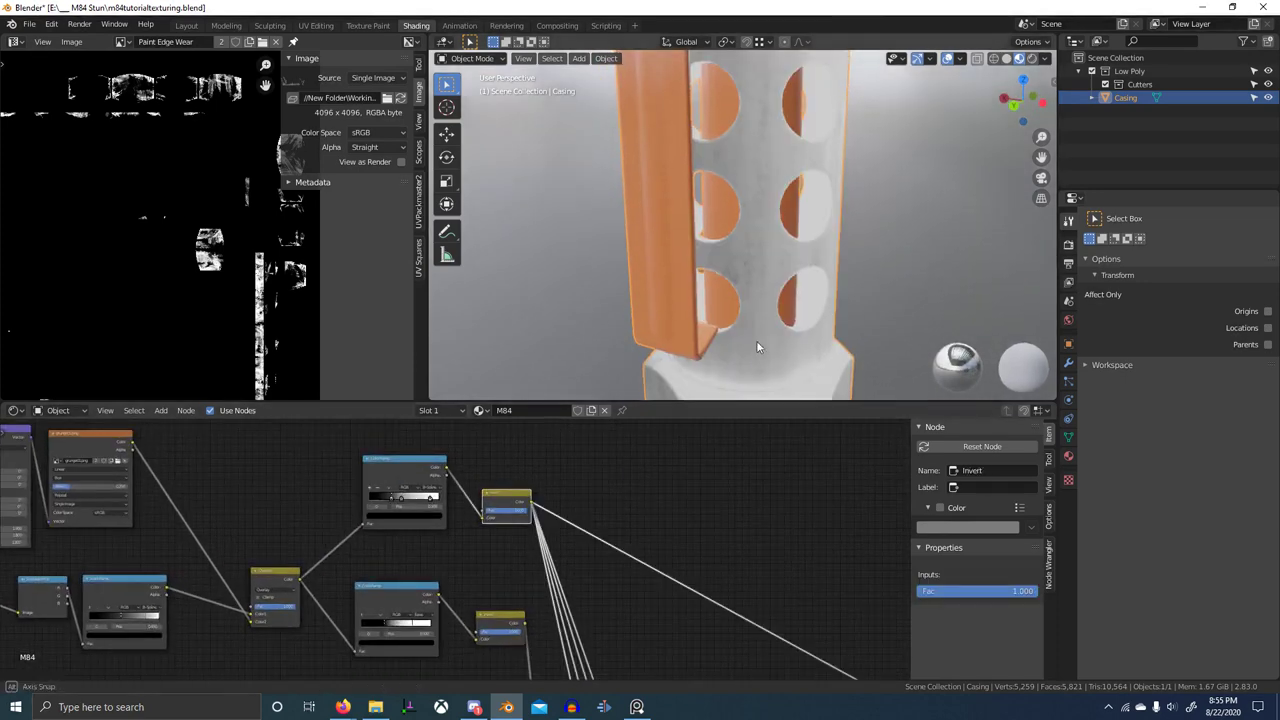
{"action": "middle_click_drag", "start_coordinate": [756, 340], "coordinate": [685, 343]}
{"action": "middle_click_drag", "start_coordinate": [791, 338], "coordinate": [778, 290], "text": "shift"}
{"action": "middle_click_drag", "start_coordinate": [778, 290], "coordinate": [733, 297]}
- Preview the upper ColorRamp's output, then the lower ColorRamp's mask on the casing
{"action": "left_click", "coordinate": [390, 473], "text": "ctrl+shift"}
{"action": "scroll", "coordinate": [690, 325], "scroll_direction": "down", "scroll_amount": 3}
{"action": "left_click", "coordinate": [407, 586], "text": "ctrl+shift"}
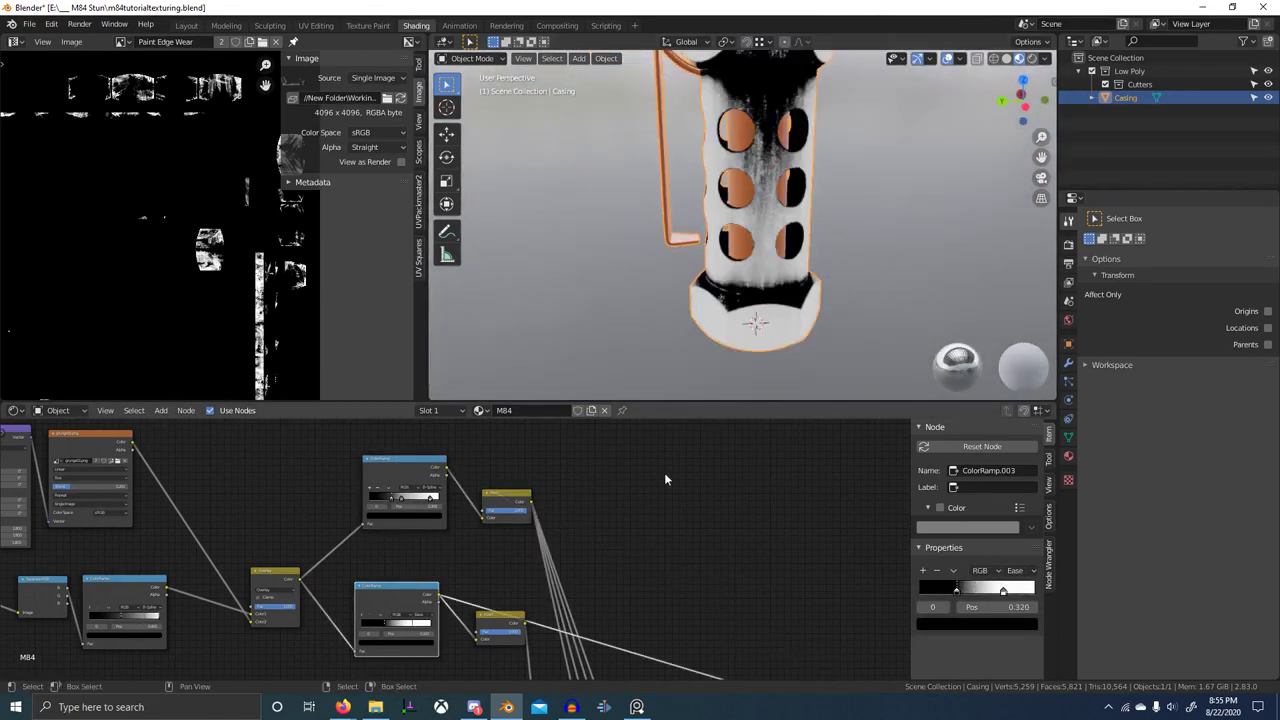
{"action": "middle_click_drag", "start_coordinate": [730, 345], "coordinate": [774, 346]}
{"action": "scroll", "coordinate": [401, 583], "scroll_direction": "up", "scroll_amount": 2}
{"action": "middle_click_drag", "start_coordinate": [401, 583], "coordinate": [429, 512]}
{"action": "scroll", "coordinate": [430, 512], "scroll_direction": "up", "scroll_amount": 5}
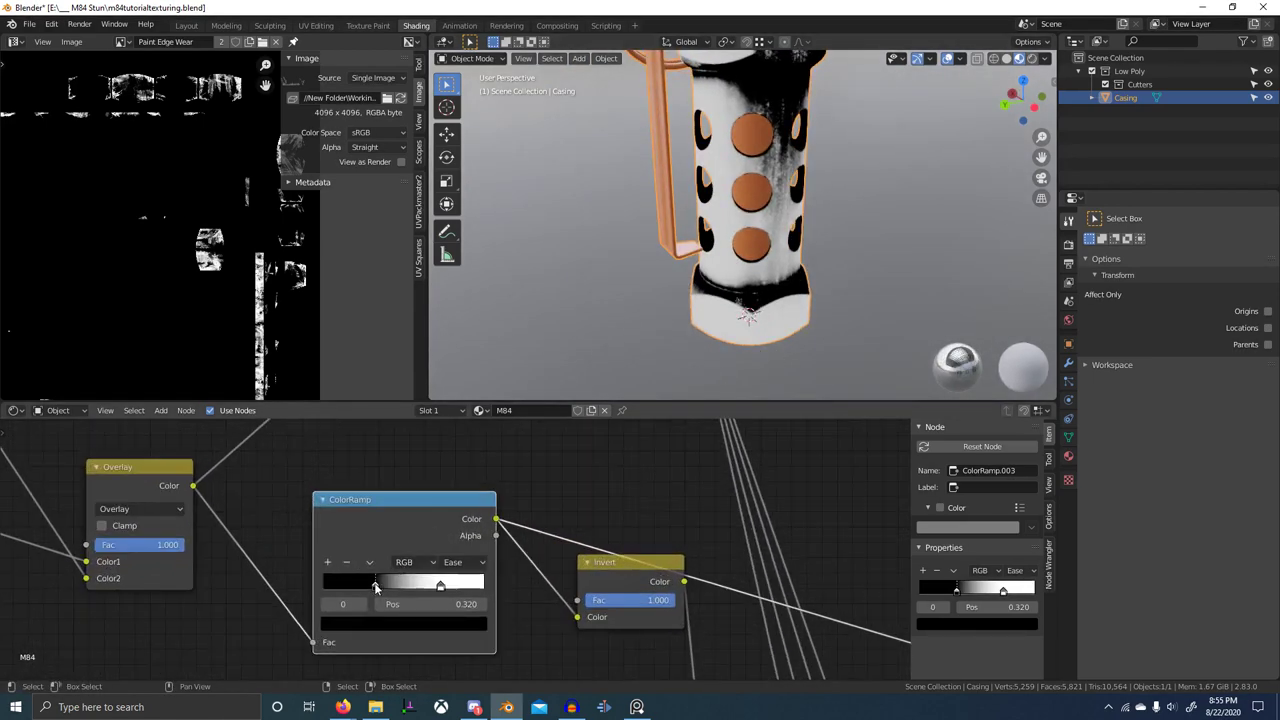
- Slide the lower ColorRamp's black stop right to 0.552, checking the Invert result
{"action": "mouse_move", "coordinate": [378, 585]}
{"action": "left_mouse_down"}
{"action": "mouse_move", "coordinate": [419, 582]}
{"action": "mouse_move", "coordinate": [402, 586]}
{"action": "left_mouse_up"}
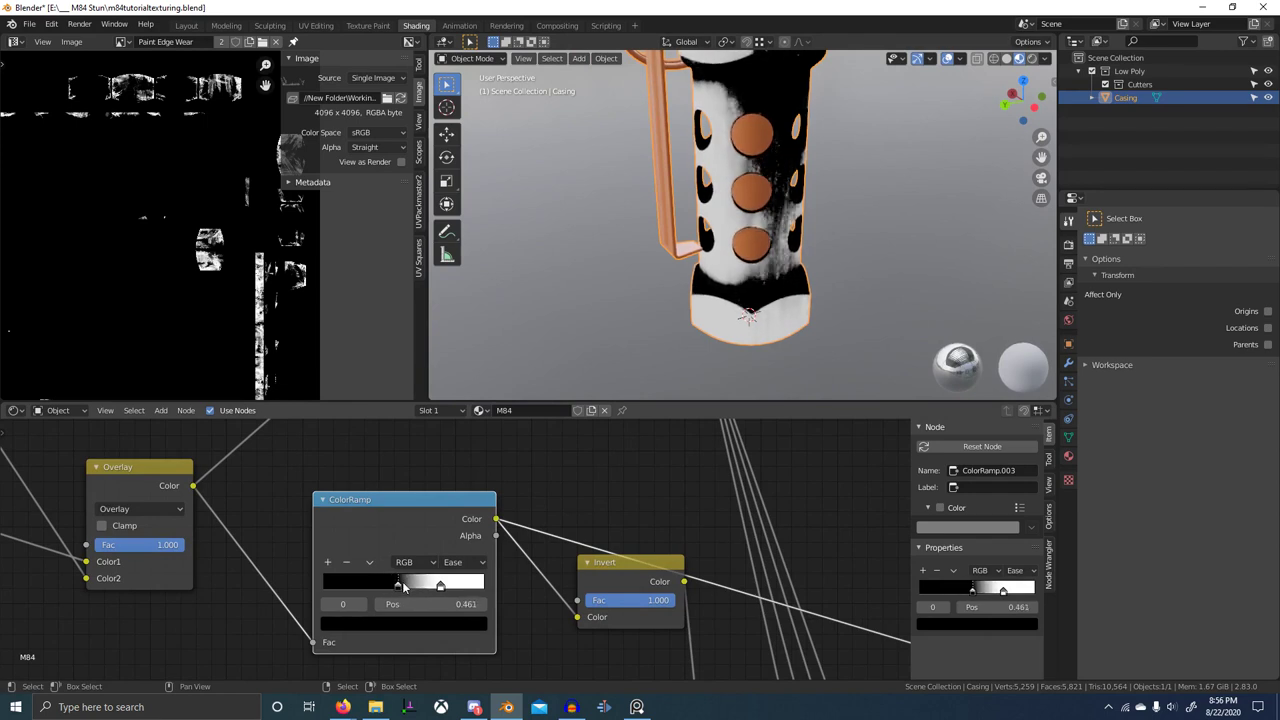
{"action": "left_click", "coordinate": [617, 573], "text": "ctrl+shift"}
{"action": "middle_click_drag", "start_coordinate": [714, 326], "coordinate": [584, 305]}
{"action": "mouse_move", "coordinate": [396, 585]}
{"action": "left_mouse_down"}
{"action": "mouse_move", "coordinate": [432, 585]}
{"action": "mouse_move", "coordinate": [412, 584]}
{"action": "left_mouse_up"}
{"action": "left_click", "coordinate": [436, 499], "text": "ctrl+shift"}
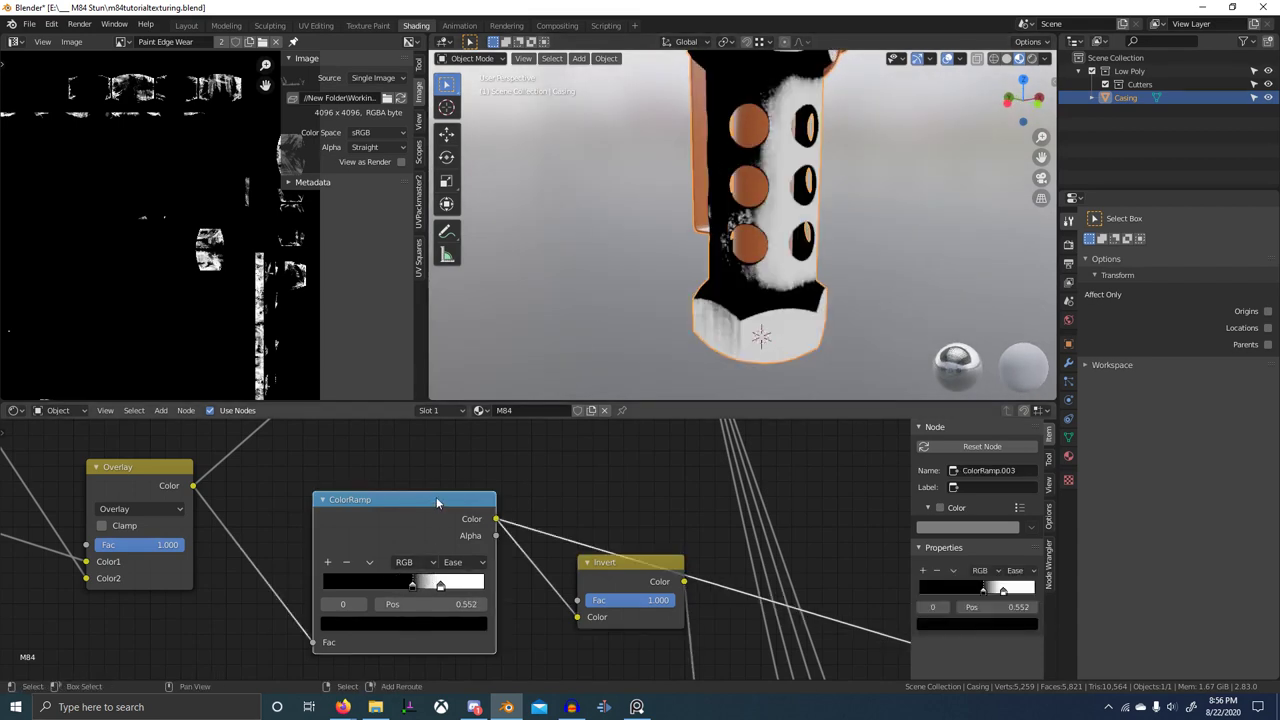
{"action": "scroll", "coordinate": [436, 499], "scroll_direction": "down", "scroll_amount": 6}
{"action": "middle_click_drag", "start_coordinate": [345, 501], "coordinate": [421, 525]}
{"action": "middle_click_drag", "start_coordinate": [499, 465], "coordinate": [452, 552]}
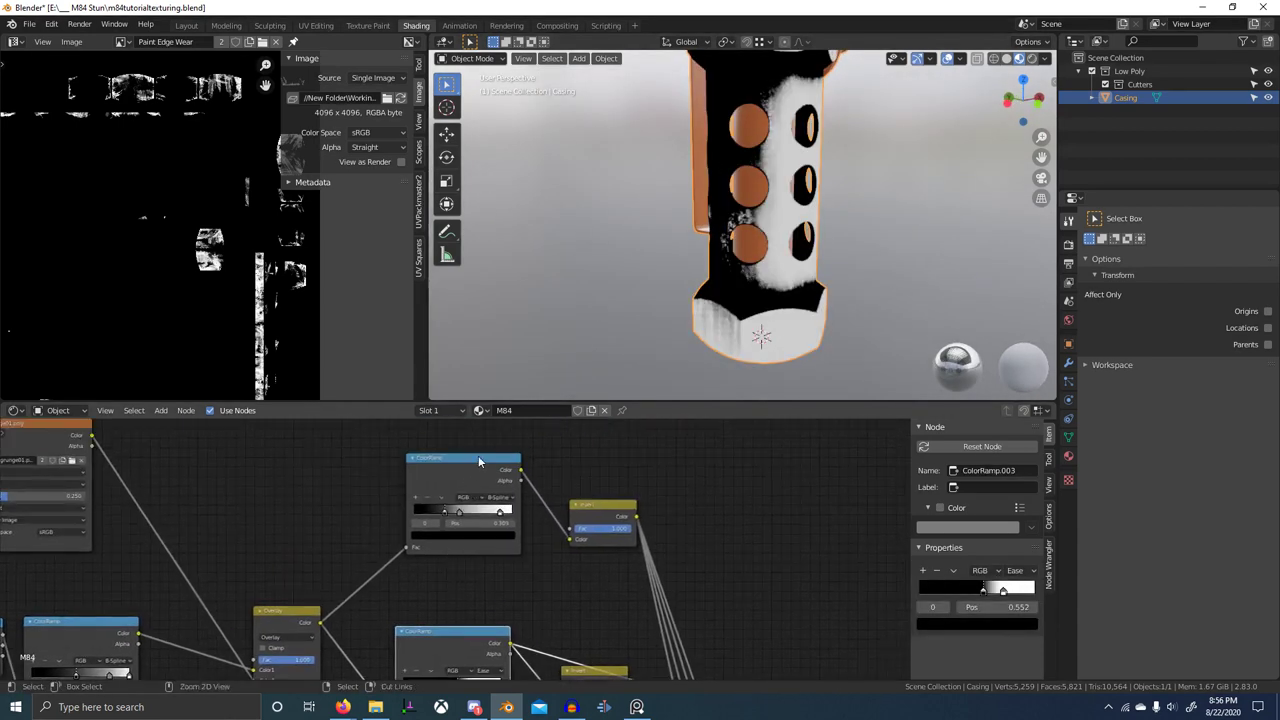
- Preview Invert.001, reset the ramp's black stop to 0, and push the white stop to the end
{"action": "left_click", "coordinate": [479, 456], "text": "ctrl+shift"}
{"action": "middle_click_drag", "start_coordinate": [558, 534], "coordinate": [510, 484]}
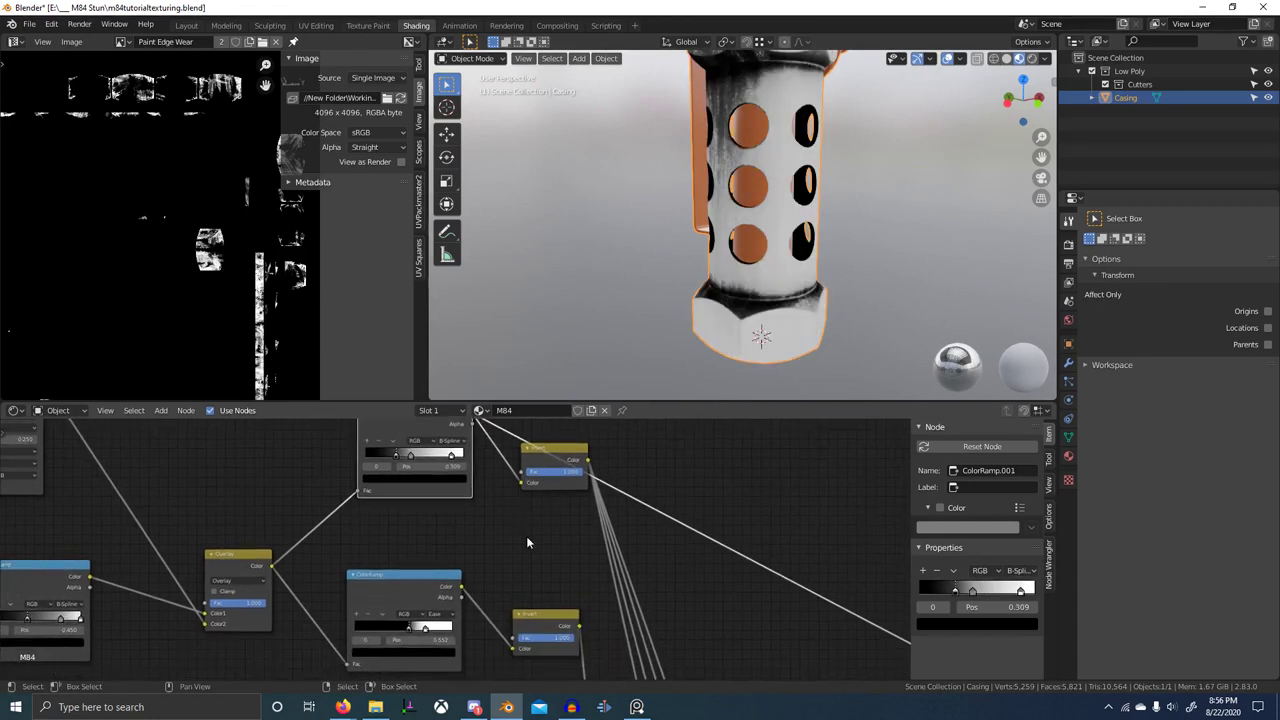
{"action": "left_click", "coordinate": [541, 624], "text": "ctrl+shift"}
{"action": "middle_click_drag", "start_coordinate": [504, 586], "coordinate": [540, 560]}
{"action": "scroll", "coordinate": [408, 620], "scroll_direction": "up", "scroll_amount": 6}
{"action": "left_click_drag", "start_coordinate": [466, 589], "coordinate": [328, 588]}
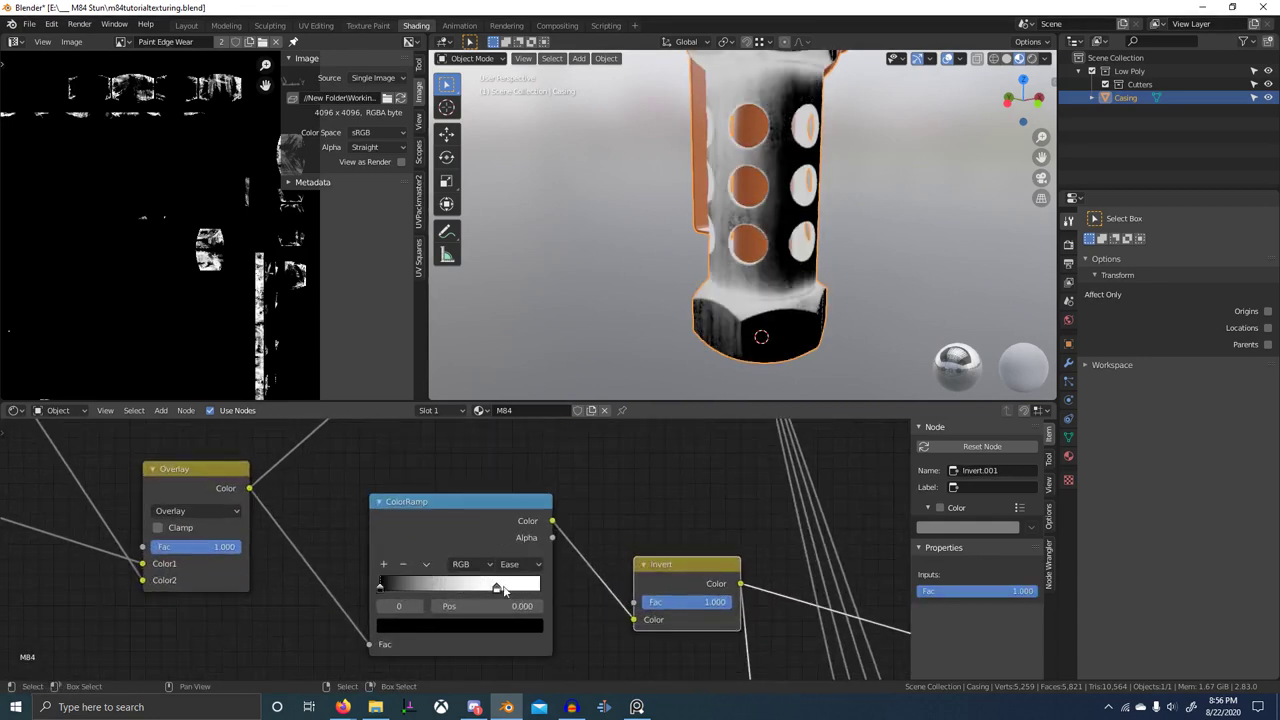
{"action": "left_click_drag", "start_coordinate": [502, 590], "coordinate": [686, 590]}
{"action": "middle_click_drag", "start_coordinate": [738, 368], "coordinate": [817, 391]}
- Move the ColorRamp's black stop inward to lighten the Invert.001 mask, inspecting the casing's base
{"action": "left_click", "coordinate": [488, 508], "text": "ctrl+shift"}
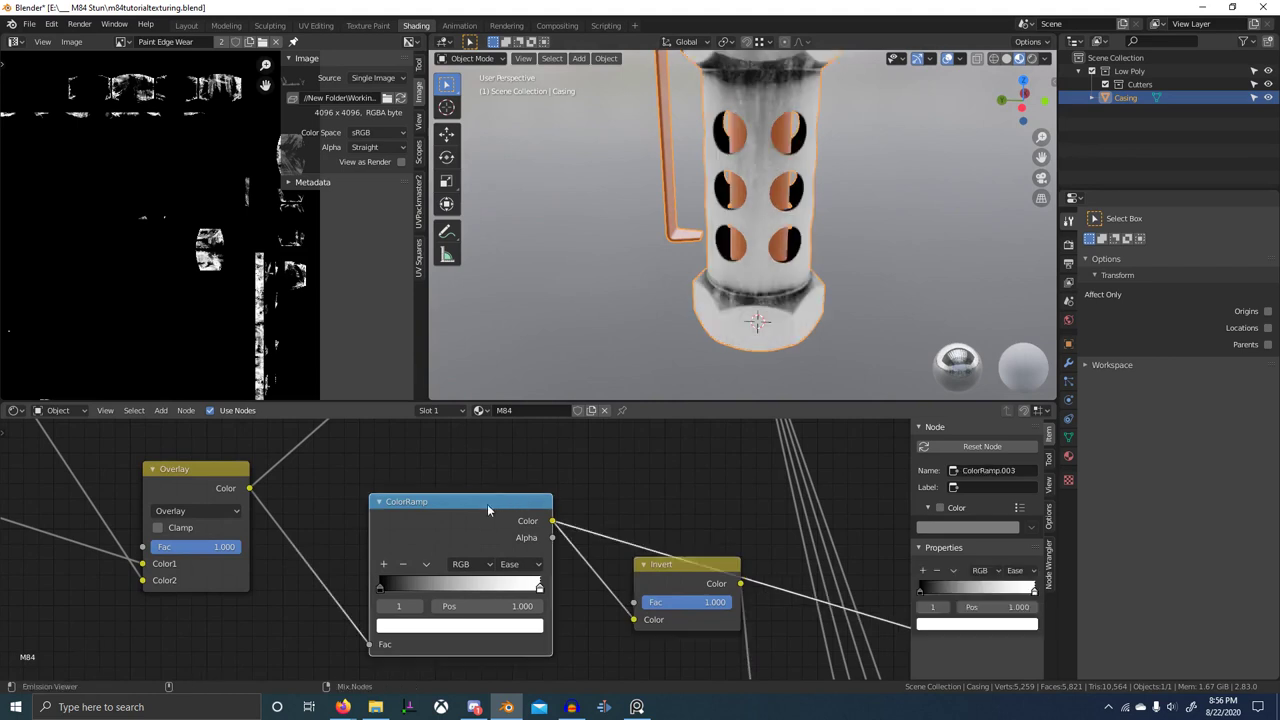
{"action": "left_click", "coordinate": [684, 566], "text": "ctrl+shift"}
{"action": "middle_click_drag", "start_coordinate": [473, 565], "coordinate": [541, 561]}
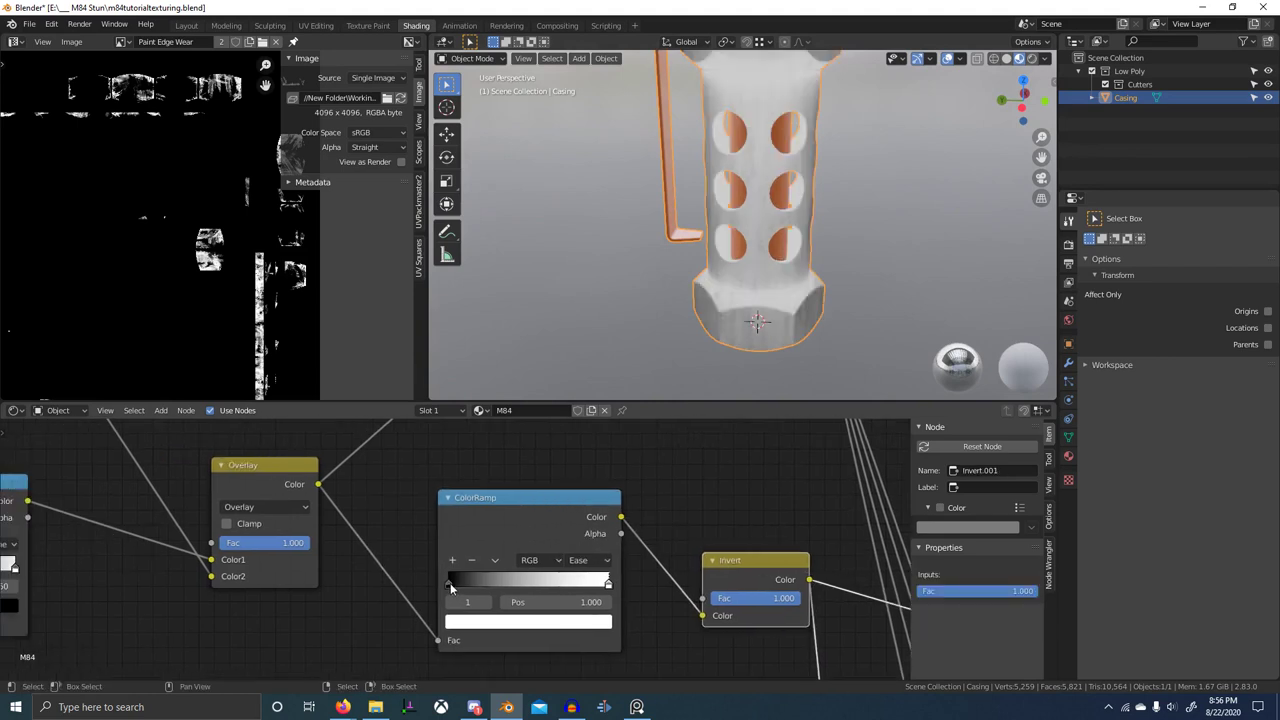
{"action": "left_click", "coordinate": [449, 583]}
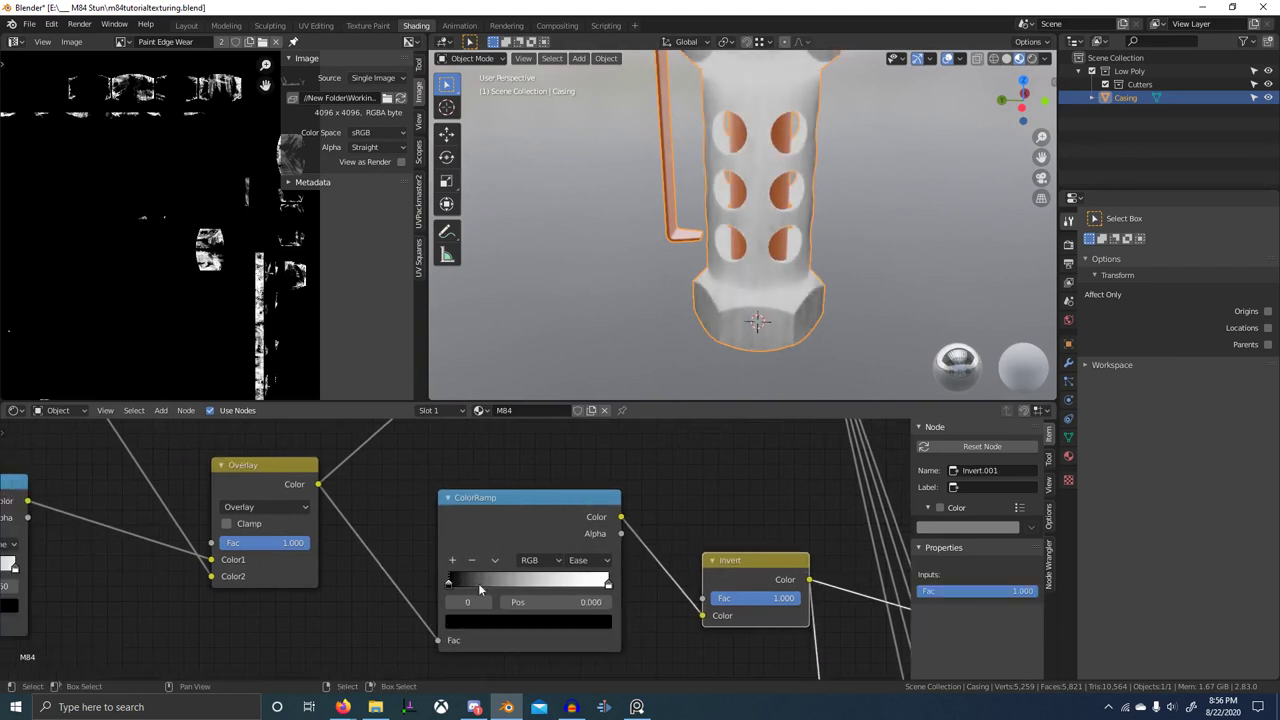
{"action": "left_click_drag", "start_coordinate": [480, 590], "coordinate": [575, 583]}
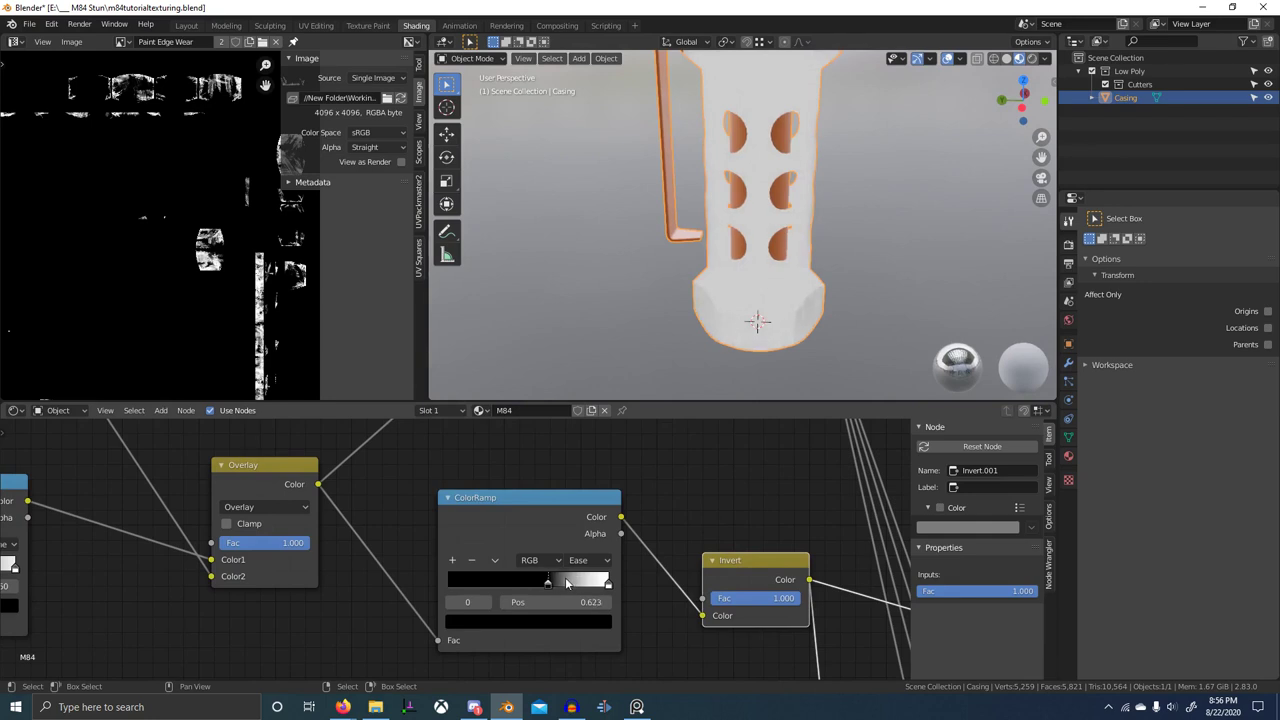
{"action": "scroll", "coordinate": [787, 290], "scroll_direction": "down", "scroll_amount": 6}
{"action": "middle_click_drag", "start_coordinate": [787, 290], "coordinate": [596, 273]}
{"action": "scroll", "coordinate": [640, 285], "scroll_direction": "up", "scroll_amount": 7}
{"action": "middle_click_drag", "start_coordinate": [714, 300], "coordinate": [713, 355]}
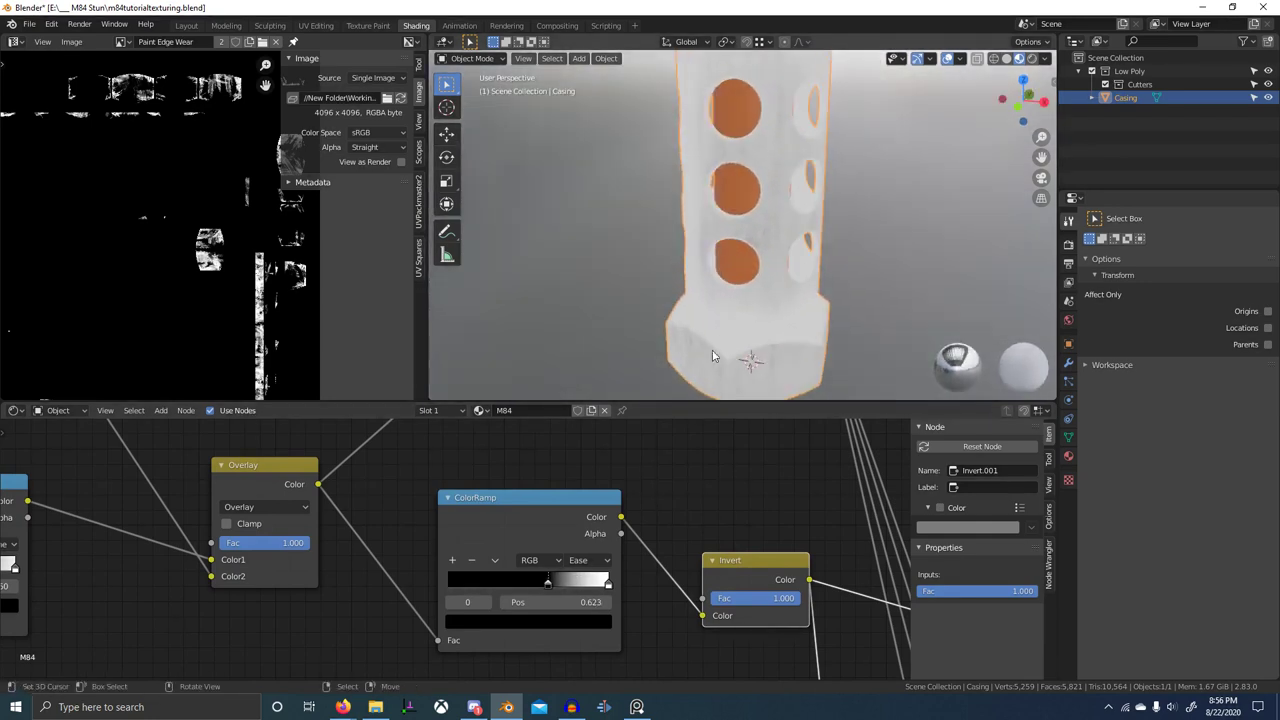
- Enable Clamp on the Overlay mix, reset the black stop to 0, and preview the Multiply node
{"action": "left_click", "coordinate": [238, 526]}
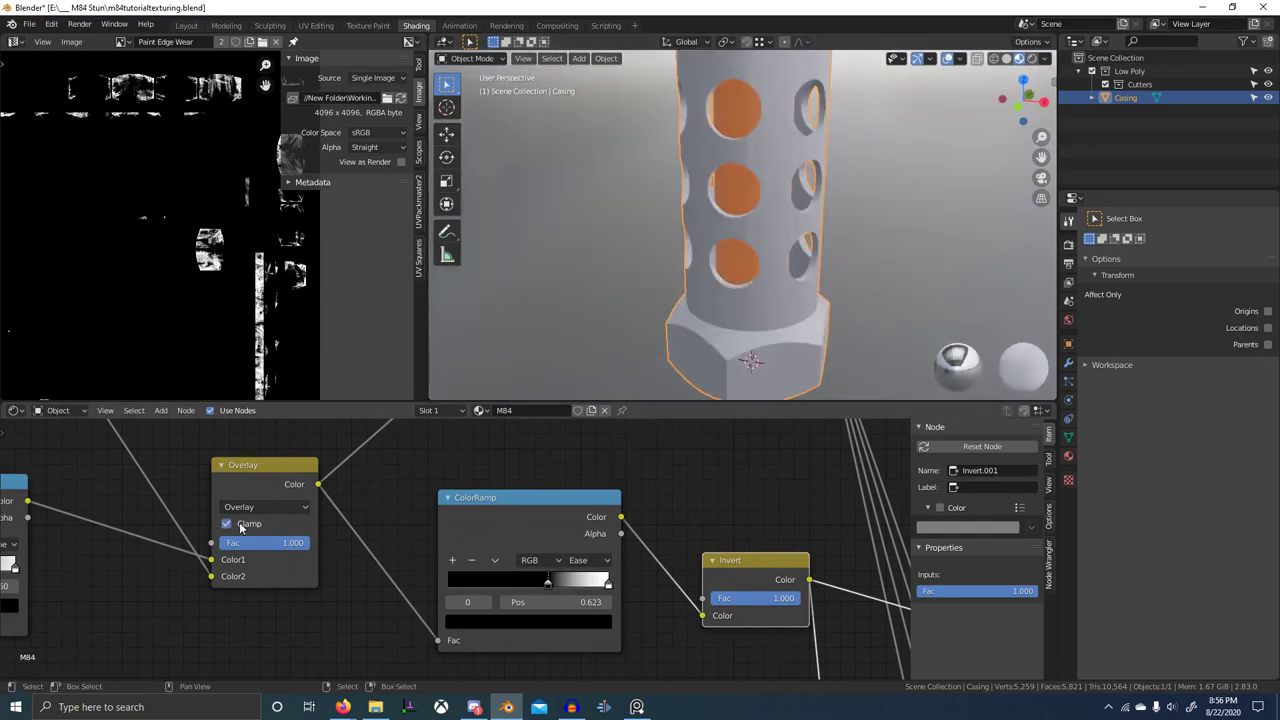
{"action": "mouse_move", "coordinate": [516, 610]}
{"action": "left_mouse_down"}
{"action": "mouse_move", "coordinate": [421, 597]}
{"action": "mouse_move", "coordinate": [541, 584]}
{"action": "mouse_move", "coordinate": [370, 592]}
{"action": "left_mouse_up"}
{"action": "scroll", "coordinate": [637, 600], "scroll_direction": "down", "scroll_amount": 12}
{"action": "middle_click_drag", "start_coordinate": [637, 600], "coordinate": [575, 345]}
{"action": "left_click", "coordinate": [575, 605]}
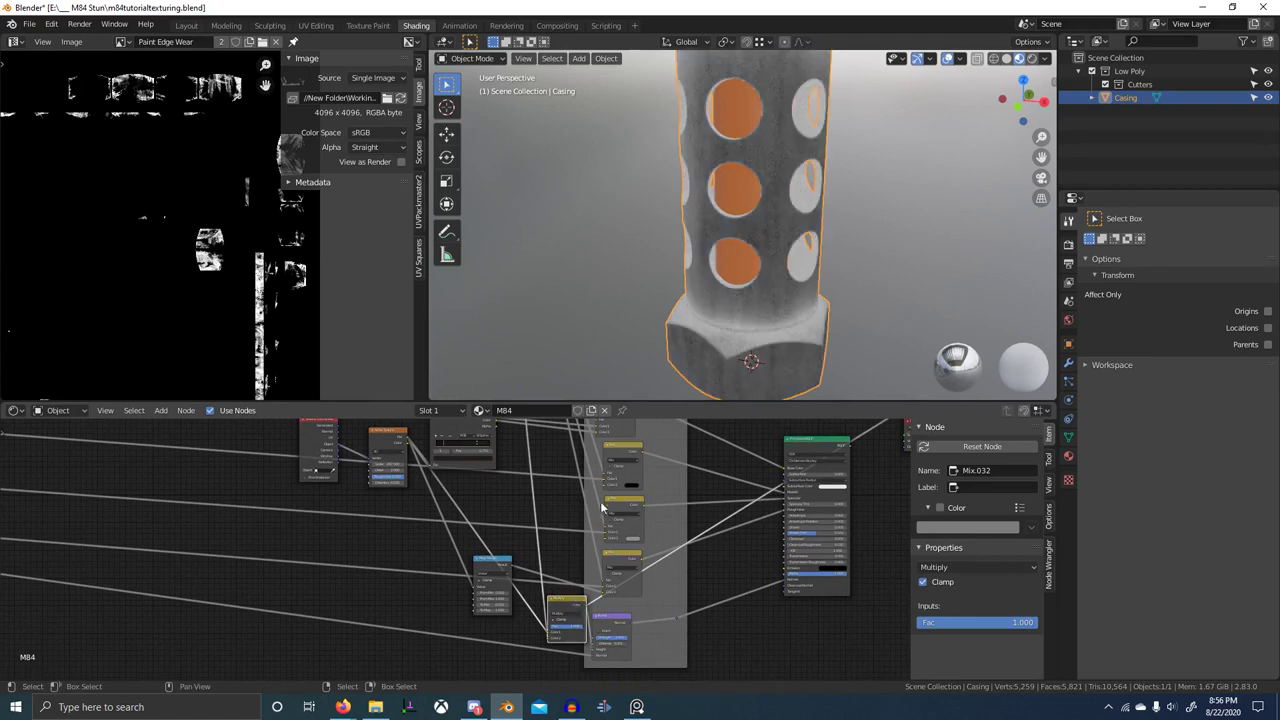
{"action": "scroll", "coordinate": [393, 565], "scroll_direction": "up", "scroll_amount": 5}
{"action": "scroll", "coordinate": [393, 565], "scroll_direction": "up", "scroll_amount": 7}
- Try the black stop at about 0.78, reset it to 0, and set the white stop to 0.600
{"action": "left_click_drag", "start_coordinate": [336, 563], "coordinate": [428, 567]}
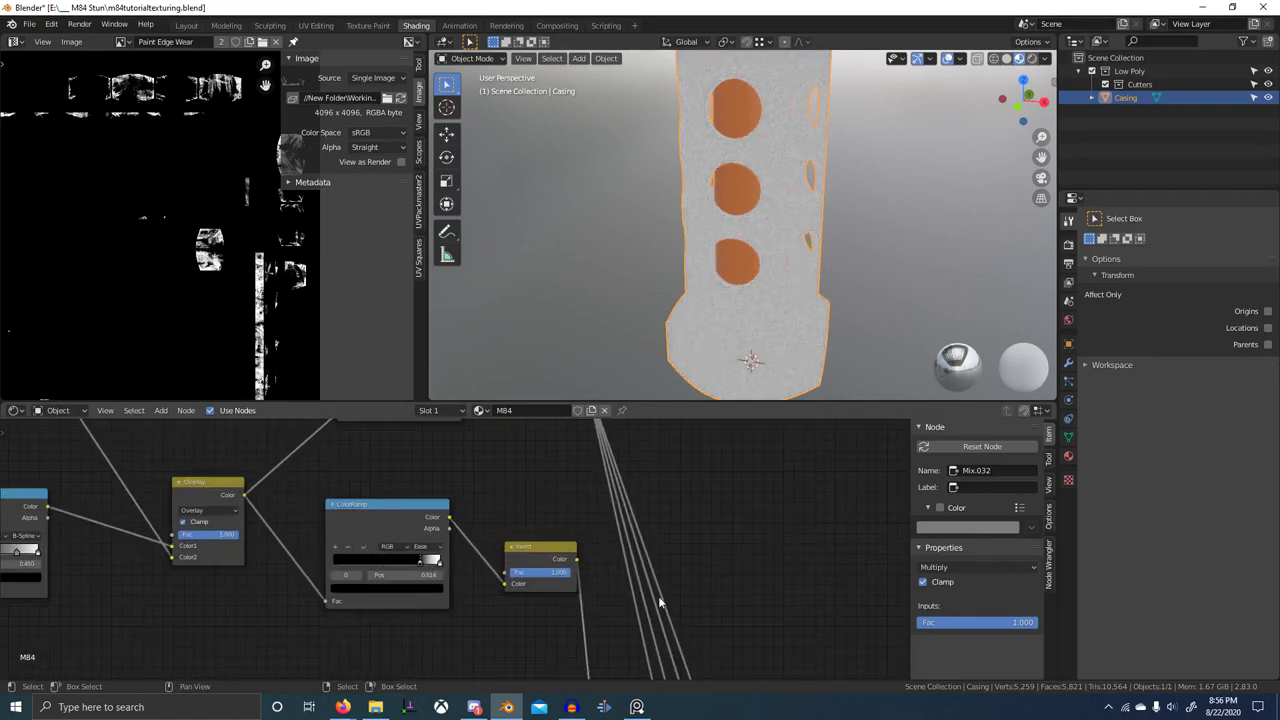
{"action": "left_click", "coordinate": [549, 555], "text": "ctrl+shift"}
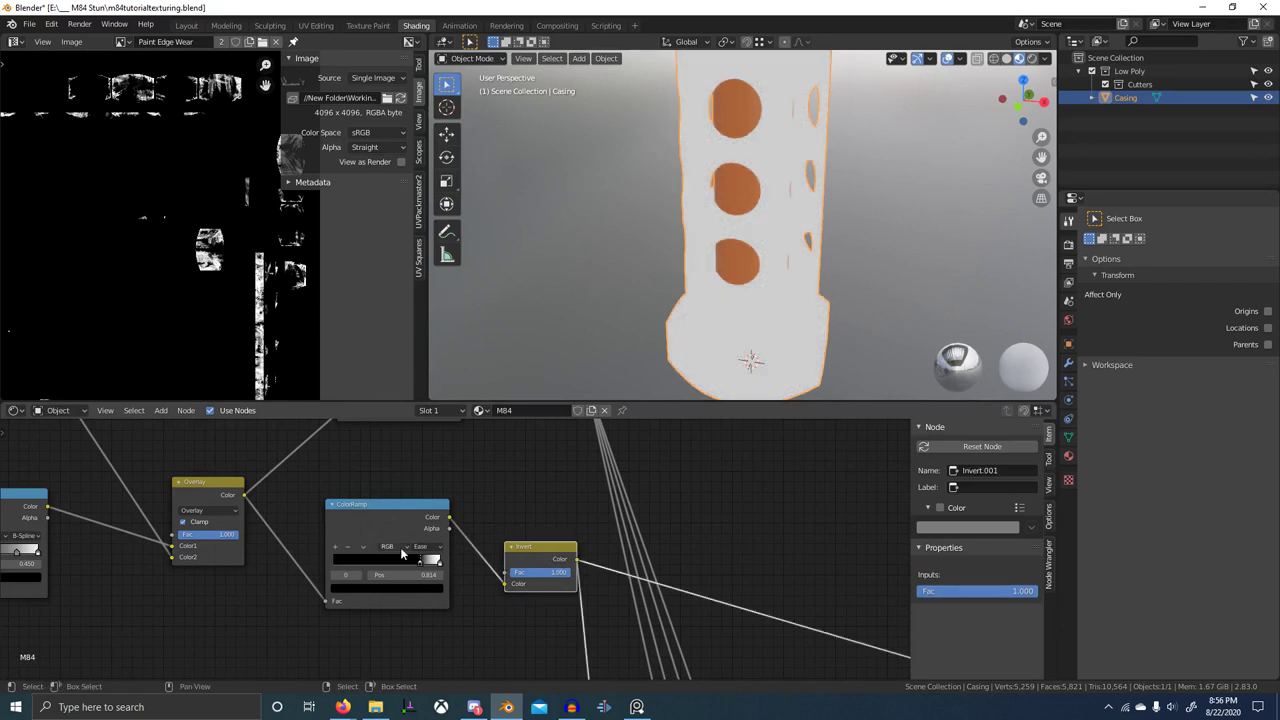
{"action": "left_click_drag", "start_coordinate": [422, 559], "coordinate": [313, 566]}
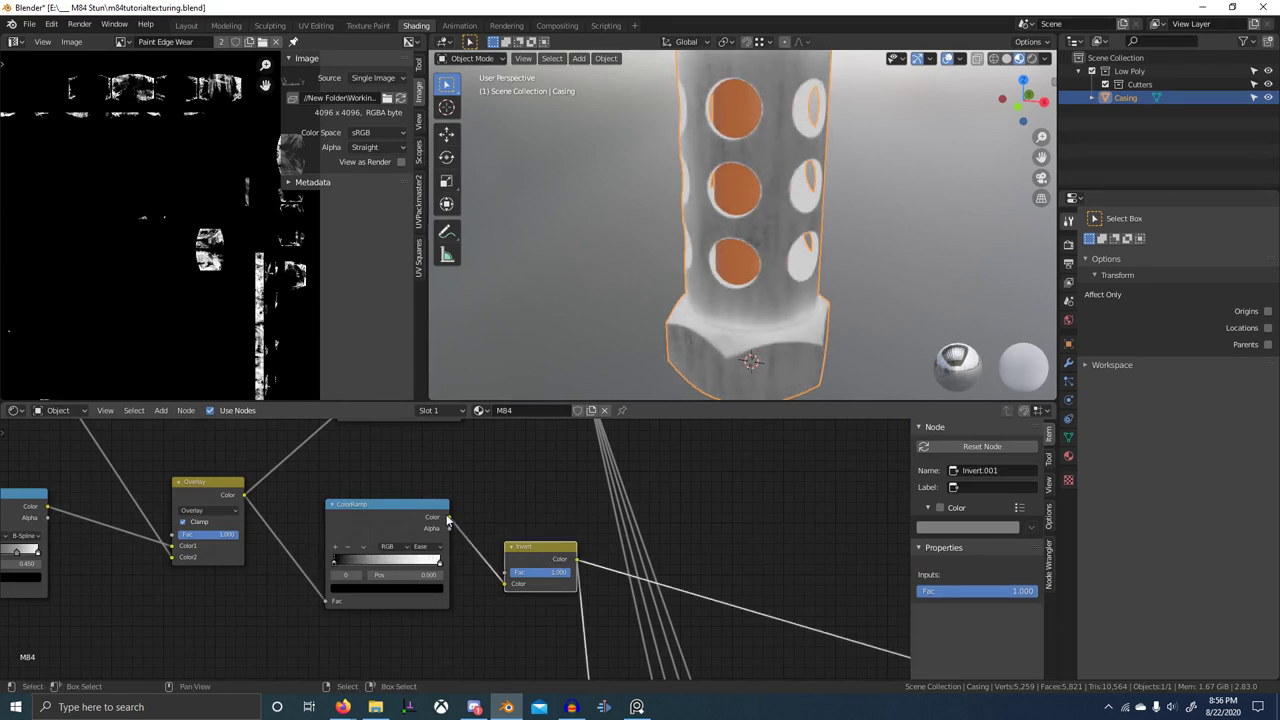
{"action": "scroll", "coordinate": [447, 519], "scroll_direction": "up", "scroll_amount": 2}
{"action": "left_click_drag", "start_coordinate": [433, 569], "coordinate": [393, 571]}
{"action": "middle_click_drag", "start_coordinate": [742, 328], "coordinate": [646, 348]}
{"action": "left_click_drag", "start_coordinate": [393, 568], "coordinate": [349, 571]}
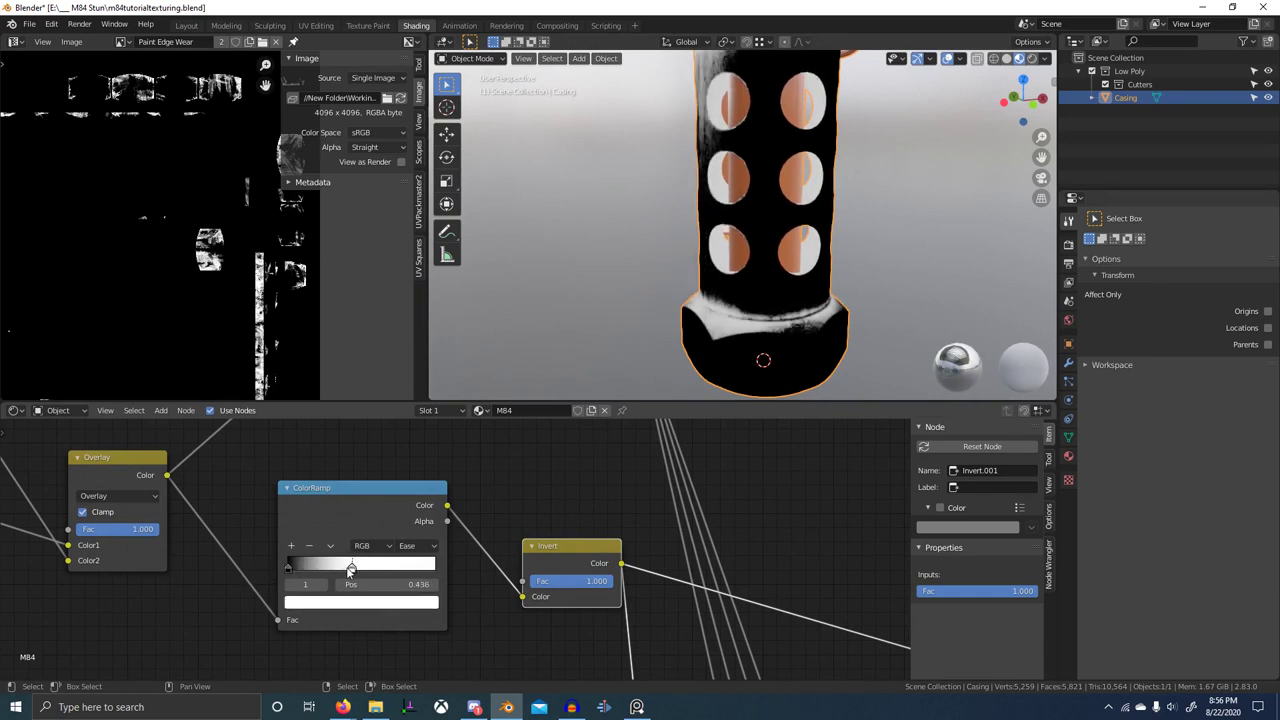
- Tune the ColorRamp's white stop between 0.695 and 0.773, settling at 0.591
{"action": "left_click", "coordinate": [387, 485], "text": "ctrl+shift"}
{"action": "middle_click_drag", "start_coordinate": [635, 338], "coordinate": [708, 350]}
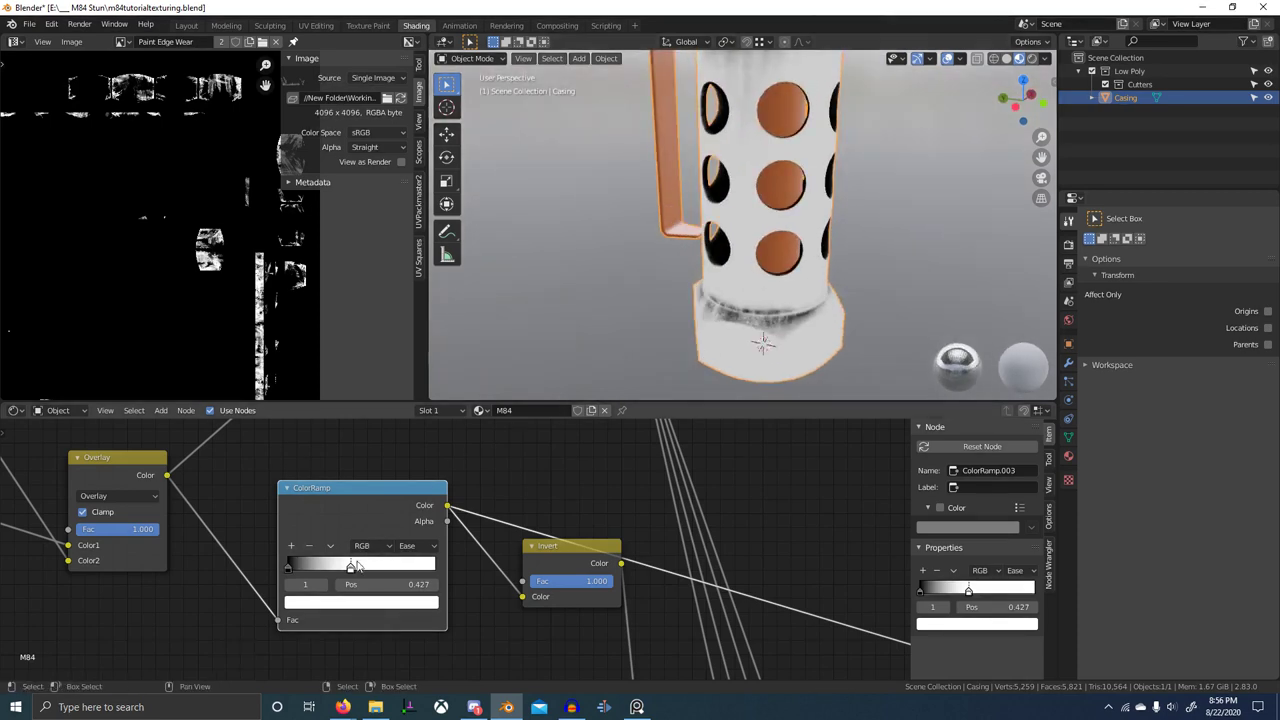
{"action": "left_click_drag", "start_coordinate": [354, 567], "coordinate": [394, 567]}
{"action": "middle_click_drag", "start_coordinate": [620, 325], "coordinate": [556, 330]}
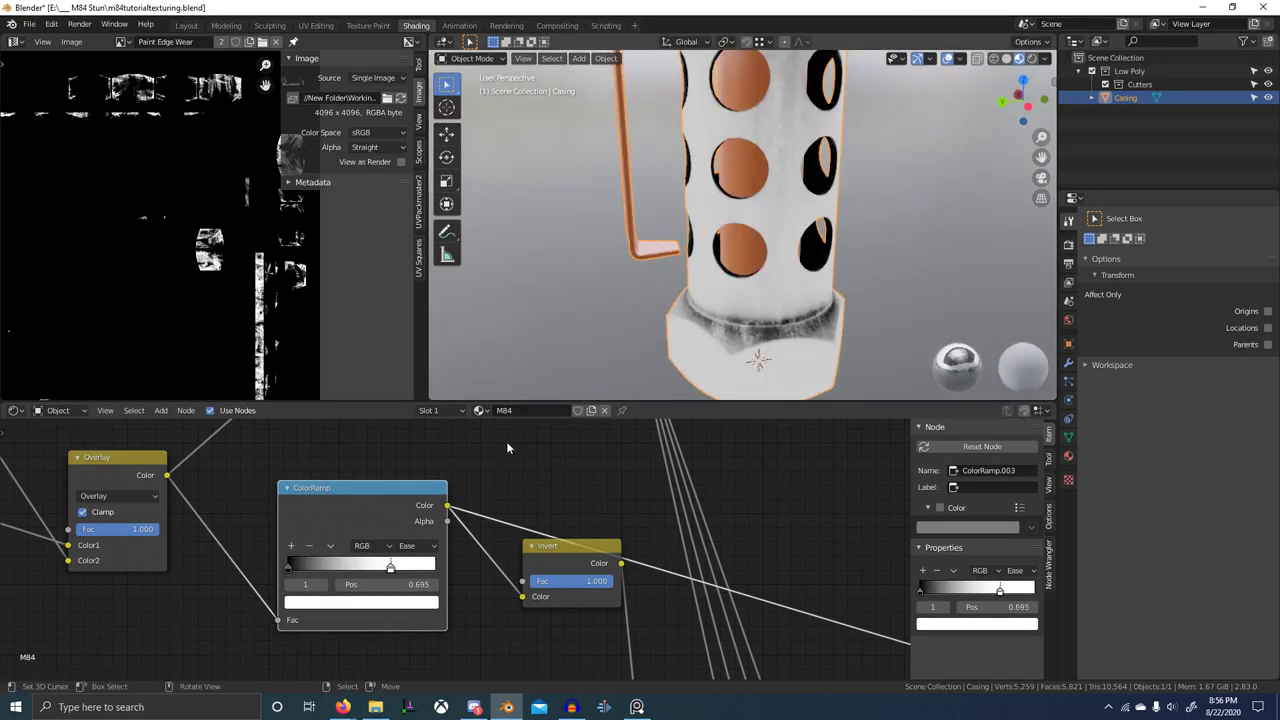
{"action": "left_click_drag", "start_coordinate": [391, 573], "coordinate": [363, 567]}
{"action": "scroll", "coordinate": [463, 553], "scroll_direction": "down", "scroll_amount": 8}
{"action": "mouse_move", "coordinate": [616, 610]}
{"action": "middle_mouse_down"}
{"action": "mouse_move", "coordinate": [582, 484]}
{"action": "mouse_move", "coordinate": [515, 424]}
{"action": "middle_mouse_up"}
{"action": "scroll", "coordinate": [580, 484], "scroll_direction": "down", "scroll_amount": 6}
{"action": "scroll", "coordinate": [527, 630], "scroll_direction": "up", "scroll_amount": 6}
{"action": "mouse_move", "coordinate": [527, 630]}
{"action": "middle_mouse_down"}
{"action": "mouse_move", "coordinate": [563, 594]}
{"action": "mouse_move", "coordinate": [503, 582]}
{"action": "middle_mouse_up"}
{"action": "scroll", "coordinate": [560, 594], "scroll_direction": "up", "scroll_amount": 4}
- Preview the Bump node's output on the casing and inspect its shading
{"action": "left_click", "coordinate": [575, 591], "text": "ctrl+shift"}
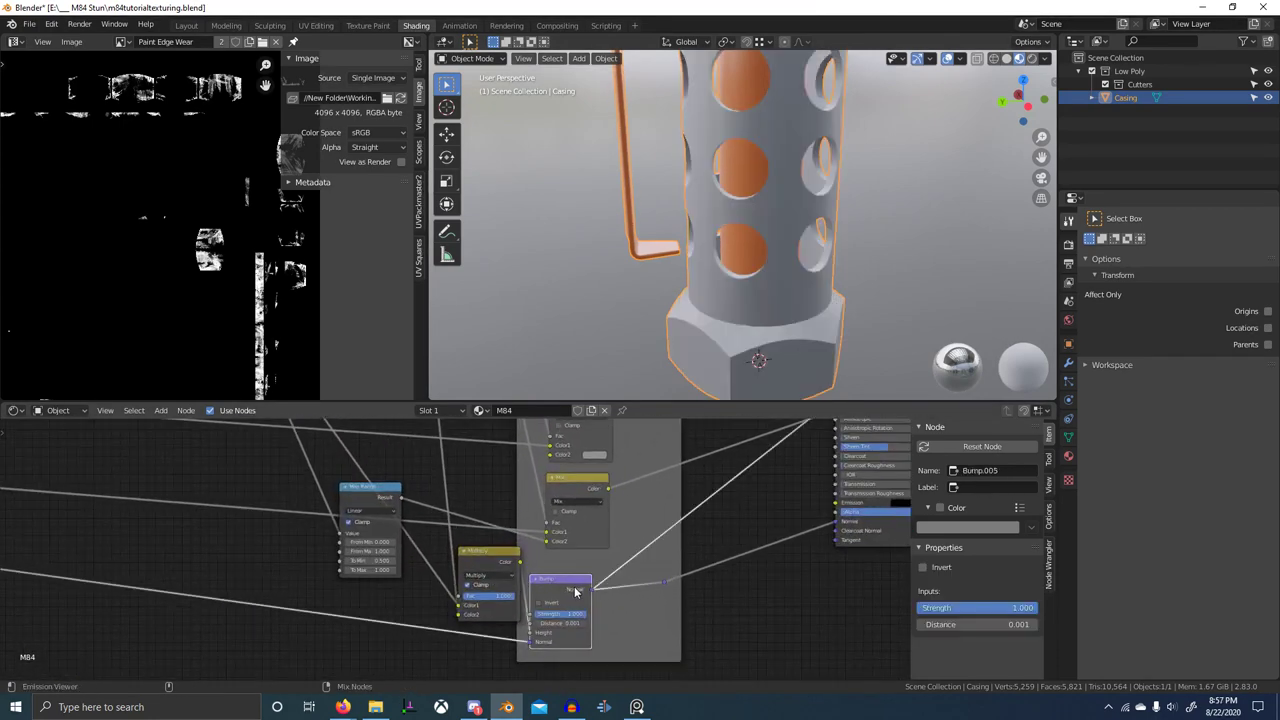
{"action": "middle_click_drag", "start_coordinate": [790, 346], "coordinate": [719, 331]}
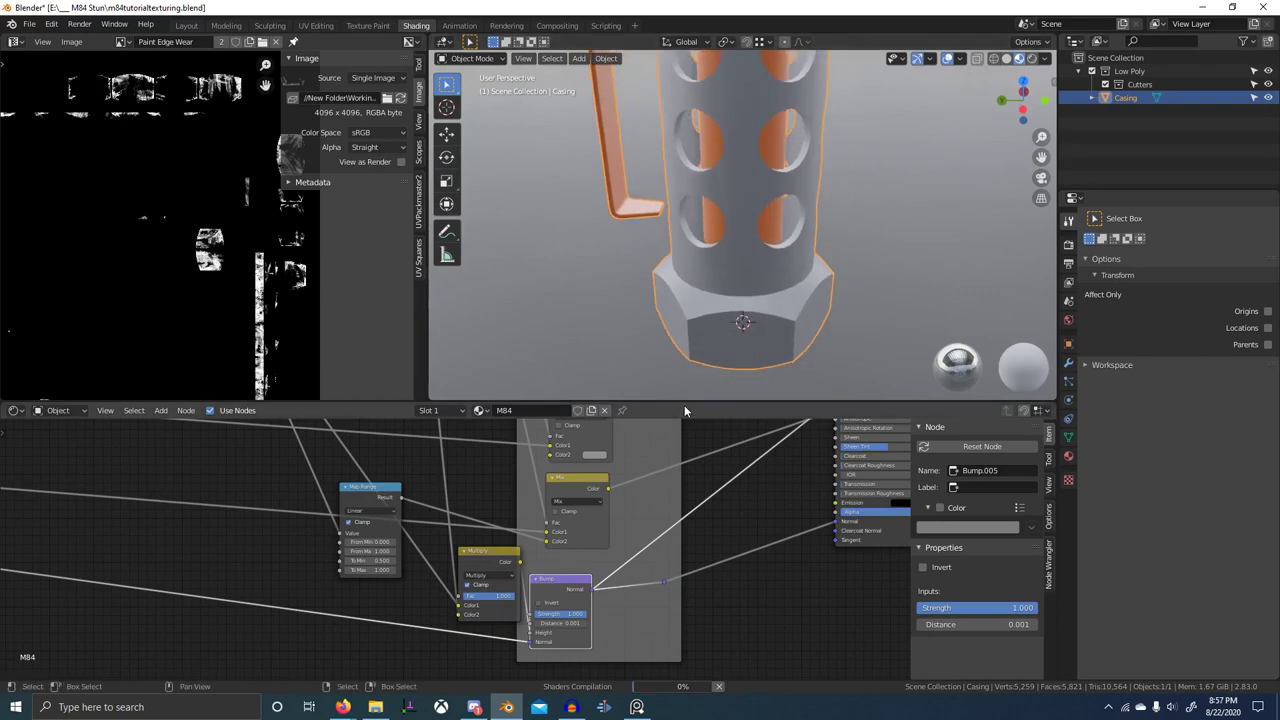
{"action": "scroll", "coordinate": [748, 312], "scroll_direction": "up", "scroll_amount": 2}
{"action": "middle_click_drag", "start_coordinate": [748, 312], "coordinate": [830, 313]}
{"action": "middle_click_drag", "start_coordinate": [637, 585], "coordinate": [649, 523]}
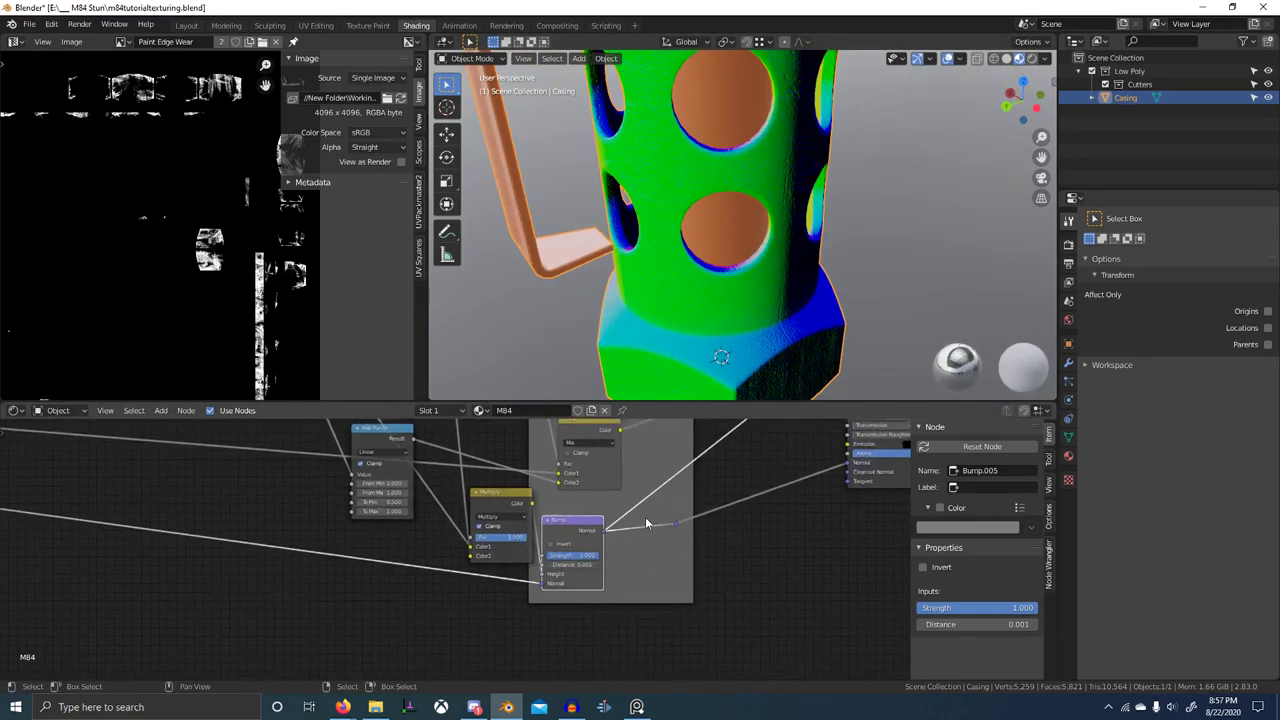
{"action": "scroll", "coordinate": [540, 548], "scroll_direction": "up", "scroll_amount": 9}
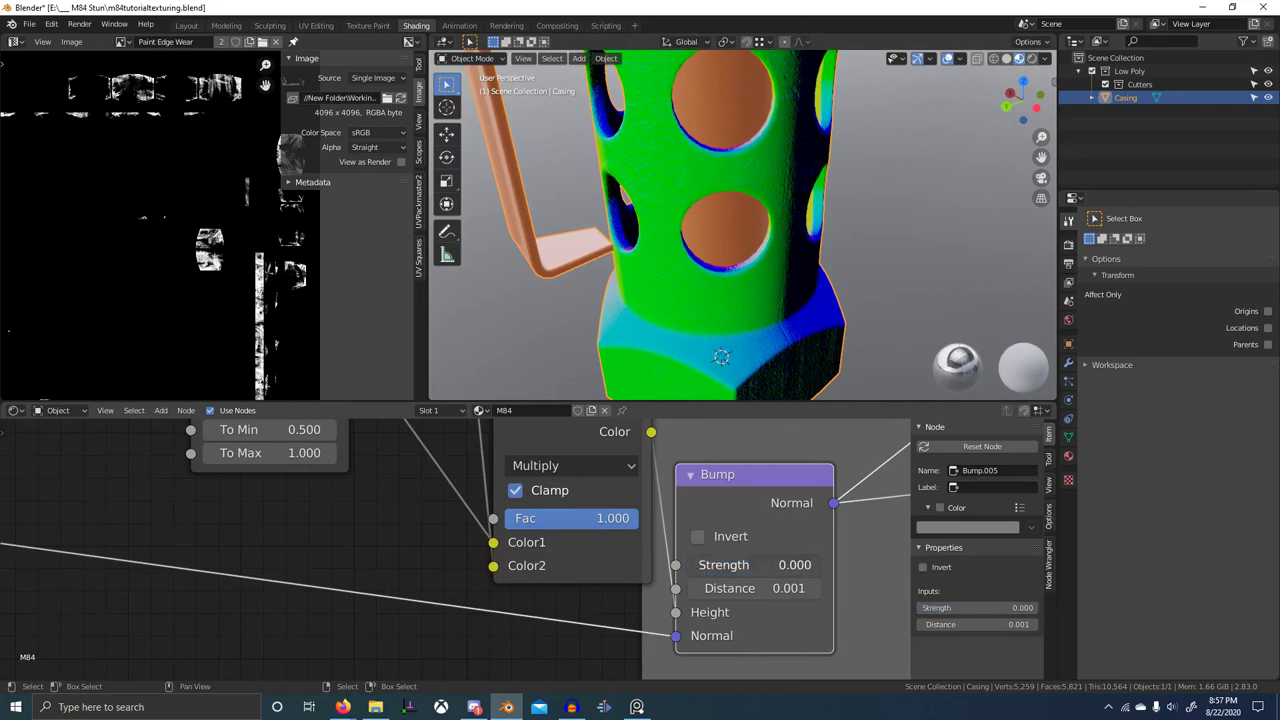
- Restore the full Principled BSDF material preview on the casing
{"action": "scroll", "coordinate": [818, 563], "scroll_direction": "down", "scroll_amount": 12}
{"action": "mouse_move", "coordinate": [793, 540]}
{"action": "middle_mouse_down"}
{"action": "mouse_move", "coordinate": [551, 554]}
{"action": "mouse_move", "coordinate": [556, 598]}
{"action": "middle_mouse_up"}
{"action": "left_click", "coordinate": [530, 476], "text": "ctrl+shift"}
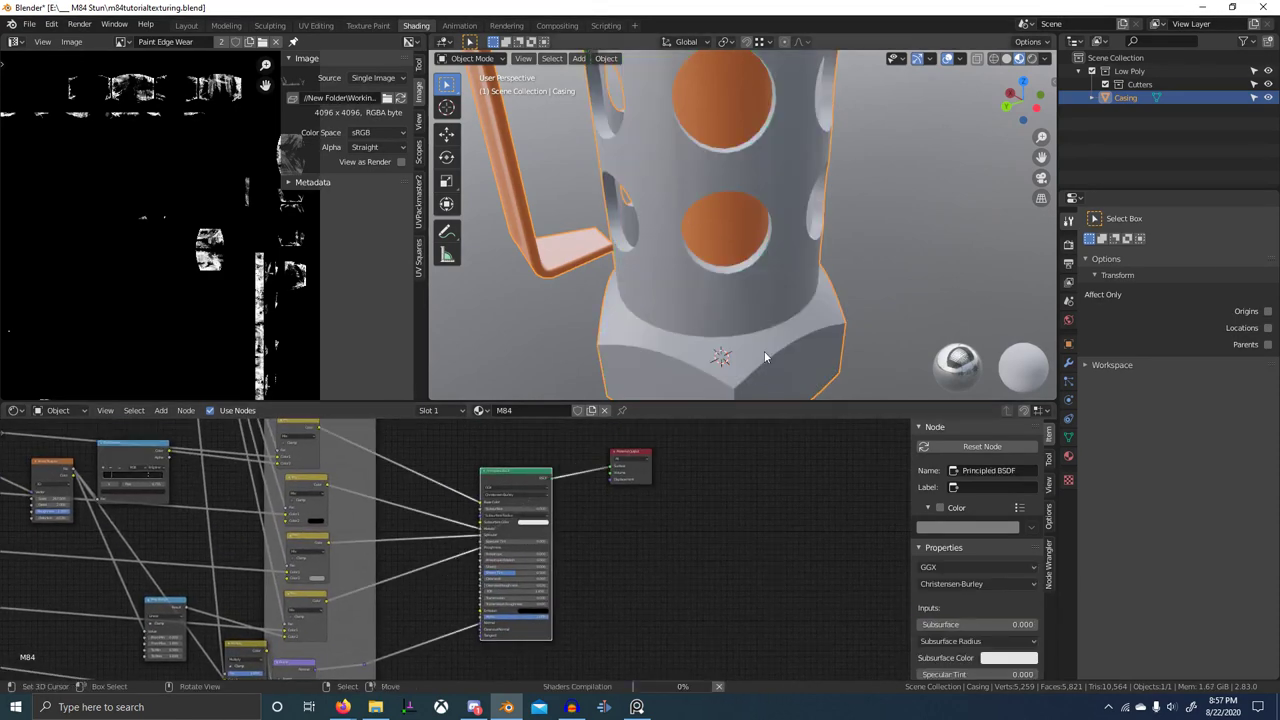
{"action": "middle_click_drag", "start_coordinate": [764, 351], "coordinate": [829, 358]}
- Orbit the handle to the right and preview the upper Invert wear mask on the casing
{"action": "scroll", "coordinate": [760, 360], "scroll_direction": "down", "scroll_amount": 5}
{"action": "middle_click_drag", "start_coordinate": [757, 371], "coordinate": [817, 320]}
{"action": "scroll", "coordinate": [820, 330], "scroll_direction": "up", "scroll_amount": 5}
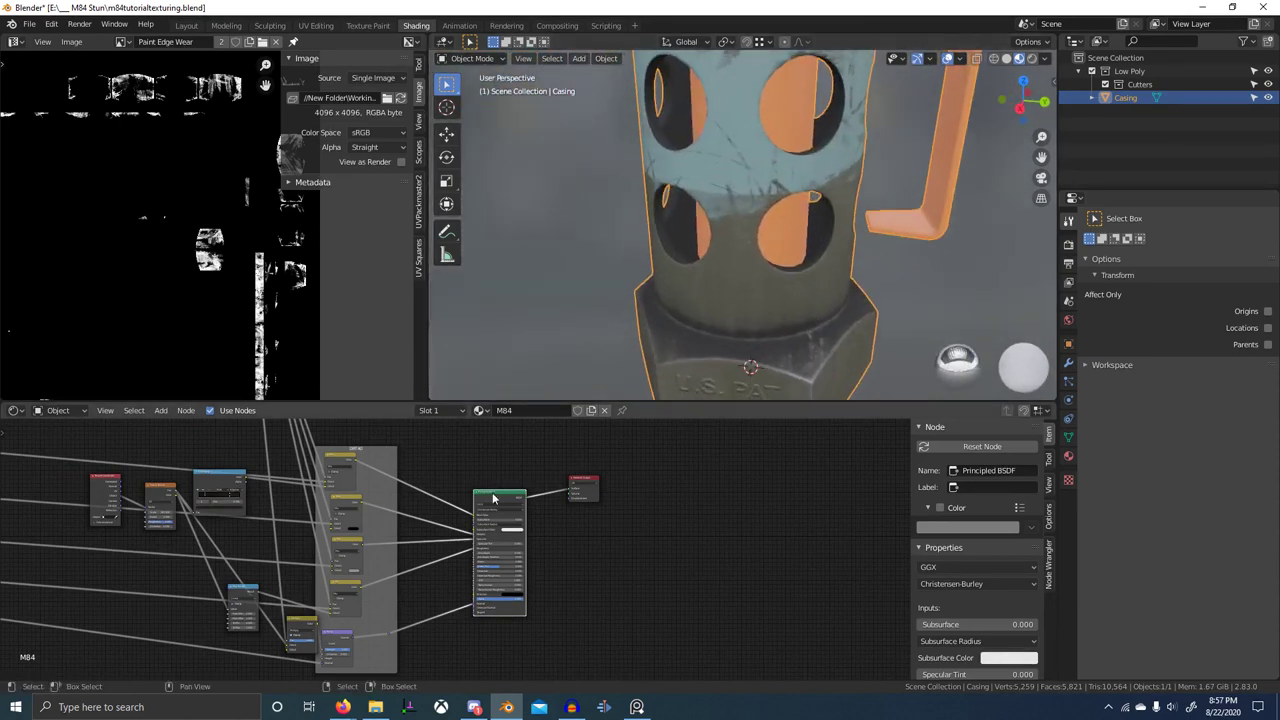
{"action": "scroll", "coordinate": [440, 490], "scroll_direction": "down", "scroll_amount": 4}
{"action": "middle_click_drag", "start_coordinate": [428, 484], "coordinate": [520, 588]}
{"action": "scroll", "coordinate": [452, 506], "scroll_direction": "up", "scroll_amount": 6}
{"action": "middle_click_drag", "start_coordinate": [452, 506], "coordinate": [494, 584]}
{"action": "scroll", "coordinate": [454, 523], "scroll_direction": "up", "scroll_amount": 4}
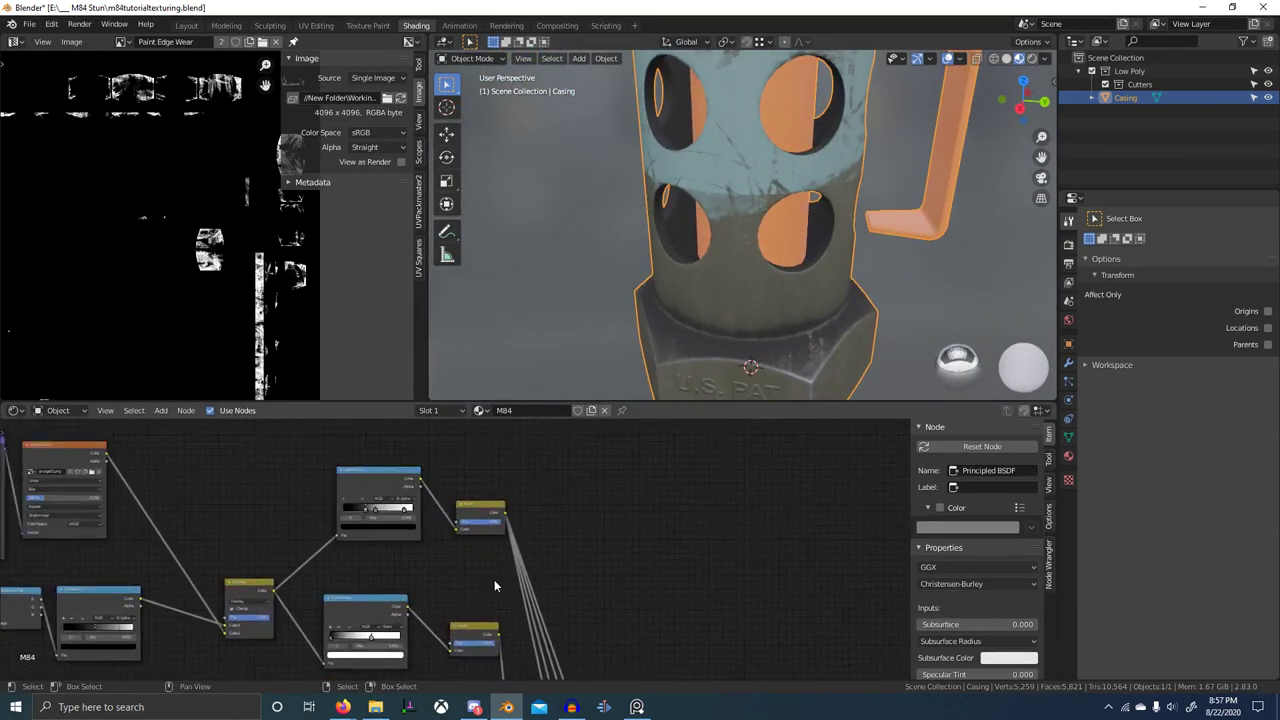
{"action": "scroll", "coordinate": [460, 556], "scroll_direction": "up", "scroll_amount": 3}
{"action": "left_click", "coordinate": [498, 500], "text": "ctrl+shift"}
- Bring the shader and output nodes into view and preview the full Principled BSDF material again
{"action": "scroll", "coordinate": [615, 514], "scroll_direction": "down", "scroll_amount": 10}
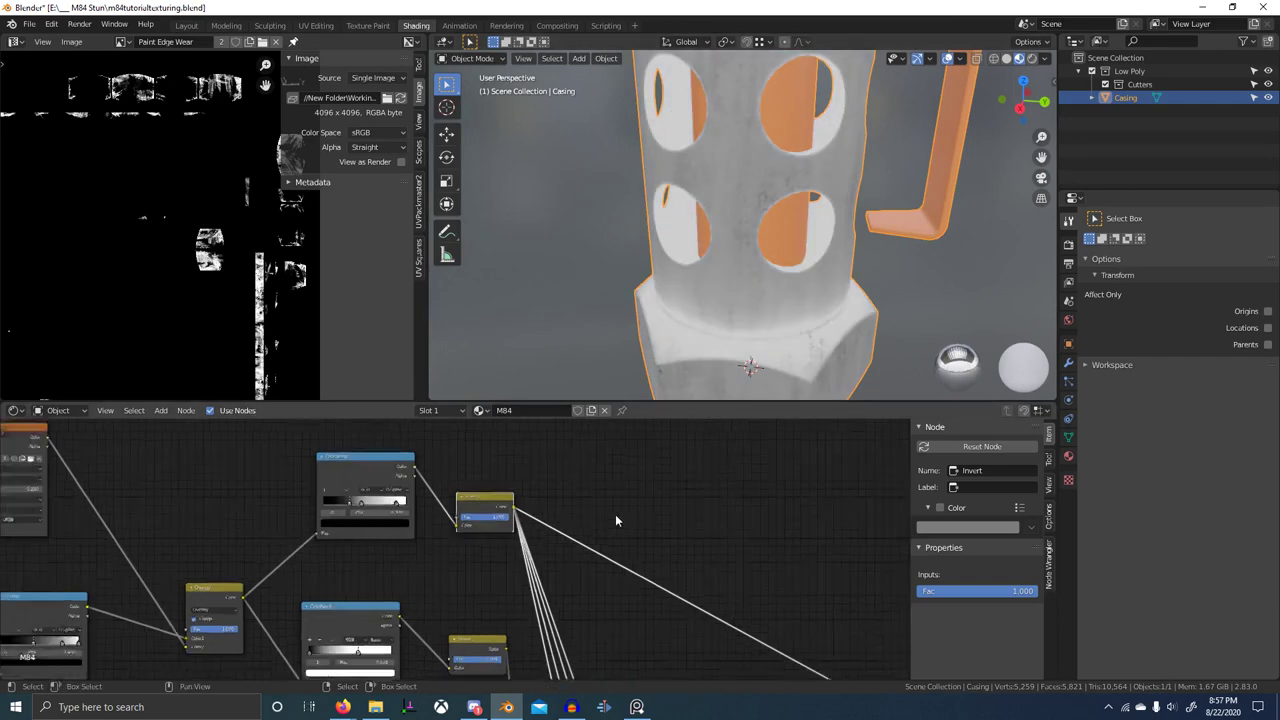
{"action": "middle_click_drag", "start_coordinate": [646, 555], "coordinate": [591, 491]}
{"action": "scroll", "coordinate": [544, 592], "scroll_direction": "down", "scroll_amount": 1}
{"action": "middle_click_drag", "start_coordinate": [546, 613], "coordinate": [543, 570]}
{"action": "scroll", "coordinate": [545, 572], "scroll_direction": "up", "scroll_amount": 2}
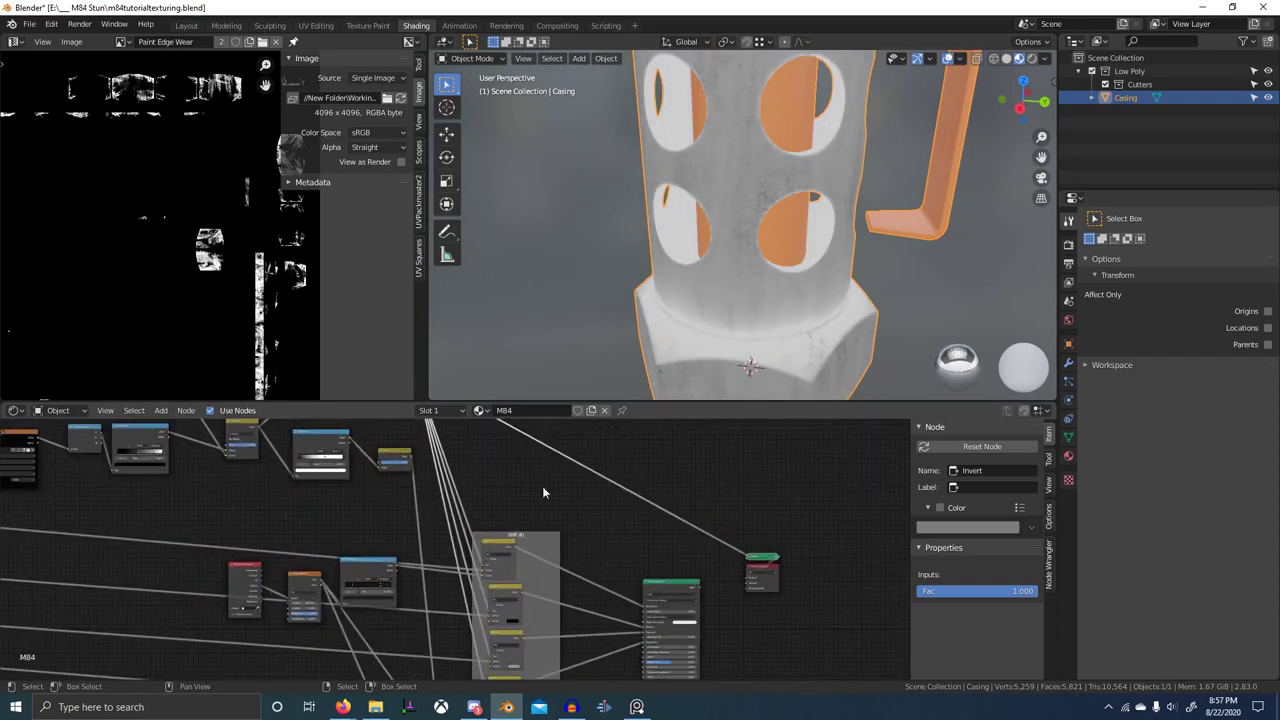
{"action": "scroll", "coordinate": [627, 591], "scroll_direction": "down", "scroll_amount": 1}
{"action": "middle_click_drag", "start_coordinate": [627, 591], "coordinate": [571, 577]}
{"action": "left_click", "coordinate": [598, 572], "text": "ctrl+shift"}
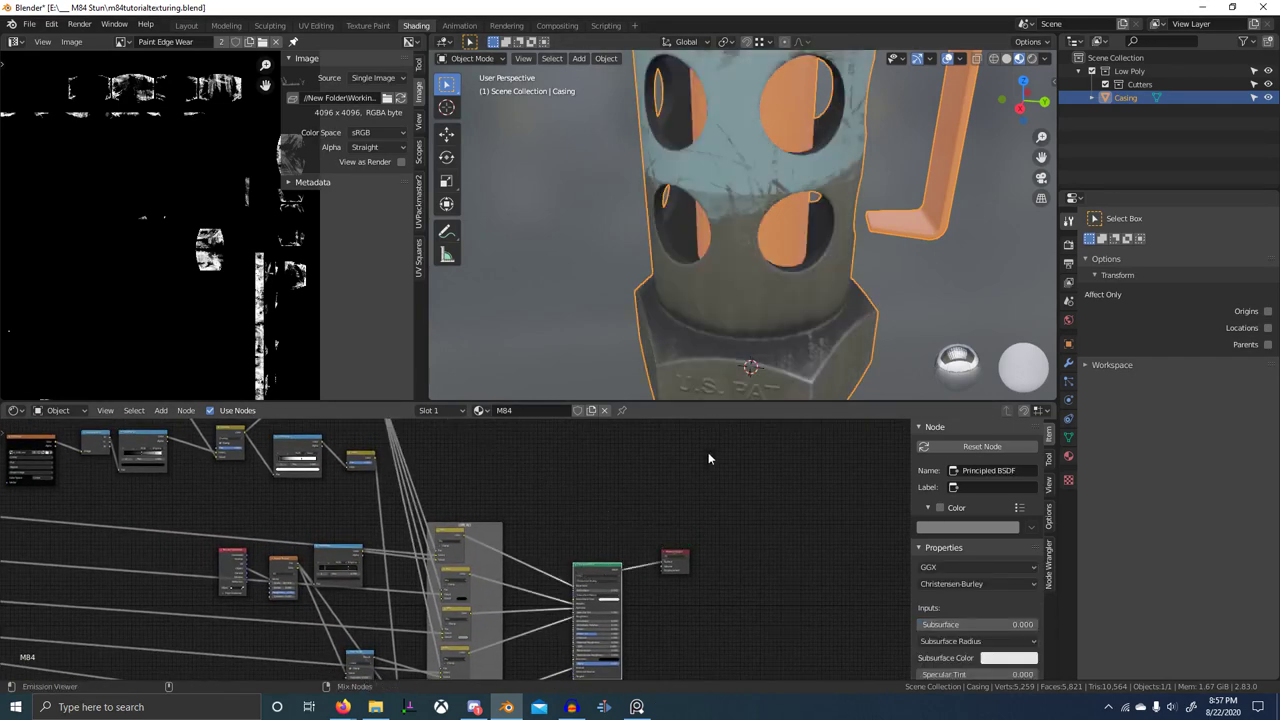
- Inspect the textured casing's base in a maximized 3D view, then restore the Shading layout
{"action": "scroll", "coordinate": [759, 332], "scroll_direction": "down", "scroll_amount": 4}
{"action": "mouse_move", "coordinate": [690, 322]}
{"action": "middle_mouse_down"}
{"action": "mouse_move", "coordinate": [759, 332]}
{"action": "mouse_move", "coordinate": [580, 408]}
{"action": "middle_mouse_up"}
{"action": "key", "text": "ctrl+space"}
{"action": "scroll", "coordinate": [751, 366], "scroll_direction": "down", "scroll_amount": 4}
{"action": "scroll", "coordinate": [650, 505], "scroll_direction": "up", "scroll_amount": 6}
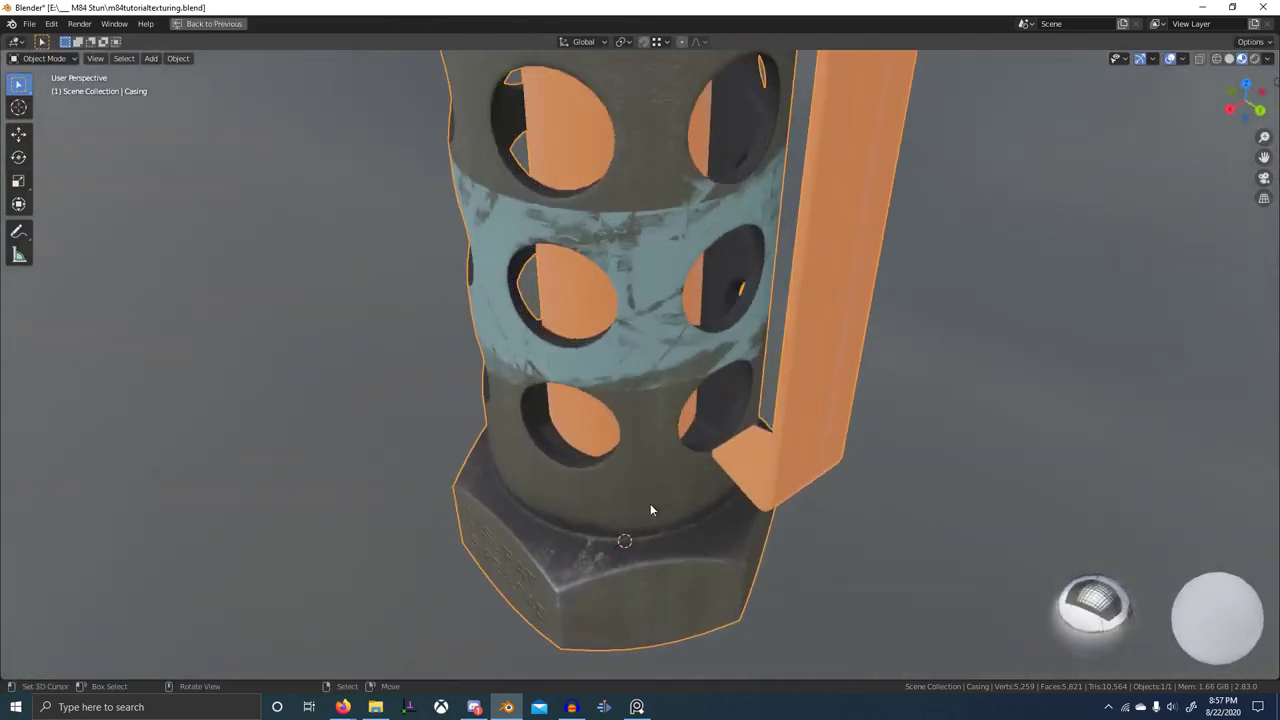
{"action": "middle_click_drag", "start_coordinate": [642, 598], "coordinate": [684, 573]}
{"action": "key", "text": "ctrl+space"}
- Preview the upper Invert mask, then switch the preview to the lower Invert.001 mask
{"action": "middle_click_drag", "start_coordinate": [519, 633], "coordinate": [615, 491]}
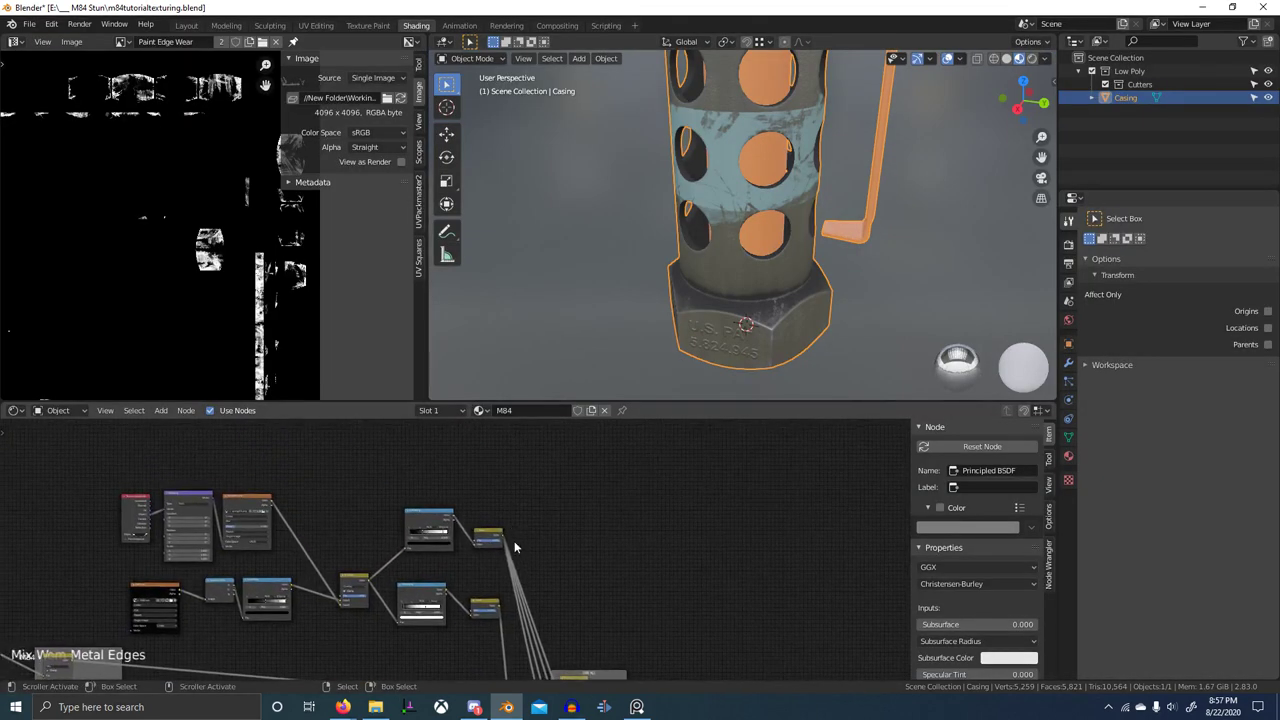
{"action": "scroll", "coordinate": [515, 546], "scroll_direction": "up", "scroll_amount": 4}
{"action": "left_click", "coordinate": [506, 532], "text": "ctrl+shift"}
{"action": "middle_click_drag", "start_coordinate": [712, 304], "coordinate": [790, 284]}
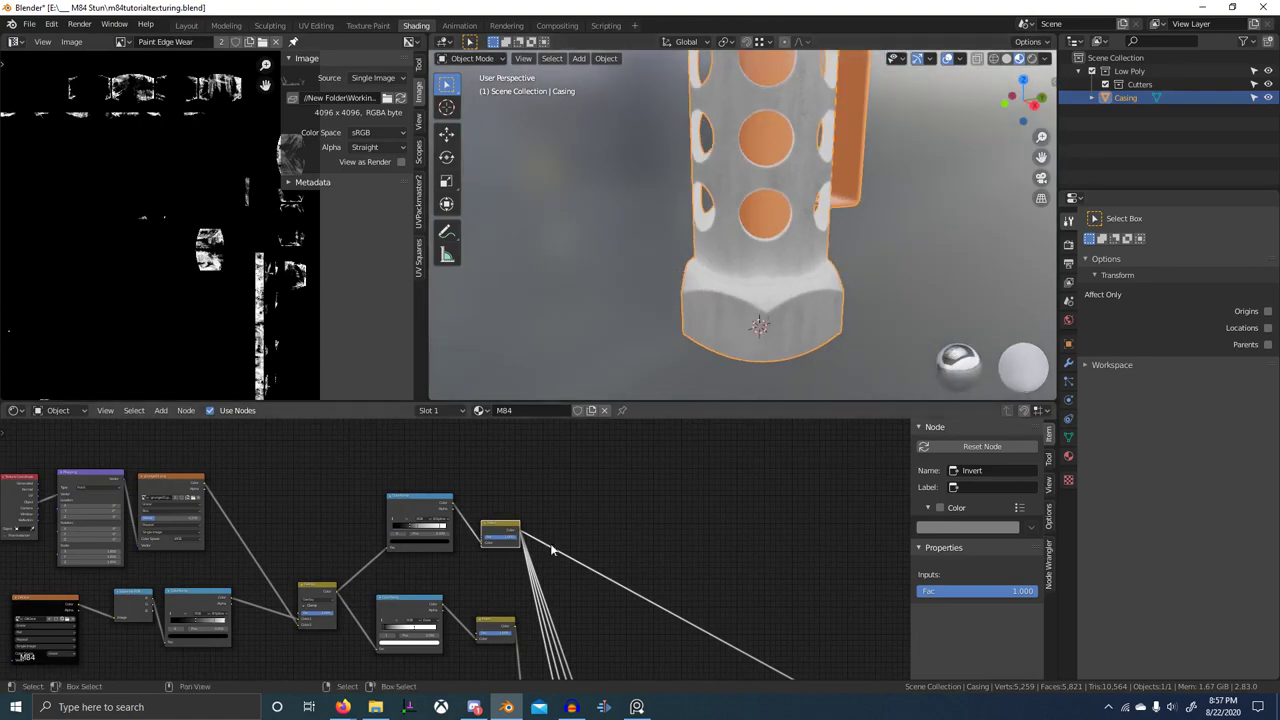
{"action": "left_click", "coordinate": [497, 628], "text": "ctrl+shift"}
- Close the enlarged image in Discord and send the reply 'ok' in the chat
{"action": "left_click", "coordinate": [481, 714]}
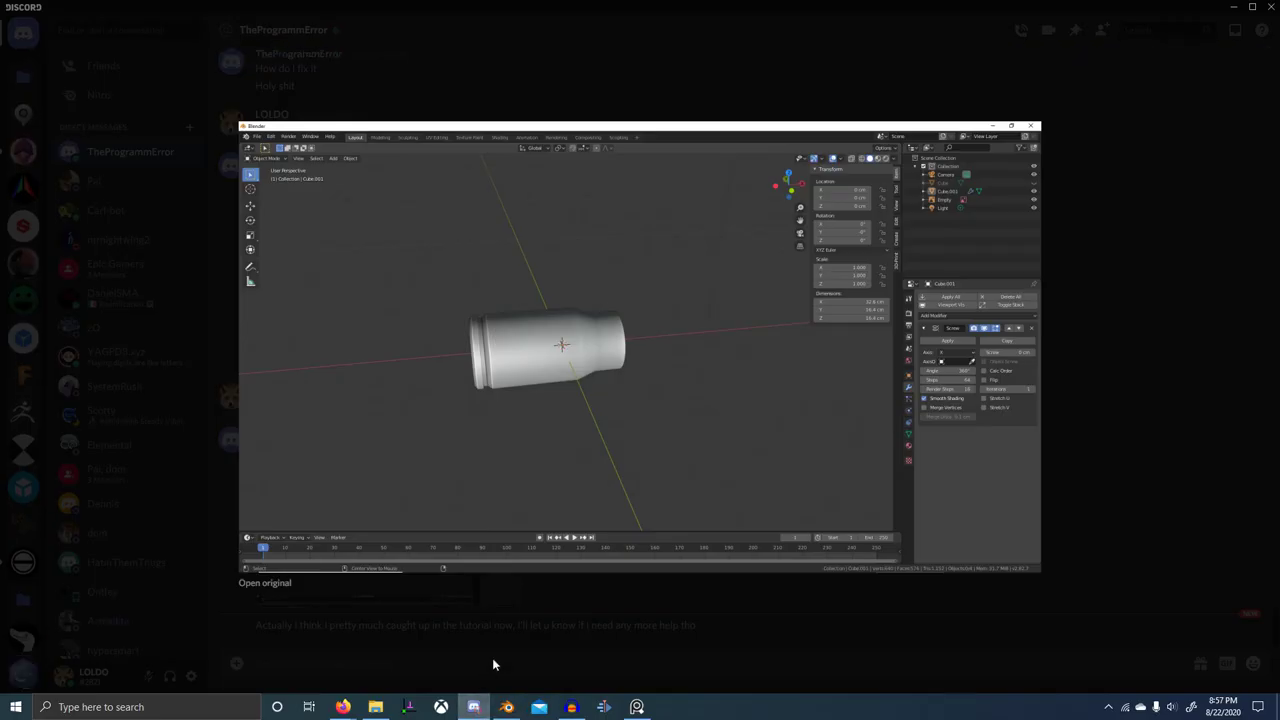
{"action": "left_click", "coordinate": [602, 605]}
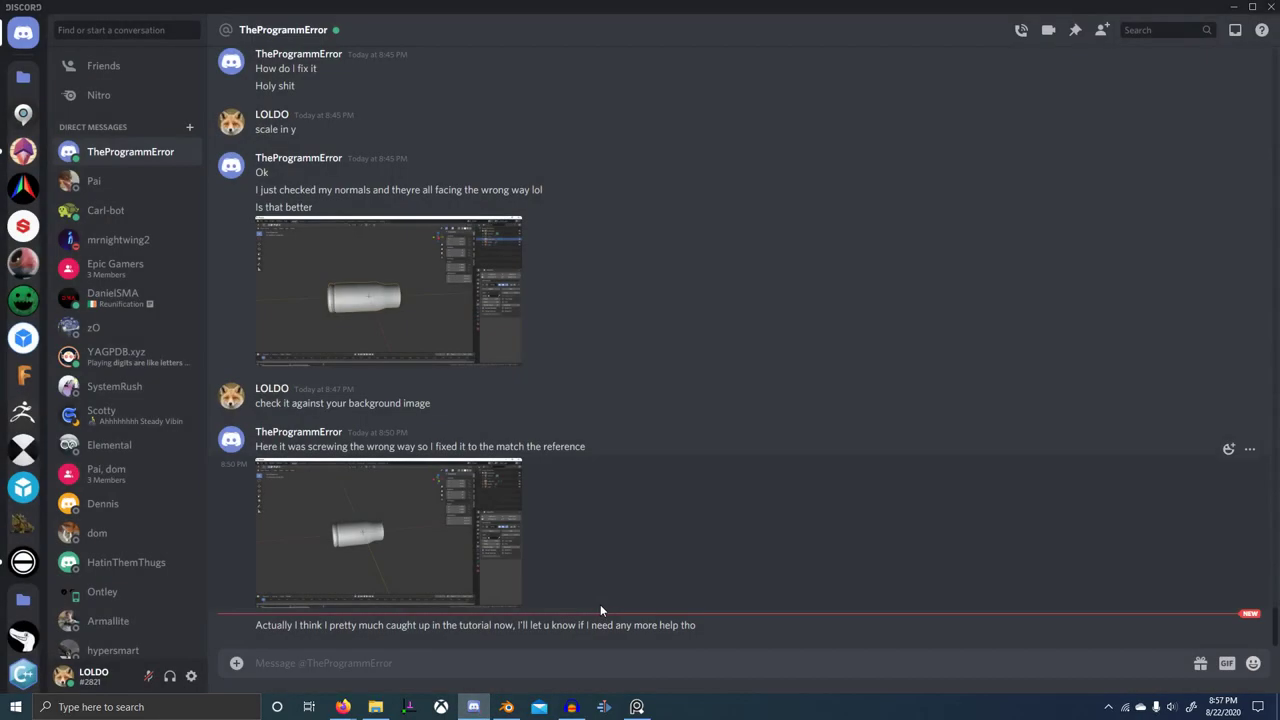
{"action": "left_click", "coordinate": [567, 666]}
{"action": "type", "text": "ok"}
{"action": "key", "text": "Return"}
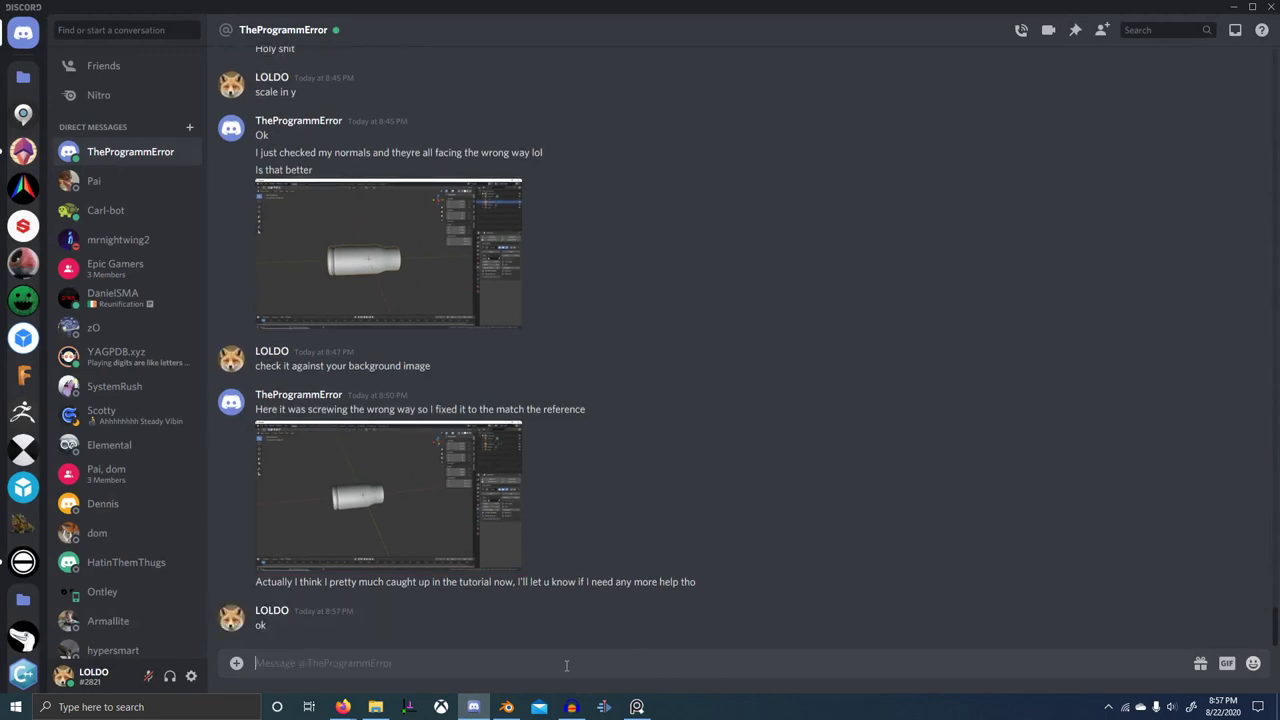
- Back in Blender, orbit around the casing to inspect the Invert.001 mask preview
{"action": "left_click", "coordinate": [507, 707]}
{"action": "middle_click_drag", "start_coordinate": [808, 335], "coordinate": [826, 304]}
{"action": "scroll", "coordinate": [735, 545], "scroll_direction": "down", "scroll_amount": 5}
{"action": "middle_click_drag", "start_coordinate": [735, 545], "coordinate": [607, 537]}
{"action": "scroll", "coordinate": [606, 537], "scroll_direction": "up", "scroll_amount": 2}
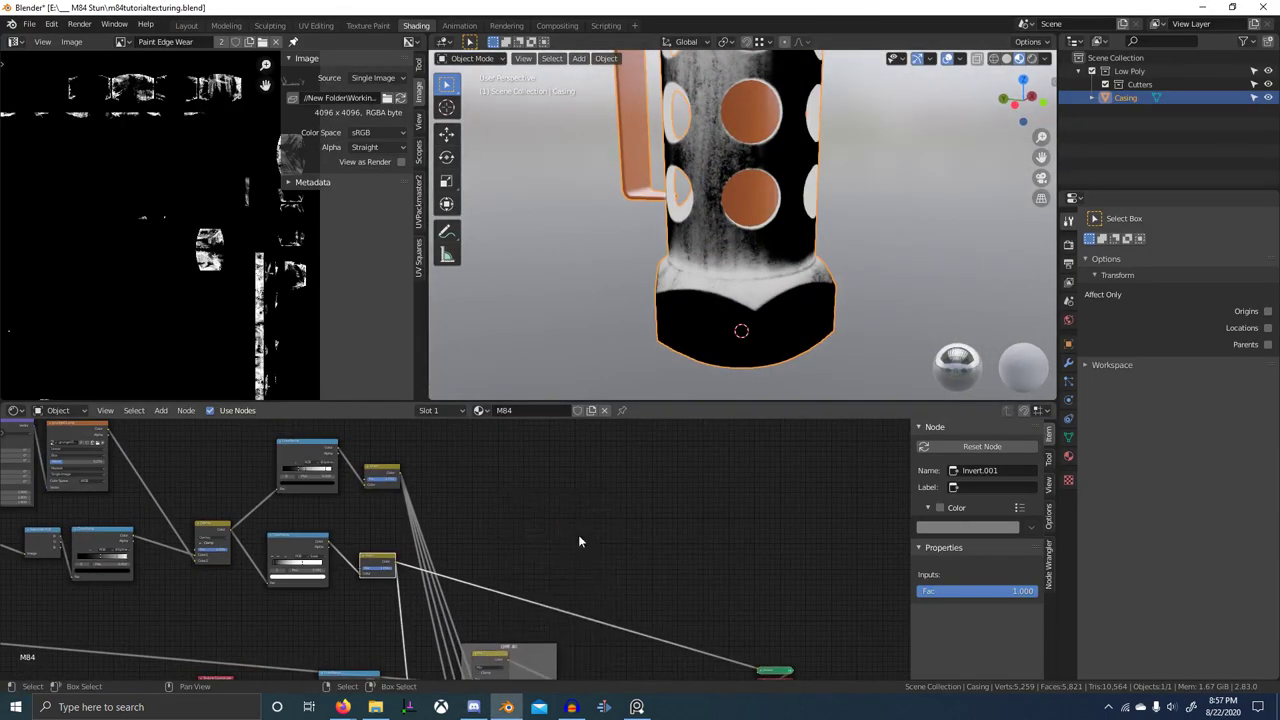
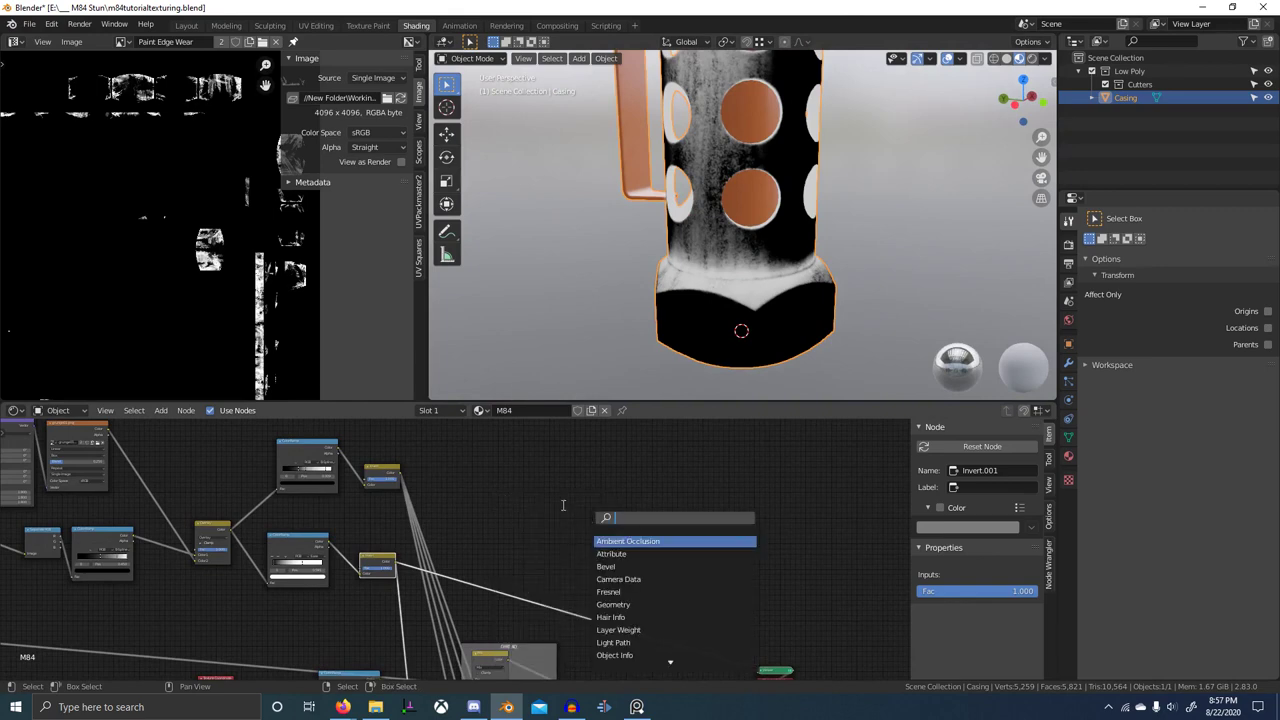
- Maximize the node editor and survey the tree from the Base Material frame to the Stripe texture
{"action": "scroll", "coordinate": [410, 547], "scroll_direction": "down", "scroll_amount": 8}
{"action": "middle_click_drag", "start_coordinate": [316, 593], "coordinate": [838, 450]}
{"action": "key", "text": "ctrl+space"}
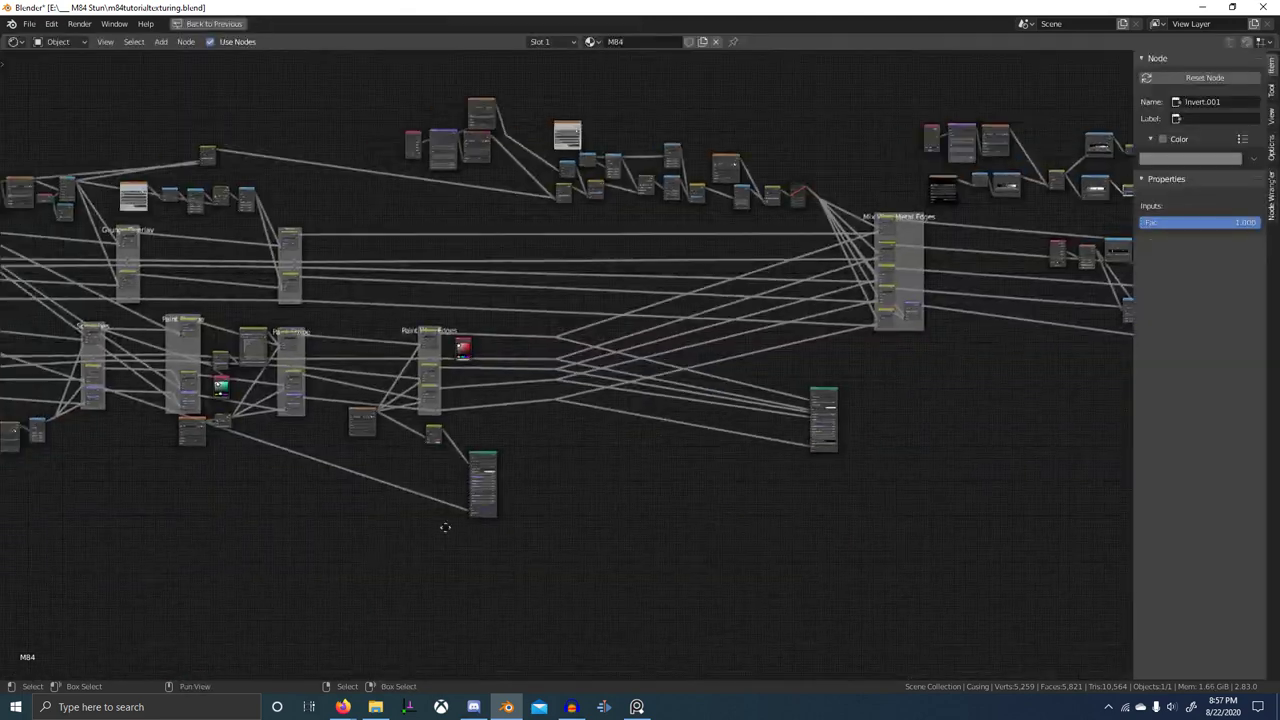
{"action": "middle_click_drag", "start_coordinate": [443, 528], "coordinate": [771, 517]}
{"action": "scroll", "coordinate": [367, 393], "scroll_direction": "up", "scroll_amount": 2}
{"action": "scroll", "coordinate": [474, 364], "scroll_direction": "up", "scroll_amount": 2}
{"action": "middle_click_drag", "start_coordinate": [458, 457], "coordinate": [737, 536]}
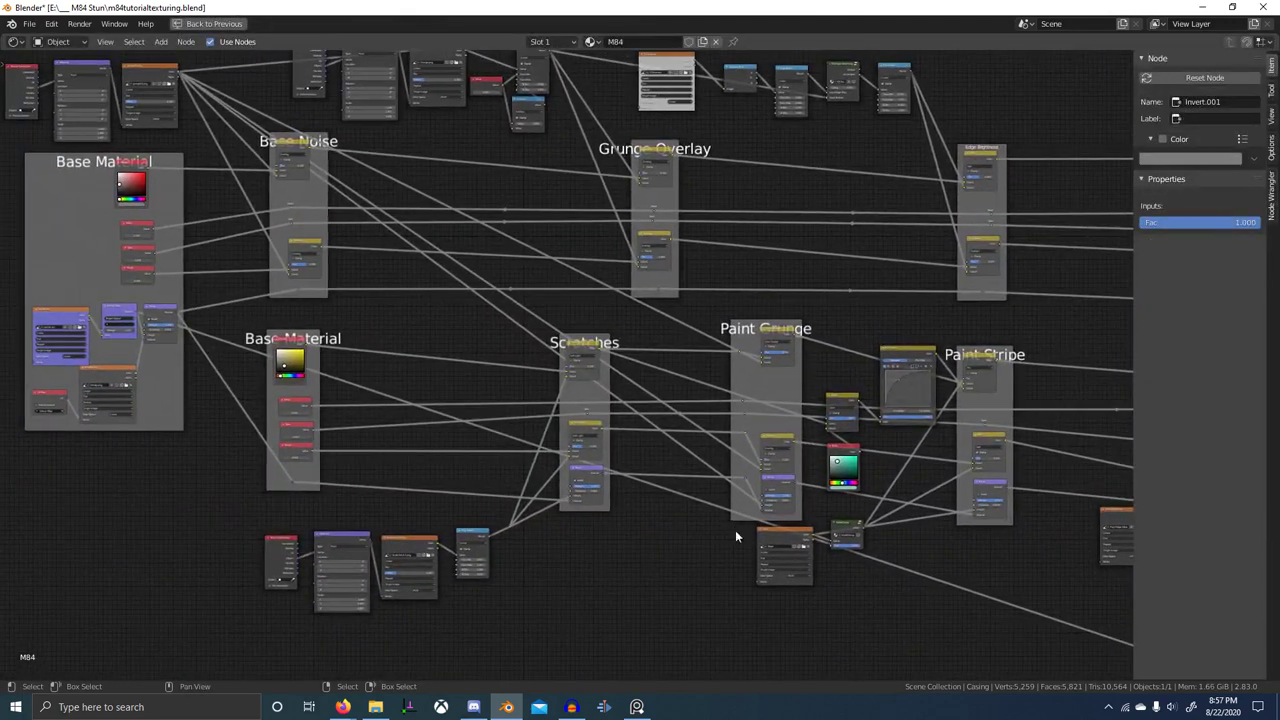
{"action": "middle_click_drag", "start_coordinate": [490, 338], "coordinate": [499, 511]}
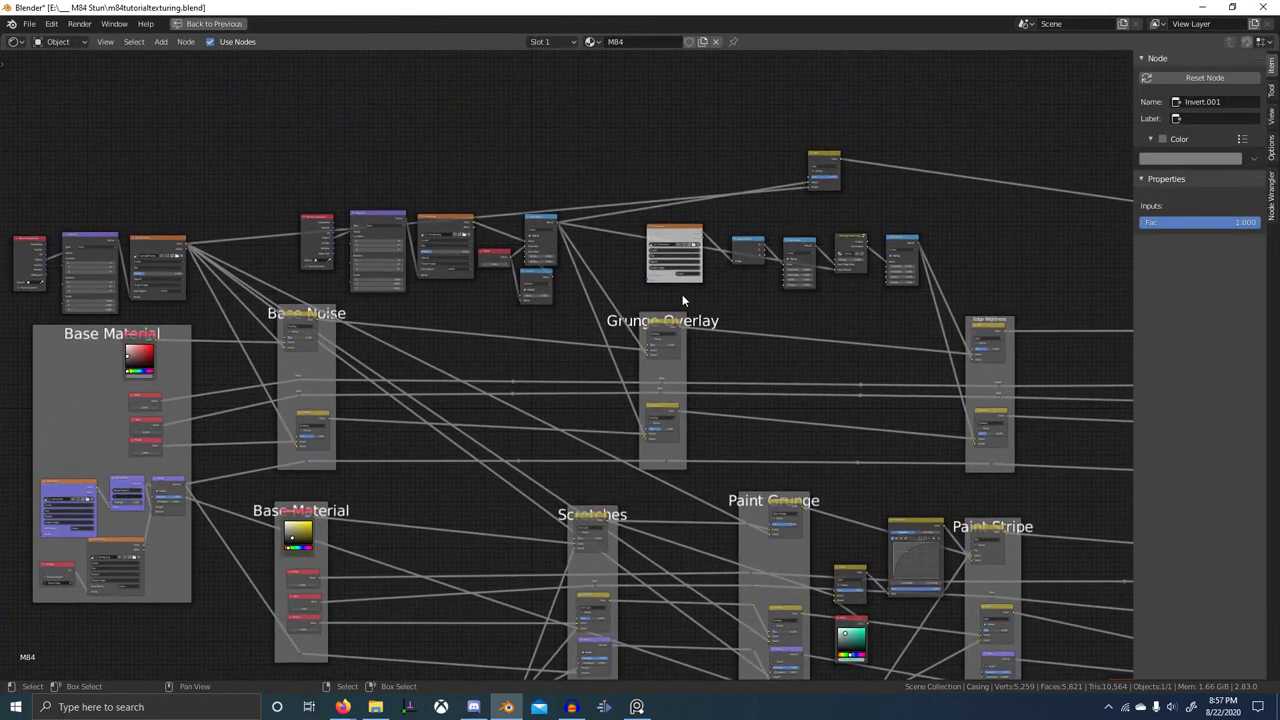
{"action": "scroll", "coordinate": [688, 446], "scroll_direction": "down", "scroll_amount": 1}
{"action": "middle_click_drag", "start_coordinate": [688, 446], "coordinate": [615, 388]}
{"action": "middle_click_drag", "start_coordinate": [768, 596], "coordinate": [416, 440]}
- Drop the Multiply Mix node group onto the link leaving the upper Invert node
{"action": "scroll", "coordinate": [721, 574], "scroll_direction": "up", "scroll_amount": 3}
{"action": "scroll", "coordinate": [411, 455], "scroll_direction": "up", "scroll_amount": 2}
{"action": "scroll", "coordinate": [451, 459], "scroll_direction": "up", "scroll_amount": 4}
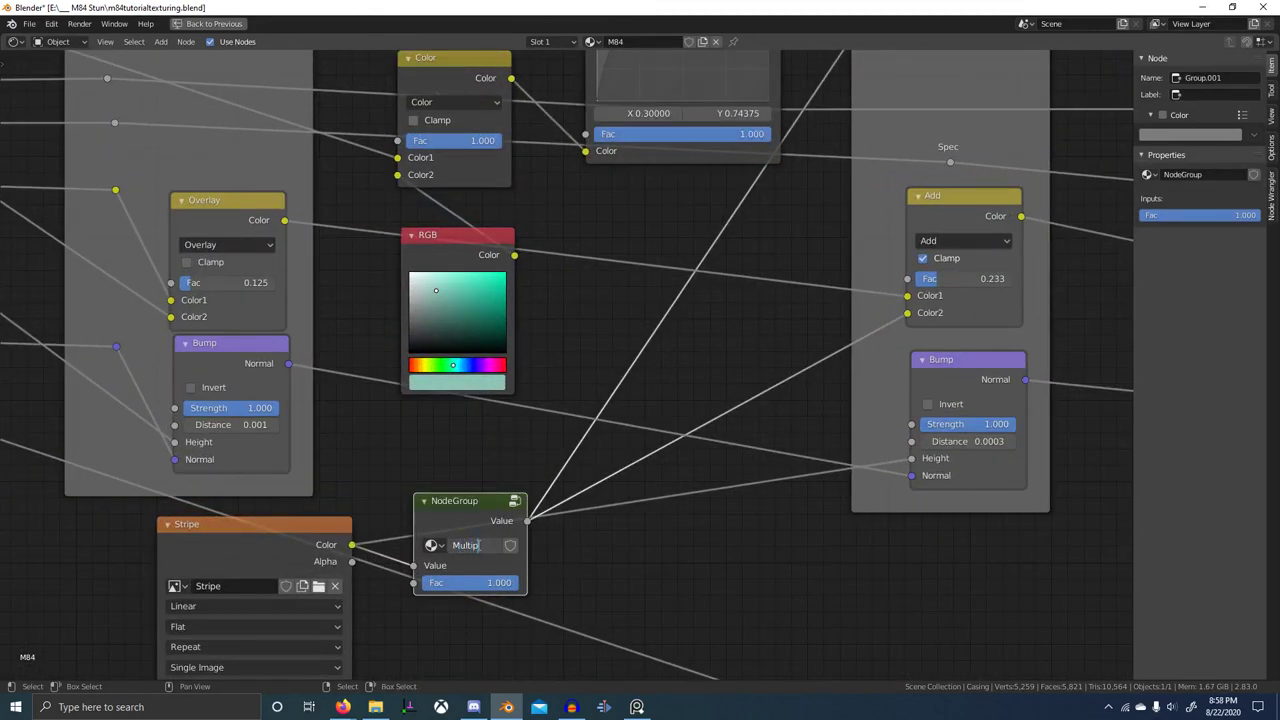
{"action": "scroll", "coordinate": [946, 334], "scroll_direction": "down", "scroll_amount": 15}
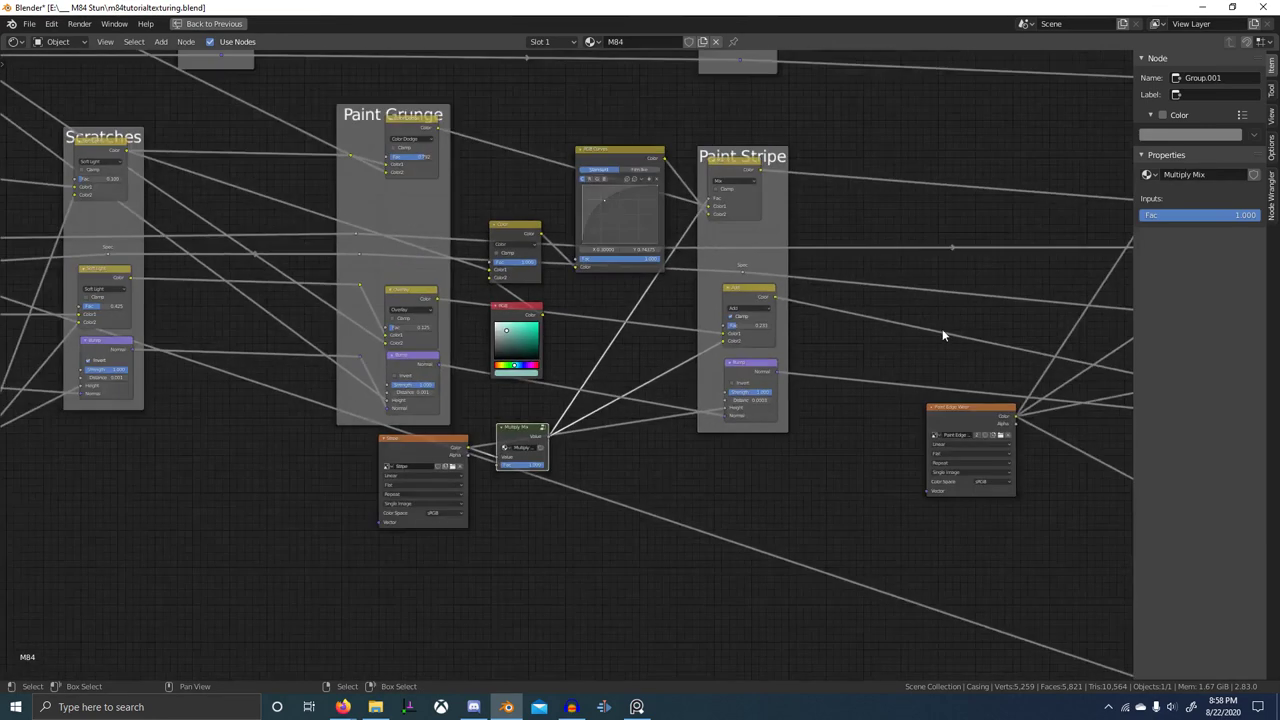
{"action": "middle_click_drag", "start_coordinate": [1125, 266], "coordinate": [529, 430]}
{"action": "scroll", "coordinate": [660, 380], "scroll_direction": "up", "scroll_amount": 6}
{"action": "scroll", "coordinate": [634, 303], "scroll_direction": "up", "scroll_amount": 4}
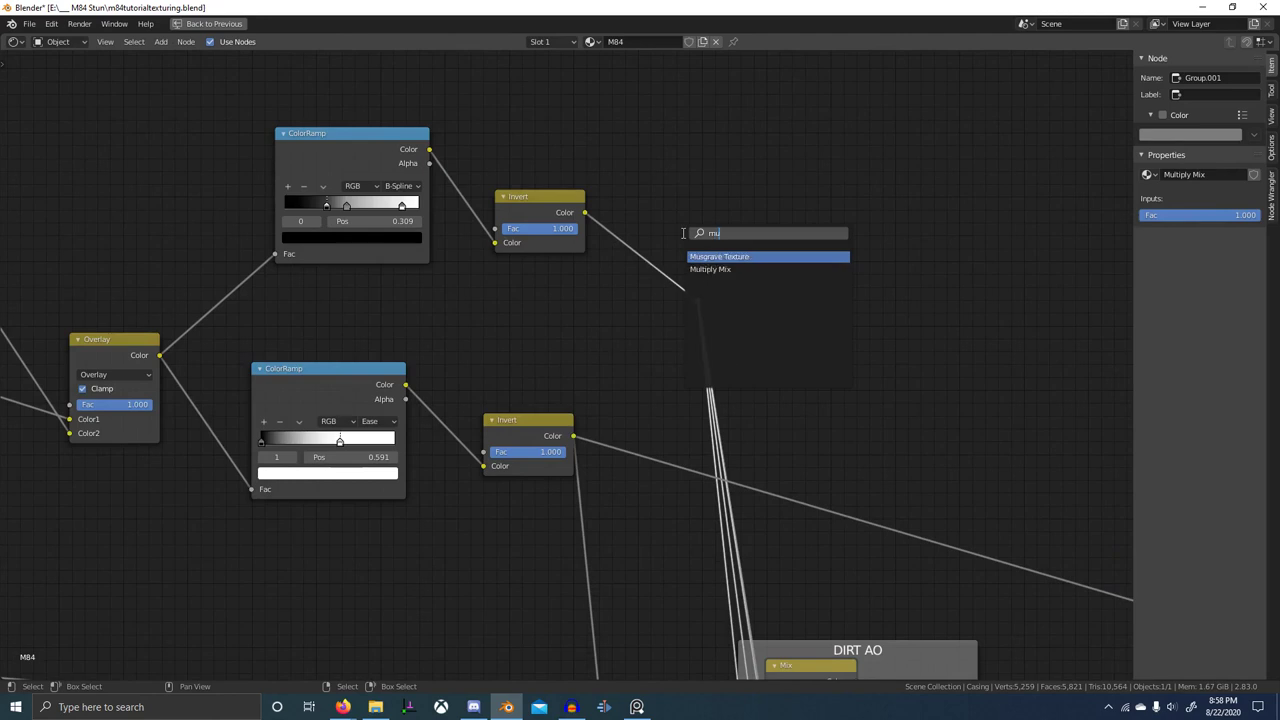
{"action": "left_click", "coordinate": [631, 217]}
{"action": "scroll", "coordinate": [670, 316], "scroll_direction": "up", "scroll_amount": 1}
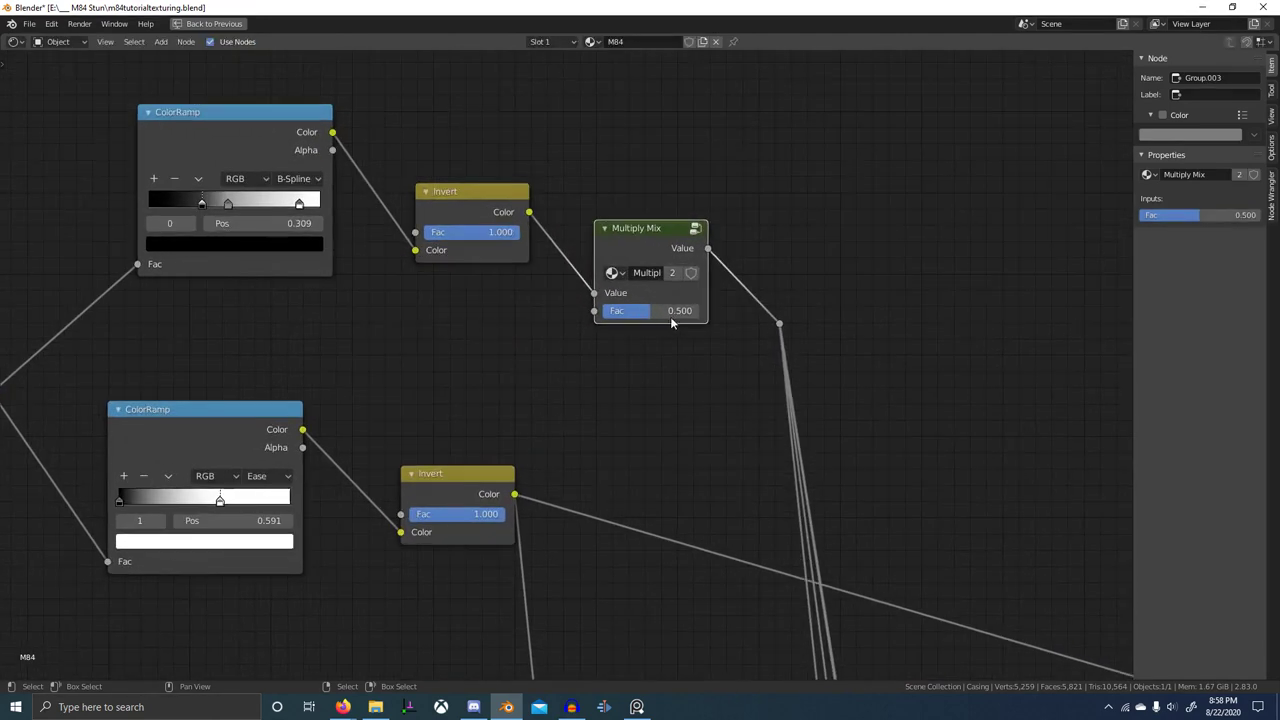
{"action": "key", "text": "ctrl+space"}
- Try different Multiply Mix factors, comparing the Mix.028 preview with the full material on the casing
{"action": "mouse_move", "coordinate": [520, 508]}
{"action": "left_mouse_down"}
{"action": "mouse_move", "coordinate": [535, 508]}
{"action": "mouse_move", "coordinate": [497, 508]}
{"action": "left_mouse_up"}
{"action": "scroll", "coordinate": [540, 518], "scroll_direction": "down", "scroll_amount": 3}
{"action": "middle_click_drag", "start_coordinate": [700, 588], "coordinate": [577, 439]}
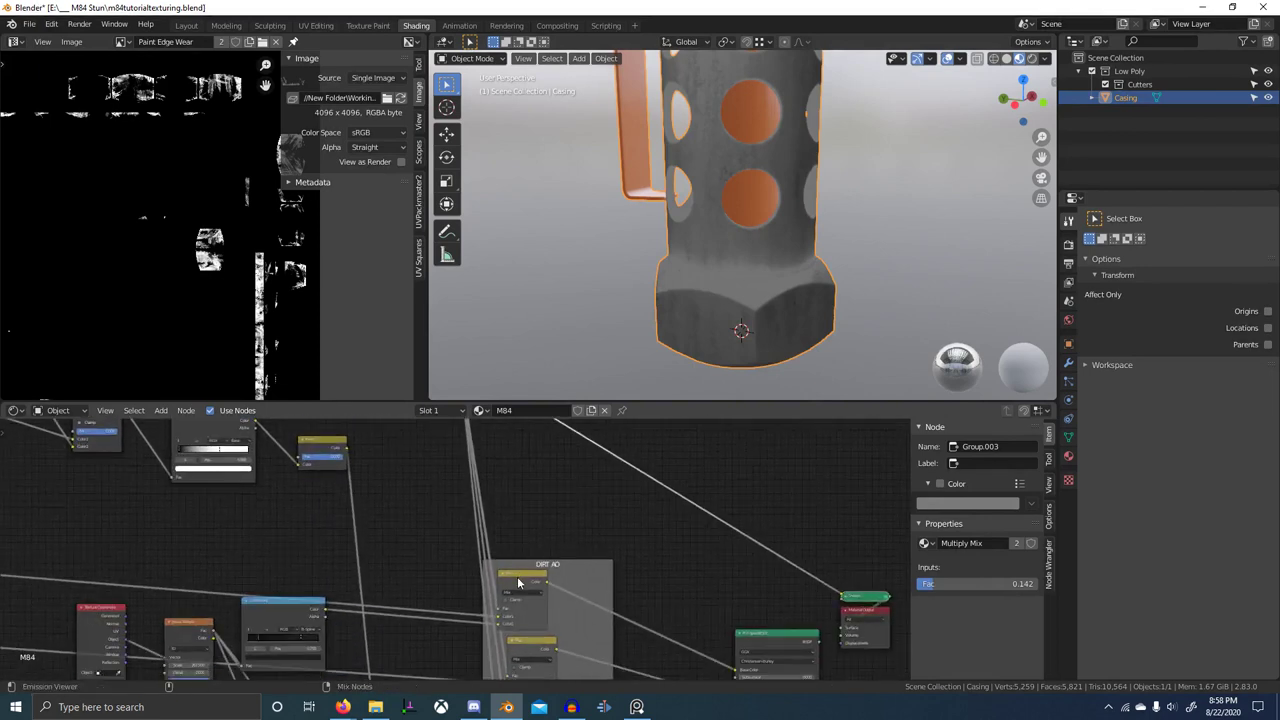
{"action": "left_click", "coordinate": [519, 579], "text": "ctrl+shift"}
{"action": "middle_click_drag", "start_coordinate": [572, 510], "coordinate": [622, 623]}
{"action": "scroll", "coordinate": [476, 556], "scroll_direction": "up", "scroll_amount": 3}
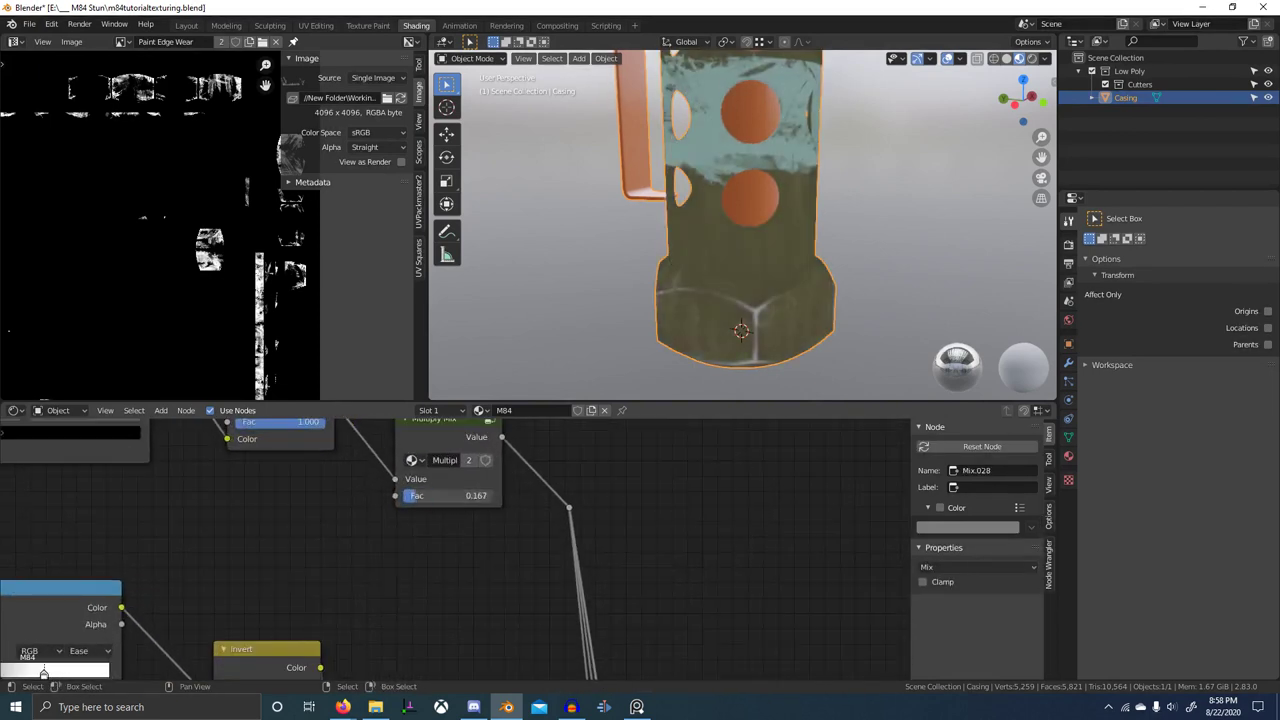
{"action": "mouse_move", "coordinate": [419, 496]}
{"action": "left_mouse_down"}
{"action": "mouse_move", "coordinate": [464, 496]}
{"action": "mouse_move", "coordinate": [439, 496]}
{"action": "left_mouse_up"}
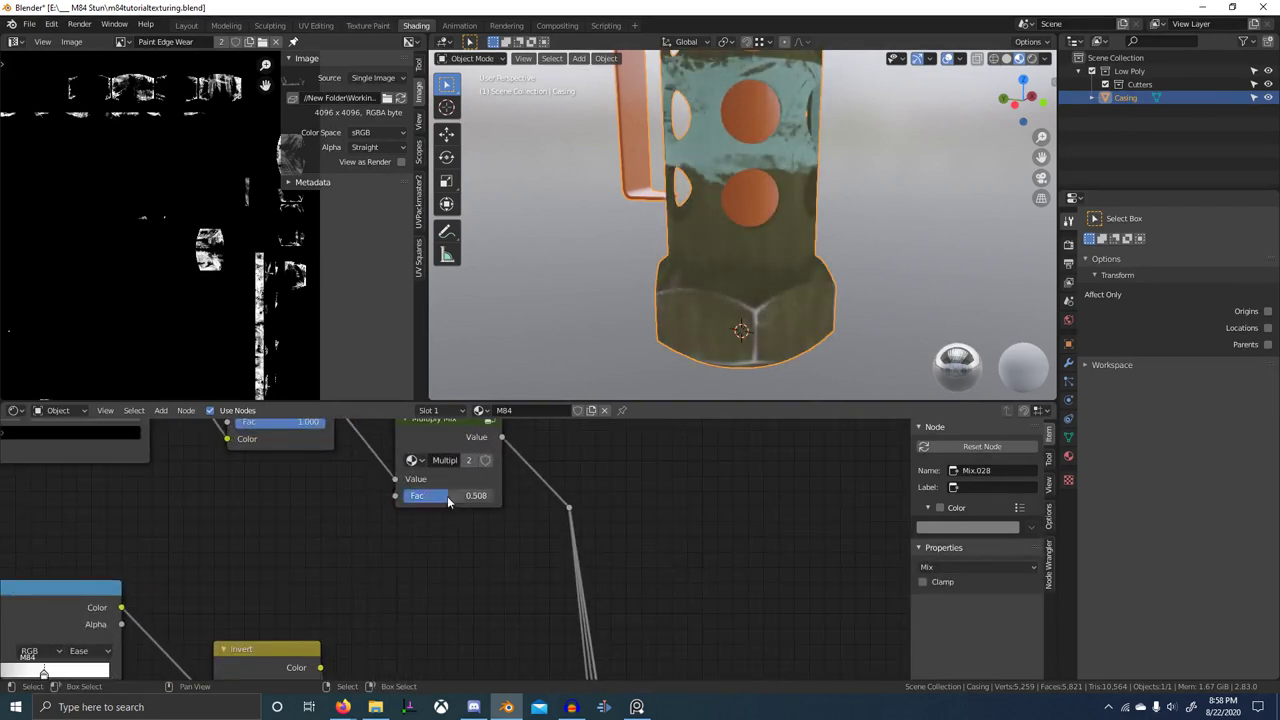
{"action": "scroll", "coordinate": [447, 496], "scroll_direction": "down", "scroll_amount": 5}
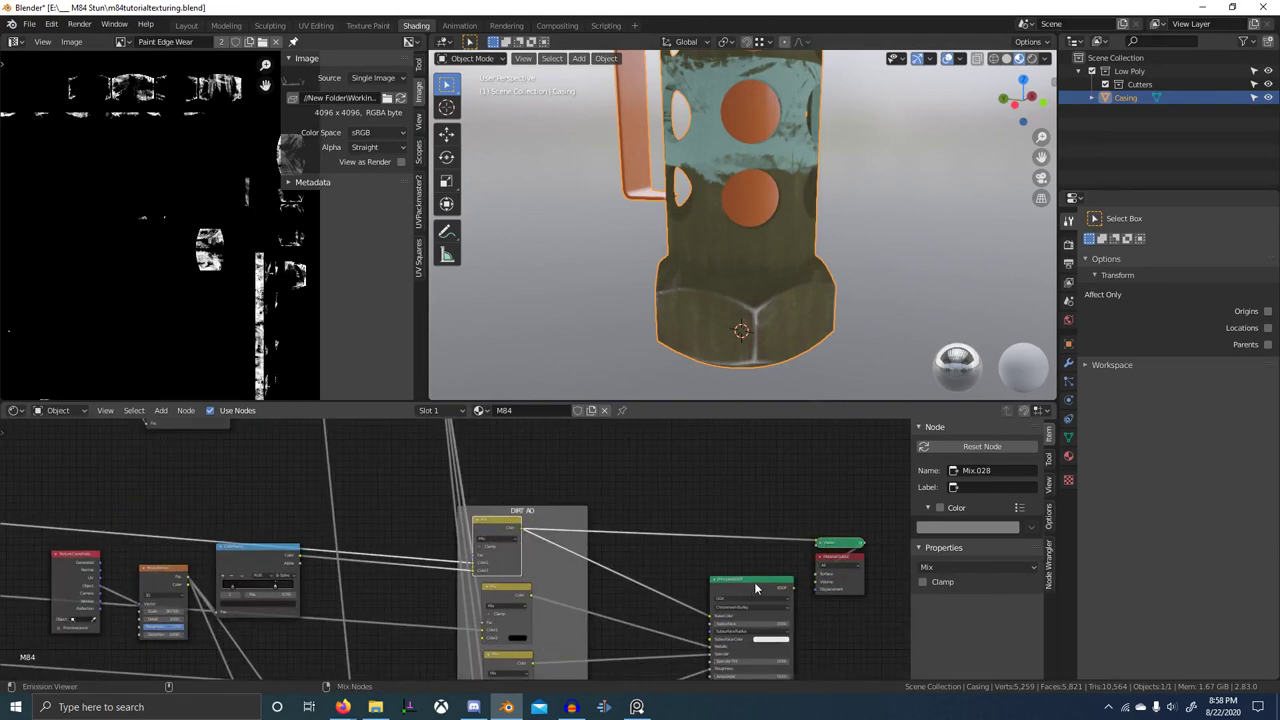
{"action": "left_click", "coordinate": [755, 584], "text": "ctrl+shift"}
{"action": "scroll", "coordinate": [632, 498], "scroll_direction": "up", "scroll_amount": 1}
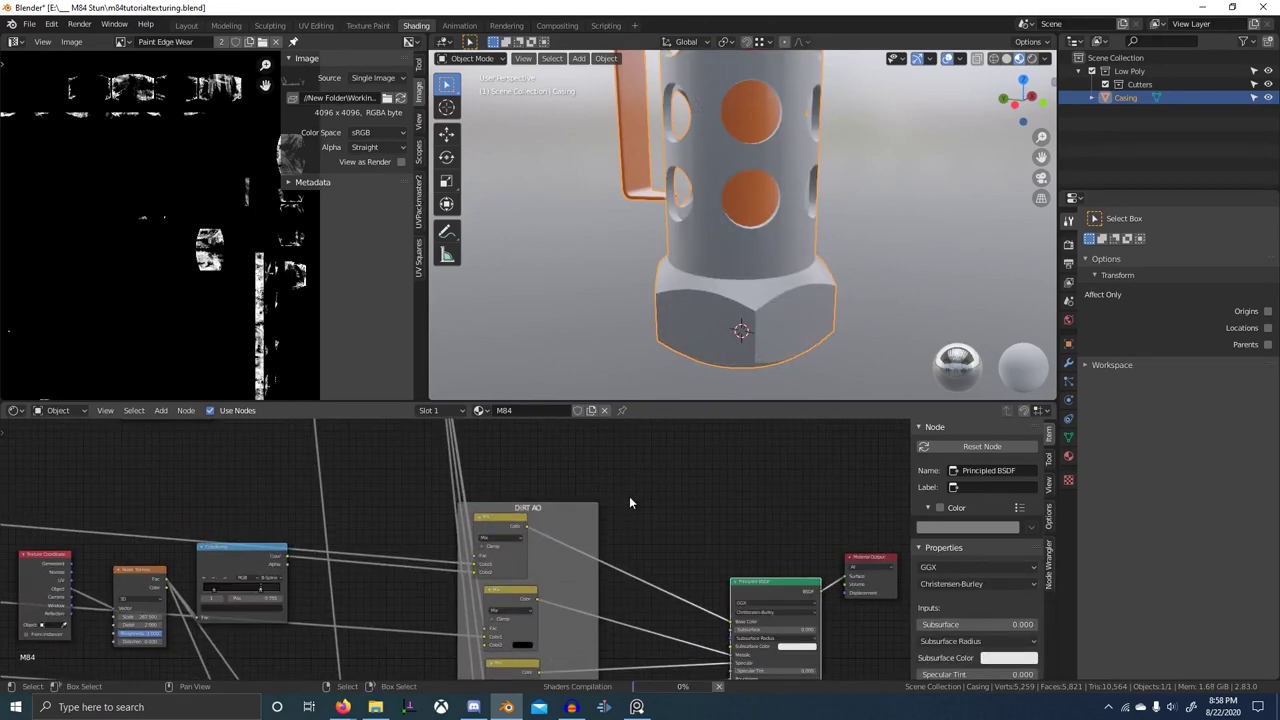
{"action": "scroll", "coordinate": [727, 322], "scroll_direction": "up", "scroll_amount": 2}
{"action": "middle_click_drag", "start_coordinate": [727, 322], "coordinate": [761, 347]}
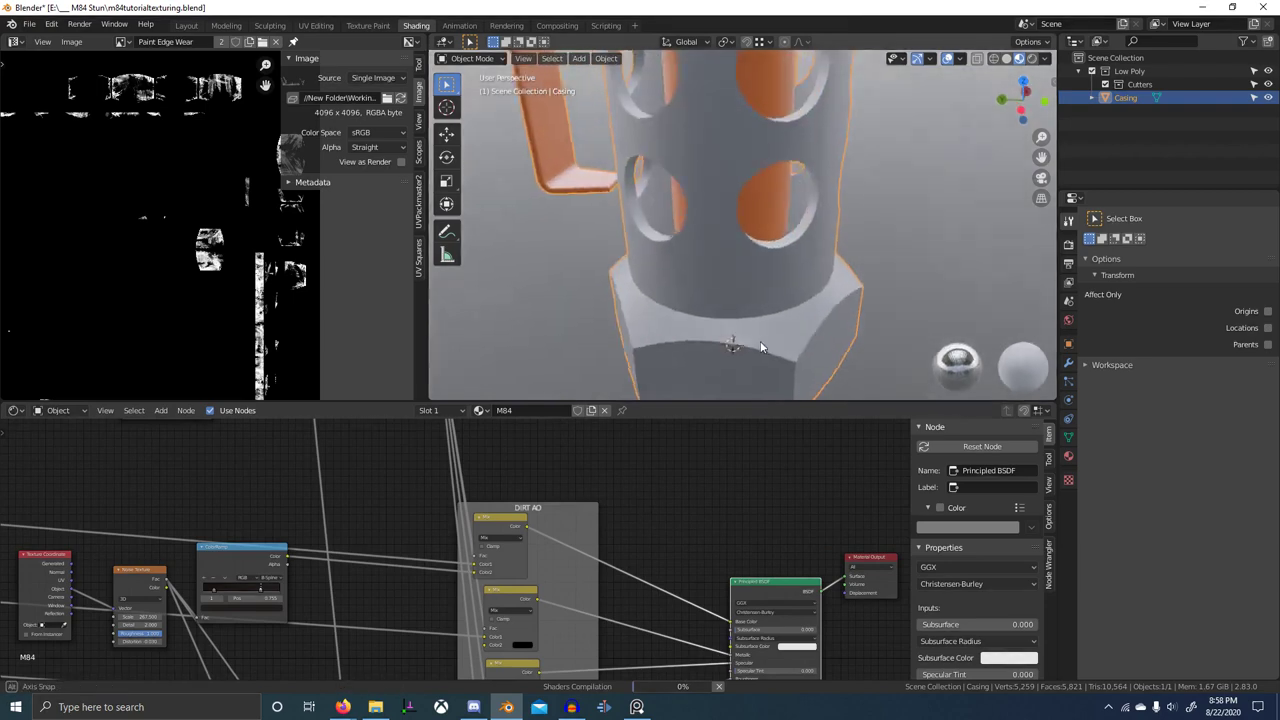
{"action": "middle_click_drag", "start_coordinate": [504, 456], "coordinate": [676, 591]}
- Set the Multiply Mix factor to 0.700 to darken the casing
{"action": "key", "text": "KP_Decimal"}
{"action": "scroll", "coordinate": [504, 543], "scroll_direction": "down", "scroll_amount": 5}
{"action": "scroll", "coordinate": [513, 558], "scroll_direction": "up", "scroll_amount": 8}
{"action": "middle_click_drag", "start_coordinate": [513, 558], "coordinate": [510, 500]}
{"action": "scroll", "coordinate": [510, 500], "scroll_direction": "up", "scroll_amount": 4}
{"action": "mouse_move", "coordinate": [510, 499]}
{"action": "left_mouse_down"}
{"action": "mouse_move", "coordinate": [541, 491]}
{"action": "mouse_move", "coordinate": [474, 514]}
{"action": "mouse_move", "coordinate": [514, 508]}
{"action": "mouse_move", "coordinate": [454, 507]}
{"action": "mouse_move", "coordinate": [488, 507]}
{"action": "left_mouse_up"}
{"action": "scroll", "coordinate": [458, 475], "scroll_direction": "down", "scroll_amount": 1}
{"action": "middle_click_drag", "start_coordinate": [455, 471], "coordinate": [498, 531]}
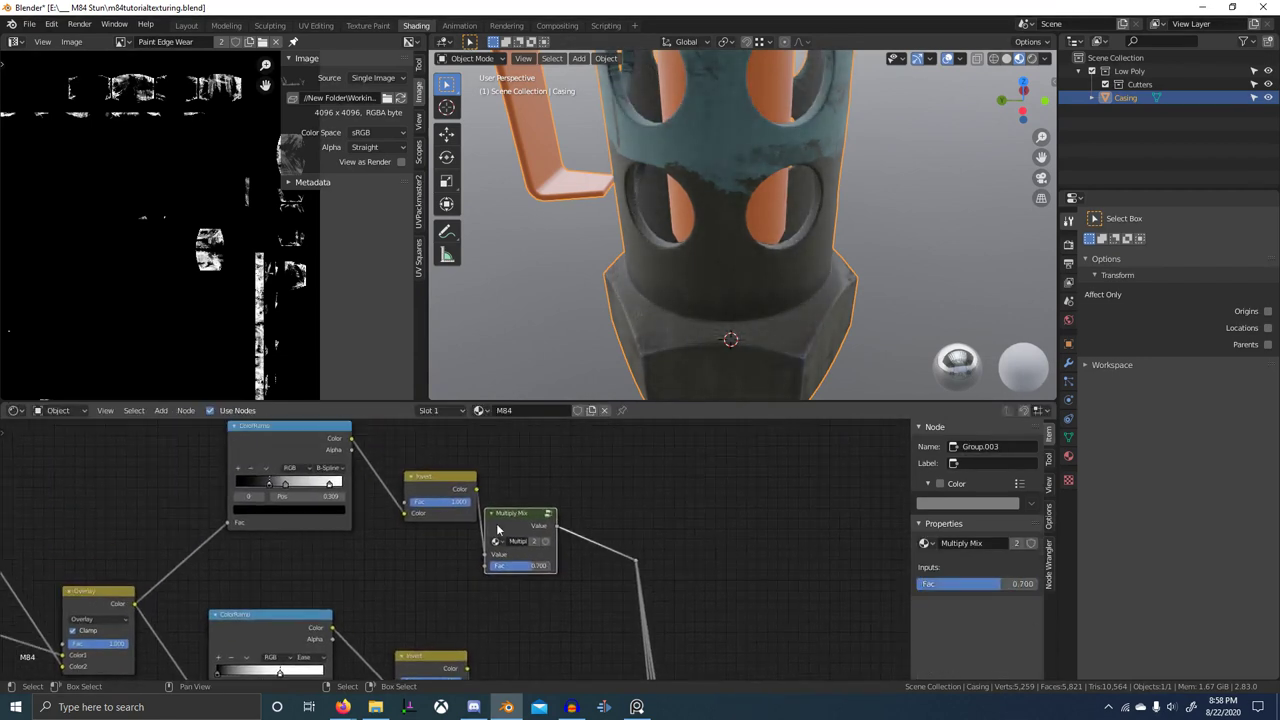
- Preview the ColorRamp mask and move its stop to 0.532, then check the full material
{"action": "left_click", "coordinate": [462, 481], "text": "ctrl+shift"}
{"action": "middle_click_drag", "start_coordinate": [373, 452], "coordinate": [399, 494]}
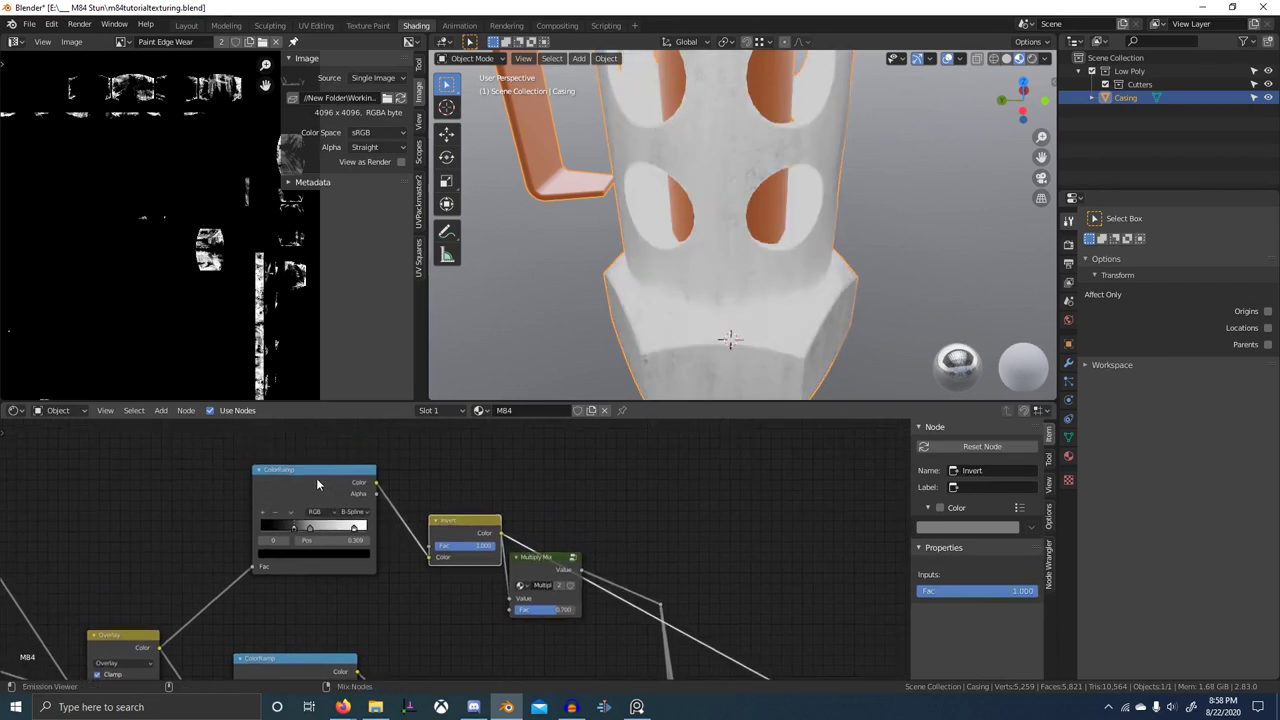
{"action": "left_click", "coordinate": [316, 480], "text": "ctrl+shift"}
{"action": "middle_click_drag", "start_coordinate": [411, 592], "coordinate": [483, 617]}
{"action": "scroll", "coordinate": [430, 610], "scroll_direction": "up", "scroll_amount": 2}
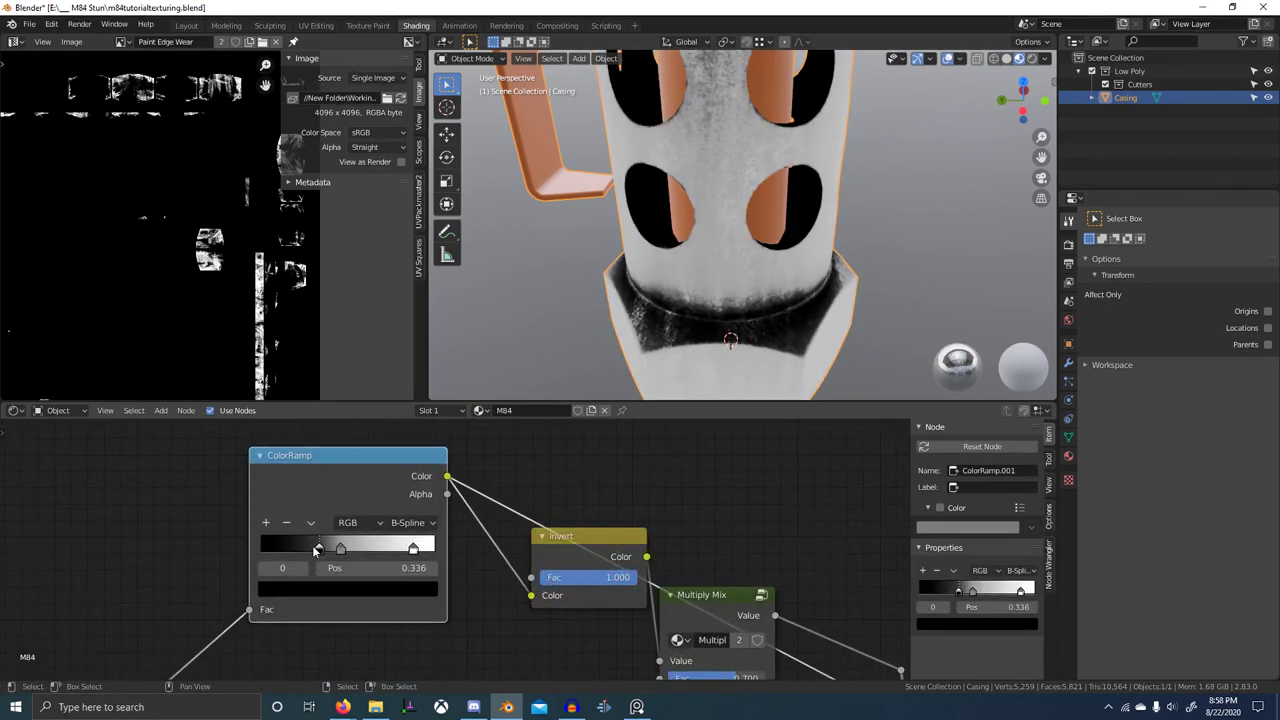
{"action": "left_click_drag", "start_coordinate": [341, 549], "coordinate": [363, 549]}
{"action": "middle_click_drag", "start_coordinate": [723, 618], "coordinate": [616, 571]}
{"action": "left_click", "coordinate": [629, 566], "text": "ctrl+shift"}
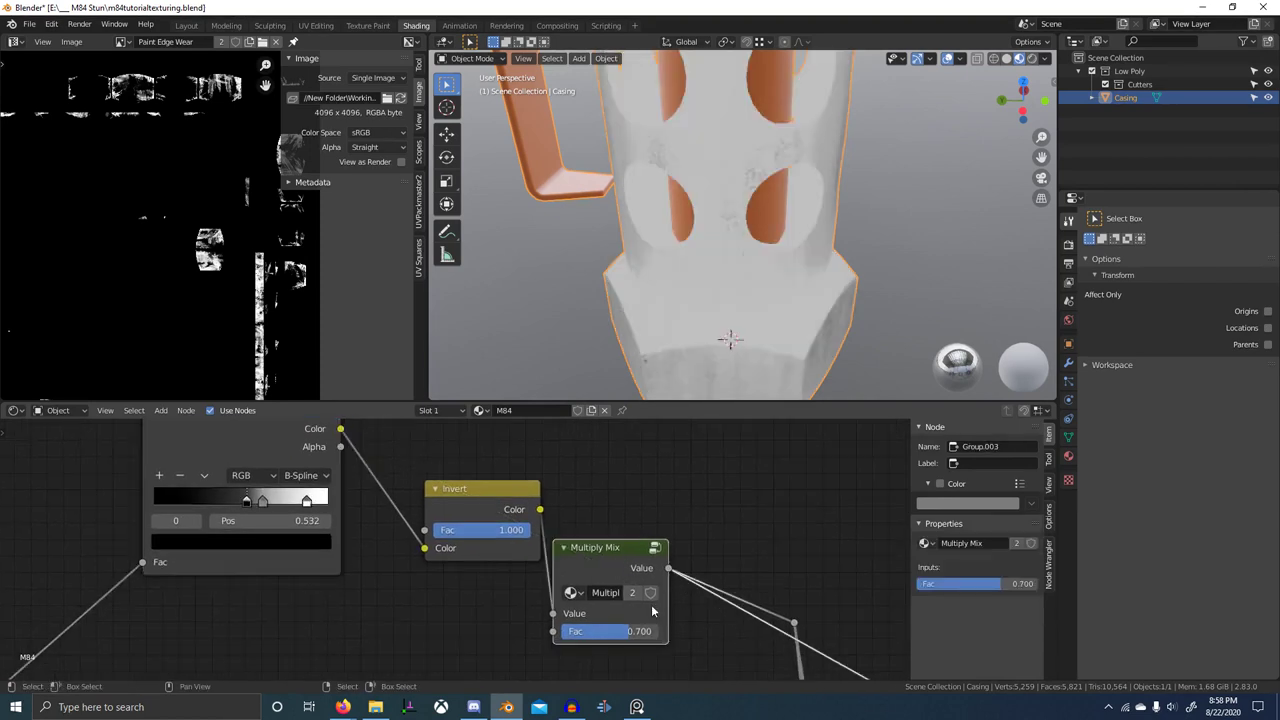
{"action": "scroll", "coordinate": [800, 626], "scroll_direction": "down", "scroll_amount": 10}
{"action": "middle_click_drag", "start_coordinate": [694, 616], "coordinate": [577, 533]}
{"action": "scroll", "coordinate": [640, 580], "scroll_direction": "down", "scroll_amount": 5}
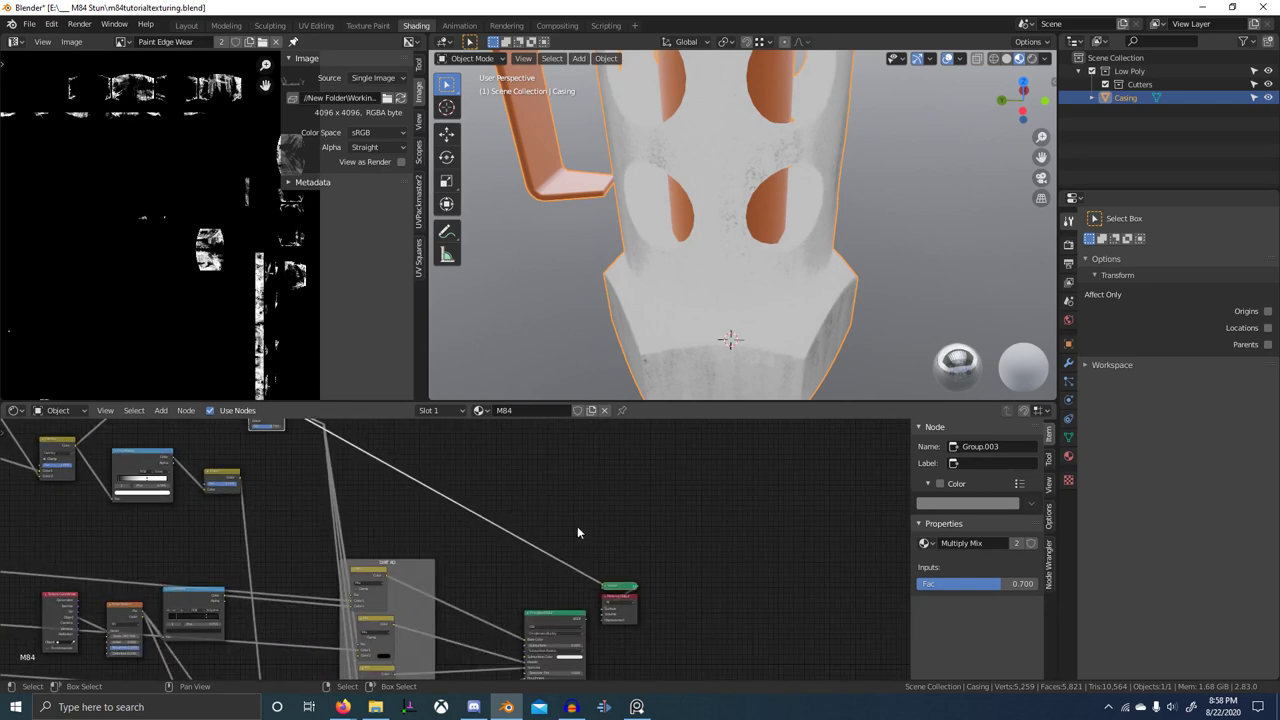
{"action": "left_click", "coordinate": [560, 622], "text": "ctrl+shift"}
- Try a stronger Multiply Mix factor and fine-tune the ColorRamp stop to about 0.54
{"action": "scroll", "coordinate": [500, 555], "scroll_direction": "up", "scroll_amount": 6}
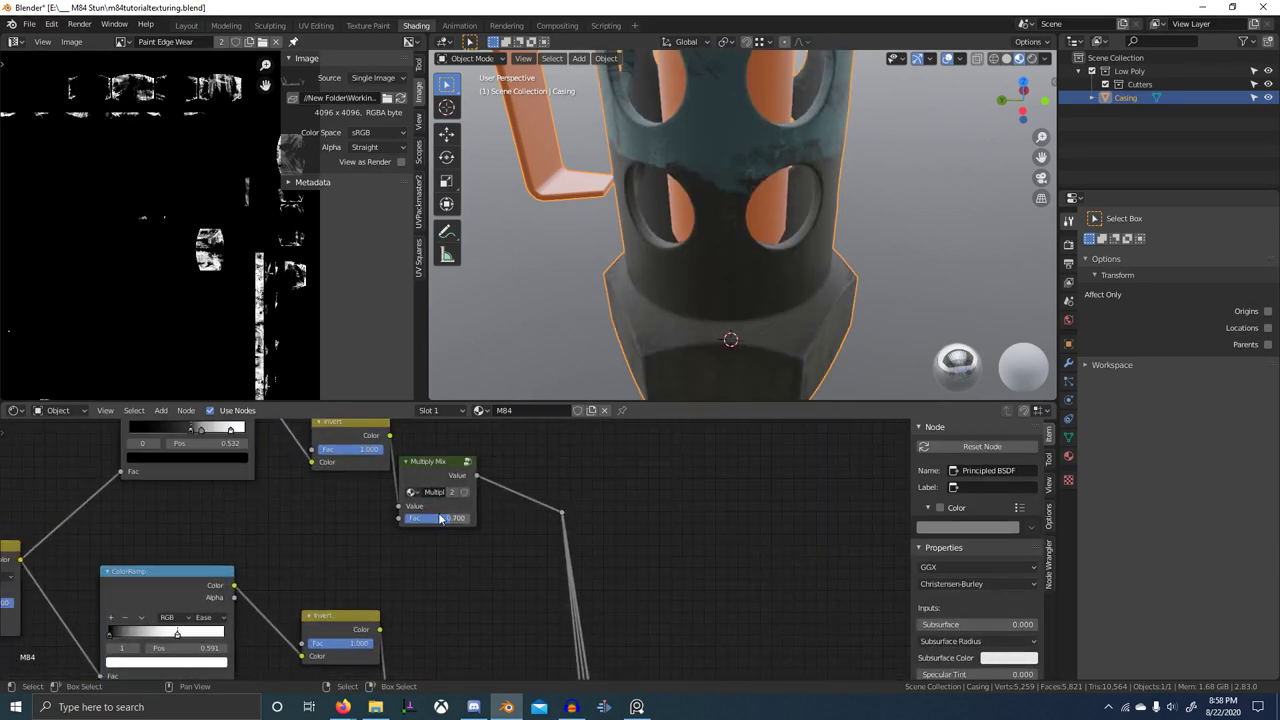
{"action": "mouse_move", "coordinate": [440, 518]}
{"action": "left_mouse_down"}
{"action": "mouse_move", "coordinate": [470, 518]}
{"action": "mouse_move", "coordinate": [420, 518]}
{"action": "mouse_move", "coordinate": [443, 518]}
{"action": "left_mouse_up"}
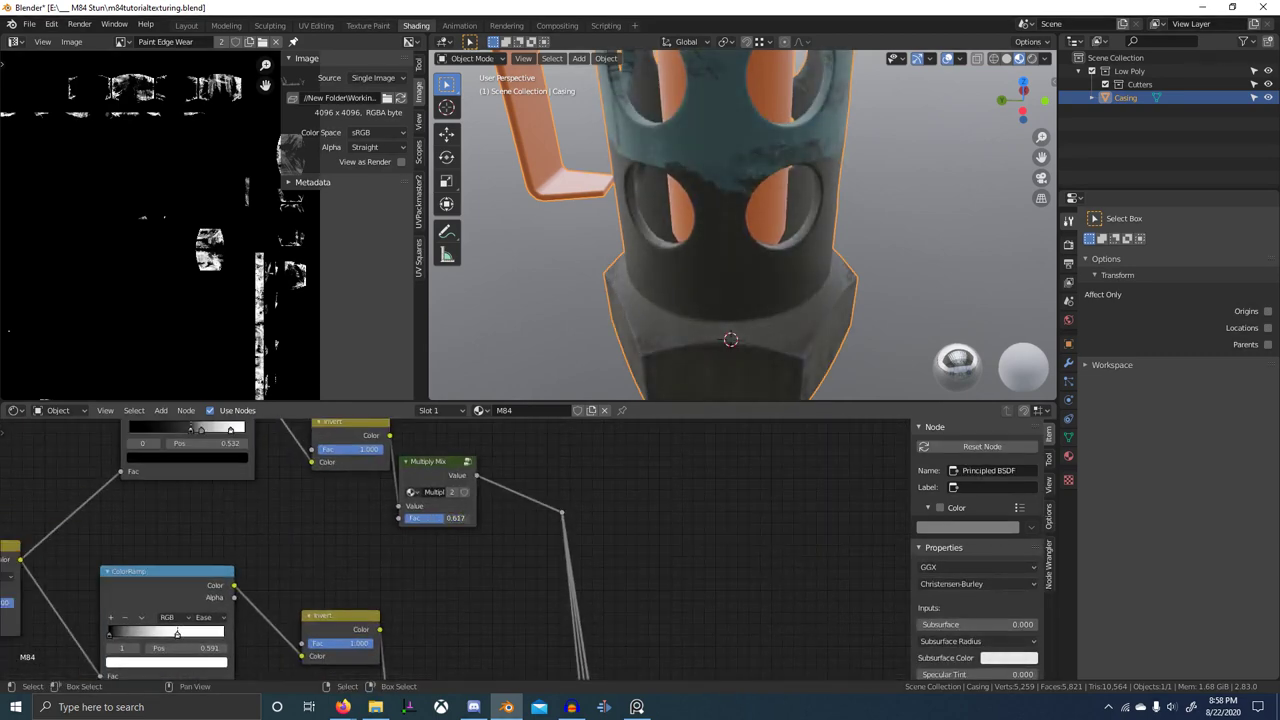
{"action": "middle_click_drag", "start_coordinate": [380, 519], "coordinate": [544, 611]}
{"action": "left_click", "coordinate": [370, 475], "text": "ctrl+shift"}
{"action": "middle_click_drag", "start_coordinate": [369, 496], "coordinate": [473, 563]}
{"action": "scroll", "coordinate": [473, 563], "scroll_direction": "up", "scroll_amount": 4}
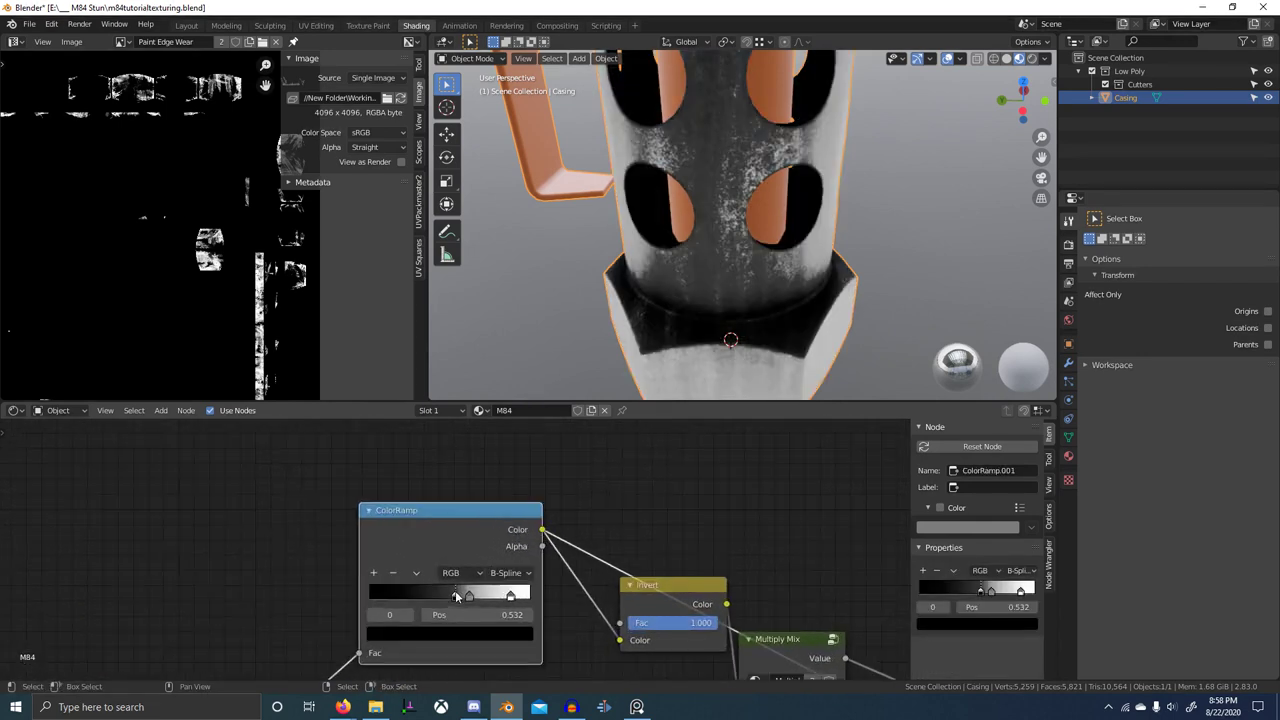
{"action": "mouse_move", "coordinate": [455, 595]}
{"action": "left_mouse_down"}
{"action": "mouse_move", "coordinate": [431, 594]}
{"action": "mouse_move", "coordinate": [455, 596]}
{"action": "left_mouse_up"}
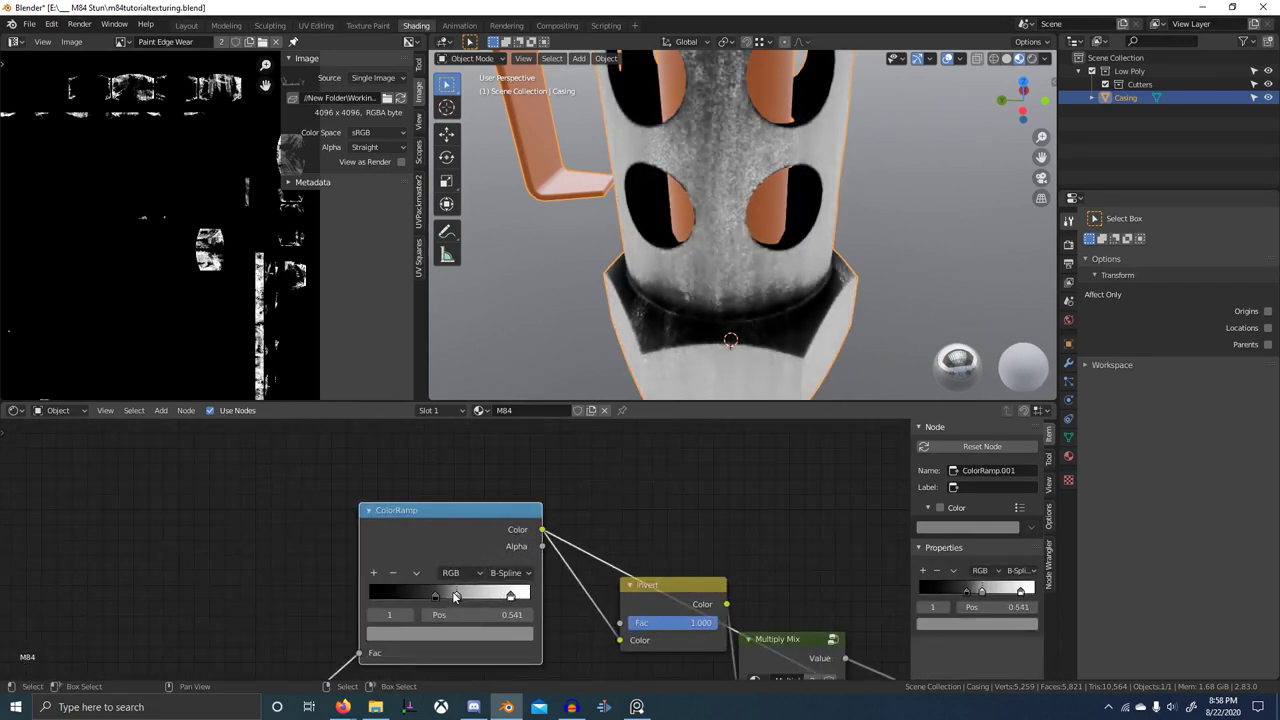
- Compare the Multiply Mix and Mix.028 previews and settle the Multiply Mix factor near 0.69
{"action": "scroll", "coordinate": [723, 657], "scroll_direction": "down", "scroll_amount": 8}
{"action": "middle_click_drag", "start_coordinate": [675, 627], "coordinate": [523, 576]}
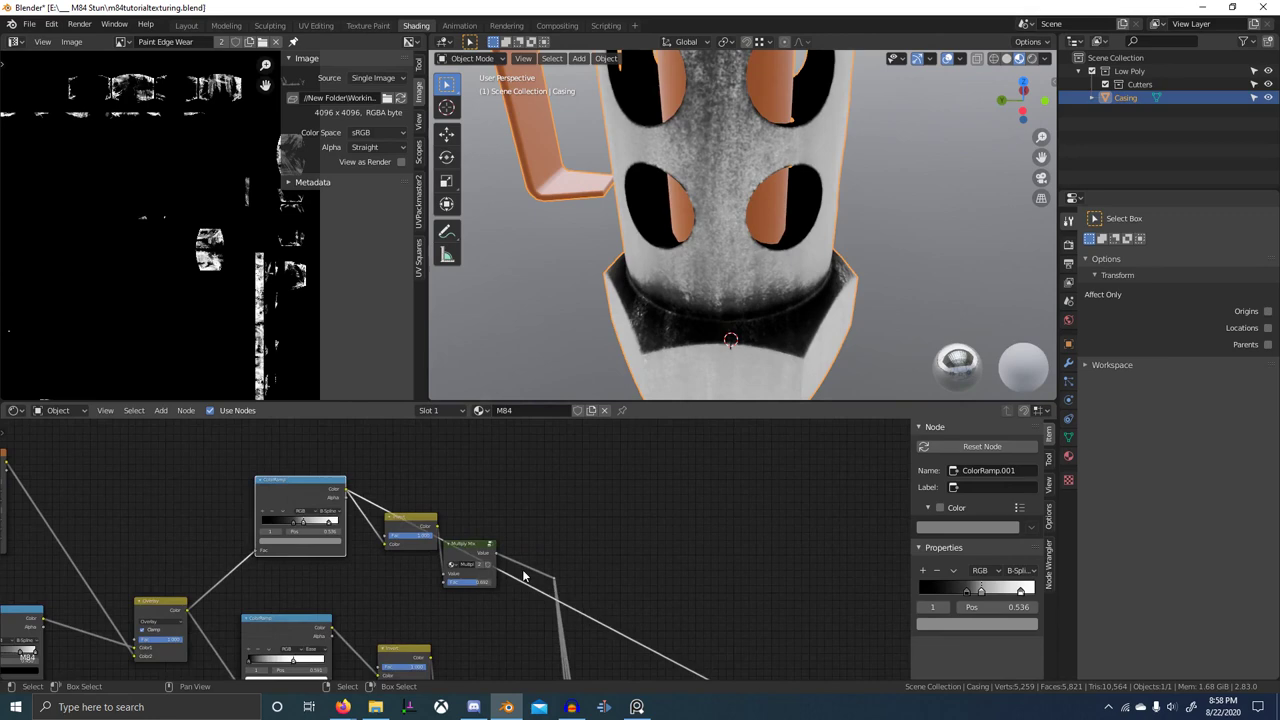
{"action": "left_click", "coordinate": [472, 547], "text": "ctrl+shift"}
{"action": "scroll", "coordinate": [651, 611], "scroll_direction": "down", "scroll_amount": 5}
{"action": "middle_click_drag", "start_coordinate": [611, 665], "coordinate": [507, 572]}
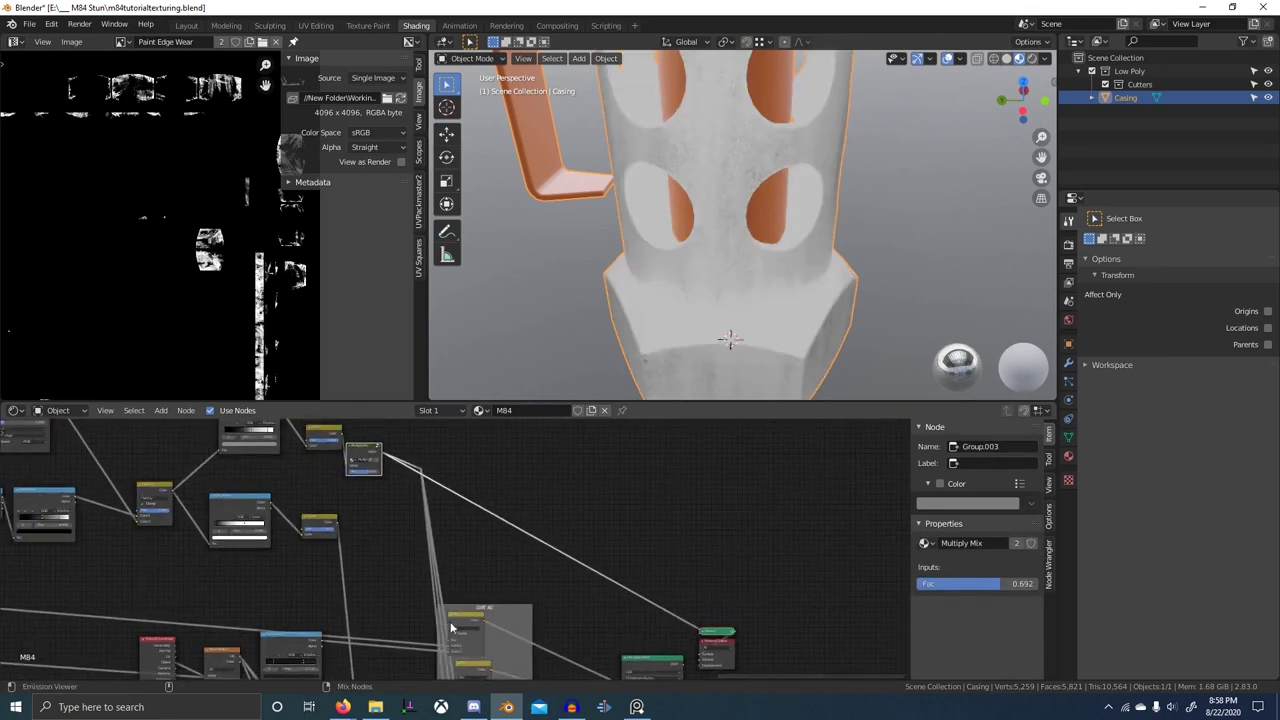
{"action": "left_click", "coordinate": [468, 624], "text": "ctrl+shift"}
{"action": "middle_click_drag", "start_coordinate": [519, 646], "coordinate": [571, 478]}
{"action": "scroll", "coordinate": [470, 556], "scroll_direction": "up", "scroll_amount": 3}
{"action": "mouse_move", "coordinate": [414, 474]}
{"action": "left_mouse_down"}
{"action": "mouse_move", "coordinate": [430, 474]}
{"action": "mouse_move", "coordinate": [417, 474]}
{"action": "left_mouse_up"}
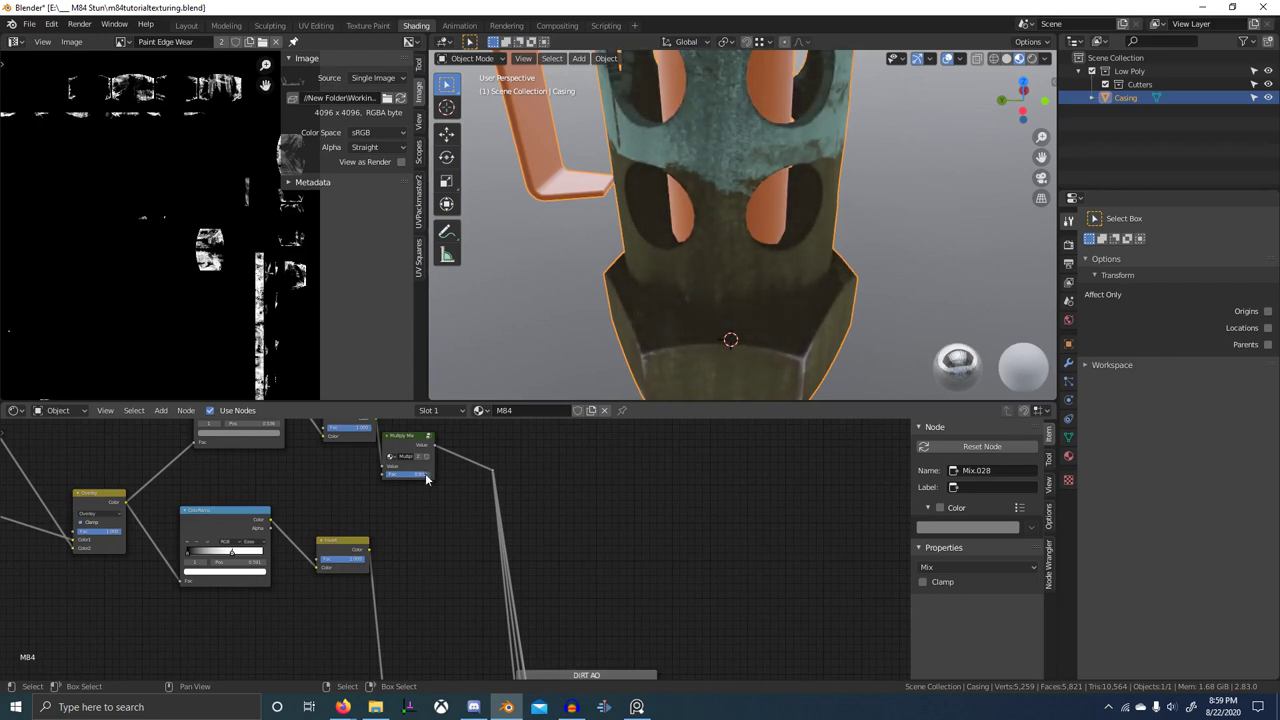
- Preview the Mix.030 and Mix.031 nodes in the DIRT AO frame, then the full material
{"action": "scroll", "coordinate": [426, 479], "scroll_direction": "down", "scroll_amount": 3}
{"action": "left_click", "coordinate": [516, 598], "text": "ctrl+shift"}
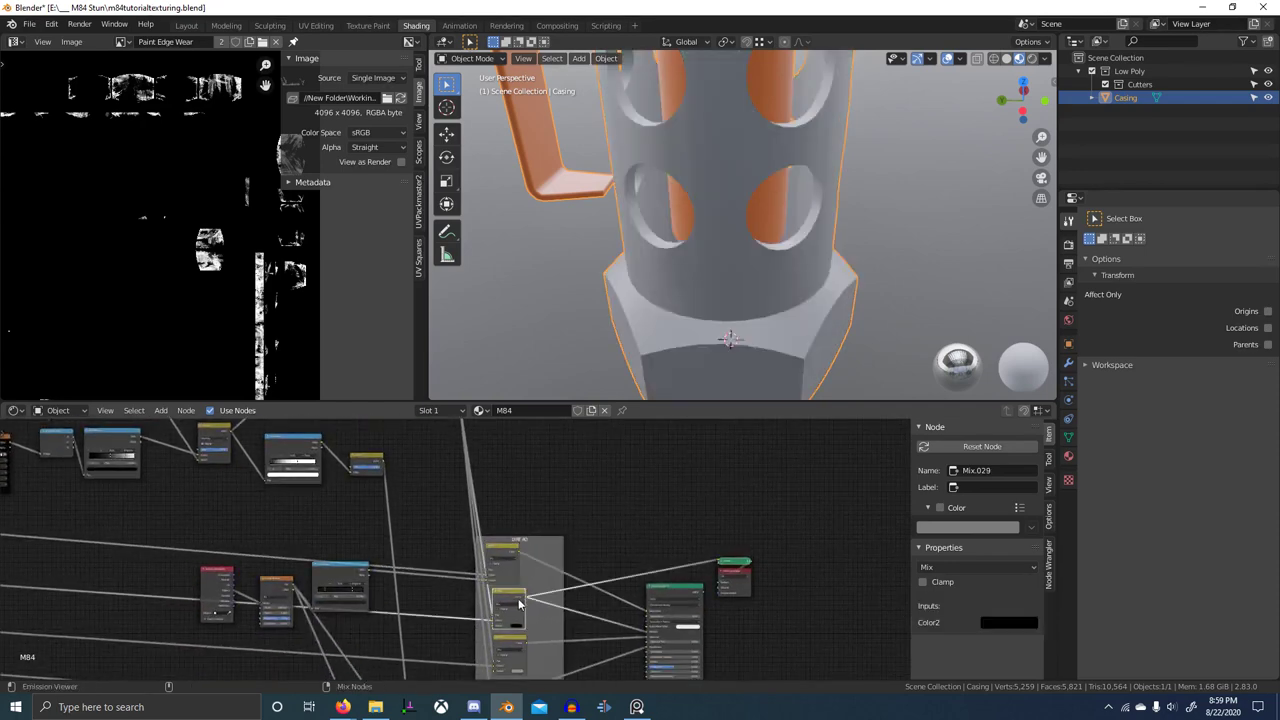
{"action": "scroll", "coordinate": [565, 592], "scroll_direction": "down", "scroll_amount": 1}
{"action": "middle_click_drag", "start_coordinate": [565, 592], "coordinate": [564, 548]}
{"action": "left_click", "coordinate": [520, 598], "text": "ctrl+shift"}
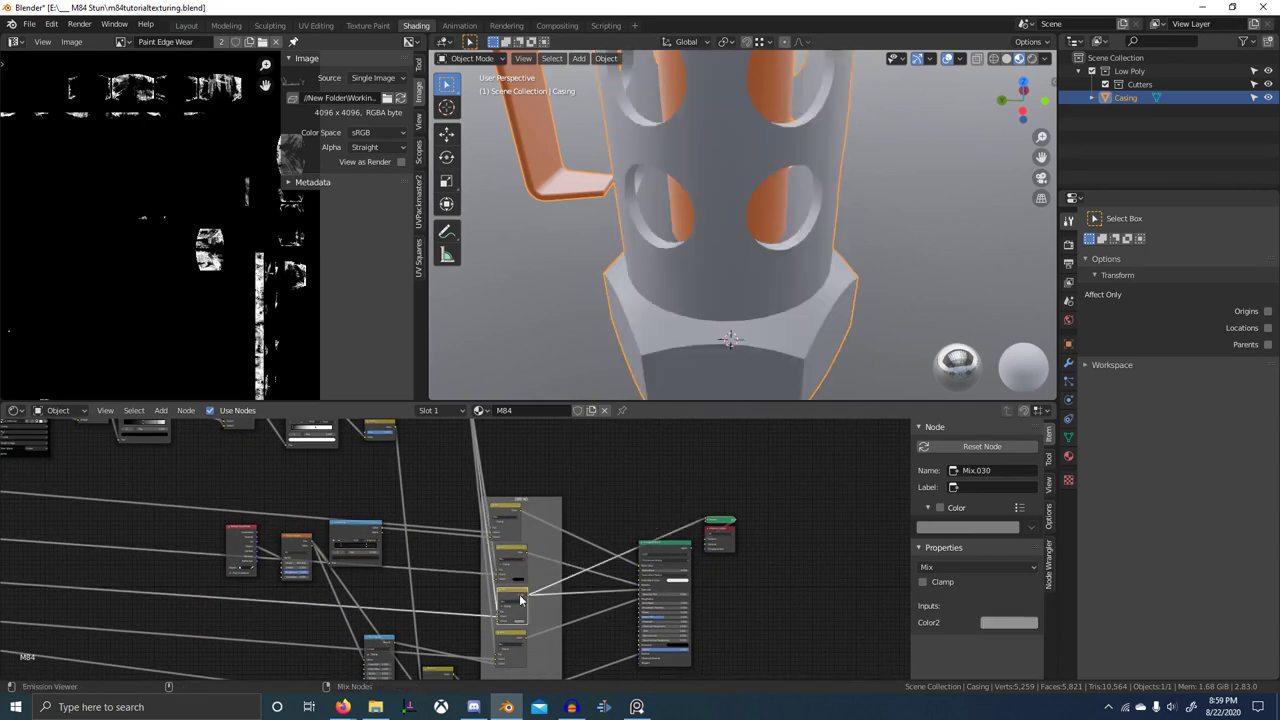
{"action": "scroll", "coordinate": [610, 588], "scroll_direction": "up", "scroll_amount": 2}
{"action": "mouse_move", "coordinate": [604, 591]}
{"action": "middle_mouse_down"}
{"action": "mouse_move", "coordinate": [629, 583]}
{"action": "mouse_move", "coordinate": [618, 550]}
{"action": "mouse_move", "coordinate": [631, 512]}
{"action": "middle_mouse_up"}
{"action": "scroll", "coordinate": [626, 560], "scroll_direction": "up", "scroll_amount": 5}
{"action": "scroll", "coordinate": [640, 548], "scroll_direction": "down", "scroll_amount": 3}
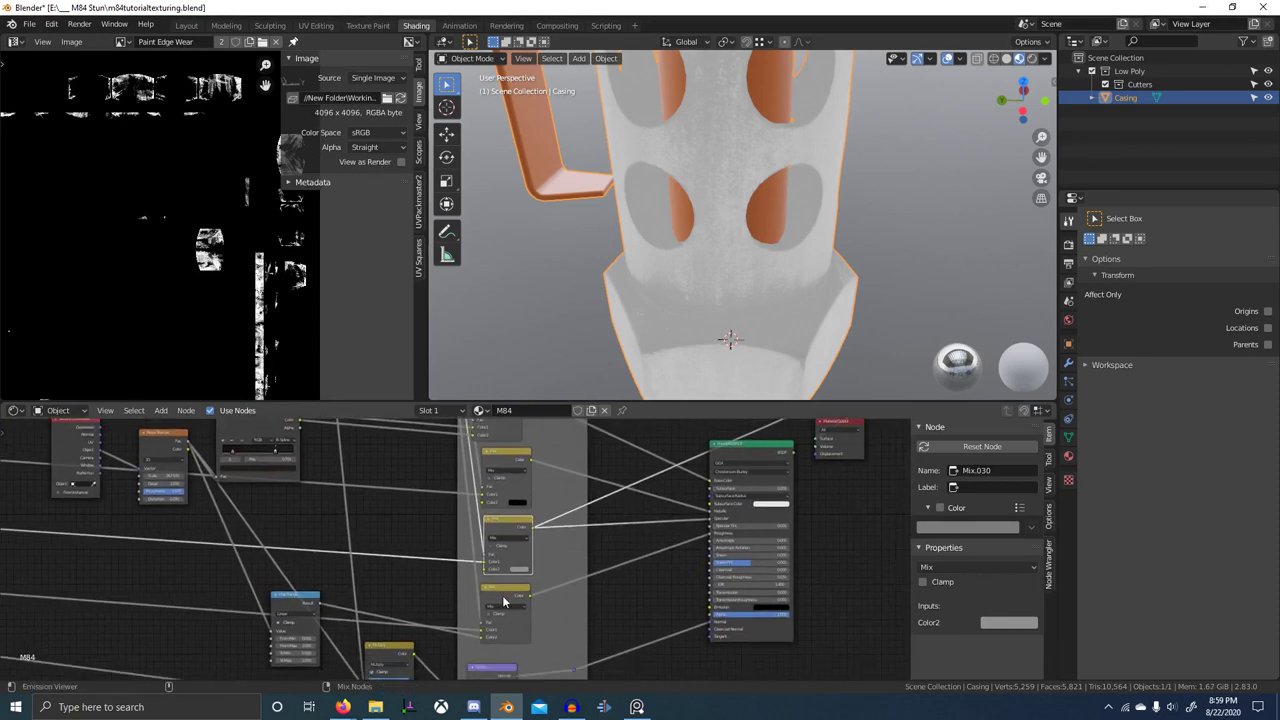
{"action": "left_click", "coordinate": [508, 602], "text": "ctrl+shift"}
{"action": "scroll", "coordinate": [612, 583], "scroll_direction": "down", "scroll_amount": 2}
{"action": "left_click", "coordinate": [687, 451], "text": "ctrl+shift"}
{"action": "mouse_move", "coordinate": [700, 345]}
{"action": "middle_mouse_down"}
{"action": "mouse_move", "coordinate": [704, 329]}
{"action": "mouse_move", "coordinate": [781, 320]}
{"action": "mouse_move", "coordinate": [724, 350]}
{"action": "middle_mouse_up"}
{"action": "scroll", "coordinate": [721, 367], "scroll_direction": "down", "scroll_amount": 4}
{"action": "scroll", "coordinate": [508, 555], "scroll_direction": "up", "scroll_amount": 4}
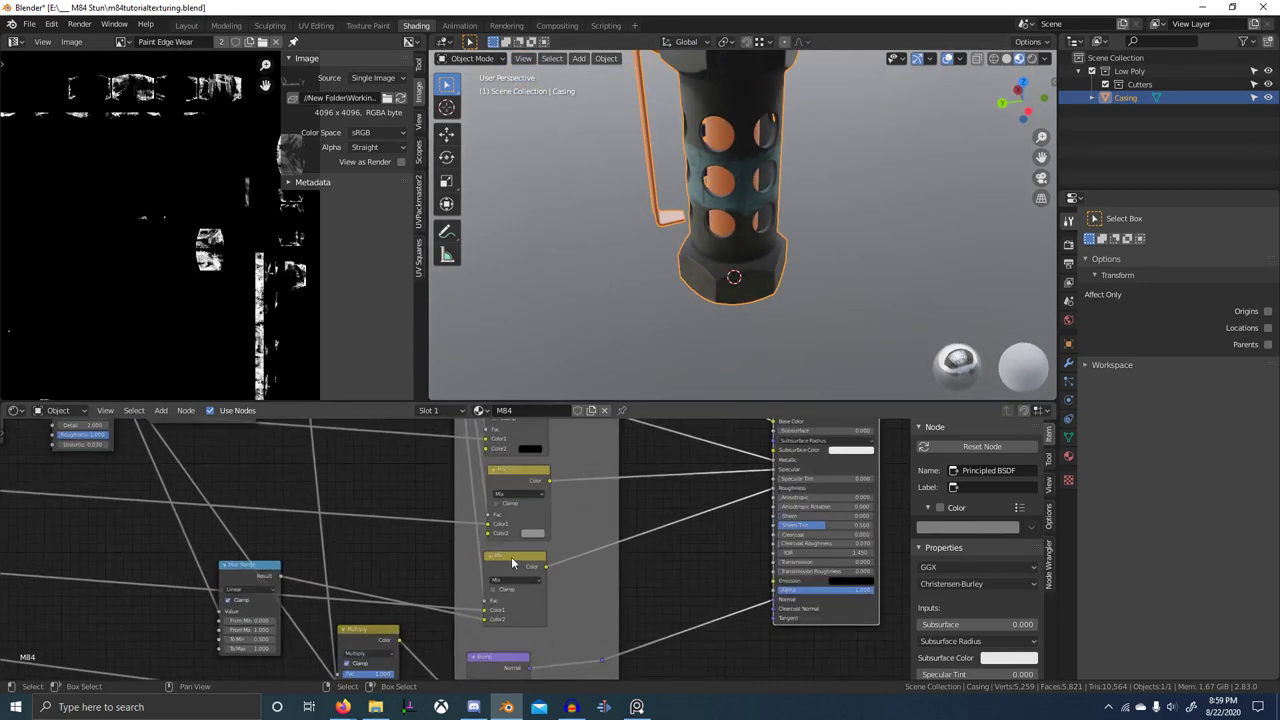
- Set the Mix node's Color2 to a grey of 0.558
{"action": "left_click", "coordinate": [596, 520]}
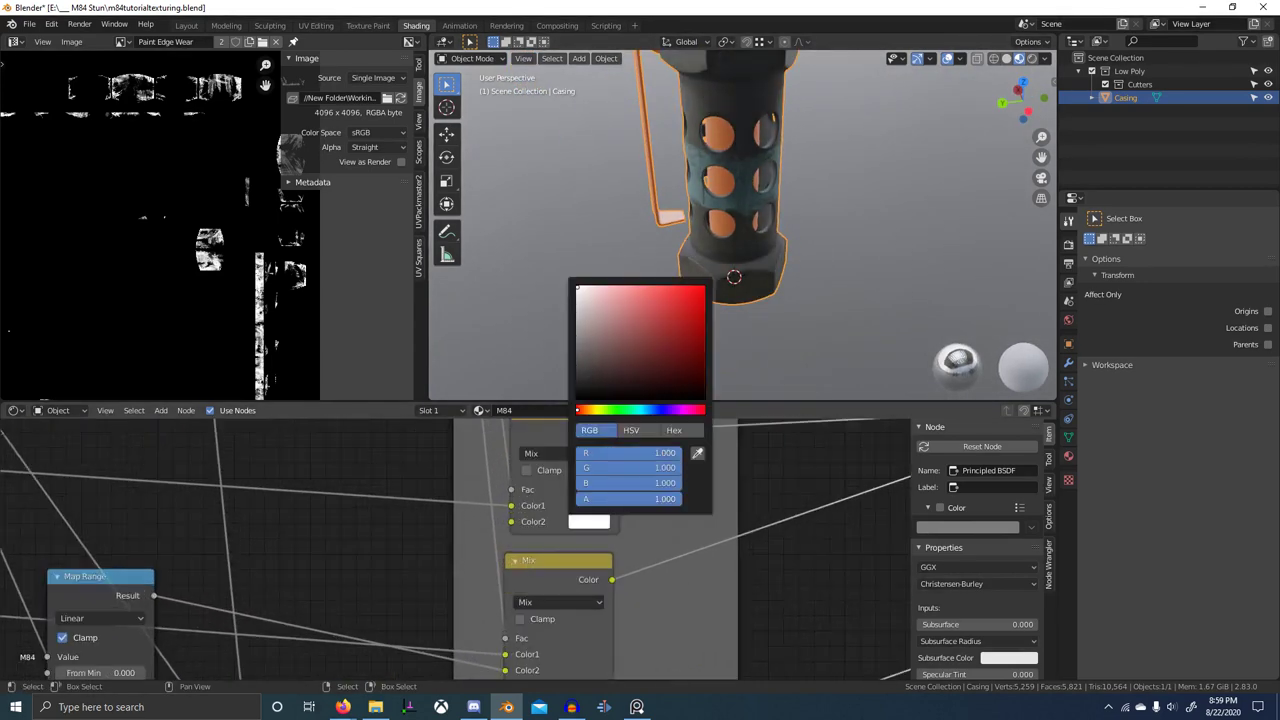
{"action": "scroll", "coordinate": [522, 571], "scroll_direction": "down", "scroll_amount": 5}
{"action": "middle_click_drag", "start_coordinate": [530, 568], "coordinate": [672, 568]}
{"action": "left_click", "coordinate": [609, 544], "text": "ctrl+shift"}
{"action": "scroll", "coordinate": [580, 560], "scroll_direction": "up", "scroll_amount": 6}
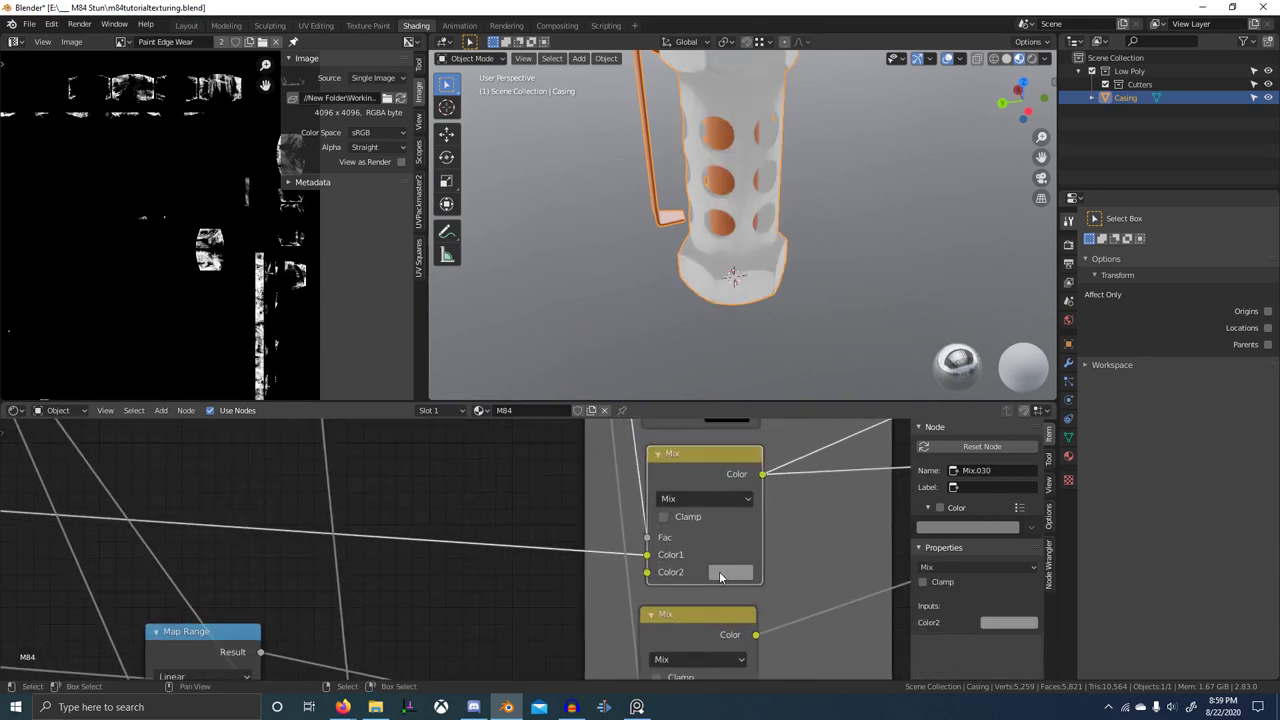
{"action": "left_click", "coordinate": [722, 571]}
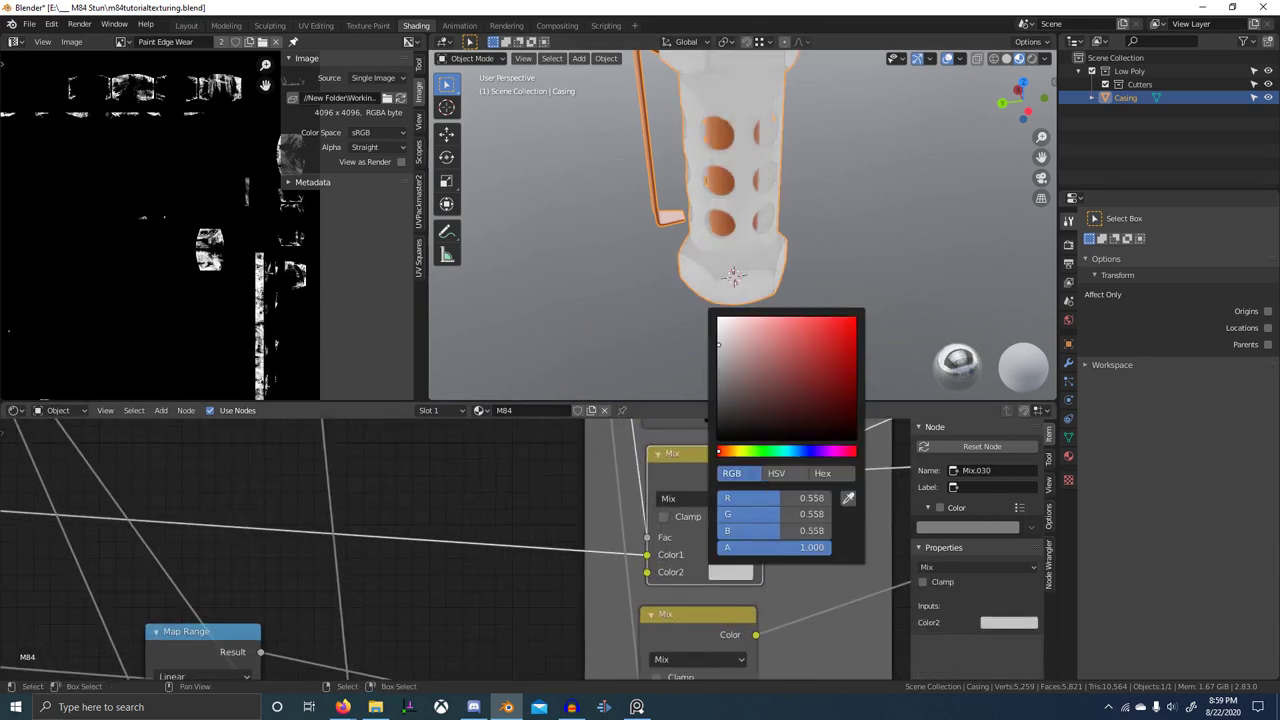
{"action": "scroll", "coordinate": [745, 524], "scroll_direction": "down", "scroll_amount": 5}
- Preview the full Principled BSDF material in a full-window 3D view, orbiting the lower casing
{"action": "middle_click_drag", "start_coordinate": [745, 524], "coordinate": [560, 585]}
{"action": "scroll", "coordinate": [620, 560], "scroll_direction": "down", "scroll_amount": 3}
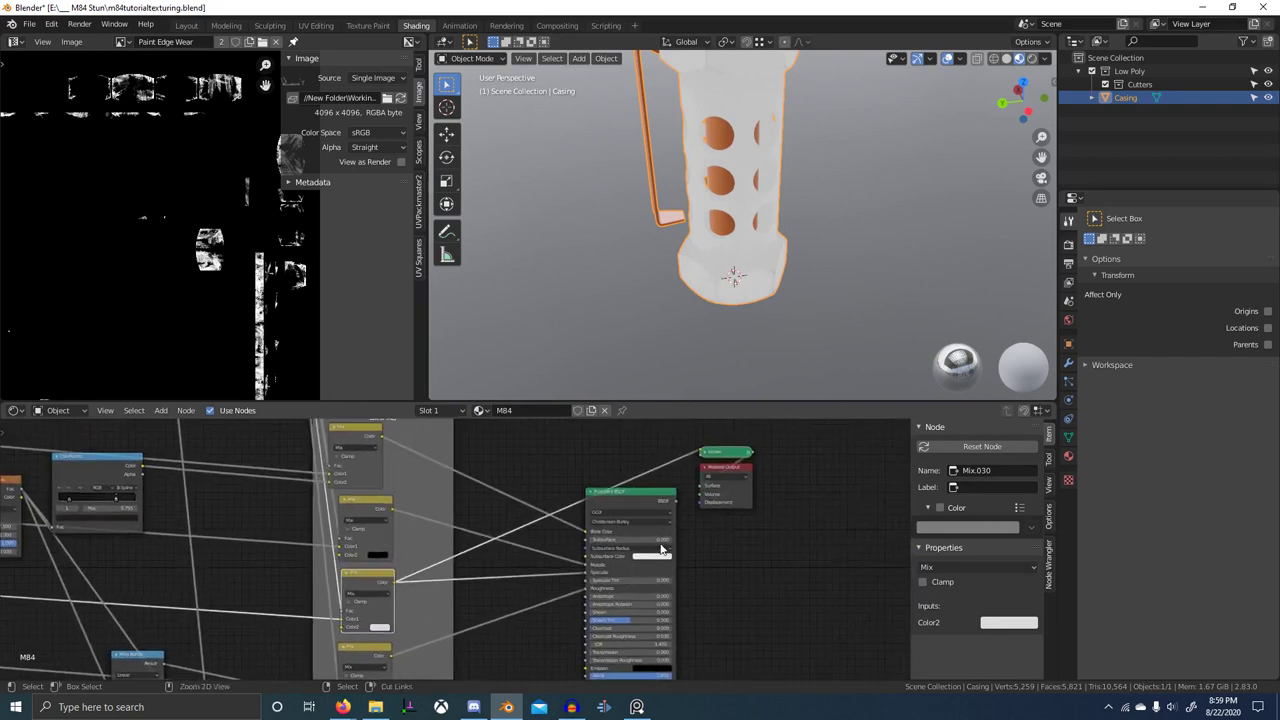
{"action": "left_click", "coordinate": [663, 502], "text": "ctrl+shift"}
{"action": "scroll", "coordinate": [746, 332], "scroll_direction": "up", "scroll_amount": 4}
{"action": "middle_click_drag", "start_coordinate": [746, 332], "coordinate": [706, 328]}
{"action": "key", "text": "ctrl+space"}
{"action": "scroll", "coordinate": [785, 324], "scroll_direction": "down", "scroll_amount": 5}
{"action": "scroll", "coordinate": [674, 465], "scroll_direction": "up", "scroll_amount": 7}
{"action": "mouse_move", "coordinate": [672, 477]}
{"action": "middle_mouse_down"}
{"action": "mouse_move", "coordinate": [691, 489]}
{"action": "mouse_move", "coordinate": [620, 537]}
{"action": "mouse_move", "coordinate": [808, 458]}
{"action": "mouse_move", "coordinate": [874, 445]}
{"action": "mouse_move", "coordinate": [883, 476]}
{"action": "mouse_move", "coordinate": [709, 506]}
{"action": "middle_mouse_up"}
{"action": "key", "text": "ctrl+space"}
- Preview the ColorRamp mask result and orbit the casing to inspect it
{"action": "scroll", "coordinate": [531, 574], "scroll_direction": "down", "scroll_amount": 5}
{"action": "mouse_move", "coordinate": [531, 574]}
{"action": "middle_mouse_down"}
{"action": "mouse_move", "coordinate": [686, 424]}
{"action": "mouse_move", "coordinate": [796, 479]}
{"action": "middle_mouse_up"}
{"action": "left_click", "coordinate": [444, 481], "text": "ctrl+shift"}
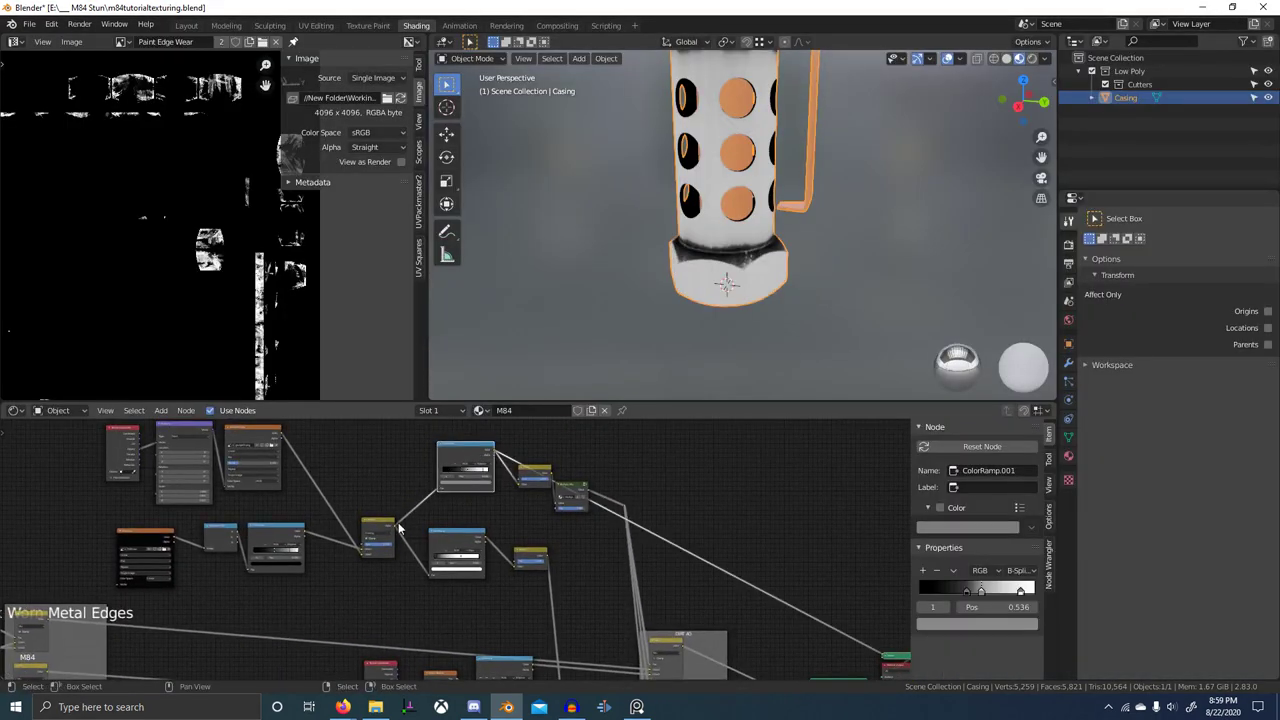
{"action": "scroll", "coordinate": [399, 525], "scroll_direction": "up", "scroll_amount": 6}
{"action": "scroll", "coordinate": [636, 281], "scroll_direction": "up", "scroll_amount": 3}
{"action": "middle_click_drag", "start_coordinate": [655, 272], "coordinate": [634, 291]}
{"action": "scroll", "coordinate": [466, 432], "scroll_direction": "up", "scroll_amount": 6}
{"action": "middle_click_drag", "start_coordinate": [463, 424], "coordinate": [458, 503]}
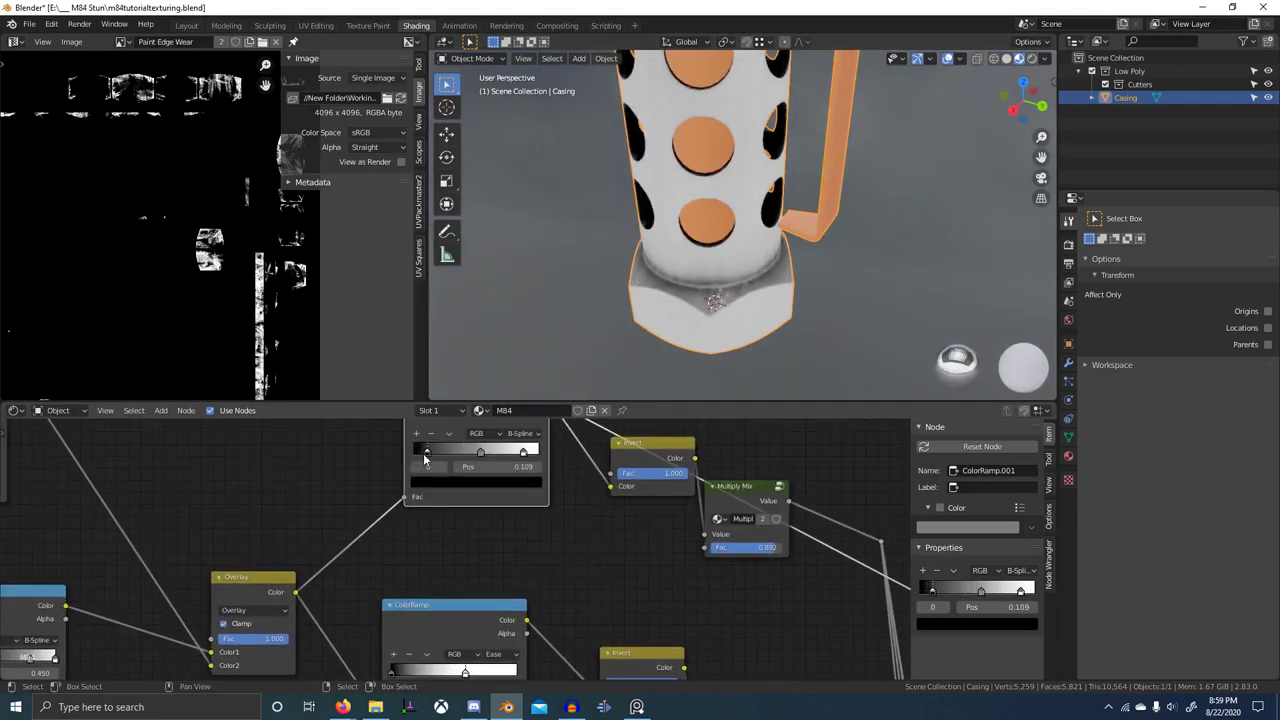
- Show the full painted grenade material again in an enlarged 3D view
{"action": "scroll", "coordinate": [700, 484], "scroll_direction": "down", "scroll_amount": 10}
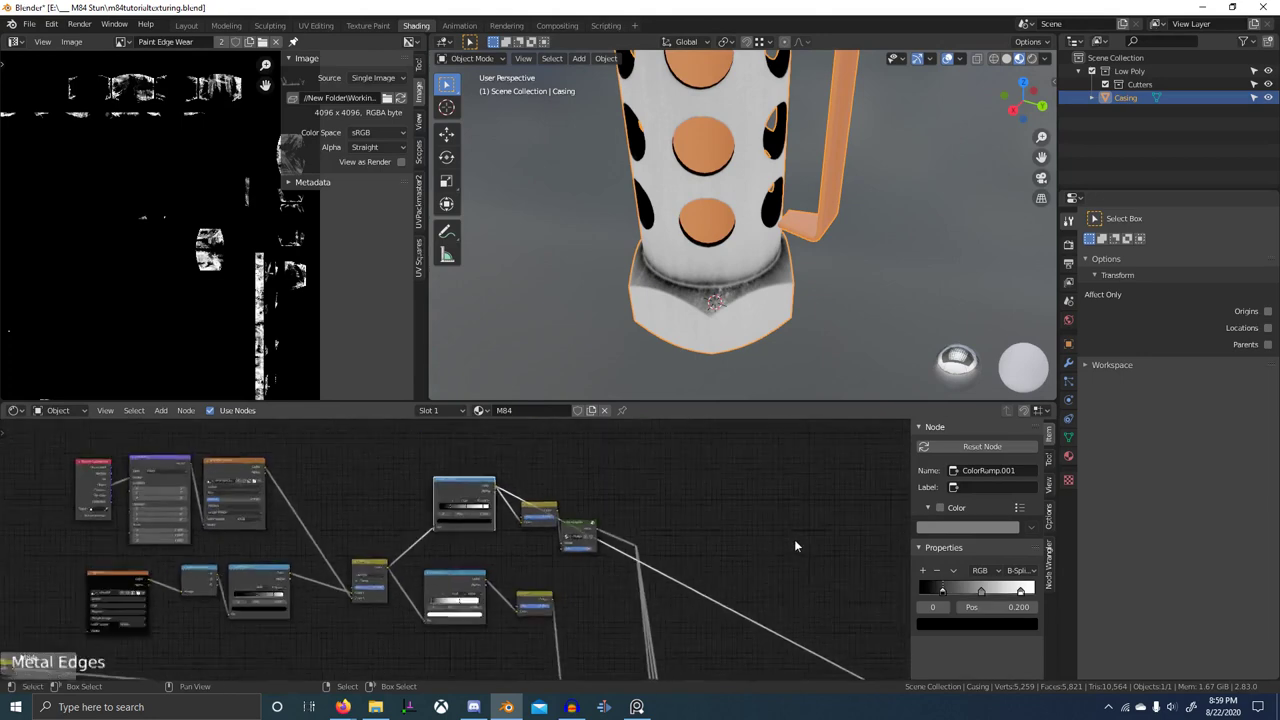
{"action": "middle_click_drag", "start_coordinate": [750, 518], "coordinate": [594, 660]}
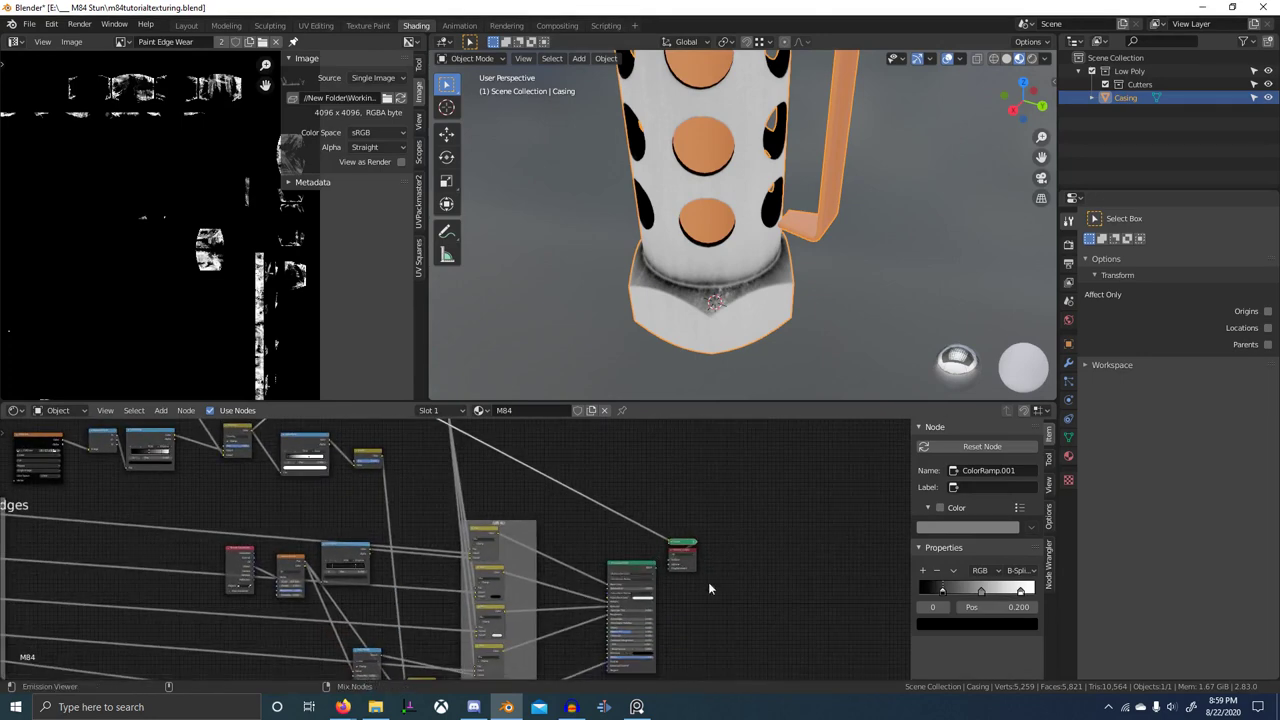
{"action": "left_click", "coordinate": [638, 573], "text": "ctrl+shift"}
{"action": "scroll", "coordinate": [725, 370], "scroll_direction": "up", "scroll_amount": 3}
{"action": "middle_click_drag", "start_coordinate": [725, 370], "coordinate": [700, 442]}
{"action": "key", "text": "ctrl+space"}
{"action": "scroll", "coordinate": [644, 363], "scroll_direction": "down", "scroll_amount": 4}
{"action": "scroll", "coordinate": [694, 360], "scroll_direction": "down", "scroll_amount": 5}
- Orbit and zoom around the grenade to inspect the upper casing and hex nut
{"action": "scroll", "coordinate": [665, 461], "scroll_direction": "up", "scroll_amount": 2}
{"action": "scroll", "coordinate": [700, 442], "scroll_direction": "up", "scroll_amount": 2}
{"action": "middle_click_drag", "start_coordinate": [700, 442], "coordinate": [653, 525], "text": "shift"}
{"action": "scroll", "coordinate": [664, 497], "scroll_direction": "up", "scroll_amount": 2}
{"action": "scroll", "coordinate": [653, 525], "scroll_direction": "down", "scroll_amount": 2}
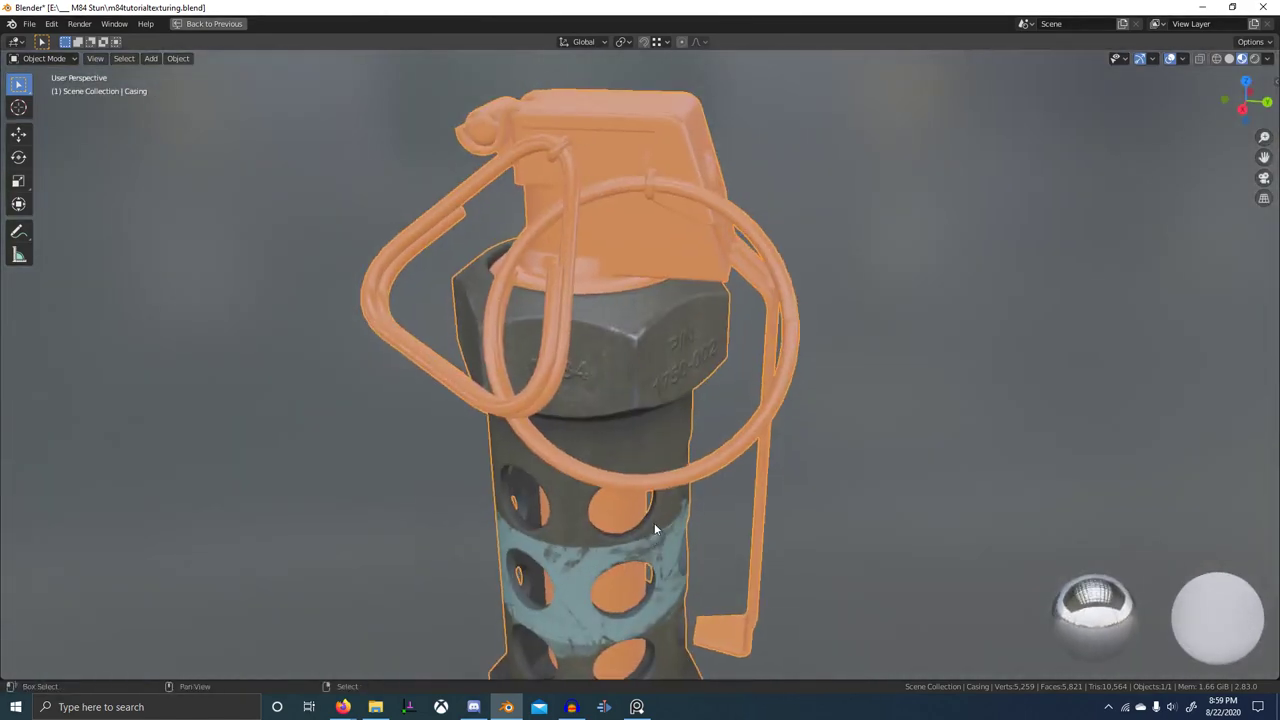
{"action": "scroll", "coordinate": [621, 373], "scroll_direction": "up", "scroll_amount": 3}
{"action": "middle_click_drag", "start_coordinate": [621, 373], "coordinate": [668, 333]}
{"action": "scroll", "coordinate": [581, 389], "scroll_direction": "down", "scroll_amount": 7}
{"action": "mouse_move", "coordinate": [668, 333]}
{"action": "middle_mouse_down"}
{"action": "mouse_move", "coordinate": [836, 395]}
{"action": "mouse_move", "coordinate": [830, 379]}
{"action": "mouse_move", "coordinate": [856, 387]}
{"action": "mouse_move", "coordinate": [815, 412]}
{"action": "mouse_move", "coordinate": [792, 394]}
{"action": "middle_mouse_up"}
{"action": "scroll", "coordinate": [830, 379], "scroll_direction": "up", "scroll_amount": 4}
{"action": "scroll", "coordinate": [623, 382], "scroll_direction": "up", "scroll_amount": 1}
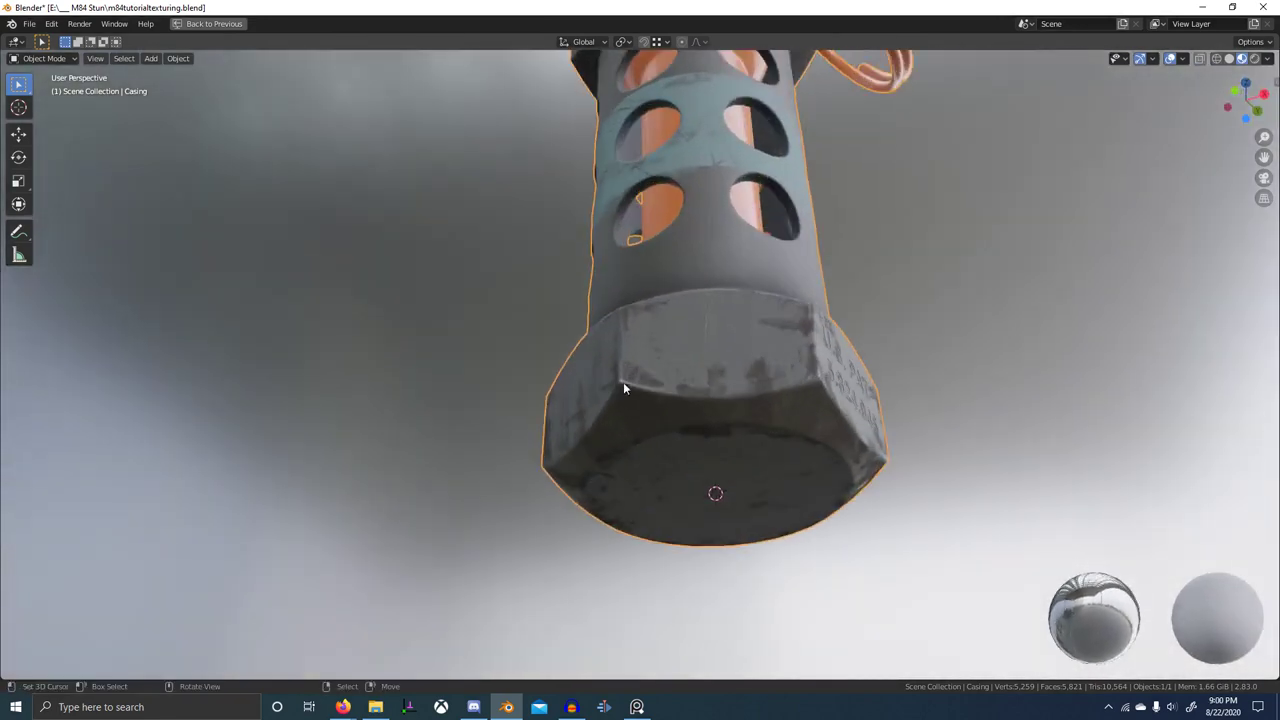
- Back in the shading layout, preview the Mix.030 and then Mix.031 outputs on the casing
{"action": "key", "text": "ctrl+space"}
{"action": "middle_click_drag", "start_coordinate": [540, 657], "coordinate": [584, 547]}
{"action": "scroll", "coordinate": [584, 547], "scroll_direction": "up", "scroll_amount": 1}
{"action": "scroll", "coordinate": [587, 553], "scroll_direction": "up", "scroll_amount": 5}
{"action": "middle_click_drag", "start_coordinate": [505, 541], "coordinate": [480, 588]}
{"action": "scroll", "coordinate": [482, 555], "scroll_direction": "up", "scroll_amount": 2}
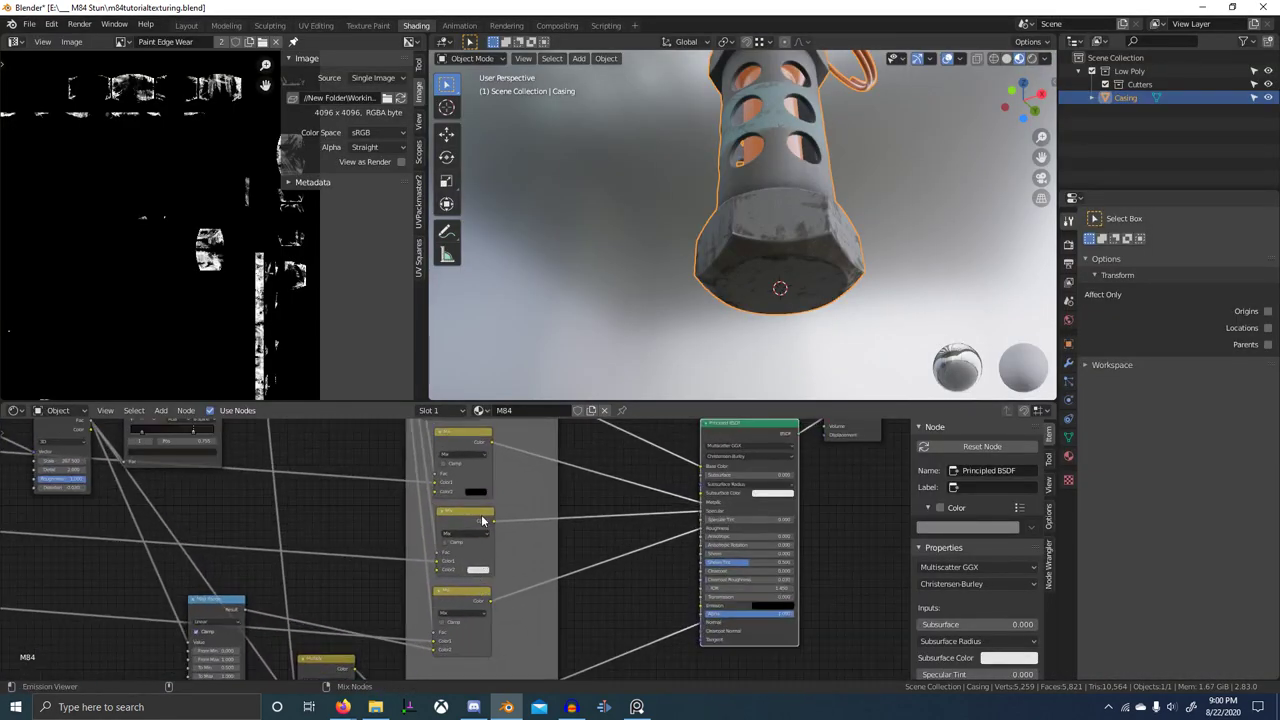
{"action": "left_click", "coordinate": [483, 519], "text": "ctrl+shift"}
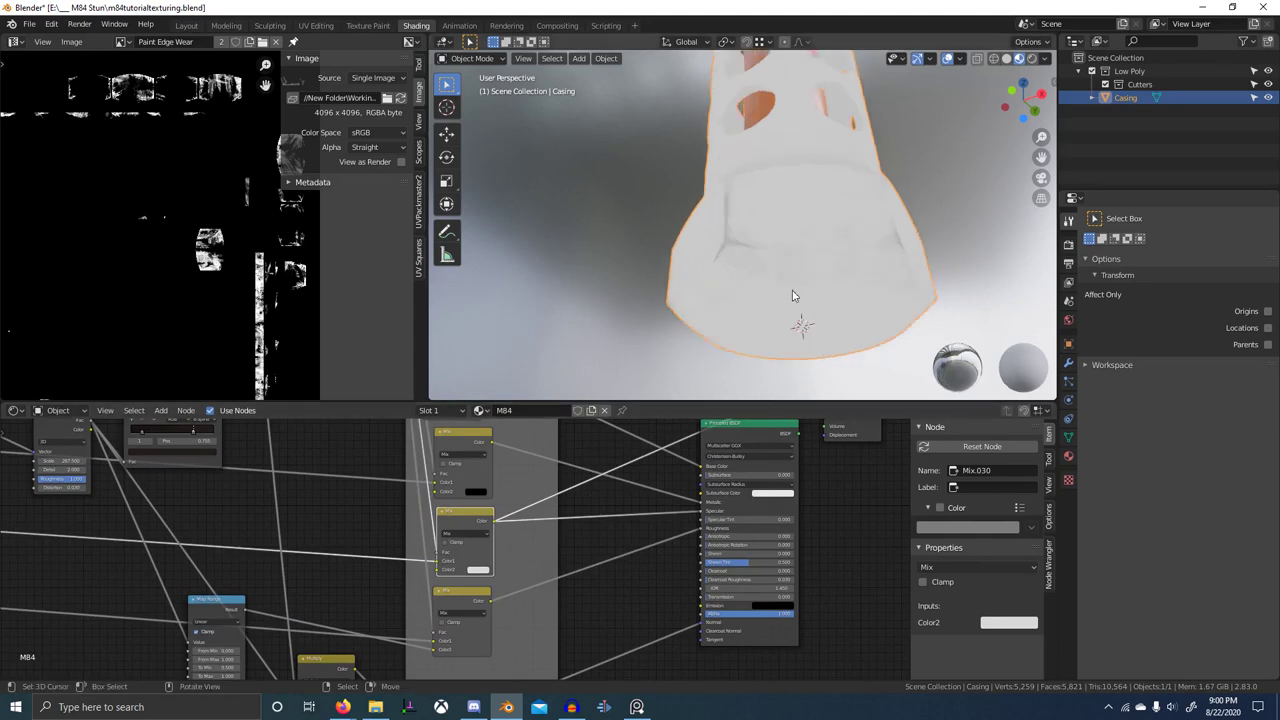
{"action": "left_click", "coordinate": [448, 607], "text": "ctrl+shift"}
- Check the Mix.031 preview on the whole model and pan across the node graph
{"action": "middle_click_drag", "start_coordinate": [707, 318], "coordinate": [817, 305]}
{"action": "scroll", "coordinate": [817, 305], "scroll_direction": "down", "scroll_amount": 8}
{"action": "scroll", "coordinate": [420, 497], "scroll_direction": "down", "scroll_amount": 8}
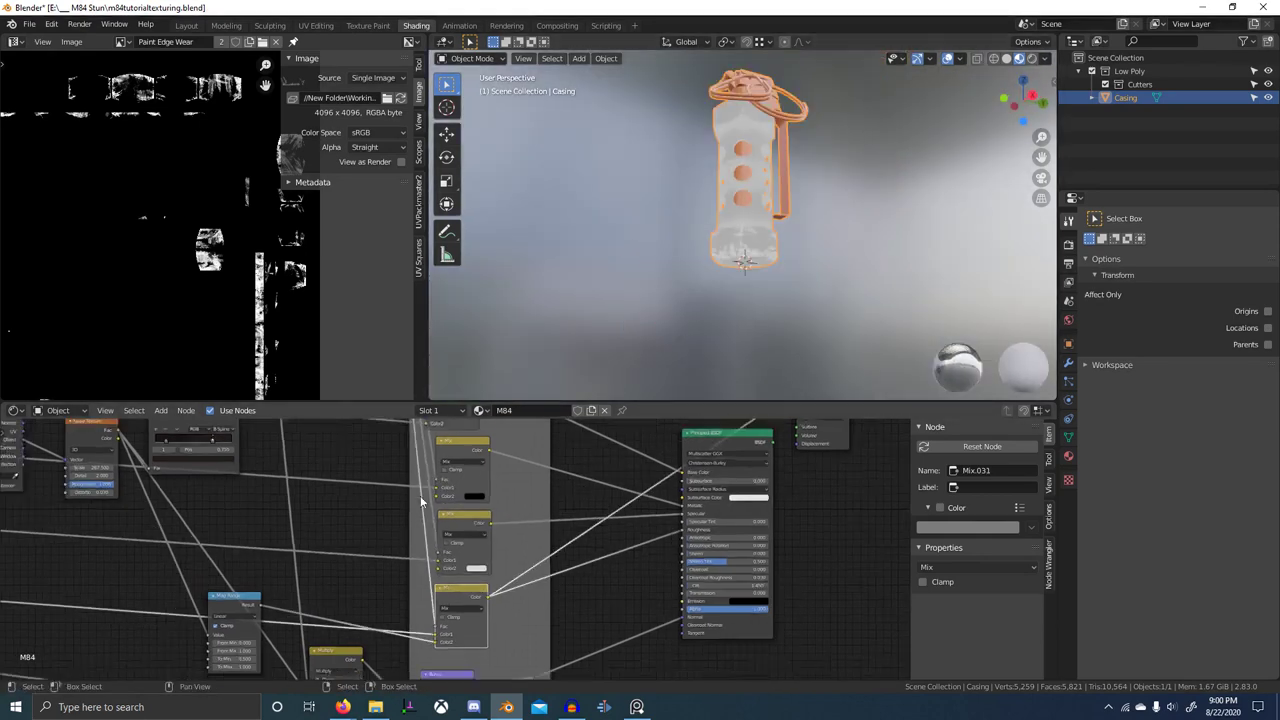
{"action": "middle_click_drag", "start_coordinate": [420, 497], "coordinate": [665, 504]}
{"action": "scroll", "coordinate": [366, 503], "scroll_direction": "down", "scroll_amount": 2}
{"action": "middle_click_drag", "start_coordinate": [170, 570], "coordinate": [686, 449]}
{"action": "middle_click_drag", "start_coordinate": [284, 567], "coordinate": [484, 549]}
{"action": "scroll", "coordinate": [484, 549], "scroll_direction": "down", "scroll_amount": 6}
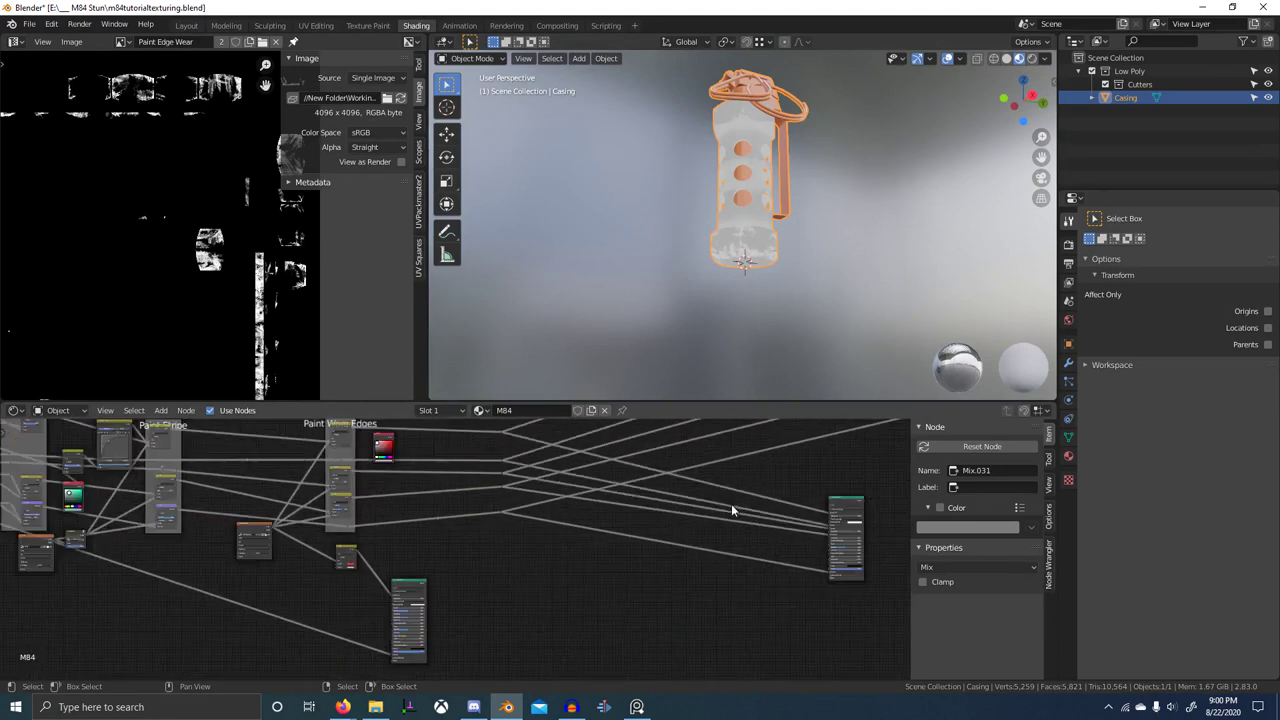
{"action": "middle_click_drag", "start_coordinate": [846, 493], "coordinate": [492, 560]}
- In the Paint Worn Edges frame, lower the Add node's factor from 0.650 to 0.158
{"action": "middle_click_drag", "start_coordinate": [297, 570], "coordinate": [589, 537]}
{"action": "scroll", "coordinate": [502, 566], "scroll_direction": "up", "scroll_amount": 3}
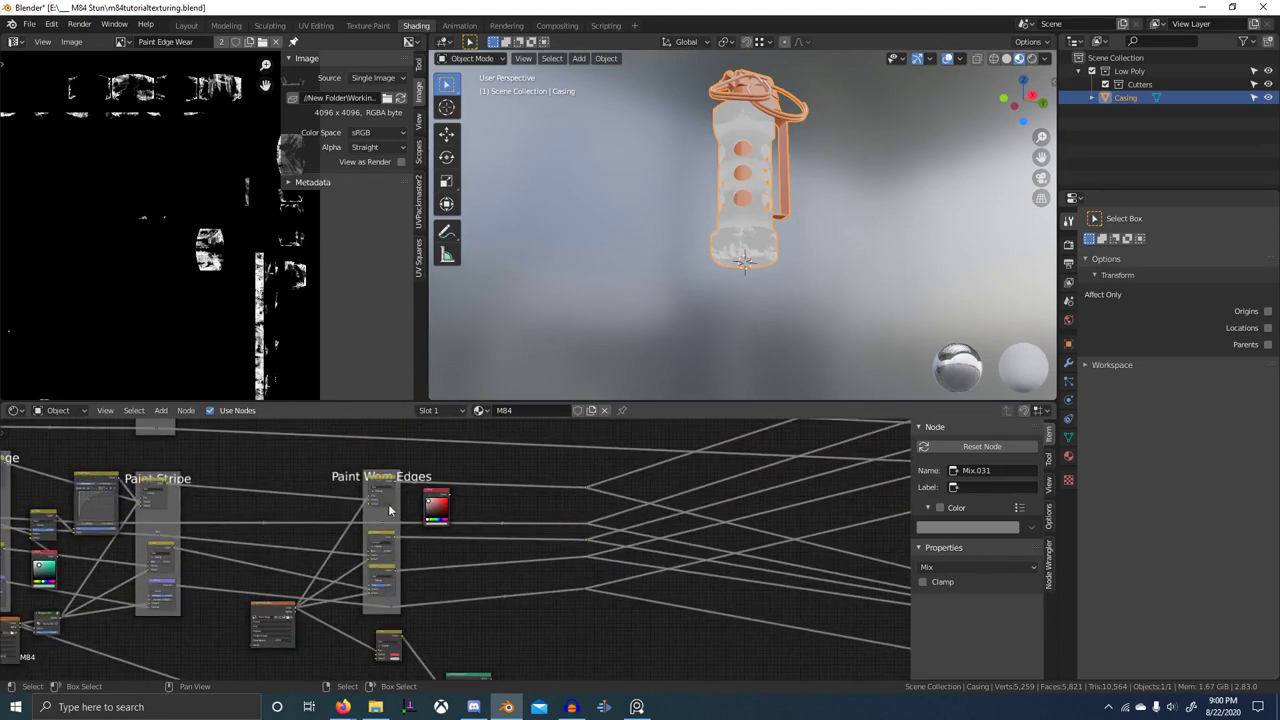
{"action": "scroll", "coordinate": [388, 504], "scroll_direction": "up", "scroll_amount": 7}
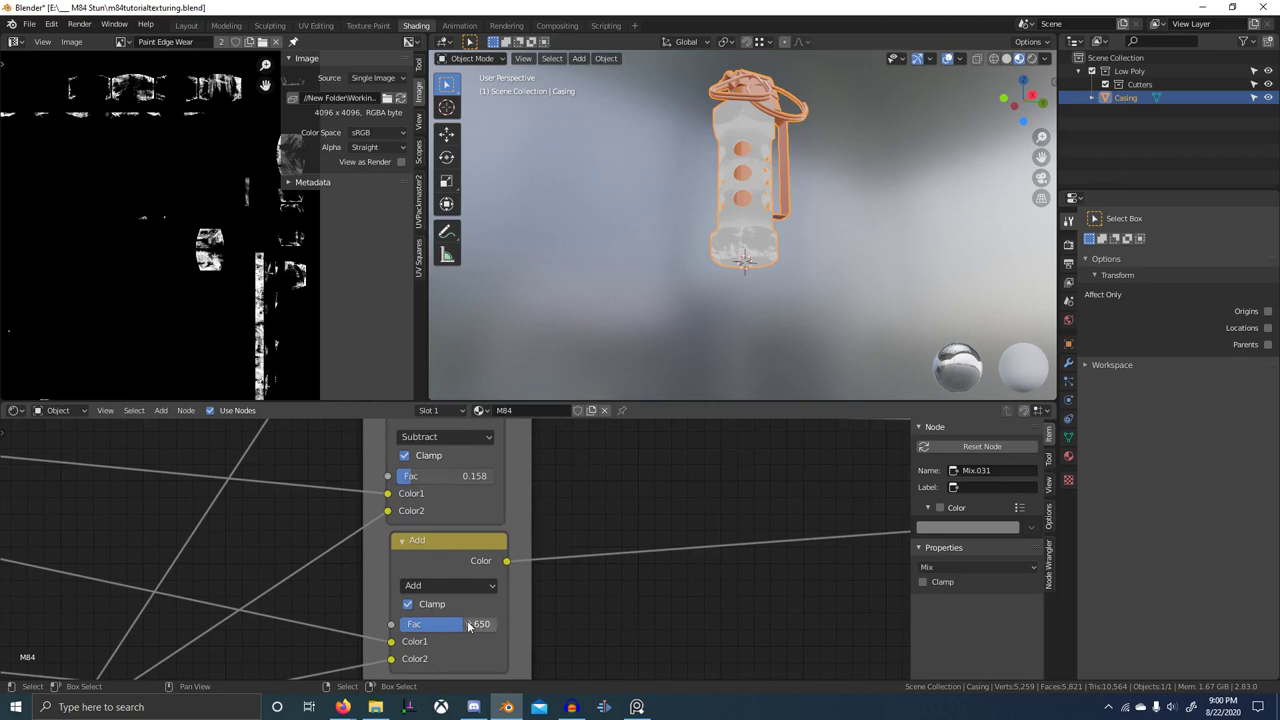
{"action": "scroll", "coordinate": [731, 320], "scroll_direction": "up", "scroll_amount": 8}
{"action": "middle_click_drag", "start_coordinate": [731, 320], "coordinate": [766, 321]}
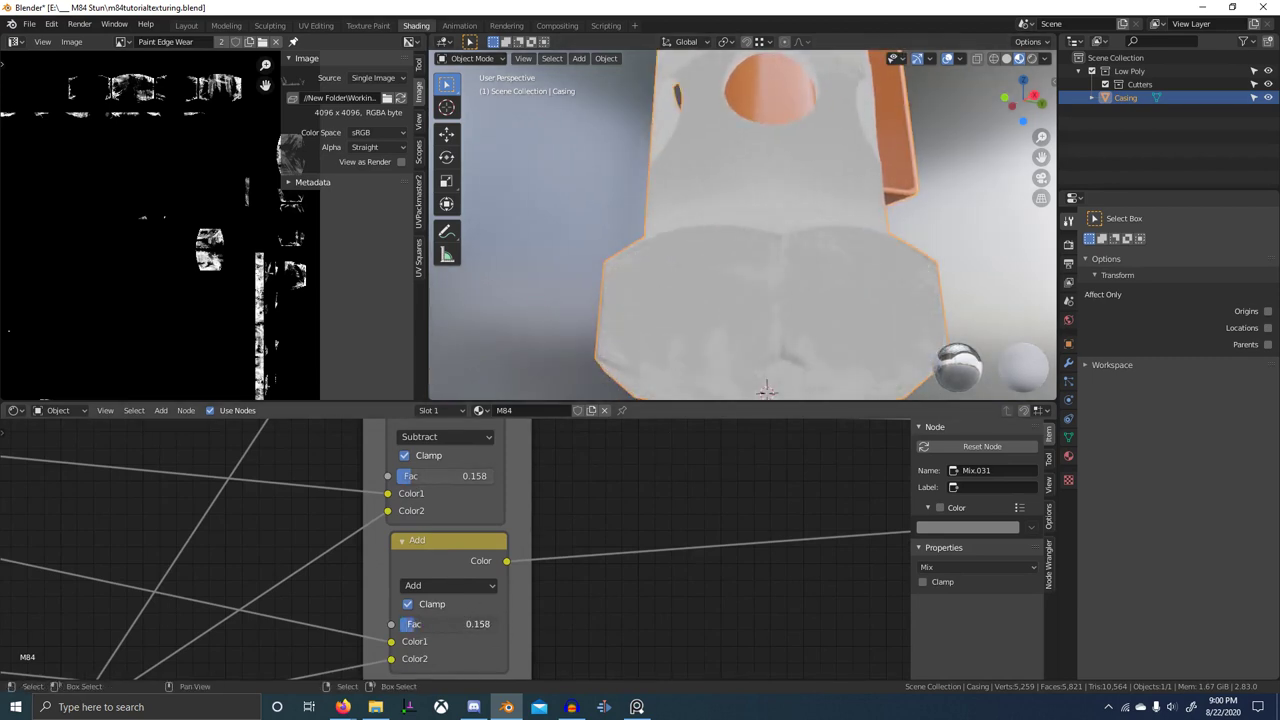
{"action": "scroll", "coordinate": [447, 619], "scroll_direction": "down", "scroll_amount": 11}
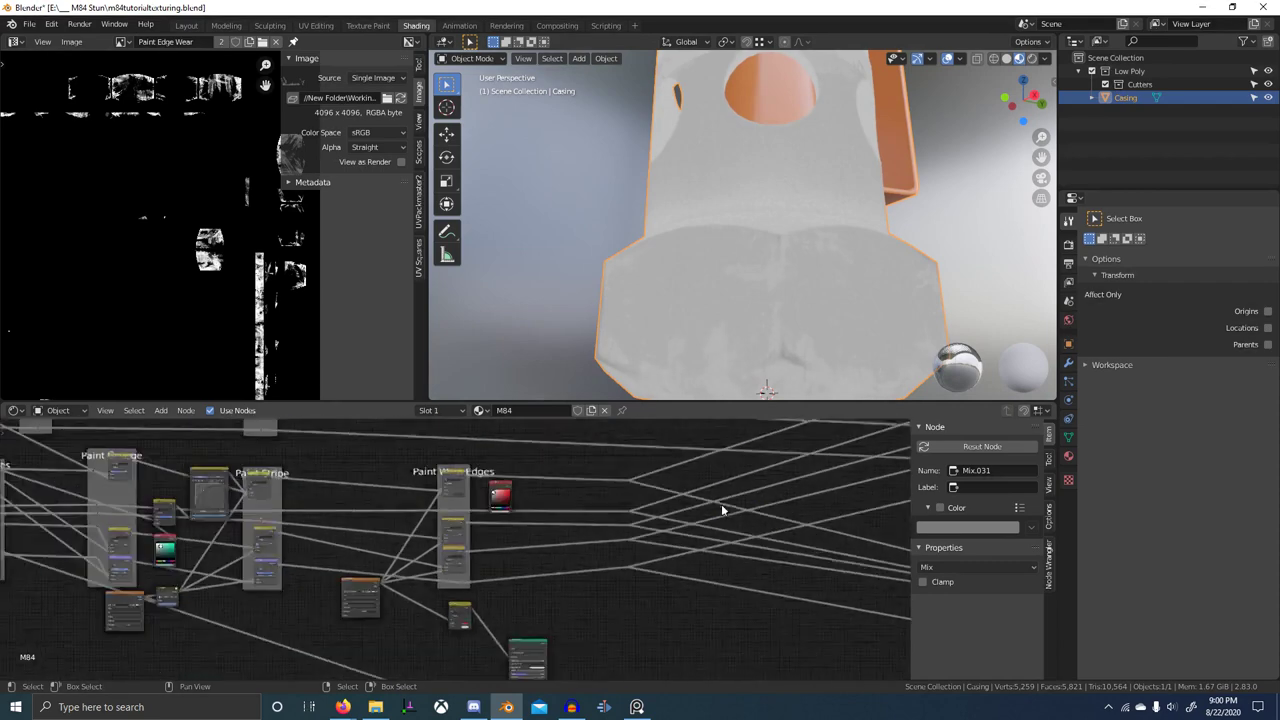
{"action": "middle_click_drag", "start_coordinate": [723, 509], "coordinate": [268, 592]}
- Preview the full Principled BSDF material and inspect the casing base in a maximized viewport
{"action": "left_click", "coordinate": [680, 533], "text": "ctrl+shift"}
{"action": "middle_click_drag", "start_coordinate": [733, 352], "coordinate": [725, 62]}
{"action": "scroll", "coordinate": [750, 367], "scroll_direction": "down", "scroll_amount": 3}
{"action": "middle_click_drag", "start_coordinate": [736, 305], "coordinate": [759, 213]}
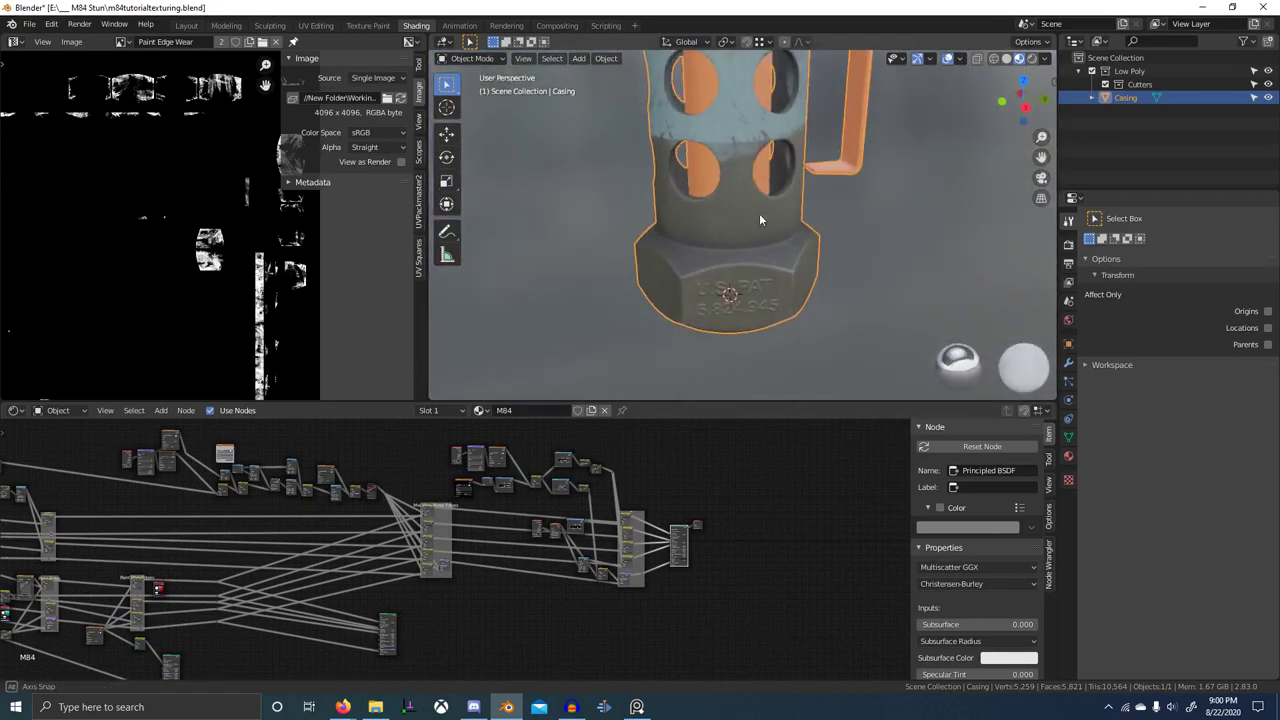
{"action": "key", "text": "ctrl+space"}
{"action": "scroll", "coordinate": [697, 312], "scroll_direction": "down", "scroll_amount": 2}
{"action": "middle_click_drag", "start_coordinate": [730, 168], "coordinate": [600, 300], "text": "shift"}
- Save m84tutorialtexturing.blend and return the 3D view to full window
{"action": "key", "text": "ctrl+s"}
{"action": "scroll", "coordinate": [604, 326], "scroll_direction": "down", "scroll_amount": 4}
{"action": "scroll", "coordinate": [604, 326], "scroll_direction": "down", "scroll_amount": 2}
{"action": "key", "text": "ctrl+space"}
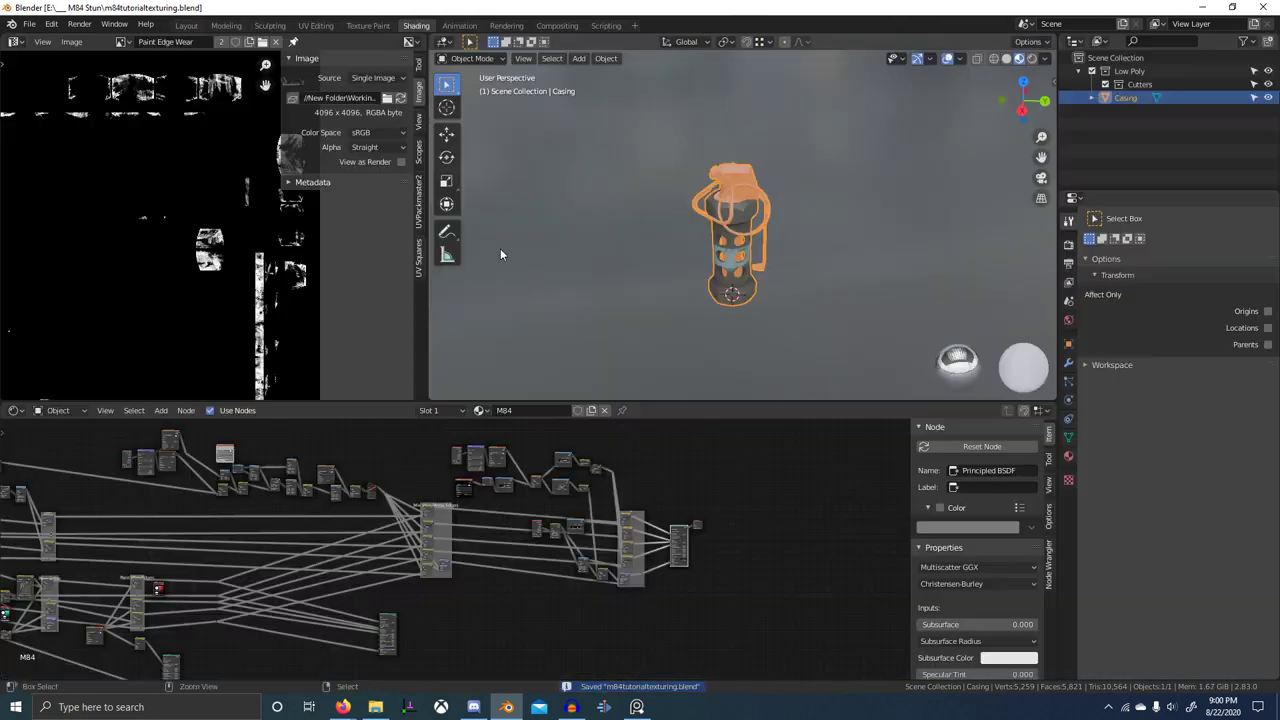
{"action": "left_click", "coordinate": [72, 42]}
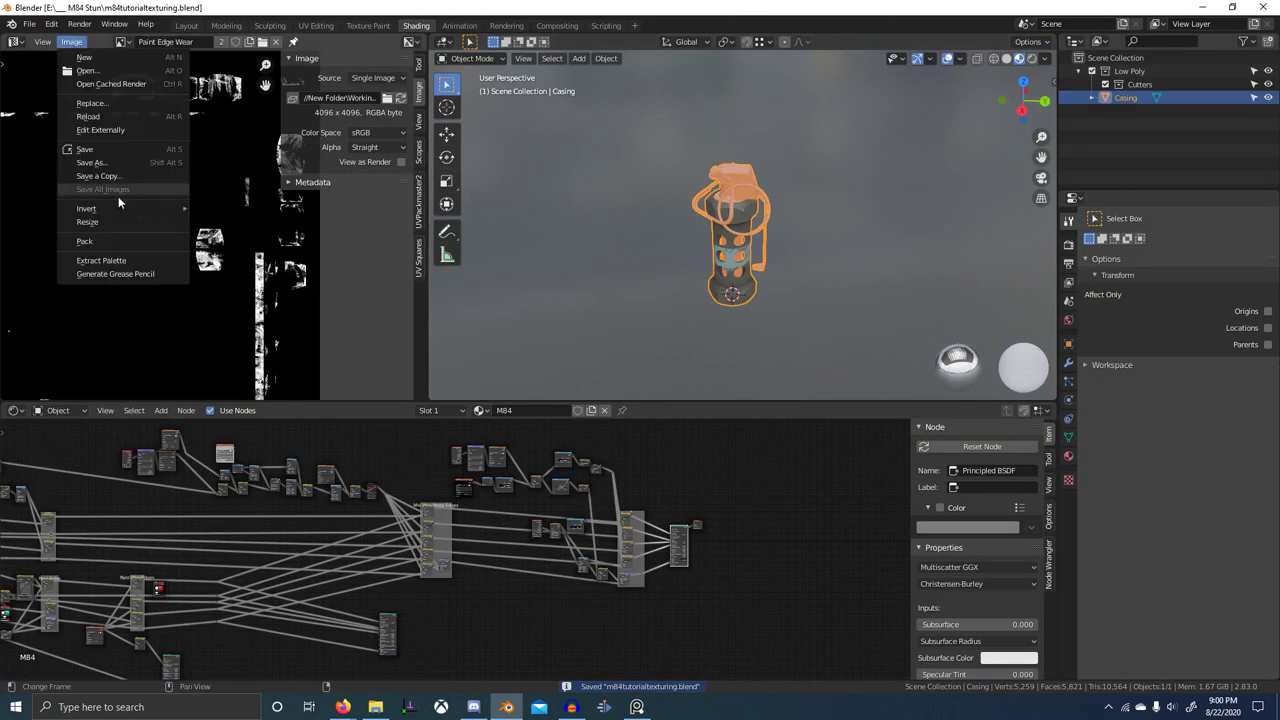
{"action": "key", "text": "ctrl+space"}
{"action": "scroll", "coordinate": [790, 245], "scroll_direction": "up", "scroll_amount": 5}
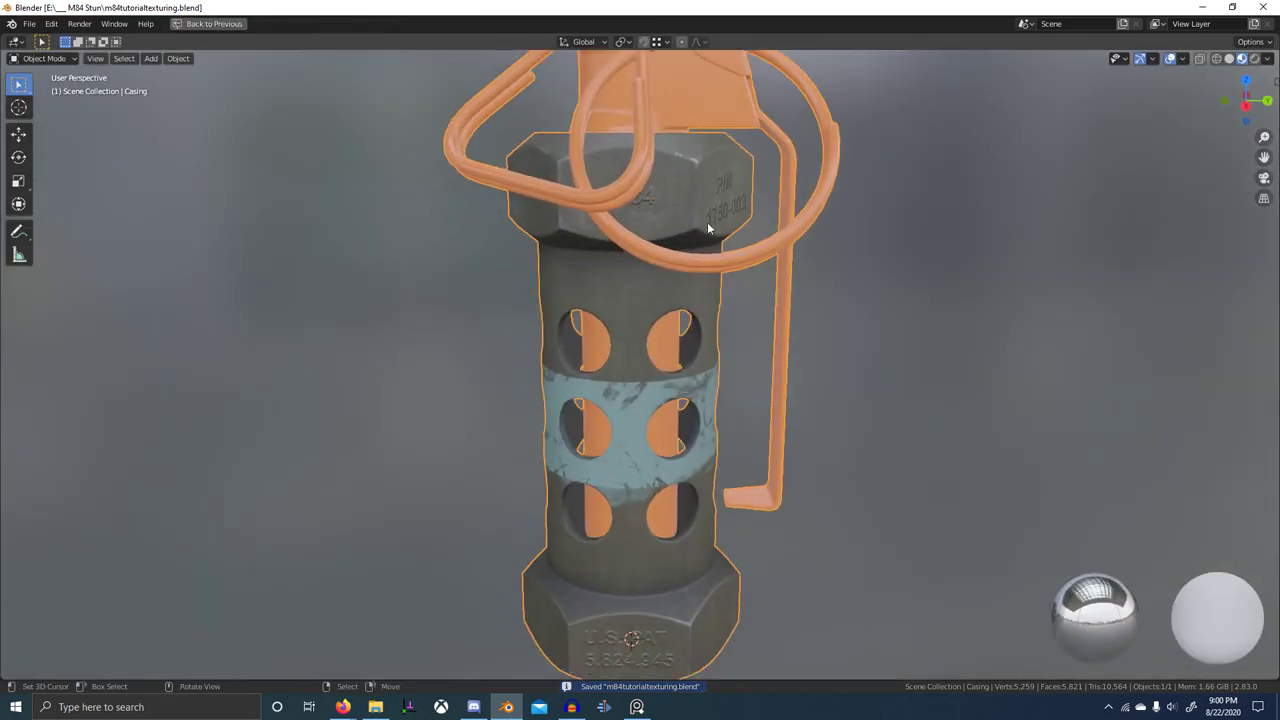
{"action": "scroll", "coordinate": [708, 228], "scroll_direction": "down", "scroll_amount": 4}
{"action": "middle_click_drag", "start_coordinate": [708, 228], "coordinate": [660, 240]}
{"action": "scroll", "coordinate": [631, 319], "scroll_direction": "up", "scroll_amount": 1}
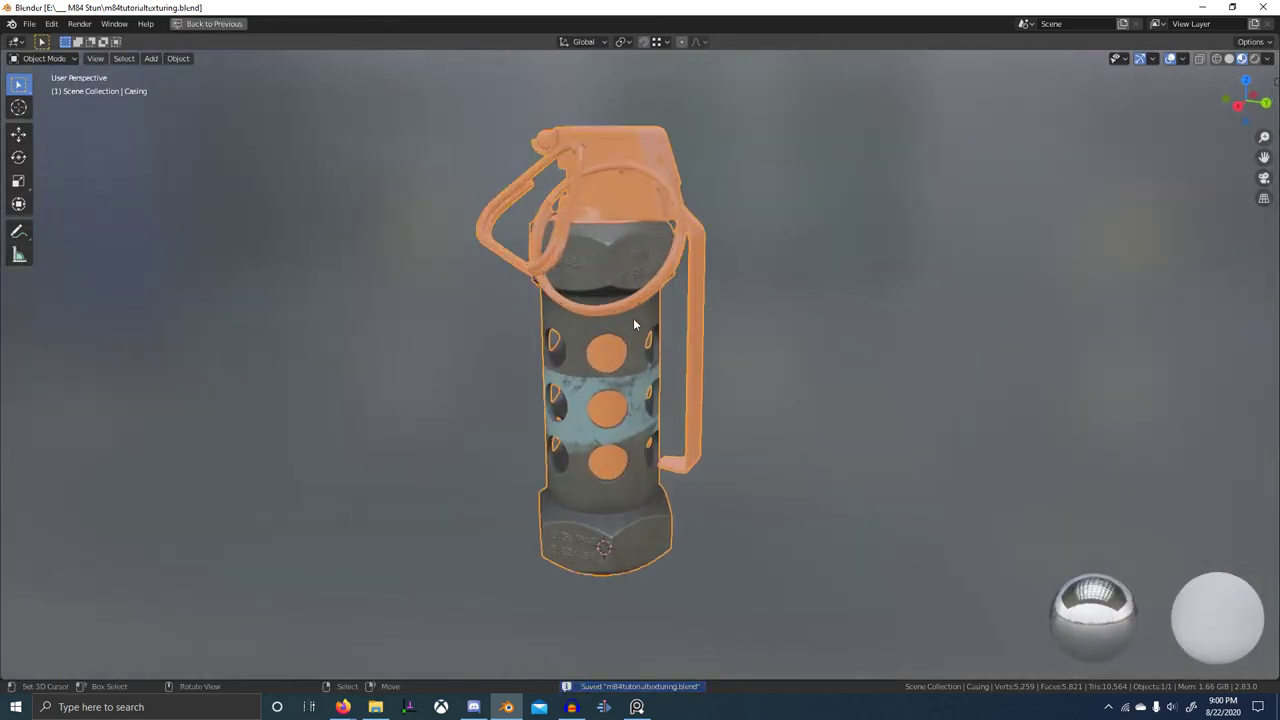
{"action": "middle_click_drag", "start_coordinate": [633, 318], "coordinate": [708, 340]}
{"action": "scroll", "coordinate": [700, 303], "scroll_direction": "up", "scroll_amount": 3}
{"action": "middle_click_drag", "start_coordinate": [820, 291], "coordinate": [645, 273]}
{"action": "scroll", "coordinate": [645, 273], "scroll_direction": "down", "scroll_amount": 5}
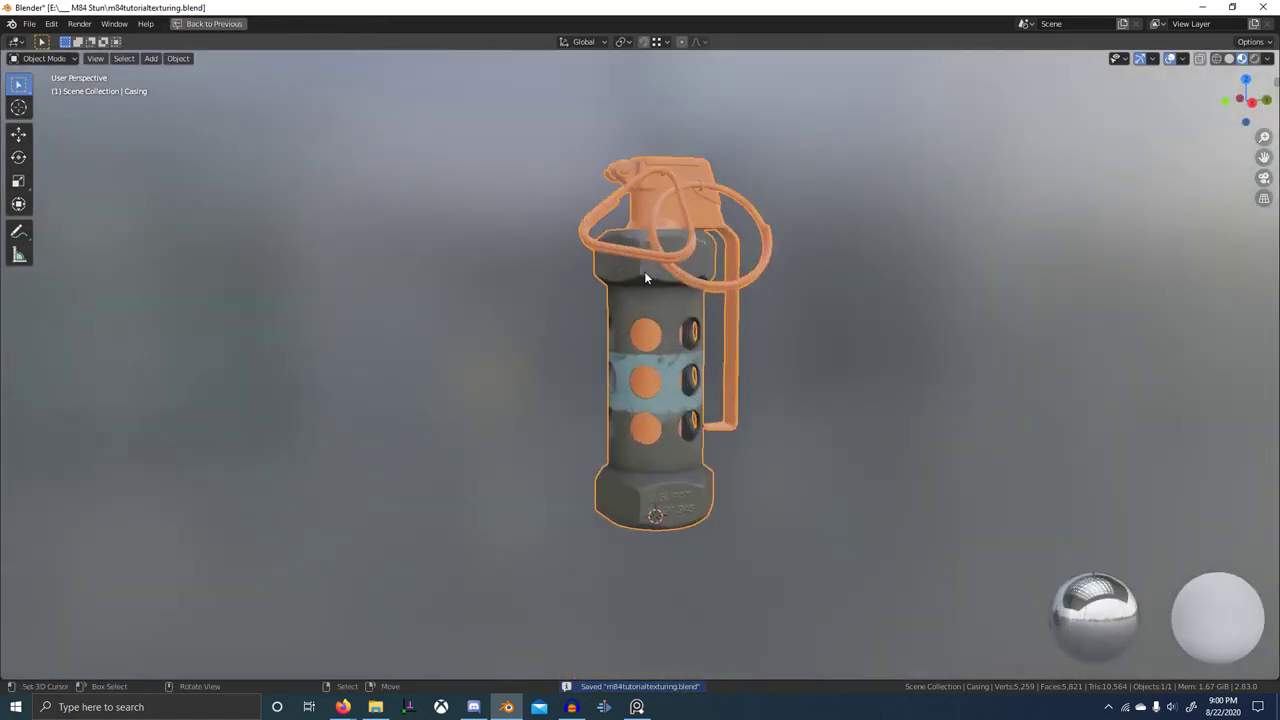
{"action": "scroll", "coordinate": [642, 375], "scroll_direction": "up", "scroll_amount": 2}
{"action": "scroll", "coordinate": [689, 370], "scroll_direction": "down", "scroll_amount": 2}
{"action": "key", "text": "alt+Tab"}
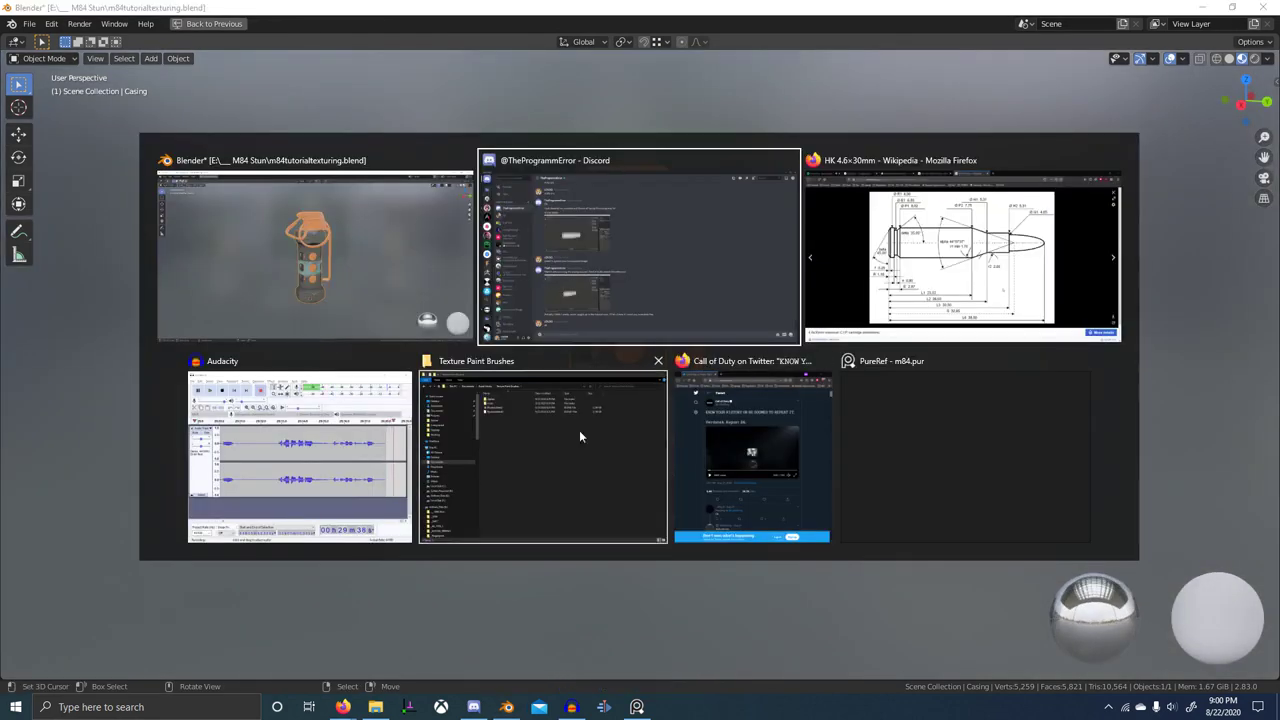
{"action": "left_click", "coordinate": [657, 363]}
{"action": "left_click", "coordinate": [904, 408]}
{"action": "scroll", "coordinate": [1032, 514], "scroll_direction": "up", "scroll_amount": 10}
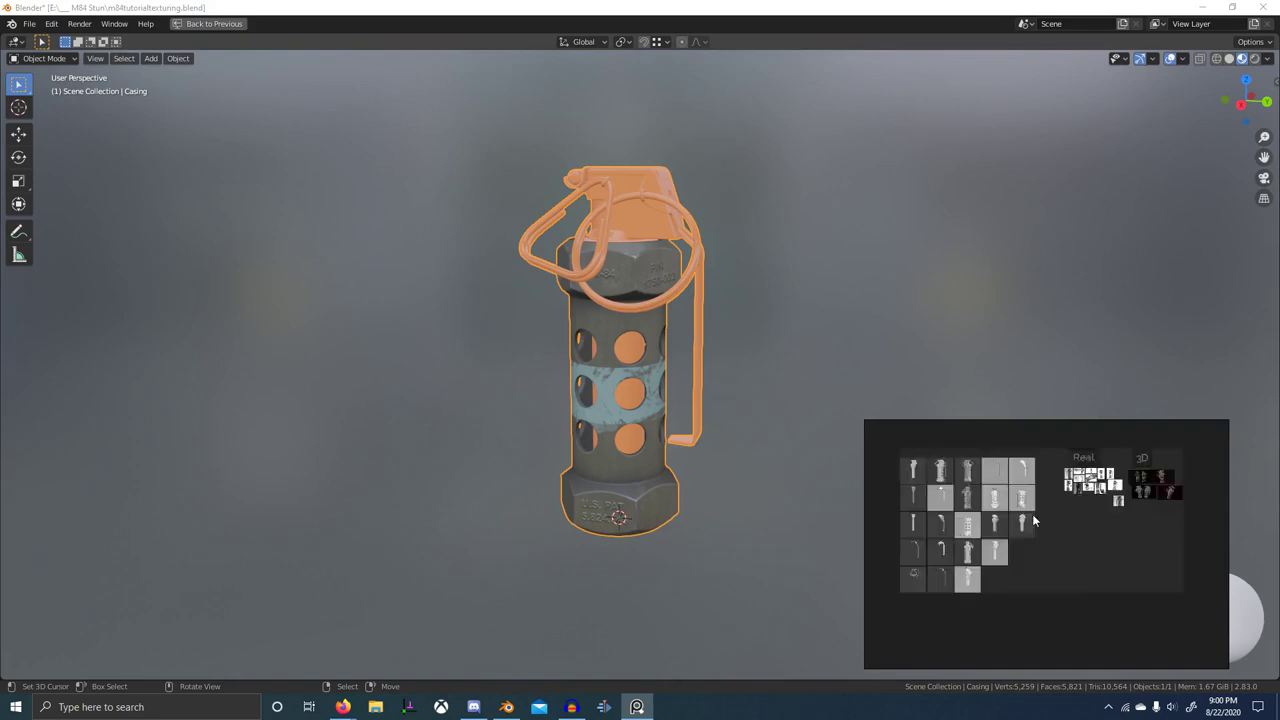
{"action": "scroll", "coordinate": [945, 528], "scroll_direction": "up", "scroll_amount": 8}
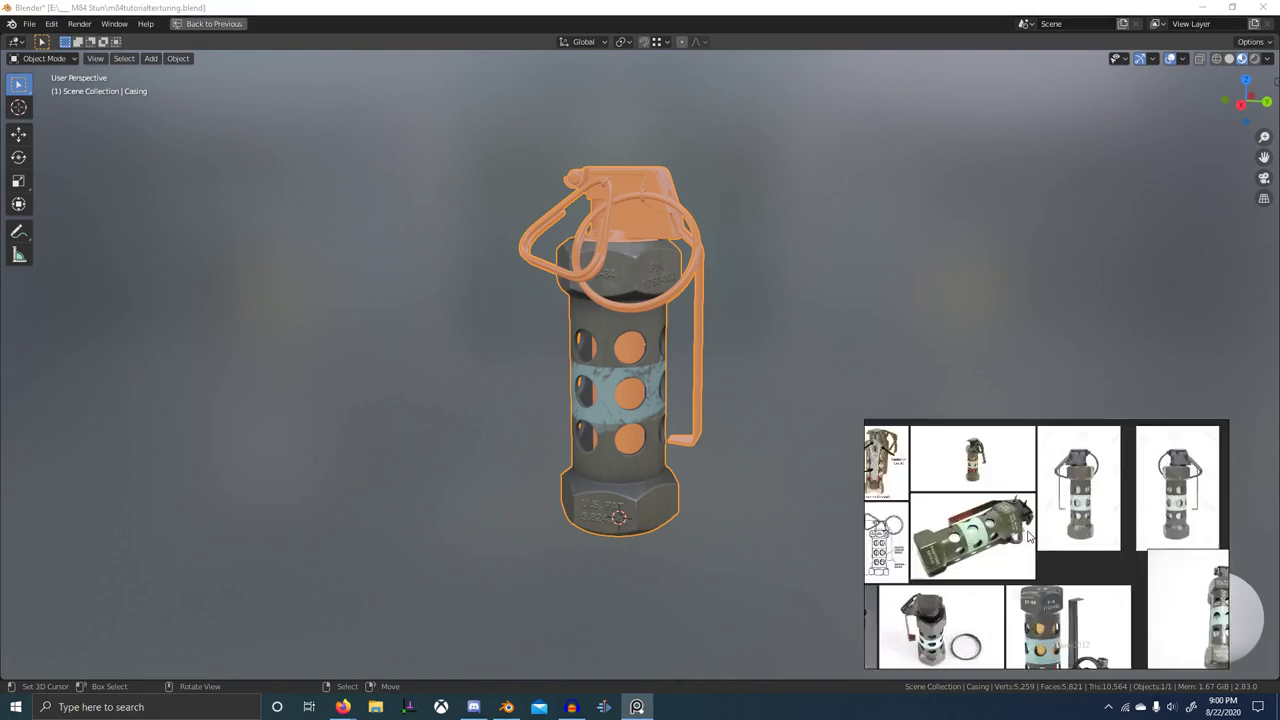
{"action": "scroll", "coordinate": [951, 543], "scroll_direction": "up", "scroll_amount": 2}
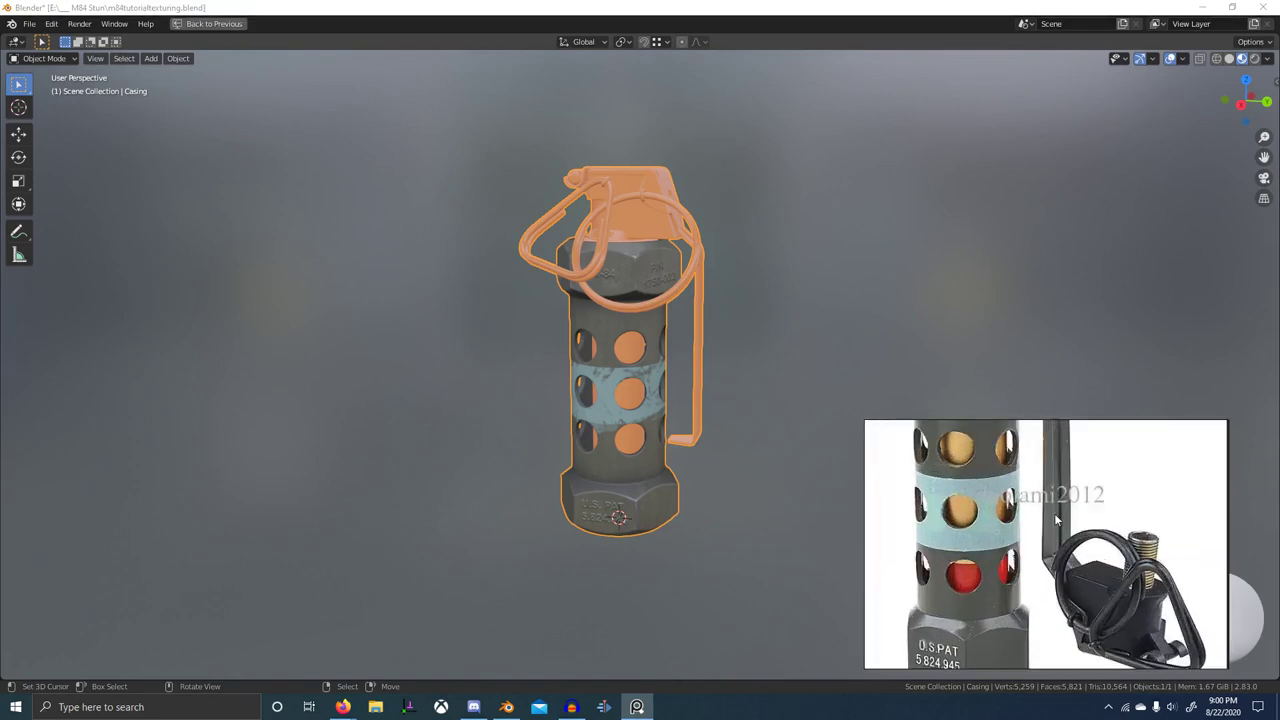
{"action": "scroll", "coordinate": [1053, 514], "scroll_direction": "down", "scroll_amount": 2}
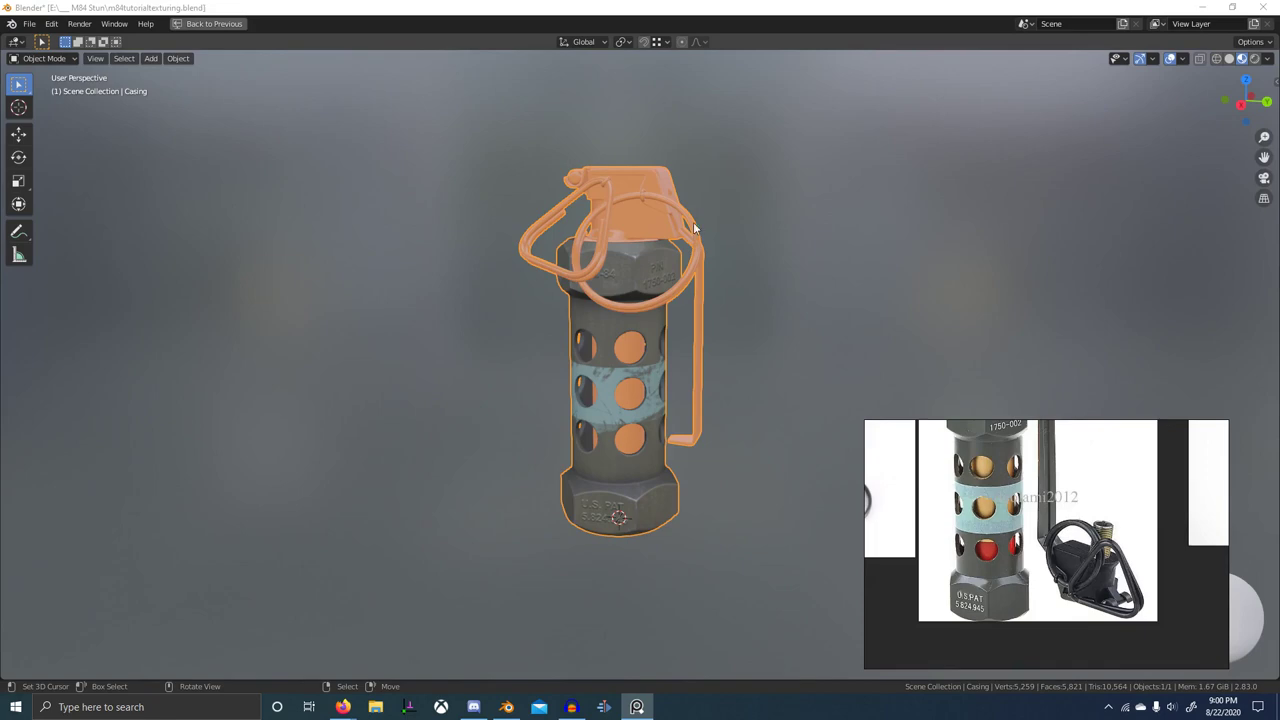
{"action": "scroll", "coordinate": [691, 346], "scroll_direction": "up", "scroll_amount": 6}
{"action": "middle_click_drag", "start_coordinate": [695, 228], "coordinate": [575, 226]}
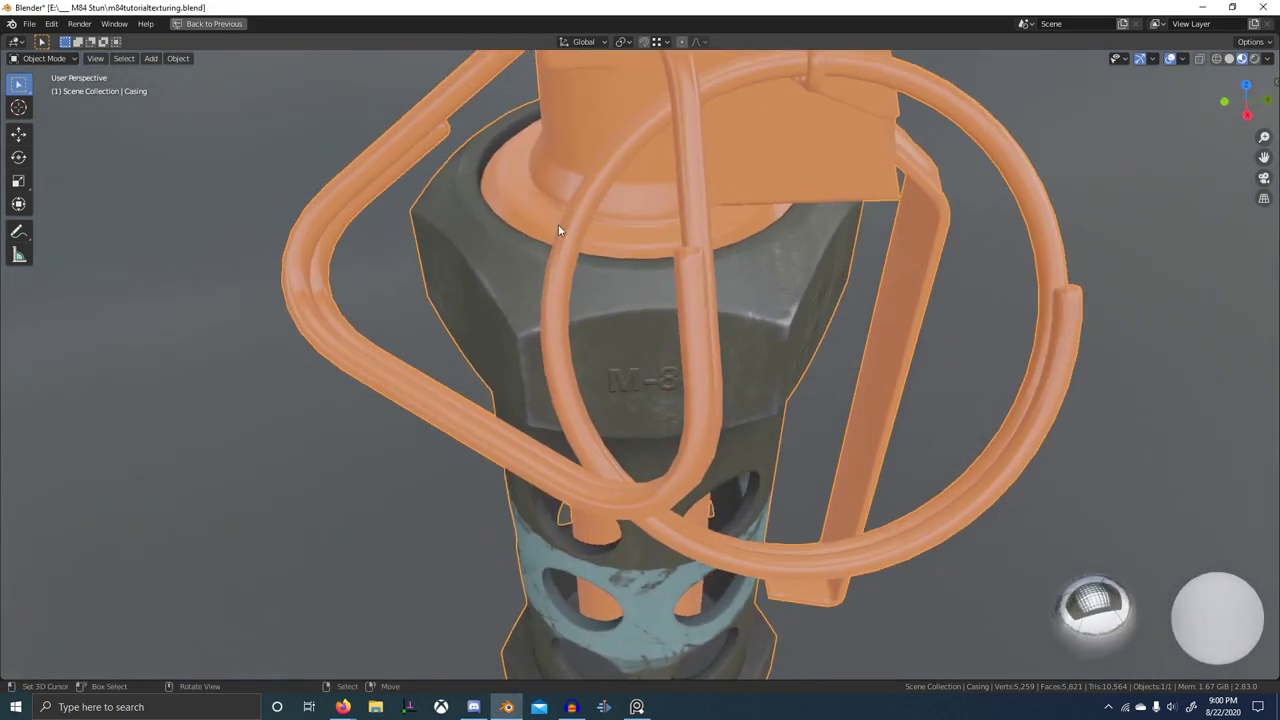
{"action": "scroll", "coordinate": [834, 317], "scroll_direction": "down", "scroll_amount": 5}
{"action": "scroll", "coordinate": [678, 313], "scroll_direction": "up", "scroll_amount": 5}
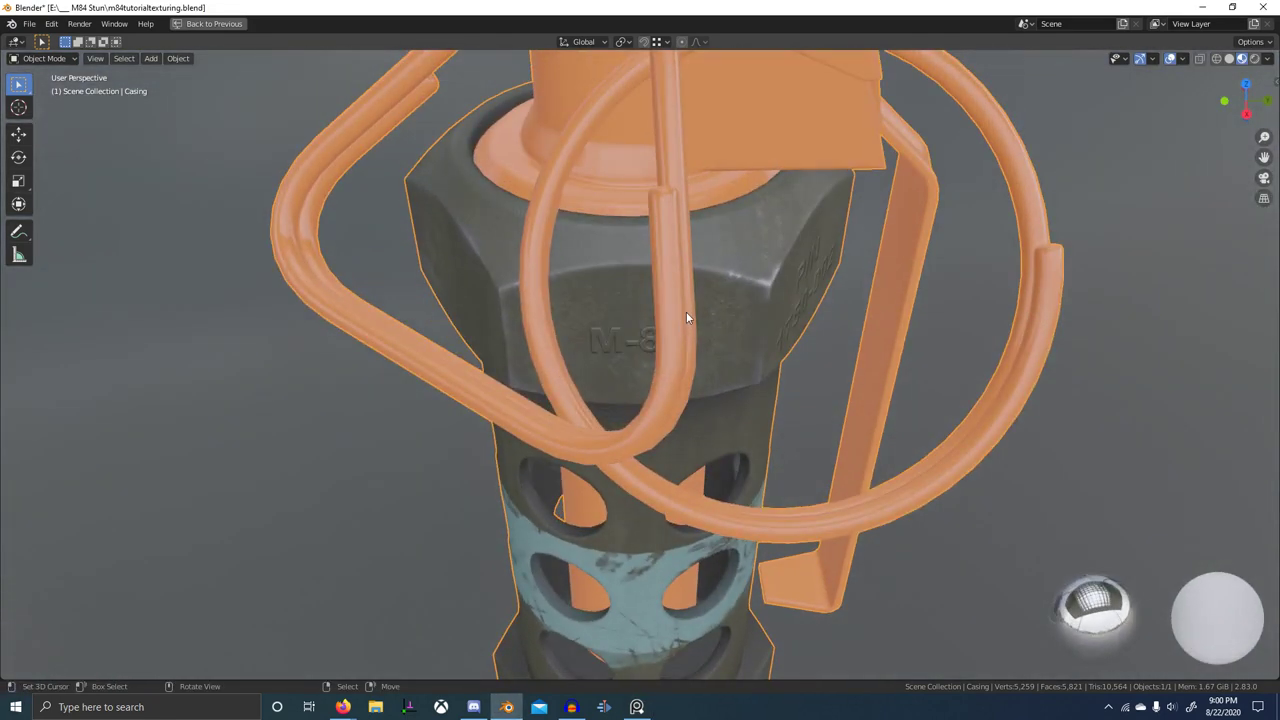
{"action": "key", "text": "alt+Tab"}
{"action": "scroll", "coordinate": [1046, 501], "scroll_direction": "down", "scroll_amount": 2}
{"action": "middle_click_drag", "start_coordinate": [1046, 501], "coordinate": [1052, 568]}
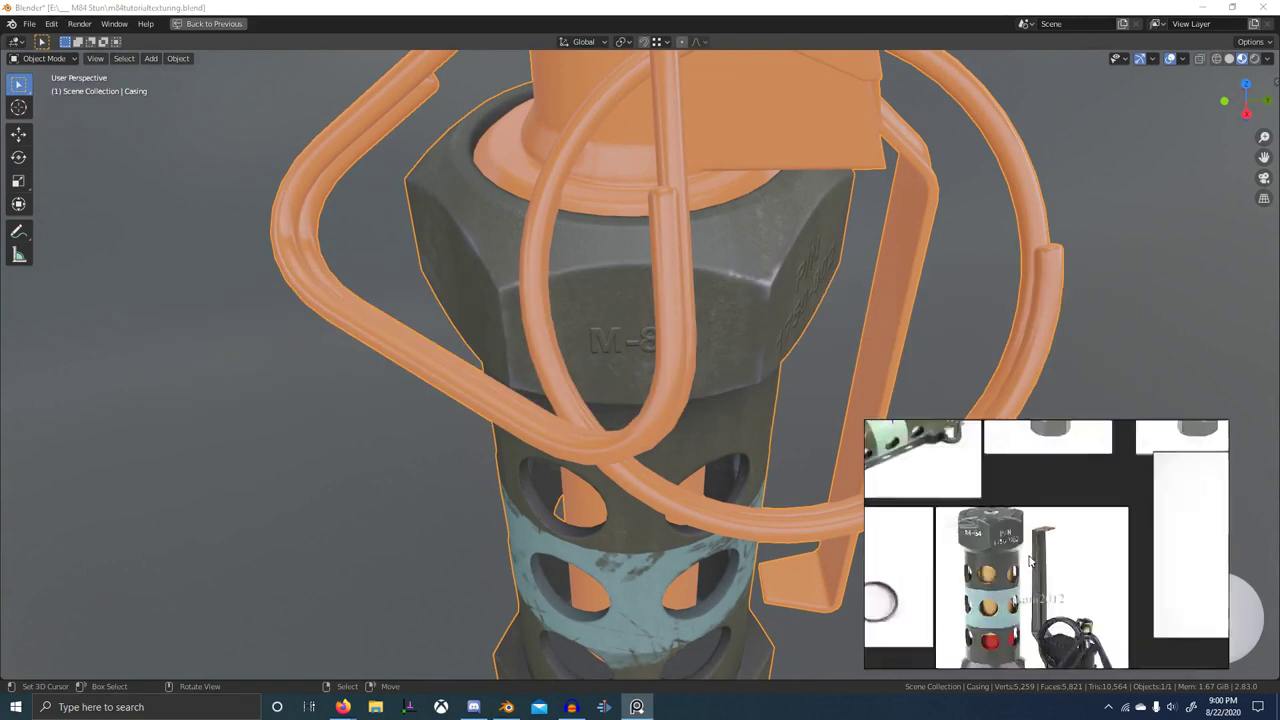
{"action": "scroll", "coordinate": [1080, 577], "scroll_direction": "down", "scroll_amount": 4}
{"action": "scroll", "coordinate": [1001, 529], "scroll_direction": "up", "scroll_amount": 6}
{"action": "middle_click_drag", "start_coordinate": [950, 473], "coordinate": [1018, 553]}
{"action": "scroll", "coordinate": [1060, 525], "scroll_direction": "up", "scroll_amount": 5}
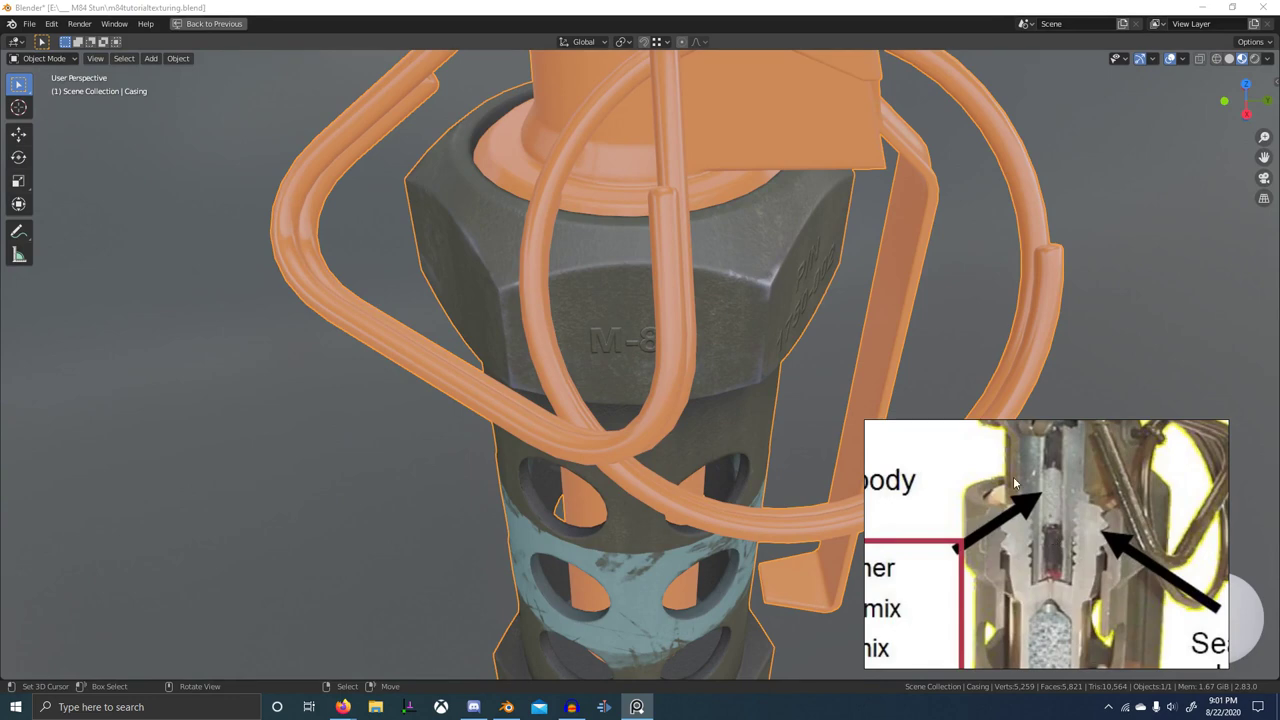
{"action": "middle_click_drag", "start_coordinate": [645, 280], "coordinate": [682, 314]}
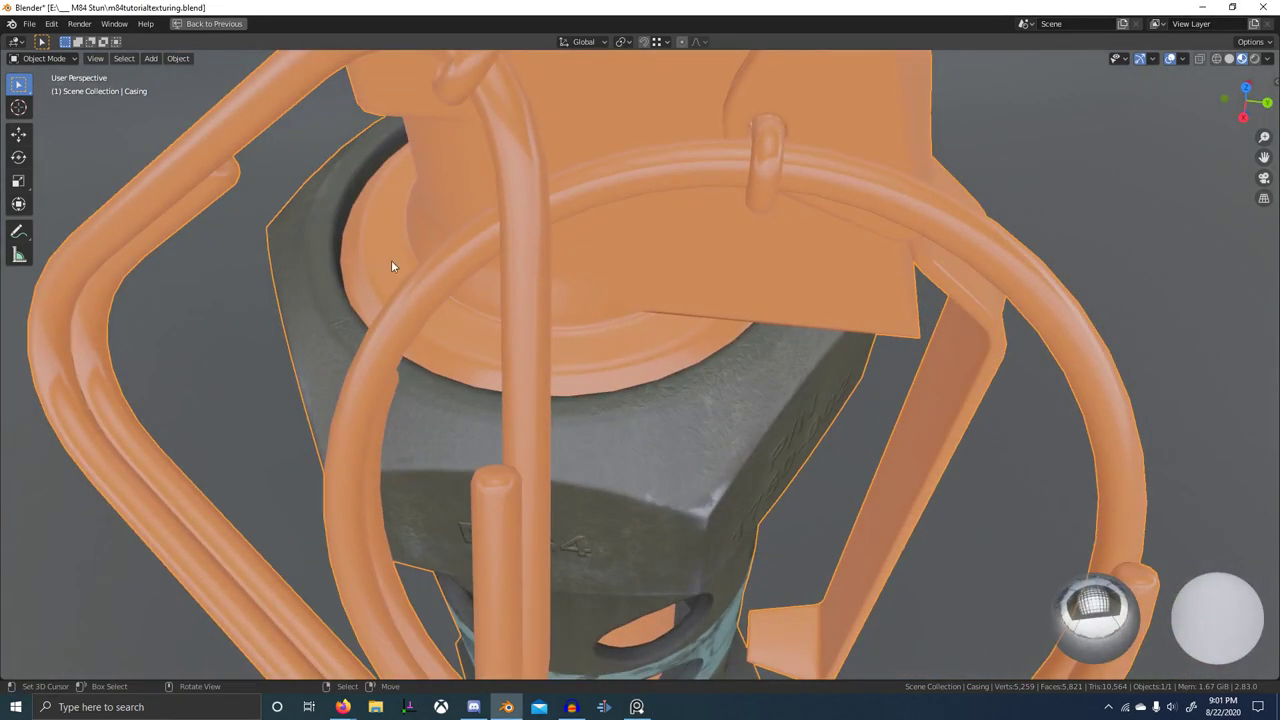
{"action": "scroll", "coordinate": [391, 261], "scroll_direction": "down", "scroll_amount": 2}
{"action": "middle_click_drag", "start_coordinate": [568, 297], "coordinate": [606, 304]}
{"action": "key", "text": "alt+Tab"}
{"action": "scroll", "coordinate": [1011, 562], "scroll_direction": "down", "scroll_amount": 3}
{"action": "scroll", "coordinate": [1013, 558], "scroll_direction": "up", "scroll_amount": 4}
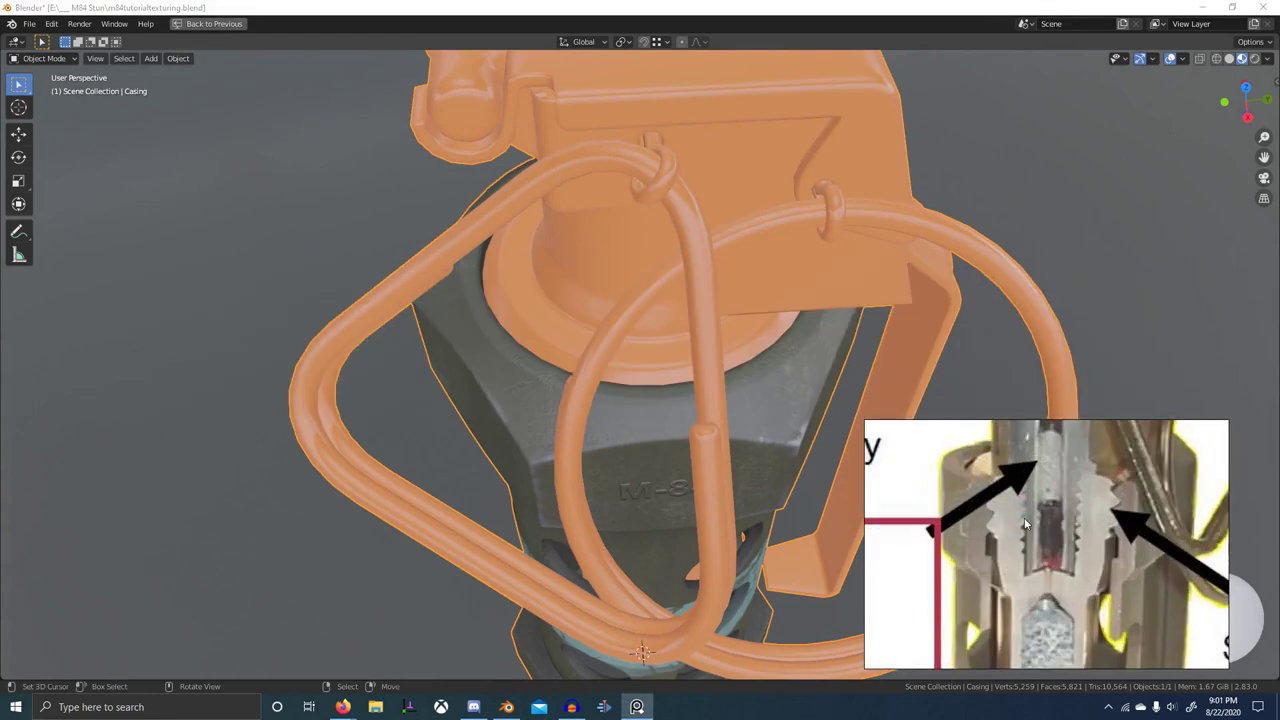
{"action": "scroll", "coordinate": [1052, 547], "scroll_direction": "down", "scroll_amount": 2}
{"action": "middle_click_drag", "start_coordinate": [1057, 535], "coordinate": [1043, 467]}
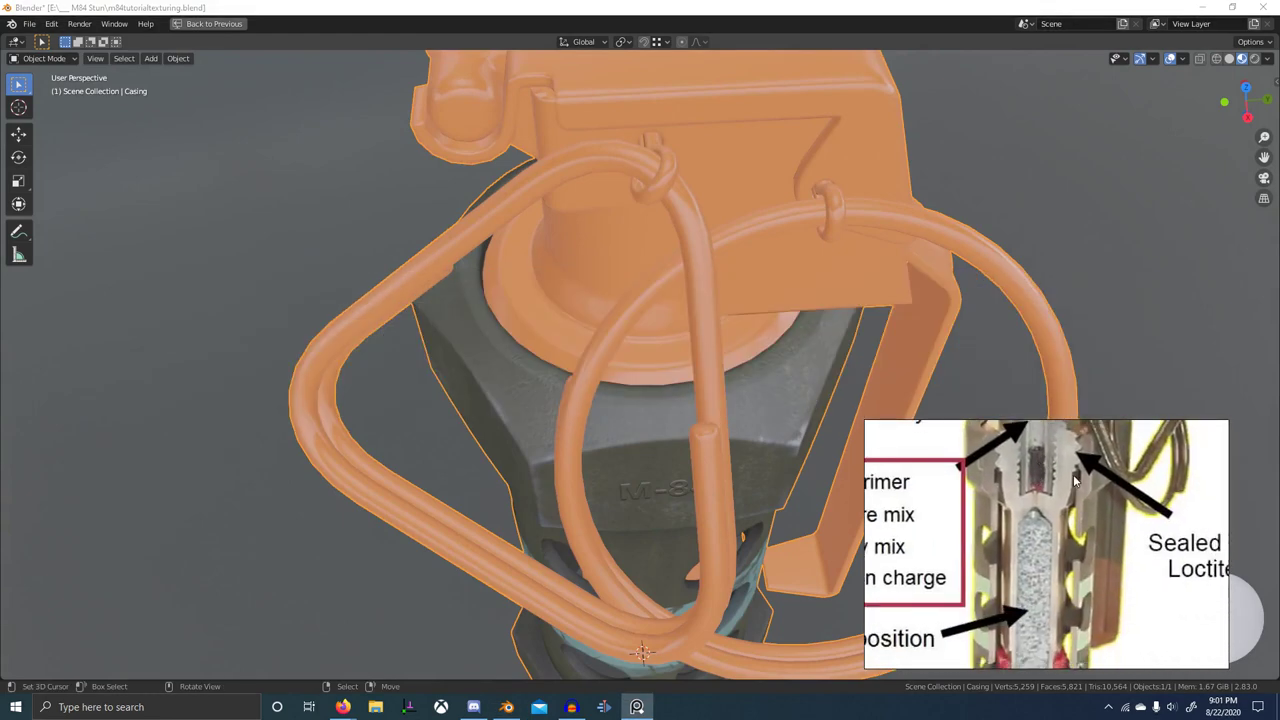
{"action": "scroll", "coordinate": [1075, 482], "scroll_direction": "down", "scroll_amount": 5}
{"action": "scroll", "coordinate": [1066, 525], "scroll_direction": "up", "scroll_amount": 5}
{"action": "middle_click_drag", "start_coordinate": [1055, 572], "coordinate": [1045, 645]}
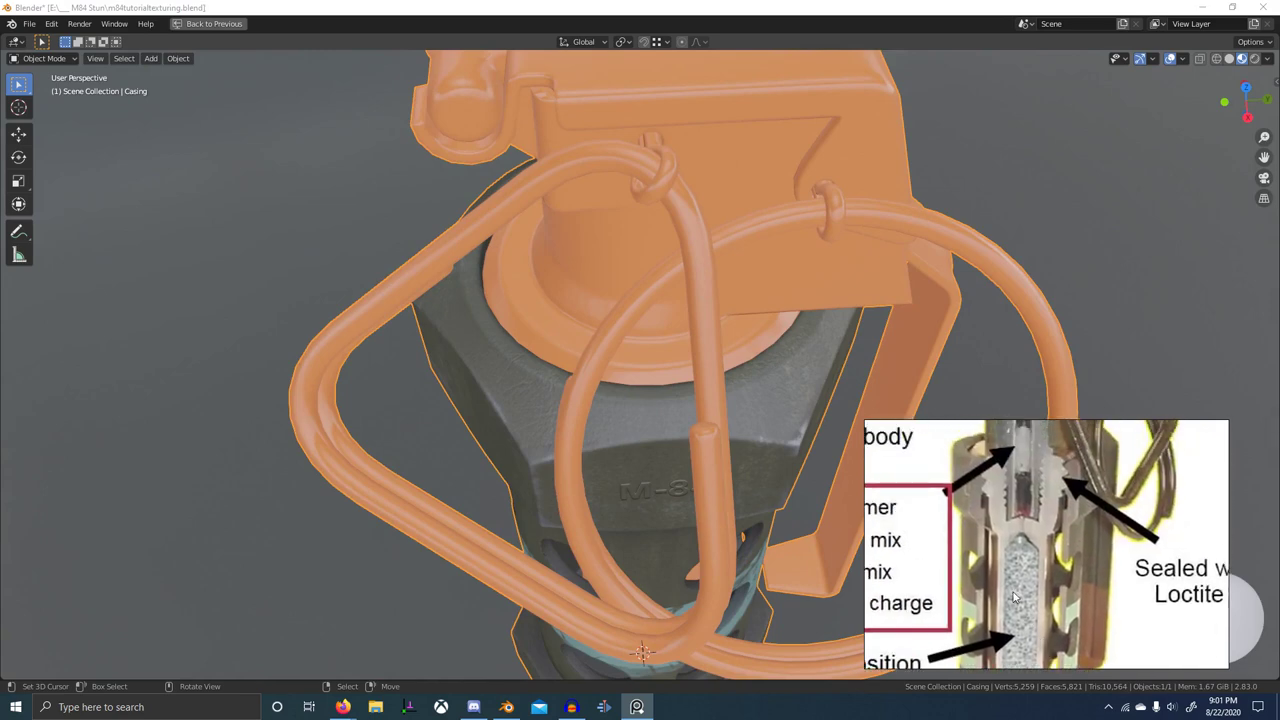
{"action": "scroll", "coordinate": [1080, 572], "scroll_direction": "down", "scroll_amount": 2}
{"action": "scroll", "coordinate": [1072, 515], "scroll_direction": "up", "scroll_amount": 3}
{"action": "scroll", "coordinate": [1187, 606], "scroll_direction": "down", "scroll_amount": 6}
{"action": "middle_click_drag", "start_coordinate": [1192, 615], "coordinate": [1062, 522]}
{"action": "middle_click_drag", "start_coordinate": [1186, 592], "coordinate": [1028, 534]}
{"action": "scroll", "coordinate": [1141, 548], "scroll_direction": "down", "scroll_amount": 3}
{"action": "scroll", "coordinate": [1086, 523], "scroll_direction": "up", "scroll_amount": 6}
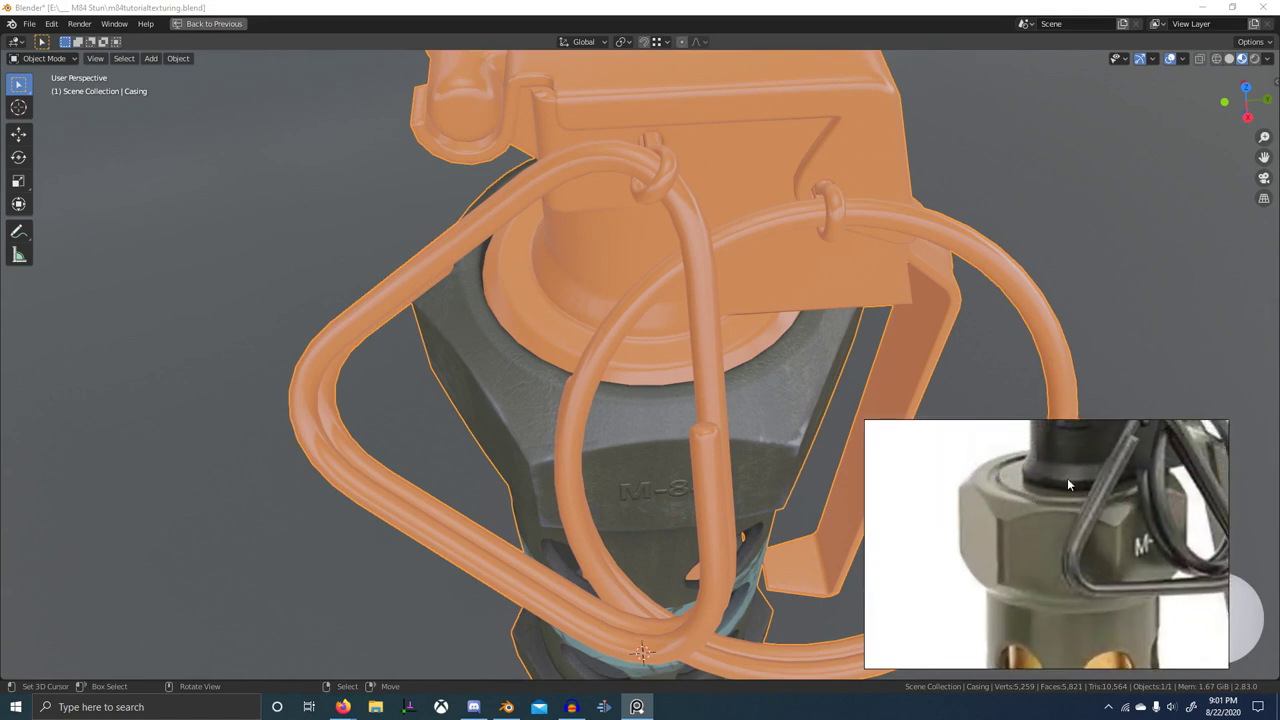
- Reveal all casing parts, then isolate the connected part at the casing neck
{"action": "middle_click_drag", "start_coordinate": [554, 337], "coordinate": [660, 300]}
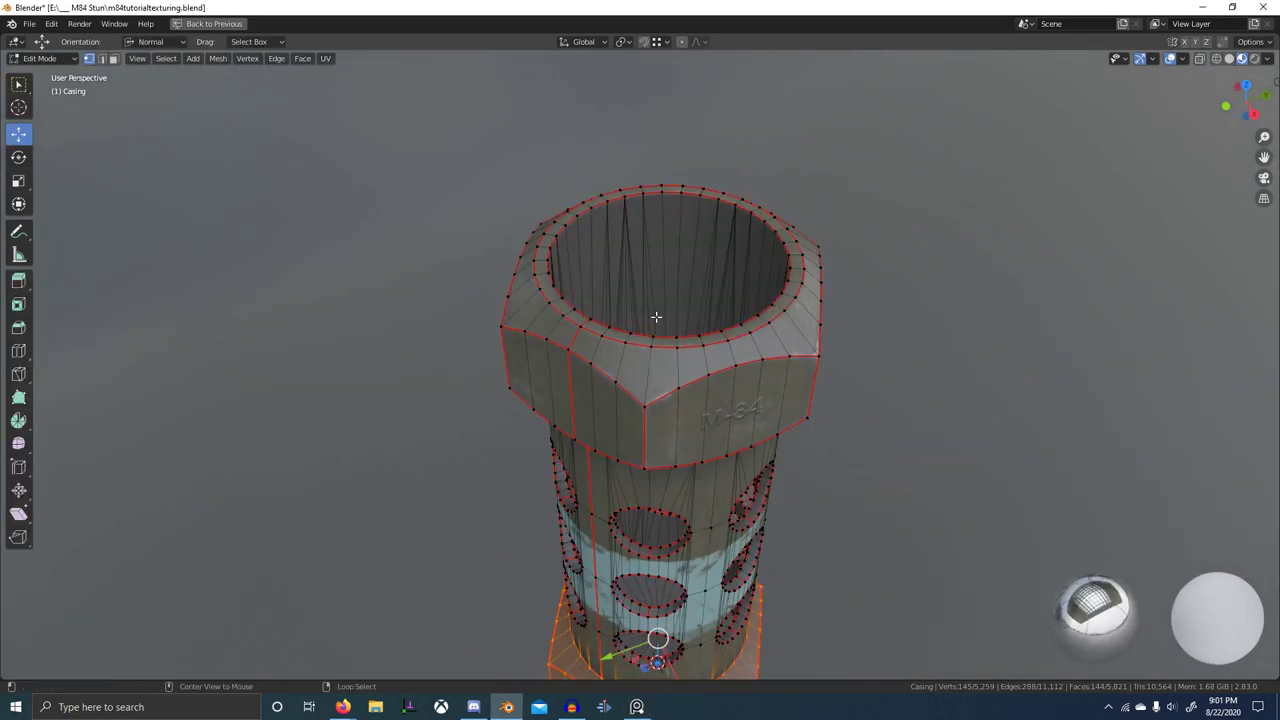
{"action": "key", "text": "alt+h"}
{"action": "key", "text": "ctrl+space"}
{"action": "scroll", "coordinate": [814, 343], "scroll_direction": "down", "scroll_amount": 3}
{"action": "middle_click_drag", "start_coordinate": [814, 343], "coordinate": [786, 397], "text": "shift"}
{"action": "scroll", "coordinate": [732, 274], "scroll_direction": "up", "scroll_amount": 5}
{"action": "middle_click_drag", "start_coordinate": [702, 297], "coordinate": [711, 293]}
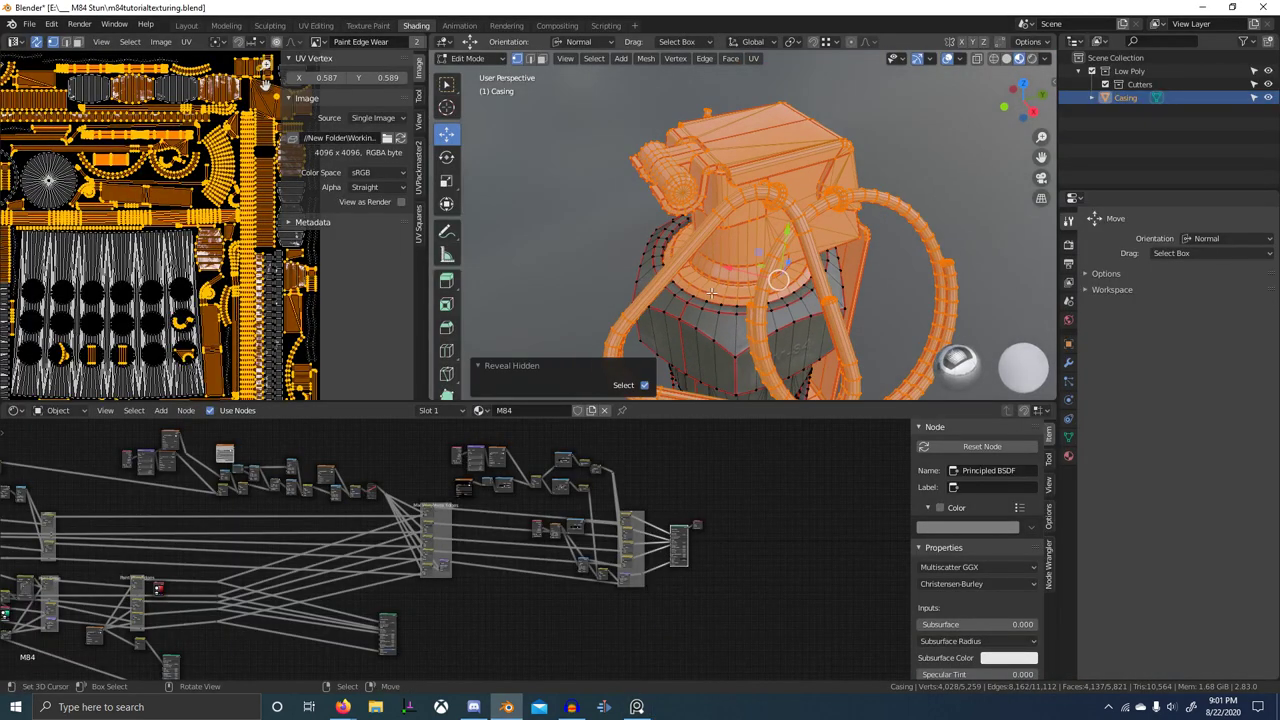
{"action": "right_click", "coordinate": [711, 293]}
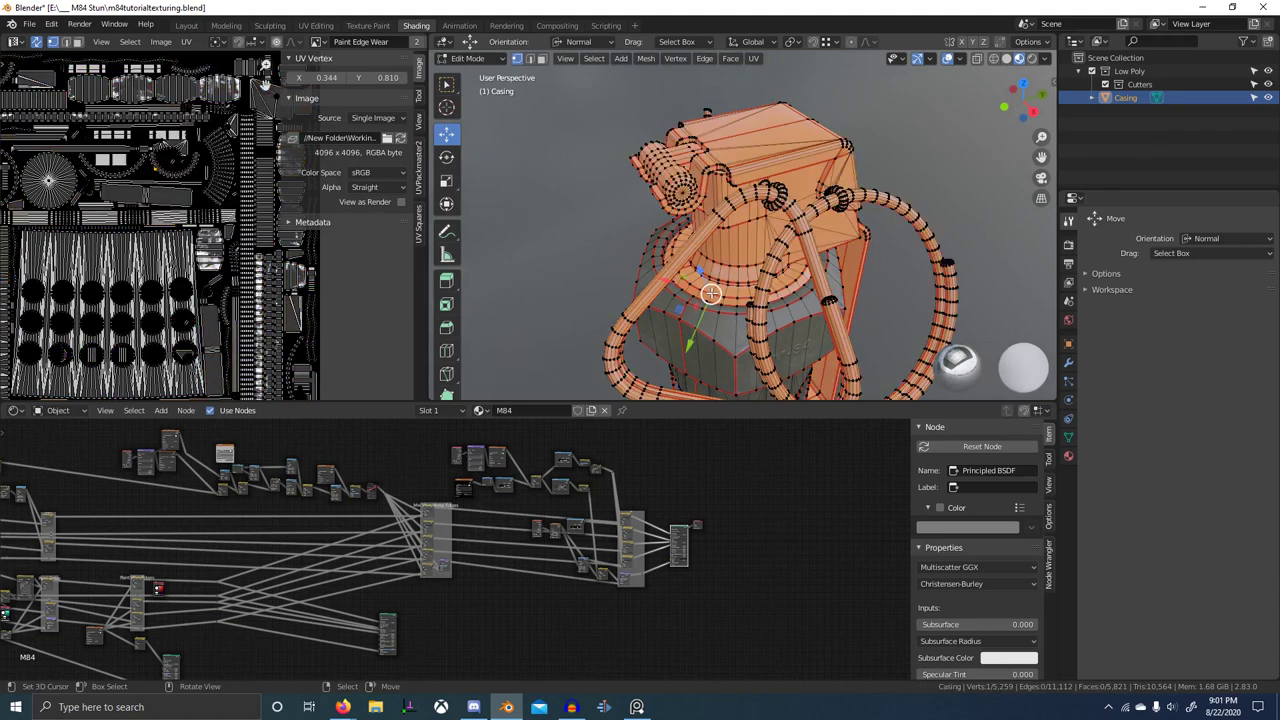
{"action": "key", "text": "ctrl+l"}
{"action": "key", "text": "shift+h"}
{"action": "right_click", "coordinate": [711, 292], "text": "shift"}
{"action": "key", "text": "alt+a"}
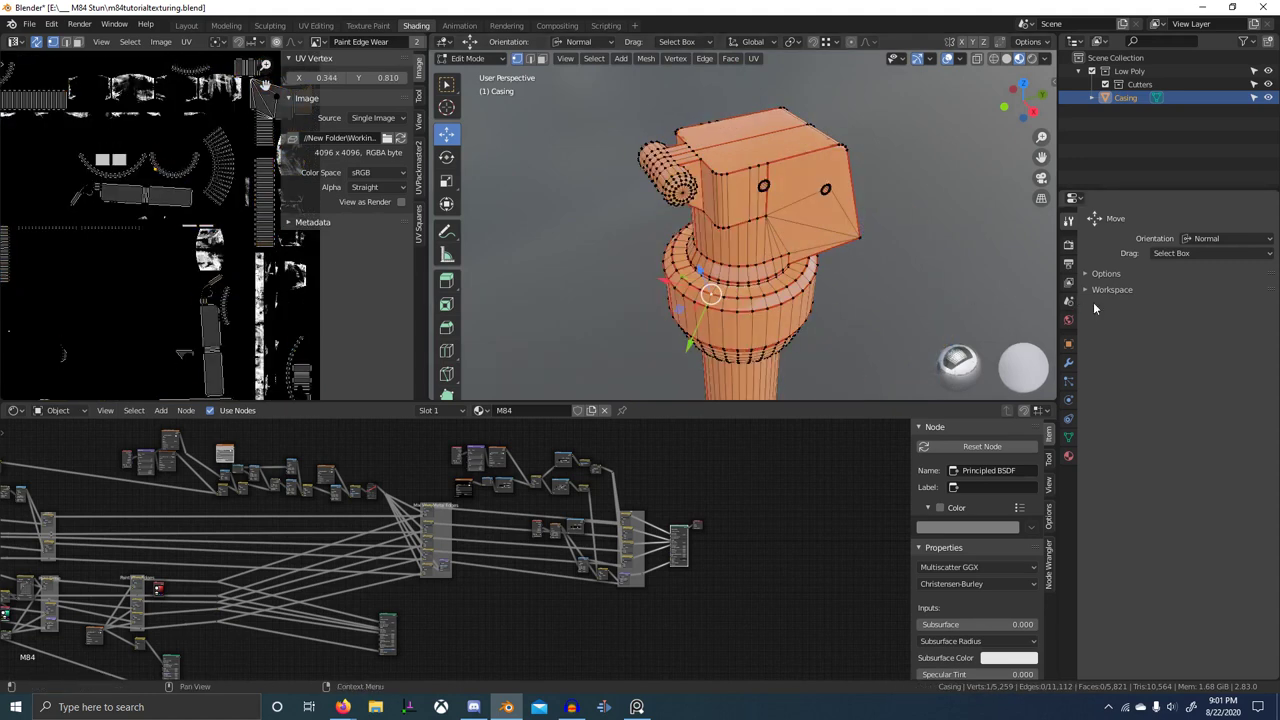
- Select the lower dome face rings and assign them the M84 material
{"action": "left_click", "coordinate": [1068, 456]}
{"action": "scroll", "coordinate": [747, 314], "scroll_direction": "up", "scroll_amount": 4}
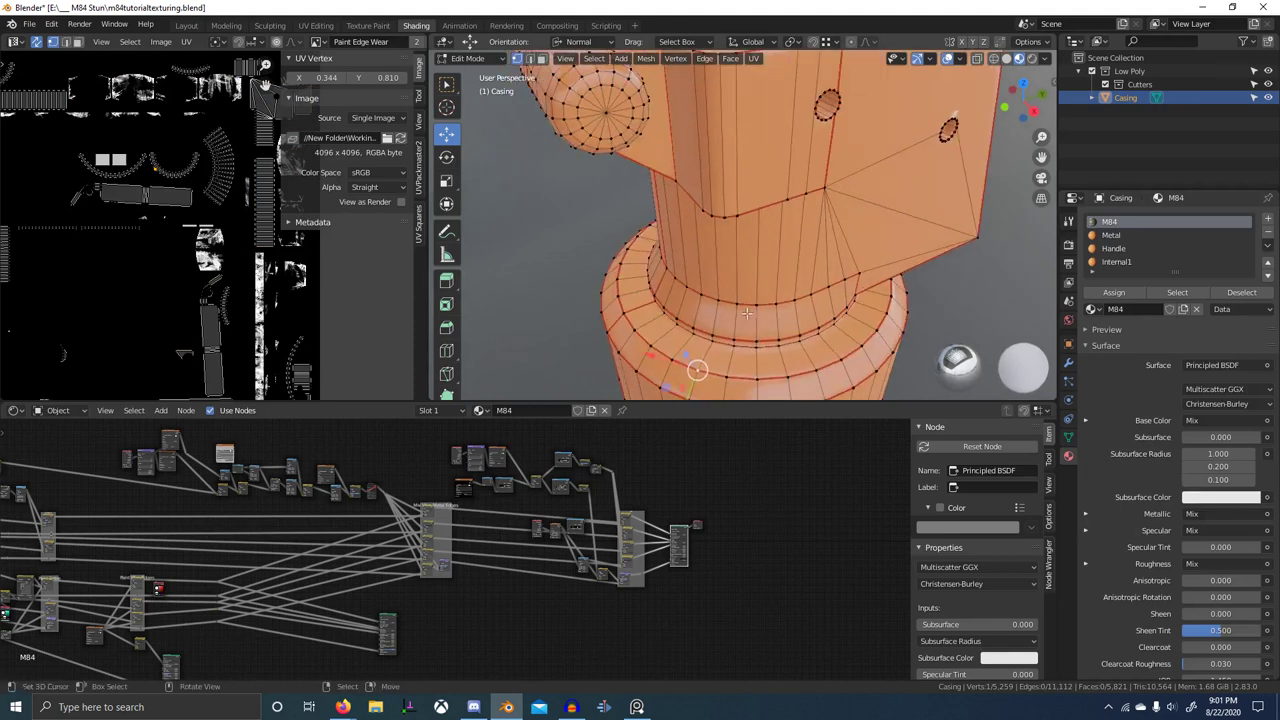
{"action": "middle_click_drag", "start_coordinate": [763, 370], "coordinate": [754, 242]}
{"action": "key", "text": "ctrl+KP_Add"}
{"action": "scroll", "coordinate": [732, 271], "scroll_direction": "down", "scroll_amount": 2}
{"action": "scroll", "coordinate": [830, 201], "scroll_direction": "up", "scroll_amount": 2}
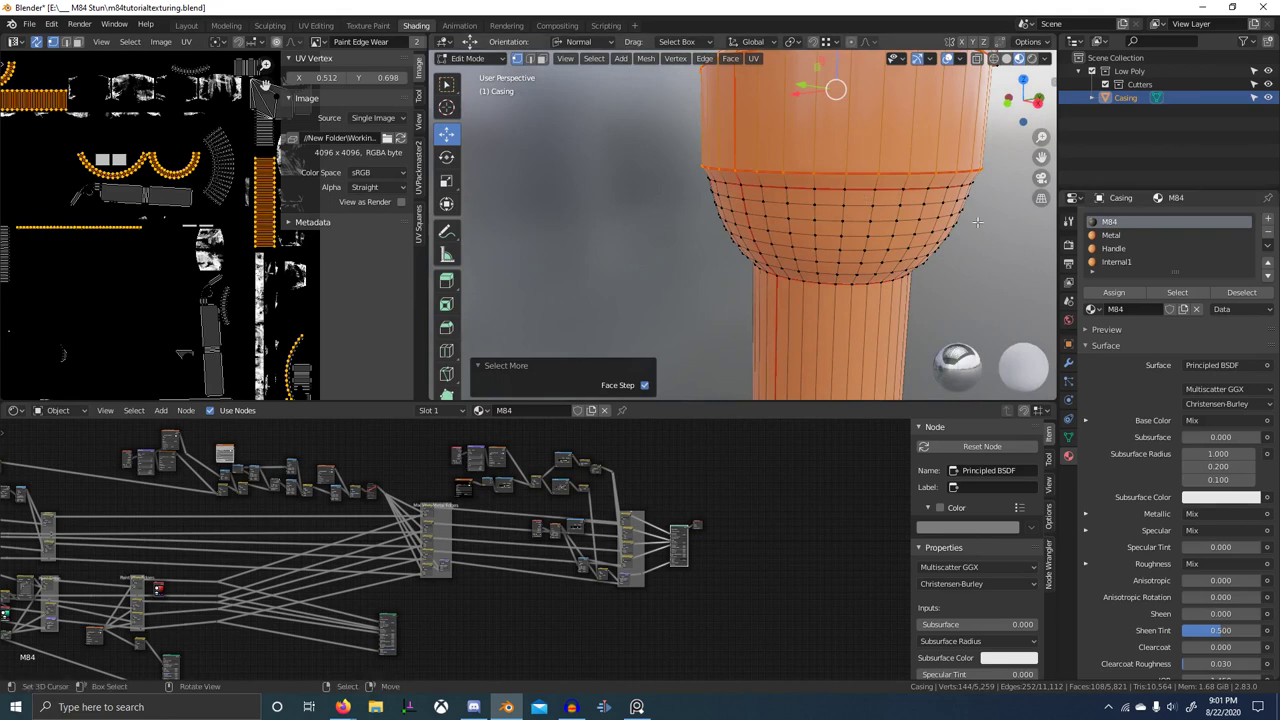
{"action": "left_click", "coordinate": [835, 187], "text": "alt+shift"}
{"action": "left_click", "coordinate": [1105, 298]}
{"action": "key", "text": "Tab"}
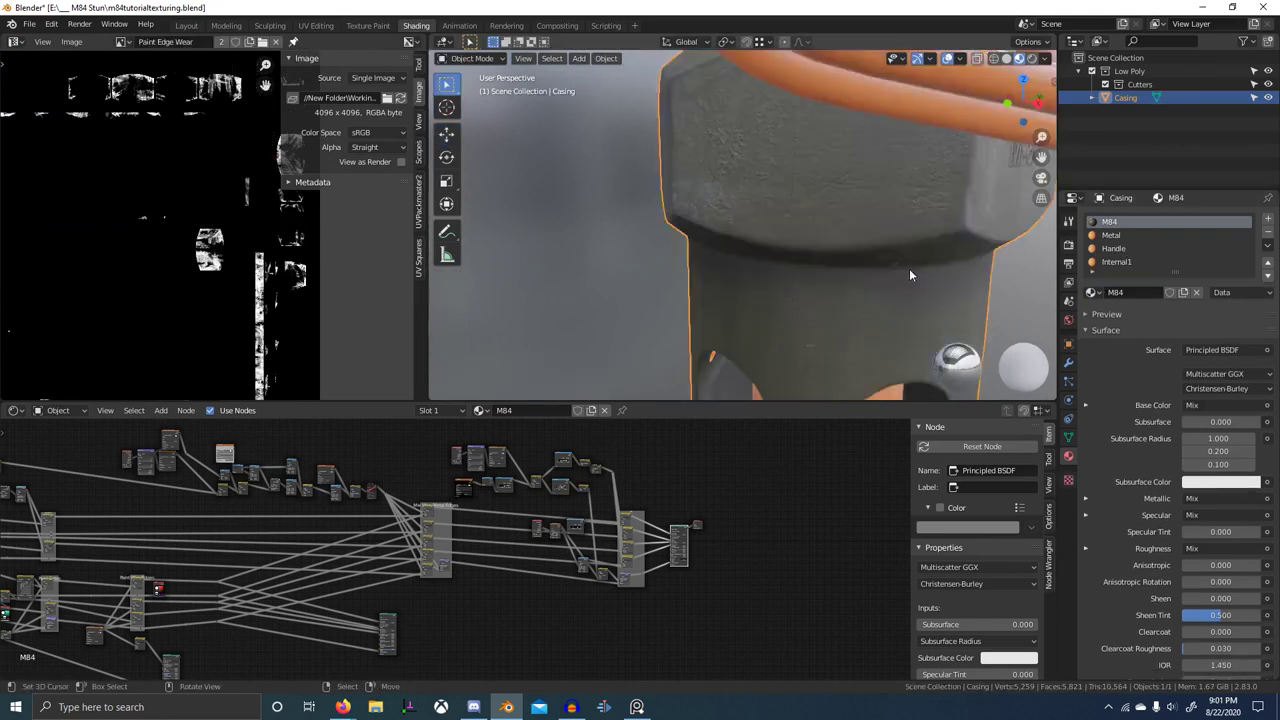
- Orbit around to inspect the dome, then reselect the Casing object
{"action": "scroll", "coordinate": [900, 272], "scroll_direction": "down", "scroll_amount": 7}
{"action": "middle_click_drag", "start_coordinate": [876, 284], "coordinate": [679, 278]}
{"action": "scroll", "coordinate": [836, 317], "scroll_direction": "up", "scroll_amount": 8}
{"action": "scroll", "coordinate": [914, 306], "scroll_direction": "down", "scroll_amount": 4}
{"action": "key", "text": "alt+a"}
{"action": "scroll", "coordinate": [892, 309], "scroll_direction": "down", "scroll_amount": 5}
{"action": "scroll", "coordinate": [847, 270], "scroll_direction": "up", "scroll_amount": 2}
{"action": "left_click", "coordinate": [679, 278]}
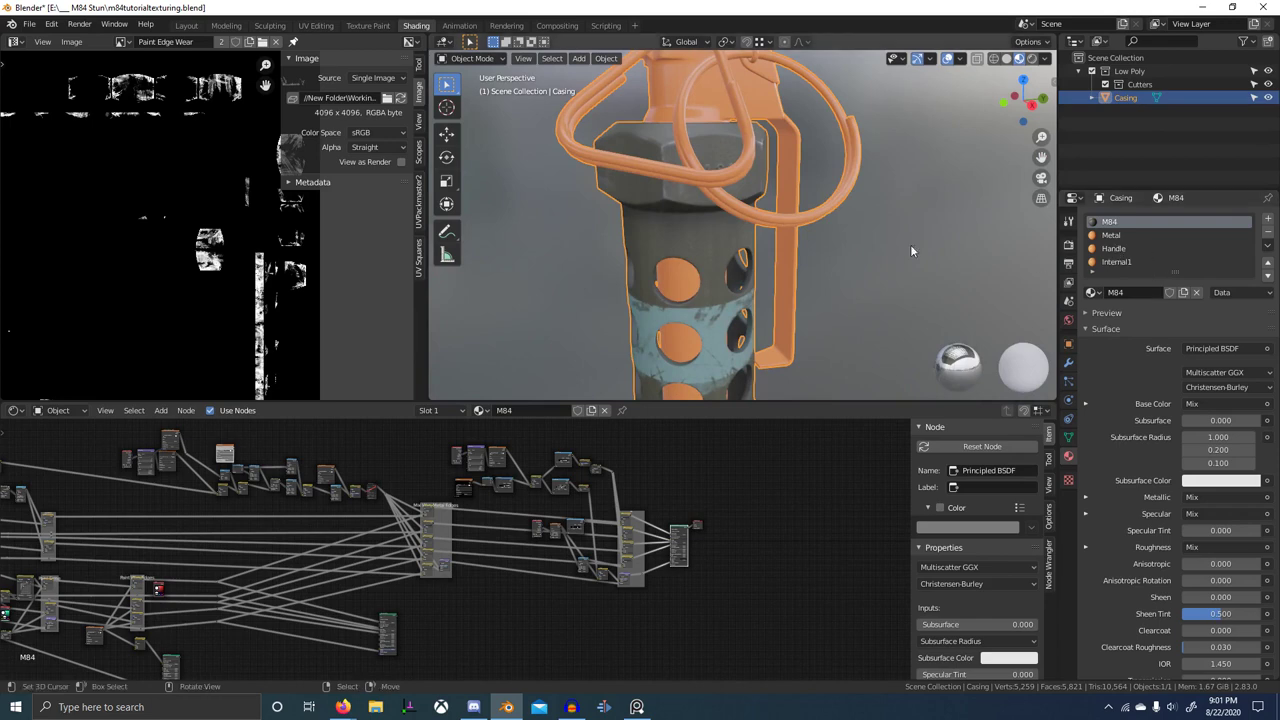
- Select the whole bottom cap in Edit Mode and assign it the Internal1 material
{"action": "key", "text": "Tab"}
{"action": "scroll", "coordinate": [764, 304], "scroll_direction": "down", "scroll_amount": 4}
{"action": "middle_click_drag", "start_coordinate": [764, 304], "coordinate": [720, 264]}
{"action": "scroll", "coordinate": [720, 264], "scroll_direction": "up", "scroll_amount": 4}
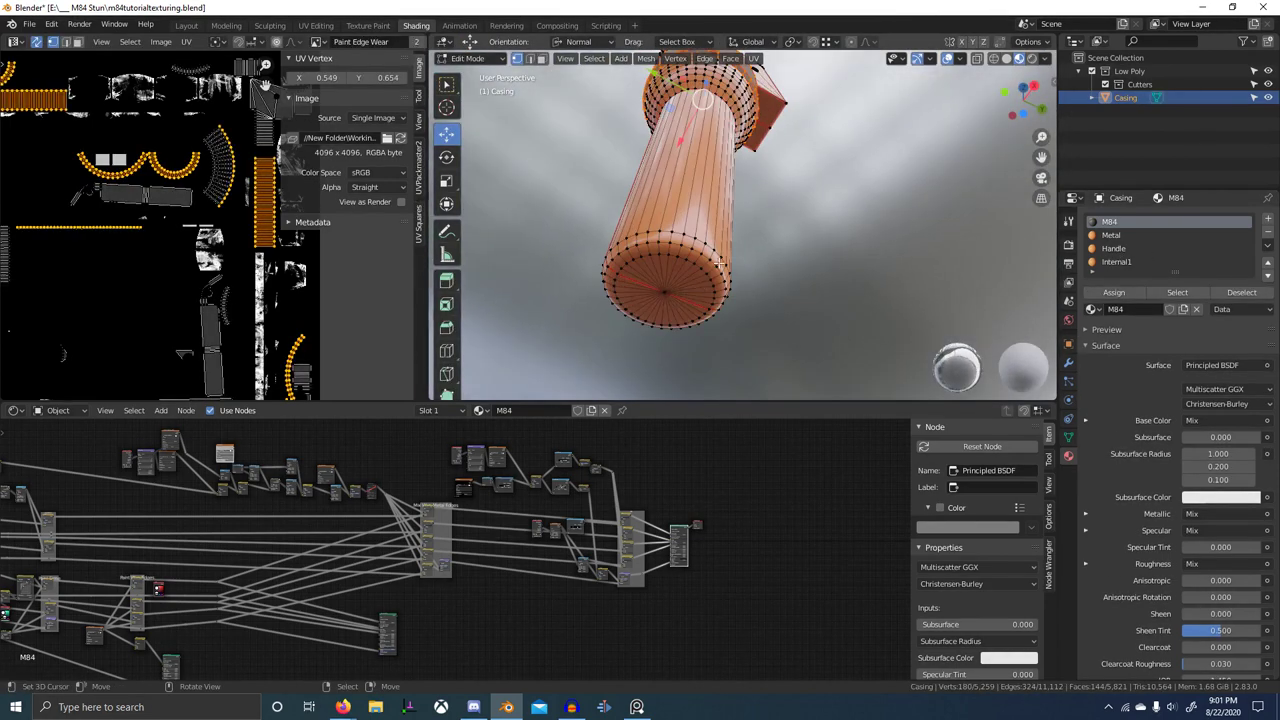
{"action": "left_click", "coordinate": [663, 300]}
{"action": "key", "text": "ctrl+KP_Add"}
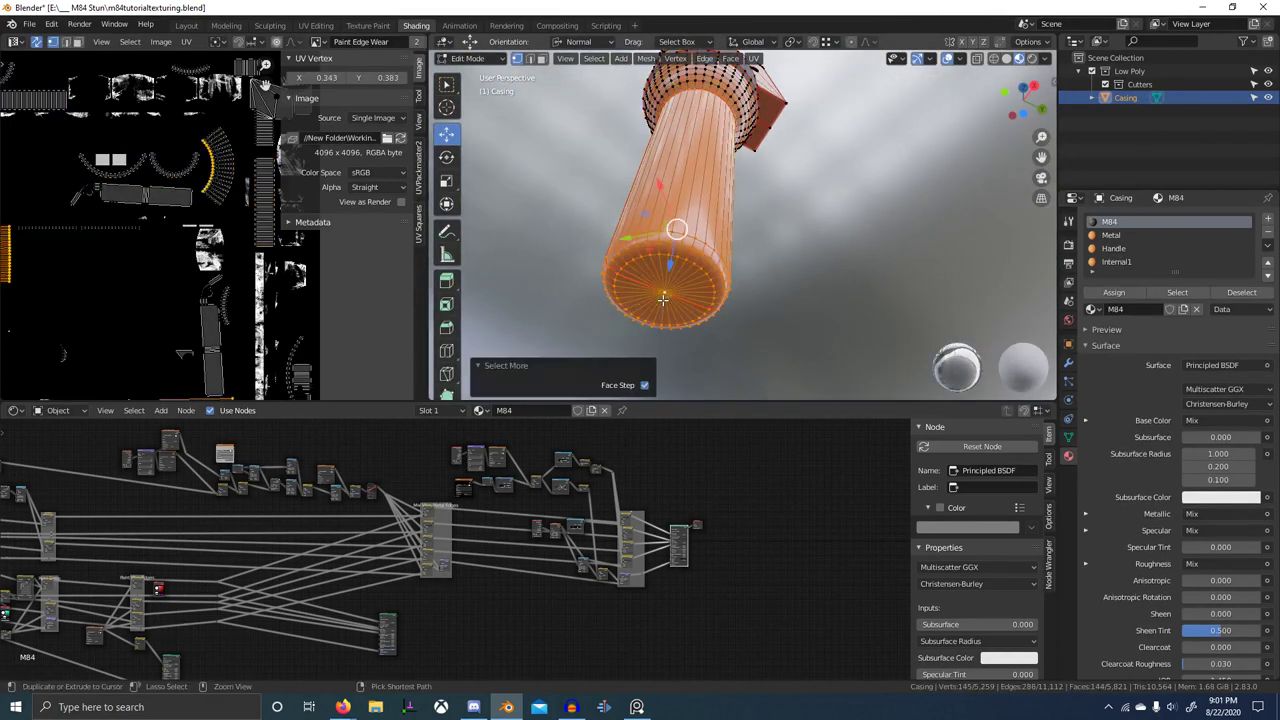
{"action": "middle_click_drag", "start_coordinate": [704, 307], "coordinate": [736, 302]}
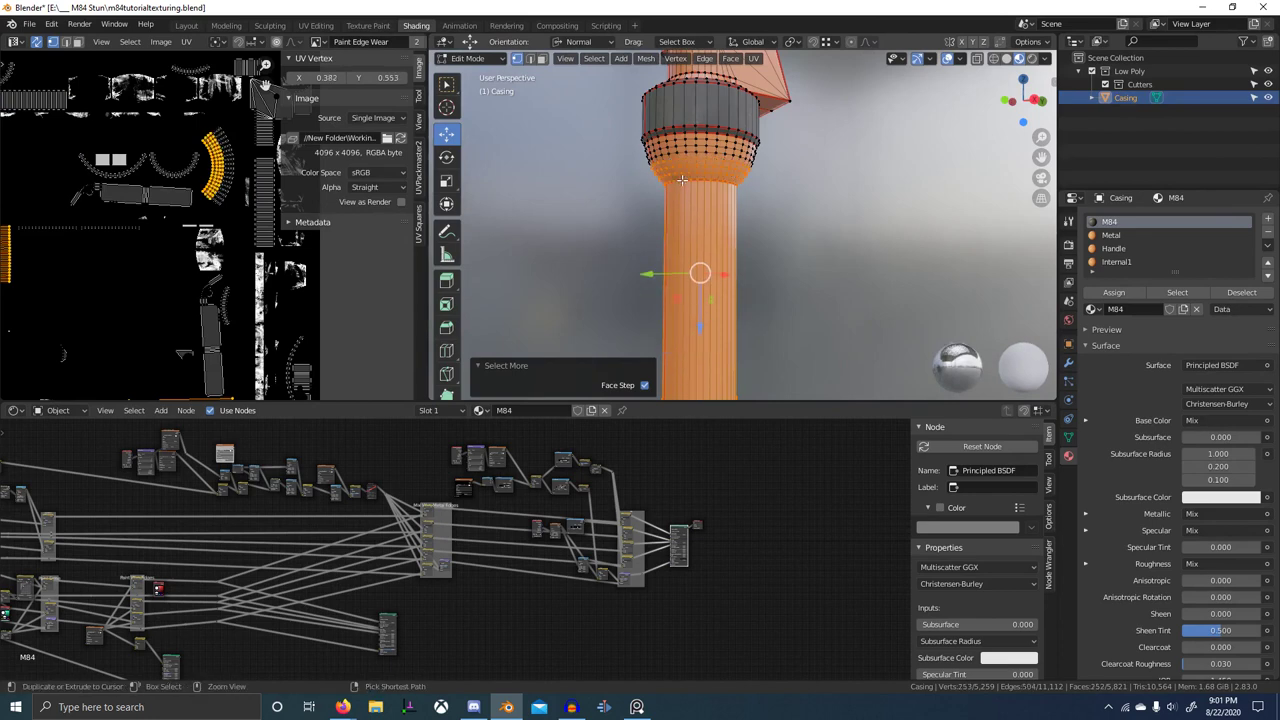
{"action": "left_click", "coordinate": [1133, 262]}
{"action": "left_click", "coordinate": [1121, 297]}
{"action": "scroll", "coordinate": [727, 261], "scroll_direction": "down", "scroll_amount": 1}
- Return to Object Mode and frame the Internal1 node tree in the Shader Editor
{"action": "key", "text": "Tab"}
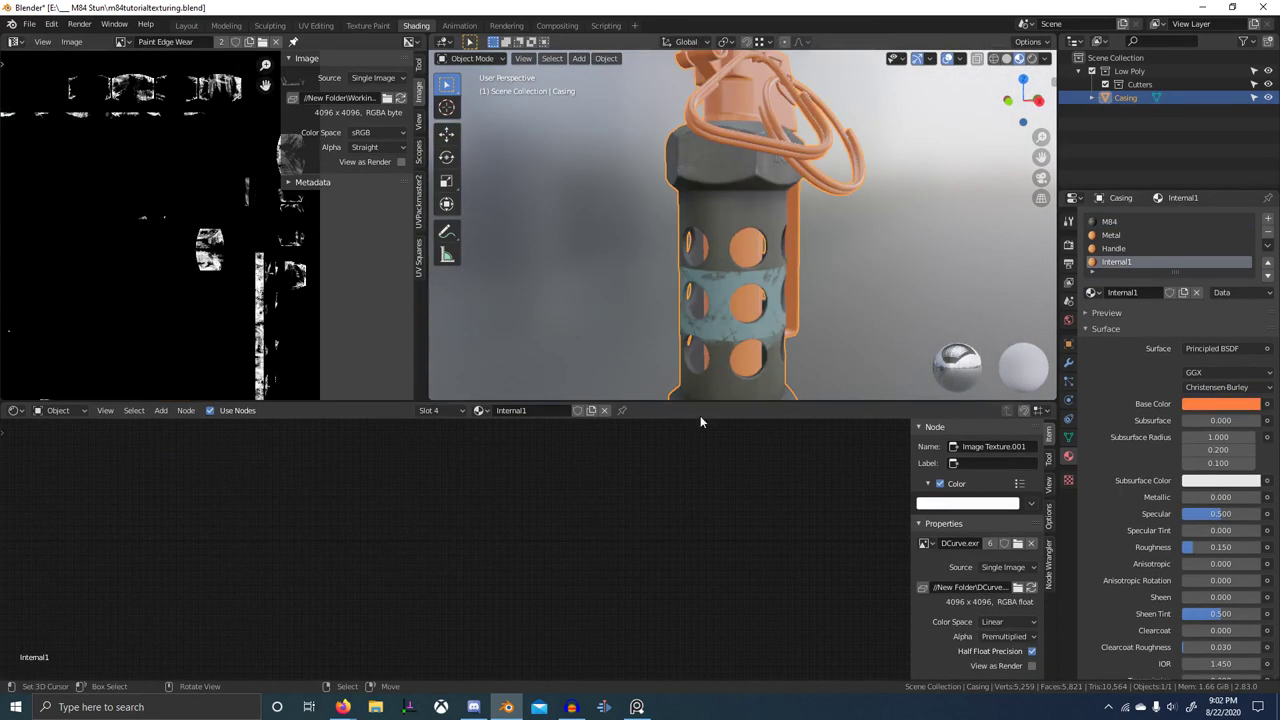
{"action": "scroll", "coordinate": [490, 532], "scroll_direction": "down", "scroll_amount": 3}
{"action": "middle_click_drag", "start_coordinate": [486, 537], "coordinate": [678, 524]}
{"action": "scroll", "coordinate": [560, 560], "scroll_direction": "up", "scroll_amount": 8}
{"action": "middle_click_drag", "start_coordinate": [486, 580], "coordinate": [552, 643]}
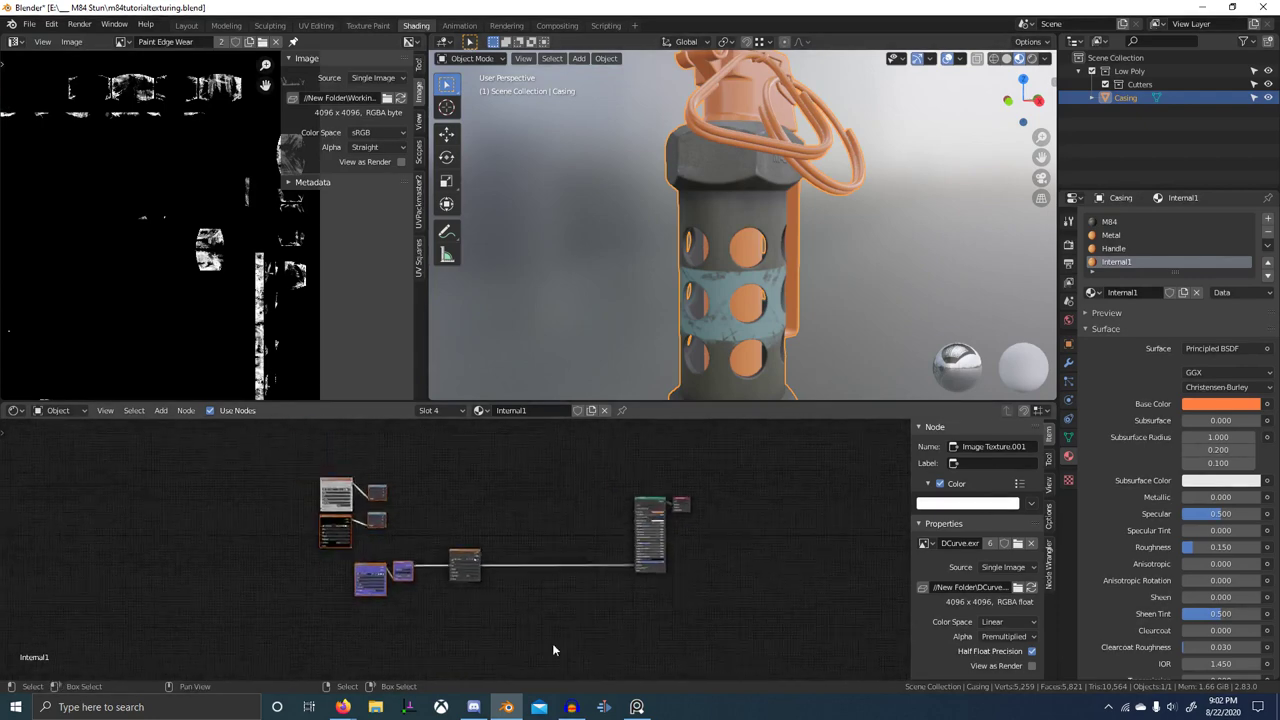
{"action": "scroll", "coordinate": [529, 562], "scroll_direction": "up", "scroll_amount": 4}
{"action": "middle_click_drag", "start_coordinate": [732, 272], "coordinate": [737, 213], "text": "shift"}
{"action": "key", "text": "alt+Tab"}
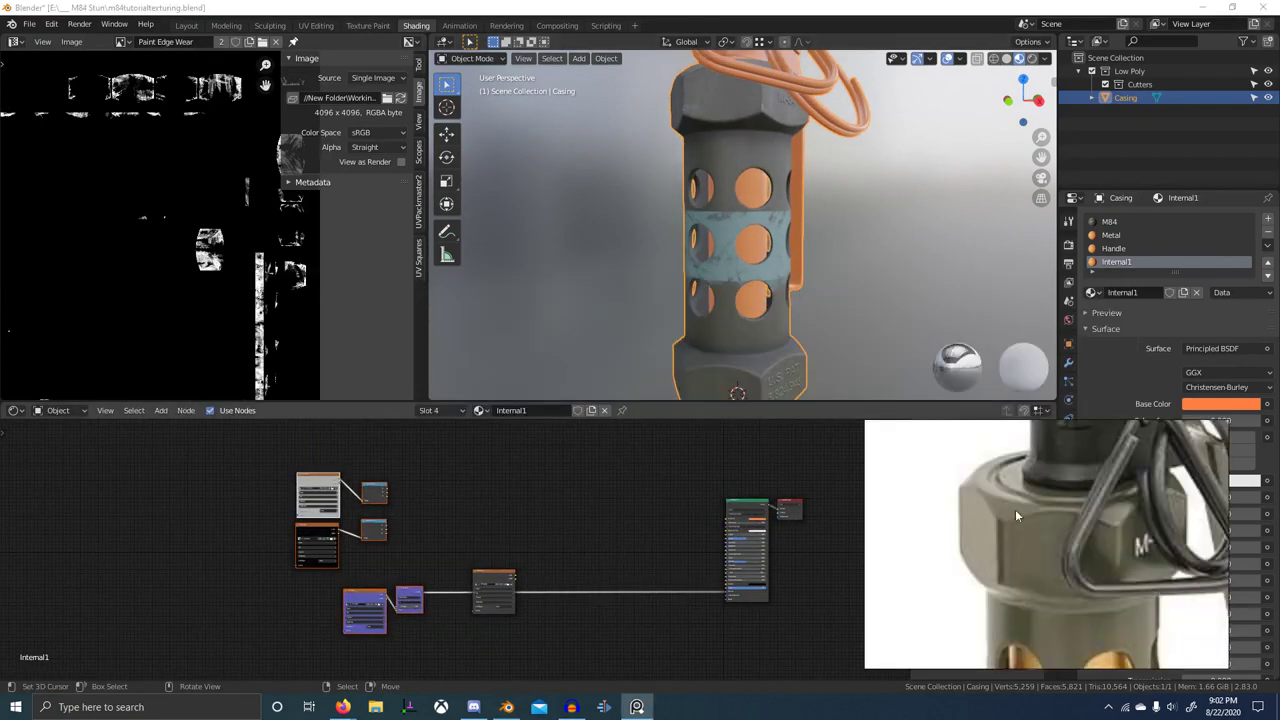
- Search the add-node list with 'metal' and place an RGB colour node above the chain
{"action": "scroll", "coordinate": [1015, 510], "scroll_direction": "down", "scroll_amount": 6}
{"action": "scroll", "coordinate": [1033, 512], "scroll_direction": "up", "scroll_amount": 6}
{"action": "middle_click_drag", "start_coordinate": [569, 525], "coordinate": [598, 538]}
{"action": "key", "text": "shift+a"}
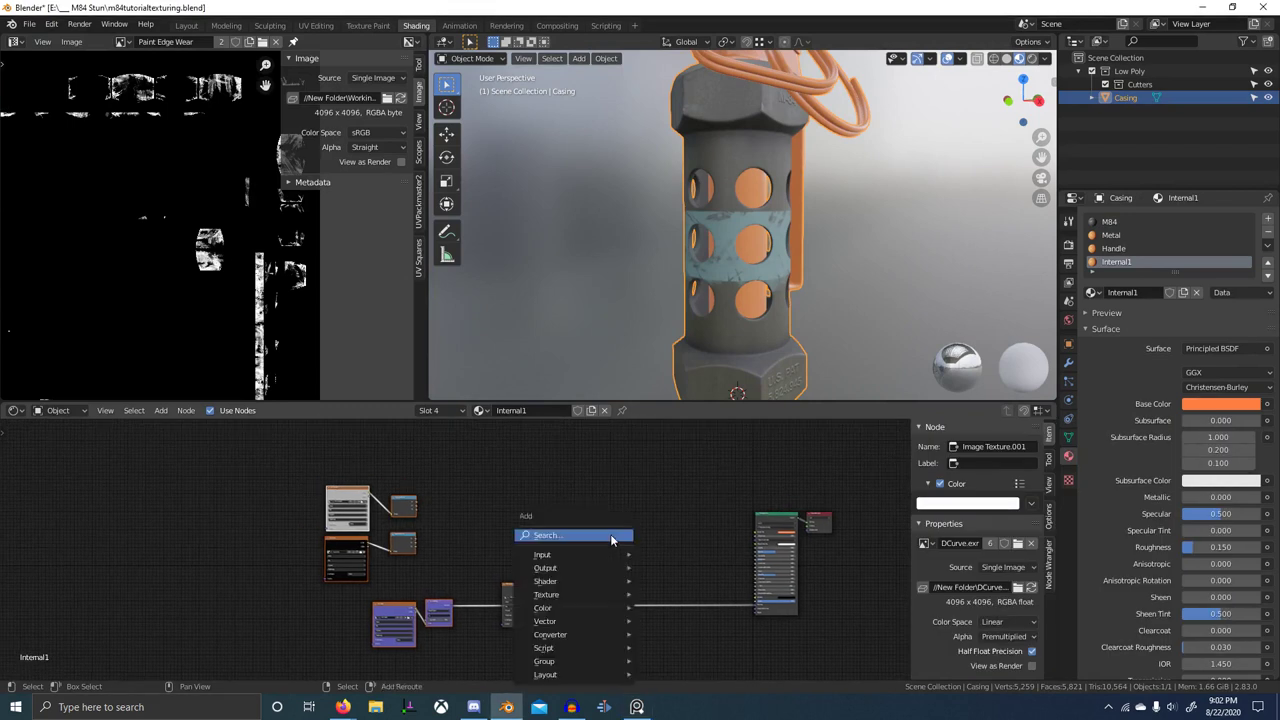
{"action": "left_click", "coordinate": [611, 535]}
{"action": "type", "text": "metal"}
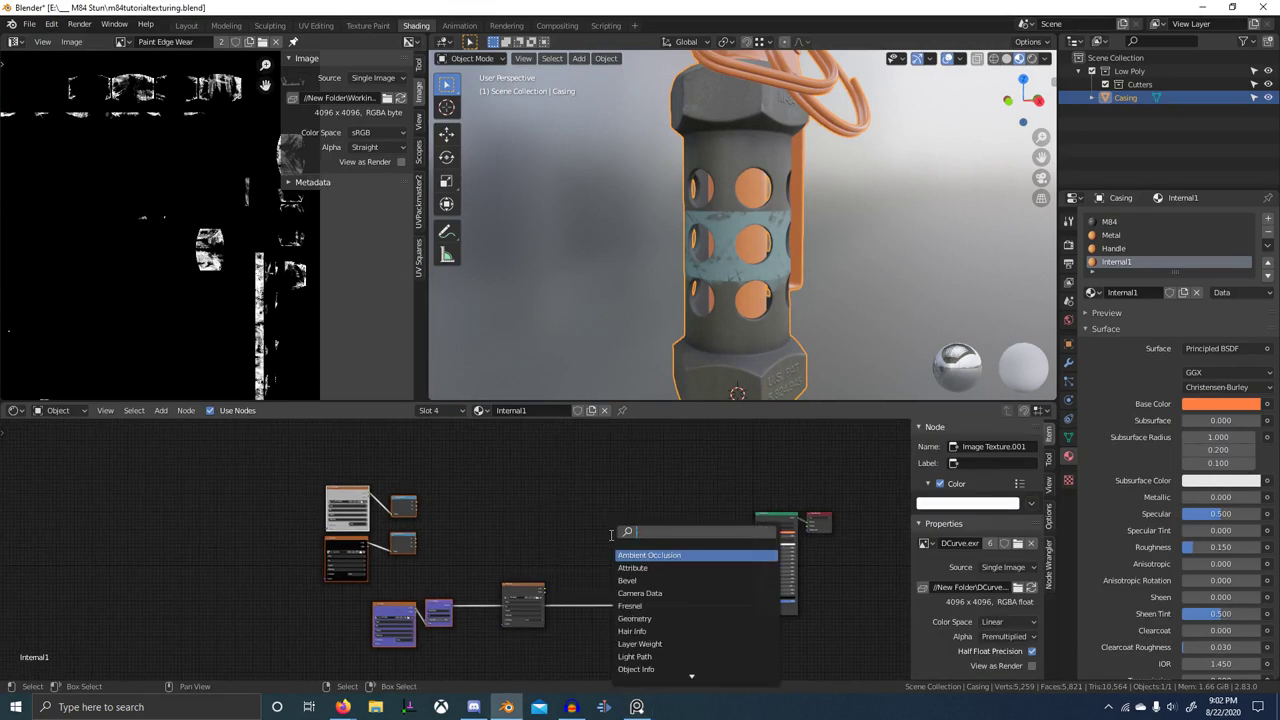
{"action": "key", "text": "Return"}
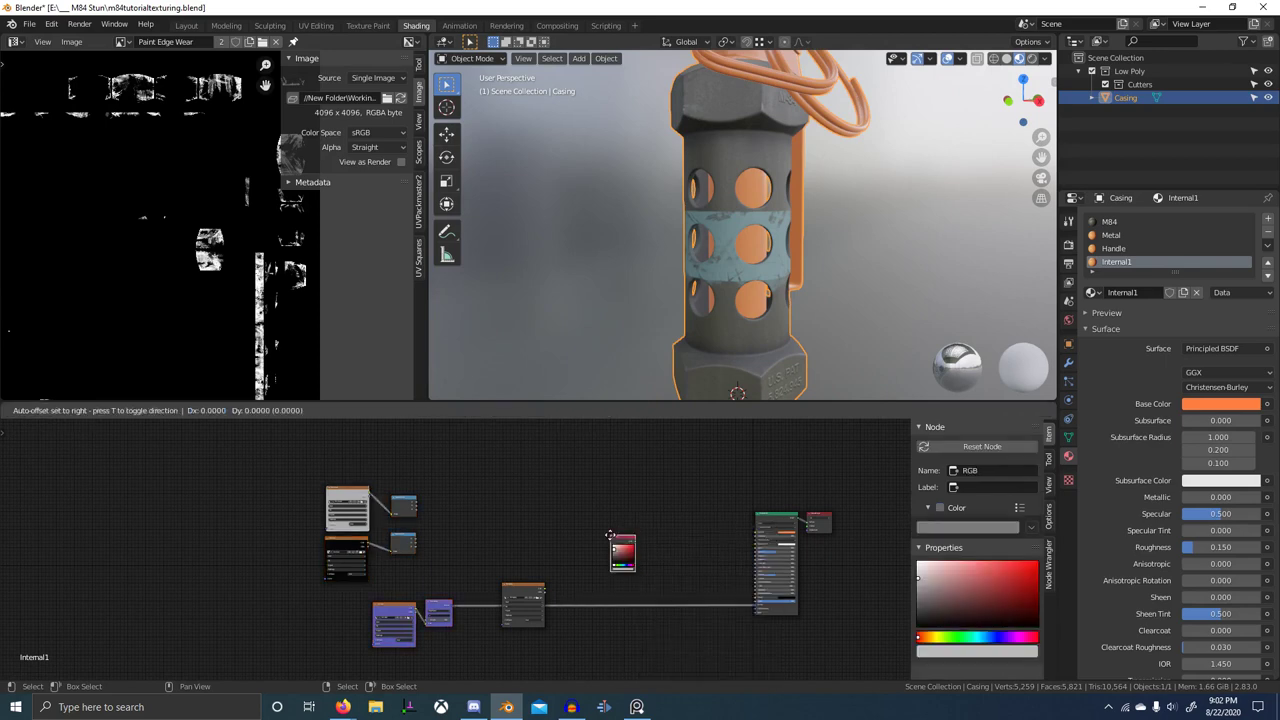
{"action": "left_click", "coordinate": [533, 474]}
{"action": "key", "text": "alt+Tab"}
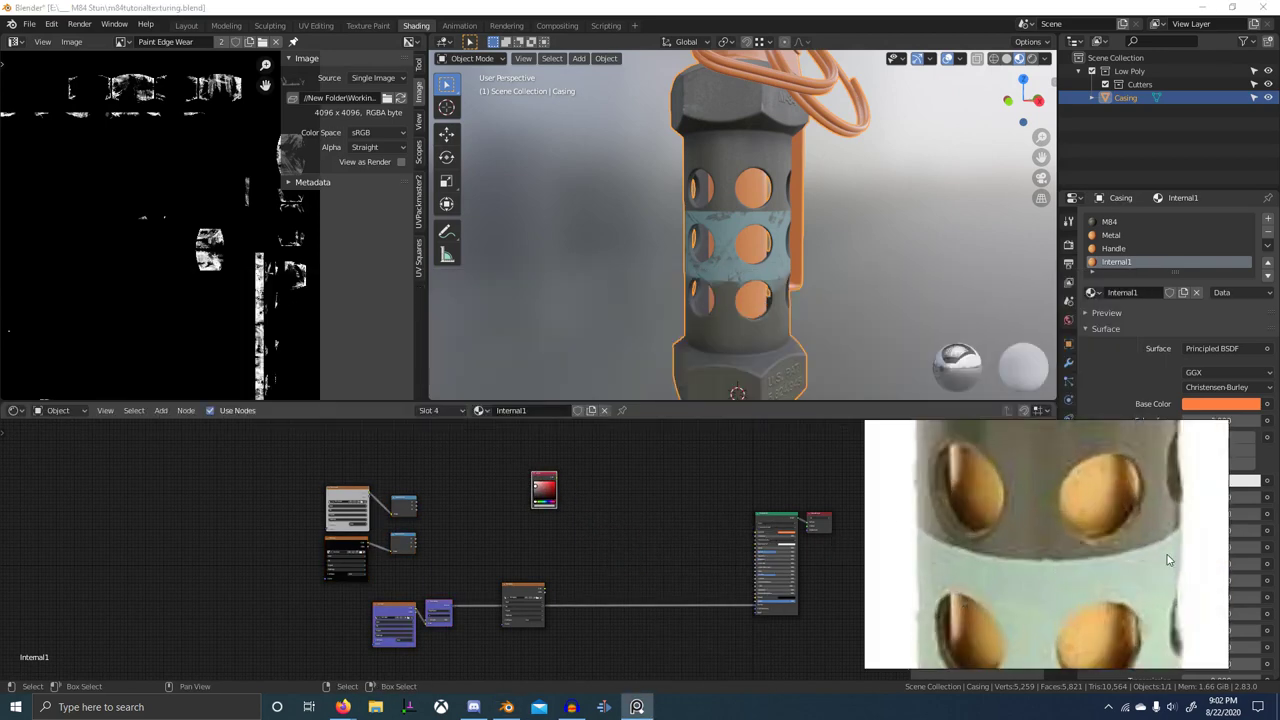
{"action": "scroll", "coordinate": [1150, 572], "scroll_direction": "down", "scroll_amount": 12}
- Pan the full-screen board to the Real and 3D groups near the M-84 body photo
{"action": "scroll", "coordinate": [1168, 470], "scroll_direction": "up", "scroll_amount": 6}
{"action": "key", "text": "ctrl+f"}
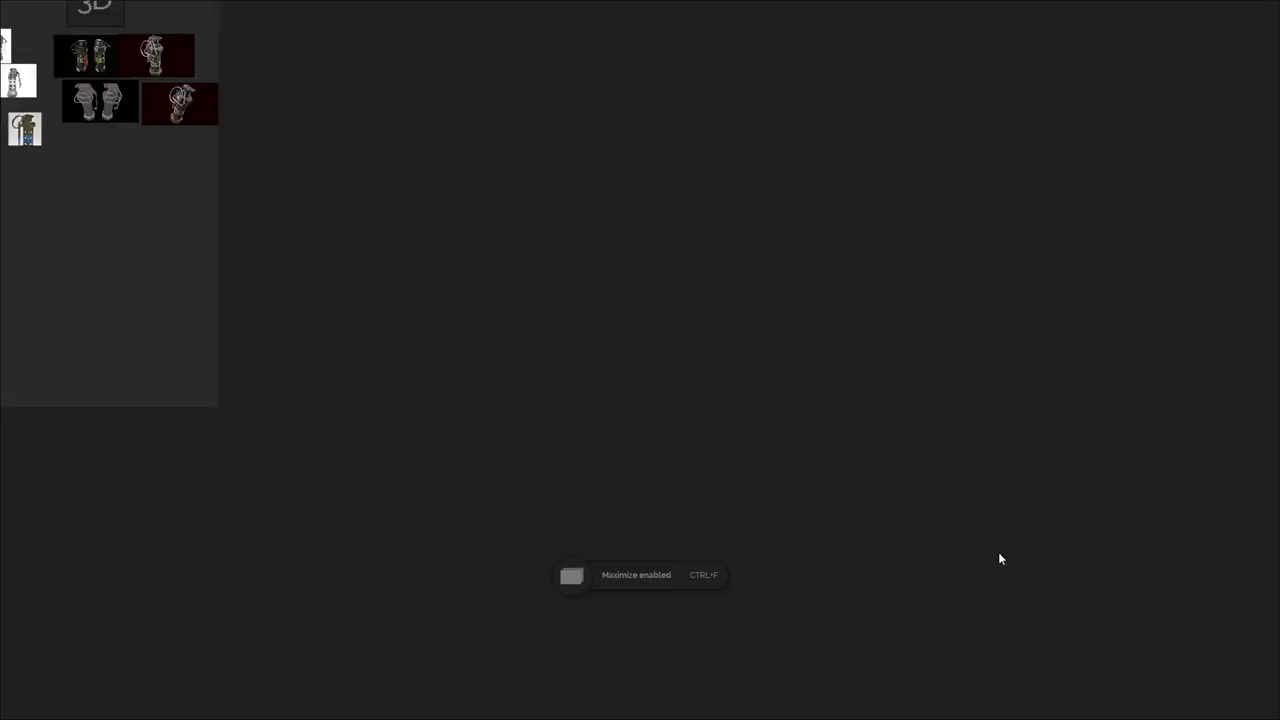
{"action": "middle_click_drag", "start_coordinate": [545, 341], "coordinate": [862, 611]}
{"action": "scroll", "coordinate": [690, 560], "scroll_direction": "up", "scroll_amount": 5}
{"action": "middle_click_drag", "start_coordinate": [640, 485], "coordinate": [994, 684]}
{"action": "scroll", "coordinate": [737, 629], "scroll_direction": "up", "scroll_amount": 4}
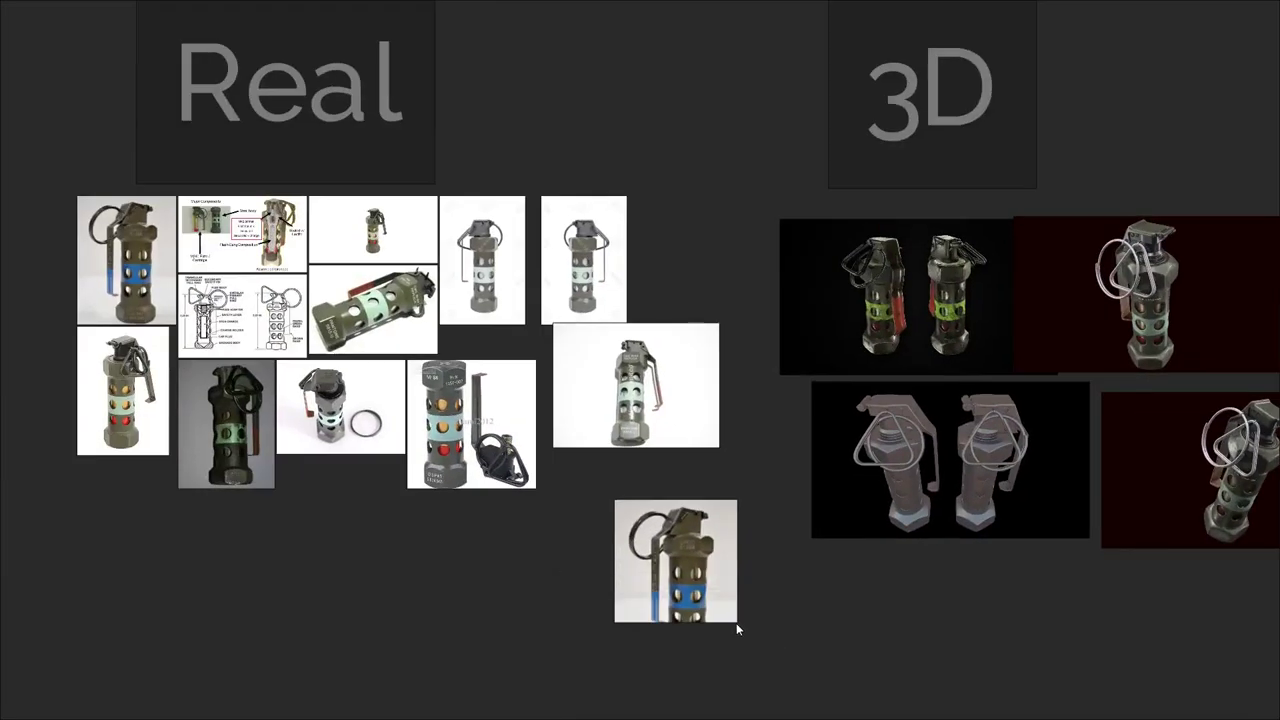
{"action": "middle_click_drag", "start_coordinate": [561, 419], "coordinate": [732, 472]}
{"action": "scroll", "coordinate": [570, 436], "scroll_direction": "up", "scroll_amount": 8}
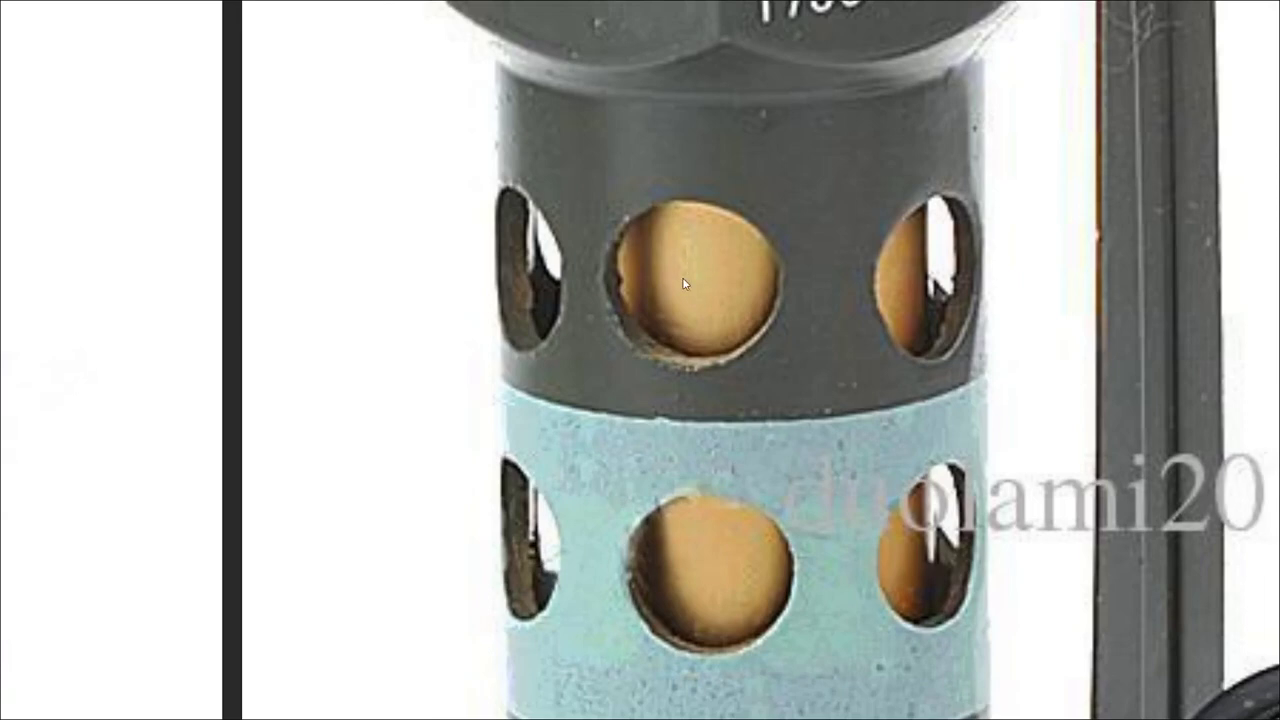
- Zoom in on the grenade's holed band photos, then restore the board from full screen
{"action": "scroll", "coordinate": [680, 285], "scroll_direction": "down", "scroll_amount": 4}
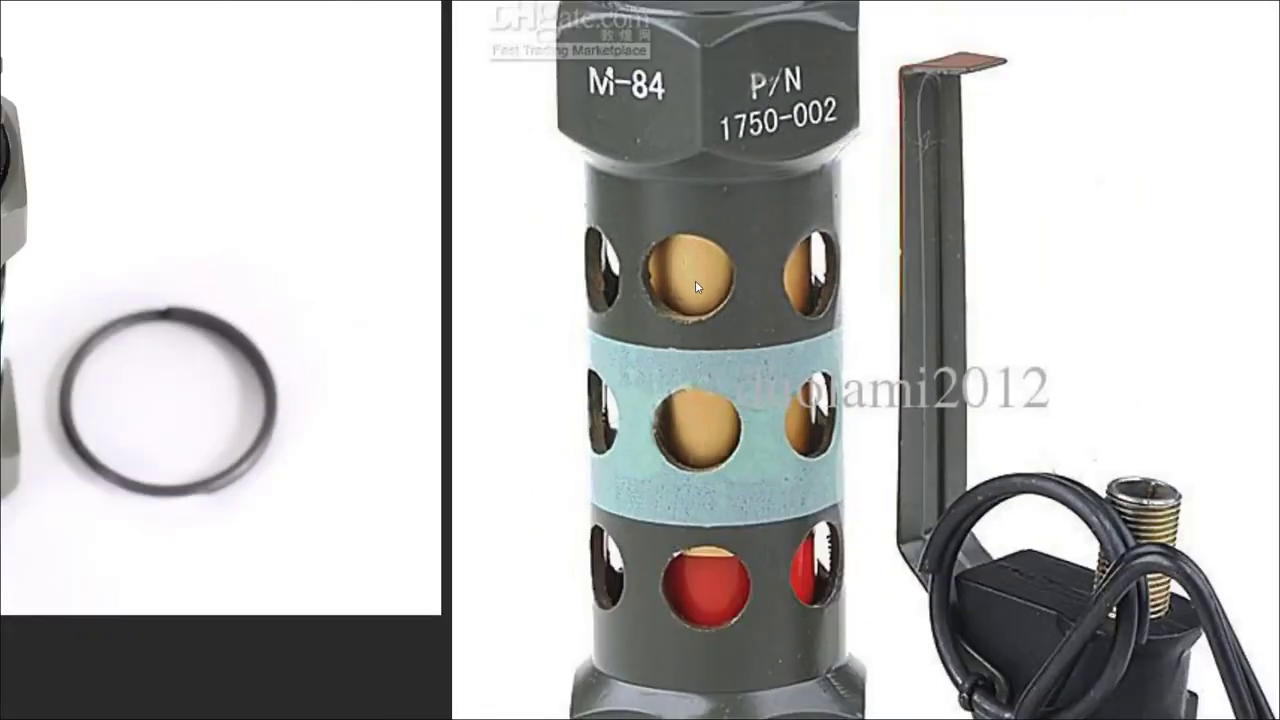
{"action": "scroll", "coordinate": [695, 282], "scroll_direction": "up", "scroll_amount": 5}
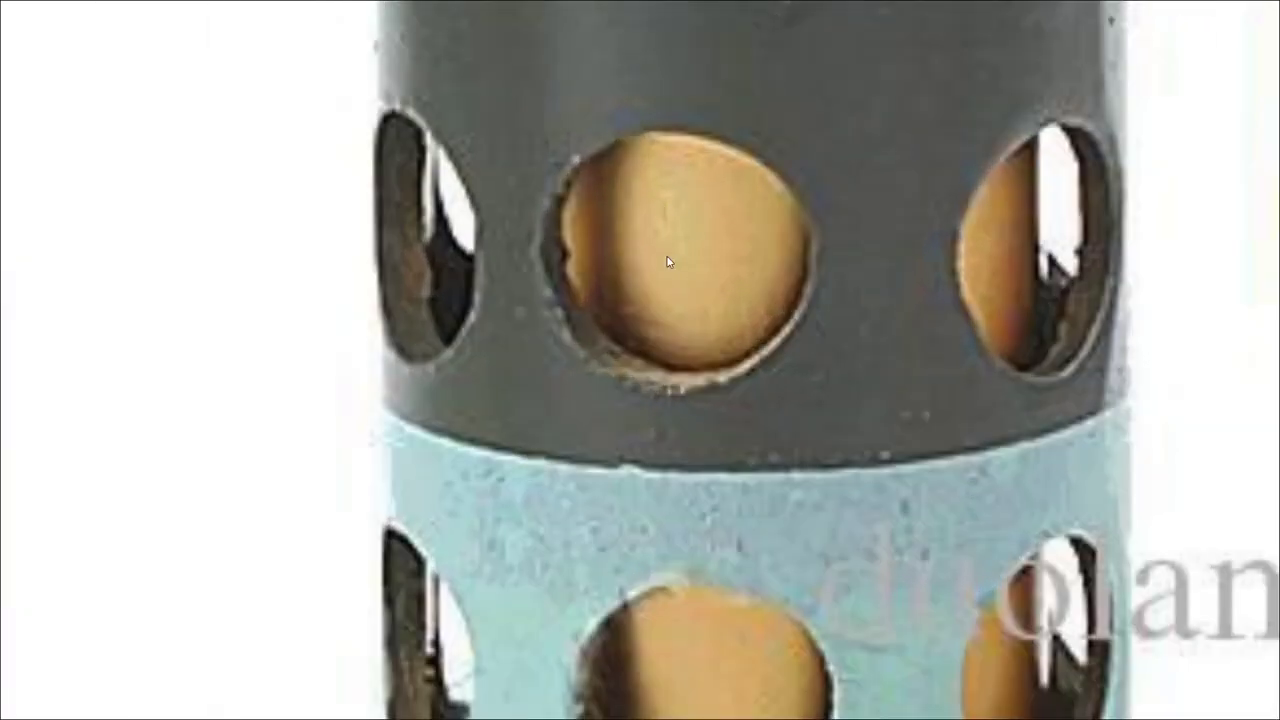
{"action": "scroll", "coordinate": [637, 287], "scroll_direction": "down", "scroll_amount": 3}
{"action": "scroll", "coordinate": [692, 240], "scroll_direction": "up", "scroll_amount": 5}
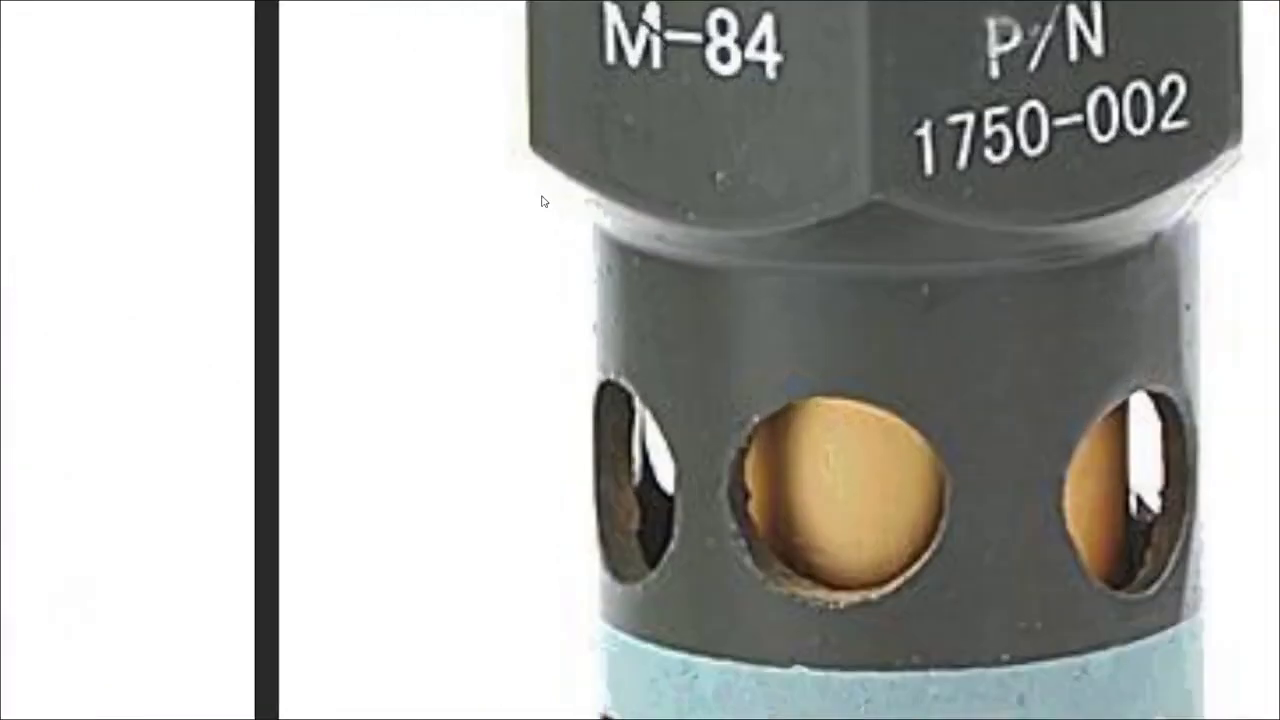
{"action": "scroll", "coordinate": [837, 325], "scroll_direction": "down", "scroll_amount": 3}
{"action": "scroll", "coordinate": [770, 298], "scroll_direction": "up", "scroll_amount": 3}
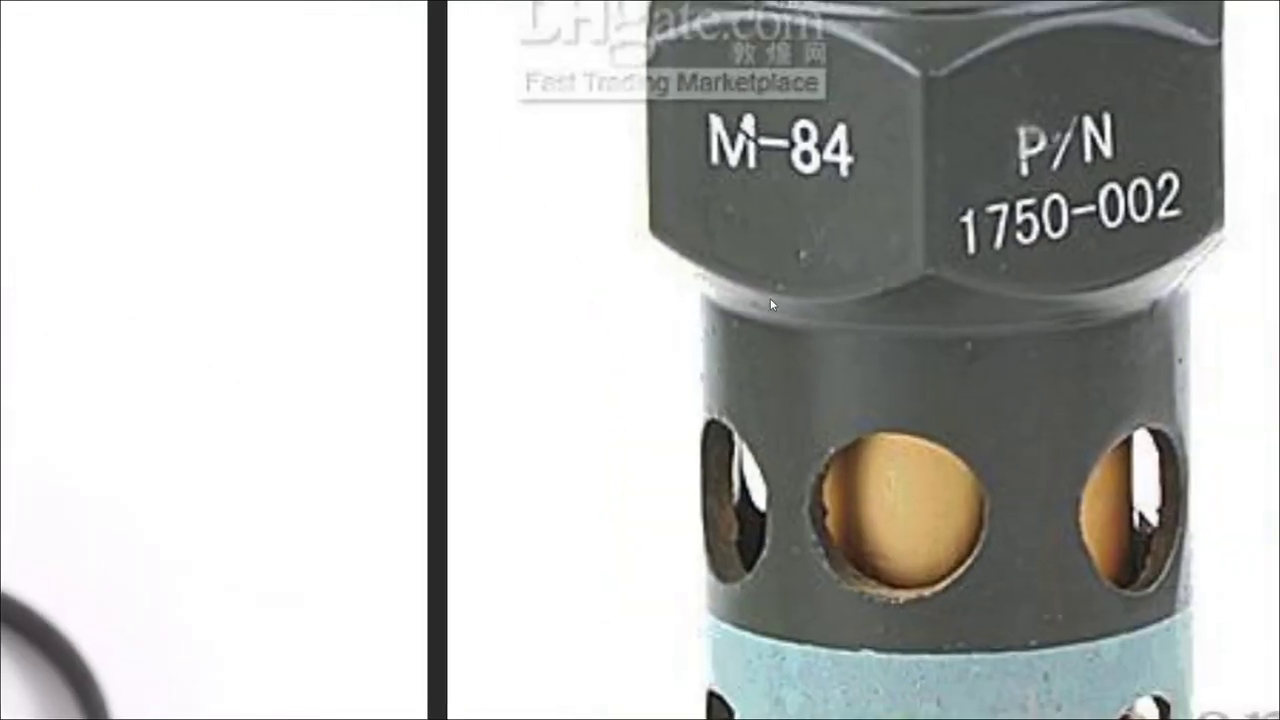
{"action": "middle_click_drag", "start_coordinate": [1179, 265], "coordinate": [1101, 269]}
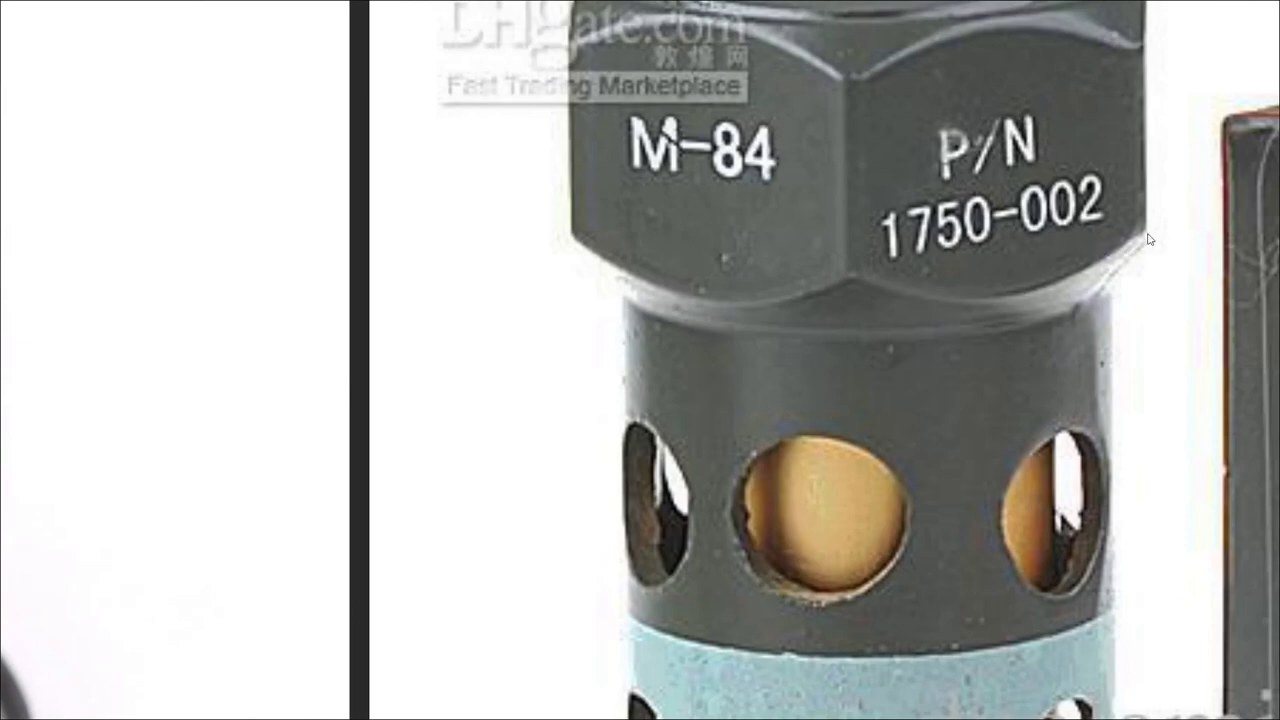
{"action": "scroll", "coordinate": [831, 449], "scroll_direction": "up", "scroll_amount": 4}
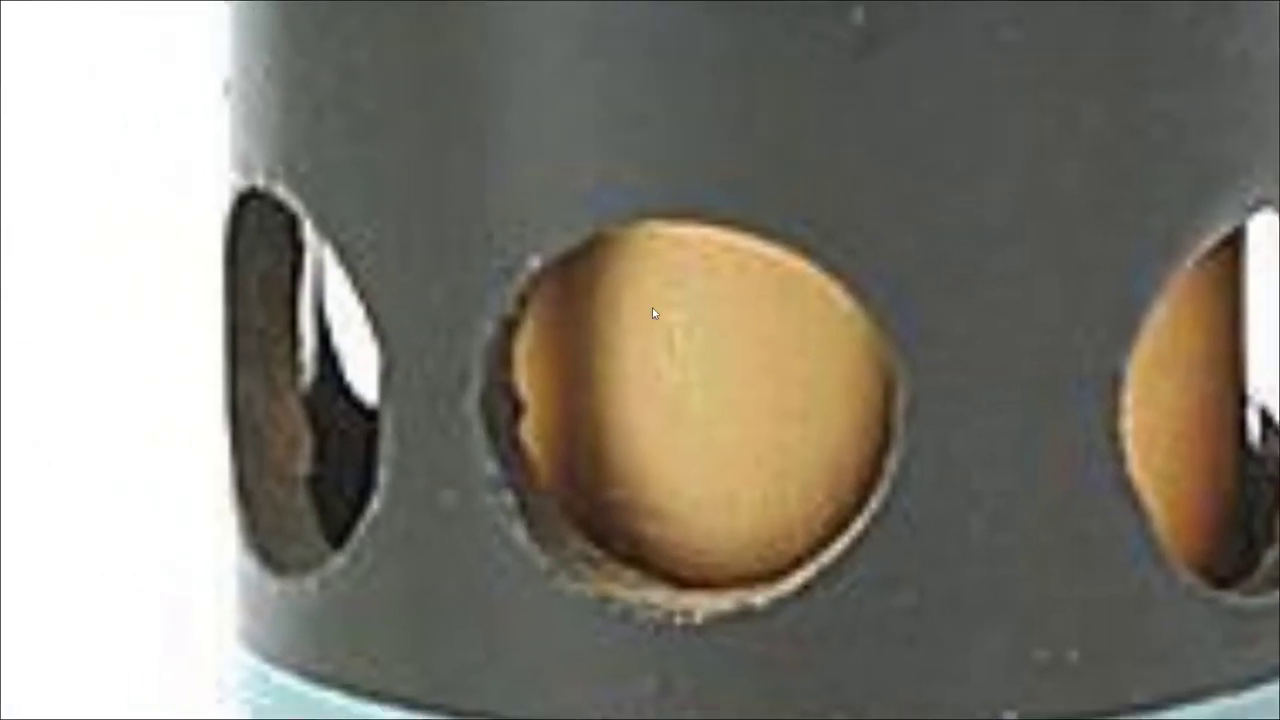
{"action": "scroll", "coordinate": [649, 362], "scroll_direction": "down", "scroll_amount": 10}
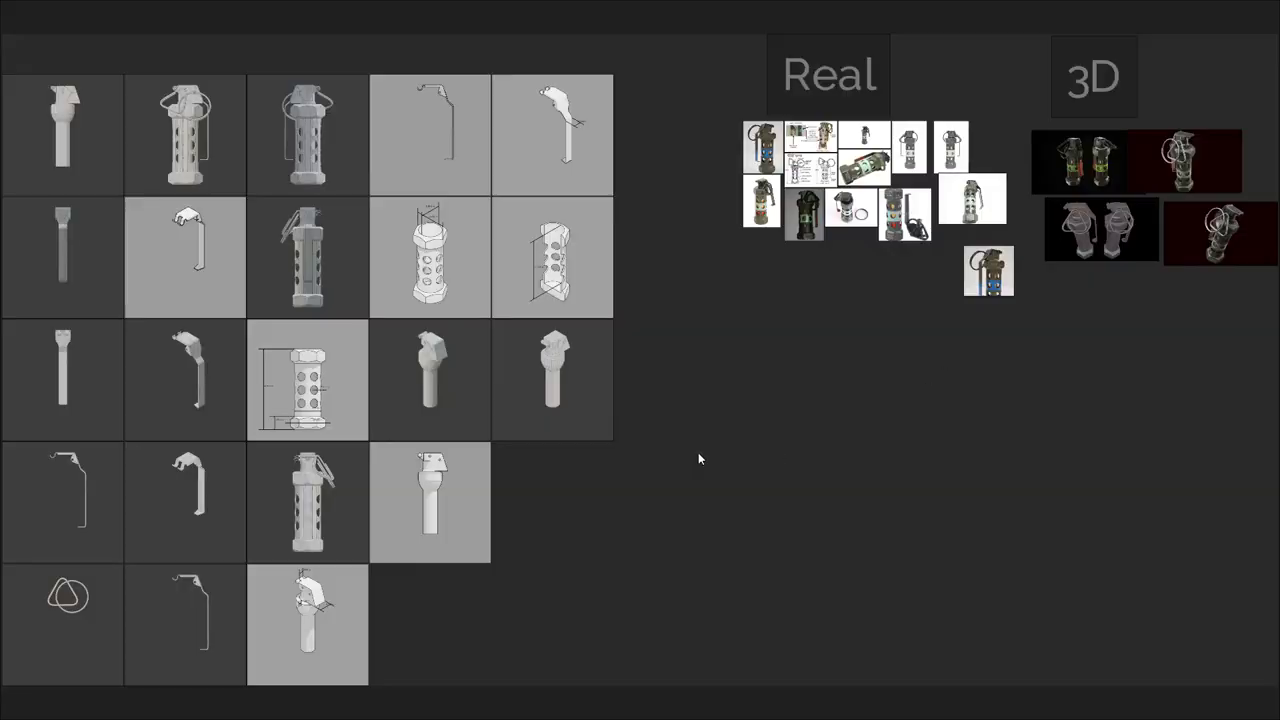
{"action": "scroll", "coordinate": [687, 448], "scroll_direction": "up", "scroll_amount": 10}
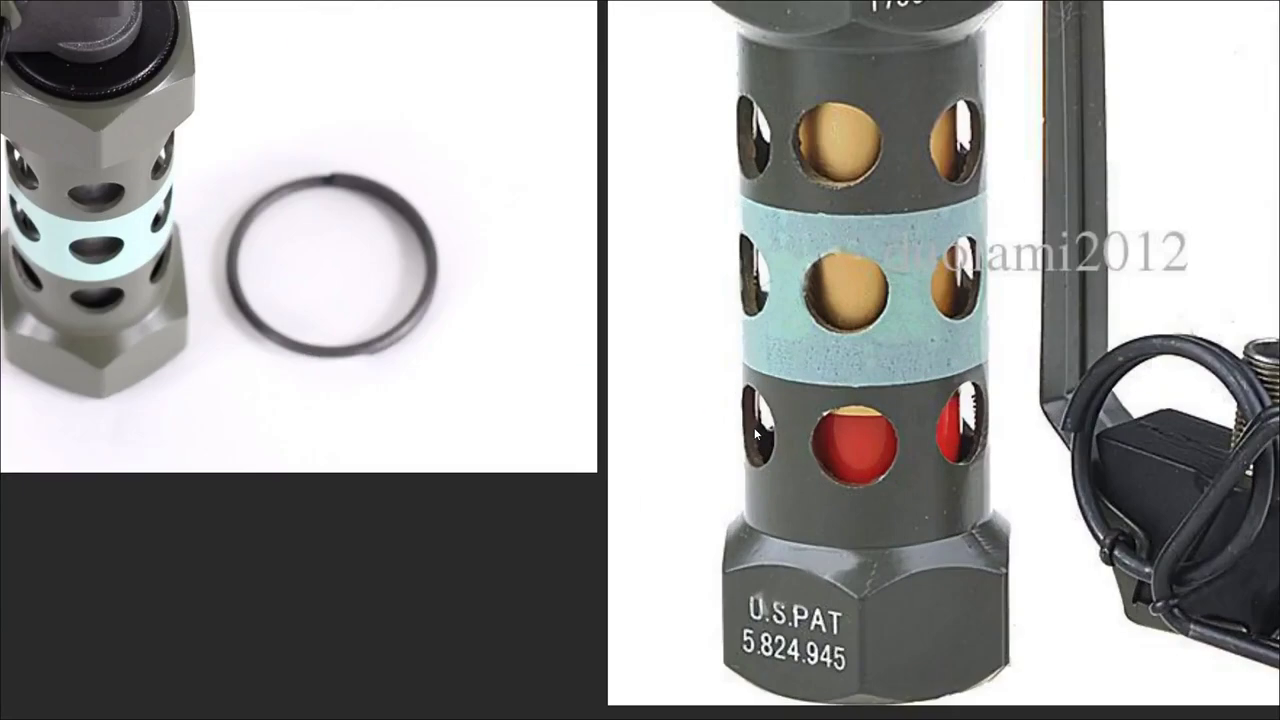
{"action": "key", "text": "ctrl+f"}
- Arrange the grenade and holed-band photos on the reference board, keeping it above Blender
{"action": "scroll", "coordinate": [1080, 520], "scroll_direction": "down", "scroll_amount": 6}
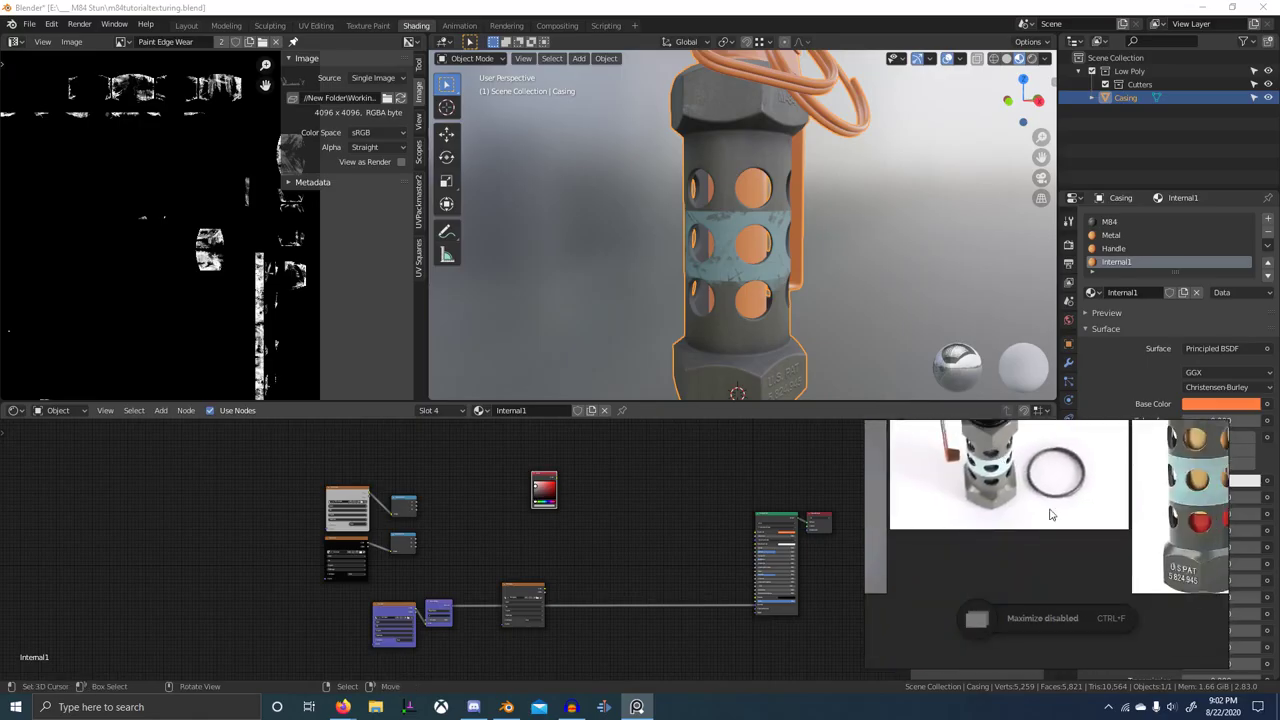
{"action": "scroll", "coordinate": [1110, 495], "scroll_direction": "up", "scroll_amount": 2}
{"action": "middle_click_drag", "start_coordinate": [1110, 495], "coordinate": [950, 587]}
{"action": "scroll", "coordinate": [960, 537], "scroll_direction": "up", "scroll_amount": 2}
{"action": "right_click_drag", "start_coordinate": [960, 537], "coordinate": [999, 504]}
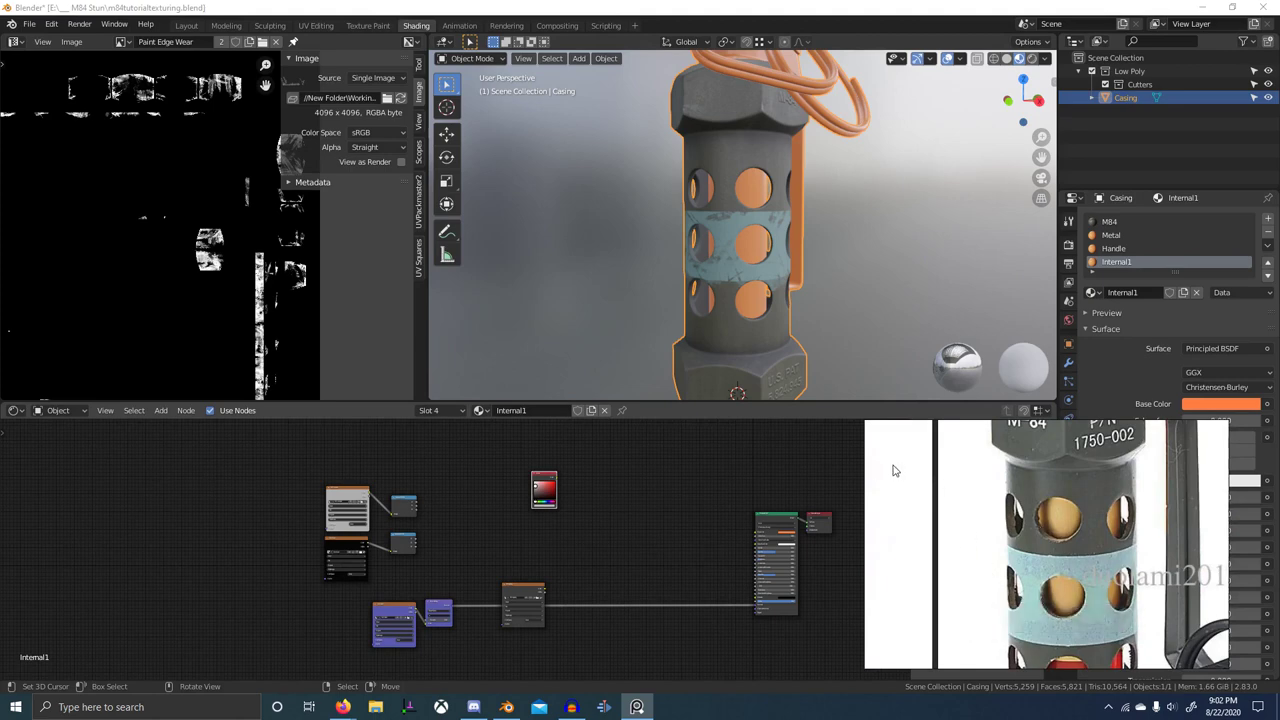
{"action": "right_click_drag", "start_coordinate": [893, 466], "coordinate": [1098, 494]}
{"action": "scroll", "coordinate": [733, 525], "scroll_direction": "up", "scroll_amount": 5}
{"action": "mouse_move", "coordinate": [666, 544]}
{"action": "middle_mouse_down"}
{"action": "mouse_move", "coordinate": [733, 525]}
{"action": "mouse_move", "coordinate": [668, 525]}
{"action": "middle_mouse_up"}
{"action": "key", "text": "alt+Tab"}
{"action": "middle_click_drag", "start_coordinate": [1132, 529], "coordinate": [1104, 515]}
- Bring the shader nodes into view and move the RGB node beside the Principled BSDF
{"action": "key", "text": "ctrl+shift+a"}
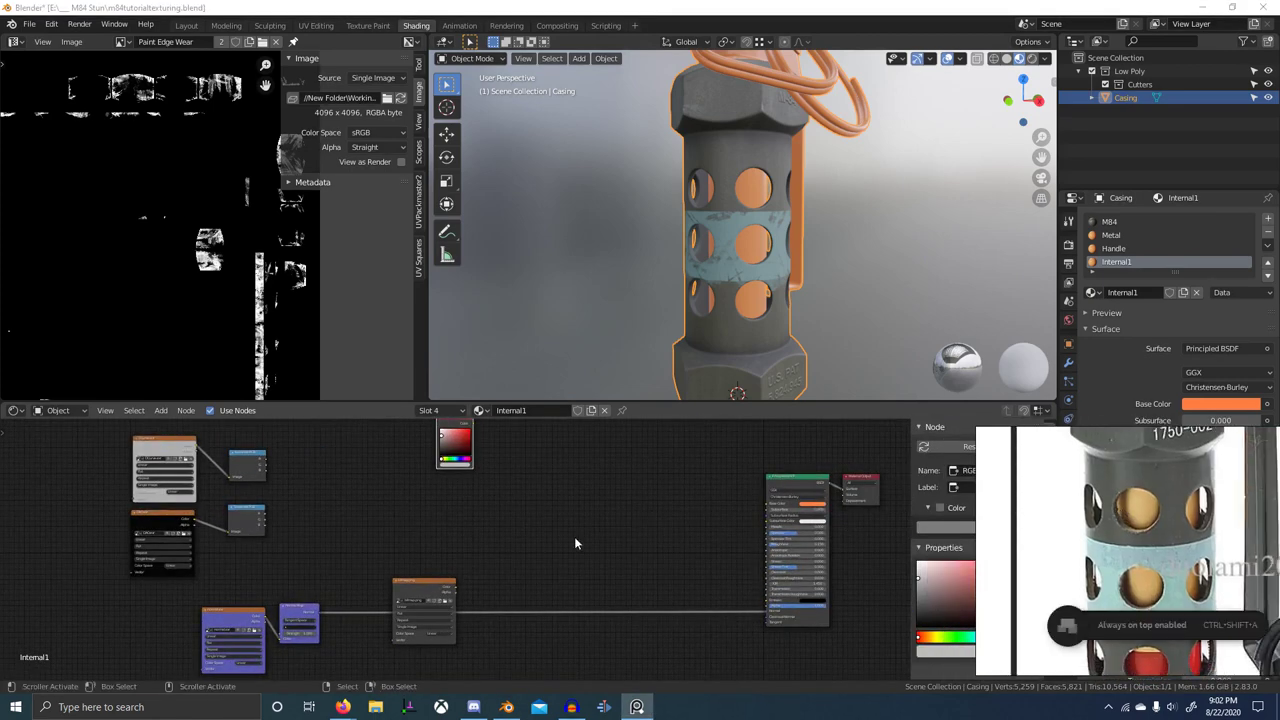
{"action": "scroll", "coordinate": [490, 505], "scroll_direction": "up", "scroll_amount": 3}
{"action": "middle_click_drag", "start_coordinate": [460, 495], "coordinate": [480, 531]}
{"action": "left_click_drag", "start_coordinate": [412, 453], "coordinate": [566, 525]}
{"action": "middle_click_drag", "start_coordinate": [728, 598], "coordinate": [639, 567]}
{"action": "scroll", "coordinate": [639, 567], "scroll_direction": "up", "scroll_amount": 5}
{"action": "scroll", "coordinate": [640, 568], "scroll_direction": "up", "scroll_amount": 1}
{"action": "middle_click_drag", "start_coordinate": [799, 569], "coordinate": [568, 540]}
{"action": "left_click_drag", "start_coordinate": [572, 526], "coordinate": [690, 526]}
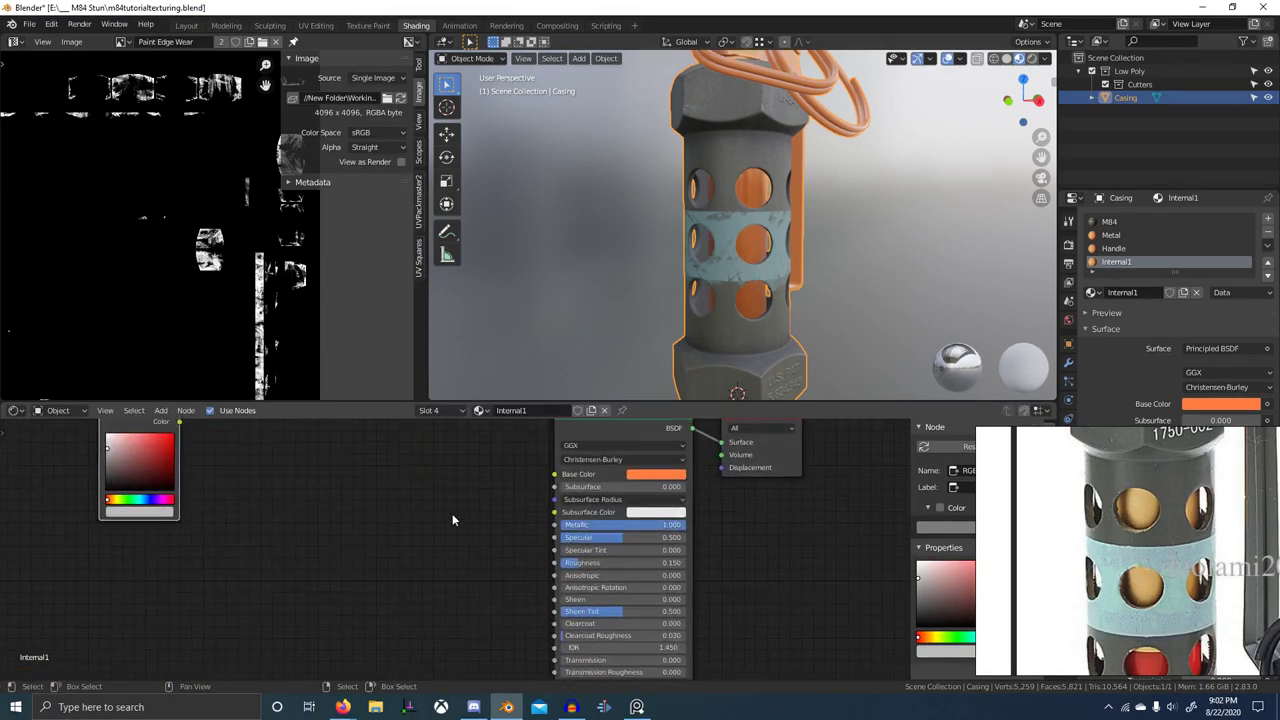
- Add a Value node set to 1.000 and connect it to the Principled BSDF Metallic input
{"action": "left_click", "coordinate": [404, 516]}
{"action": "type", "text": "val"}
{"action": "key", "text": "Return"}
{"action": "left_click", "coordinate": [131, 566]}
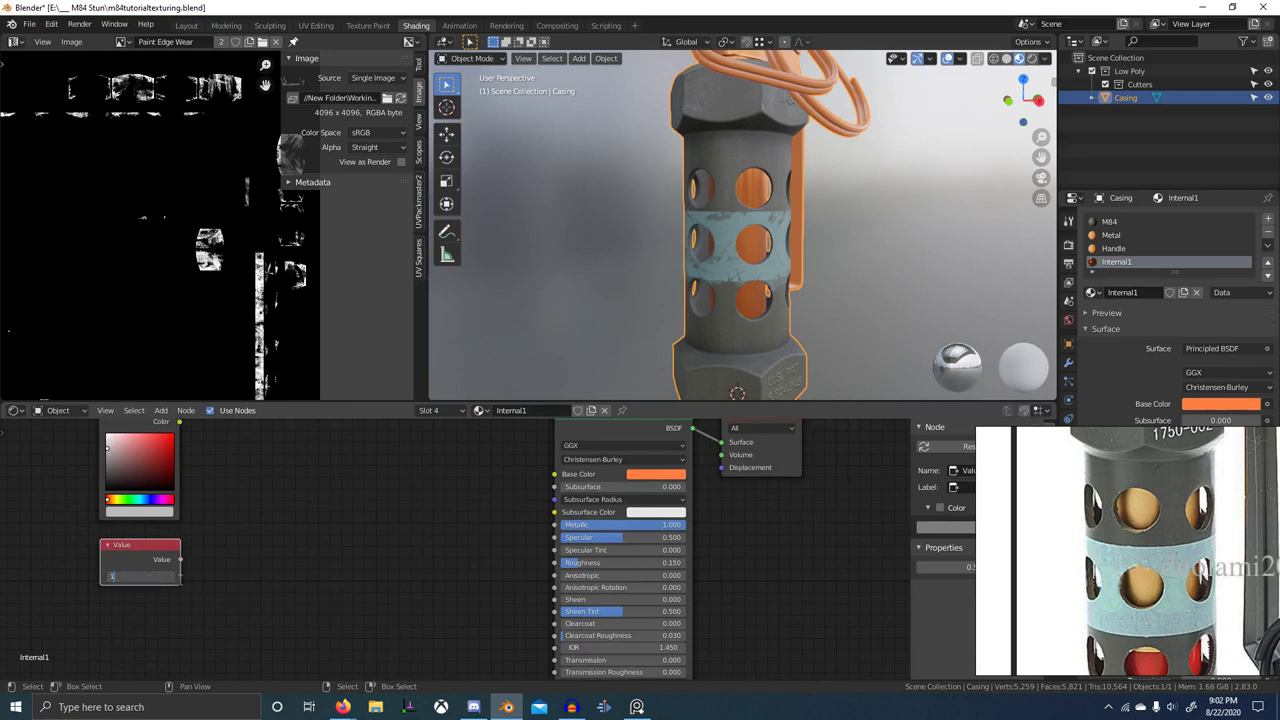
{"action": "left_click_drag", "start_coordinate": [182, 560], "coordinate": [533, 563]}
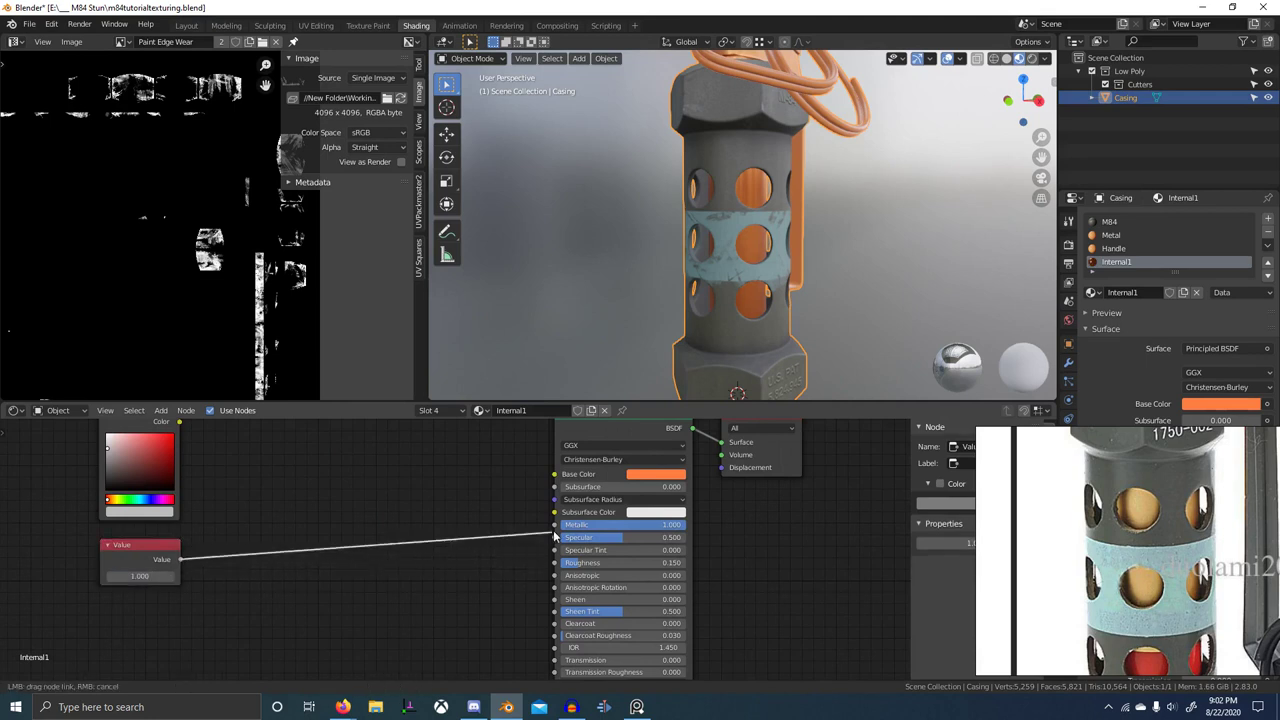
- Connect the RGB node's colour to Base Color, then check the grenade against the black-handle photo
{"action": "middle_click_drag", "start_coordinate": [372, 508], "coordinate": [620, 588]}
{"action": "scroll", "coordinate": [525, 566], "scroll_direction": "up", "scroll_amount": 4}
{"action": "scroll", "coordinate": [500, 558], "scroll_direction": "down", "scroll_amount": 4}
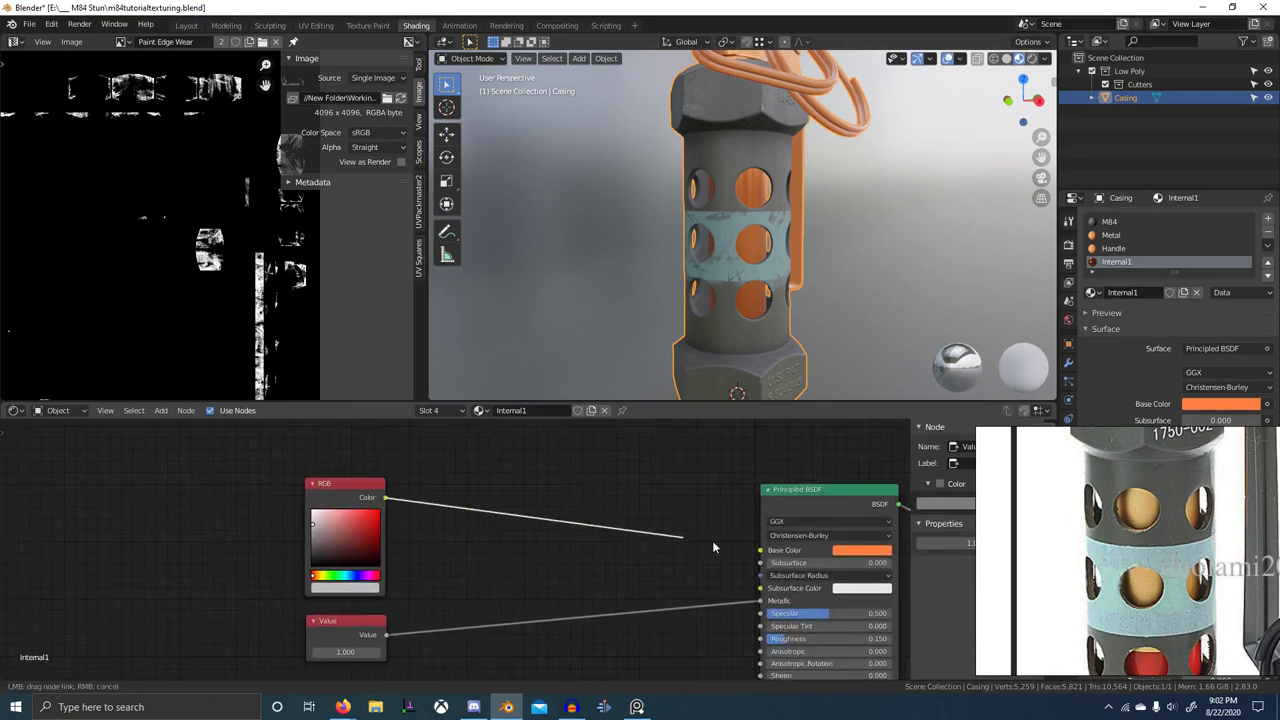
{"action": "left_click_drag", "start_coordinate": [770, 555], "coordinate": [764, 551]}
{"action": "middle_click_drag", "start_coordinate": [756, 328], "coordinate": [736, 298]}
{"action": "scroll", "coordinate": [1168, 510], "scroll_direction": "down", "scroll_amount": 4}
{"action": "middle_click_drag", "start_coordinate": [1168, 510], "coordinate": [1109, 513]}
{"action": "scroll", "coordinate": [1104, 589], "scroll_direction": "down", "scroll_amount": 2}
{"action": "scroll", "coordinate": [1175, 625], "scroll_direction": "up", "scroll_amount": 5}
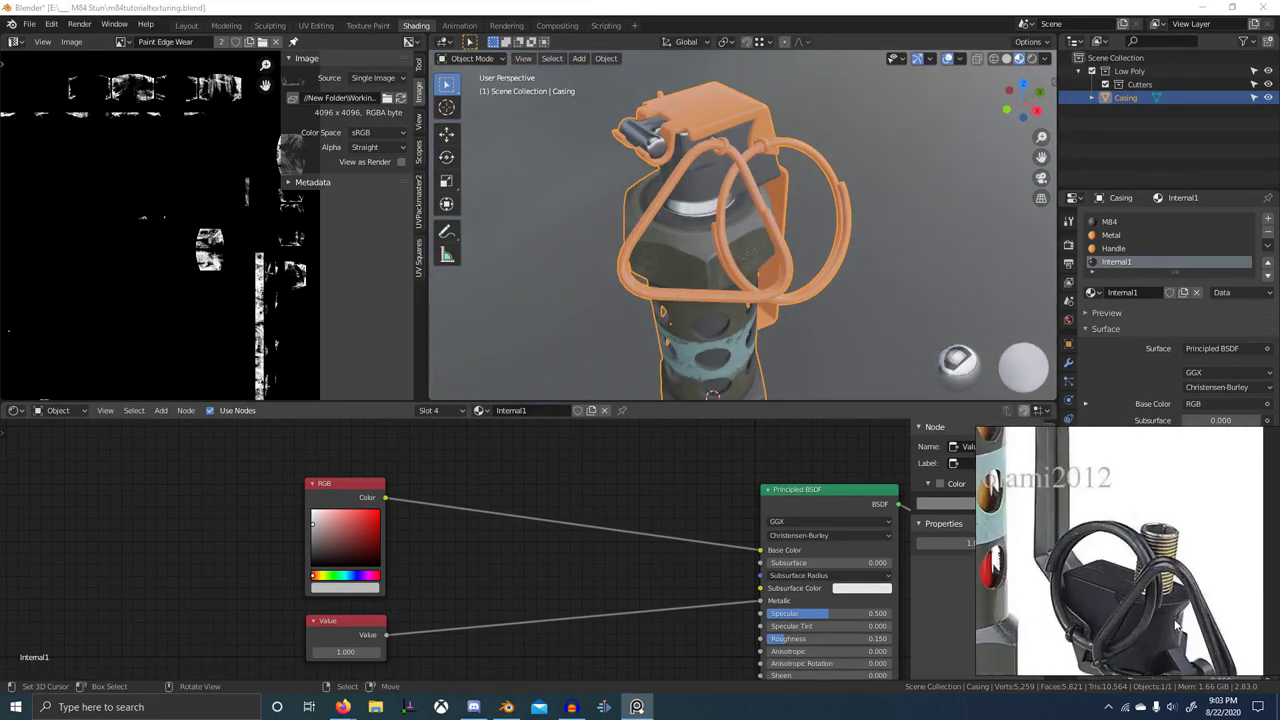
- Add a material slot to the casing holding a new material named Top
{"action": "left_click", "coordinate": [1269, 220]}
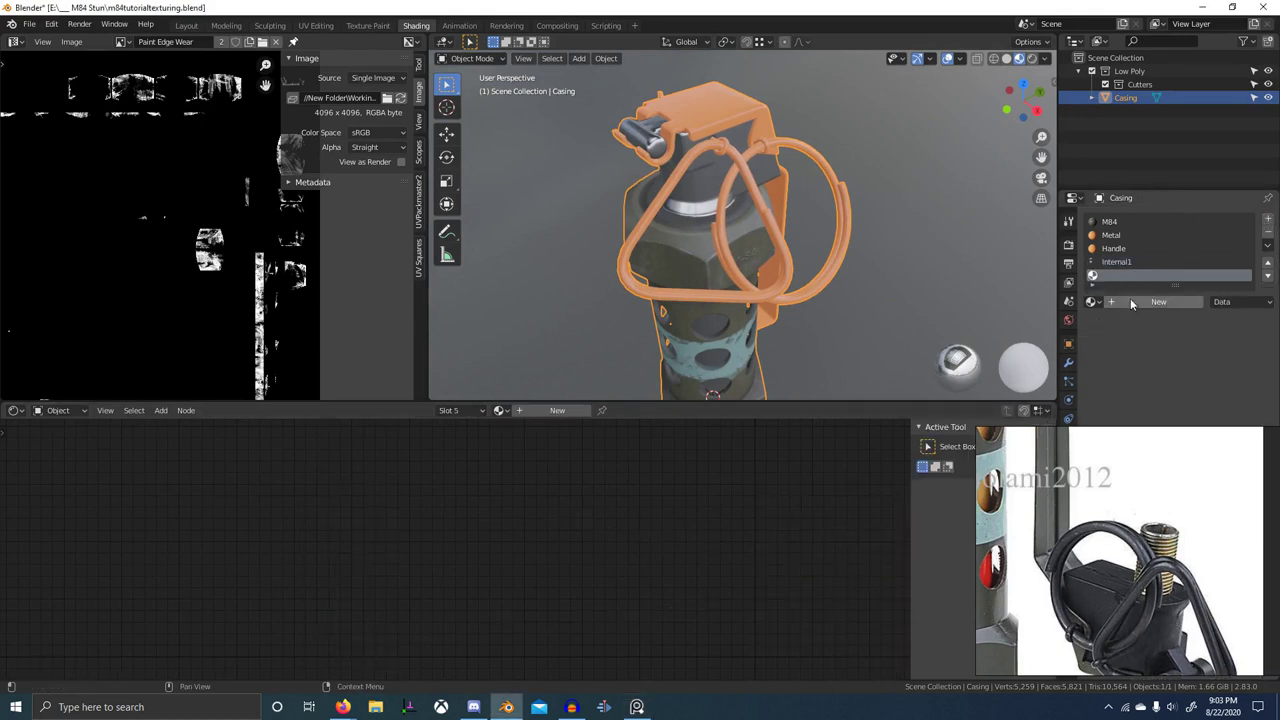
{"action": "left_click", "coordinate": [1157, 302]}
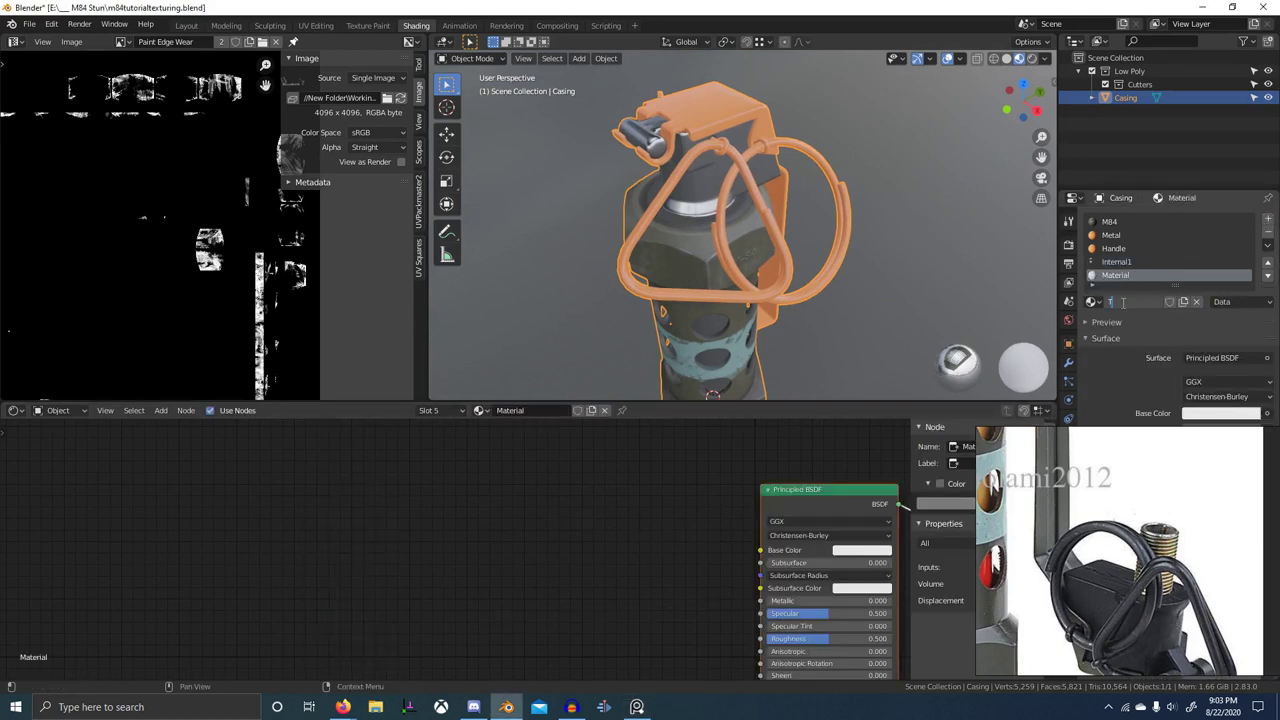
{"action": "key", "text": "Return"}
- In Edit Mode, select the casing faces that use the M84 and Internal1 materials
{"action": "key", "text": "Tab"}
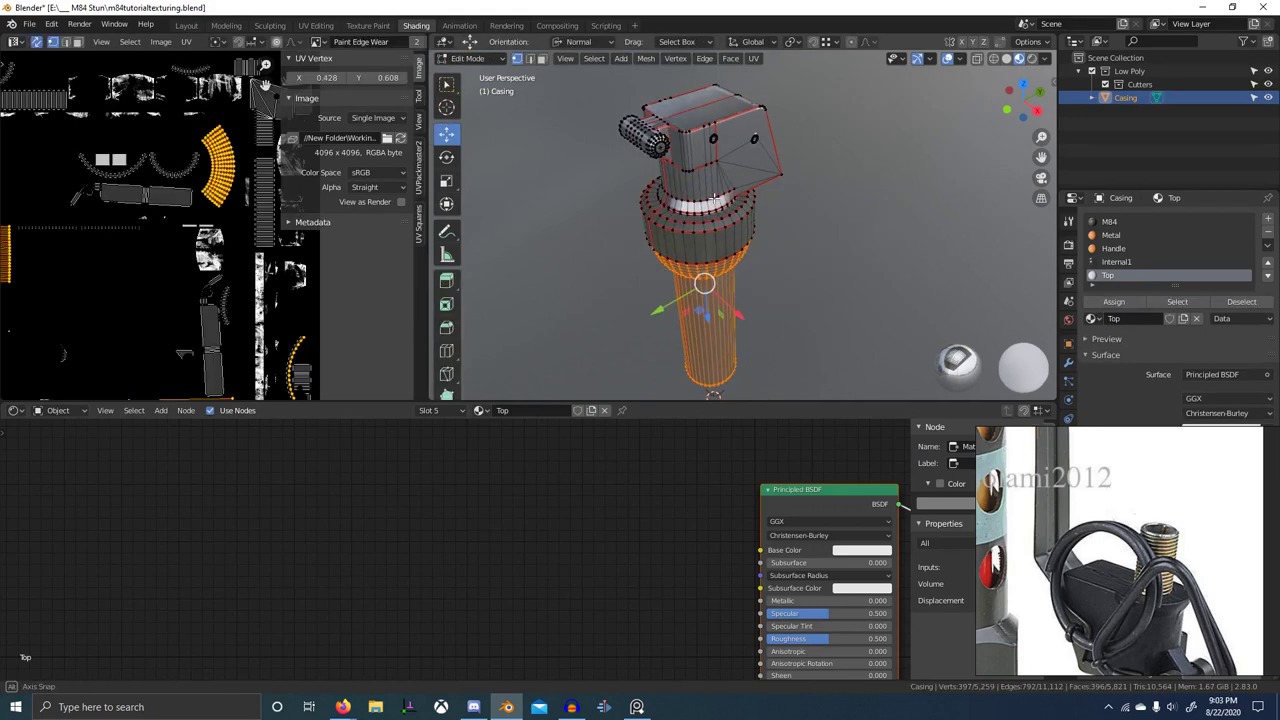
{"action": "middle_click_drag", "start_coordinate": [716, 194], "coordinate": [710, 170]}
{"action": "key", "text": "alt+a"}
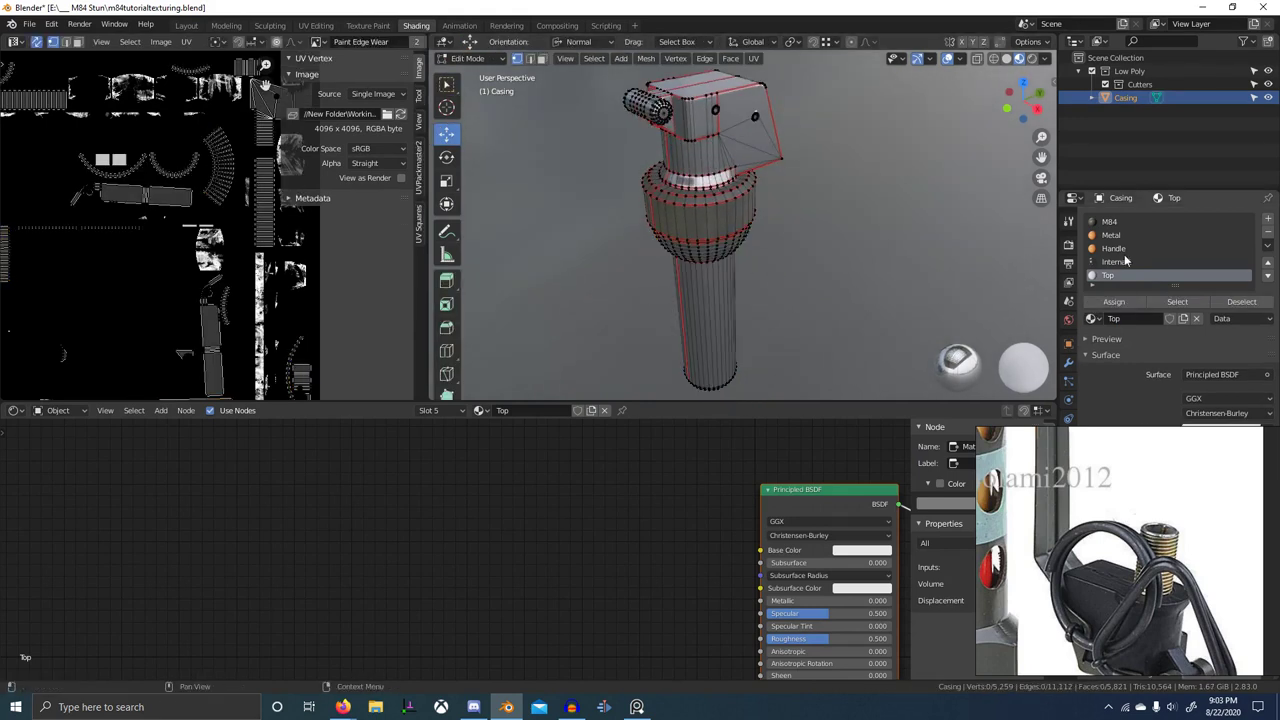
{"action": "left_click", "coordinate": [1112, 223]}
{"action": "left_click", "coordinate": [1162, 302]}
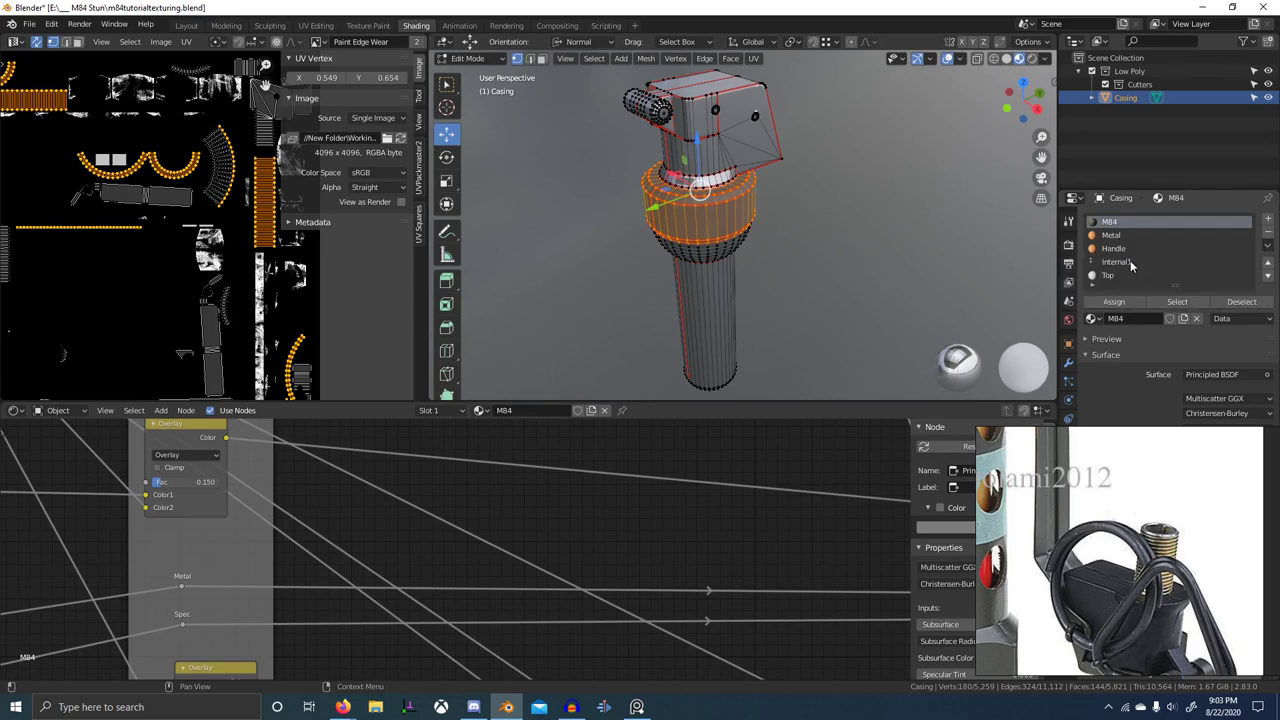
{"action": "left_click", "coordinate": [1120, 262]}
{"action": "left_click", "coordinate": [1177, 302]}
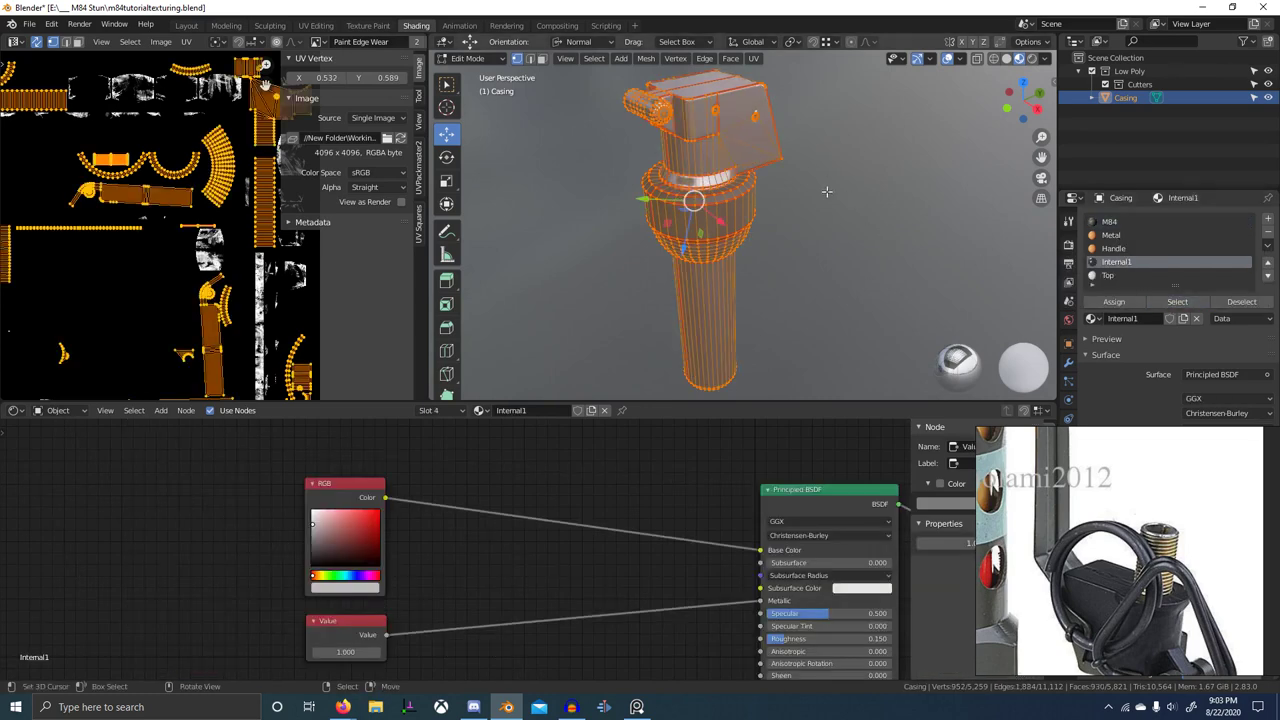
- Box-select the casing's upper head in see-through side view and grow the selection by one ring
{"action": "middle_click_drag", "start_coordinate": [710, 125], "coordinate": [618, 240]}
{"action": "scroll", "coordinate": [693, 122], "scroll_direction": "up", "scroll_amount": 1}
{"action": "key", "text": "alt+a"}
{"action": "key", "text": "shift+z"}
{"action": "key", "text": "b"}
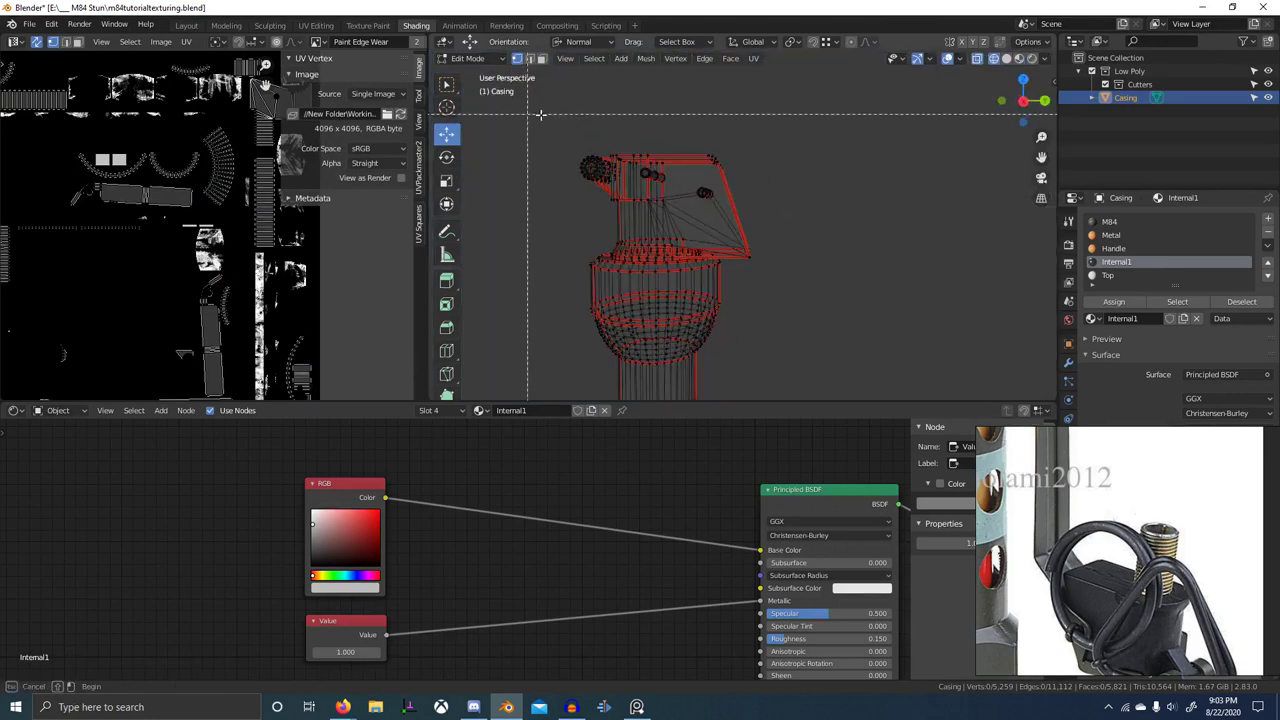
{"action": "left_click_drag", "start_coordinate": [540, 115], "coordinate": [903, 266]}
{"action": "key", "text": "KP_3"}
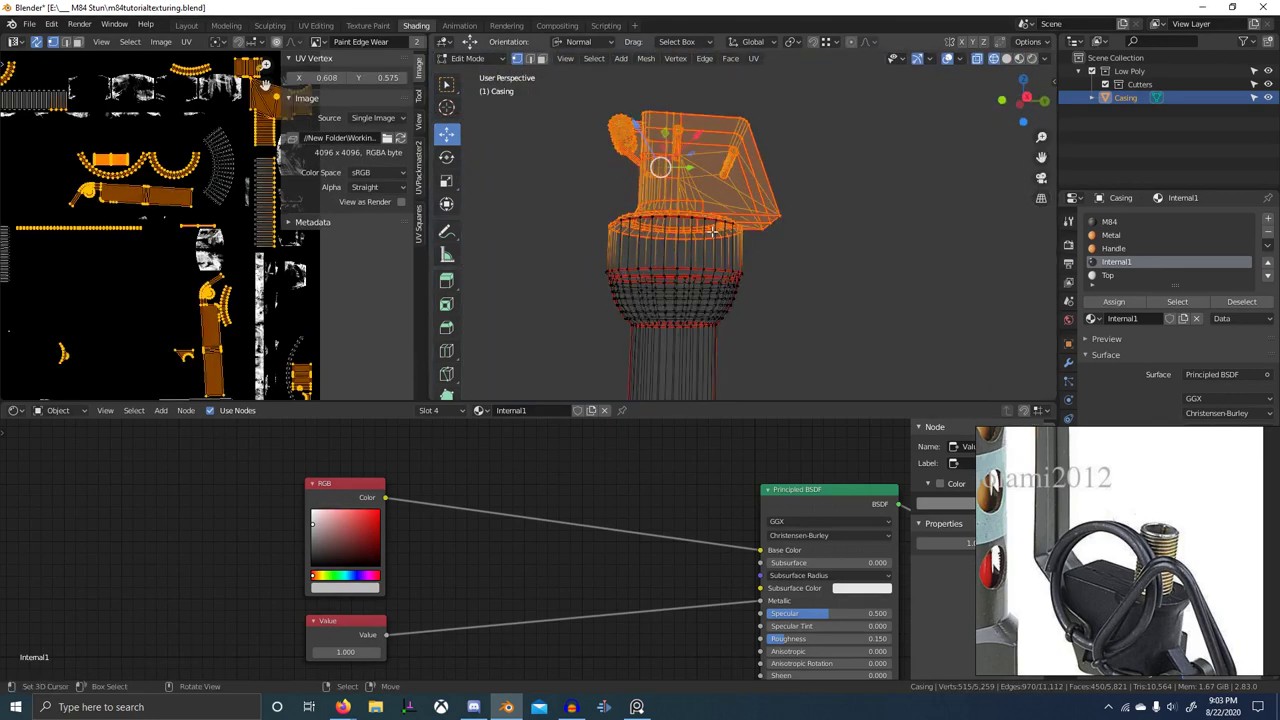
{"action": "key", "text": "alt+a"}
{"action": "left_click_drag", "start_coordinate": [580, 114], "coordinate": [863, 243]}
{"action": "scroll", "coordinate": [826, 254], "scroll_direction": "up", "scroll_amount": 8}
{"action": "mouse_move", "coordinate": [772, 277]}
{"action": "middle_mouse_down", "text": "shift"}
{"action": "mouse_move", "coordinate": [827, 254]}
{"action": "mouse_move", "coordinate": [829, 280]}
{"action": "middle_mouse_up", "text": "shift"}
{"action": "key", "text": "shift+z"}
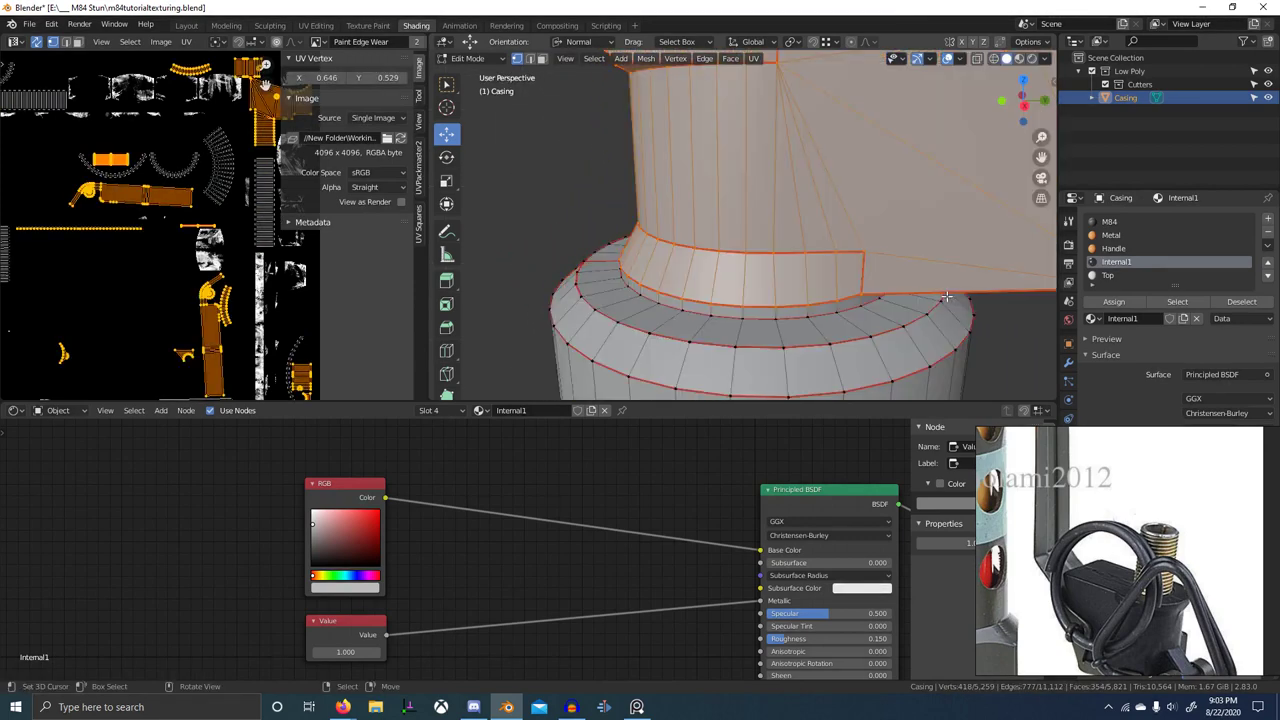
{"action": "middle_click_drag", "start_coordinate": [950, 297], "coordinate": [929, 280]}
{"action": "key", "text": "ctrl+KP_Add"}
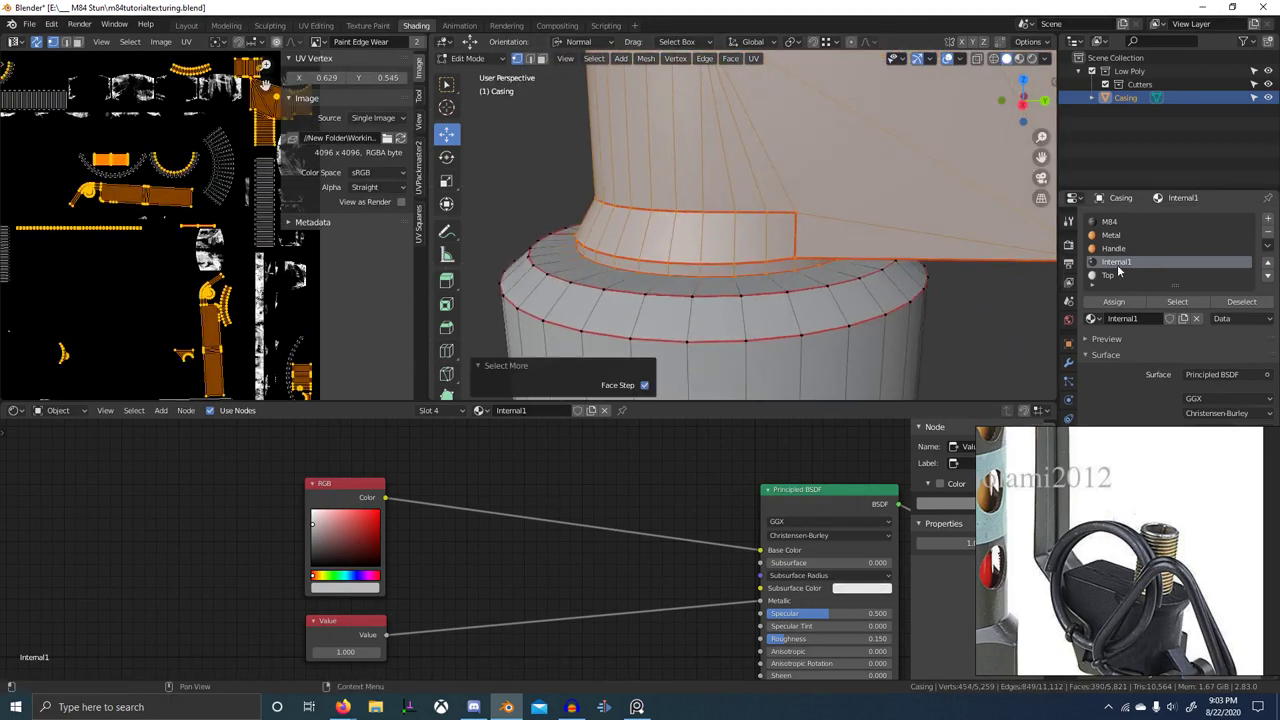
- Assign Top to the selected faces, return to Object Mode and show Material Preview
{"action": "left_click", "coordinate": [1117, 276]}
{"action": "left_click", "coordinate": [1117, 303]}
{"action": "scroll", "coordinate": [840, 240], "scroll_direction": "down", "scroll_amount": 7}
{"action": "key", "text": "Tab"}
{"action": "middle_click_drag", "start_coordinate": [838, 240], "coordinate": [781, 339]}
{"action": "left_click", "coordinate": [1019, 60]}
{"action": "scroll", "coordinate": [834, 243], "scroll_direction": "down", "scroll_amount": 2}
{"action": "scroll", "coordinate": [834, 243], "scroll_direction": "up", "scroll_amount": 2}
{"action": "scroll", "coordinate": [848, 256], "scroll_direction": "down", "scroll_amount": 1}
{"action": "scroll", "coordinate": [650, 514], "scroll_direction": "down", "scroll_amount": 6}
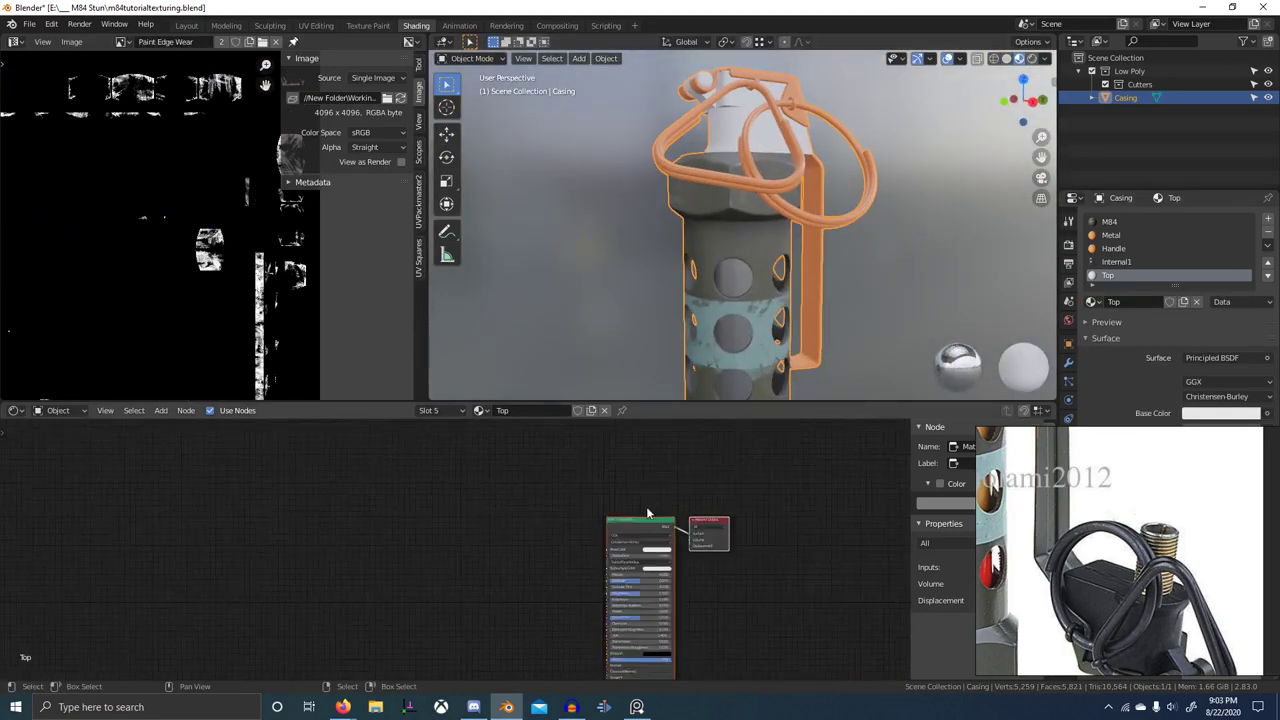
{"action": "left_click", "coordinate": [1112, 262]}
{"action": "middle_click_drag", "start_coordinate": [477, 550], "coordinate": [593, 565]}
{"action": "scroll", "coordinate": [593, 565], "scroll_direction": "up", "scroll_amount": 4}
{"action": "left_click_drag", "start_coordinate": [479, 502], "coordinate": [578, 598]}
{"action": "key", "text": "g"}
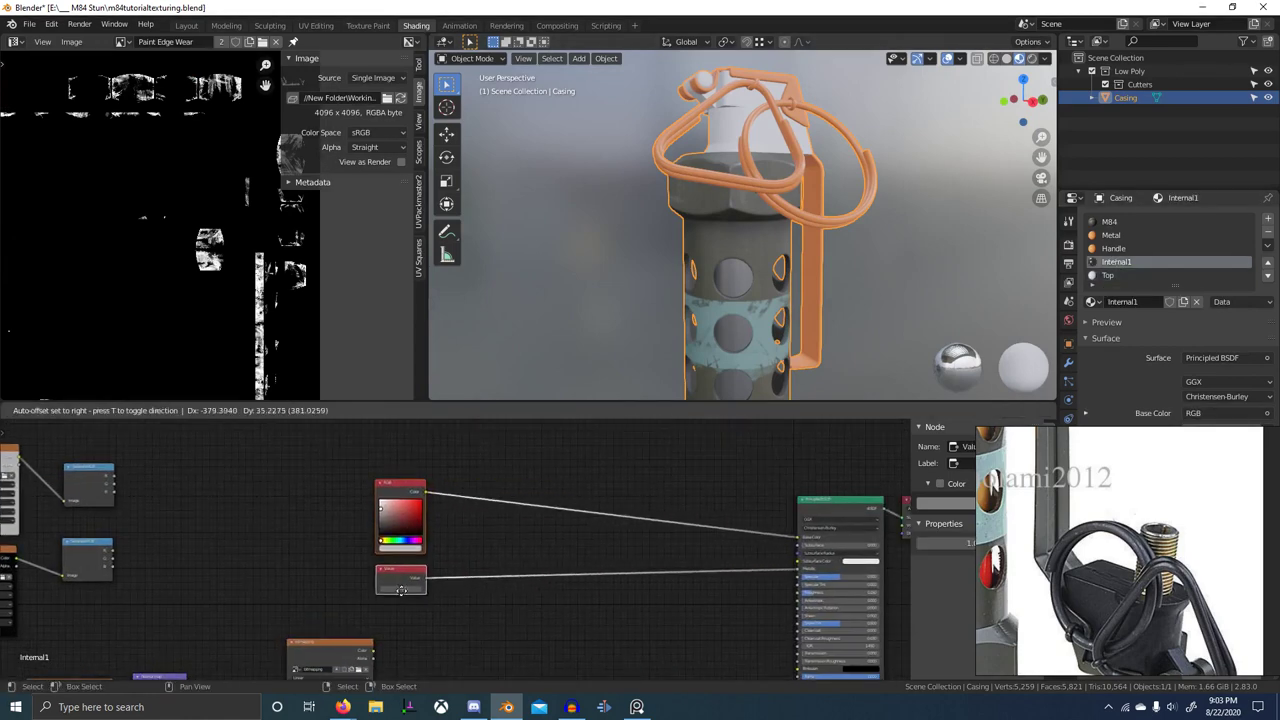
{"action": "left_click", "coordinate": [372, 584]}
{"action": "scroll", "coordinate": [372, 584], "scroll_direction": "up", "scroll_amount": 3}
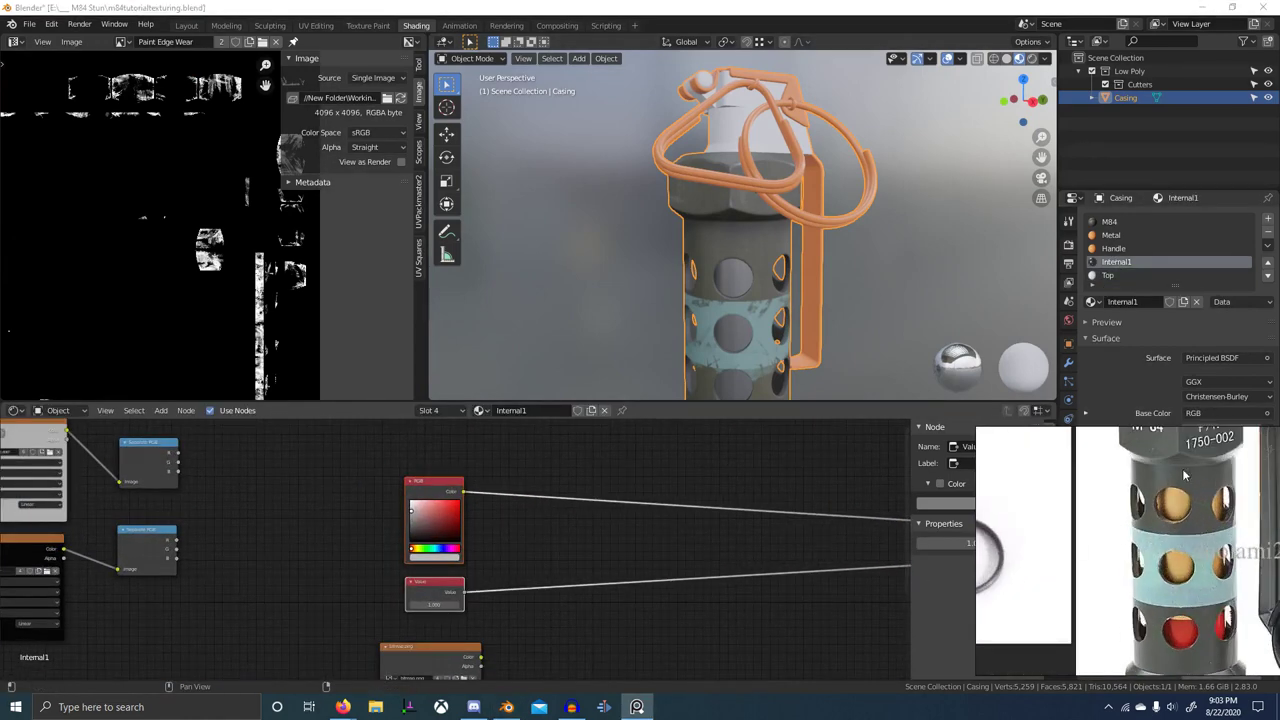
{"action": "scroll", "coordinate": [447, 590], "scroll_direction": "up", "scroll_amount": 5}
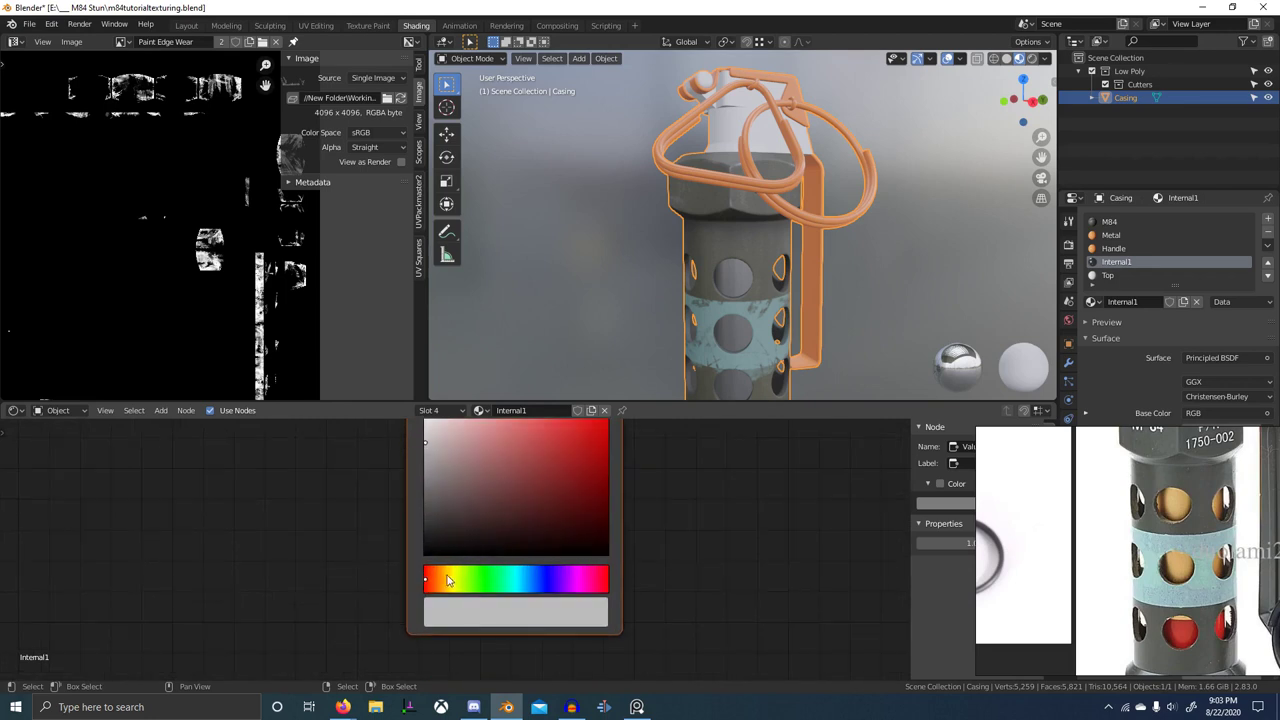
{"action": "middle_click_drag", "start_coordinate": [657, 541], "coordinate": [659, 605]}
{"action": "left_click_drag", "start_coordinate": [443, 518], "coordinate": [440, 518]}
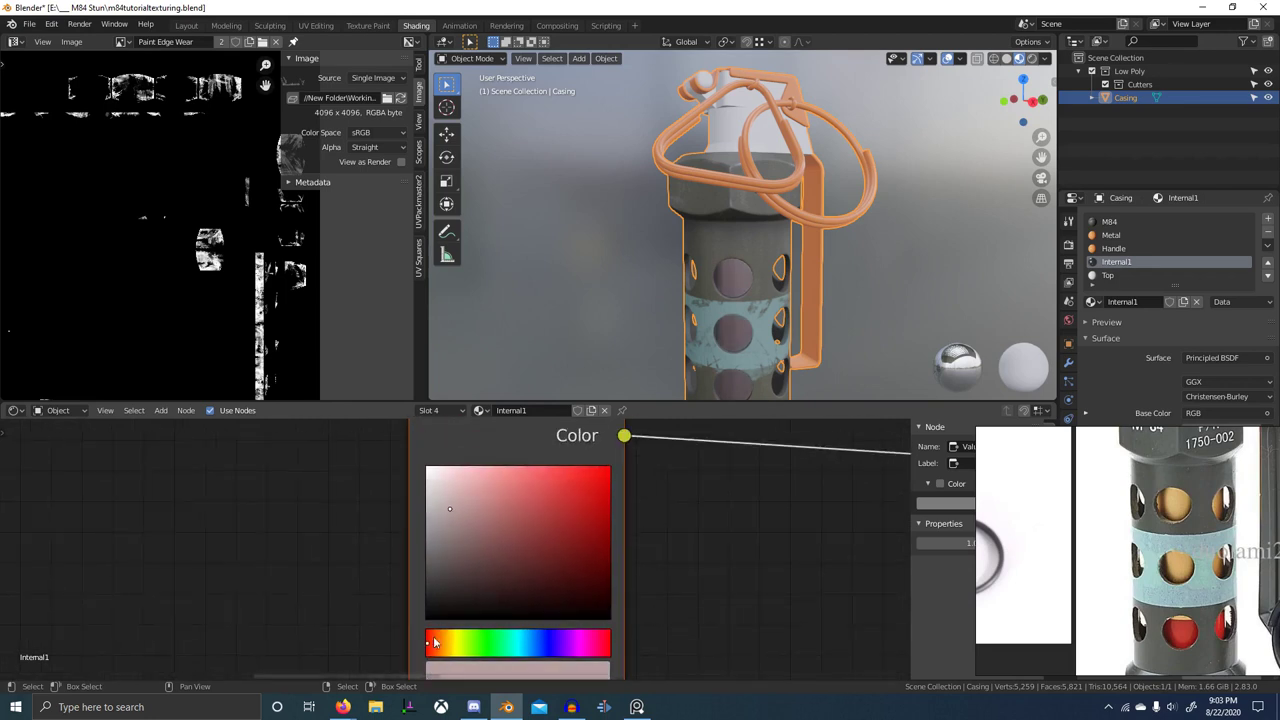
{"action": "left_click_drag", "start_coordinate": [435, 642], "coordinate": [442, 643]}
{"action": "middle_click_drag", "start_coordinate": [810, 343], "coordinate": [802, 256], "text": "shift"}
{"action": "scroll", "coordinate": [802, 256], "scroll_direction": "up", "scroll_amount": 5}
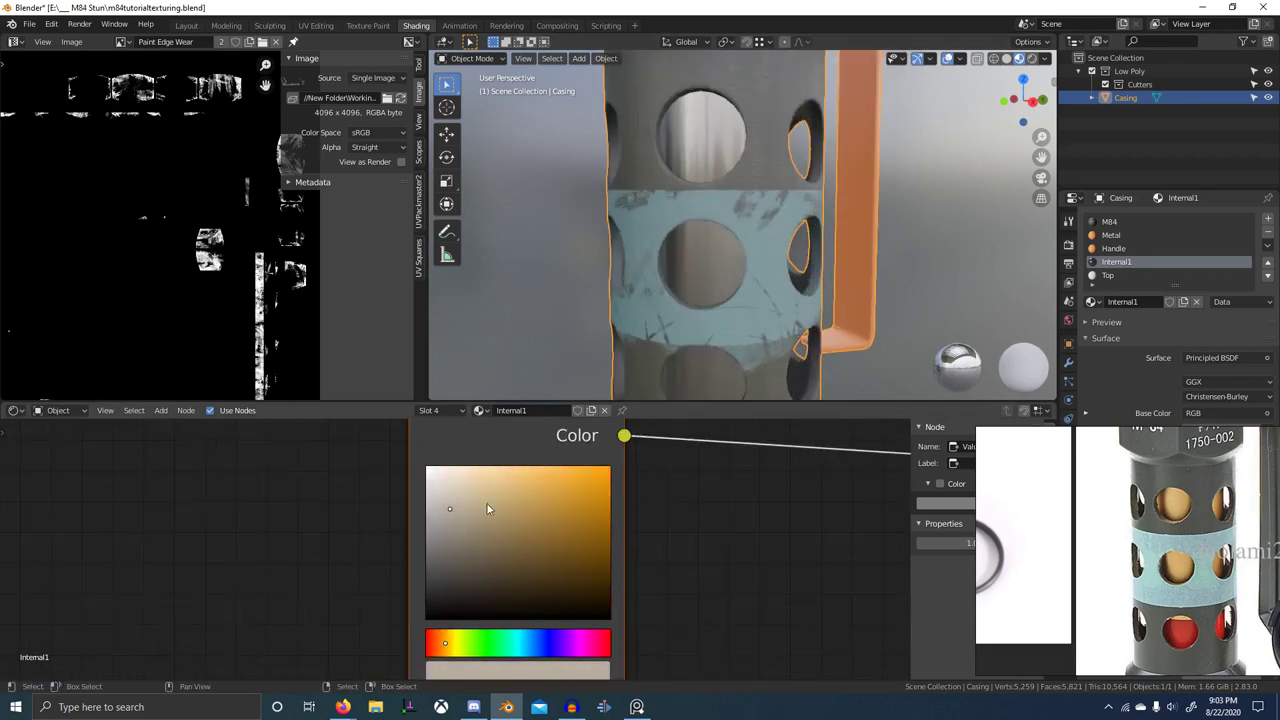
{"action": "left_click_drag", "start_coordinate": [474, 506], "coordinate": [454, 487]}
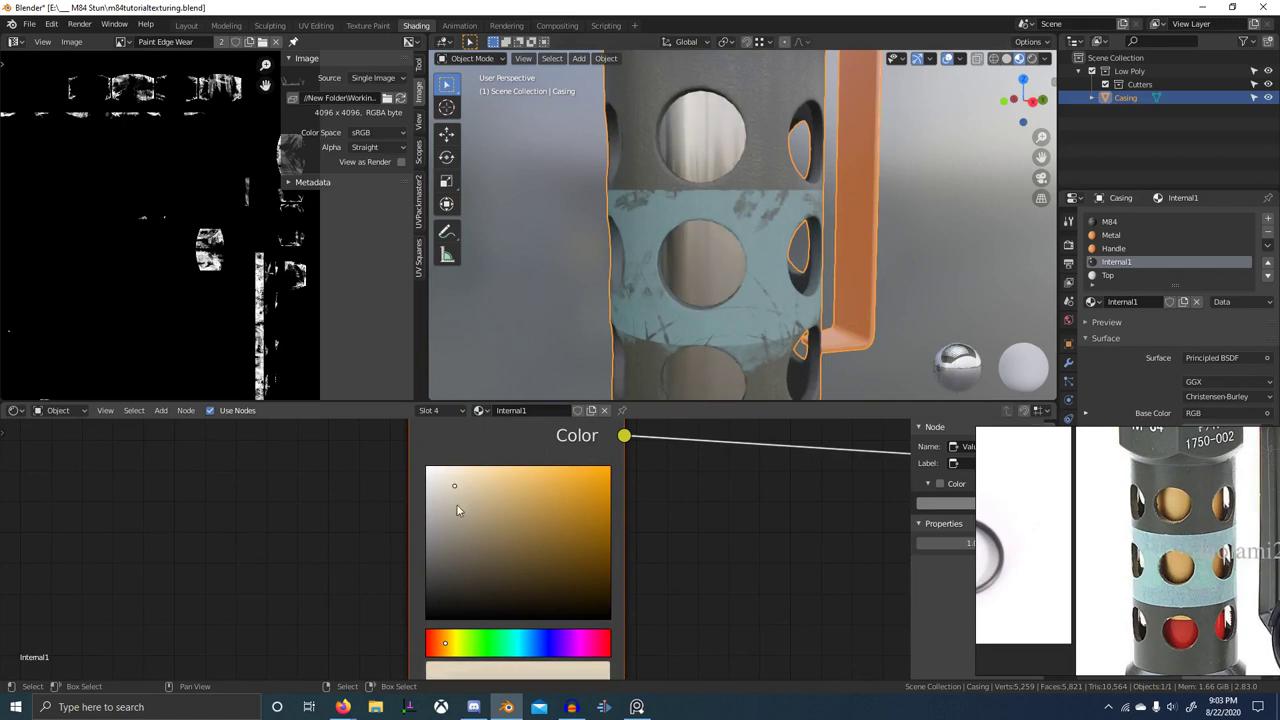
{"action": "left_click_drag", "start_coordinate": [441, 642], "coordinate": [445, 642]}
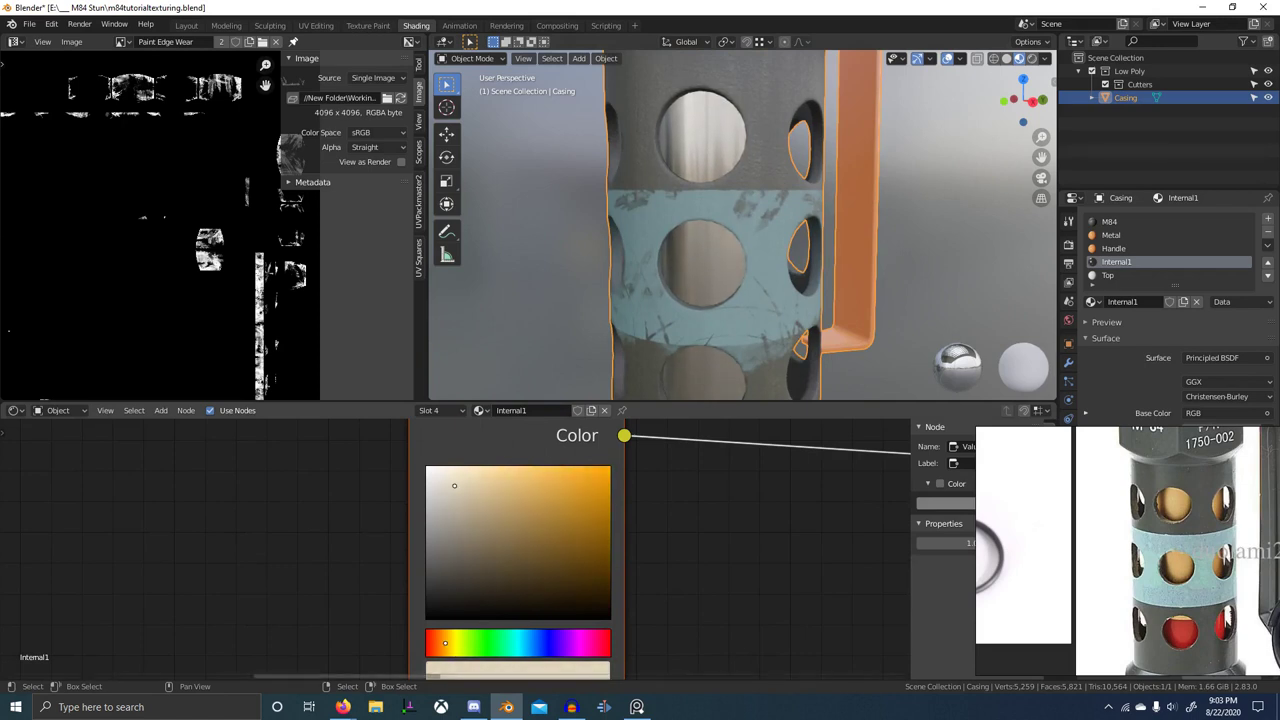
{"action": "left_click_drag", "start_coordinate": [463, 470], "coordinate": [466, 479]}
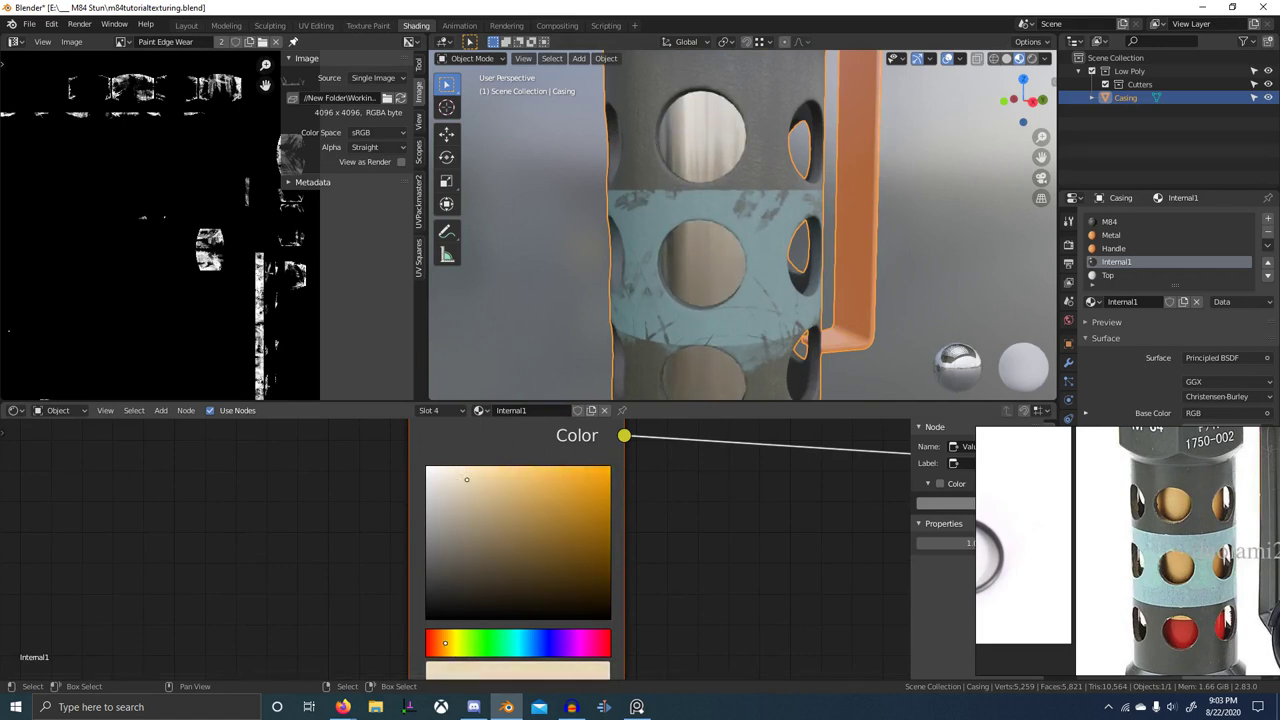
{"action": "left_click_drag", "start_coordinate": [445, 643], "coordinate": [441, 643]}
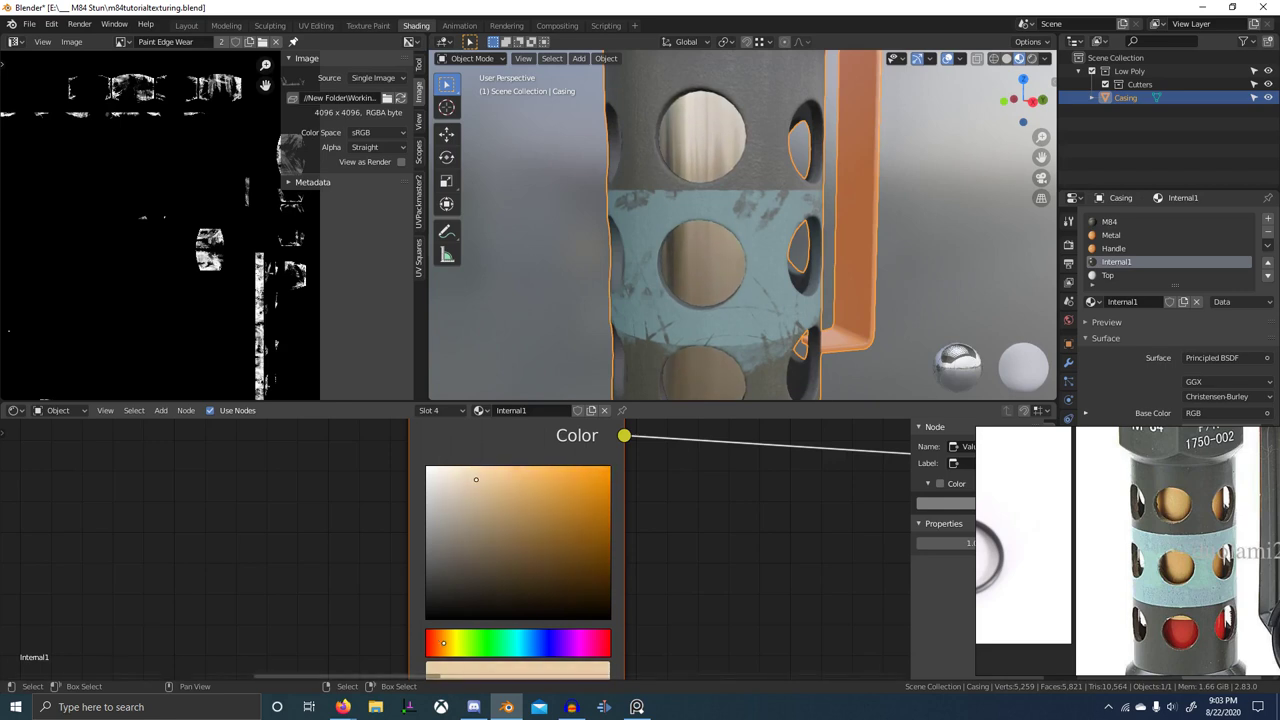
{"action": "left_click_drag", "start_coordinate": [499, 494], "coordinate": [498, 490]}
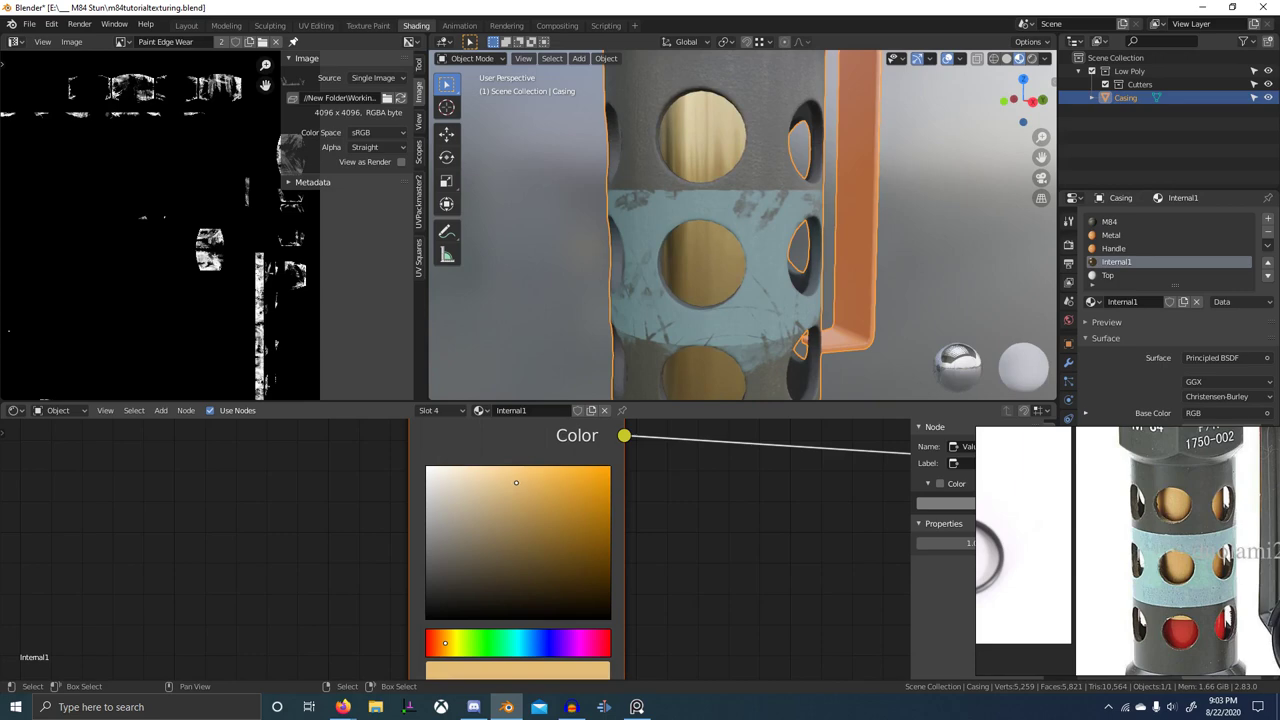
{"action": "left_click_drag", "start_coordinate": [516, 483], "coordinate": [516, 481]}
{"action": "scroll", "coordinate": [682, 314], "scroll_direction": "down", "scroll_amount": 6}
{"action": "middle_click_drag", "start_coordinate": [684, 314], "coordinate": [786, 306]}
{"action": "scroll", "coordinate": [786, 312], "scroll_direction": "up", "scroll_amount": 3}
{"action": "scroll", "coordinate": [688, 520], "scroll_direction": "down", "scroll_amount": 3}
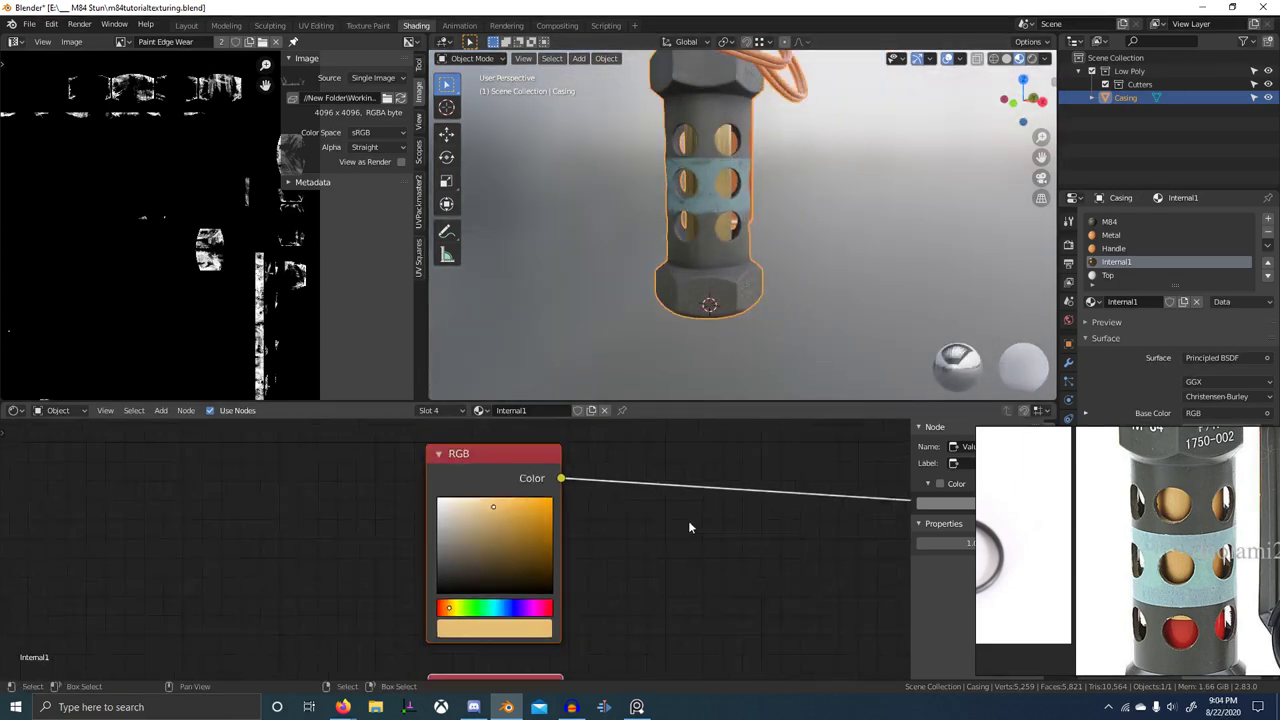
{"action": "scroll", "coordinate": [741, 264], "scroll_direction": "up", "scroll_amount": 3}
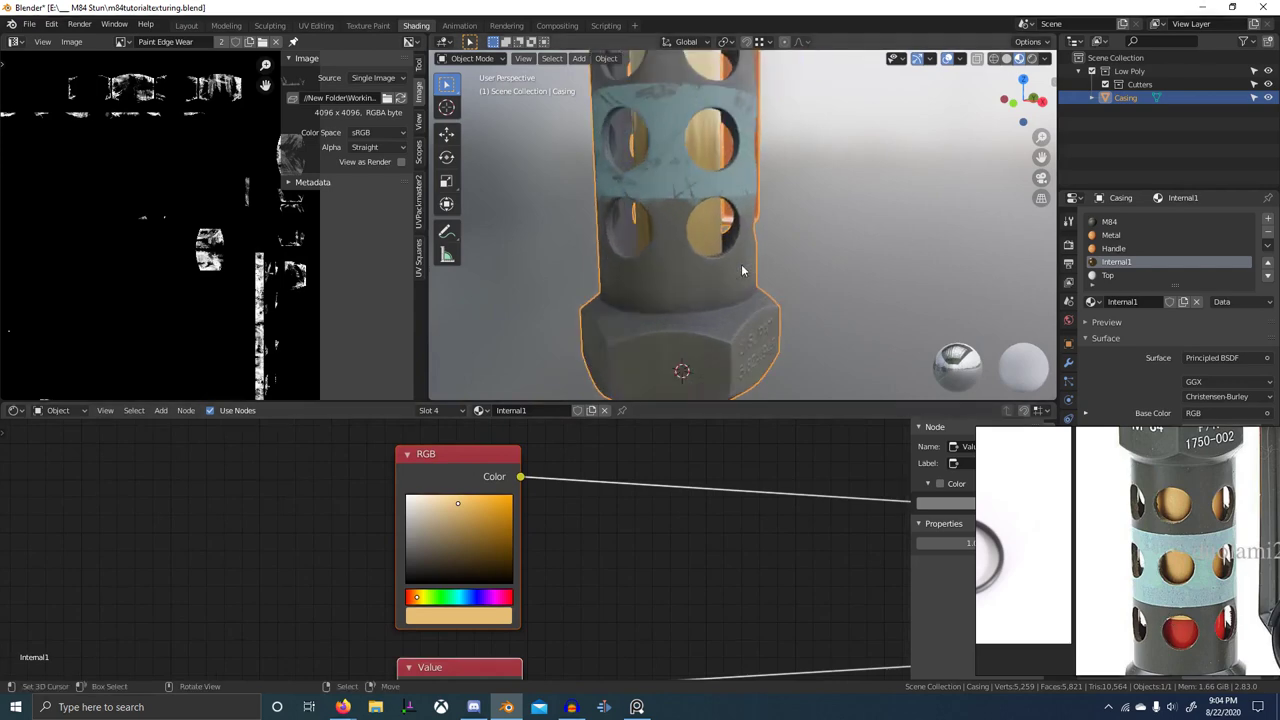
{"action": "key", "text": "Tab"}
{"action": "middle_click_drag", "start_coordinate": [741, 266], "coordinate": [772, 222]}
{"action": "key", "text": "KP_1"}
{"action": "key", "text": "KP_Decimal"}
{"action": "scroll", "coordinate": [752, 226], "scroll_direction": "down", "scroll_amount": 5}
{"action": "key", "text": "Tab"}
{"action": "middle_click_drag", "start_coordinate": [772, 222], "coordinate": [830, 230]}
{"action": "scroll", "coordinate": [1192, 649], "scroll_direction": "up", "scroll_amount": 6}
{"action": "middle_click_drag", "start_coordinate": [1192, 649], "coordinate": [1151, 586]}
{"action": "scroll", "coordinate": [1151, 586], "scroll_direction": "down", "scroll_amount": 2}
{"action": "scroll", "coordinate": [1200, 541], "scroll_direction": "up", "scroll_amount": 2}
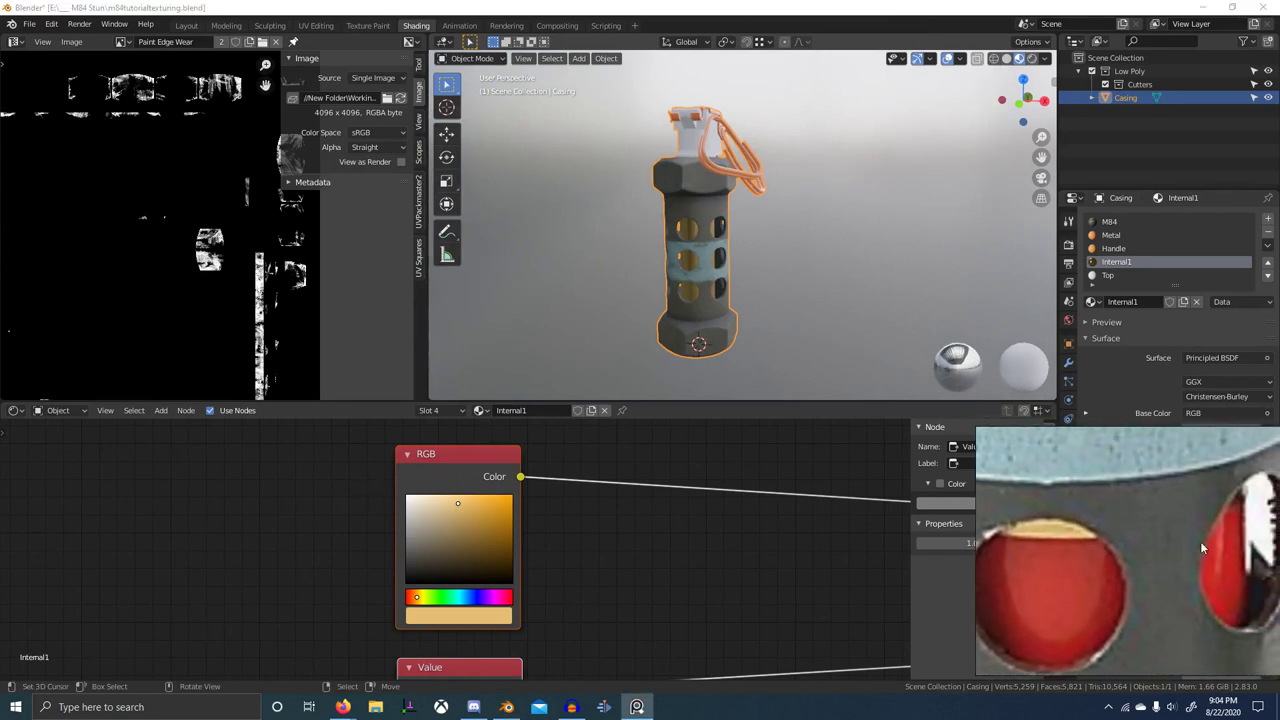
{"action": "scroll", "coordinate": [1220, 569], "scroll_direction": "down", "scroll_amount": 5}
{"action": "scroll", "coordinate": [1219, 573], "scroll_direction": "up", "scroll_amount": 2}
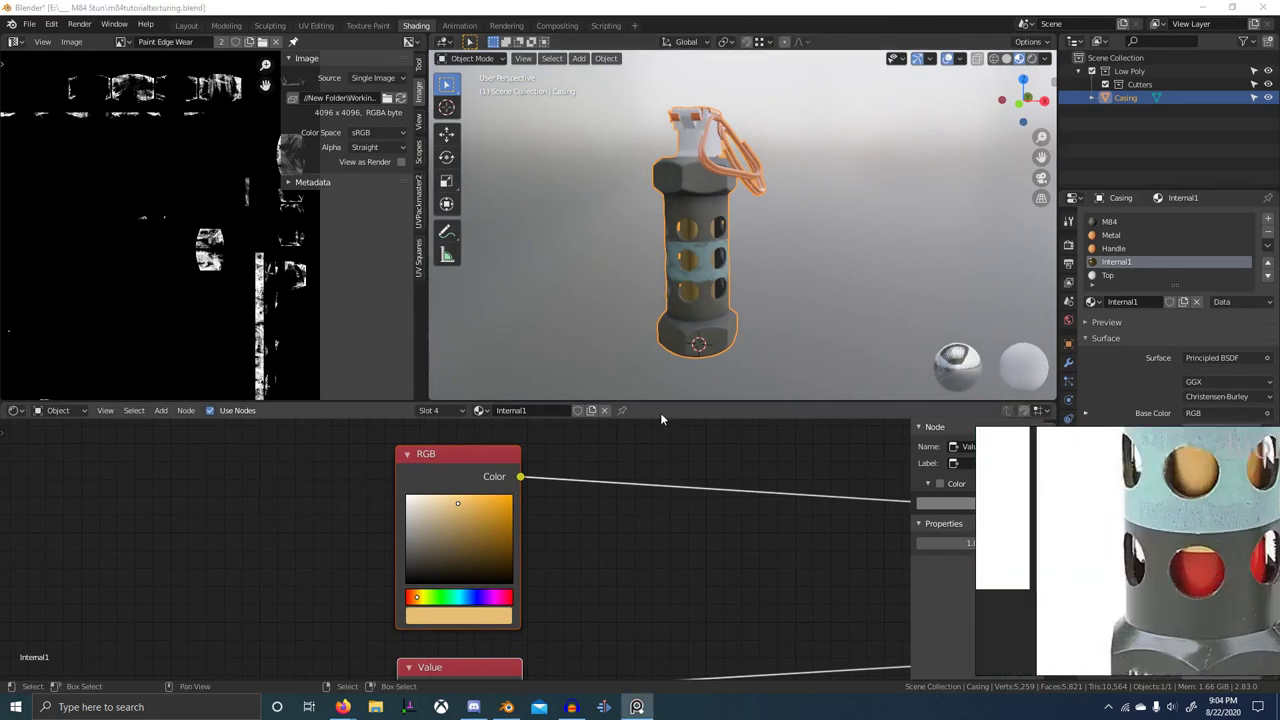
- In Edit Mode, select the inner tube from a bottom vertex, grow it, and hide everything else
{"action": "scroll", "coordinate": [713, 324], "scroll_direction": "up", "scroll_amount": 3}
{"action": "scroll", "coordinate": [742, 342], "scroll_direction": "down", "scroll_amount": 4}
{"action": "middle_click_drag", "start_coordinate": [744, 343], "coordinate": [711, 333]}
{"action": "scroll", "coordinate": [736, 361], "scroll_direction": "up", "scroll_amount": 4}
{"action": "key", "text": "KP_3"}
{"action": "key", "text": "Tab"}
{"action": "key", "text": "alt+a"}
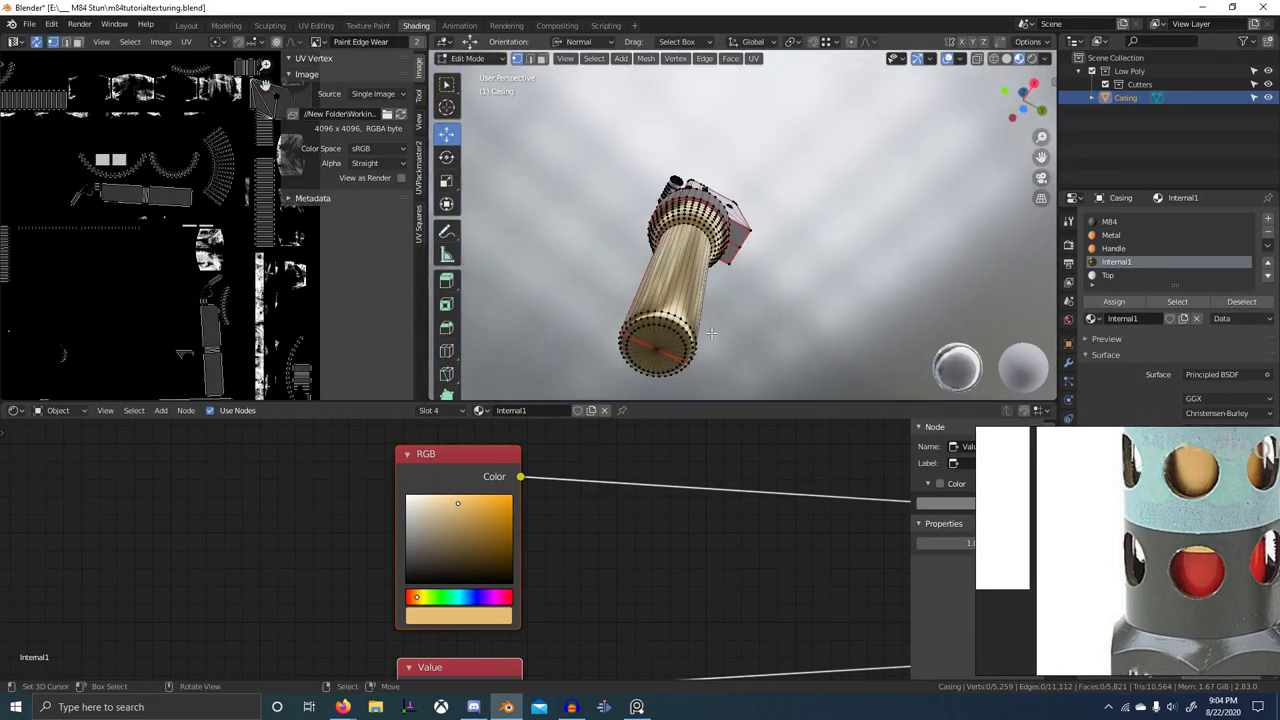
{"action": "left_click", "coordinate": [648, 357]}
{"action": "key", "text": "ctrl+KP_Add"}
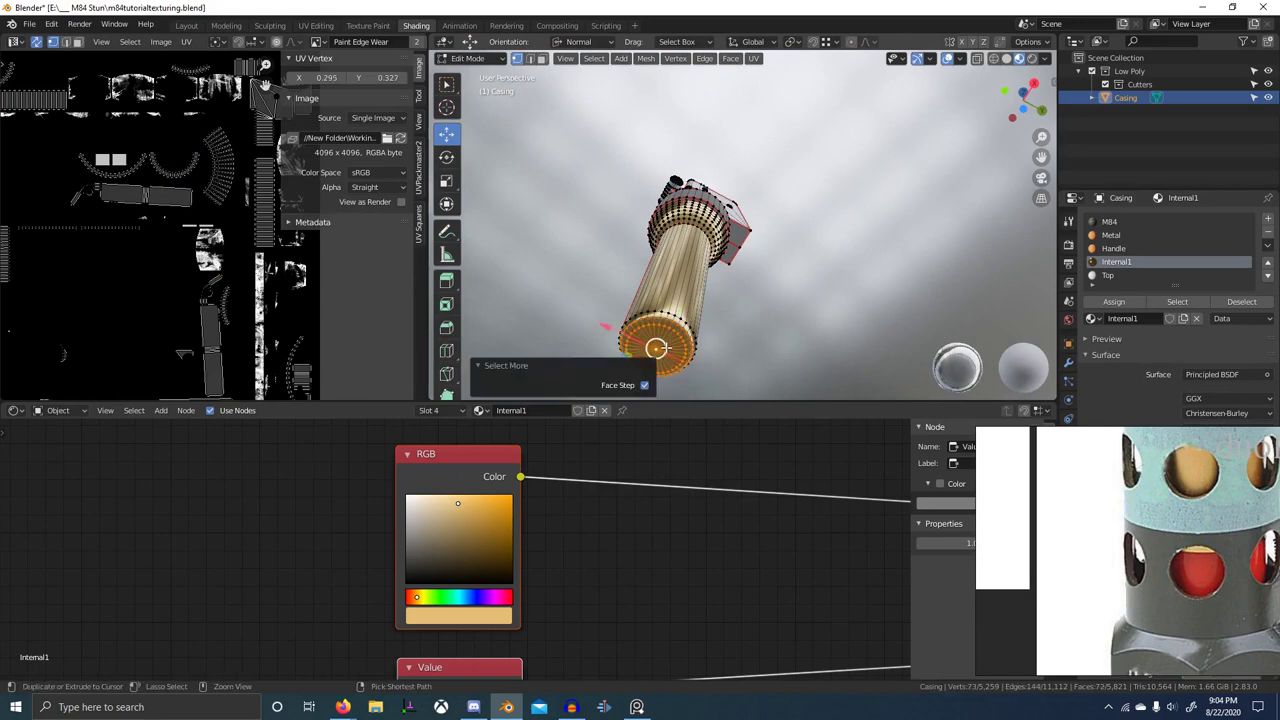
{"action": "middle_click_drag", "start_coordinate": [665, 347], "coordinate": [805, 382]}
{"action": "scroll", "coordinate": [821, 387], "scroll_direction": "up", "scroll_amount": 2}
{"action": "key", "text": "shift+h"}
- Leave Edit Mode and put the casing into Texture Paint mode
{"action": "scroll", "coordinate": [797, 350], "scroll_direction": "down", "scroll_amount": 2}
{"action": "middle_click_drag", "start_coordinate": [792, 338], "coordinate": [782, 386]}
{"action": "key", "text": "Tab"}
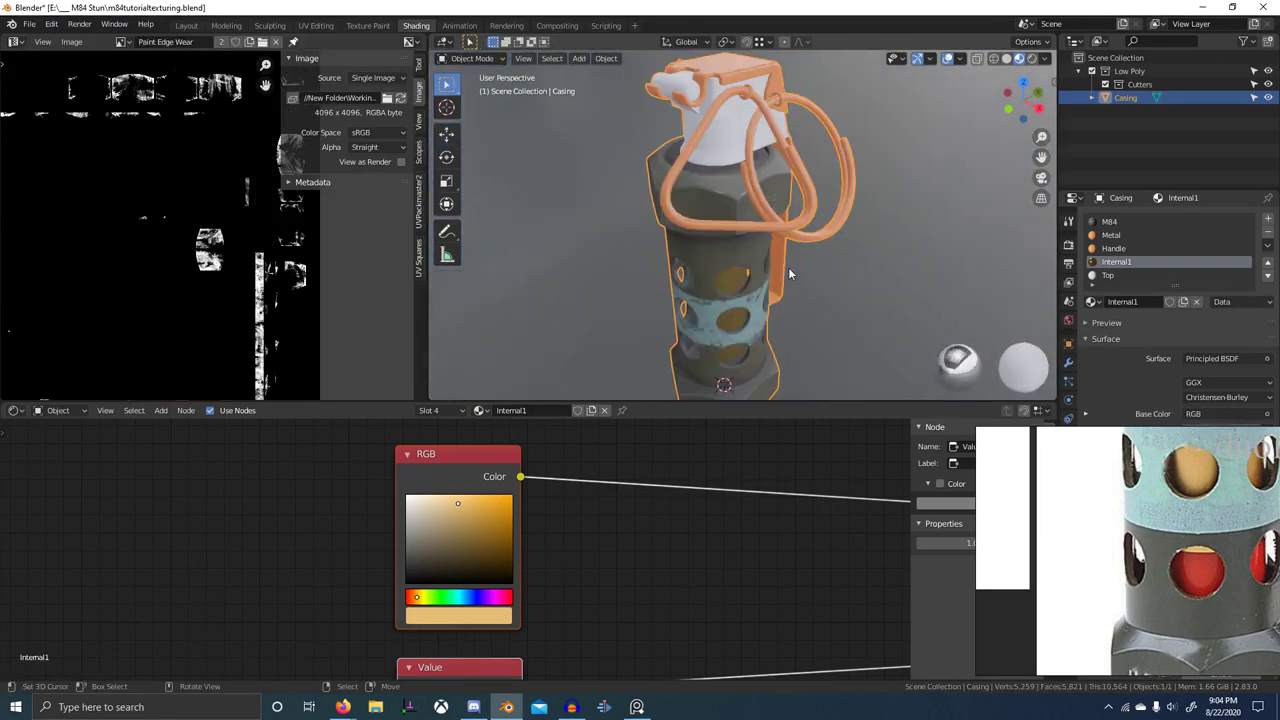
{"action": "key", "text": "ctrl+Tab"}
{"action": "left_click", "coordinate": [938, 180]}
{"action": "mouse_move", "coordinate": [690, 325]}
{"action": "middle_mouse_down"}
{"action": "mouse_move", "coordinate": [820, 242]}
{"action": "mouse_move", "coordinate": [744, 266]}
{"action": "middle_mouse_up"}
{"action": "scroll", "coordinate": [729, 301], "scroll_direction": "down", "scroll_amount": 5}
{"action": "scroll", "coordinate": [779, 275], "scroll_direction": "up", "scroll_amount": 5}
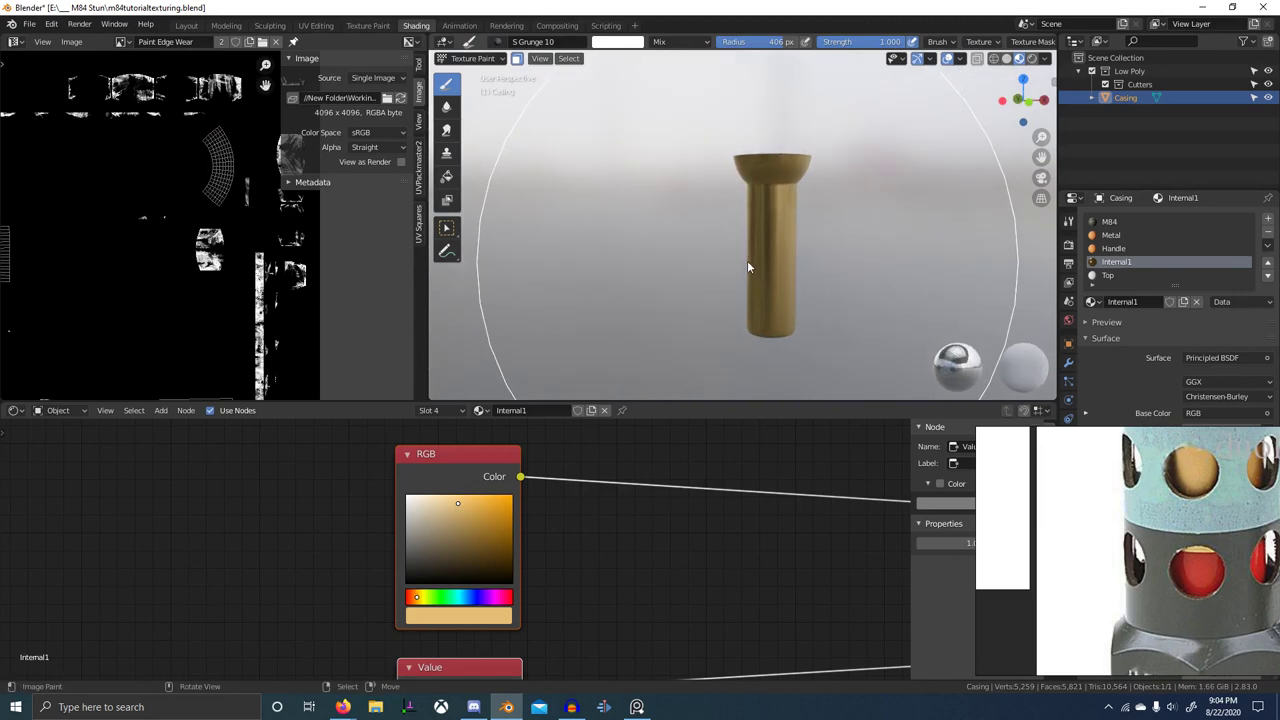
{"action": "scroll", "coordinate": [318, 472], "scroll_direction": "down", "scroll_amount": 3}
- Add an Image Texture node with a new 4096 px image named Internal Red Strip
{"action": "middle_click_drag", "start_coordinate": [315, 471], "coordinate": [343, 469]}
{"action": "key", "text": "shift+a"}
{"action": "left_click", "coordinate": [343, 469]}
{"action": "type", "text": "iamge"}
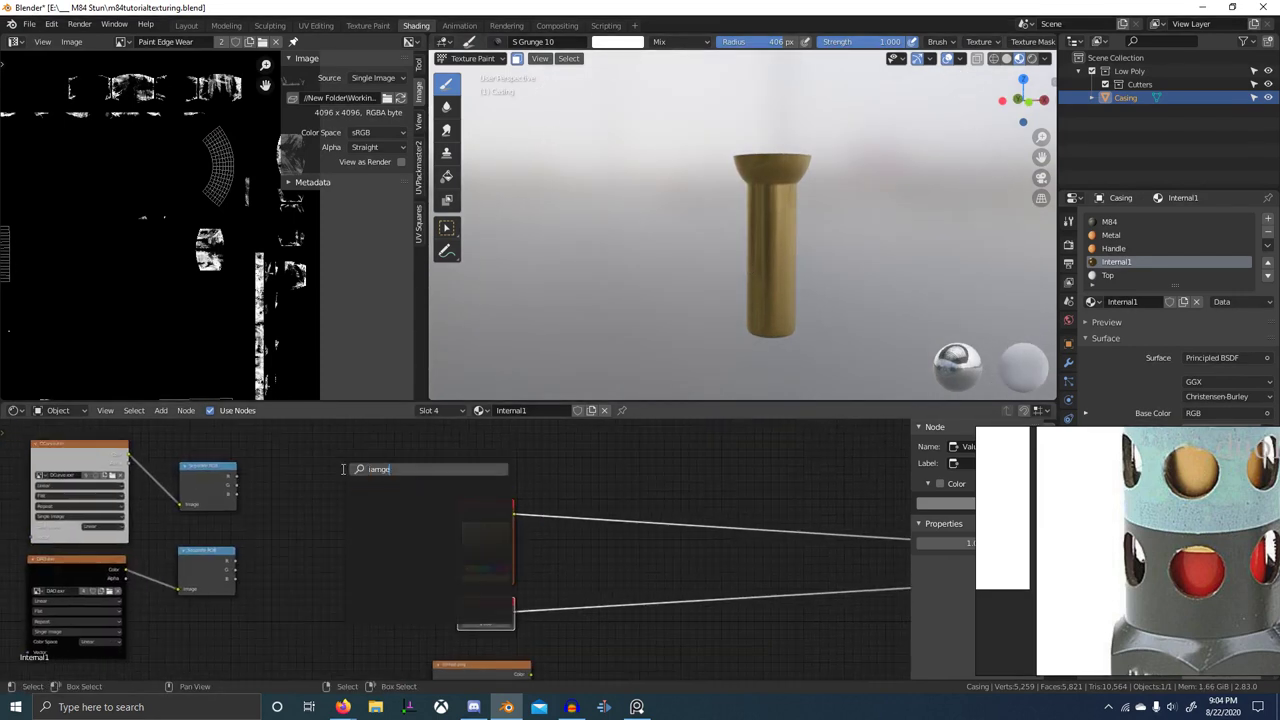
{"action": "key", "text": "Return"}
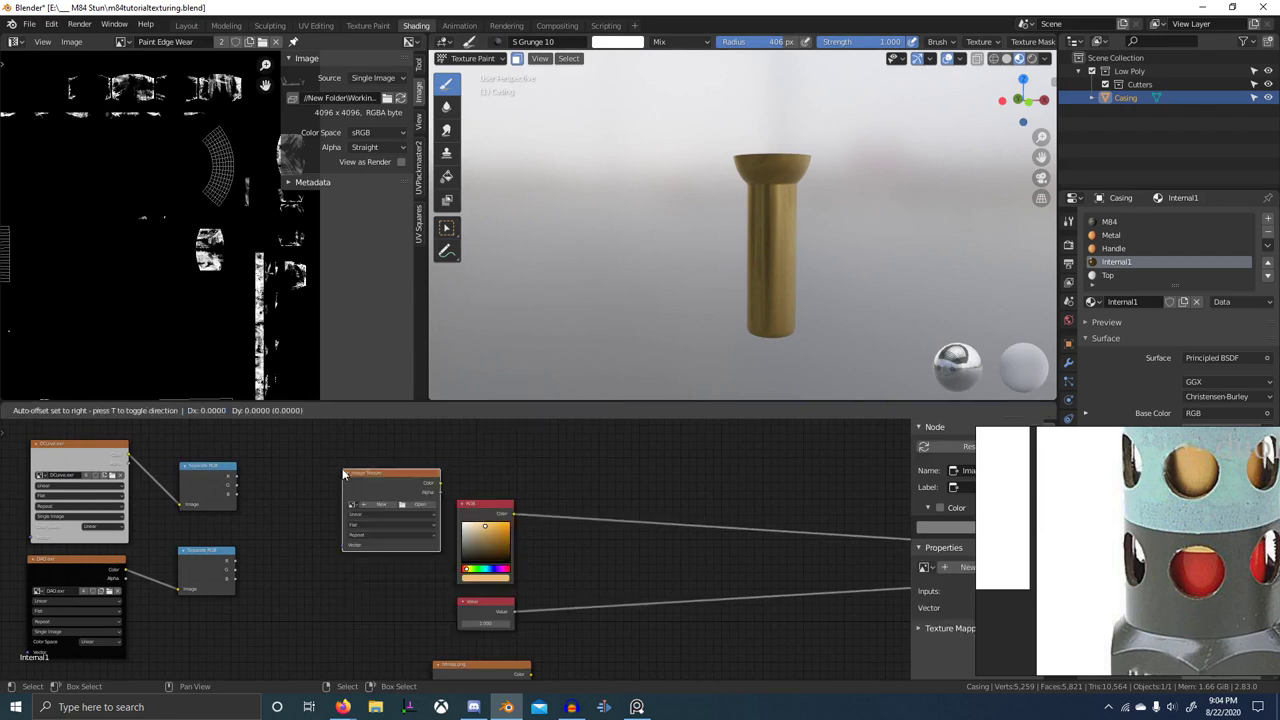
{"action": "left_click", "coordinate": [343, 471]}
{"action": "scroll", "coordinate": [434, 509], "scroll_direction": "up", "scroll_amount": 3}
{"action": "middle_click_drag", "start_coordinate": [434, 509], "coordinate": [474, 540]}
{"action": "left_click", "coordinate": [394, 533]}
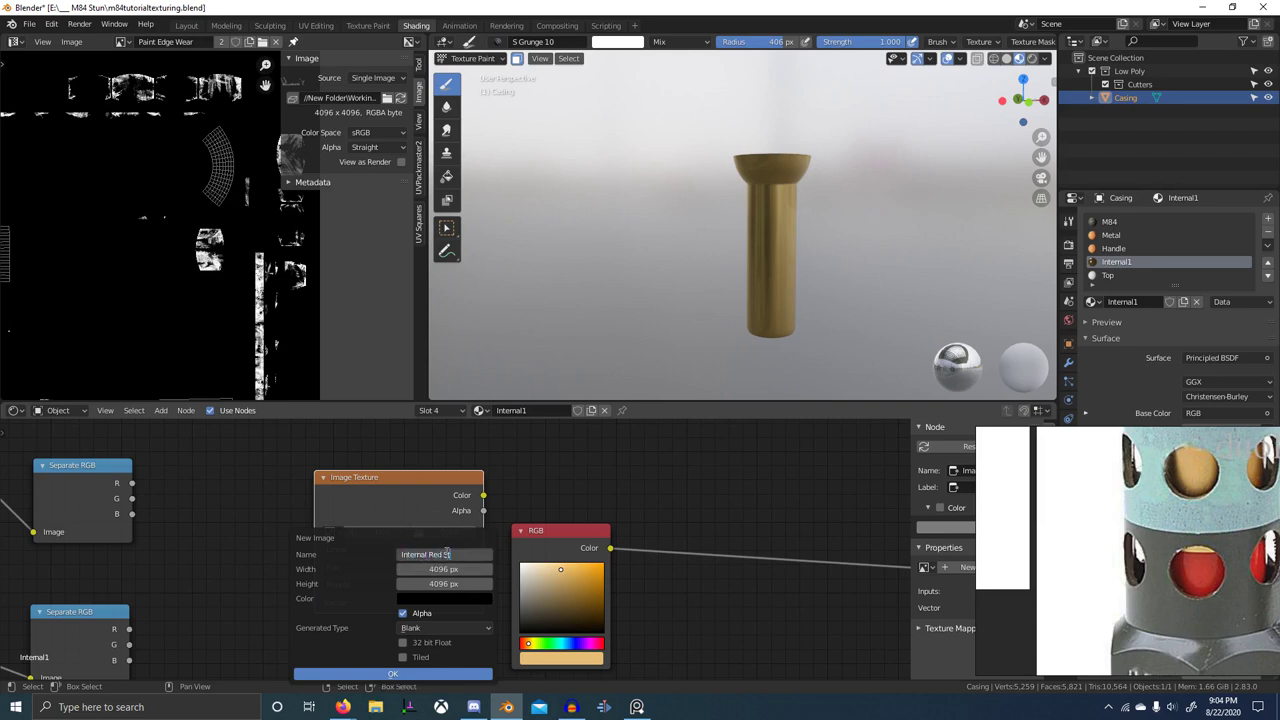
{"action": "left_click", "coordinate": [460, 674]}
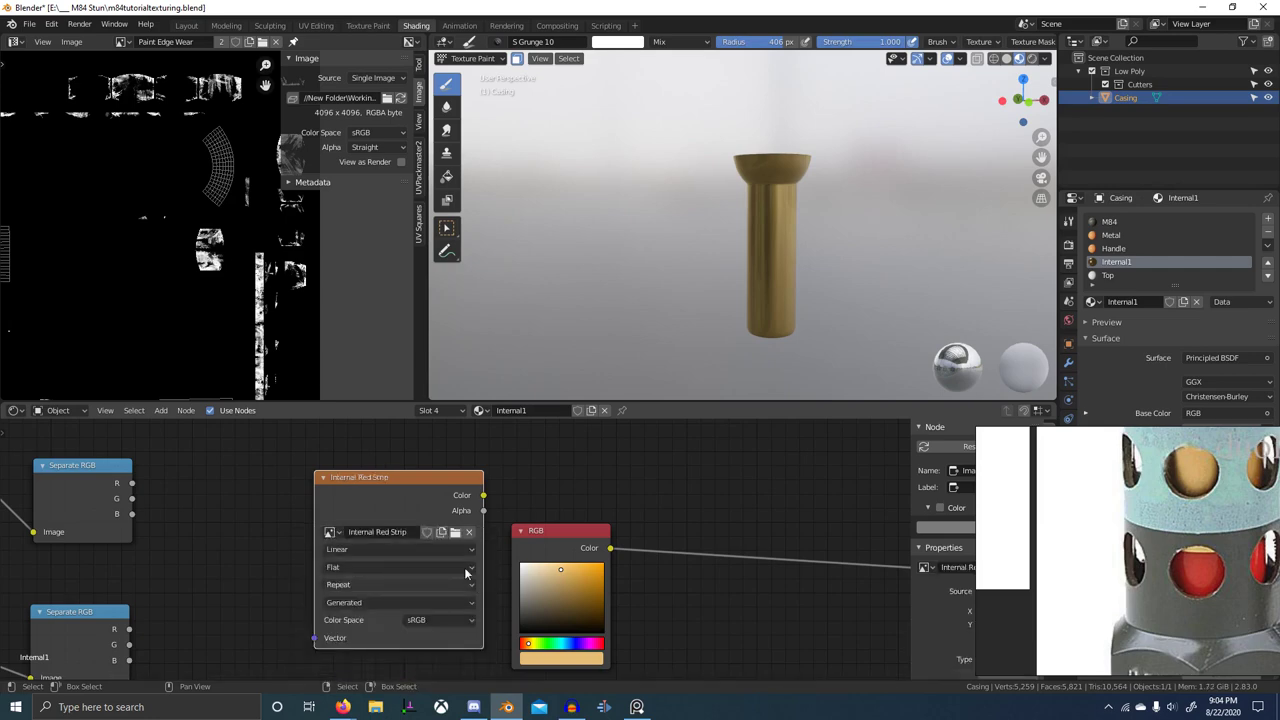
- Preview Internal Red Strip on the model and move its node up and to the right
{"action": "left_click", "coordinate": [430, 495], "text": "ctrl+shift"}
{"action": "scroll", "coordinate": [430, 497], "scroll_direction": "down", "scroll_amount": 4}
{"action": "middle_click_drag", "start_coordinate": [430, 497], "coordinate": [414, 575]}
{"action": "key", "text": "g"}
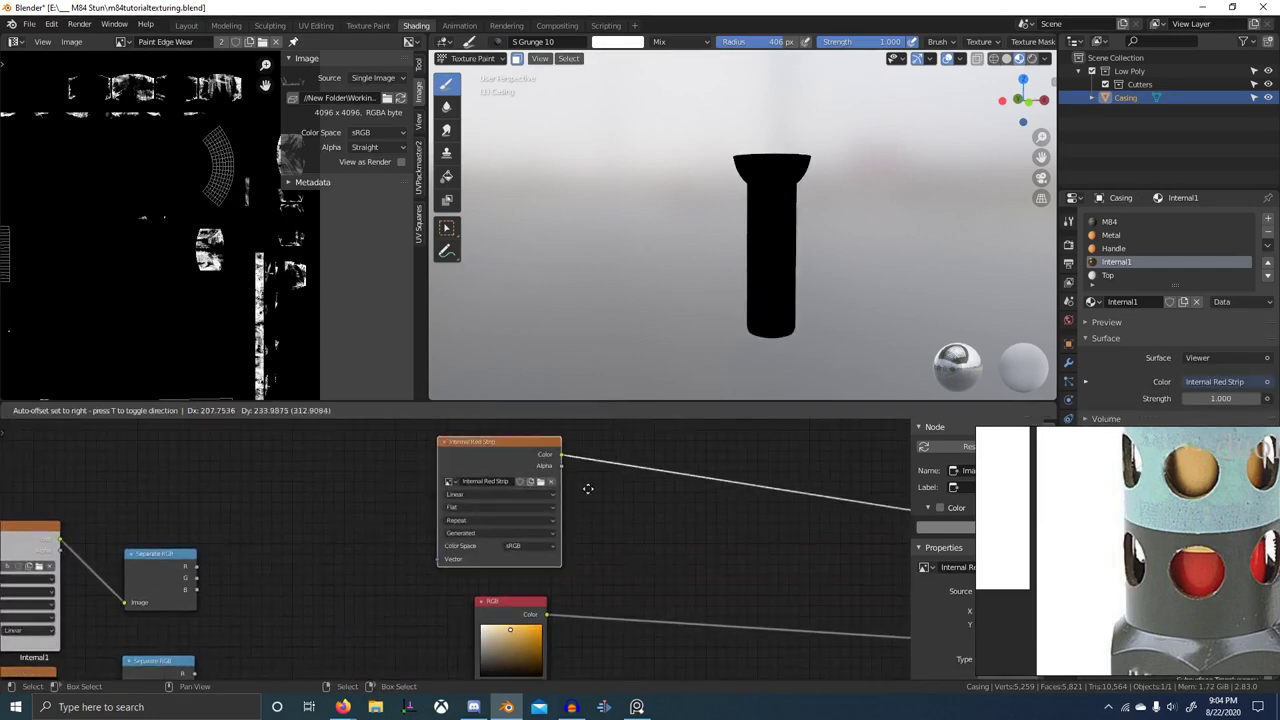
{"action": "left_click", "coordinate": [578, 510]}
{"action": "scroll", "coordinate": [490, 505], "scroll_direction": "down", "scroll_amount": 1}
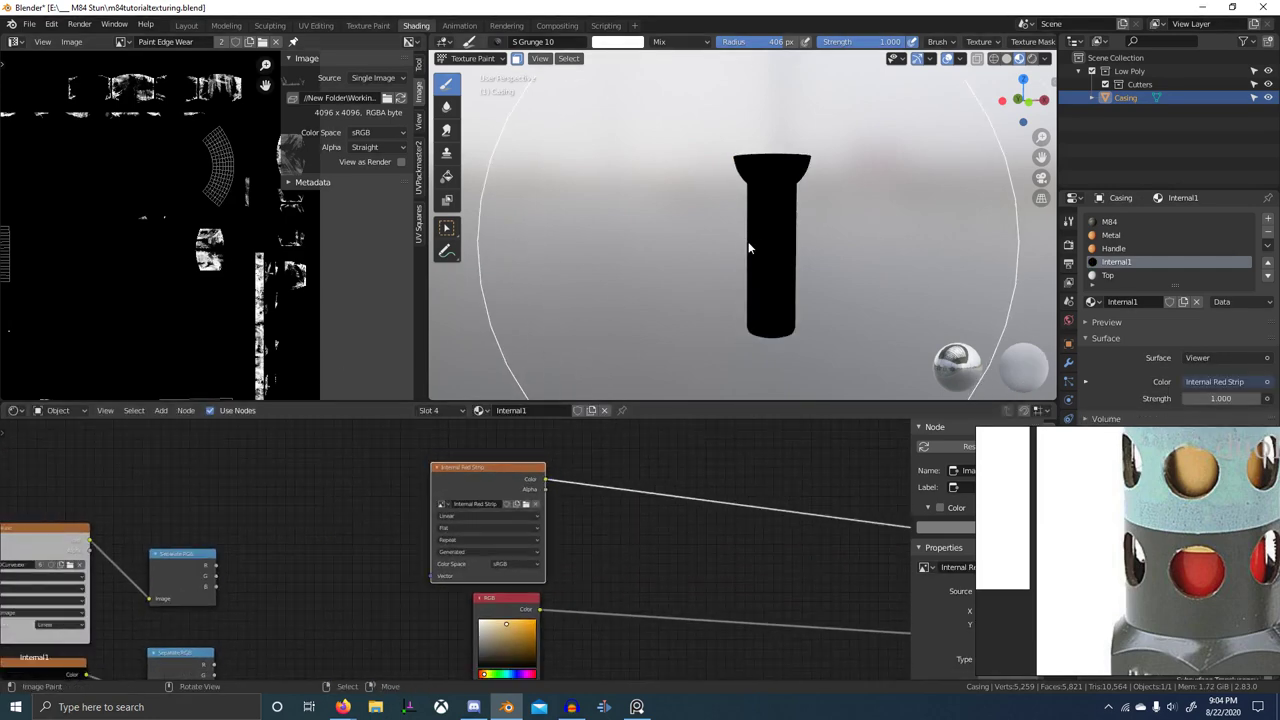
{"action": "key", "text": "KP_3"}
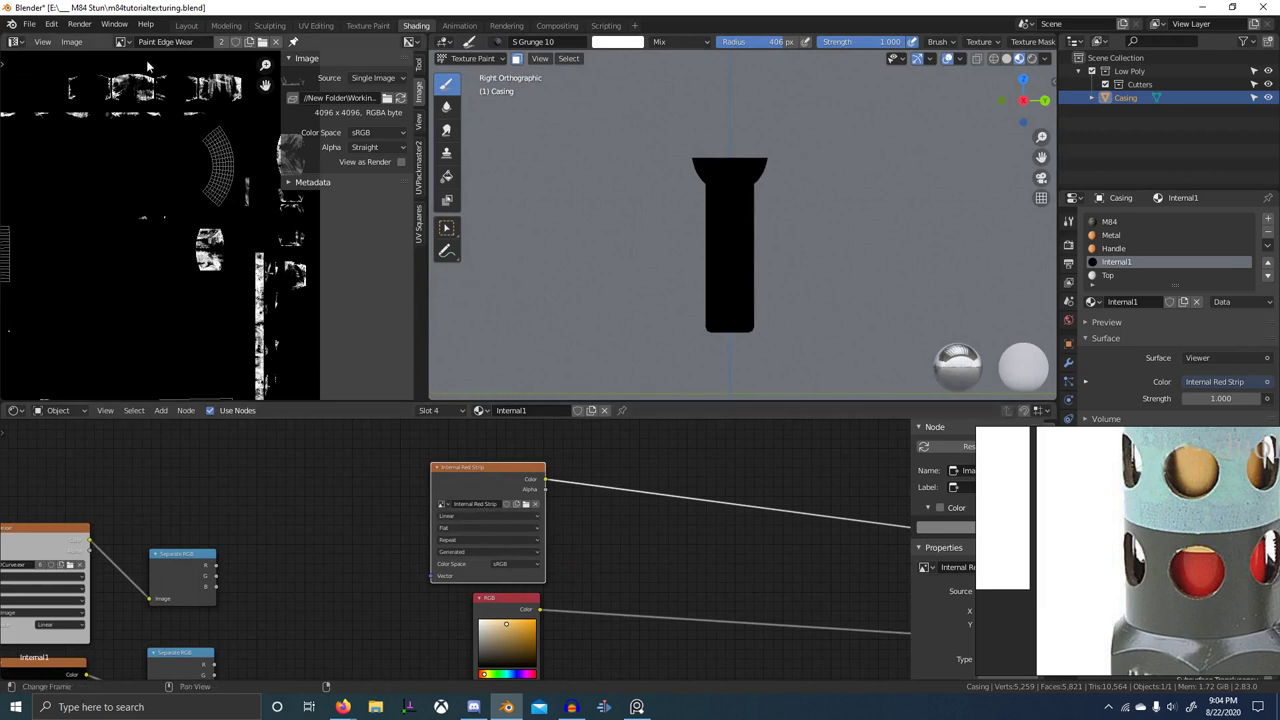
- Show Internal Red Strip in the image editor and make it the paint texture slot instead of Paint Edge Wear
{"action": "left_click", "coordinate": [131, 43]}
{"action": "type", "text": "Internal Red Strip"}
{"action": "left_click", "coordinate": [152, 60]}
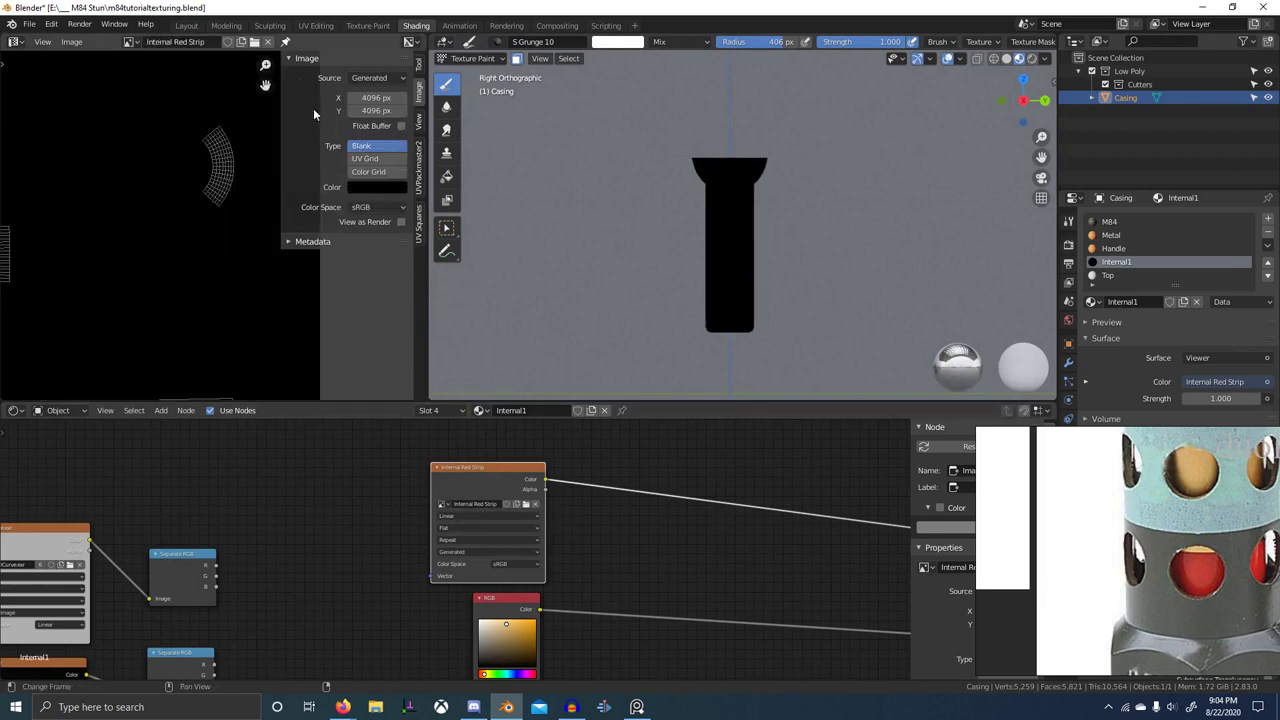
{"action": "left_click", "coordinate": [1071, 223]}
{"action": "left_click", "coordinate": [1092, 289]}
{"action": "type", "text": "Internal Red Strip"}
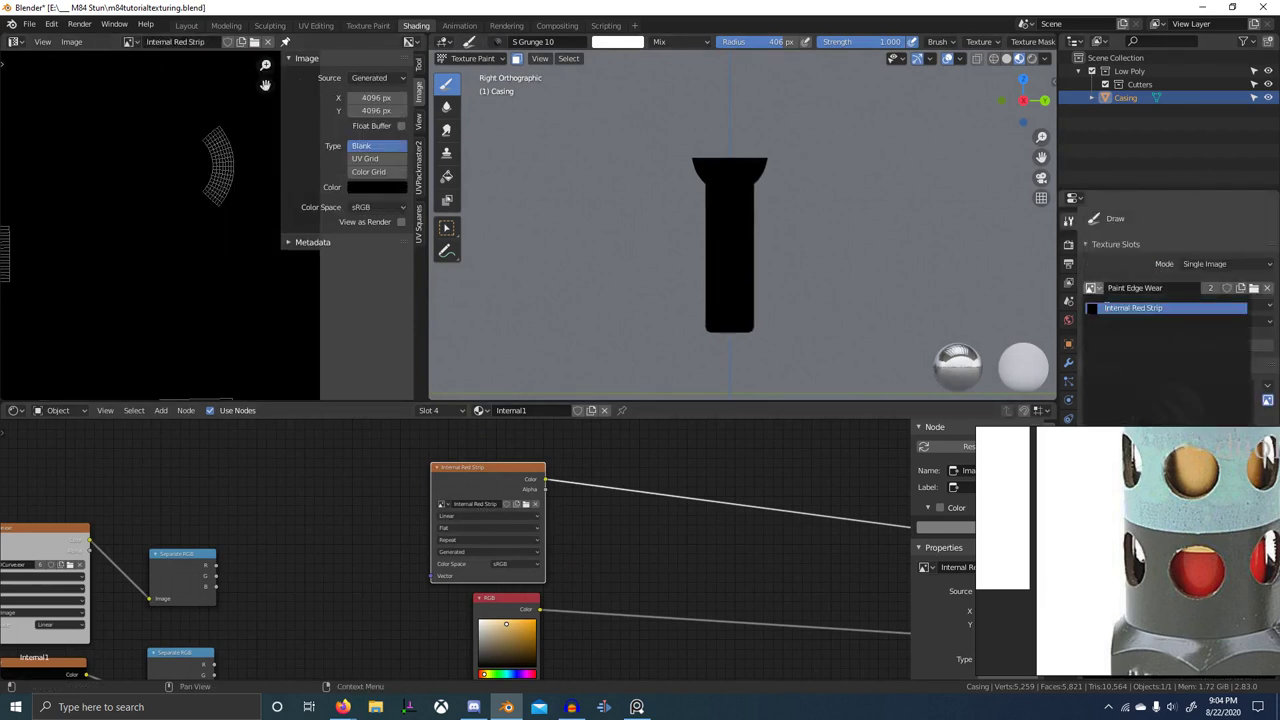
{"action": "left_click", "coordinate": [1122, 307]}
{"action": "middle_click_drag", "start_coordinate": [768, 308], "coordinate": [741, 274], "text": "shift"}
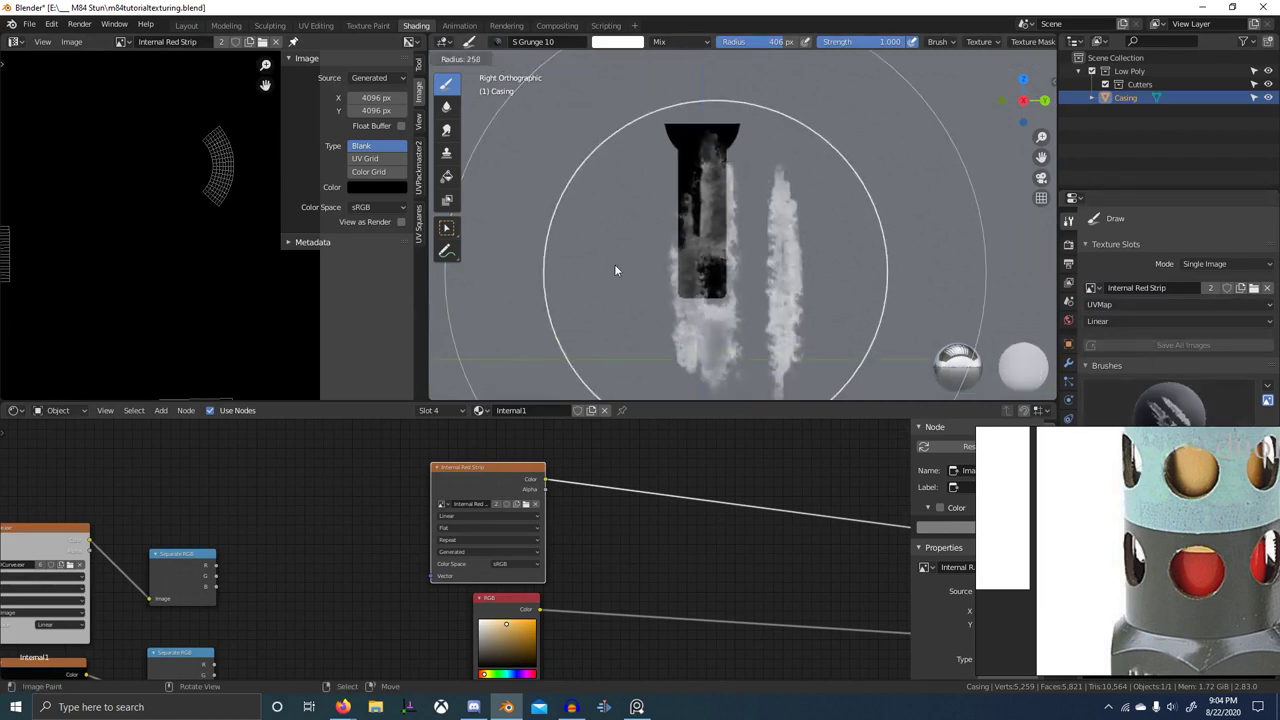
- Switch to the F TexDraw brush from the brush browser
{"action": "left_click", "coordinate": [497, 42]}
{"action": "type", "text": "t"}
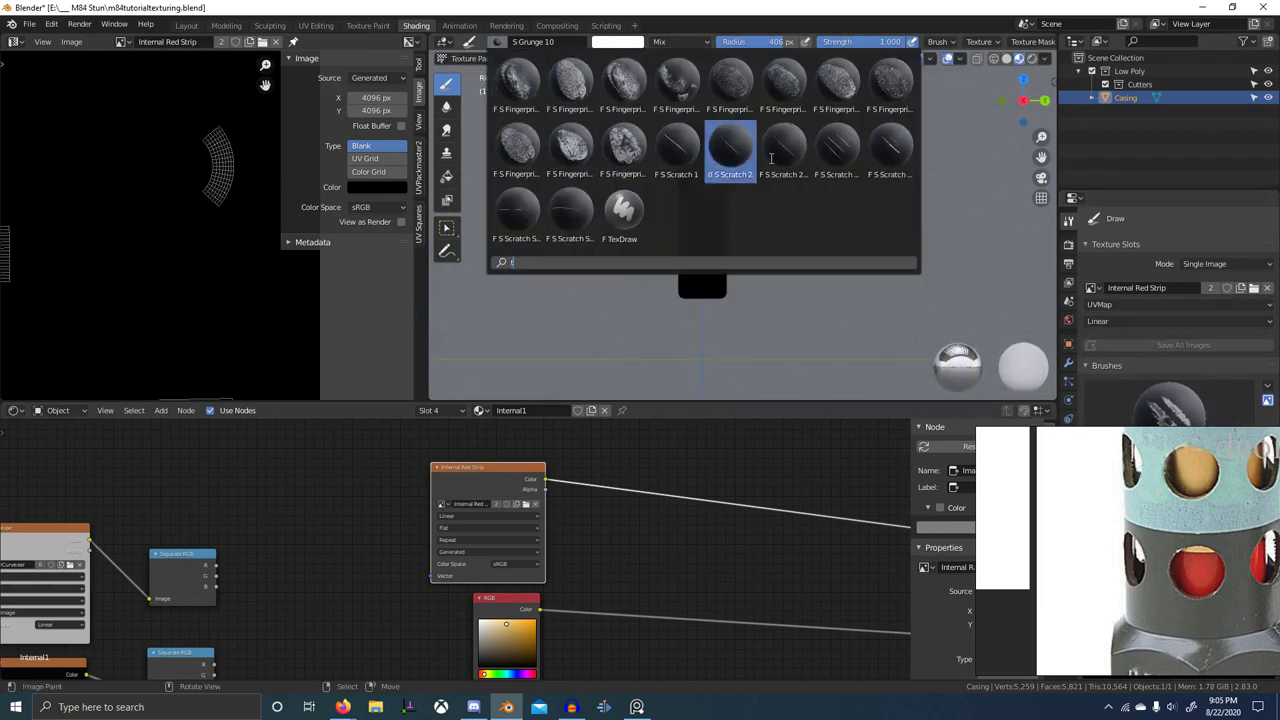
{"action": "type", "text": "ex"}
{"action": "key", "text": "Return"}
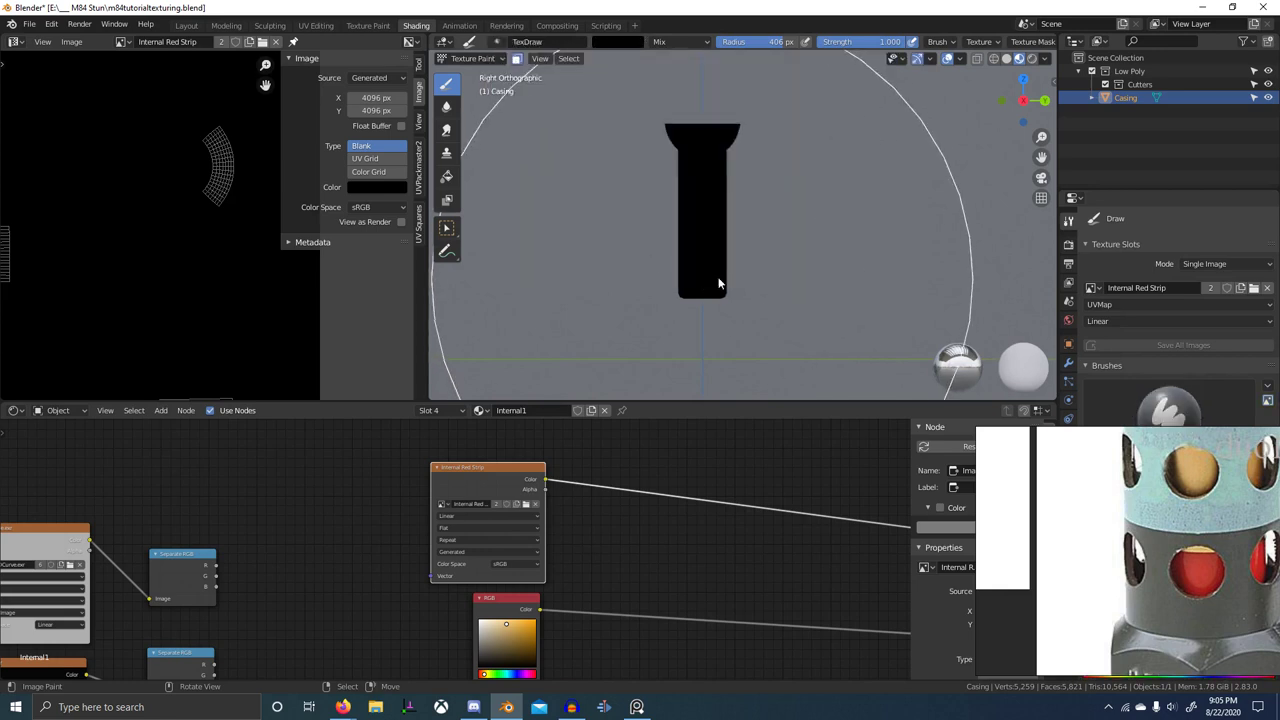
{"action": "right_click_drag", "start_coordinate": [1172, 581], "coordinate": [1264, 470]}
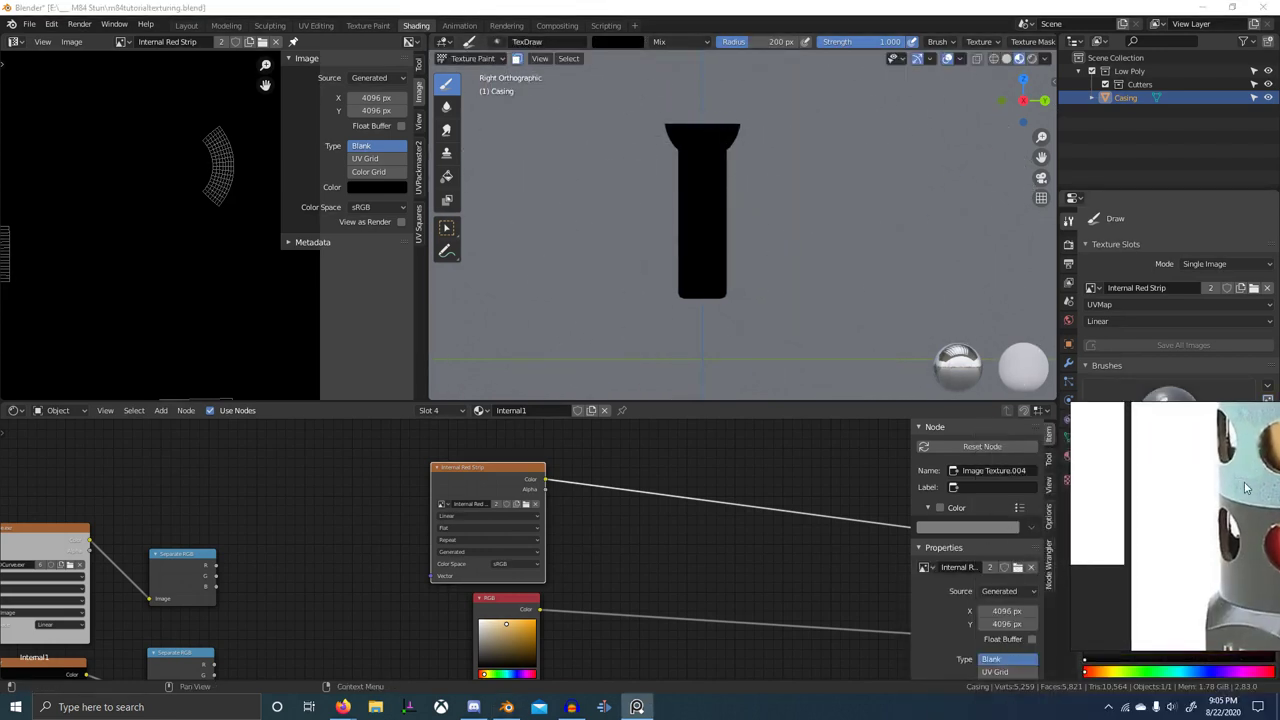
{"action": "scroll", "coordinate": [967, 44], "scroll_direction": "down", "scroll_amount": 8}
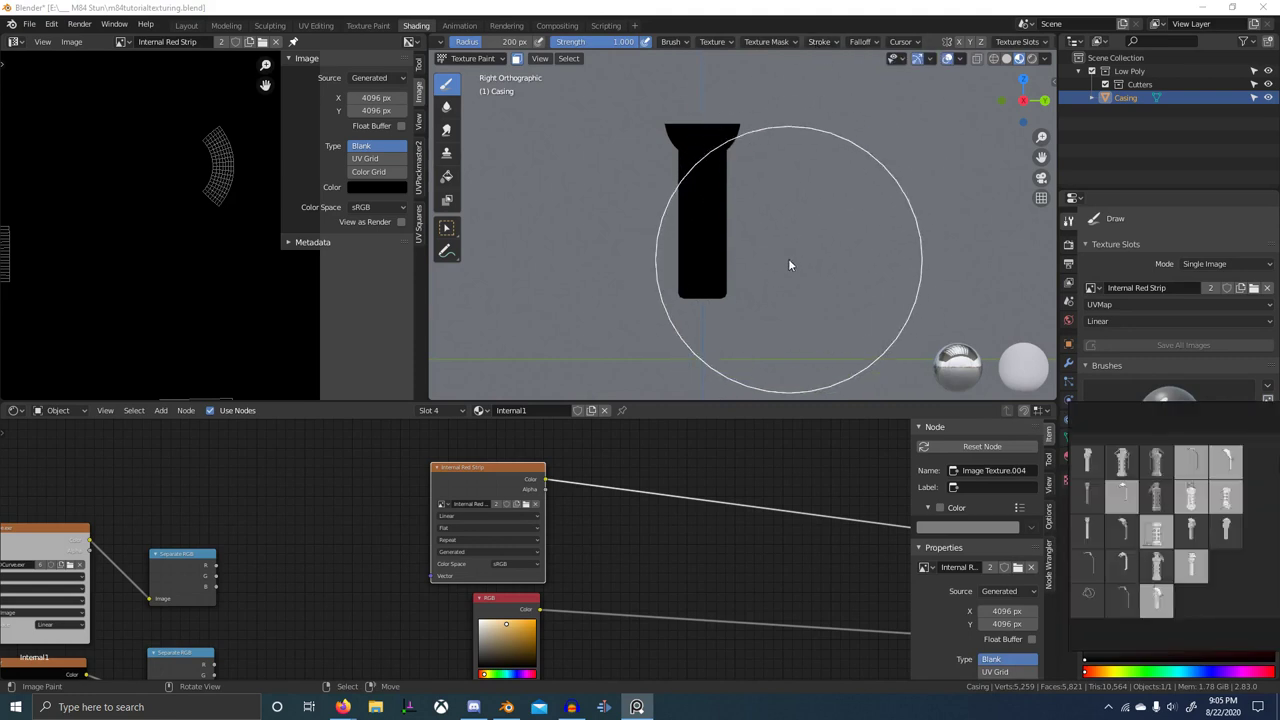
- Maximize the 3D view and set the brush's stroke method to Line
{"action": "key", "text": "ctrl+space"}
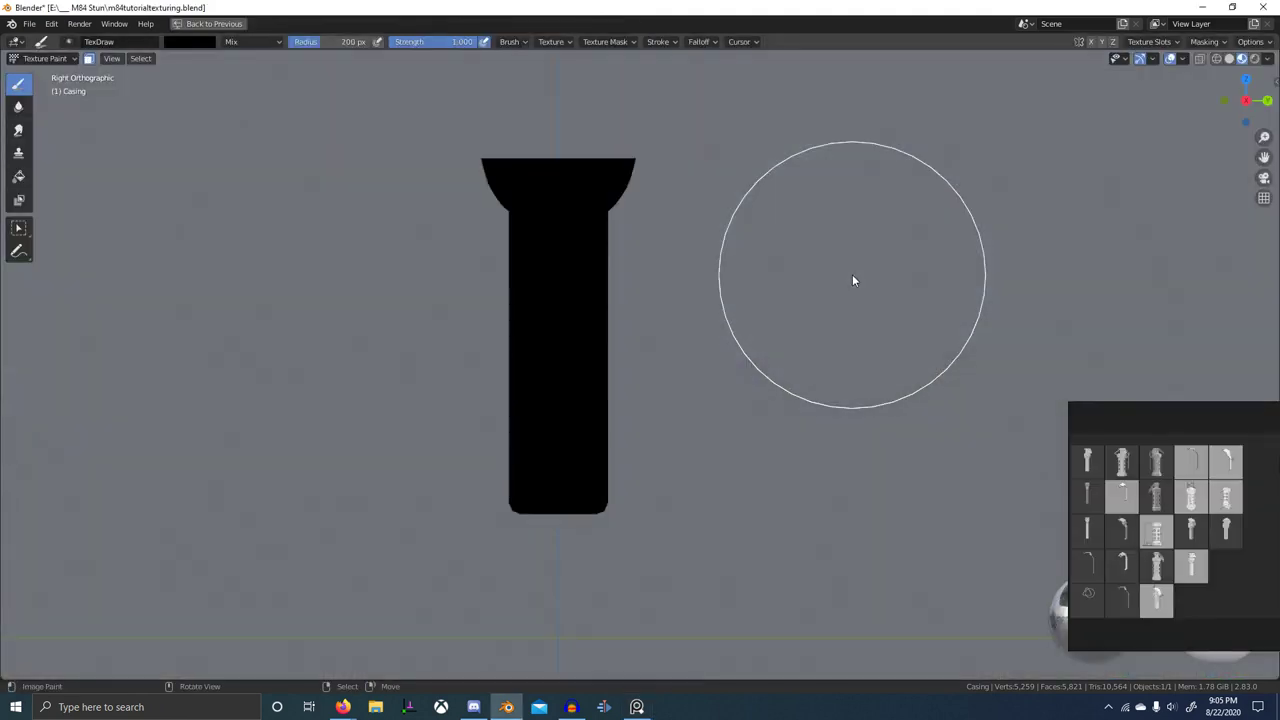
{"action": "left_click", "coordinate": [655, 42]}
{"action": "left_click", "coordinate": [702, 42]}
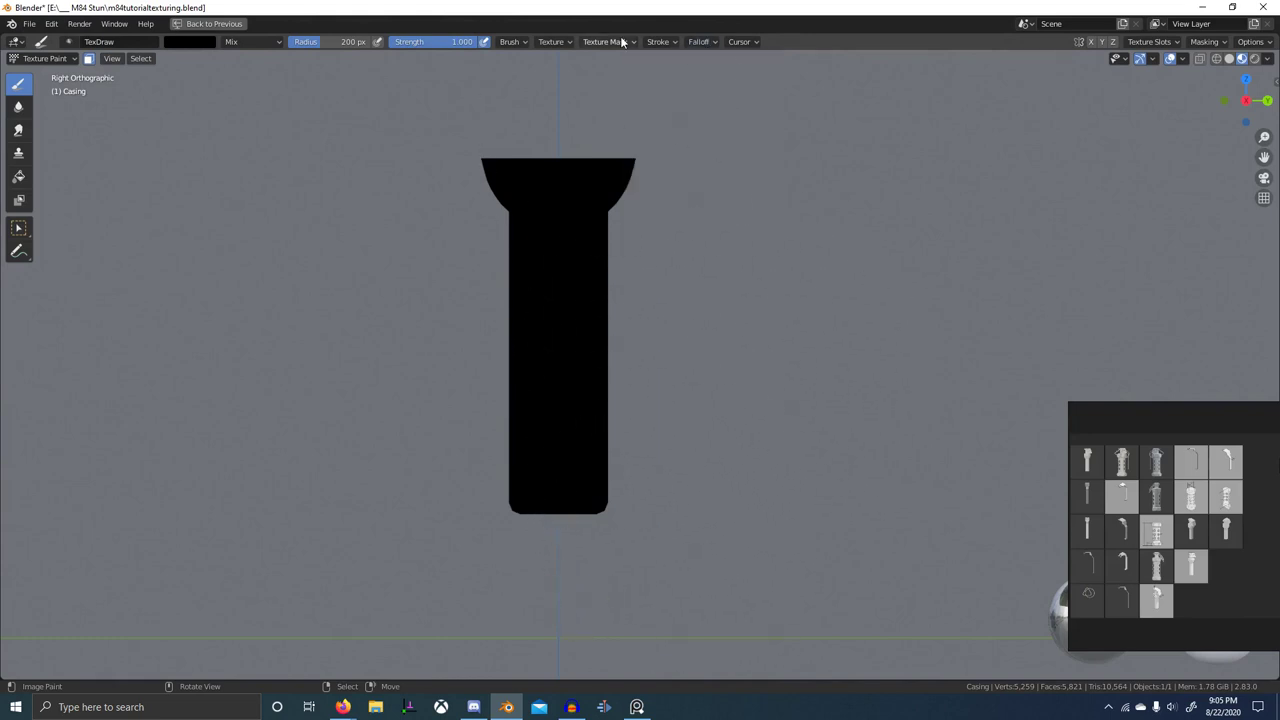
{"action": "left_click", "coordinate": [658, 42]}
{"action": "left_click", "coordinate": [678, 70]}
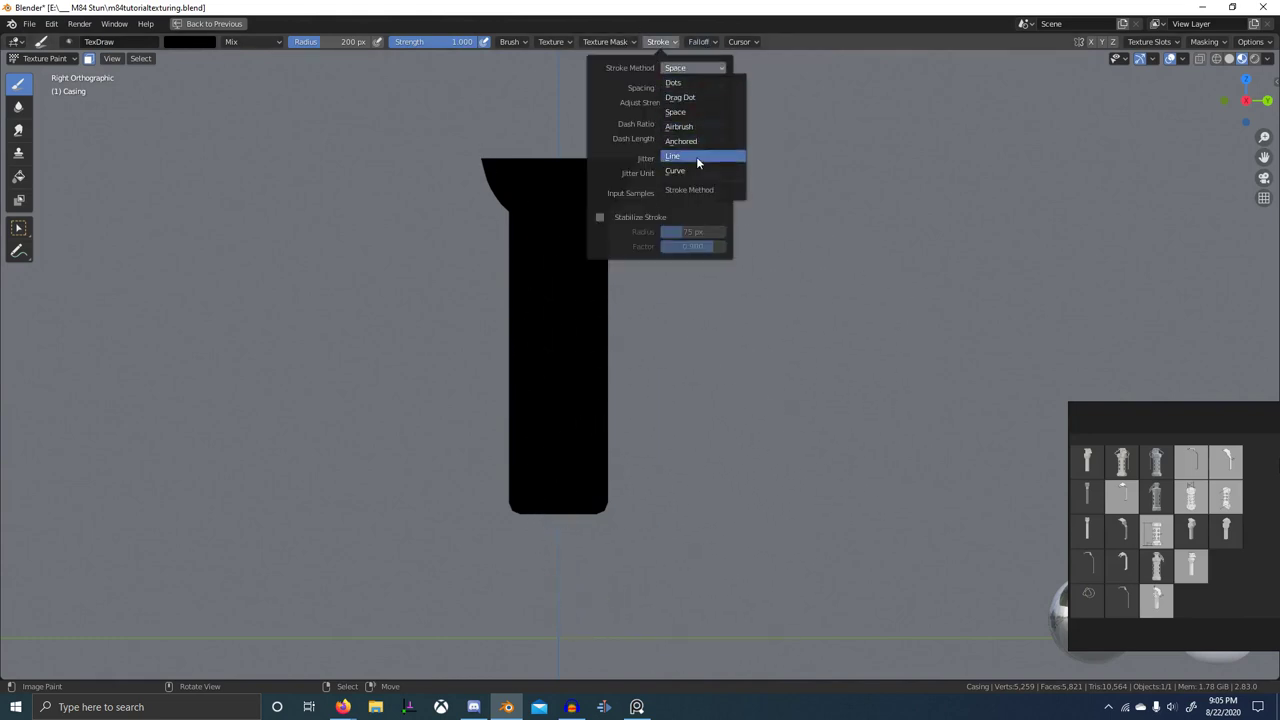
{"action": "left_click", "coordinate": [696, 156]}
- Look over the reference board photos and orbit to a perspective view of the casing
{"action": "scroll", "coordinate": [640, 485], "scroll_direction": "up", "scroll_amount": 3}
{"action": "scroll", "coordinate": [1130, 520], "scroll_direction": "down", "scroll_amount": 5}
{"action": "middle_click_drag", "start_coordinate": [1265, 522], "coordinate": [1180, 462]}
{"action": "scroll", "coordinate": [1228, 550], "scroll_direction": "down", "scroll_amount": 4}
{"action": "scroll", "coordinate": [1228, 550], "scroll_direction": "up", "scroll_amount": 3}
{"action": "scroll", "coordinate": [1180, 465], "scroll_direction": "up", "scroll_amount": 5}
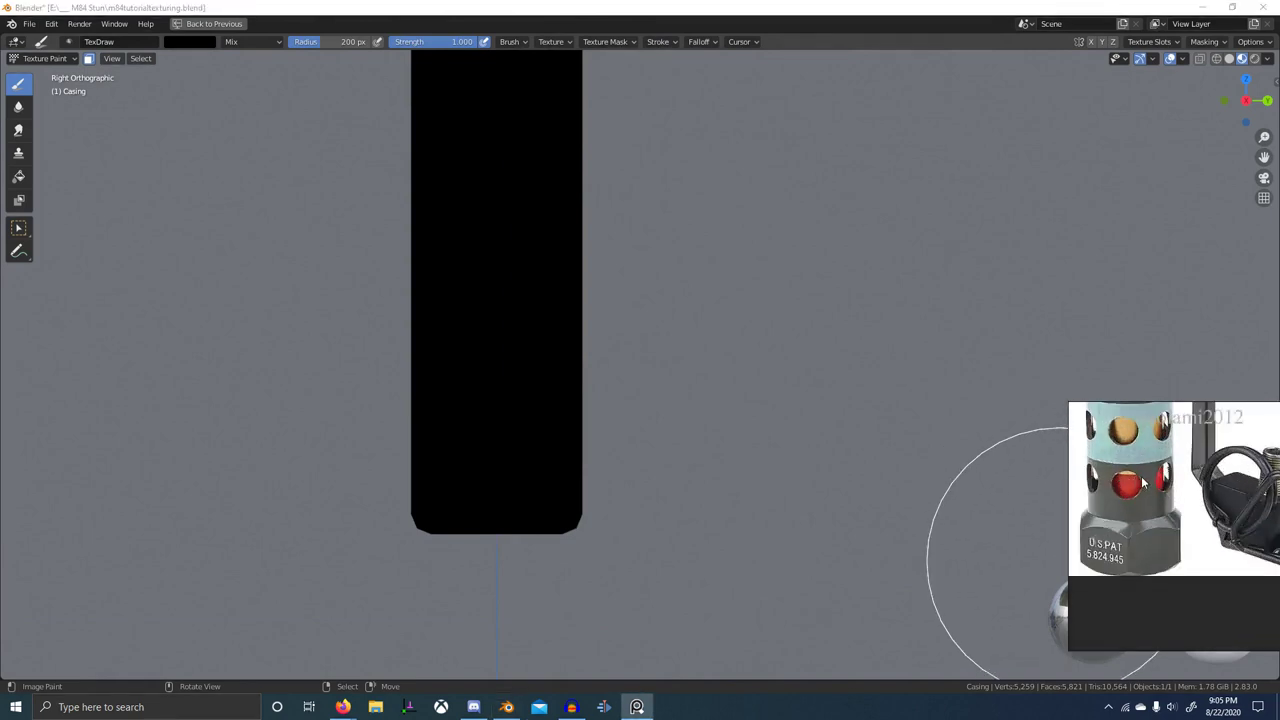
{"action": "scroll", "coordinate": [552, 392], "scroll_direction": "down", "scroll_amount": 4}
{"action": "scroll", "coordinate": [580, 403], "scroll_direction": "up", "scroll_amount": 3}
{"action": "mouse_move", "coordinate": [630, 413]}
{"action": "middle_mouse_down"}
{"action": "mouse_move", "coordinate": [611, 419]}
{"action": "mouse_move", "coordinate": [624, 421]}
{"action": "middle_mouse_up"}
{"action": "scroll", "coordinate": [611, 419], "scroll_direction": "down", "scroll_amount": 2}
- Reveal the hidden casing parts in Edit Mode and switch to see-through wireframe
{"action": "key", "text": "Tab"}
{"action": "key", "text": "alt+h"}
{"action": "key", "text": "KP_3"}
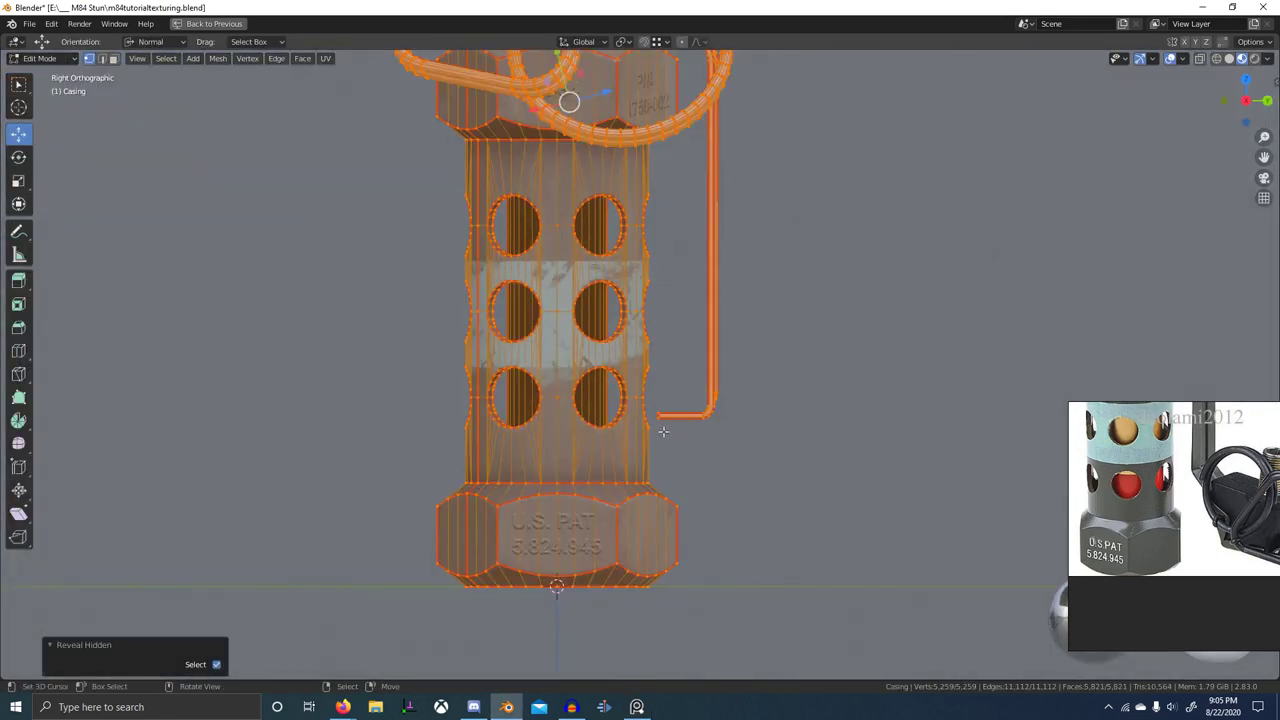
{"action": "key", "text": "Tab"}
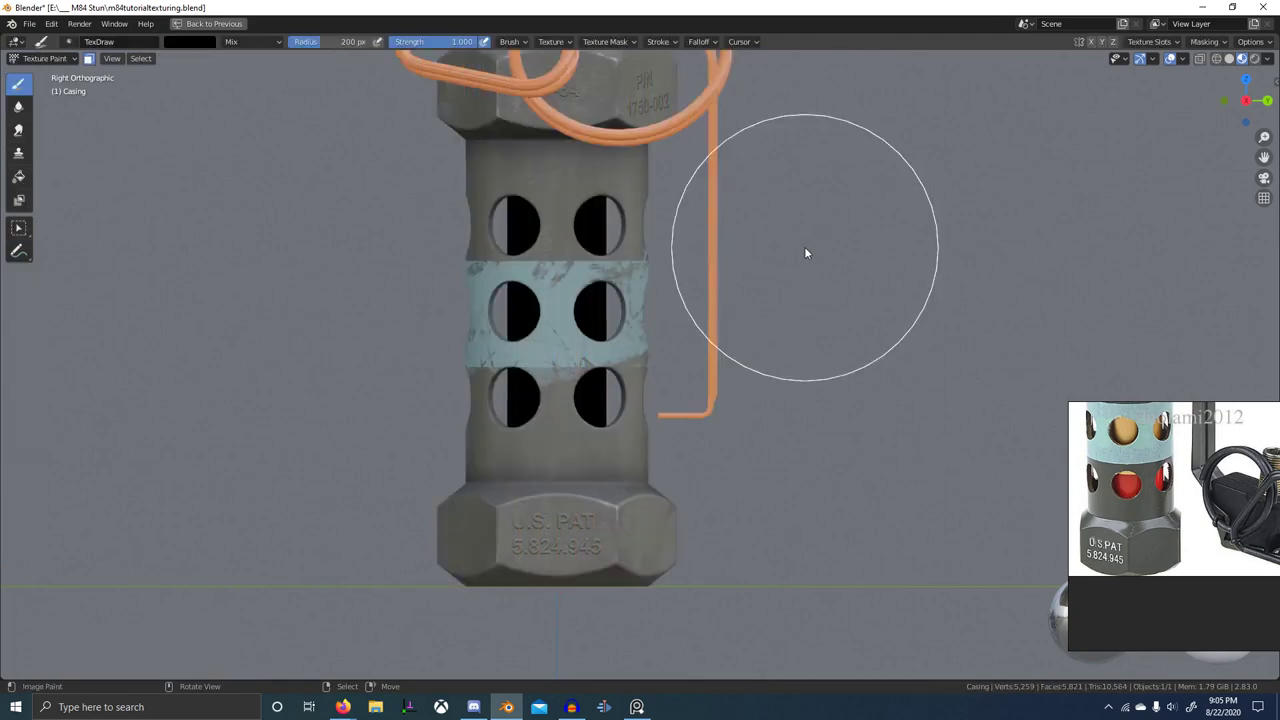
{"action": "key", "text": "Tab"}
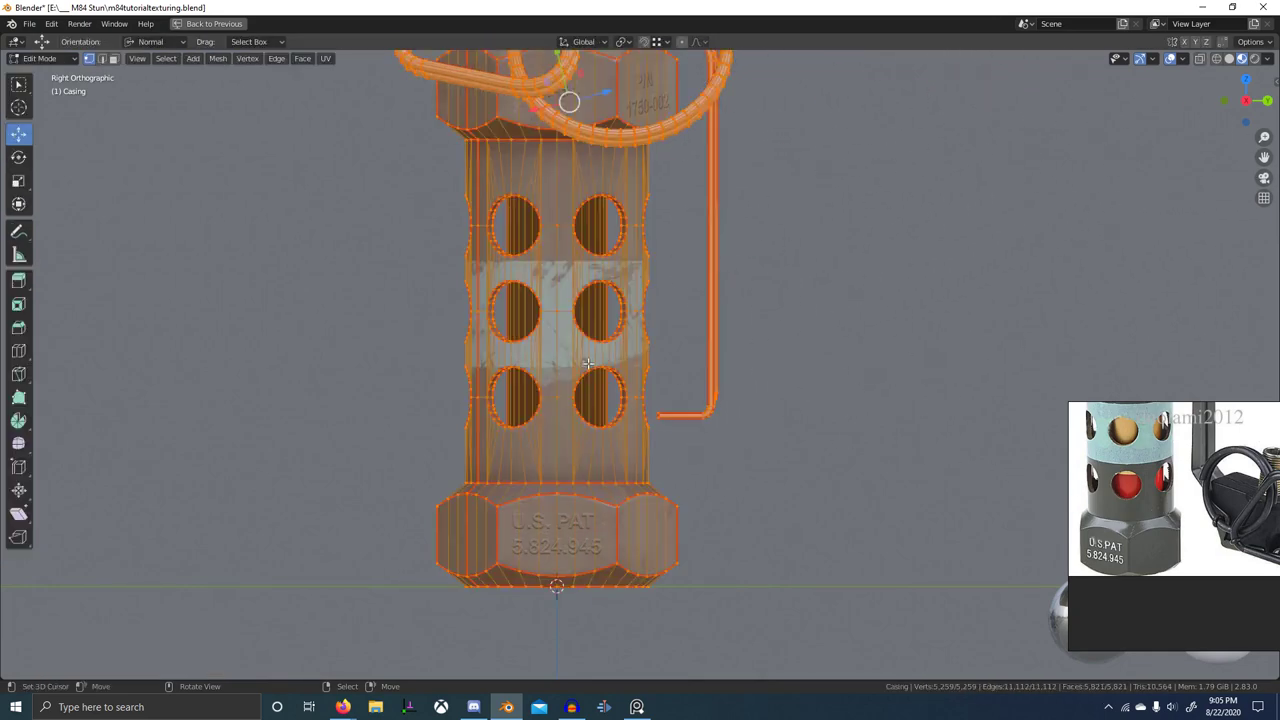
{"action": "mouse_move", "coordinate": [602, 376]}
{"action": "middle_mouse_down"}
{"action": "mouse_move", "coordinate": [605, 466]}
{"action": "mouse_move", "coordinate": [648, 518]}
{"action": "mouse_move", "coordinate": [634, 448]}
{"action": "middle_mouse_up"}
{"action": "key", "text": "shift+z"}
- Select only the inner tube by picking its centre vertex and growing the selection
{"action": "scroll", "coordinate": [605, 466], "scroll_direction": "up", "scroll_amount": 3}
{"action": "right_click", "coordinate": [605, 466]}
{"action": "scroll", "coordinate": [608, 465], "scroll_direction": "down", "scroll_amount": 4}
{"action": "key", "text": "ctrl+KP_Add"}
{"action": "key", "text": "ctrl+KP_Add"}
{"action": "scroll", "coordinate": [648, 518], "scroll_direction": "up", "scroll_amount": 3}
{"action": "scroll", "coordinate": [634, 446], "scroll_direction": "up", "scroll_amount": 2}
{"action": "right_click", "coordinate": [617, 451]}
{"action": "middle_click_drag", "start_coordinate": [648, 506], "coordinate": [626, 549]}
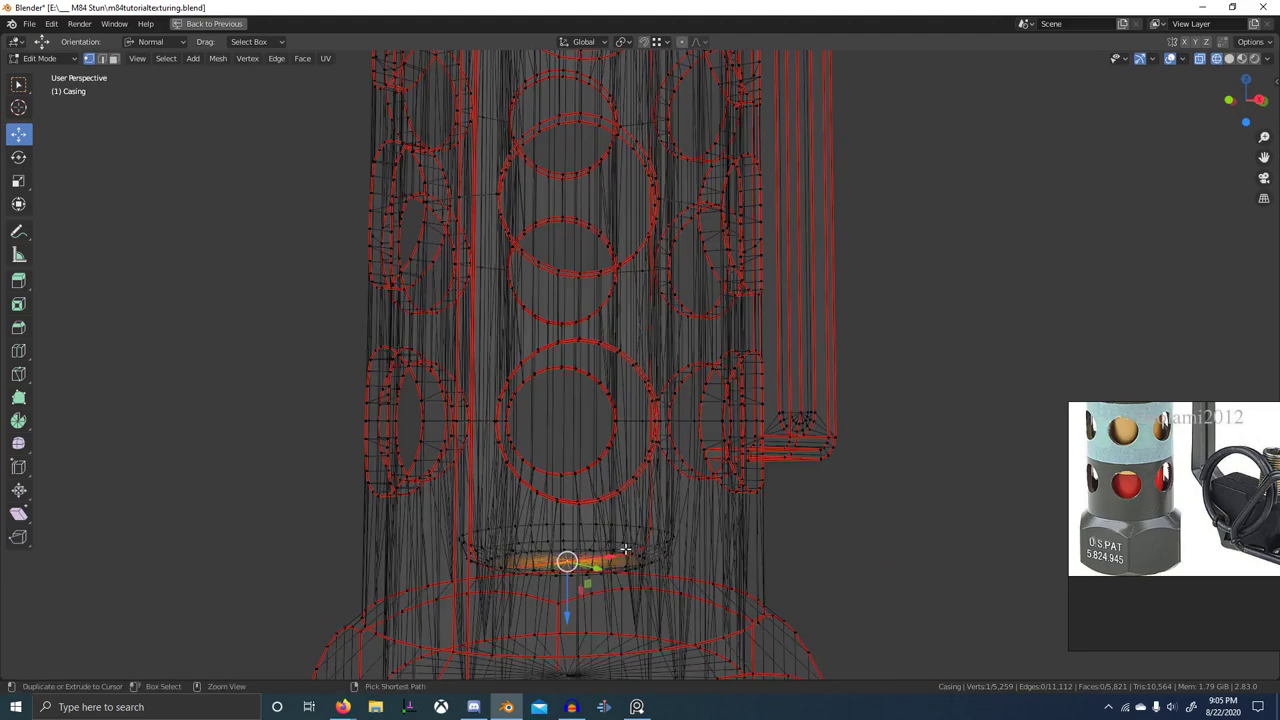
{"action": "key", "text": "ctrl+KP_Add"}
{"action": "key", "text": "ctrl+KP_Add"}
{"action": "key", "text": "ctrl+KP_Add"}
{"action": "scroll", "coordinate": [635, 532], "scroll_direction": "down", "scroll_amount": 4}
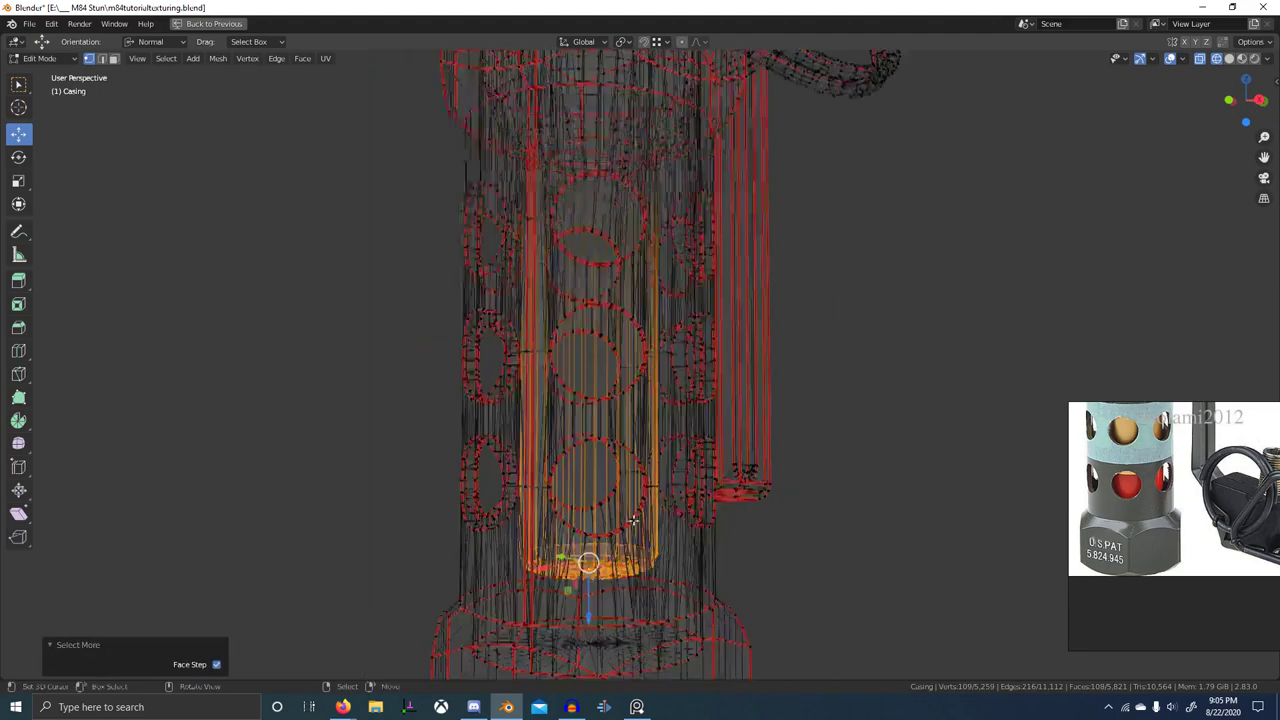
{"action": "key", "text": "ctrl+KP_Add"}
{"action": "key", "text": "ctrl+KP_Add"}
- Return to Texture Paint mode with the grenade orbited into view
{"action": "key", "text": "Tab"}
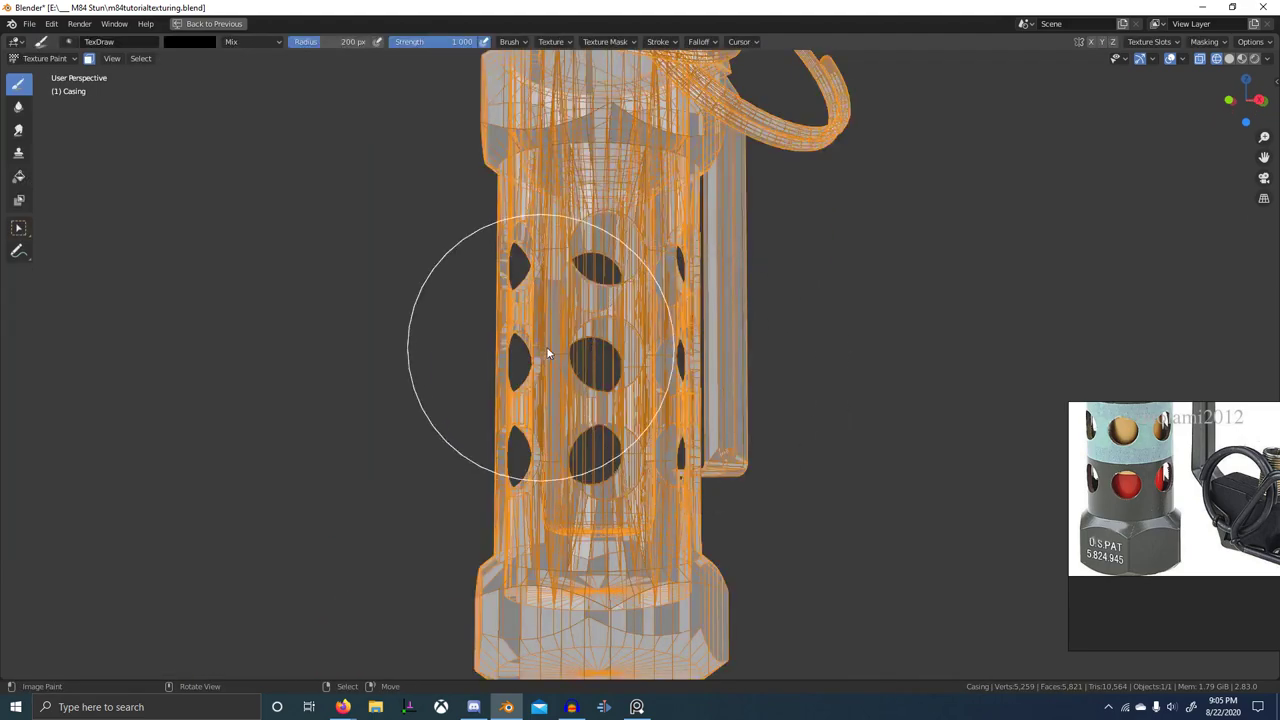
{"action": "scroll", "coordinate": [643, 351], "scroll_direction": "down", "scroll_amount": 4}
{"action": "middle_click_drag", "start_coordinate": [643, 352], "coordinate": [619, 398]}
{"action": "key", "text": "ctrl+Tab"}
{"action": "left_click", "coordinate": [771, 319]}
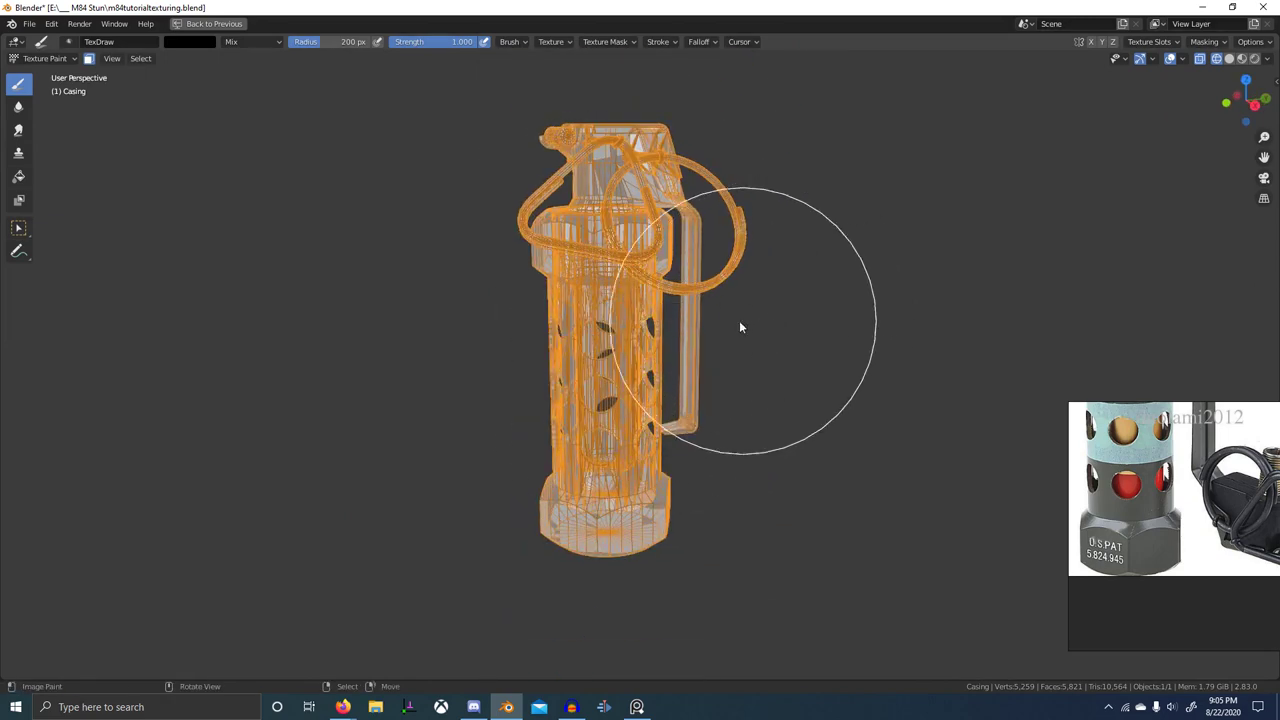
{"action": "scroll", "coordinate": [739, 320], "scroll_direction": "up", "scroll_amount": 1}
{"action": "middle_click_drag", "start_coordinate": [739, 320], "coordinate": [716, 346]}
- Use Material Preview and Right Ortho view with a white brush at 108 px radius
{"action": "key", "text": "z"}
{"action": "left_click", "coordinate": [725, 458]}
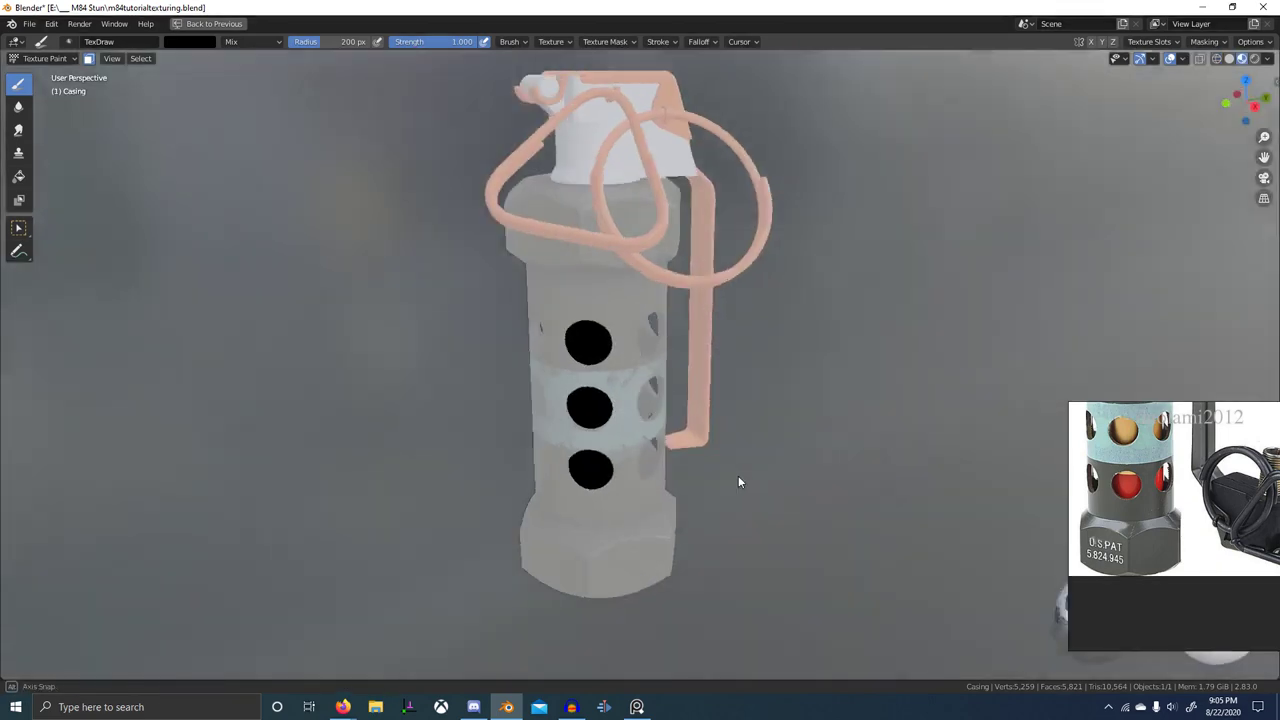
{"action": "left_click", "coordinate": [1257, 42]}
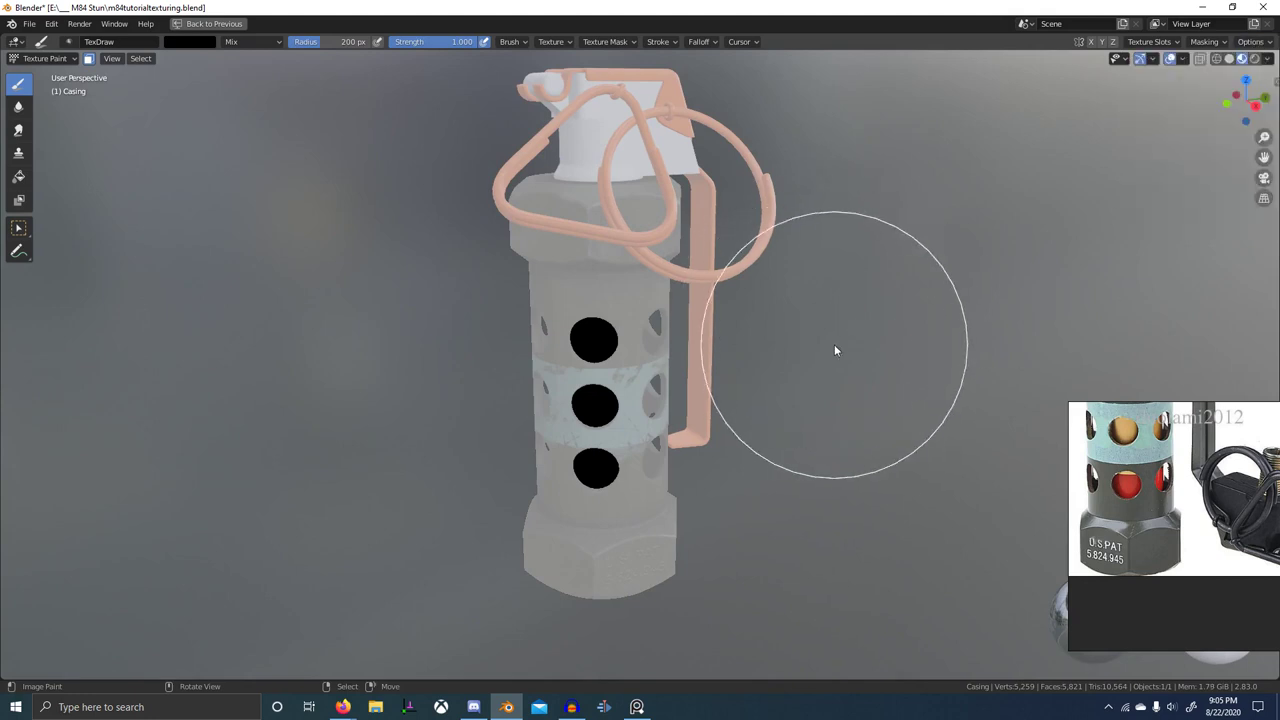
{"action": "key", "text": "KP_3"}
{"action": "left_click", "coordinate": [190, 41]}
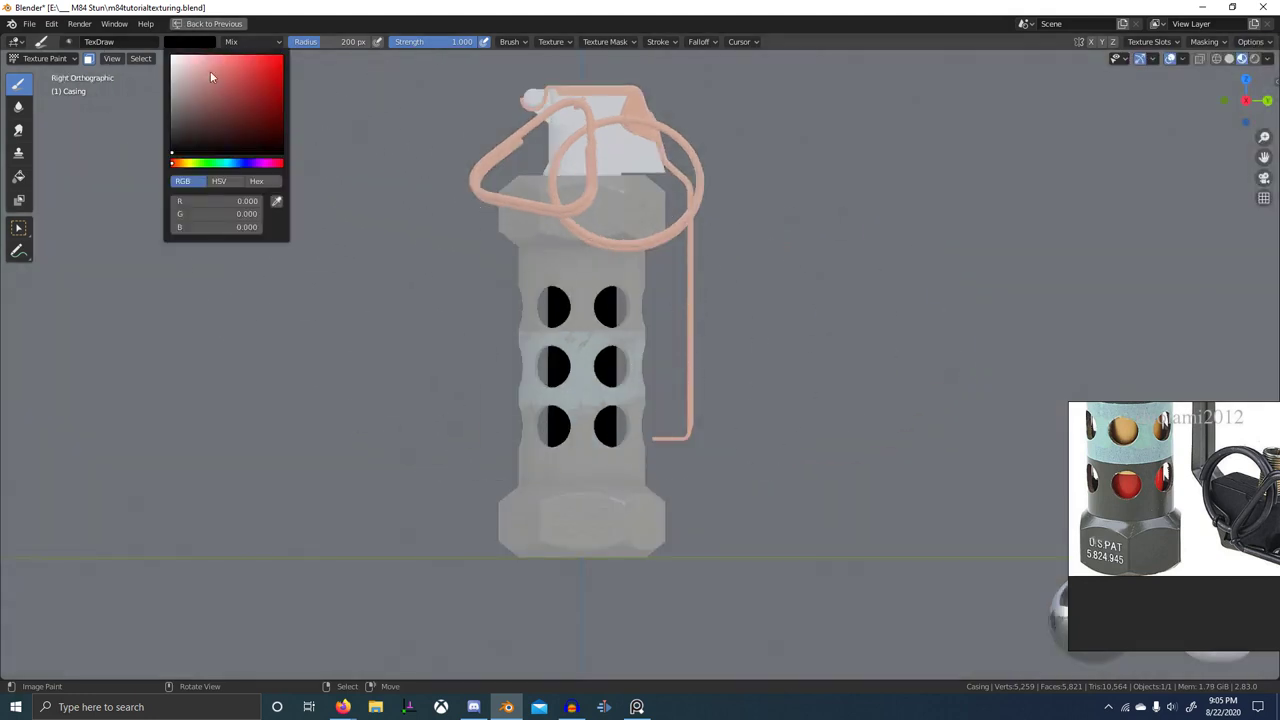
{"action": "left_click", "coordinate": [180, 91]}
{"action": "key", "text": "f"}
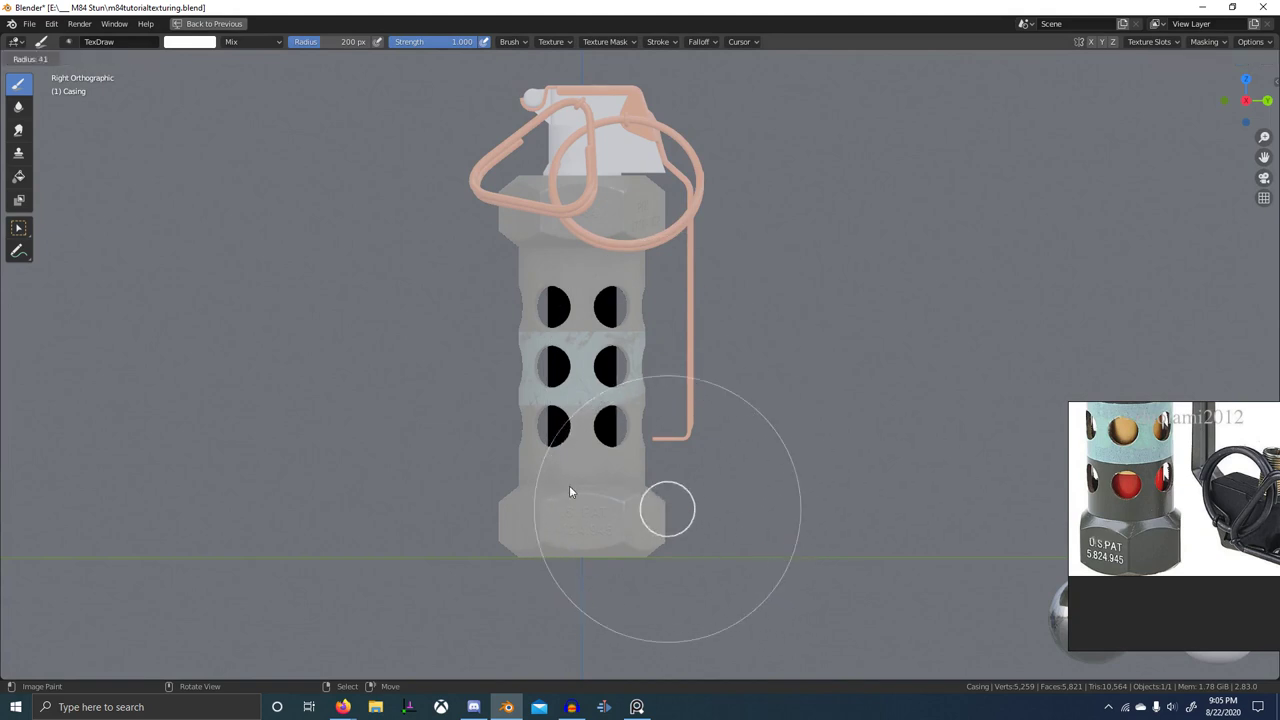
{"action": "left_click", "coordinate": [595, 472]}
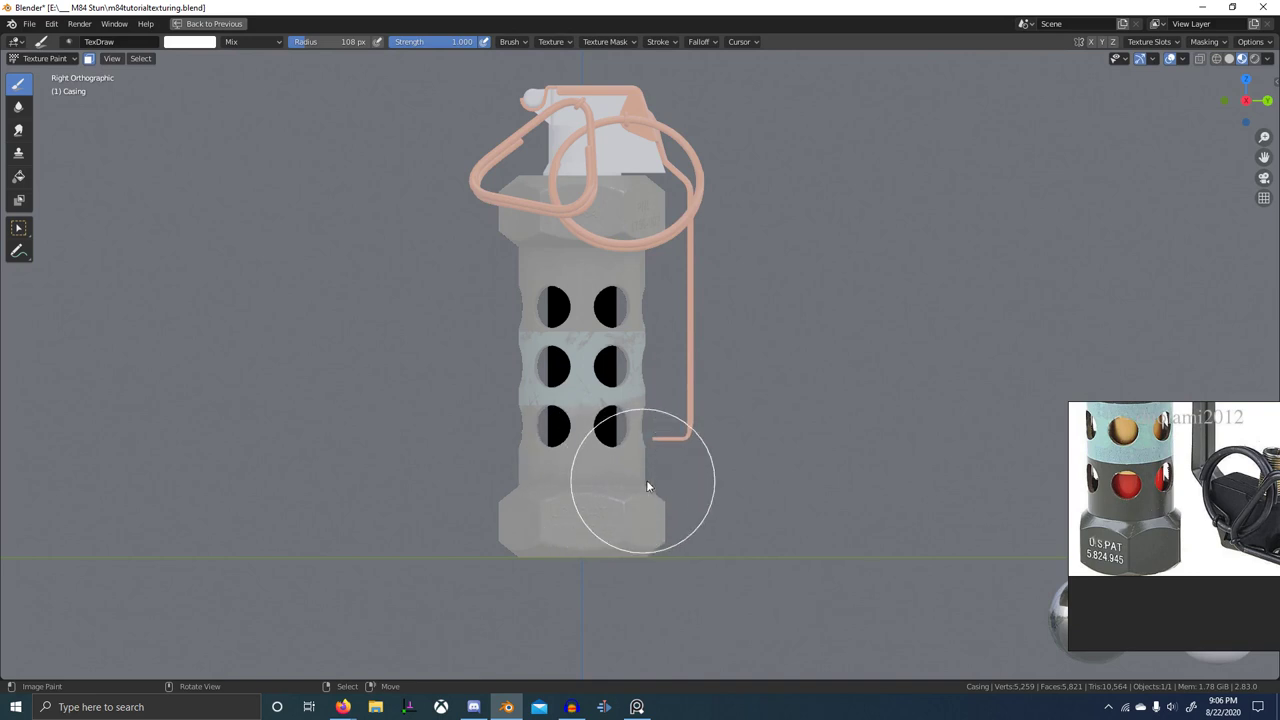
- Paint horizontal white strokes across the bottom row of casing holes
{"action": "left_click_drag", "start_coordinate": [701, 484], "coordinate": [475, 482]}
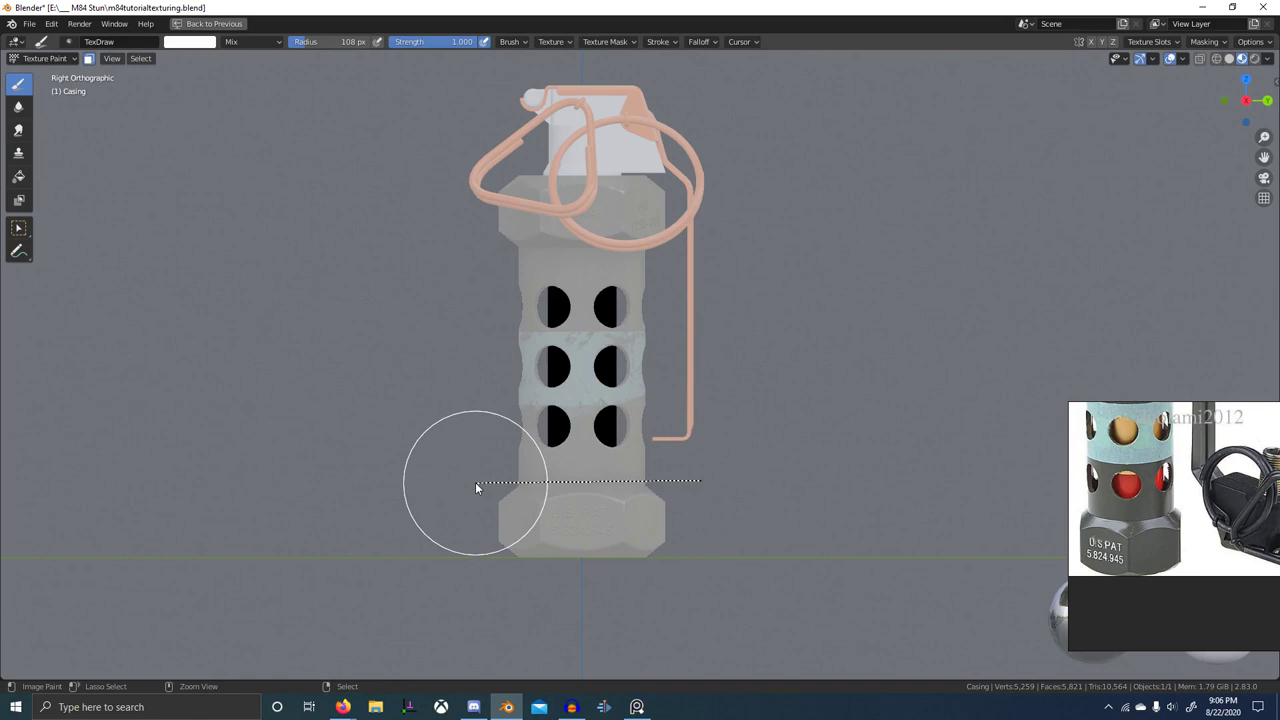
{"action": "scroll", "coordinate": [676, 524], "scroll_direction": "up", "scroll_amount": 4}
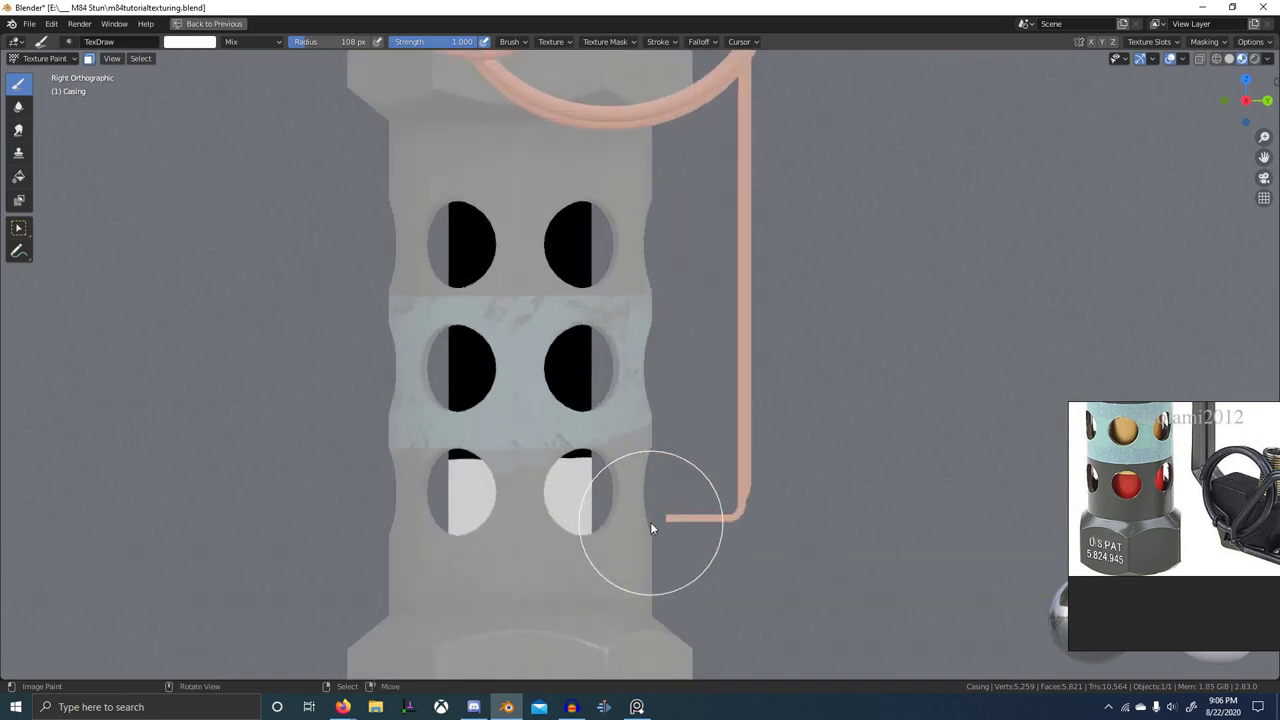
{"action": "key", "text": "ctrl+z"}
{"action": "scroll", "coordinate": [688, 524], "scroll_direction": "down", "scroll_amount": 4}
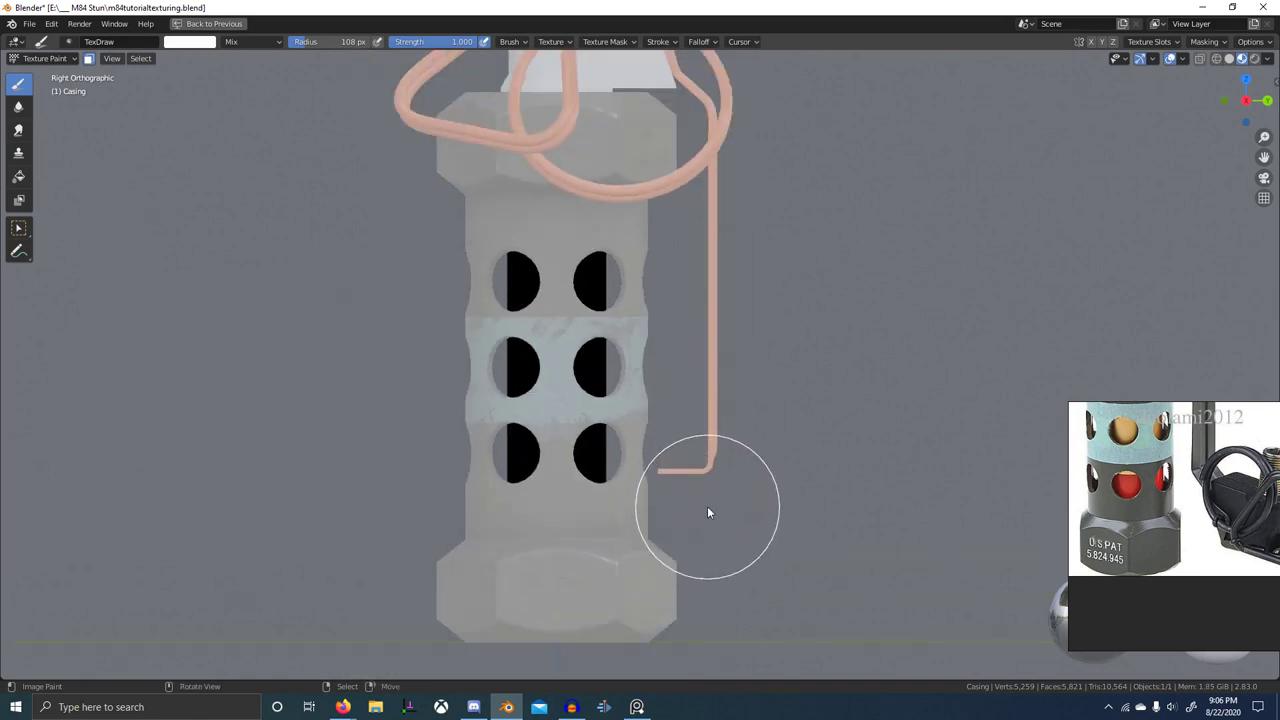
{"action": "mouse_move", "coordinate": [707, 506]}
{"action": "left_mouse_down"}
{"action": "mouse_move", "coordinate": [395, 515]}
{"action": "mouse_move", "coordinate": [386, 503]}
{"action": "mouse_move", "coordinate": [383, 514]}
{"action": "mouse_move", "coordinate": [423, 517]}
{"action": "mouse_move", "coordinate": [363, 518]}
{"action": "left_mouse_up"}
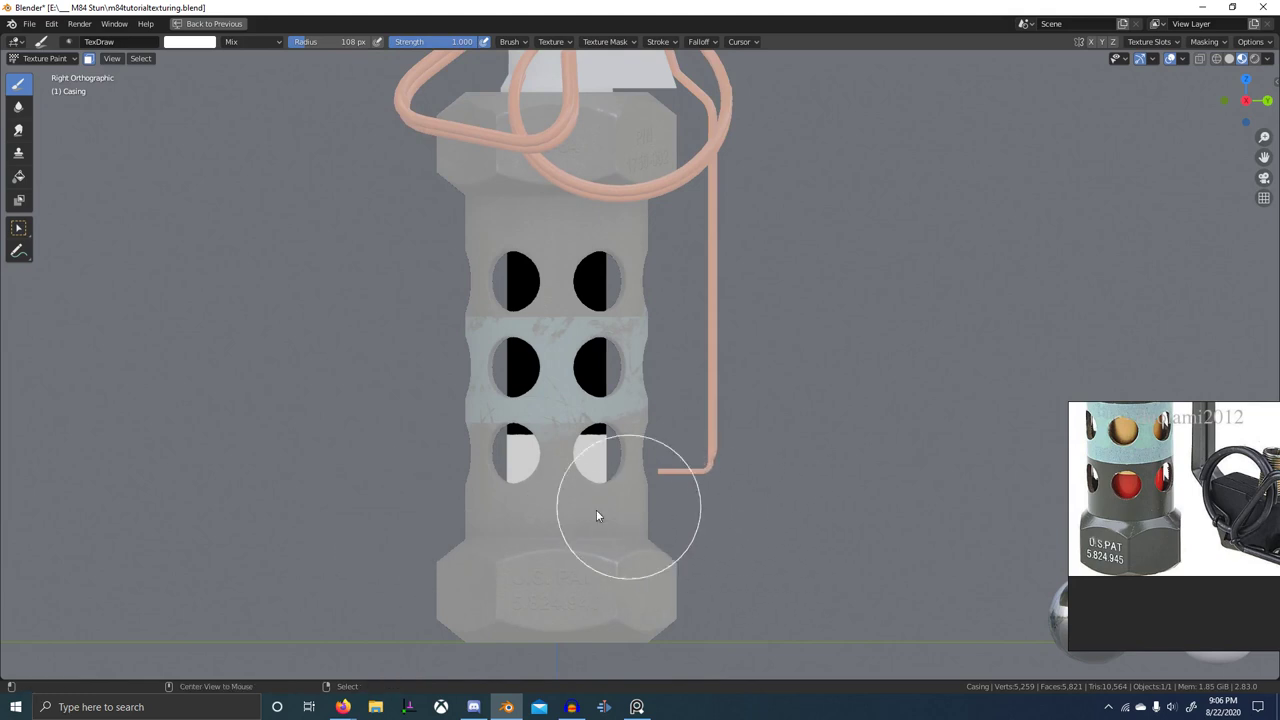
{"action": "left_click_drag", "start_coordinate": [744, 491], "coordinate": [366, 500], "text": "alt"}
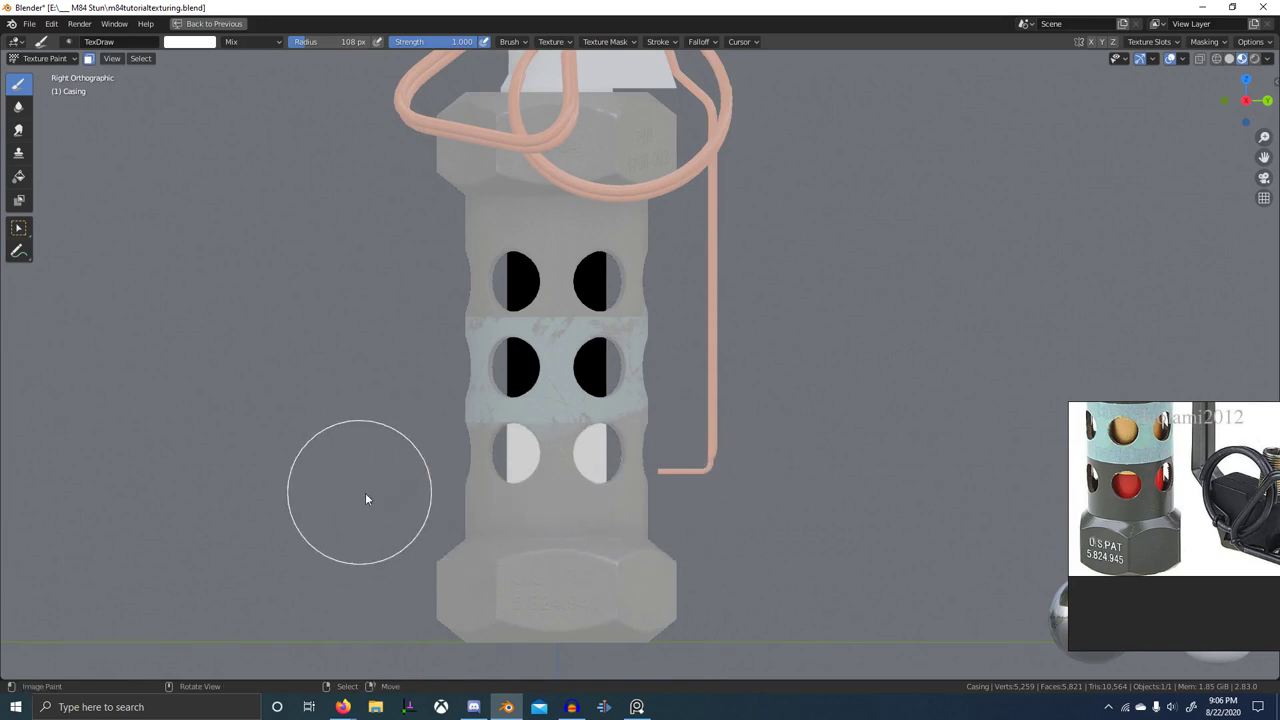
{"action": "left_click_drag", "start_coordinate": [702, 502], "coordinate": [388, 496], "text": "alt"}
{"action": "left_click_drag", "start_coordinate": [668, 498], "coordinate": [354, 498], "text": "alt"}
{"action": "scroll", "coordinate": [829, 533], "scroll_direction": "down", "scroll_amount": 4}
{"action": "middle_click_drag", "start_coordinate": [612, 510], "coordinate": [639, 530]}
{"action": "scroll", "coordinate": [829, 531], "scroll_direction": "up", "scroll_amount": 4}
- Return to Object Mode and save the painted image as Internal Red Strip.png
{"action": "key", "text": "ctrl+Tab"}
{"action": "left_click", "coordinate": [133, 481]}
{"action": "key", "text": "ctrl+space"}
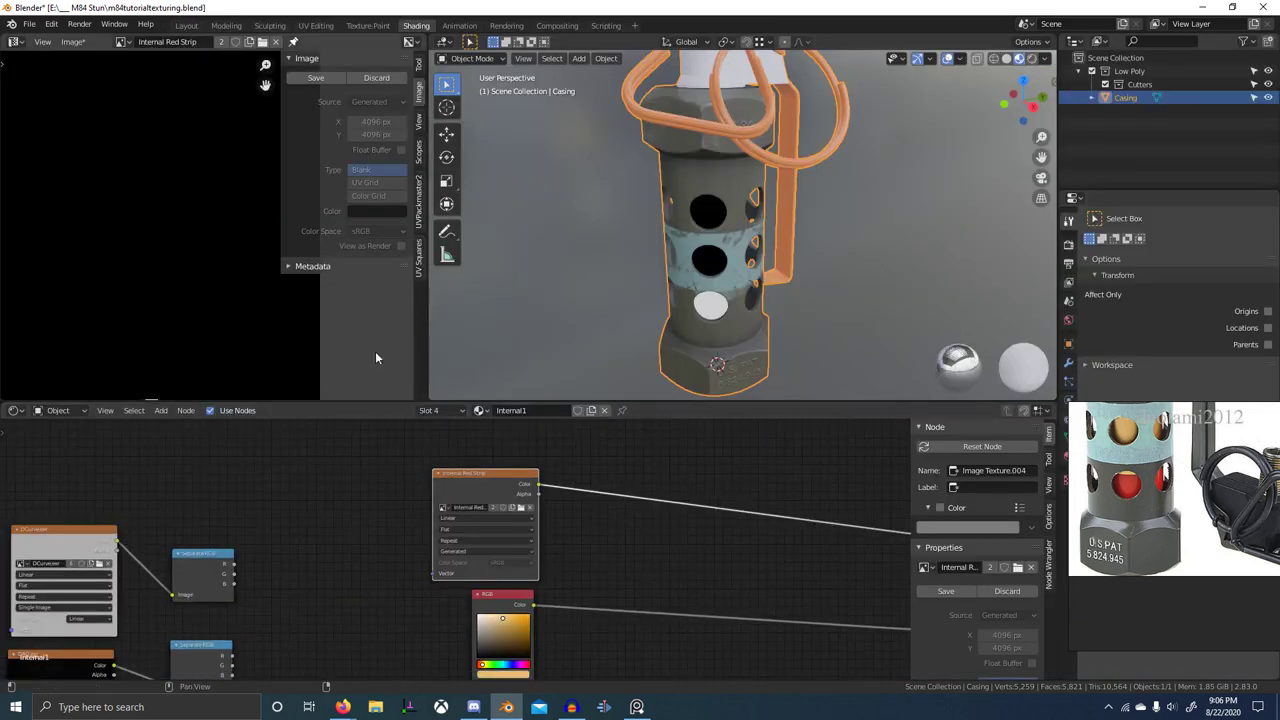
{"action": "left_click", "coordinate": [314, 78]}
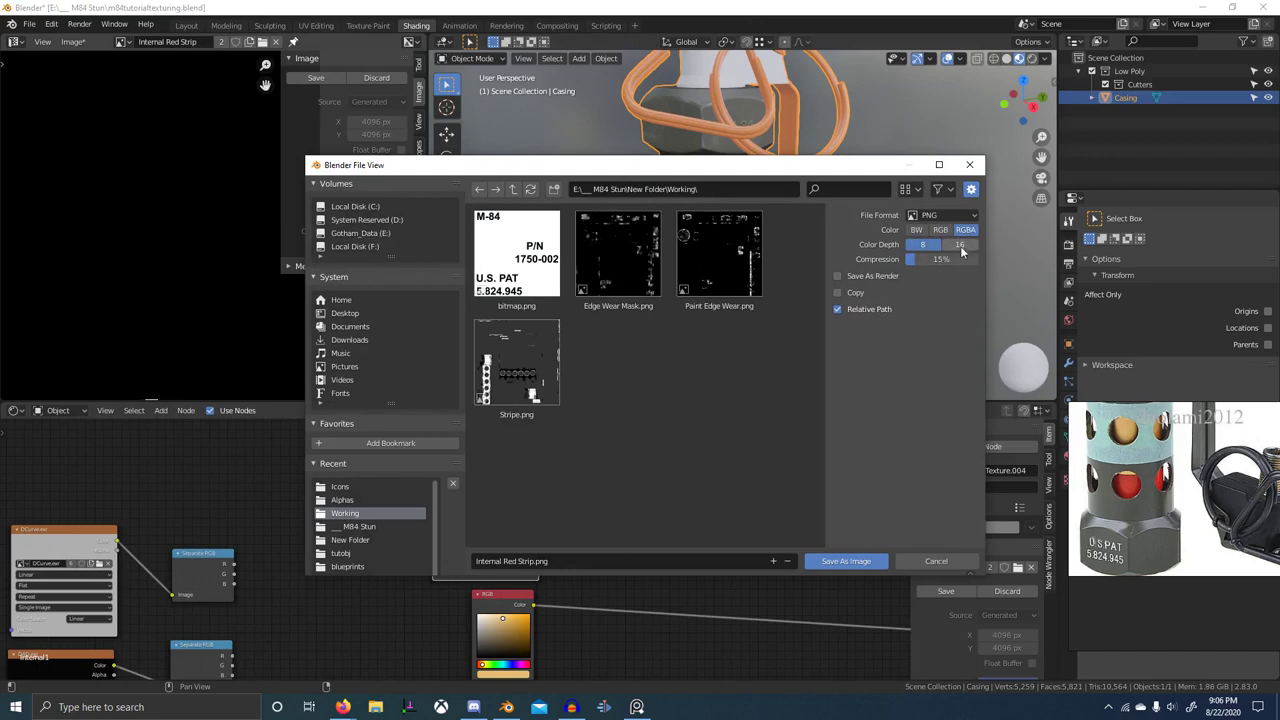
{"action": "left_click", "coordinate": [848, 561]}
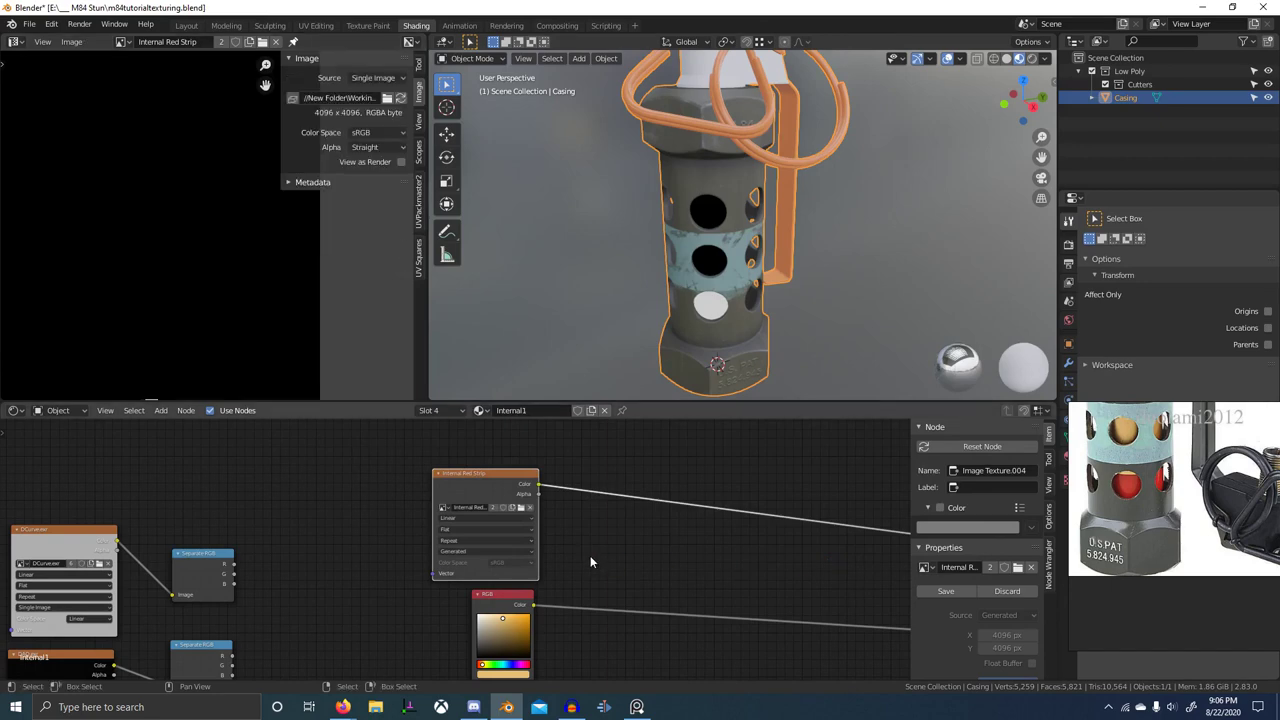
- Maximise the node editor and bring the Internal Red Strip node into view
{"action": "scroll", "coordinate": [590, 556], "scroll_direction": "down", "scroll_amount": 3}
{"action": "key", "text": "ctrl+space"}
{"action": "scroll", "coordinate": [603, 480], "scroll_direction": "up", "scroll_amount": 3}
{"action": "middle_click_drag", "start_coordinate": [601, 470], "coordinate": [406, 530]}
{"action": "scroll", "coordinate": [356, 362], "scroll_direction": "up", "scroll_amount": 4}
- Move the Internal Red Strip node right and the RGB and Value nodes up-left
{"action": "key", "text": "b"}
{"action": "left_click_drag", "start_coordinate": [313, 268], "coordinate": [508, 612]}
{"action": "key", "text": "g"}
{"action": "right_click", "coordinate": [482, 480]}
{"action": "scroll", "coordinate": [594, 550], "scroll_direction": "down", "scroll_amount": 6}
{"action": "left_click", "coordinate": [441, 309]}
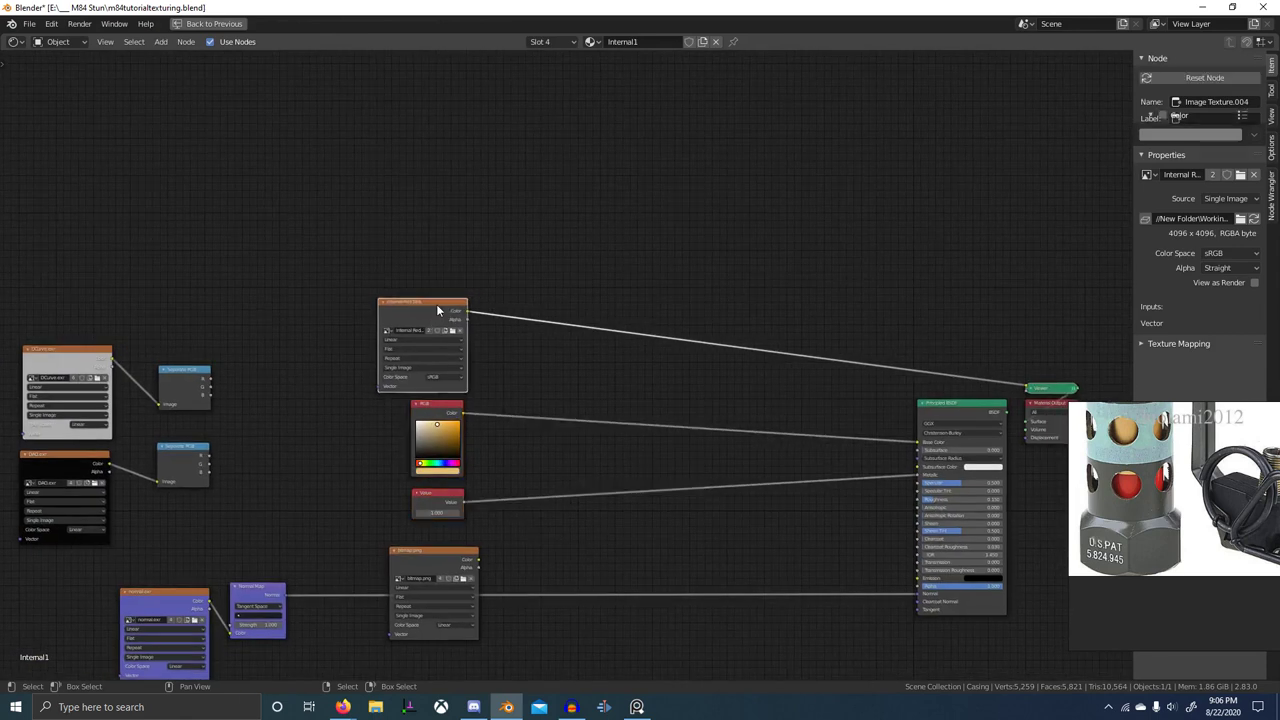
{"action": "left_click_drag", "start_coordinate": [437, 305], "coordinate": [653, 301]}
{"action": "scroll", "coordinate": [406, 532], "scroll_direction": "up", "scroll_amount": 4}
{"action": "key", "text": "b"}
{"action": "left_click_drag", "start_coordinate": [364, 434], "coordinate": [434, 574]}
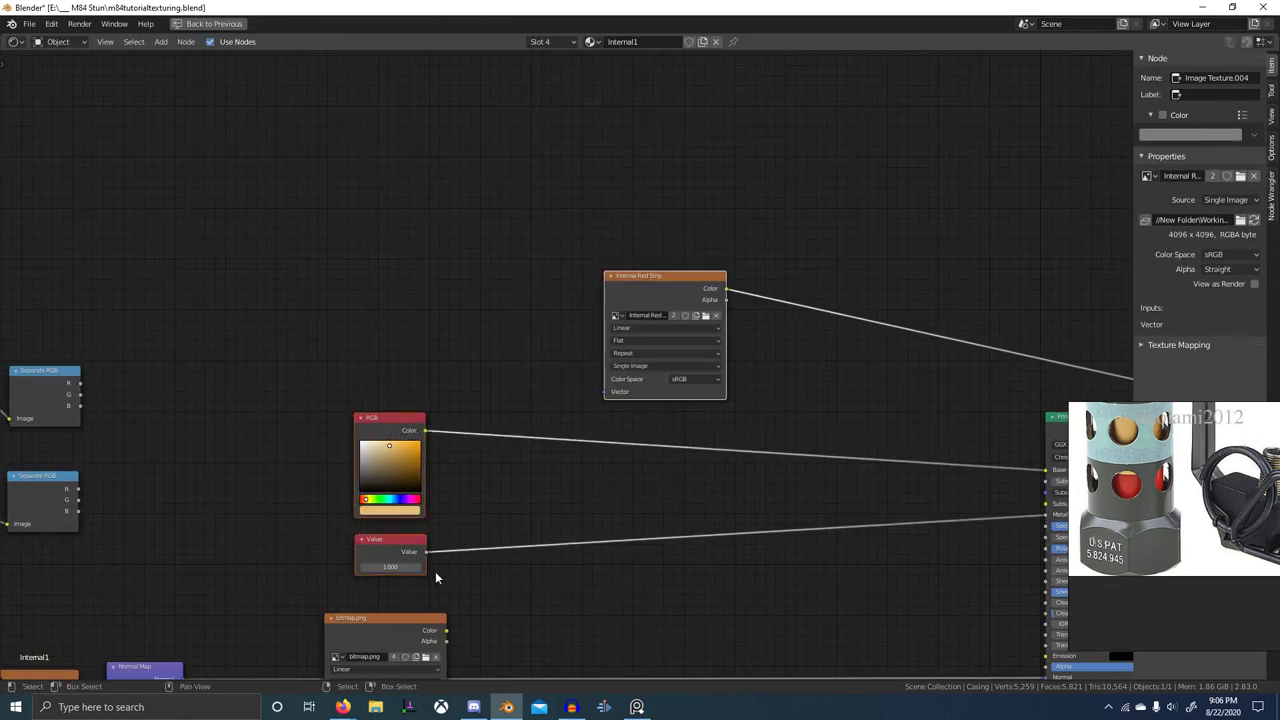
{"action": "key", "text": "g"}
{"action": "middle_click_drag", "start_coordinate": [828, 438], "coordinate": [672, 371]}
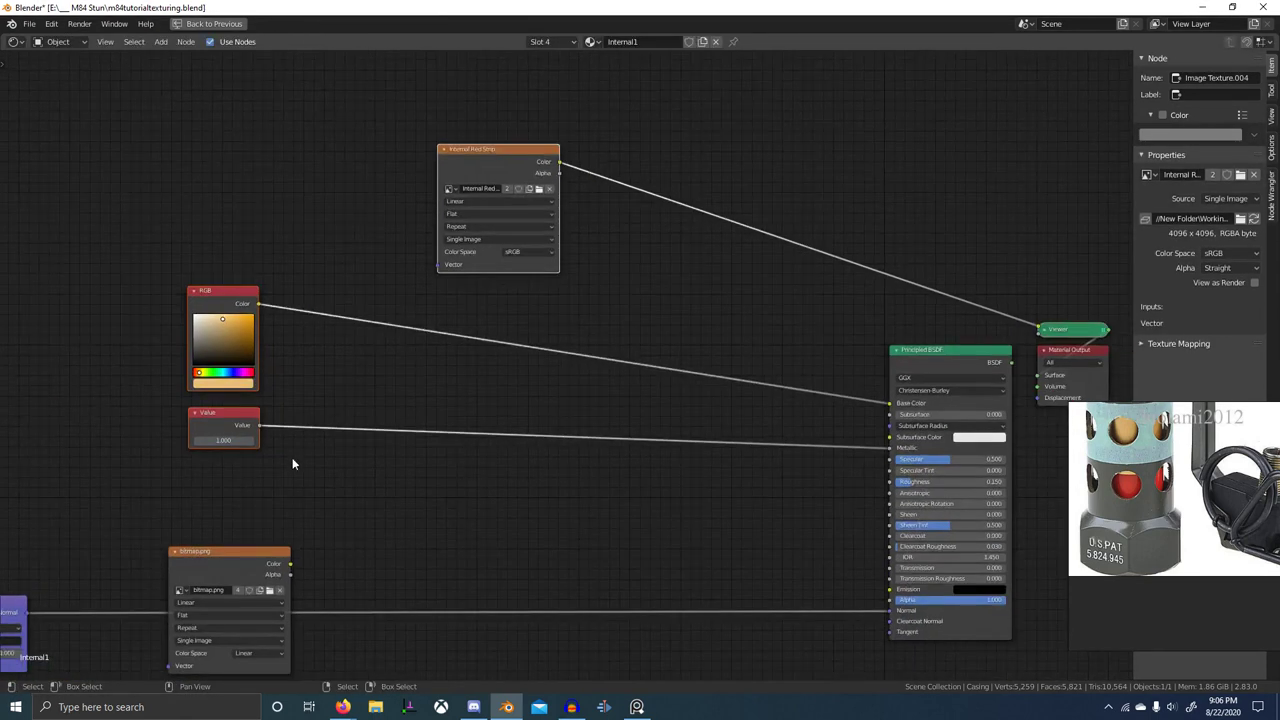
- Duplicate the Value node twice and link the copies to Specular and Roughness
{"action": "key", "text": "shift+a"}
{"action": "left_click", "coordinate": [243, 428]}
{"action": "key", "text": "shift+d"}
{"action": "left_click", "coordinate": [240, 464]}
{"action": "key", "text": "shift+d"}
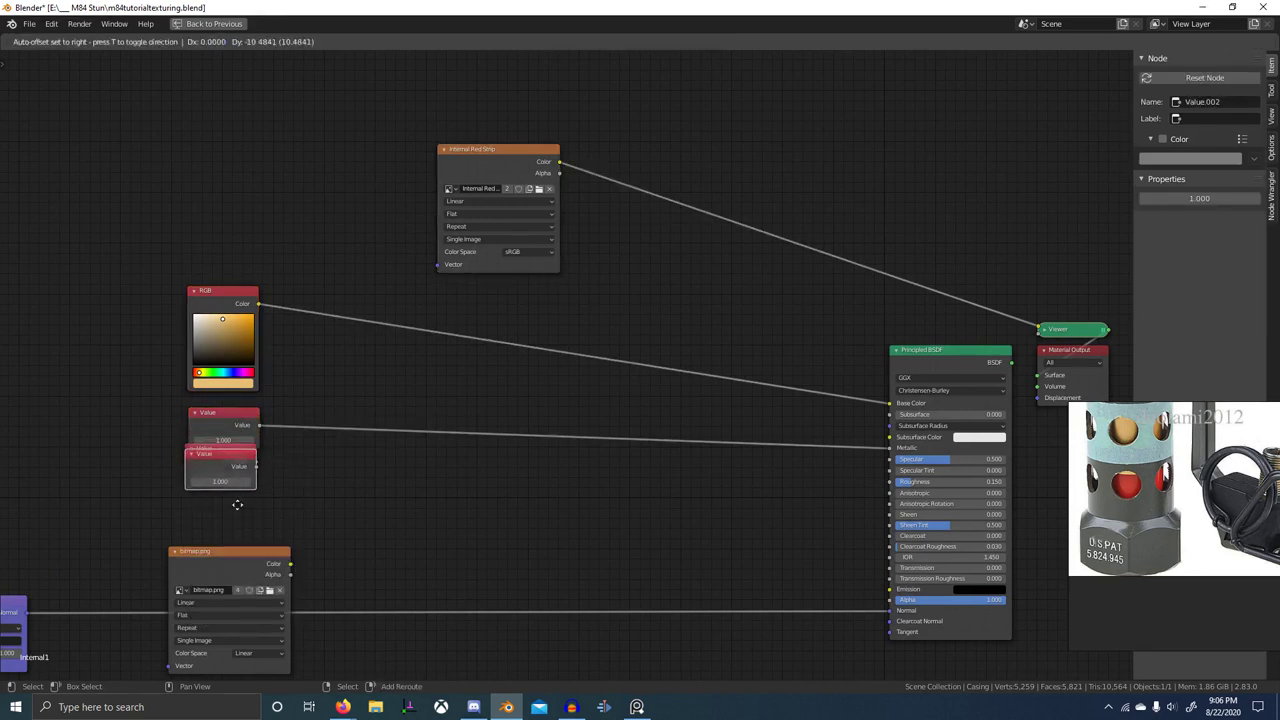
{"action": "left_click", "coordinate": [242, 506]}
{"action": "left_click_drag", "start_coordinate": [256, 461], "coordinate": [890, 459]}
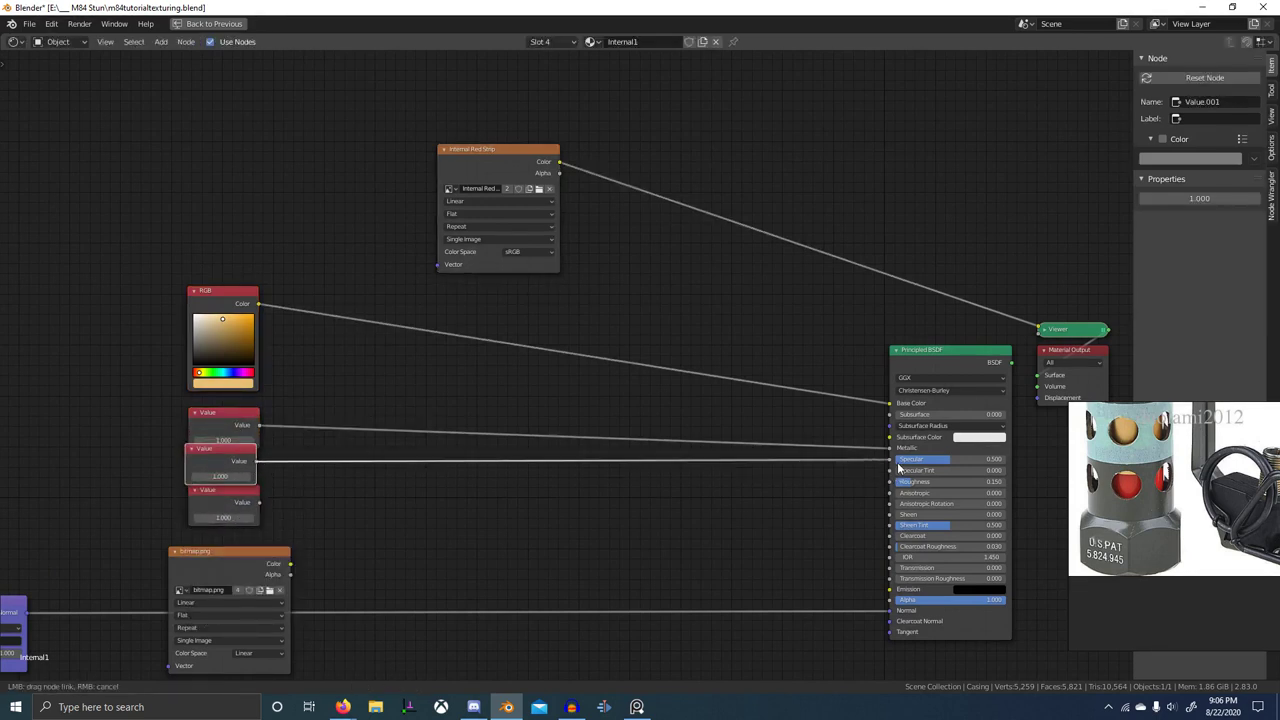
{"action": "left_click_drag", "start_coordinate": [260, 502], "coordinate": [890, 482]}
{"action": "middle_click_drag", "start_coordinate": [554, 527], "coordinate": [800, 517]}
- Move the third Value node and bitmap.png lower, keeping bitmap.png off the Normal link
{"action": "scroll", "coordinate": [798, 517], "scroll_direction": "up", "scroll_amount": 1}
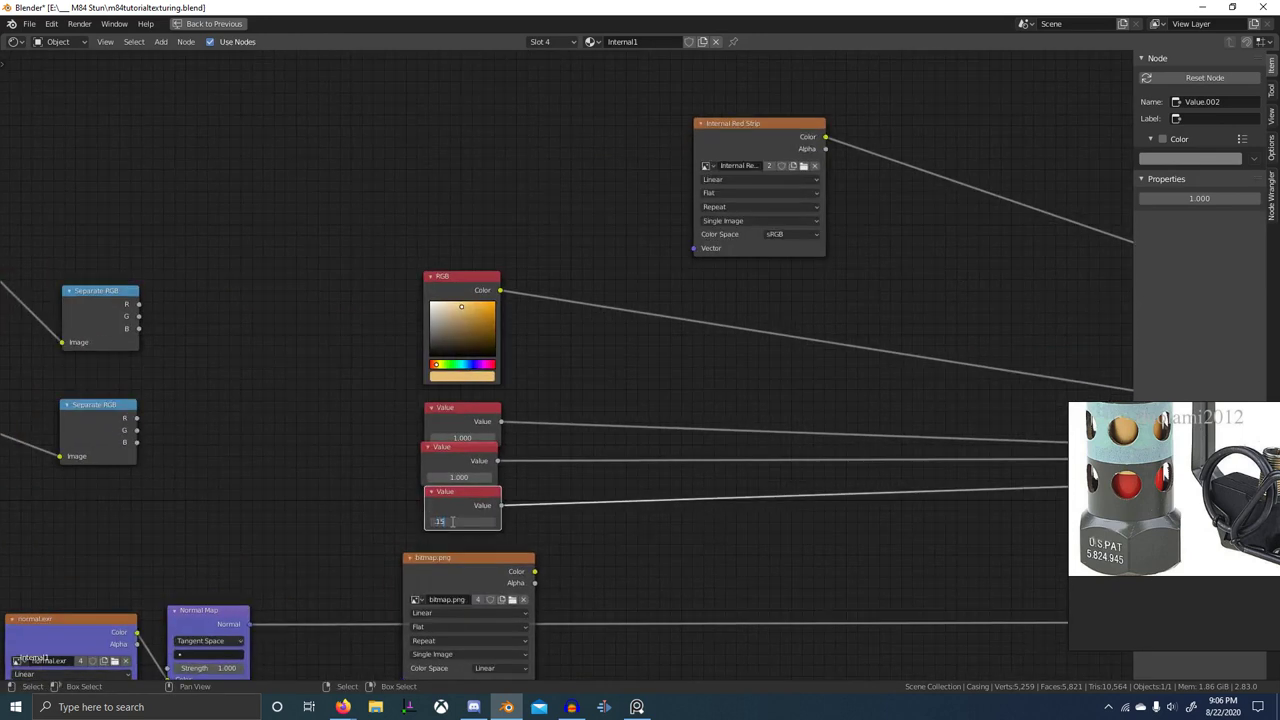
{"action": "mouse_move", "coordinate": [453, 497]}
{"action": "left_mouse_down"}
{"action": "mouse_move", "coordinate": [447, 526]}
{"action": "mouse_move", "coordinate": [459, 518]}
{"action": "left_mouse_up"}
{"action": "left_click_drag", "start_coordinate": [475, 563], "coordinate": [469, 600]}
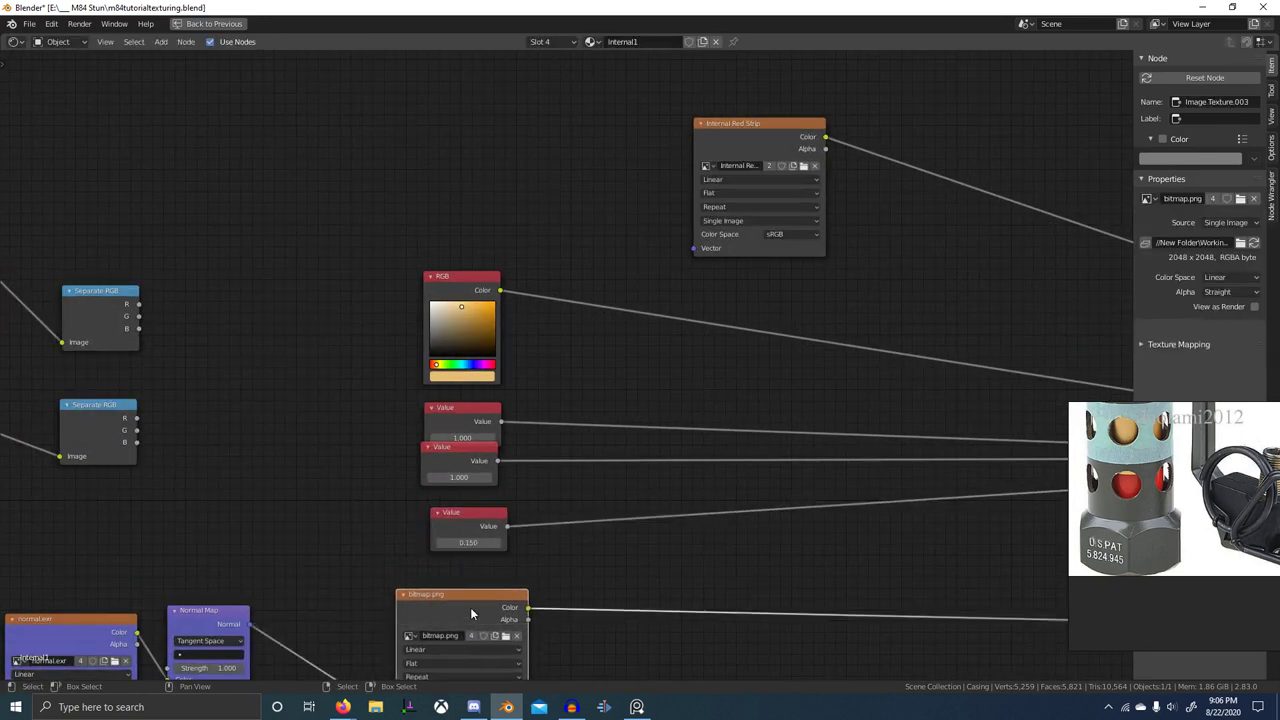
{"action": "scroll", "coordinate": [506, 579], "scroll_direction": "down", "scroll_amount": 2}
{"action": "key", "text": "ctrl+z"}
{"action": "key", "text": "g"}
{"action": "left_click", "coordinate": [483, 668]}
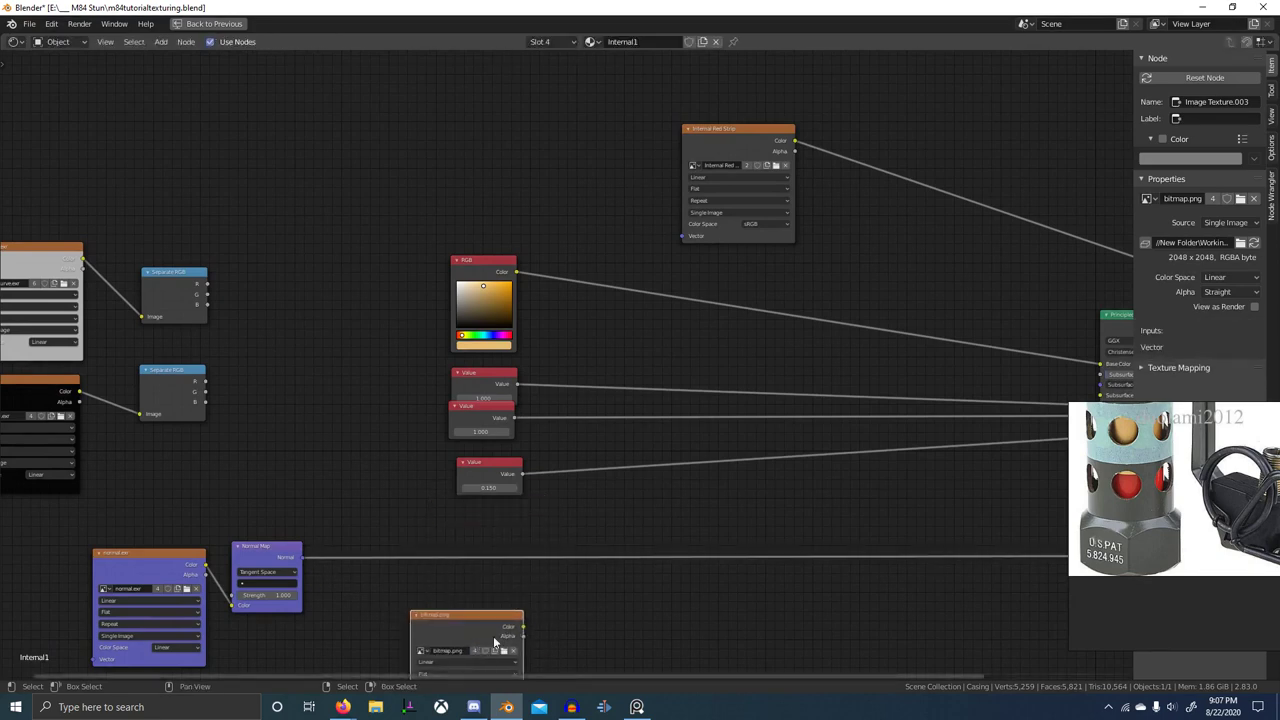
{"action": "scroll", "coordinate": [500, 600], "scroll_direction": "down", "scroll_amount": 3}
{"action": "key", "text": "ctrl+space"}
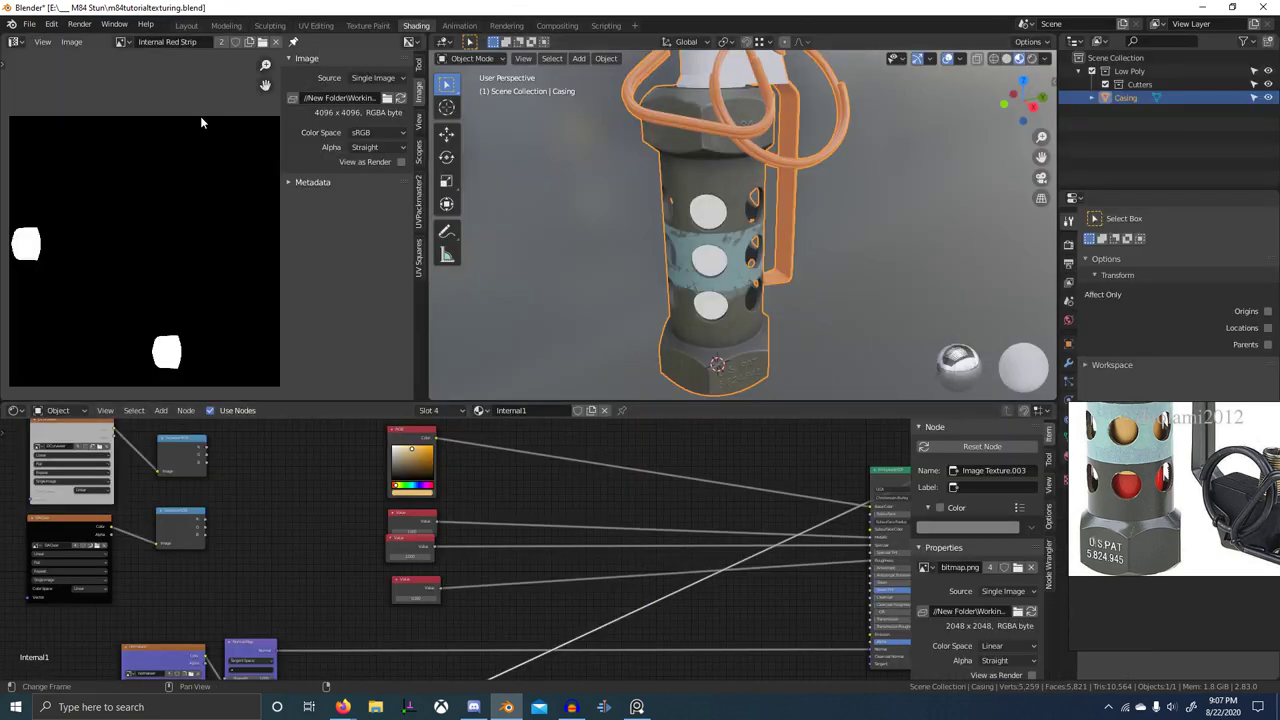
- Delete the bitmap.png node from the Internal1 node tree
{"action": "scroll", "coordinate": [432, 440], "scroll_direction": "down", "scroll_amount": 1}
{"action": "middle_click_drag", "start_coordinate": [455, 672], "coordinate": [440, 594]}
{"action": "scroll", "coordinate": [444, 592], "scroll_direction": "up", "scroll_amount": 3}
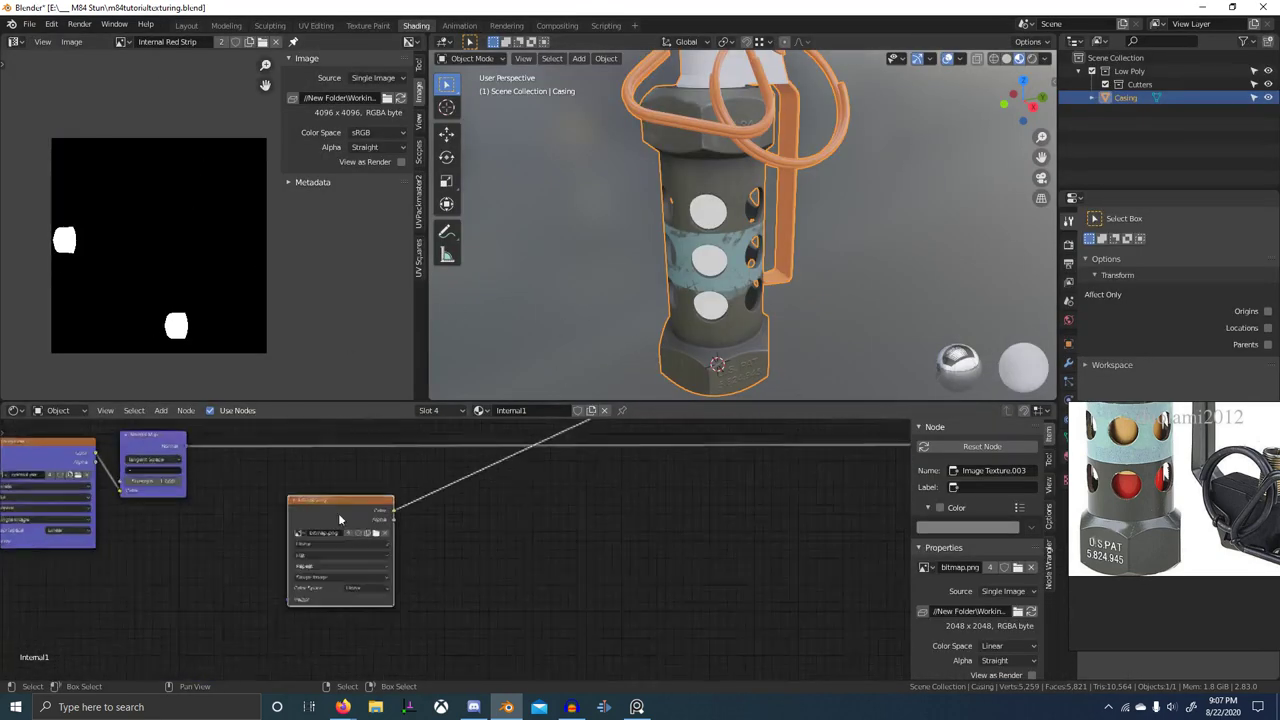
{"action": "left_click", "coordinate": [124, 44]}
{"action": "type", "text": "b"}
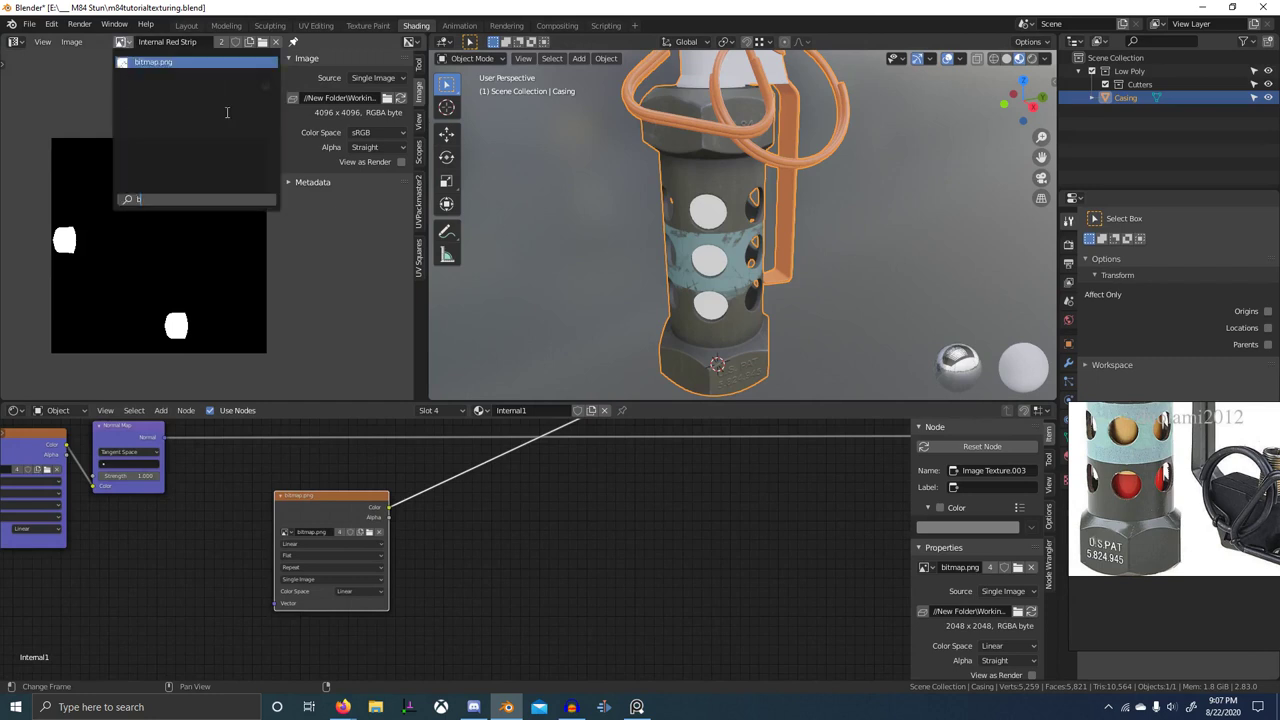
{"action": "type", "text": "x"}
- Rearrange the Value nodes so they no longer overlap
{"action": "scroll", "coordinate": [660, 611], "scroll_direction": "down", "scroll_amount": 6}
{"action": "middle_click_drag", "start_coordinate": [683, 605], "coordinate": [587, 434]}
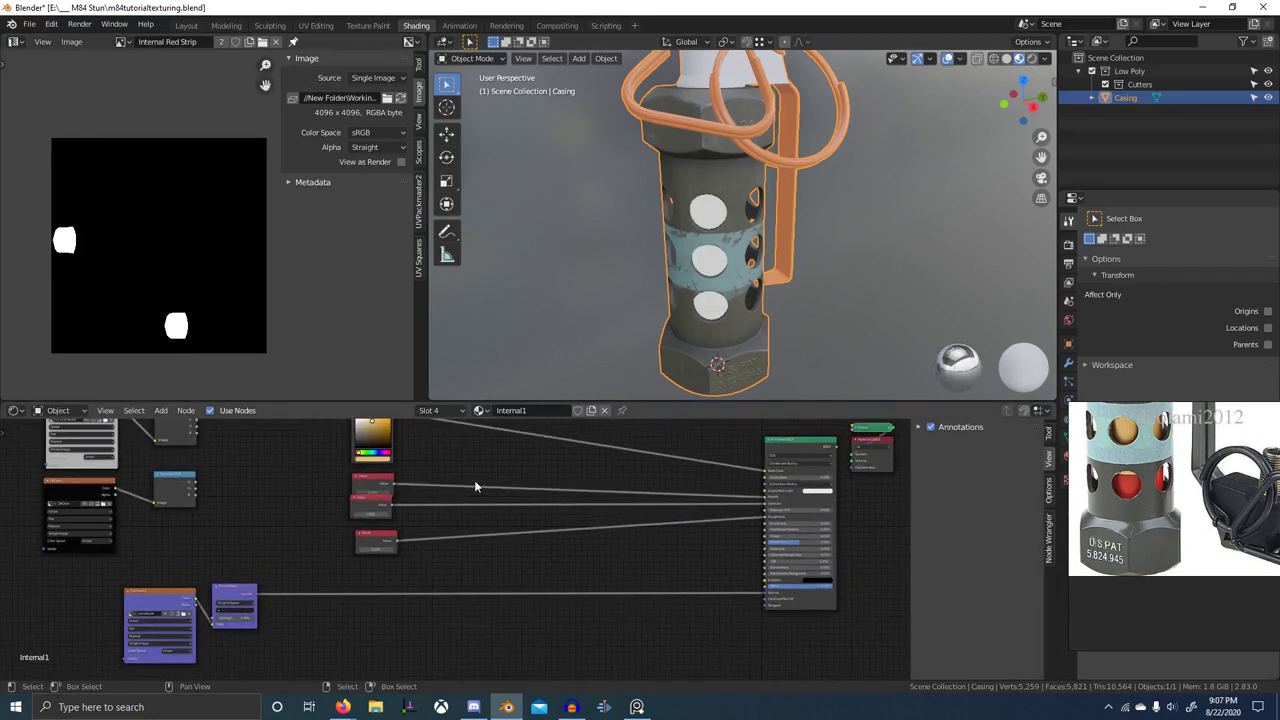
{"action": "scroll", "coordinate": [400, 532], "scroll_direction": "up", "scroll_amount": 2}
{"action": "left_click_drag", "start_coordinate": [382, 535], "coordinate": [371, 553]}
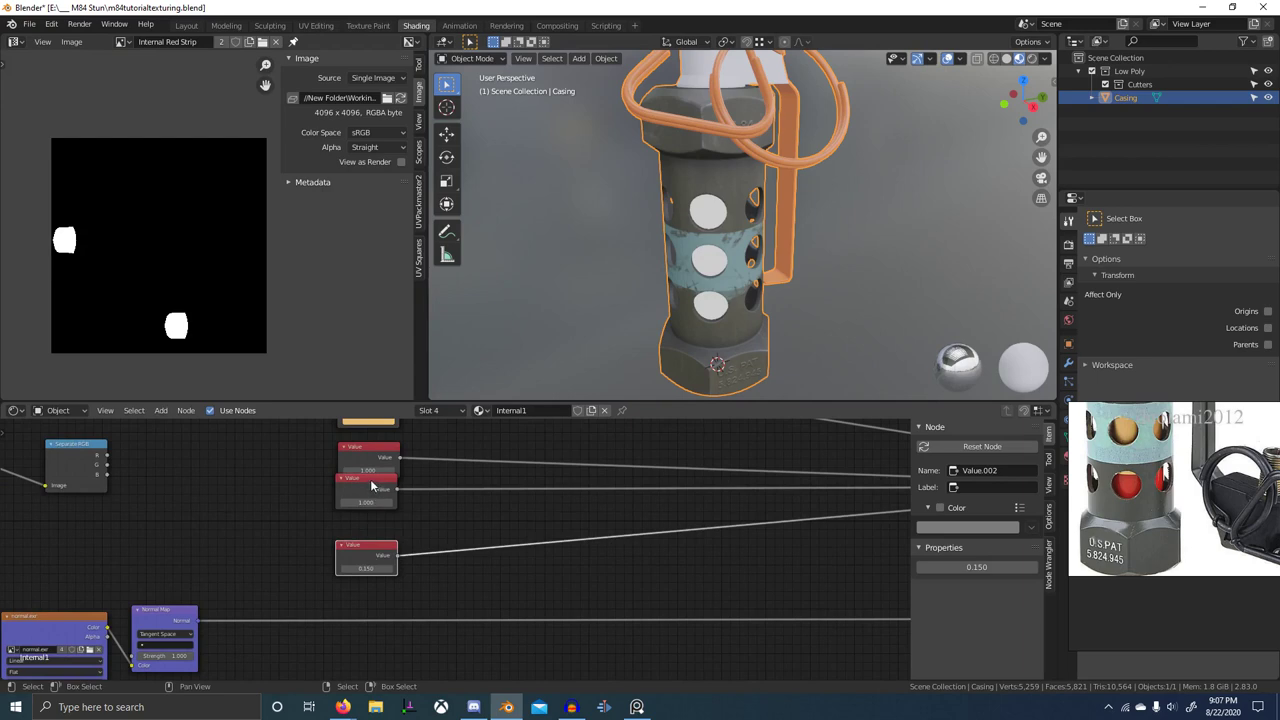
{"action": "left_click_drag", "start_coordinate": [372, 486], "coordinate": [377, 499]}
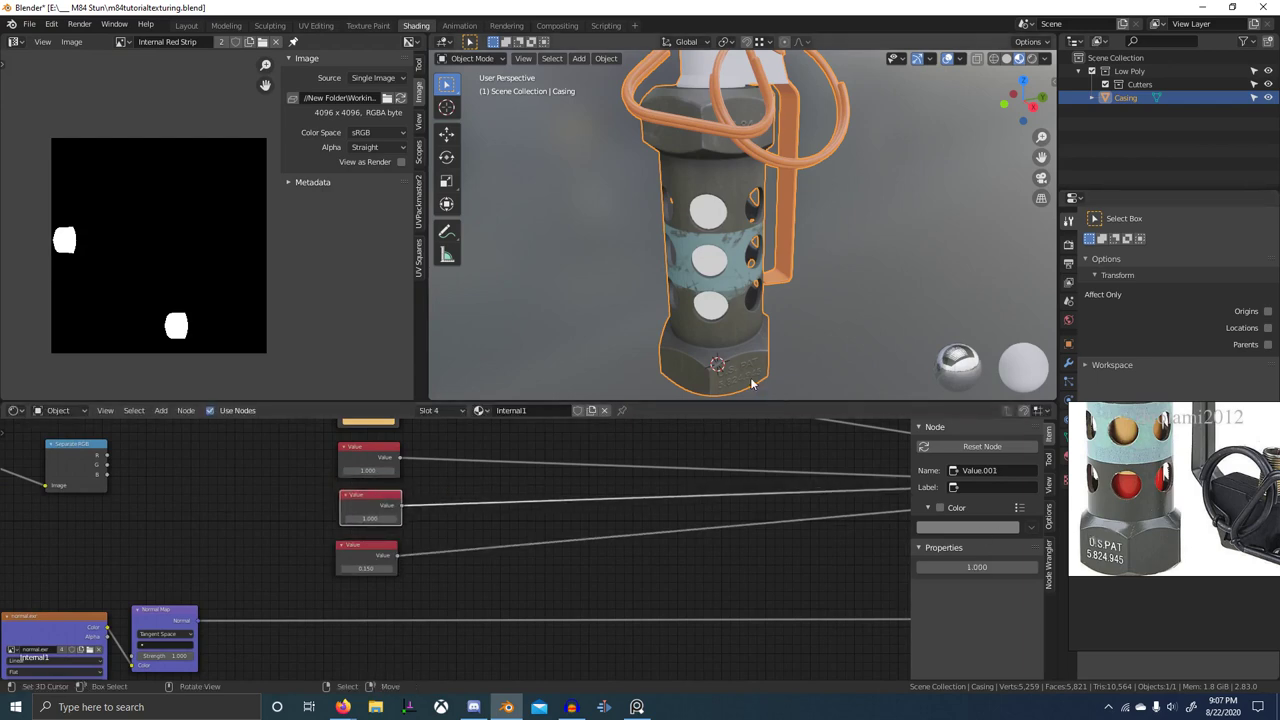
{"action": "middle_click_drag", "start_coordinate": [741, 329], "coordinate": [719, 328]}
{"action": "scroll", "coordinate": [726, 504], "scroll_direction": "down", "scroll_amount": 4}
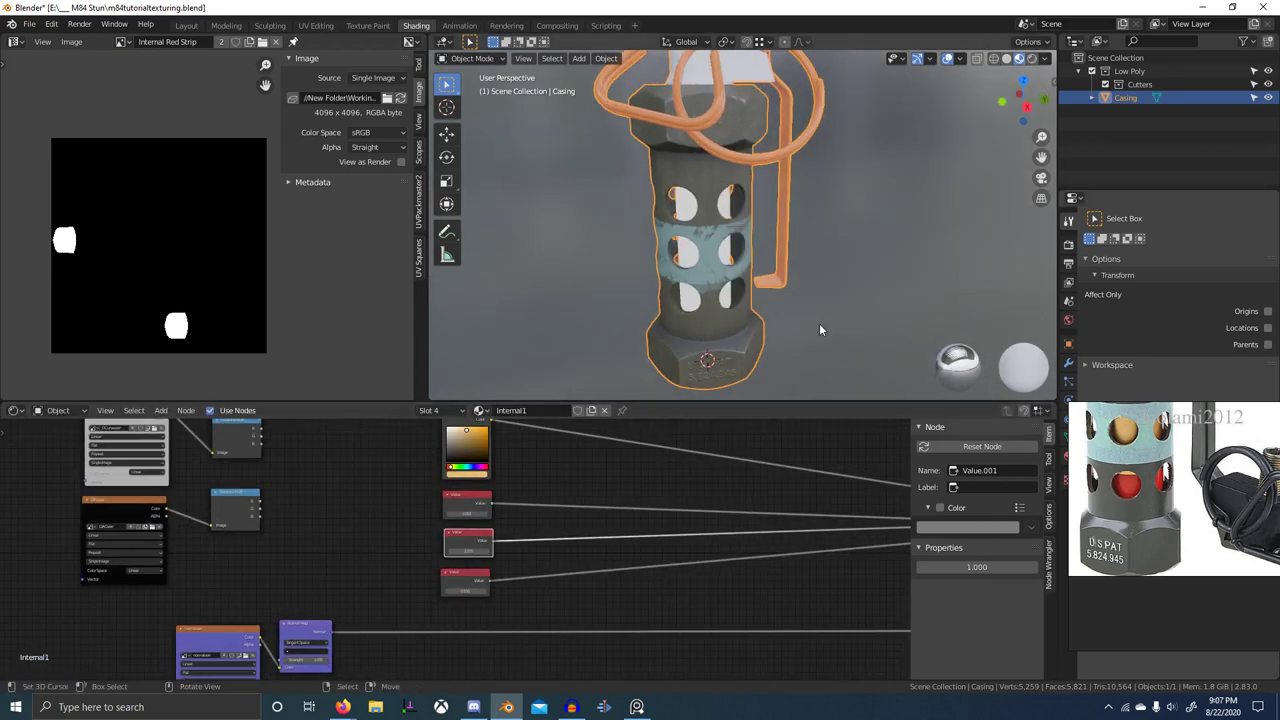
- Switch to the M84 material slot and preview its bitmap.png decal in the Base Material frame
{"action": "left_click", "coordinate": [447, 411]}
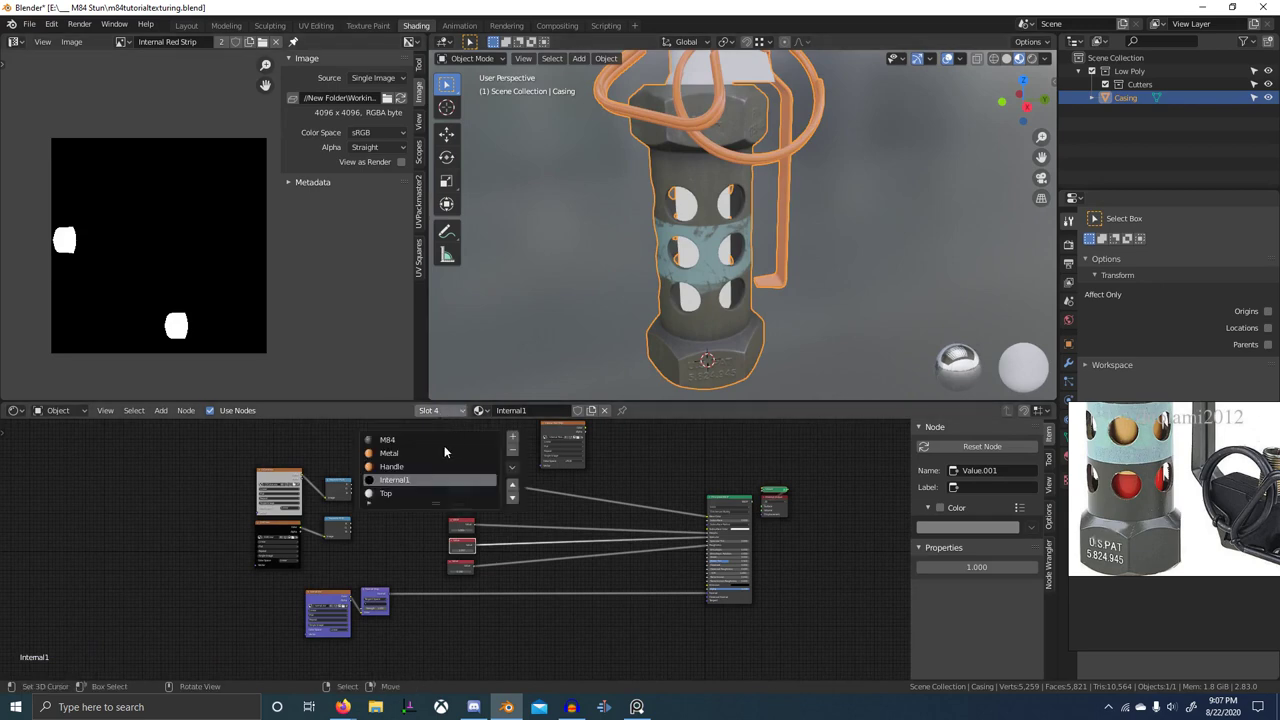
{"action": "left_click", "coordinate": [436, 439]}
{"action": "scroll", "coordinate": [487, 605], "scroll_direction": "down", "scroll_amount": 4}
{"action": "scroll", "coordinate": [597, 552], "scroll_direction": "up", "scroll_amount": 6}
{"action": "middle_click_drag", "start_coordinate": [530, 585], "coordinate": [466, 548]}
{"action": "scroll", "coordinate": [466, 547], "scroll_direction": "up", "scroll_amount": 10}
{"action": "left_click", "coordinate": [466, 548], "text": "ctrl+shift"}
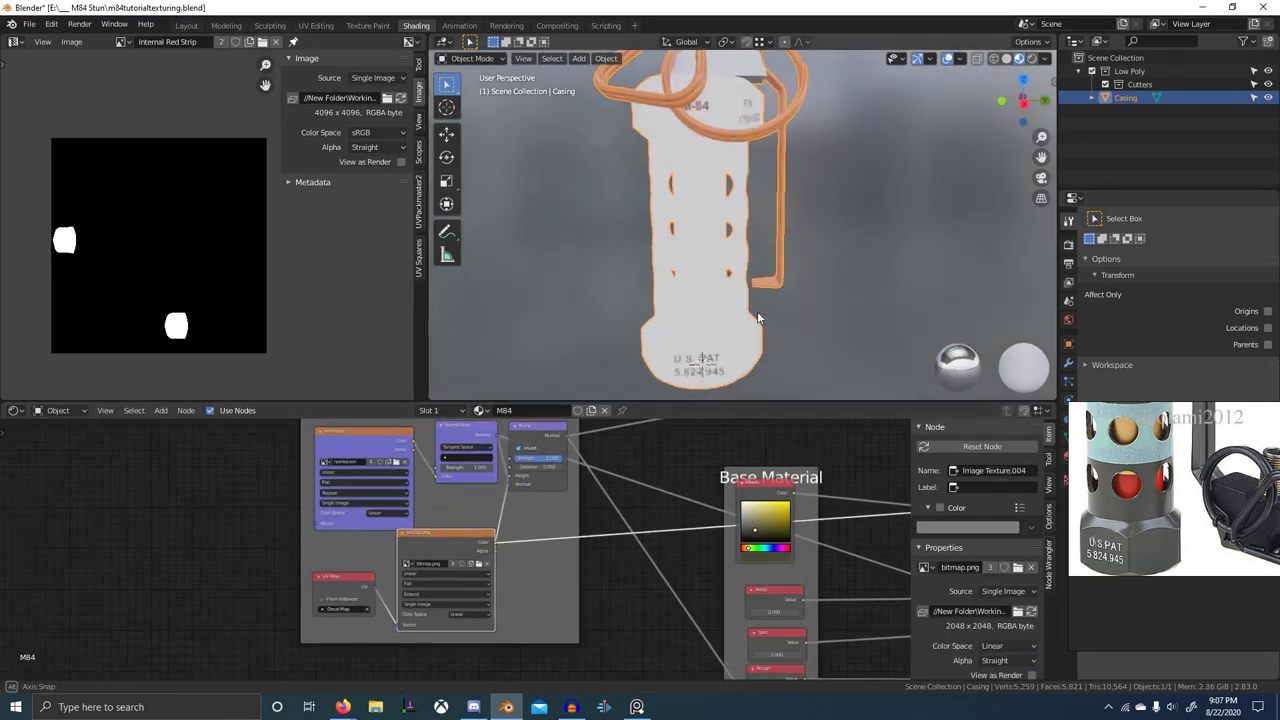
{"action": "scroll", "coordinate": [463, 522], "scroll_direction": "down", "scroll_amount": 6}
{"action": "scroll", "coordinate": [463, 522], "scroll_direction": "up", "scroll_amount": 3}
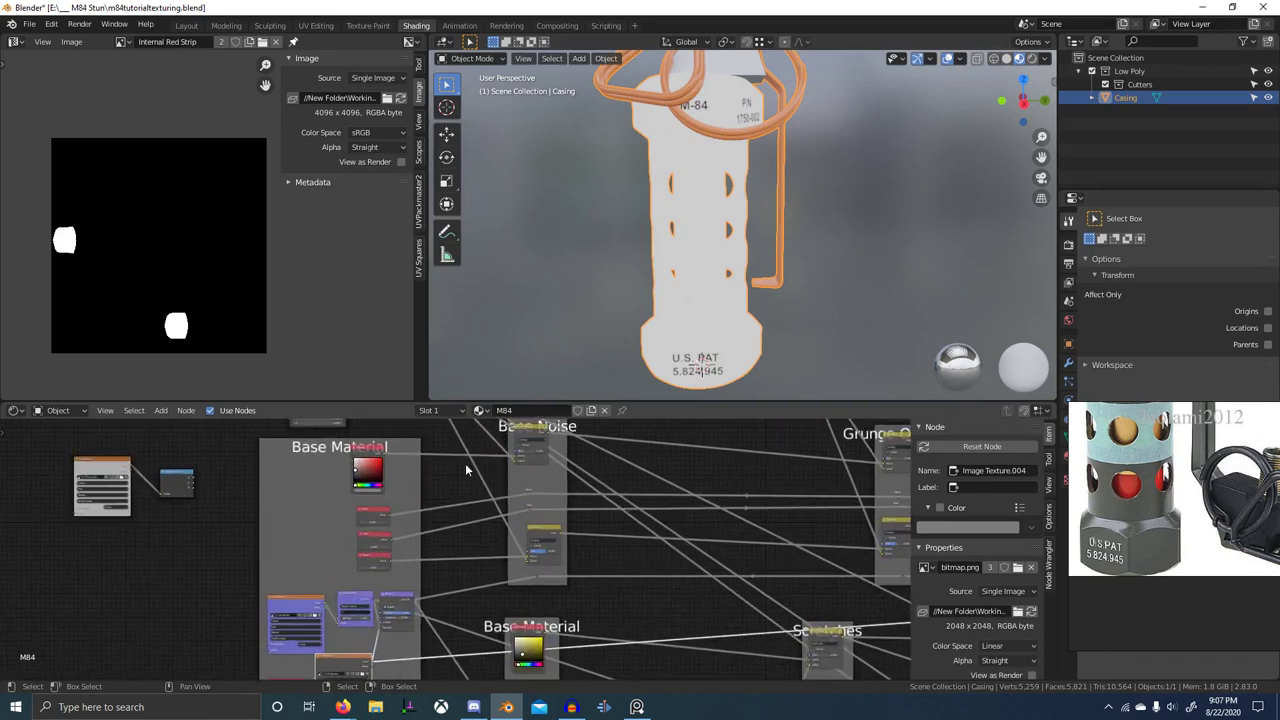
{"action": "scroll", "coordinate": [570, 527], "scroll_direction": "up", "scroll_amount": 3}
{"action": "scroll", "coordinate": [569, 525], "scroll_direction": "up", "scroll_amount": 2}
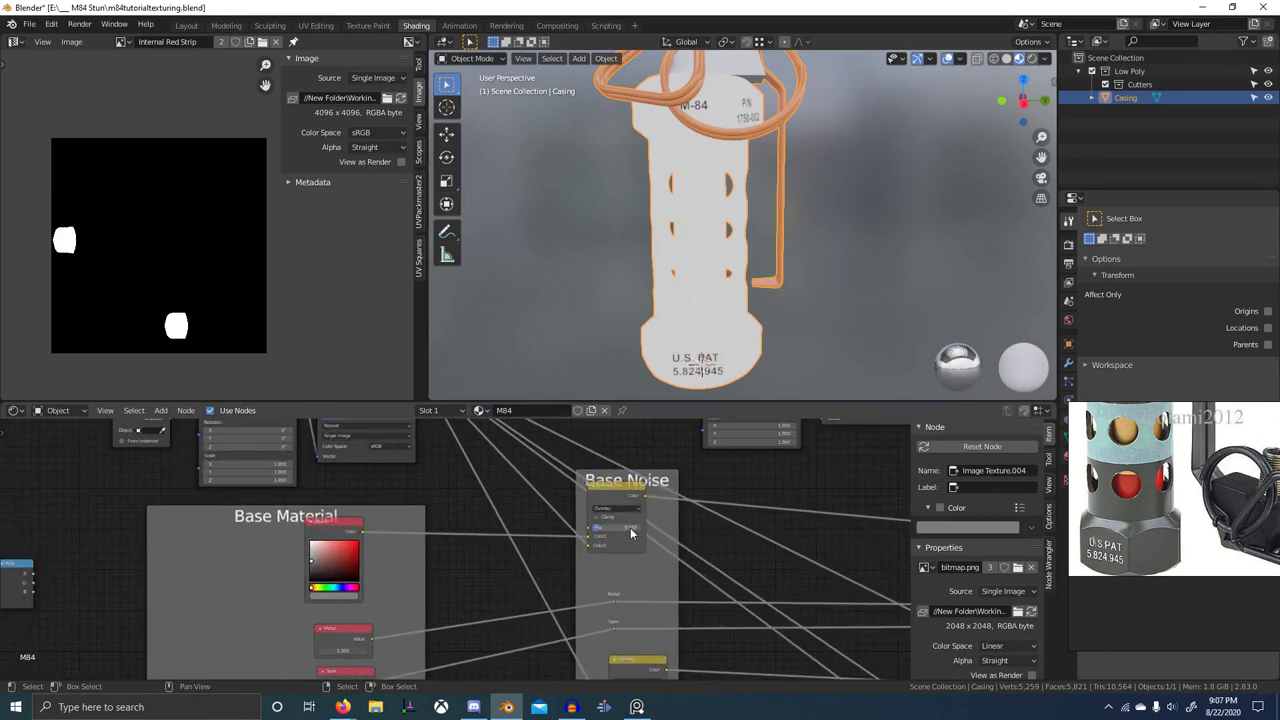
{"action": "scroll", "coordinate": [511, 558], "scroll_direction": "down", "scroll_amount": 5}
{"action": "middle_click_drag", "start_coordinate": [378, 538], "coordinate": [452, 478]}
- Move the two left-hand nodes into the Base Material frame
{"action": "left_click", "coordinate": [405, 550]}
{"action": "key", "text": "g"}
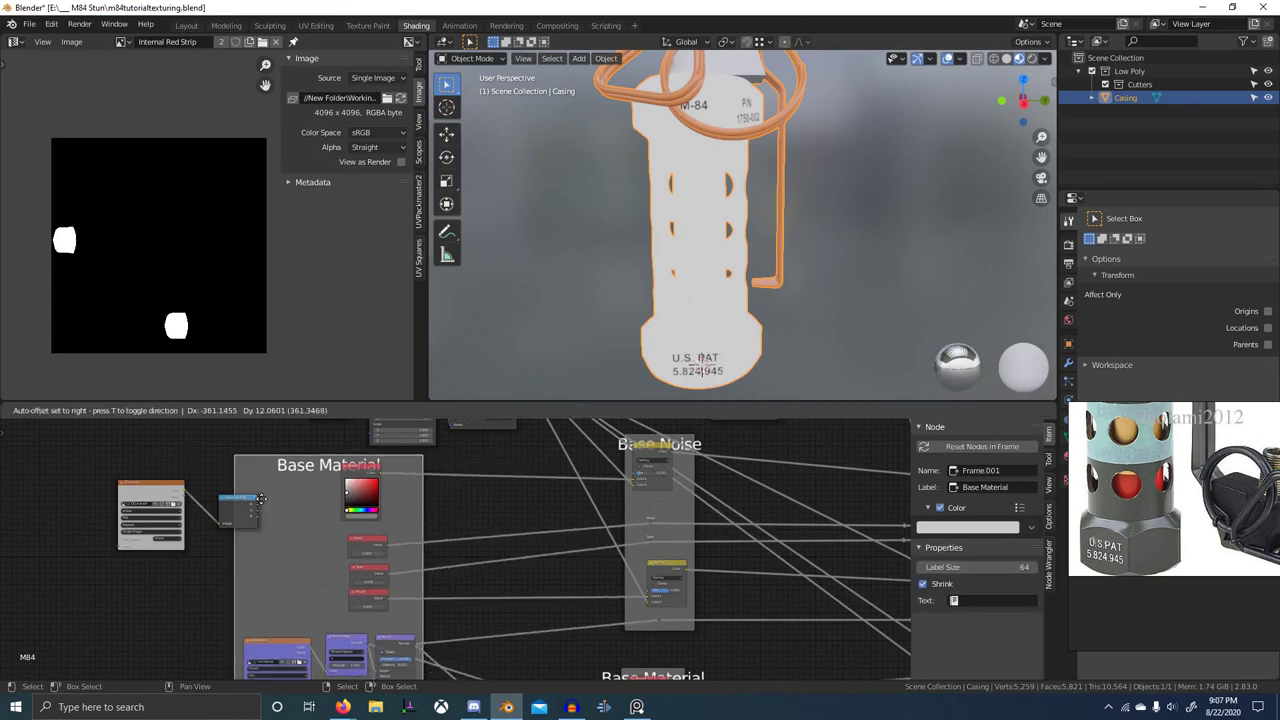
{"action": "right_click", "coordinate": [305, 550]}
{"action": "left_click_drag", "start_coordinate": [108, 490], "coordinate": [260, 546], "text": "shift"}
{"action": "key", "text": "g"}
{"action": "left_click", "coordinate": [388, 569]}
{"action": "scroll", "coordinate": [445, 554], "scroll_direction": "down", "scroll_amount": 1}
{"action": "middle_click_drag", "start_coordinate": [389, 569], "coordinate": [452, 574]}
- Add a MixRGB node and drop it onto the albedo colour link
{"action": "key", "text": "shift+a"}
{"action": "left_click", "coordinate": [443, 460]}
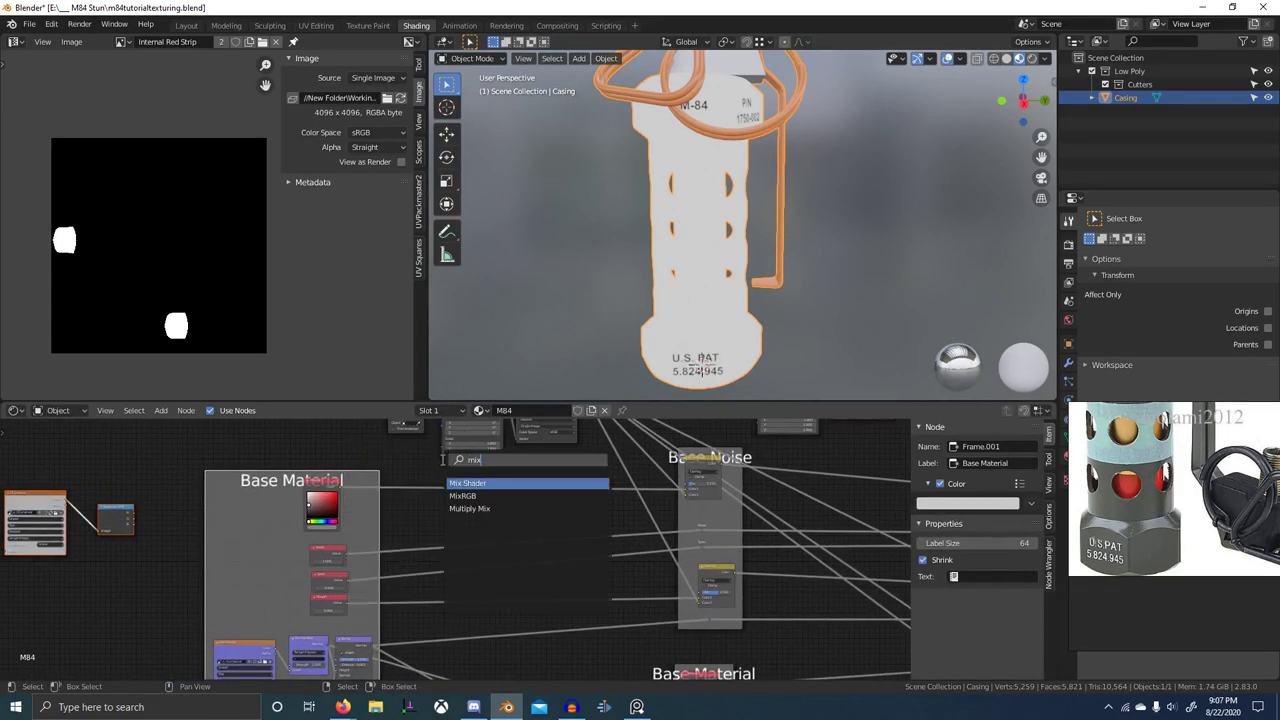
{"action": "key", "text": "Return"}
{"action": "left_click", "coordinate": [448, 467]}
{"action": "middle_click_drag", "start_coordinate": [410, 558], "coordinate": [455, 516]}
{"action": "scroll", "coordinate": [431, 608], "scroll_direction": "down", "scroll_amount": 1}
{"action": "middle_click_drag", "start_coordinate": [431, 608], "coordinate": [439, 570]}
- Dissolve the misplaced Mix node with Ctrl+X, keeping its link intact
{"action": "left_click", "coordinate": [387, 627]}
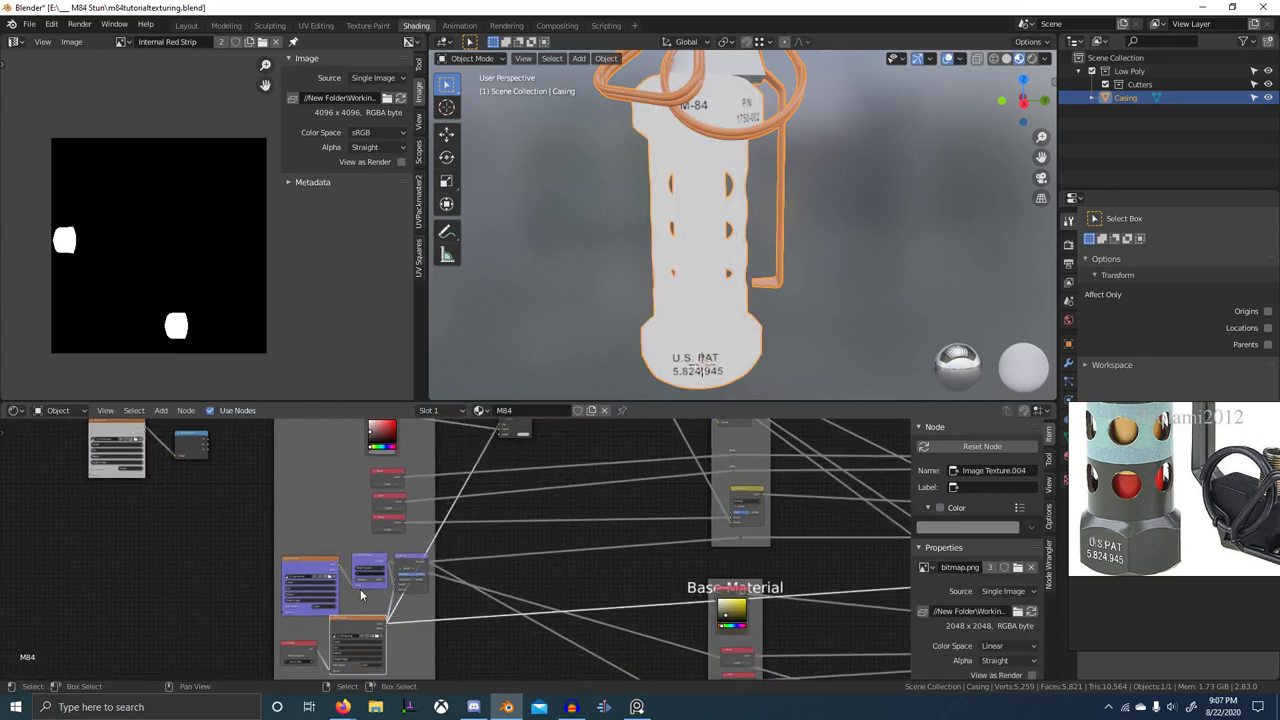
{"action": "middle_click_drag", "start_coordinate": [531, 432], "coordinate": [508, 572]}
{"action": "scroll", "coordinate": [507, 570], "scroll_direction": "up", "scroll_amount": 4}
{"action": "scroll", "coordinate": [506, 538], "scroll_direction": "up", "scroll_amount": 3}
{"action": "left_click", "coordinate": [506, 534], "text": "ctrl+shift"}
{"action": "middle_click_drag", "start_coordinate": [620, 566], "coordinate": [608, 523]}
{"action": "scroll", "coordinate": [530, 555], "scroll_direction": "up", "scroll_amount": 8}
{"action": "scroll", "coordinate": [547, 538], "scroll_direction": "up", "scroll_amount": 3}
{"action": "scroll", "coordinate": [458, 558], "scroll_direction": "down", "scroll_amount": 6}
{"action": "middle_click_drag", "start_coordinate": [455, 567], "coordinate": [554, 571]}
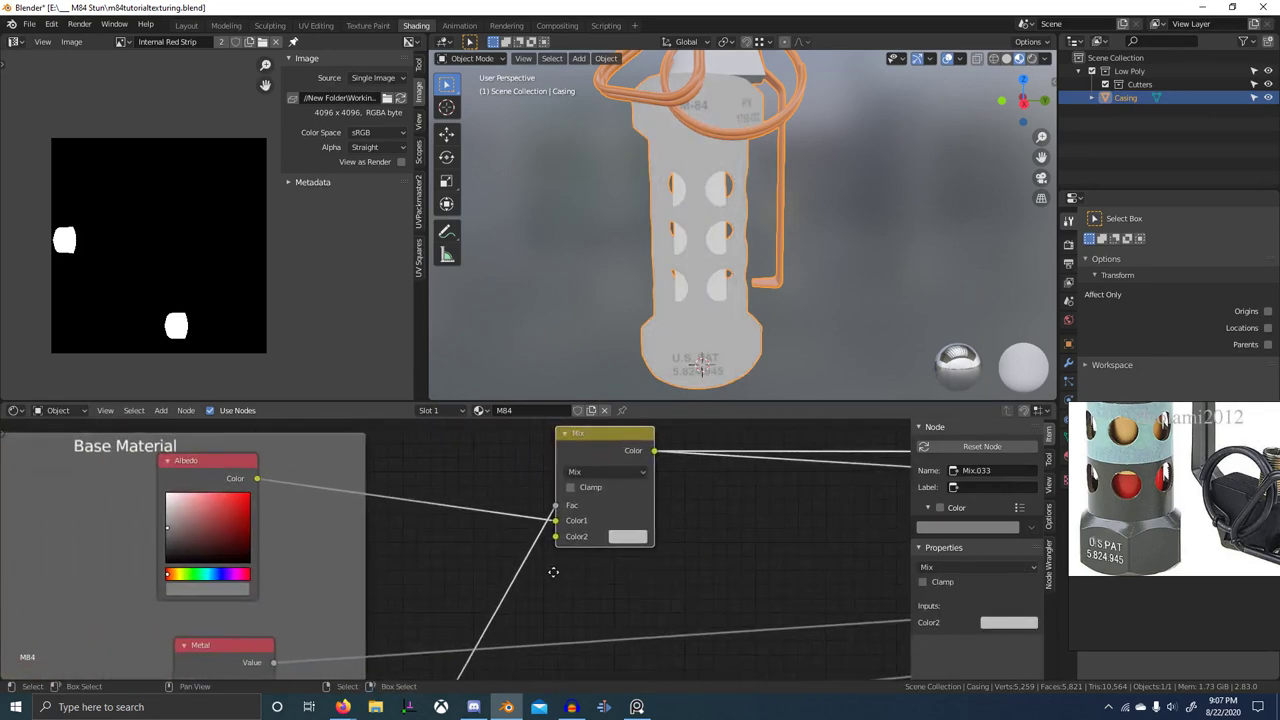
{"action": "scroll", "coordinate": [730, 560], "scroll_direction": "down", "scroll_amount": 5}
{"action": "middle_click_drag", "start_coordinate": [723, 569], "coordinate": [341, 589]}
{"action": "scroll", "coordinate": [343, 585], "scroll_direction": "down", "scroll_amount": 2}
{"action": "middle_click_drag", "start_coordinate": [362, 500], "coordinate": [396, 597]}
{"action": "left_click", "coordinate": [635, 598]}
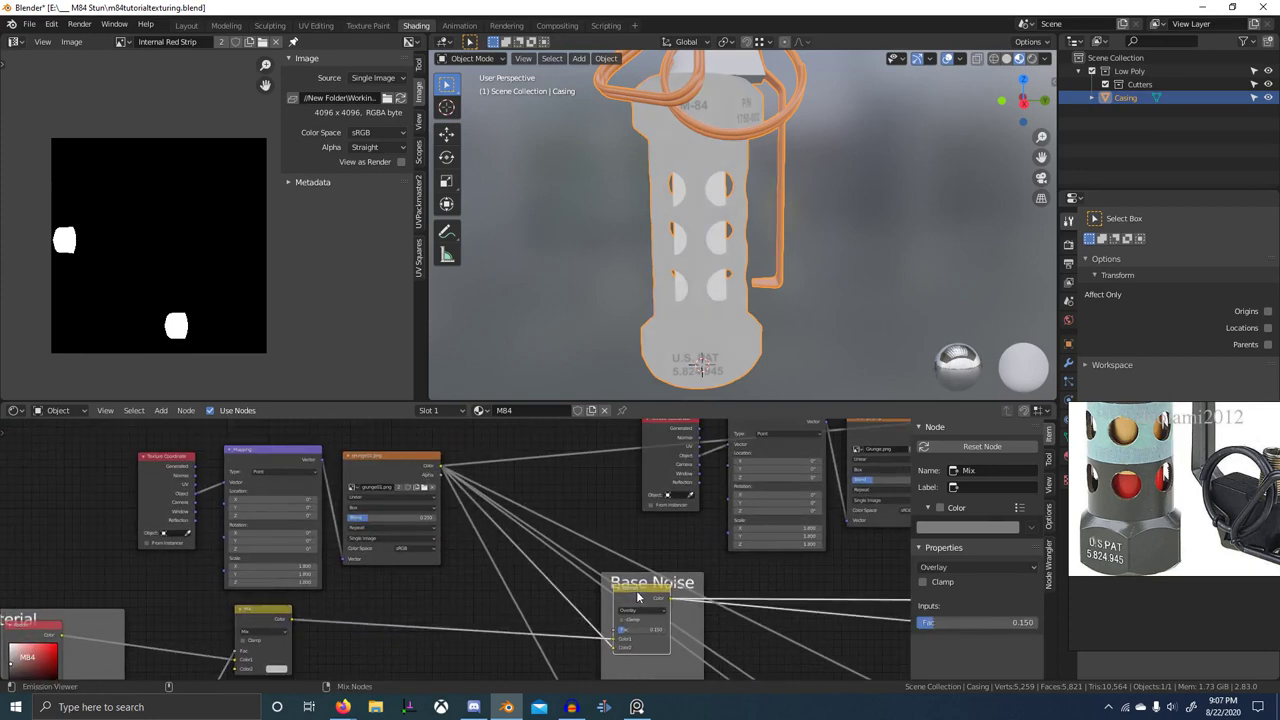
{"action": "middle_click_drag", "start_coordinate": [511, 592], "coordinate": [626, 477]}
{"action": "left_click", "coordinate": [425, 518]}
{"action": "scroll", "coordinate": [492, 508], "scroll_direction": "down", "scroll_amount": 2}
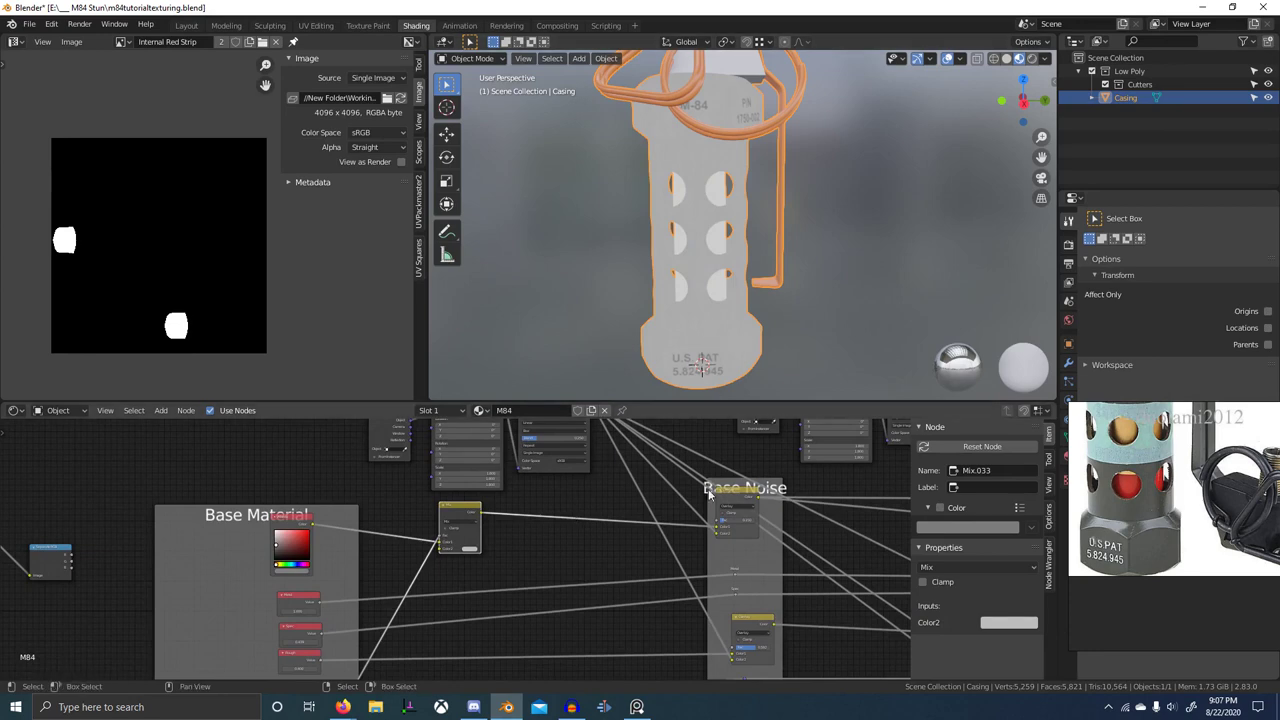
{"action": "key", "text": "ctrl+x"}
- Add a fresh MixRGB node onto the Base Material albedo link
{"action": "scroll", "coordinate": [525, 563], "scroll_direction": "down", "scroll_amount": 5}
{"action": "middle_click_drag", "start_coordinate": [510, 636], "coordinate": [604, 465]}
{"action": "scroll", "coordinate": [546, 516], "scroll_direction": "down", "scroll_amount": 3}
{"action": "middle_click_drag", "start_coordinate": [536, 430], "coordinate": [491, 508]}
{"action": "middle_click_drag", "start_coordinate": [791, 516], "coordinate": [274, 542]}
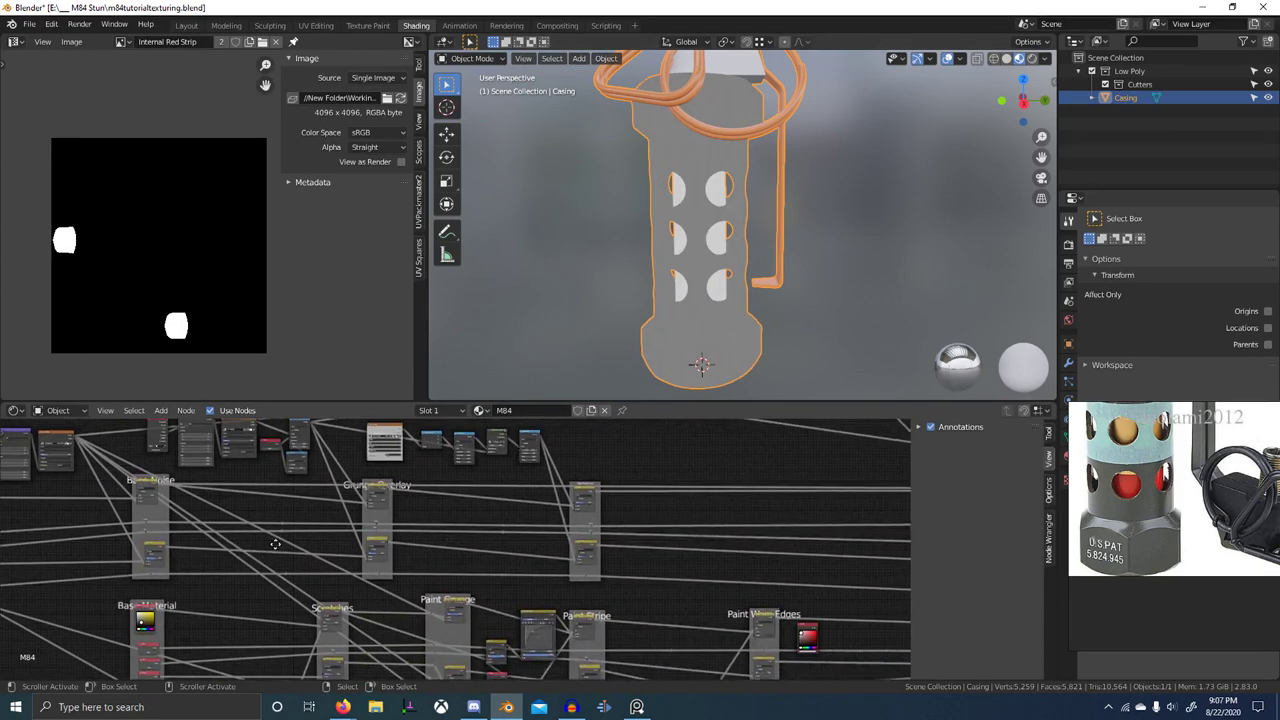
{"action": "middle_click_drag", "start_coordinate": [742, 526], "coordinate": [269, 556]}
{"action": "middle_click_drag", "start_coordinate": [356, 551], "coordinate": [760, 470]}
{"action": "middle_click_drag", "start_coordinate": [213, 615], "coordinate": [516, 548]}
{"action": "scroll", "coordinate": [380, 551], "scroll_direction": "up", "scroll_amount": 2}
{"action": "middle_click_drag", "start_coordinate": [380, 551], "coordinate": [406, 569]}
{"action": "scroll", "coordinate": [356, 517], "scroll_direction": "up", "scroll_amount": 2}
{"action": "scroll", "coordinate": [356, 517], "scroll_direction": "down", "scroll_amount": 1}
{"action": "middle_click_drag", "start_coordinate": [356, 517], "coordinate": [395, 574]}
{"action": "key", "text": "shift+a"}
{"action": "key", "text": "s"}
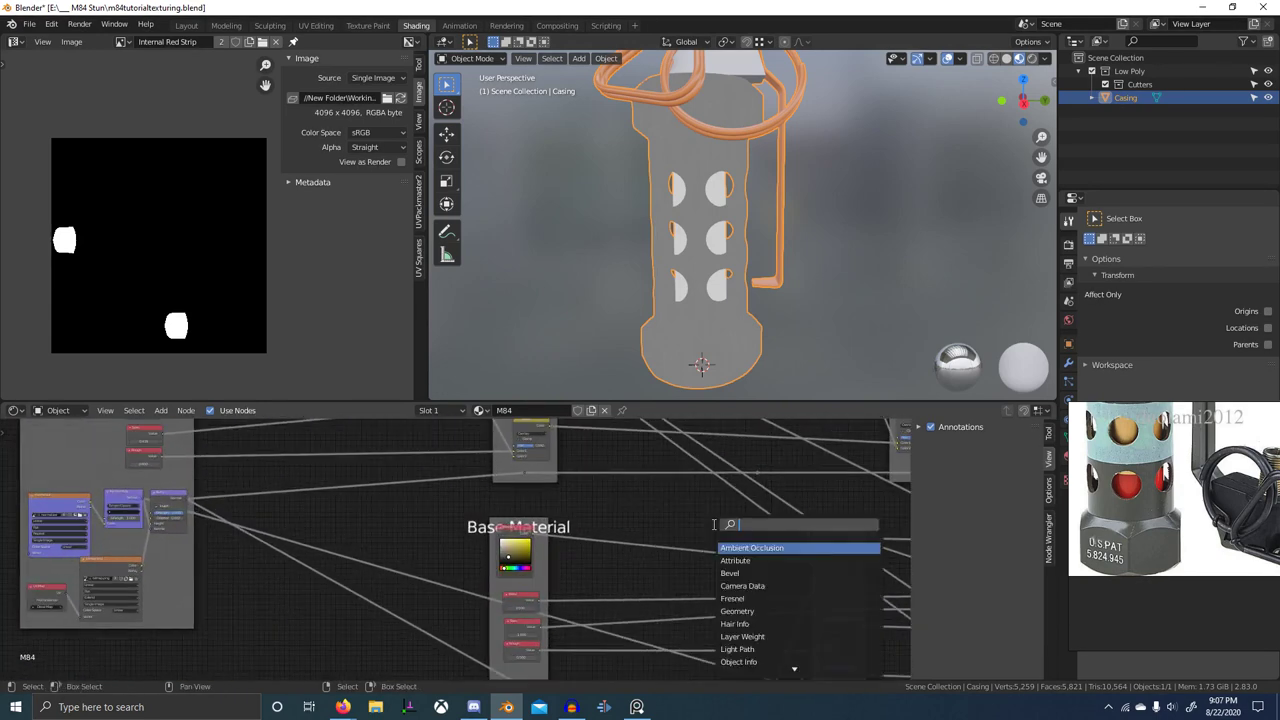
{"action": "key", "text": "Return"}
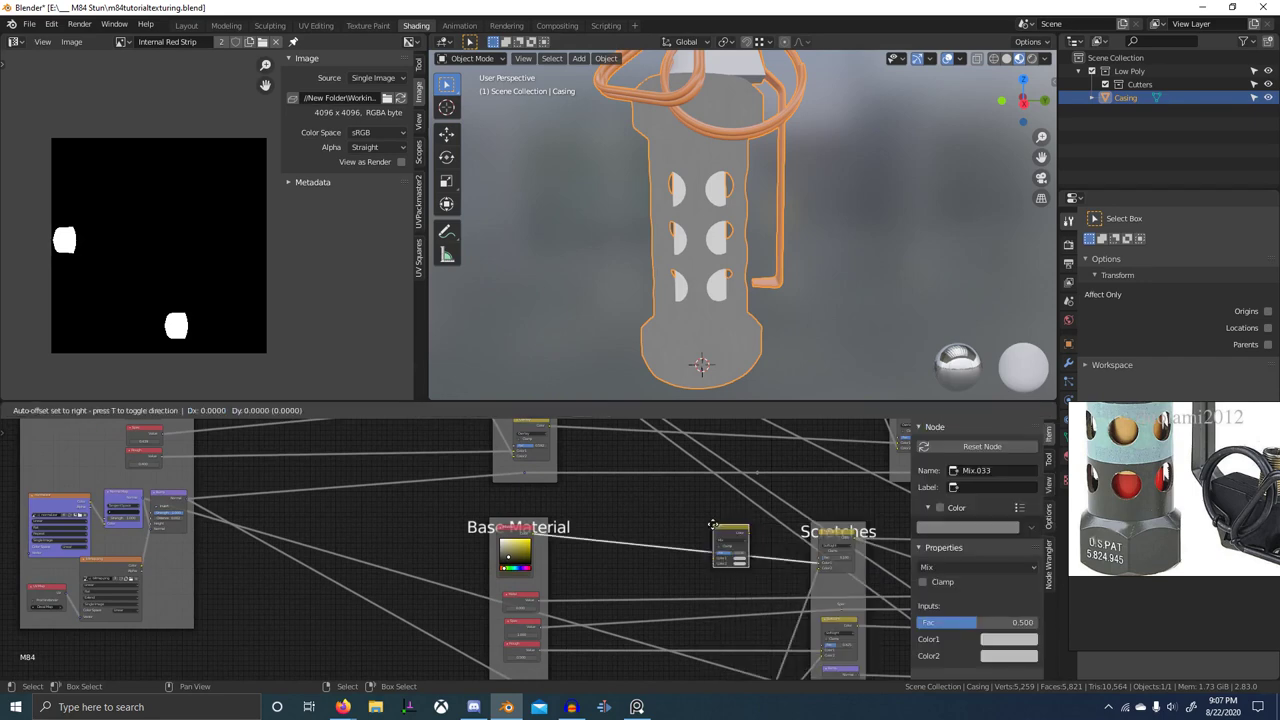
{"action": "left_click", "coordinate": [613, 531]}
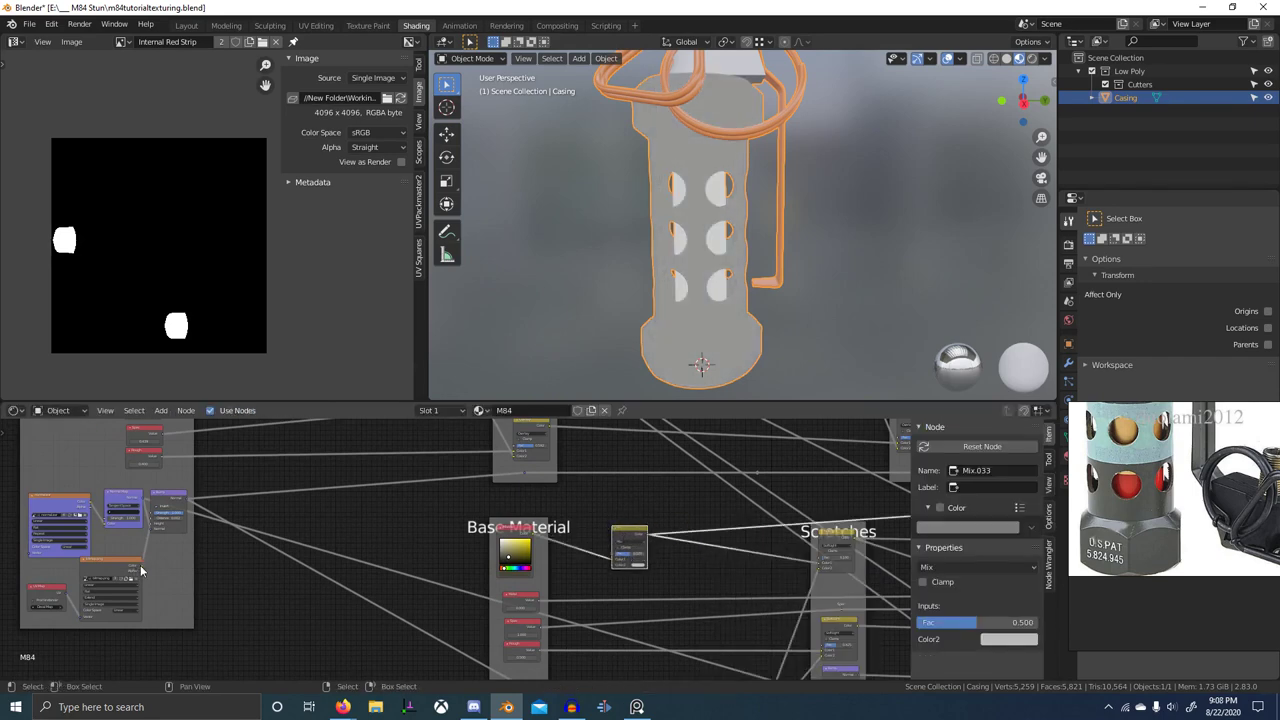
- Route the albedo into Color2 and lighten Color1 to value 0.808
{"action": "scroll", "coordinate": [705, 565], "scroll_direction": "up", "scroll_amount": 5}
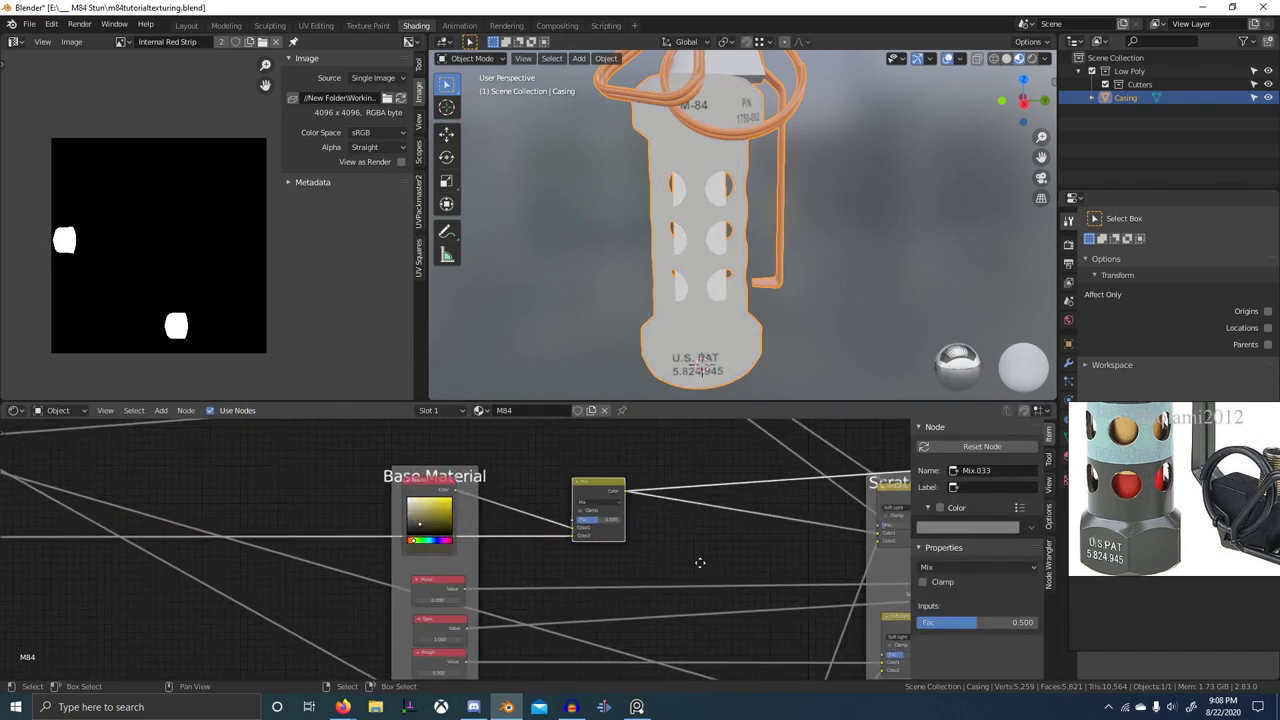
{"action": "left_click_drag", "start_coordinate": [467, 592], "coordinate": [470, 567]}
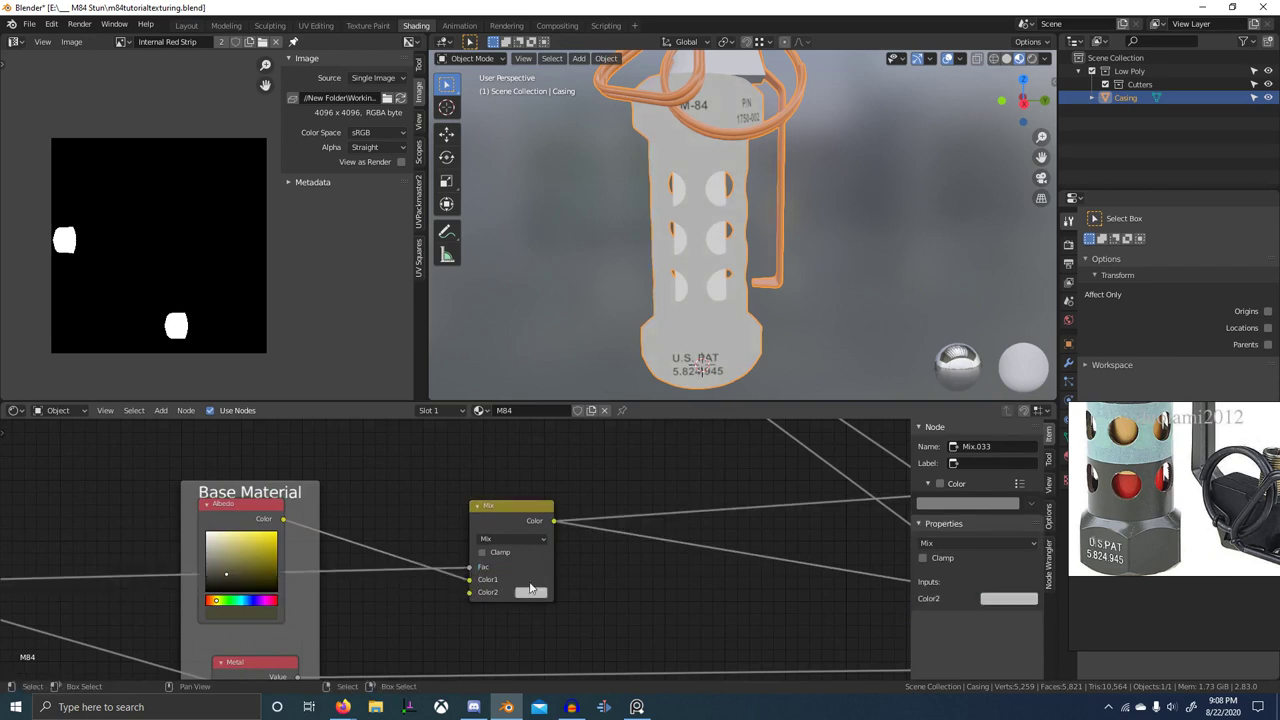
{"action": "scroll", "coordinate": [531, 592], "scroll_direction": "up", "scroll_amount": 8}
{"action": "left_click", "coordinate": [542, 591]}
{"action": "left_click_drag", "start_coordinate": [532, 484], "coordinate": [562, 532]}
{"action": "key", "text": "Escape"}
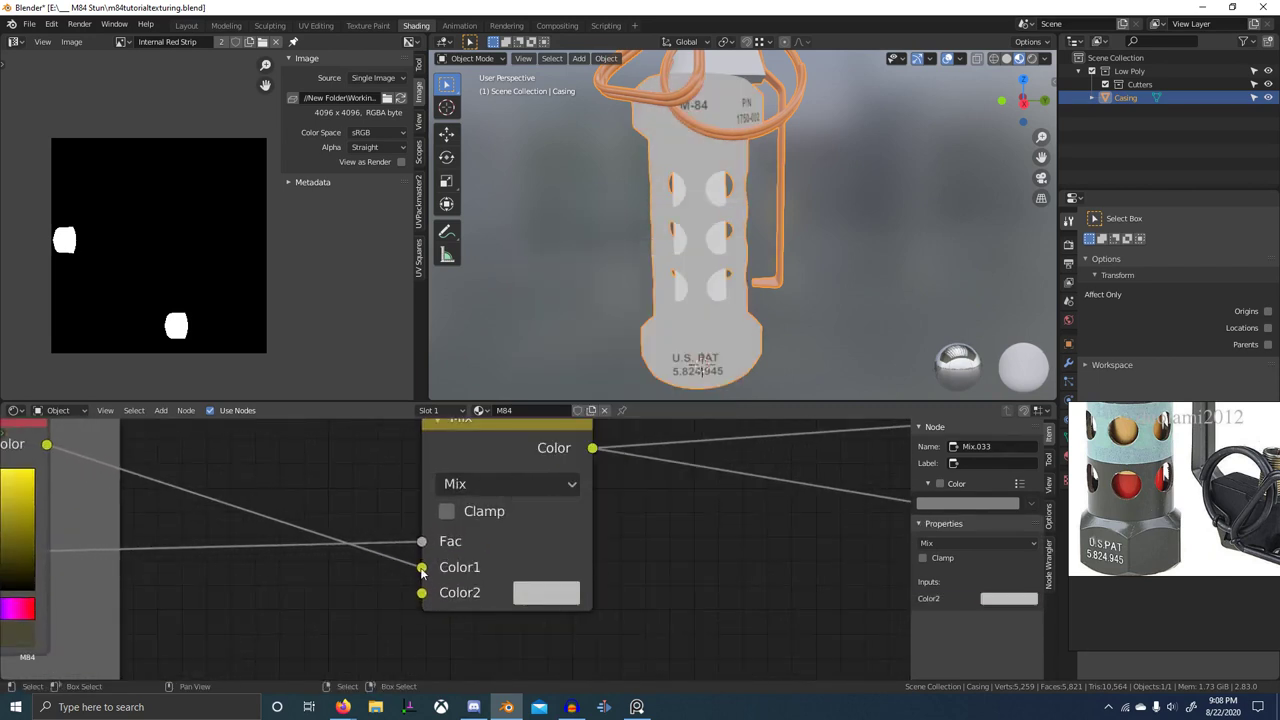
{"action": "left_click_drag", "start_coordinate": [421, 568], "coordinate": [441, 597]}
{"action": "scroll", "coordinate": [558, 552], "scroll_direction": "up", "scroll_amount": 3}
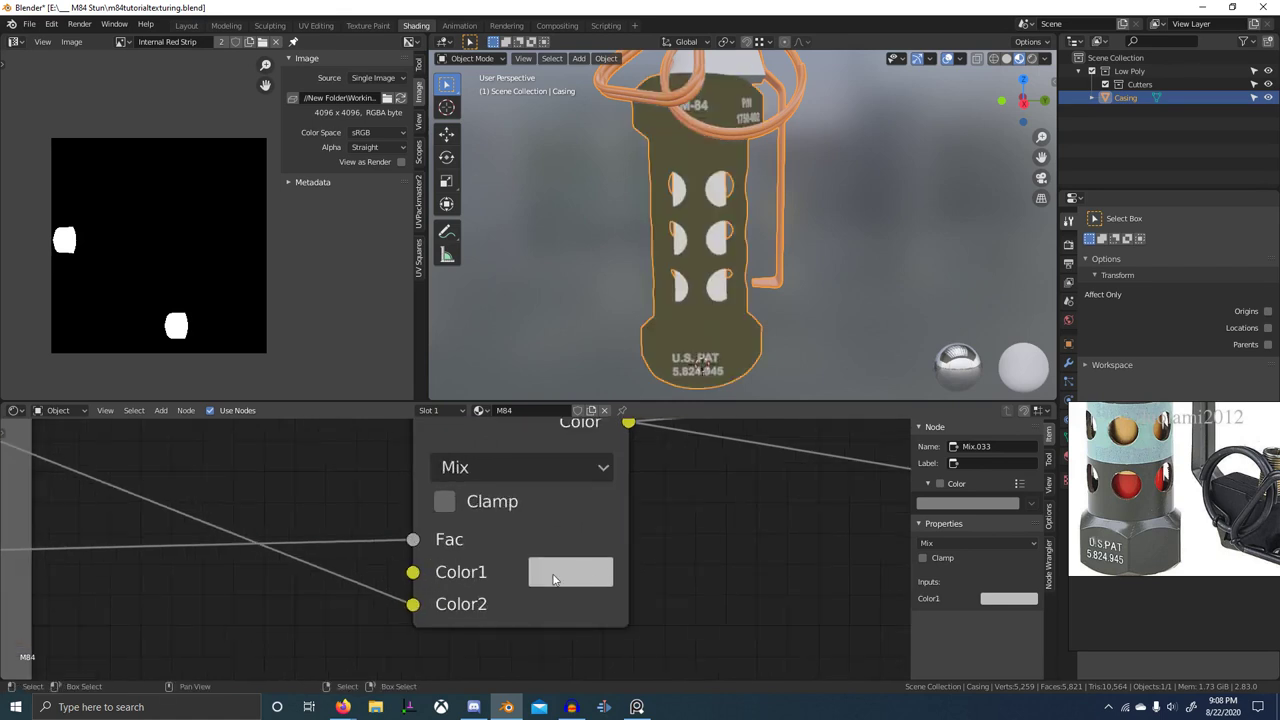
{"action": "left_click", "coordinate": [553, 576]}
{"action": "left_click_drag", "start_coordinate": [567, 156], "coordinate": [545, 115]}
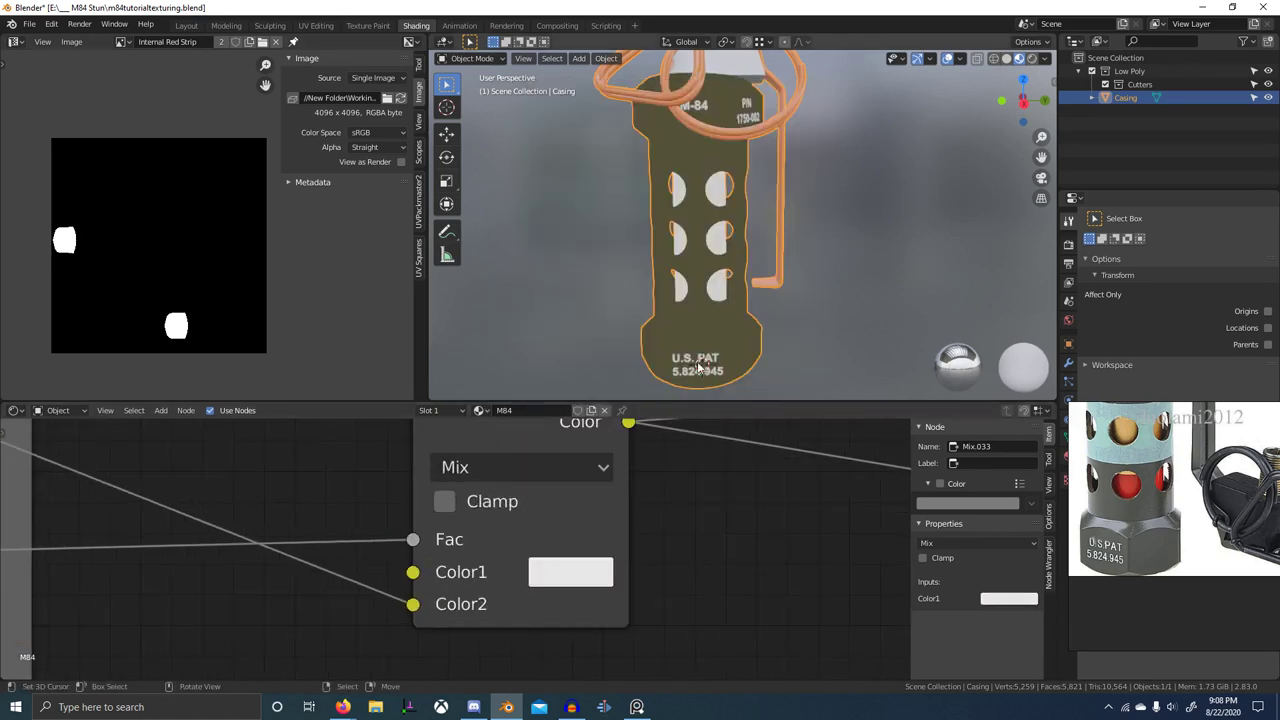
{"action": "scroll", "coordinate": [714, 371], "scroll_direction": "up", "scroll_amount": 2}
{"action": "middle_click_drag", "start_coordinate": [714, 371], "coordinate": [755, 334]}
{"action": "scroll", "coordinate": [1107, 552], "scroll_direction": "up", "scroll_amount": 1}
- Preview the Principled BSDF output and orbit to the U.S. PAT lettering on the casing
{"action": "scroll", "coordinate": [1108, 560], "scroll_direction": "down", "scroll_amount": 2}
{"action": "scroll", "coordinate": [783, 530], "scroll_direction": "down", "scroll_amount": 8}
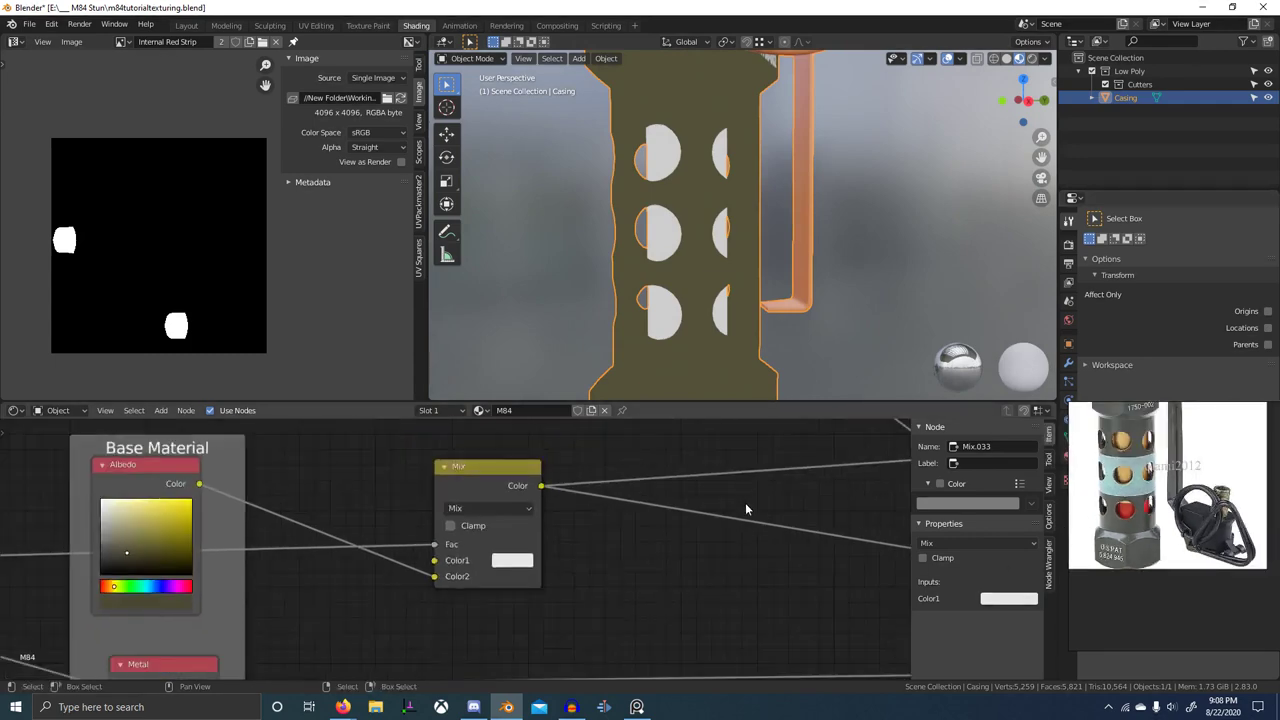
{"action": "middle_click_drag", "start_coordinate": [783, 530], "coordinate": [380, 559]}
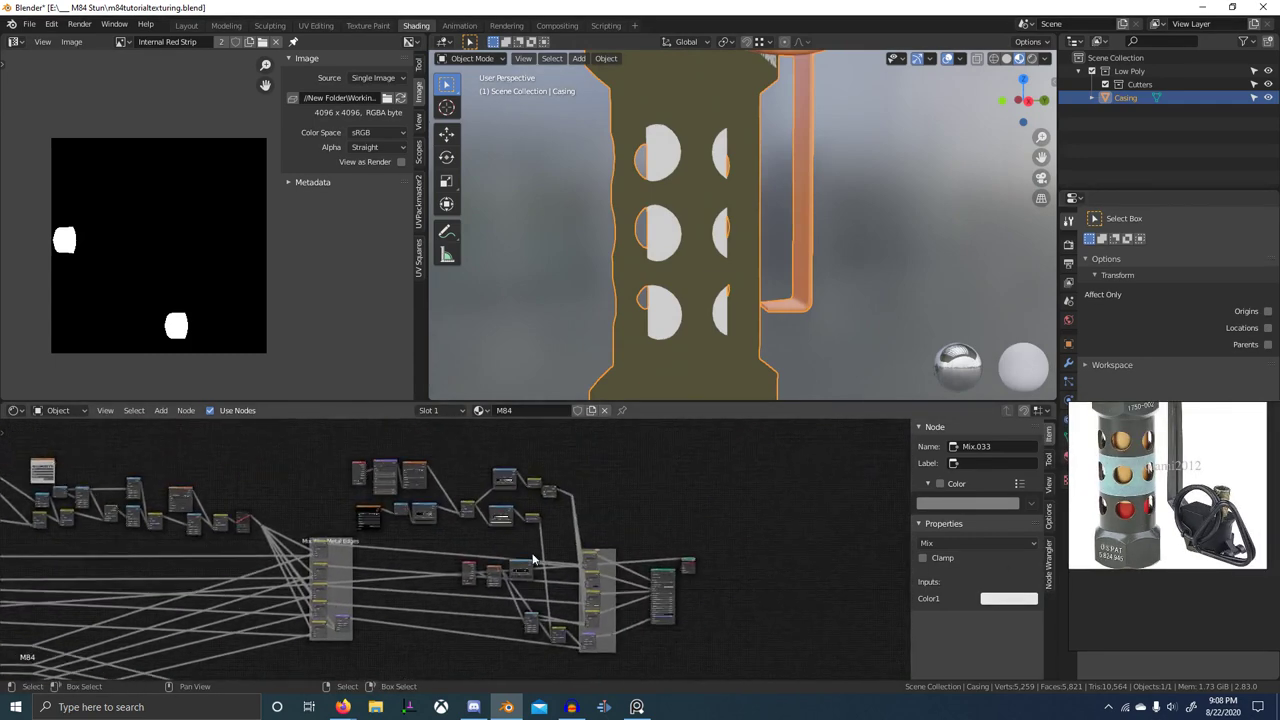
{"action": "scroll", "coordinate": [540, 562], "scroll_direction": "up", "scroll_amount": 2}
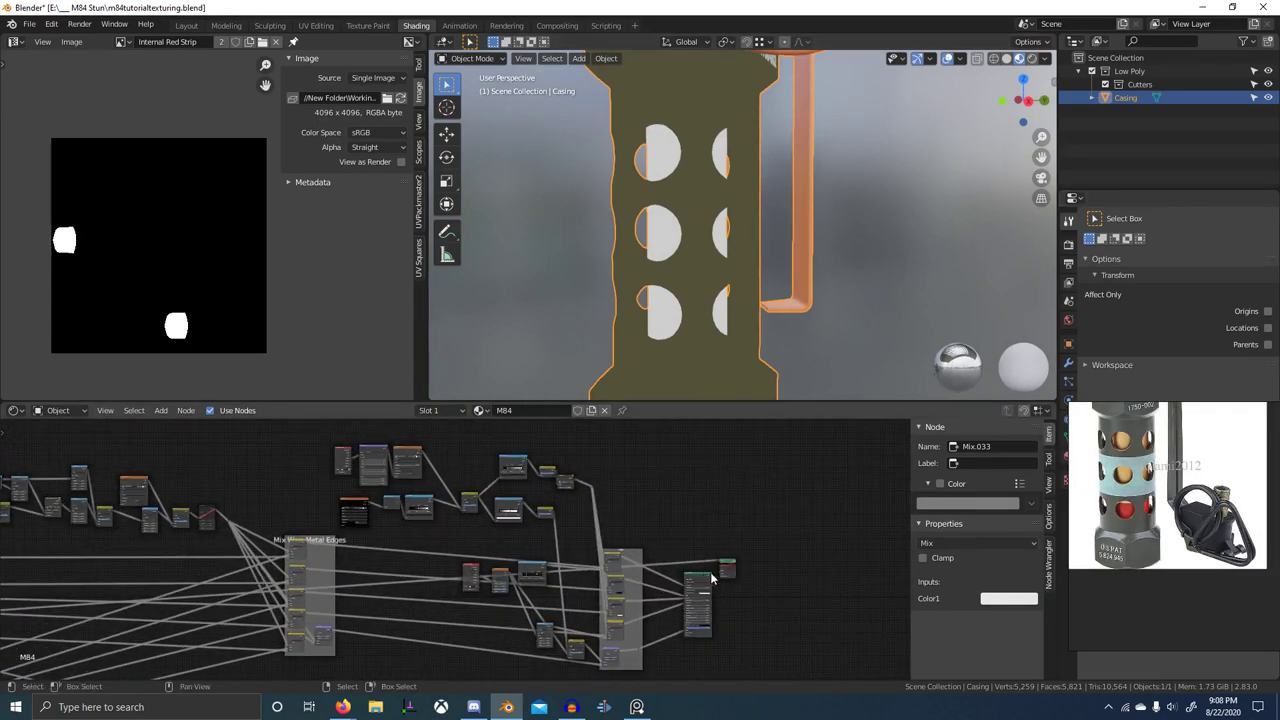
{"action": "middle_click_drag", "start_coordinate": [744, 571], "coordinate": [666, 551]}
{"action": "left_click", "coordinate": [619, 558], "text": "ctrl+shift"}
{"action": "middle_click_drag", "start_coordinate": [676, 336], "coordinate": [731, 233]}
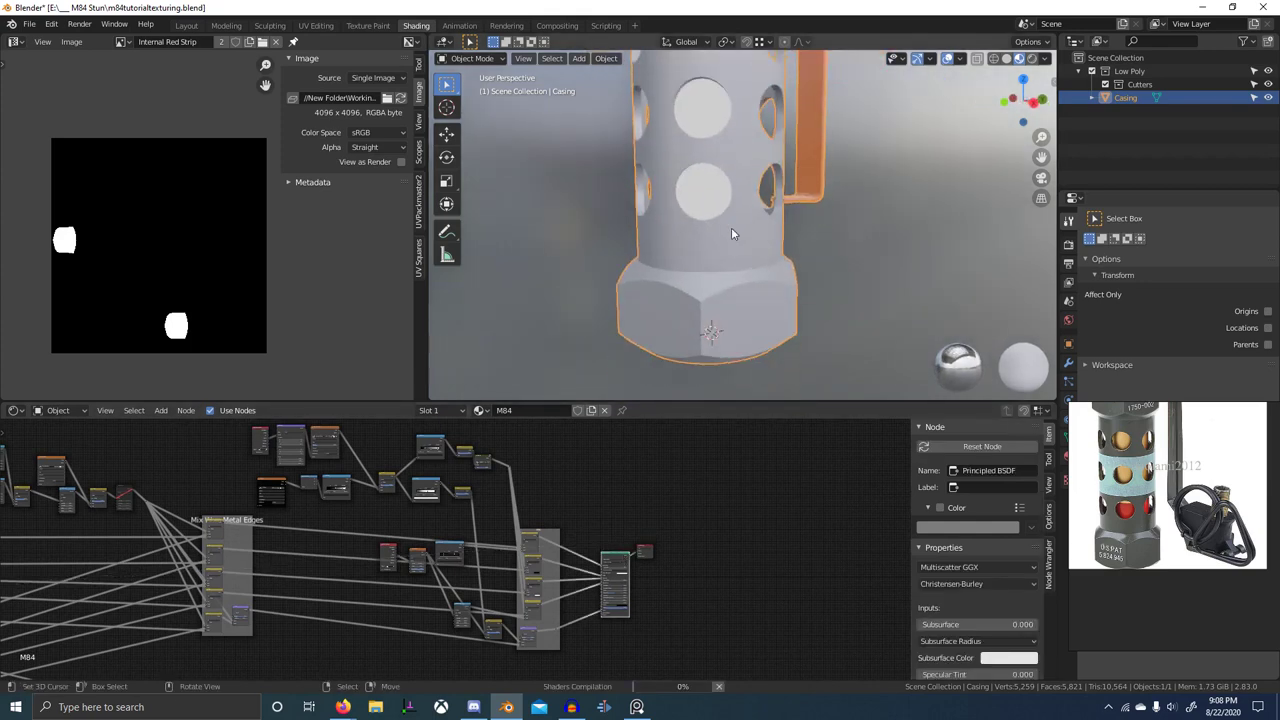
{"action": "middle_click_drag", "start_coordinate": [719, 295], "coordinate": [788, 308]}
{"action": "middle_click_drag", "start_coordinate": [697, 381], "coordinate": [648, 431]}
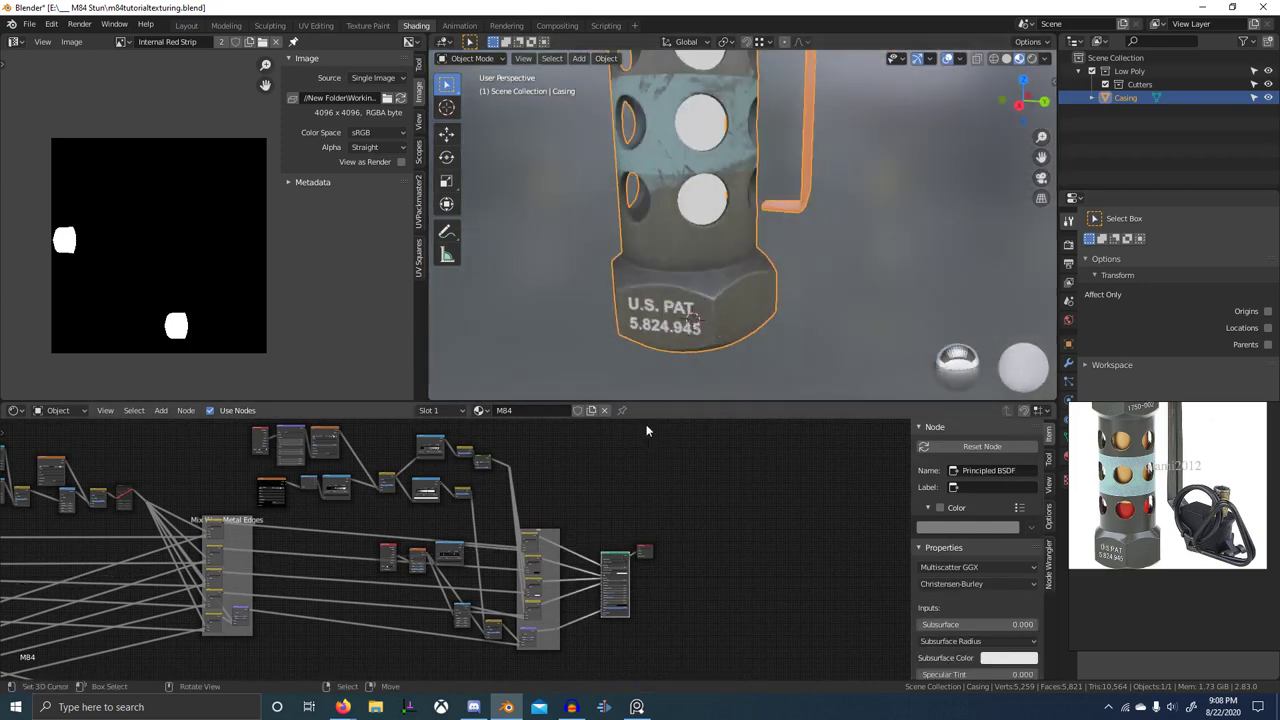
{"action": "scroll", "coordinate": [746, 212], "scroll_direction": "up", "scroll_amount": 7}
{"action": "middle_click_drag", "start_coordinate": [676, 318], "coordinate": [789, 219], "text": "shift"}
{"action": "scroll", "coordinate": [789, 212], "scroll_direction": "down", "scroll_amount": 3}
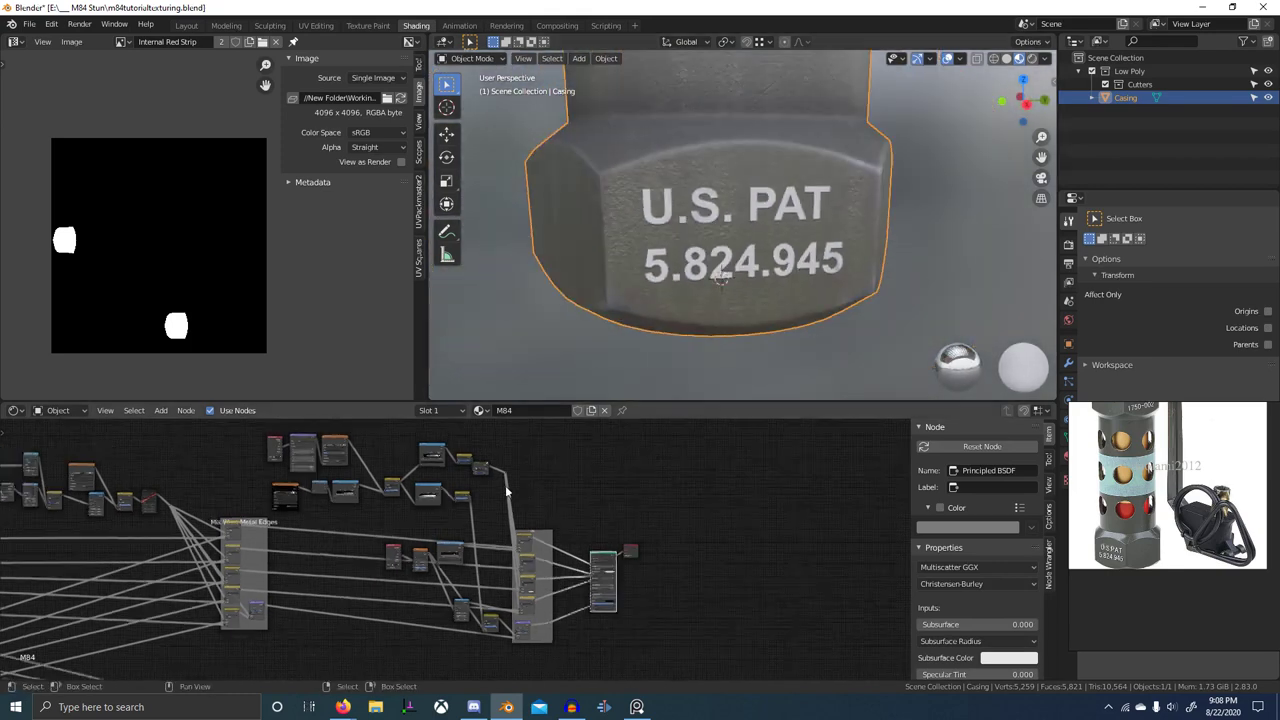
{"action": "scroll", "coordinate": [548, 495], "scroll_direction": "up", "scroll_amount": 6}
{"action": "scroll", "coordinate": [470, 520], "scroll_direction": "up", "scroll_amount": 8}
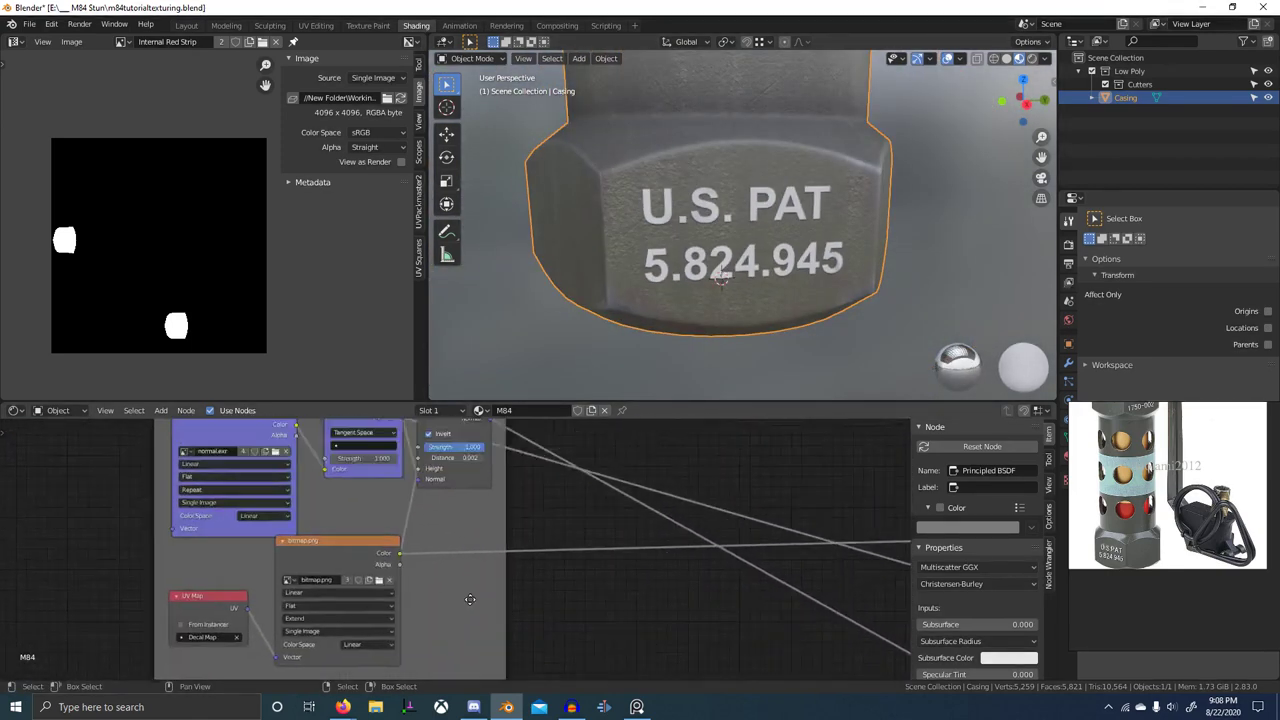
- Select the Bump node and set its Distance to 0.00125/2 (0.00062)
{"action": "middle_click_drag", "start_coordinate": [478, 438], "coordinate": [409, 517]}
{"action": "left_click", "coordinate": [409, 517], "text": "ctrl+shift"}
{"action": "middle_click_drag", "start_coordinate": [784, 290], "coordinate": [706, 300]}
{"action": "scroll", "coordinate": [706, 300], "scroll_direction": "up", "scroll_amount": 3}
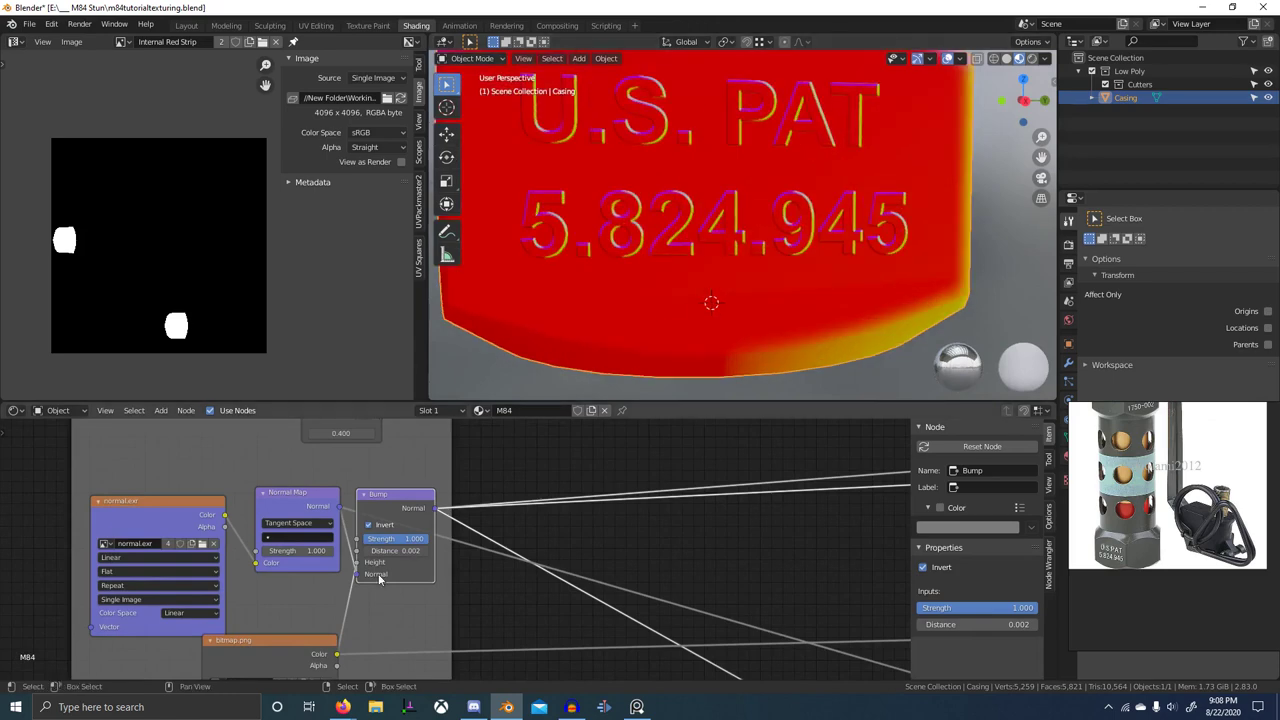
{"action": "scroll", "coordinate": [385, 548], "scroll_direction": "up", "scroll_amount": 6}
{"action": "middle_click_drag", "start_coordinate": [385, 548], "coordinate": [452, 556]}
{"action": "scroll", "coordinate": [455, 556], "scroll_direction": "up", "scroll_amount": 4}
{"action": "double_click", "coordinate": [523, 568]}
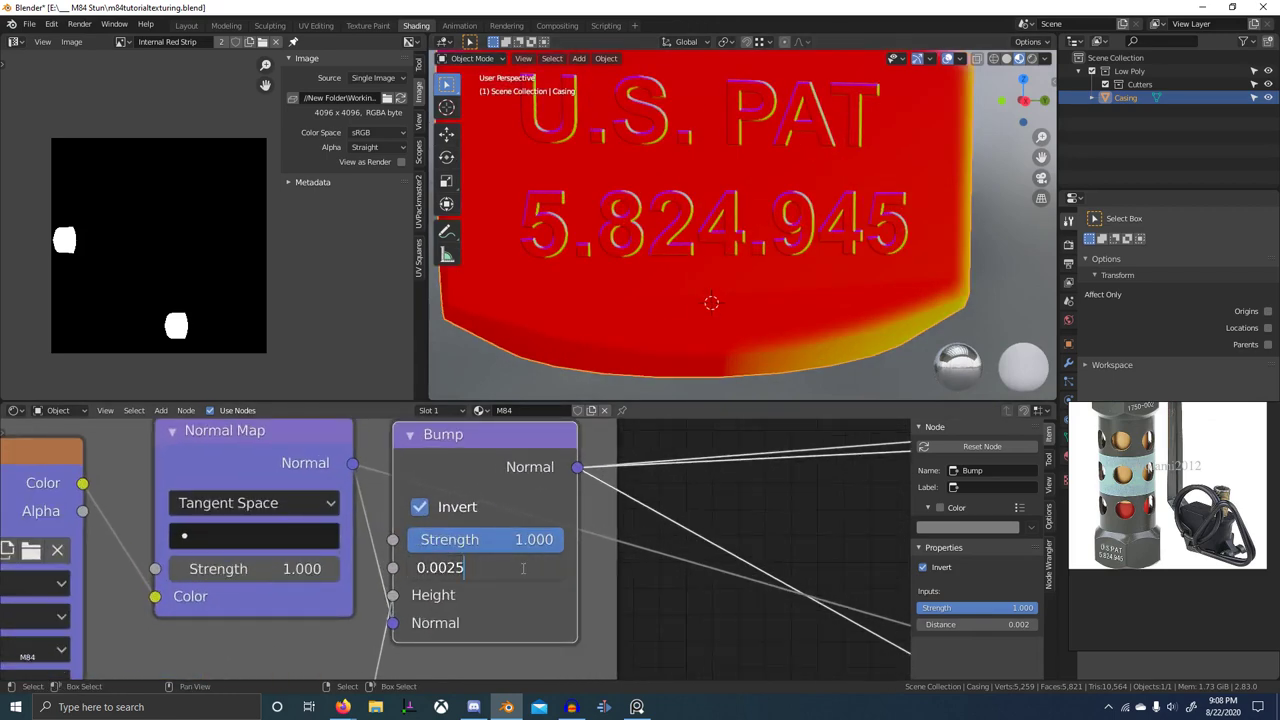
{"action": "scroll", "coordinate": [522, 568], "scroll_direction": "down", "scroll_amount": 10}
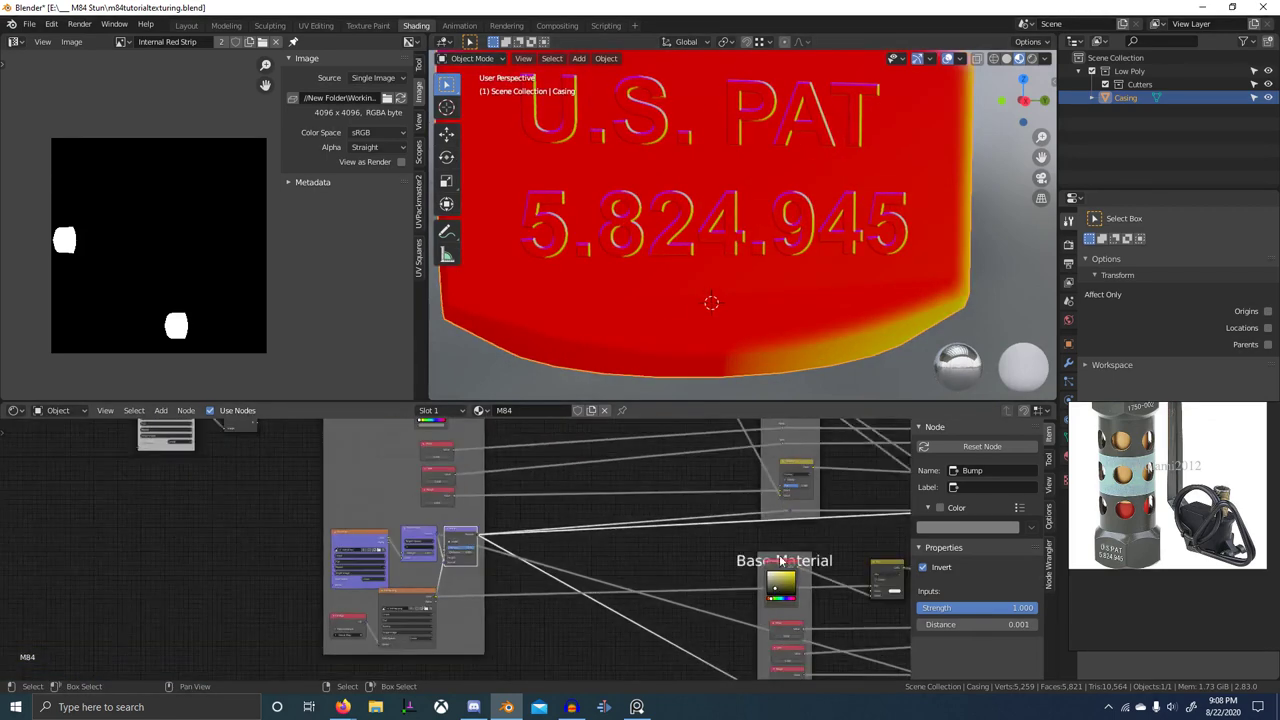
- Restore the full material preview and re-check the softened casing lettering
{"action": "middle_click_drag", "start_coordinate": [686, 535], "coordinate": [481, 546]}
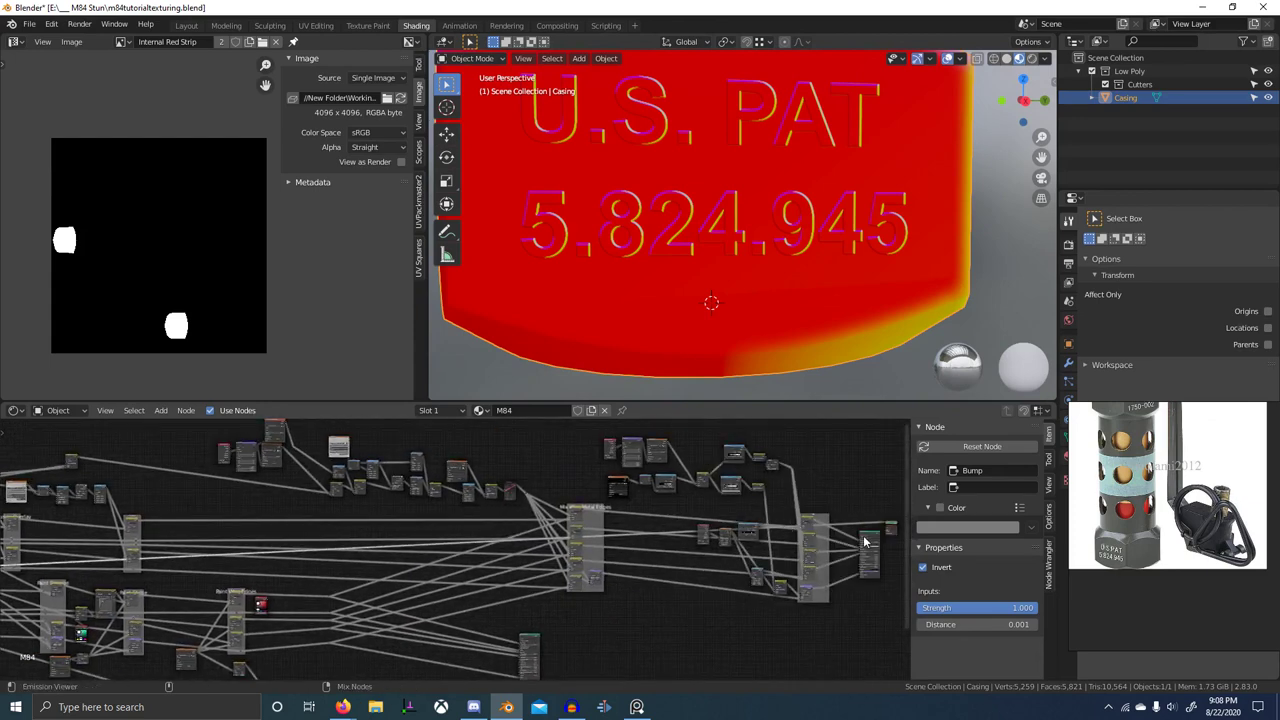
{"action": "left_click", "coordinate": [868, 540], "text": "ctrl+shift"}
{"action": "scroll", "coordinate": [784, 298], "scroll_direction": "up", "scroll_amount": 2}
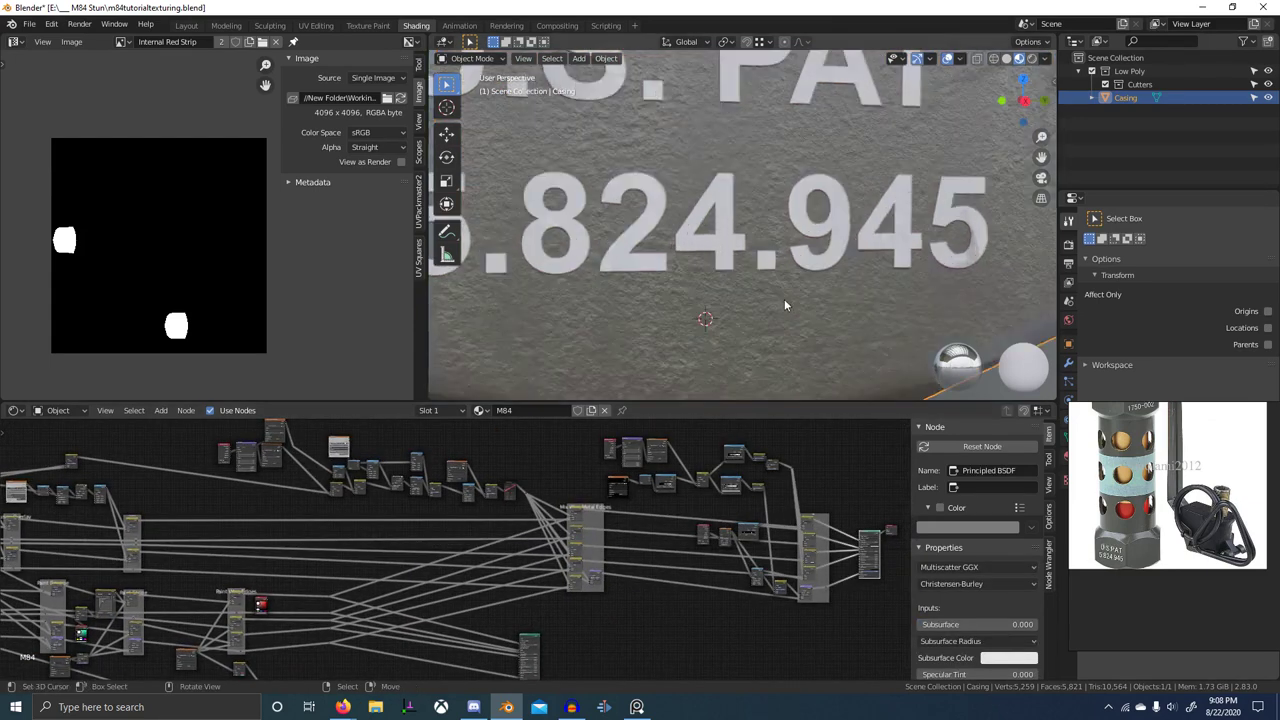
{"action": "scroll", "coordinate": [760, 326], "scroll_direction": "down", "scroll_amount": 10}
{"action": "middle_click_drag", "start_coordinate": [756, 331], "coordinate": [659, 343]}
{"action": "middle_click_drag", "start_coordinate": [441, 463], "coordinate": [842, 450]}
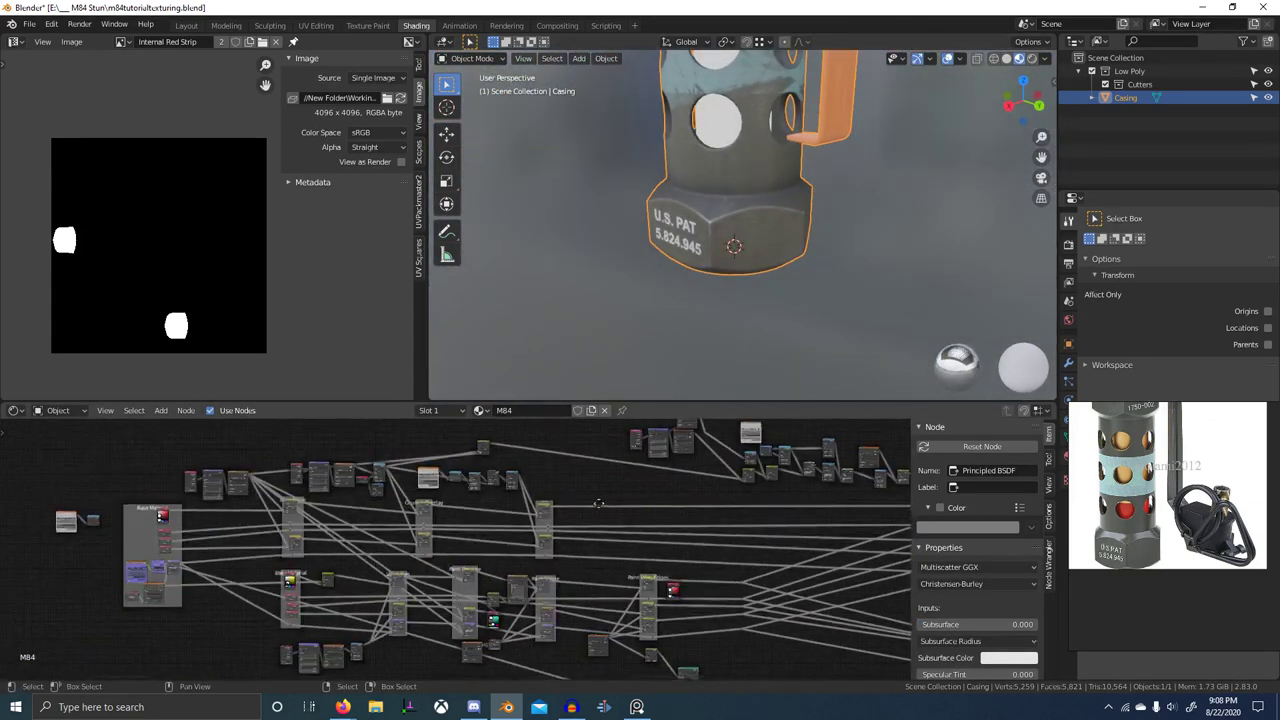
{"action": "scroll", "coordinate": [290, 557], "scroll_direction": "up", "scroll_amount": 7}
{"action": "middle_click_drag", "start_coordinate": [290, 557], "coordinate": [634, 598]}
{"action": "scroll", "coordinate": [471, 563], "scroll_direction": "up", "scroll_amount": 7}
{"action": "middle_click_drag", "start_coordinate": [471, 563], "coordinate": [665, 486]}
{"action": "scroll", "coordinate": [665, 489], "scroll_direction": "up", "scroll_amount": 5}
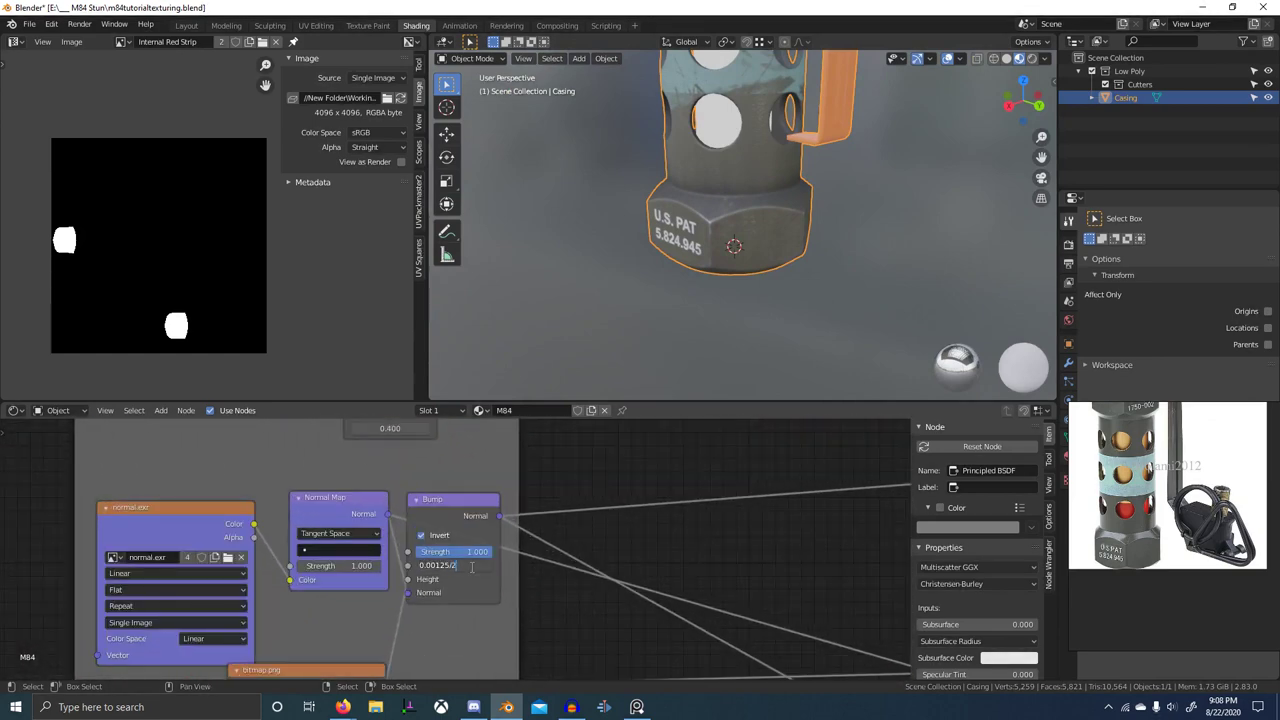
{"action": "scroll", "coordinate": [693, 257], "scroll_direction": "down", "scroll_amount": 9}
{"action": "scroll", "coordinate": [730, 272], "scroll_direction": "up", "scroll_amount": 5}
{"action": "middle_click_drag", "start_coordinate": [693, 257], "coordinate": [780, 262]}
- Maximize the 3D view to compare the grenade top with the reference, then restore the layout
{"action": "key", "text": "ctrl+space"}
{"action": "scroll", "coordinate": [705, 295], "scroll_direction": "up", "scroll_amount": 5}
{"action": "middle_click_drag", "start_coordinate": [703, 303], "coordinate": [735, 345]}
{"action": "middle_click_drag", "start_coordinate": [710, 280], "coordinate": [664, 375], "text": "shift"}
{"action": "middle_click_drag", "start_coordinate": [664, 375], "coordinate": [671, 340]}
{"action": "scroll", "coordinate": [671, 340], "scroll_direction": "up", "scroll_amount": 2}
{"action": "scroll", "coordinate": [1110, 551], "scroll_direction": "up", "scroll_amount": 9}
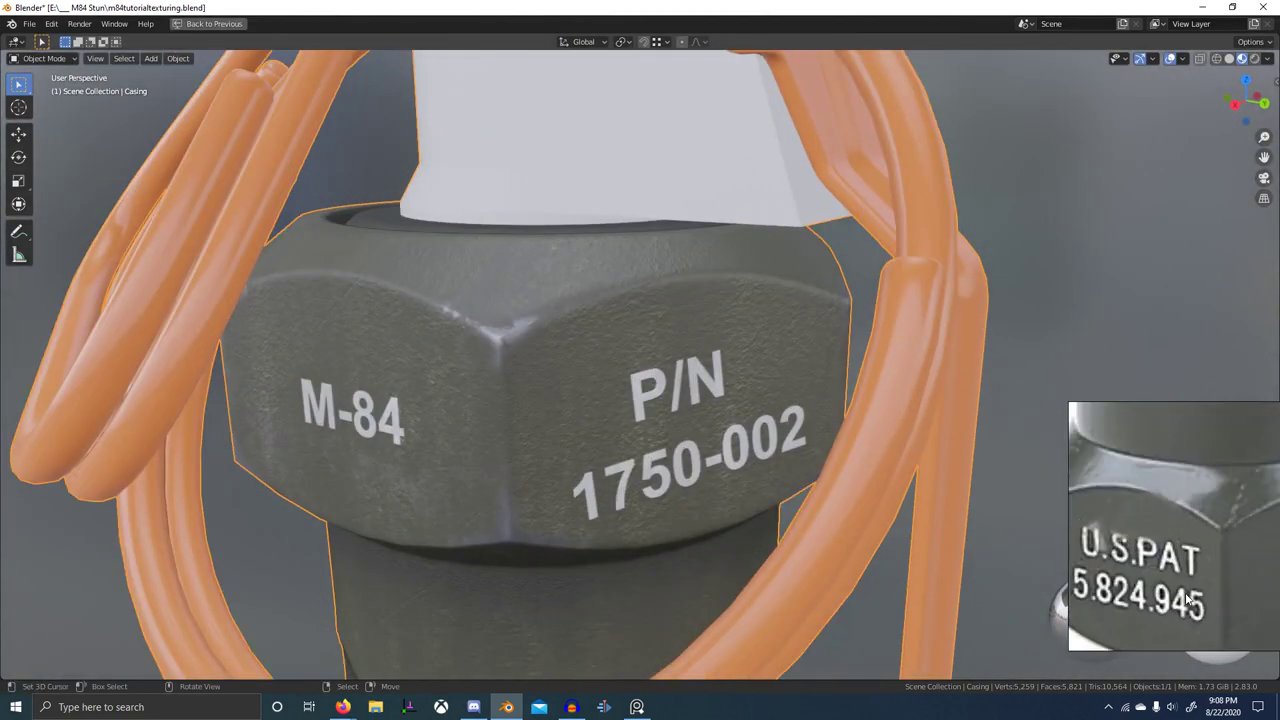
{"action": "scroll", "coordinate": [1149, 575], "scroll_direction": "down", "scroll_amount": 8}
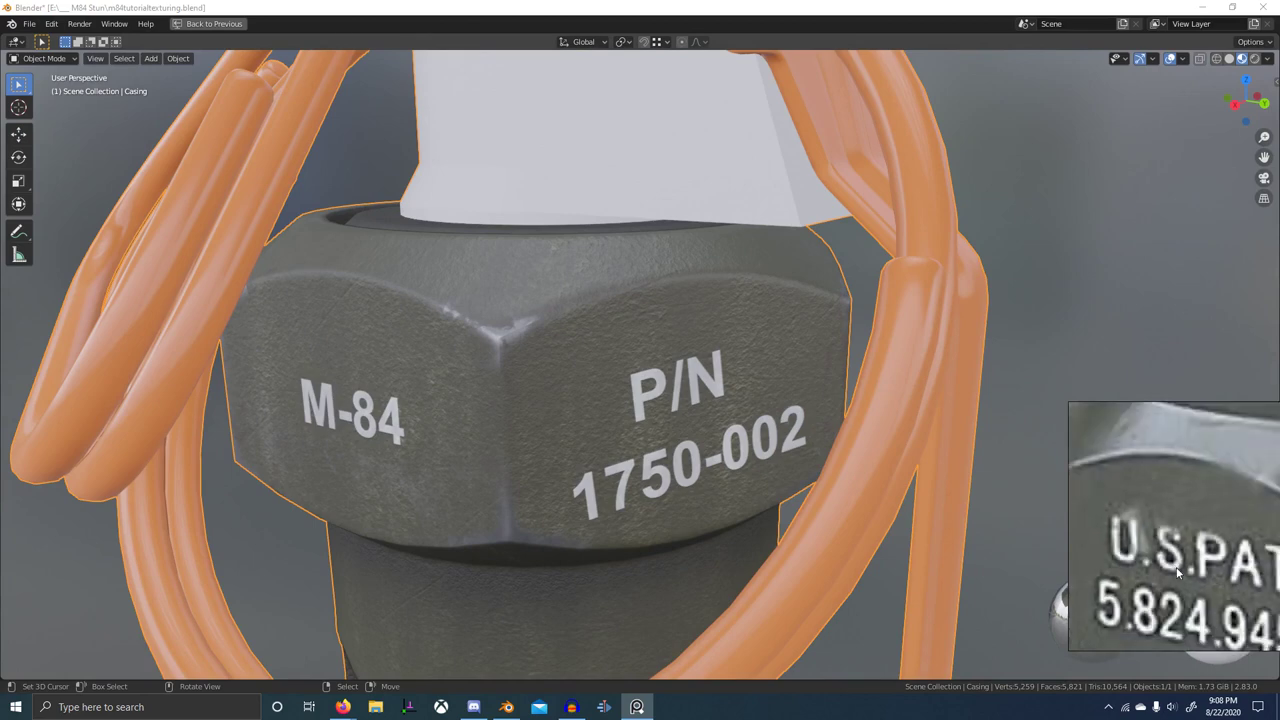
{"action": "scroll", "coordinate": [658, 458], "scroll_direction": "down", "scroll_amount": 3}
{"action": "mouse_move", "coordinate": [658, 458]}
{"action": "middle_mouse_down"}
{"action": "mouse_move", "coordinate": [716, 428]}
{"action": "mouse_move", "coordinate": [670, 420]}
{"action": "middle_mouse_up"}
{"action": "scroll", "coordinate": [712, 426], "scroll_direction": "down", "scroll_amount": 7}
{"action": "key", "text": "ctrl+space"}
- Switch the active material slot to Internal1
{"action": "left_click", "coordinate": [443, 410]}
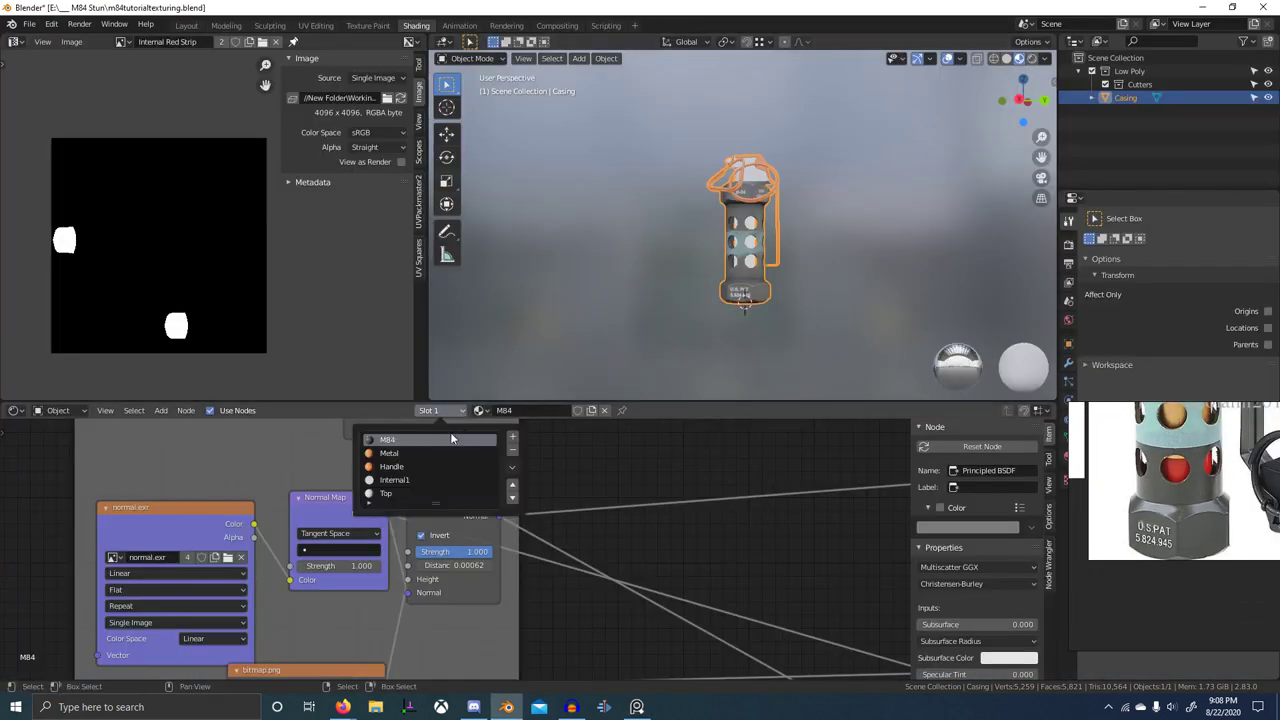
{"action": "left_click", "coordinate": [393, 480]}
{"action": "scroll", "coordinate": [725, 550], "scroll_direction": "down", "scroll_amount": 6}
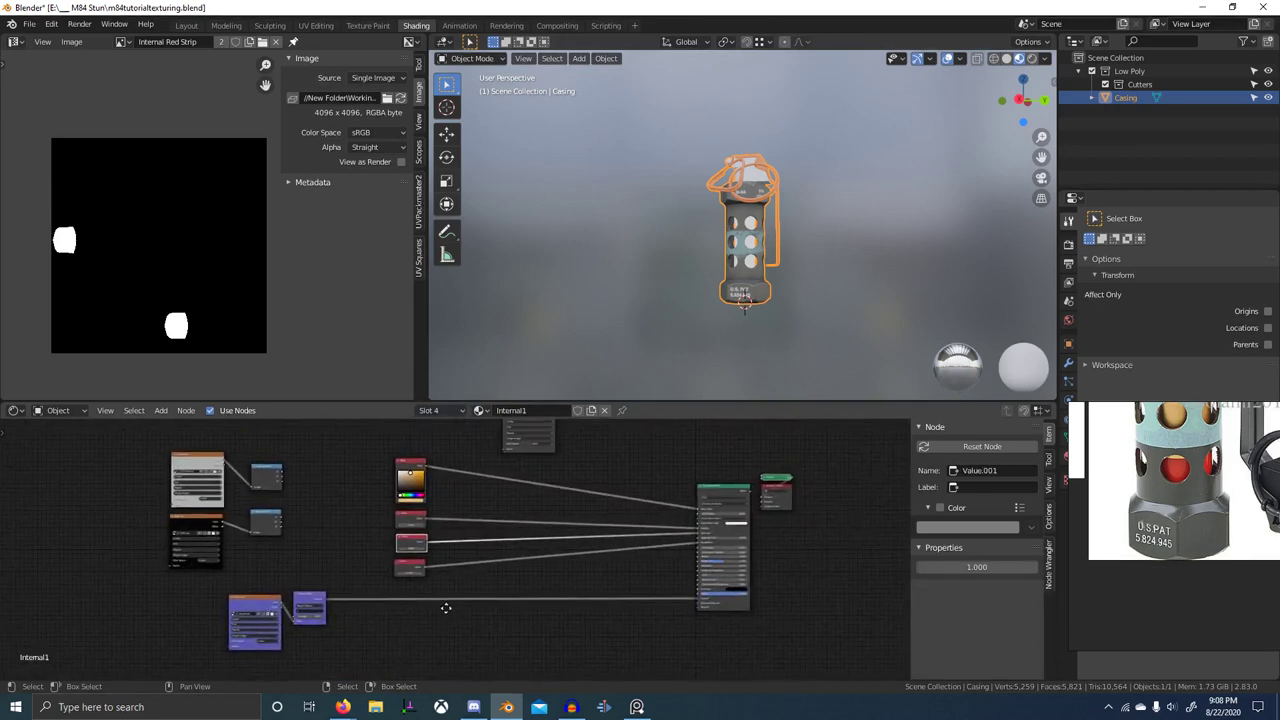
{"action": "scroll", "coordinate": [726, 322], "scroll_direction": "up", "scroll_amount": 6}
{"action": "scroll", "coordinate": [780, 295], "scroll_direction": "down", "scroll_amount": 4}
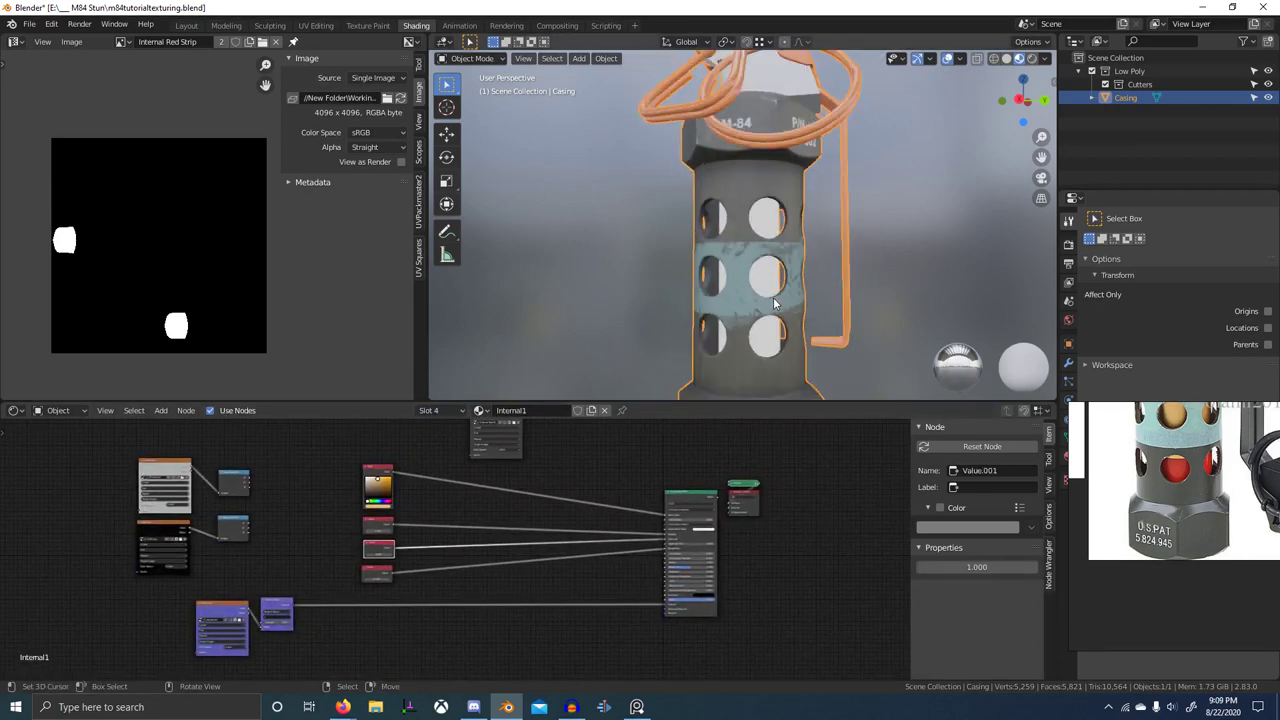
{"action": "middle_click_drag", "start_coordinate": [780, 295], "coordinate": [784, 346]}
- Put the casing in Texture Paint mode and wire Principled BSDF straight to Material Output
{"action": "key", "text": "ctrl+Tab"}
{"action": "left_click", "coordinate": [986, 246]}
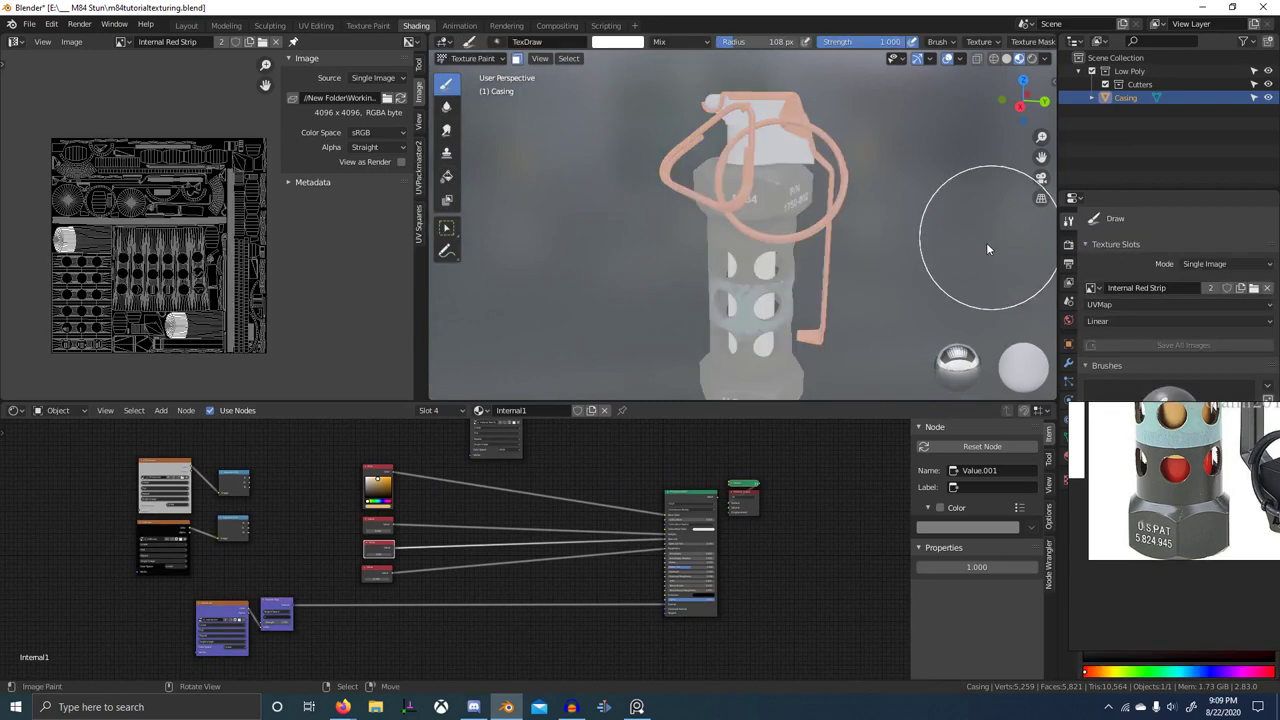
{"action": "middle_click_drag", "start_coordinate": [859, 300], "coordinate": [835, 237]}
{"action": "left_click", "coordinate": [693, 495], "text": "ctrl+shift"}
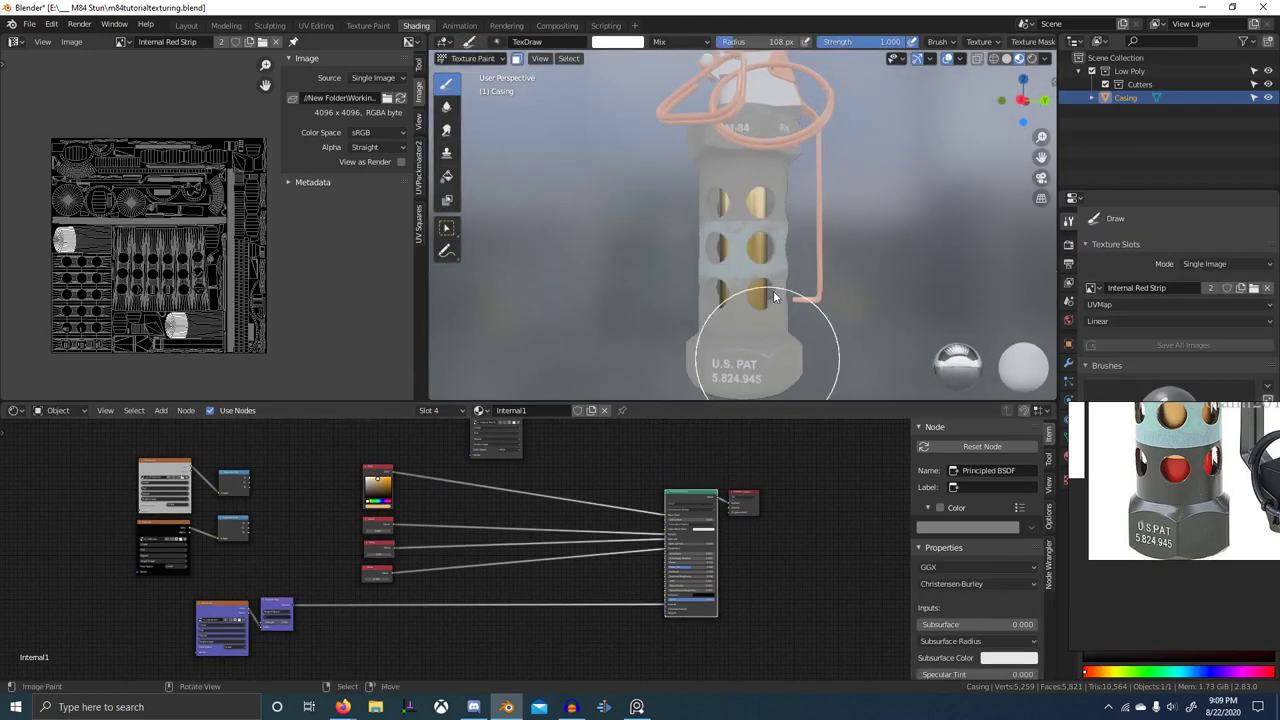
{"action": "middle_click_drag", "start_coordinate": [773, 290], "coordinate": [794, 292]}
{"action": "middle_click_drag", "start_coordinate": [760, 341], "coordinate": [755, 281], "text": "shift"}
{"action": "scroll", "coordinate": [462, 525], "scroll_direction": "up", "scroll_amount": 7}
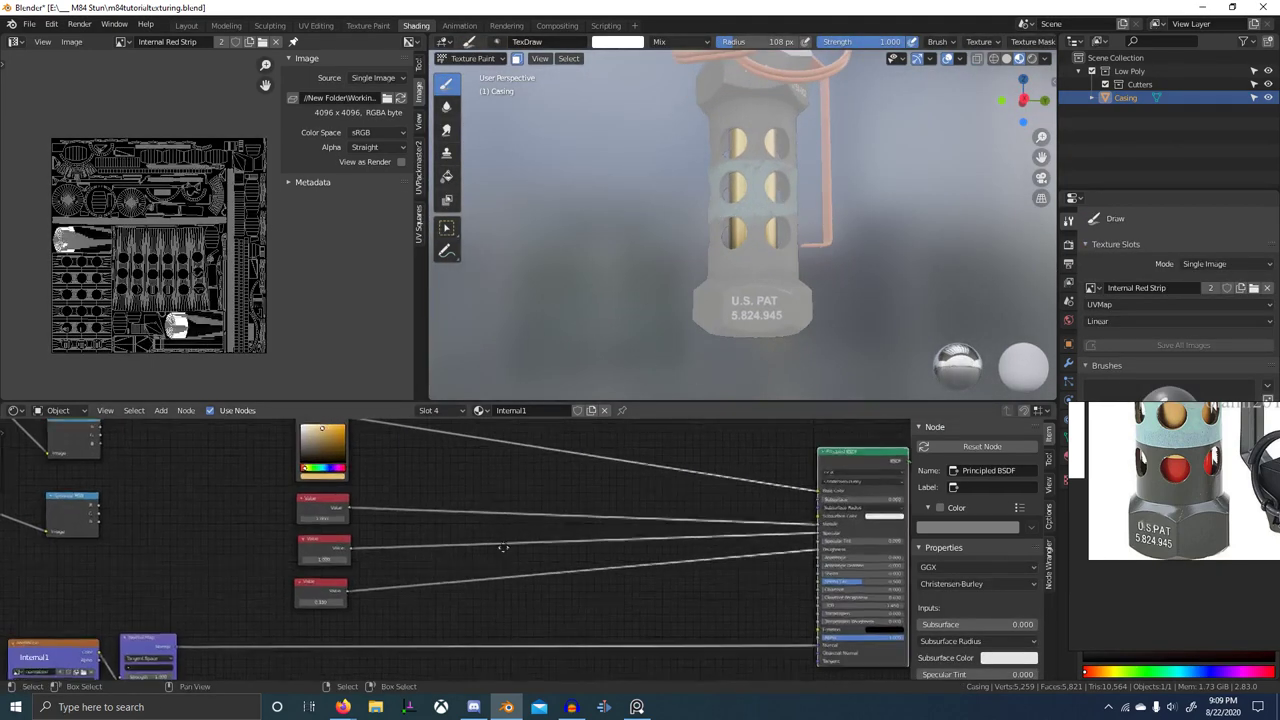
- In the maximized node editor, place the normal-map nodes under the value nodes and frame them with Ctrl+J
{"action": "key", "text": "ctrl+space"}
{"action": "middle_click_drag", "start_coordinate": [496, 443], "coordinate": [486, 582]}
{"action": "scroll", "coordinate": [566, 367], "scroll_direction": "up", "scroll_amount": 3}
{"action": "left_click_drag", "start_coordinate": [615, 204], "coordinate": [355, 186]}
{"action": "scroll", "coordinate": [672, 140], "scroll_direction": "down", "scroll_amount": 5}
{"action": "left_click_drag", "start_coordinate": [112, 571], "coordinate": [344, 606]}
{"action": "left_click_drag", "start_coordinate": [290, 565], "coordinate": [457, 557]}
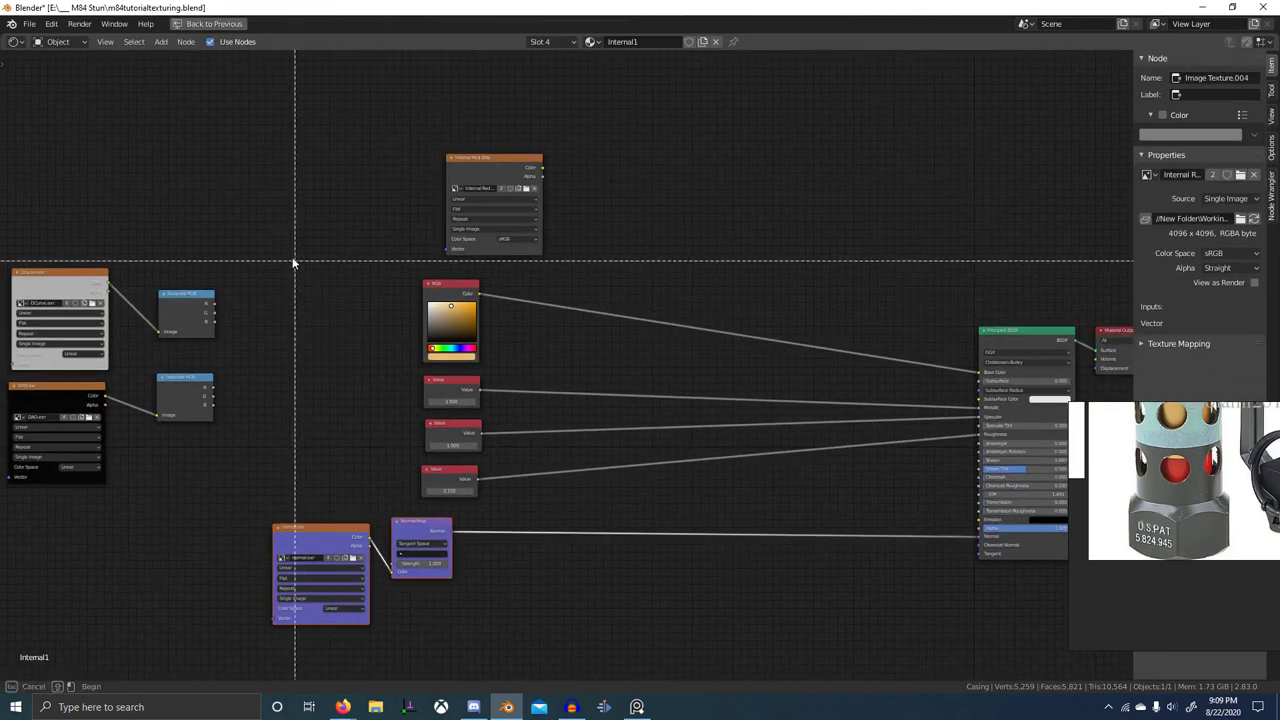
{"action": "key", "text": "ctrl+j"}
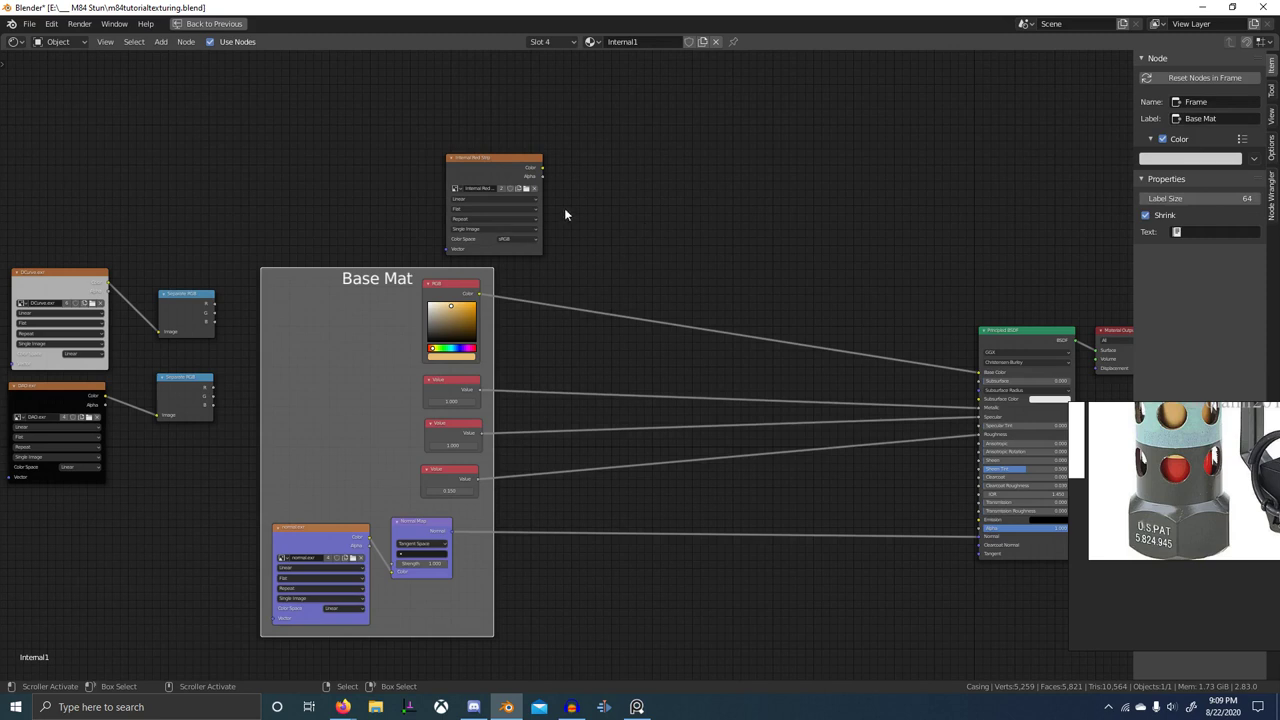
- Drop a MixRGB node on the RGB colour link and copies onto each value link
{"action": "left_click_drag", "start_coordinate": [500, 172], "coordinate": [503, 167]}
{"action": "key", "text": "shift+a"}
{"action": "left_click", "coordinate": [724, 236]}
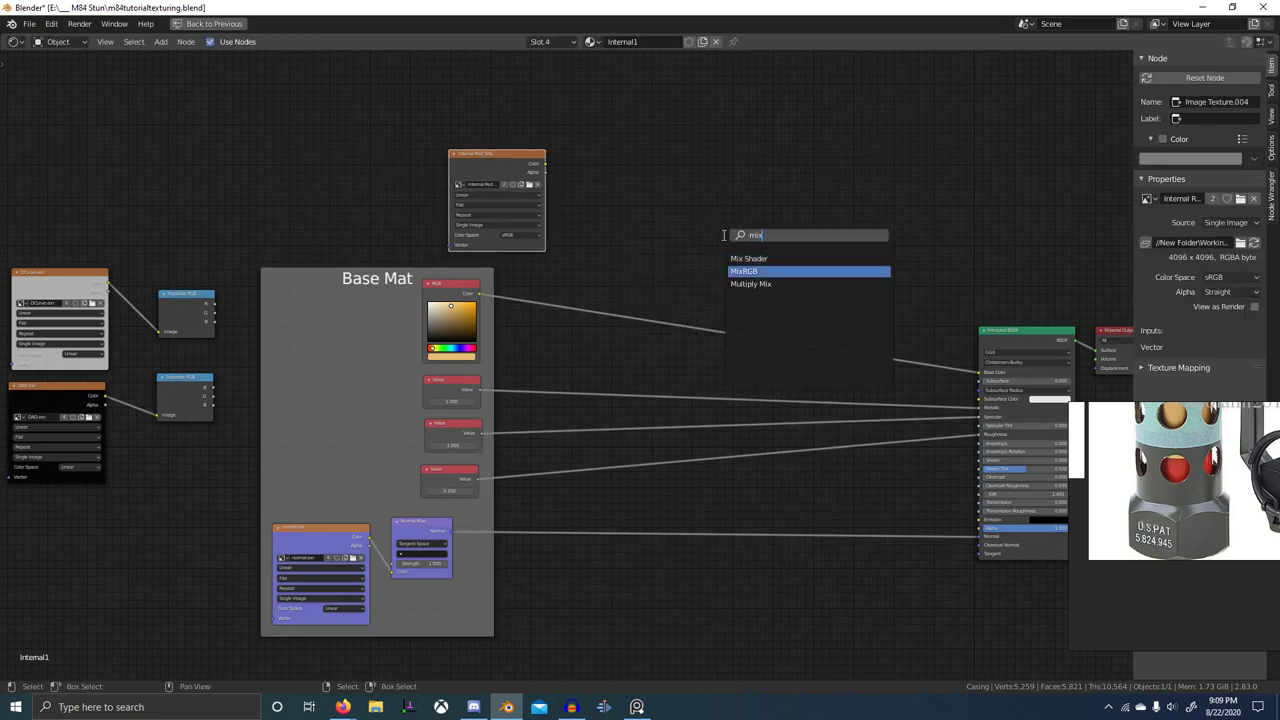
{"action": "key", "text": "Return"}
{"action": "left_click", "coordinate": [663, 291]}
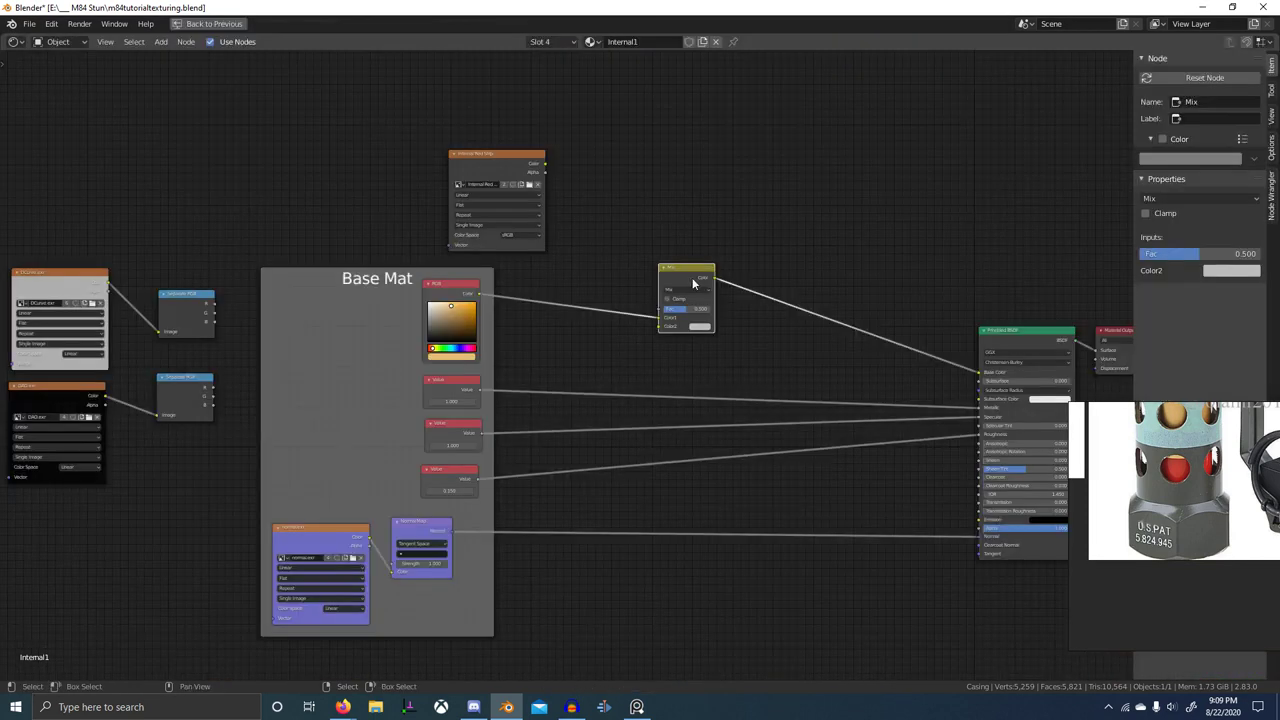
{"action": "key", "text": "shift+d"}
{"action": "left_click", "coordinate": [683, 366]}
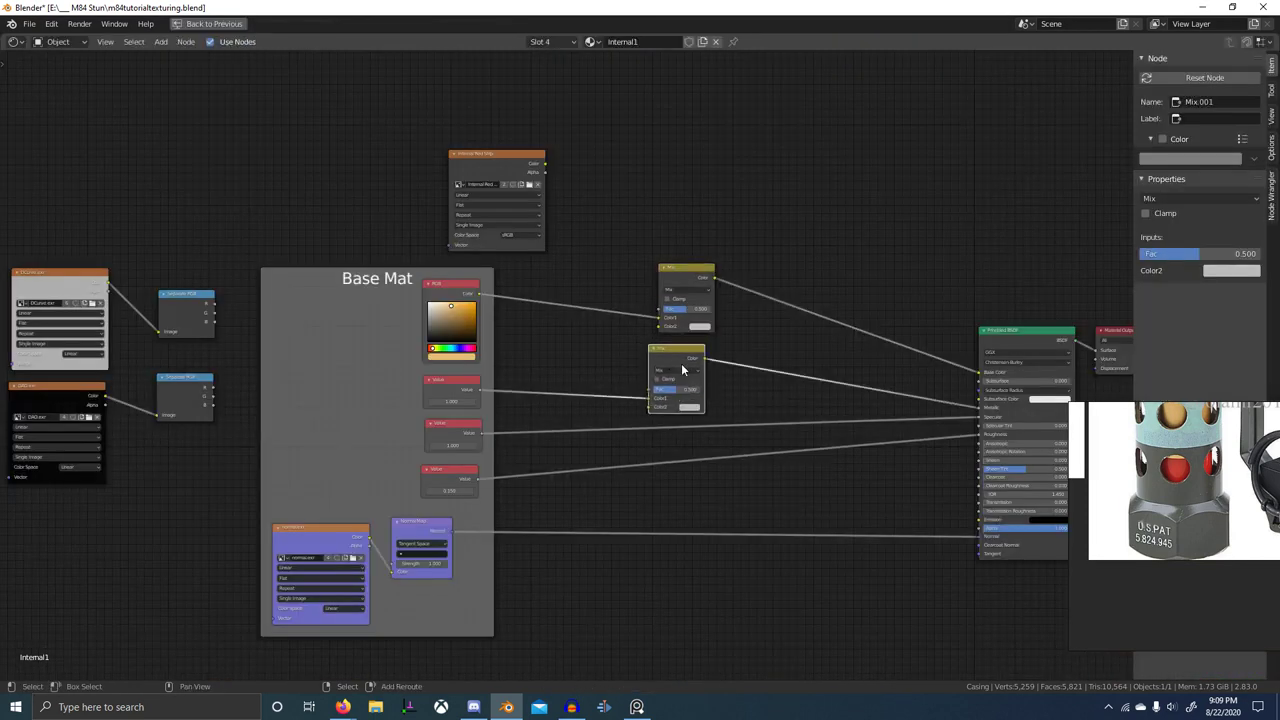
{"action": "key", "text": "shift+d"}
{"action": "left_click", "coordinate": [693, 420]}
{"action": "key", "text": "shift+d"}
{"action": "left_click", "coordinate": [691, 496]}
{"action": "key", "text": "g"}
{"action": "left_click", "coordinate": [687, 541]}
- Add one reroute below the Mix nodes and align the four Mix nodes into a column
{"action": "right_click_drag", "start_coordinate": [724, 564], "coordinate": [731, 475], "text": "shift"}
{"action": "key", "text": "g"}
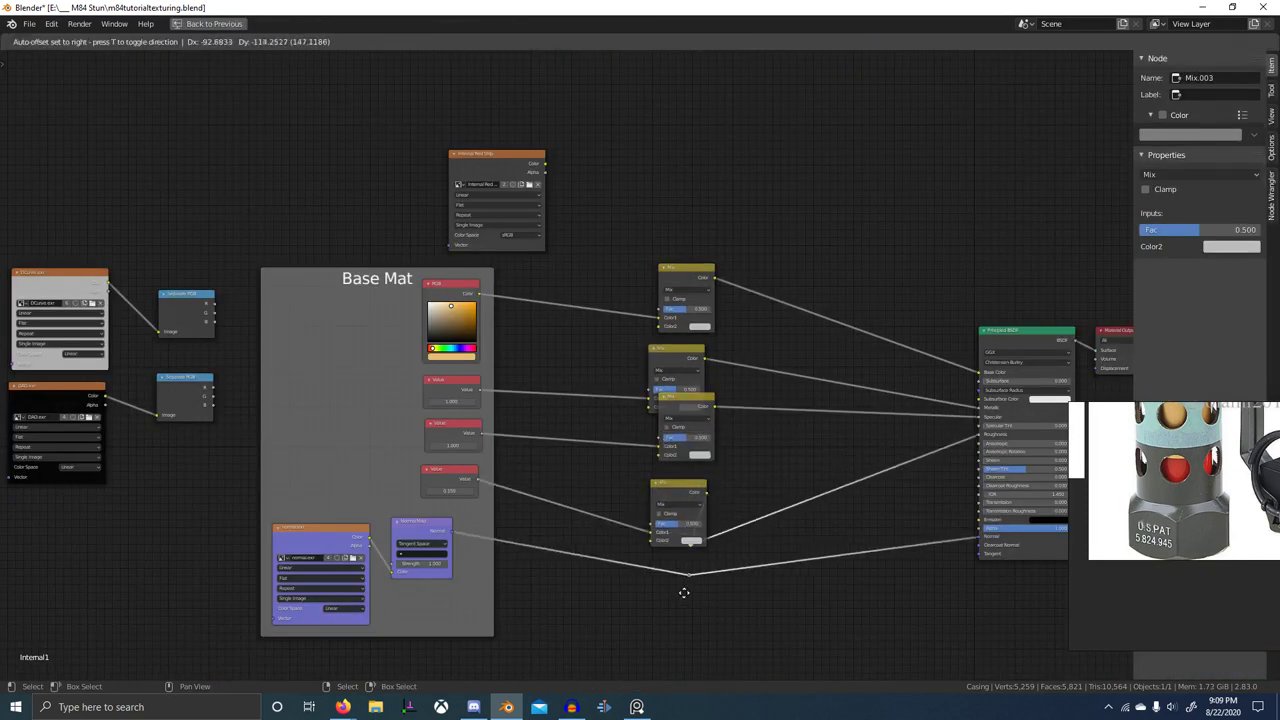
{"action": "left_click", "coordinate": [732, 544]}
{"action": "left_click", "coordinate": [726, 503]}
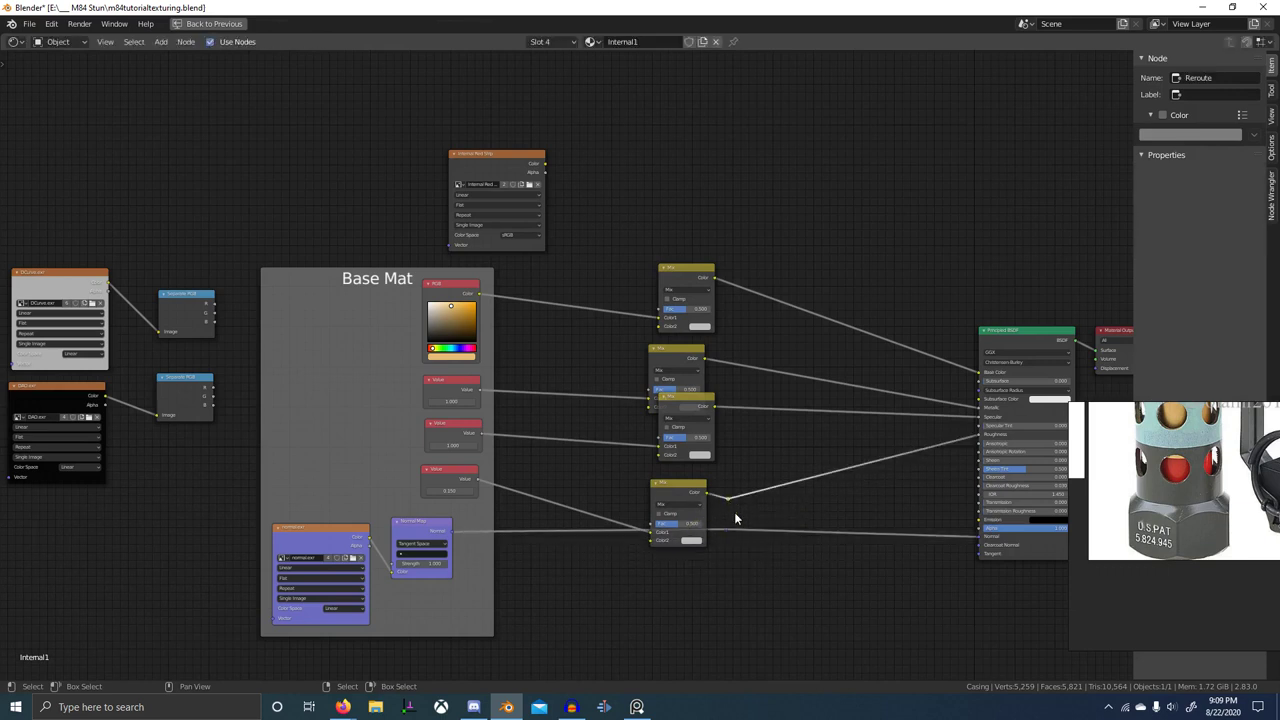
{"action": "key", "text": "ctrl+x"}
{"action": "left_click_drag", "start_coordinate": [725, 534], "coordinate": [686, 587]}
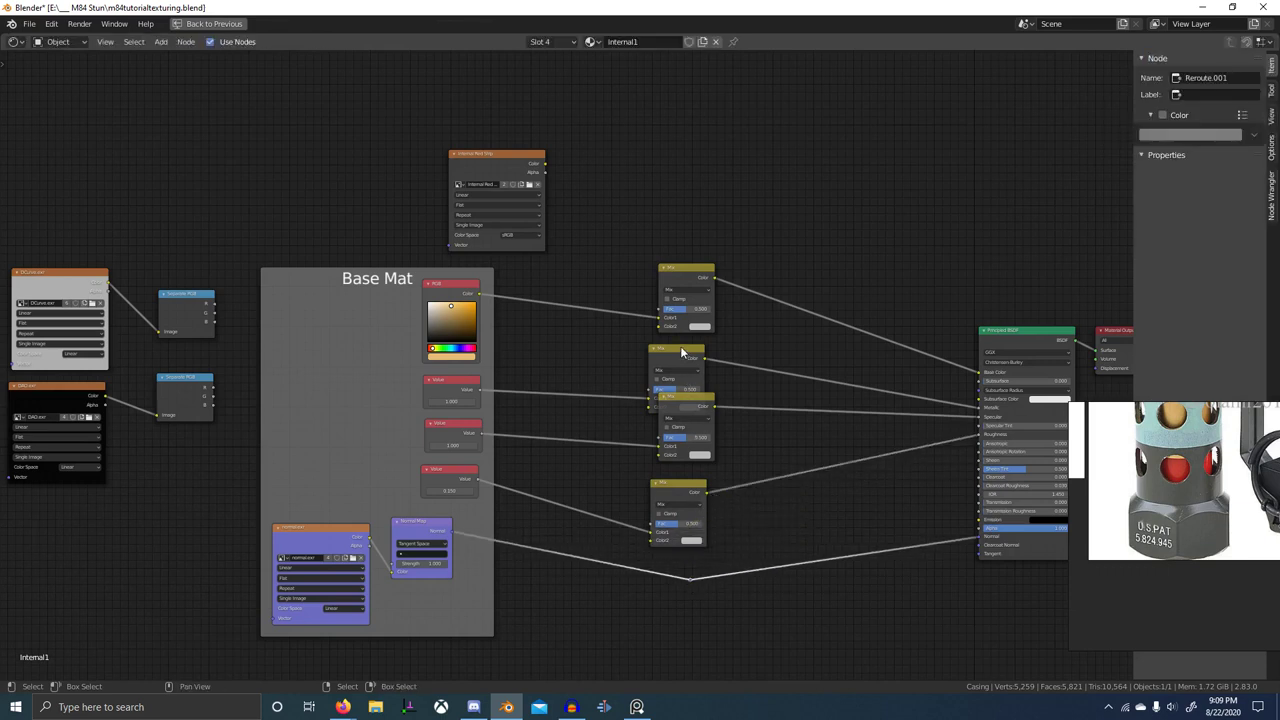
{"action": "left_click", "coordinate": [682, 350]}
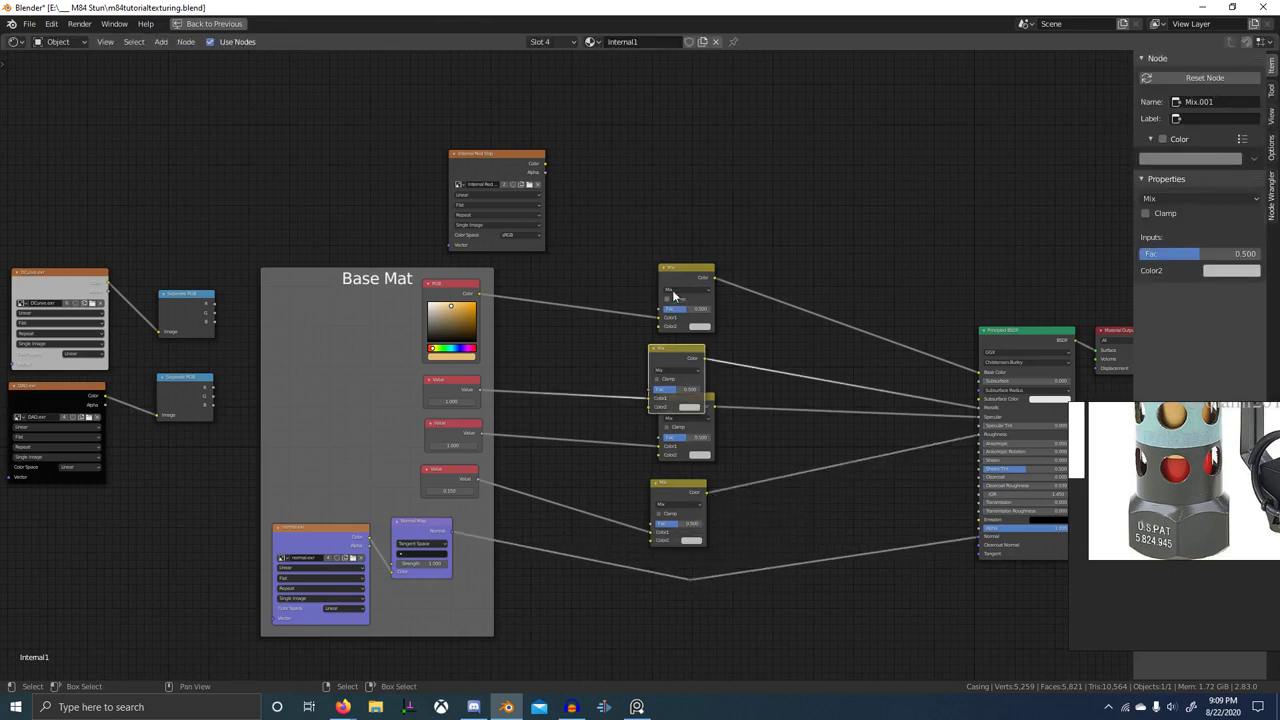
{"action": "key", "text": "b"}
{"action": "left_click_drag", "start_coordinate": [673, 290], "coordinate": [700, 320]}
{"action": "key", "text": "g"}
{"action": "left_click", "coordinate": [709, 290]}
{"action": "left_click_drag", "start_coordinate": [700, 241], "coordinate": [675, 240]}
- Wrap the four Mix nodes and the reroute in a frame labelled 'Red Mat'
{"action": "left_click_drag", "start_coordinate": [663, 223], "coordinate": [724, 643]}
{"action": "key", "text": "ctrl+j"}
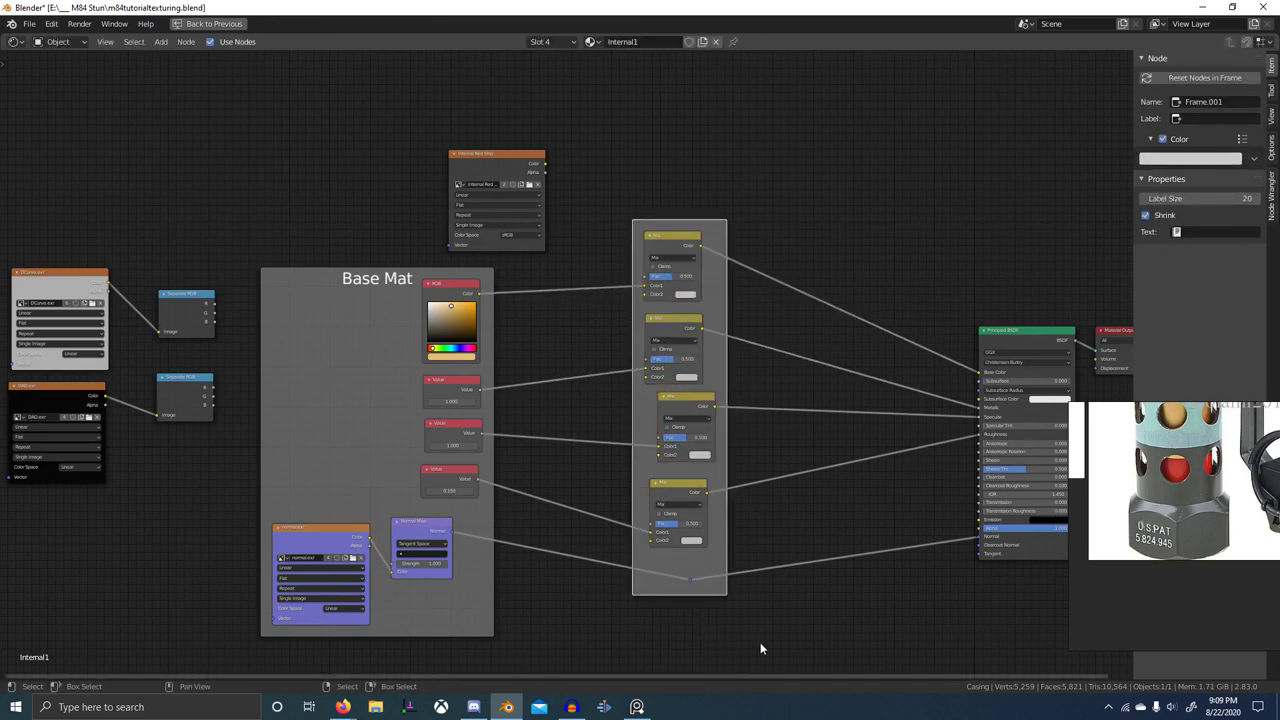
{"action": "left_click", "coordinate": [1210, 231]}
{"action": "type", "text": "Red Mat"}
{"action": "key", "text": "Return"}
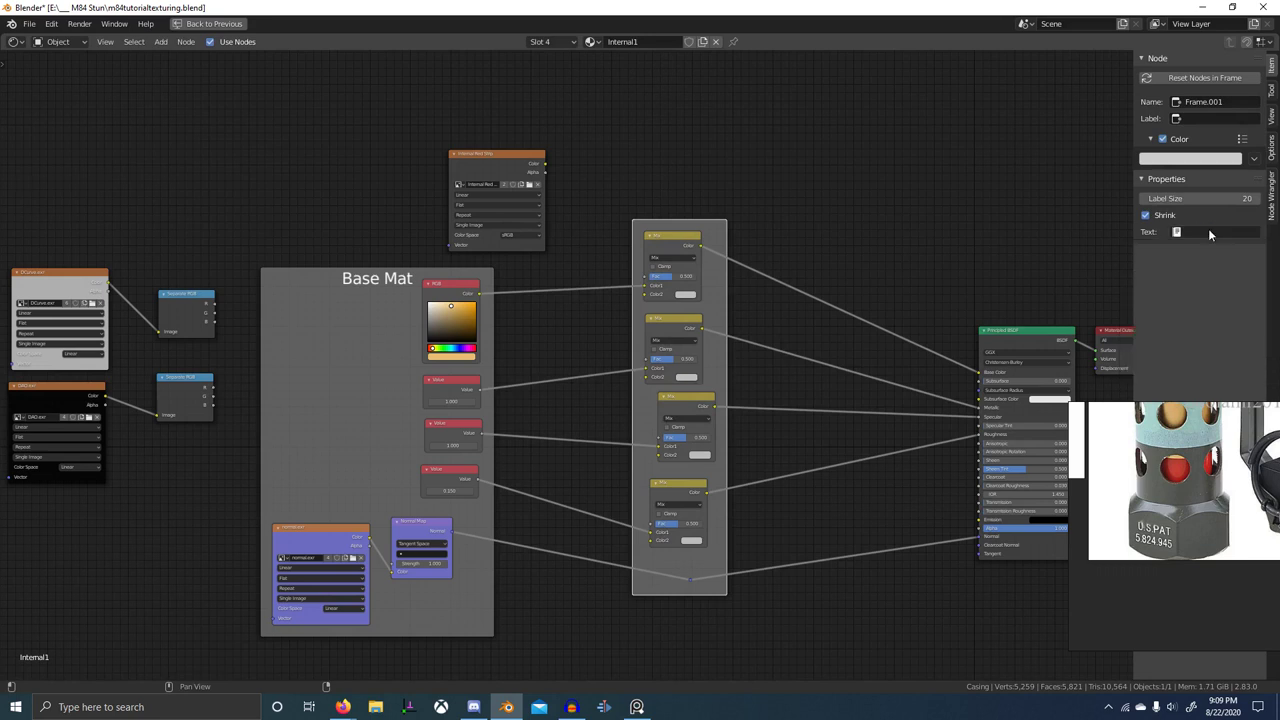
{"action": "scroll", "coordinate": [1190, 575], "scroll_direction": "up", "scroll_amount": 5}
{"action": "middle_click_drag", "start_coordinate": [1178, 425], "coordinate": [1201, 563]}
{"action": "scroll", "coordinate": [1201, 563], "scroll_direction": "down", "scroll_amount": 3}
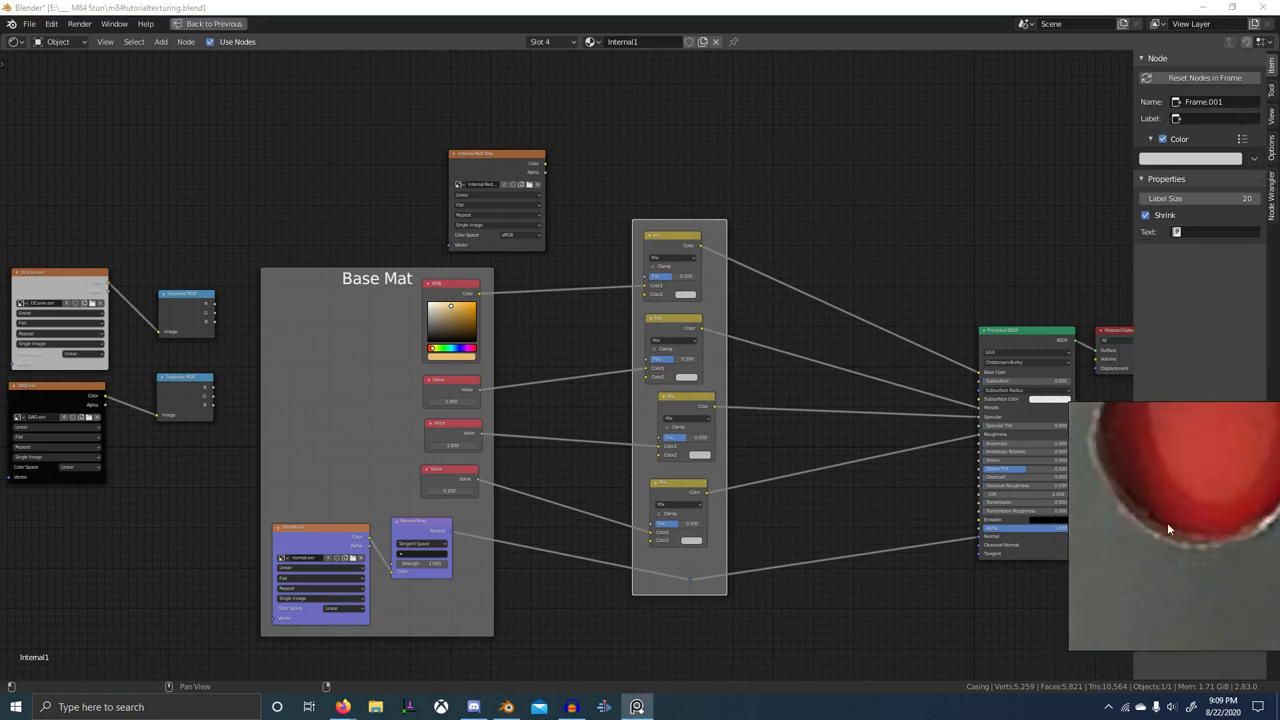
{"action": "scroll", "coordinate": [636, 407], "scroll_direction": "up", "scroll_amount": 2}
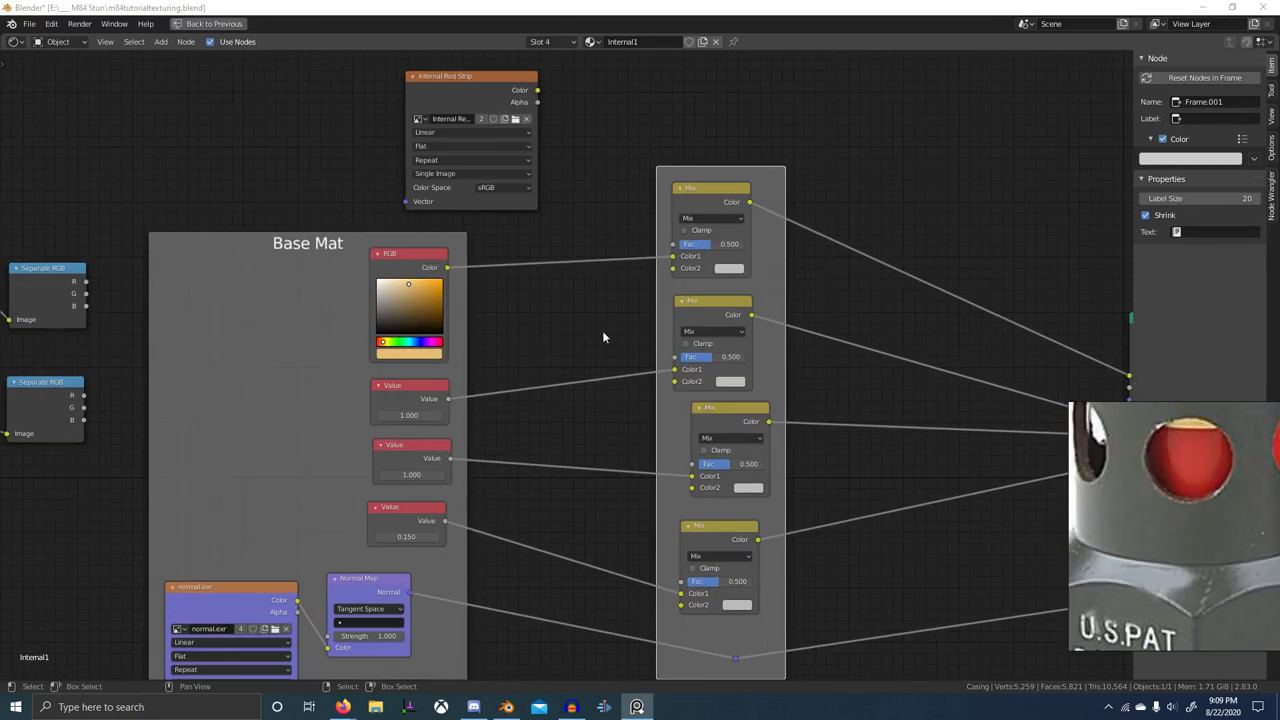
- Add an RGB to BW node fed by the Internal Red Strip colour, driving the Mix factors
{"action": "left_click_drag", "start_coordinate": [537, 90], "coordinate": [608, 157]}
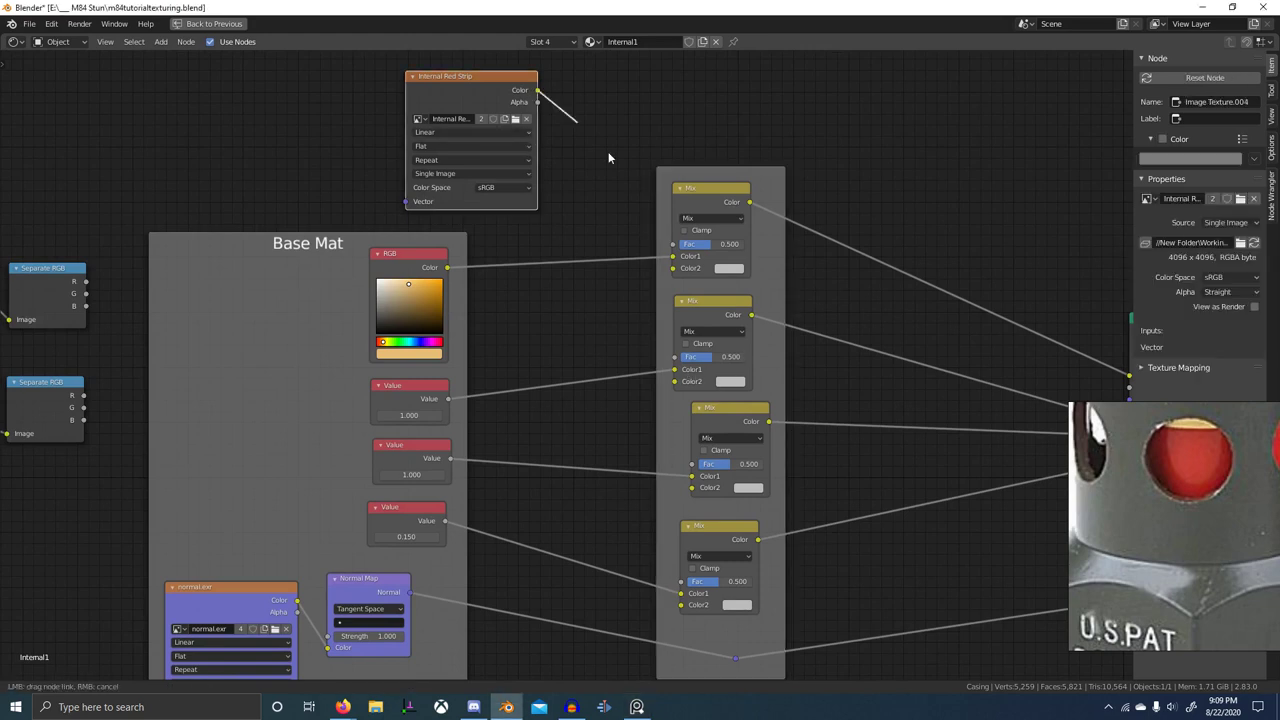
{"action": "key", "text": "shift+a"}
{"action": "left_click", "coordinate": [580, 90]}
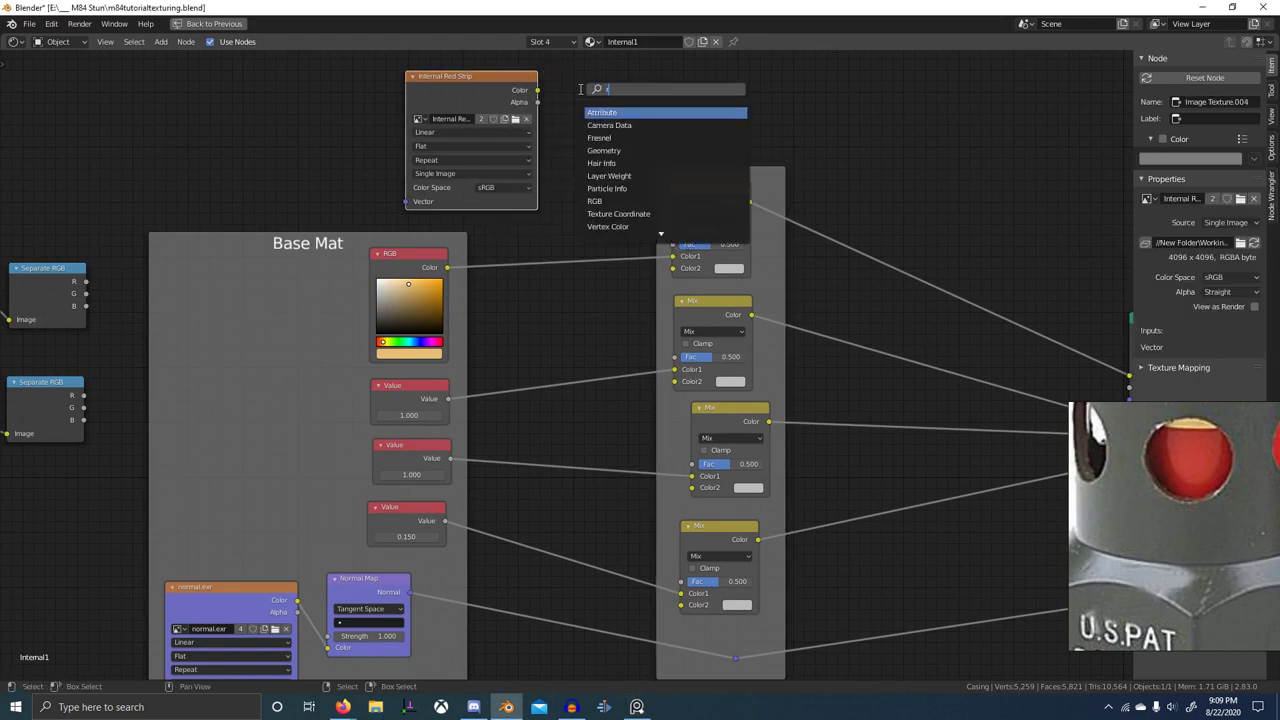
{"action": "key", "text": "Down"}
{"action": "key", "text": "Return"}
{"action": "left_click", "coordinate": [578, 92]}
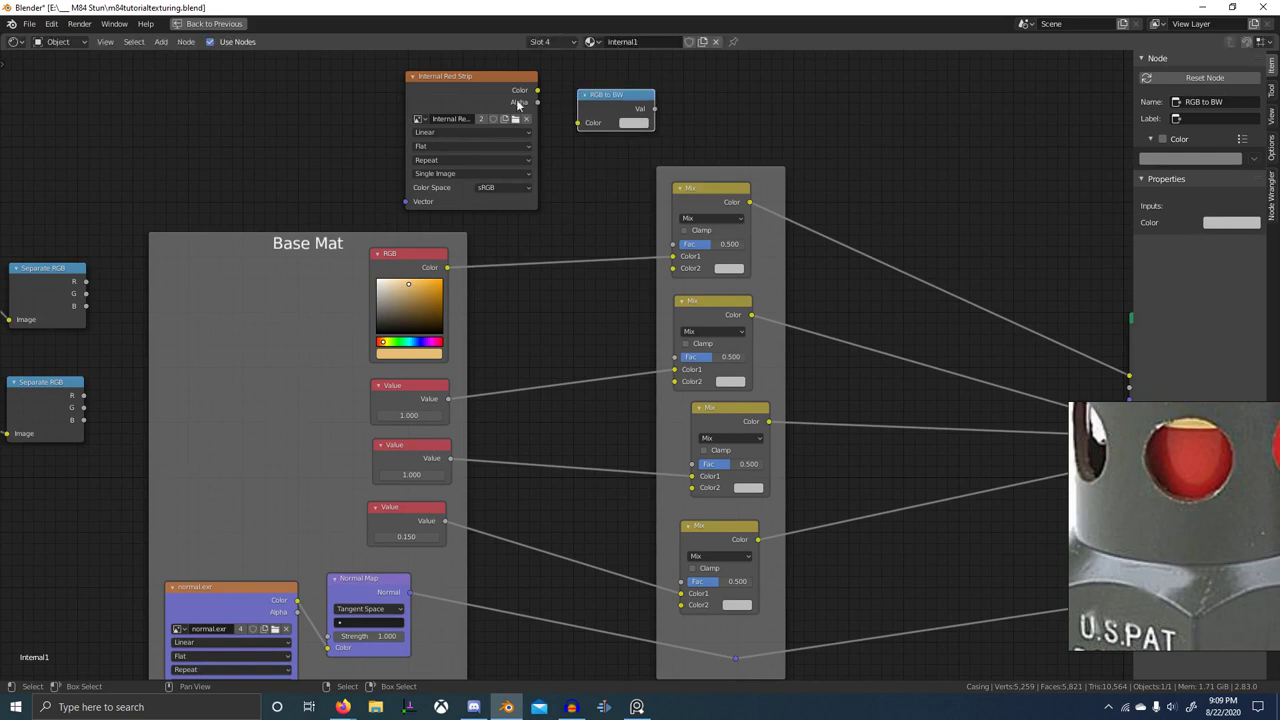
{"action": "right_click_drag", "start_coordinate": [519, 104], "coordinate": [640, 87], "text": "alt"}
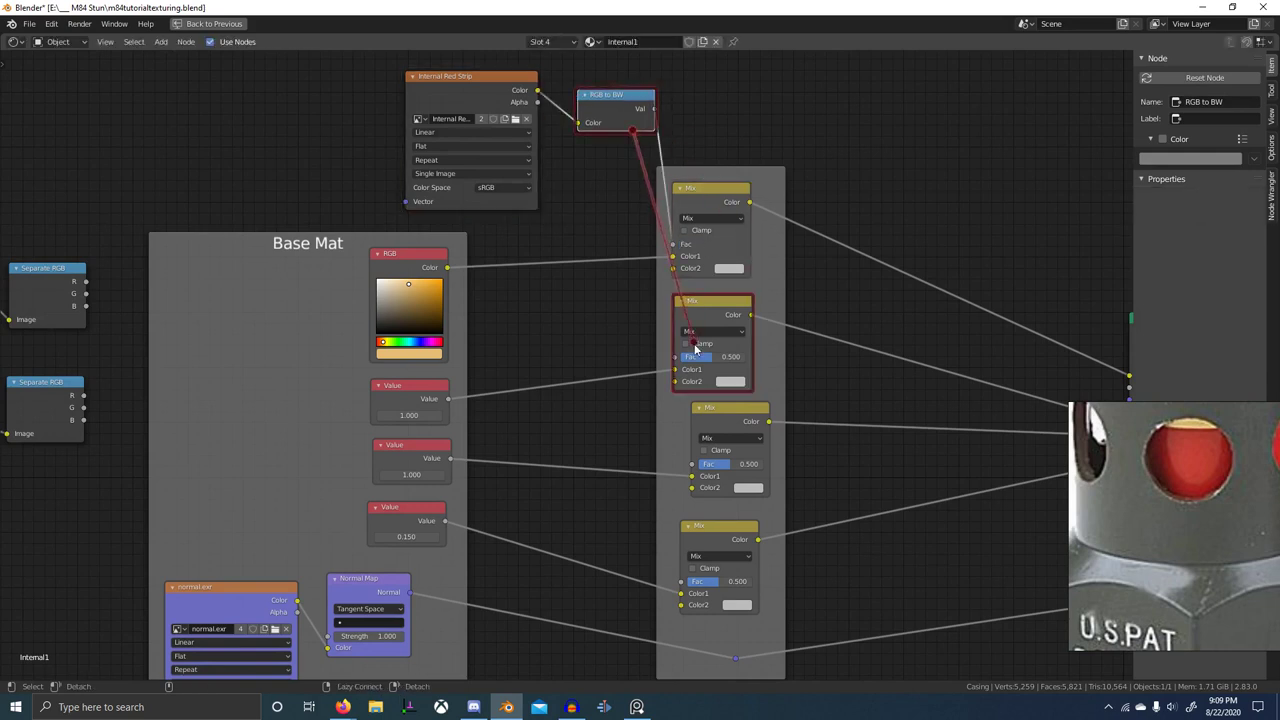
{"action": "right_click_drag", "start_coordinate": [660, 345], "coordinate": [692, 429], "text": "alt"}
{"action": "right_click_drag", "start_coordinate": [637, 524], "coordinate": [693, 519], "text": "alt"}
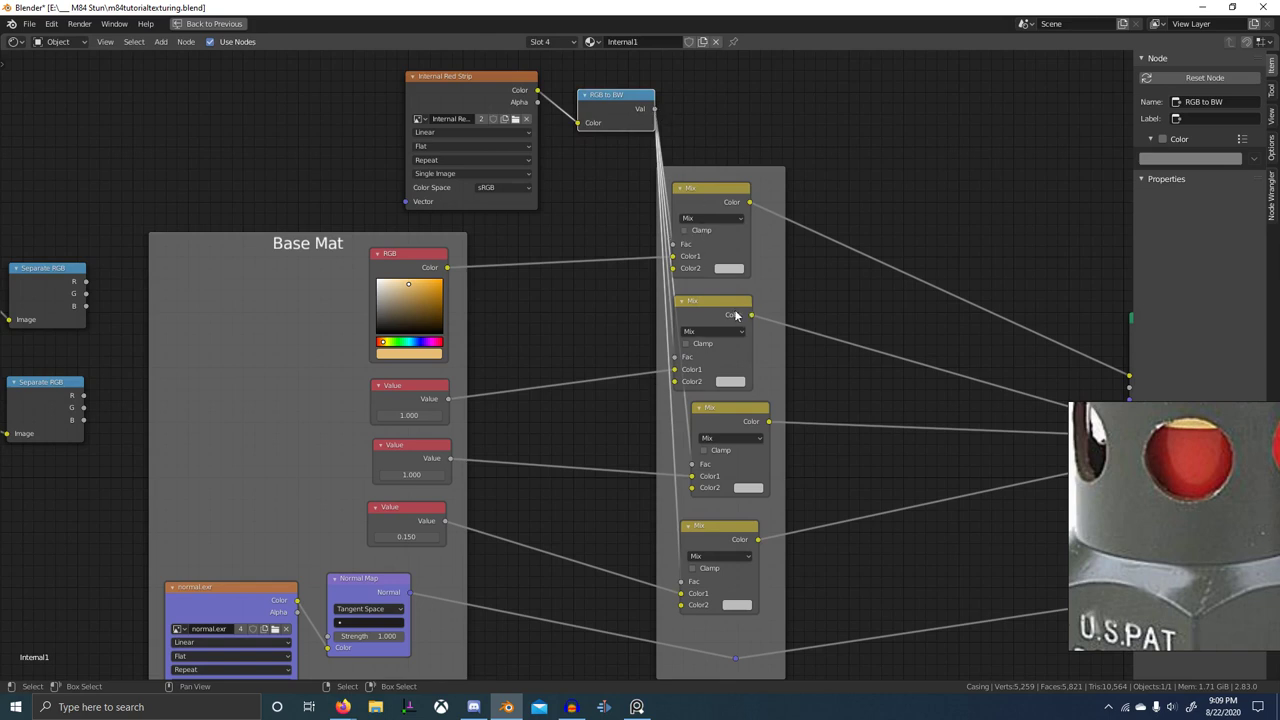
- Set the top Mix node's Color2 to red and the second Mix node's to black
{"action": "left_click", "coordinate": [729, 268]}
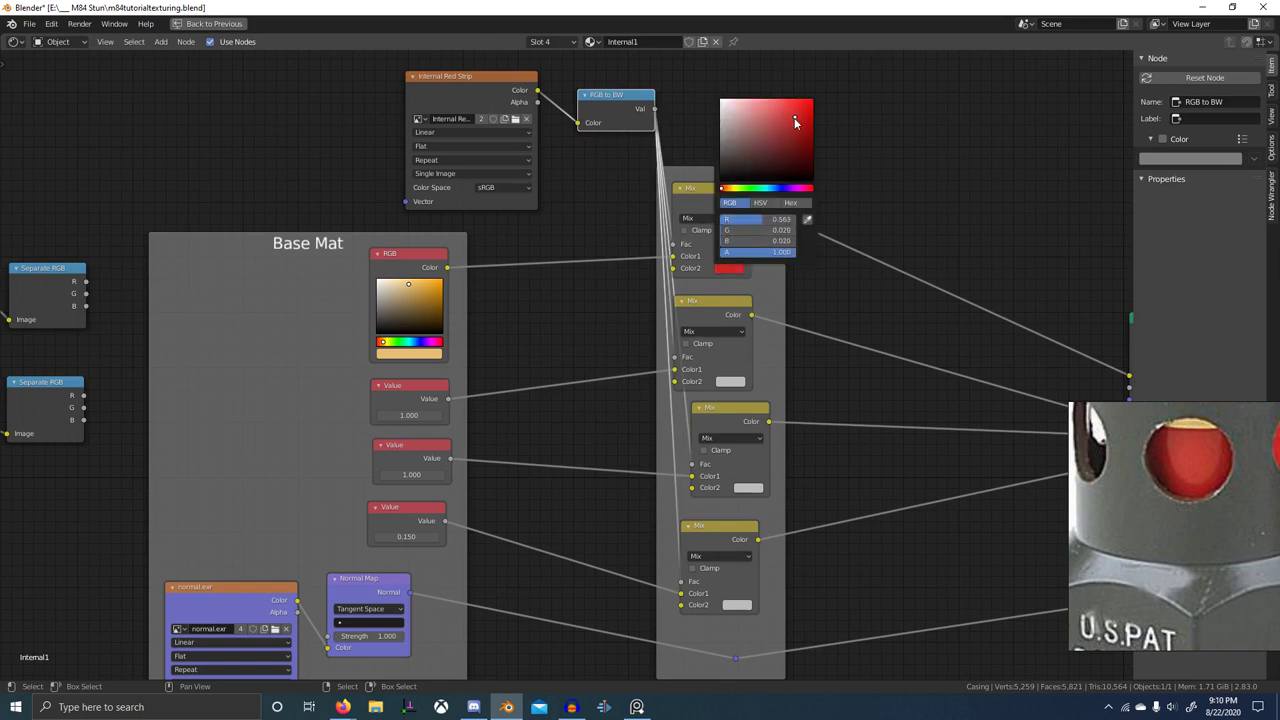
{"action": "scroll", "coordinate": [740, 358], "scroll_direction": "up", "scroll_amount": 2}
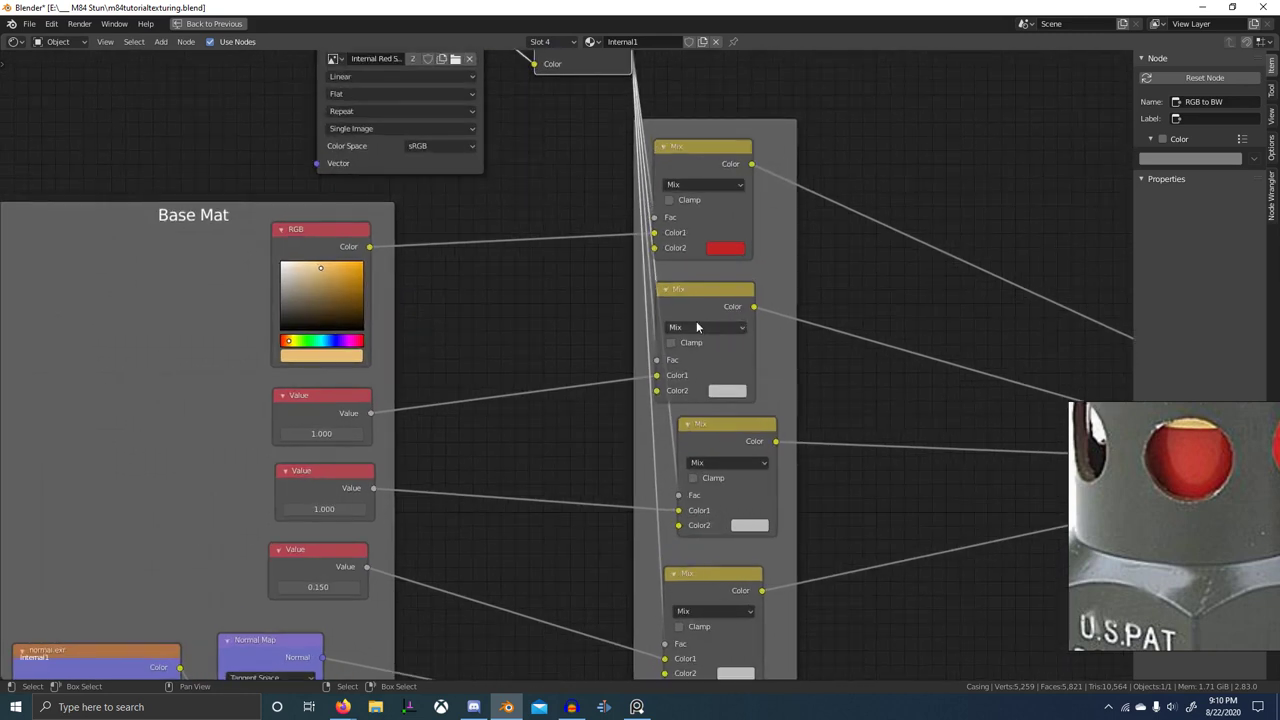
{"action": "middle_click_drag", "start_coordinate": [877, 382], "coordinate": [577, 389]}
{"action": "scroll", "coordinate": [577, 389], "scroll_direction": "down", "scroll_amount": 1}
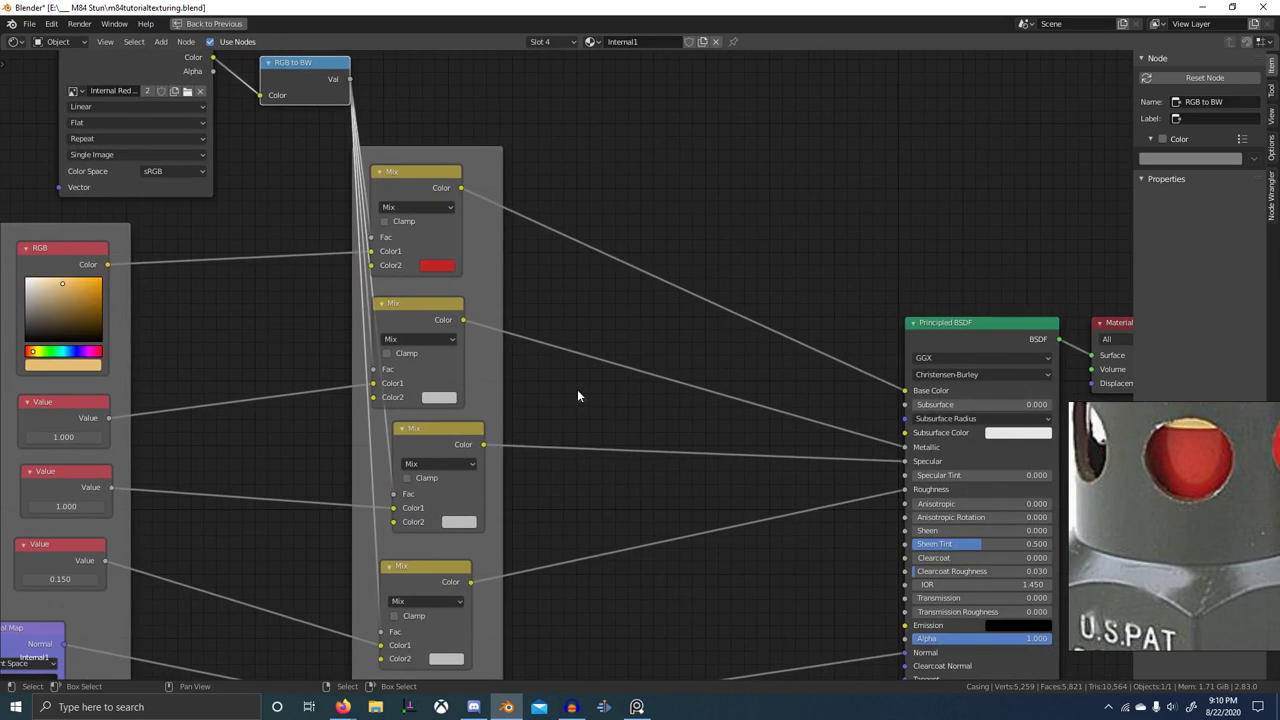
{"action": "left_click", "coordinate": [440, 398]}
{"action": "middle_click_drag", "start_coordinate": [331, 419], "coordinate": [459, 366]}
{"action": "scroll", "coordinate": [588, 430], "scroll_direction": "up", "scroll_amount": 3}
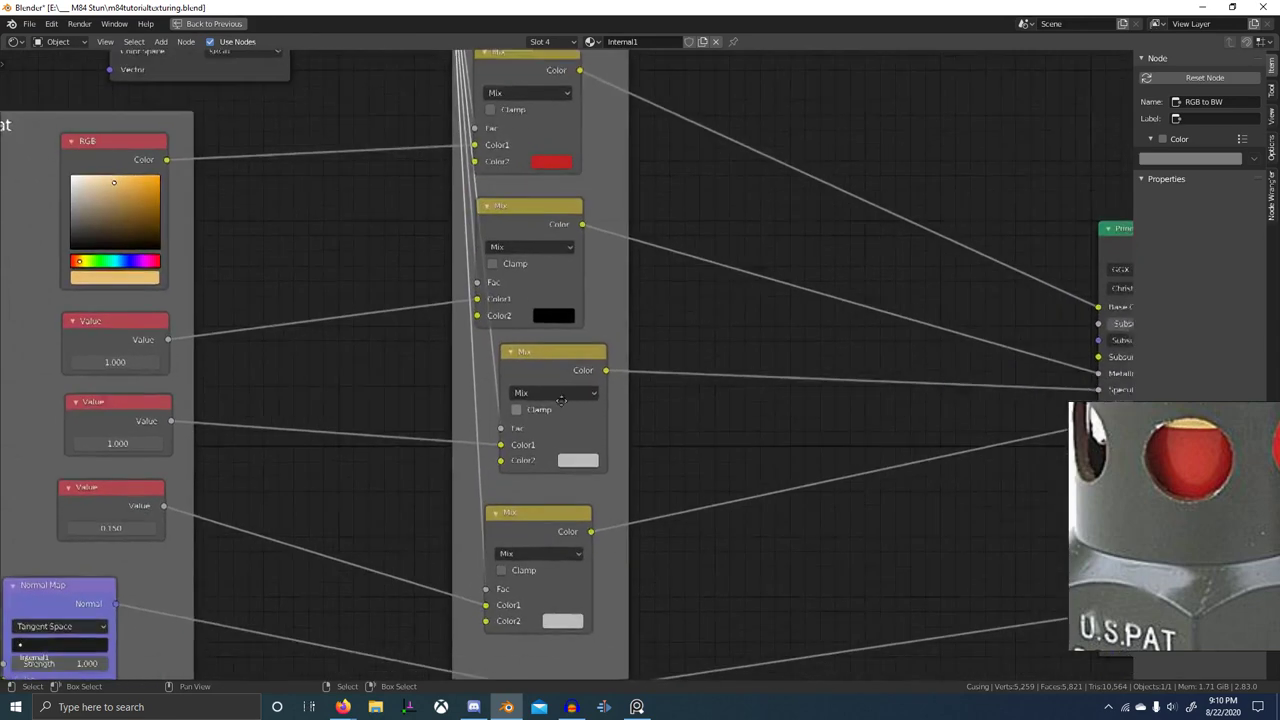
{"action": "scroll", "coordinate": [793, 430], "scroll_direction": "down", "scroll_amount": 2}
{"action": "middle_click_drag", "start_coordinate": [672, 456], "coordinate": [566, 475]}
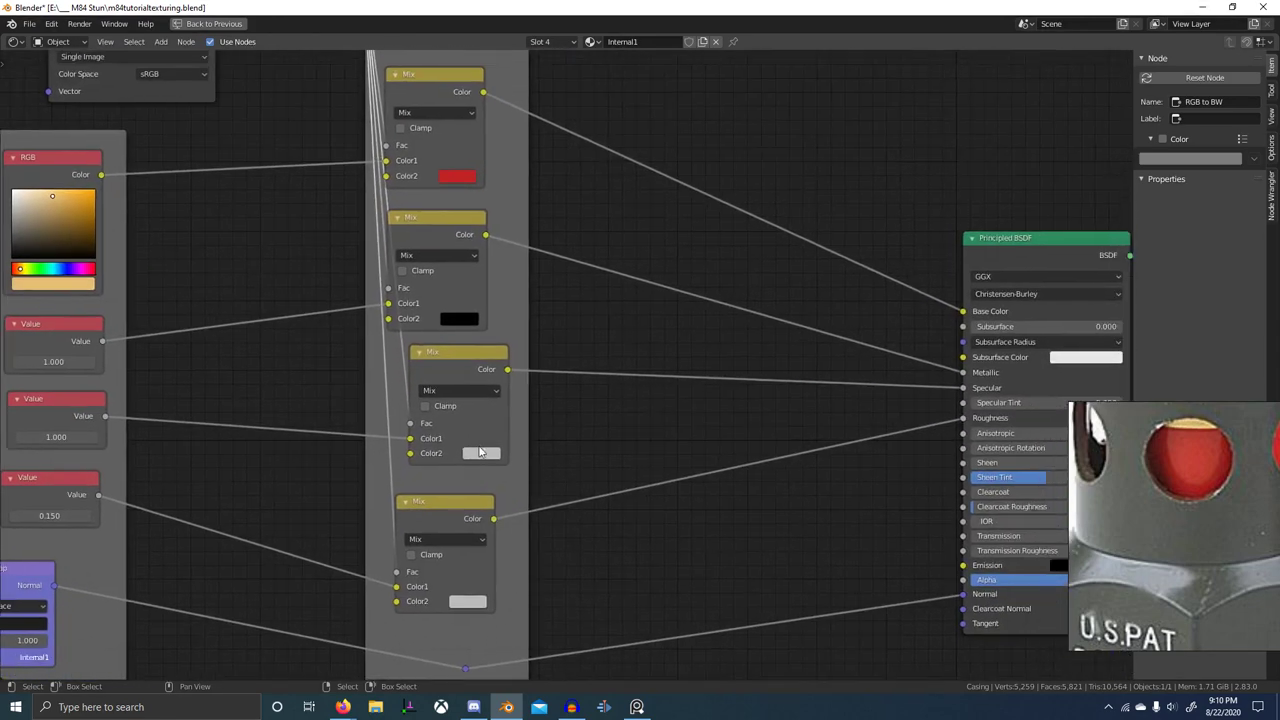
{"action": "scroll", "coordinate": [1152, 519], "scroll_direction": "down", "scroll_amount": 10}
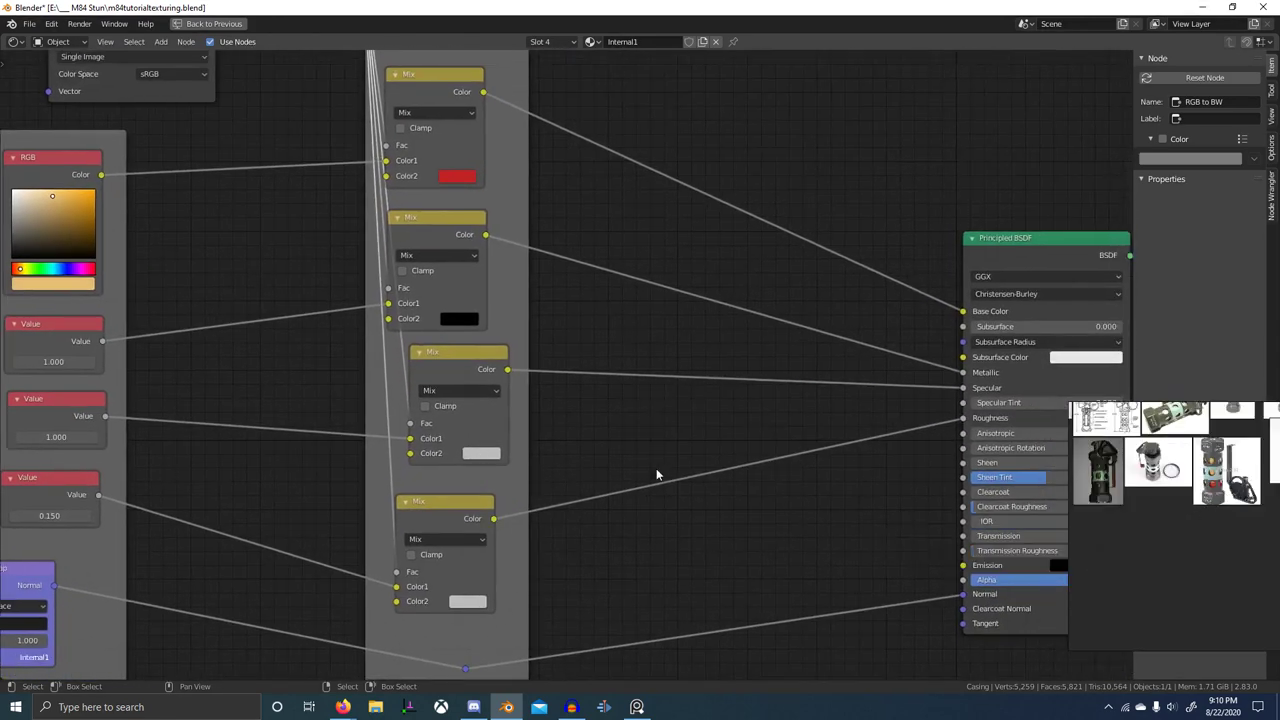
- Restore the full workspace with Ctrl+Space and edit the third Mix node's second colour
{"action": "left_click", "coordinate": [450, 369]}
{"action": "key", "text": "ctrl+space"}
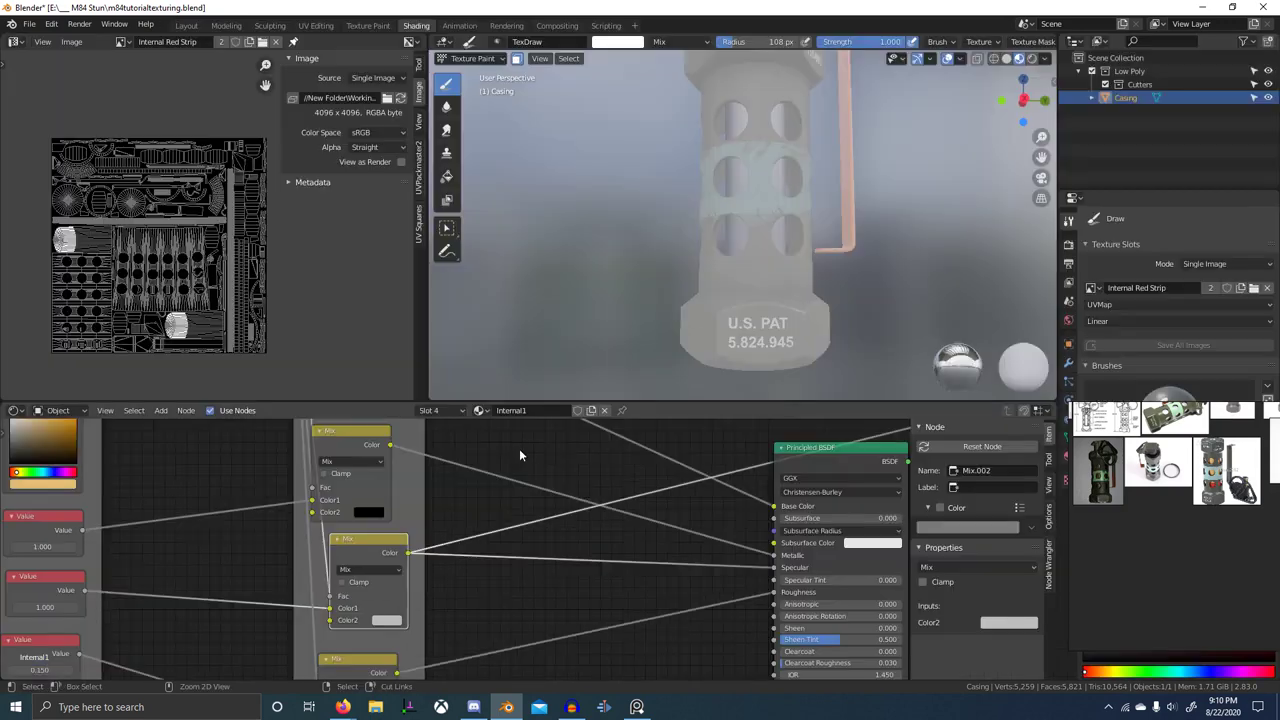
{"action": "middle_click_drag", "start_coordinate": [521, 517], "coordinate": [640, 460]}
{"action": "scroll", "coordinate": [508, 569], "scroll_direction": "up", "scroll_amount": 6}
{"action": "left_click", "coordinate": [530, 574]}
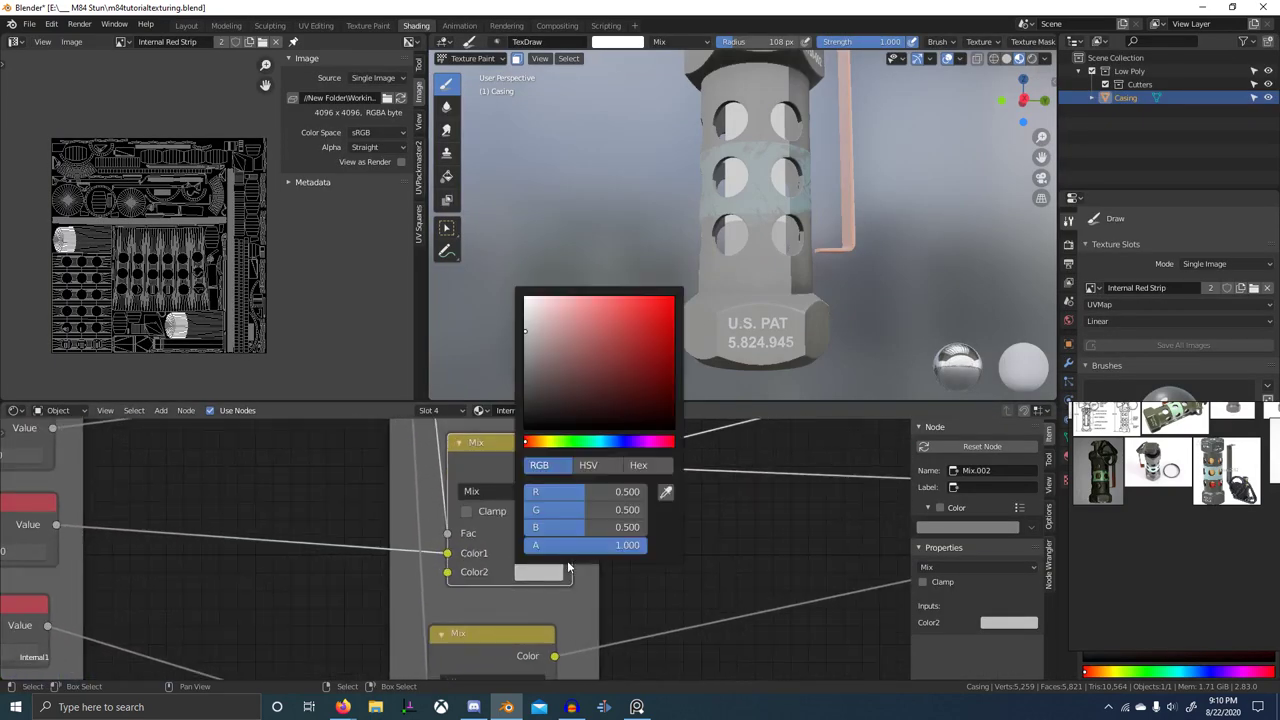
{"action": "scroll", "coordinate": [738, 531], "scroll_direction": "down", "scroll_amount": 5}
{"action": "middle_click_drag", "start_coordinate": [738, 533], "coordinate": [670, 553]}
{"action": "scroll", "coordinate": [709, 537], "scroll_direction": "down", "scroll_amount": 8}
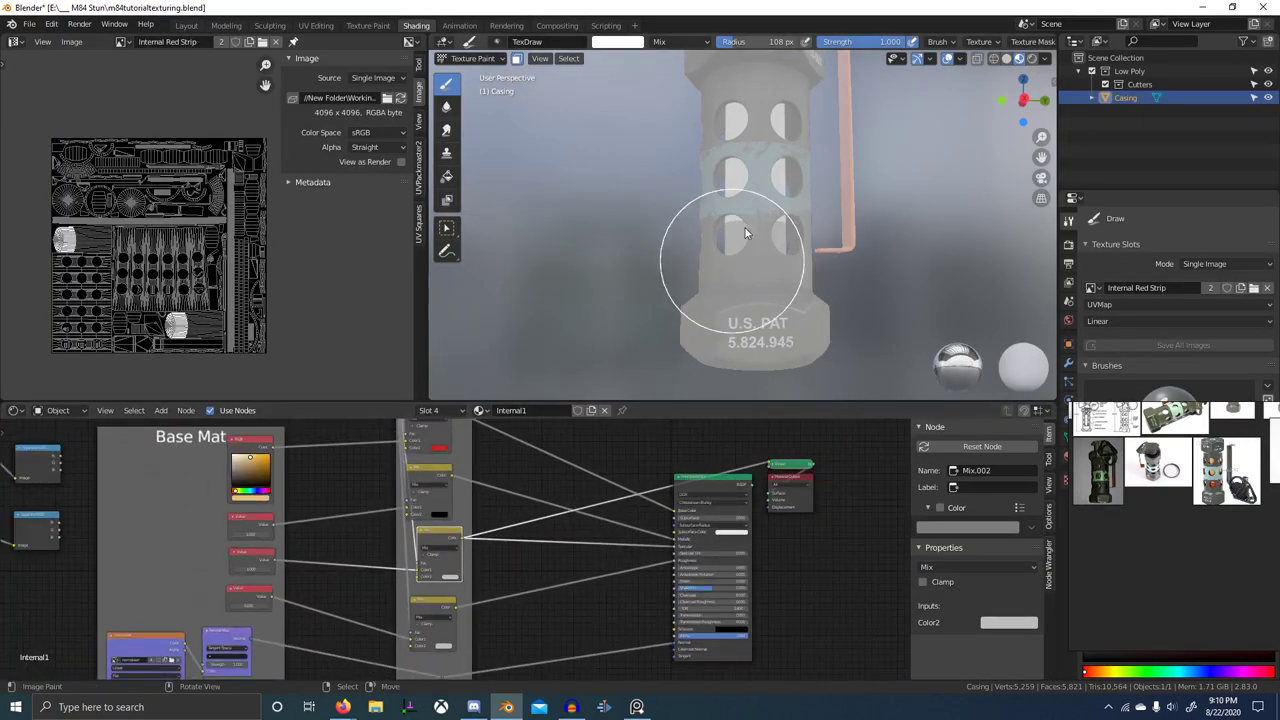